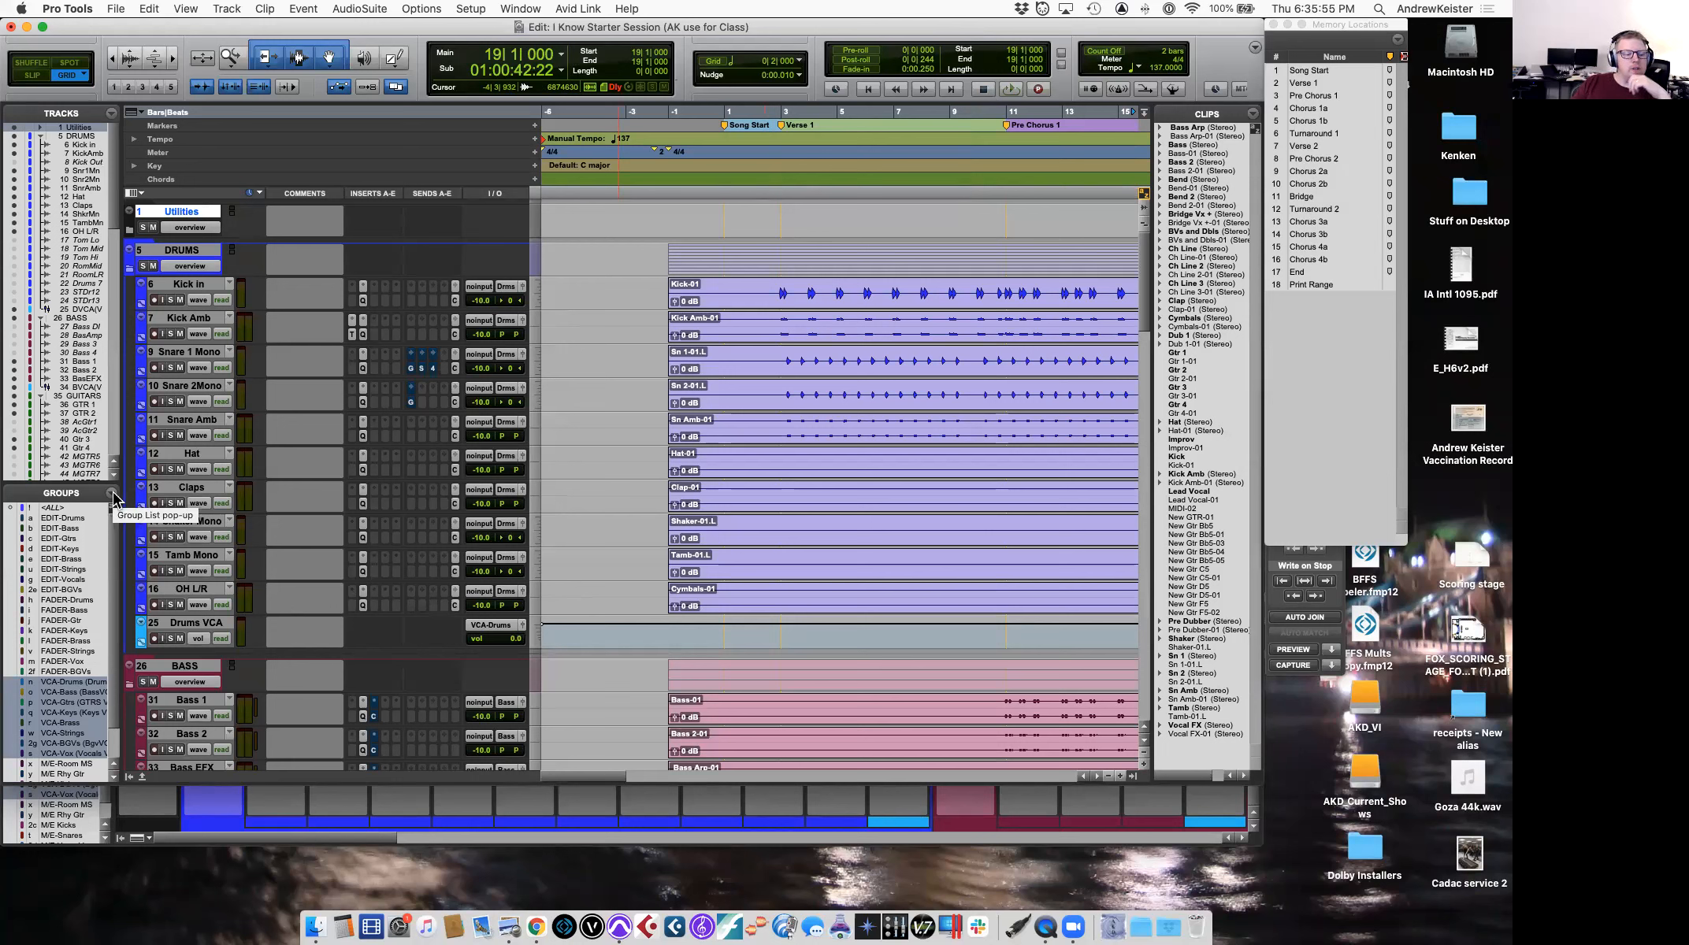
left_click(113, 495)
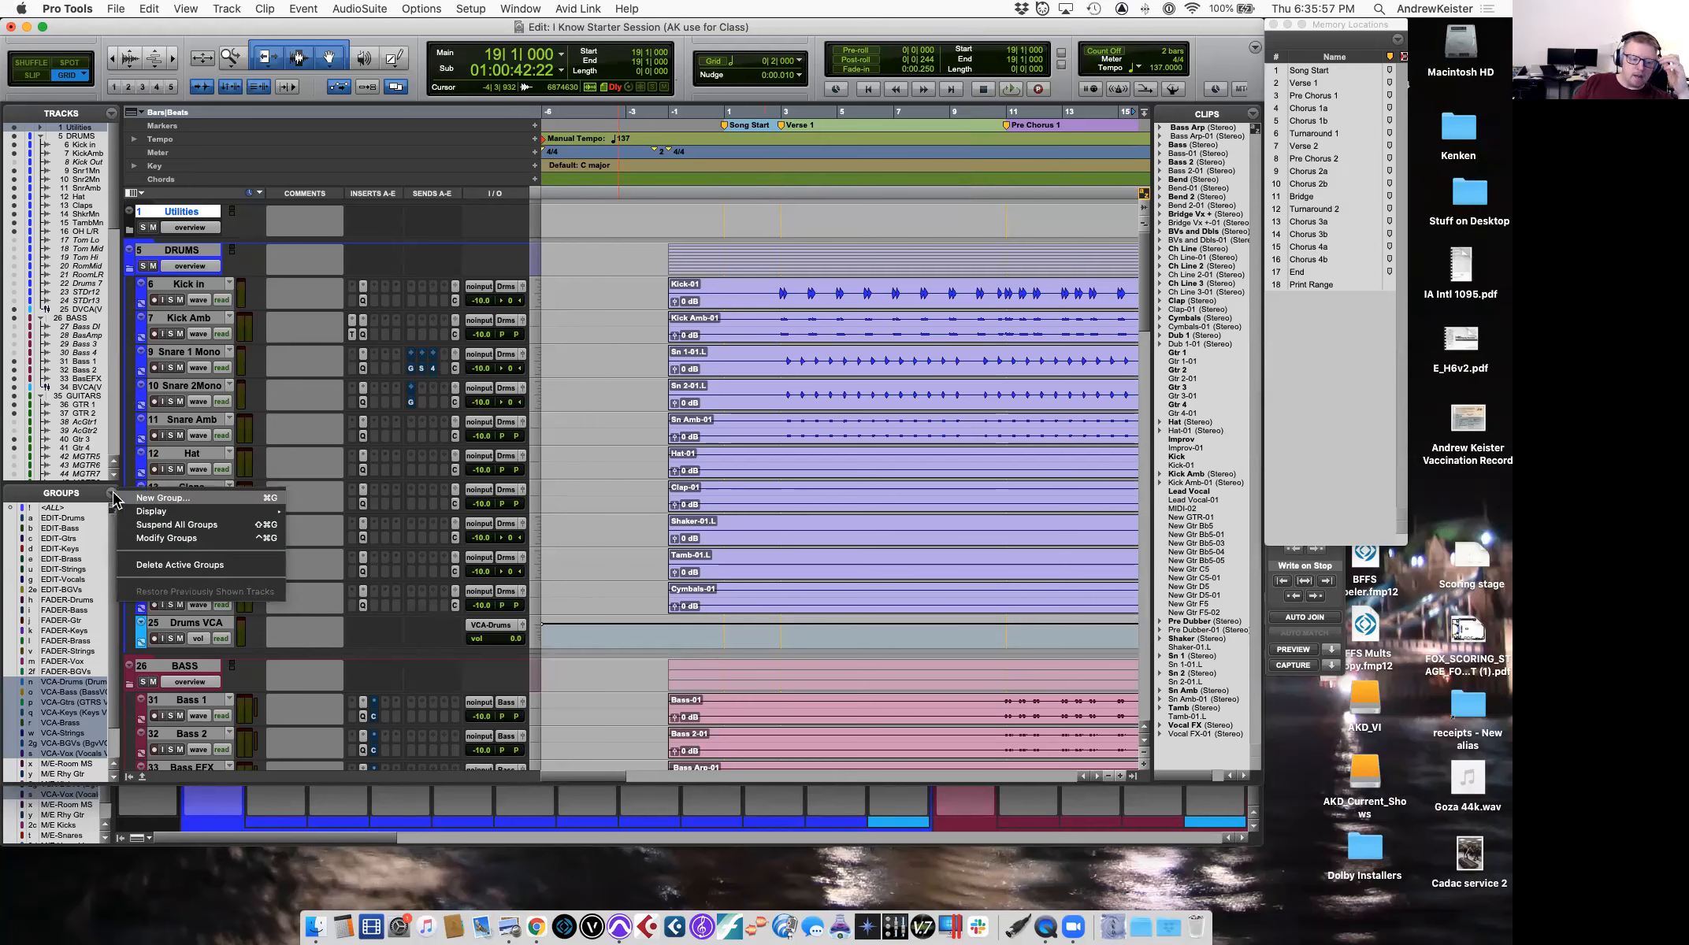
left_click(105, 498)
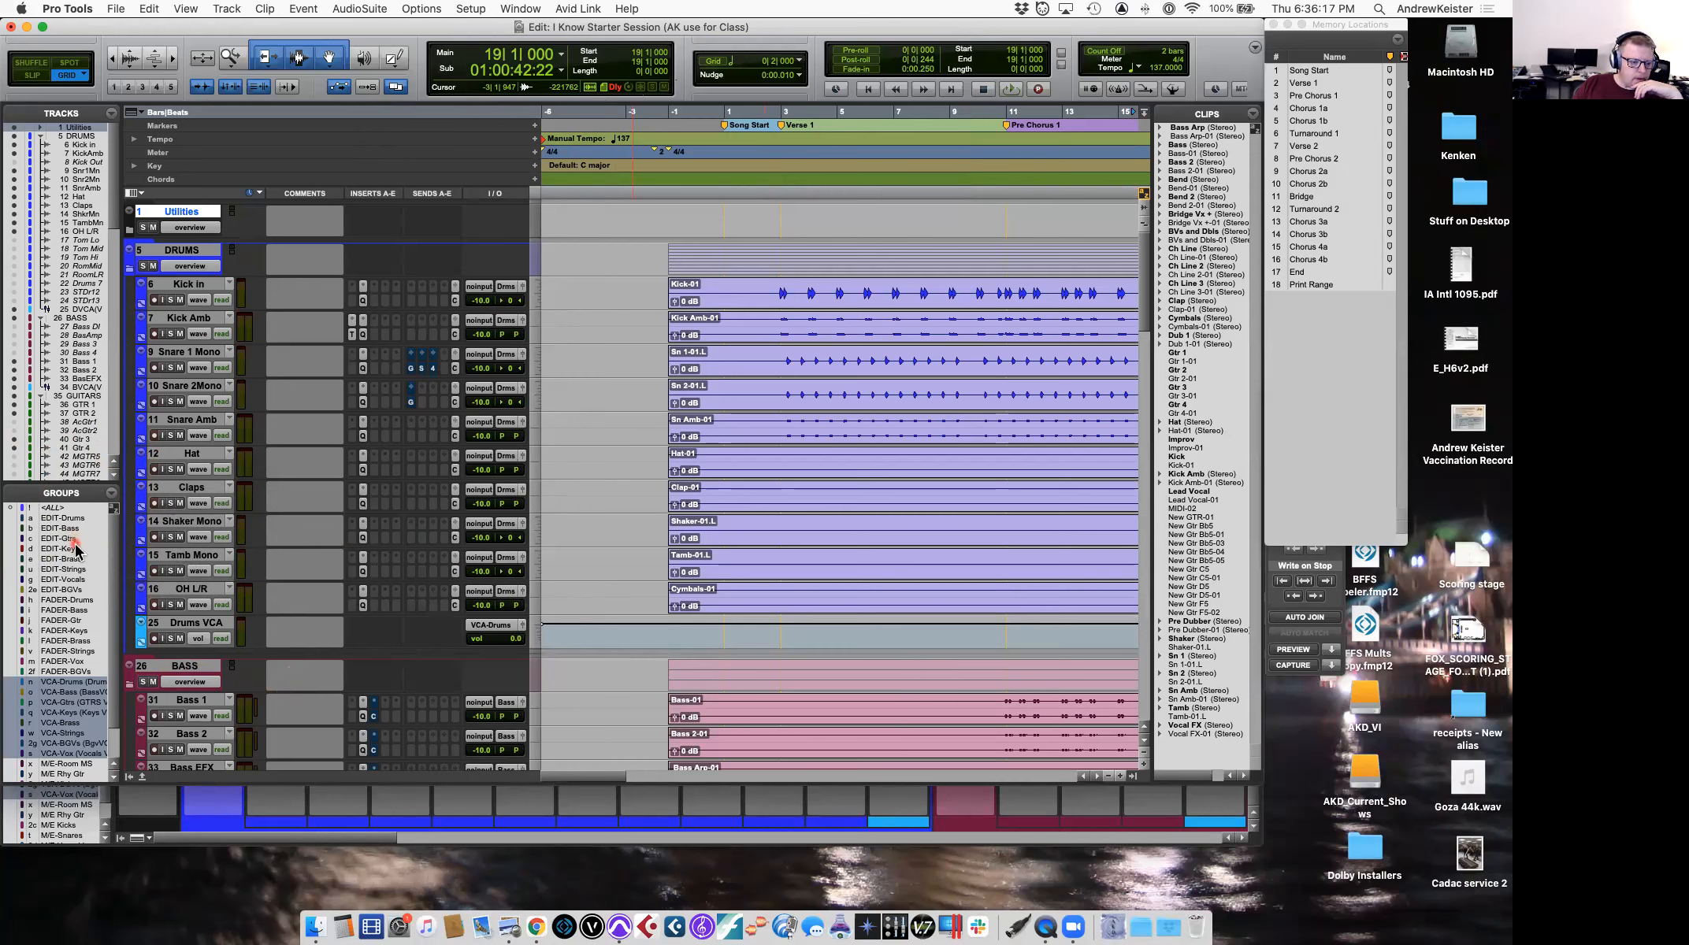
scroll(77, 549, "down", 3)
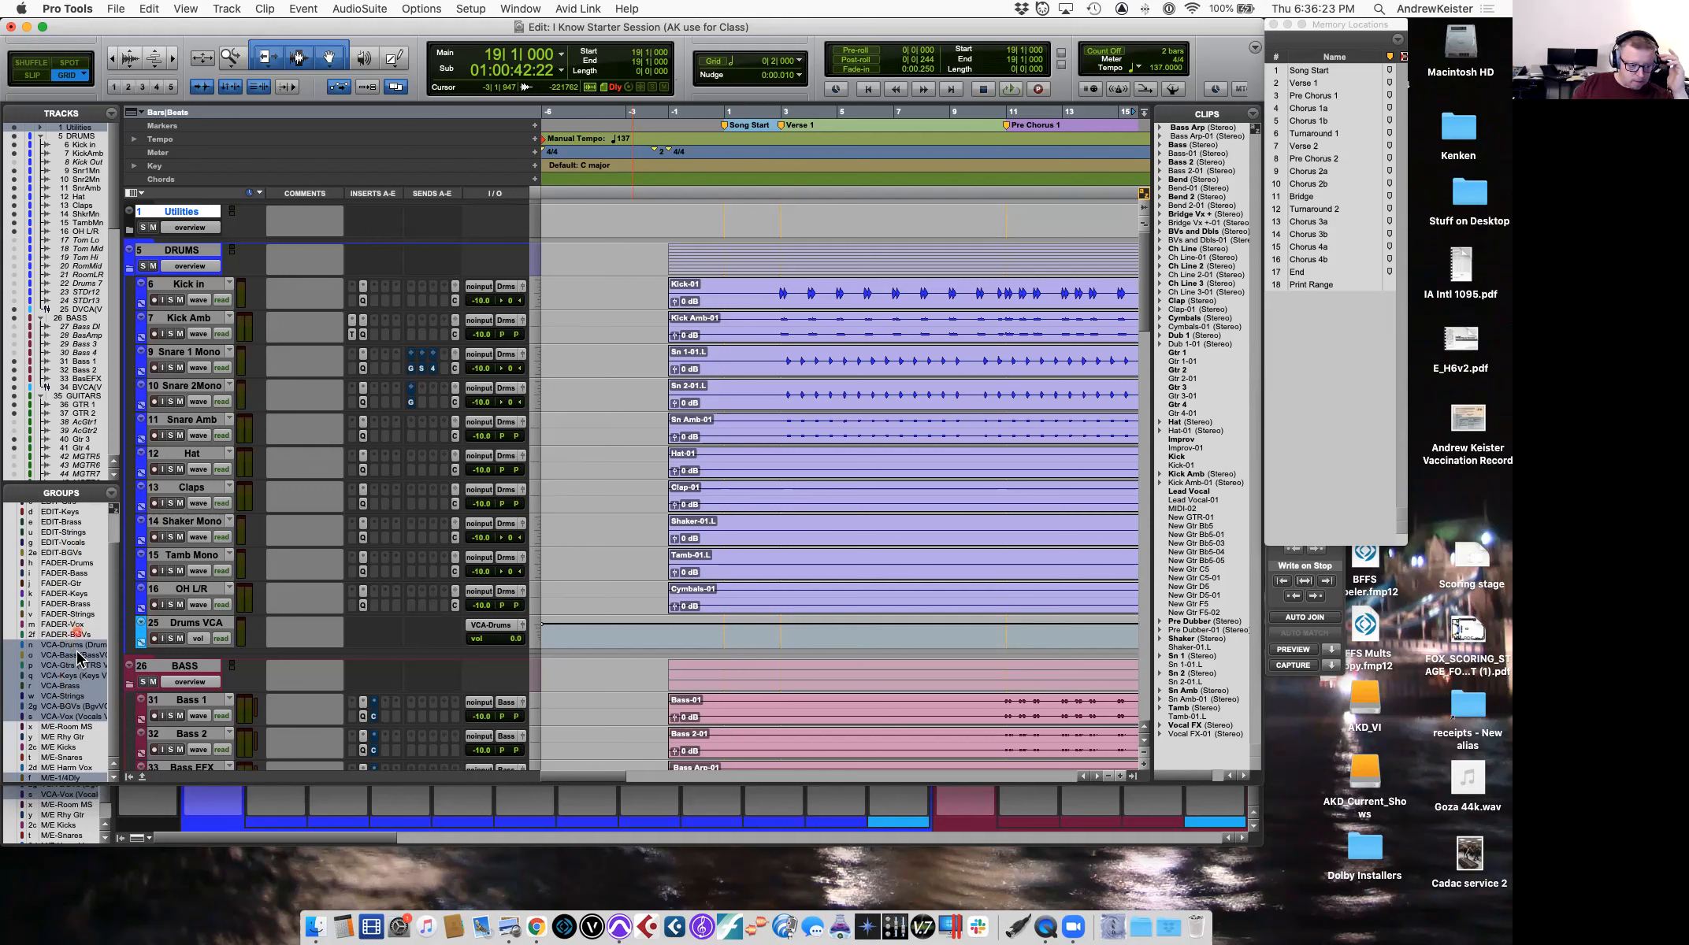
scroll(78, 678, "up", 3)
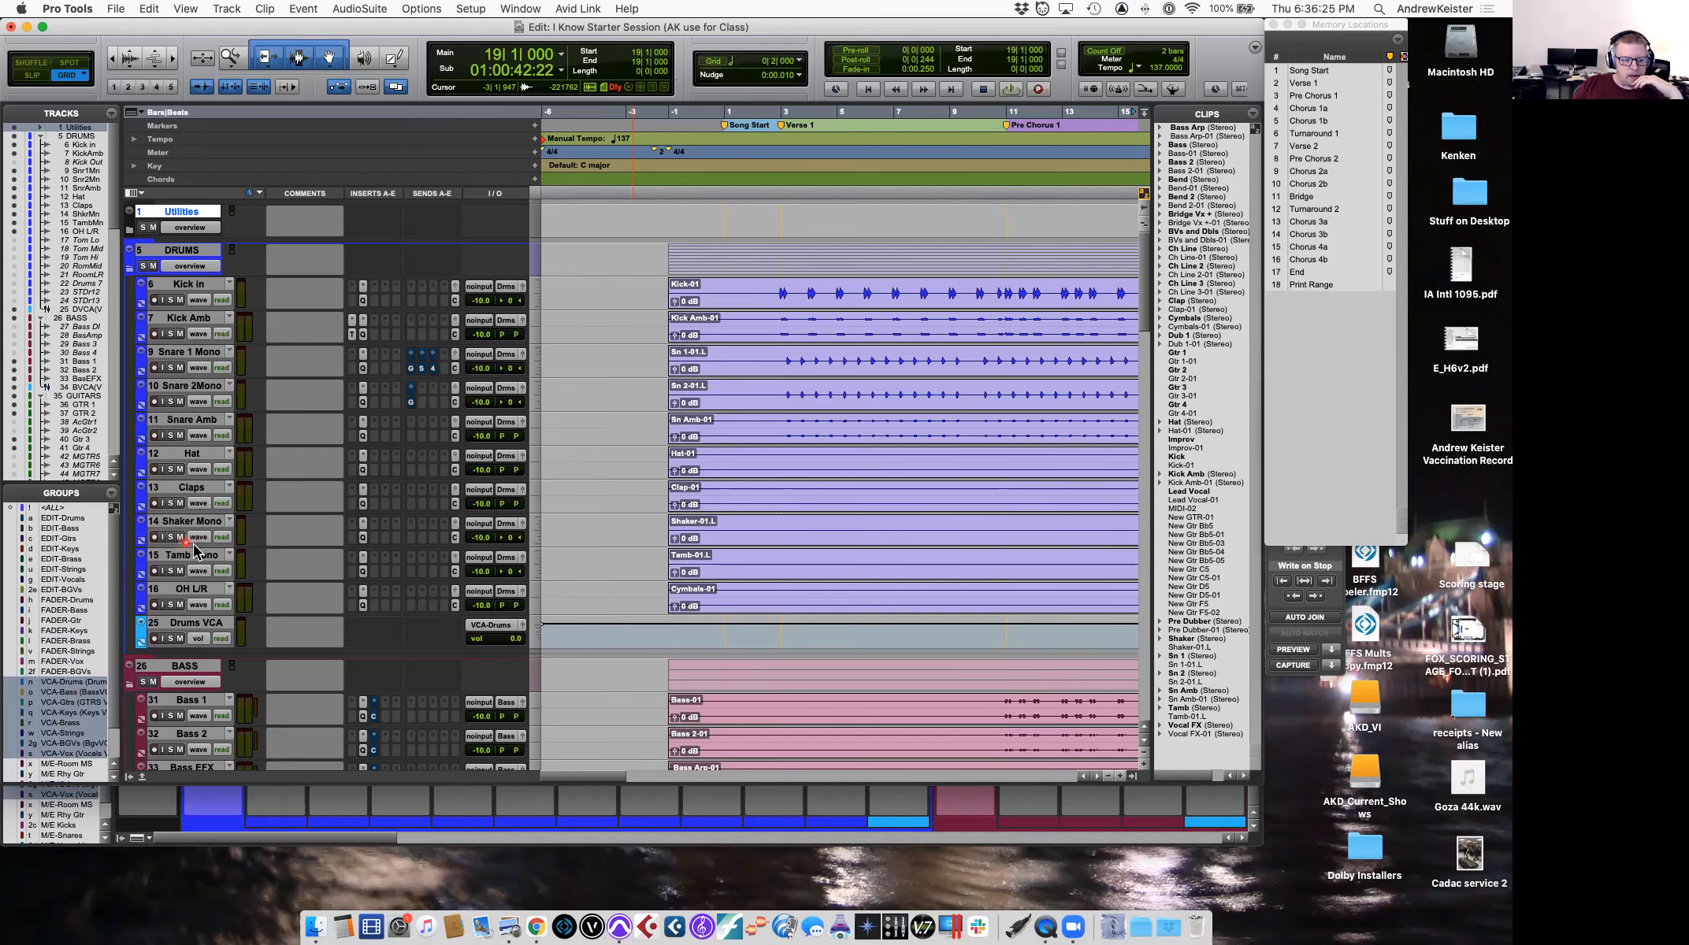
Select the Lead Vox, ImprovVox and Bridge Vox tracks in the VOCALS folder.
scroll(204, 608, "down", 15)
scroll(205, 608, "down", 10)
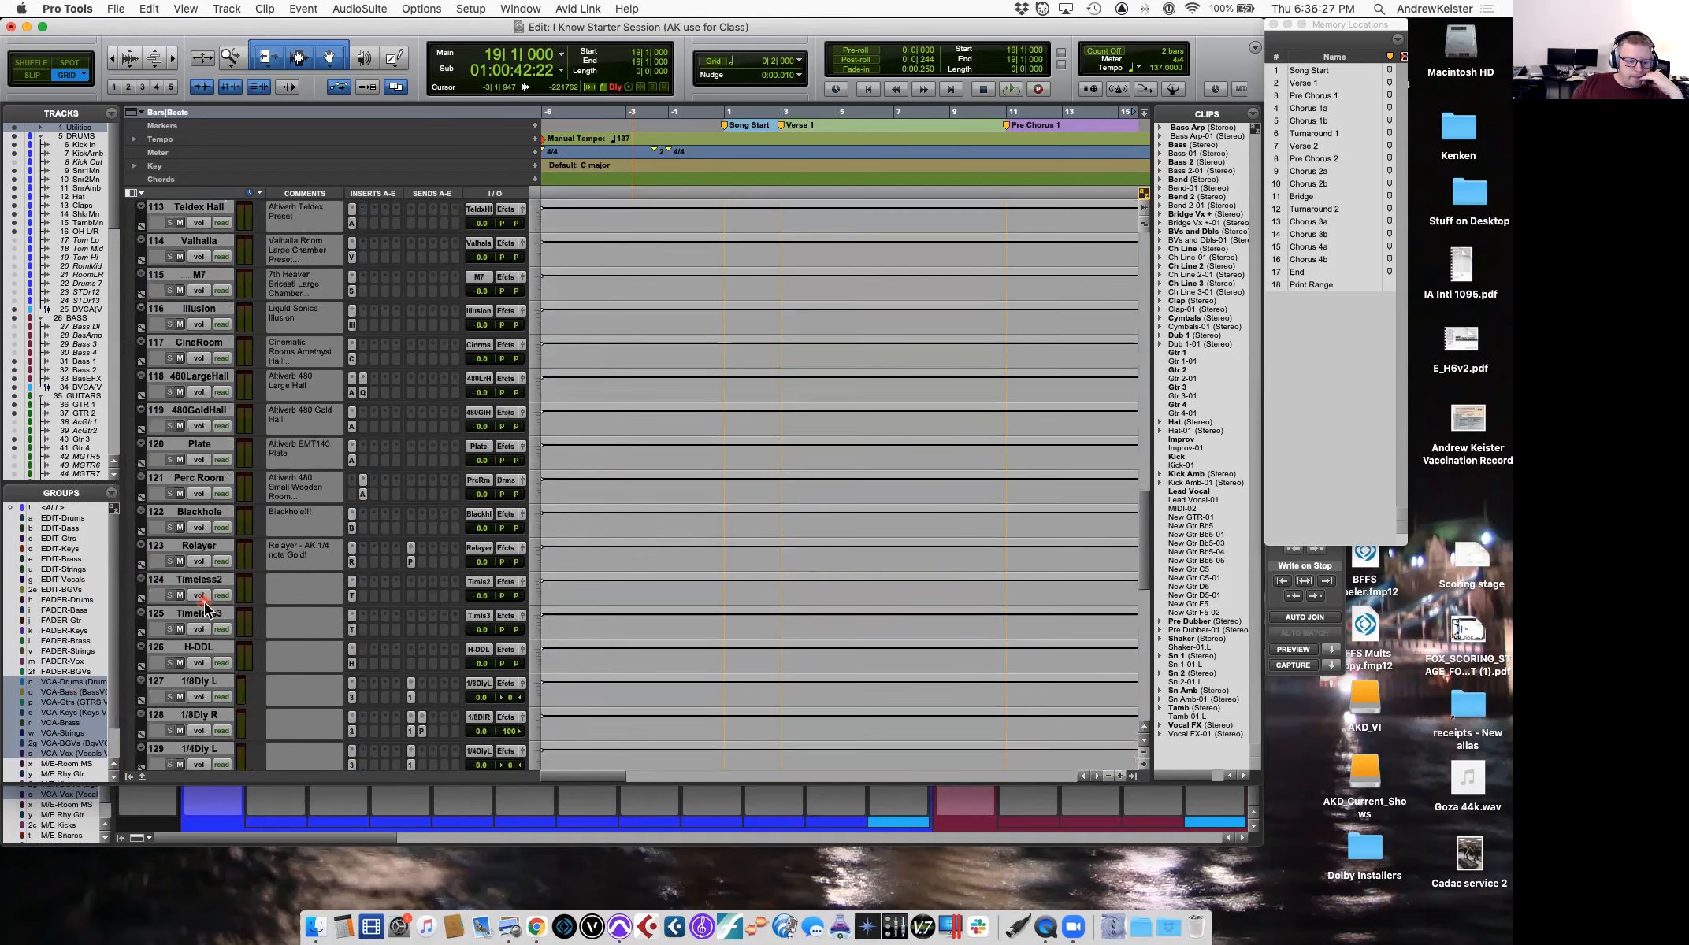
scroll(205, 609, "up", 5)
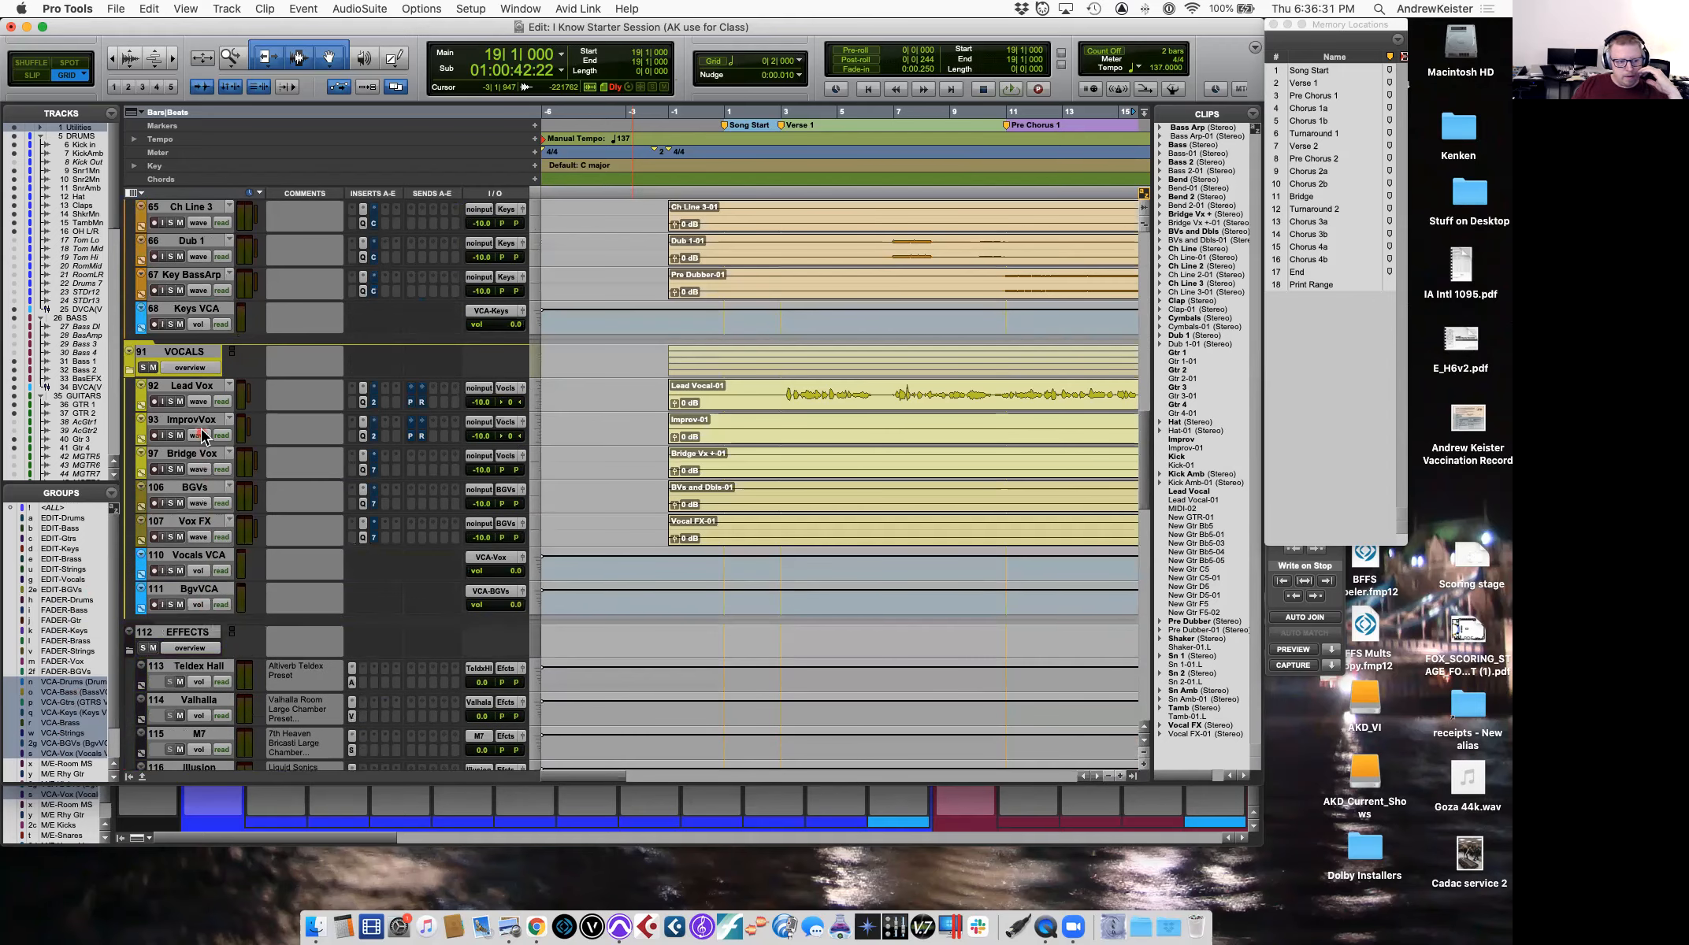
left_click(189, 389)
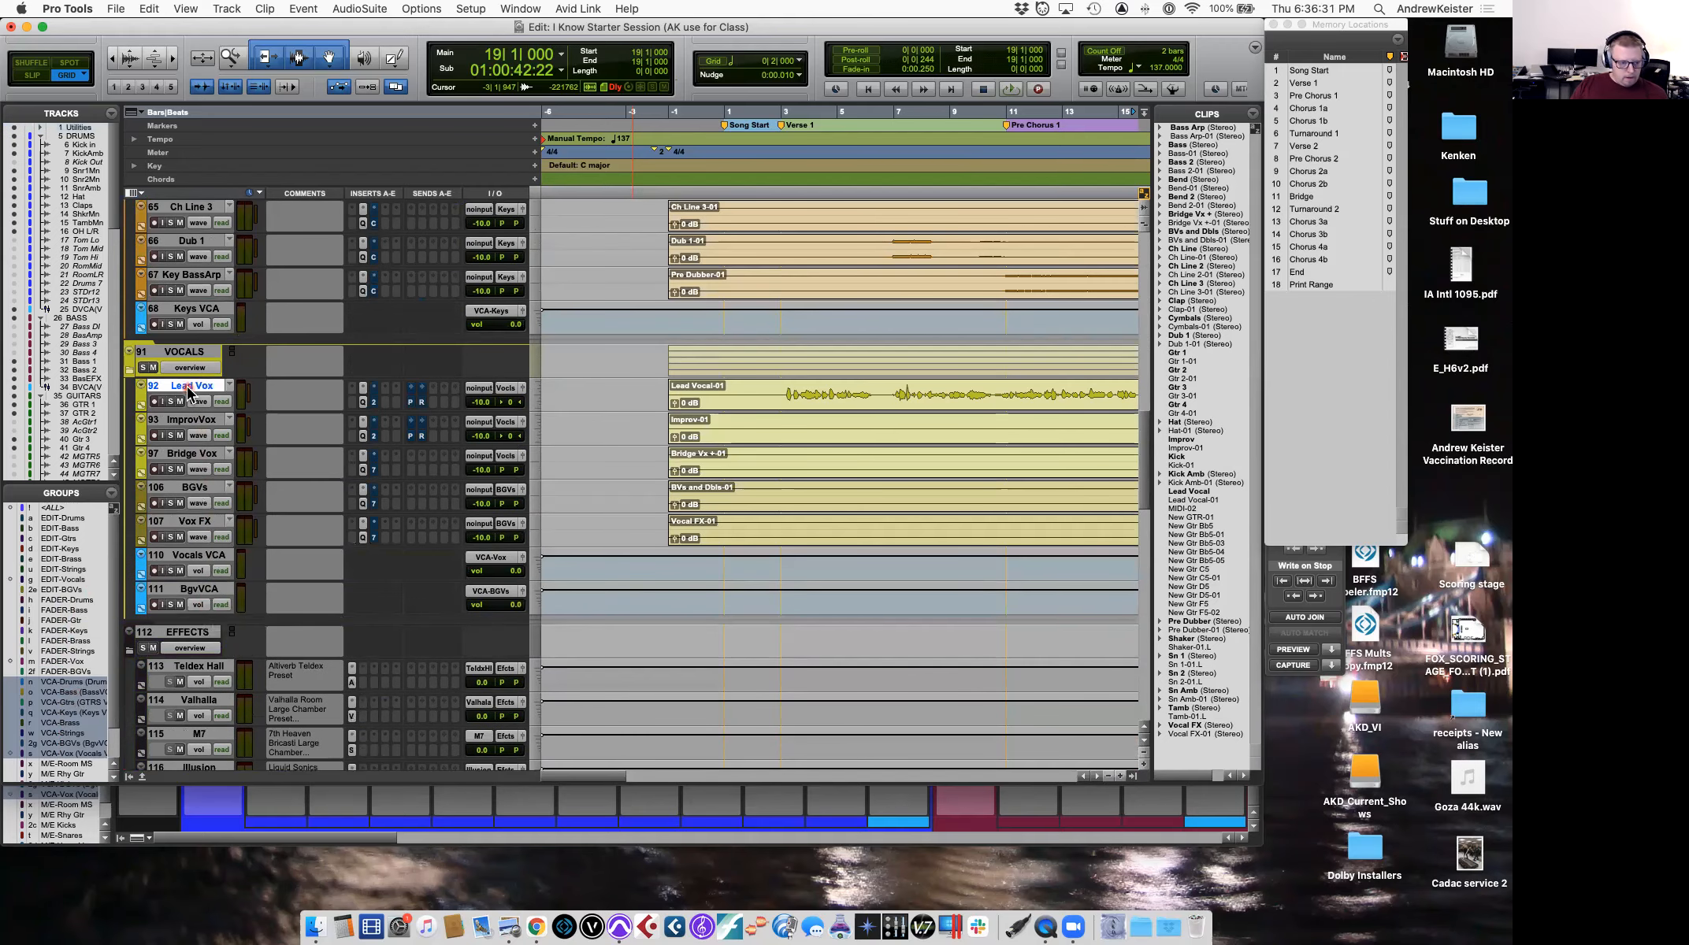
left_click(198, 455, "shift")
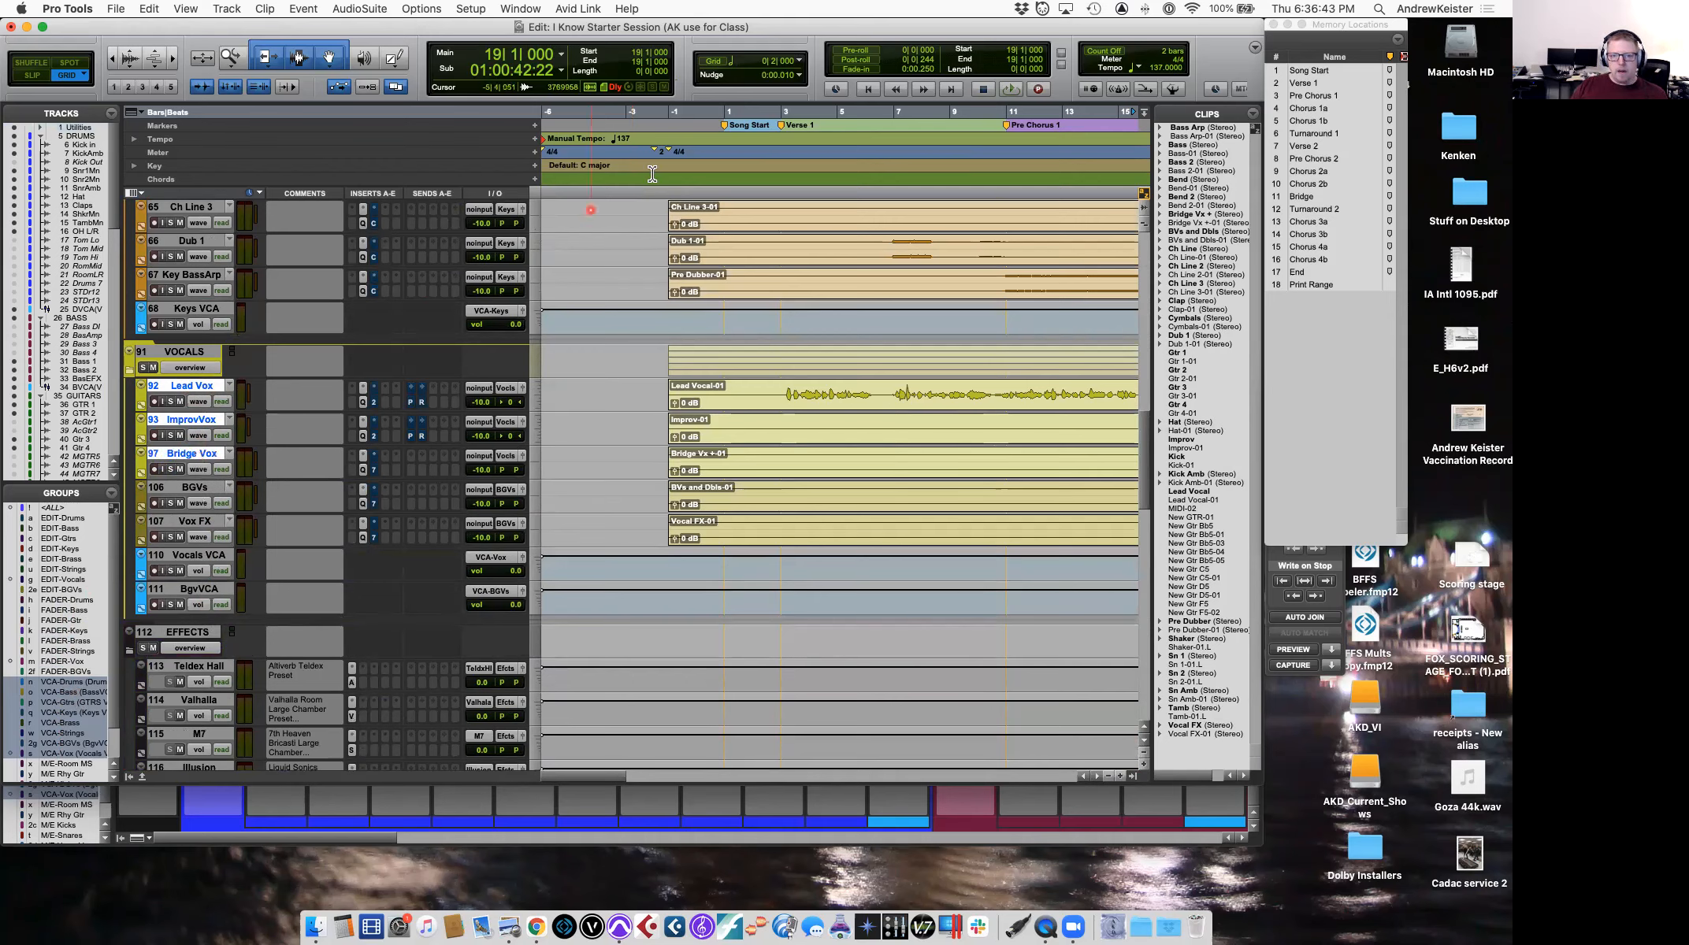
Switch to Finder, launch KeyCastr from the Applications folder, and return to the Pro Tools session.
left_click(130, 900)
key("ctrl+Left")
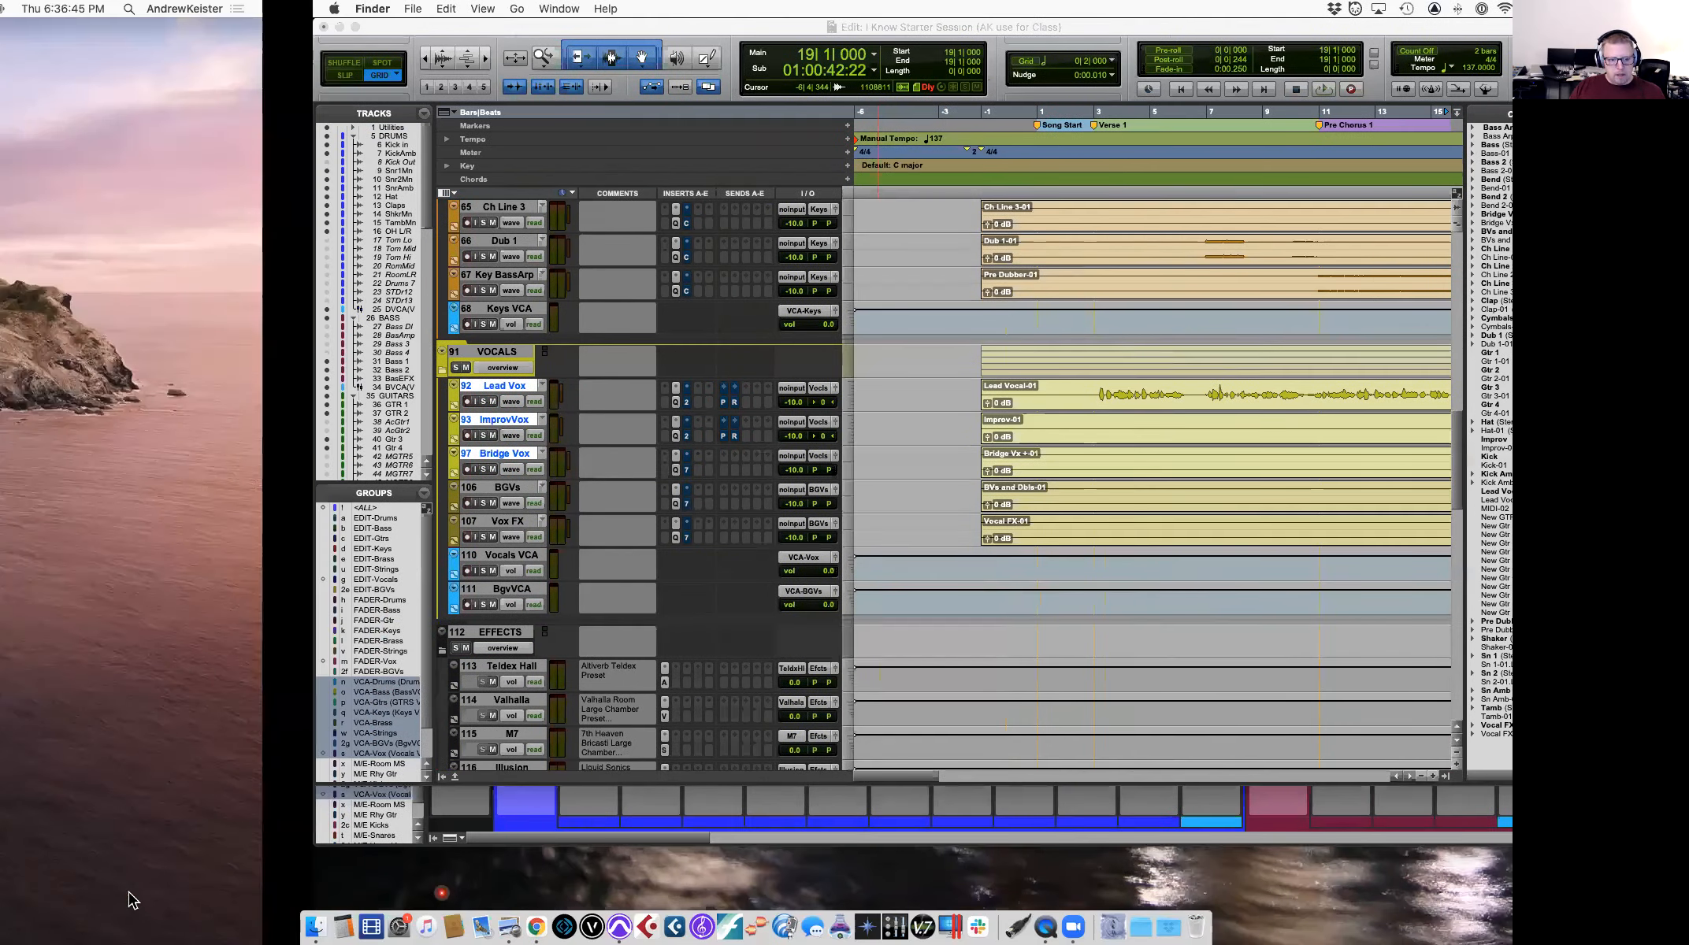
type("key")
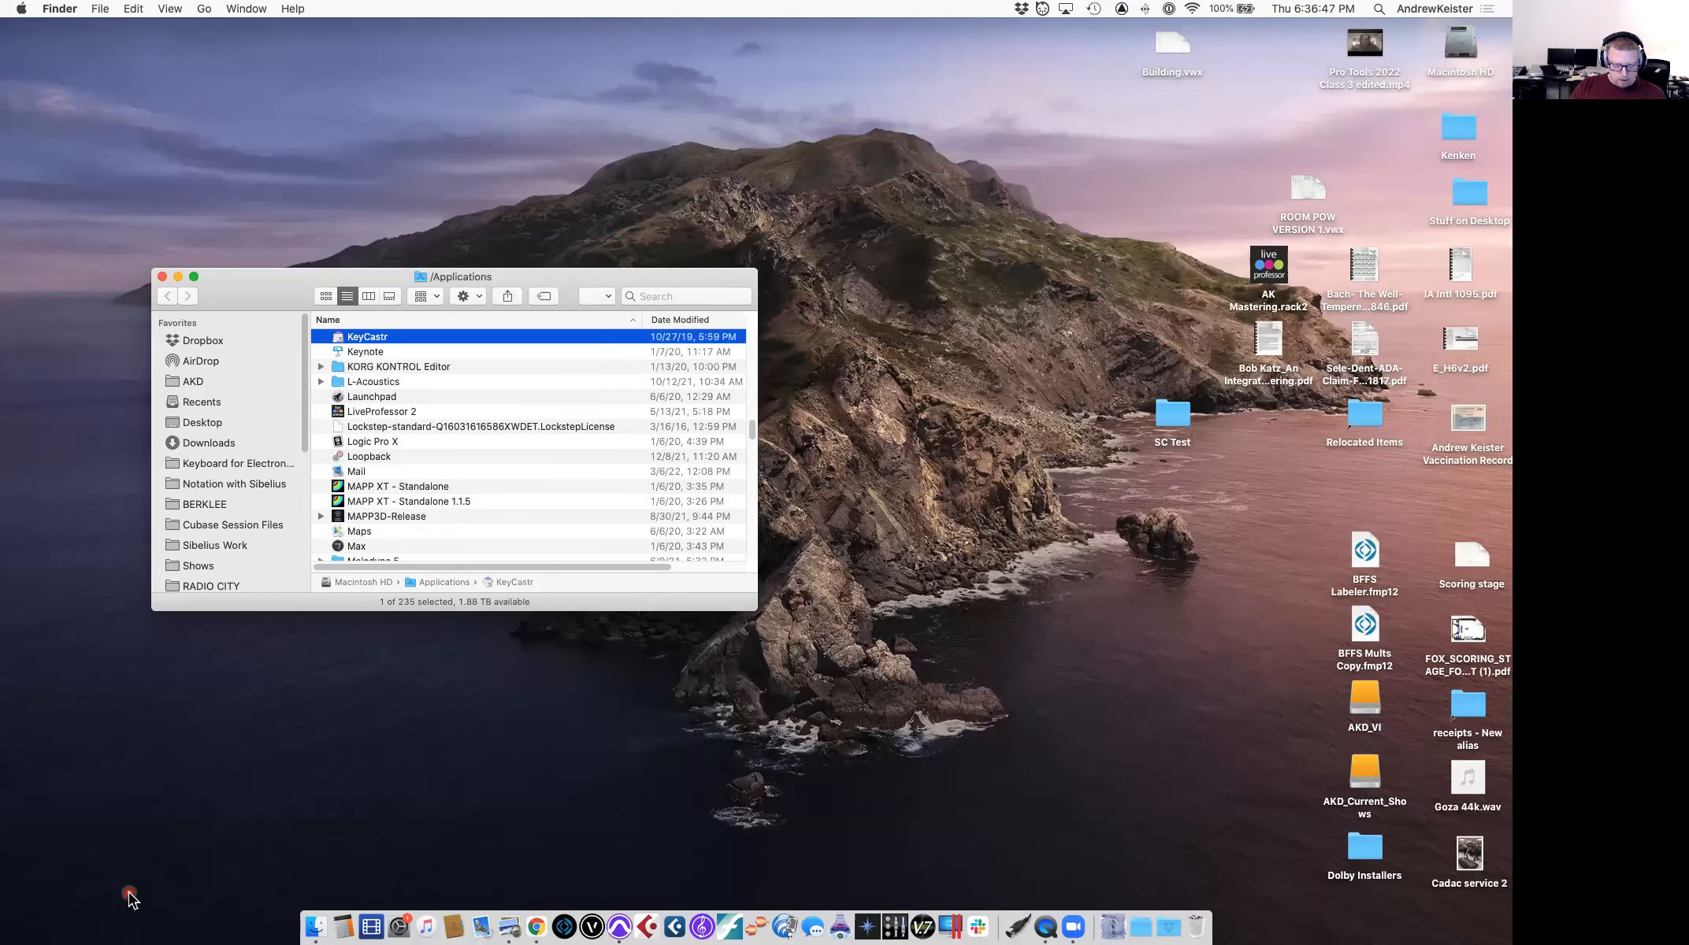
key("super+o")
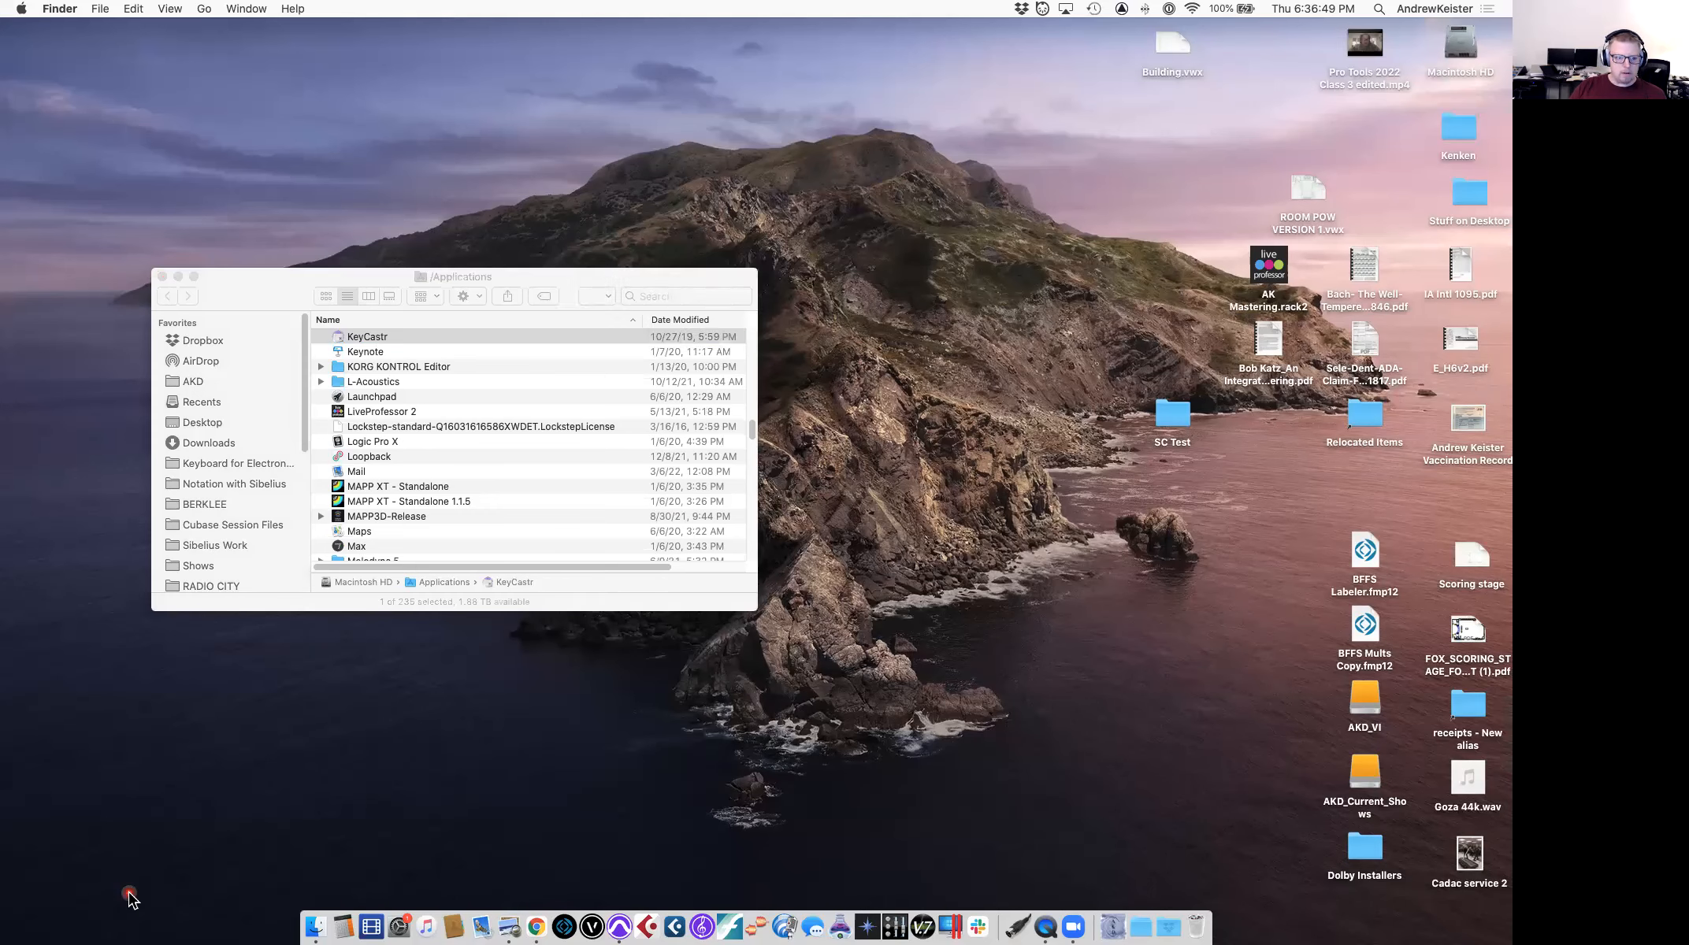
left_click(609, 211)
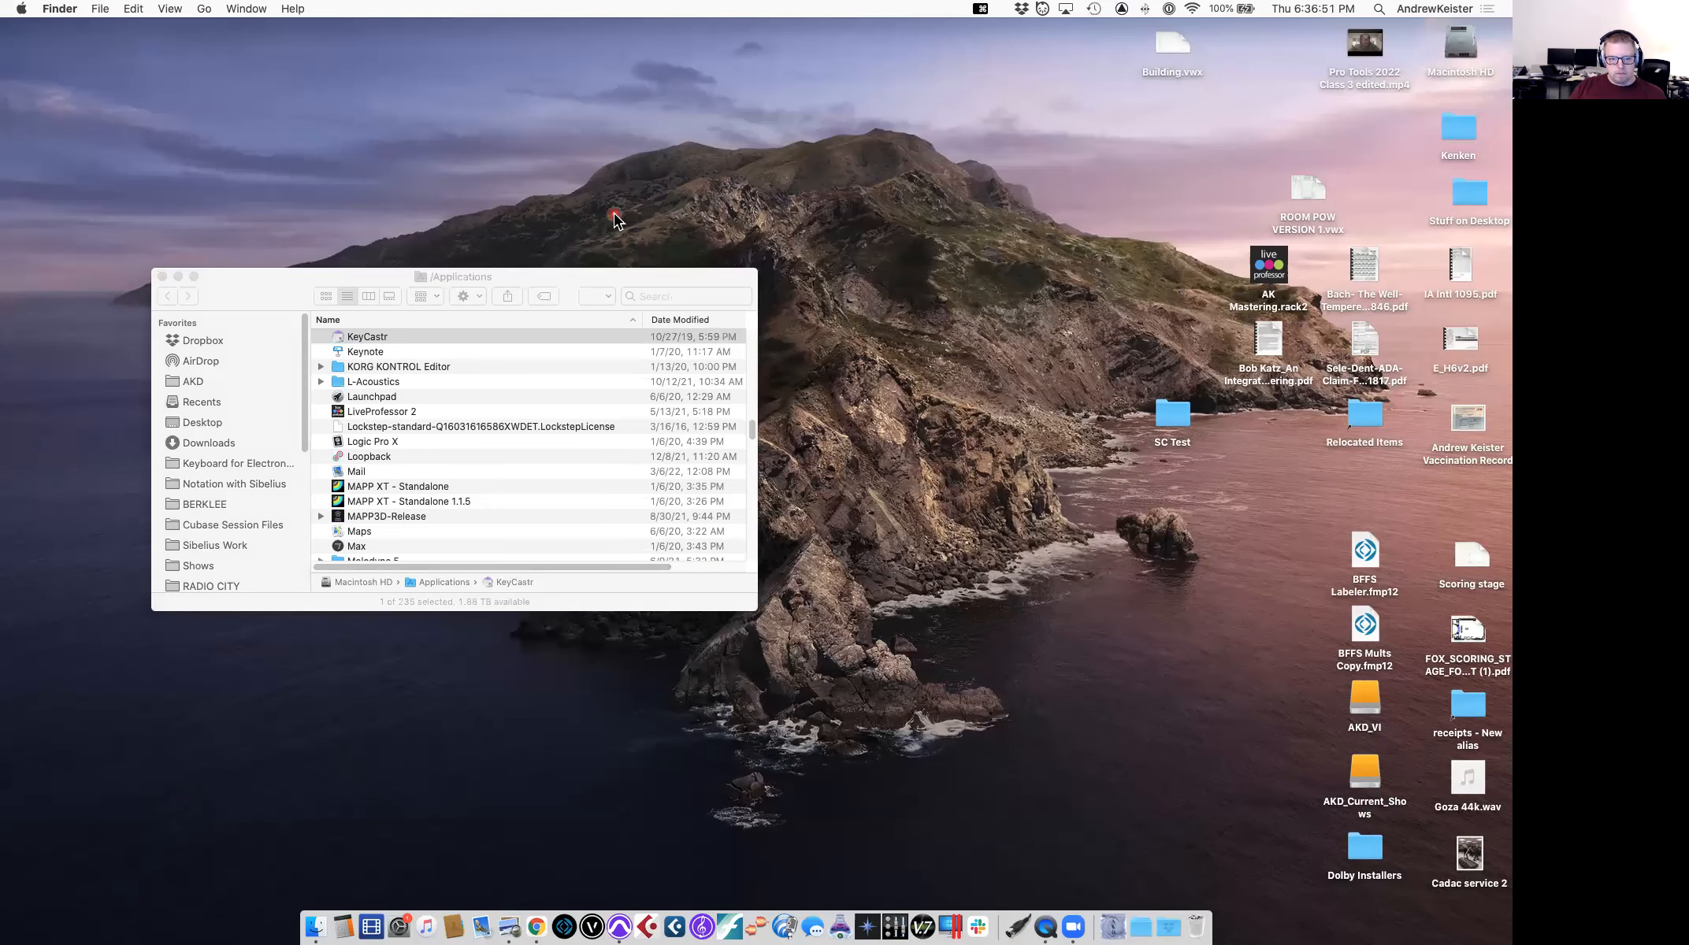
key("ctrl+Right")
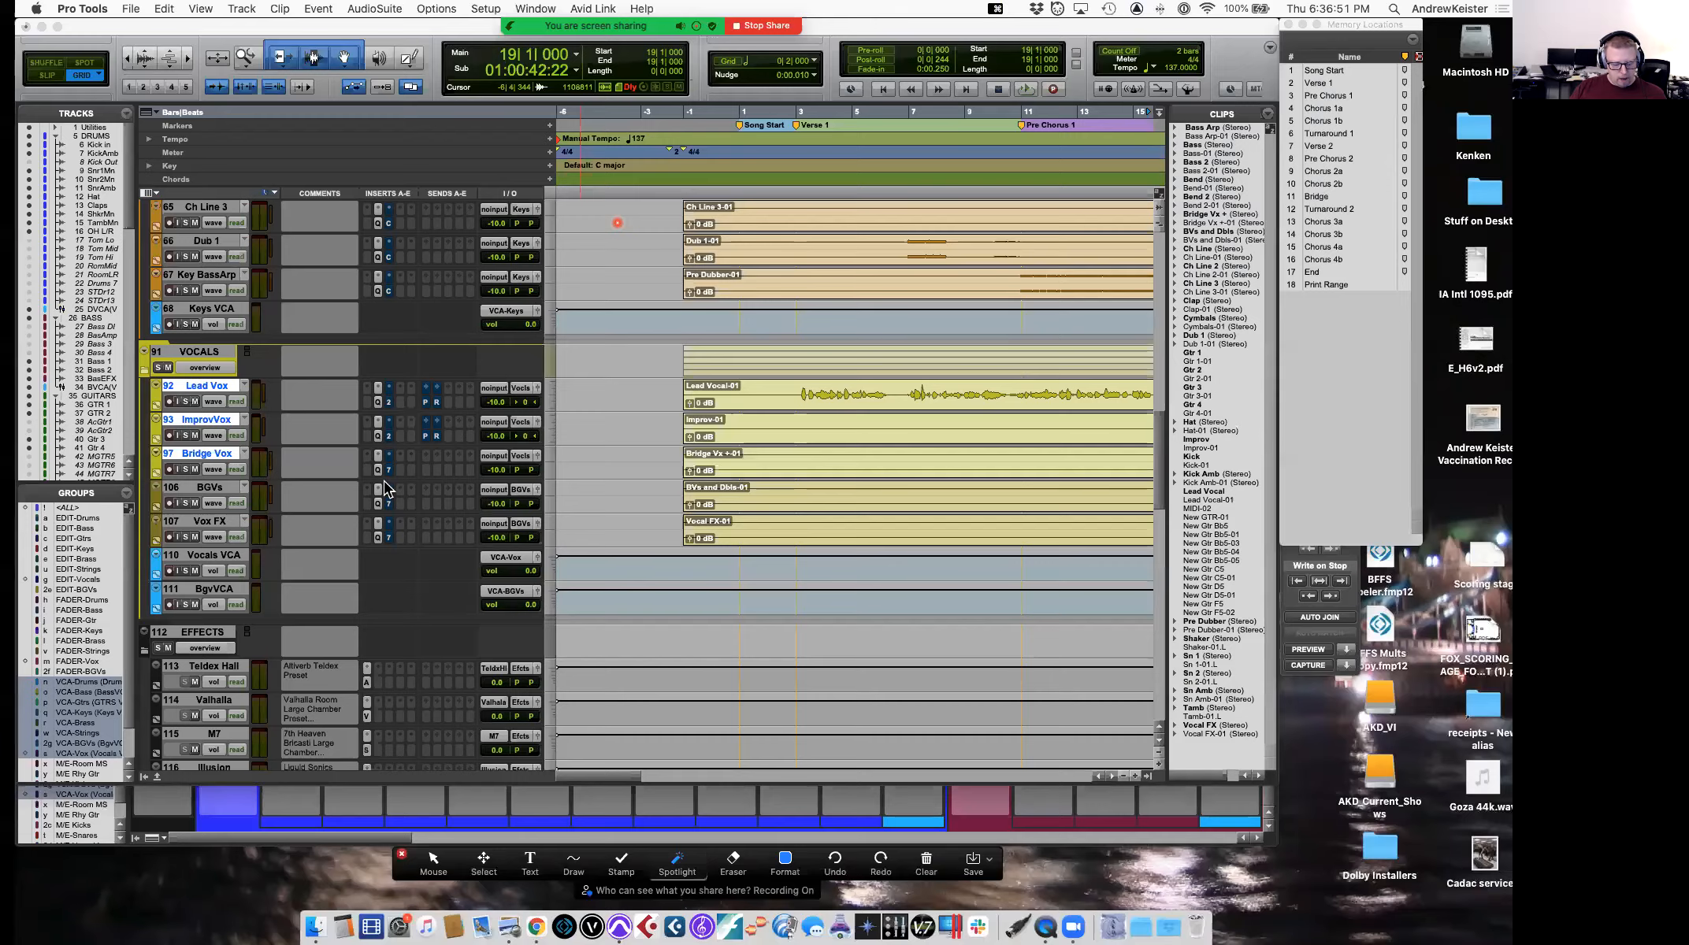
key("shift+super+g")
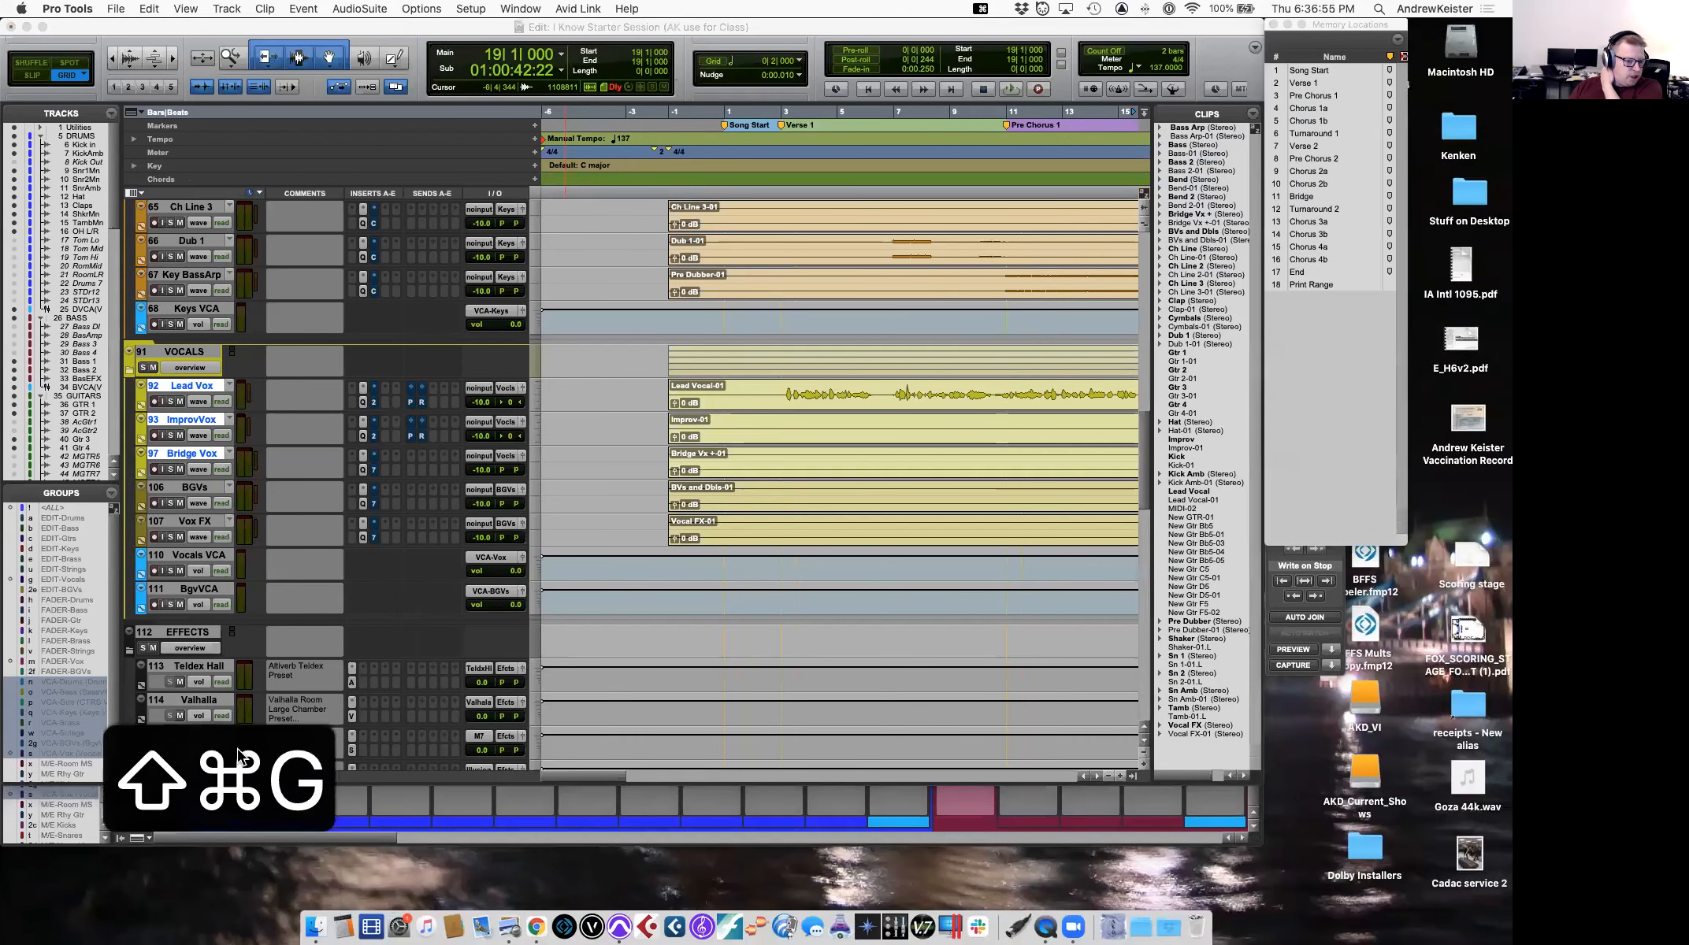
left_click(258, 30)
key("shift+super+g")
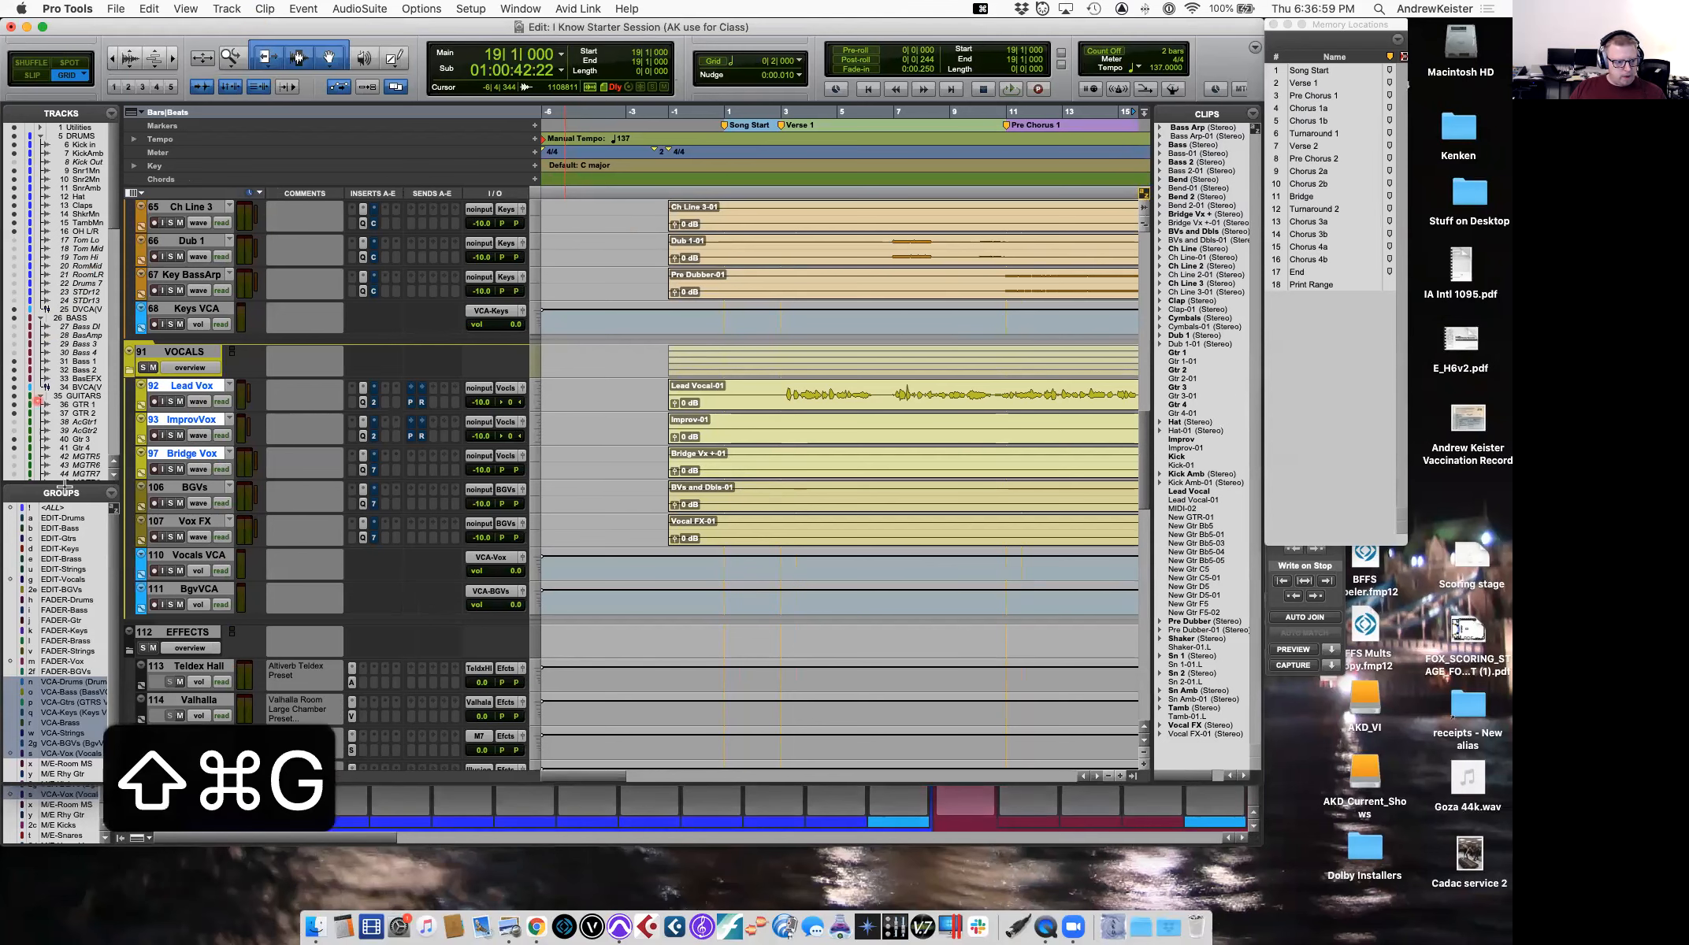
key("super+g")
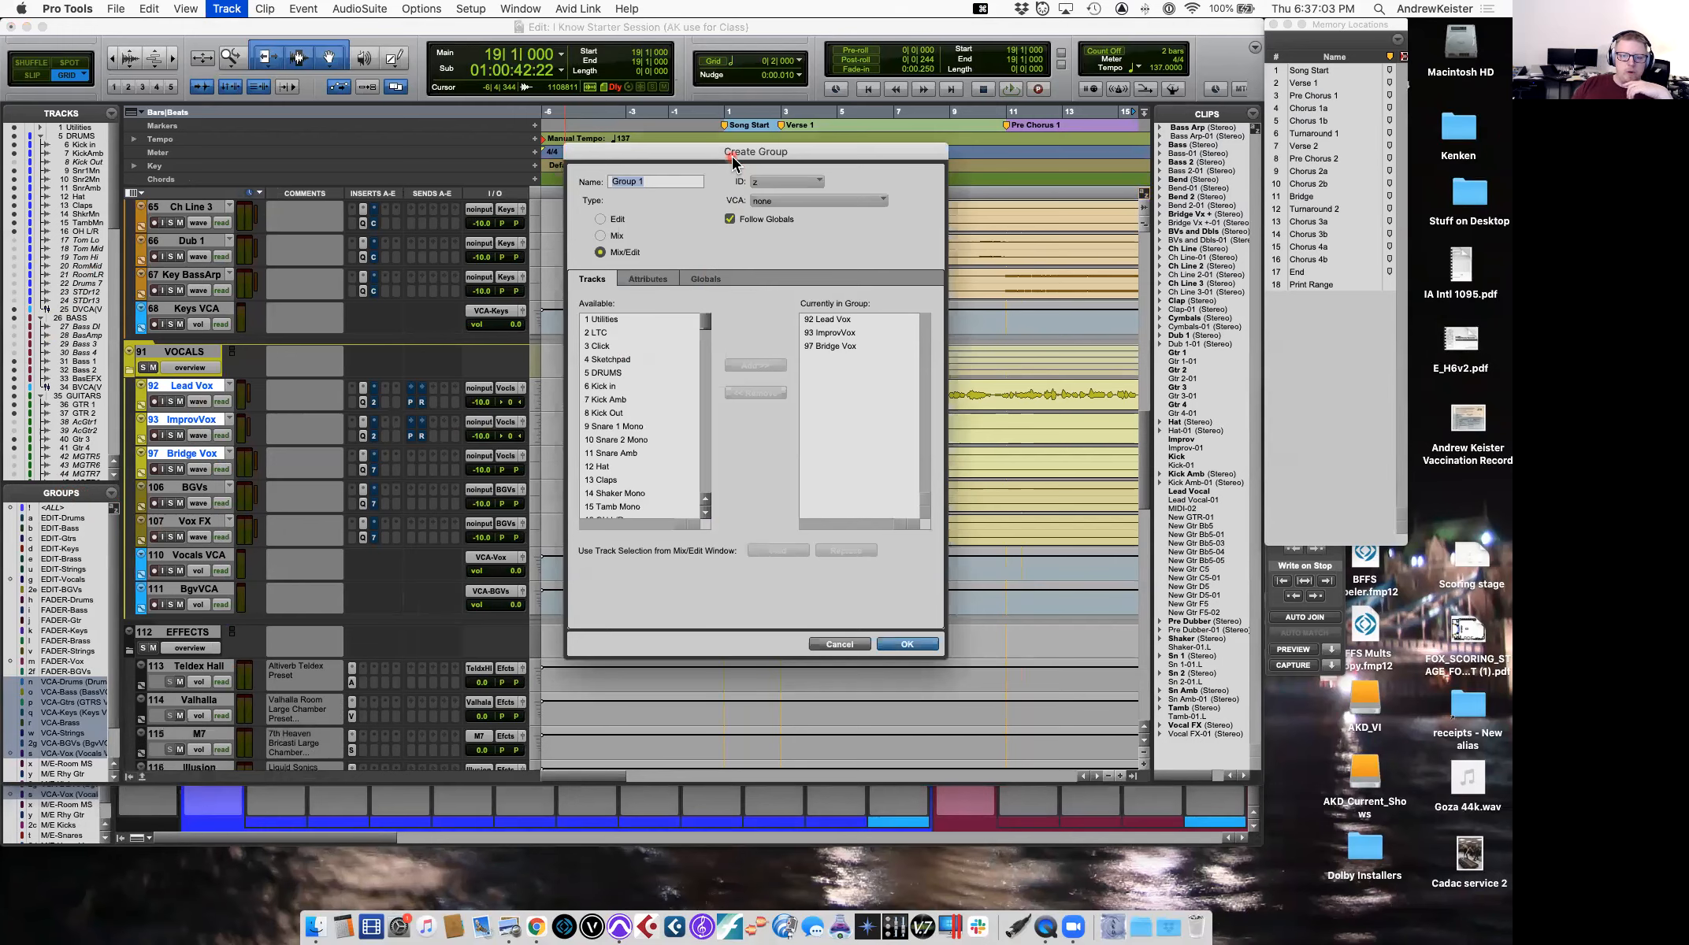
left_click(839, 644)
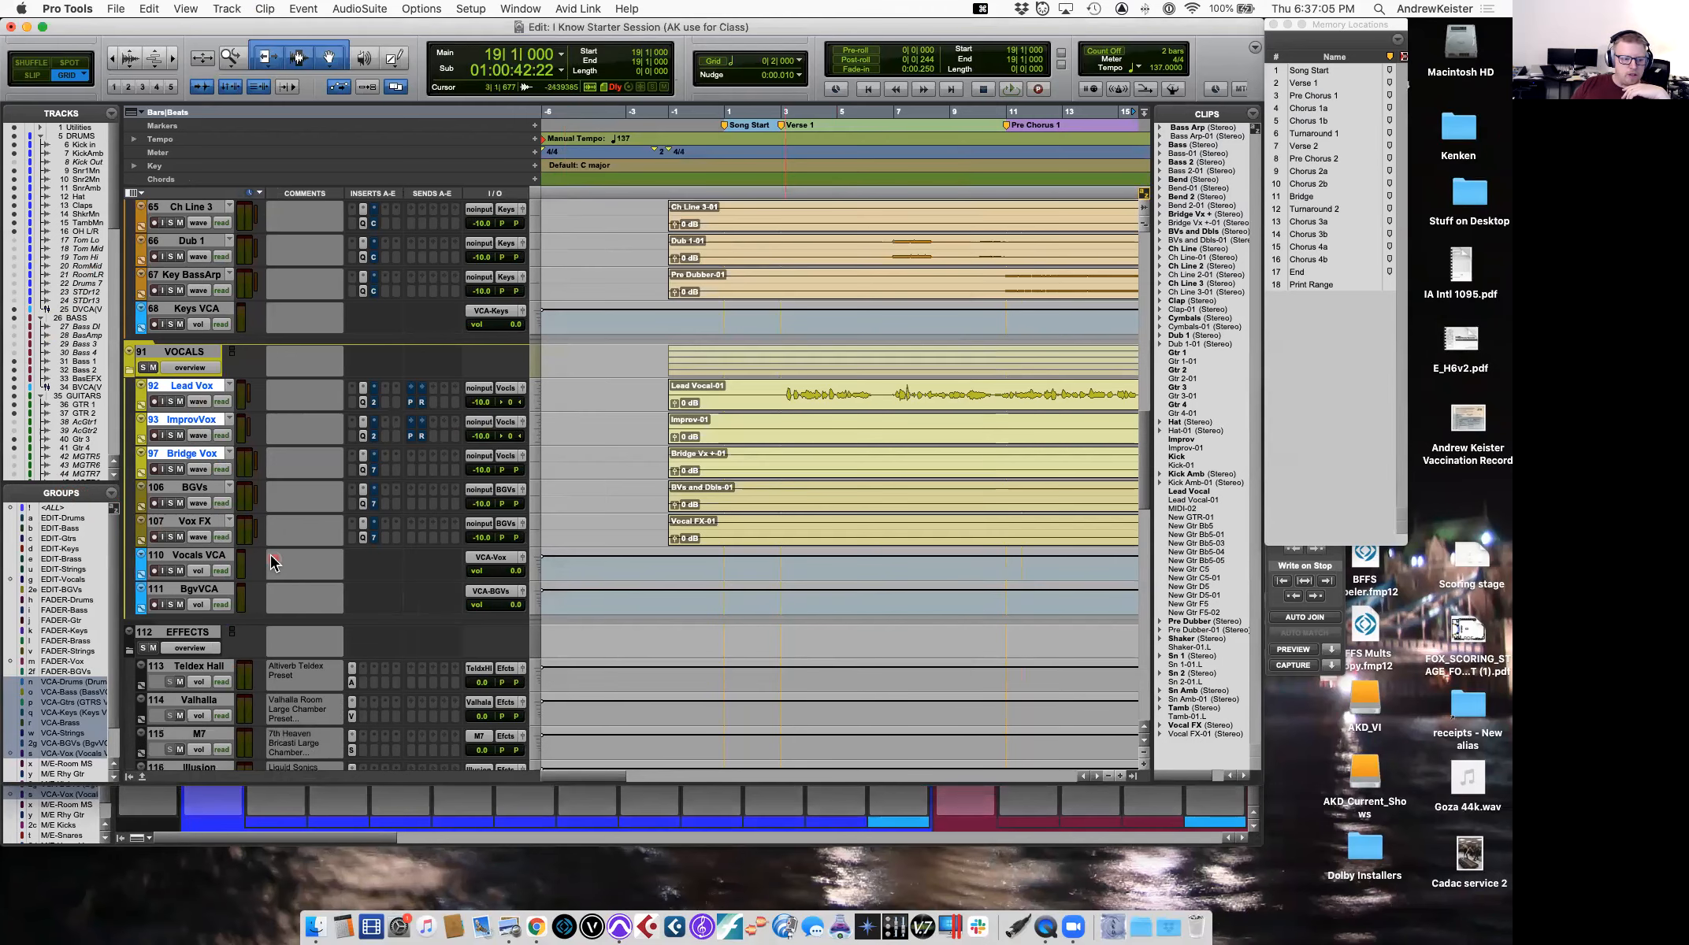
Start a new group from the selected vocal tracks, set its type to Mix, and turn off Follow Globals.
left_click(111, 495)
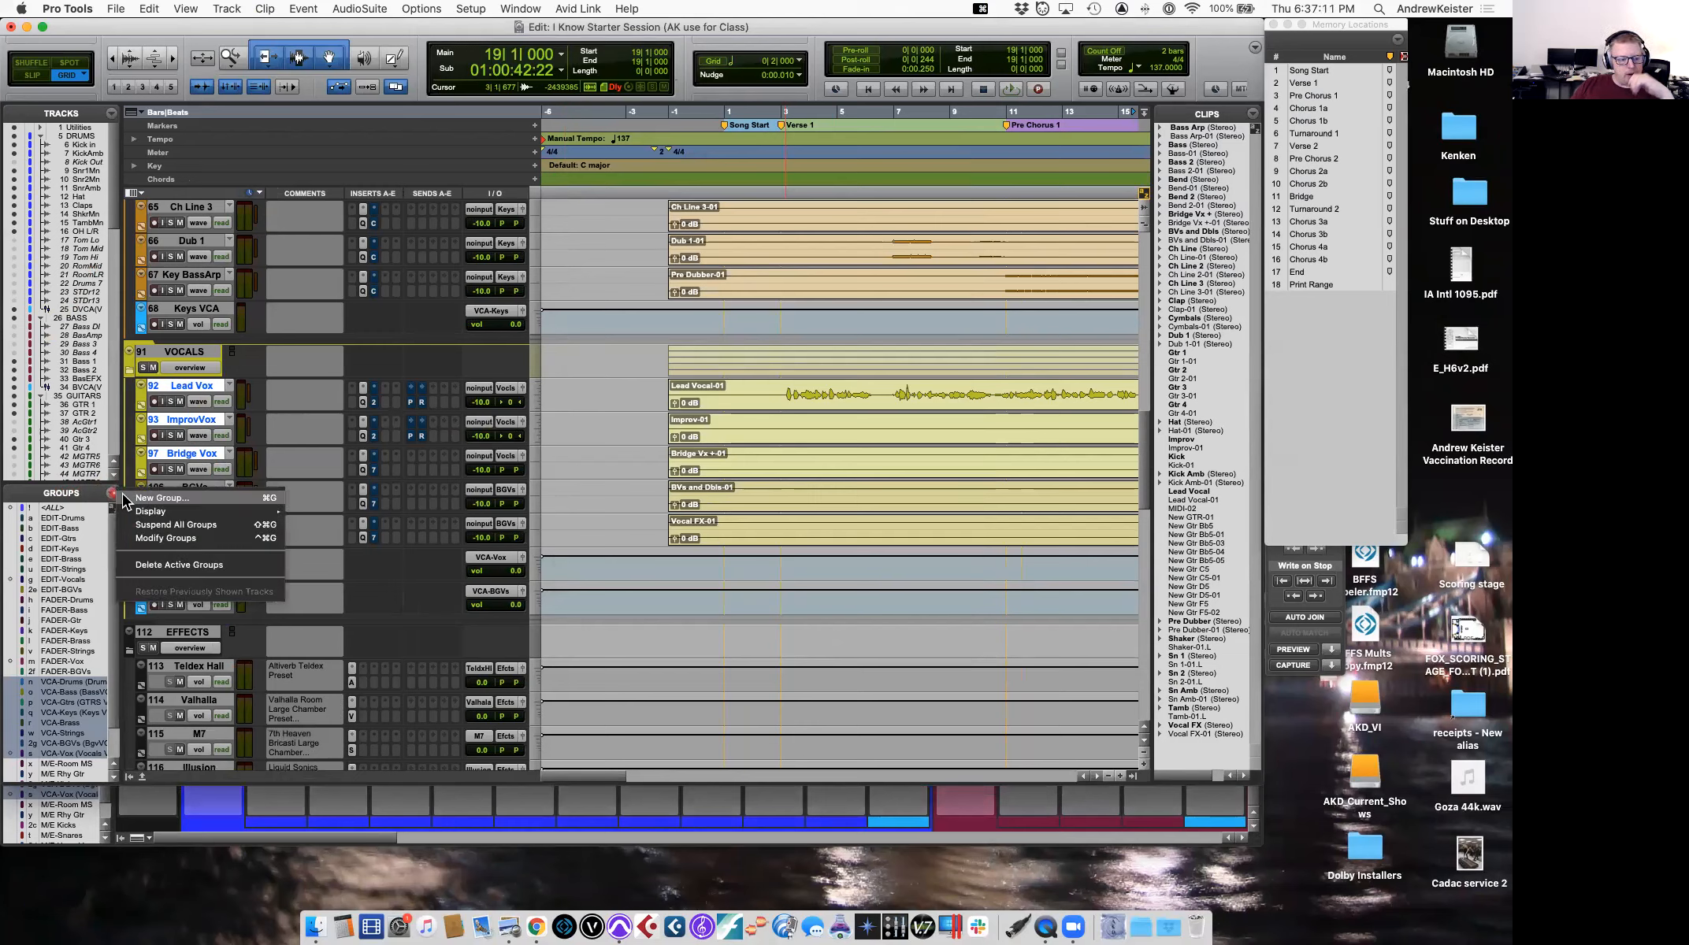
left_click(168, 505)
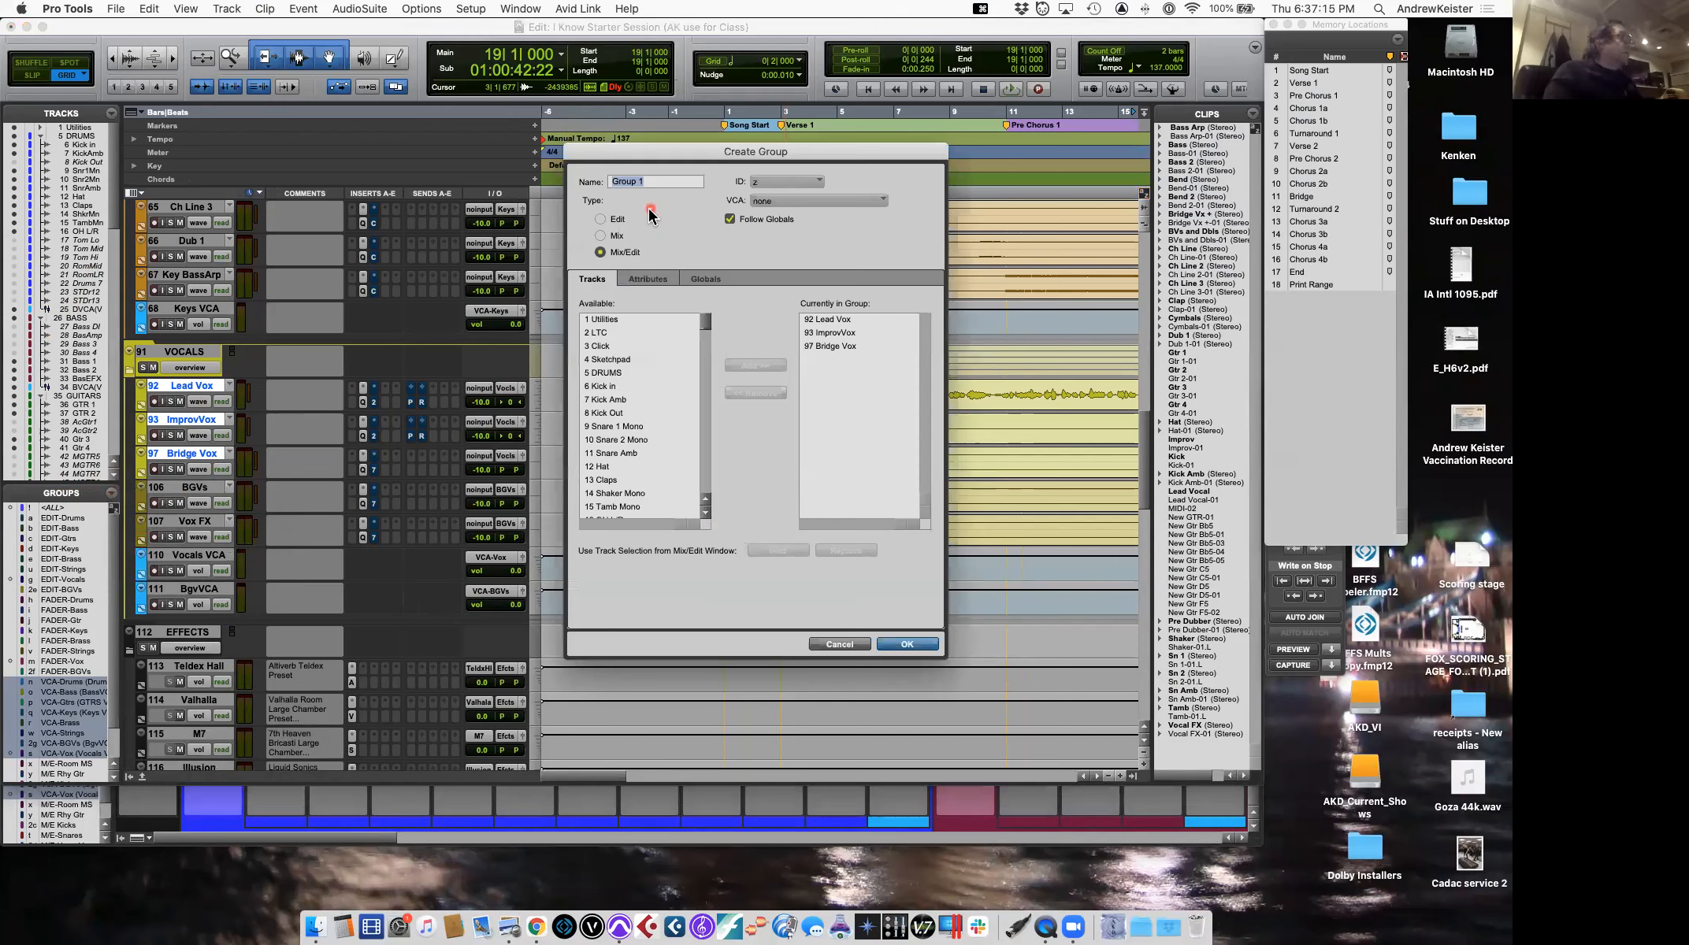
left_click(601, 237)
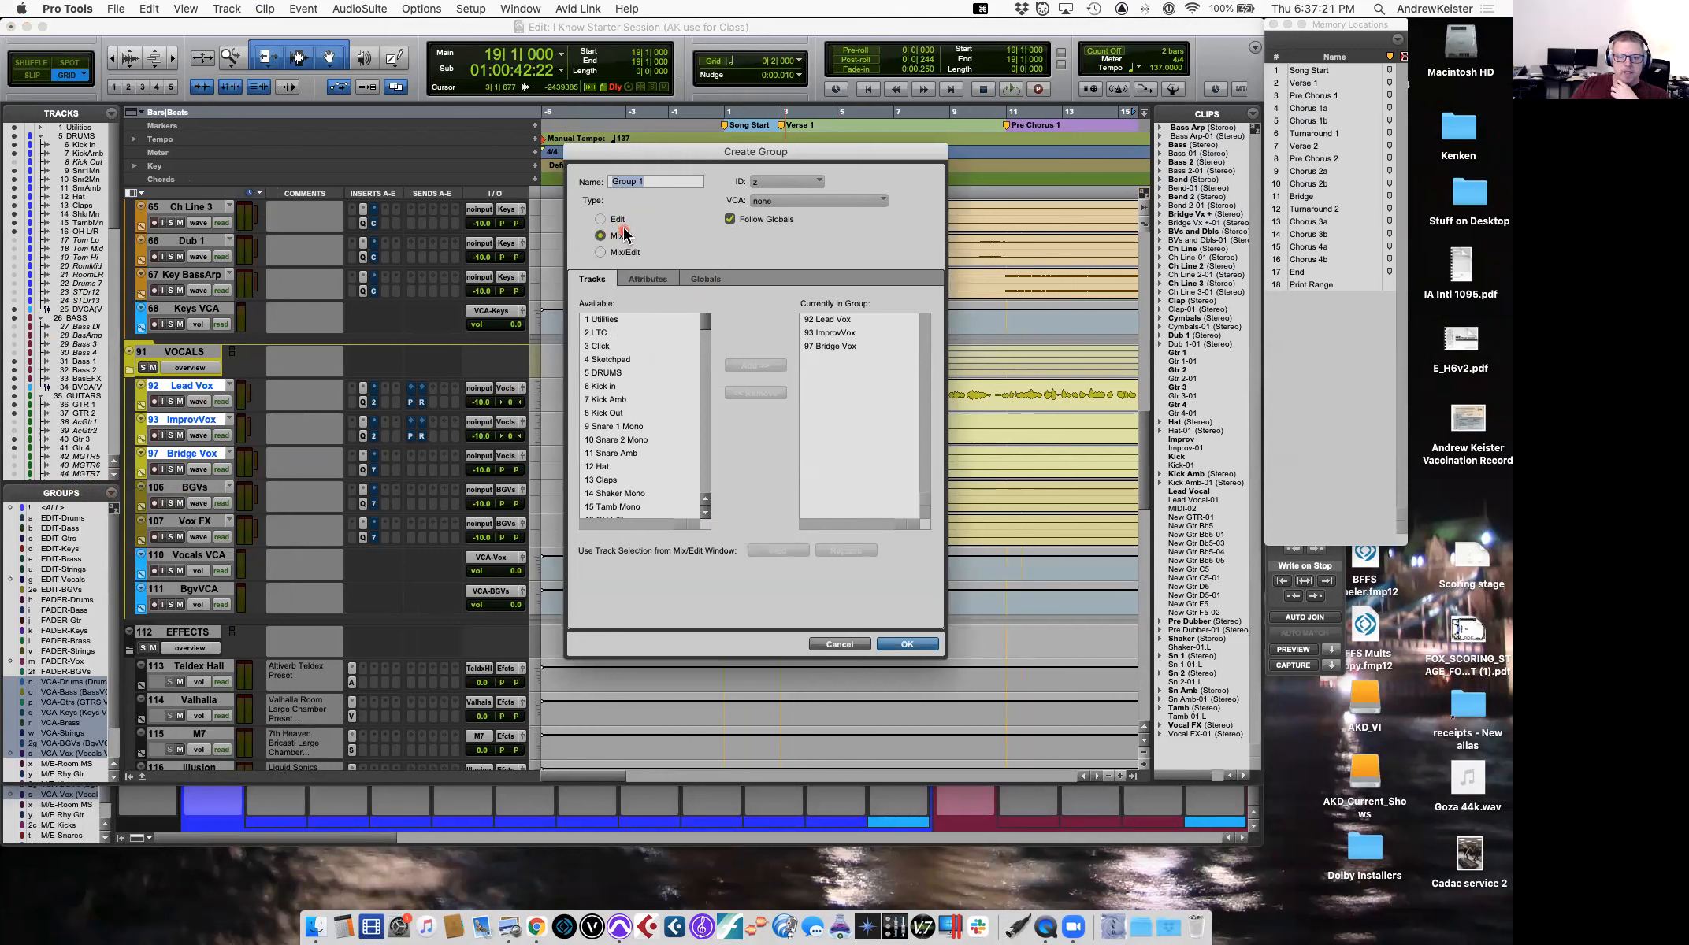
left_click(675, 279)
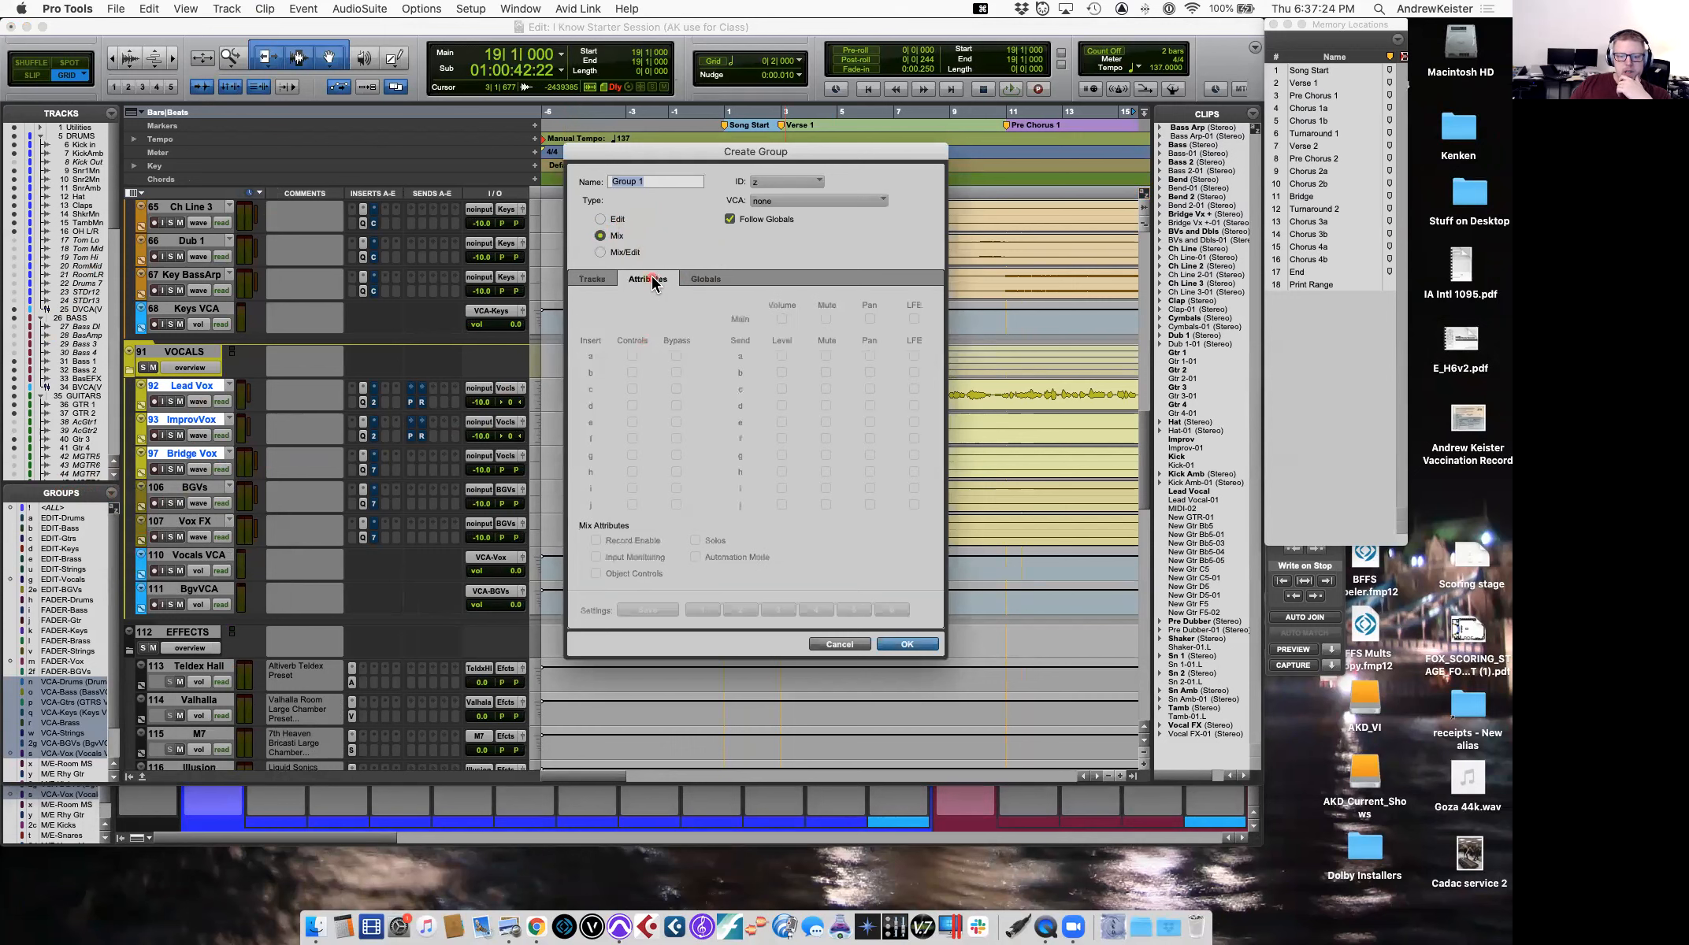
left_click(729, 220)
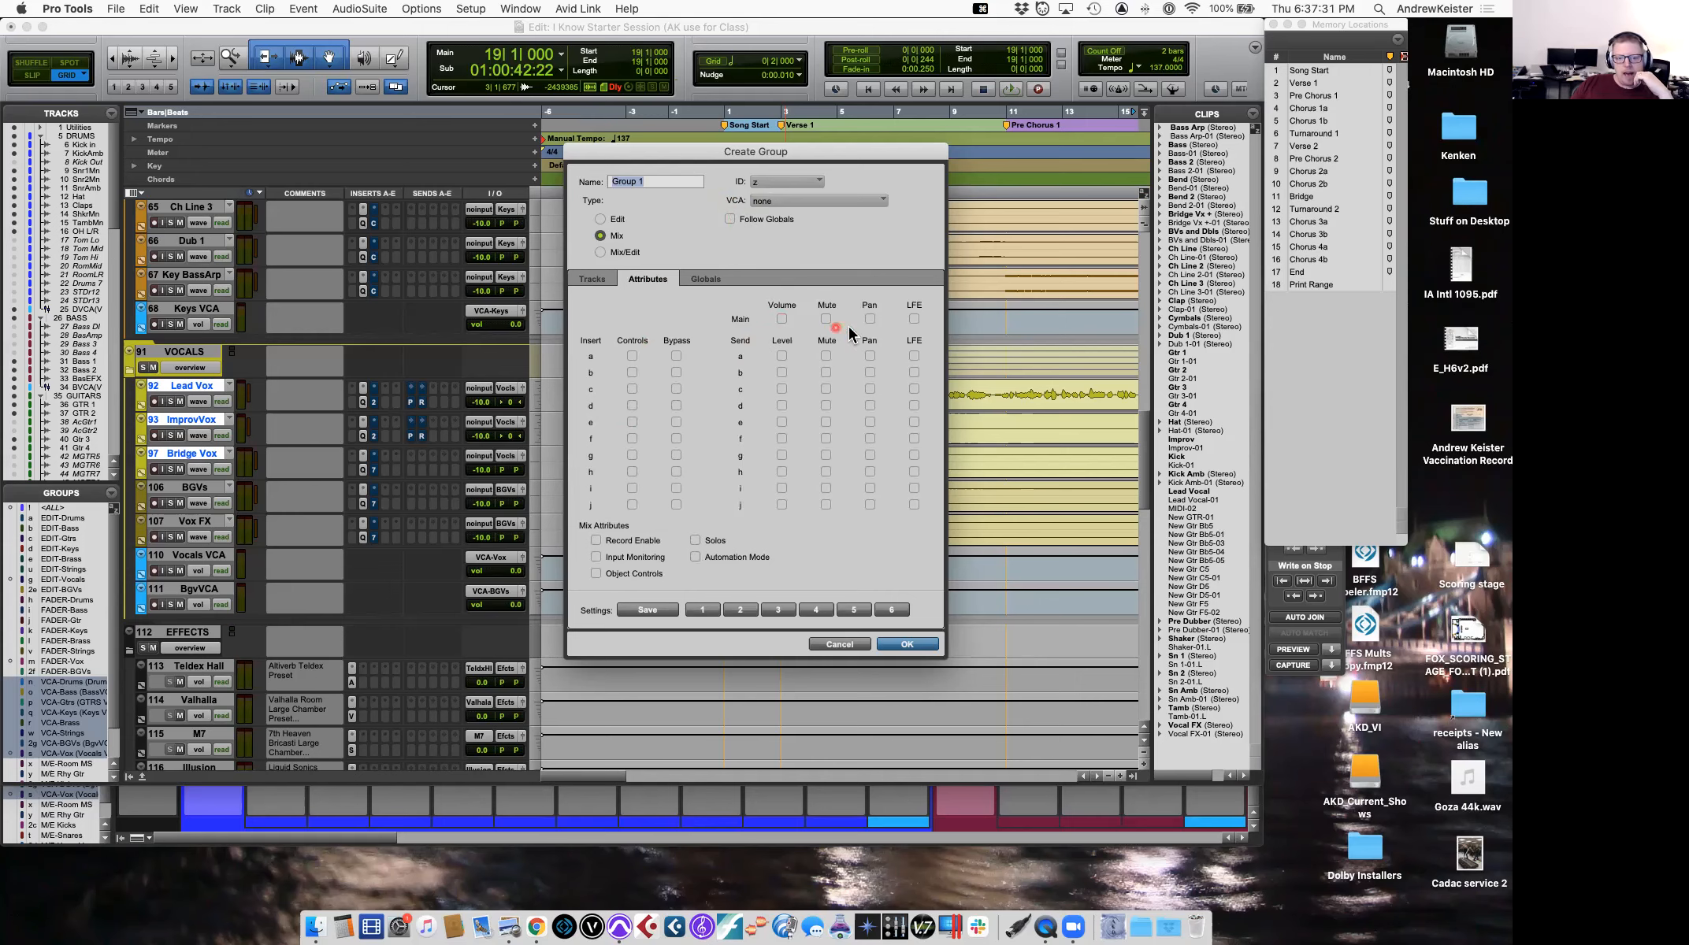
Examine the main, send and mix attributes in the group's Globals settings, and return to its own attributes.
left_click(706, 279)
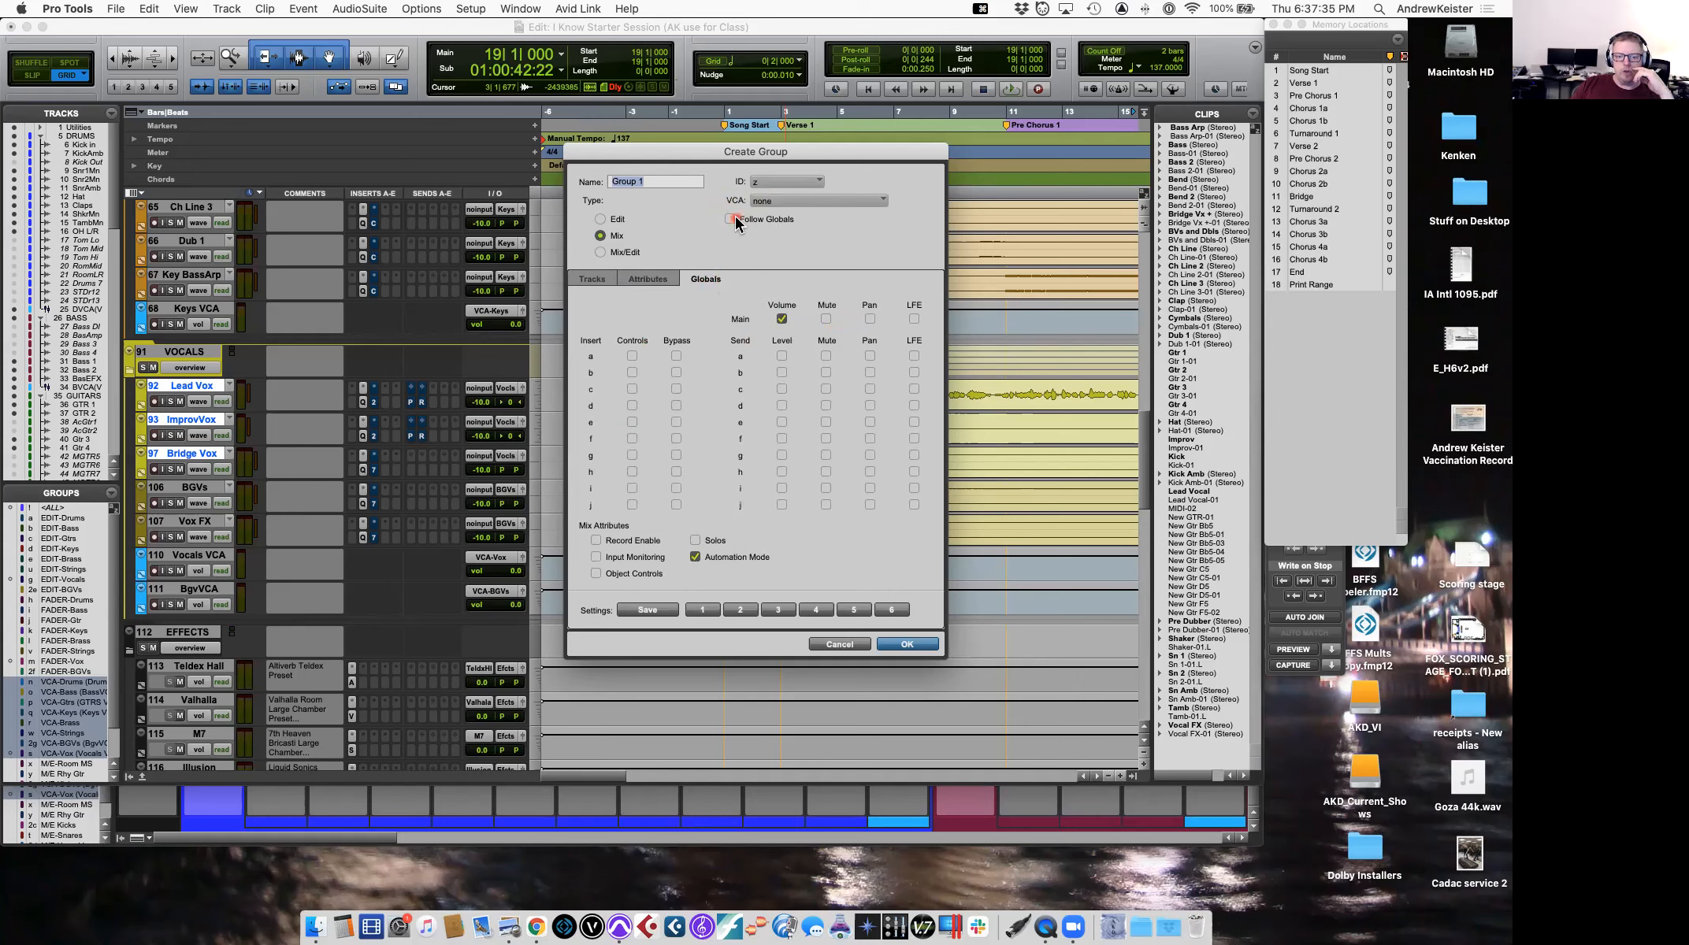
left_click(824, 318)
left_click(782, 312)
left_click(693, 541)
left_click(869, 356)
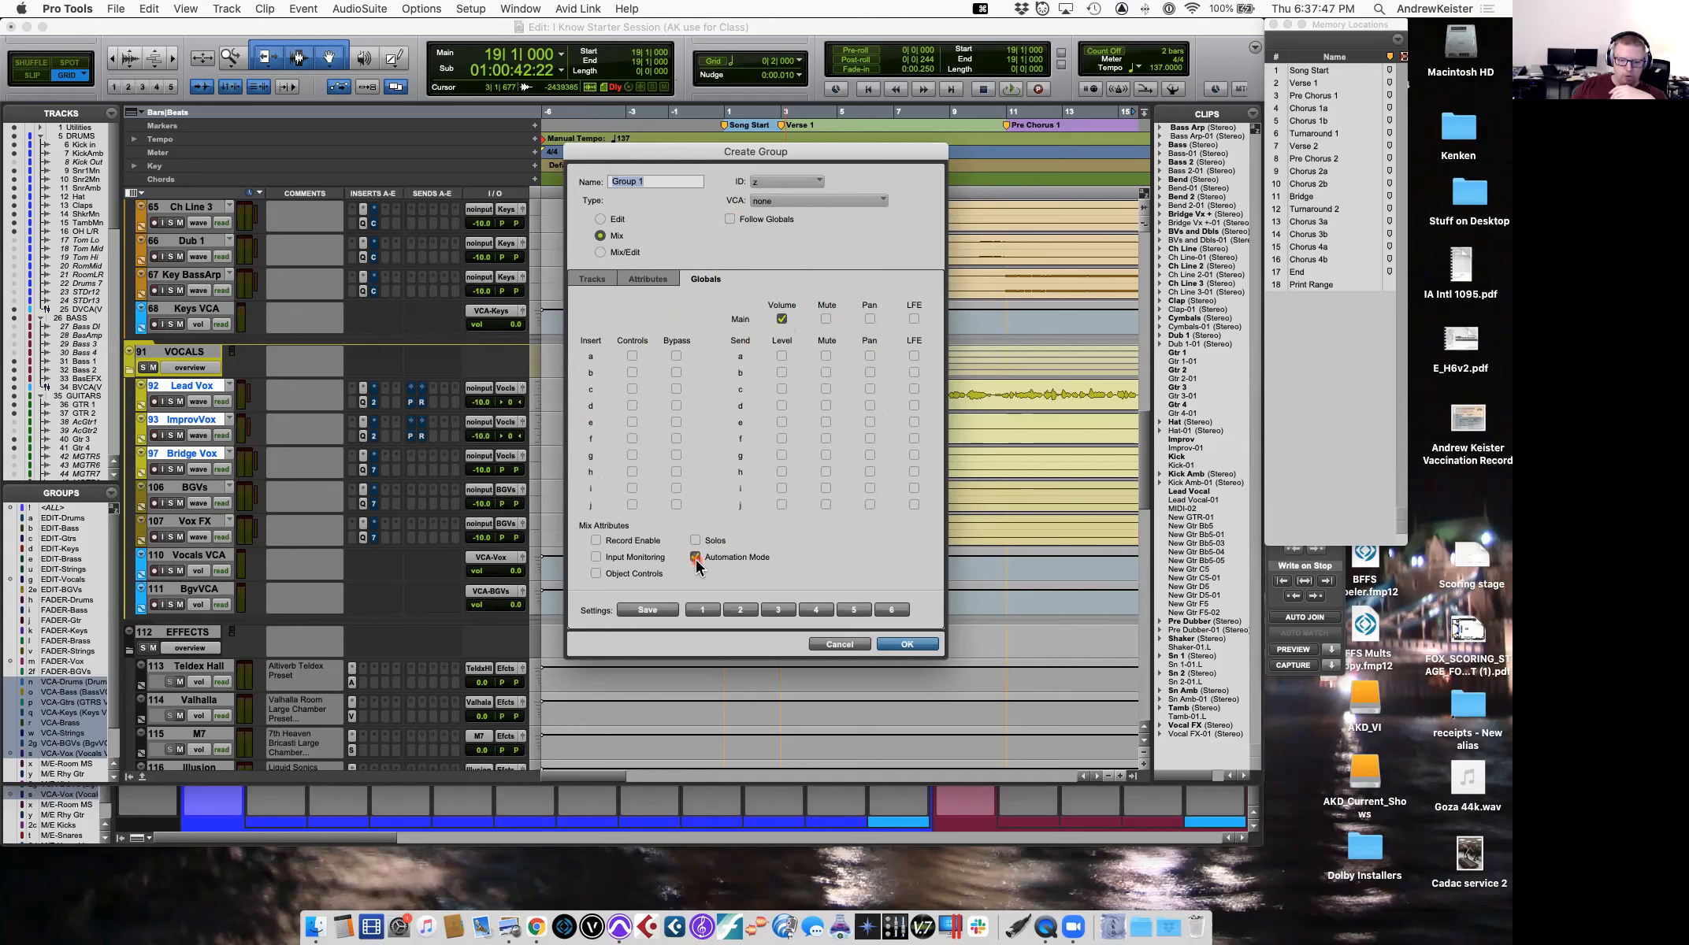
left_click(642, 278)
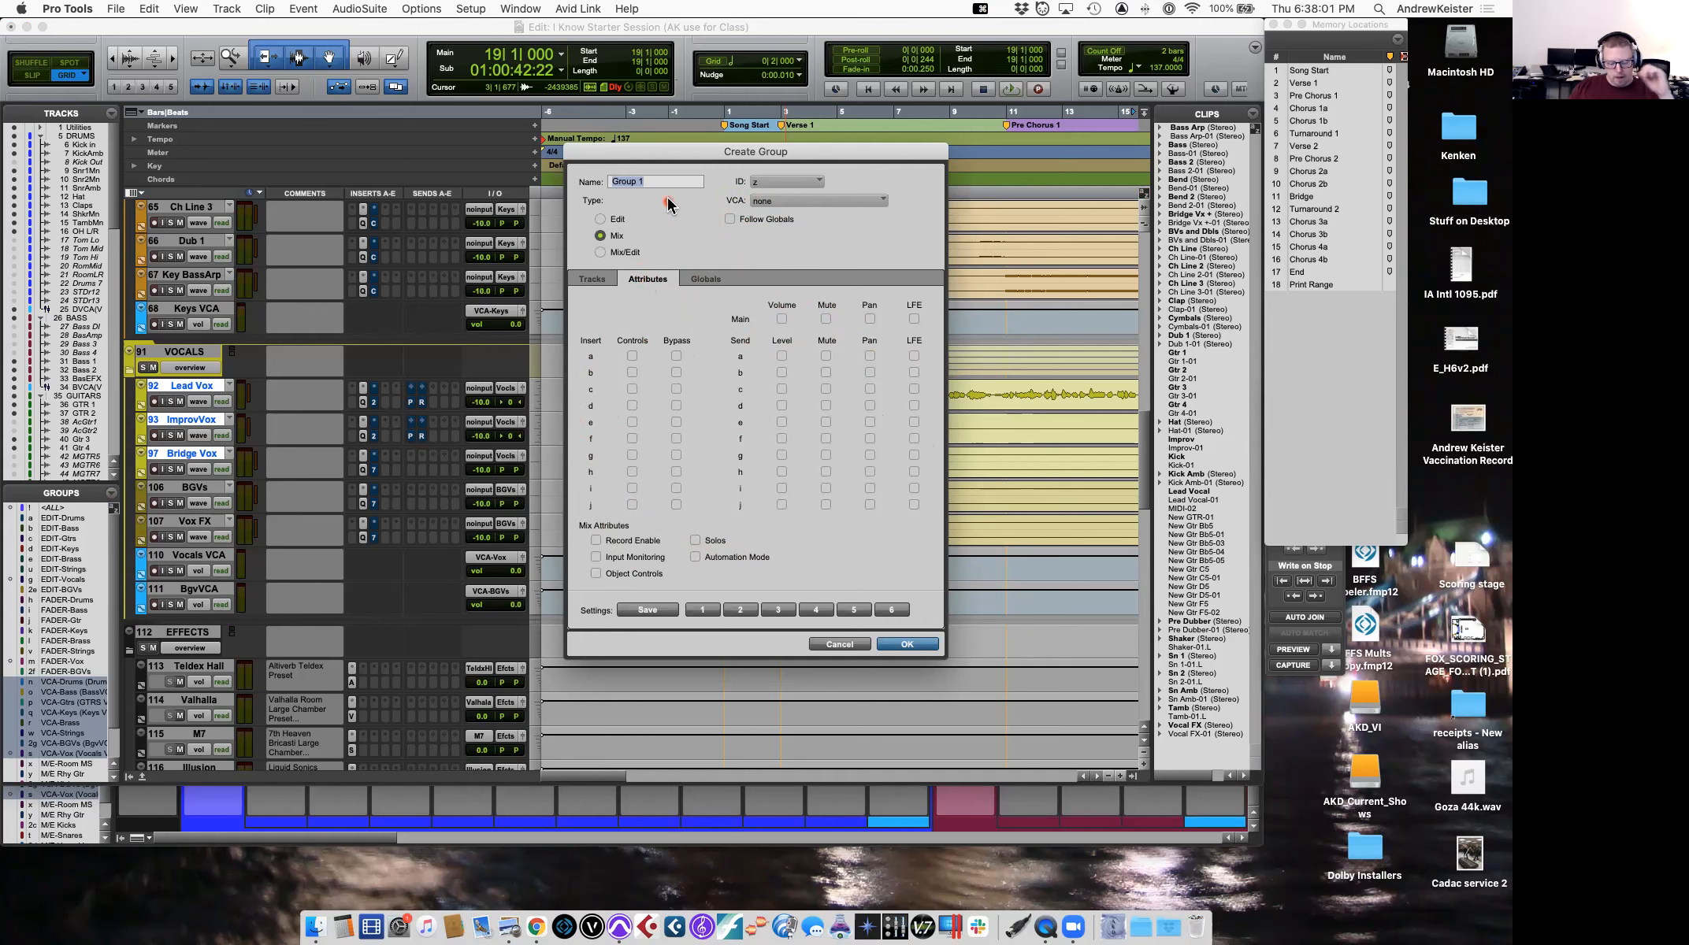
Name the new group "VCA-New VCA" and create it.
type("VCA-")
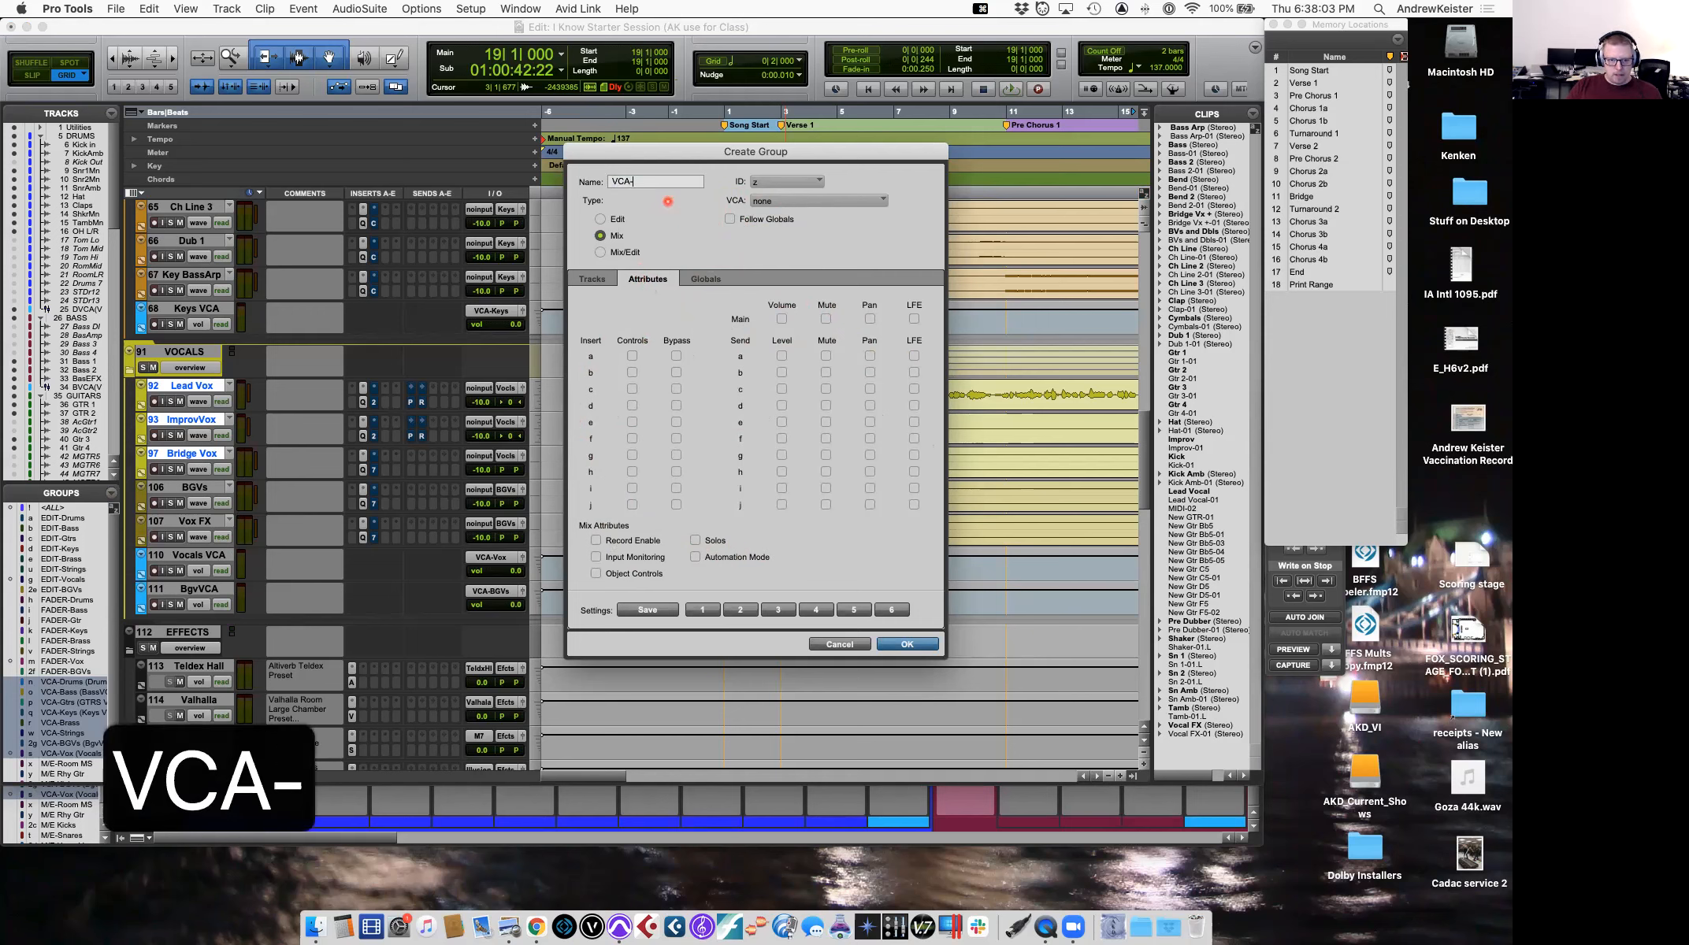
type("New VD")
key("BackSpace")
type("C")
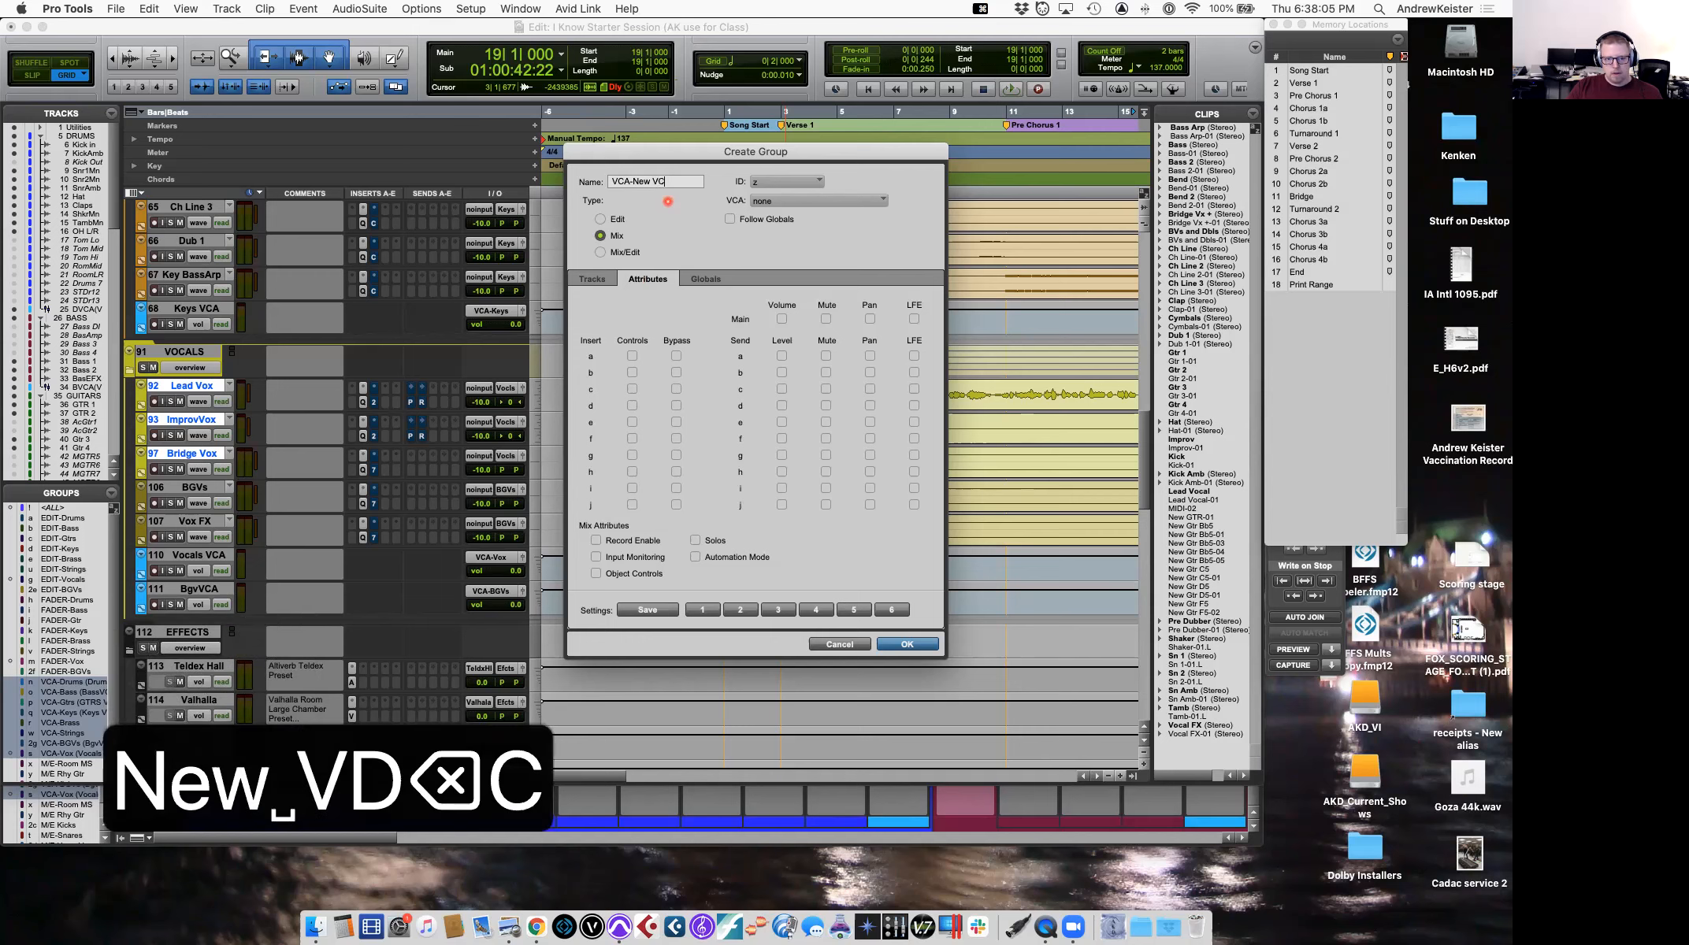
type("a")
key("BackSpace")
type("A")
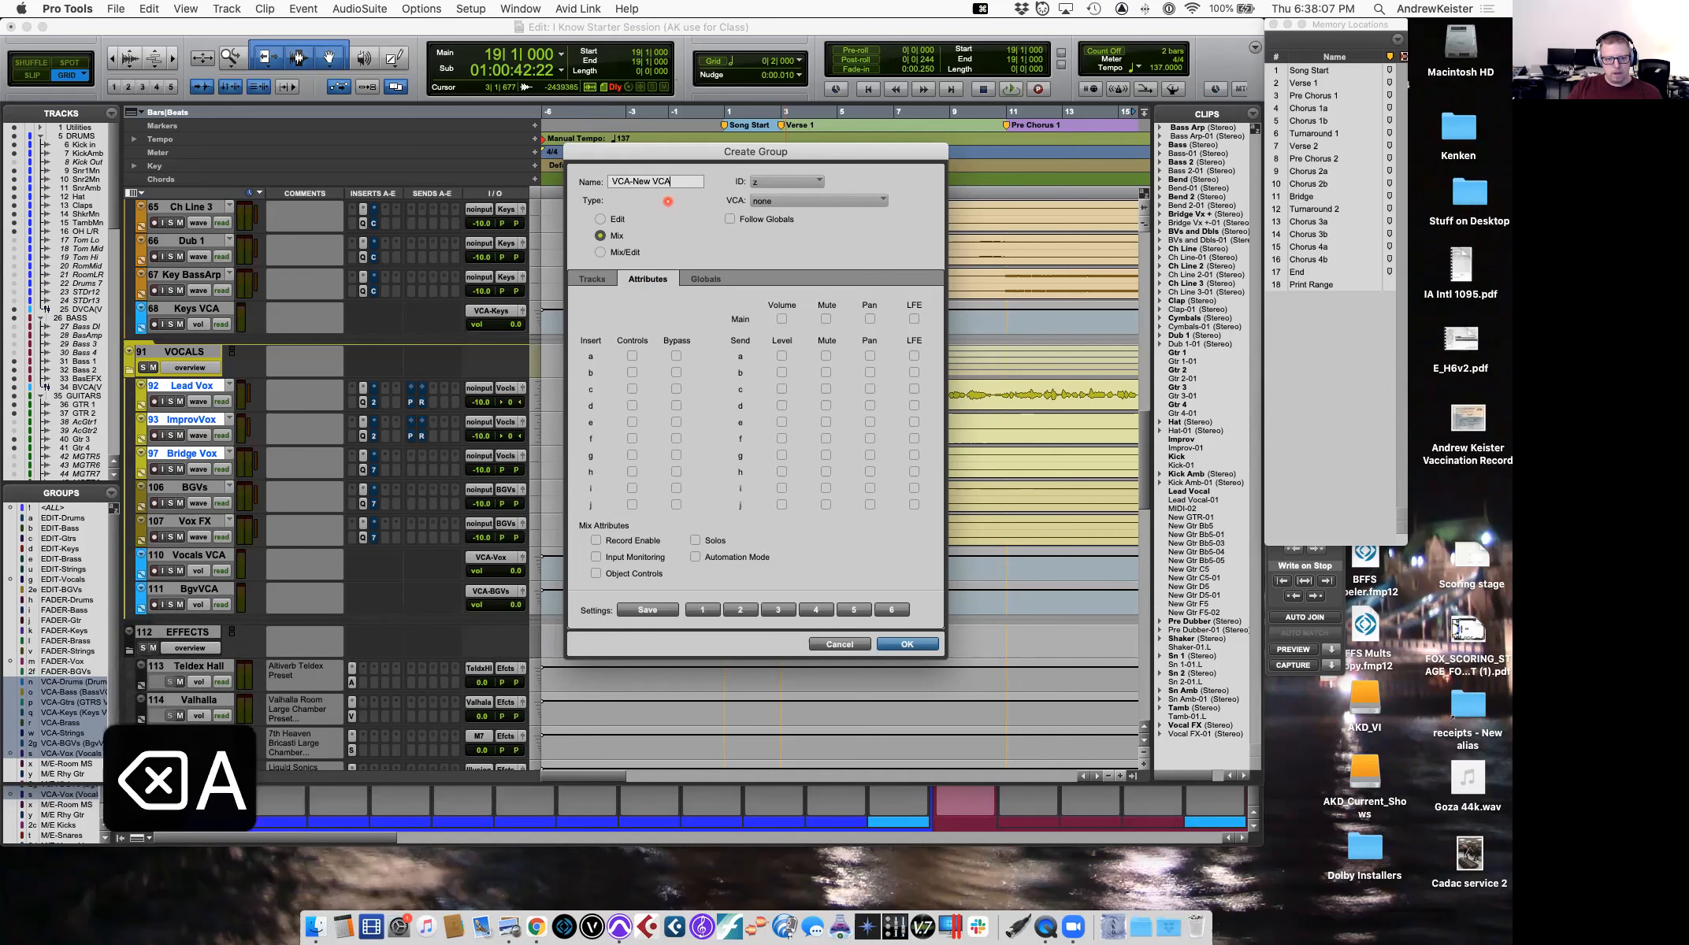
key("Return")
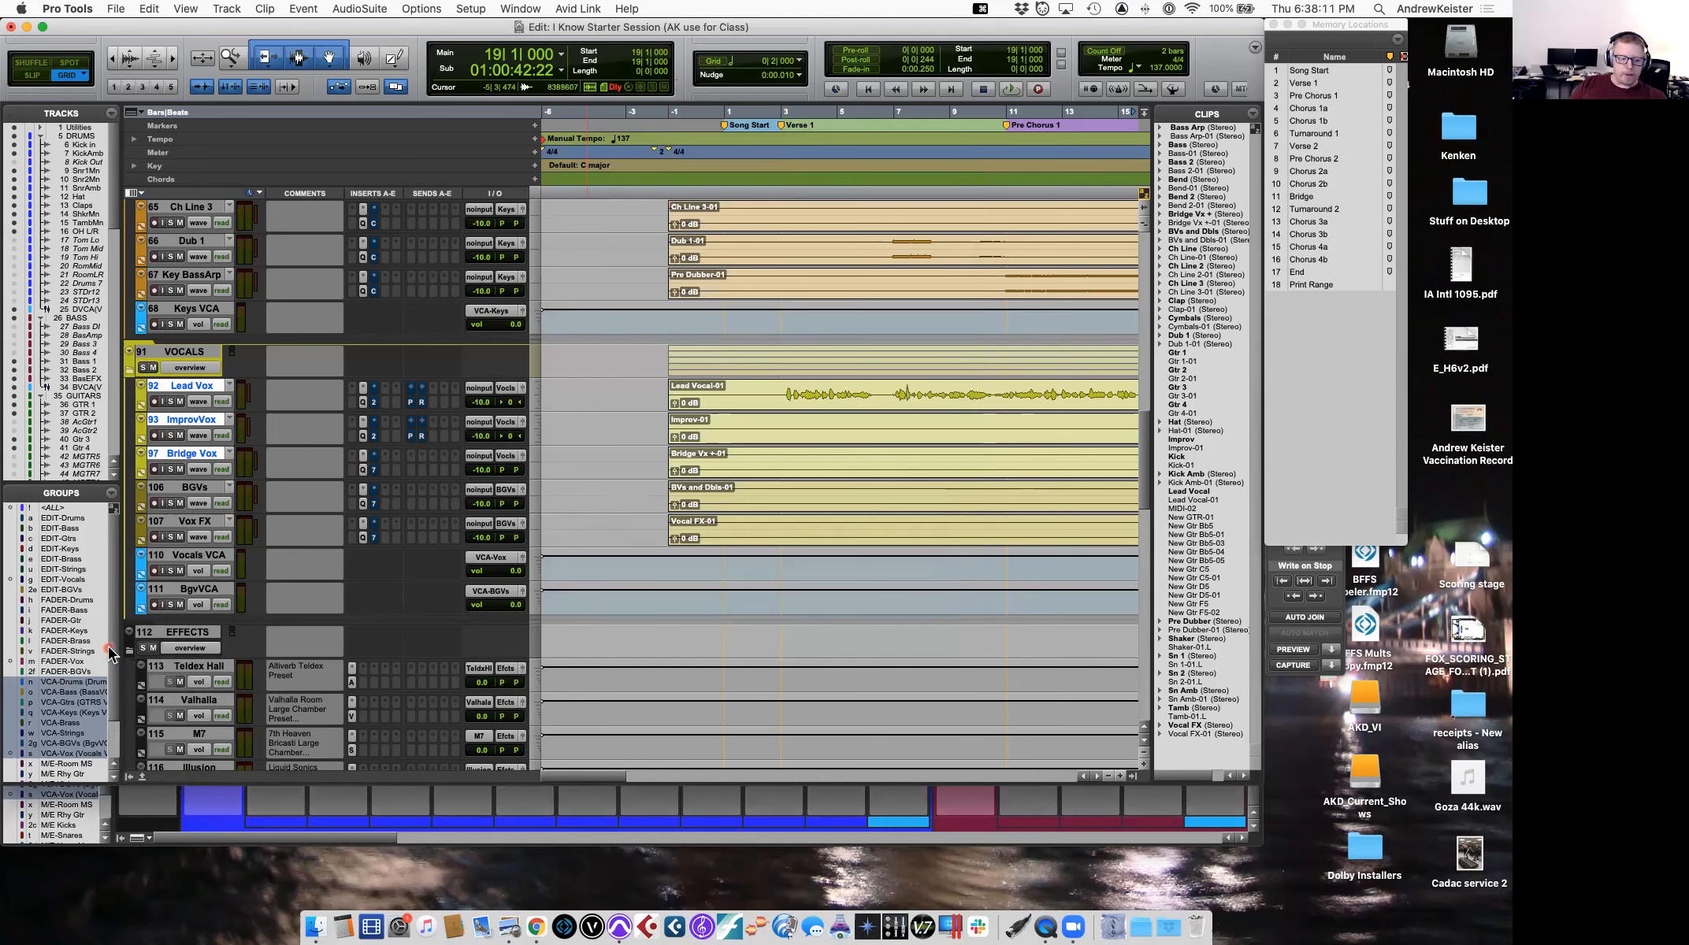
Set up one new track of type VCA Master after the Vox FX track.
left_click(203, 522)
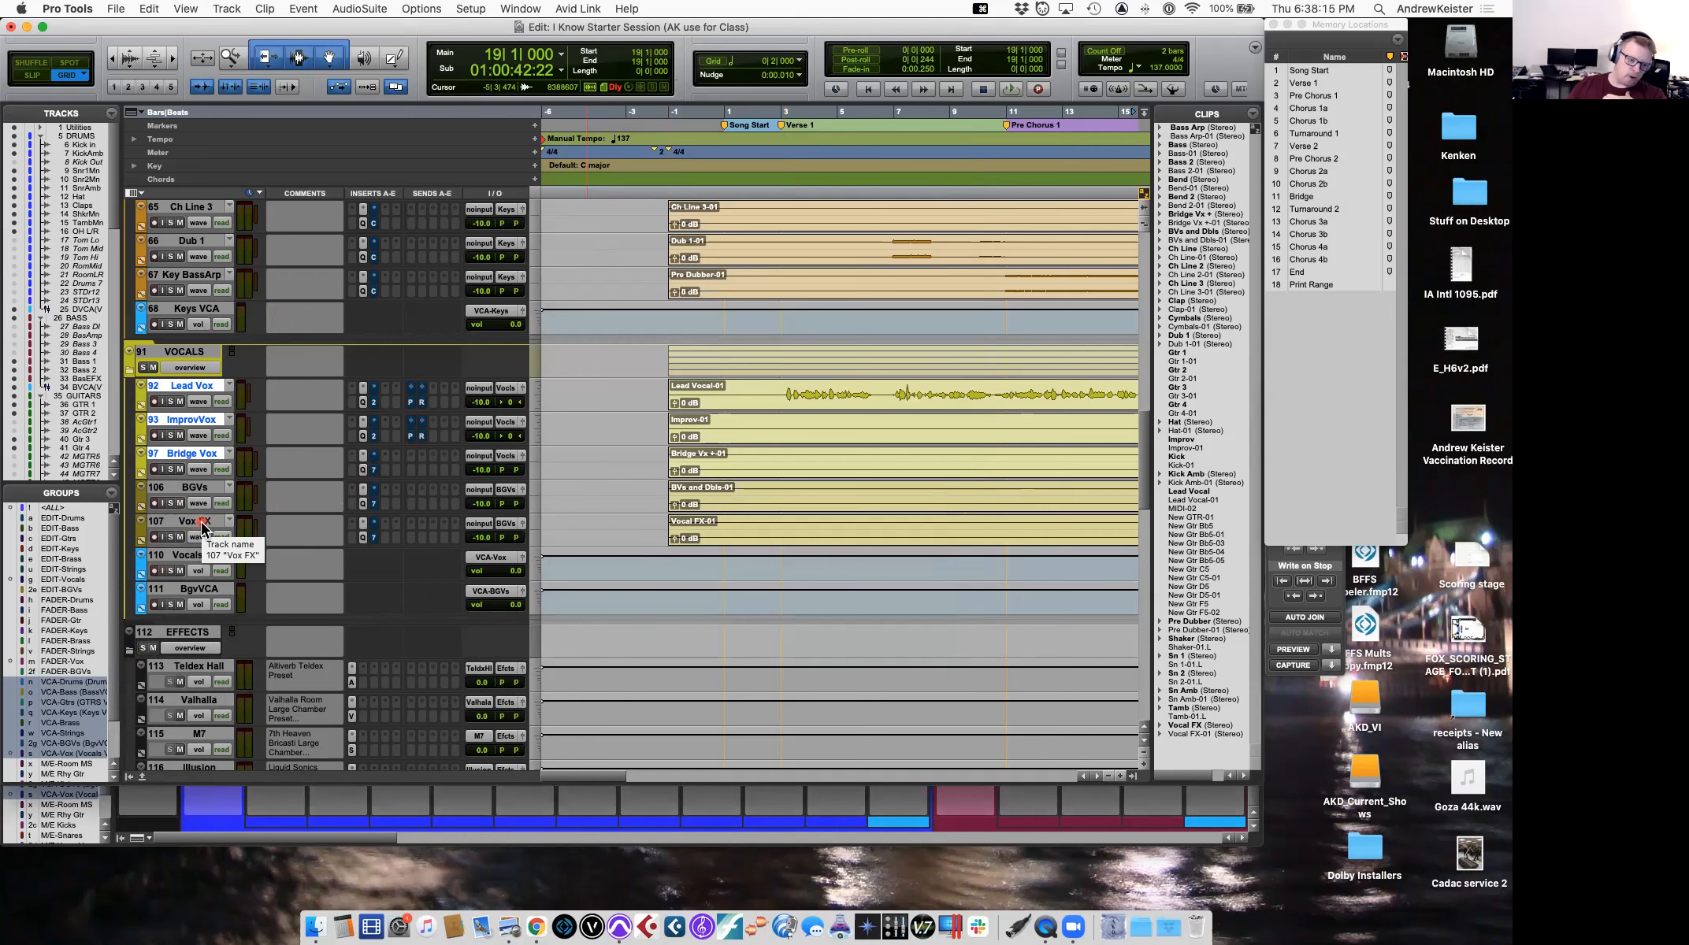
left_click(203, 524)
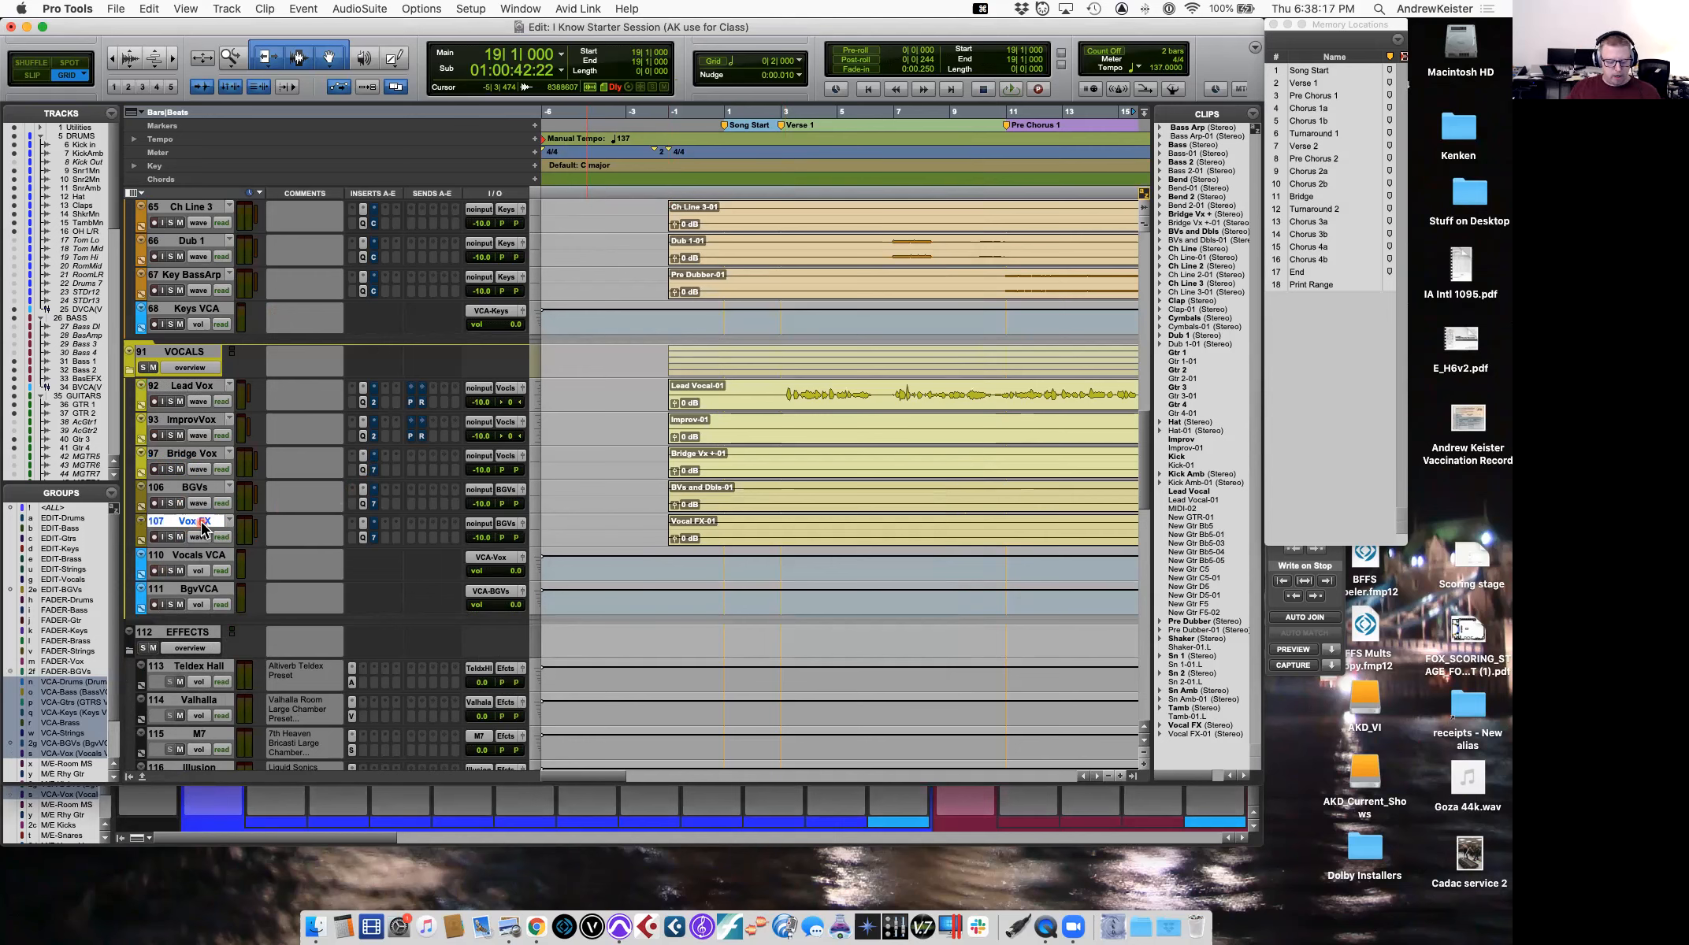
key("super+shift+n")
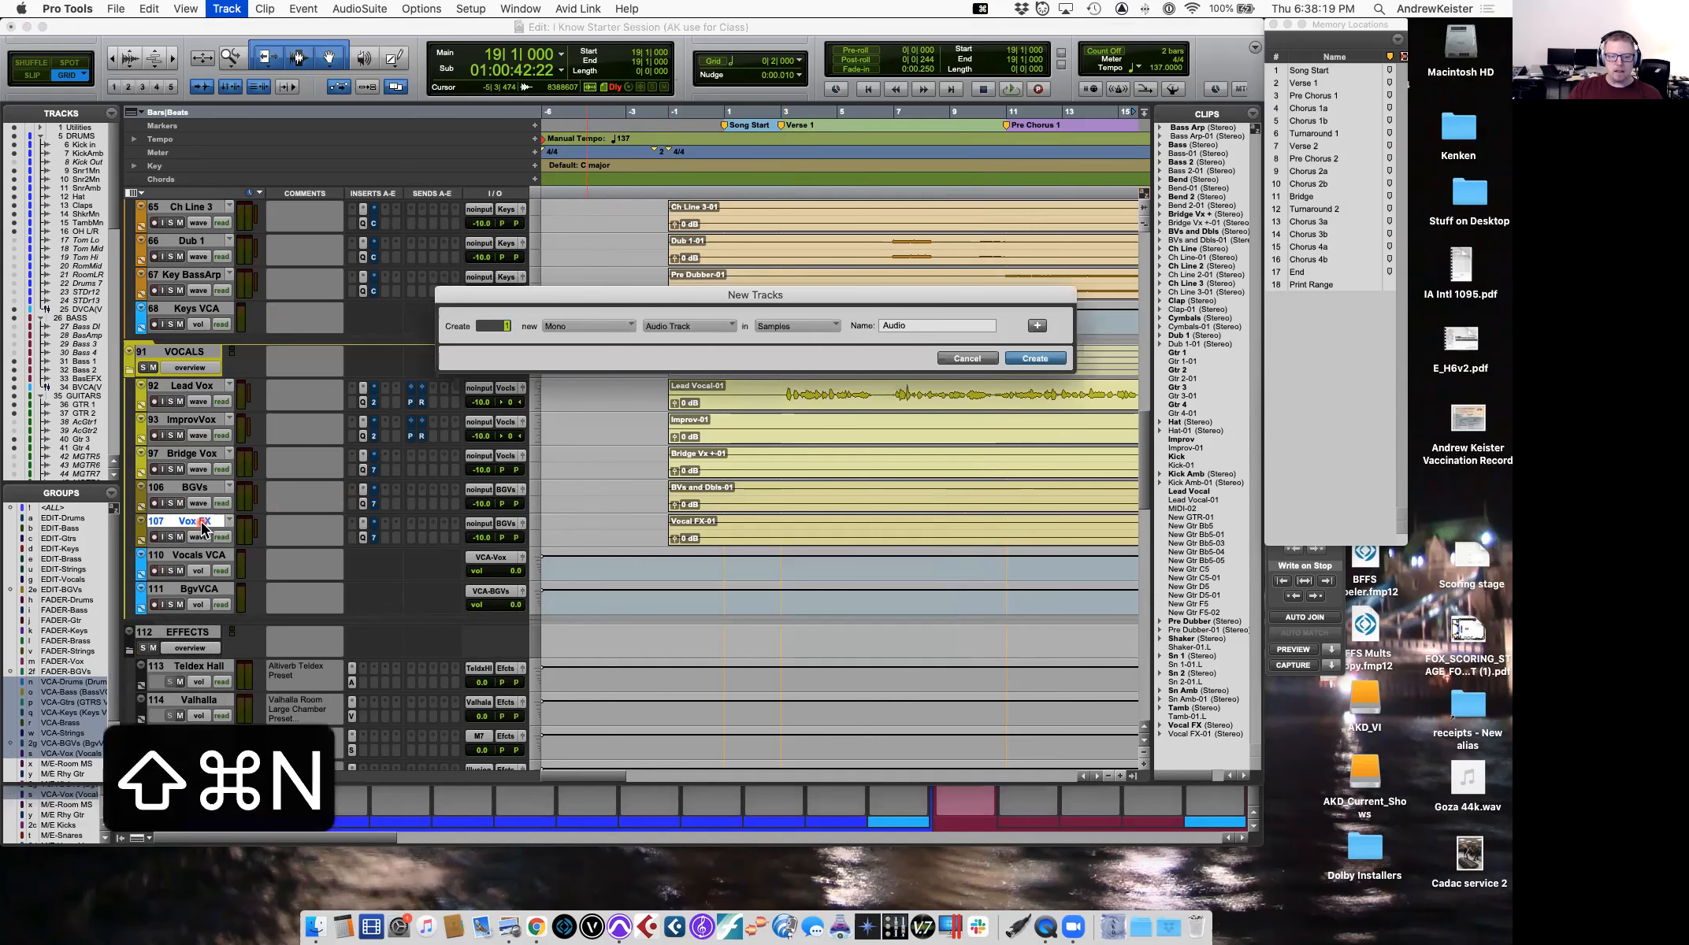
left_click(581, 334)
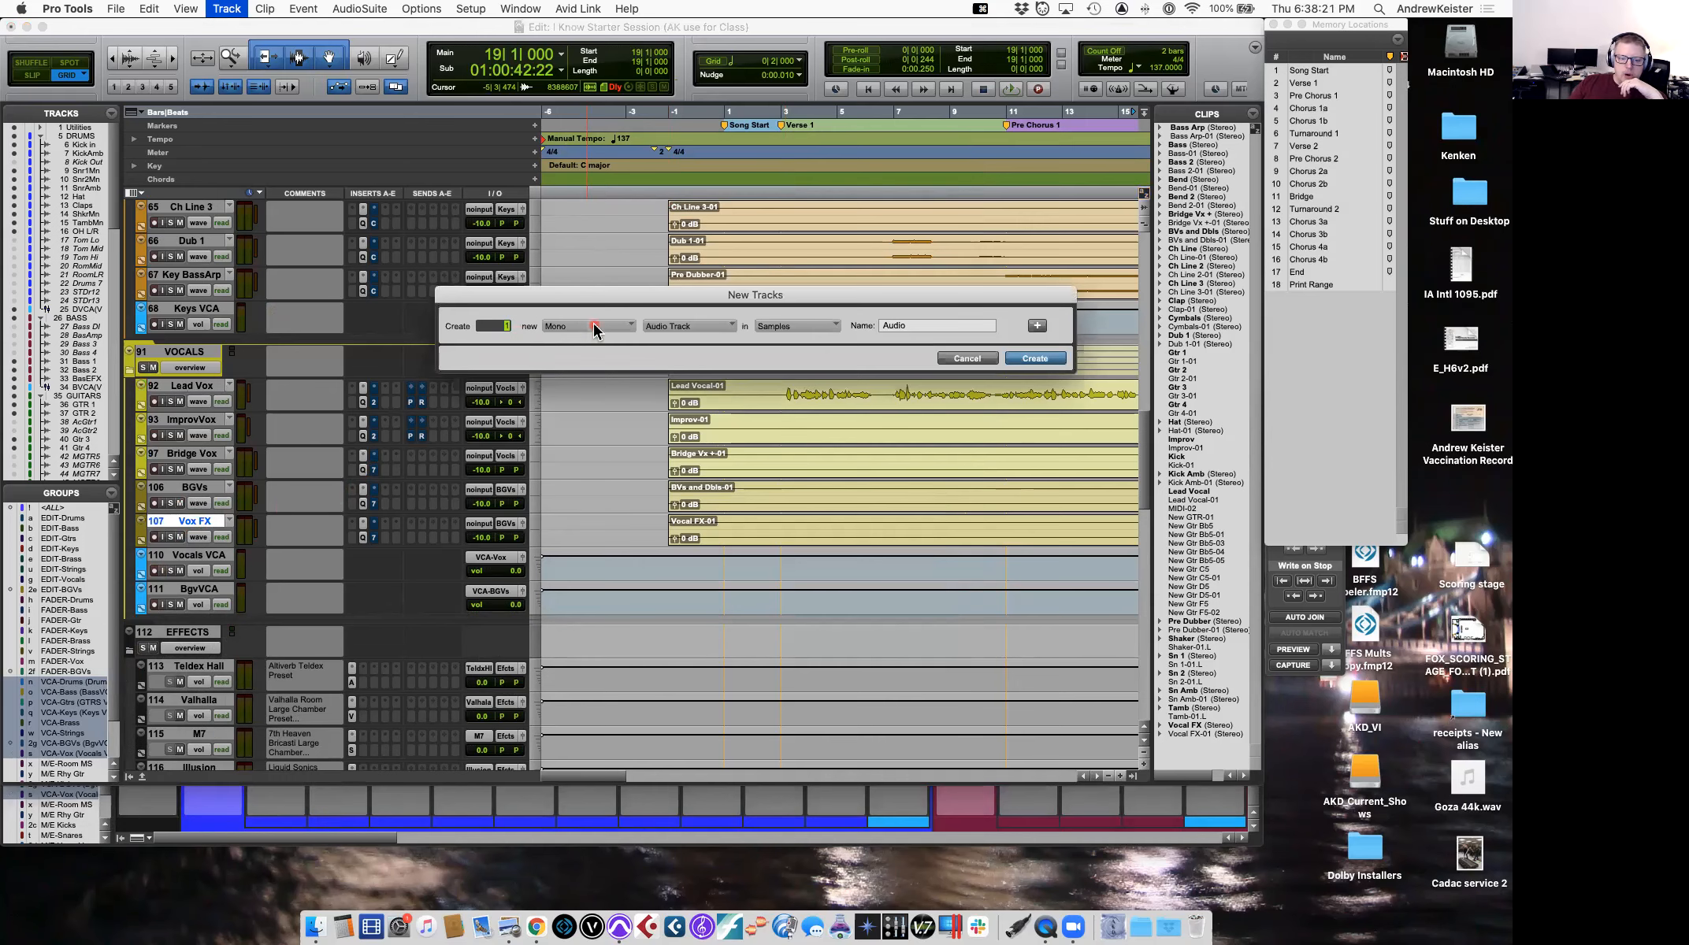
left_click(688, 325)
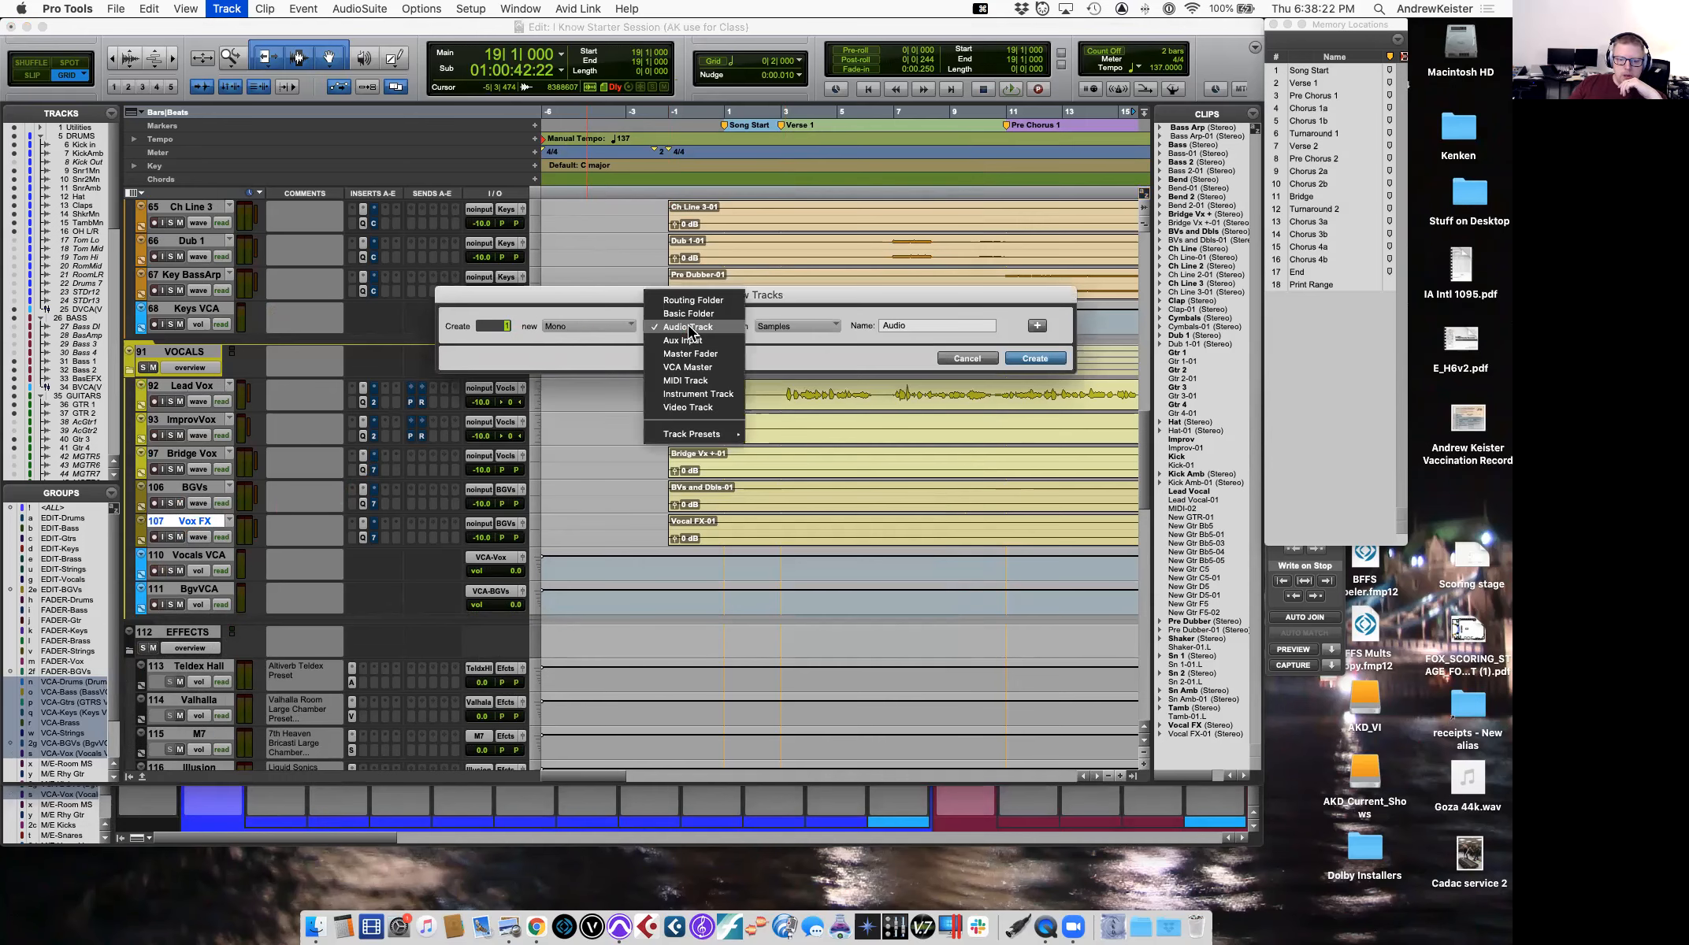
left_click(722, 365)
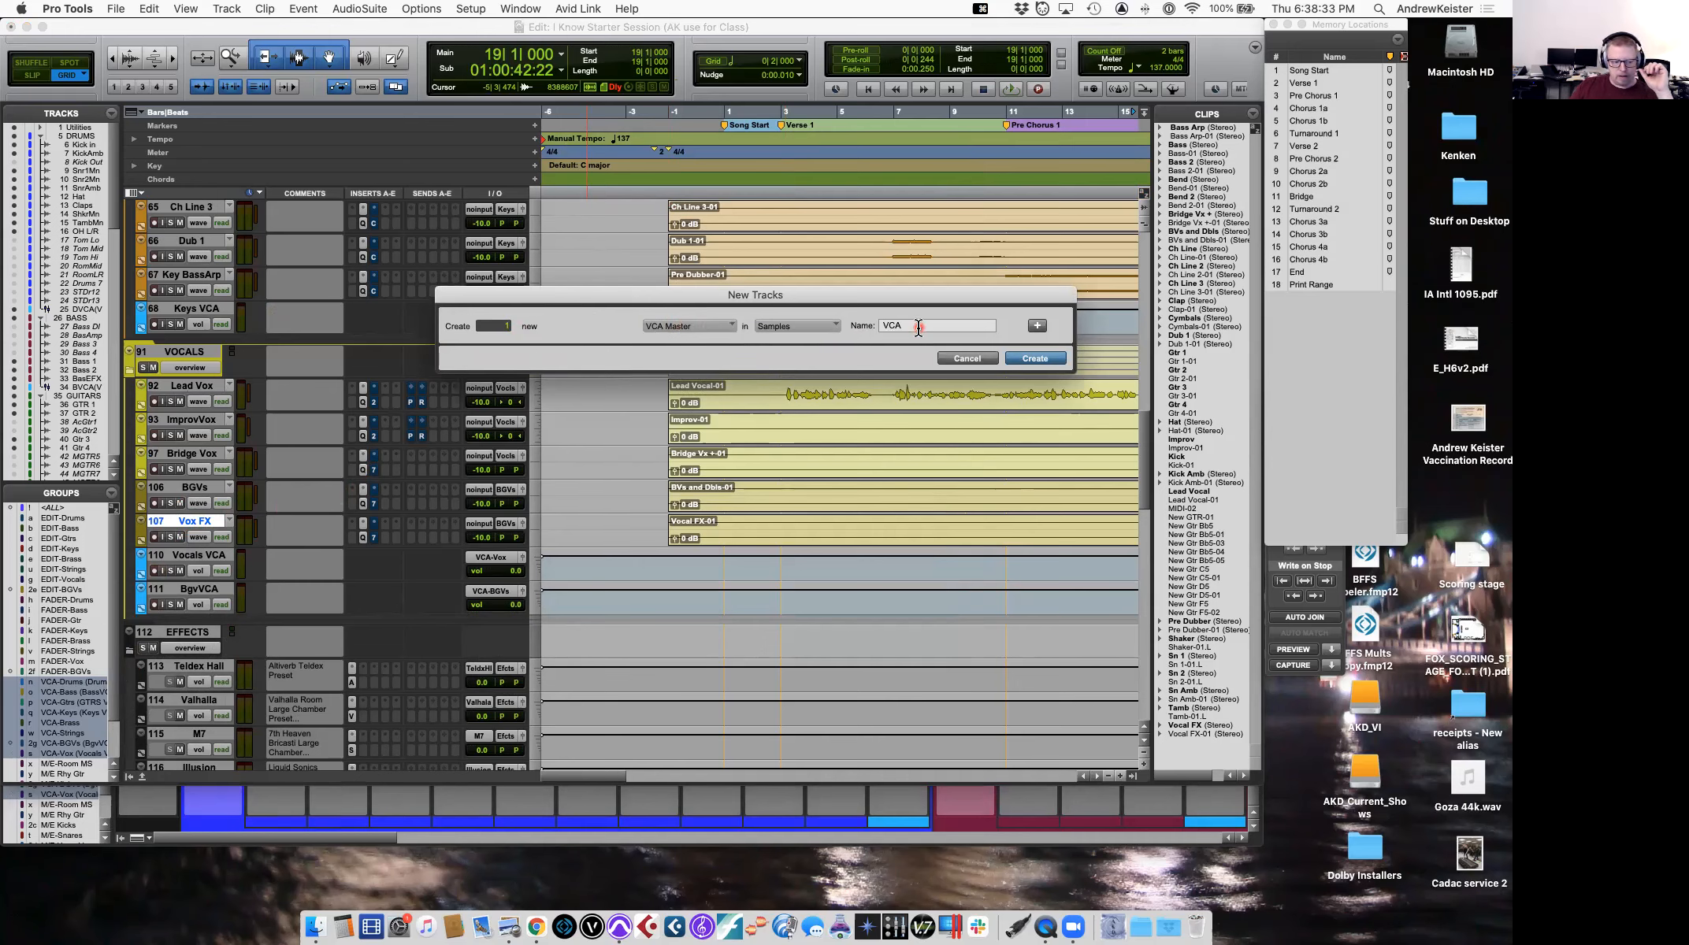
Name the new VCA Master track "New Vocal VCA" and create it.
key("Left")
key("Left")
key("Left")
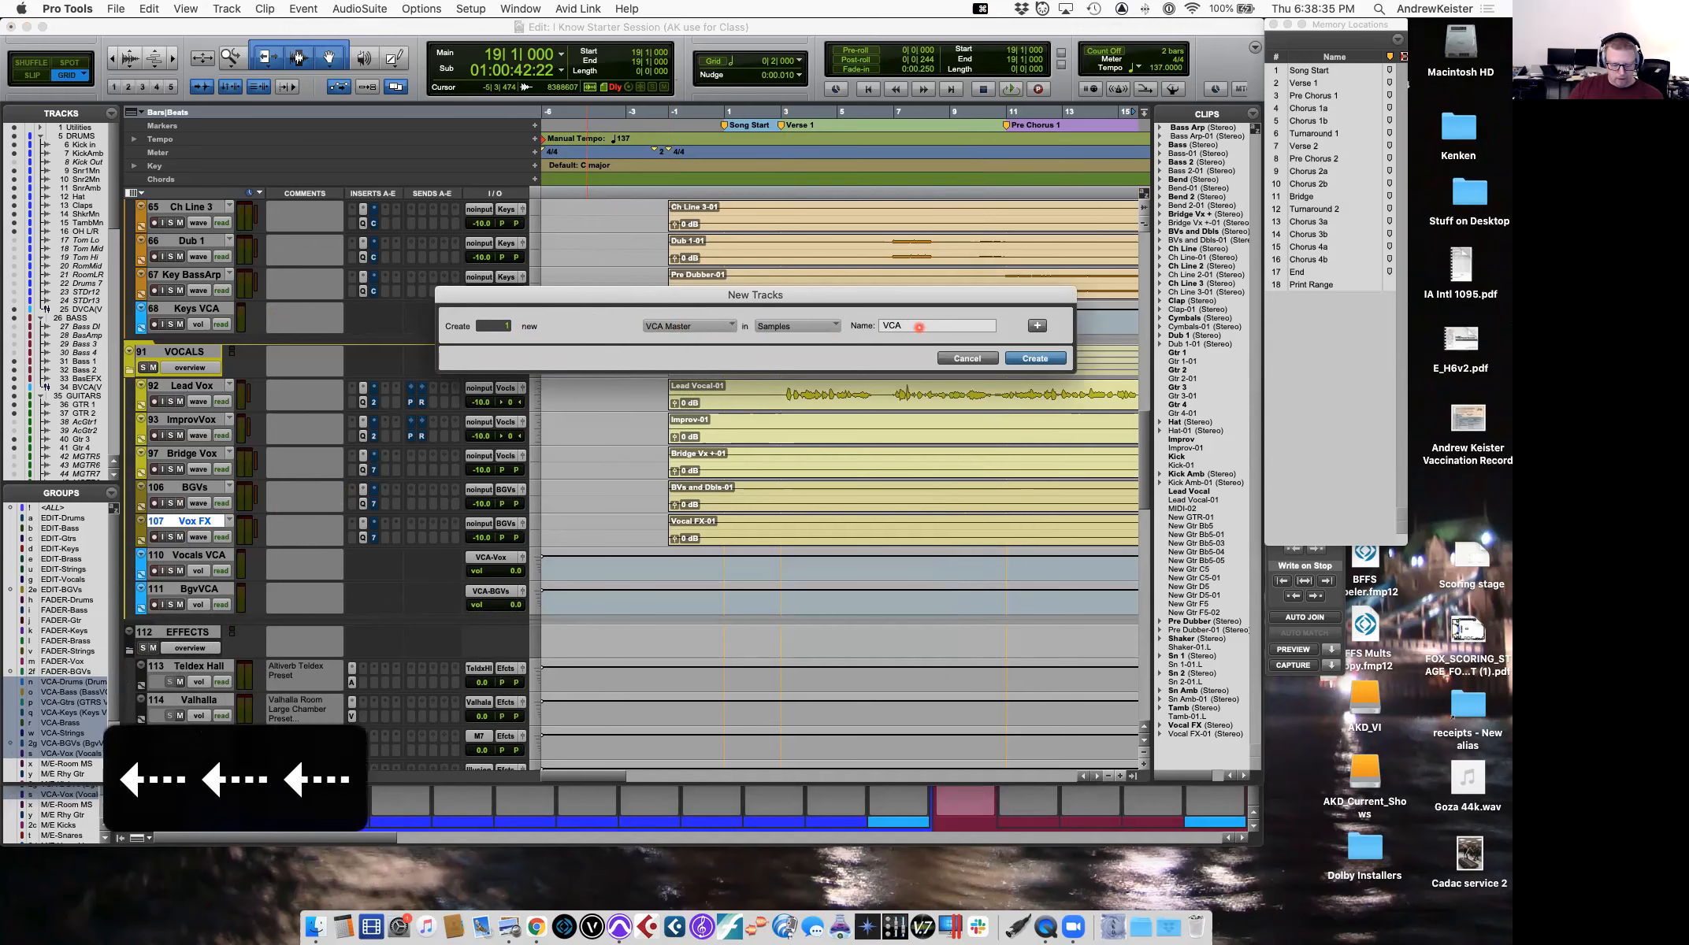
type("New Vocal")
key("Return")
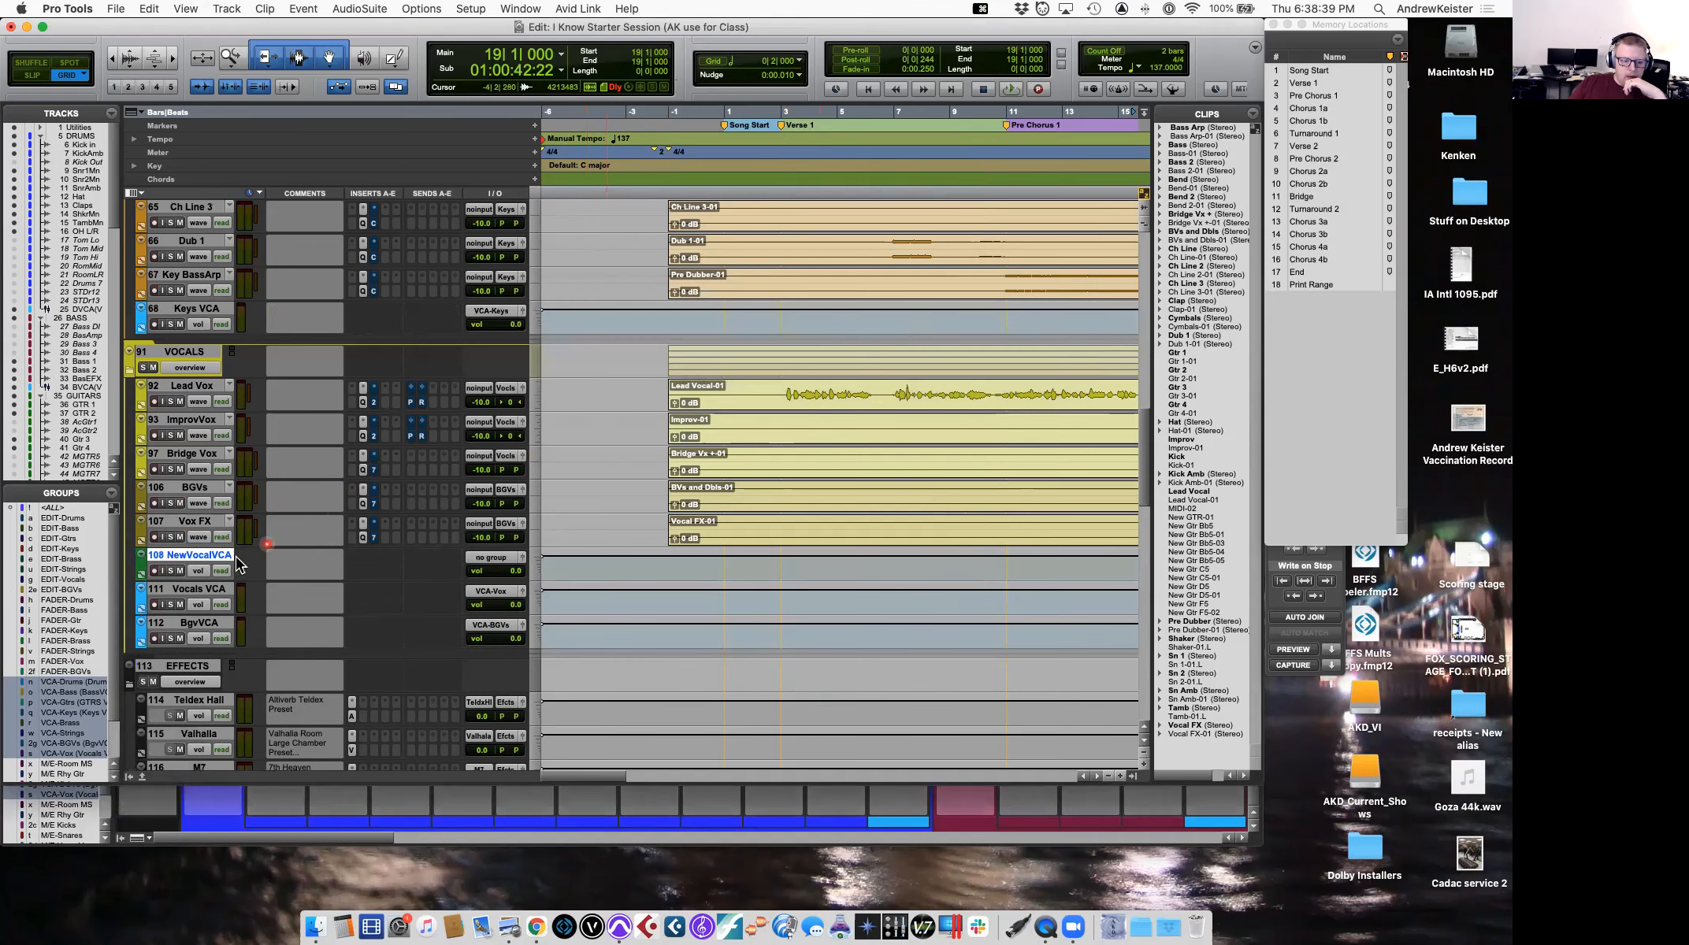
Assign the VCA-New VCA group to the new vocal VCA track, then pull its volume fully down and reset it to 0.0.
left_click(496, 557)
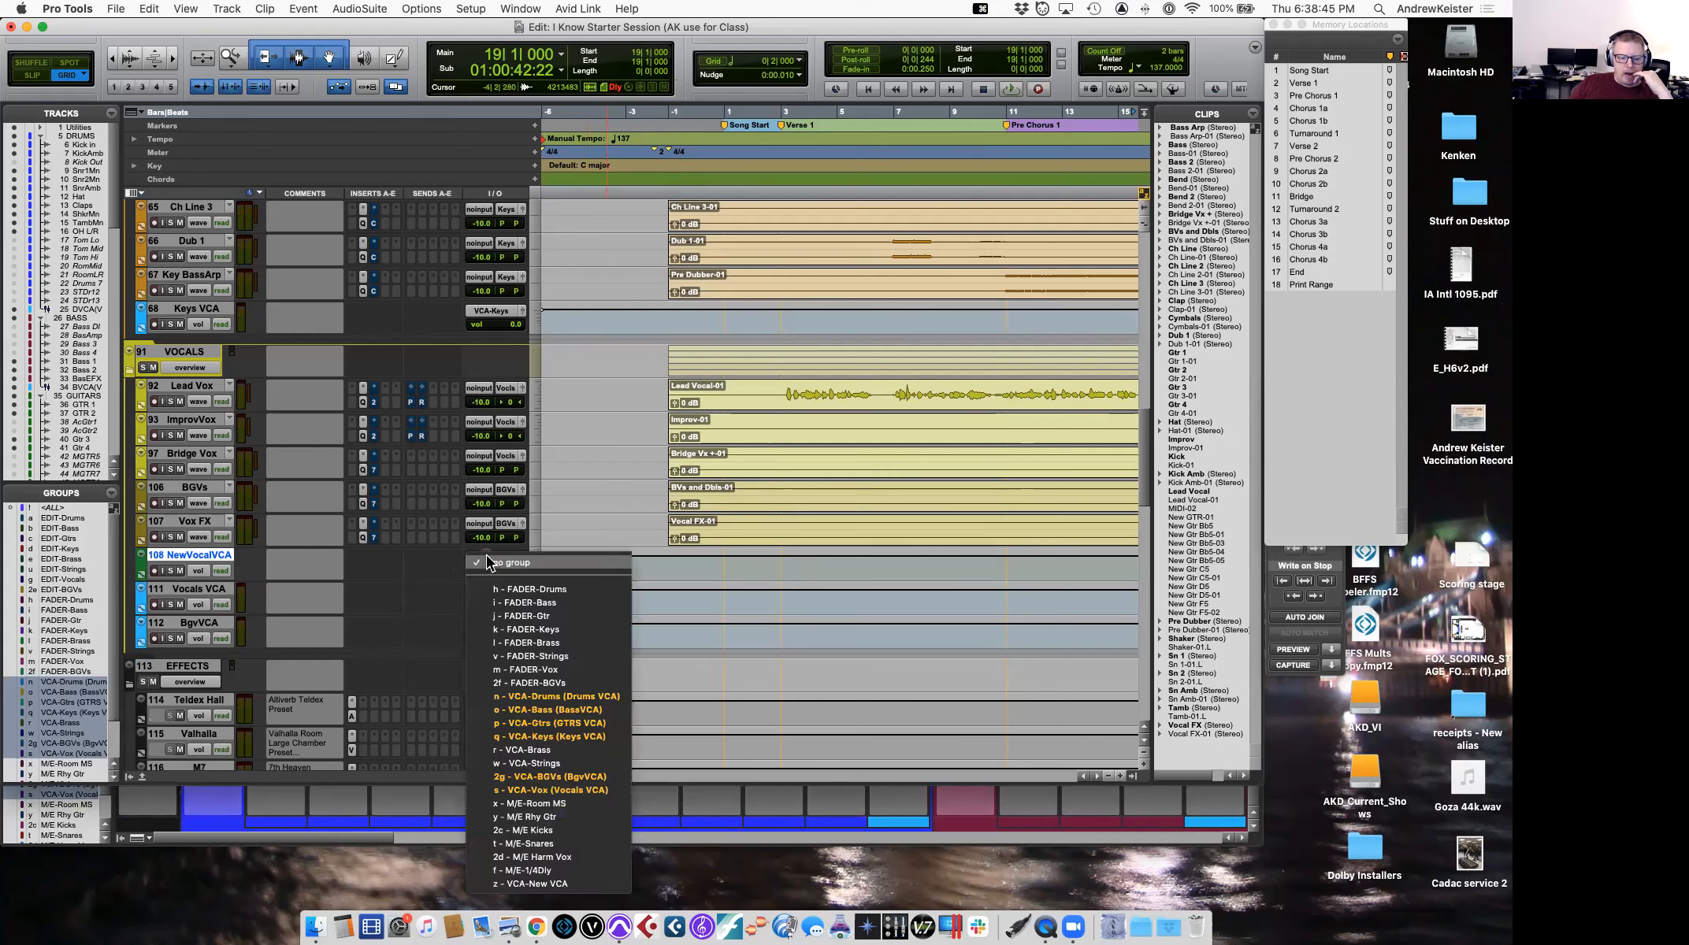
left_click(482, 561)
left_click(484, 561)
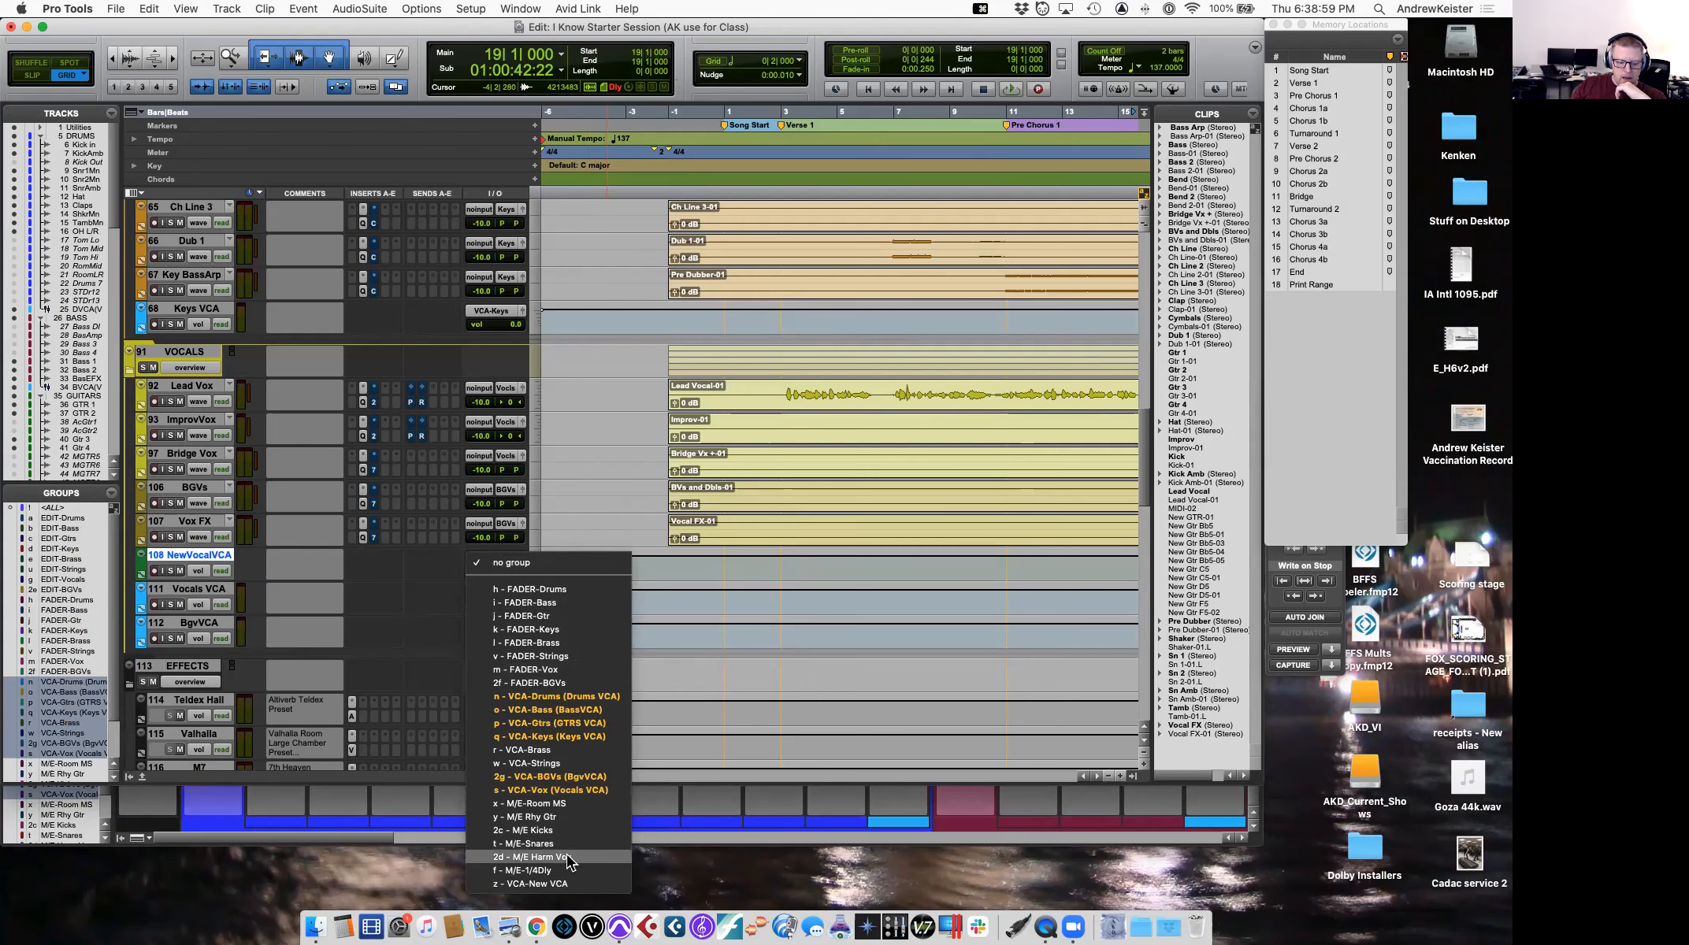
left_click(508, 884)
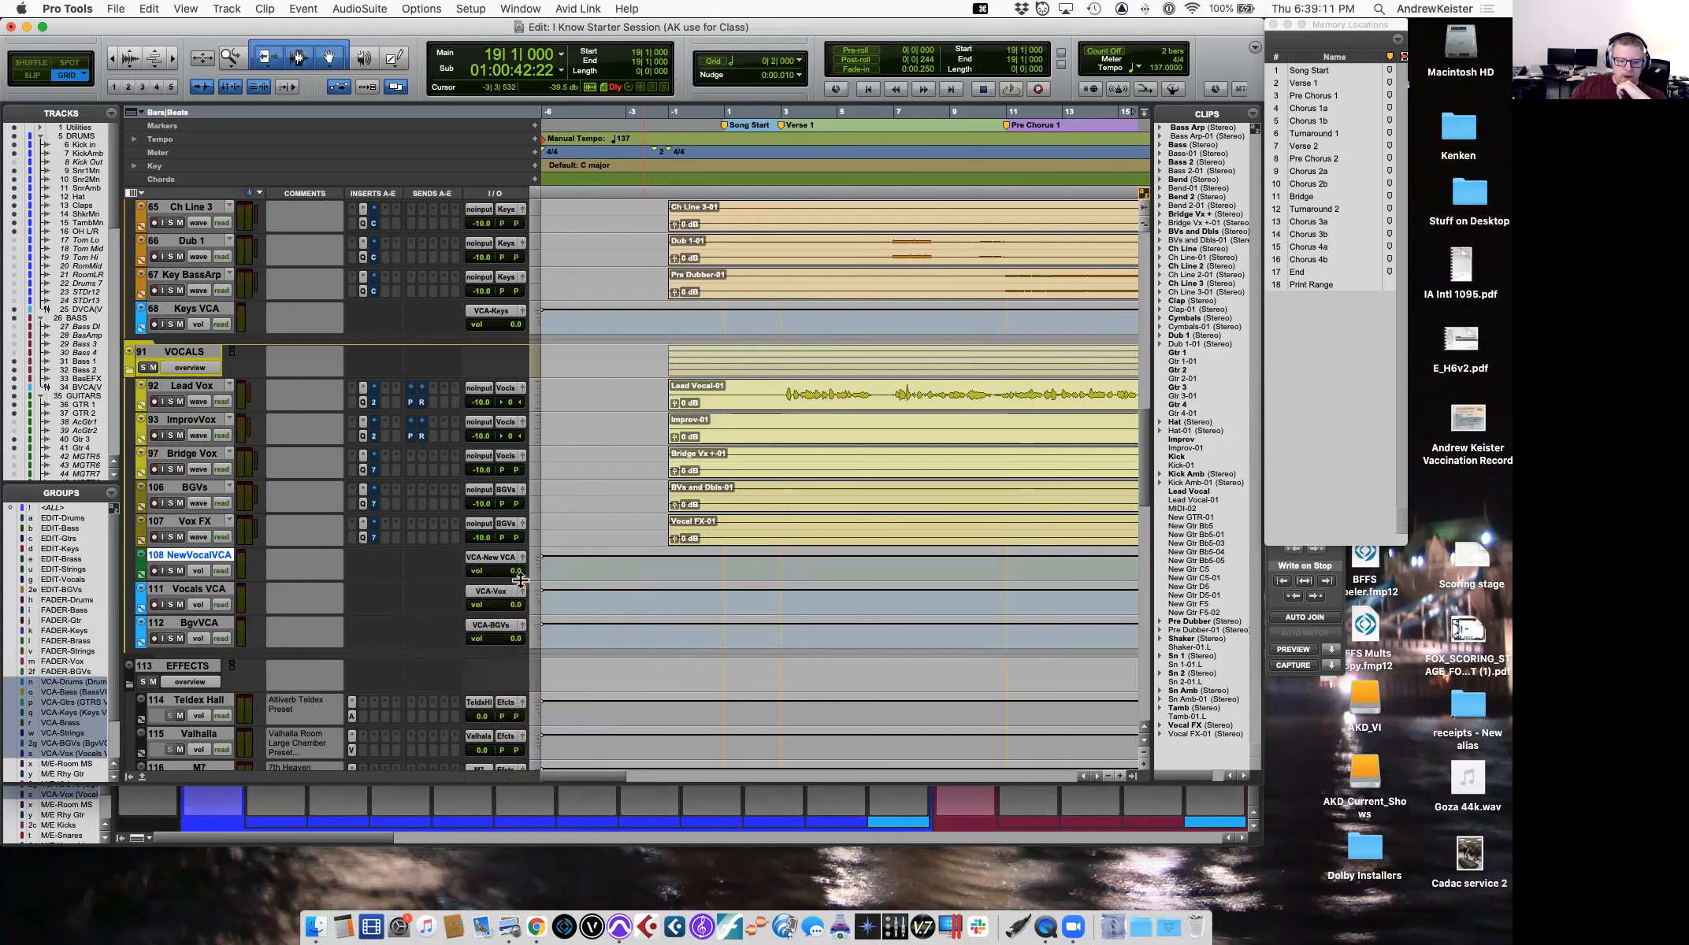
left_click_drag(517, 578, 524, 666)
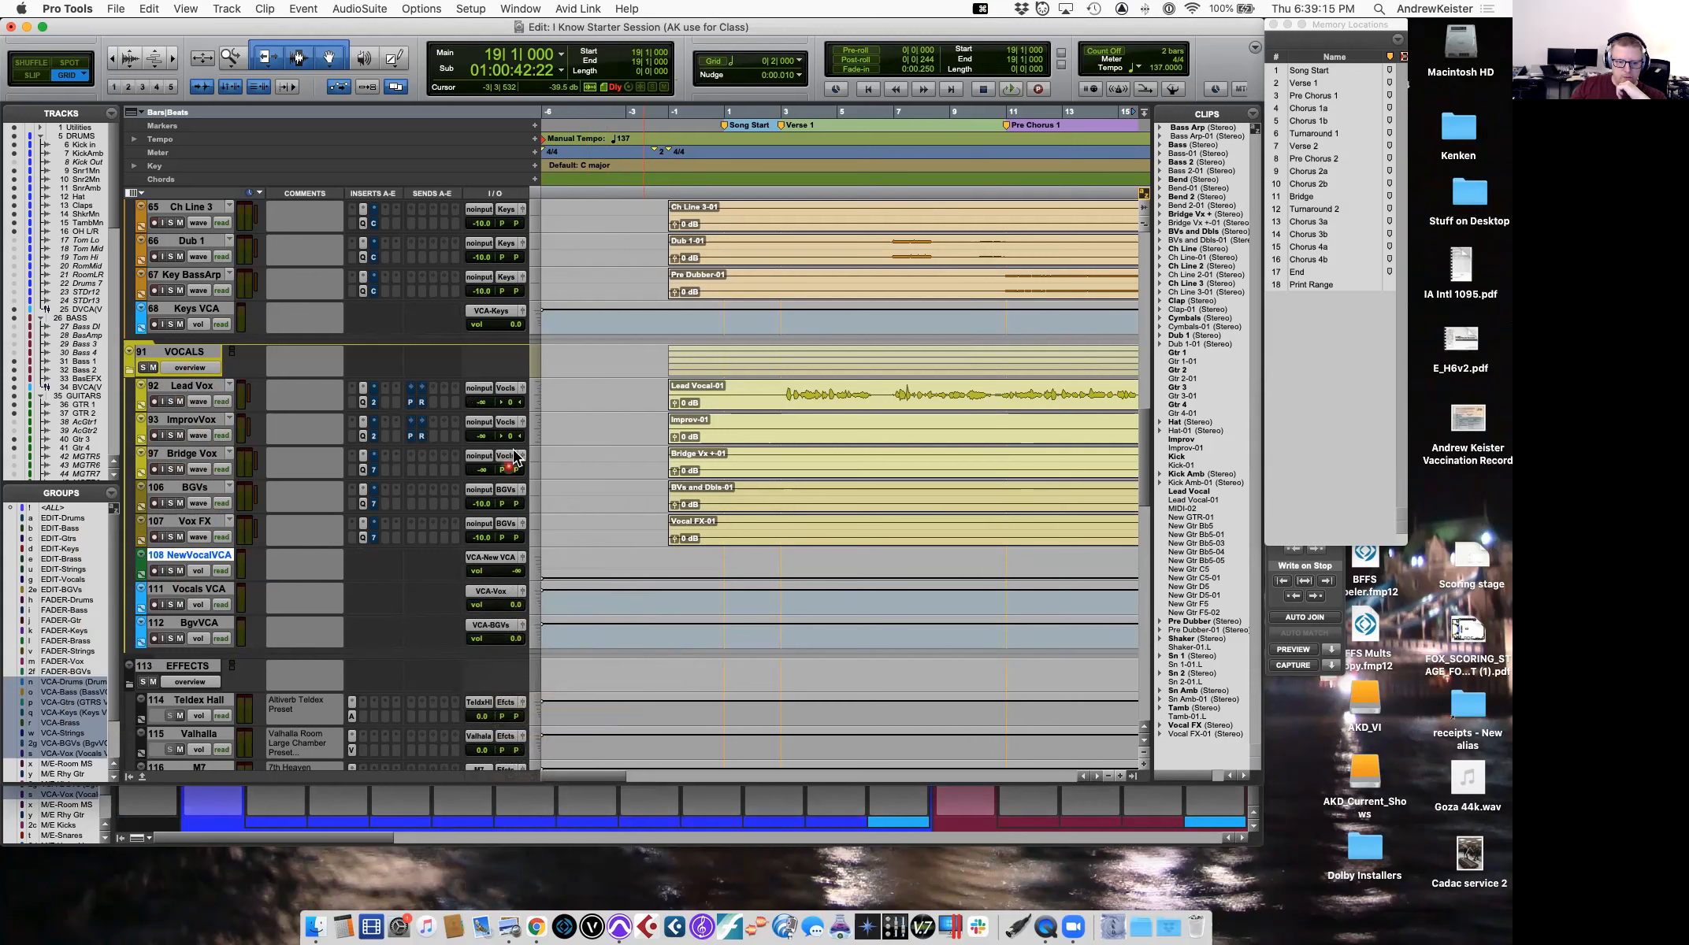
left_click(518, 572, "alt")
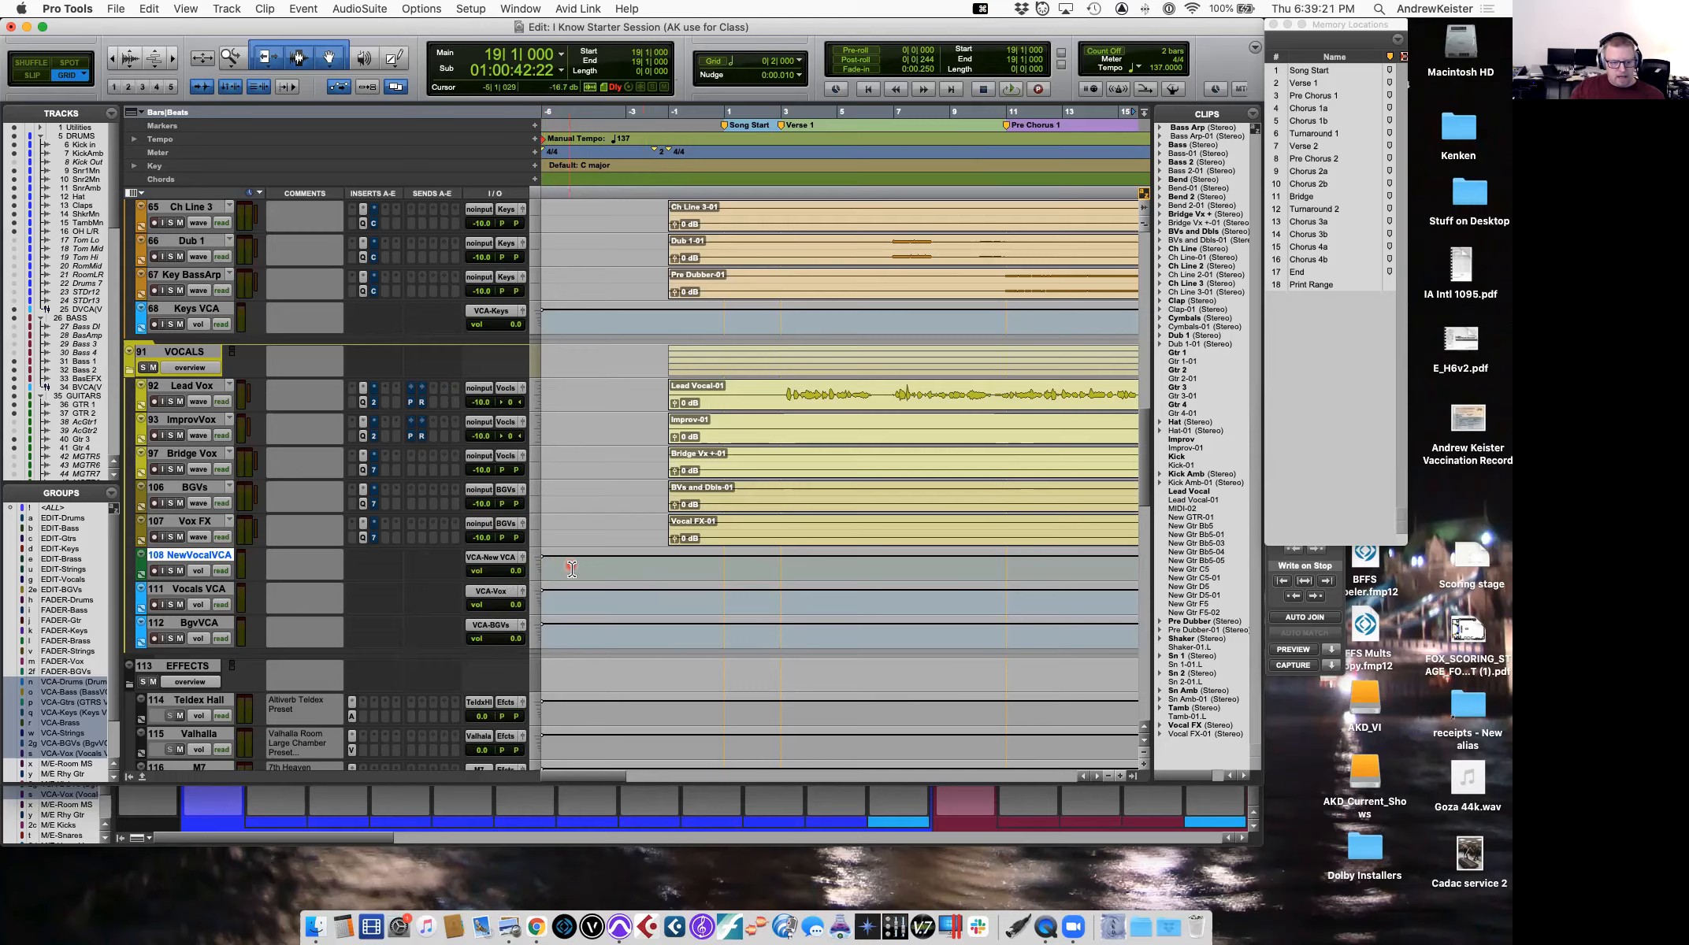
In the Mix window, lower the new vocal VCA's fader to about -8 dB.
key("super+equal")
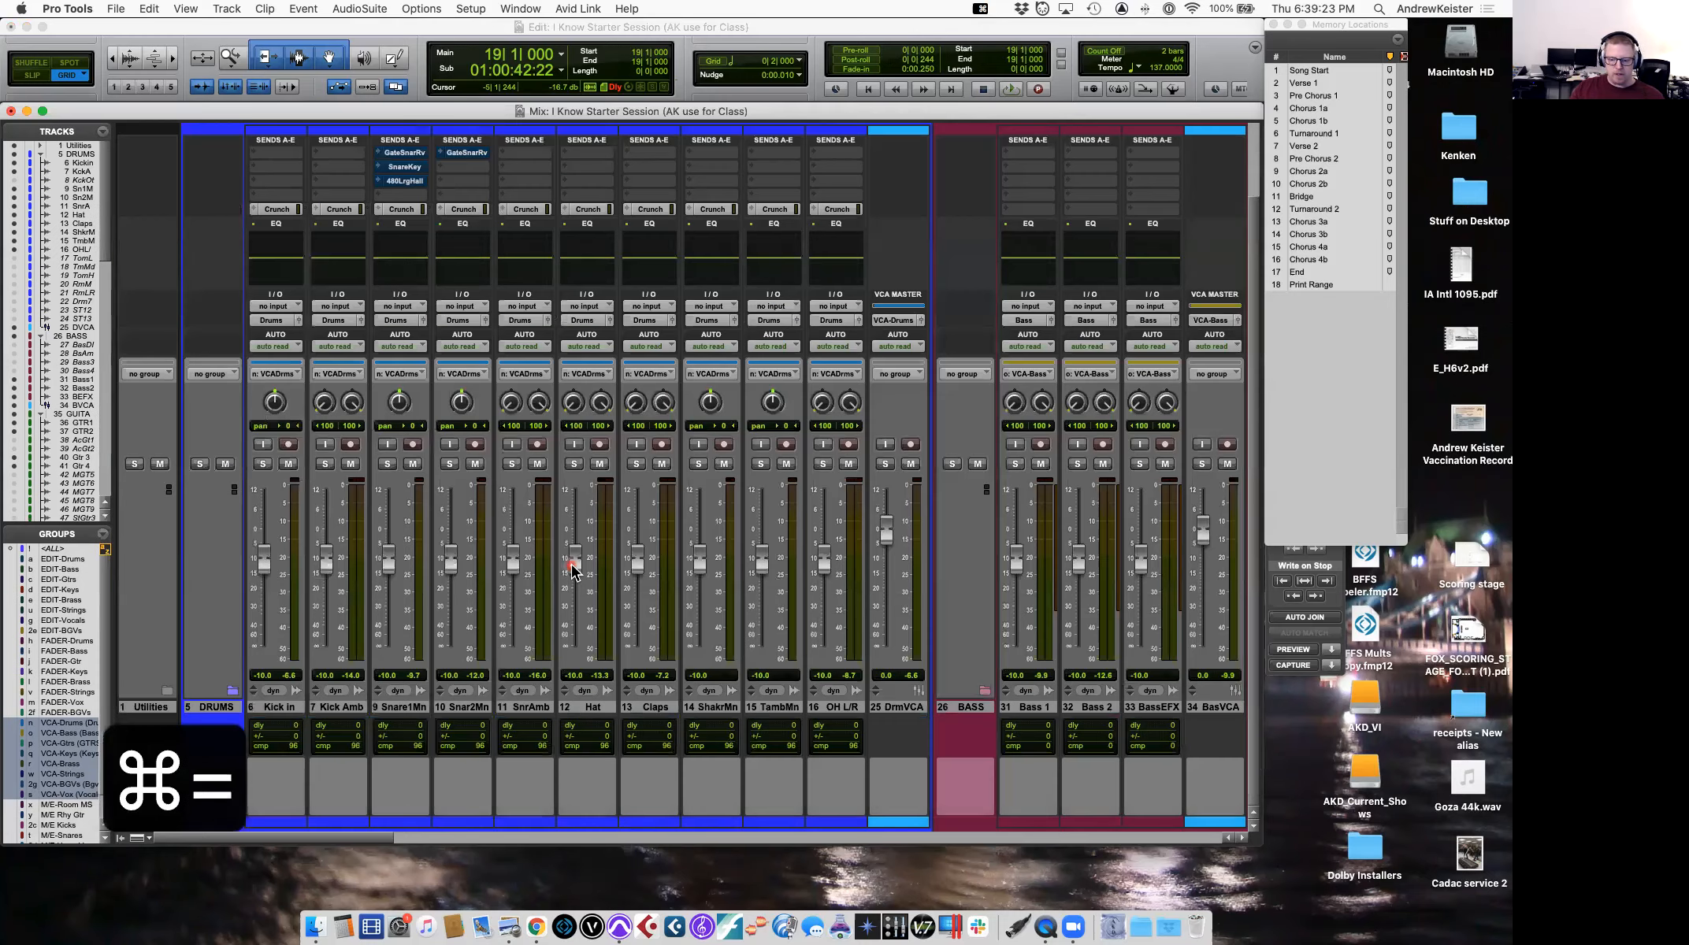
scroll(572, 571, "right", 10)
scroll(572, 571, "right", 10)
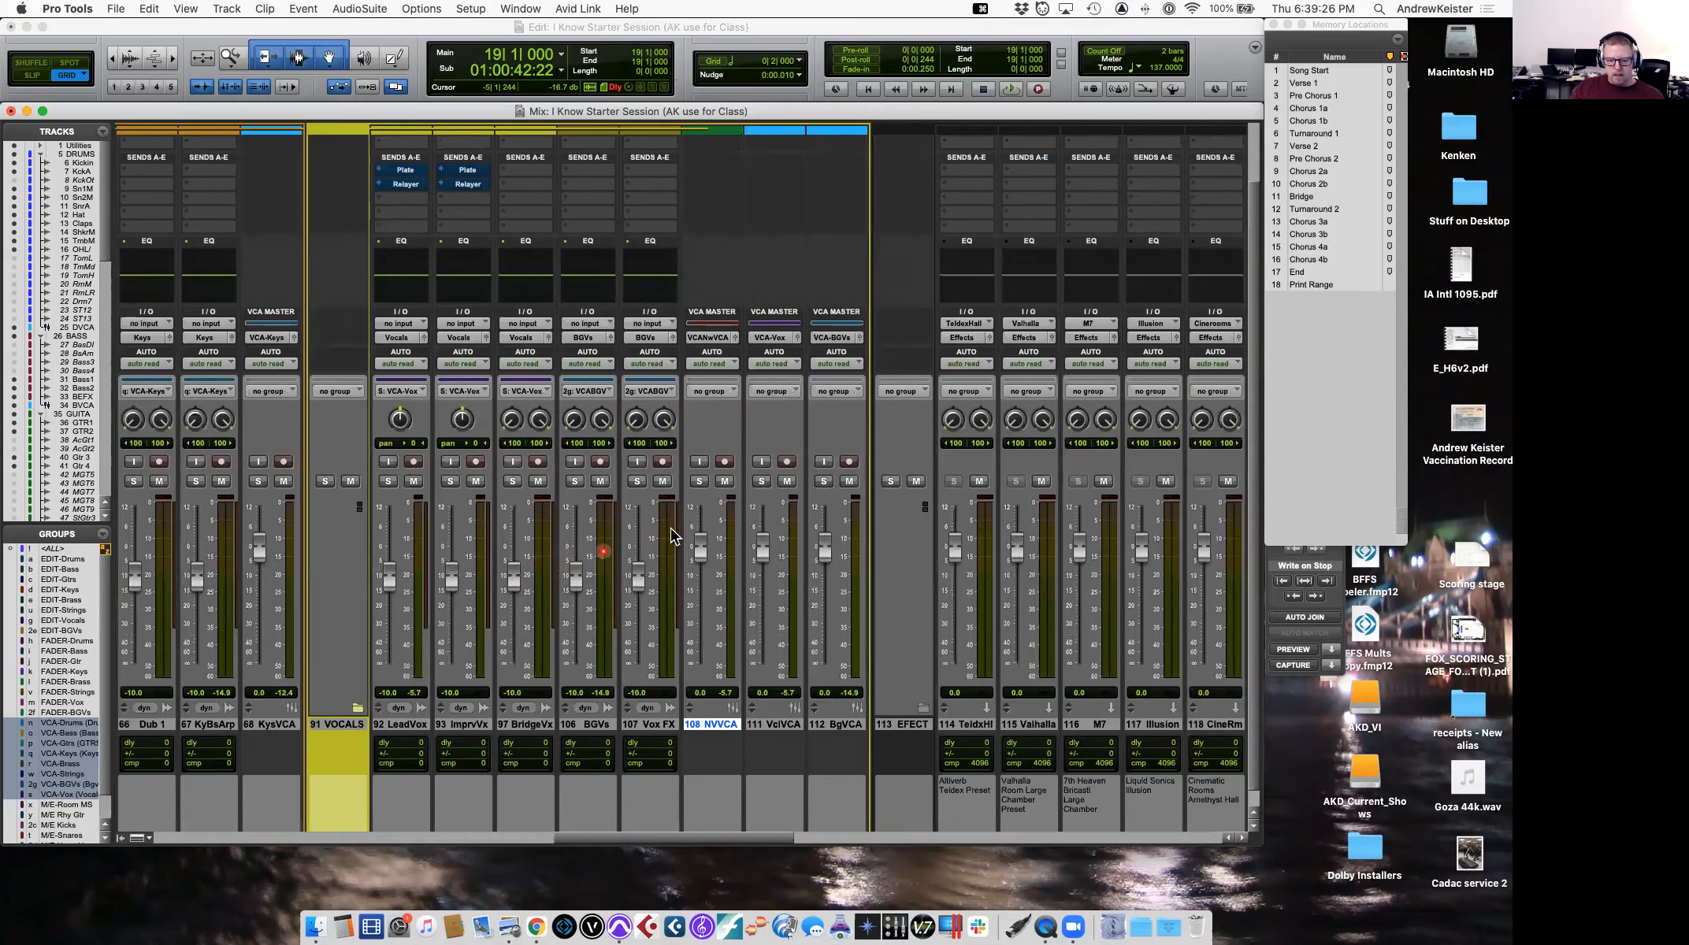
mouse_move(700, 551)
left_mouse_down()
mouse_move(697, 572)
mouse_move(699, 537)
mouse_move(705, 630)
mouse_move(701, 573)
left_mouse_up()
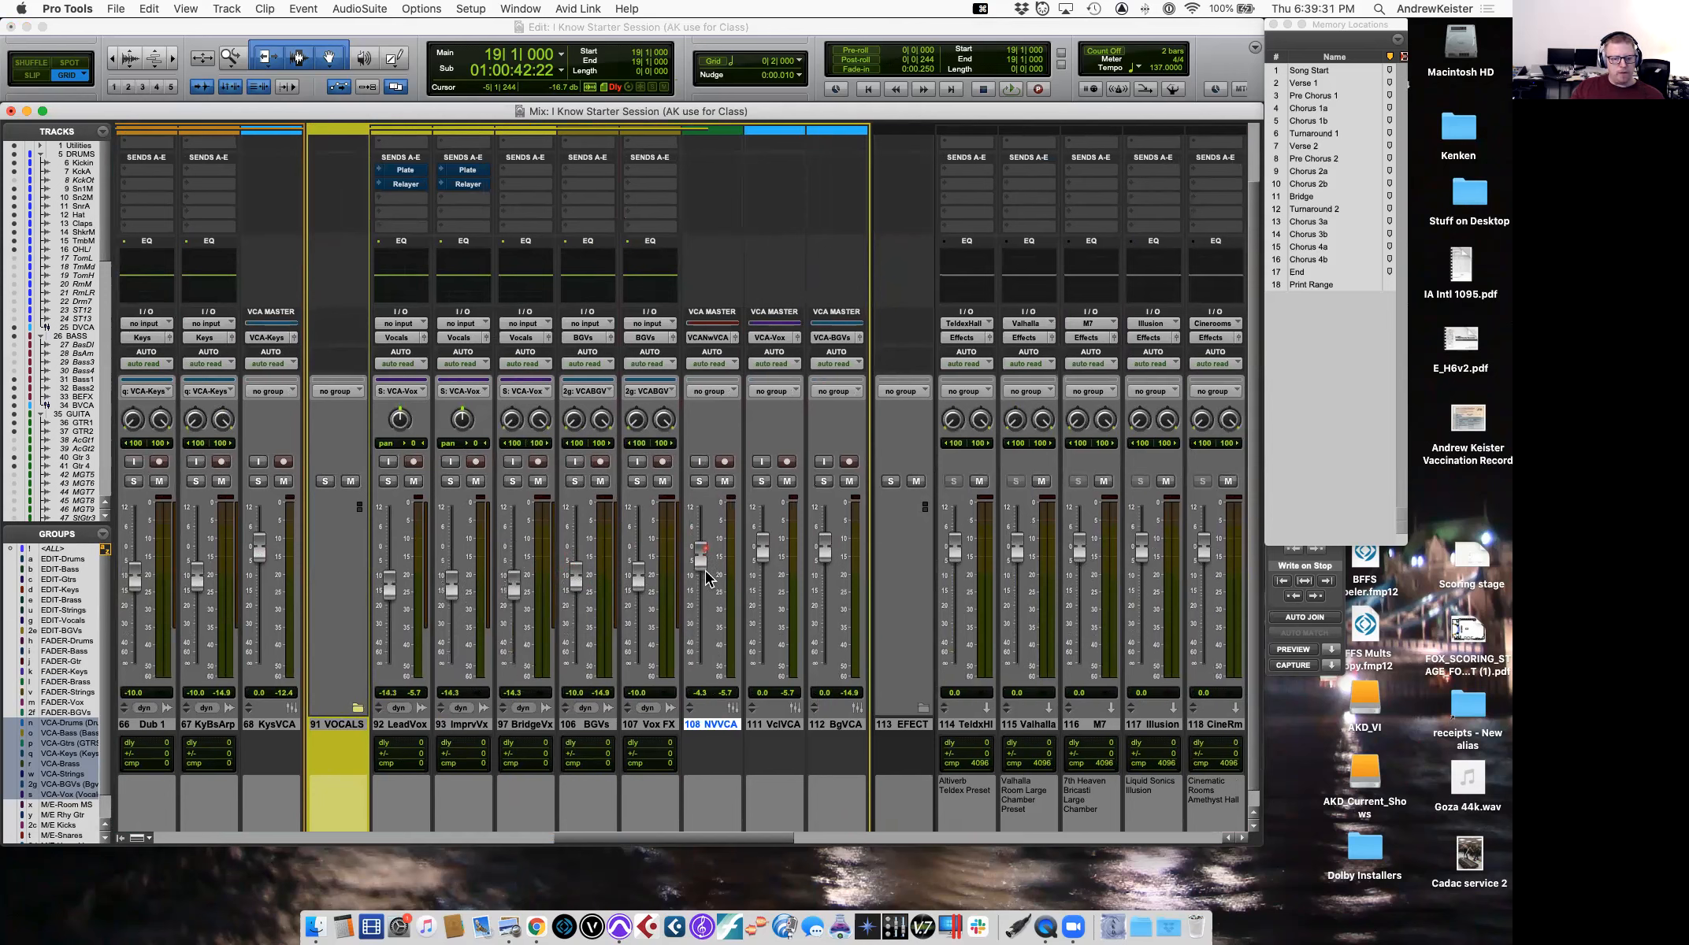
Turn solo and mute on and off for the new vocal VCA, and reset its fader to 0.0.
left_click(699, 482)
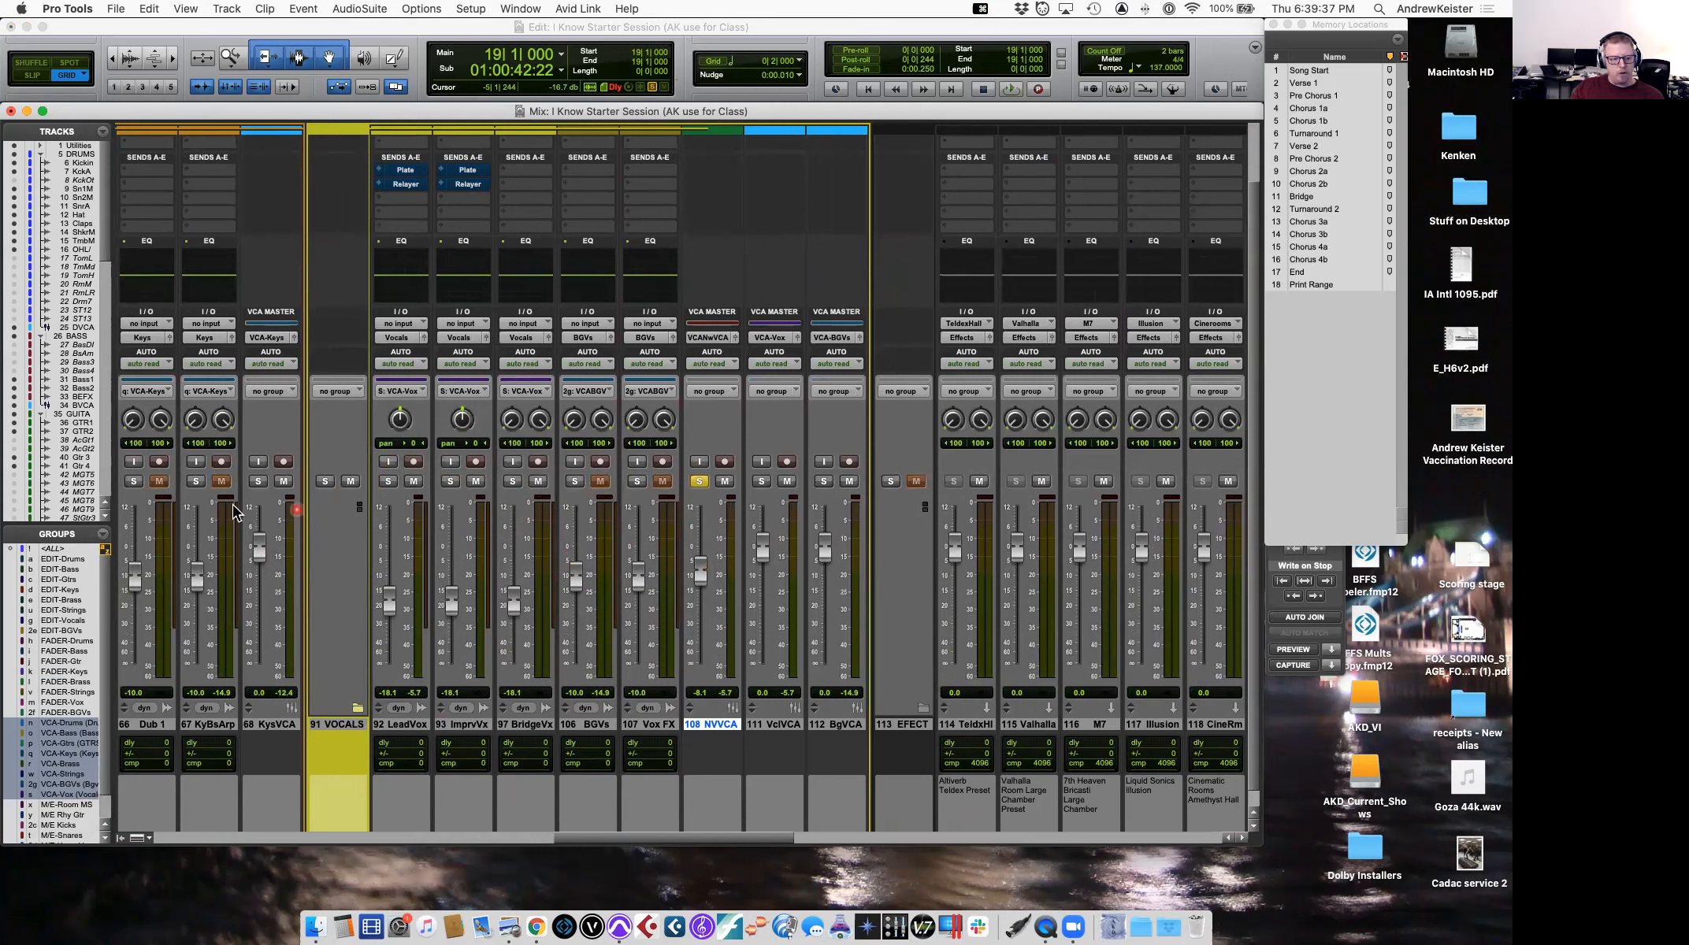
left_click(705, 482)
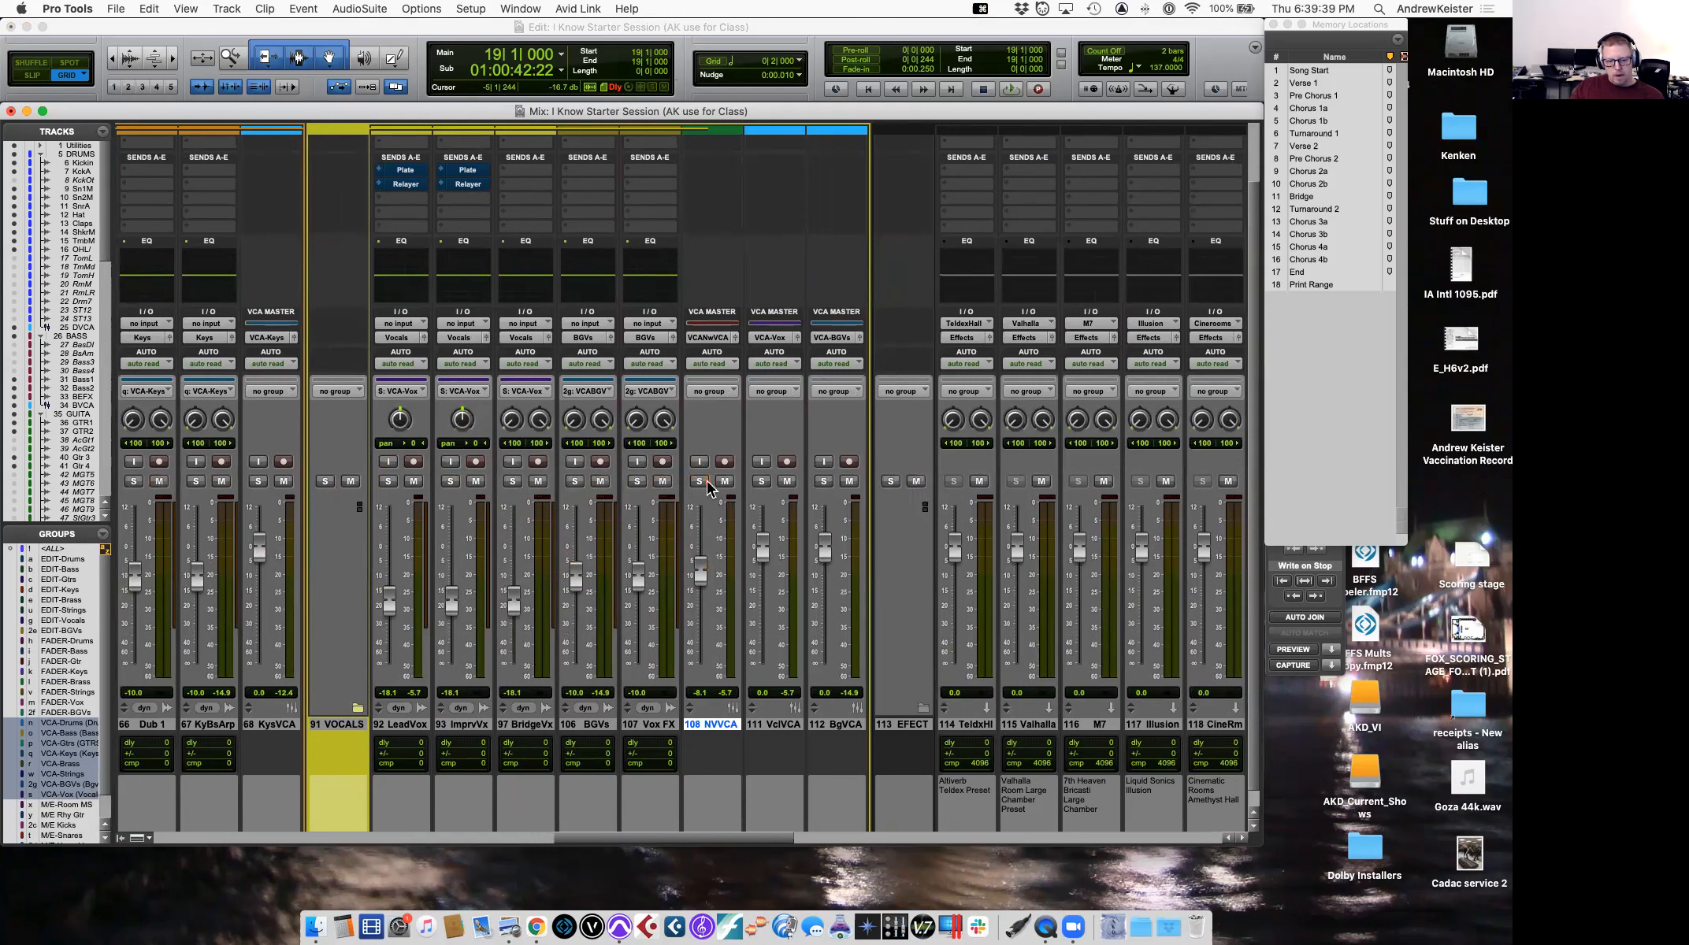
left_click(726, 481)
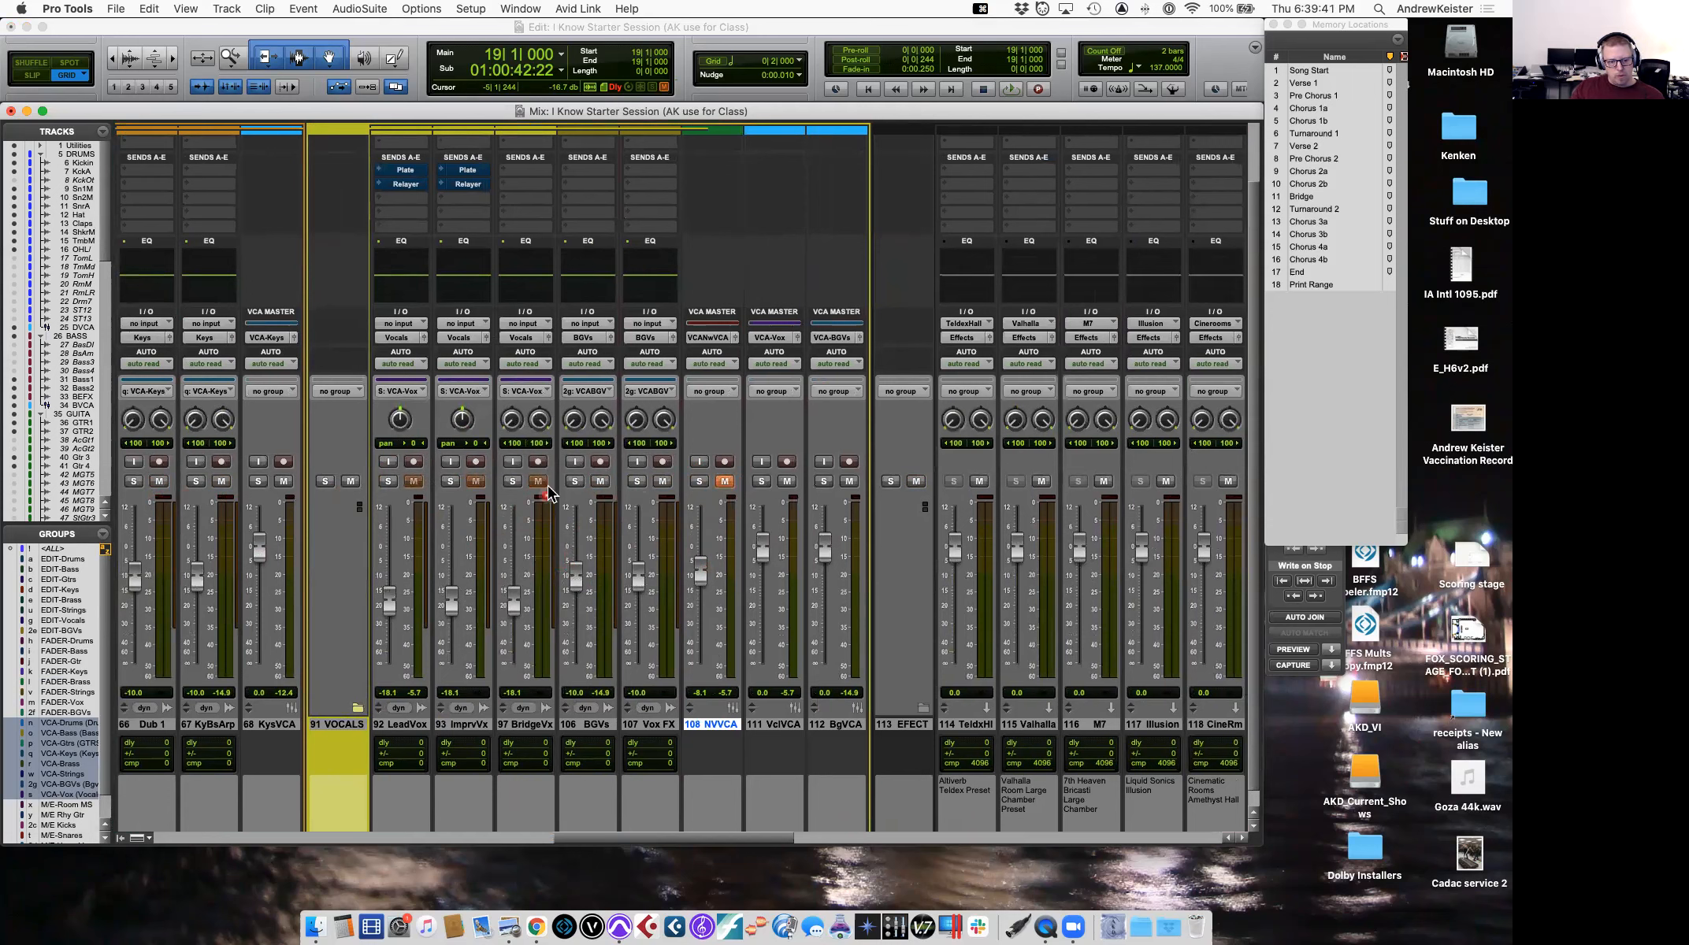
left_click(718, 481)
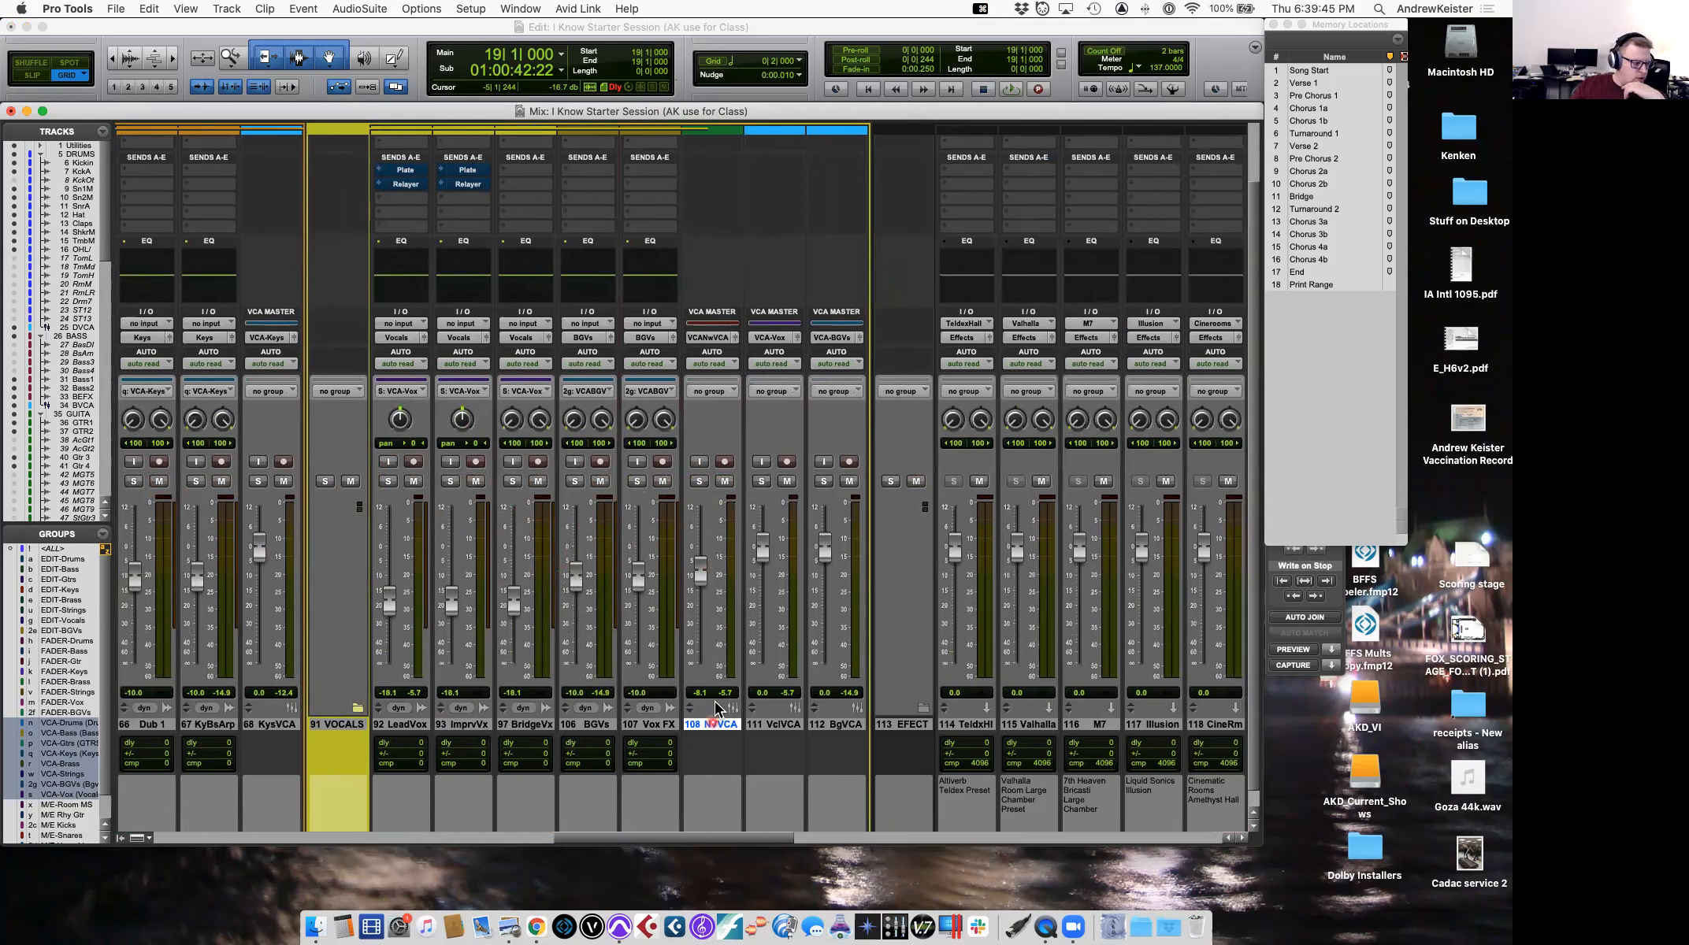
left_click(703, 577, "alt")
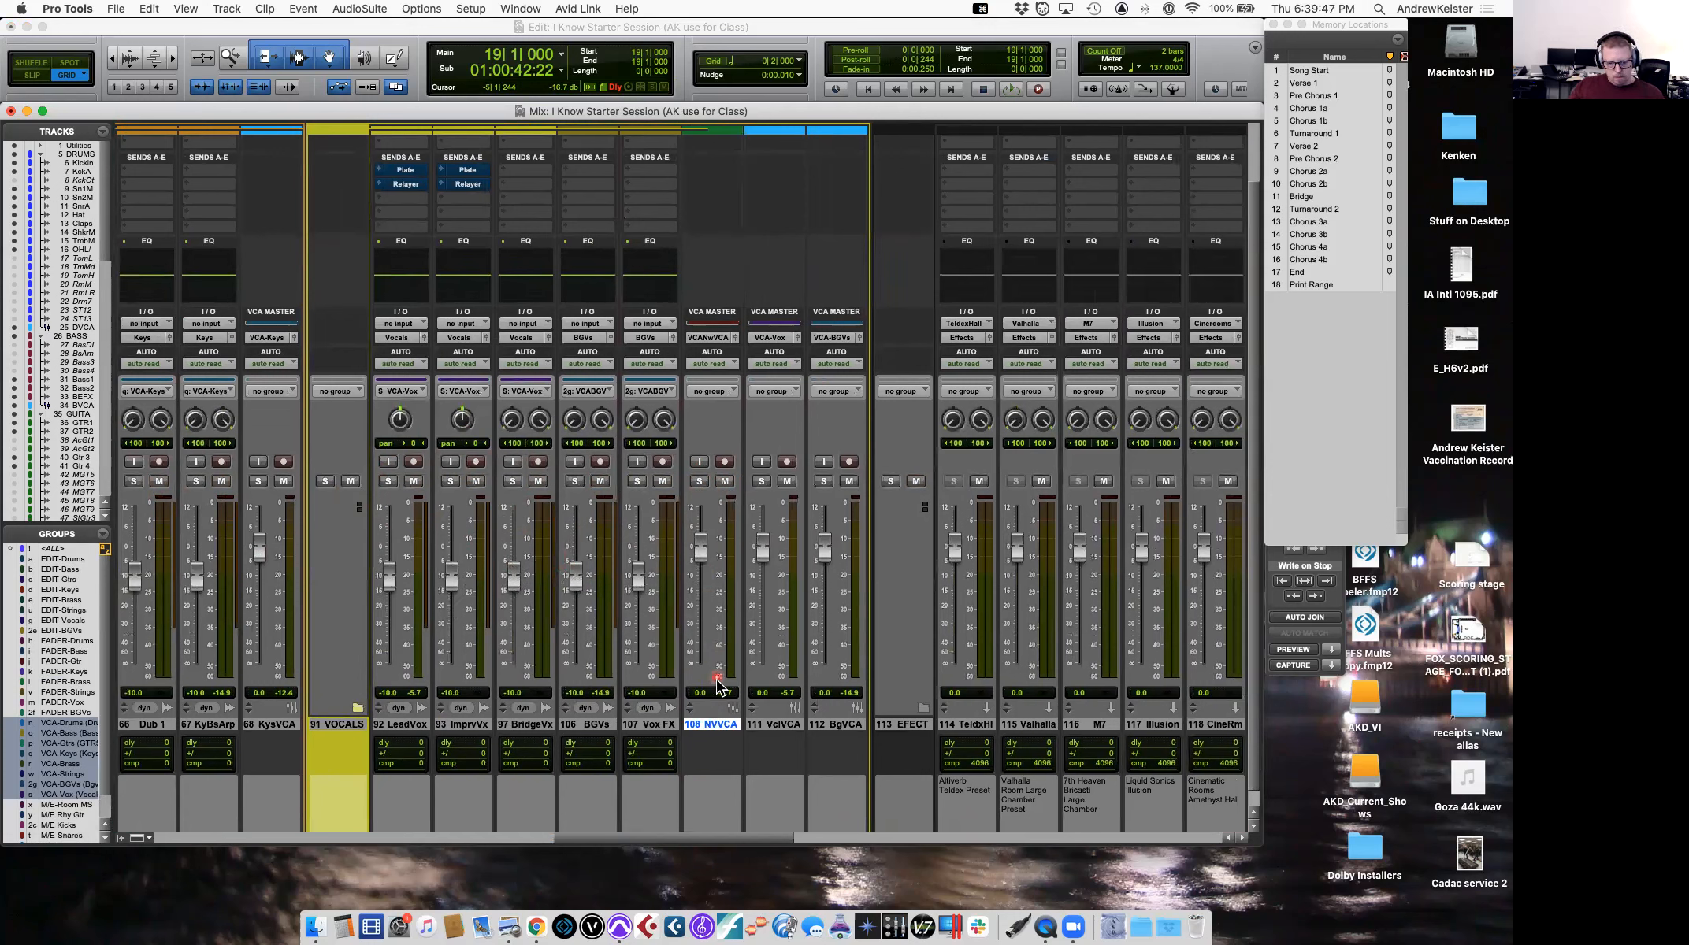
Delete the new vocal VCA Master track and the VCA-New VCA group.
right_click(714, 725)
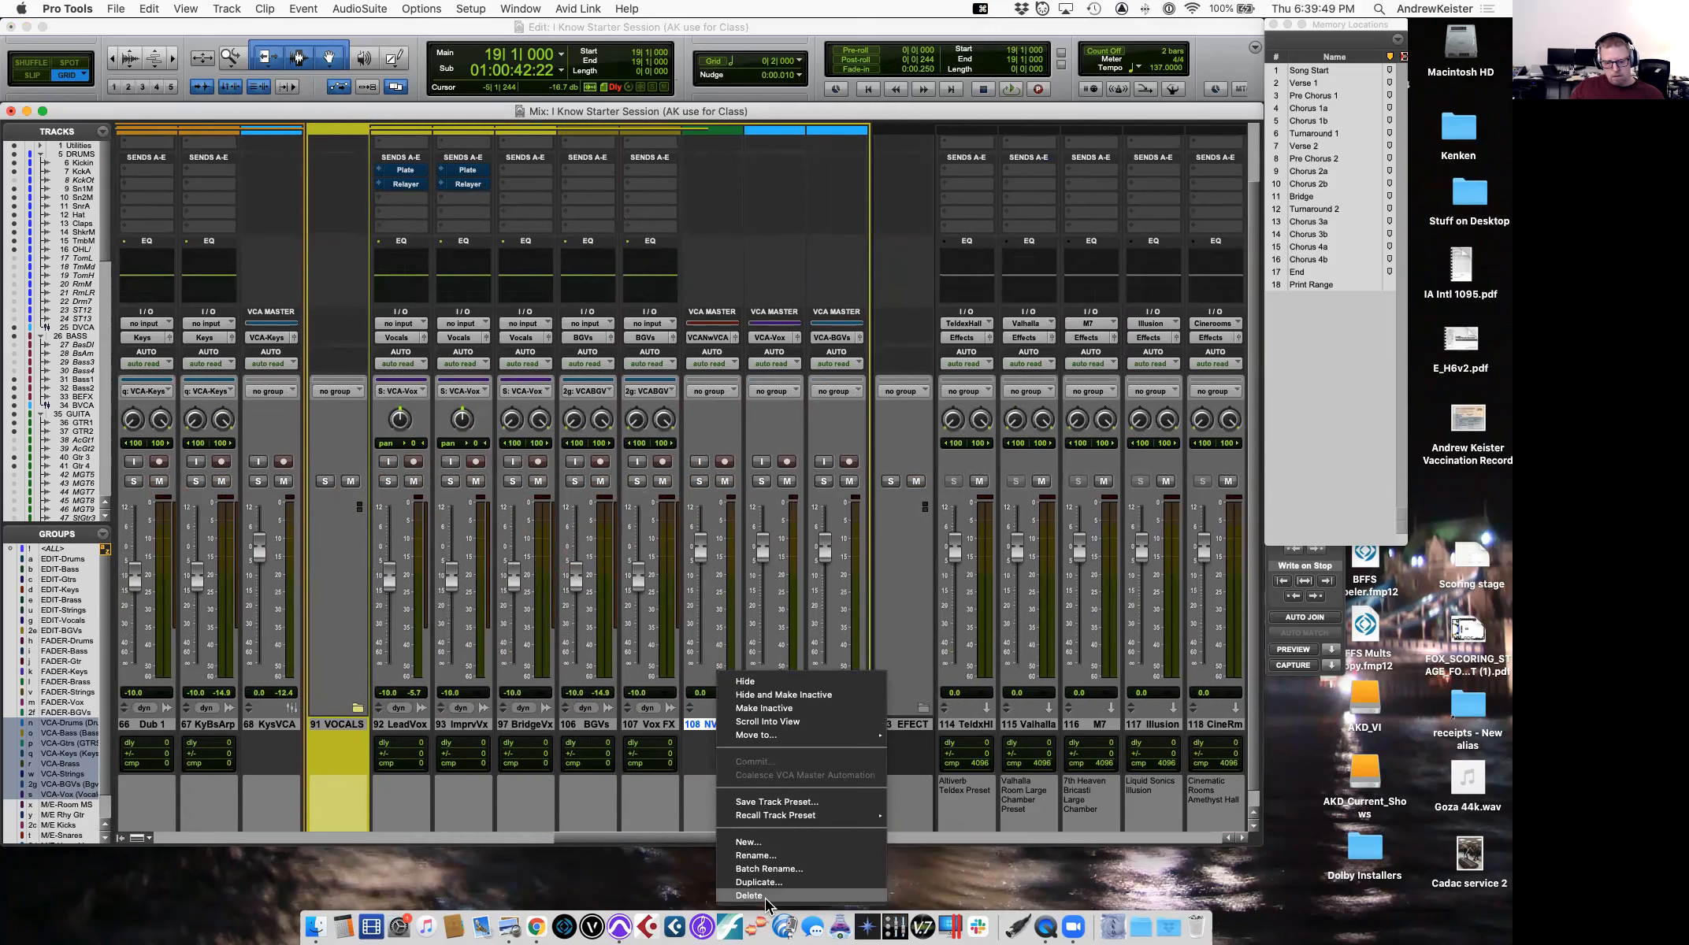
left_click(748, 682)
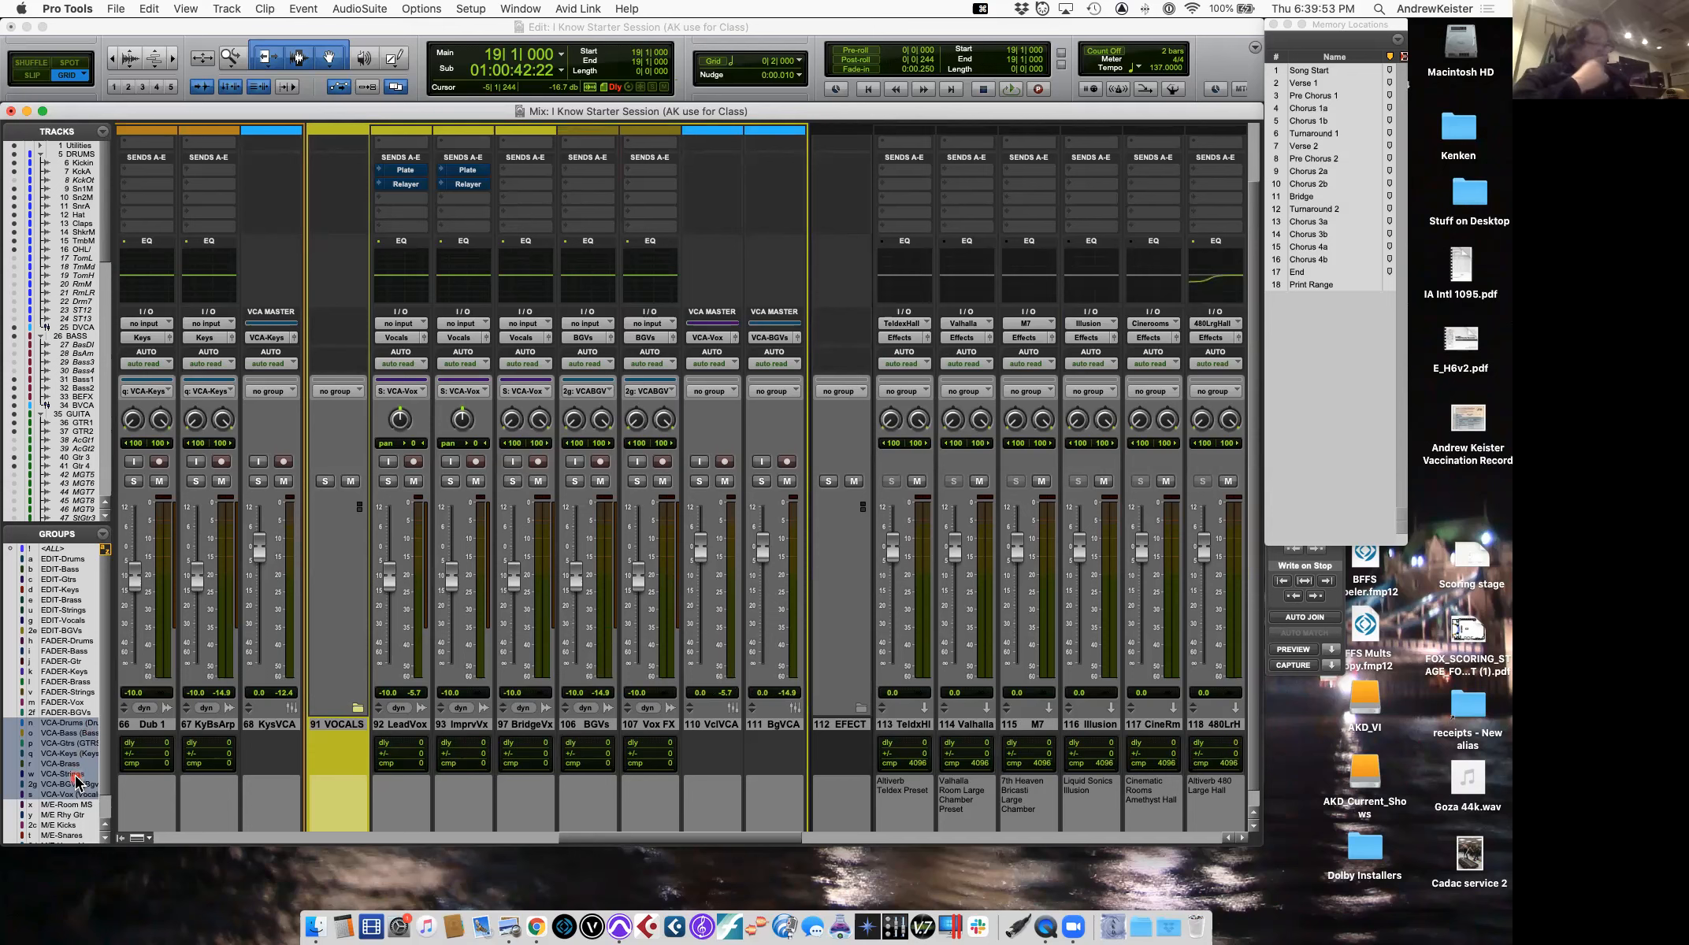
scroll(76, 780, "down", 3)
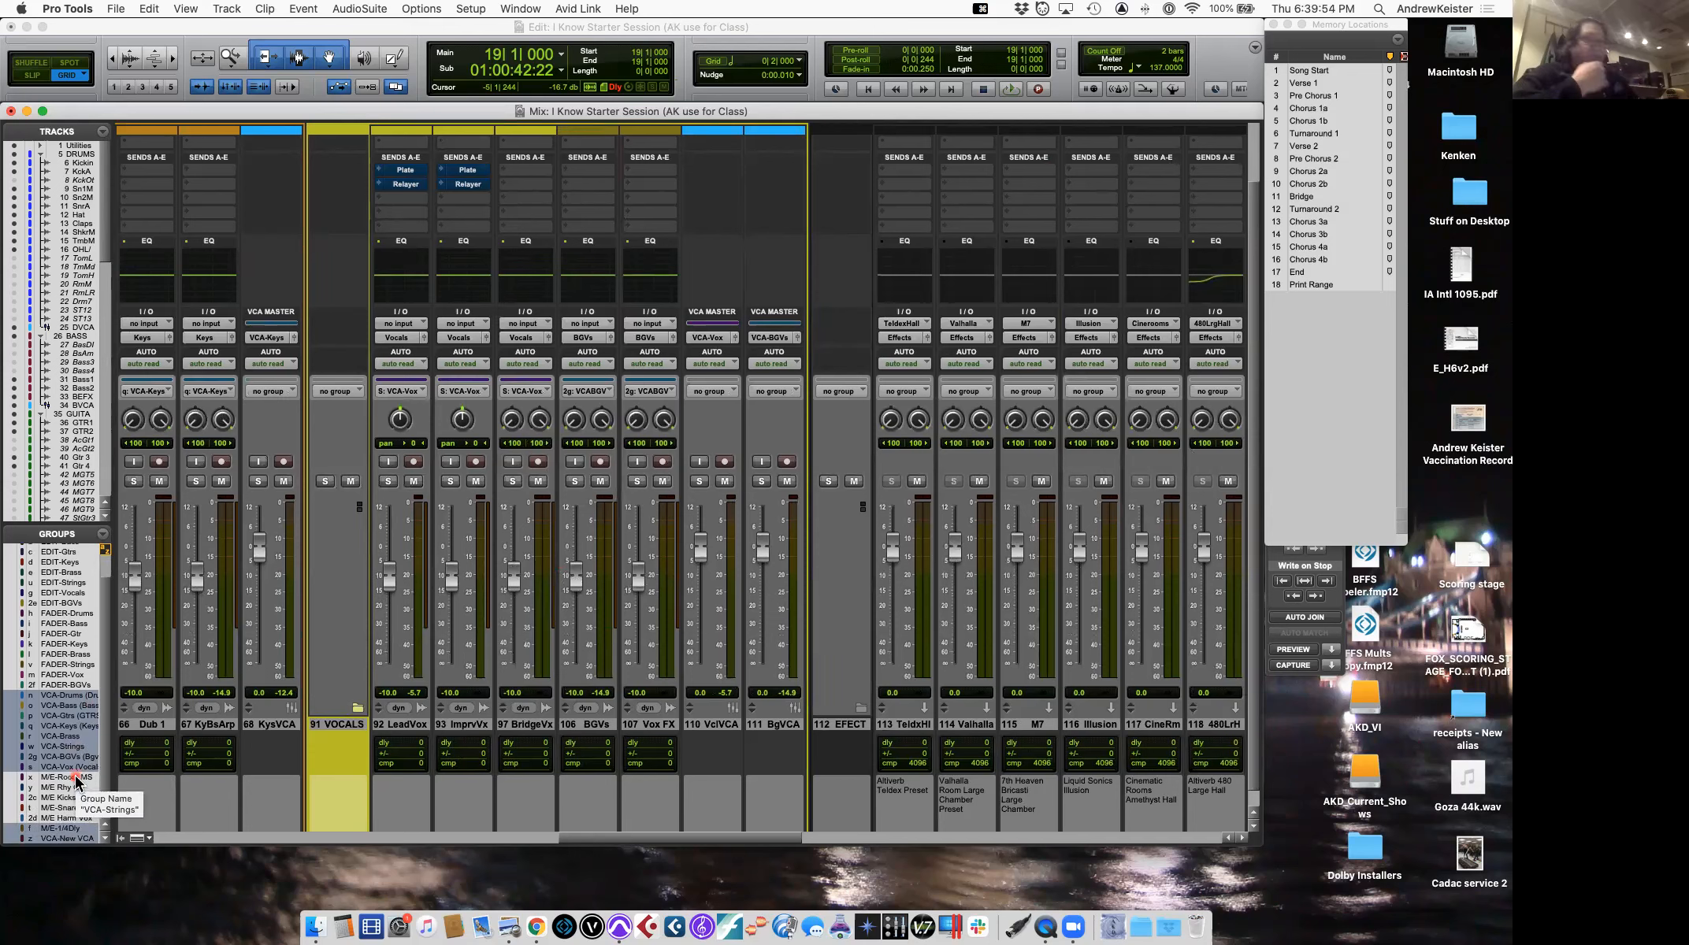
right_click(63, 838)
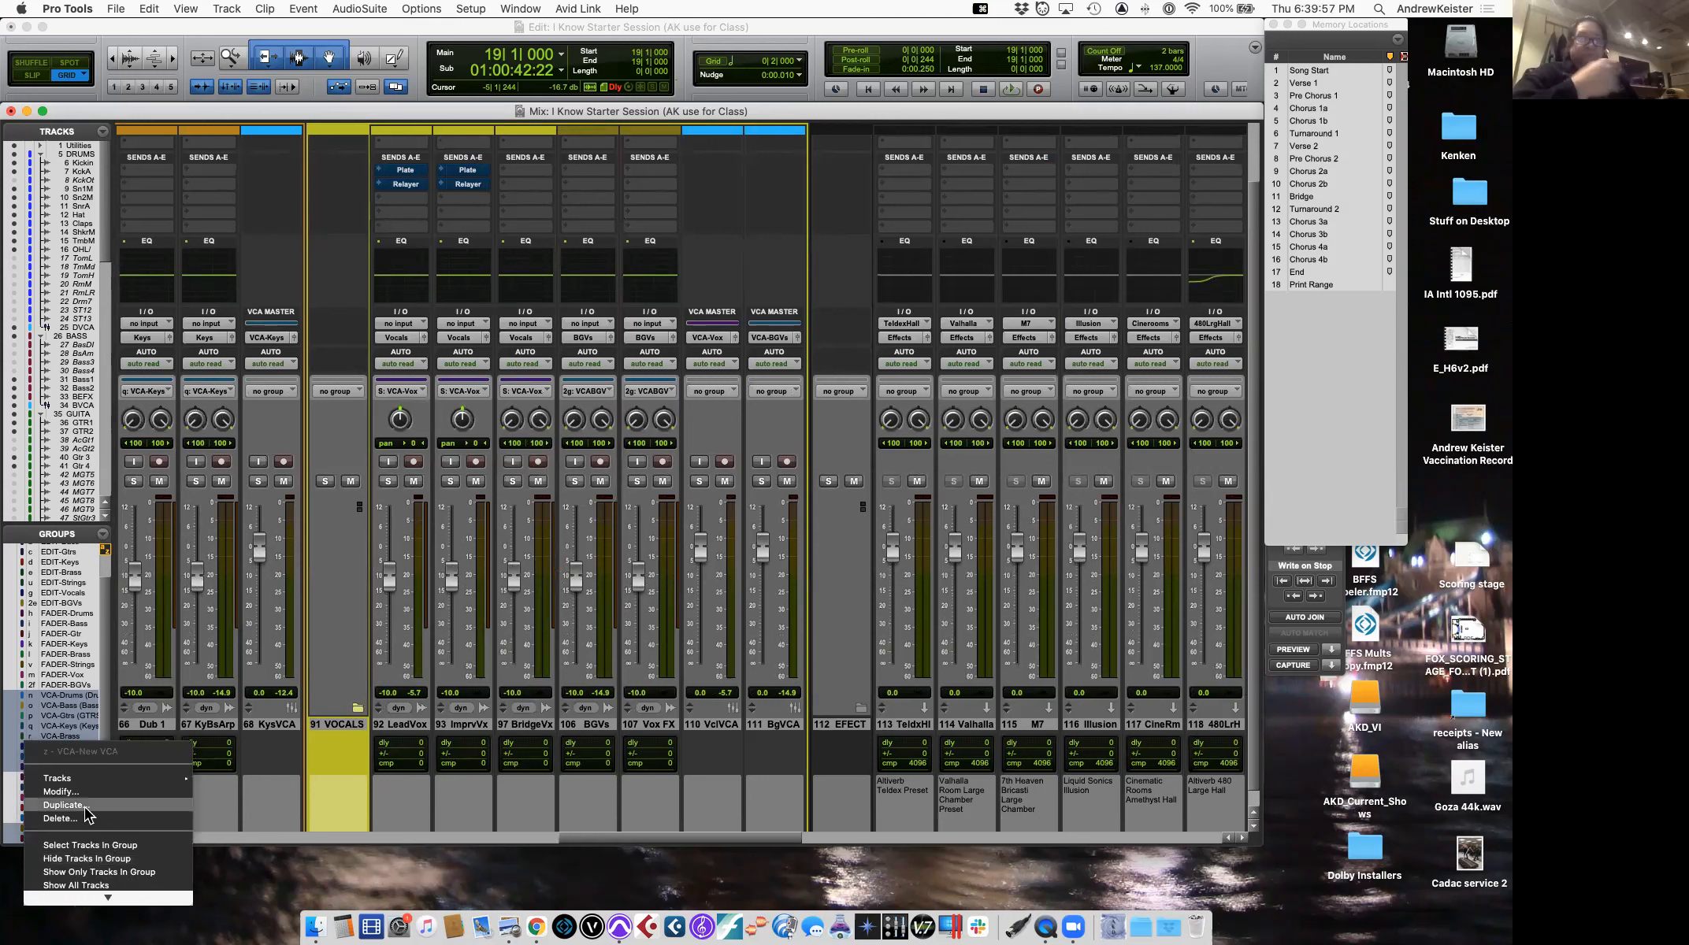
left_click(87, 819)
left_click(901, 393)
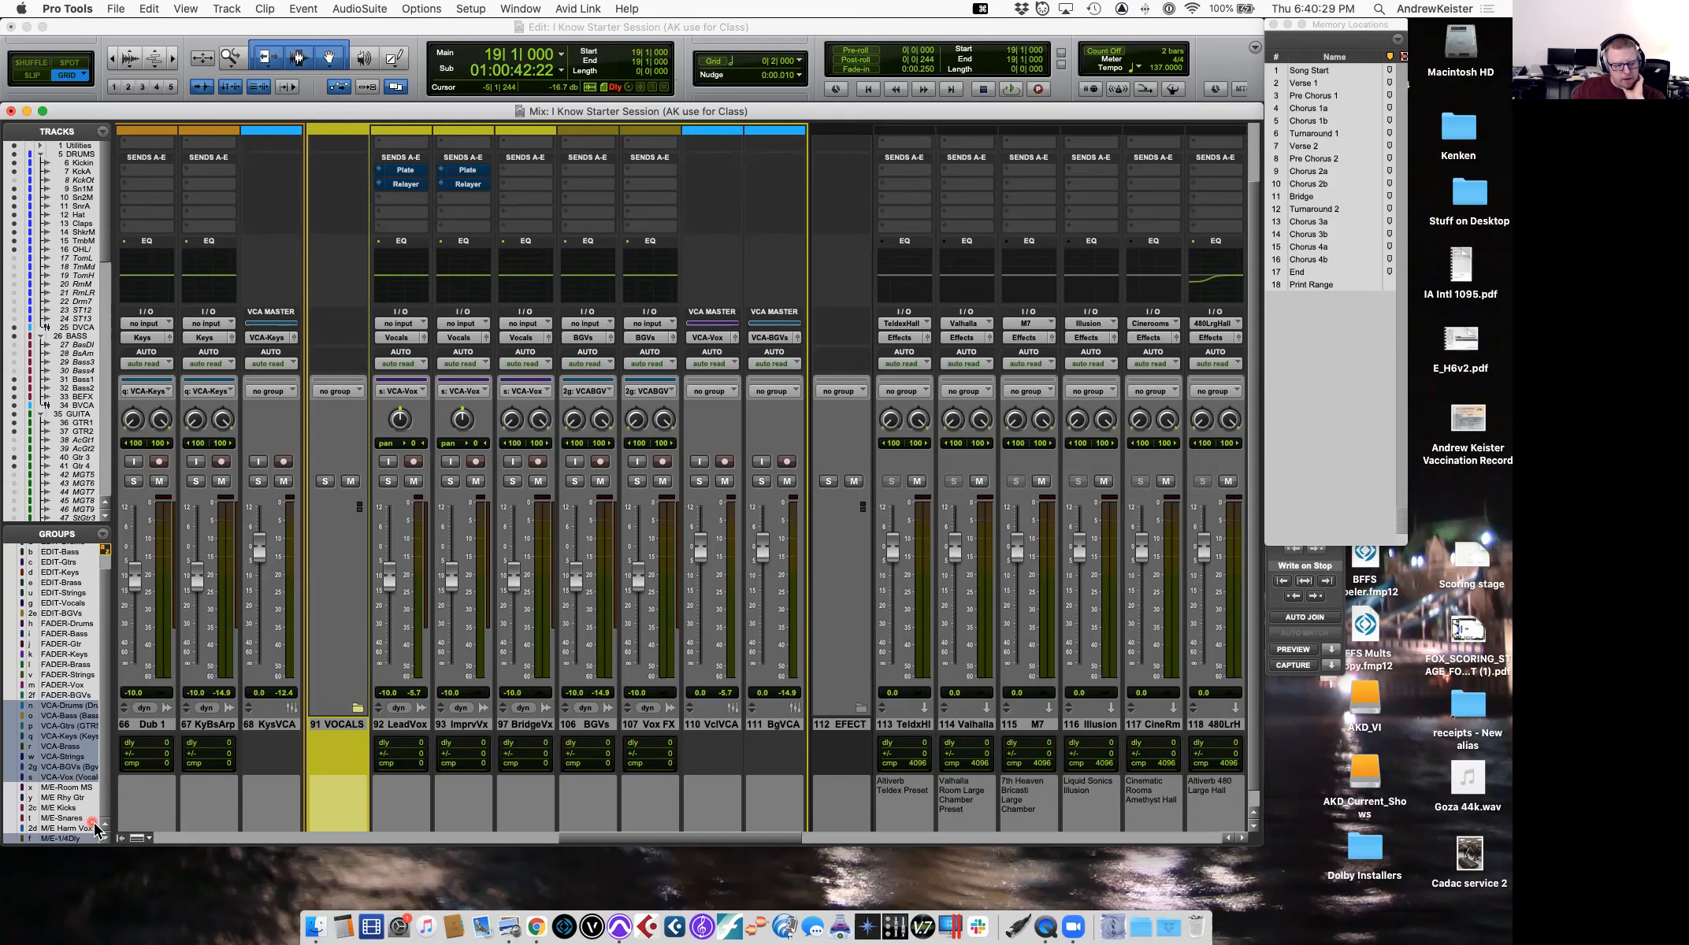
Open the existing VCA-Vox group for modification and move its dialog aside.
left_click(119, 839)
left_click(15, 838)
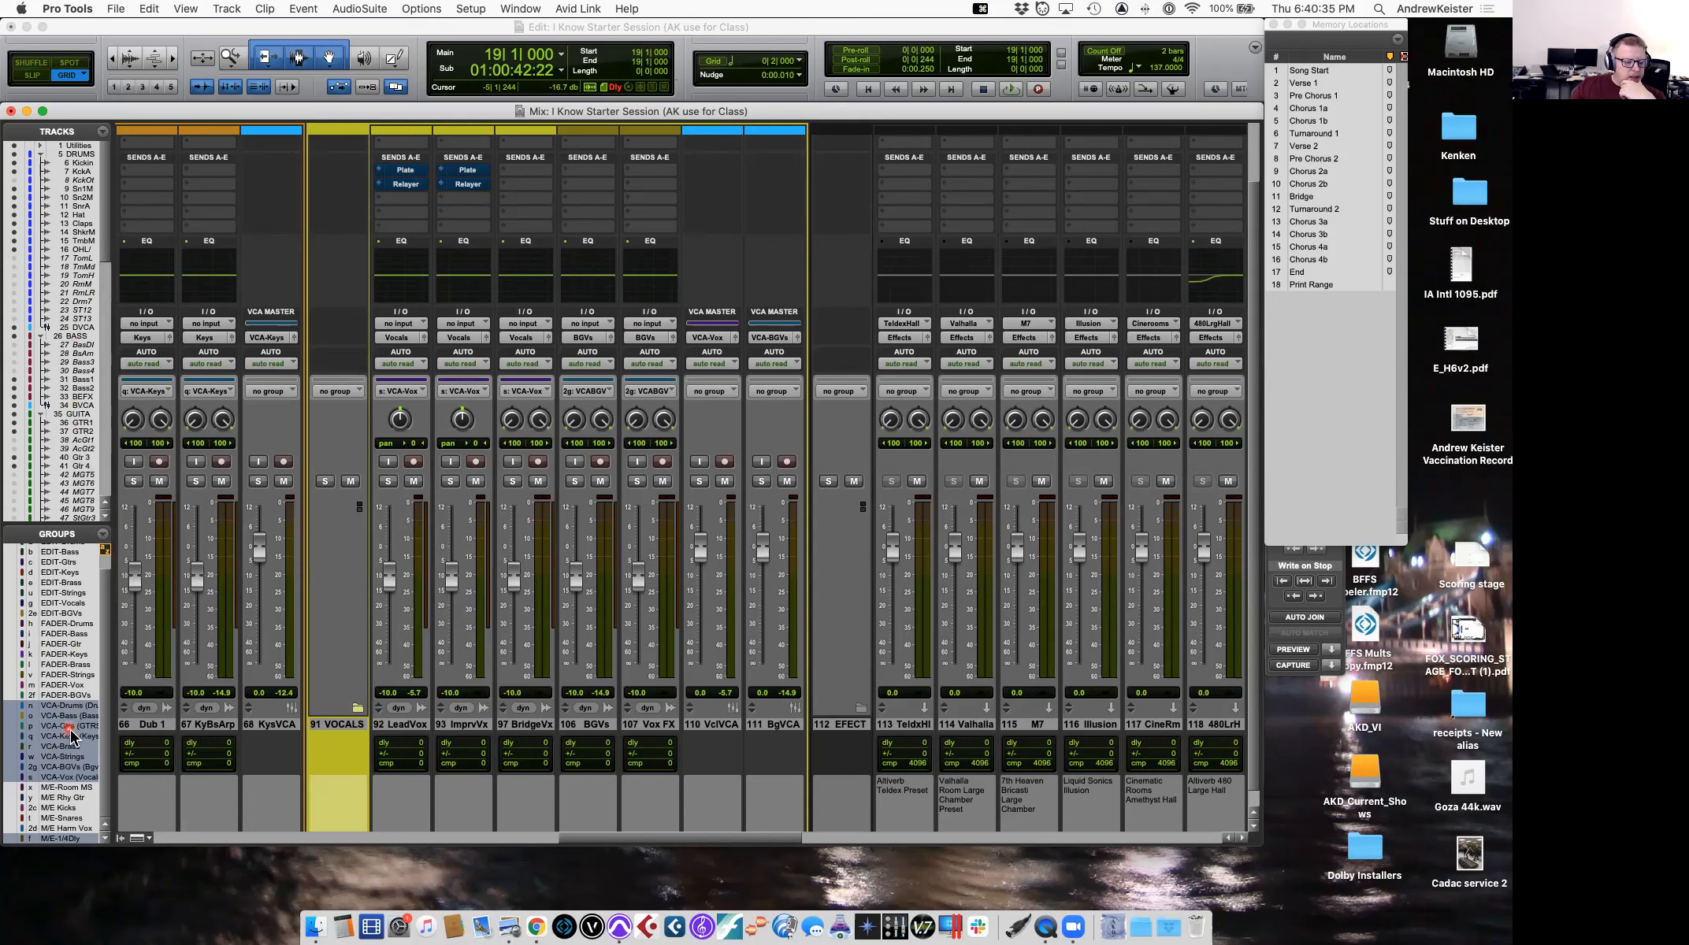
right_click(71, 778)
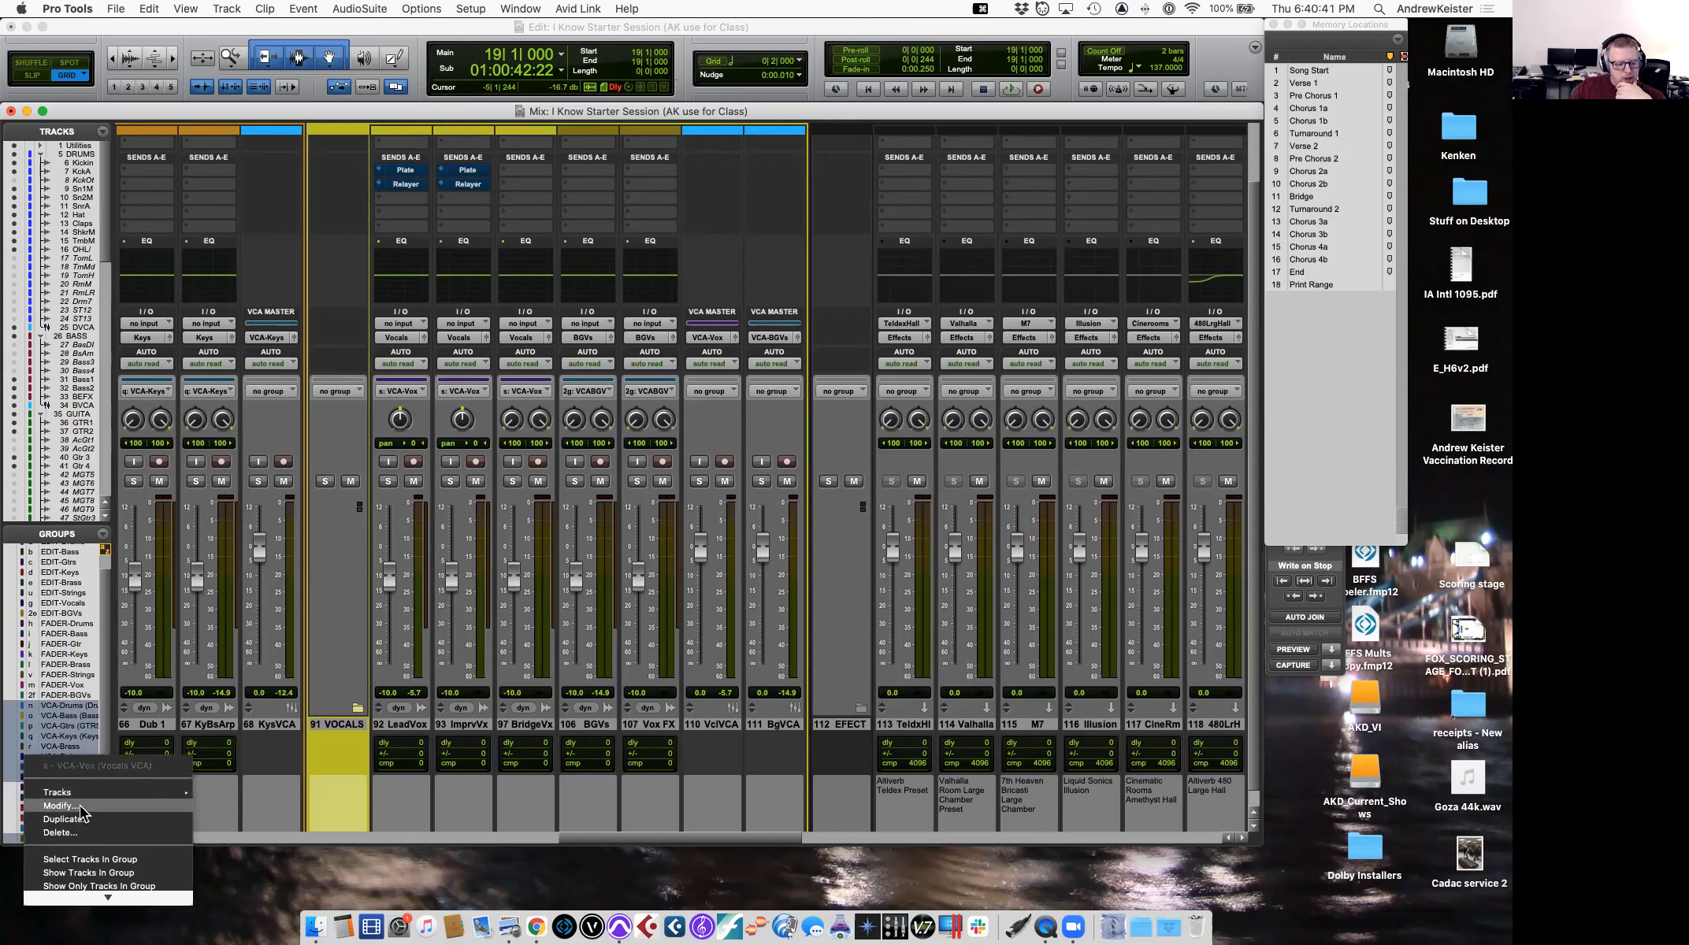
left_click(60, 806)
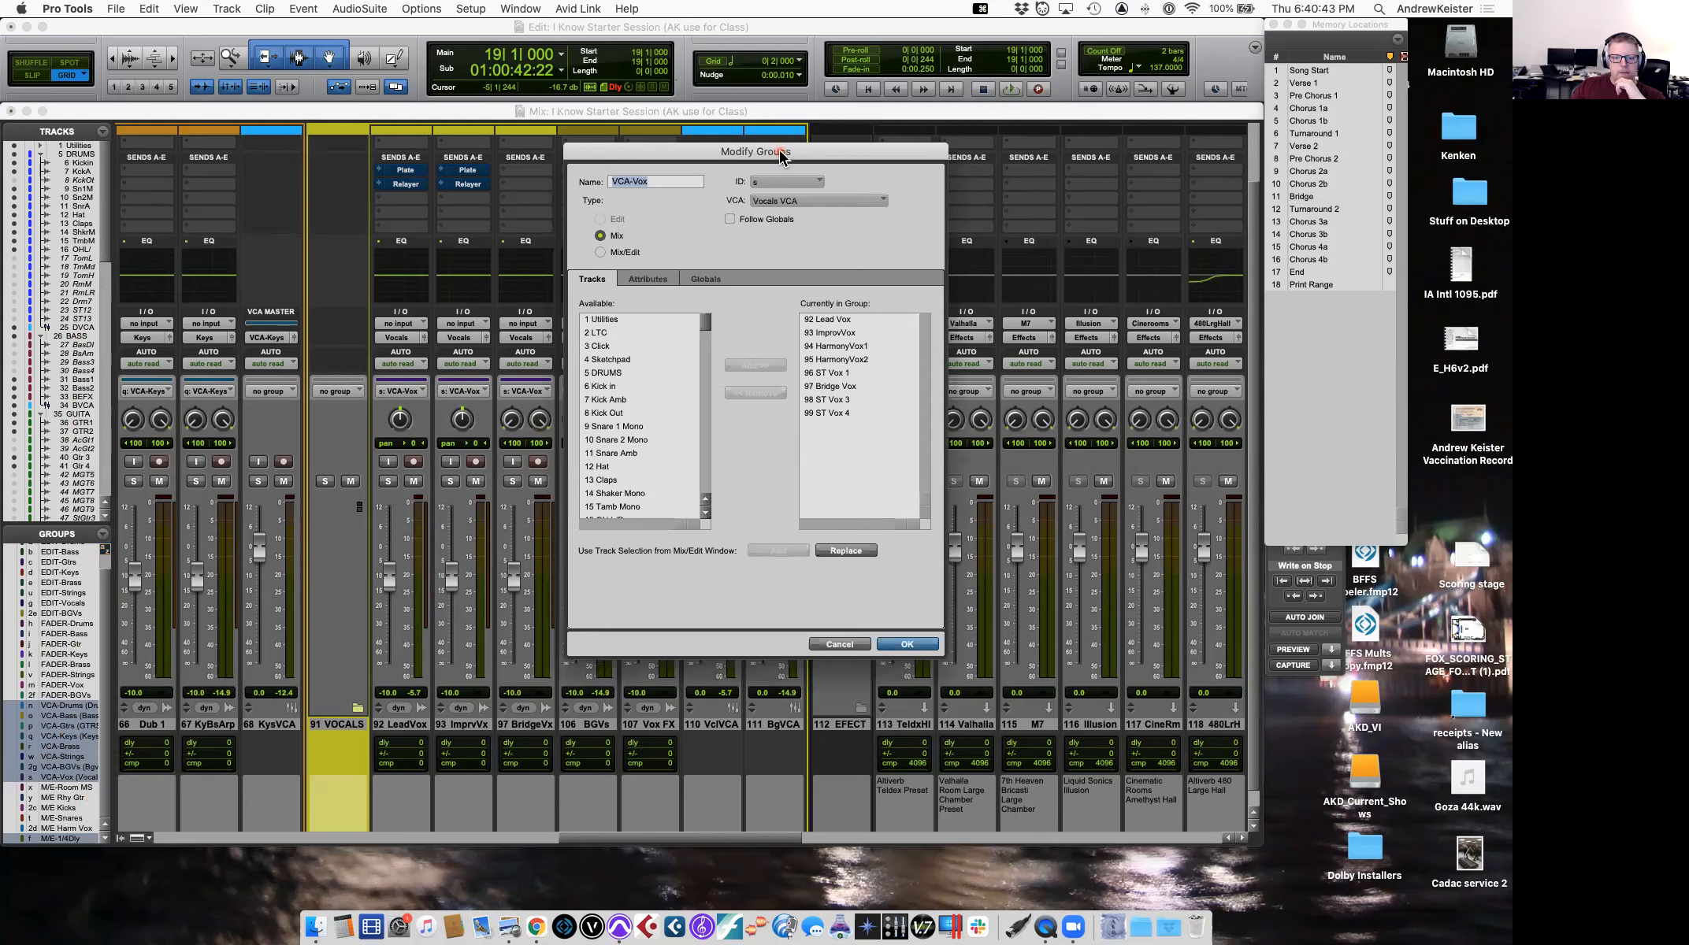
left_click_drag(779, 152, 671, 163)
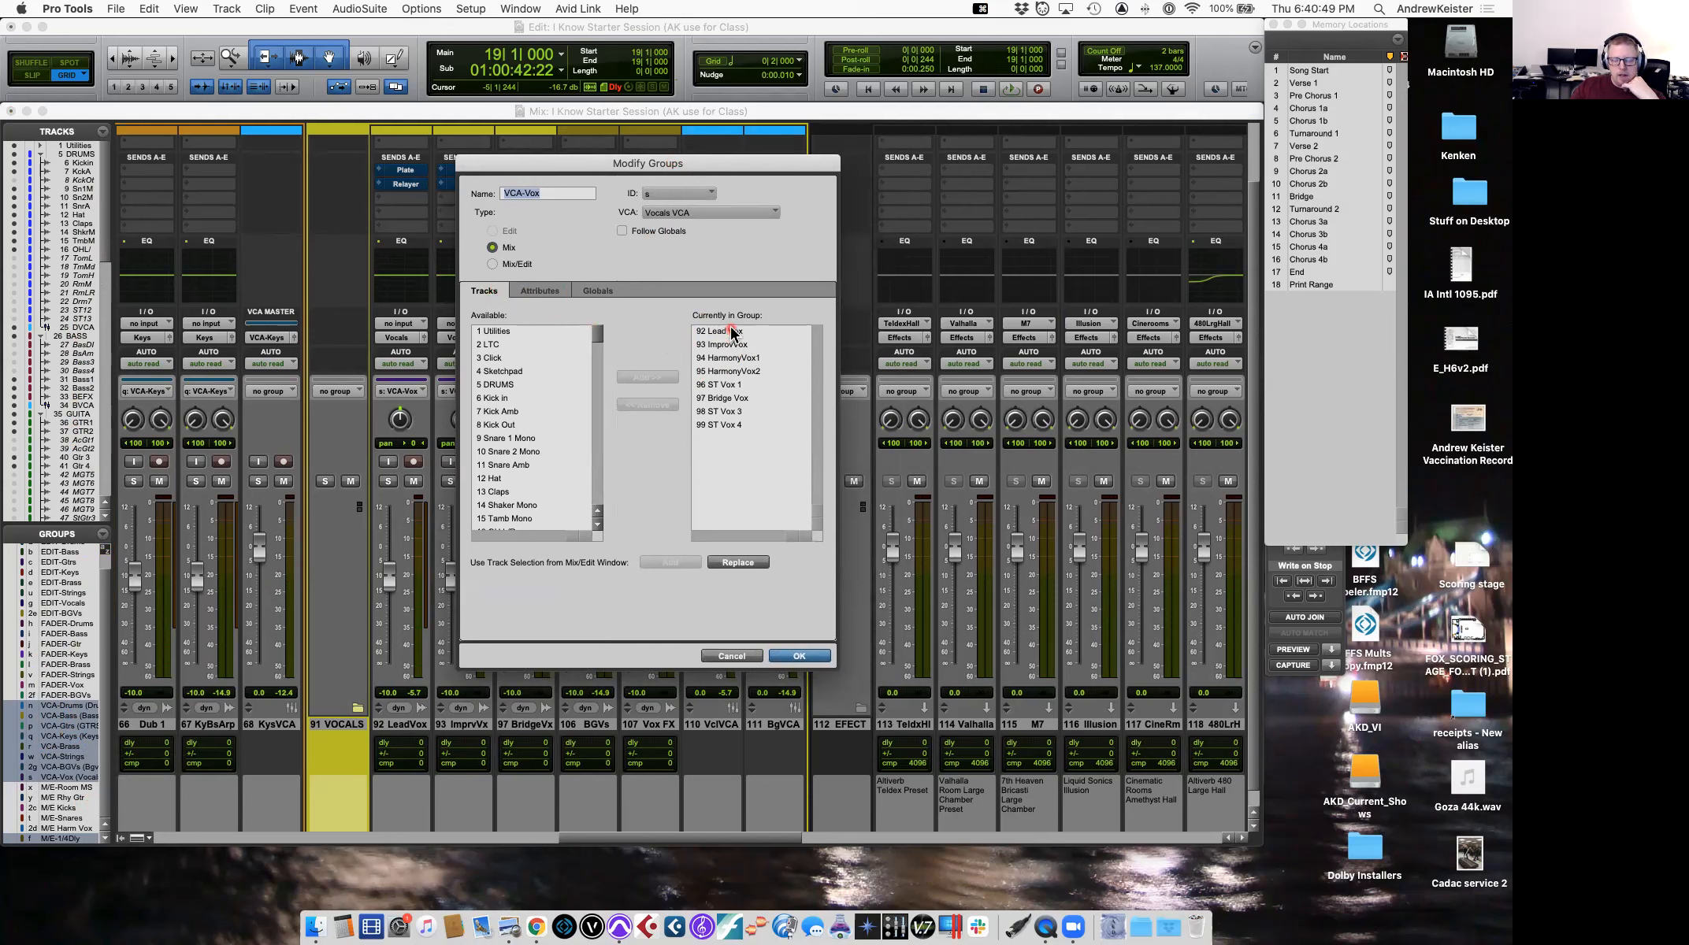
Add the Vox FX track to the VCA-Vox group, remove it again, and select ST Vox 1 among the group's tracks.
mouse_move(599, 336)
left_mouse_down()
mouse_move(599, 512)
mouse_move(606, 323)
left_mouse_up()
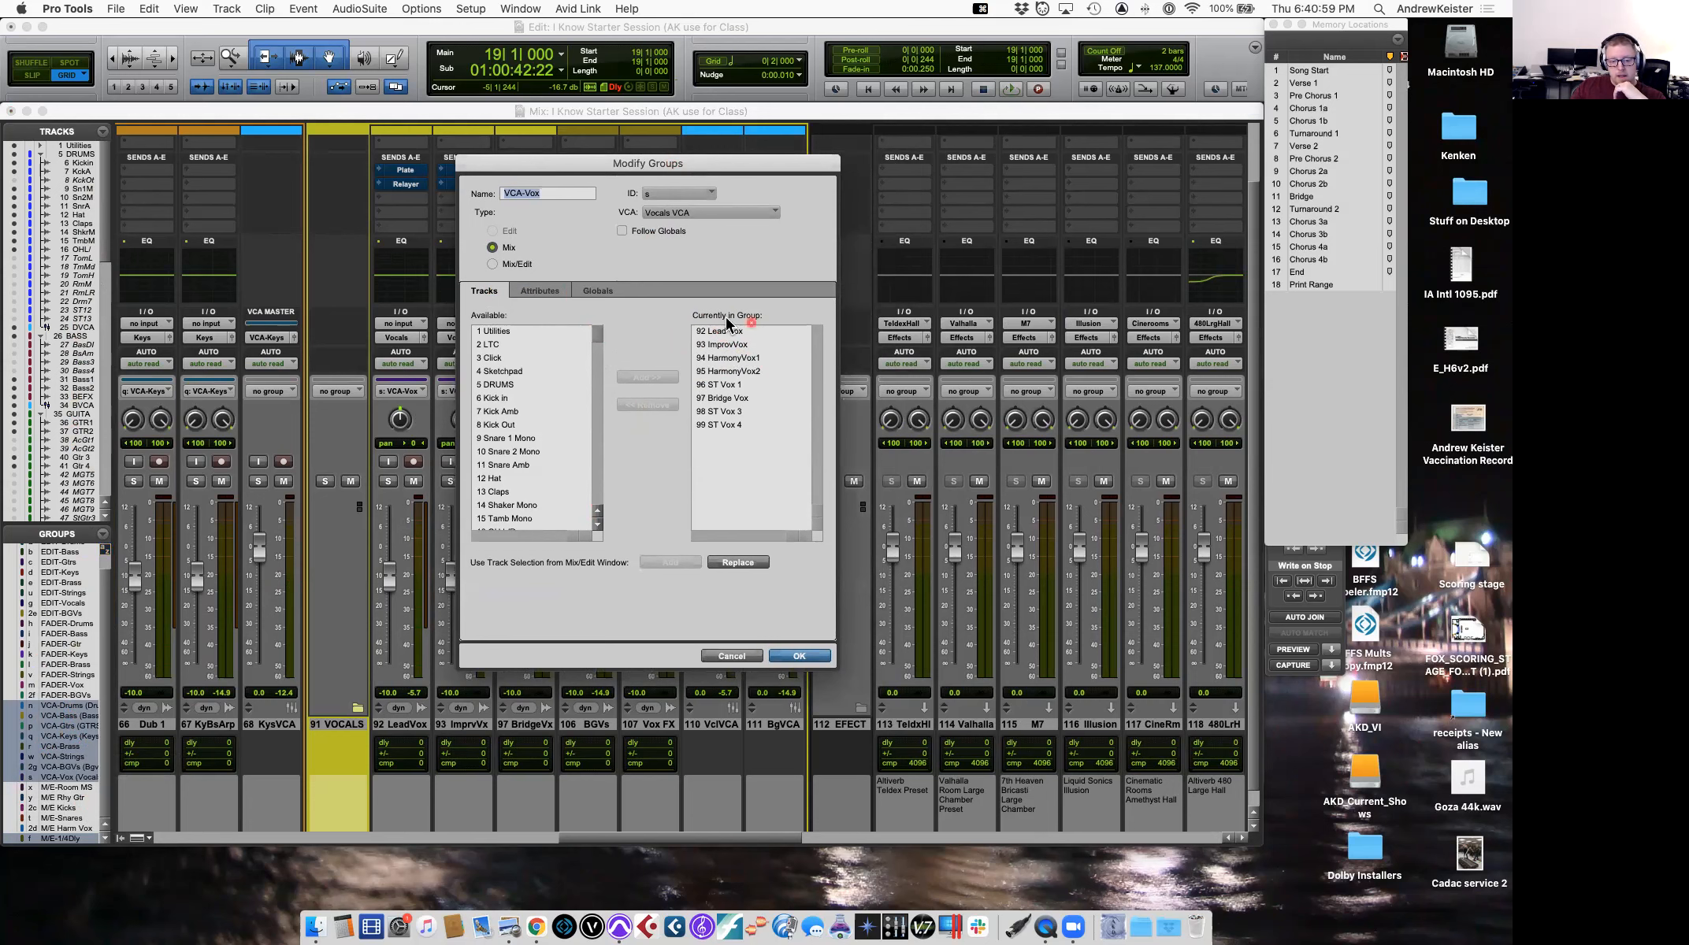
left_click(717, 451)
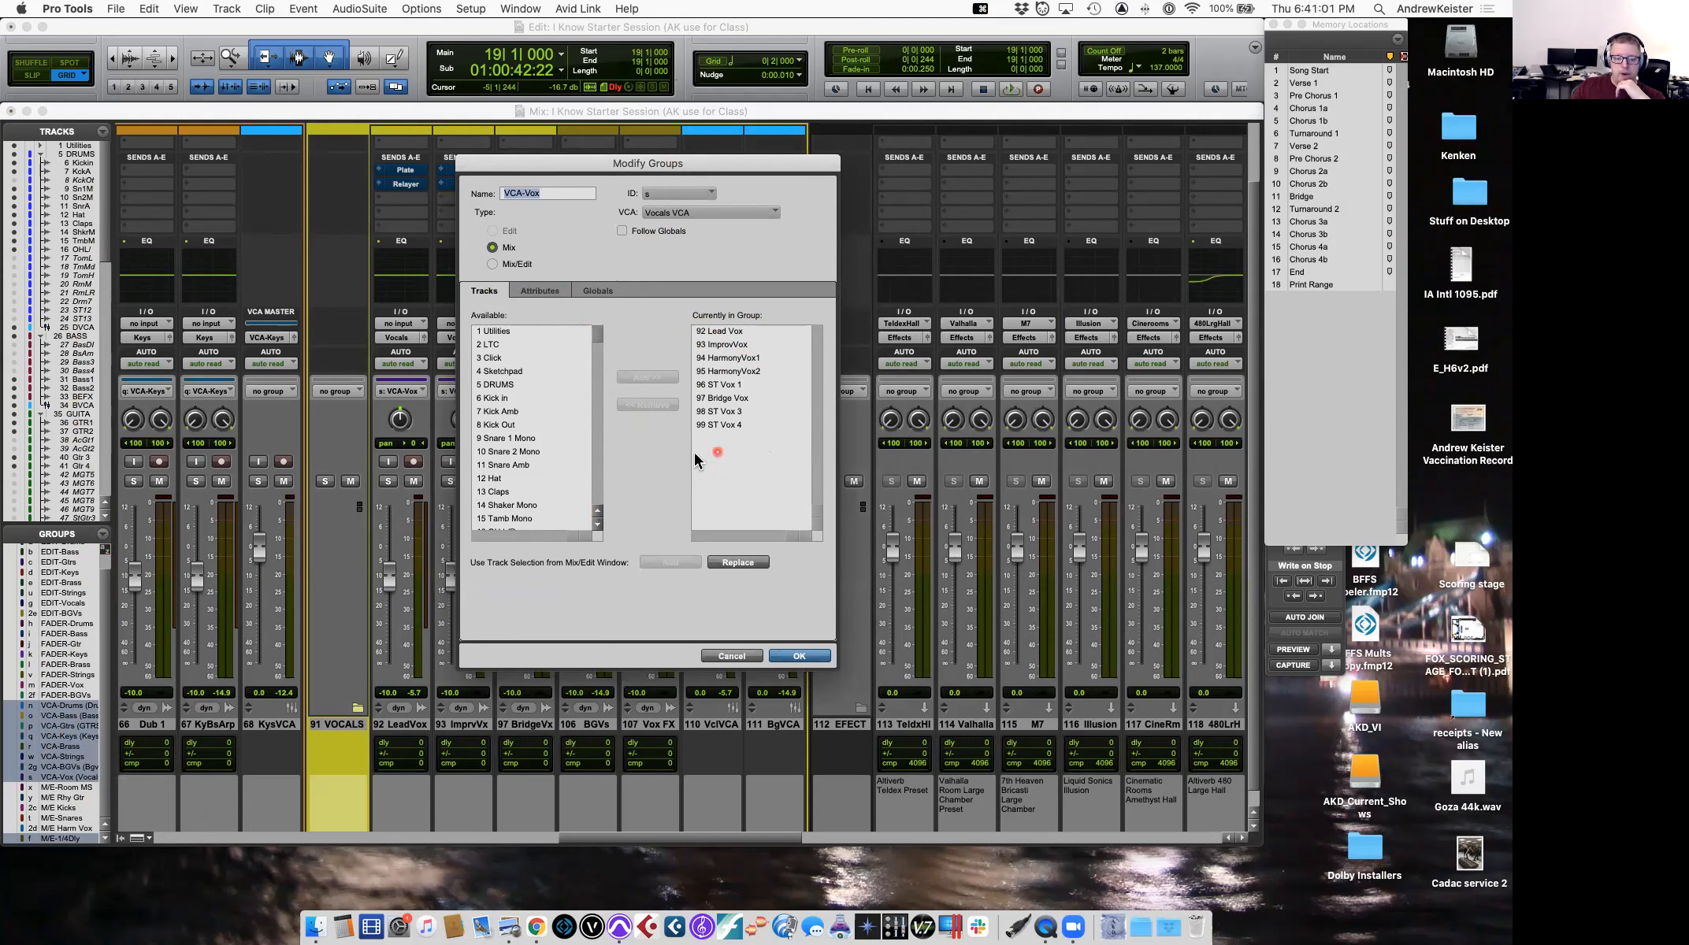
left_click_drag(602, 330, 592, 440)
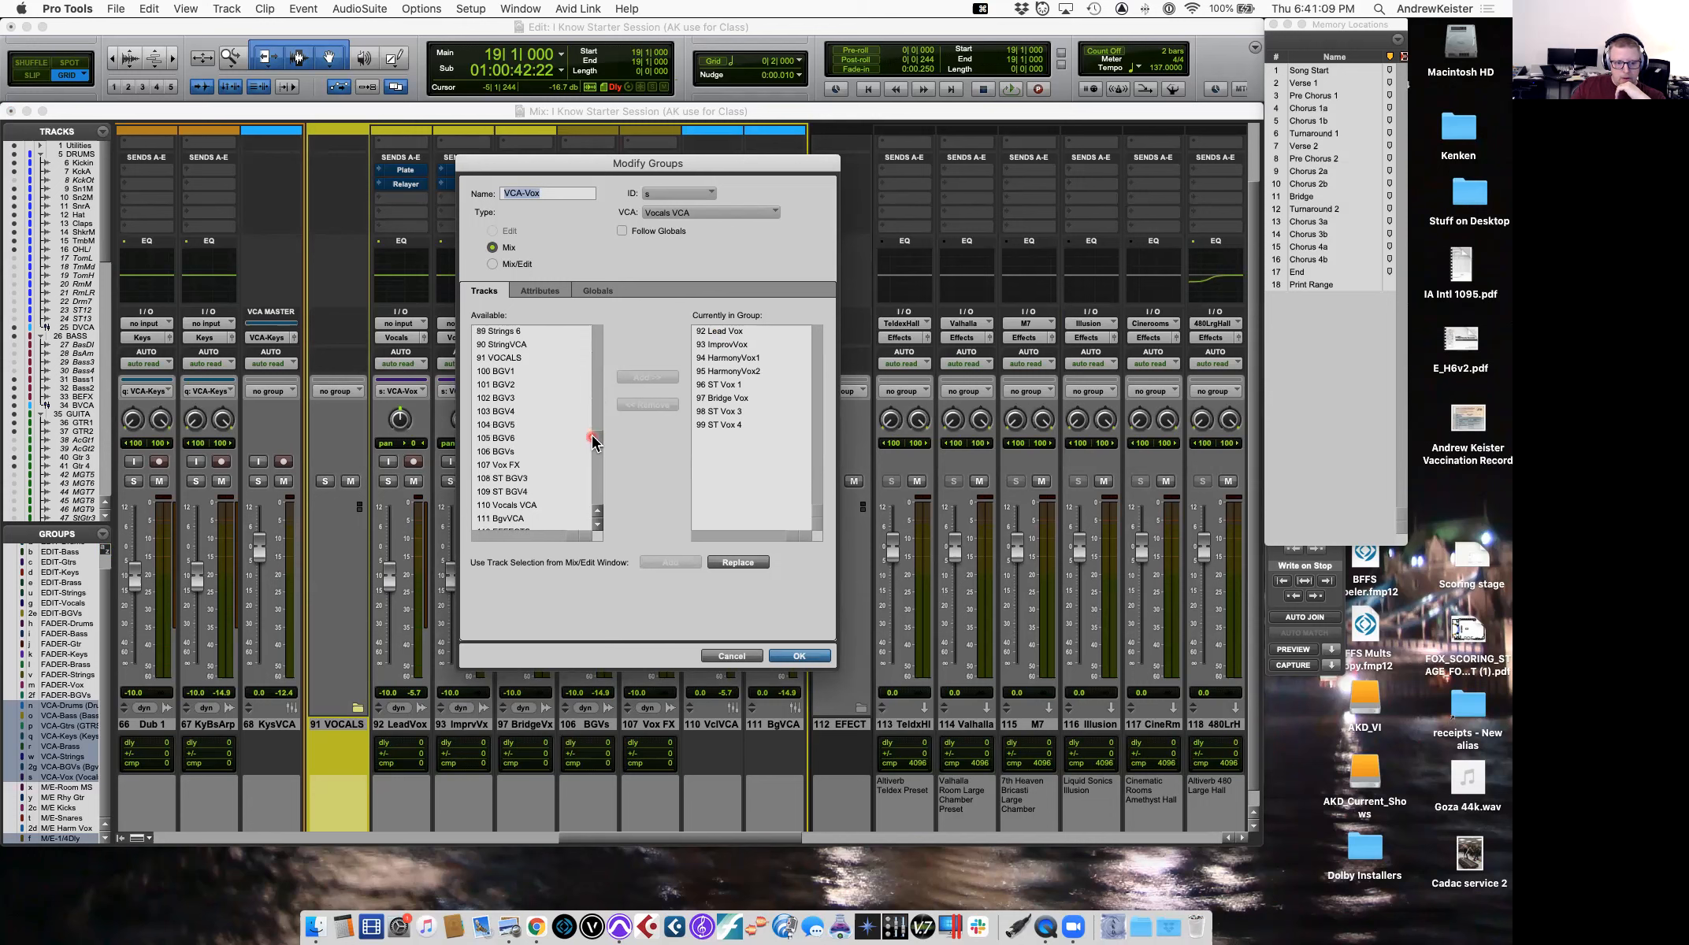
left_click(501, 465)
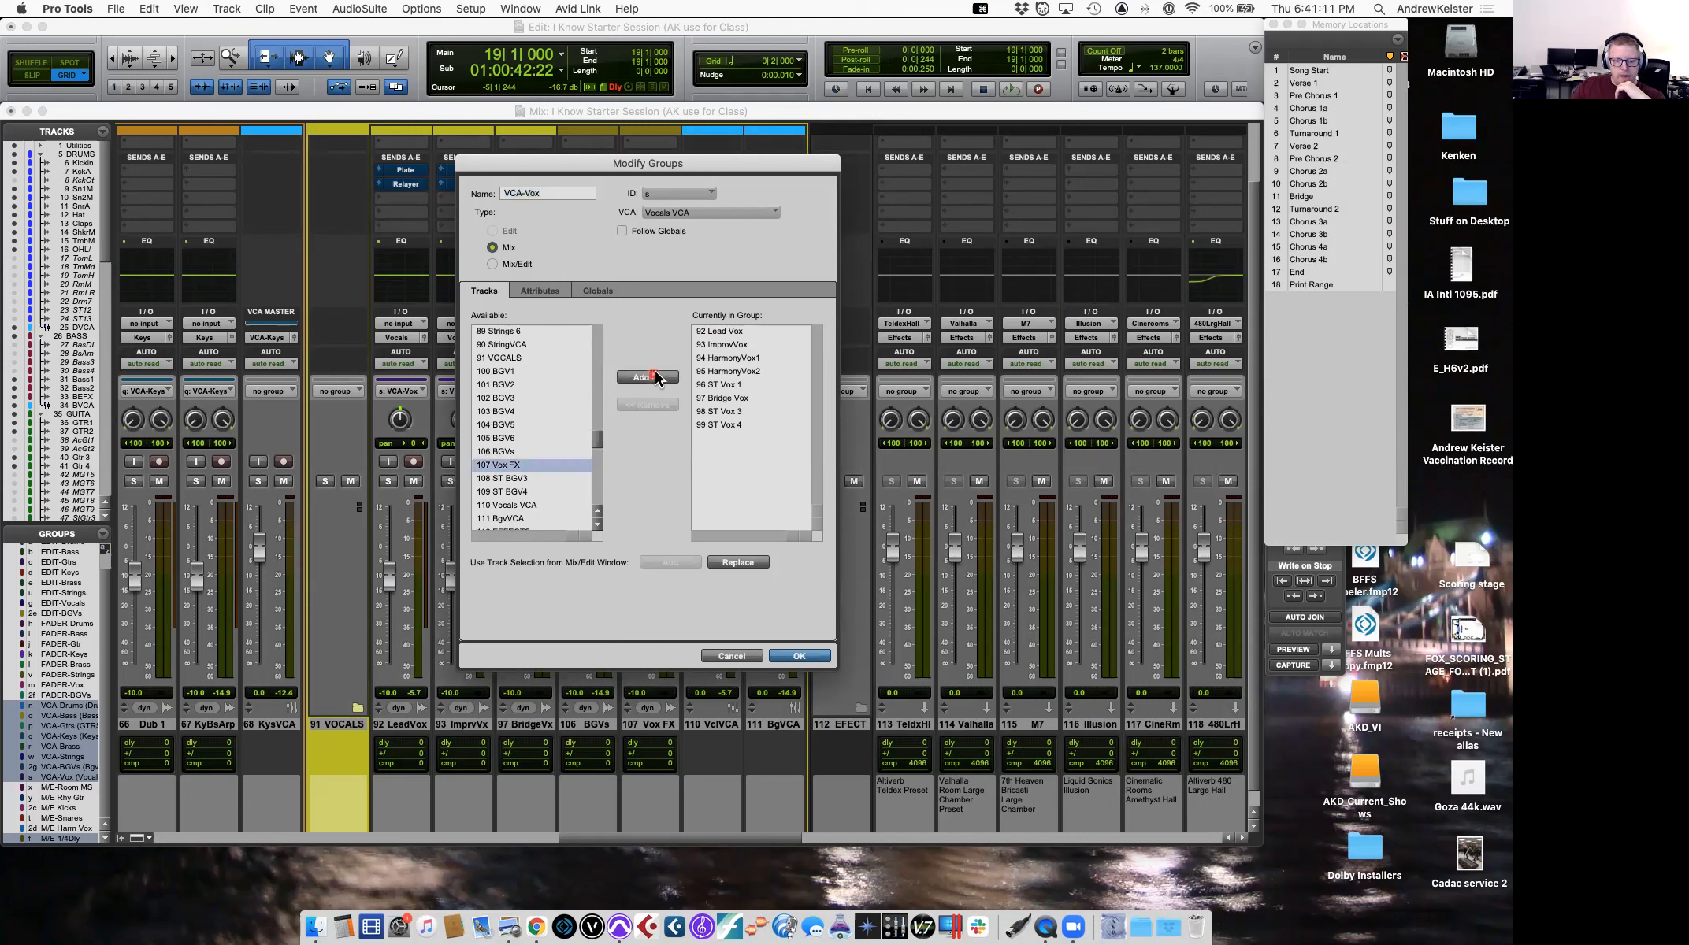
left_click(655, 375)
left_click(719, 438)
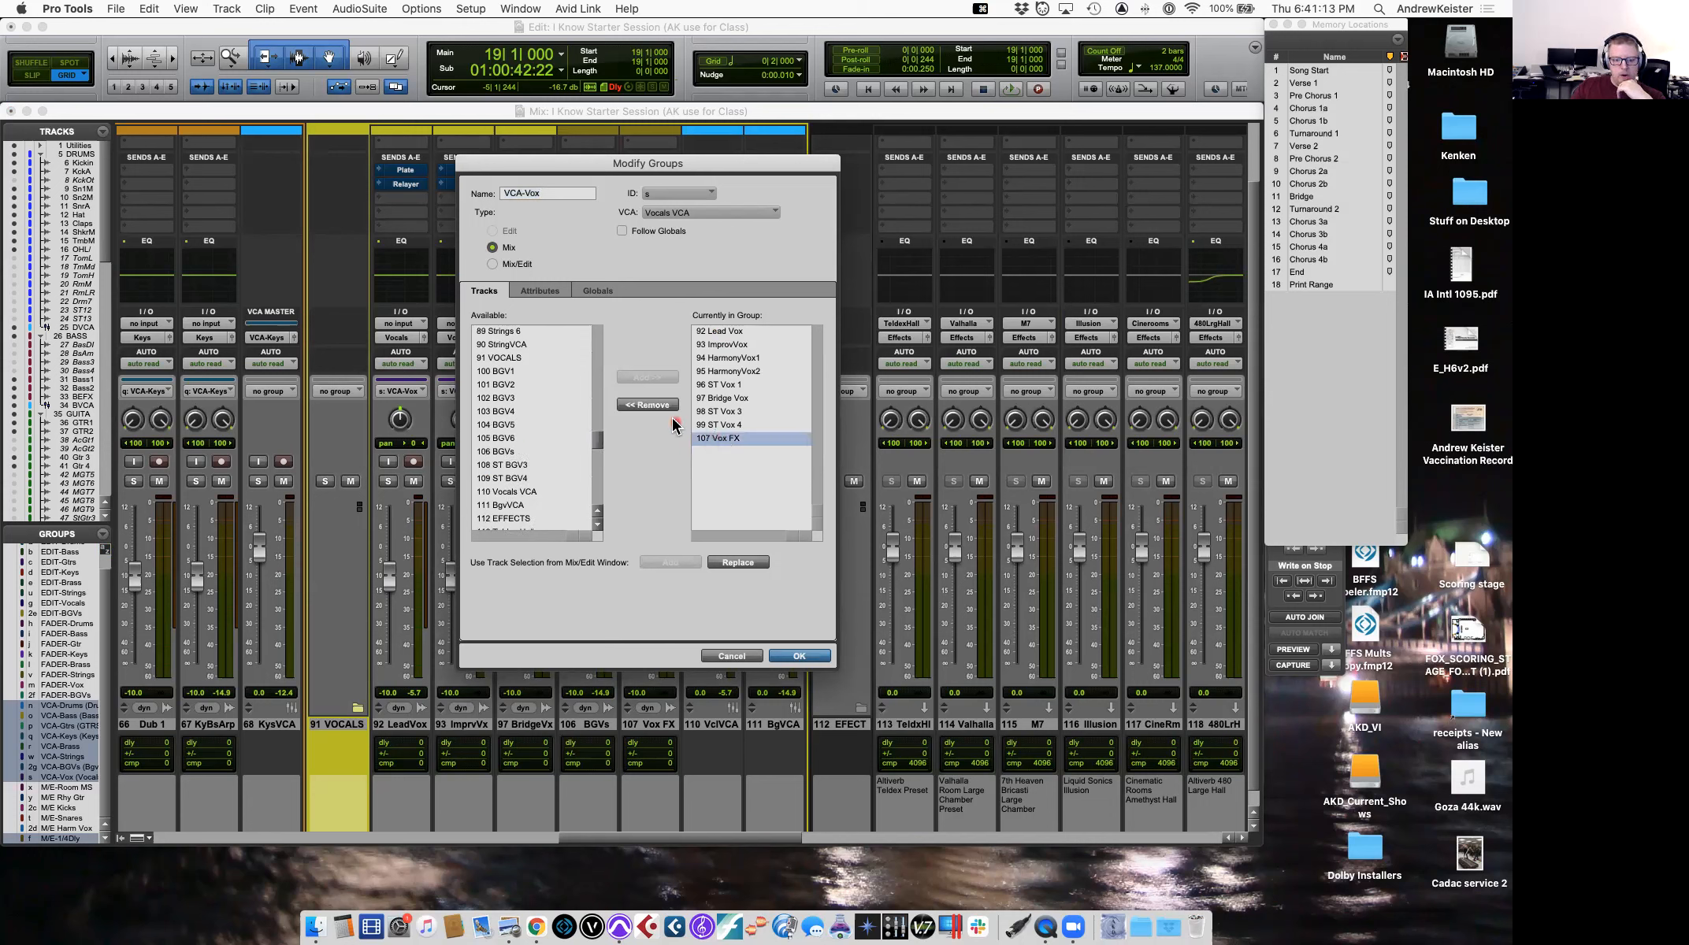
left_click(660, 405)
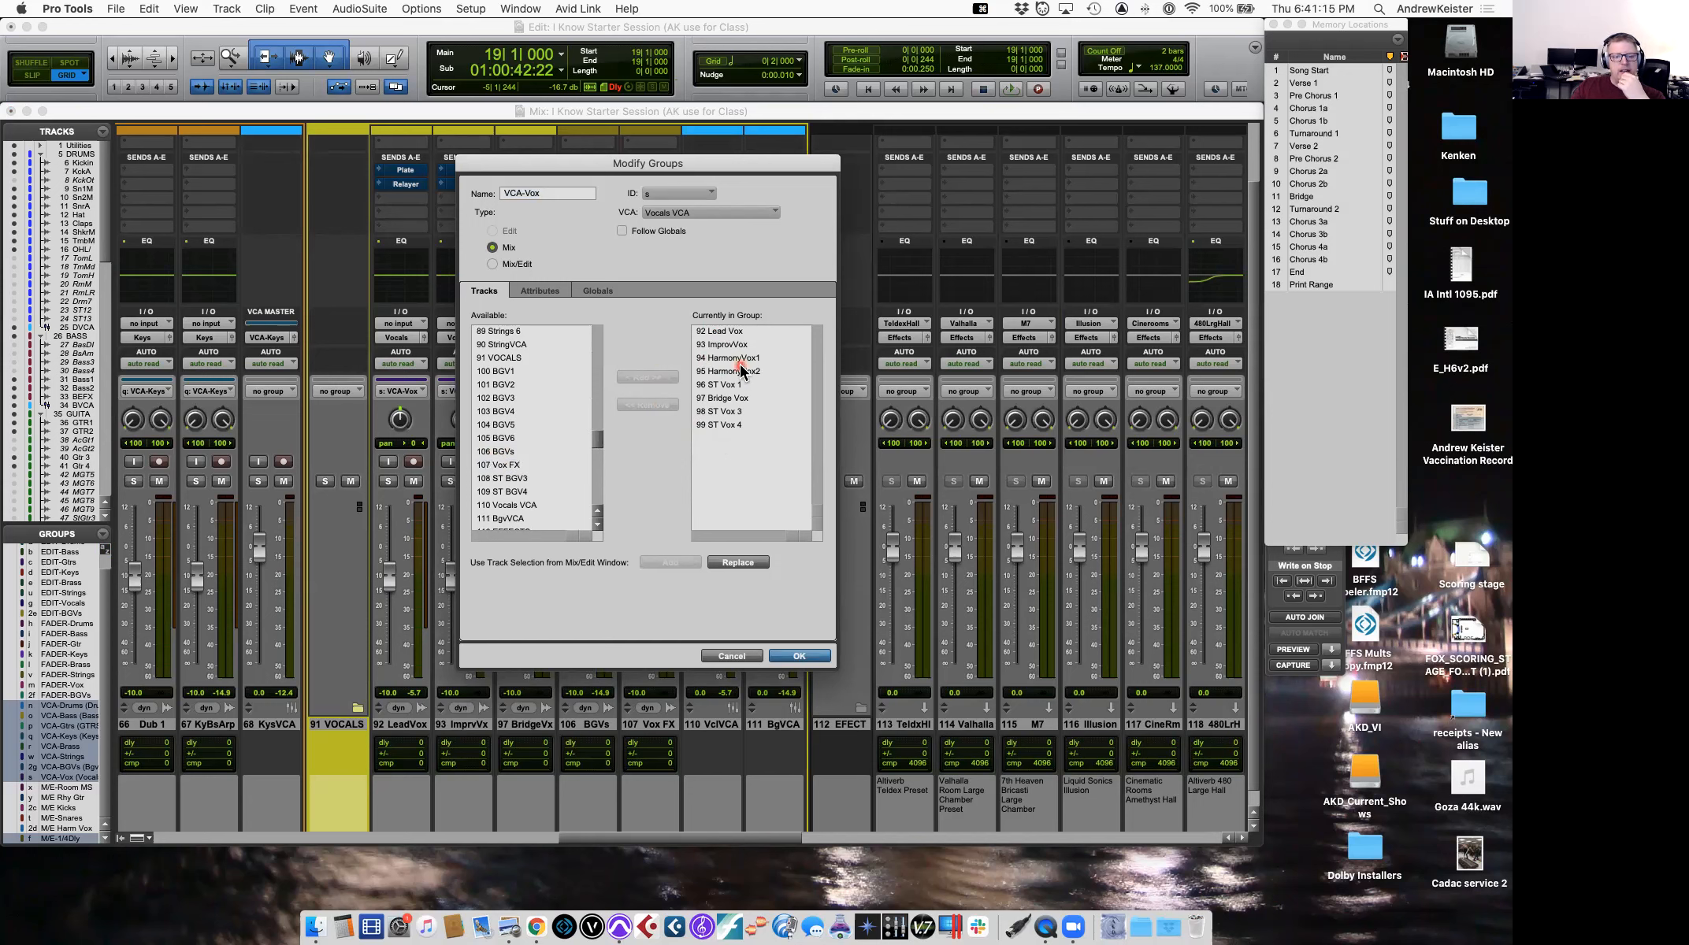
left_click(729, 384)
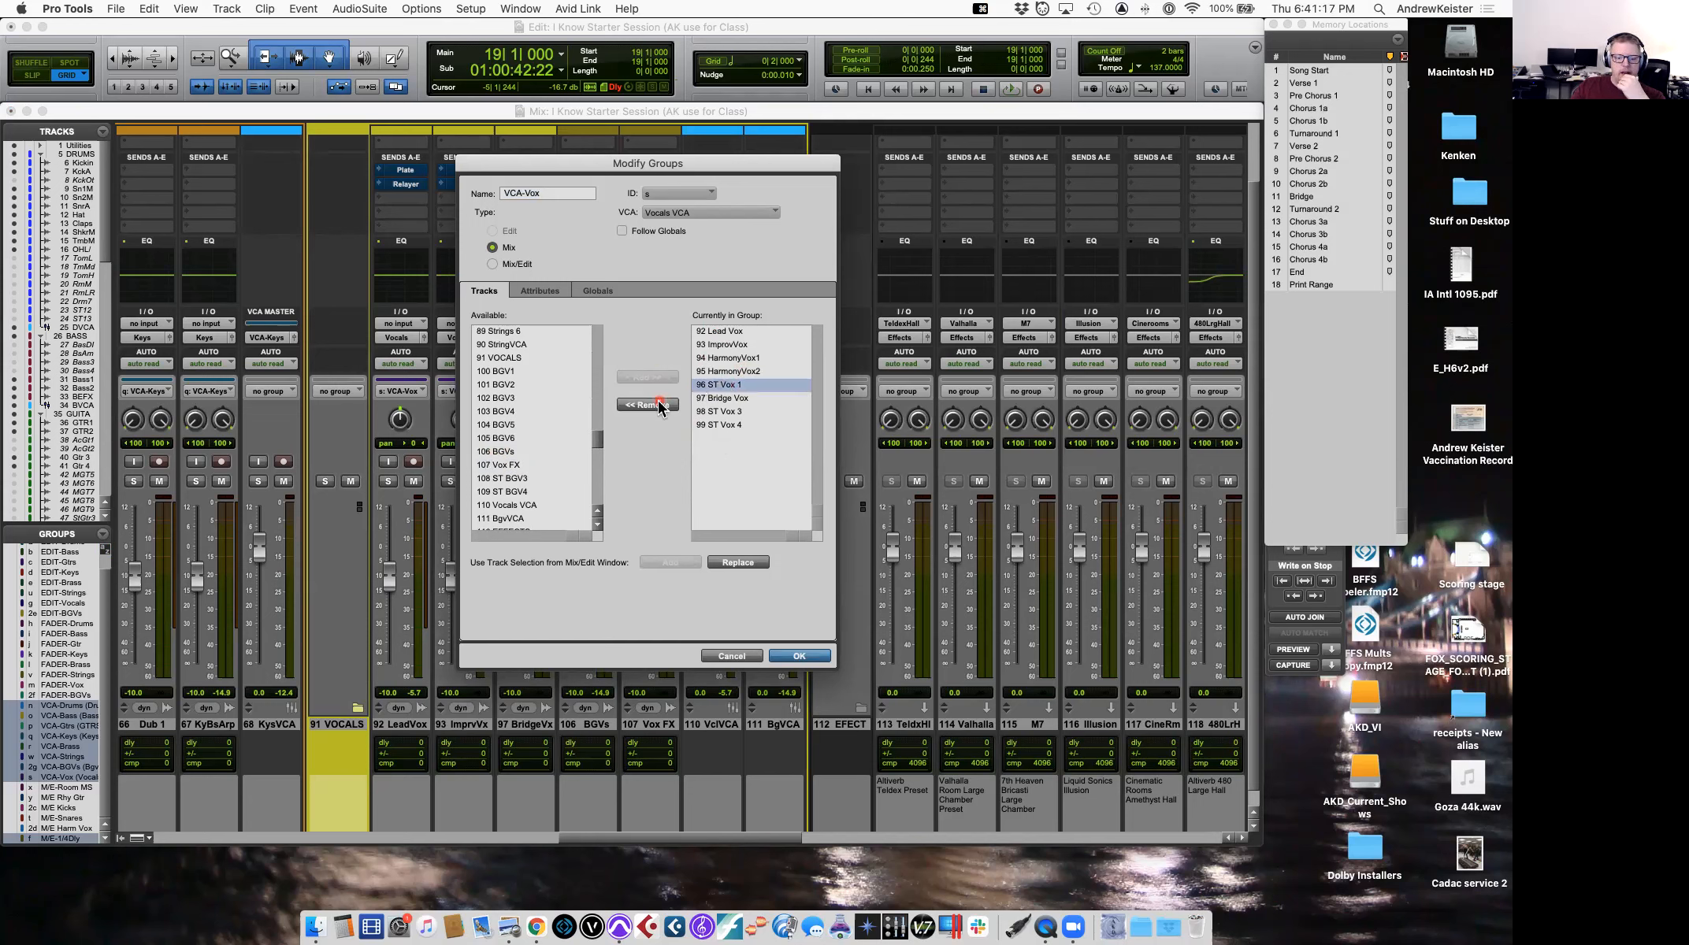
left_click(703, 385)
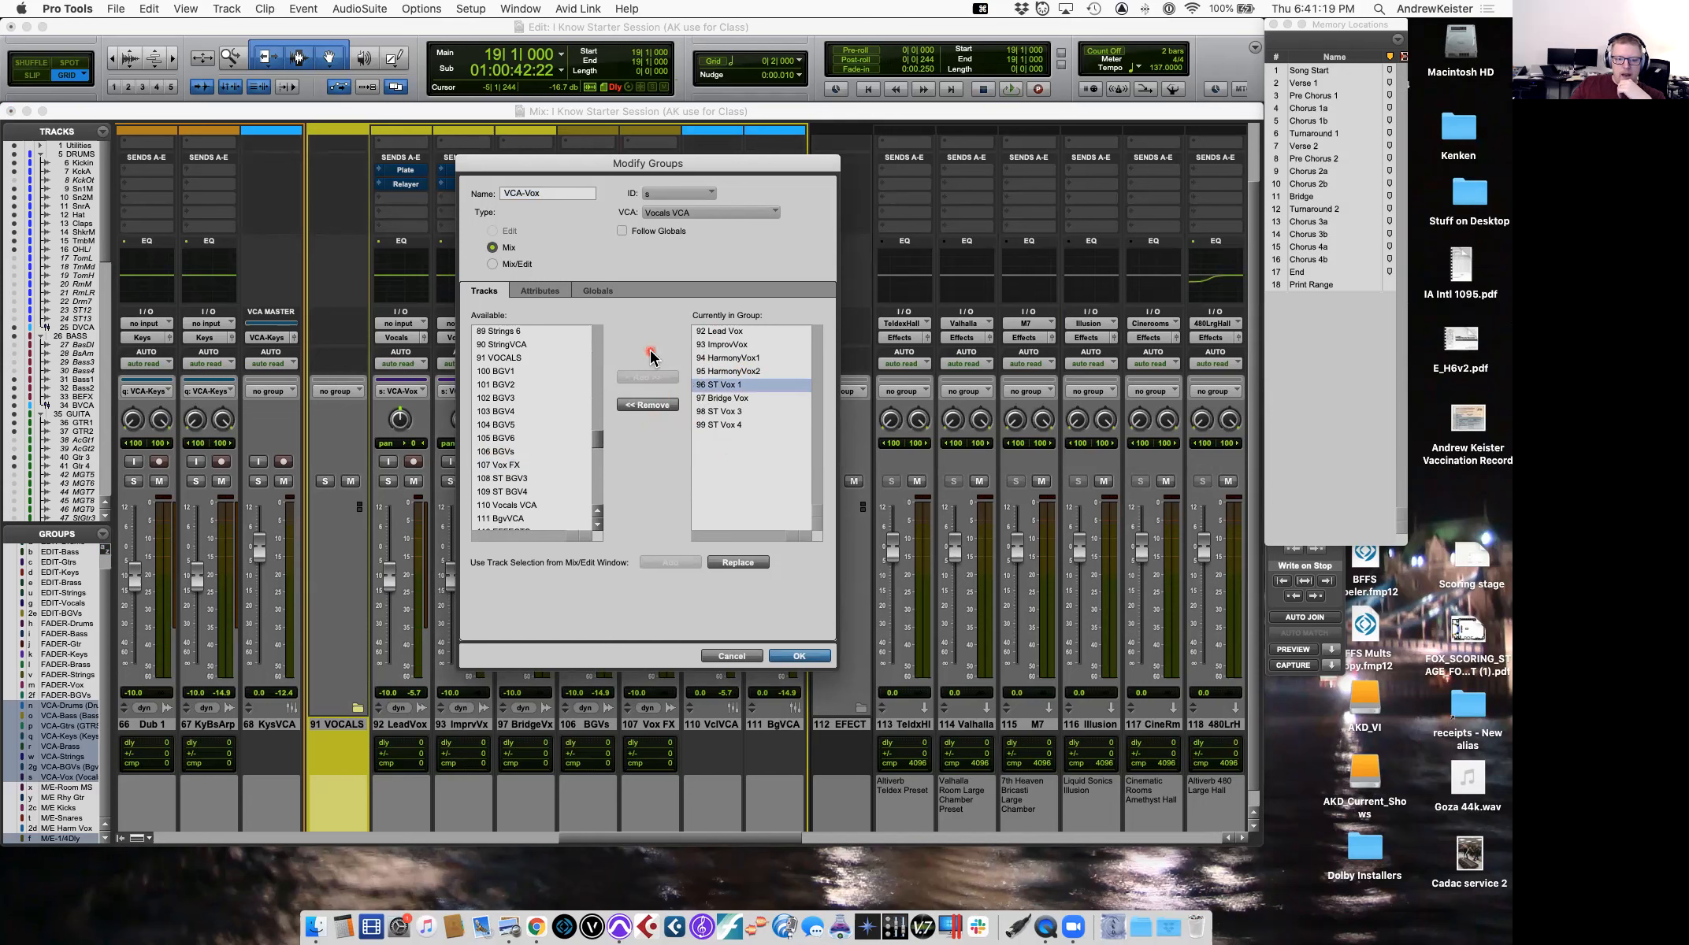
Examine which attributes the VCA-Vox group offers, and close the Modify Groups dialog without applying changes.
left_click(549, 290)
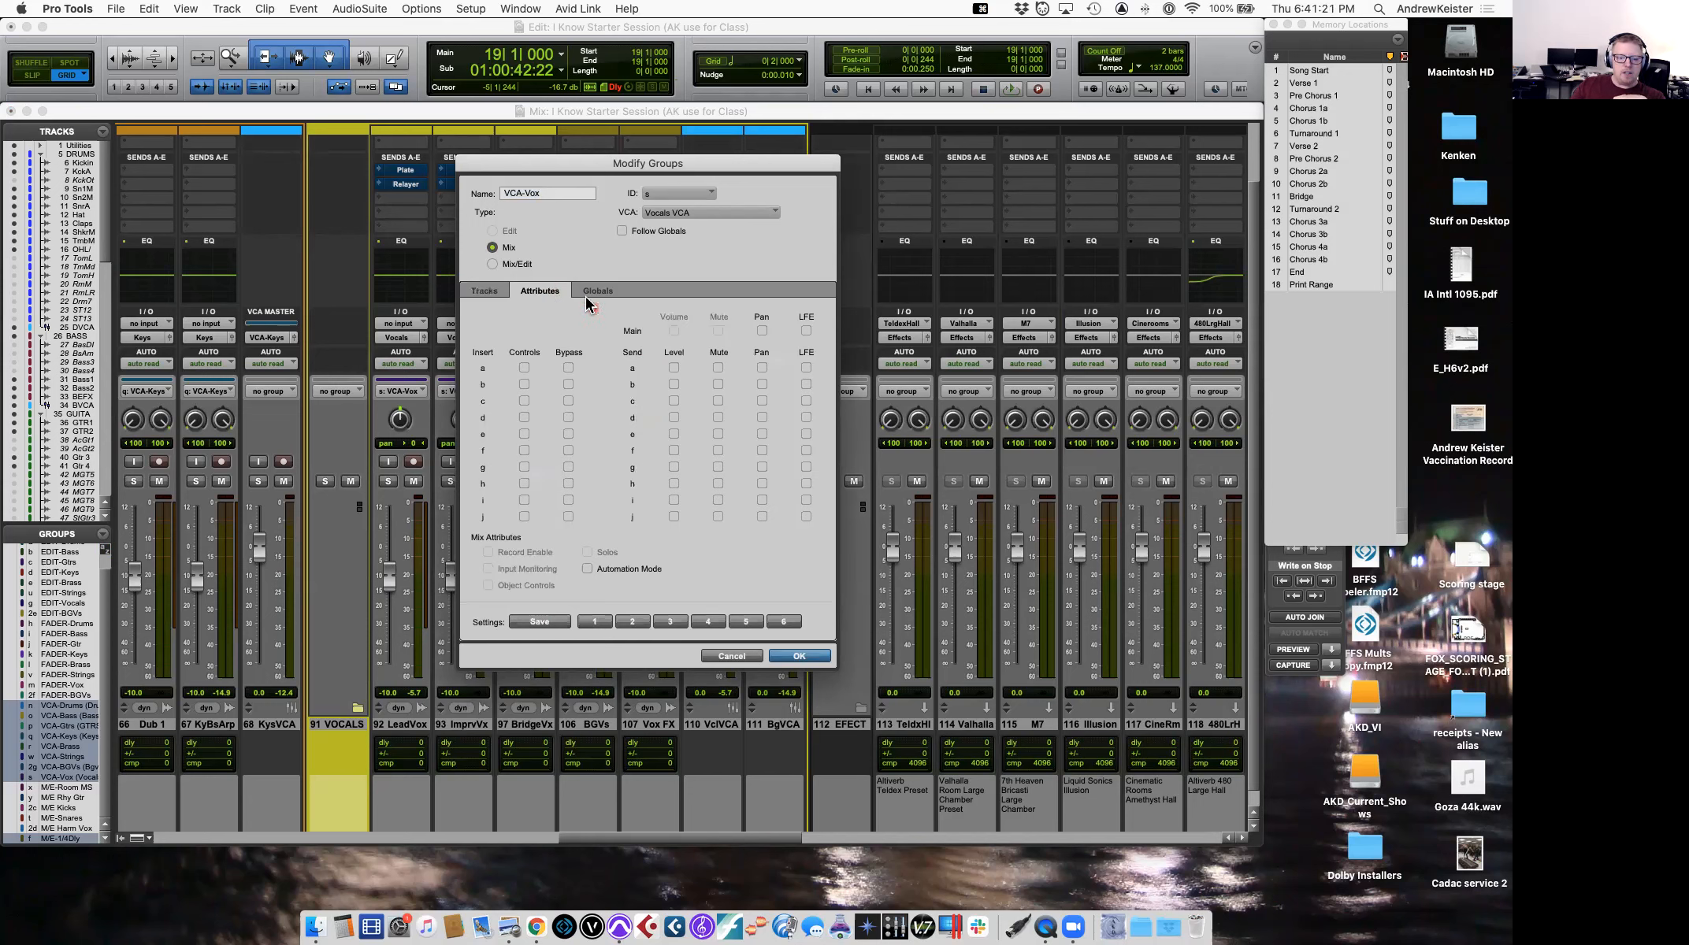
left_click(600, 314)
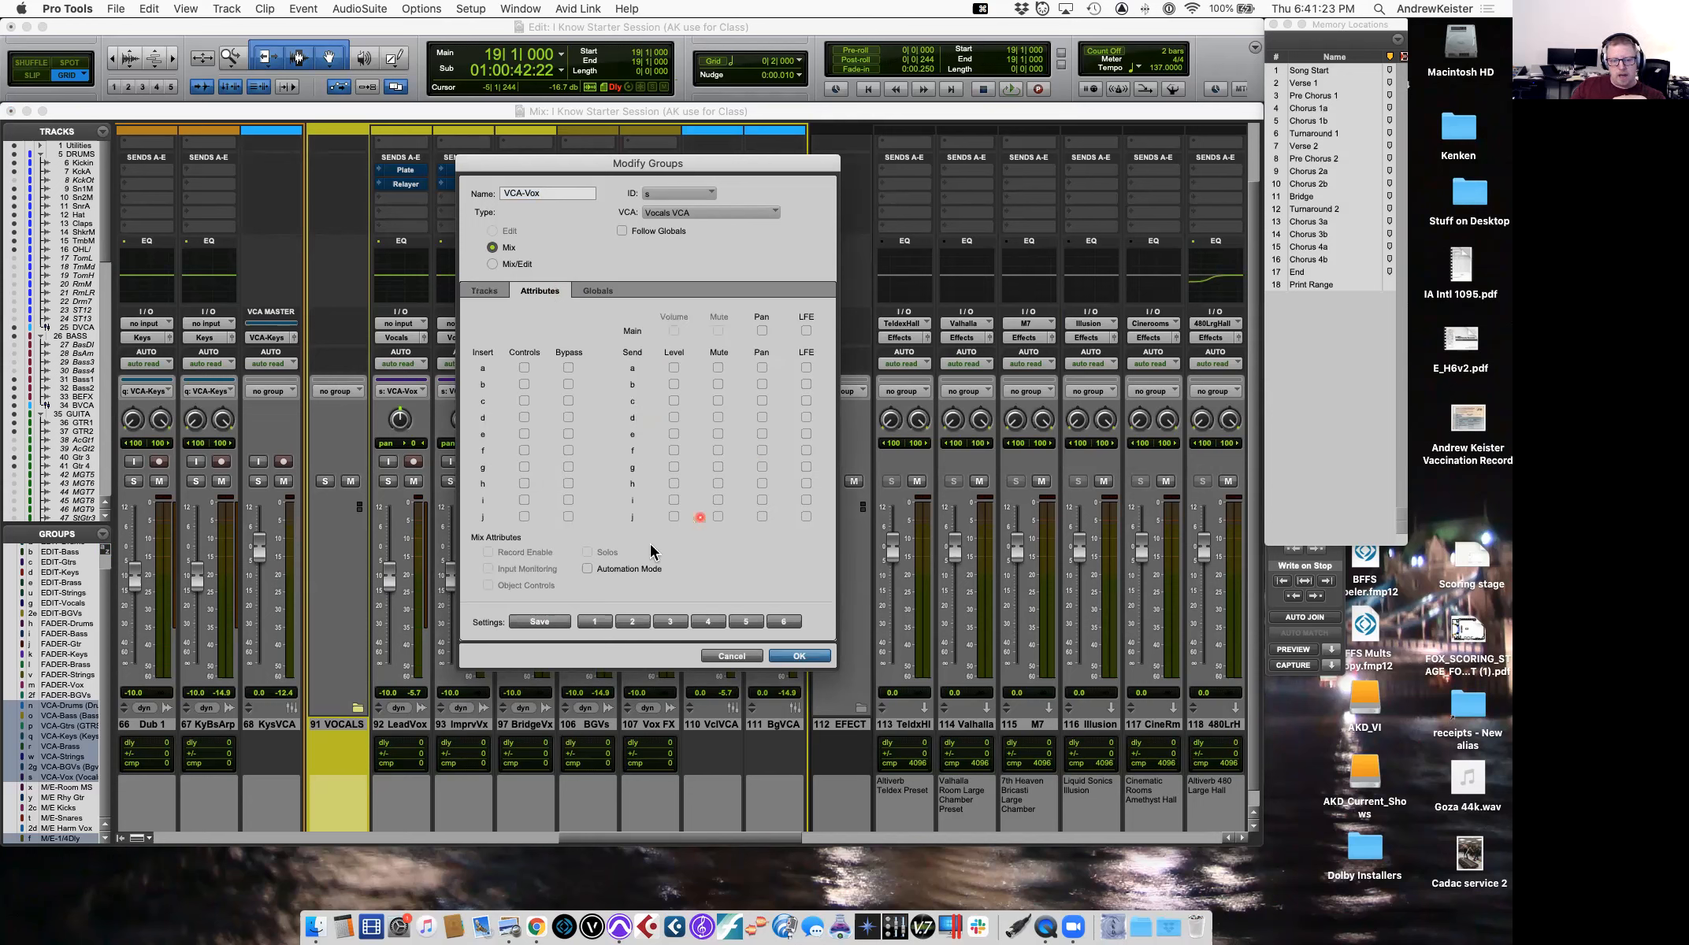
left_click(584, 247)
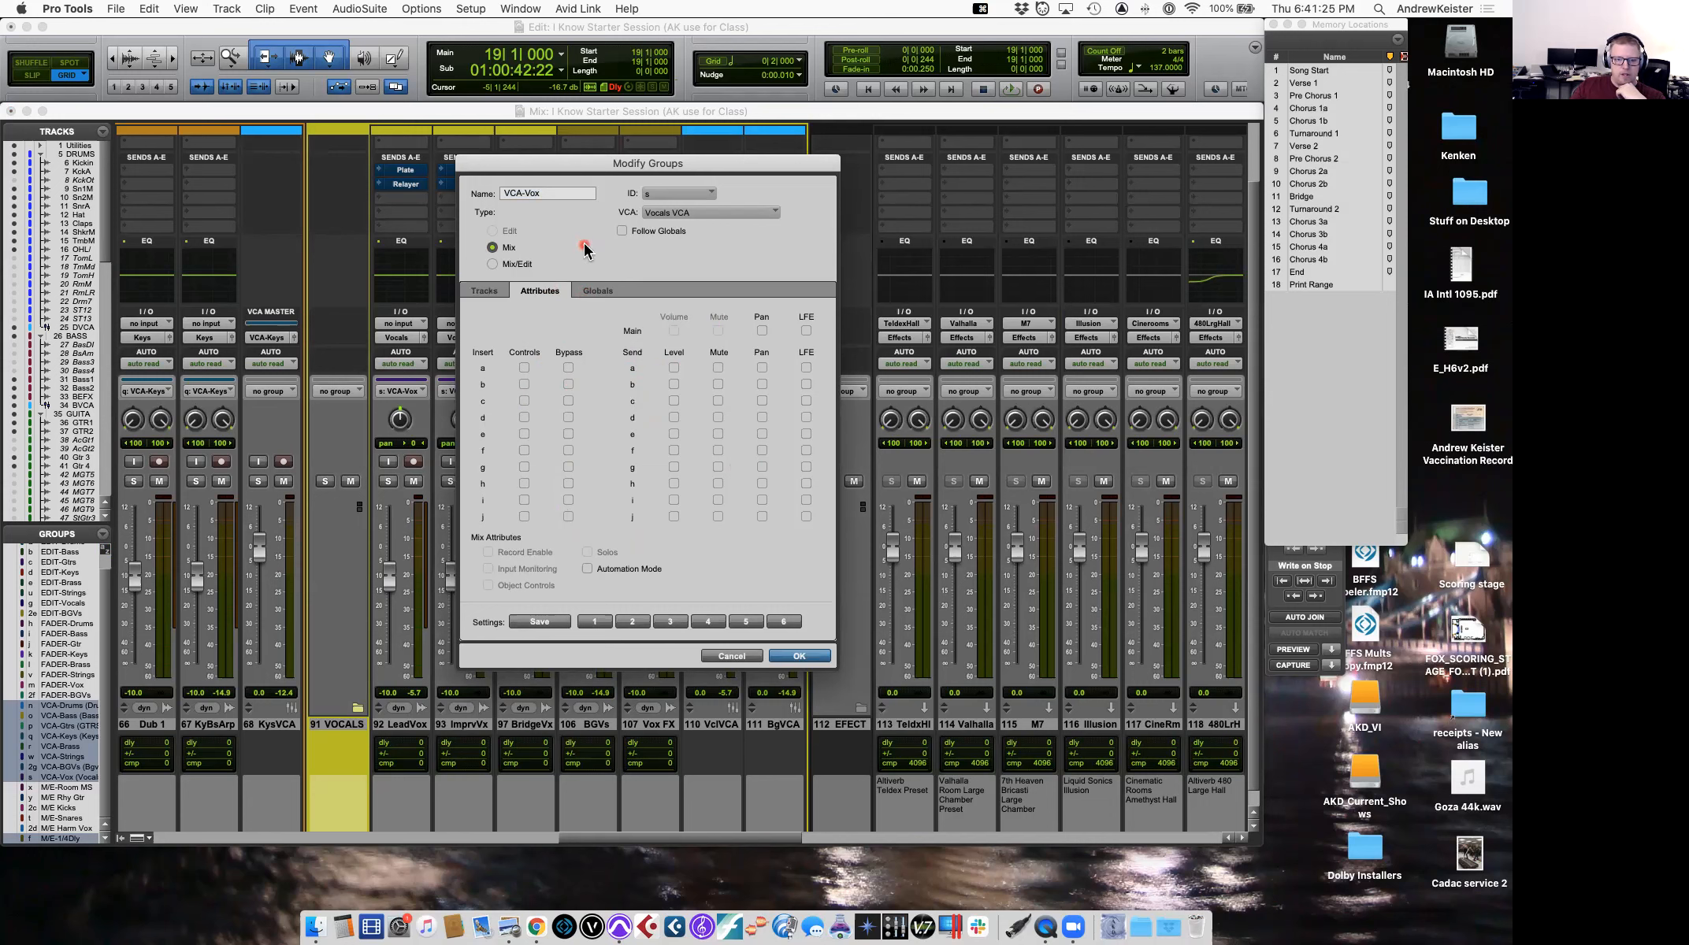
left_click(476, 511)
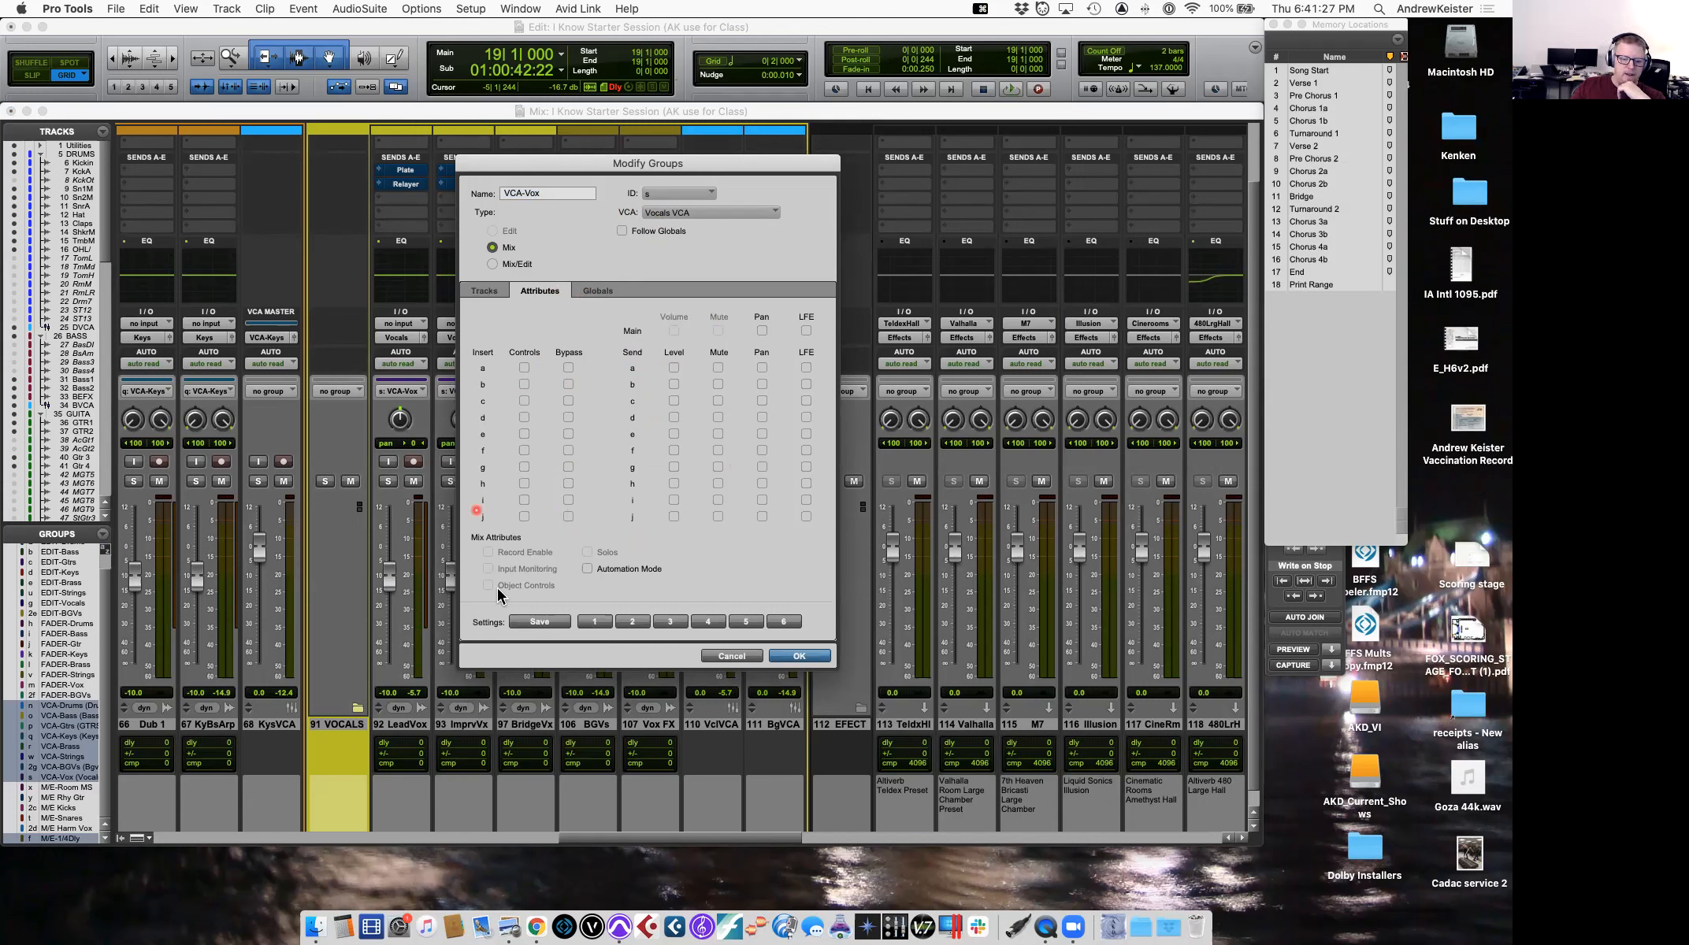
left_click(634, 386)
left_click(727, 381)
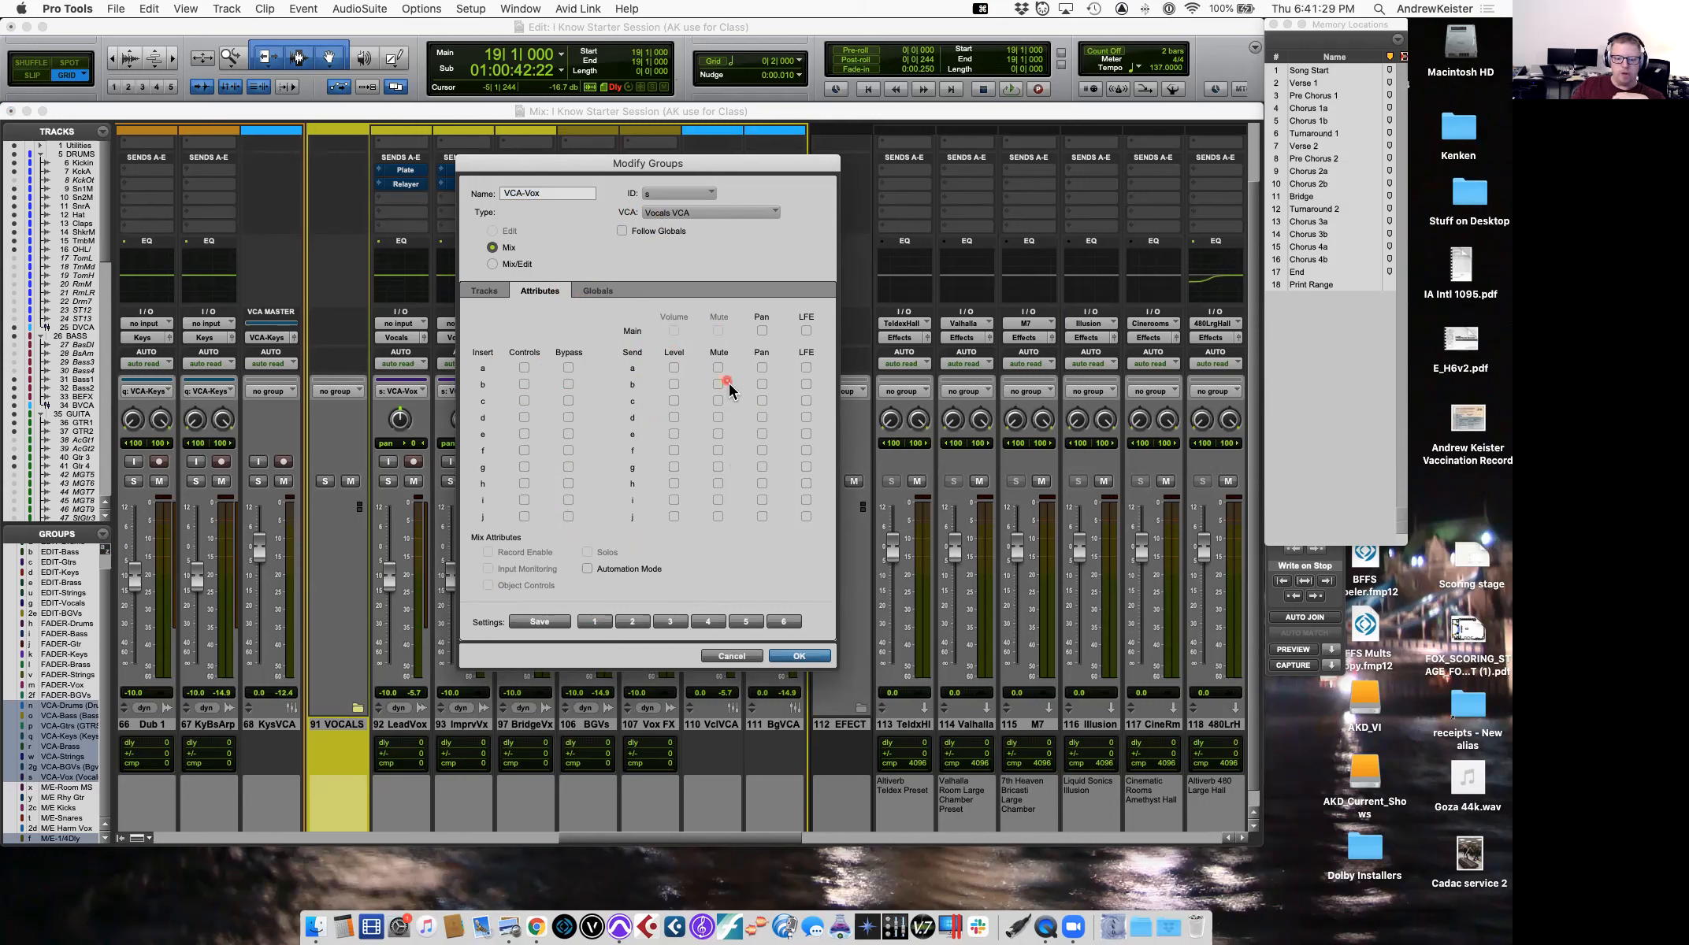
left_click(734, 657)
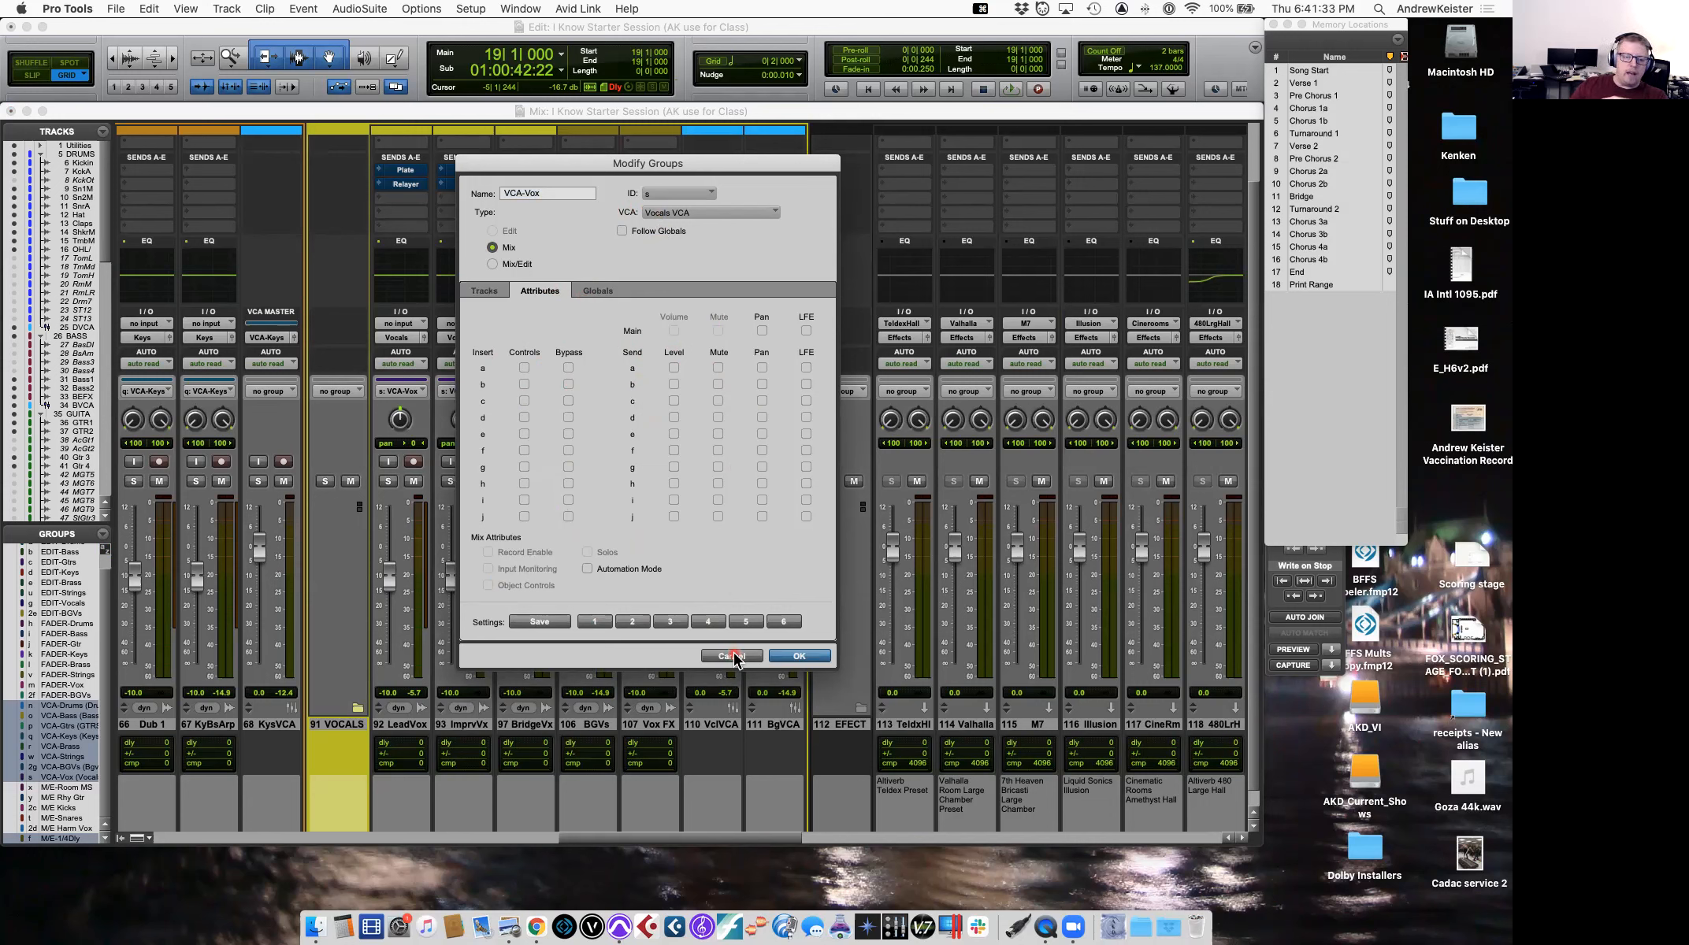
left_click(494, 269)
left_click(679, 231)
left_click(617, 355)
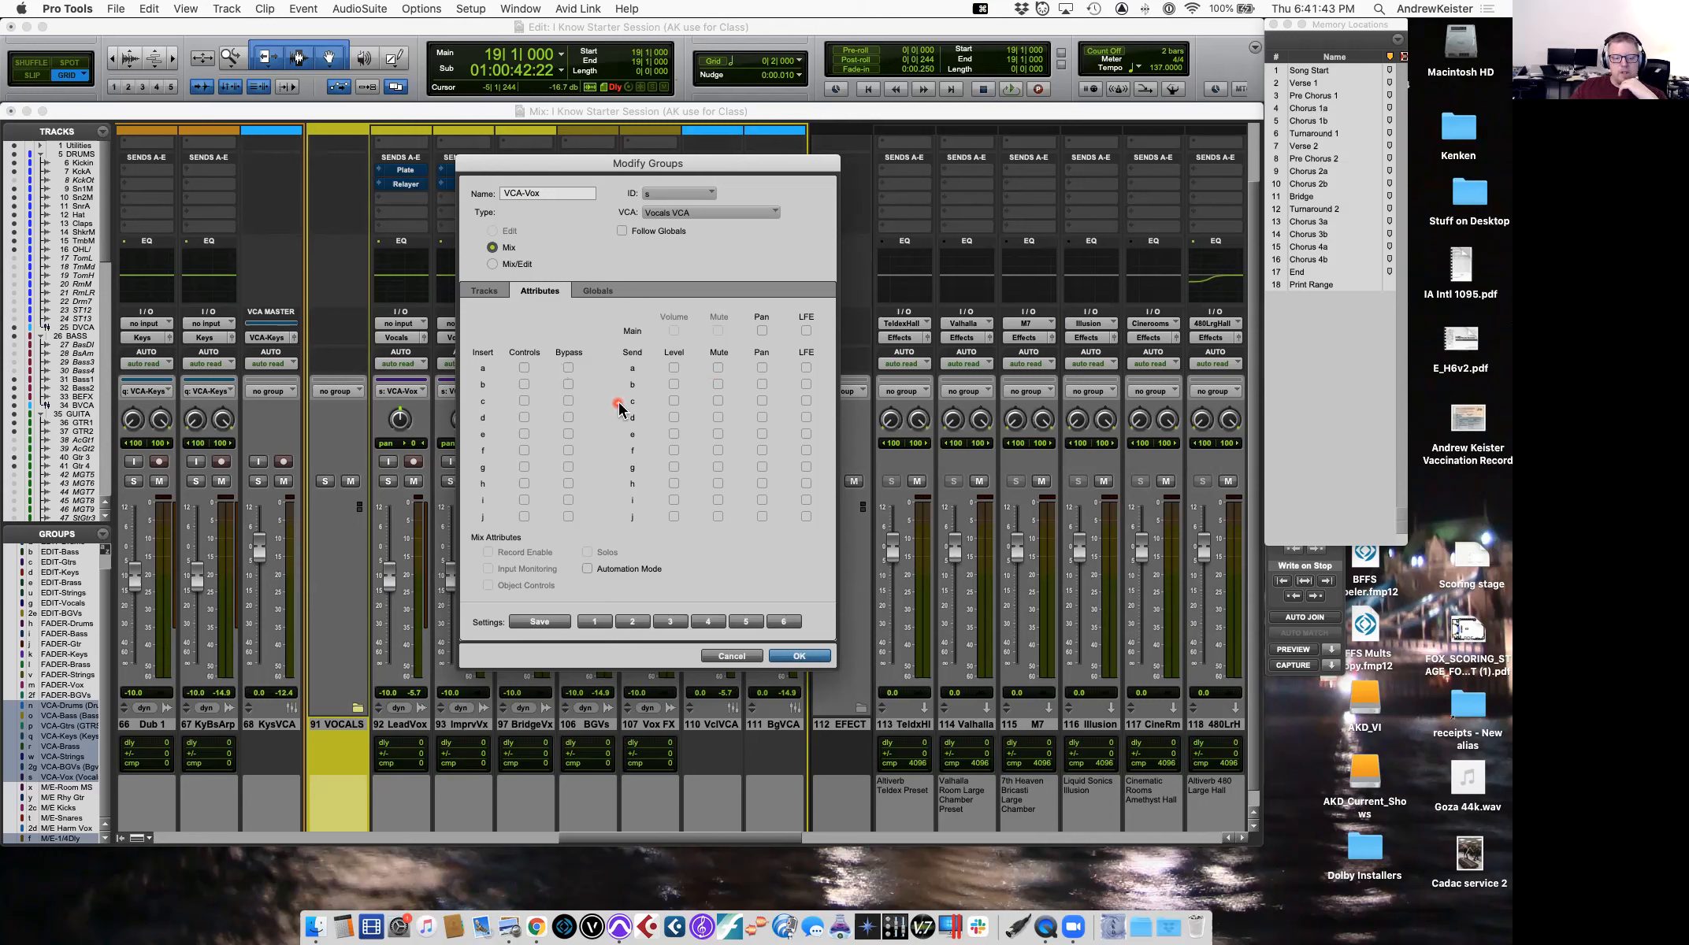
left_click(732, 656)
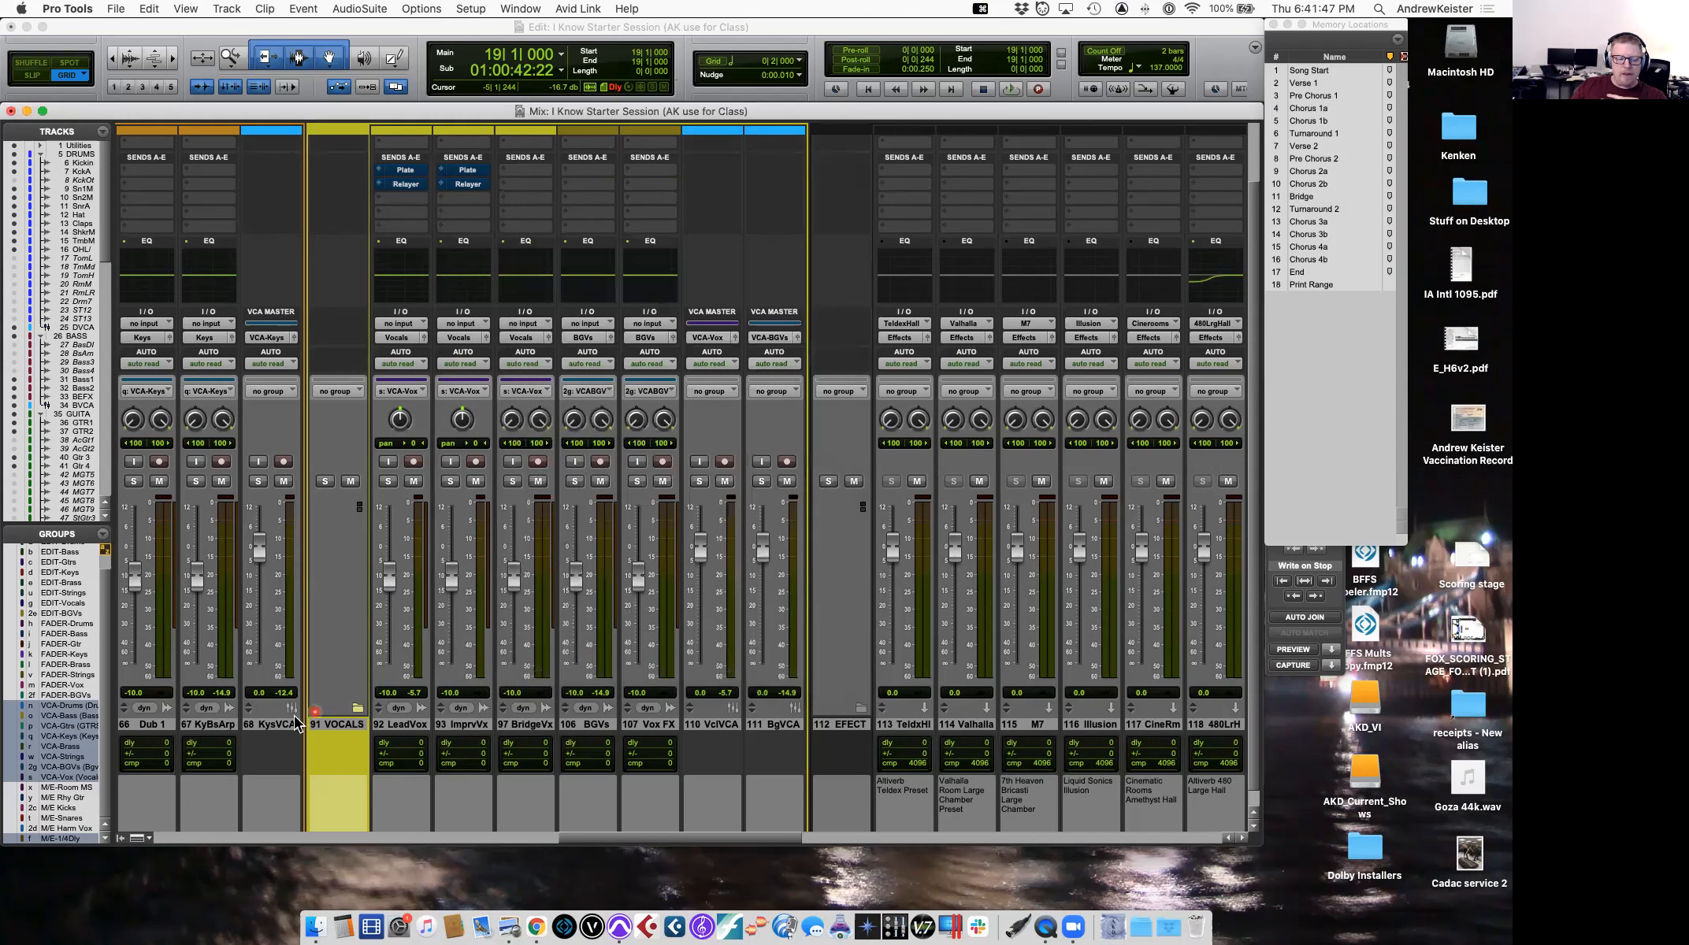
In the Edit window, activate the EDIT-Keys group and select a range across the keys tracks from bar 4|3 to the Pre Chorus 1 marker.
scroll(66, 735, "up", 2)
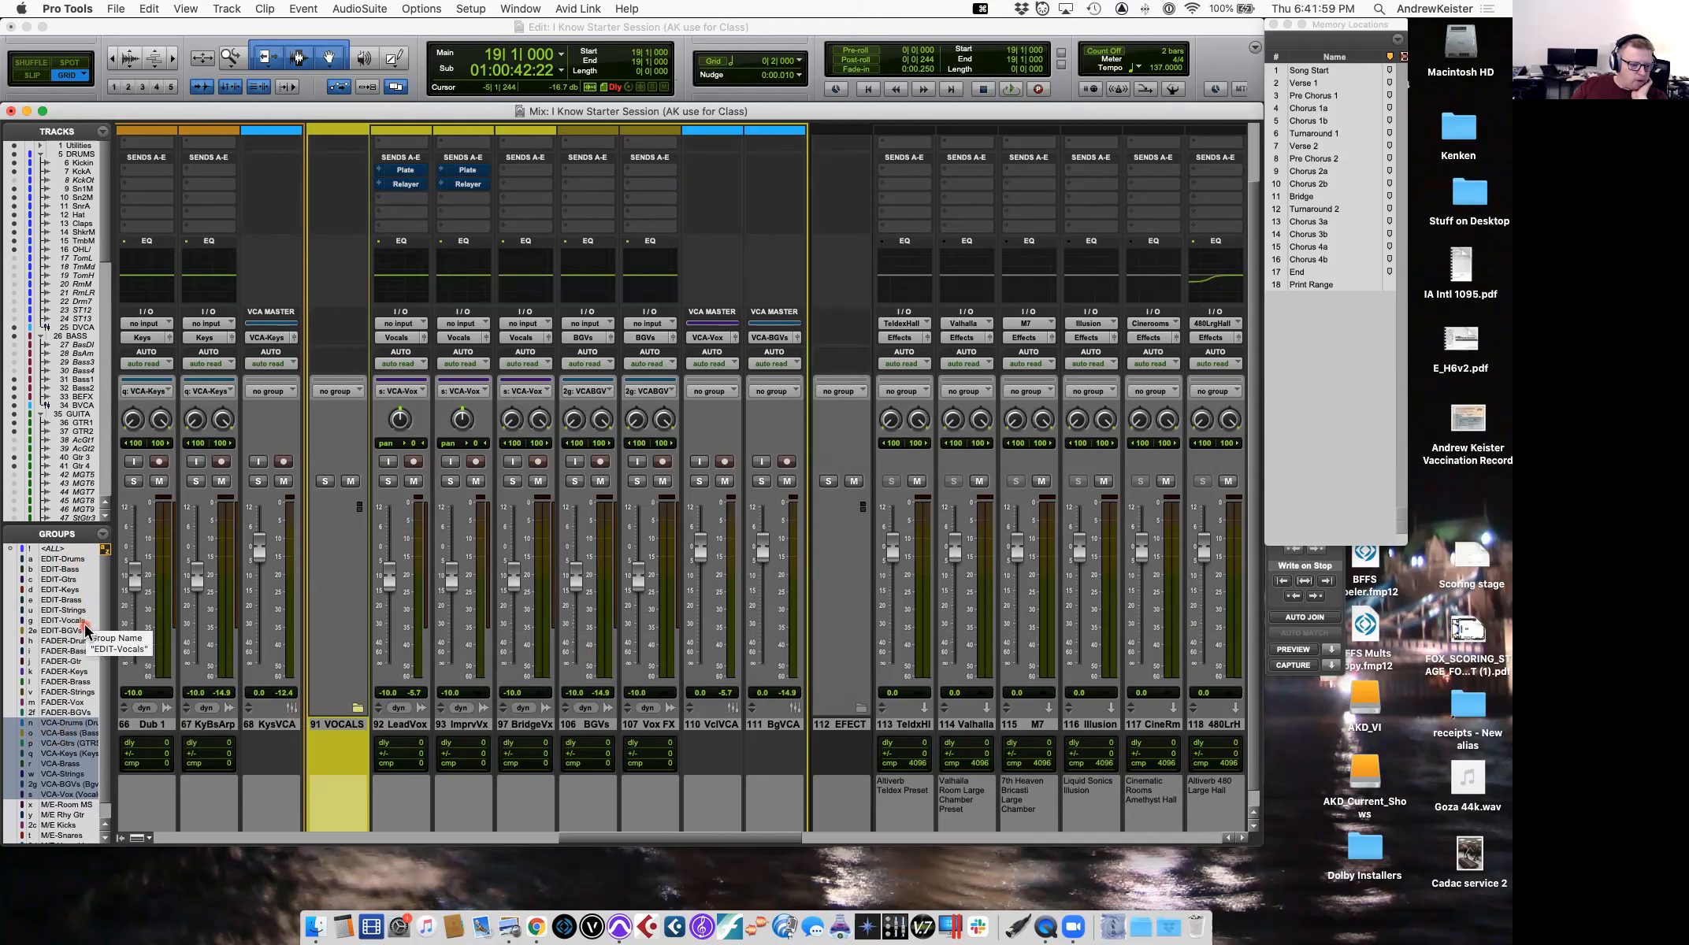
key("super+equal")
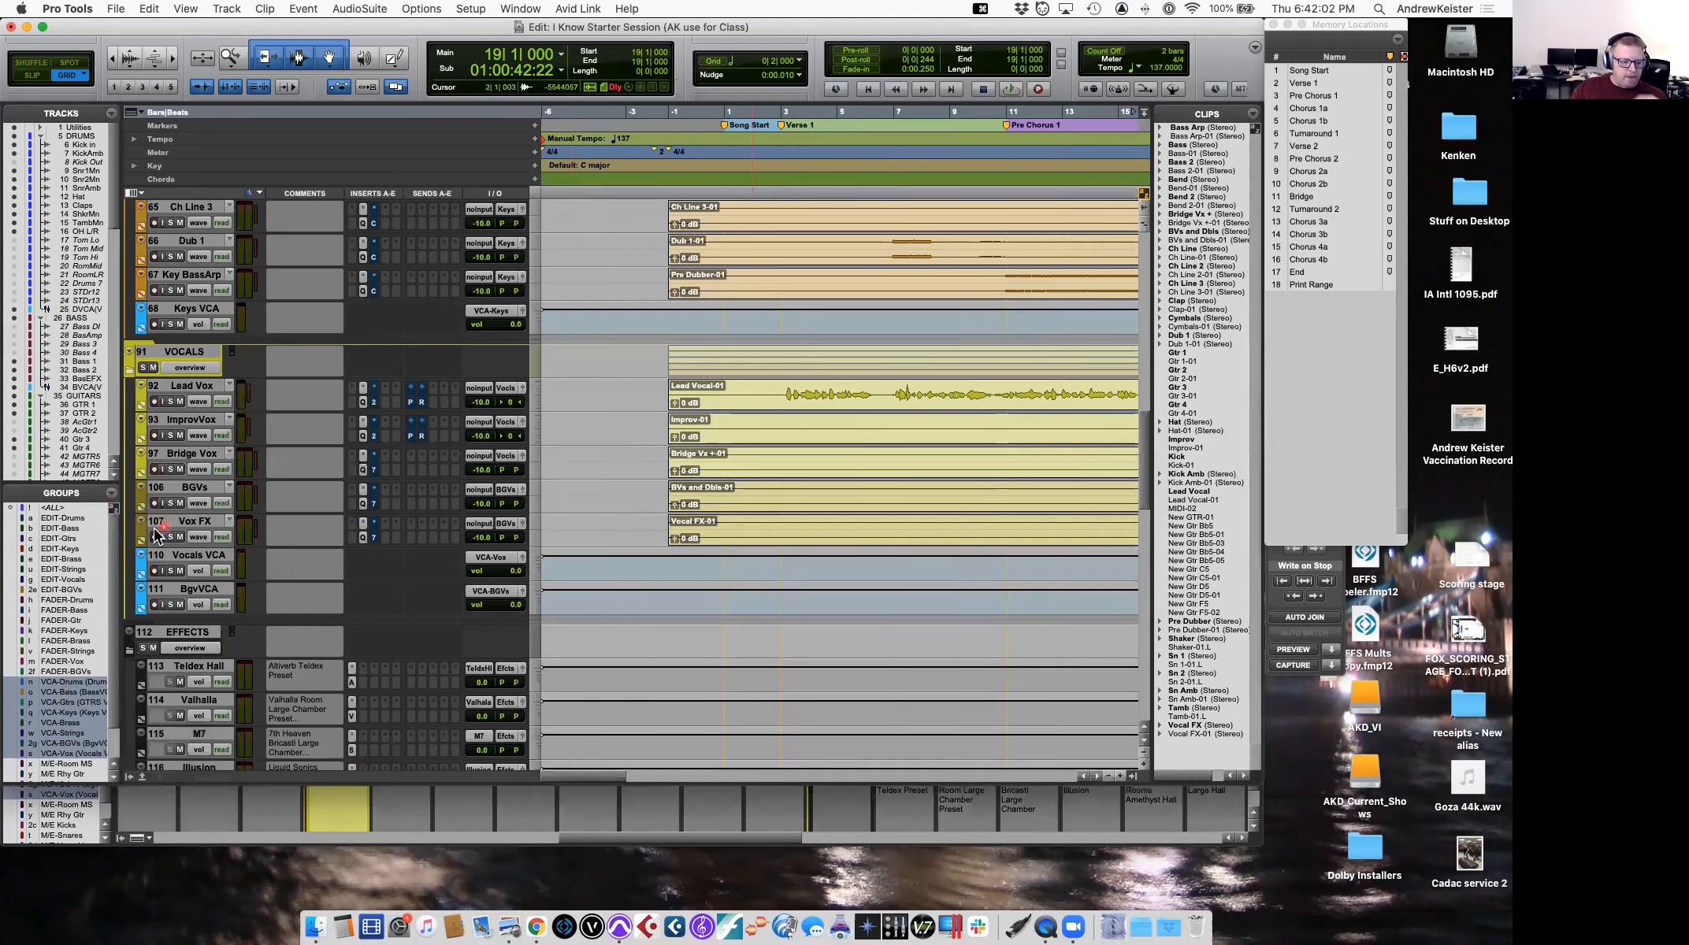
left_click(77, 548)
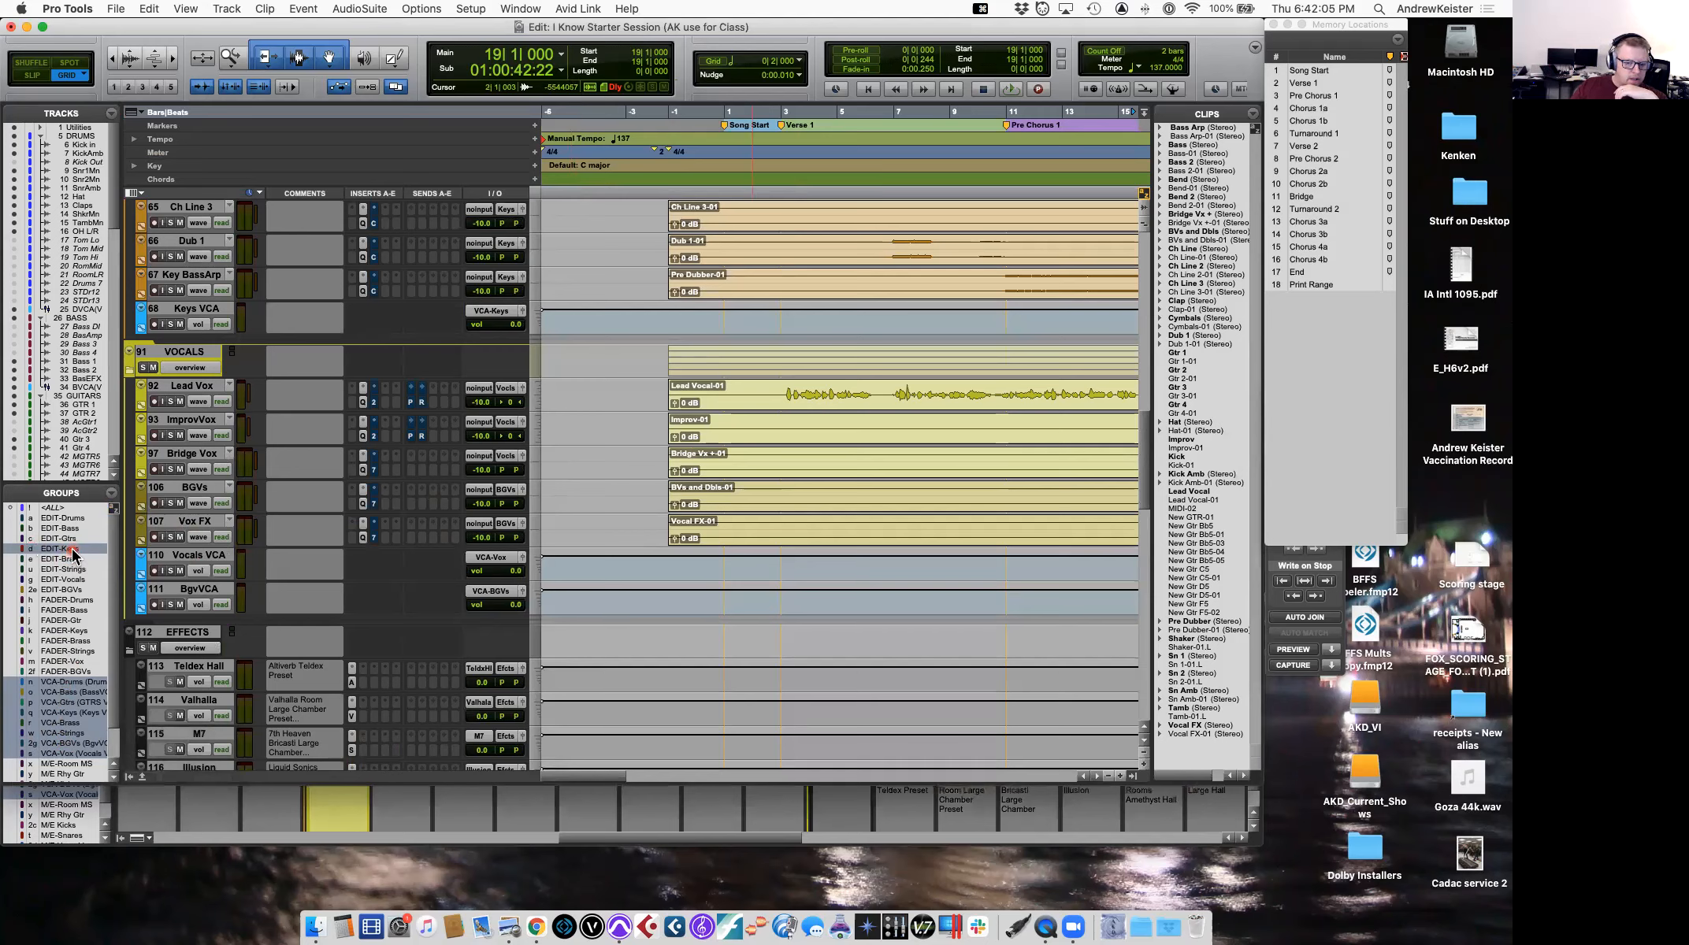
scroll(811, 426, "up", 5)
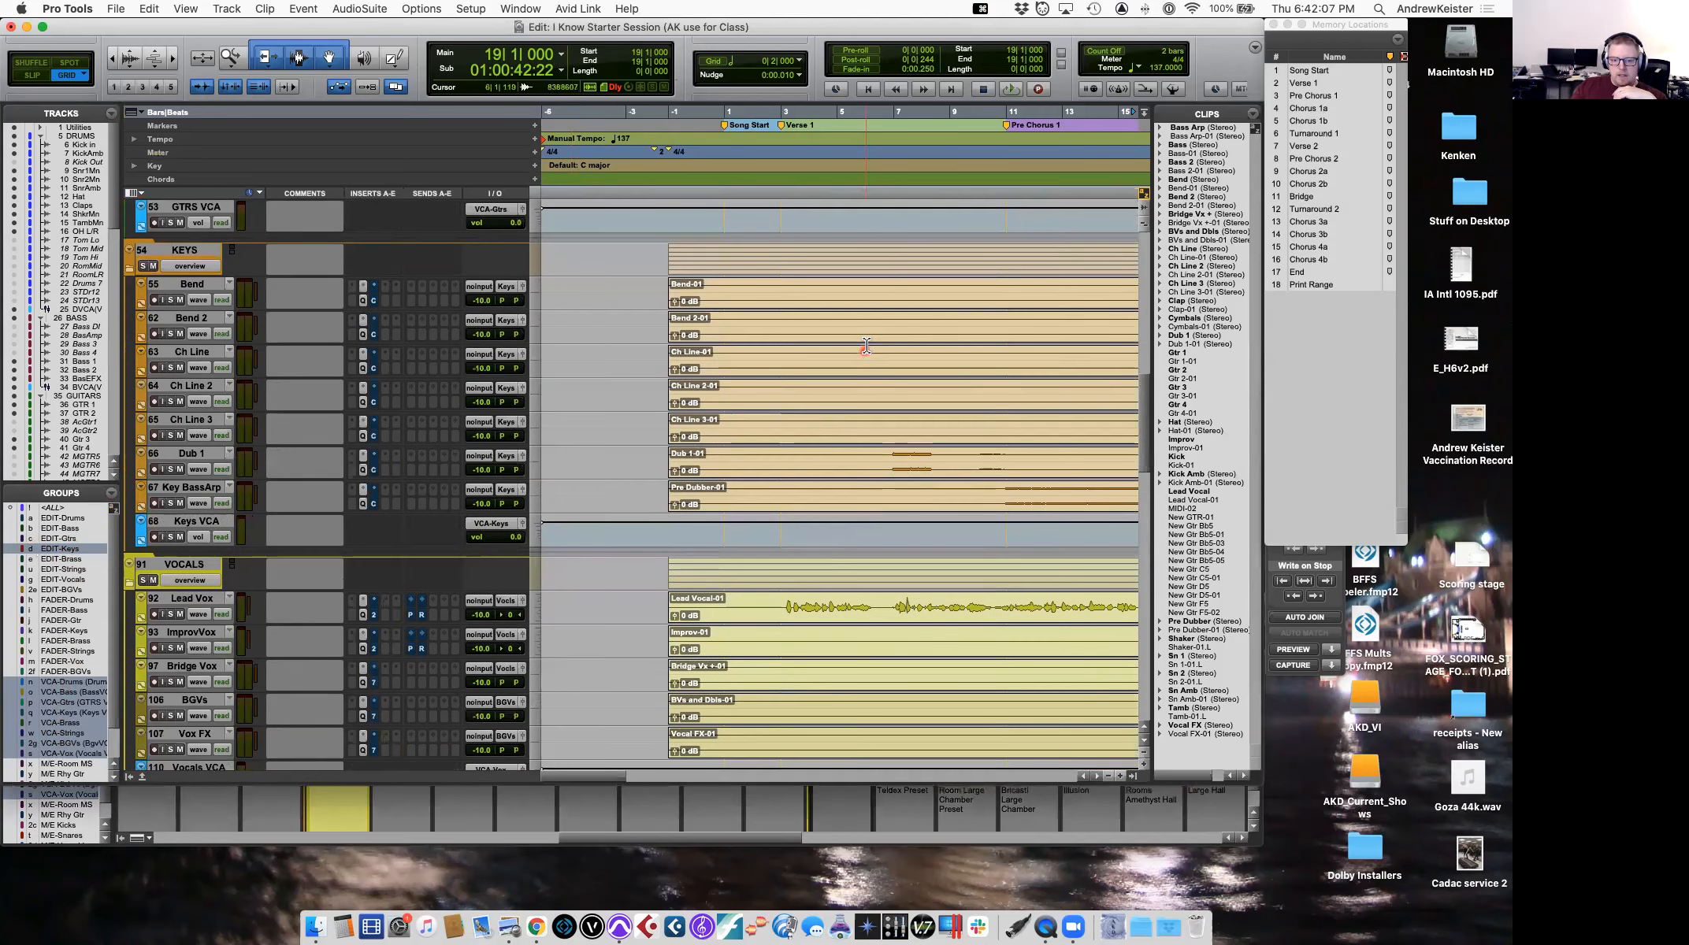
left_click_drag(865, 352, 1005, 323)
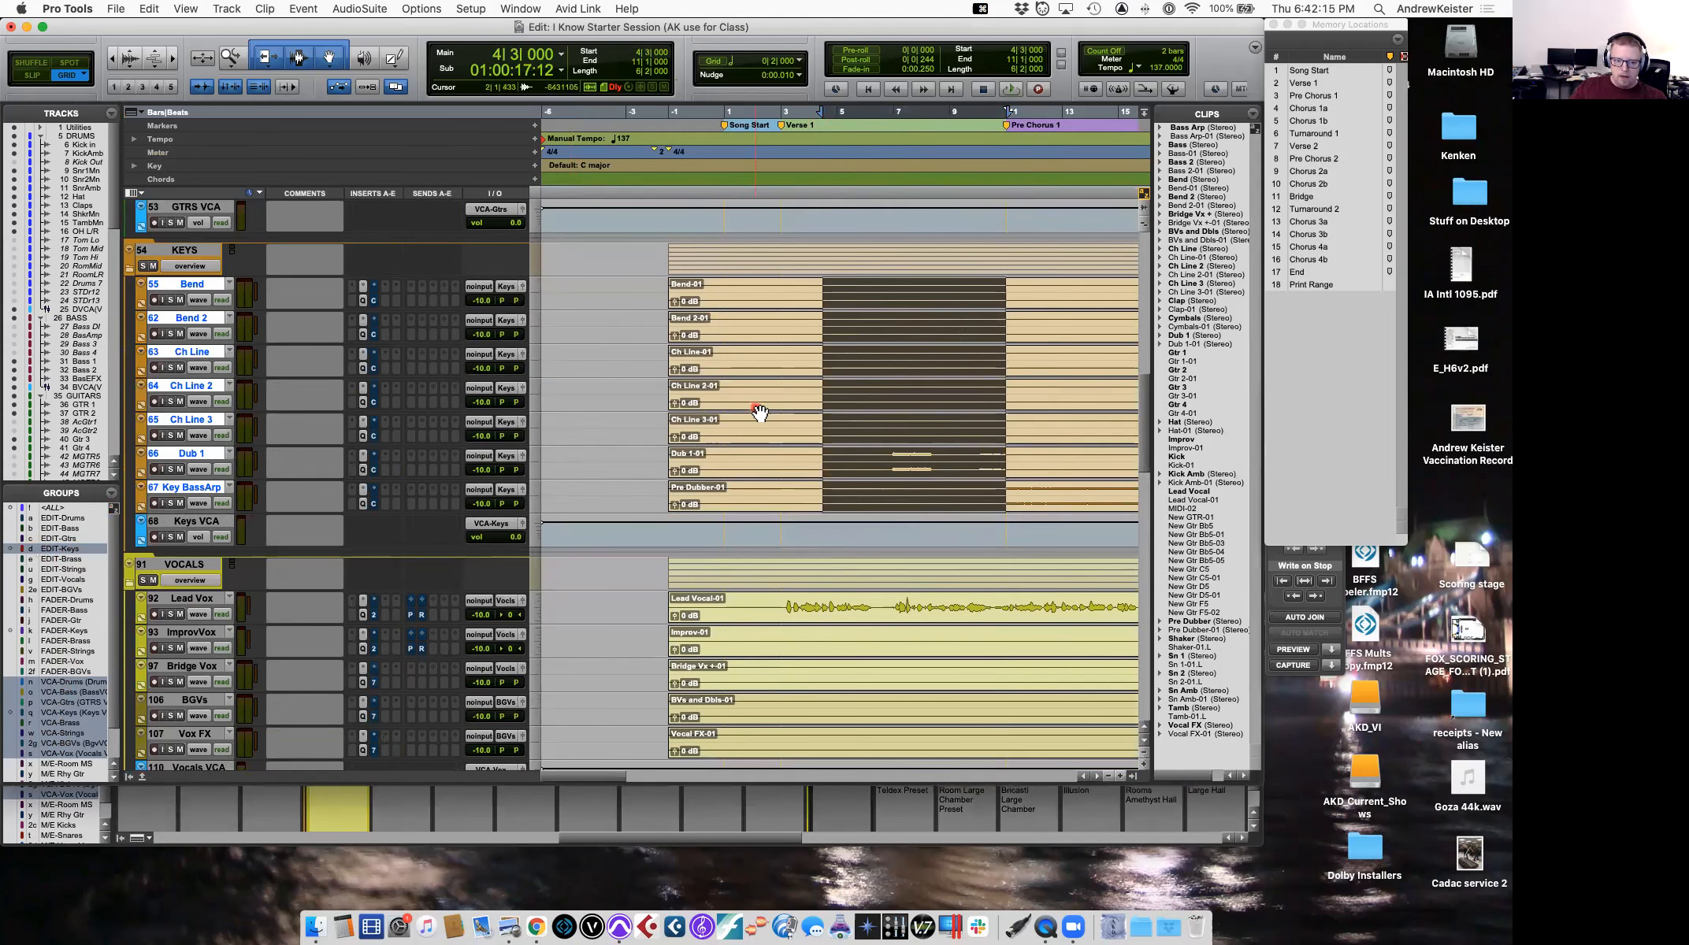
With only the keys edit group active, lower the Ch Line track's volume and reset it to 0.0.
left_click(480, 369)
left_click_drag(482, 382, 480, 378)
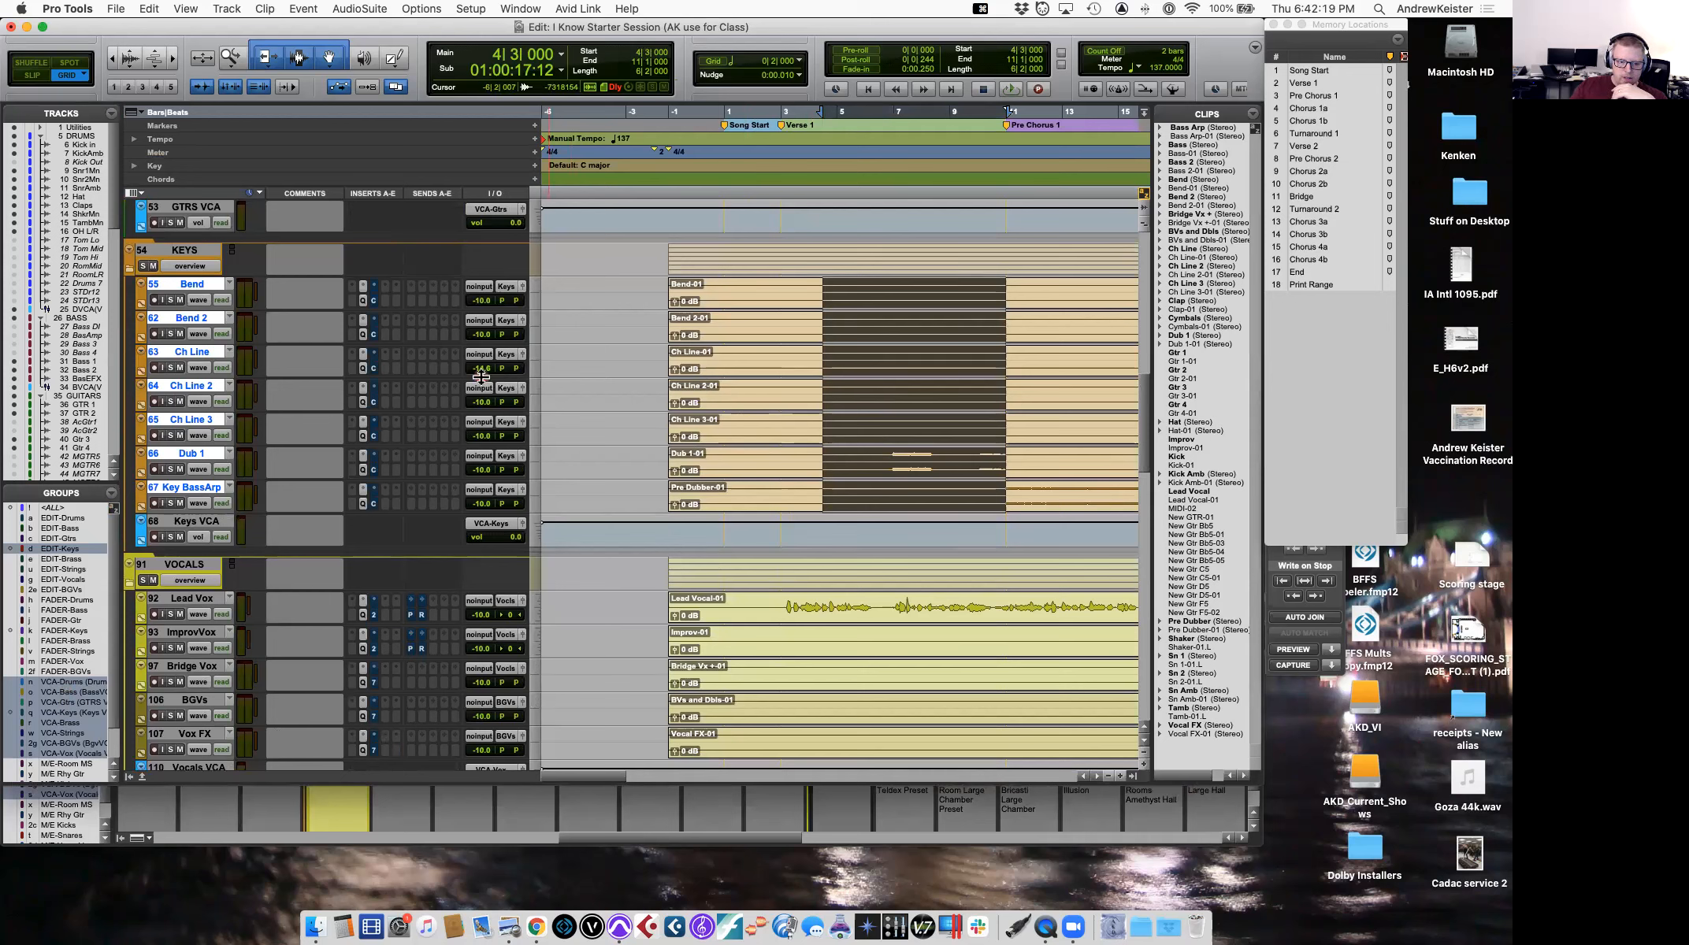
left_click(463, 439)
left_click(480, 368)
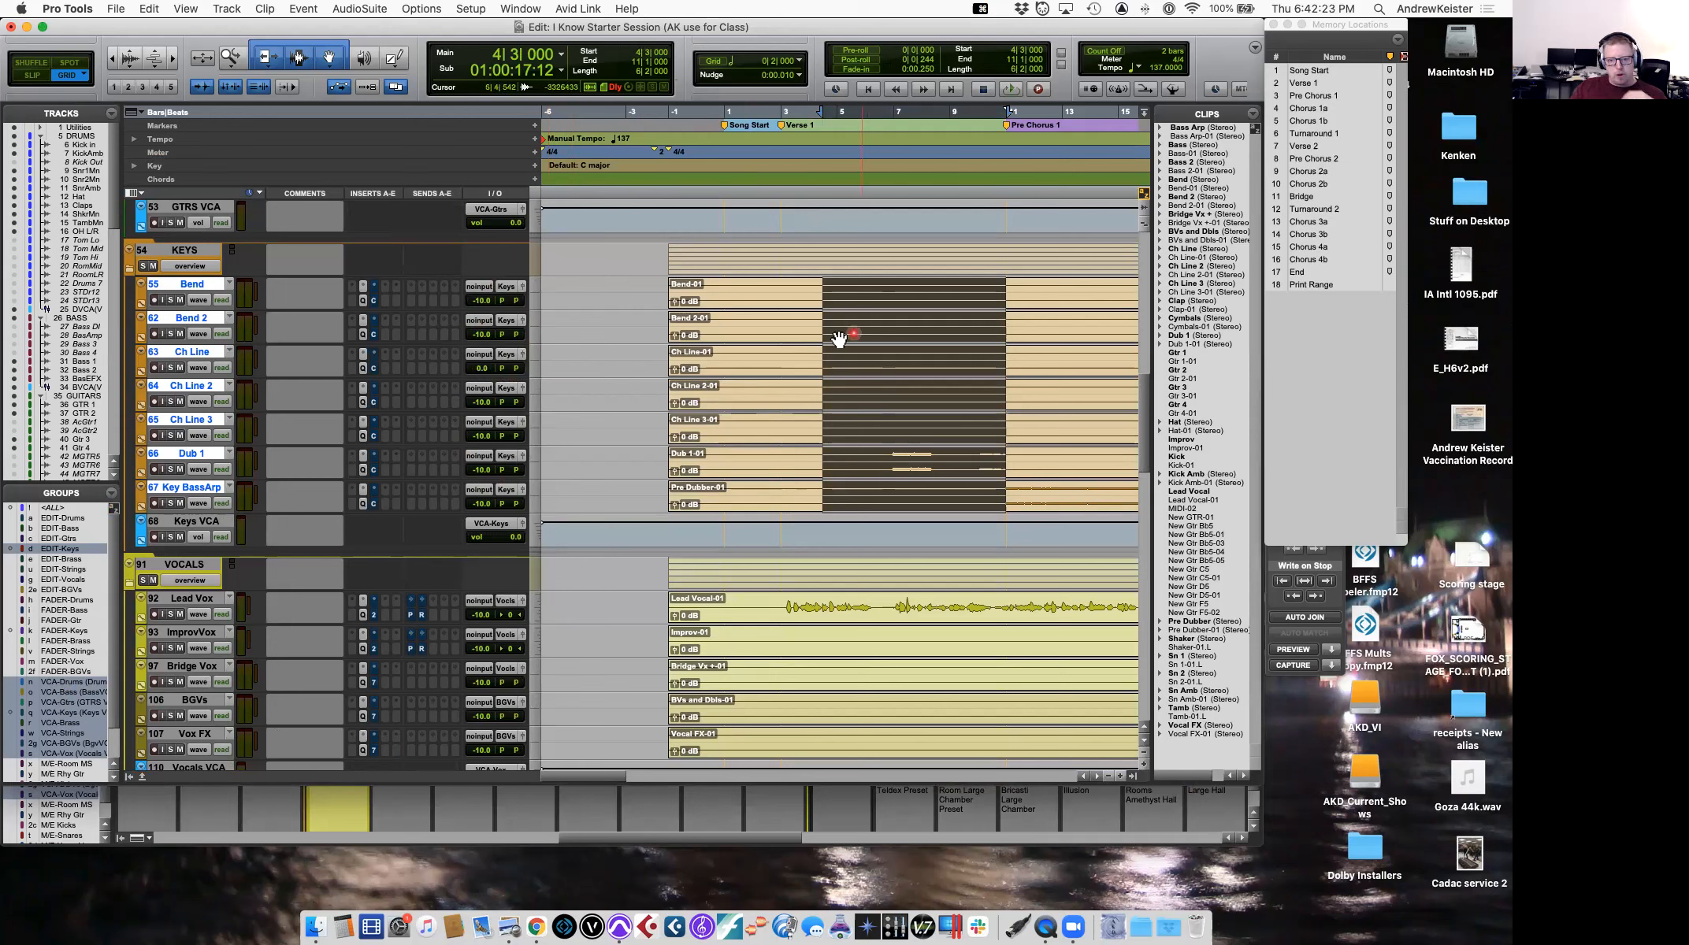
left_click(908, 316)
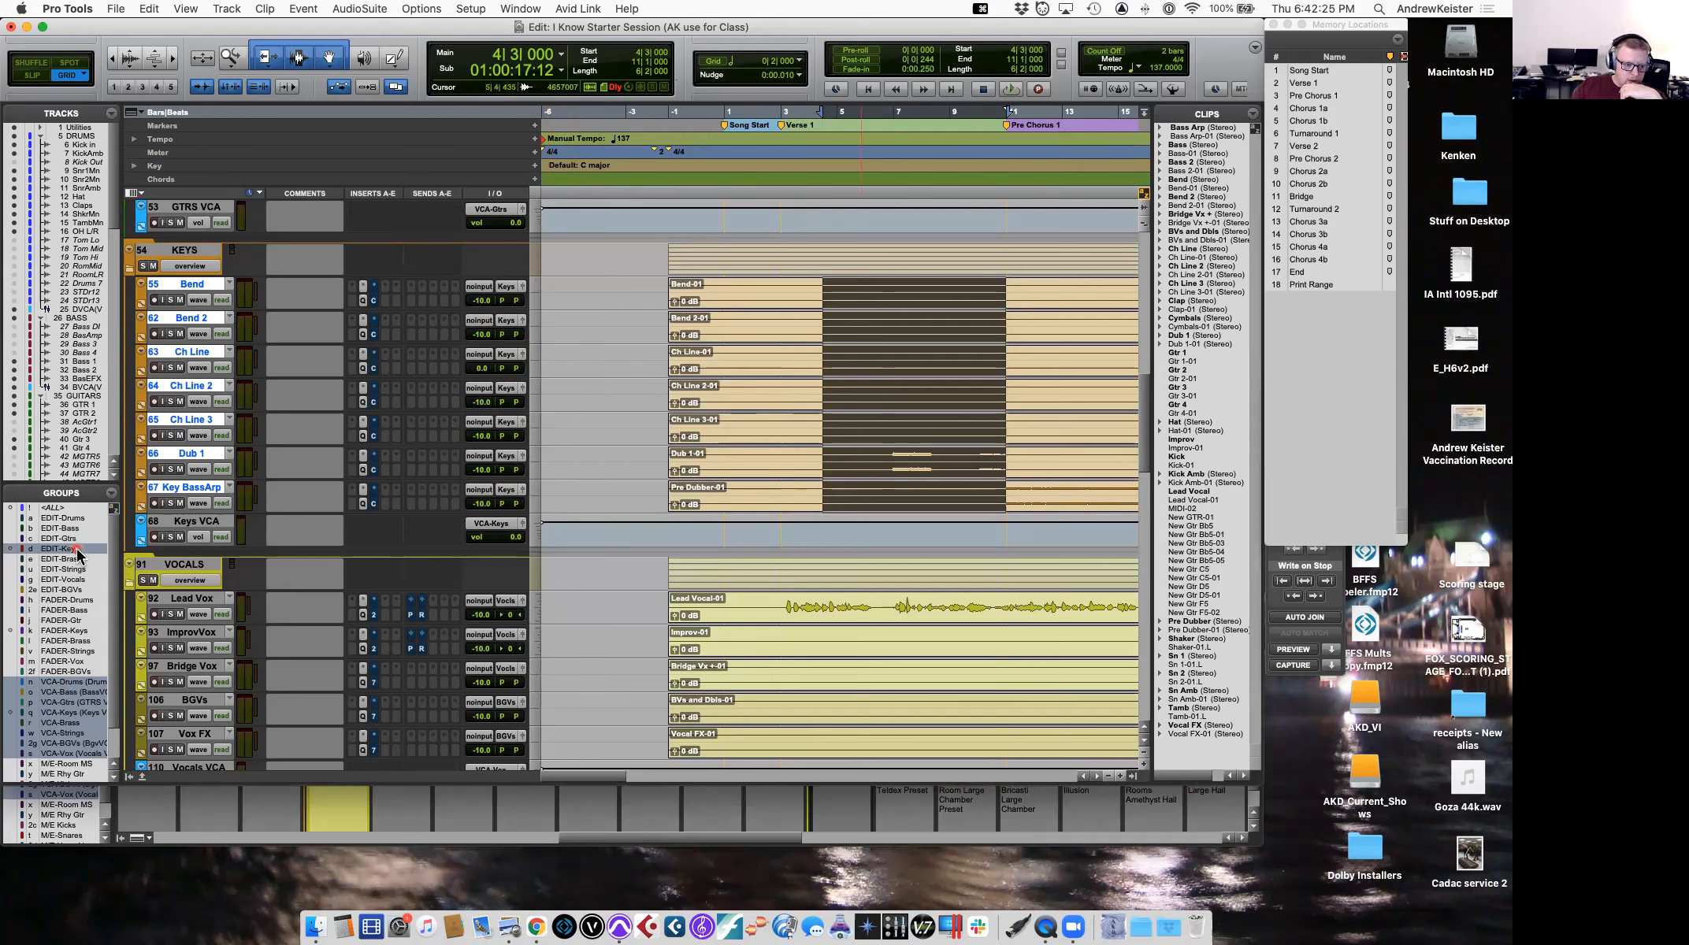
Deactivate the EDIT-Keys group, activate FADER-Keys, and lower the Ch Line 2 volume to -11.3 together with its group.
left_click(77, 550)
left_click(72, 630)
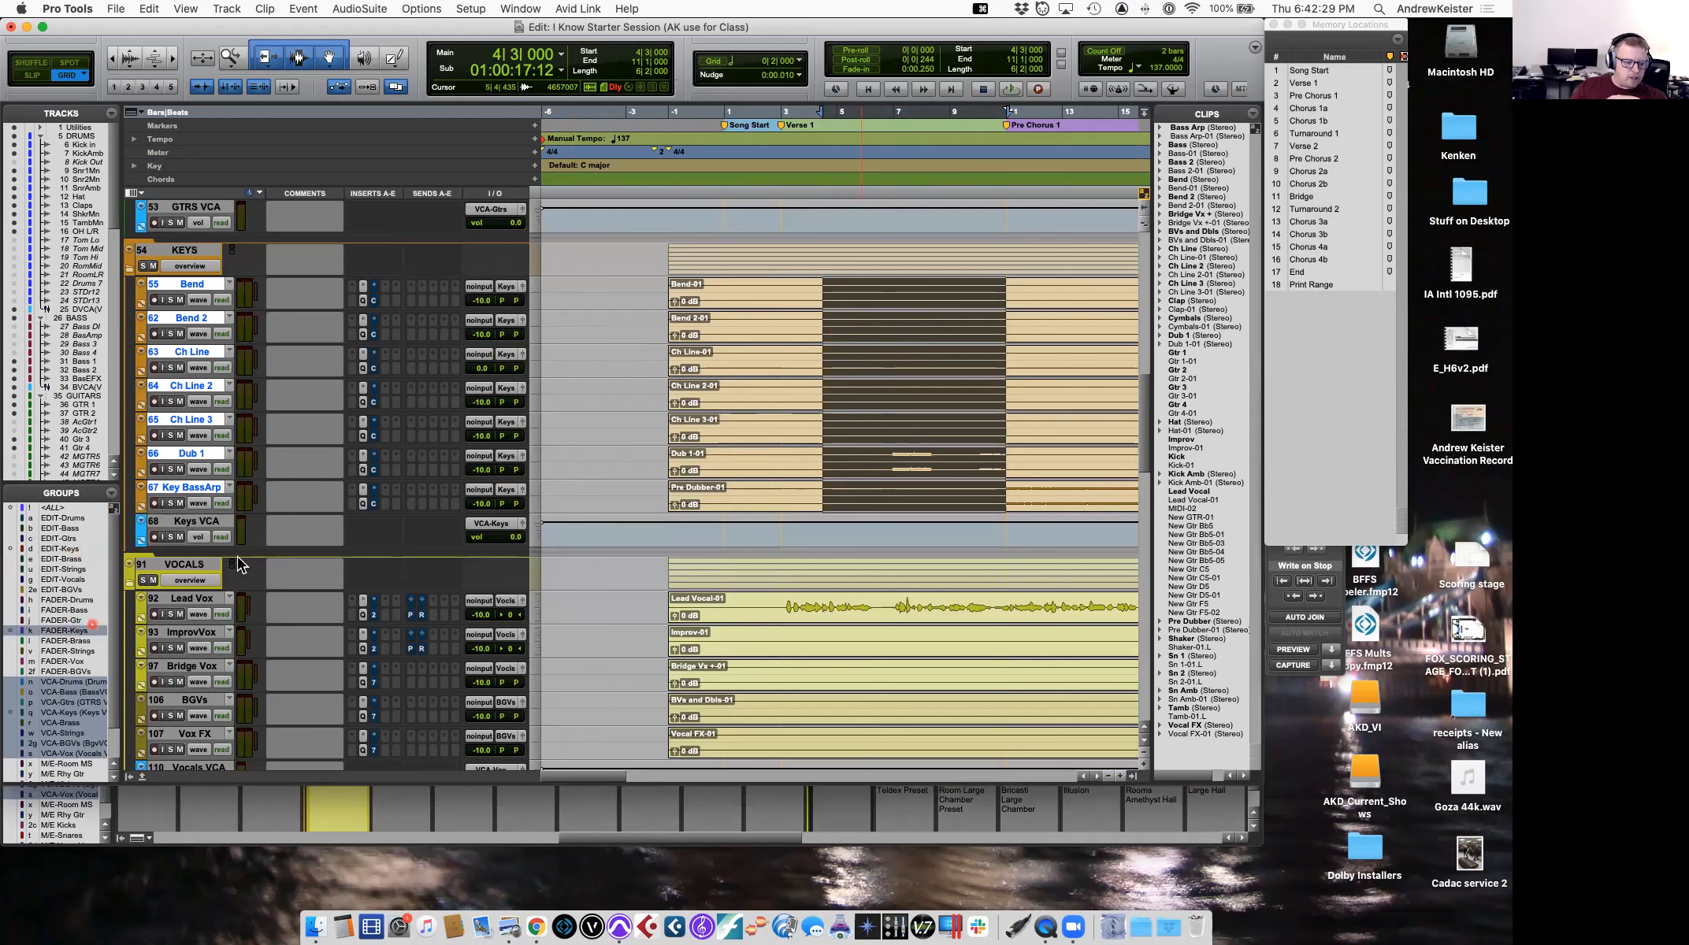
left_click(487, 404)
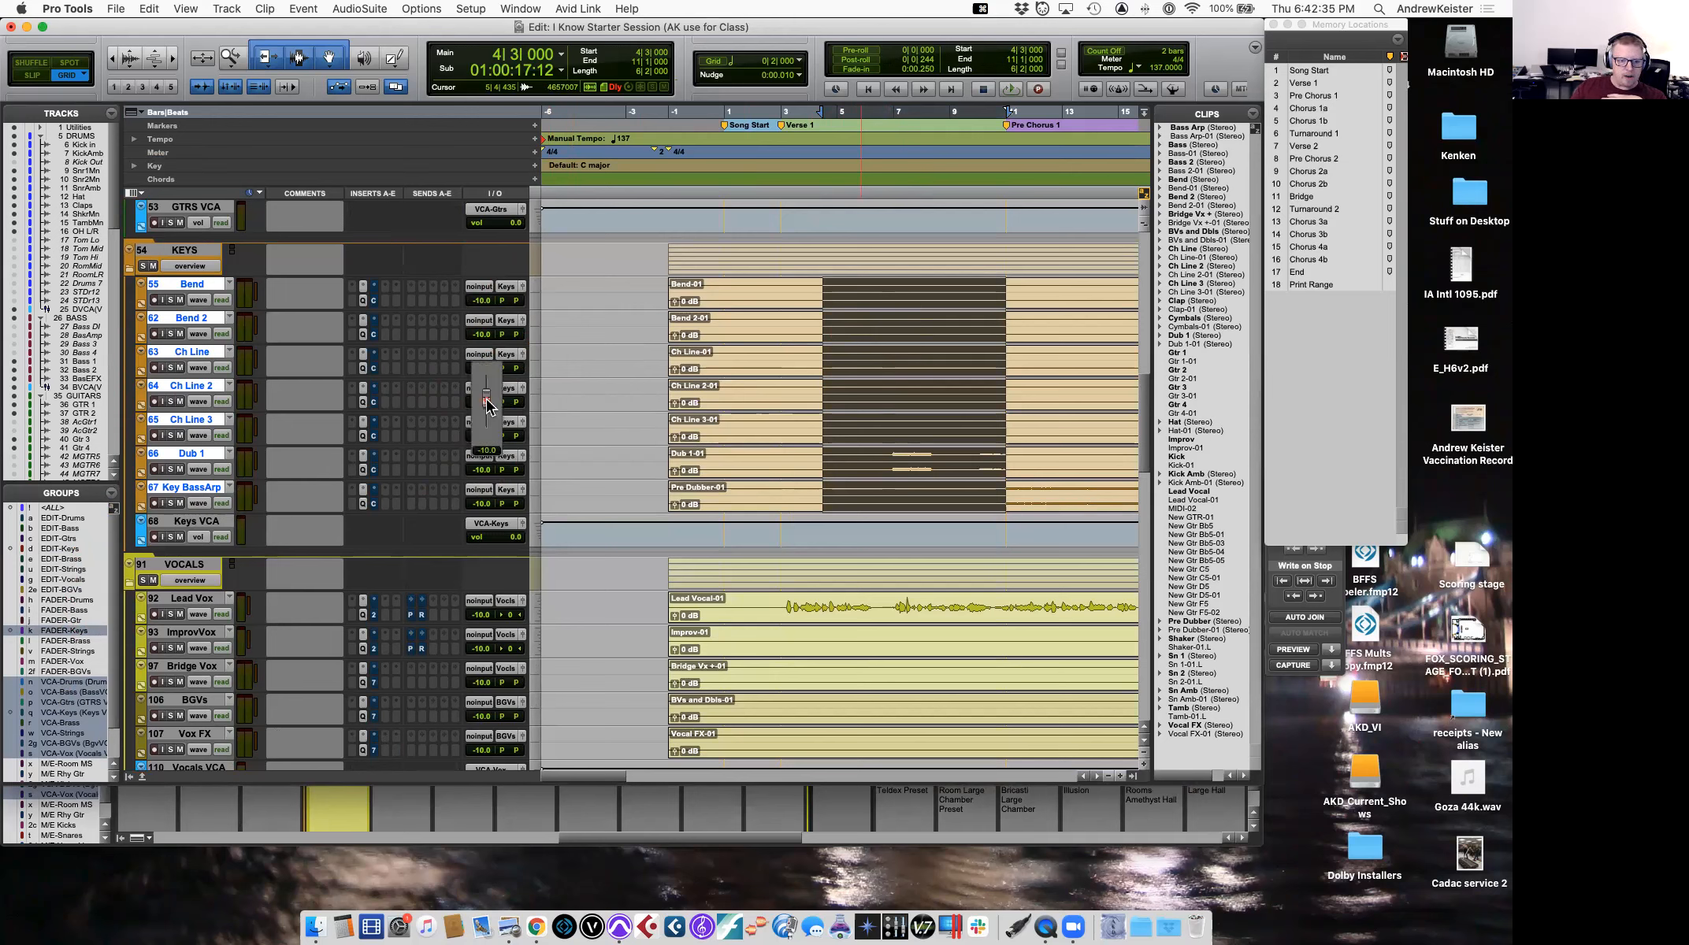
left_click_drag(487, 404, 486, 404)
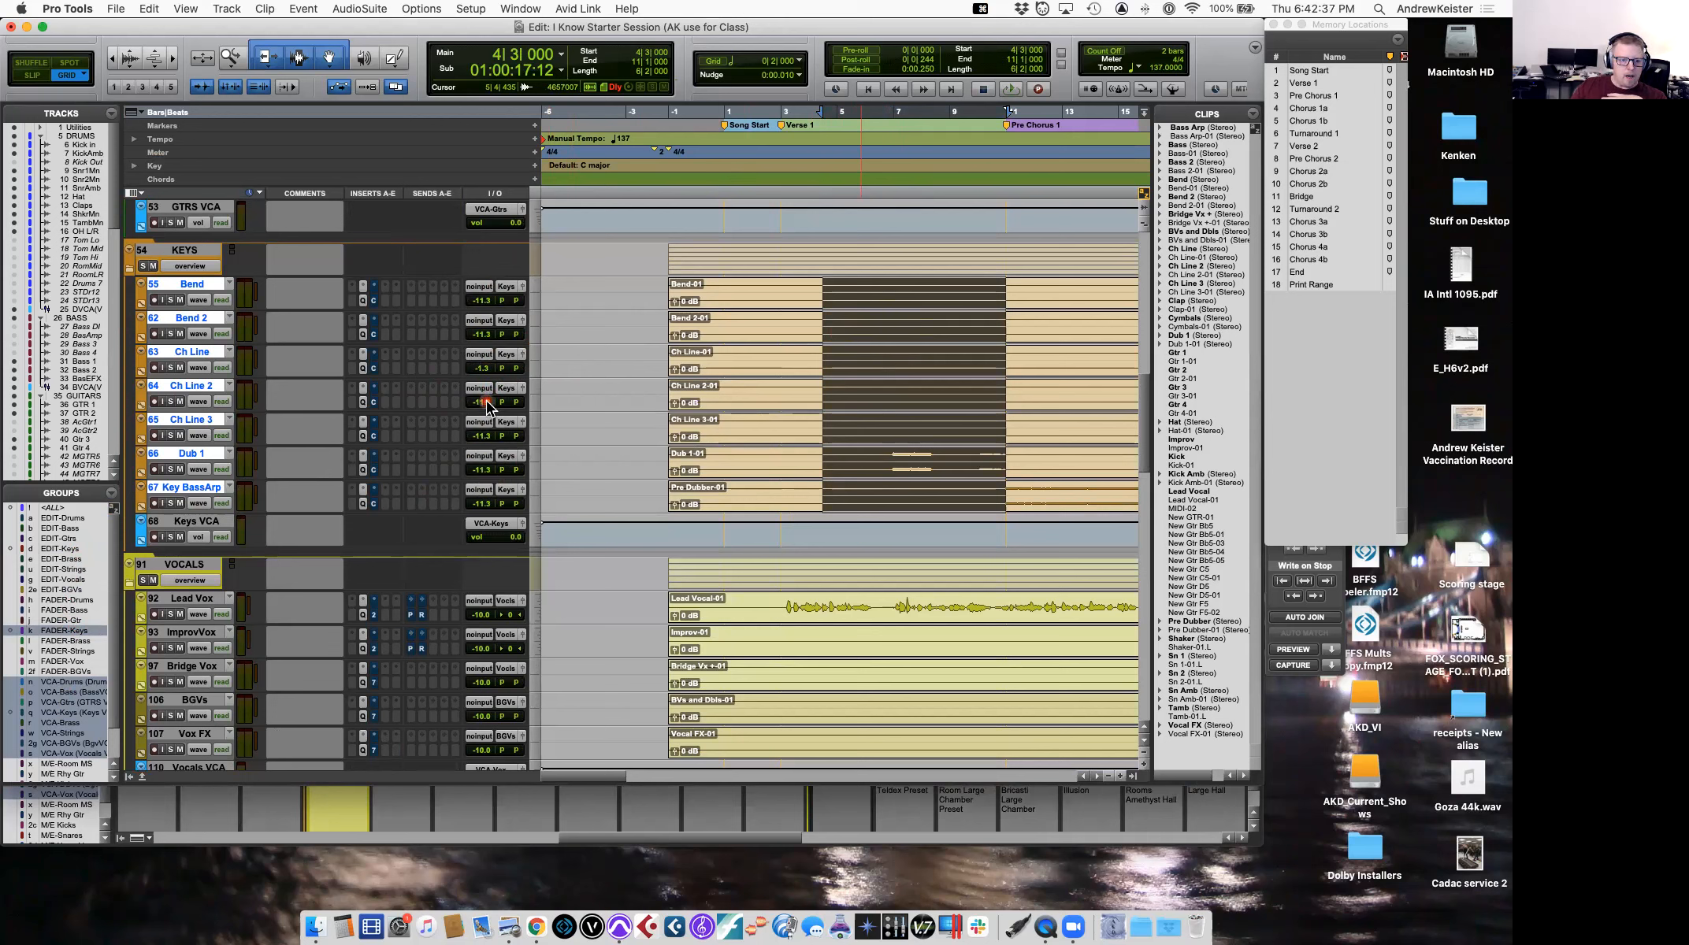
Separate the first audible section of the Dub 1 clip, mute it, and place the edit cursor on Ch Line 2 at 7|1.
left_click(780, 361)
left_click_drag(894, 457, 952, 461)
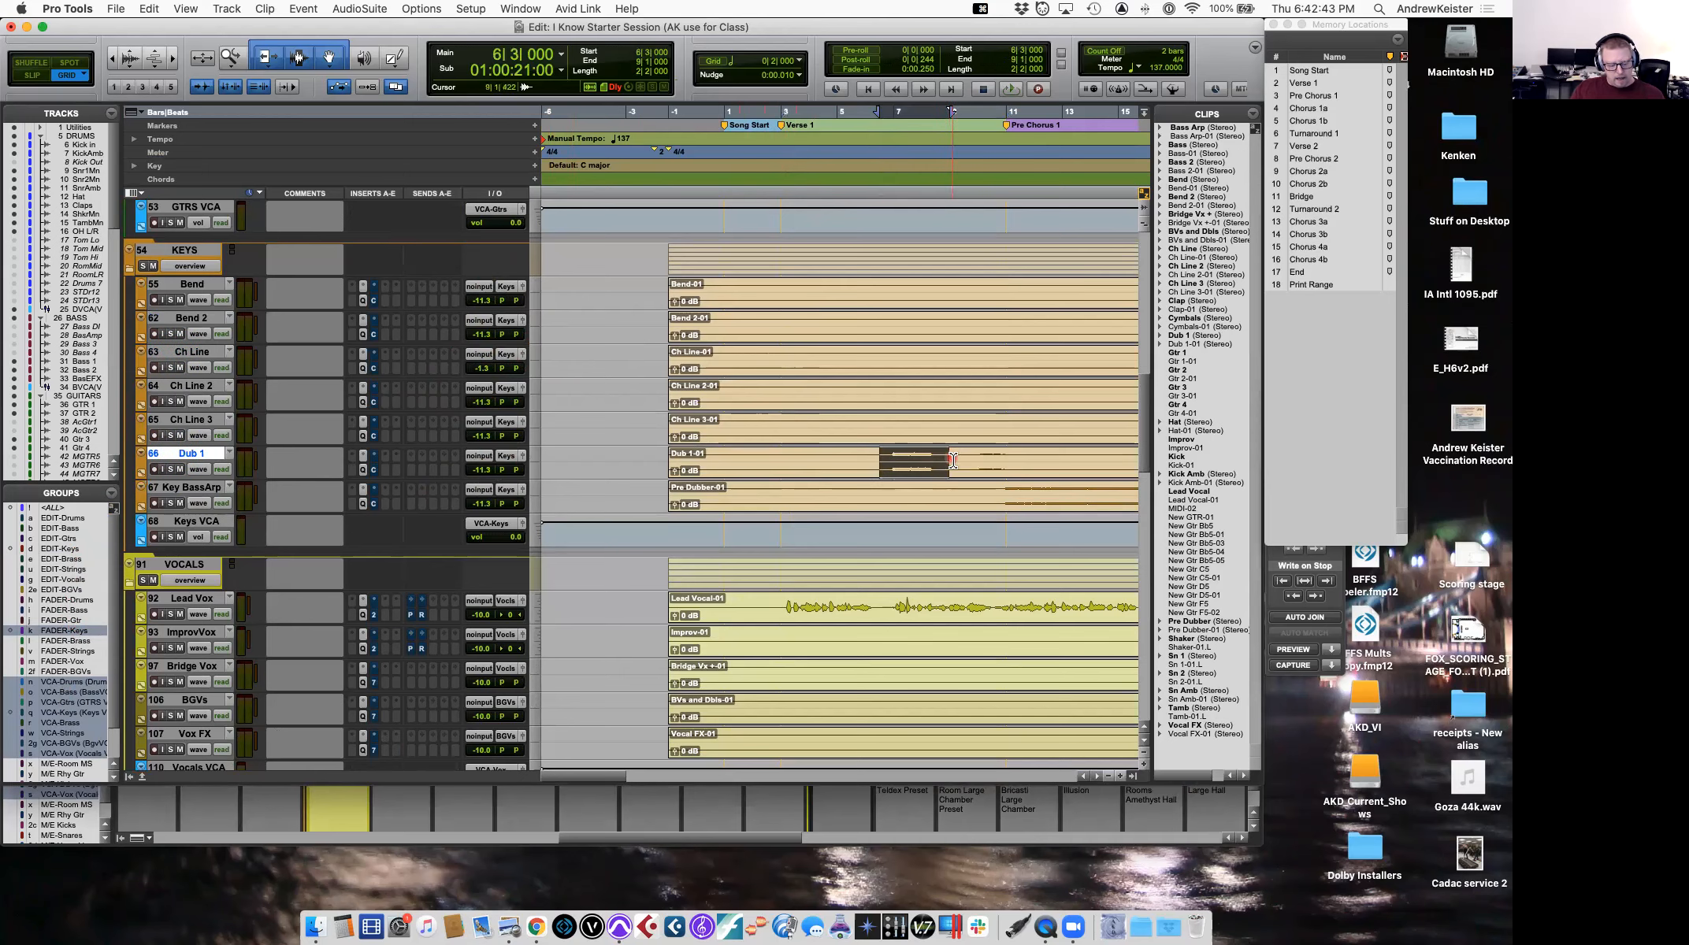
key("super+e")
key("super+m")
left_click(894, 384)
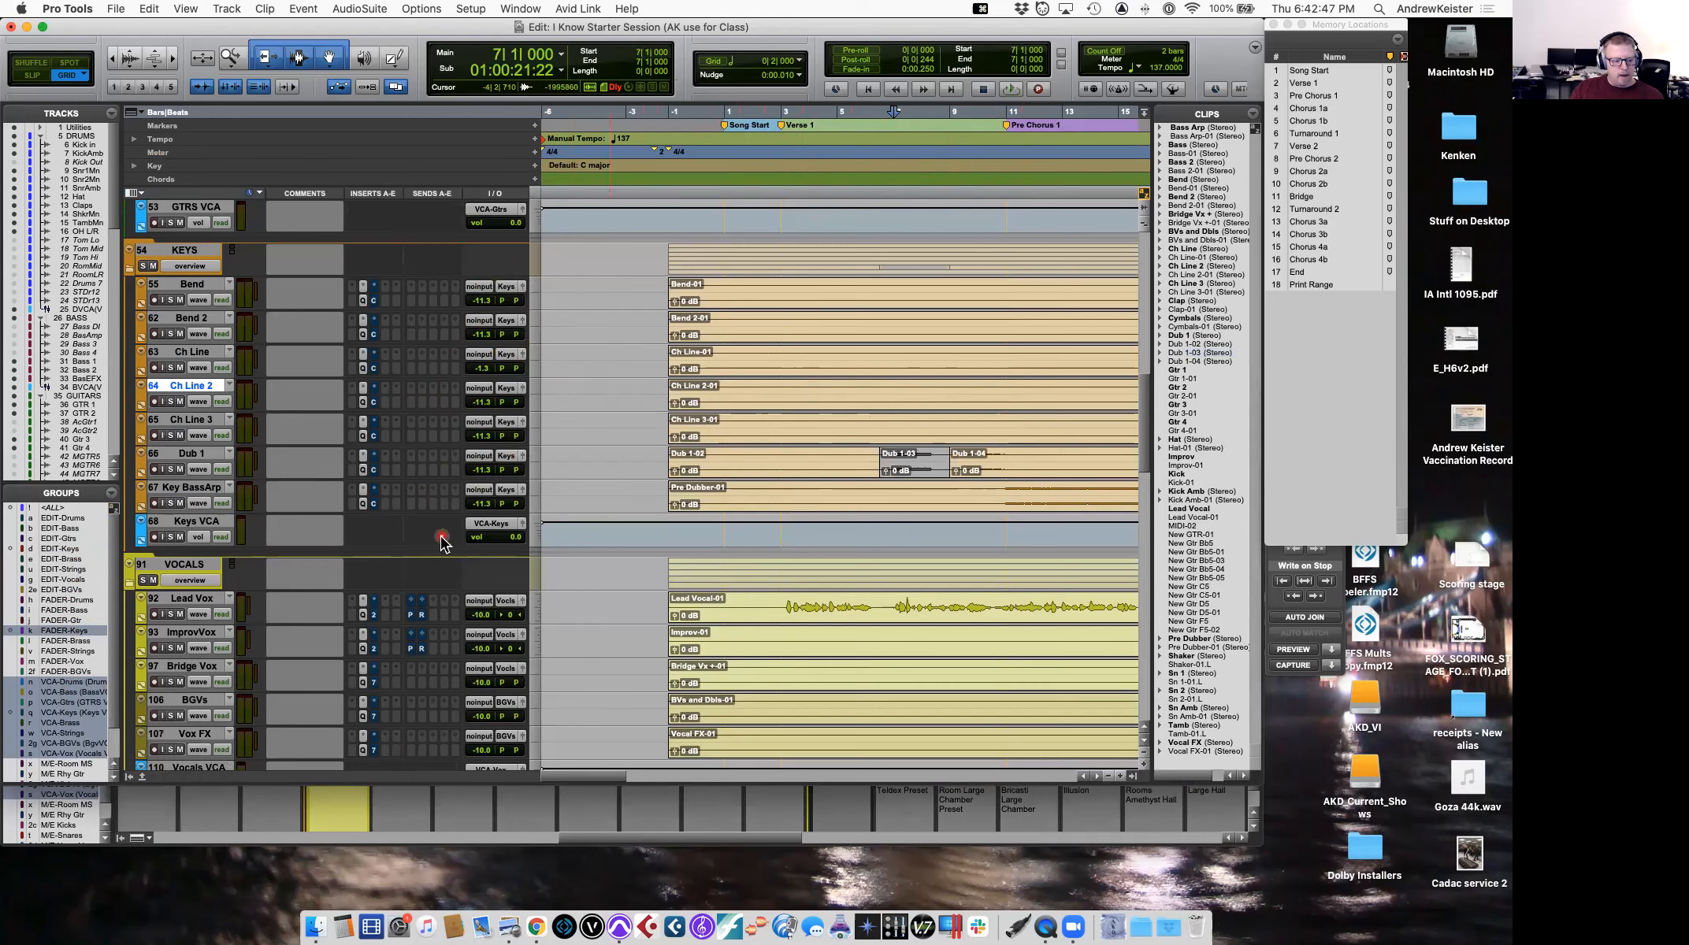
Reset the grouped keys tracks' volumes to 0.0 and lower them together to -10.0.
scroll(66, 709, "down", 1)
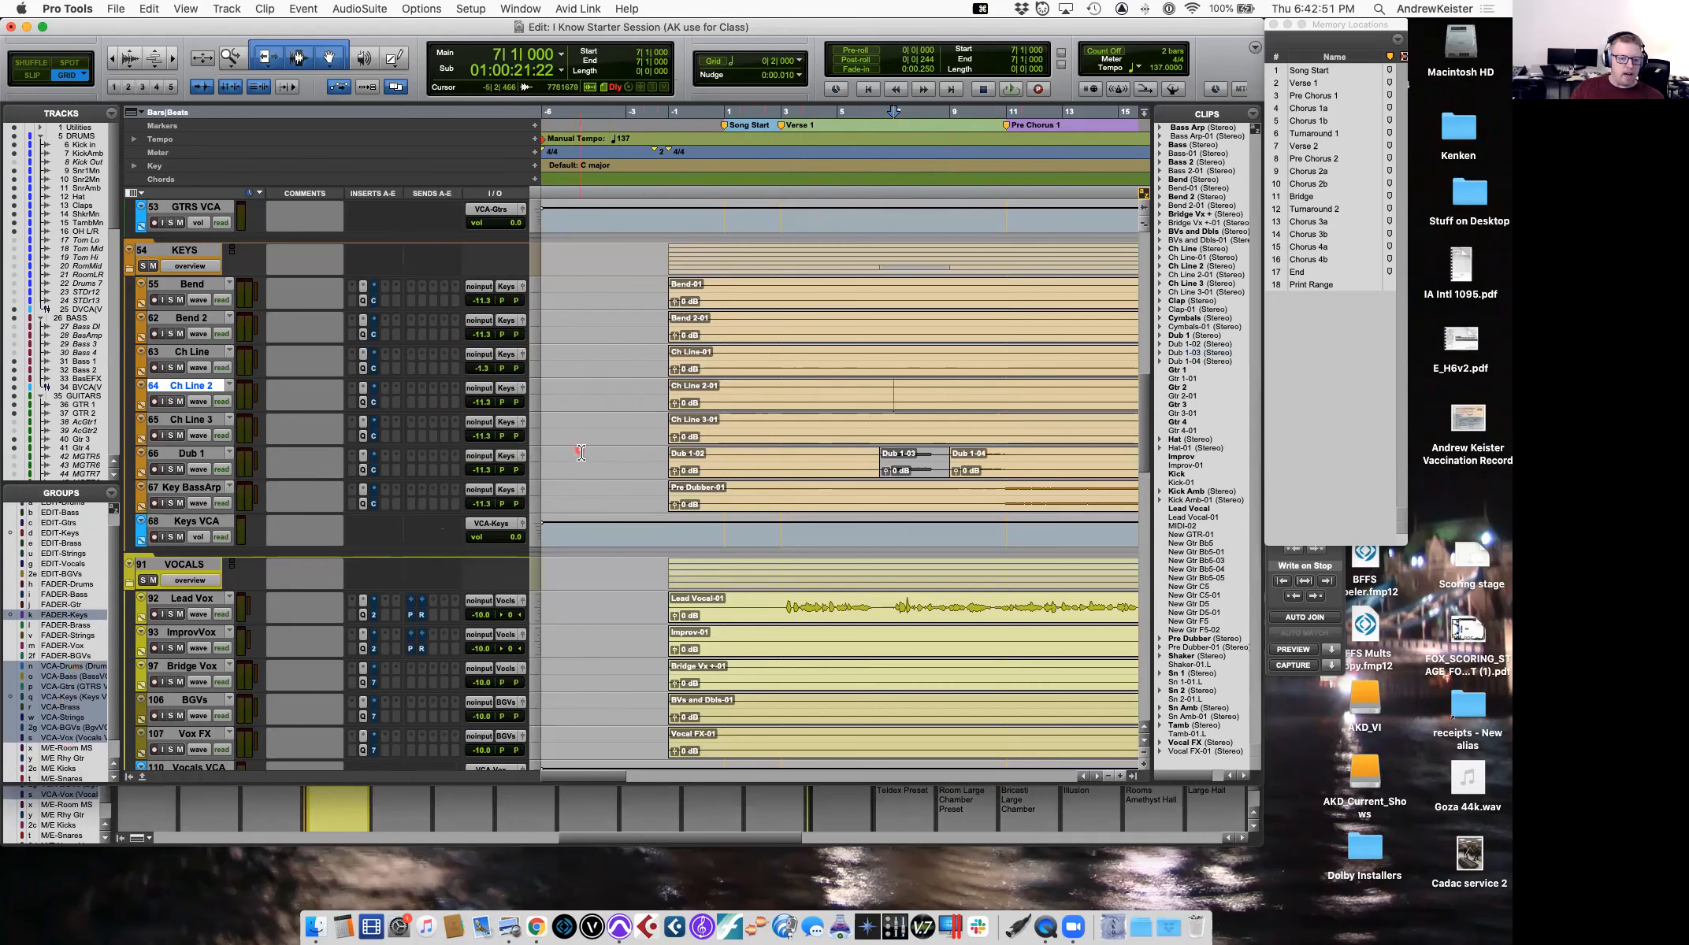
left_click(482, 436, "alt")
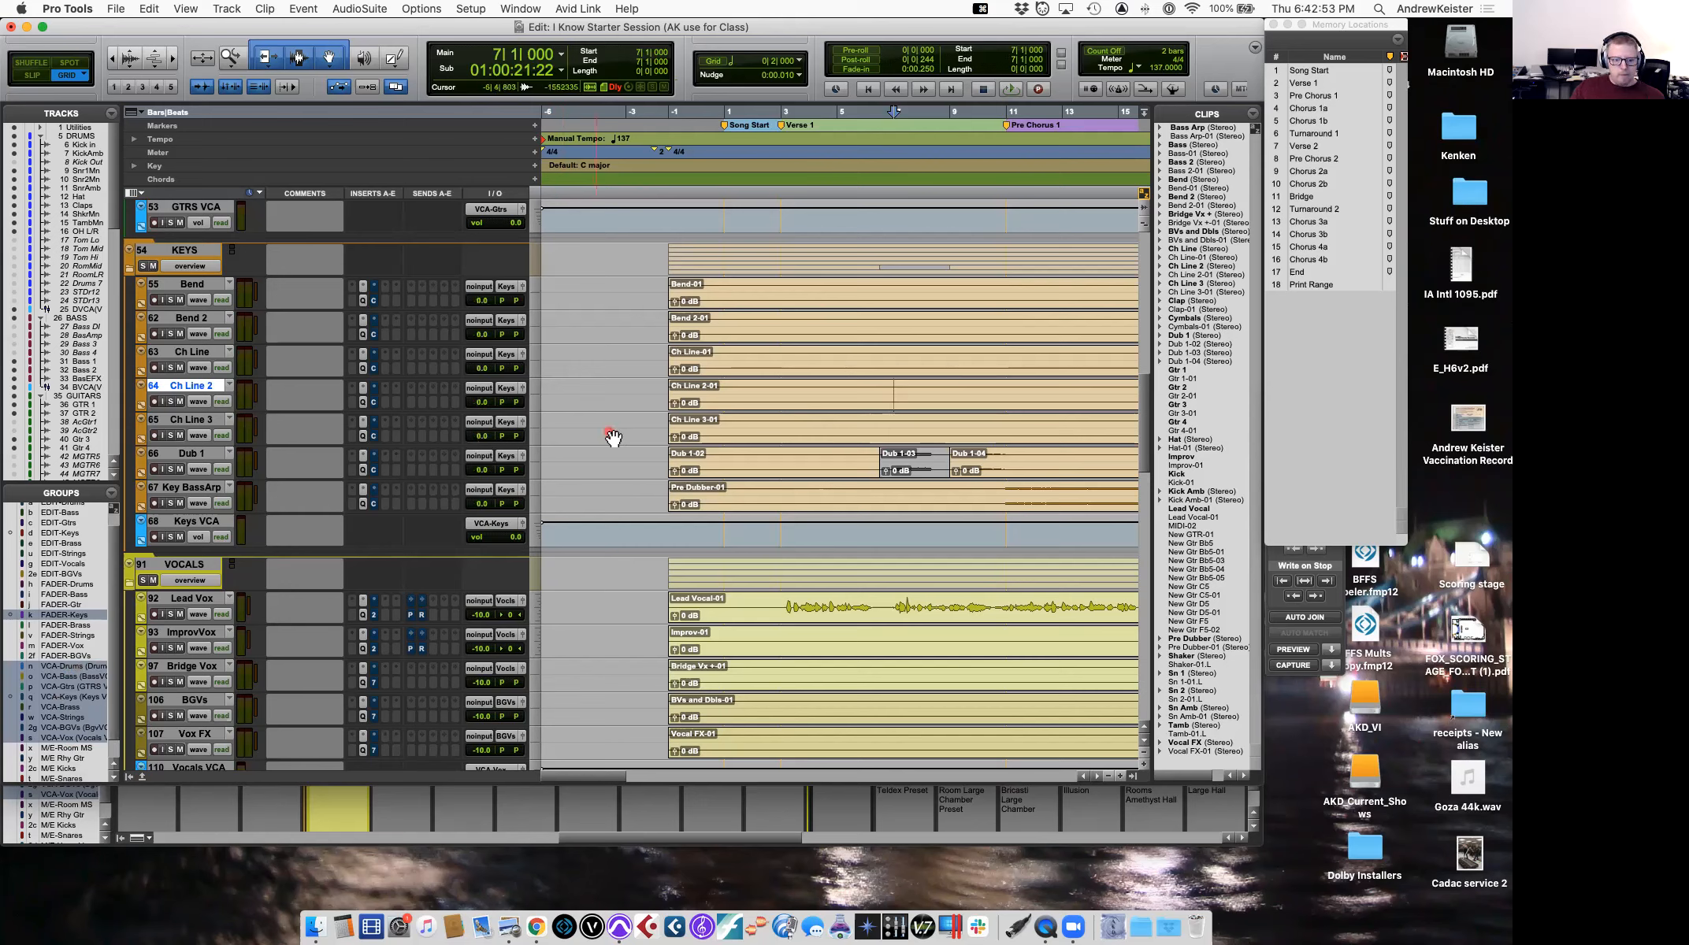
left_click_drag(482, 402, 486, 421)
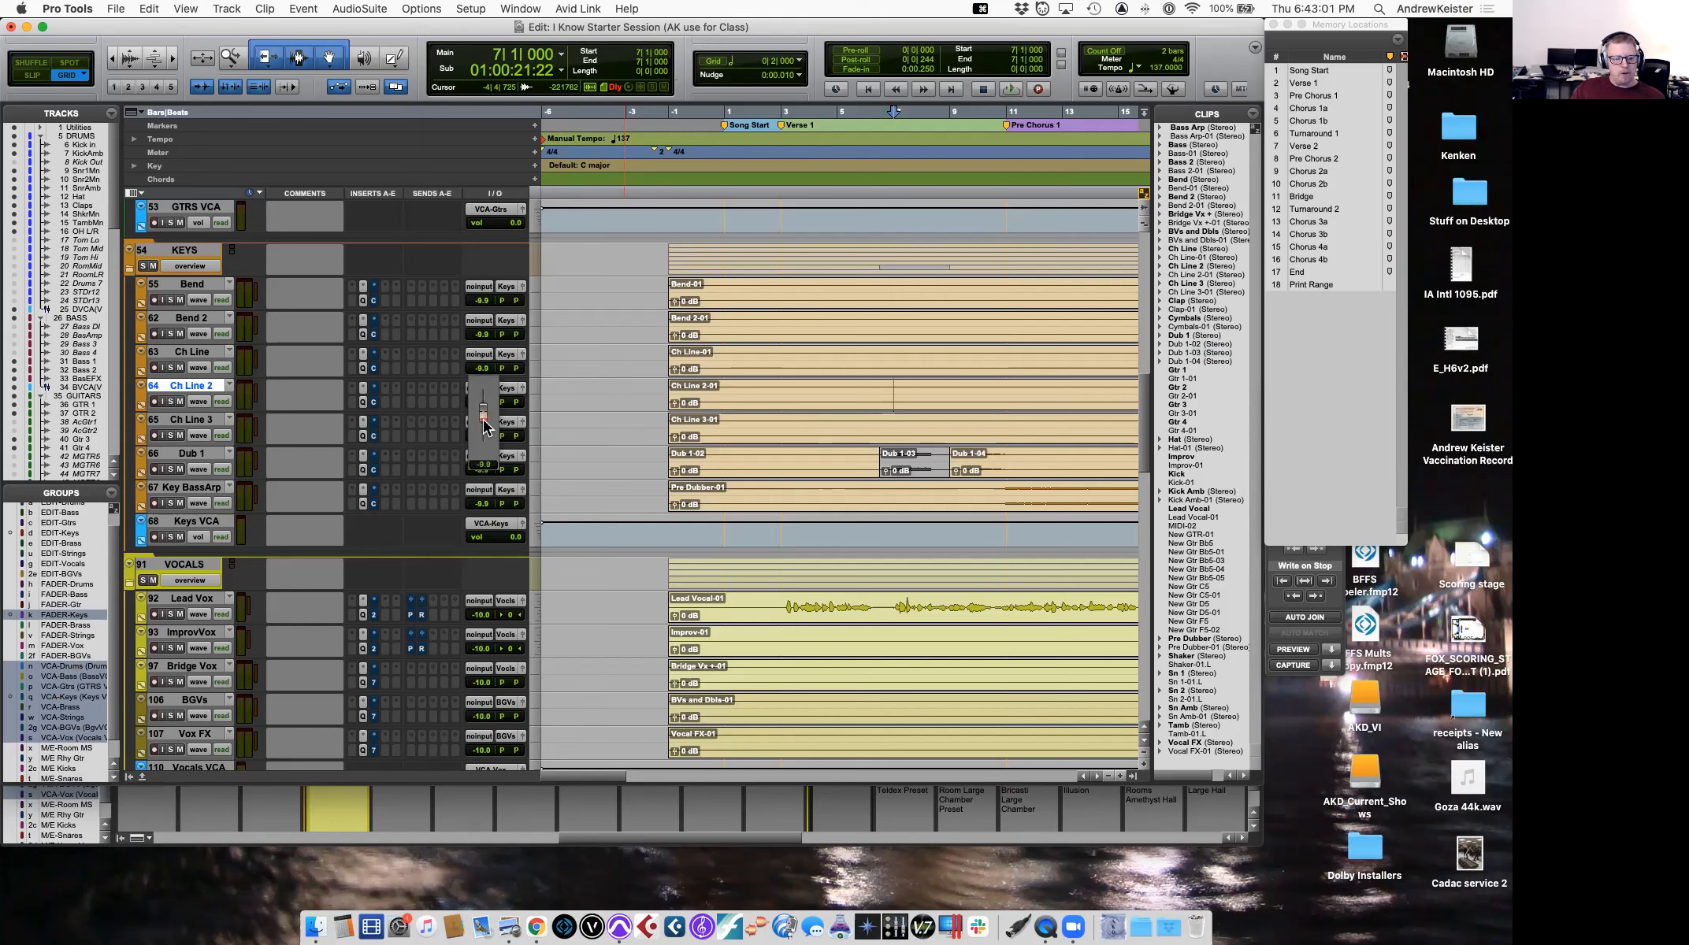
left_click_drag(486, 428, 484, 430)
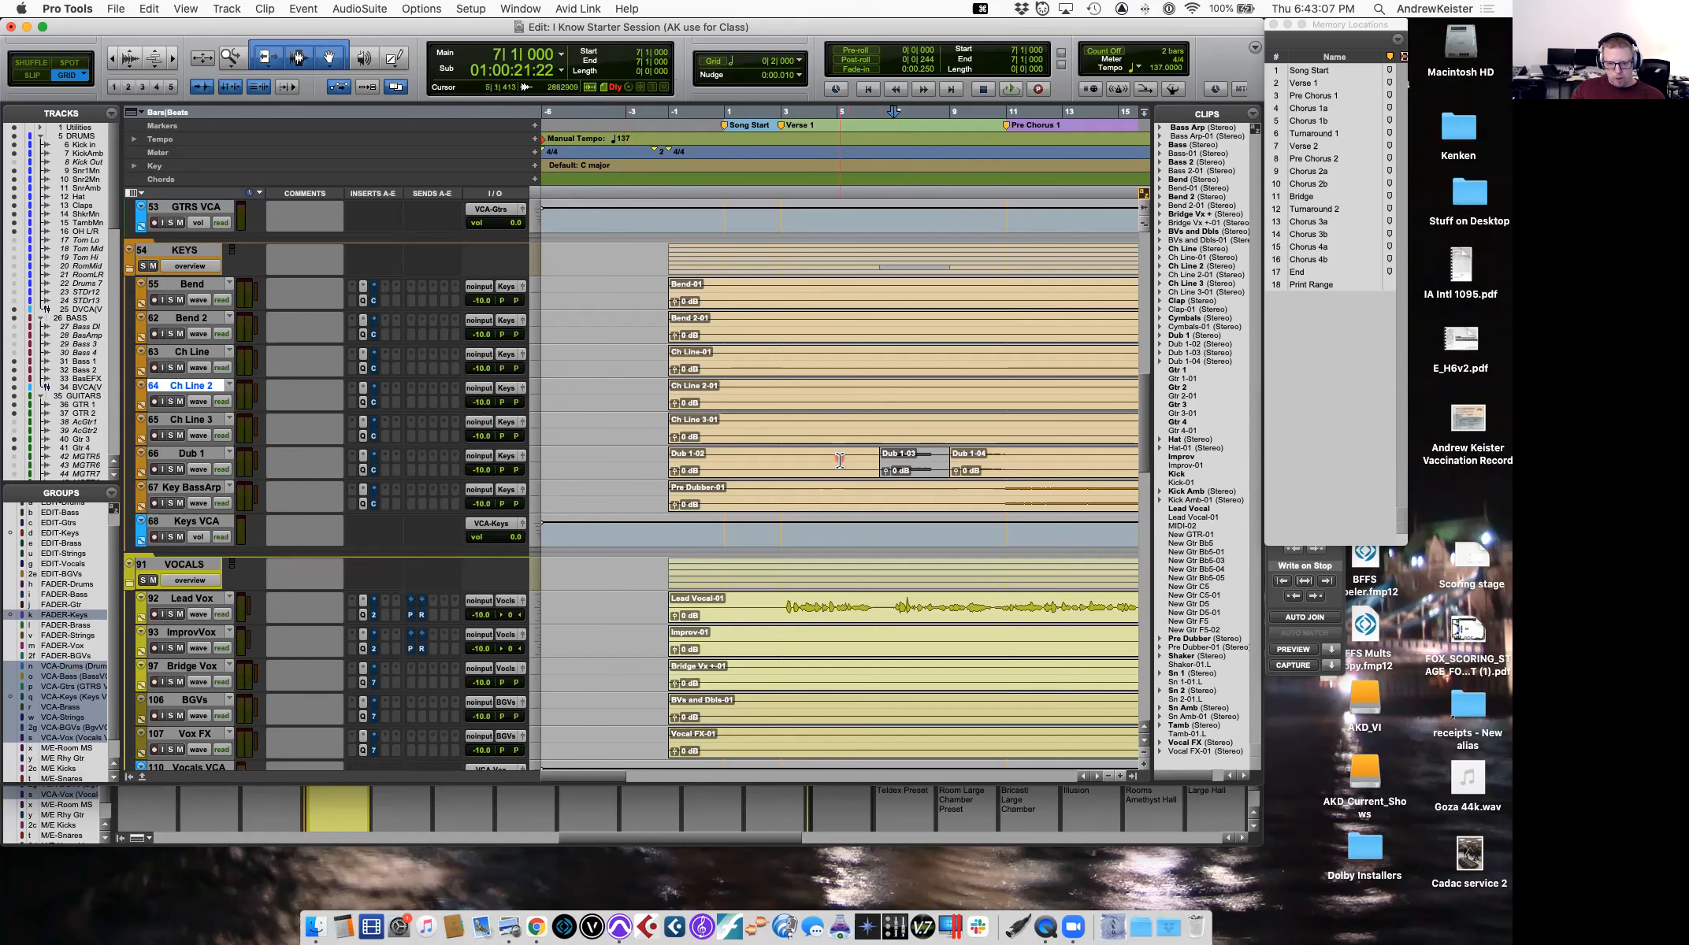
scroll(62, 662, "down", 2)
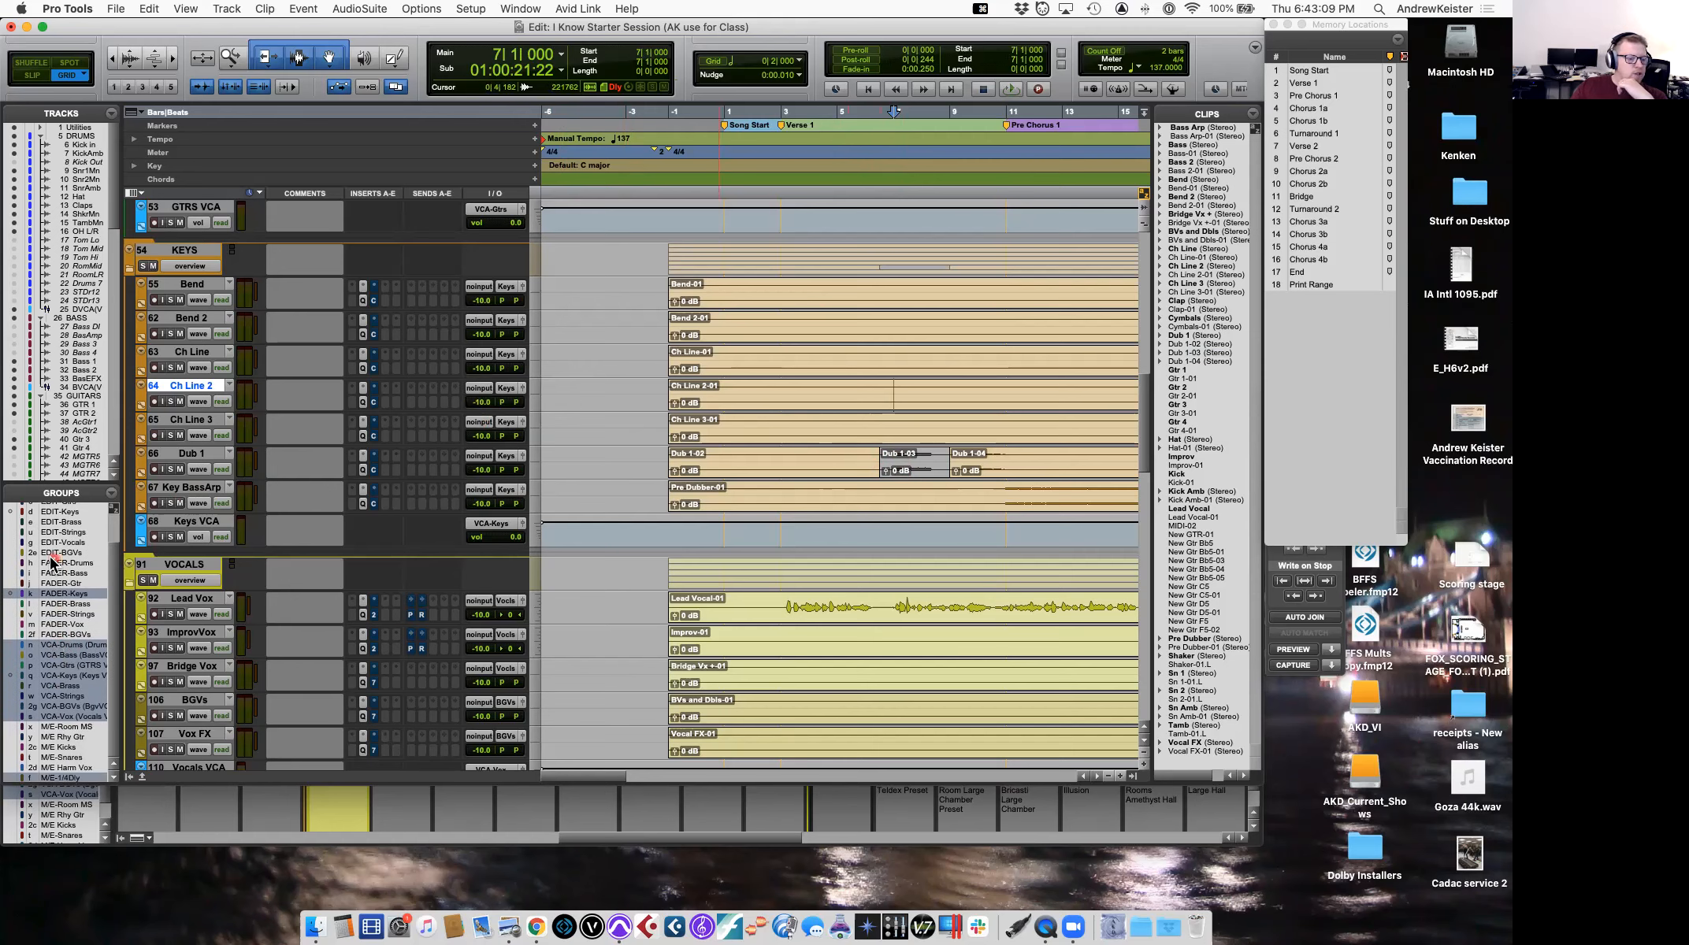
scroll(52, 562, "up", 3)
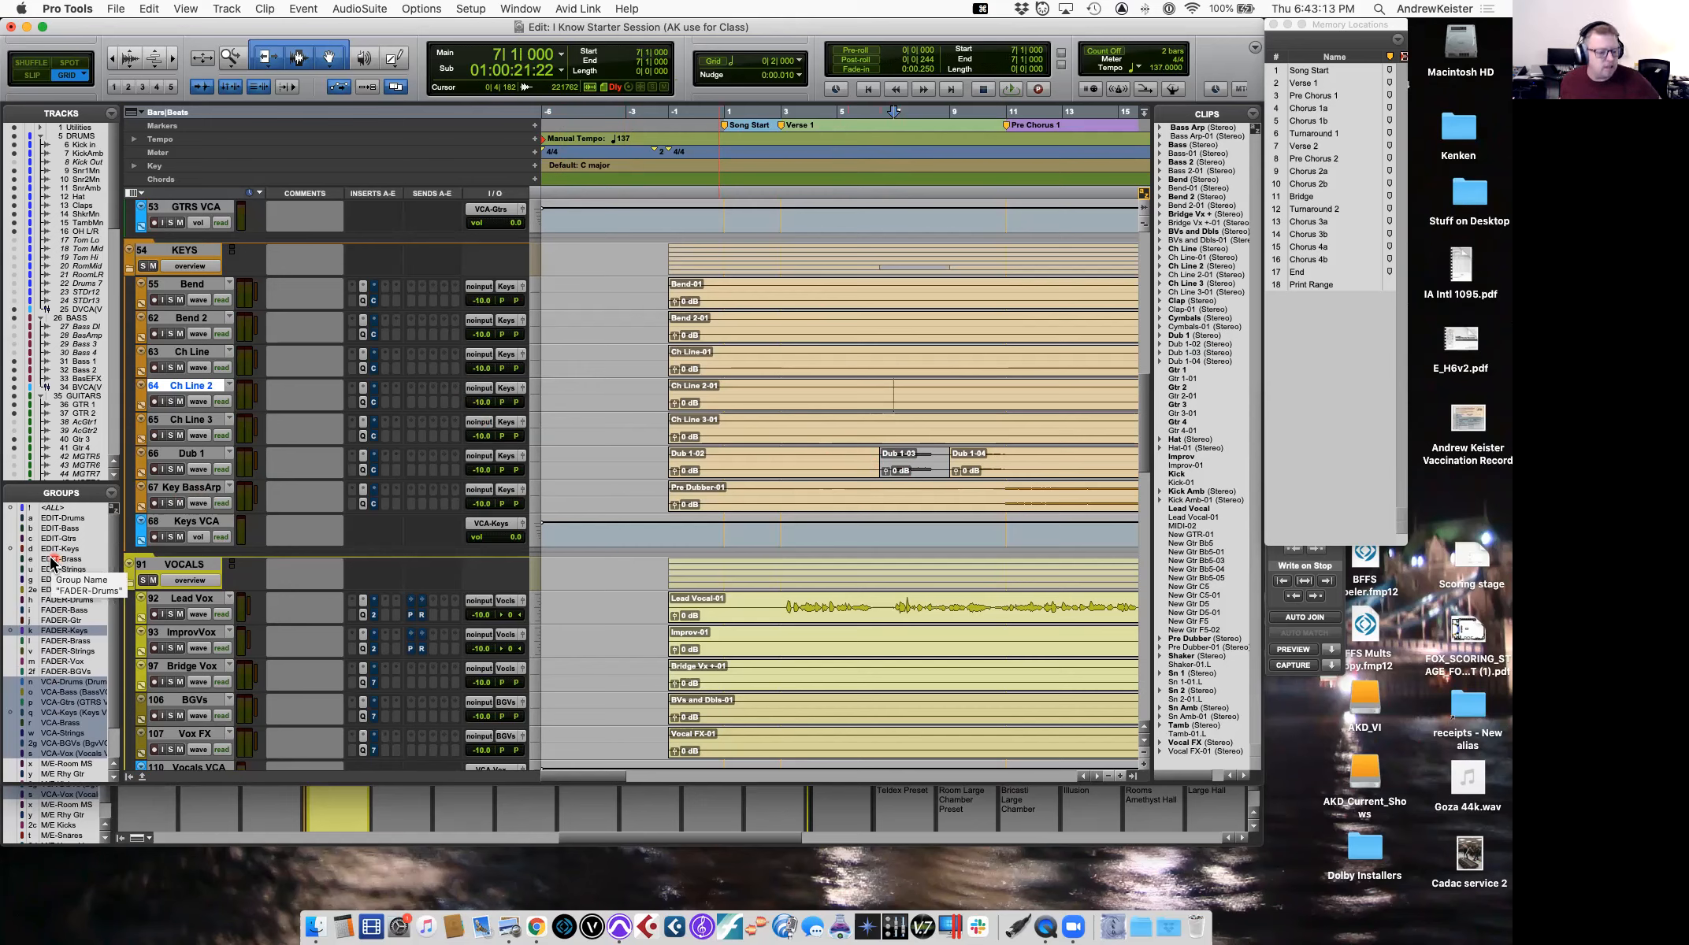
Unmute the Dub 1-03 clip and heal the separations on both sides of it on the Dub 1 track.
scroll(54, 646, "down", 3)
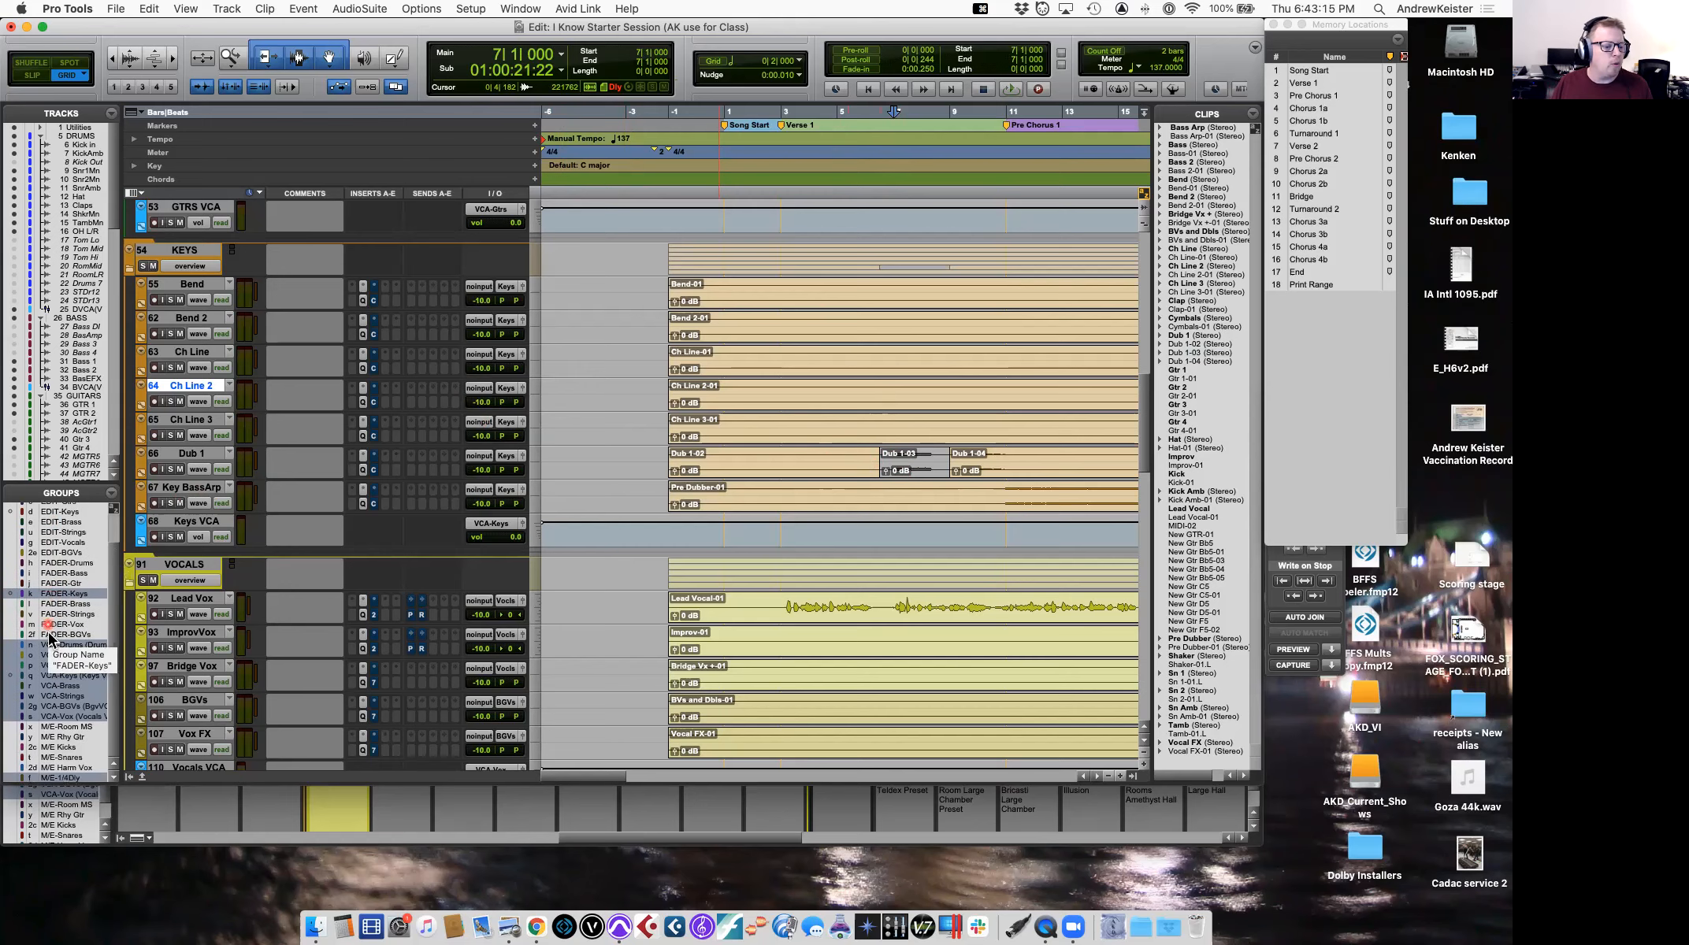
scroll(71, 736, "up", 3)
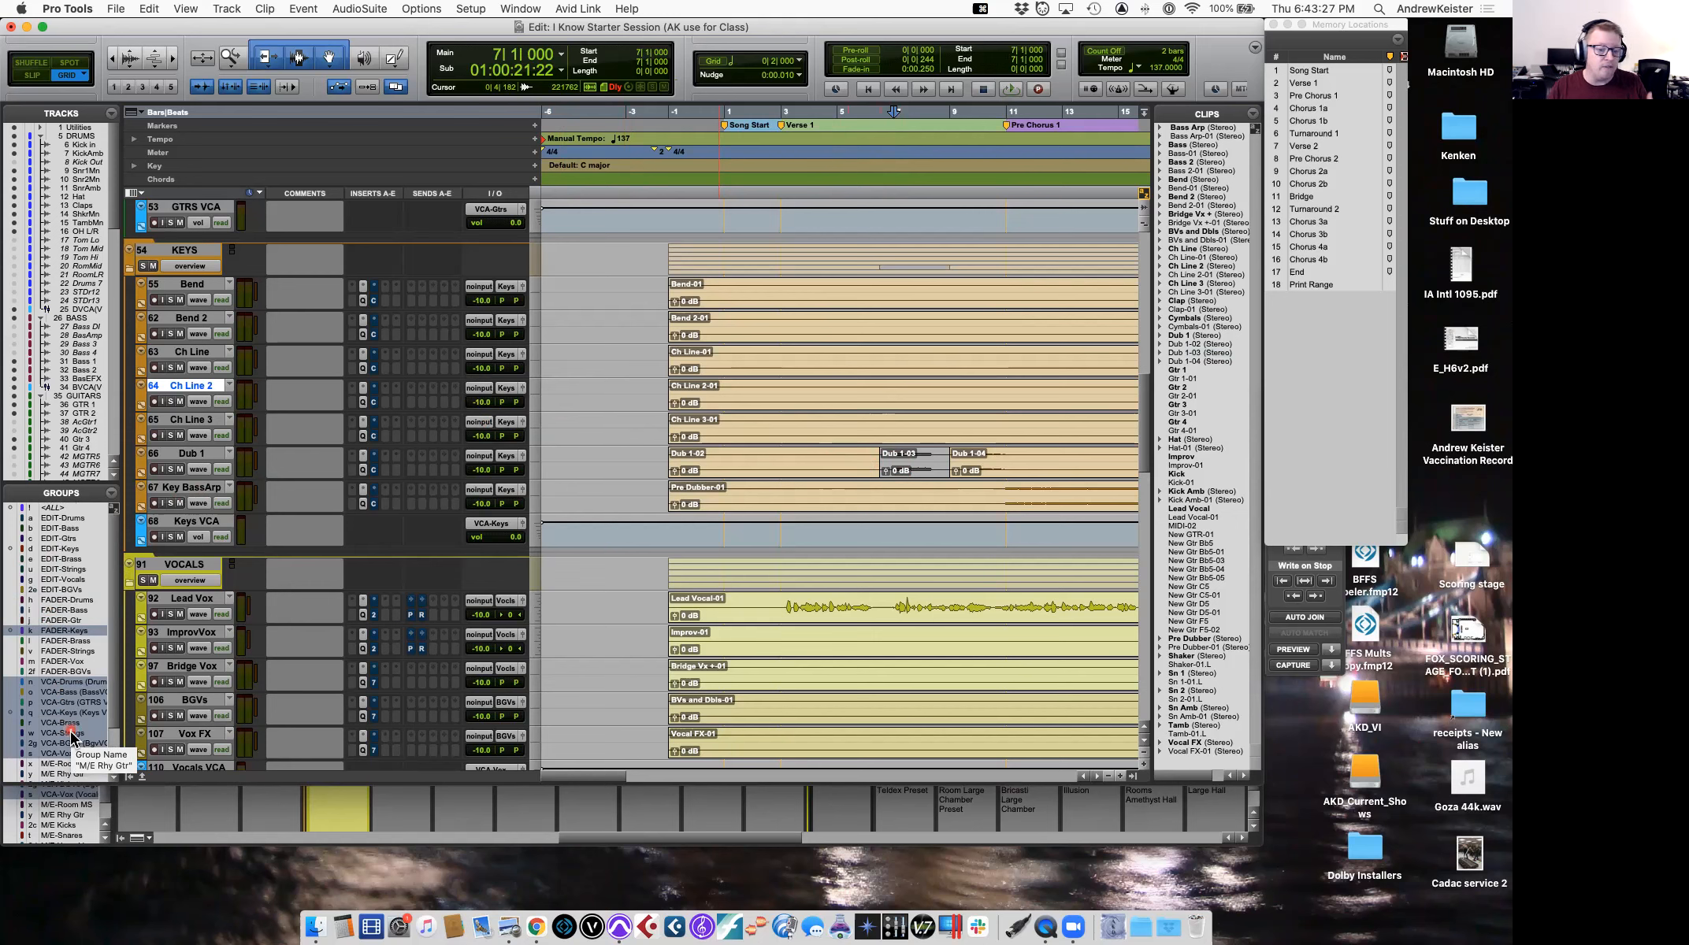
left_click(924, 472)
key("super+m")
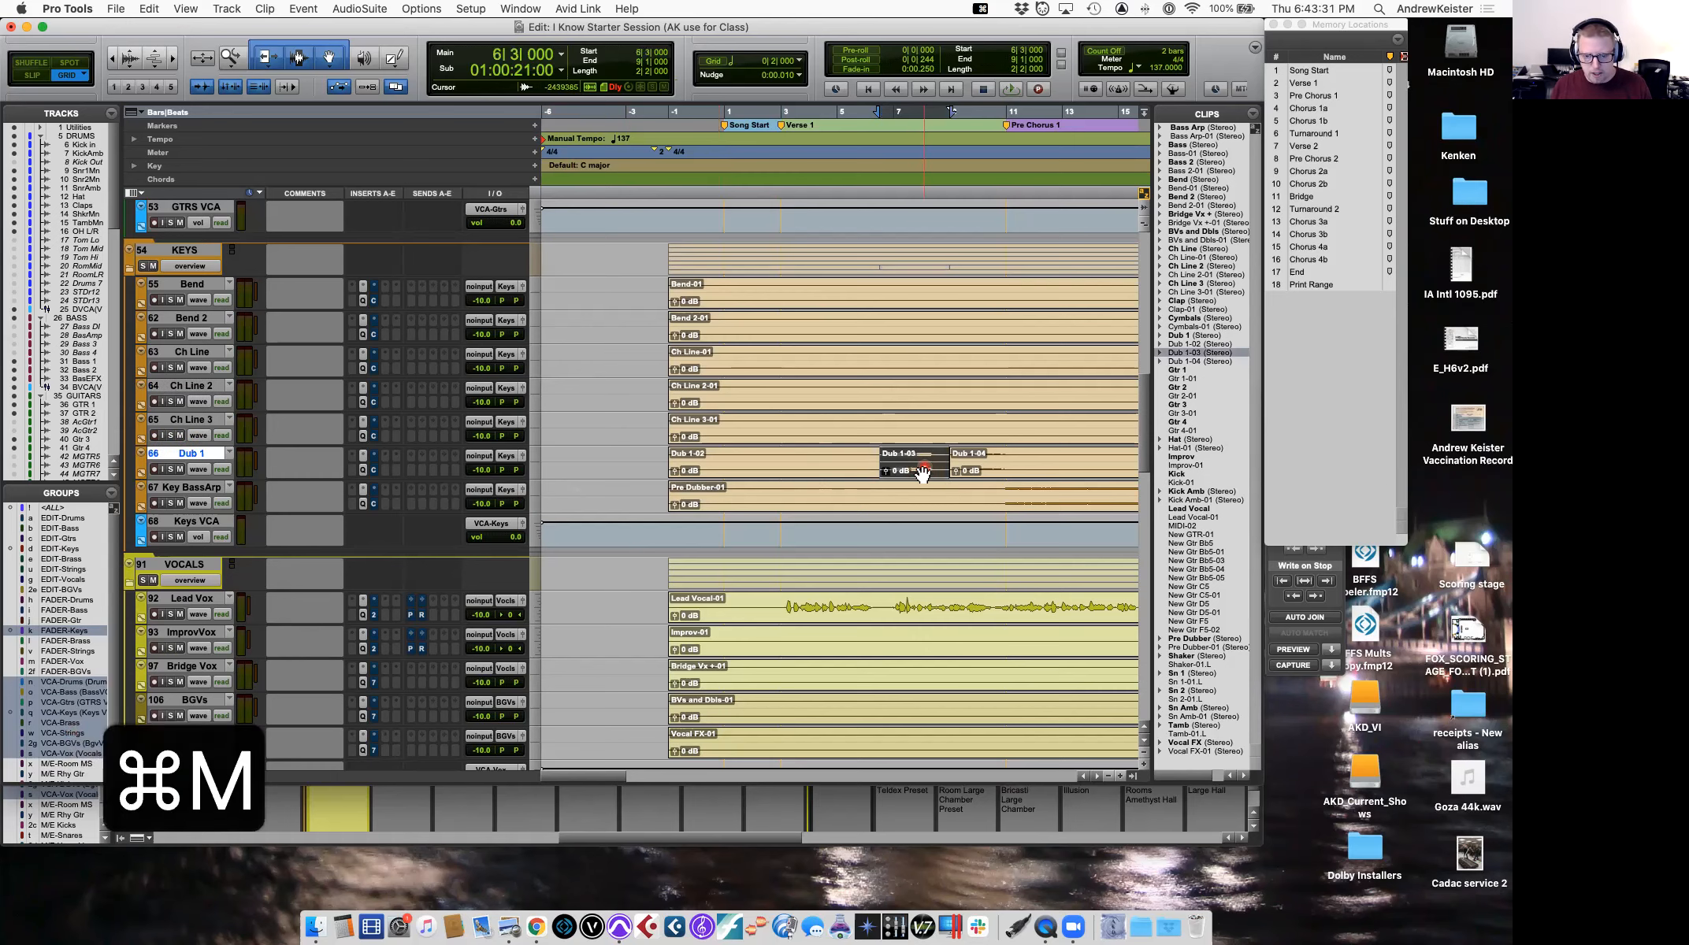
left_click_drag(856, 449, 1013, 453)
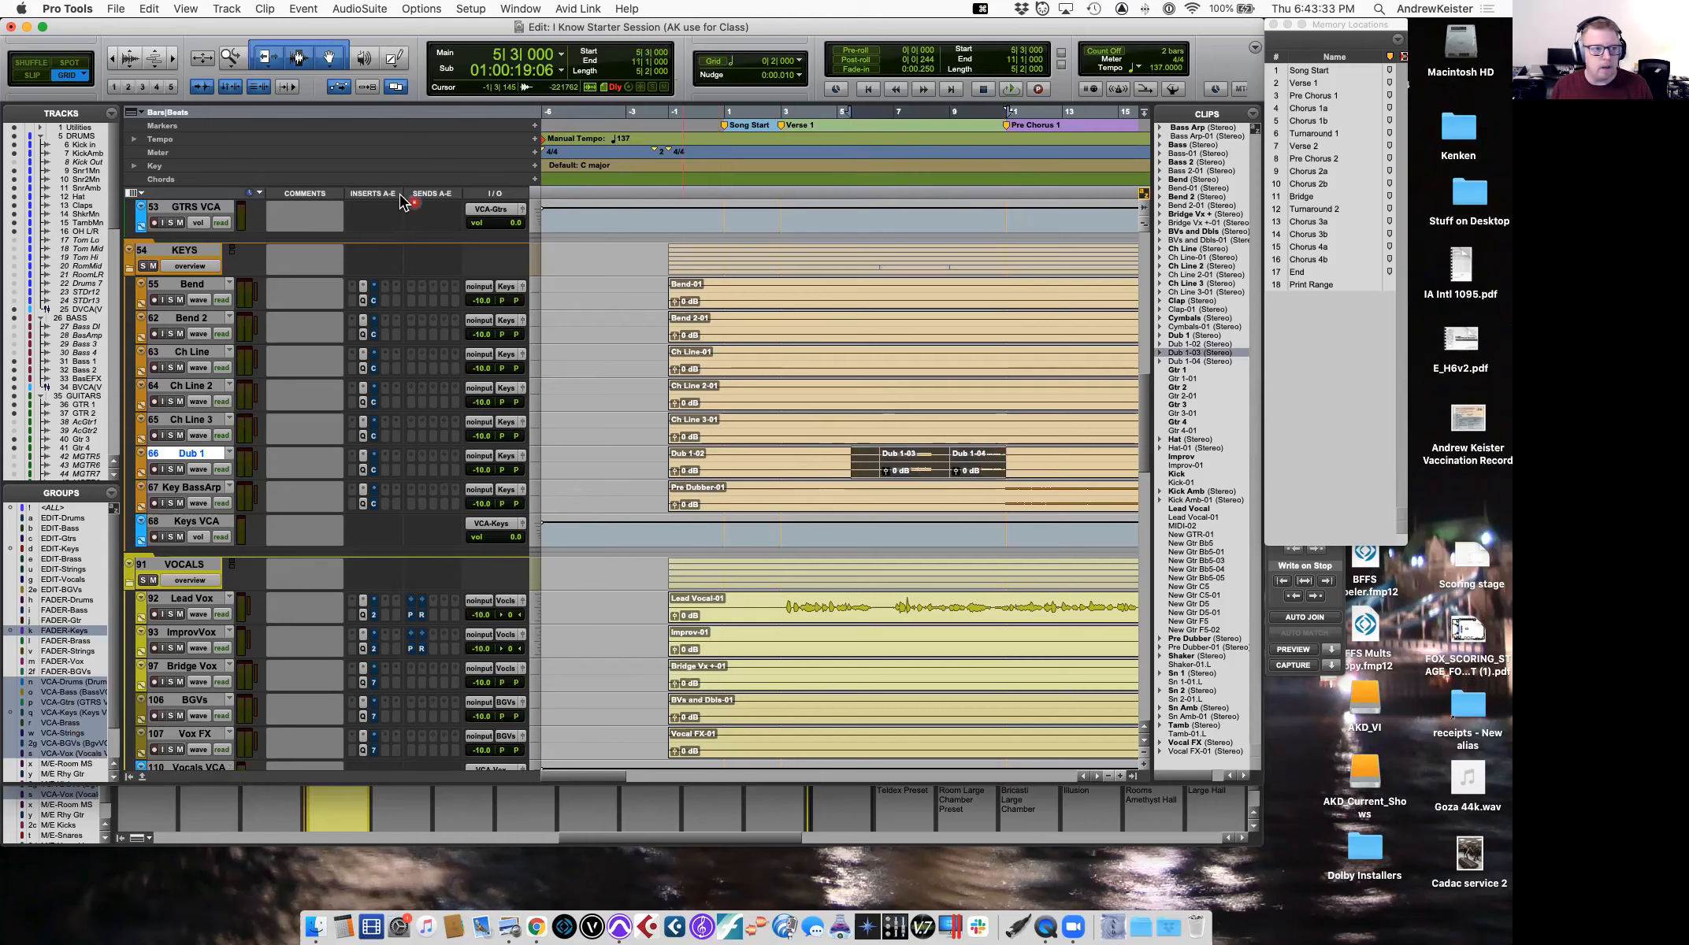
left_click(149, 9)
mouse_move(215, 394)
left_click(401, 384)
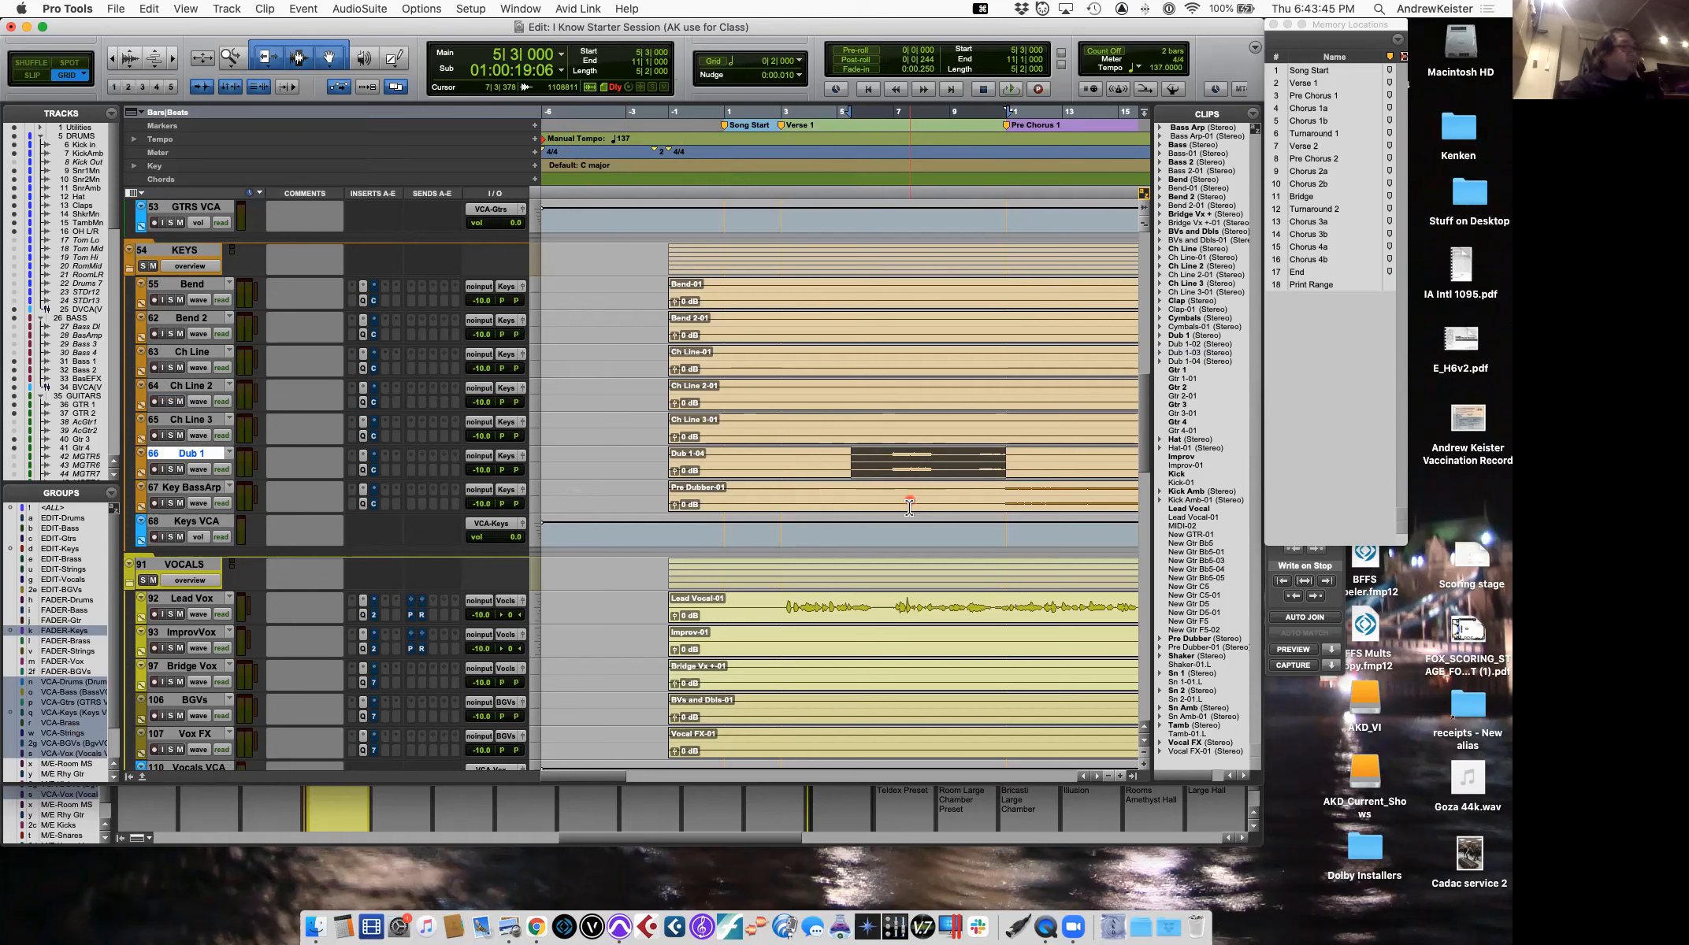
Open the VCA-BGVs group for modification, review its VCA assignment and member tracks, and cancel the dialog.
right_click(59, 742)
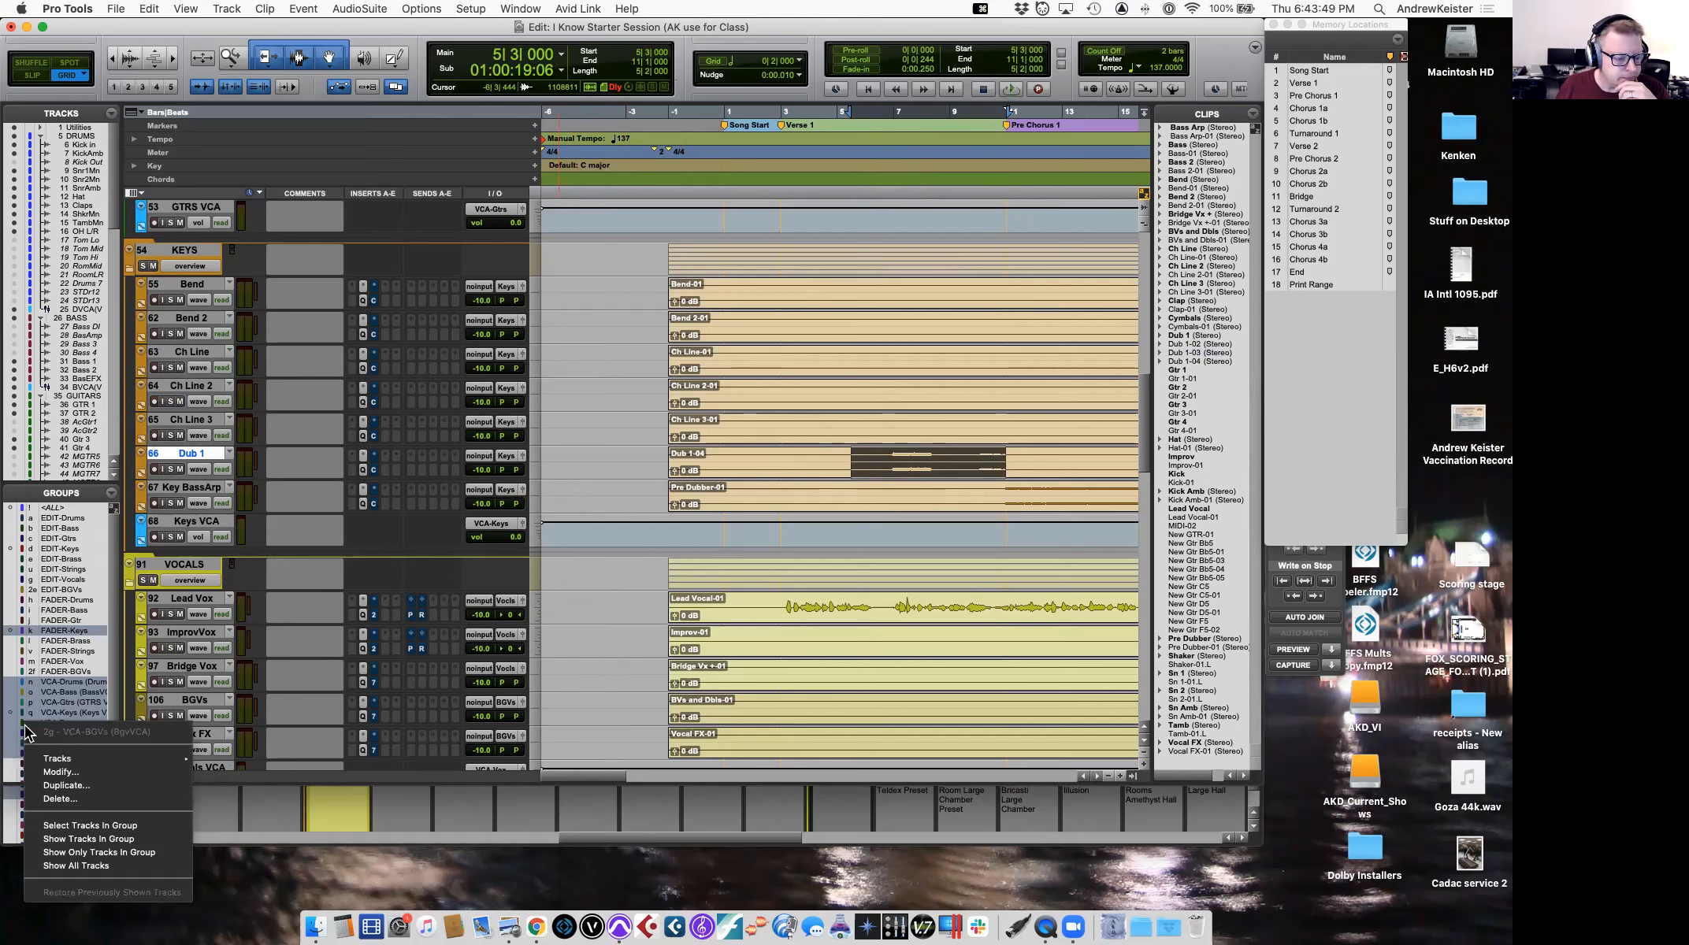
left_click(27, 733)
left_click(70, 741)
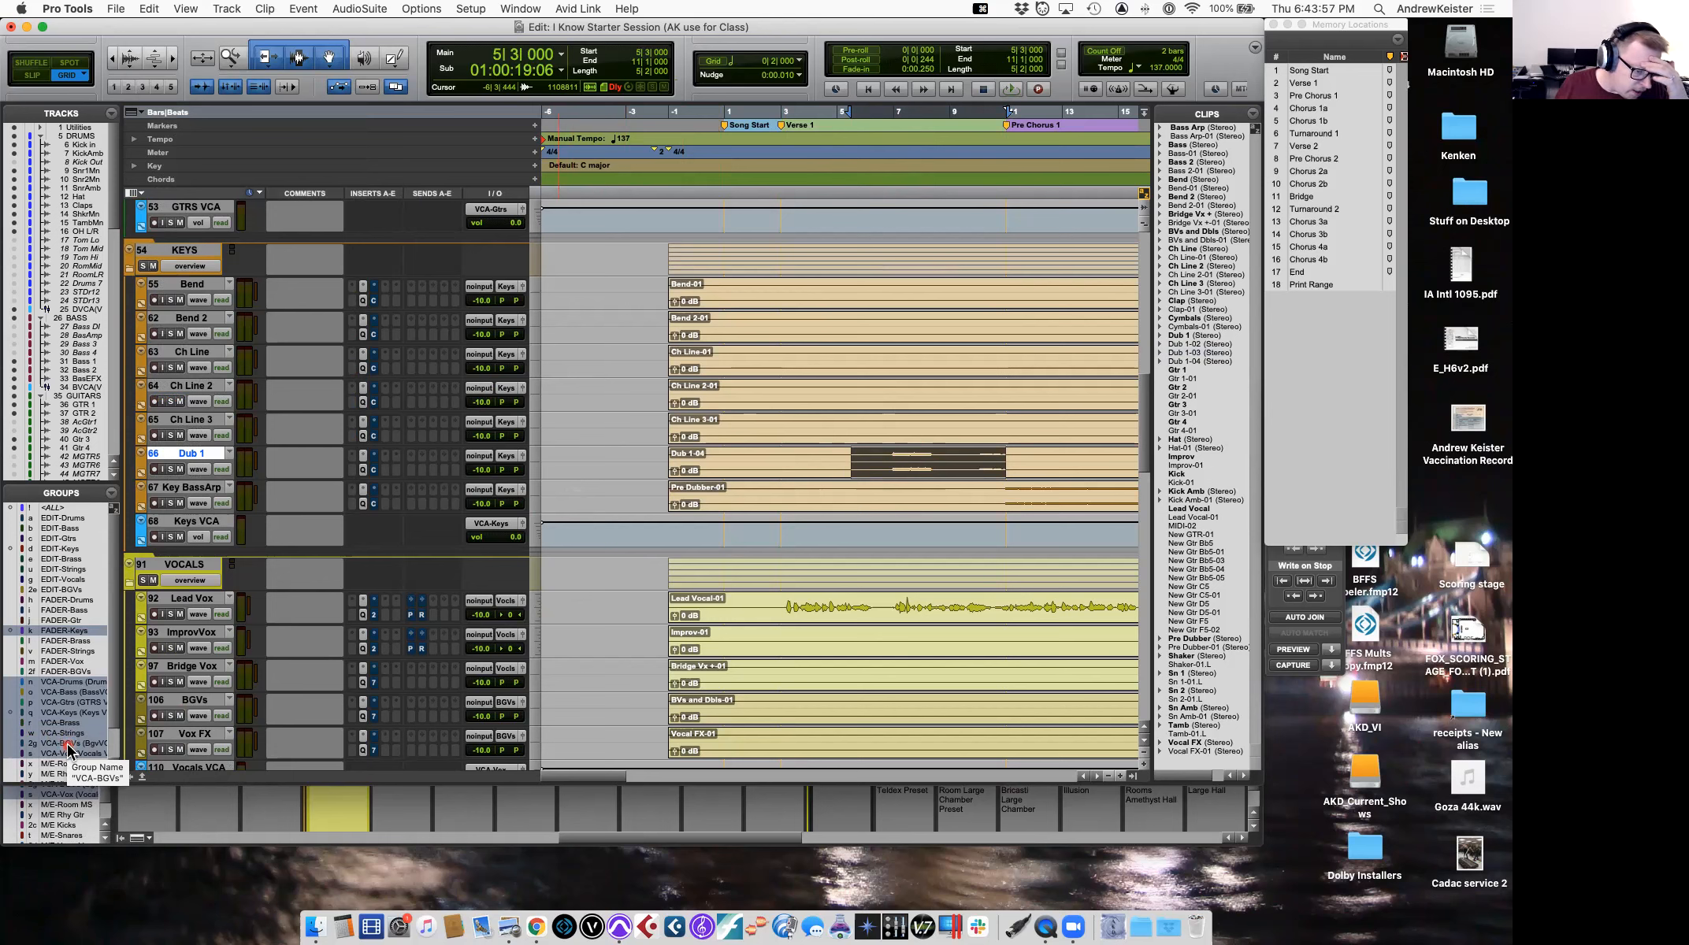
right_click(68, 743)
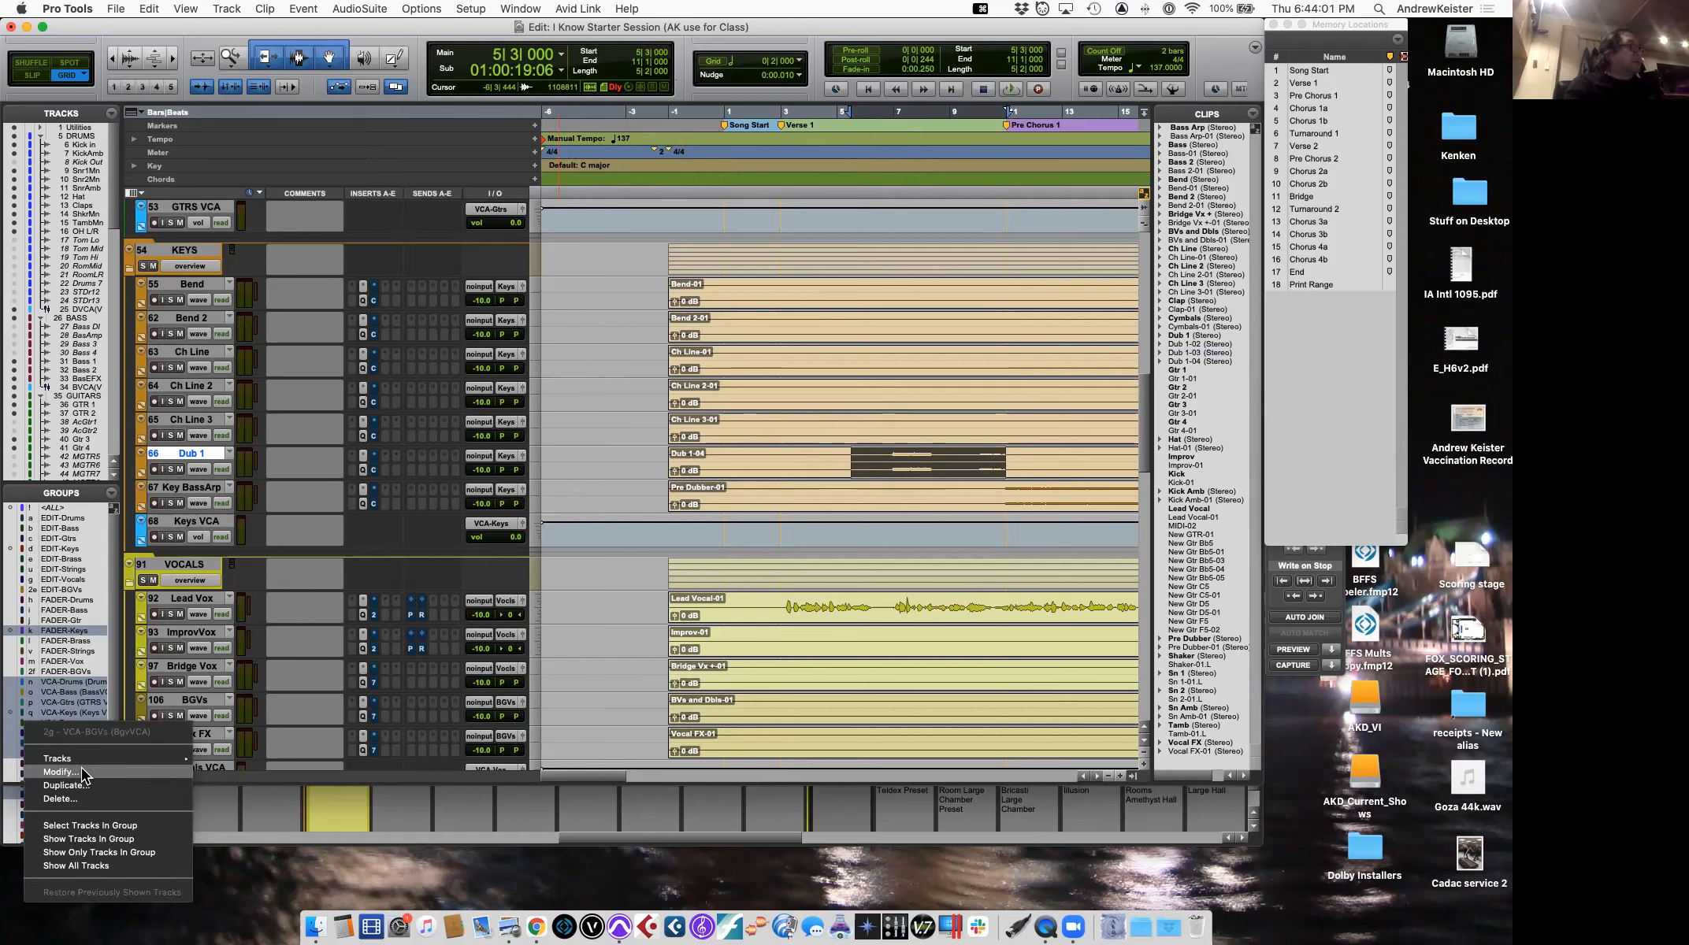
left_click(82, 769)
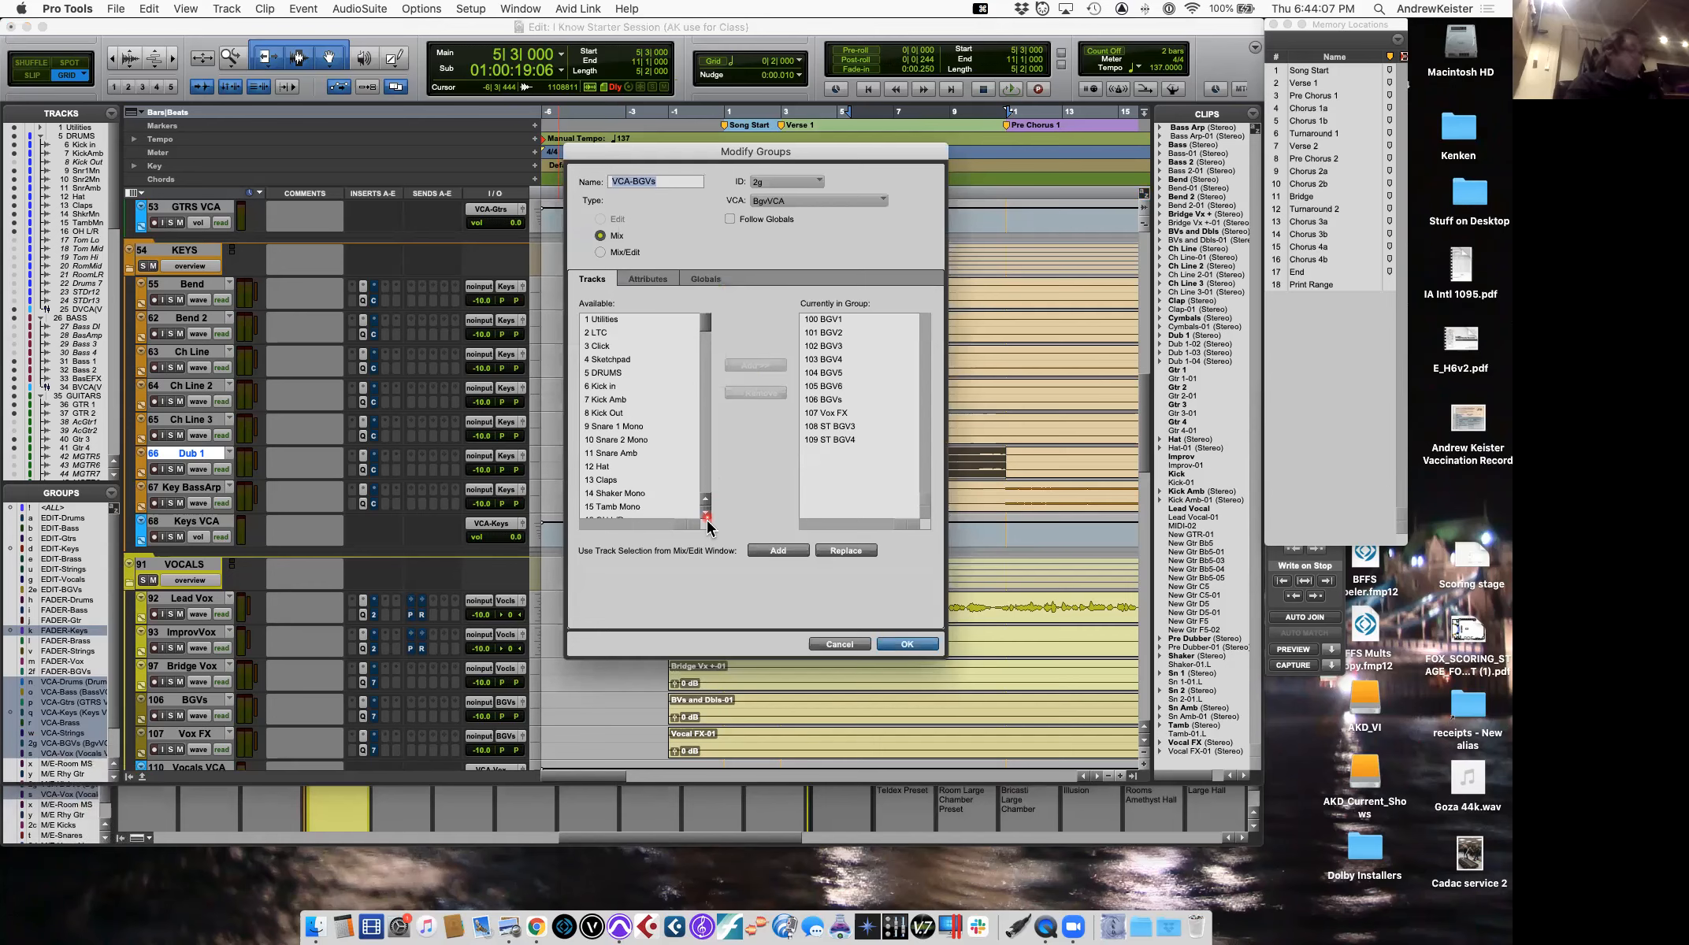
left_click(849, 644)
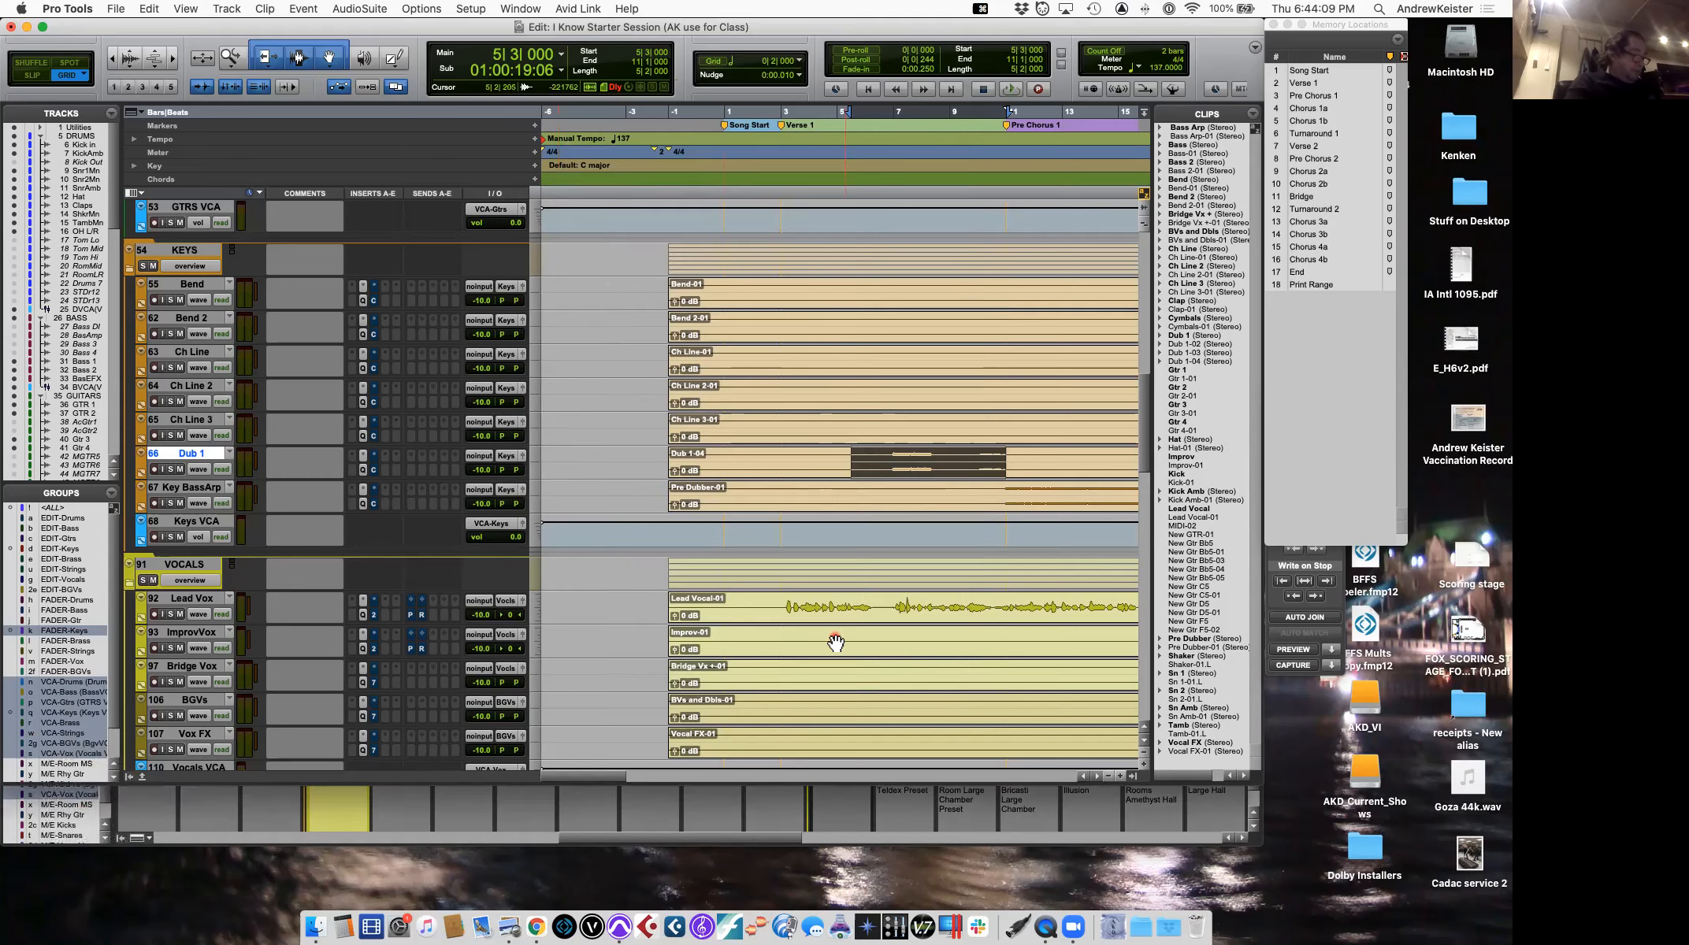
Open Modify Groups for the whole session and review the EDIT-Drums, EDIT-Strings and M/E Kicks groups by their IDs.
left_click(113, 495)
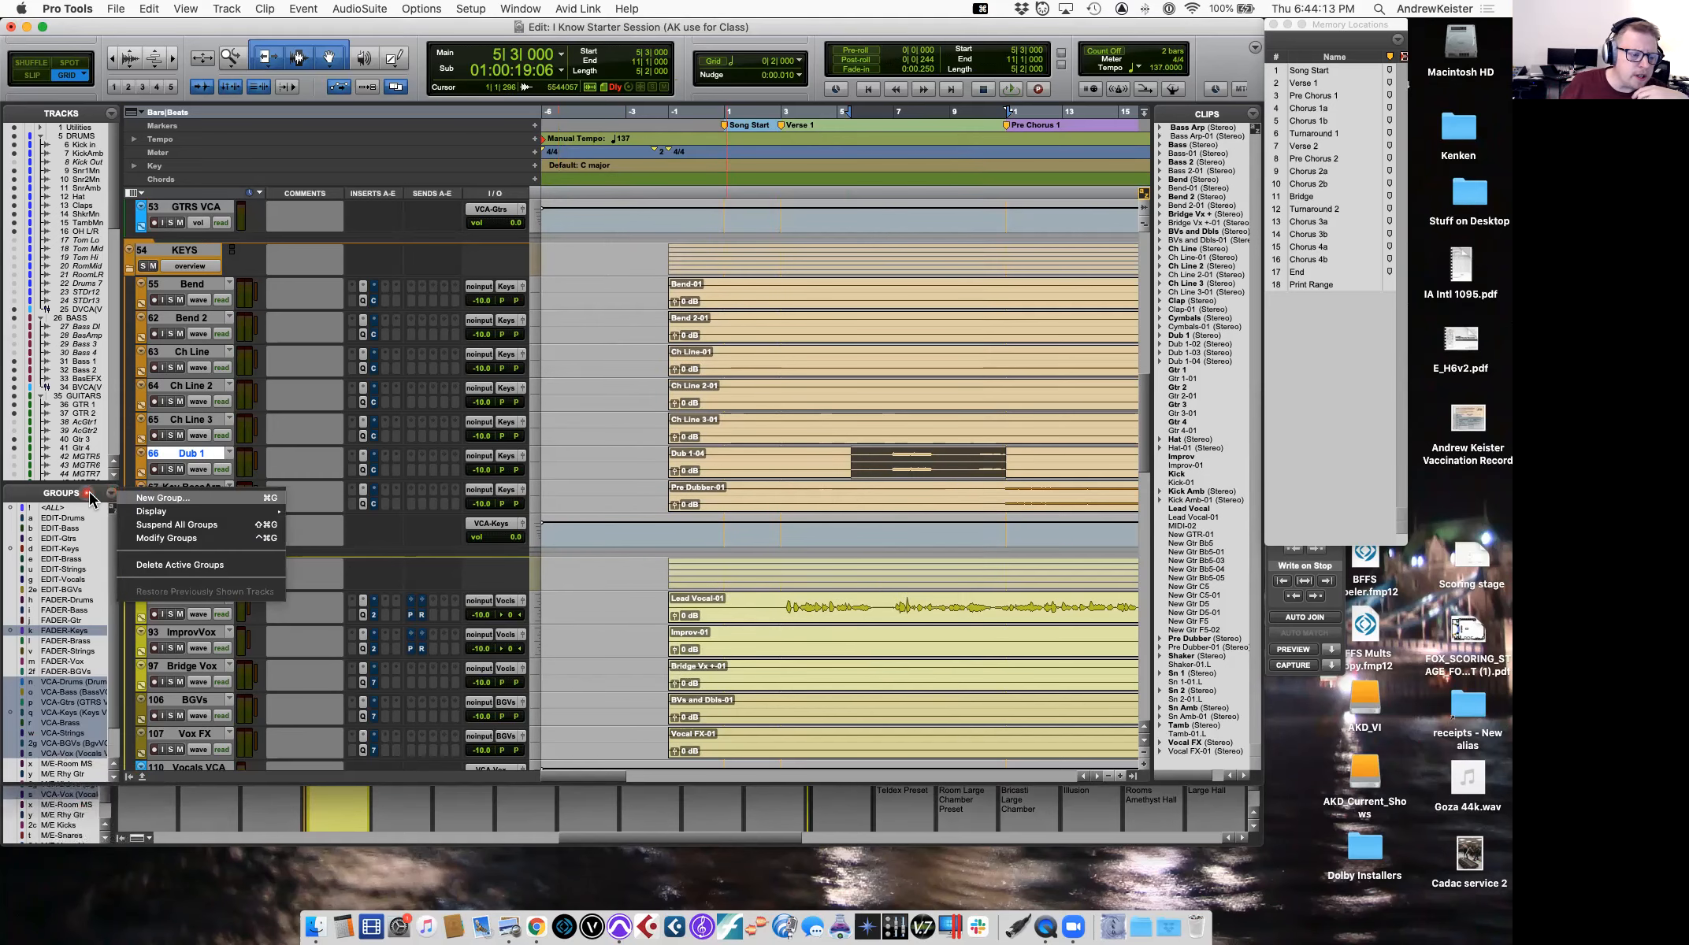
left_click(177, 538)
left_click_drag(863, 153, 817, 138)
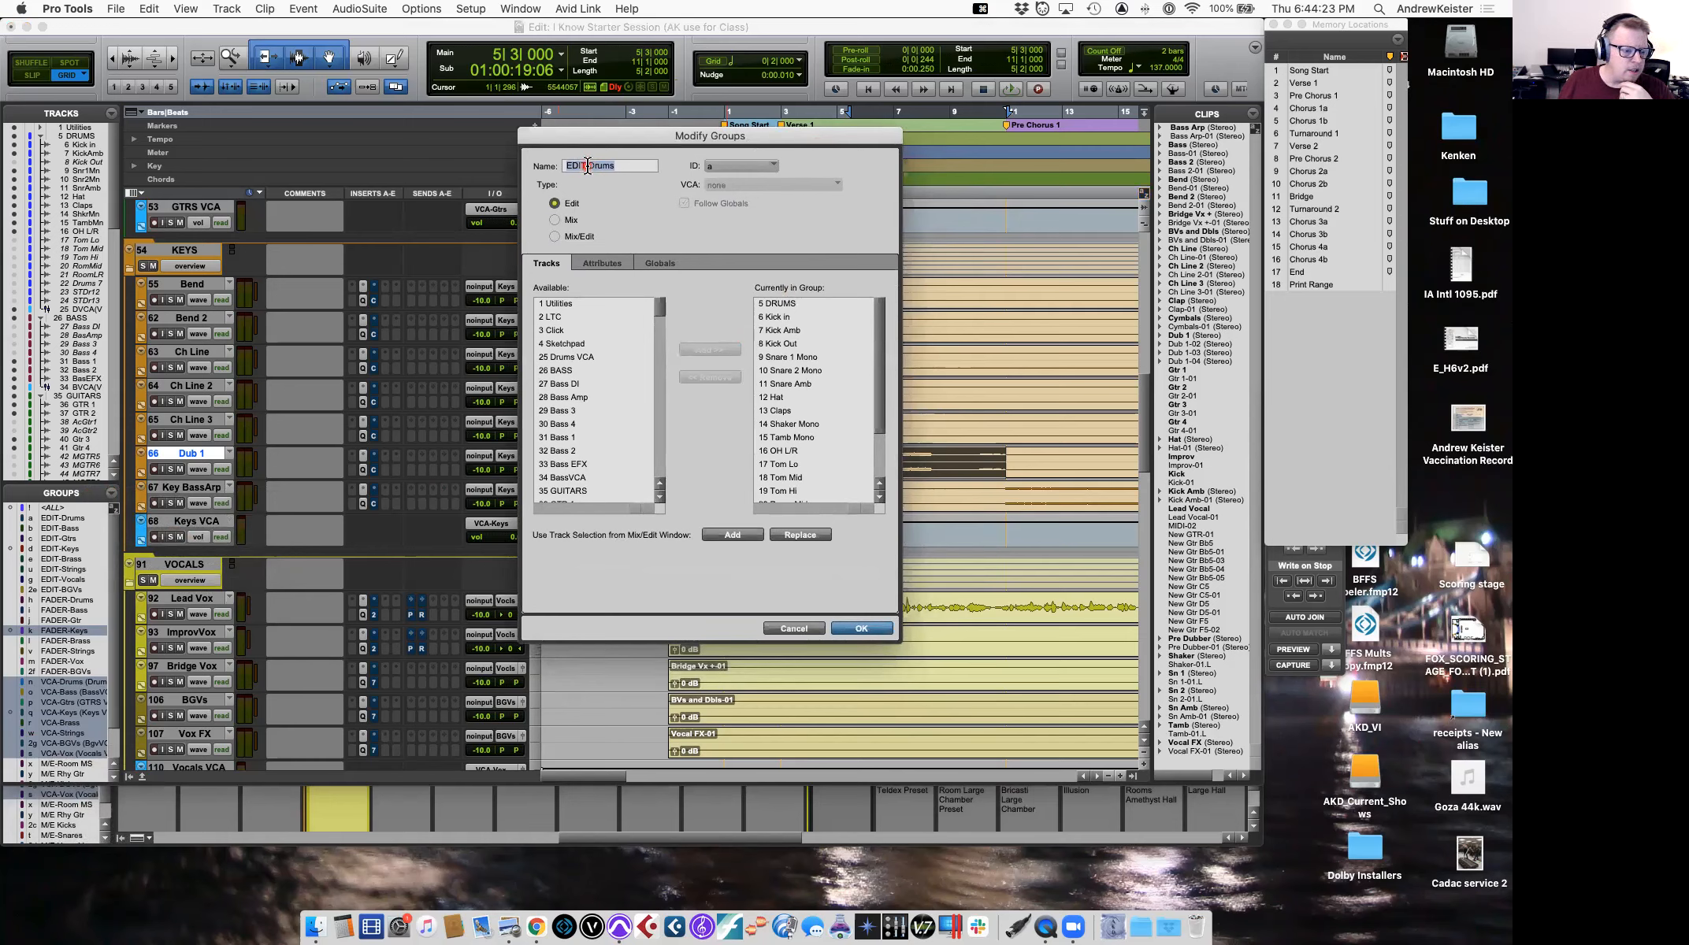
left_click(737, 163)
mouse_move(736, 171)
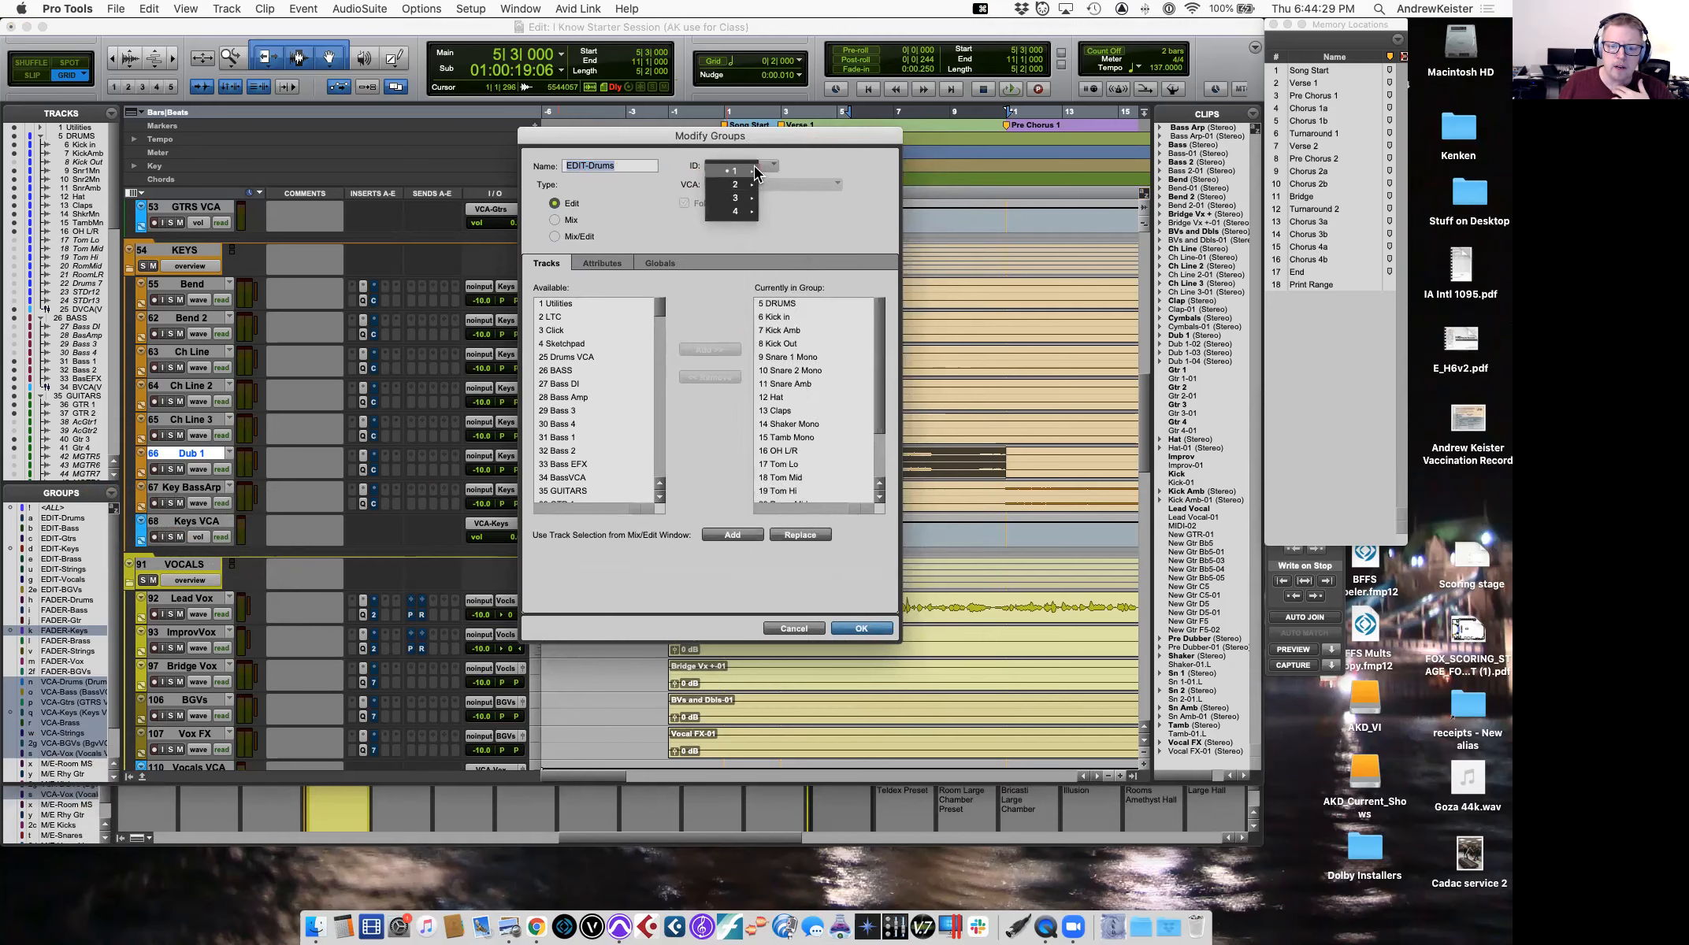
left_click(841, 442)
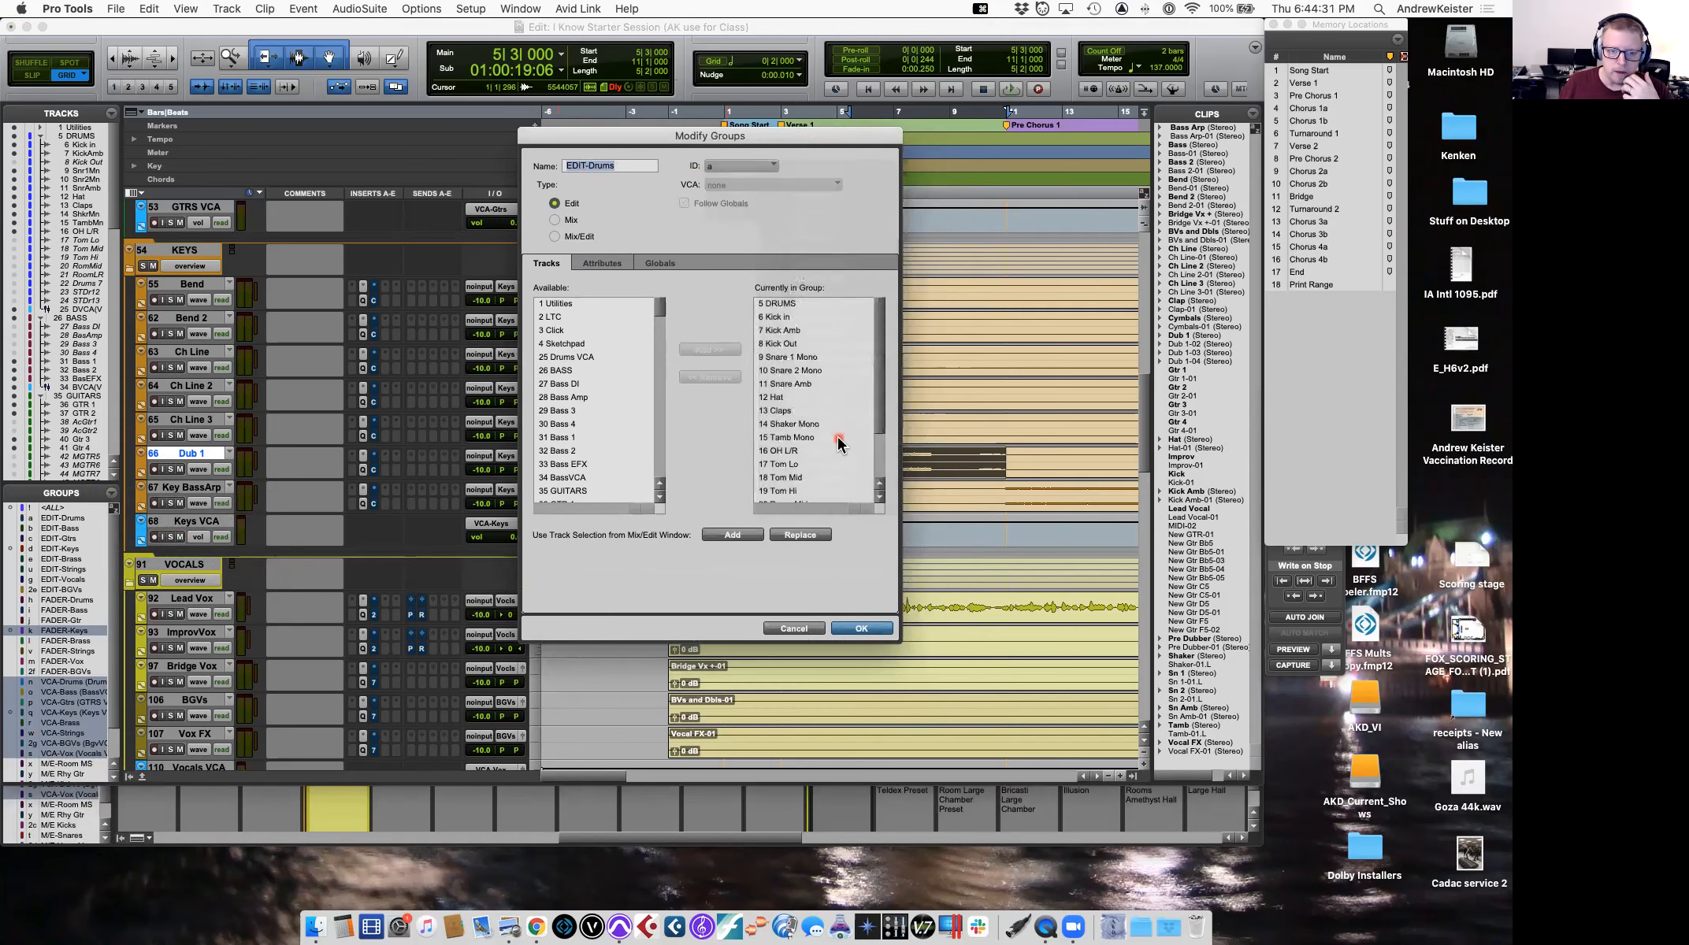
left_click(725, 167)
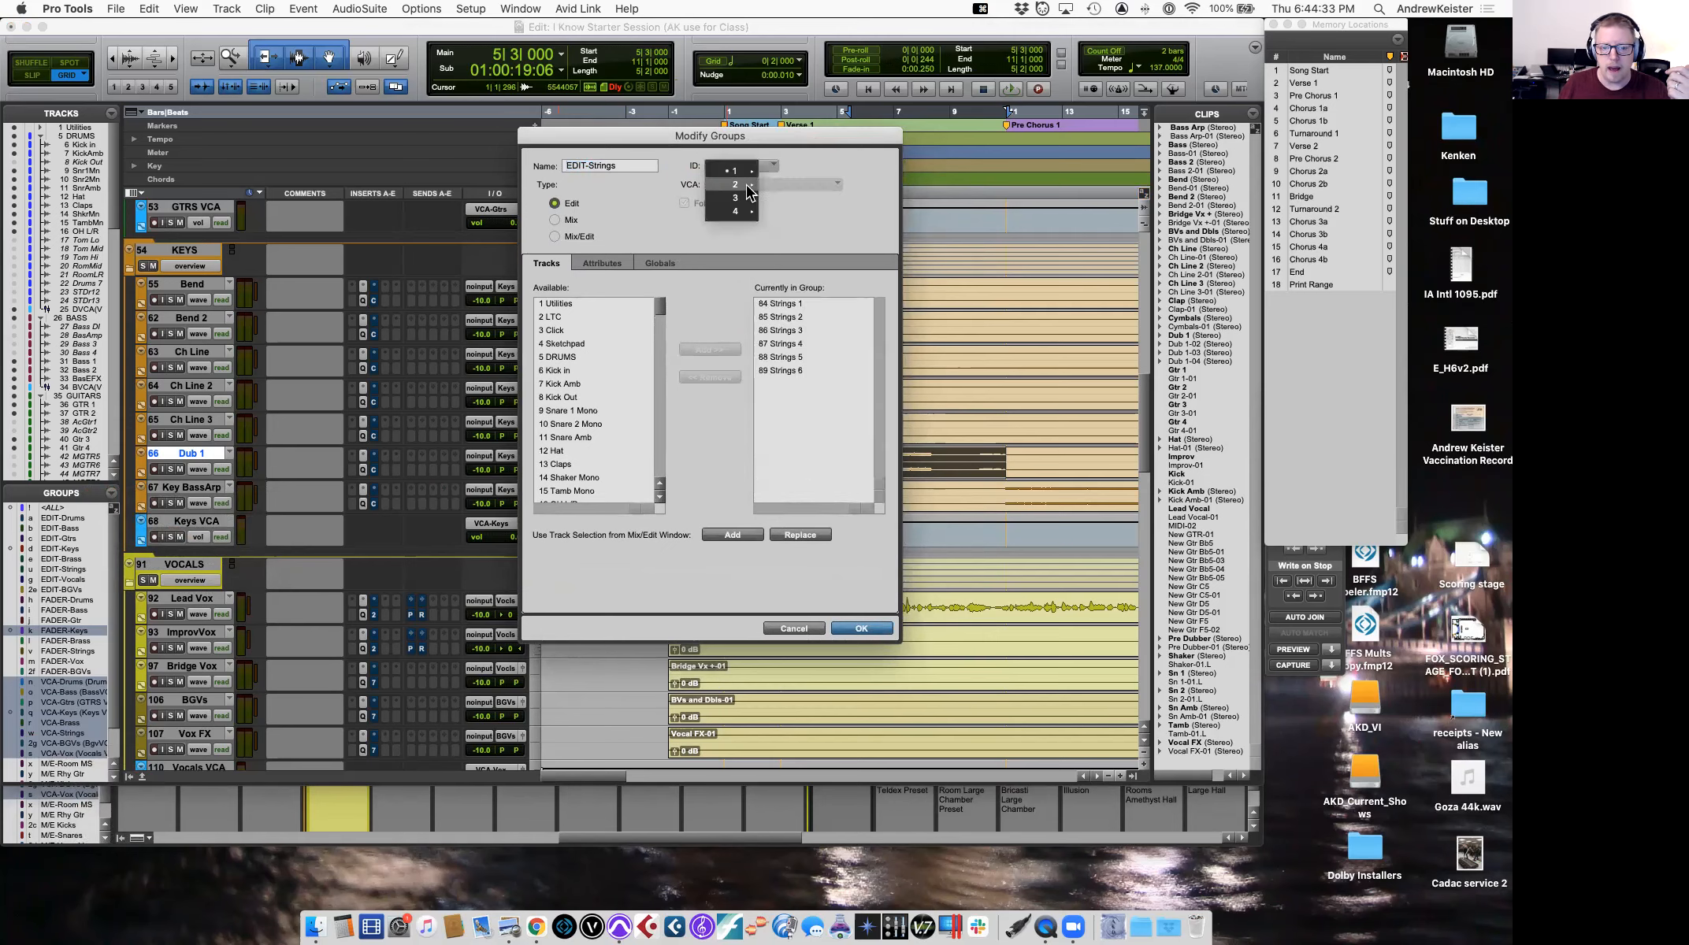
left_click(794, 227)
Switch the Modify Groups dialog to EDIT-Drums in ID bank 1, and on to EDIT-BGVs in bank 2.
left_click(740, 165)
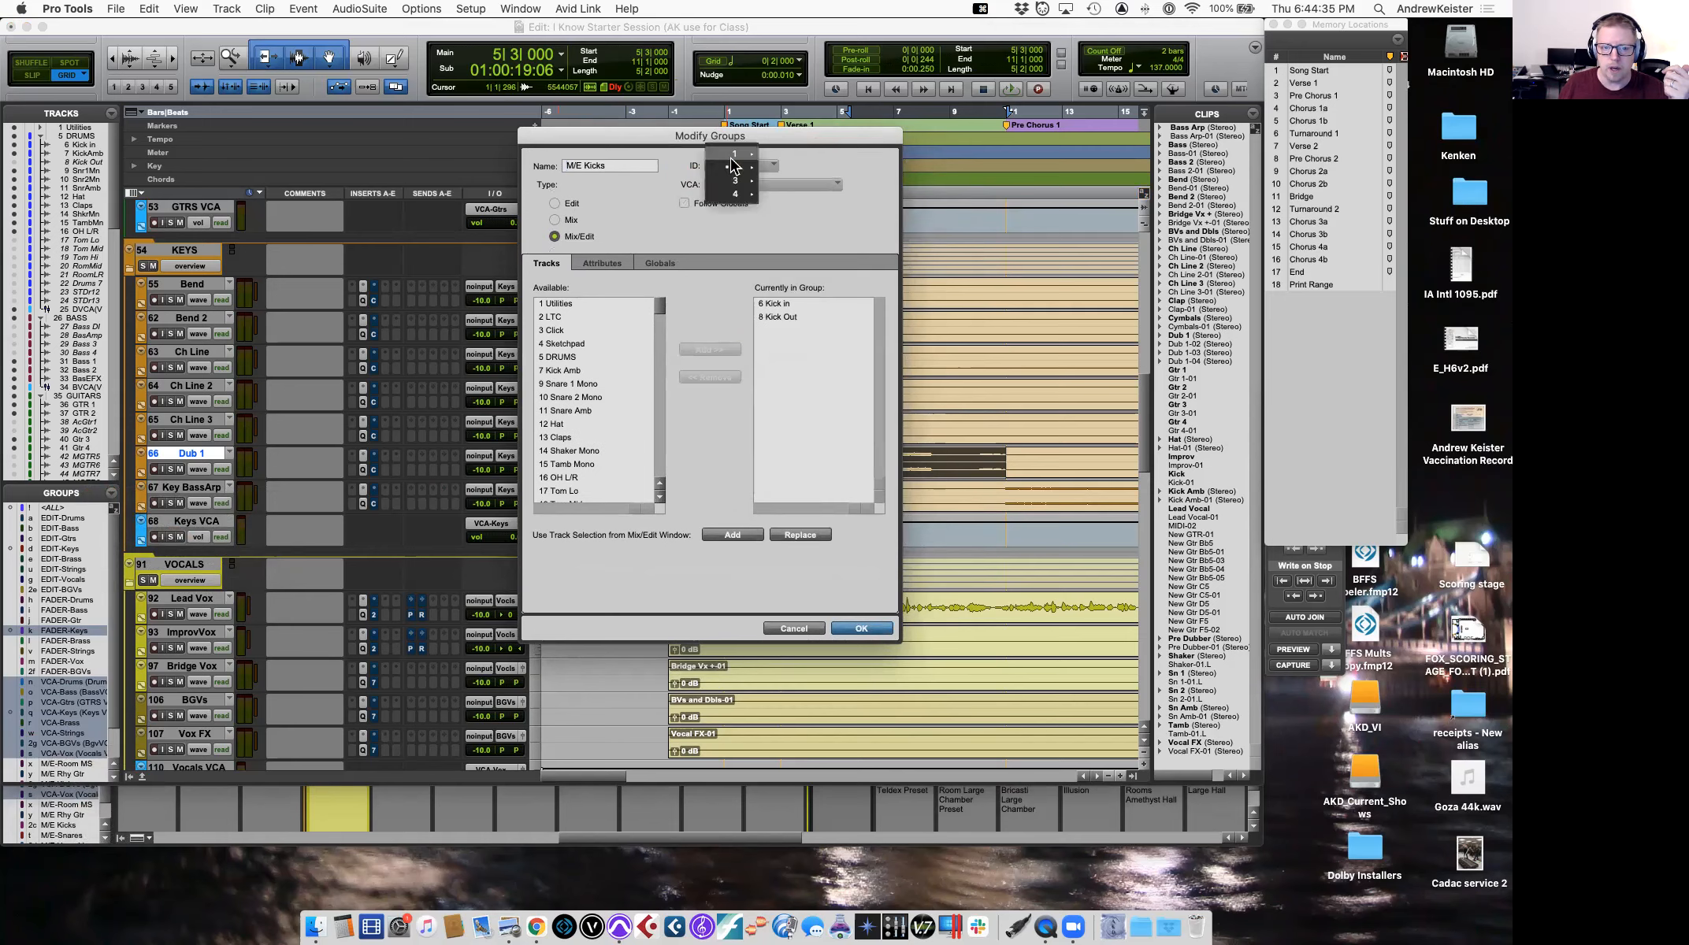
mouse_move(735, 154)
left_click(812, 156)
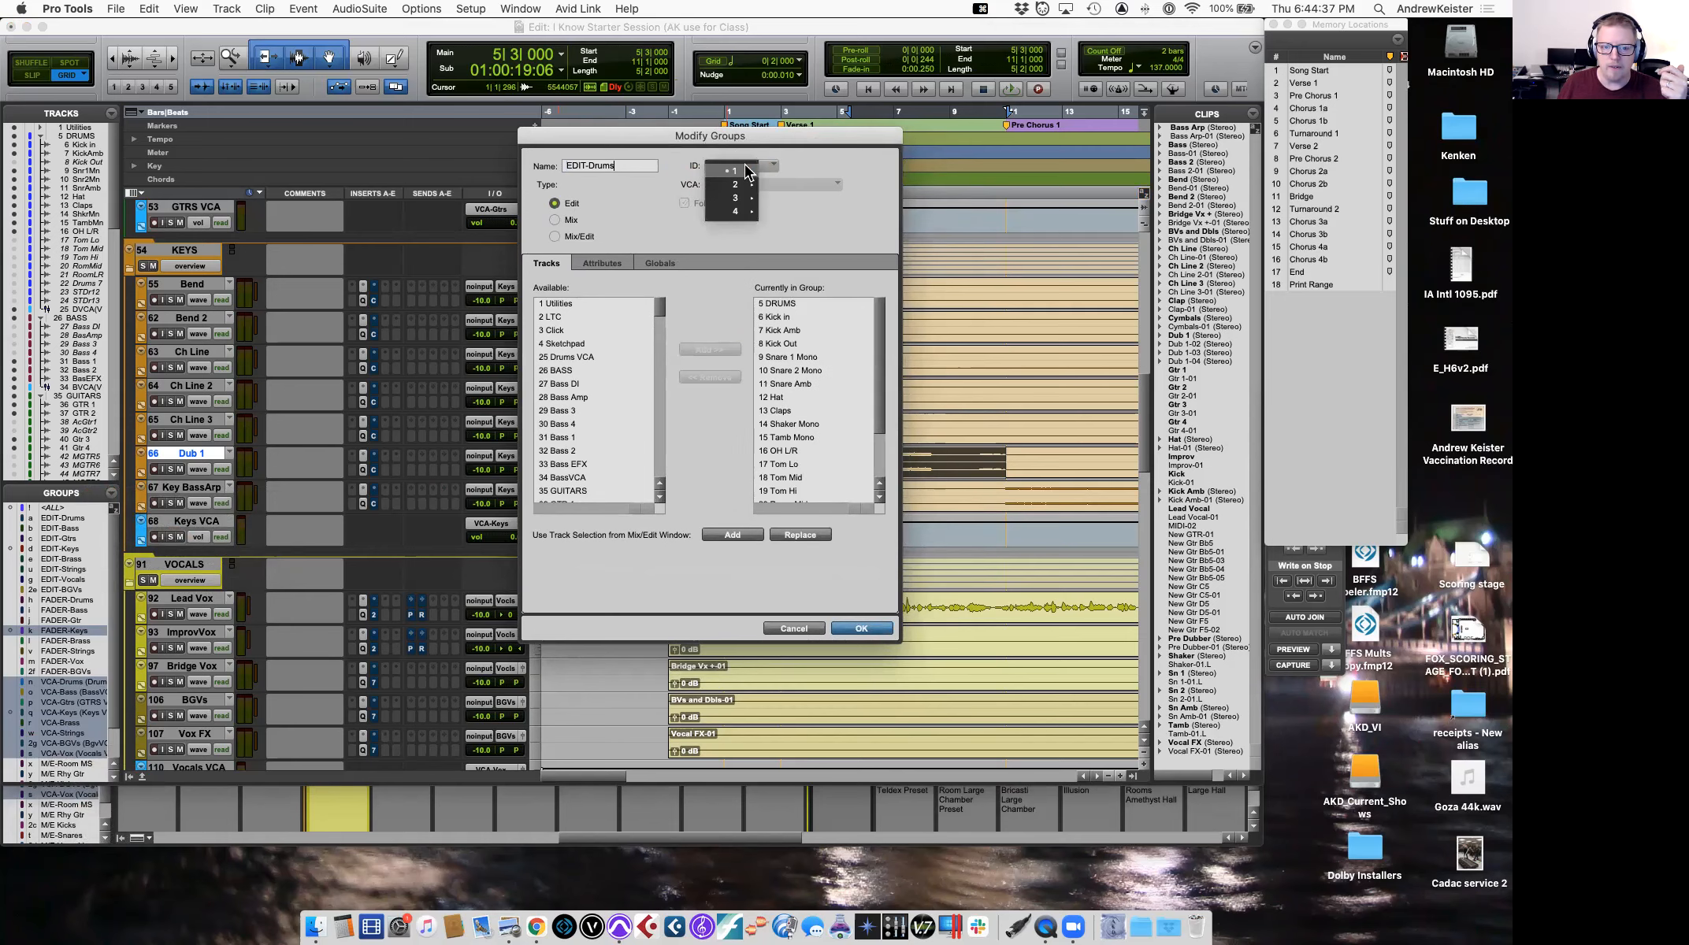
left_click(742, 166)
mouse_move(752, 186)
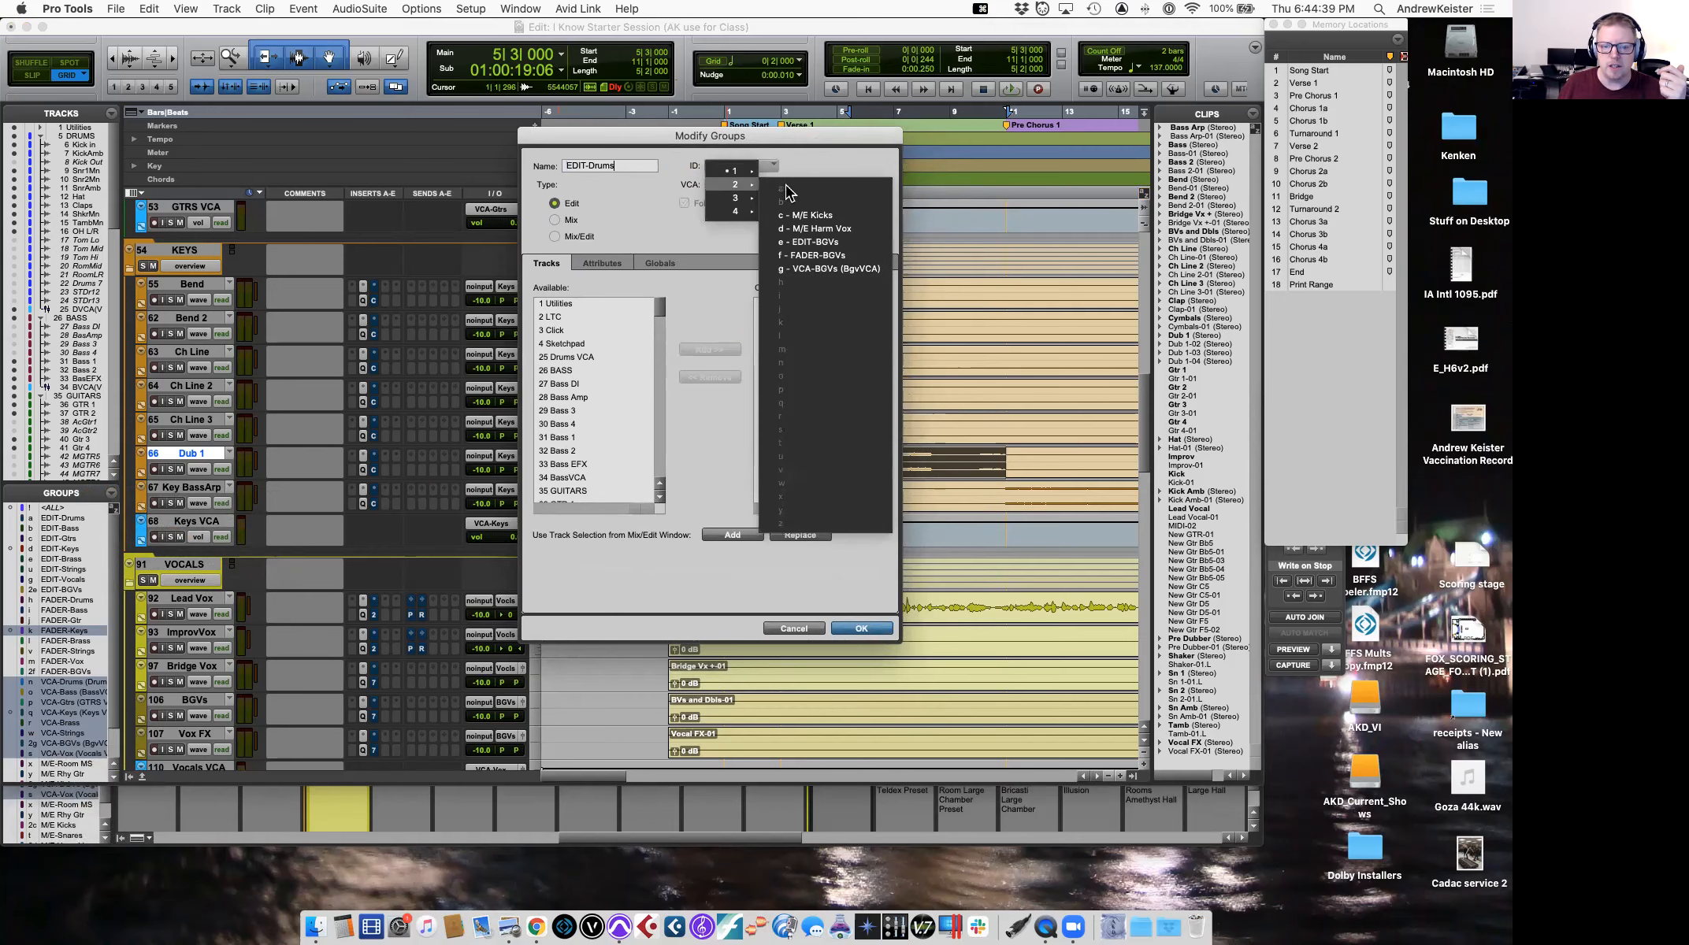
left_click(800, 241)
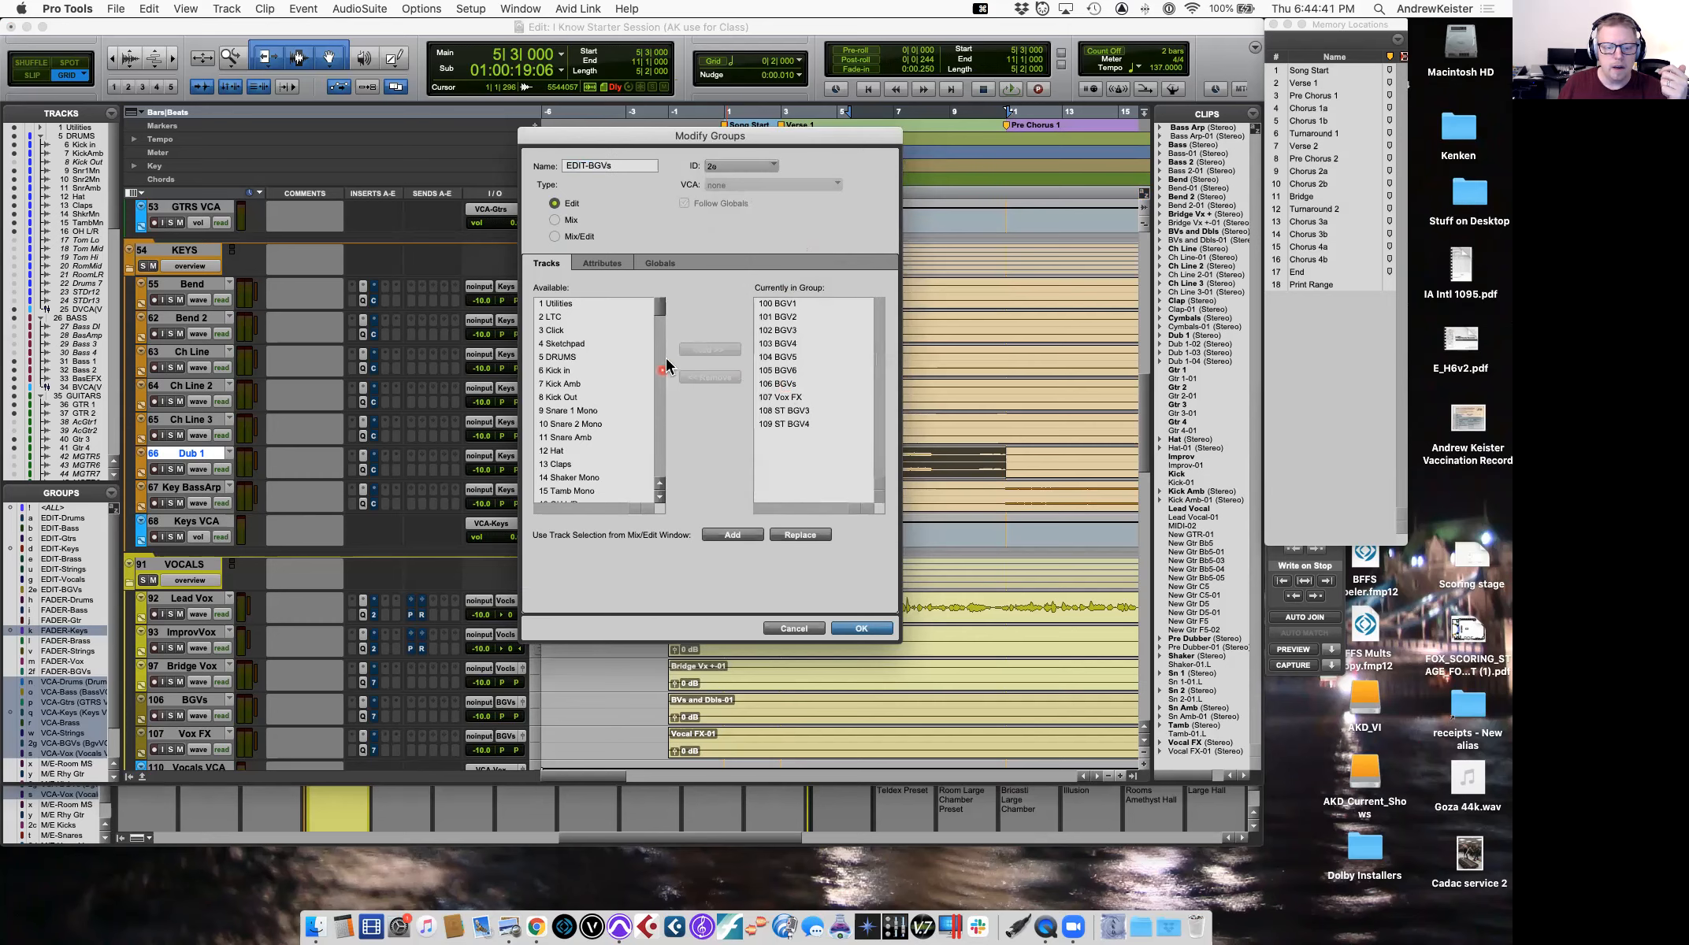
Display the M/E-1/4Dly group's settings, review the bank 1 group IDs, and cancel the Modify Groups dialog.
left_click(737, 167)
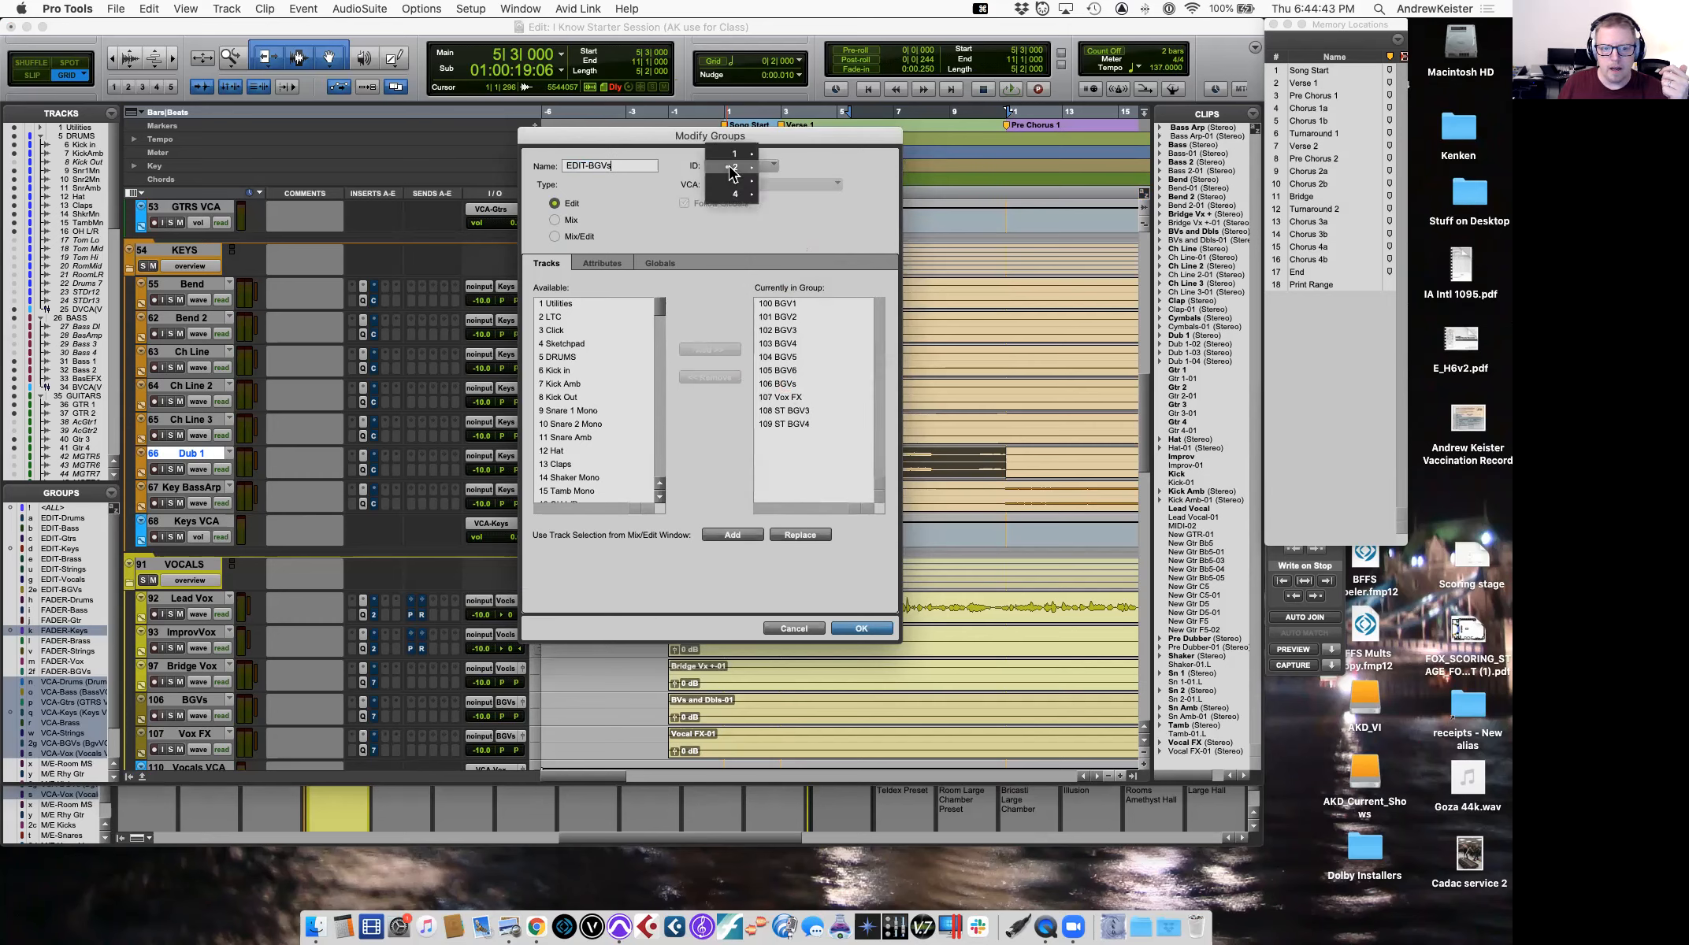
mouse_move(741, 167)
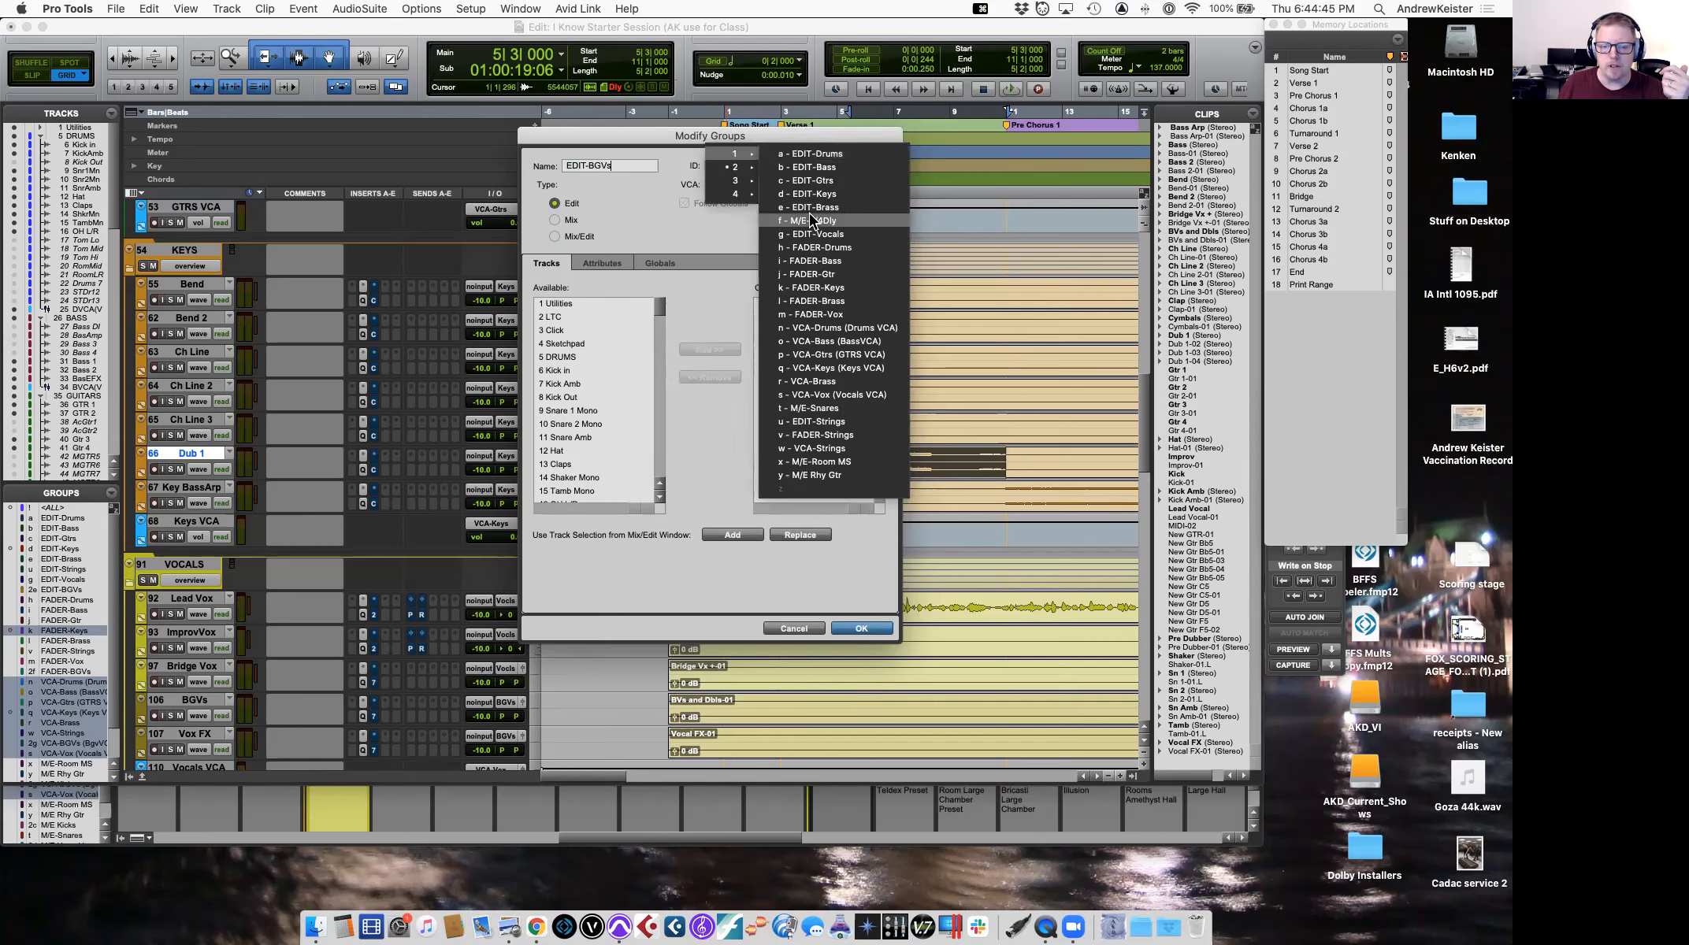
left_click(811, 222)
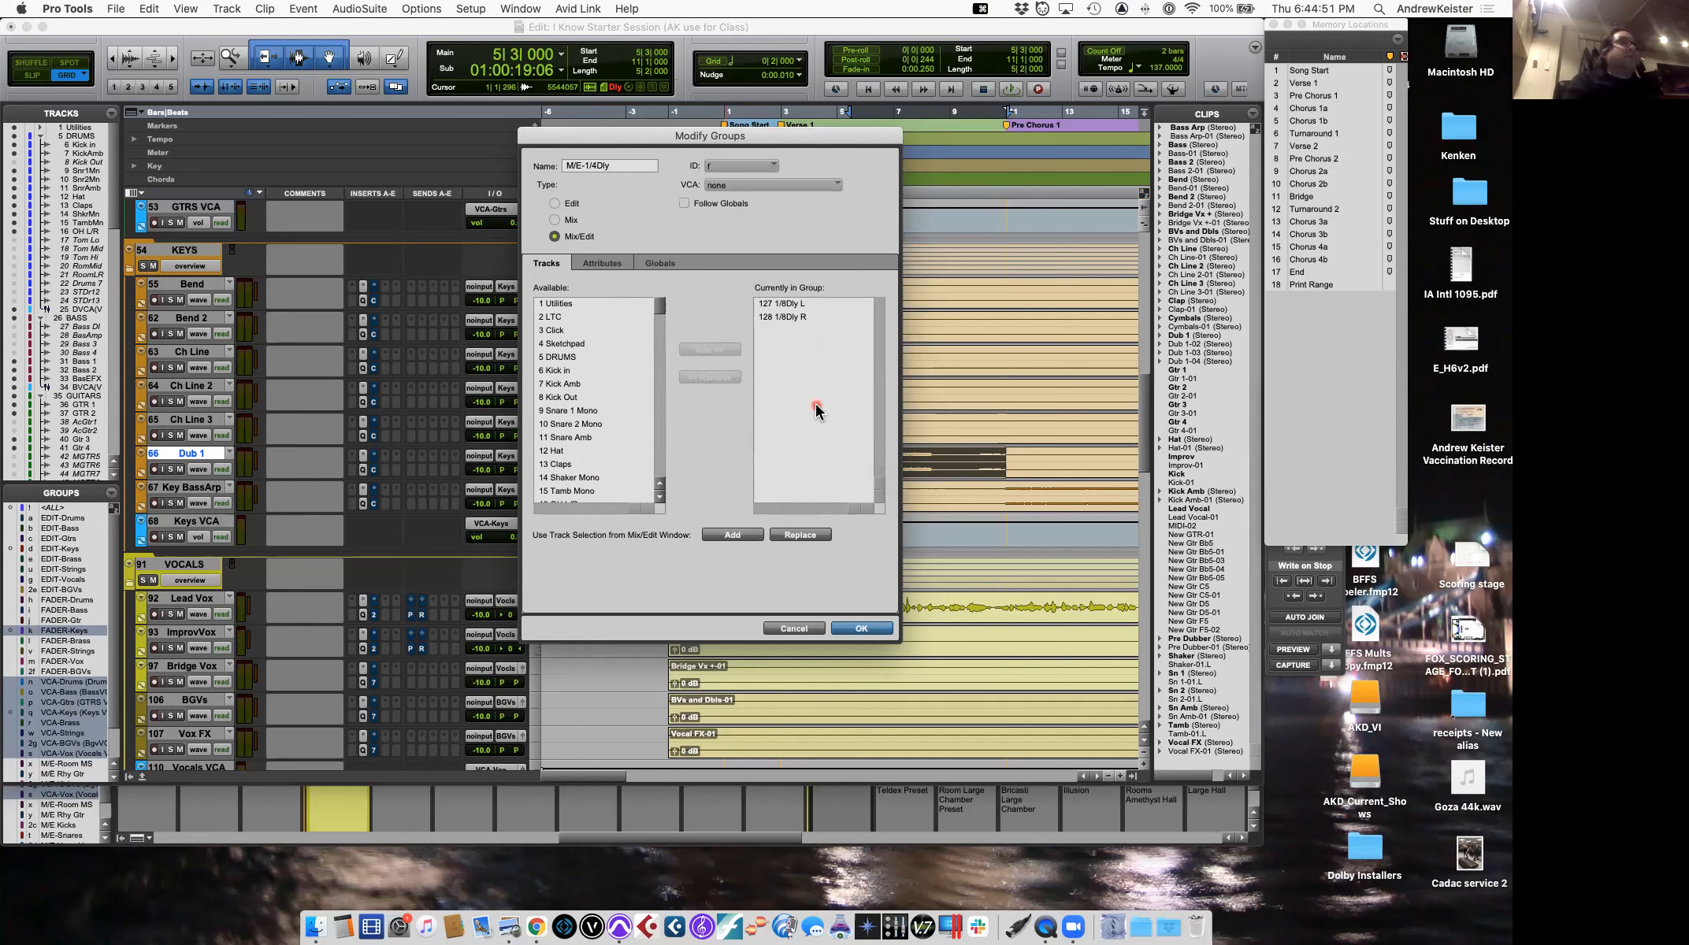
left_click(740, 163)
mouse_move(748, 170)
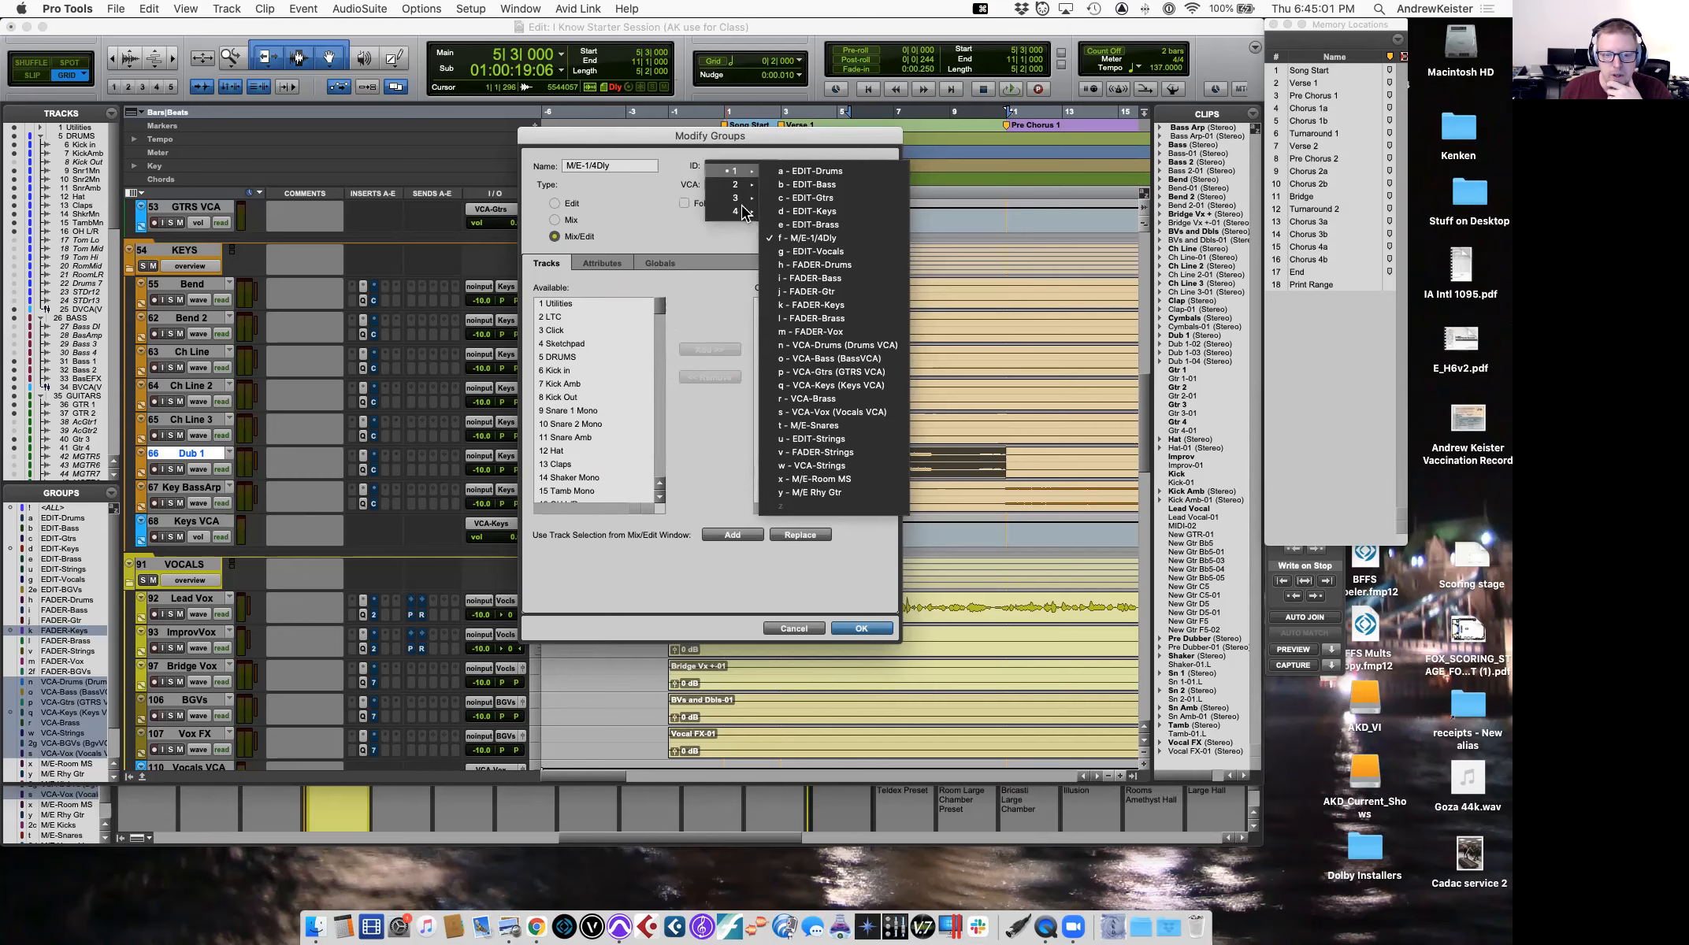
left_click(697, 159)
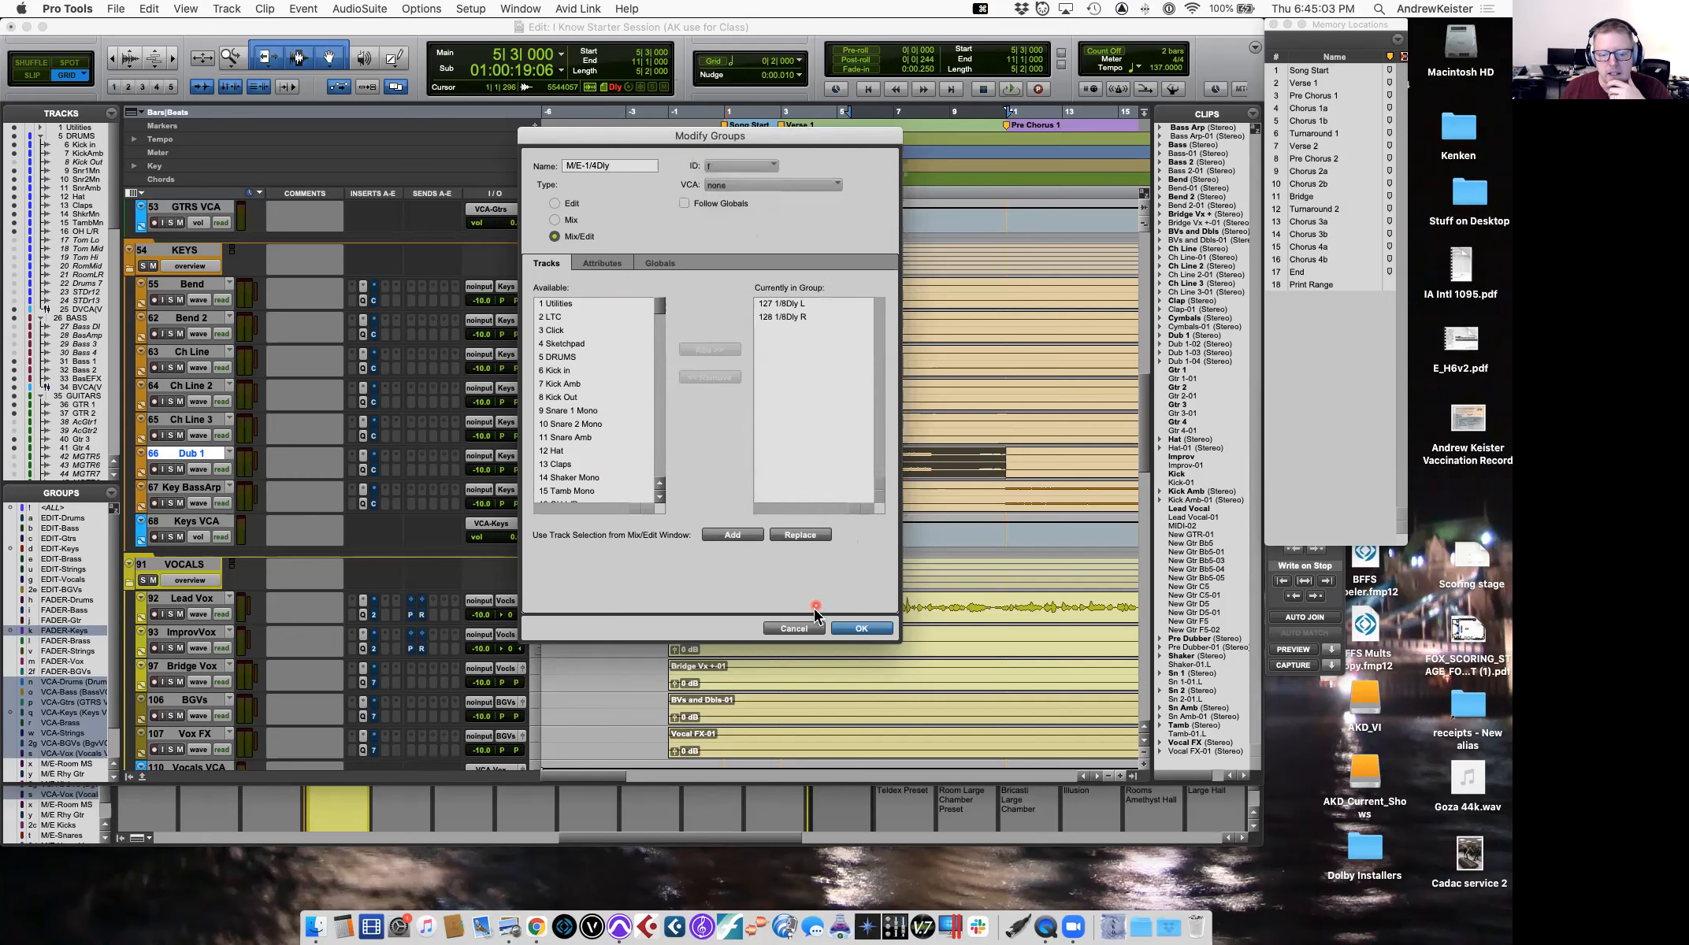
left_click(795, 628)
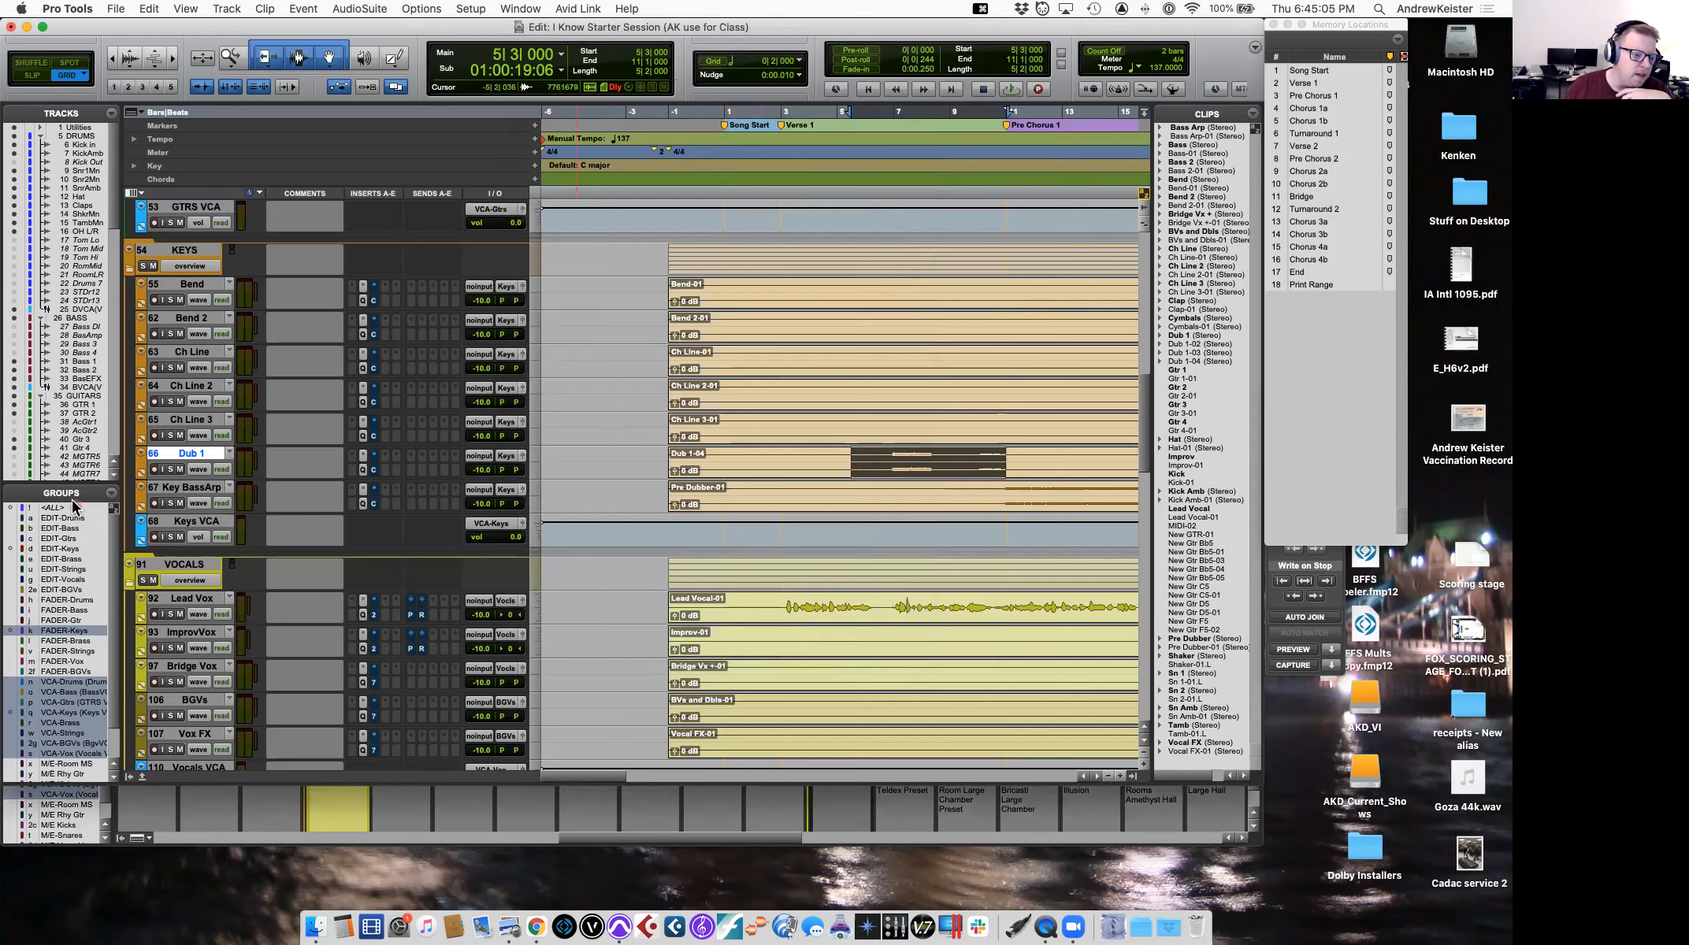
Enlarge the Groups list in height and width so every group and its full name fits.
left_click_drag(71, 487, 197, 441)
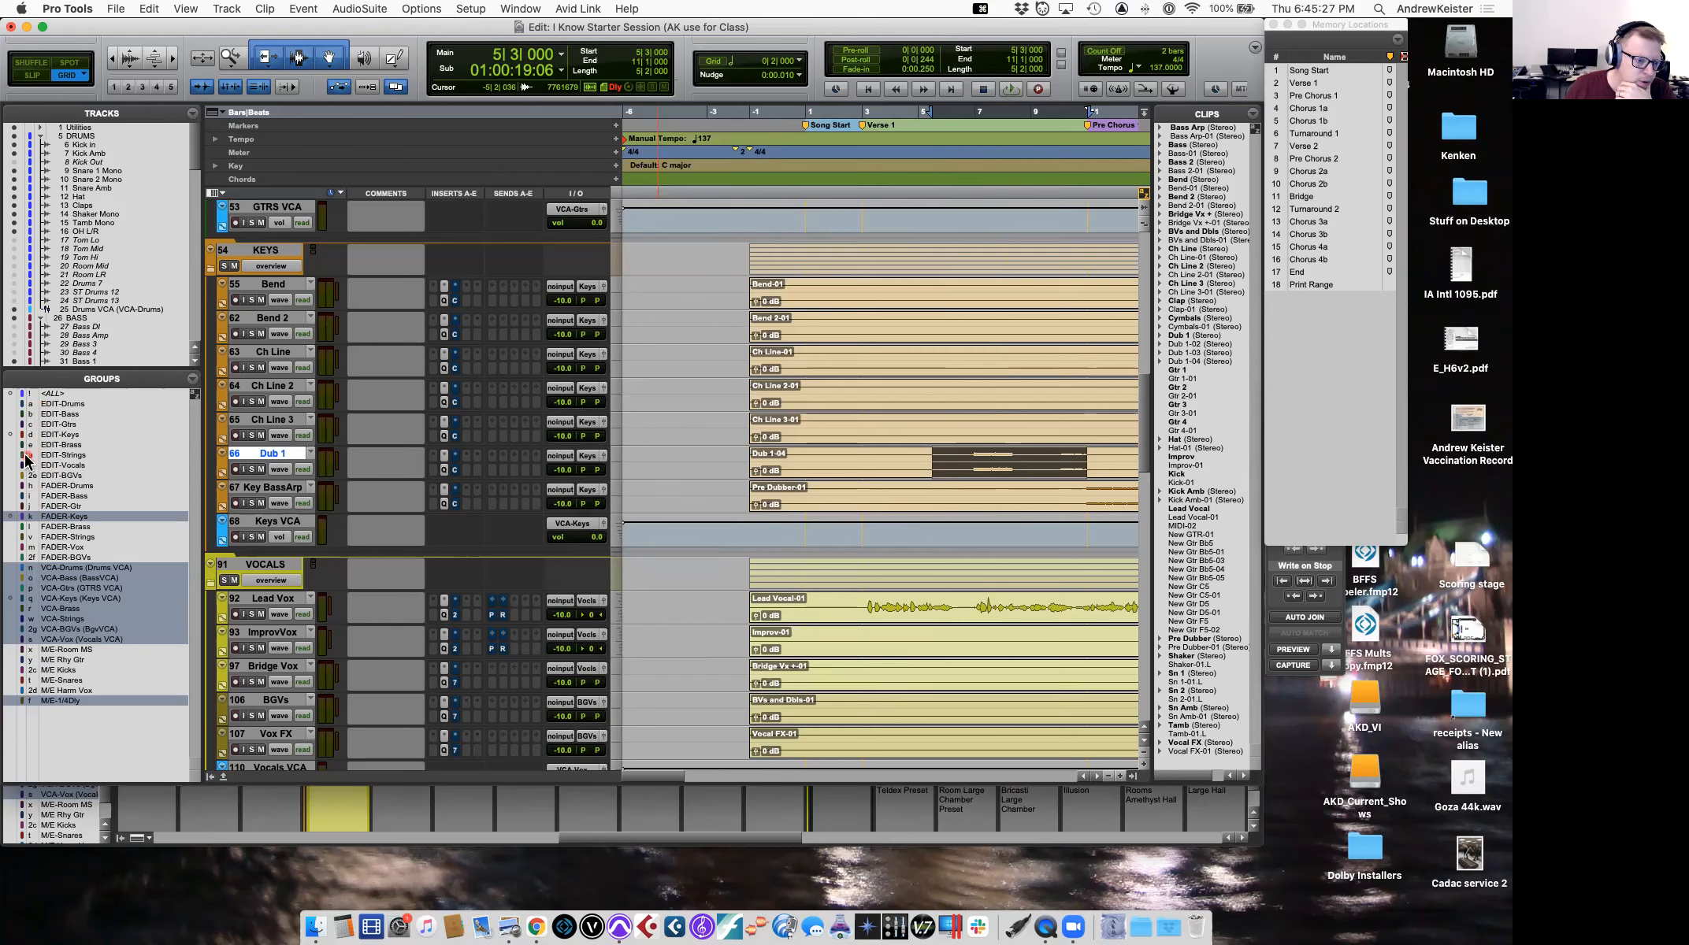
Move the FADER-Strings group above EDIT-Strings in the Groups list, and return it to its place below FADER-Brass.
left_click(23, 540)
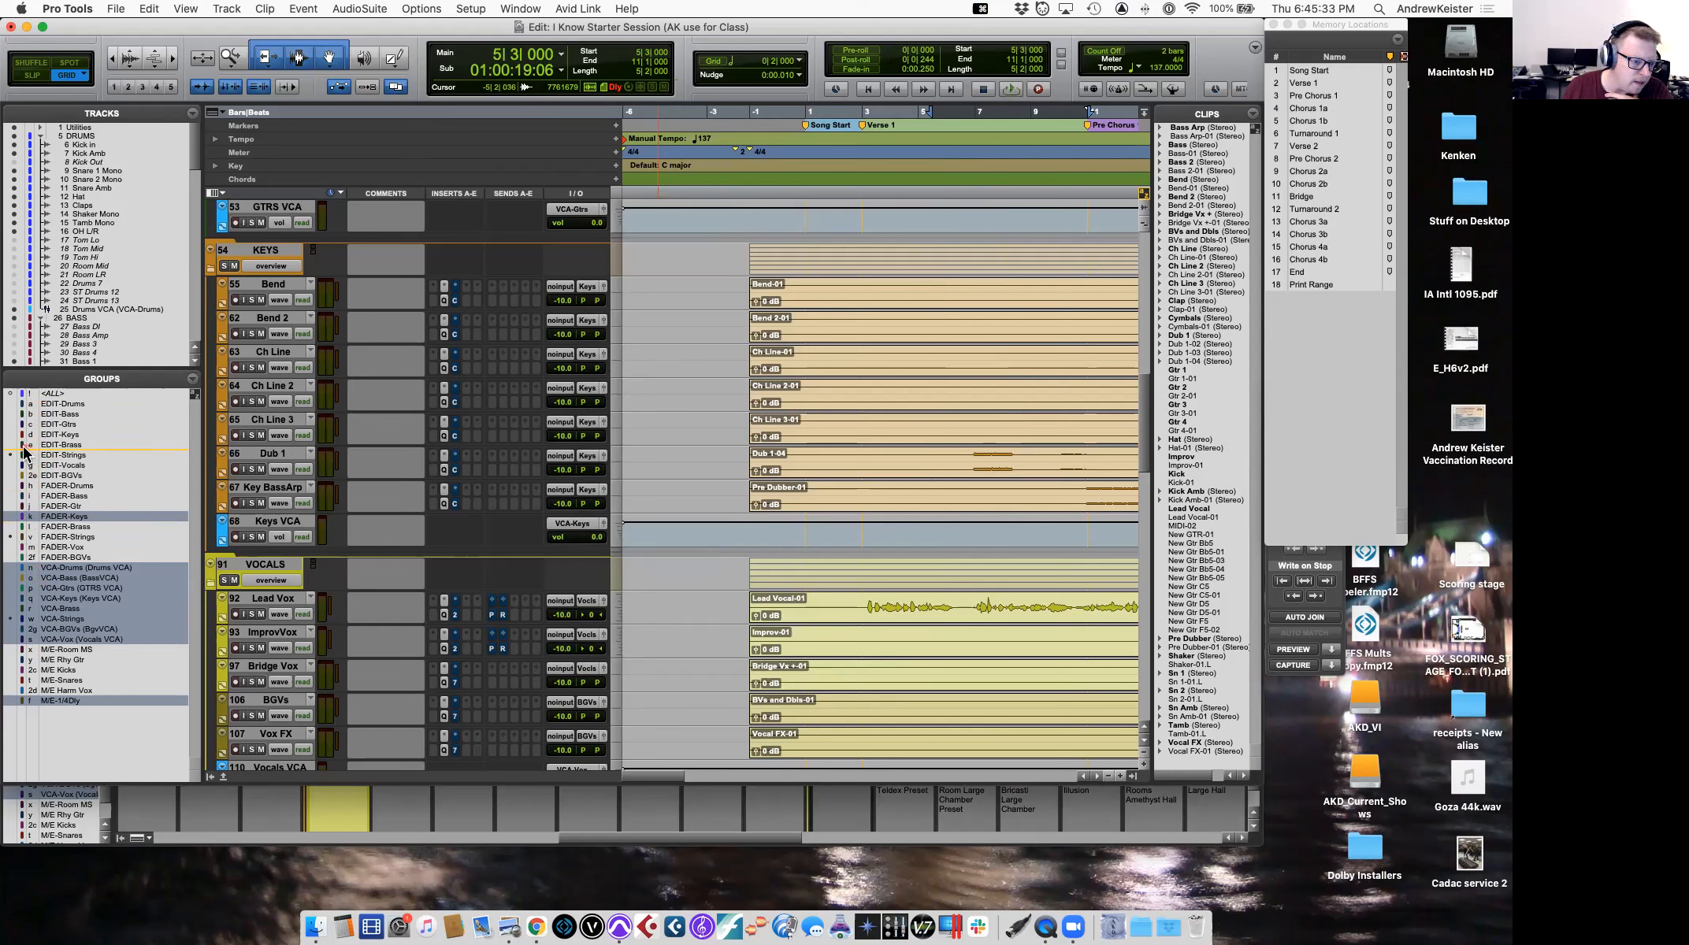
left_click_drag(26, 452, 26, 453)
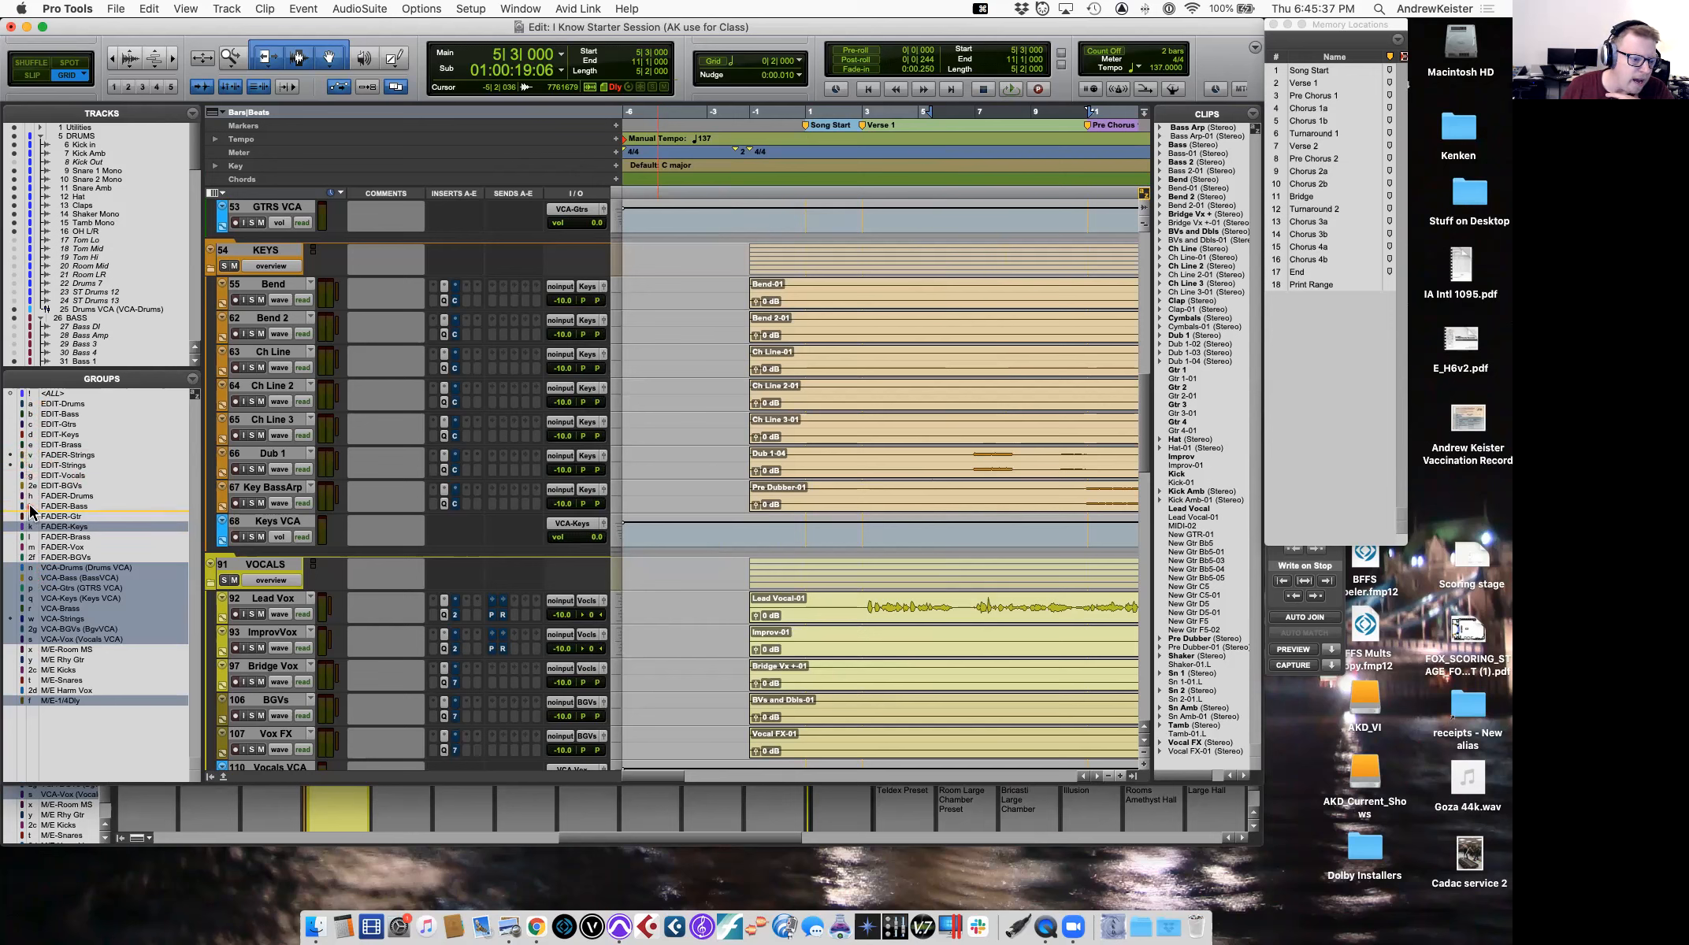
left_click_drag(31, 538, 40, 545)
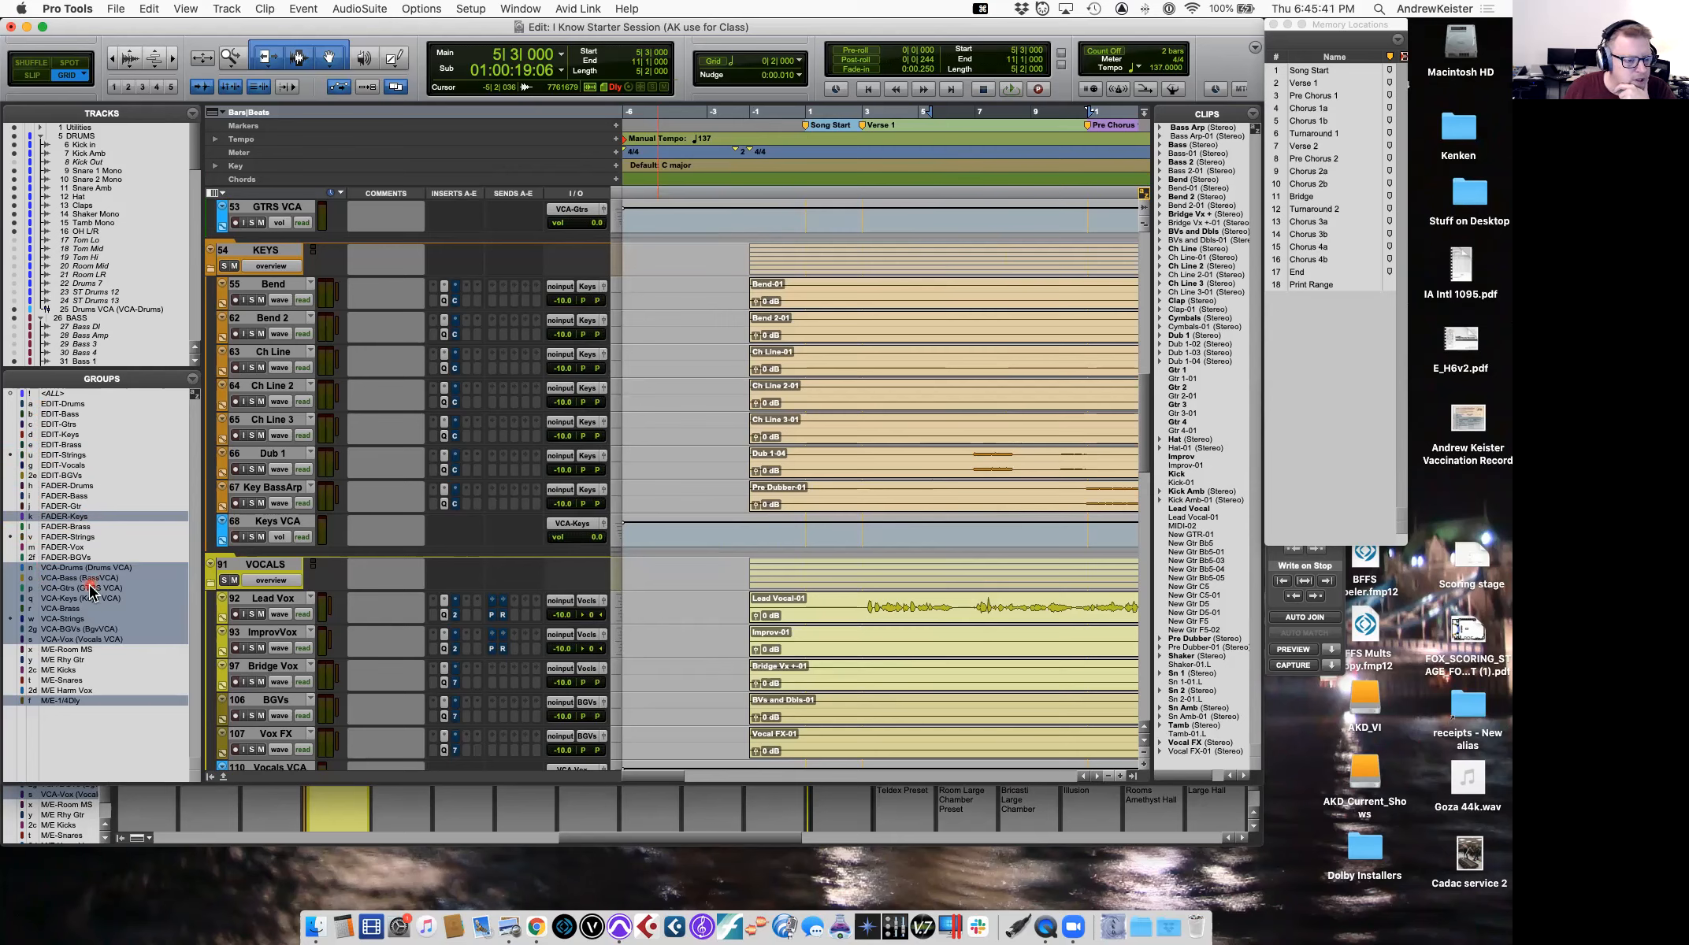
left_click(22, 536)
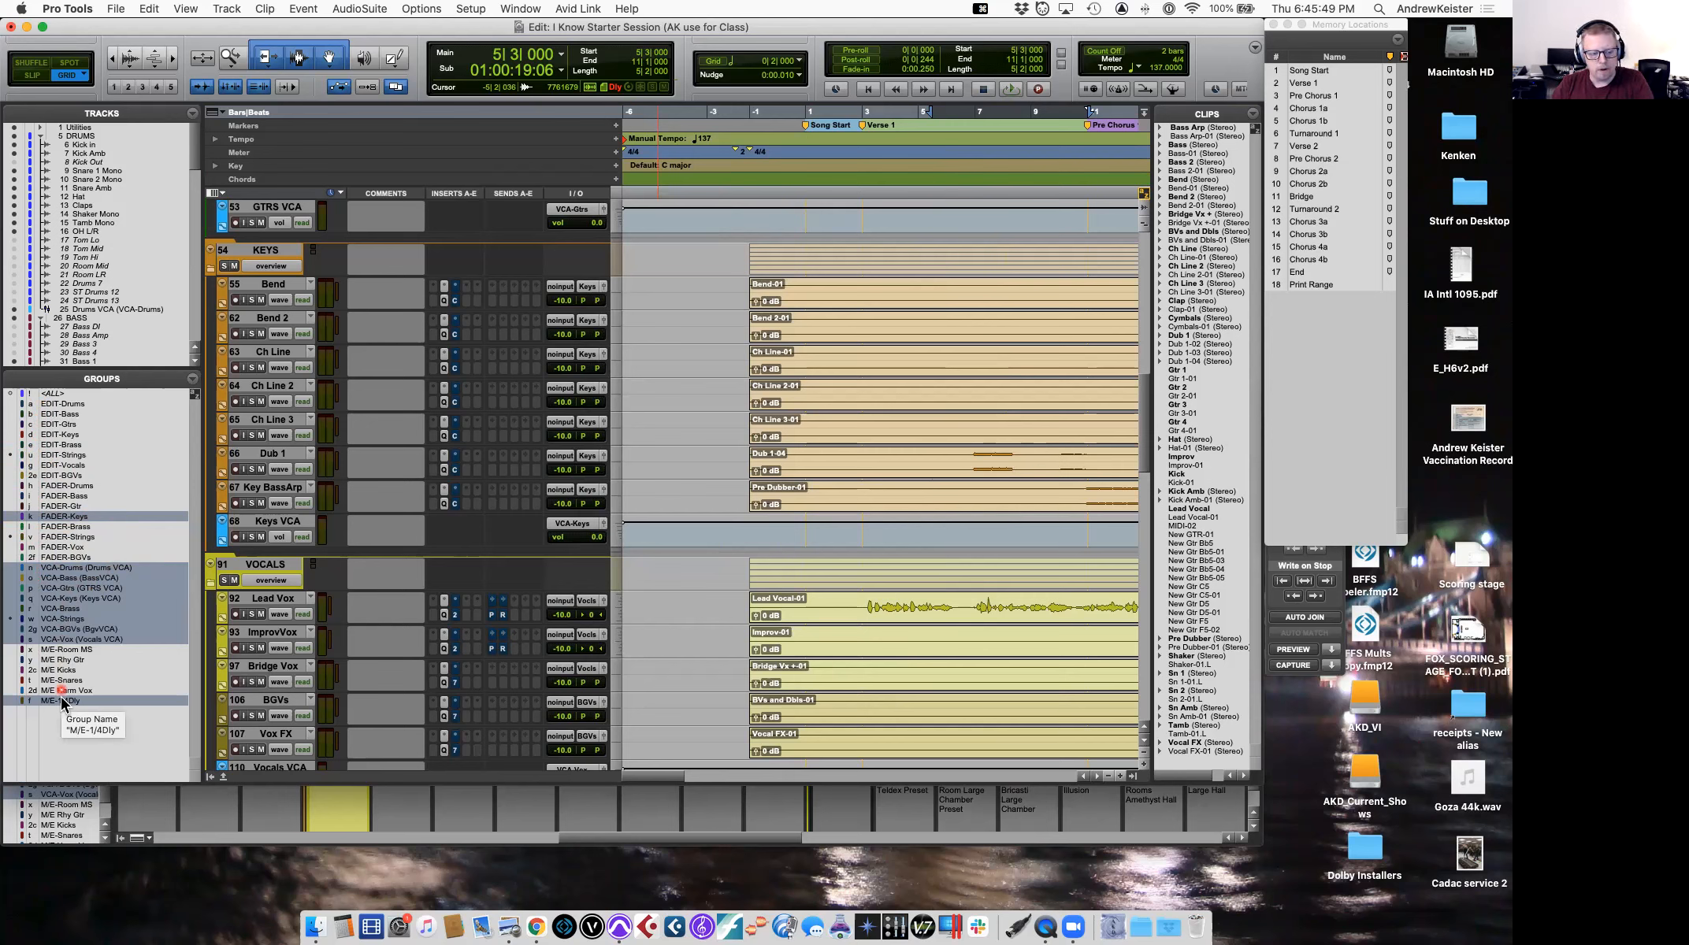
Narrow the sidebar holding the track and group lists, and toggle it hidden and shown again.
left_click_drag(211, 776, 180, 780)
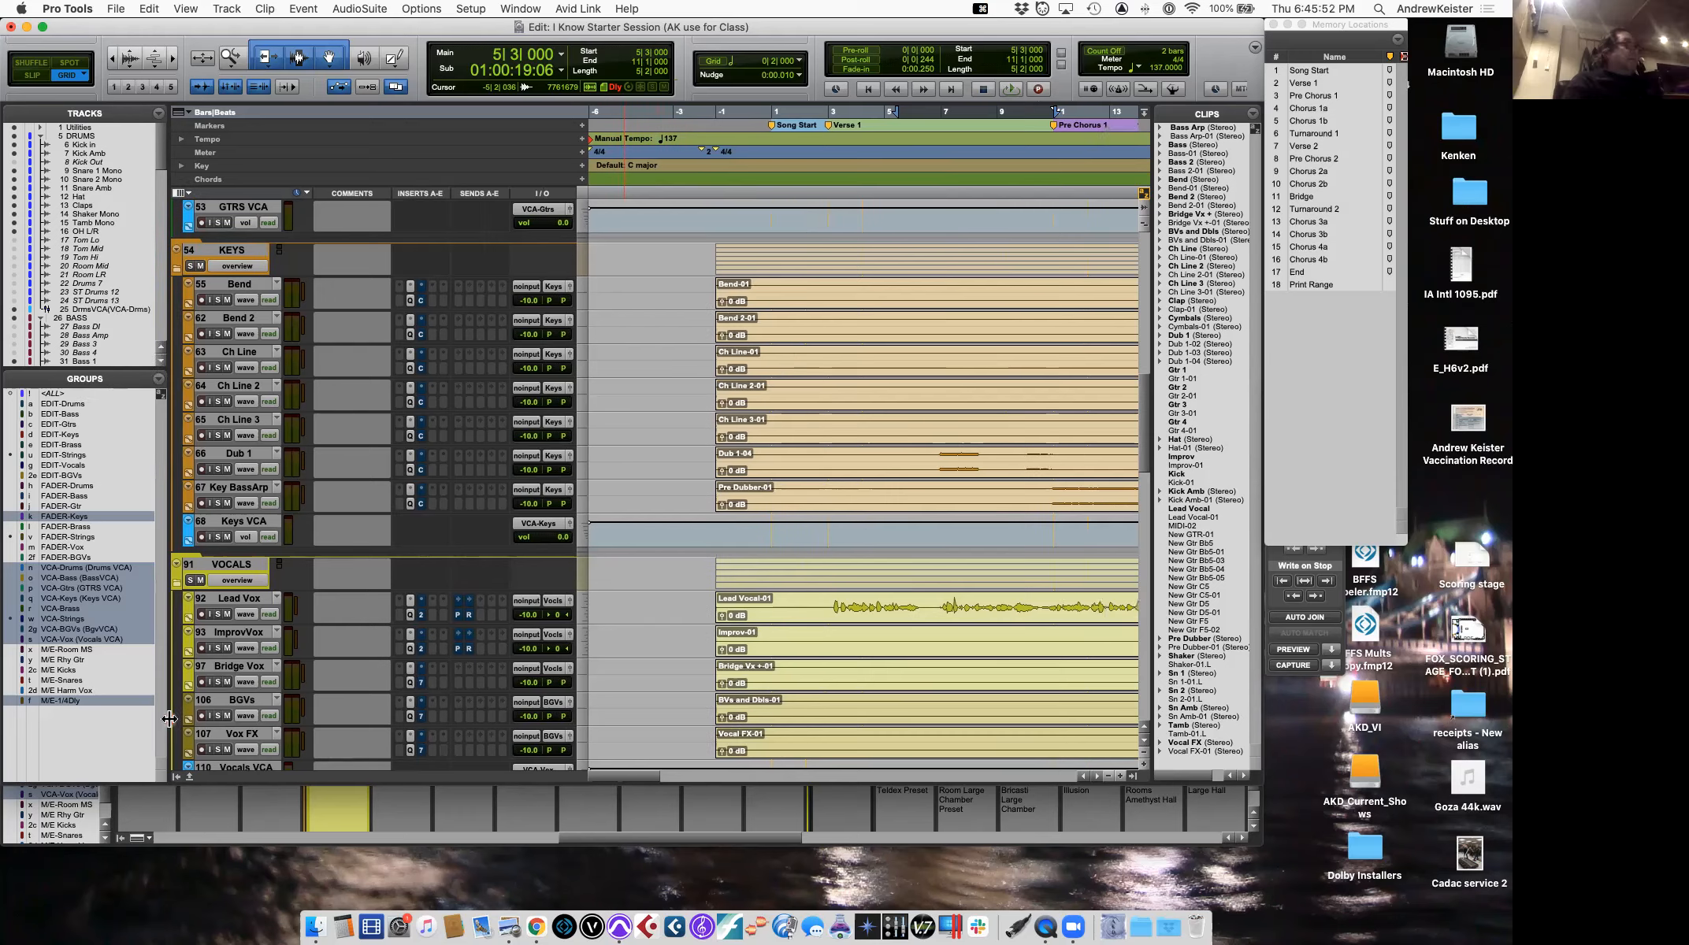
left_click(178, 781)
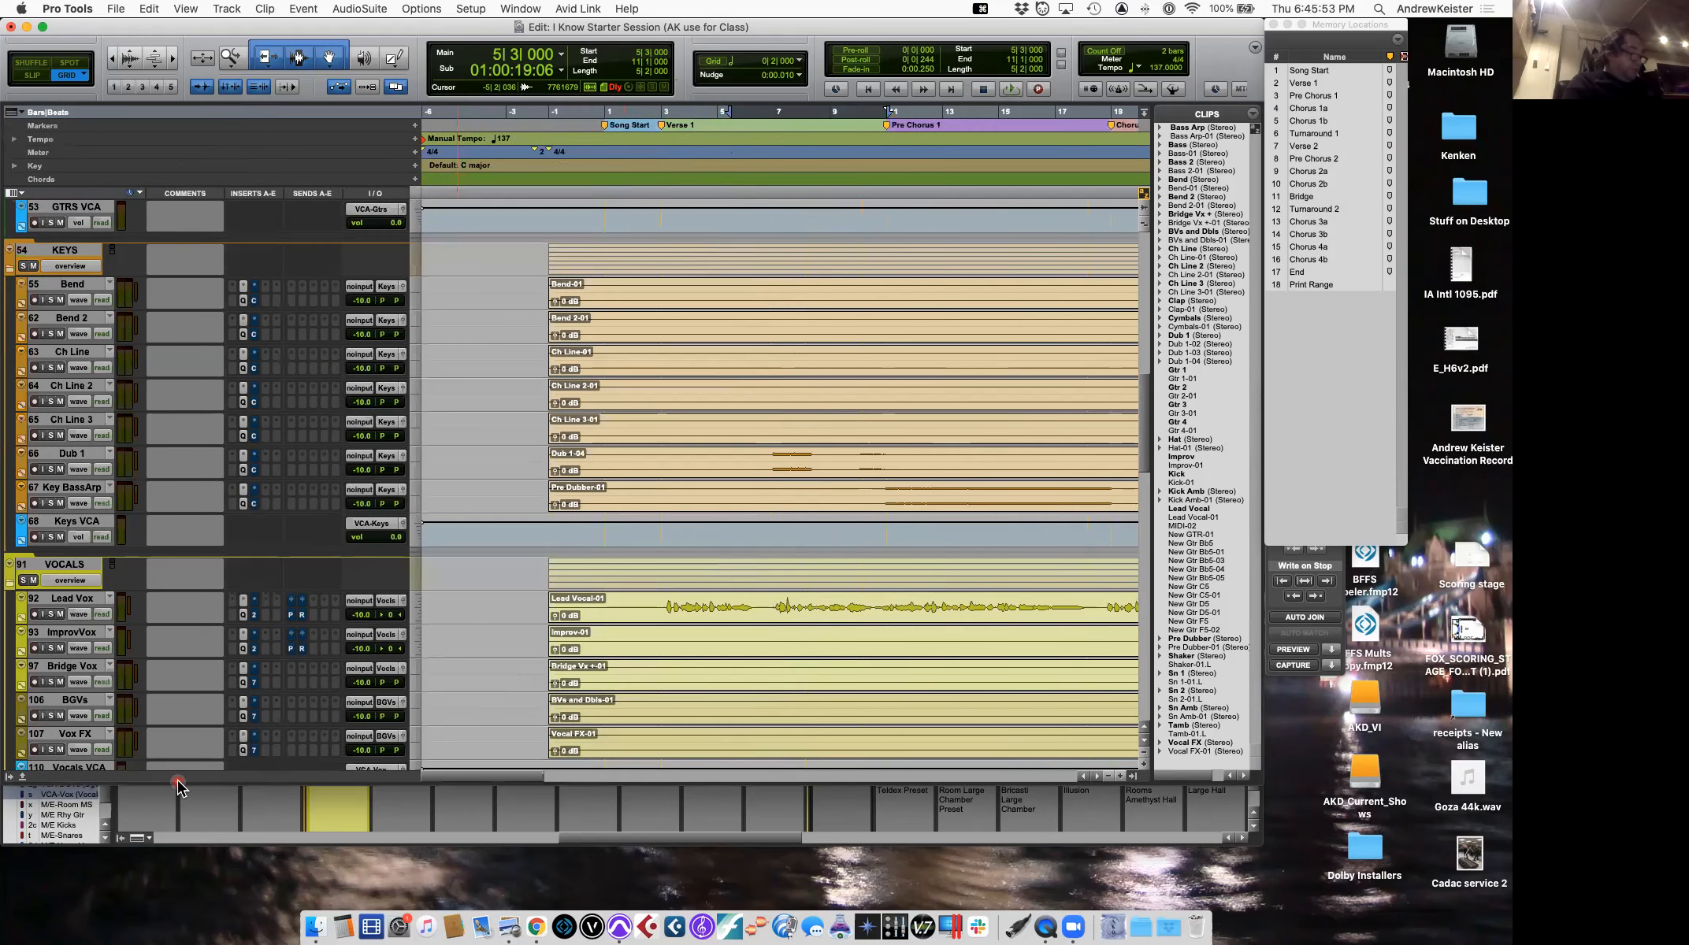
left_click(10, 778)
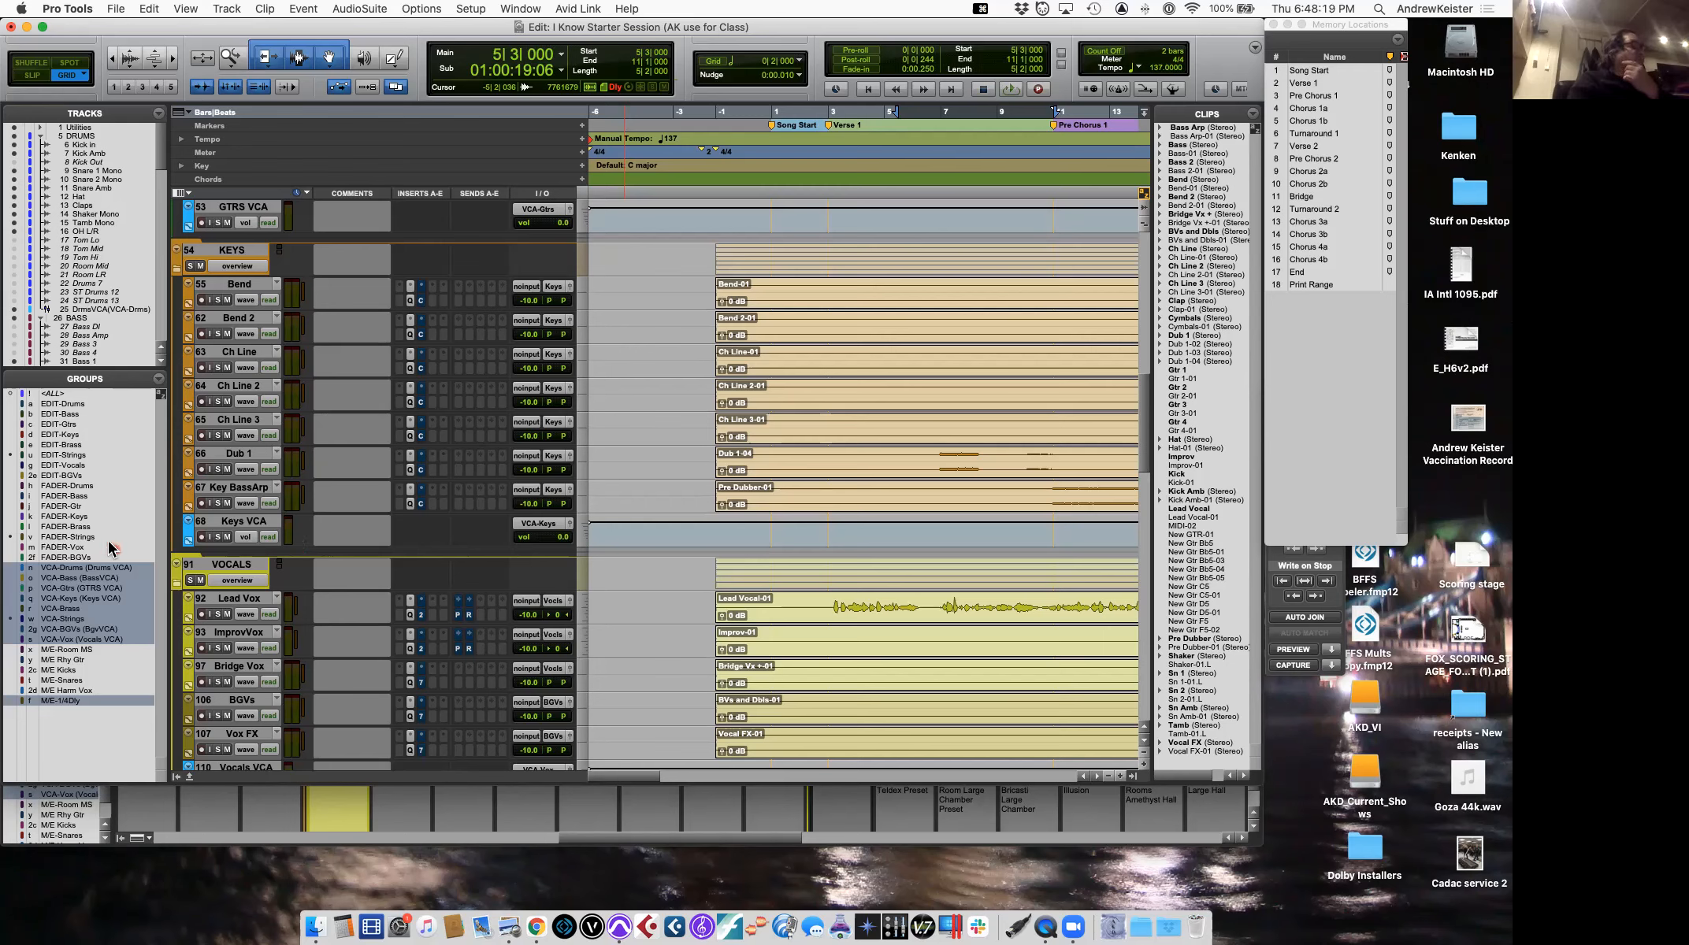
Open the FADER-Bass group's settings, display its attributes, and try turning off Follow Globals to make the individual attributes editable.
right_click(79, 497)
left_click(62, 525)
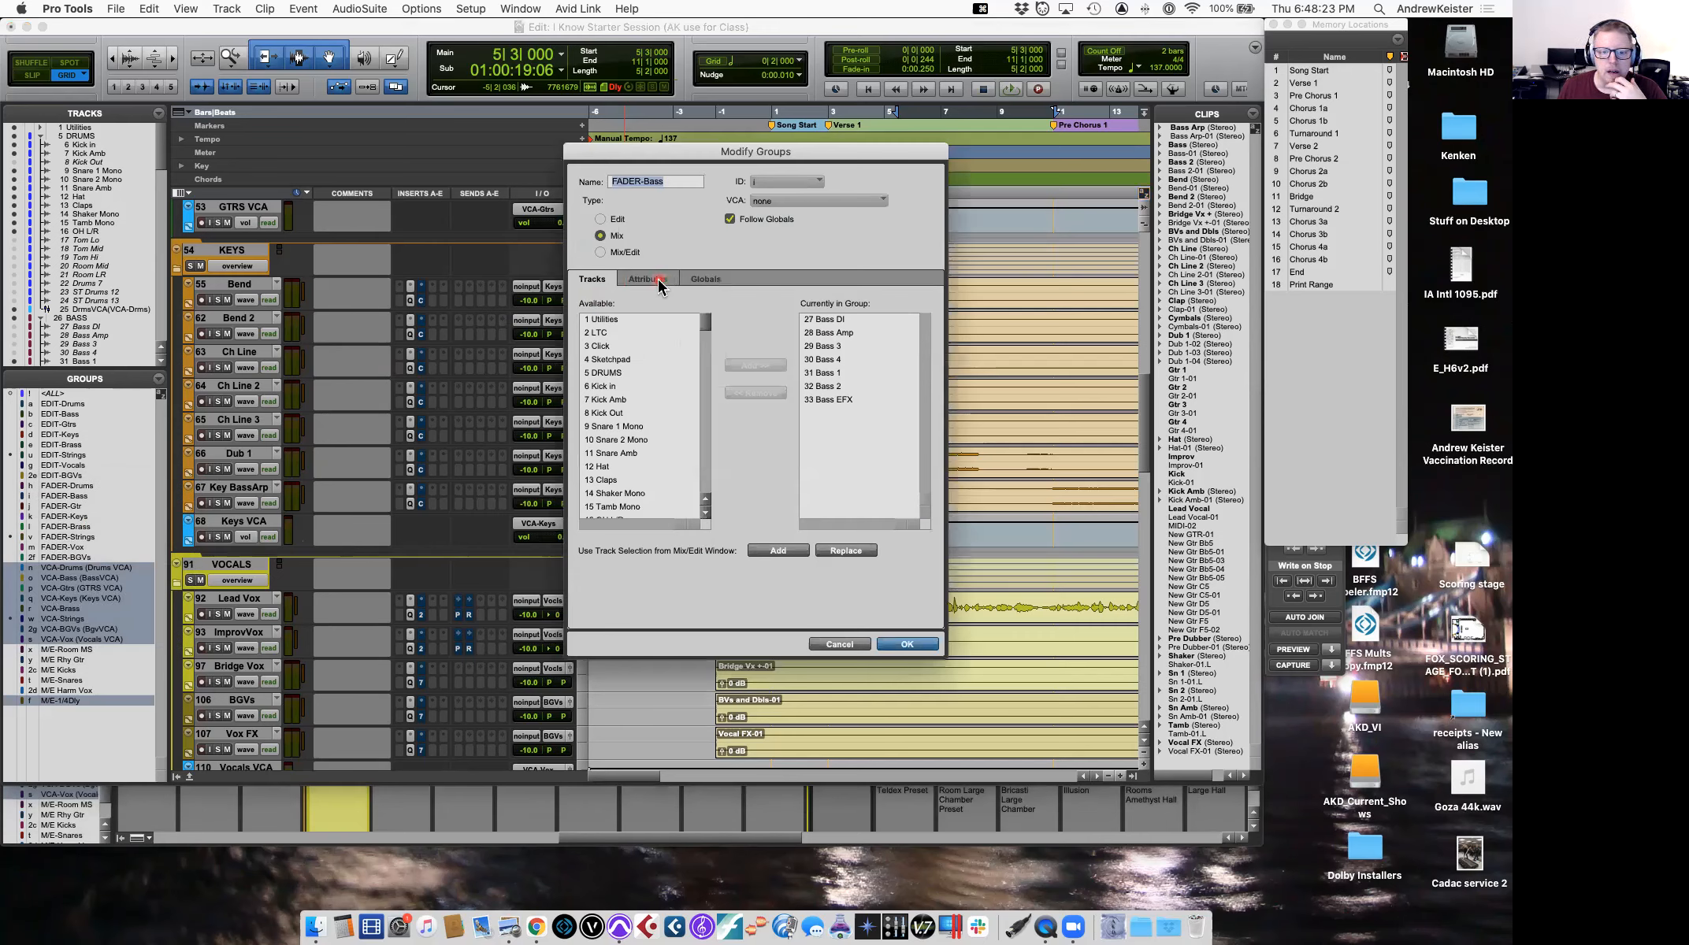
left_click(660, 280)
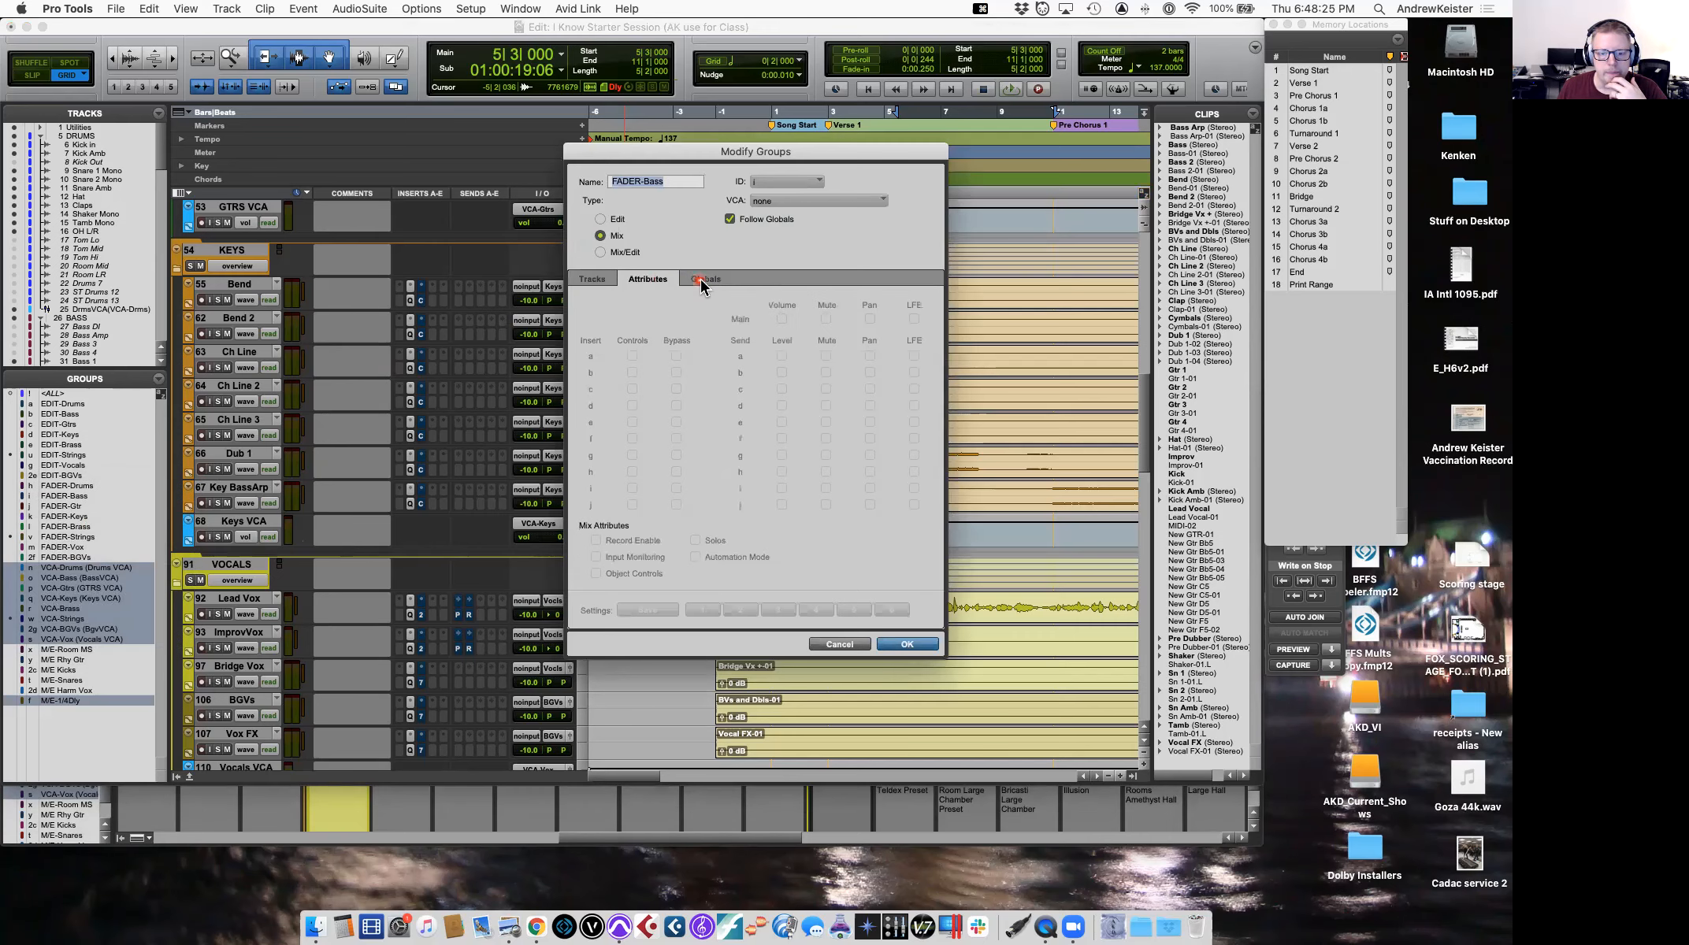
left_click(730, 219)
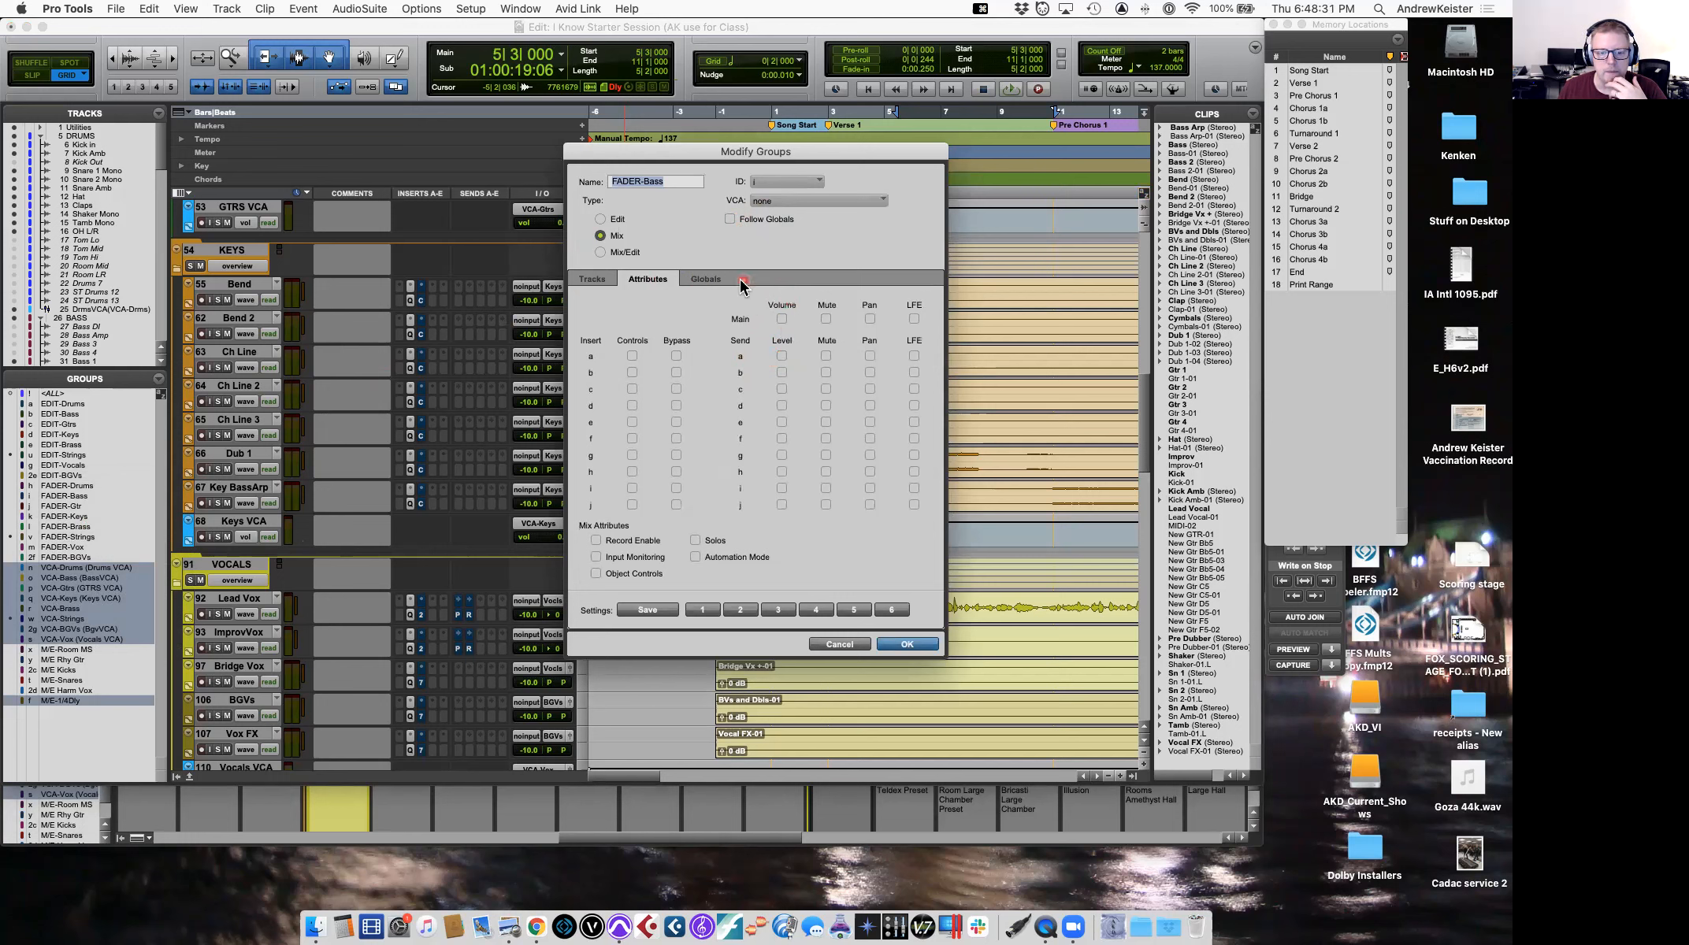
left_click(782, 320)
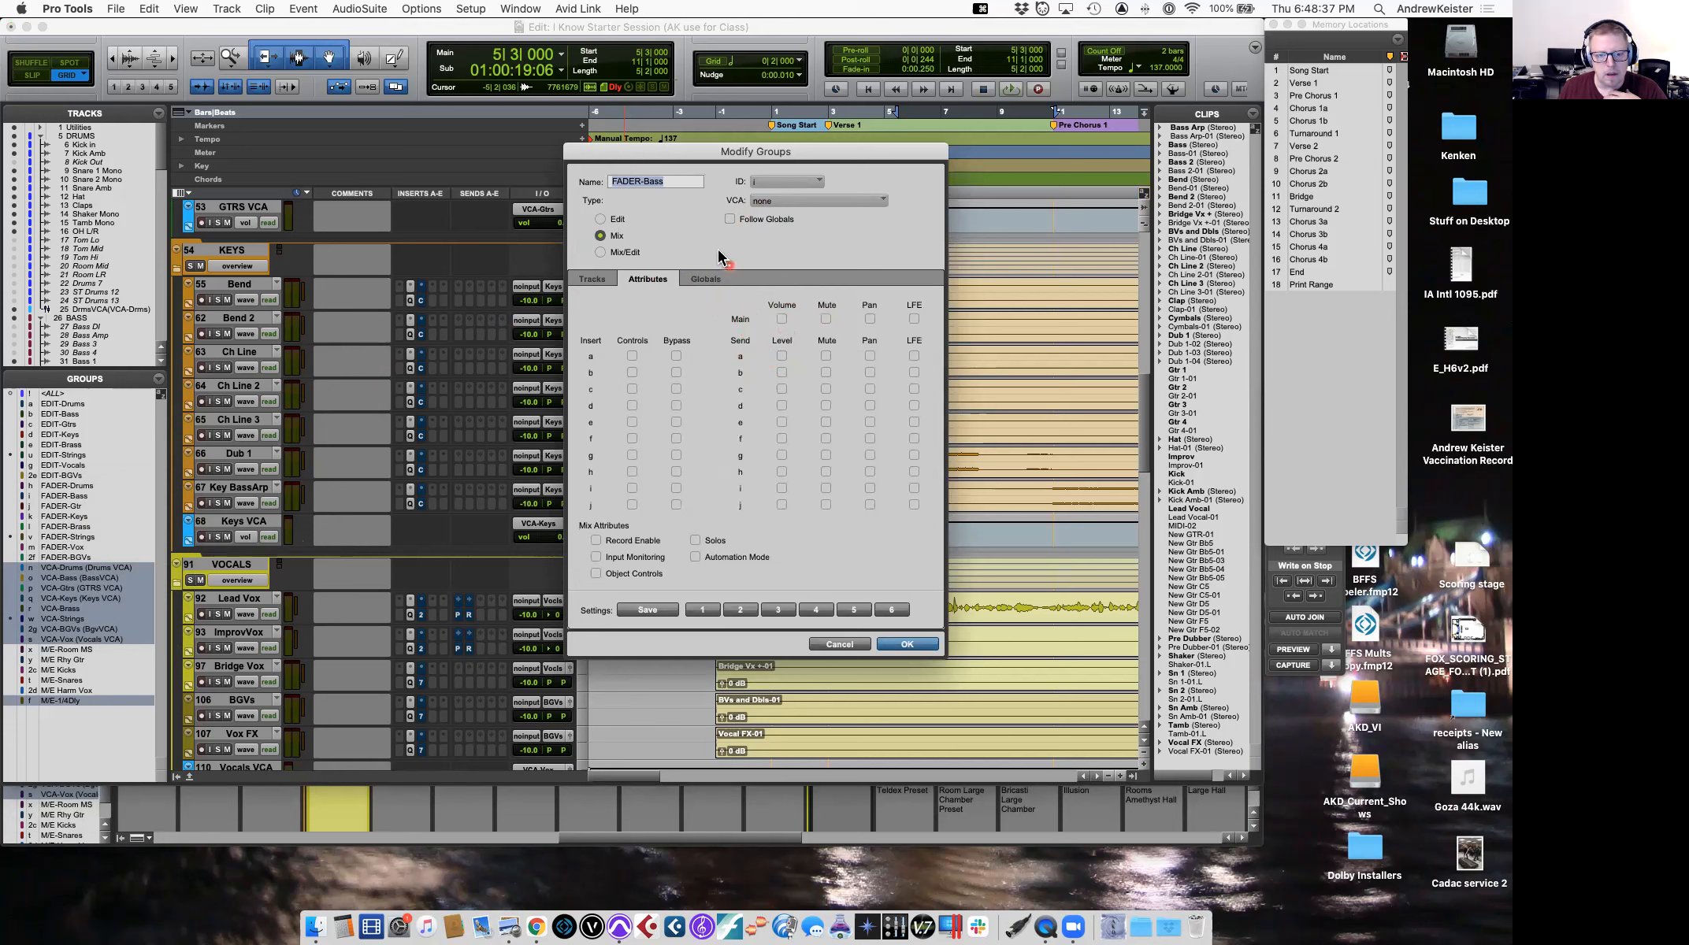
Turn Follow Globals back on for FADER-Bass, display the global attributes, and accept the group settings.
left_click(729, 219)
left_click(707, 278)
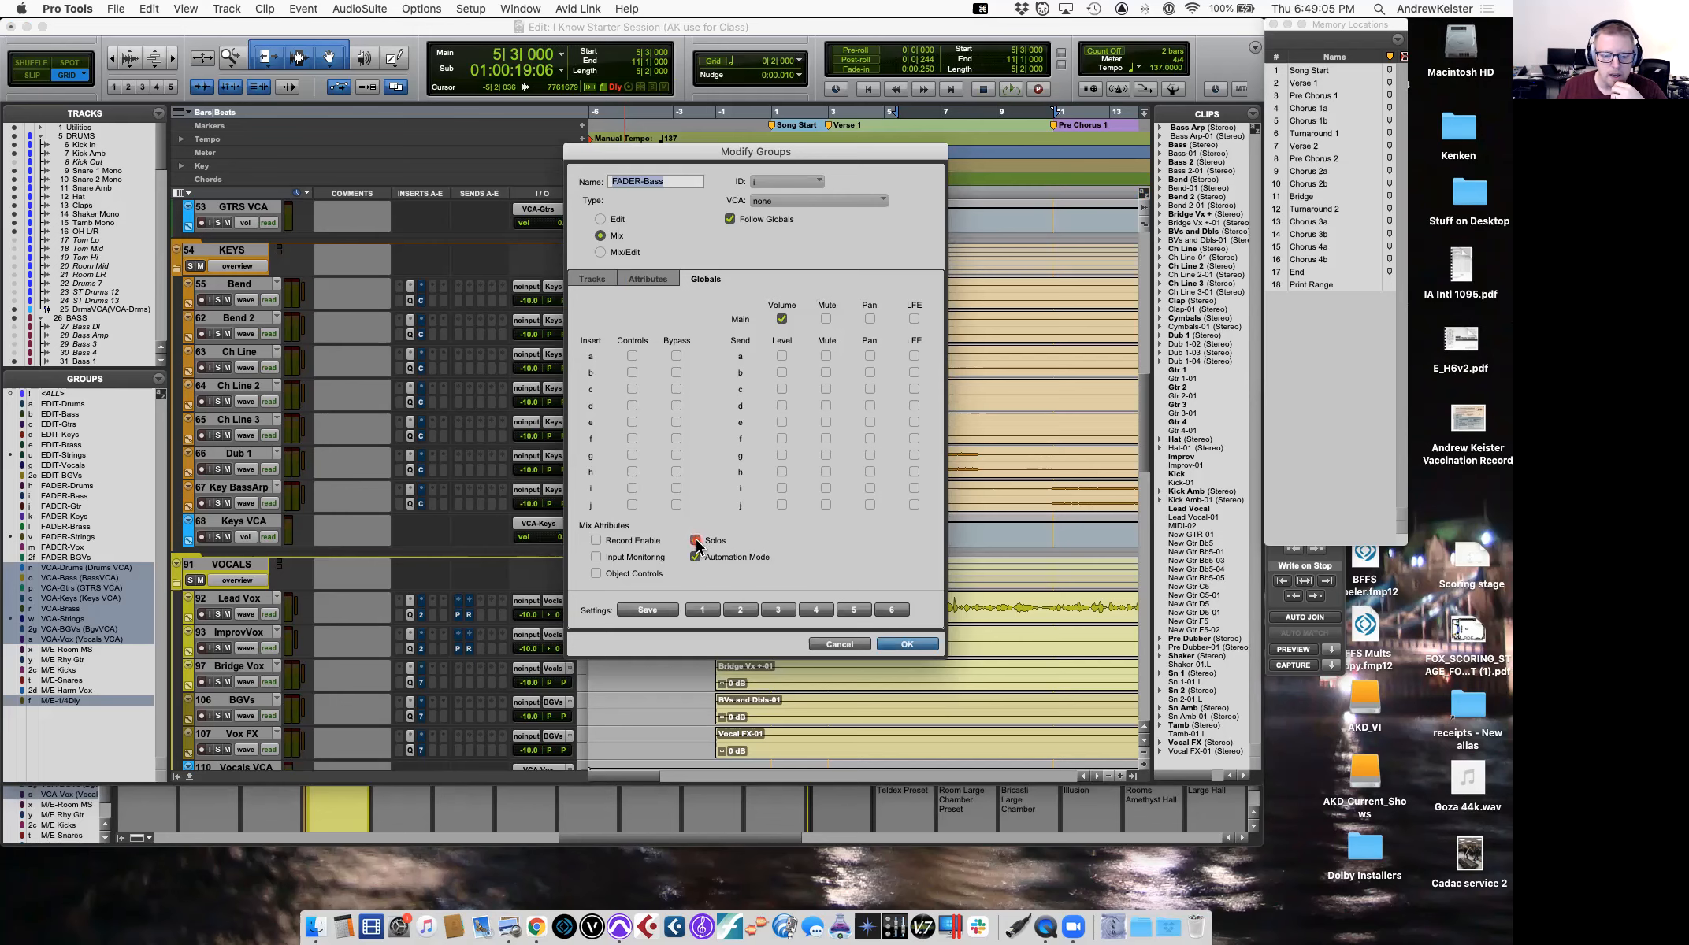
left_click(908, 644)
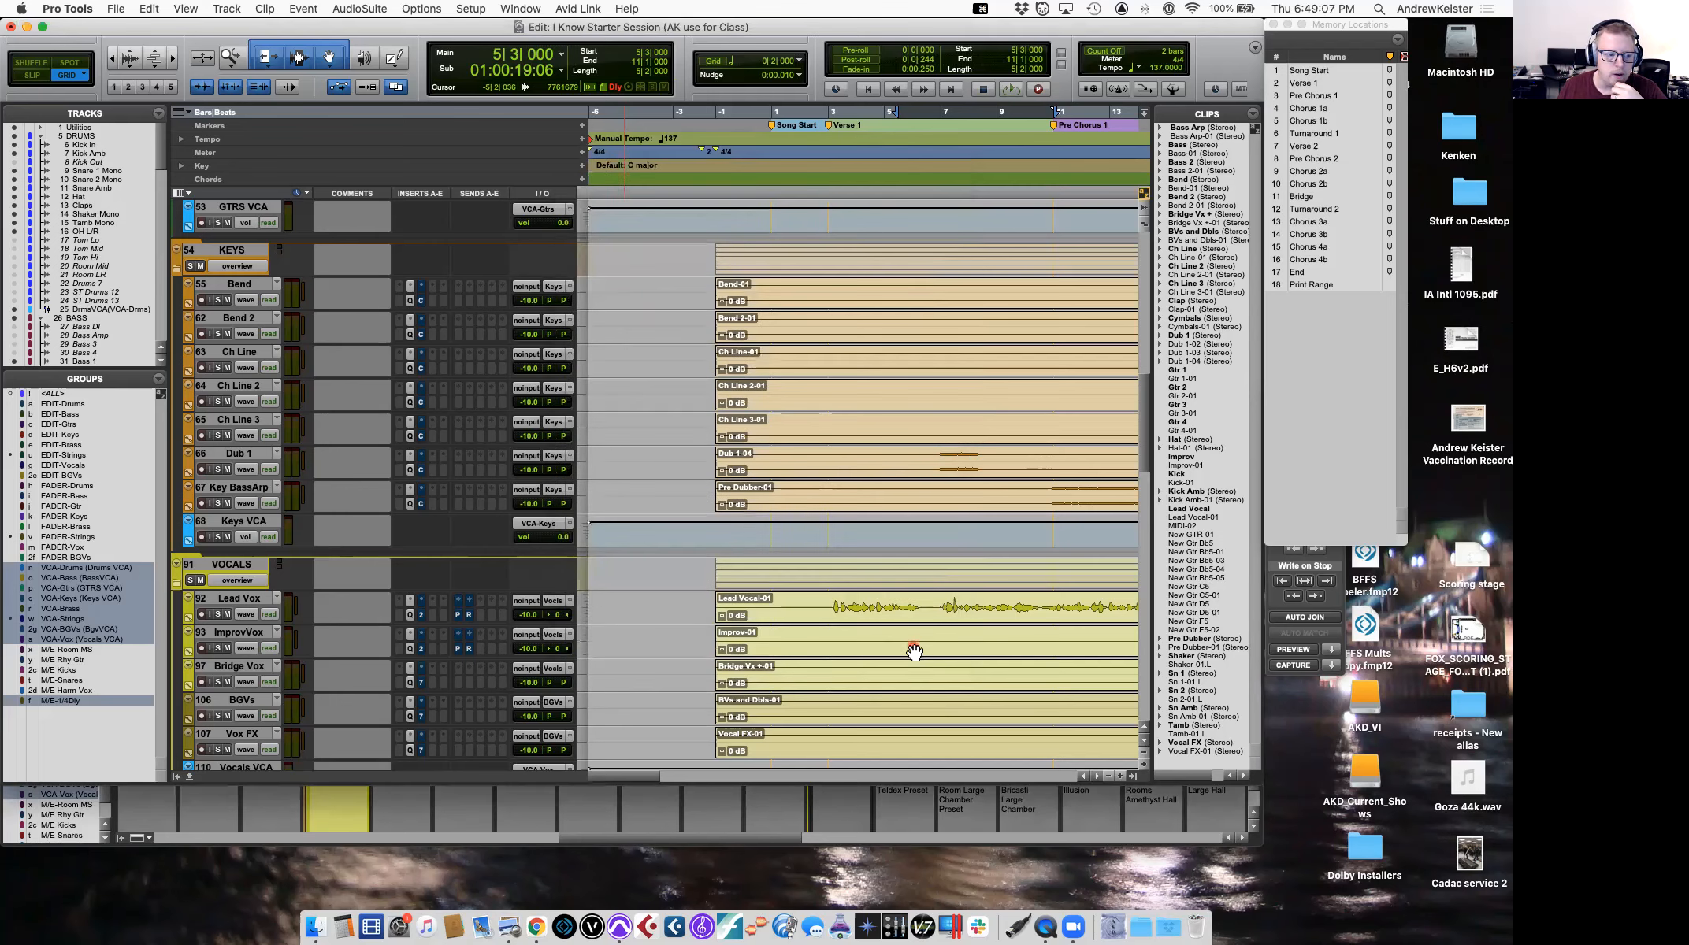
Activate the Drums, Bass, Gtr, Keys, Brass, Strings and Vox FADER groups in the Groups list.
left_click(217, 436)
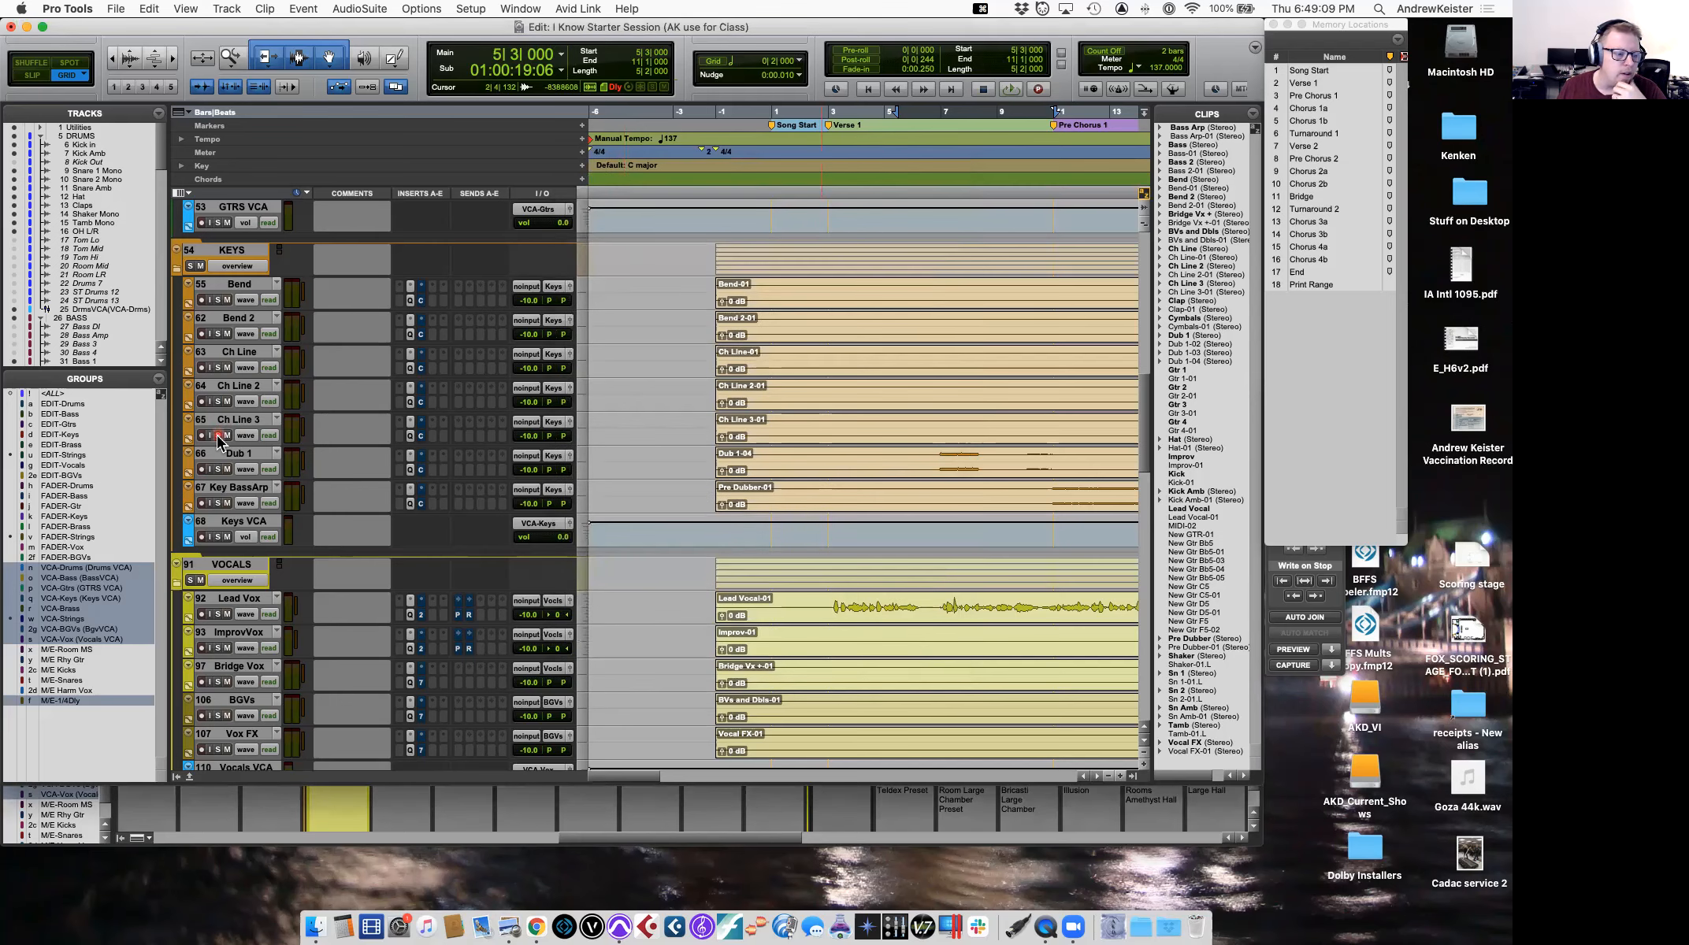
left_click(74, 486)
right_click(74, 489)
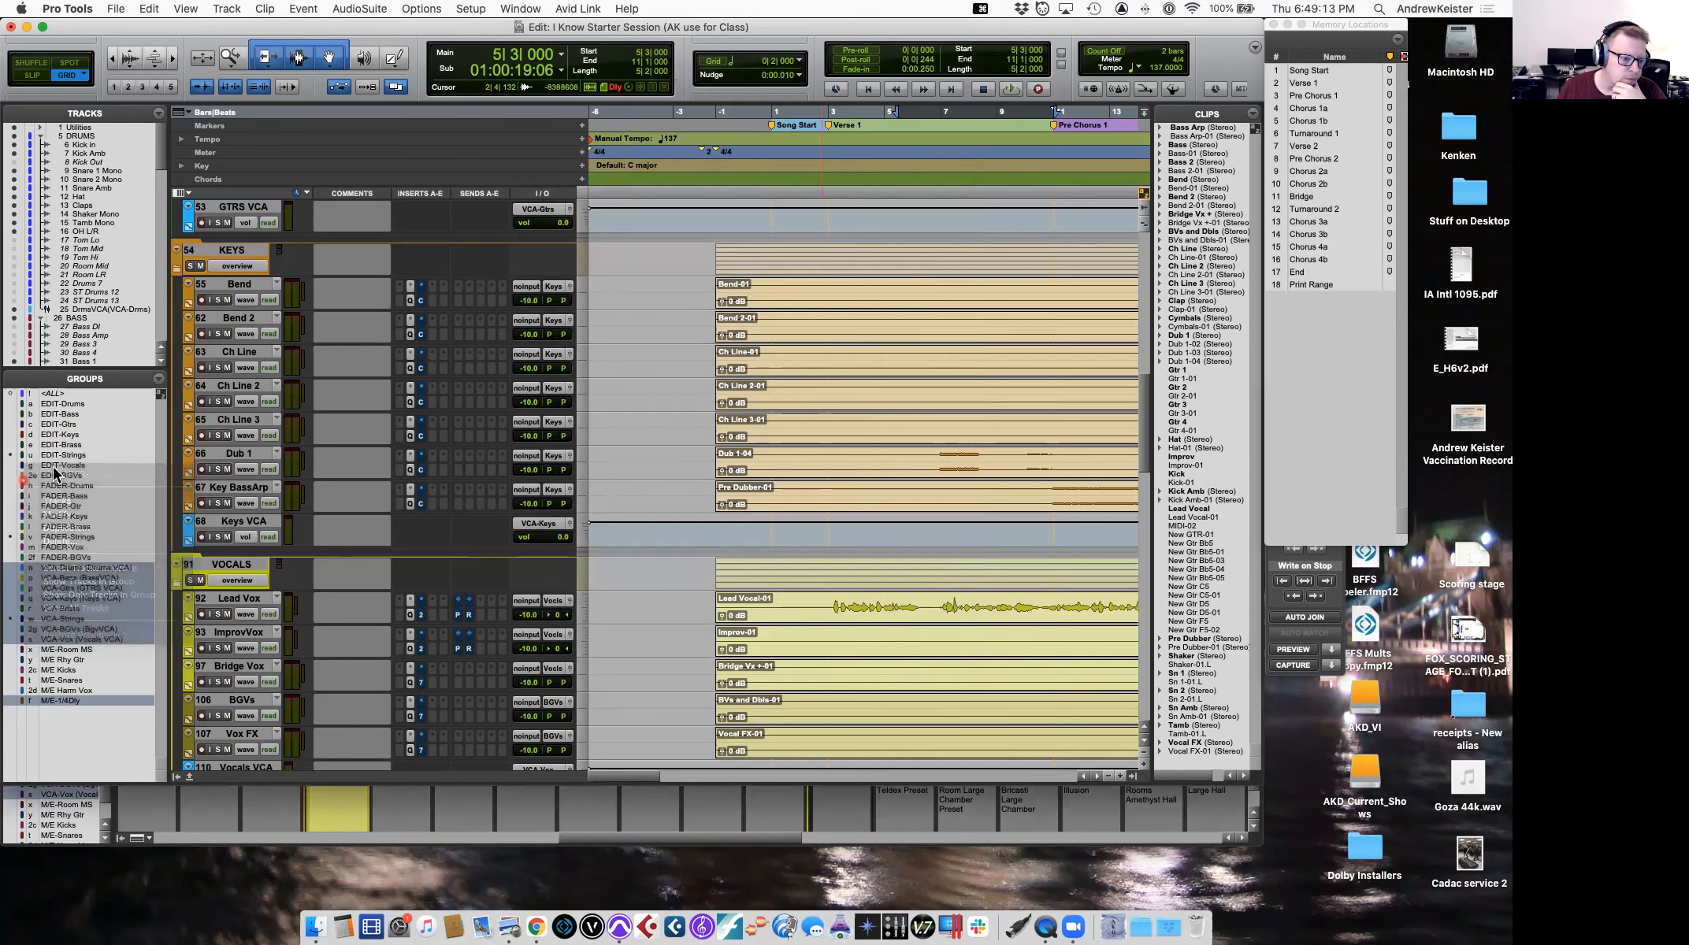
right_click(78, 490)
left_click(69, 457)
left_click(65, 486)
left_click(60, 536)
left_click(62, 526)
left_click(61, 516)
left_click(62, 505)
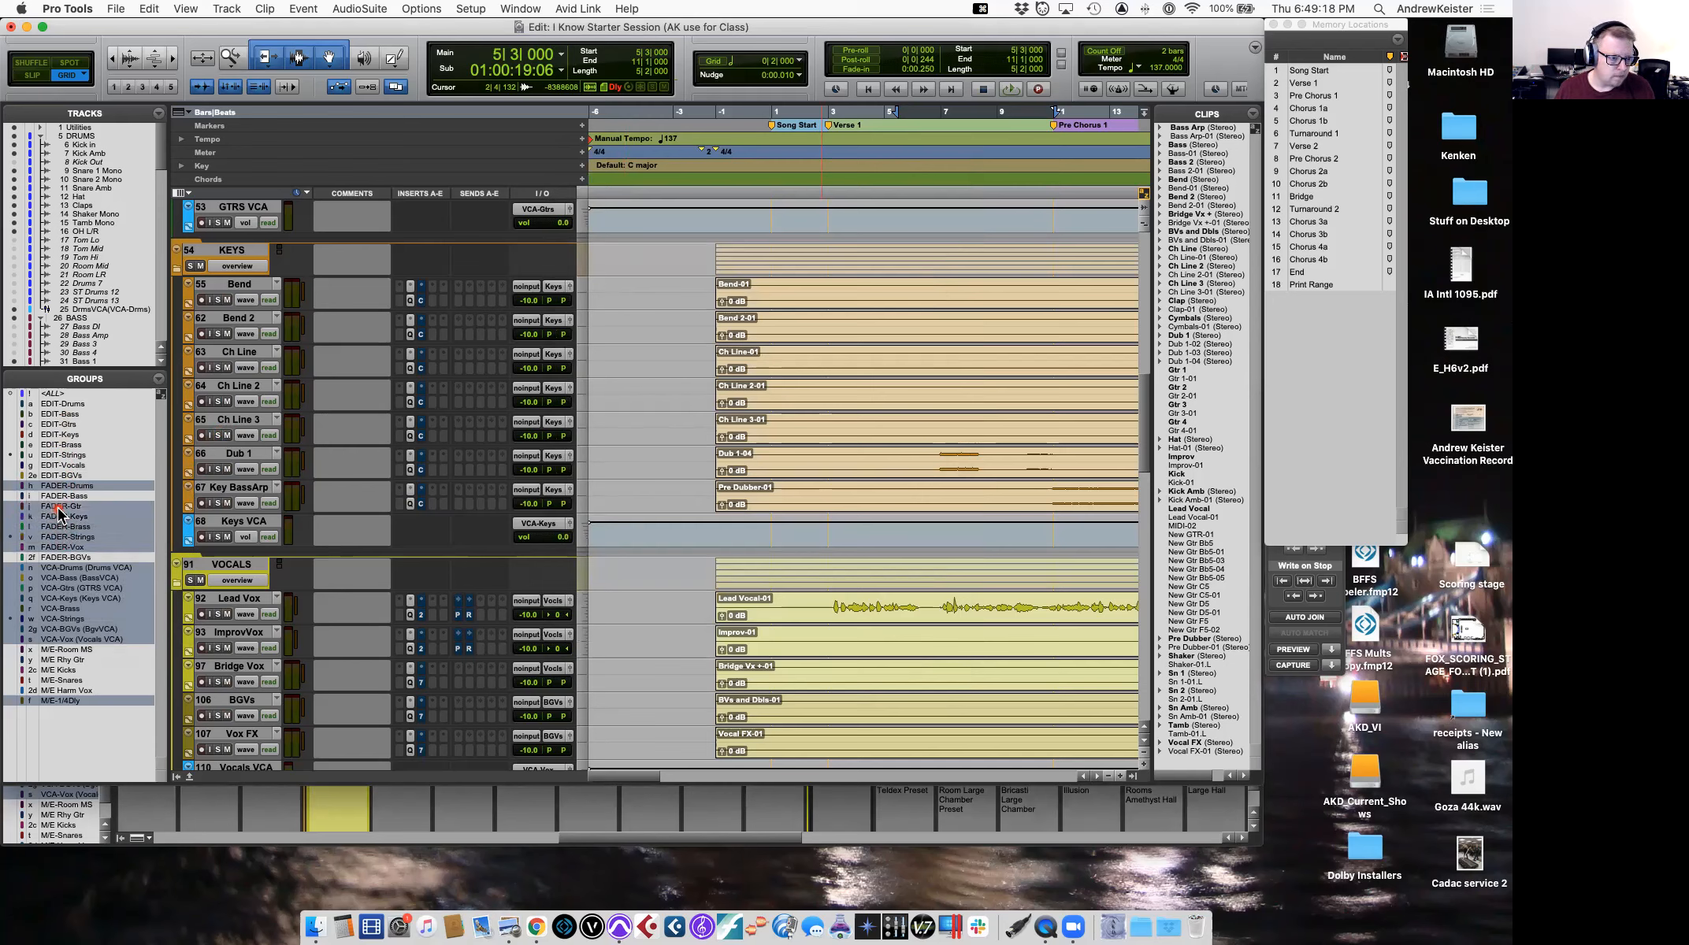
left_click(61, 495)
Test grouped soloing from Ch Line 3, Bass 1 and Snare 1 Mono, clearing the solos again.
left_click(218, 434)
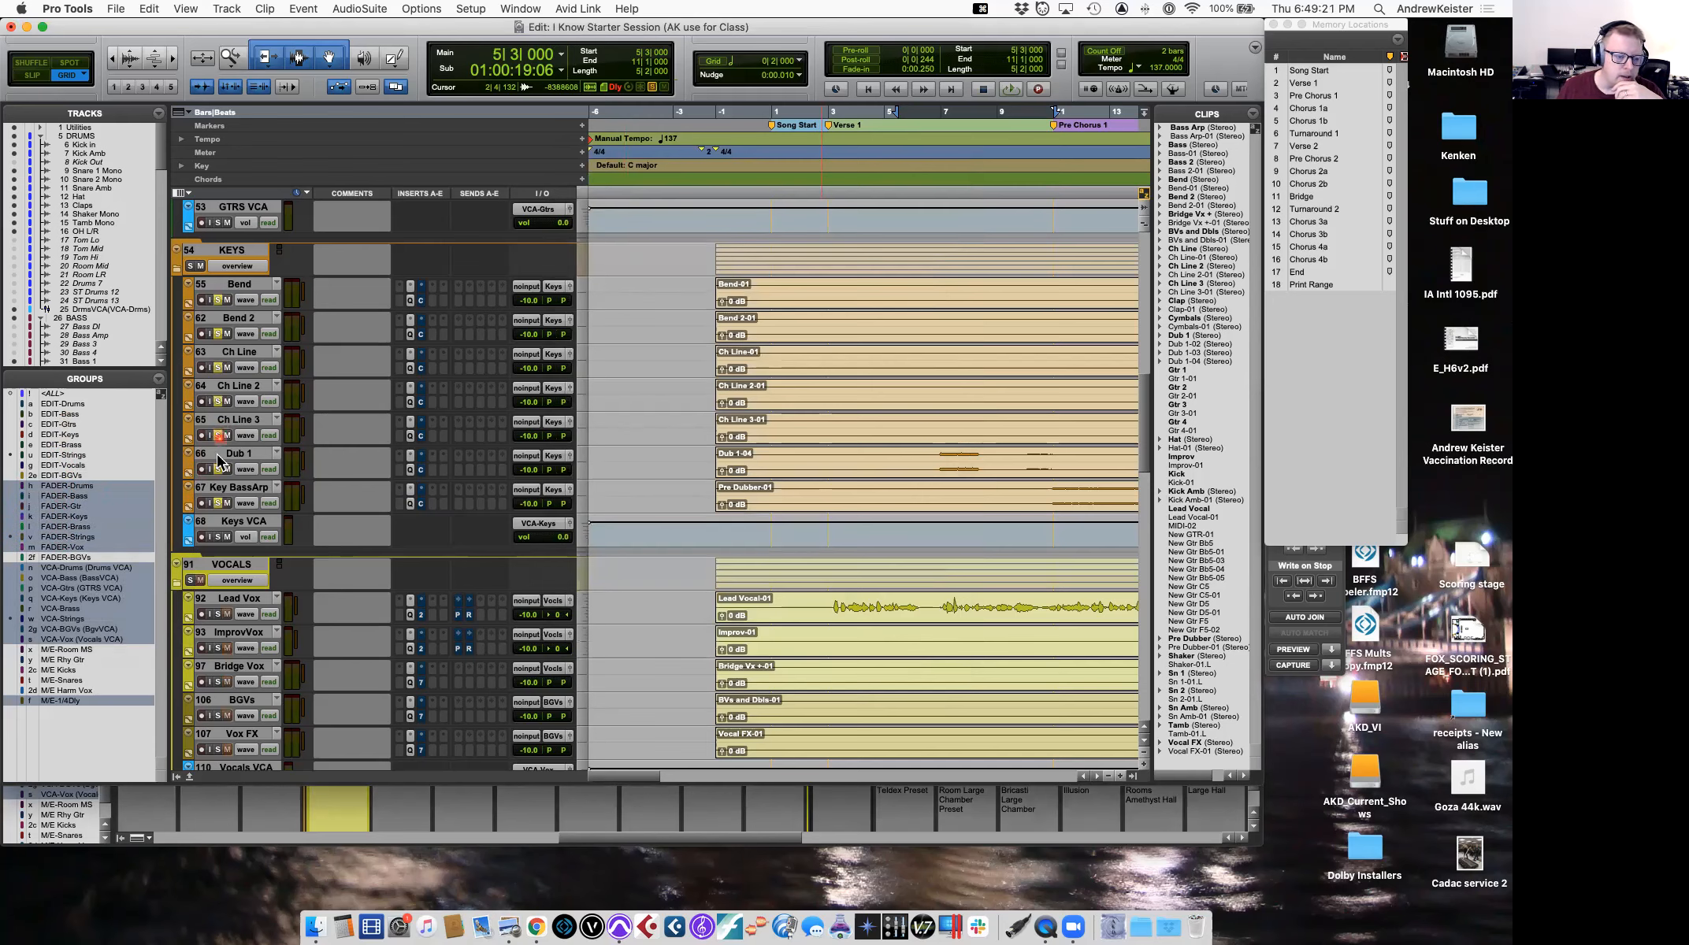
left_click(220, 421)
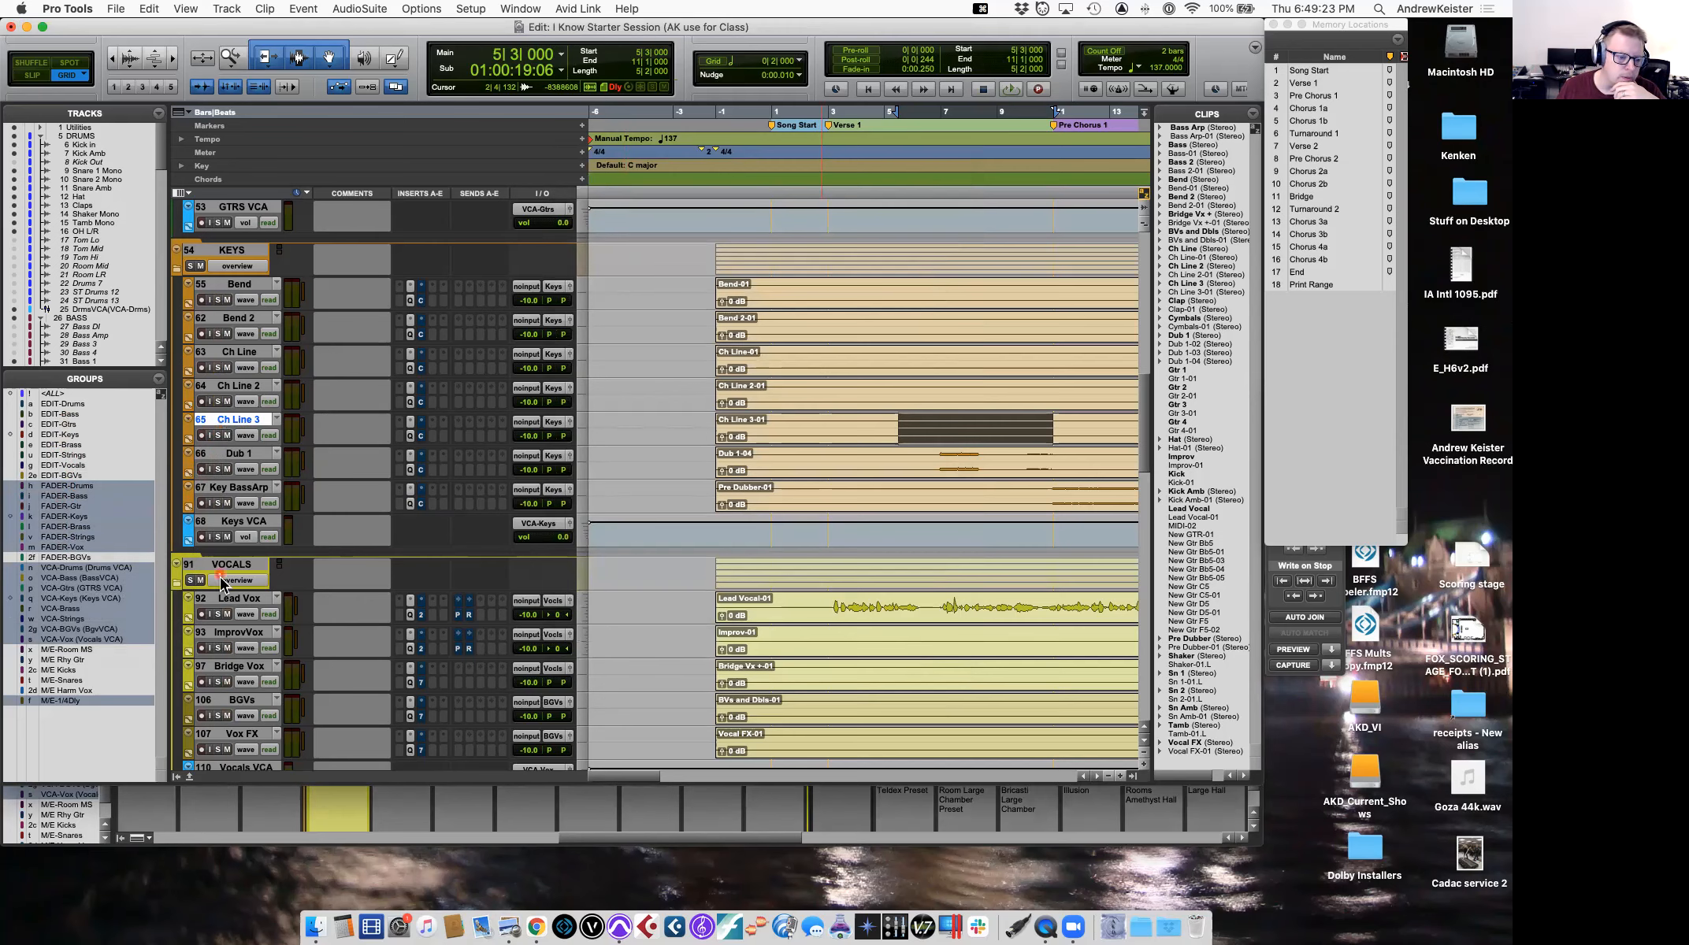
scroll(221, 473, "up", 8)
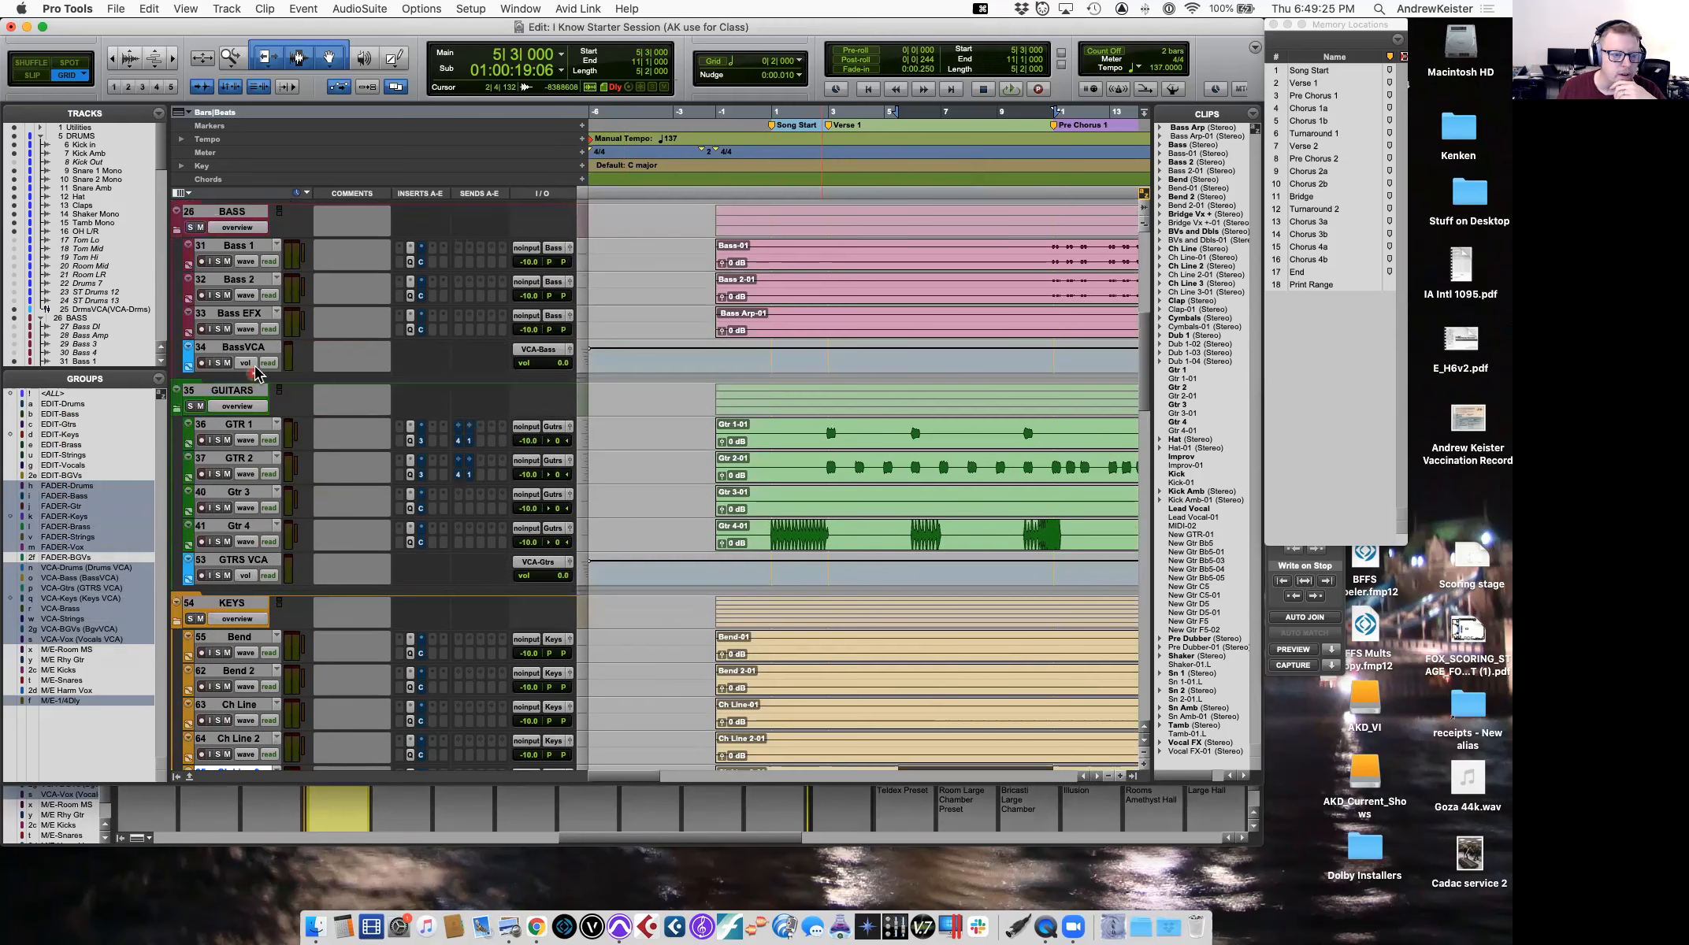
left_click(218, 262)
scroll(218, 262, "up", 5)
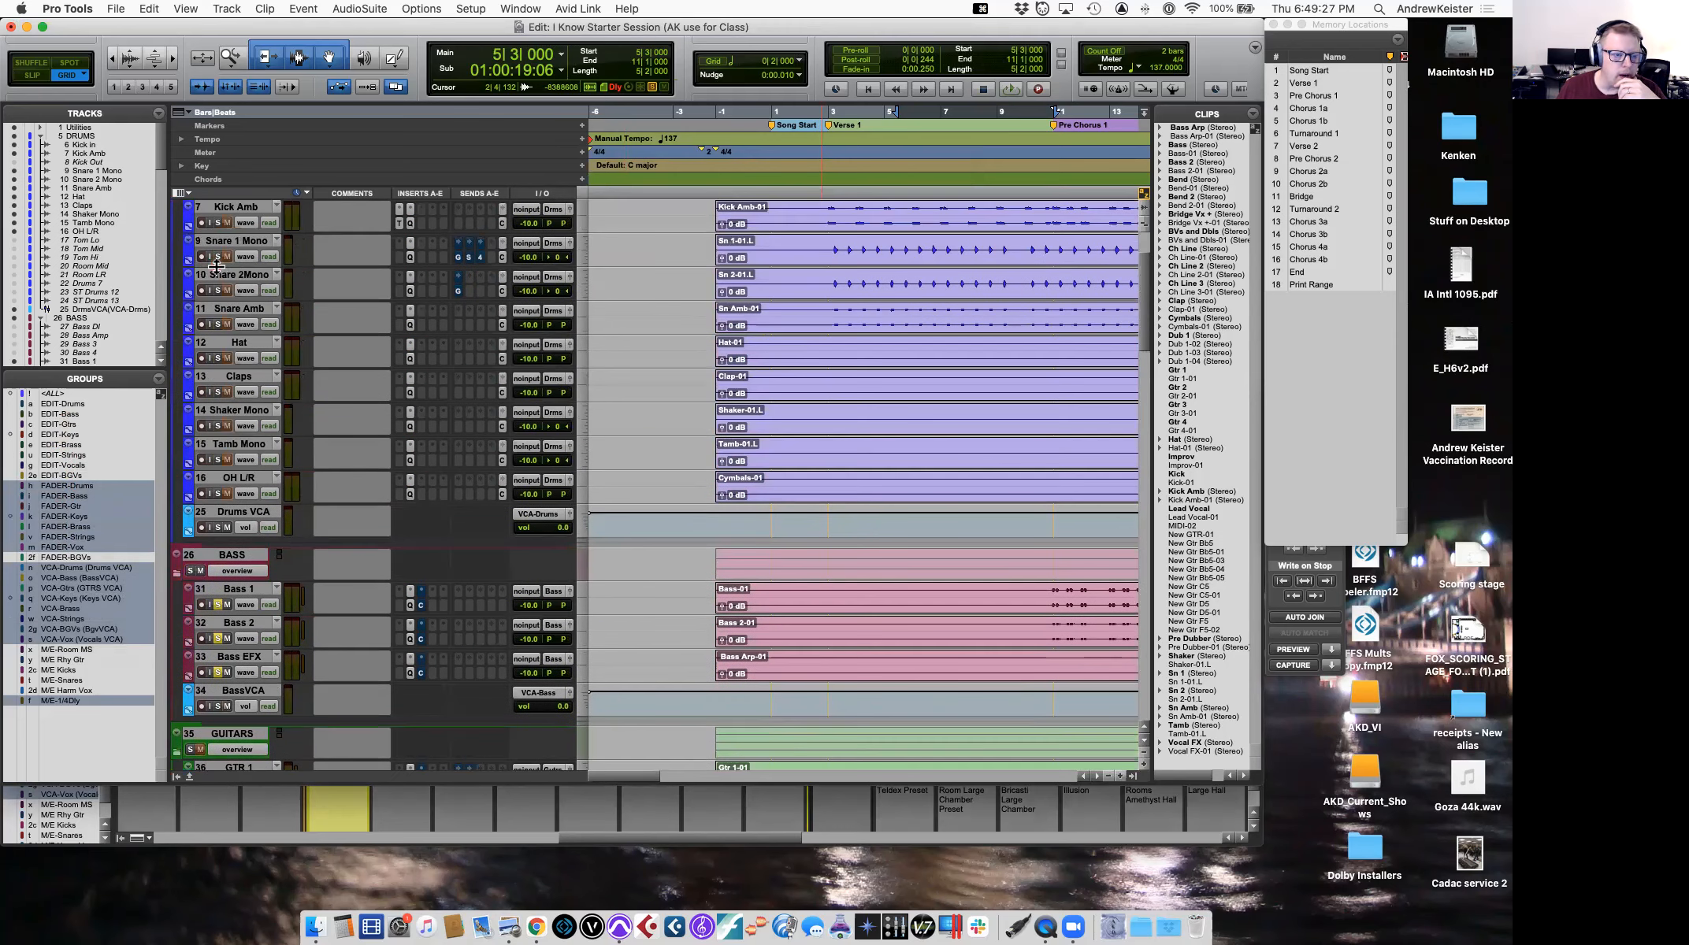
left_click(219, 258)
left_click(209, 358)
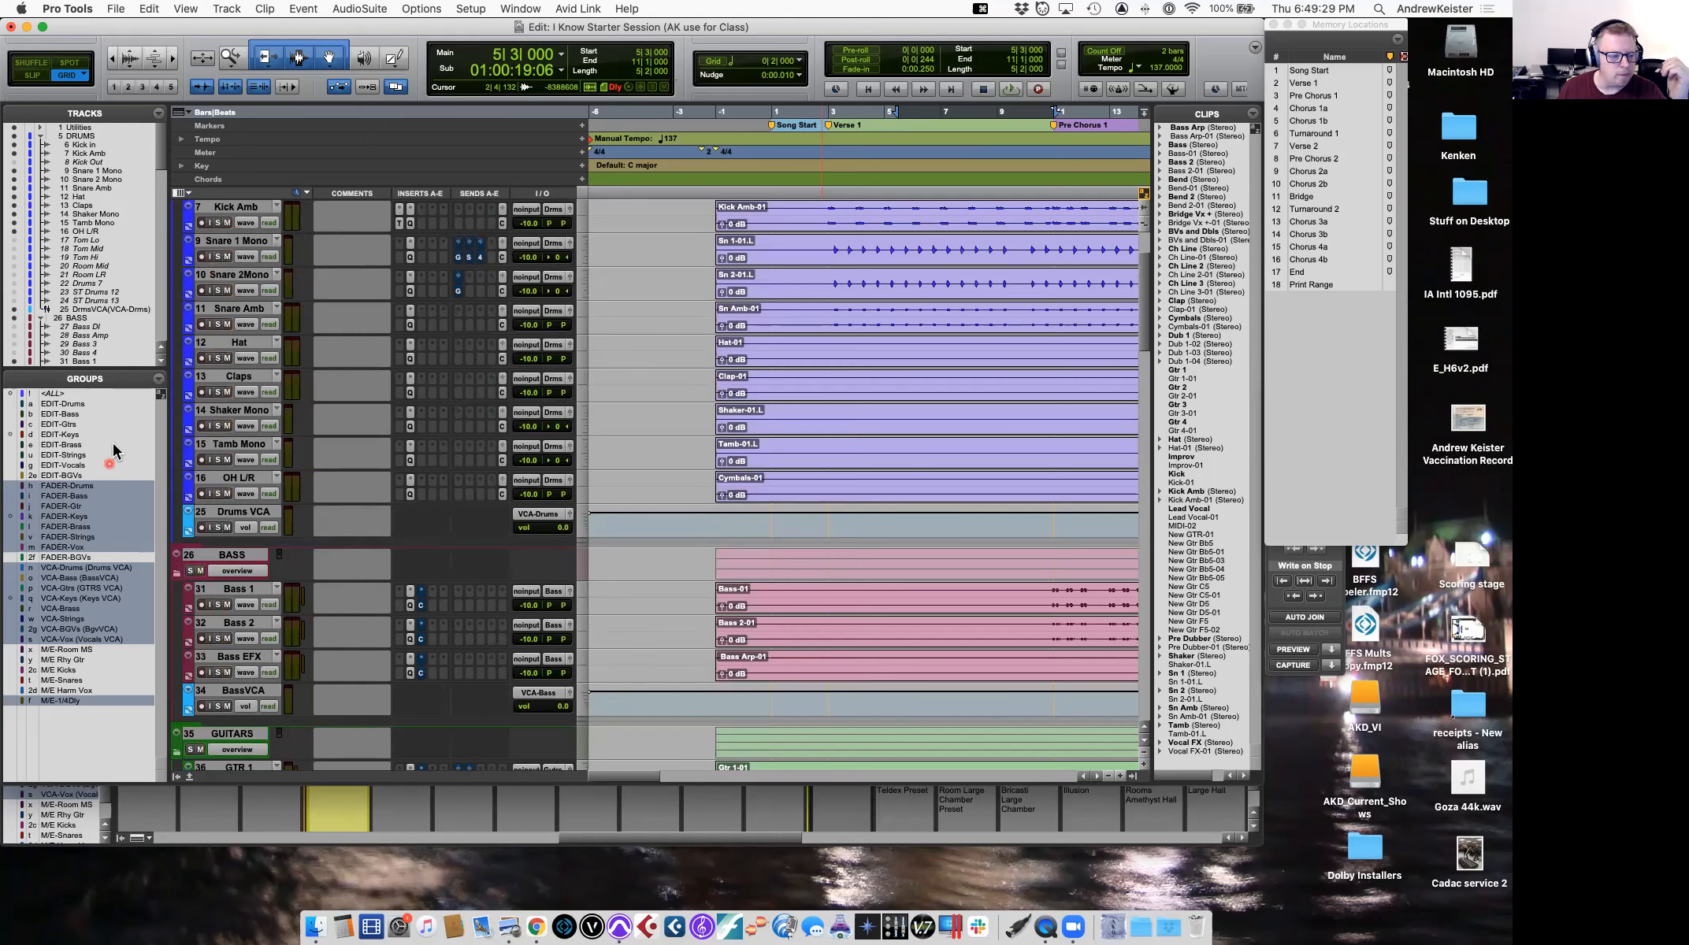
Open the Modify Groups dialog from the Groups list, examine the global attributes, and cancel the dialog.
left_click(158, 379)
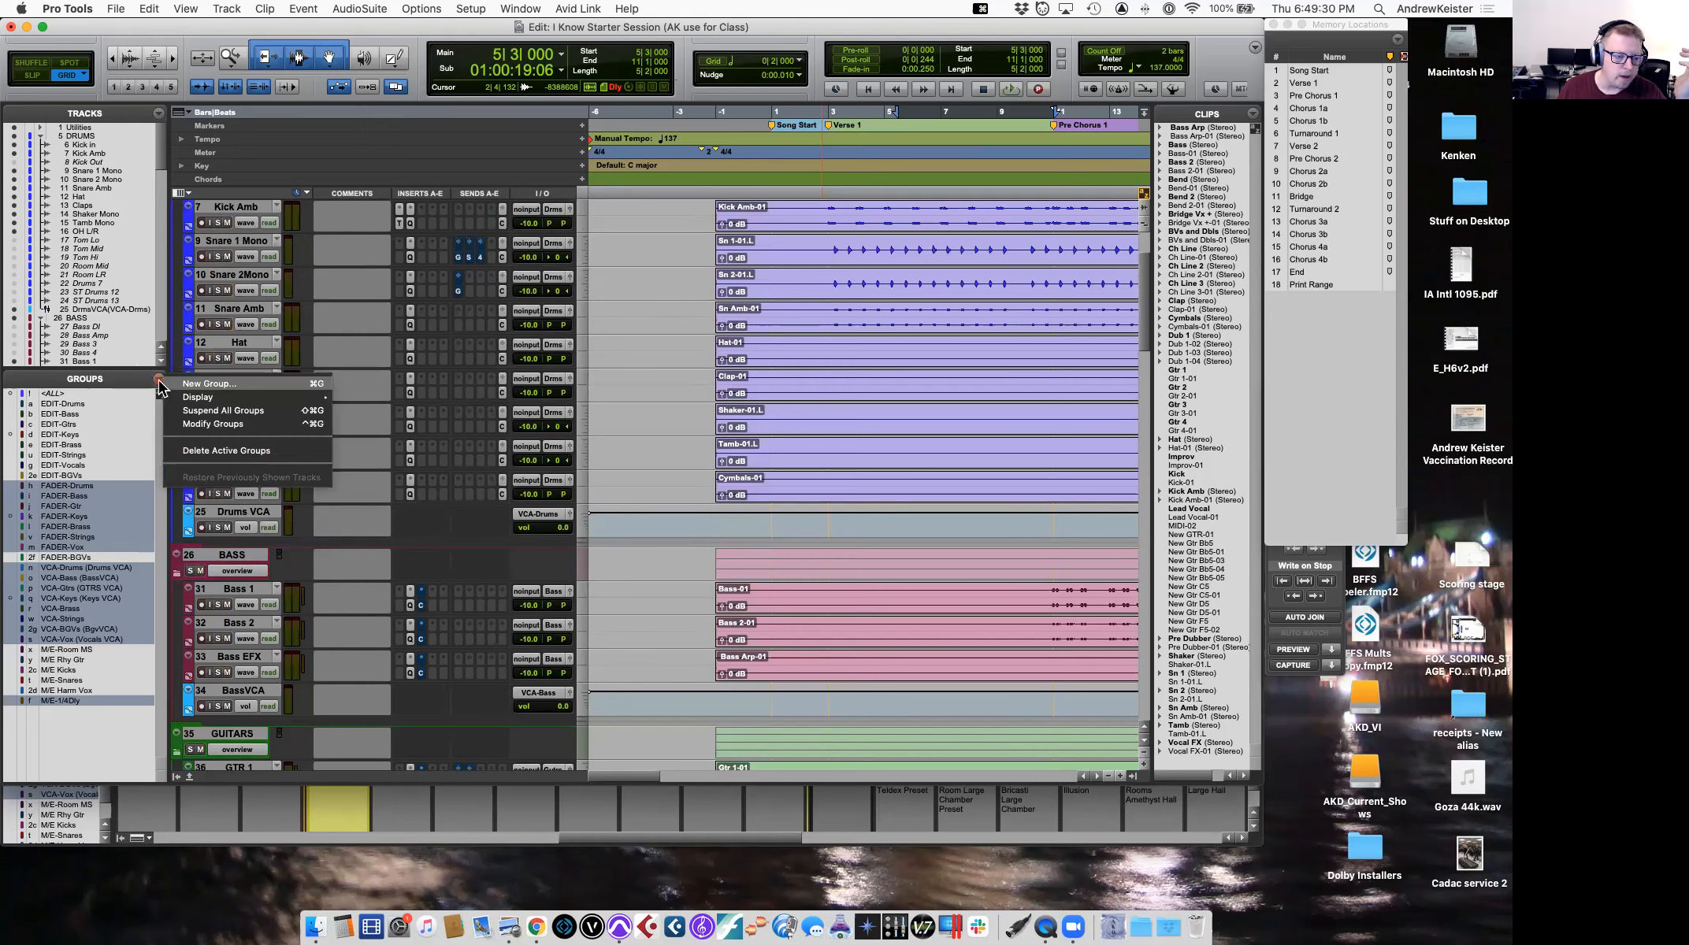
left_click(205, 417)
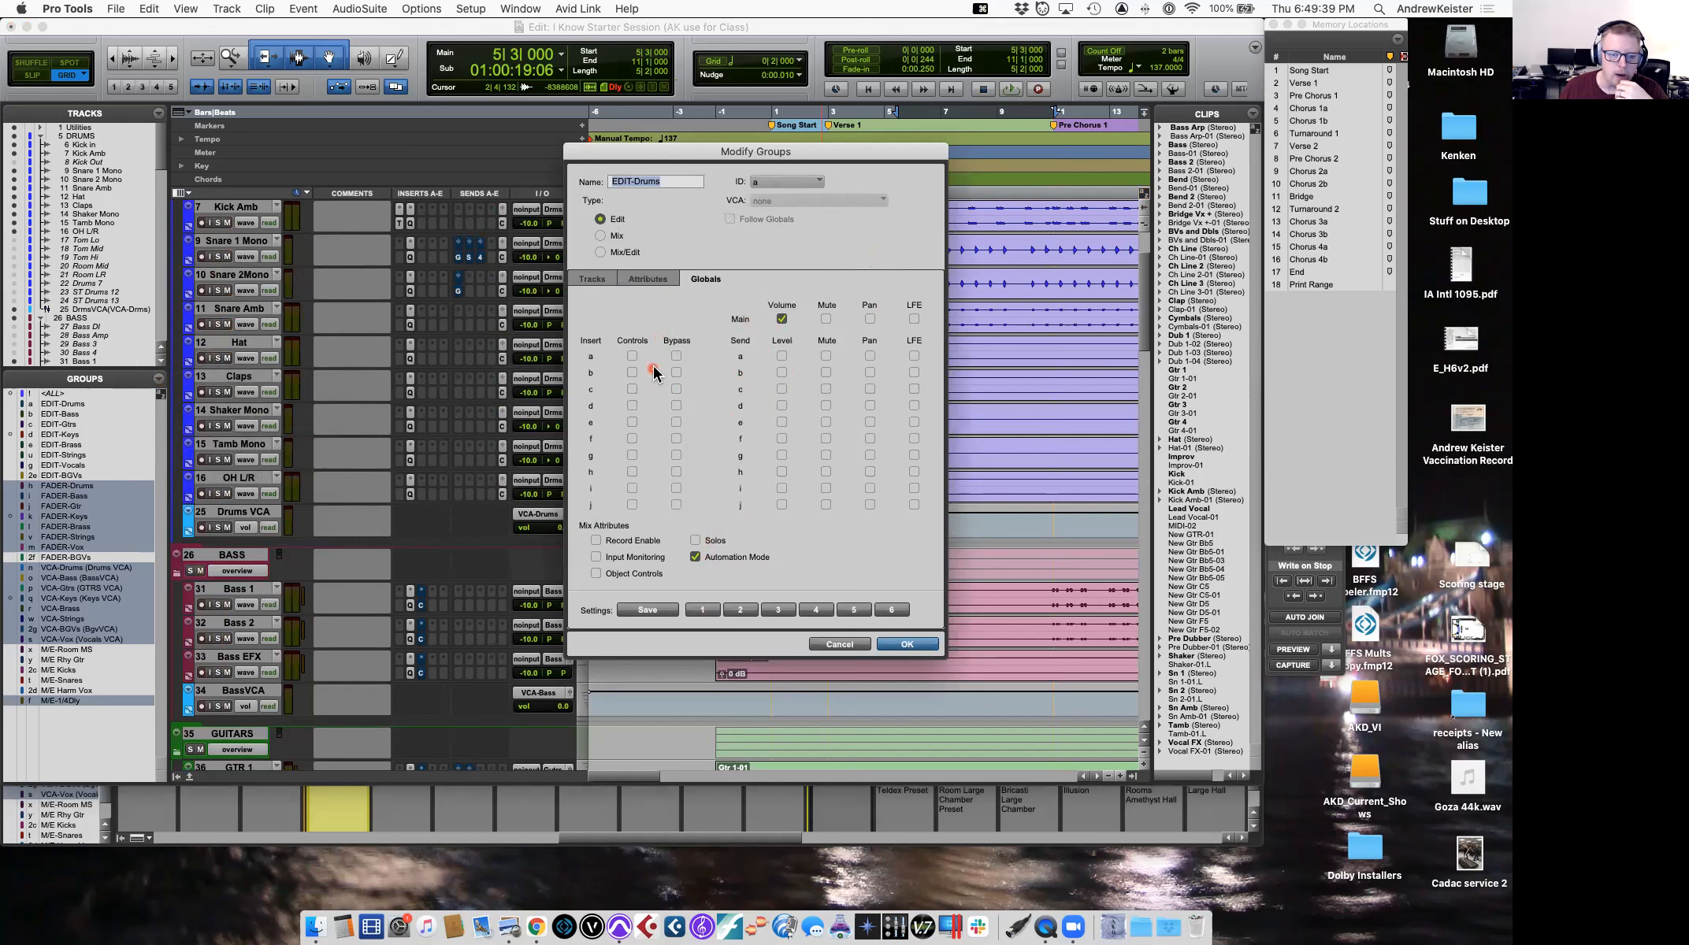
left_click(904, 644)
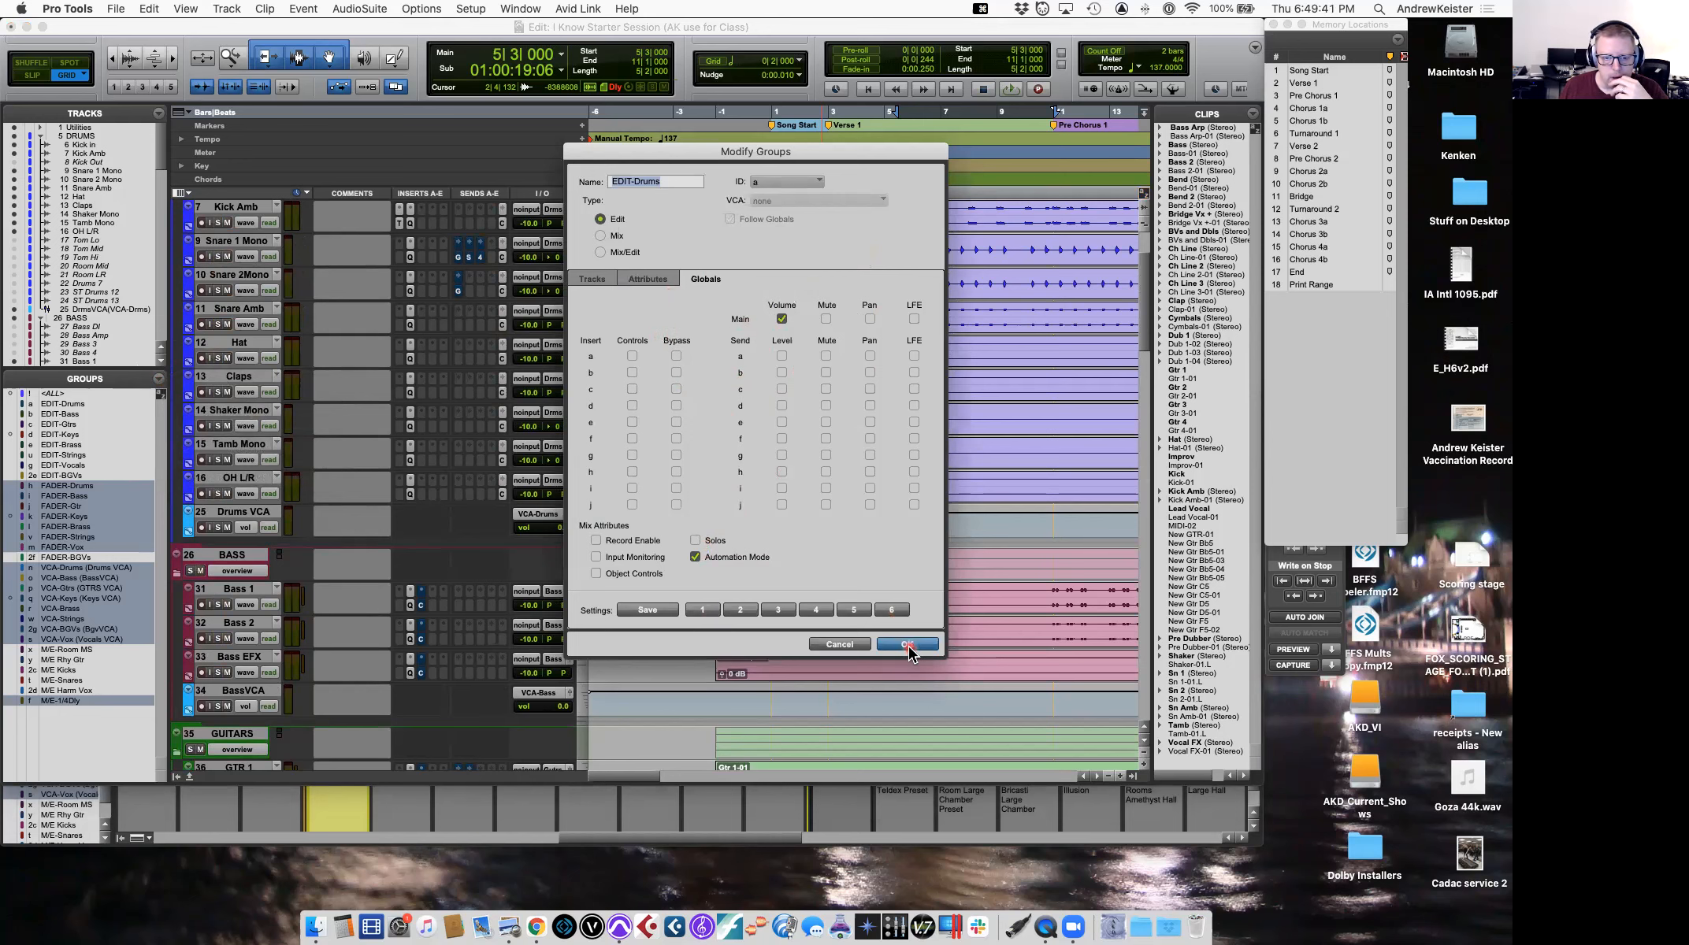
left_click_drag(908, 647, 782, 516)
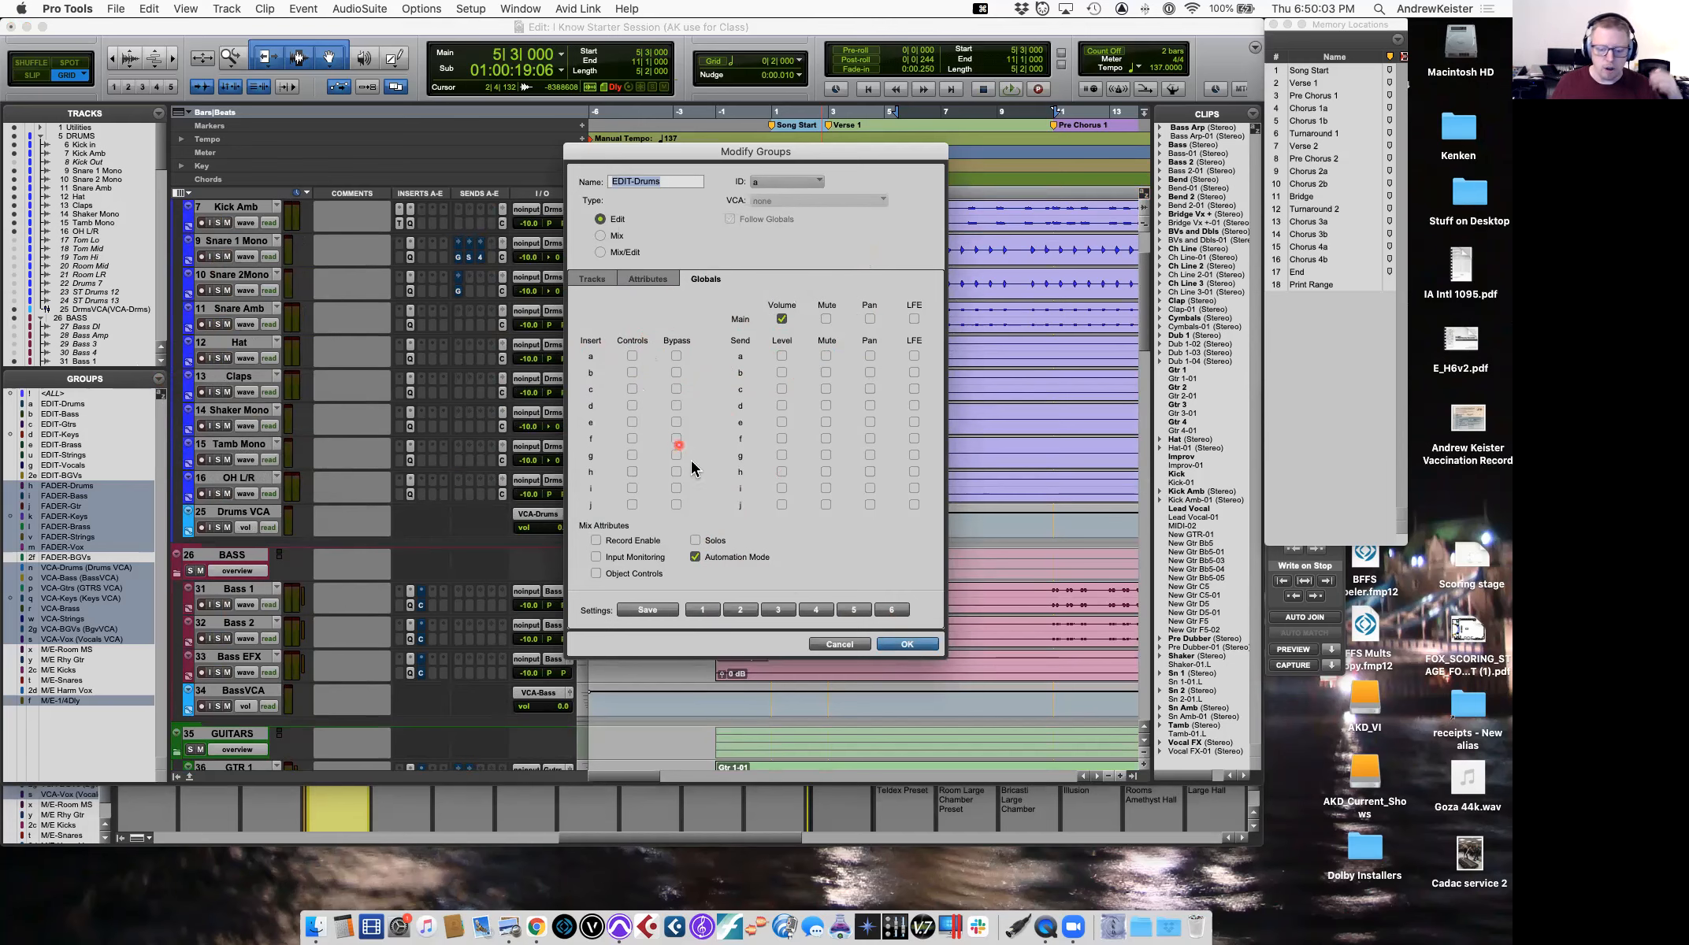
left_click(825, 643)
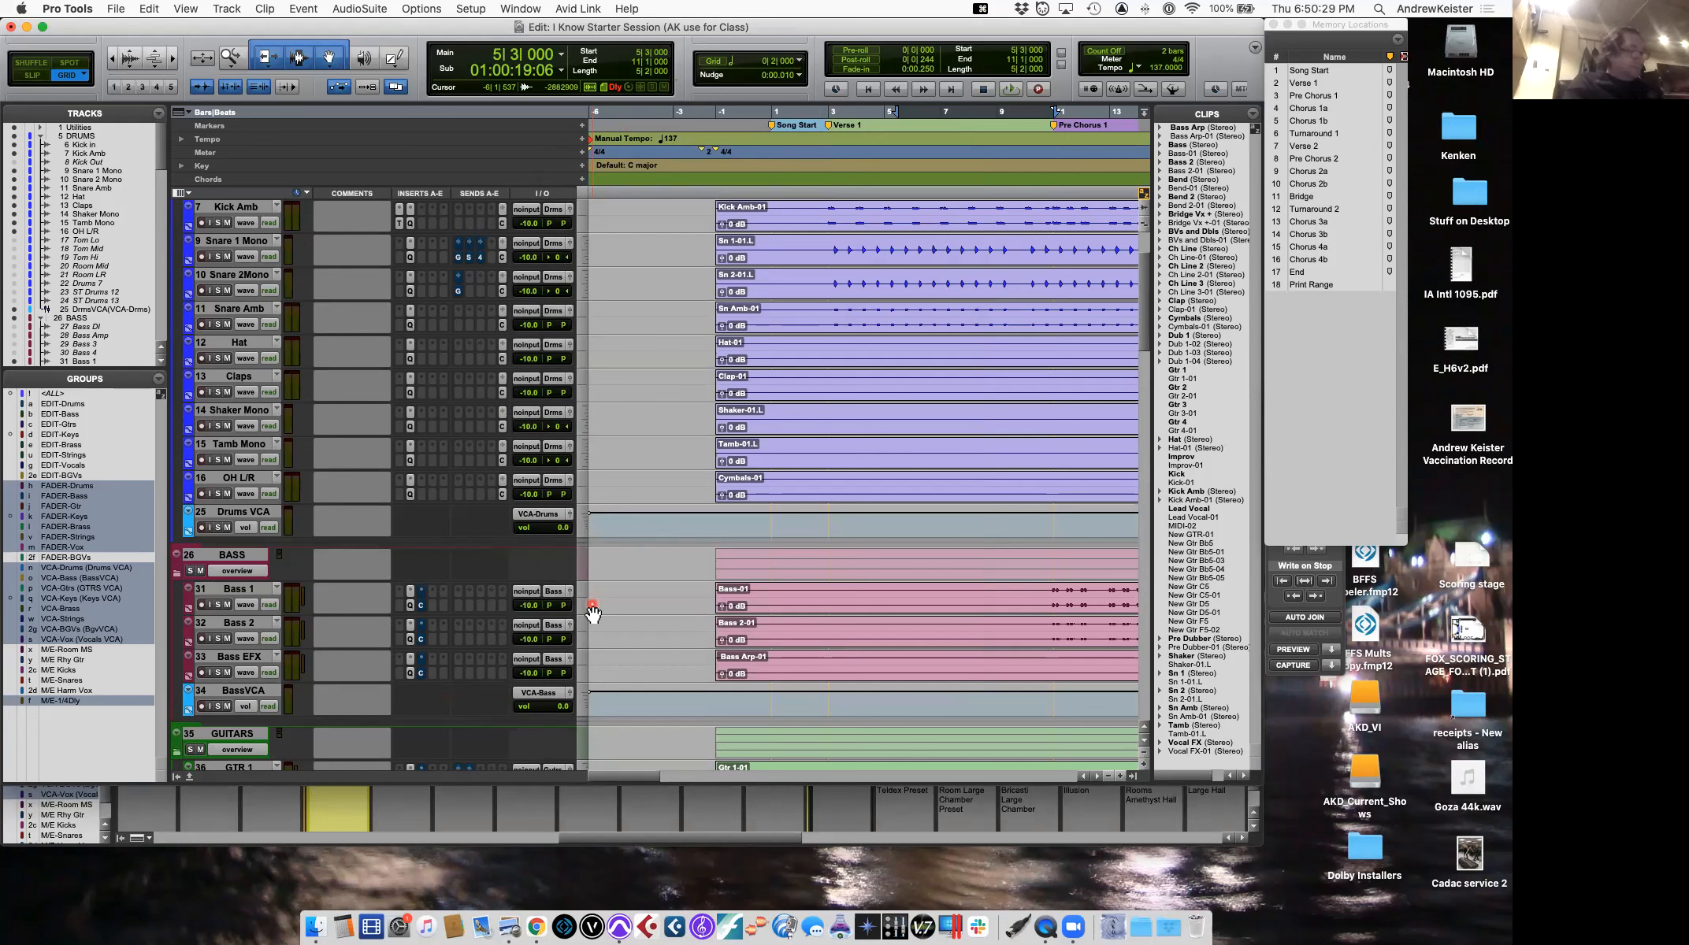
Bring the floating automation window forward and move it down to just below the Memory Locations list.
left_click(1331, 601)
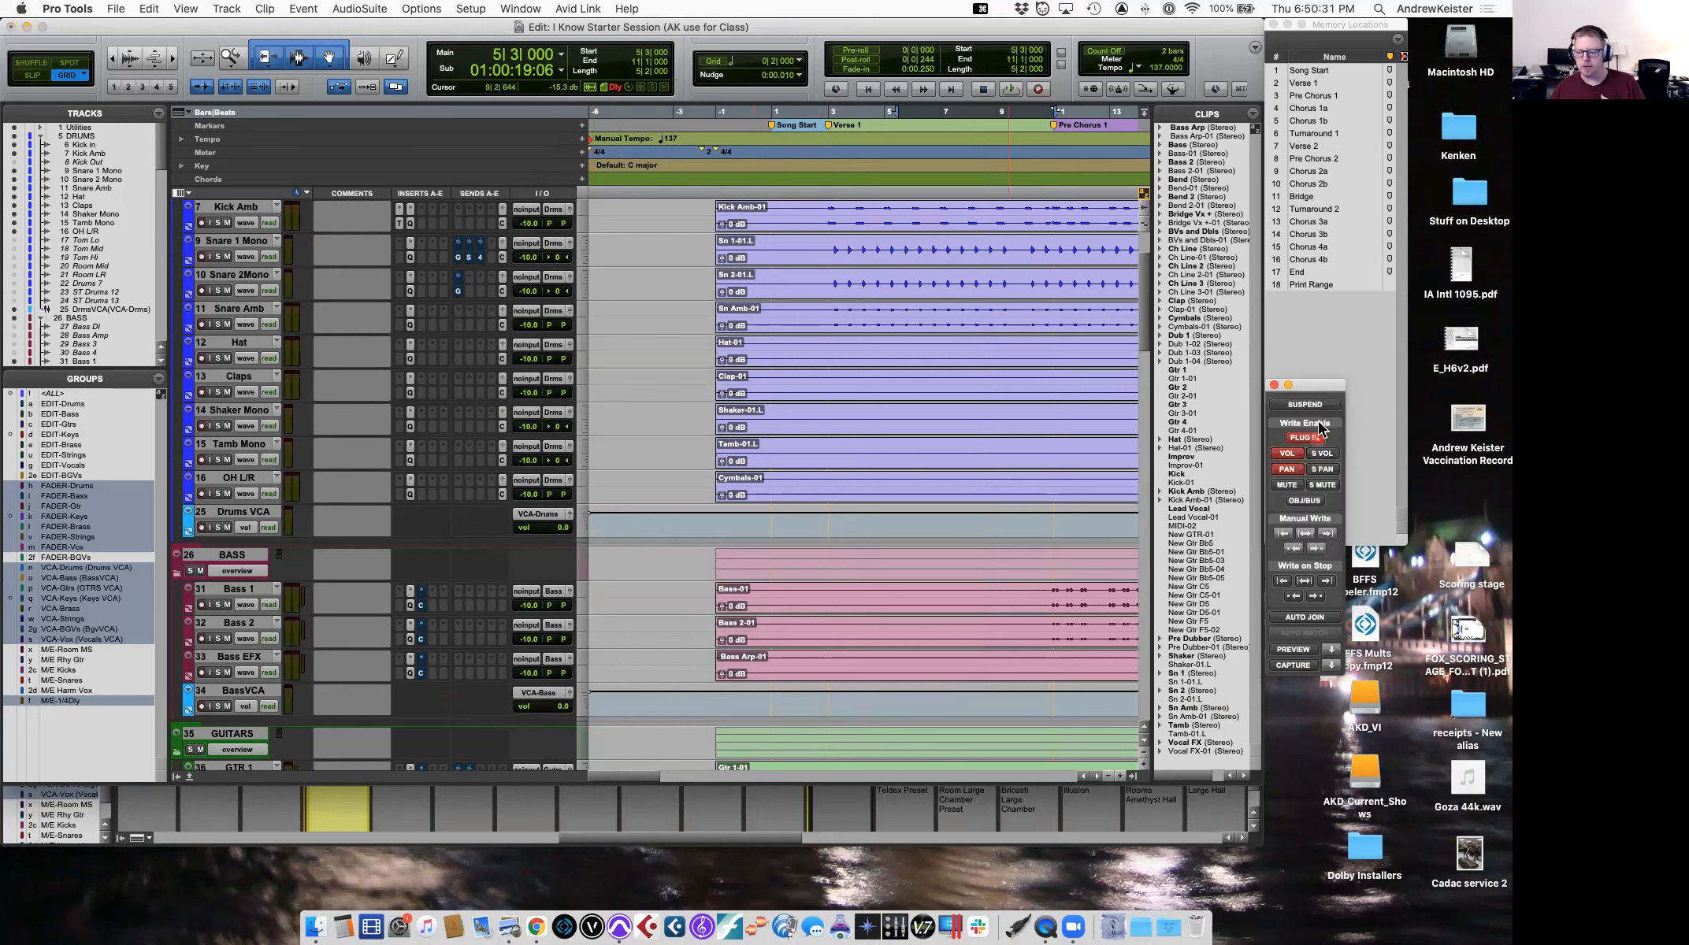
left_click_drag(1318, 392, 1321, 560)
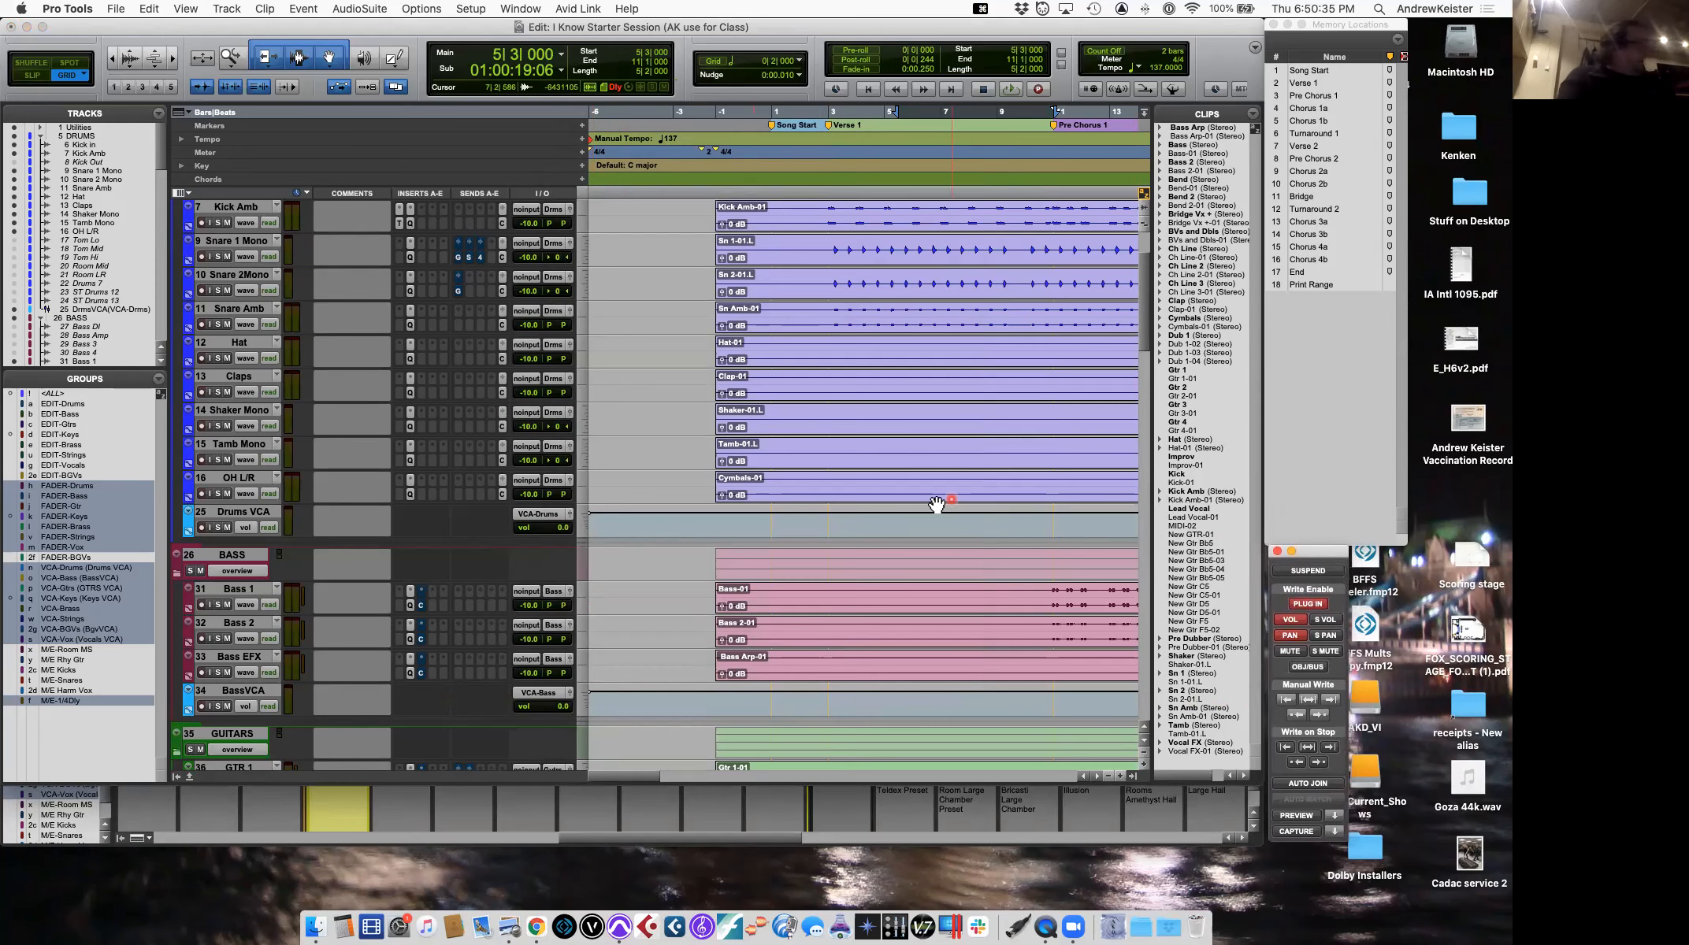
Examine the folder tracks, member tracks and VCA masters from DRUMS down to VOCALS in the Edit window.
scroll(813, 400, "up", 3)
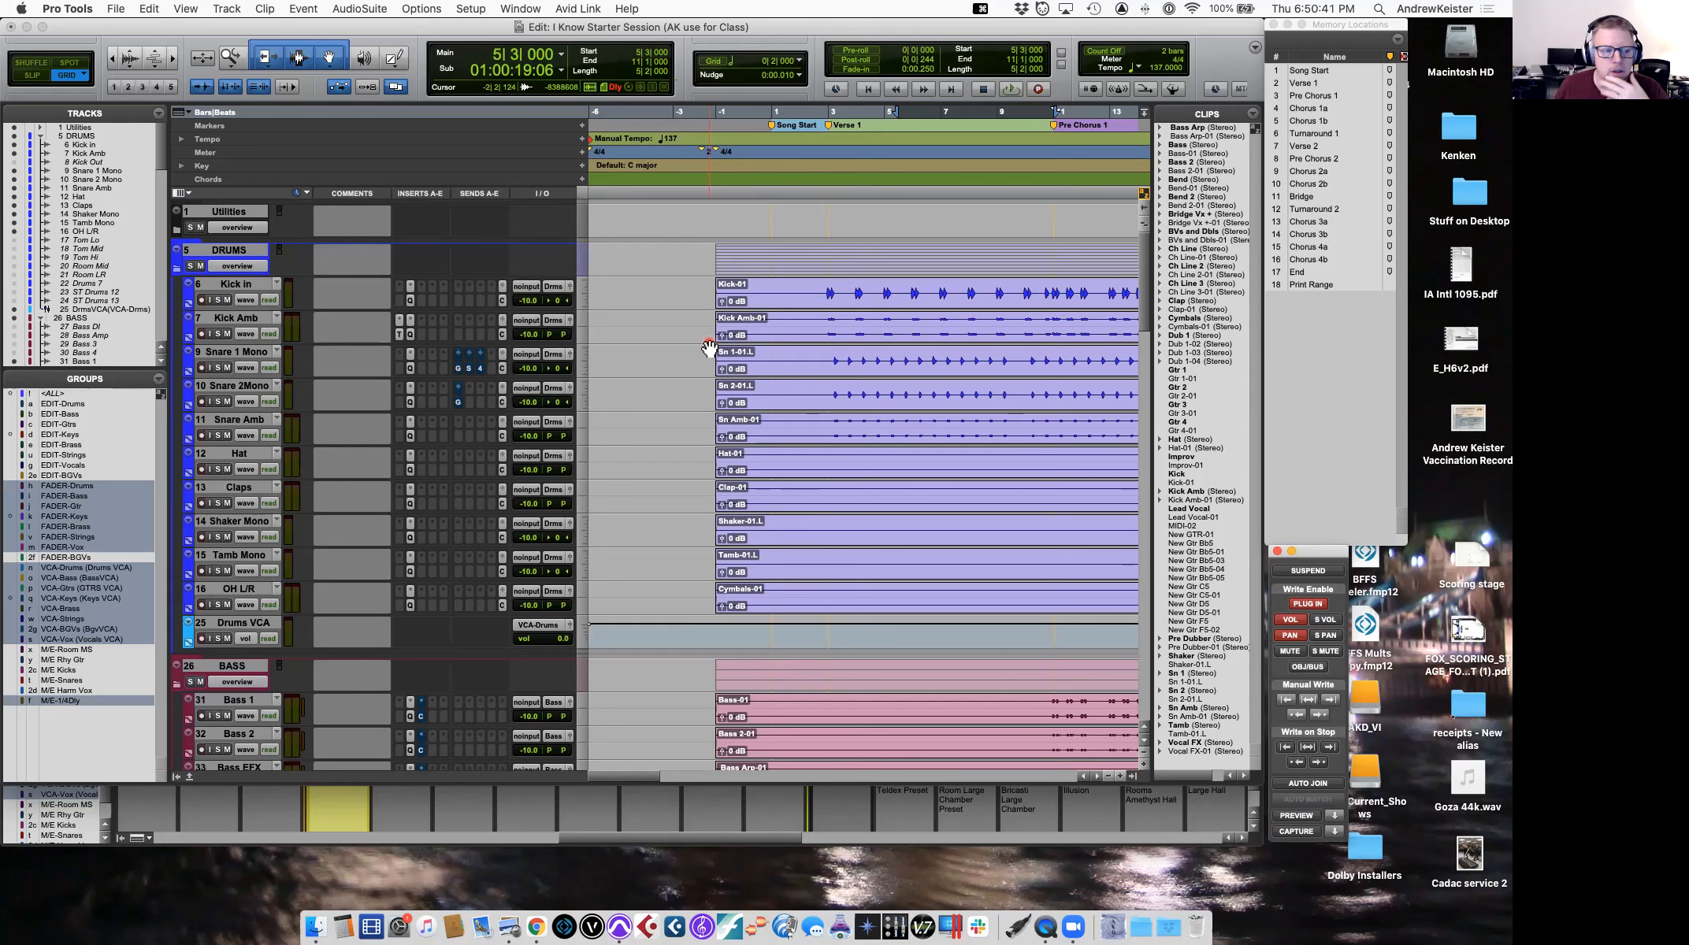
scroll(704, 350, "right", 3)
scroll(708, 351, "left", 3)
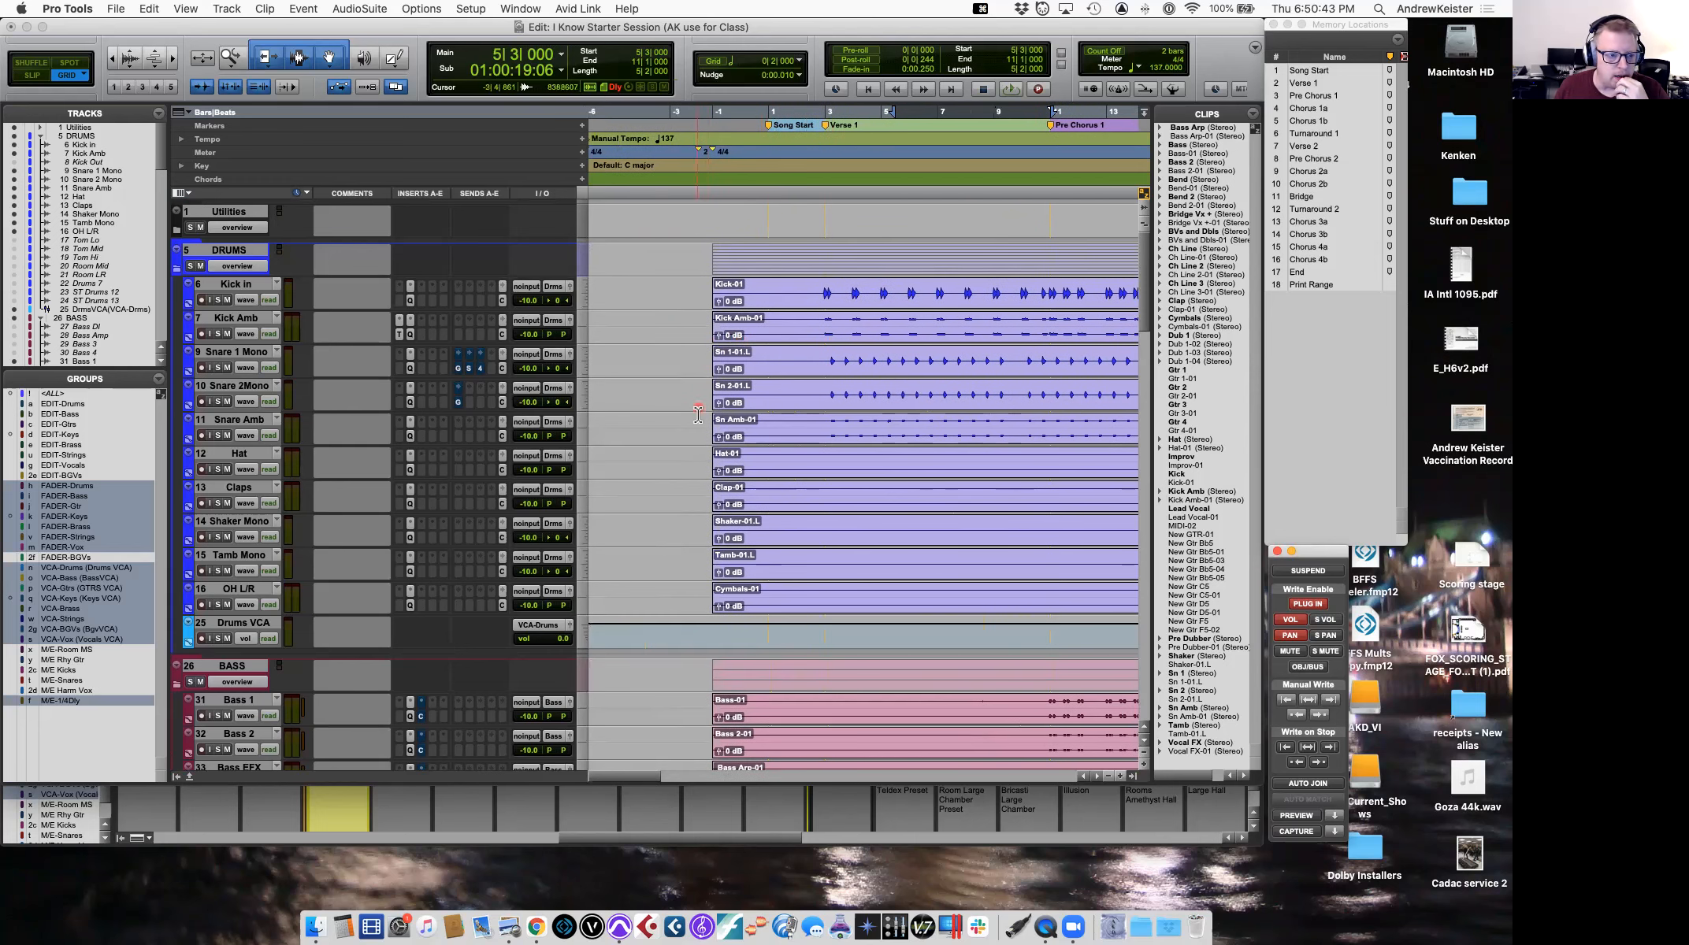
scroll(698, 415, "down", 6)
scroll(698, 415, "up", 6)
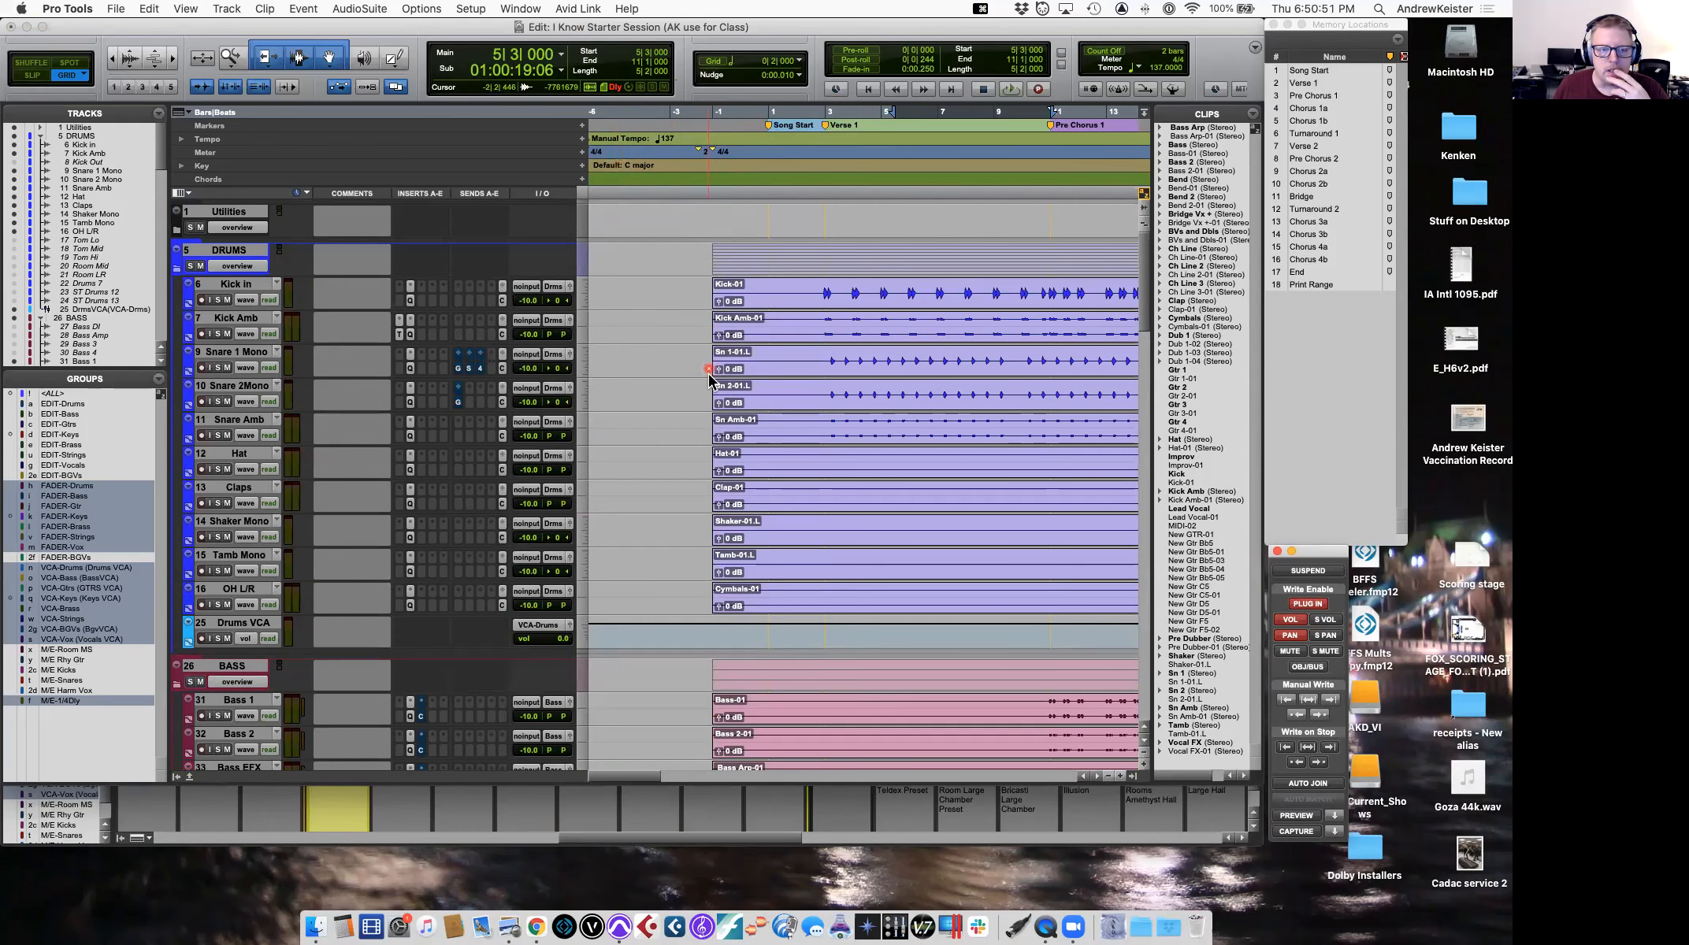
scroll(710, 370, "down", 15)
scroll(710, 367, "up", 15)
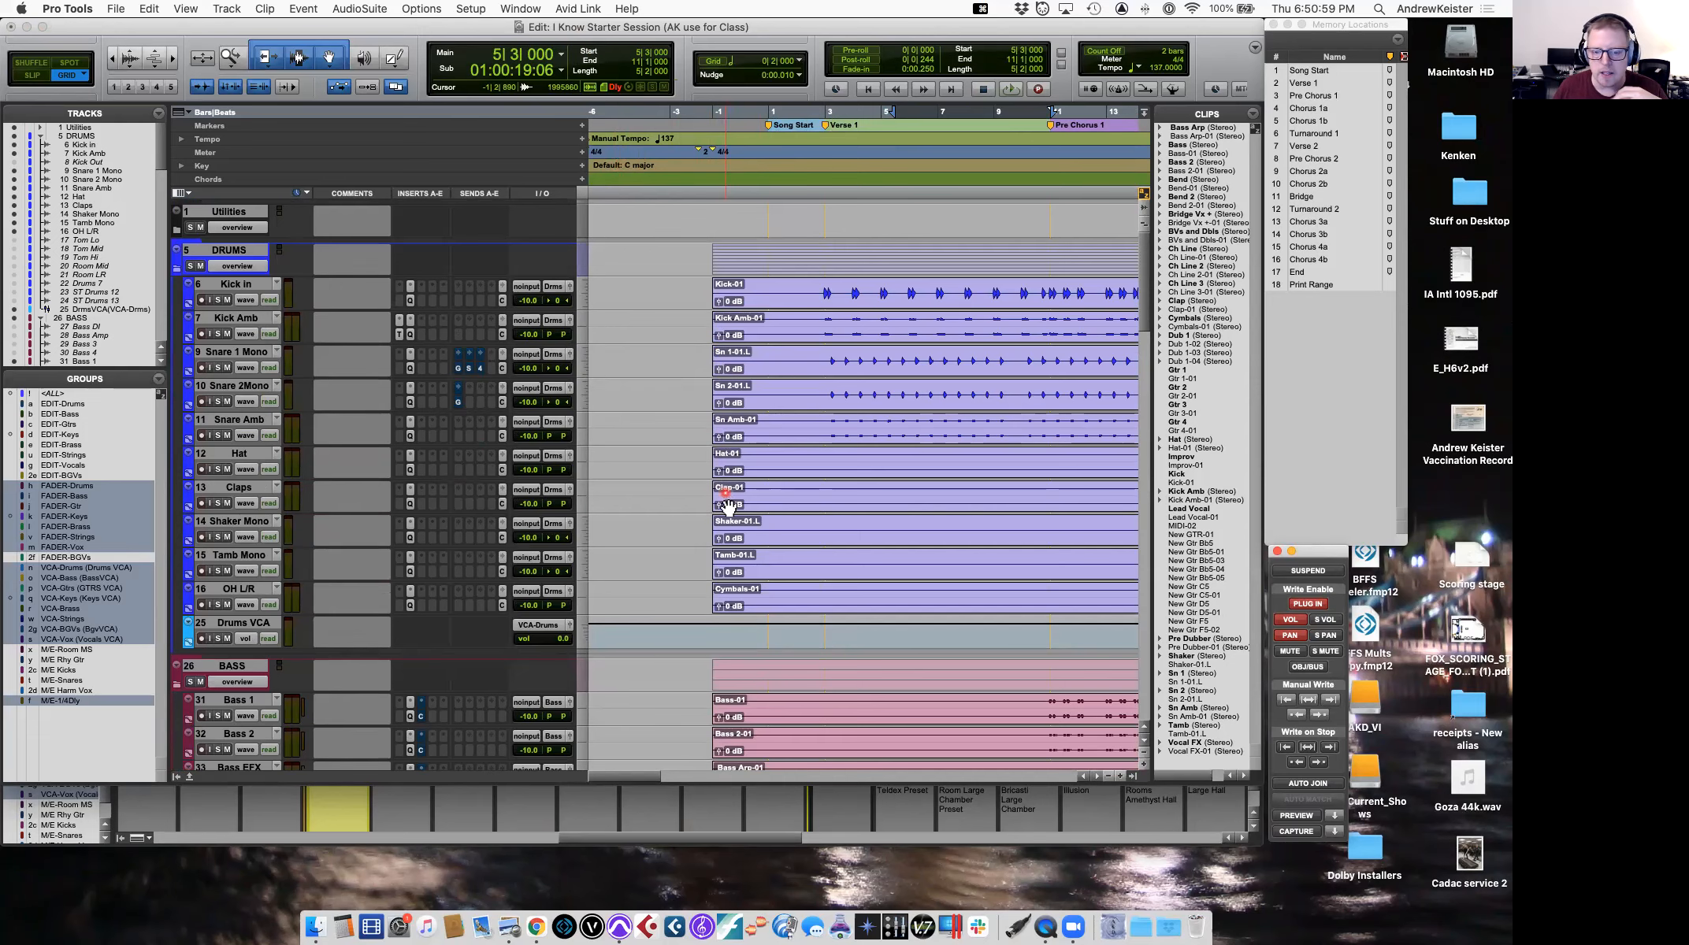
scroll(803, 492, "down", 4)
scroll(809, 494, "down", 11)
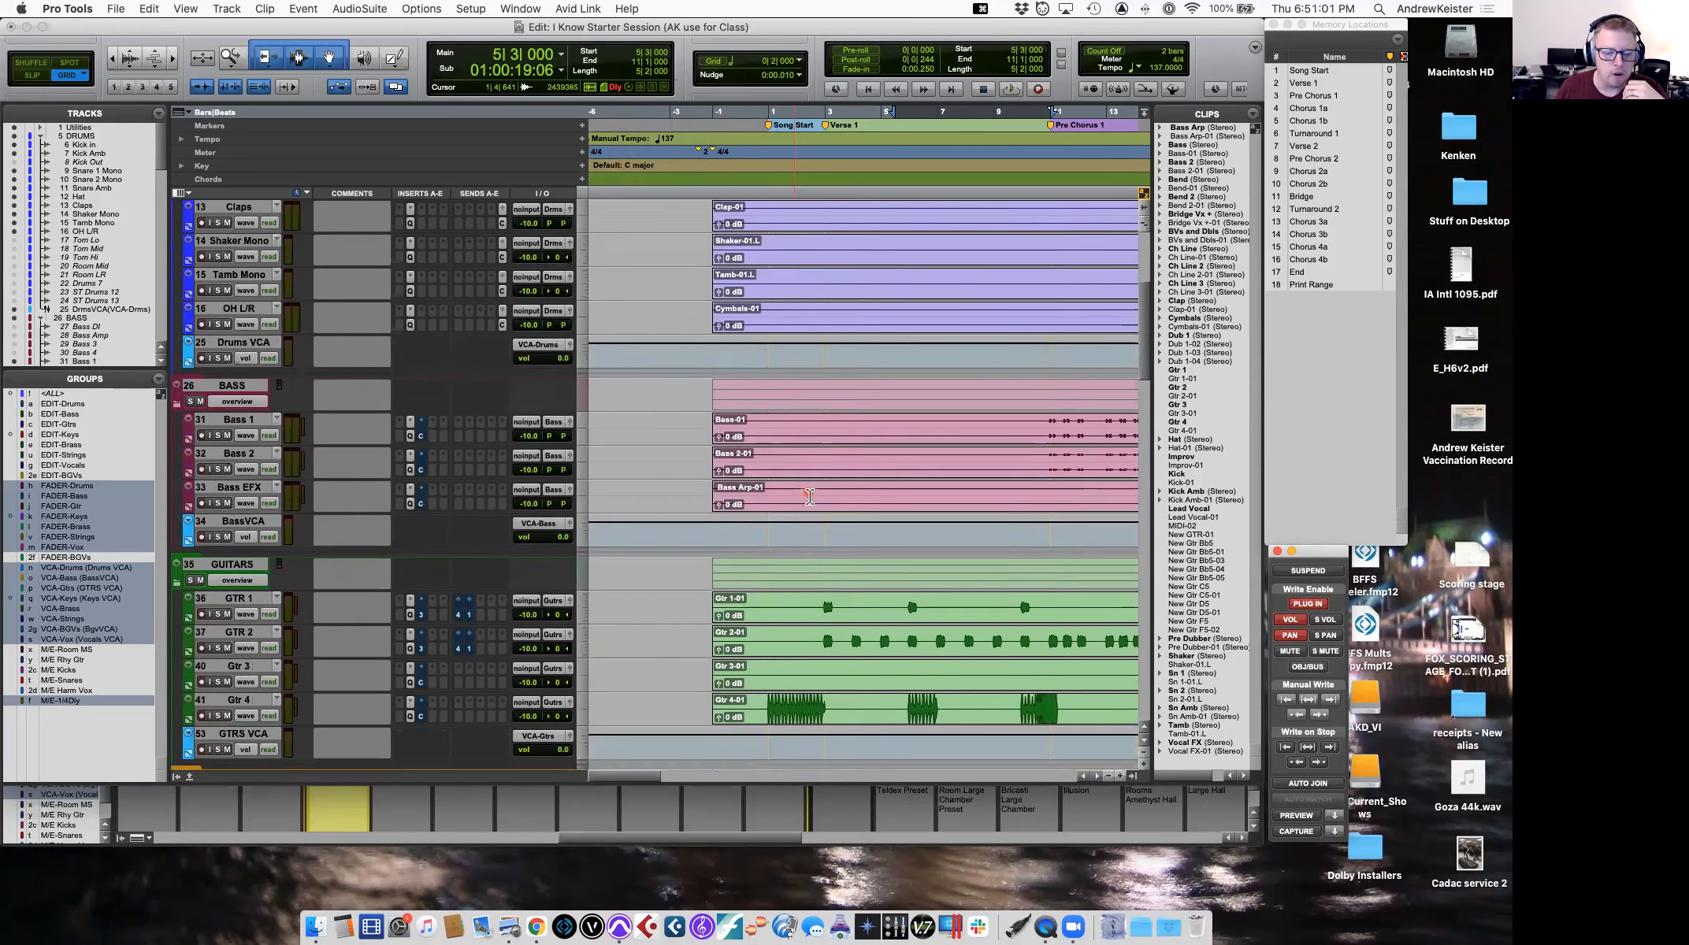
scroll(810, 496, "down", 7)
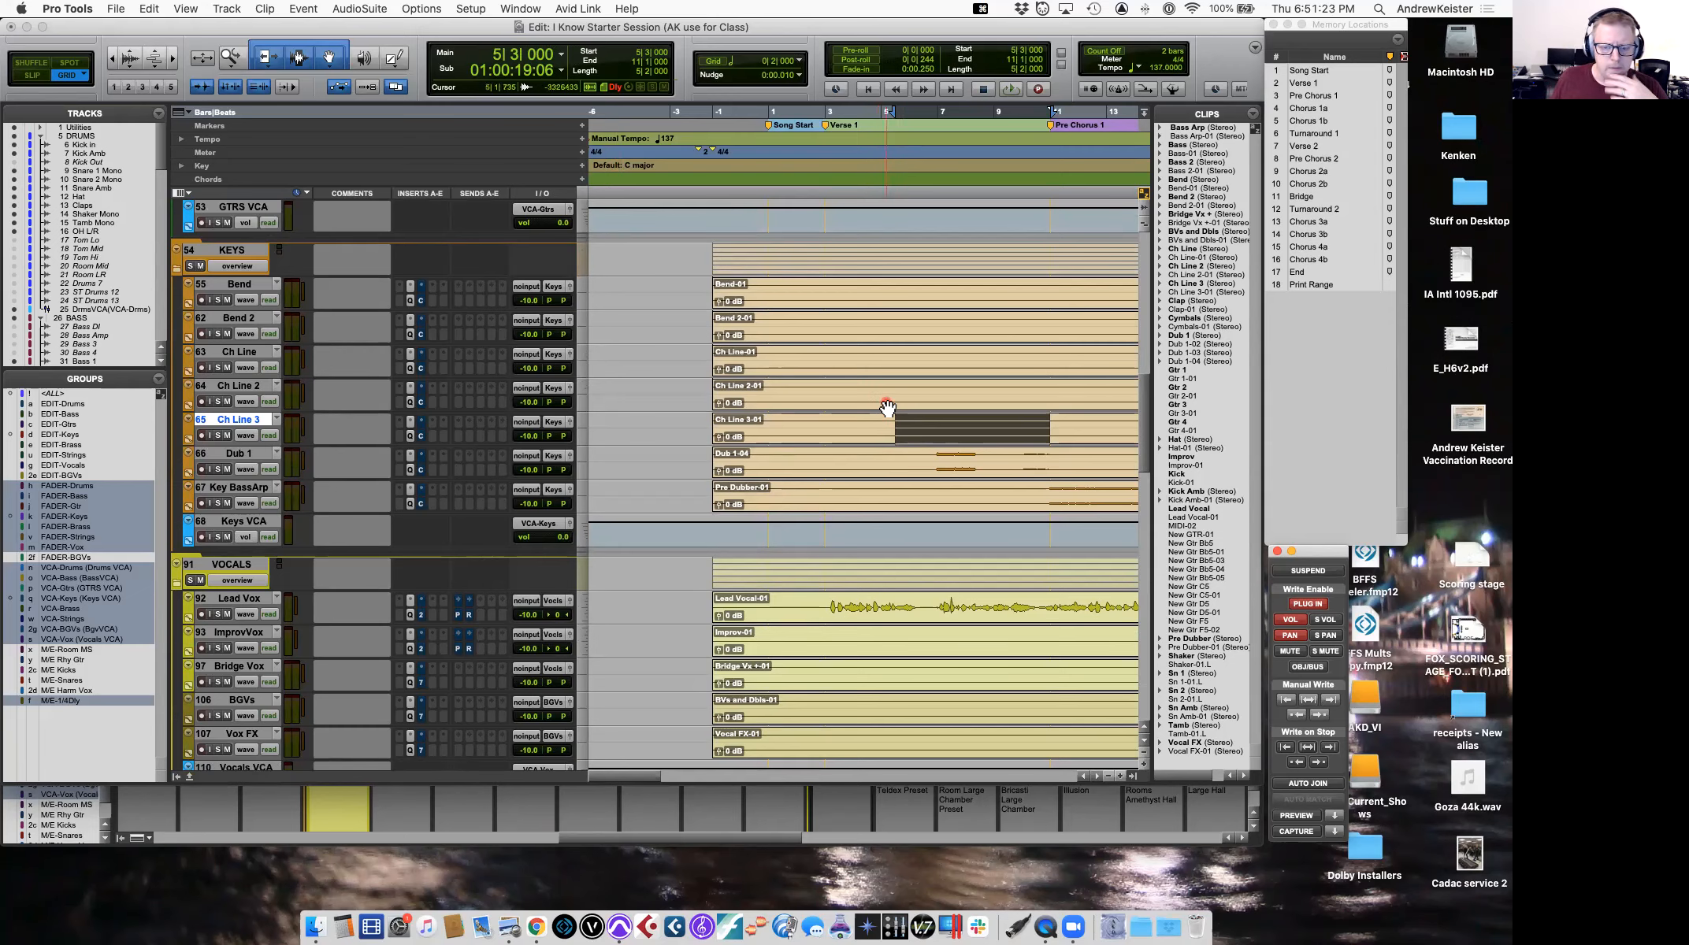
scroll(887, 407, "up", 5)
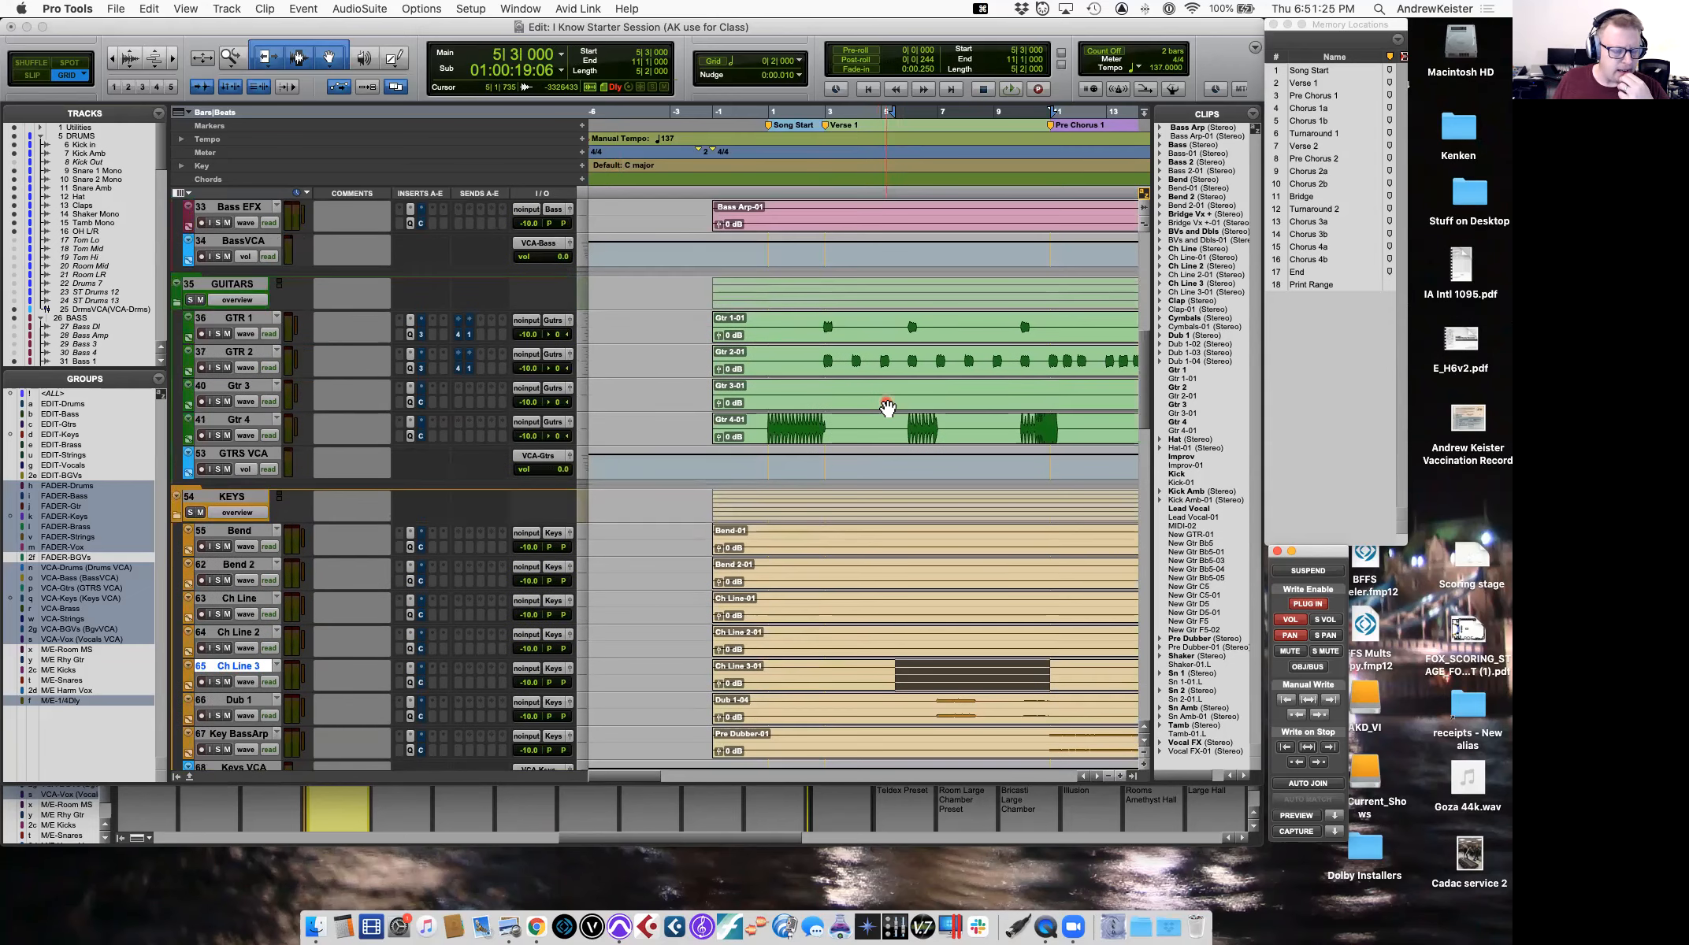
scroll(887, 408, "up", 8)
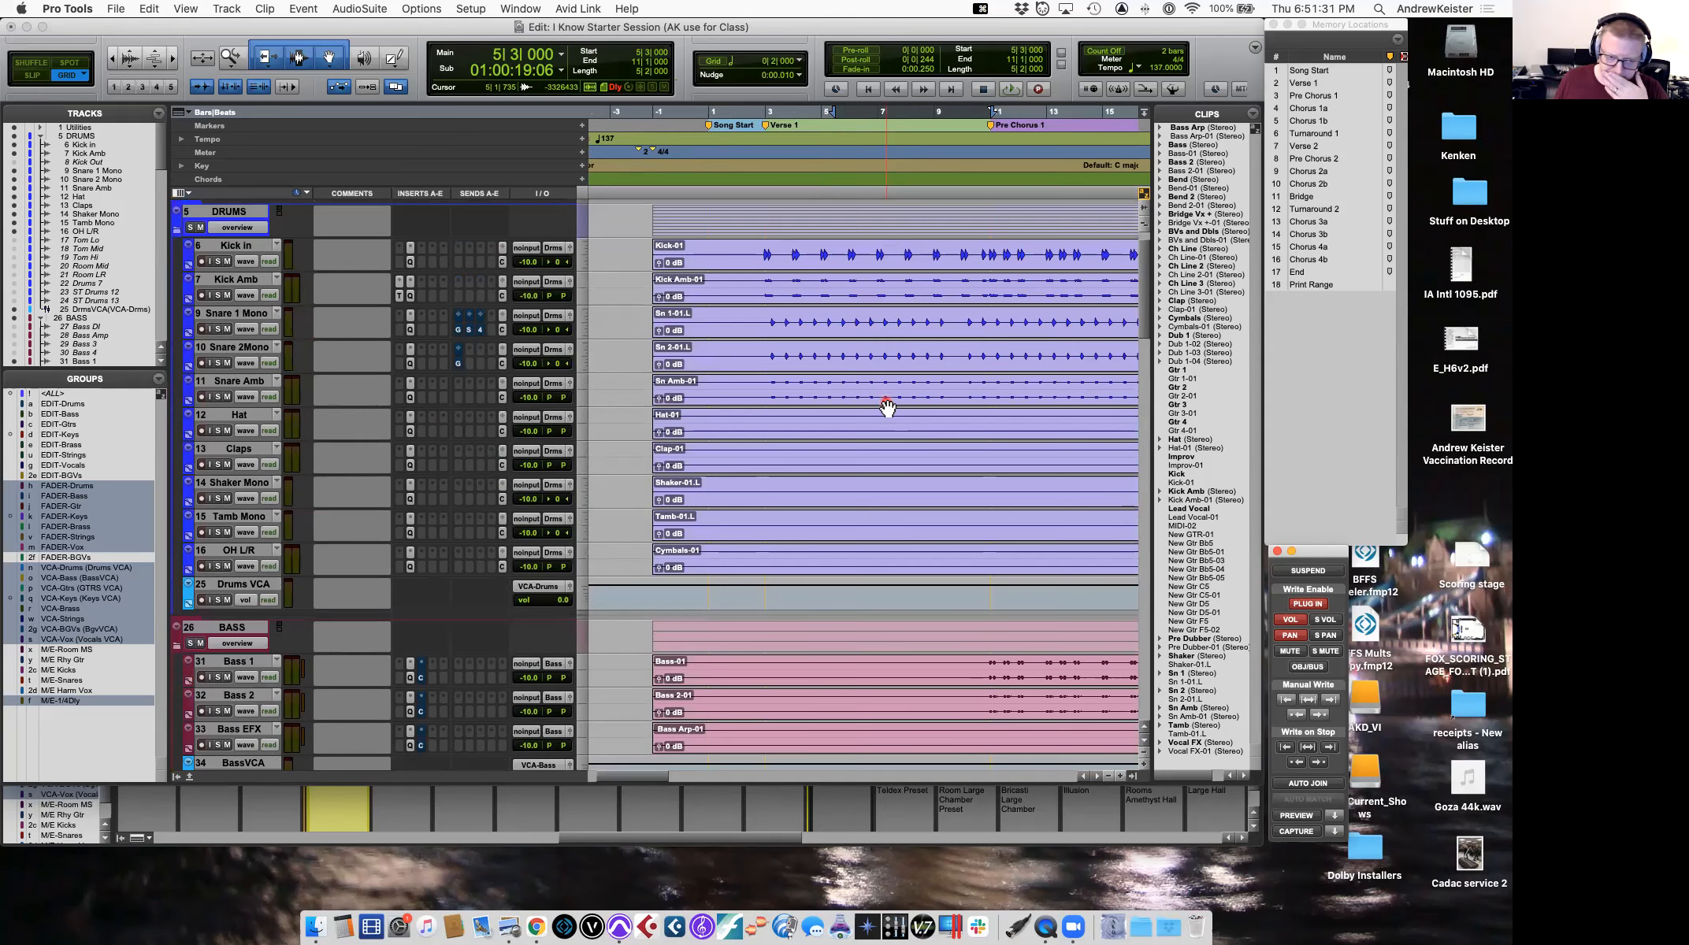
scroll(887, 407, "up", 2)
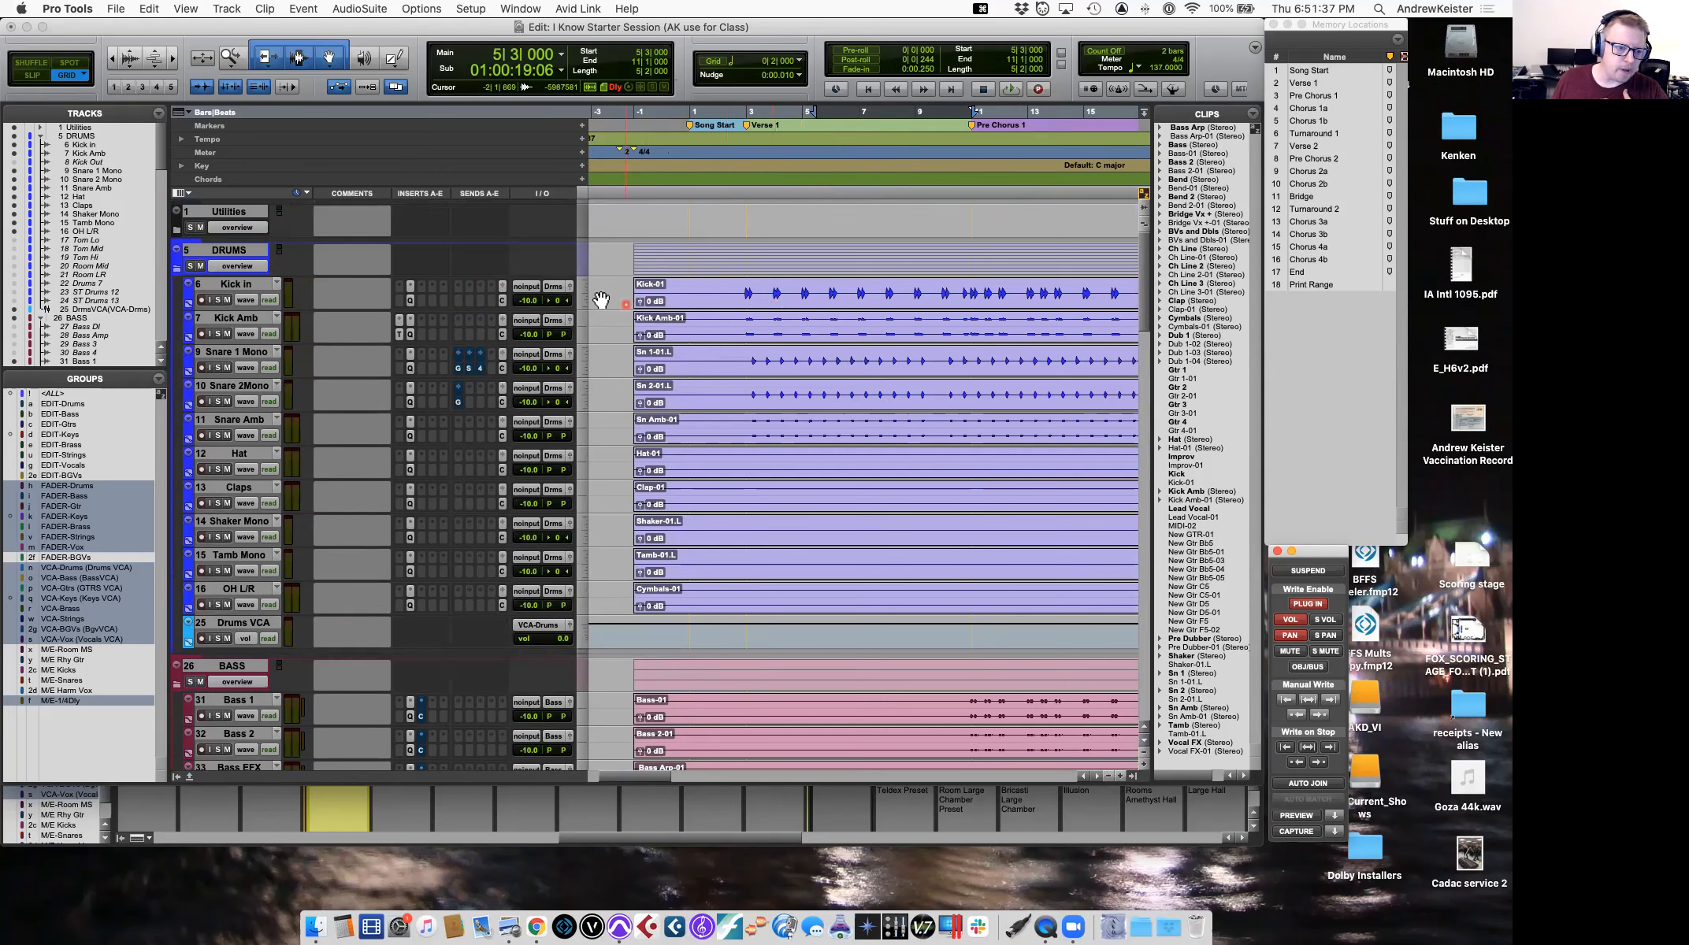
Solo the drums through the DRUMS folder track and place the edit cursor at bar 3 on the Kick in track.
left_click(191, 266)
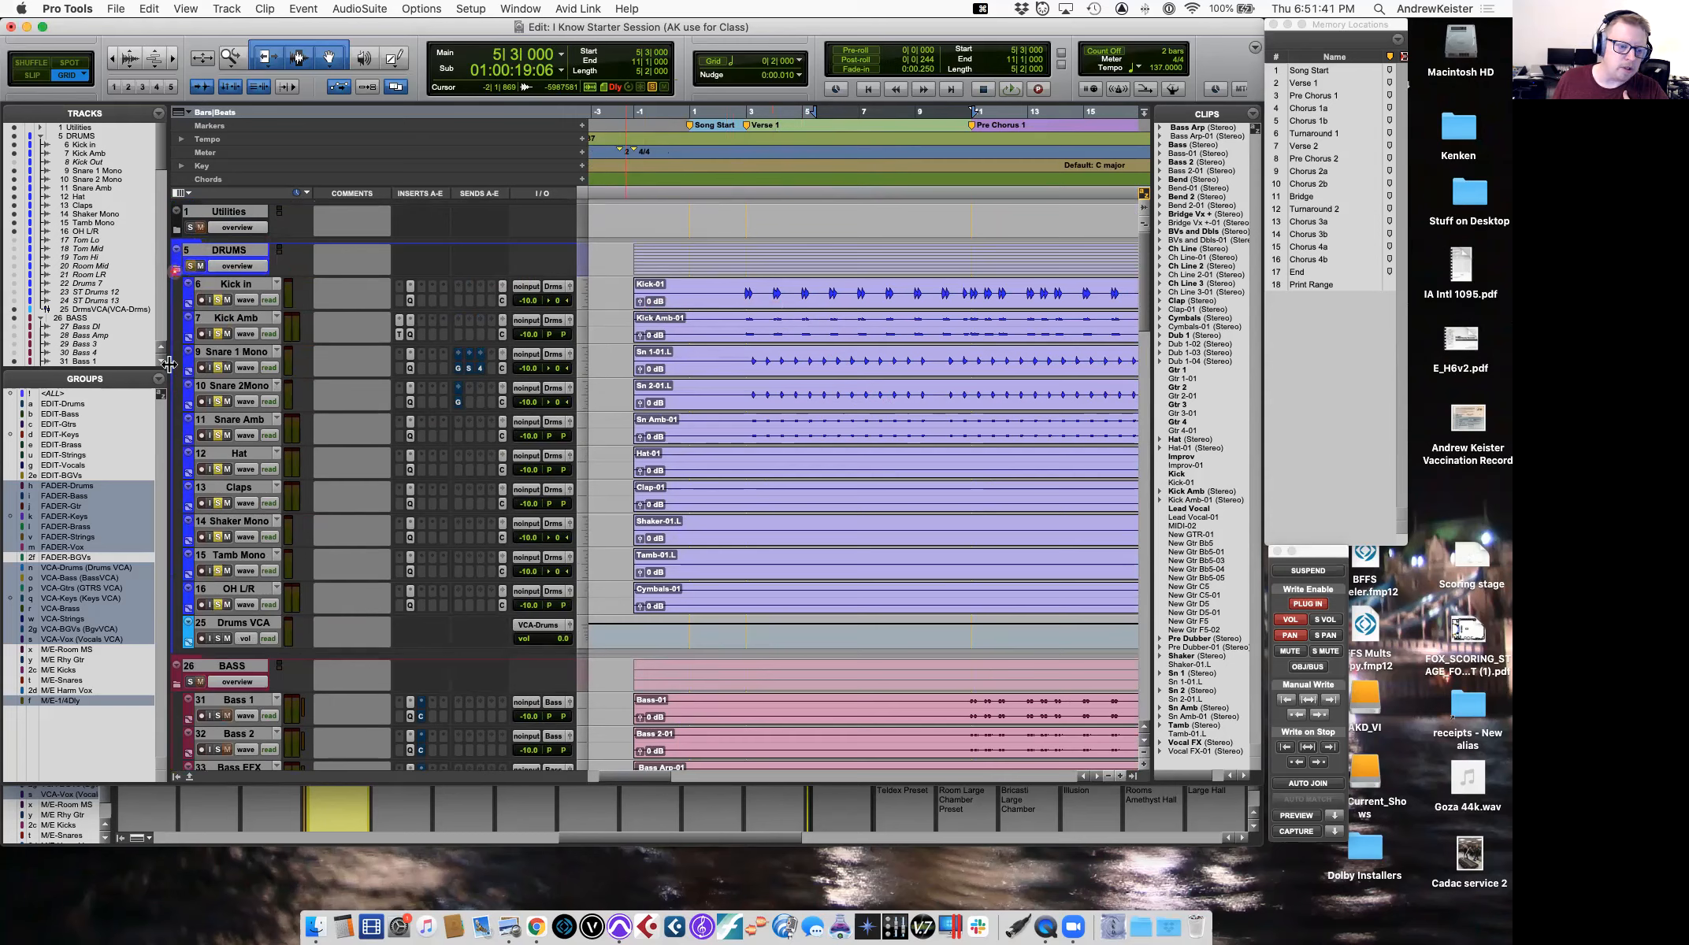
left_click(268, 257)
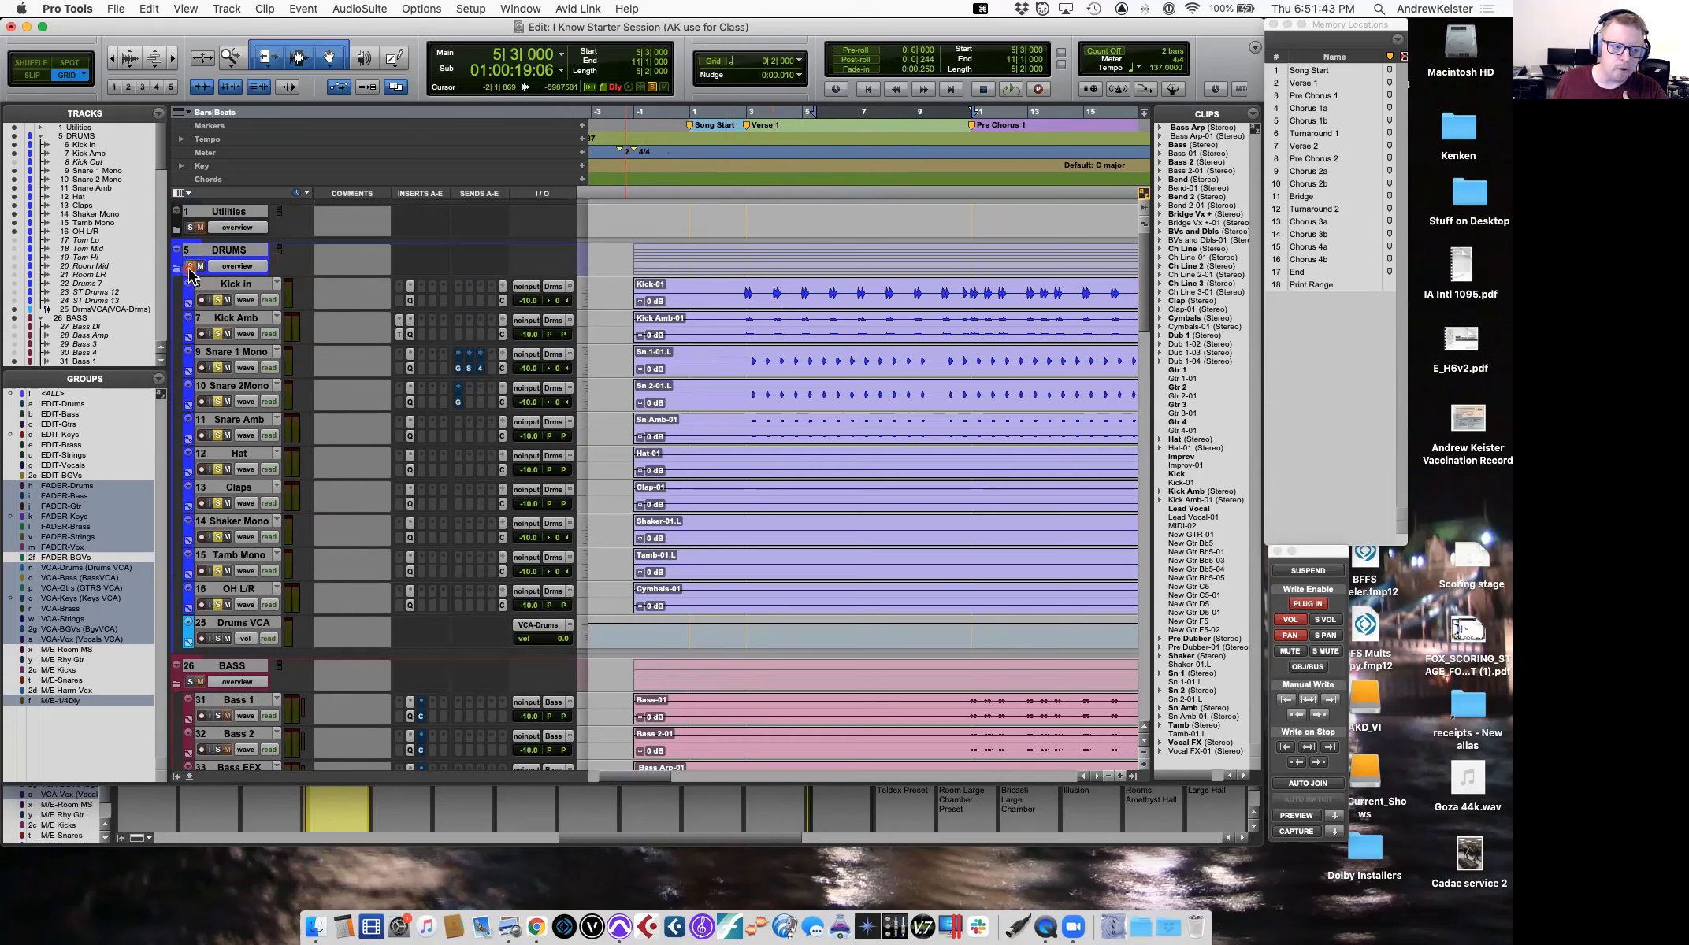
left_click(218, 638)
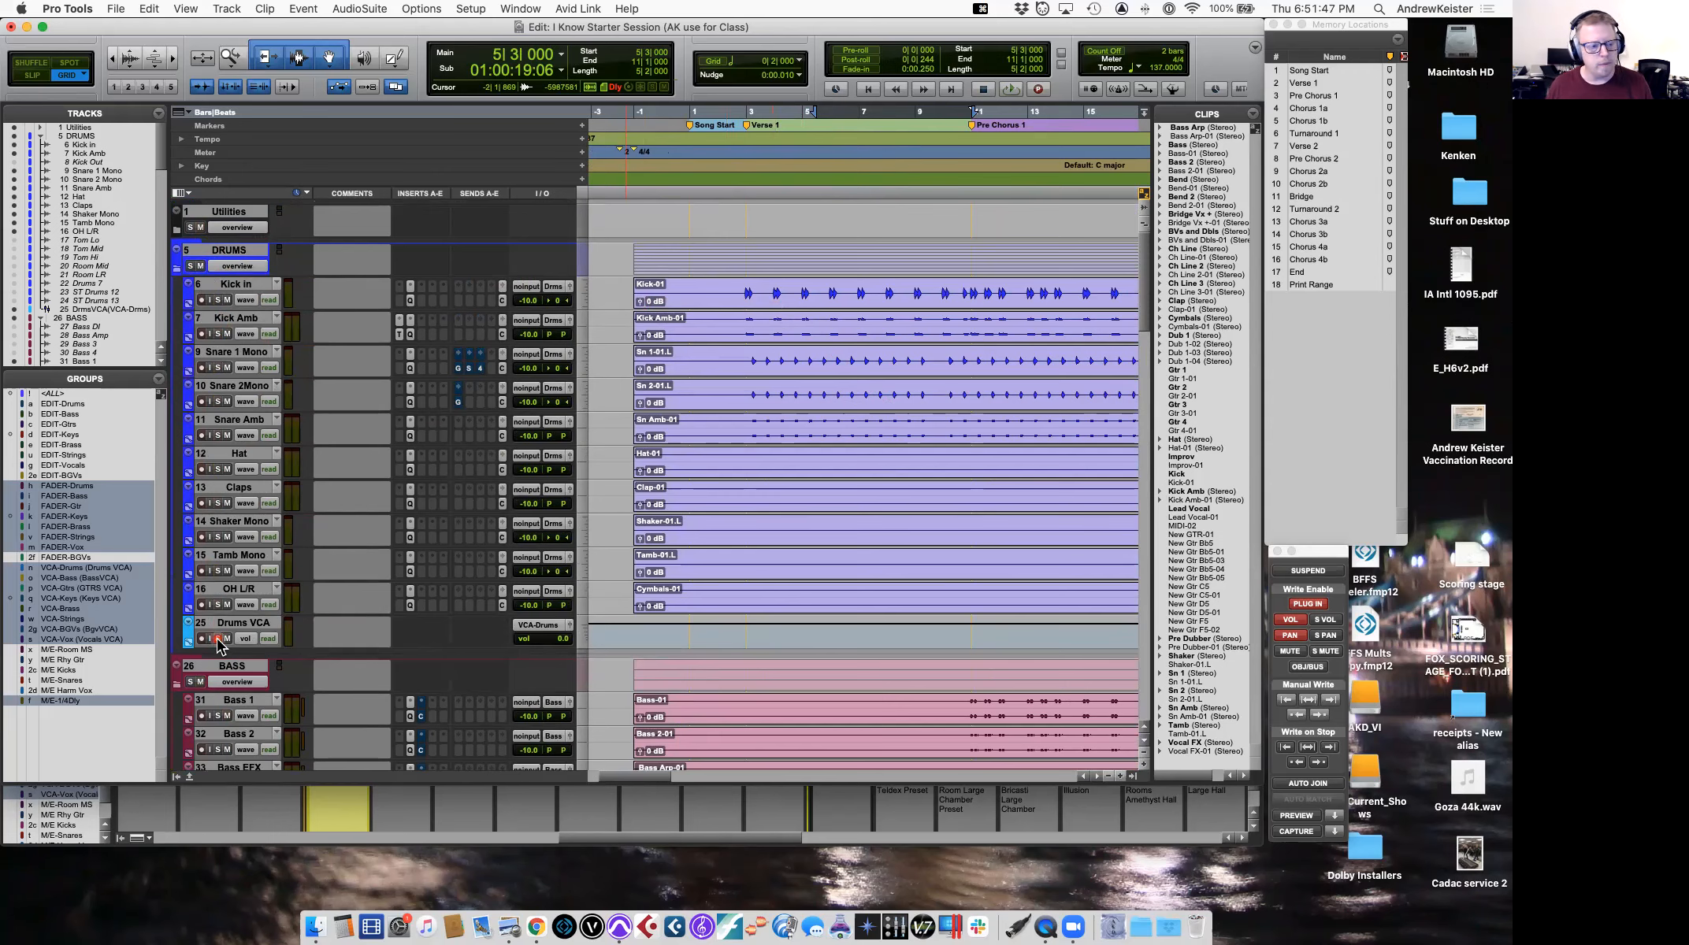
left_click(193, 266)
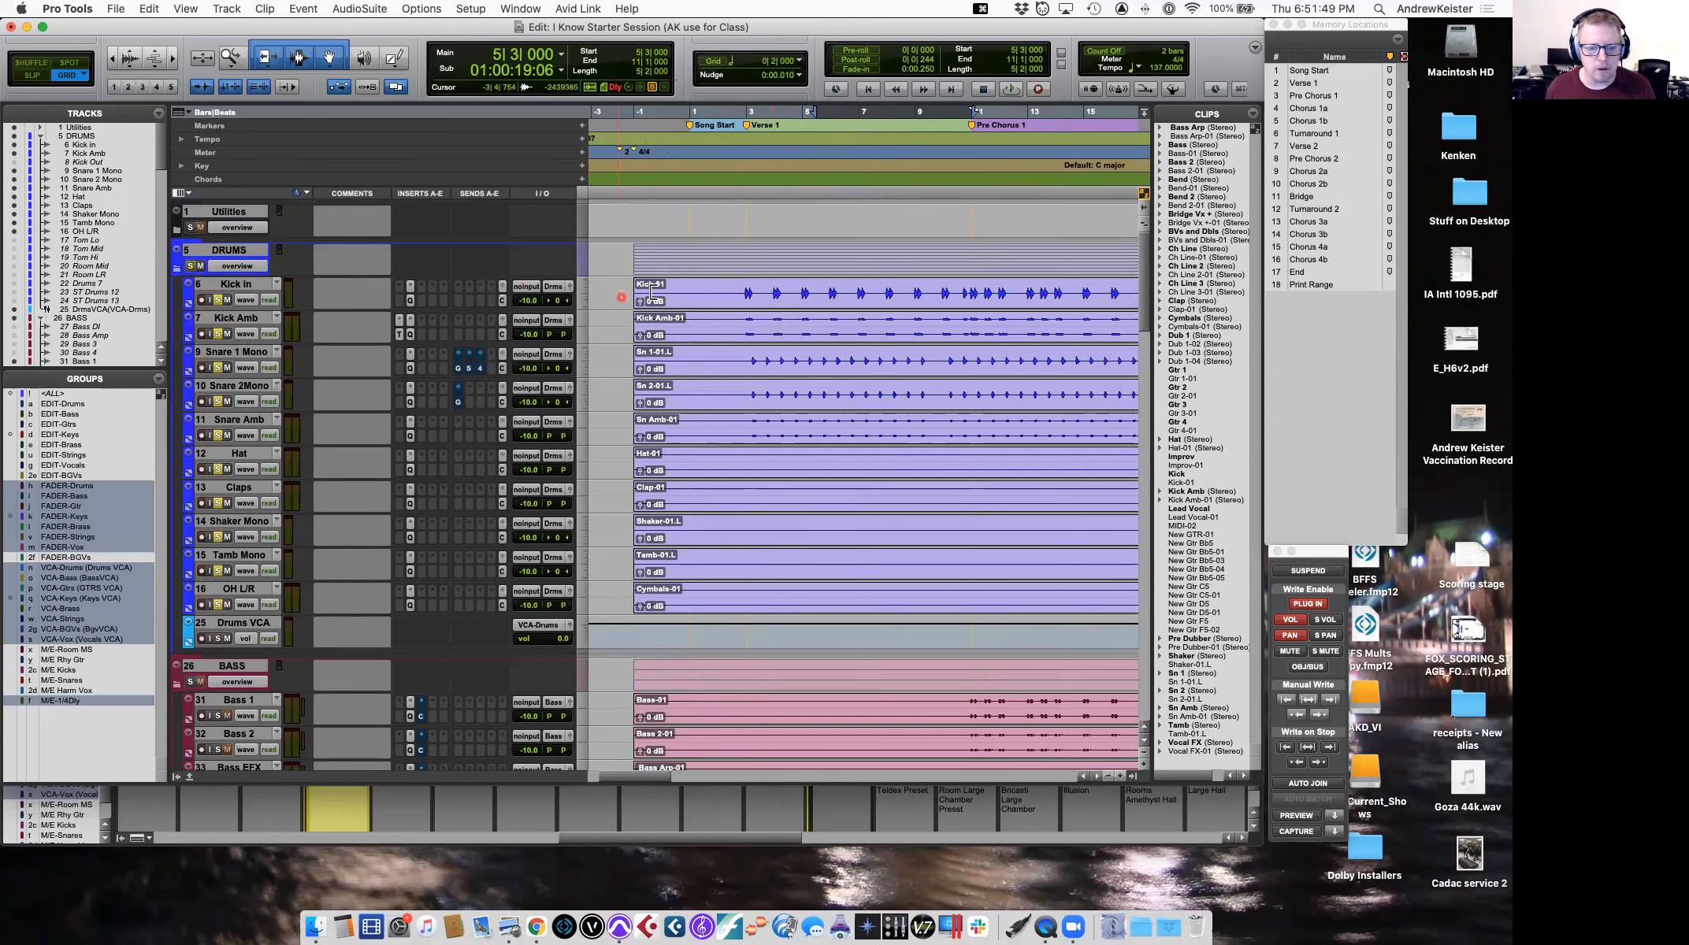
left_click(741, 285)
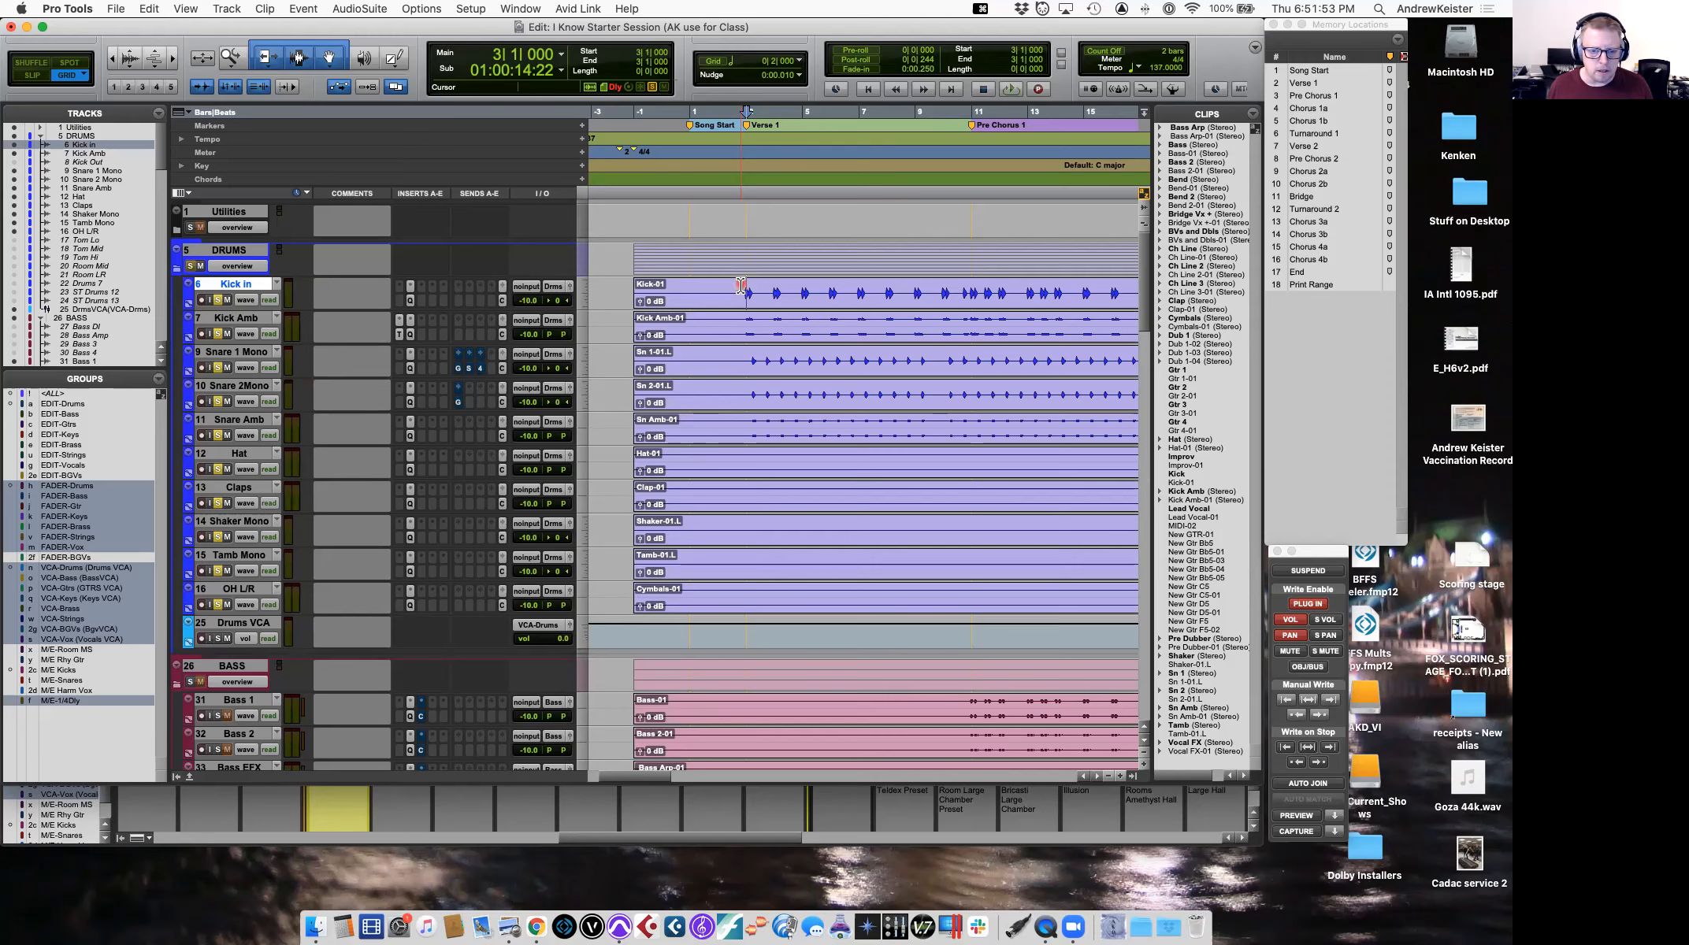
Play the soloed drums and raise the grouped drum faders to -3.8 dB in the Mix window.
key("space")
key("ctrl+equal")
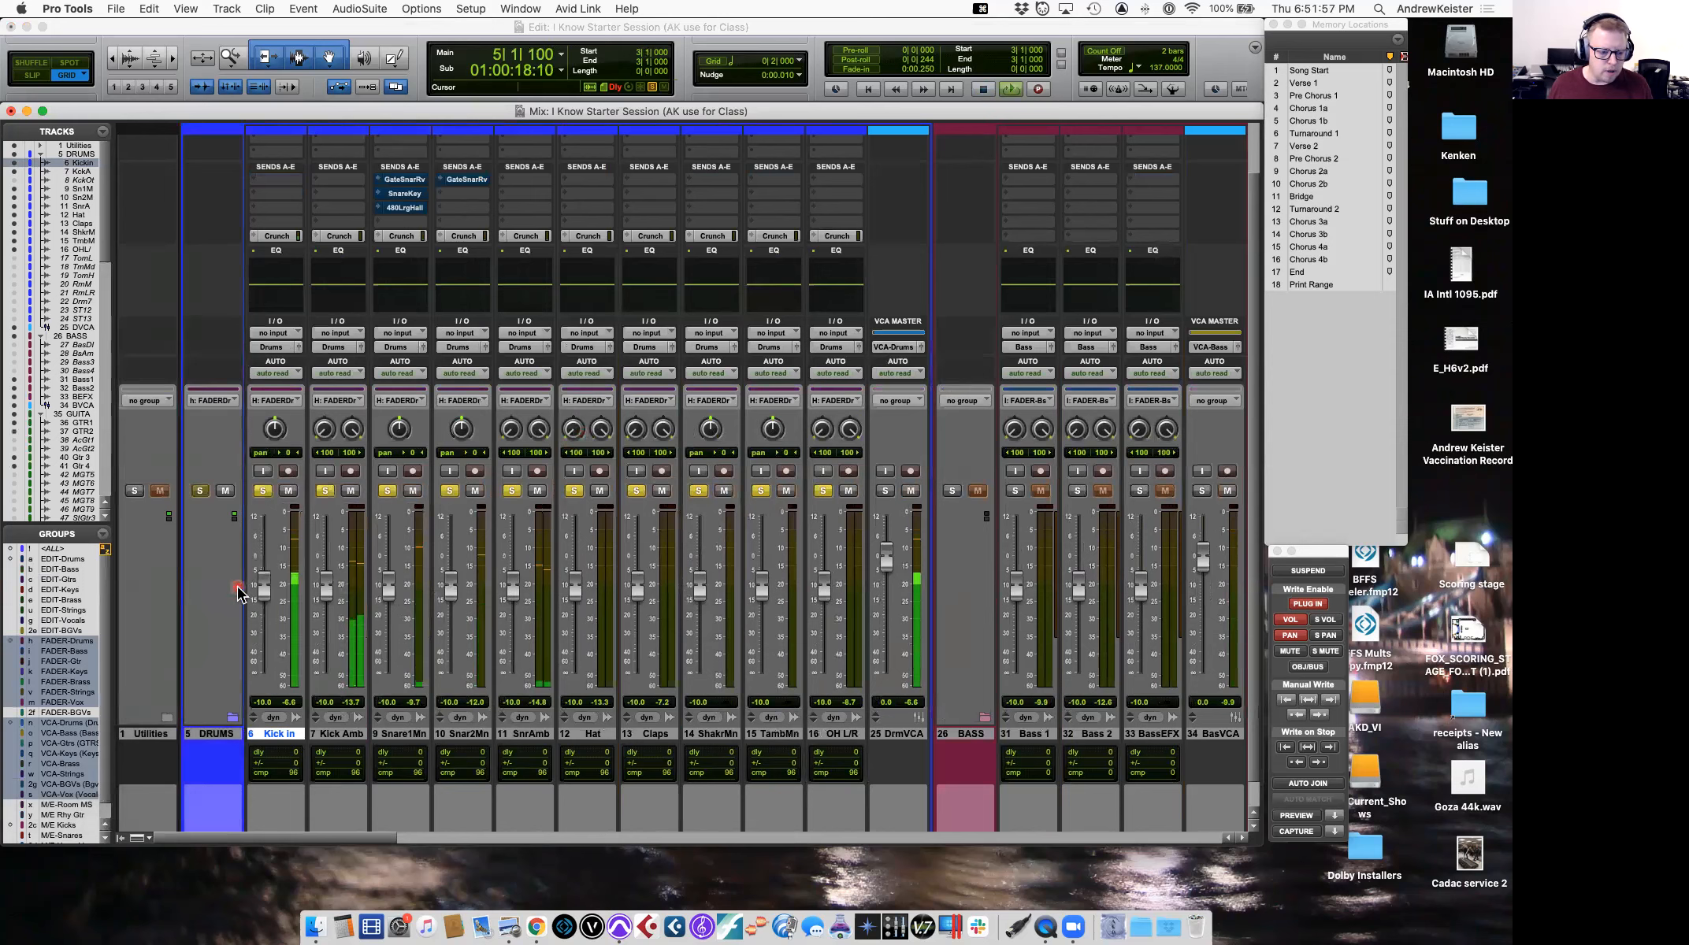
left_click_drag(264, 594, 266, 576)
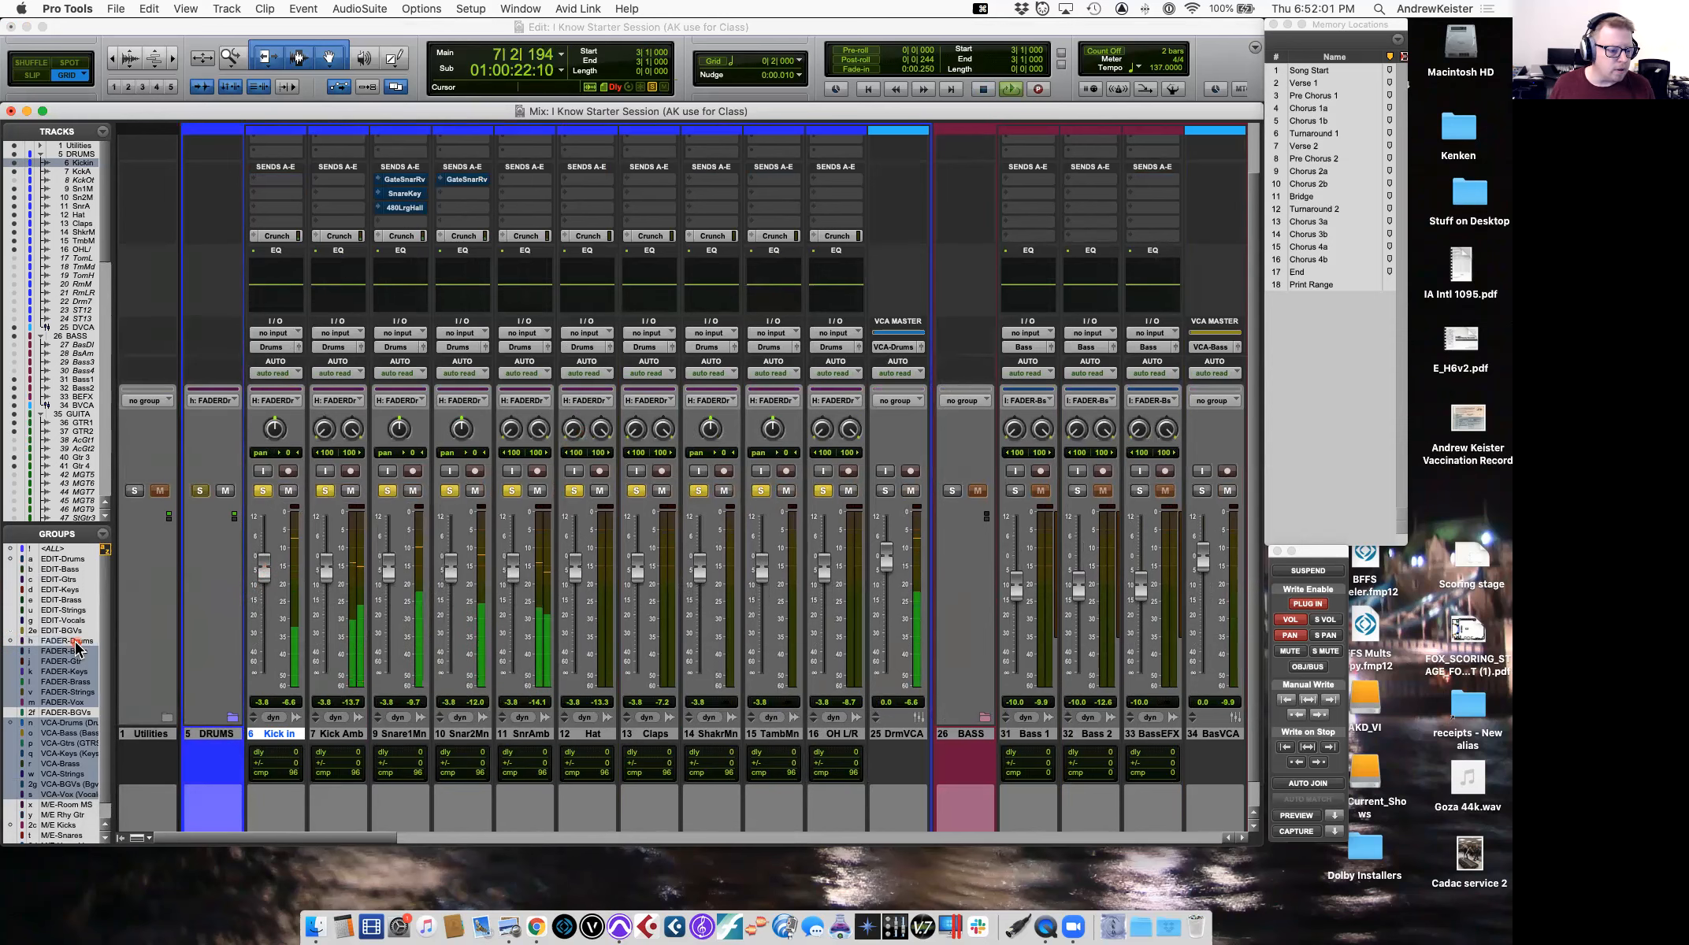
Disable all the FADER groups in the Groups list, from FADER-Drums to FADER-BGVs, and stop playback.
left_click_drag(75, 642, 77, 676)
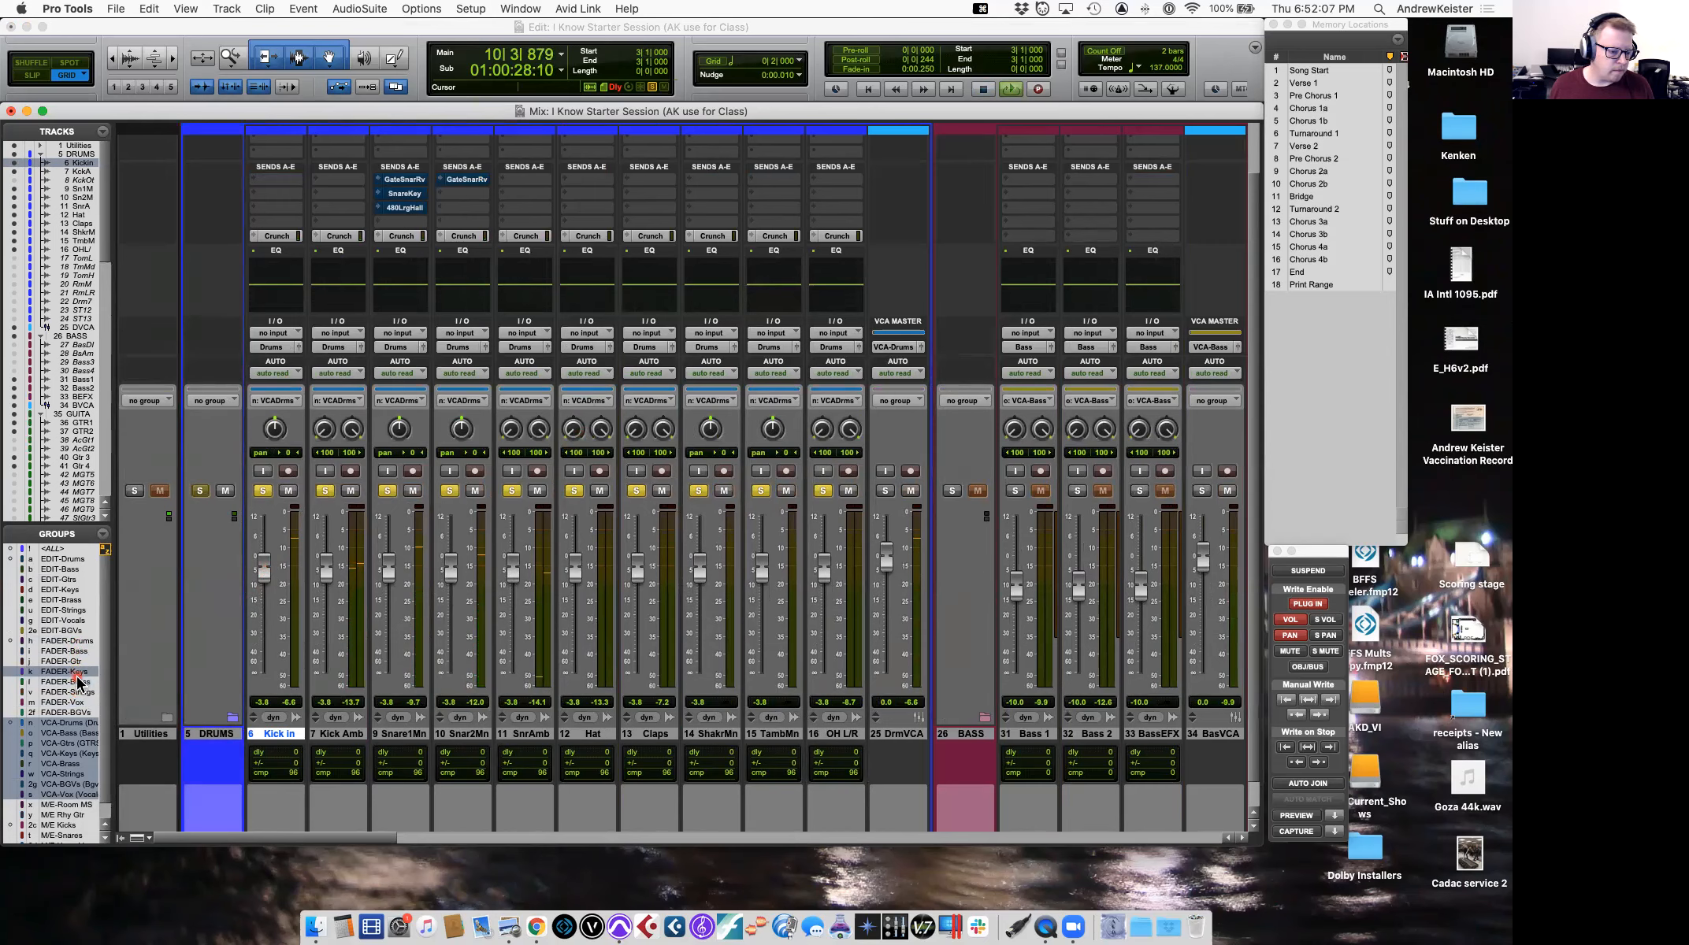
key("space")
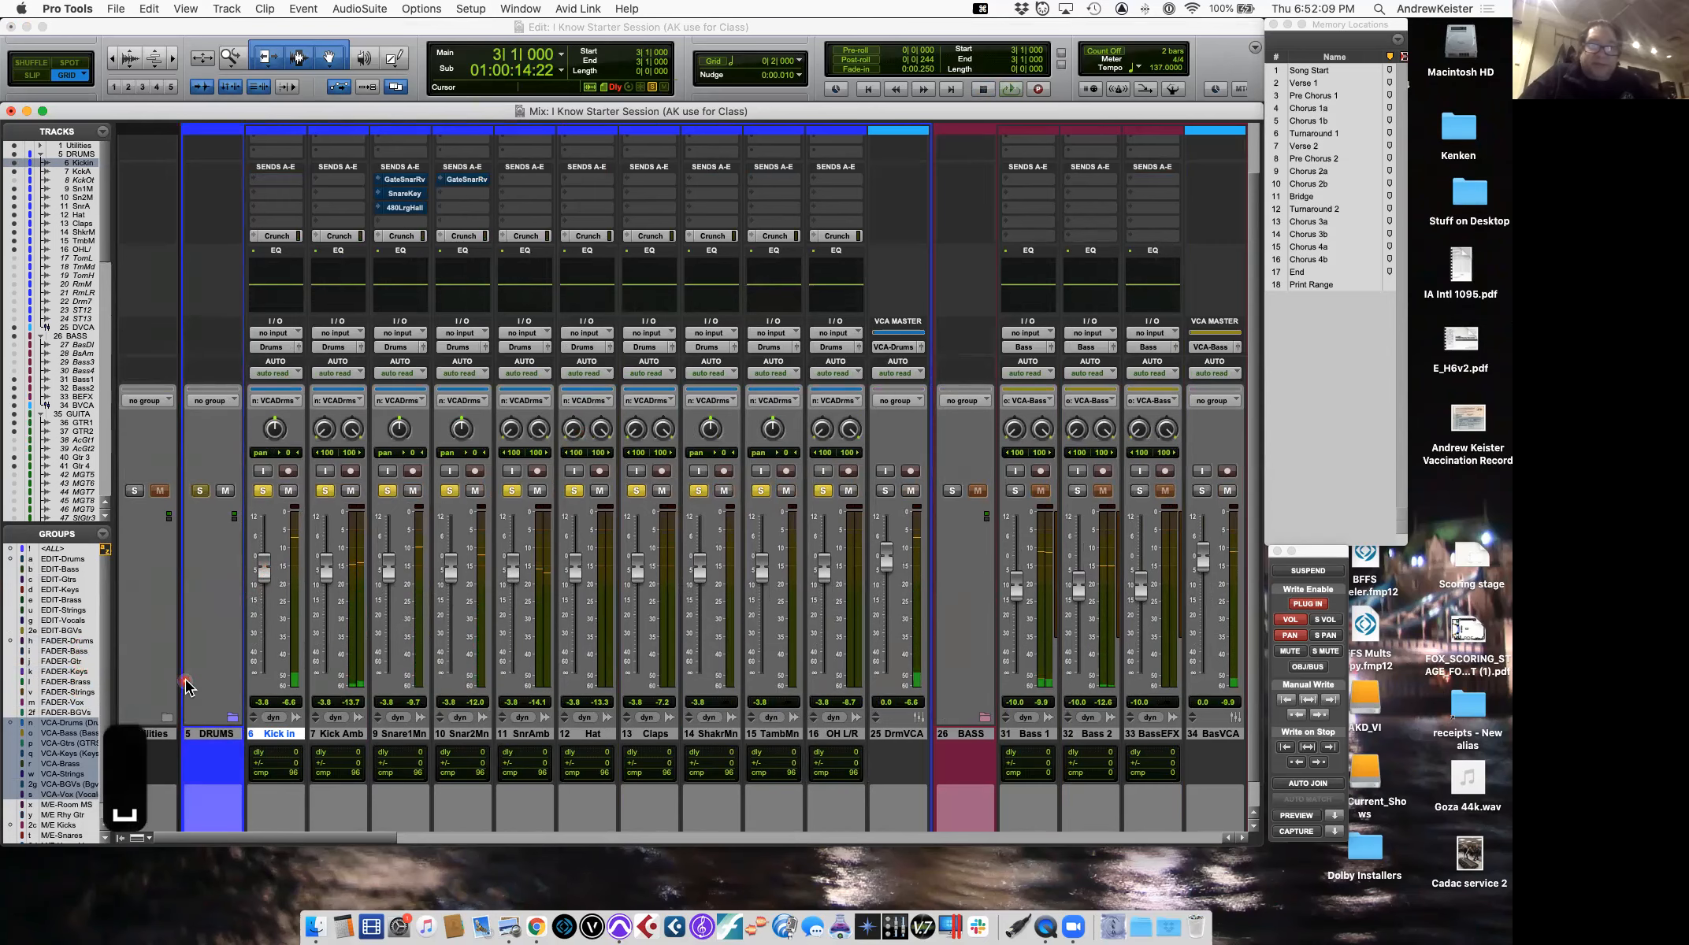
Select bar 3 across both snare tracks in the Edit window and compare the timing of their waveforms up close.
key("super+equal")
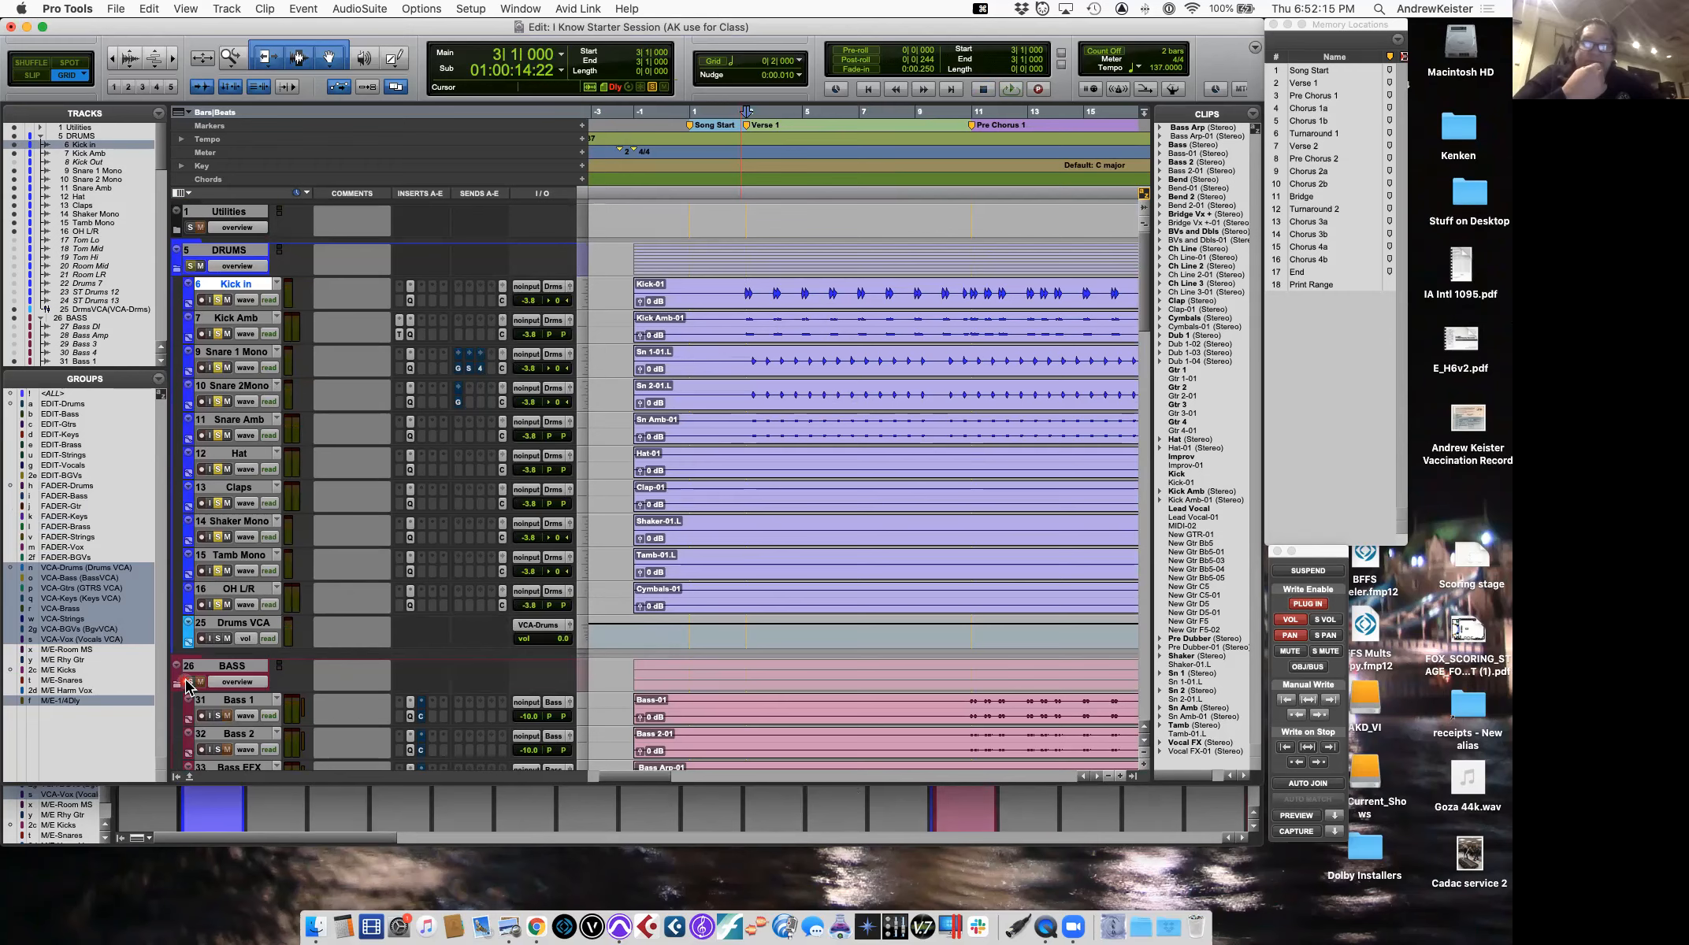
left_click_drag(755, 347, 774, 398)
key("t")
key("t")
key("t")
key("t")
key("t")
key("t")
key("t")
key("t")
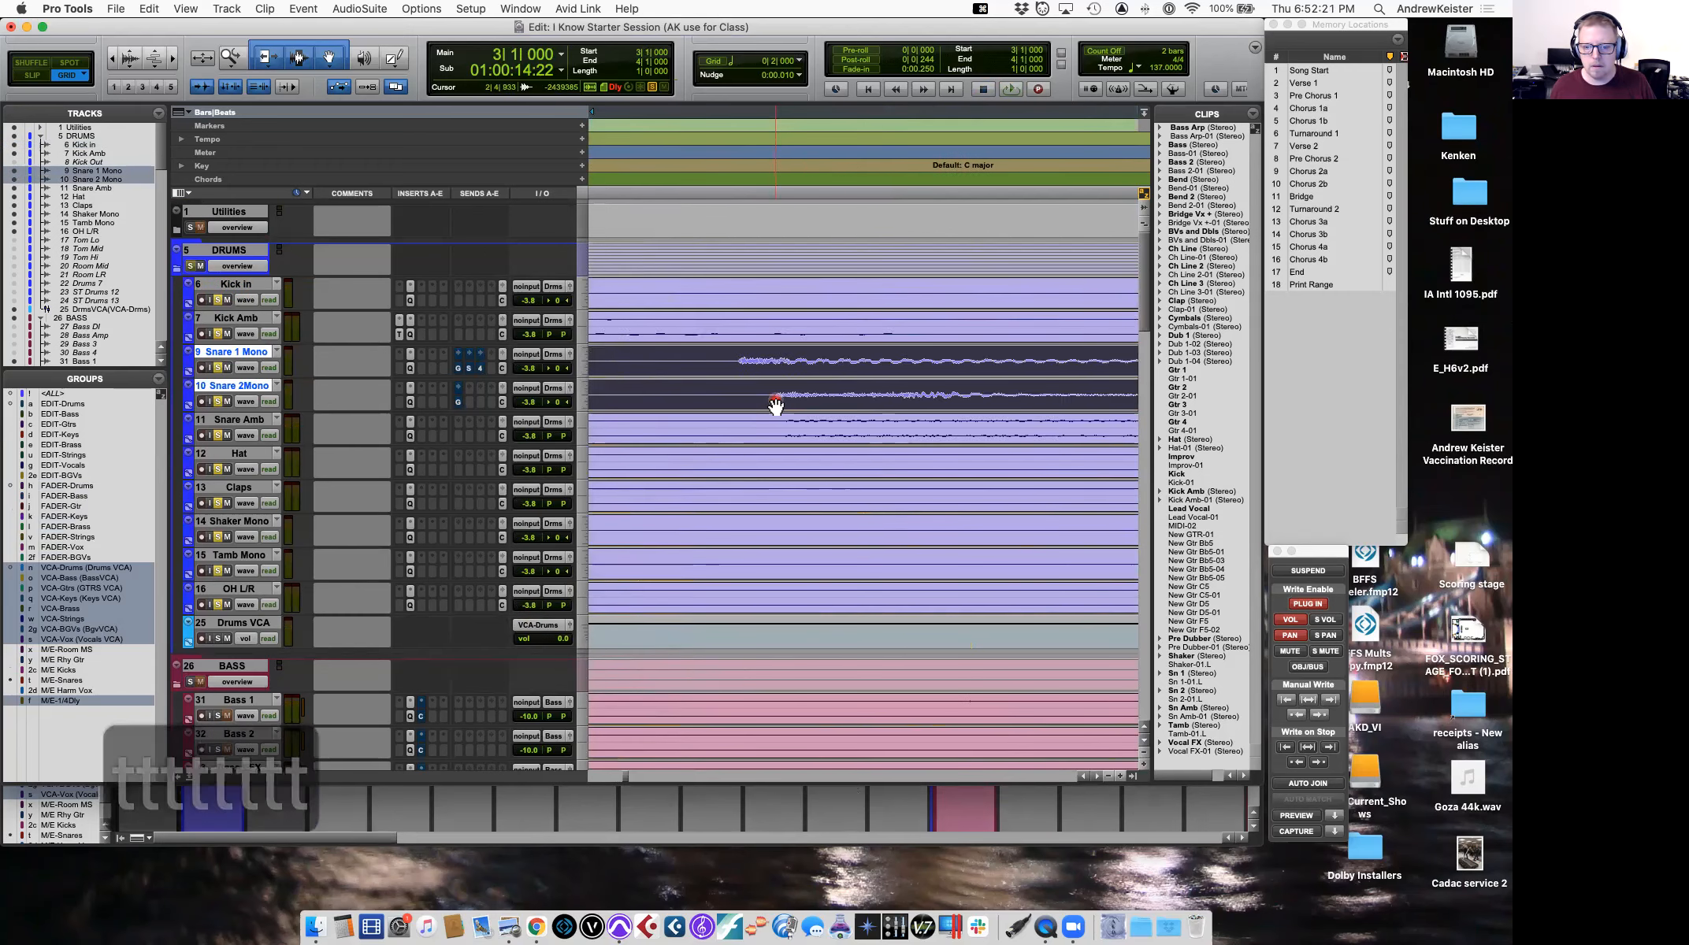
scroll(776, 406, "down", 3)
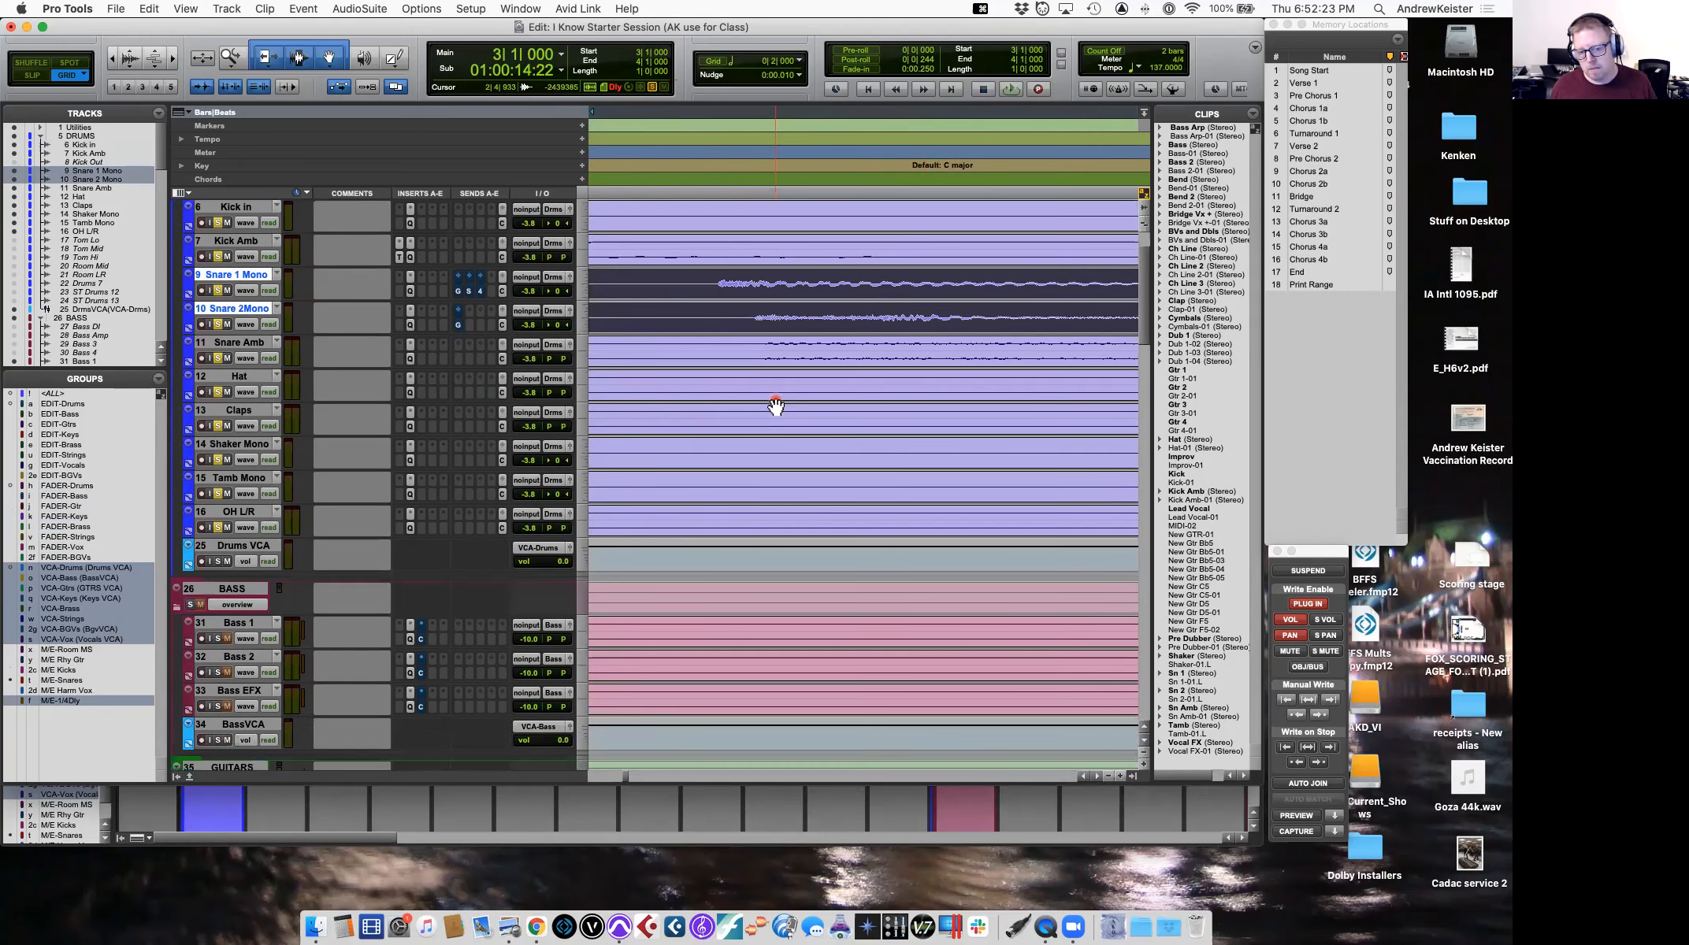
key("r")
key("r")
key("r")
key("r")
key("r")
key("r")
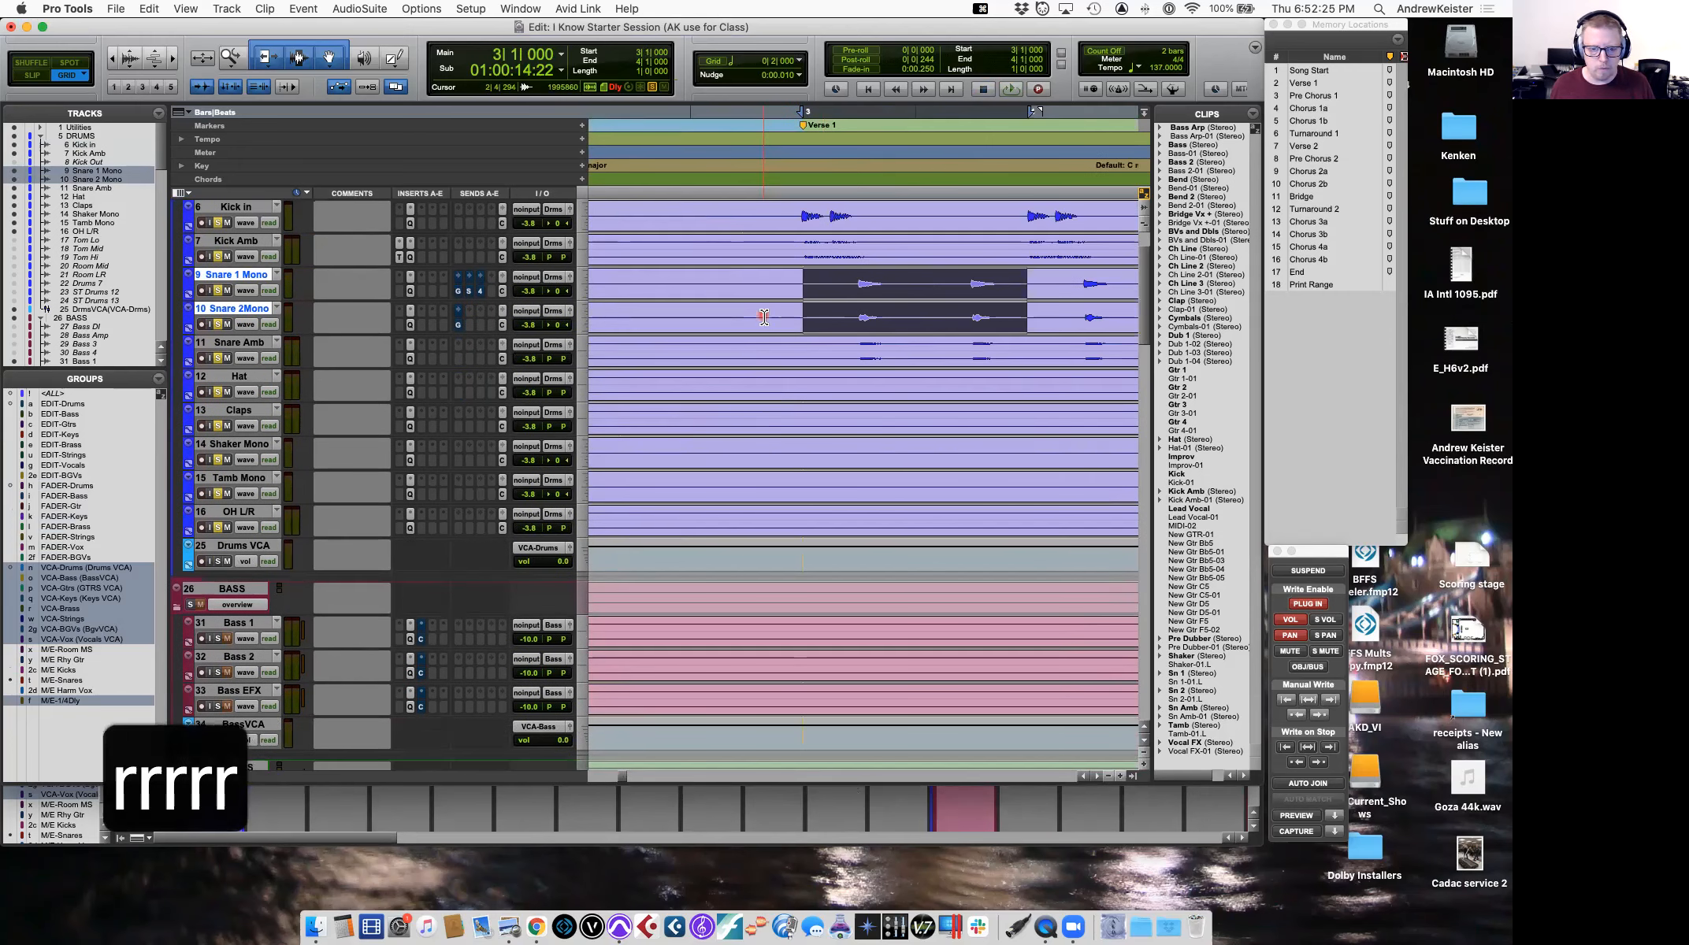
Place the edit cursor at bar 3 on the Kick in track and briefly play the drums from there.
left_click(749, 282)
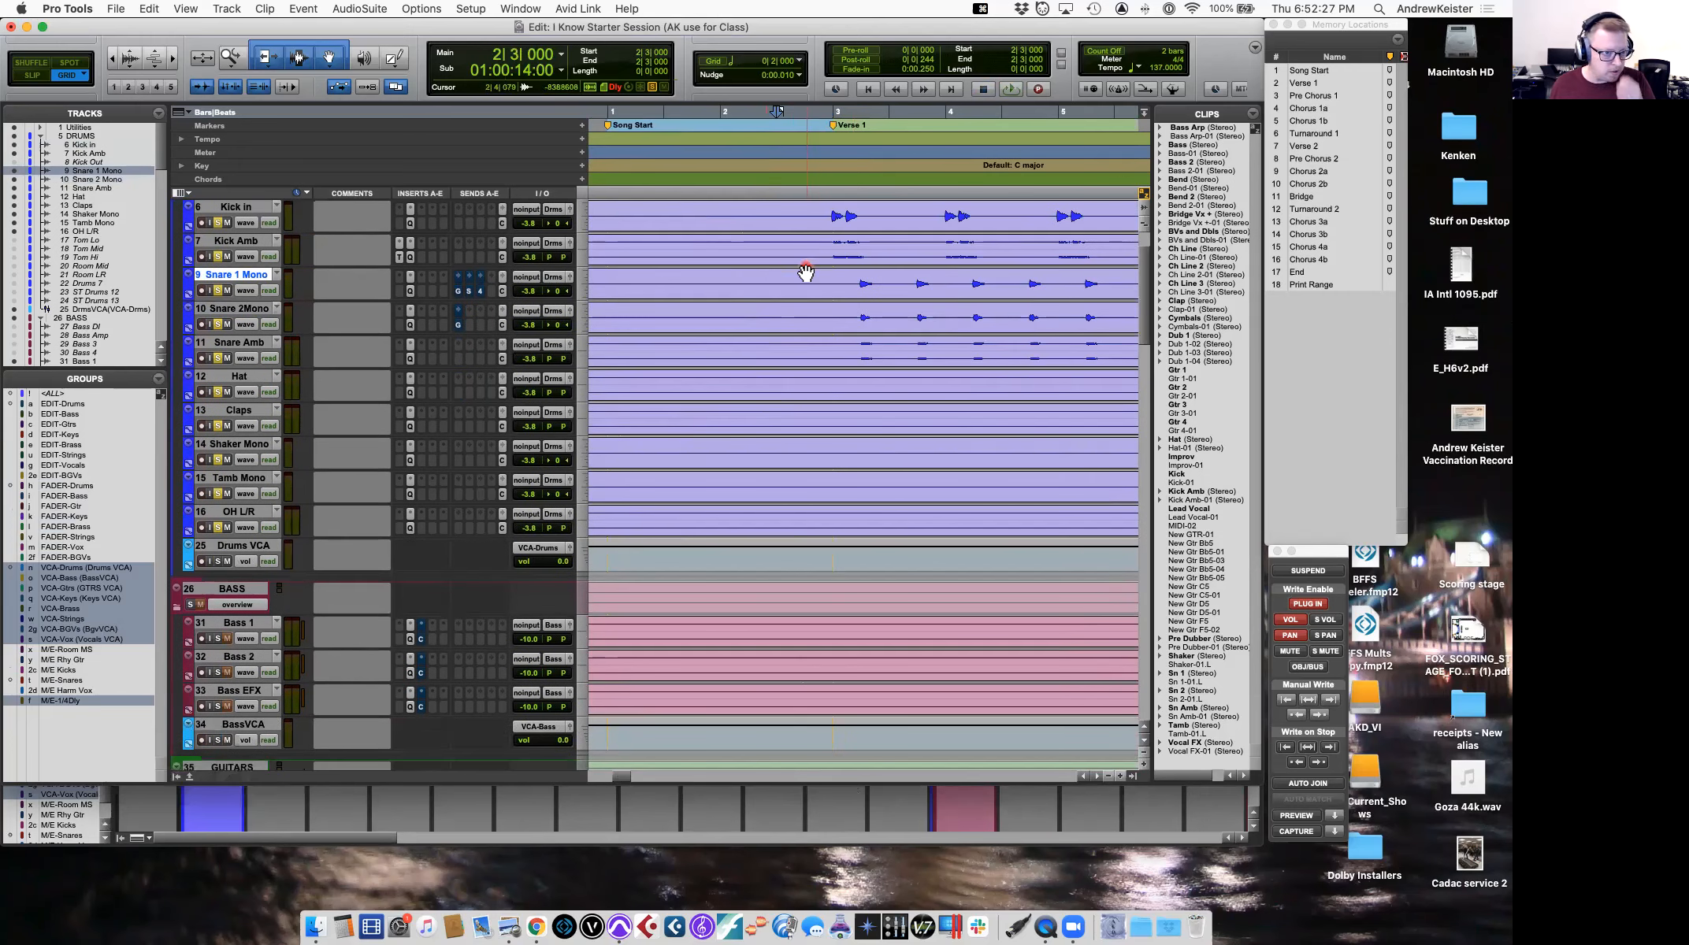
scroll(805, 272, "up", 3)
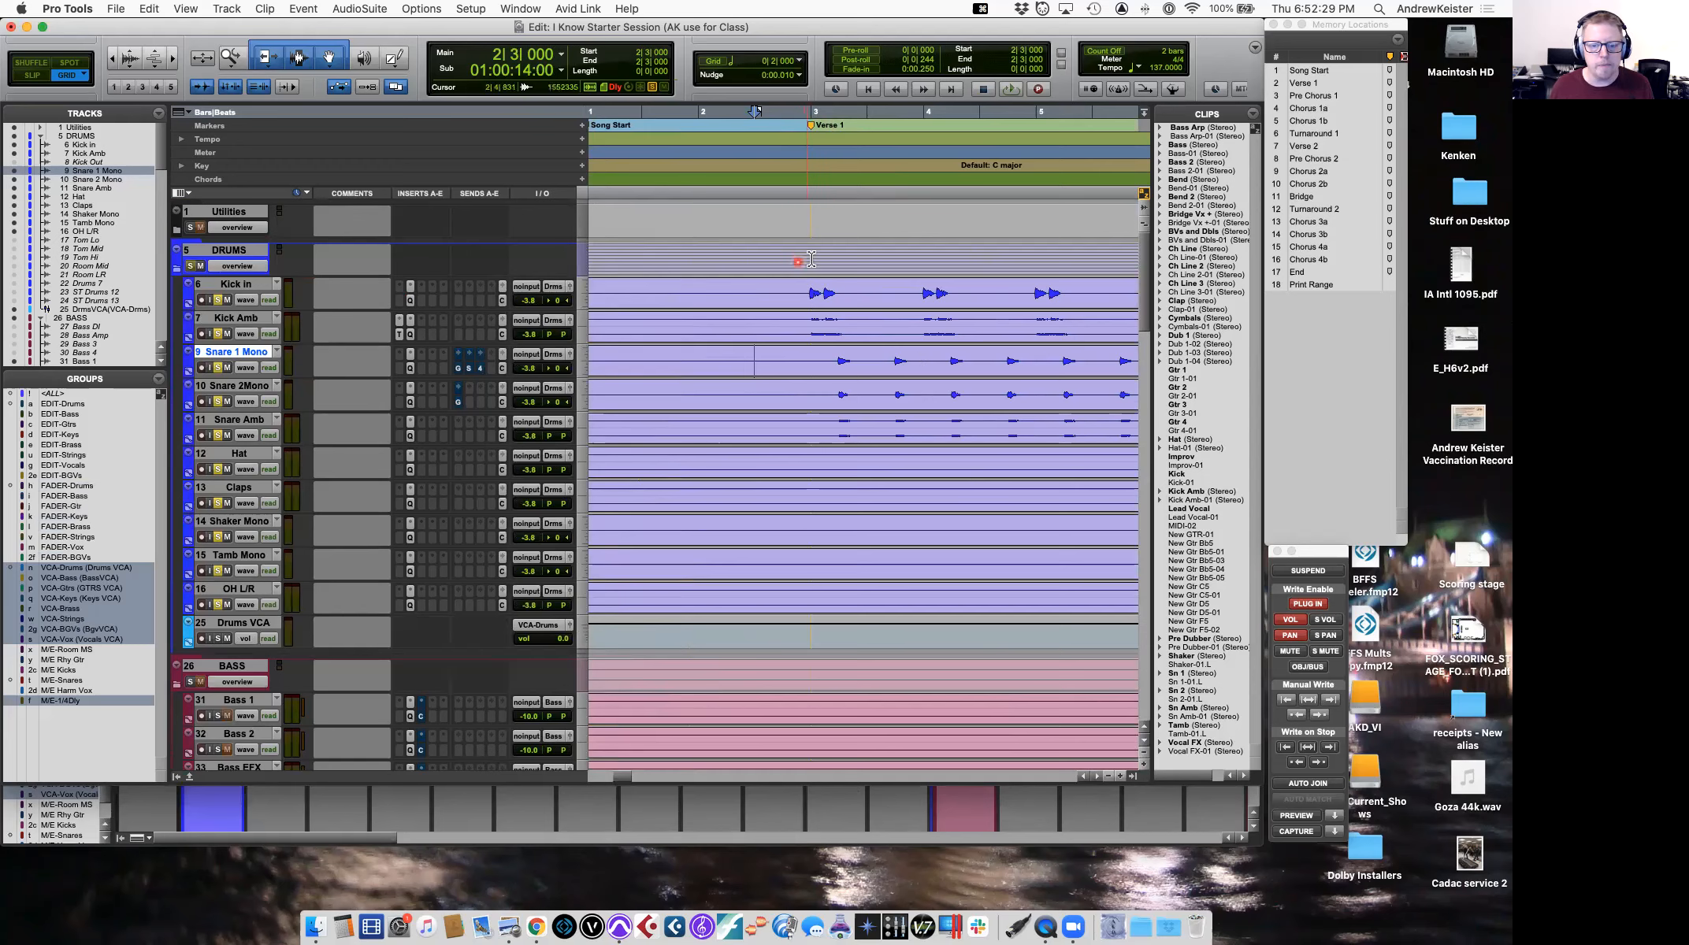
left_click(808, 285)
key("space")
key("space")
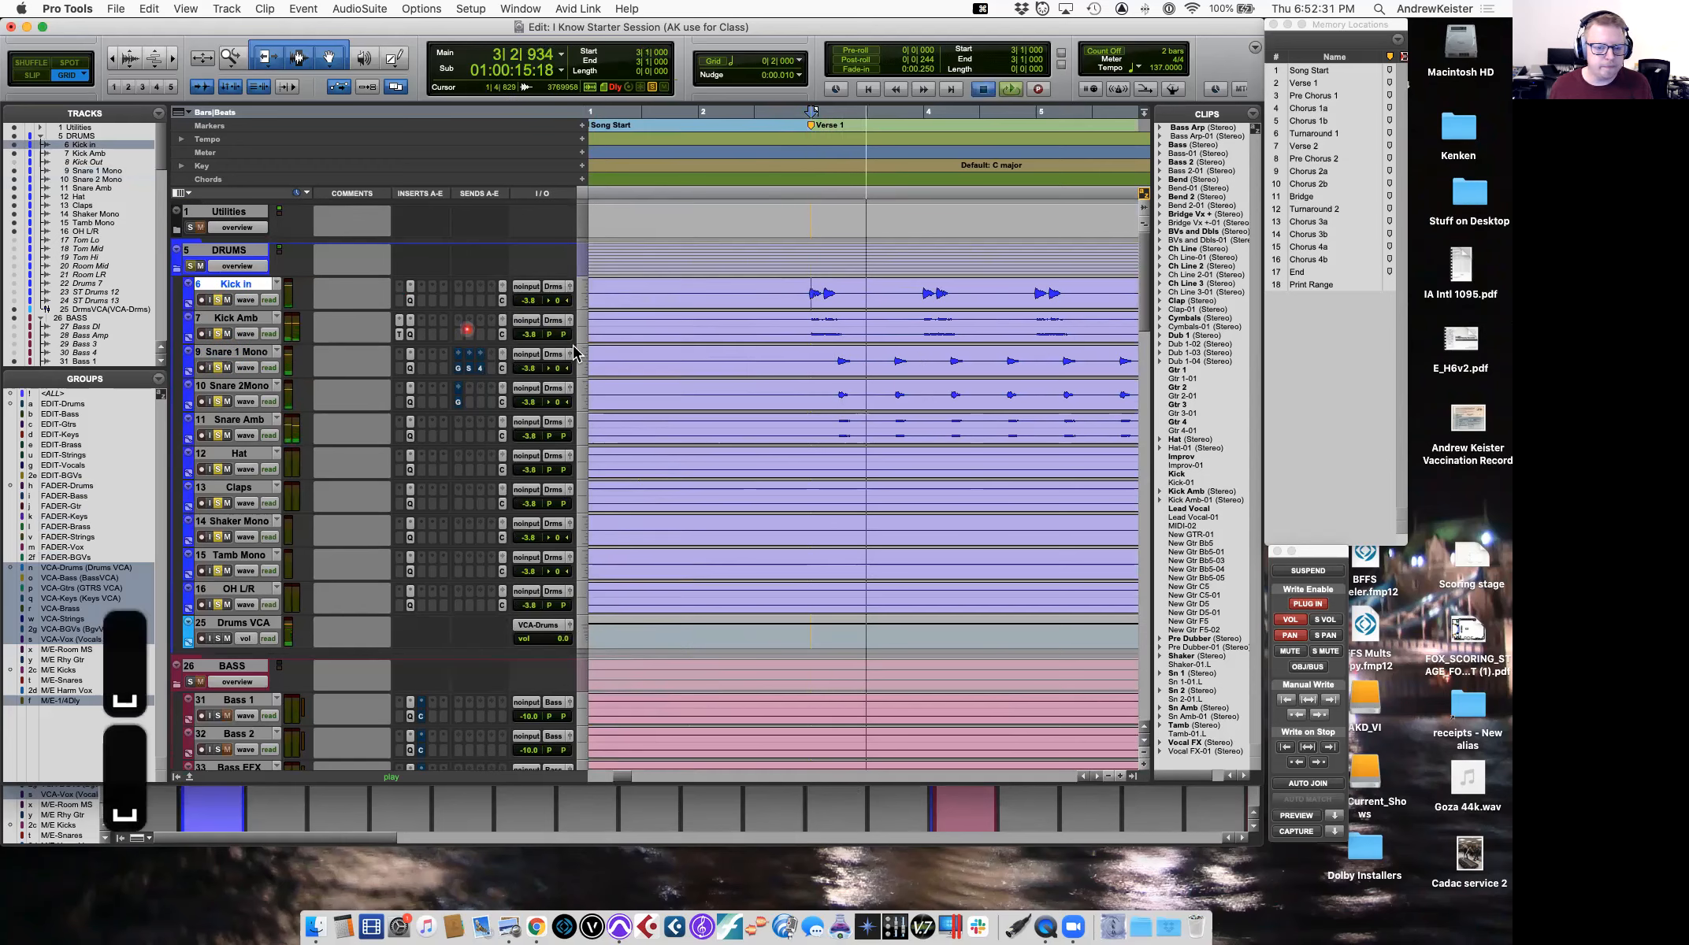
key("r")
key("r")
key("r")
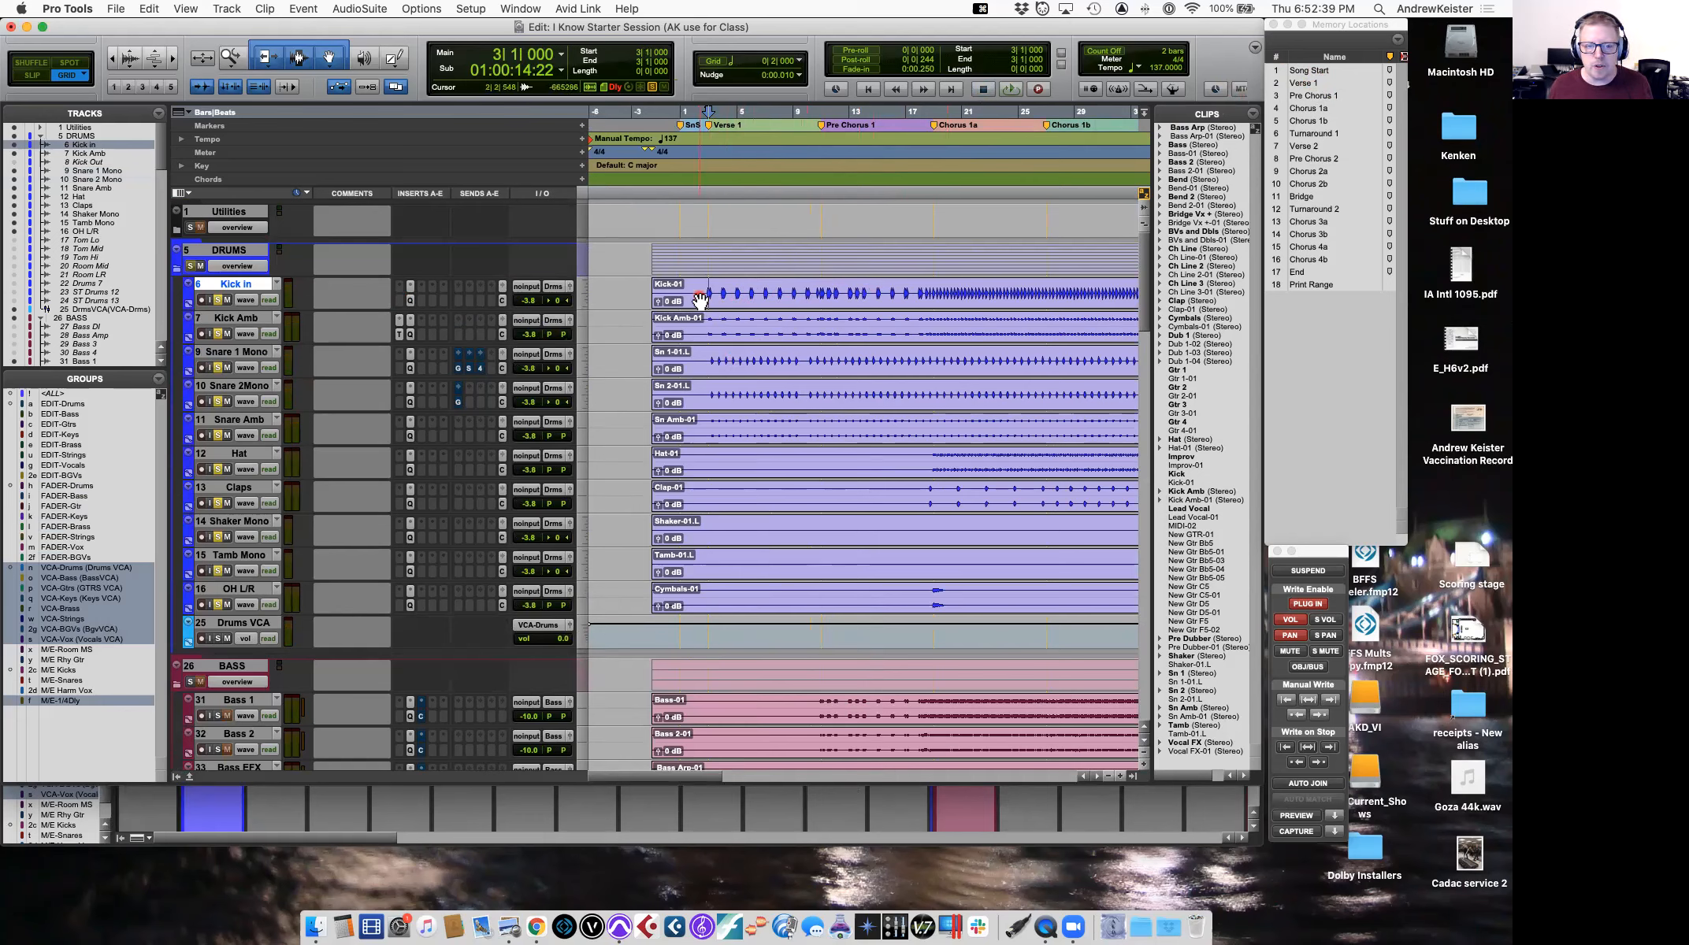
Select from the Verse 1 to the Pre Chorus 1 memory location on the Kick in track and set it to loop.
double_click(1303, 83)
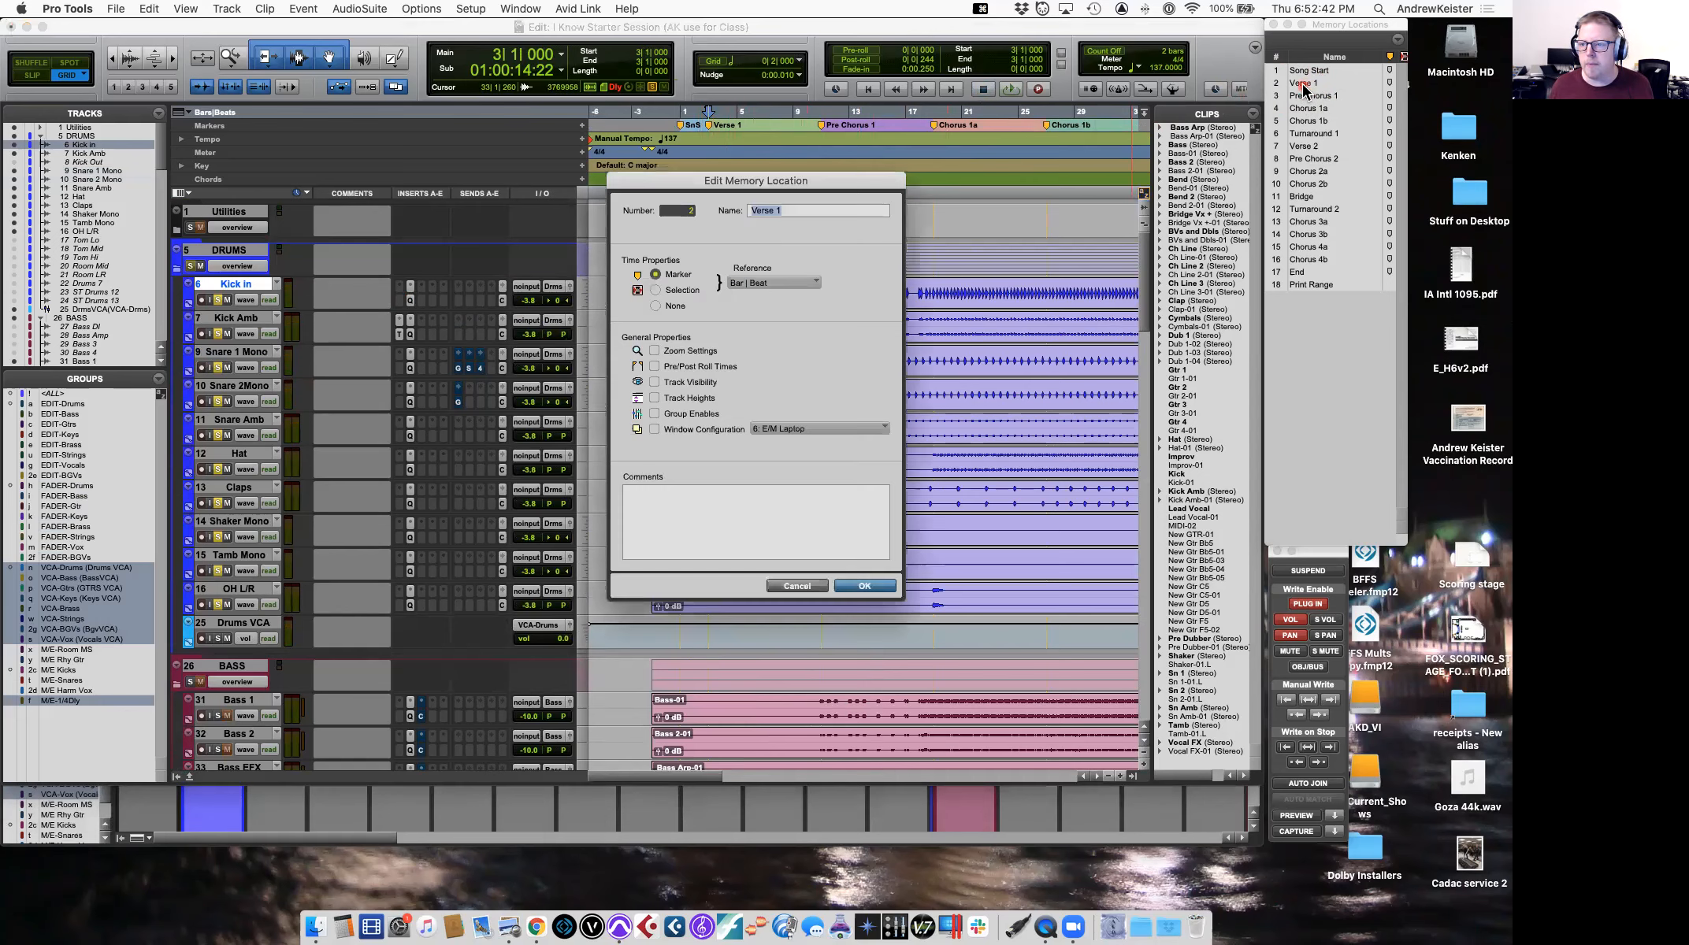
left_click(798, 586)
left_click(1306, 86)
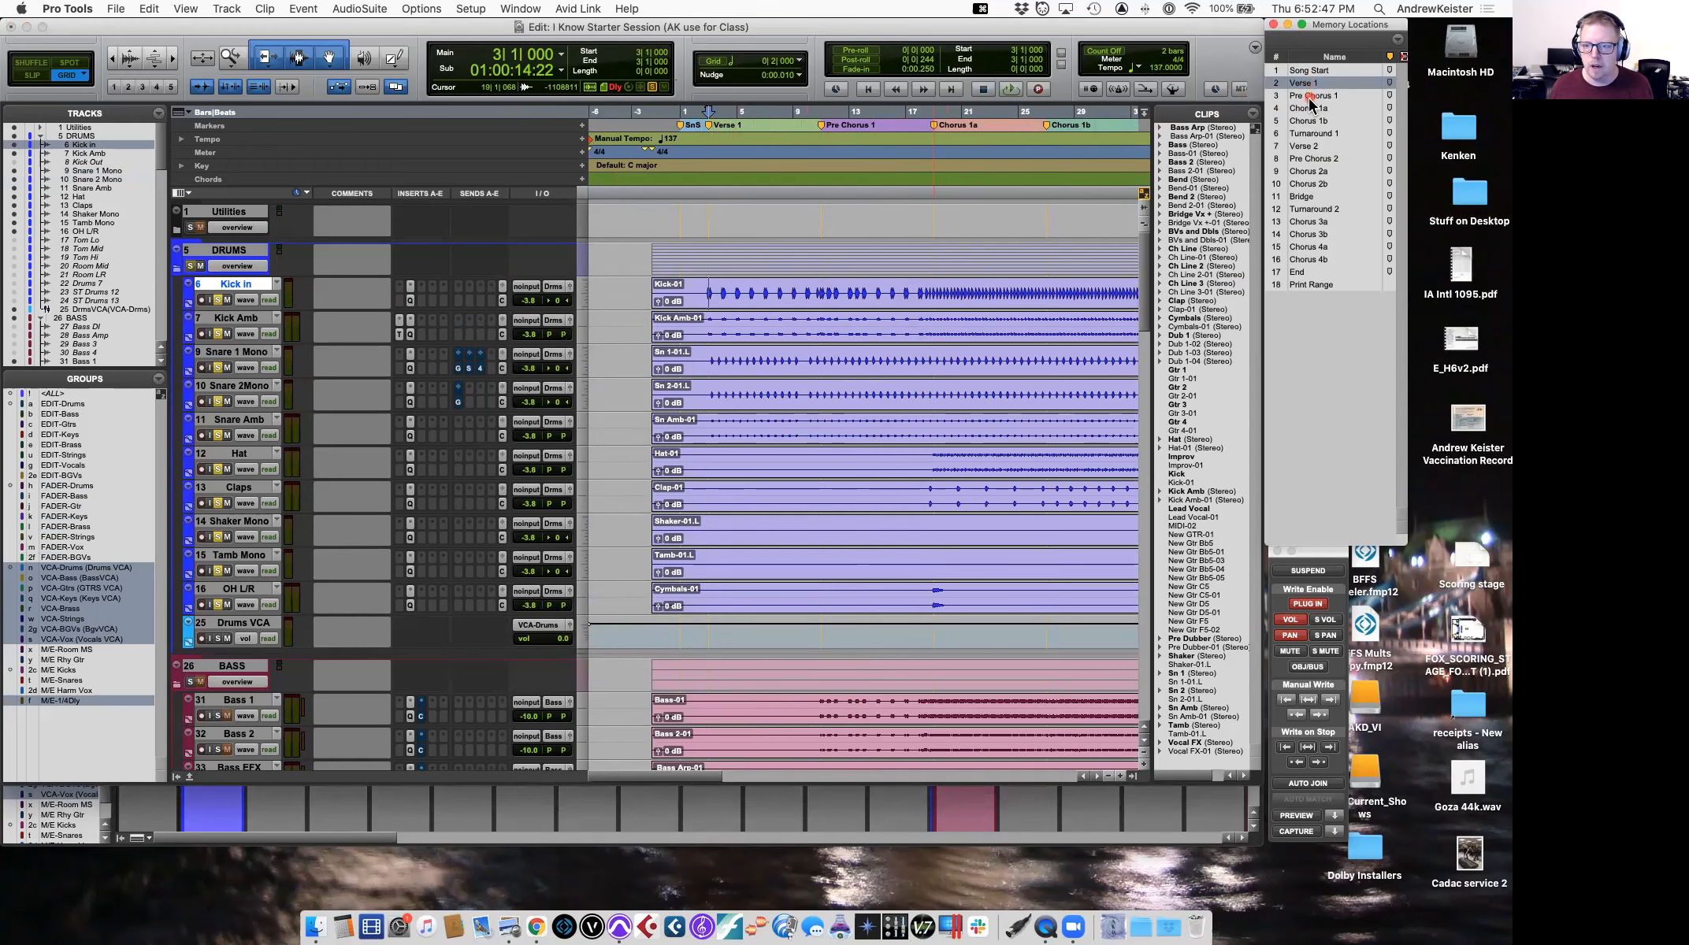
left_click(1309, 98, "shift")
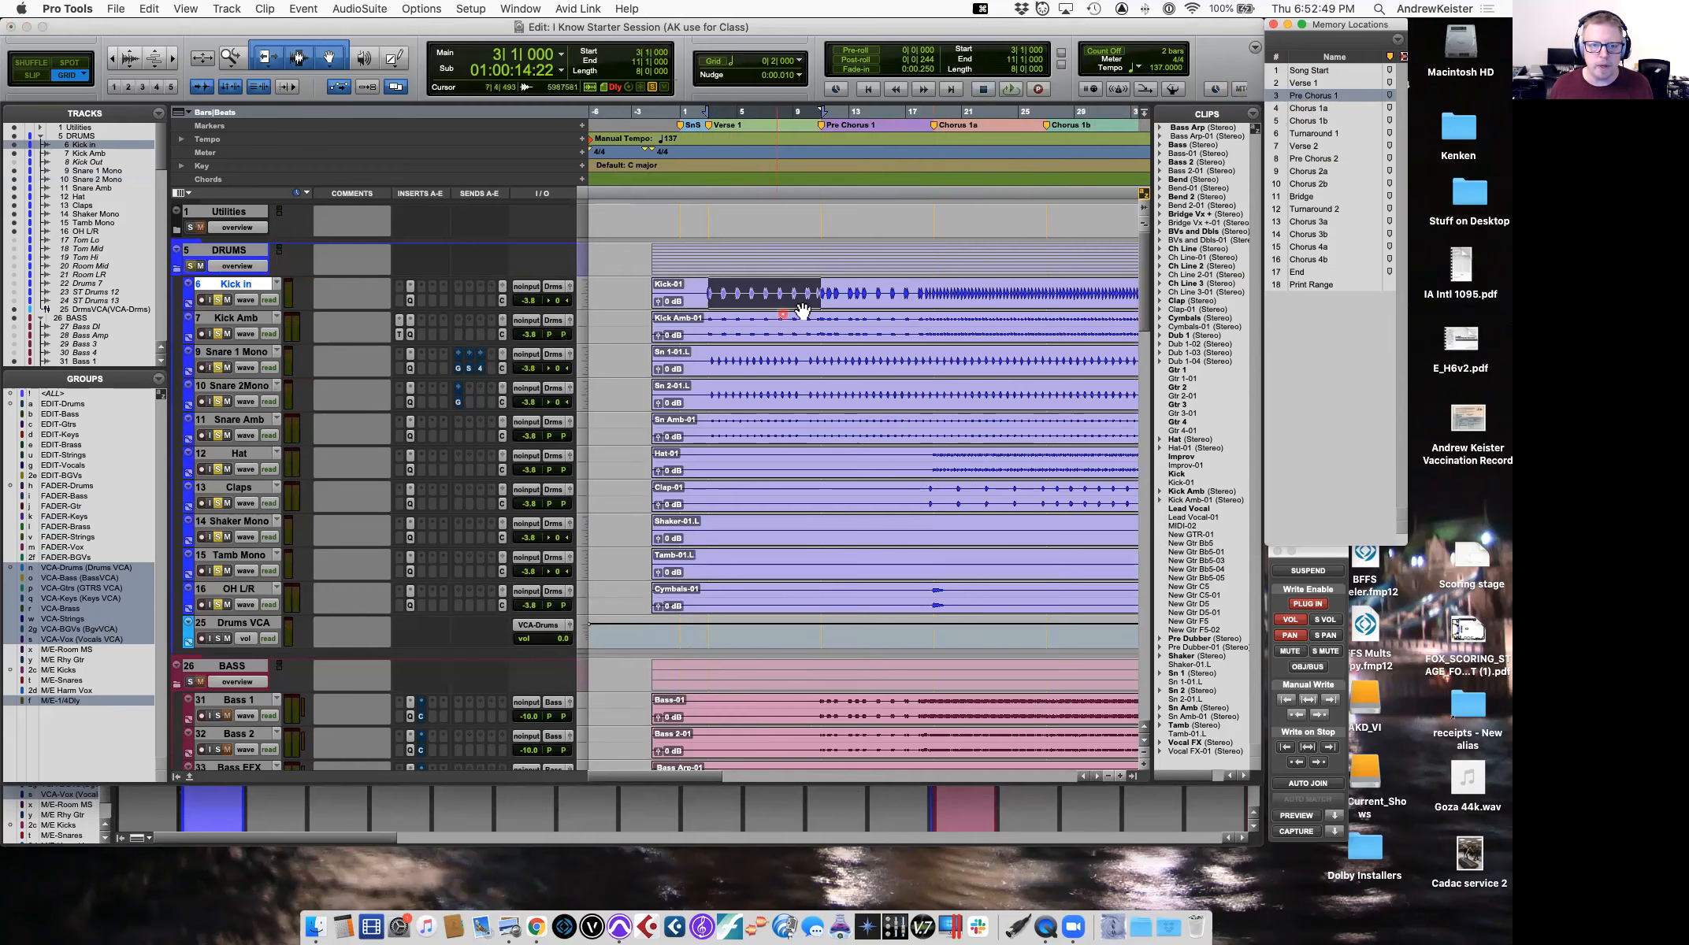
left_click(1012, 90)
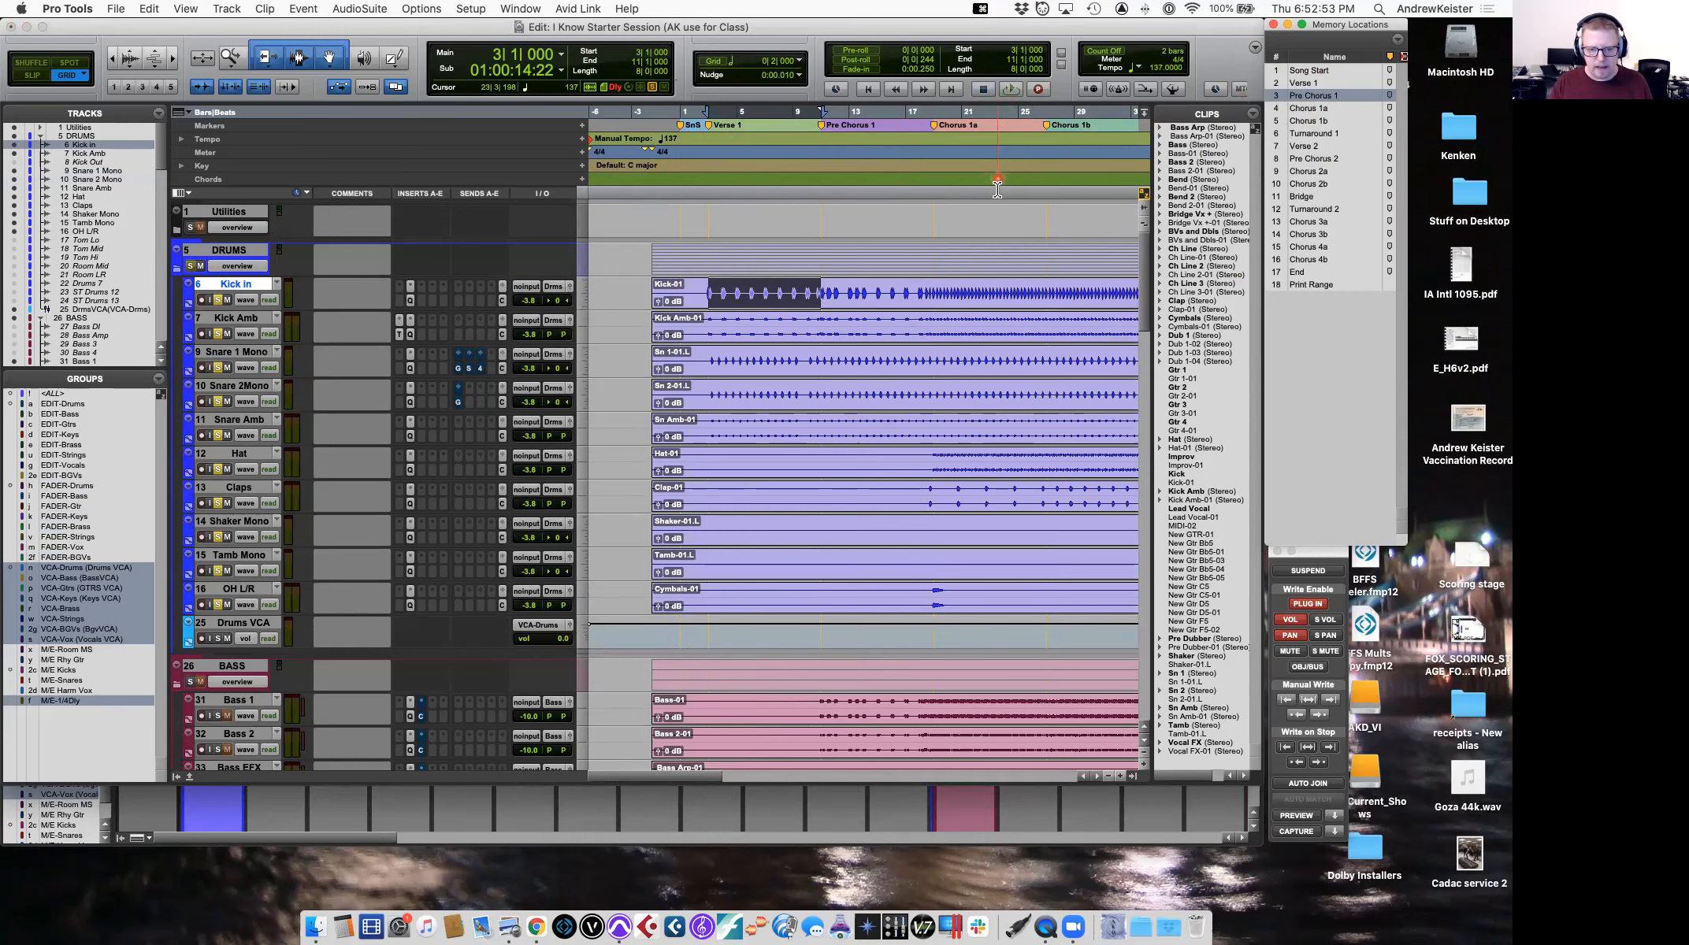
Clear all the drum track solos in the Mix window and stop playback.
key("super+equal")
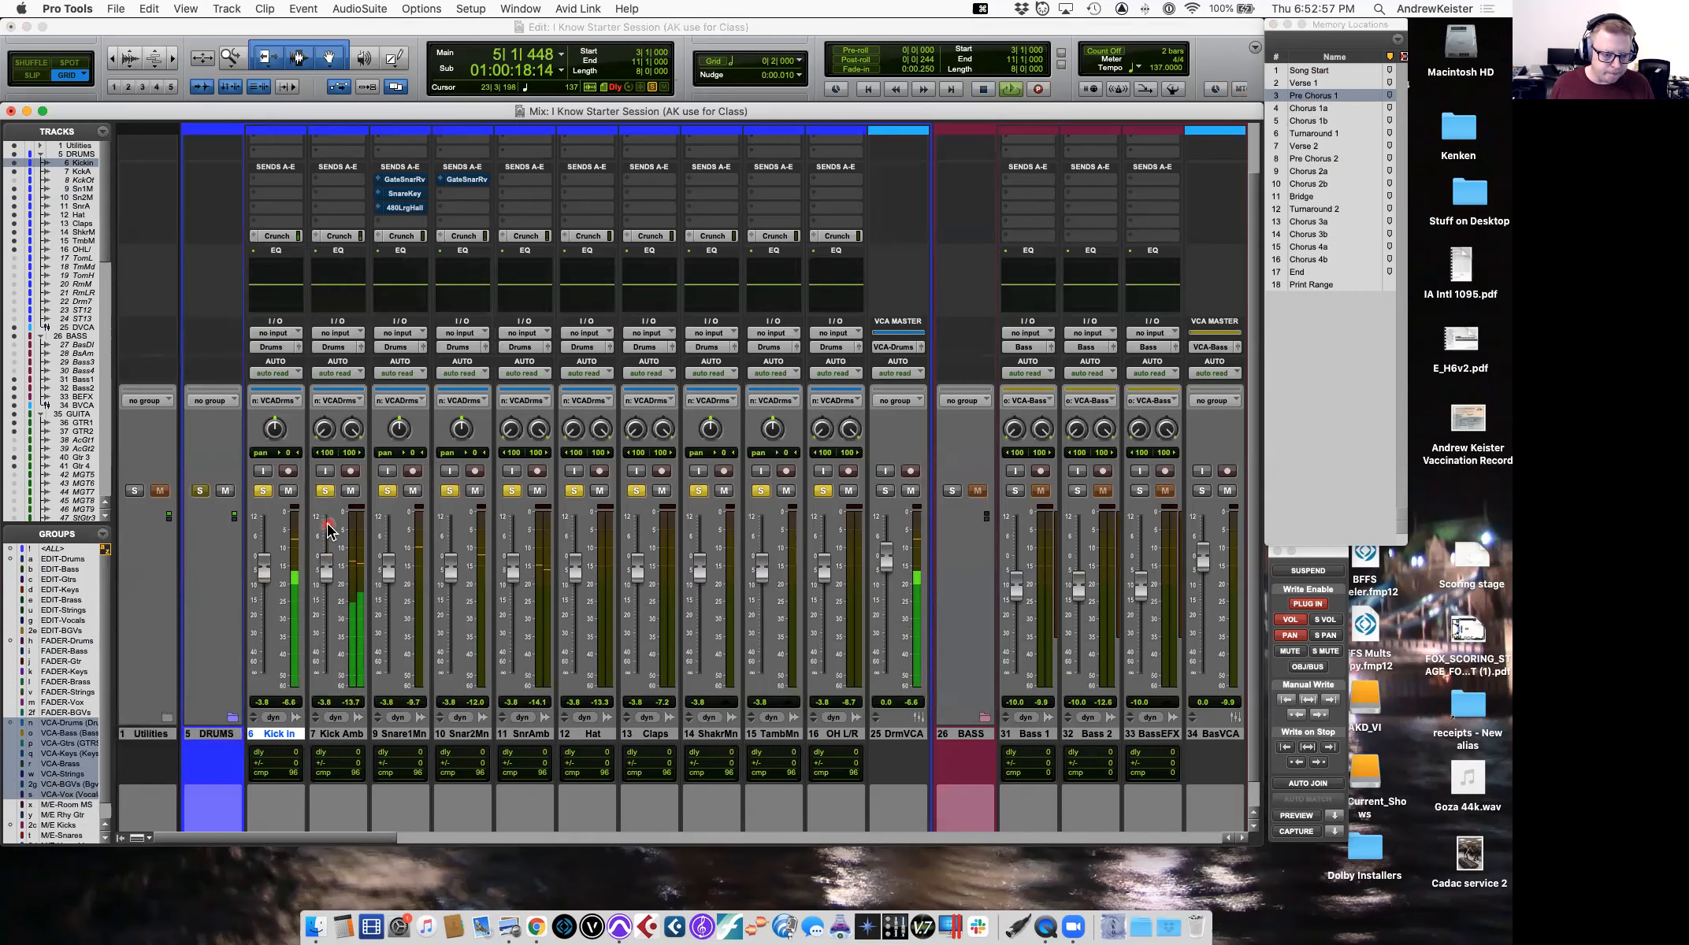
left_click(326, 491, "alt")
key("space")
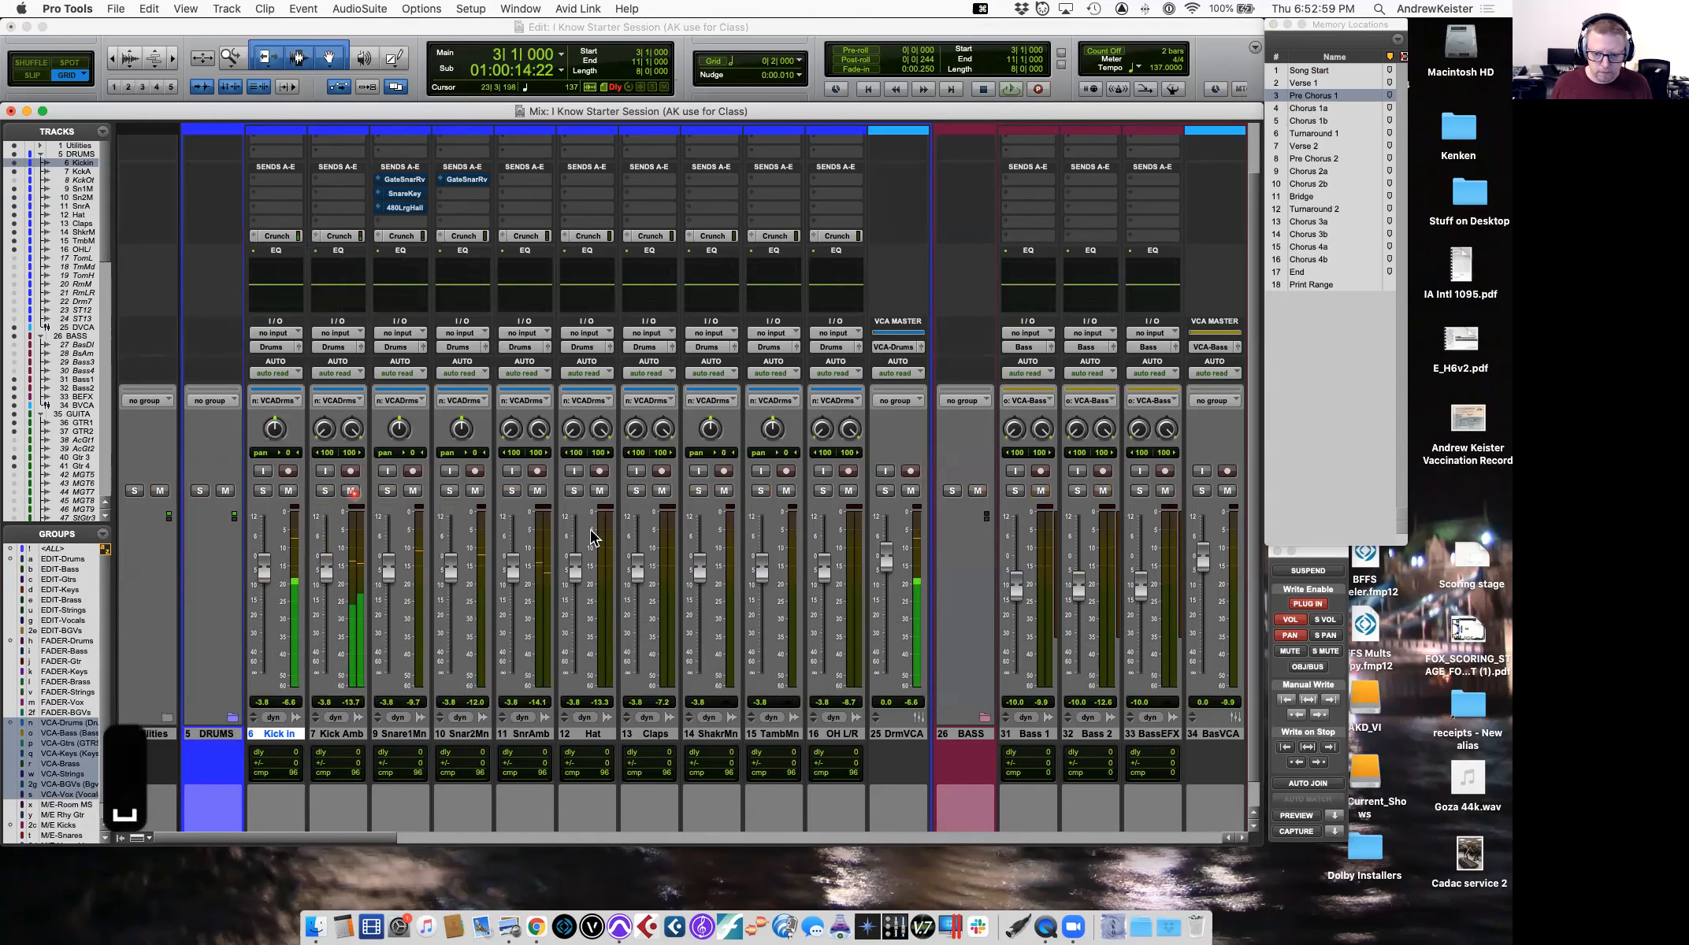
Mute the VCA masters below the drums in the Edit window, from BassVCA down to BgvVCA.
key("super+equal")
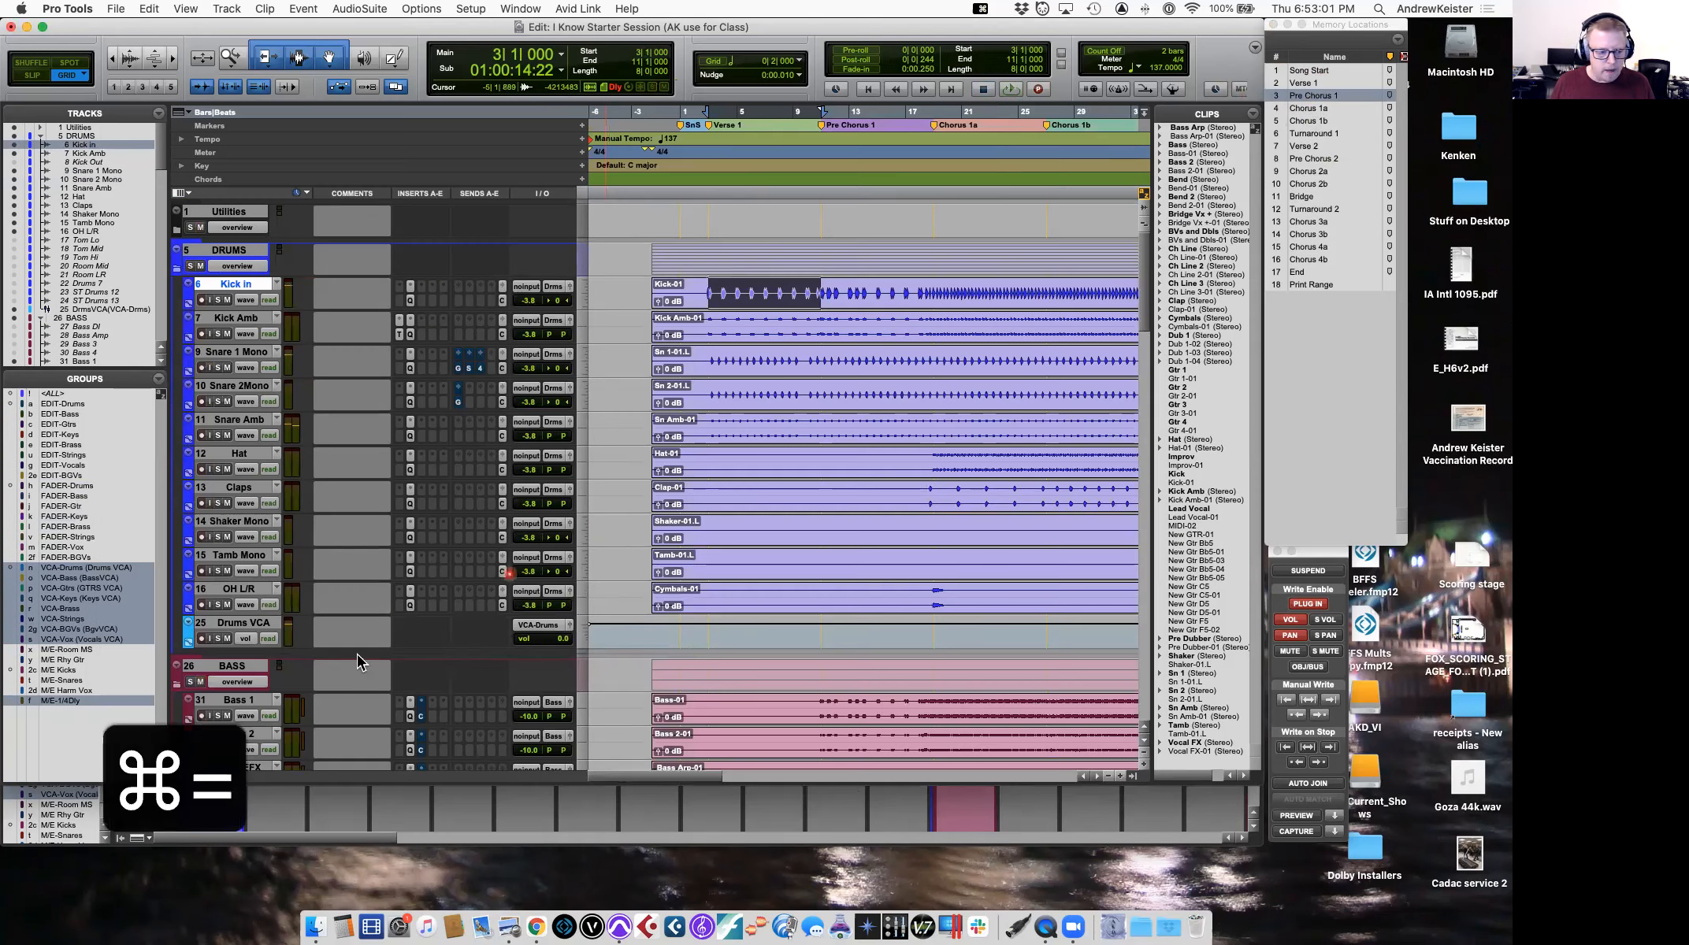
scroll(229, 646, "down", 2)
left_click(227, 638)
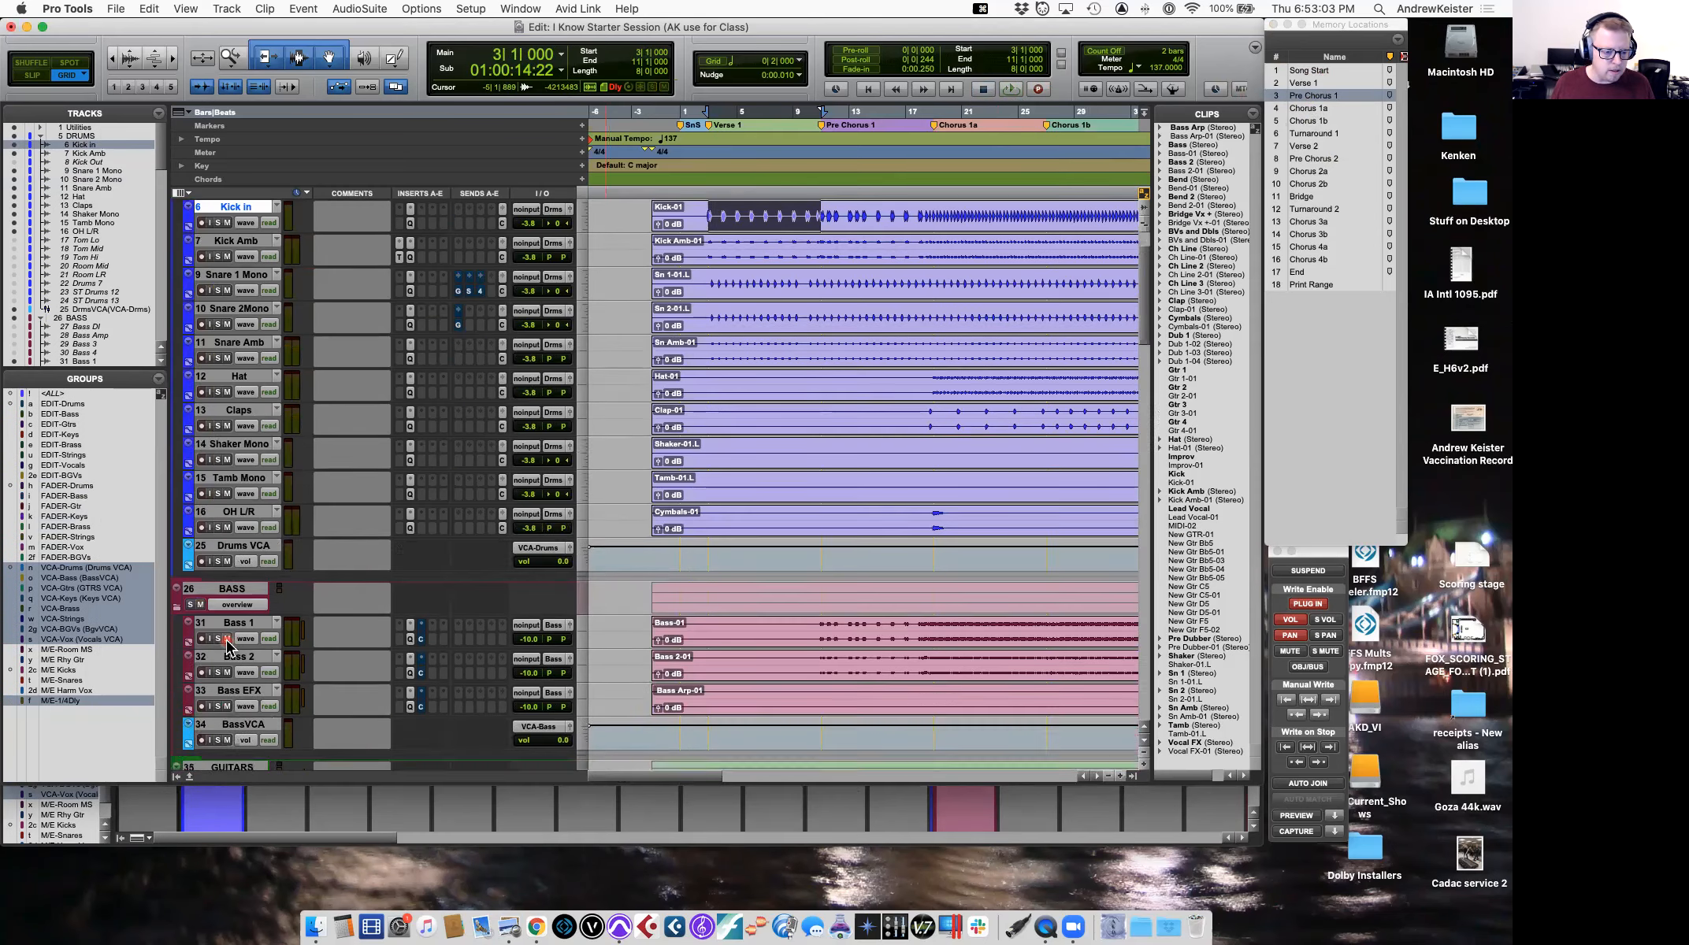
scroll(226, 646, "down", 10)
left_click(228, 290)
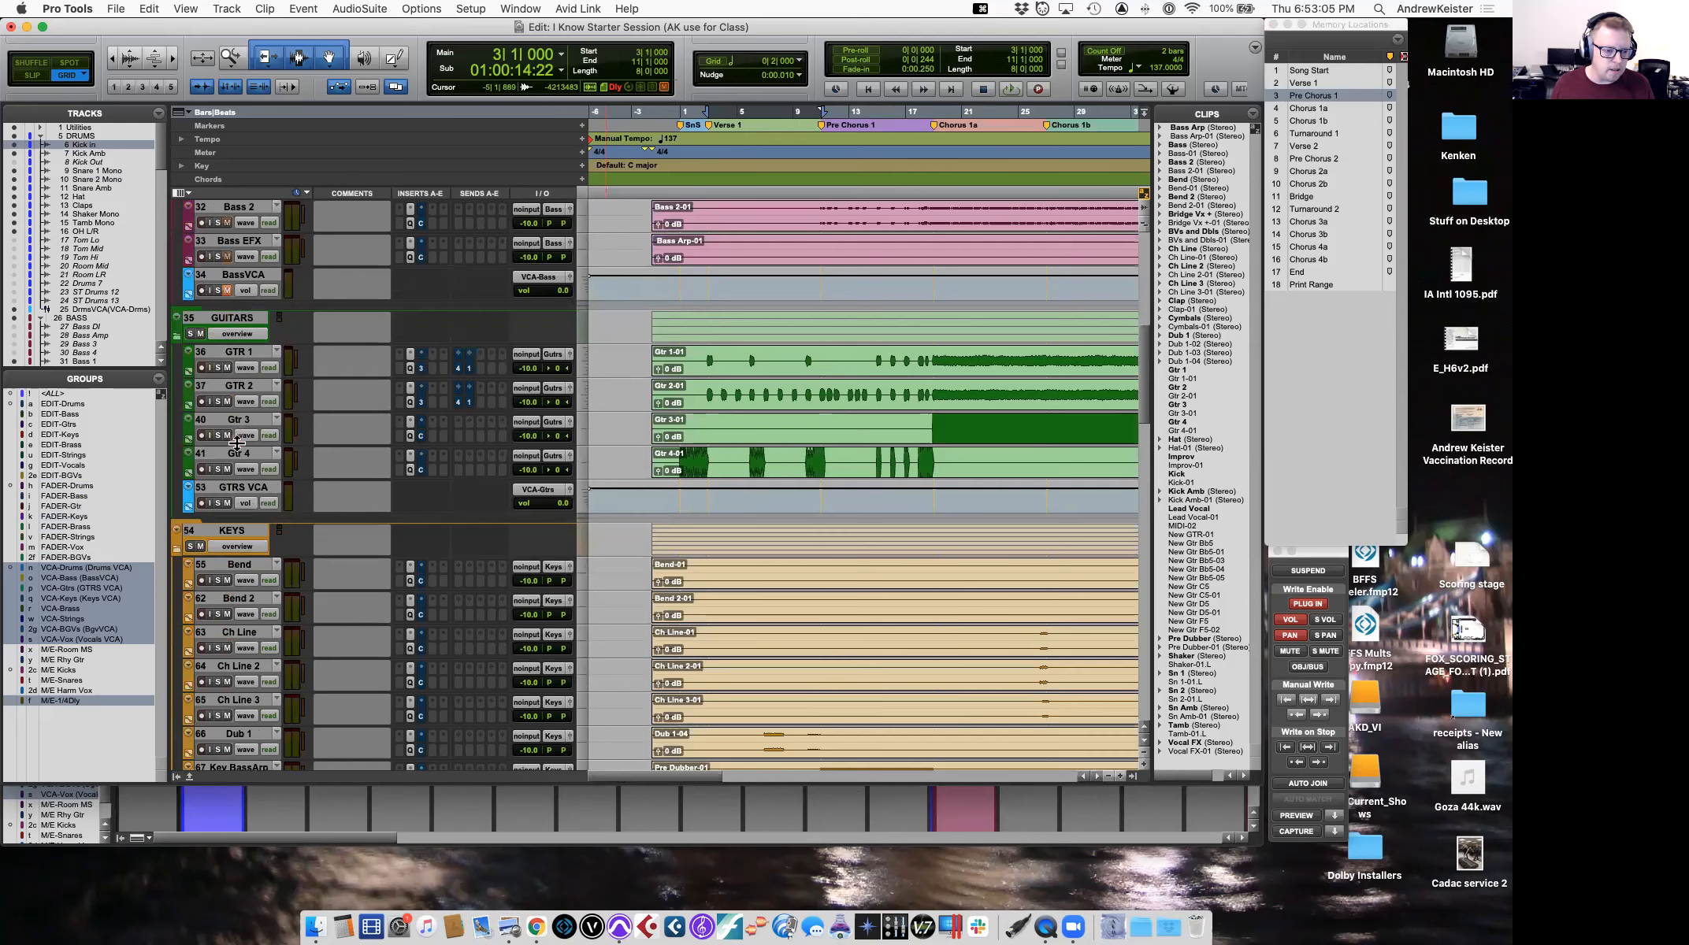
scroll(227, 508, "down", 9)
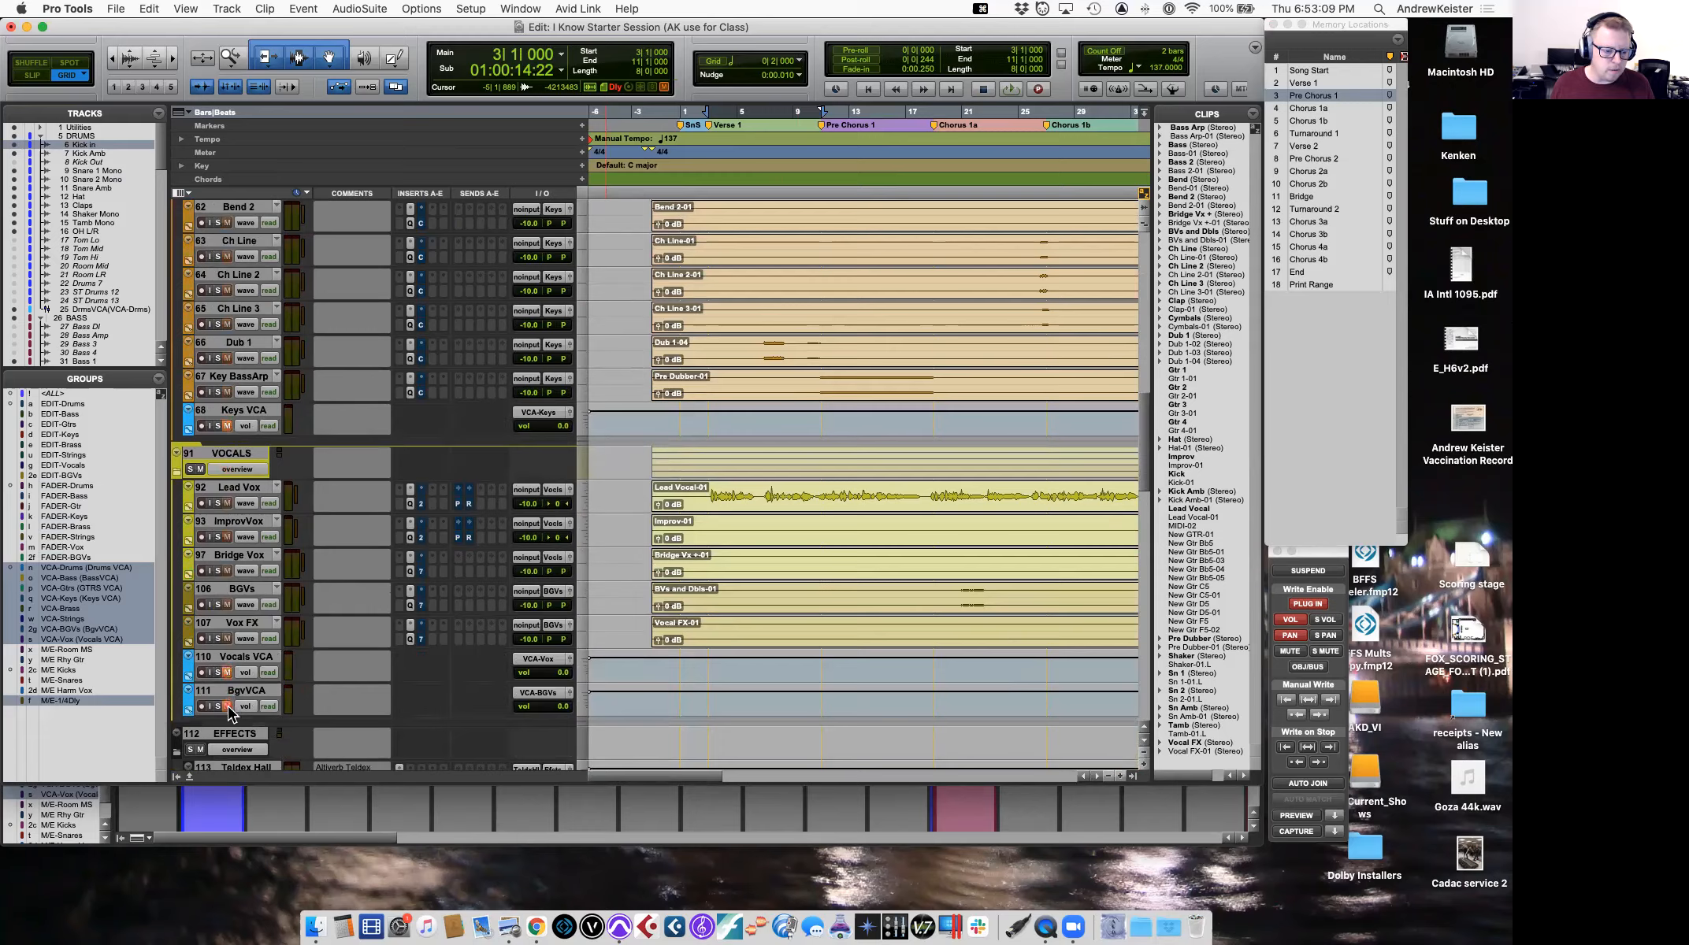
Play the verse, solo Kick in and Kick Amb in the Mix window, and lower the Kick Amb fader to -16.1 dB.
key("space")
scroll(833, 309, "up", 20)
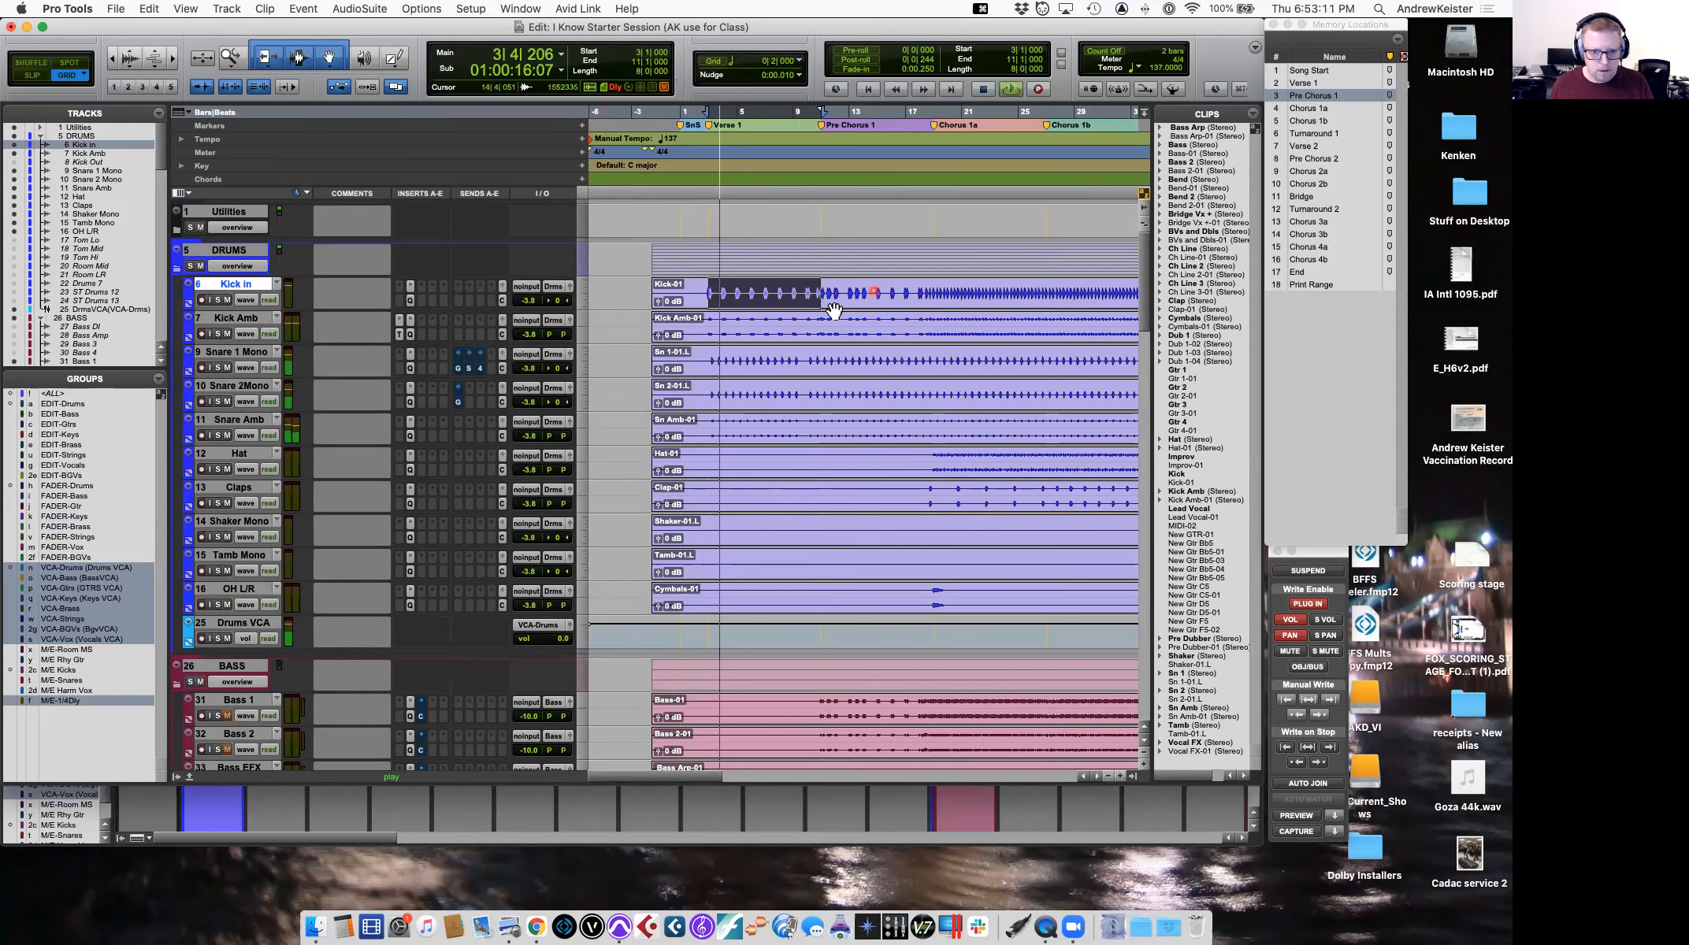
key("super+equal")
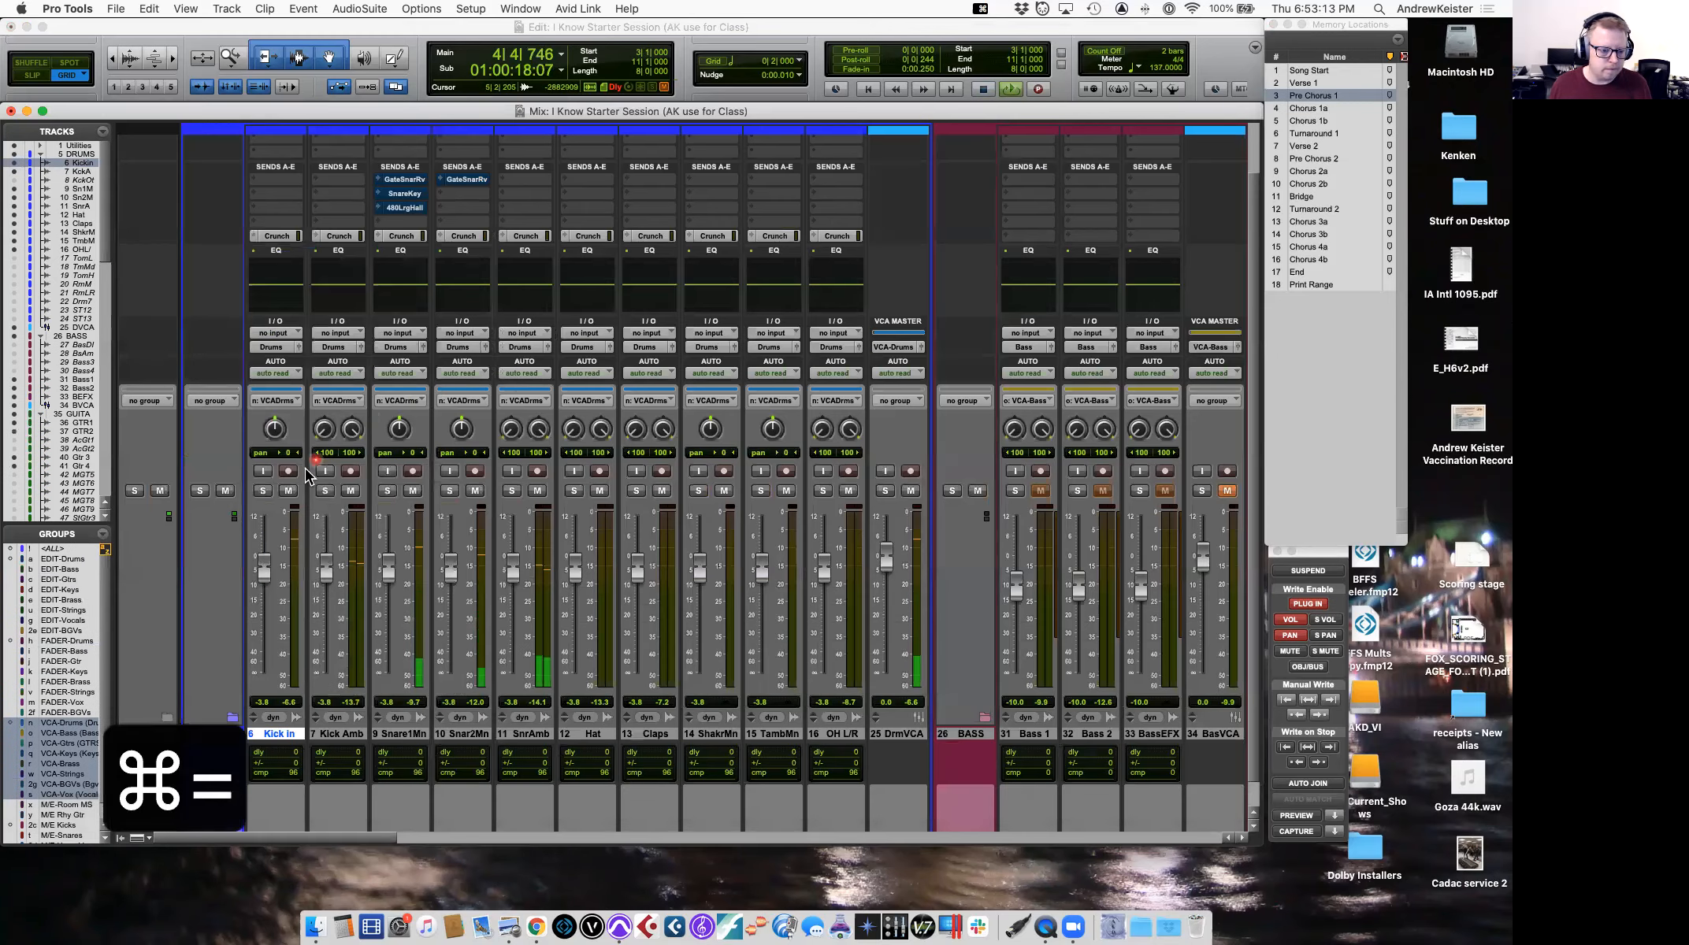
key("shift+s")
left_click(328, 492)
left_click_drag(329, 575, 330, 610)
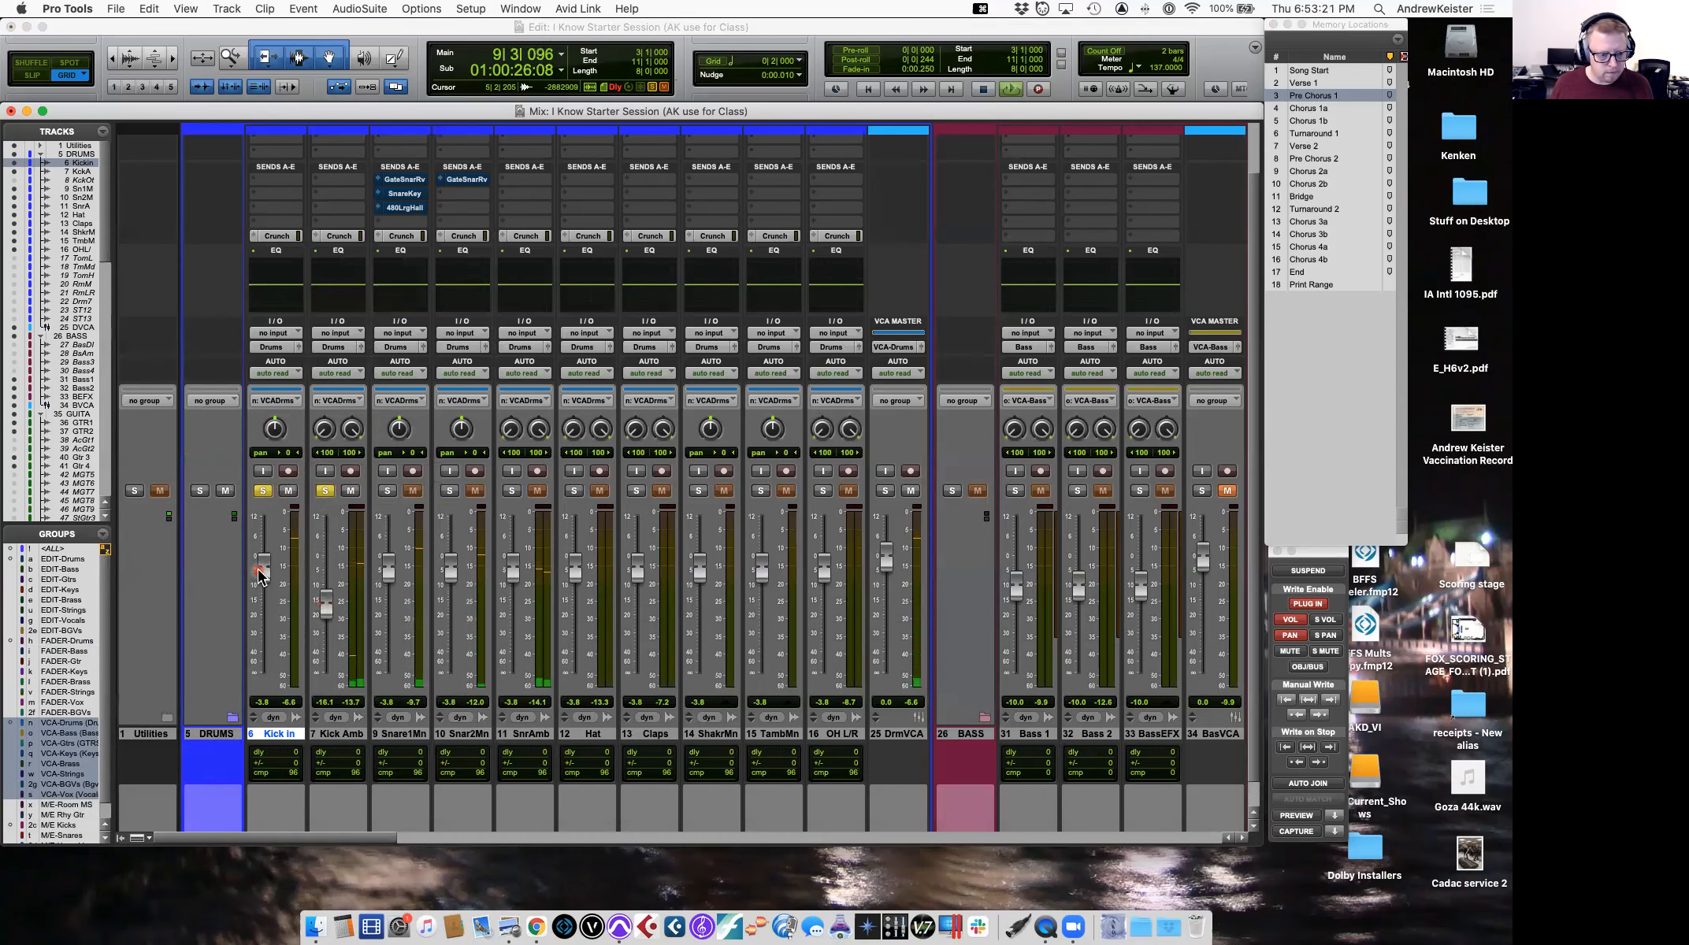
left_click_drag(262, 572, 262, 571)
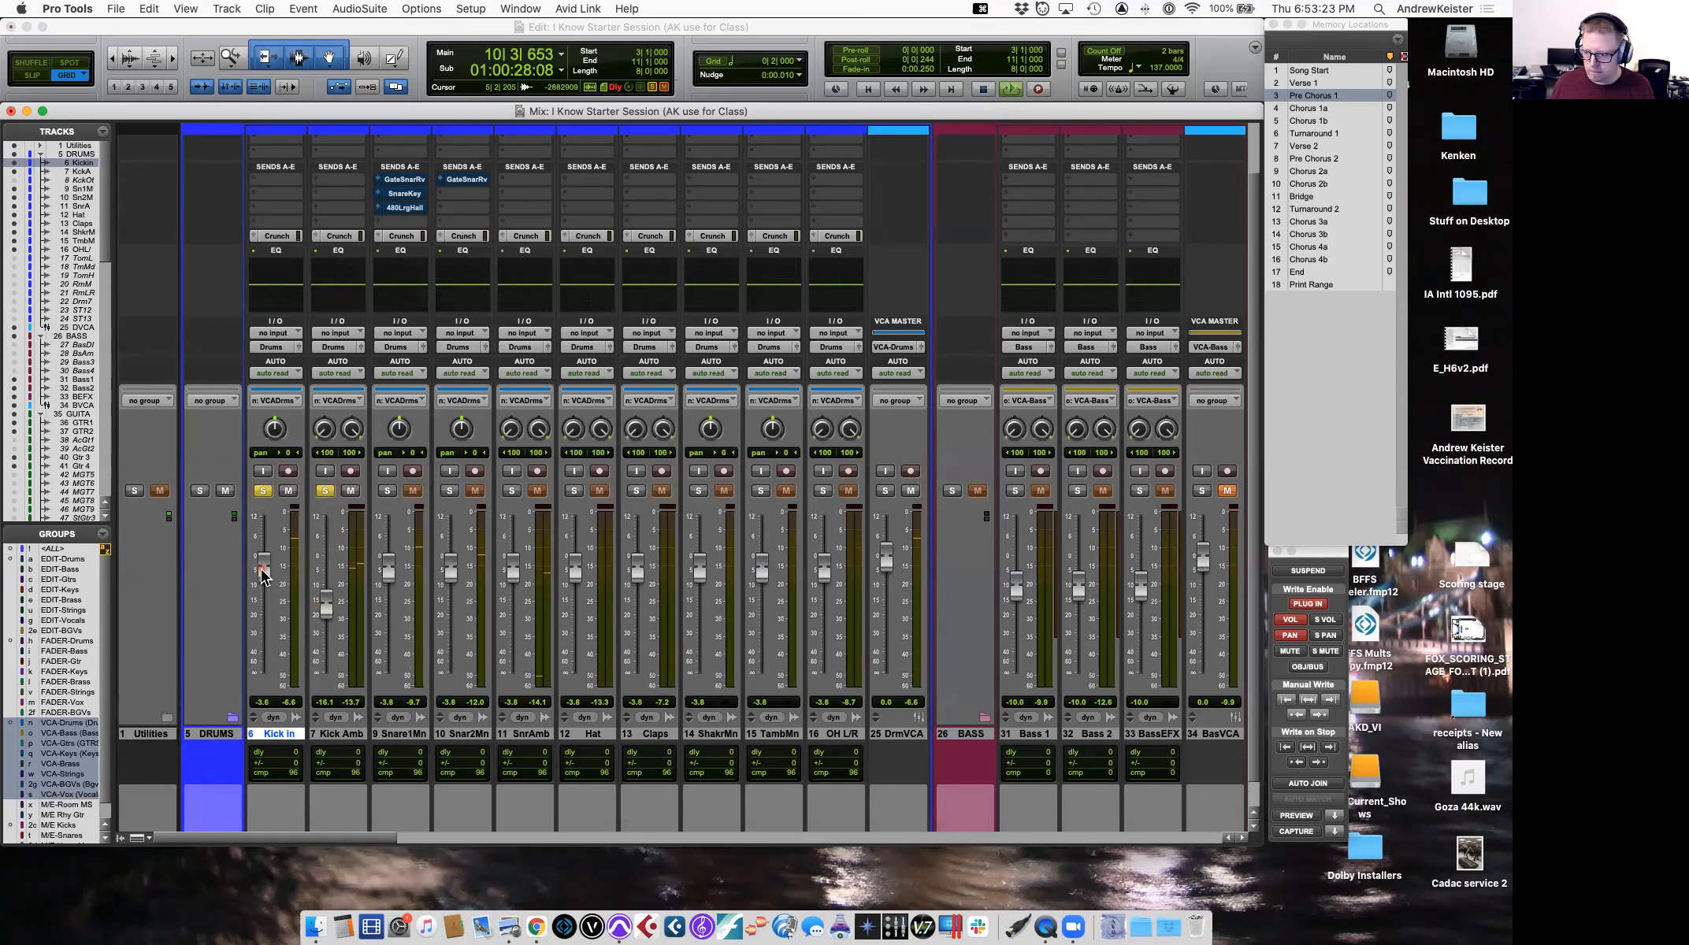
Solo only the two snare tracks and balance them with Snare 1 at +0.9 dB and Snare 2 at -4.3 dB.
left_click(389, 578)
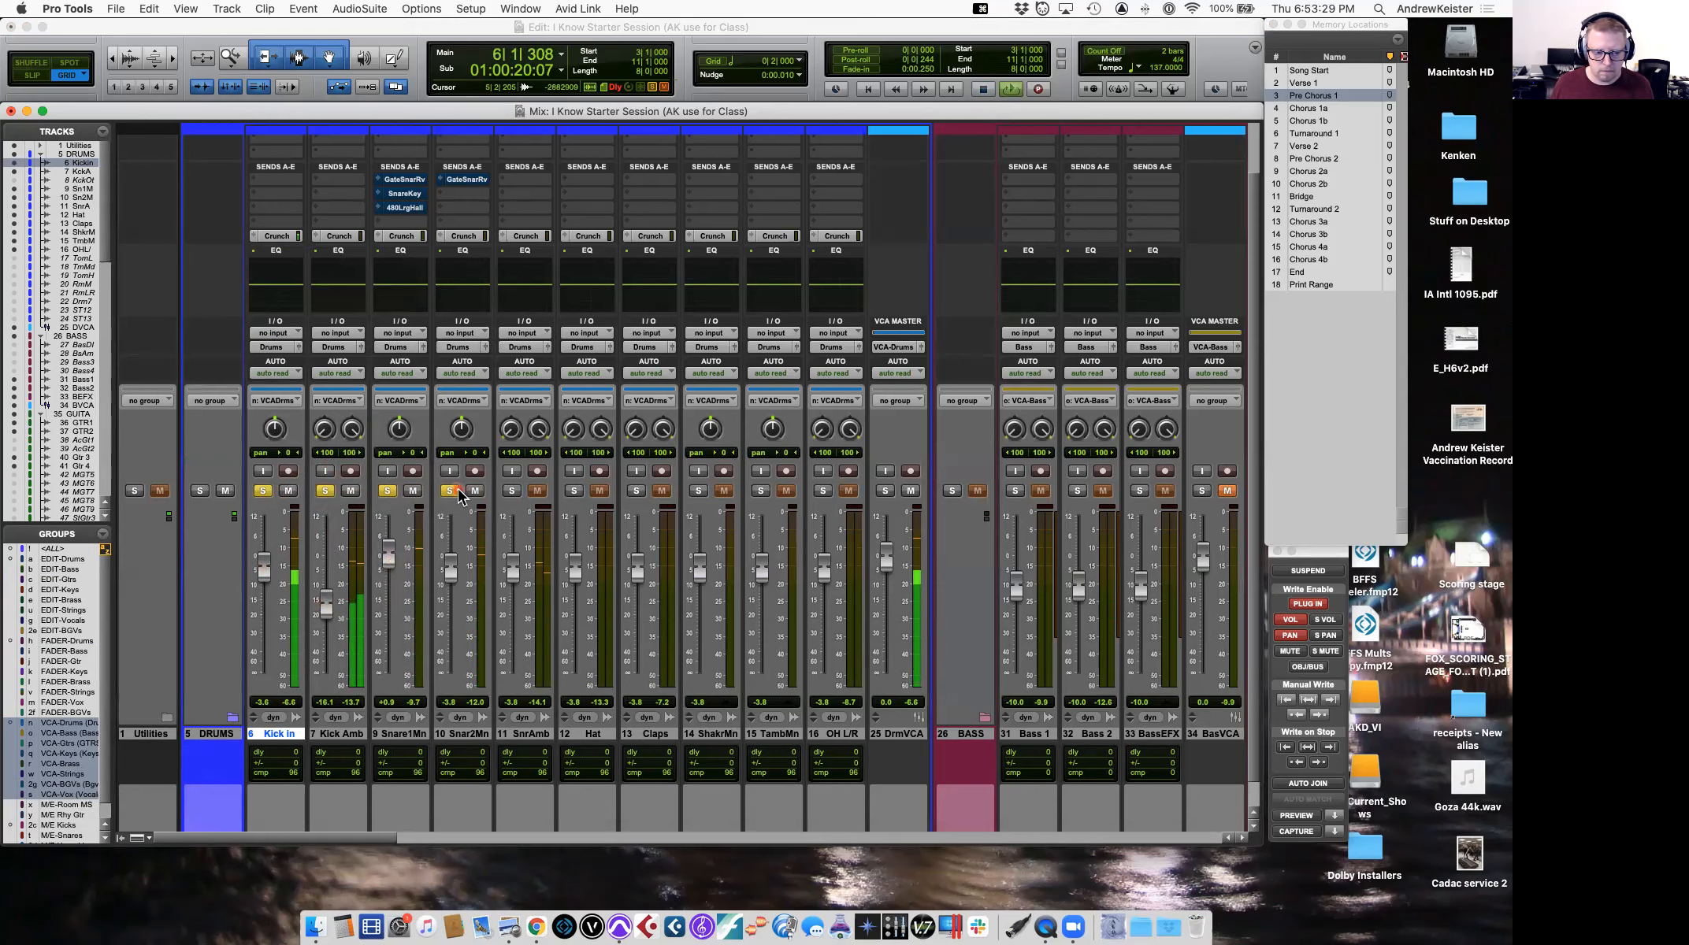
left_click(452, 575)
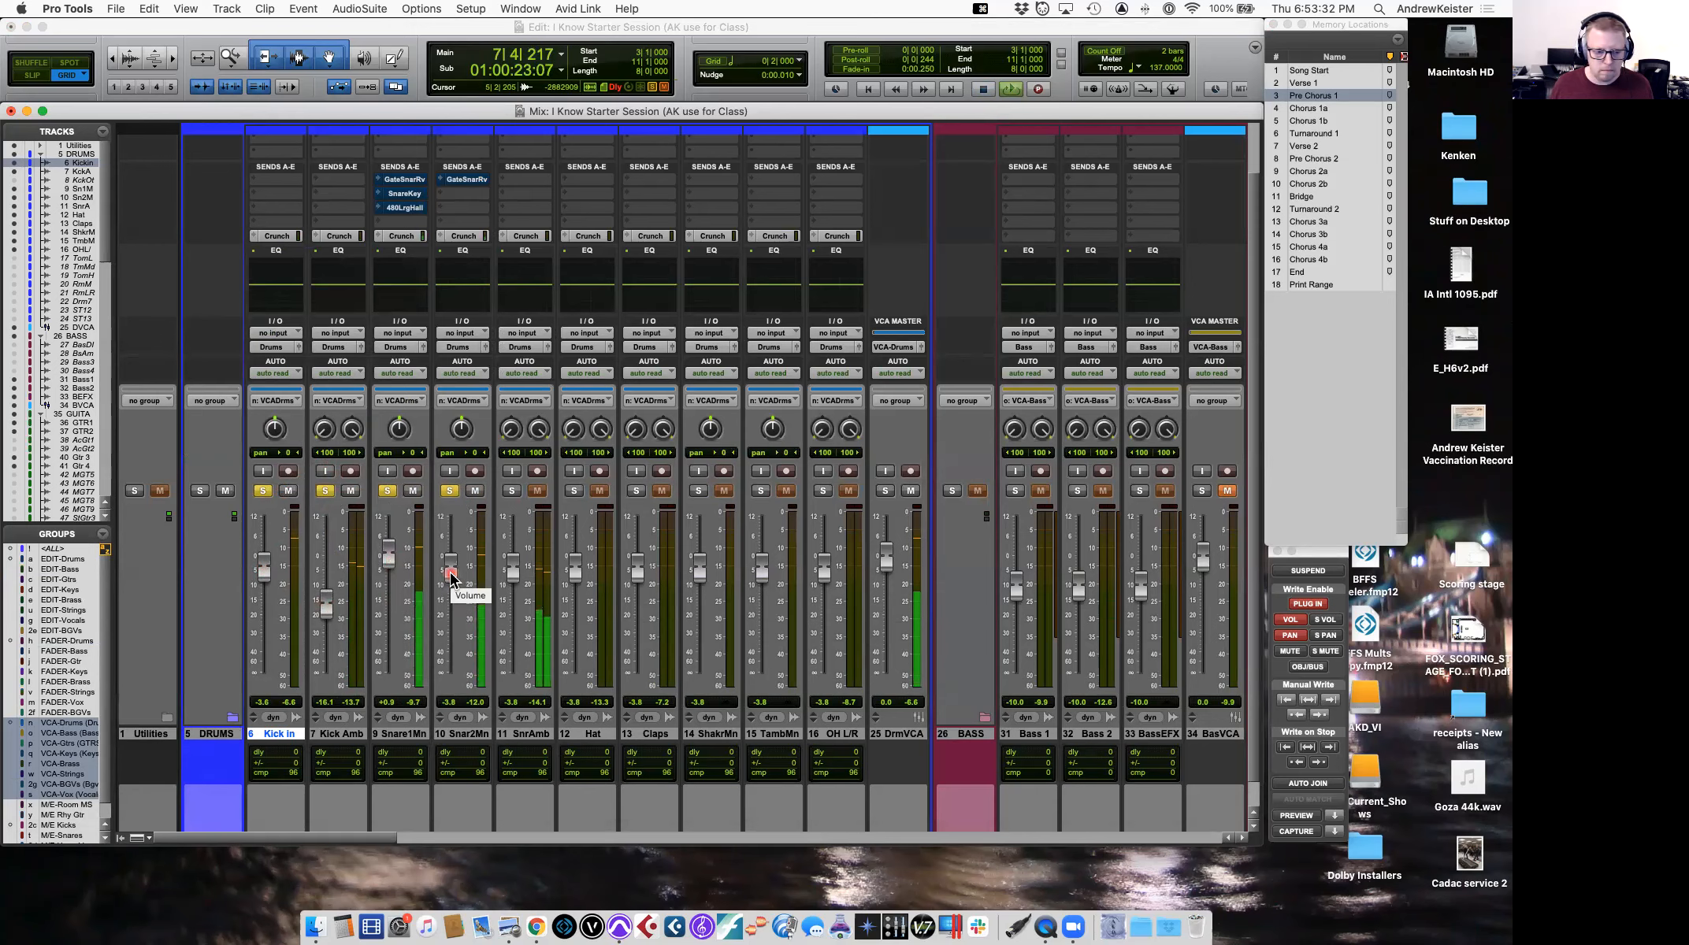
left_click(387, 491, "super")
left_click(449, 491)
left_click(452, 575)
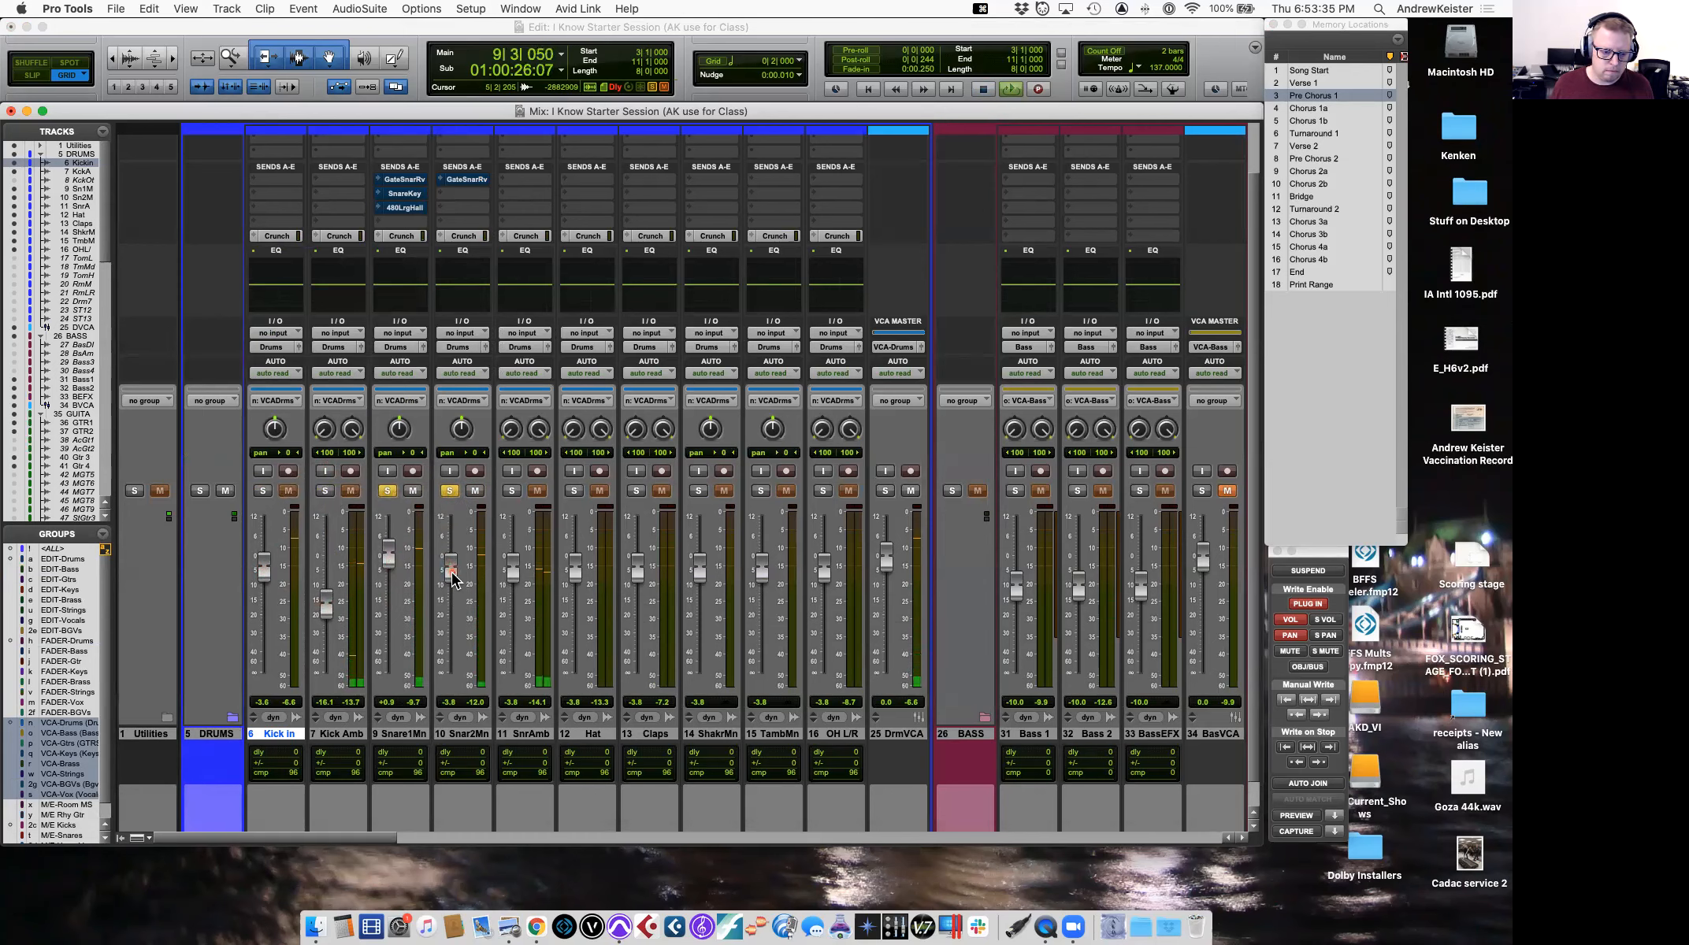
left_click_drag(454, 571, 455, 581)
left_click(475, 471)
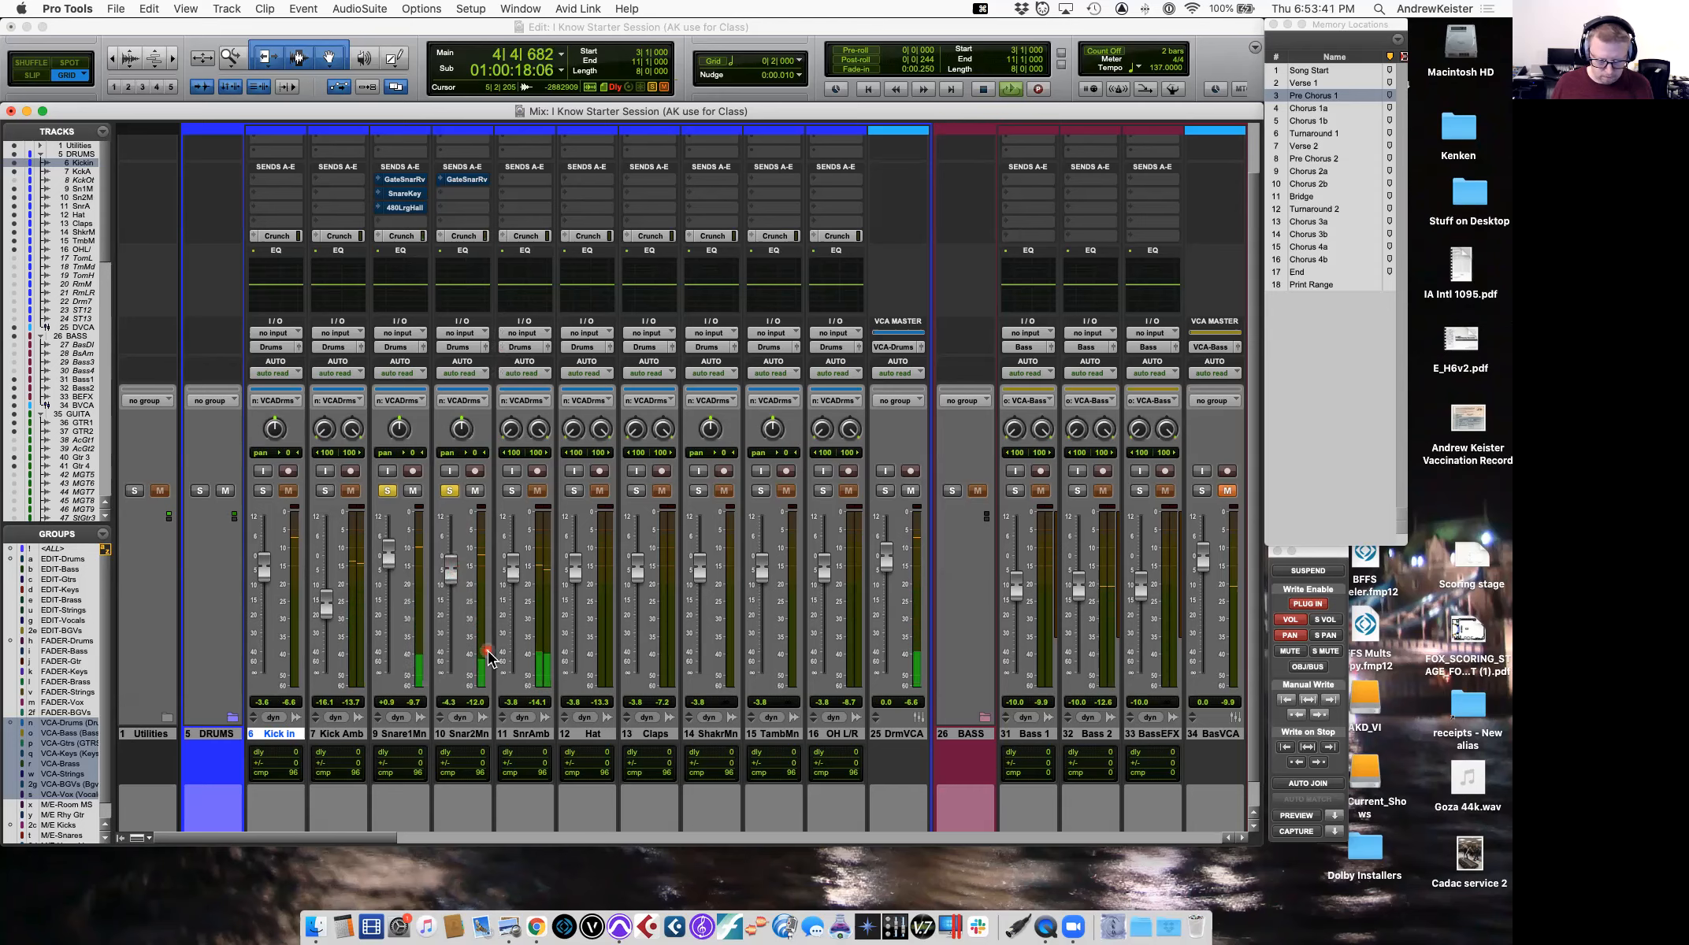
Stop playback and compare the first Snare 1 and Snare 2 hits of Verse 1 up close in the Edit window.
key("super+equal")
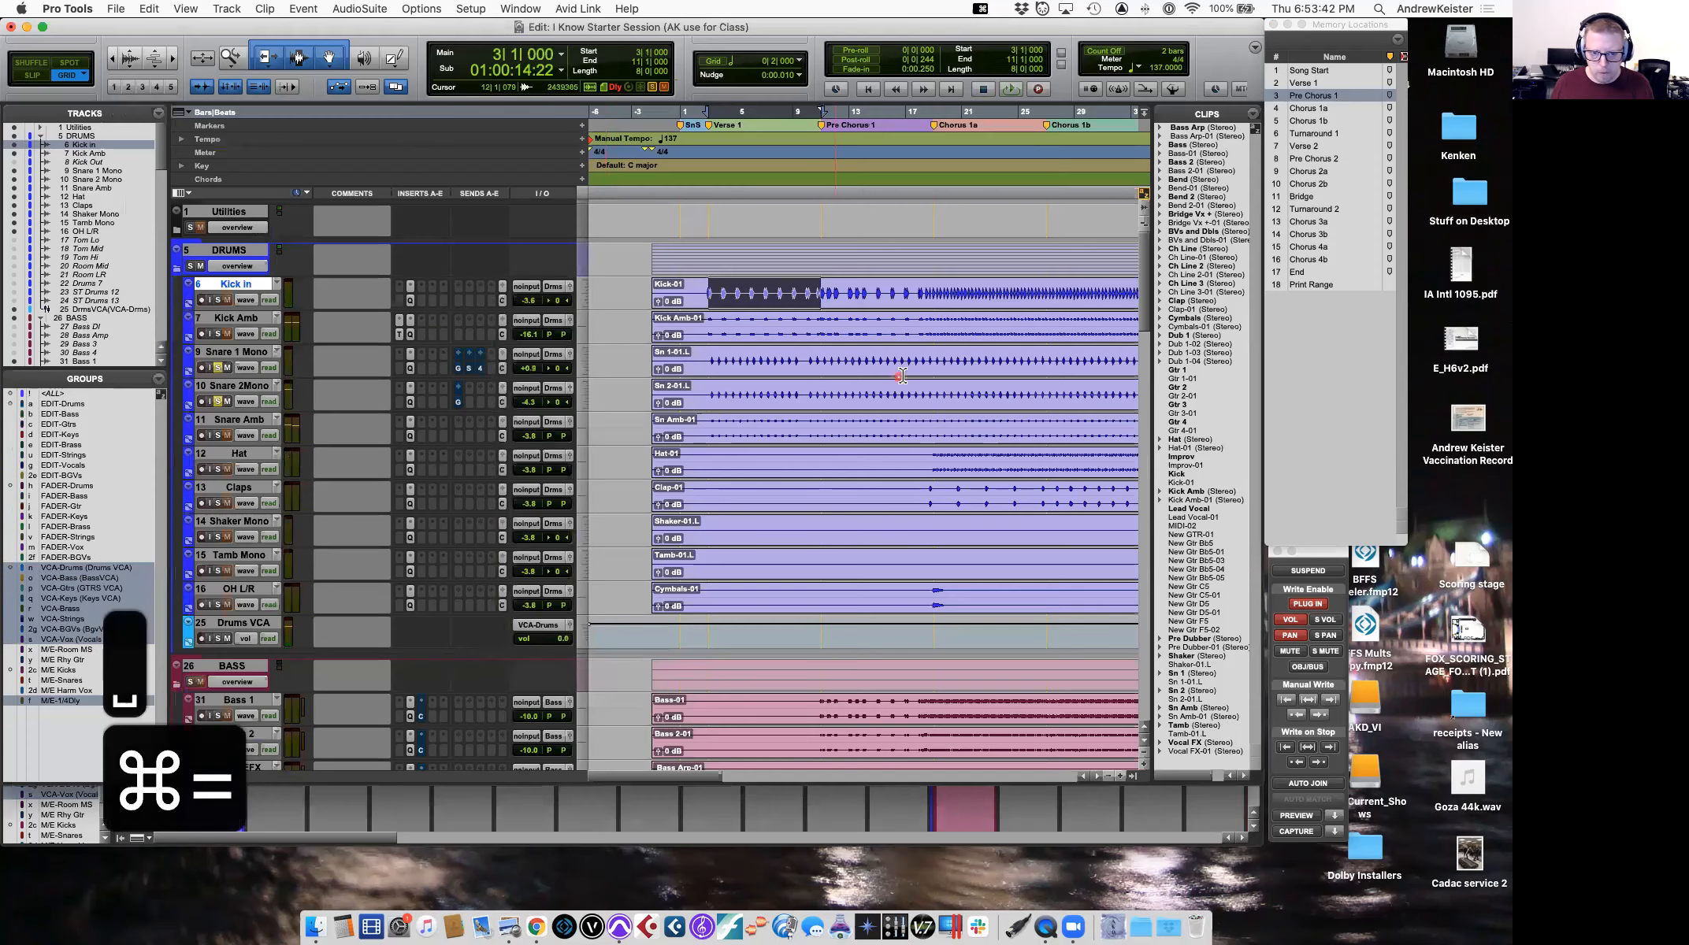
left_click(711, 359)
key("t")
key("t")
key("t")
key("t")
key("t")
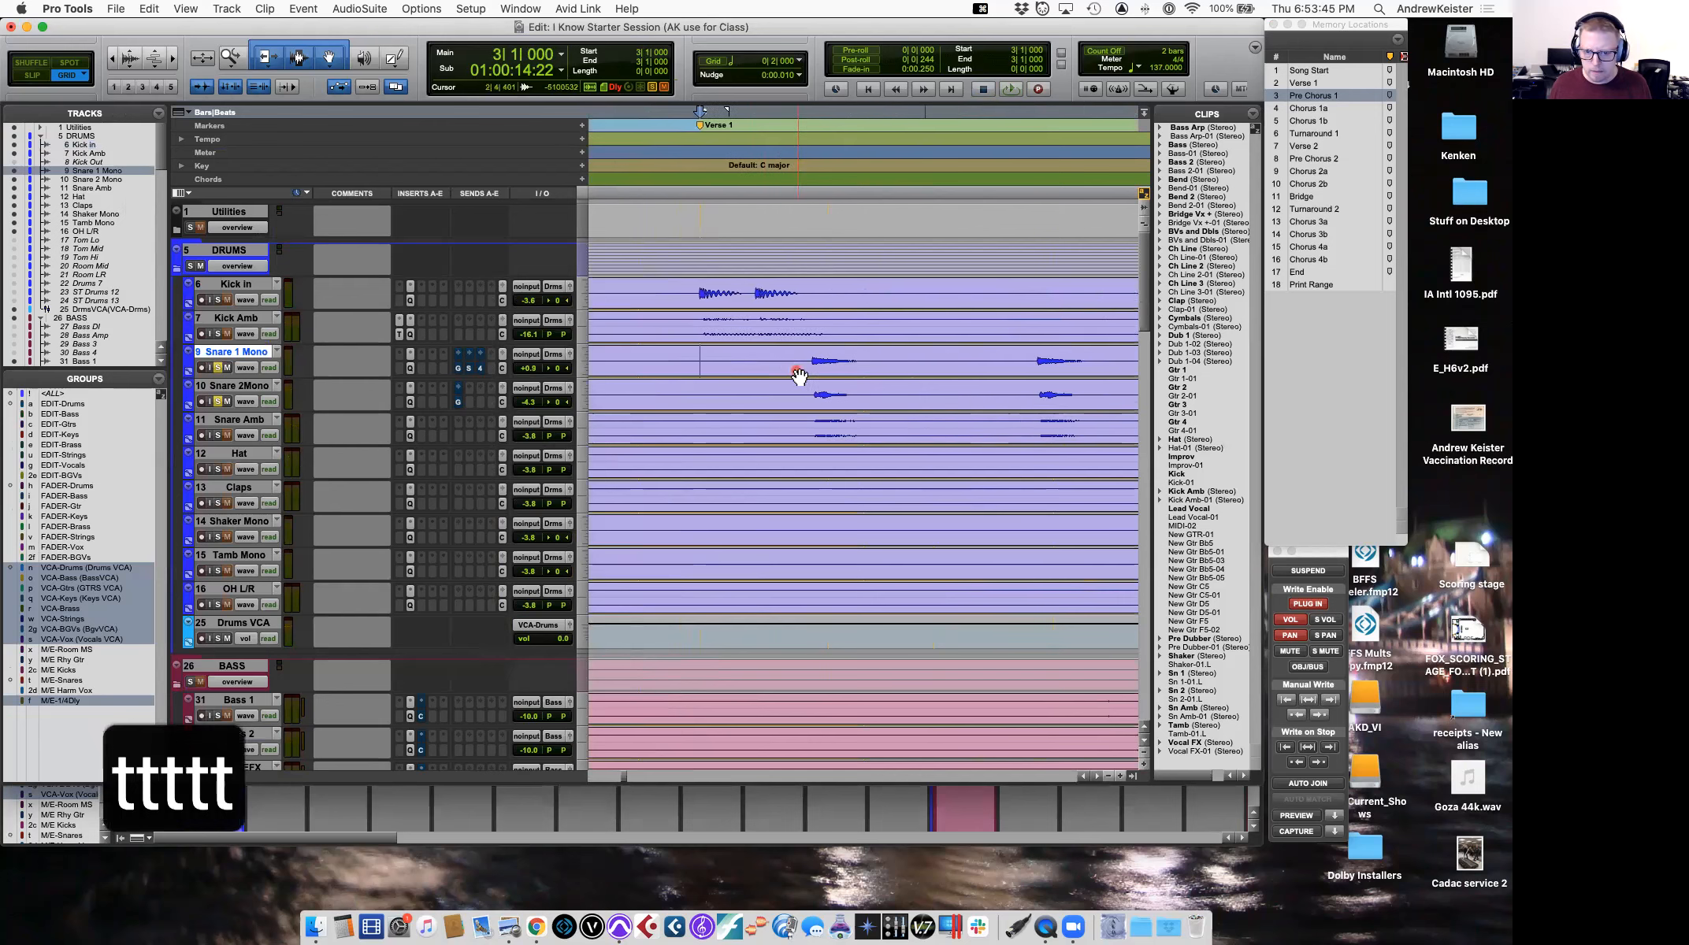
left_click(669, 392)
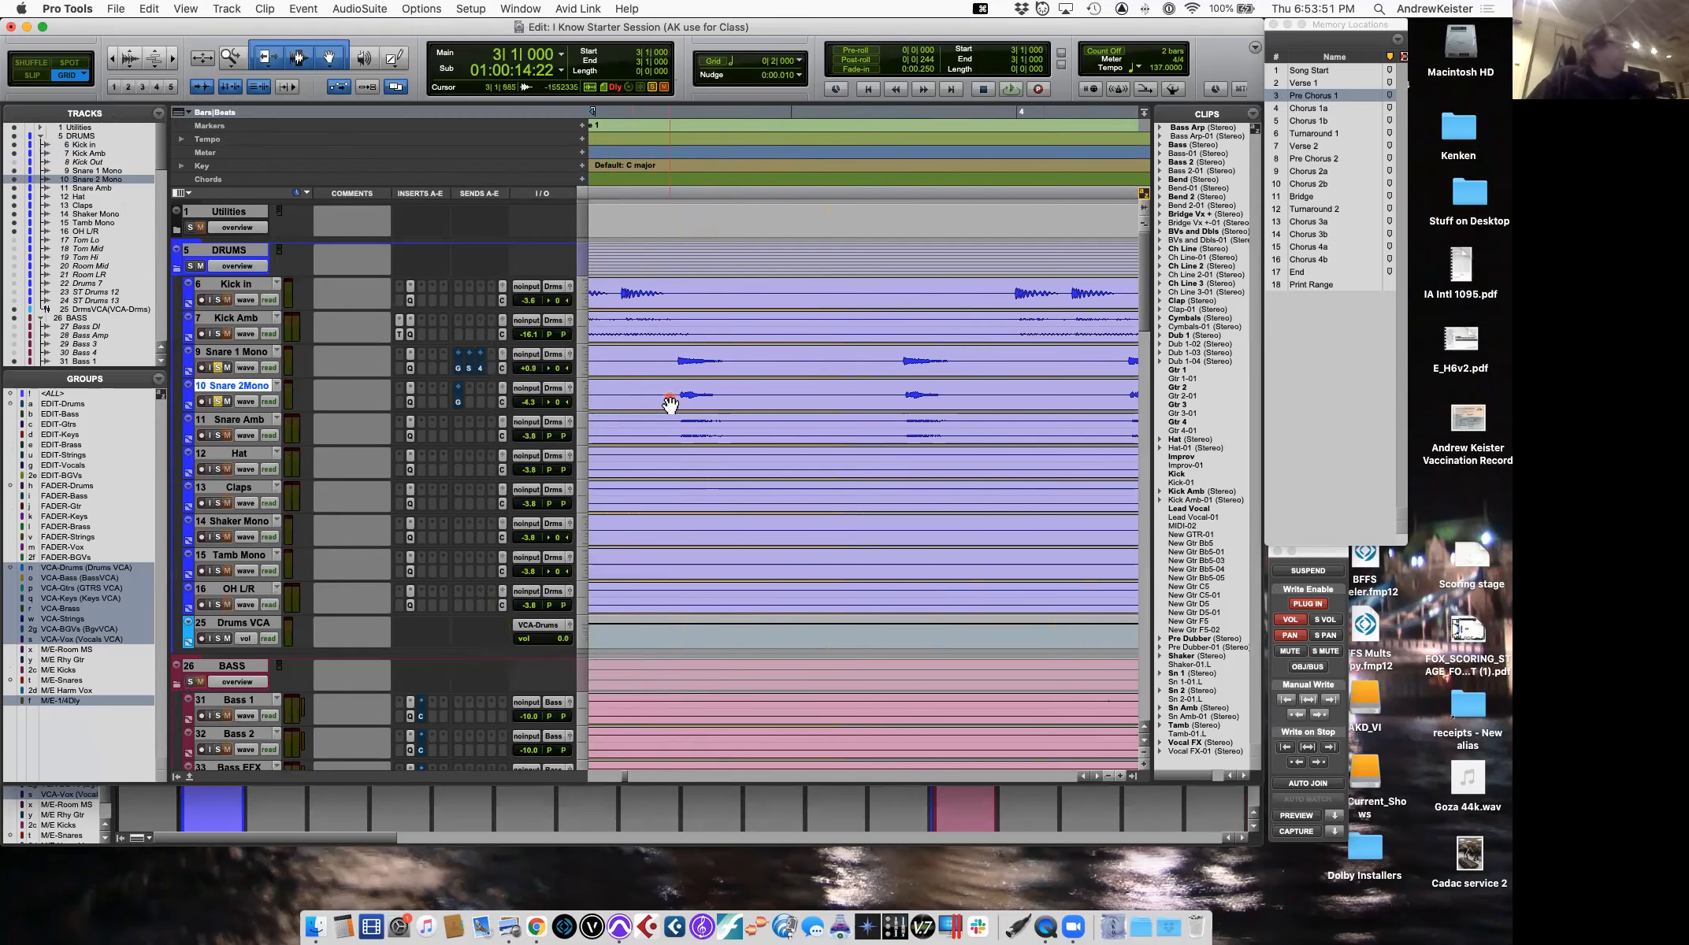
Zoom the timeline back out and place the edit cursor at bar 1 beat 3 on the Snare 2 track.
key("r")
key("r")
key("r")
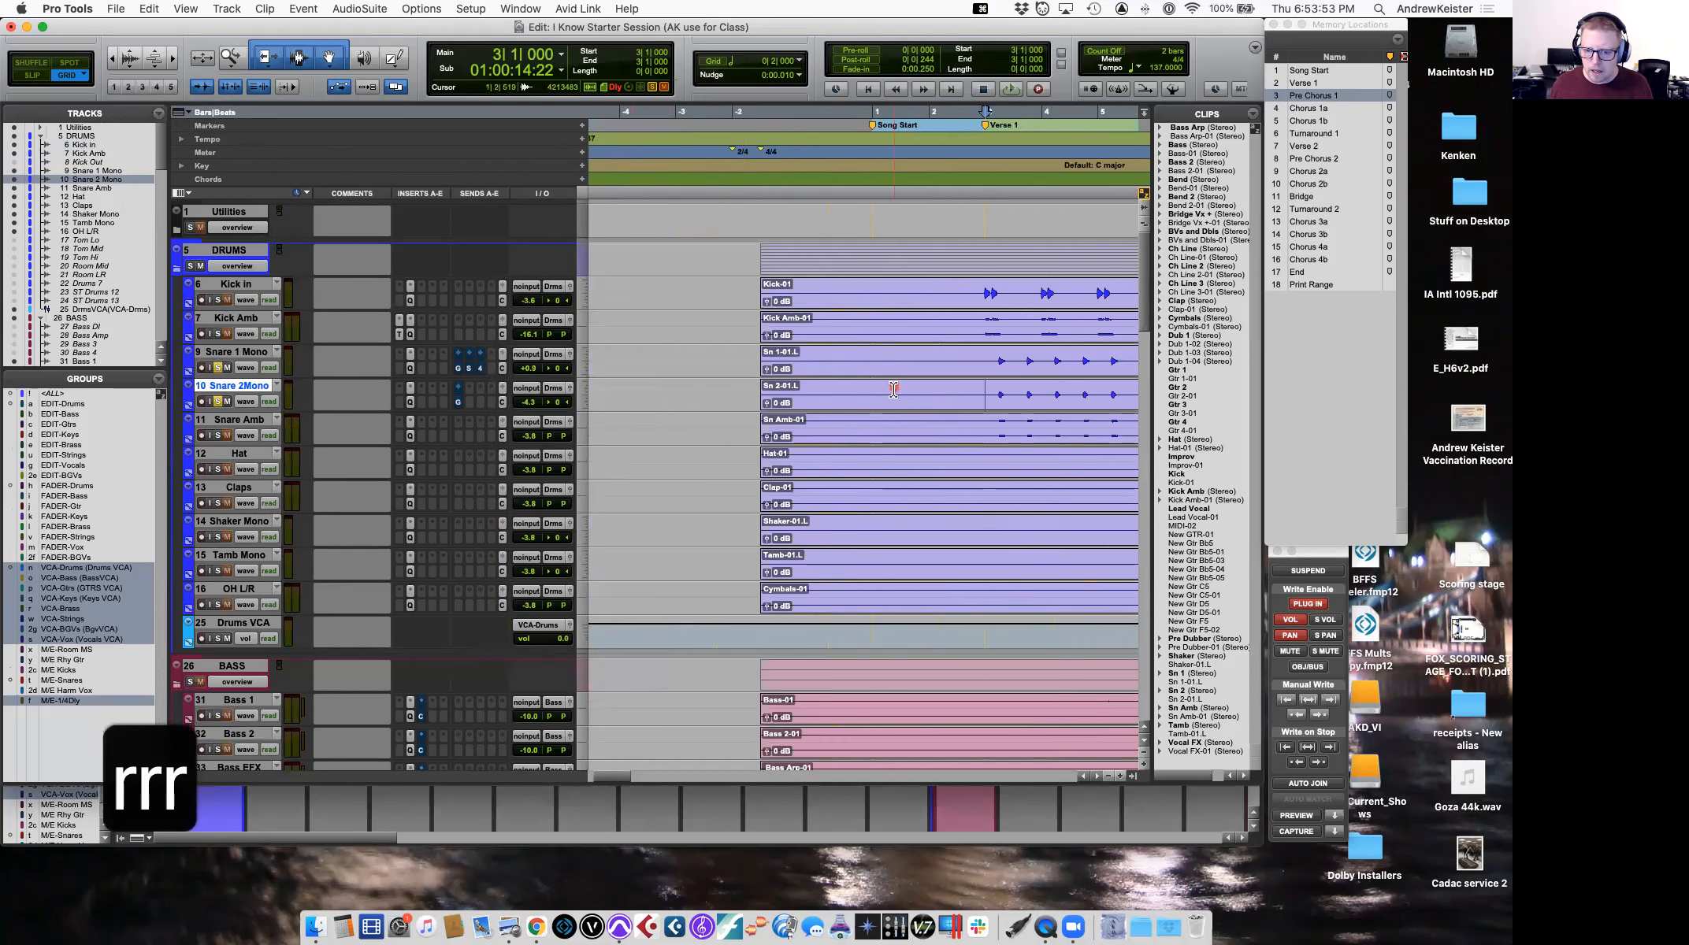
left_click(903, 438)
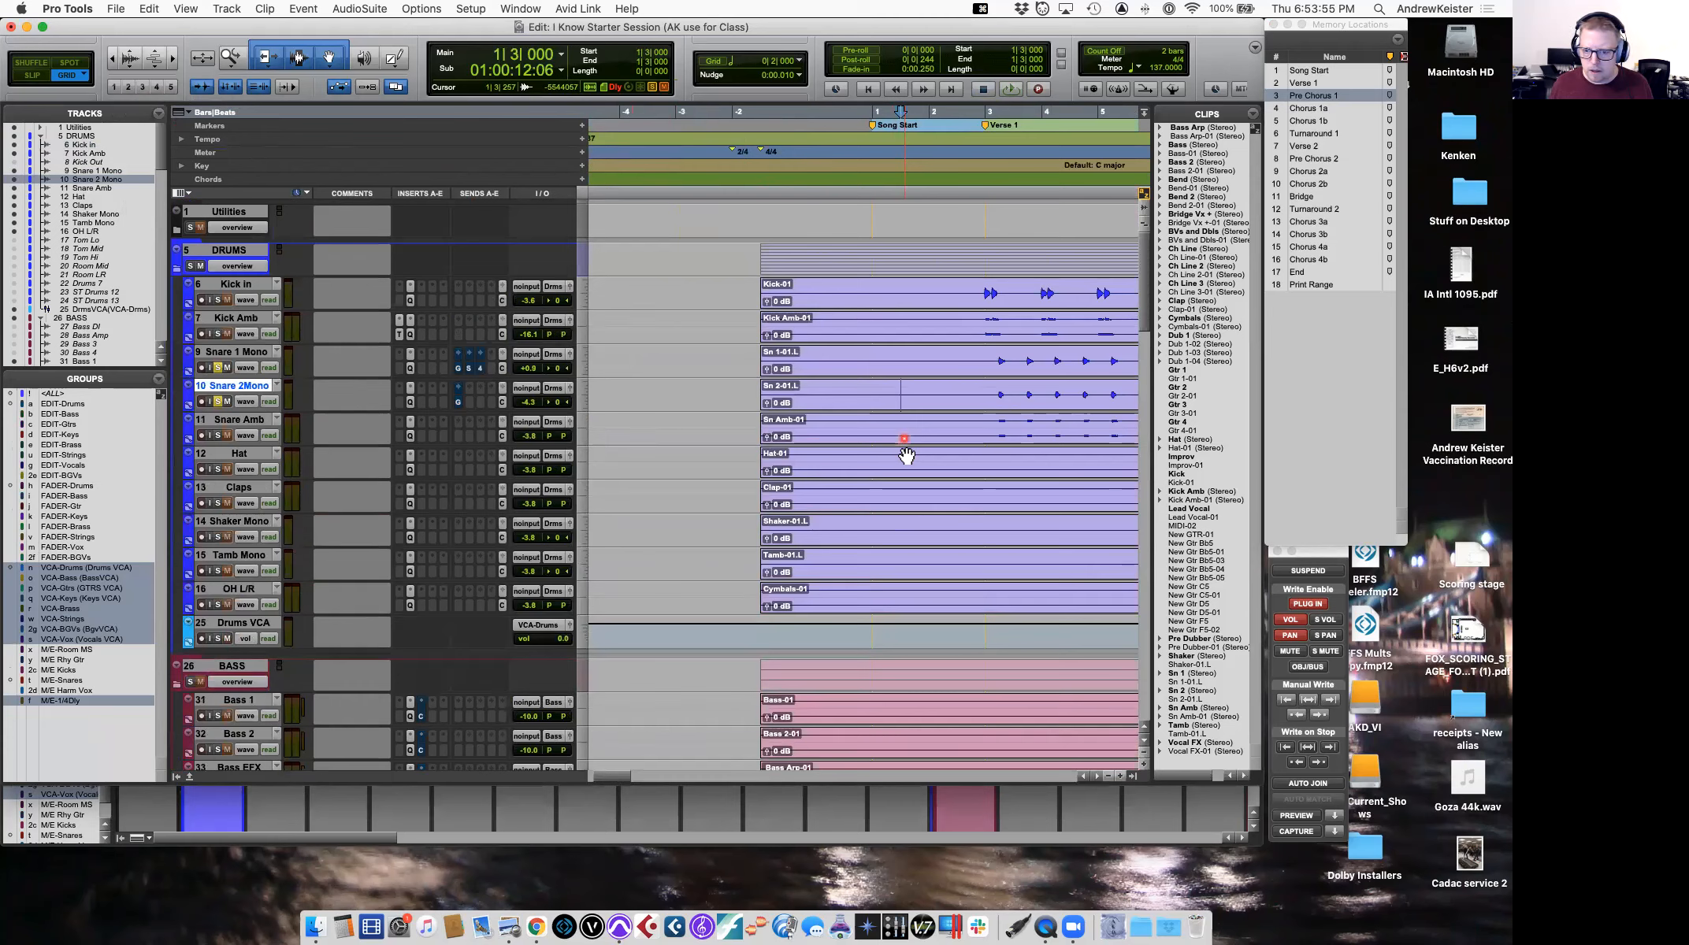
left_click(907, 404)
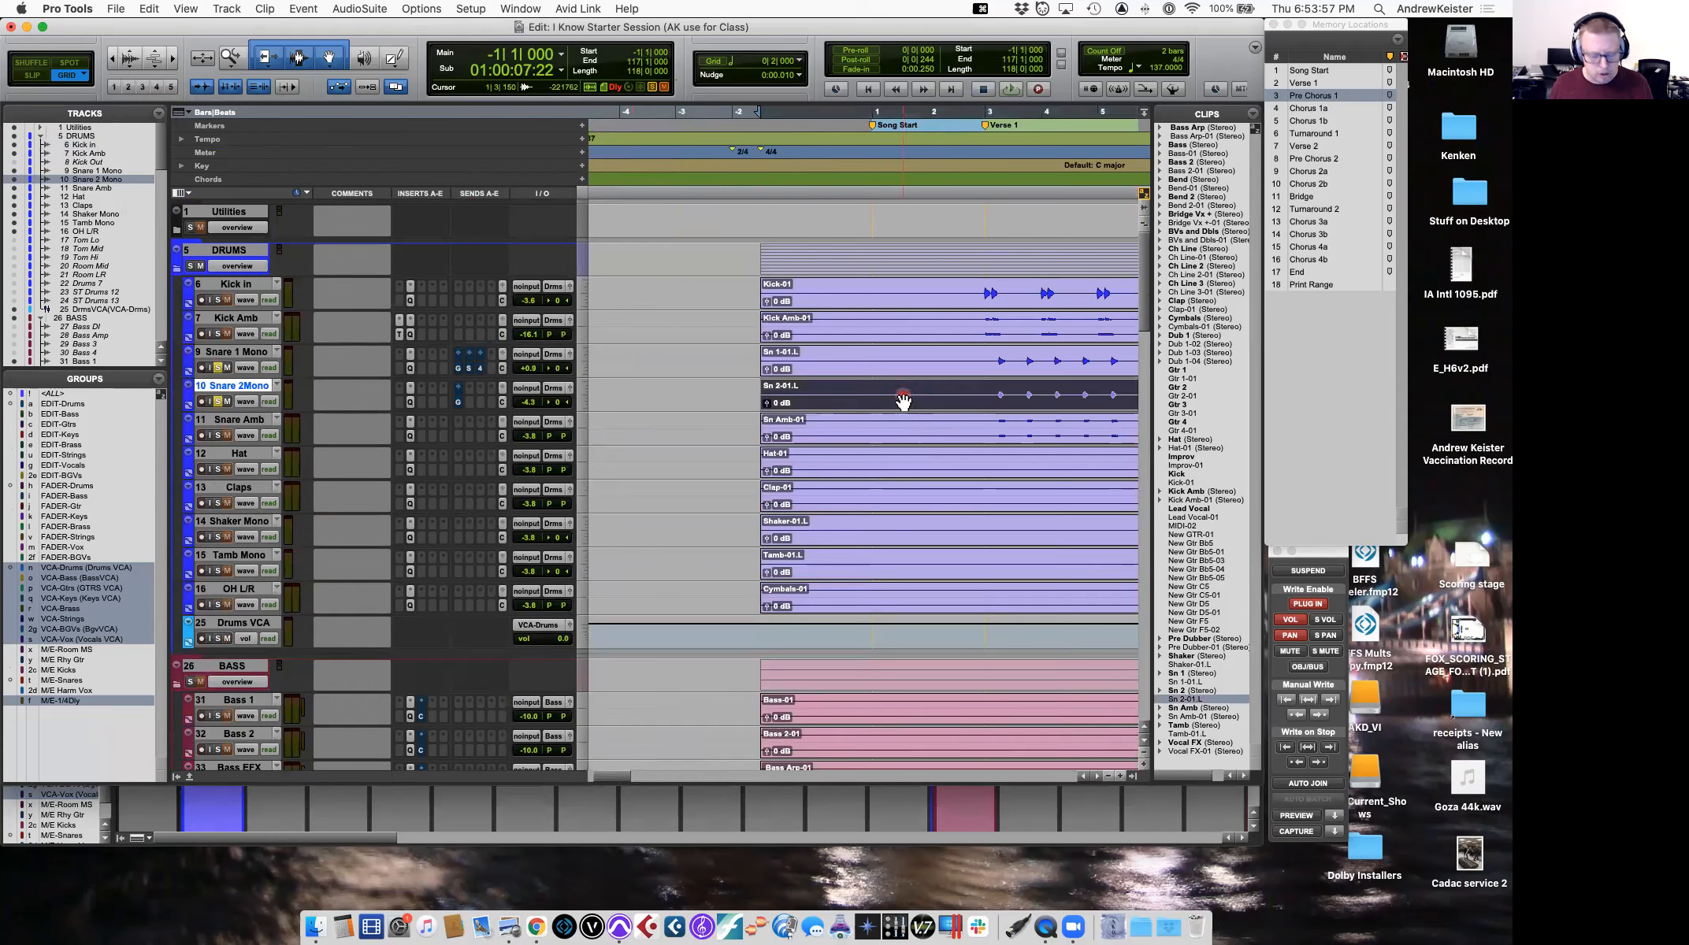
left_click(886, 375, "shift")
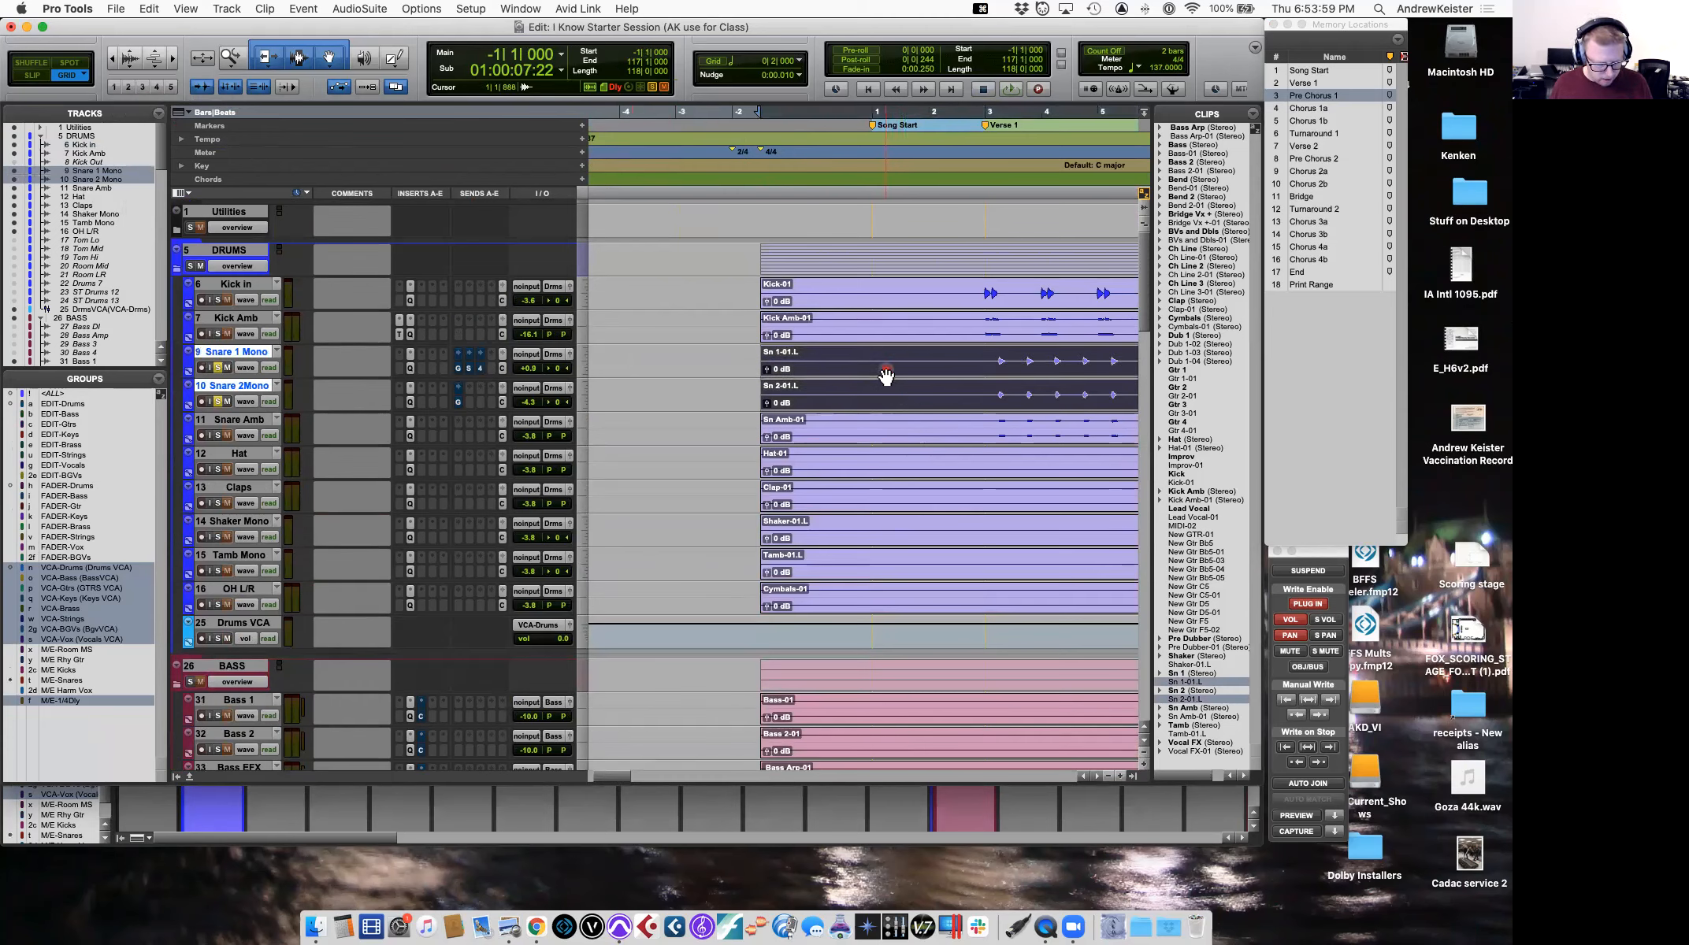
key("t")
key("t")
key("t")
key("t")
key("t")
key("t")
key("t")
key("t")
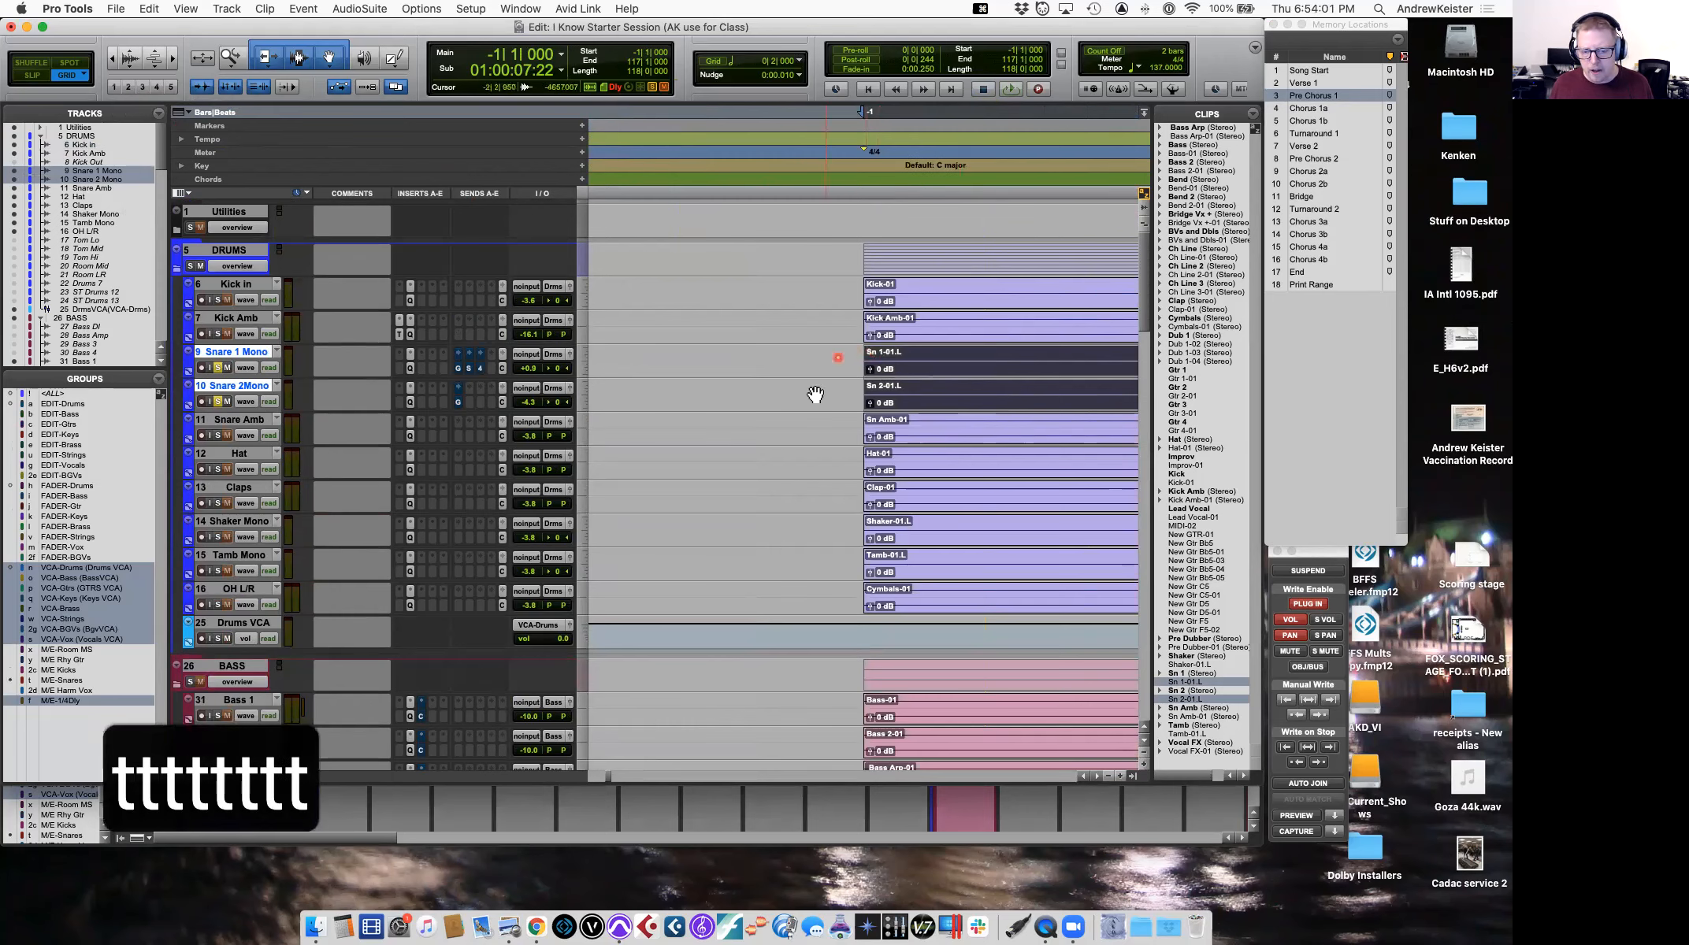
key("r")
key("r")
key("r")
key("r")
key("r")
key("r")
key("r")
key("r")
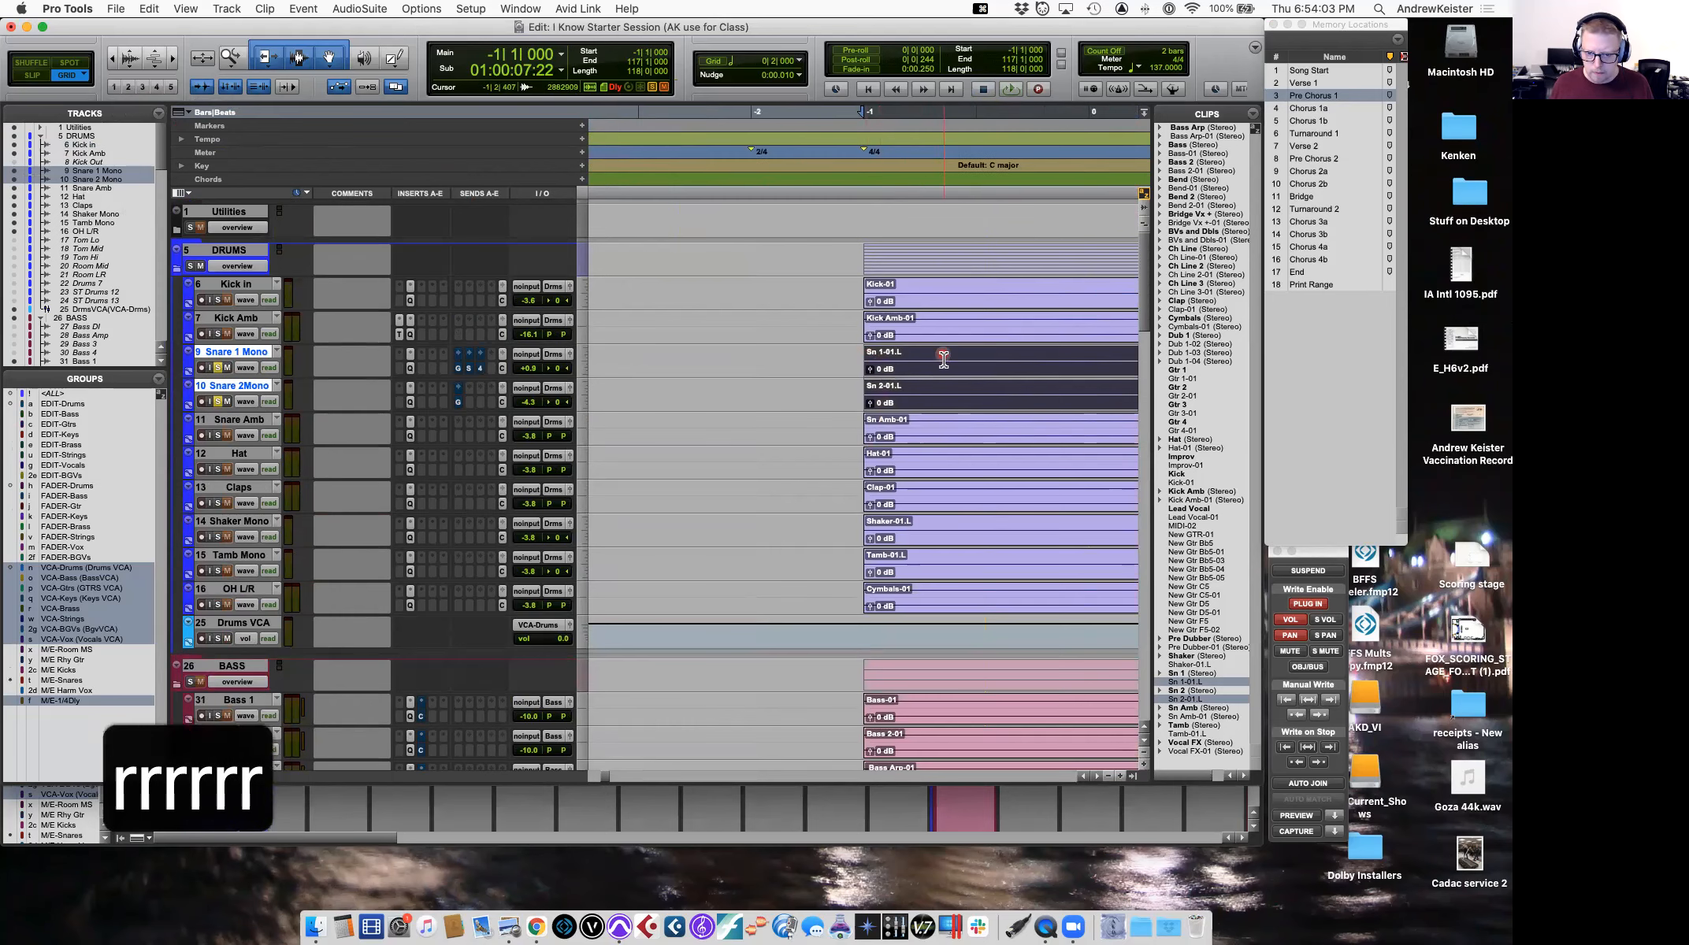
Select bar 3 on both snare tracks and compare the start of their first Verse 1 hits up close.
left_click_drag(901, 356, 936, 394)
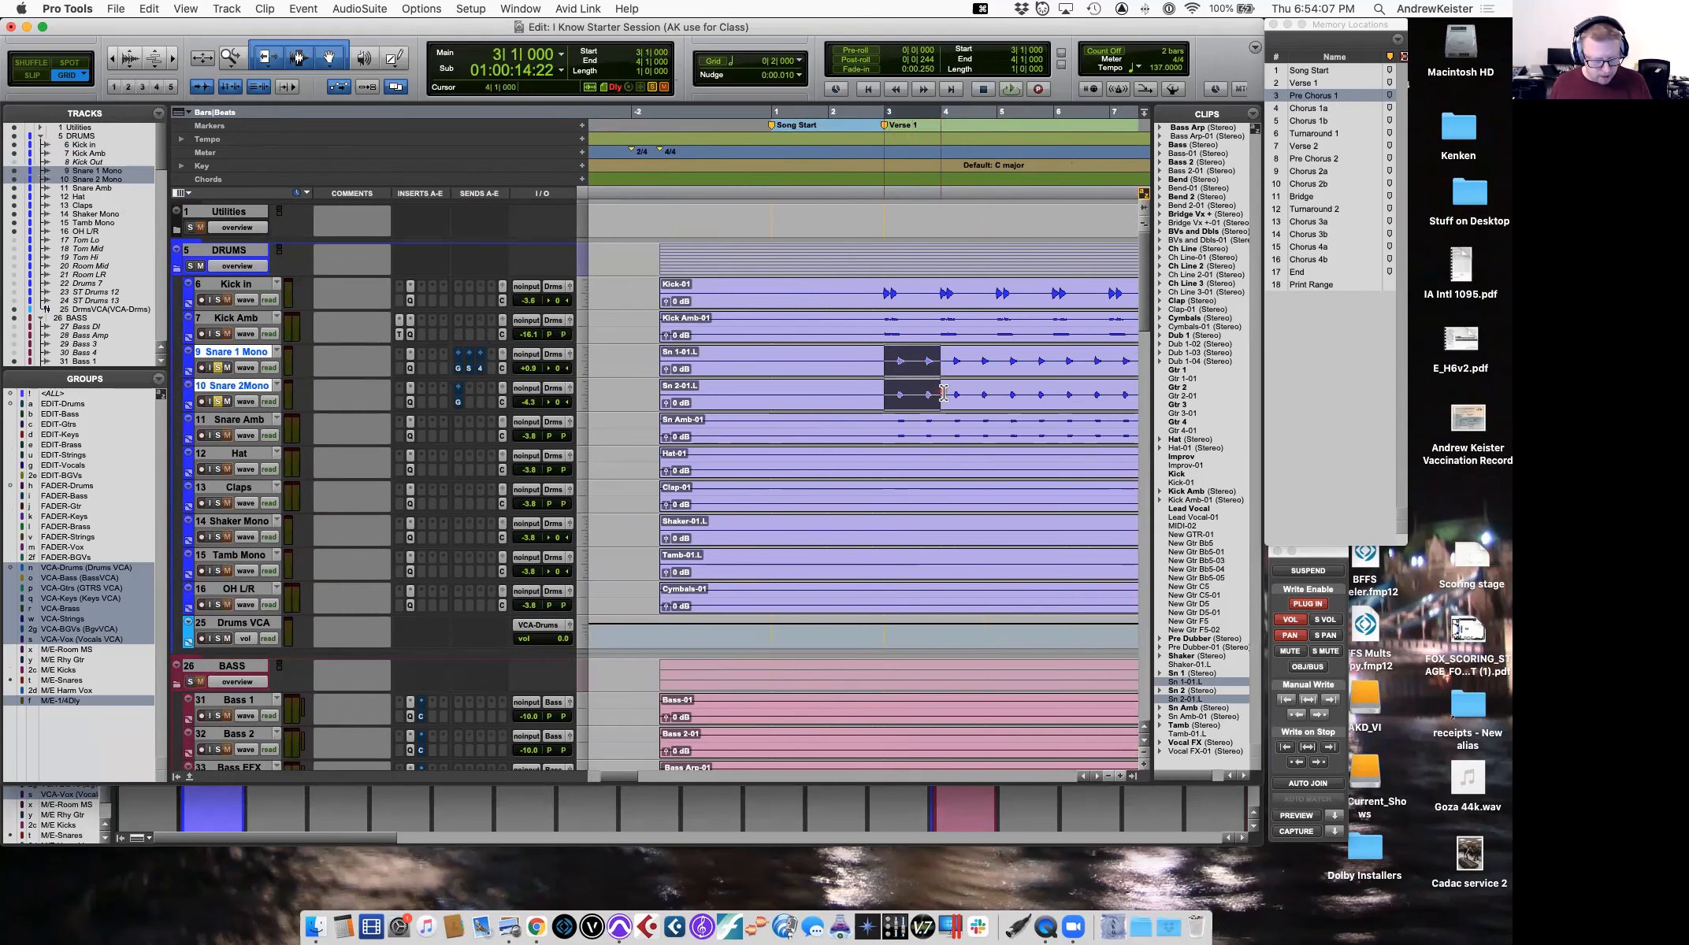
key("r")
key("e")
key("e")
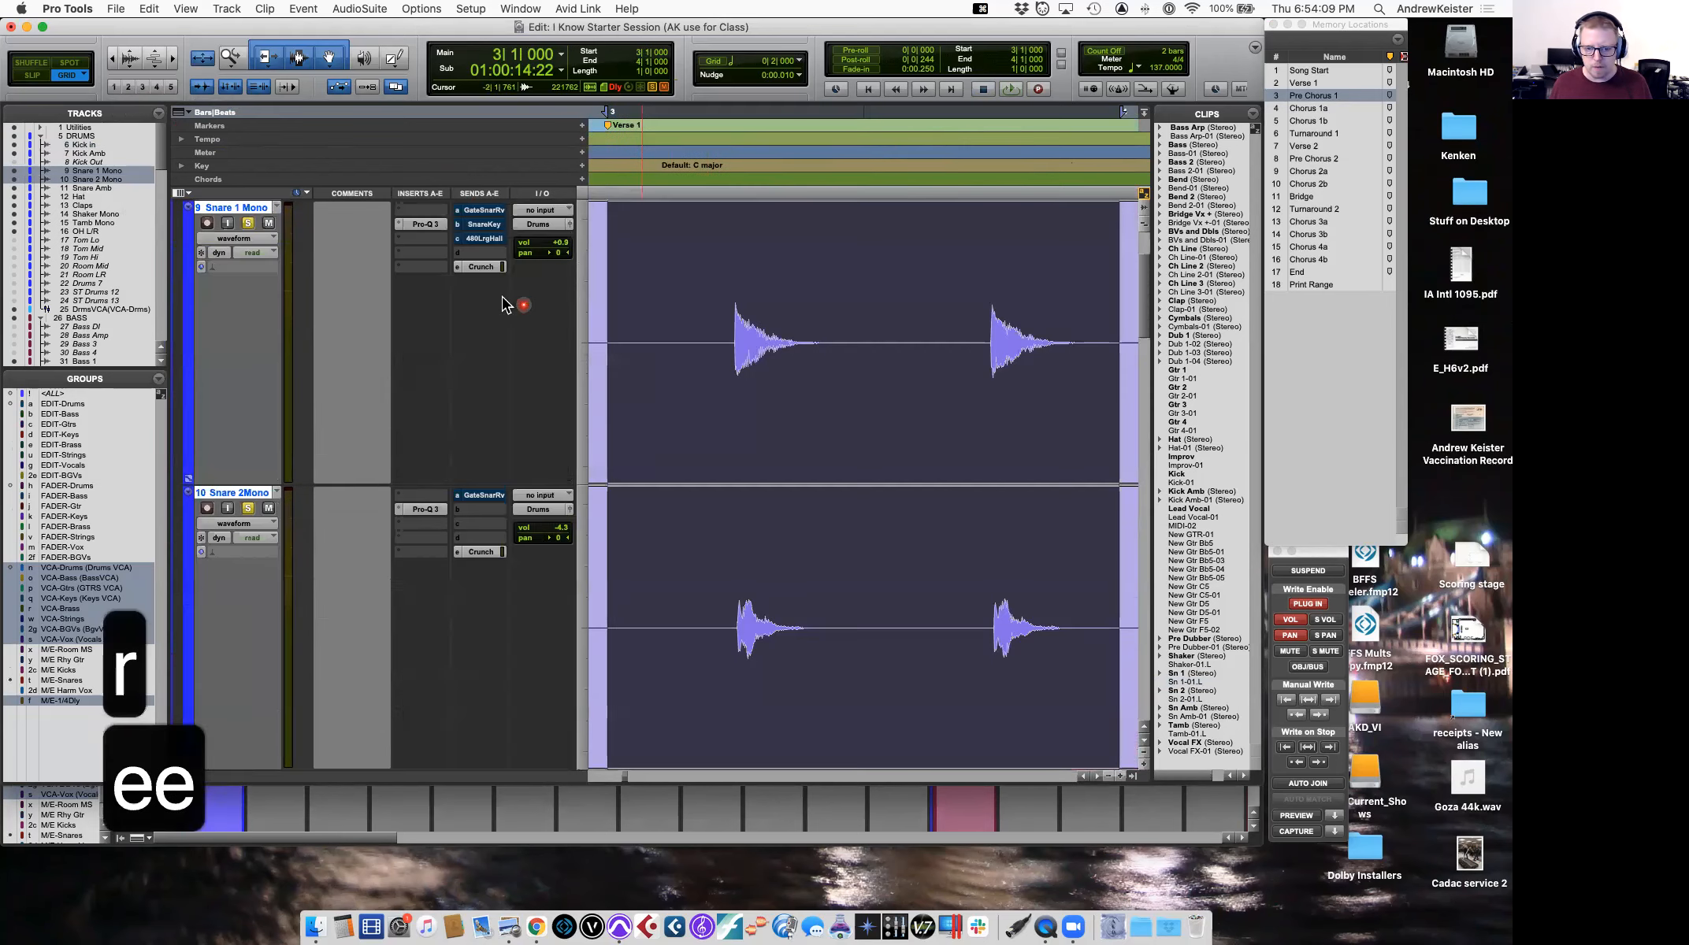
key("e")
key("e")
key("e")
key("t")
key("t")
key("t")
key("t")
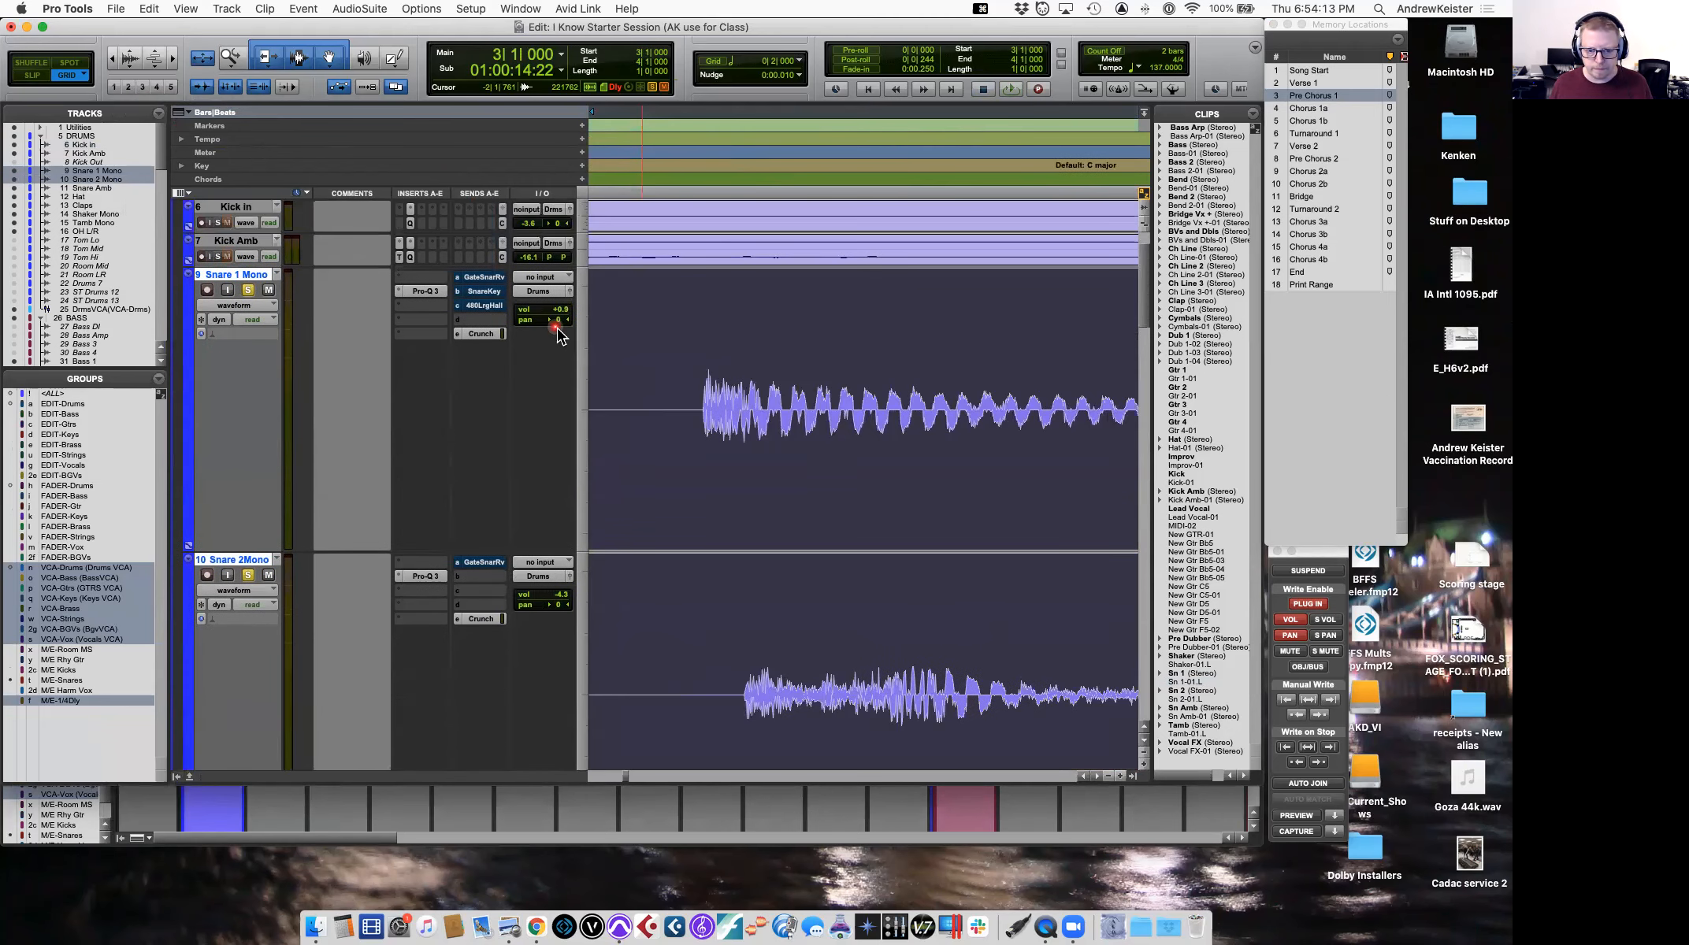
In Slip mode, shift the Snare 2 clip earlier to line its first hit up with the Snare 1 hit.
left_click(725, 609)
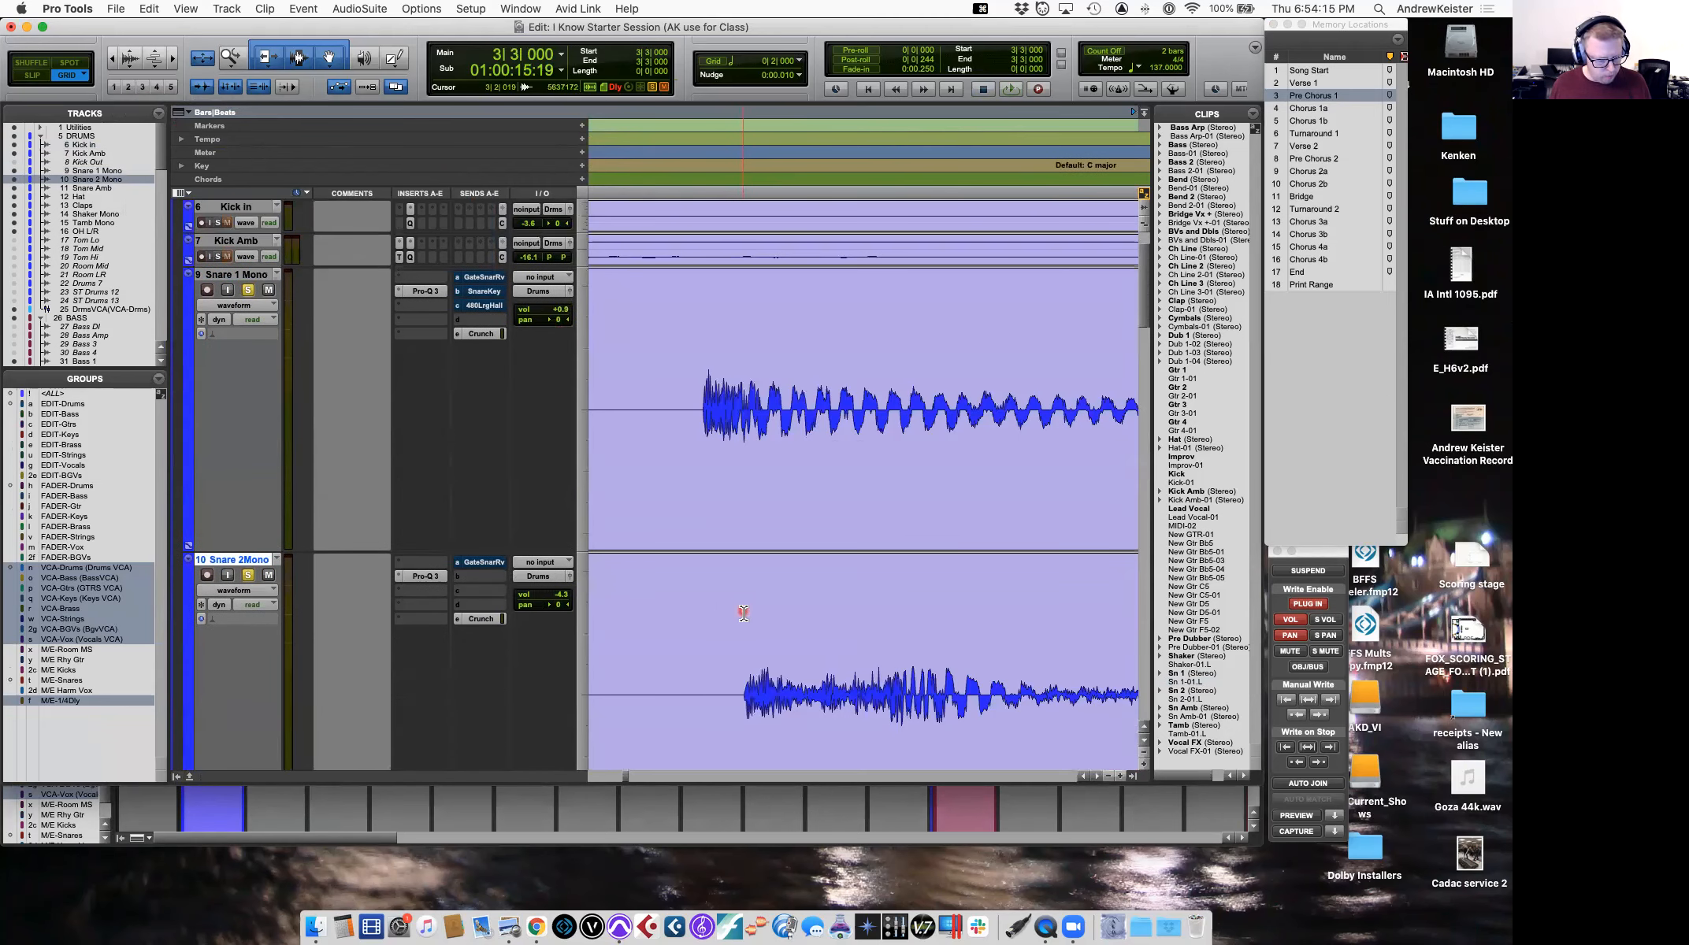
key("F2")
left_click_drag(770, 738, 724, 742)
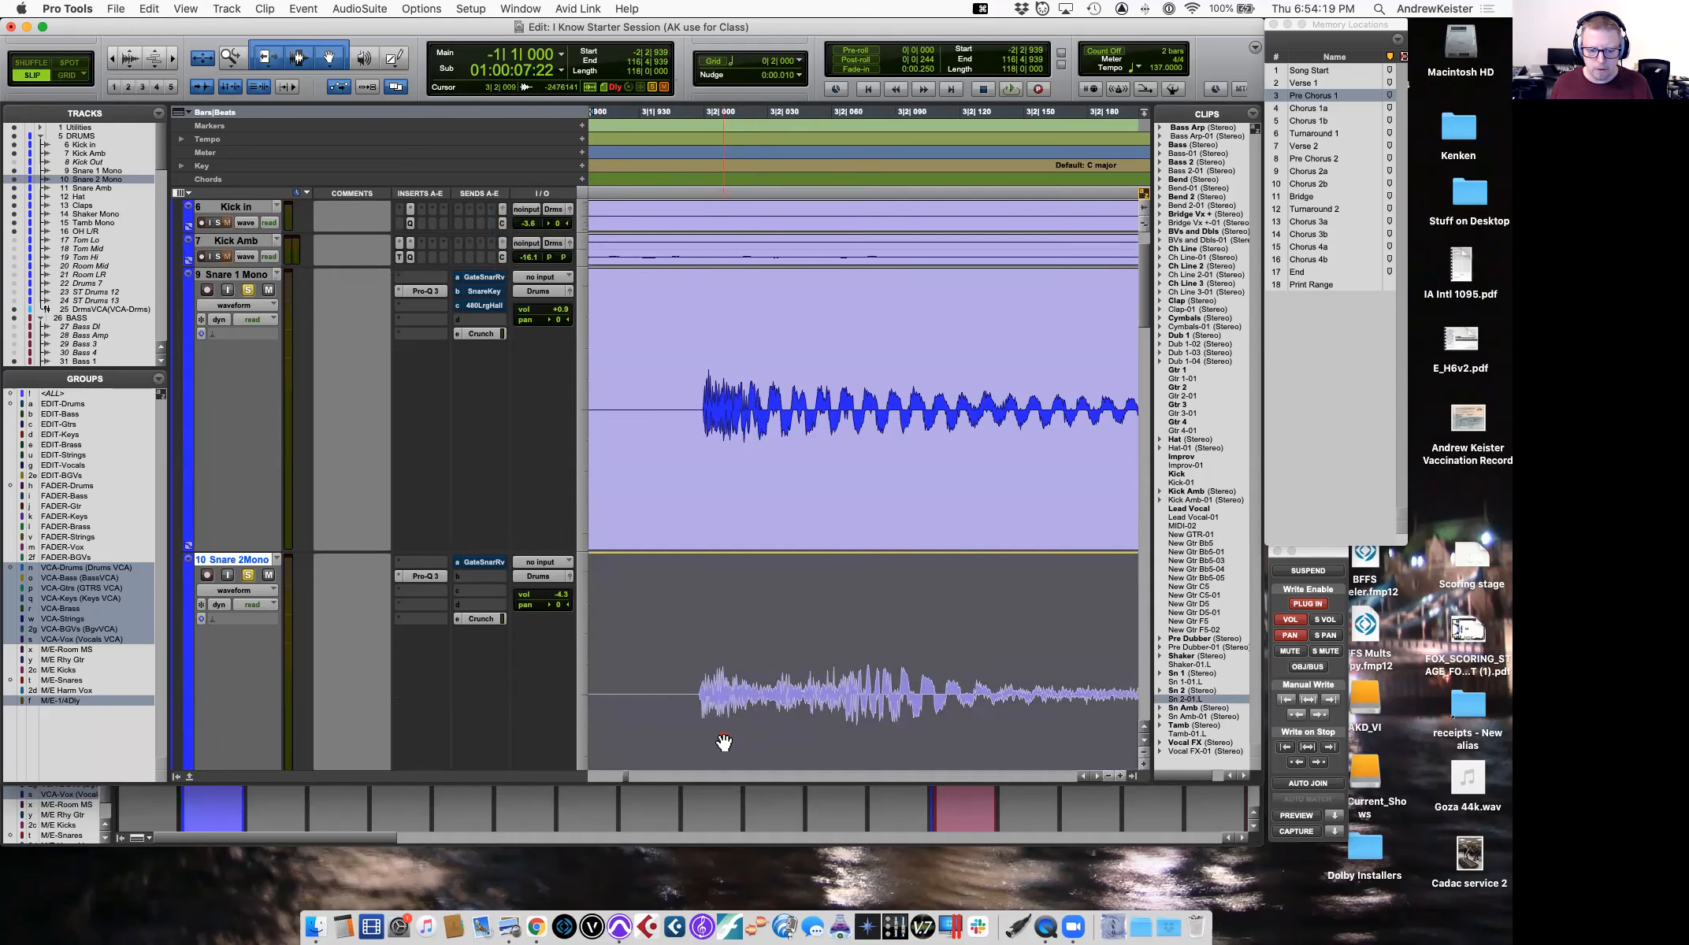
Audition the aligned snares from just before their first Verse 1 hit, and stop playback.
left_click(737, 506)
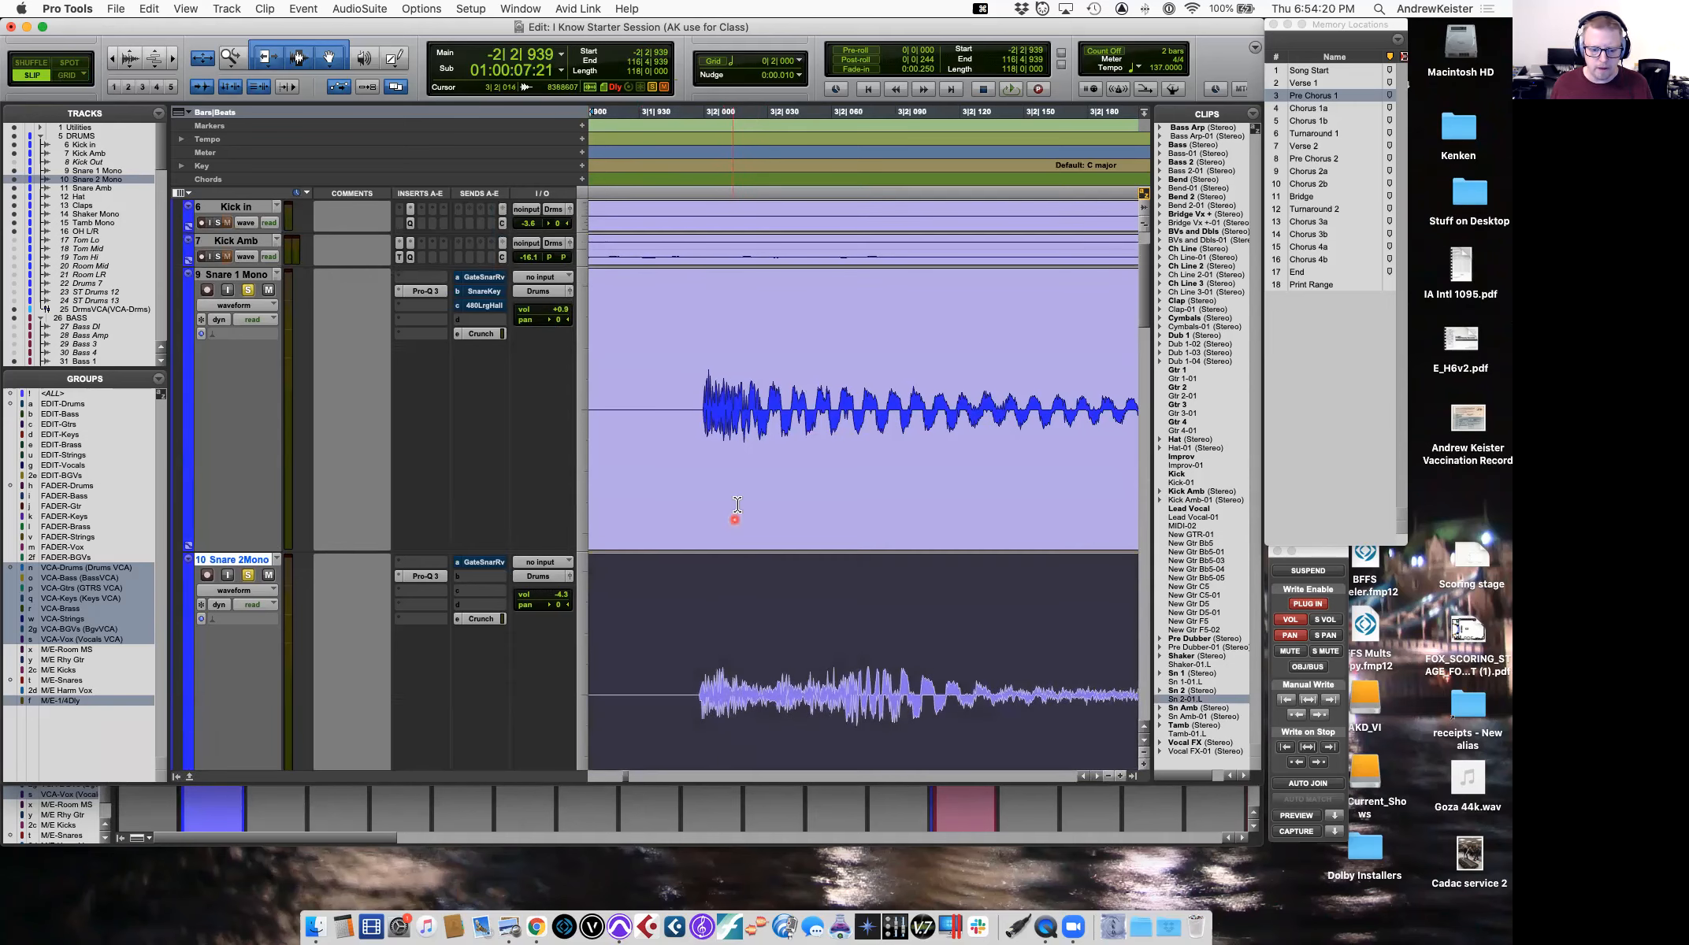
left_click(686, 386)
key("space")
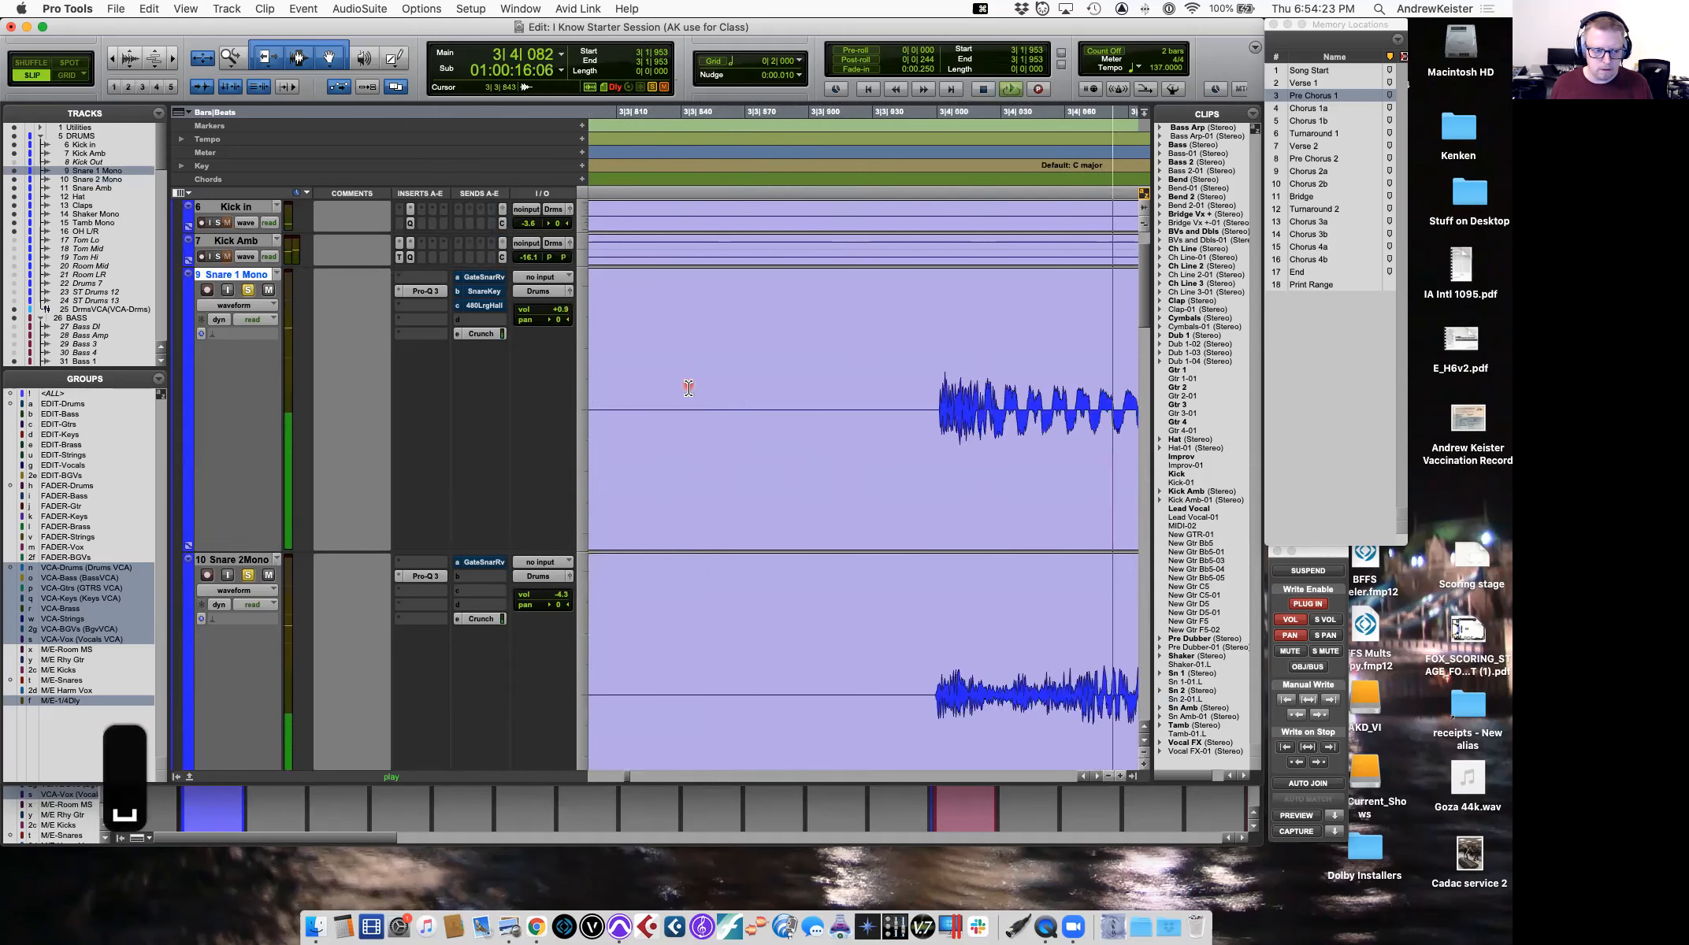
key("space")
key("Return")
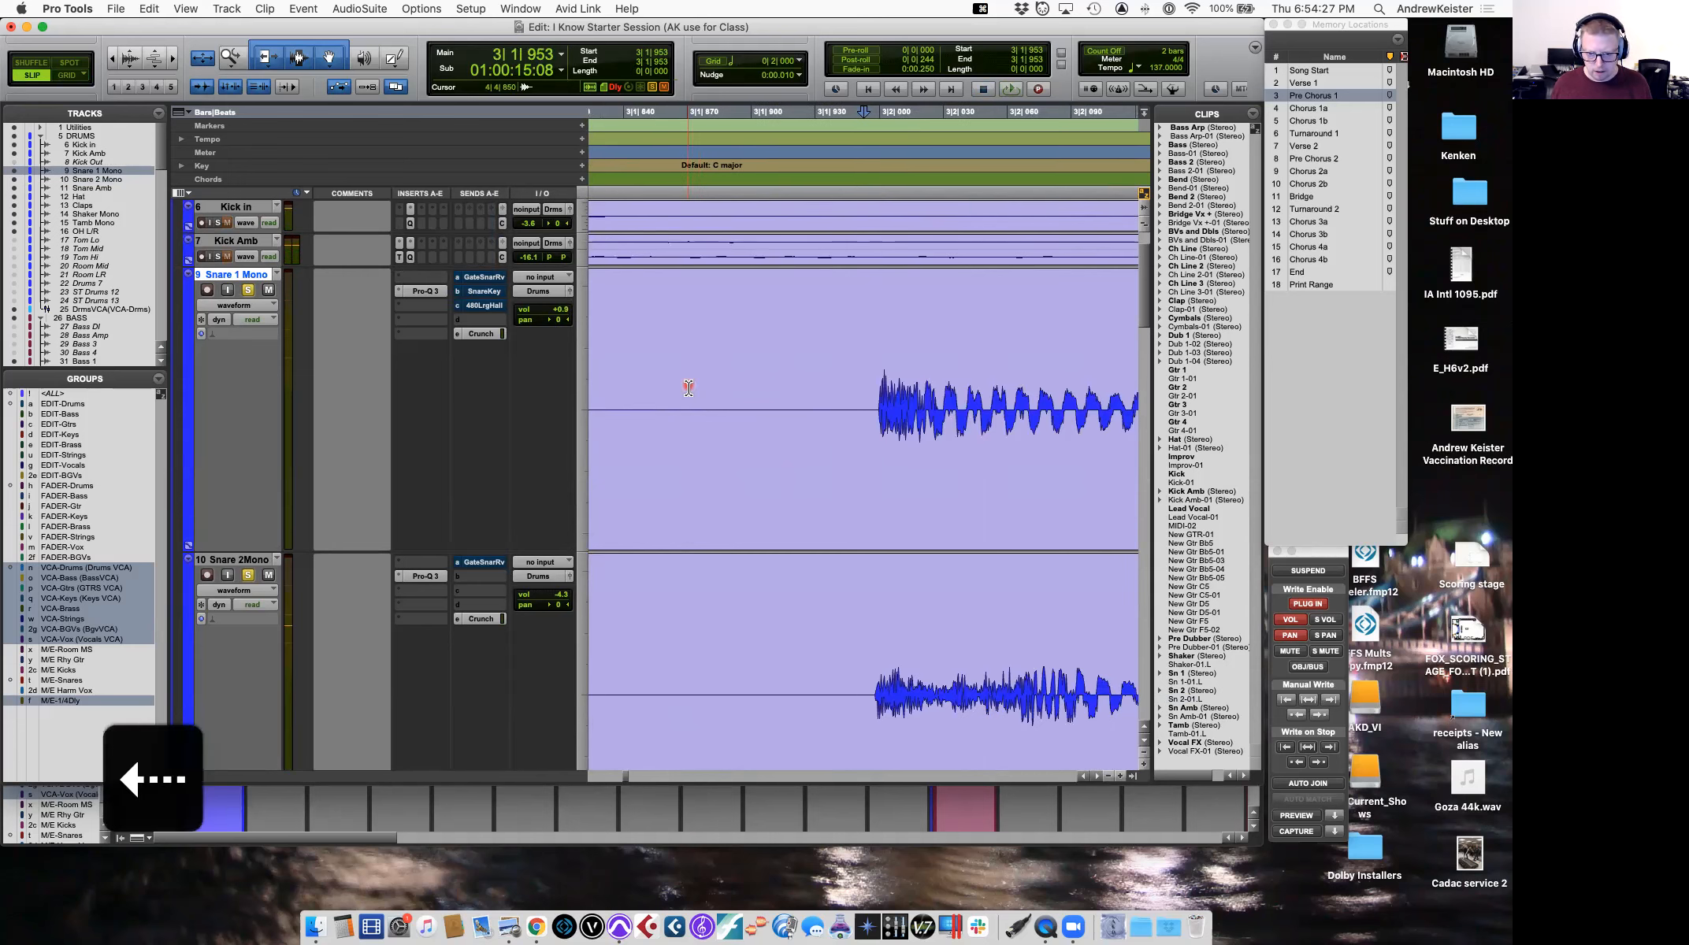
Undo the Snare 2 clip shift and zoom the timeline back out to Song Start and Verse 1.
key("super+z")
key("space")
key("r")
key("r")
key("r")
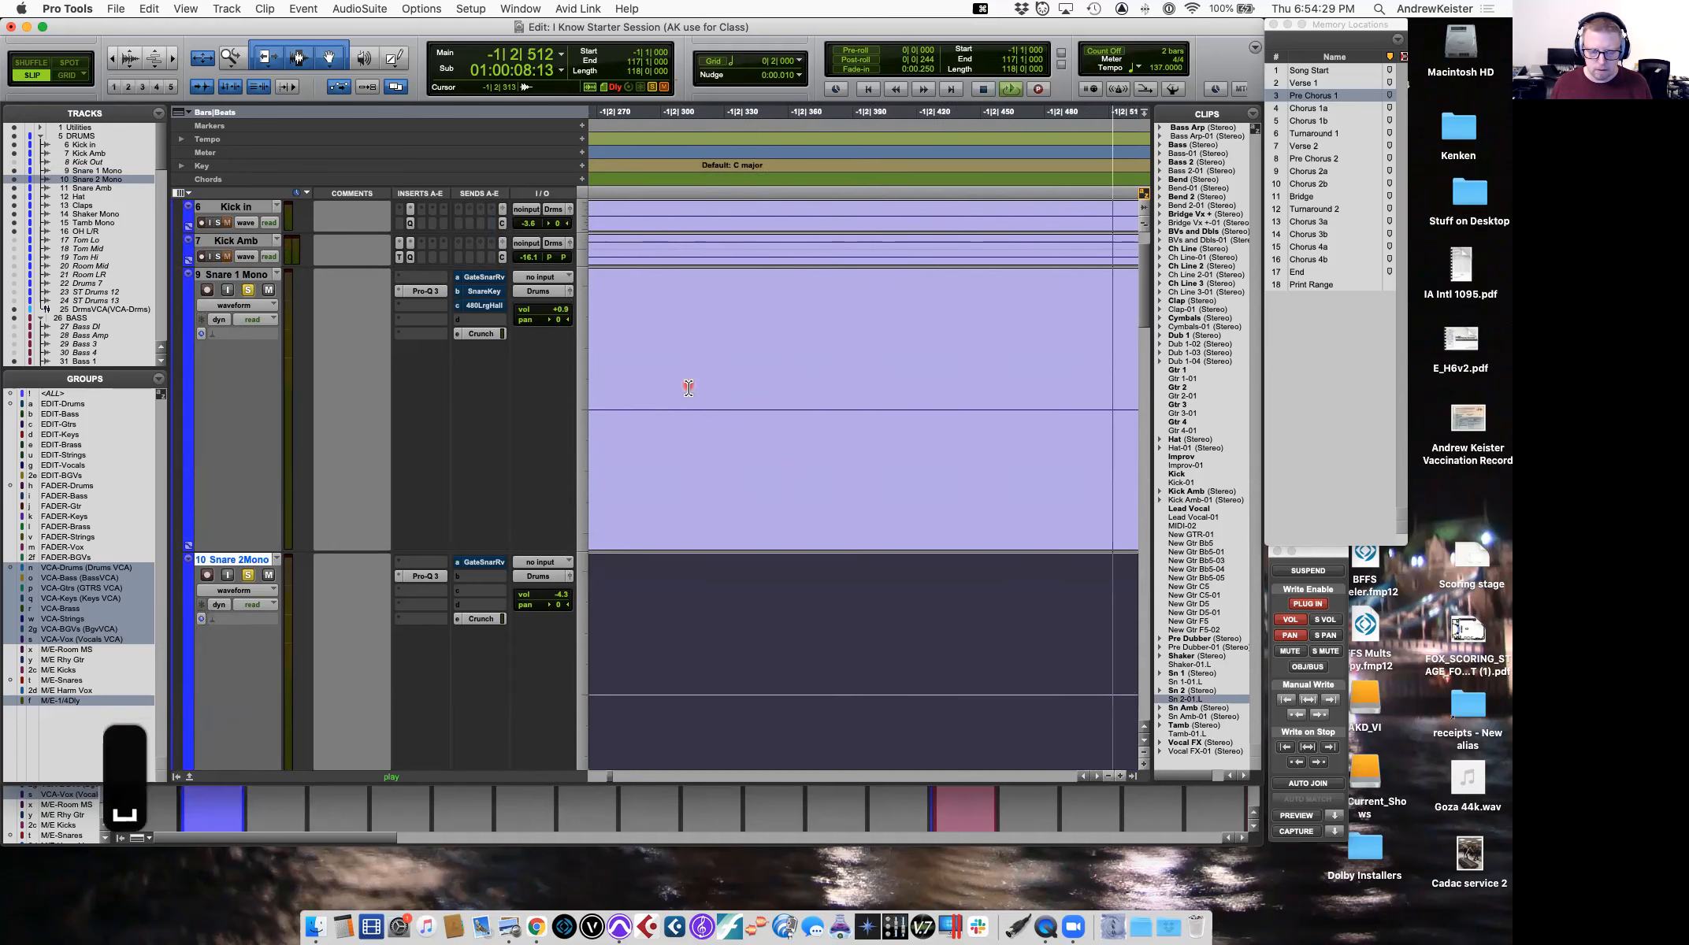
key("r")
key("r")
key("r")
key("r")
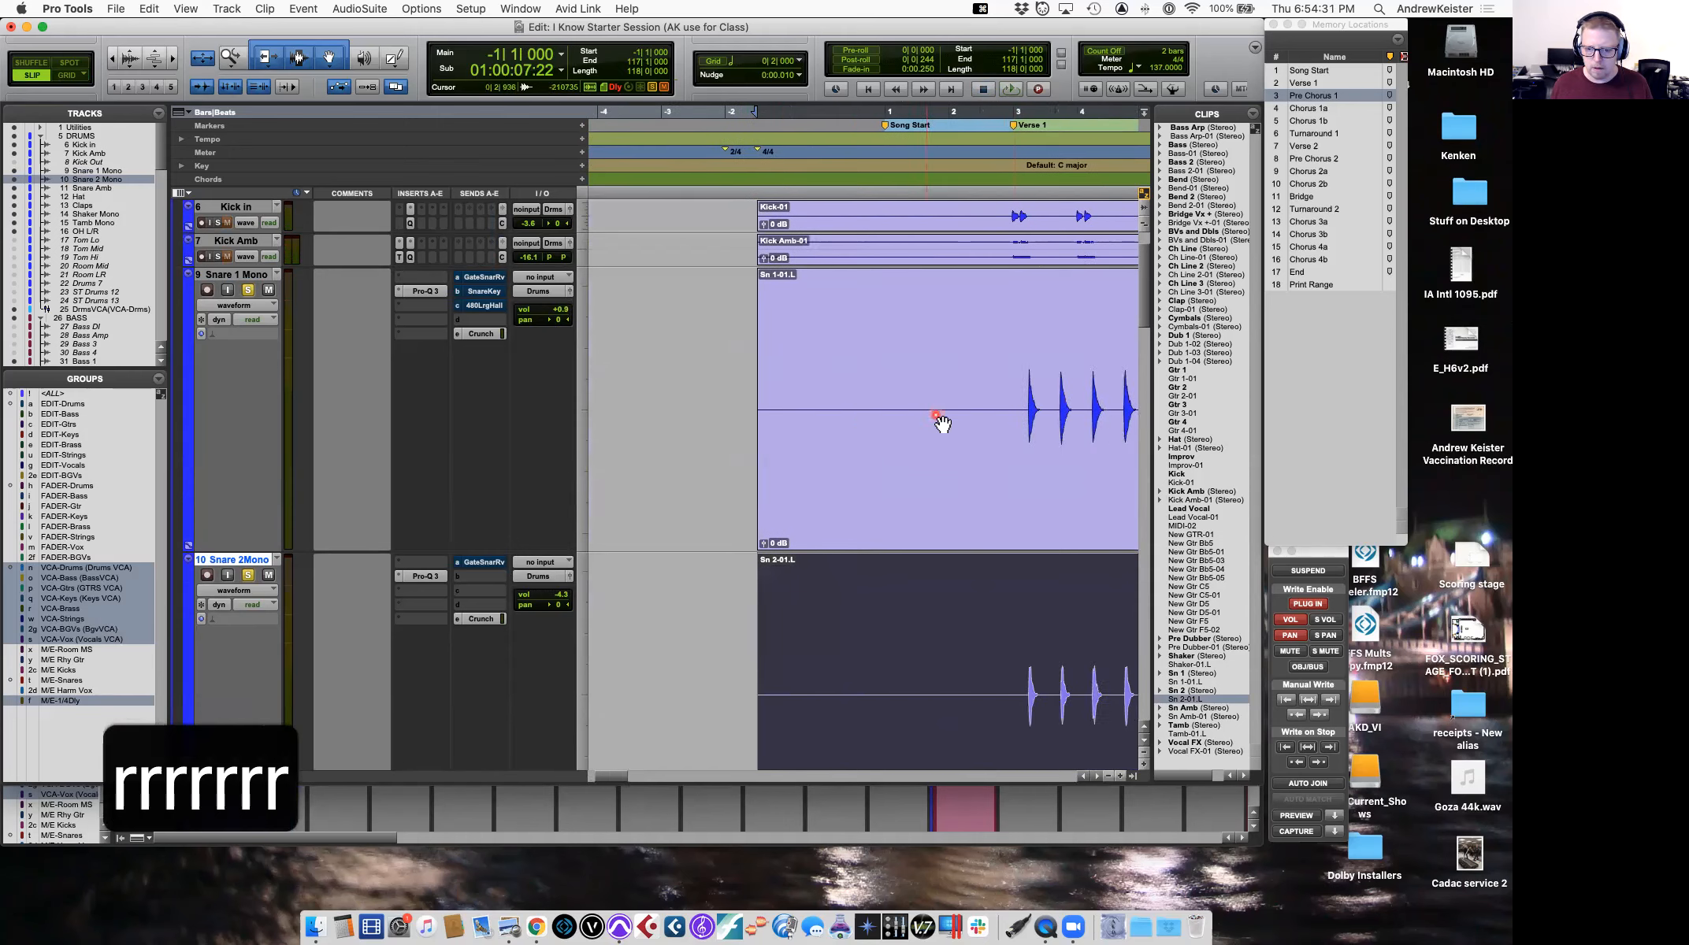
Play the snares from just before their first Verse 1 hit, stop, and examine the timing offset between the two waveforms.
left_click(944, 402)
key("space")
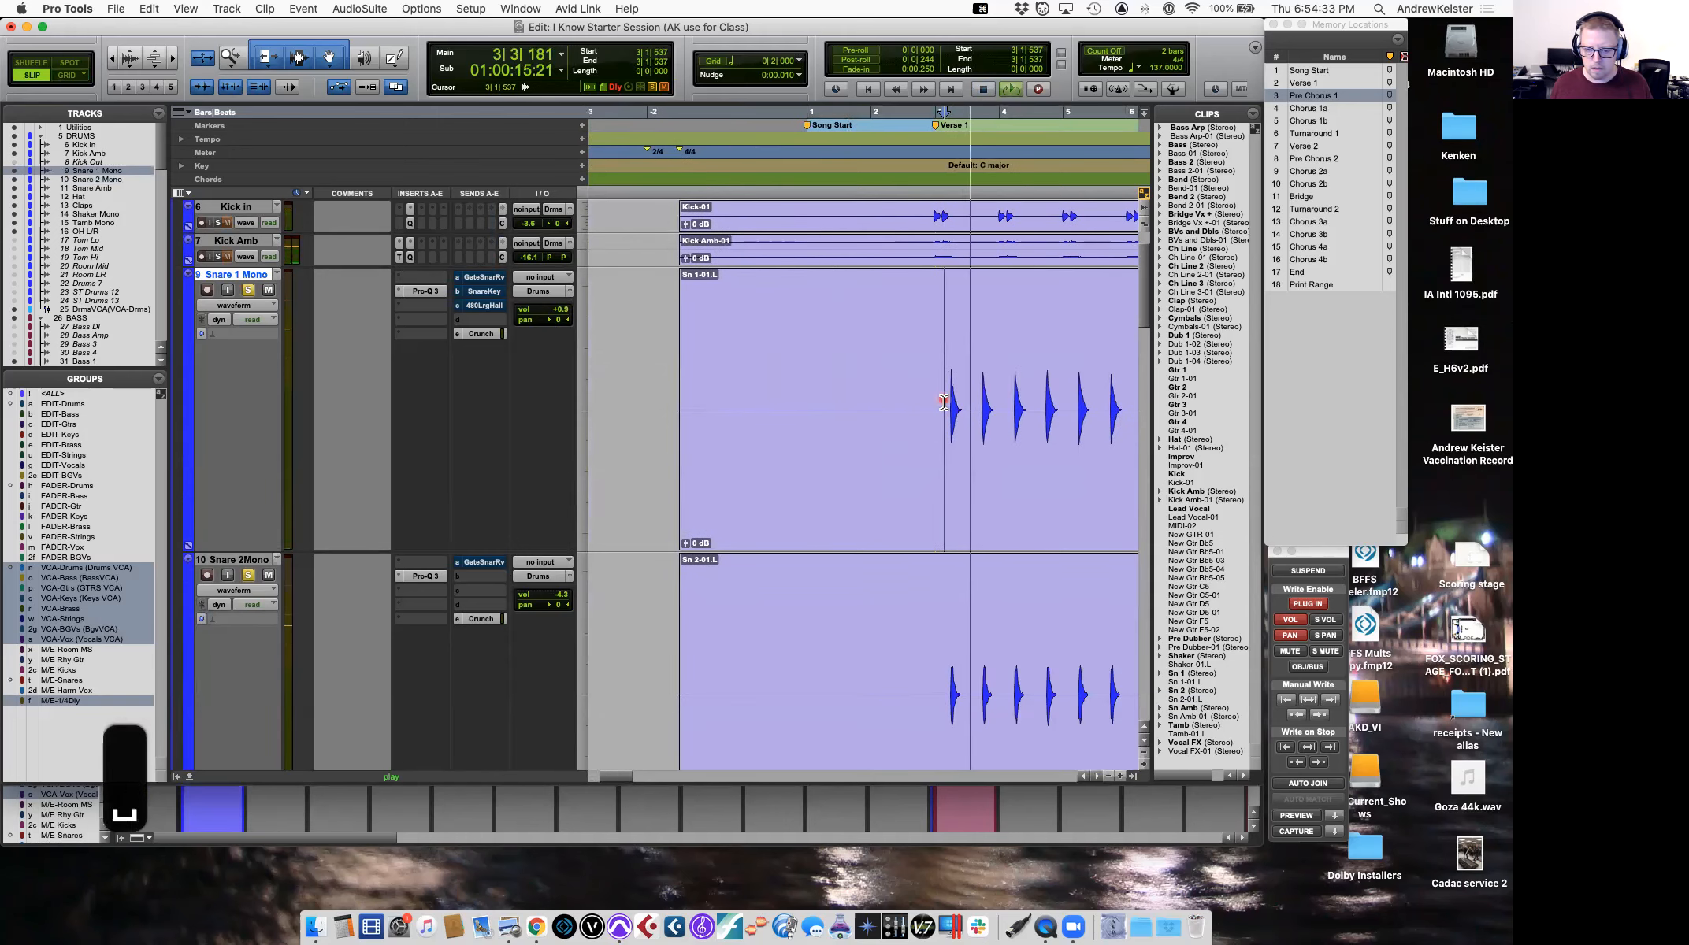
key("space")
key("t")
key("t")
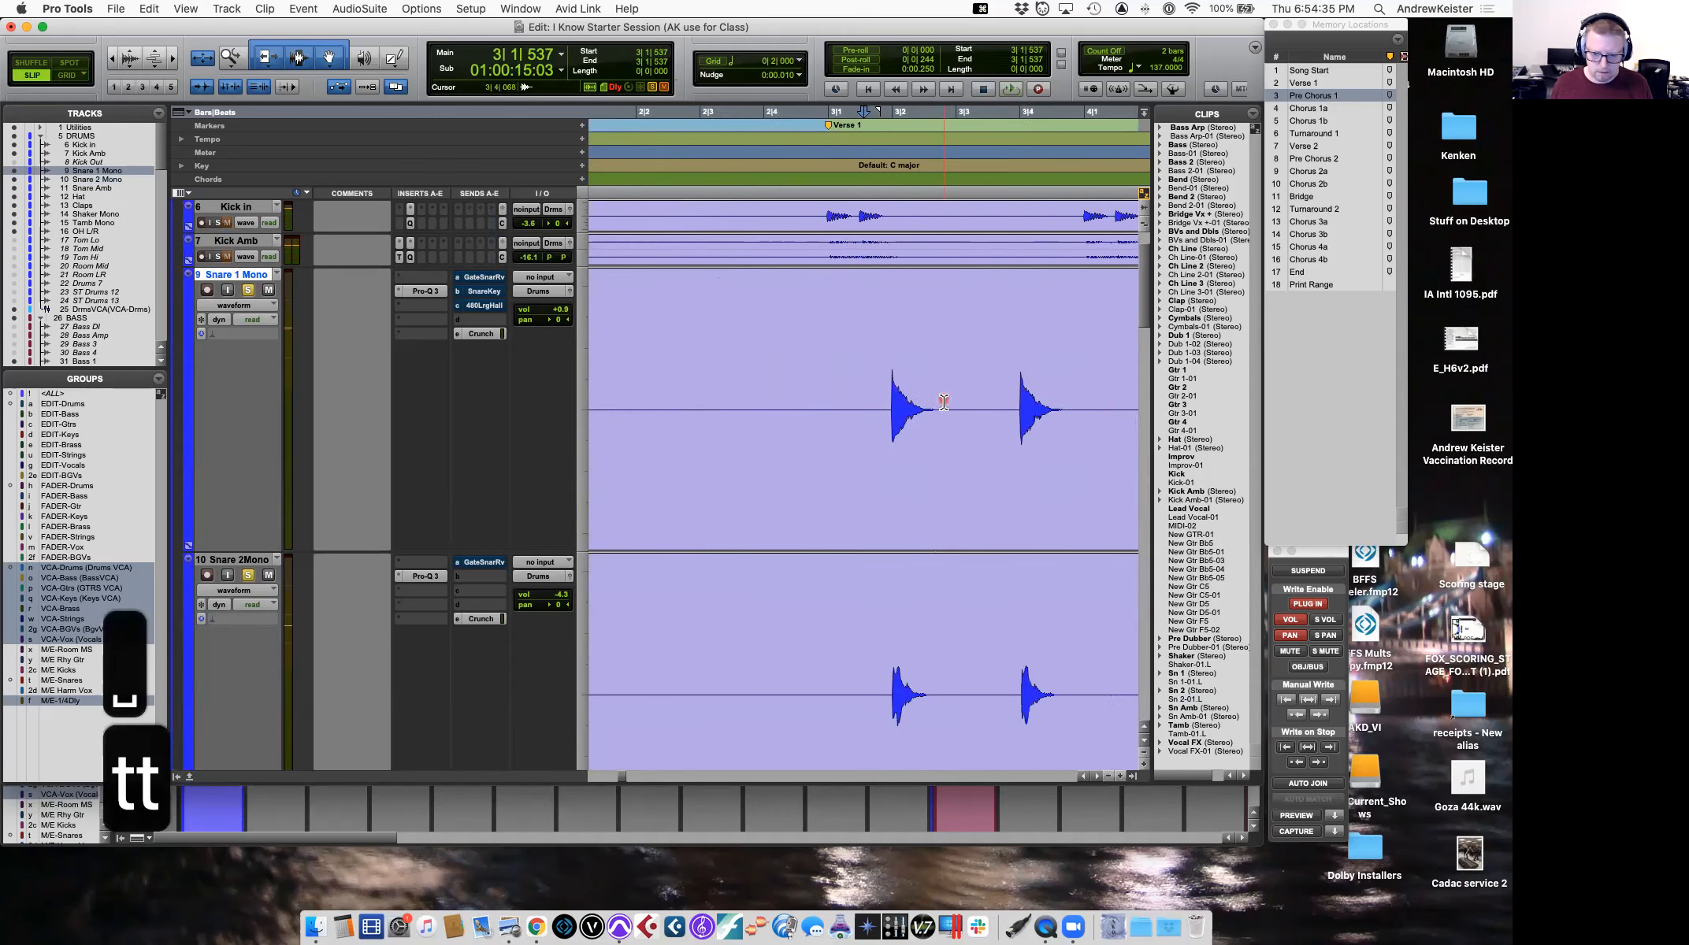
key("t")
key("t")
left_click(674, 400)
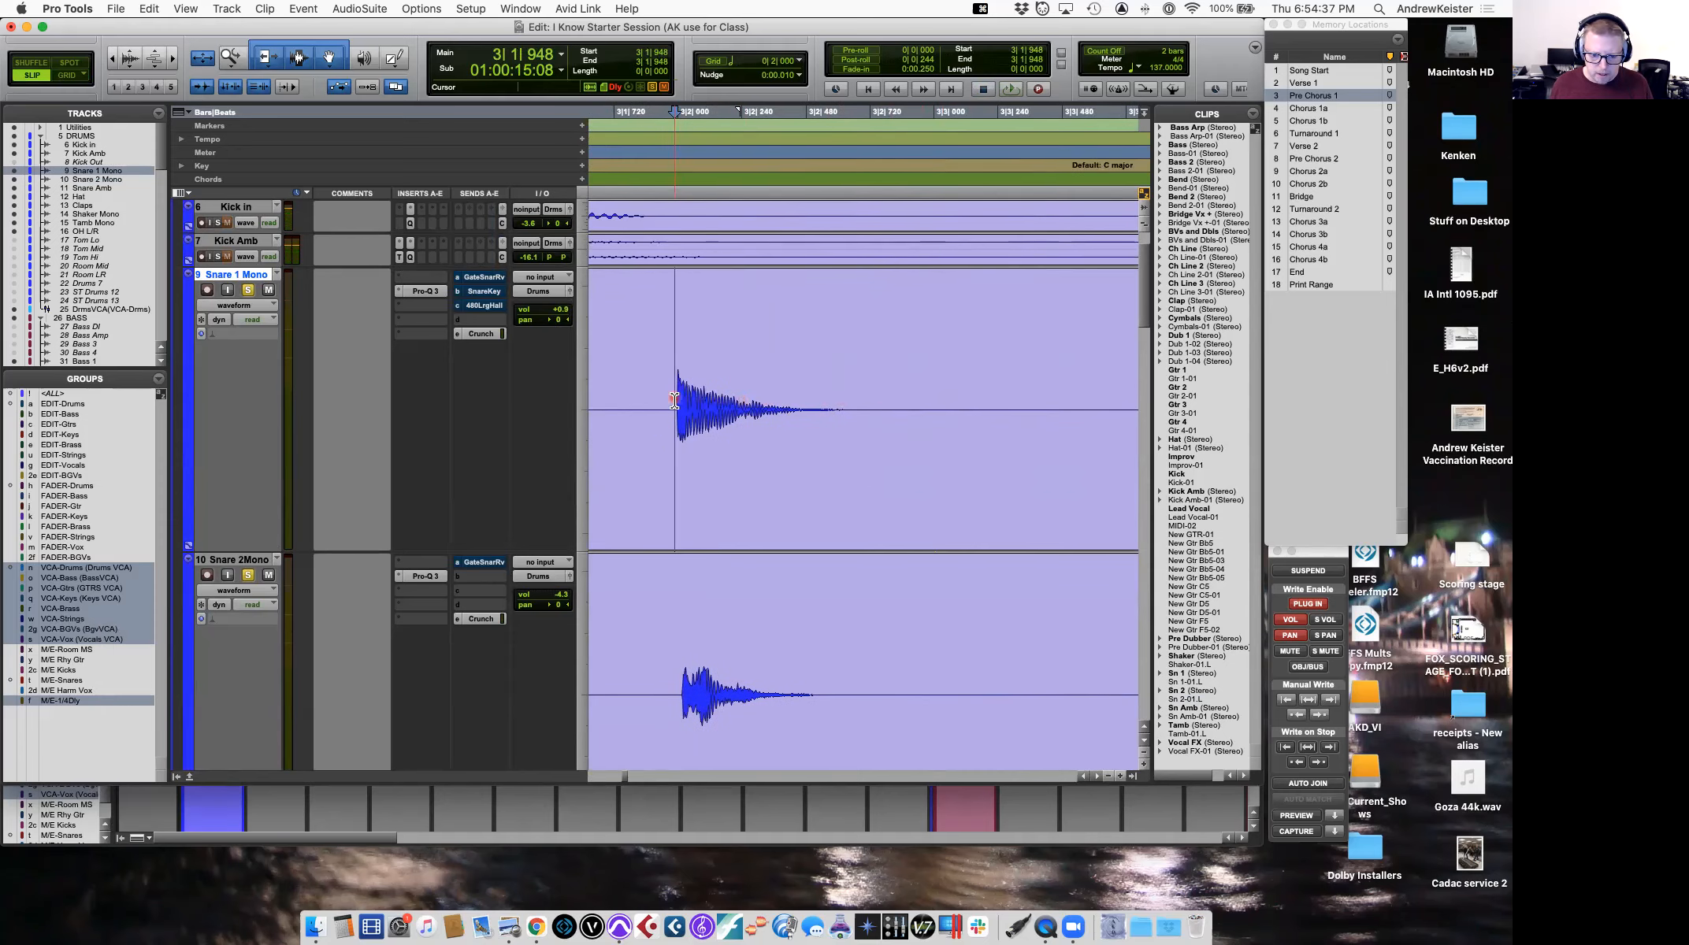
key("t")
key("t")
key("t")
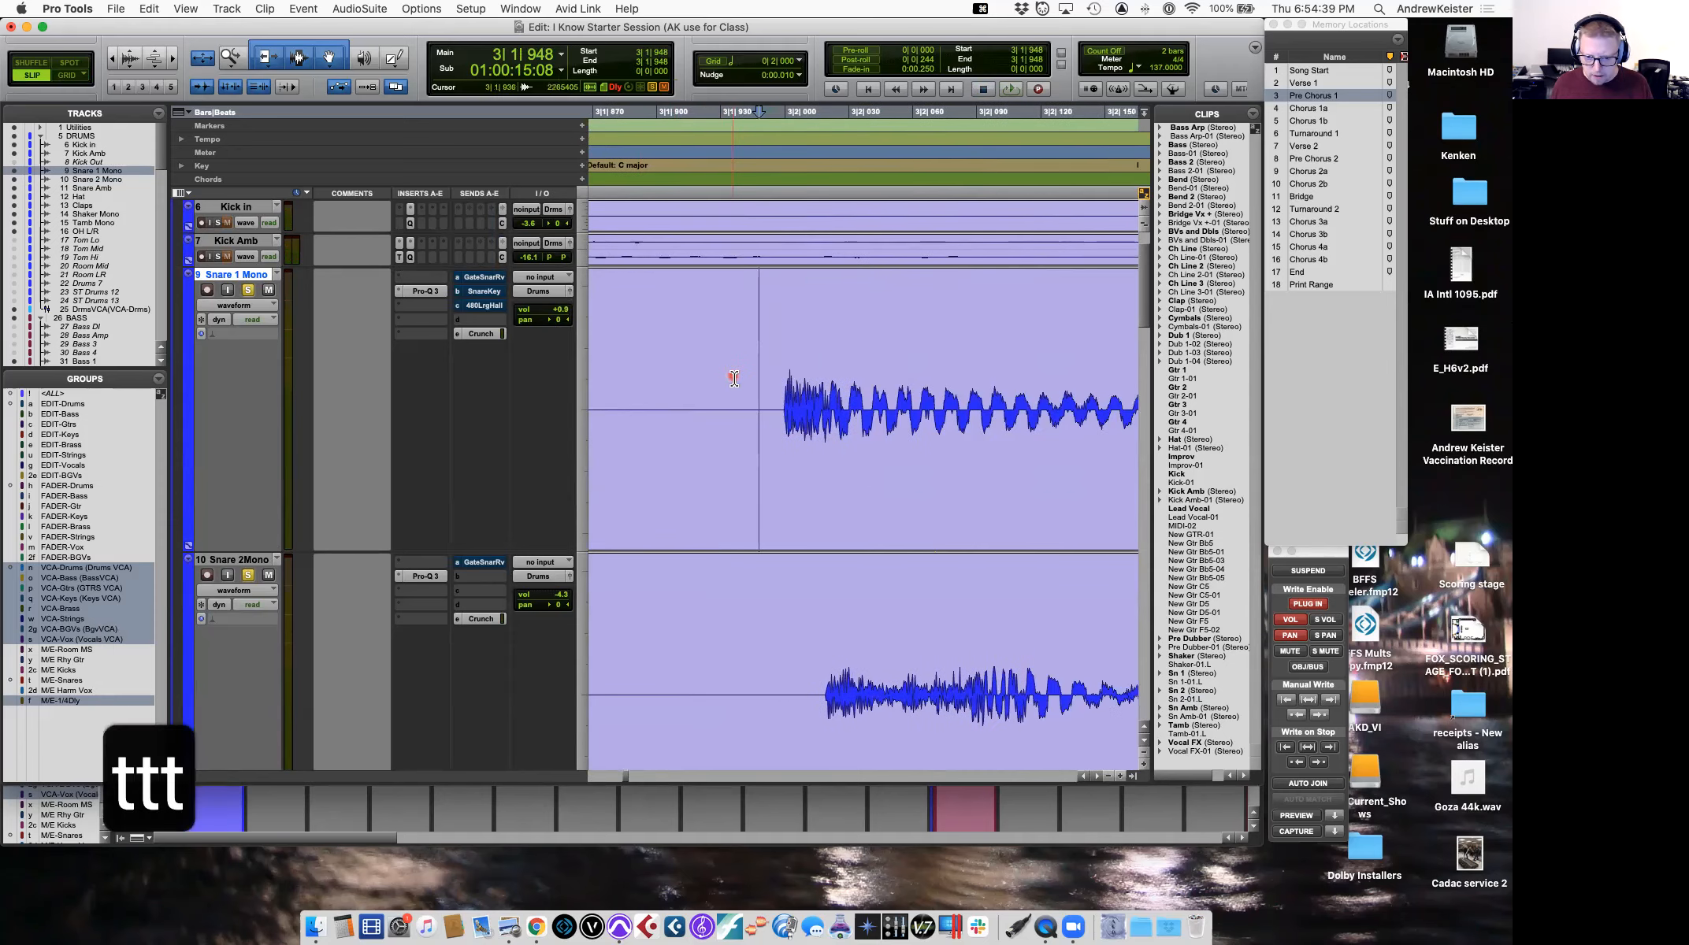
Restore the zoomed-out Edit window view with the drum tracks at their normal height.
key("r")
key("r")
key("r")
key("r")
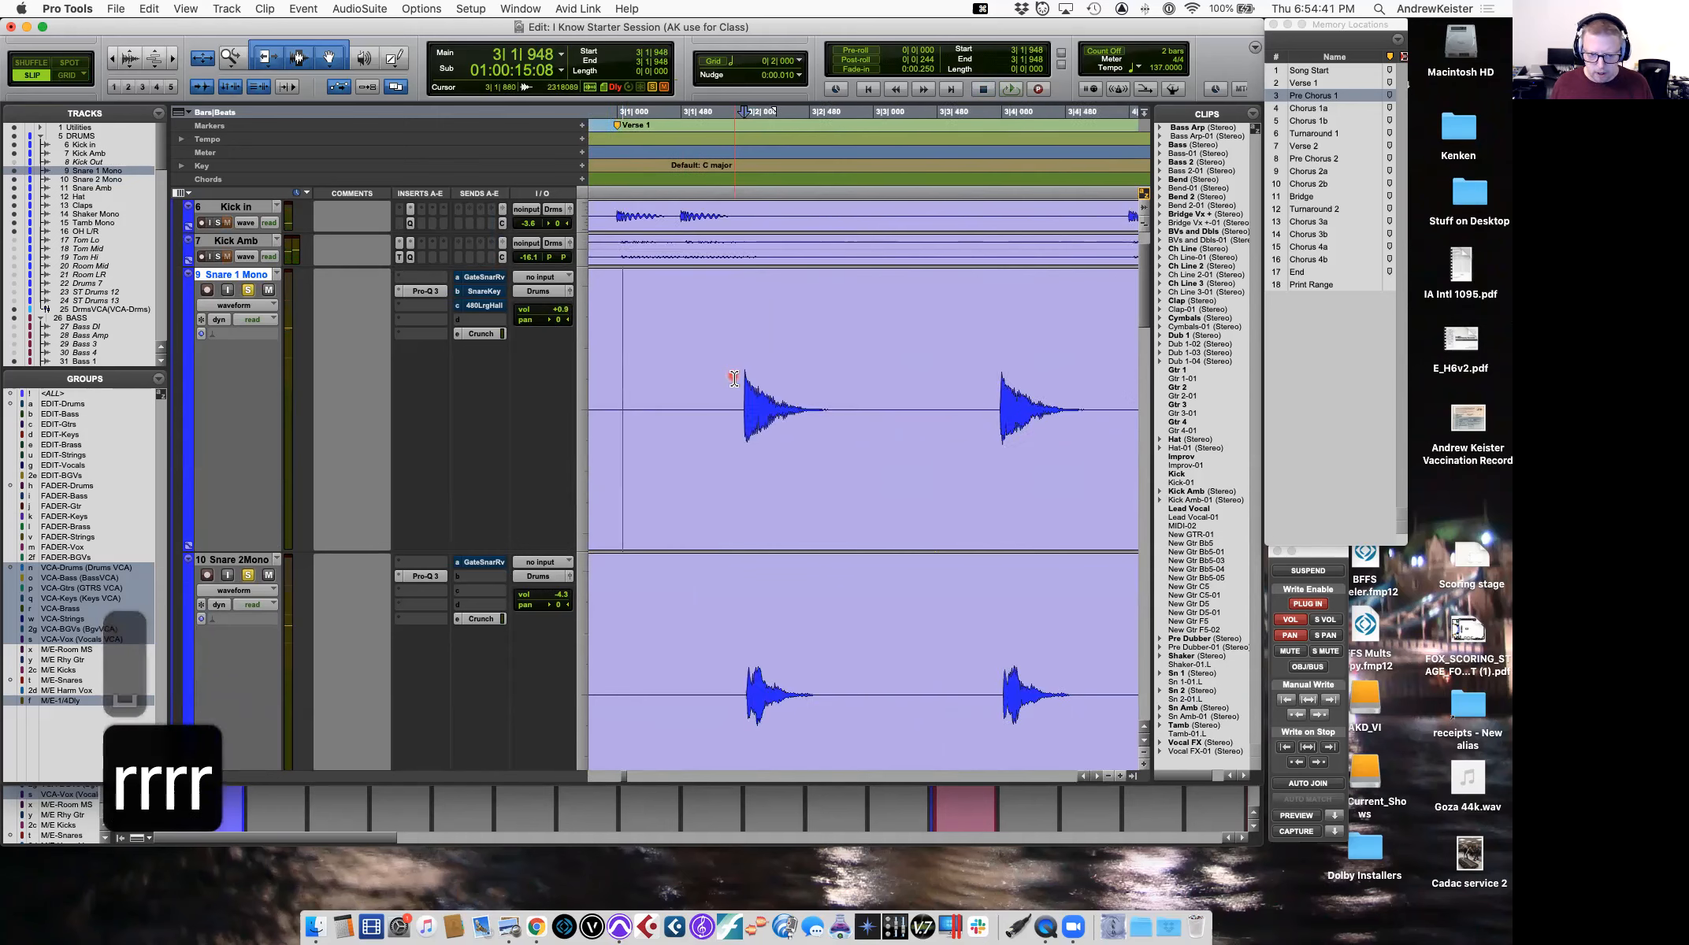
key("r")
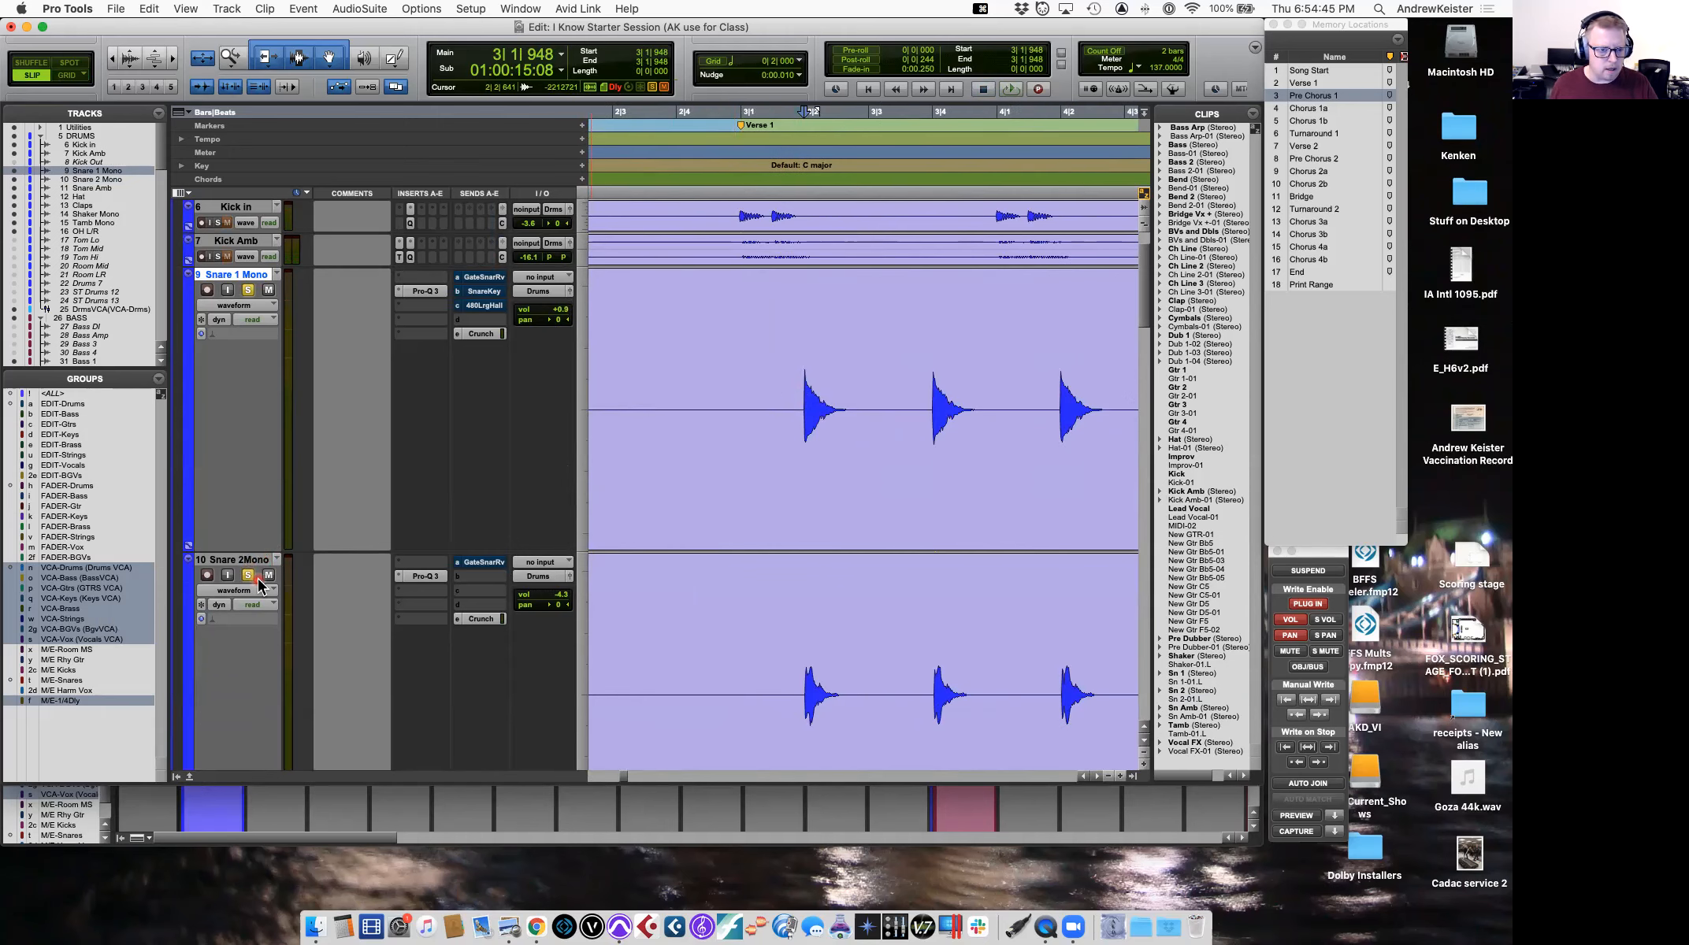
key("e")
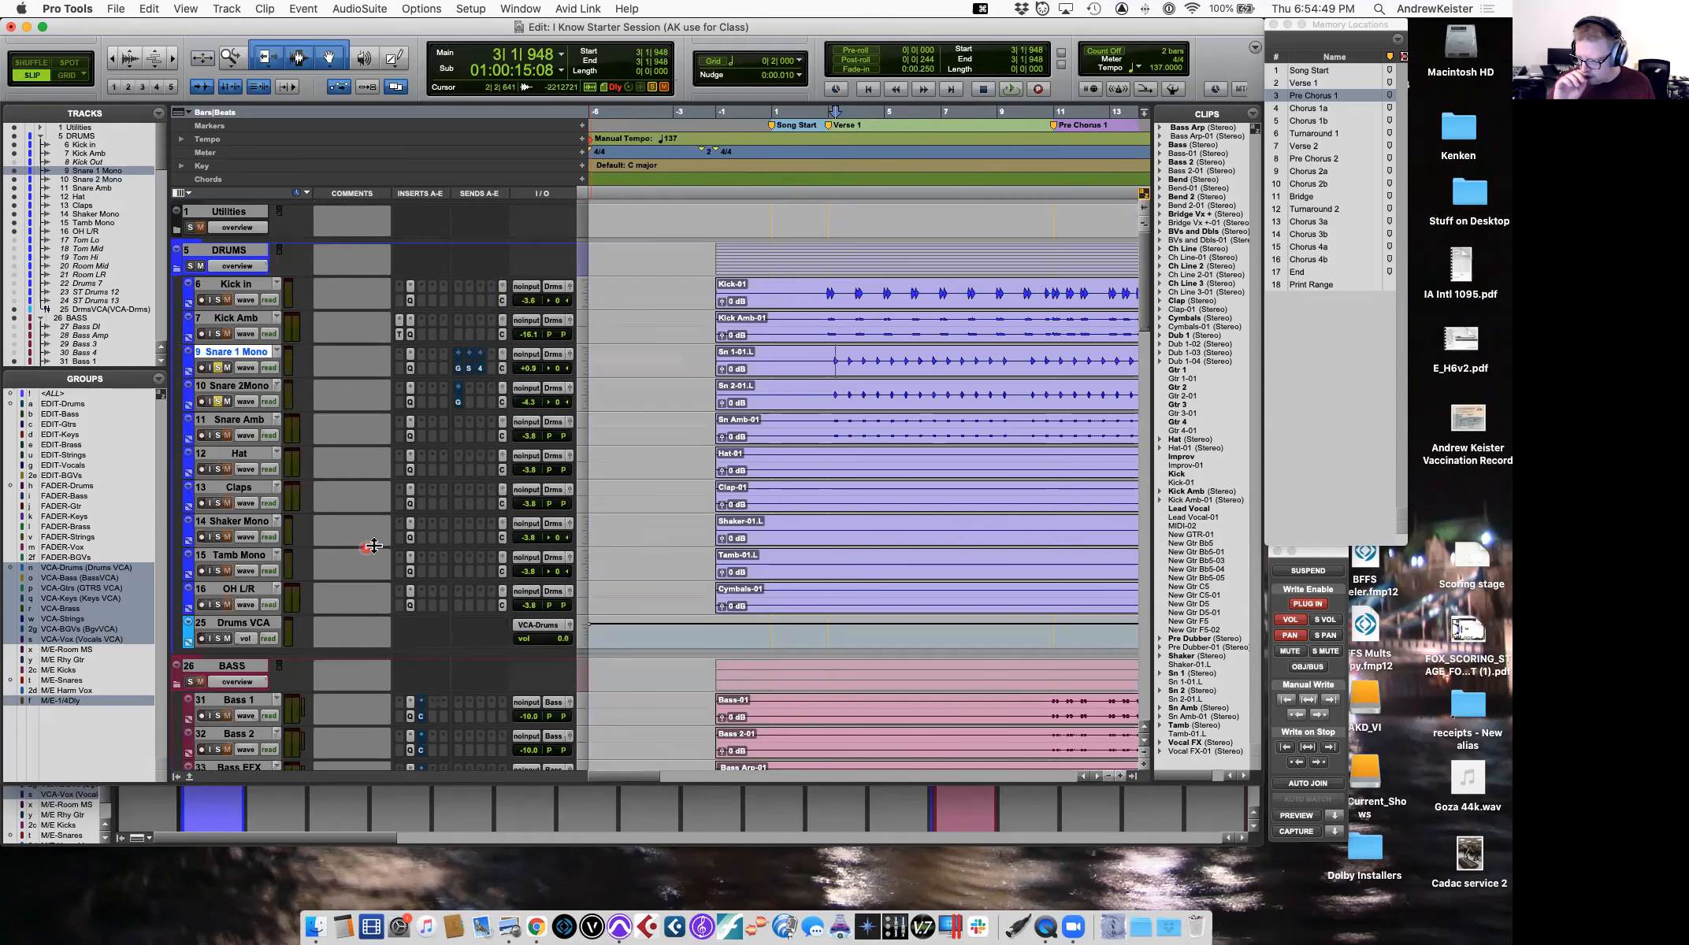
key("super+equal")
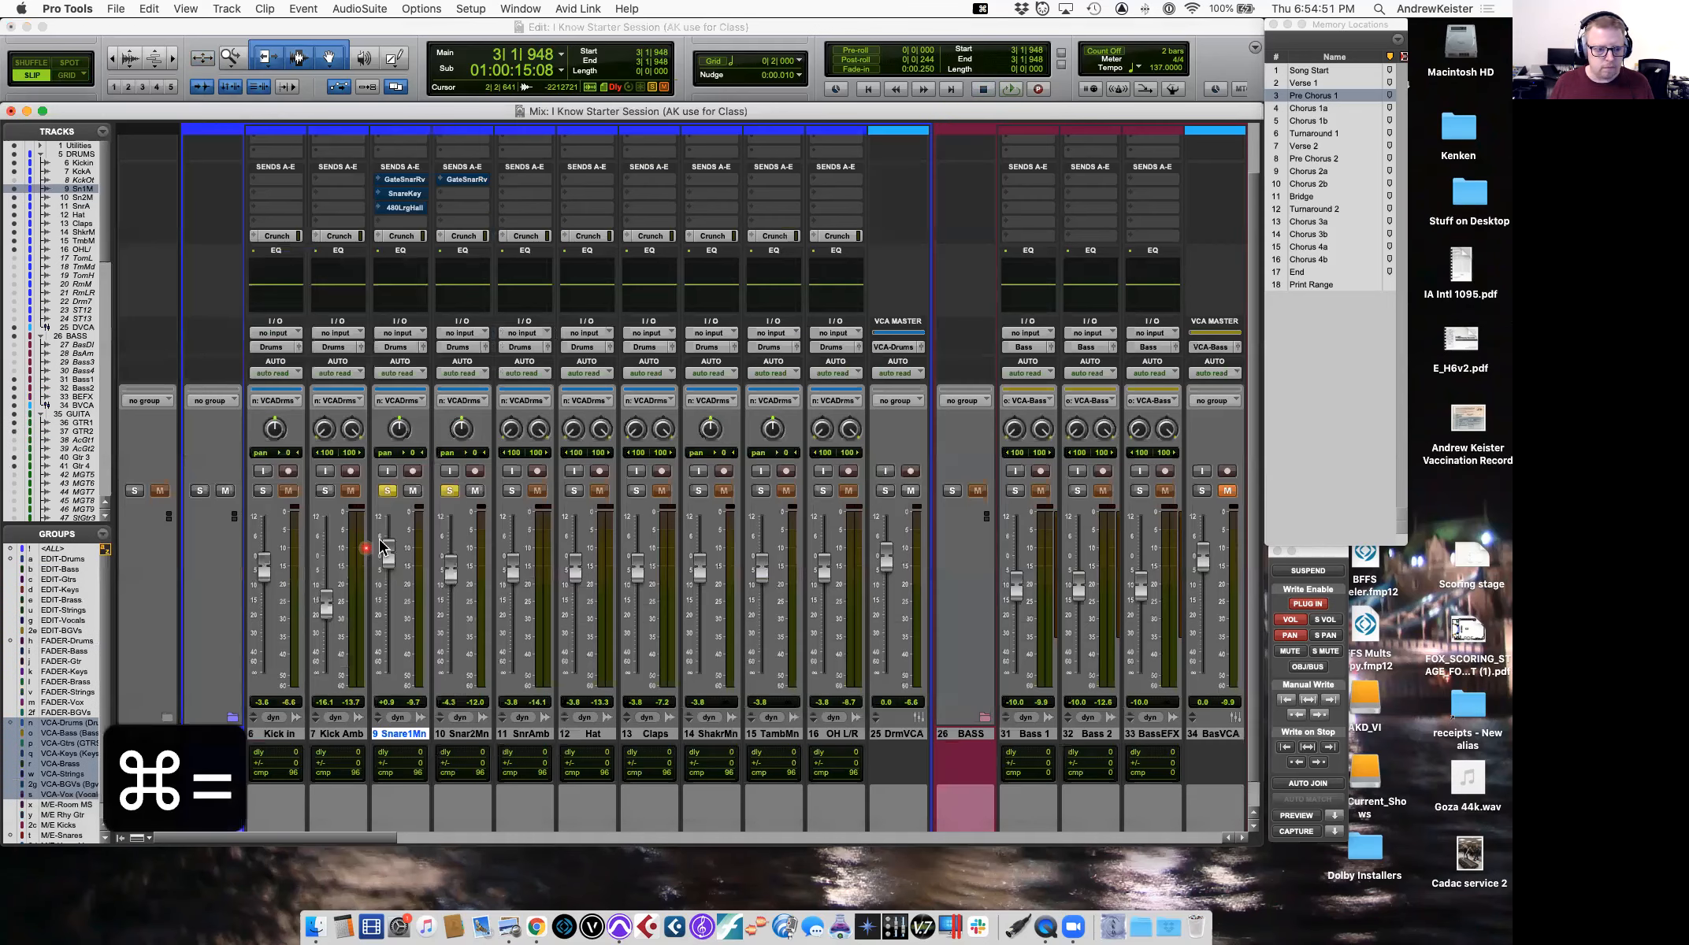
key("super+equal")
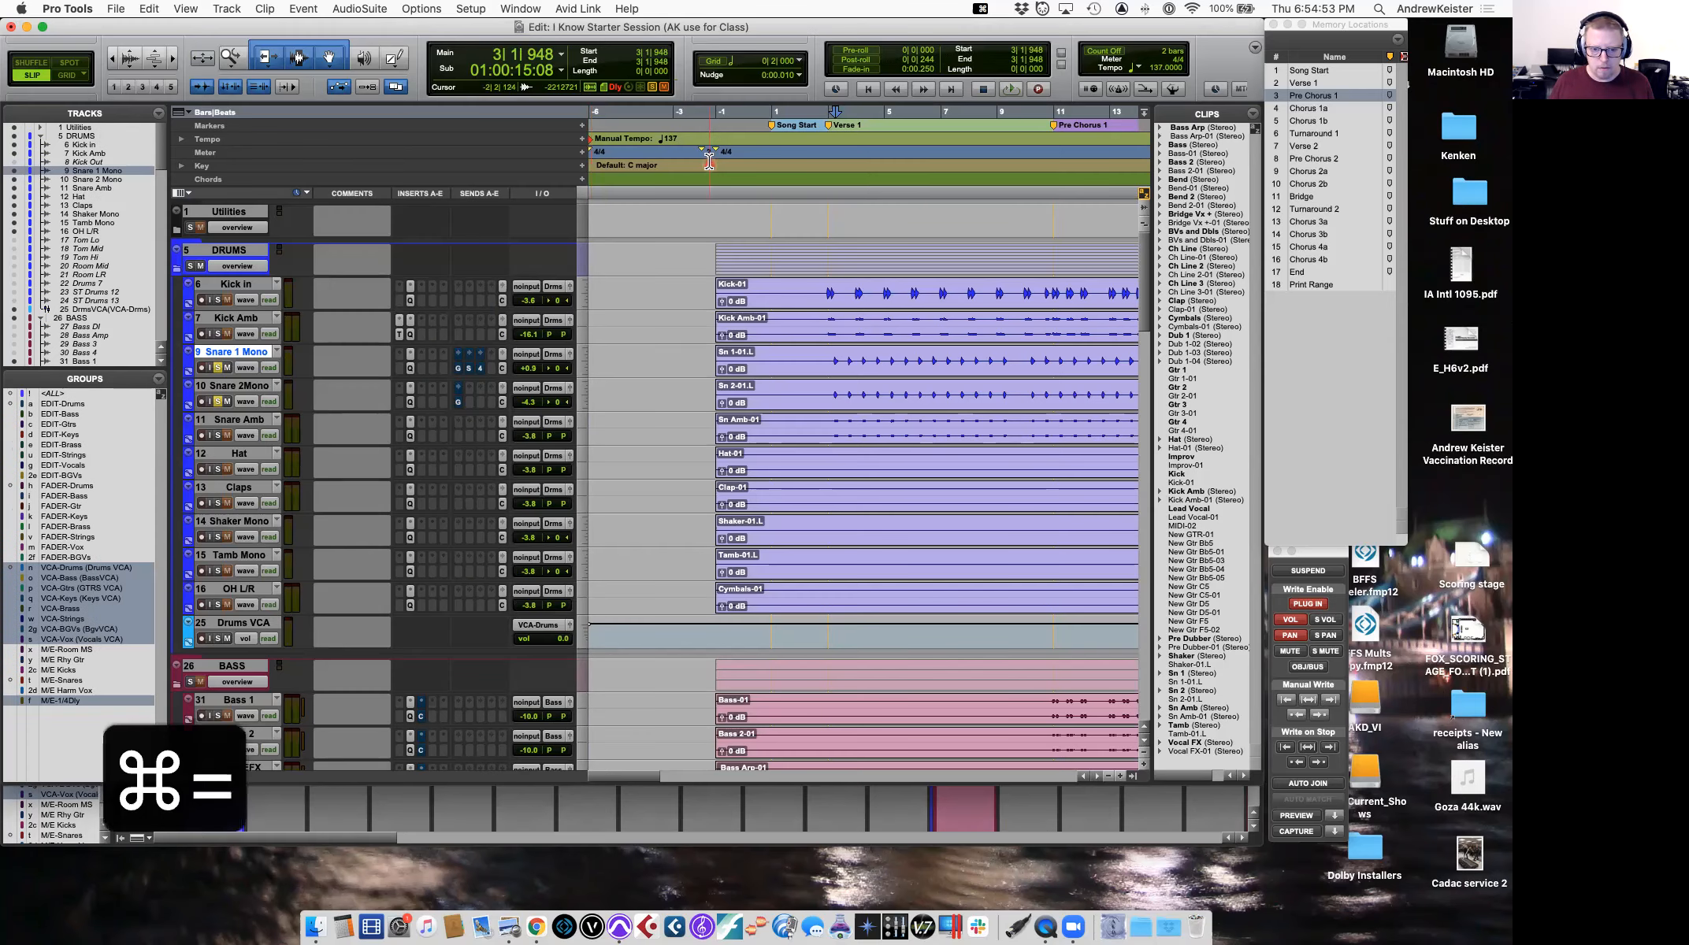
Select the range from the Verse 1 marker to the Pre Chorus 1 marker and start playback.
left_click(1324, 96)
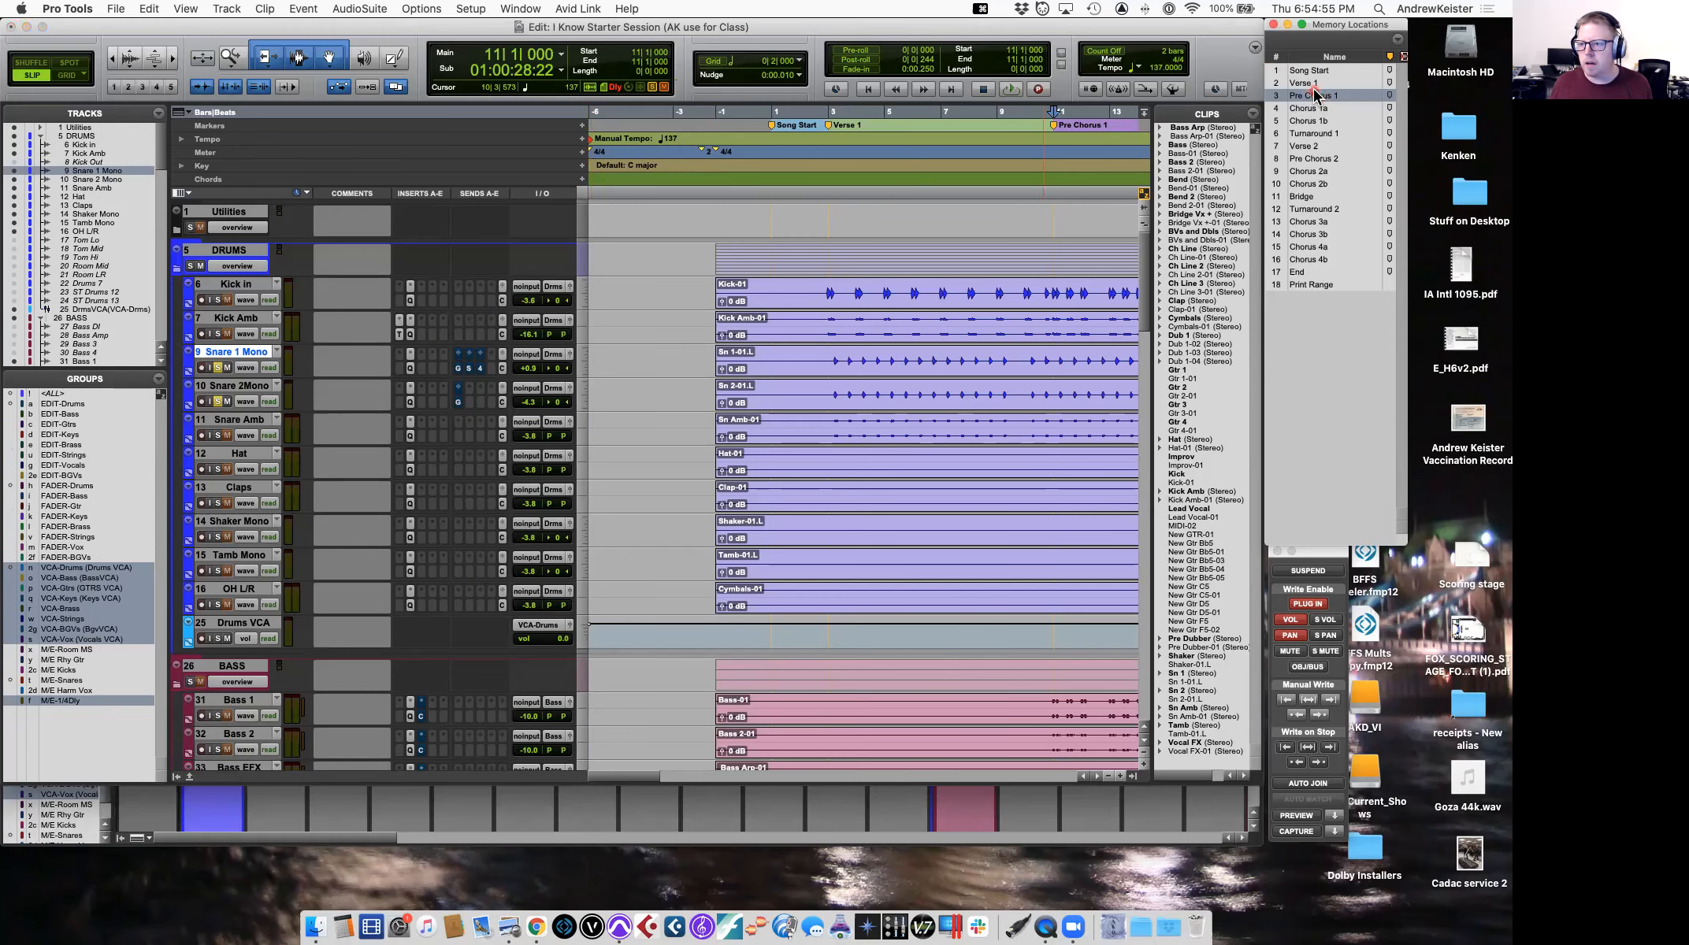
left_click(1314, 83, "shift")
key("c")
key("space")
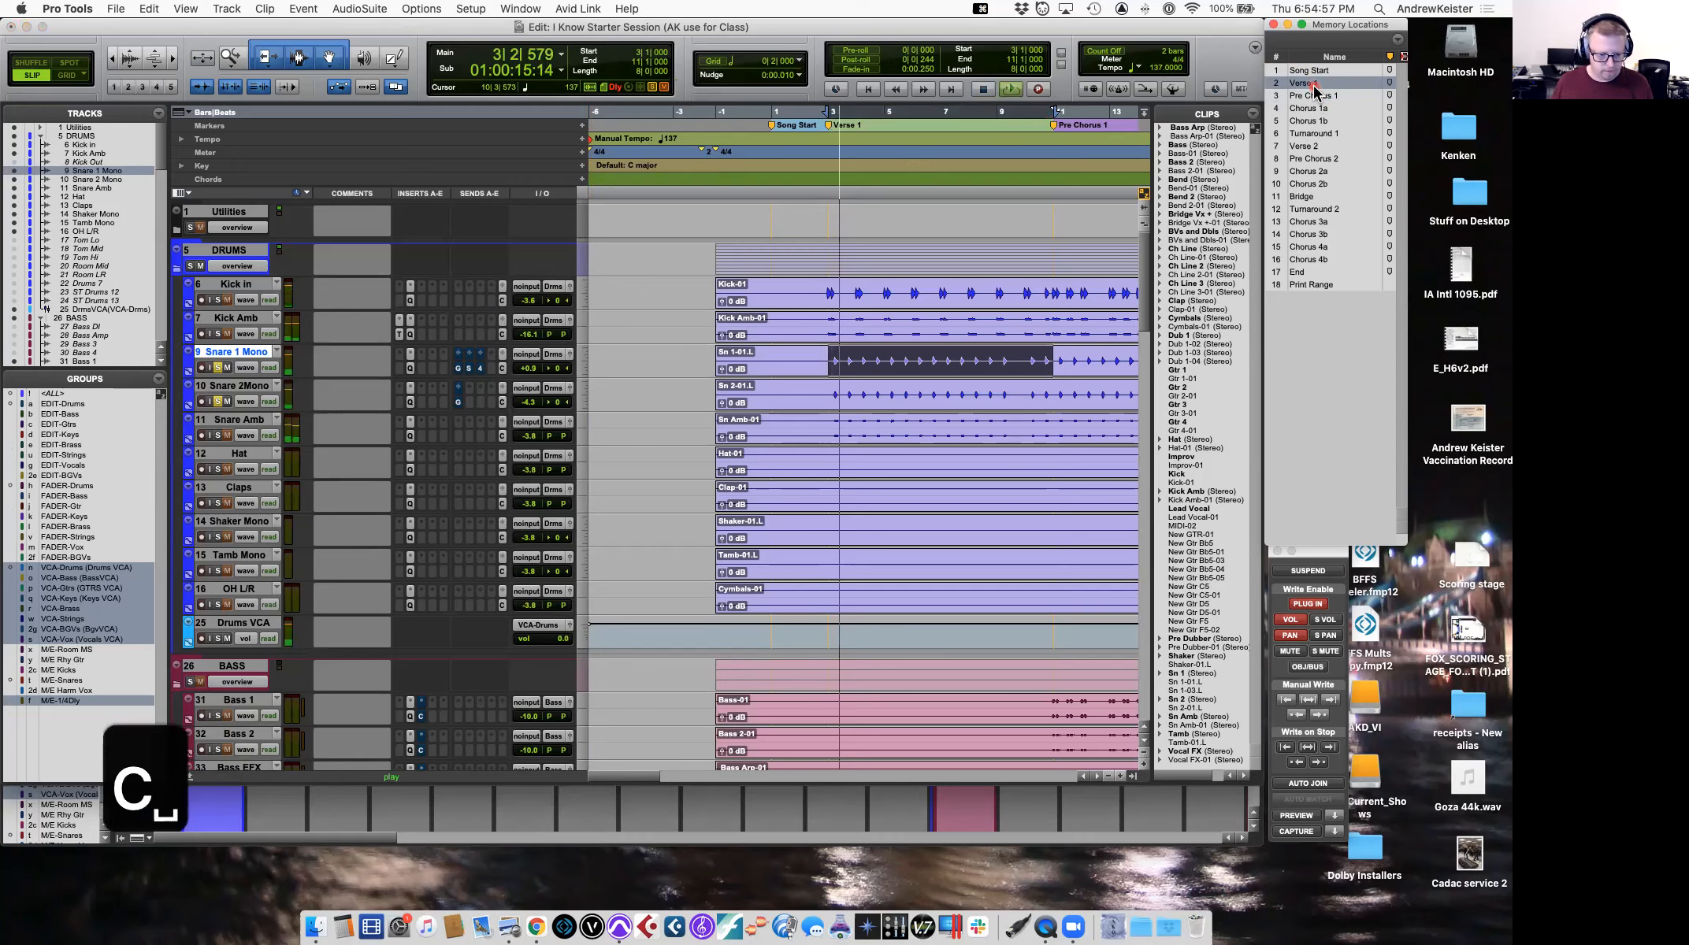
Solo only Snare Amb in the Mix window and lower its fader to -13.7 dB.
key("super+equal")
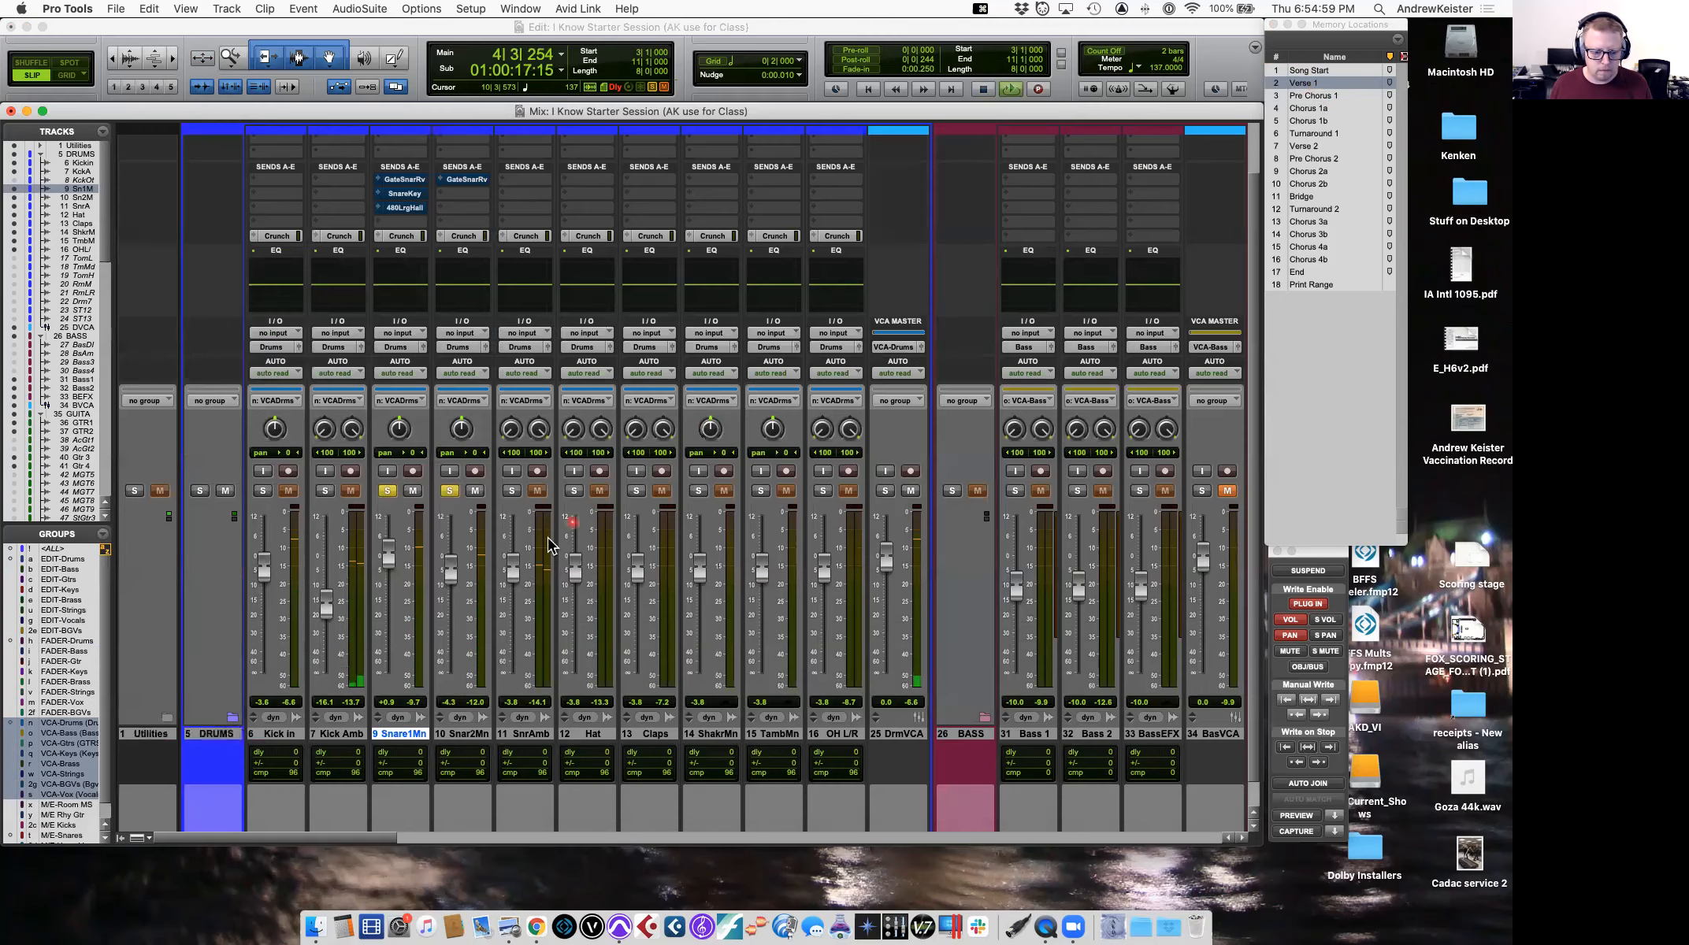
left_click(511, 491)
left_click_drag(512, 577, 510, 601)
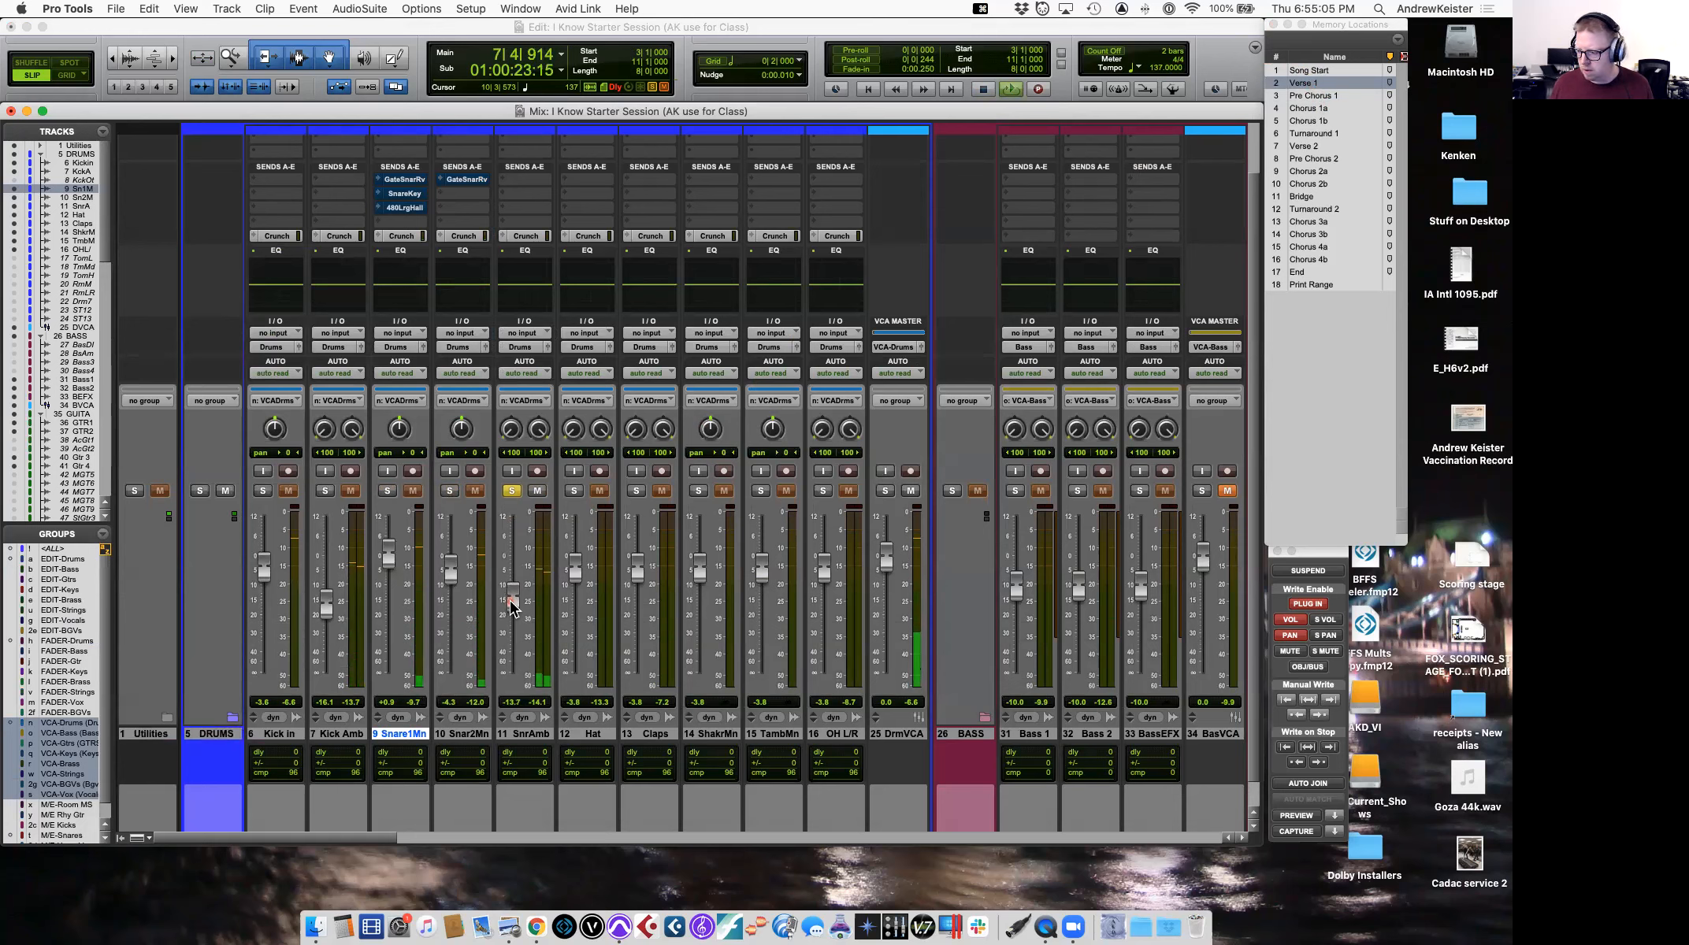
Add Snare 2 and Snare 1 to the solo and lower the Snare Amb fader to -15.3 dB.
left_click(449, 491)
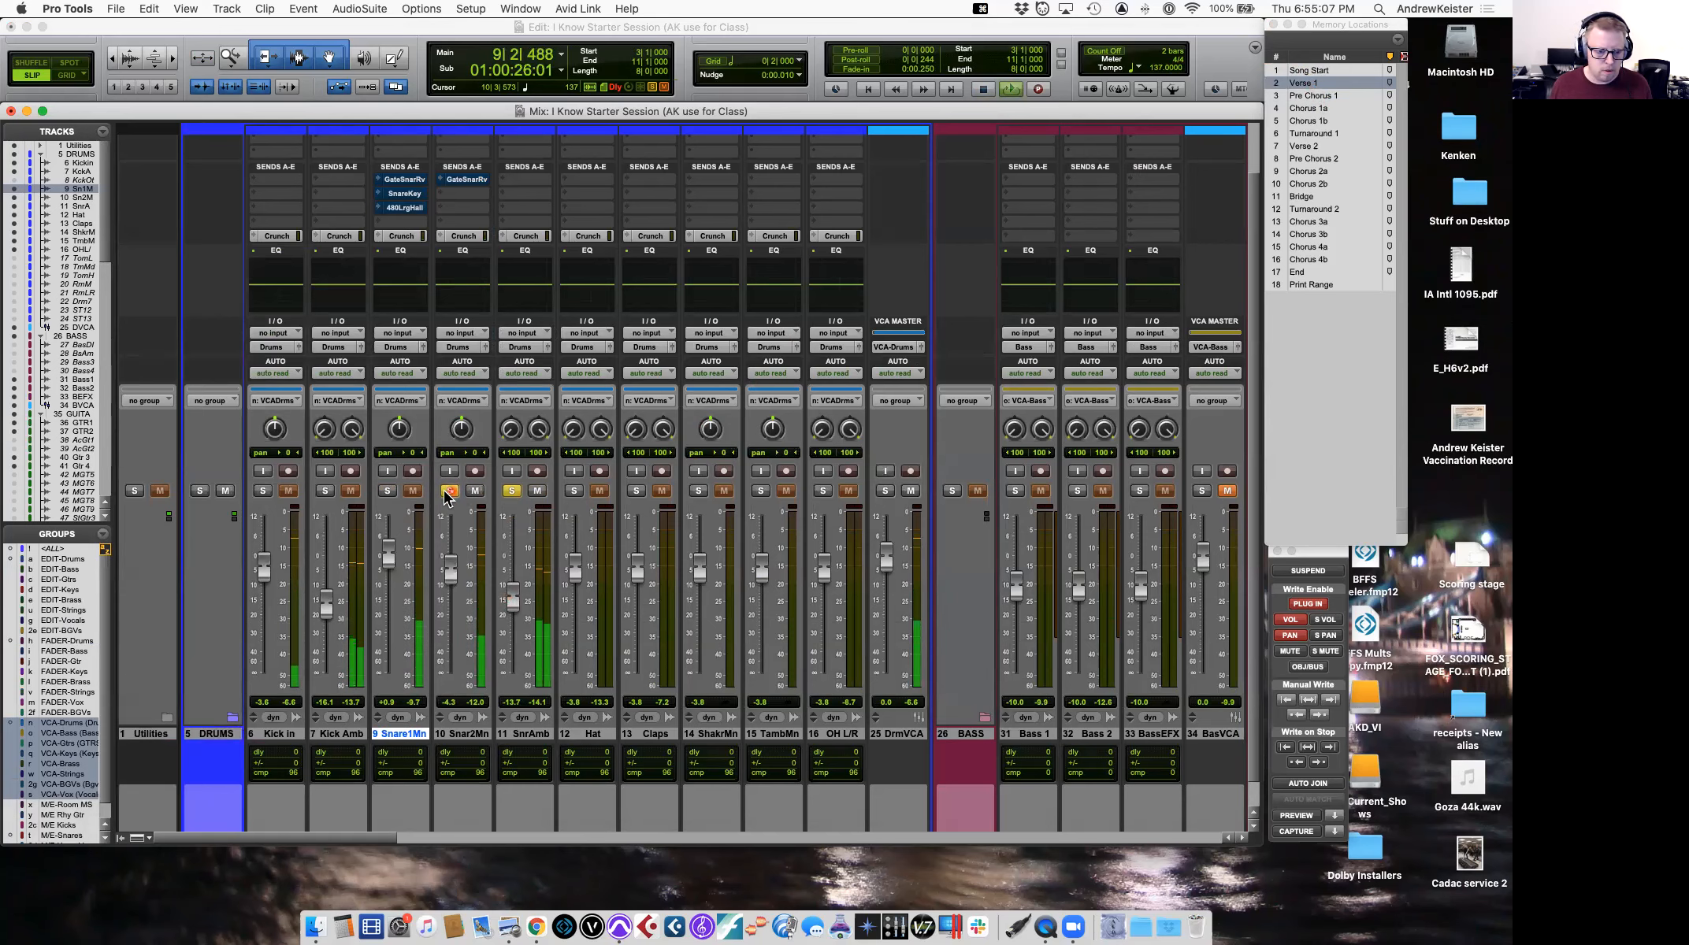
left_click(388, 491)
left_click_drag(512, 597, 521, 612)
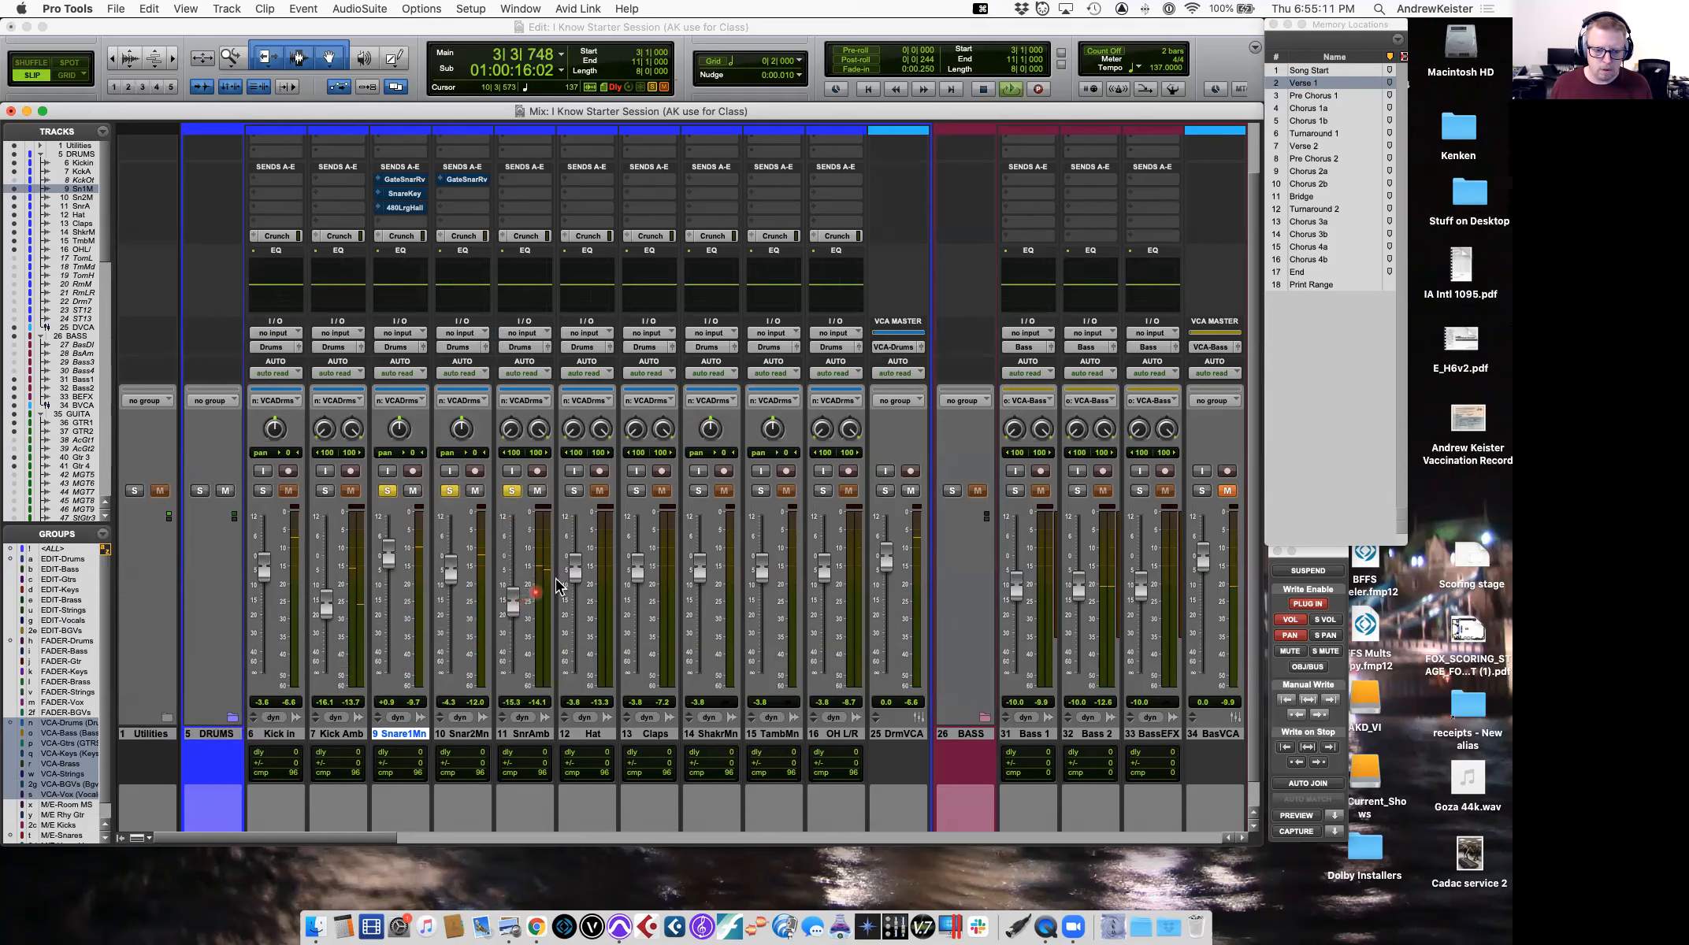
Check the Hat track briefly in solo, clear its solo and stop playback.
left_click(574, 490)
left_click(573, 491)
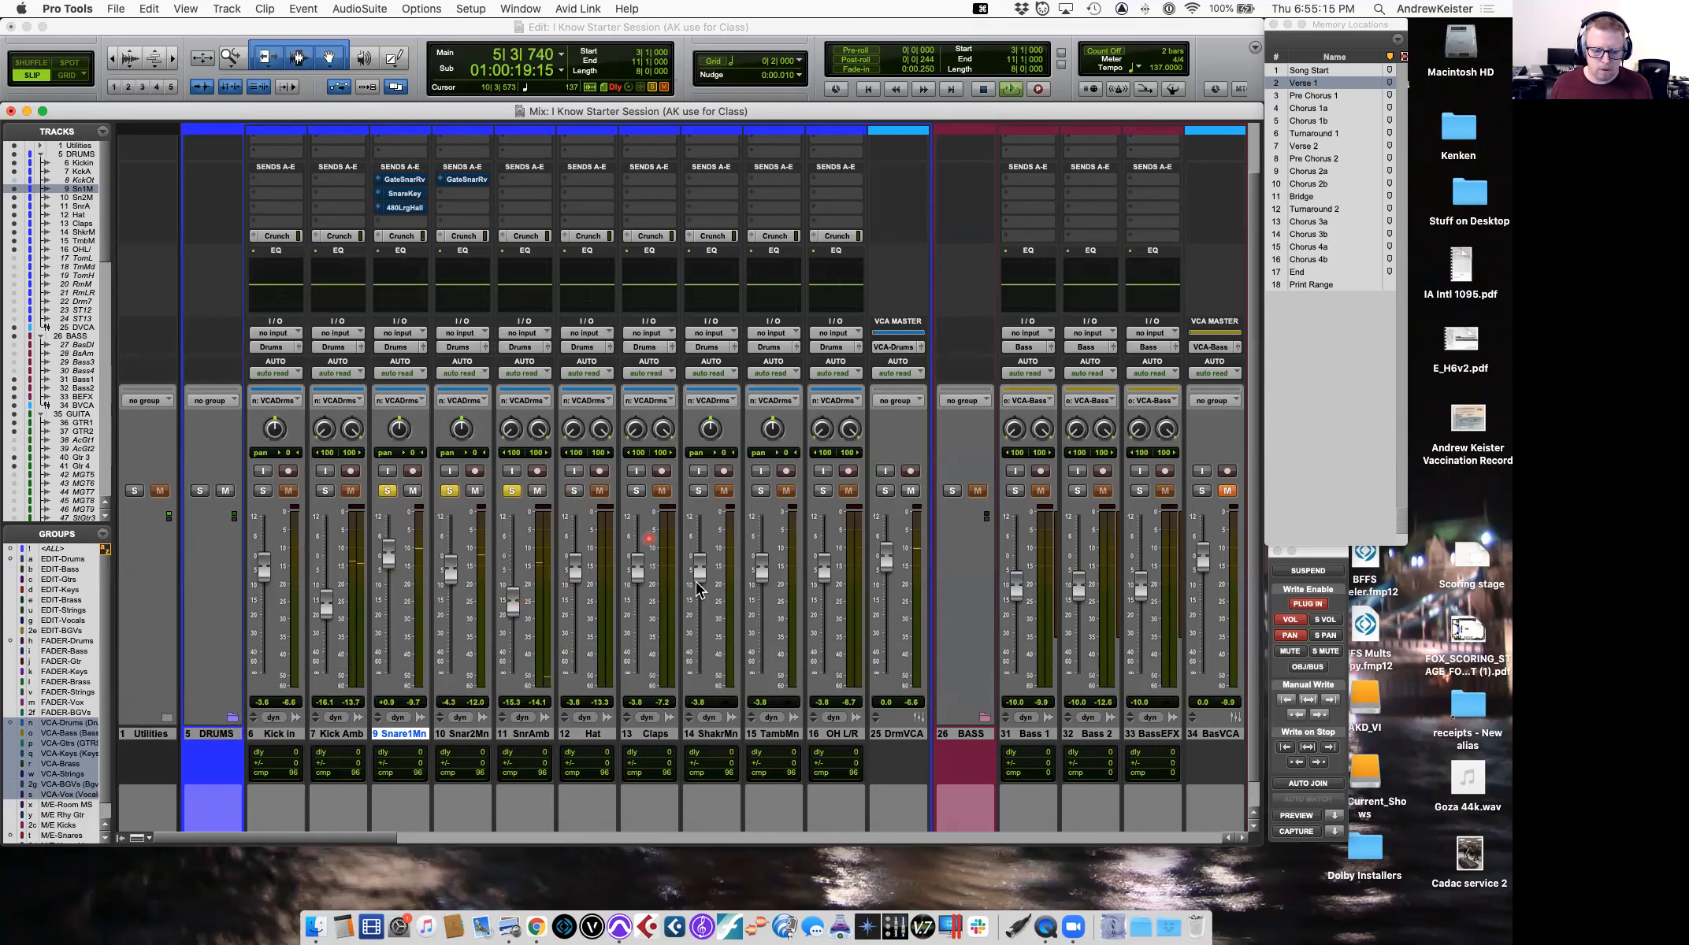
key("space")
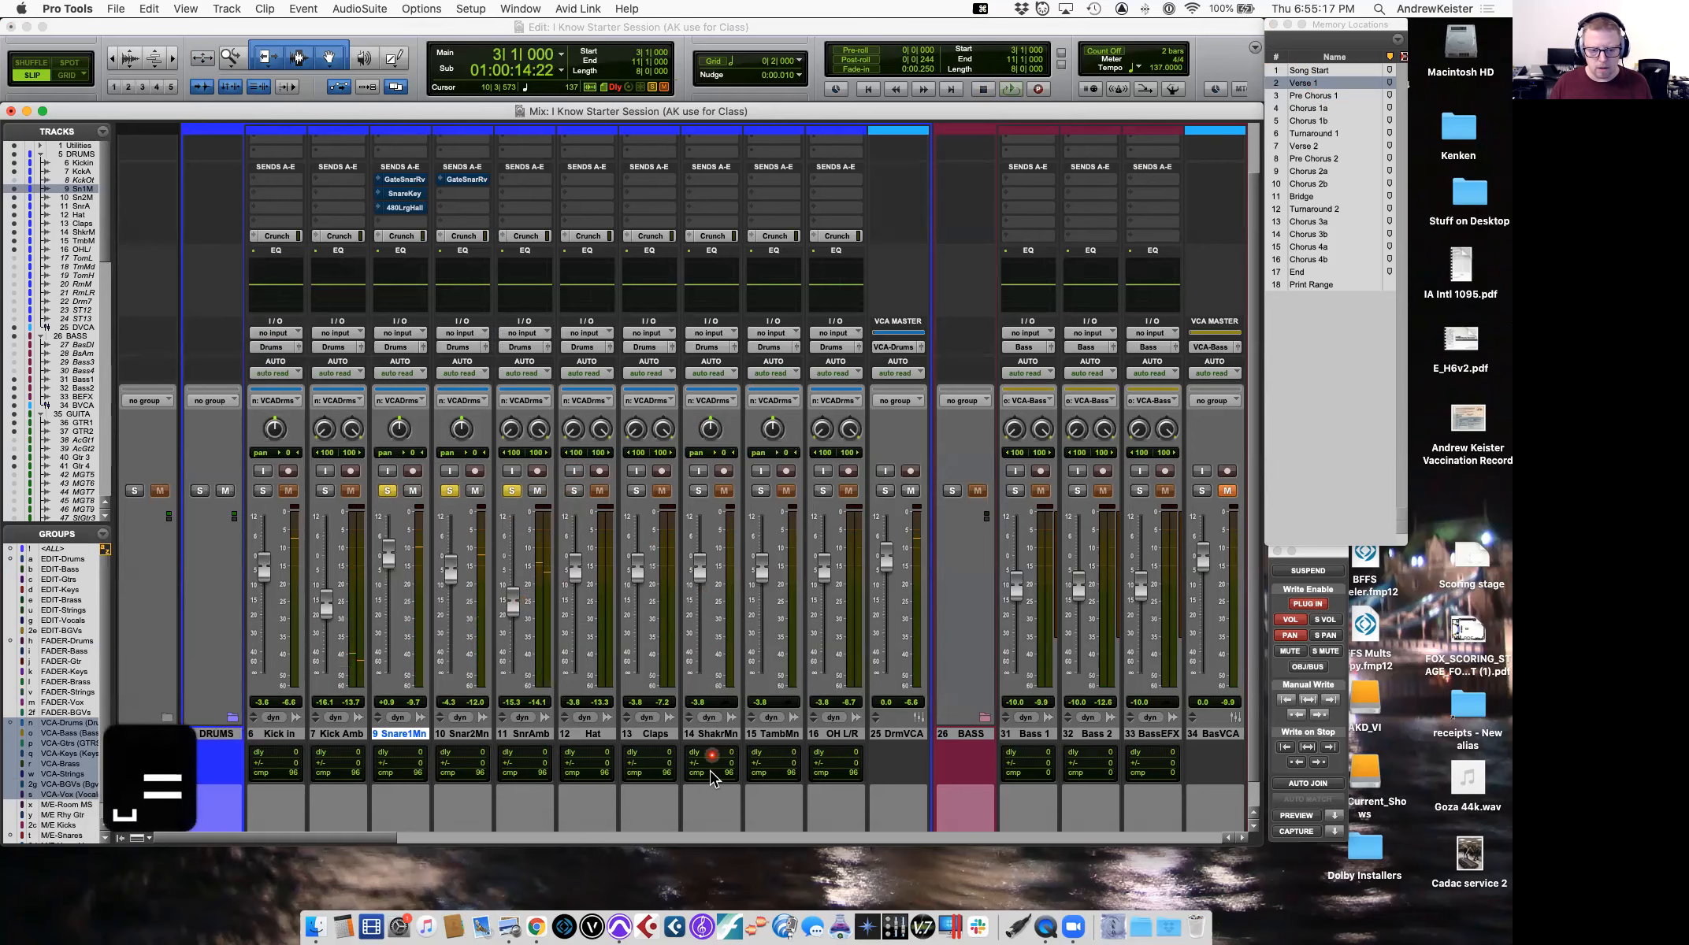
Select the range from Chorus 1a to Chorus 1b in the Edit window, play it and bring up the Mix window.
key("super+equal")
scroll(975, 581, "down", 1)
scroll(976, 581, "up", 2)
scroll(976, 582, "right", 2)
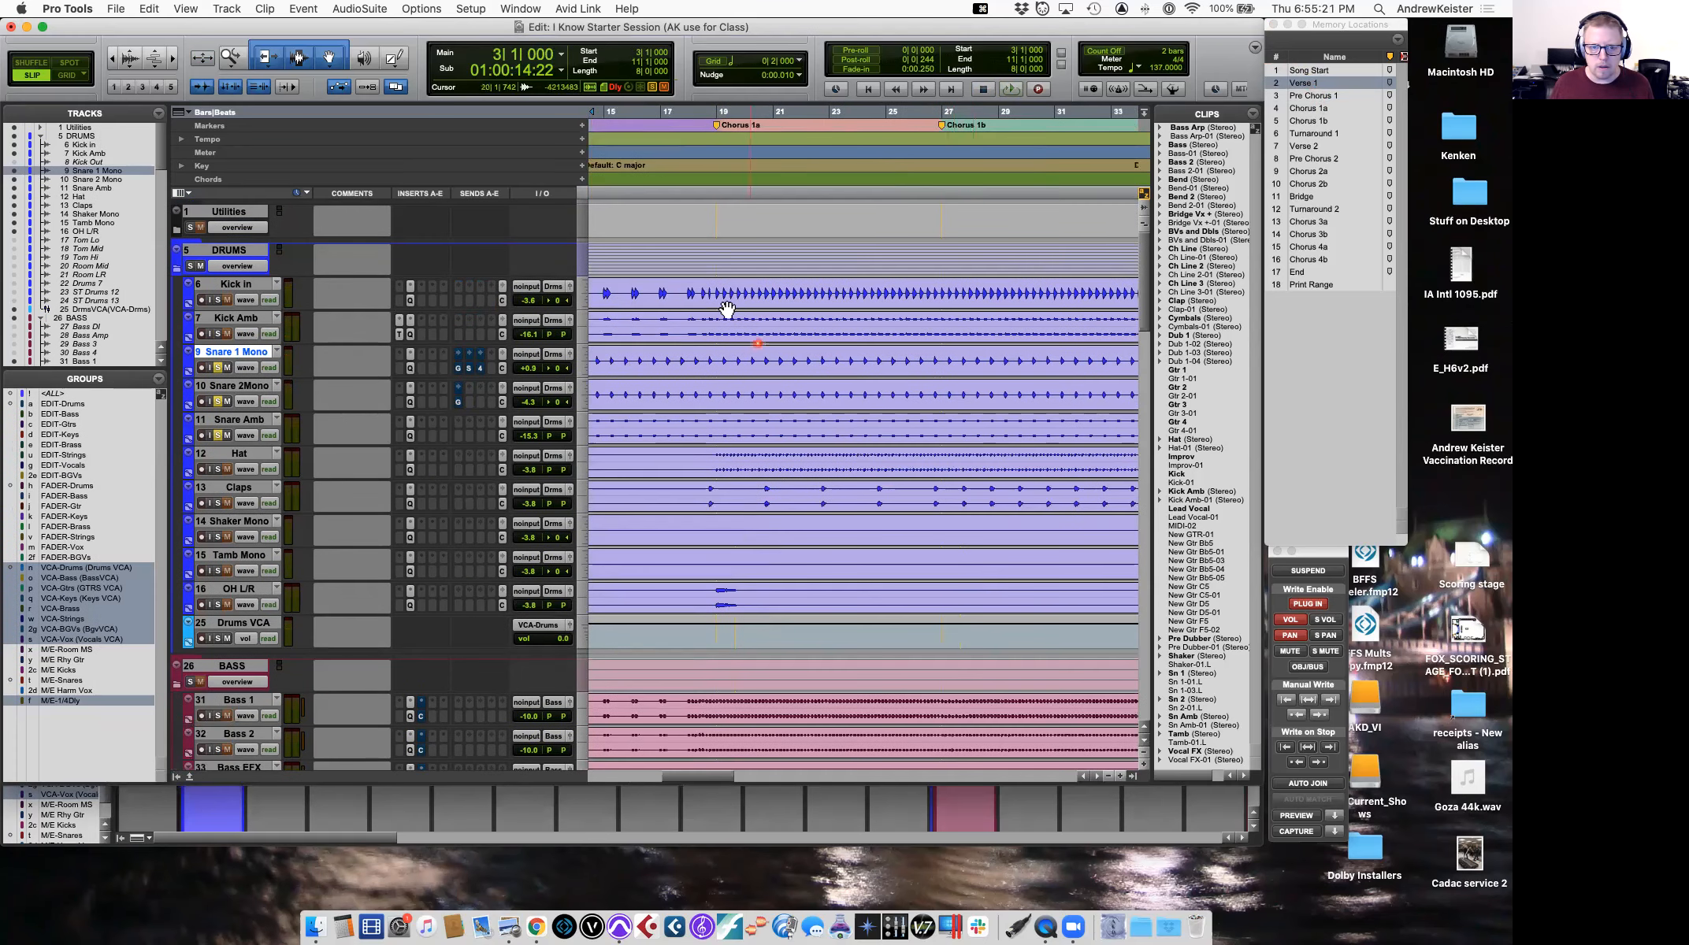
left_click(1321, 108)
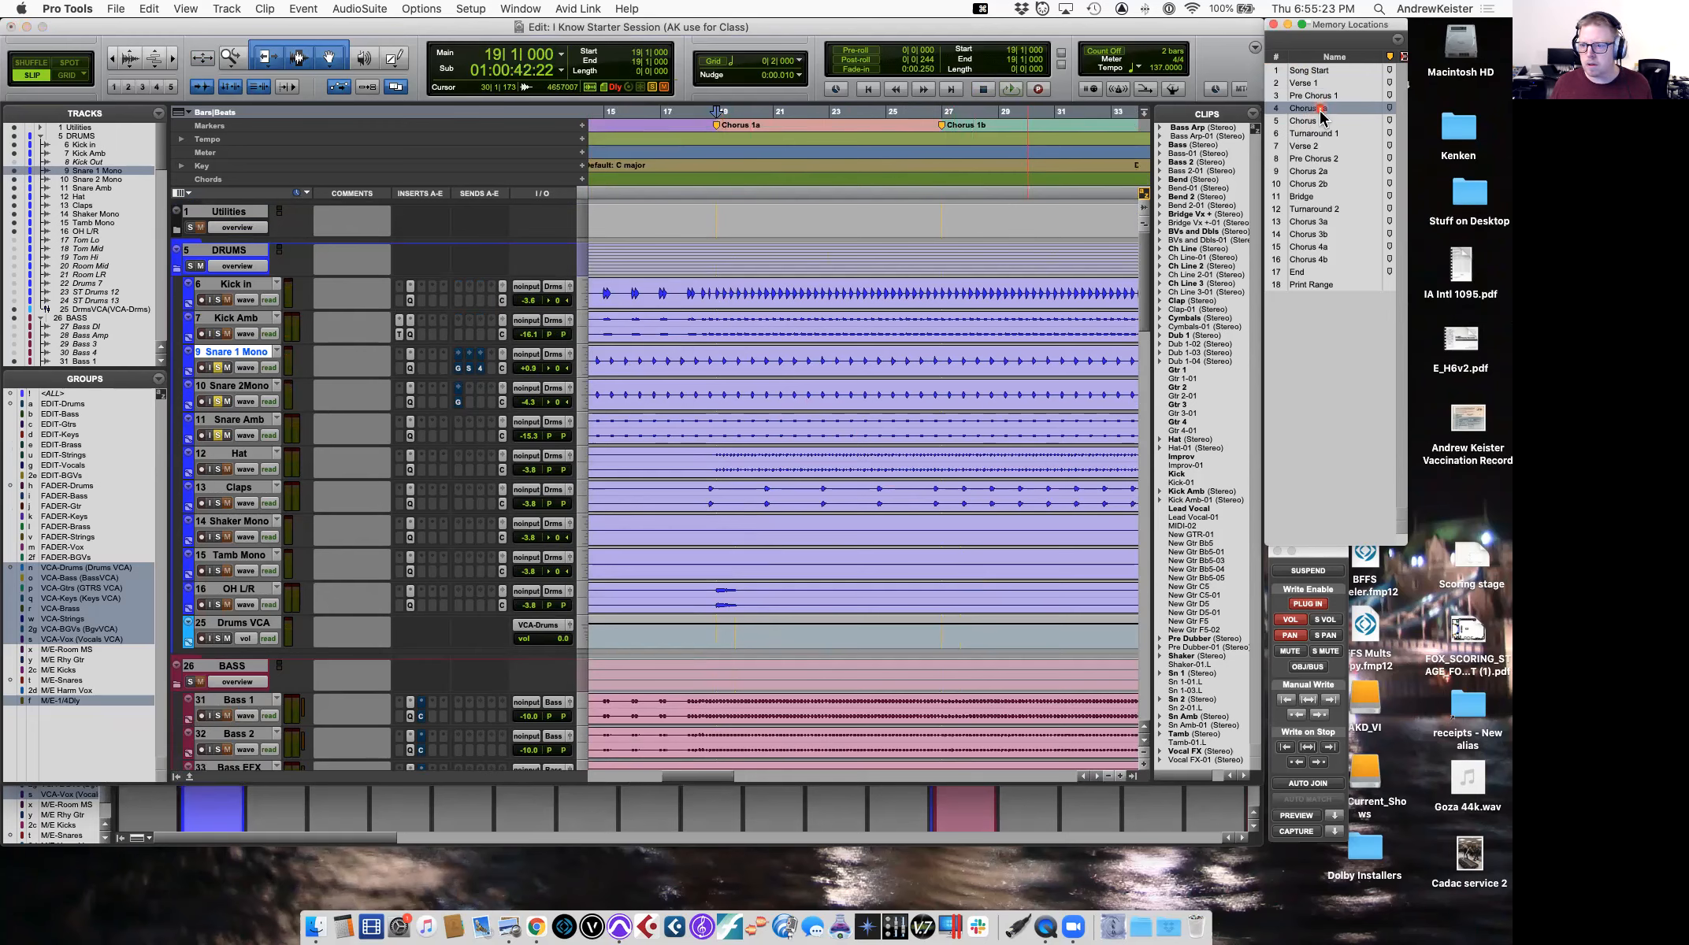
left_click(1318, 121, "shift")
key("space")
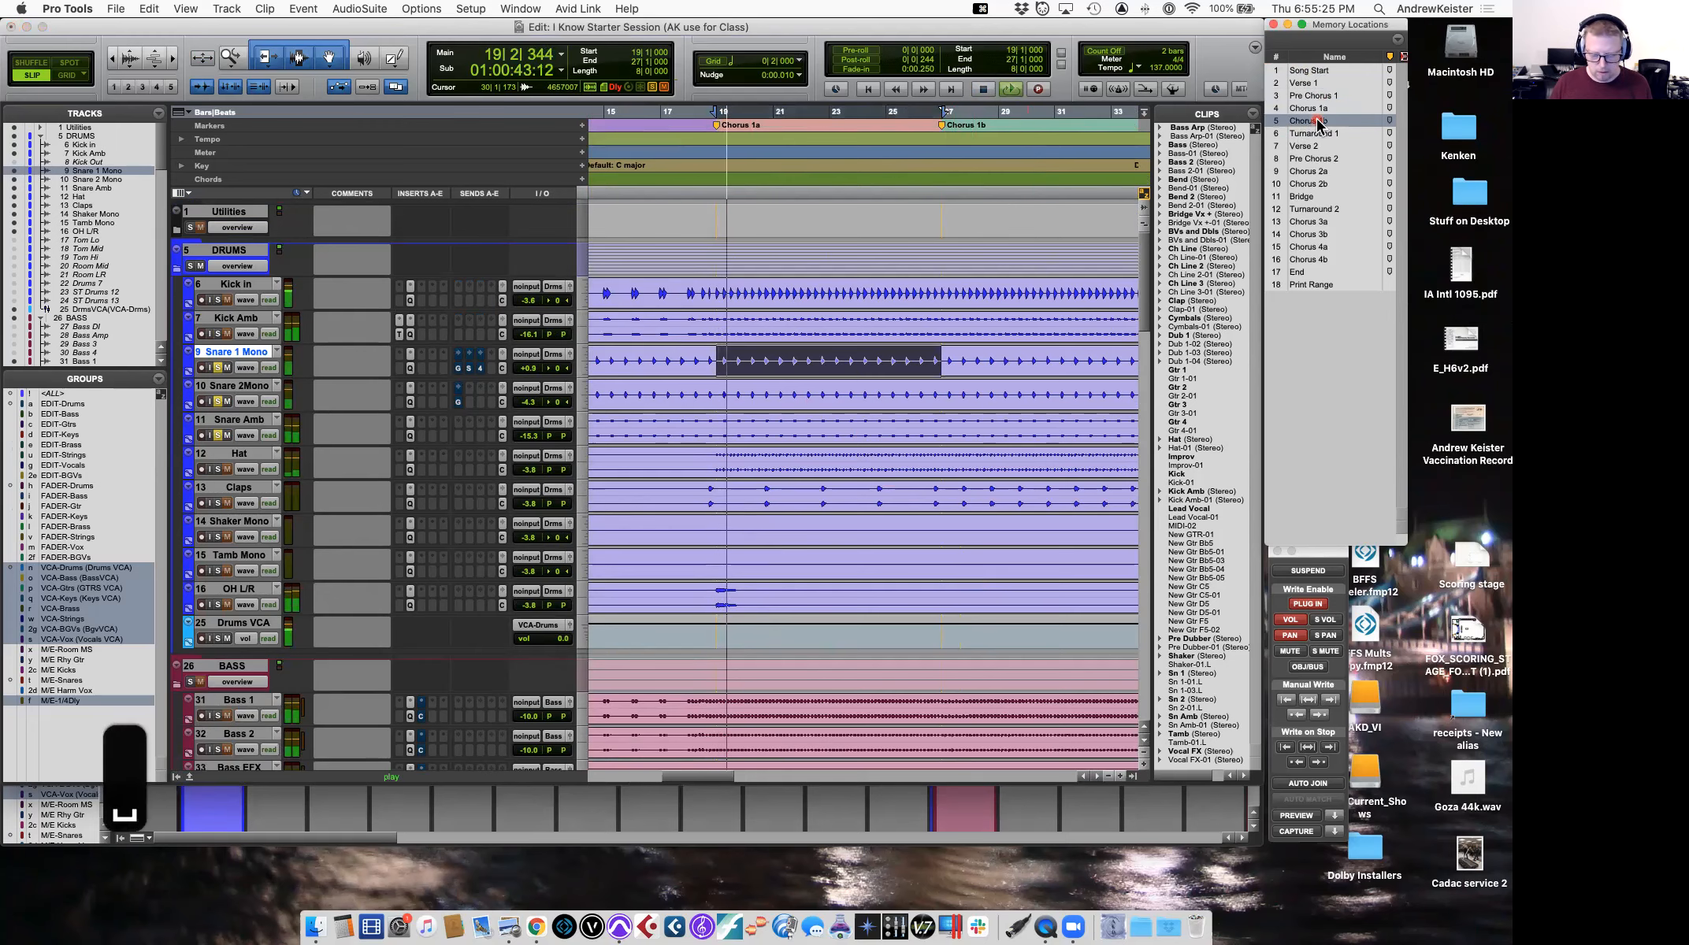
key("super+equal")
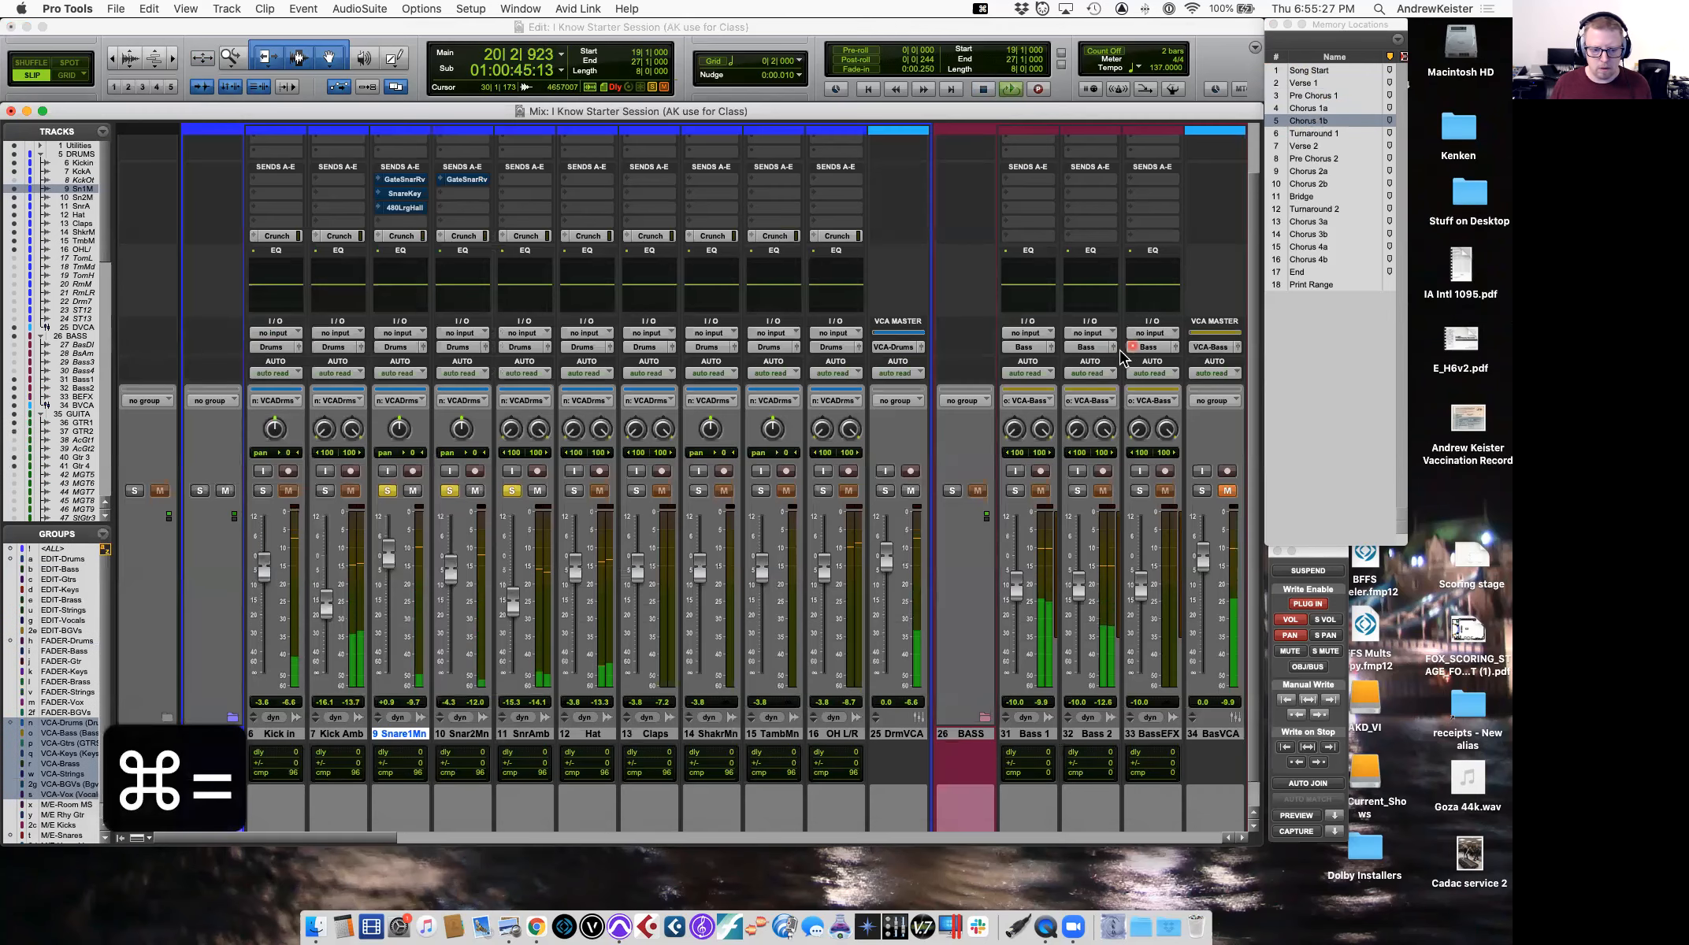
Add Hat, Kick Amb, Kick In and Claps to the solo, lowering the Hat fader to -9.4 dB and Claps to -7.3 dB.
left_click(575, 490)
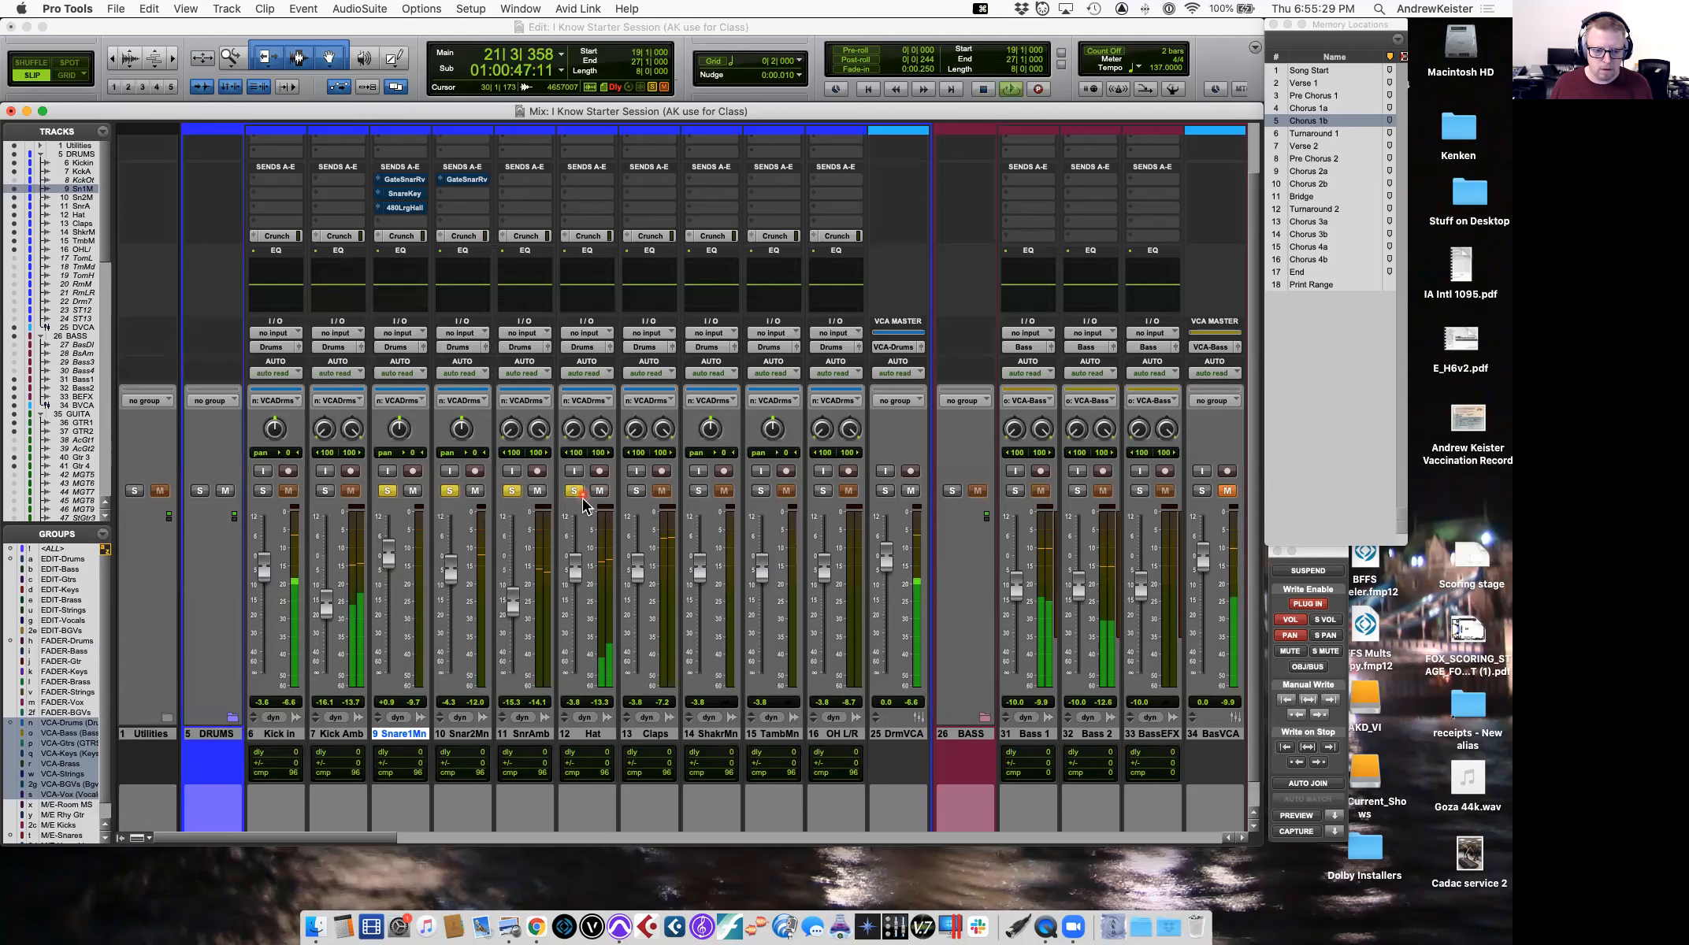
left_click_drag(578, 581, 578, 598)
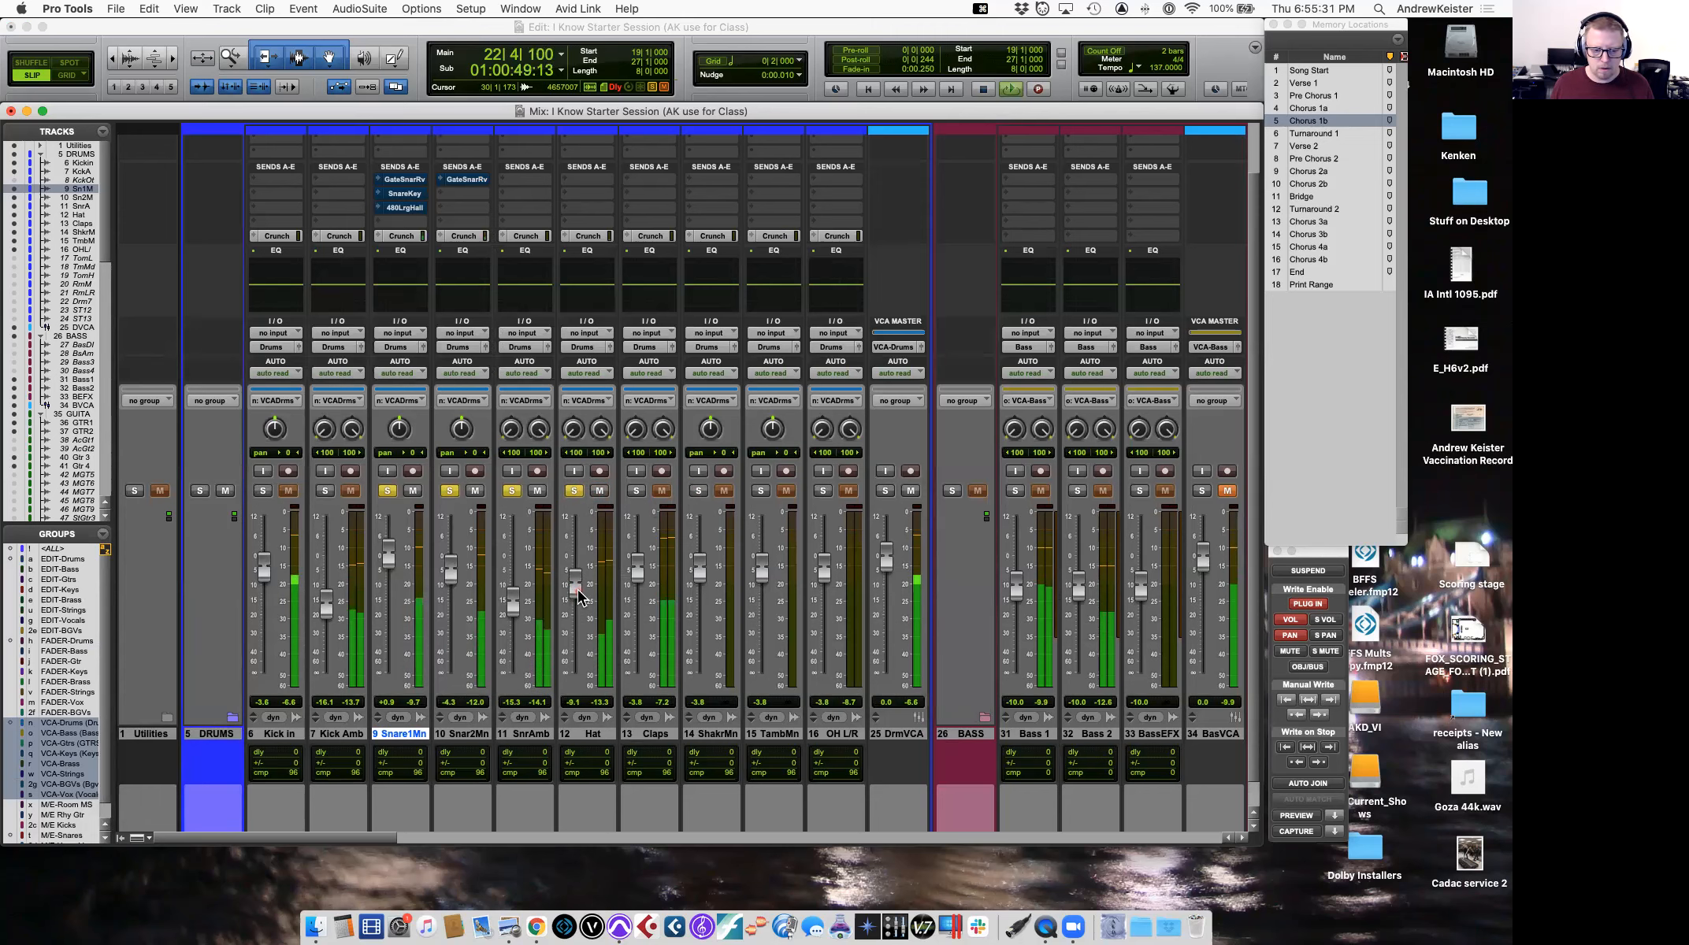
left_click(325, 490)
left_click(263, 490)
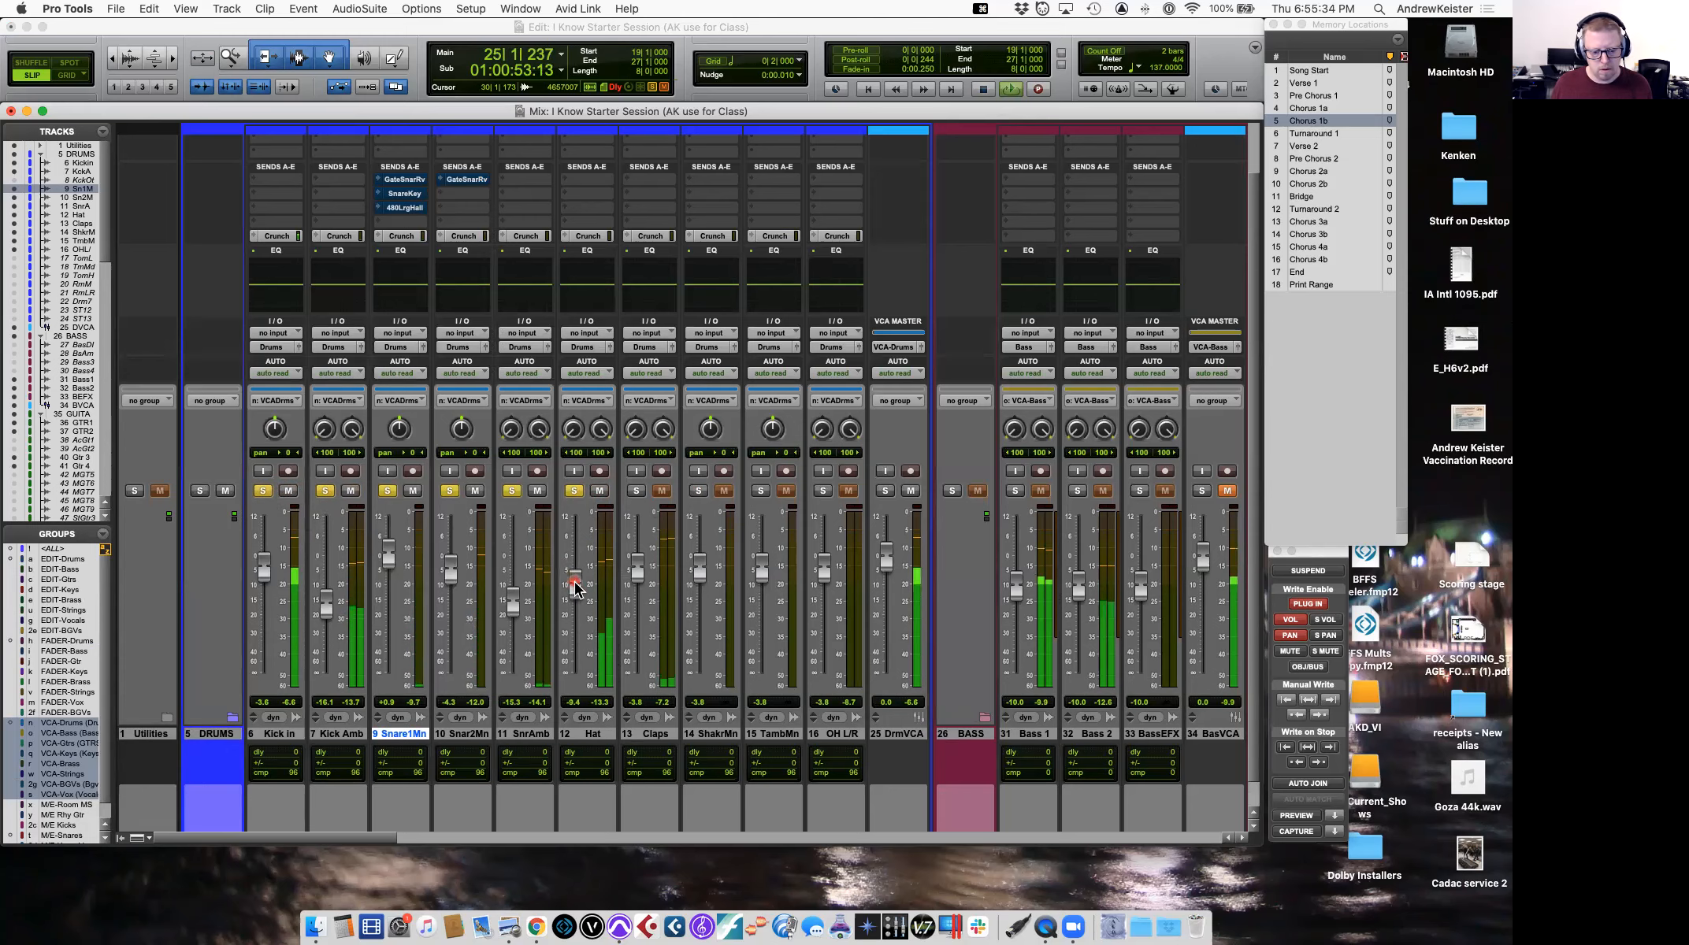
left_click(636, 491)
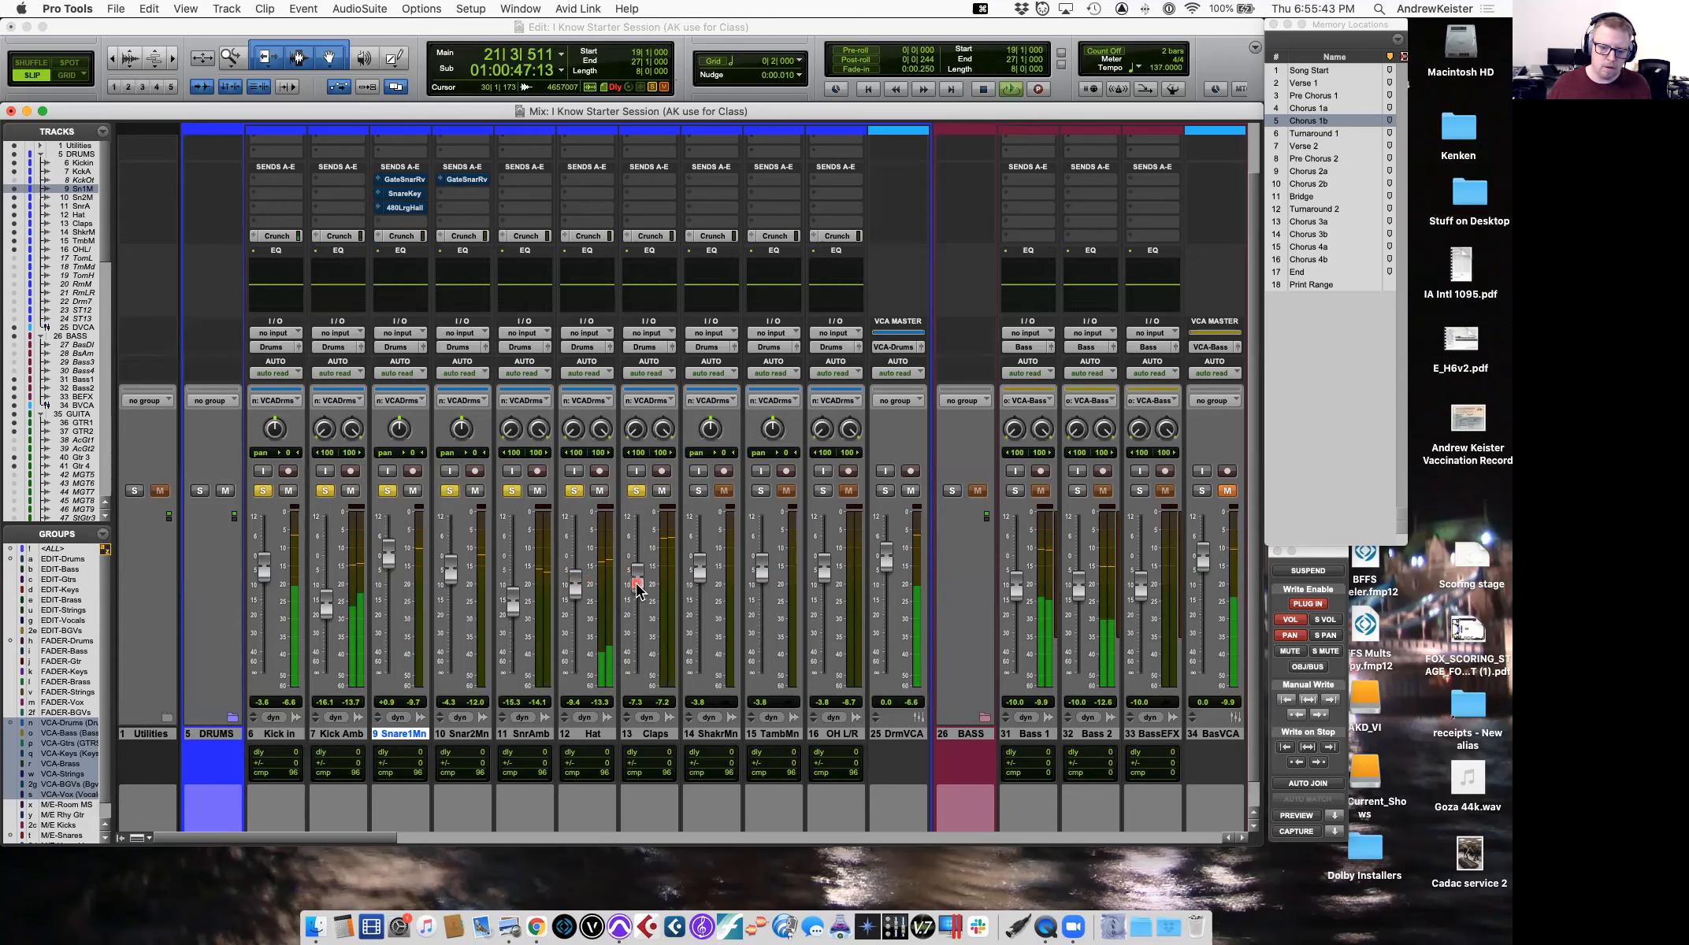
key("space")
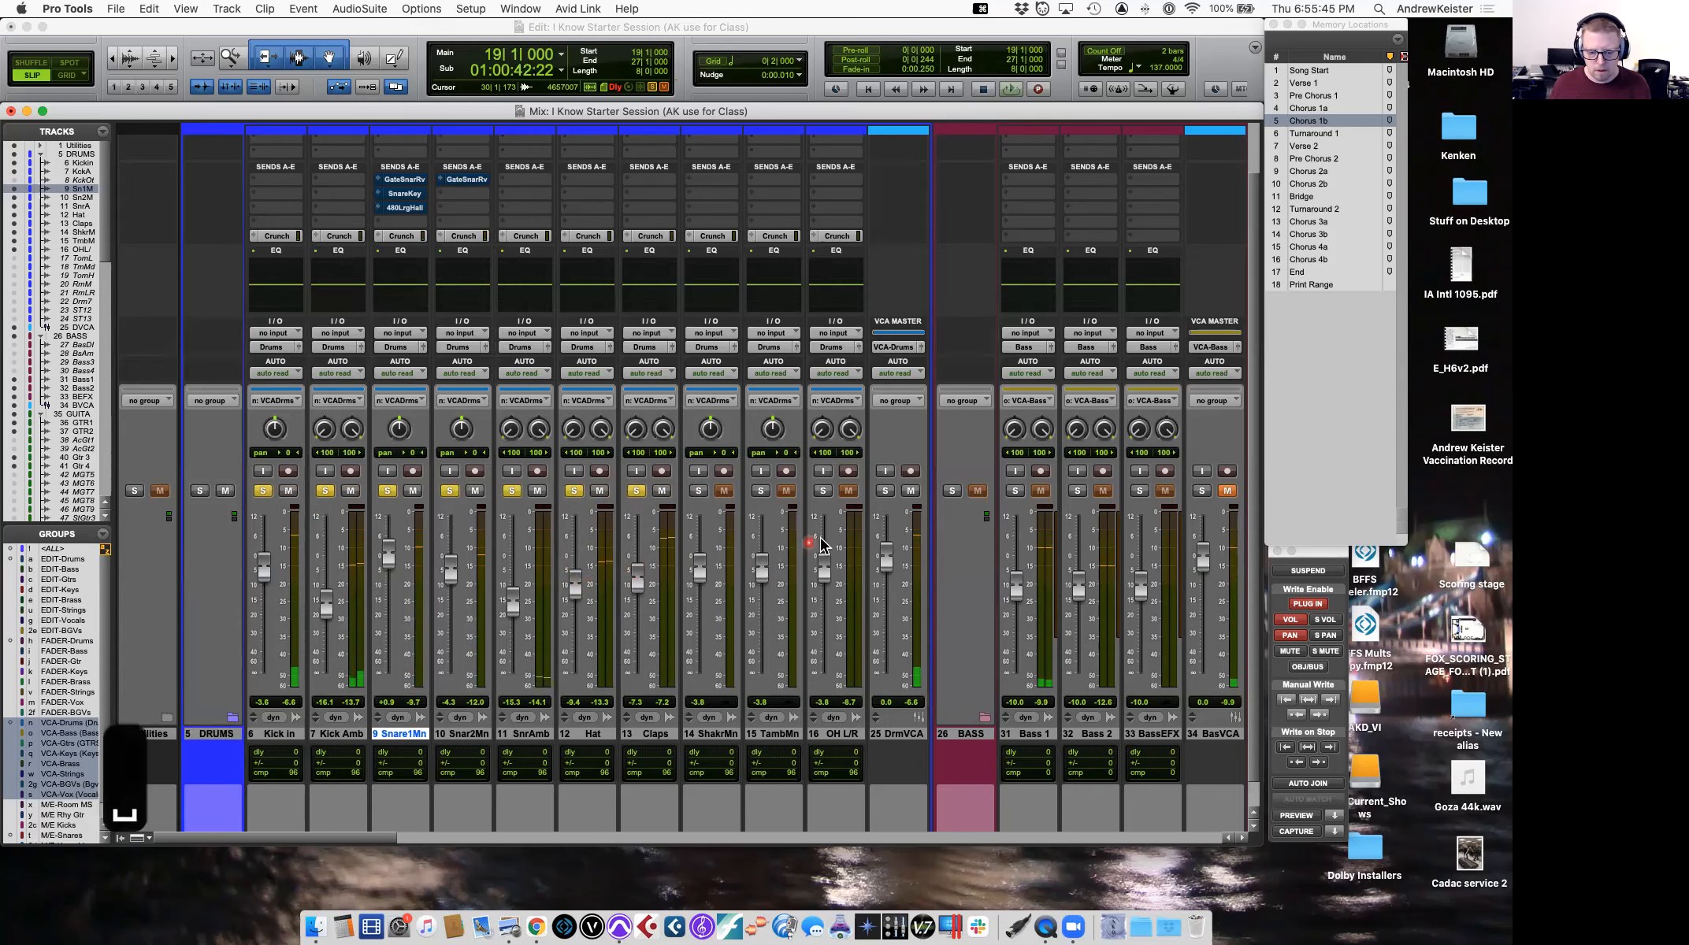
Cue the Edit window at the start of the Shaker Mono part near the Bridge, play it and add Shaker Mono to the solo.
scroll(819, 537, "right", 1)
key("ctrl+equal")
scroll(819, 544, "right", 2)
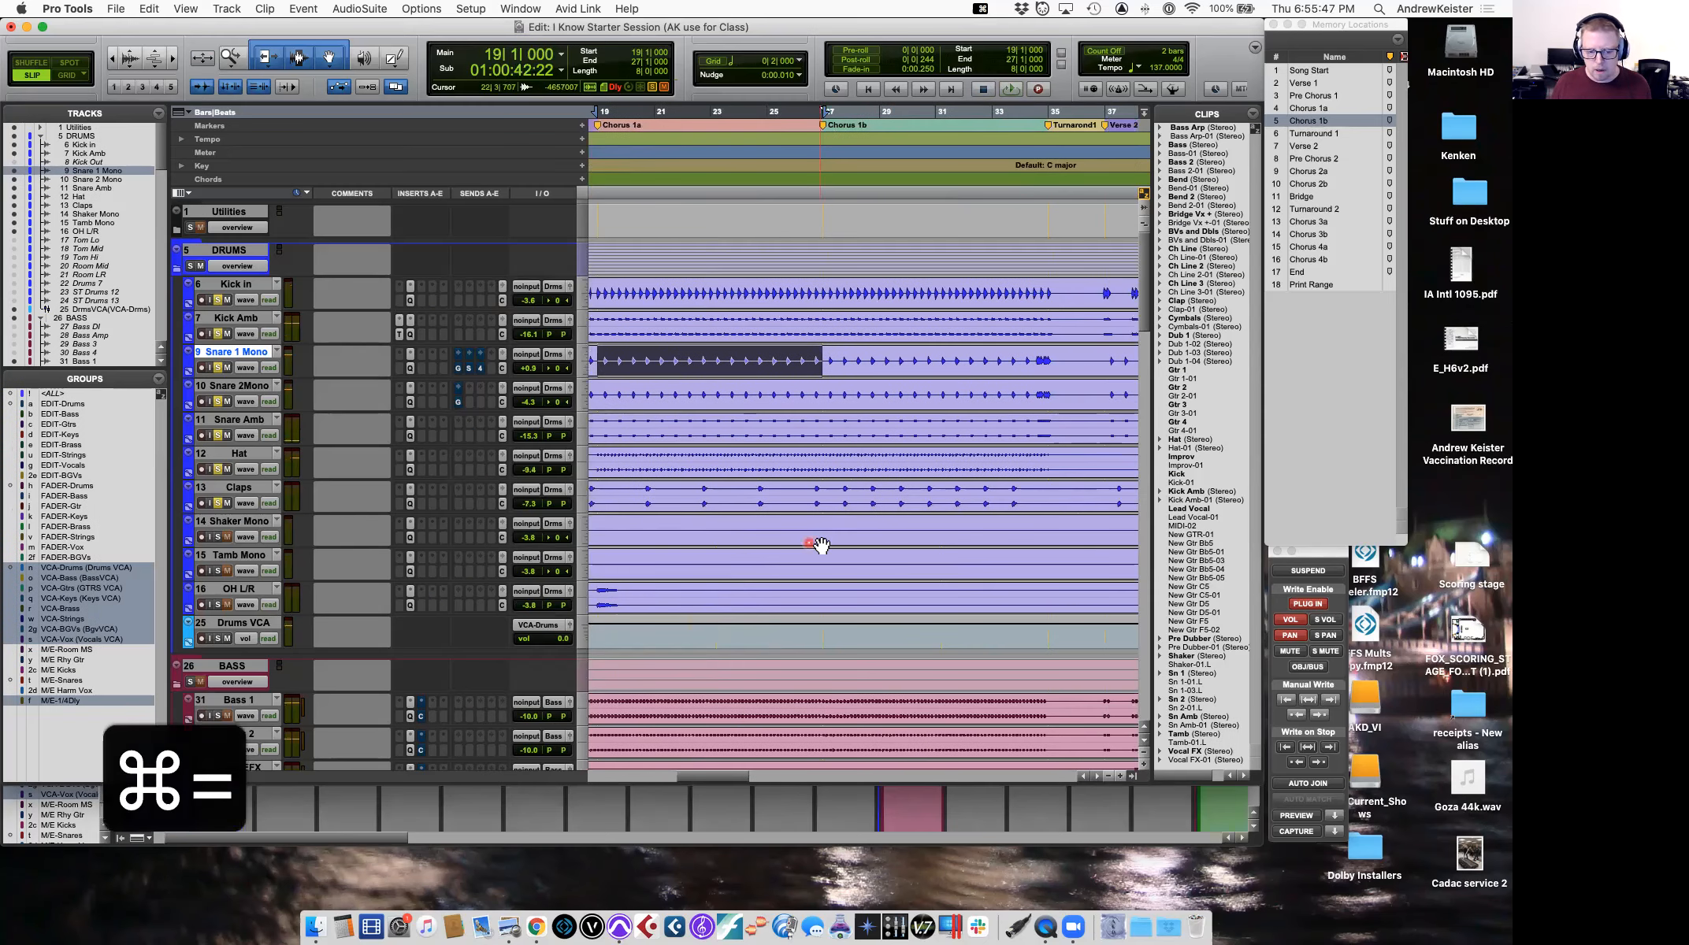
key("r")
key("r")
scroll(819, 543, "right", 2)
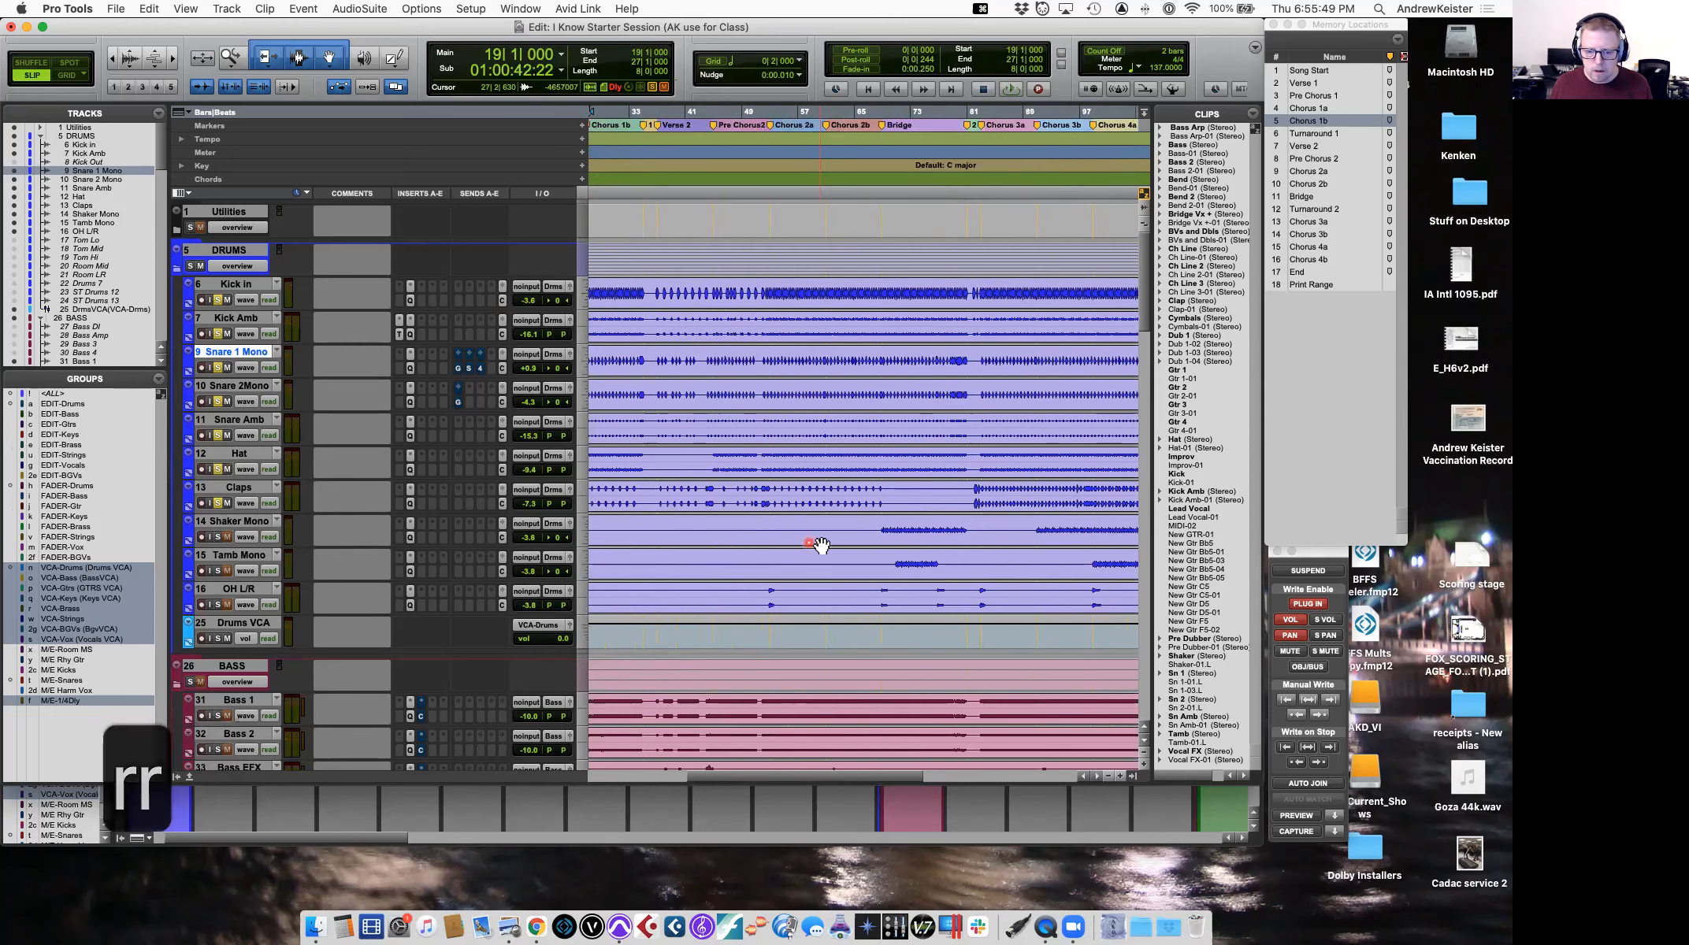
left_click(887, 527)
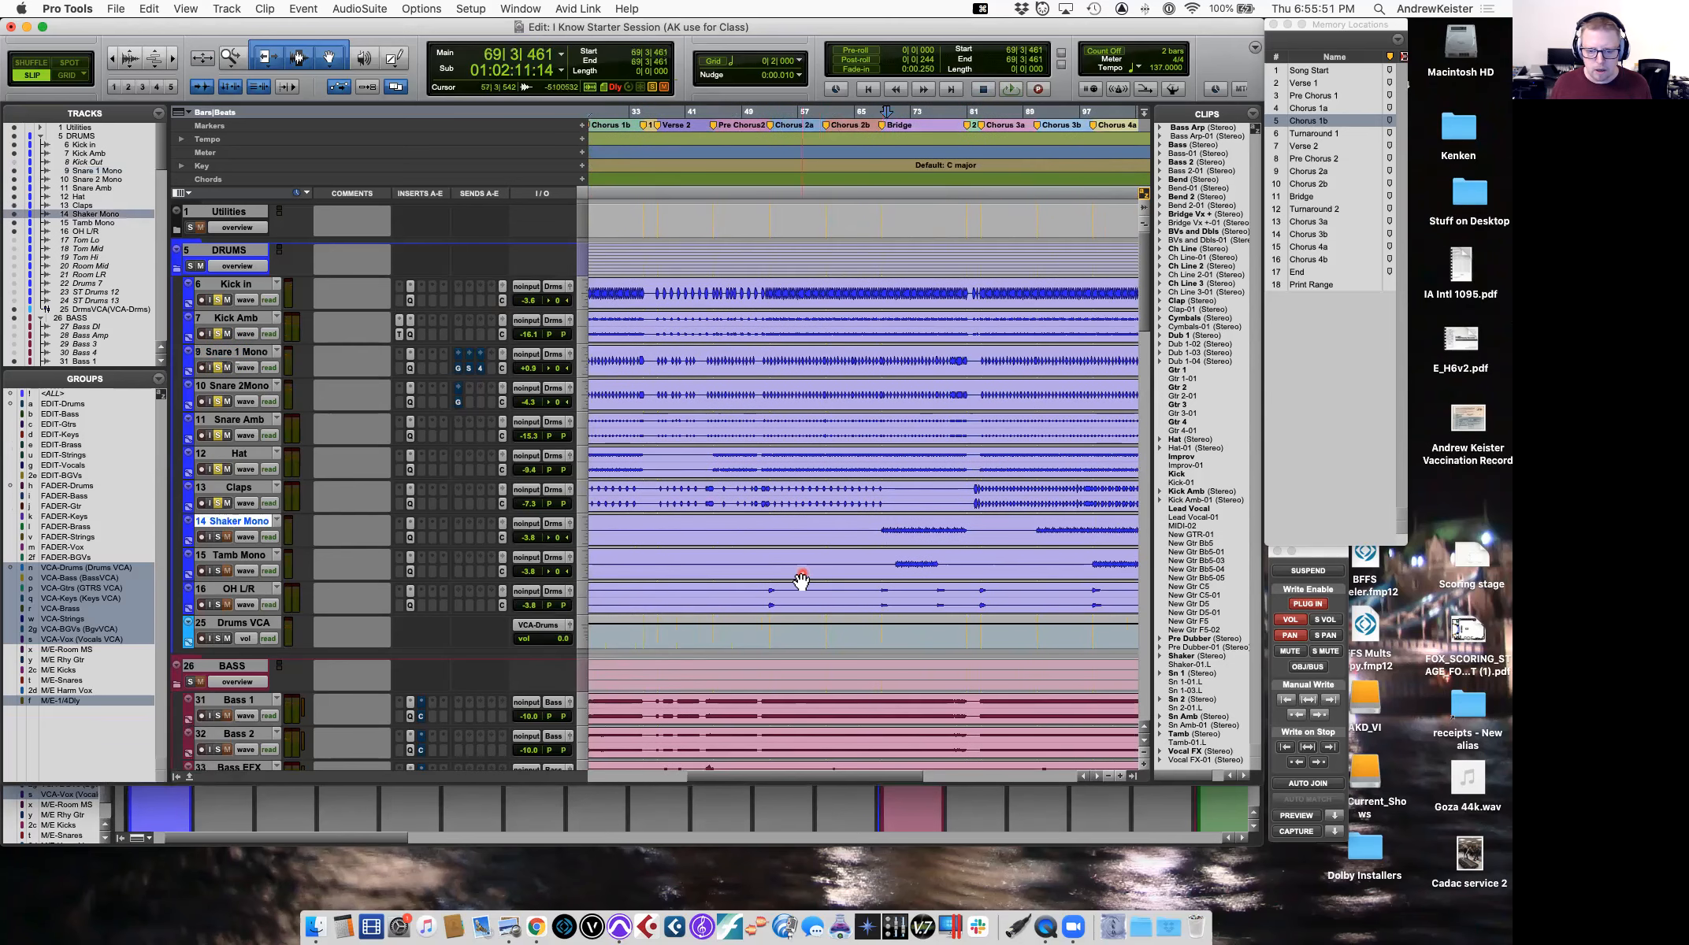
key("space")
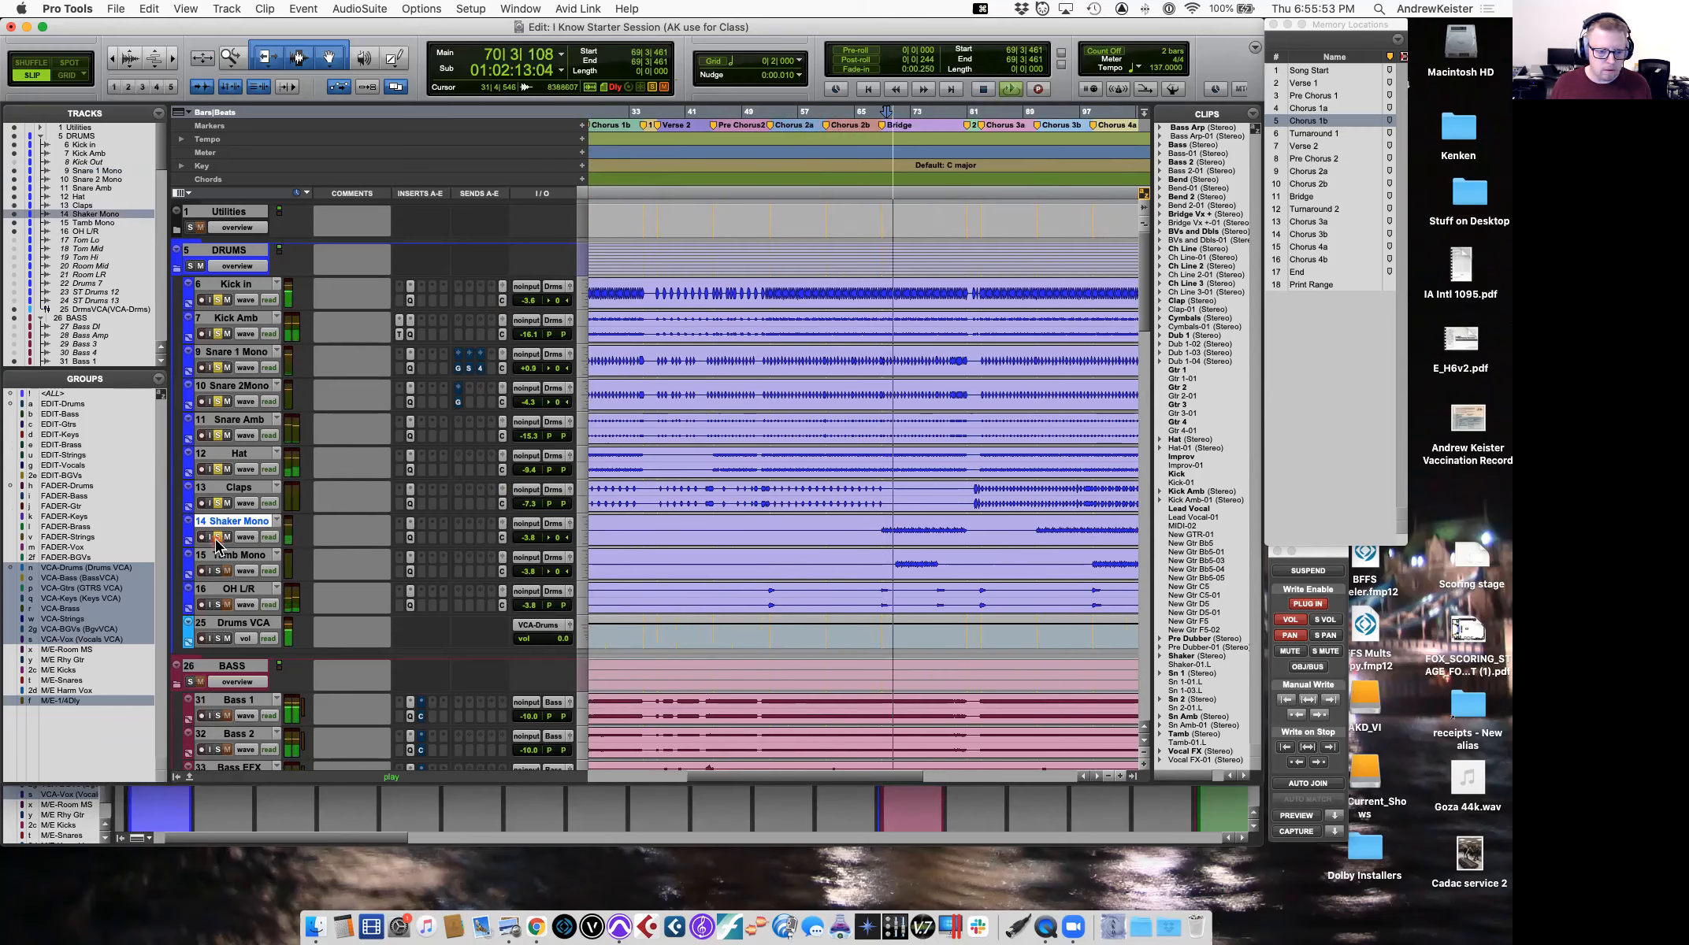
Lower the Shaker Mono fader to -6.2 dB in the Mix window and pan the track 16 to the left, replaying the passage.
key("super+equal")
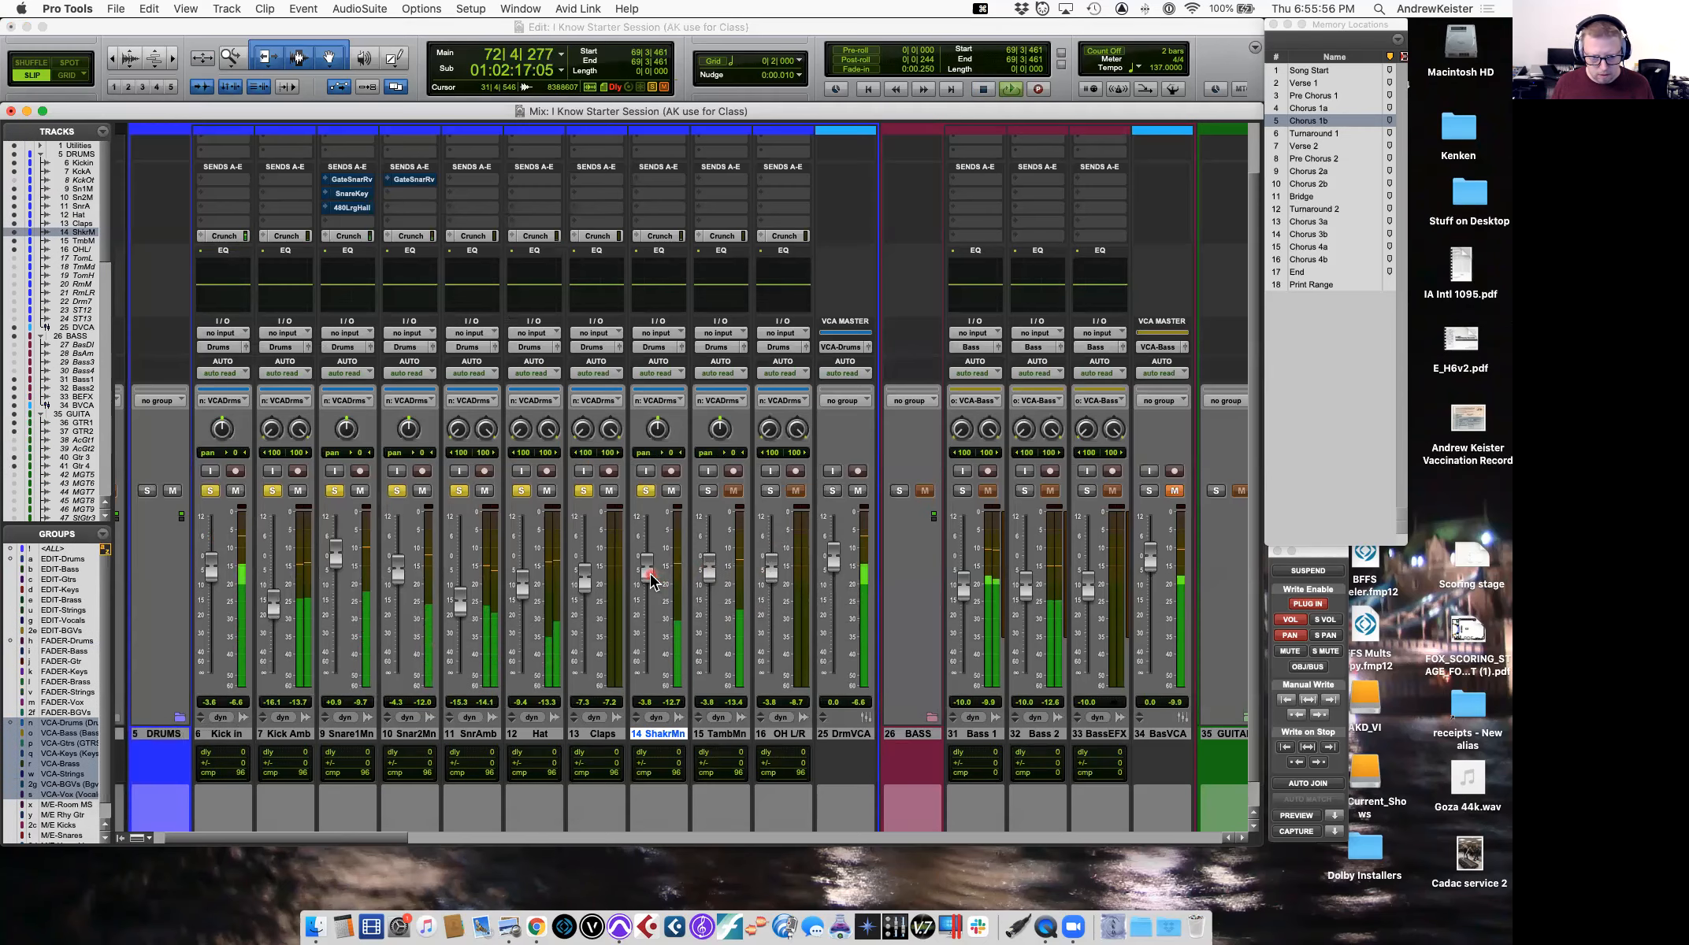
left_click_drag(647, 567, 650, 583)
key("space")
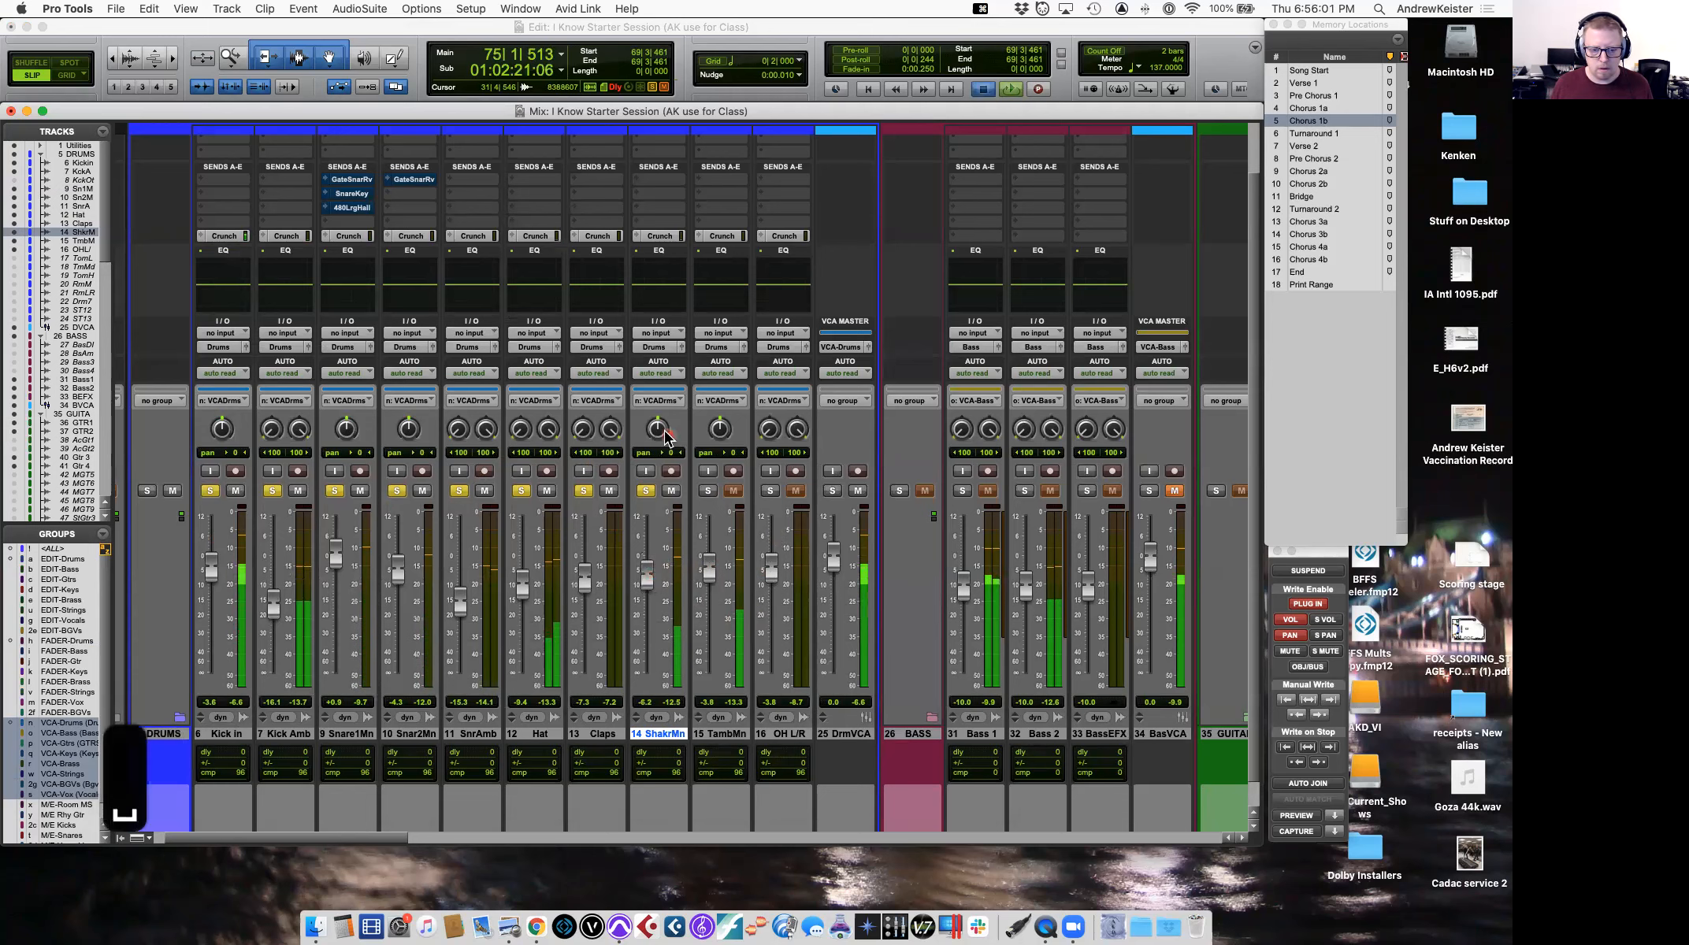
key("space")
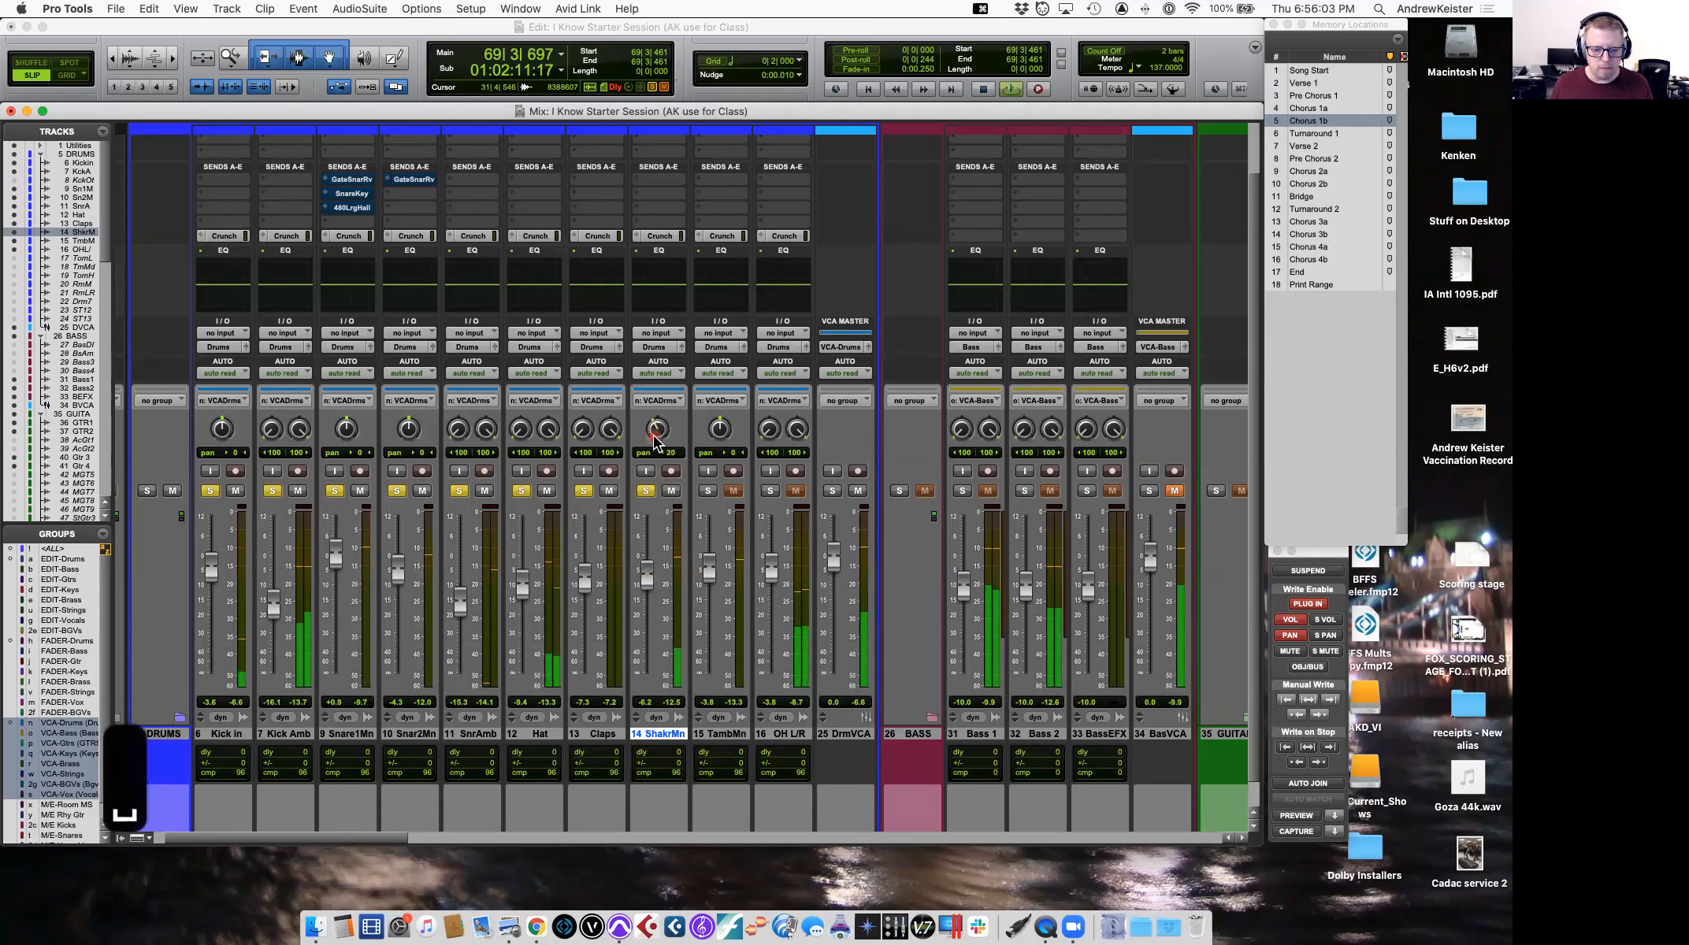
key("space")
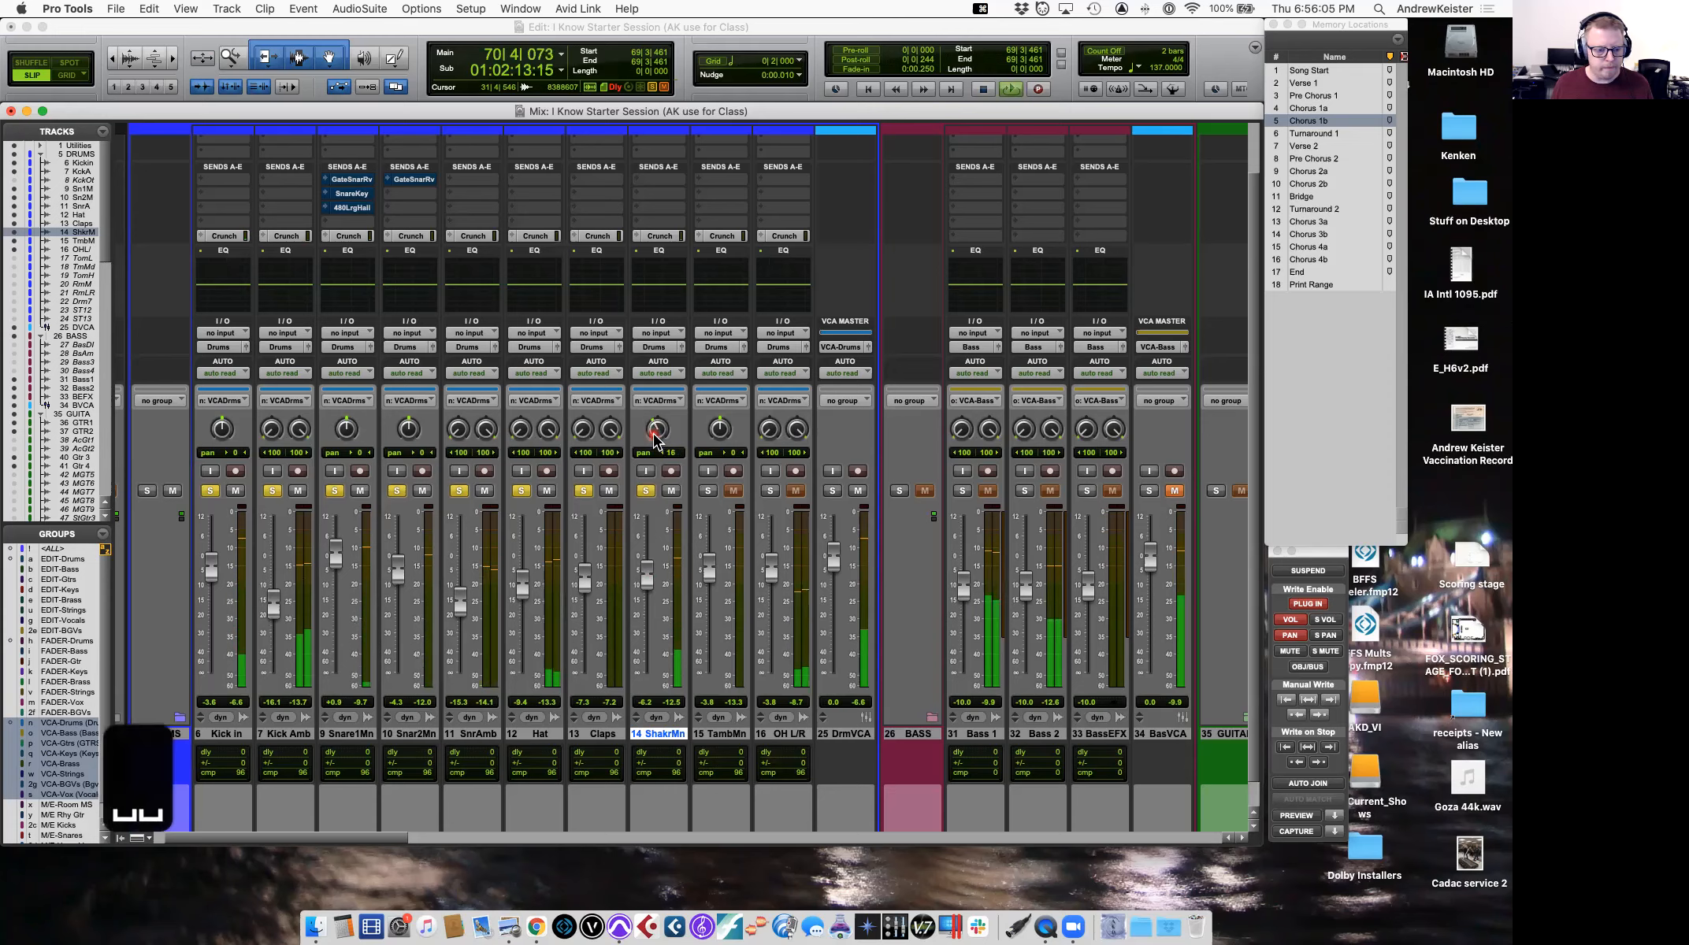
Play from the start of the Tamb Mono part in the Bridge in the Edit window.
key("super+equal")
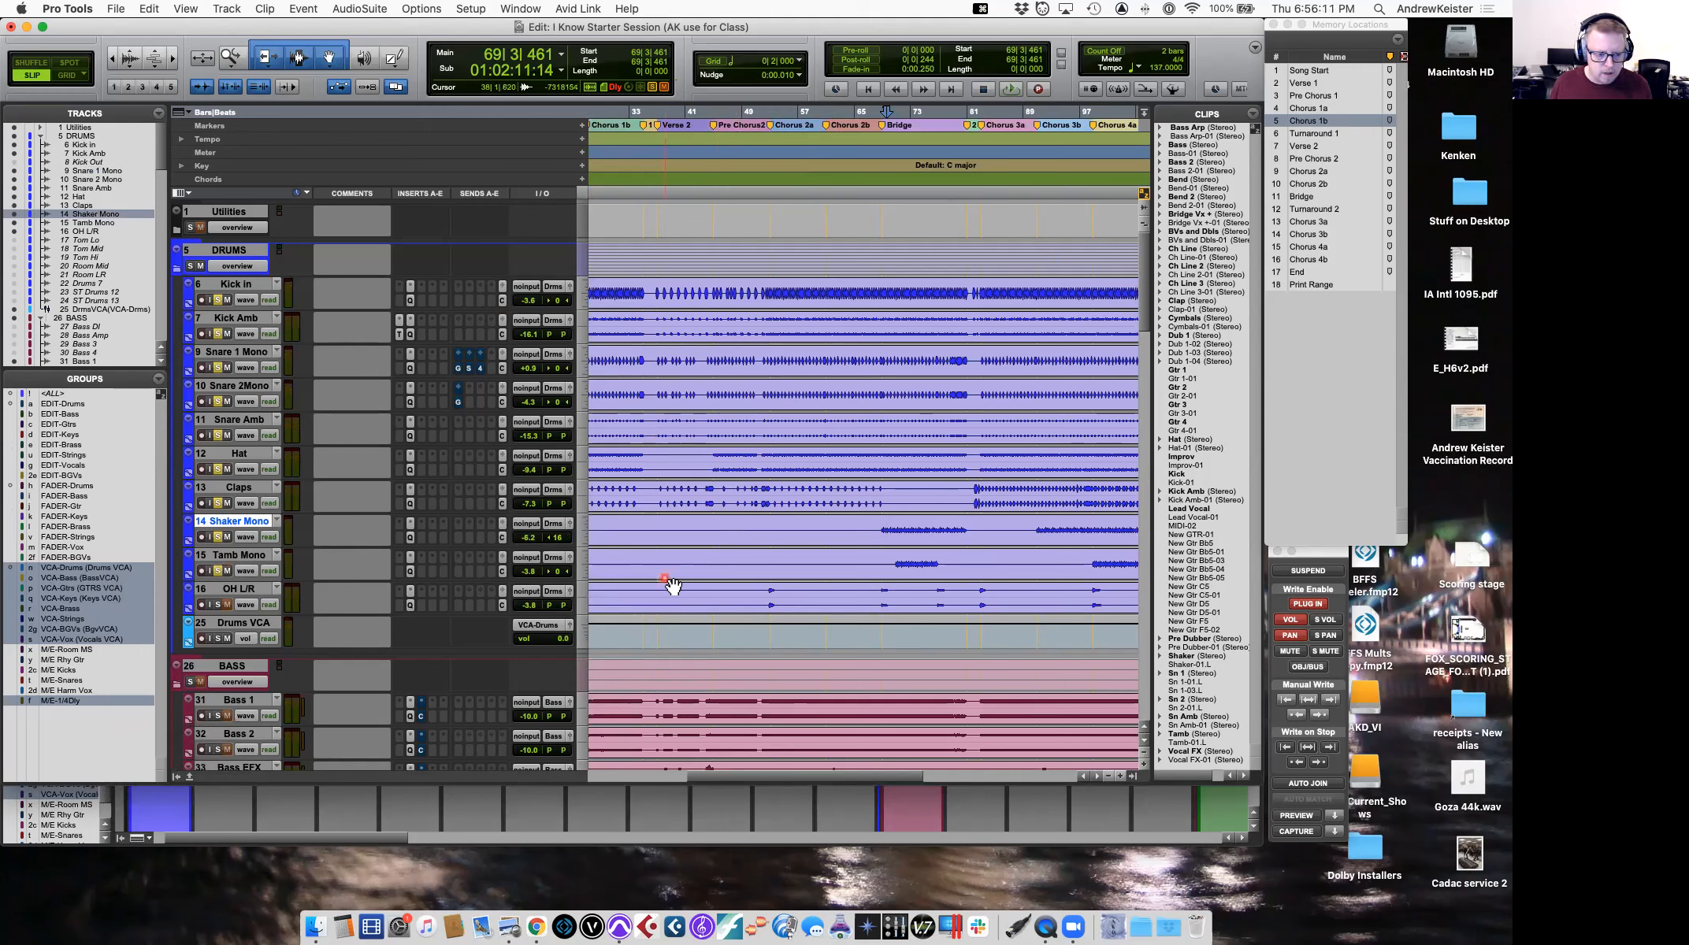
left_click(899, 560)
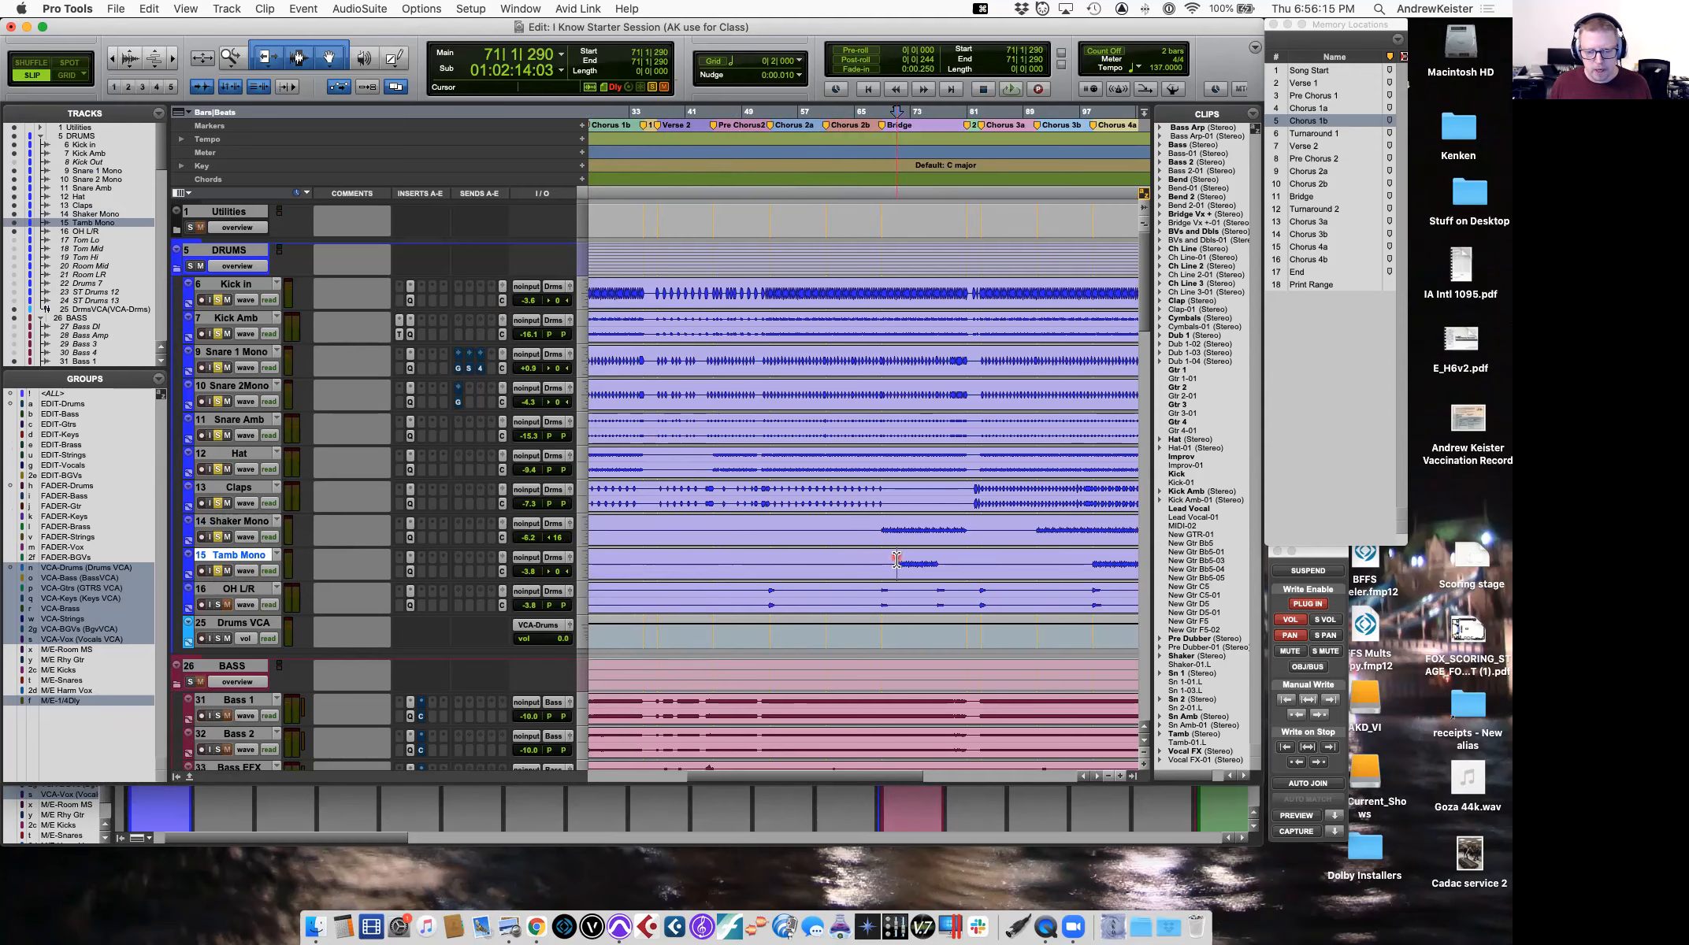
key("space")
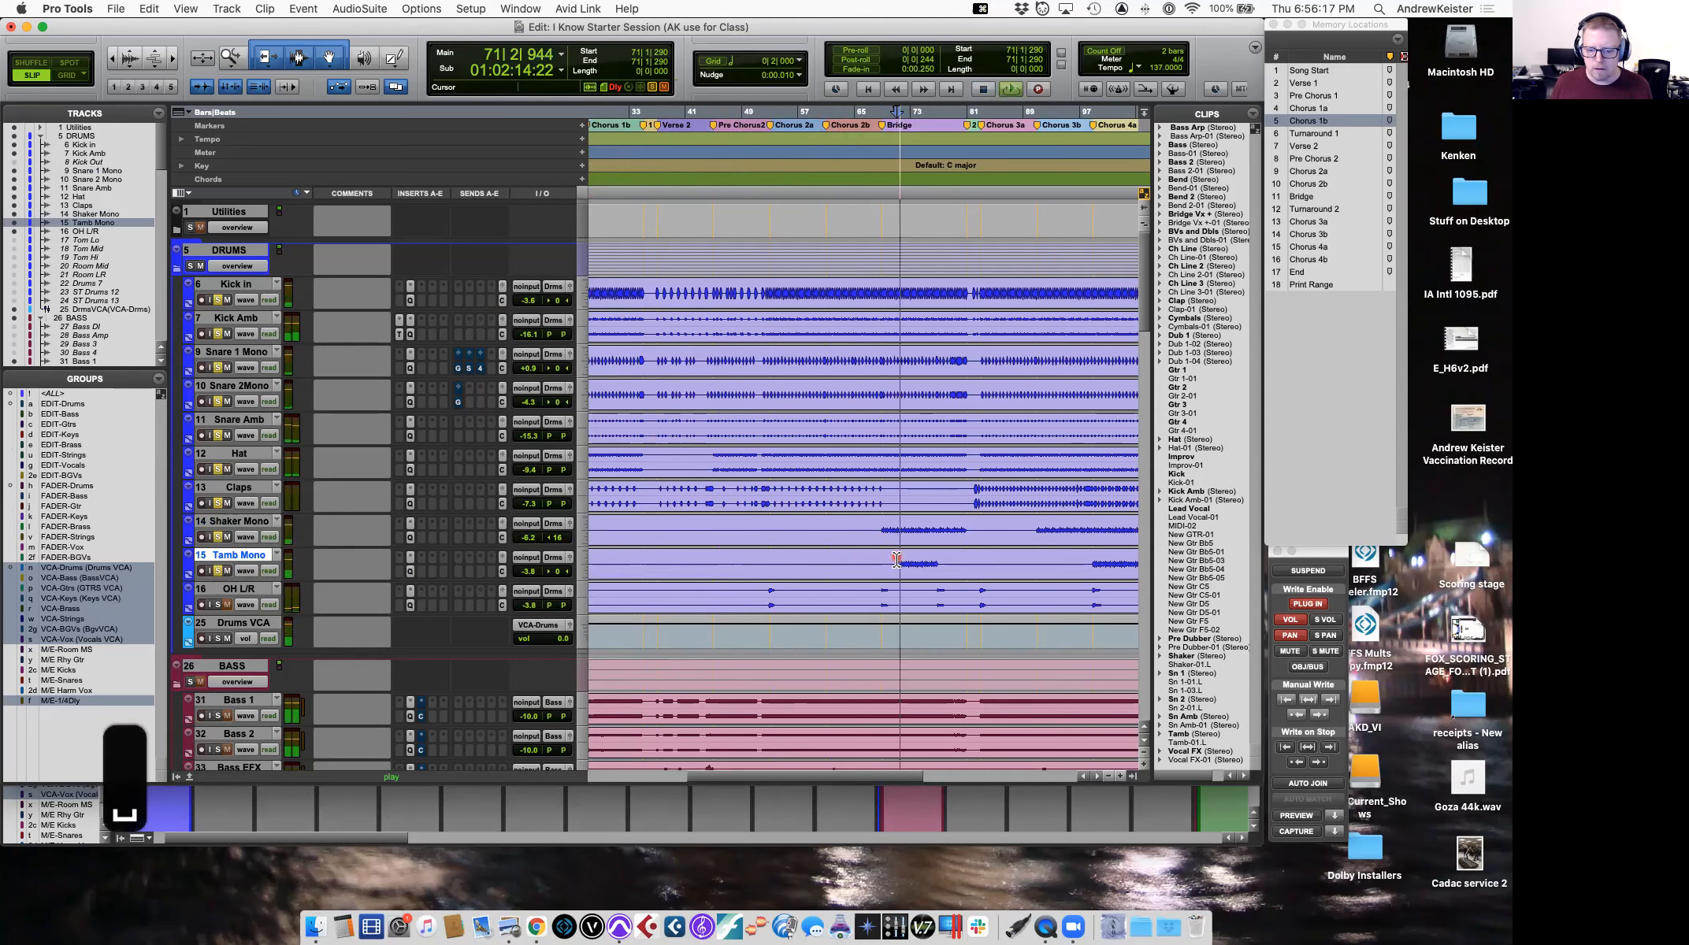
Set the soloed Tamb Mono fader to -9.1 dB in the Mix window, pan it 20 to the right and replay the passage.
key("super+equal")
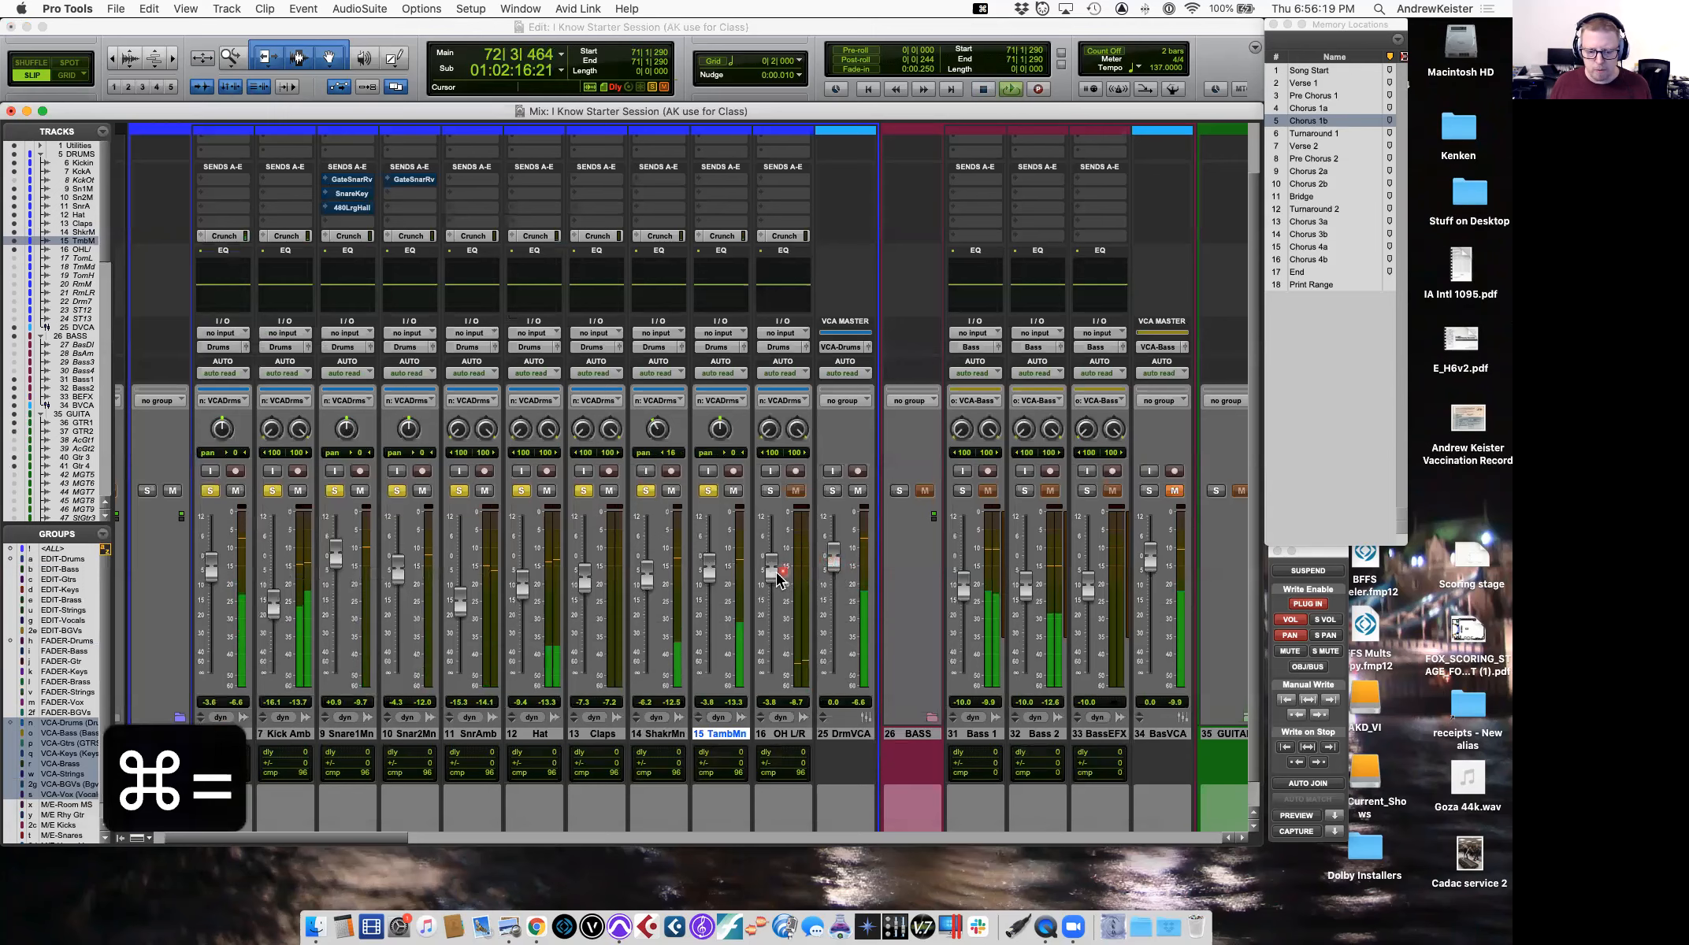
left_click_drag(712, 600, 712, 621)
left_click_drag(727, 426, 727, 420)
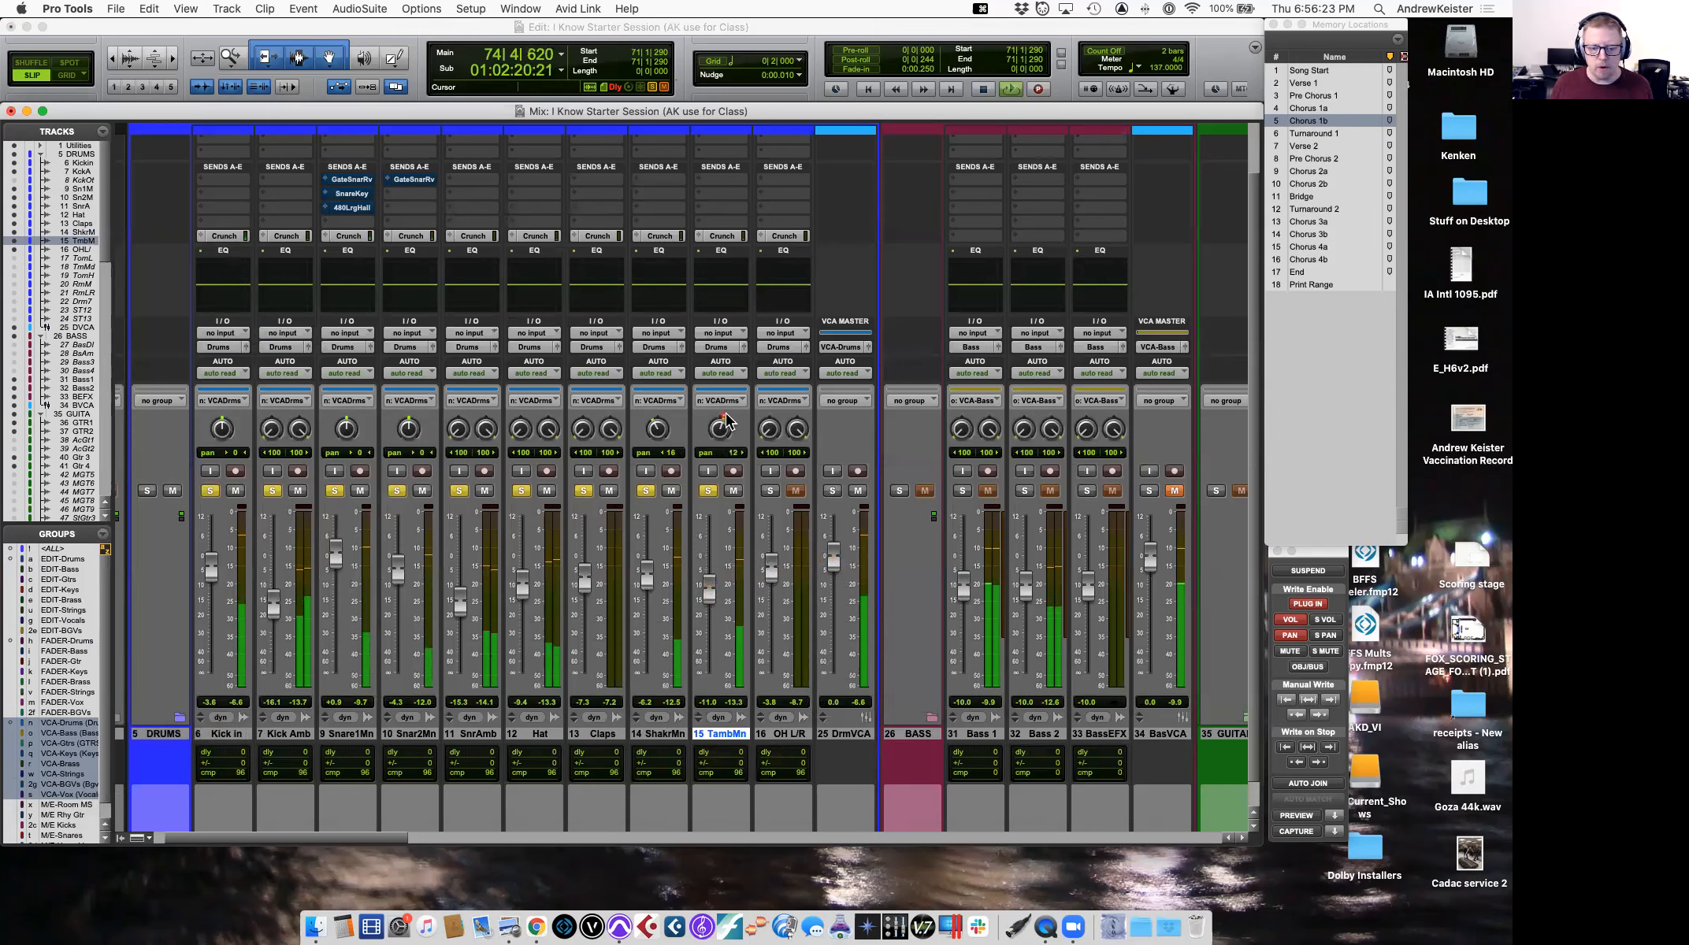
left_click_drag(714, 594, 715, 589)
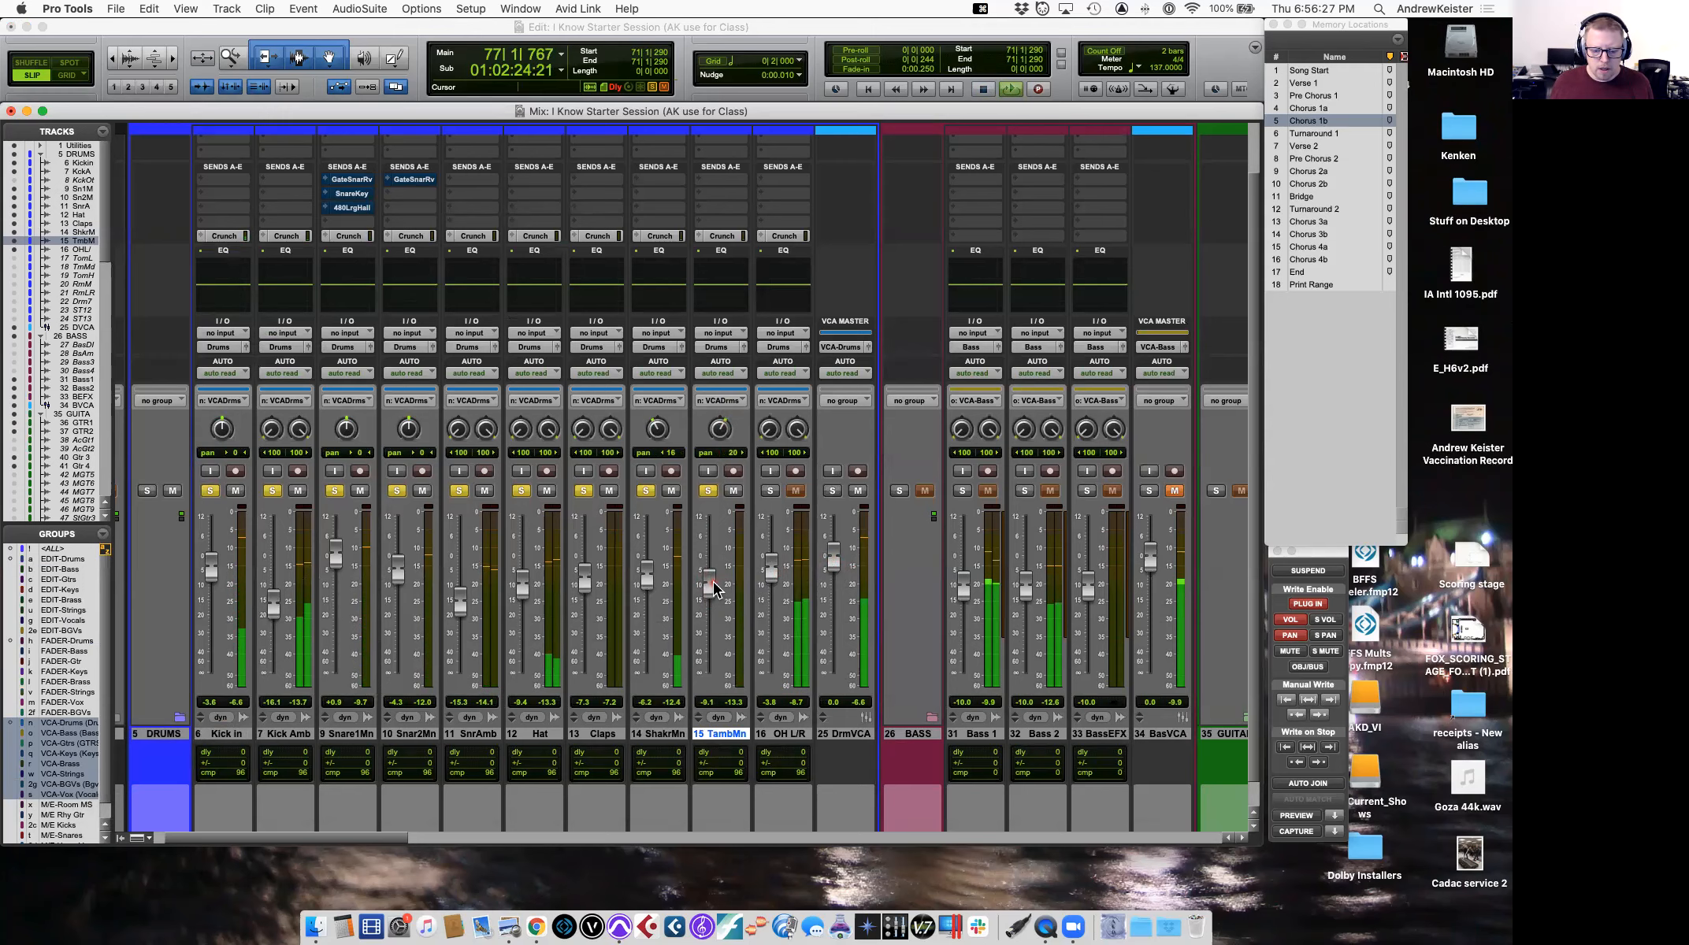
key("space")
key("space")
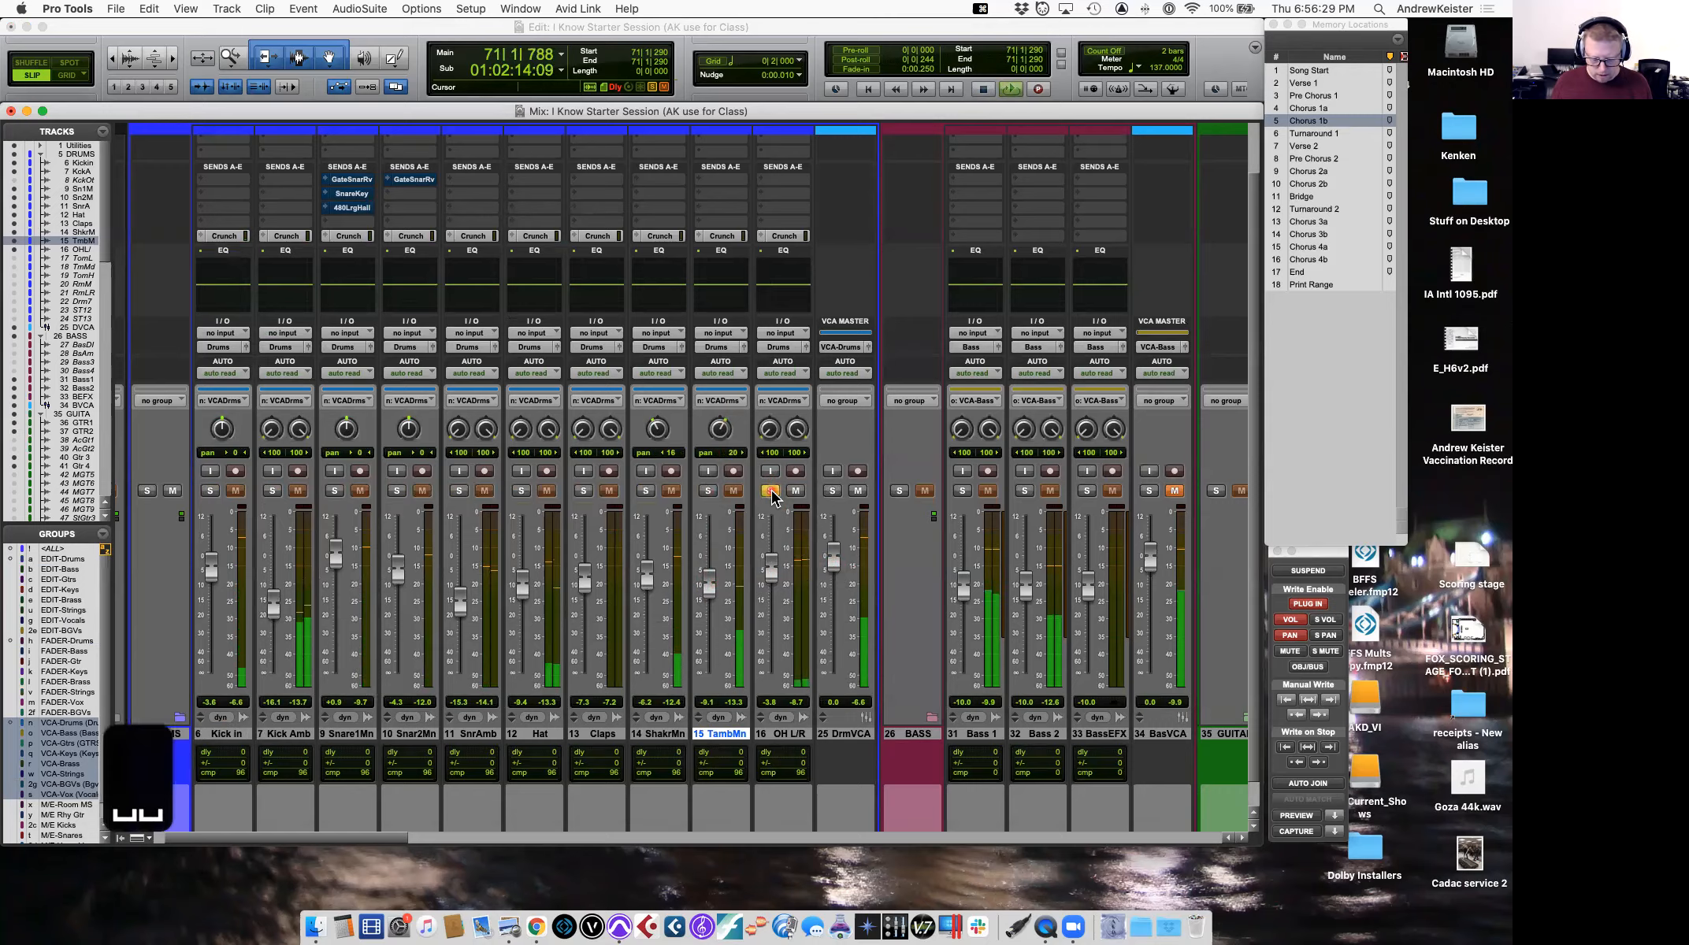
Solo only OH L/R and briefly play its first cymbal hit from just before Chorus 2a in the Edit window.
key("cmd+equal")
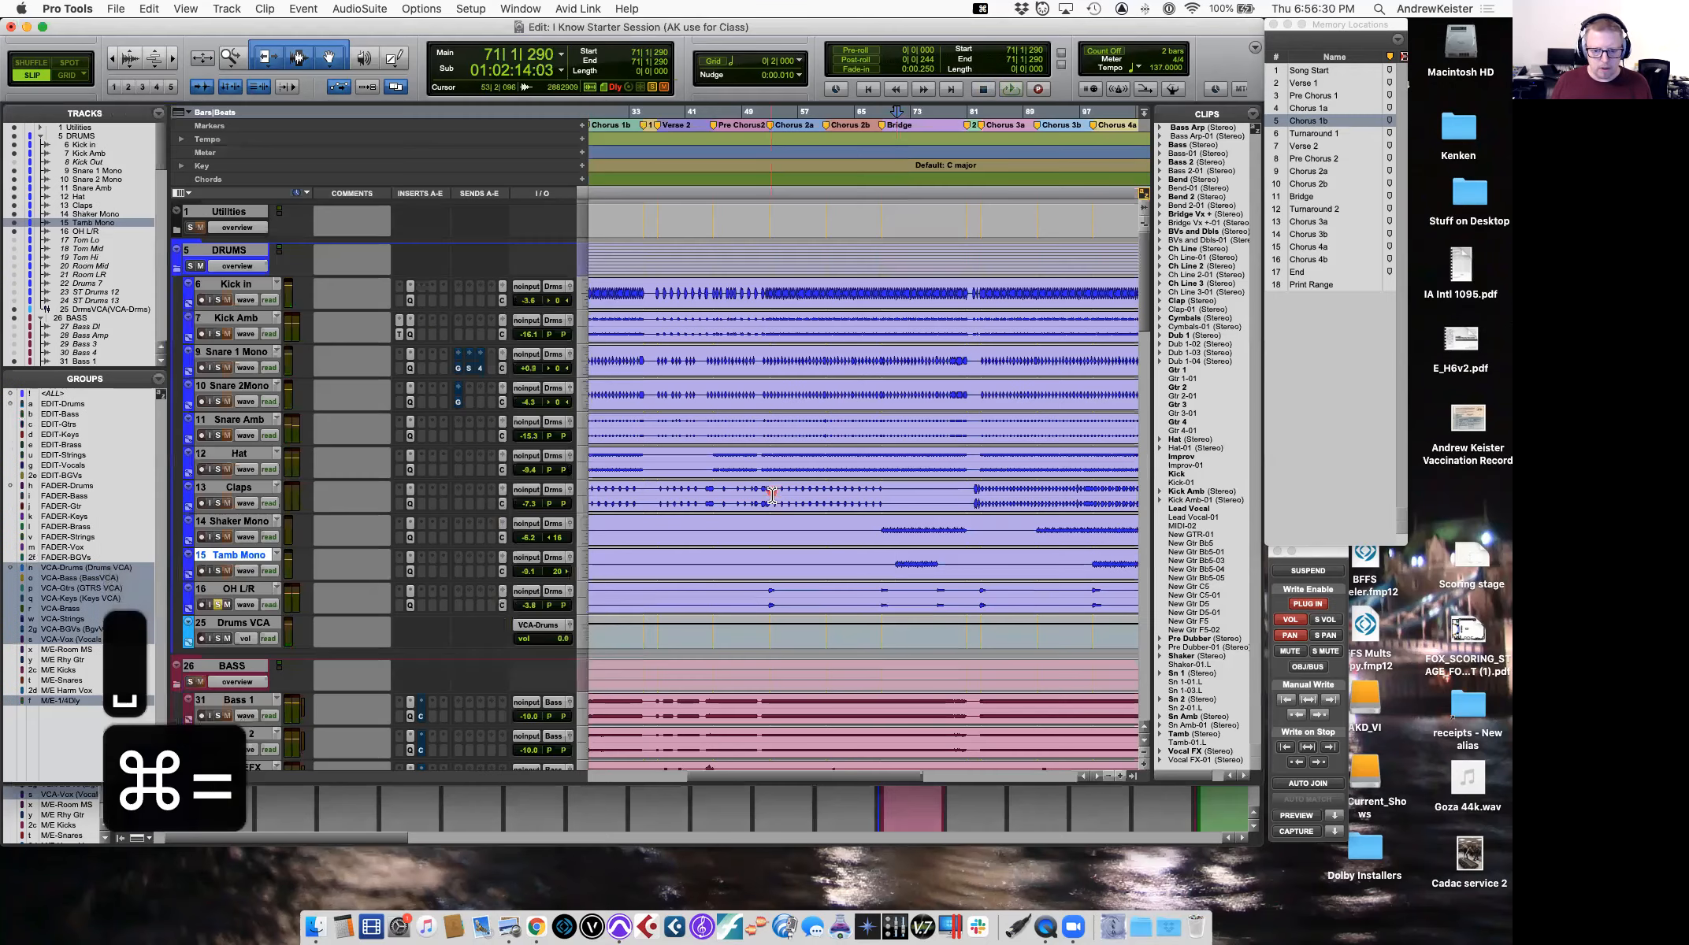
left_click(766, 596)
key("space")
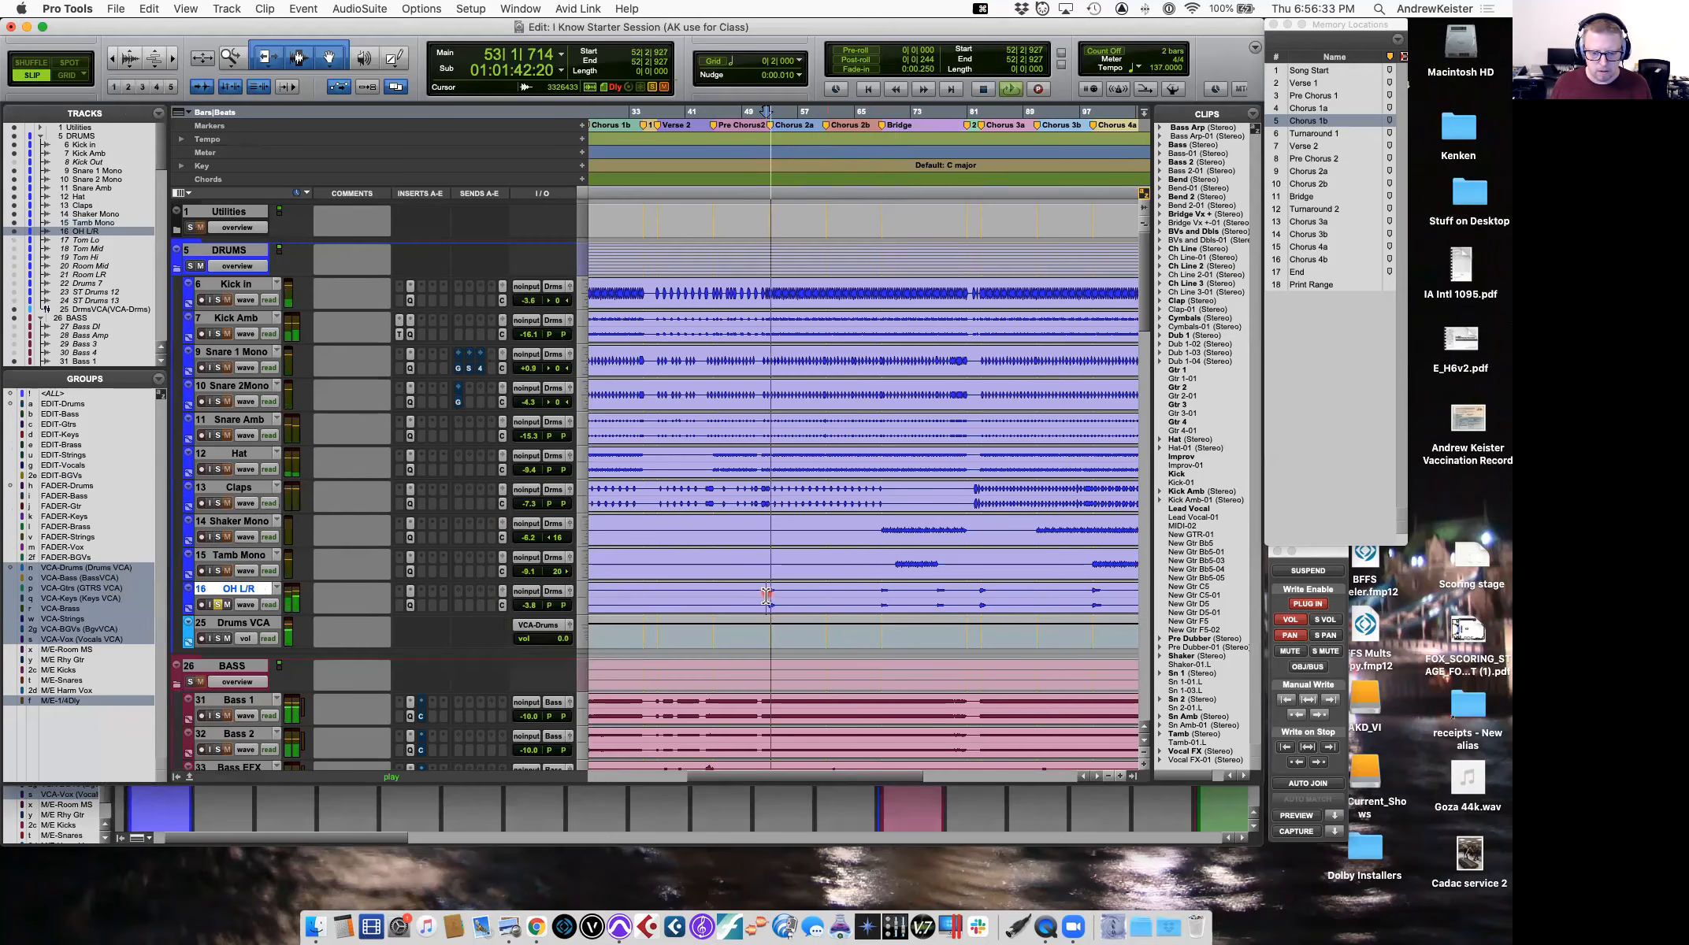
key("space")
key("t")
key("t")
key("t")
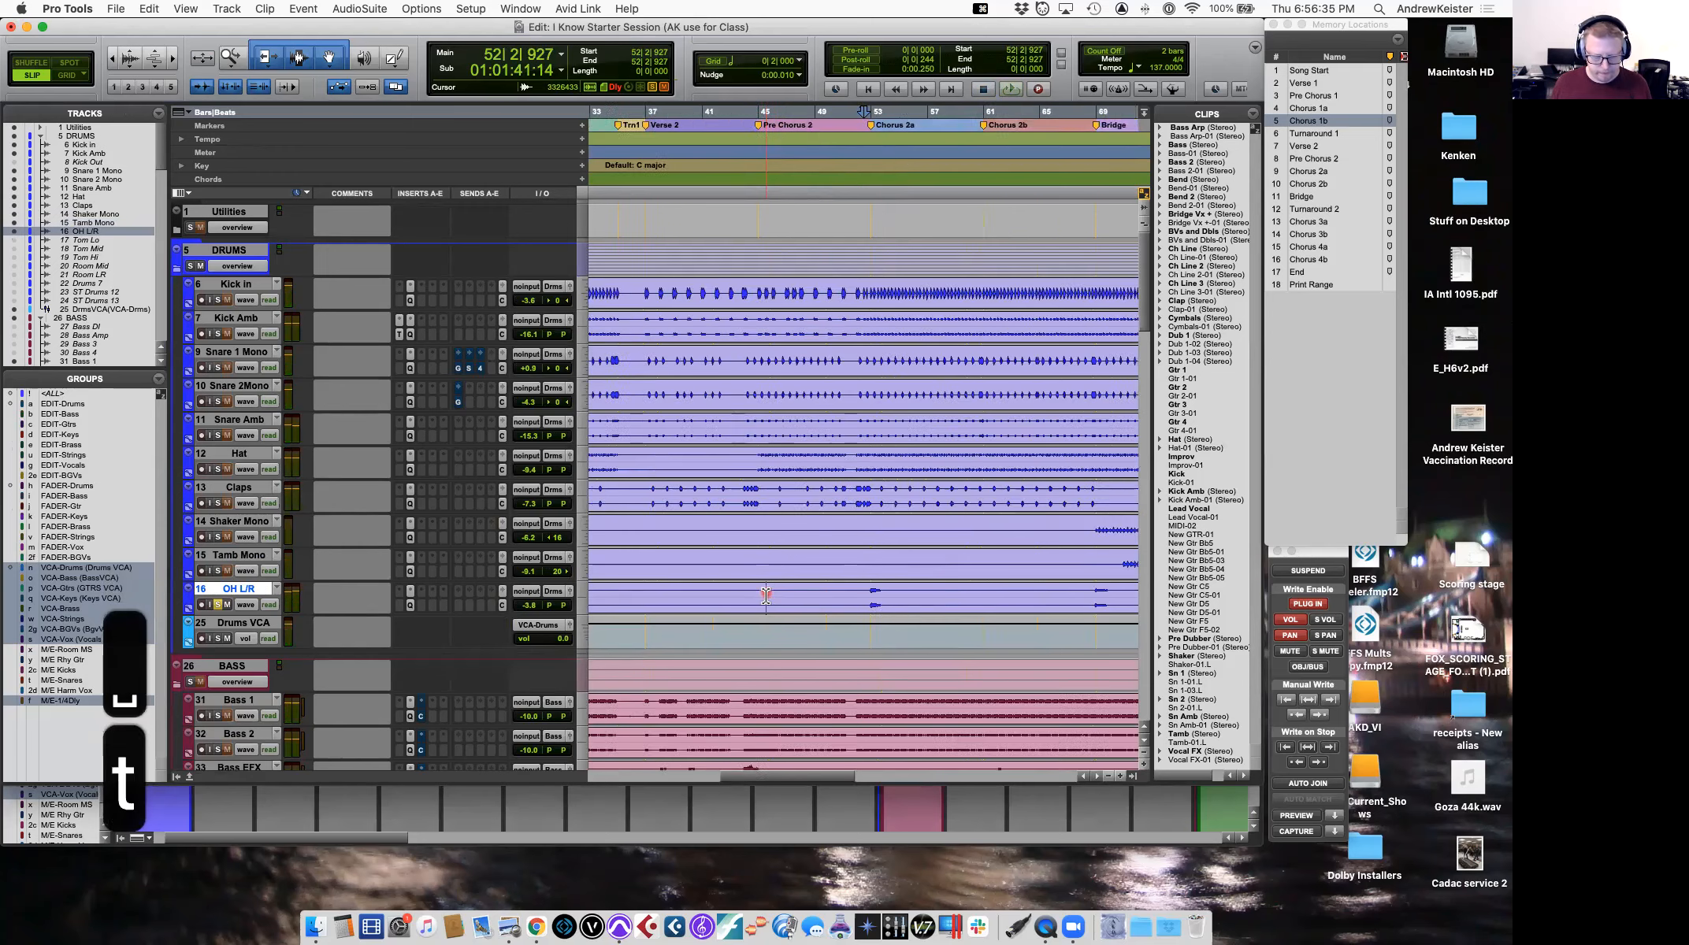
Audition the OH L/R cymbal hits at the start of the Bridge and near its end.
key("r")
key("r")
key("r")
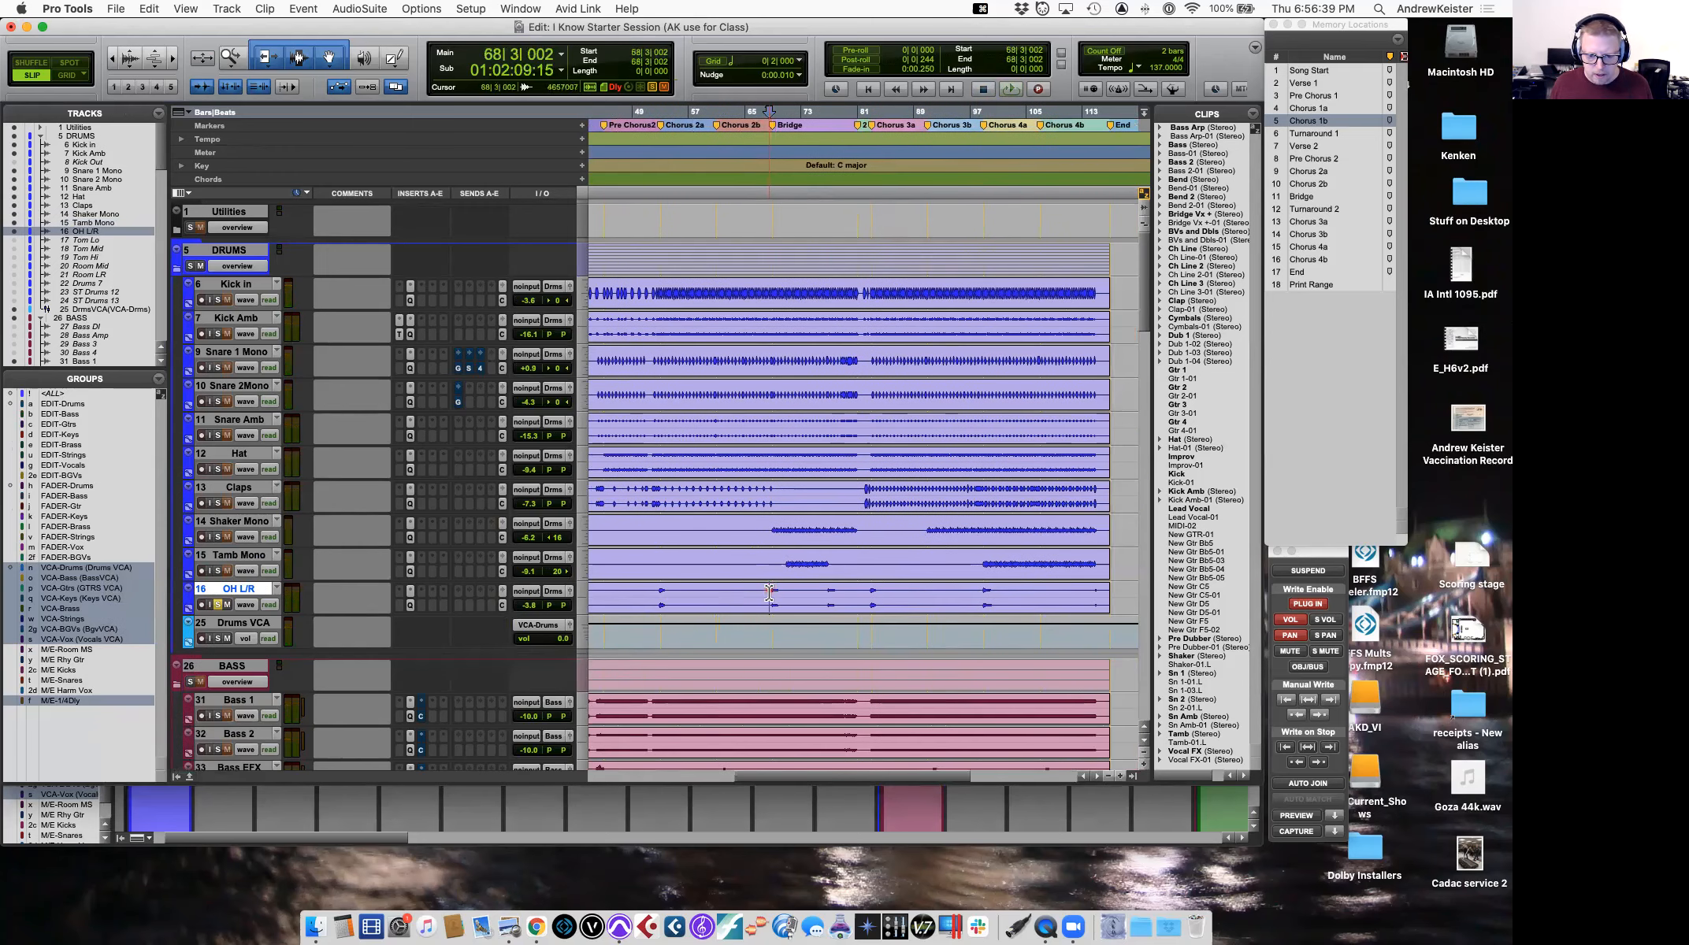
key("space")
key("space")
left_click(831, 594)
key("space")
key("space")
Audition the OH L/R cymbal hits leading into Chorus 3a and Chorus 4a.
left_click(868, 593)
key("space")
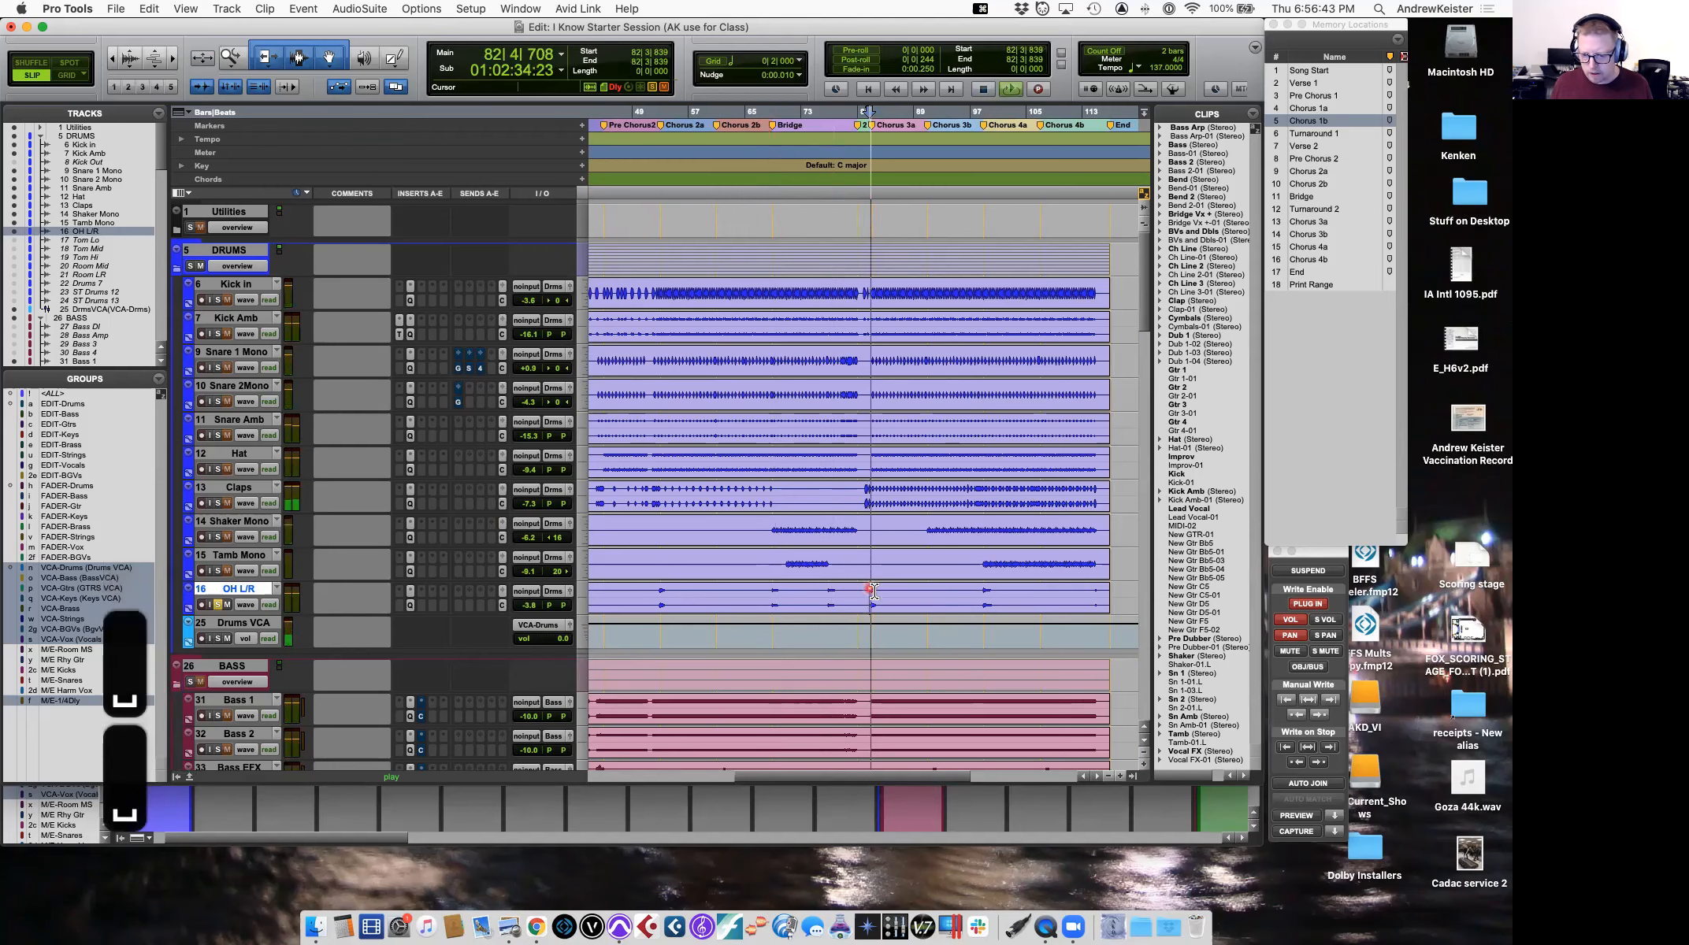
key("space")
left_click(983, 595)
key("space")
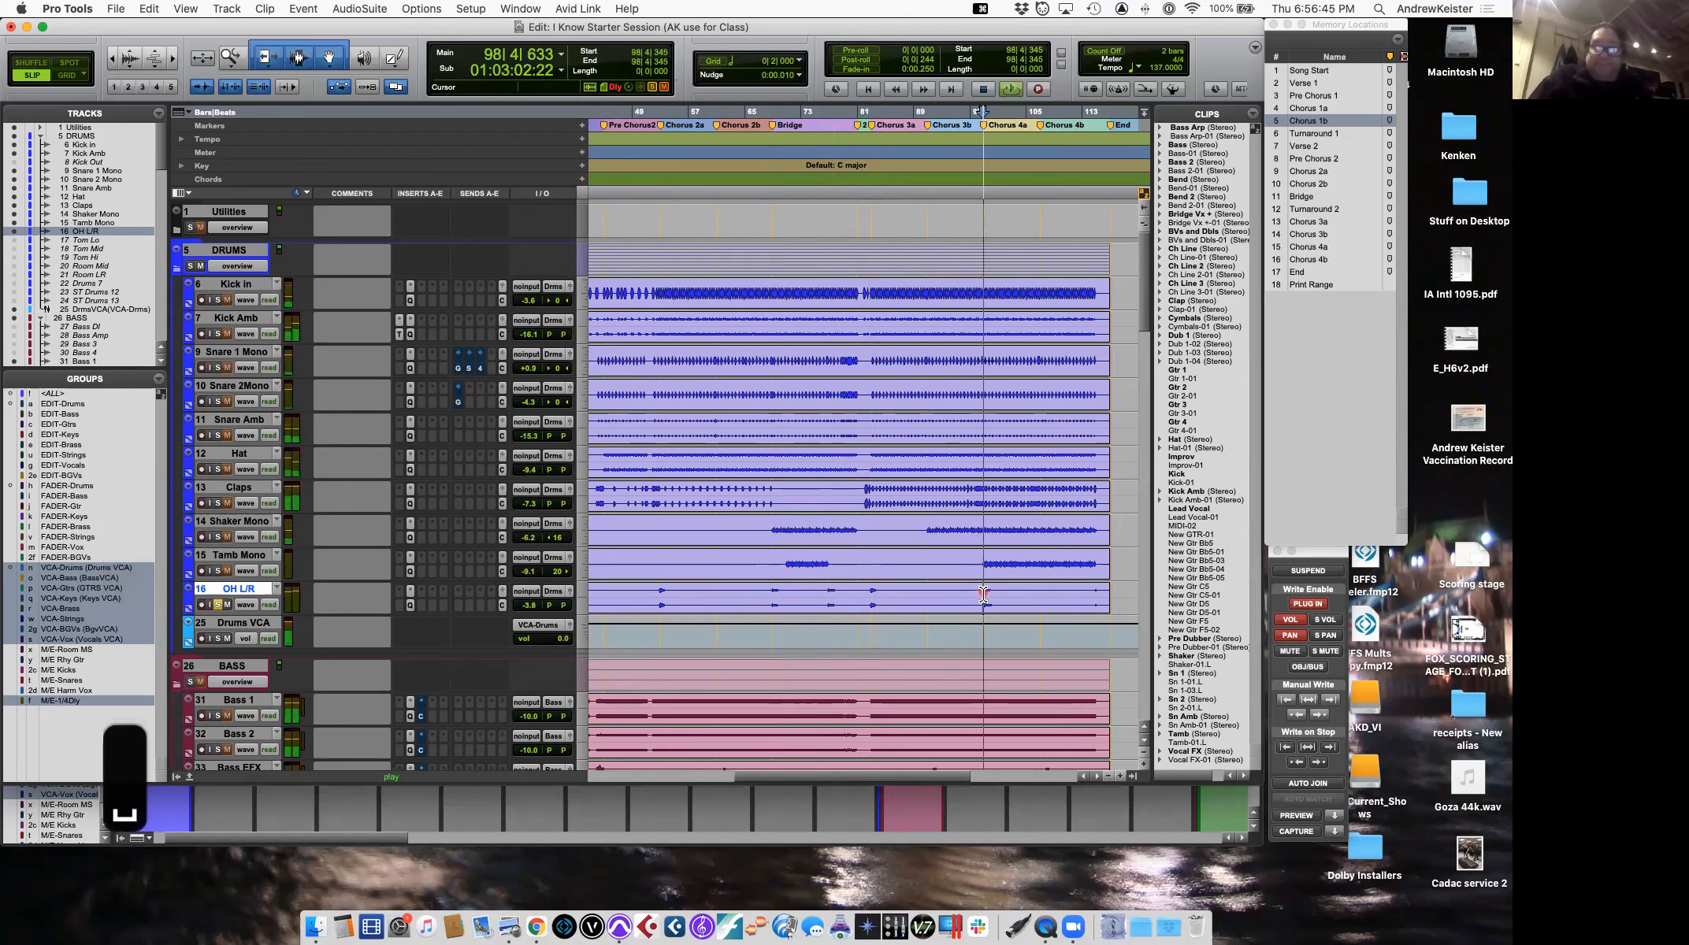
key("space")
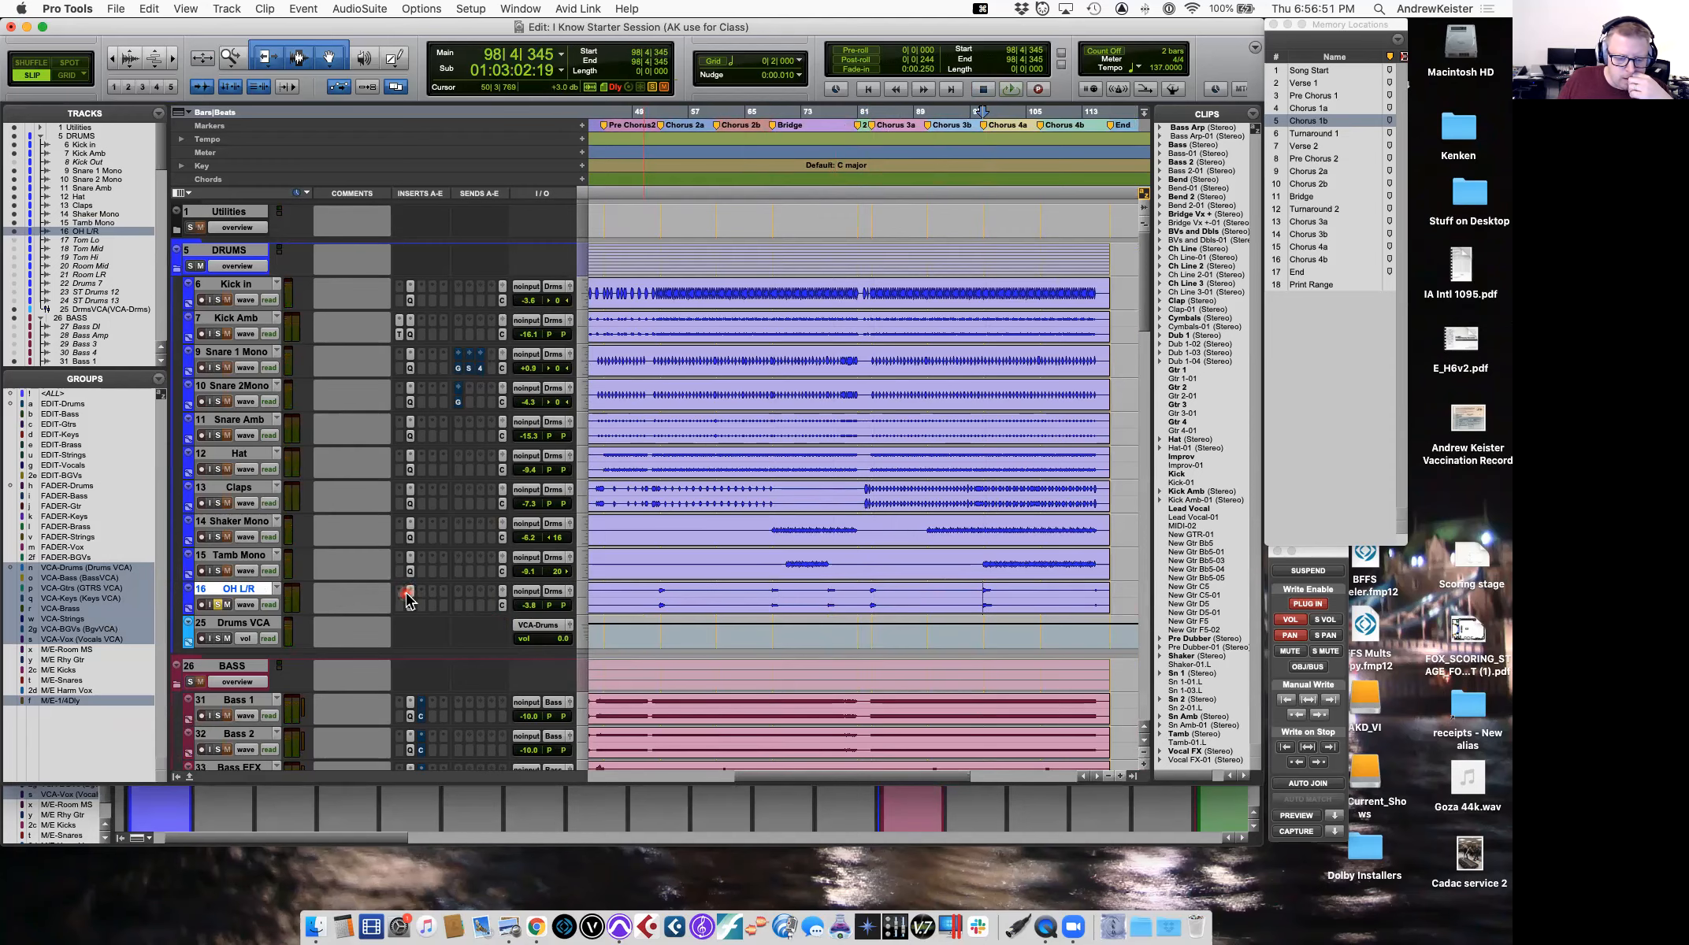
Cue the OH L/R hit just before Chorus 2a again, play it briefly and view the waveform up close.
left_click(659, 594)
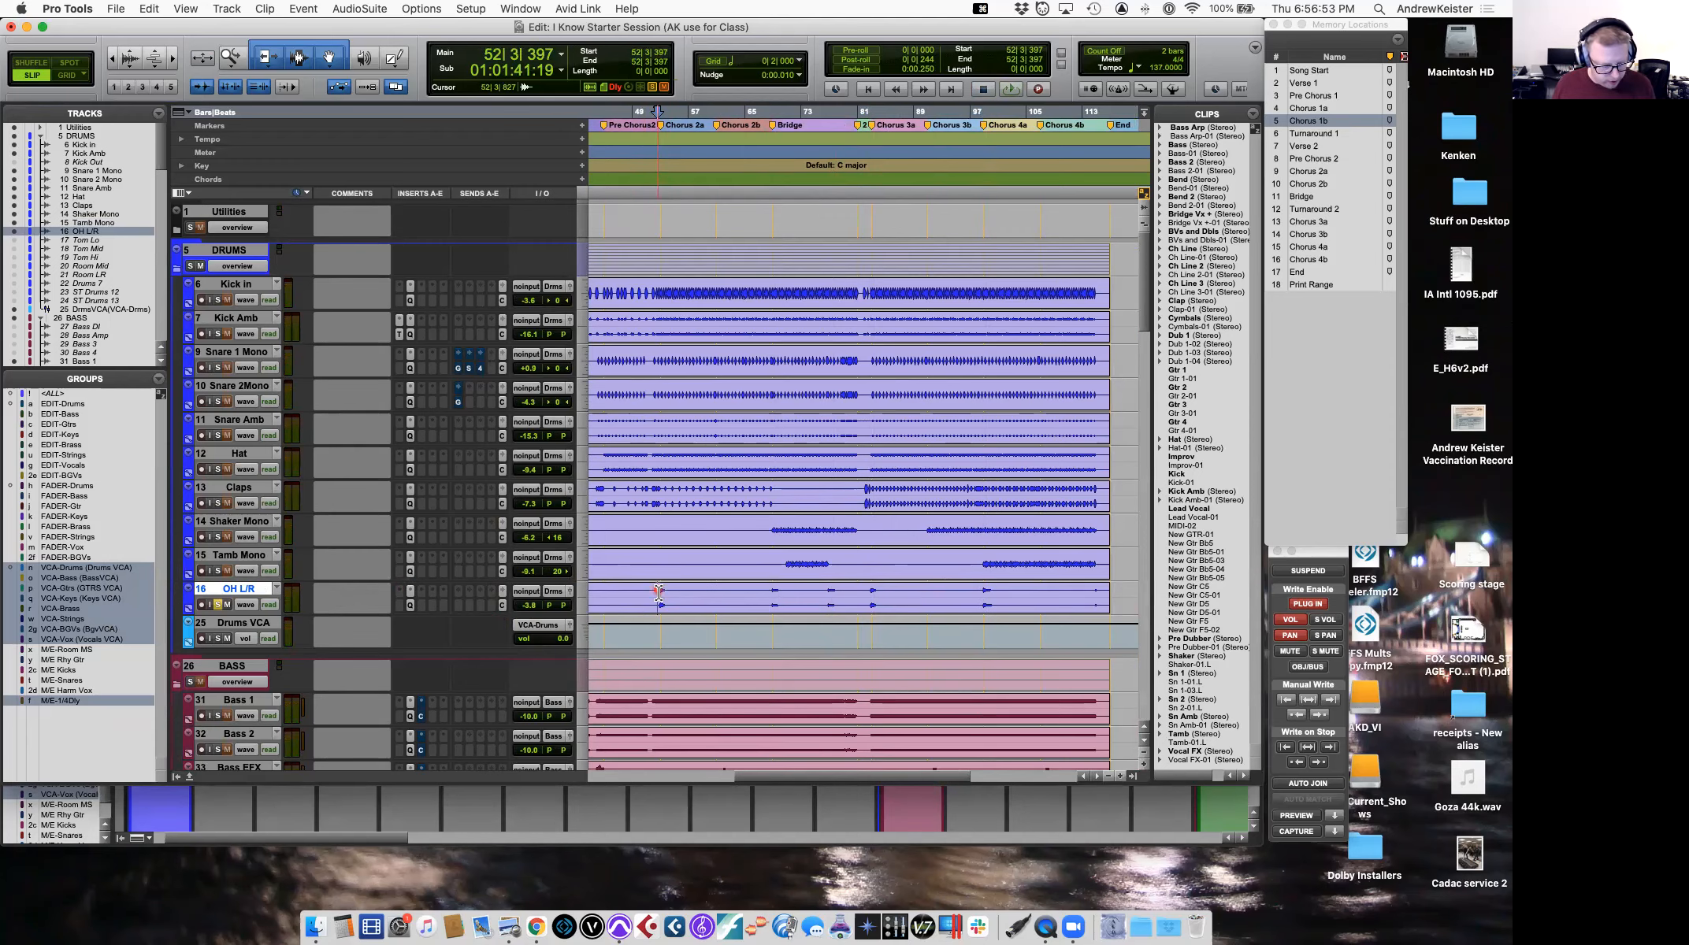
key("space")
key("t")
key("t")
key("t")
key("t")
key("space")
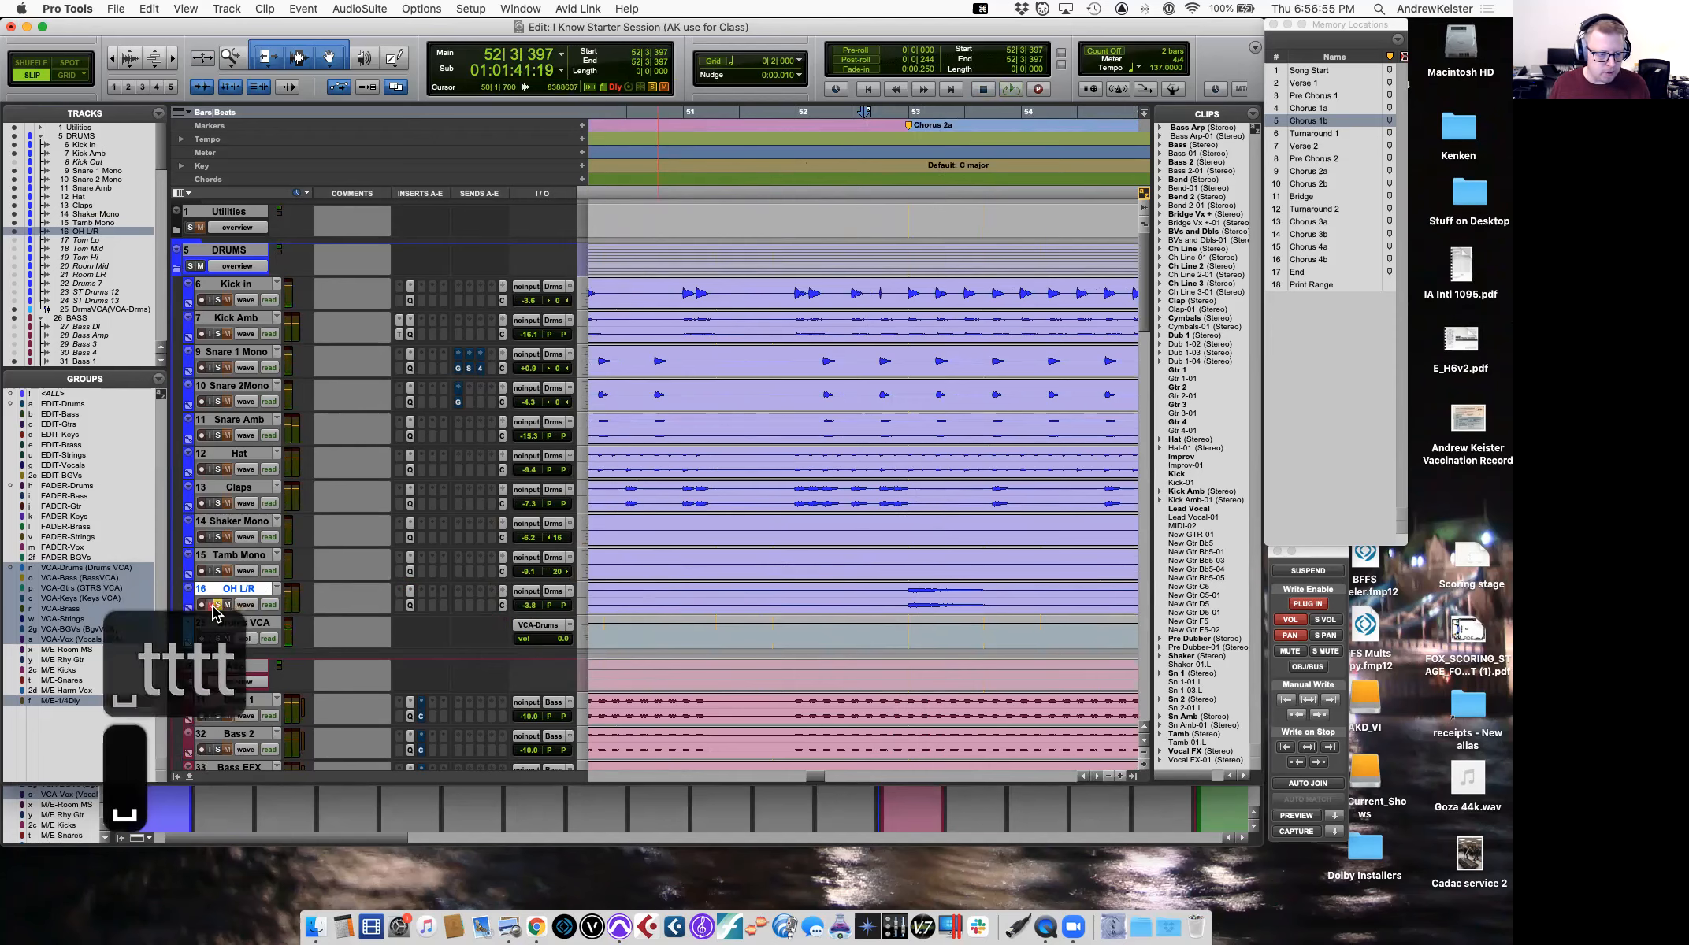
Clear the OH L/R solo, play into Chorus 2a, solo Drums VCA instead and stop playback.
left_click(213, 613)
key("space")
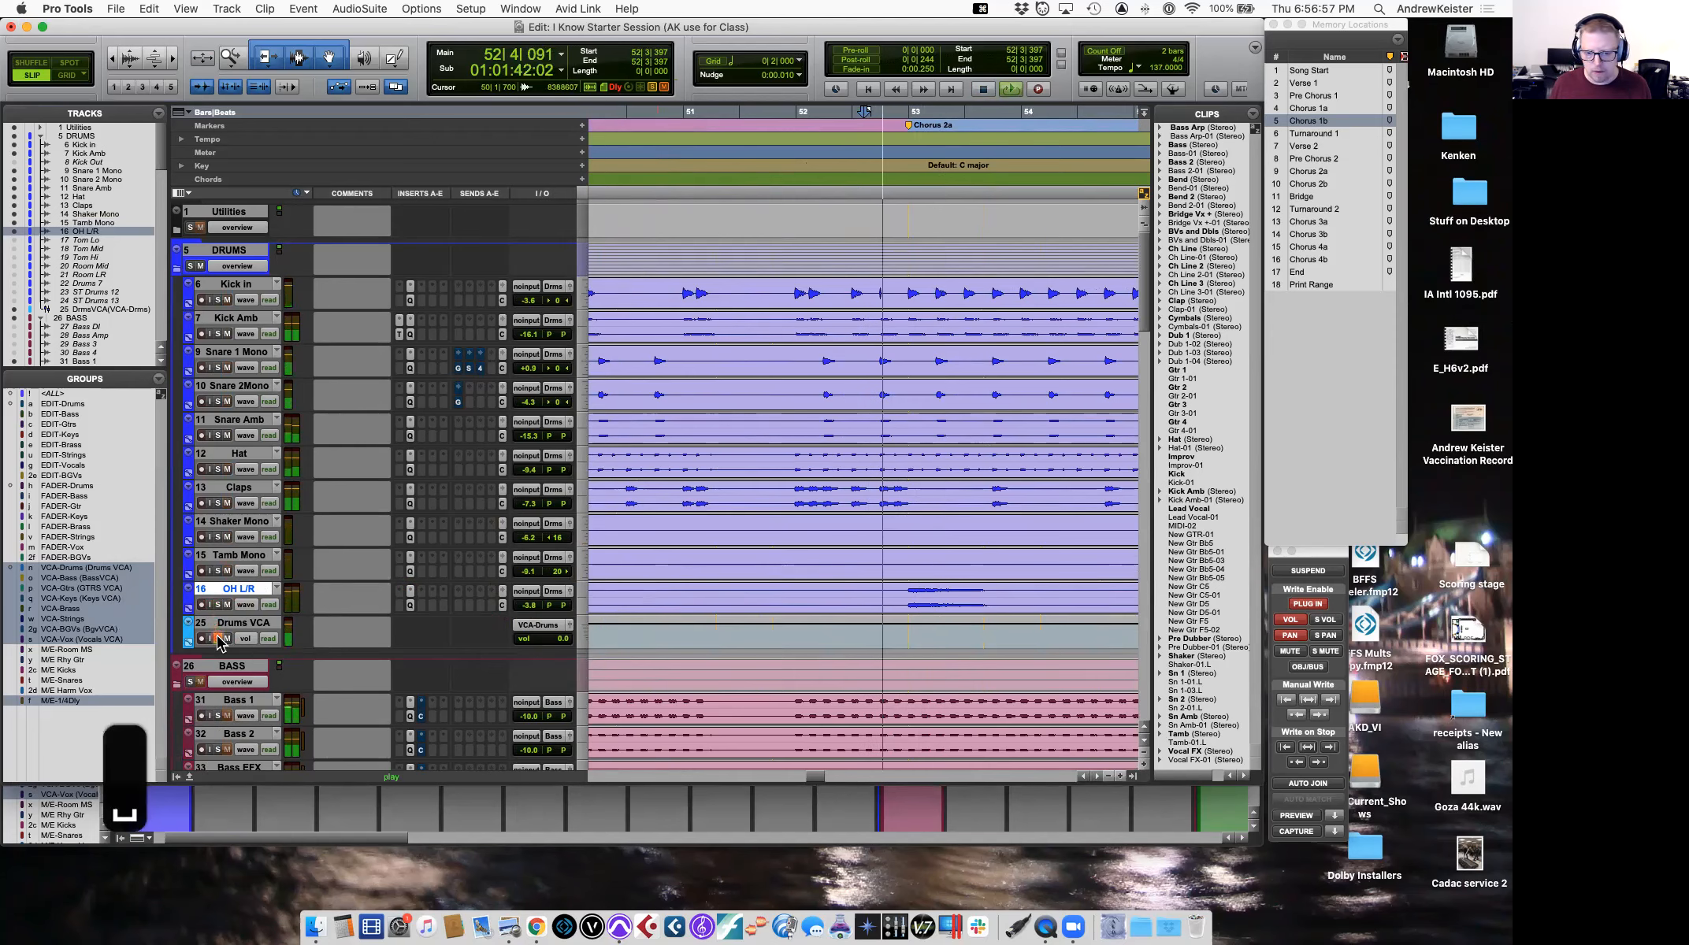
key("space")
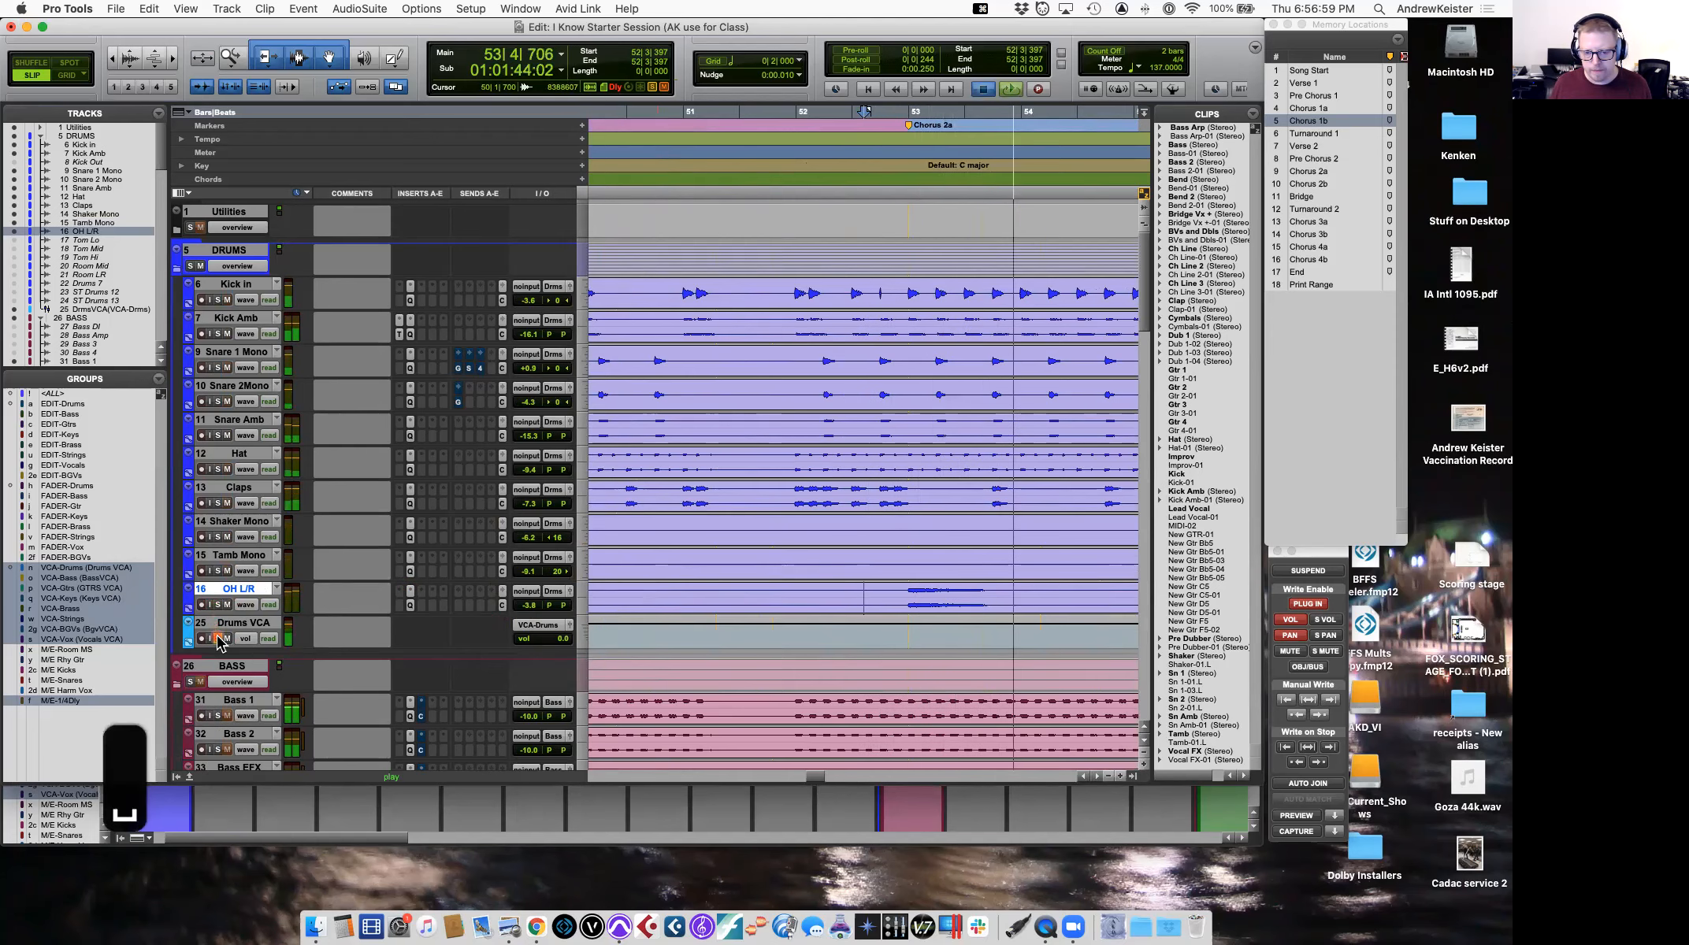
left_click(219, 639)
key("space")
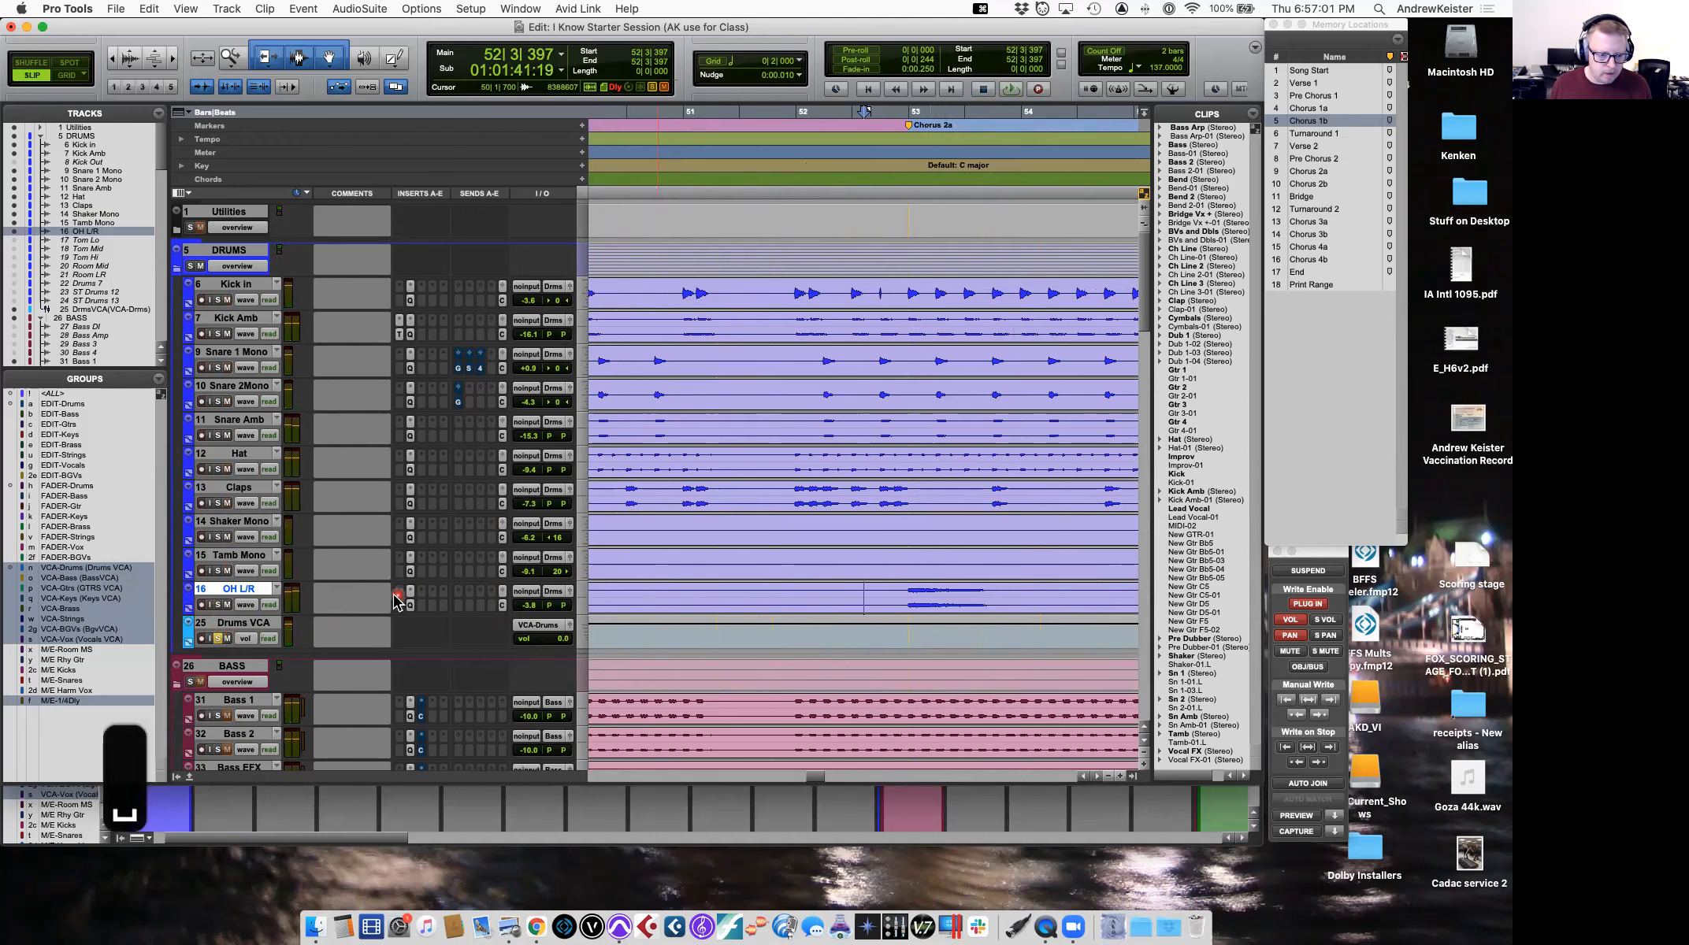
Insert a stereo Time Adjuster on OH L/R and set its right delay to 668 samples.
left_click(397, 595)
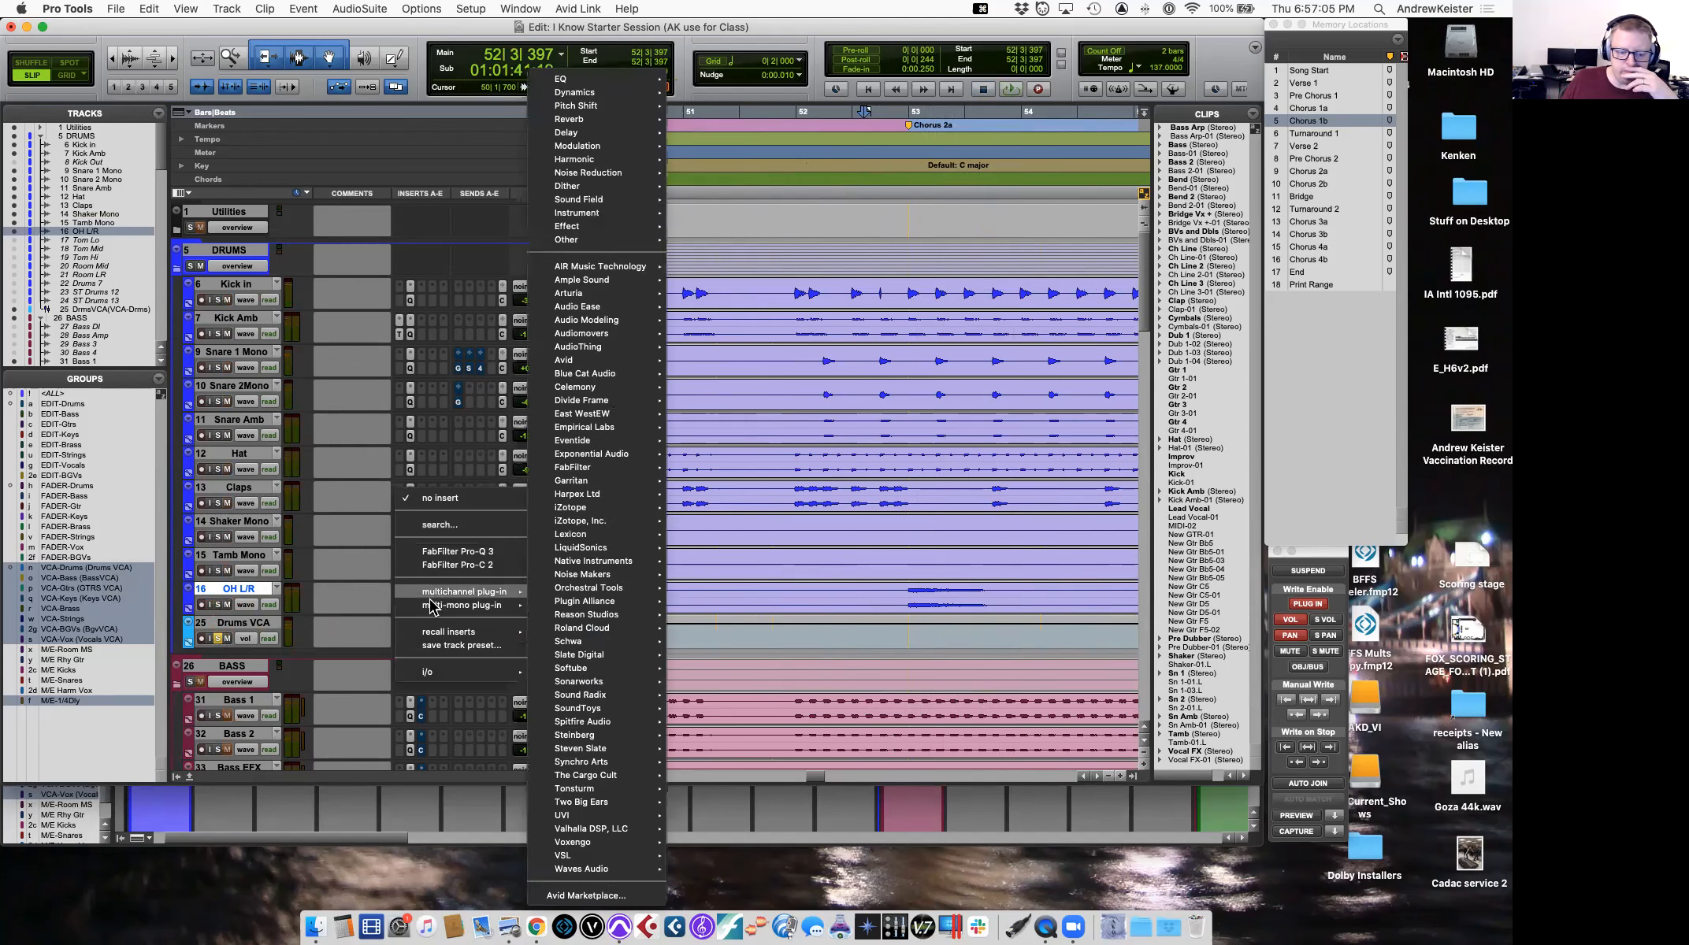
left_click(321, 611)
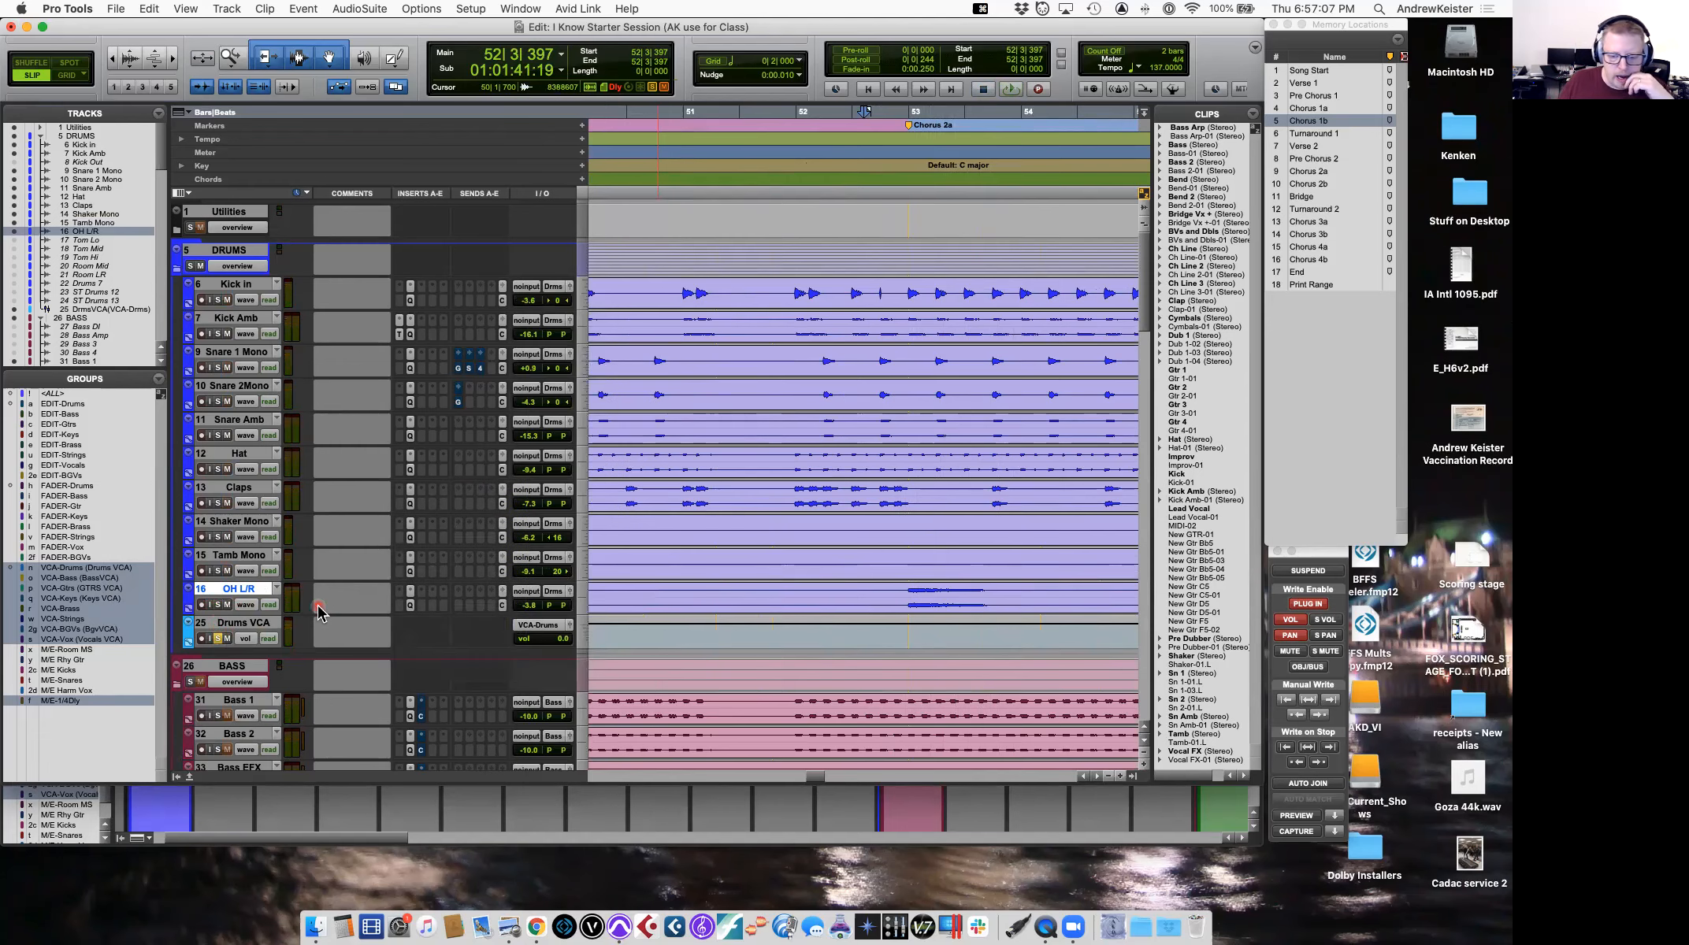
left_click(400, 597)
mouse_move(401, 594)
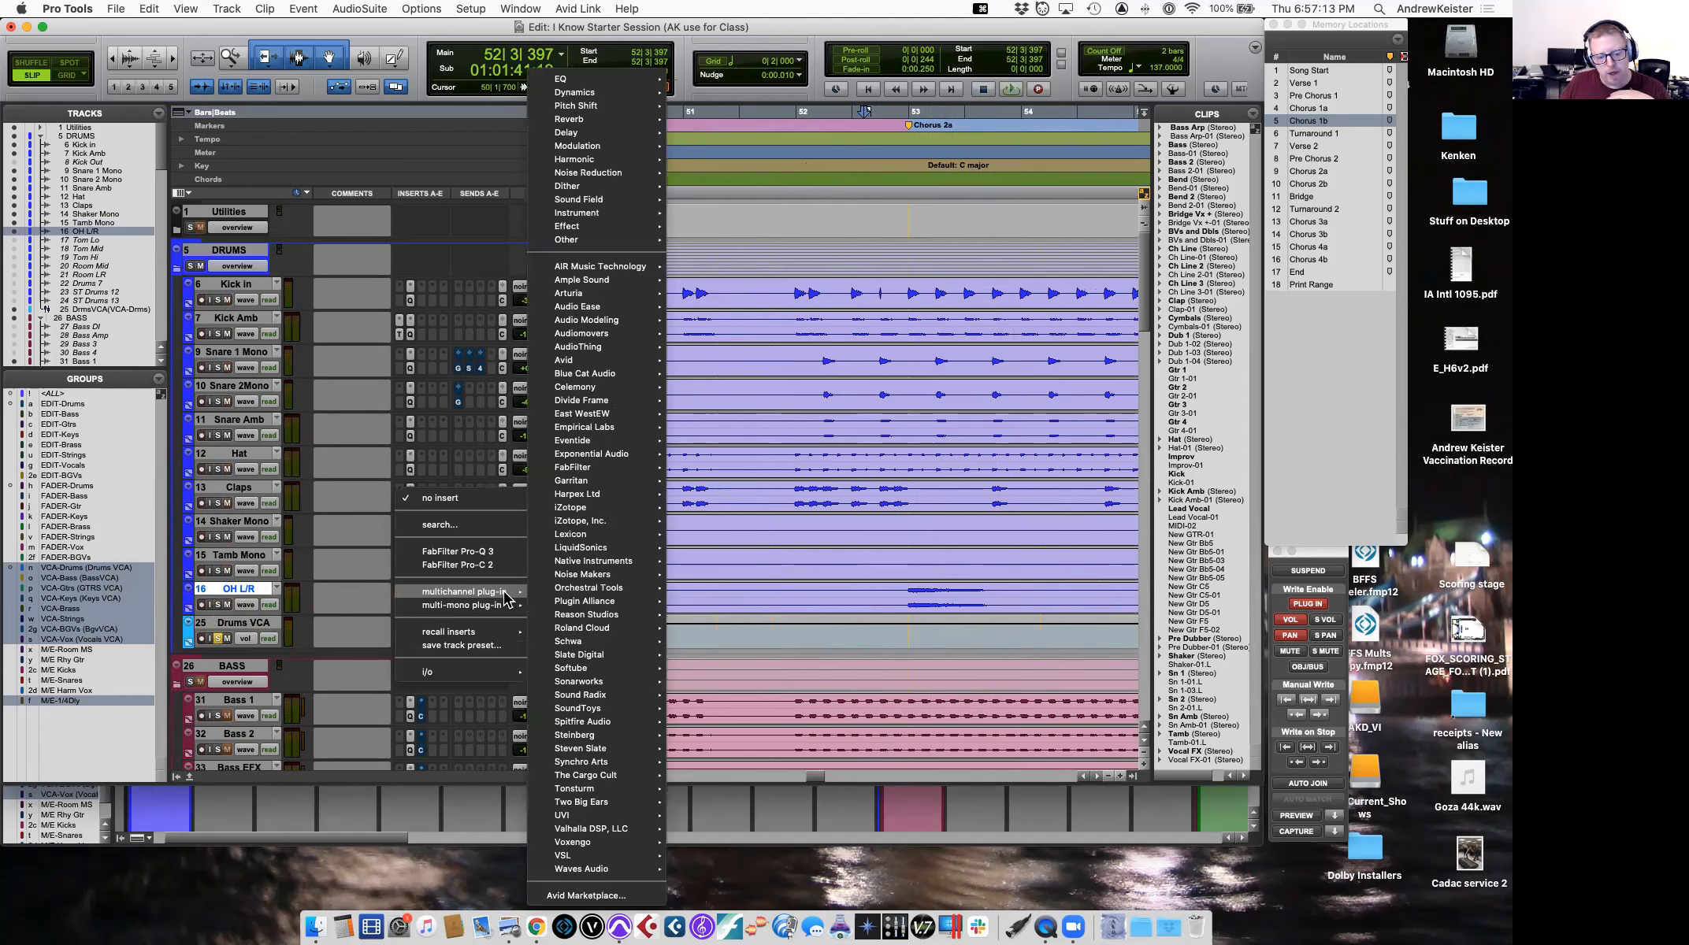
mouse_move(486, 609)
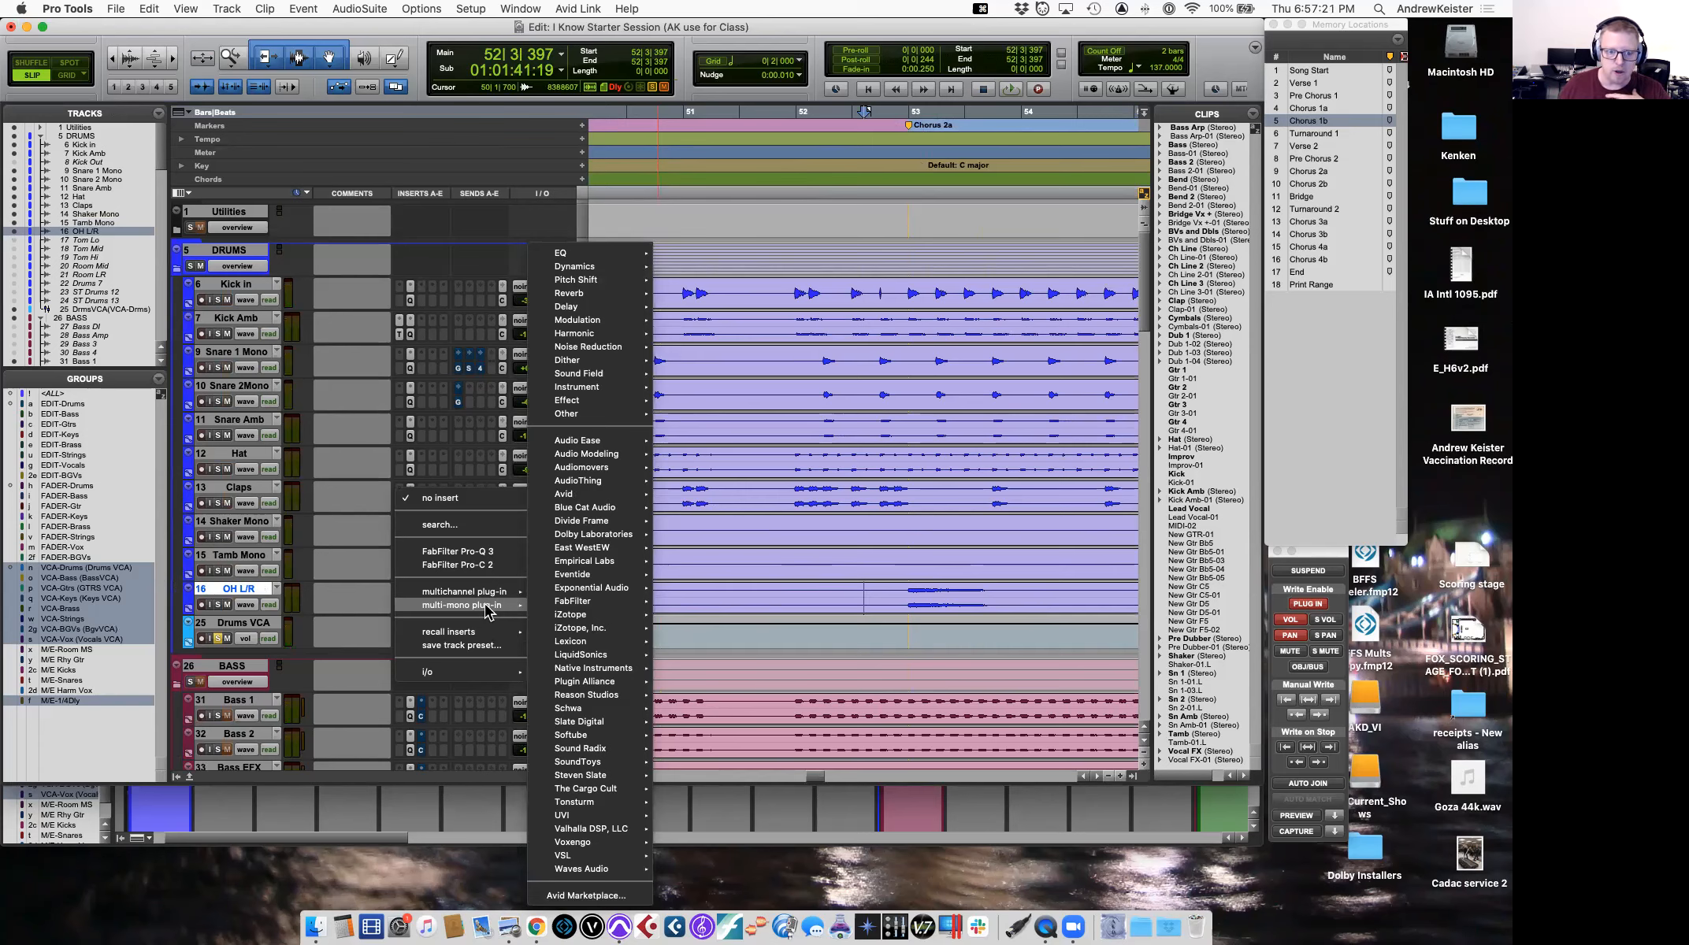
left_click(430, 525)
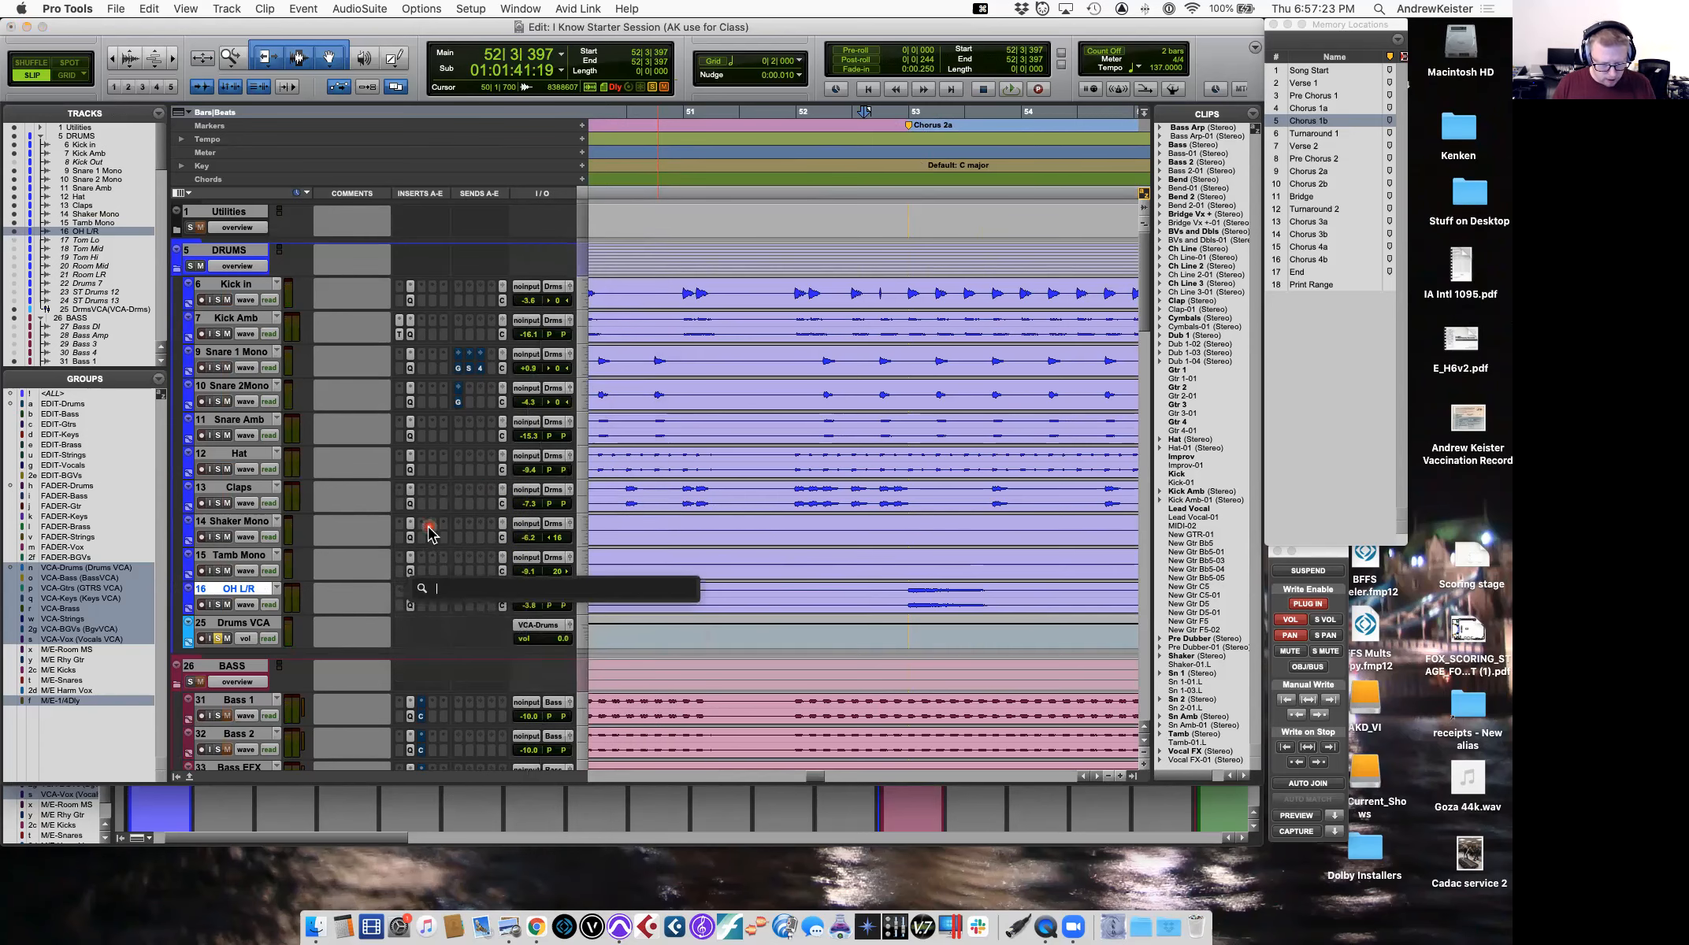
type("time")
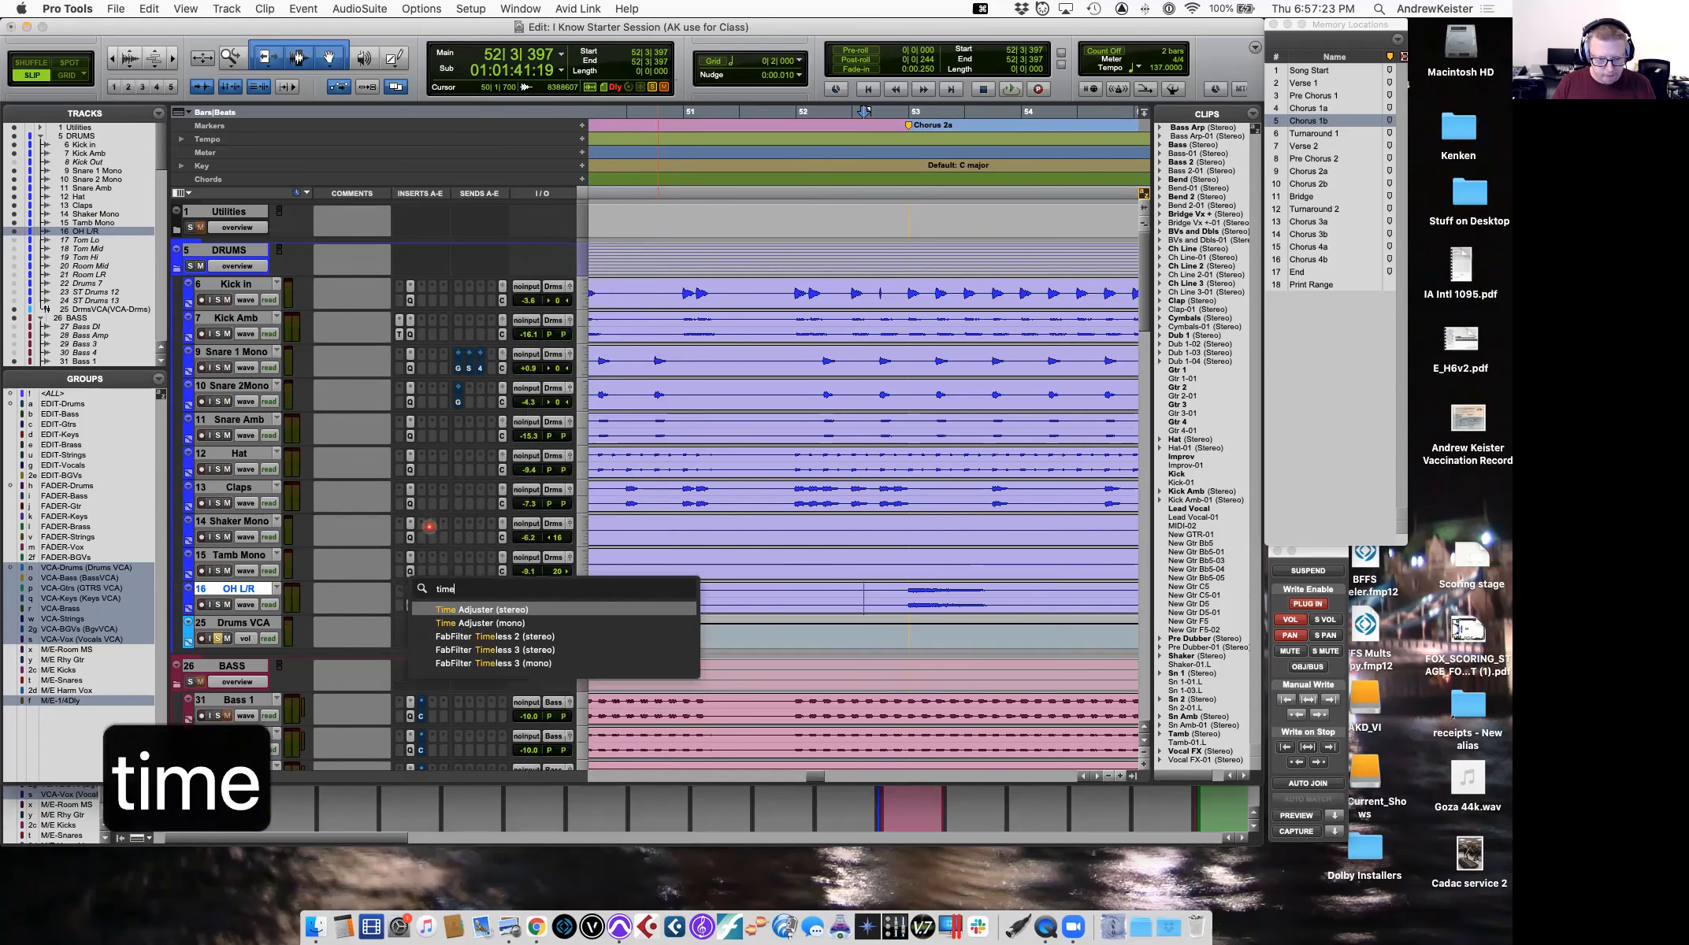
left_click(475, 612)
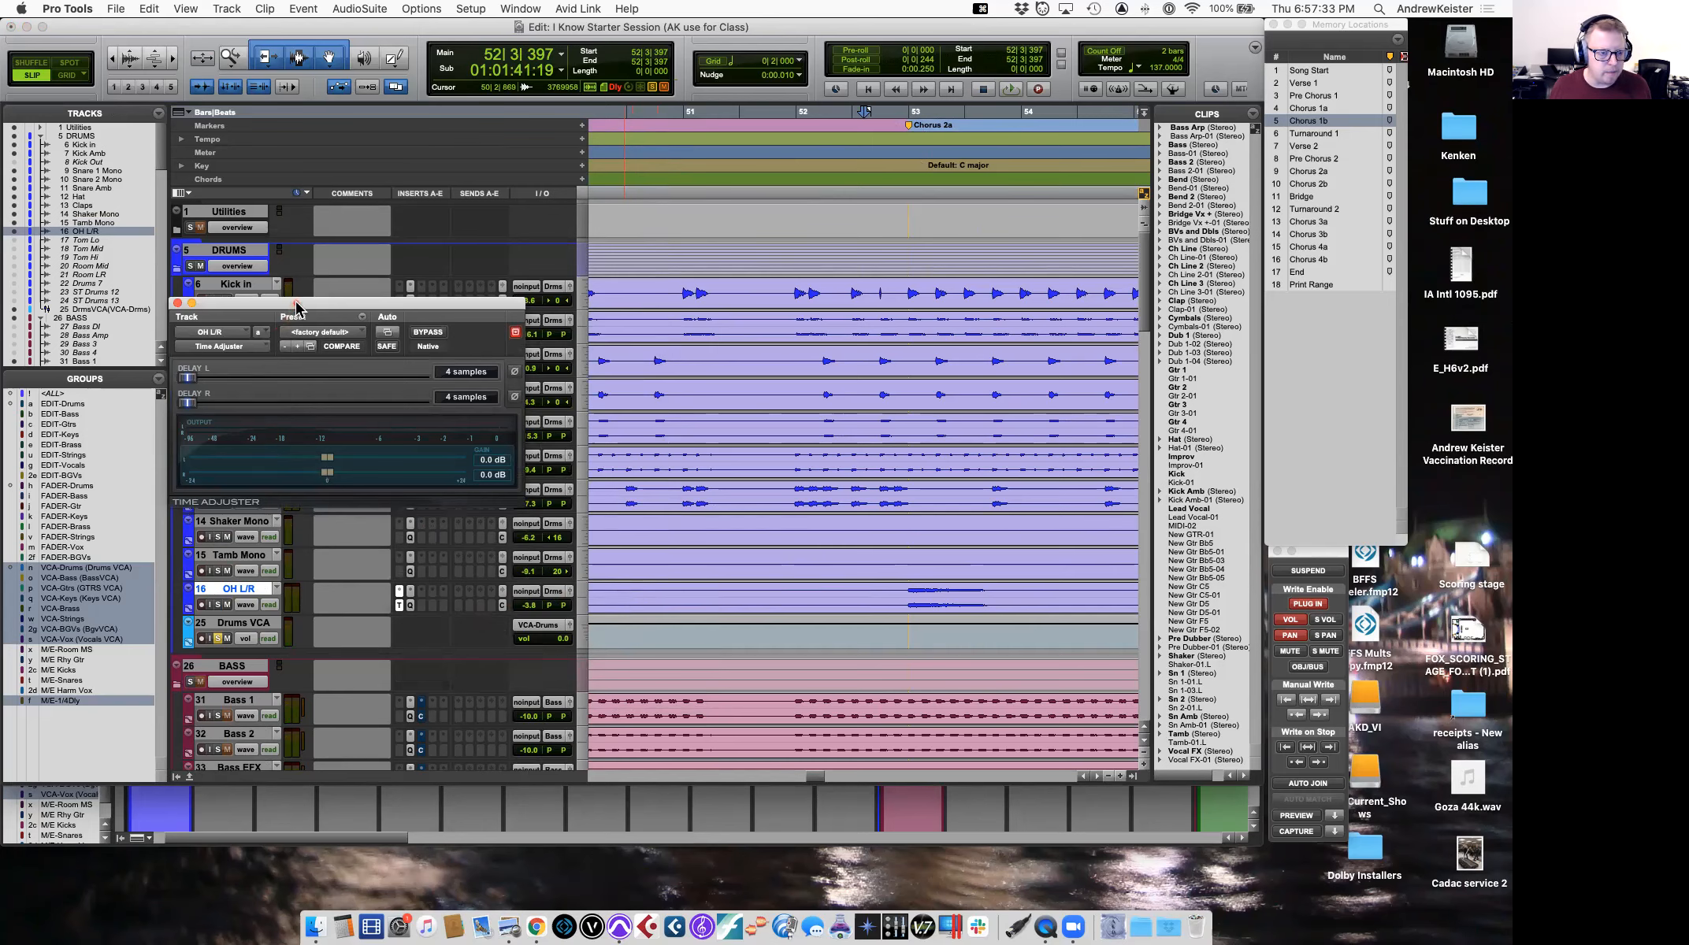
left_click_drag(297, 304, 337, 279)
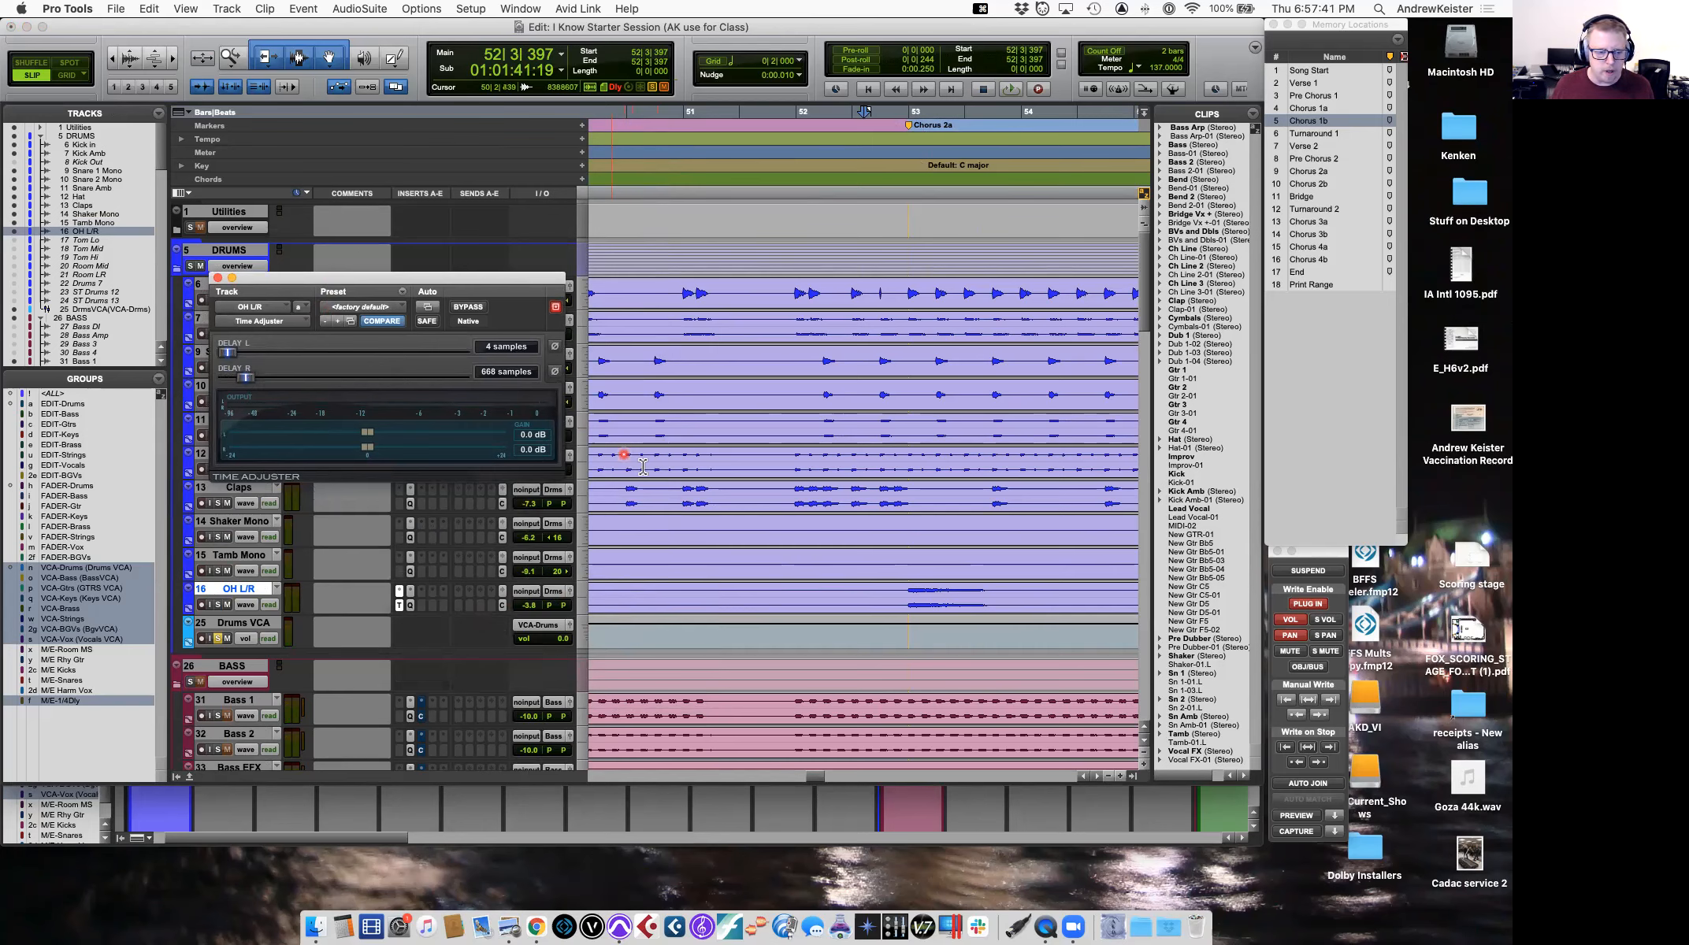
Solo OH L/R and audition the hit at Chorus 2a with the Time Adjuster active, bypassed and re-enabled.
key("space")
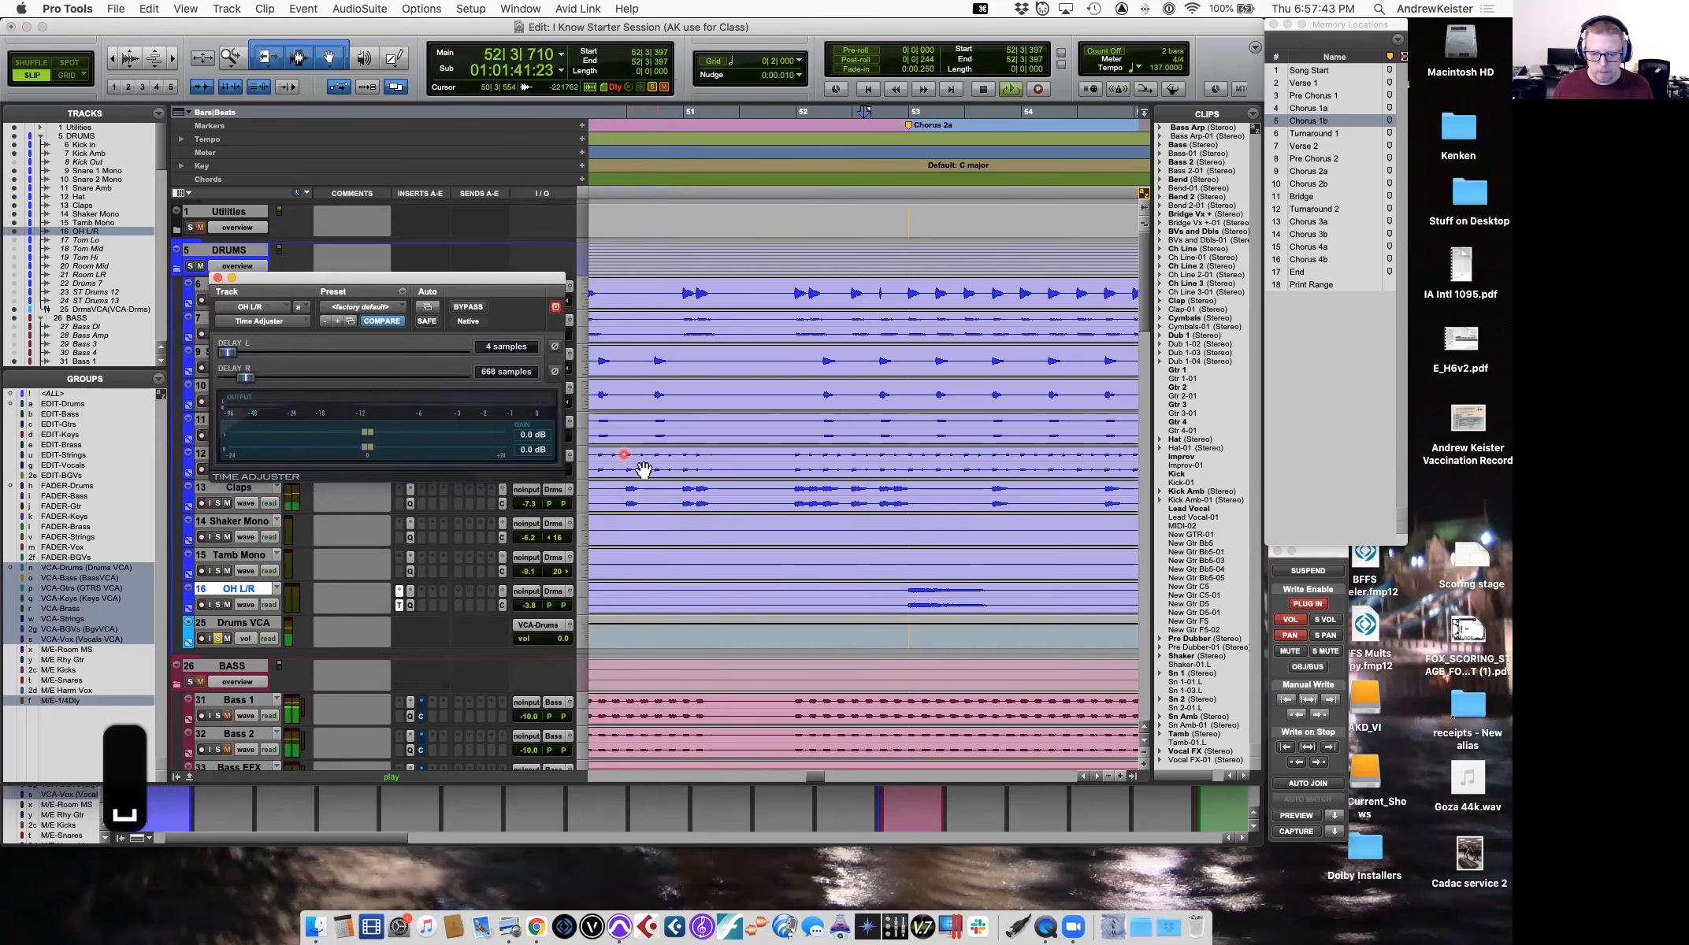
left_click(218, 604)
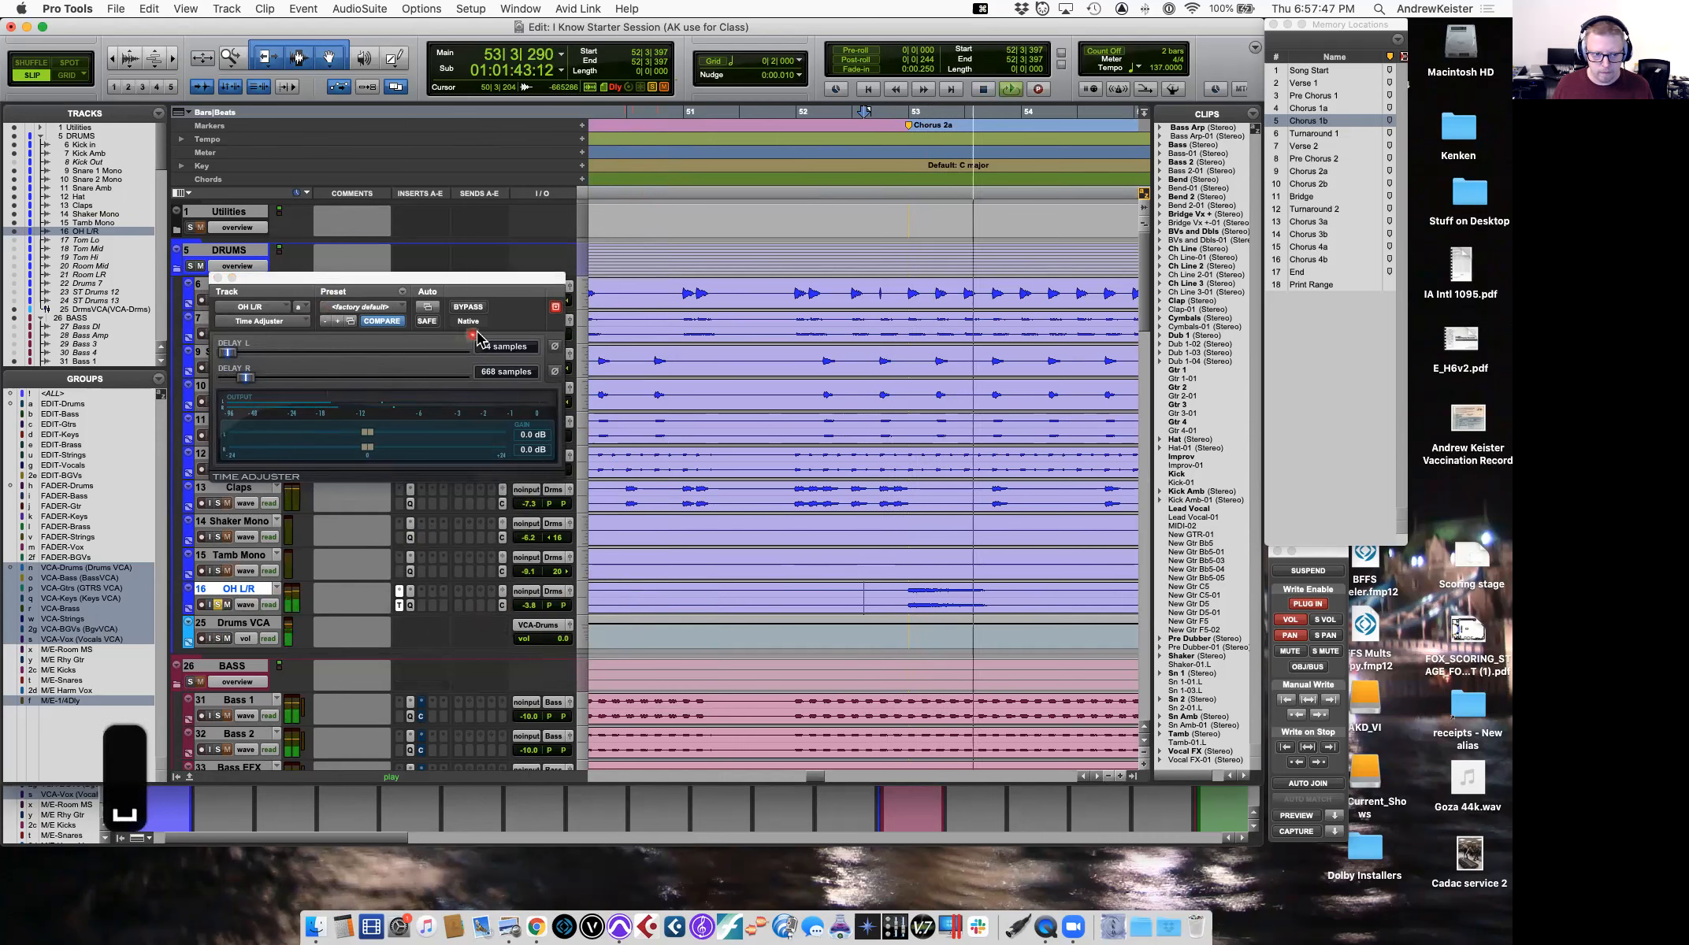
left_click(469, 307)
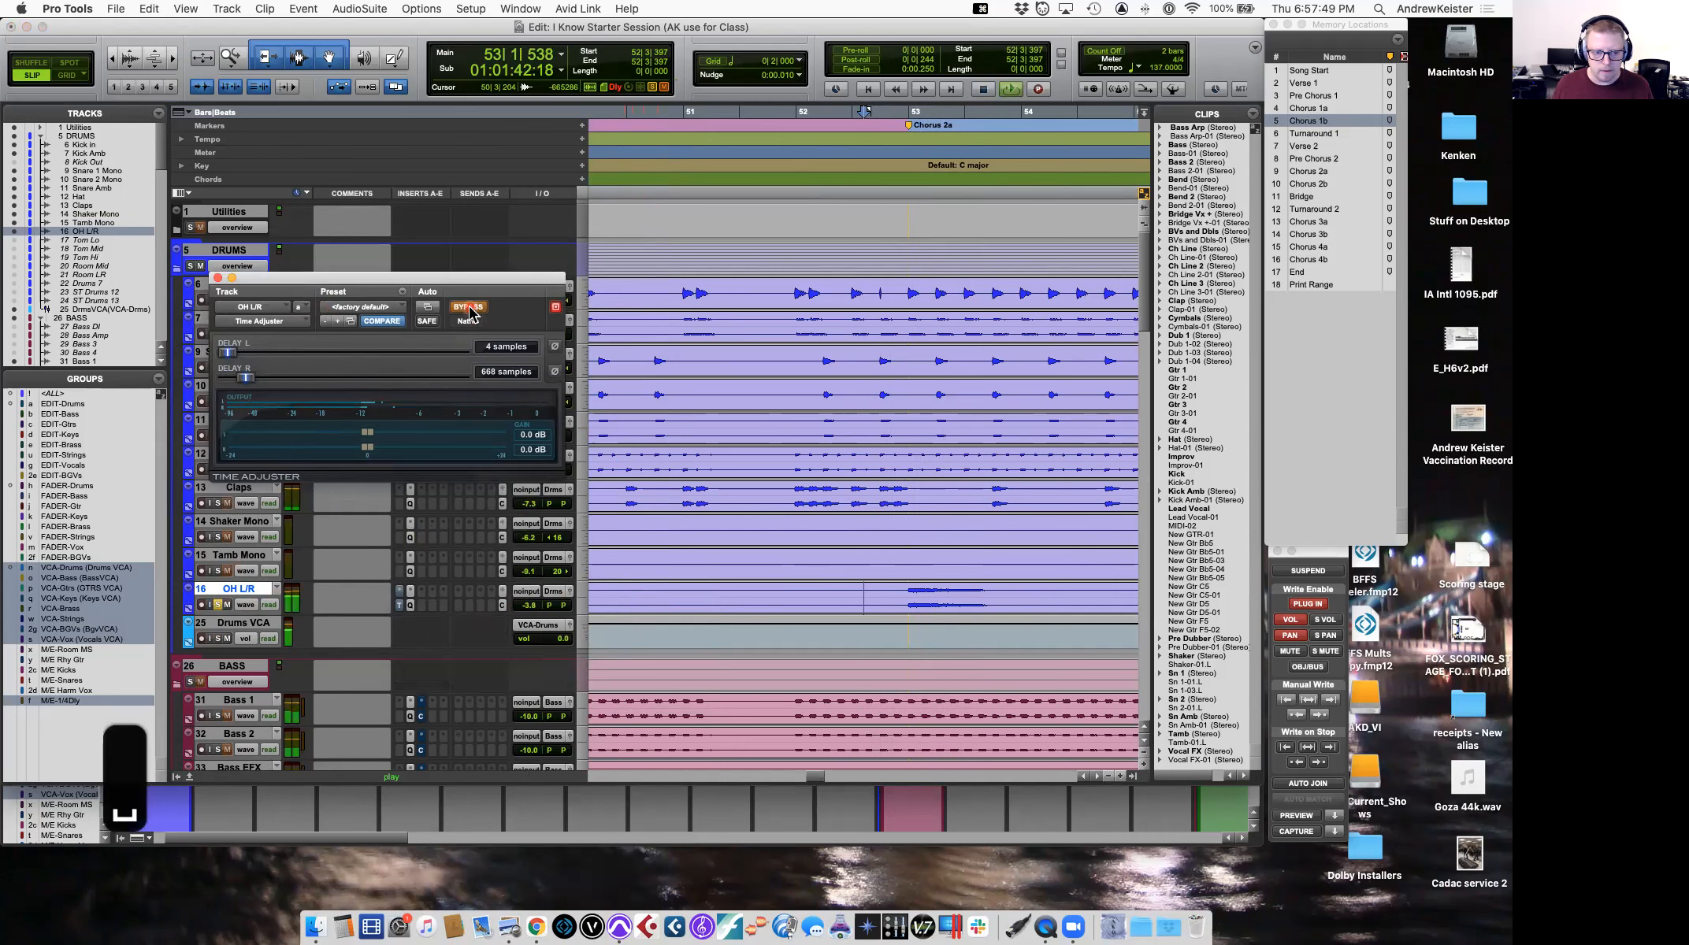
key("space")
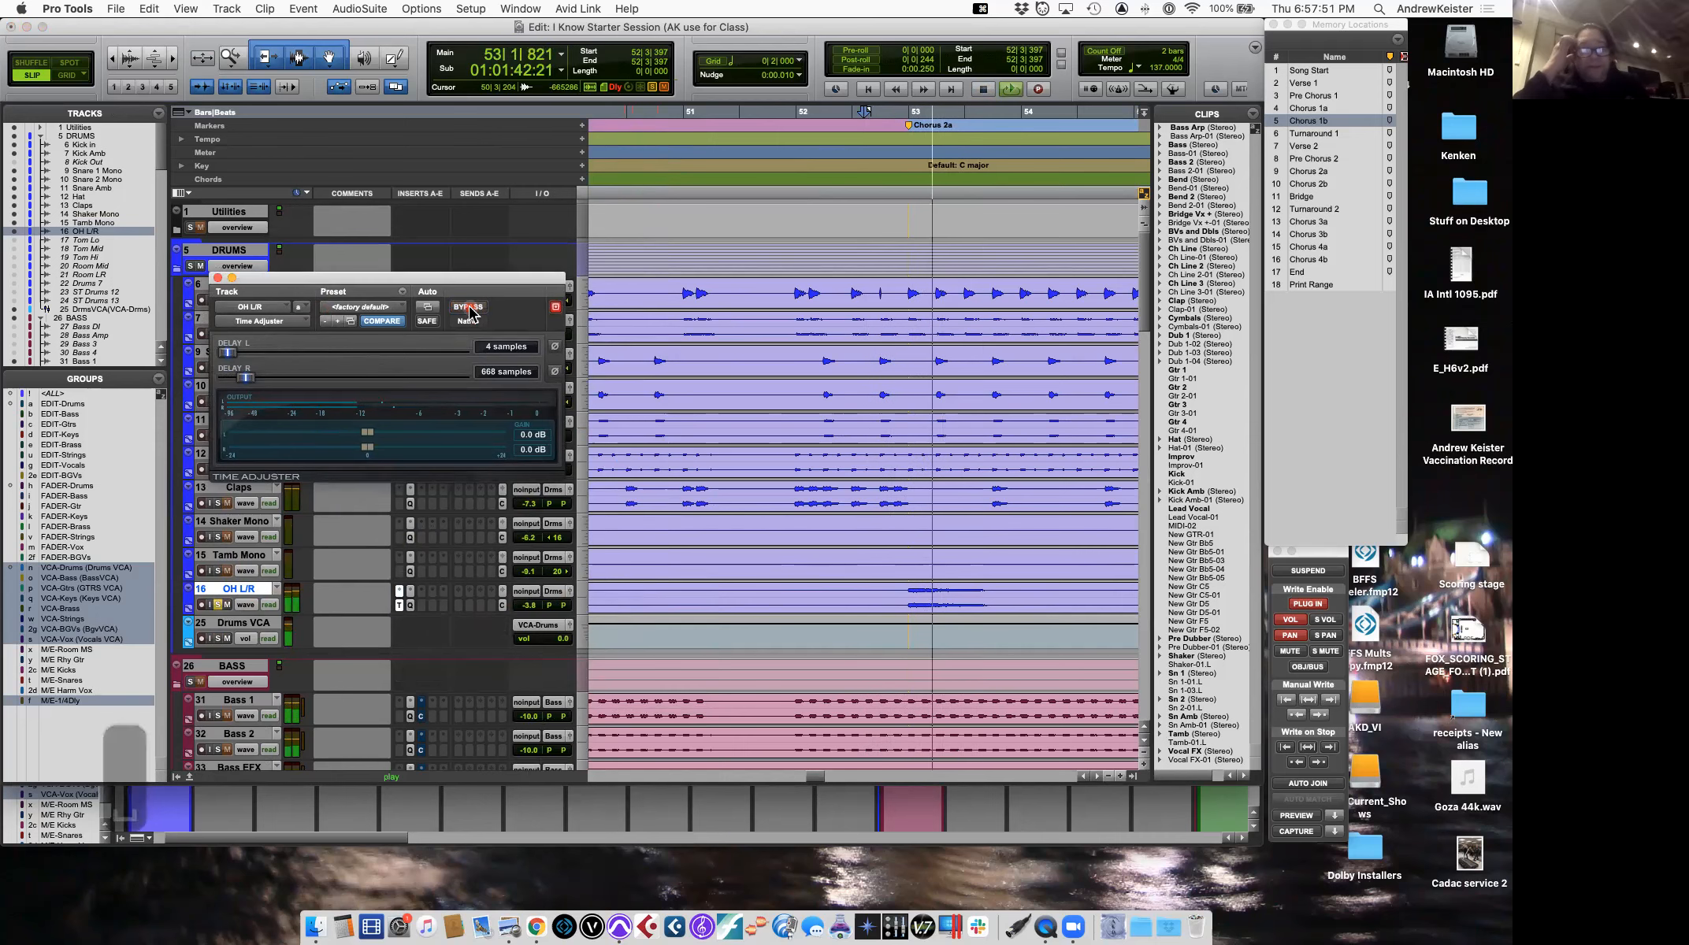
key("space")
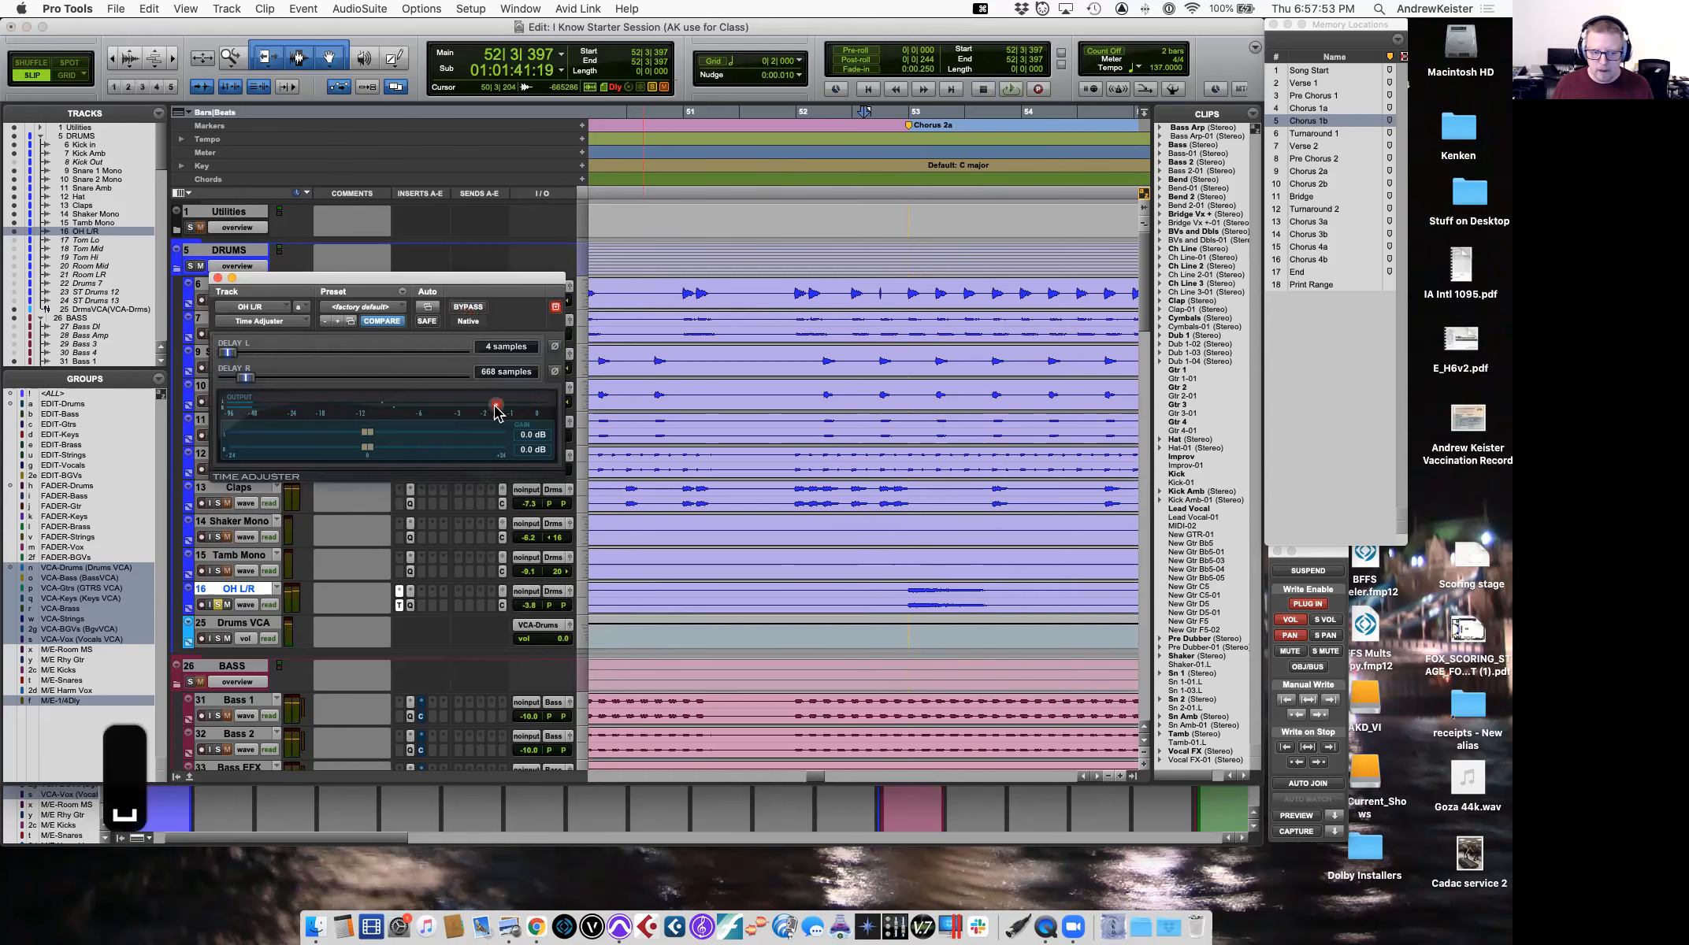
left_click_drag(495, 405, 421, 441)
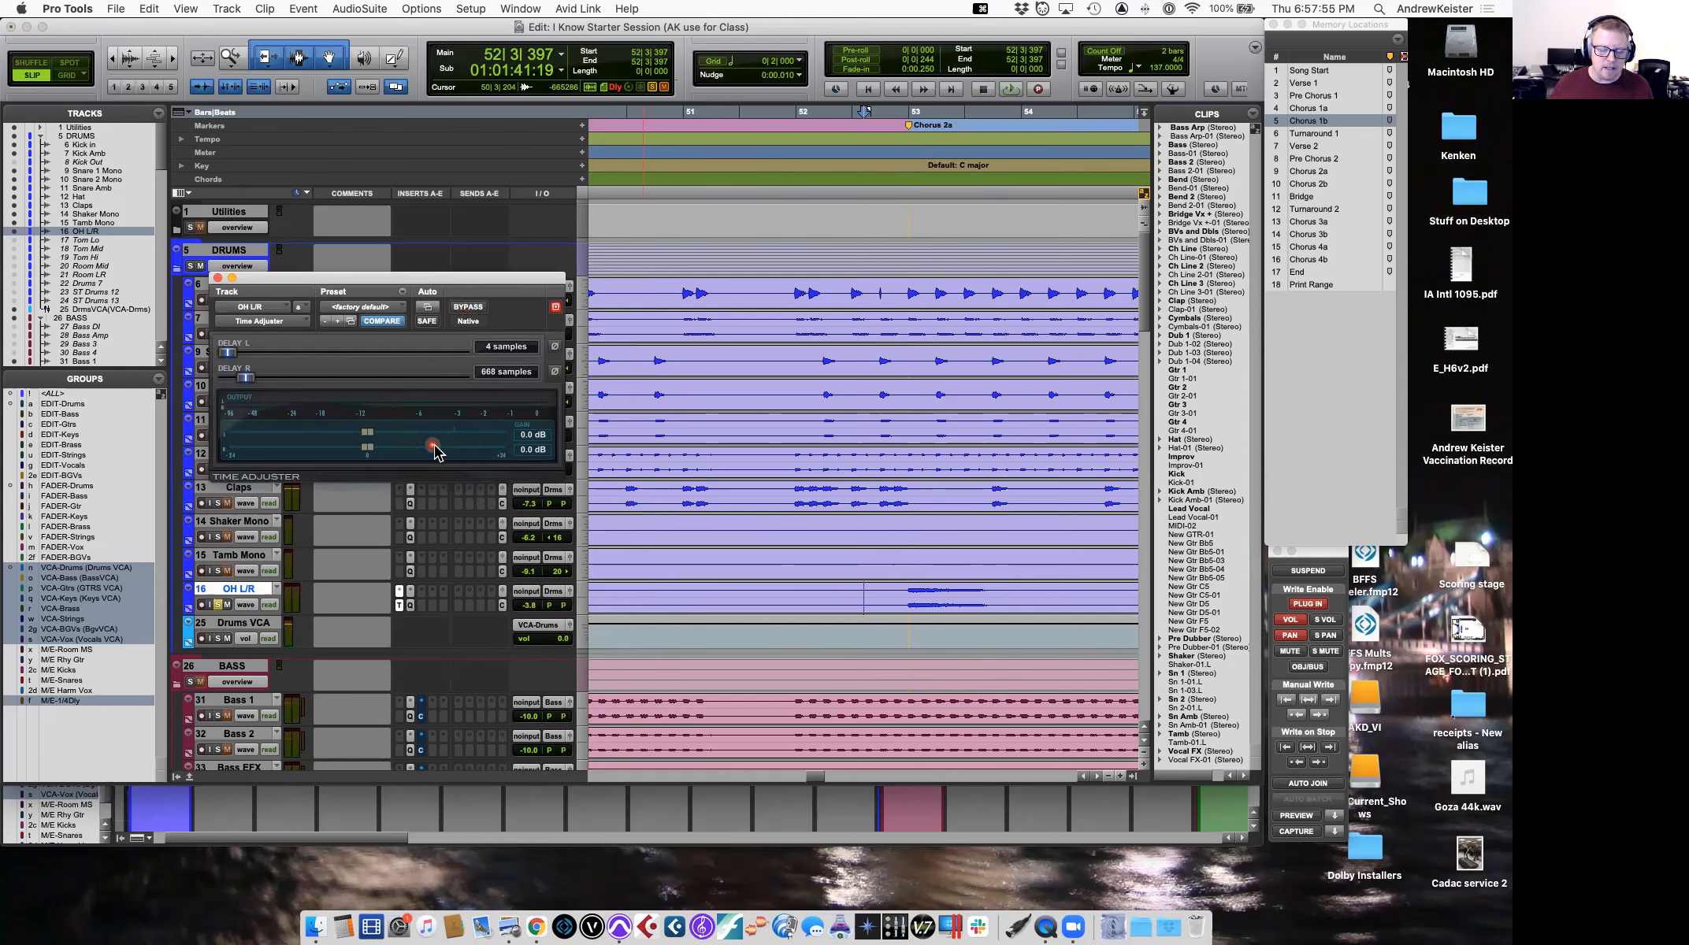
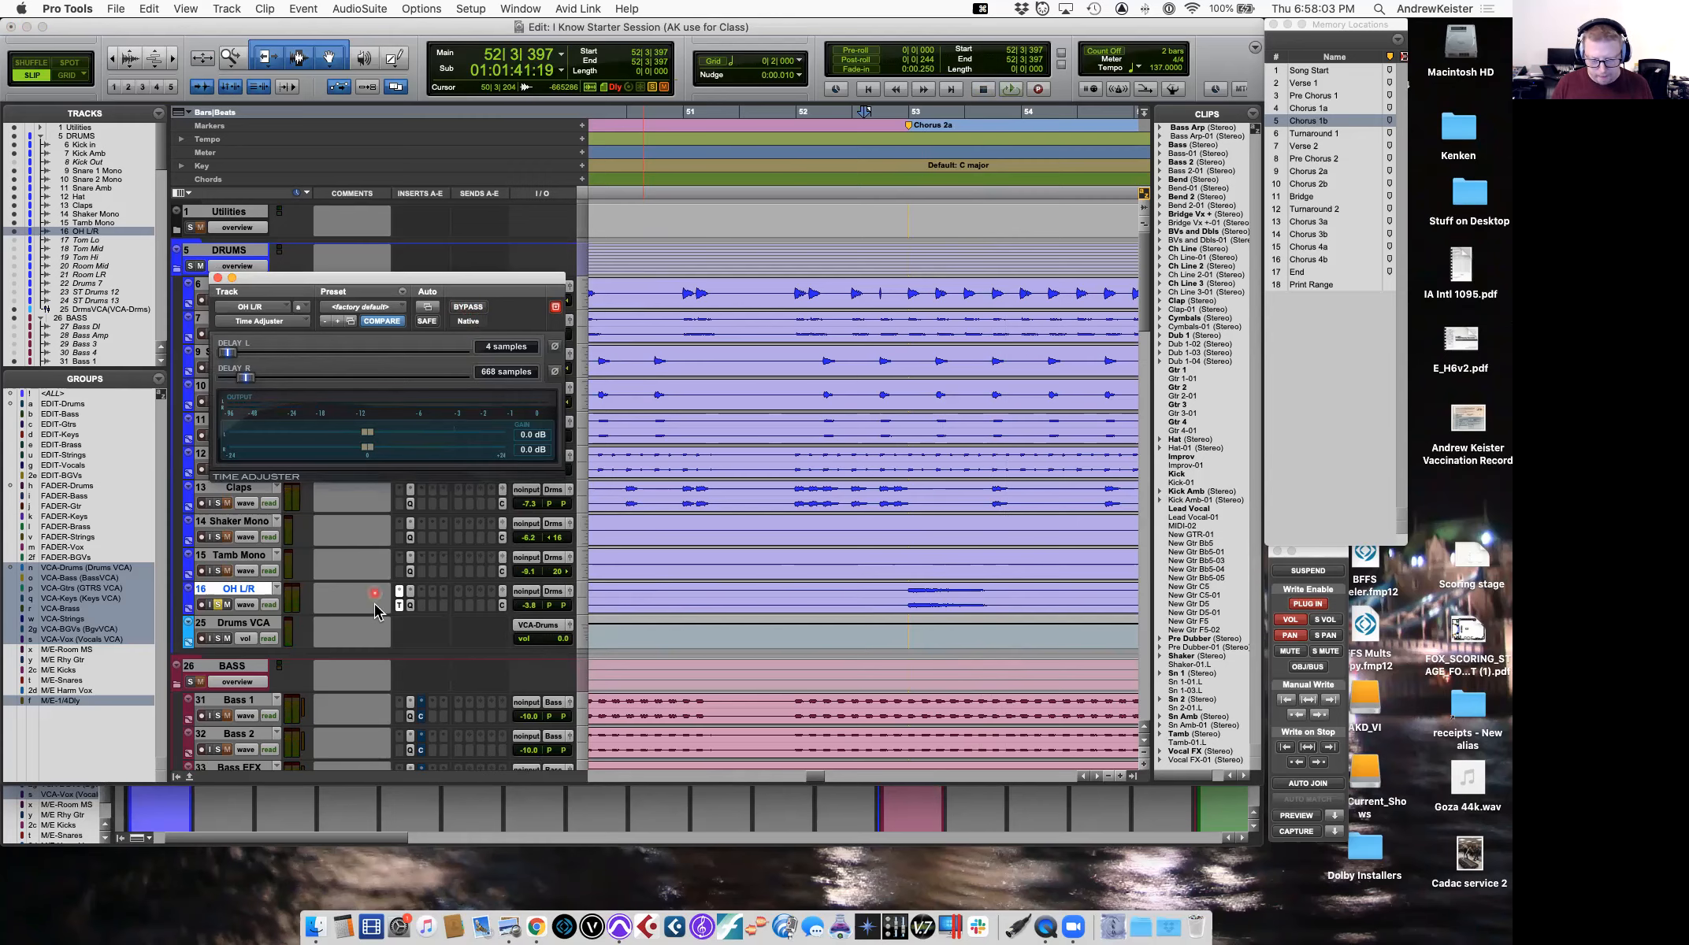
In the Mix window, keep the Time Adjuster open and open bx_meter on MainLR, placing it clear of the mixer.
key("super+equal")
scroll(750, 490, "right", 3)
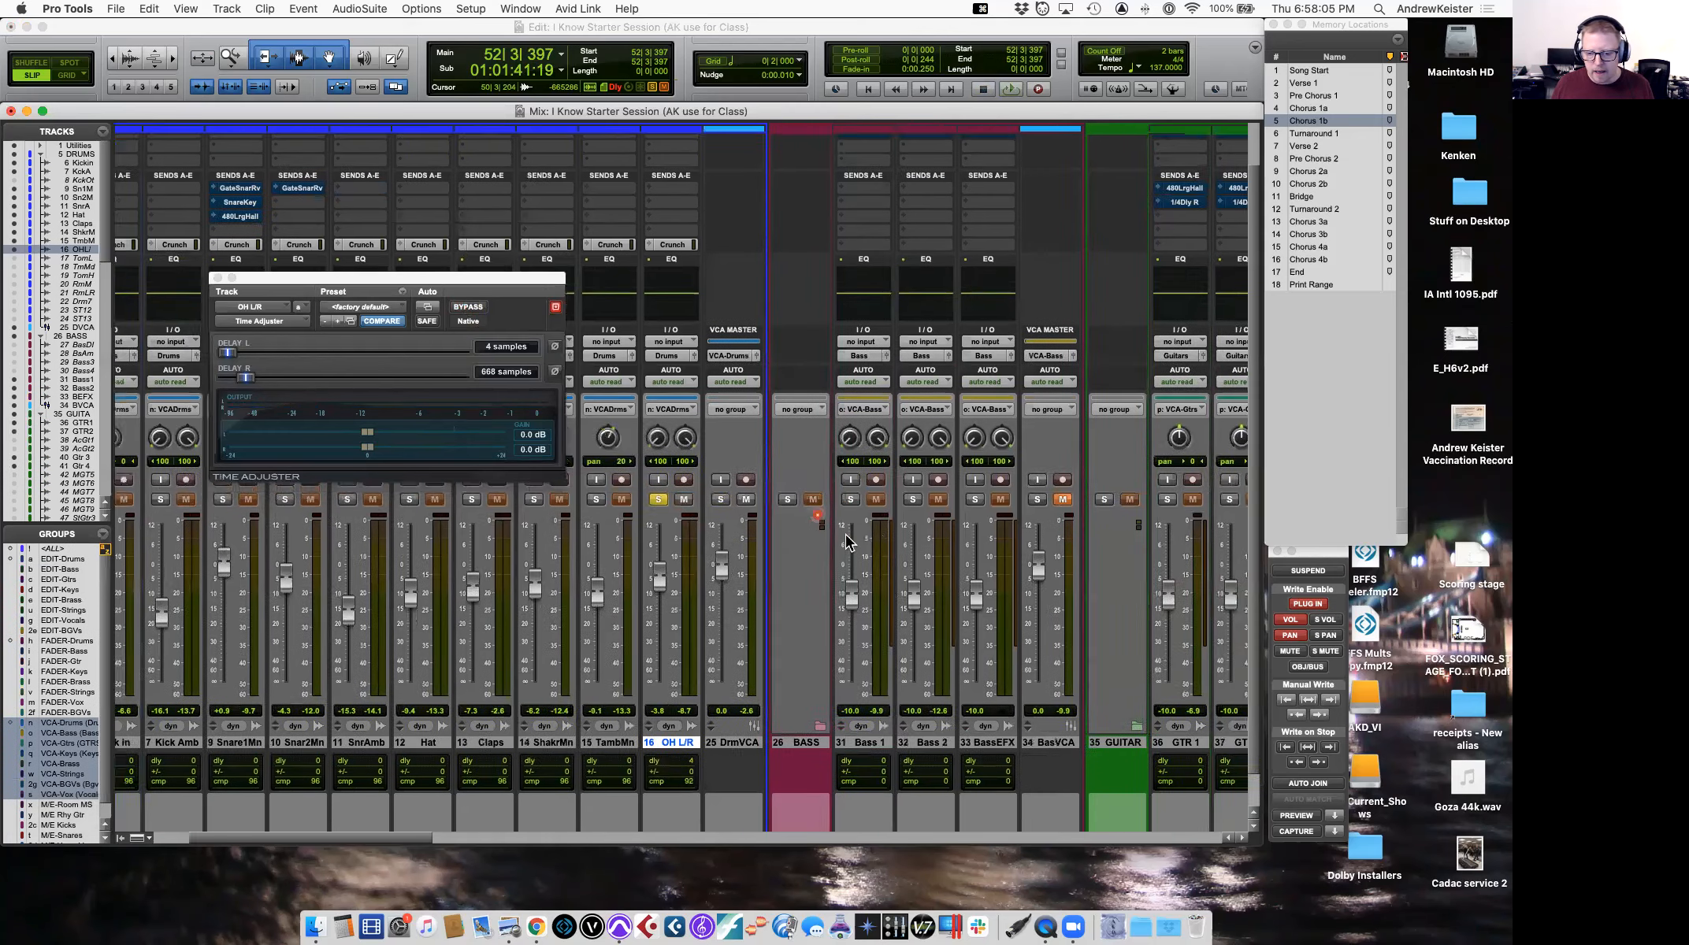
left_click(555, 302)
scroll(961, 630, "right", 15)
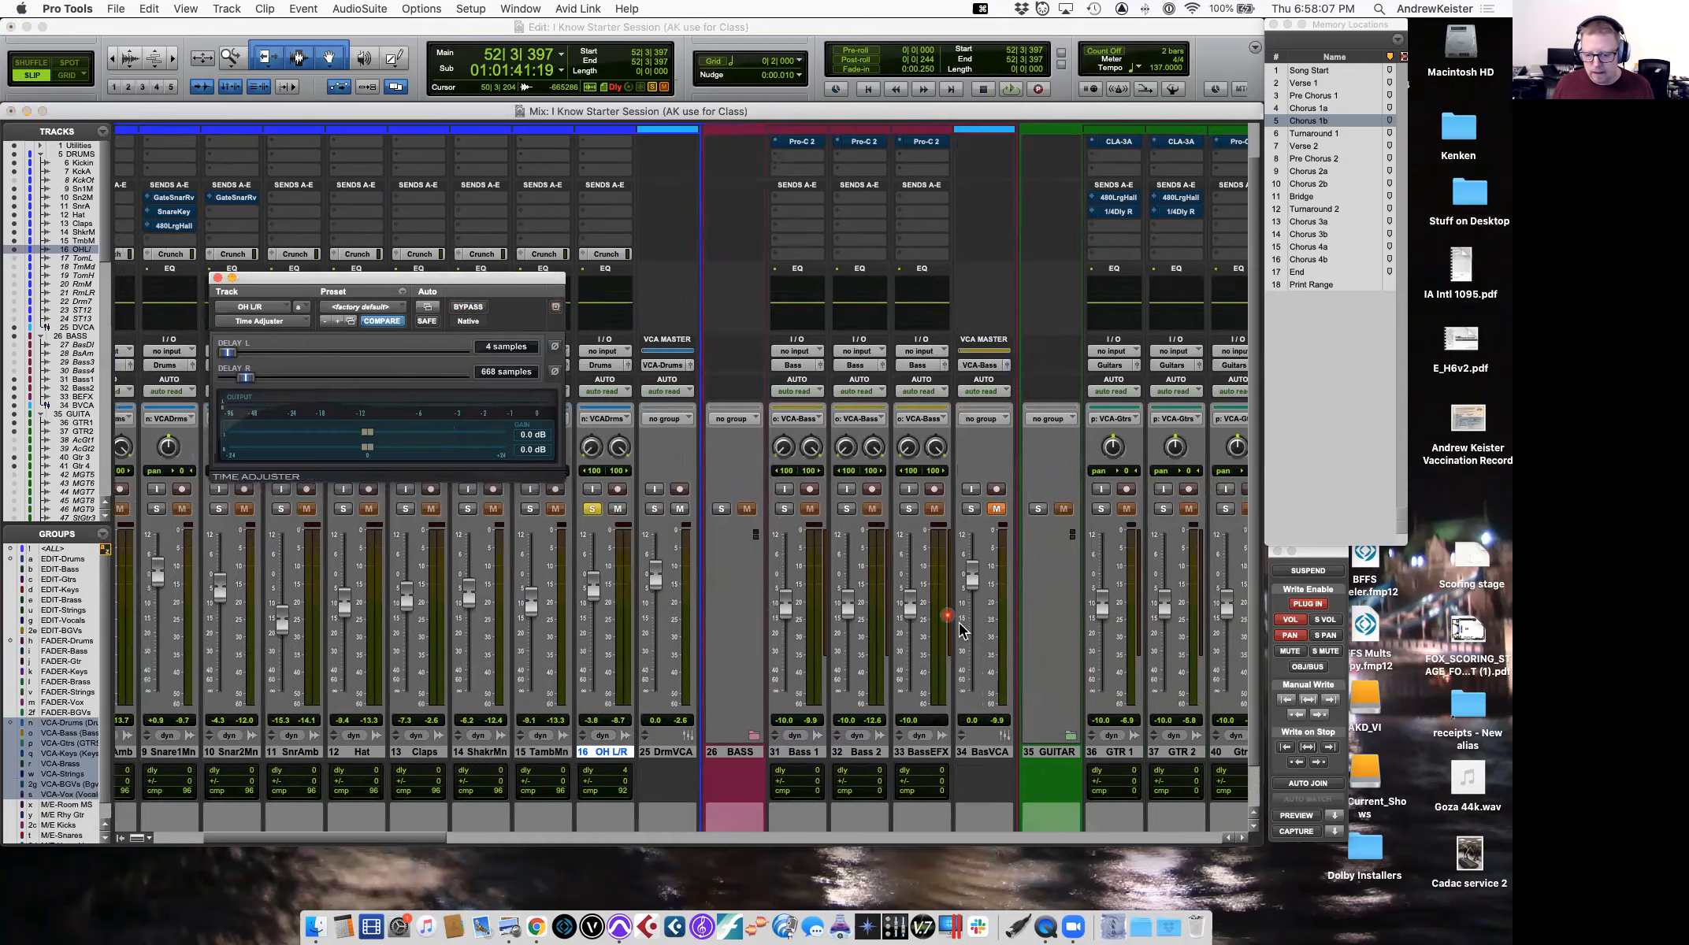
scroll(961, 630, "right", 5)
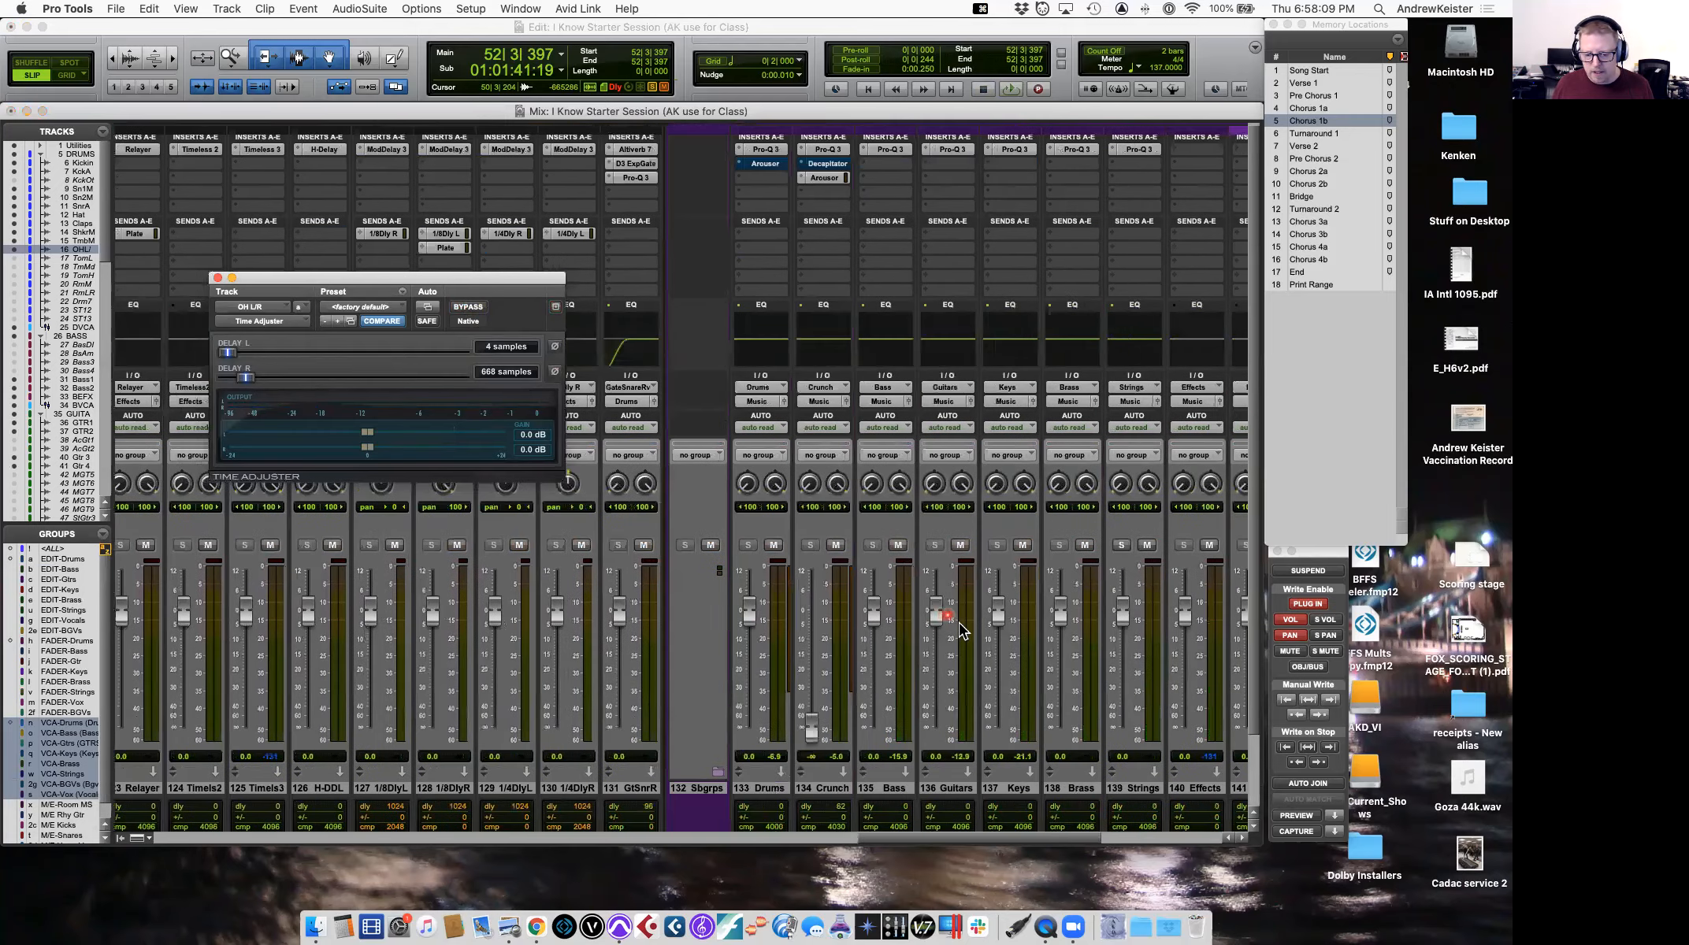
left_click(1014, 187)
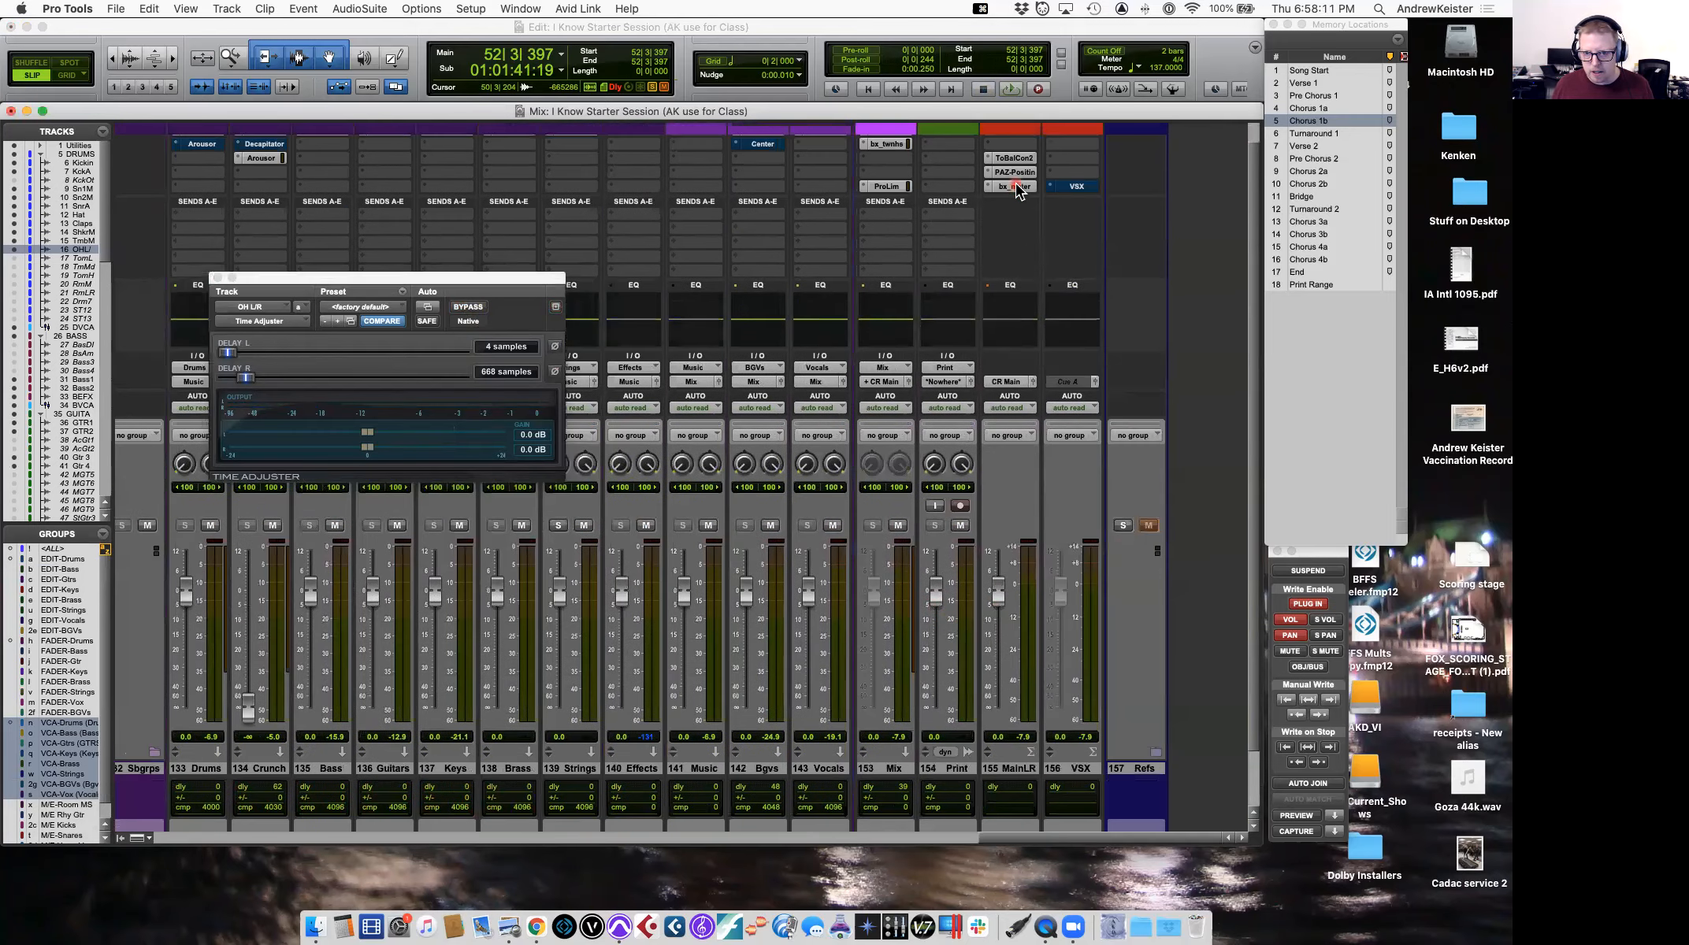
left_click_drag(446, 236, 1372, 20)
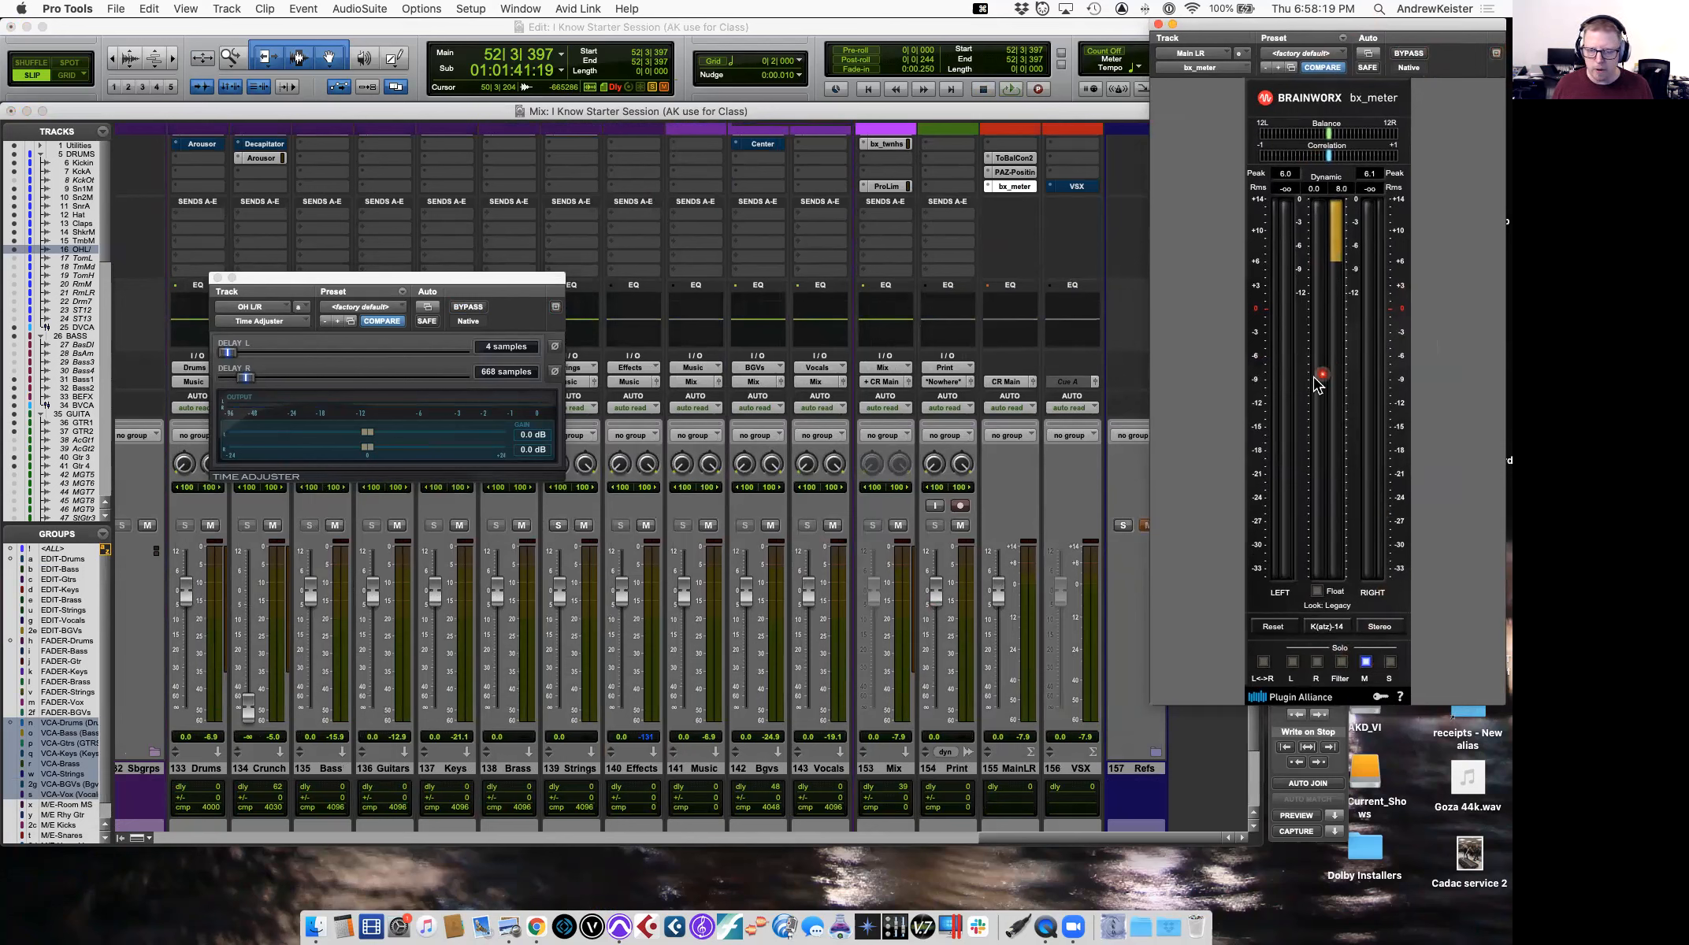
Play the soloed OH L/R hit at Chorus 2a several times and check its left/right balance on bx_meter.
key("space")
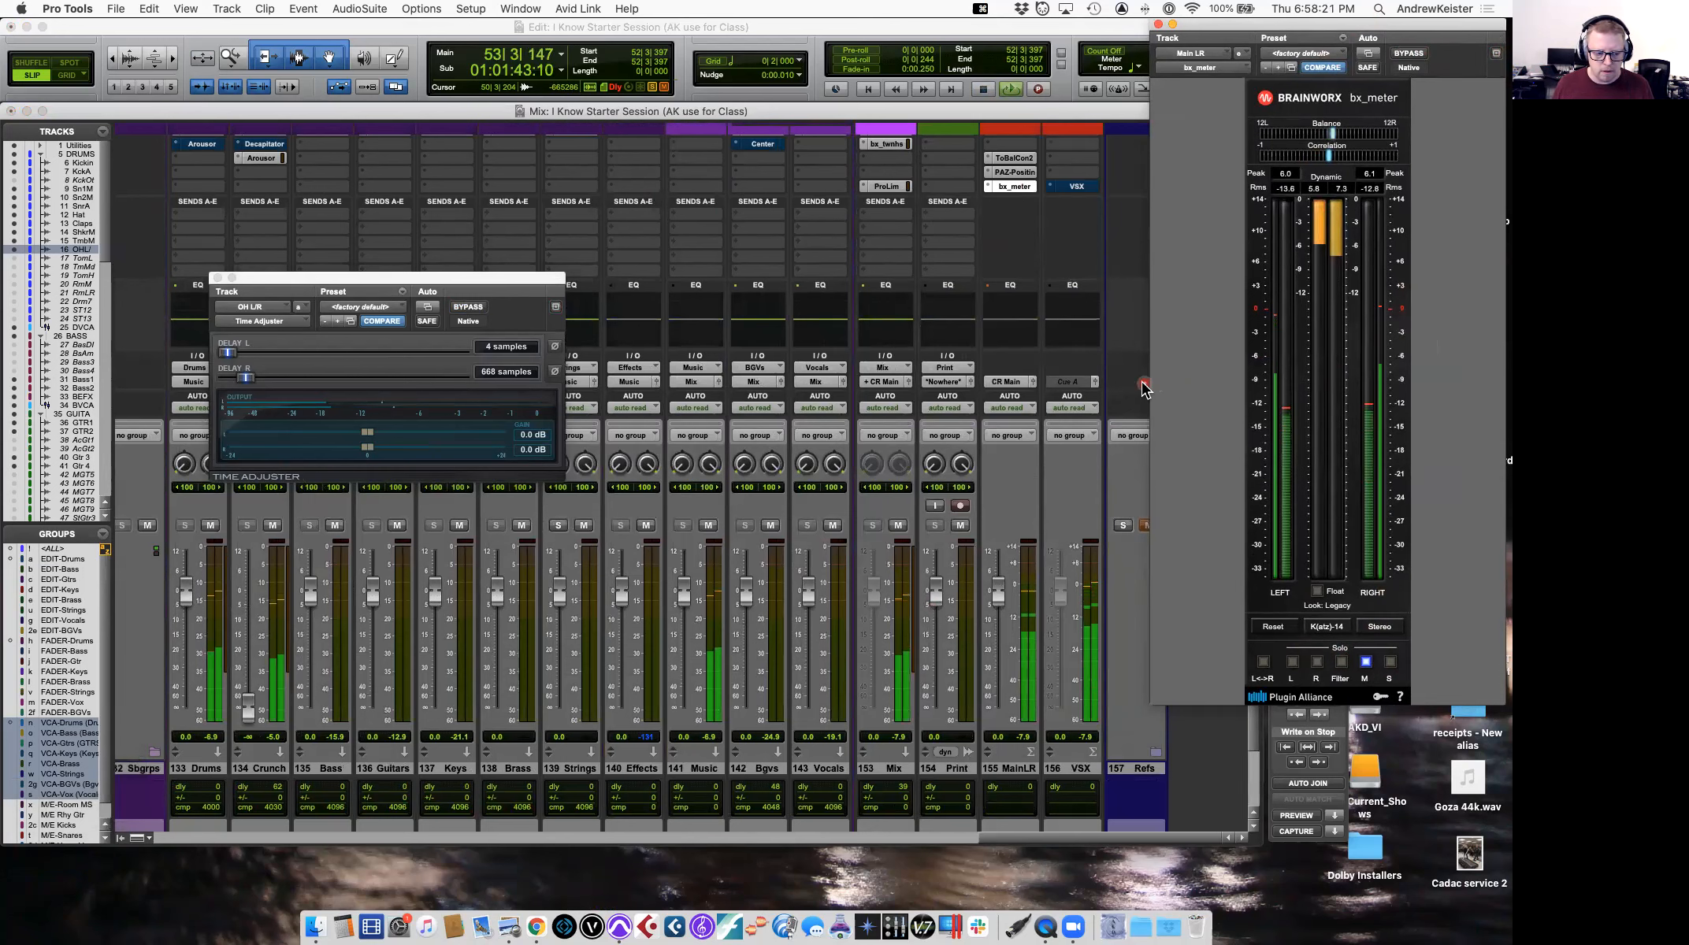
key("space")
key("space")
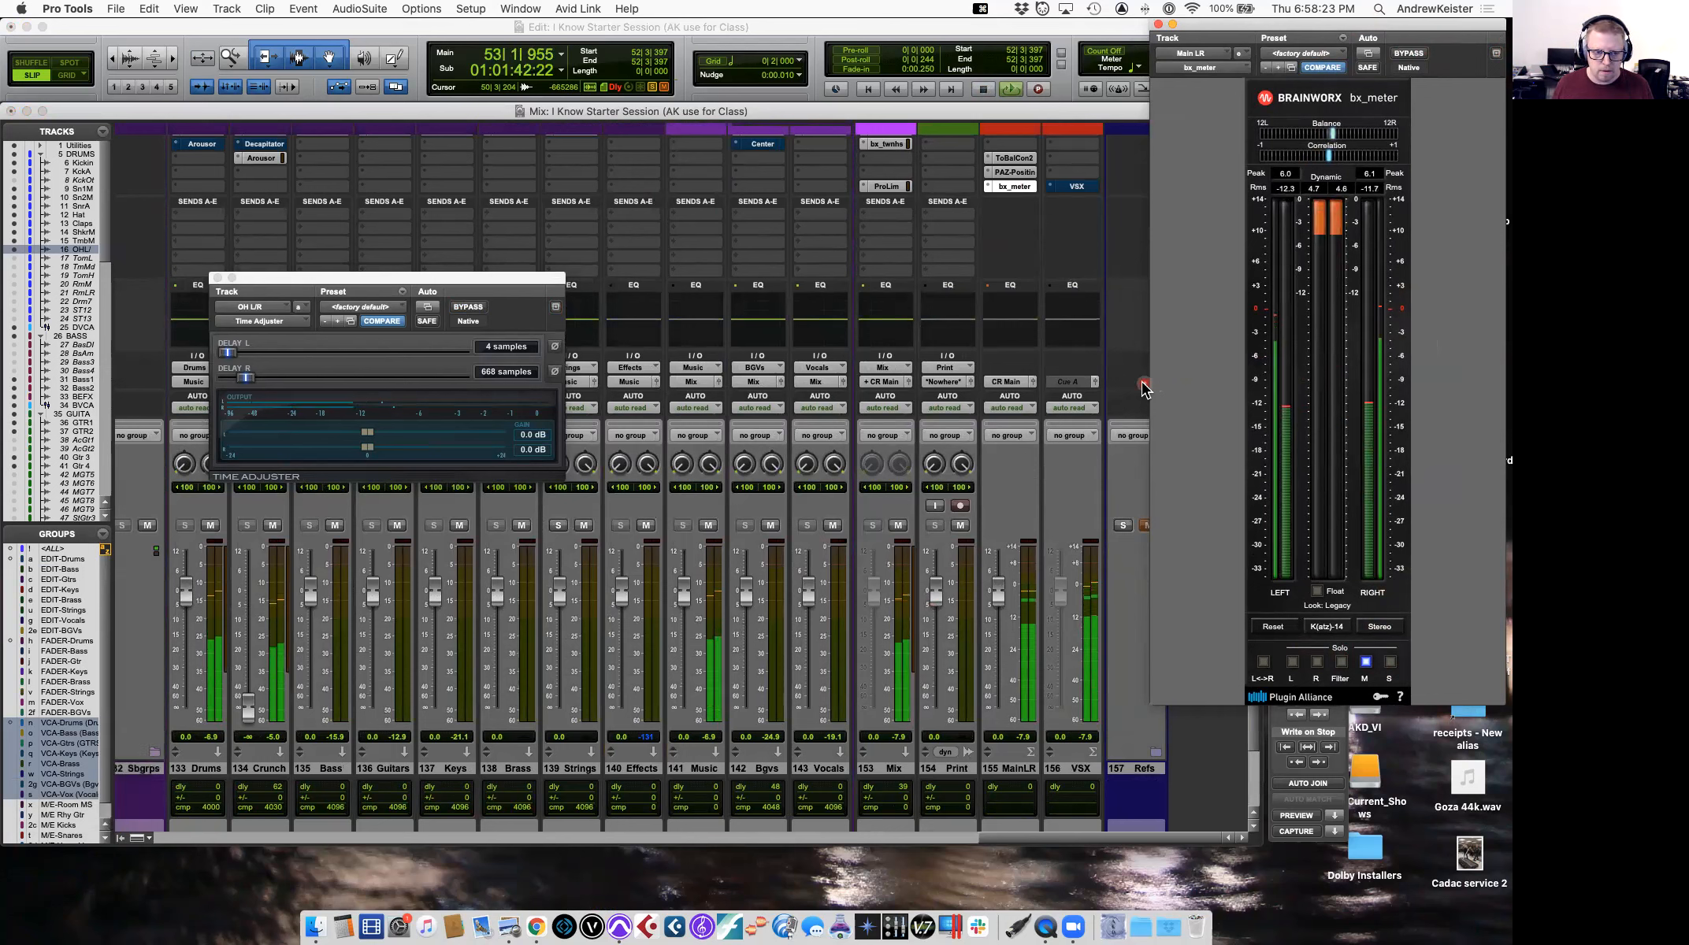
key("space")
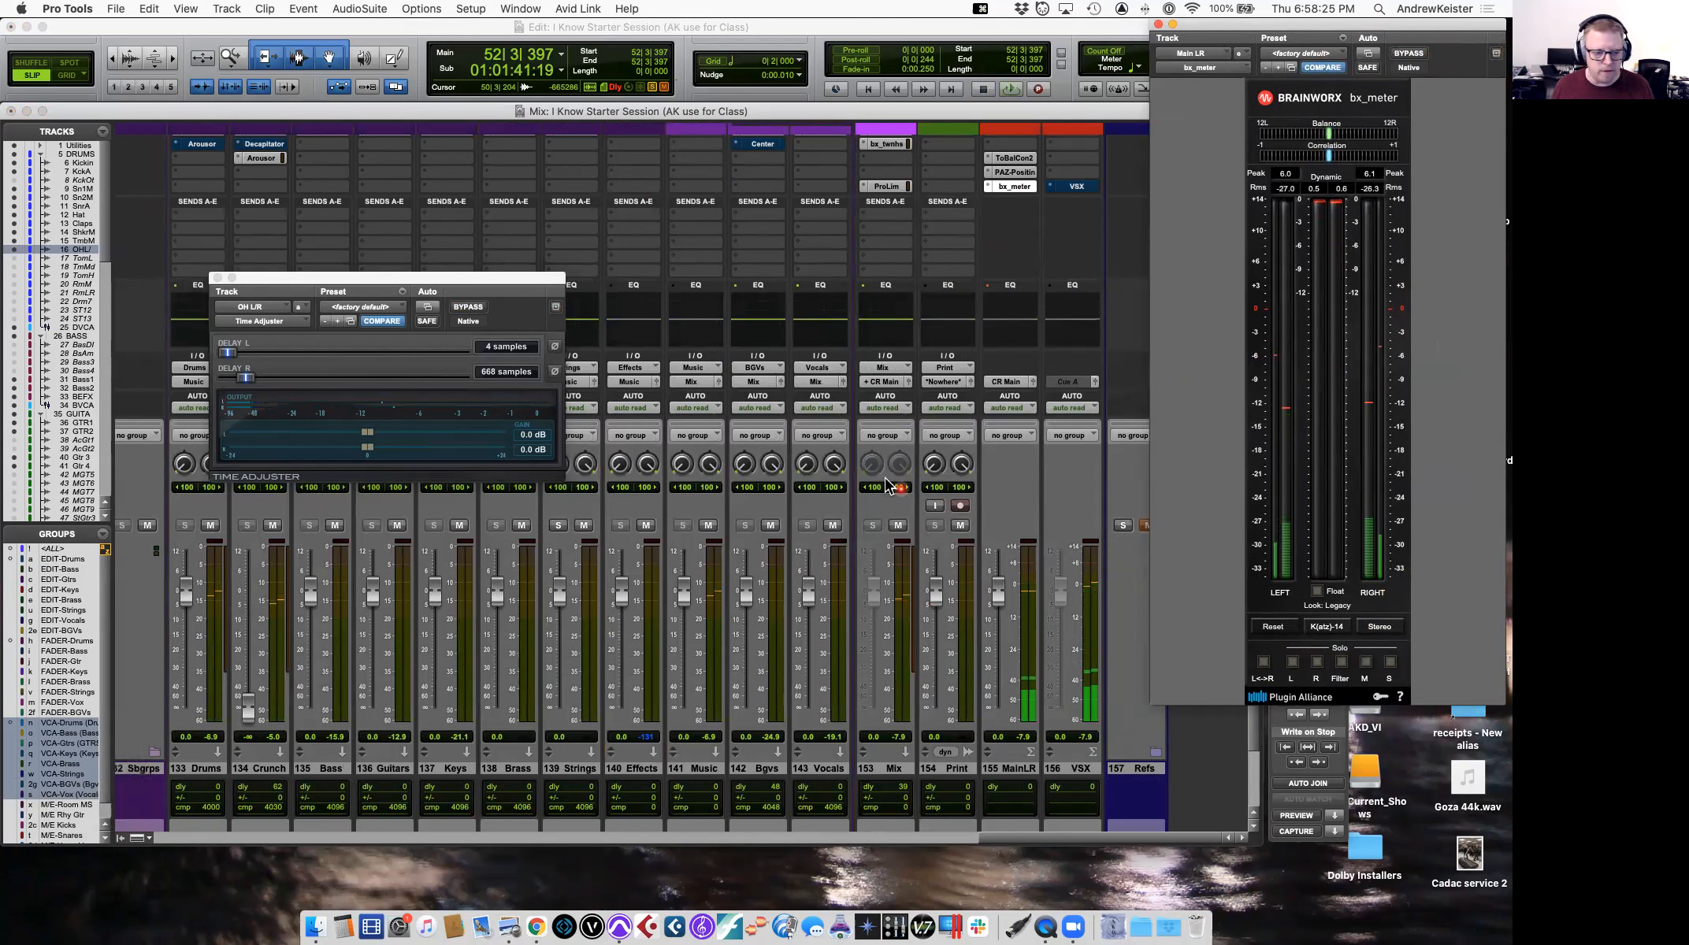
key("space")
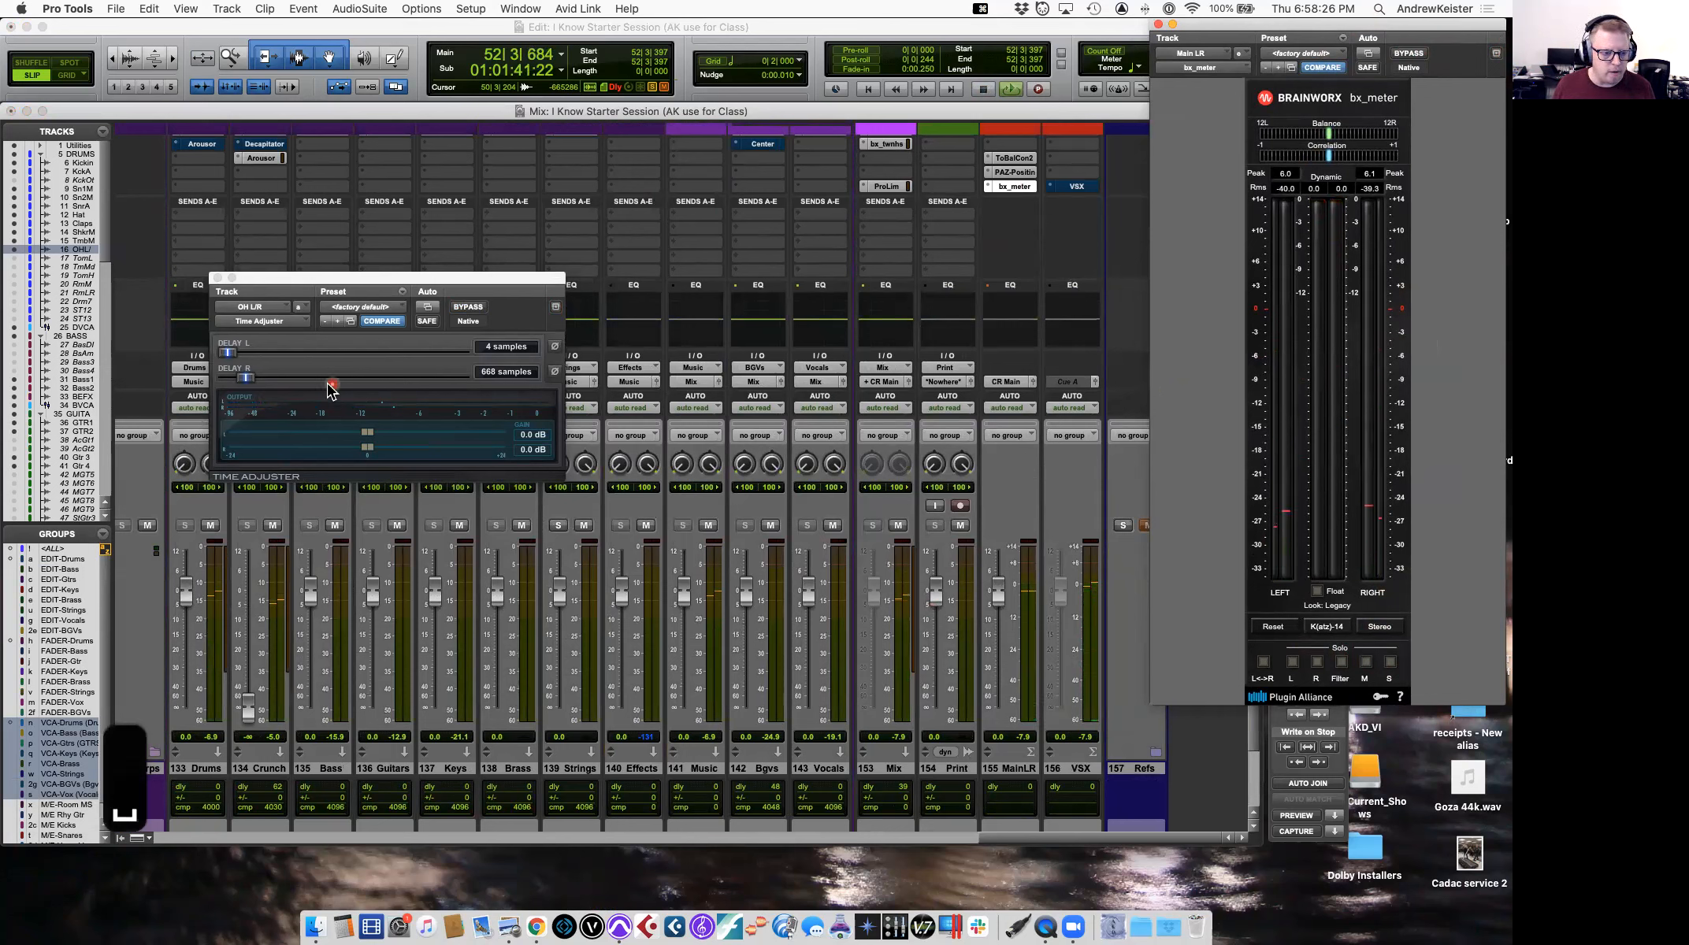
key("space")
Close the Time Adjuster, open OH L/R's Pro-Q 3 and add a high shelf at about 9.2 kHz with +3 dB gain and Q 0.3.
left_click(218, 278)
scroll(284, 504, "left", 10)
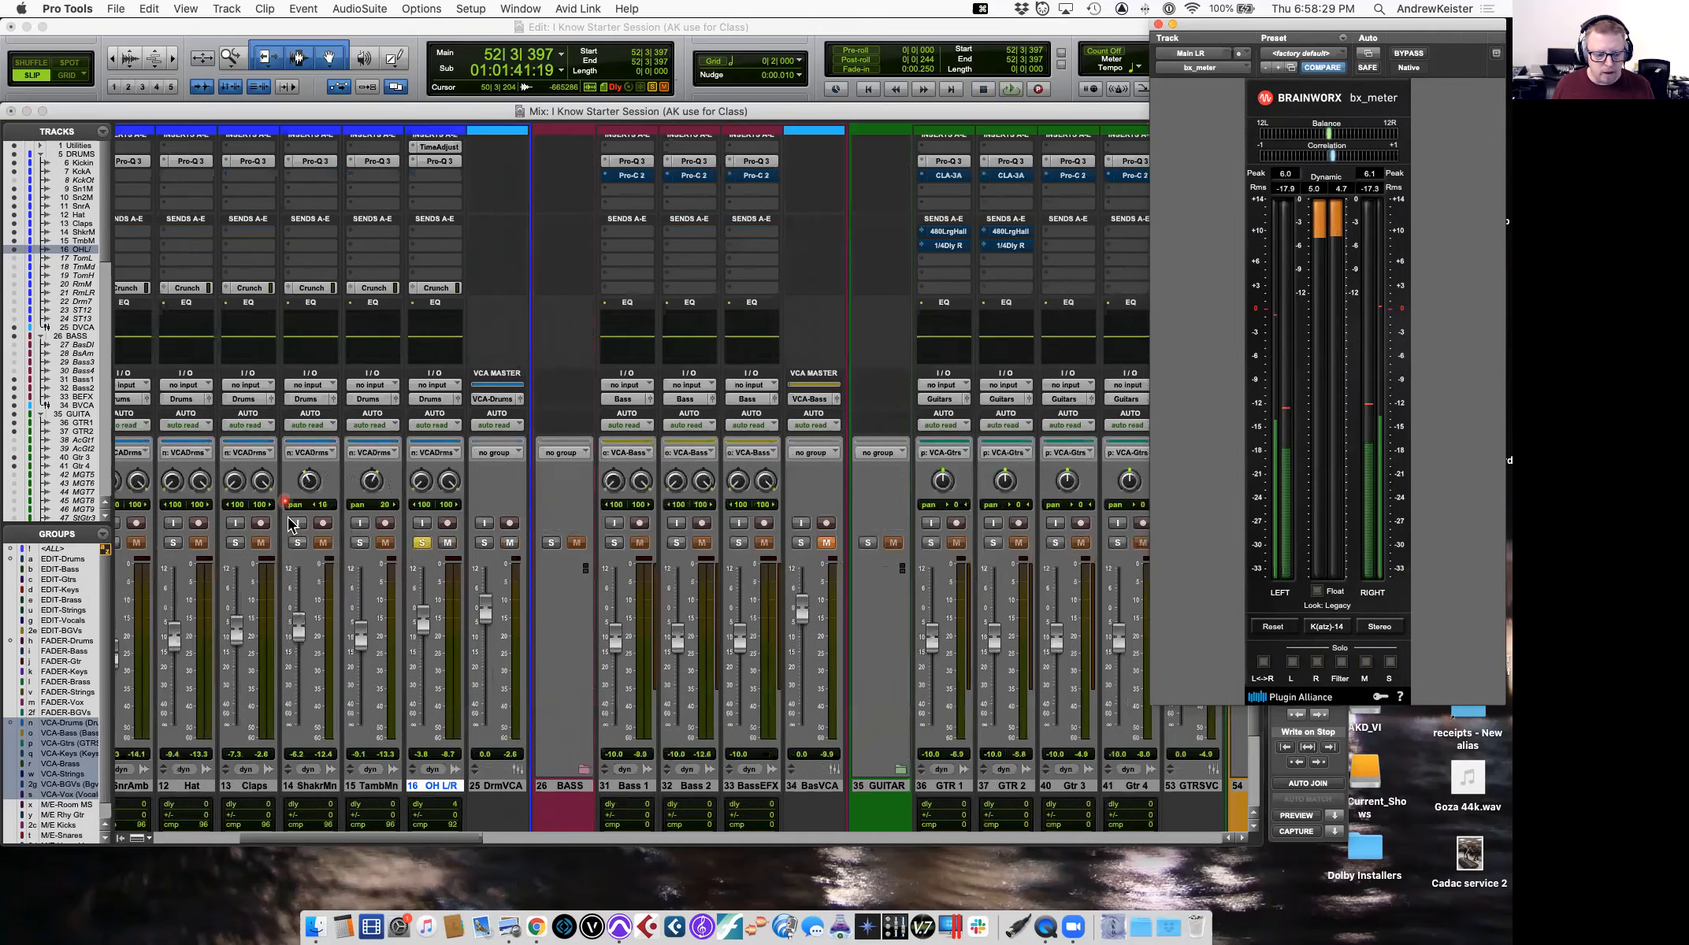
scroll(293, 526, "left", 4)
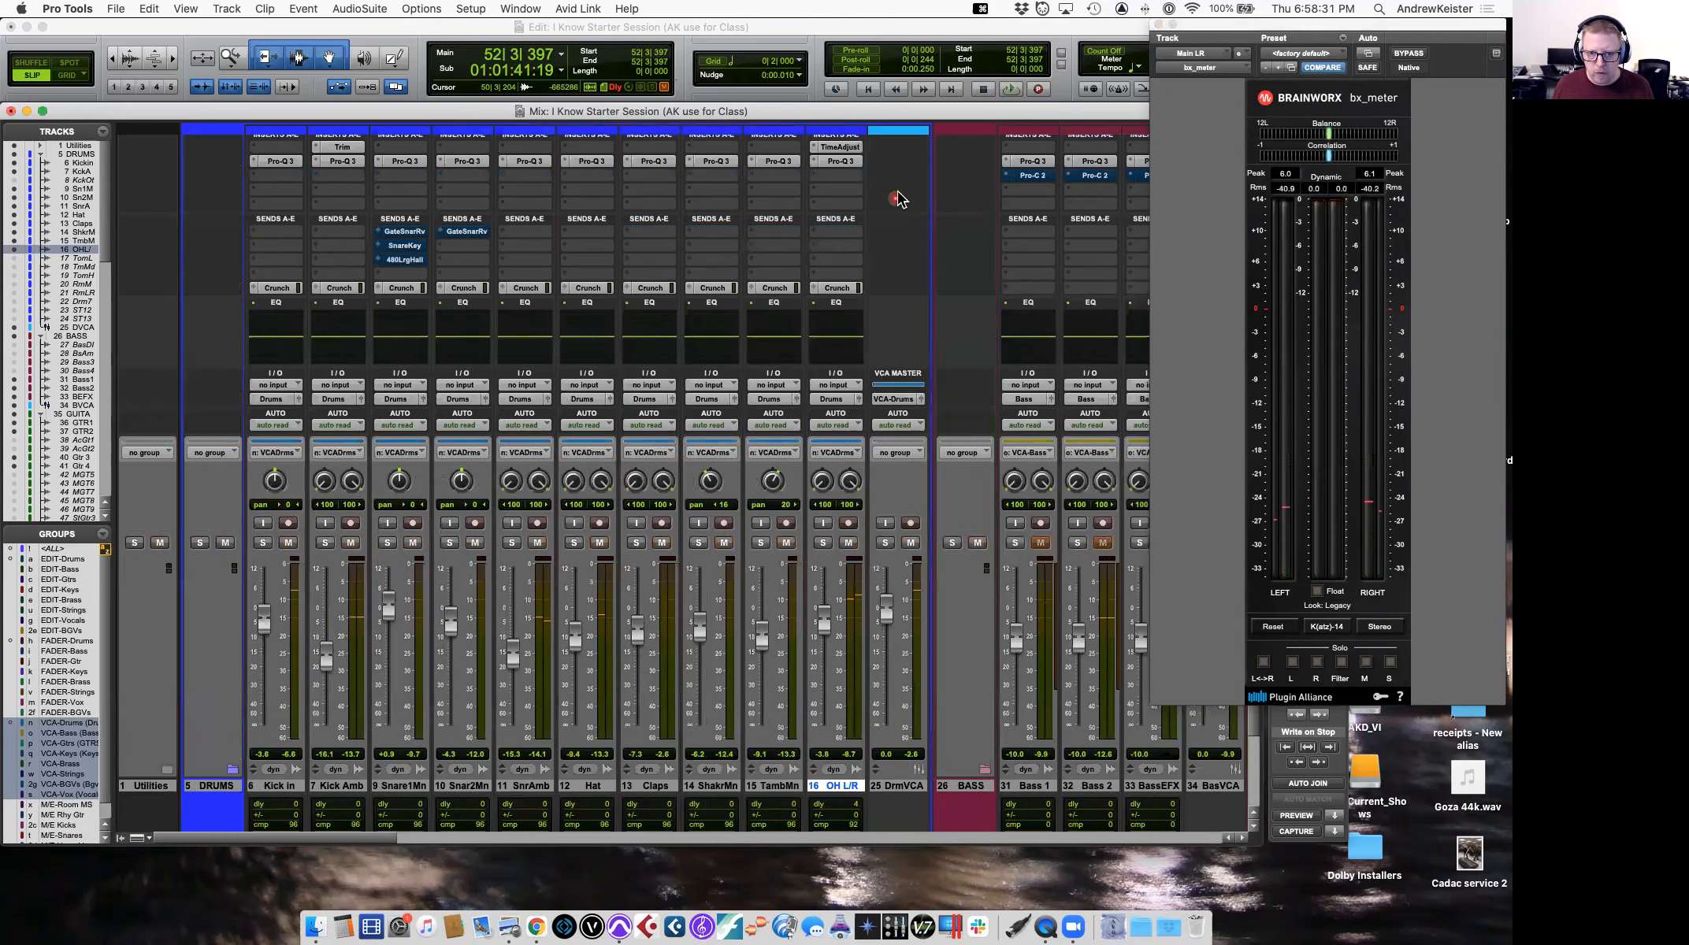
left_click(847, 162)
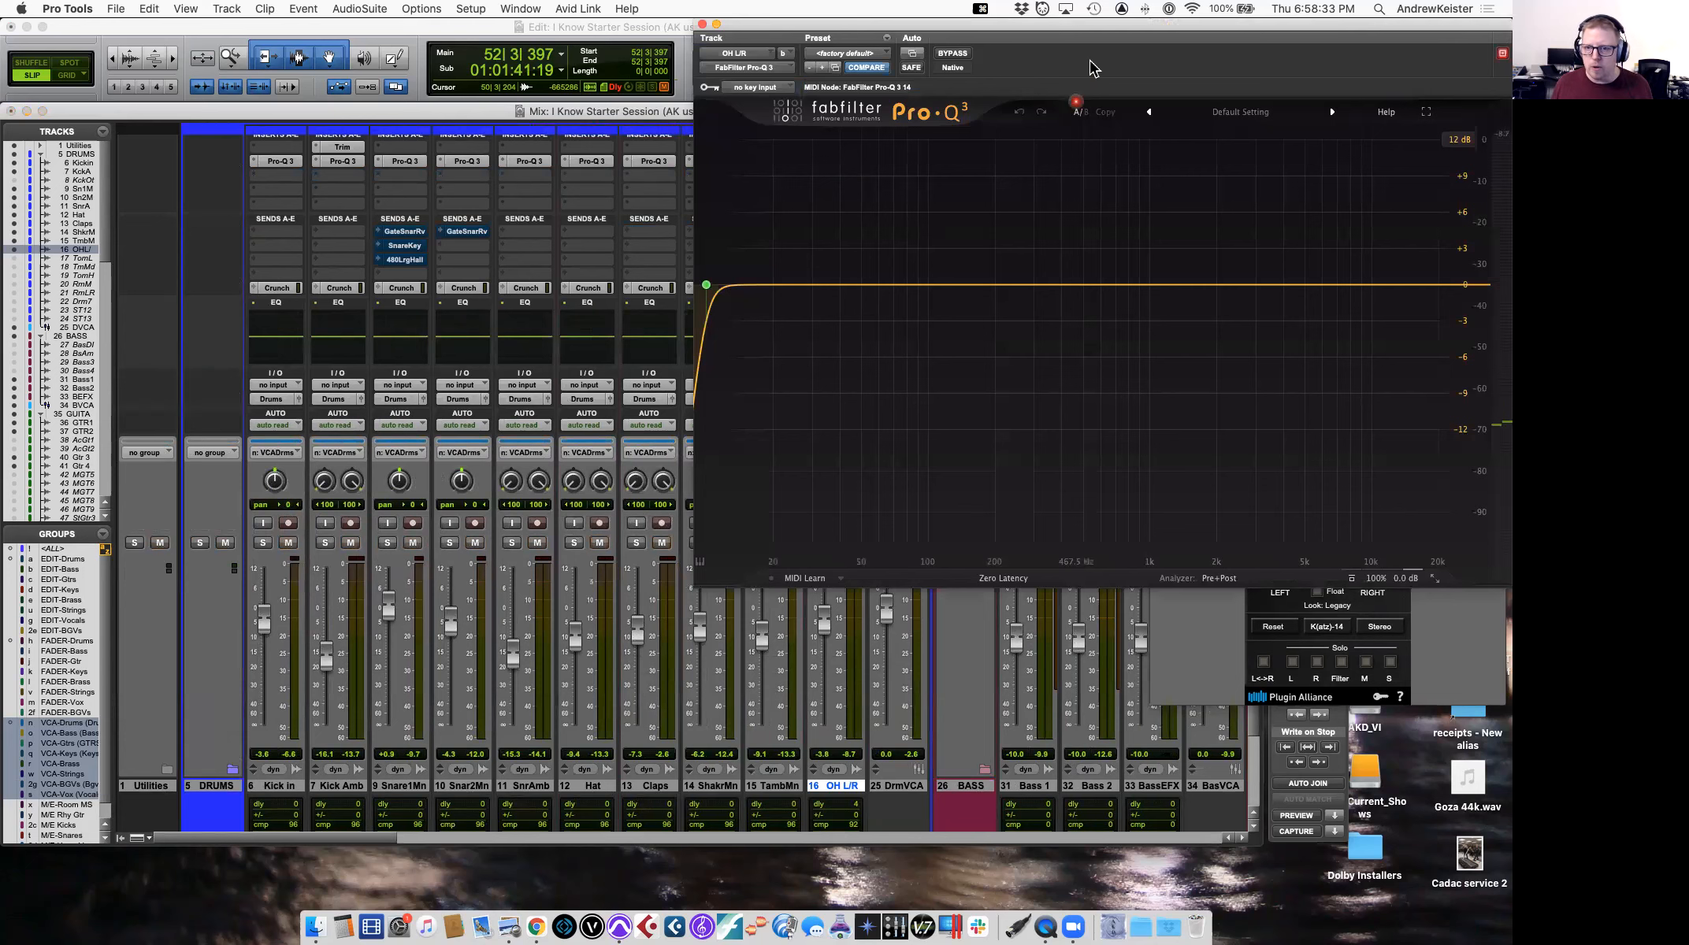
left_click_drag(1091, 33, 687, 180)
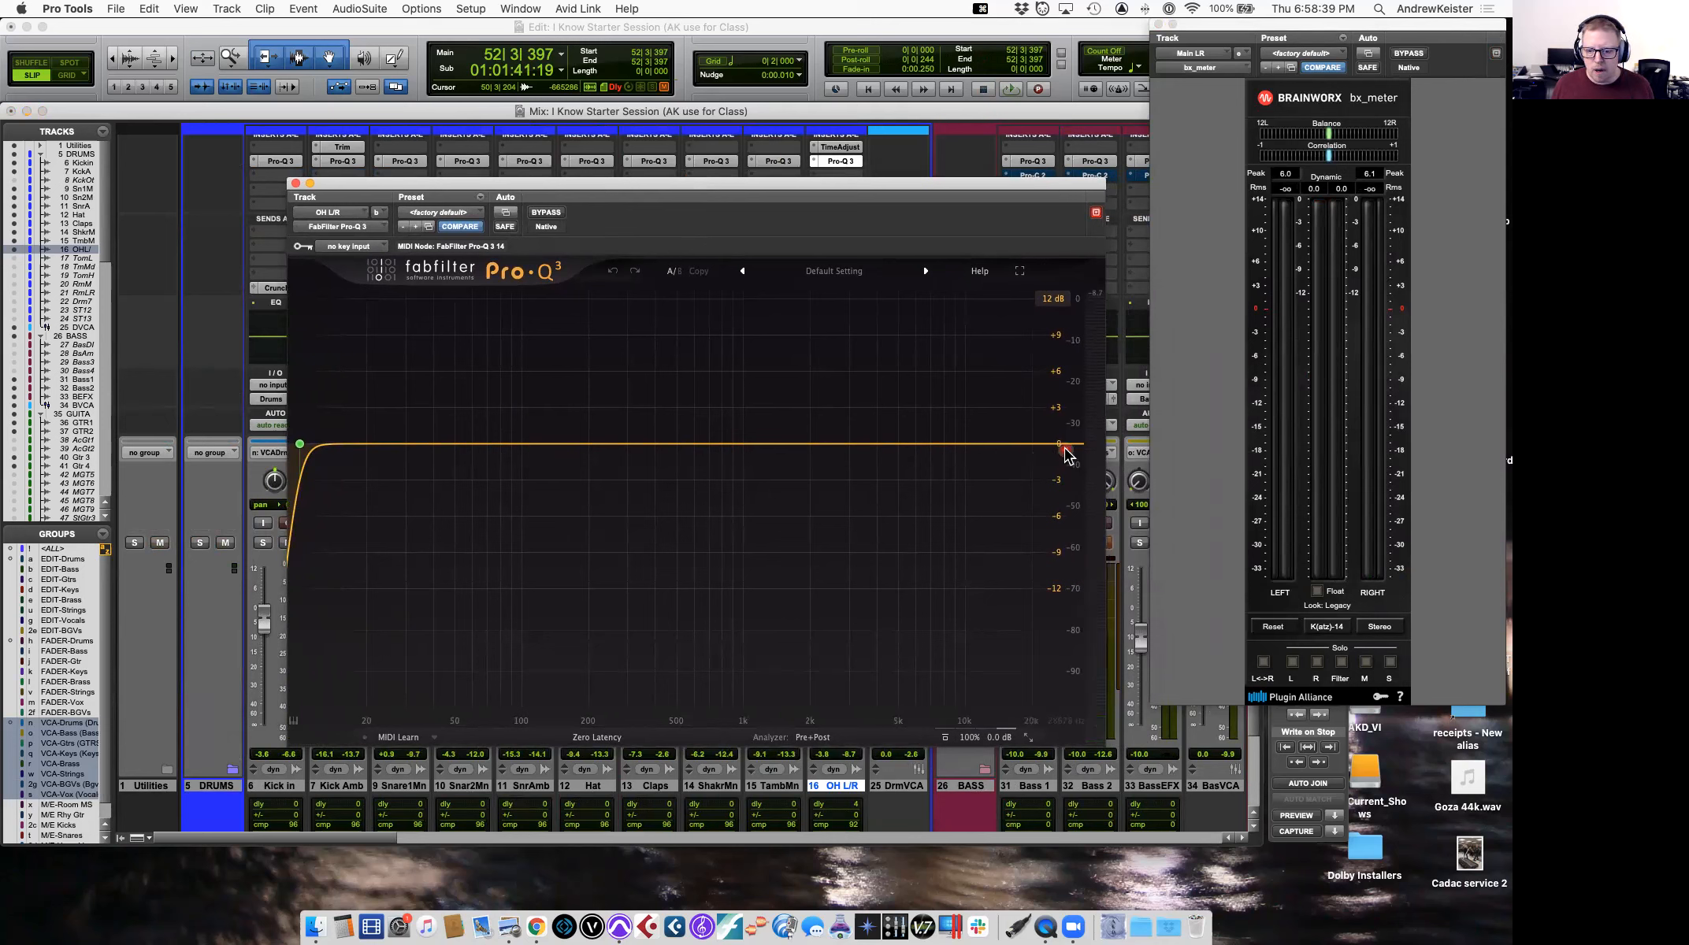
left_click_drag(1064, 446, 958, 427)
left_click_drag(873, 217, 807, 196)
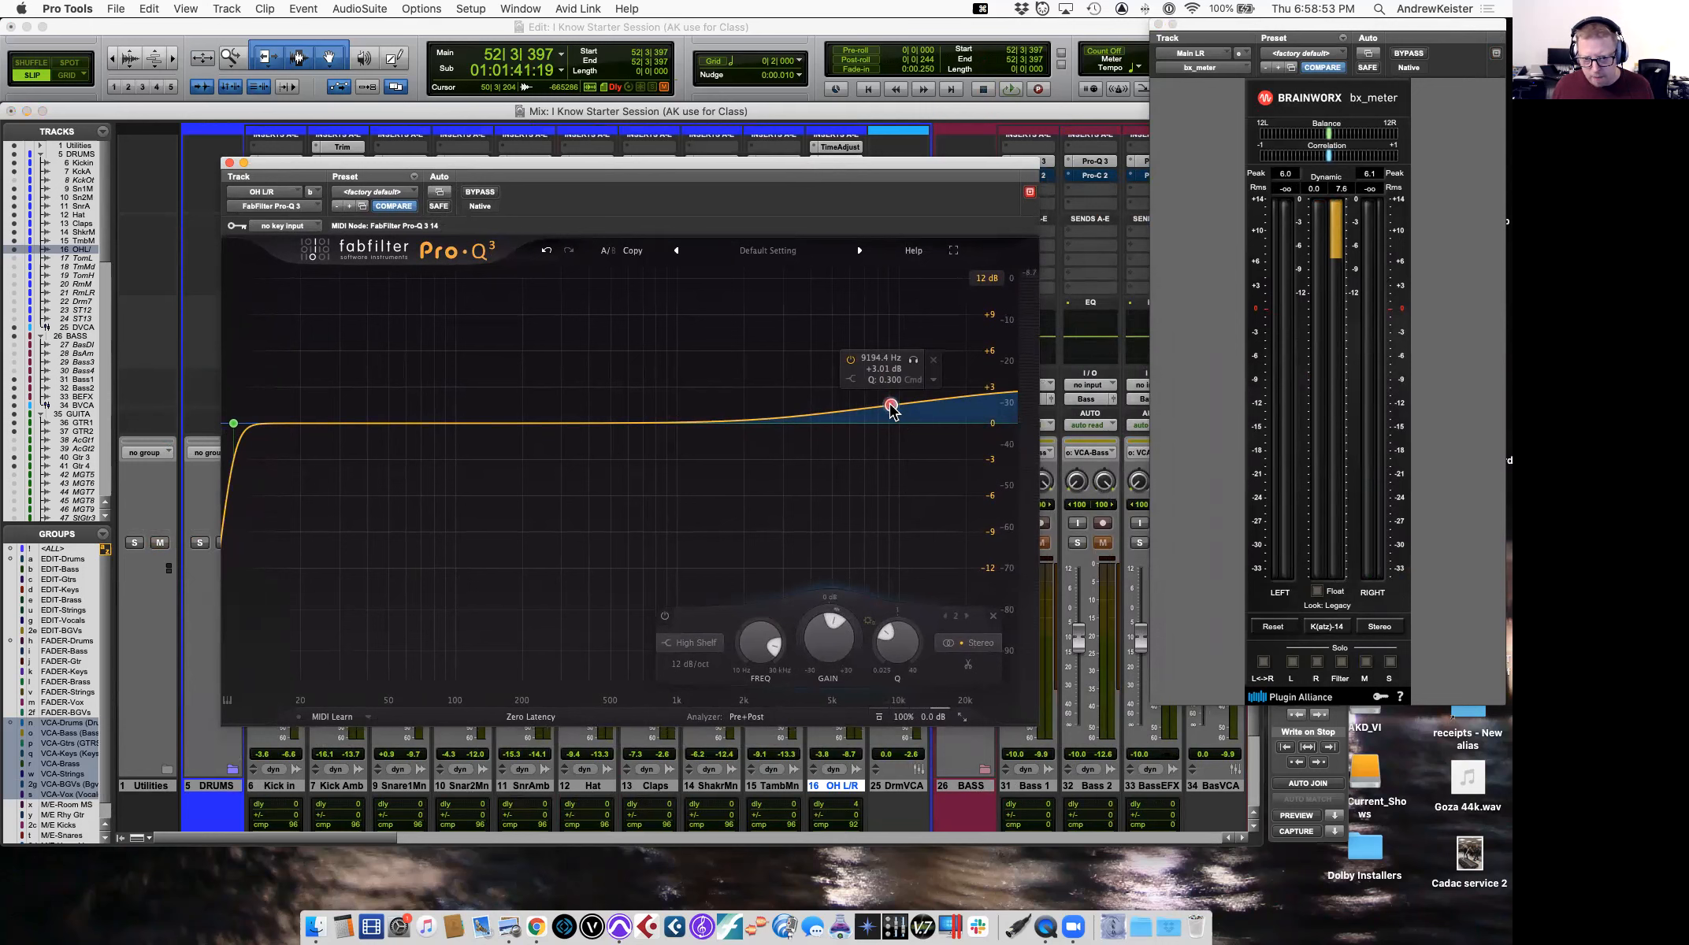
Split the high shelf into left and right bands and lower the right one to -4 dB at about 8.96 kHz.
left_click(980, 644)
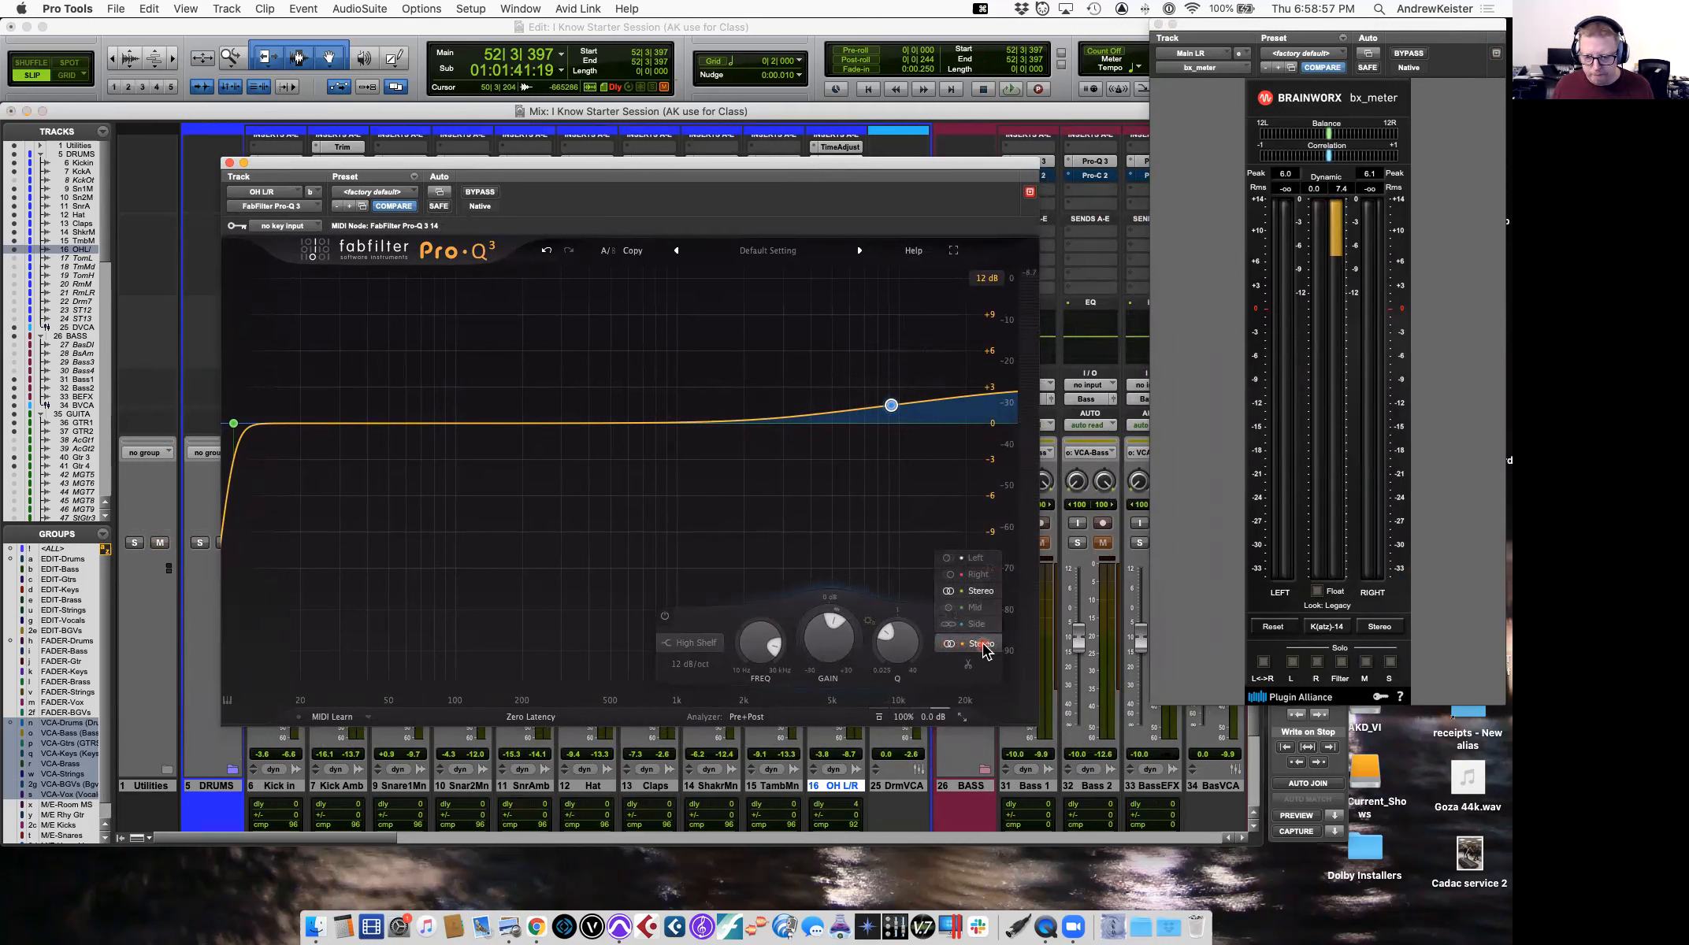
left_click(982, 646)
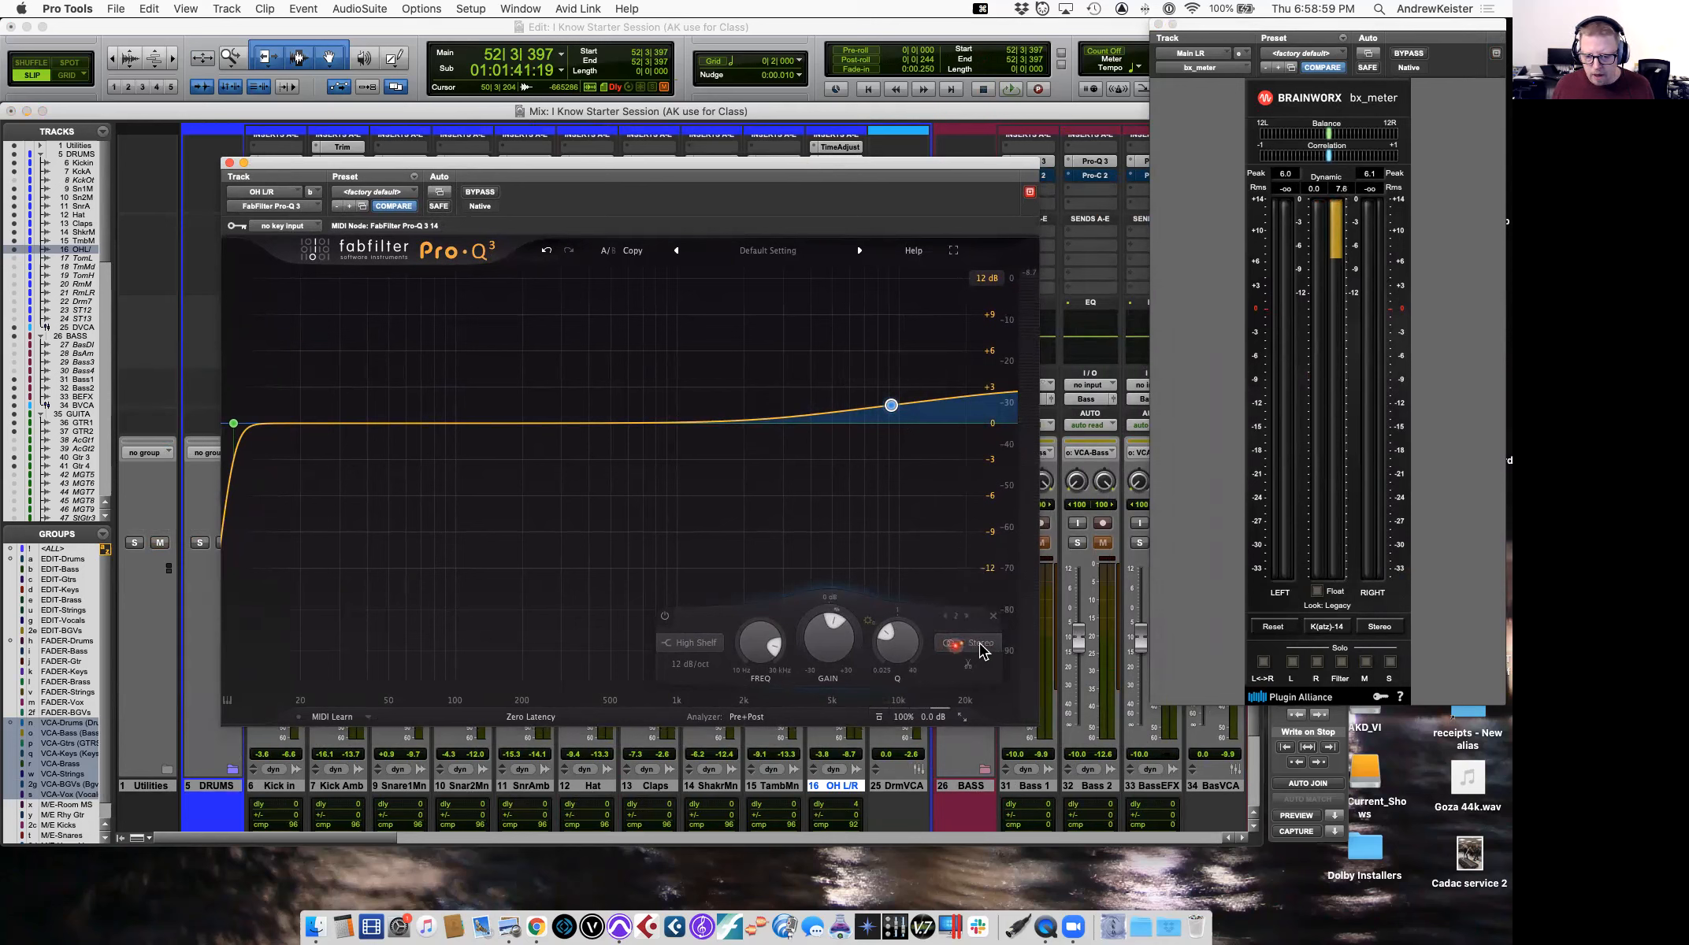
left_click(967, 671)
mouse_move(898, 409)
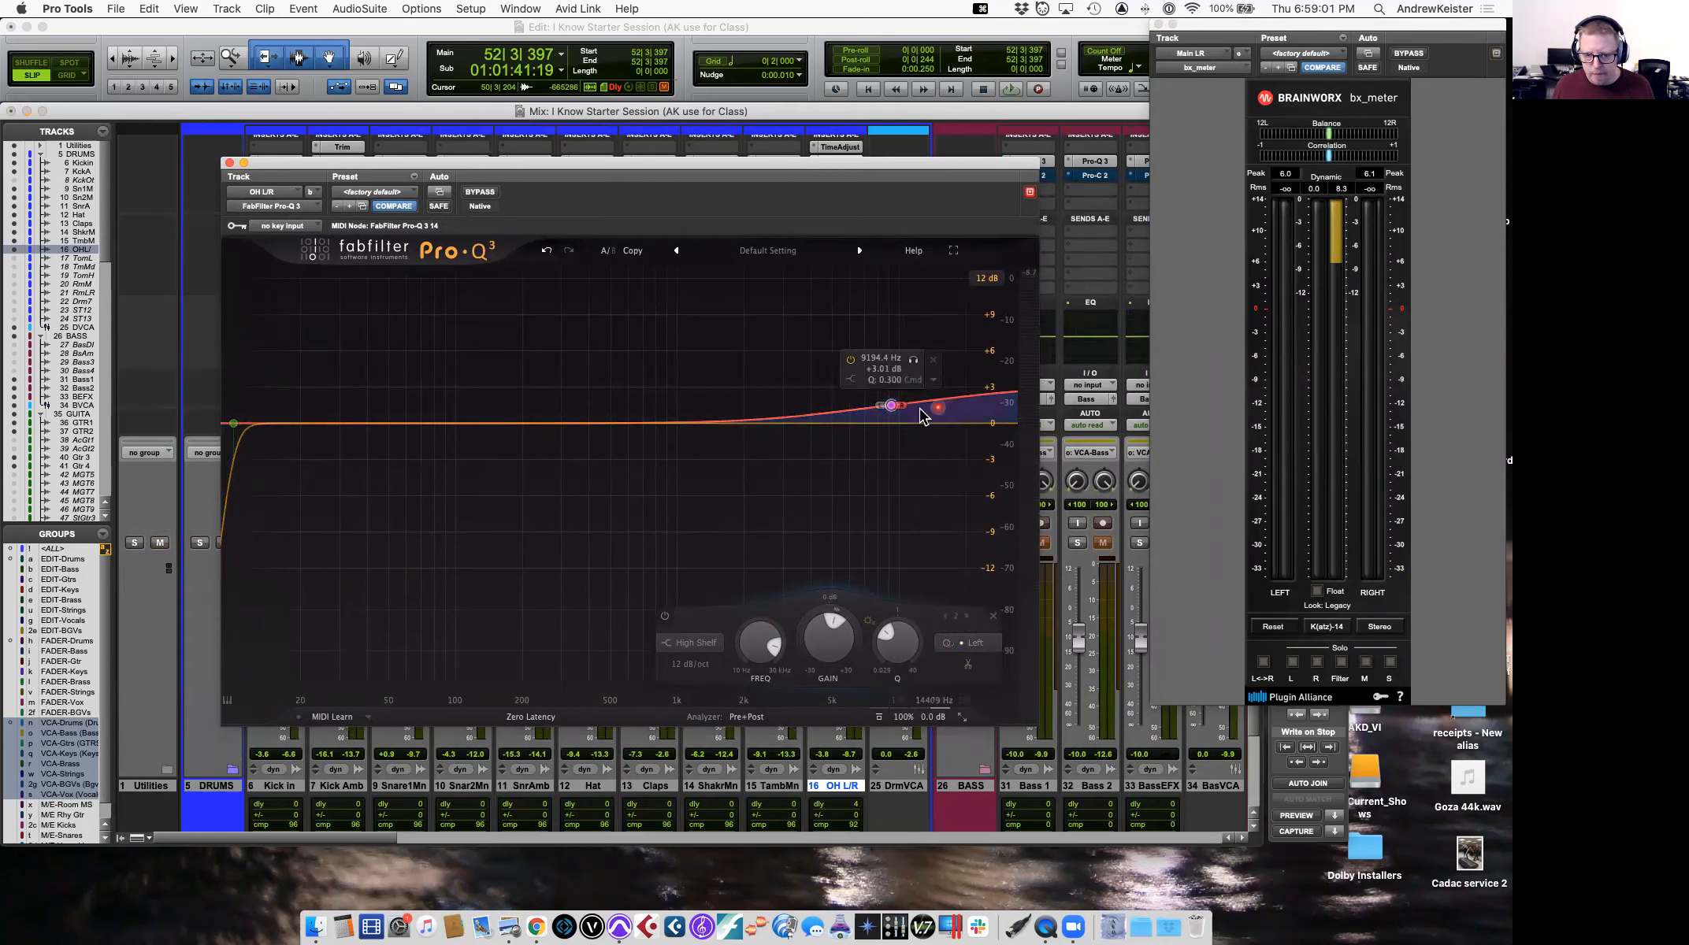
left_click_drag(898, 410, 897, 493)
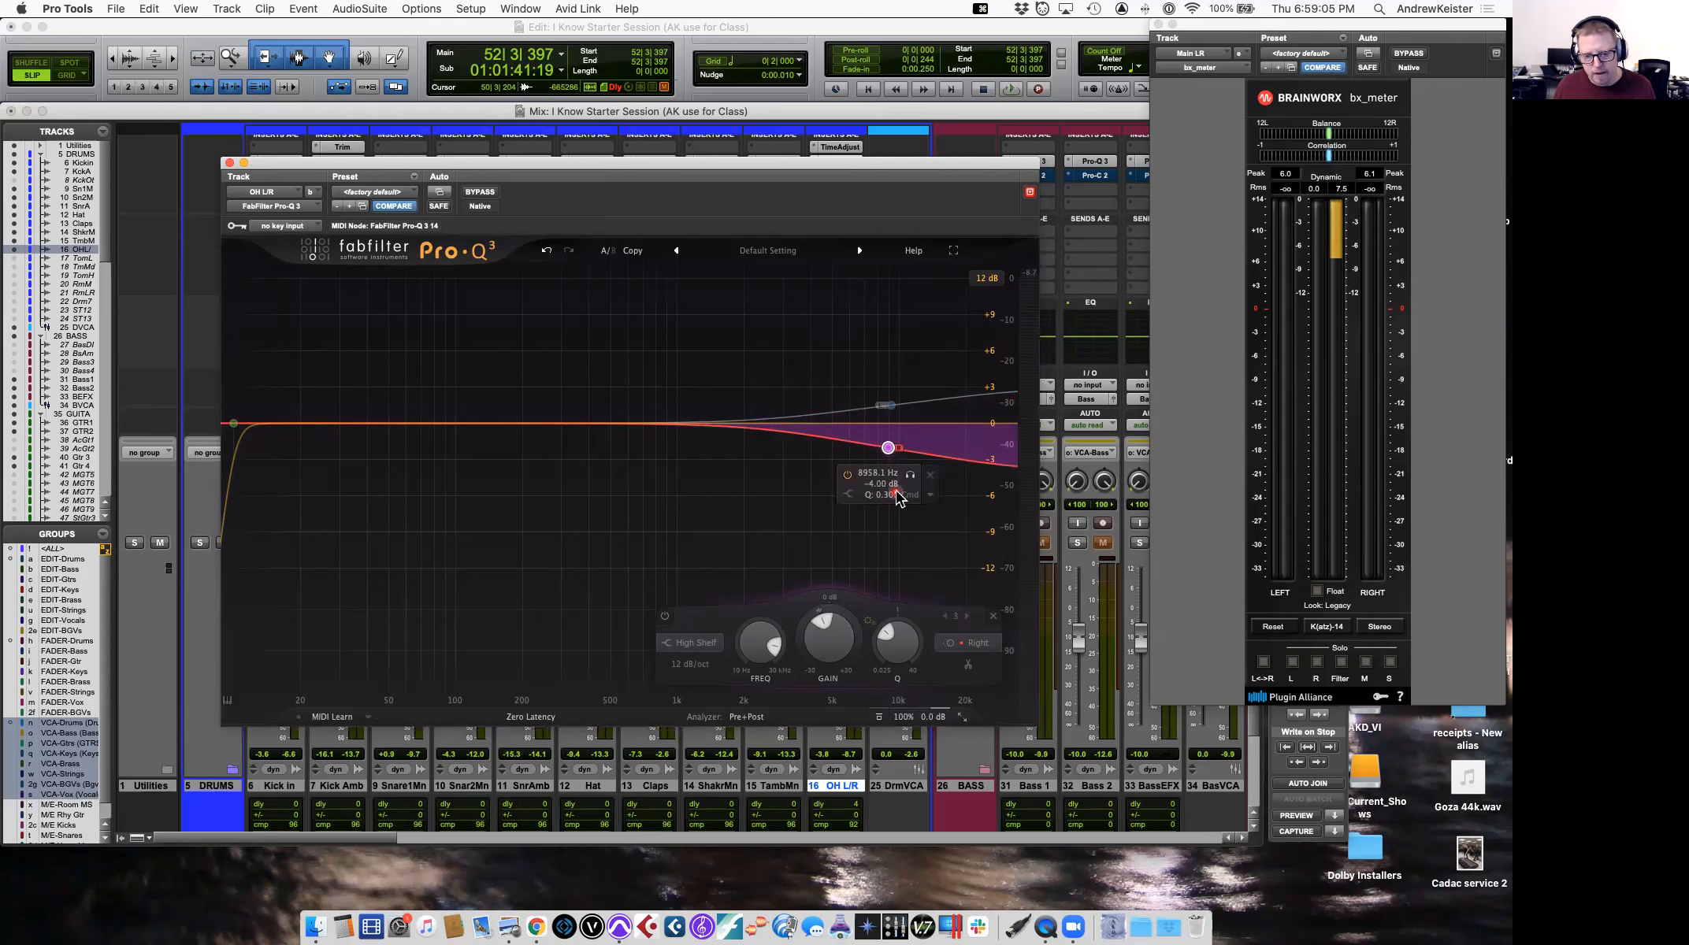
Audition the OH L/R hit with the split left/right EQ and reposition the Pro-Q 3 window.
key("space")
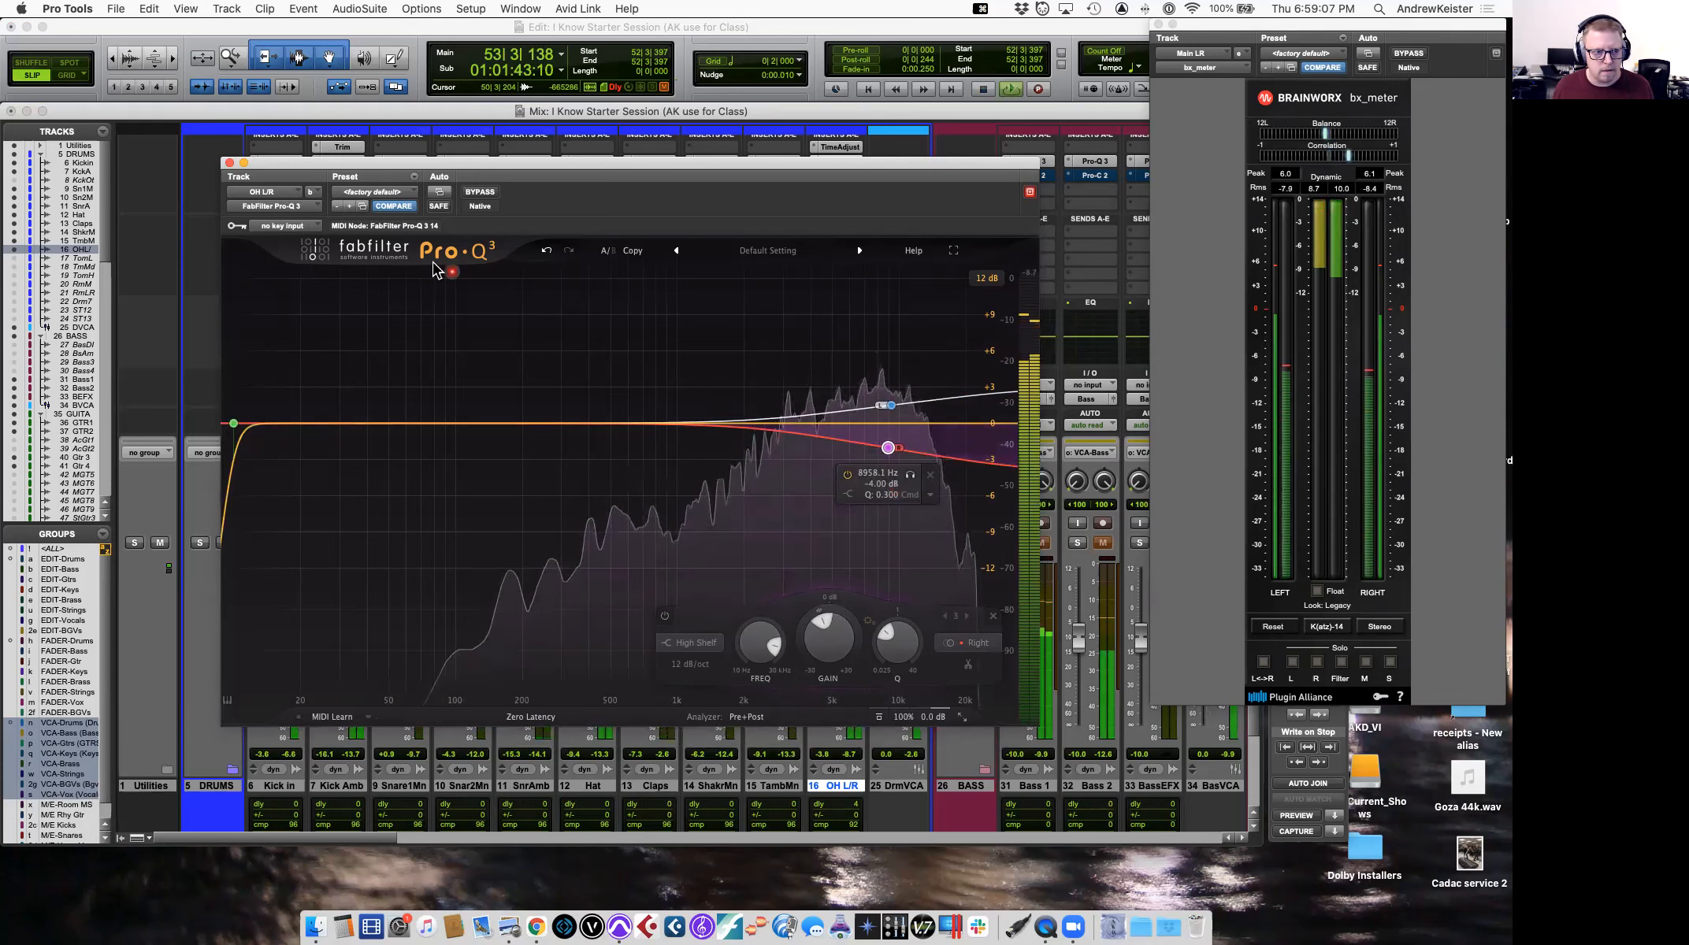
key("space")
left_click_drag(337, 163, 482, 167)
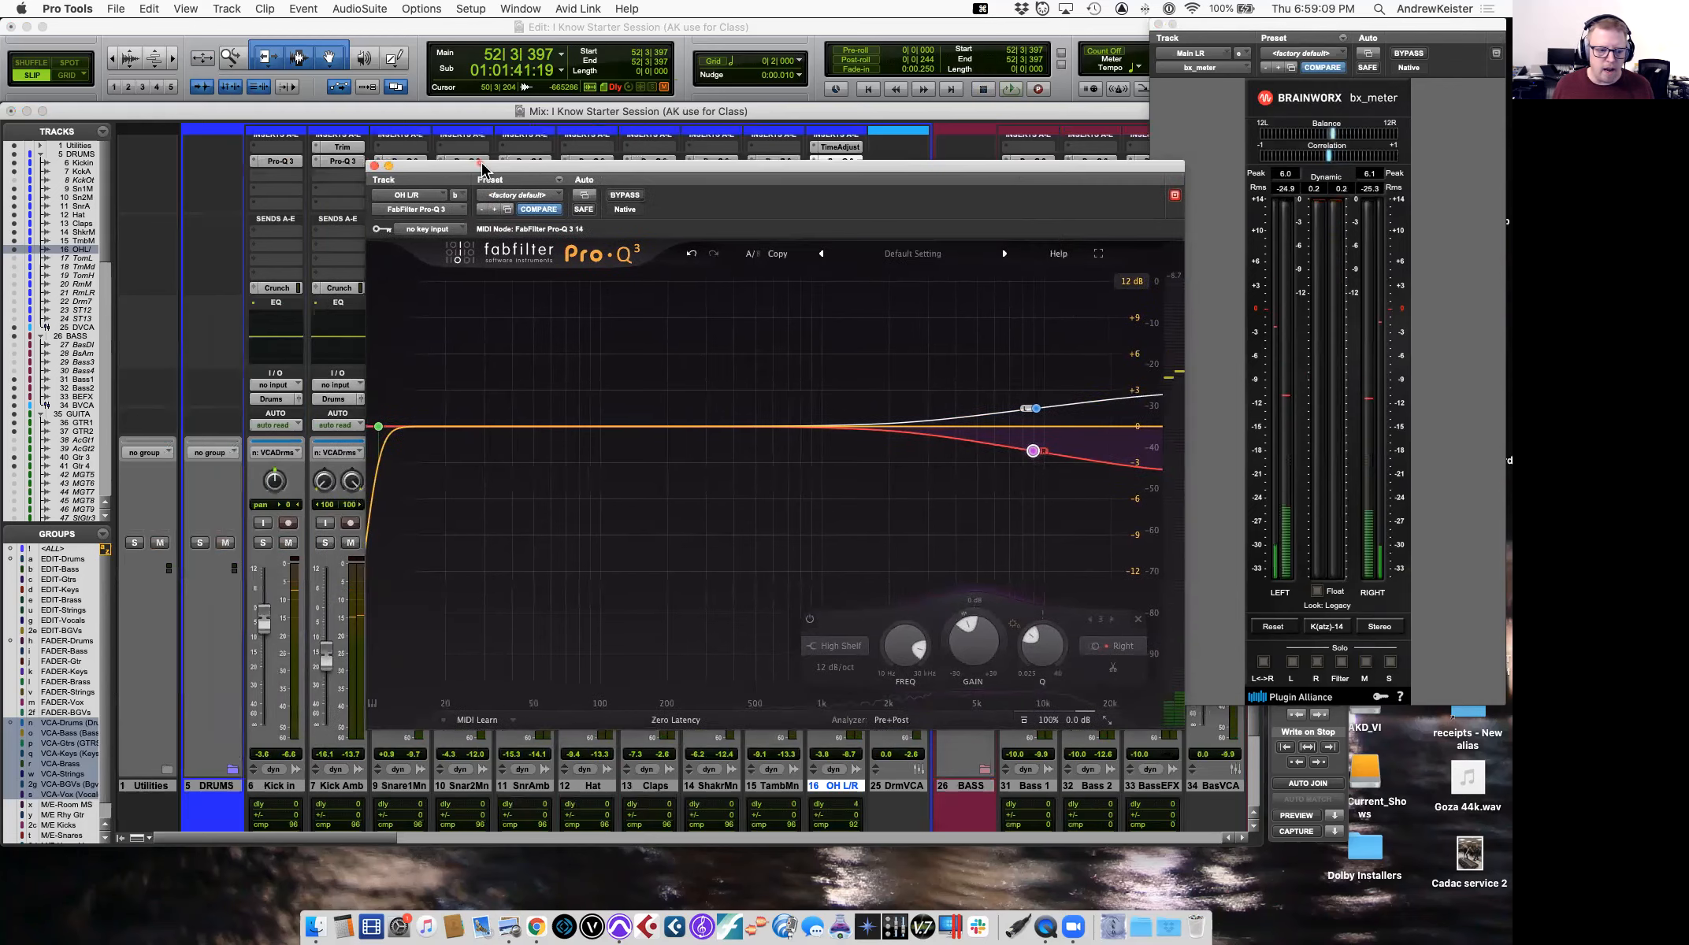
Solo OH L/R and move the right high-shelf band to 20645 Hz and -8.11 dB while auditioning the hit.
scroll(340, 628, "right", 8)
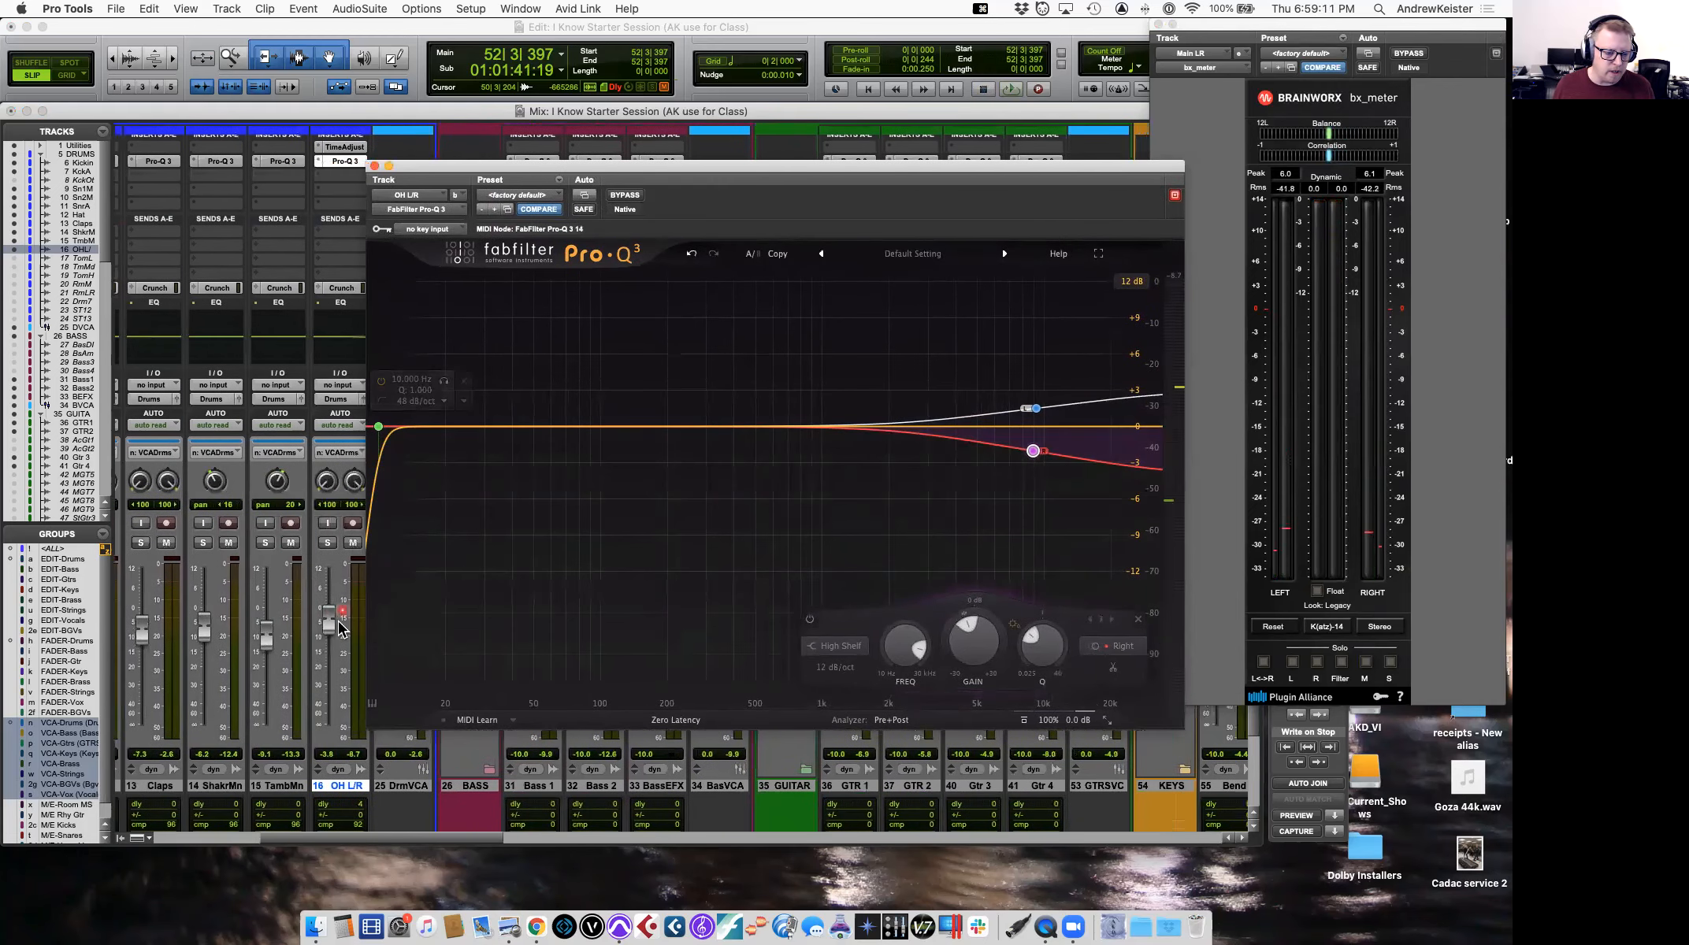
left_click(328, 543)
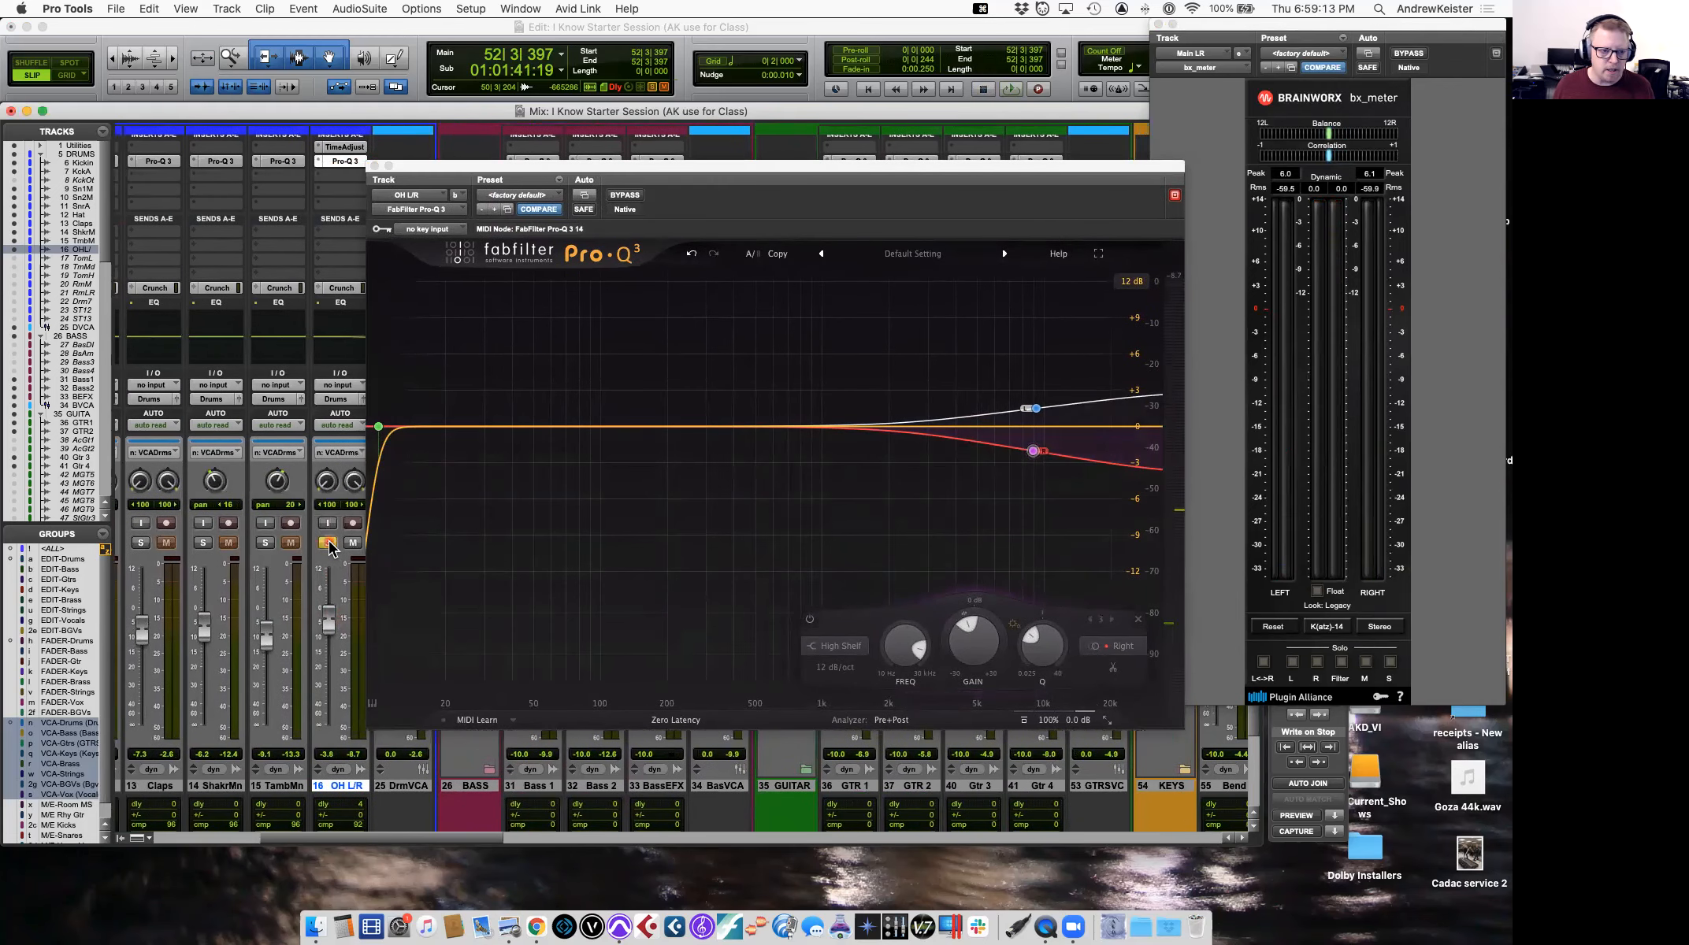
key("space")
mouse_move(1033, 452)
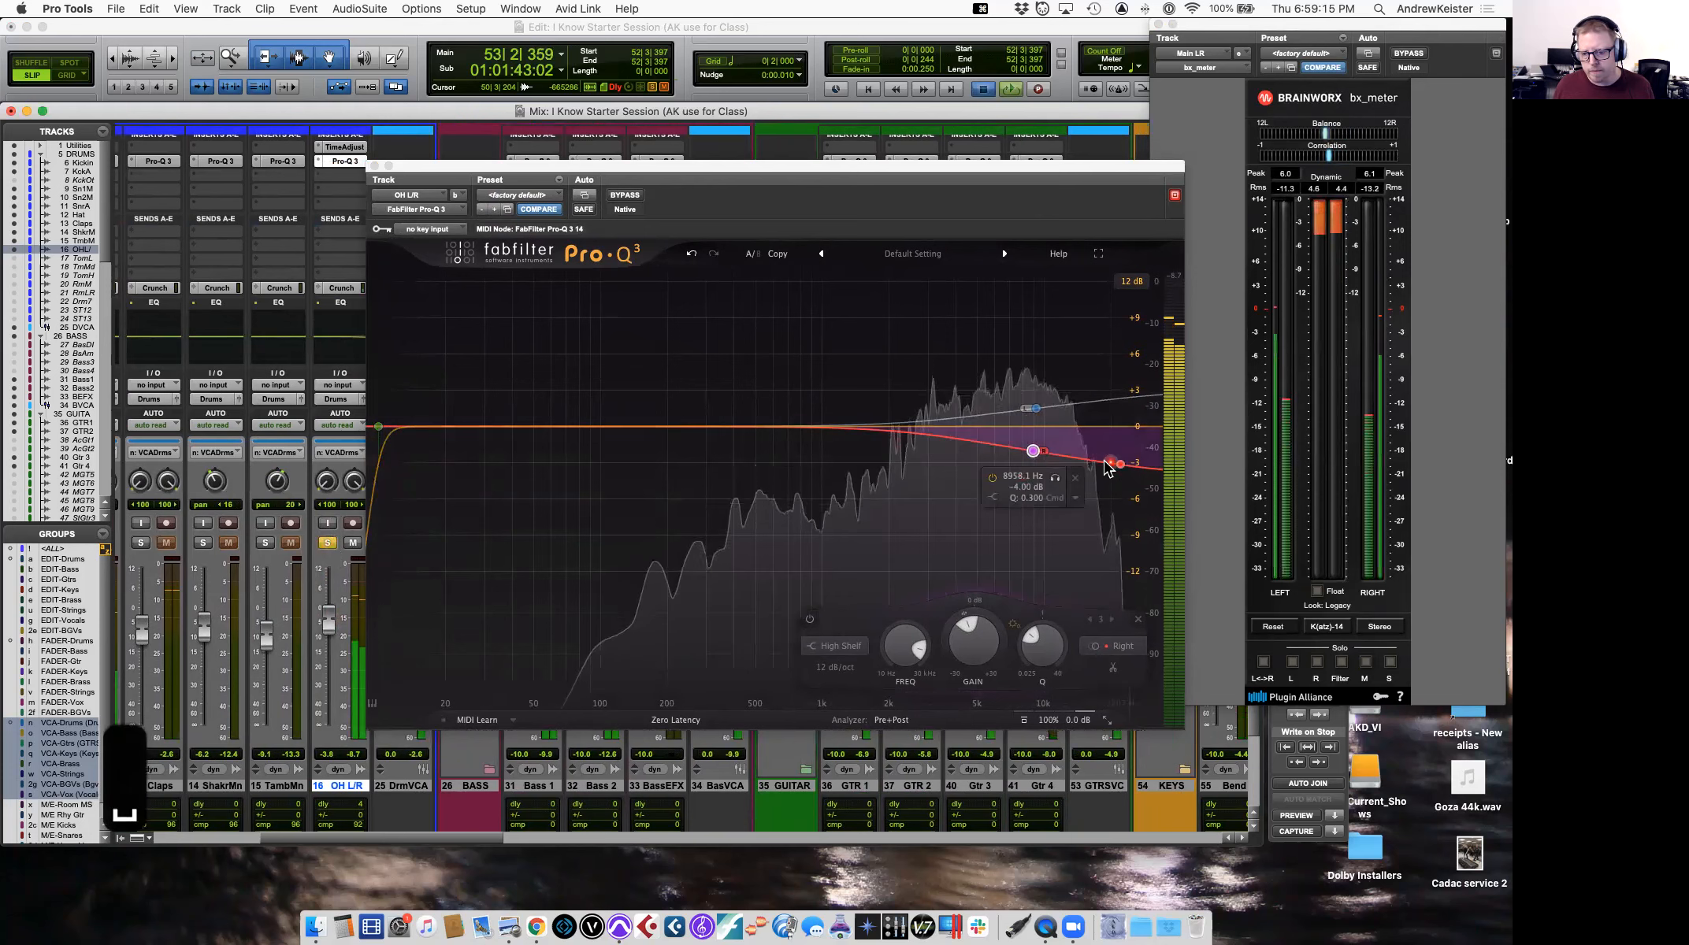
left_click_drag(1033, 452, 1114, 476)
key("space")
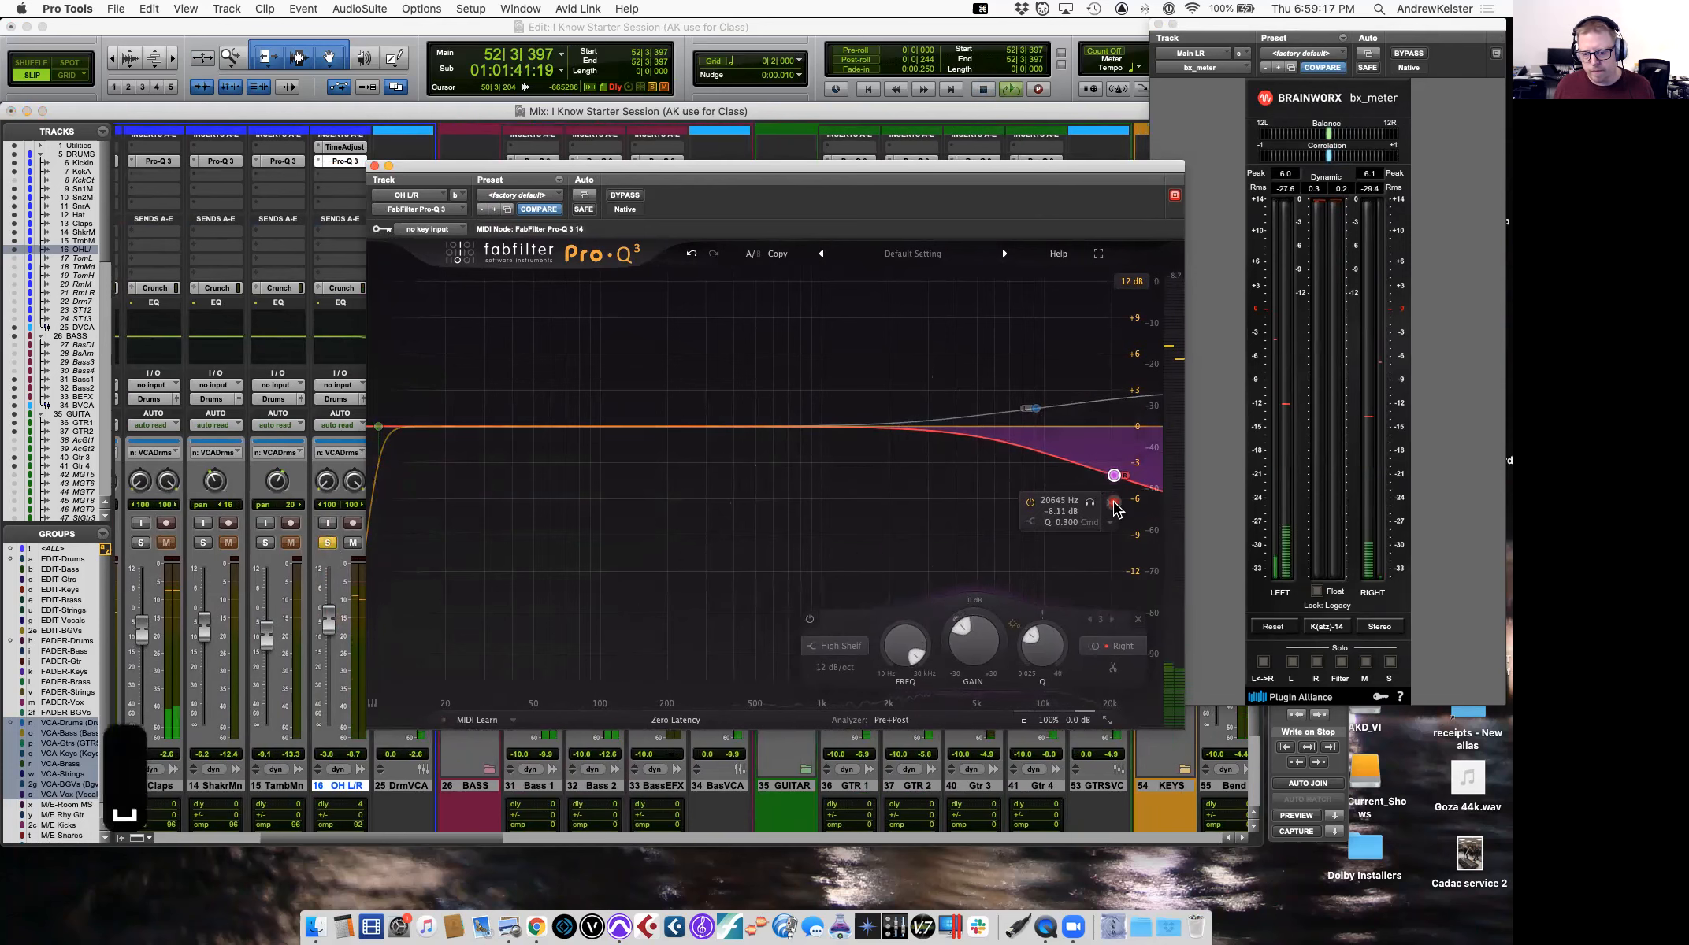
key("space")
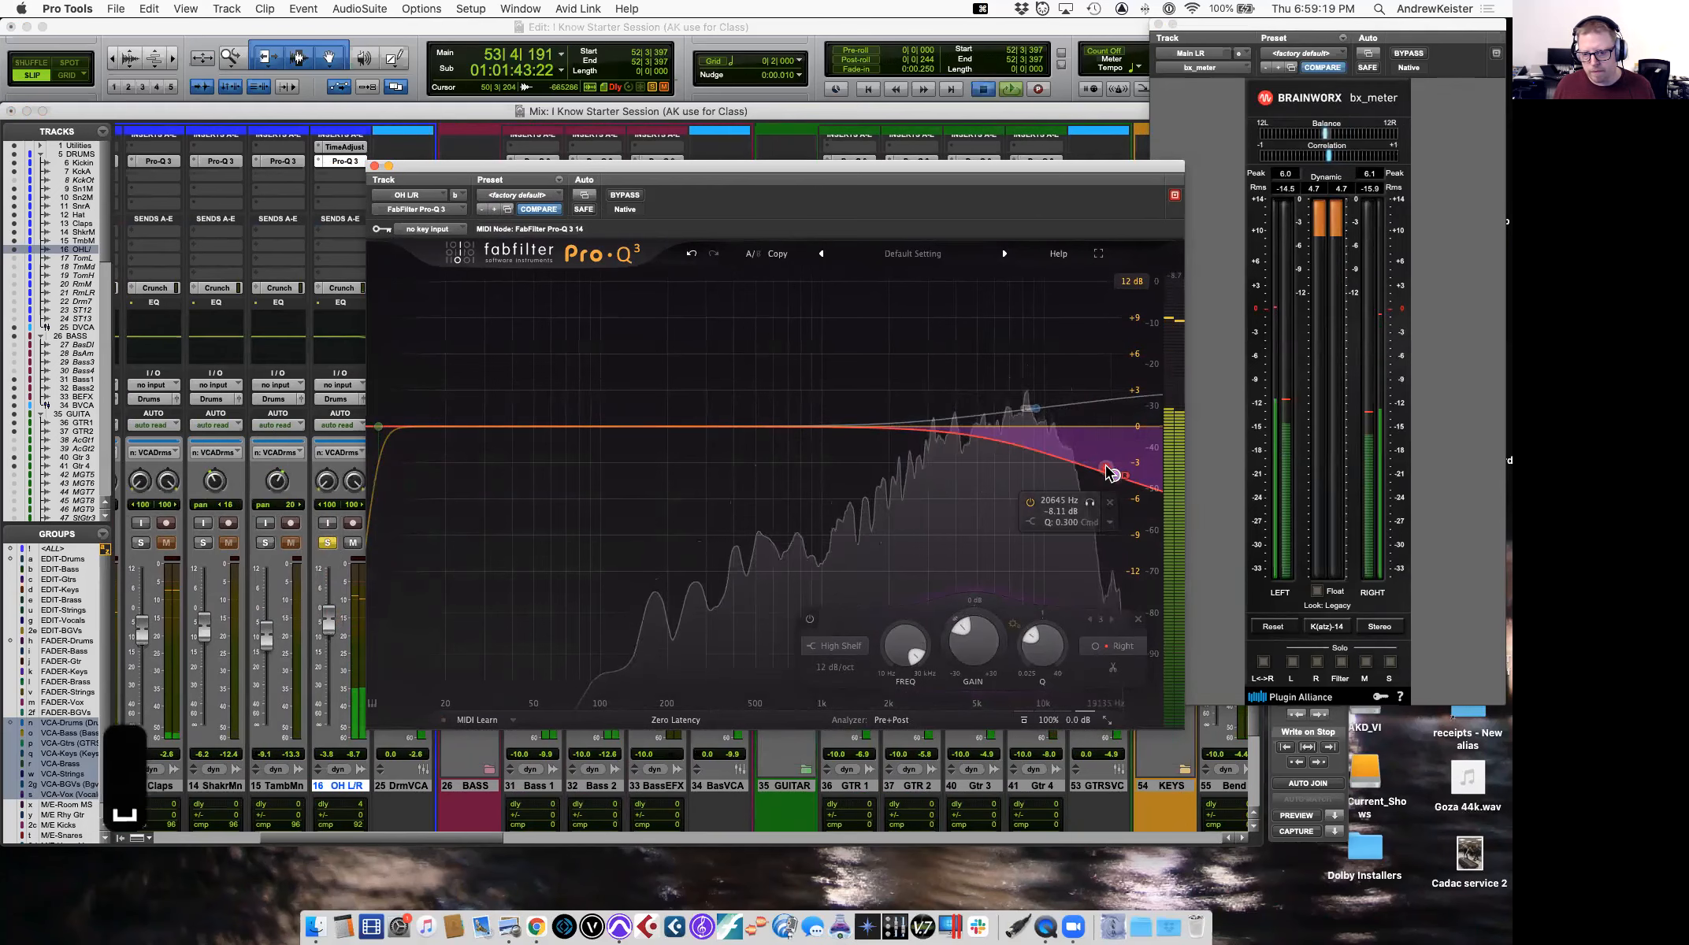
key("space")
Listen in isolation to the right and left high-shelf bands of the OH L/R EQ.
mouse_move(1090, 508)
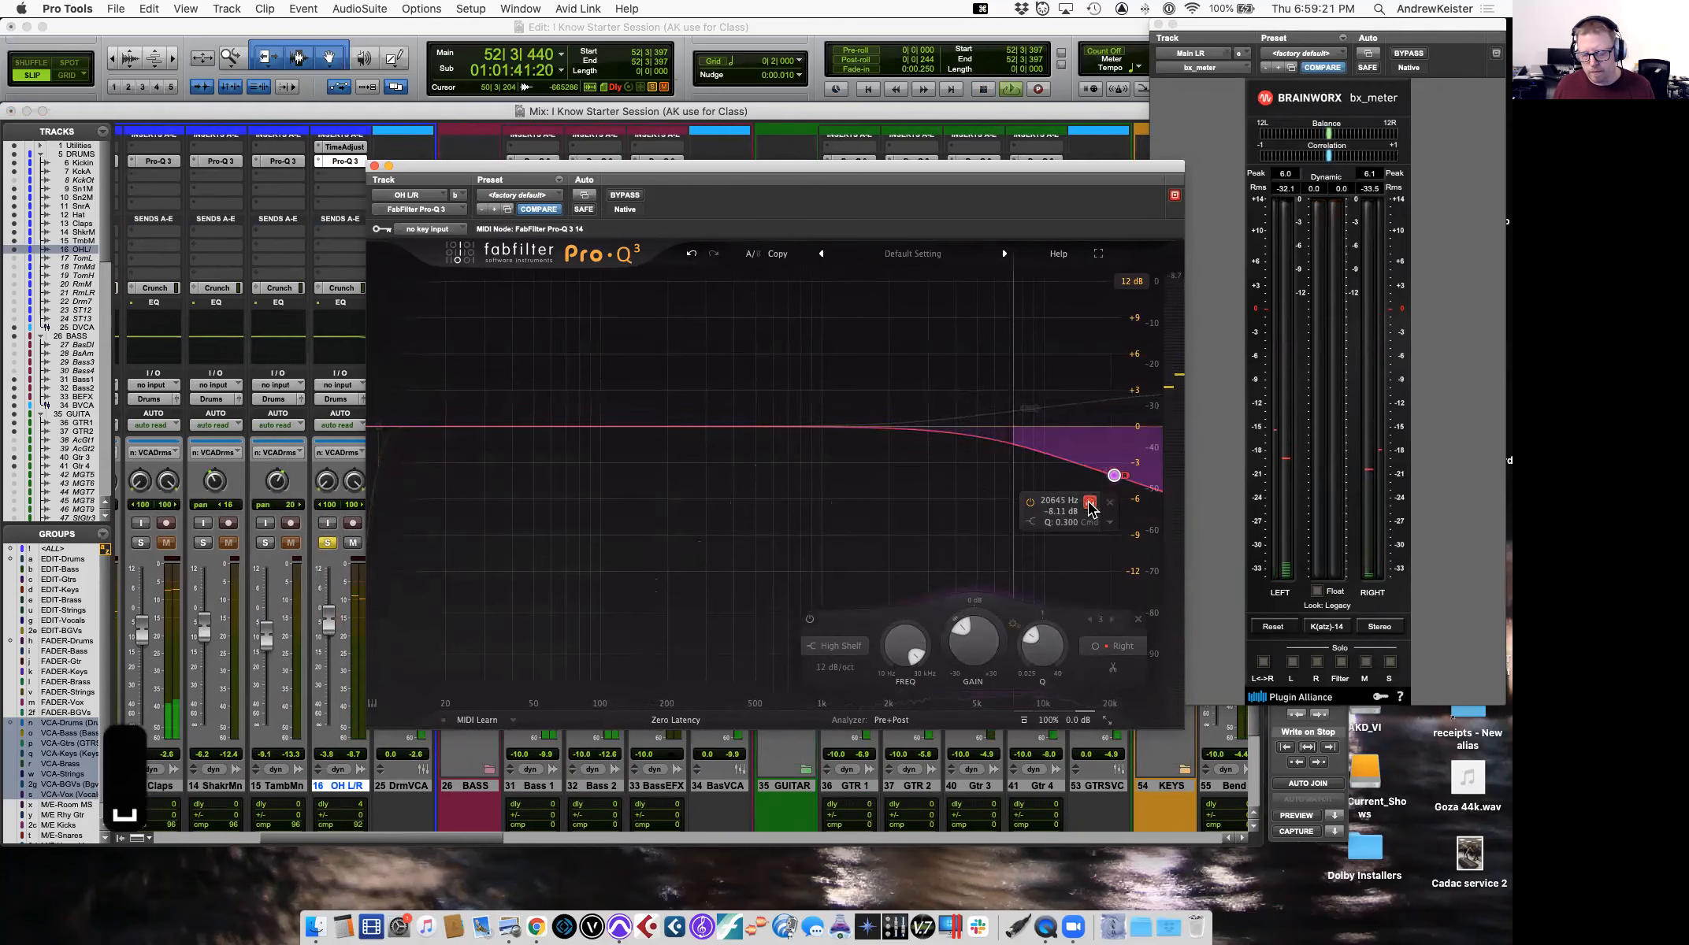
key("space")
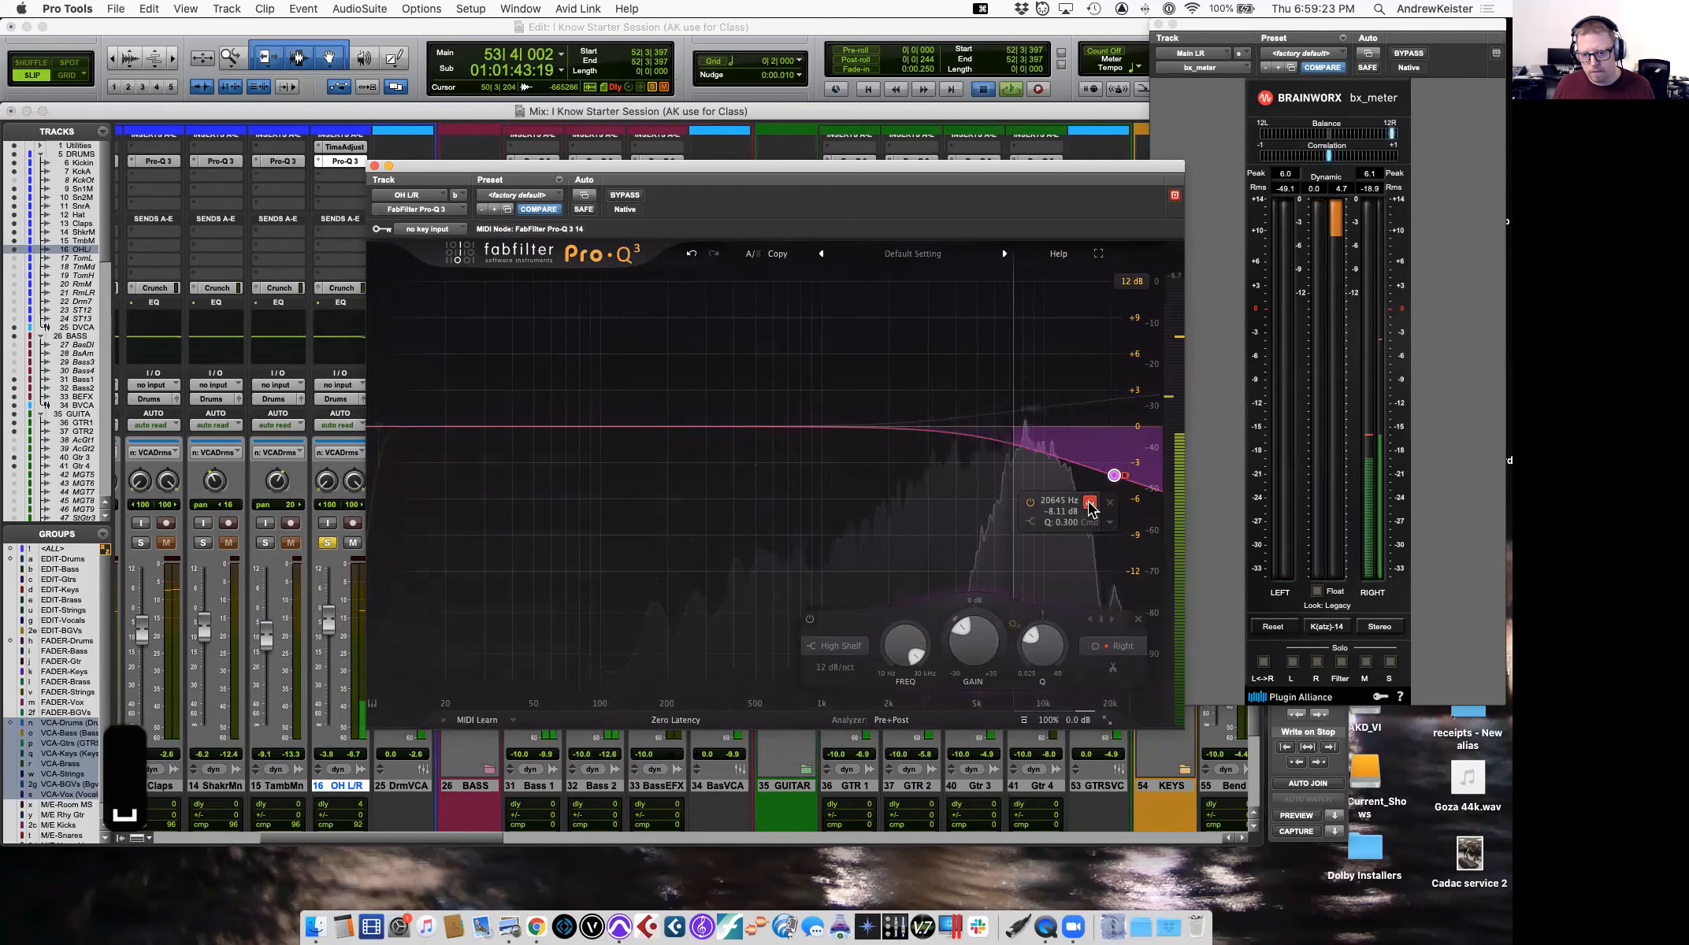
mouse_move(1035, 408)
left_click(1058, 362)
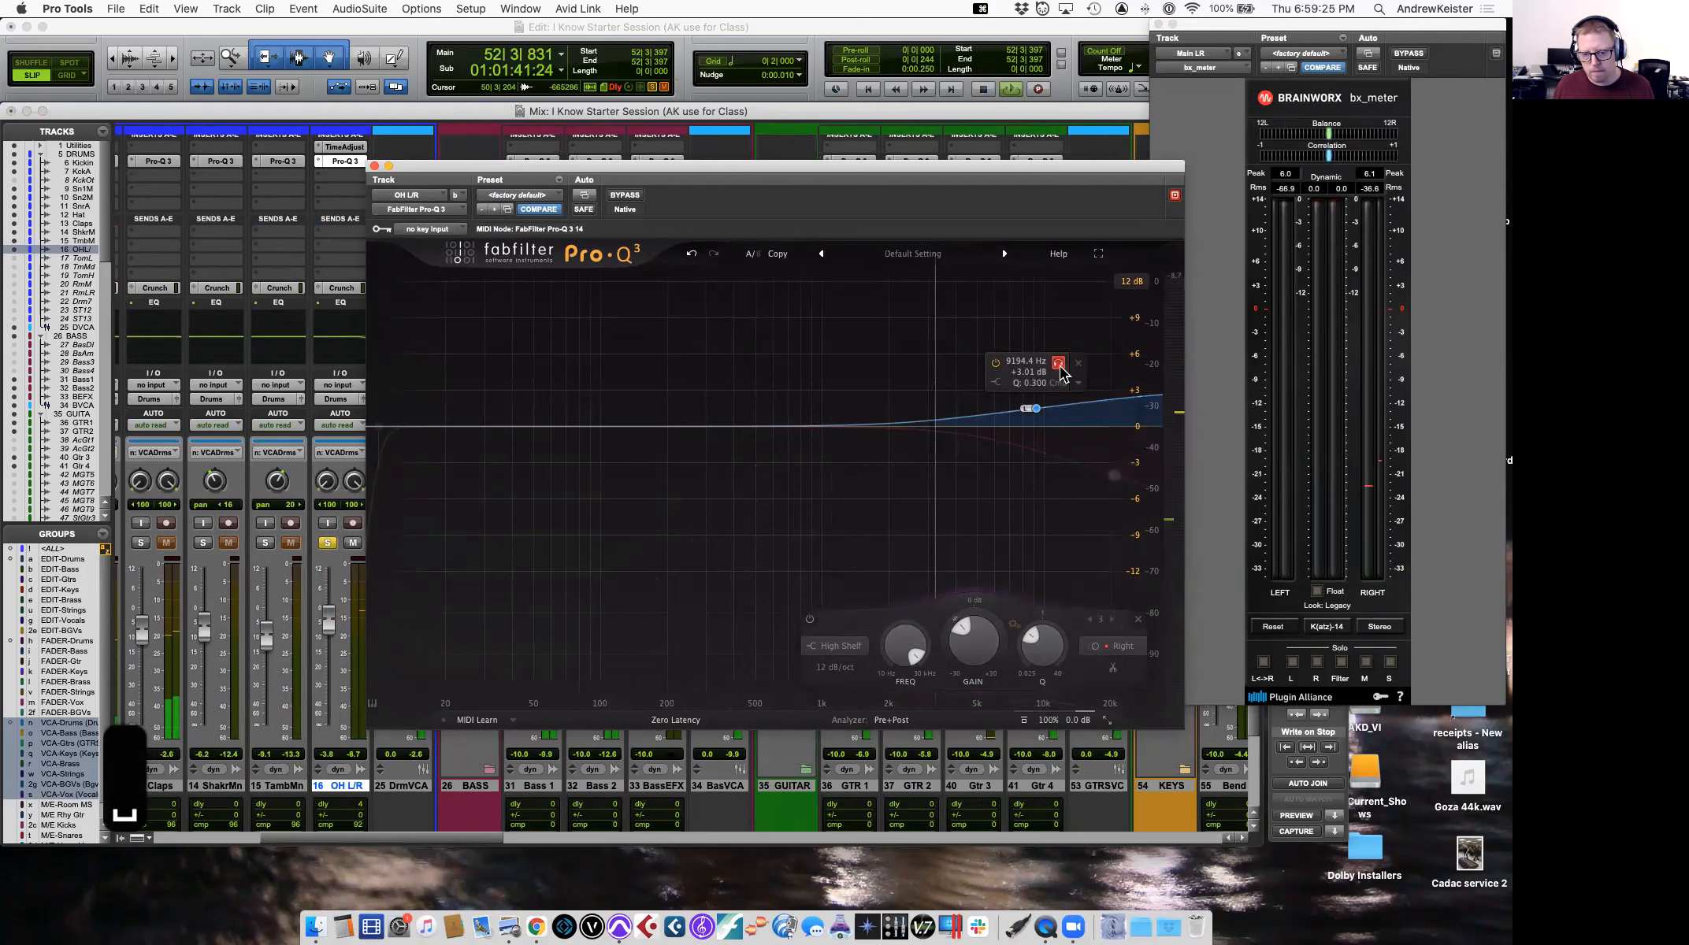
left_click_drag(1060, 374, 1060, 375)
Take OH L/R out of solo and close its Pro-Q 3 window.
left_click(352, 543)
left_click(352, 543)
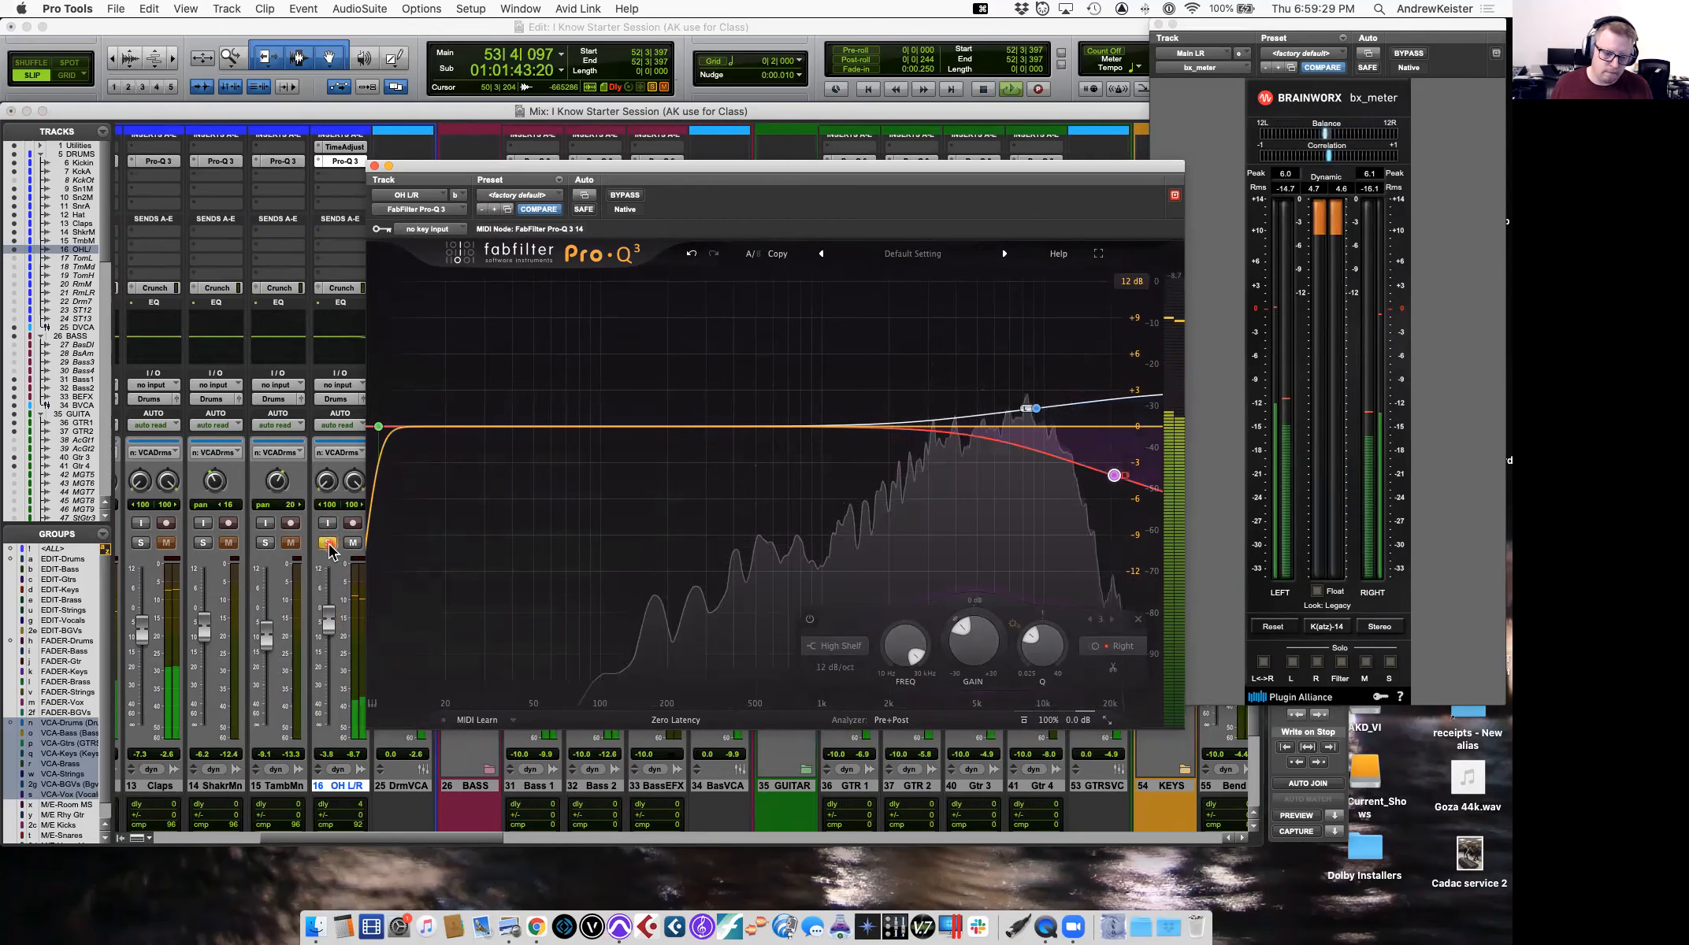
left_click(327, 542)
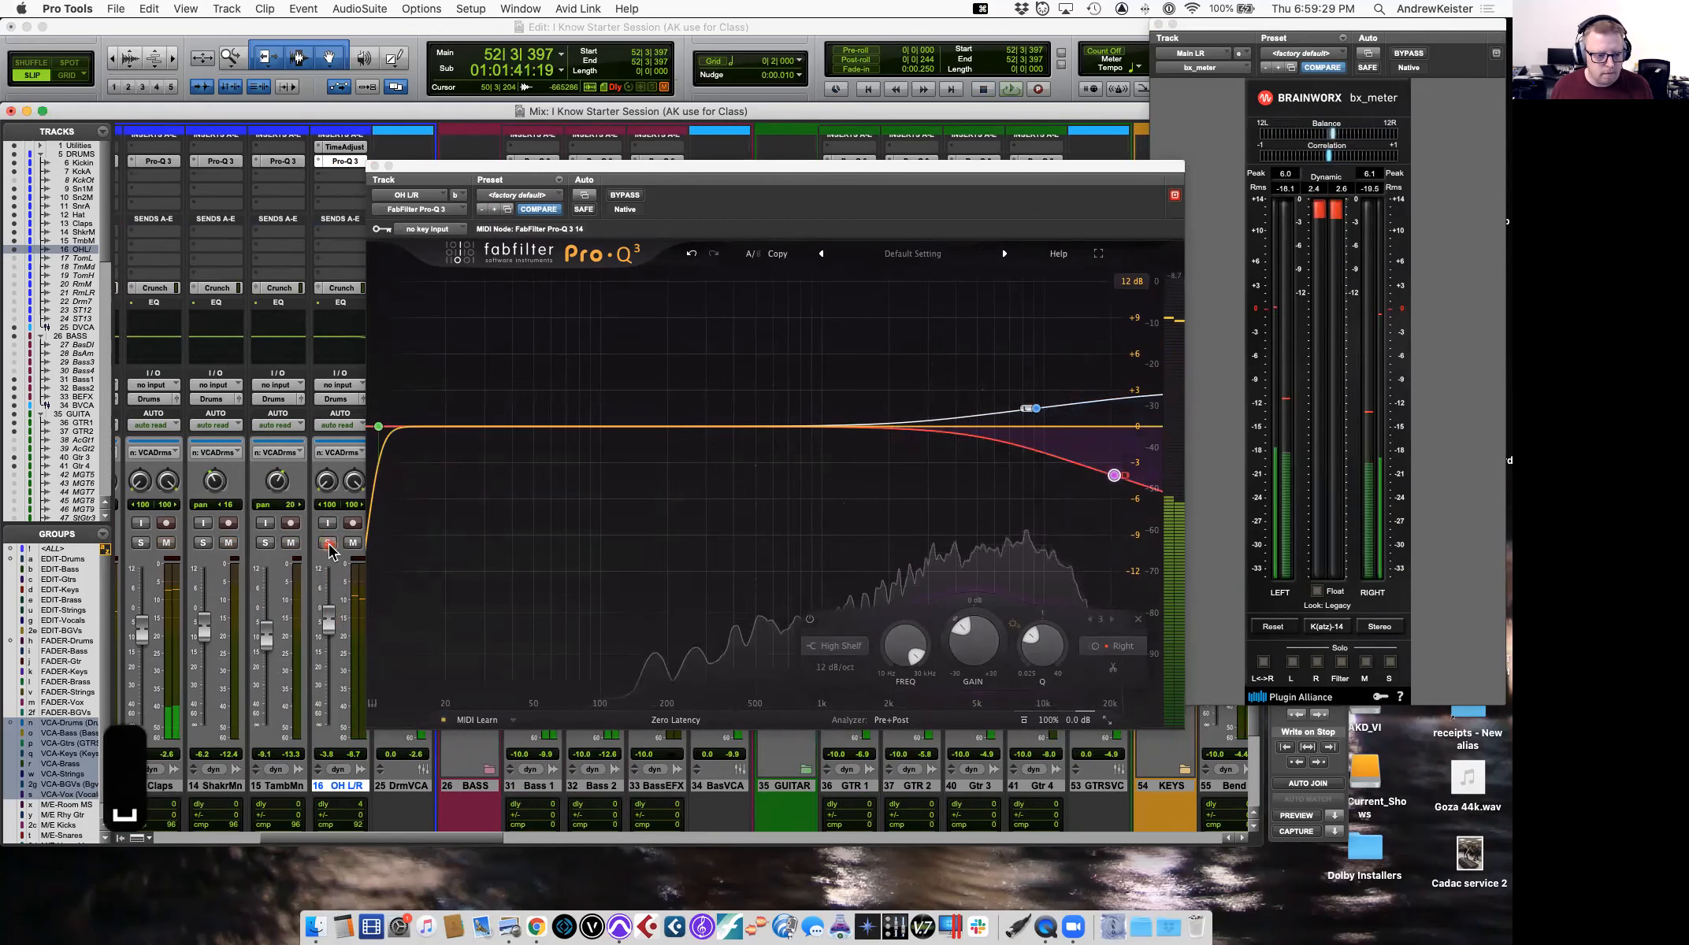
left_click(375, 167)
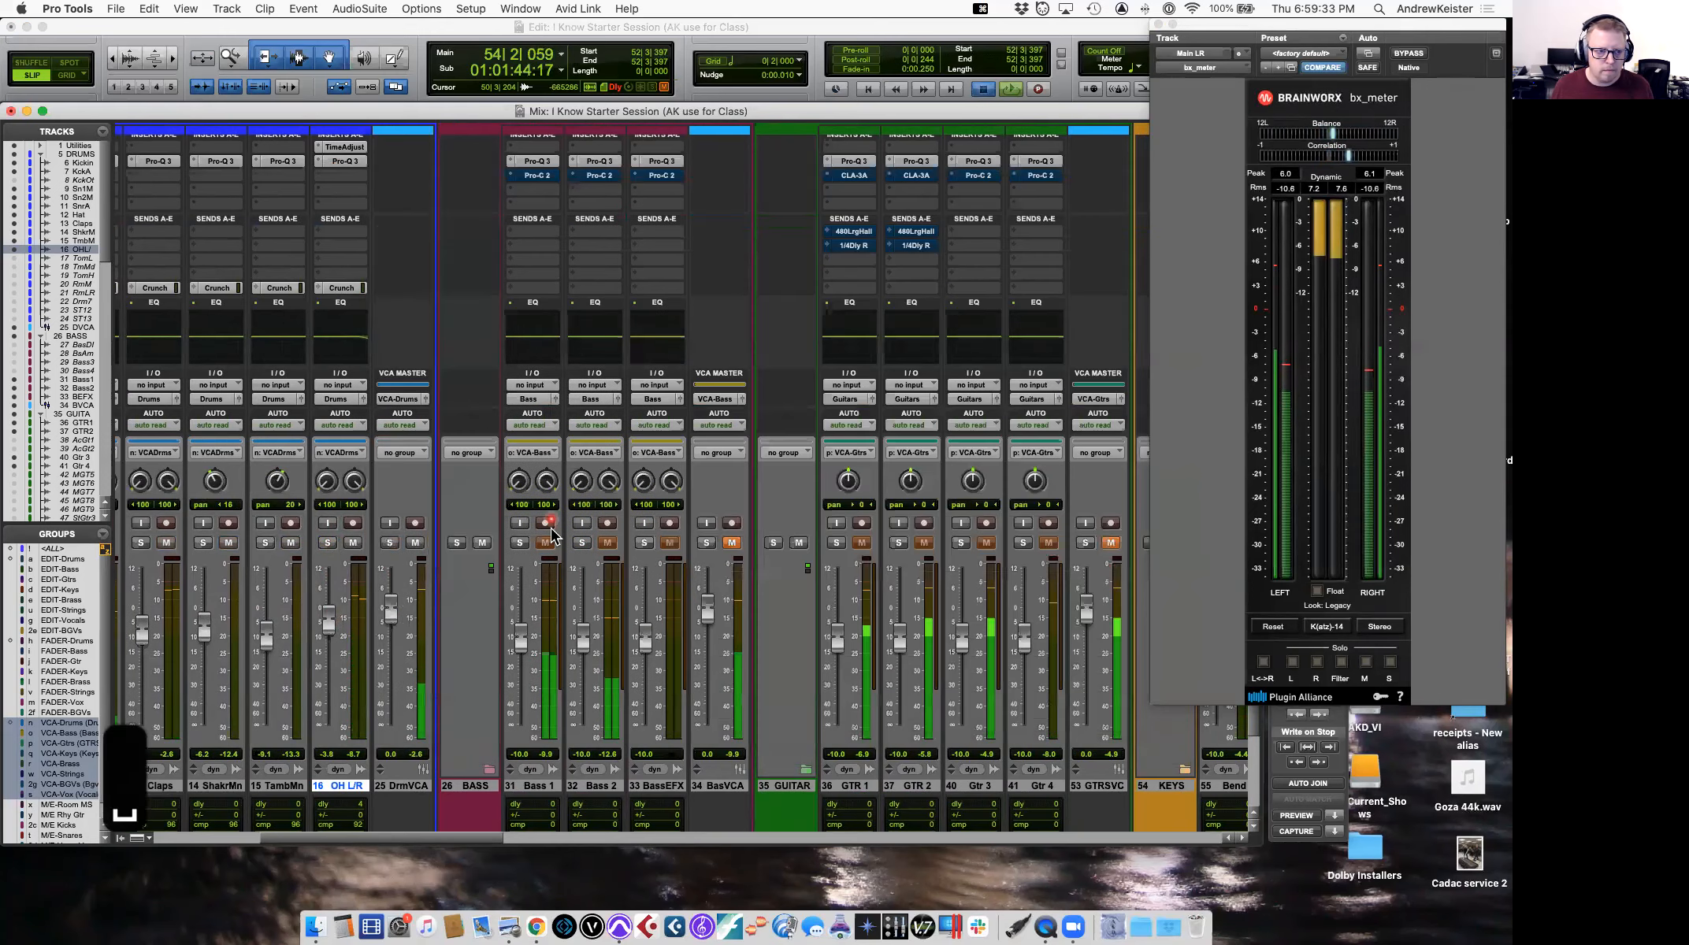
Lower the OH L/R fader slightly.
scroll(554, 535, "left", 1)
scroll(554, 535, "left", 5)
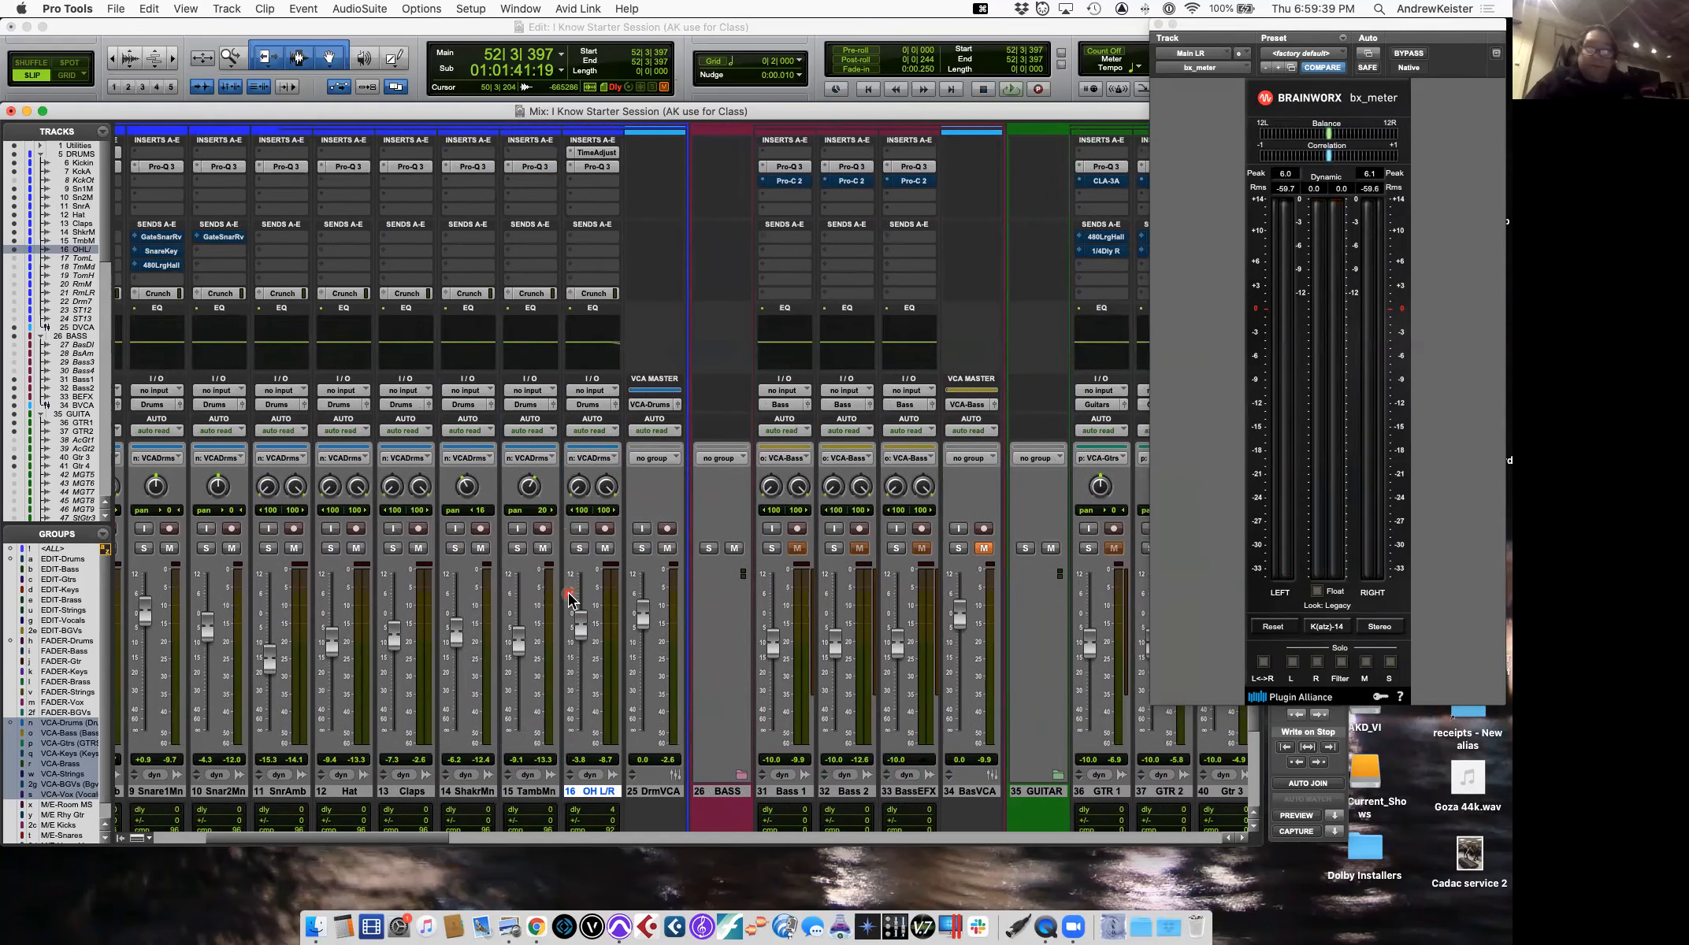
left_click_drag(582, 630, 583, 644)
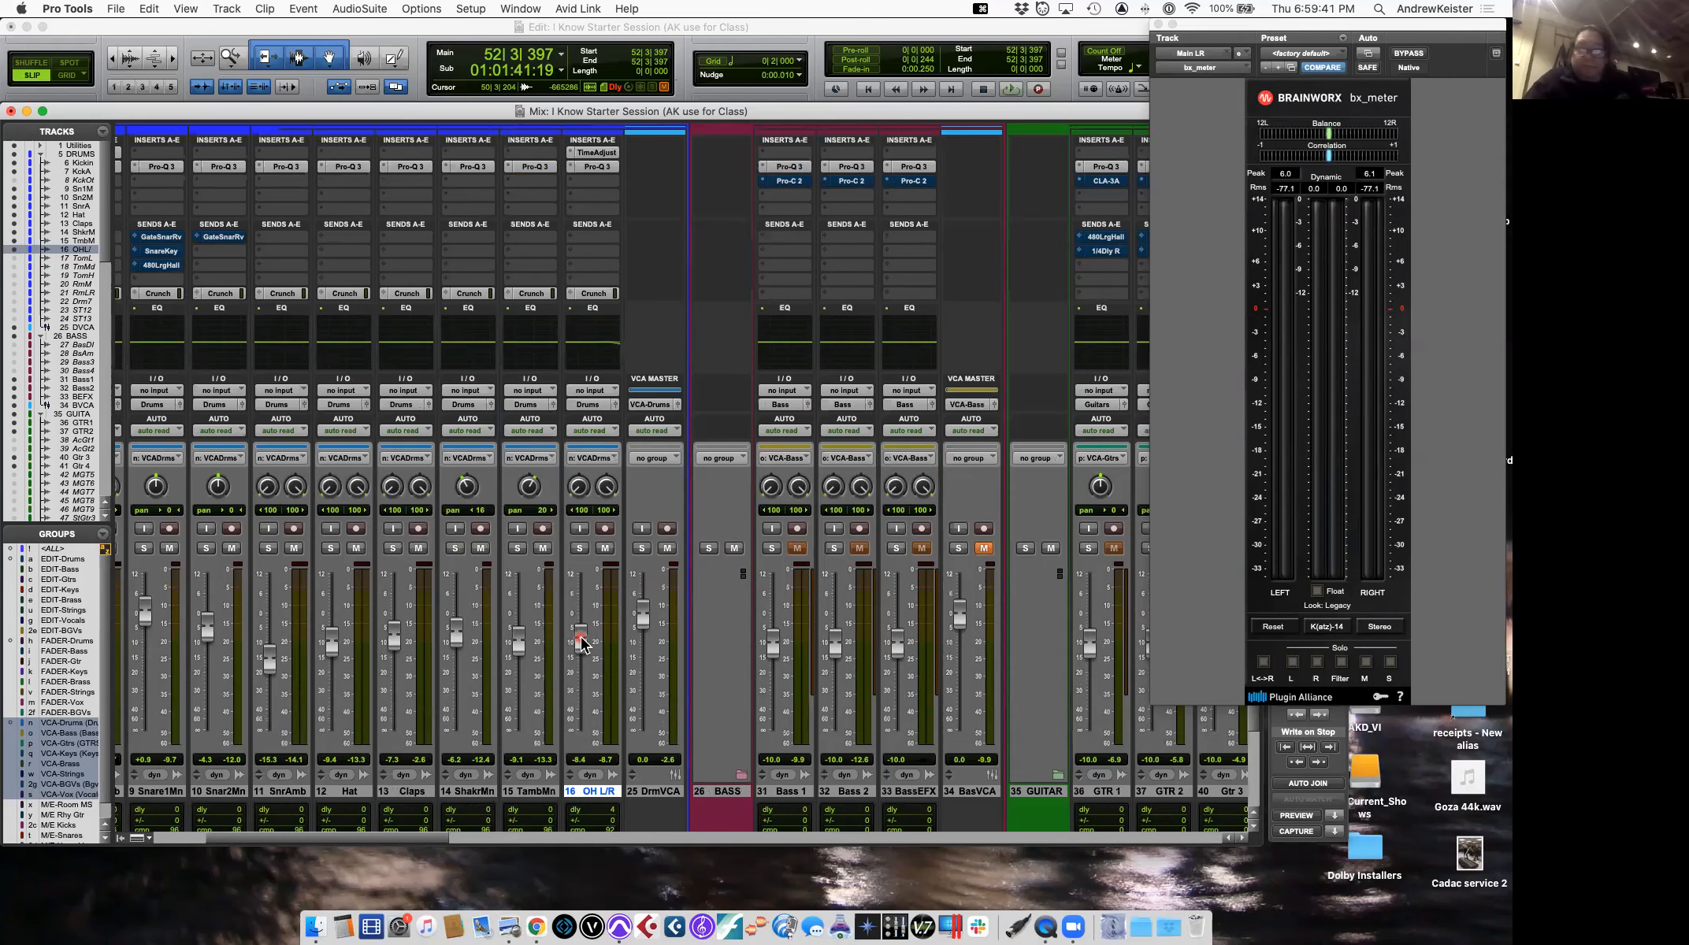
Switch to the Edit window and play the full mix from the start of Chorus 3a.
key("super+equal")
key("r")
key("r")
key("r")
key("r")
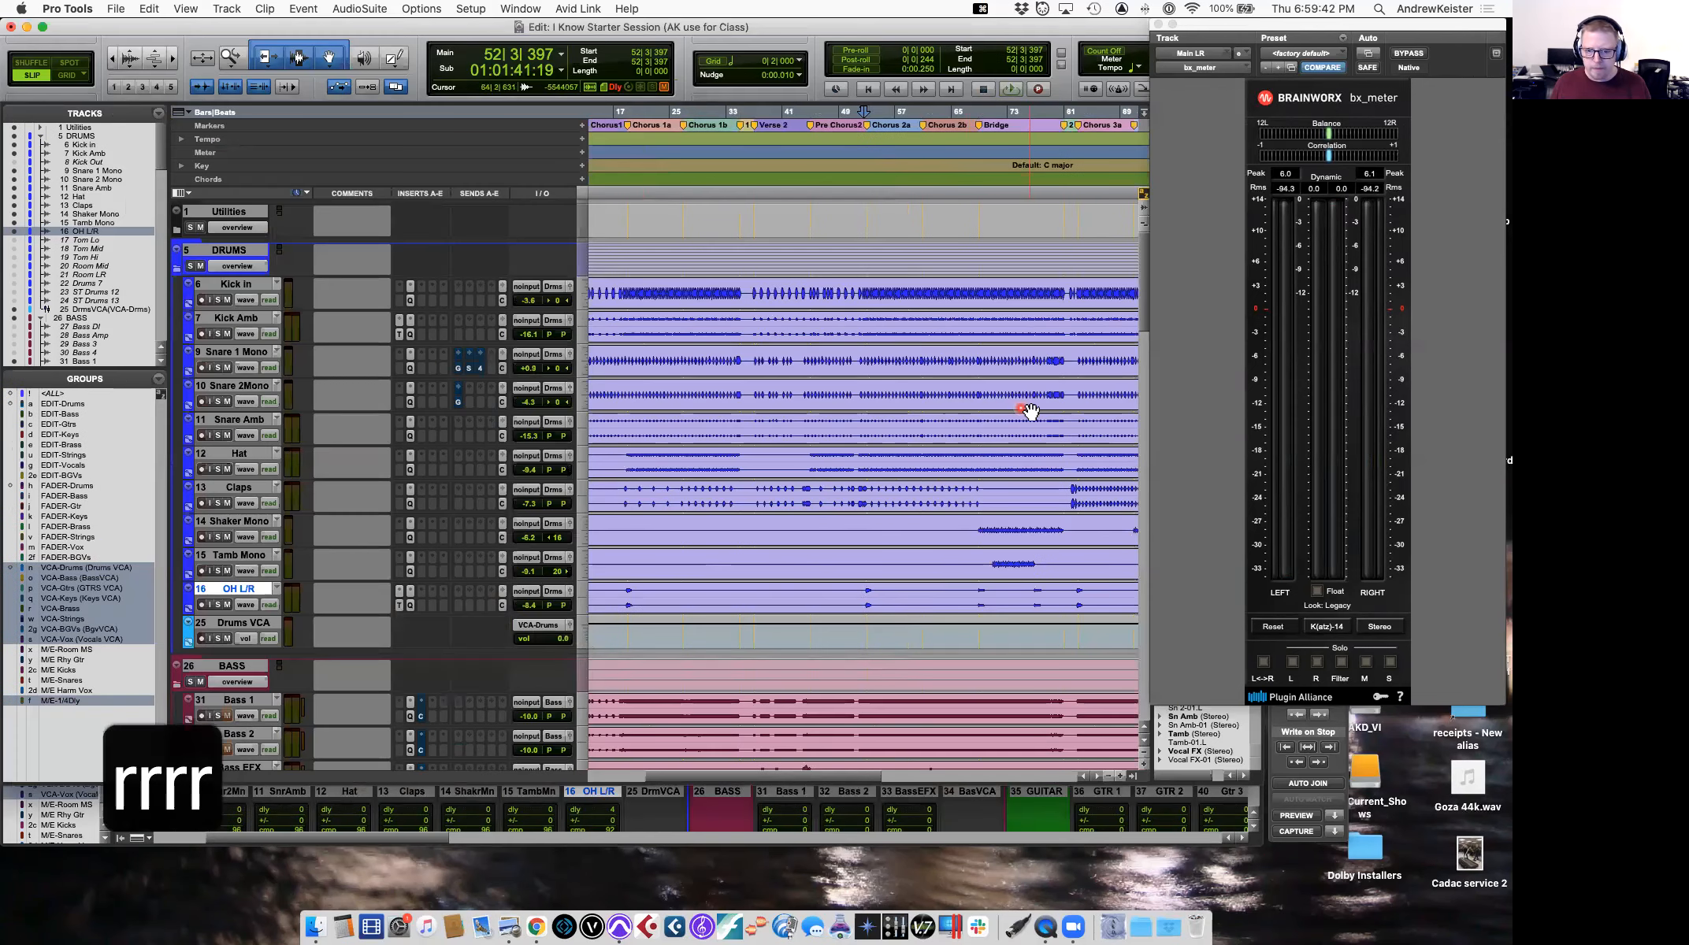
scroll(1031, 409, "right", 10)
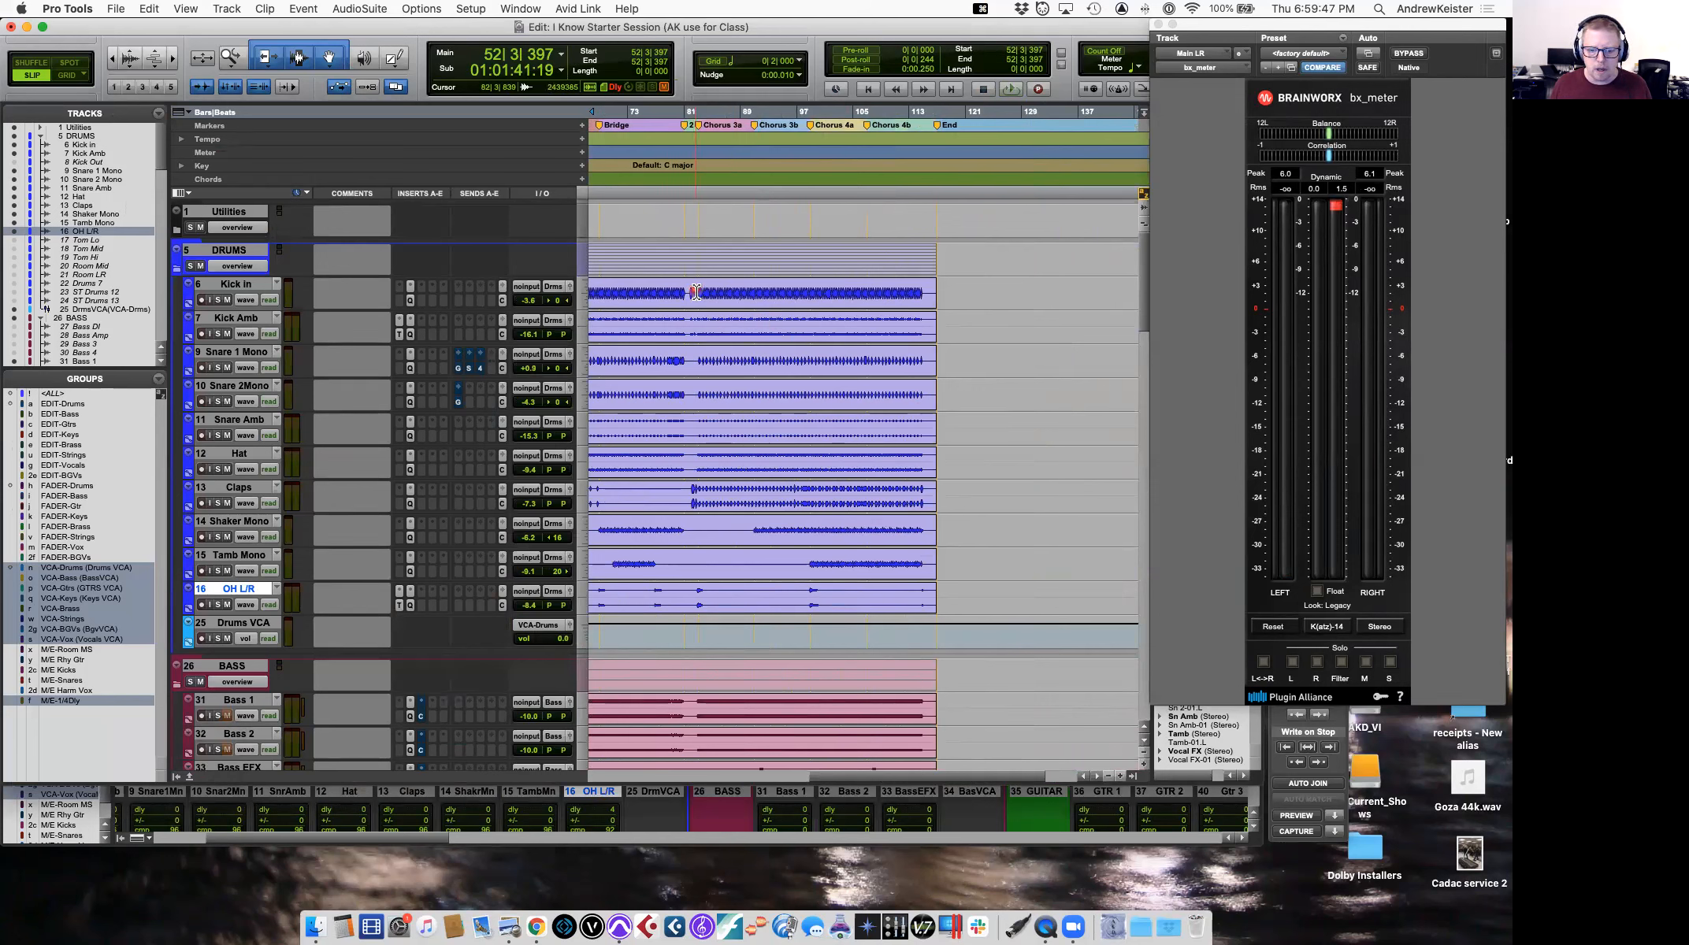
left_click(696, 292)
key("space")
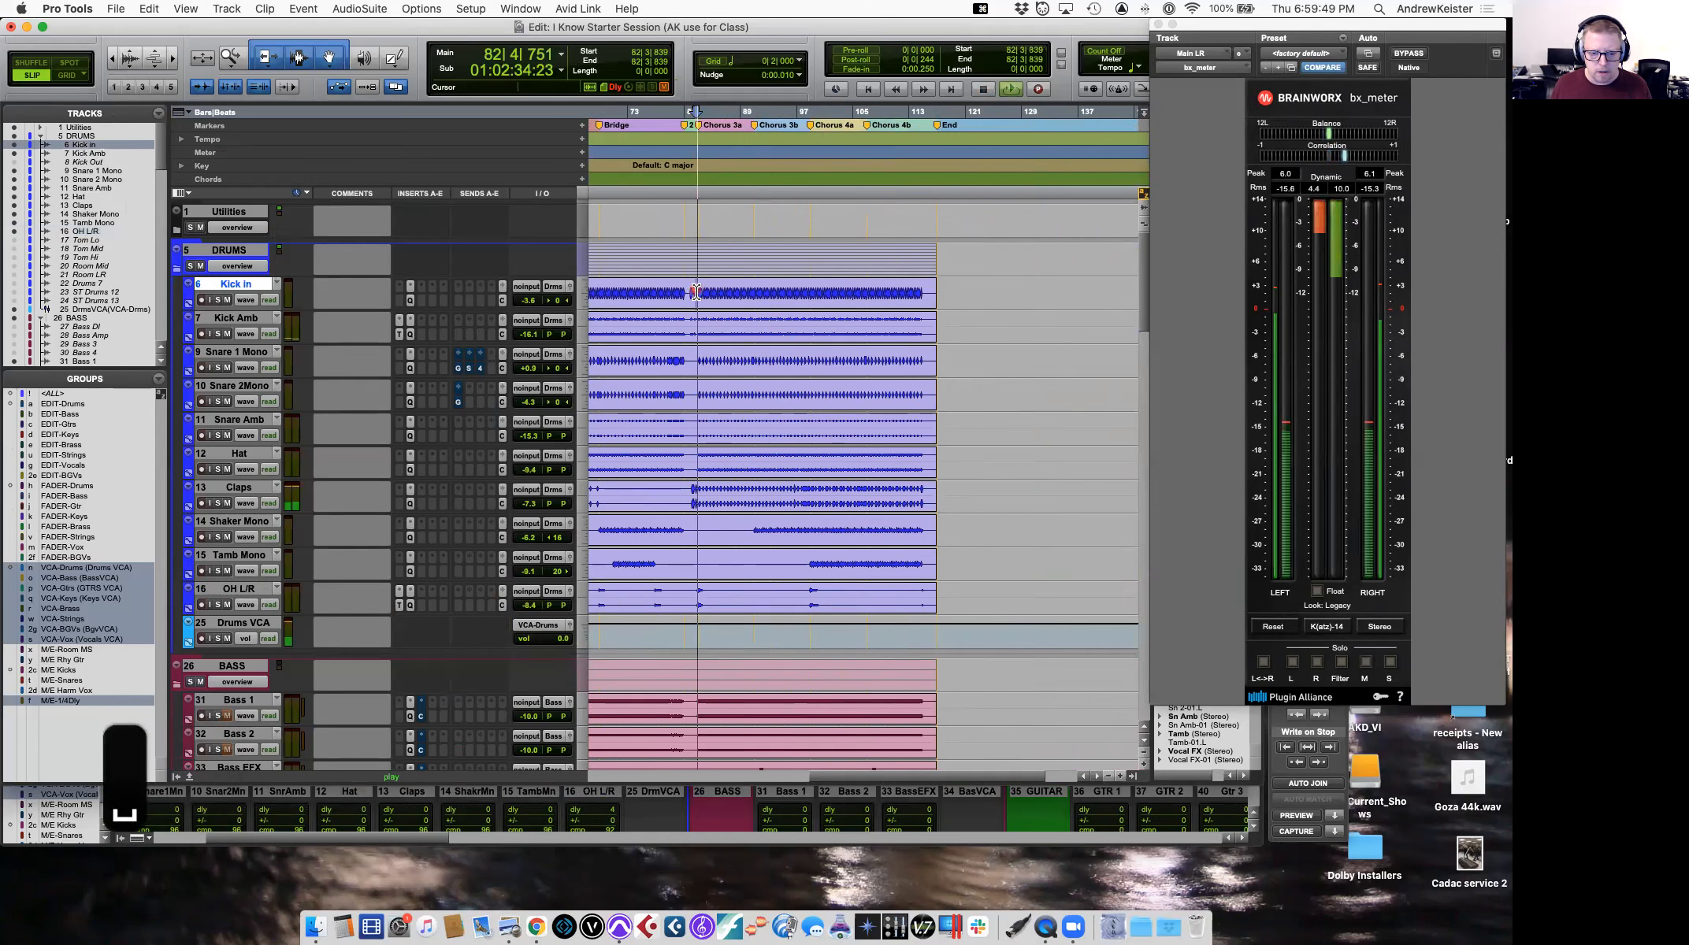
Replay Chorus 3a and lower the Claps volume to -8.0 dB.
left_click(226, 503)
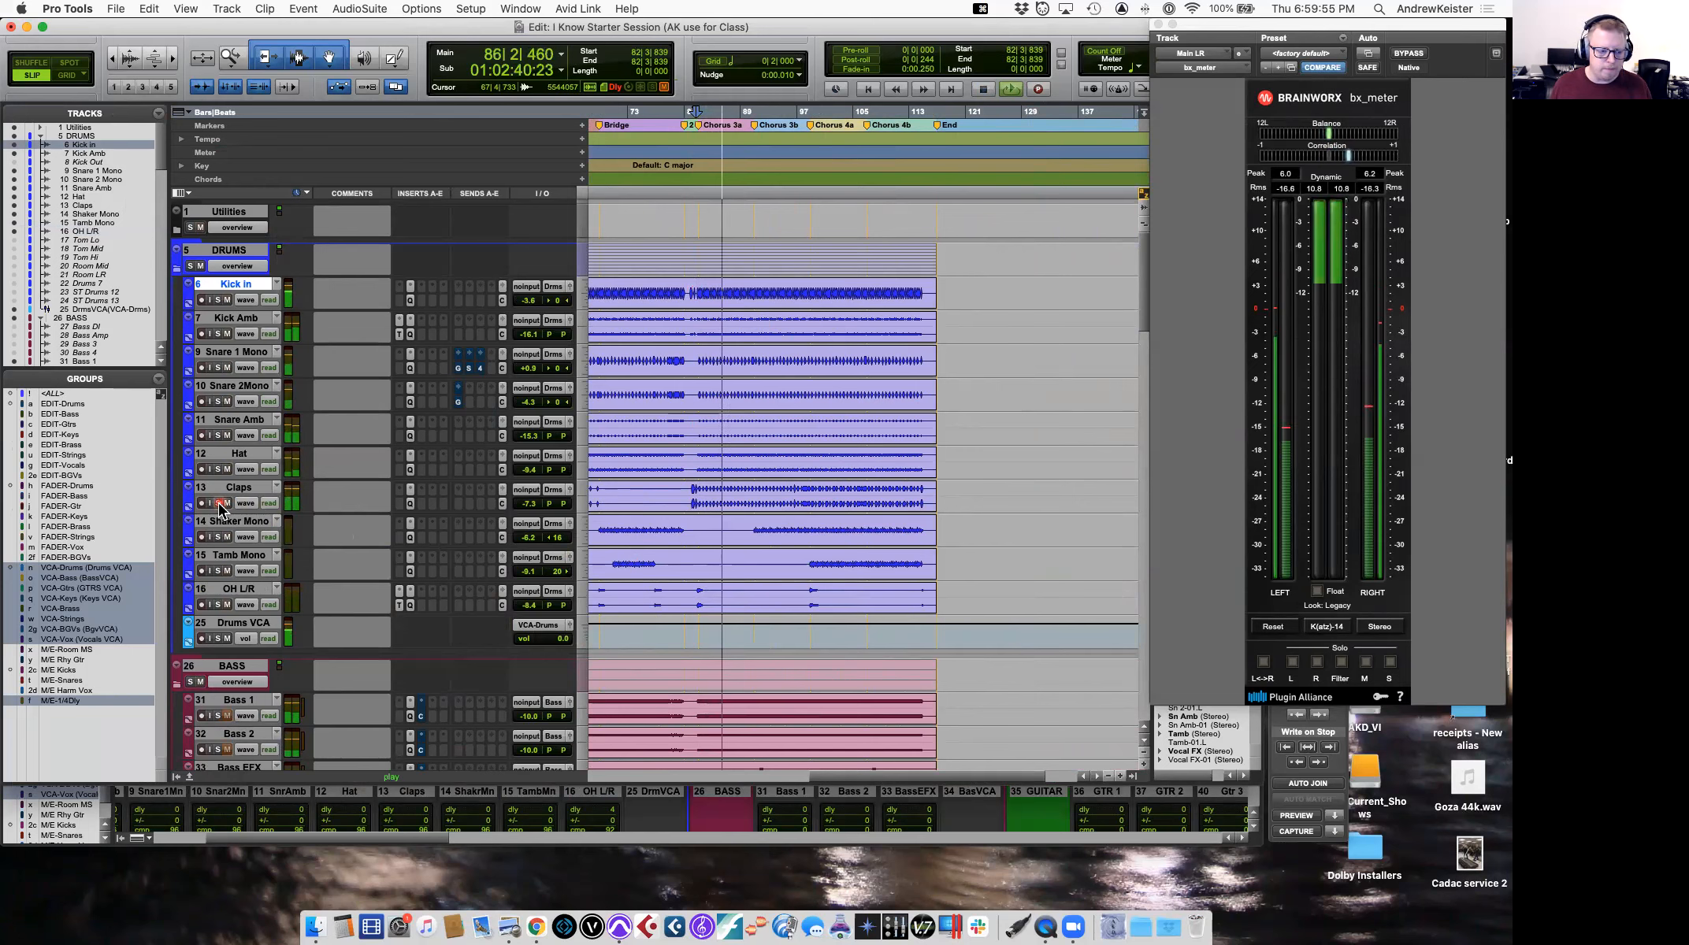
key("space")
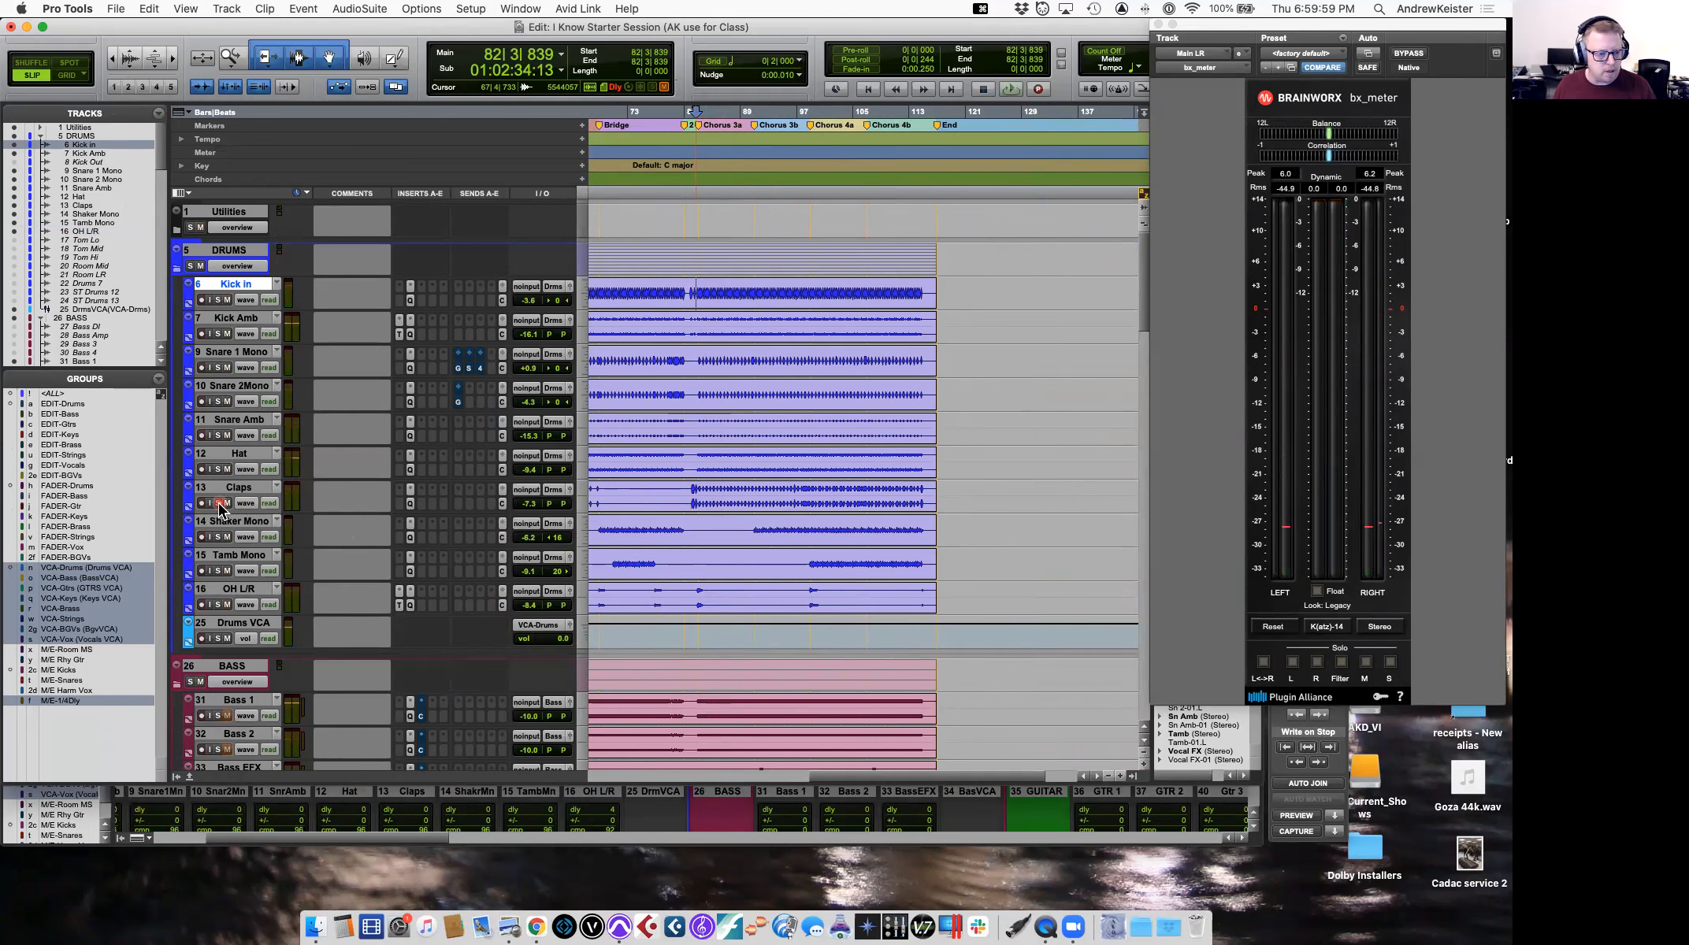
key("space")
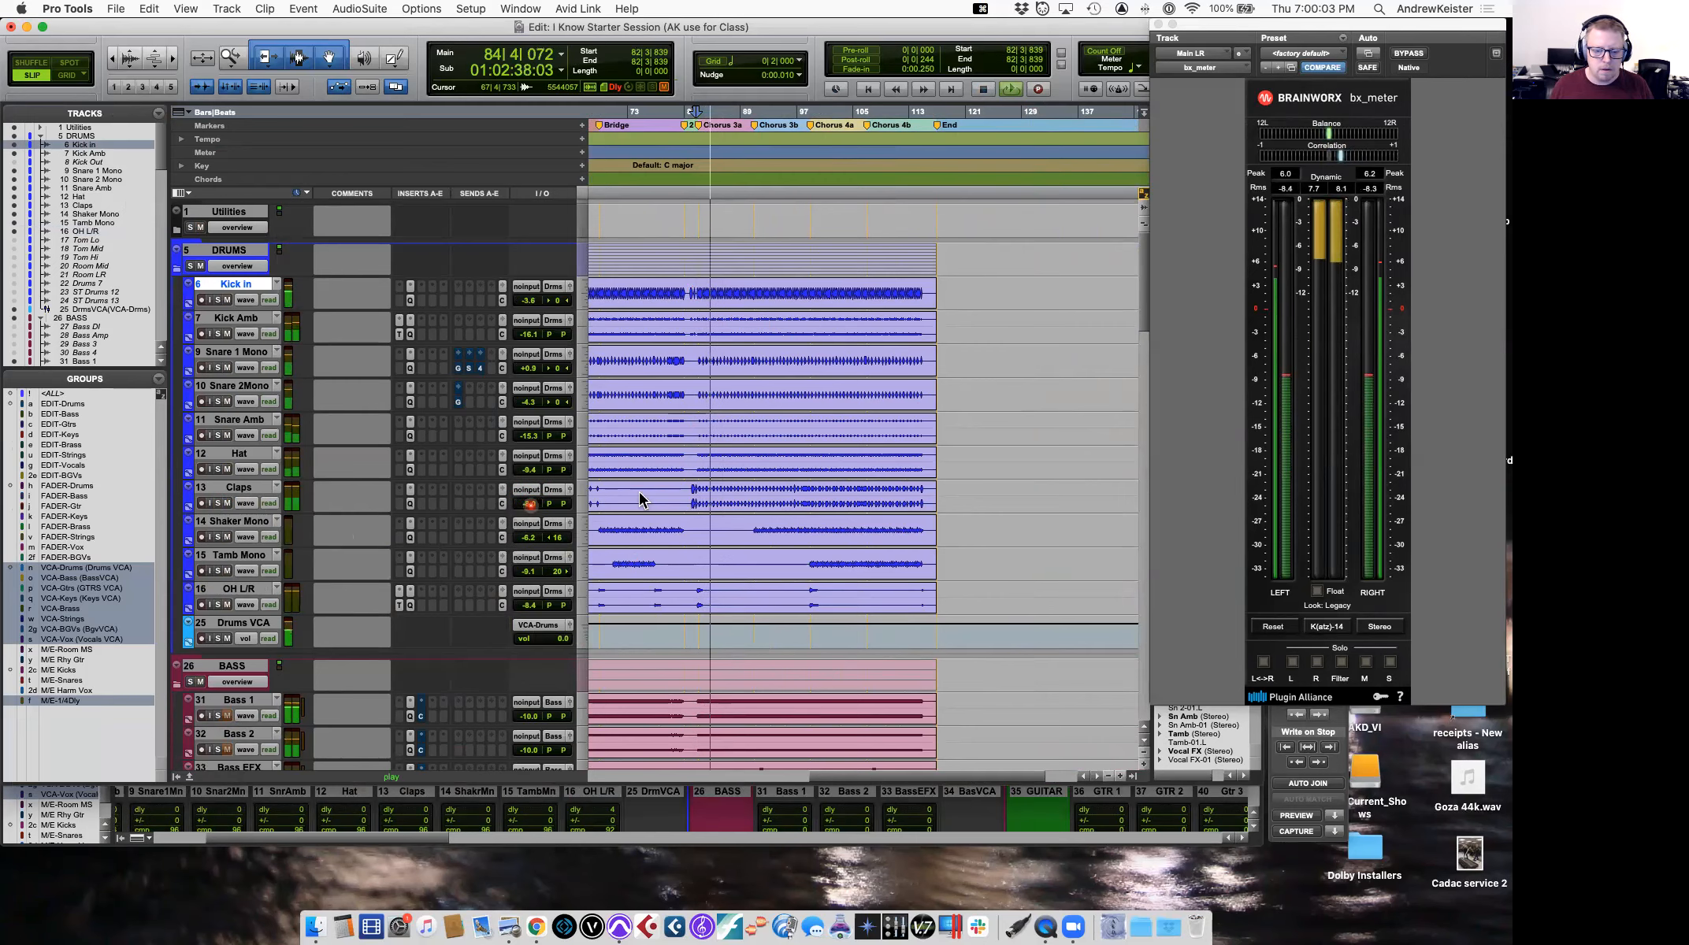
scroll(704, 506, "down", 1)
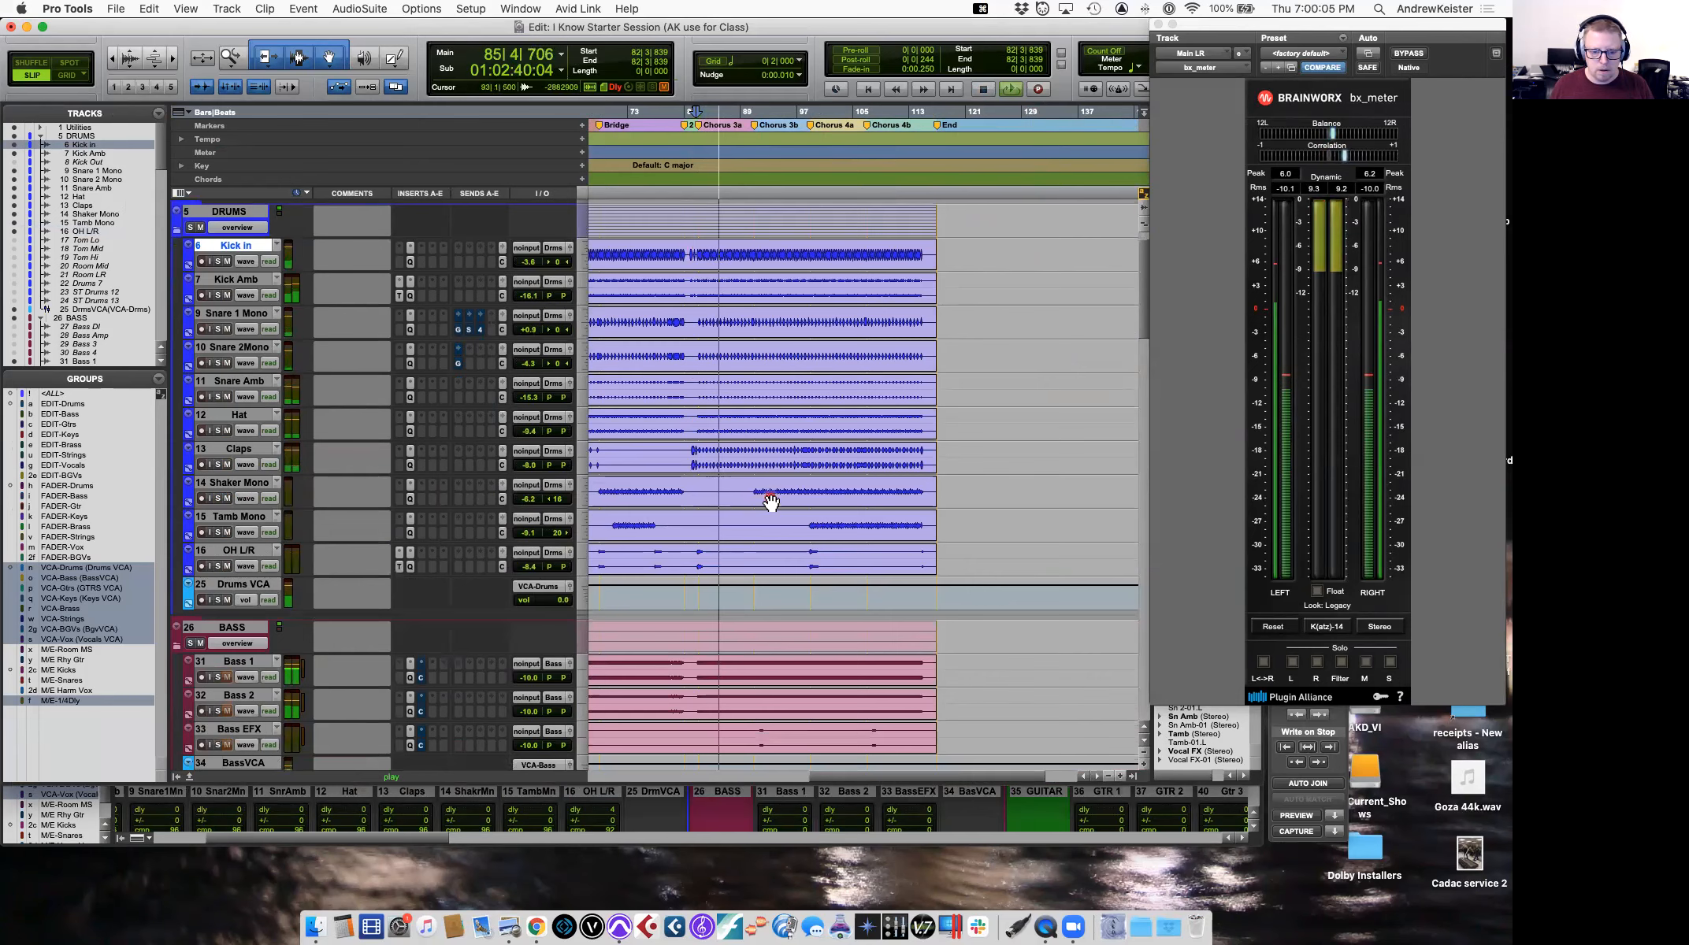
Play the mix from just before Chorus 4a to check the shaker and tambourine entry.
left_click(808, 486)
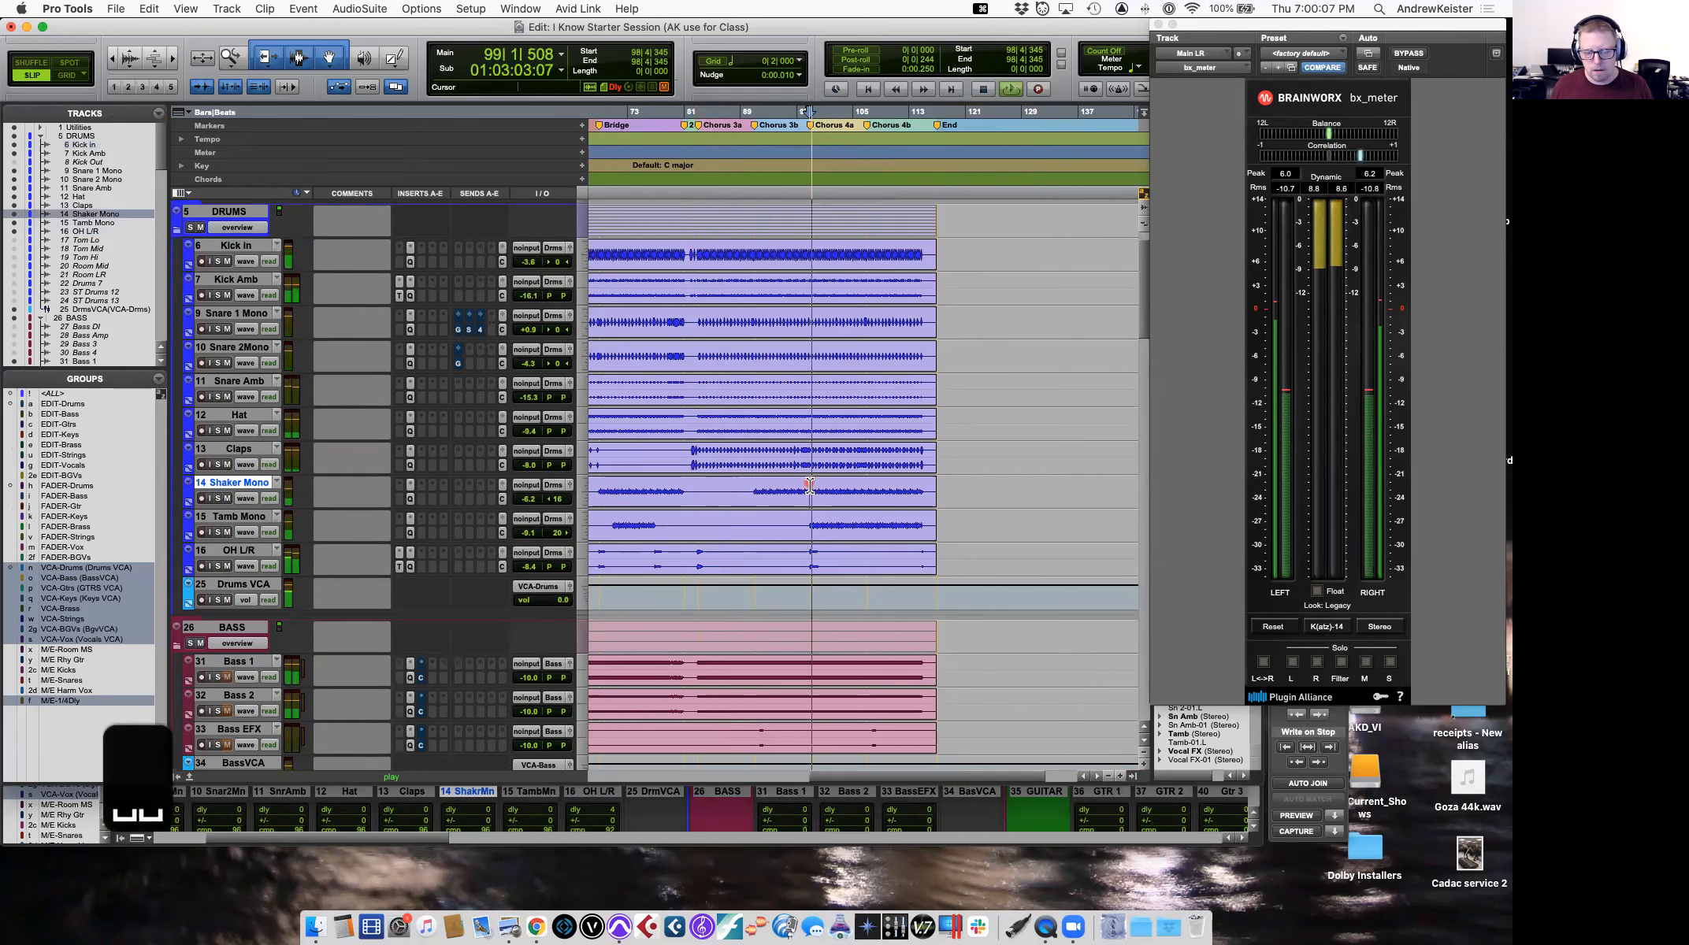
key("space")
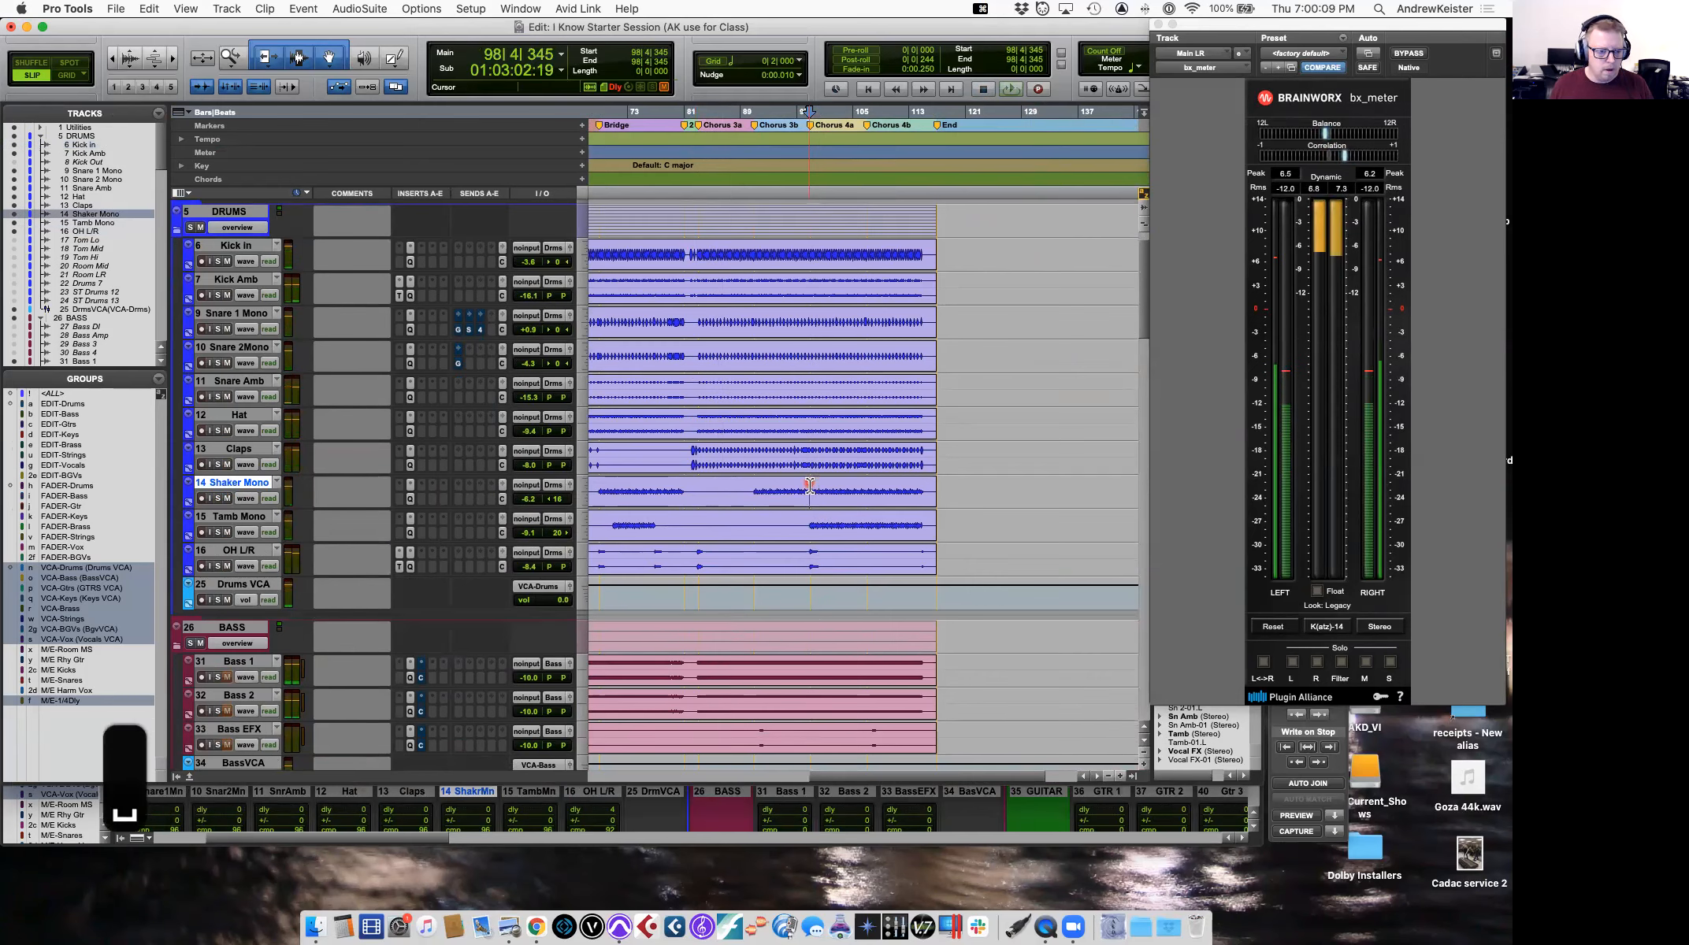
key("r")
key("r")
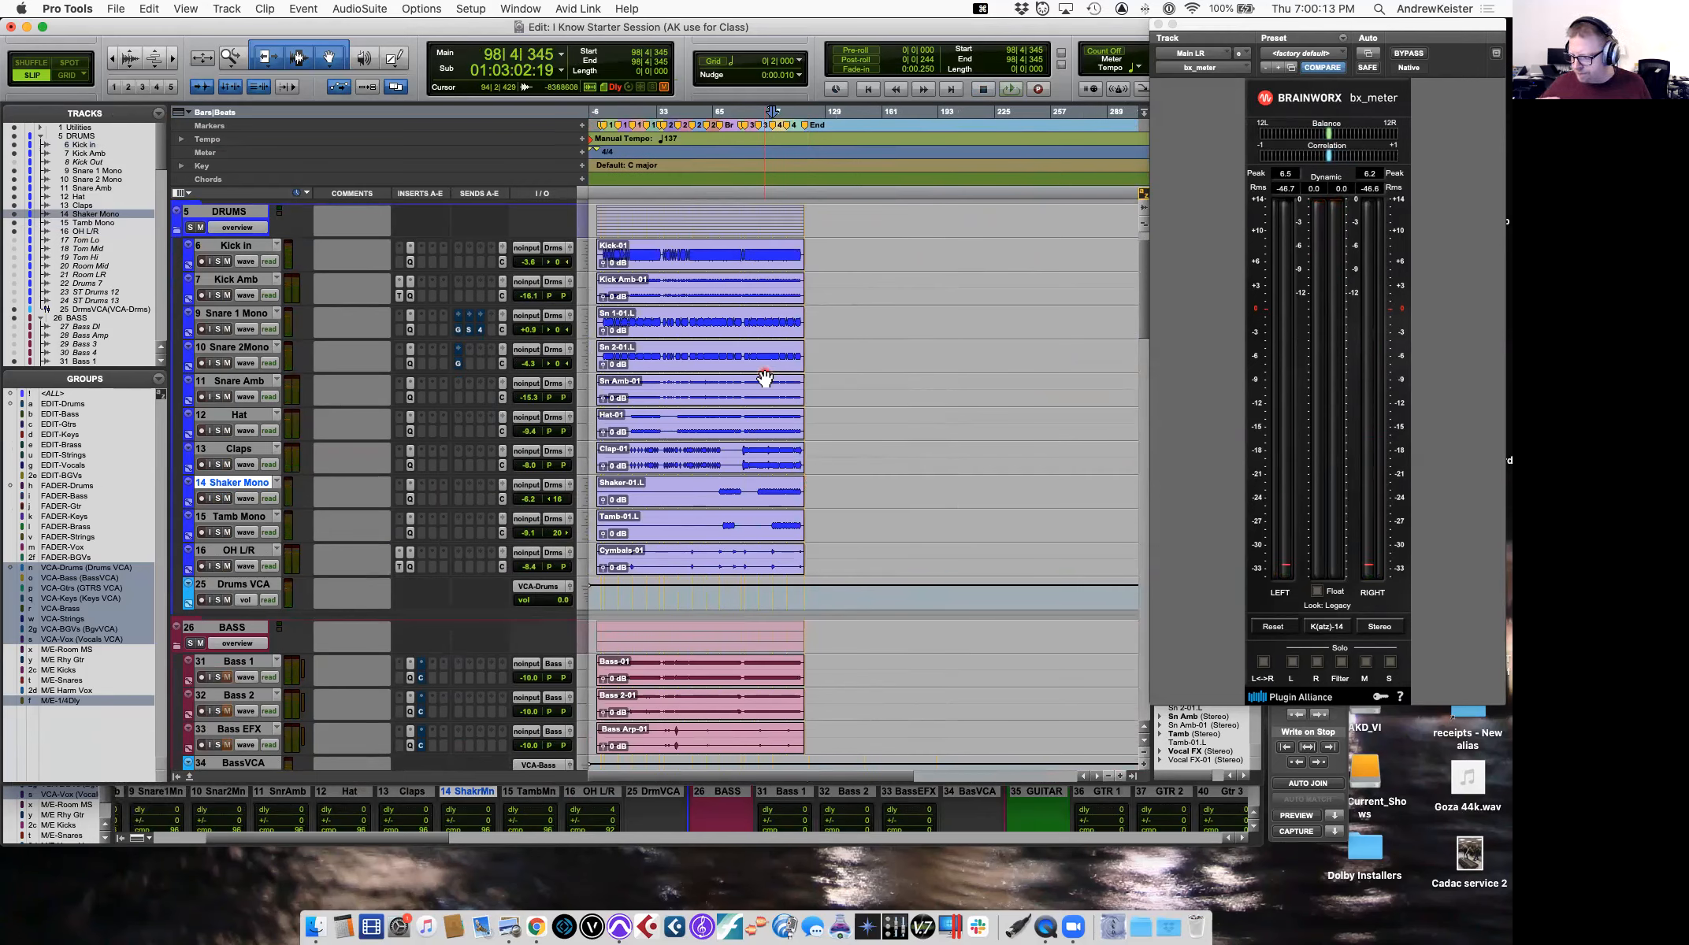
Place the cursor on Snare 1 Mono just before Chorus 1a and duplicate the track with its playlists, automation, inserts, sends and groups.
left_click(628, 317)
key("t")
key("t")
key("t")
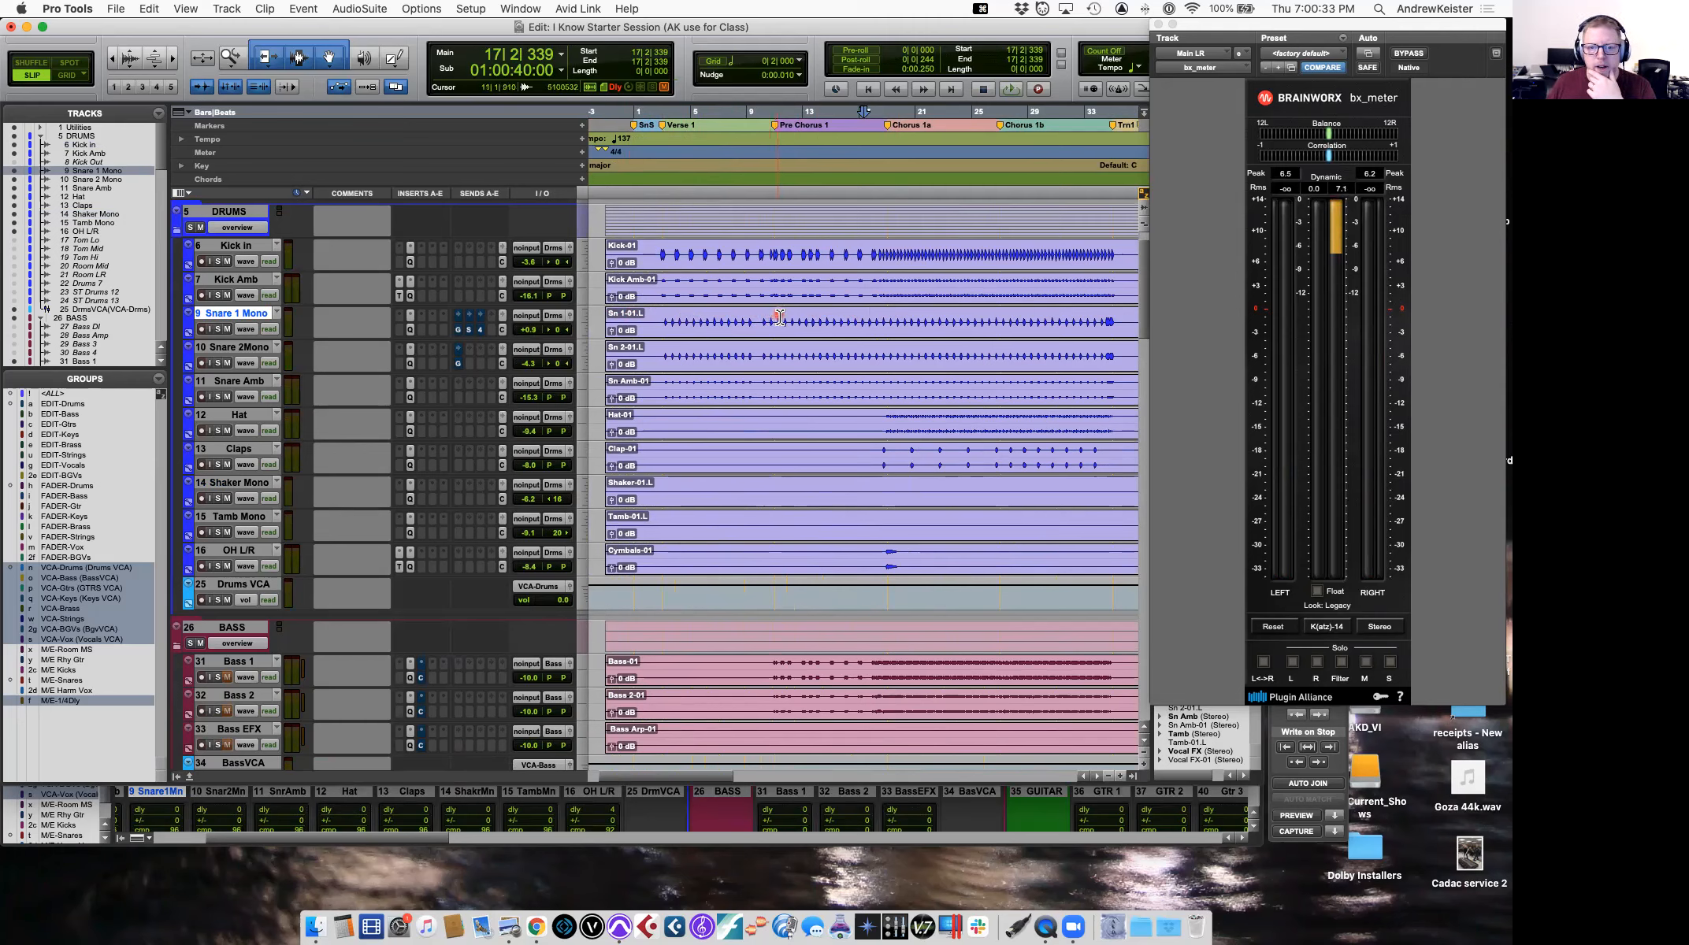
left_click(876, 319)
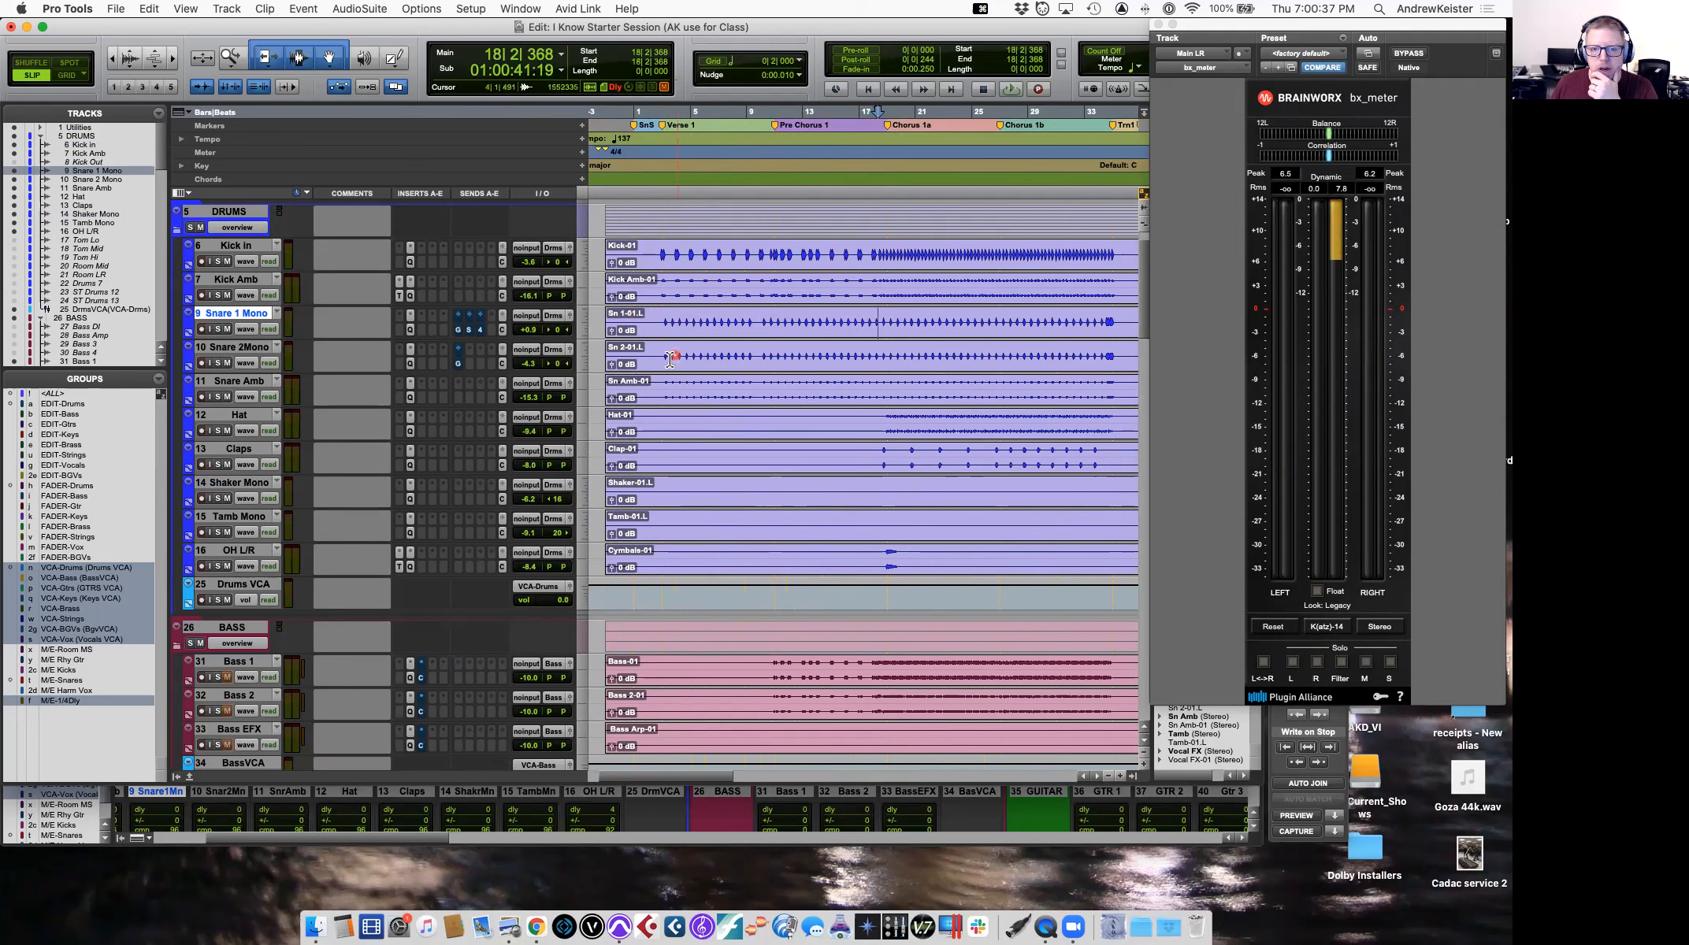
right_click(241, 315)
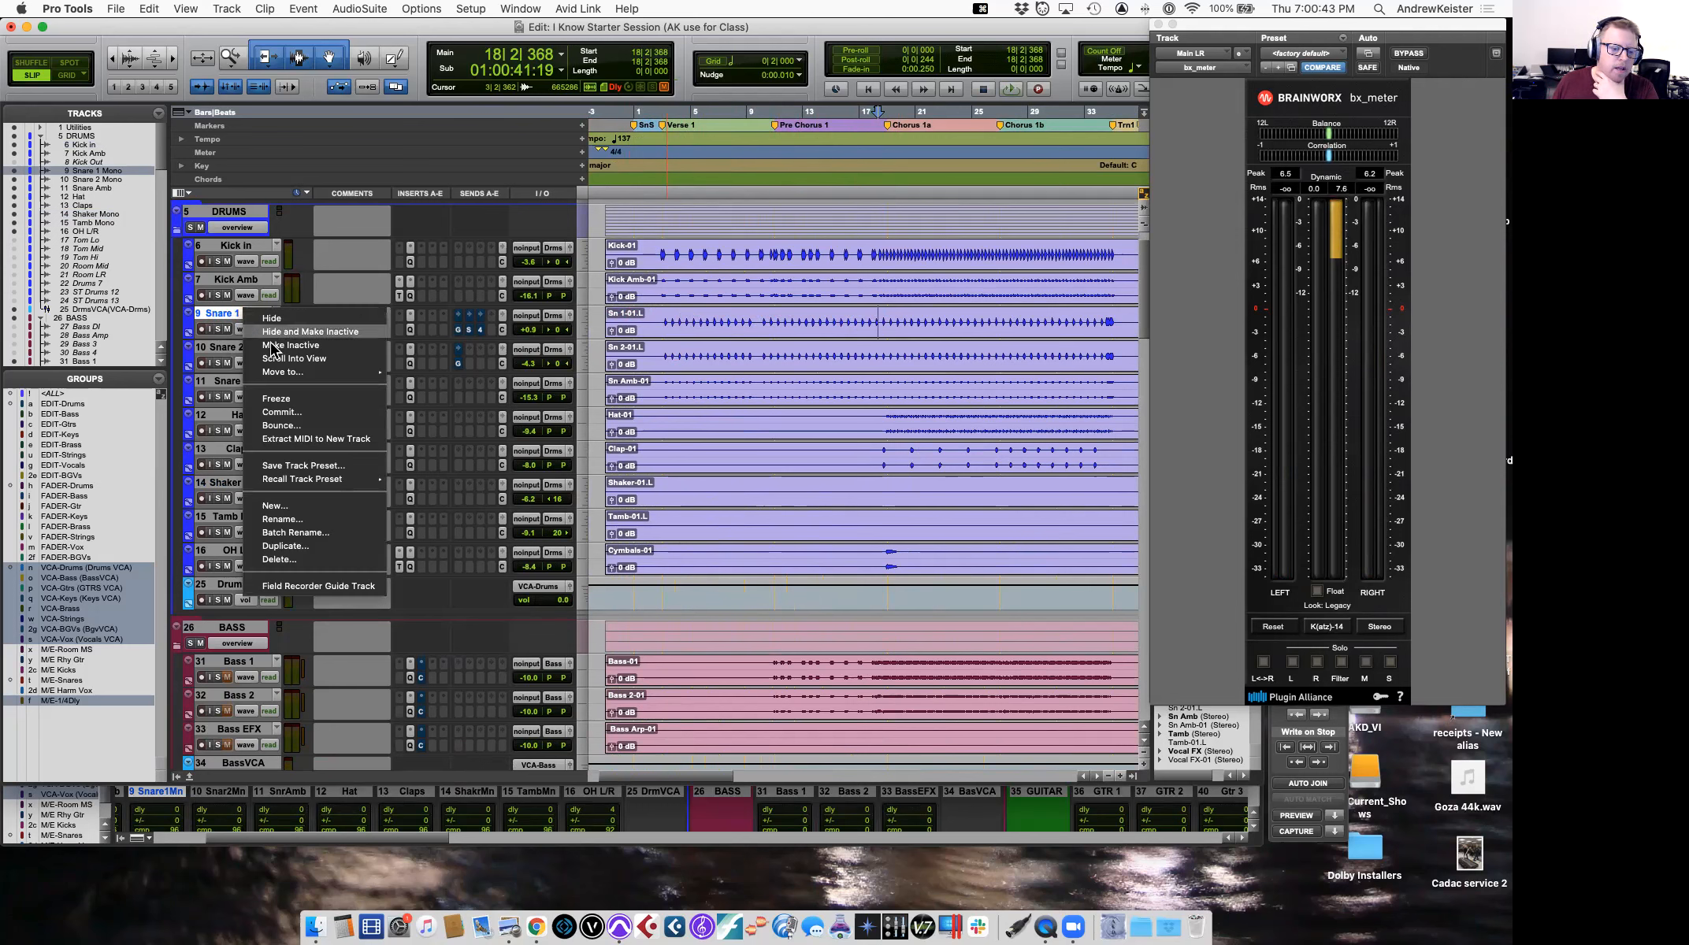
left_click(302, 548)
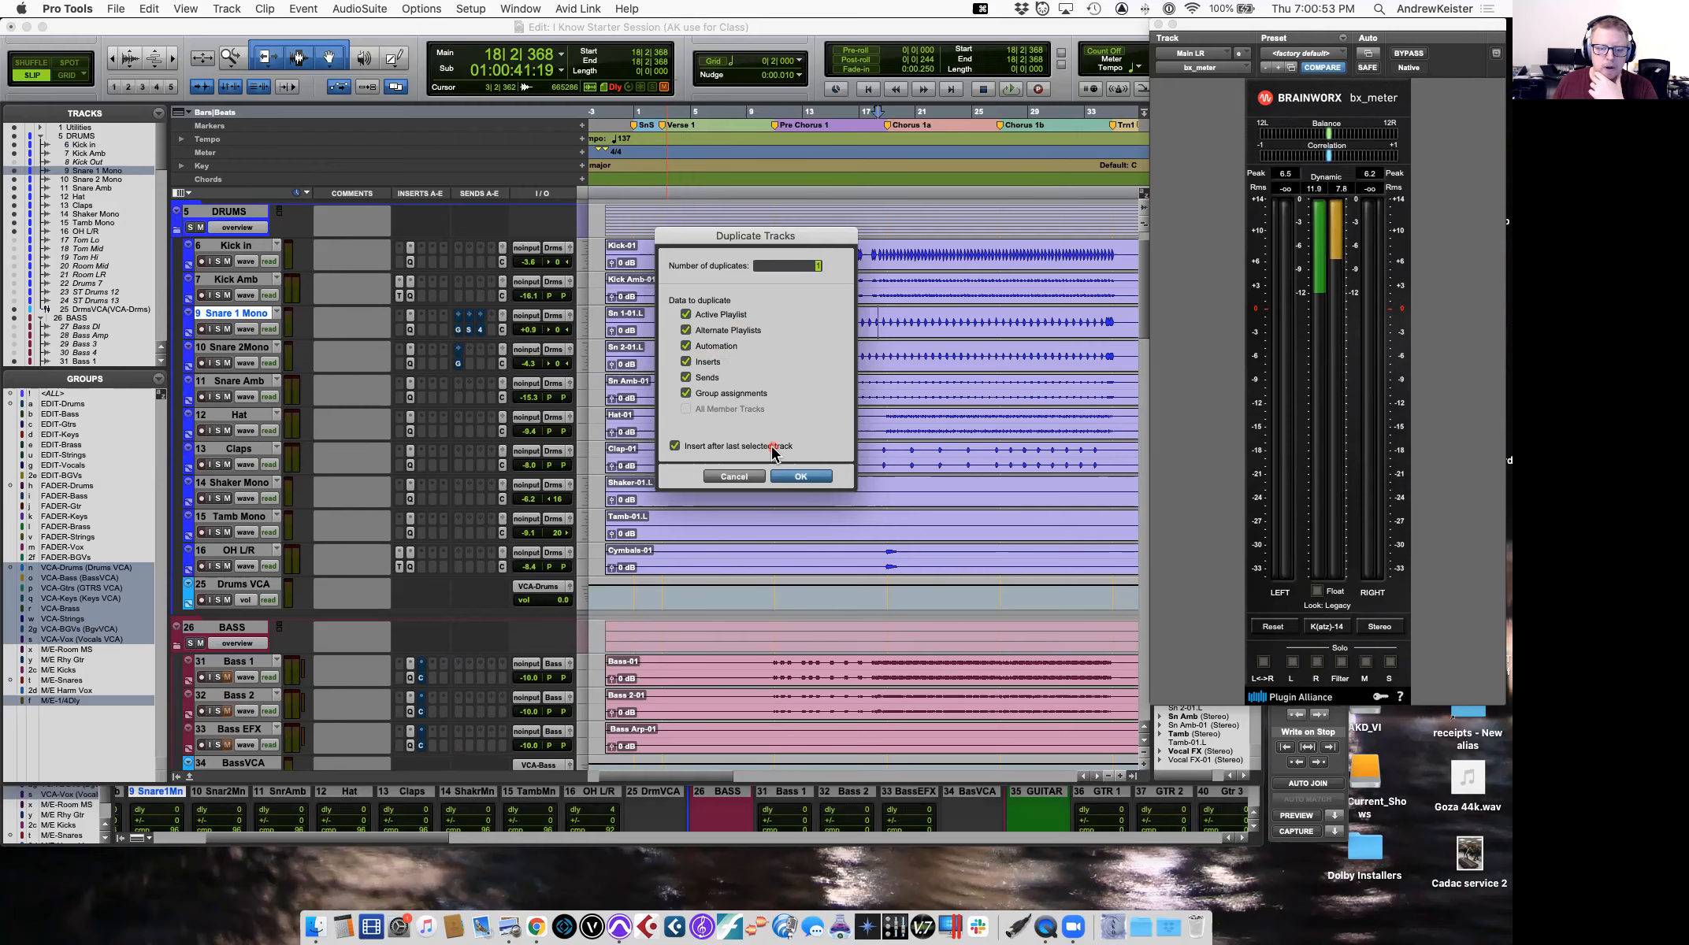
left_click(811, 478)
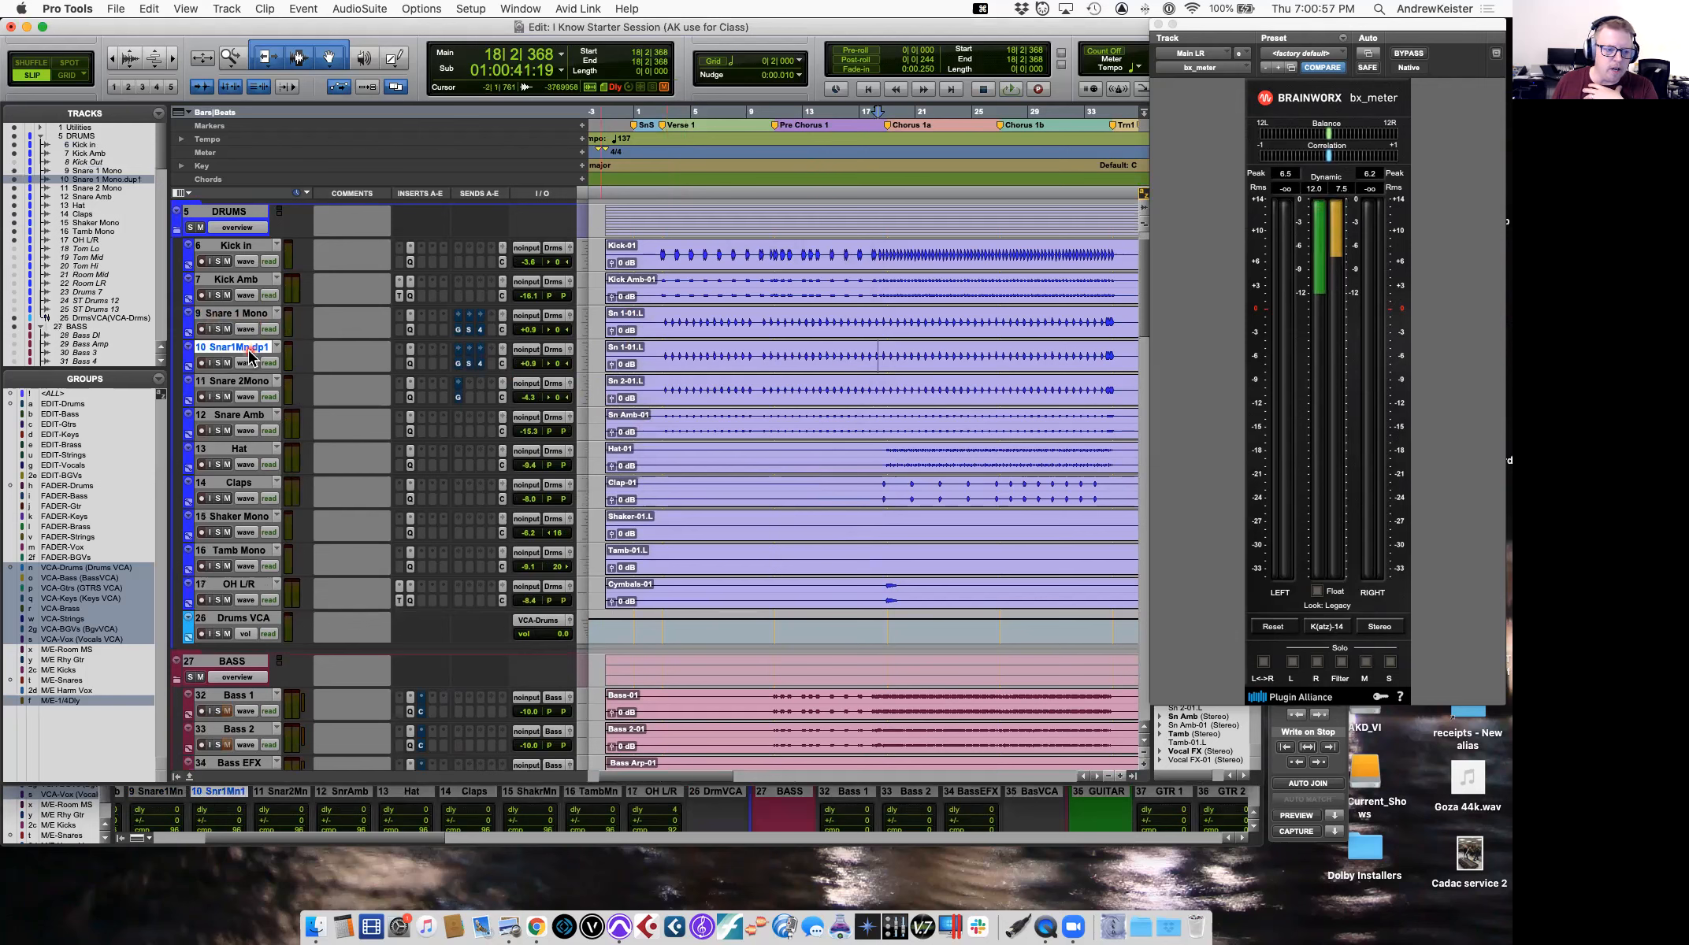
Rename the duplicated snare track as Snare Trigger.
double_click(249, 354)
type("Snare Trigger")
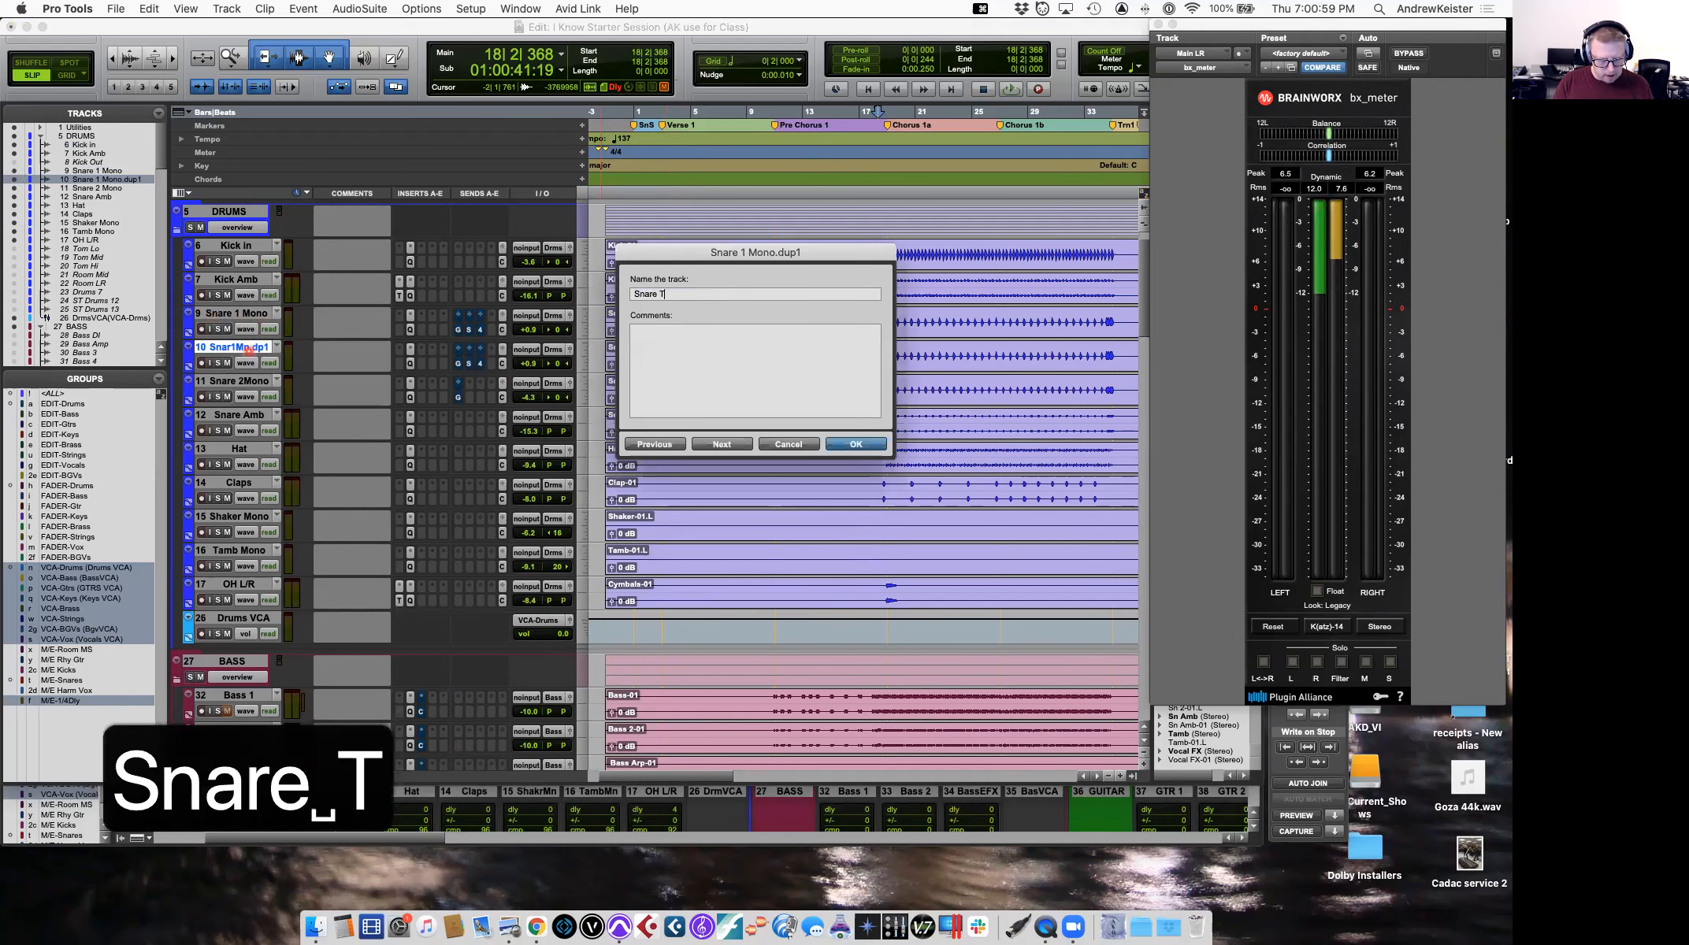
key("Return")
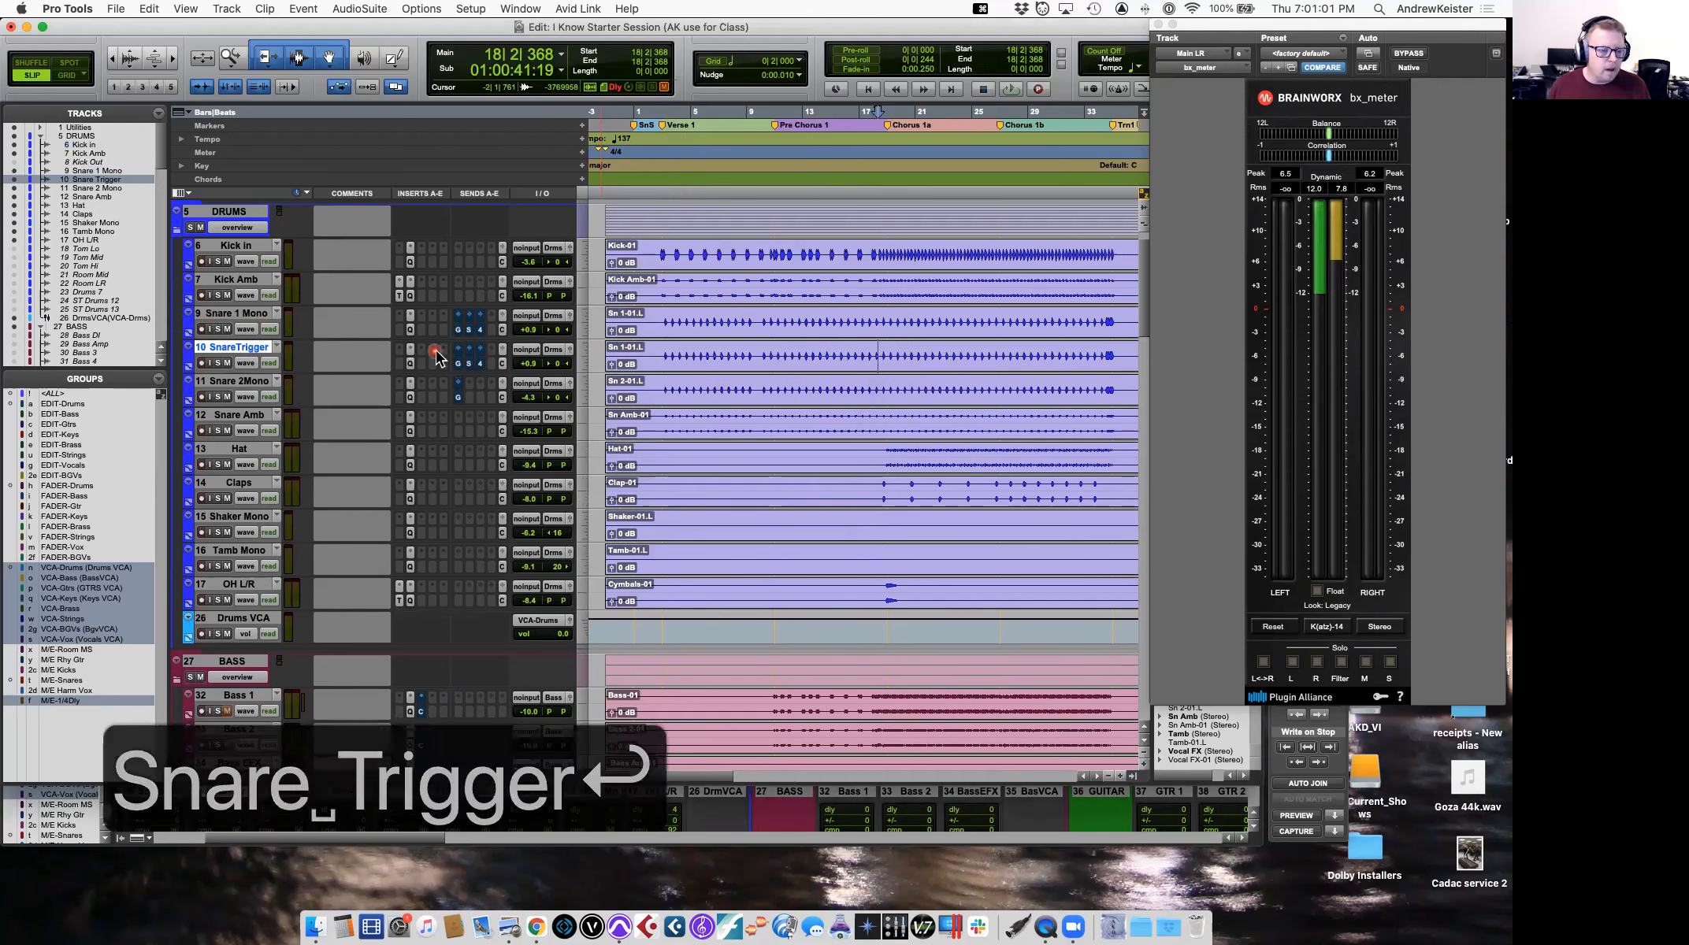
Insert the Trigger 2 (mono) plug-in on the Snare Trigger track.
left_click(400, 348)
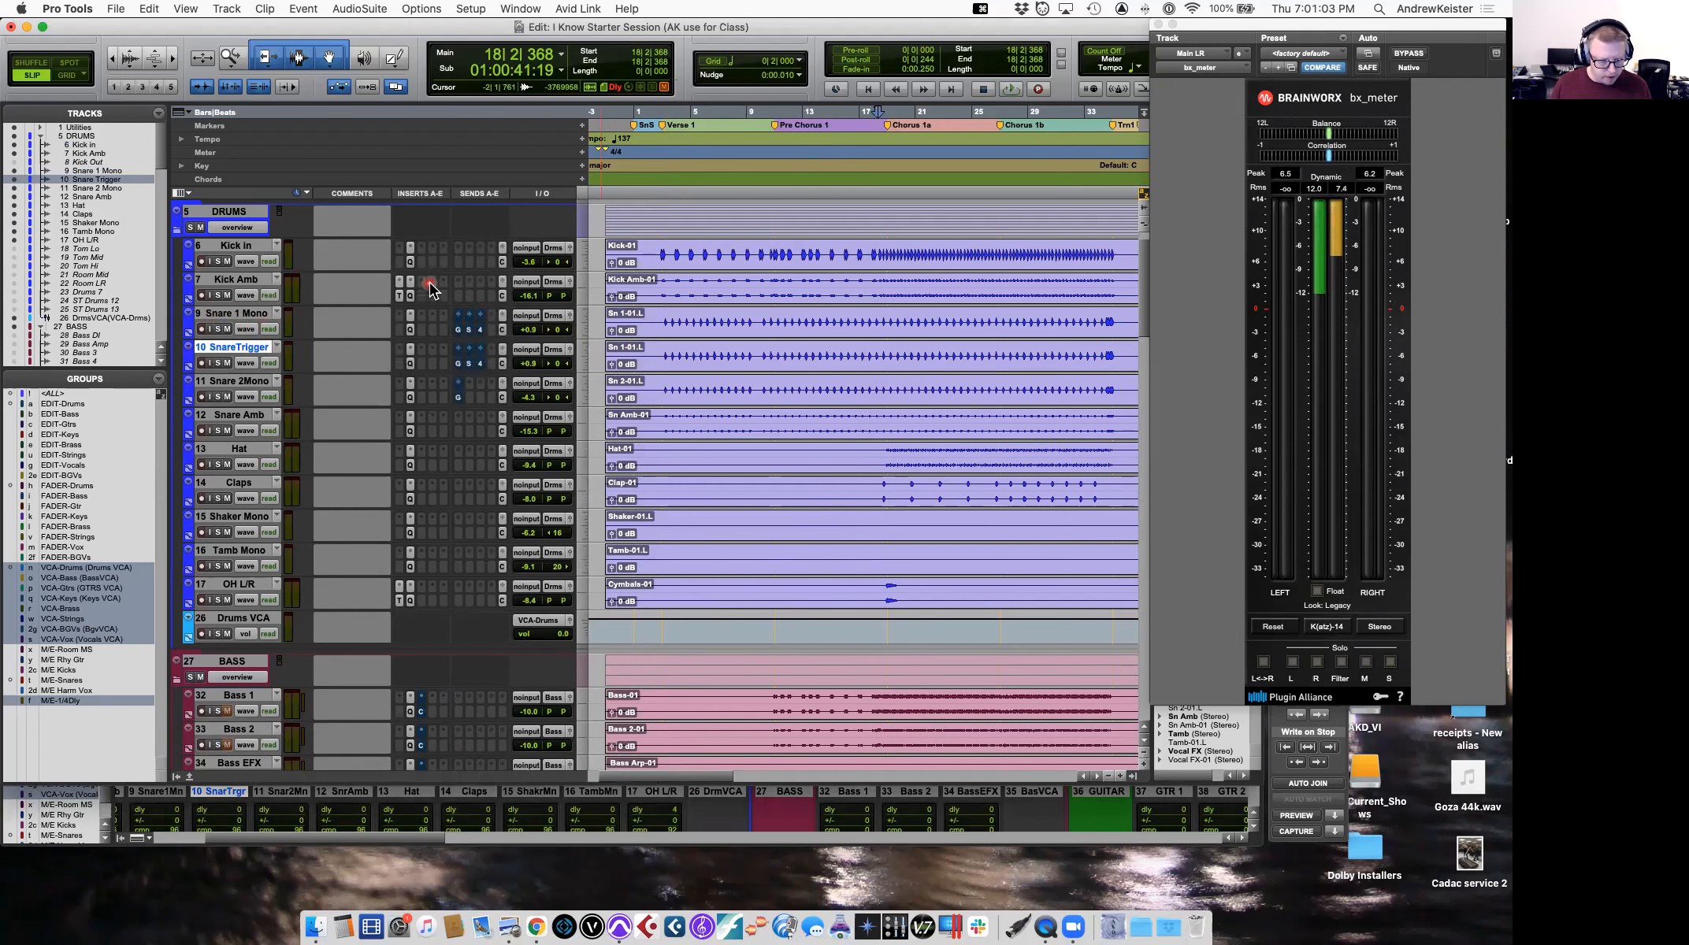
type("trigg")
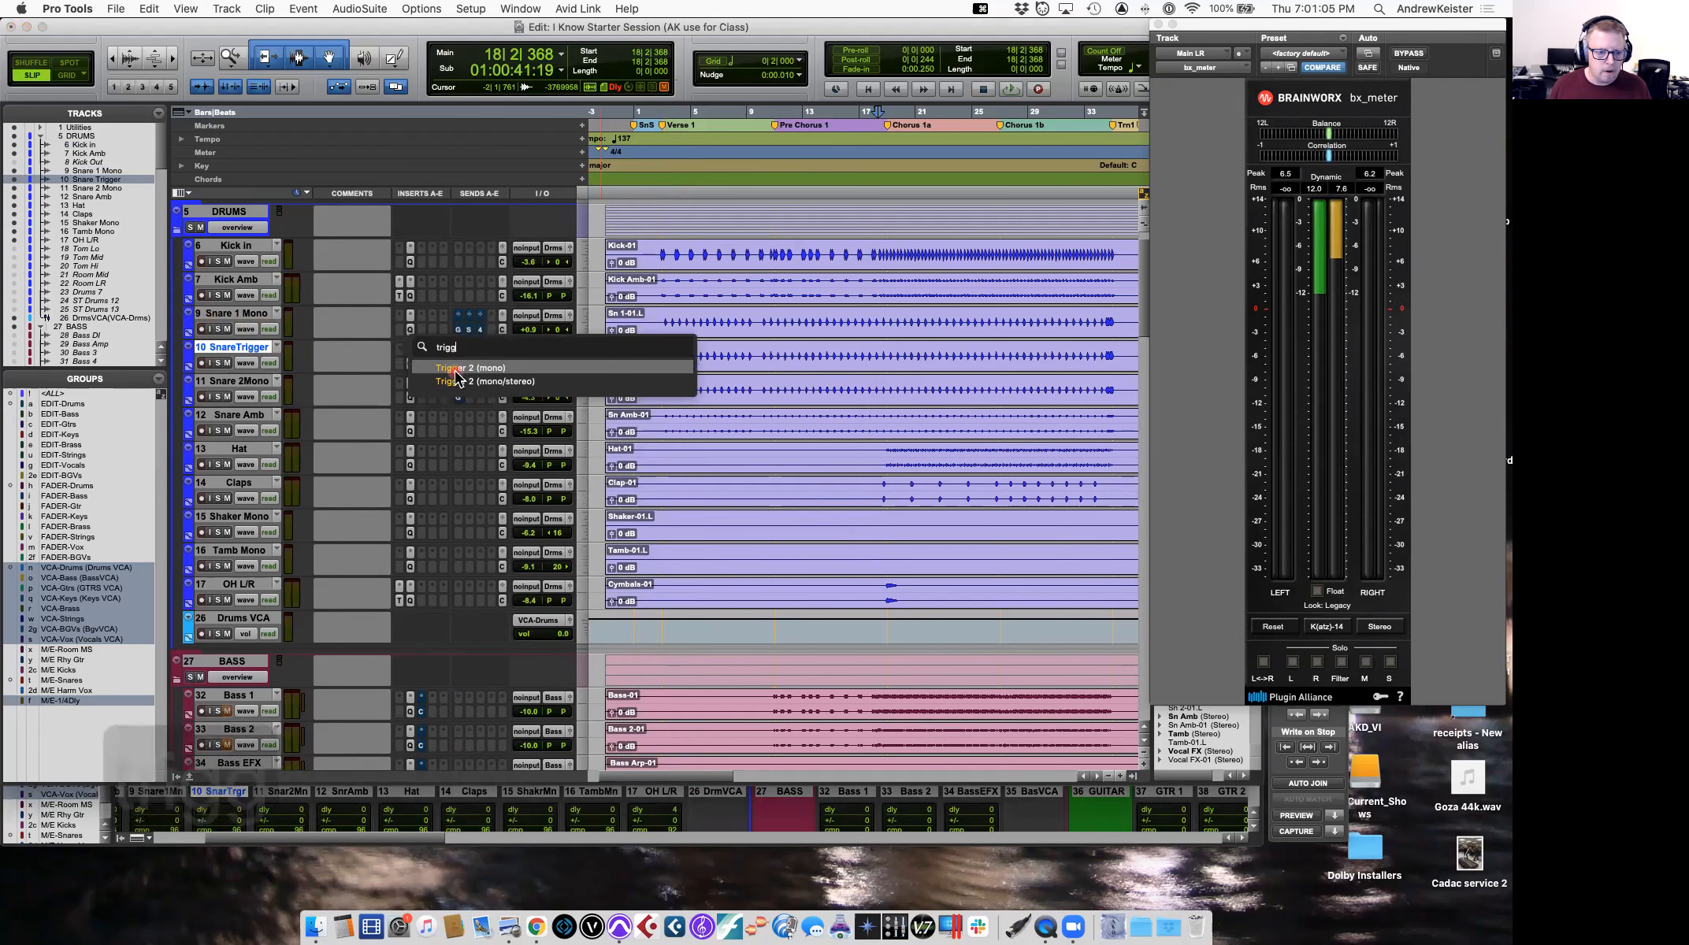
left_click(446, 368)
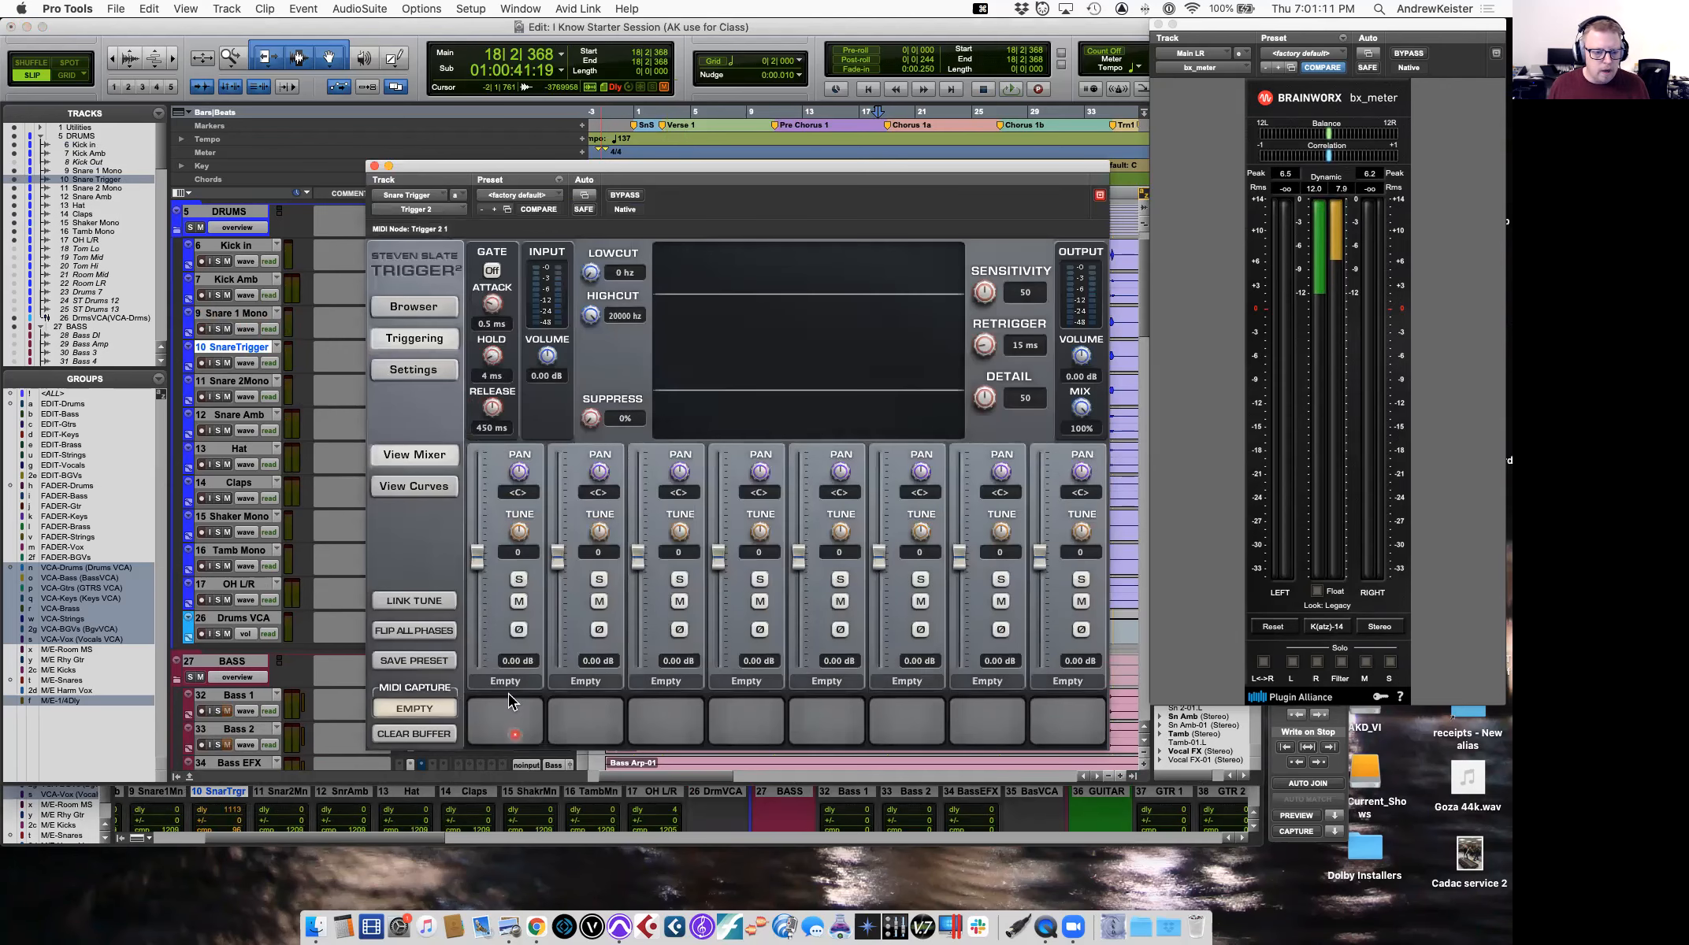
Browse the Trigger2 Snares 2 folder under Trigger Instruments and look through the ChiliSnare samples.
left_click(426, 308)
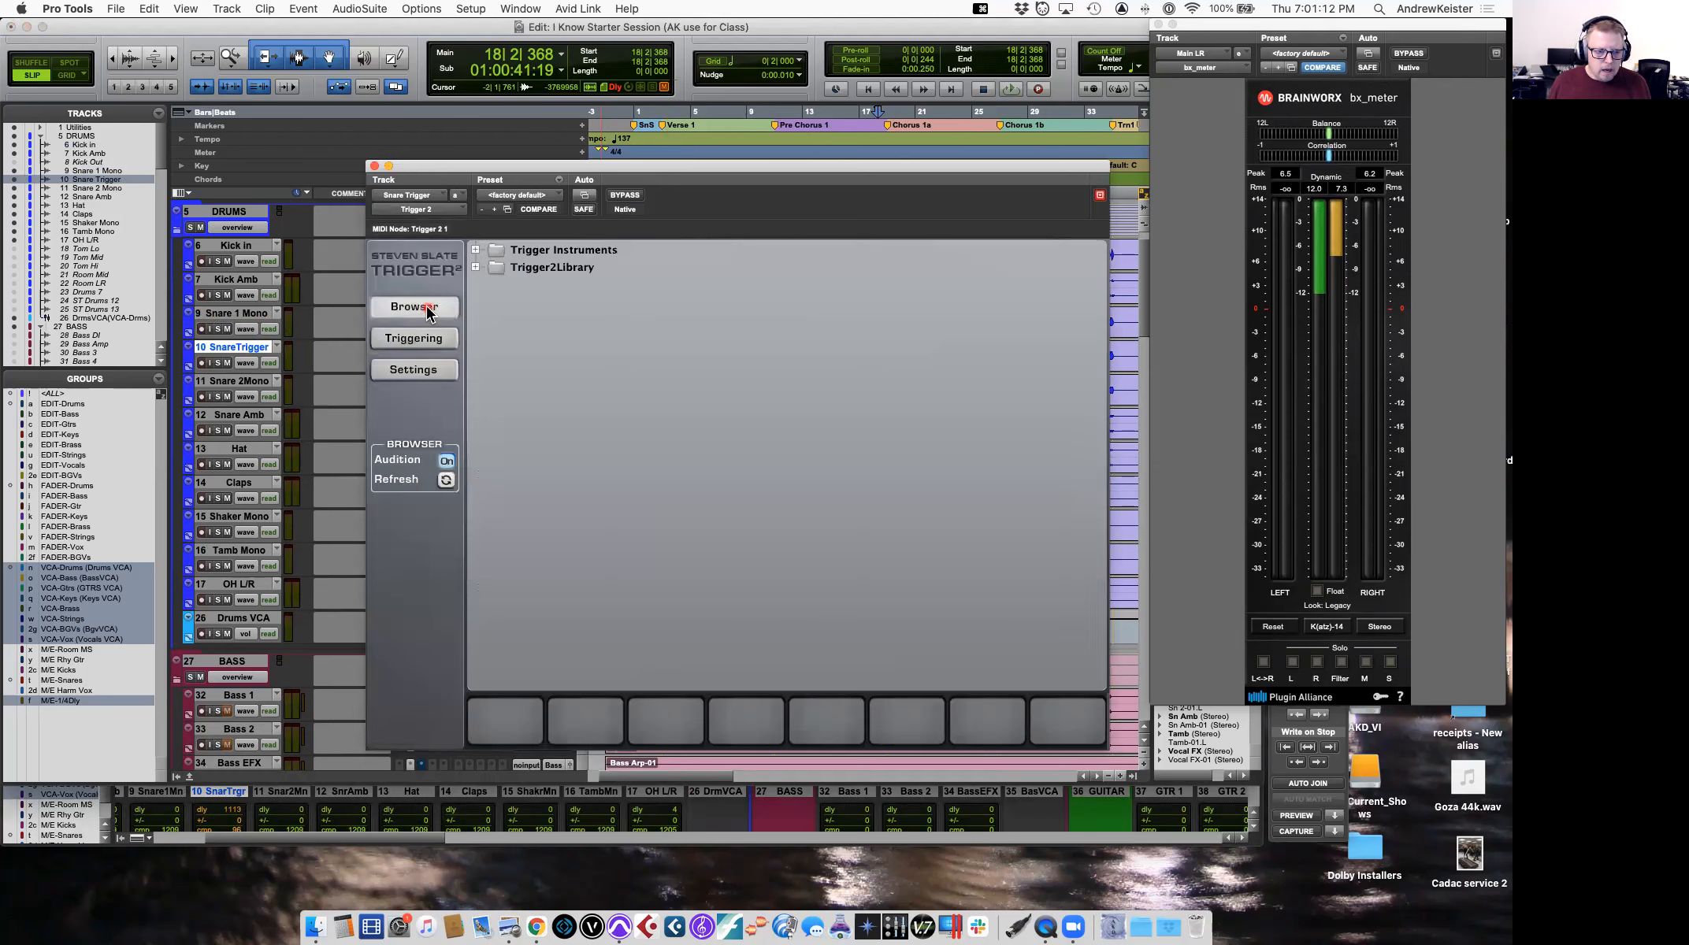
left_click(500, 253)
left_click(478, 251)
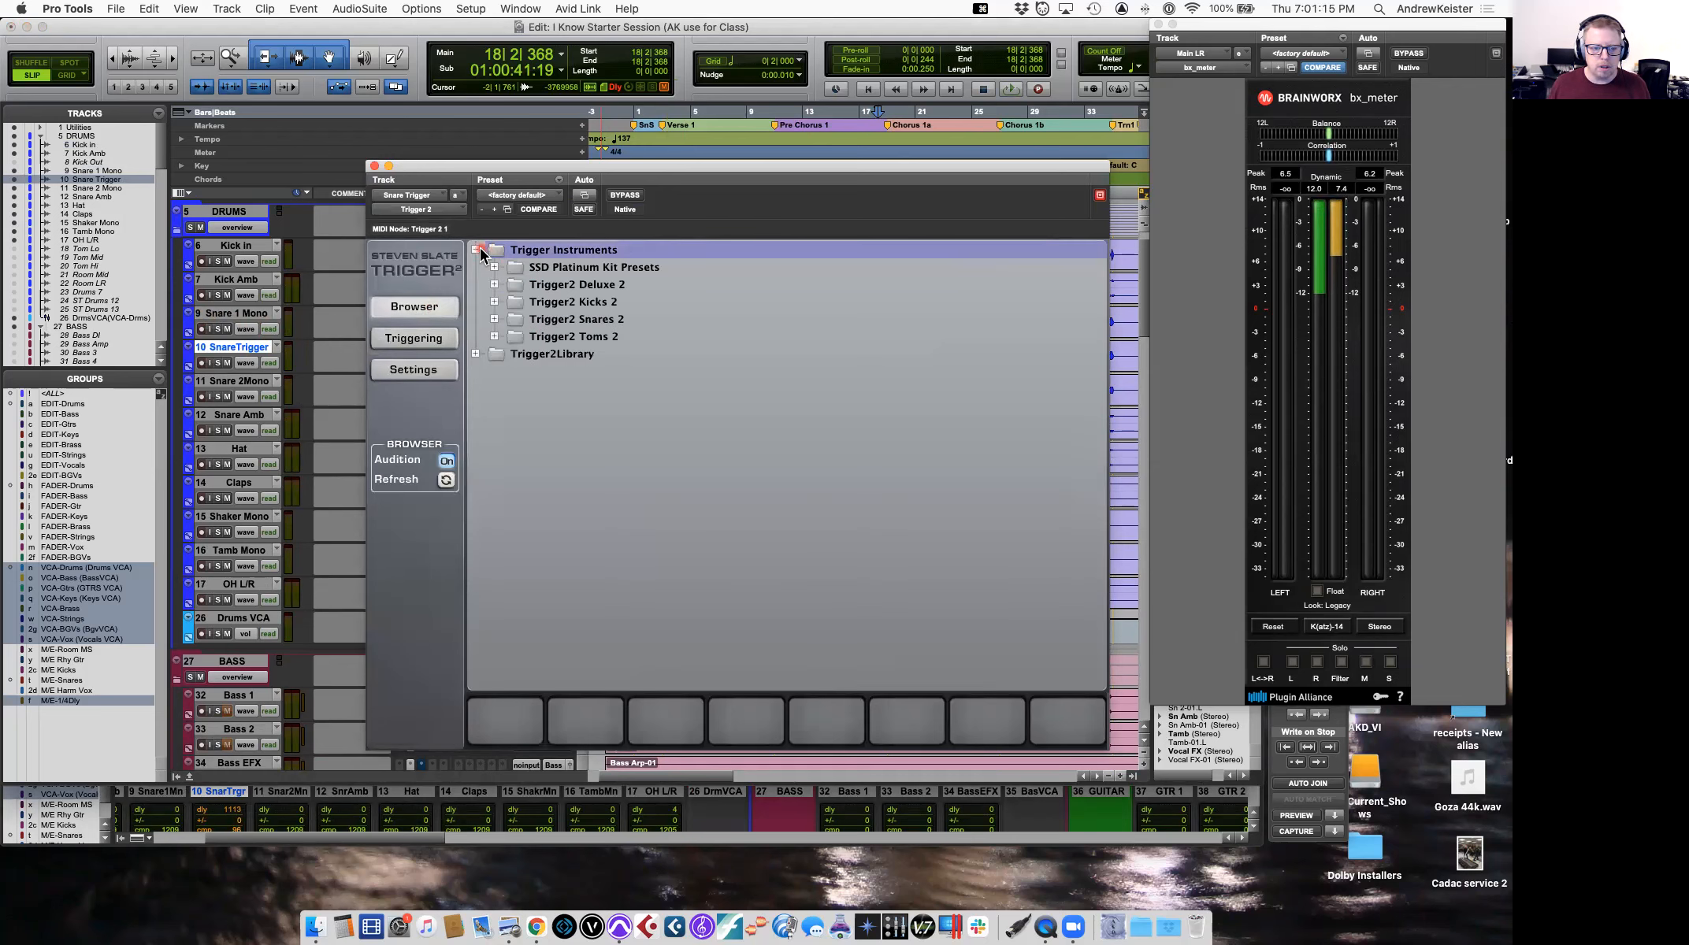
left_click(497, 319)
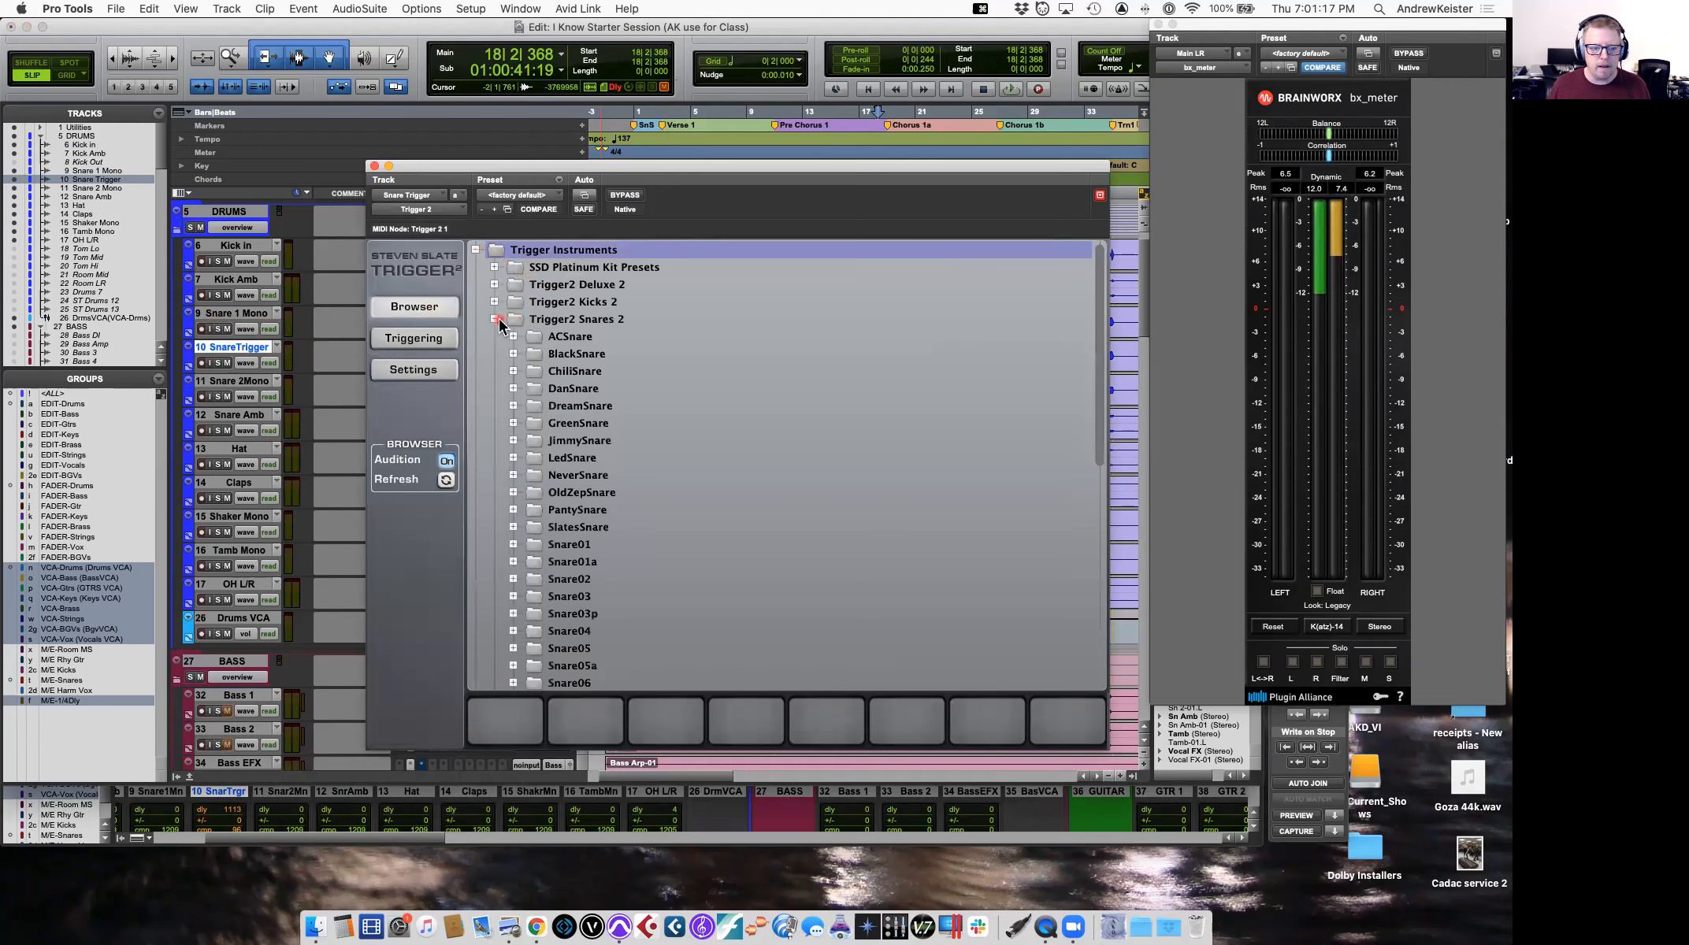
scroll(620, 451, "down", 5)
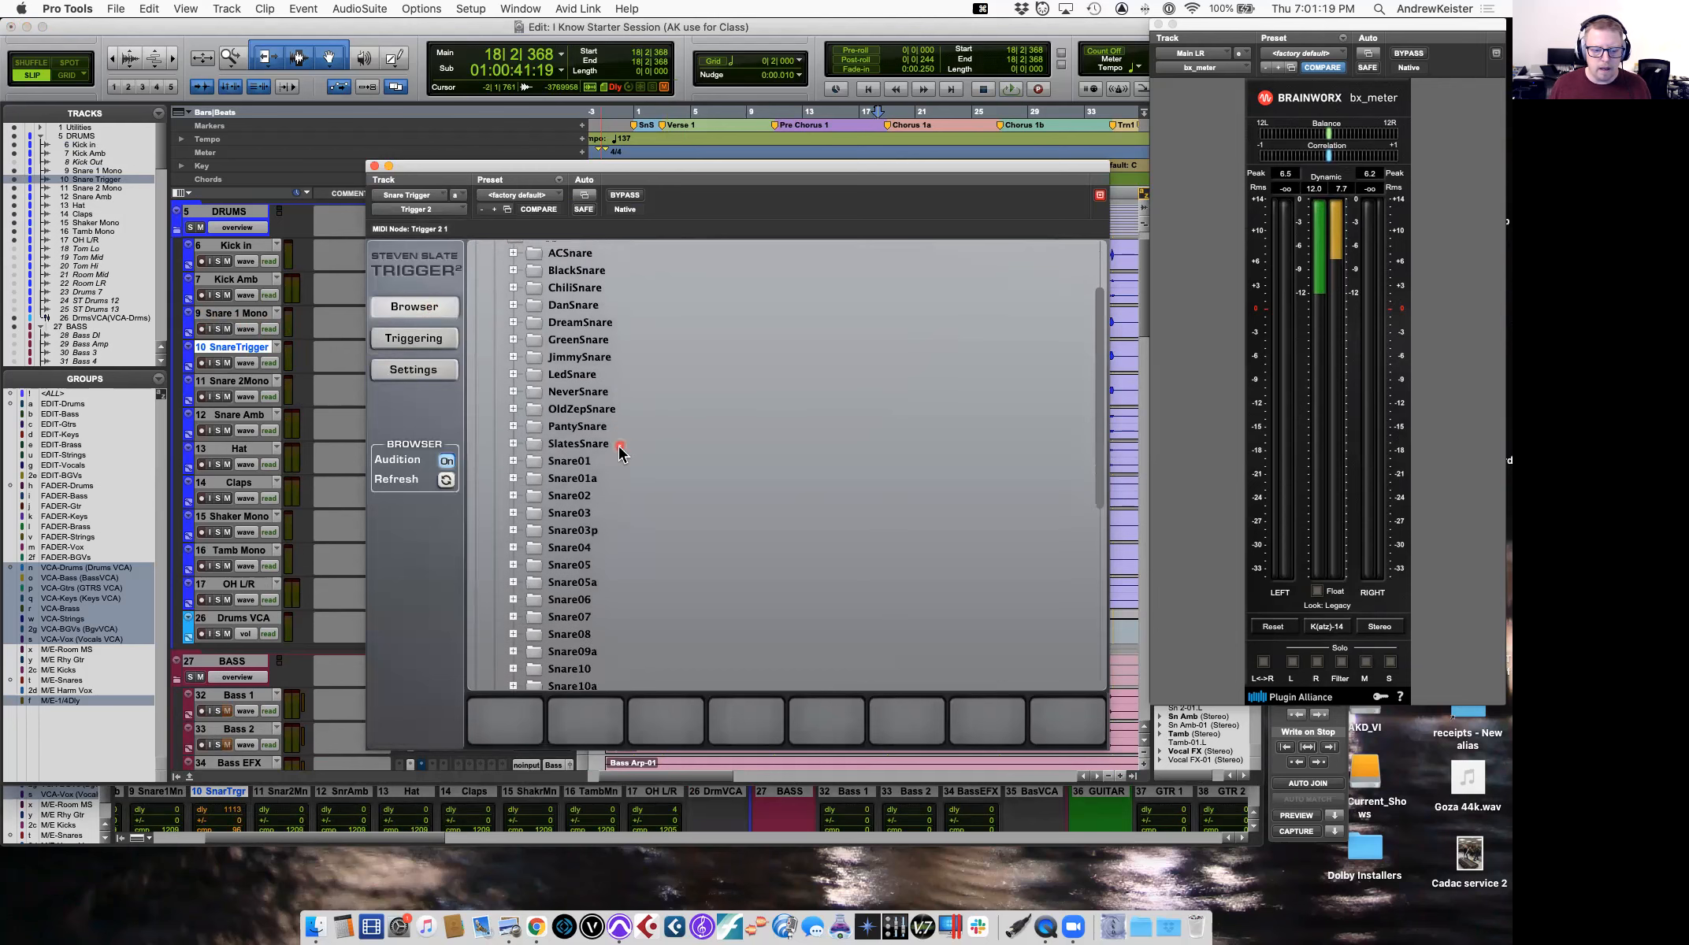
scroll(620, 451, "up", 2)
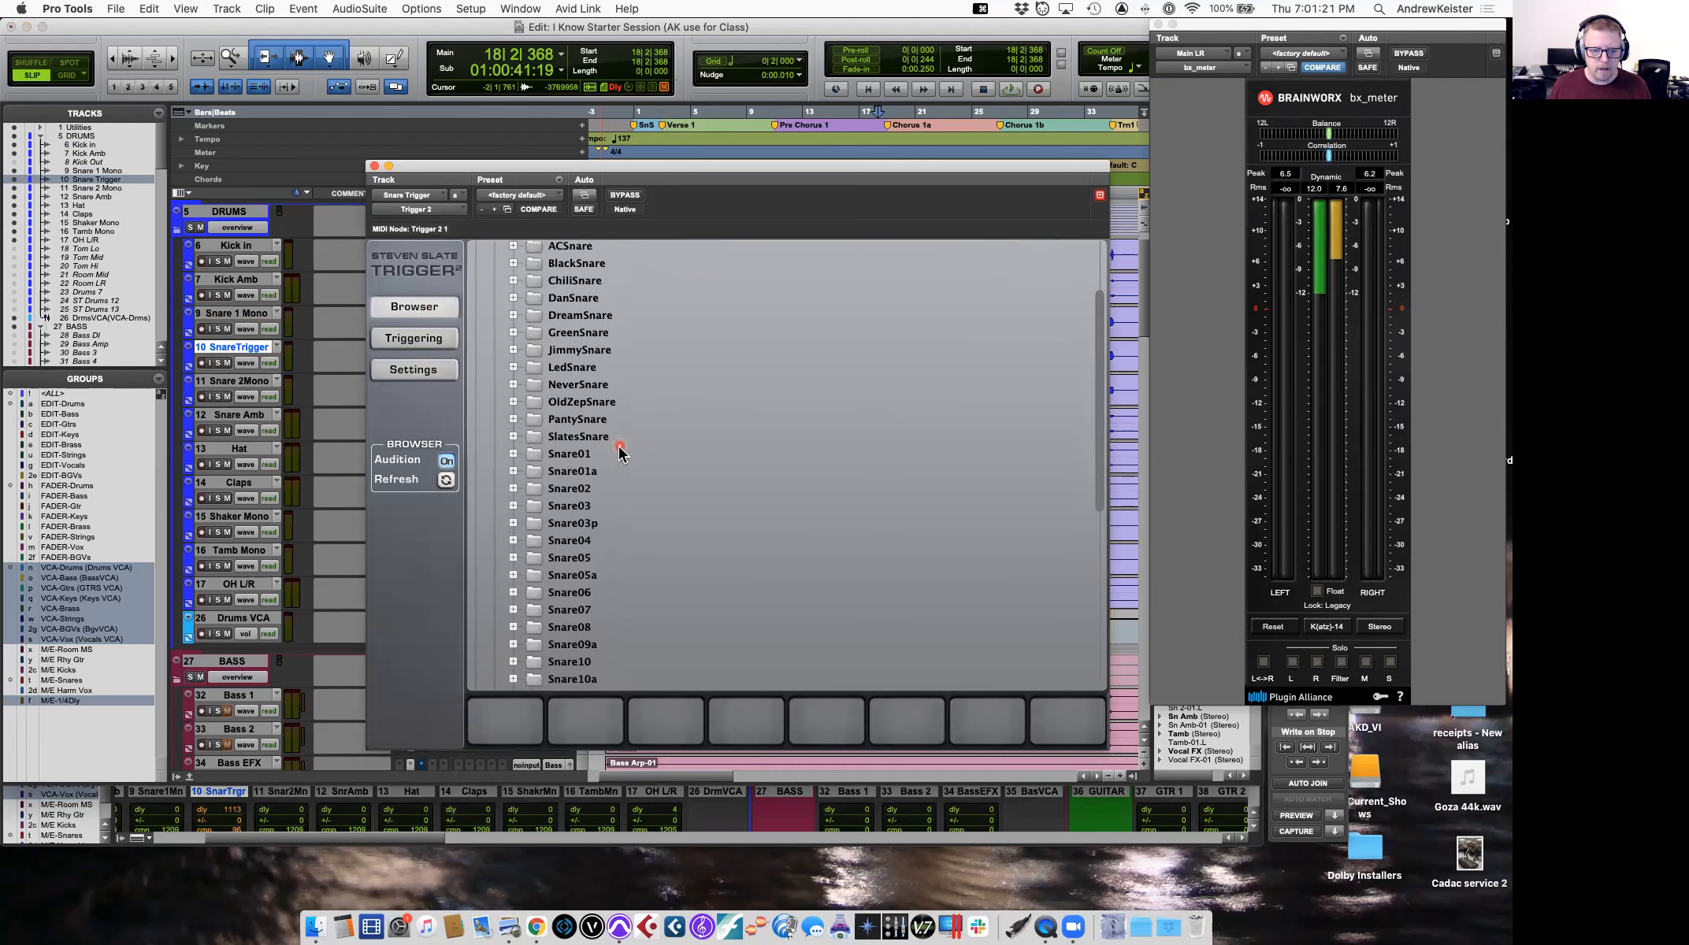
left_click(515, 283)
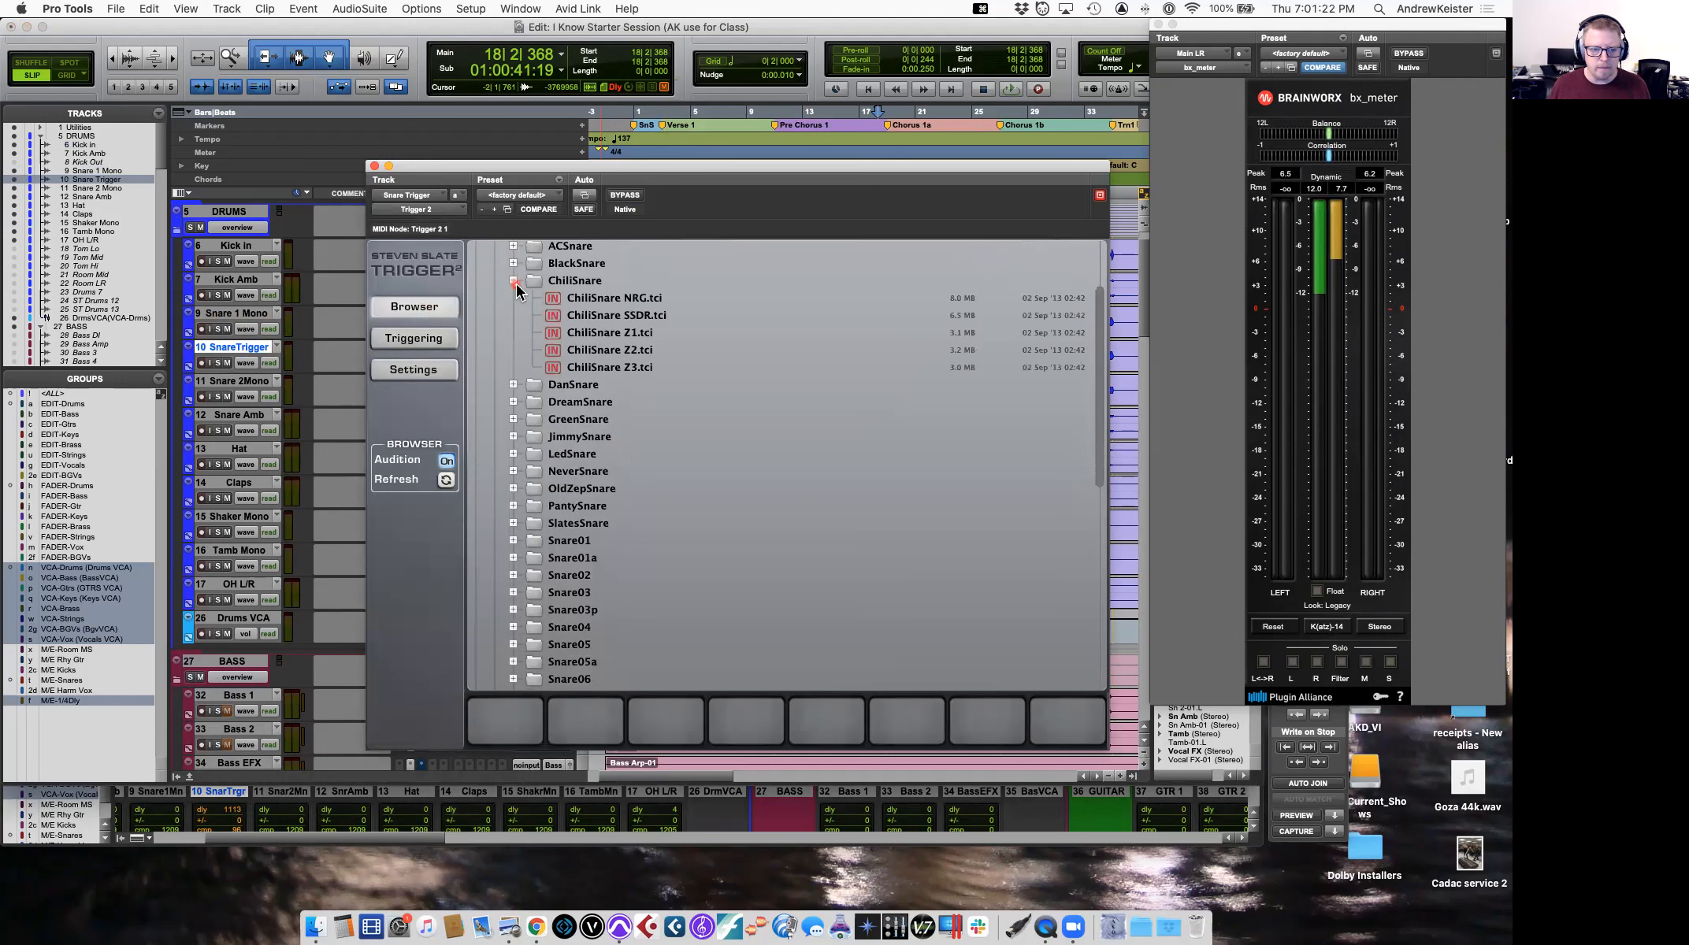
double_click(561, 281)
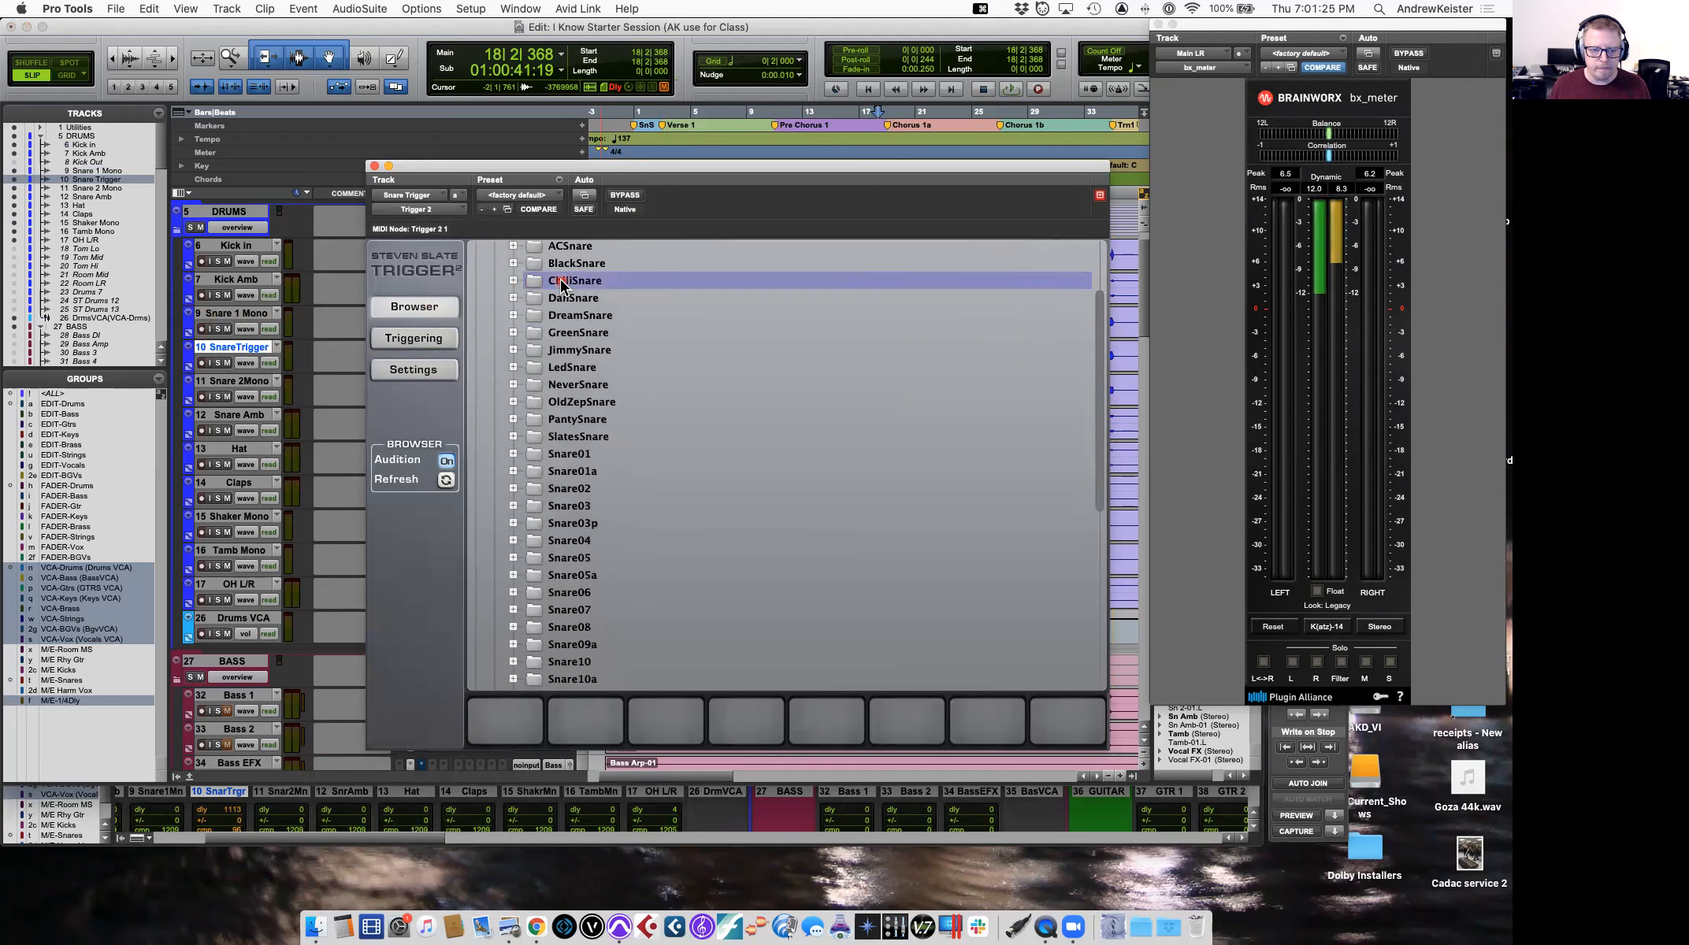
Locate ChiliSnare in the Trigger2 Snares folder of Trigger2Library and audition the ChiliSnare NRG.tci and ChiliSnare SSDR.tci samples.
scroll(504, 267, "up", 3)
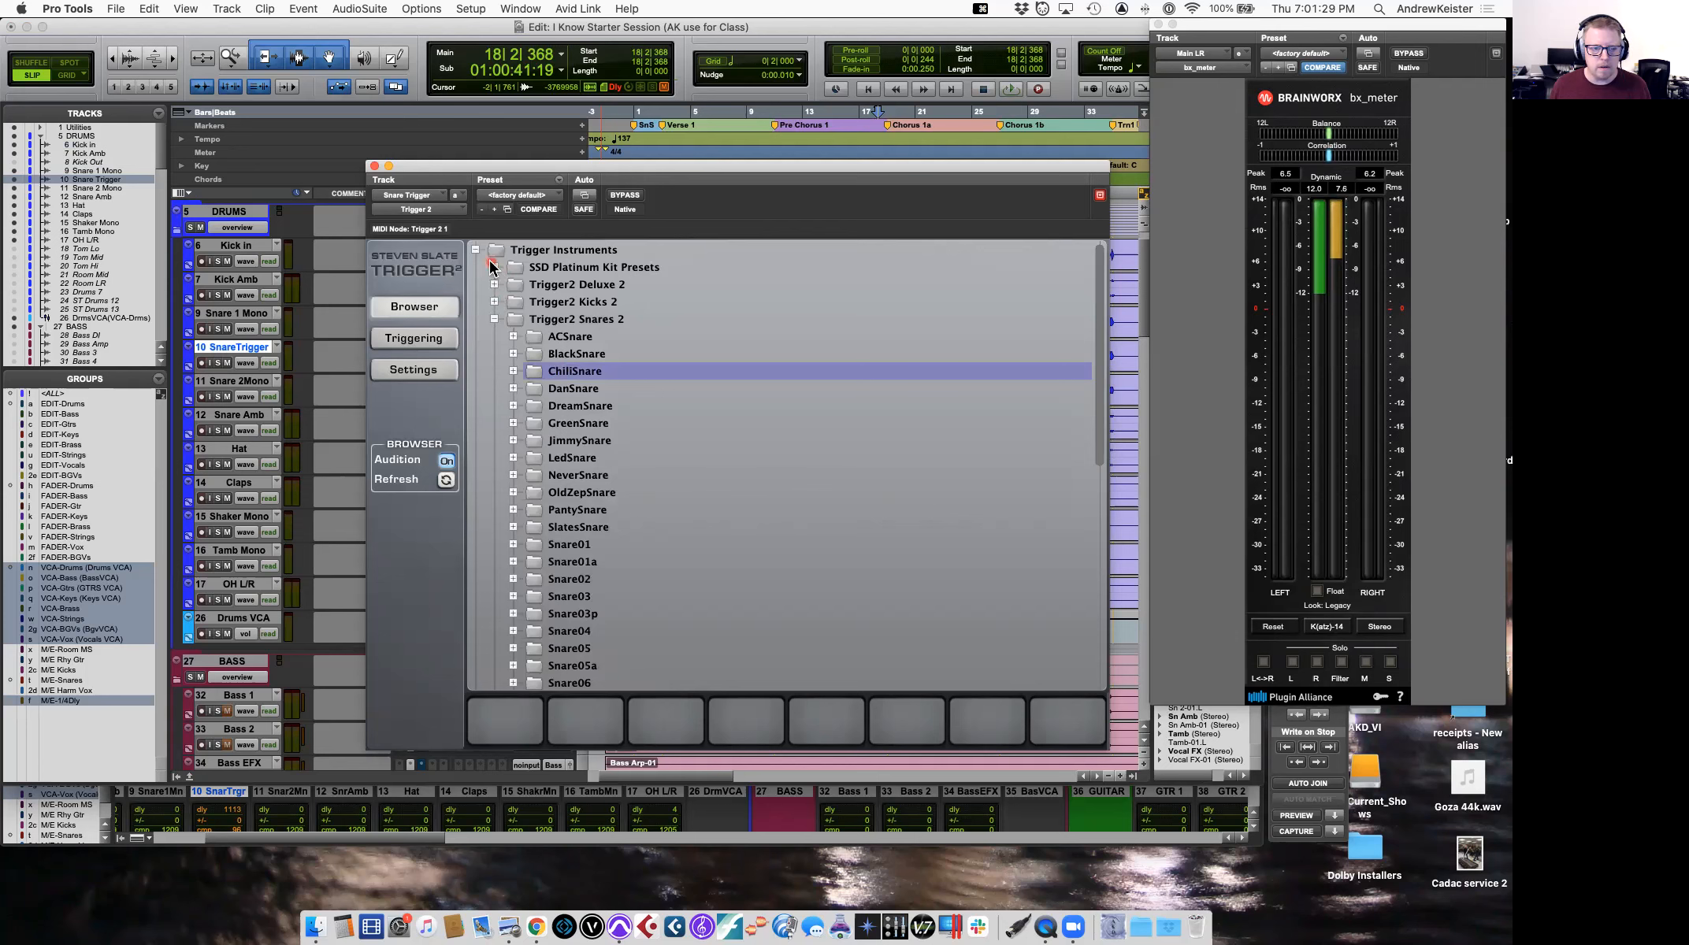
left_click(477, 250)
left_click(477, 268)
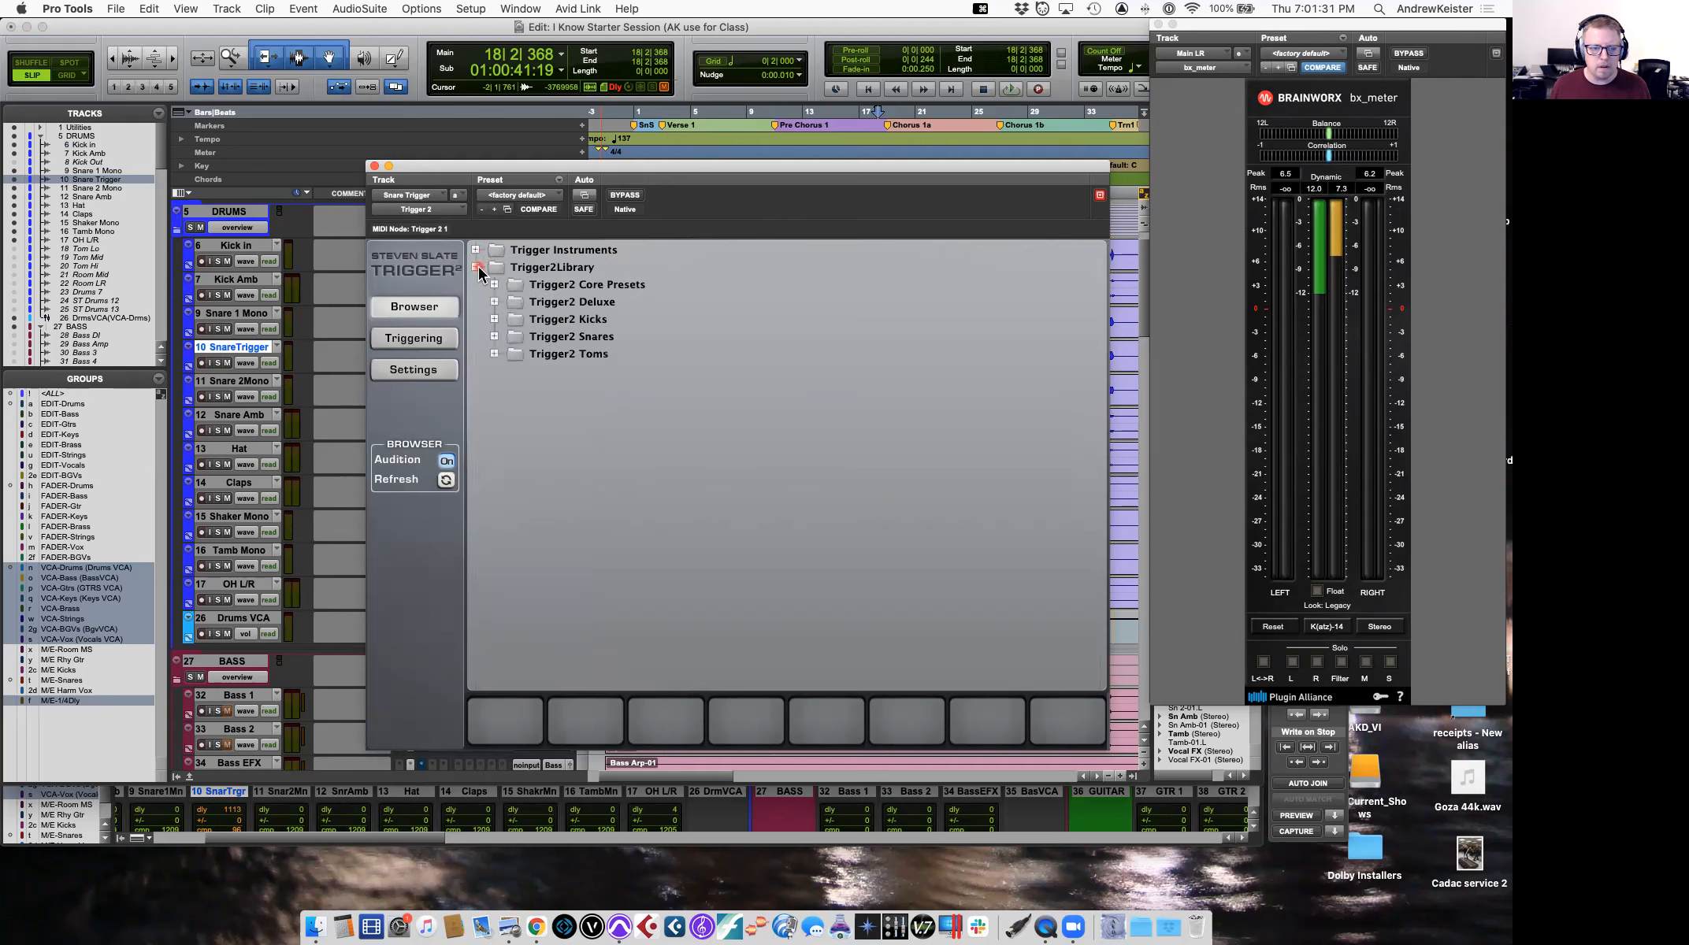
left_click(495, 337)
double_click(531, 387)
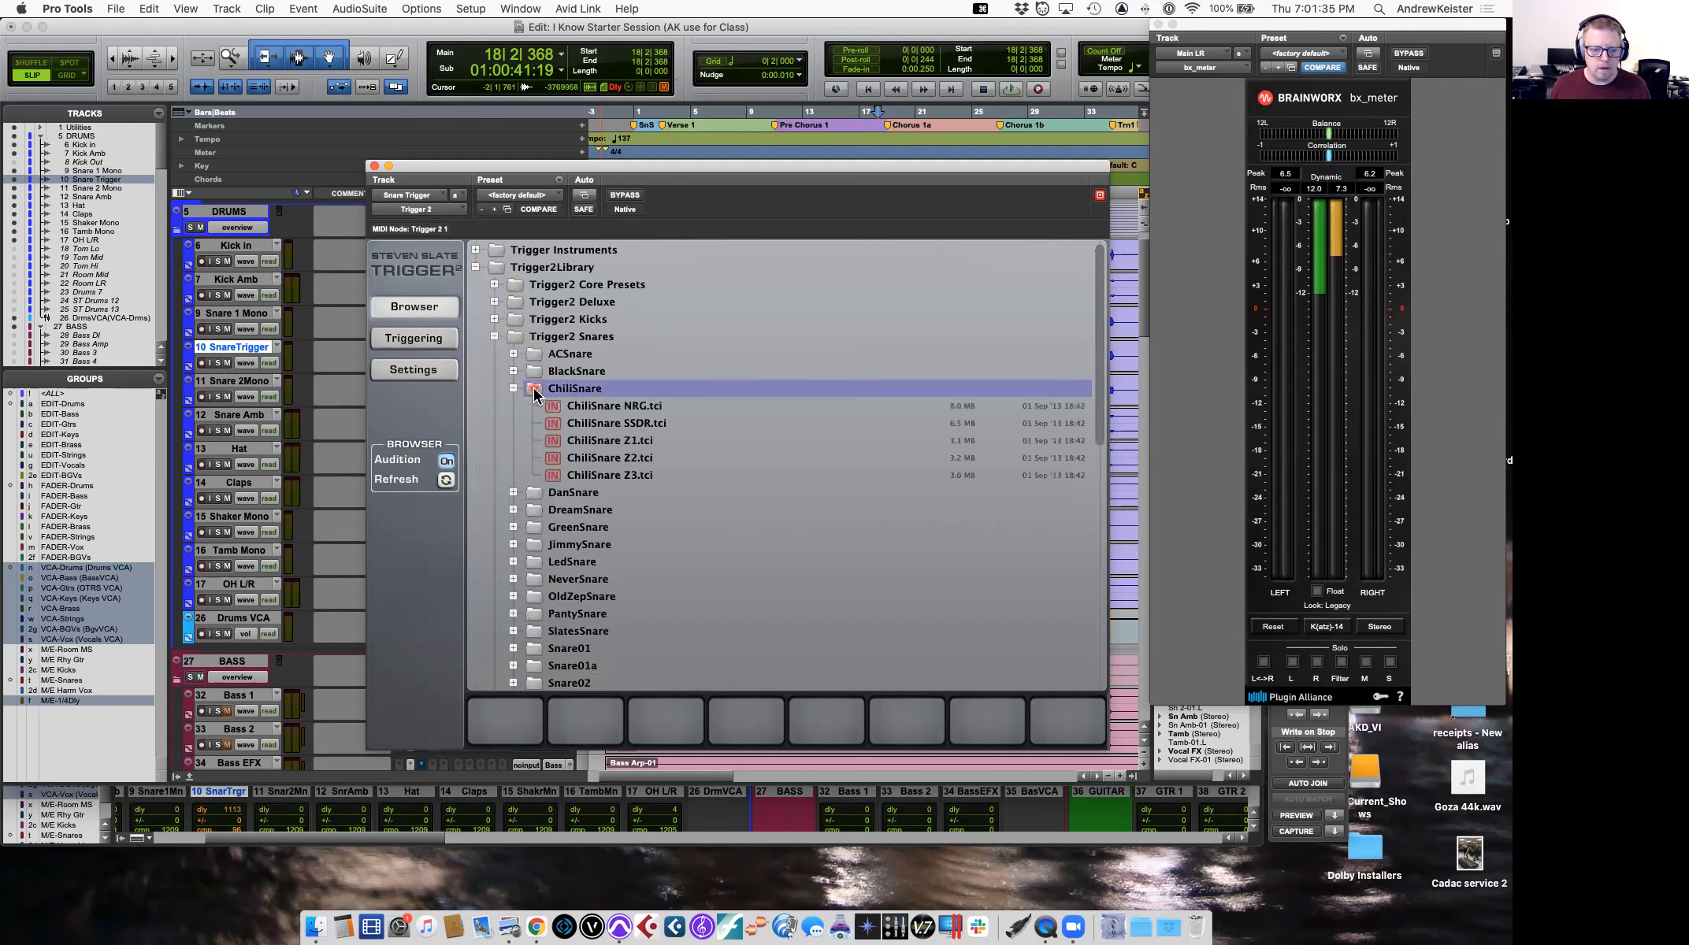
left_click(559, 405)
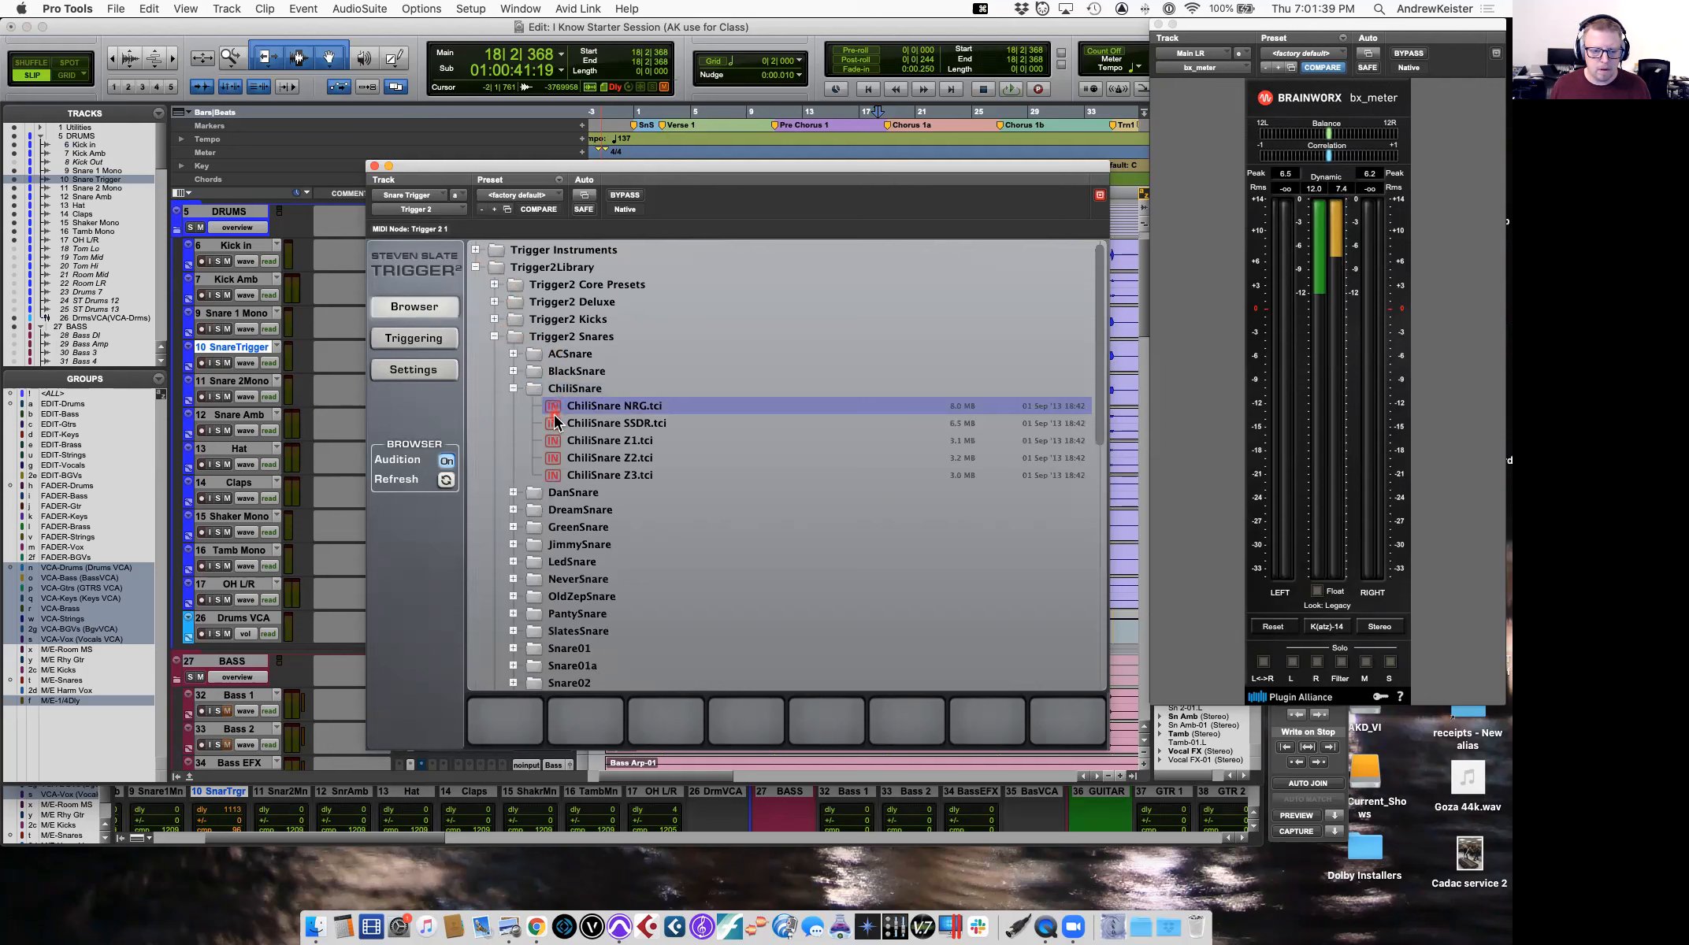
left_click(555, 424)
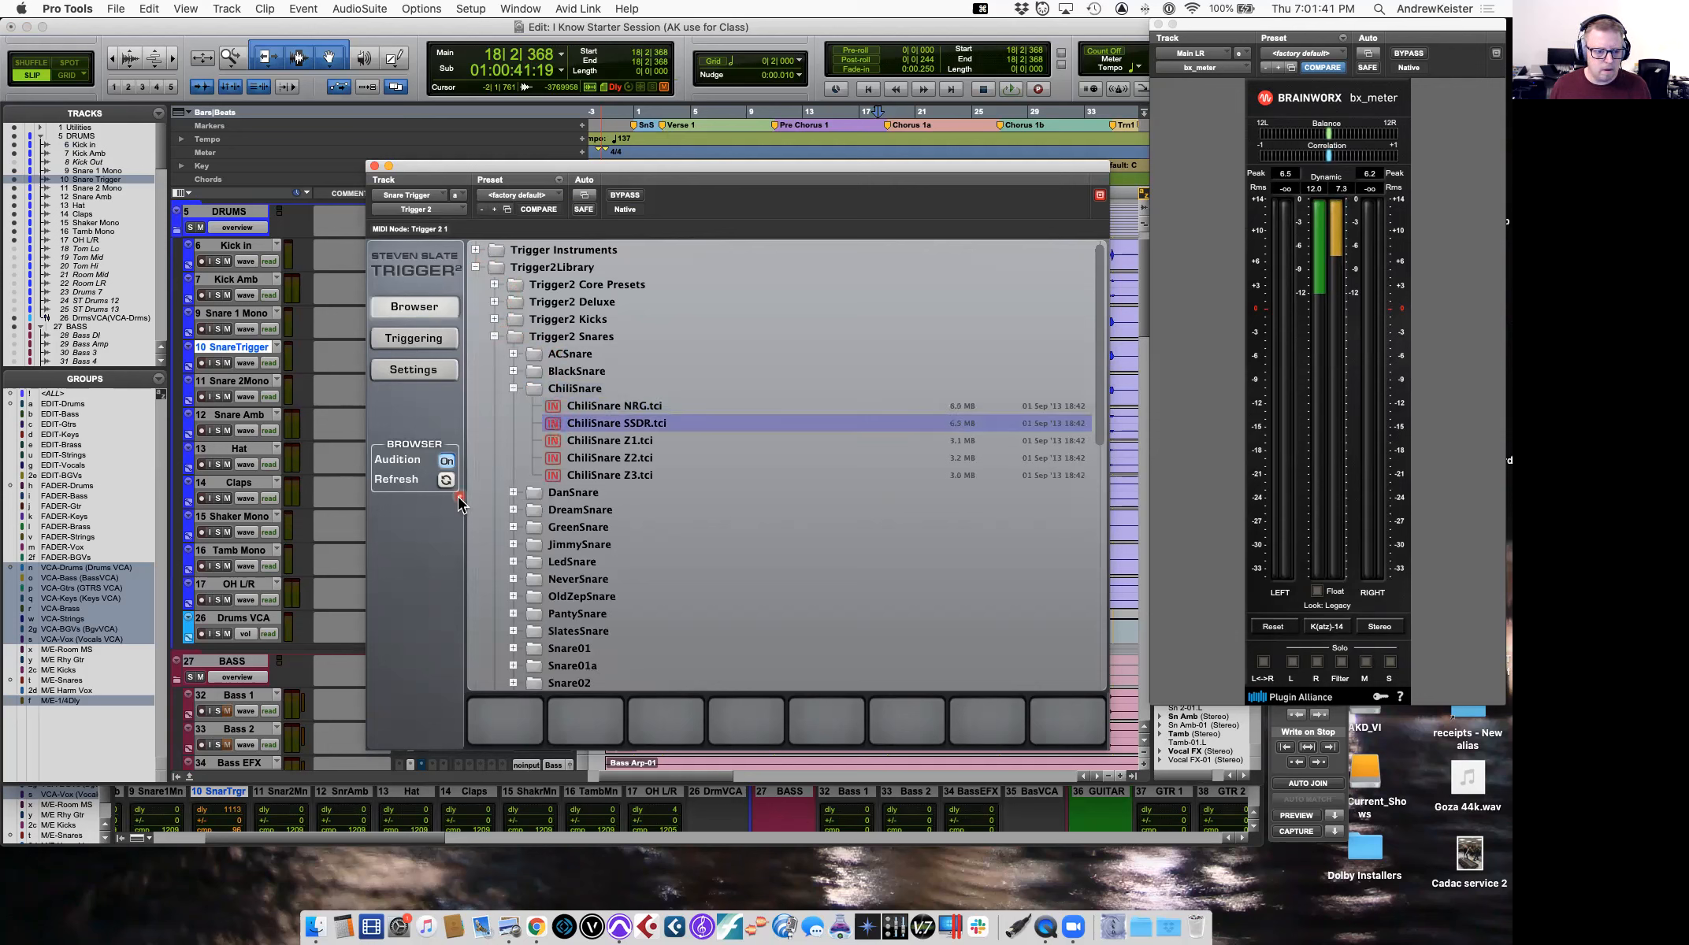
Refresh the Trigger 2 sample browser and expand the Trigger Instruments folder again.
left_click(513, 354)
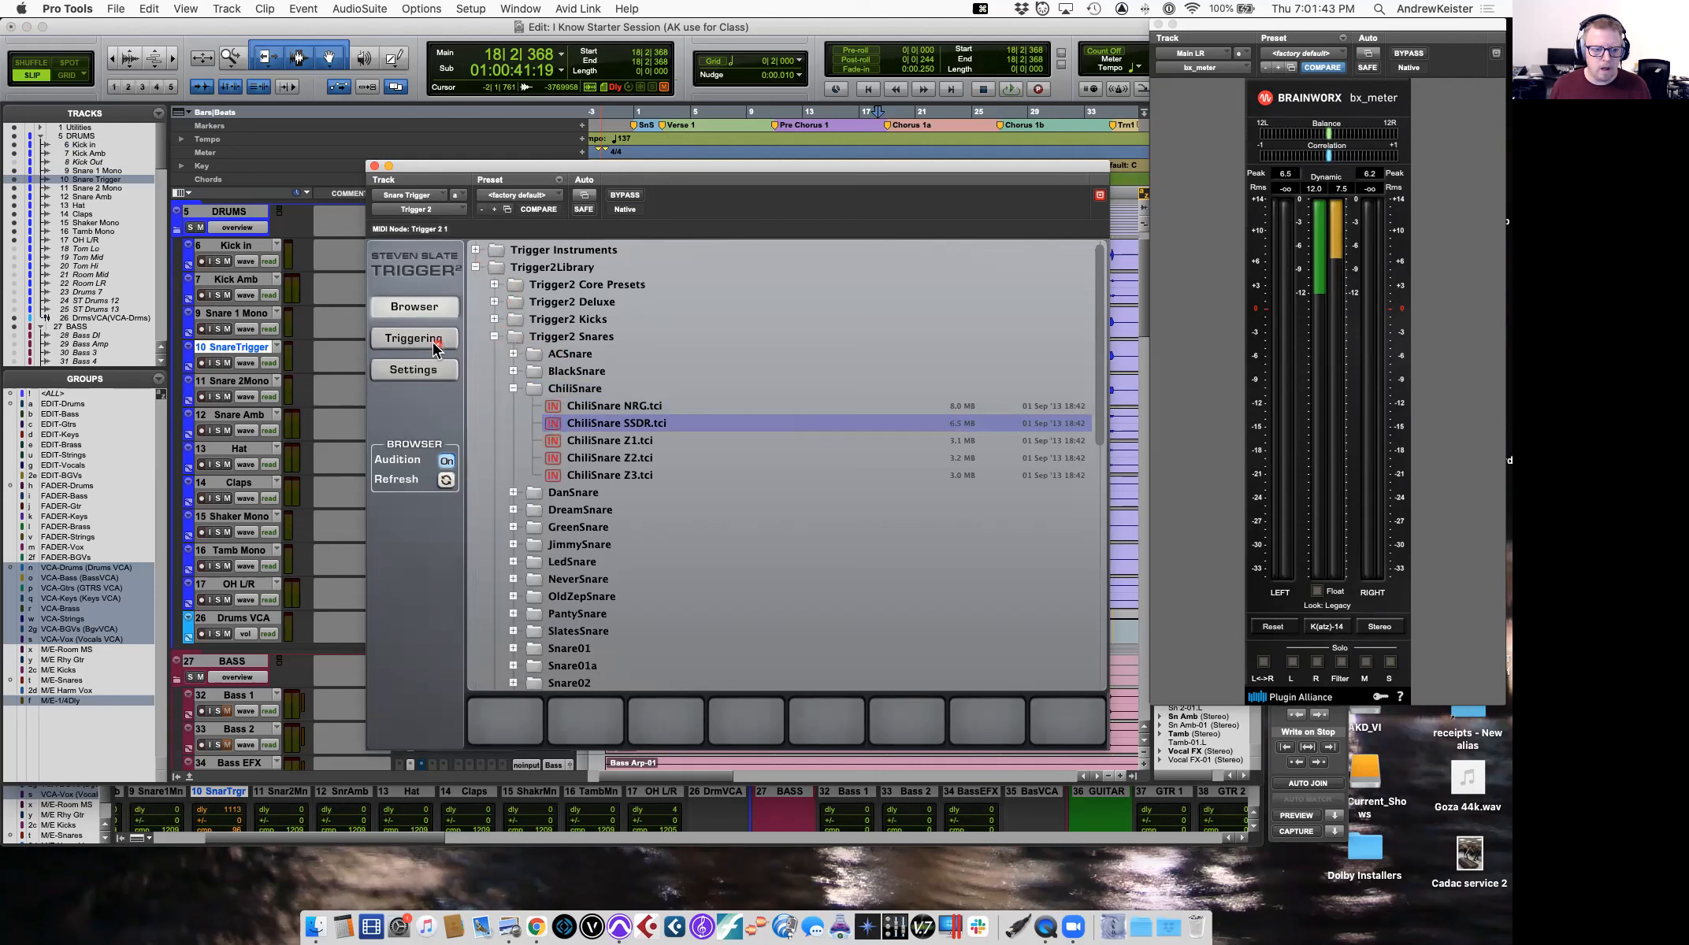
left_click(448, 480)
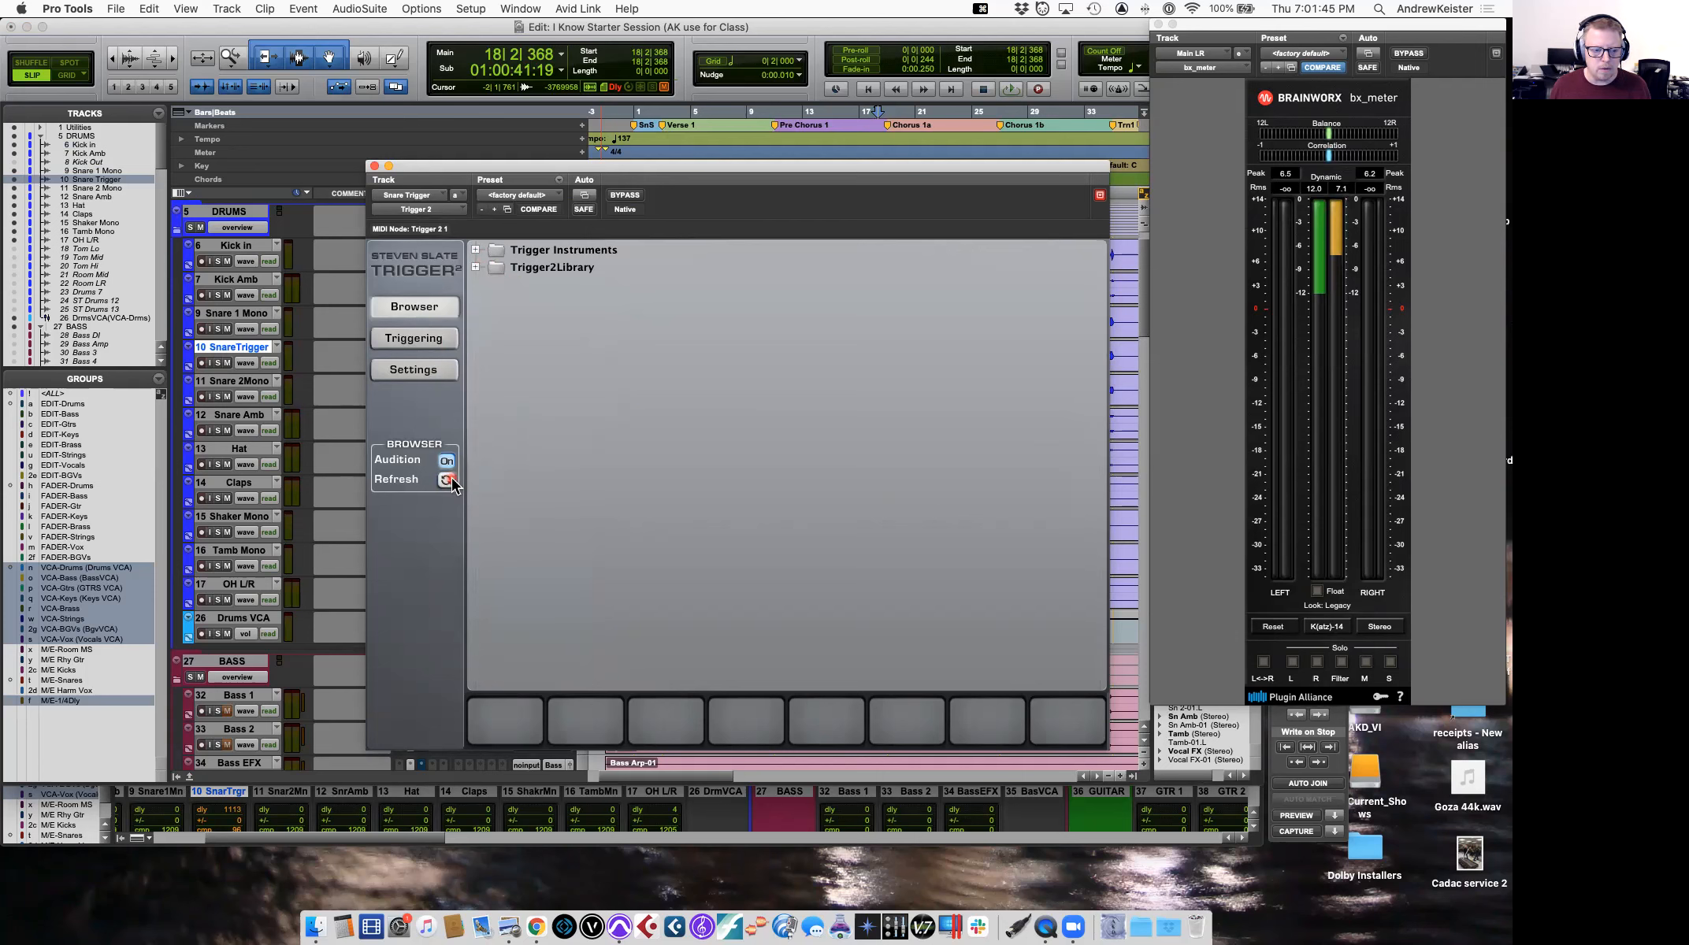
left_click(476, 250)
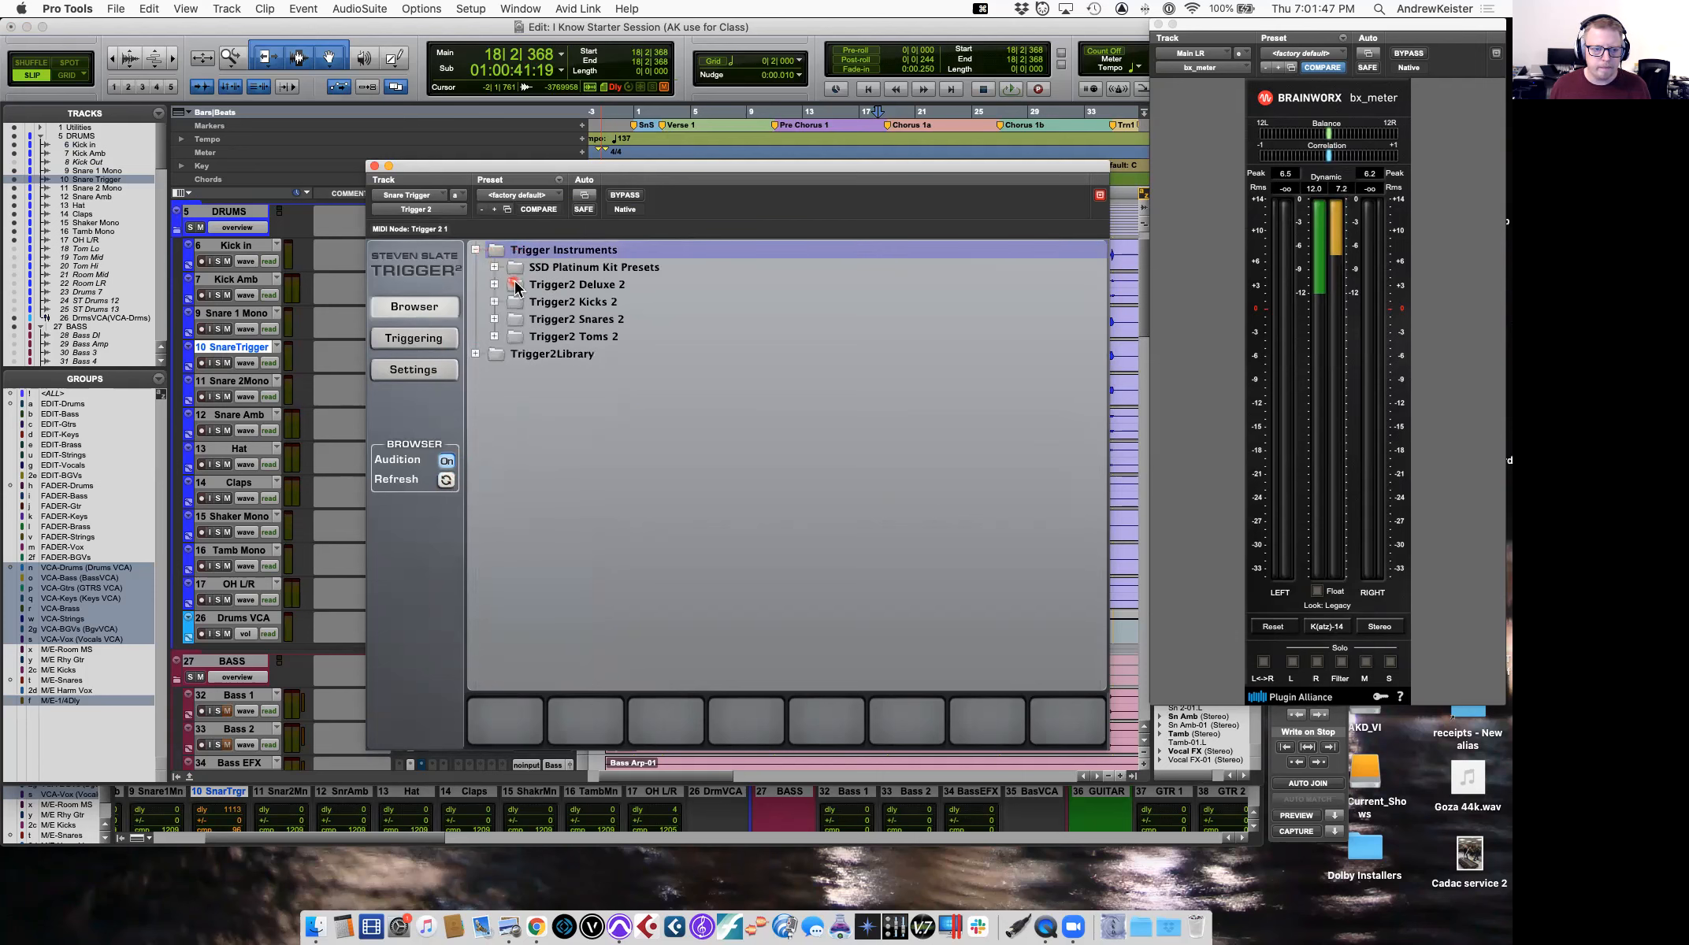
Browse the ChiliSnare folder in the Trigger2 Snares 2 library and select ChiliSnare NRG.tci.
double_click(518, 321)
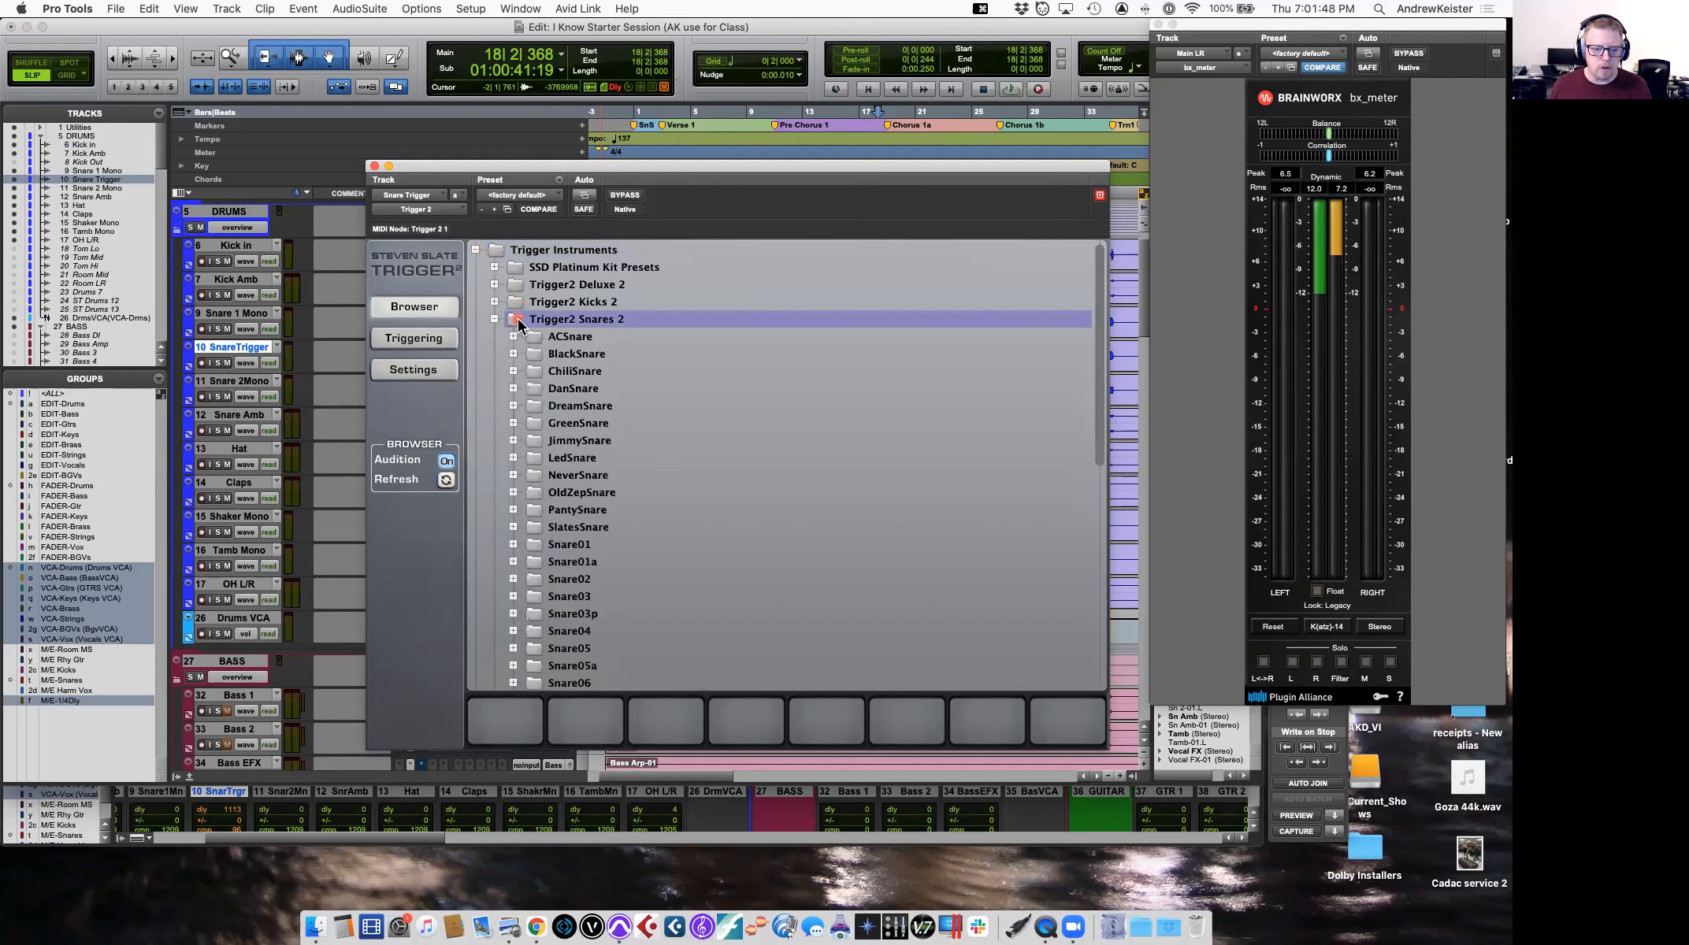
double_click(561, 372)
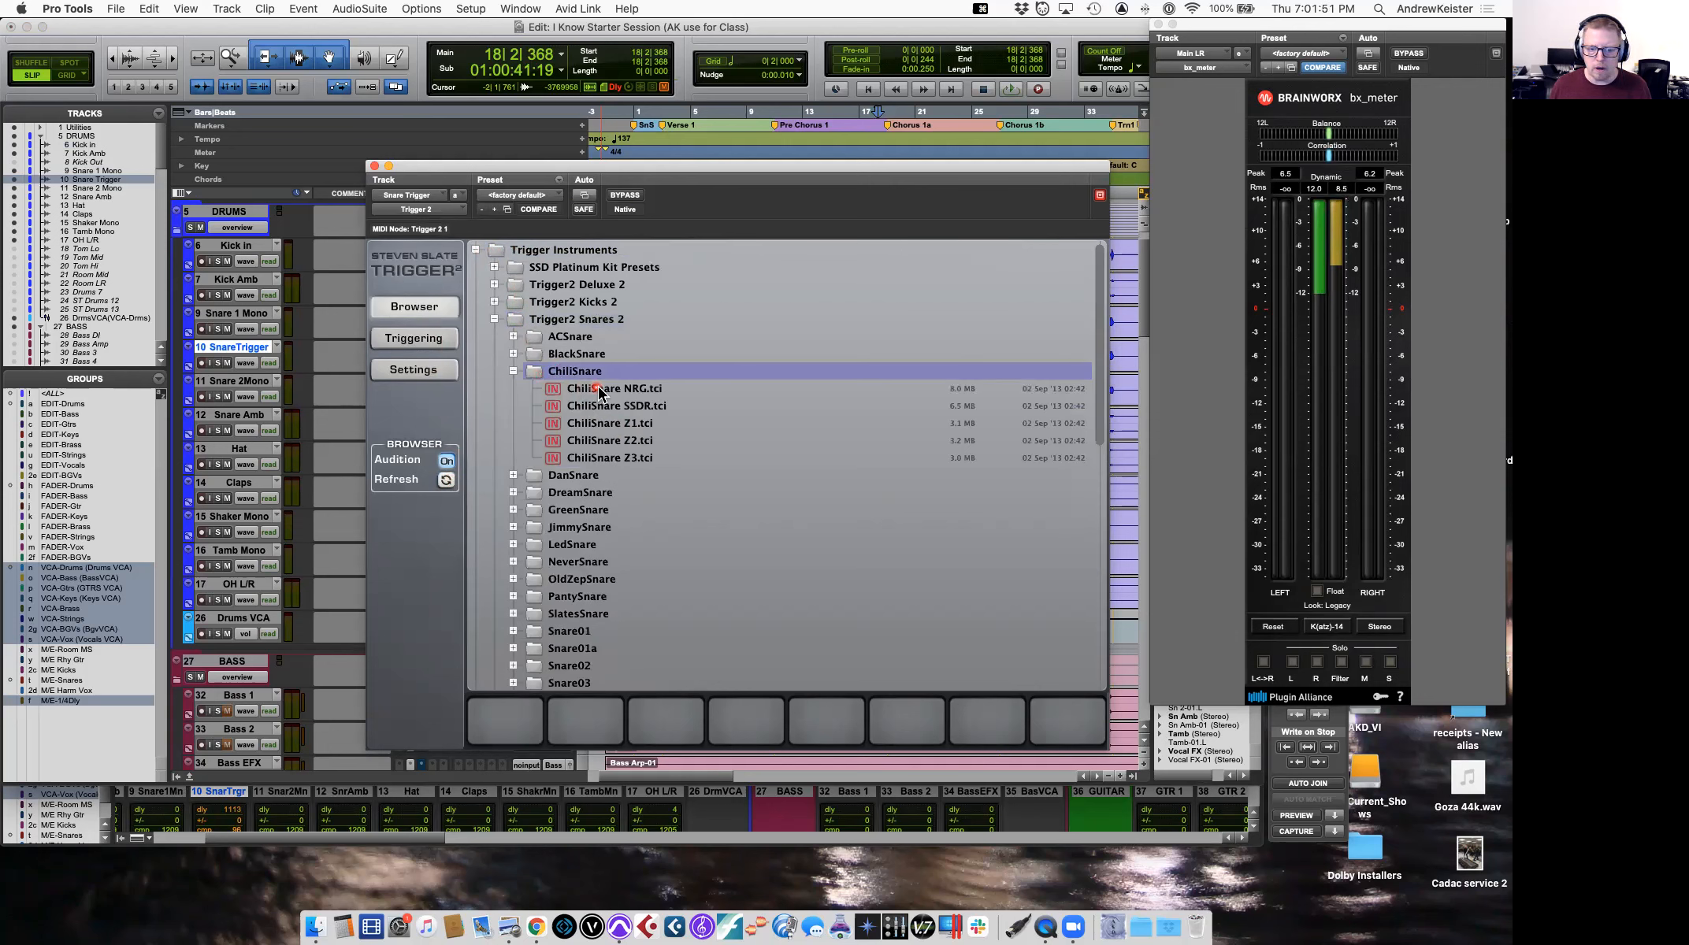
left_click(599, 390)
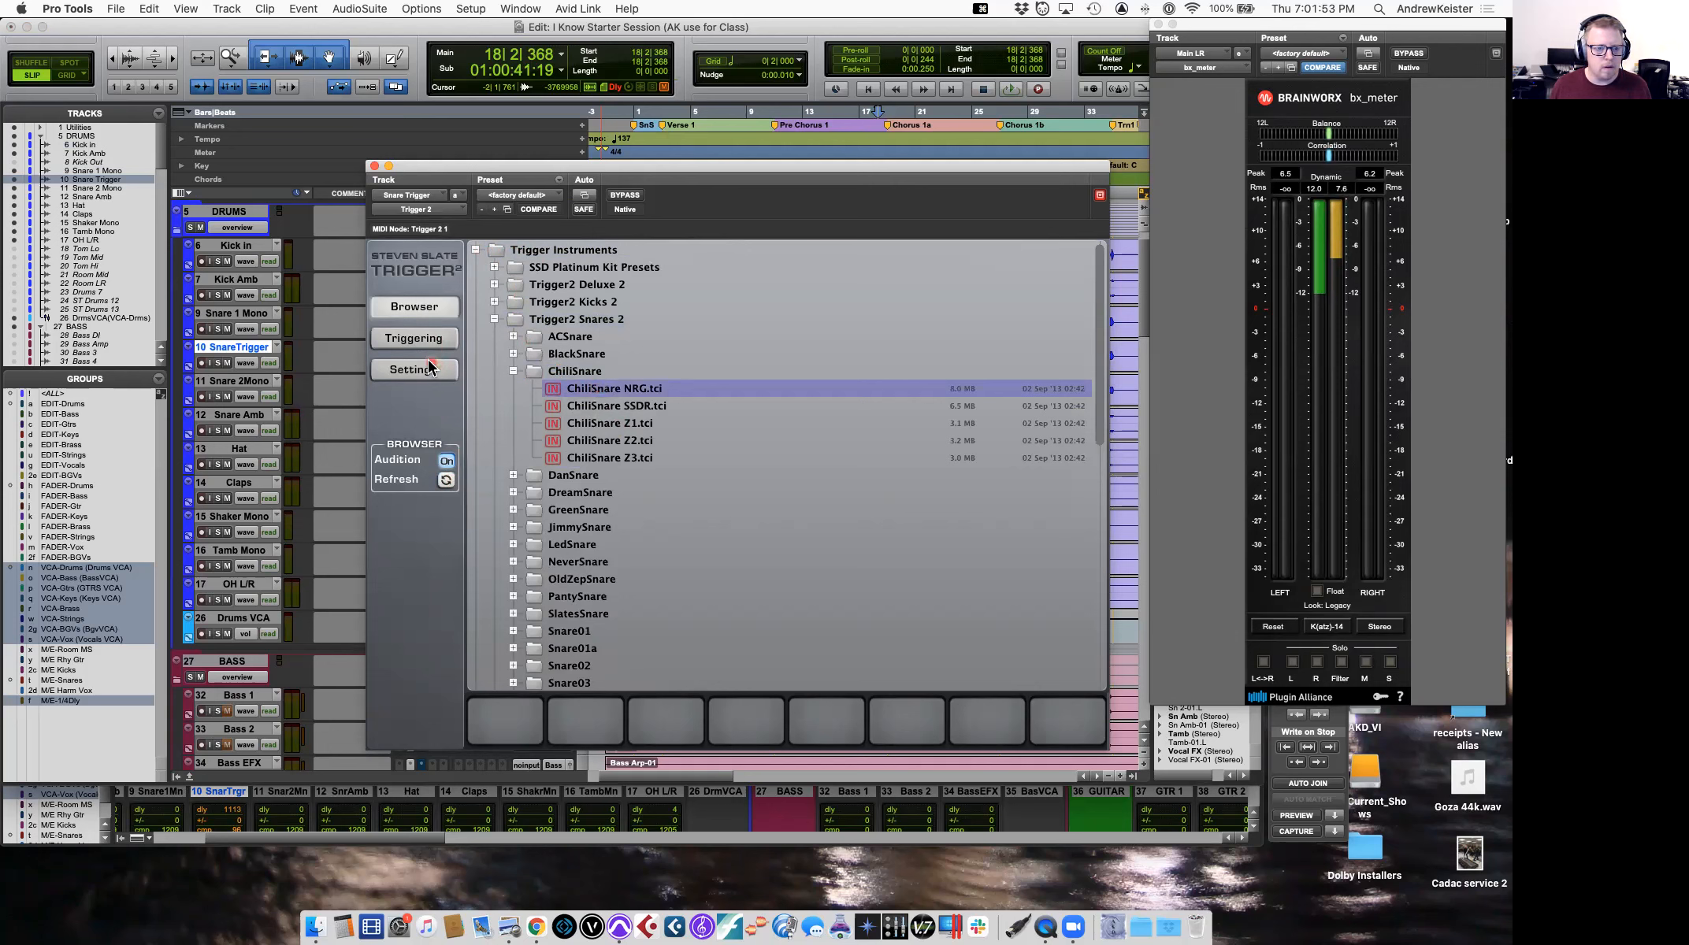
Close the Trigger 2 window and remove the plug-in from the Snare Trigger track's inserts.
left_click(375, 167)
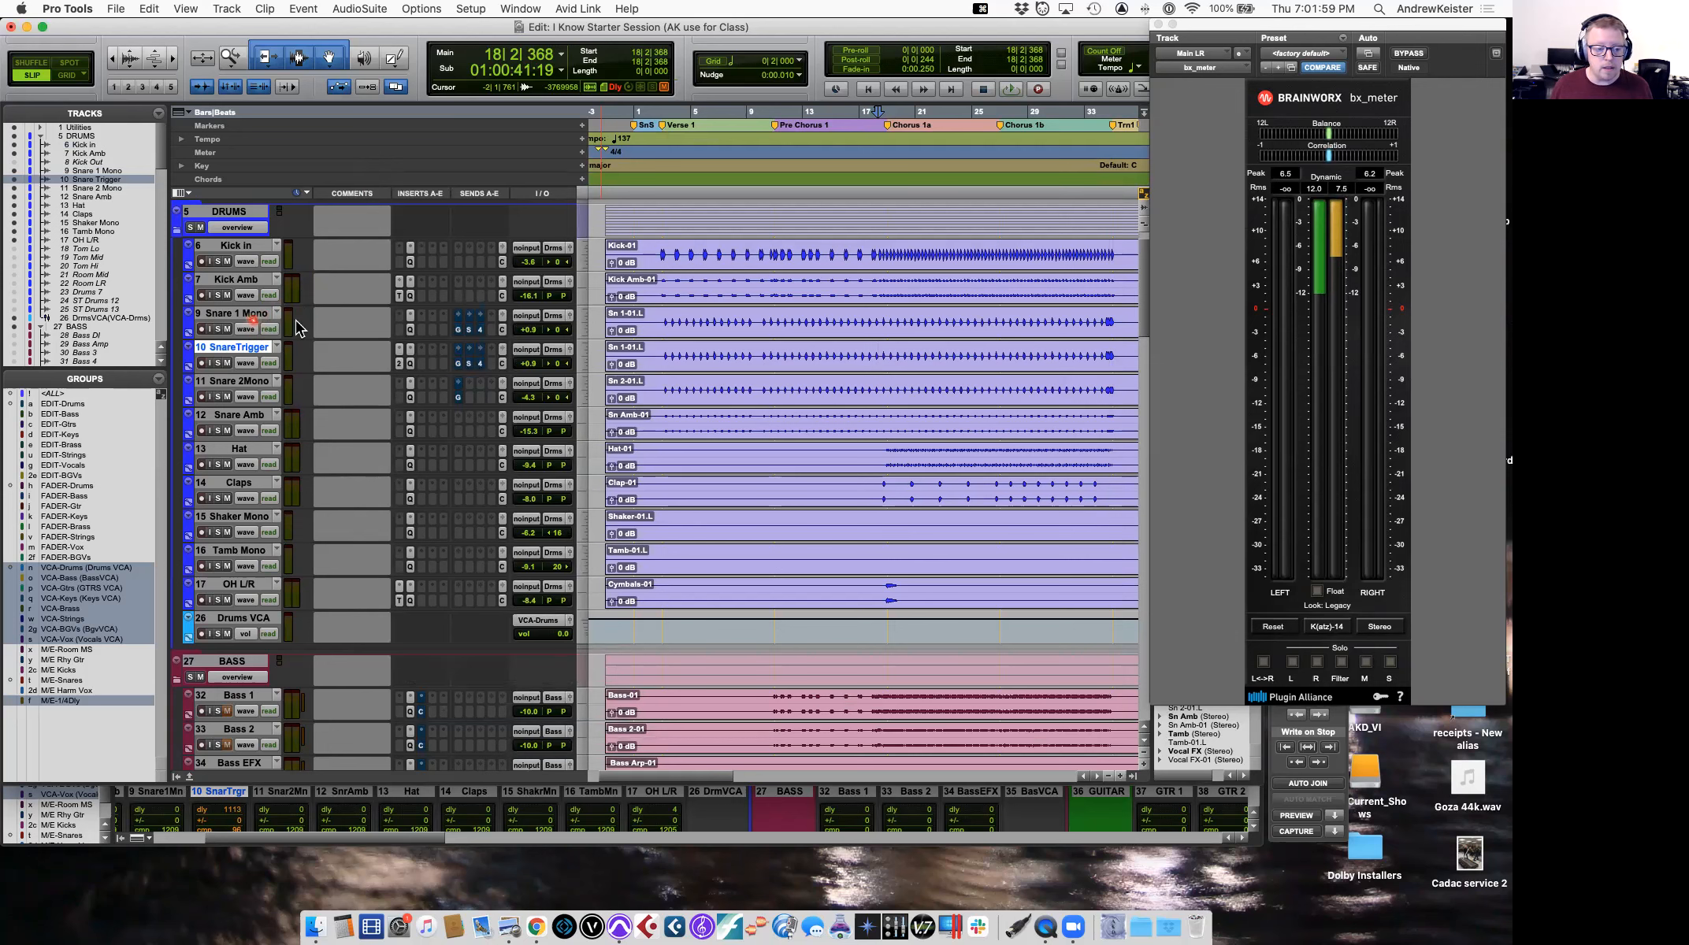
left_click(400, 349)
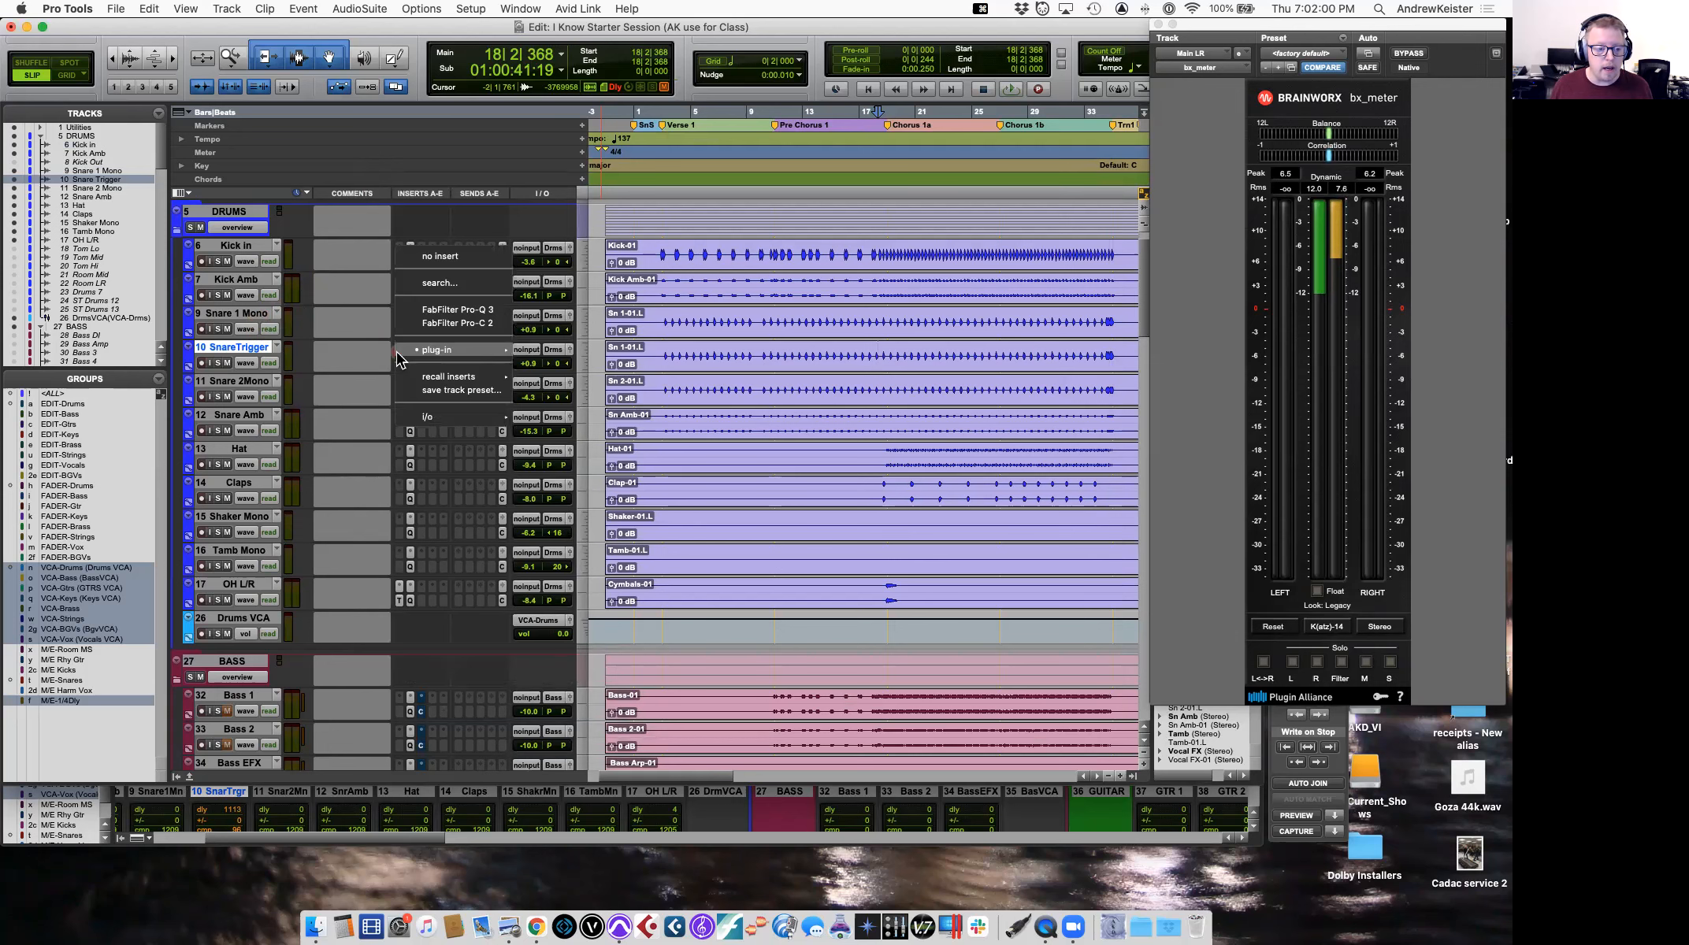
left_click(436, 258)
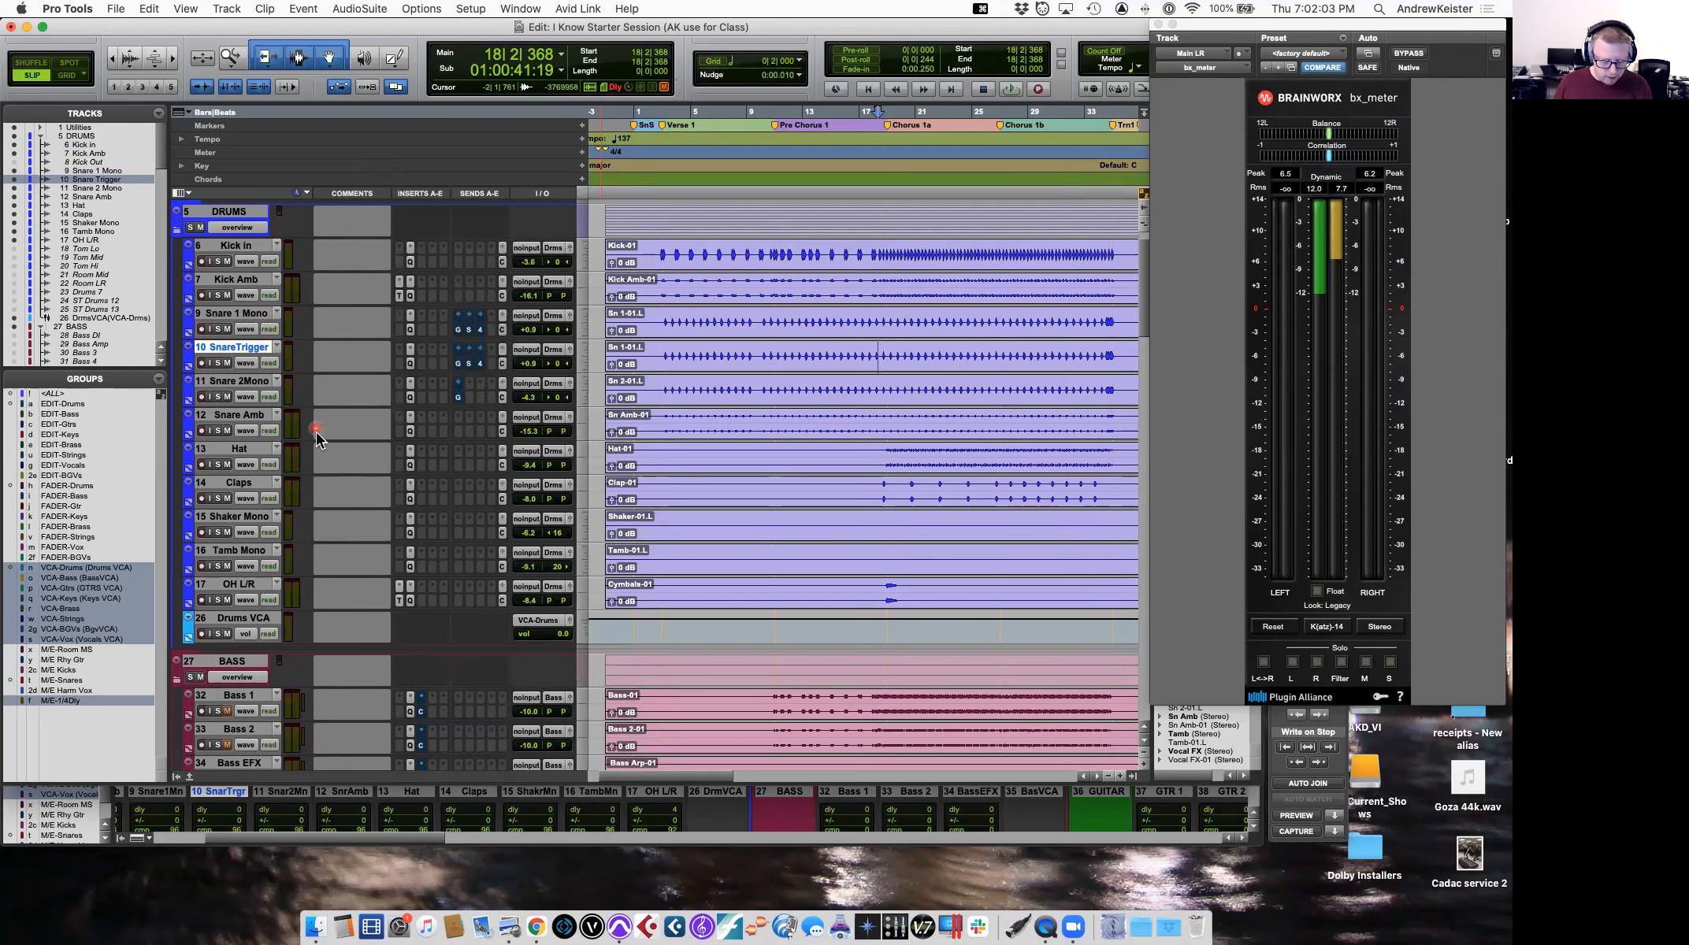
key("alt+shift+i")
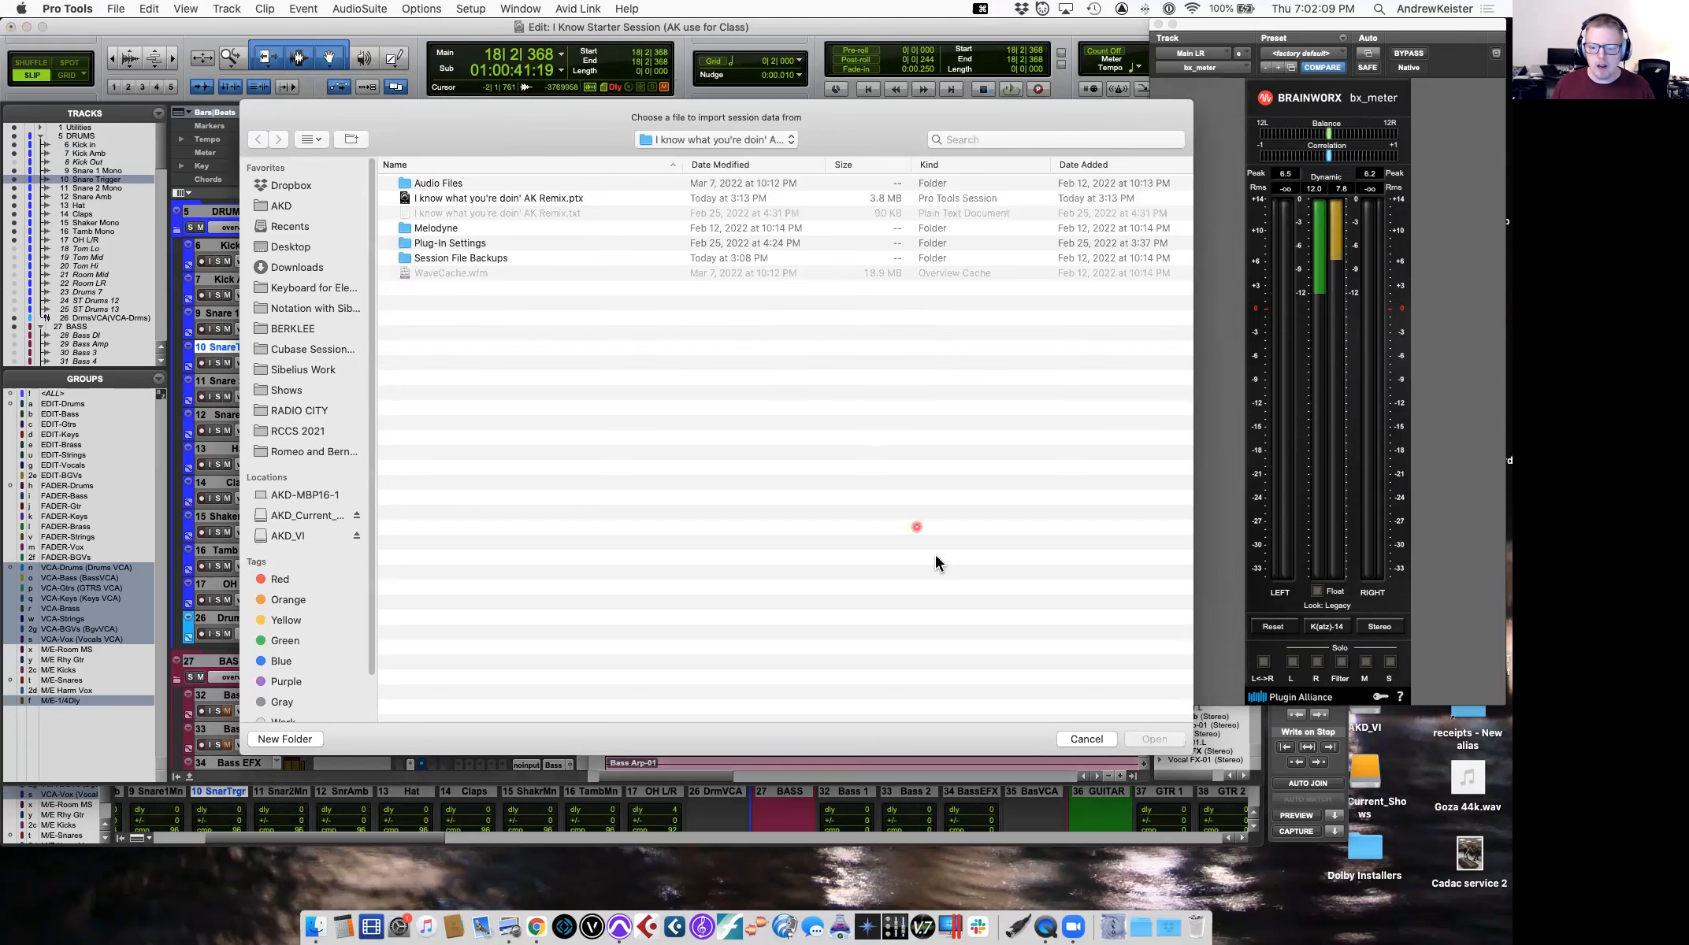
left_click(1086, 739)
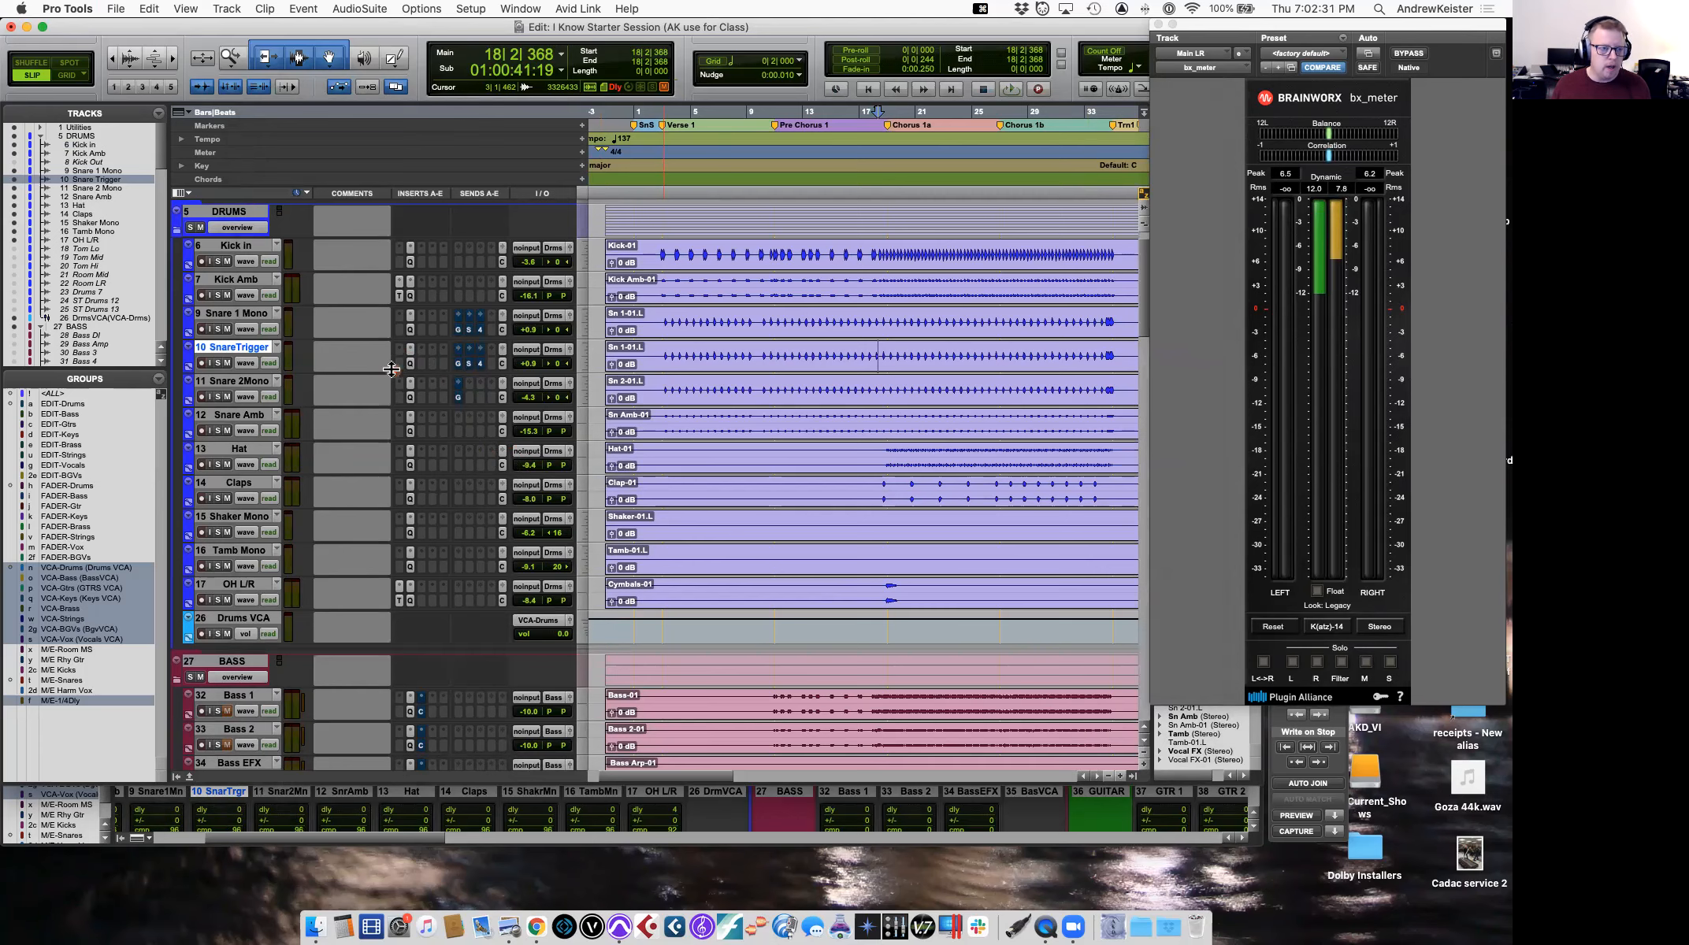
left_click(115, 9)
mouse_move(197, 250)
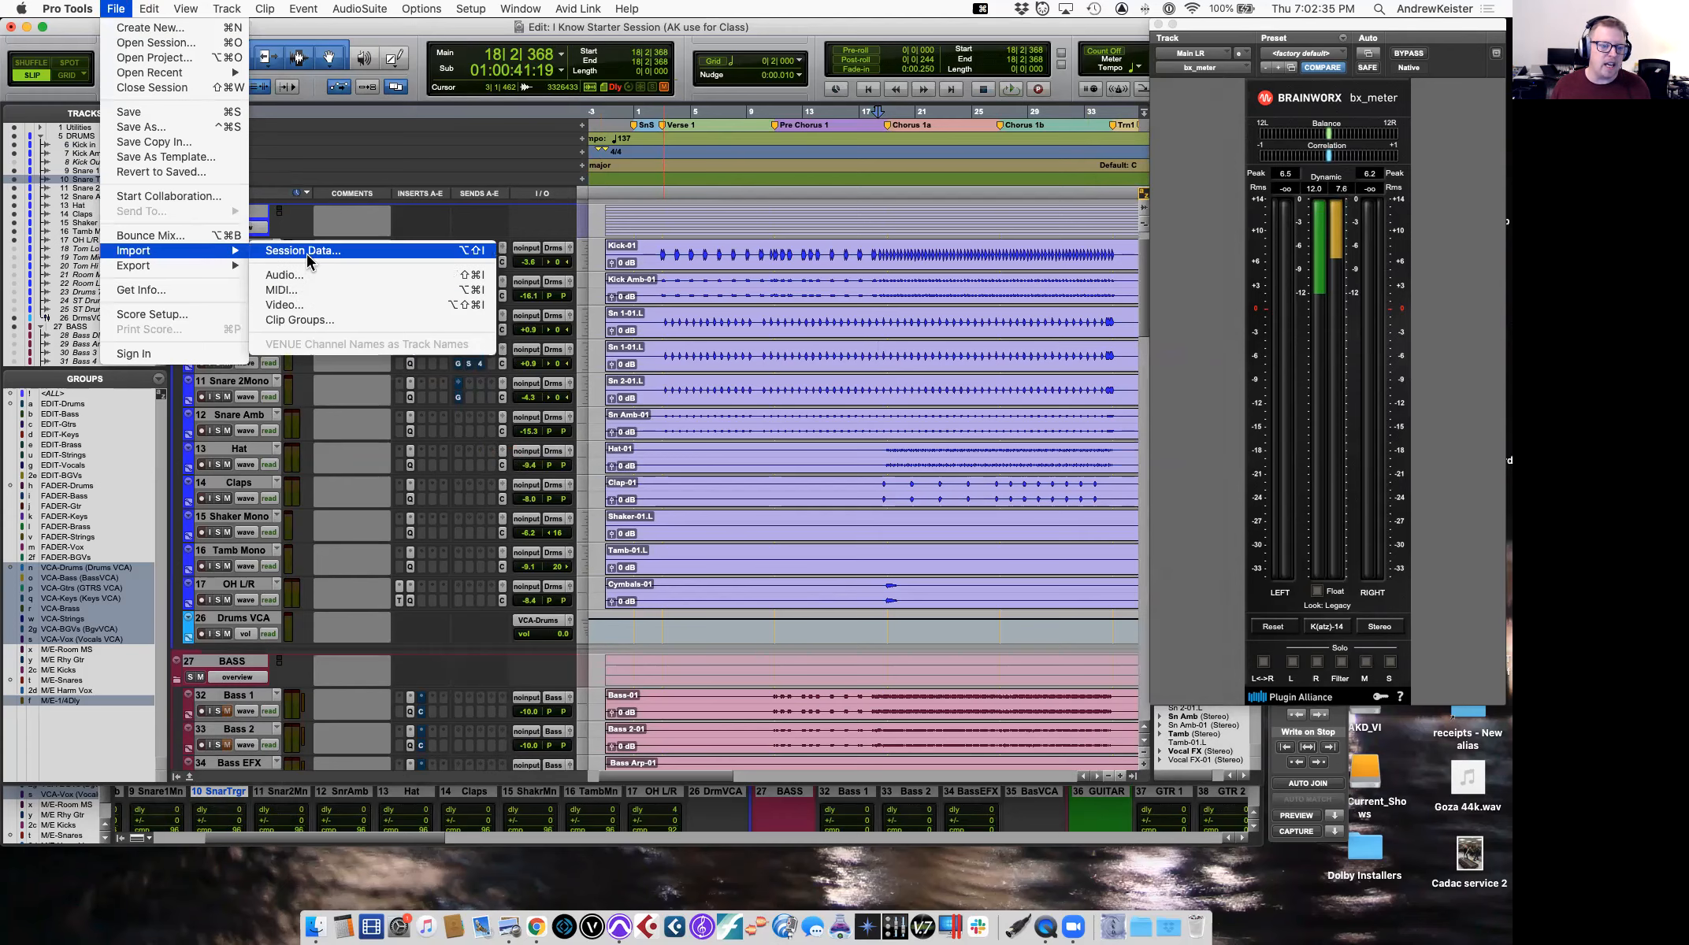
left_click(122, 9)
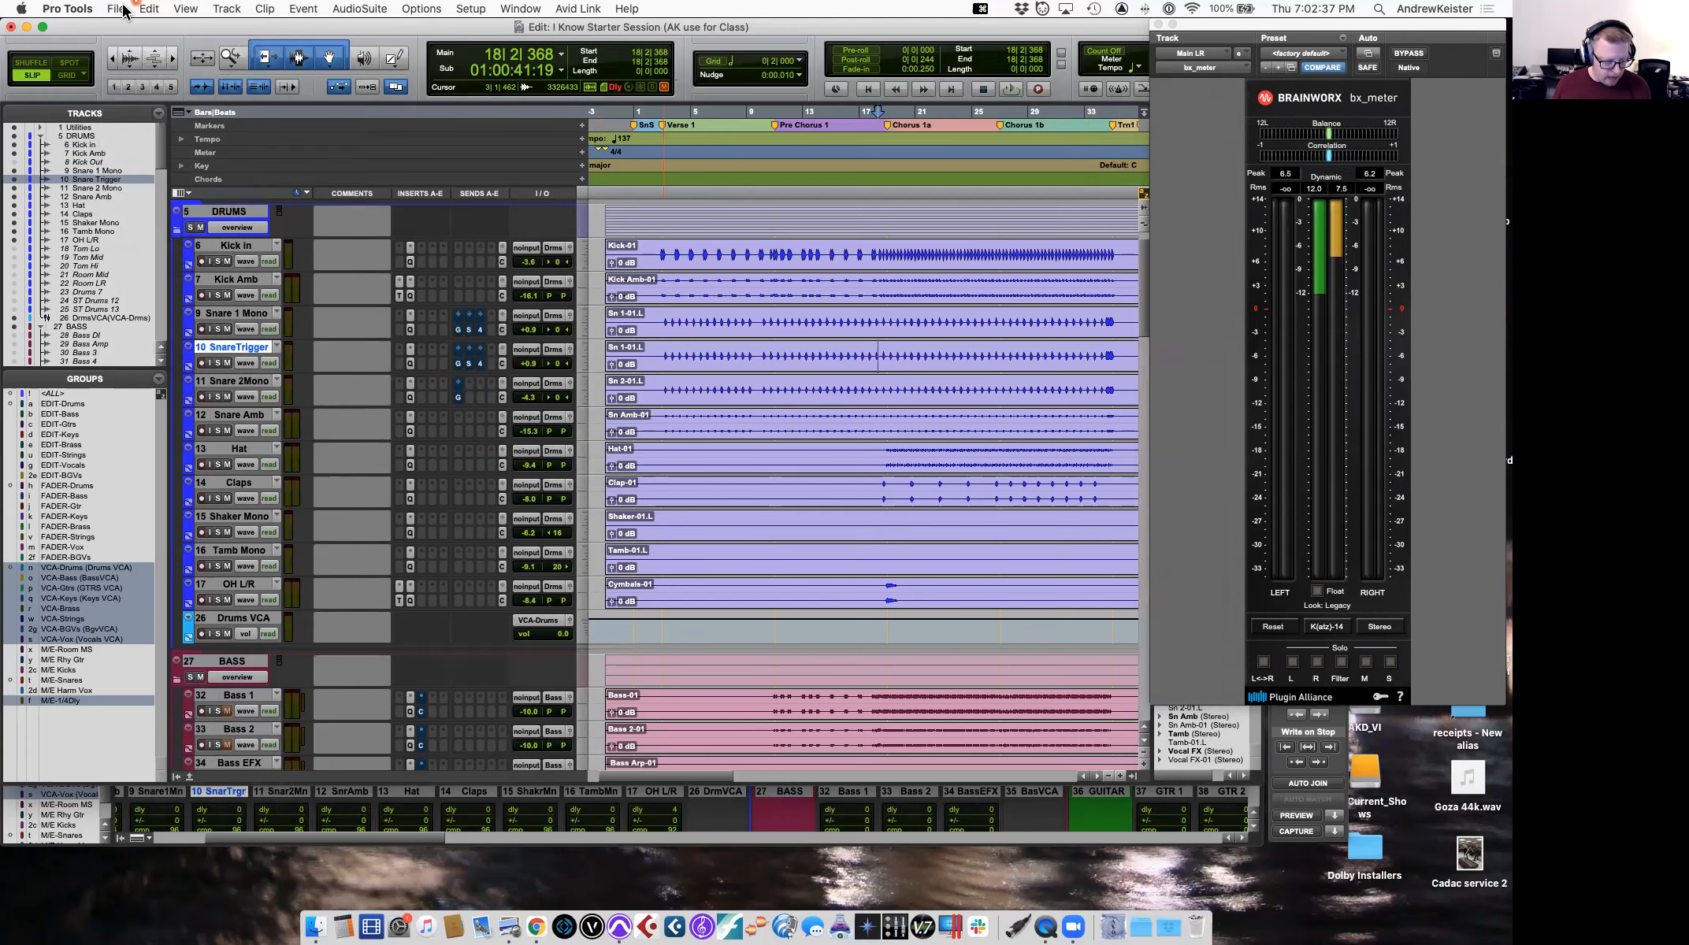
Start a session data import from the session file "I know what you're doin' AK Remix.ptx".
key("alt+shift+i")
left_click(610, 178)
key("Return")
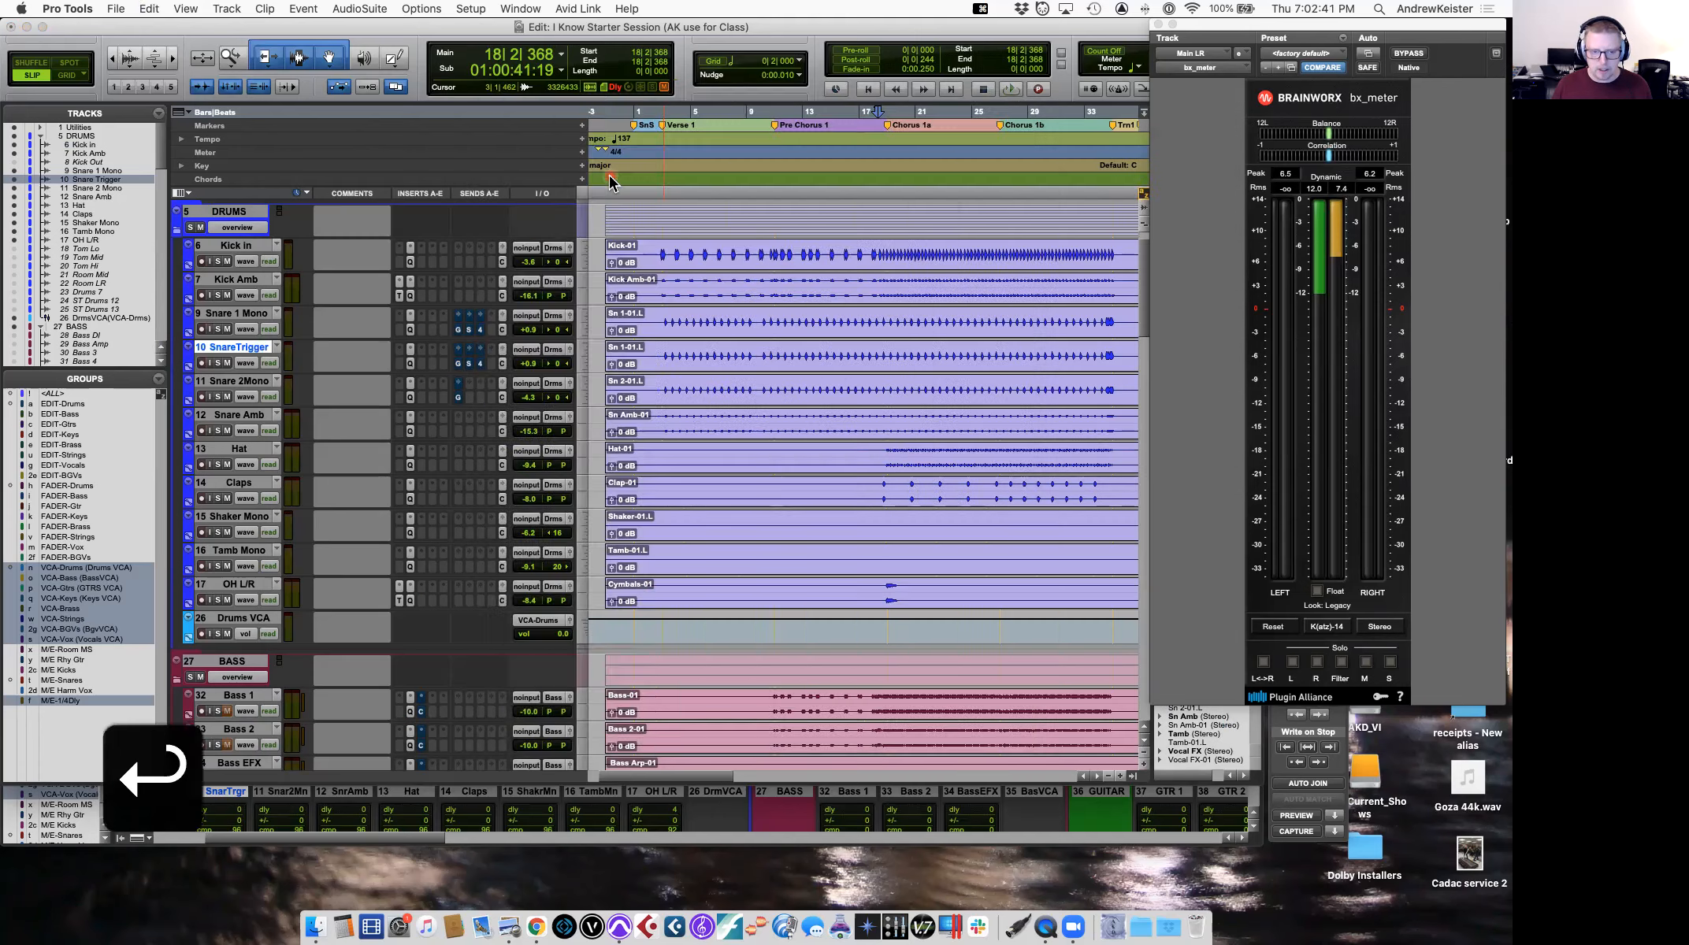
Map the source track Snare Trigger (Mono audio) to the existing destination track 10 Snare Trigger.
scroll(672, 544, "down", 5)
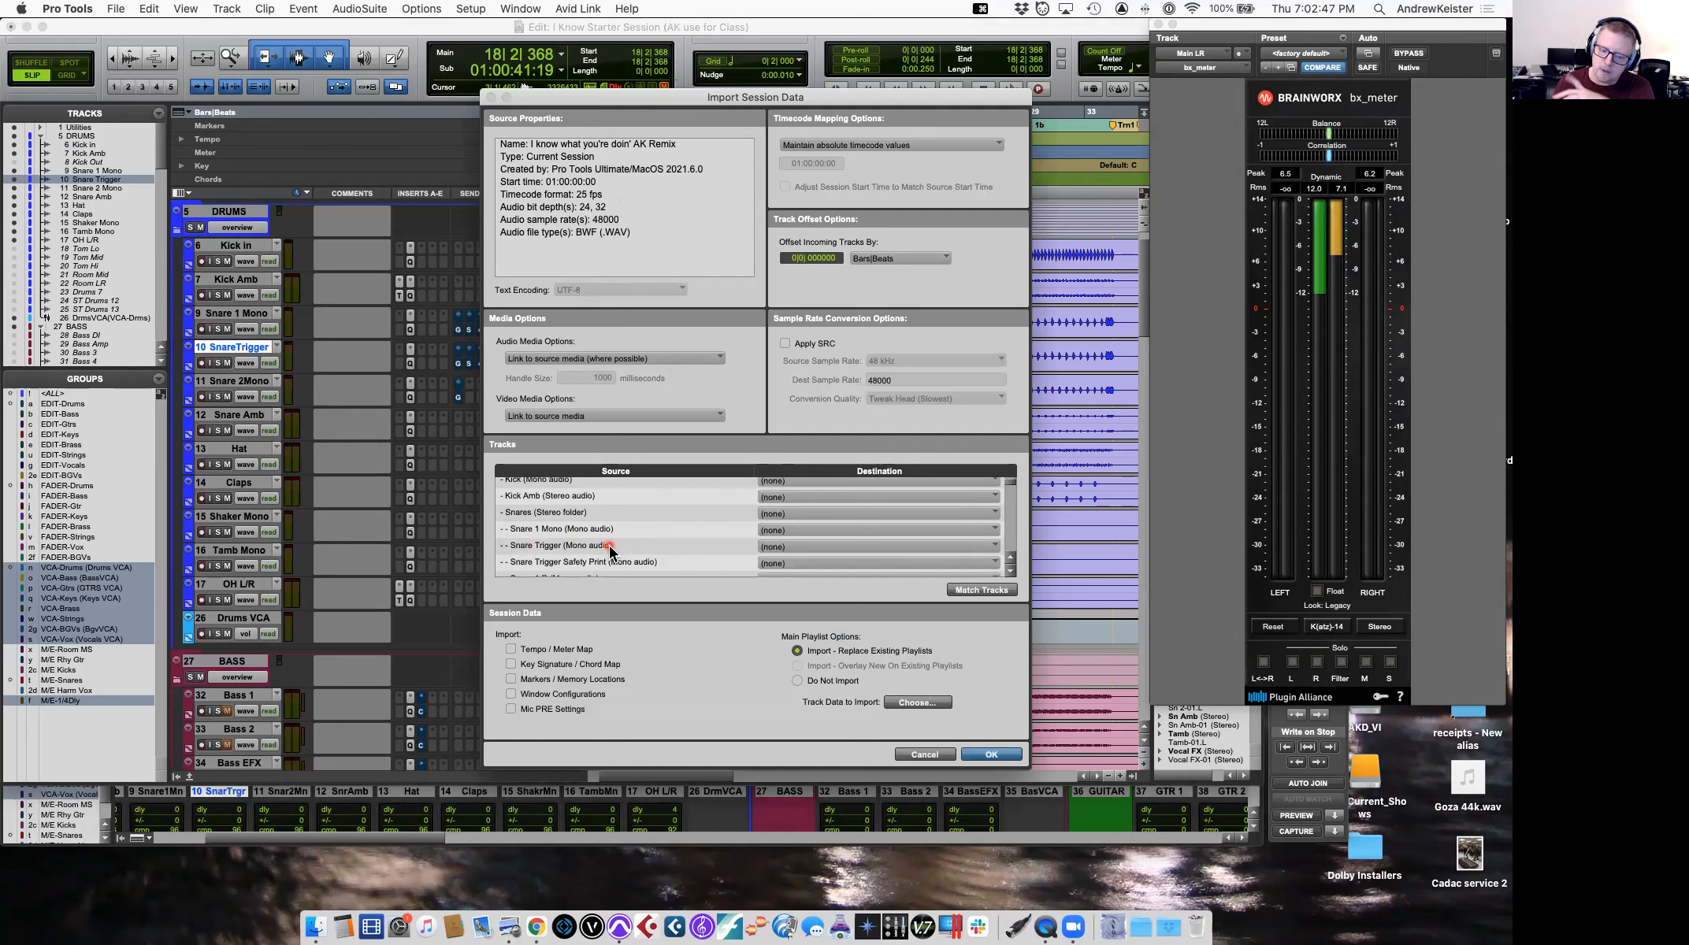
left_click(609, 545)
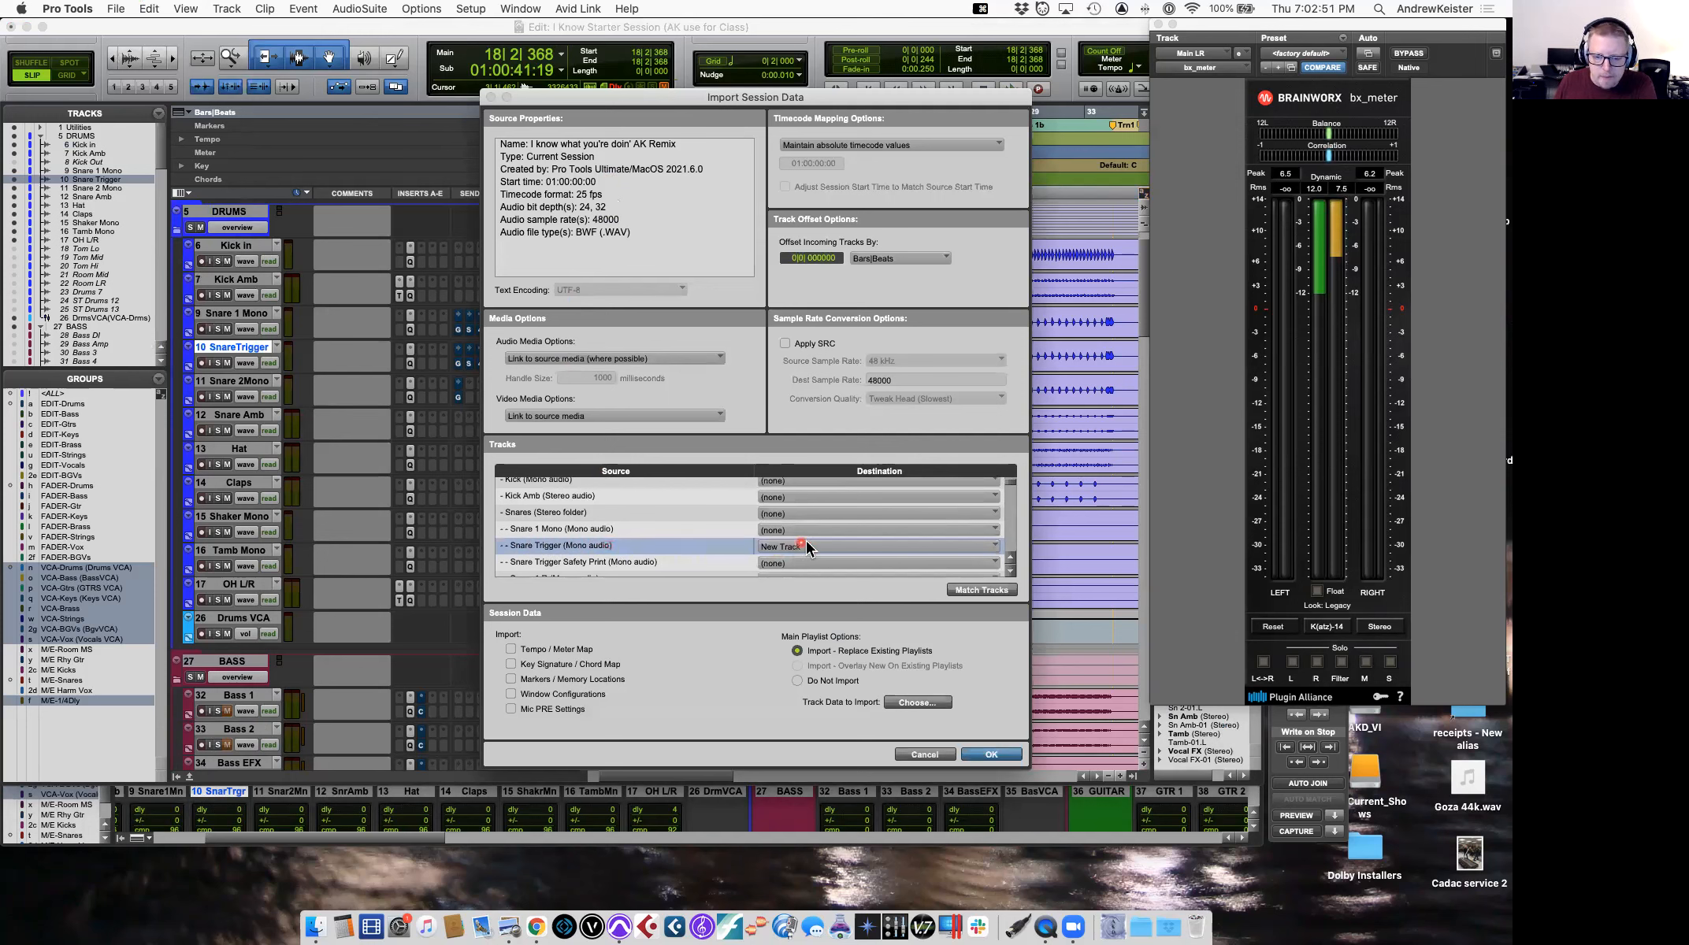
left_click(771, 549)
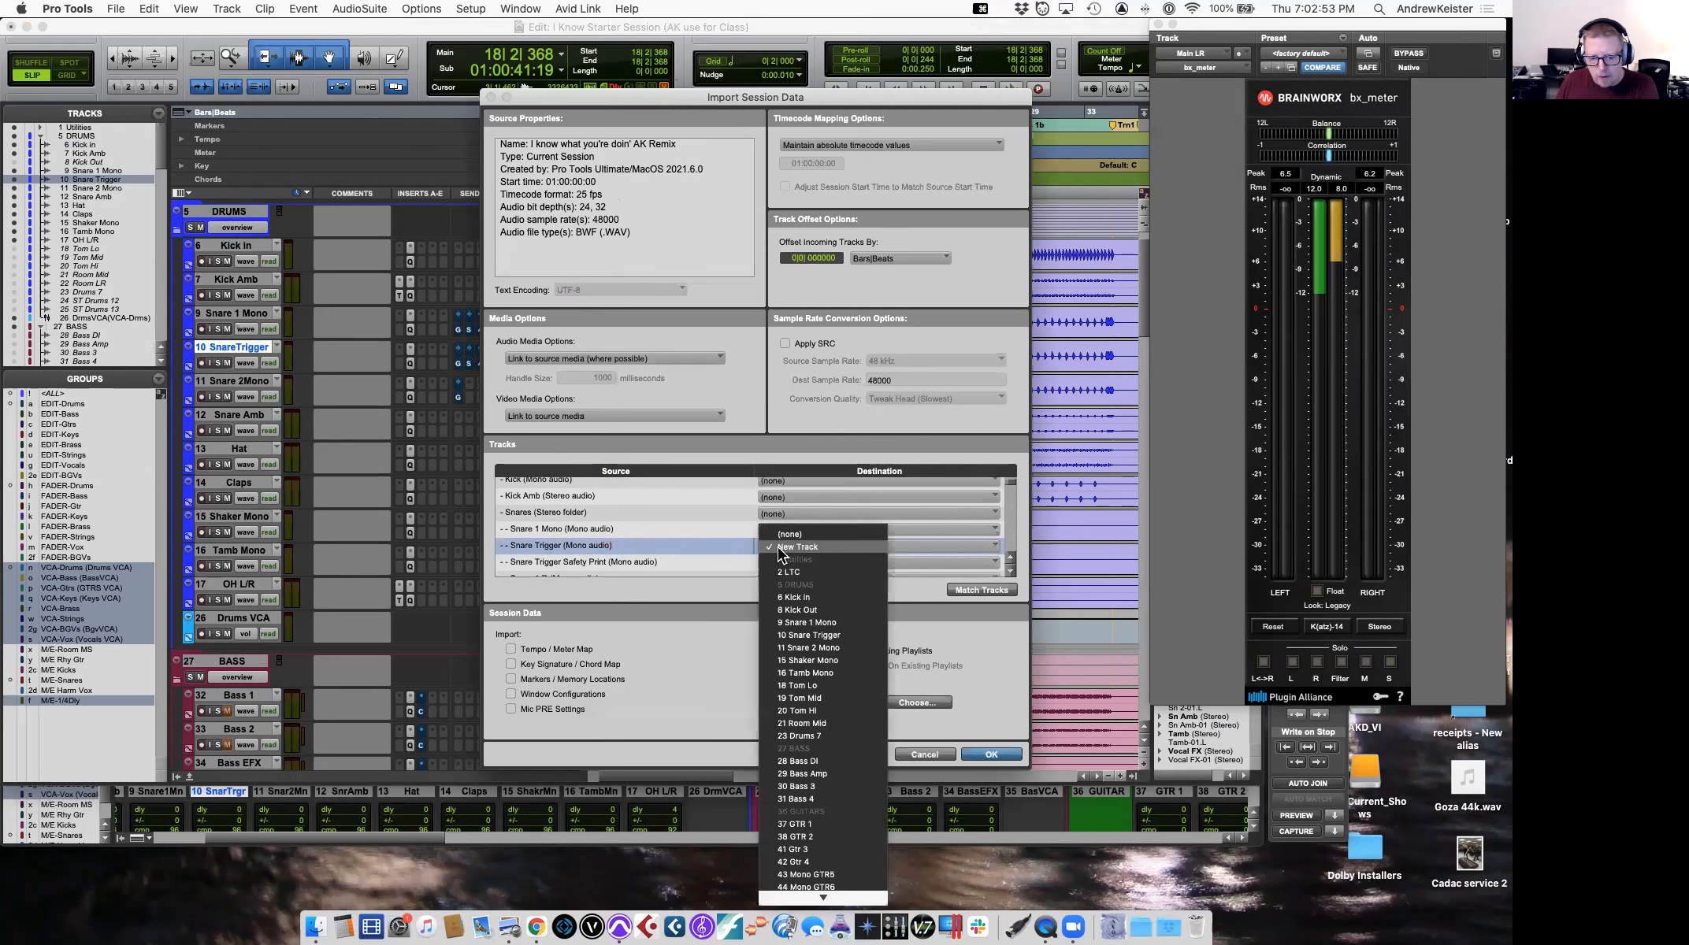
left_click(857, 635)
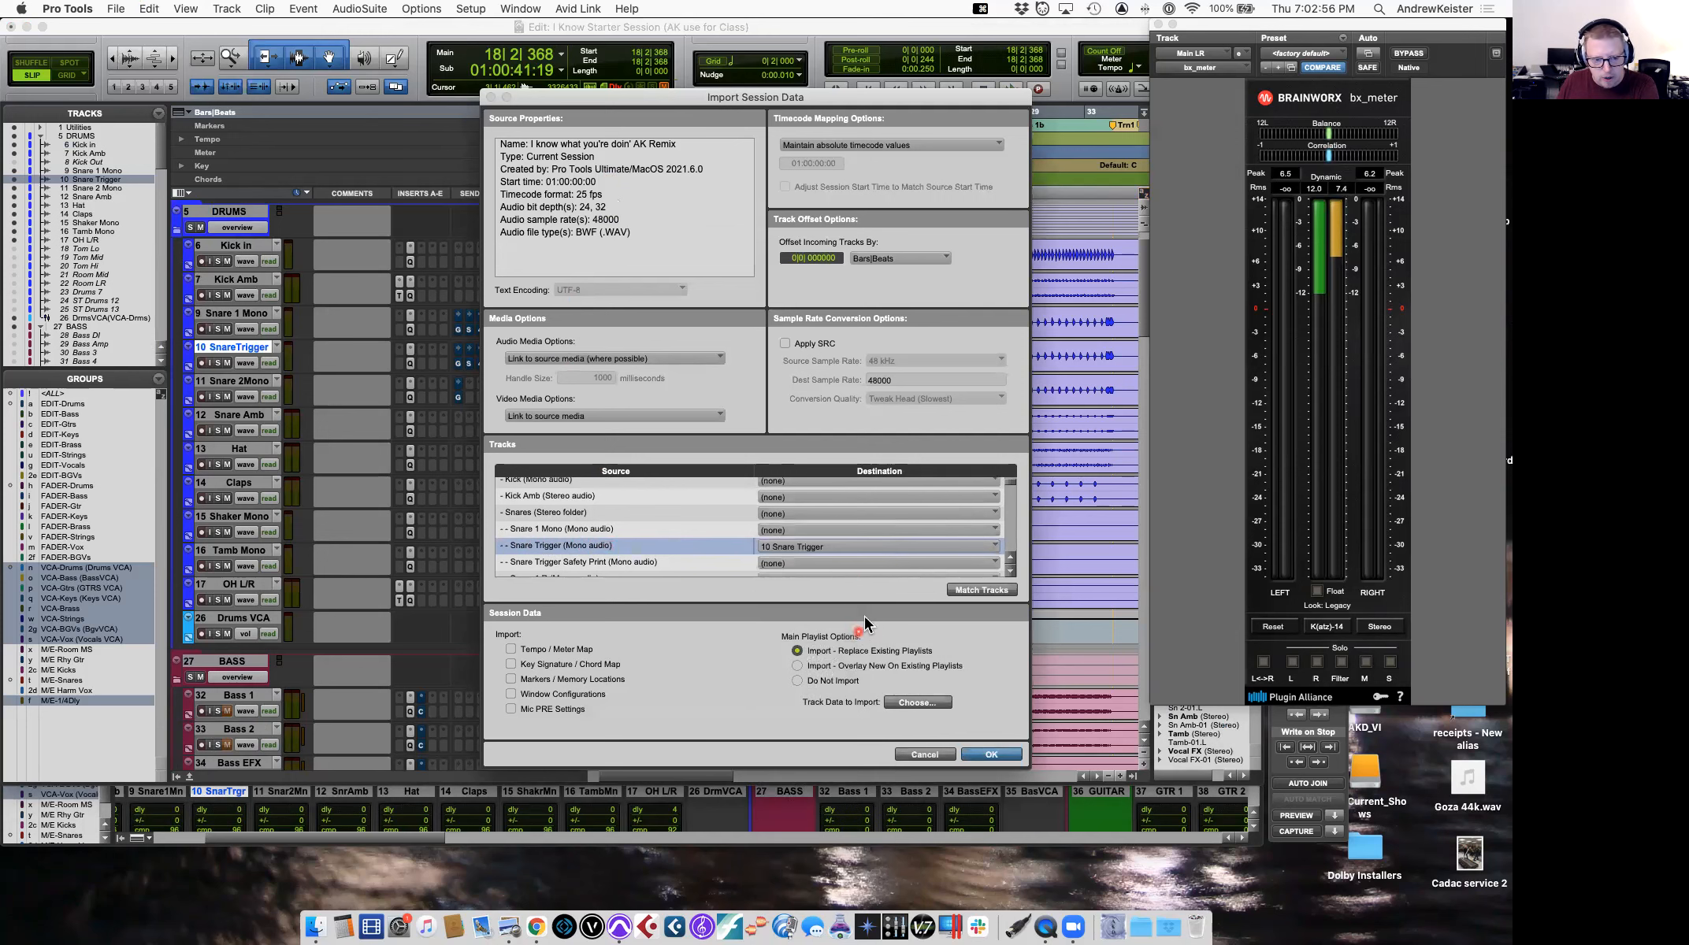
left_click(799, 549)
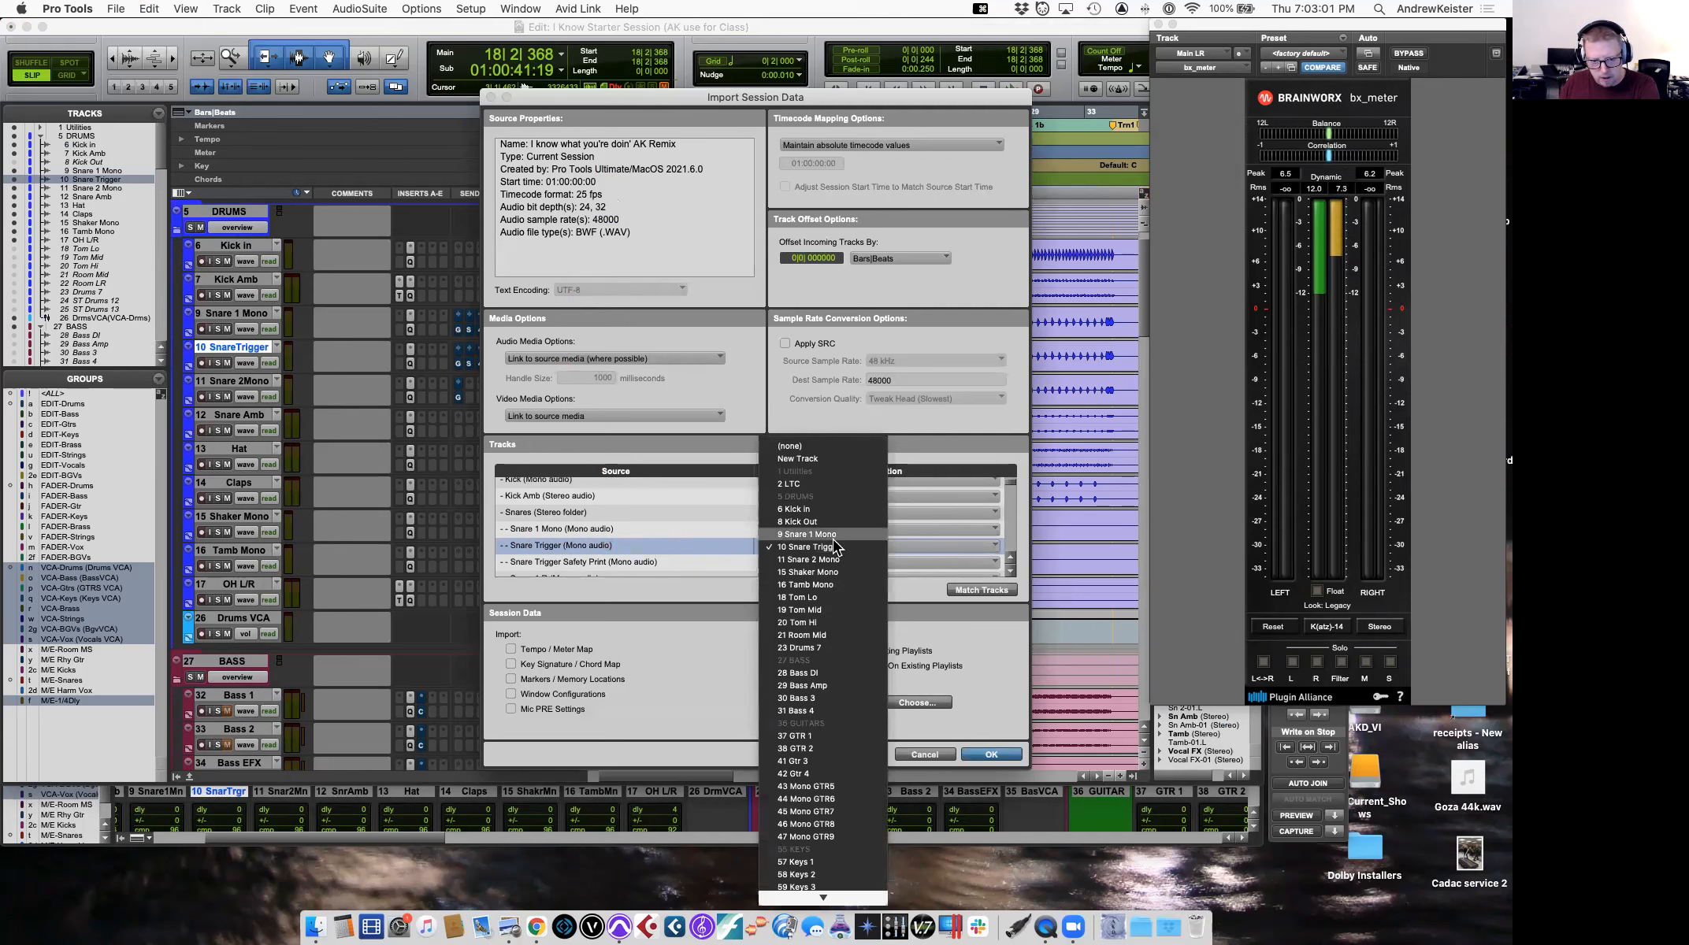
left_click(833, 550)
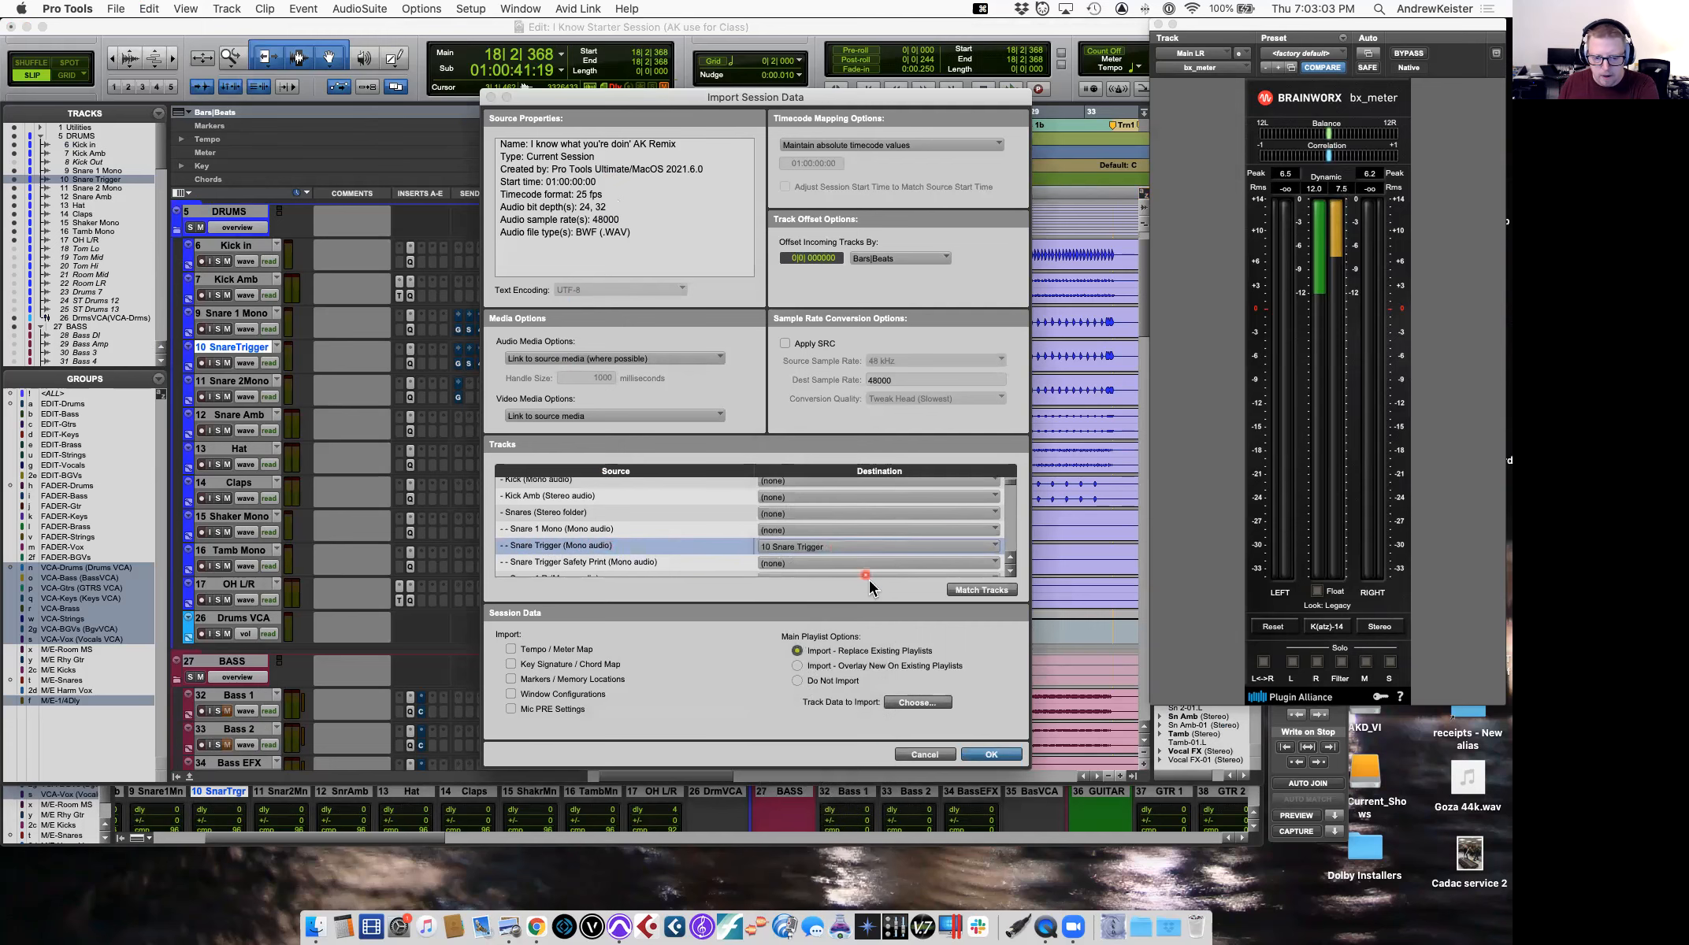
Limit the track data to Plug-in Assignments and Plug-in Settings and Automation, and import with Replace Existing Playlists.
left_click(797, 650)
left_click(929, 692)
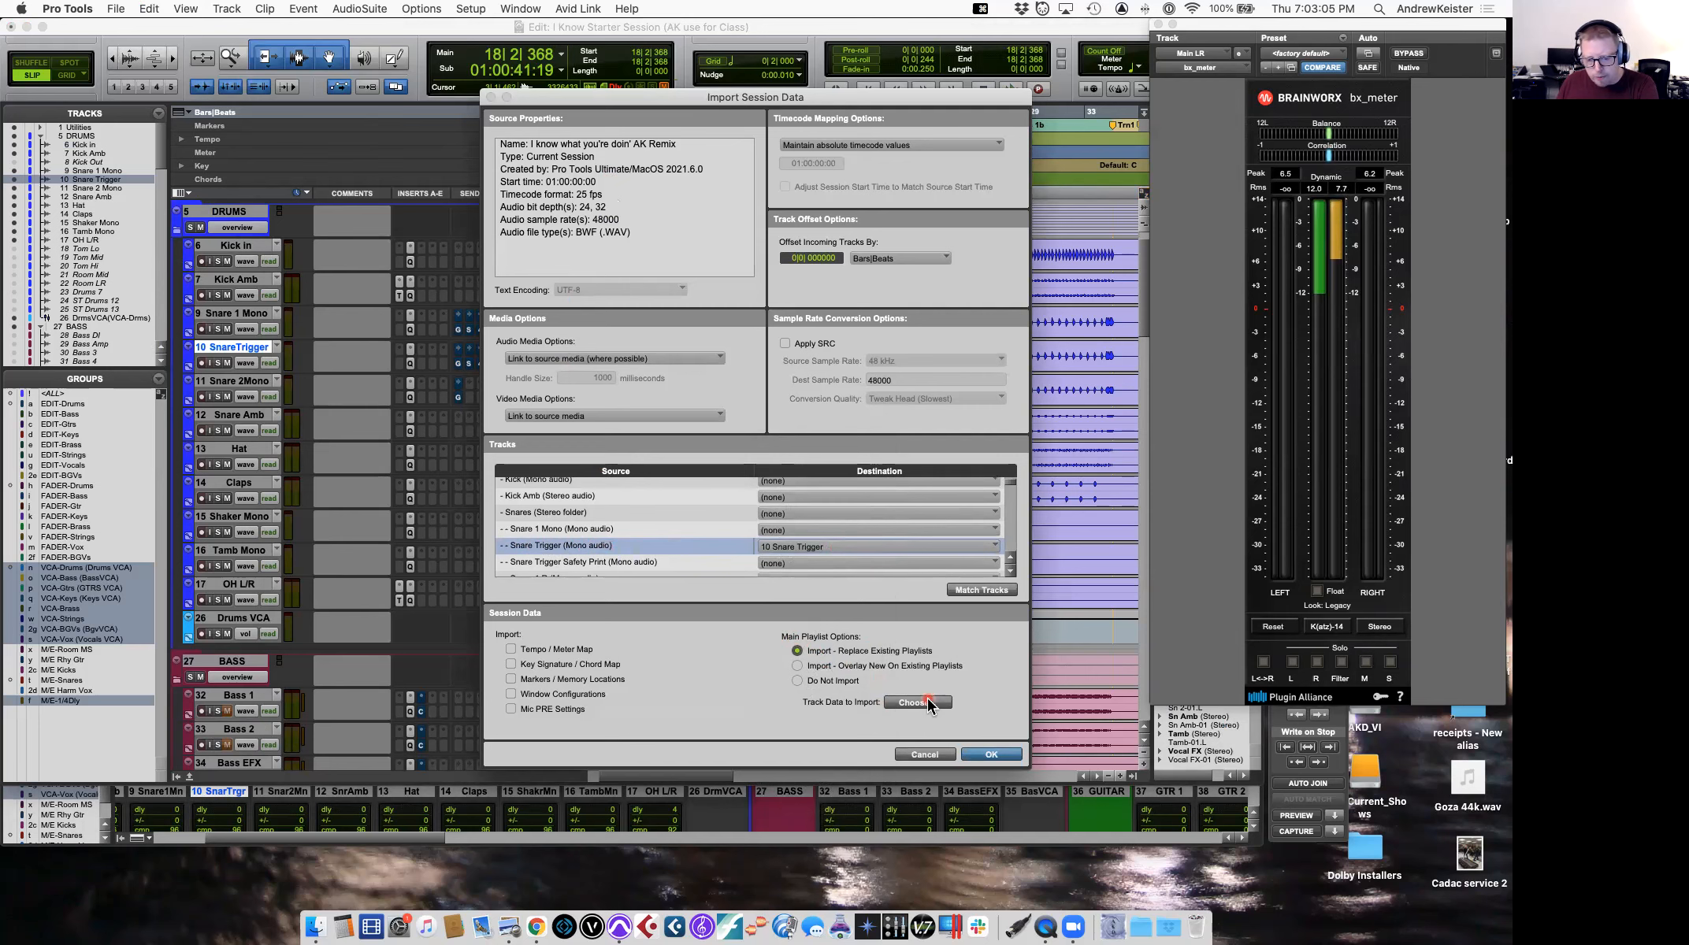
left_click(636, 222)
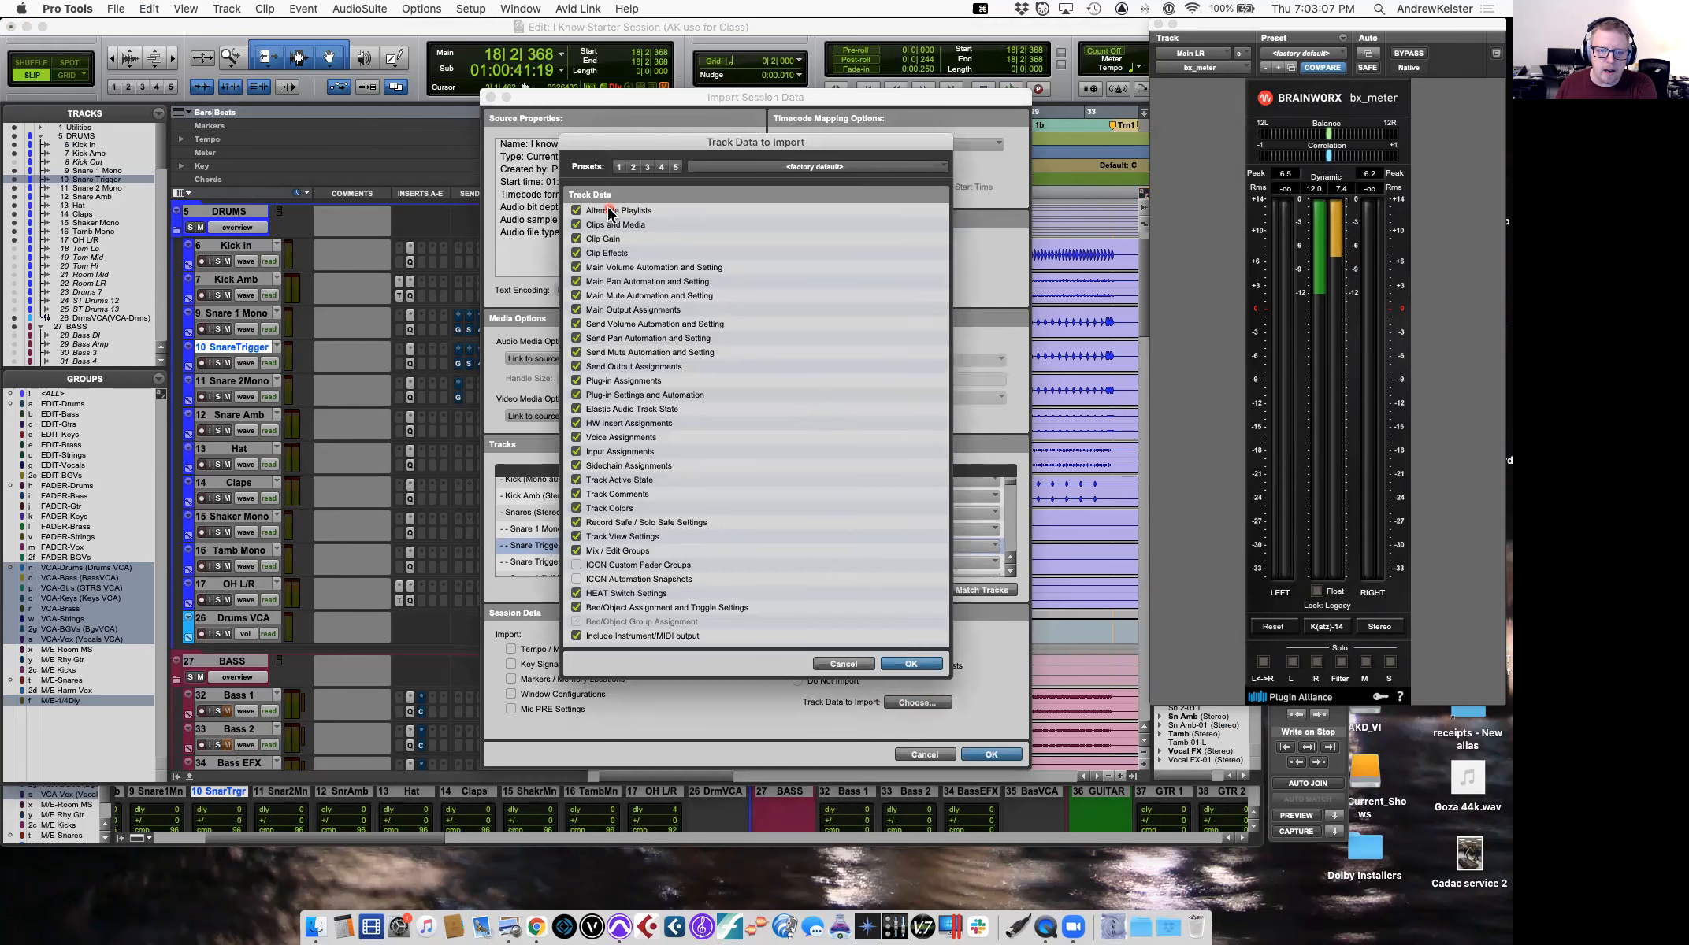
left_click(576, 211)
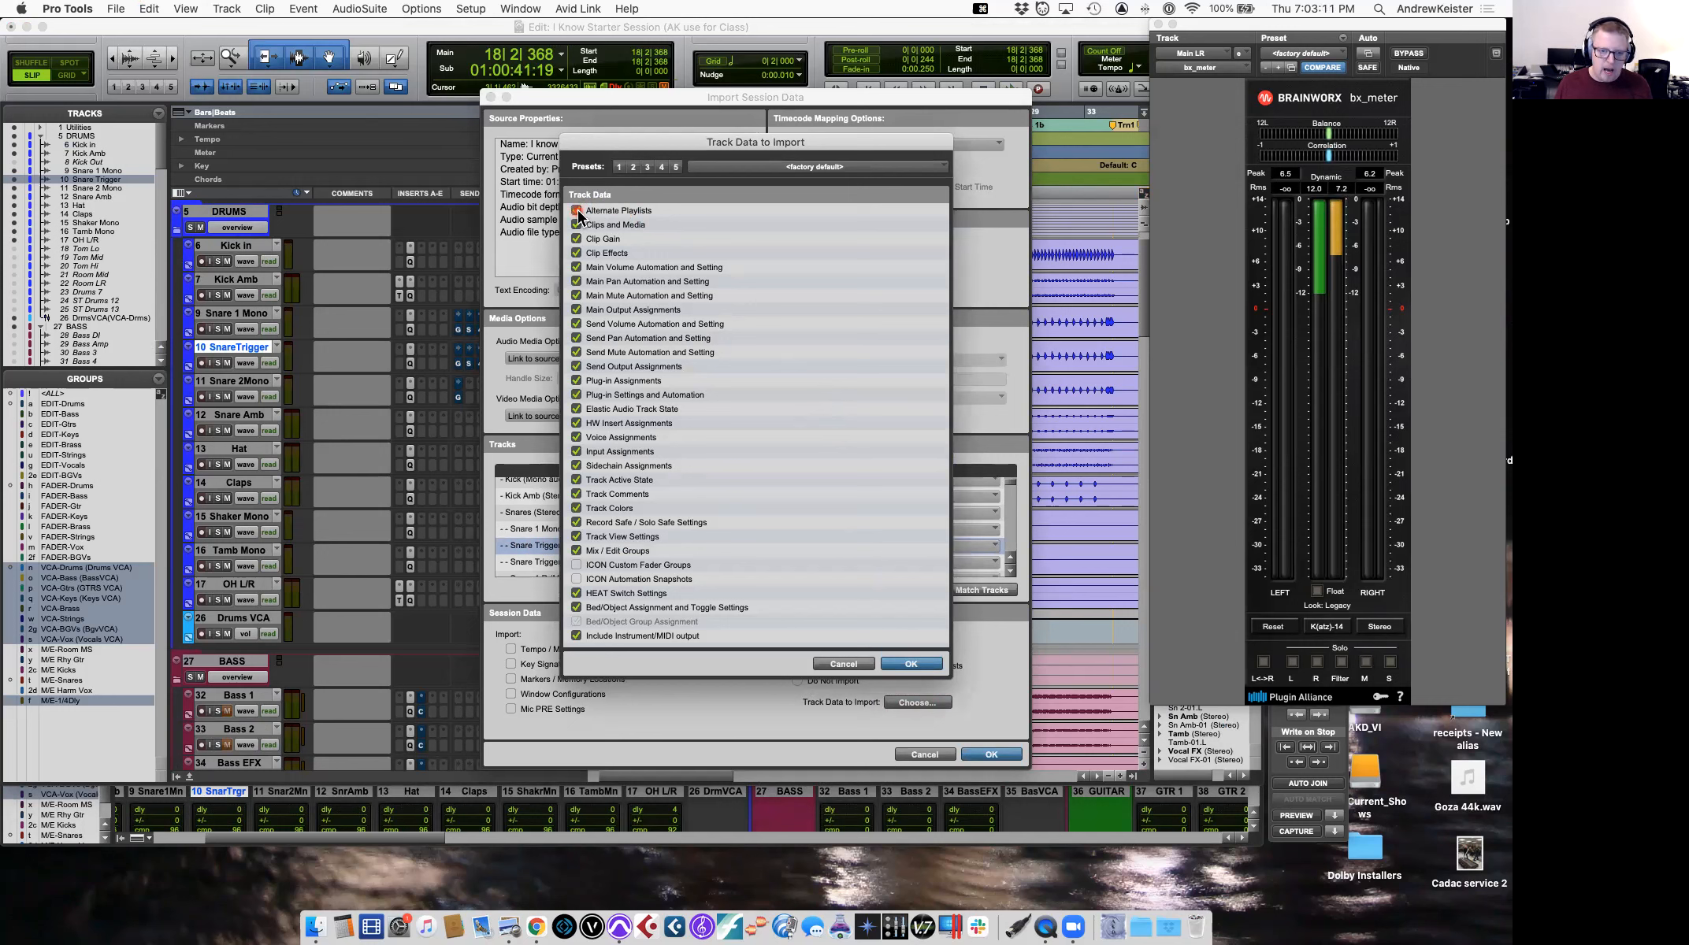
left_click(647, 222)
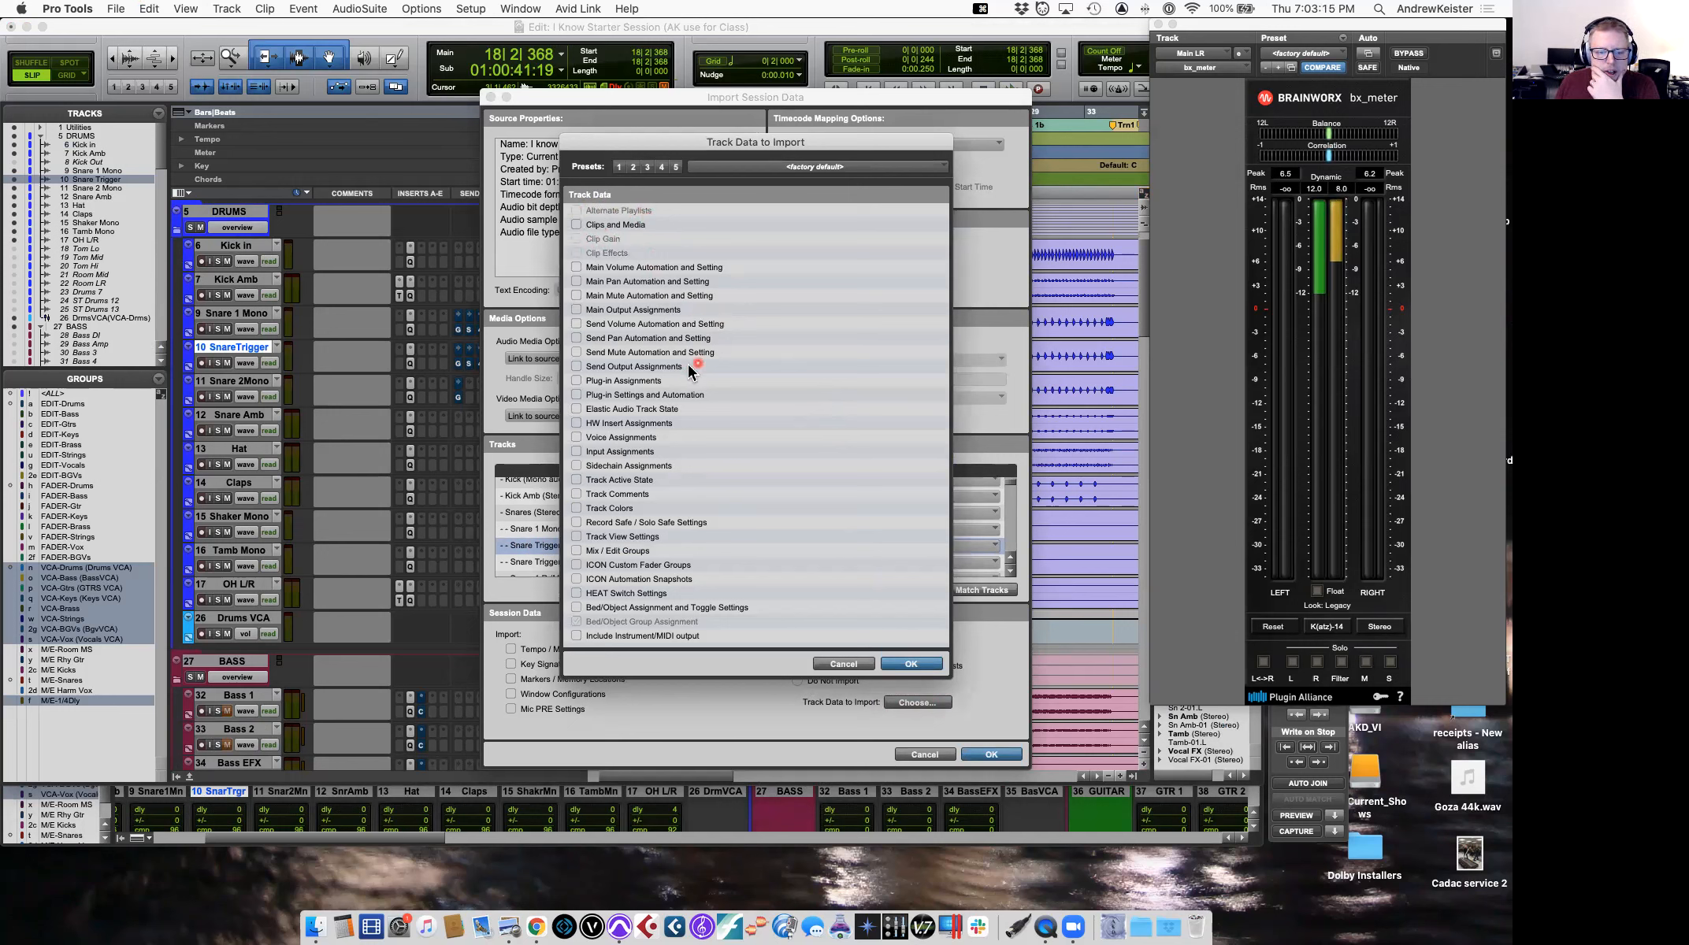
left_click(578, 396)
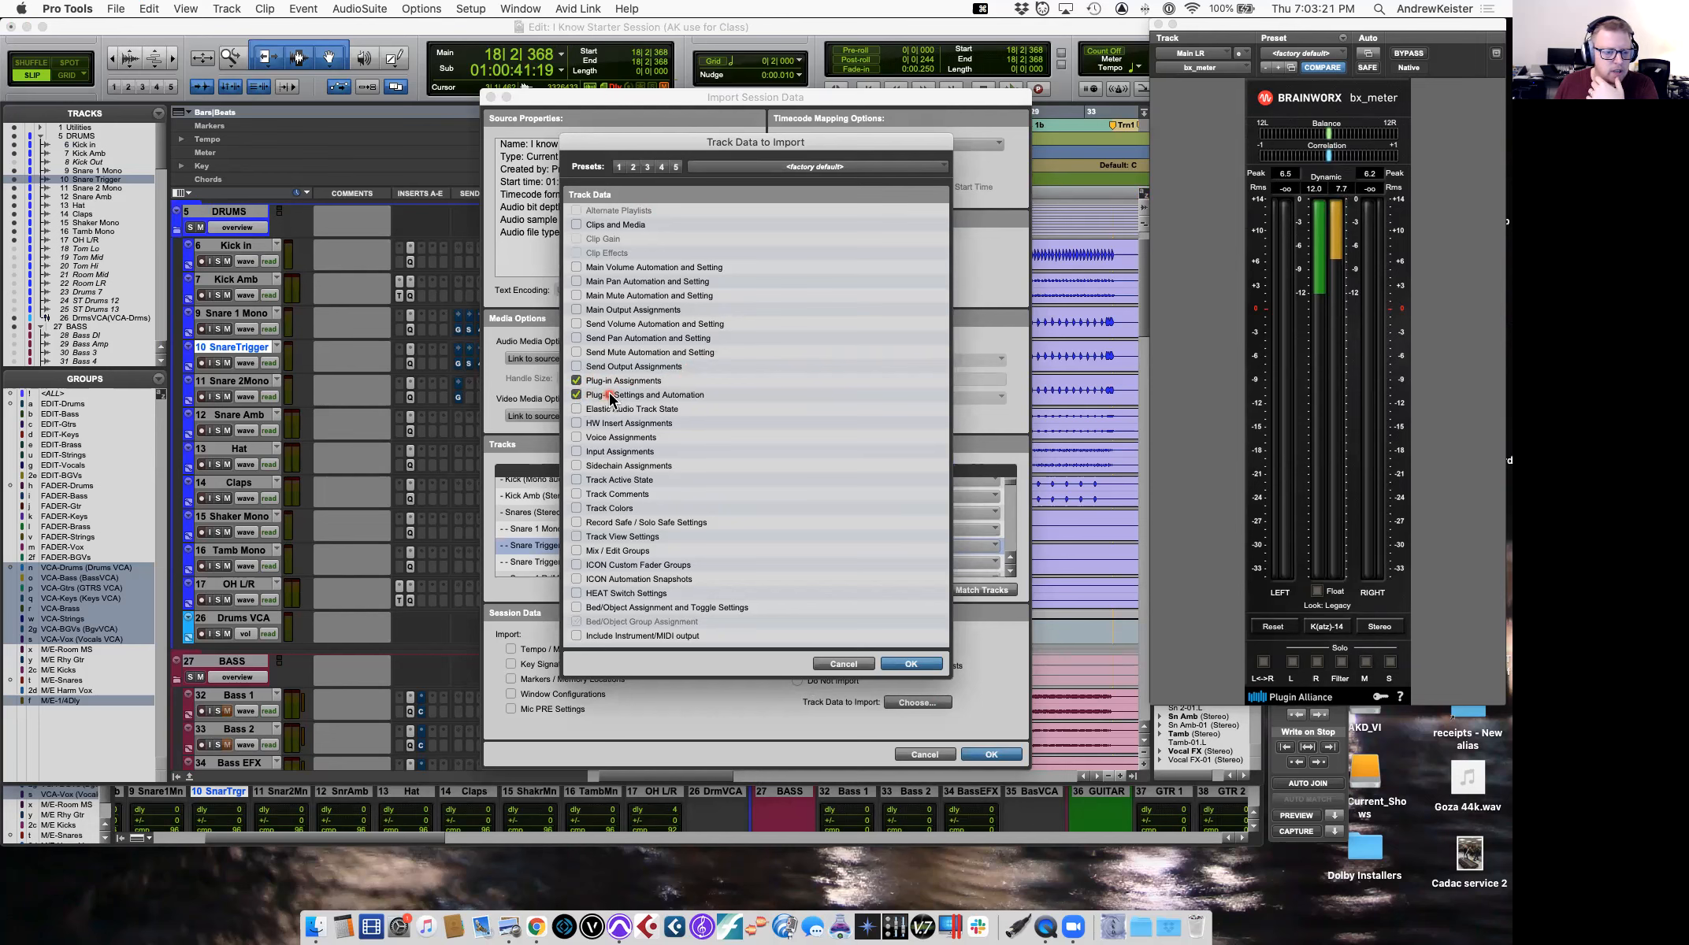
left_click(911, 664)
left_click(994, 755)
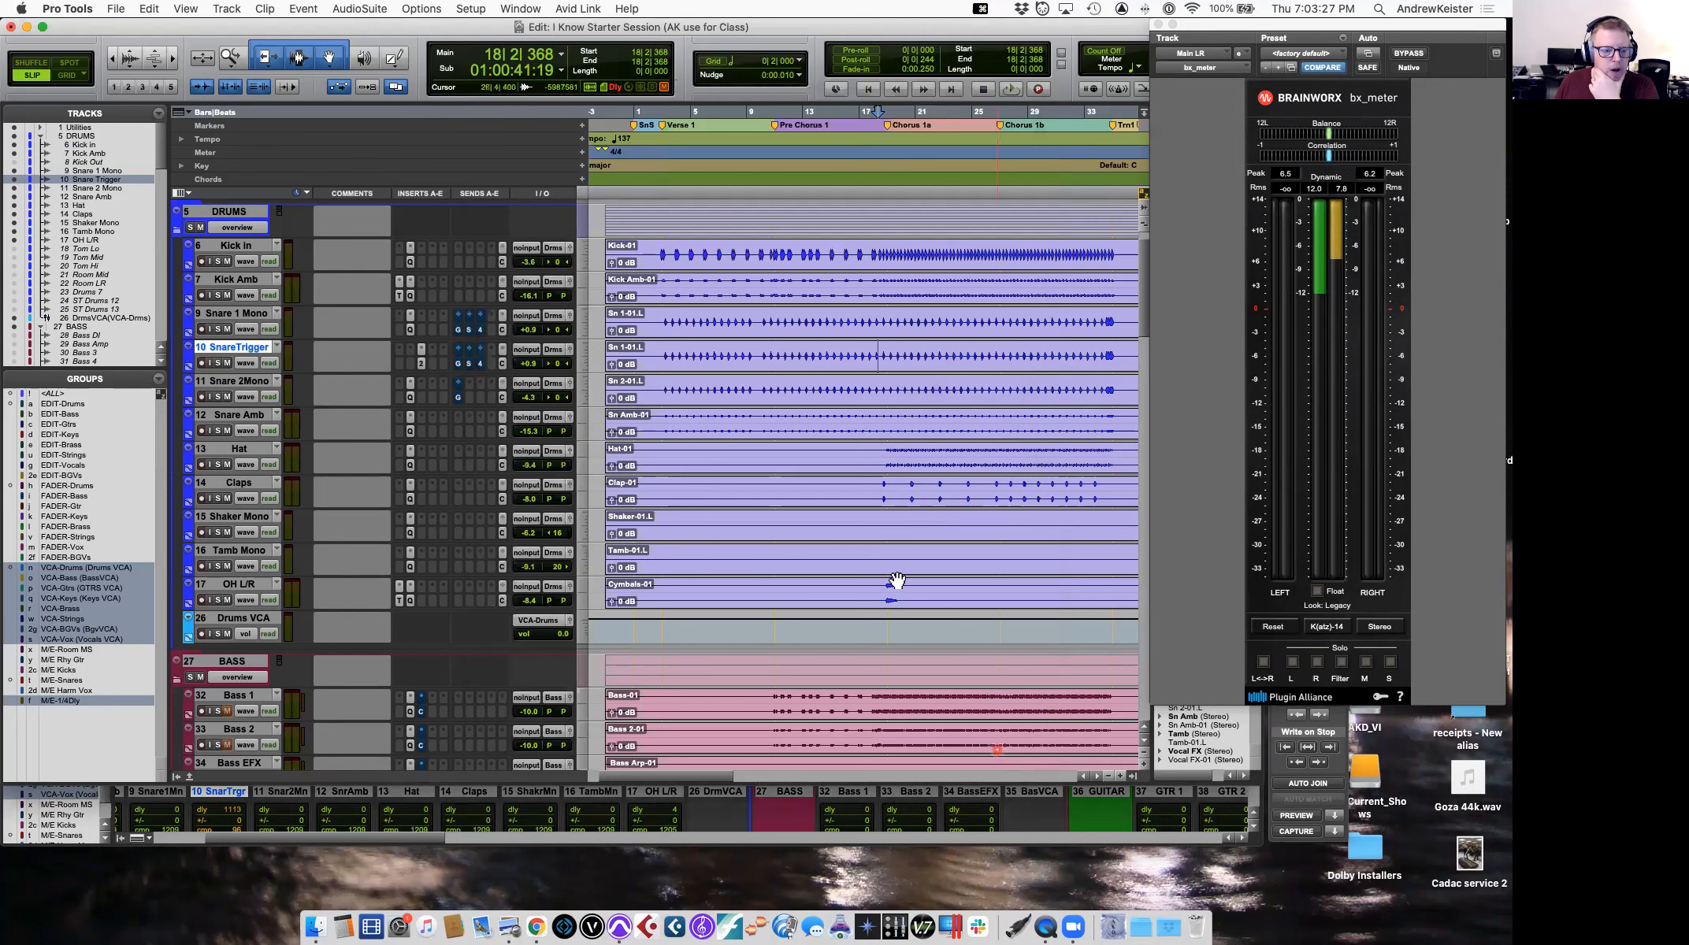
Inspect the imported Trigger 2 plug-in and its loaded ChiliSnare samples on the Snare Trigger track, and close its window.
left_click(422, 365)
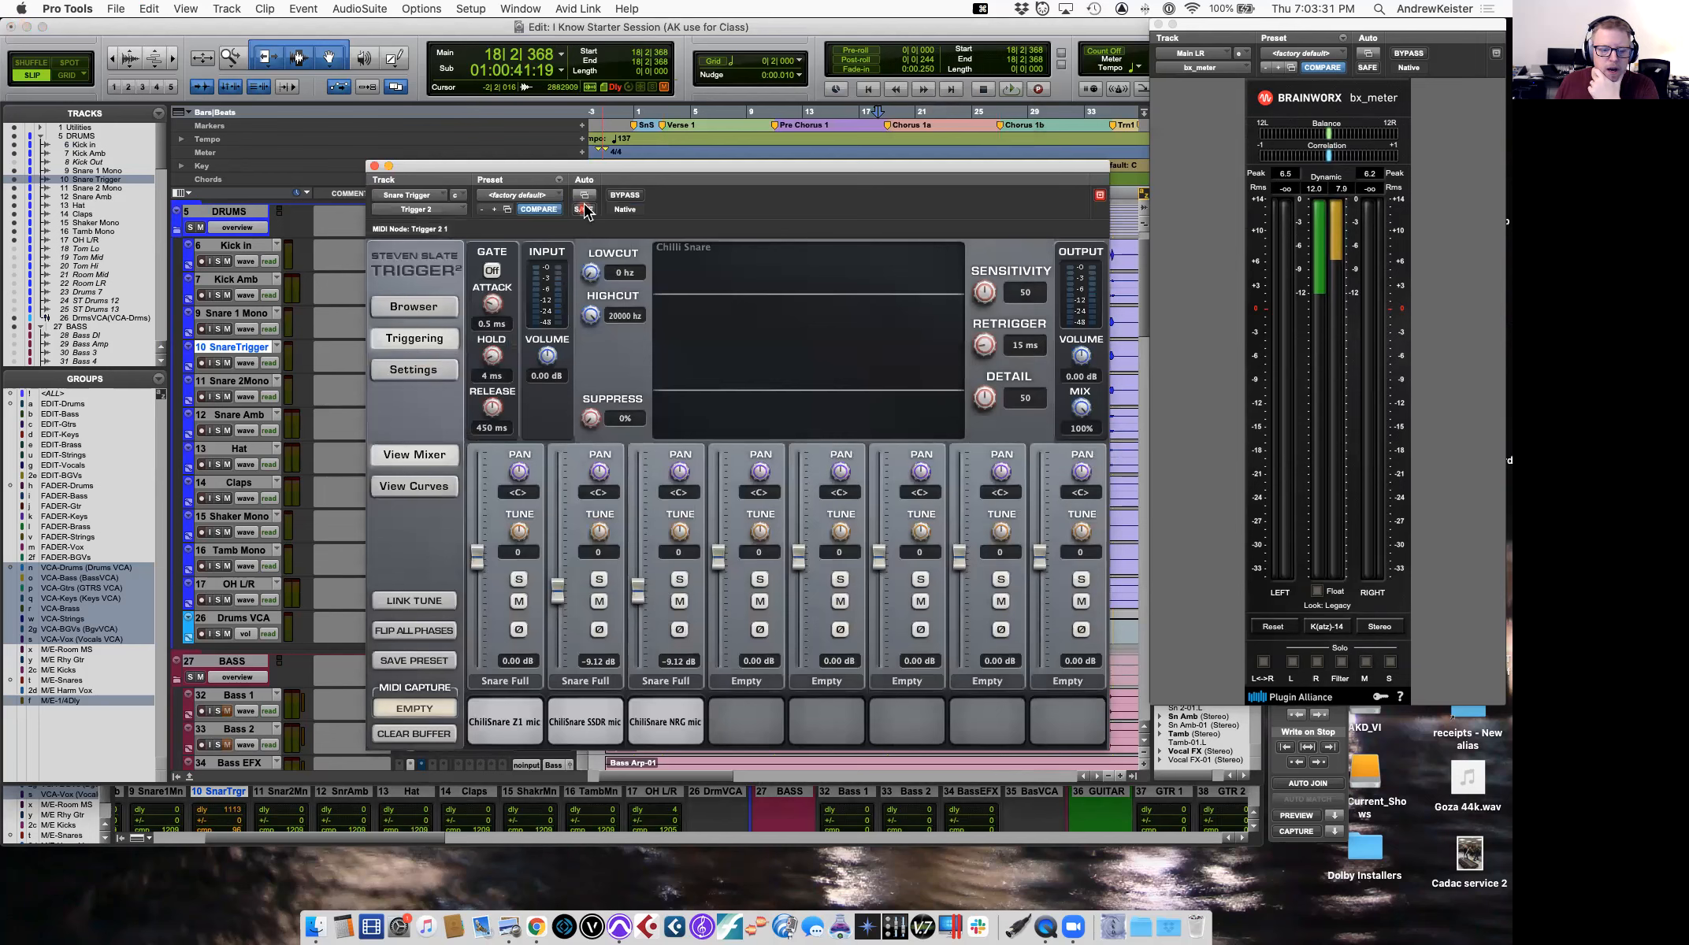
left_click_drag(586, 175, 641, 149)
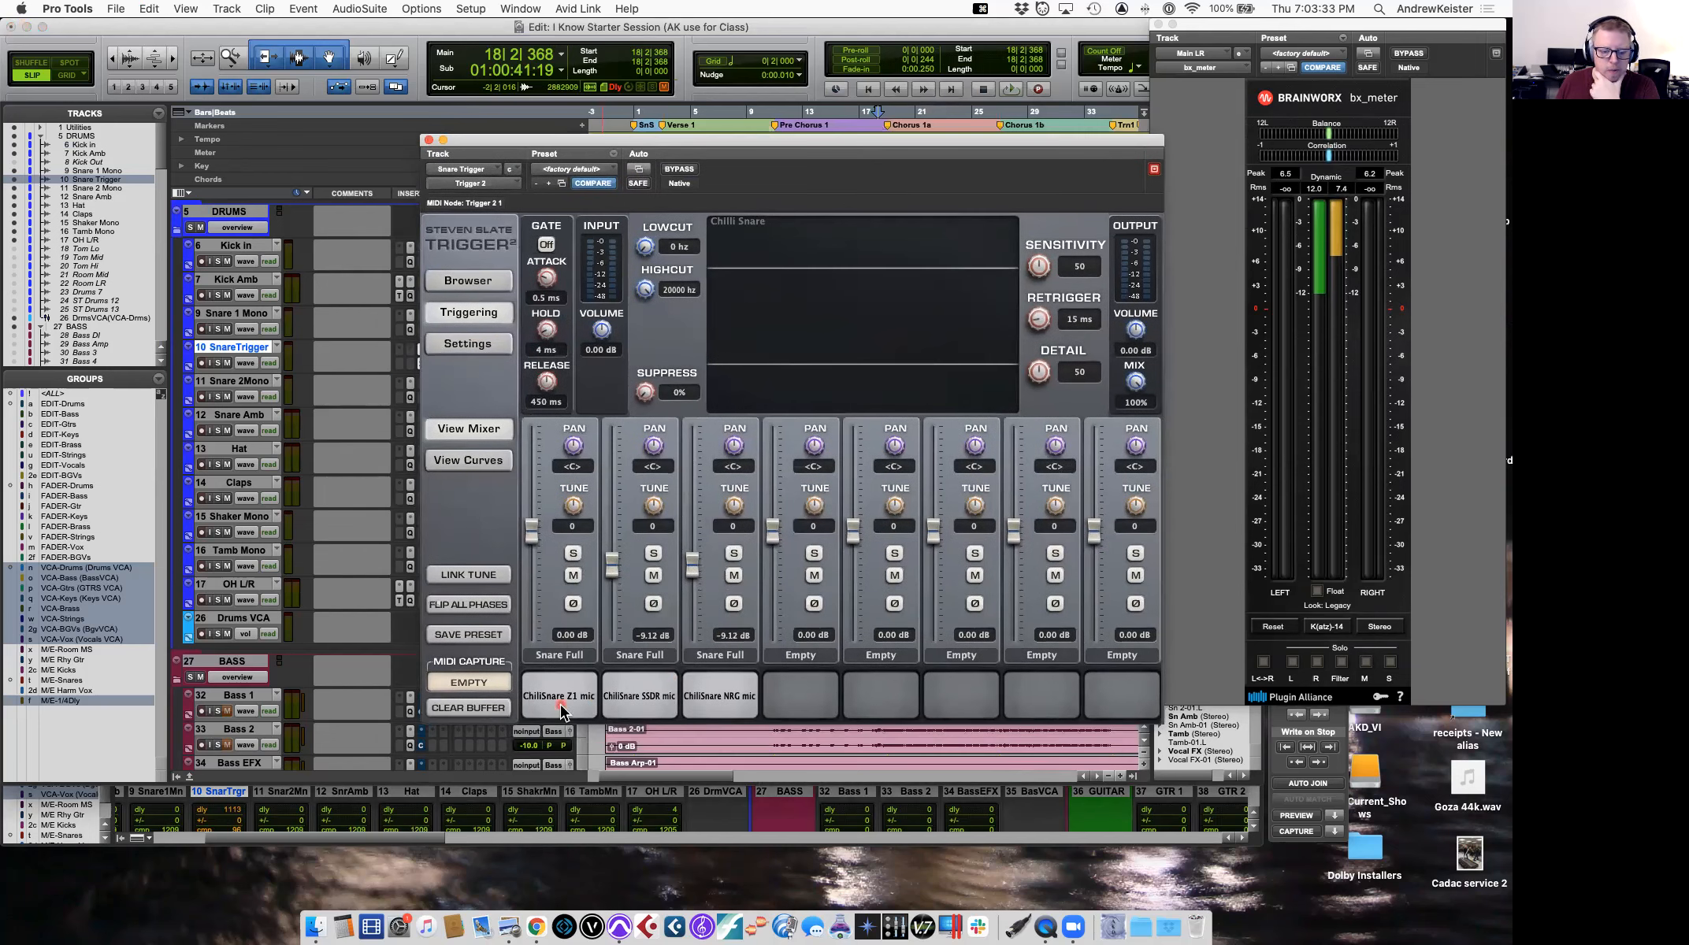
left_click_drag(749, 140, 721, 466)
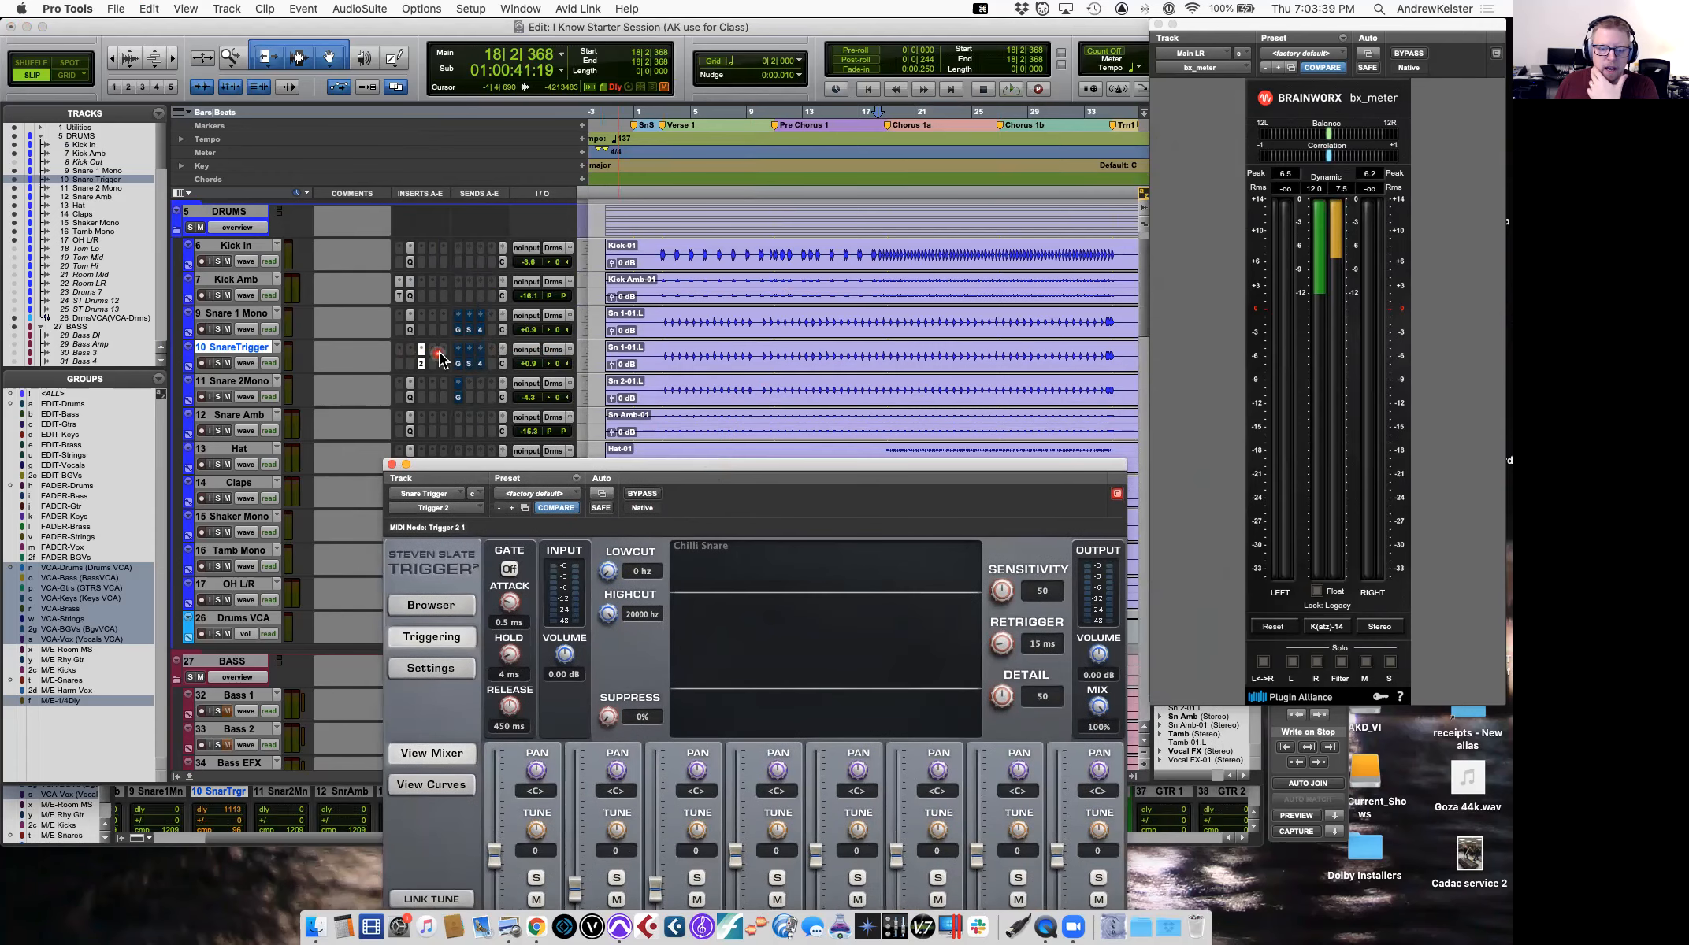
left_click(393, 465)
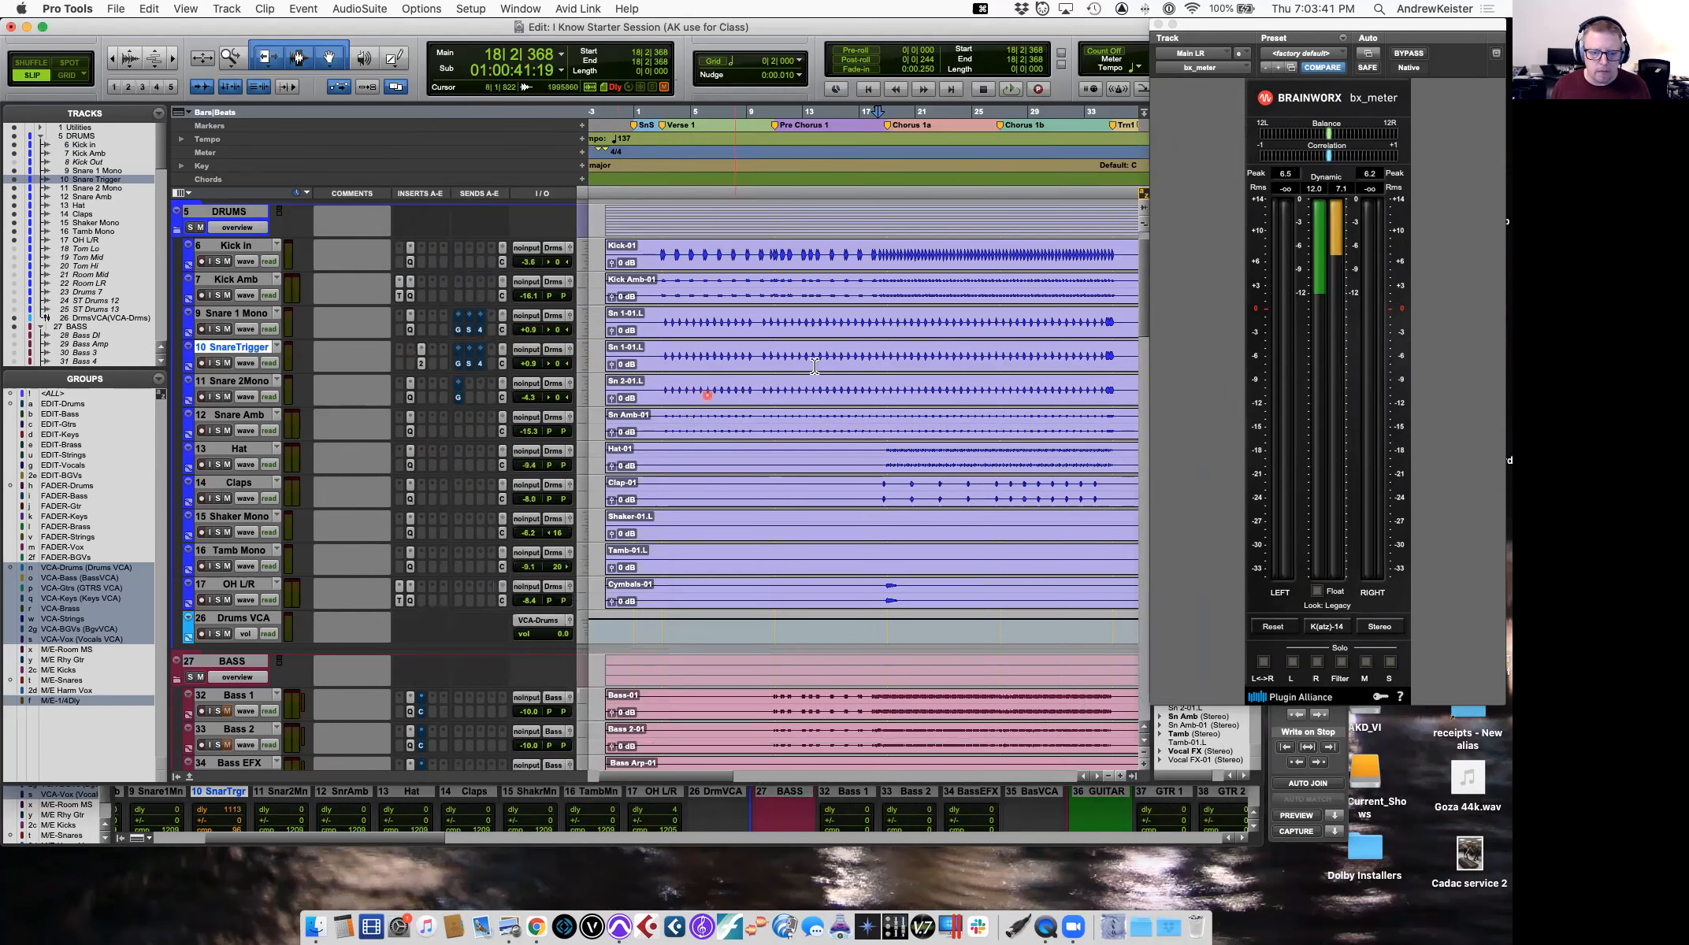
Solo the Snare Trigger track and play it from the start of Verse 1, around bar 3.
left_click(218, 364)
left_click(666, 356)
key("space")
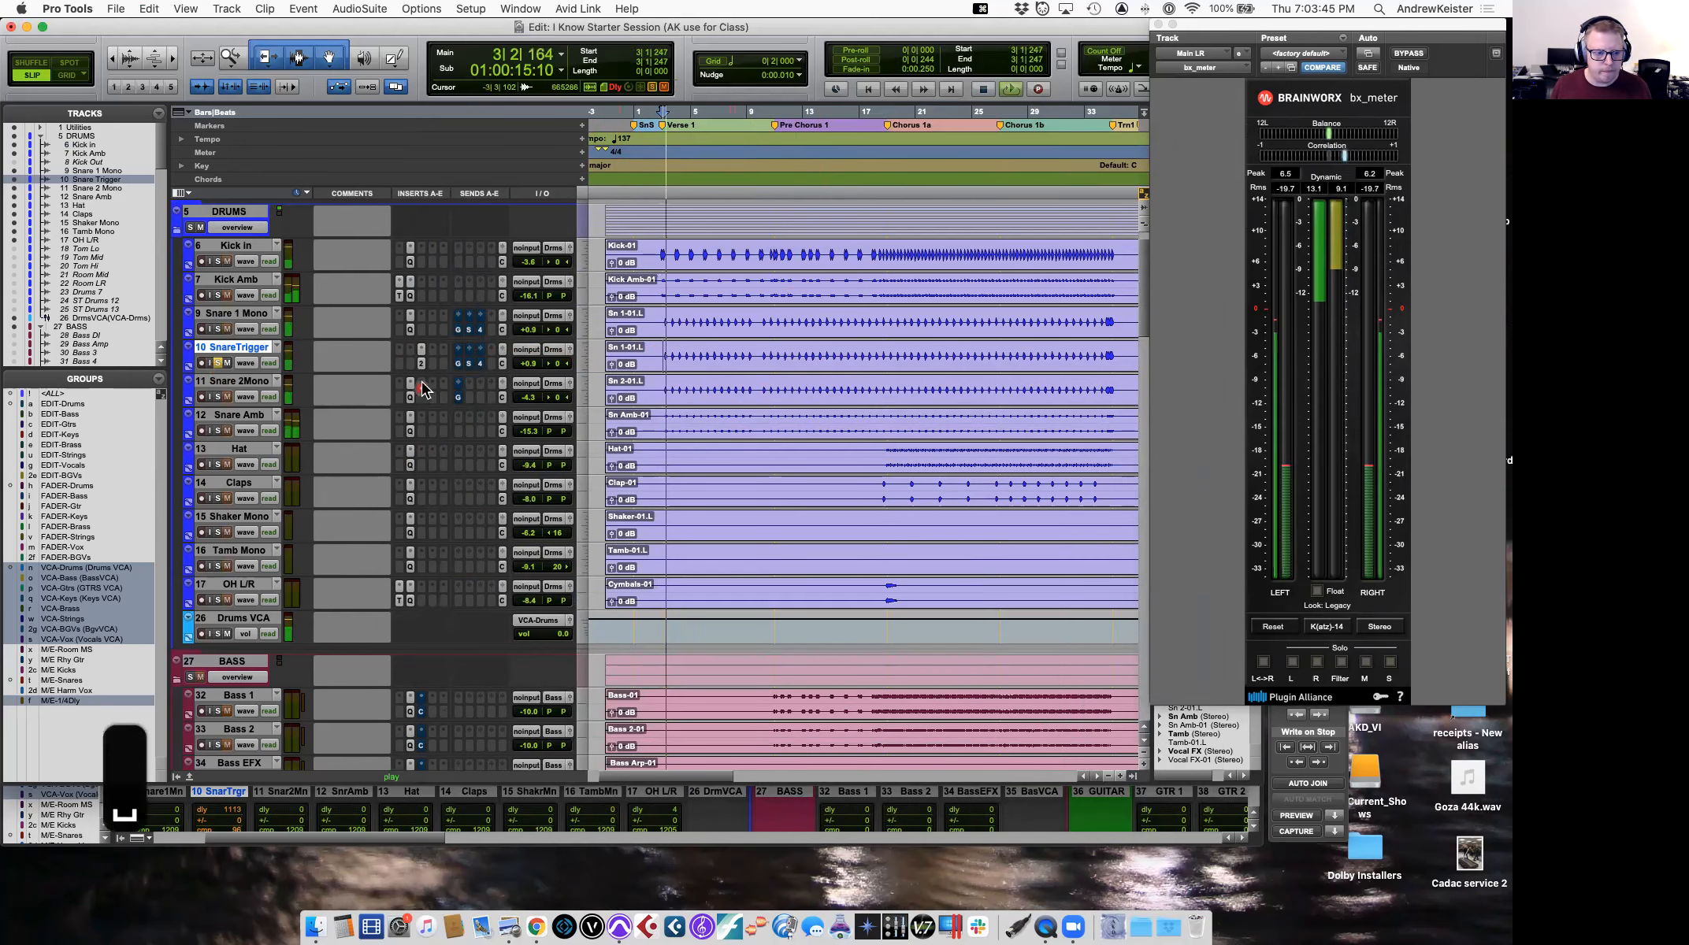
Reopen Trigger 2 on the Snare Trigger track, play the snare to check its hit detection, and close the plug-in.
left_click(422, 363)
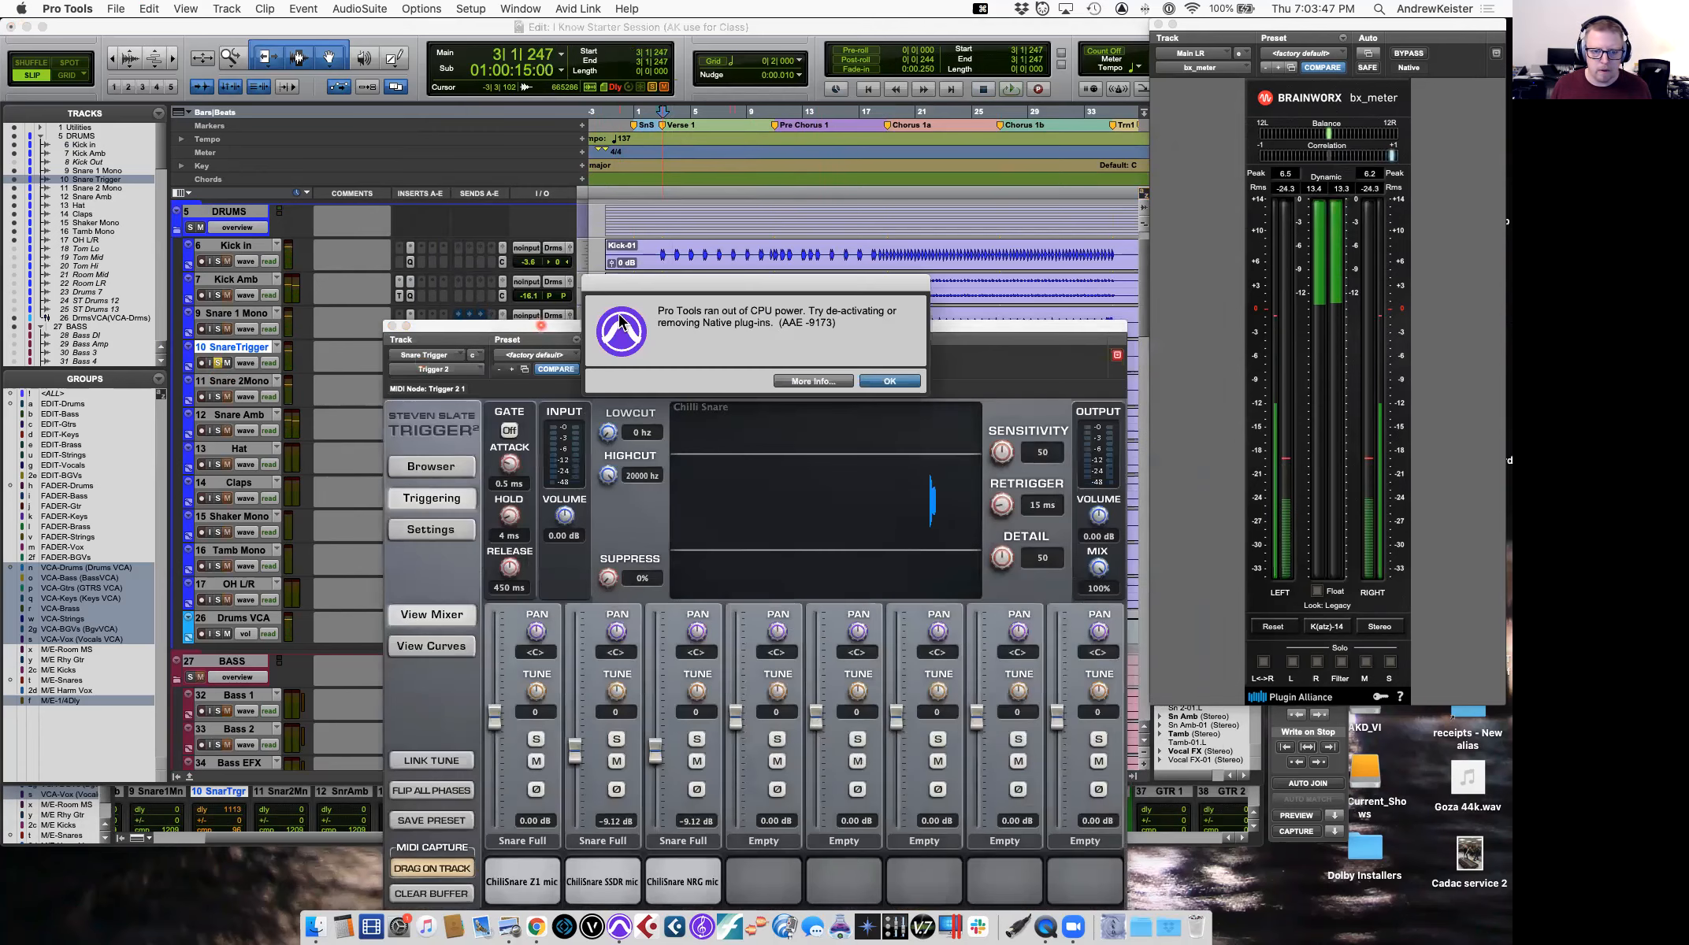
left_click(887, 382)
left_click_drag(837, 396, 801, 246)
left_click(694, 398)
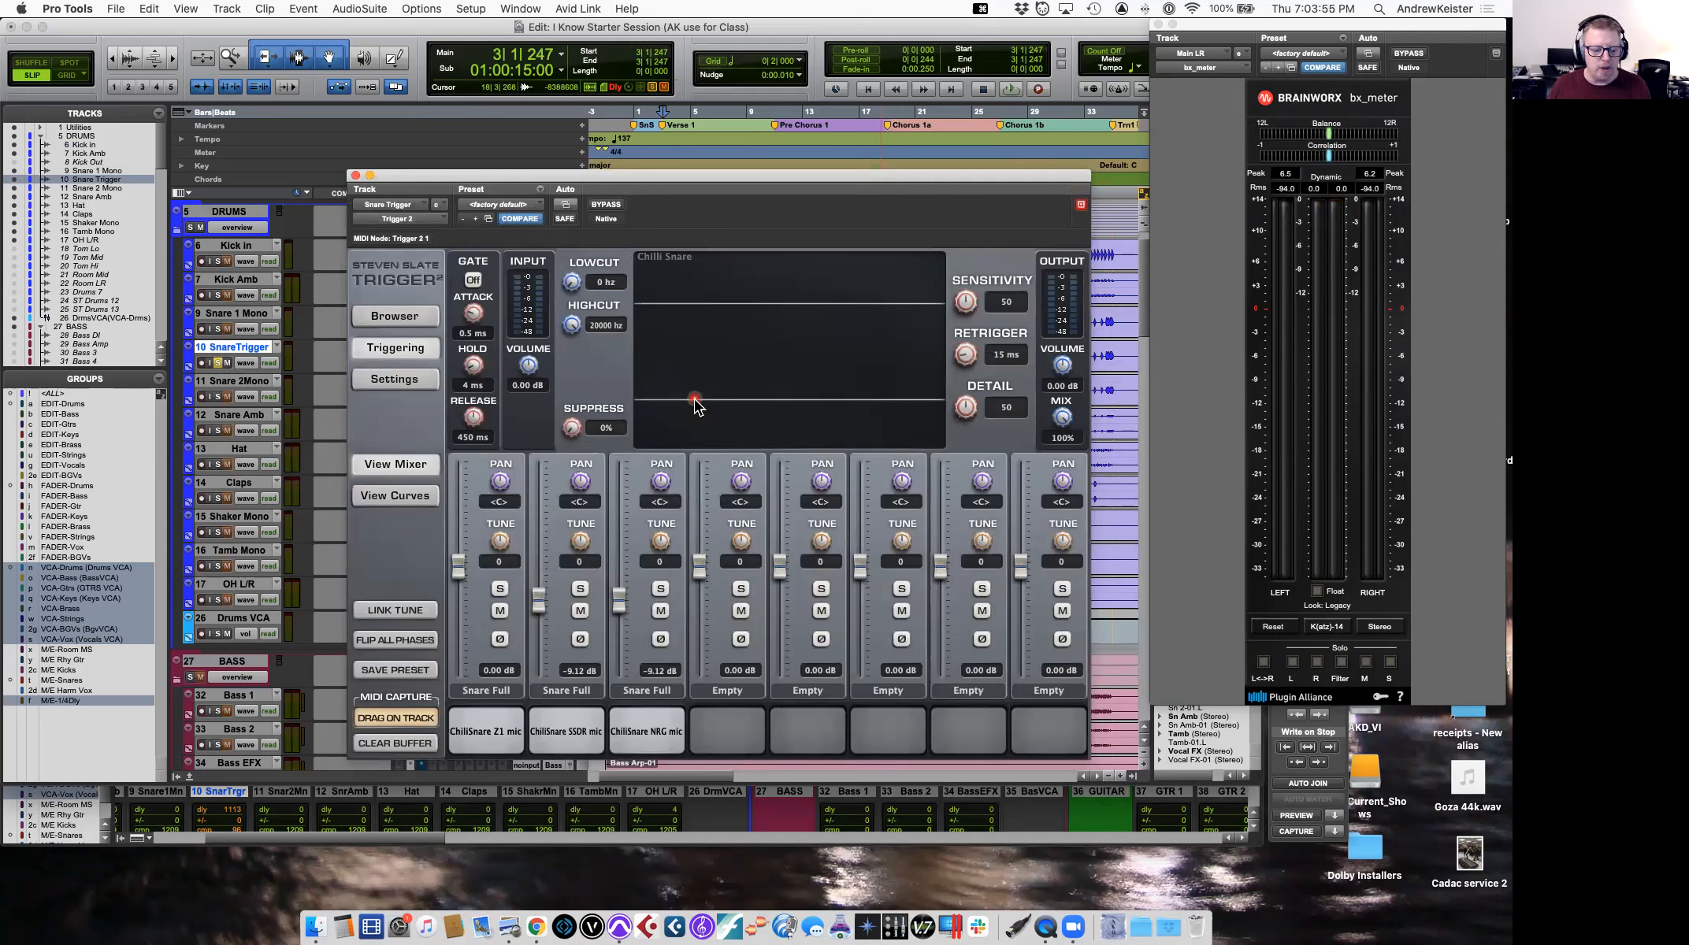
key("space")
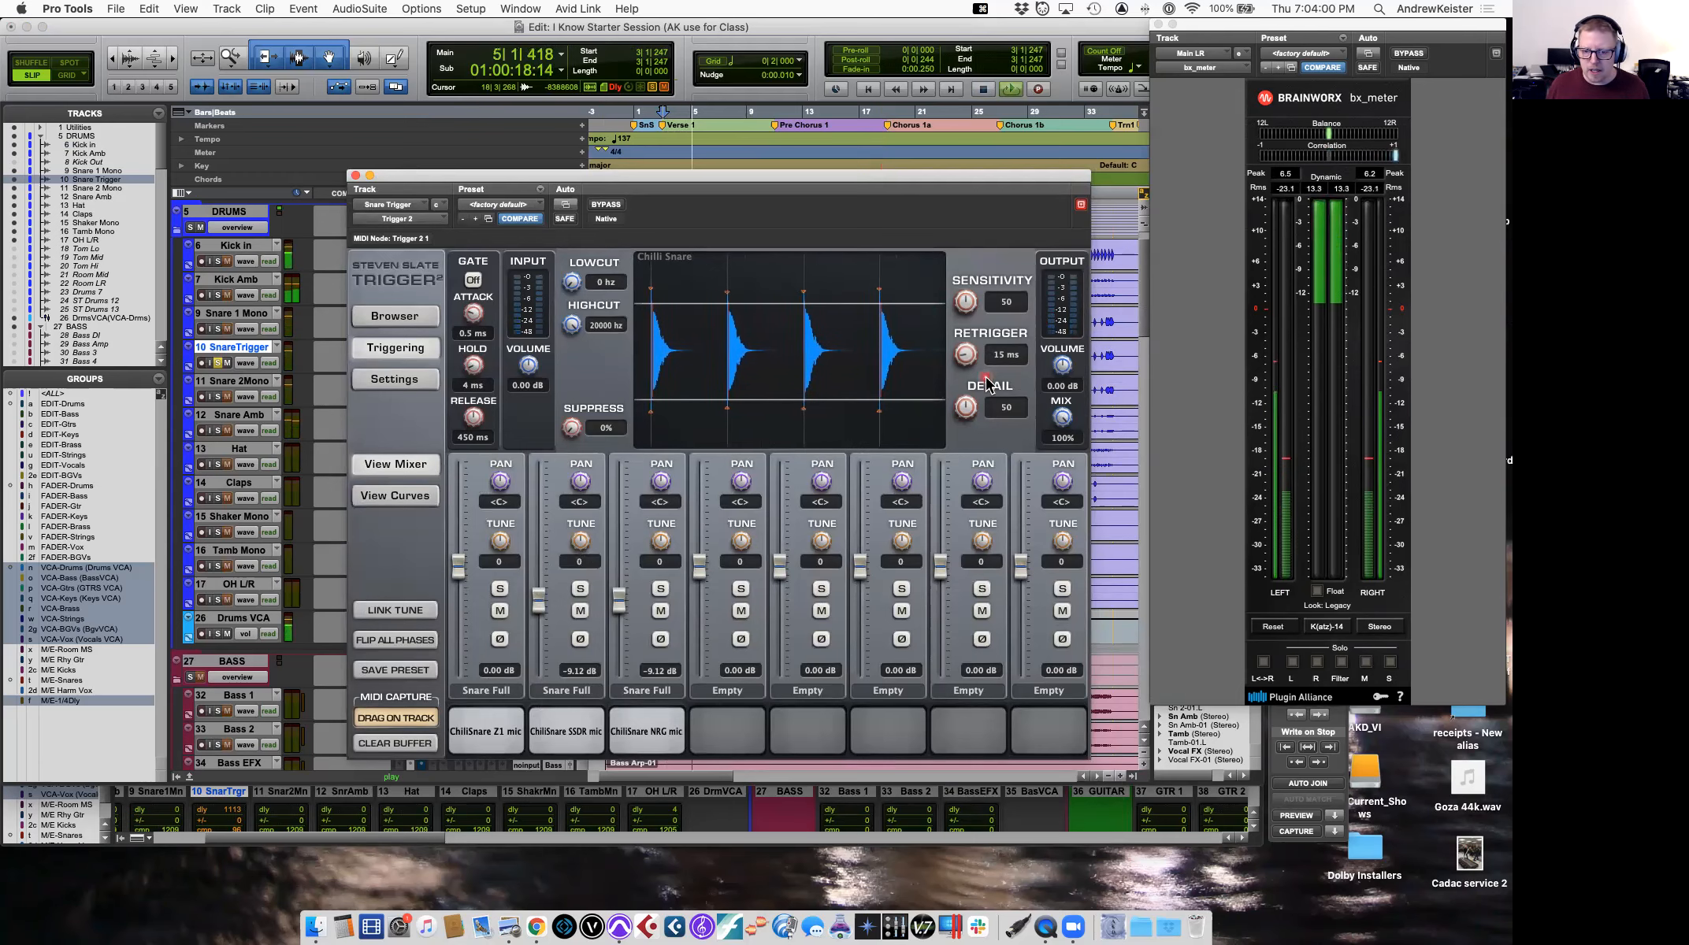
key("space")
left_click(356, 176)
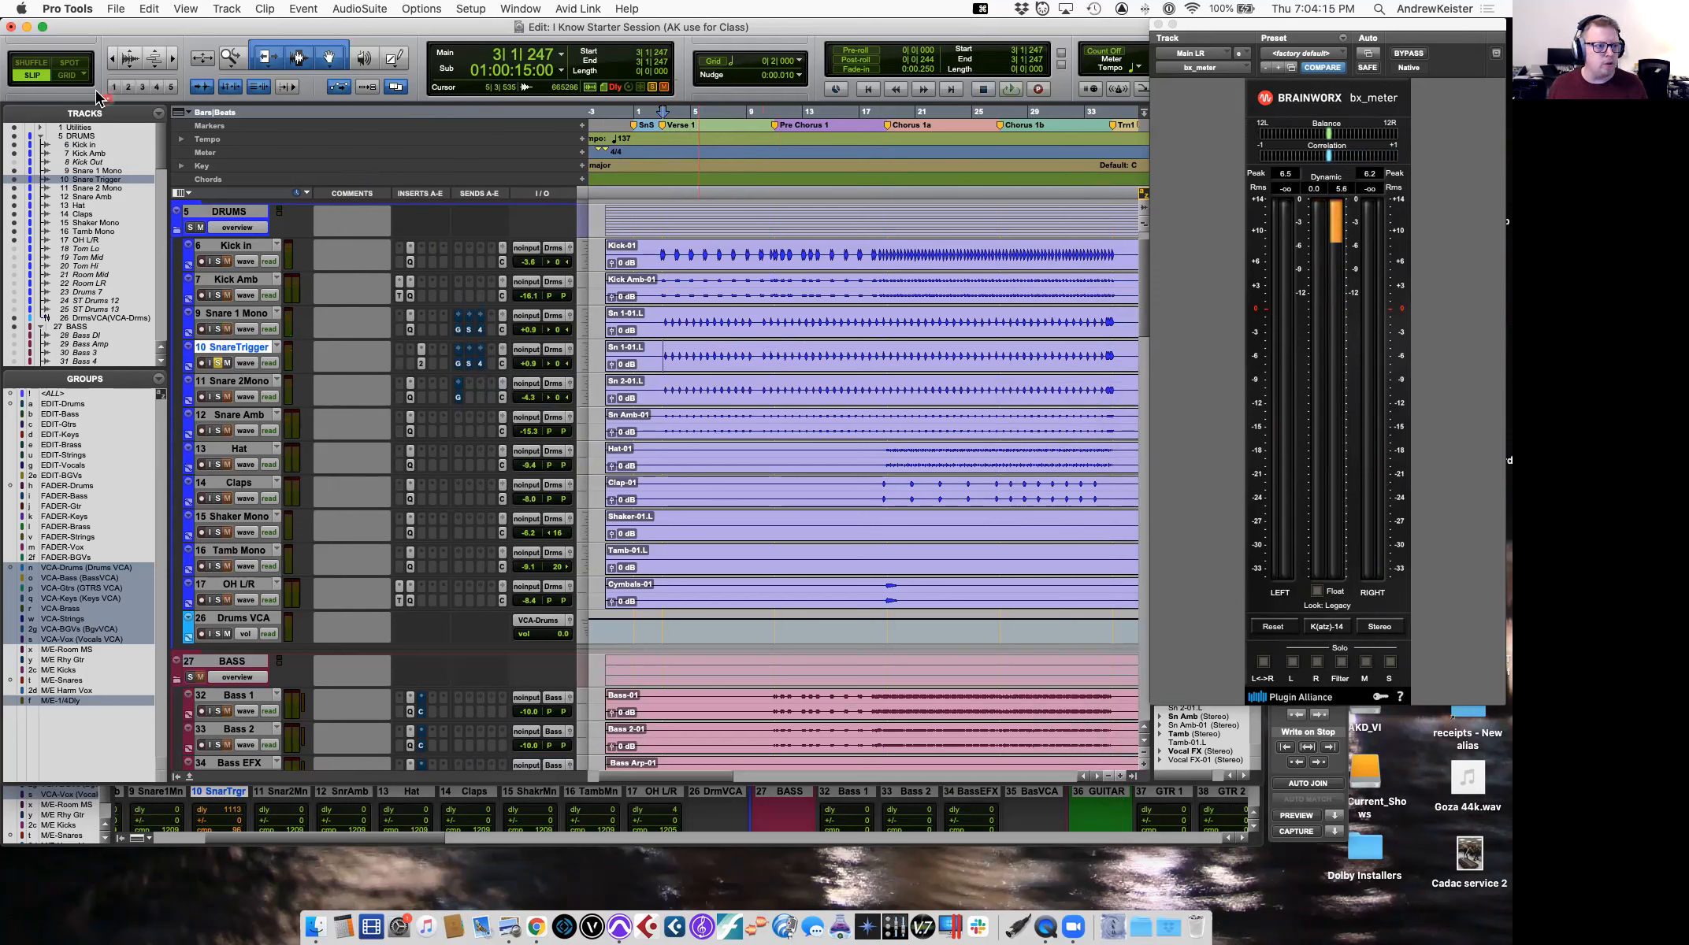
Switch the edit mode to Grid and check the note-length options for the grid value.
left_click(67, 75)
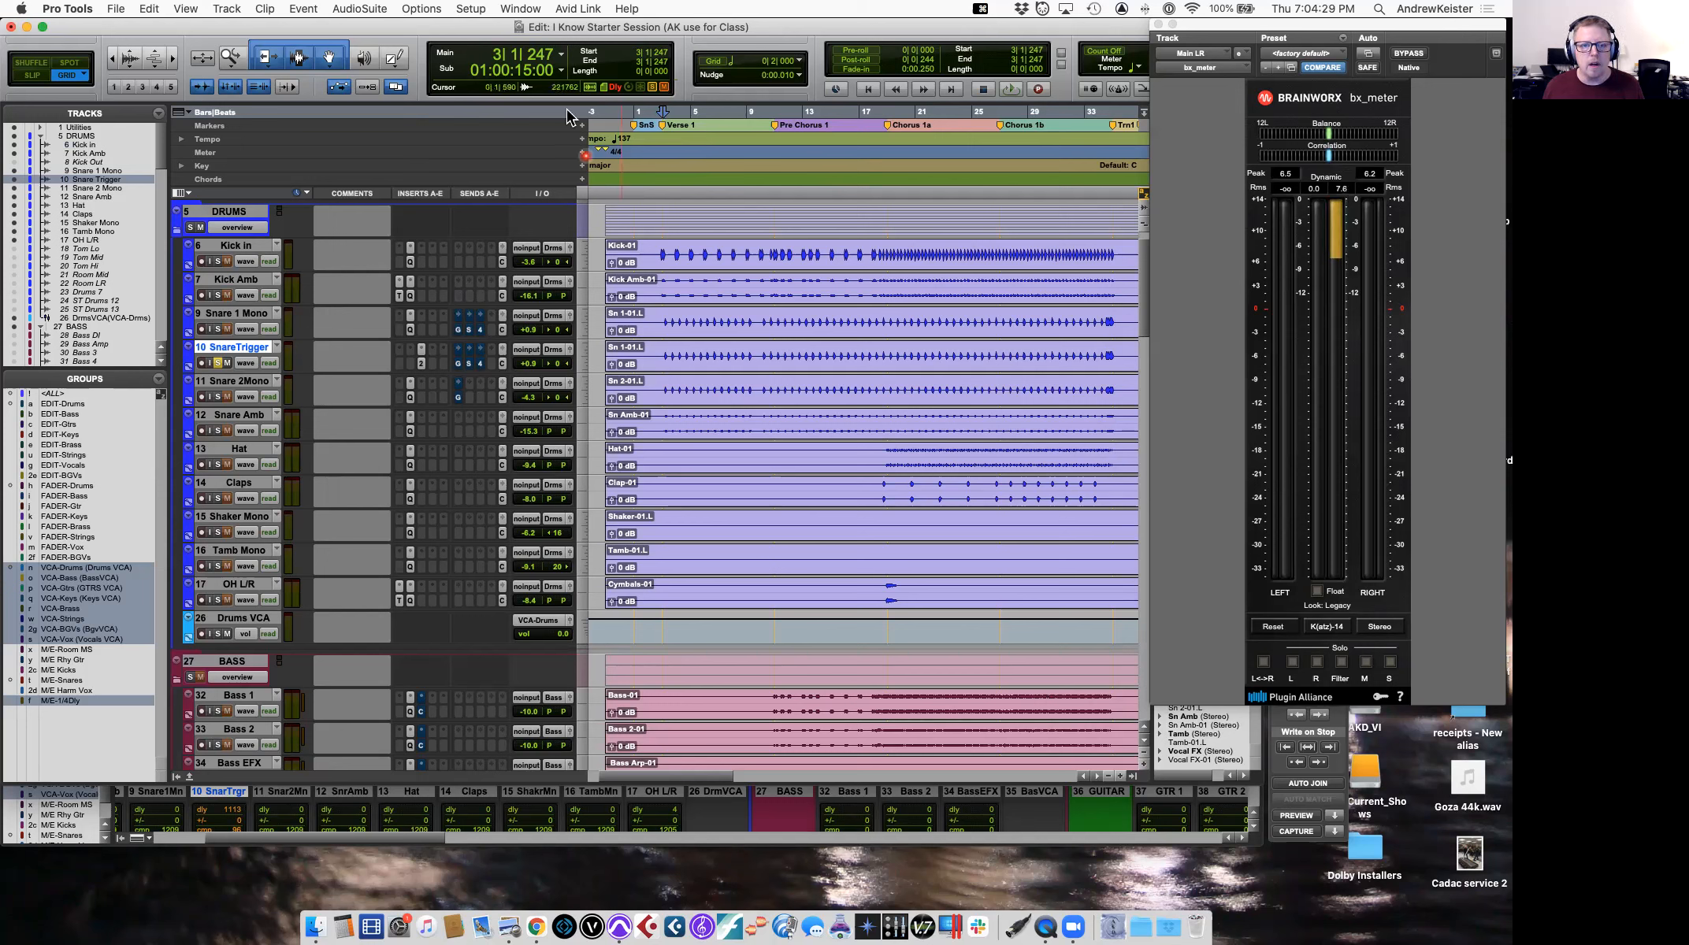
left_click(798, 61)
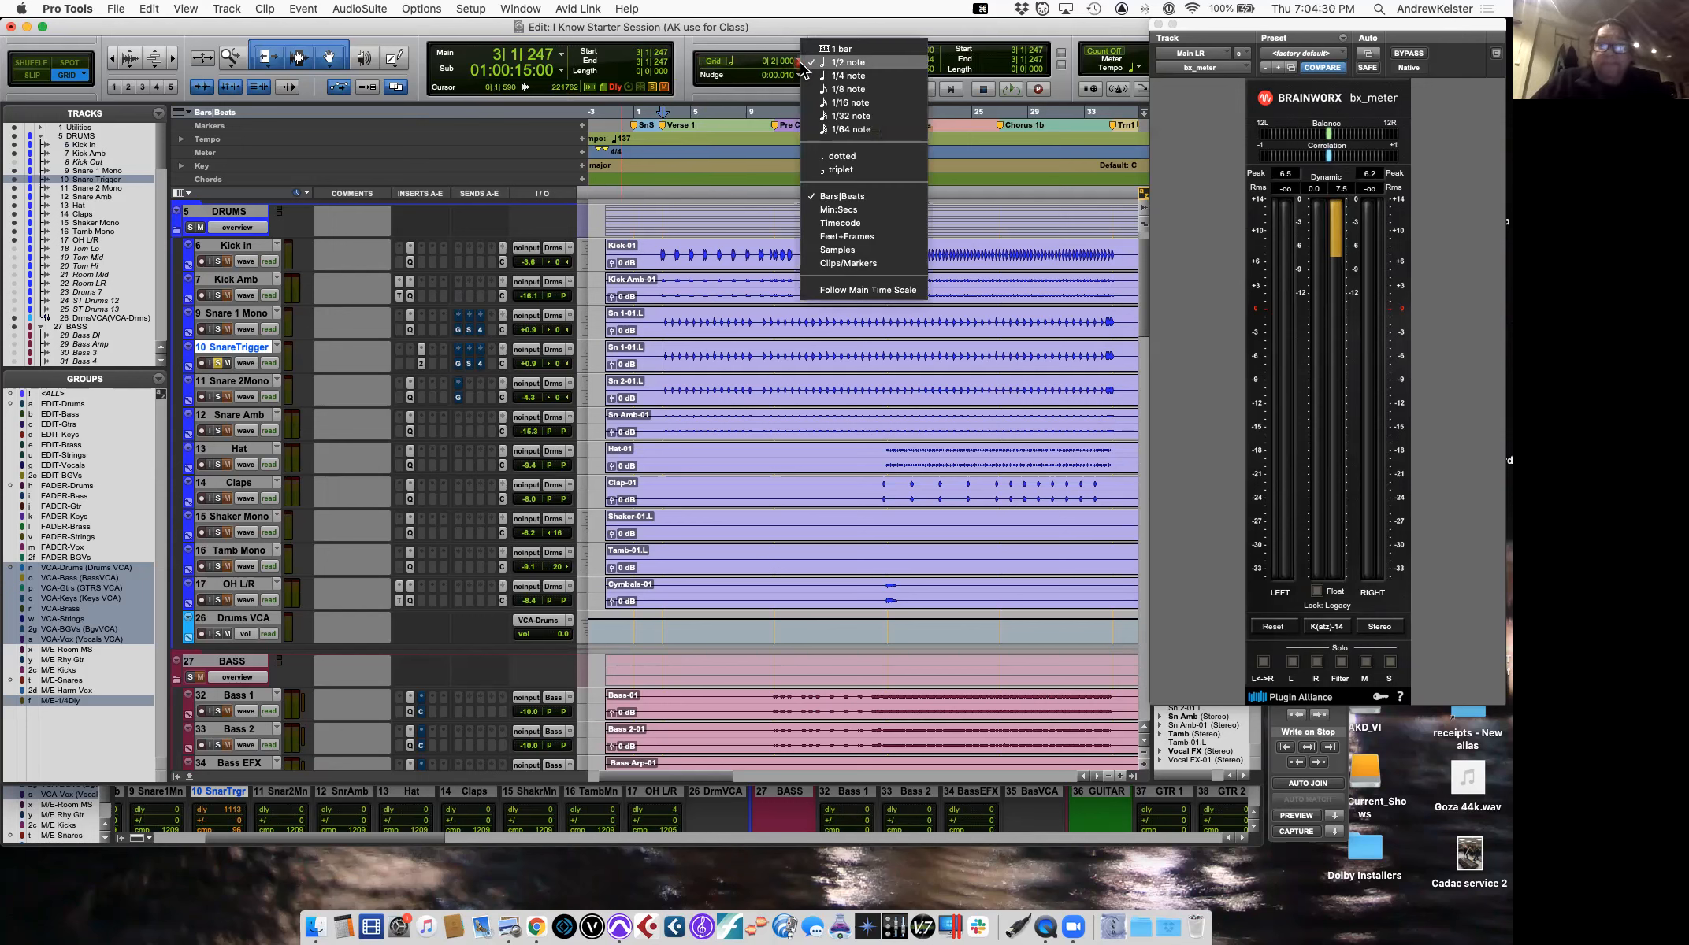
left_click(845, 76)
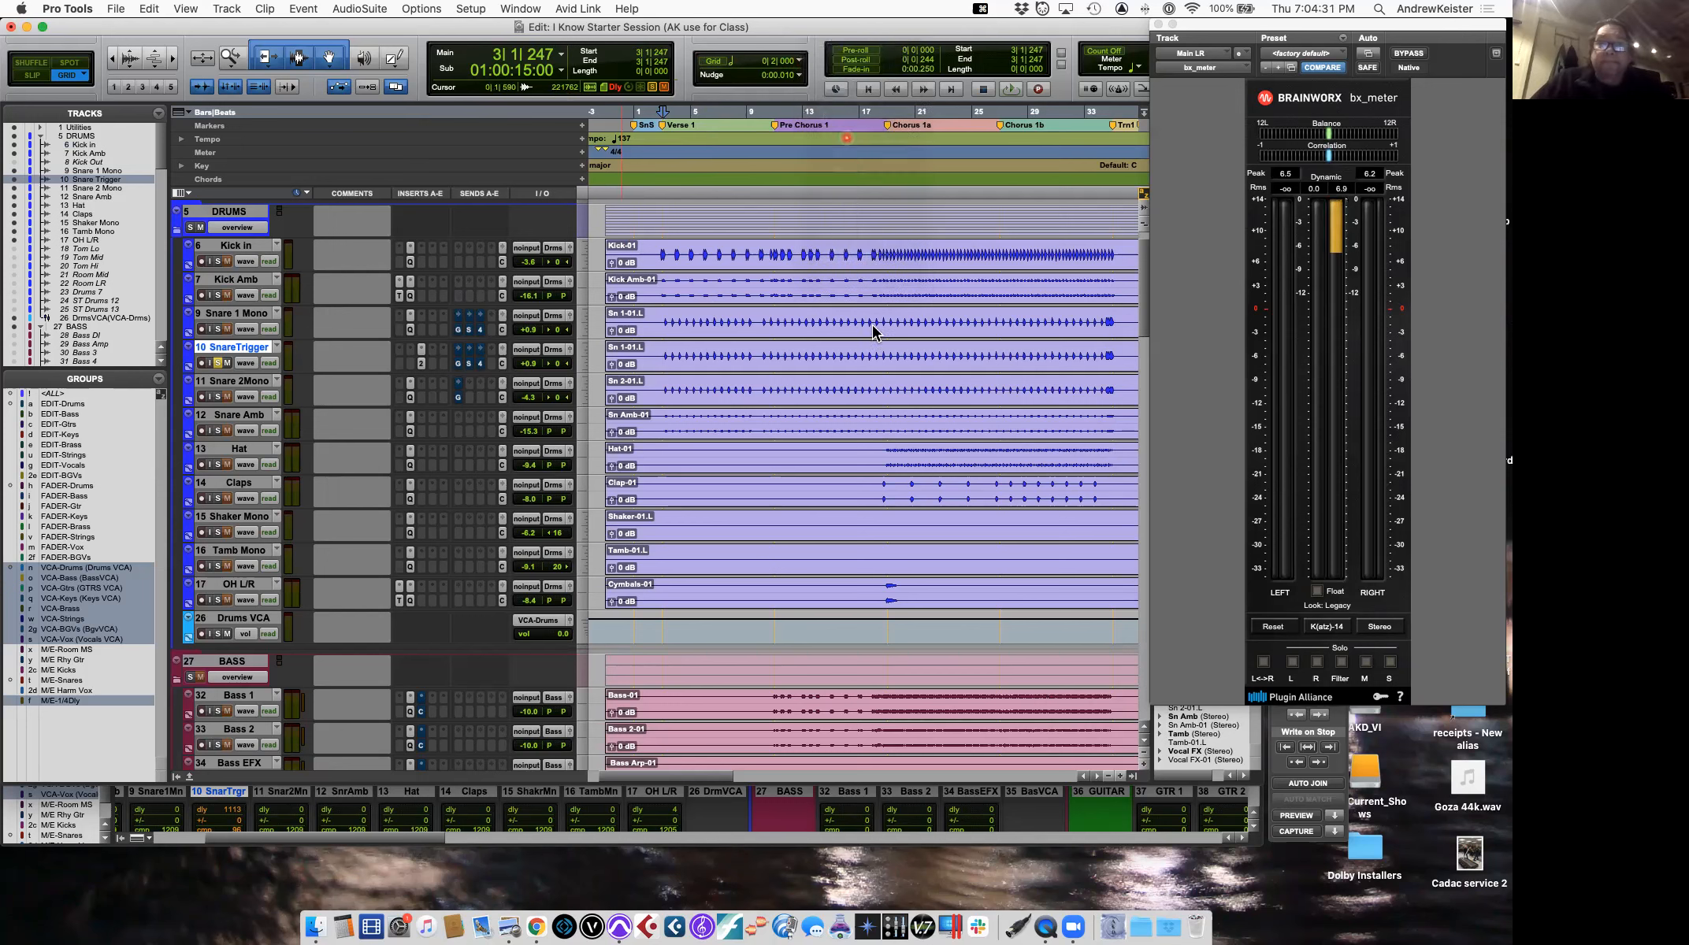
With the grid value at 1 bar, separate the Snare Trigger clip at bar 19 and delete everything before Chorus 1a.
left_click(798, 60)
left_click(831, 34)
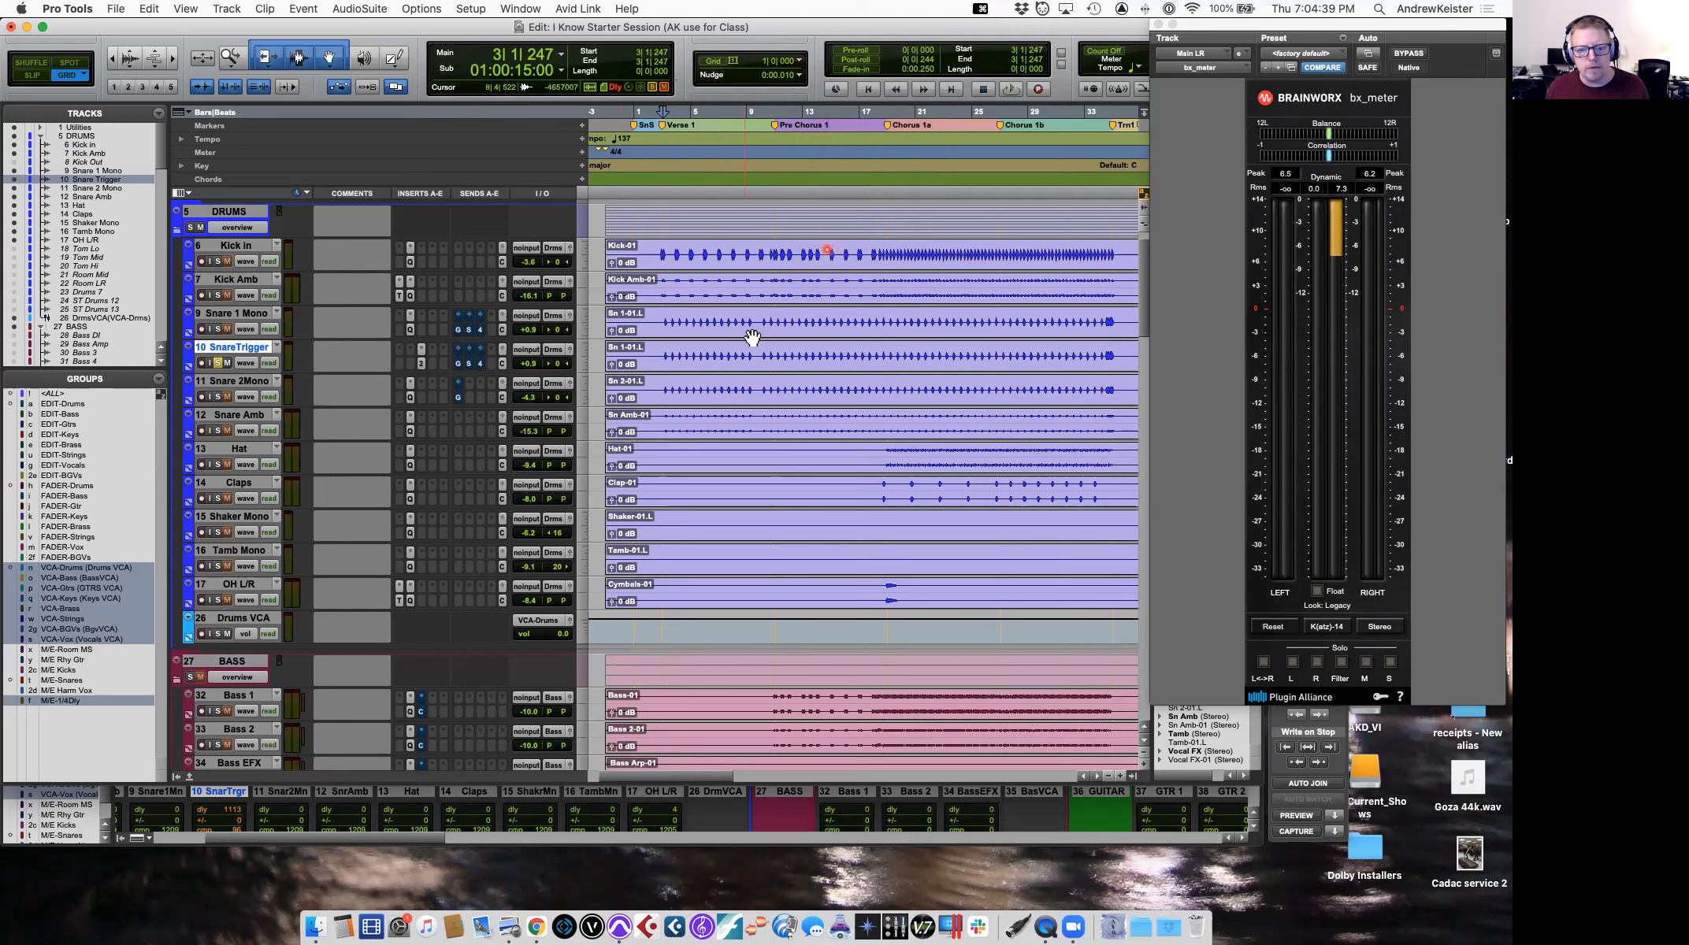
left_click(887, 347)
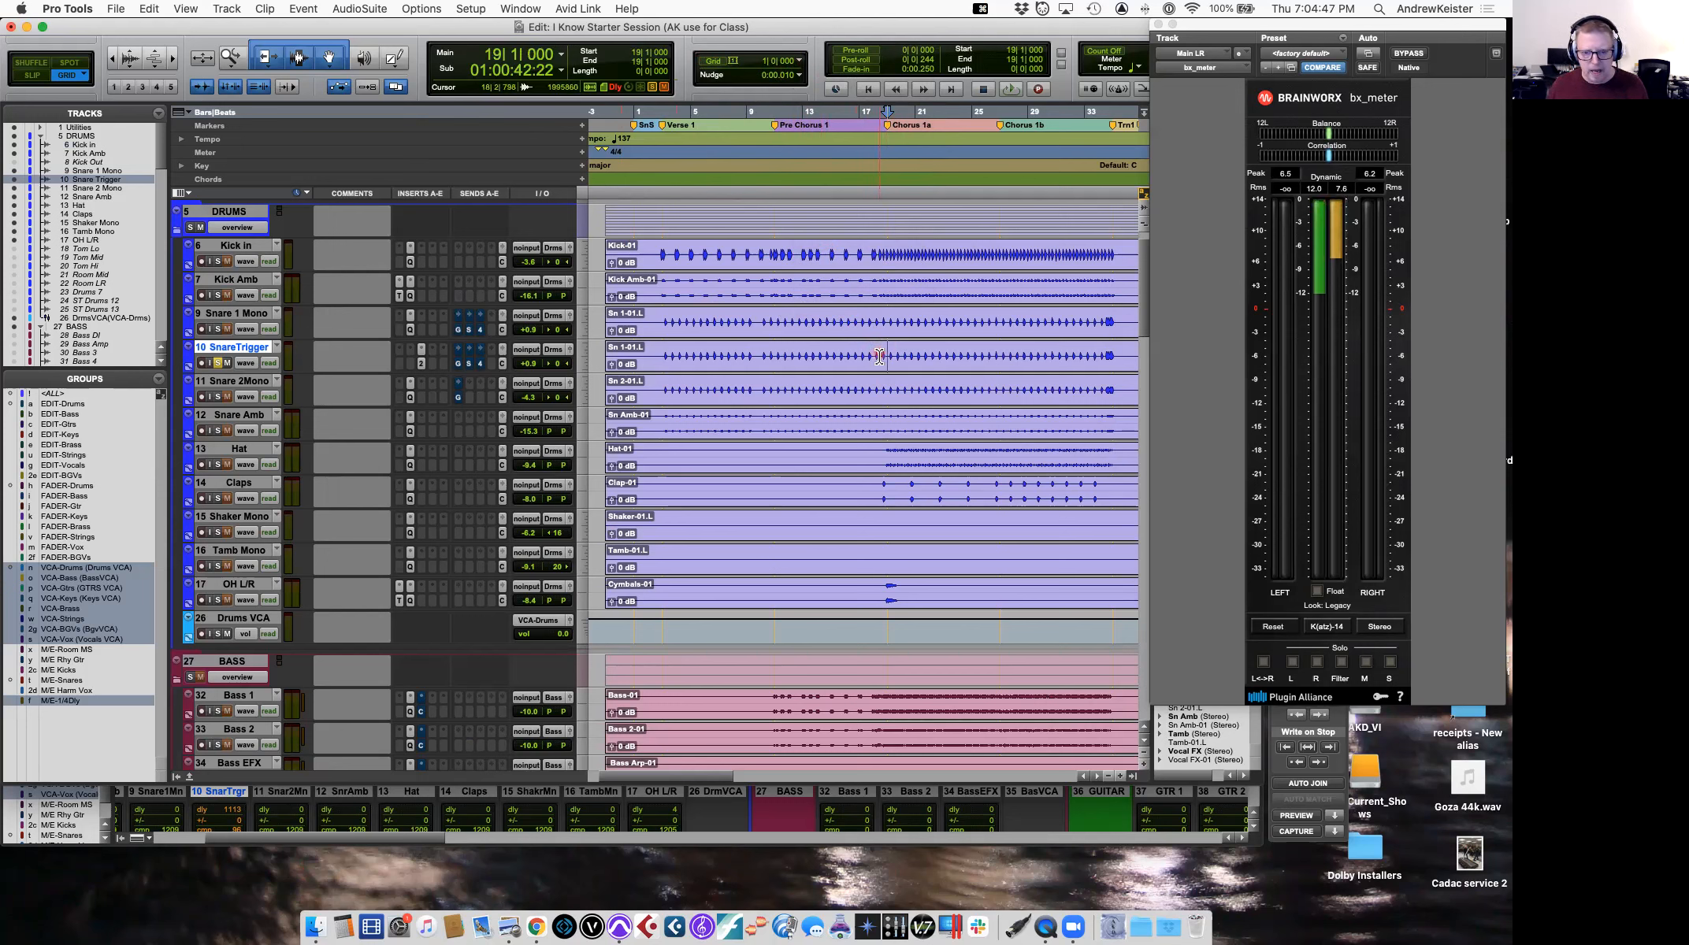
key("super+e")
left_click(802, 365)
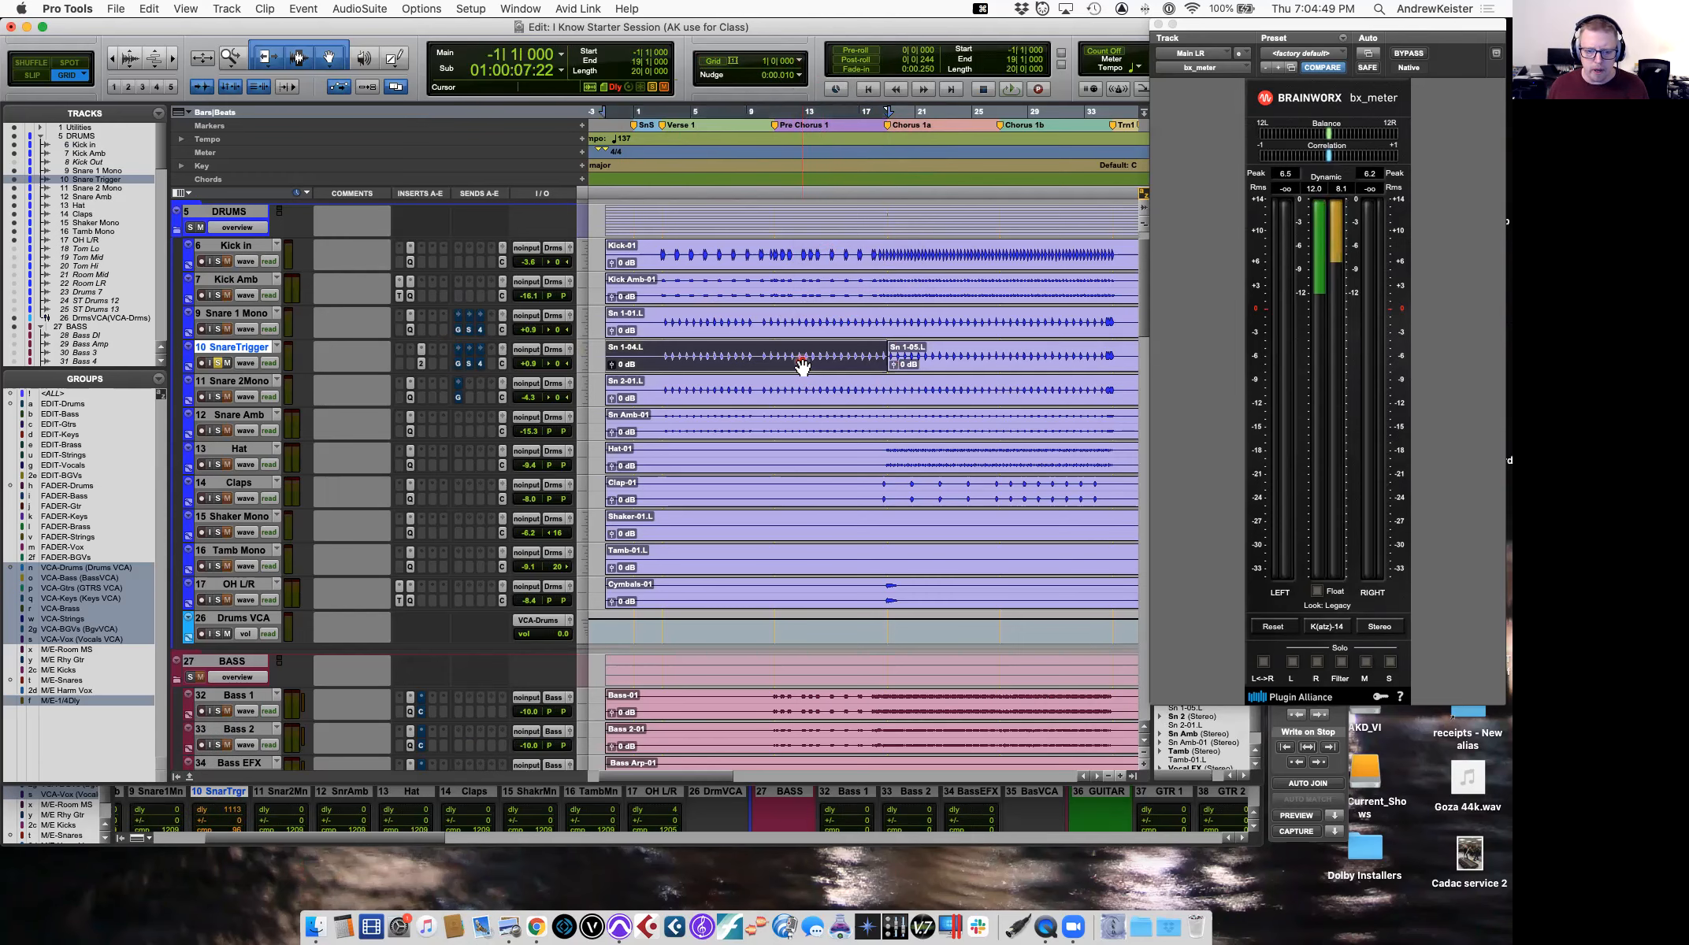
key("super+m")
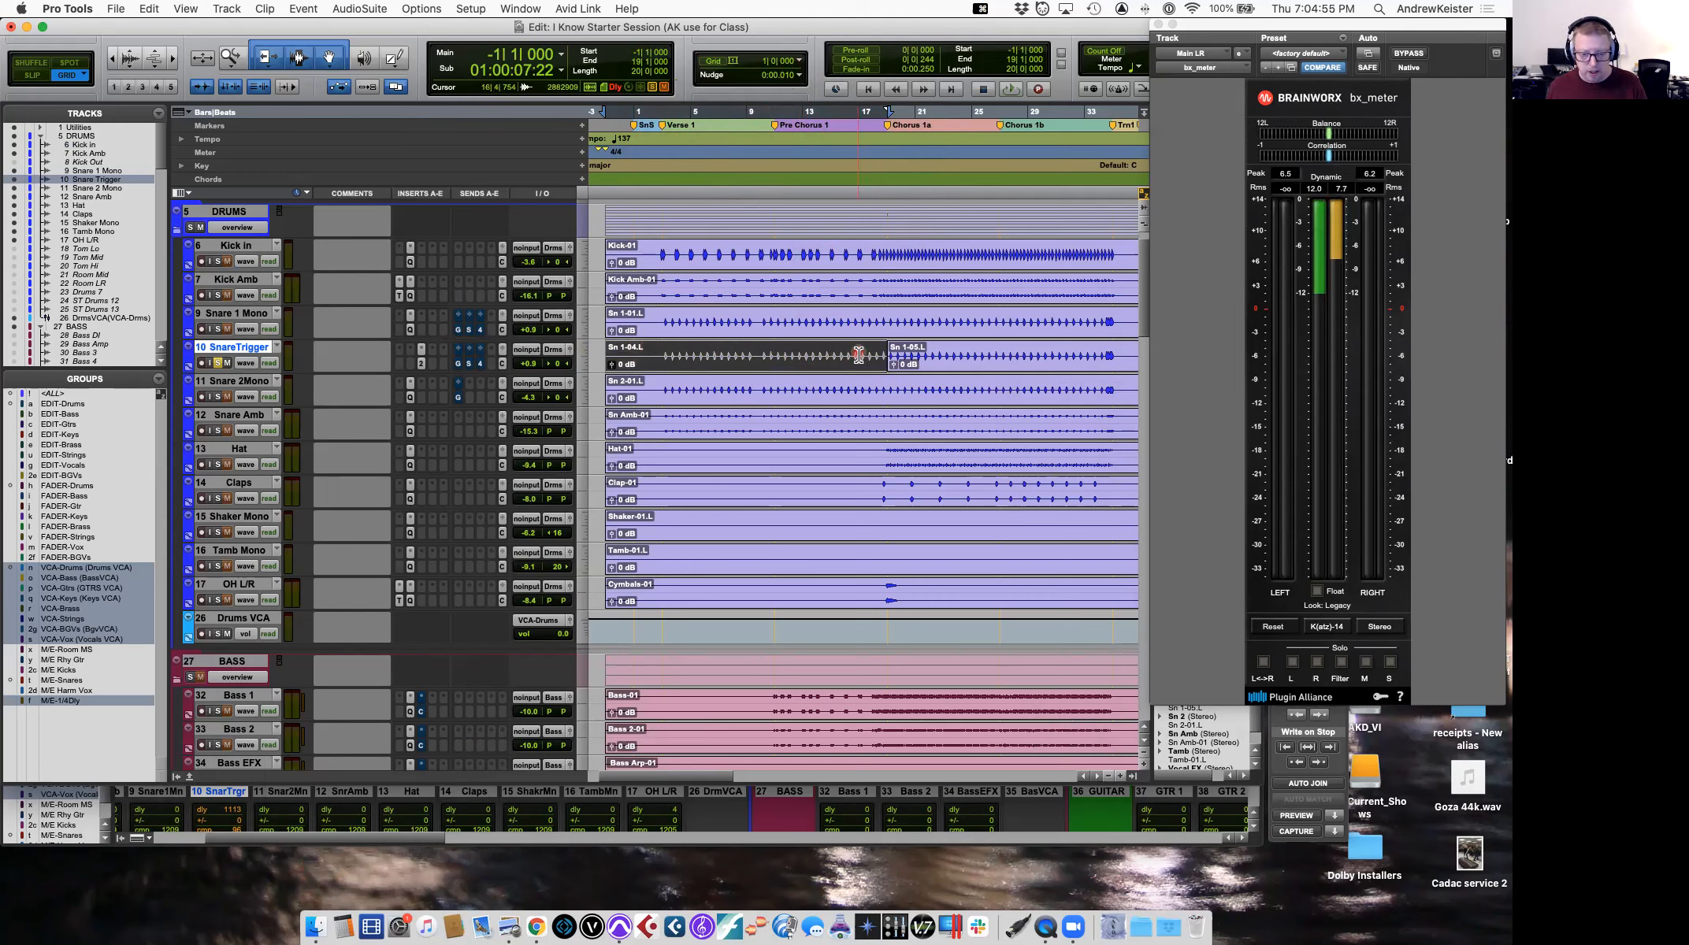
key("BackSpace")
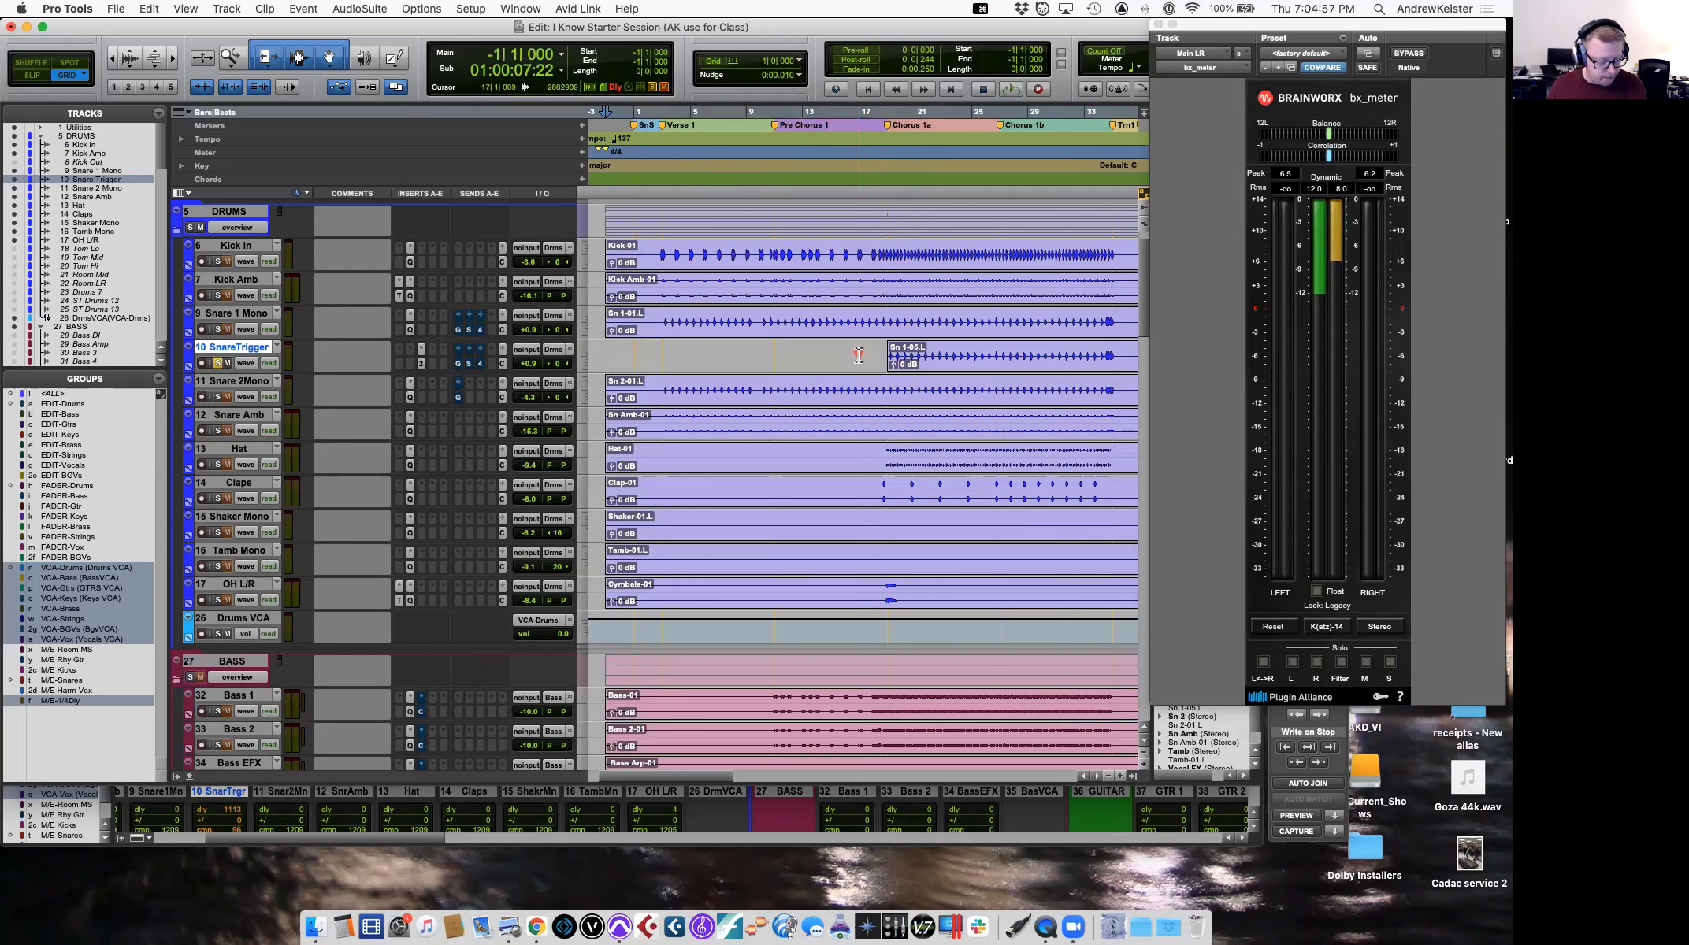
Separate the Snare 1 Mono audio from bar 19 to bar 36 into its own clip and mute it.
key("r")
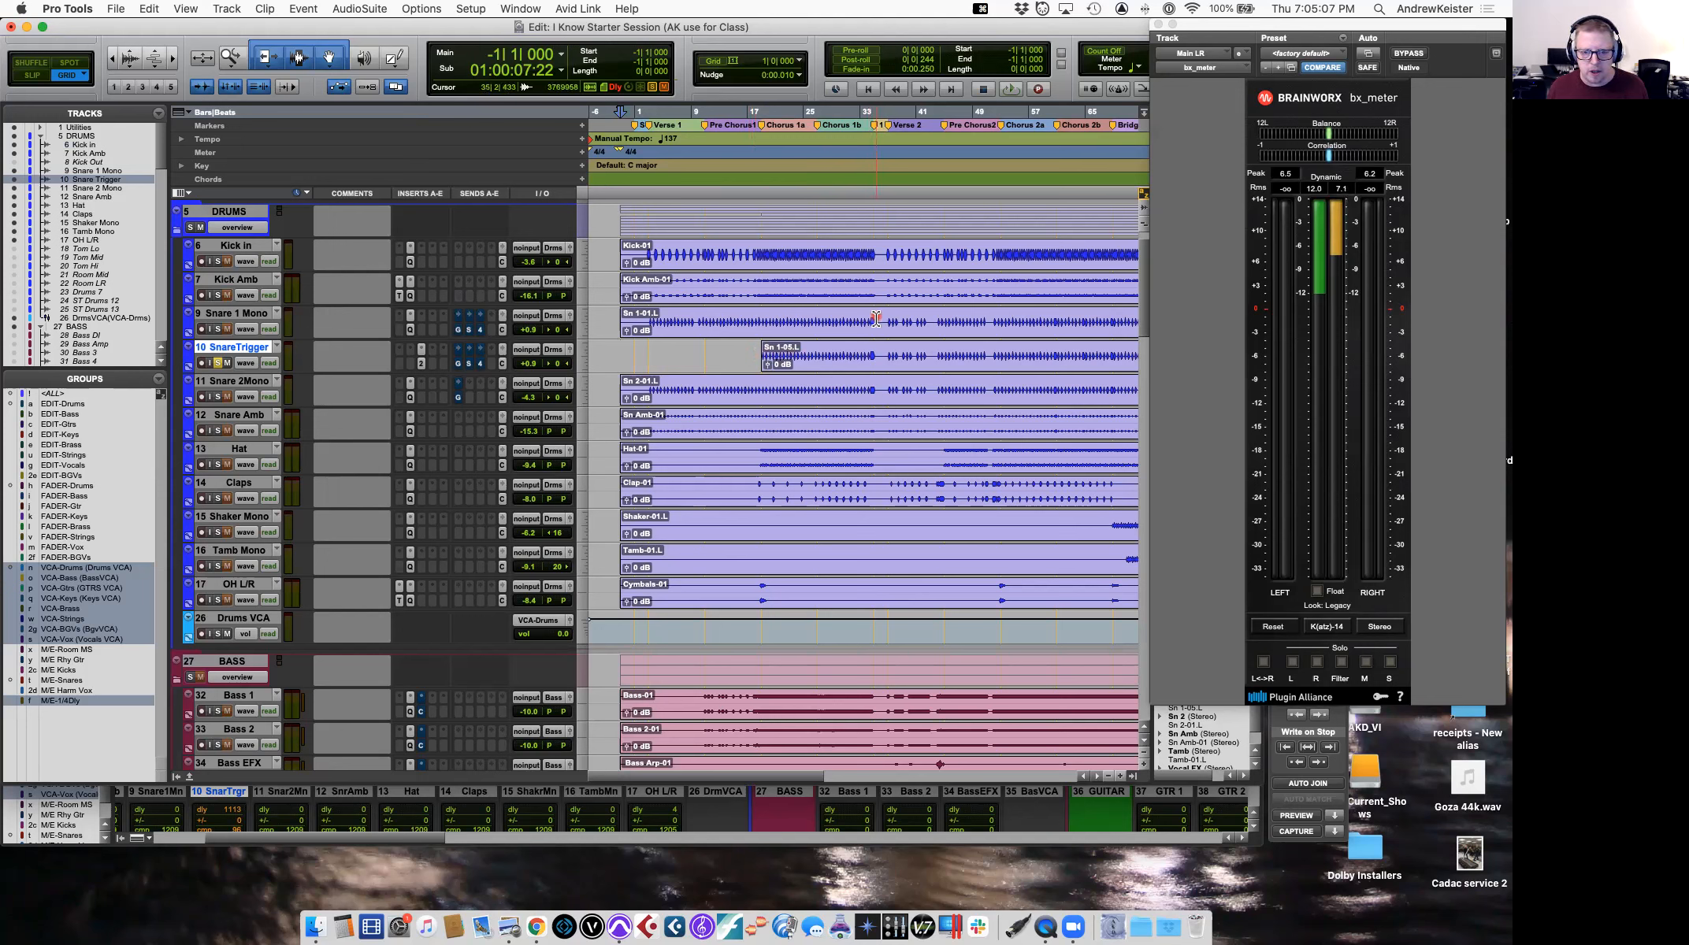
left_click_drag(877, 318, 758, 323)
key("t")
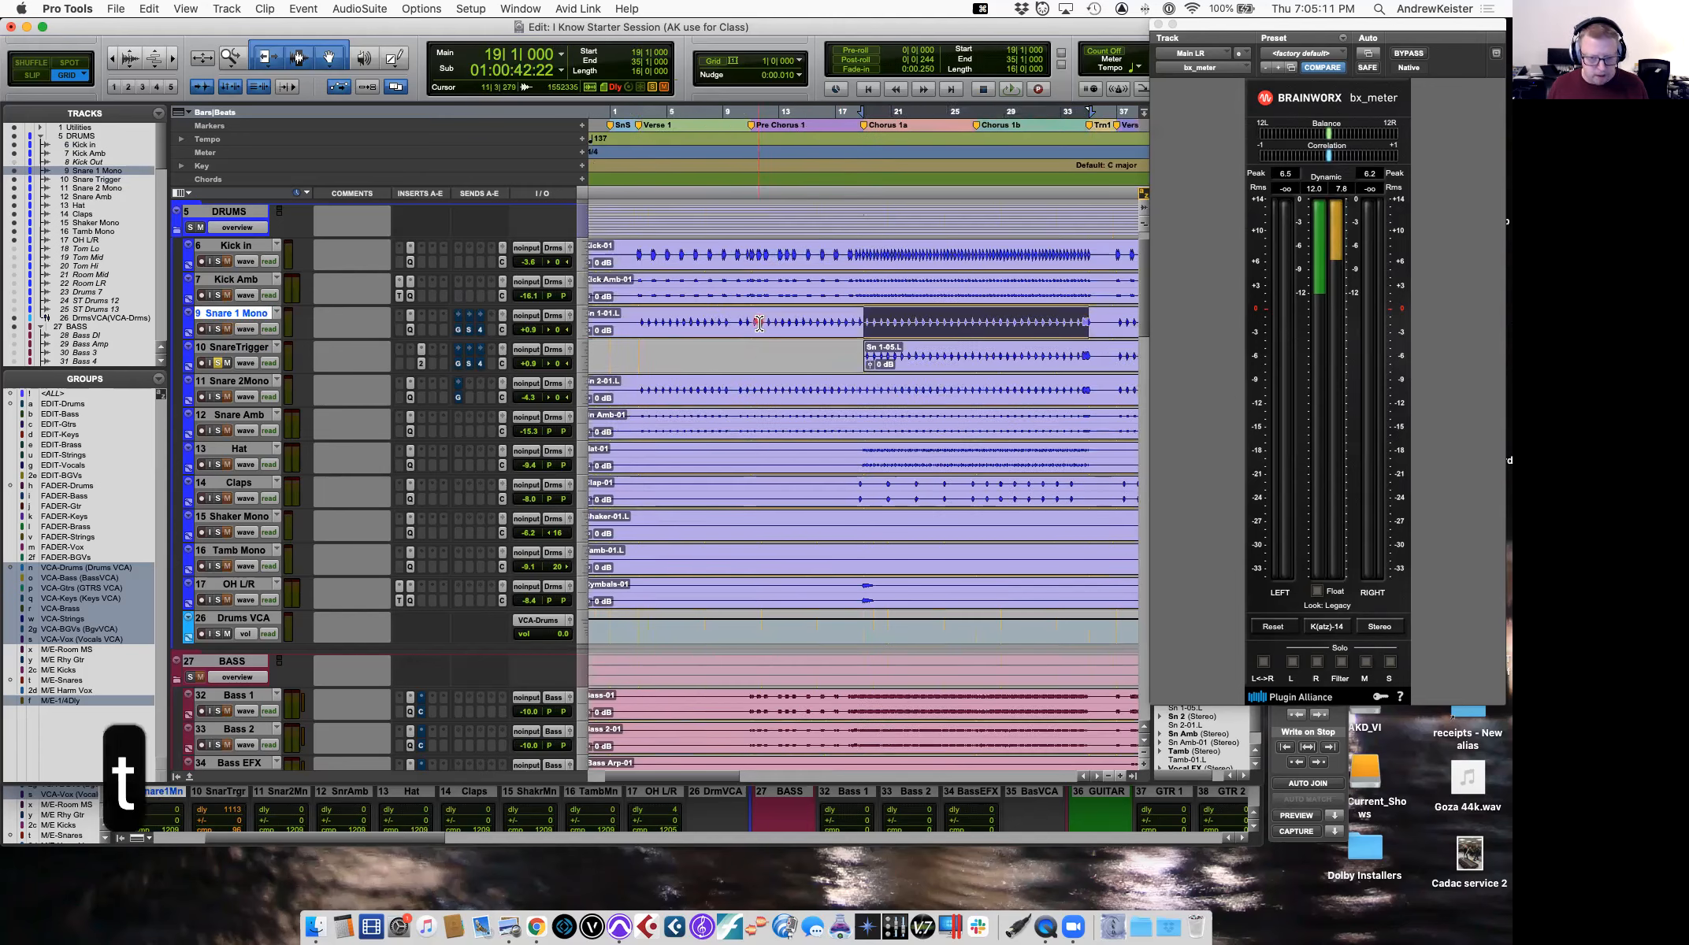
key("t")
scroll(759, 322, "right", 5)
scroll(758, 322, "left", 5)
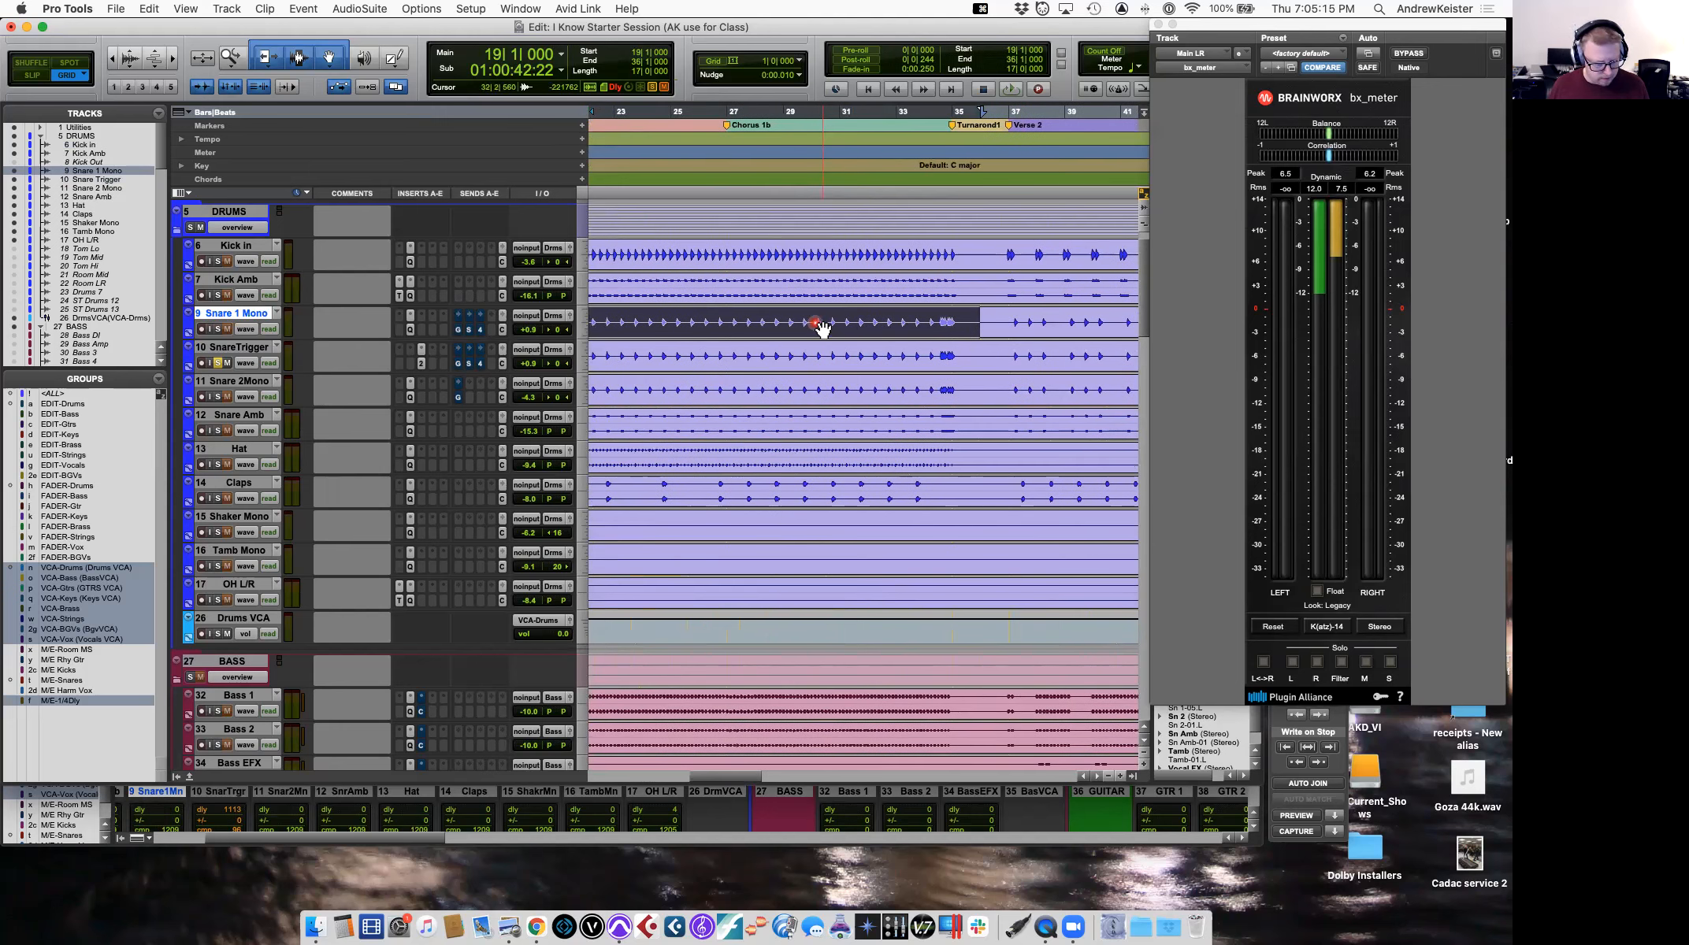
key("r")
key("r")
key("super+e")
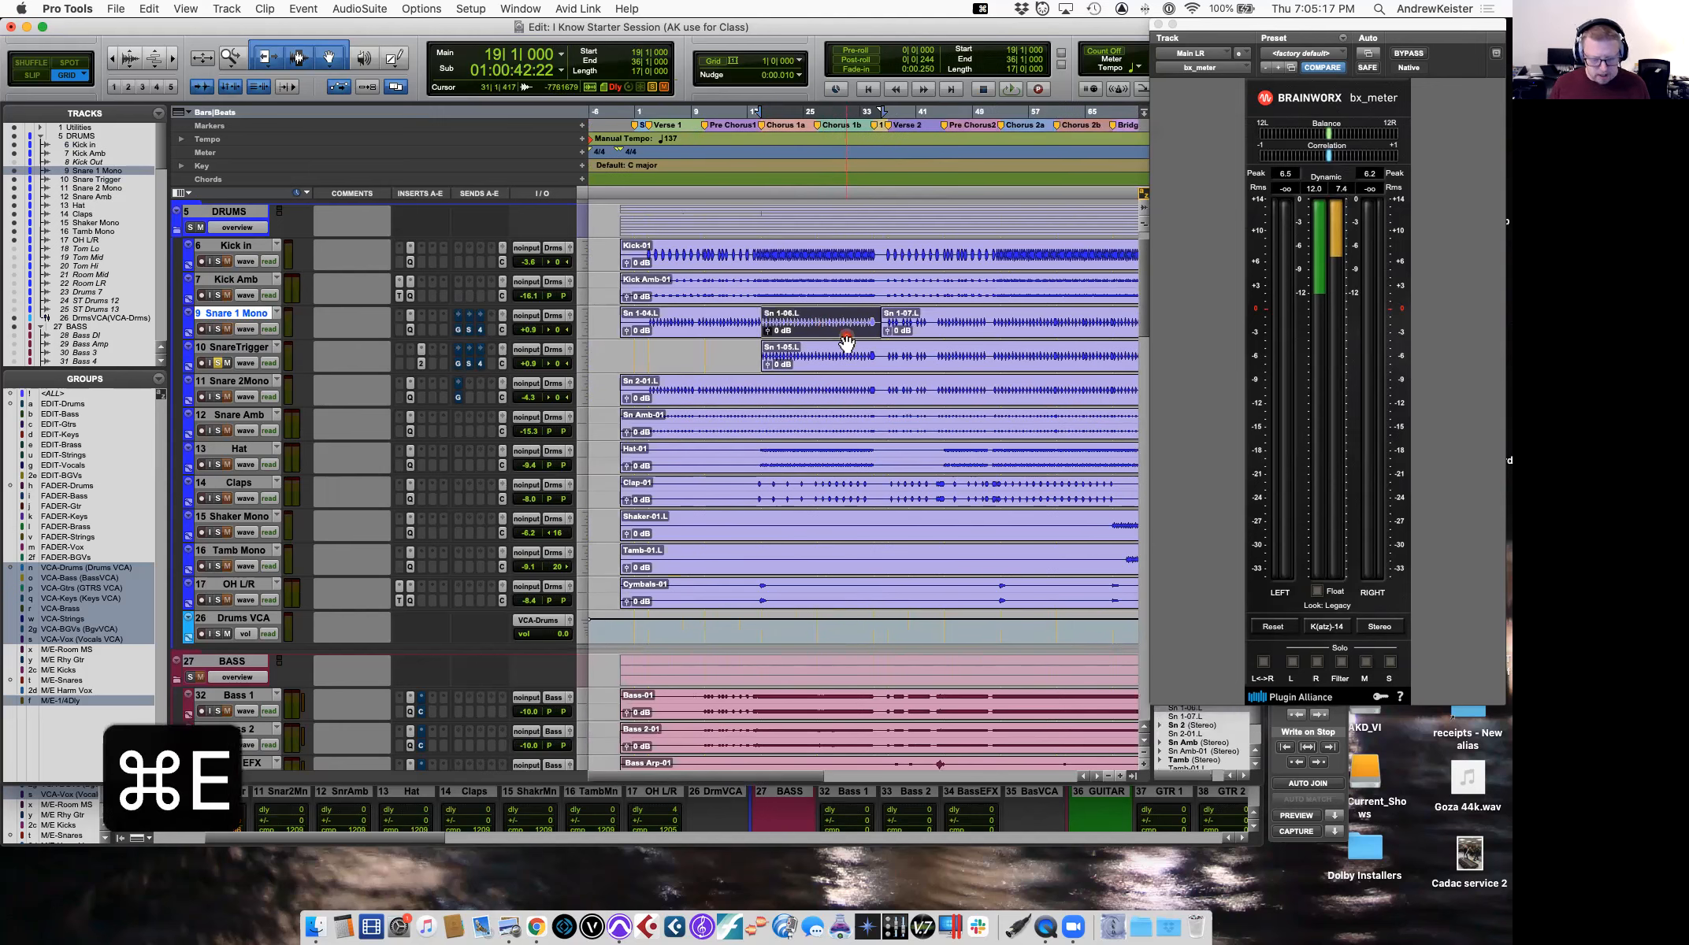
key("super+m")
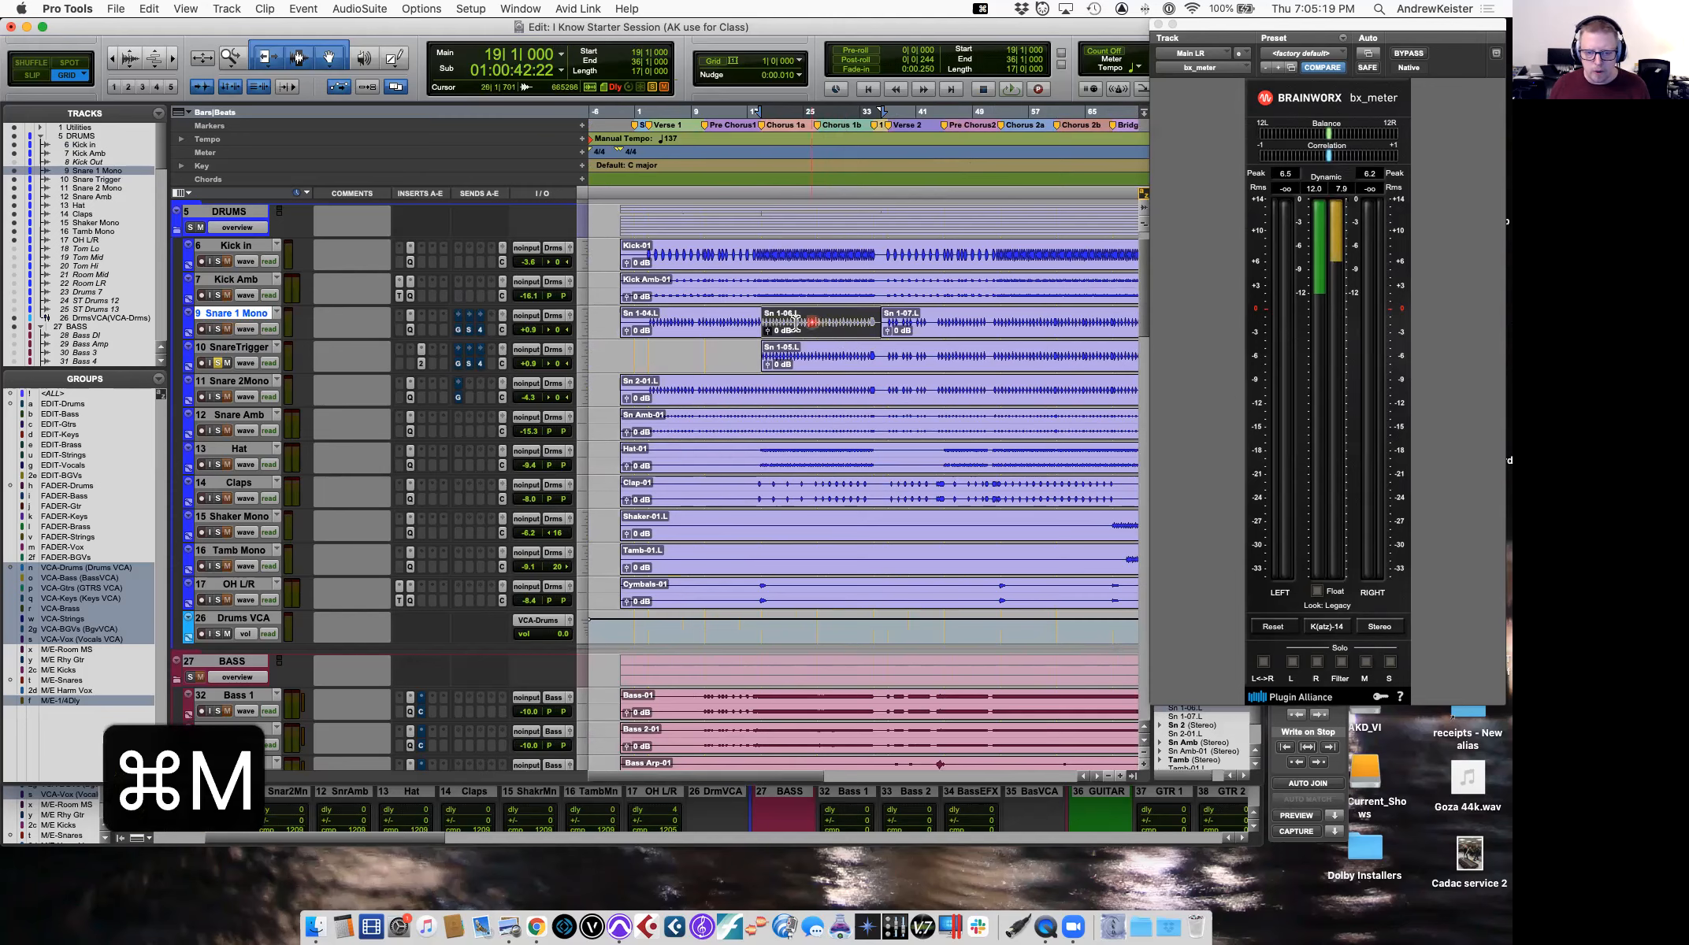
Delete the Snare Trigger audio from bar 36 to bar 51, across Verse 2 and Pre Chorus 2.
scroll(879, 321, "right", 3)
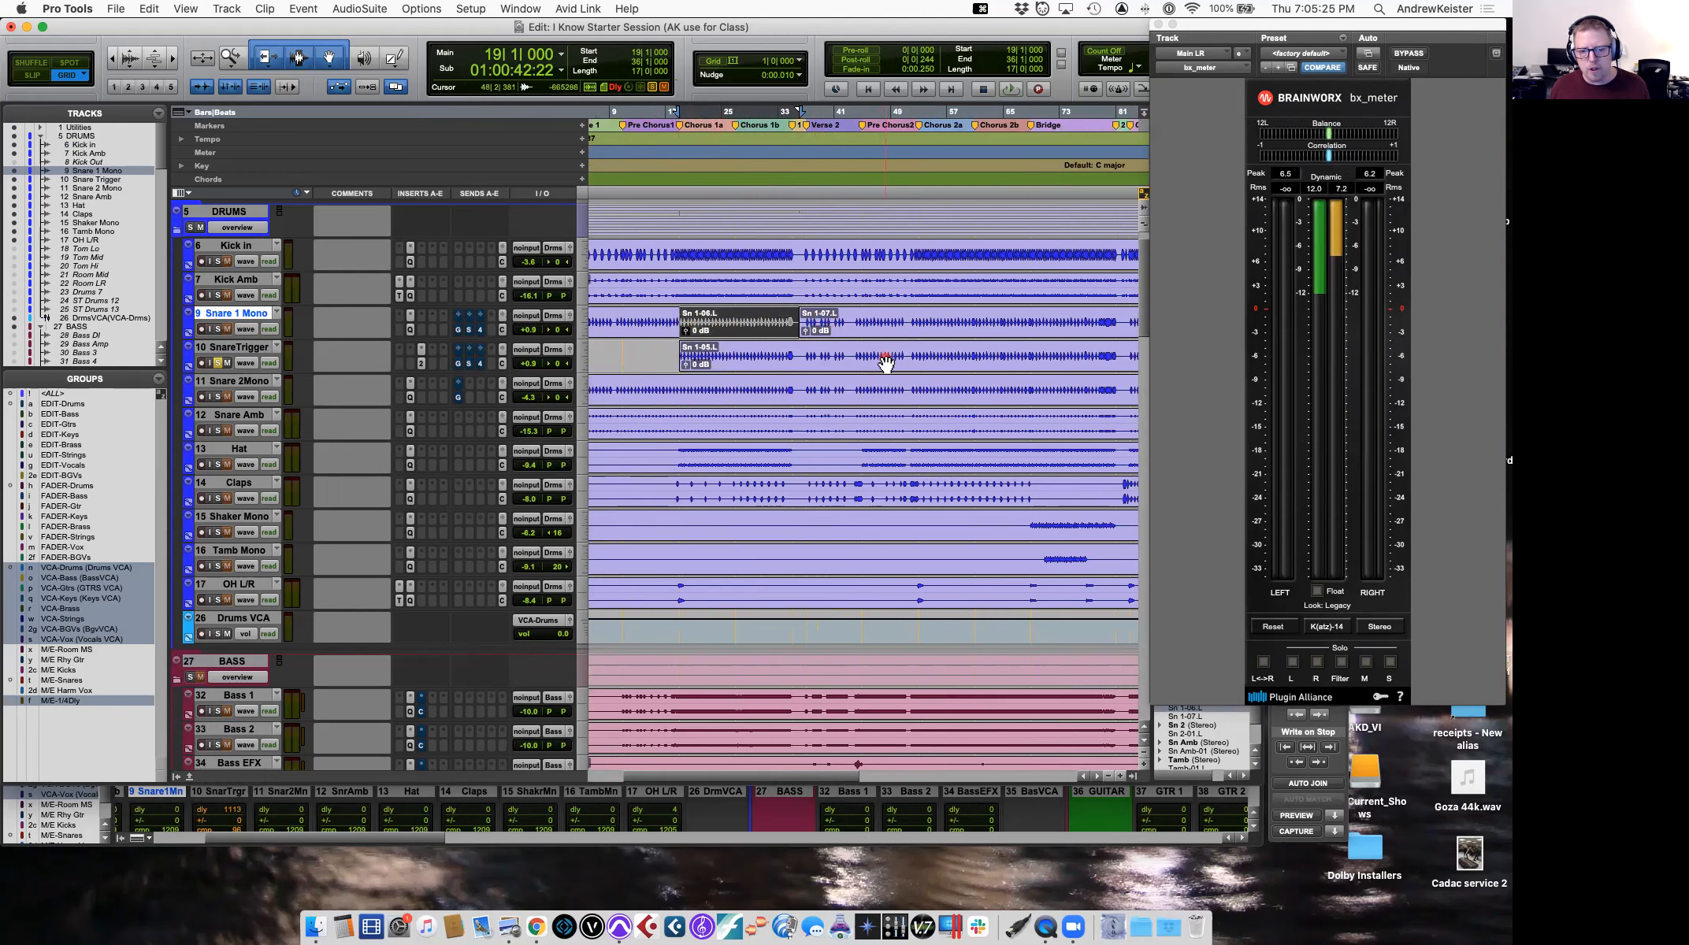
scroll(885, 363, "right", 3)
left_click_drag(729, 353, 841, 357)
key("cmd+e")
key("BackSpace")
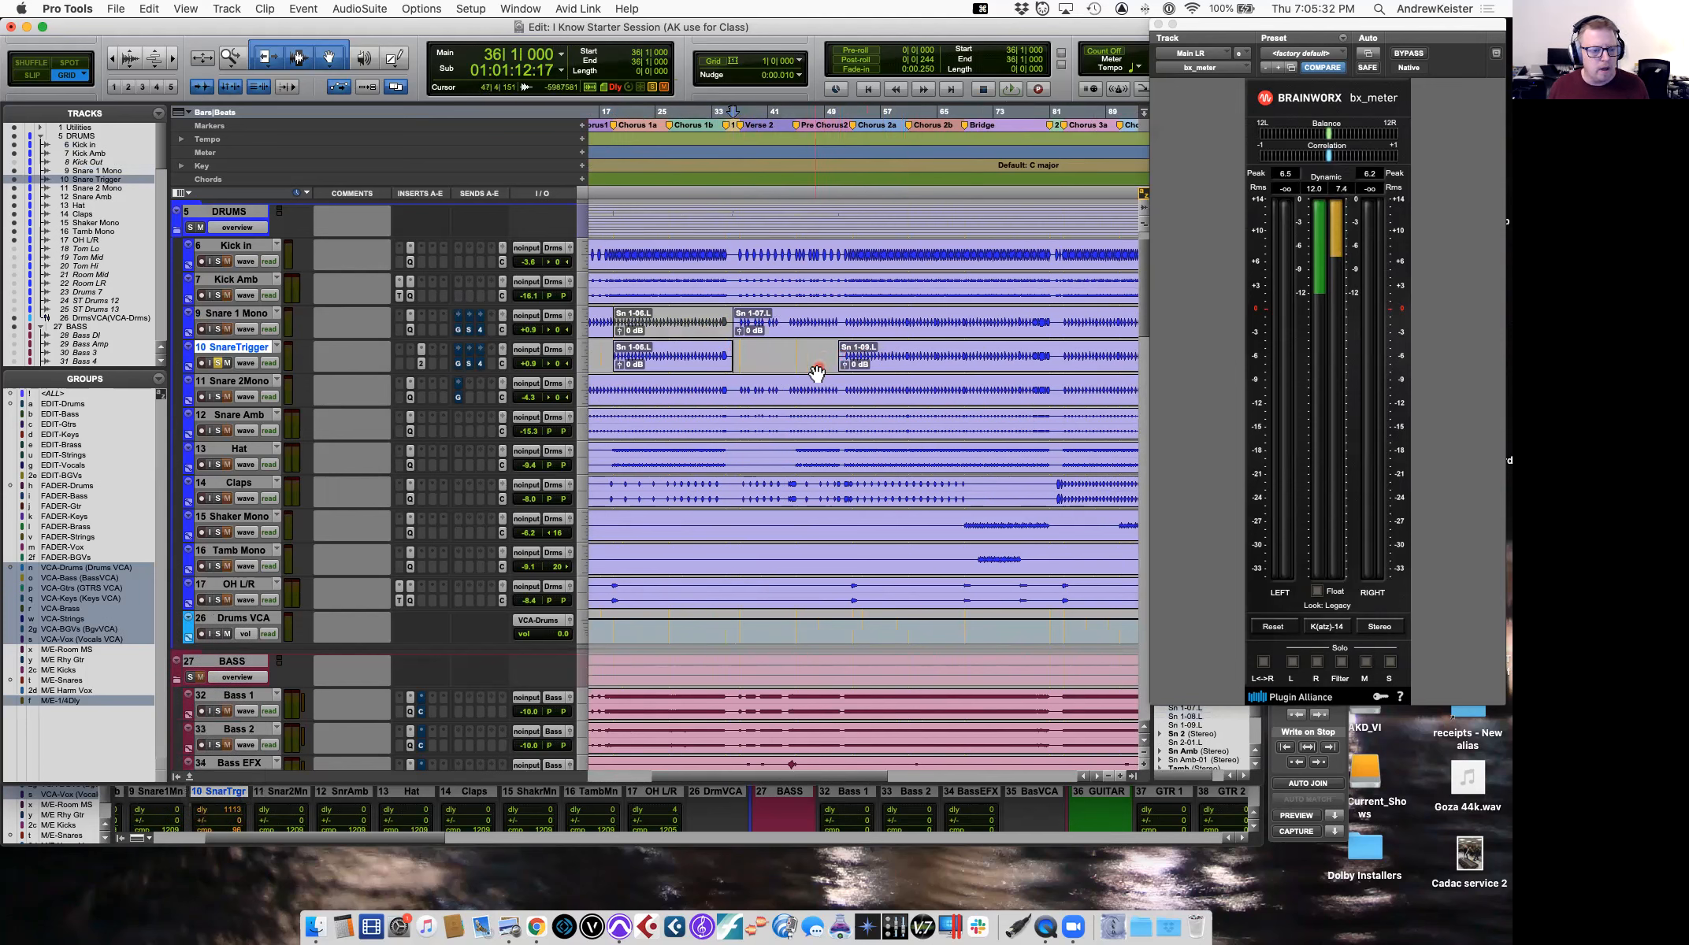
Delete the Snare Trigger audio across the Bridge, from bar 69 to bar 82.
scroll(865, 354, "right", 3)
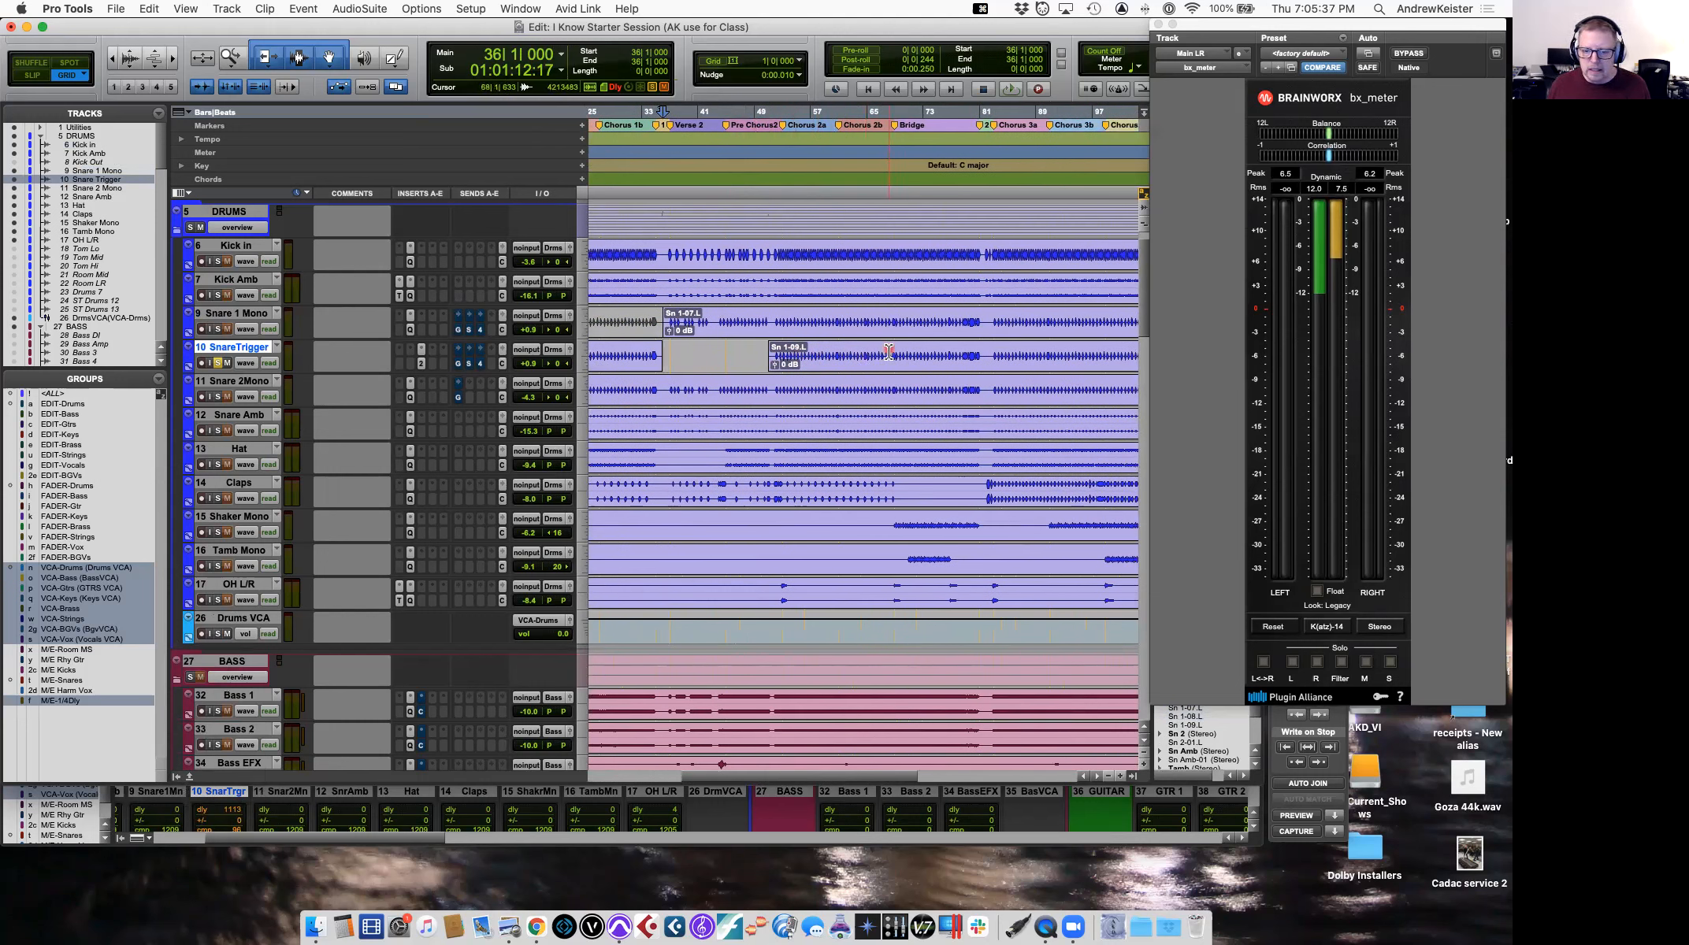
left_click_drag(895, 352, 983, 352)
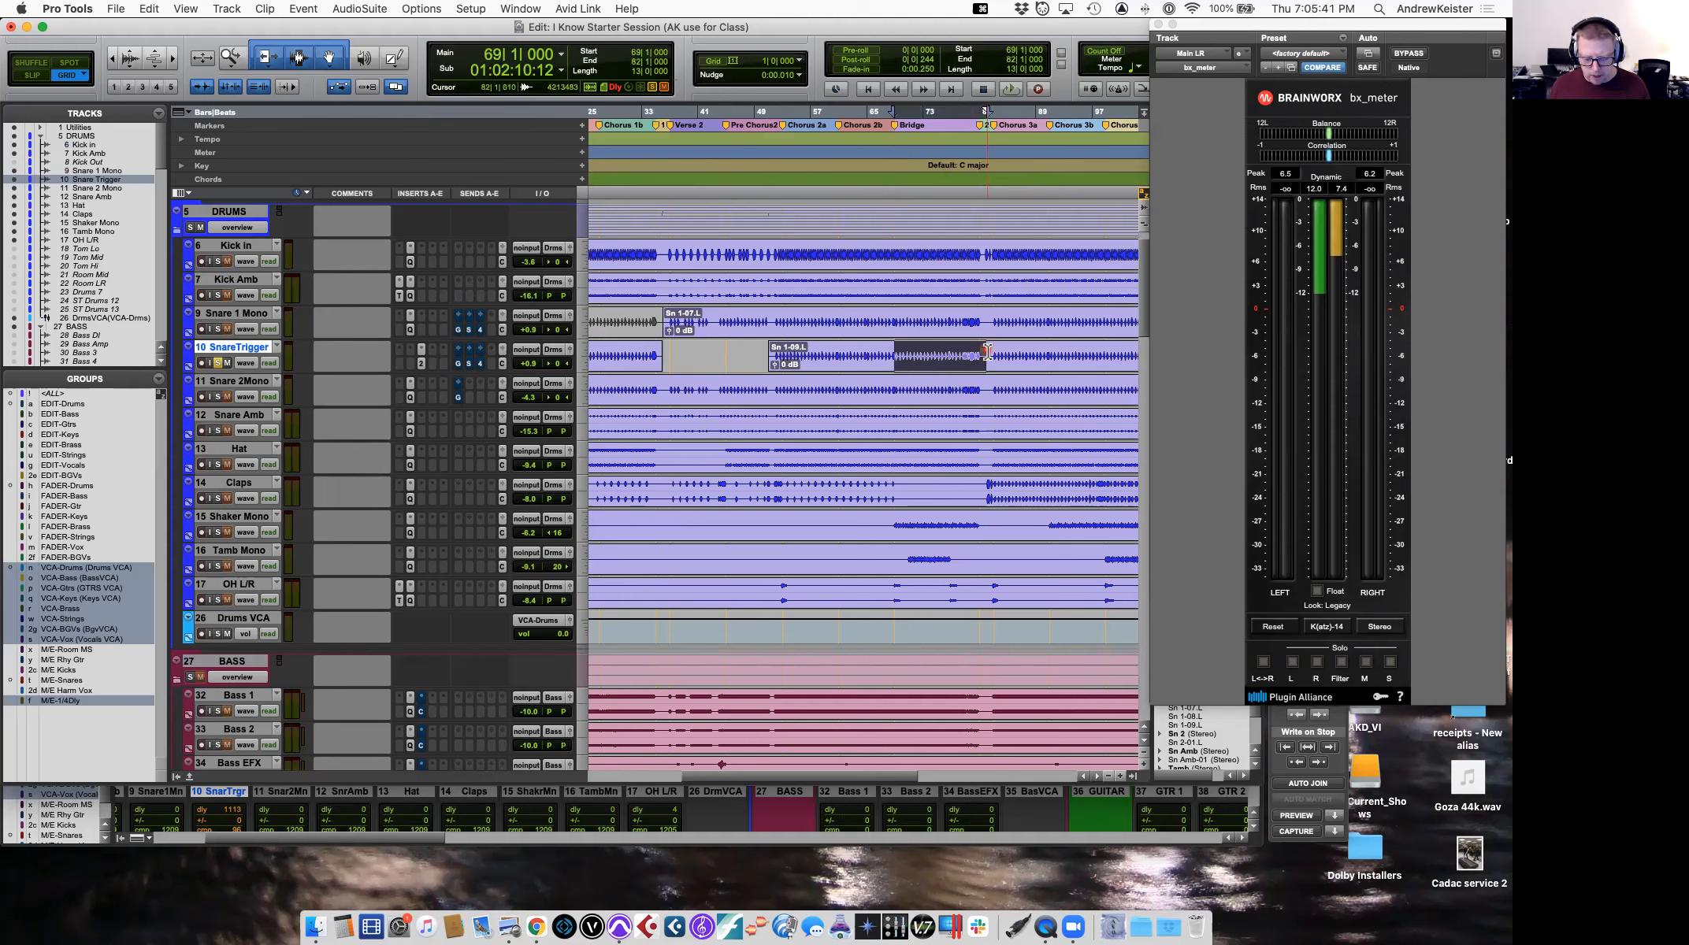
key("BackSpace")
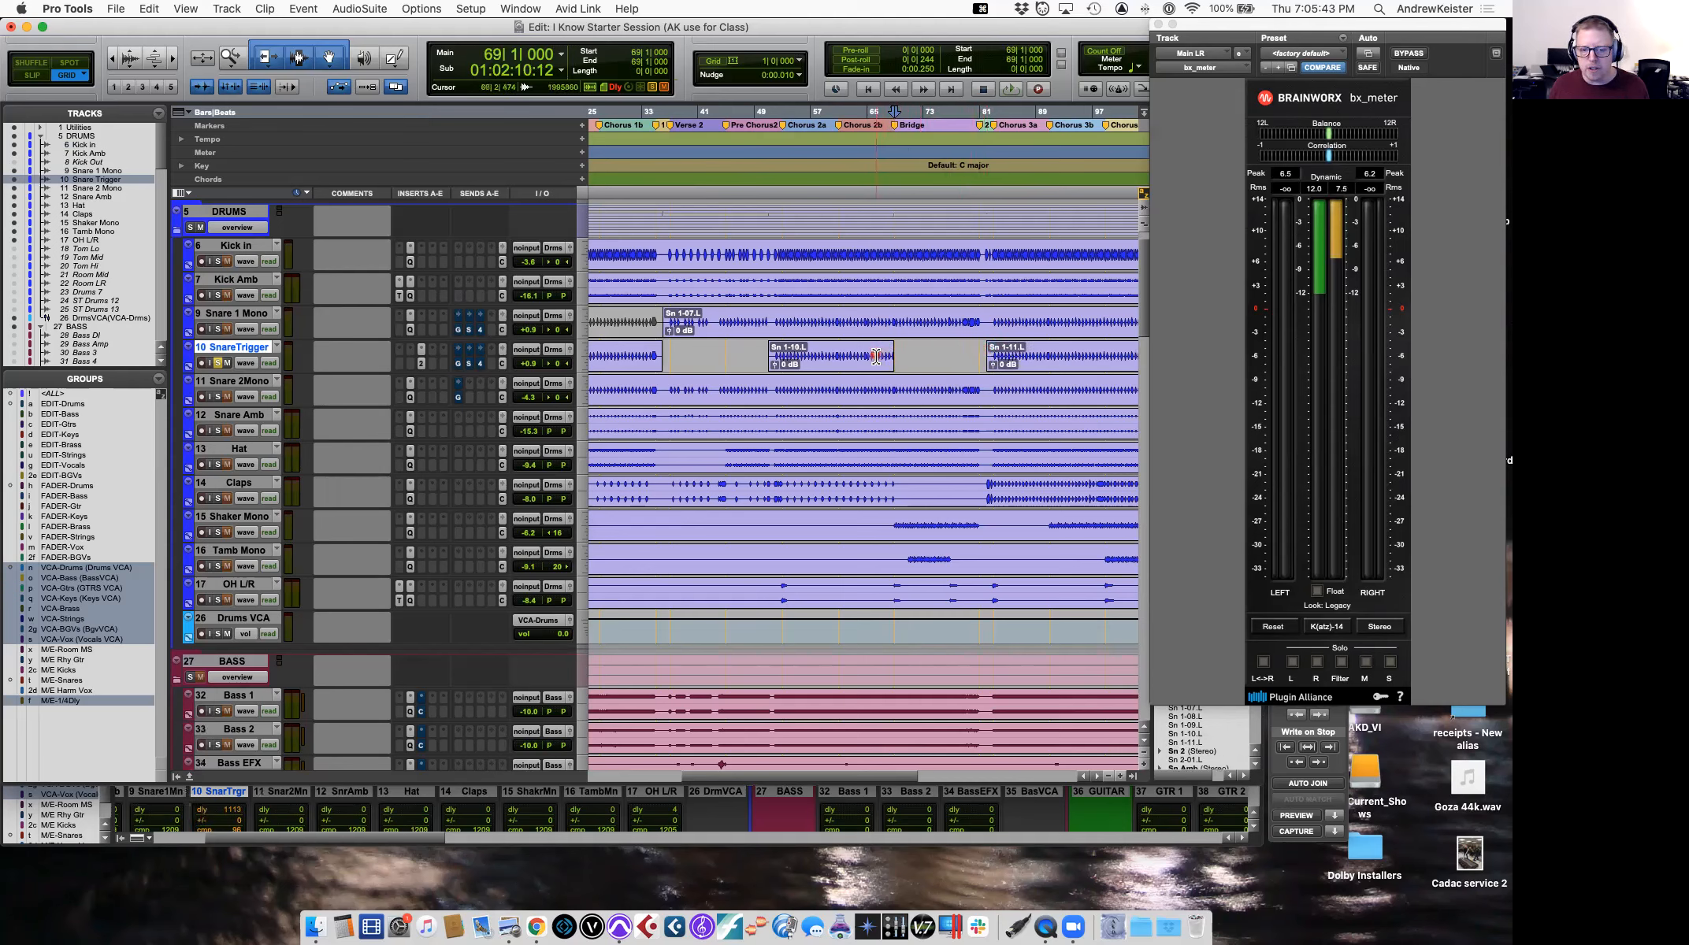
In Slip mode, extend the end of the Chorus 2 Snare Trigger clip to about 69|1|420, and return to Grid mode.
key("t")
key("t")
key("t")
key("t")
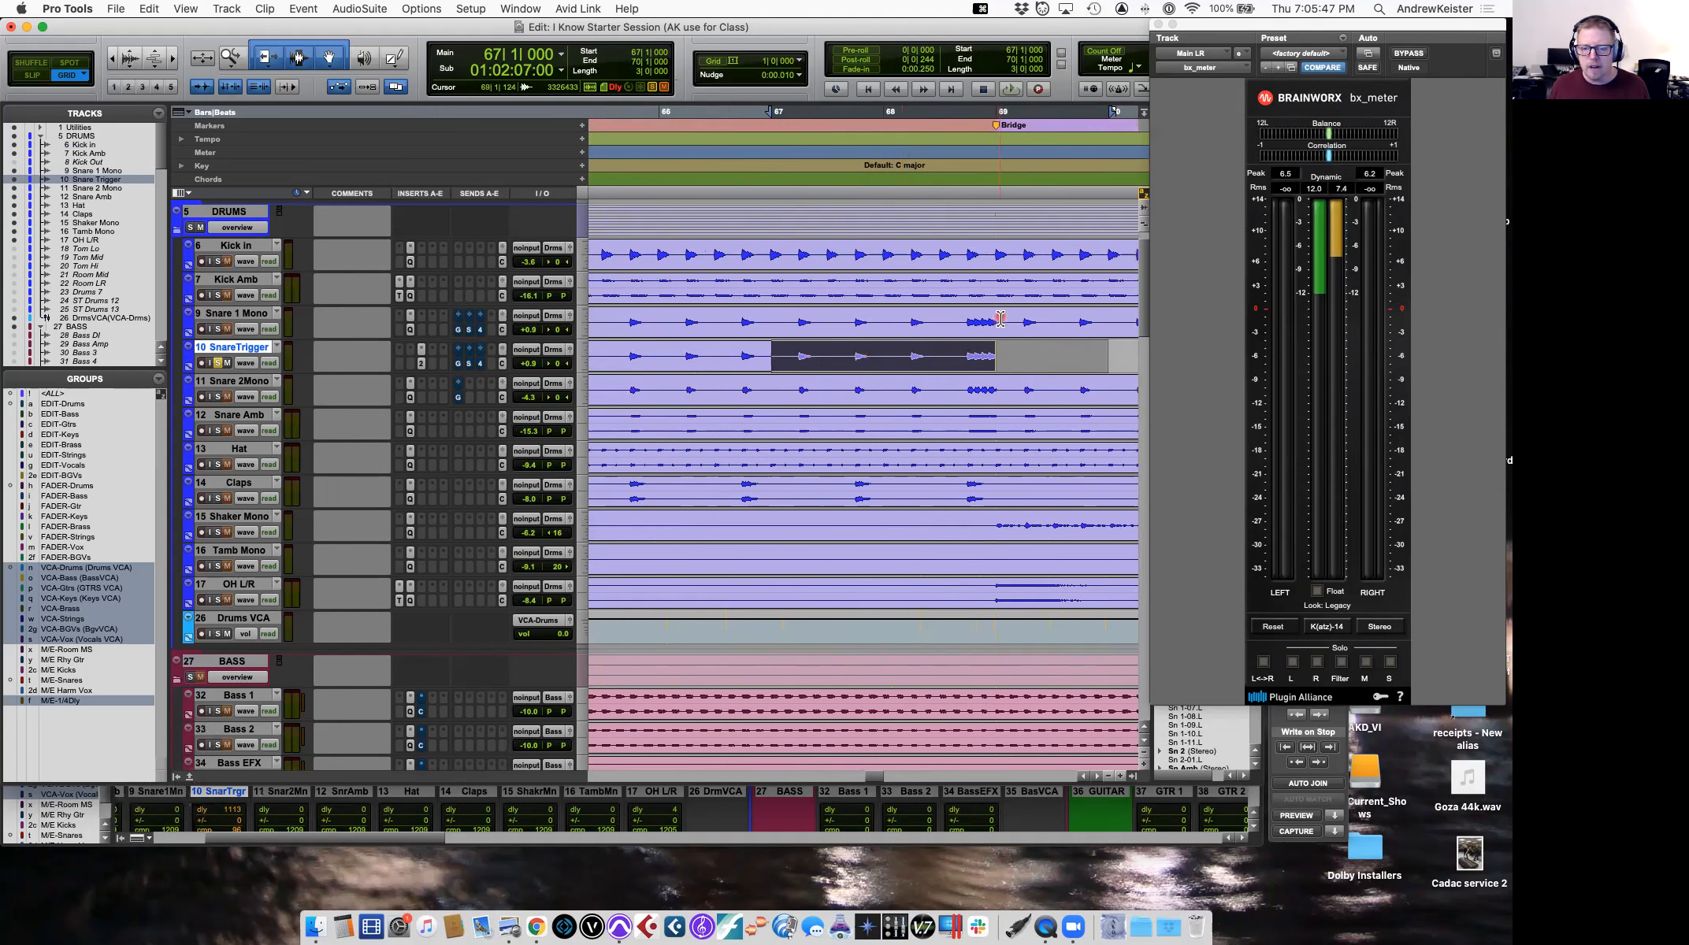
left_click(986, 357)
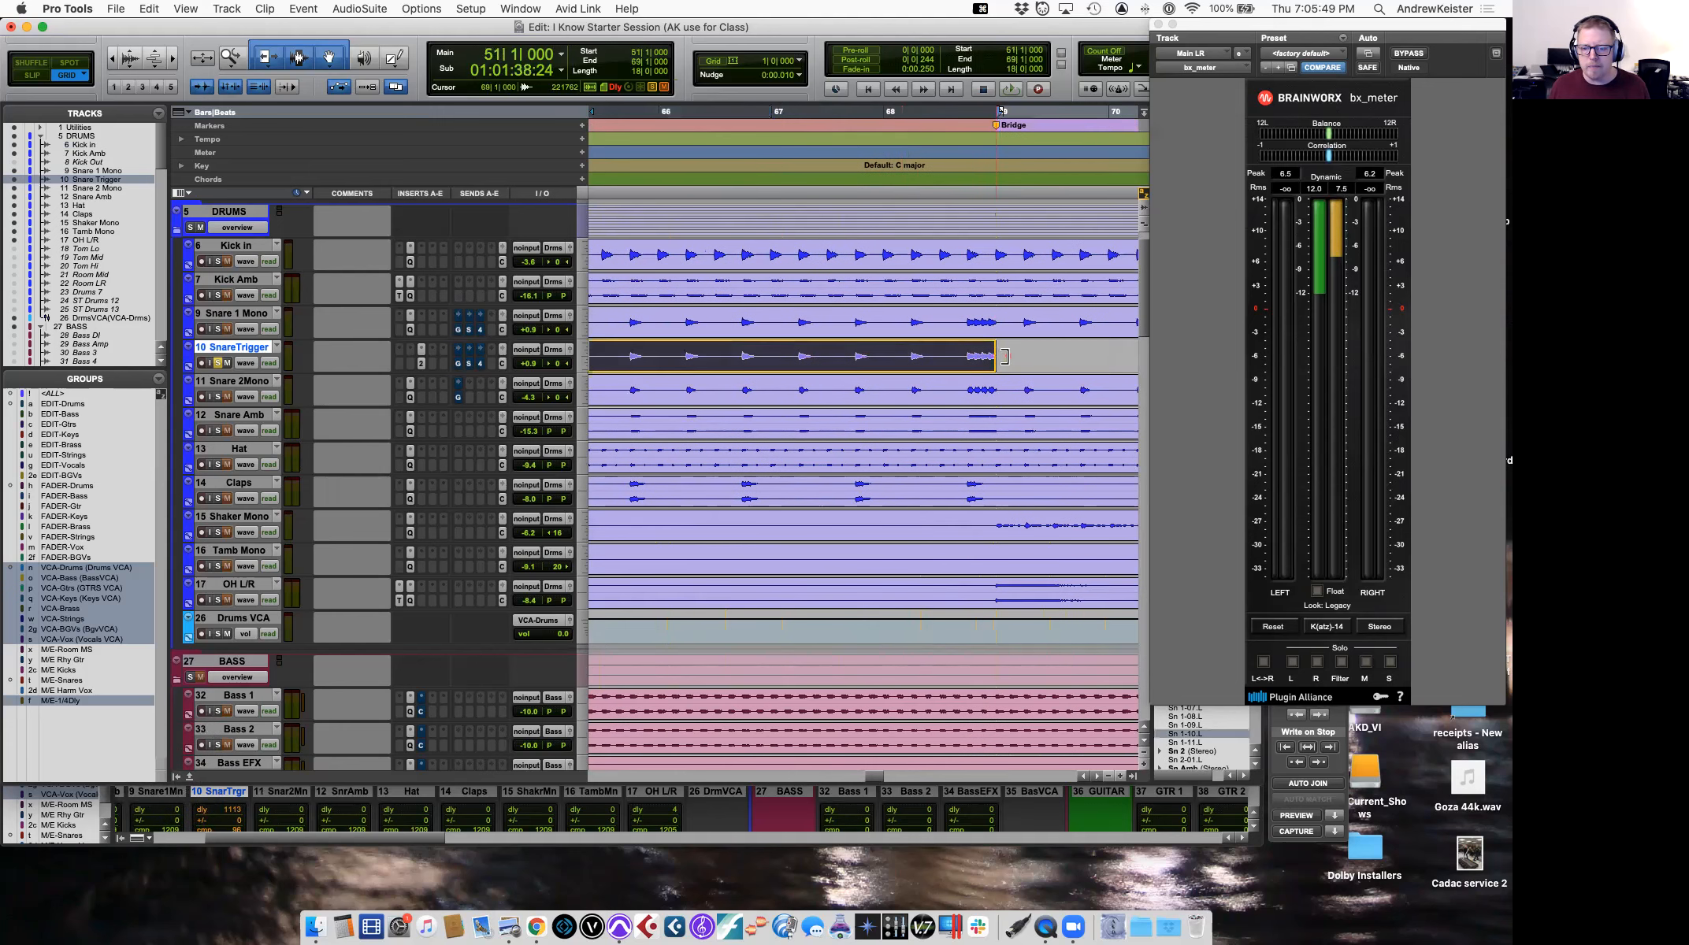
left_click(1019, 356)
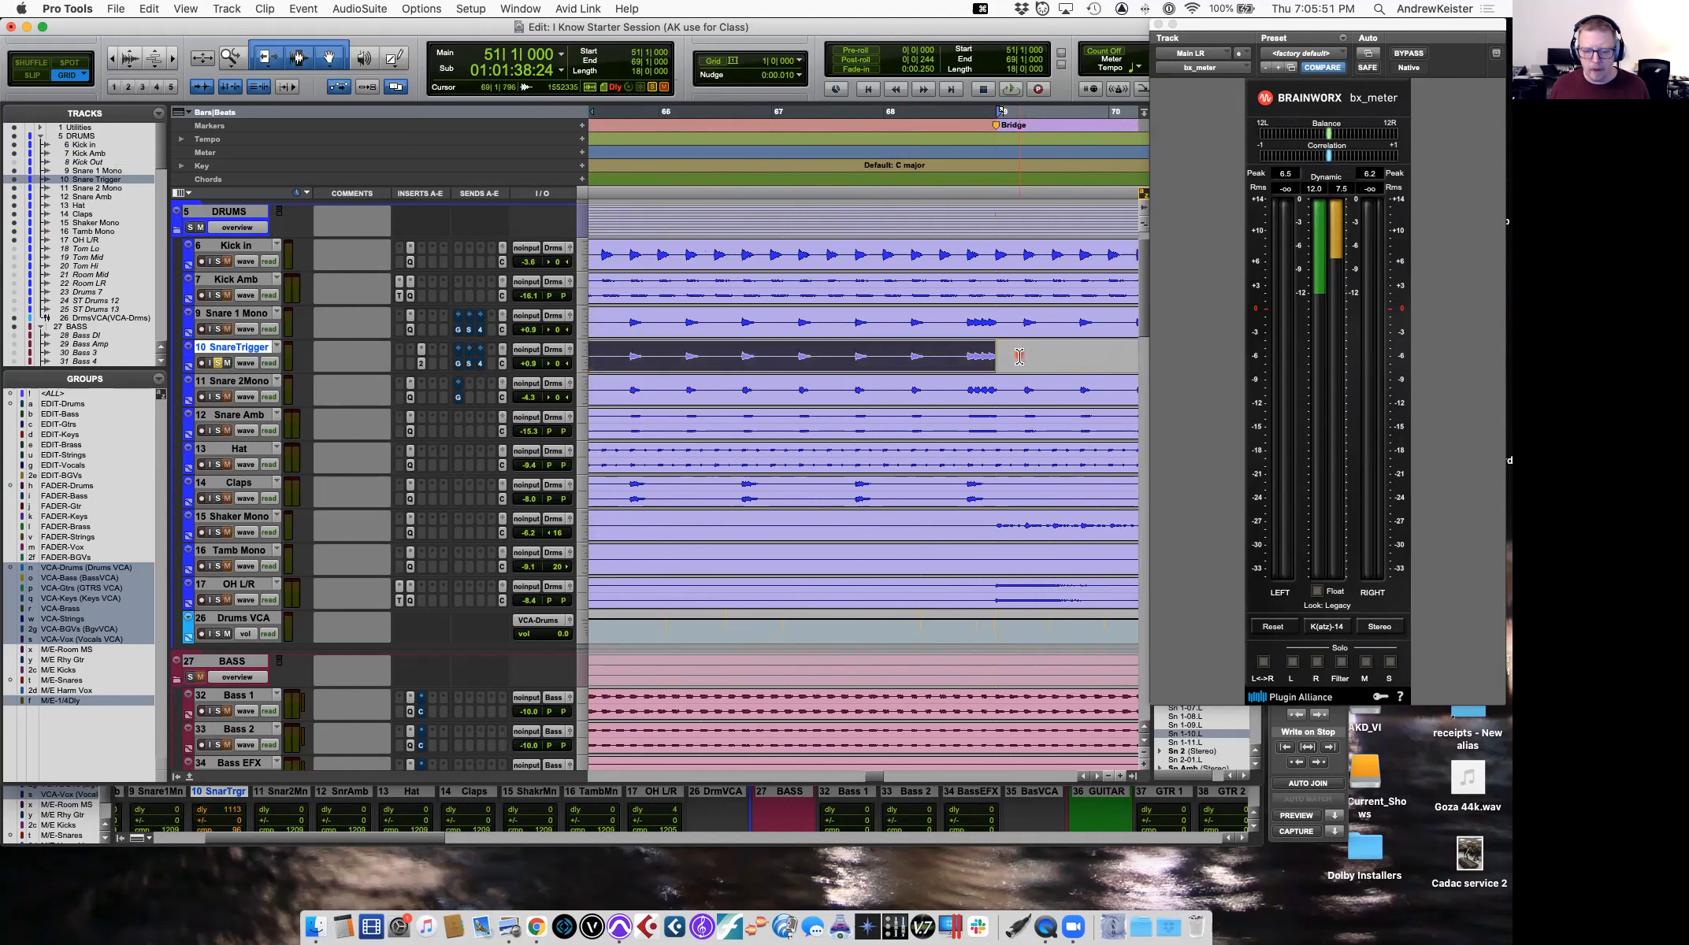
key("F2")
mouse_move(987, 351)
left_mouse_down()
mouse_move(1035, 354)
mouse_move(1005, 355)
left_mouse_up()
left_click(1031, 356)
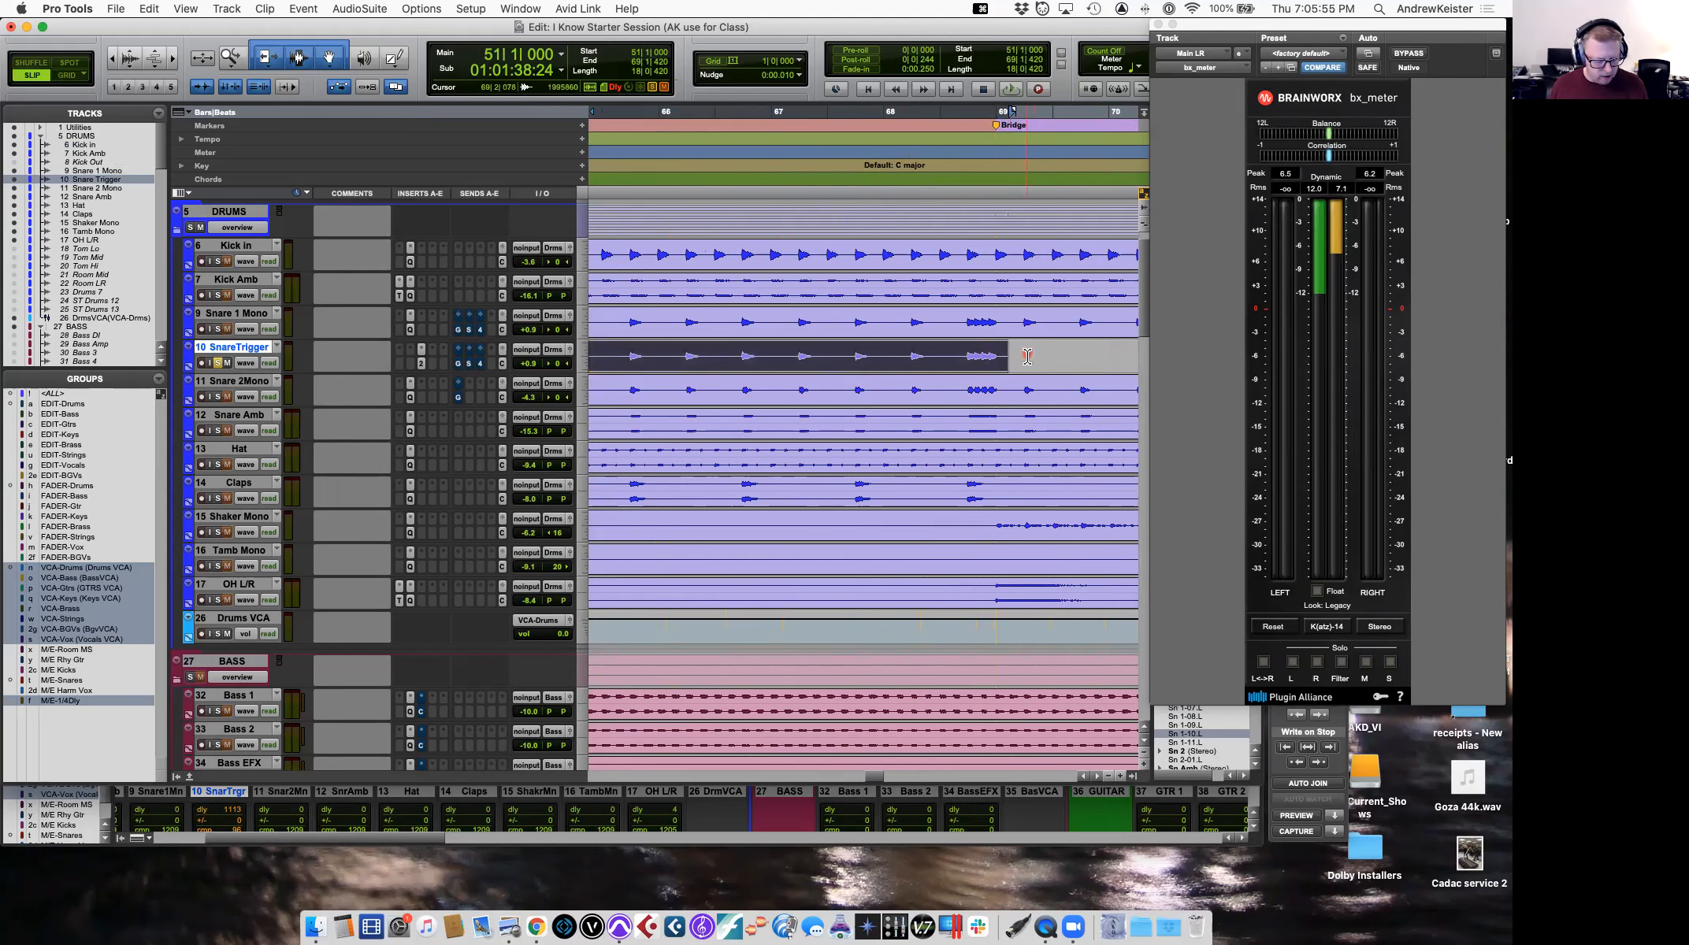
key("r")
key("r")
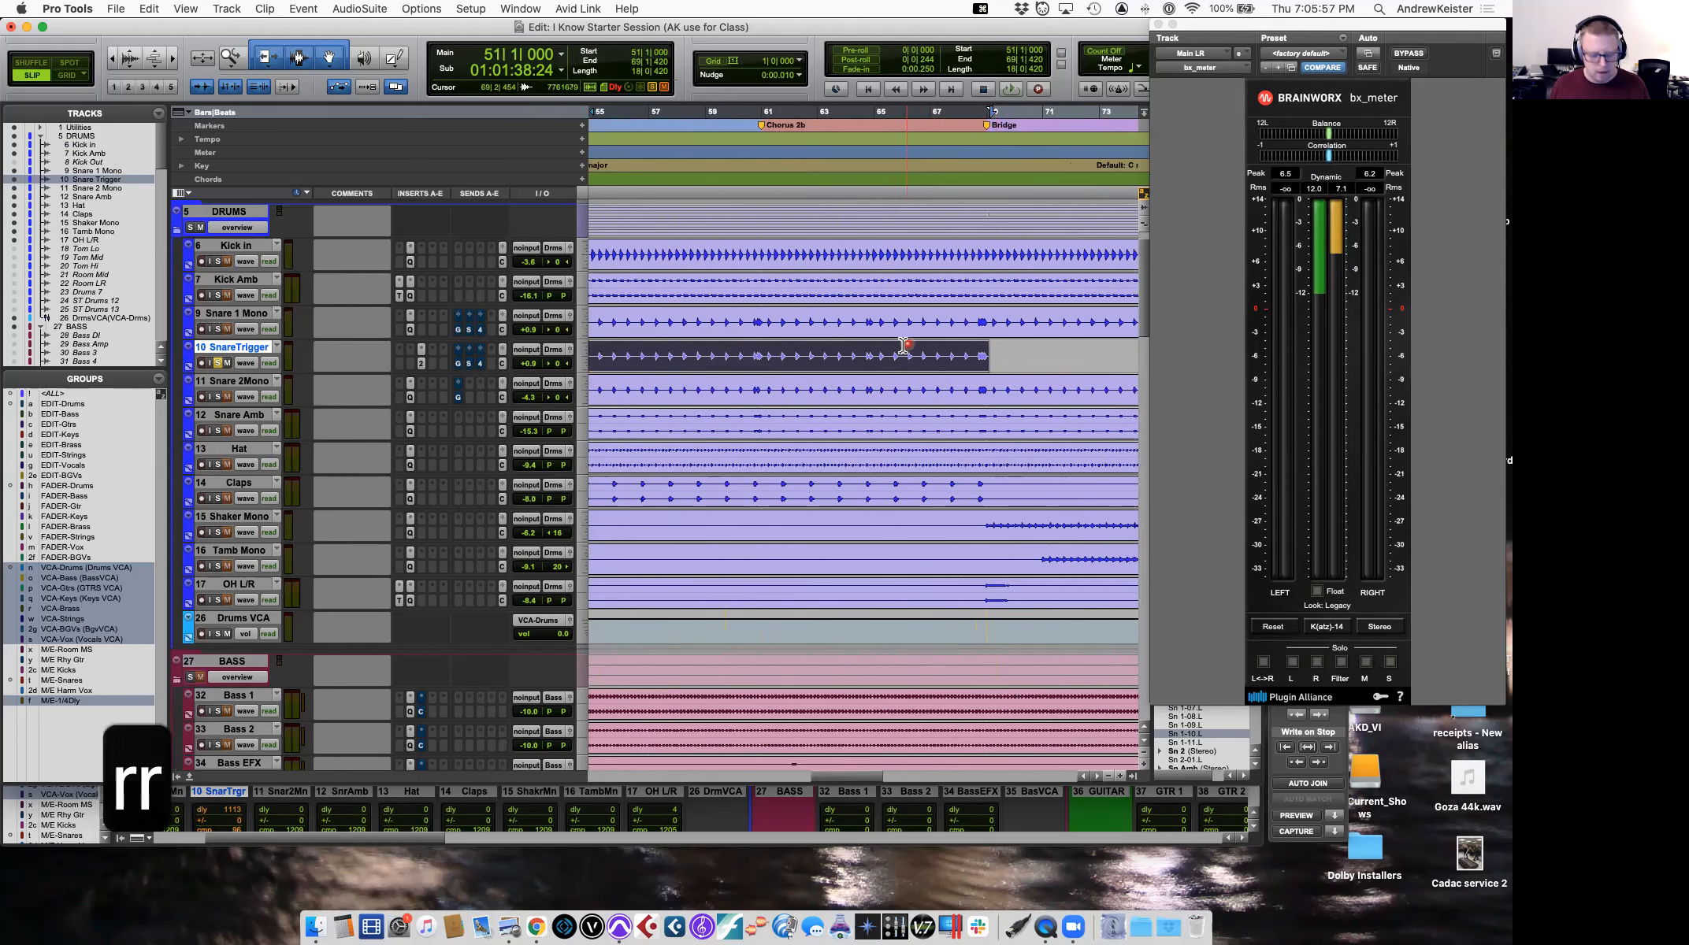
key("F4")
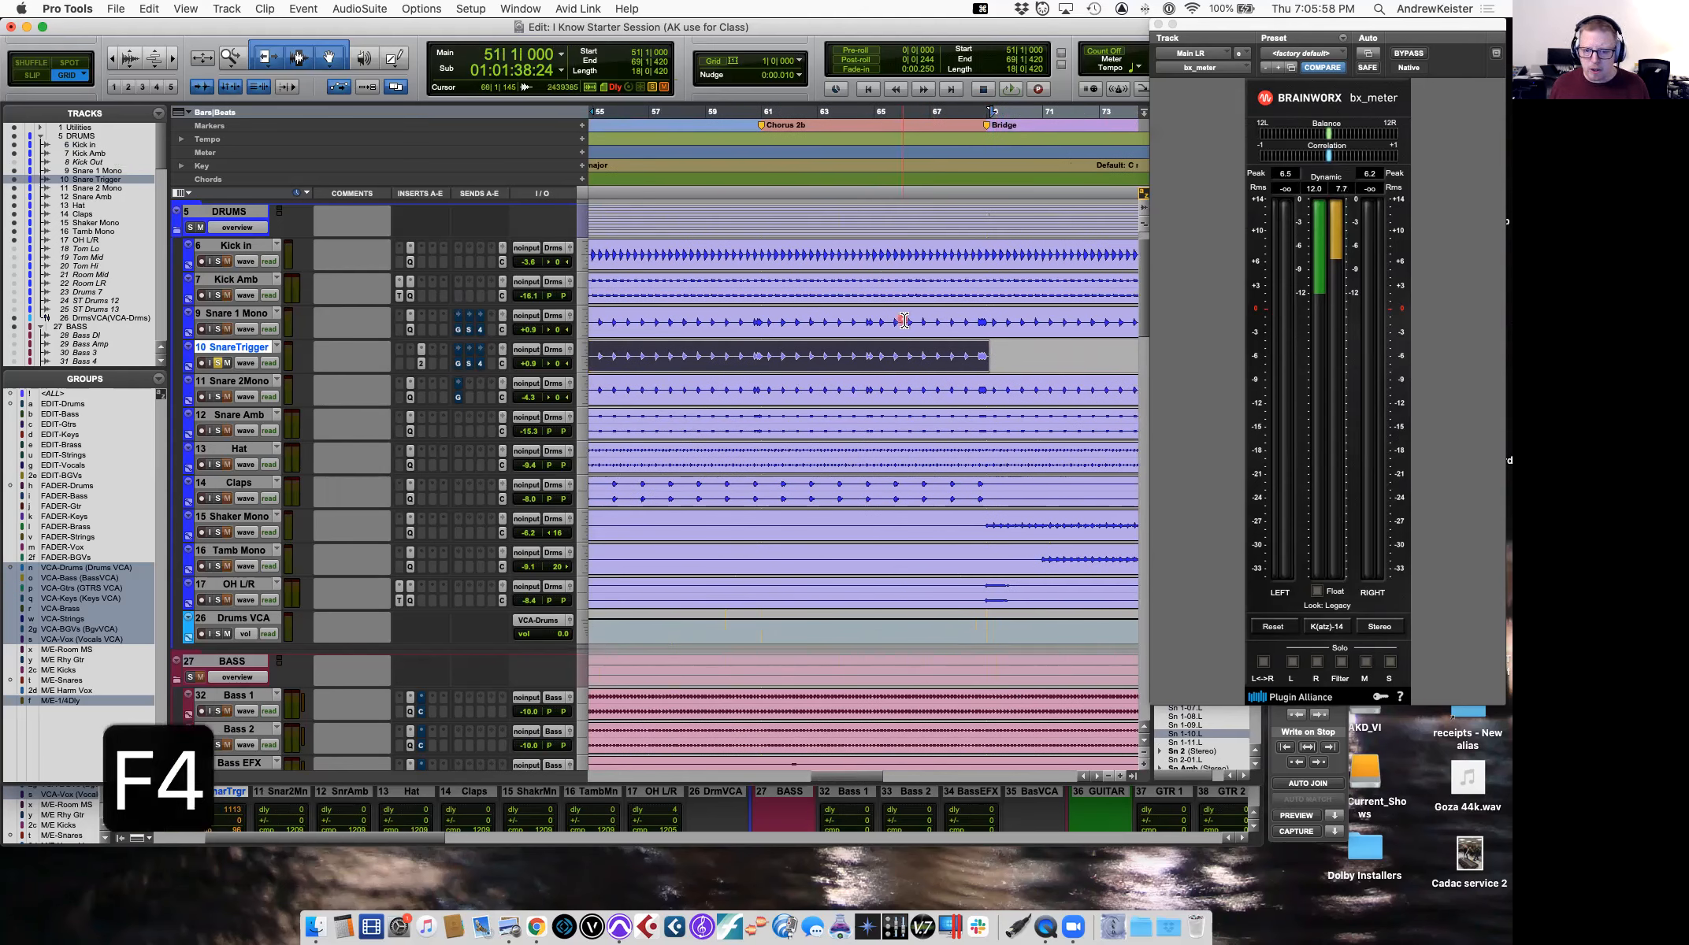
Separate the Snare 1 Mono audio from bar 52 to bar 69 into its own clip and mute it.
left_click(986, 321)
key("super+e")
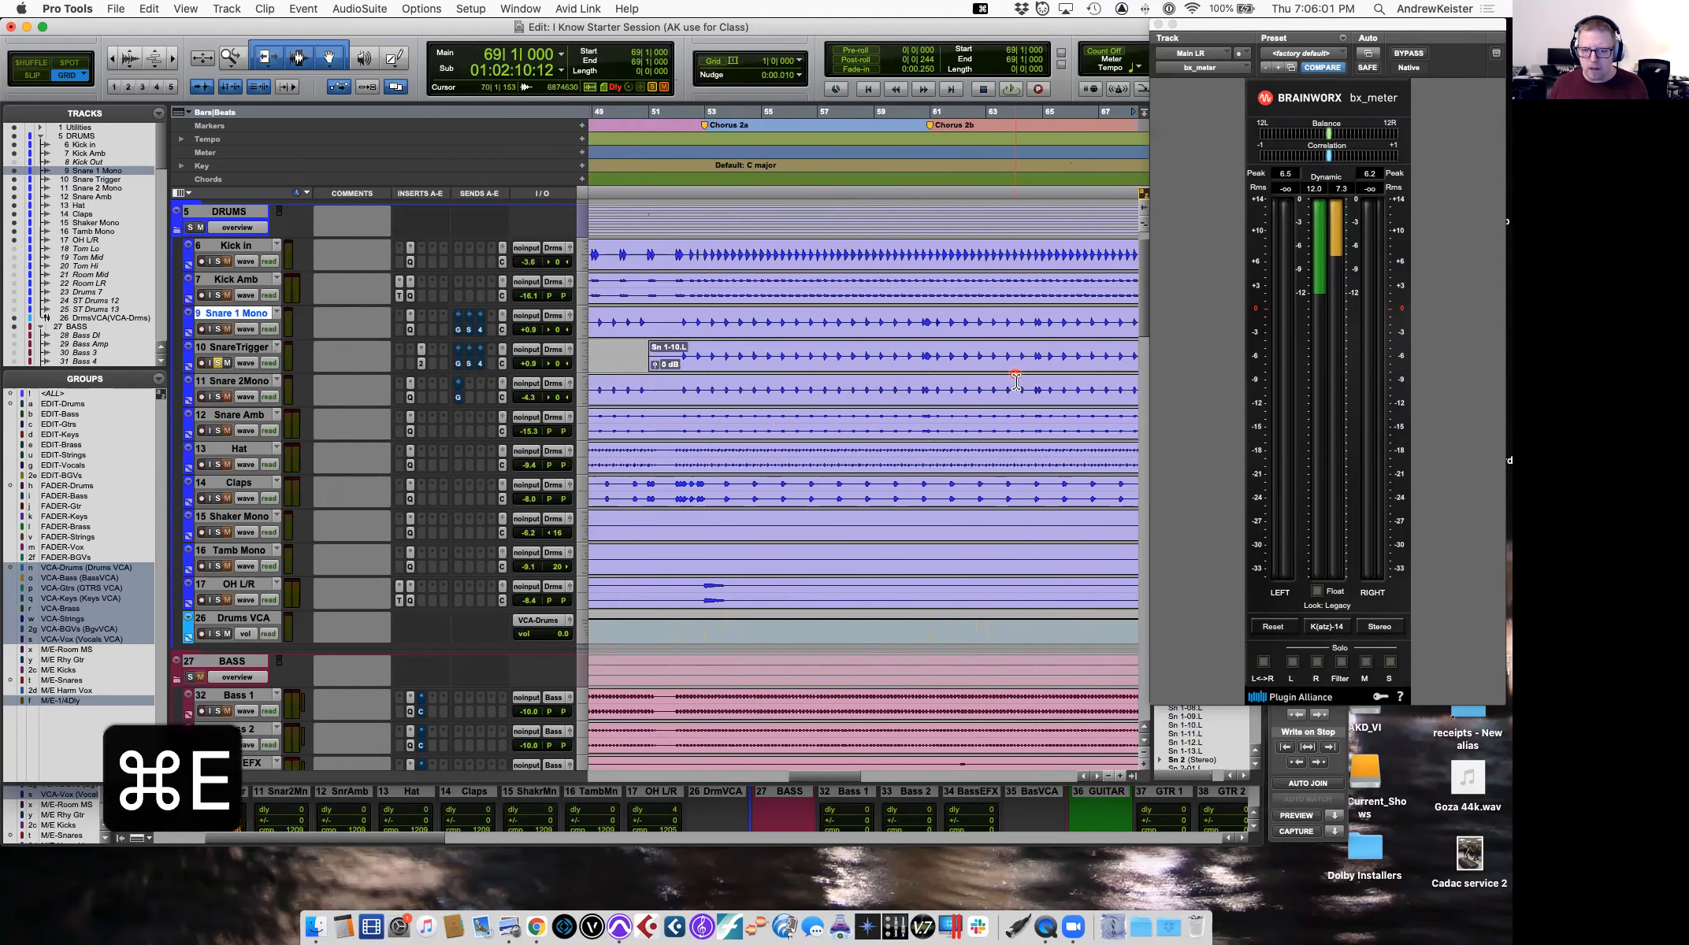
left_click(665, 320, "shift")
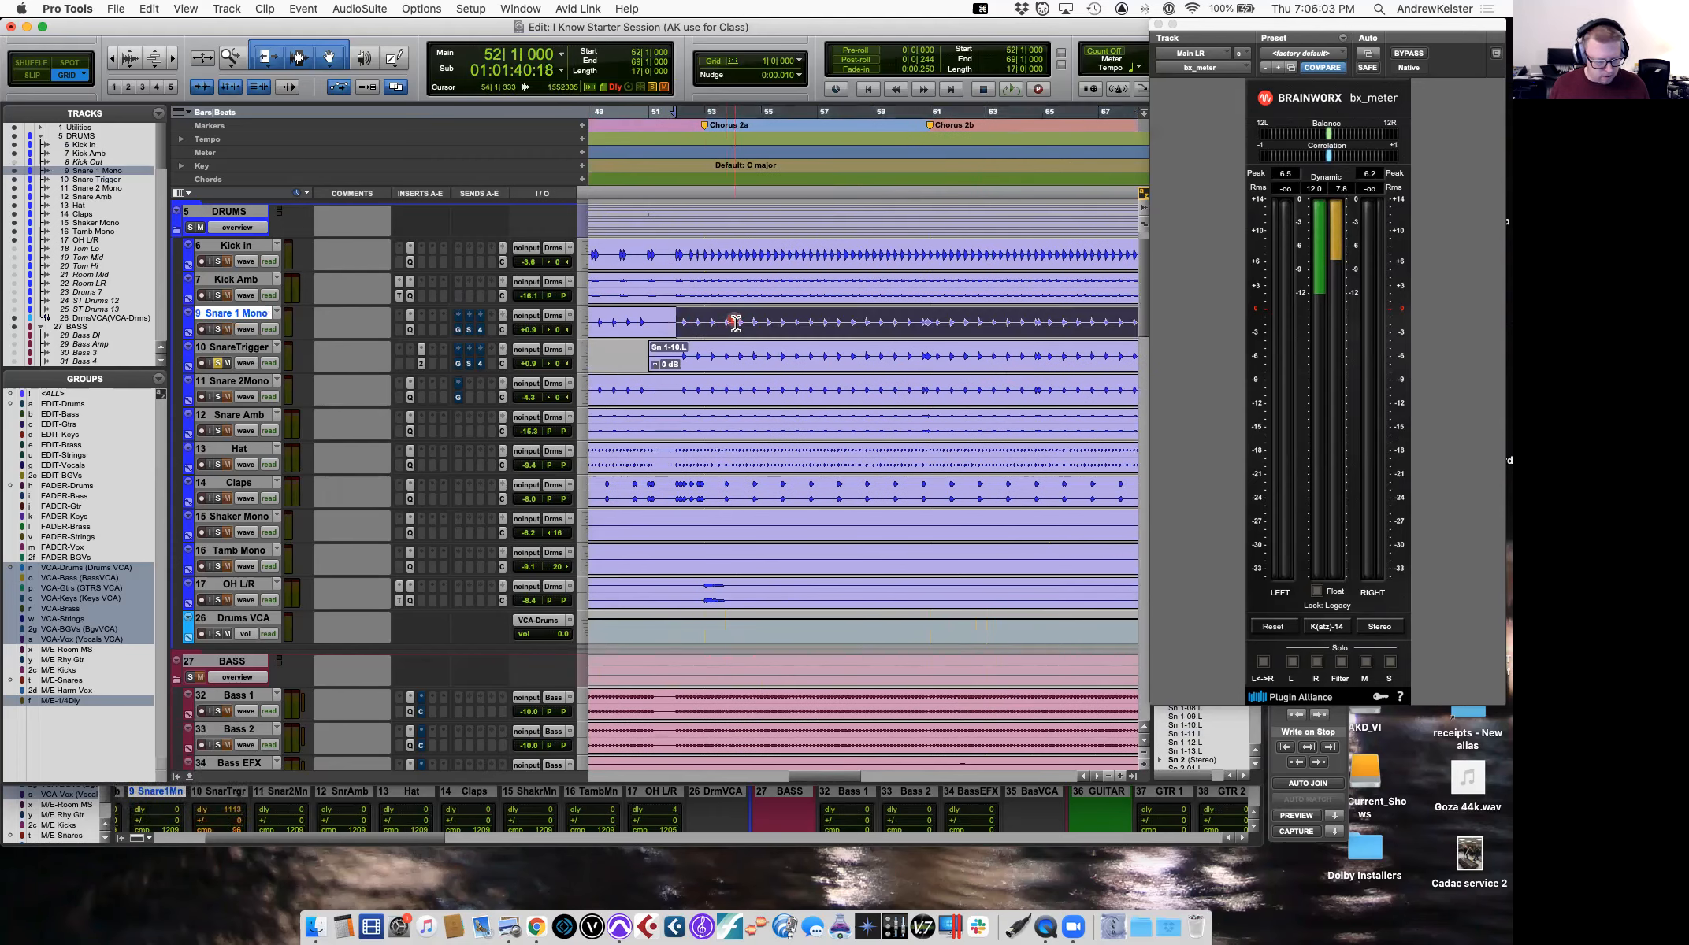
key("super+e")
key("super+m")
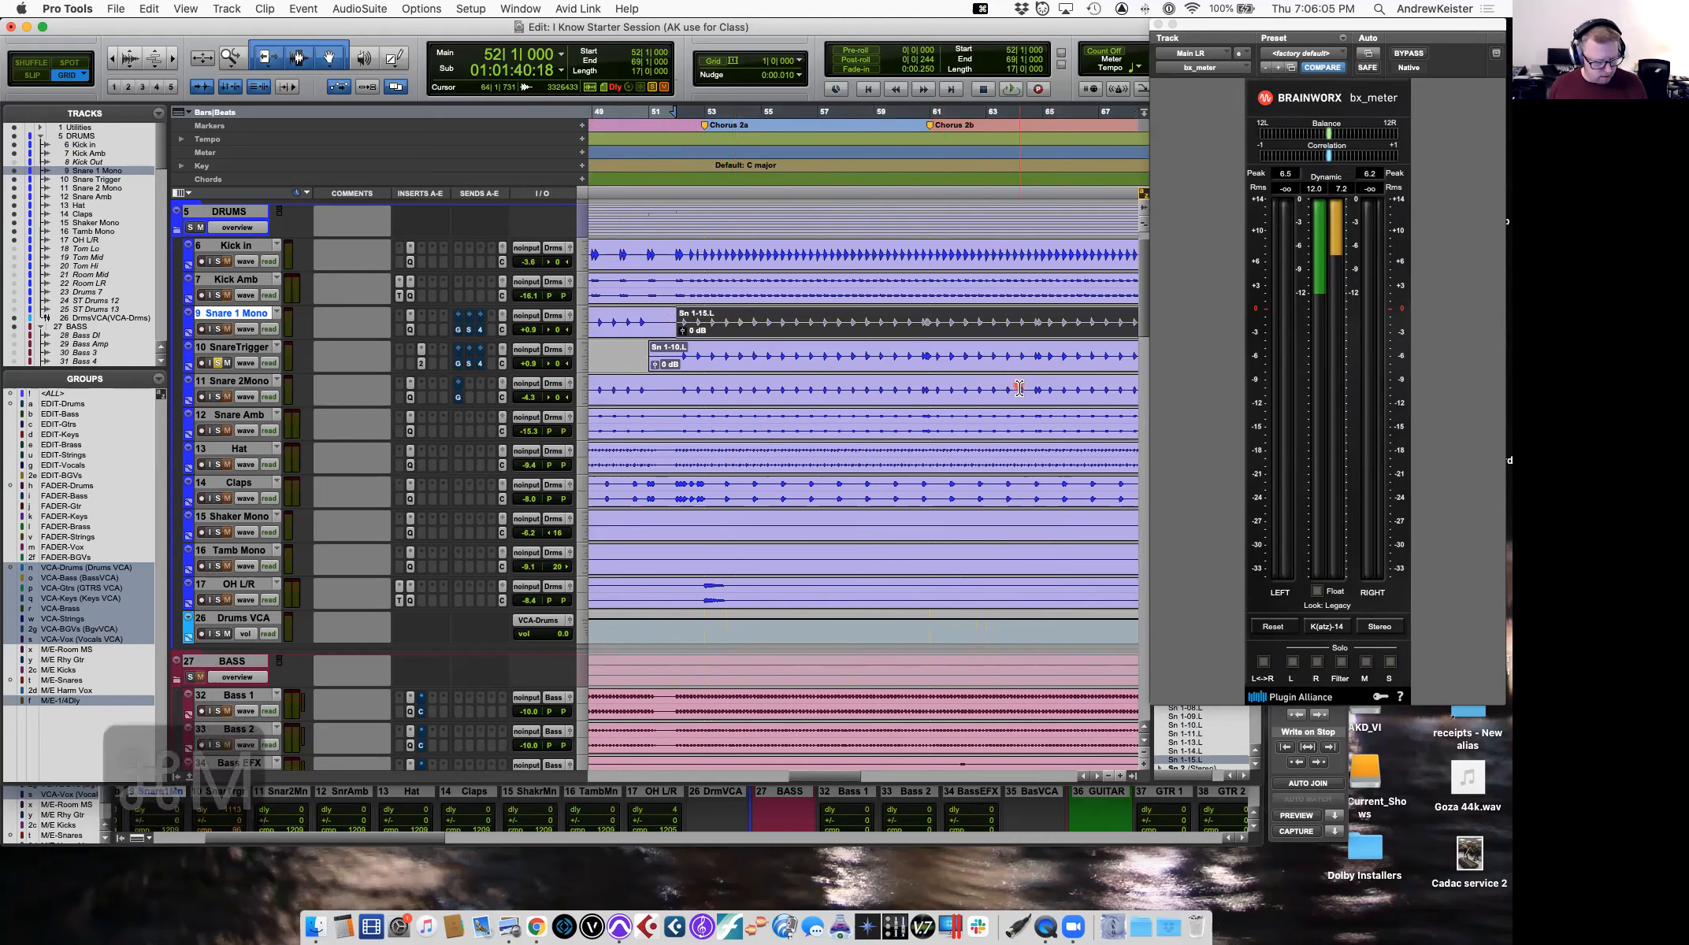
Separate the Snare 1 Mono clip at bar 82 and mute the part from there to the end of the song.
key("r")
key("r")
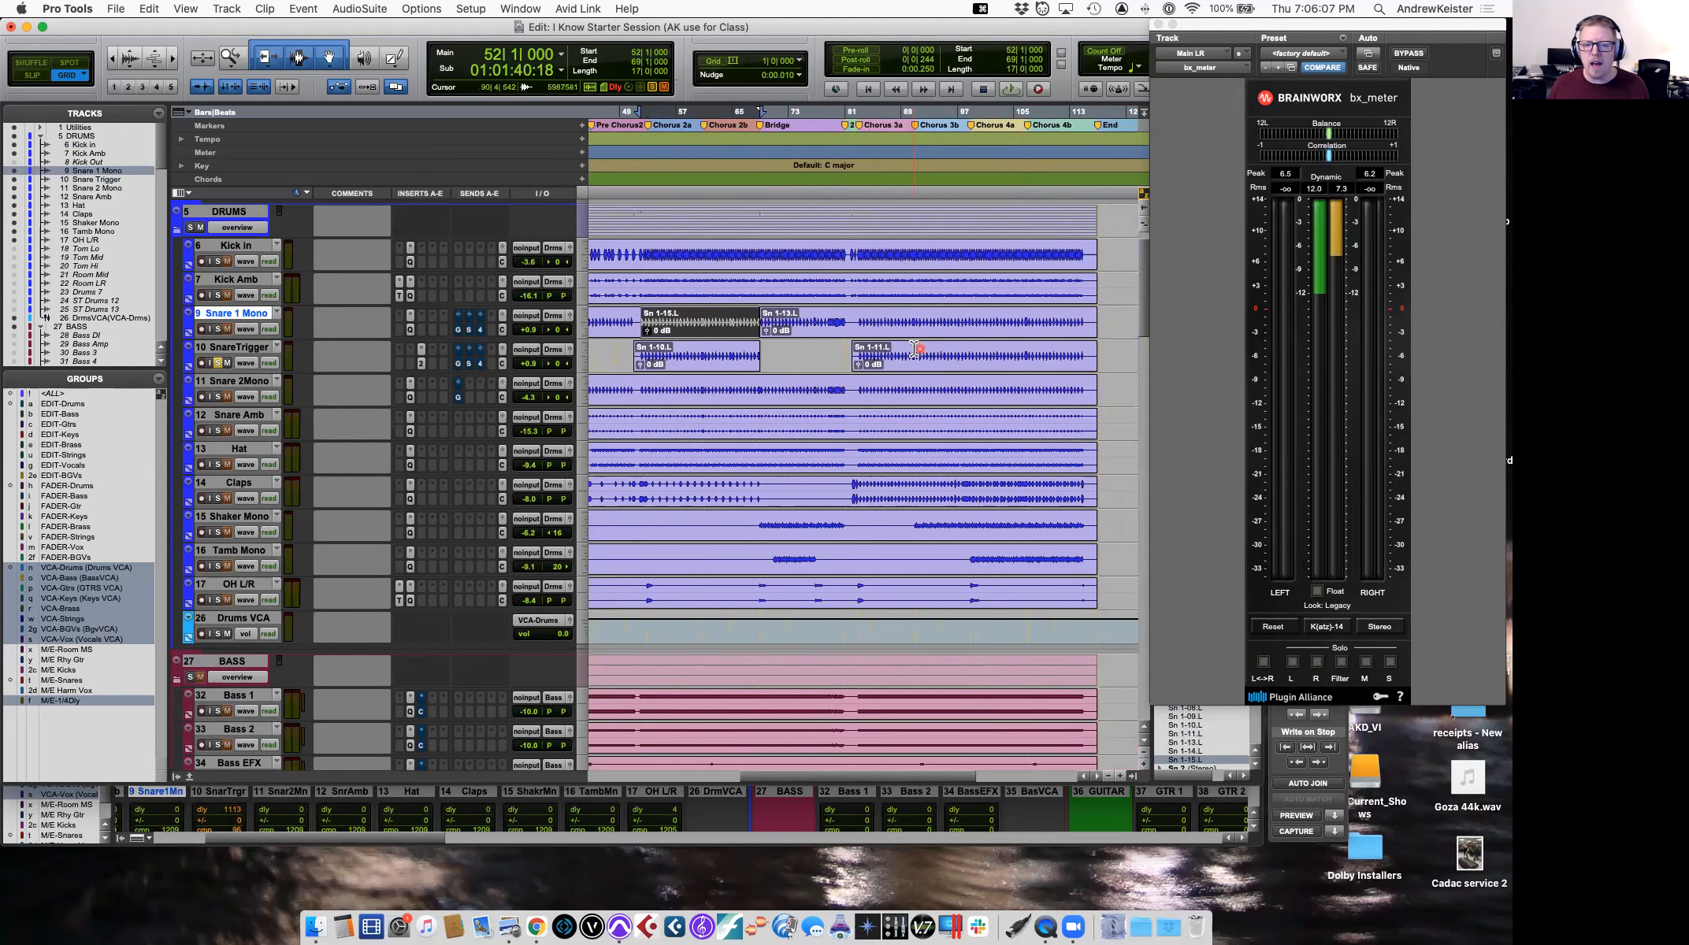
left_click(855, 321)
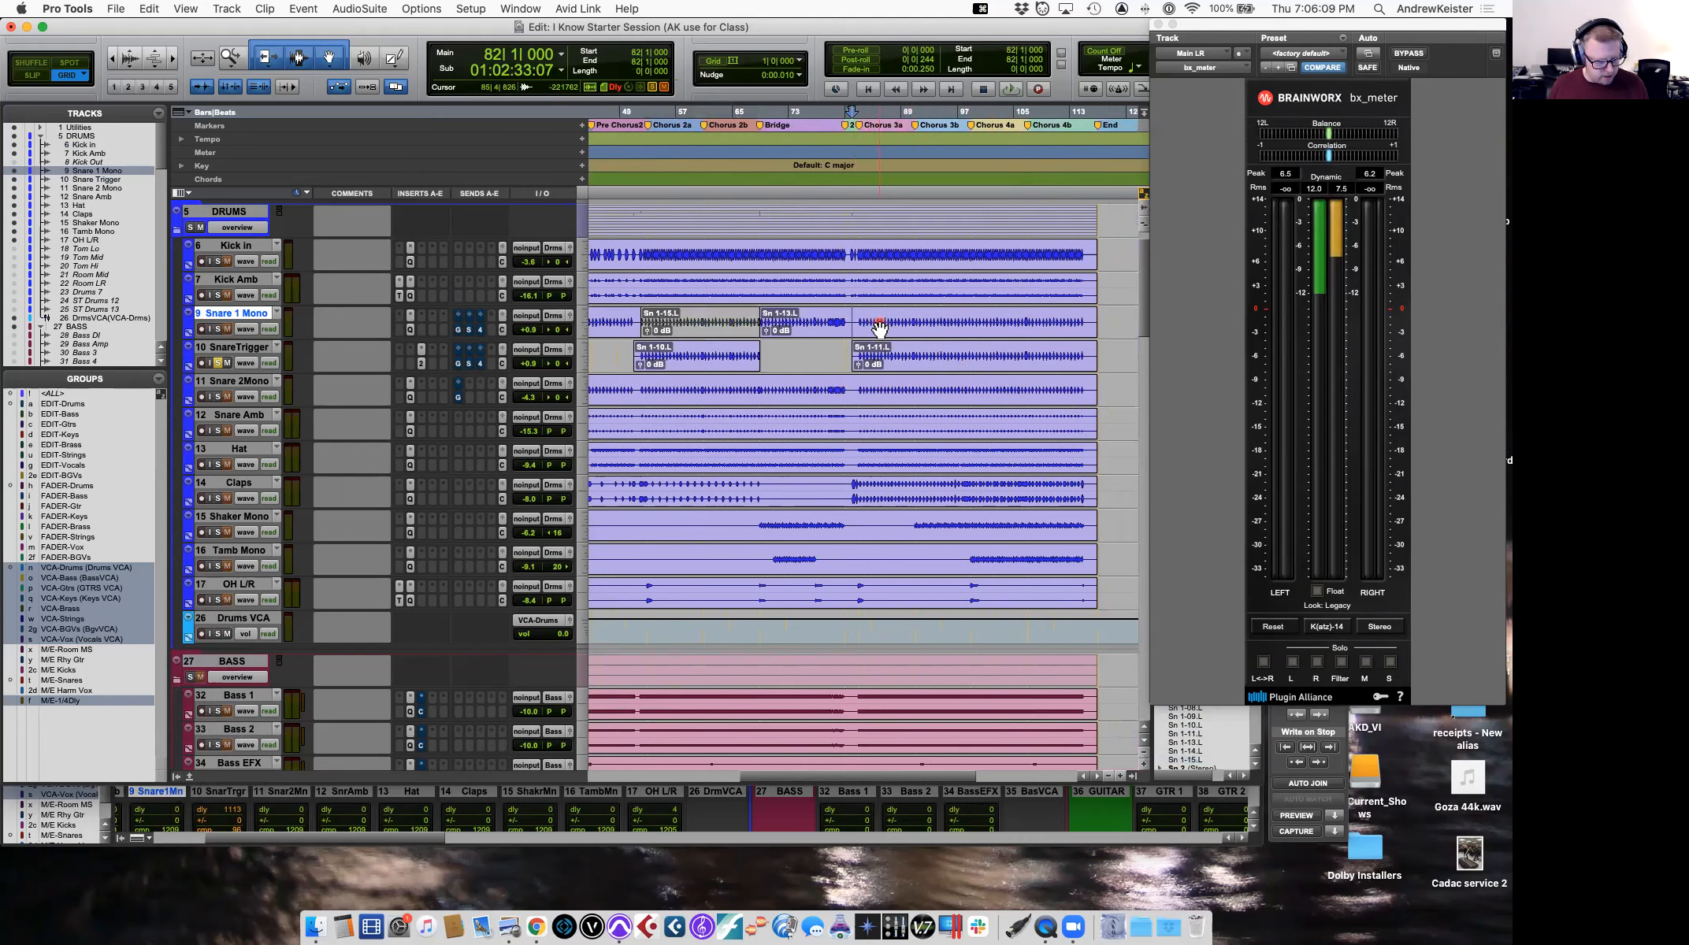
key("super+e")
left_click(866, 330)
key("super+m")
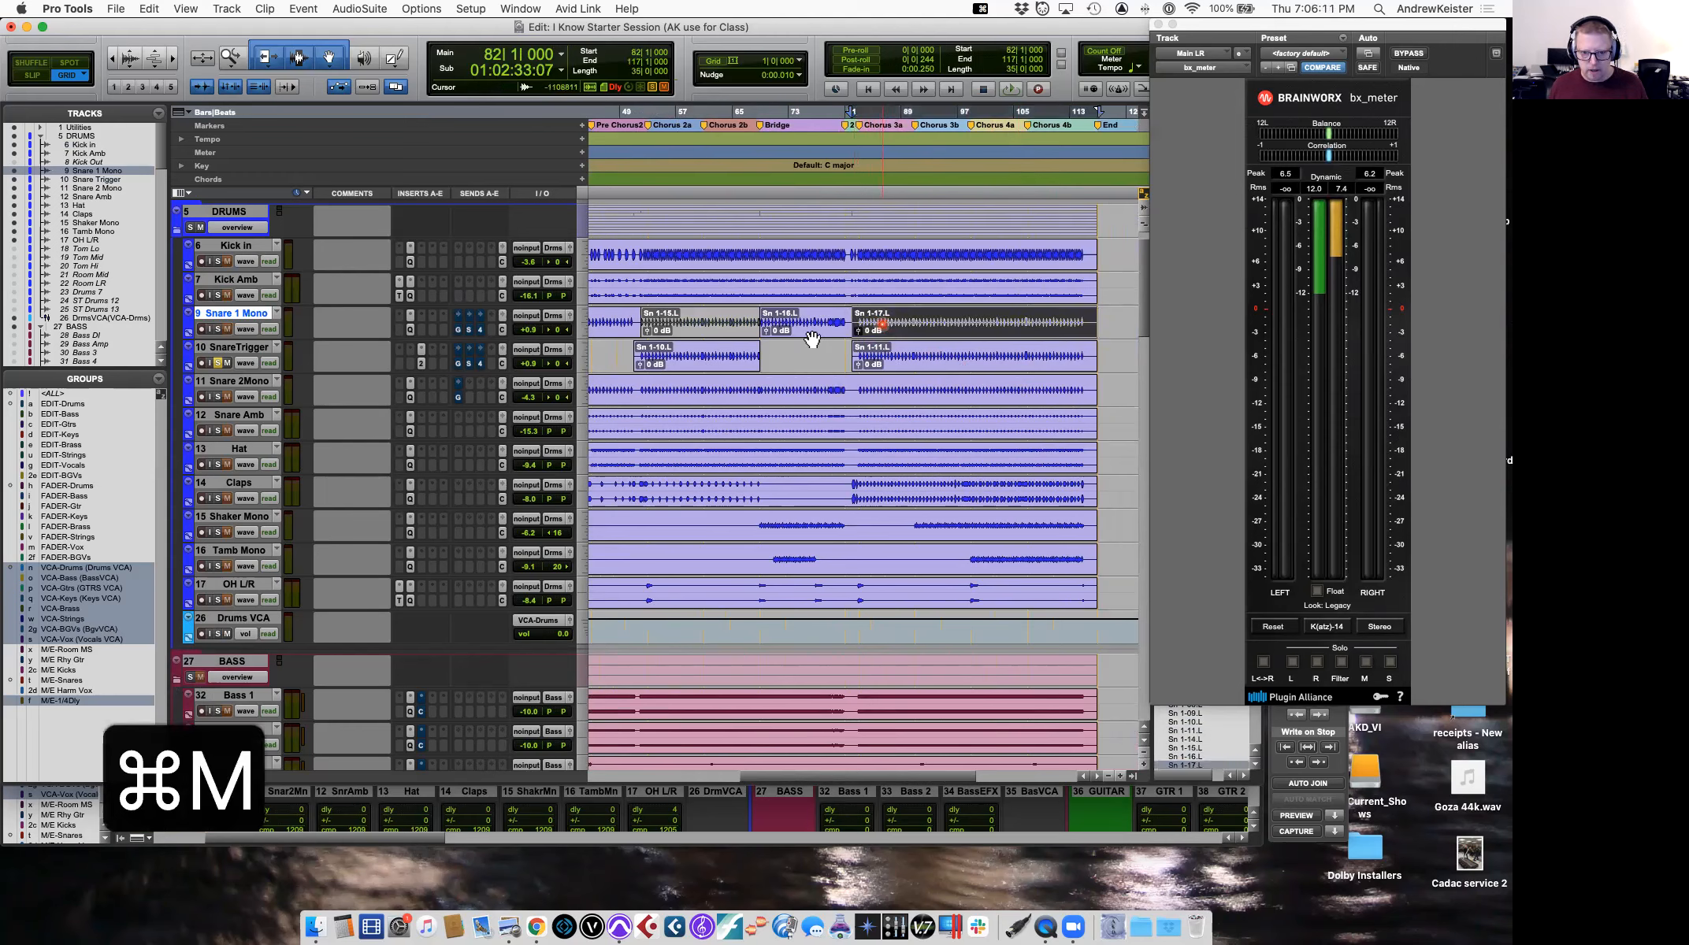
Play from bar 16 into Chorus 1a to hear the switch from Snare 1 Mono to Snare Trigger.
key("Home")
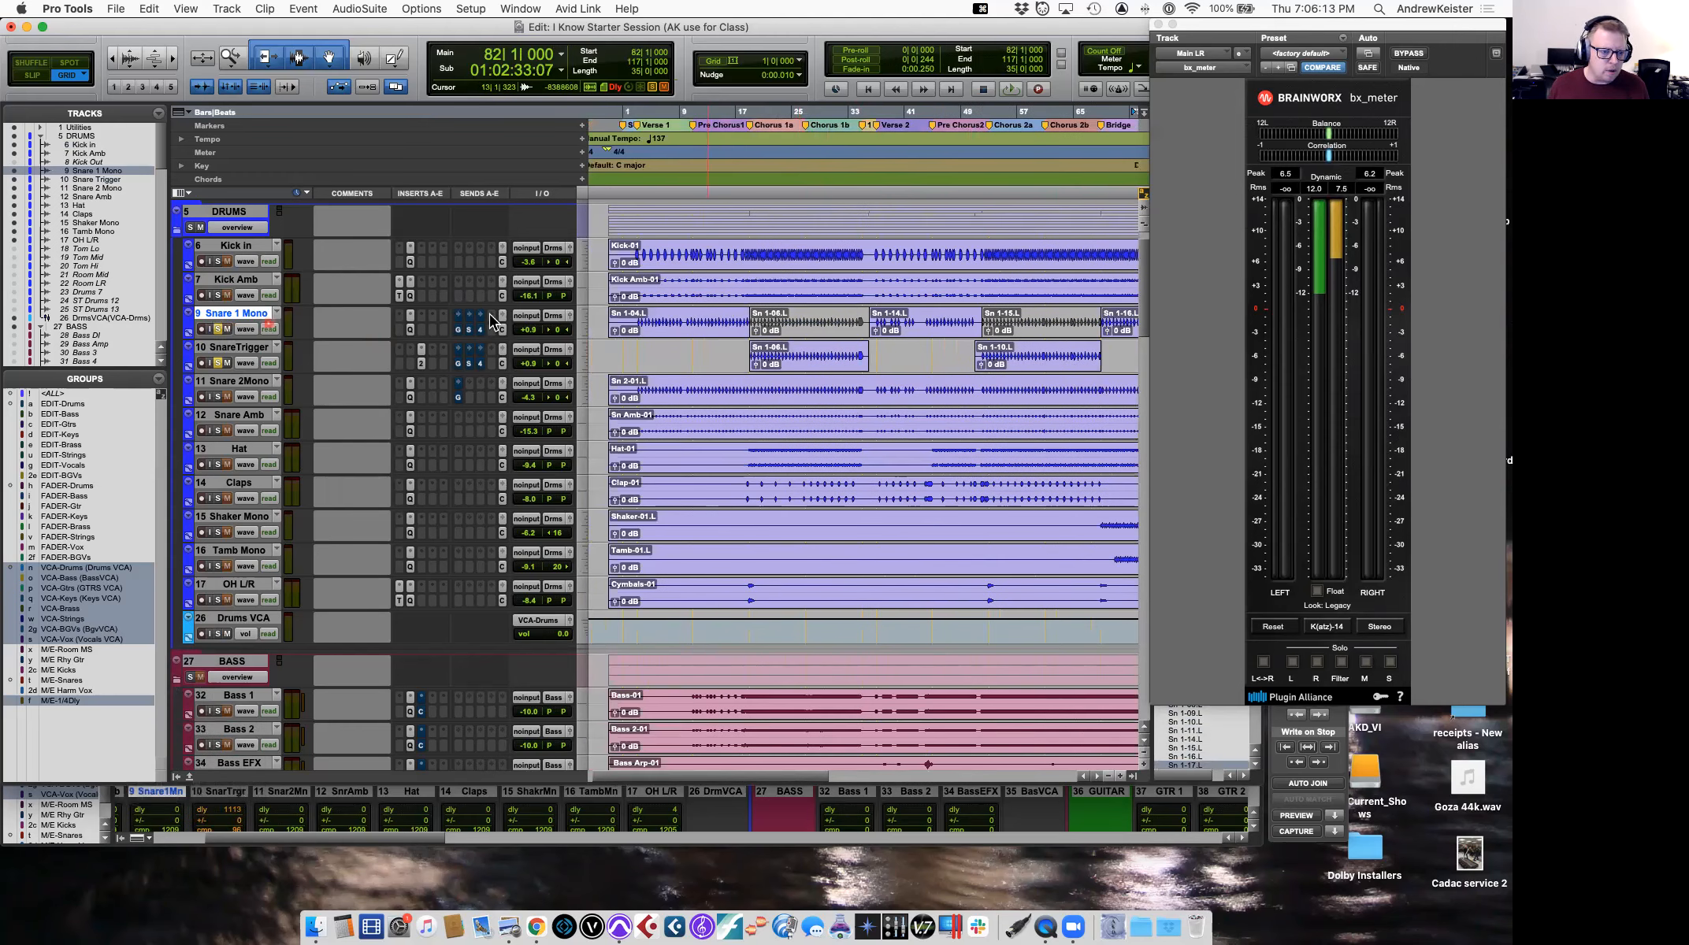
left_click(728, 317)
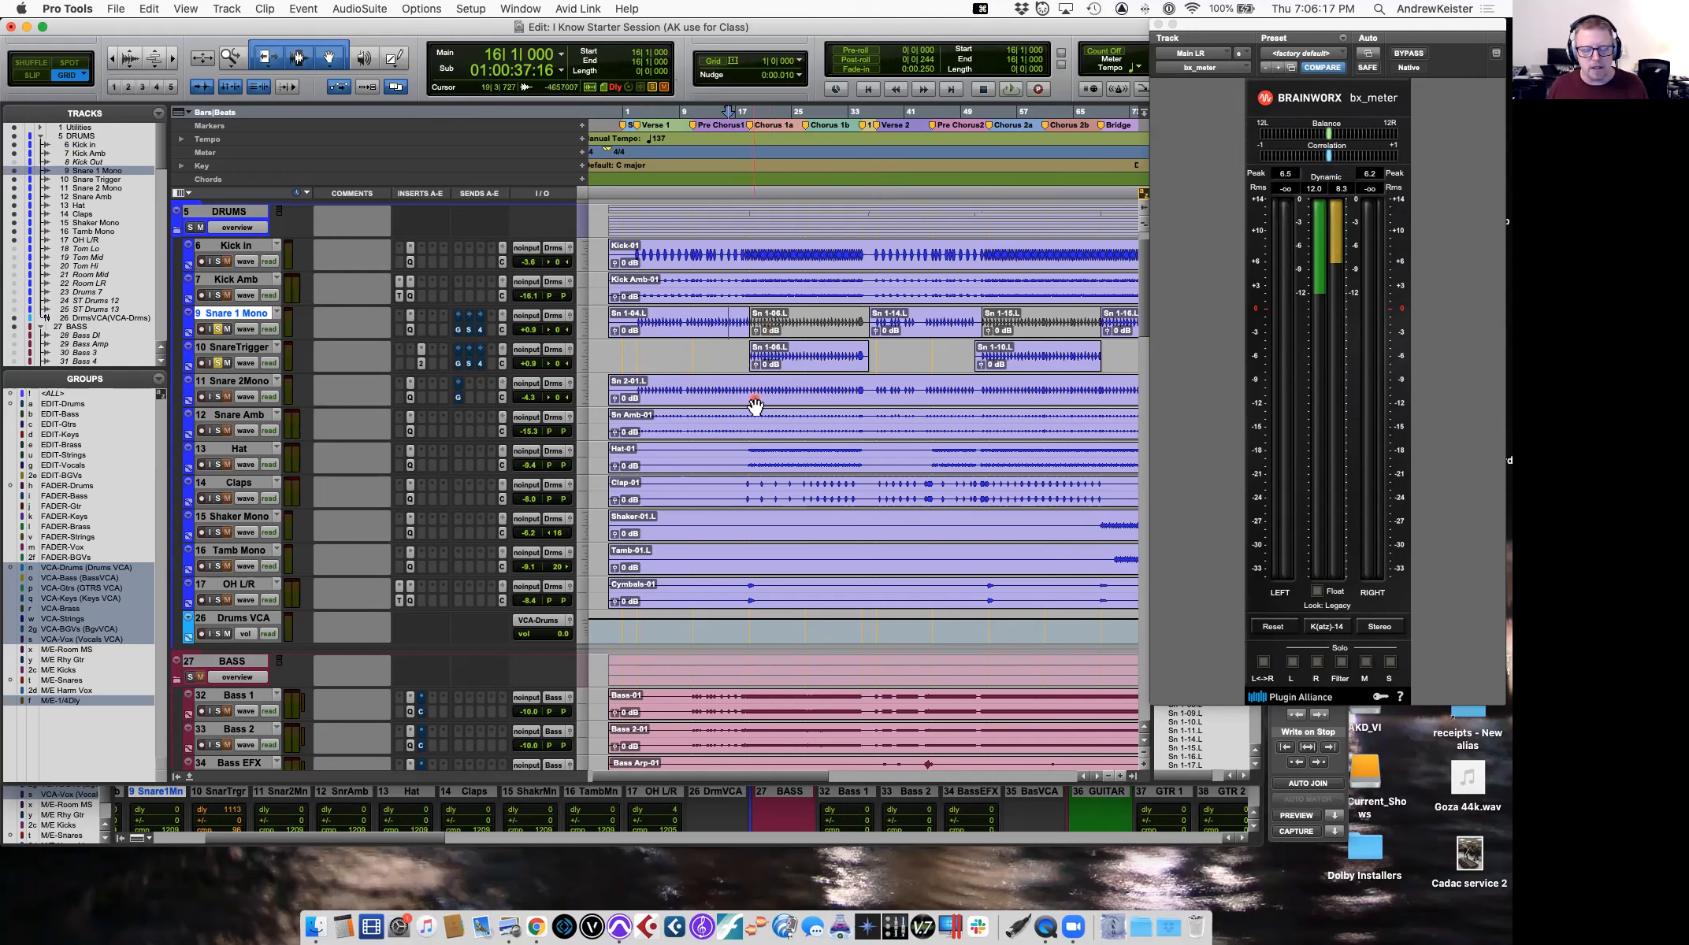
key("space")
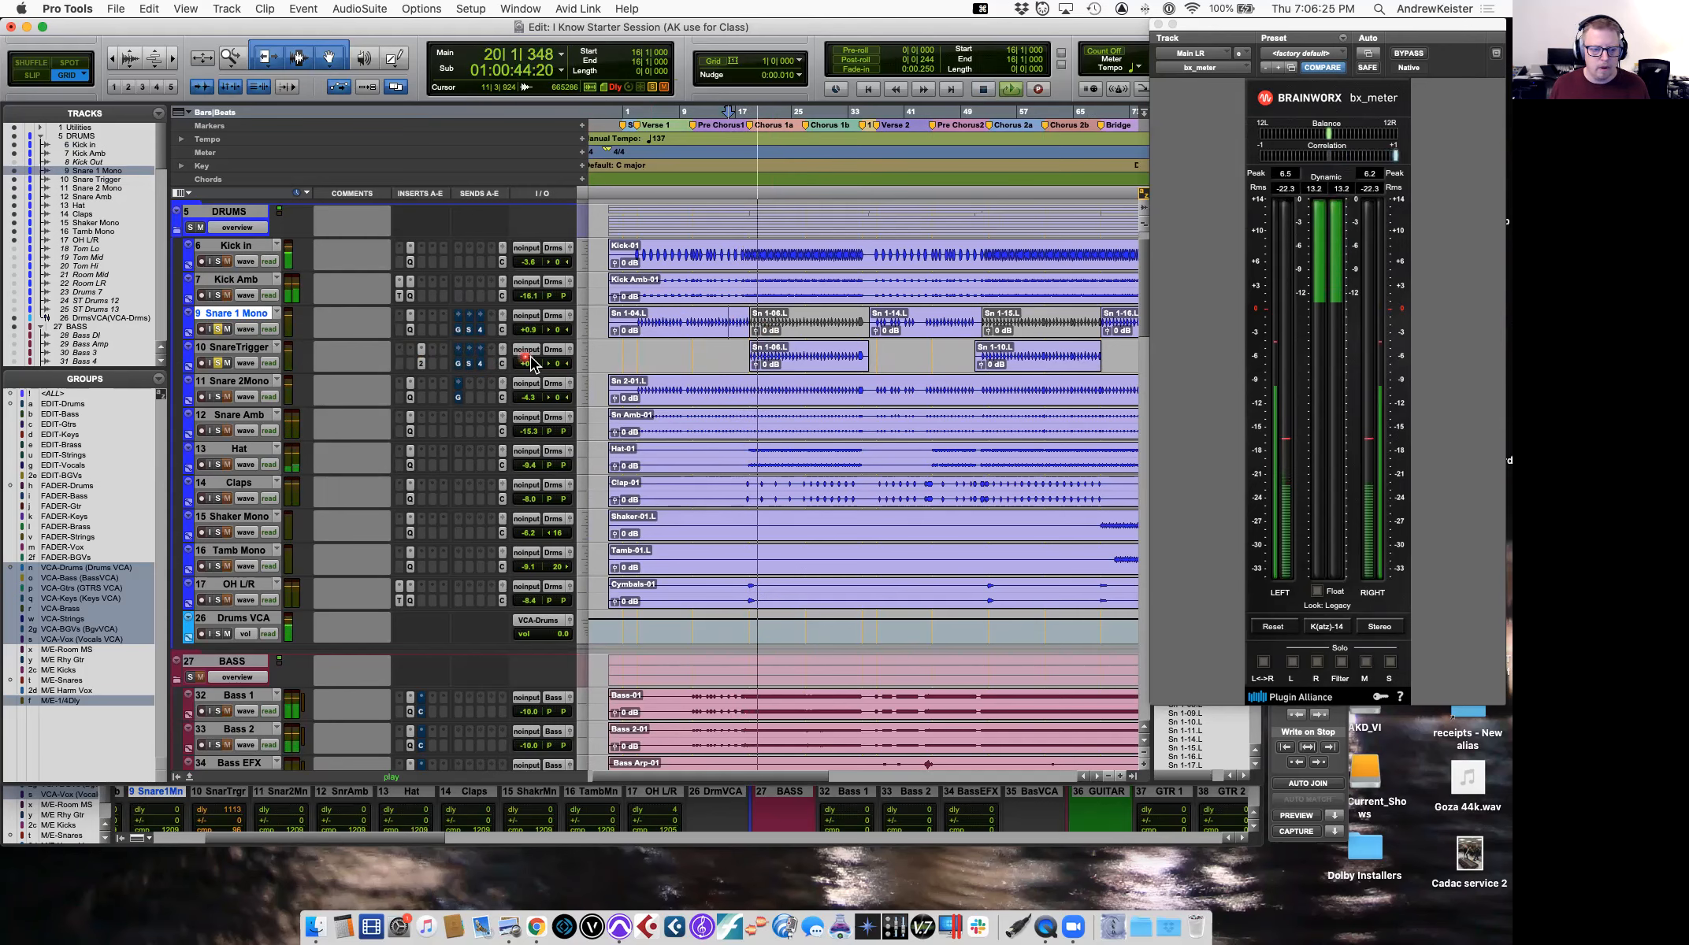
key("space")
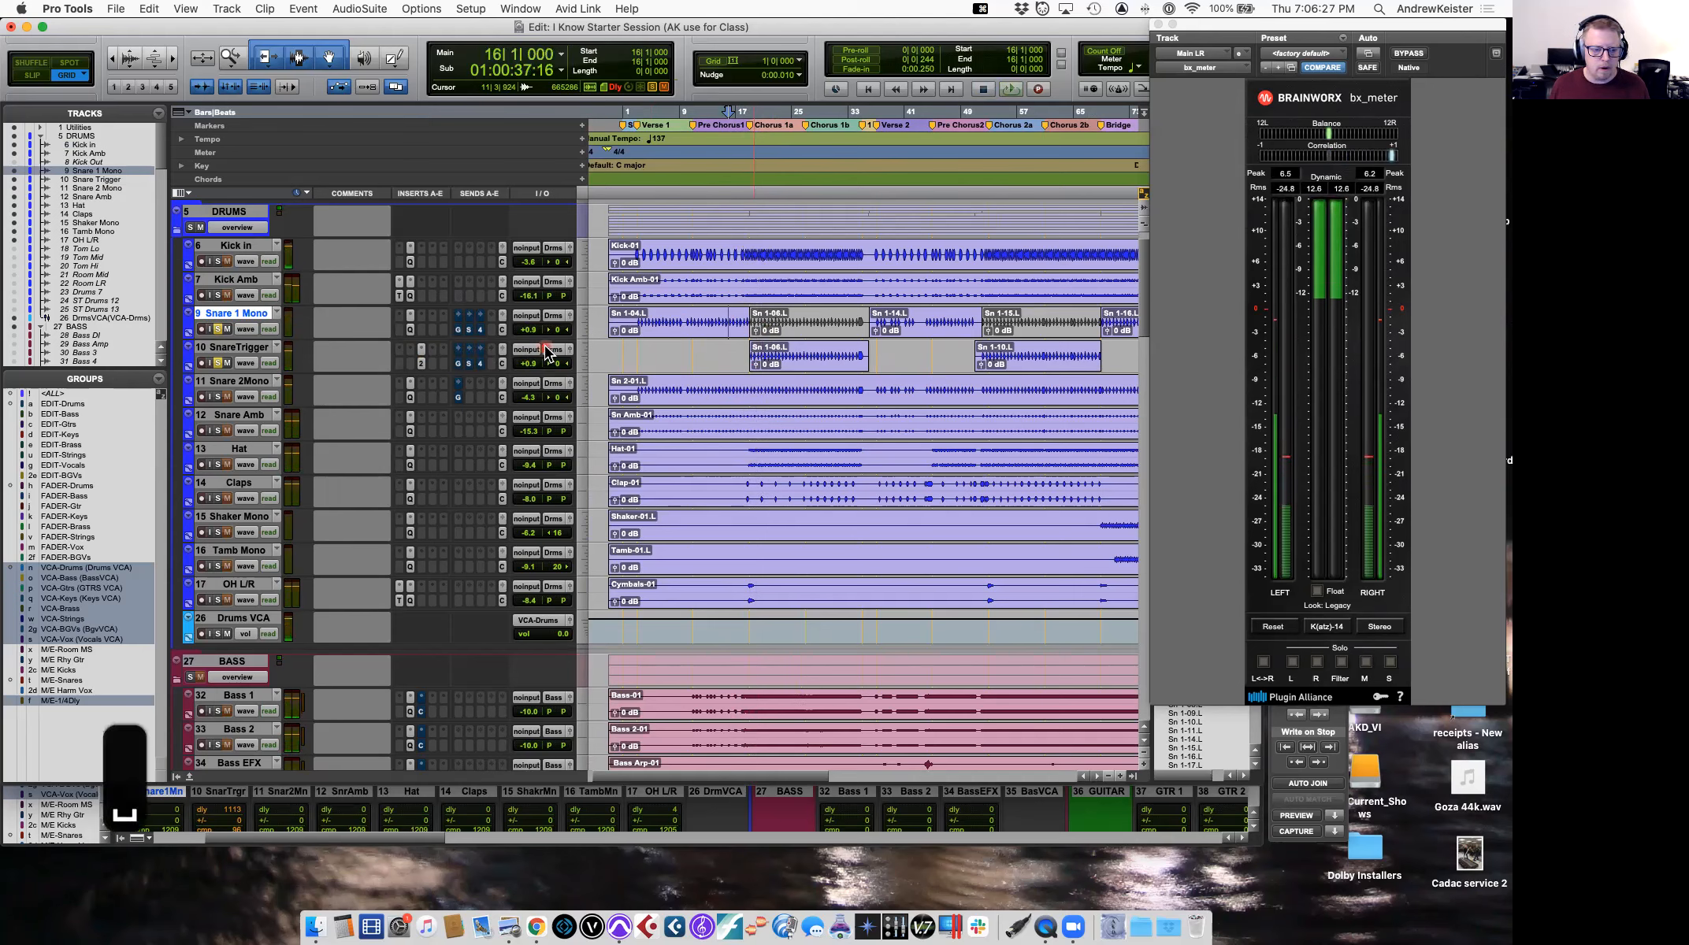
Inspect the Snare Trigger track's GateSnareRev and SnareKey sends, and play from bar 19 at Chorus 1a.
left_click(460, 364)
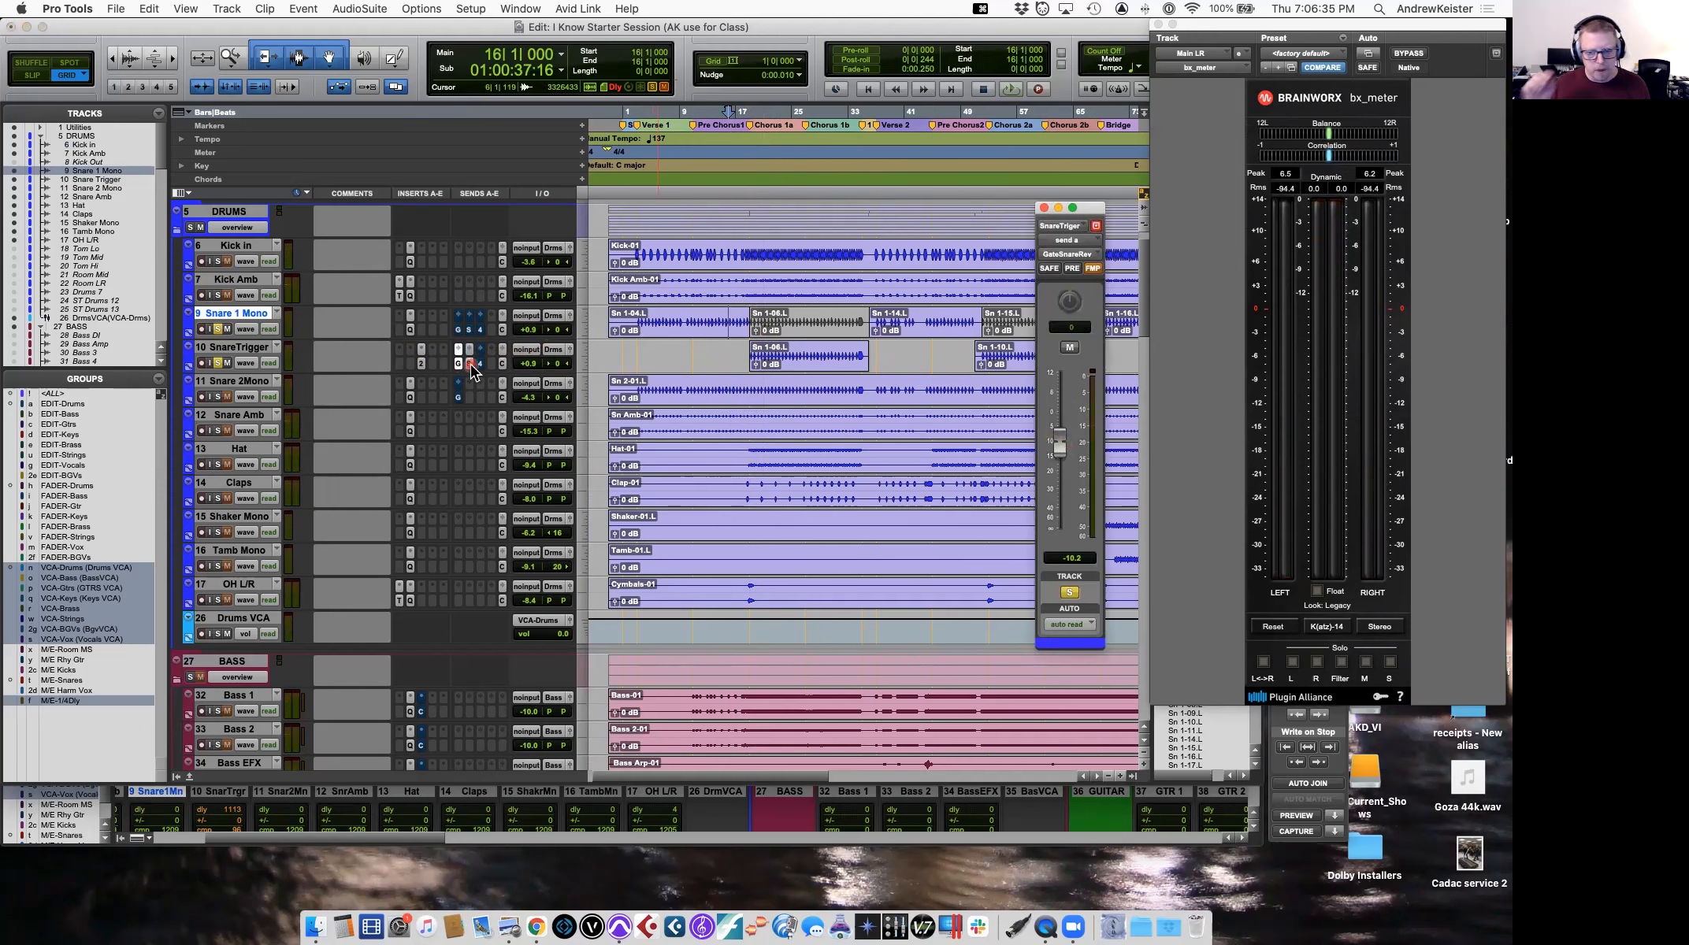
left_click(469, 364)
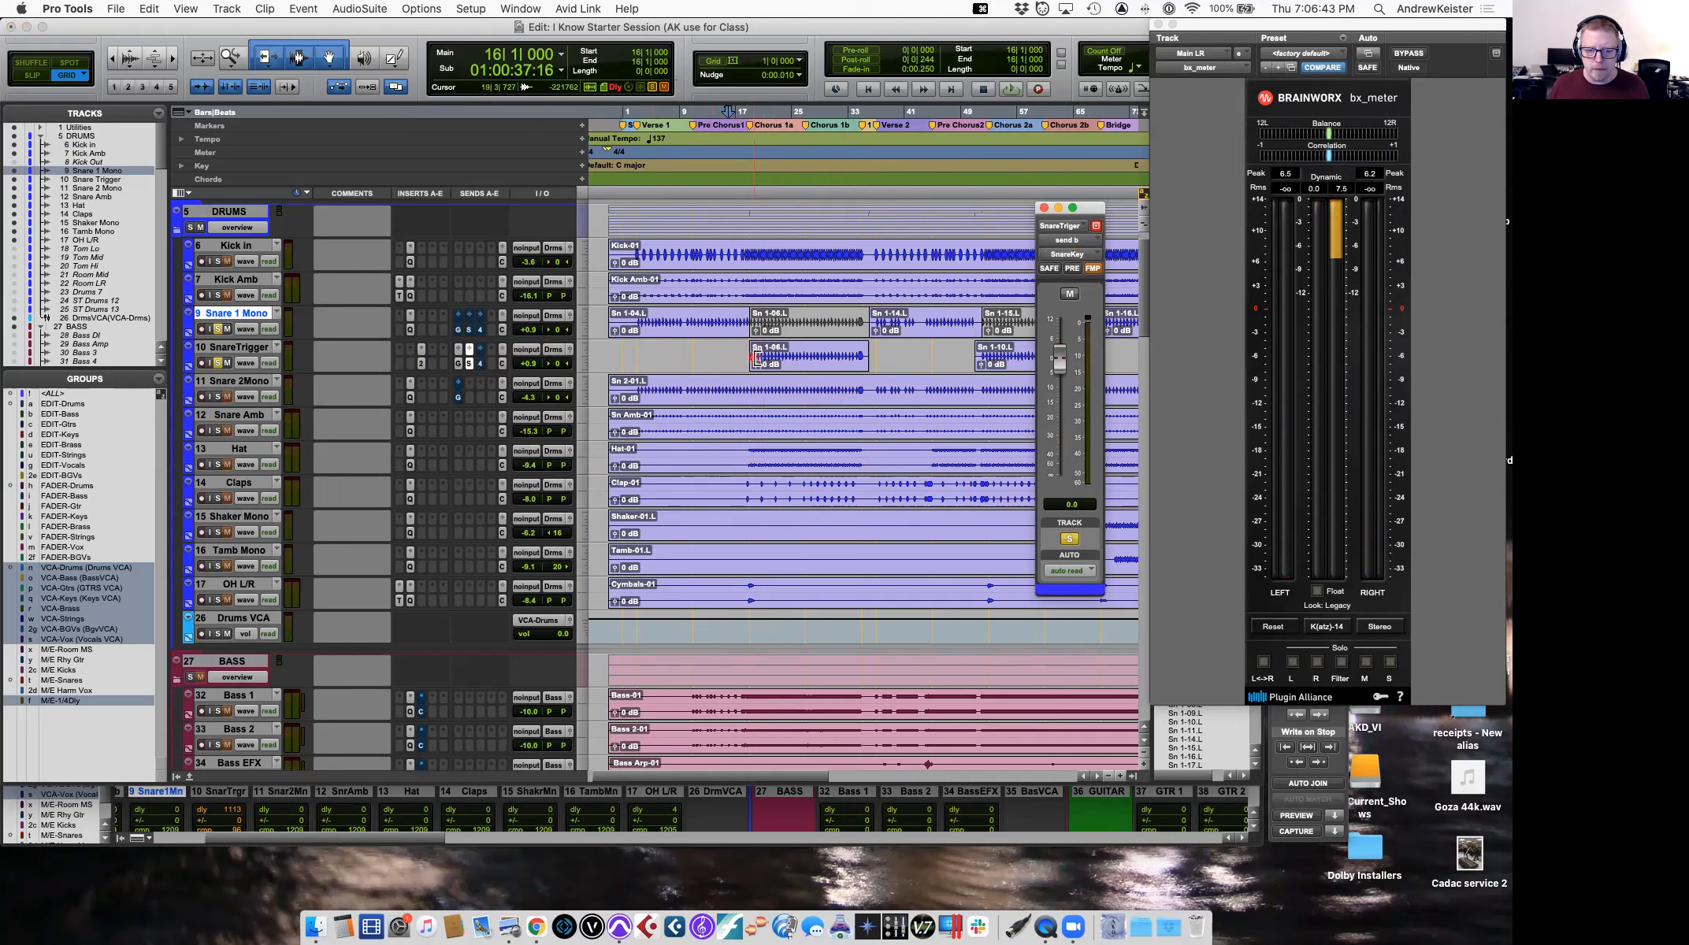
left_click(778, 369)
key("space")
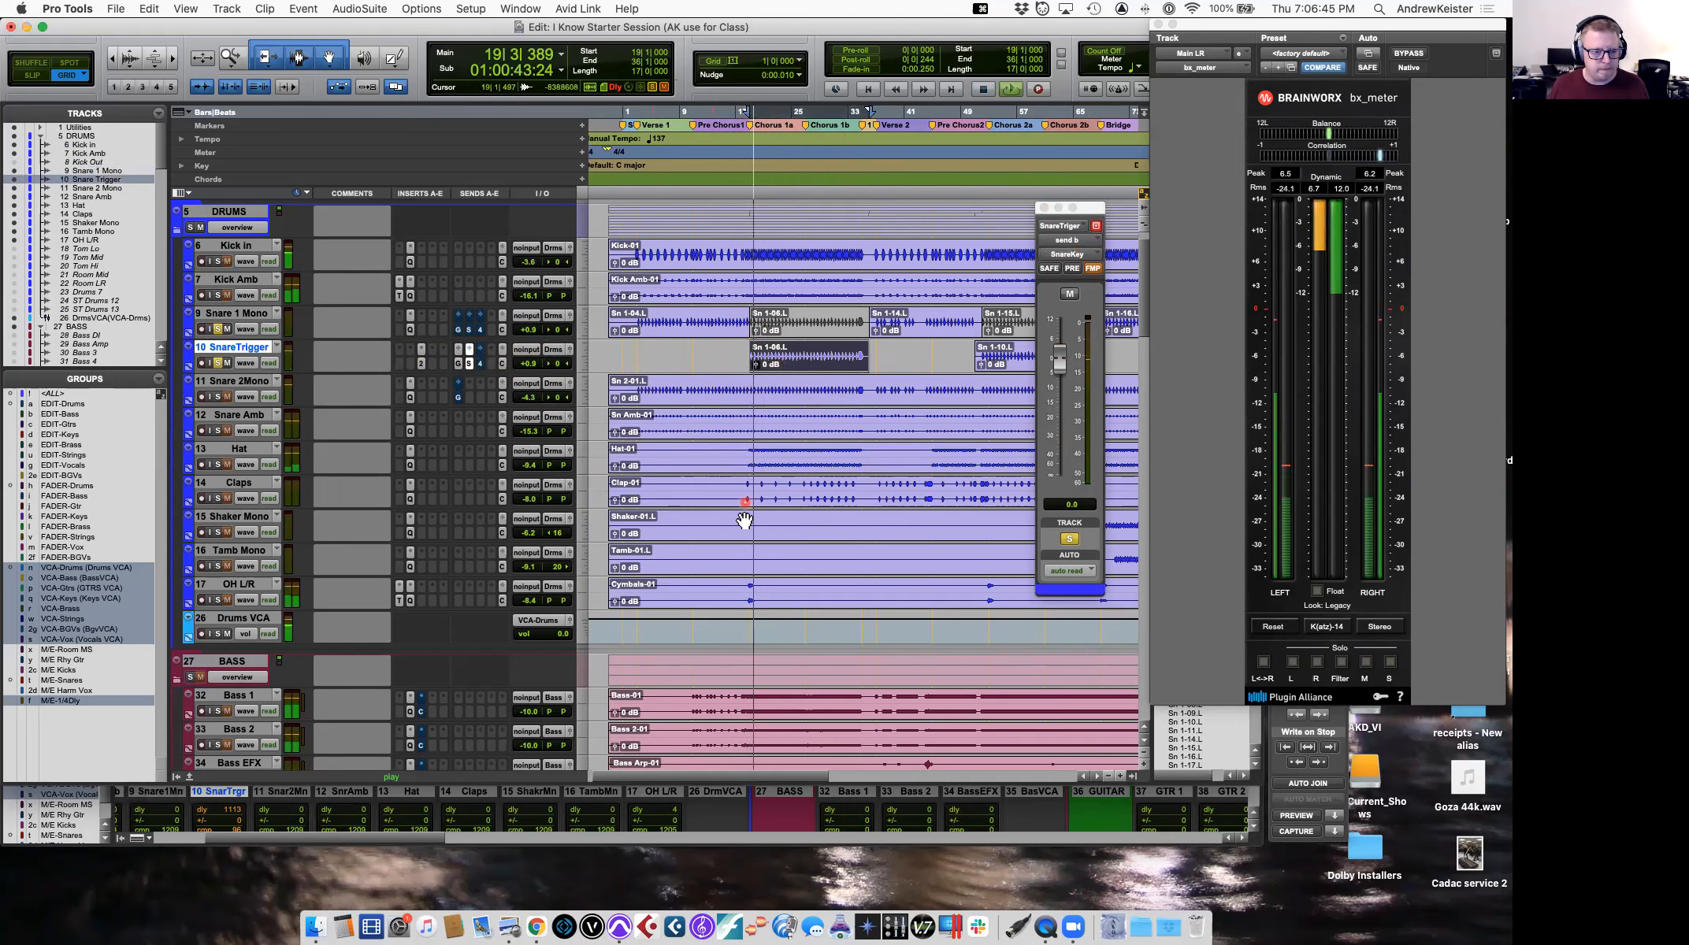
Check the GateSnareRev track's level during playback and raise the Snare Trigger's GateSnareRev send to about -0.1 dB.
scroll(744, 520, "down", 3)
scroll(744, 520, "down", 20)
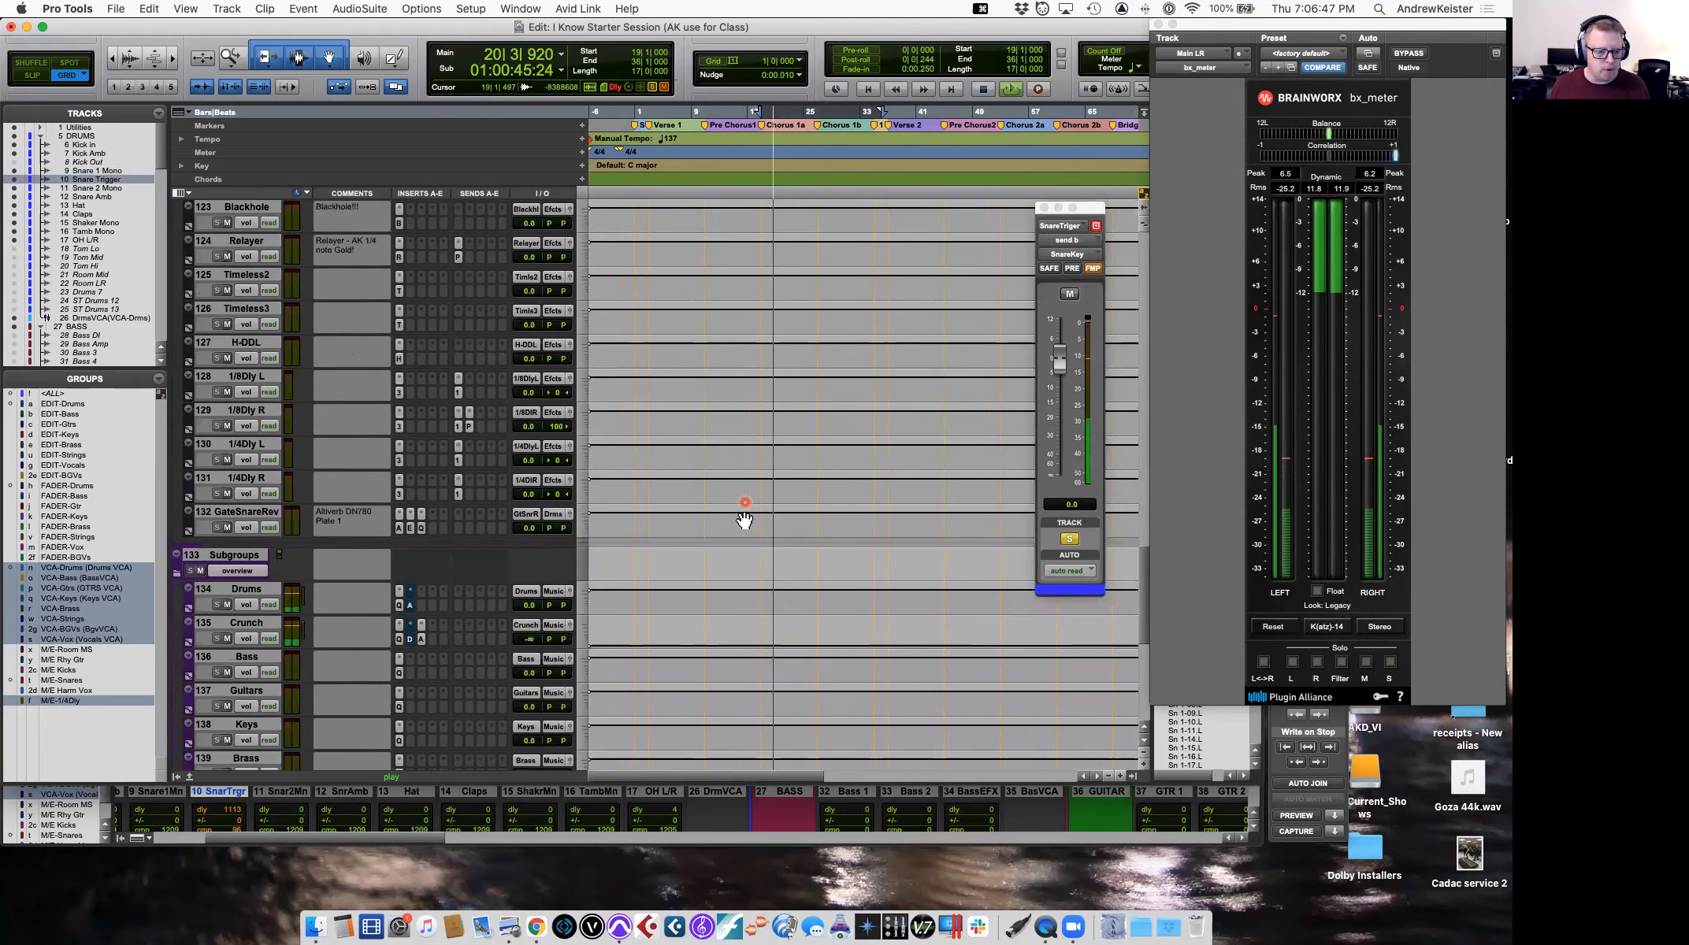
scroll(744, 520, "up", 5)
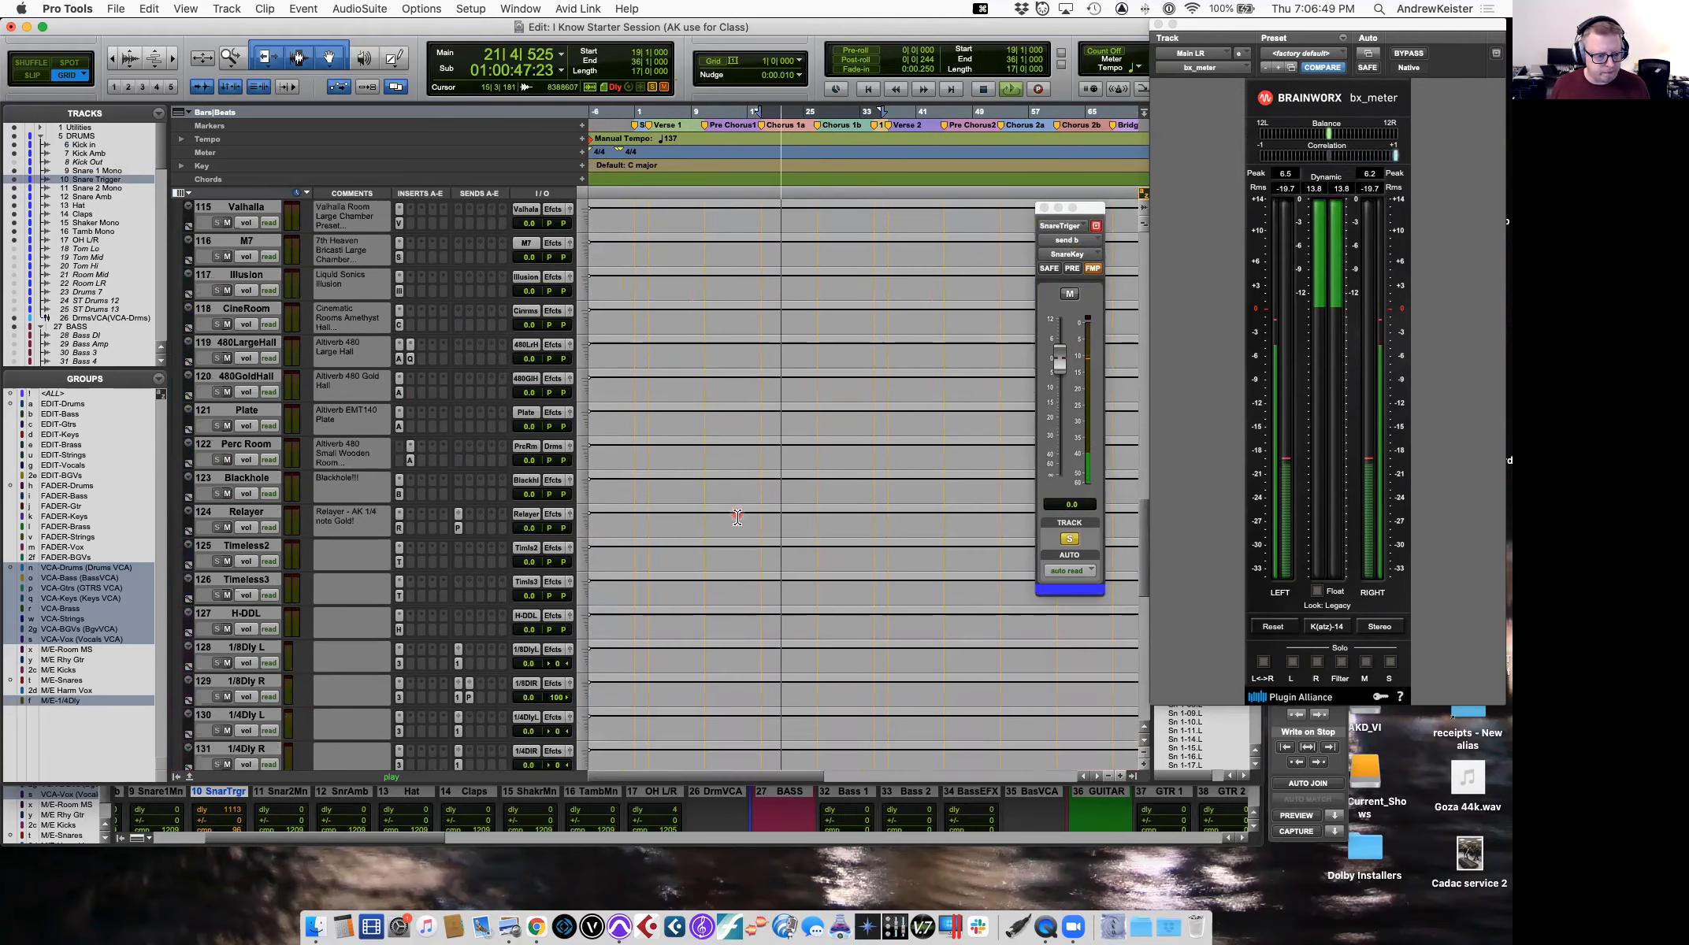
scroll(418, 536, "down", 2)
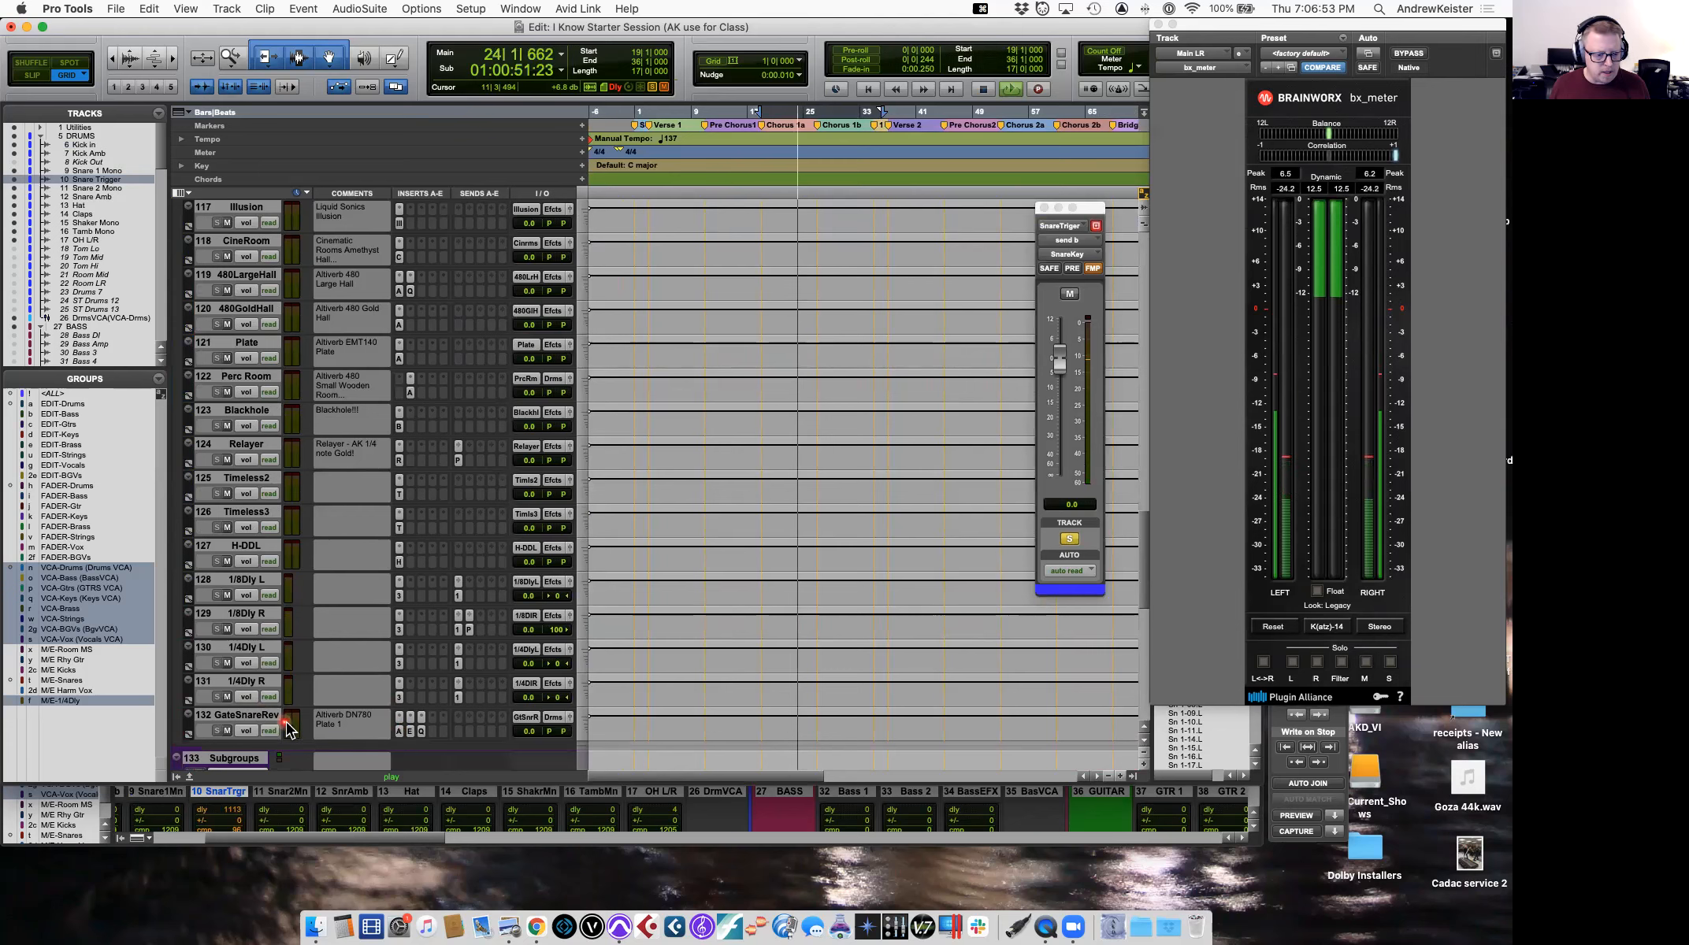
scroll(307, 731, "up", 20)
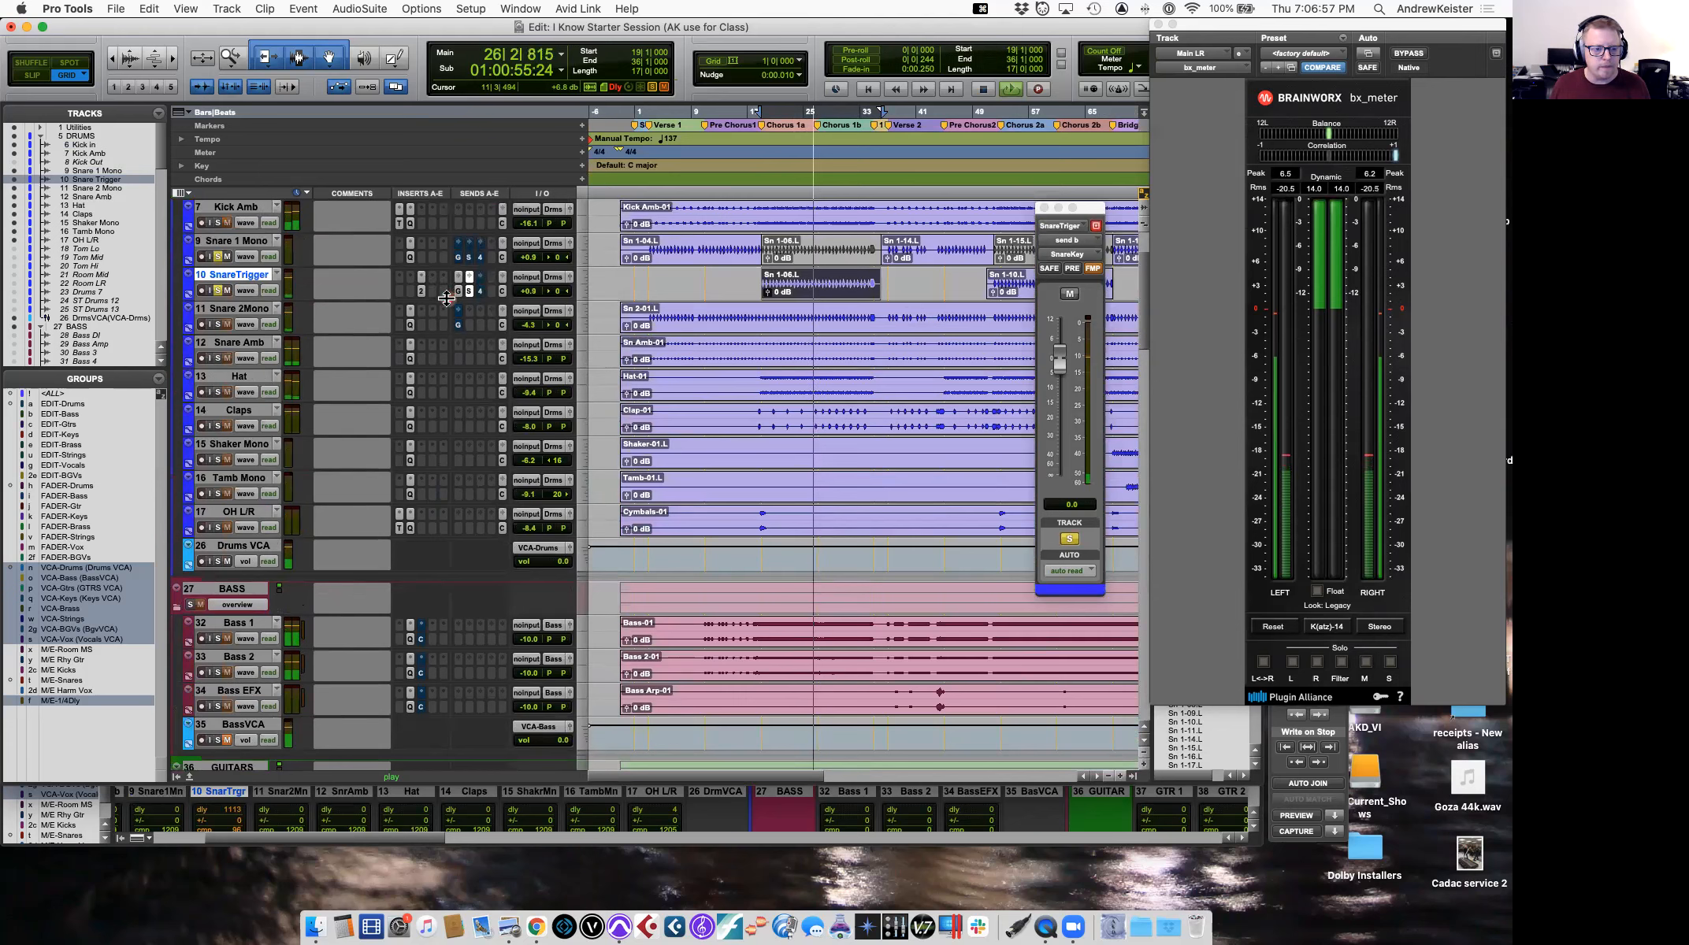
left_click(459, 293)
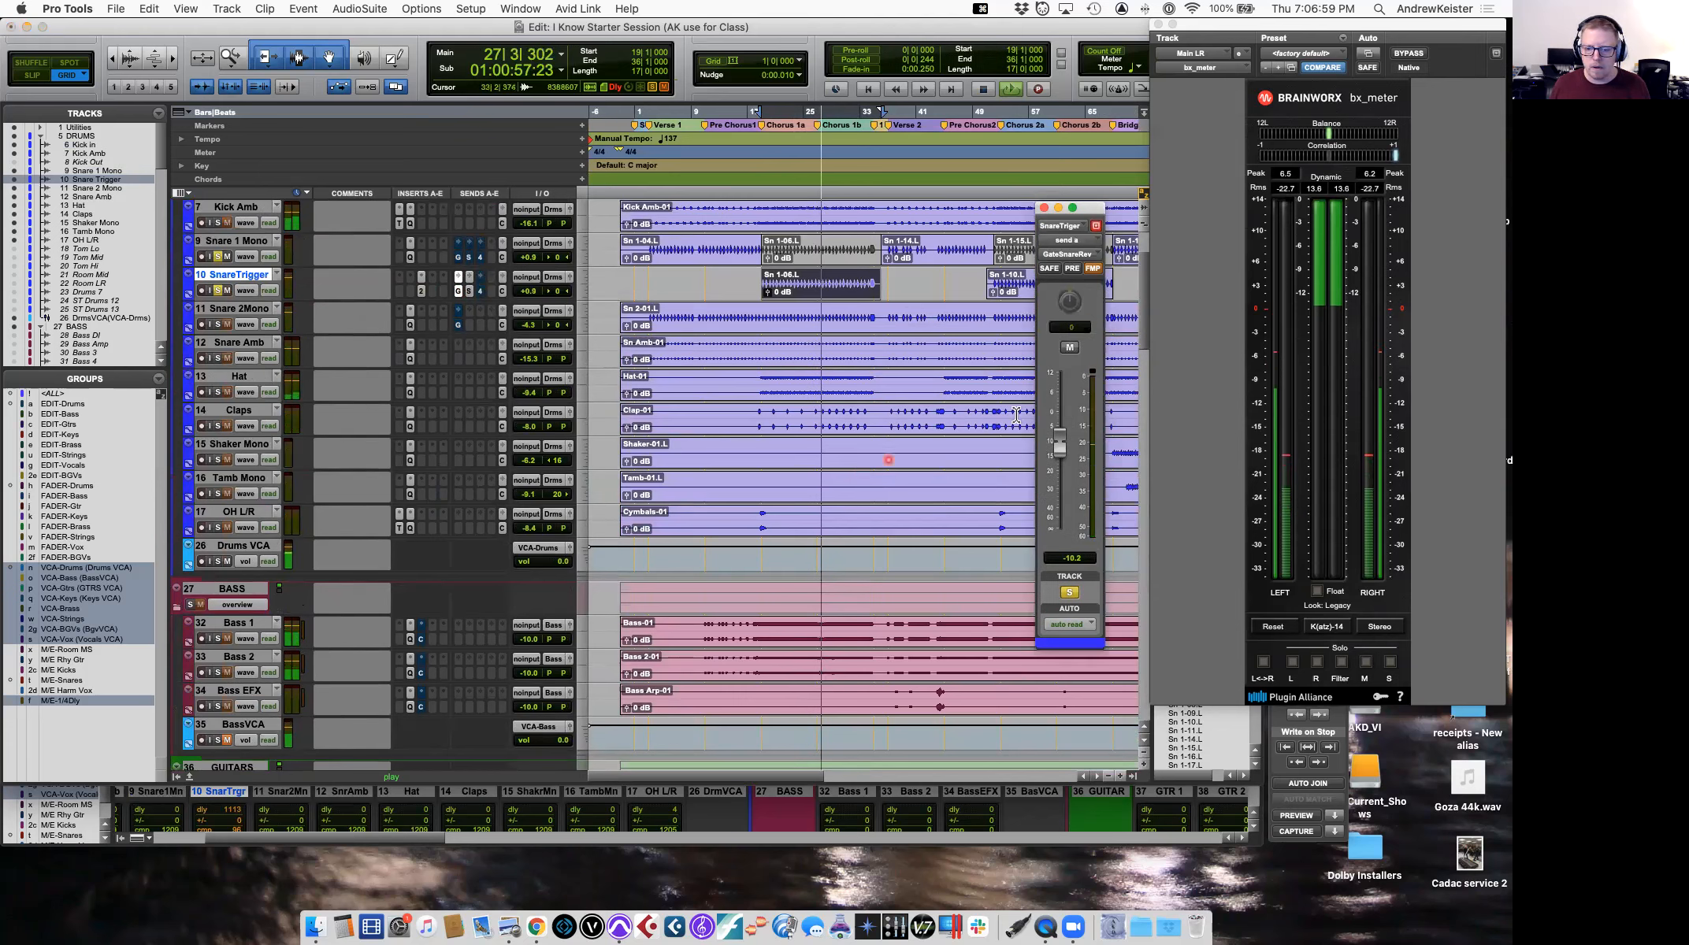
mouse_move(1060, 412)
left_mouse_down()
mouse_move(1061, 444)
mouse_move(1060, 413)
left_mouse_up()
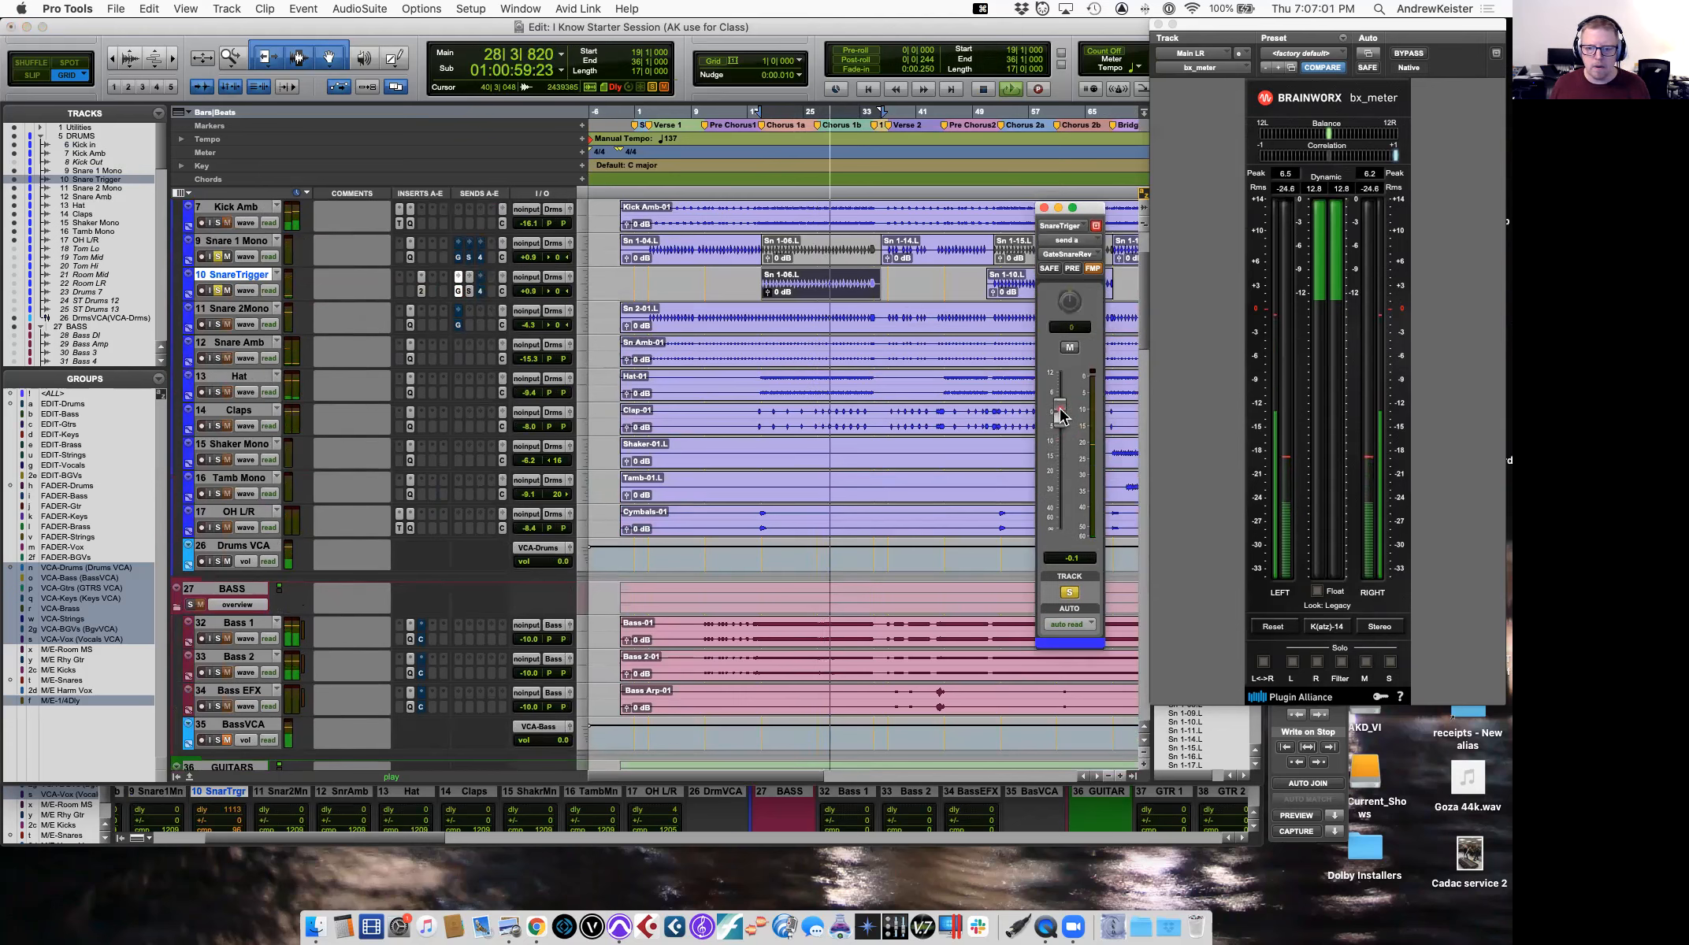
Open the Expander/Gate on the GateSnareRev track and set its key input to the SnareKey bus.
scroll(820, 413, "down", 20)
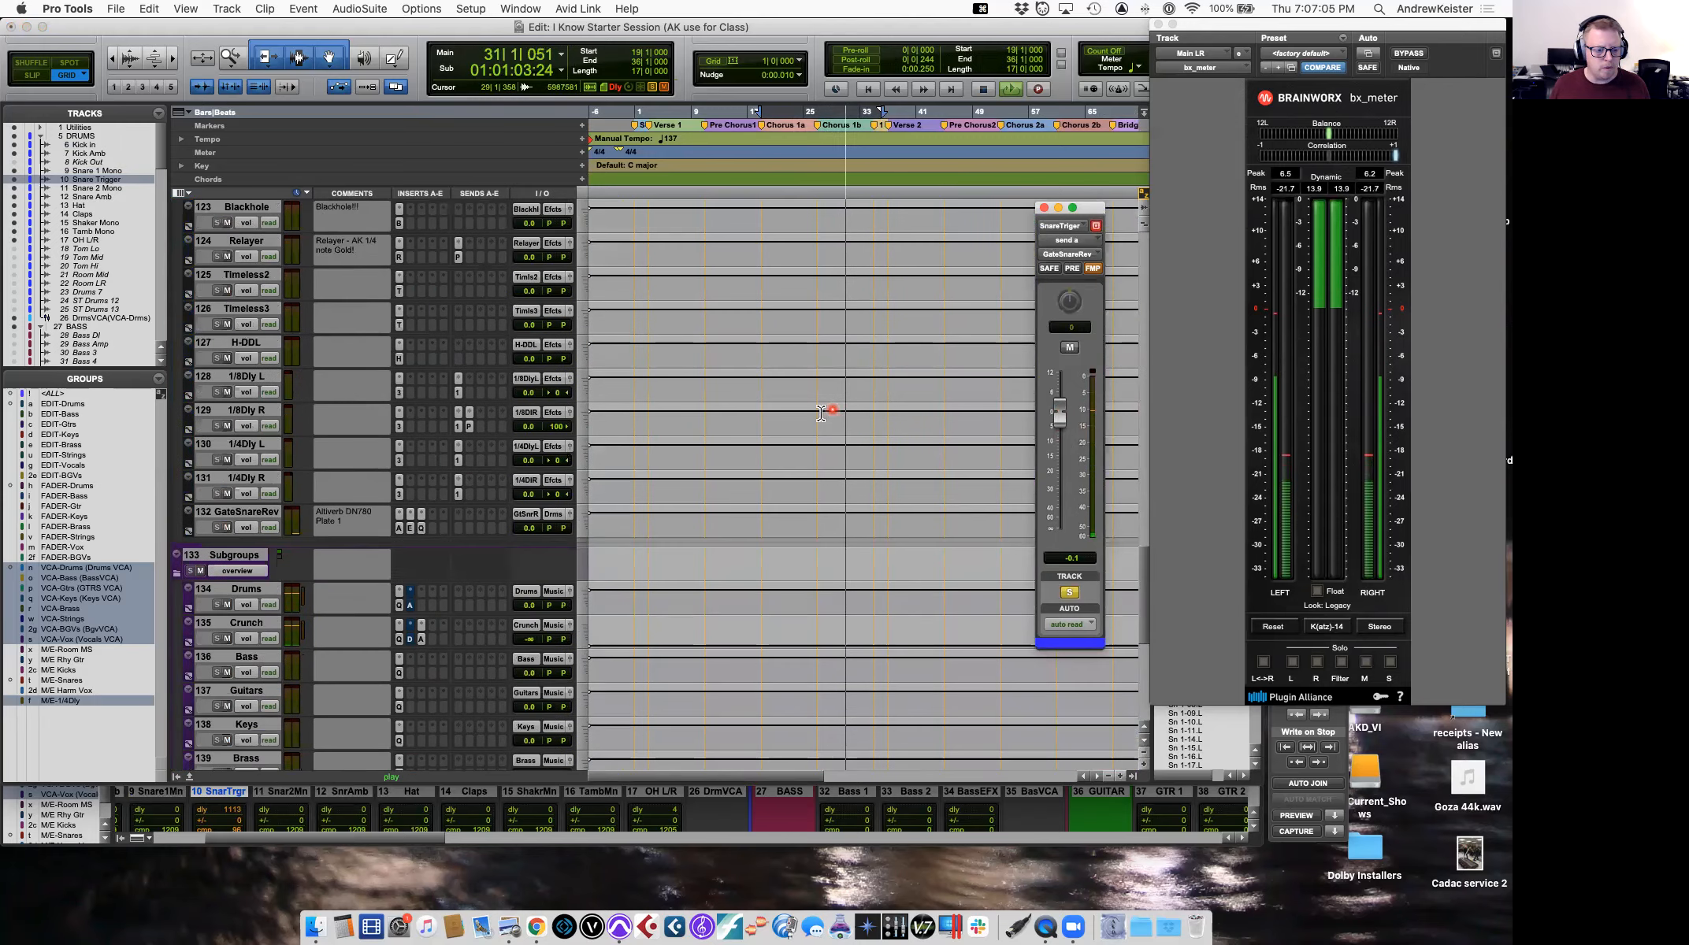
left_click(409, 515)
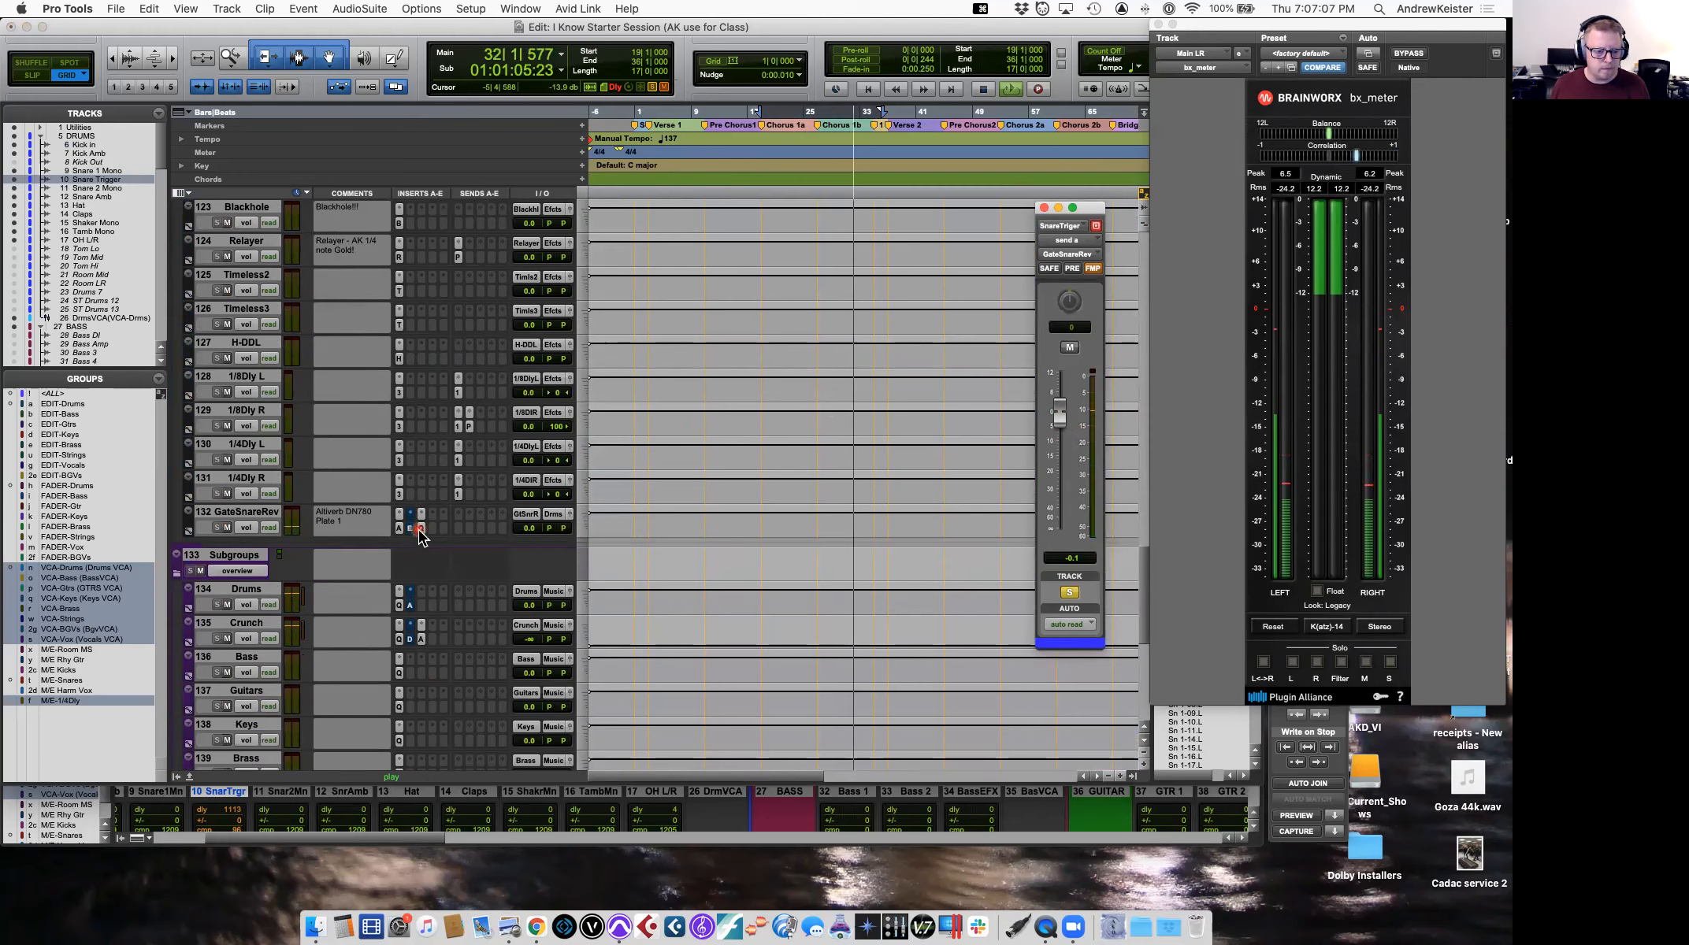
key("space")
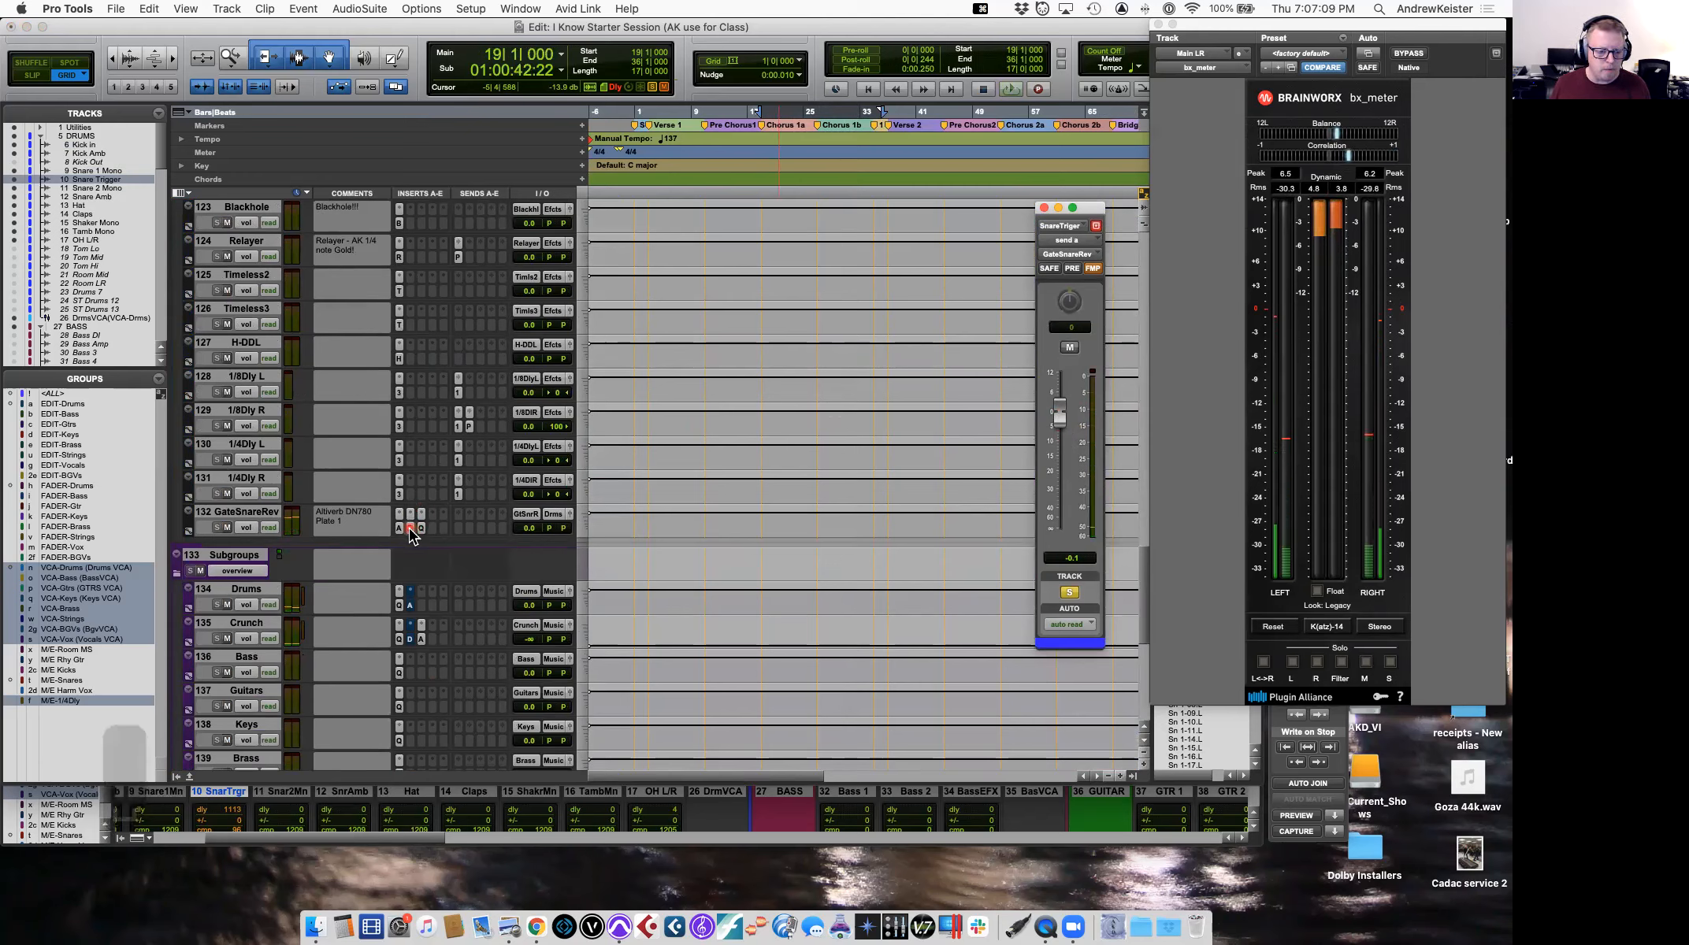
left_click(411, 527)
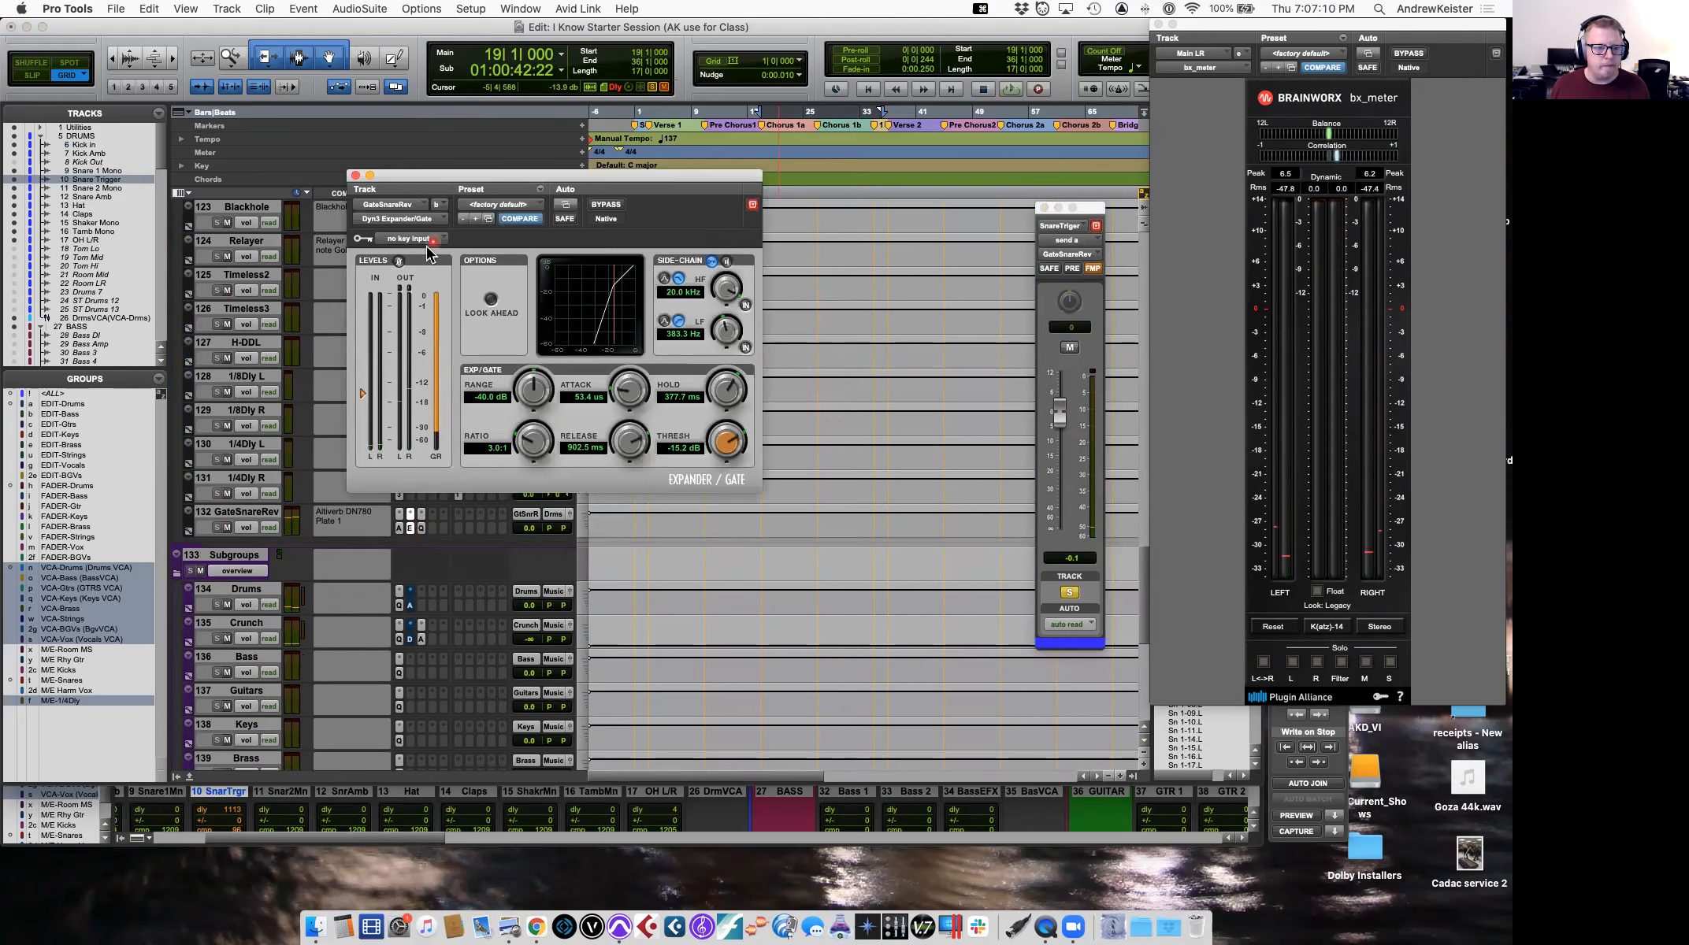
left_click(405, 240)
mouse_move(461, 245)
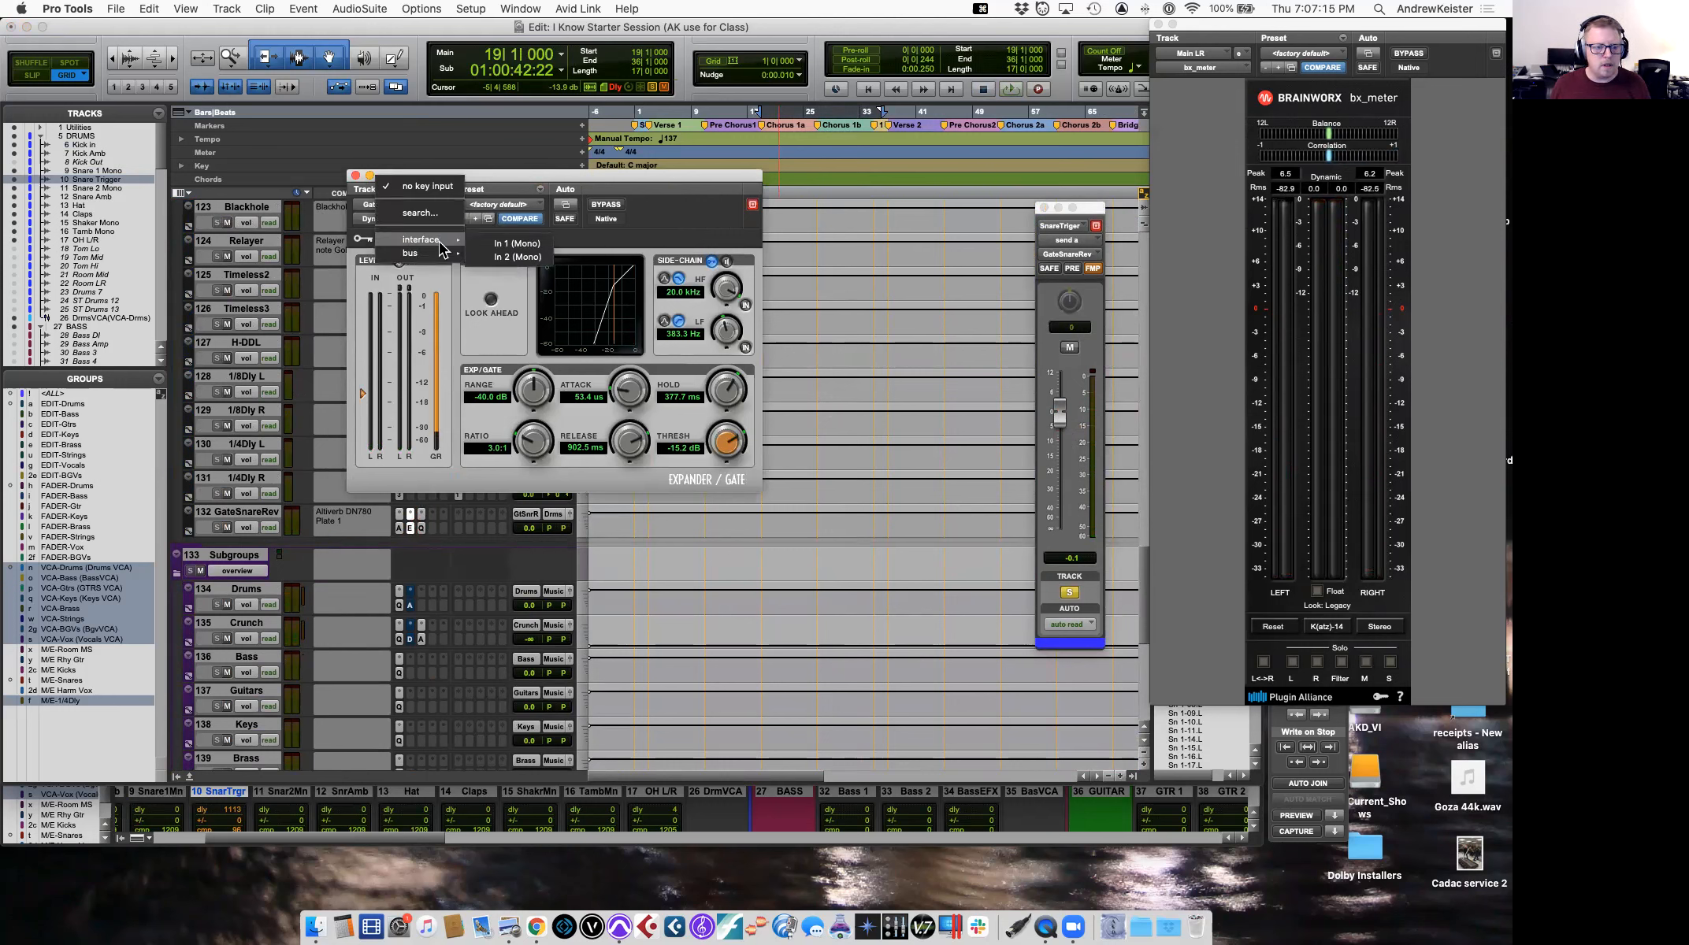
left_click(398, 241)
left_click(397, 242)
mouse_move(429, 253)
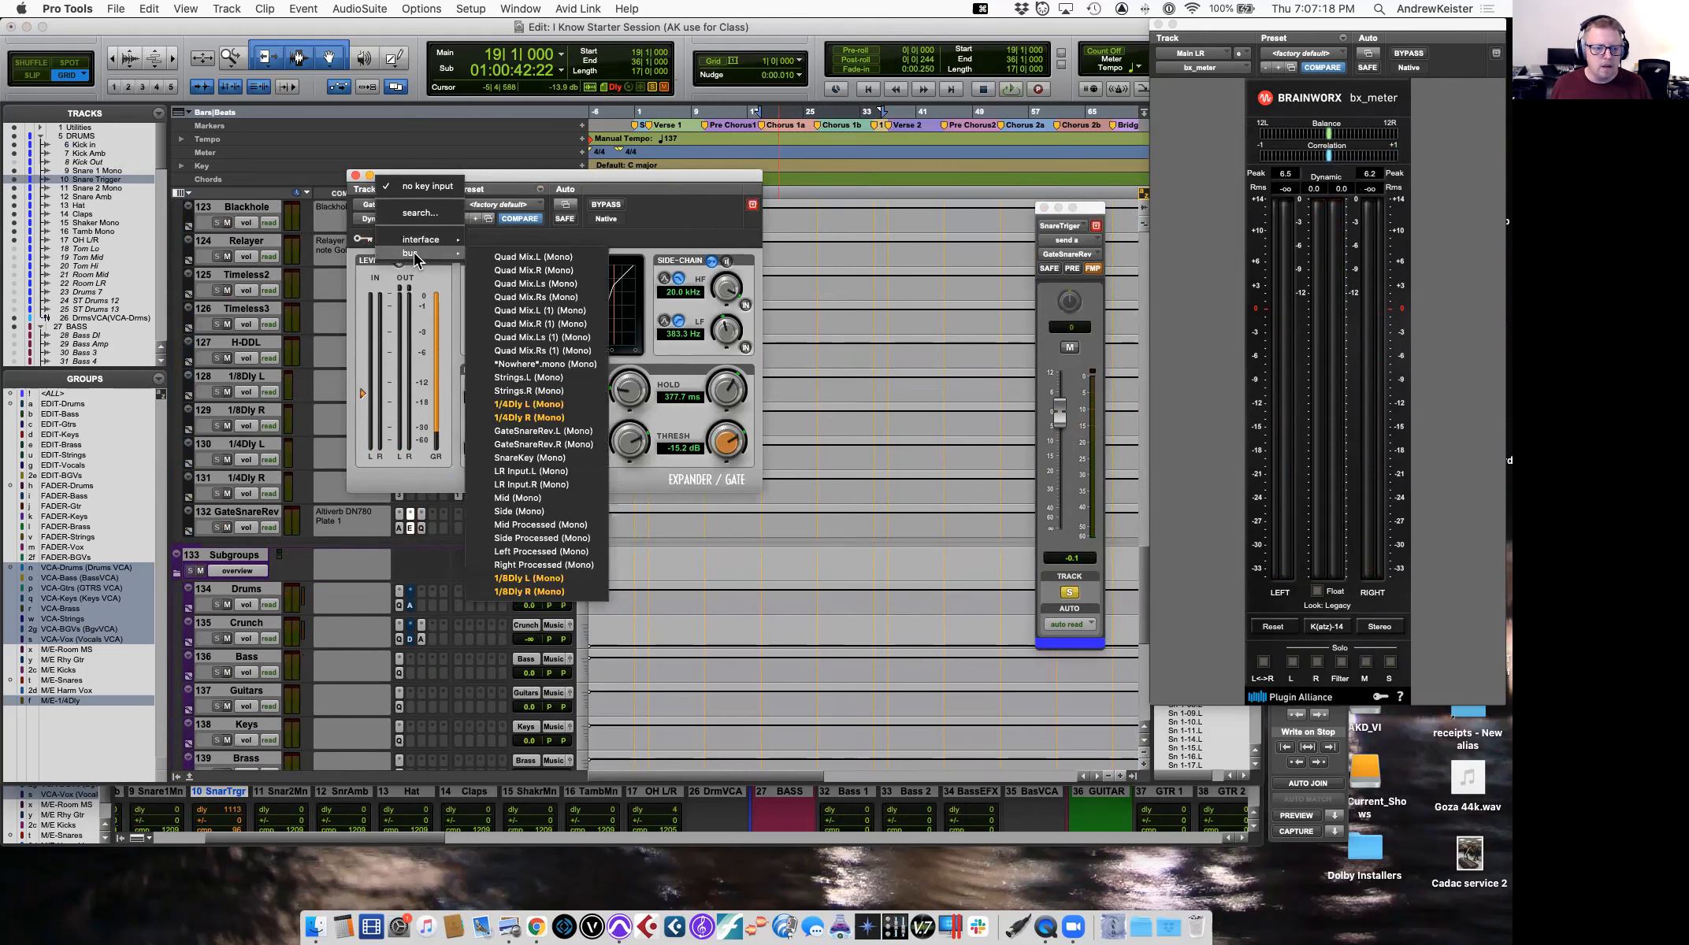
left_click(573, 455)
Play from bar 19 to check that the gate responds to its key signal, and close the gate.
left_click_drag(568, 179, 738, 192)
key("space")
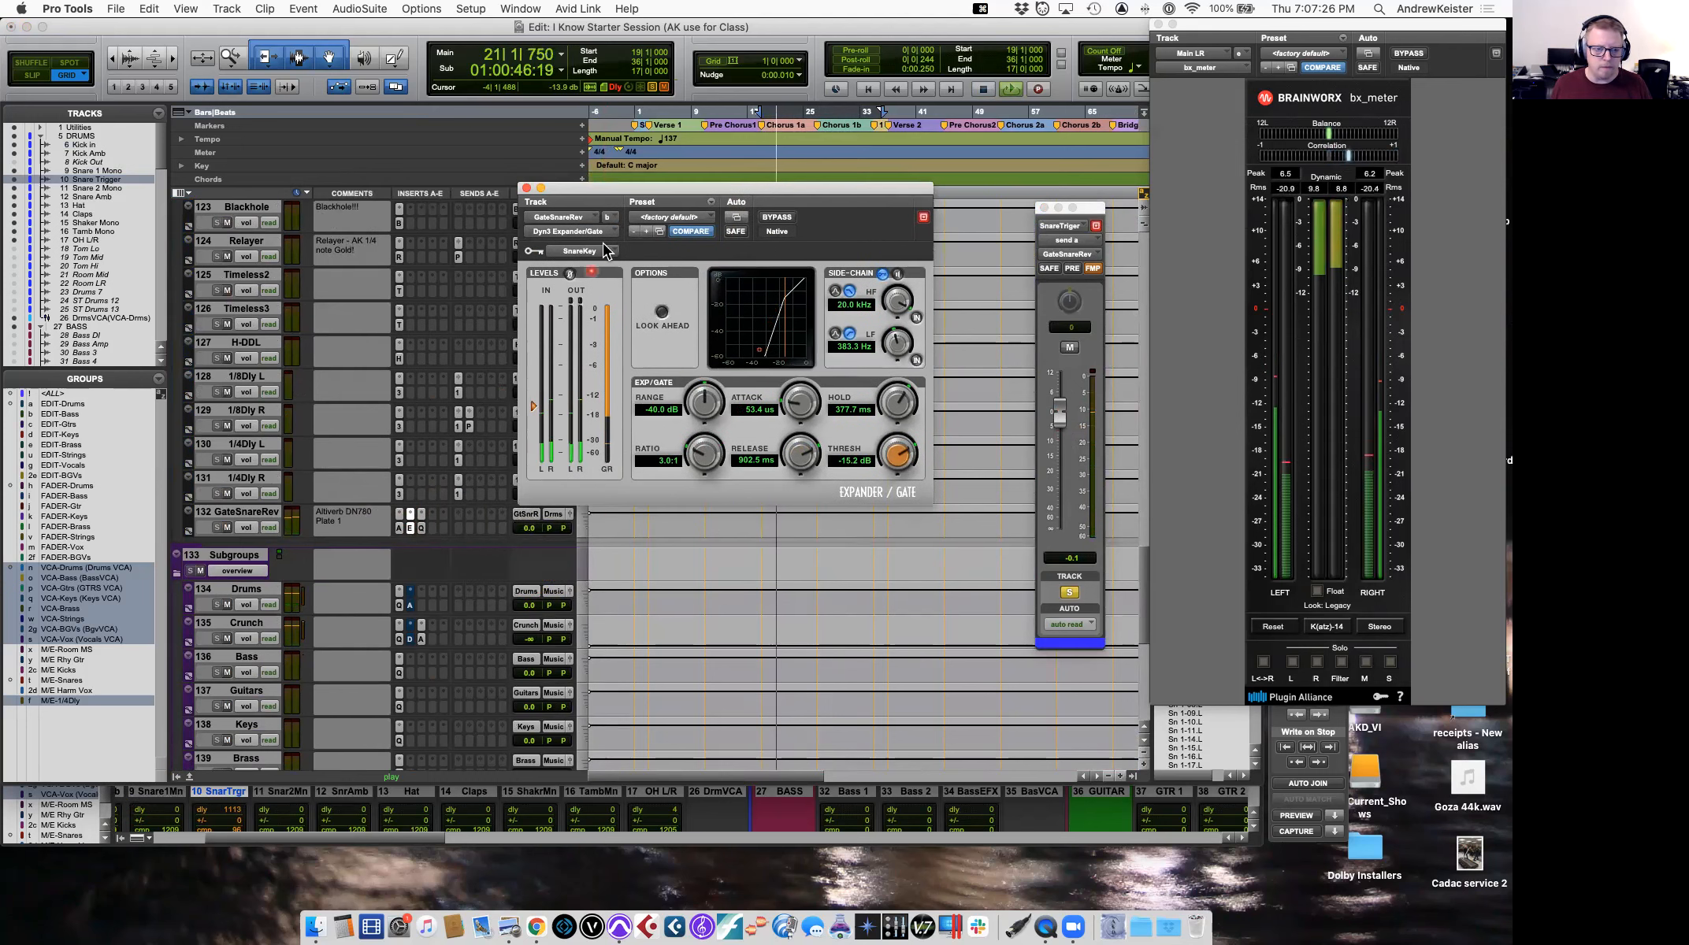
left_click(527, 188)
Lower the Snare Trigger's GateSnareRev send to about -6.7 dB and clear the active solos.
scroll(685, 432, "up", 5)
scroll(686, 432, "up", 20)
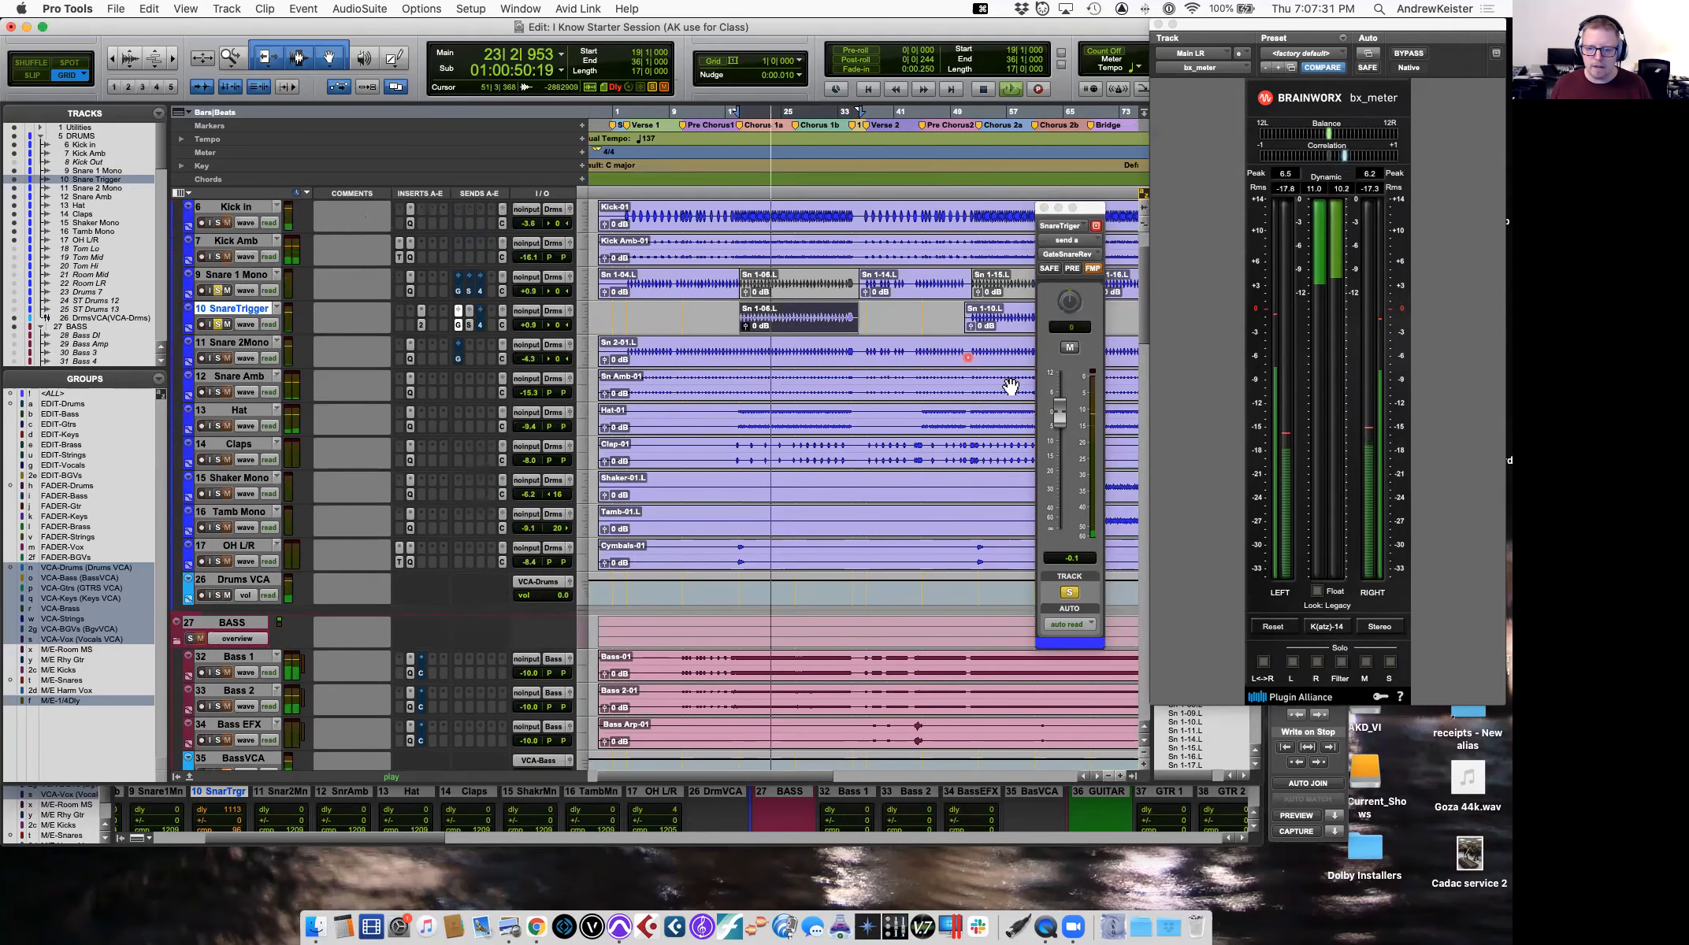
left_click_drag(1059, 411, 1061, 433)
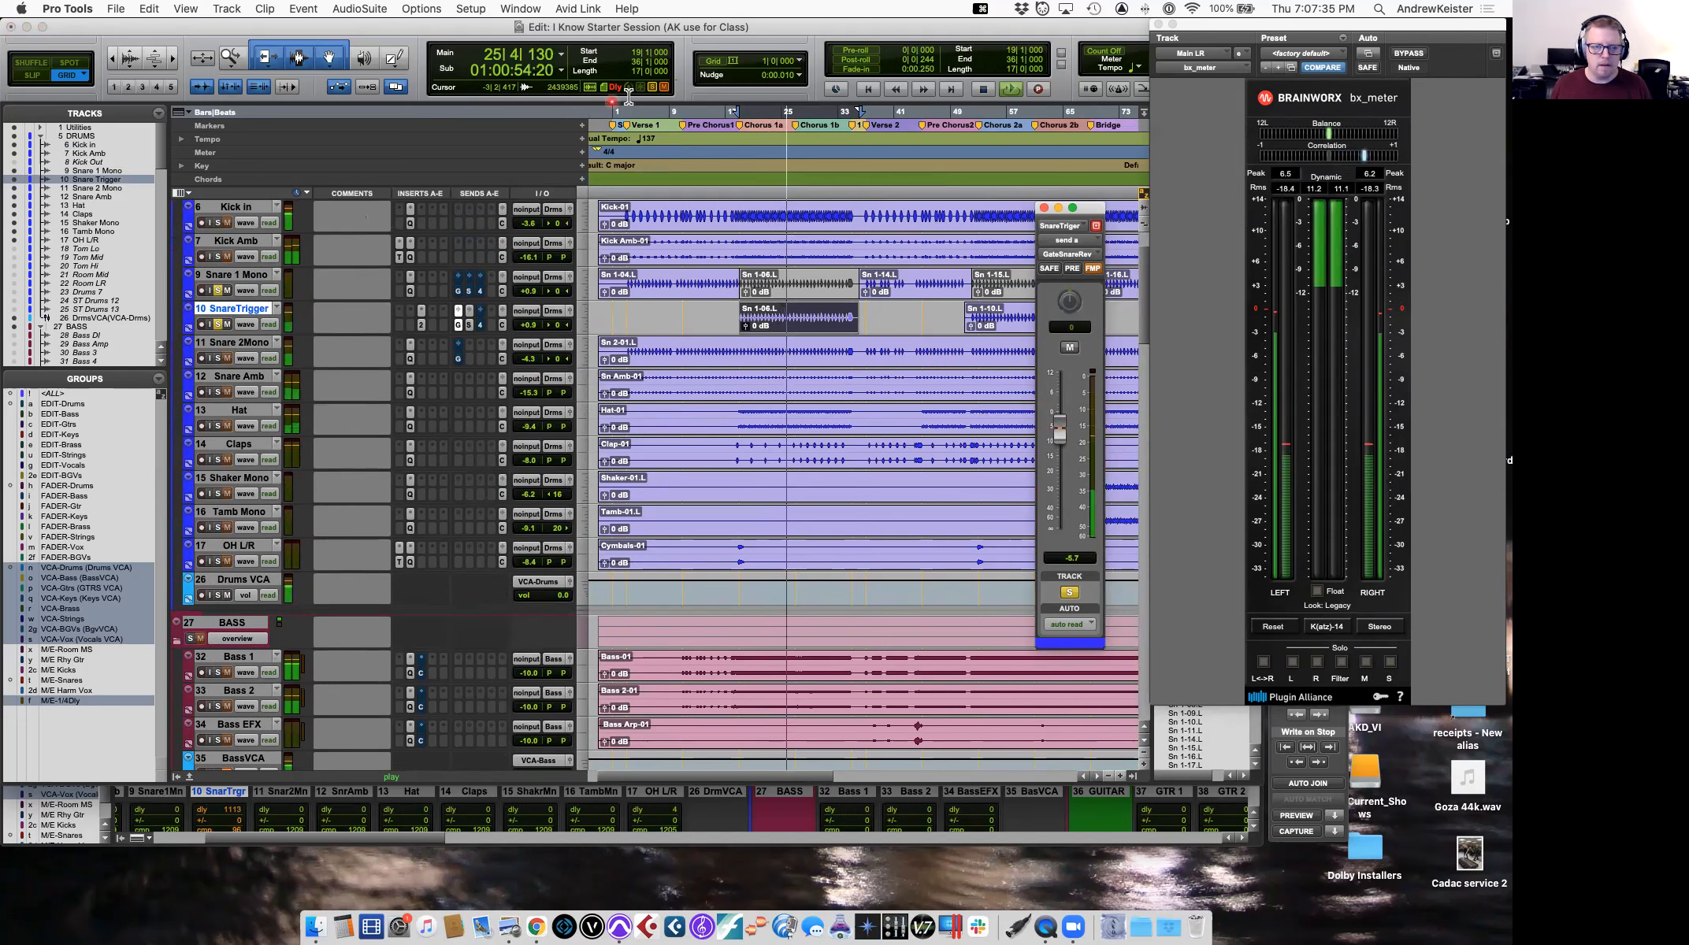
left_click(657, 101)
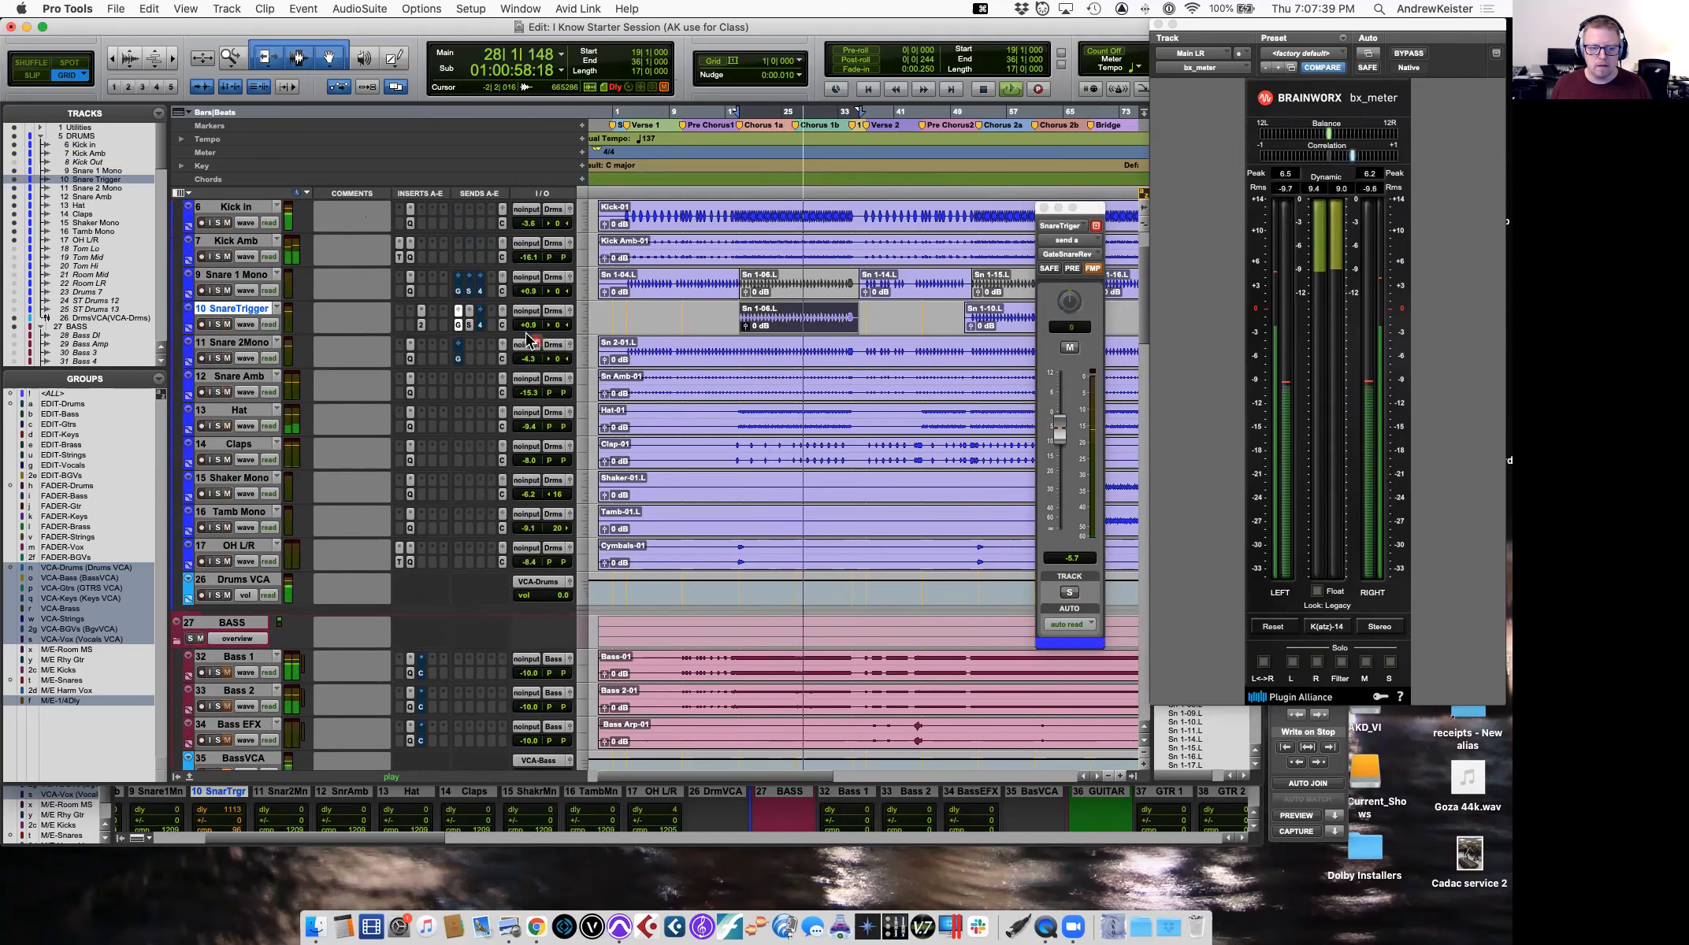
key("space")
Play the full mix from bar 90 near Chorus 3b to hear the Snare Trigger with its gated reverb.
scroll(830, 376, "right", 10)
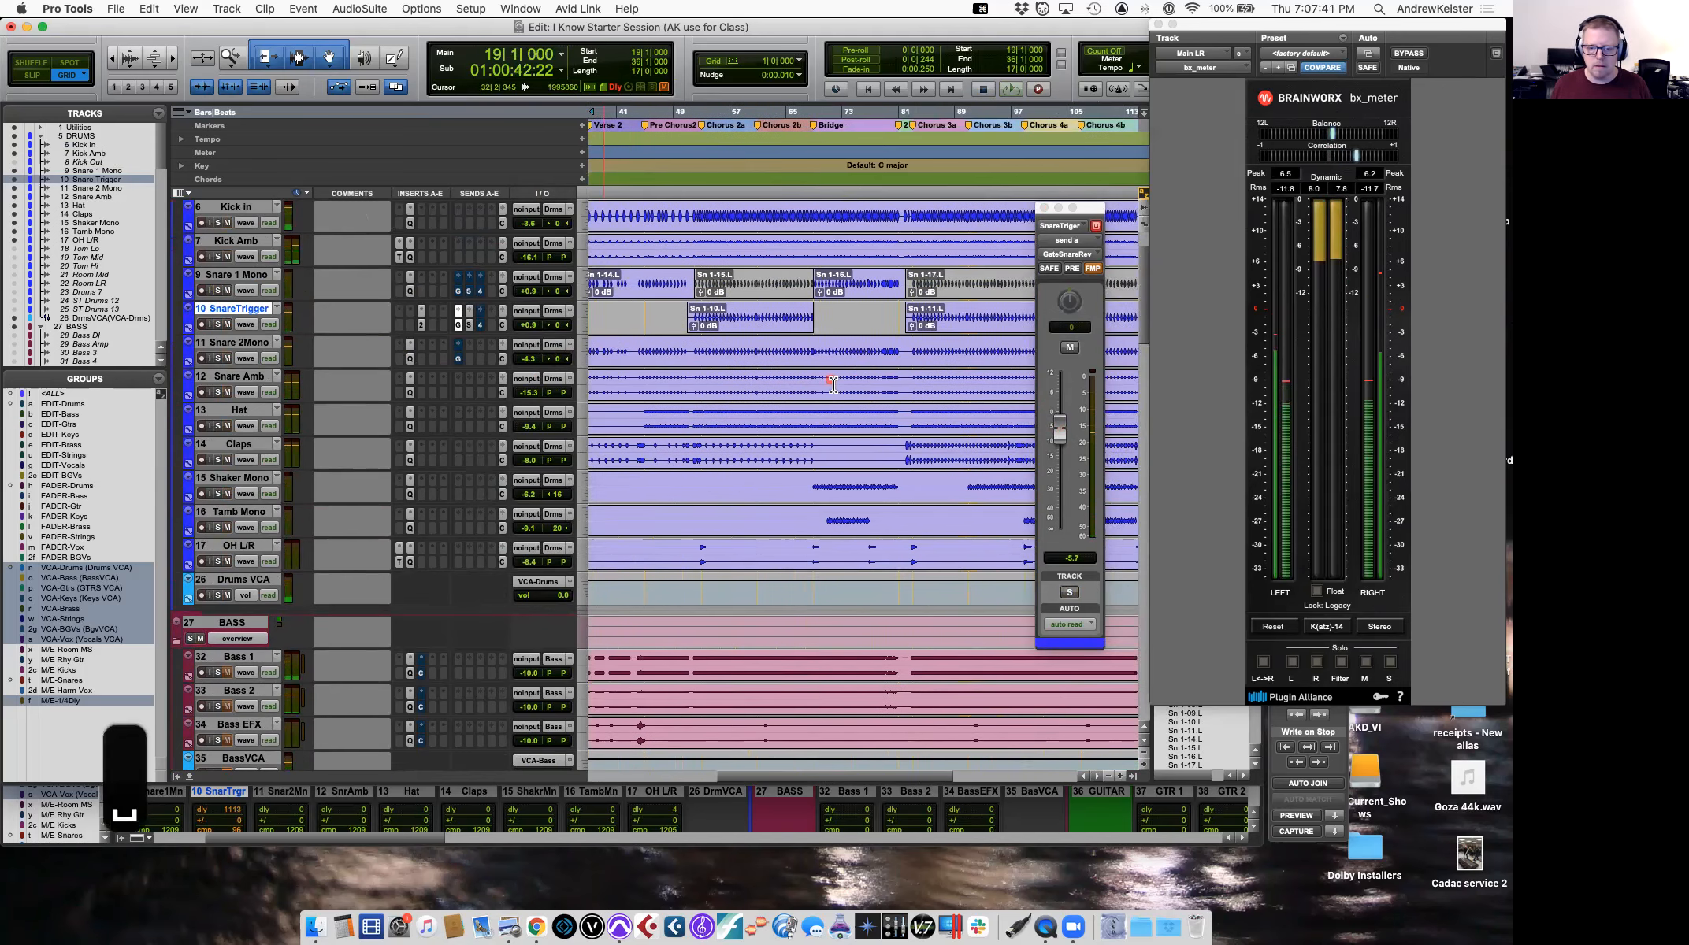
left_click(875, 315)
key("space")
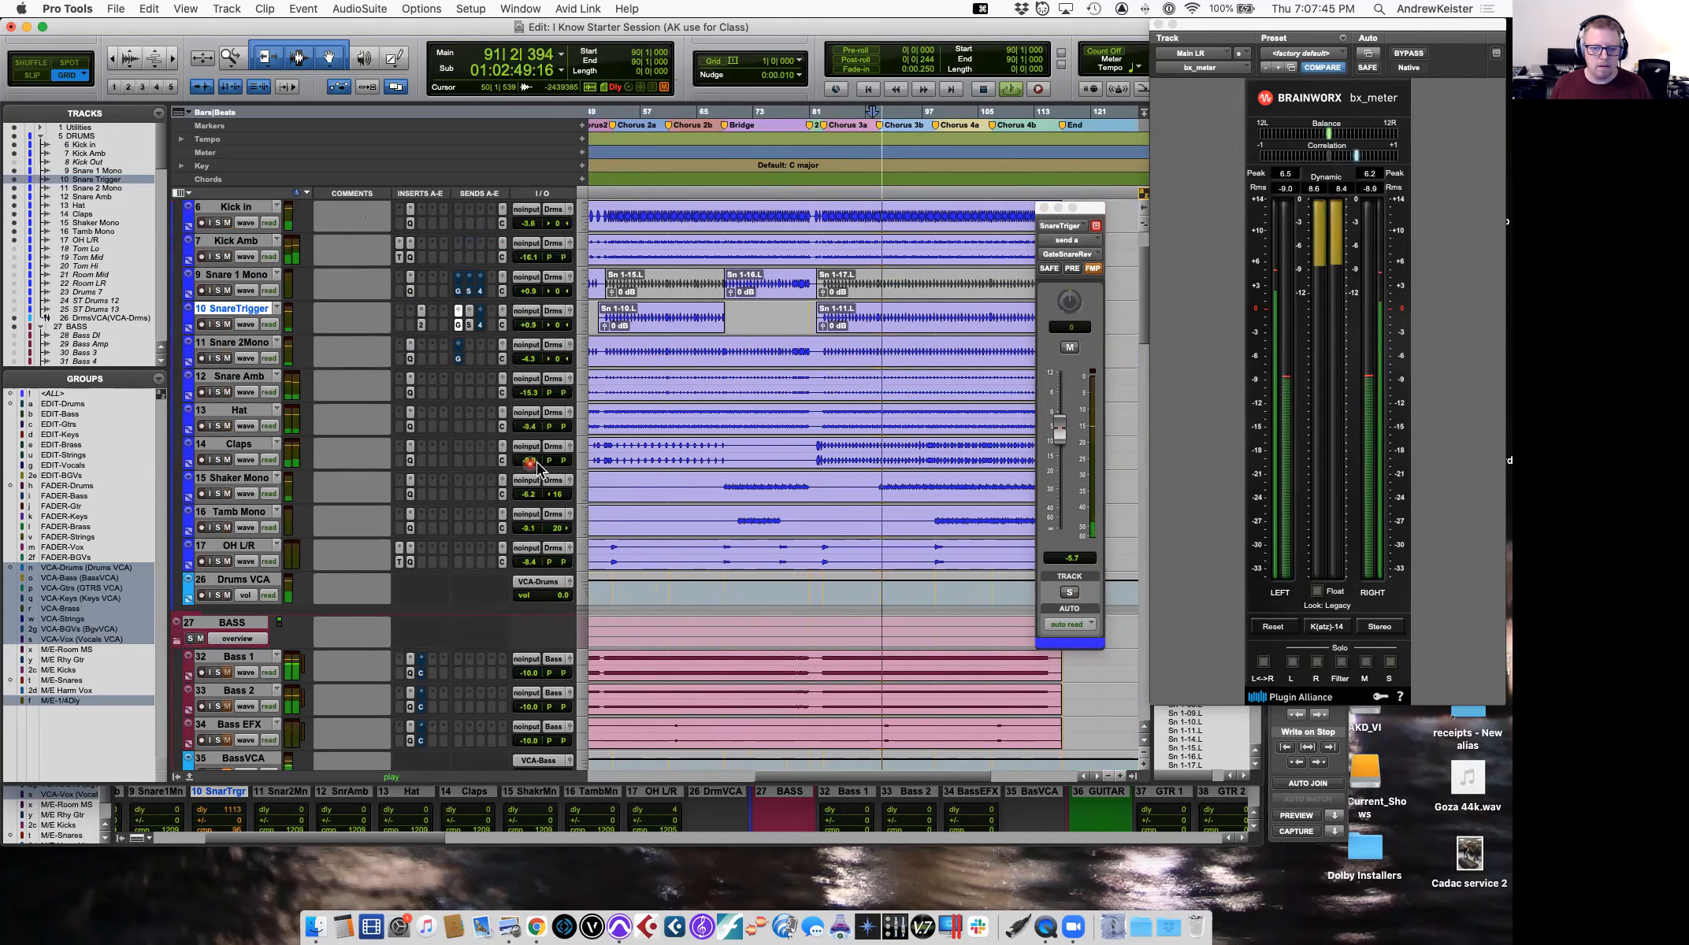
key("space")
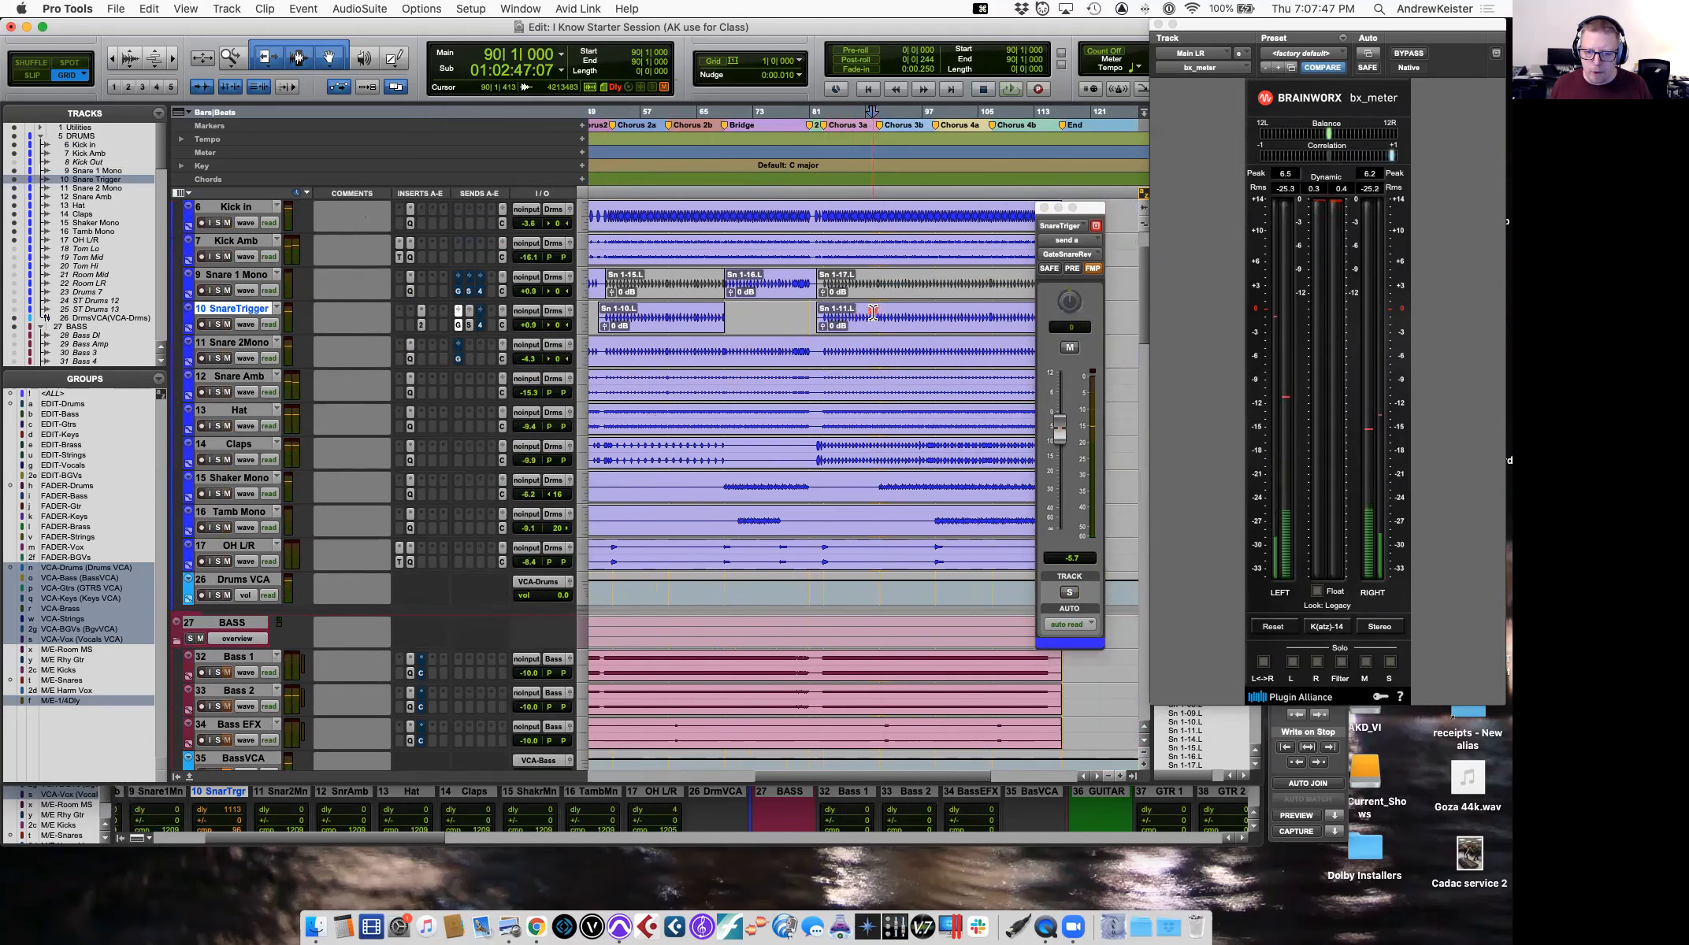
Inspect the hits Trigger 2 detects on the Snare Trigger track while playing repeatedly from bar 90.
left_click(421, 326)
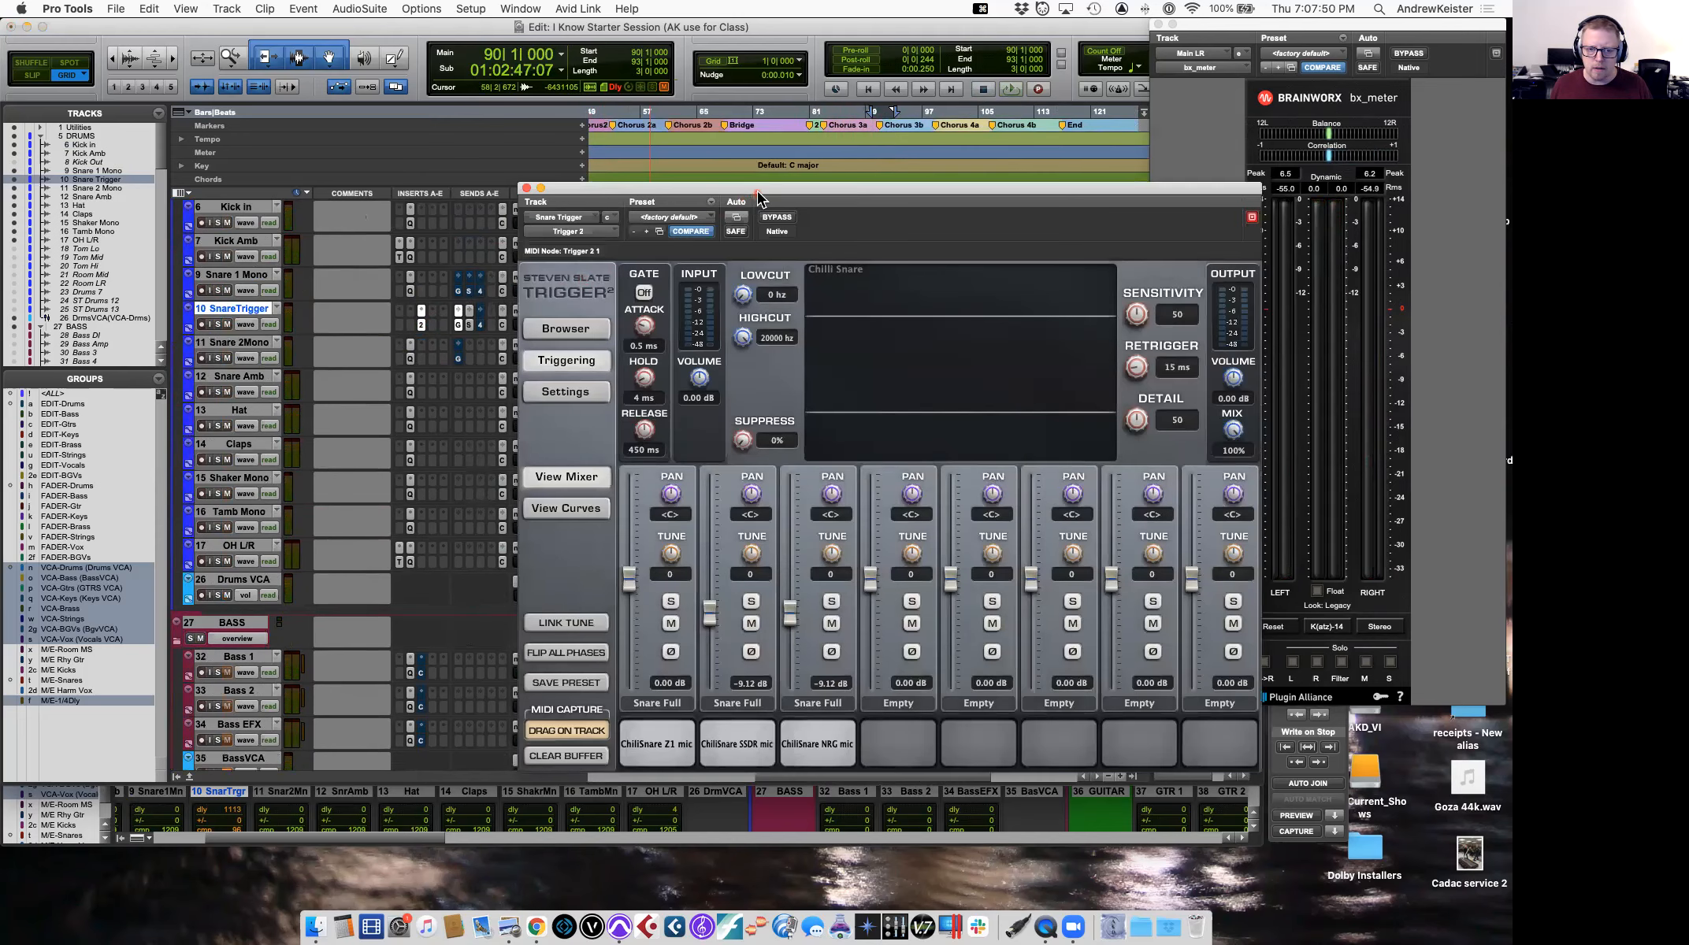
left_click_drag(757, 193, 618, 162)
key("space")
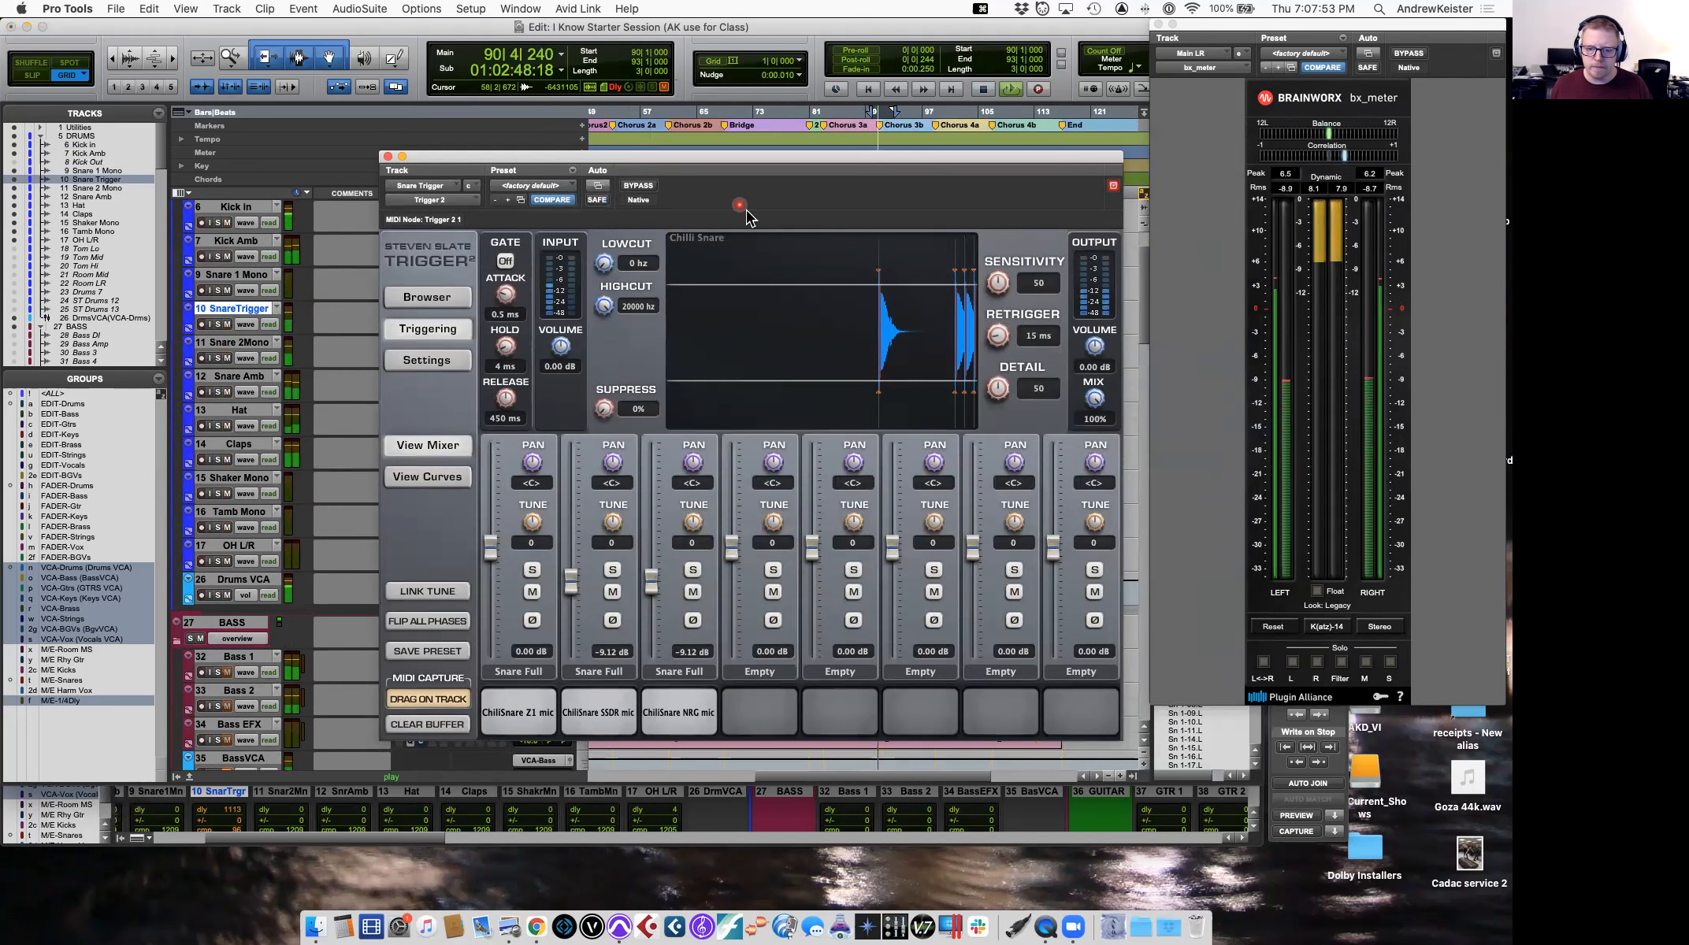
key("space")
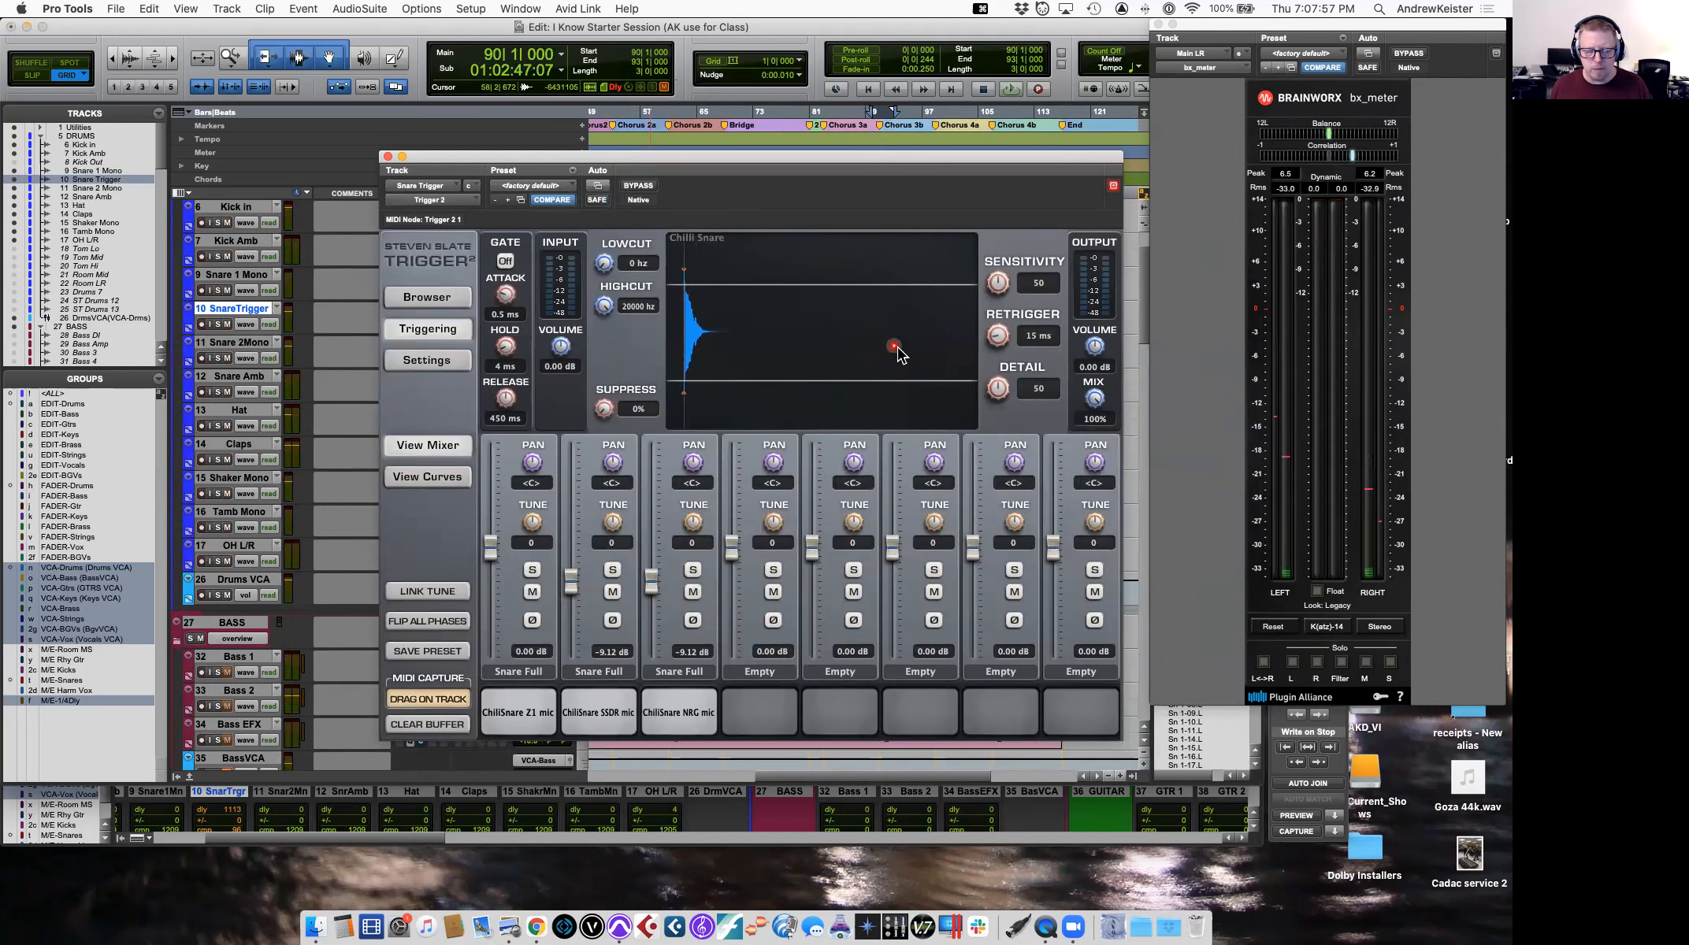
key("space")
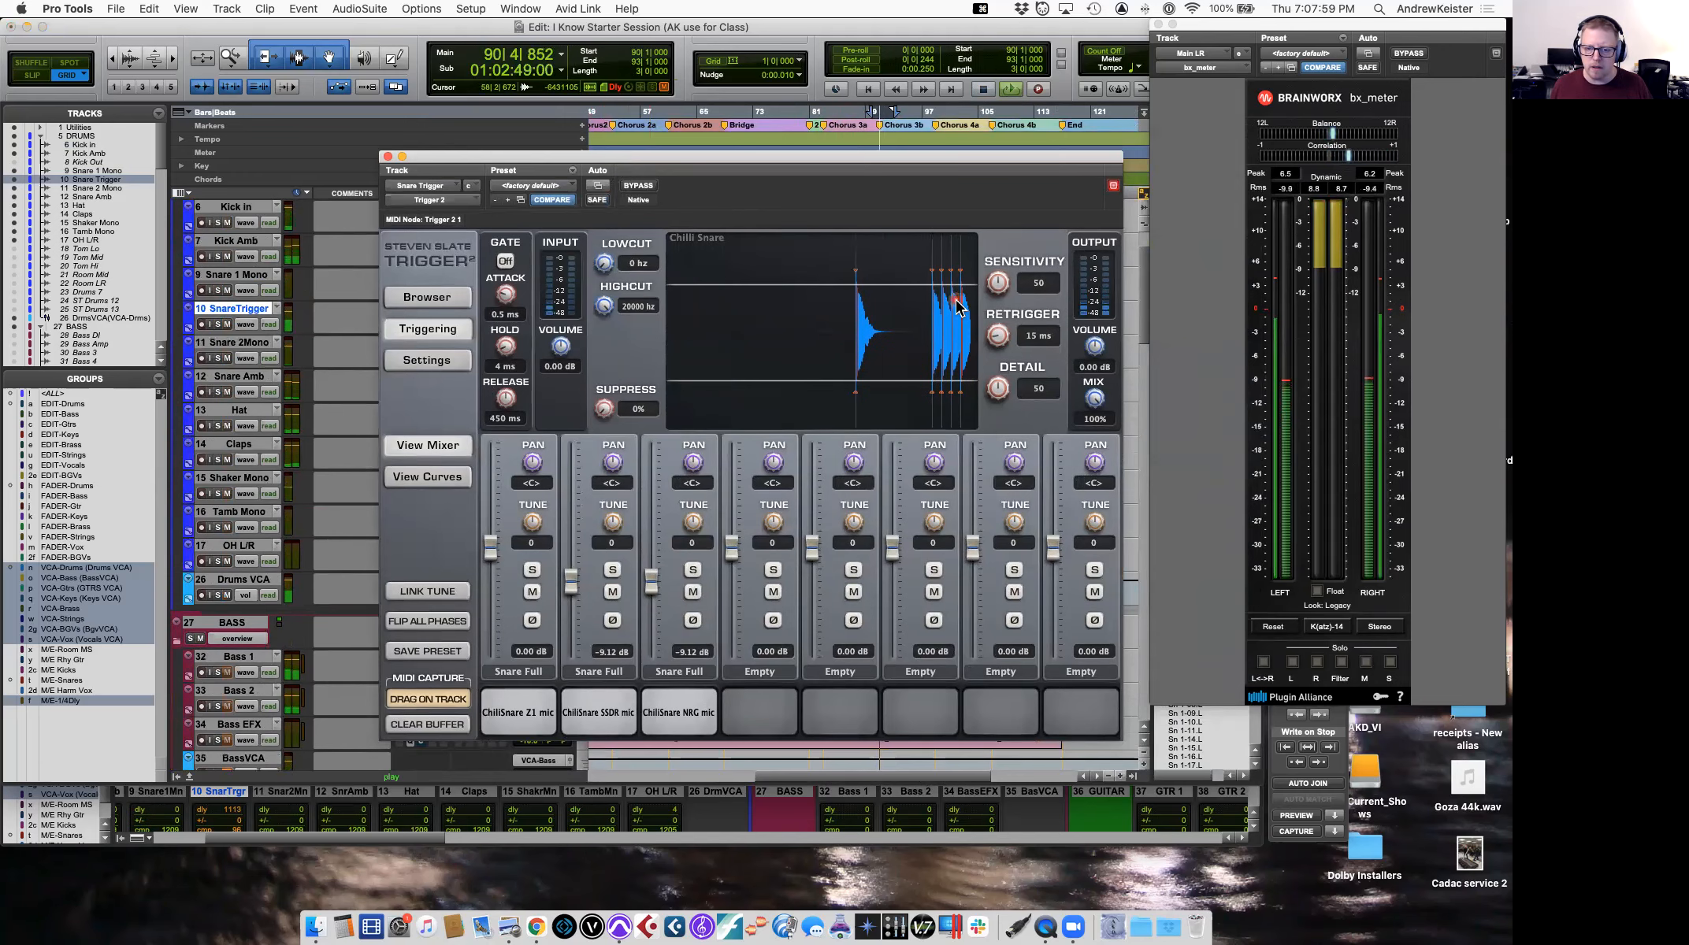
key("space")
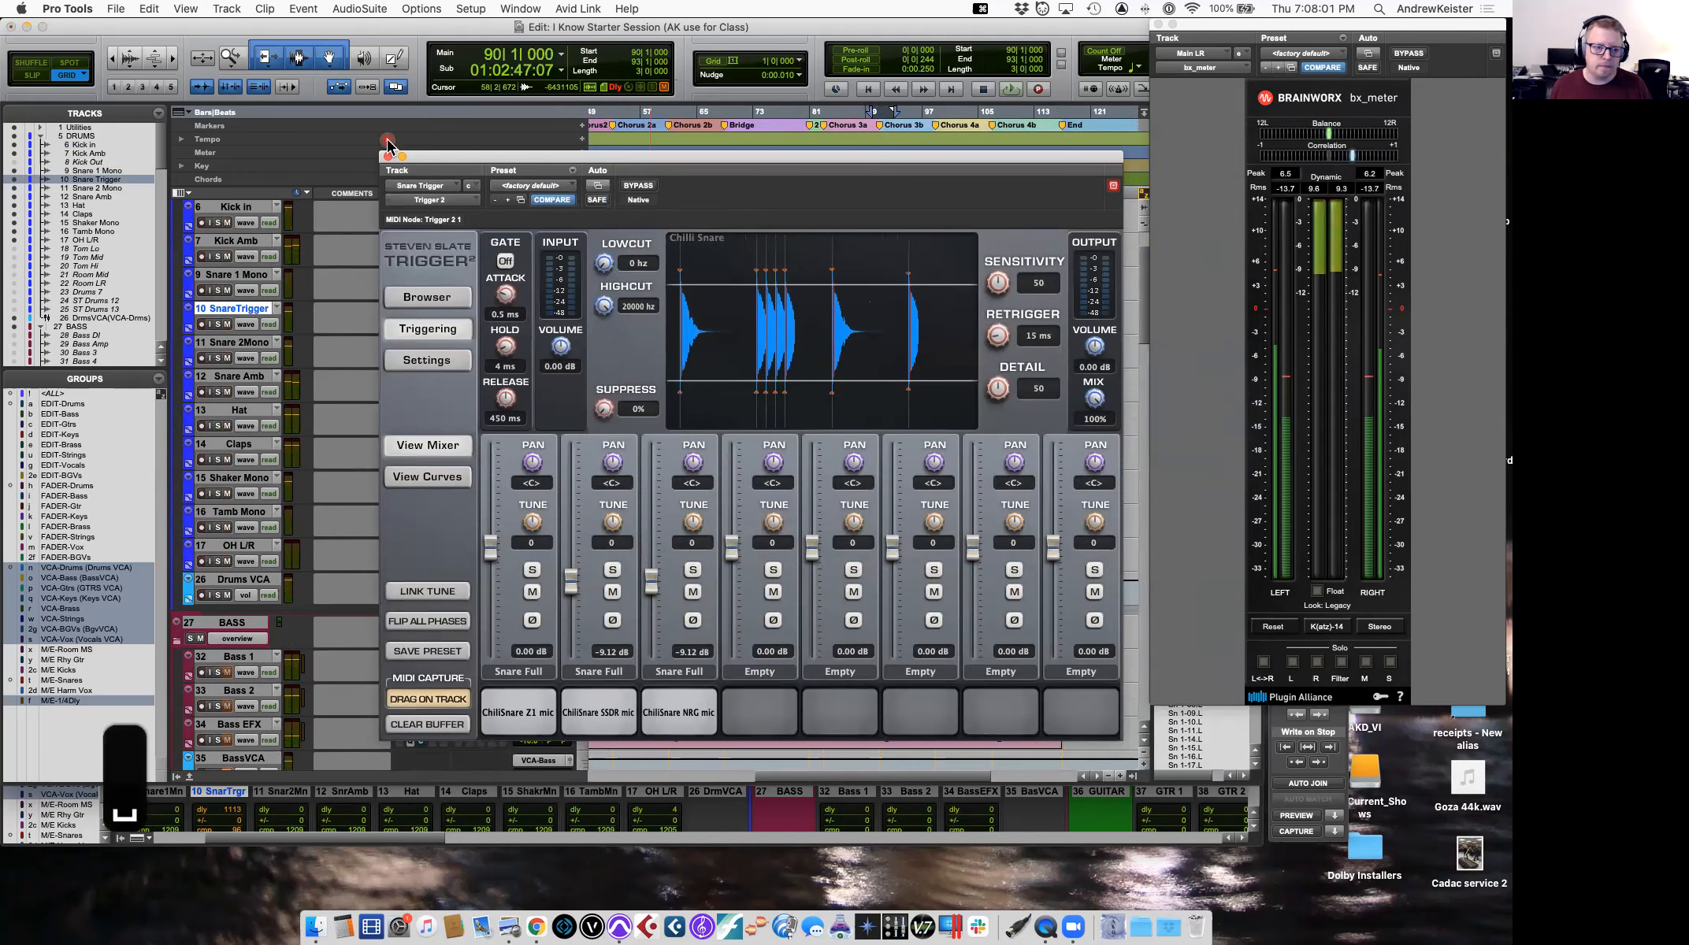
left_click(388, 156)
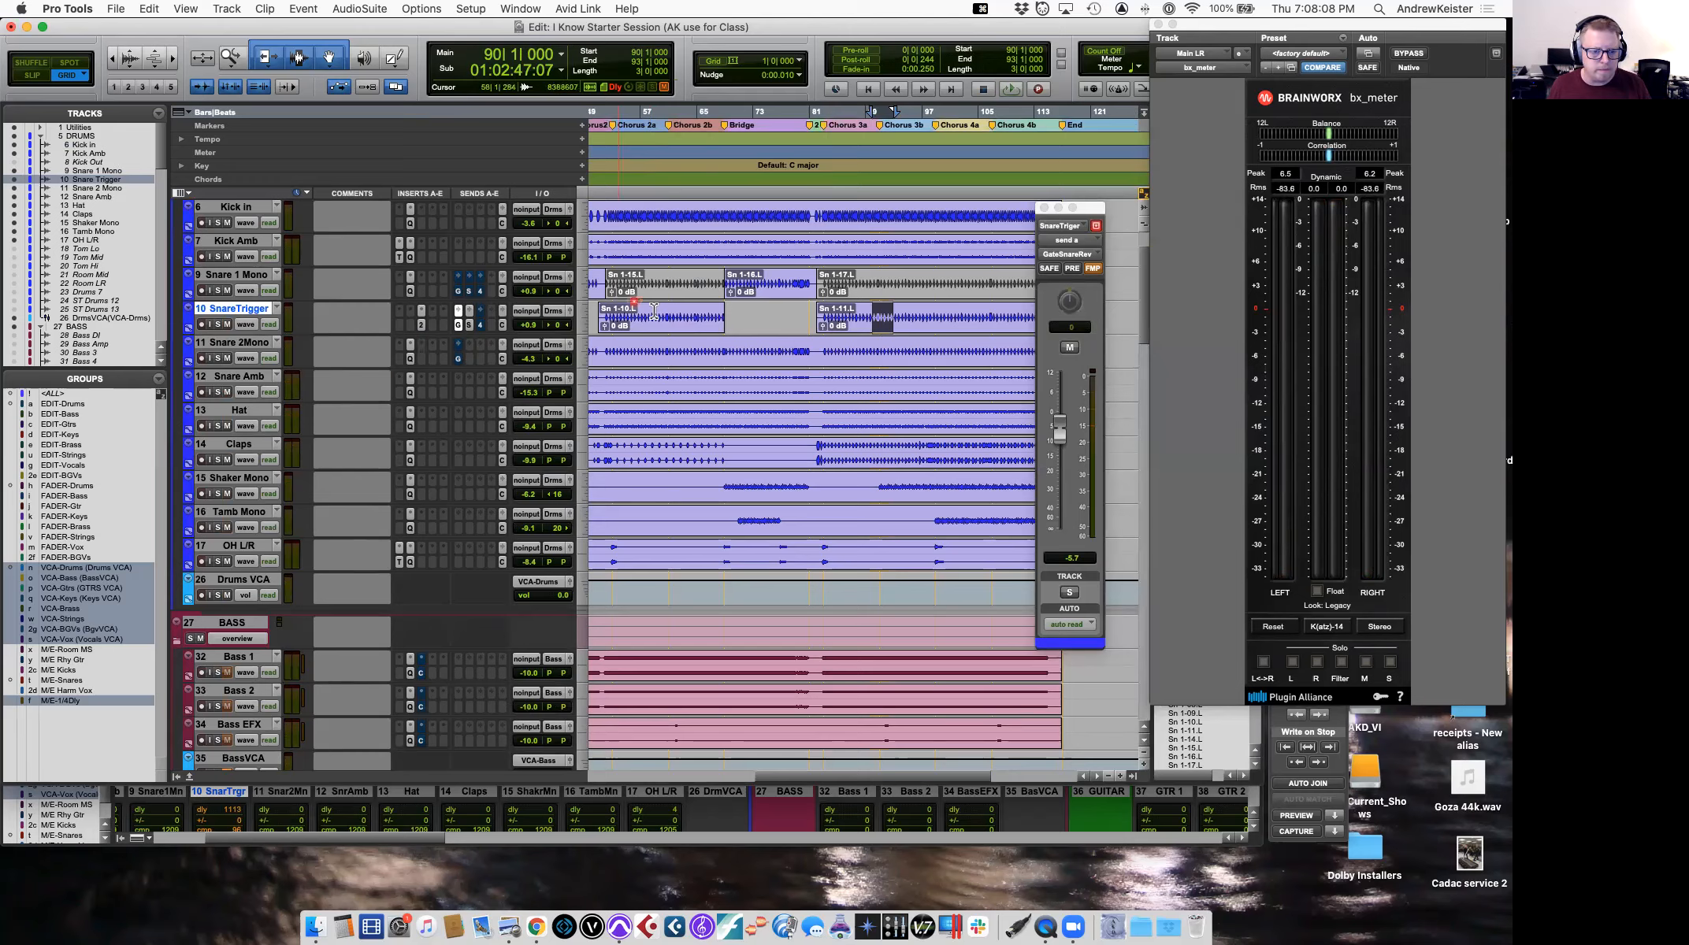
Solo Snare 1 Mono and play it from bar 5 in Verse 1.
key("Home")
left_click(666, 286)
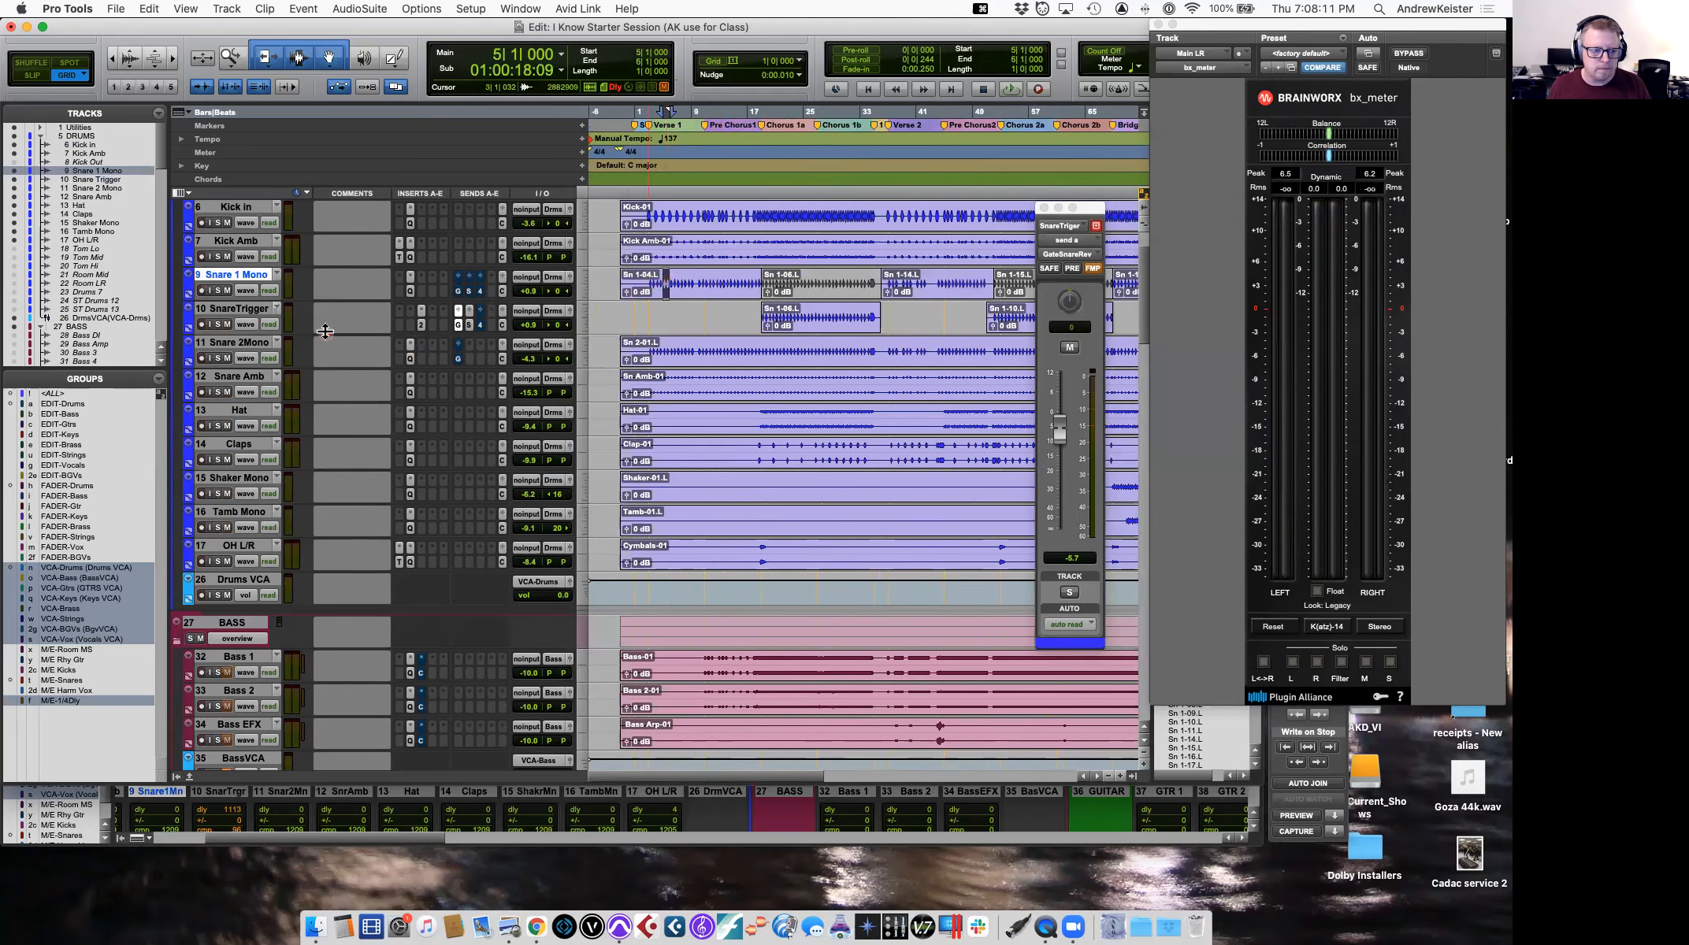
key("space")
left_click(219, 290)
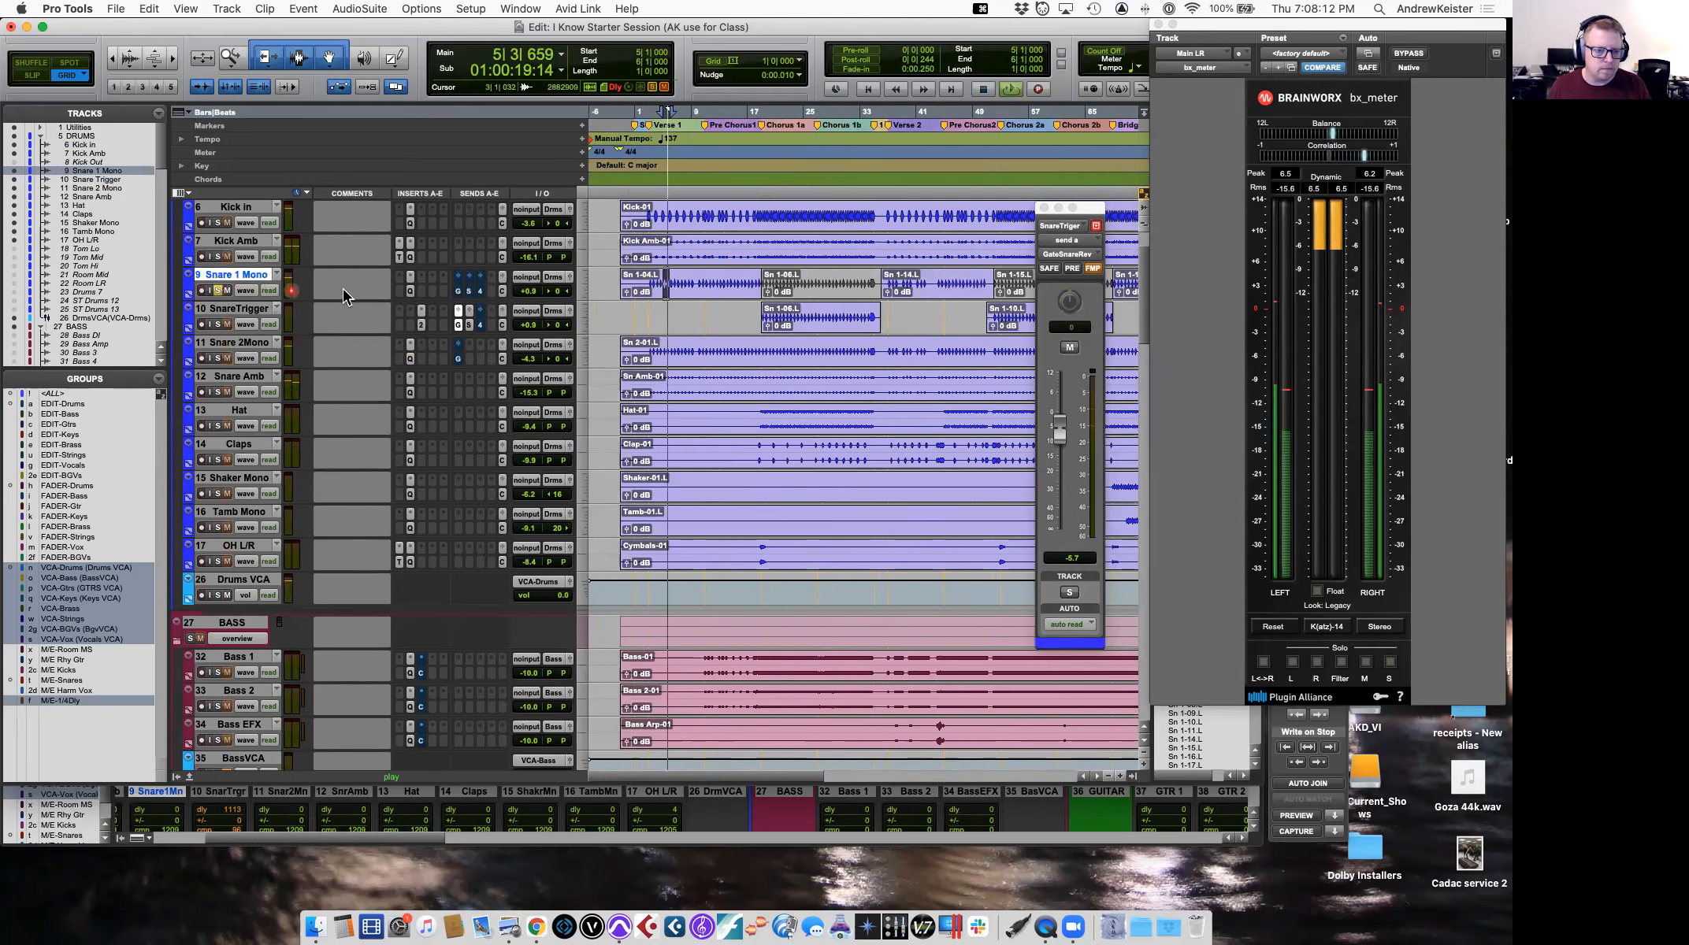
Try a bell boost of about 1.7 dB near 2.6 kHz in Snare 1 Mono's Pro-Q 3, and remove it.
left_click(408, 291)
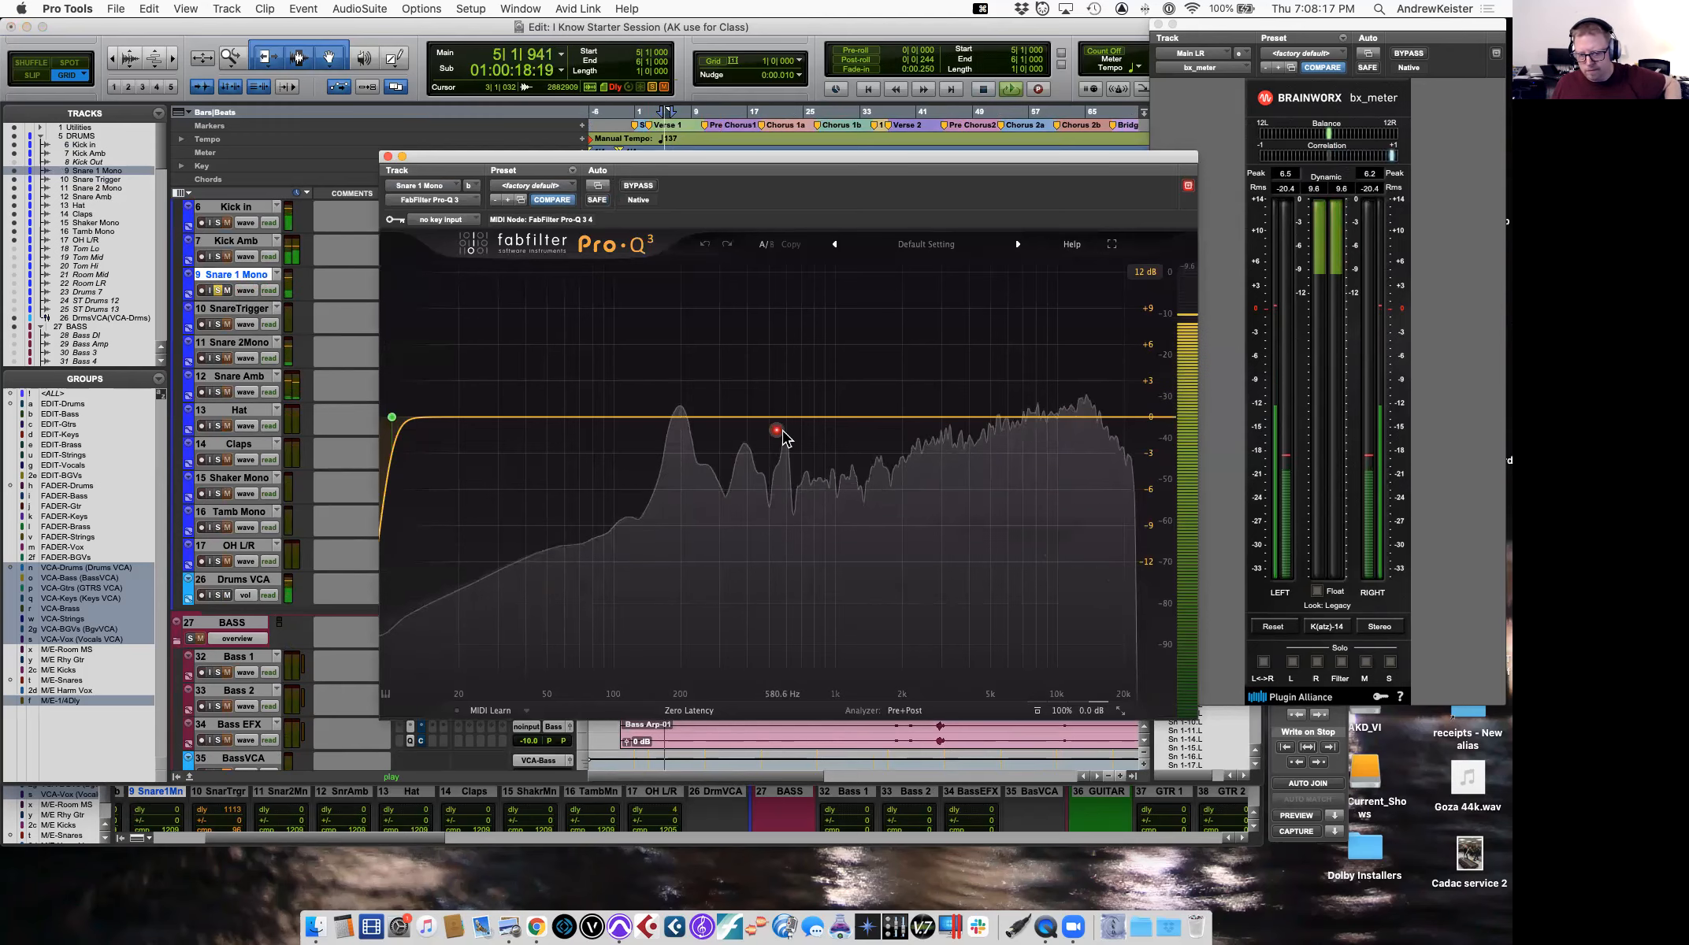
left_click_drag(1018, 416, 931, 404)
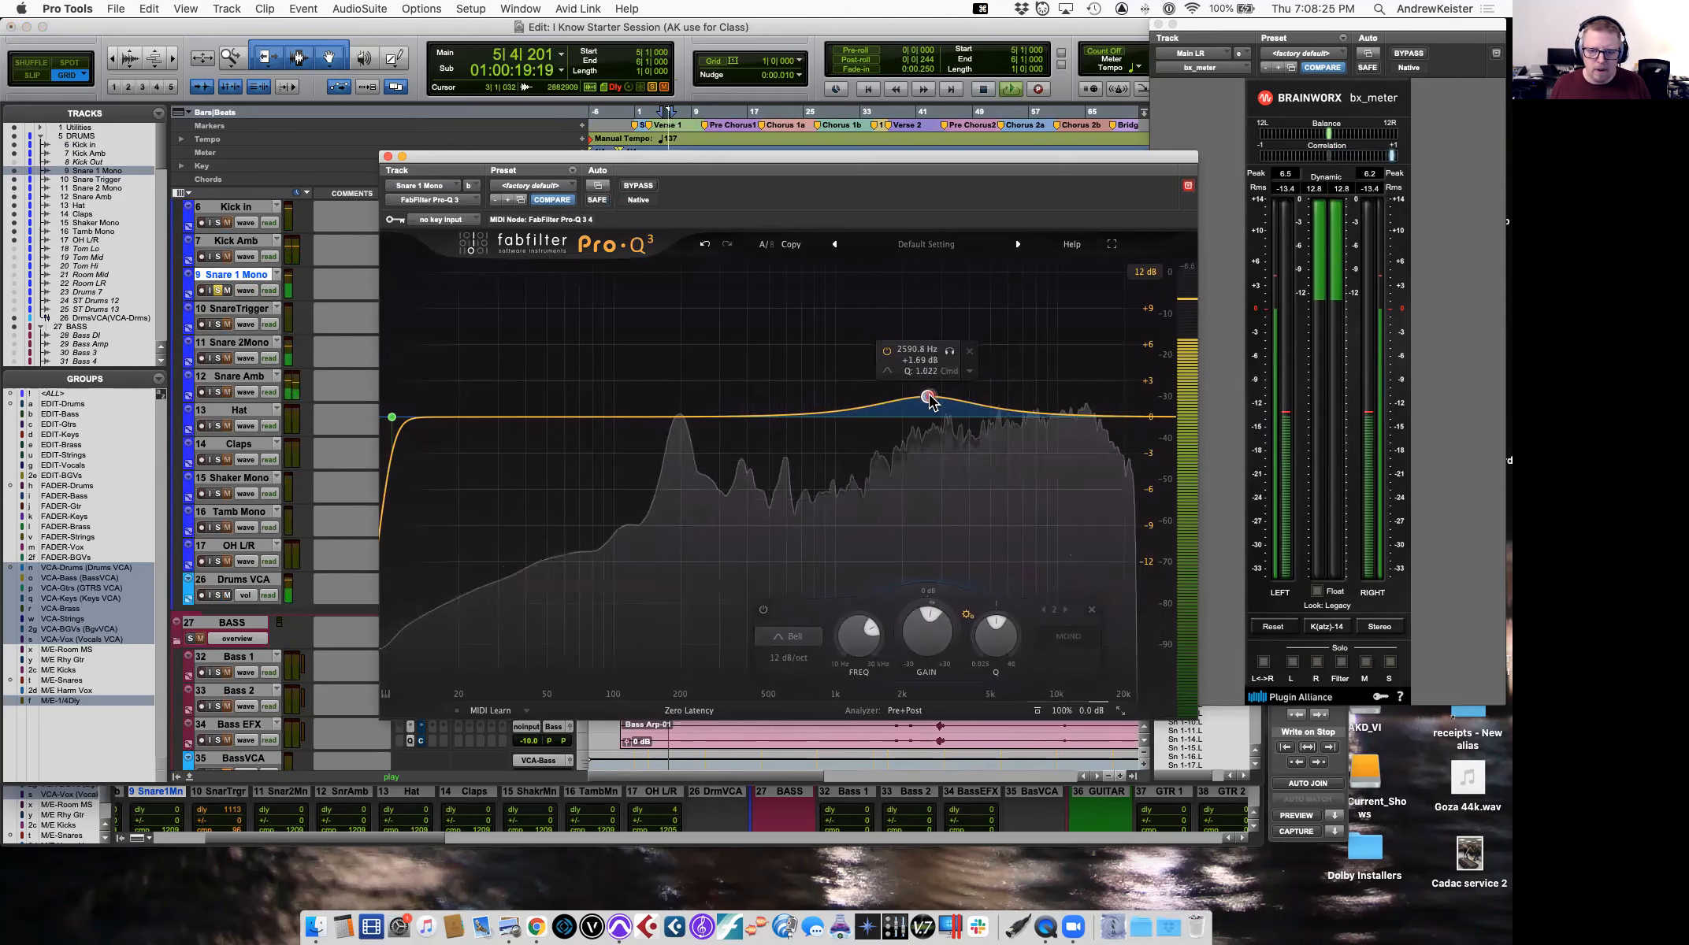
left_click(973, 353)
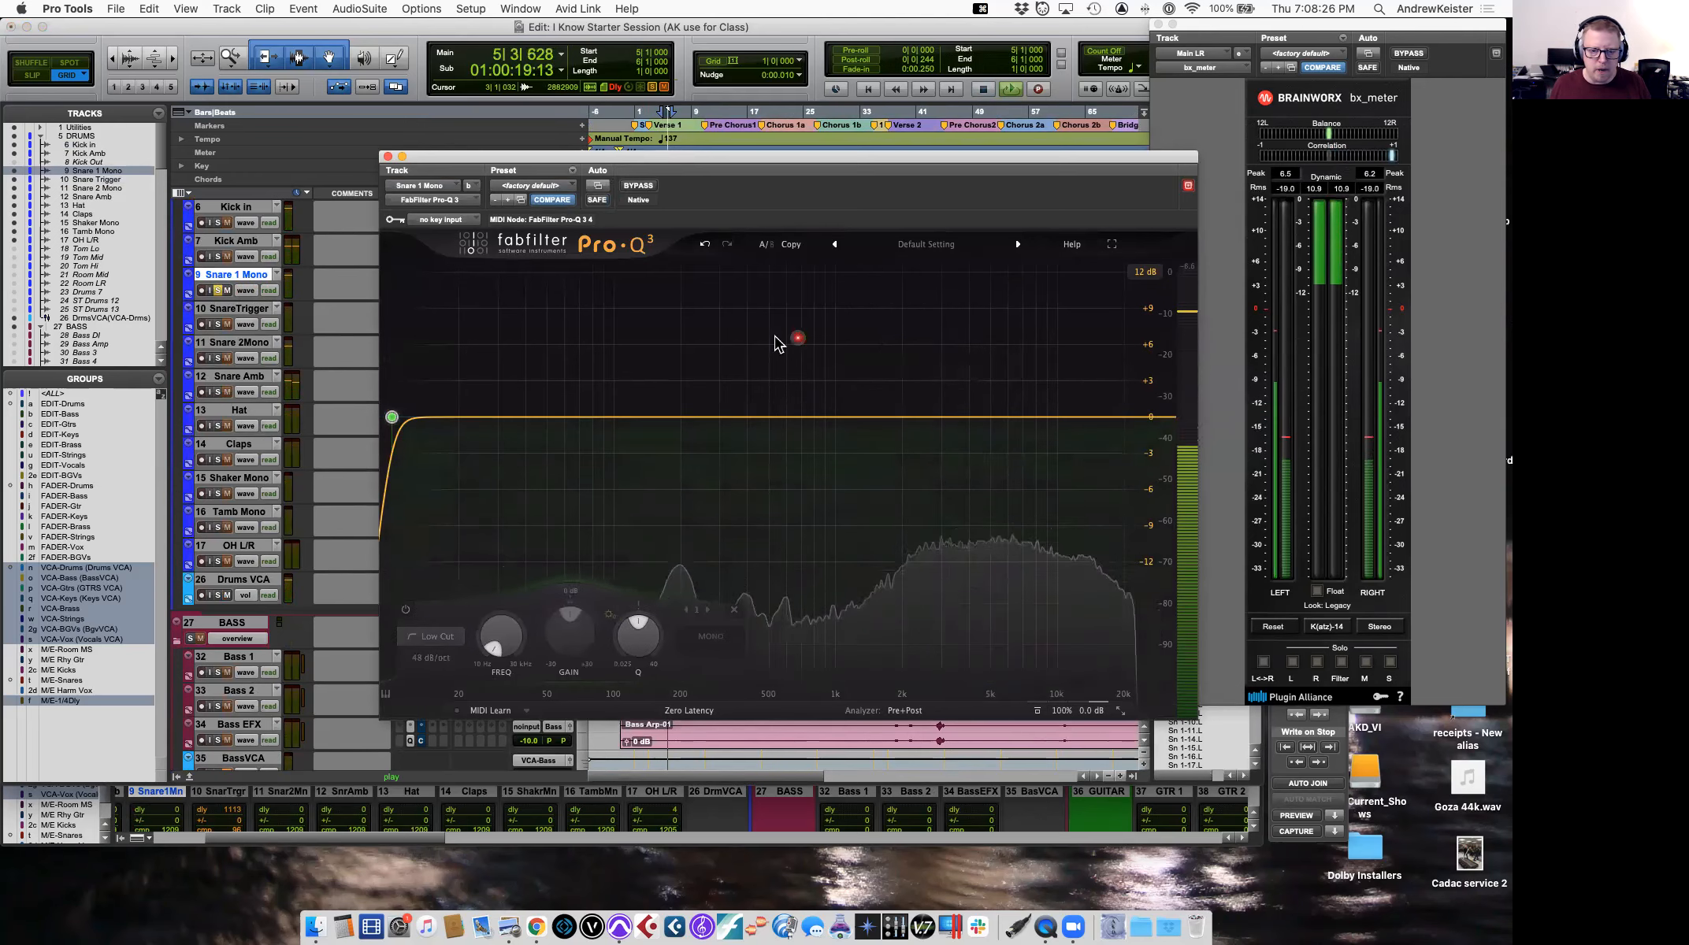
Unsolo Snare 1 Mono and solo Snare 2 Mono instead.
left_click(220, 293)
left_click(218, 358)
Try a bell boost of about 7.3 dB near 2.9 kHz in Snare 1 Mono's Pro-Q 3, remove it and close the equalizer.
left_click(951, 422)
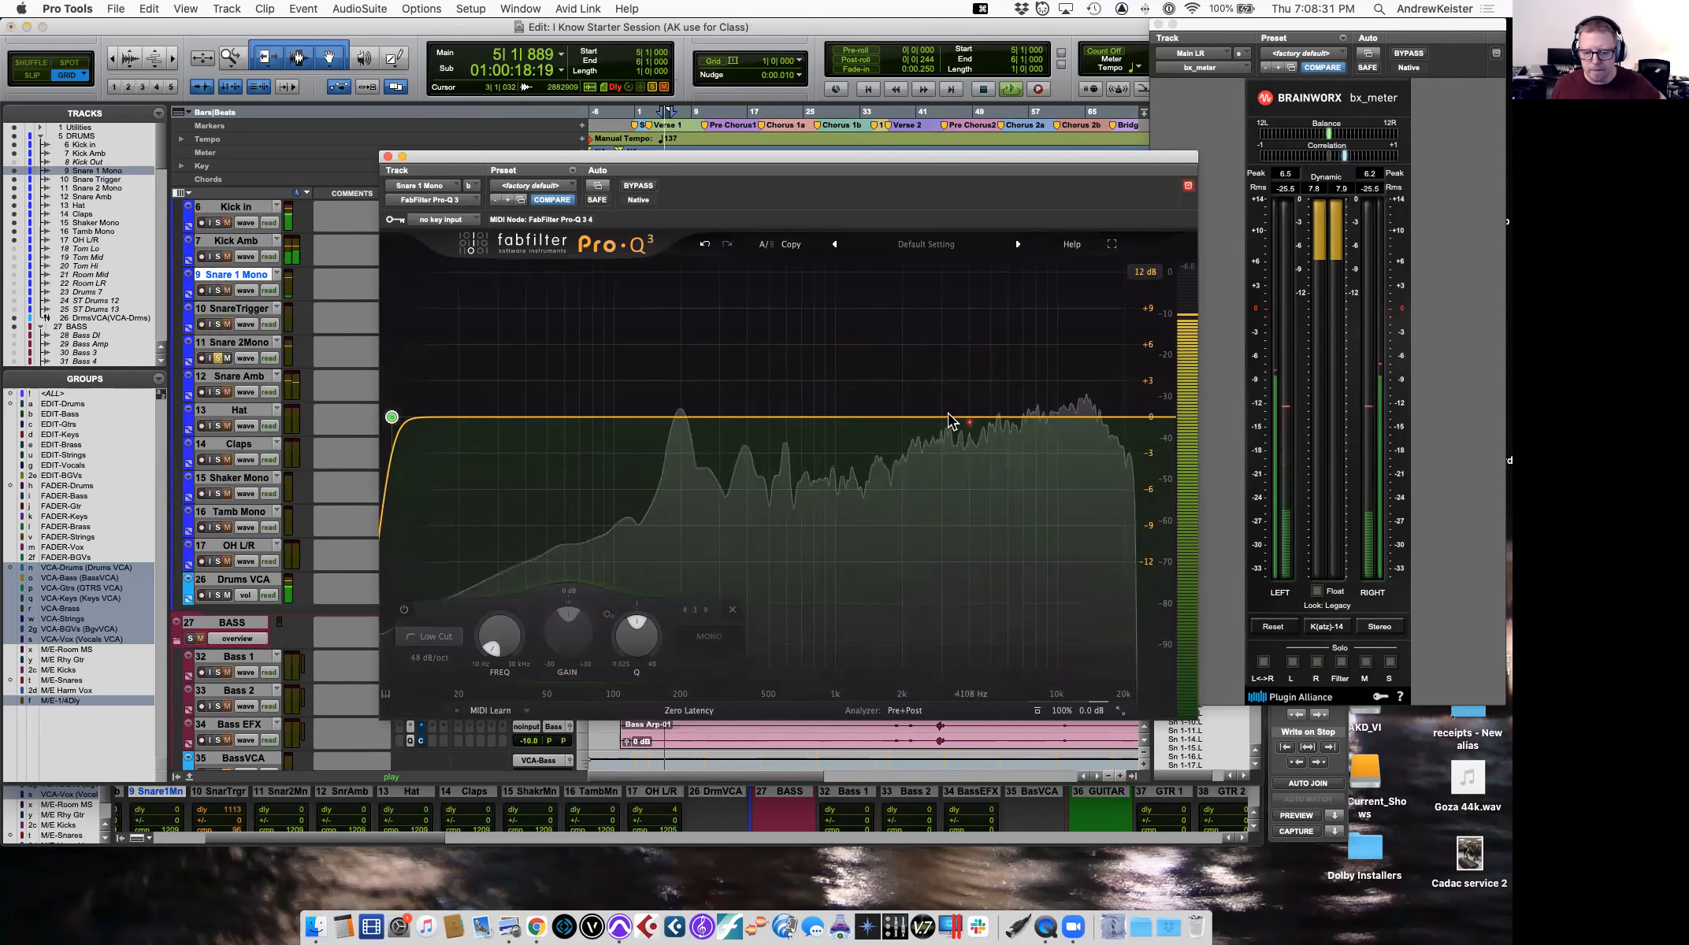
left_click_drag(948, 418, 937, 329)
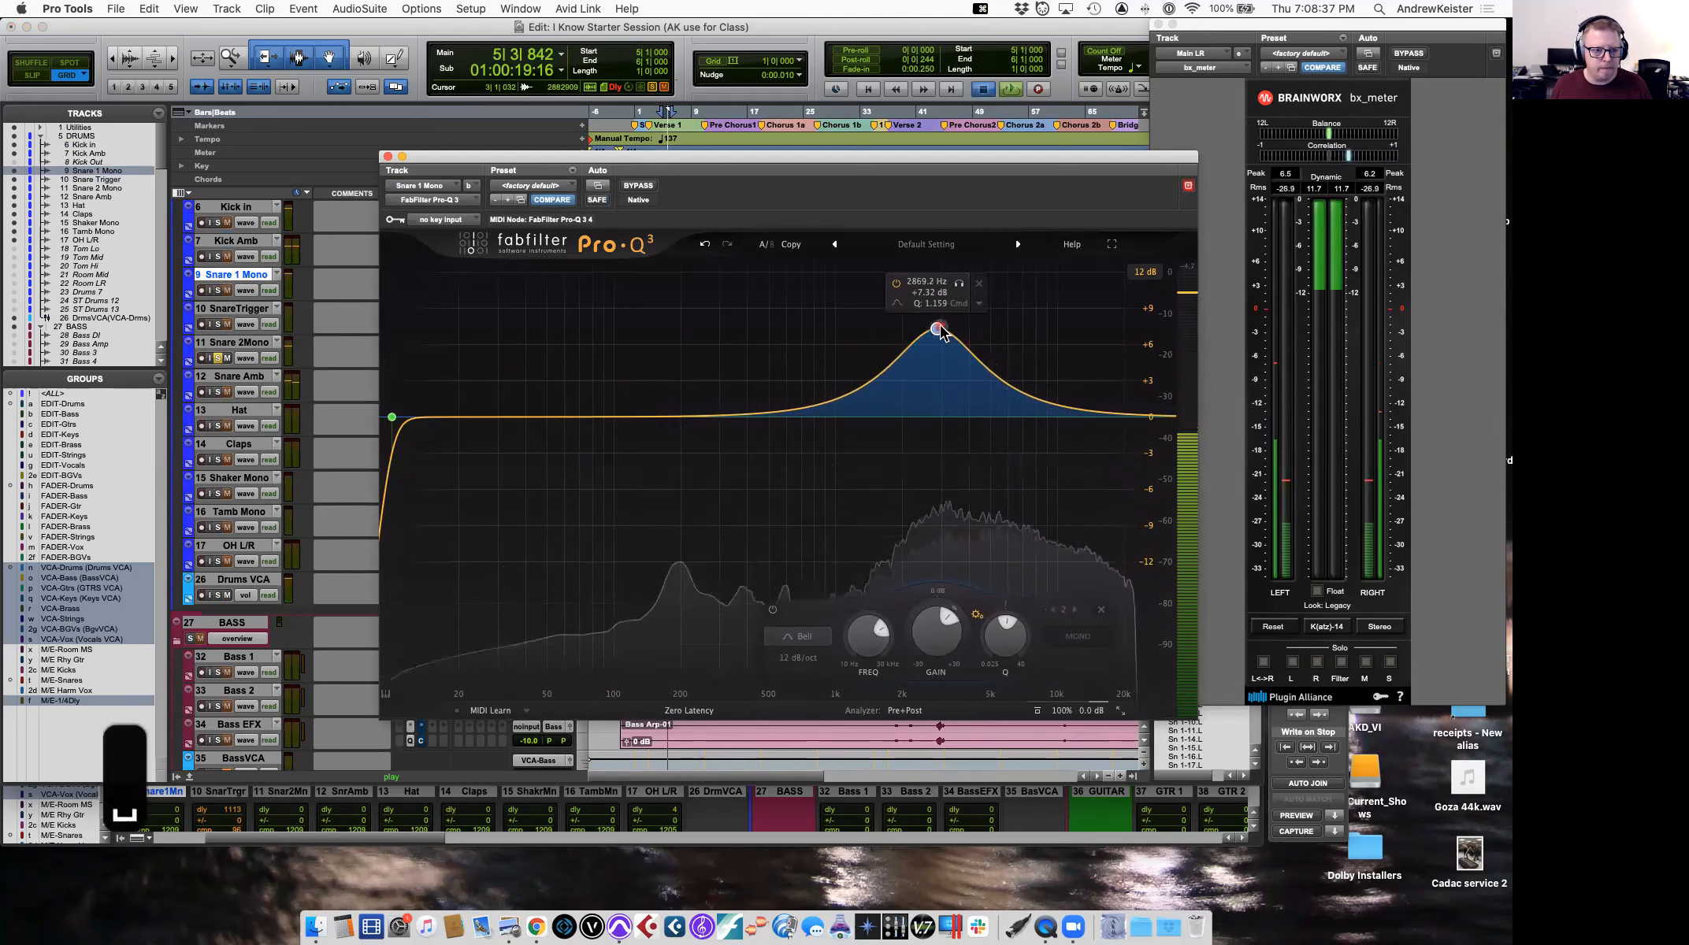
left_click(983, 286)
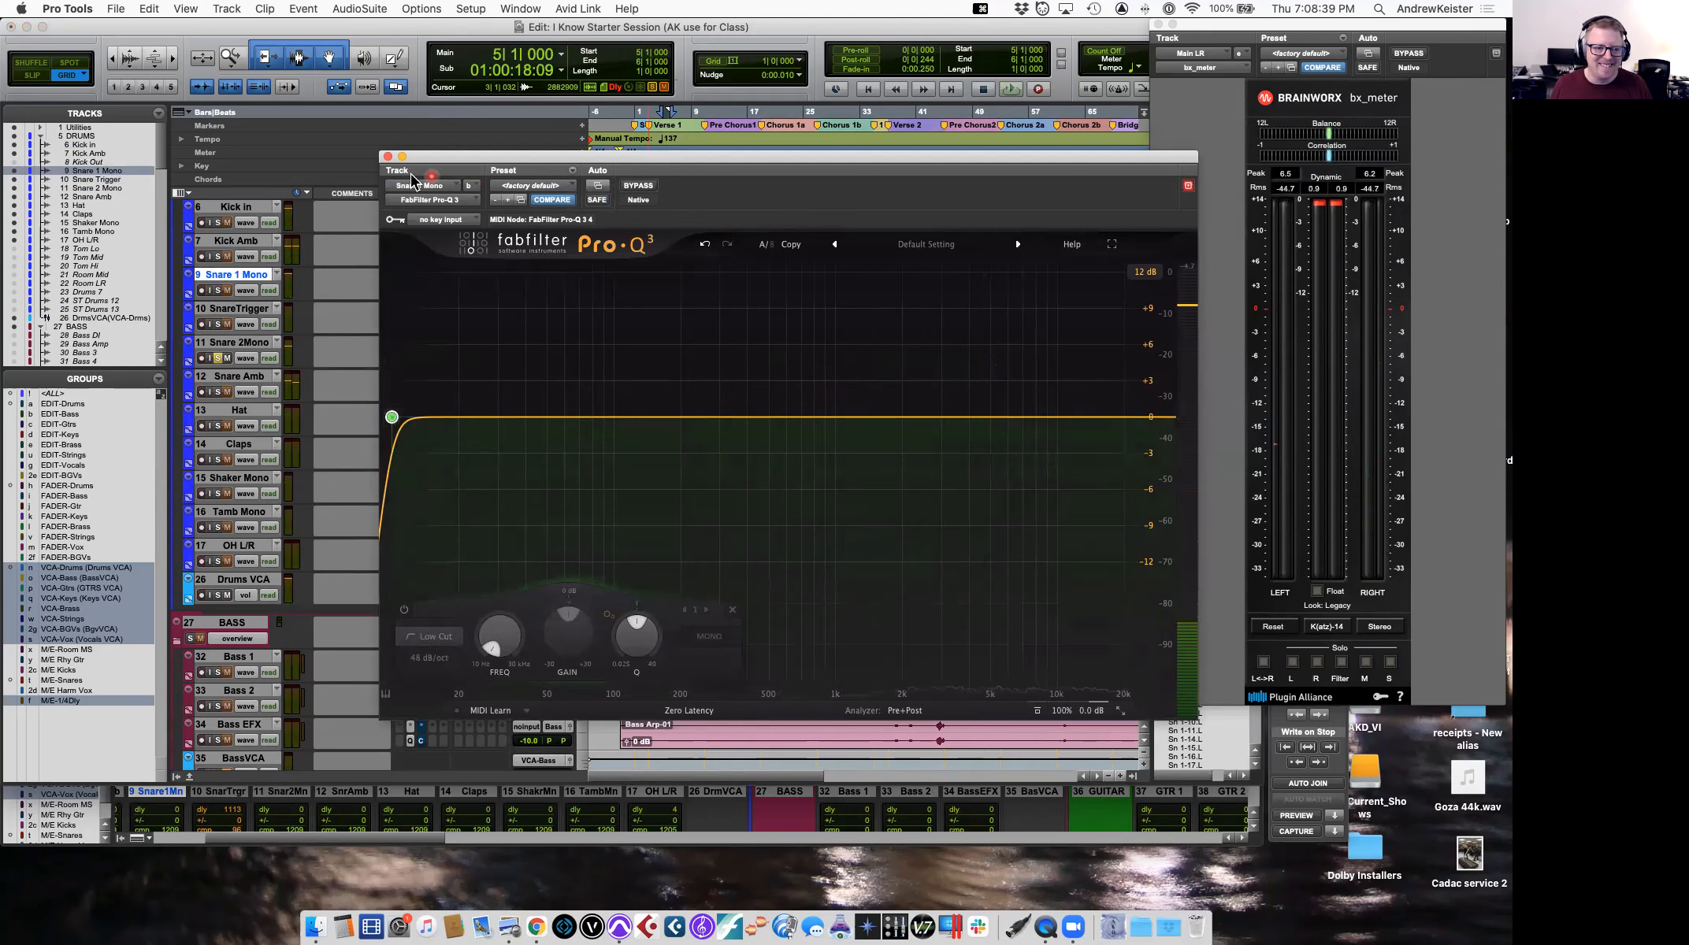
left_click(385, 156)
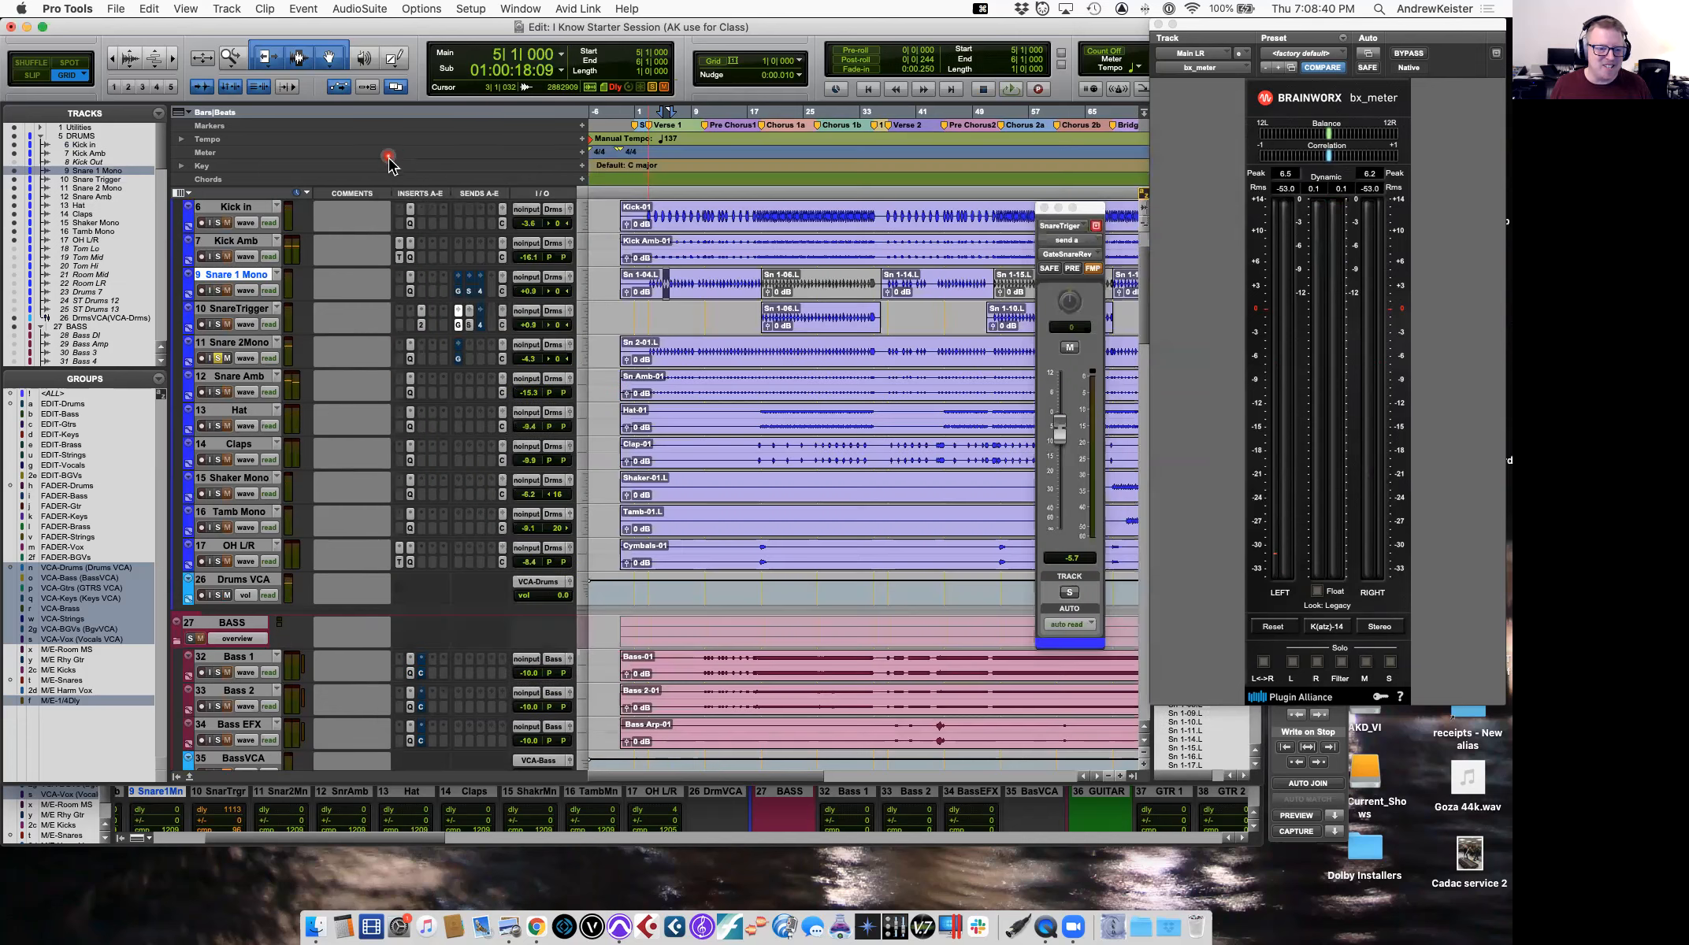
Add a bell boost of about 3.2 dB near 4.8 kHz in Snare 2 Mono's Pro-Q 3 while it plays.
left_click(409, 362)
left_click(980, 426)
key("space")
left_click_drag(980, 419, 992, 383)
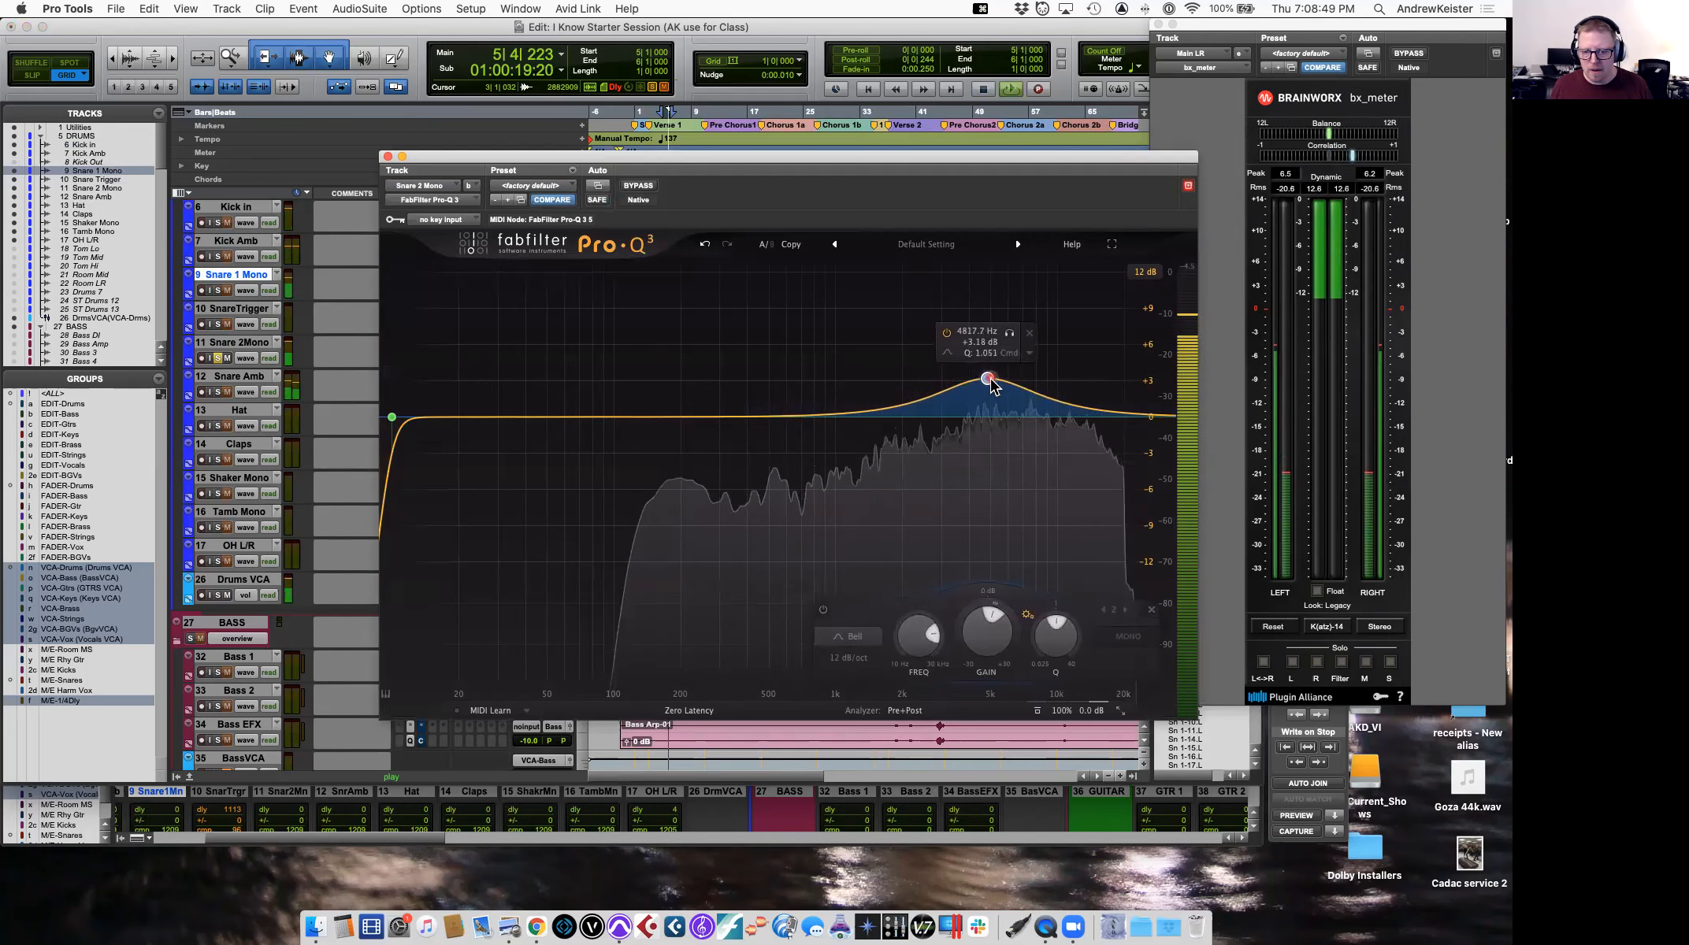
Reshape Snare 2 Mono's bell boost to Q 0.546 with a 24 dB/oct slope, centred near 4.3 kHz at about 2.9 dB.
left_click_drag(1053, 630, 1052, 630)
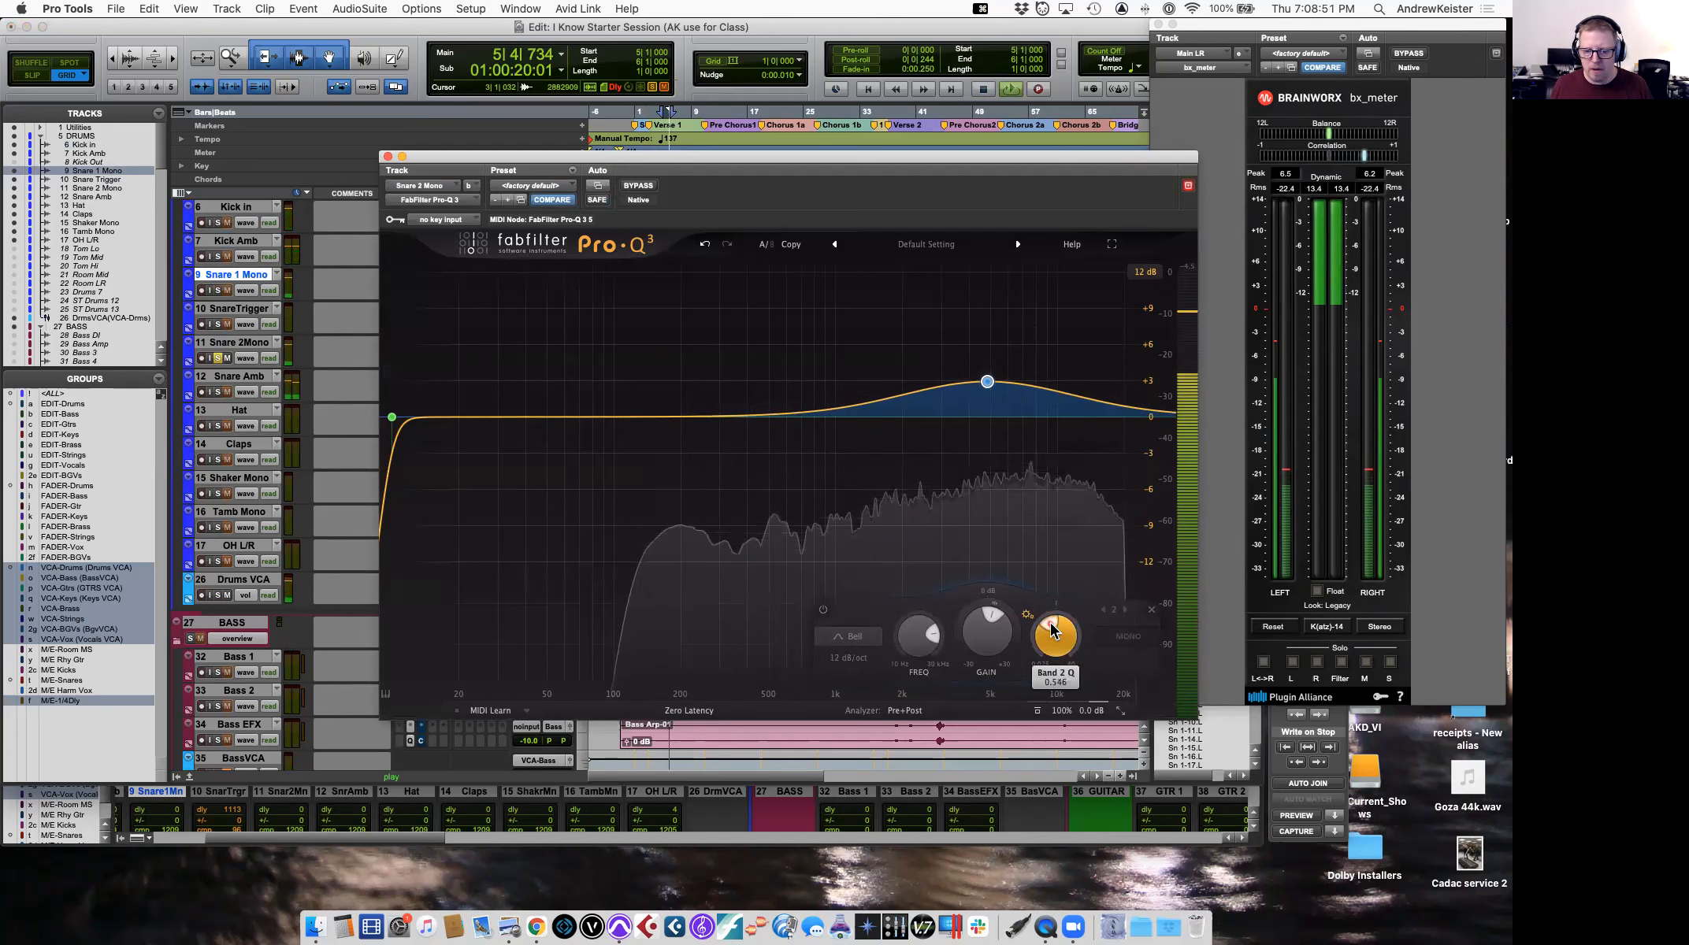
left_click(848, 658)
left_click(835, 663)
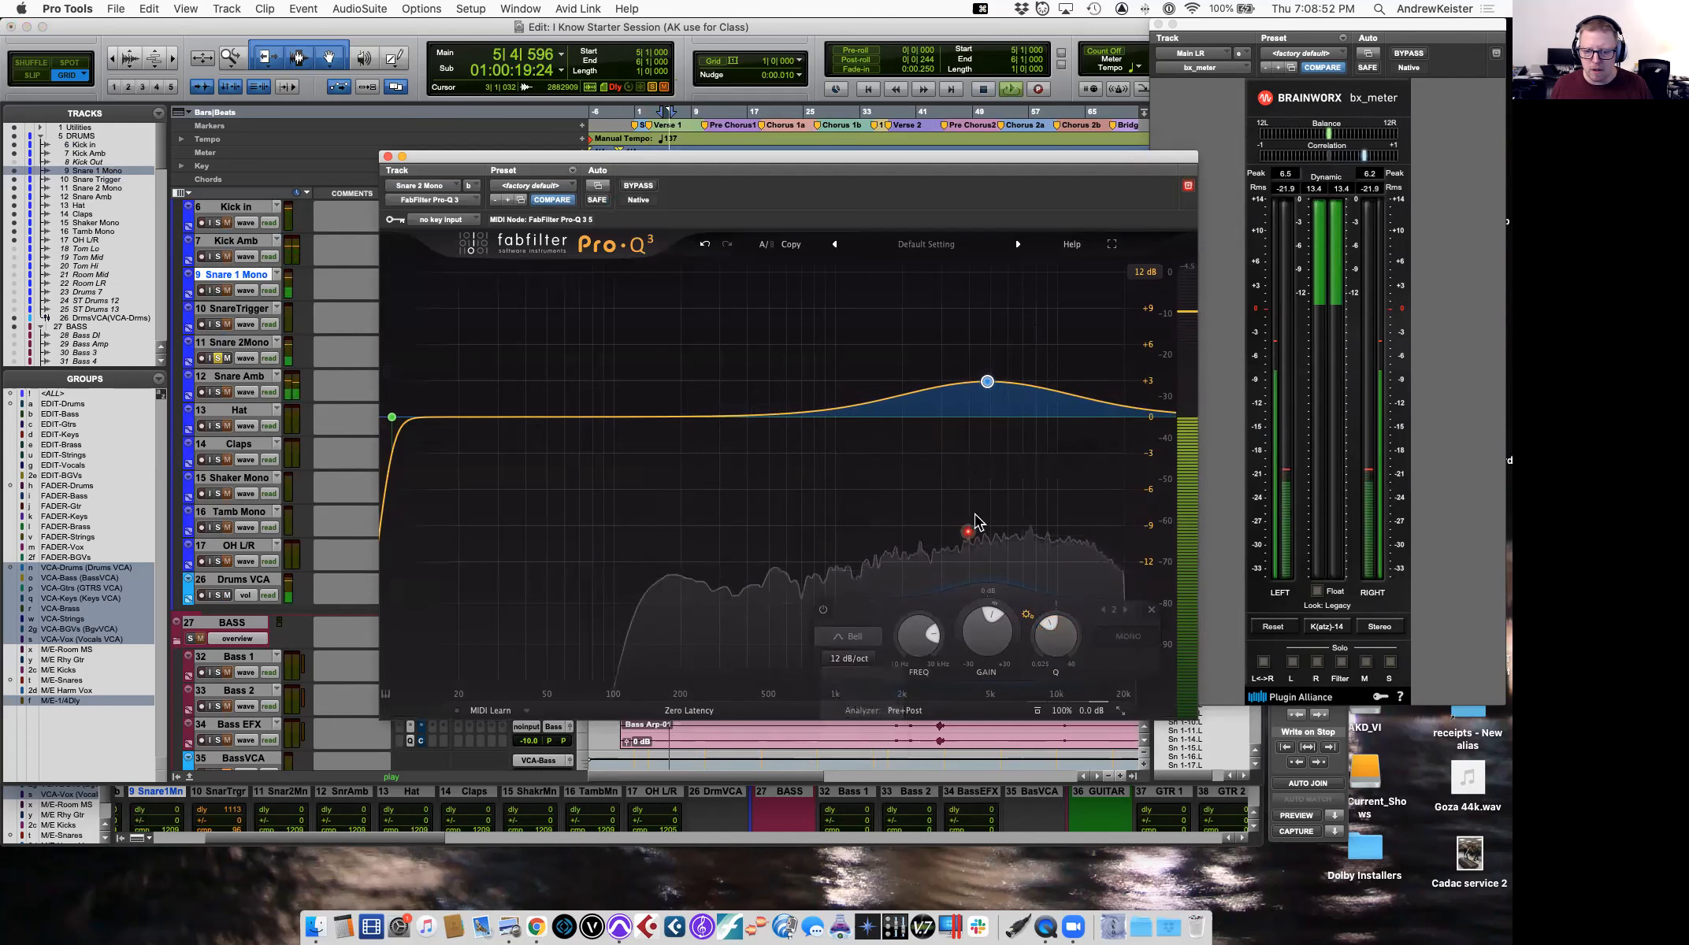
left_click_drag(990, 388, 980, 390)
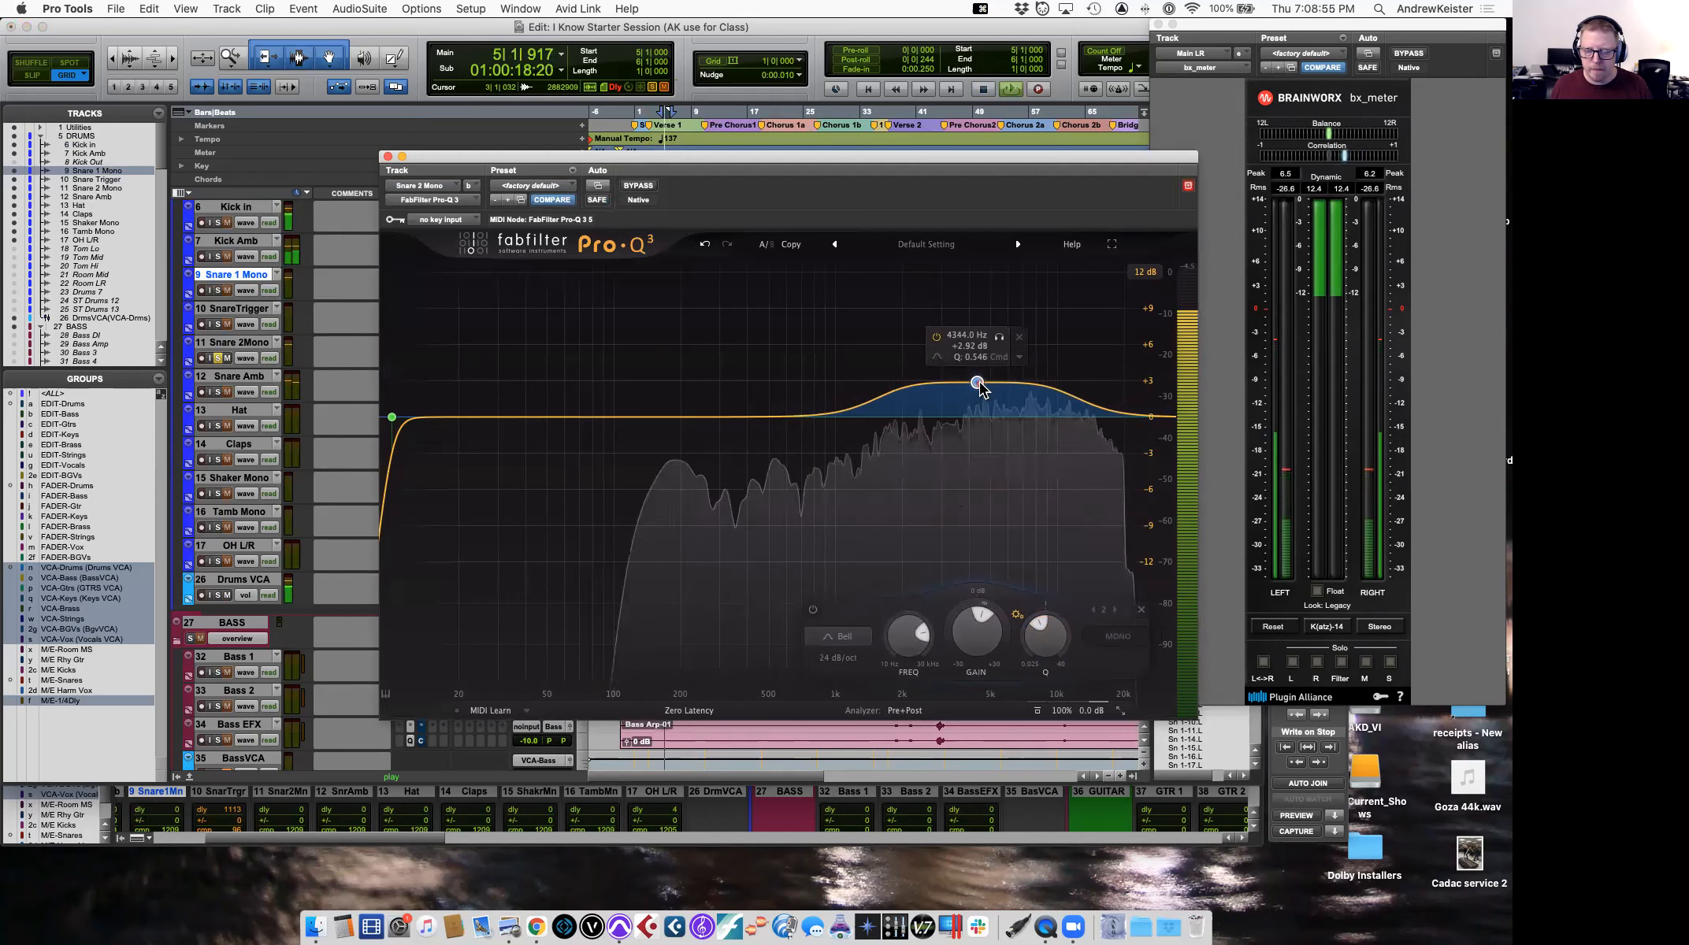
key("space")
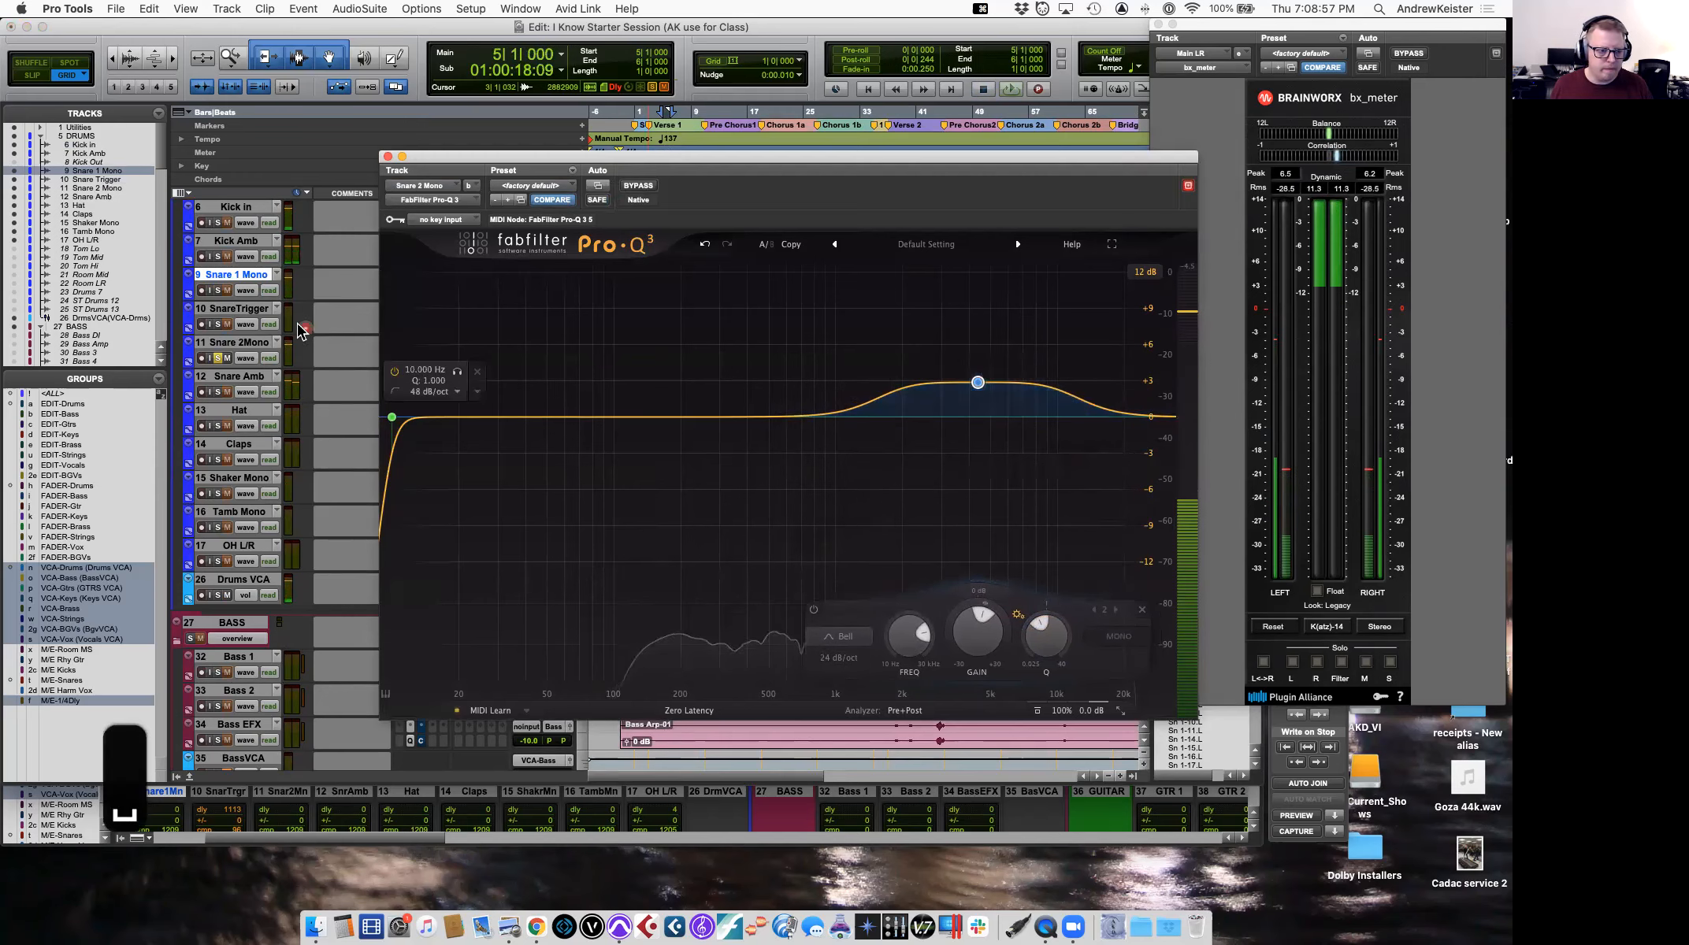
Audition the three soloed snare tracks with Snare 2 Mono's Pro-Q 3 bypassed and active, close the equalizer and clear the solos.
left_click_drag(218, 291, 223, 331)
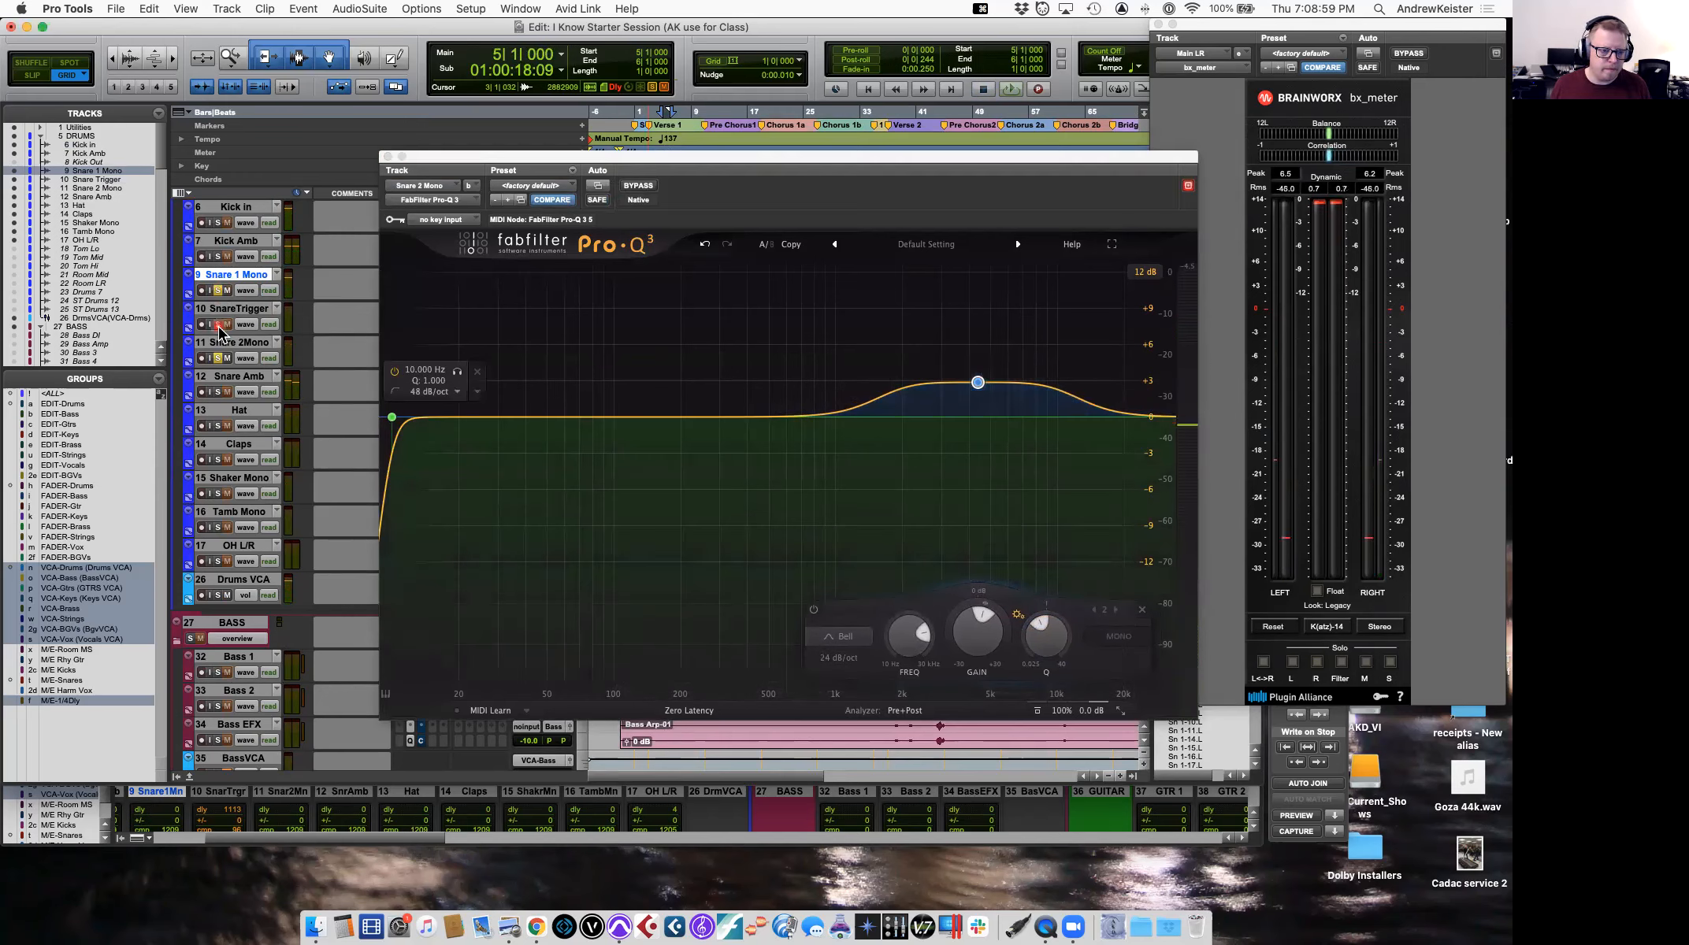
key("space")
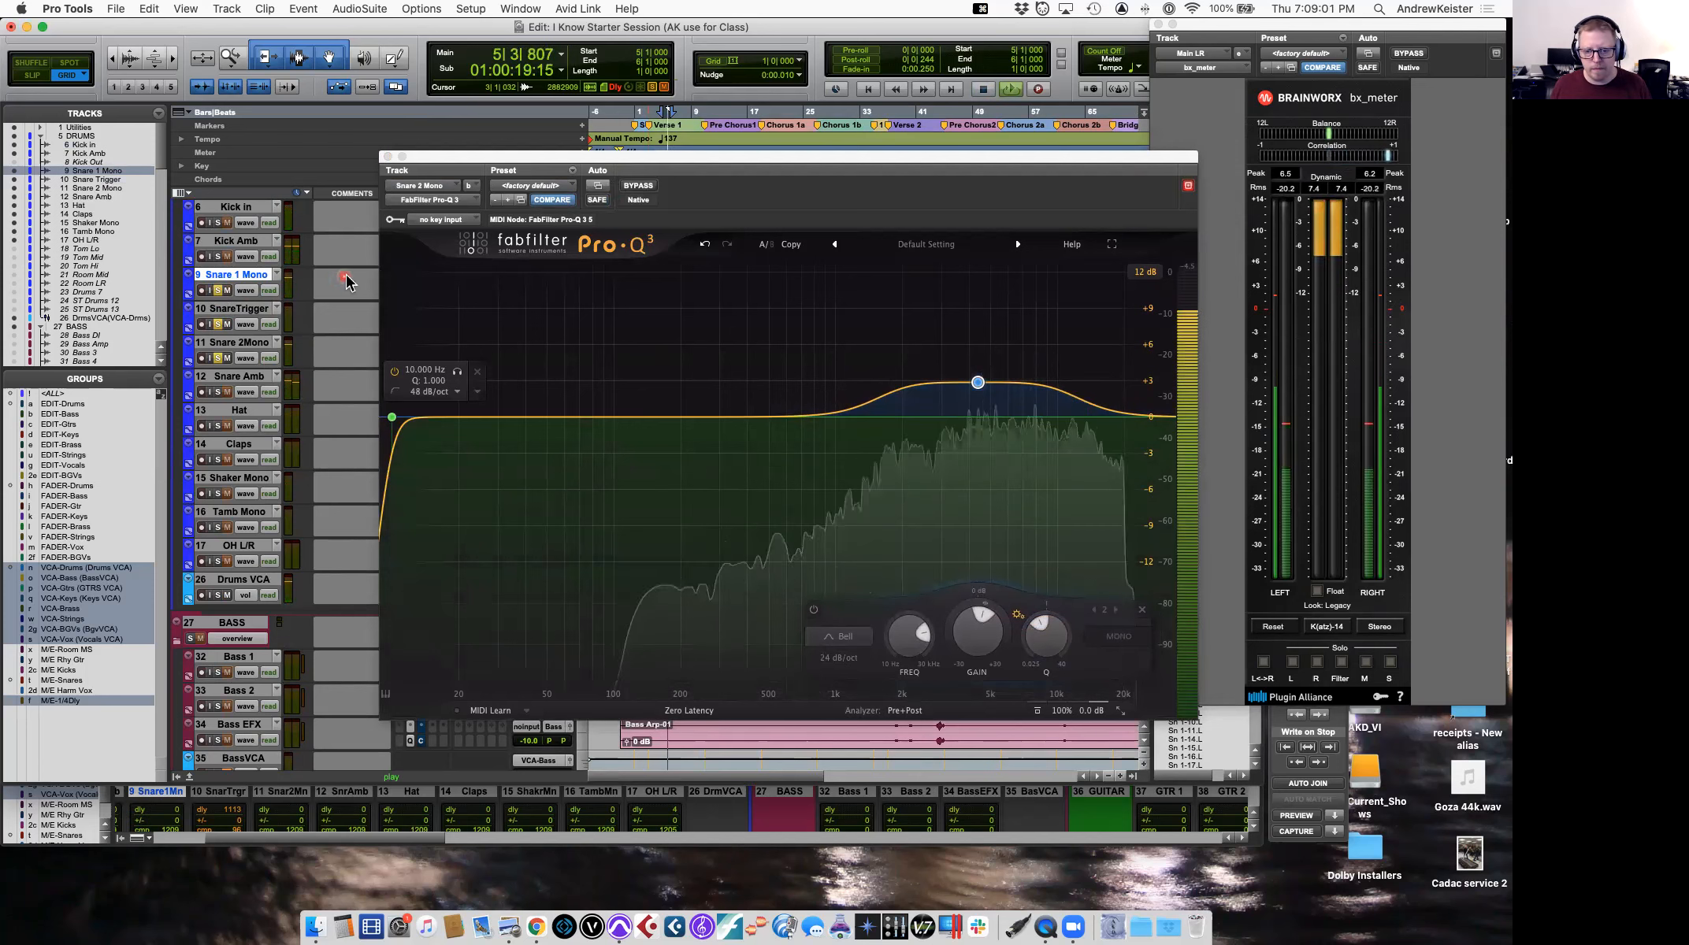
left_click(642, 188)
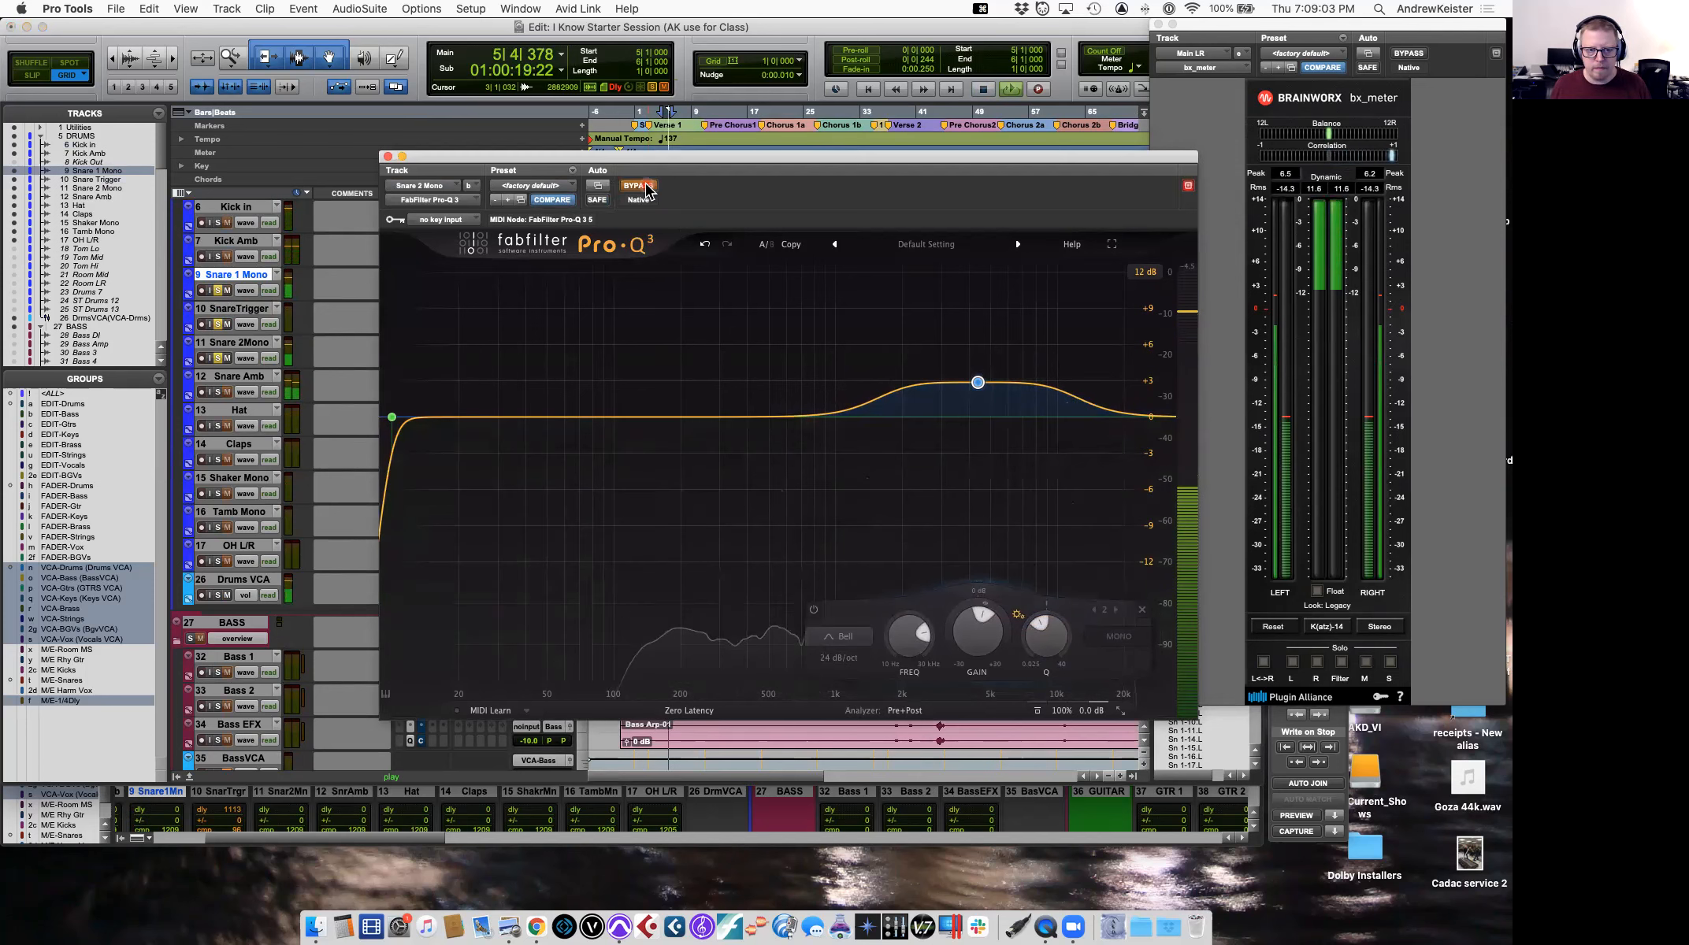
left_click(642, 187)
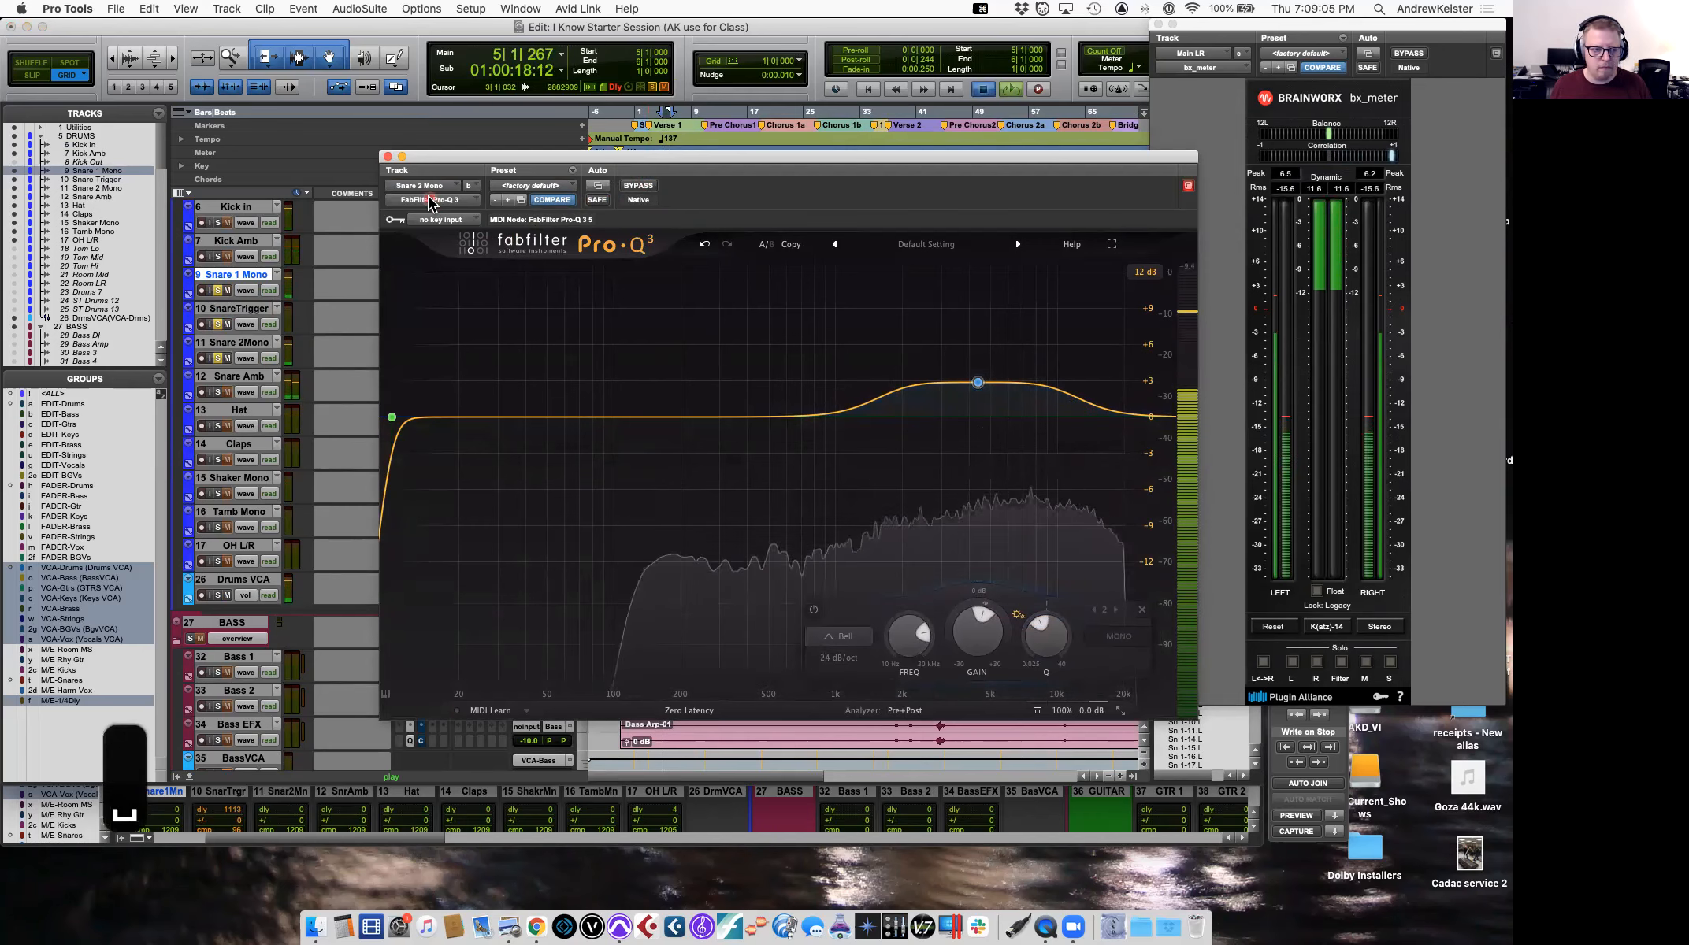
left_click(387, 156)
left_click(218, 324)
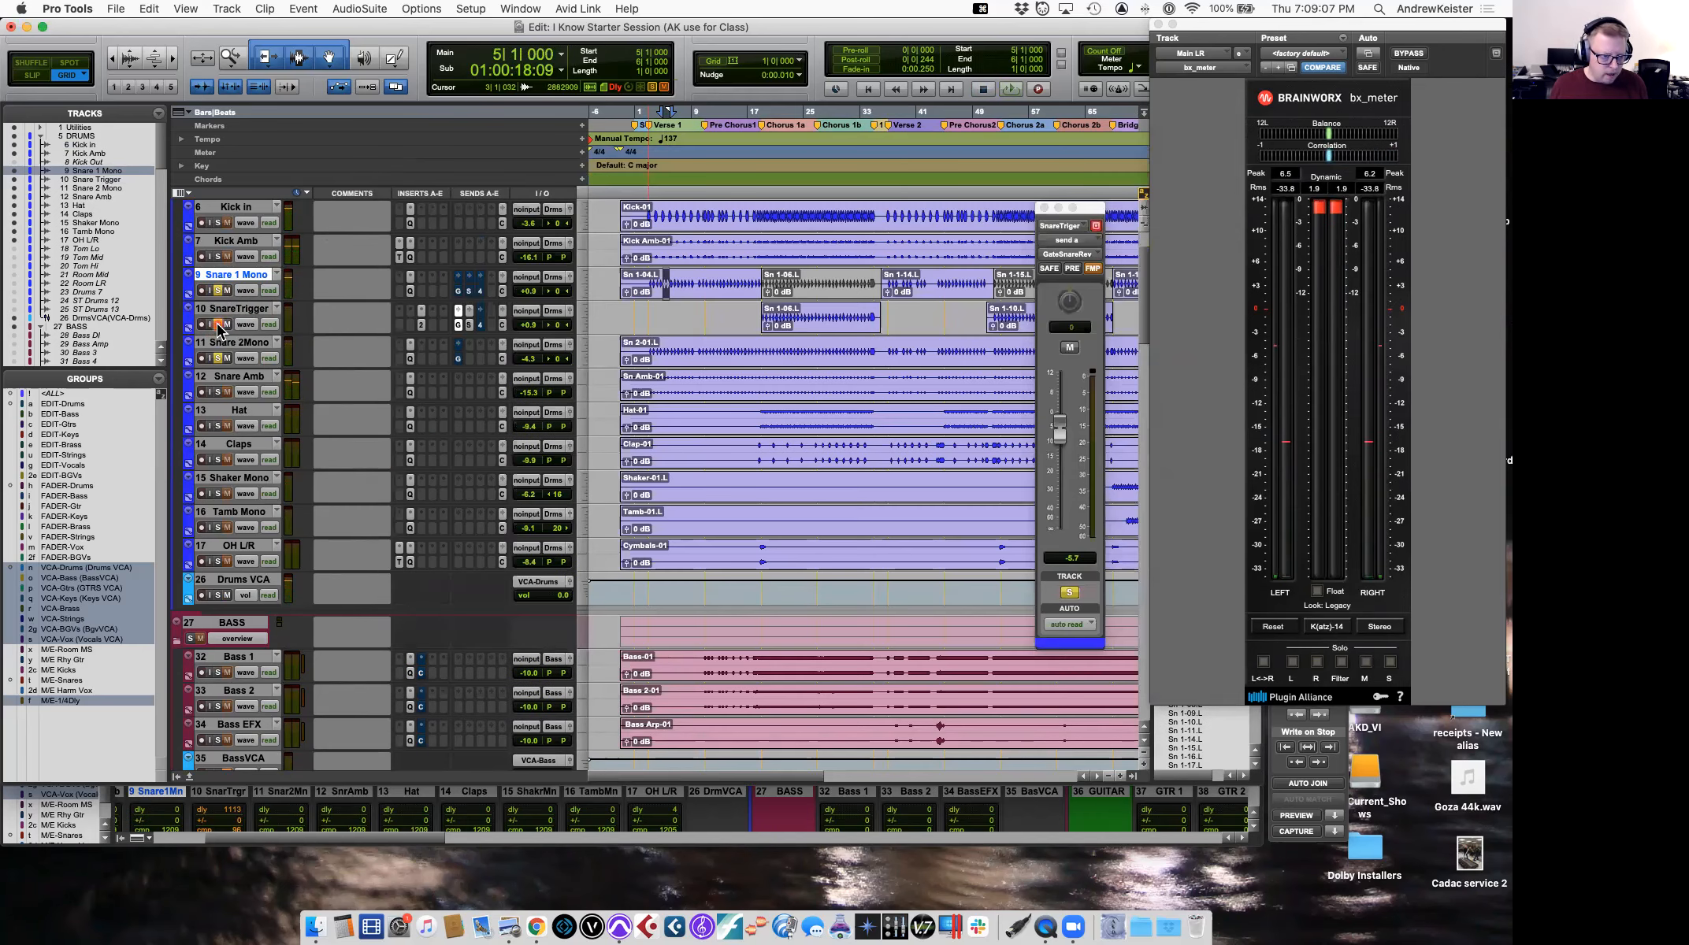
left_click(218, 325)
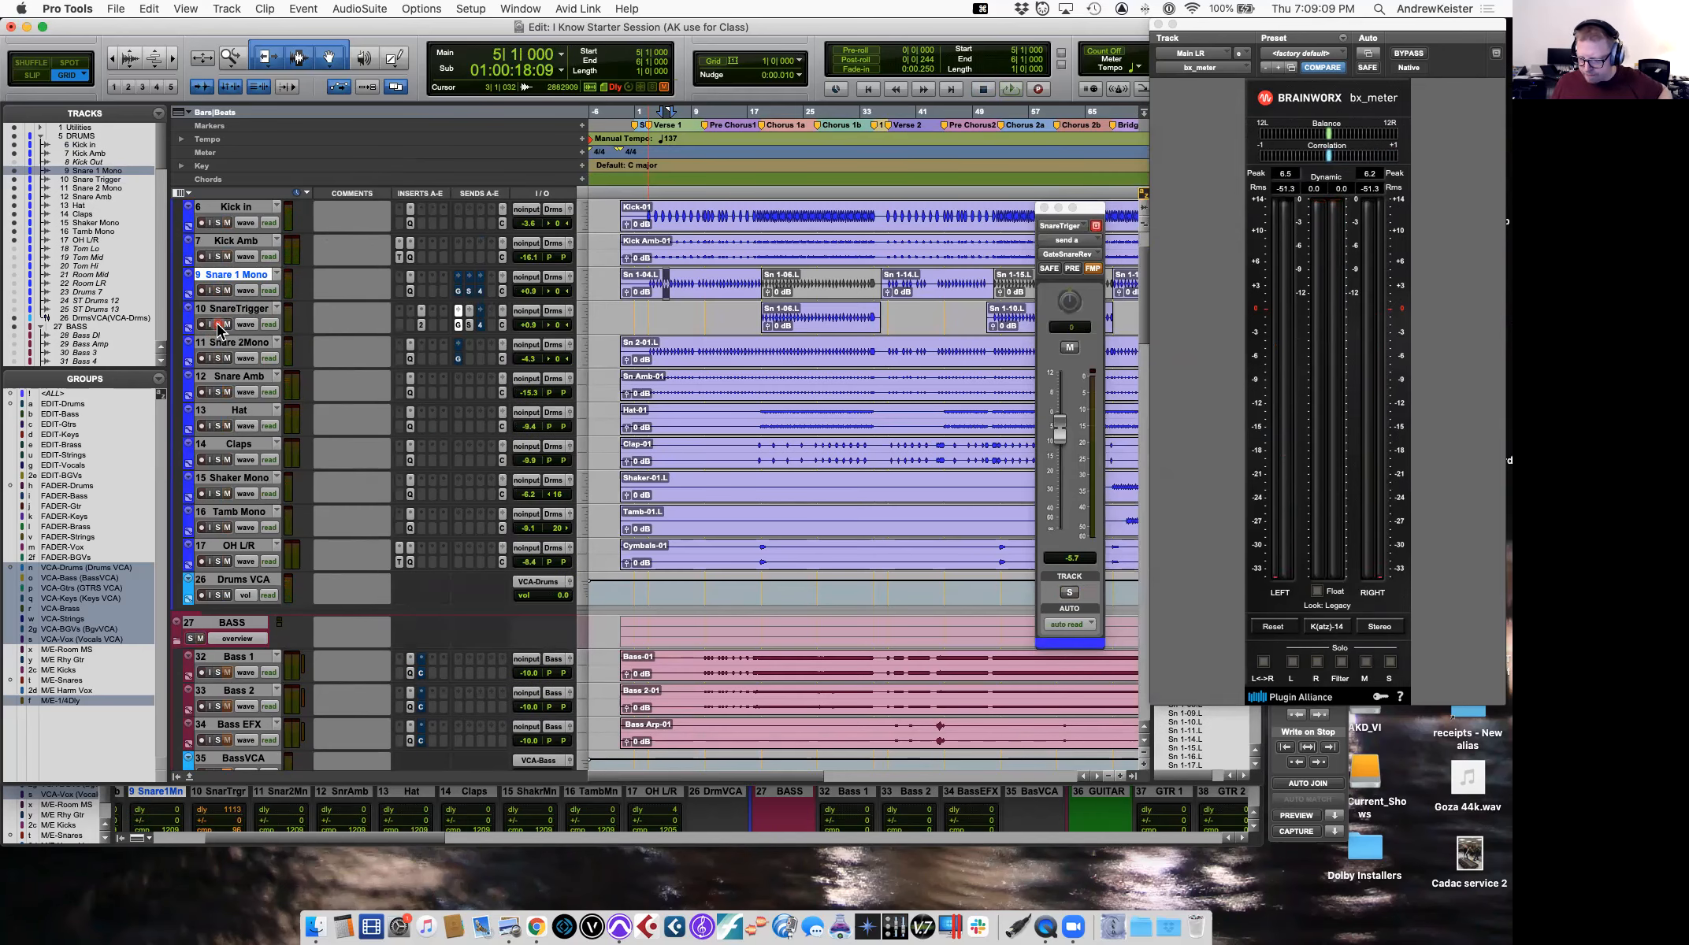
Play from bar 26 with the Drums VCA soloed, and close the SnareTrigger send window.
left_click(458, 435)
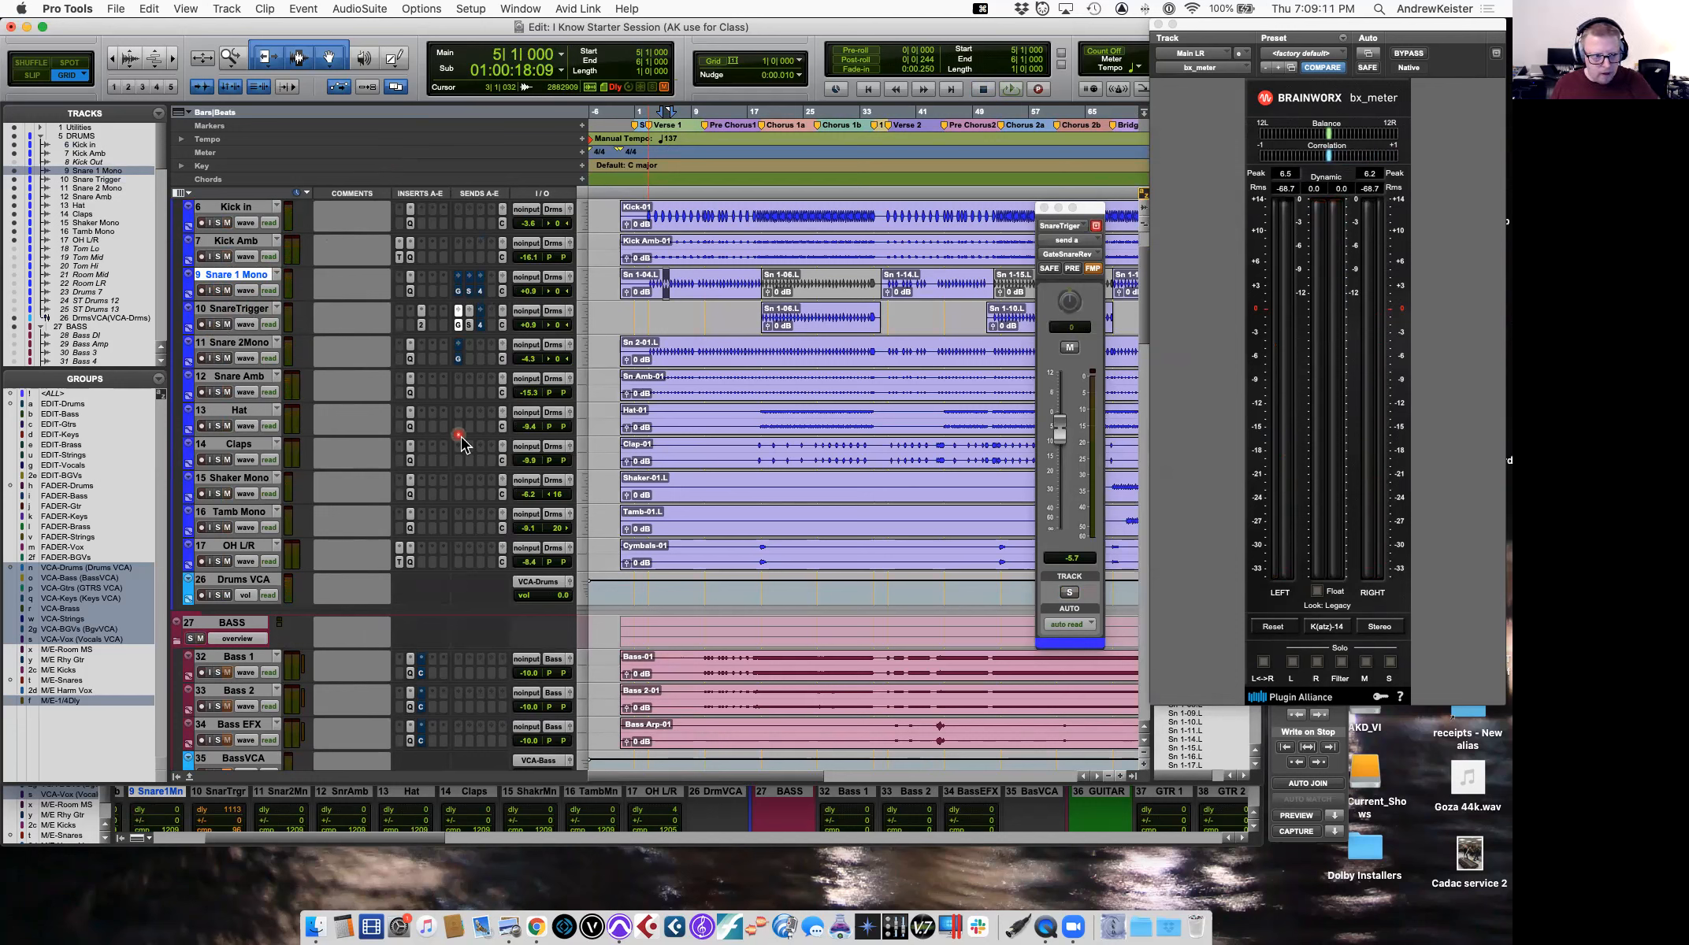
left_click(671, 396)
left_click(812, 211)
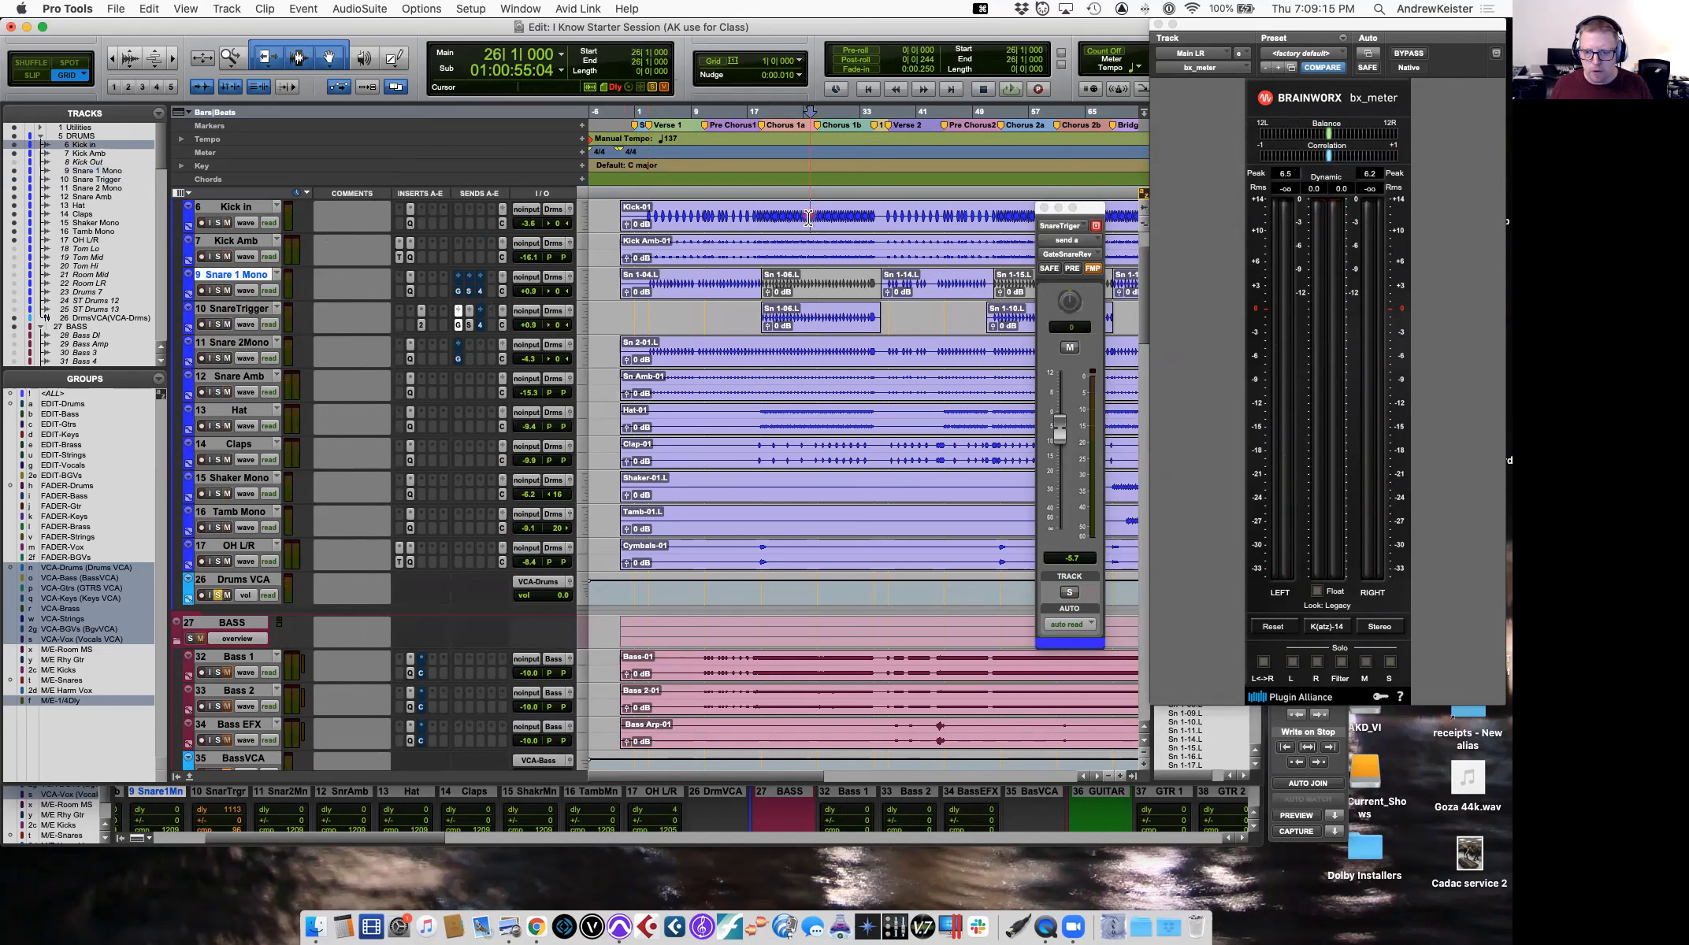
key("space")
left_click(1042, 209)
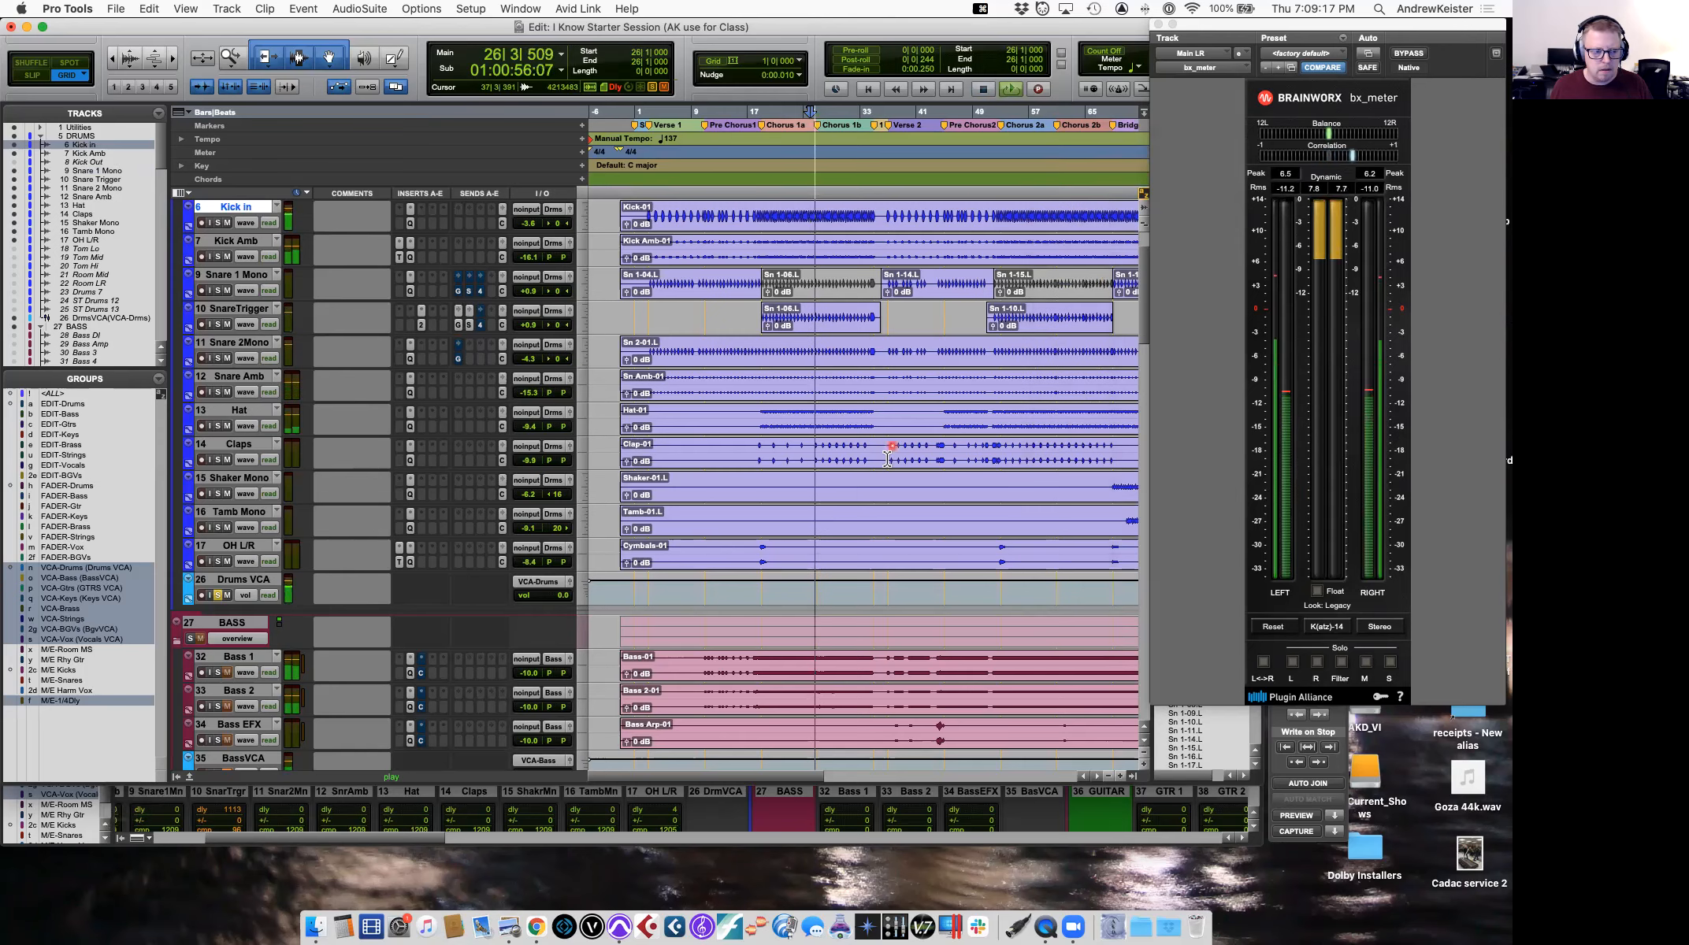
left_click(785, 495)
Stop playback, unsolo the Drums VCA and unmute the BassVCA.
scroll(785, 499, "down", 5)
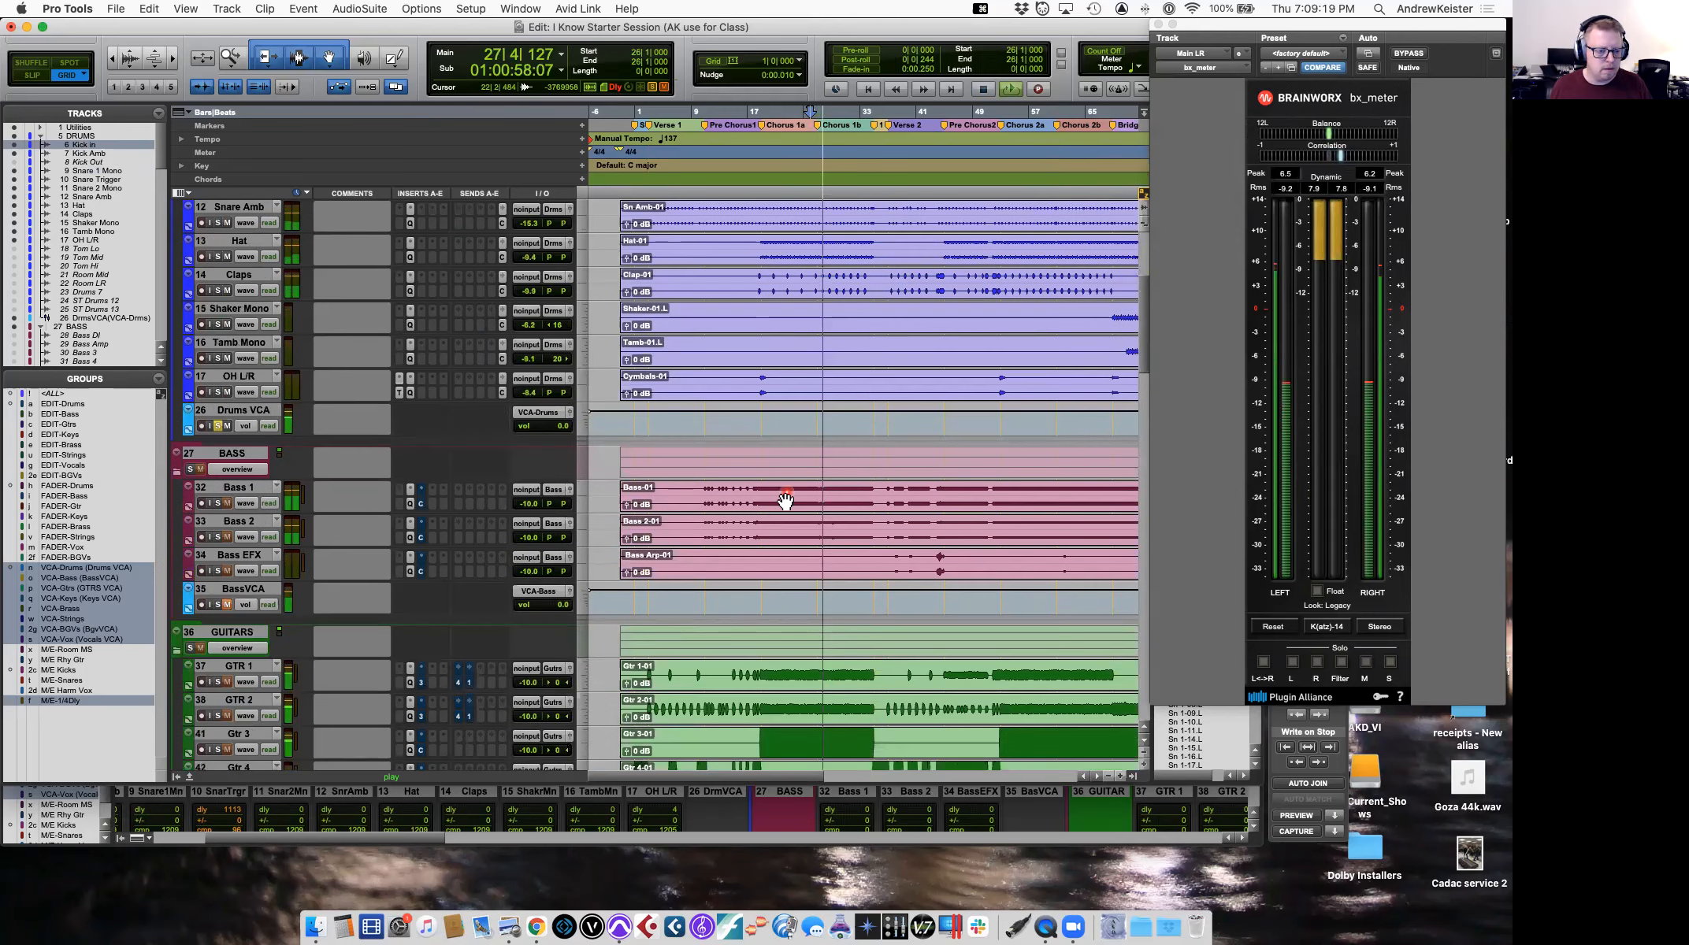
key("space")
left_click(220, 426)
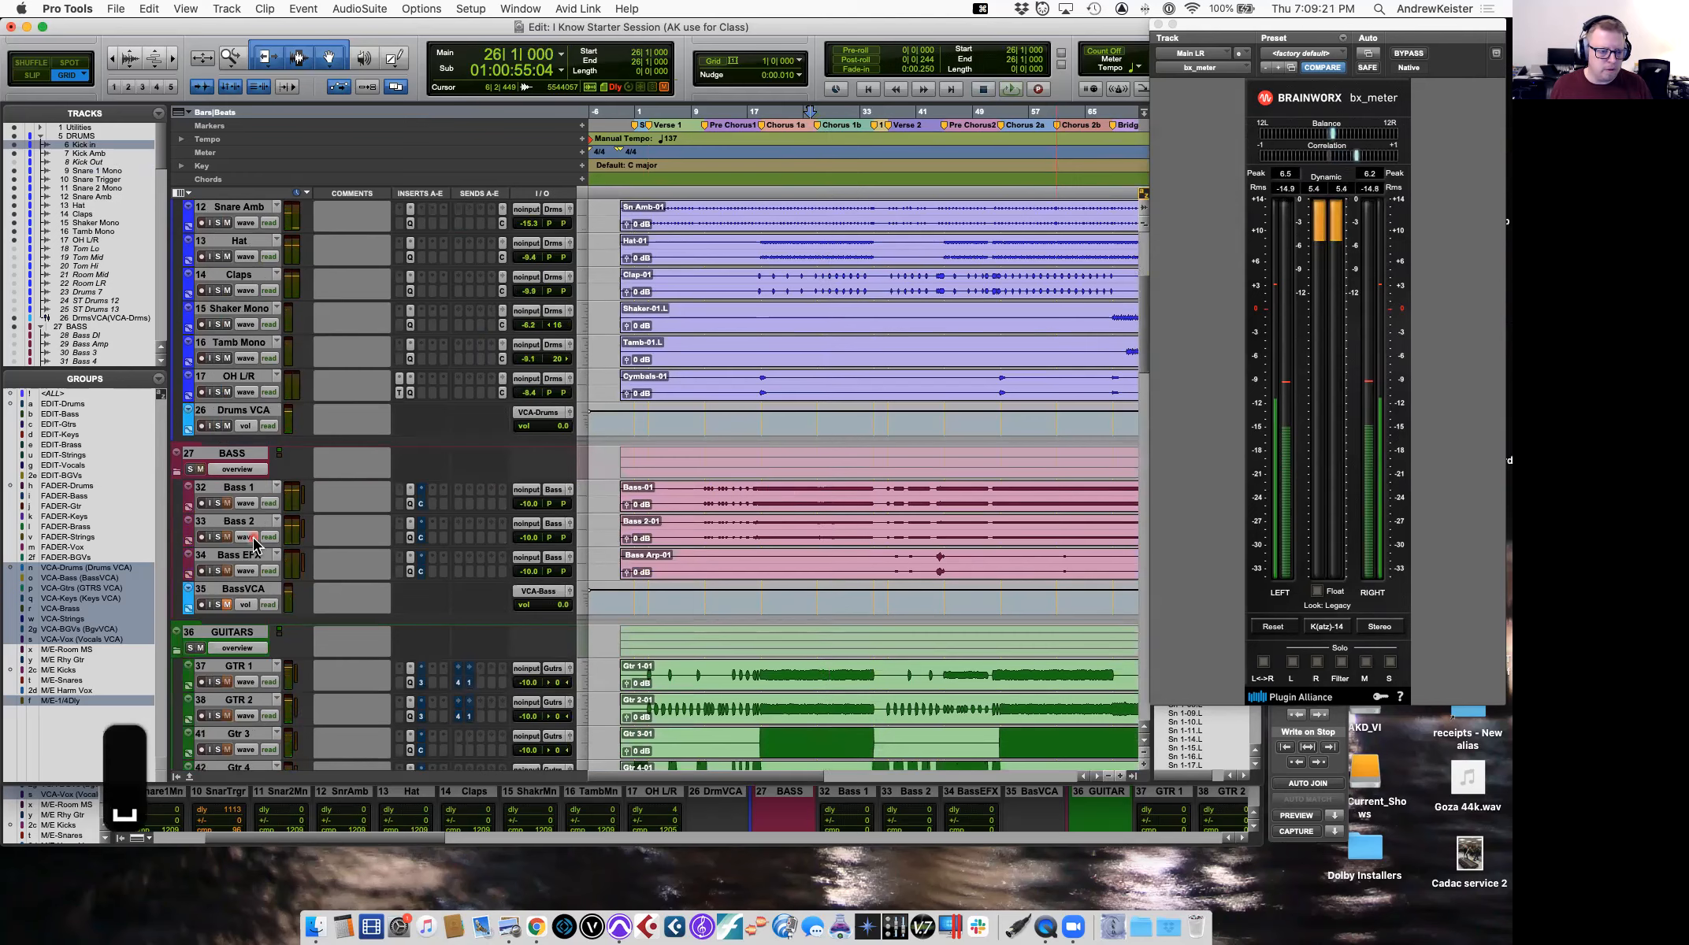
left_click(227, 604)
left_click(227, 605)
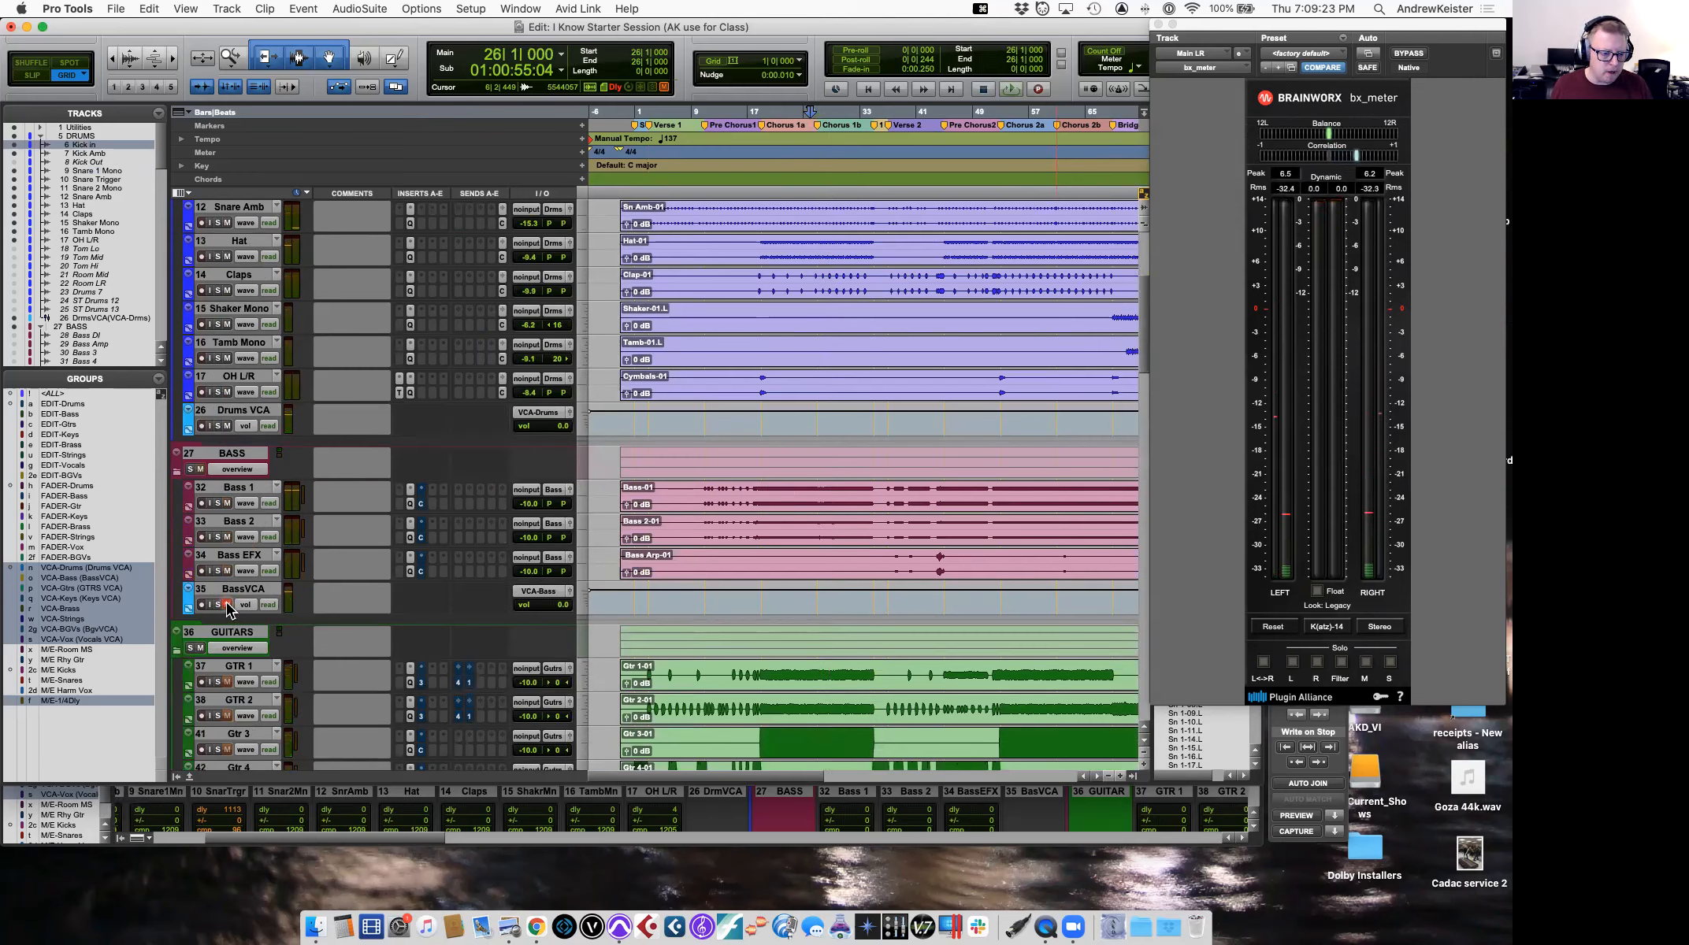
Solo Bass 1 and raise its volume to -6.0 dB while it plays.
left_click(218, 503)
key("space")
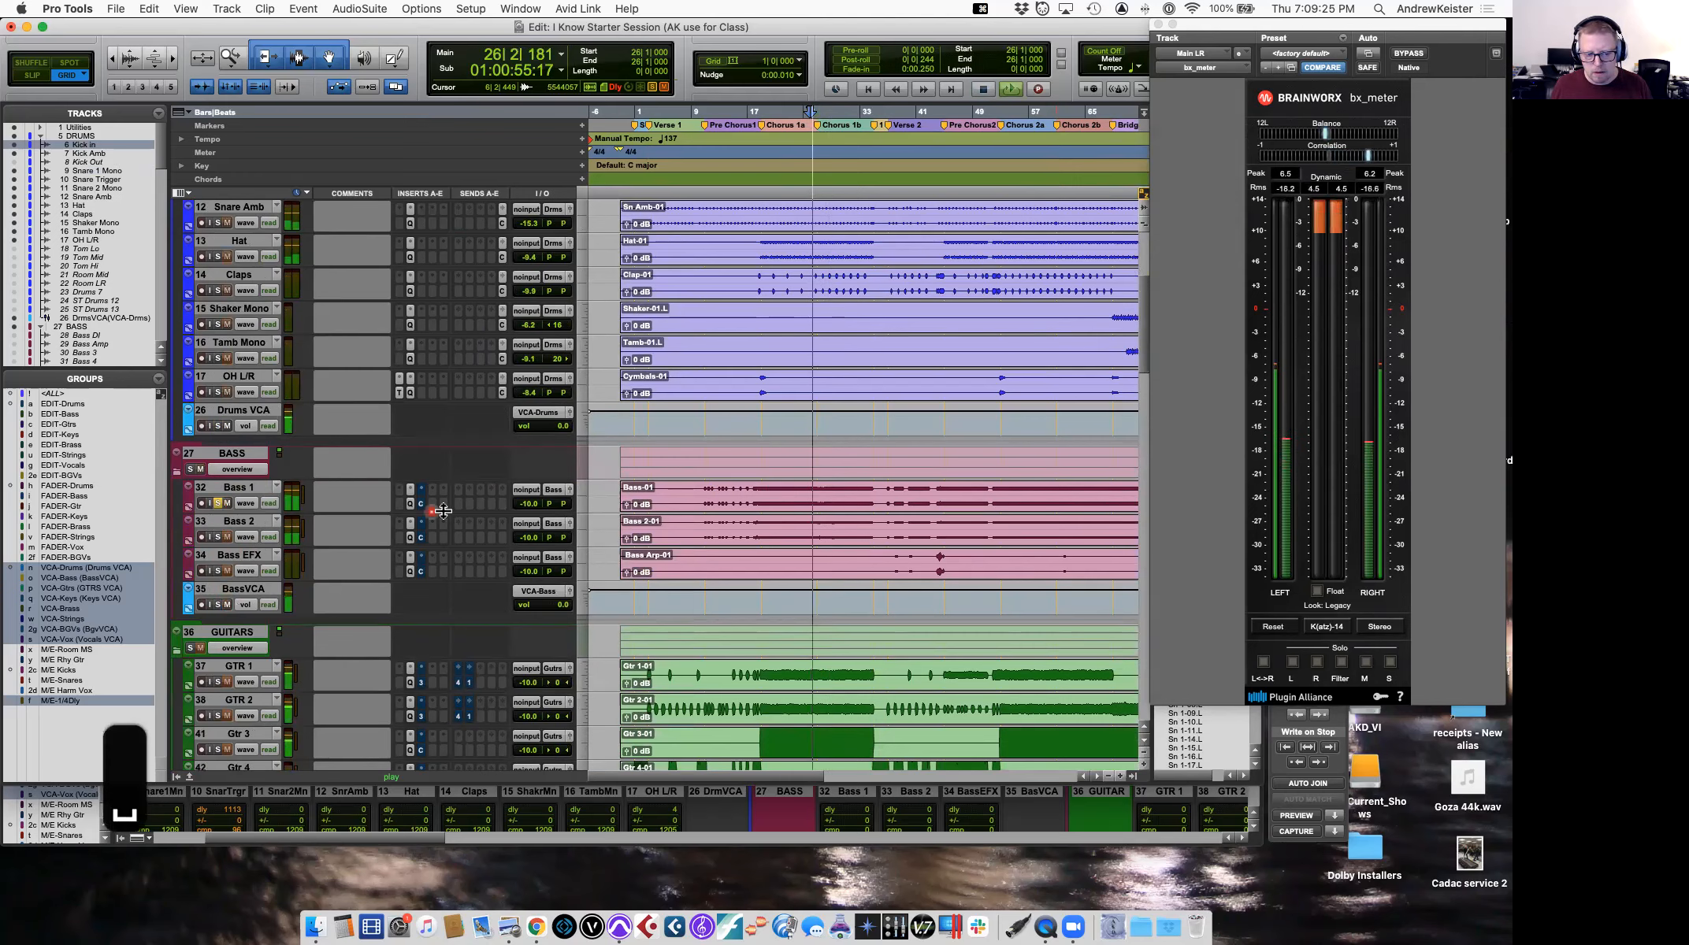
left_click_drag(529, 504, 534, 501)
key("space")
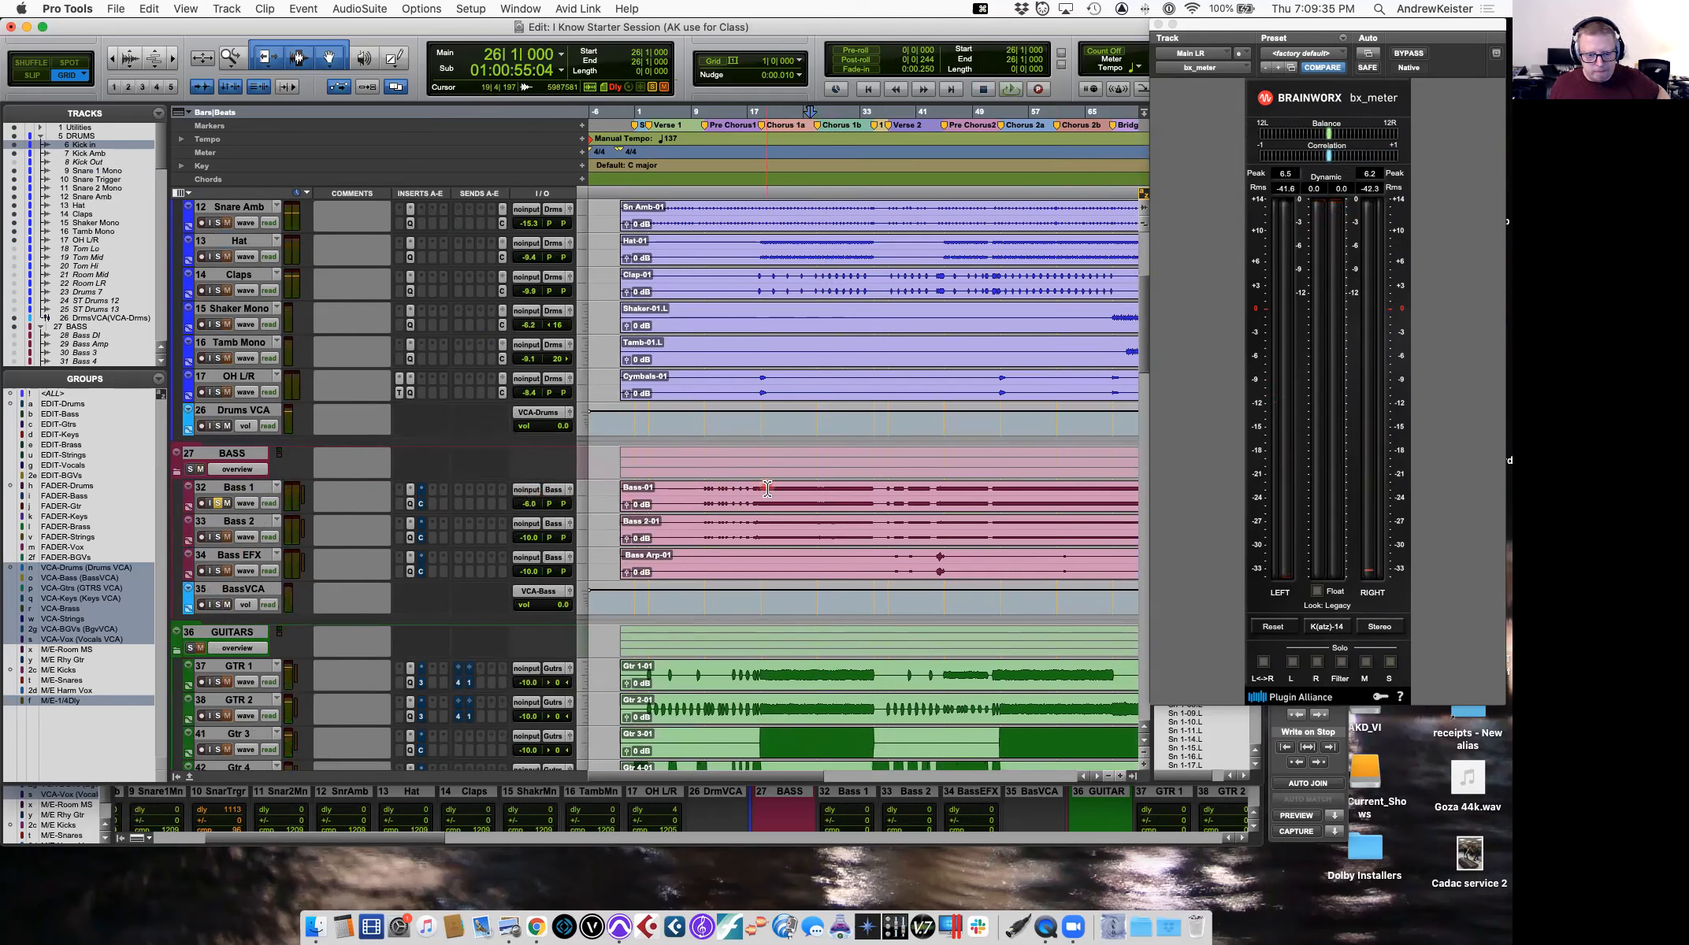
Solo only Bass 2 and audition it from bar 26.
left_click(220, 537, "super")
key("space")
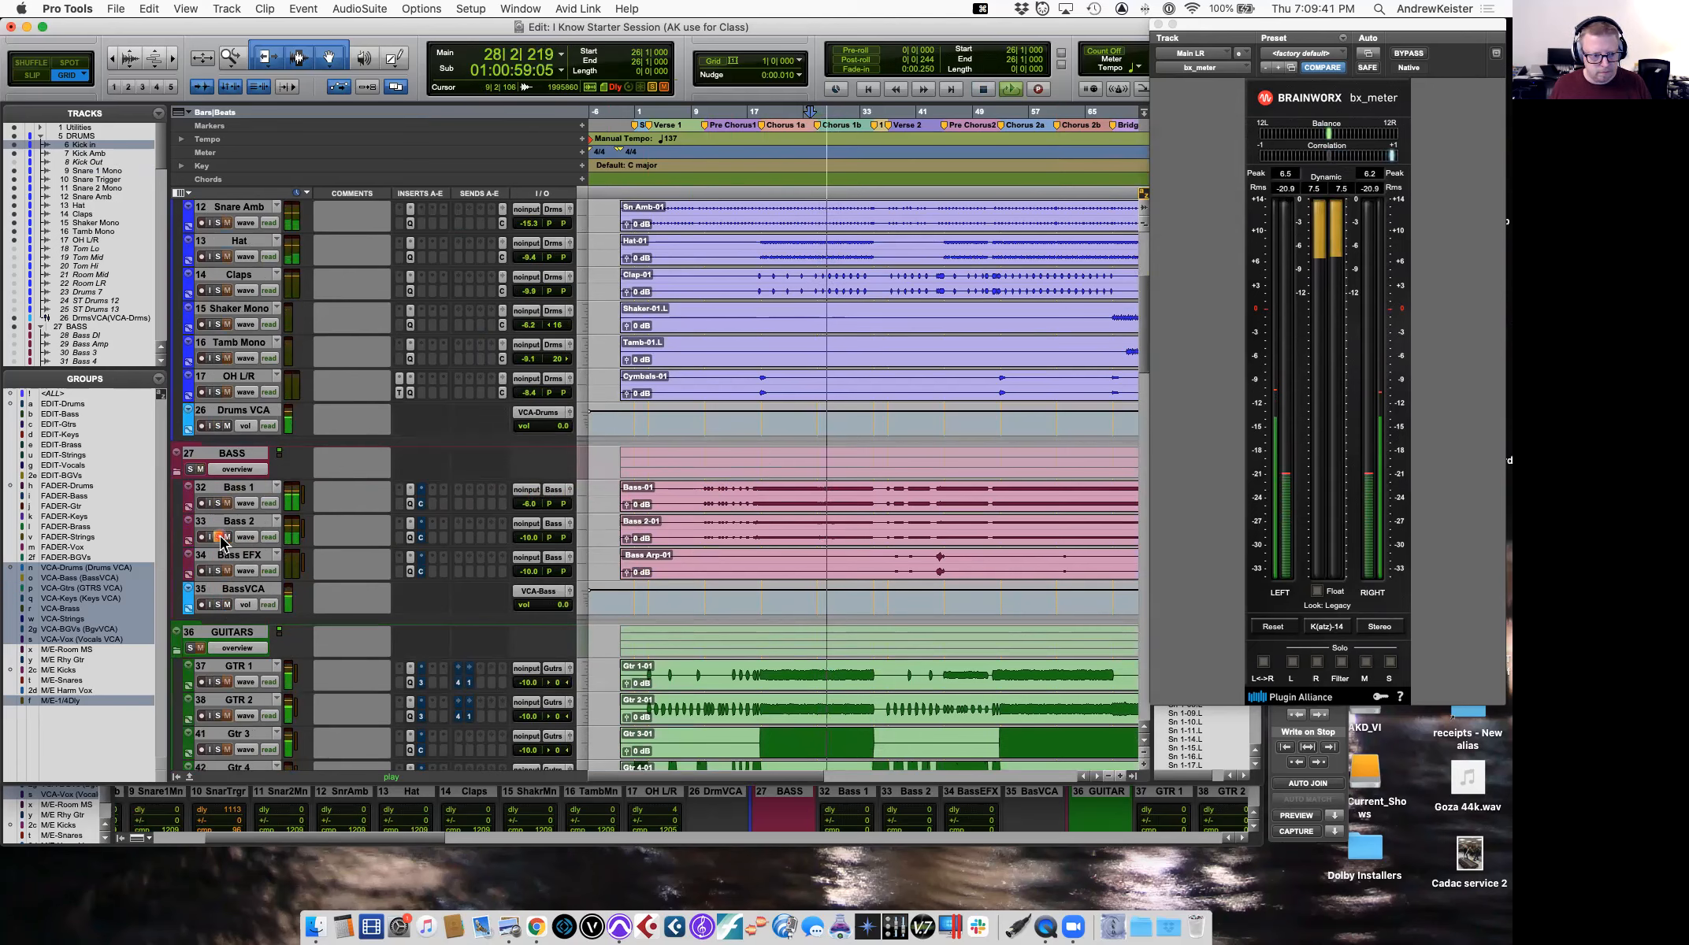
key("space")
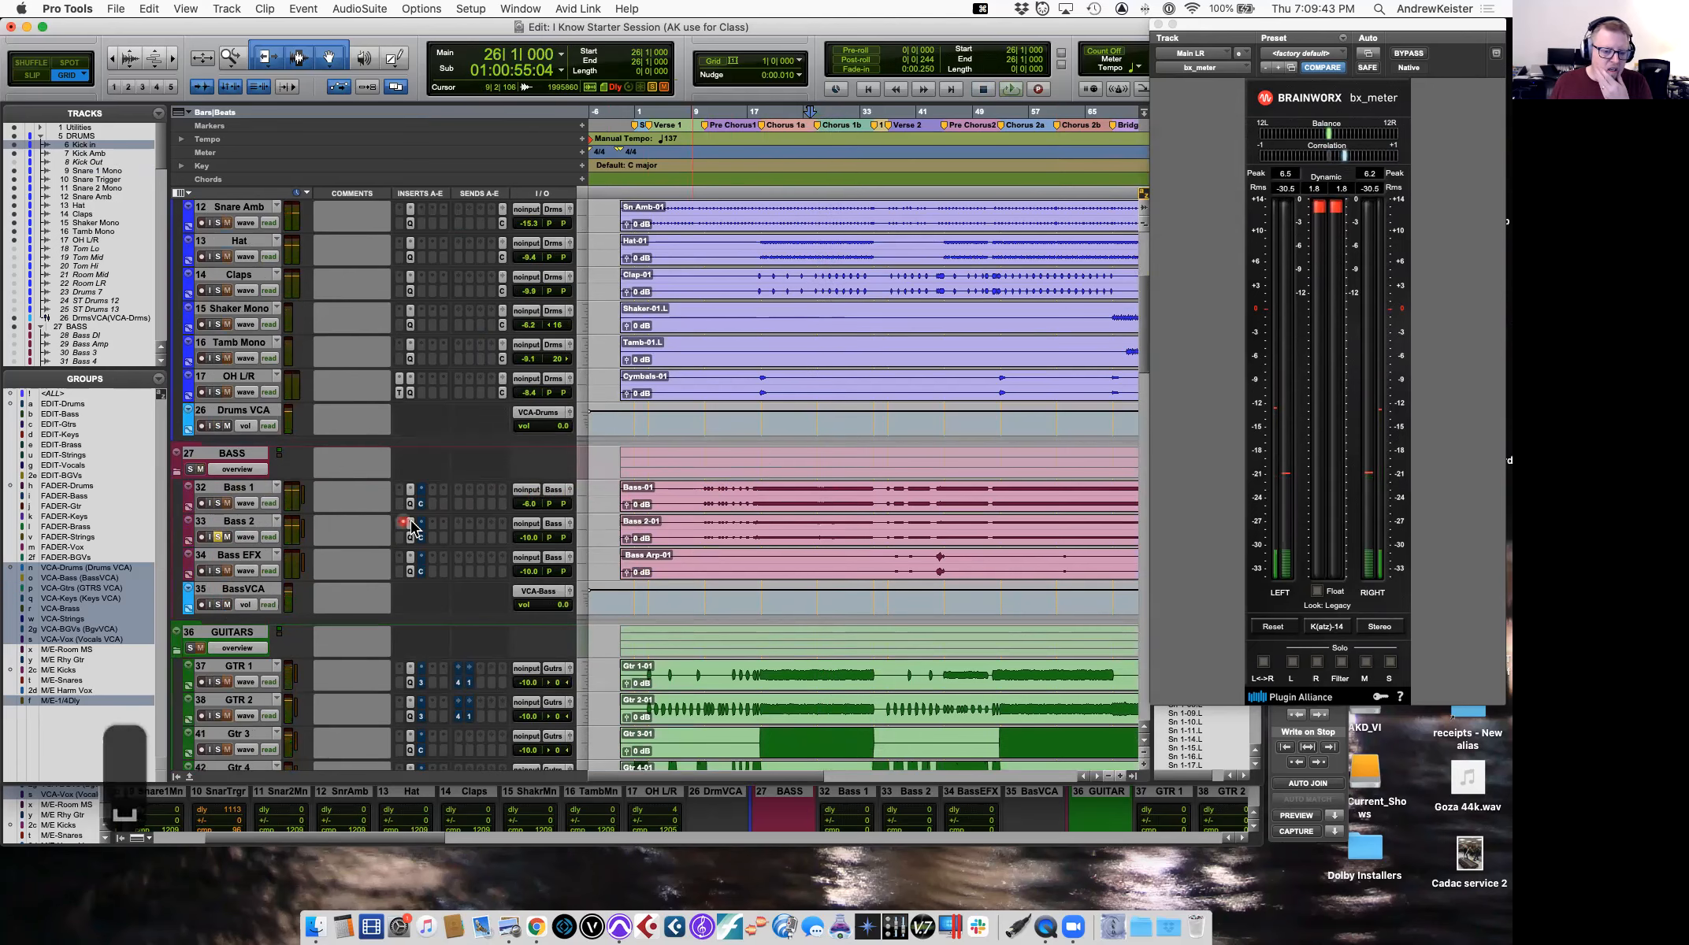
Compare Bass 1 and Bass 2 by toggling their solos during playback from bar 21, and stop playback.
left_click(772, 492)
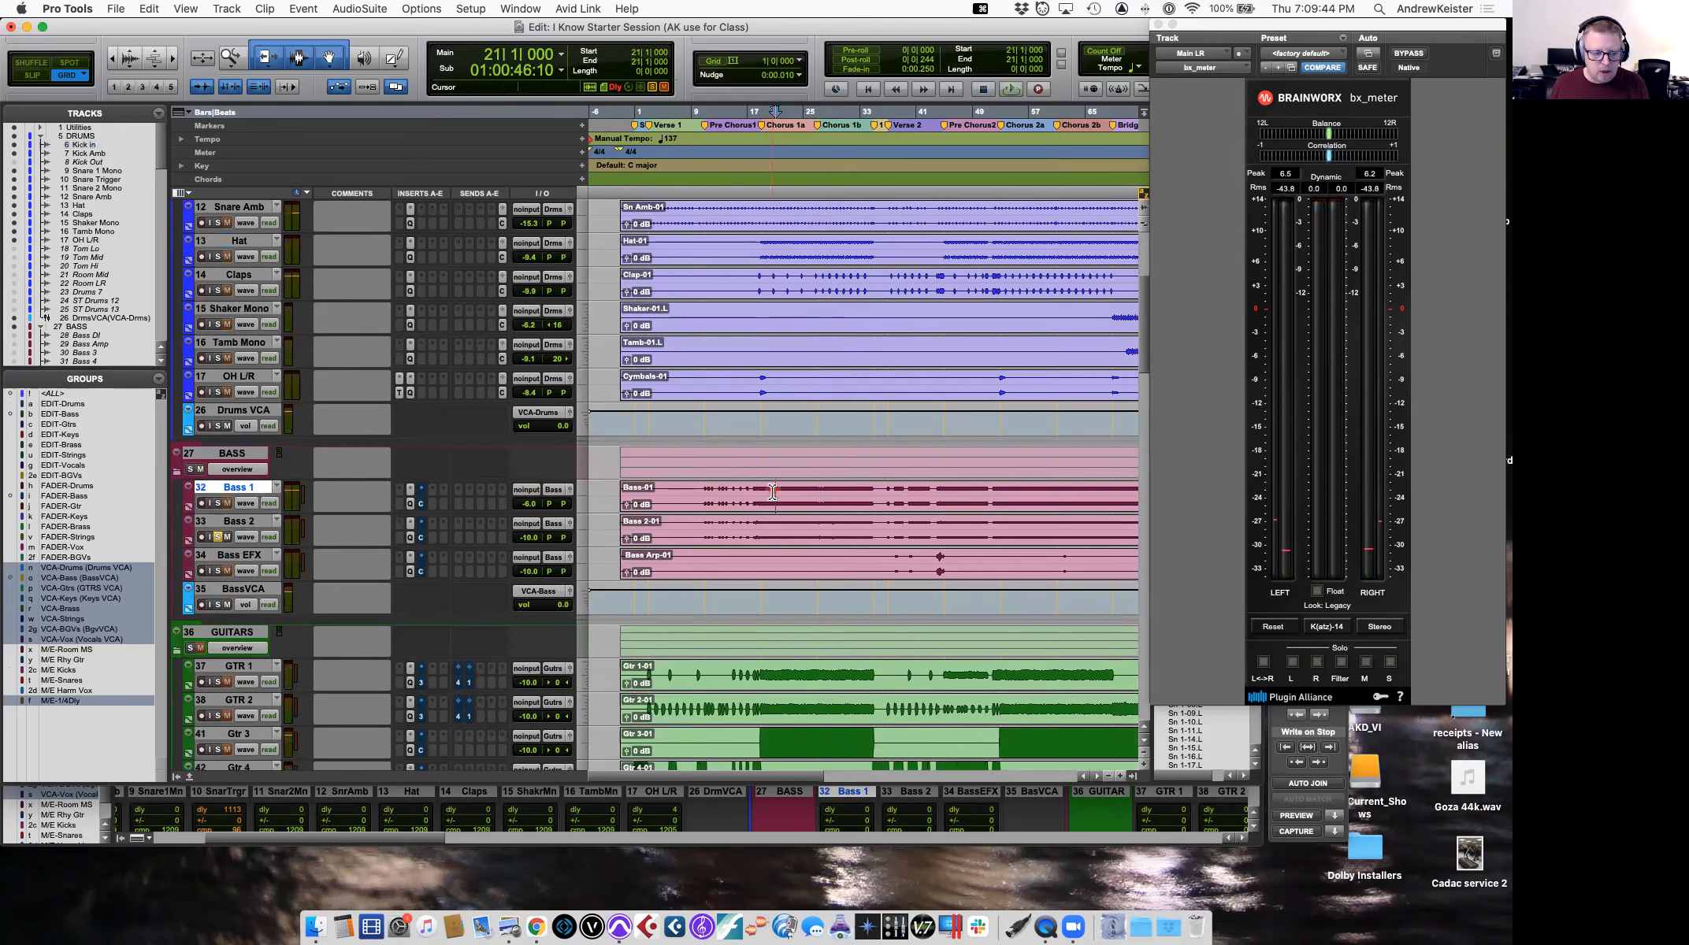
left_click(219, 502)
key("space")
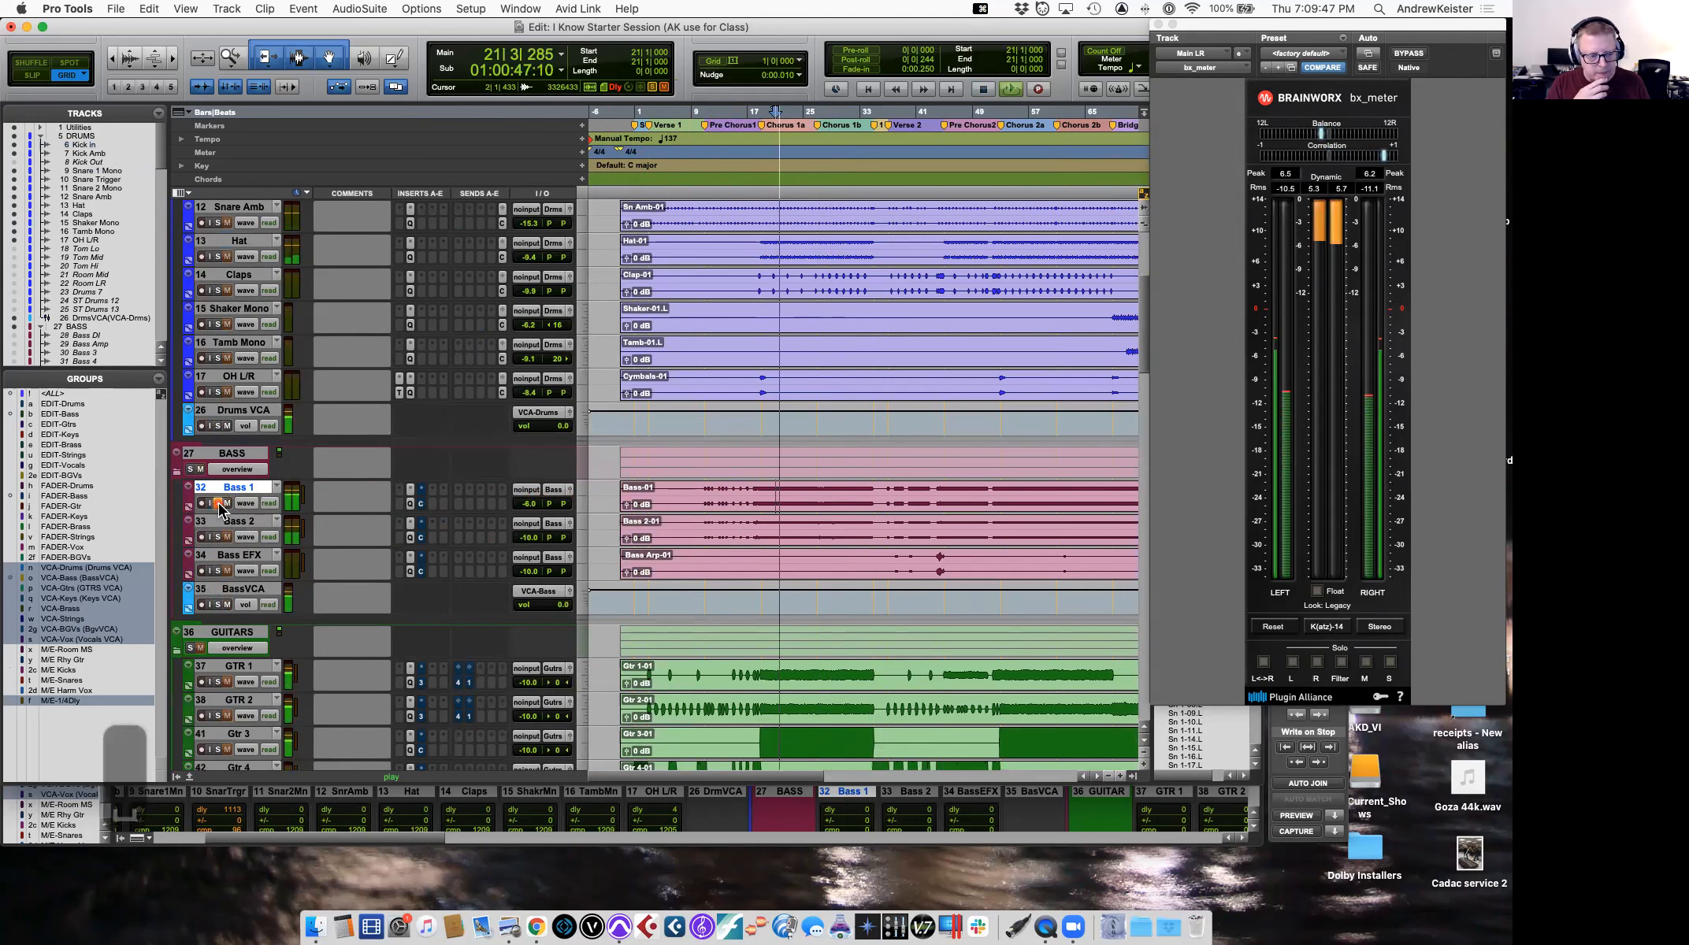
left_click(219, 537)
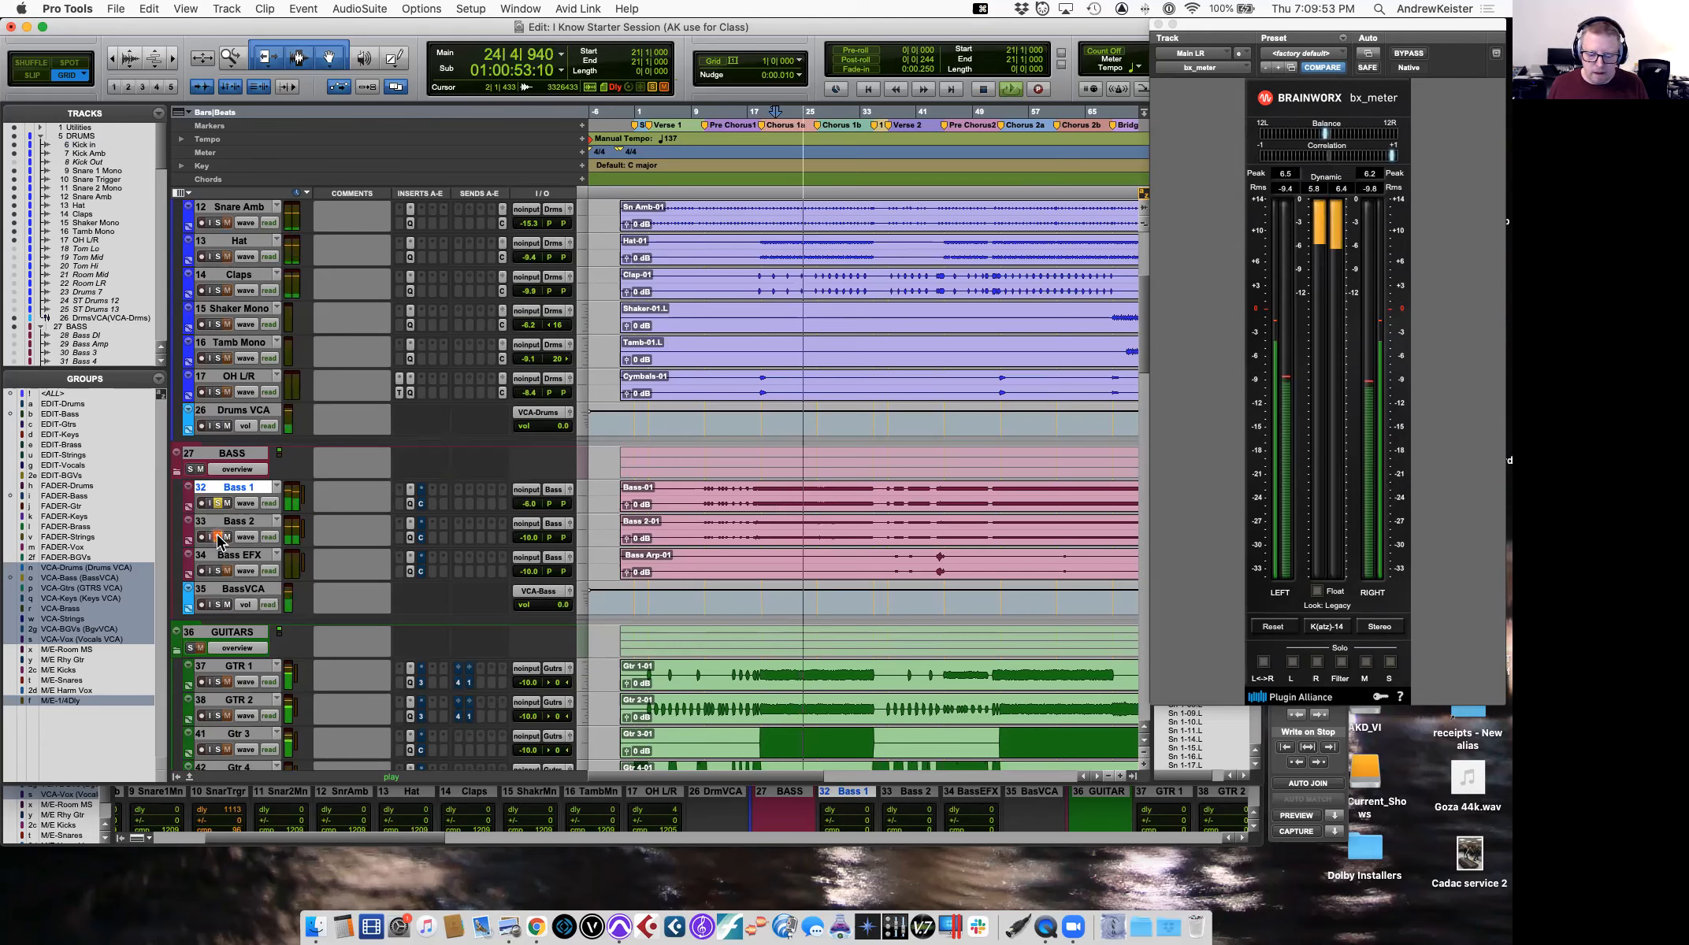
key("space")
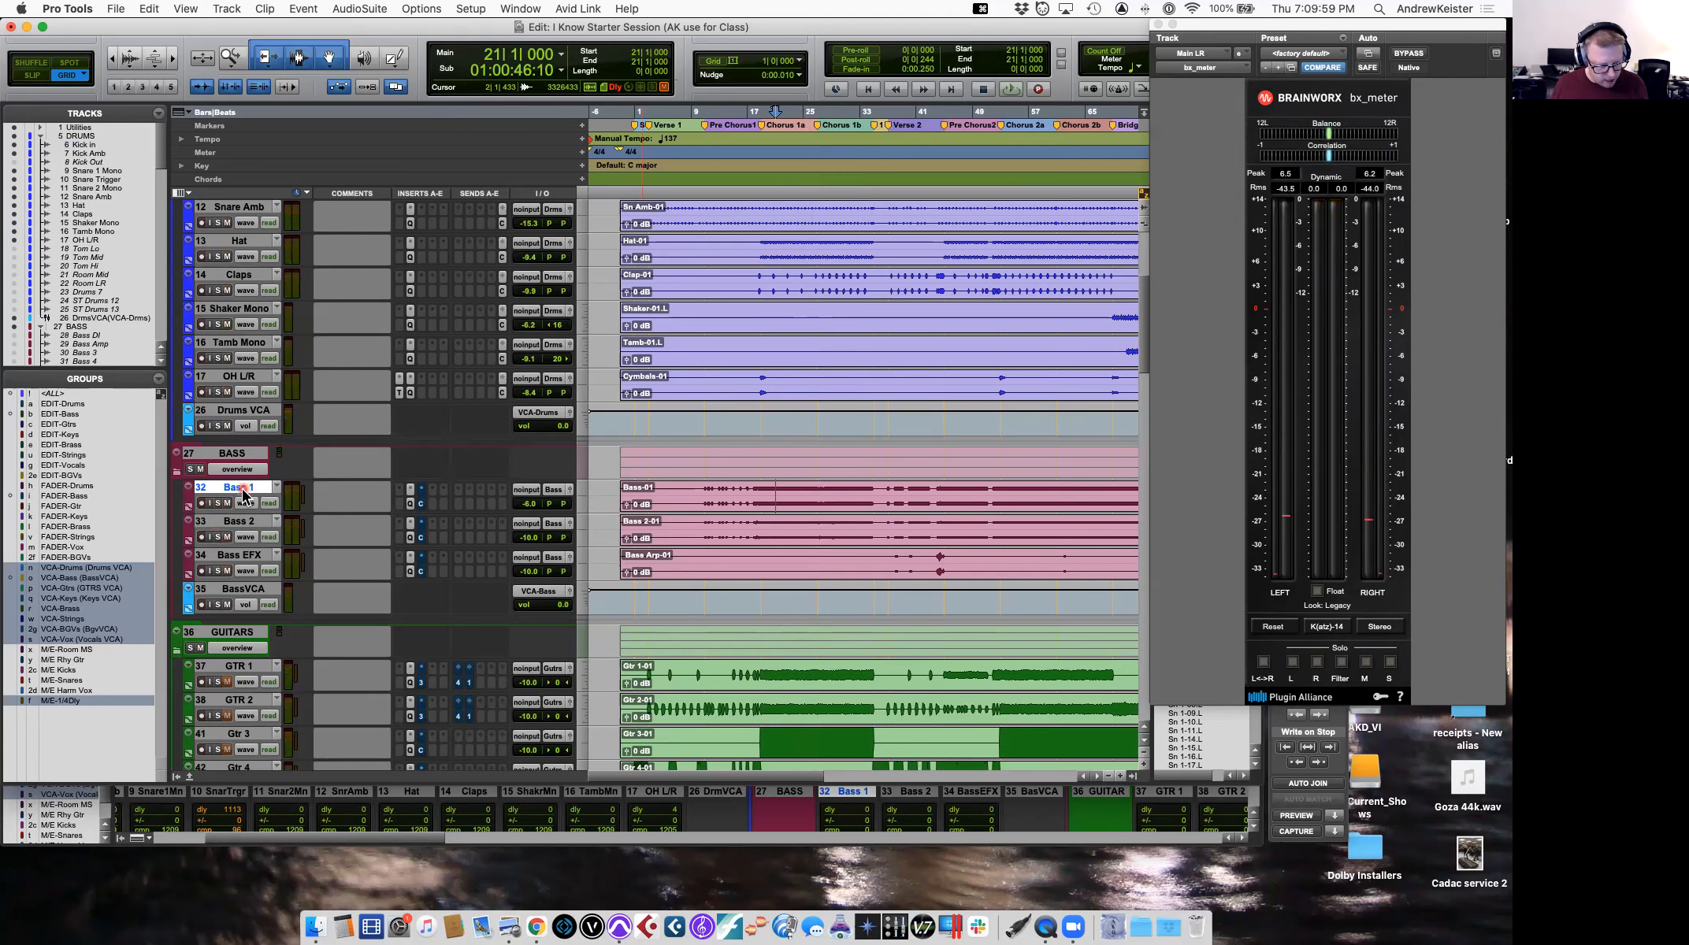
Create one stereo instrument track named New Bass below Bass 1.
key("super+shift+n")
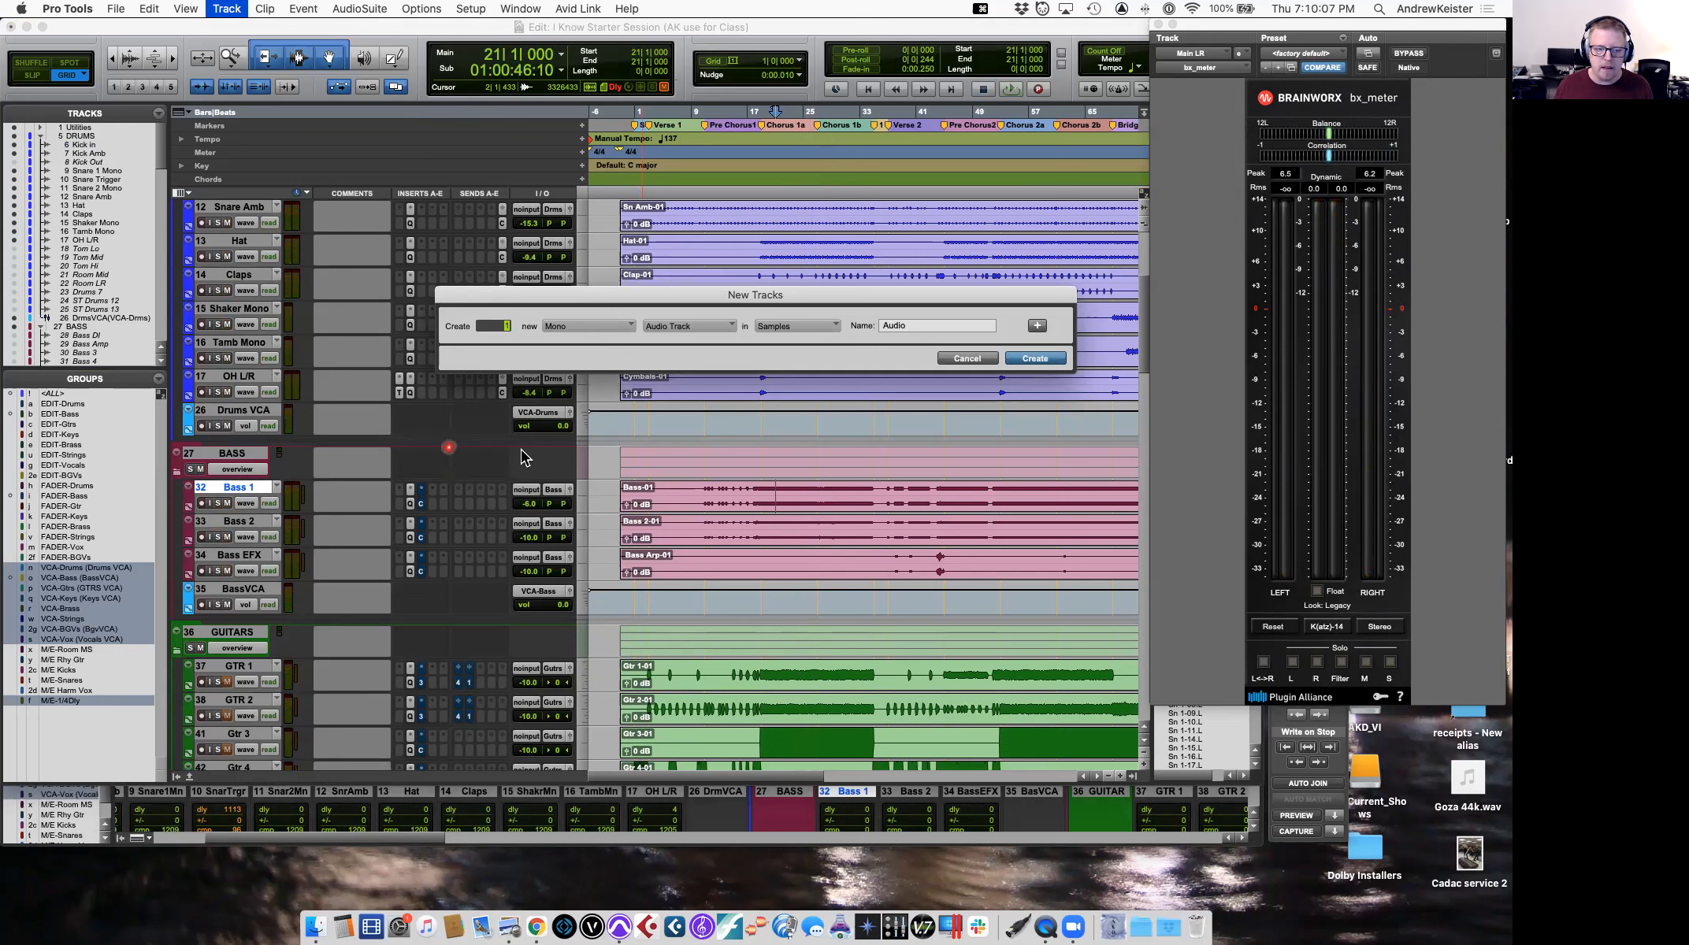
left_click(567, 343)
left_click(579, 340)
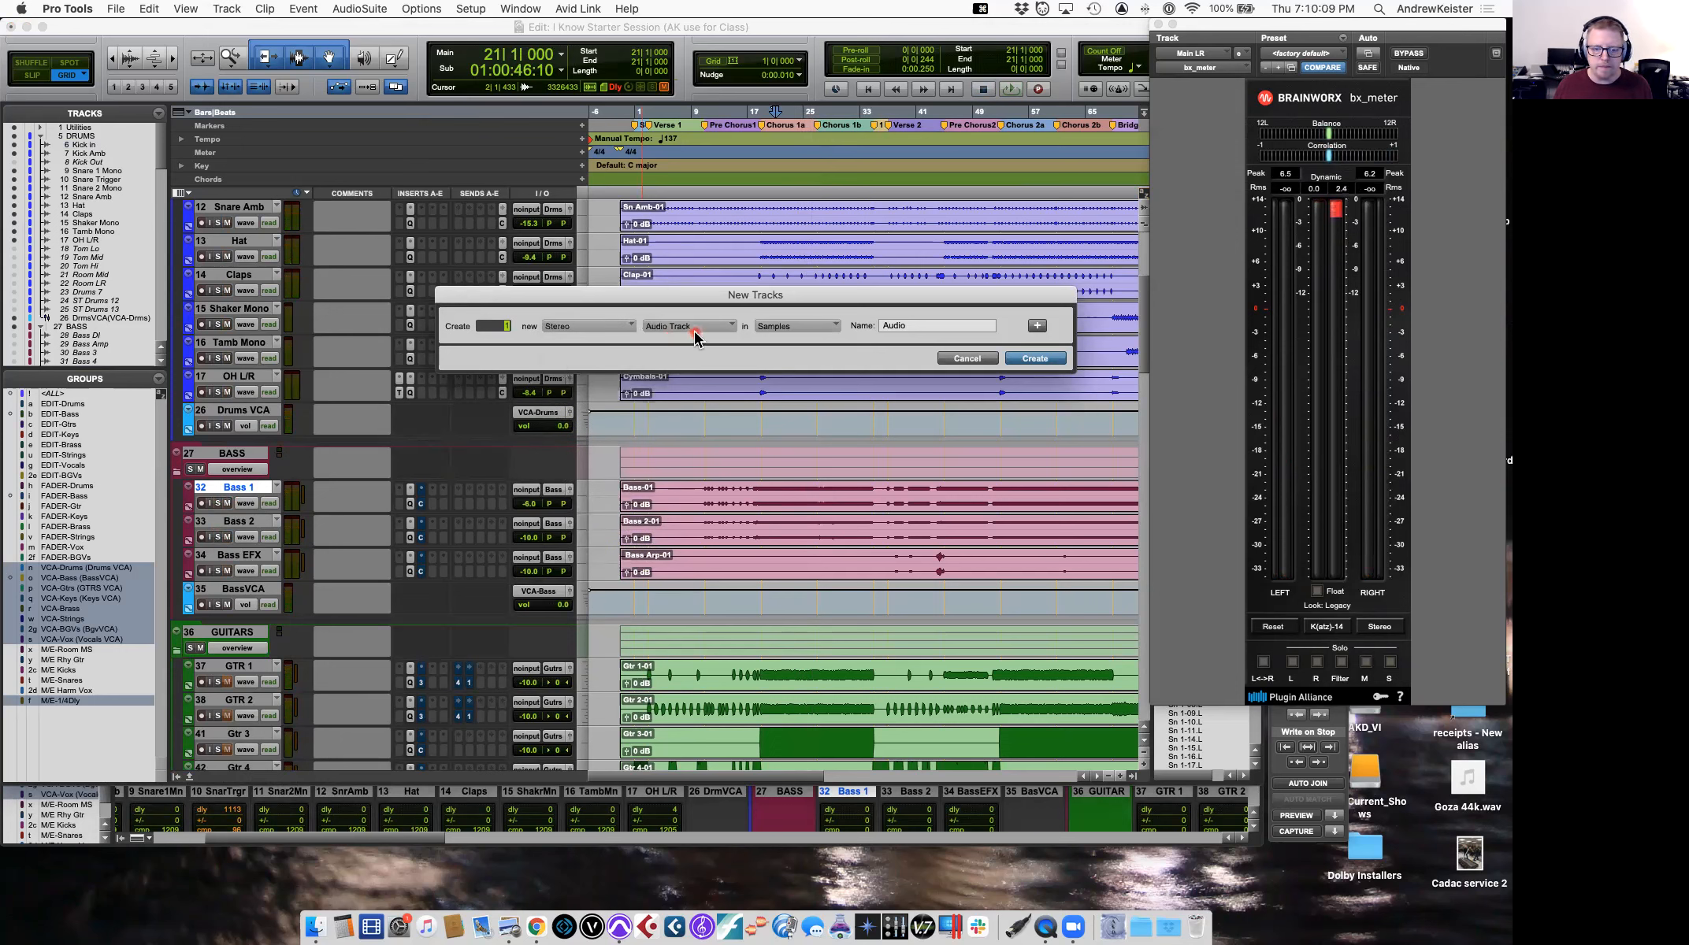
left_click(692, 329)
left_click(698, 394)
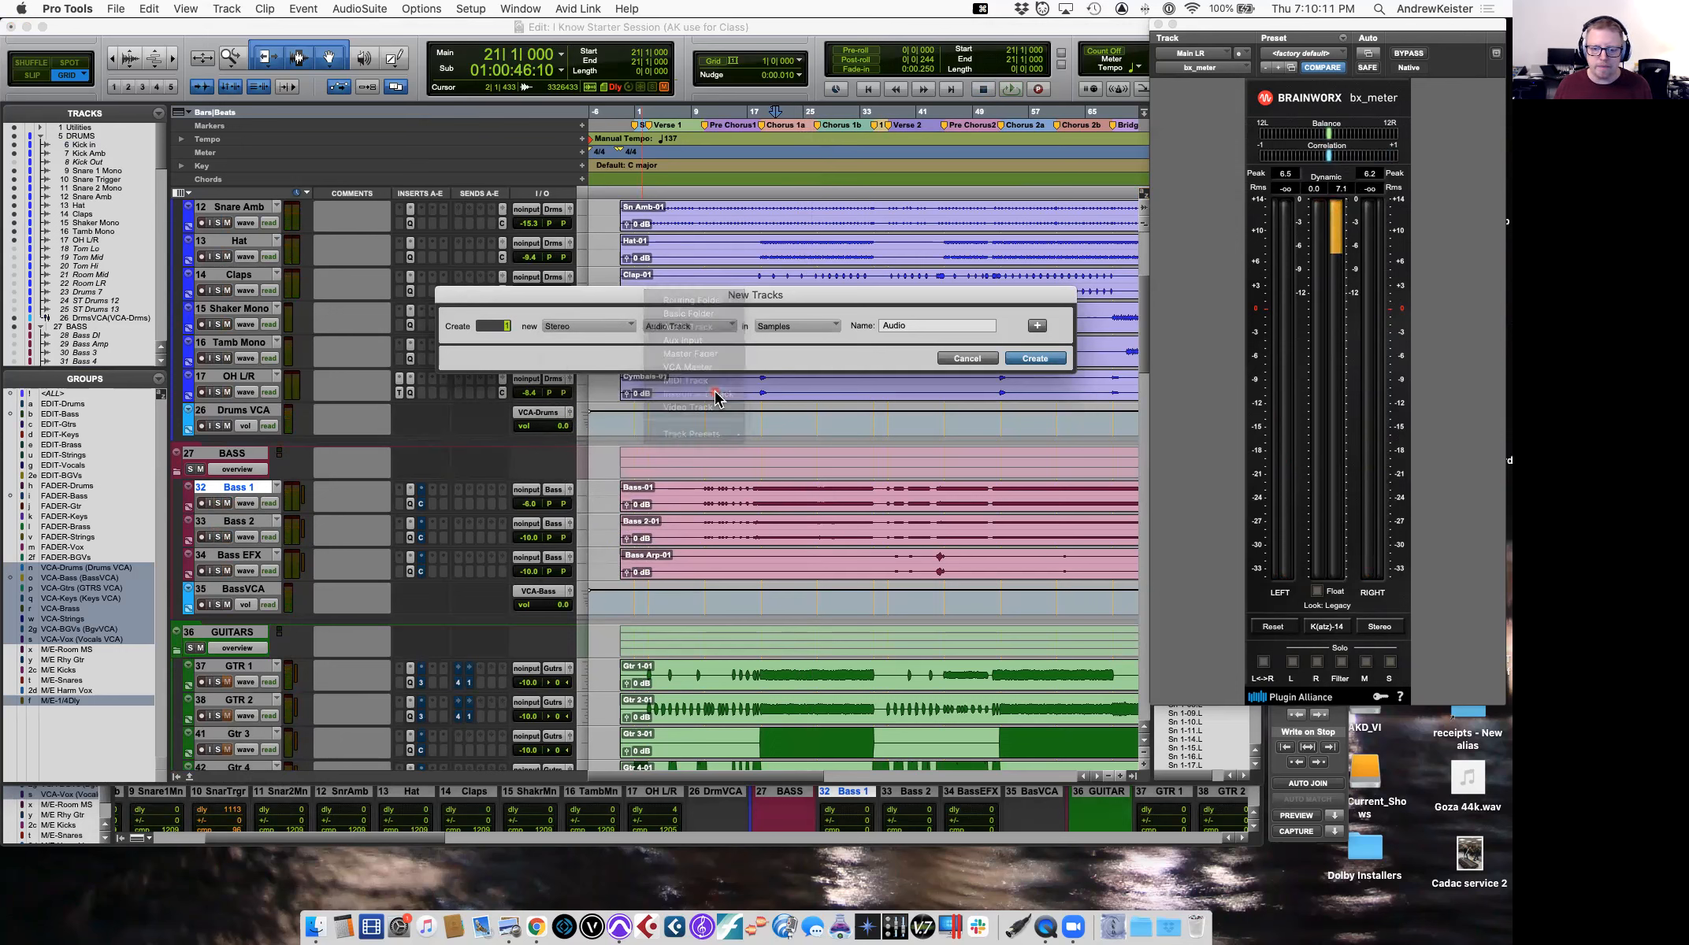
type("Nrw")
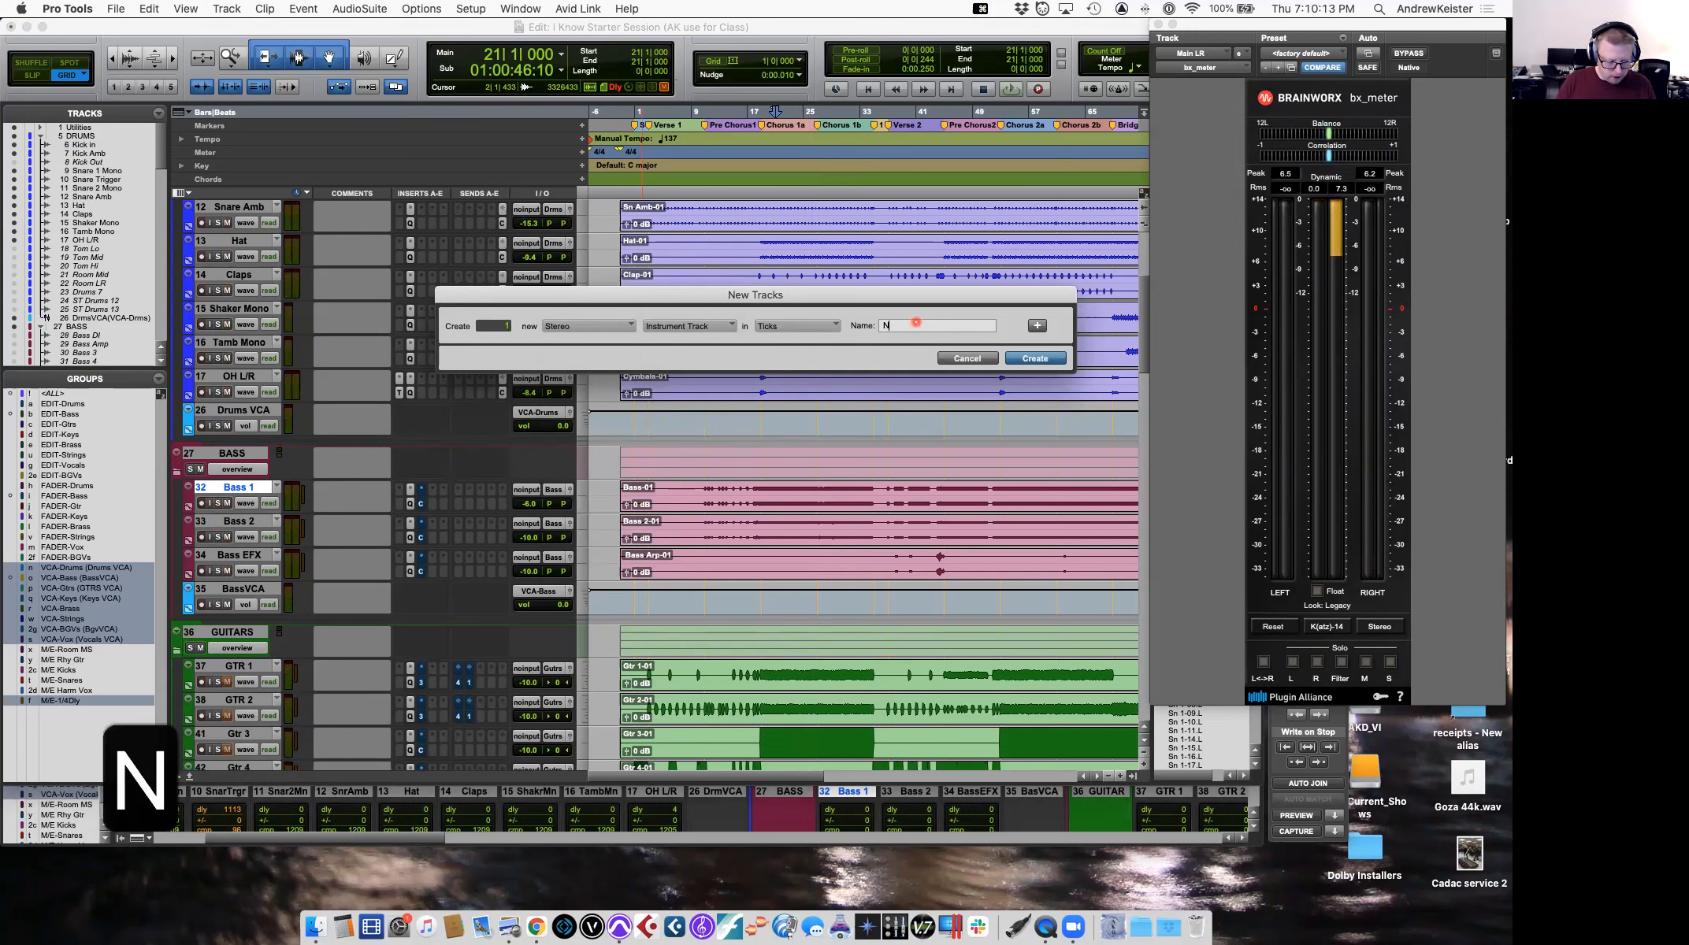
key("BackSpace")
type("ew")
key("BackSpace")
key("BackSpace")
key("BackSpace")
type("ew Bass")
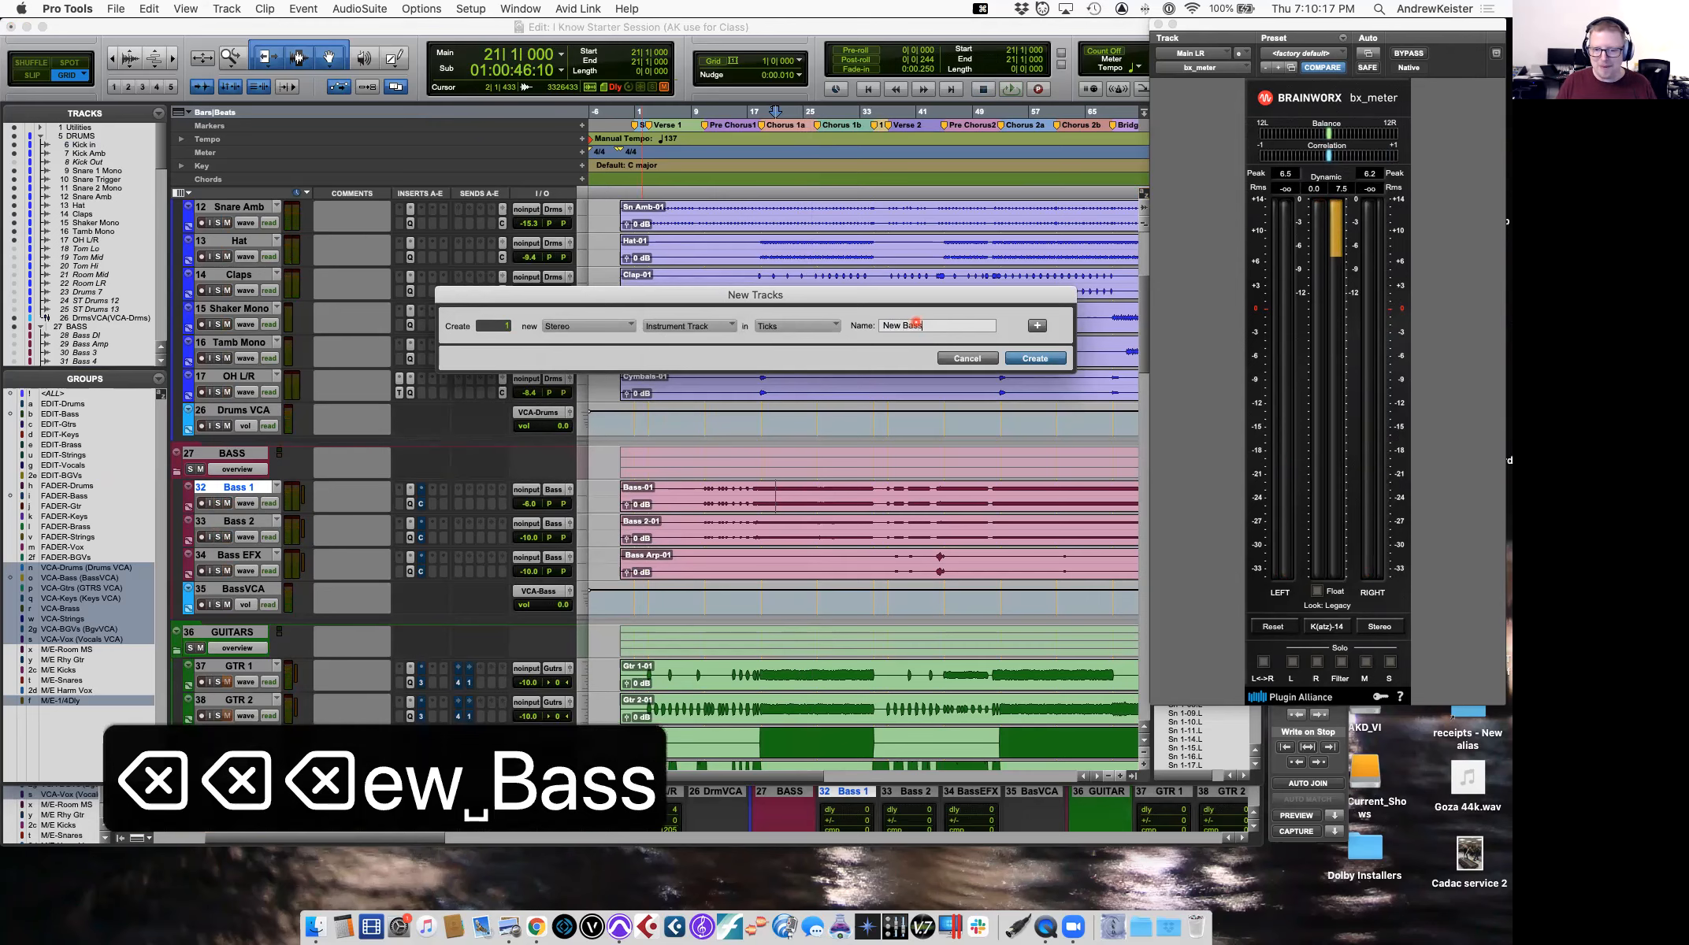
key("Return")
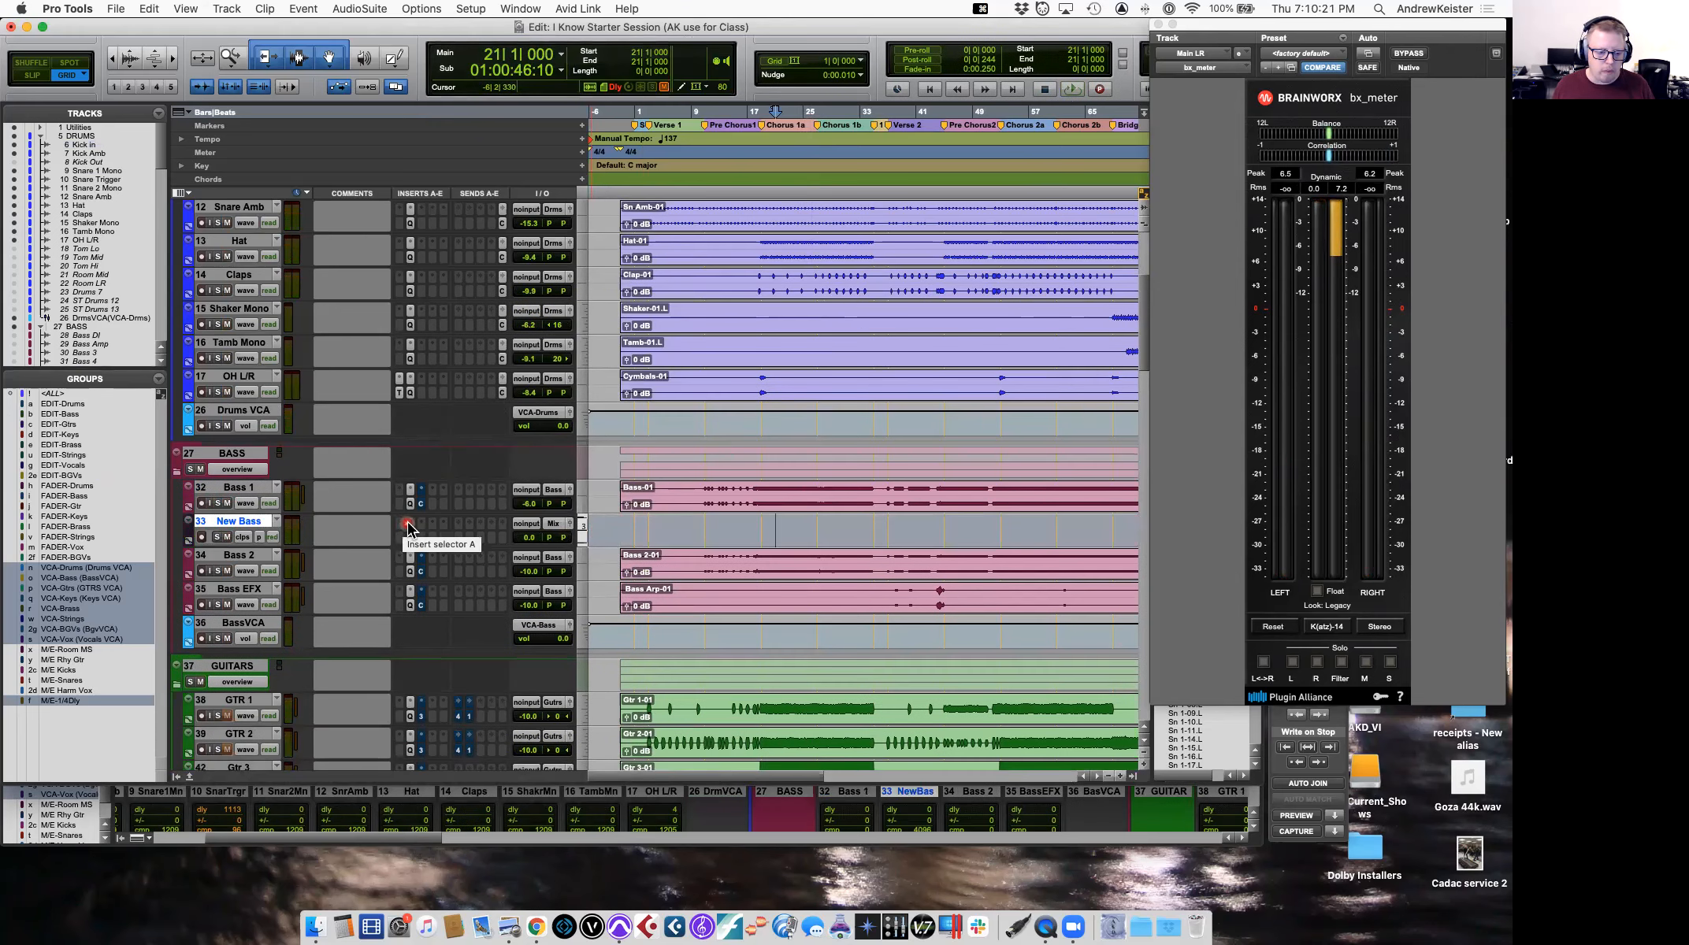
Insert the multichannel OB-Xa V instrument on the New Bass track, move its window off centre and record-enable the track.
left_click(404, 526)
mouse_move(426, 529)
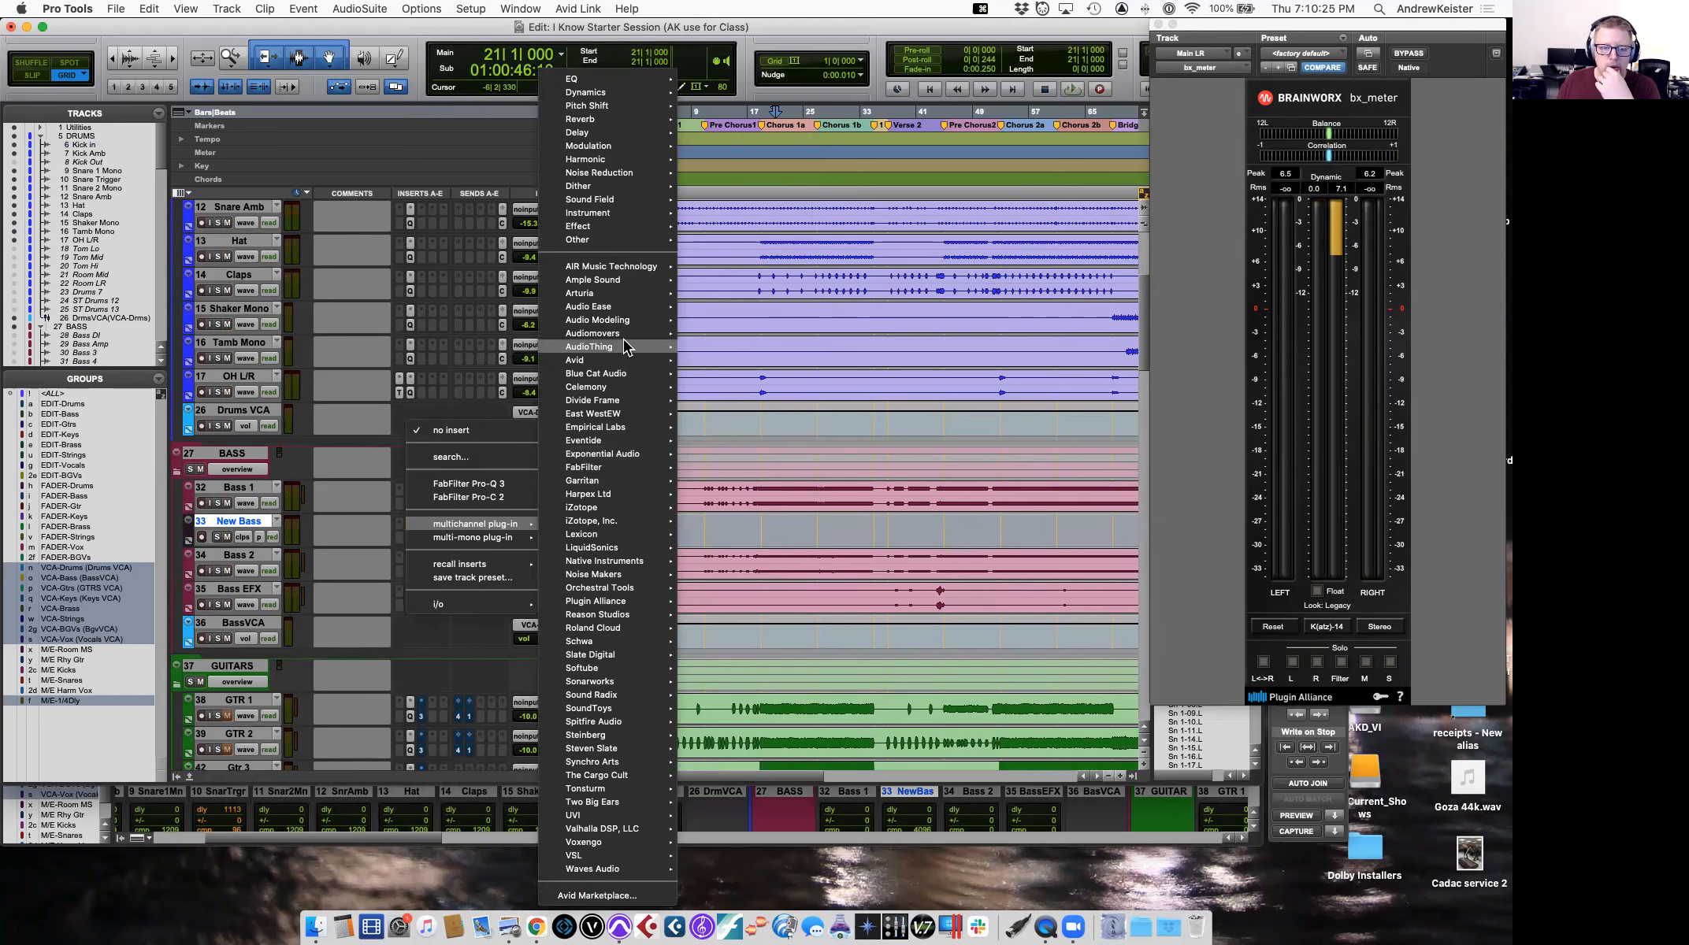
mouse_move(628, 201)
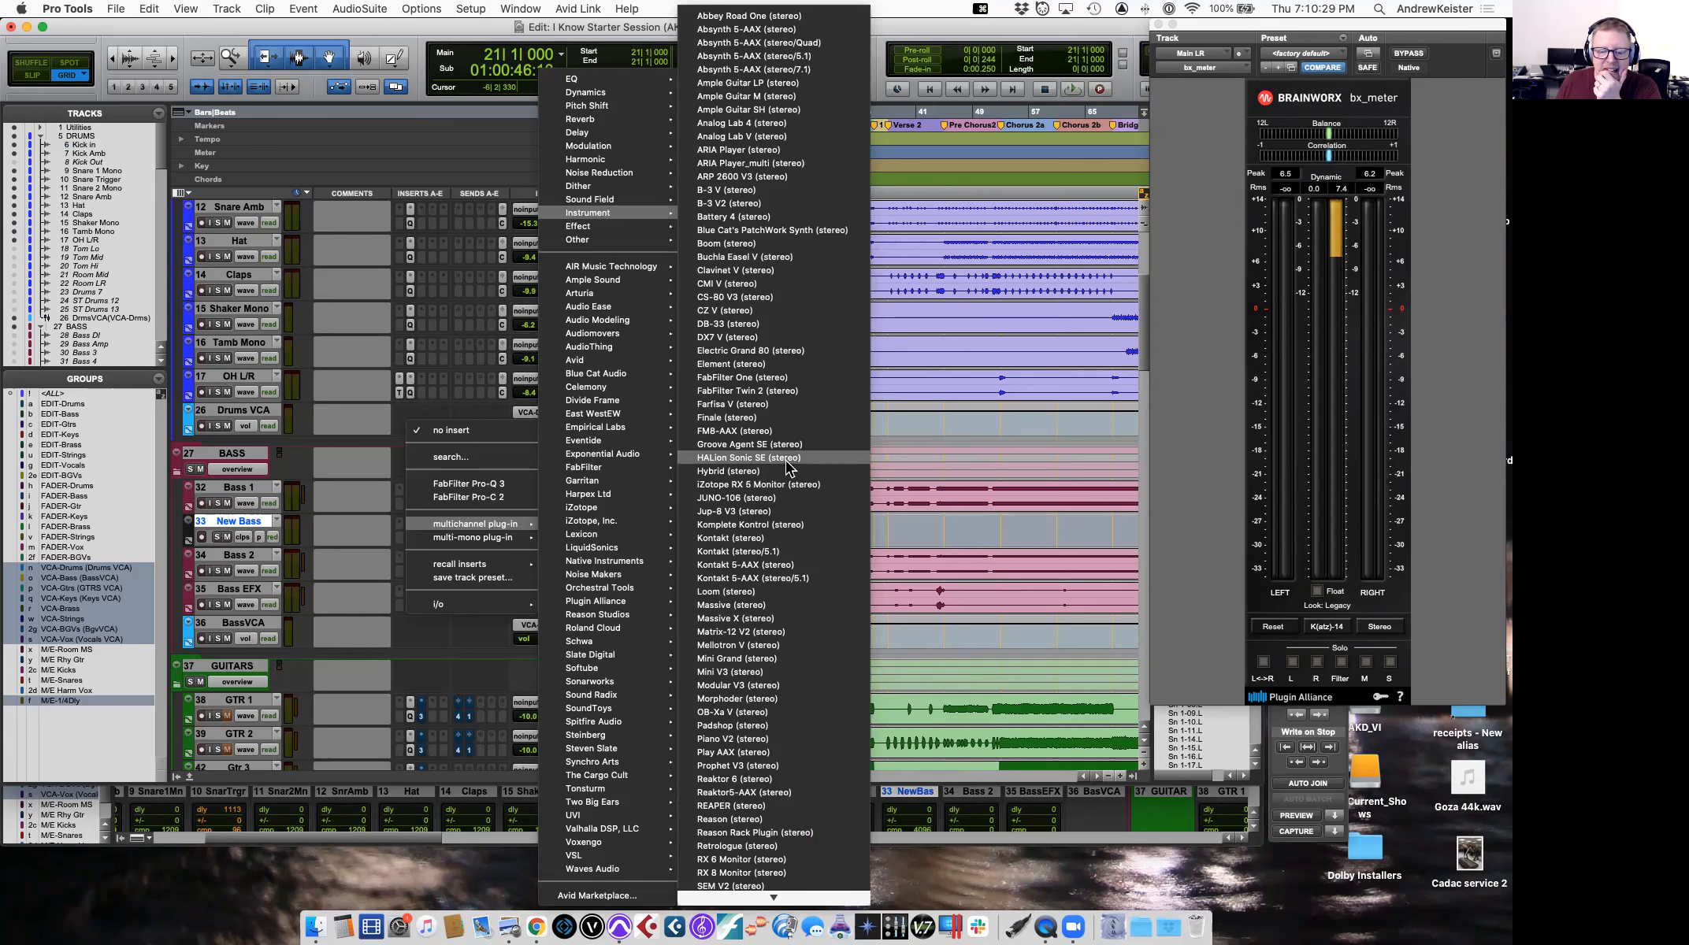
left_click(791, 719)
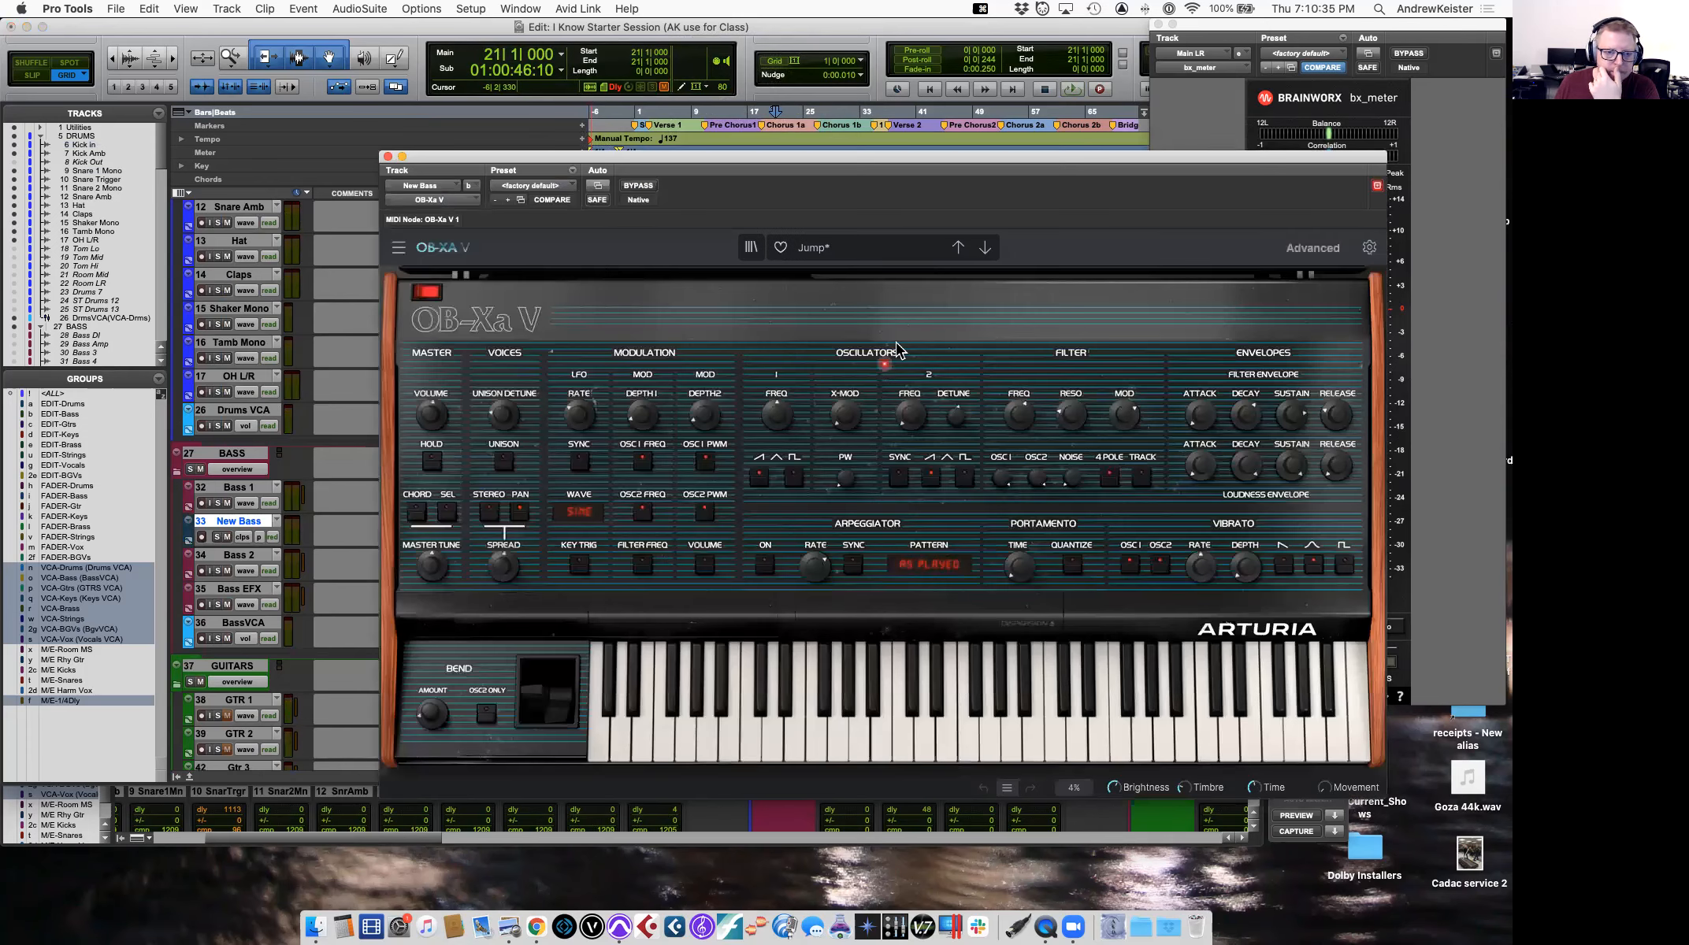
left_click_drag(874, 163, 769, 162)
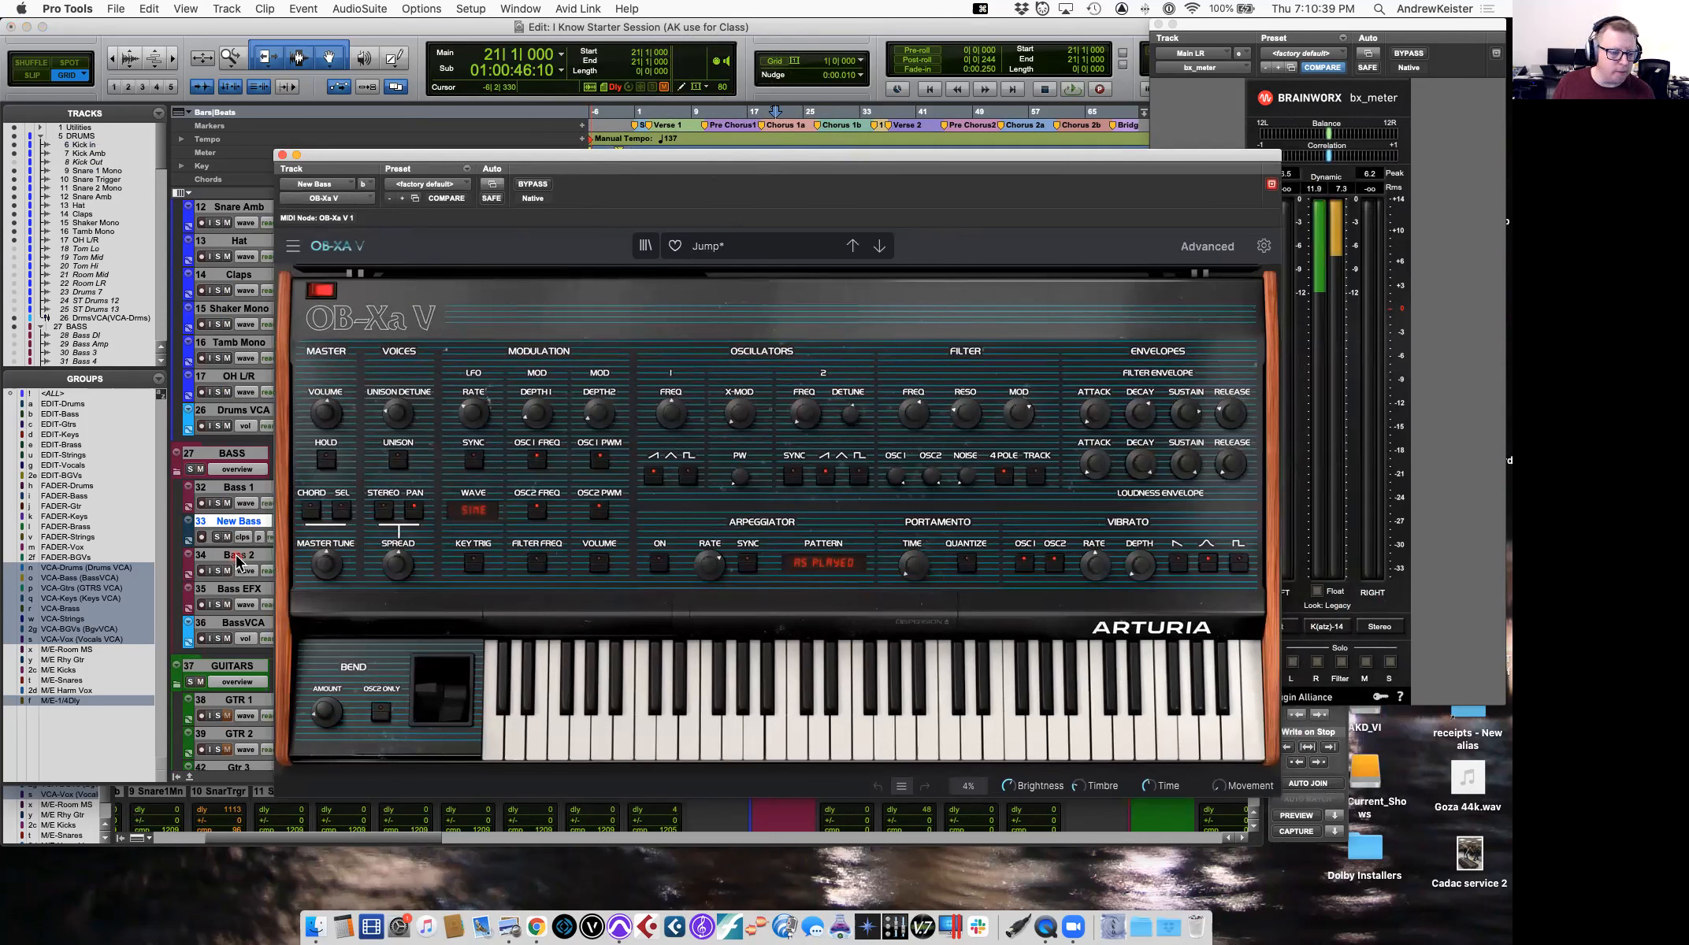
left_click(200, 538)
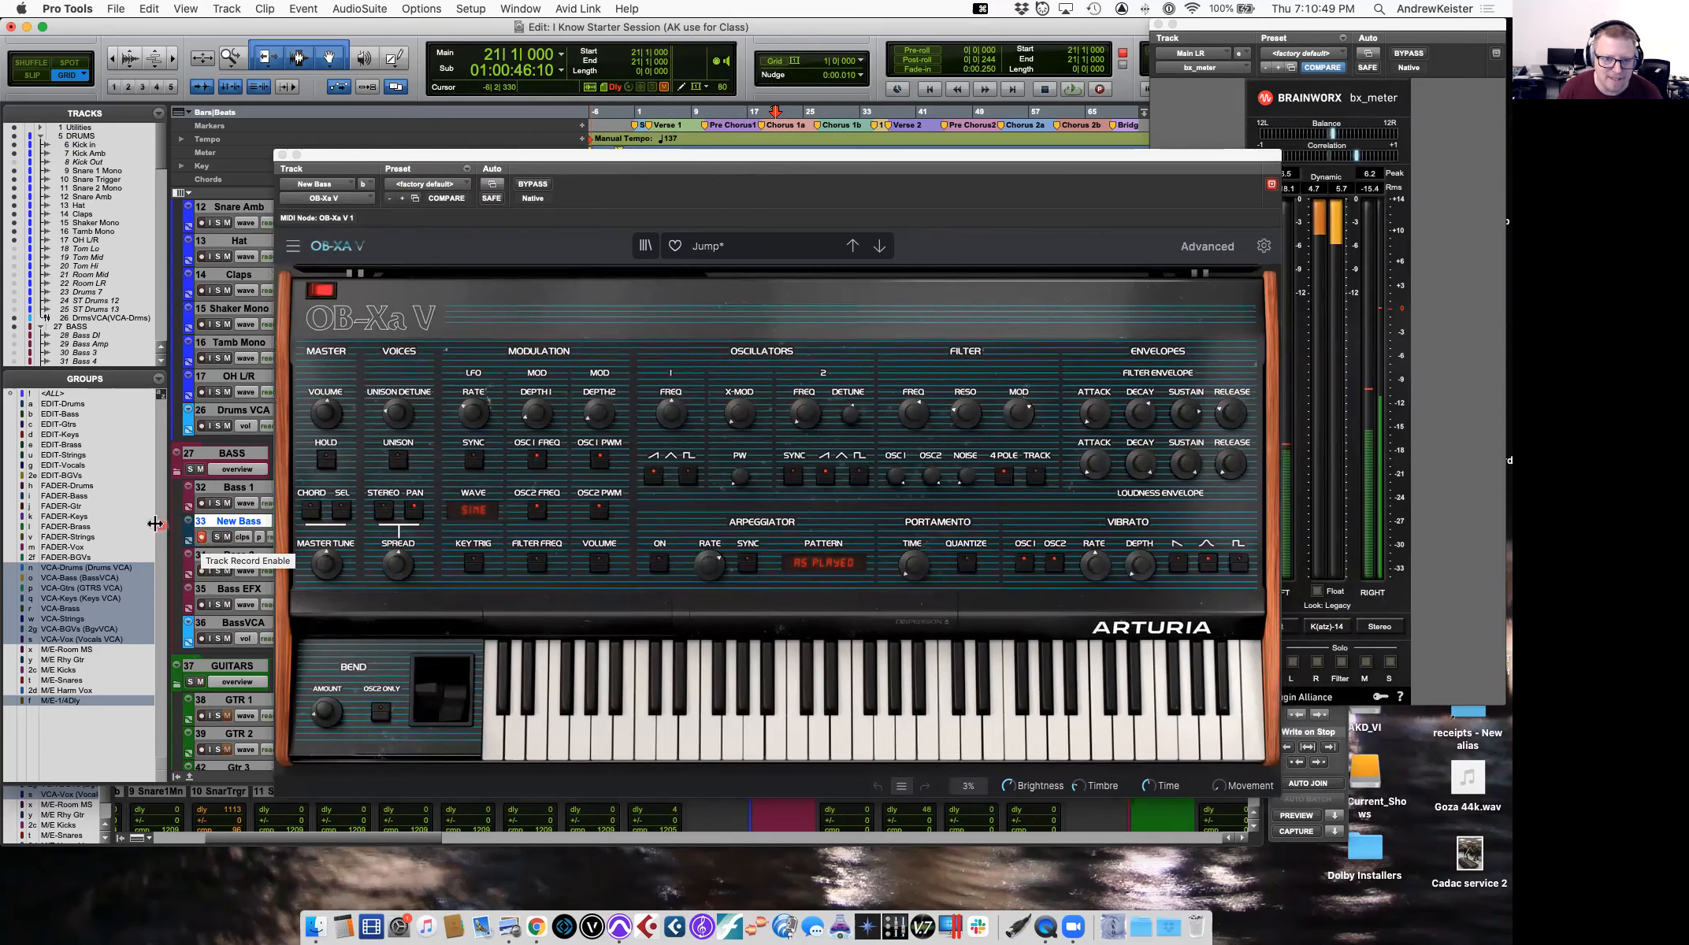
Try the Almost In Sync and Bubble Bobbler bass presets in OB-Xa V.
left_click(703, 249)
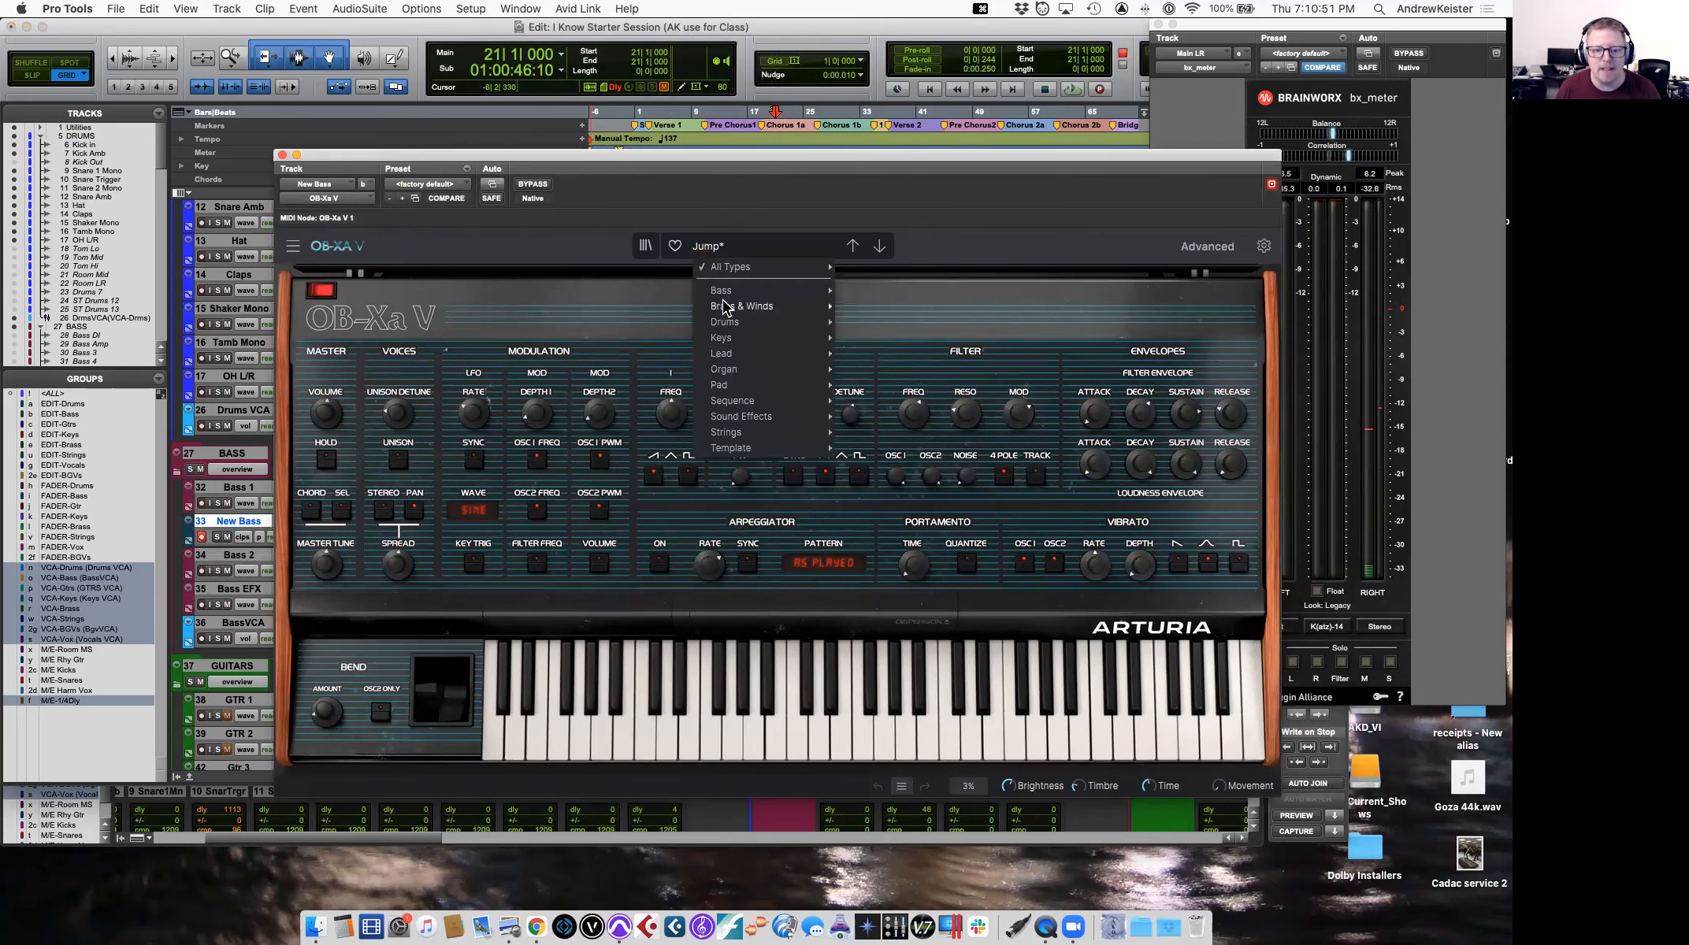
mouse_move(725, 298)
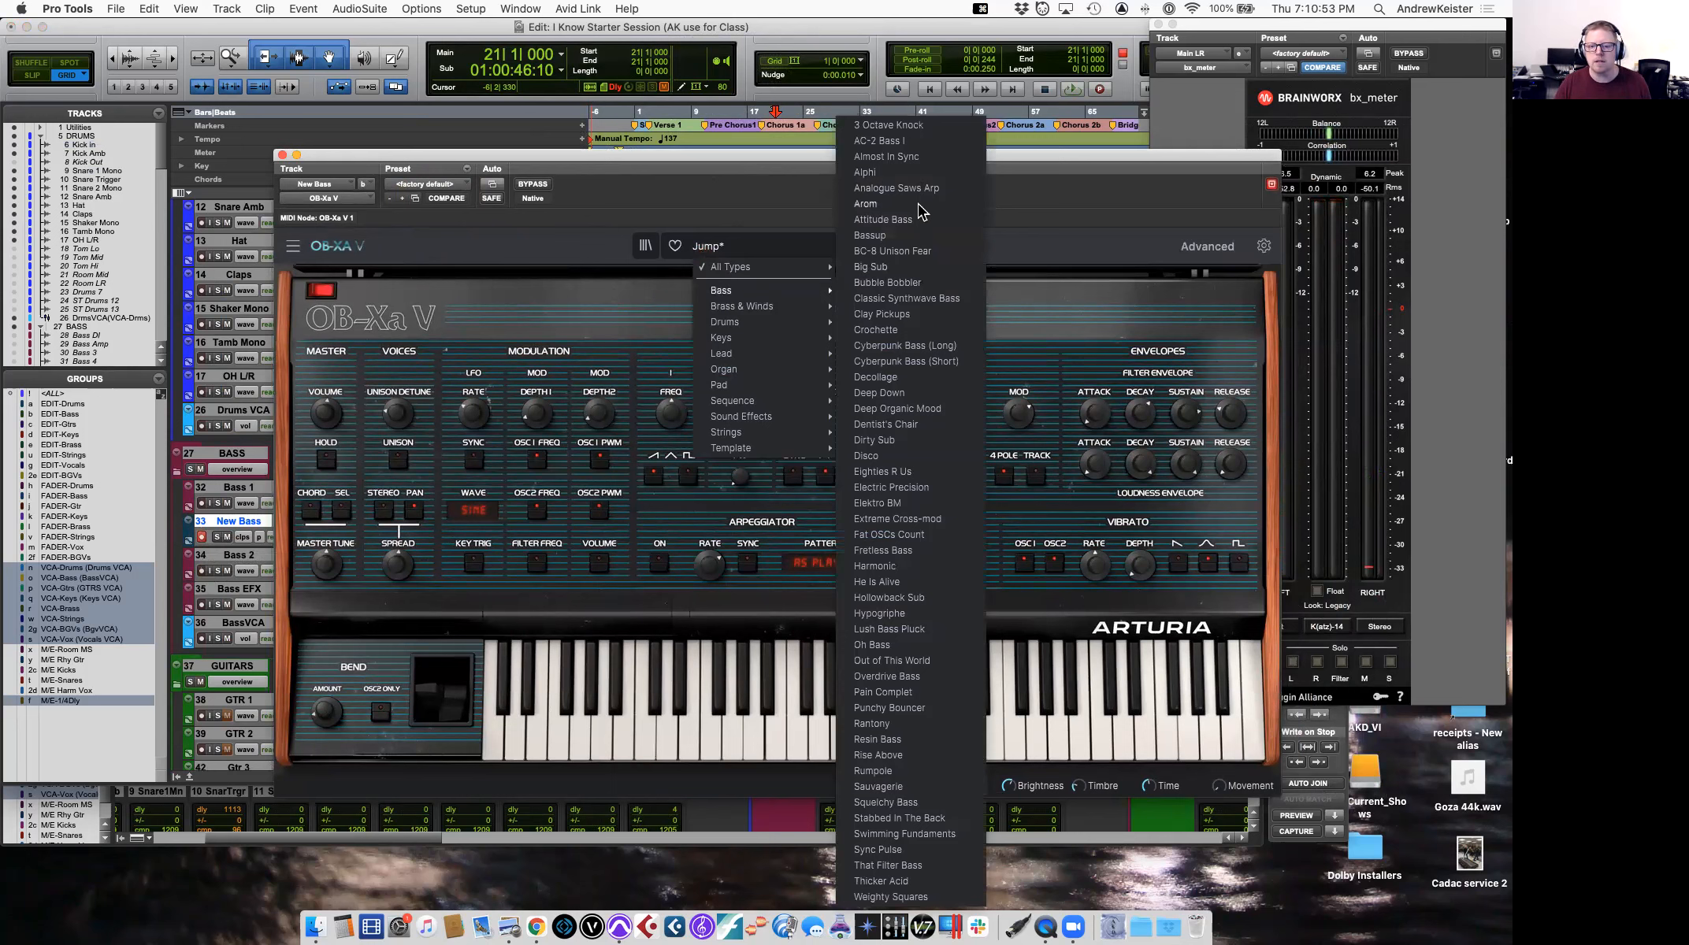
left_click(898, 157)
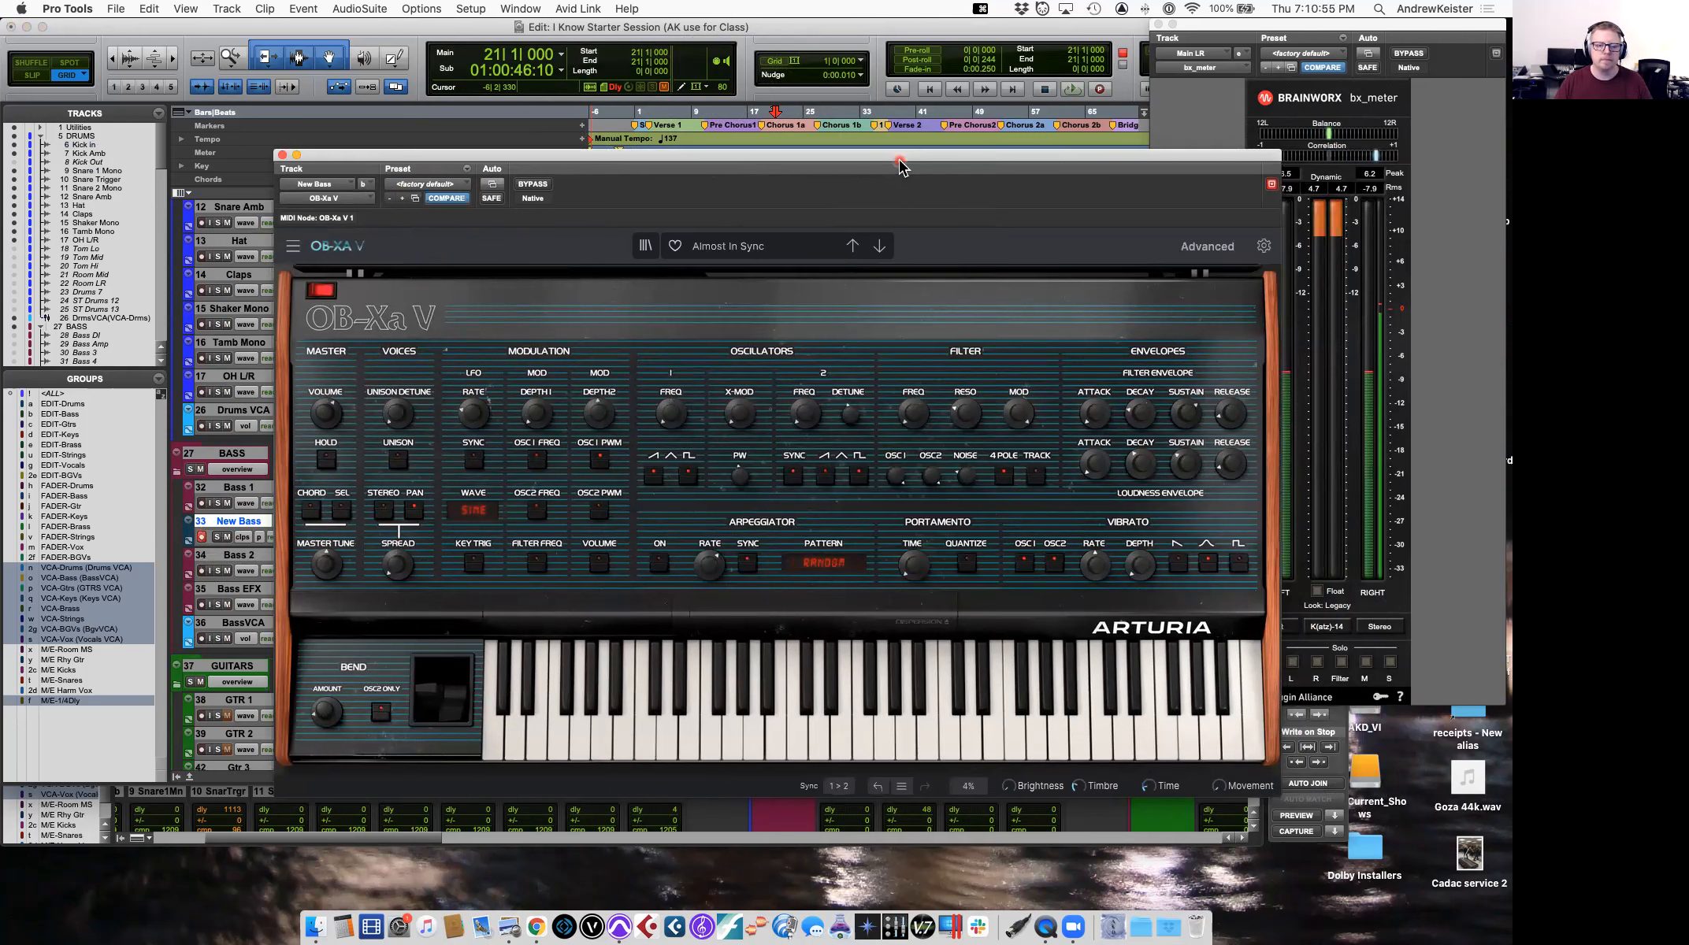
left_click(725, 246)
mouse_move(783, 296)
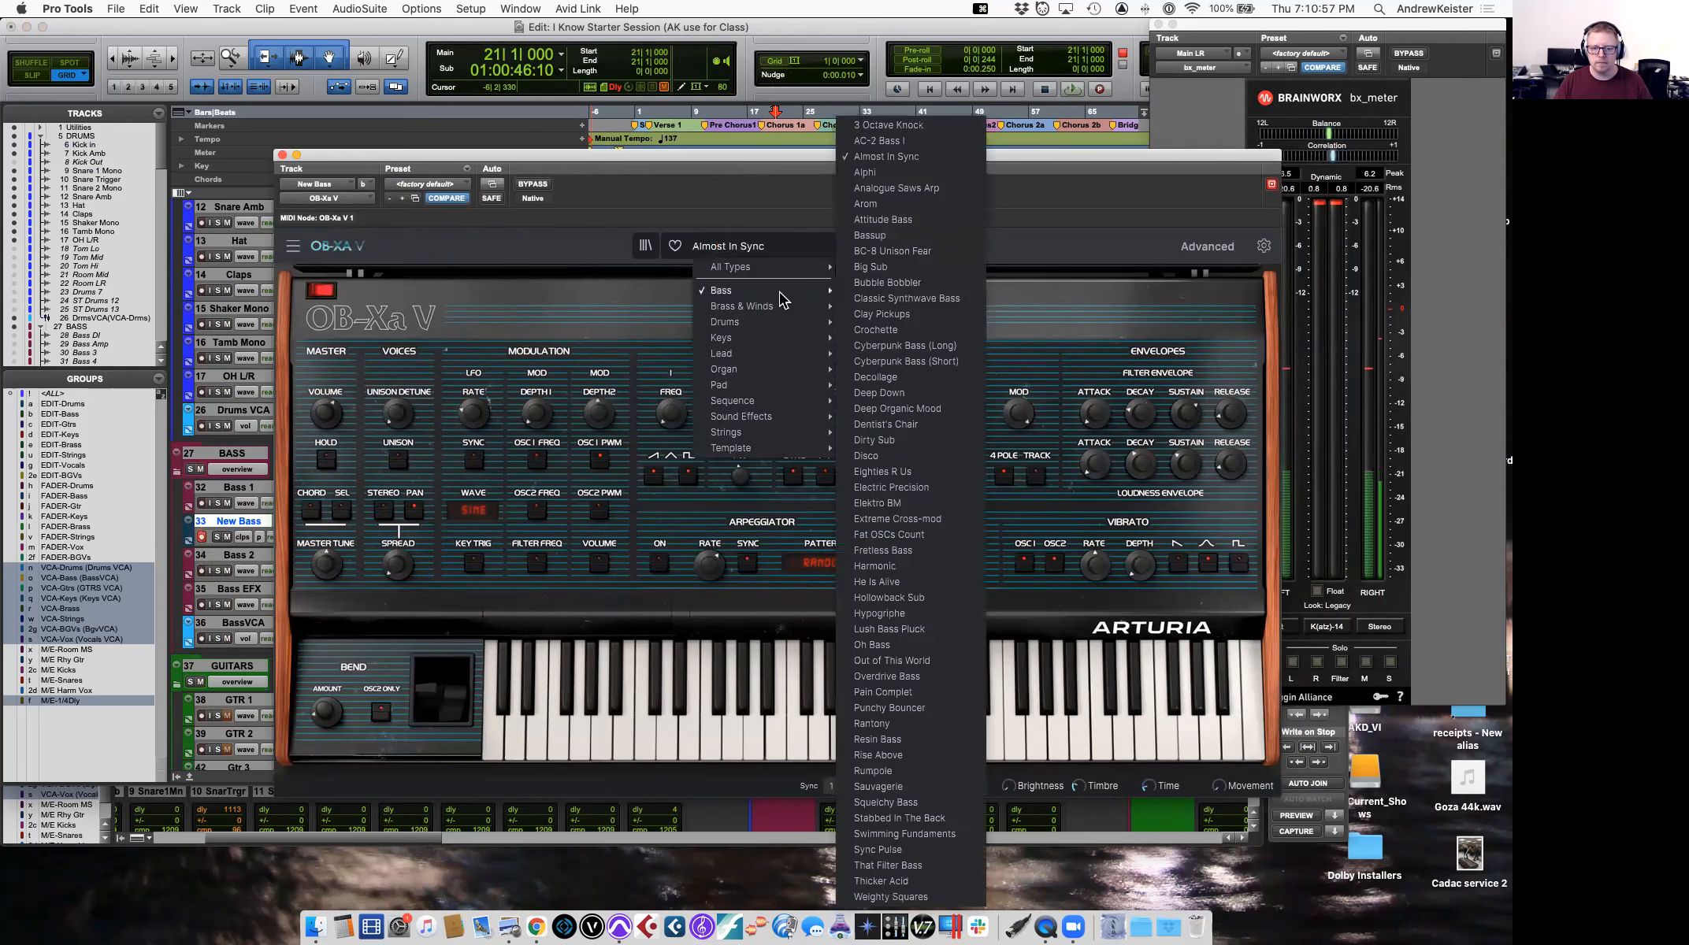
left_click(922, 279)
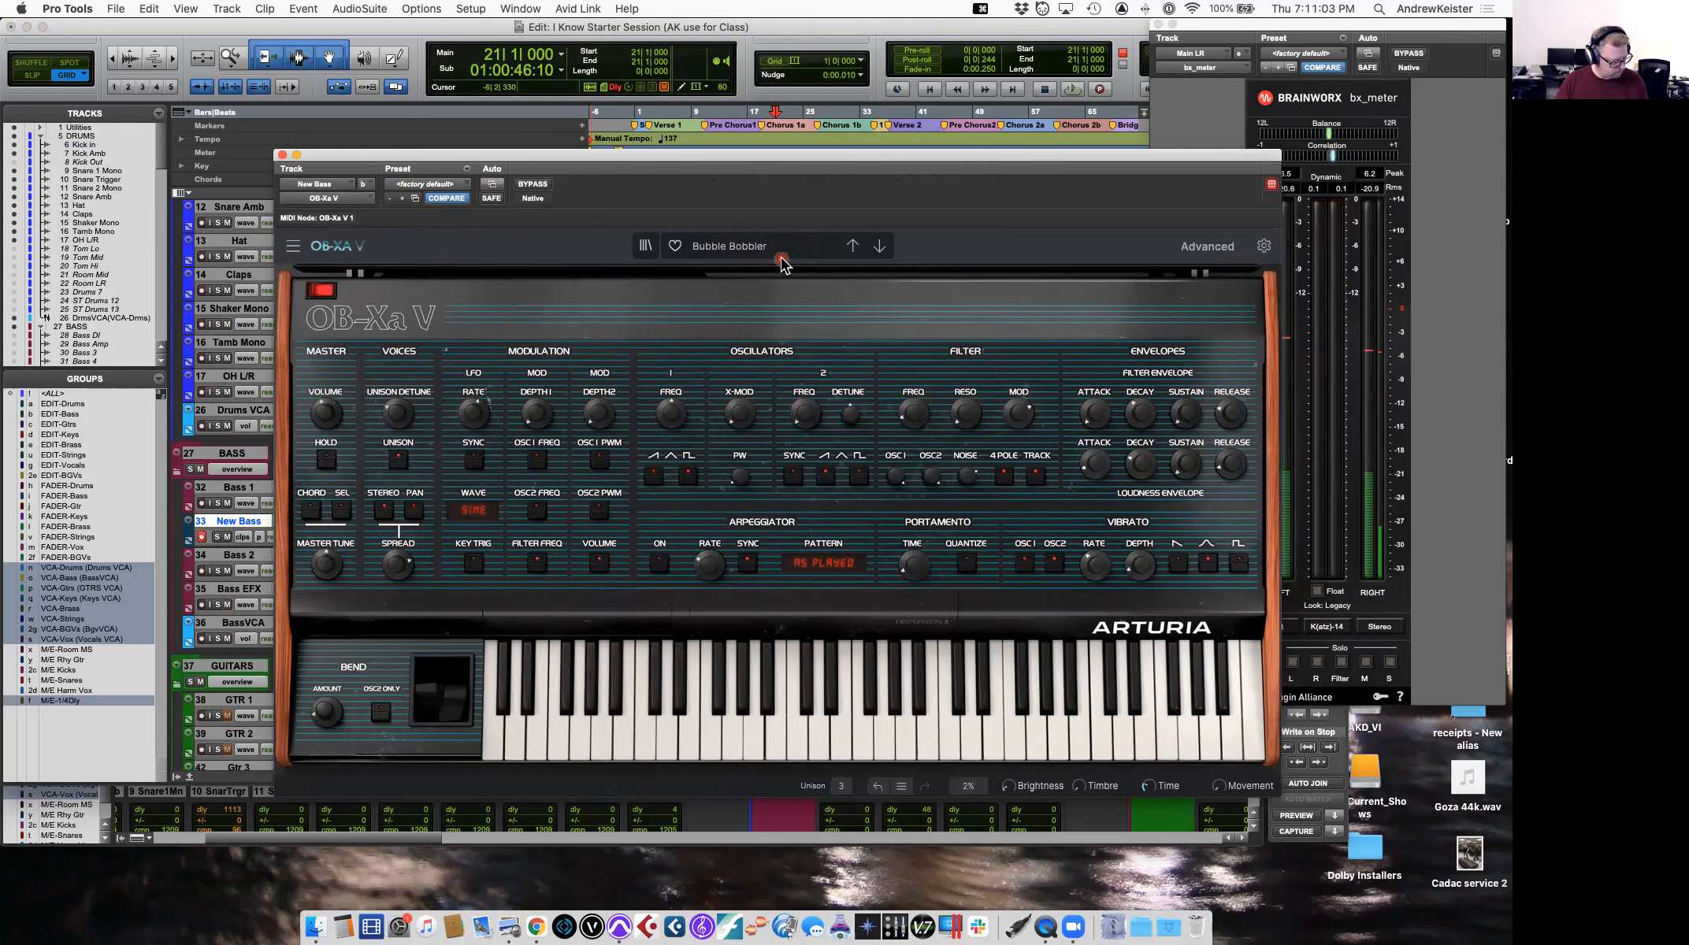
Load the Bassup preset from the Bass category in OB-Xa V.
left_click(748, 251)
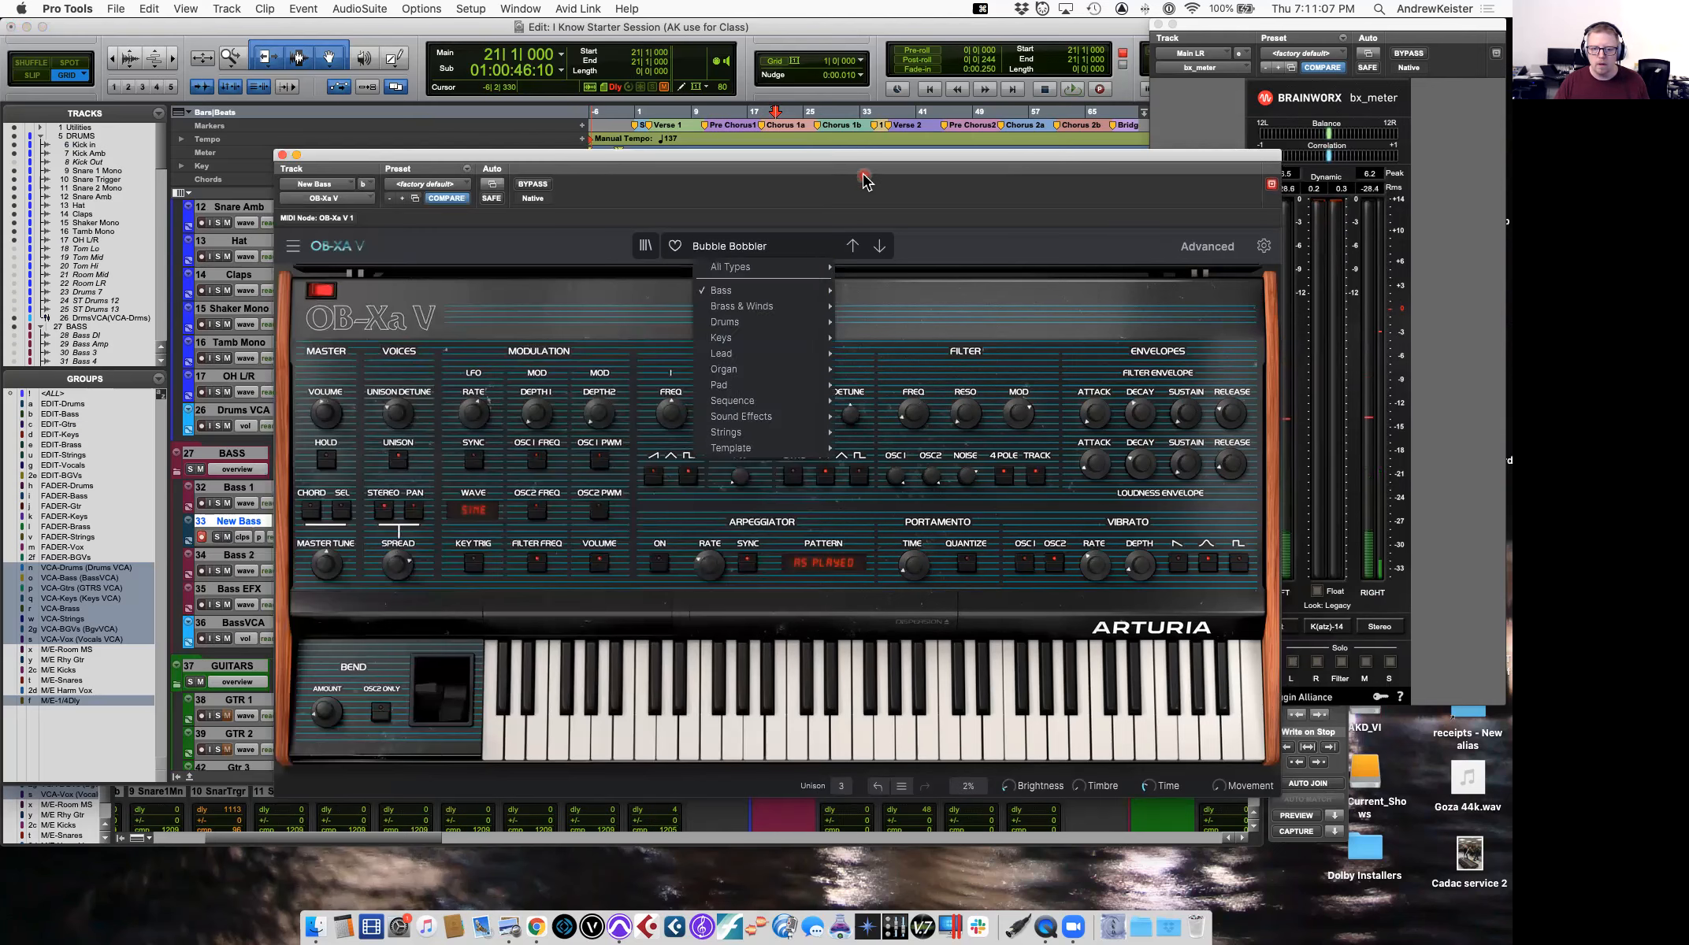
left_click(864, 179)
left_click(748, 246)
mouse_move(761, 291)
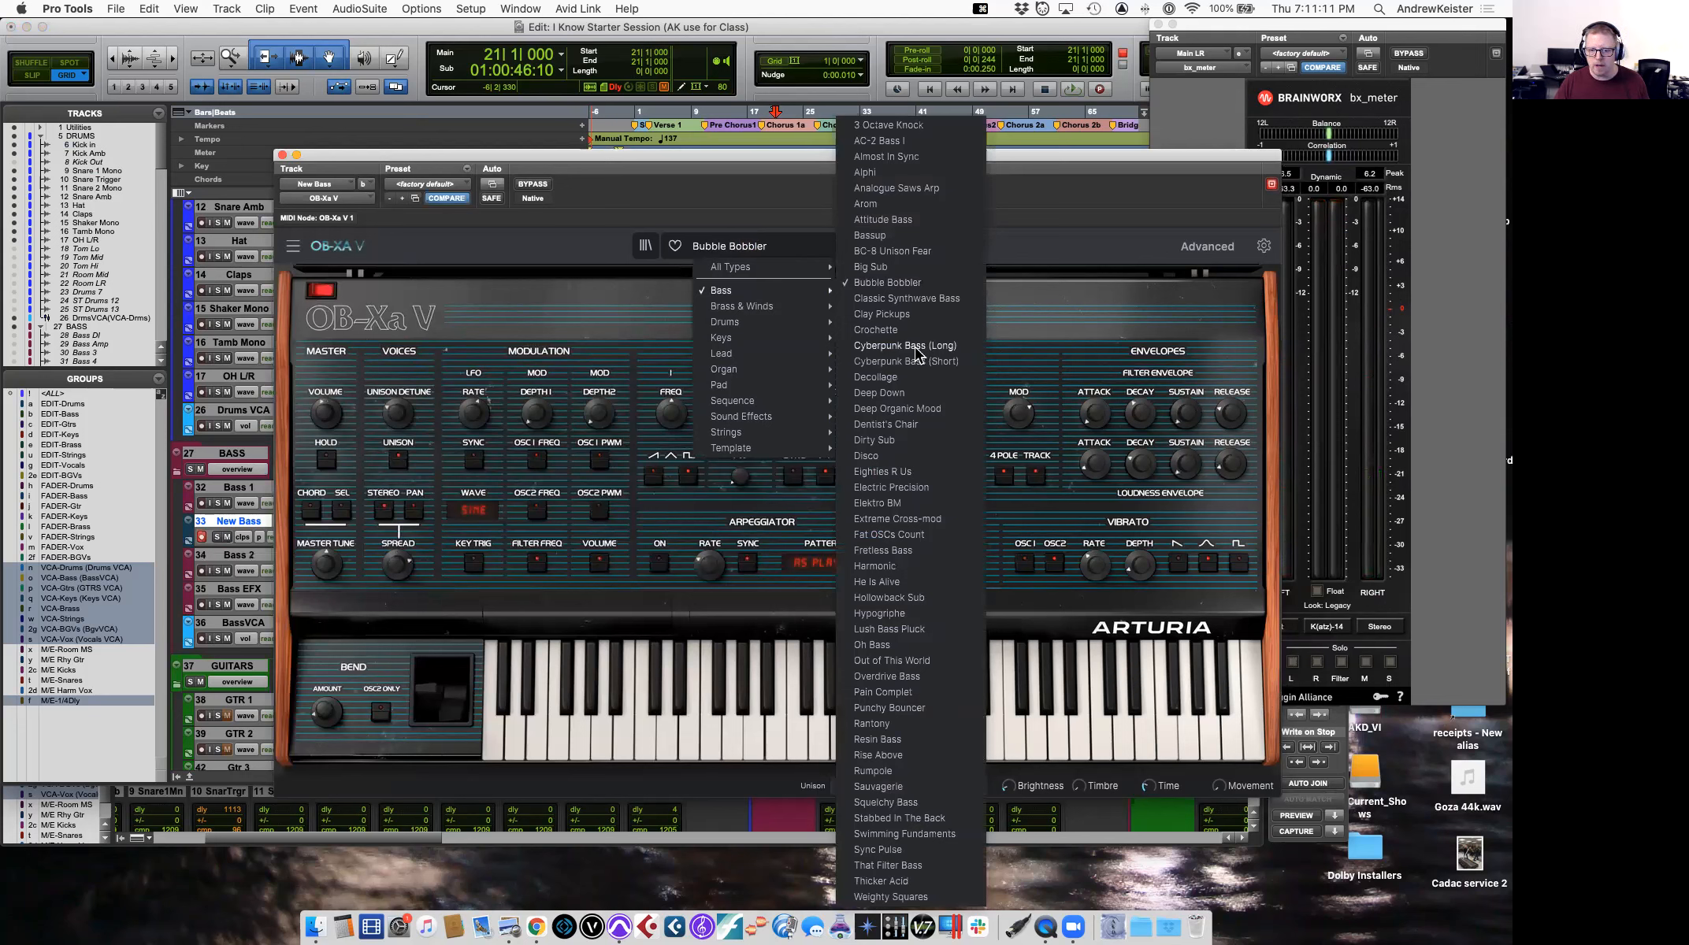
left_click(885, 238)
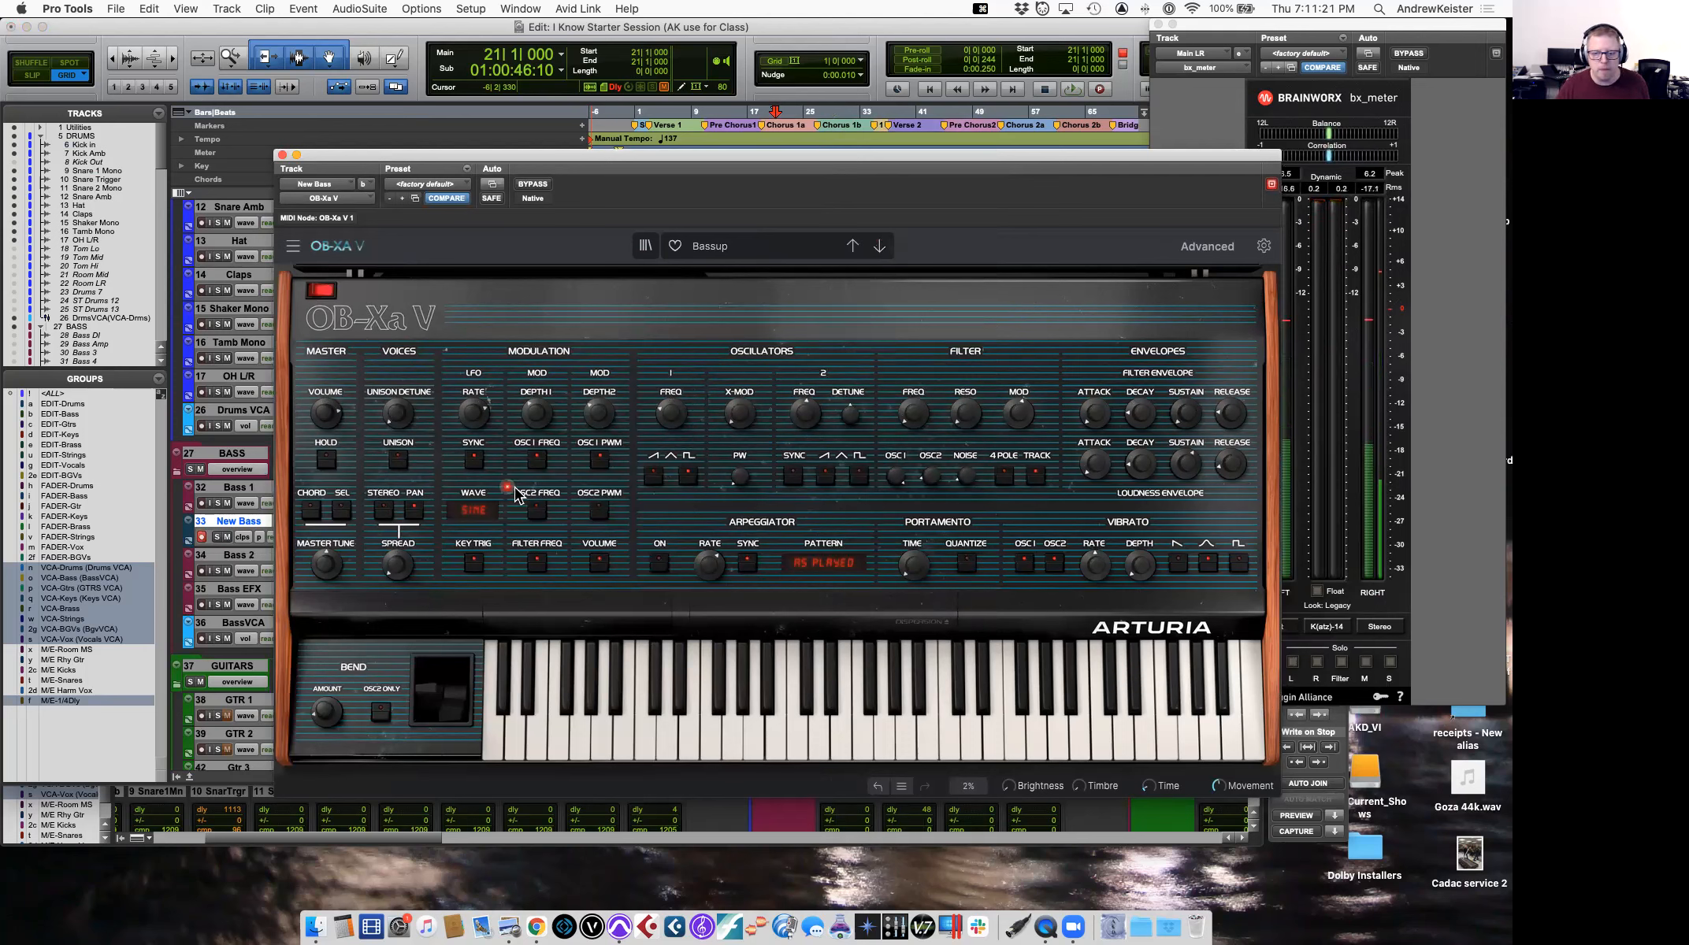
Shape the Bassup preset's filter by lowering the frequency to about 54 Hz and adjusting its modulation and resonance.
left_click_drag(914, 378, 914, 429)
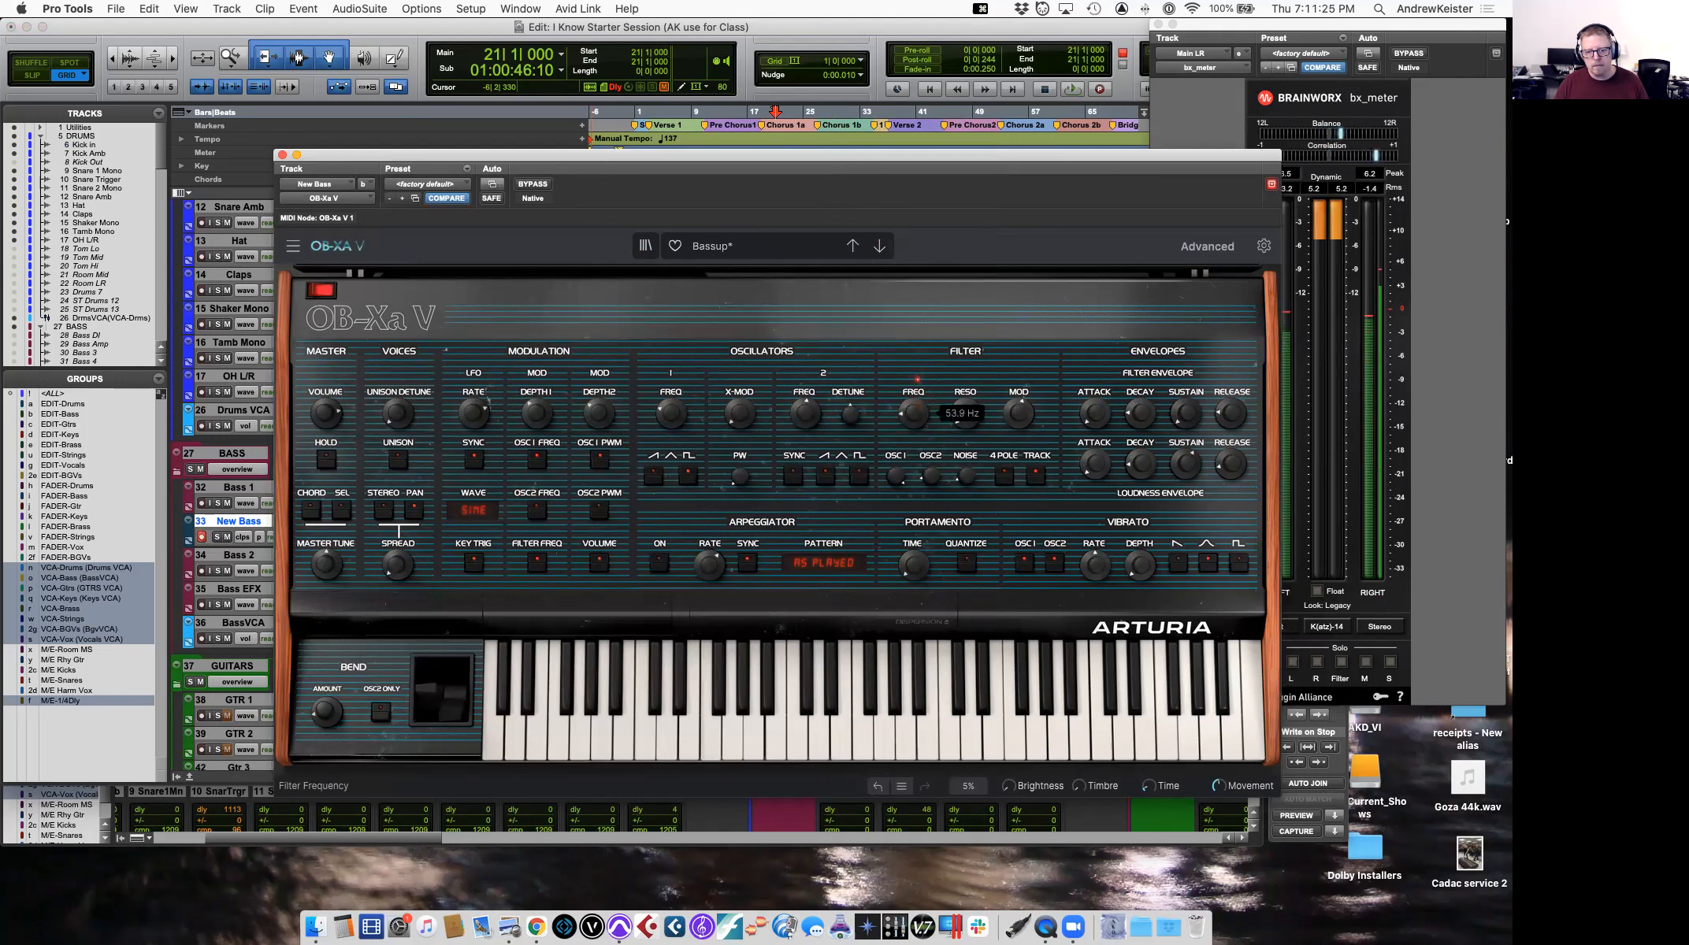
mouse_move(1019, 412)
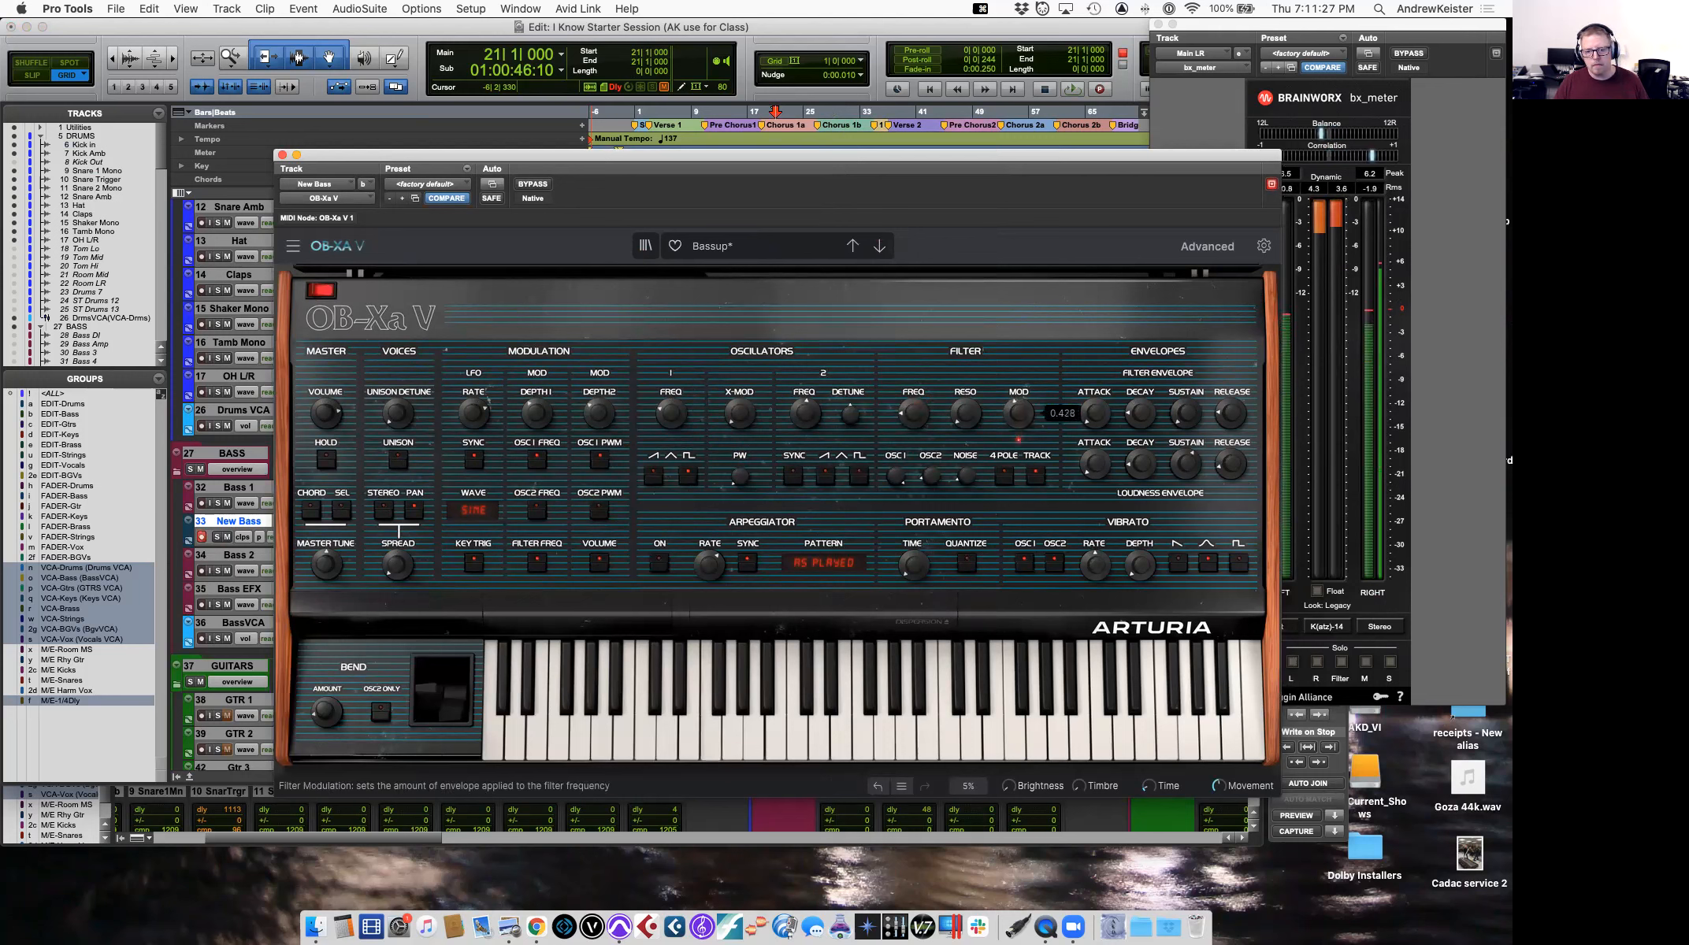
mouse_move(965, 412)
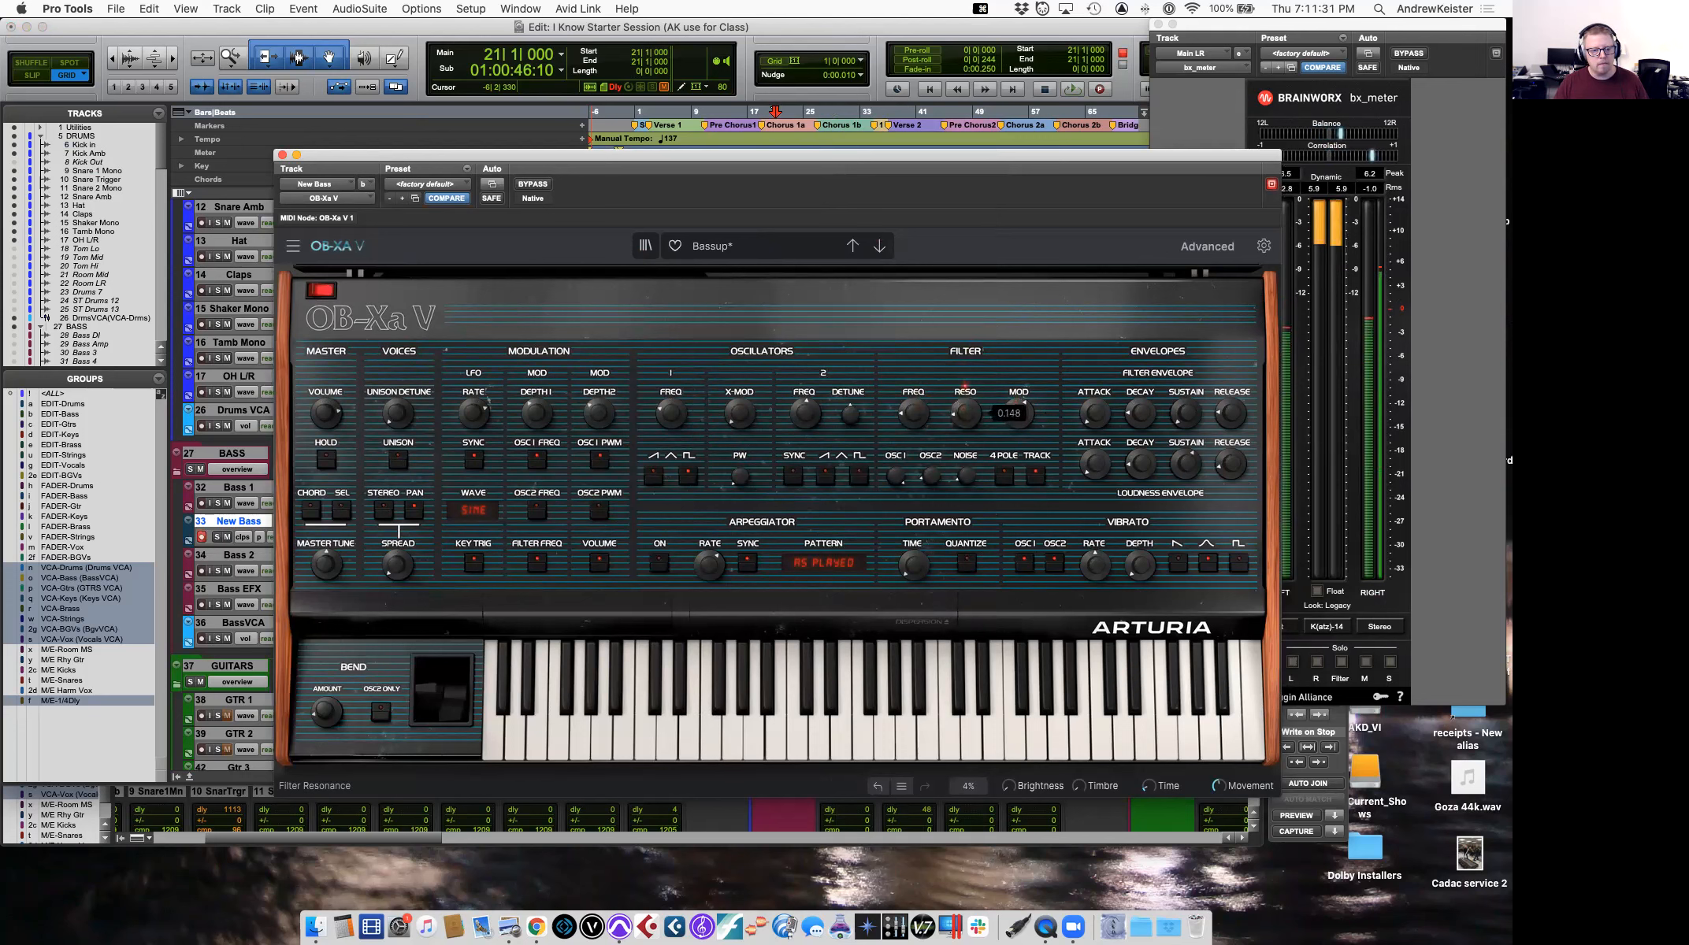
Adjust the filter envelope's decay and release and the loudness envelope's attack and release, and close the OB-Xa V window.
mouse_move(1091, 414)
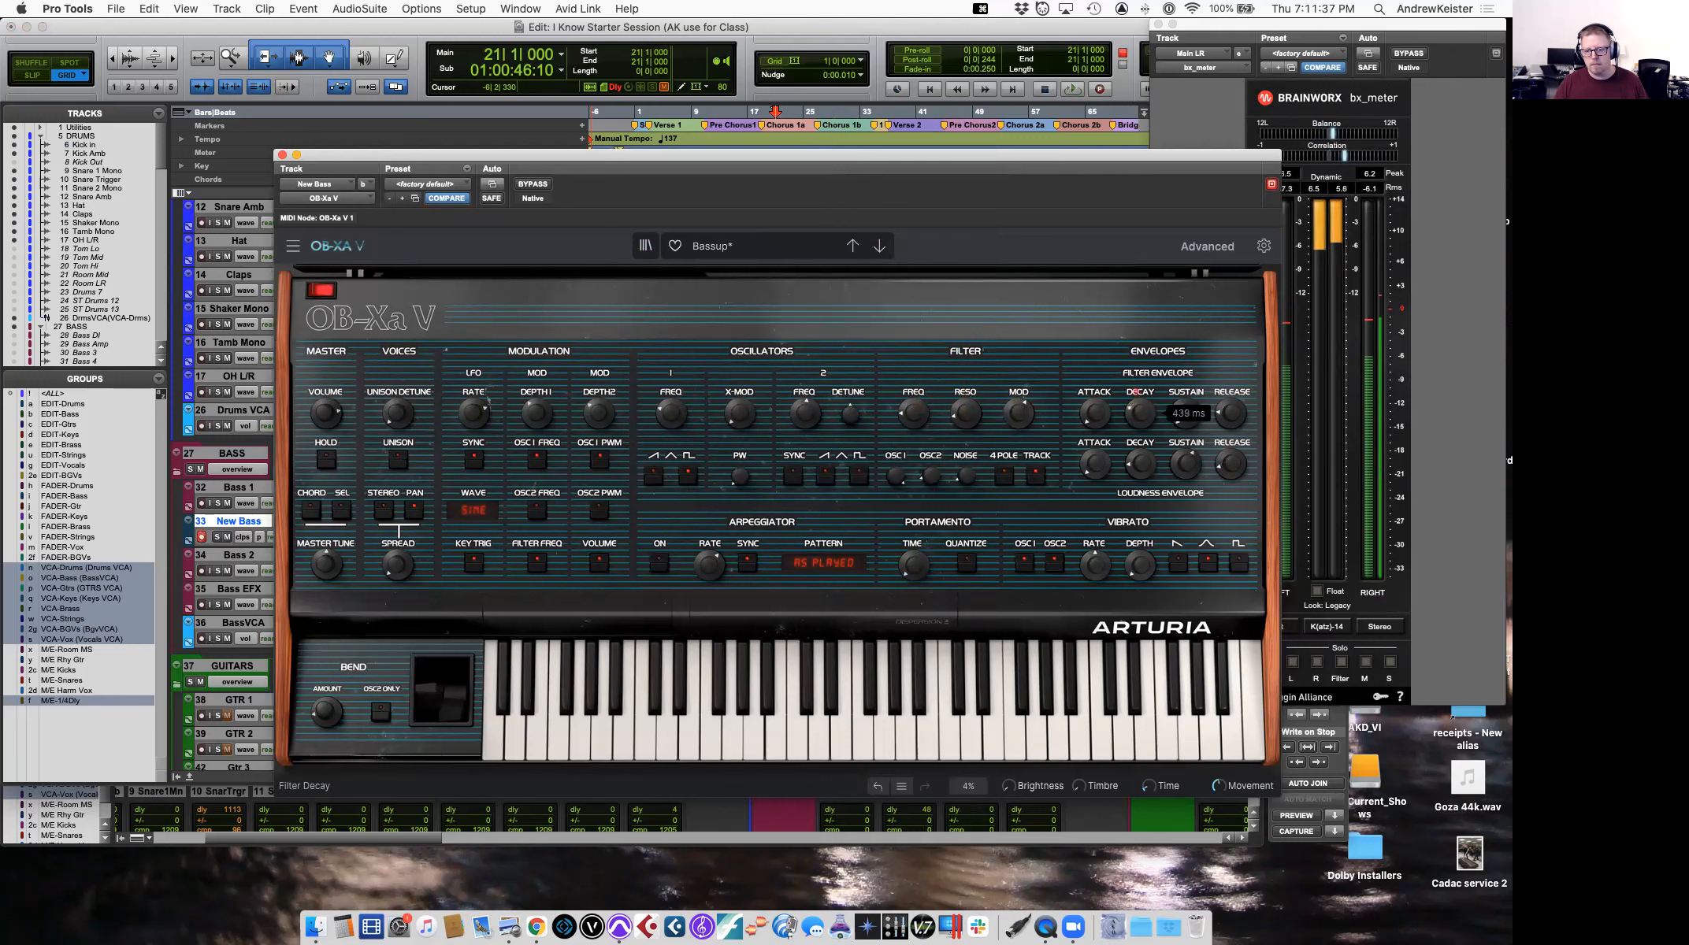
mouse_move(1226, 418)
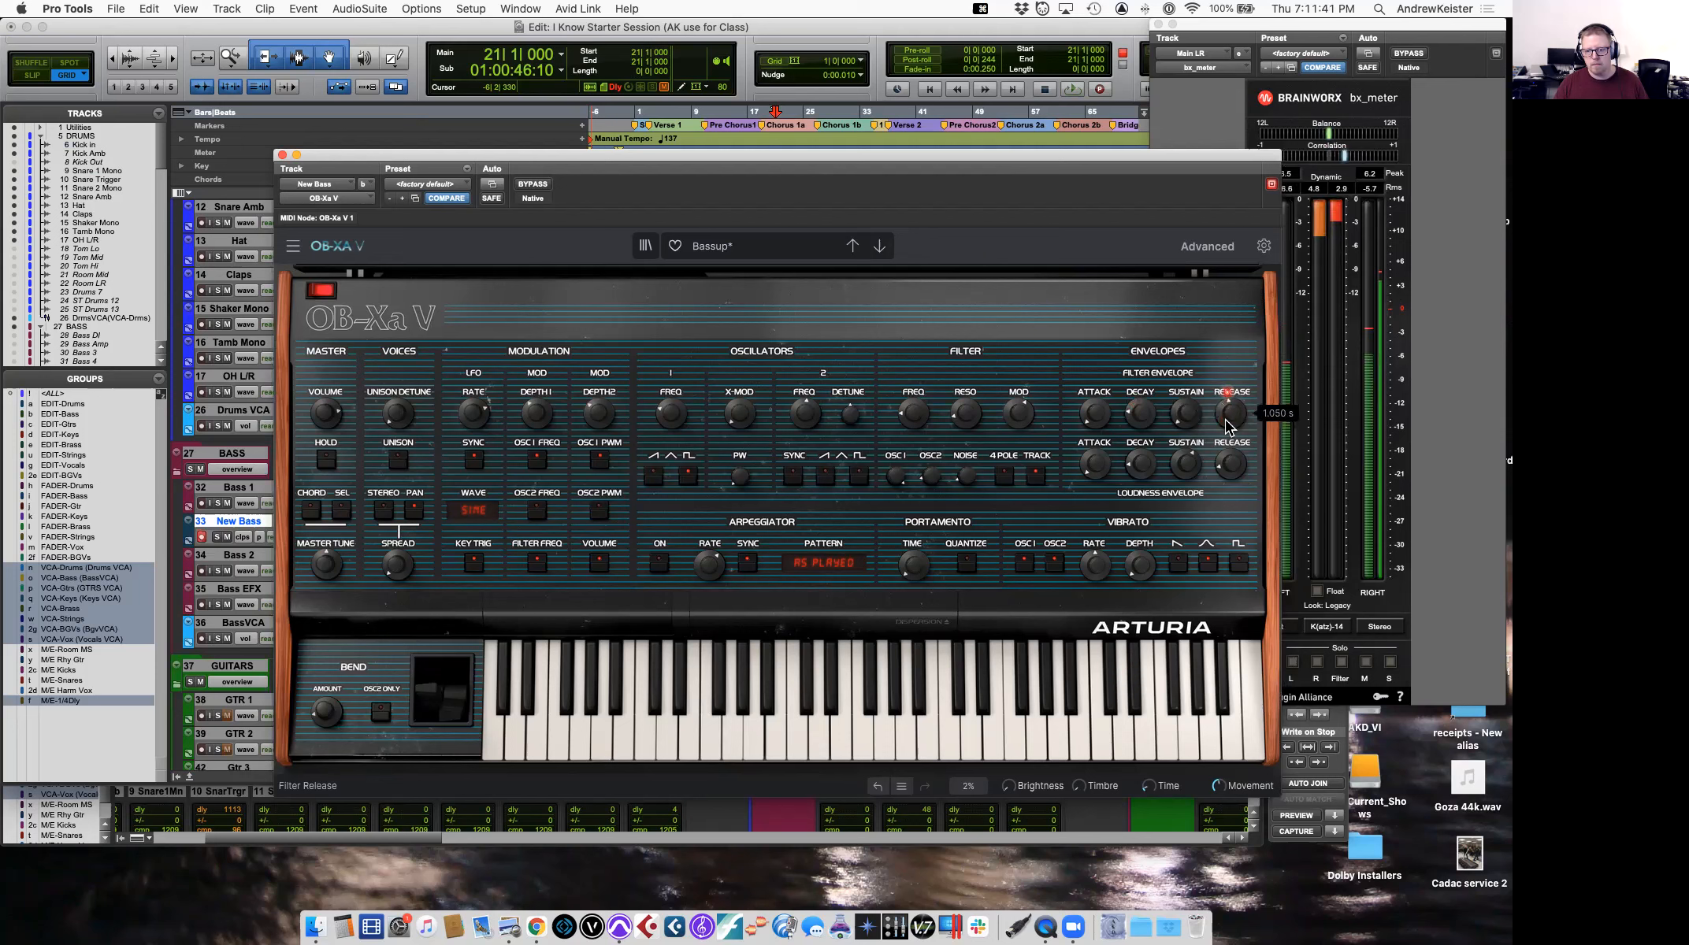
left_click_drag(1226, 419, 1225, 426)
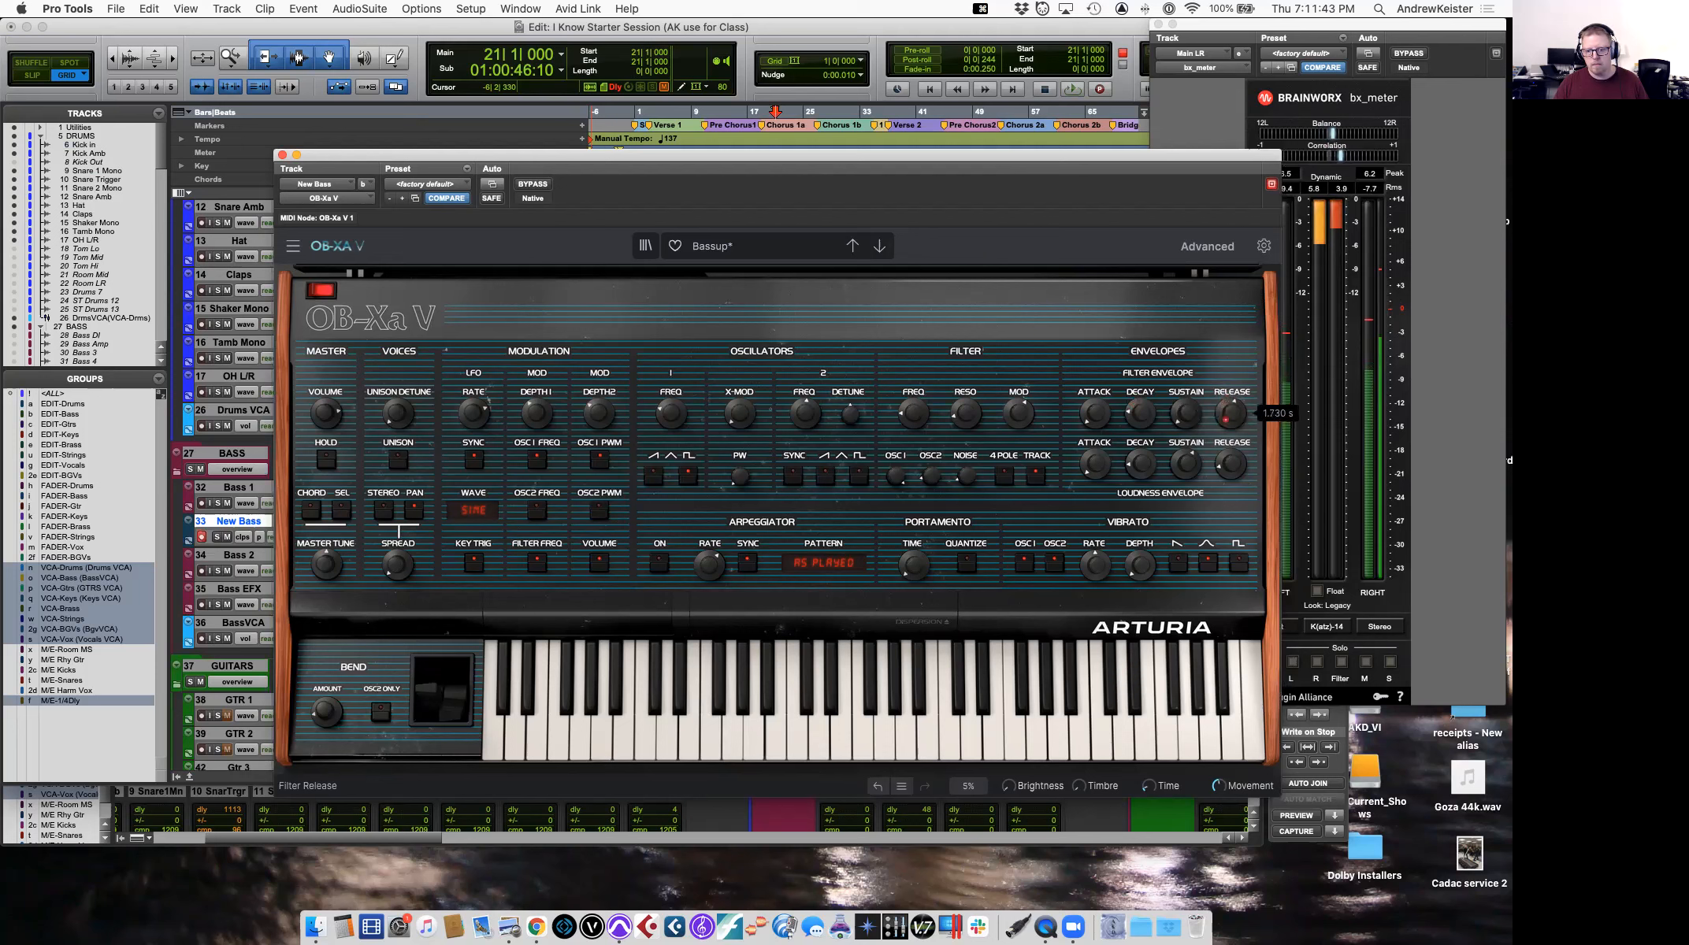
mouse_move(1223, 479)
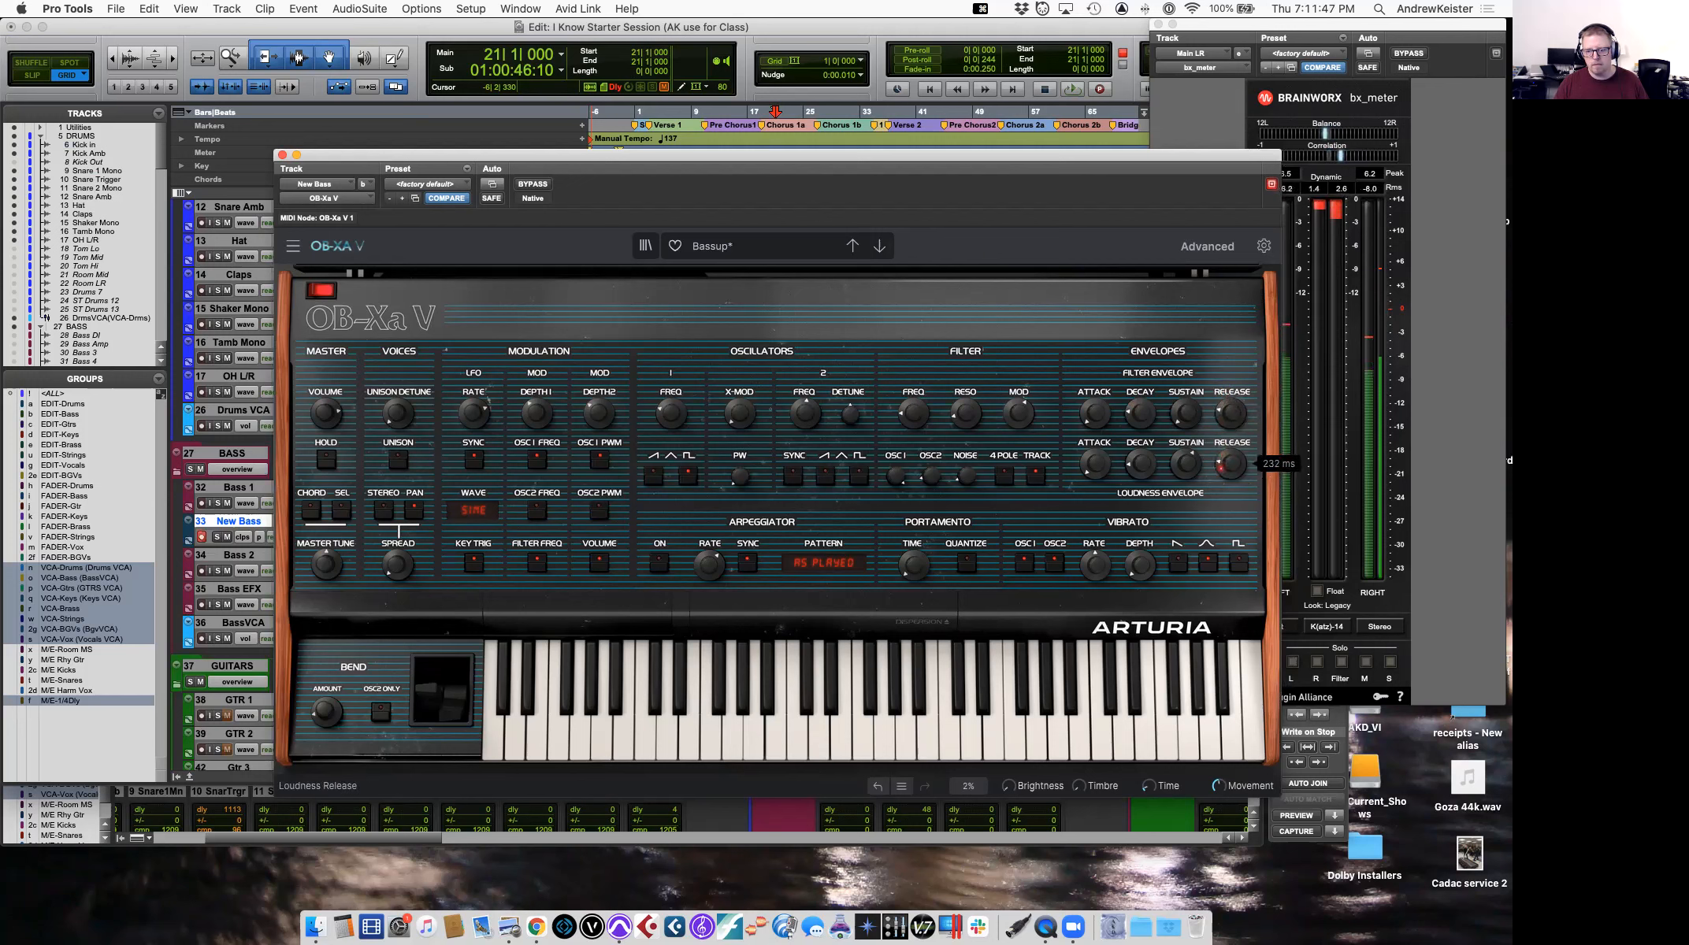
mouse_move(1093, 456)
mouse_move(1093, 461)
left_mouse_down()
mouse_move(1093, 475)
mouse_move(1093, 441)
left_mouse_up()
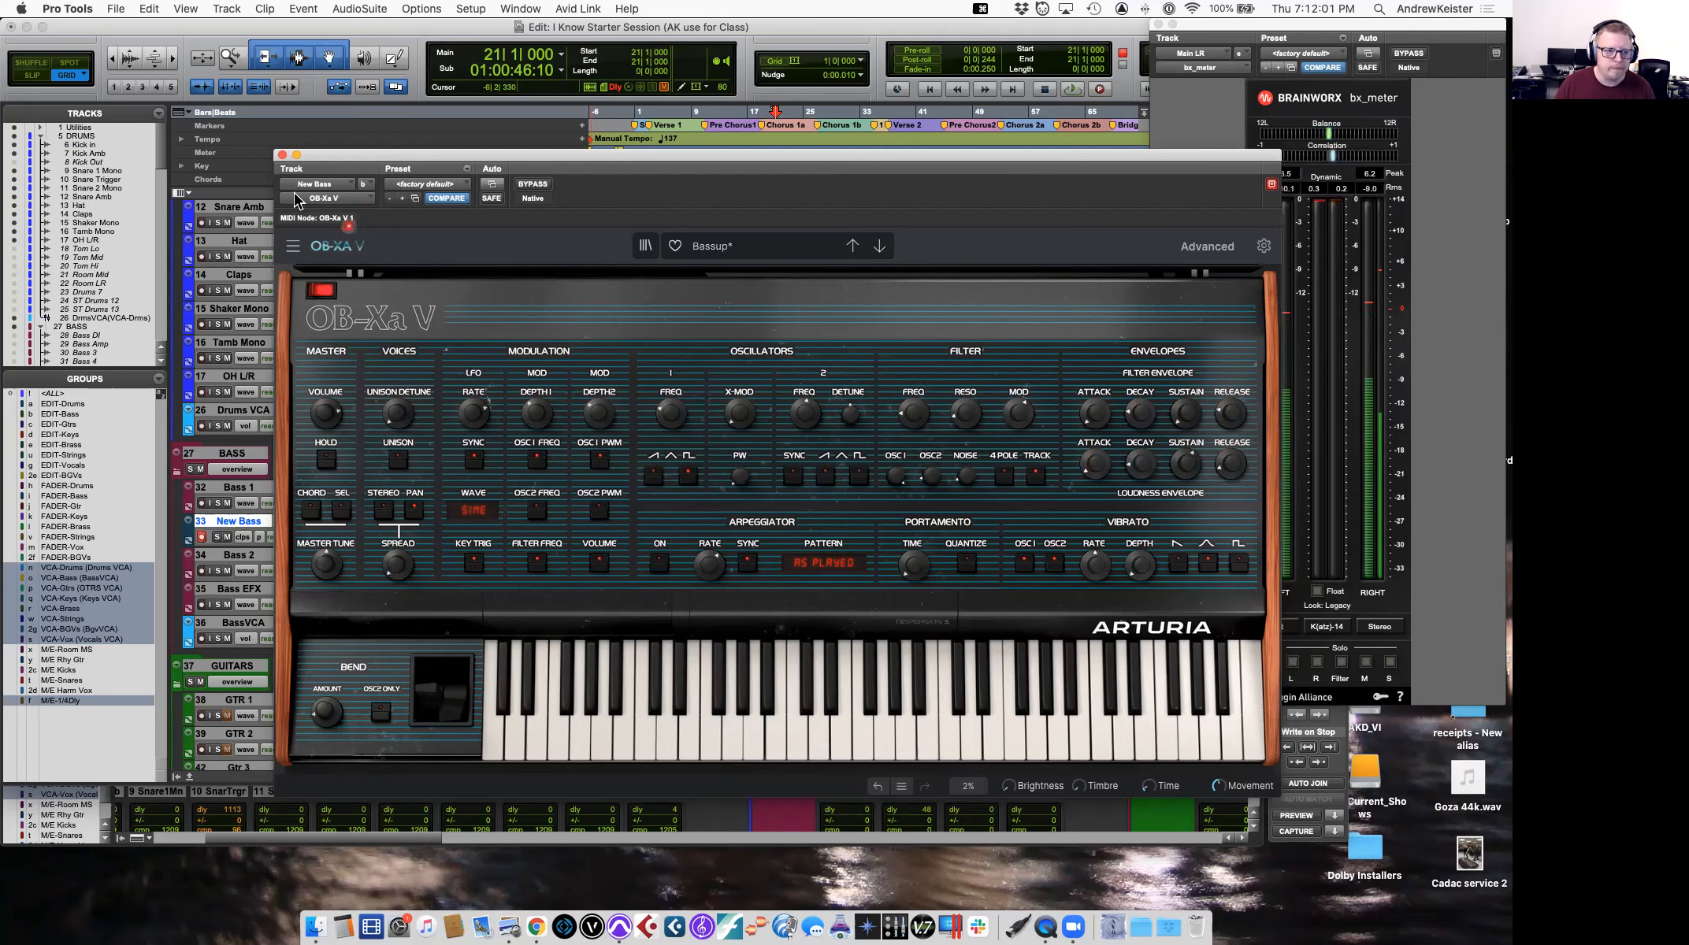
left_click(282, 155)
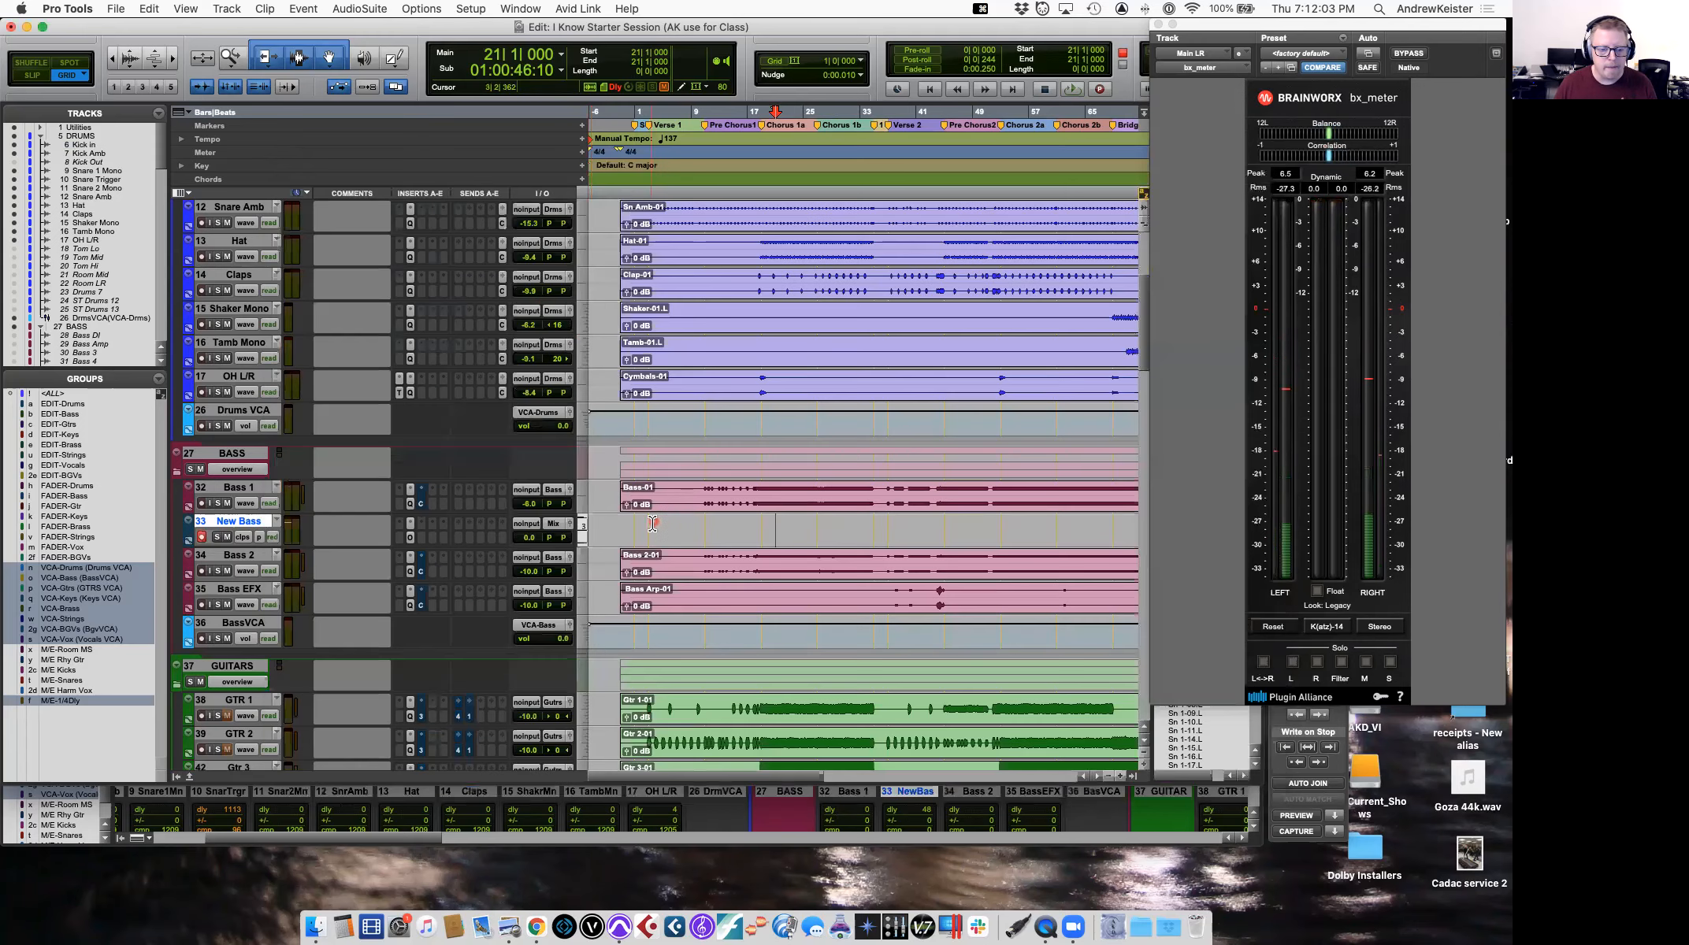
Place the edit cursor at bar 19 on the New Bass track and audition the bass part with Bass 1 soloed.
left_click(758, 522)
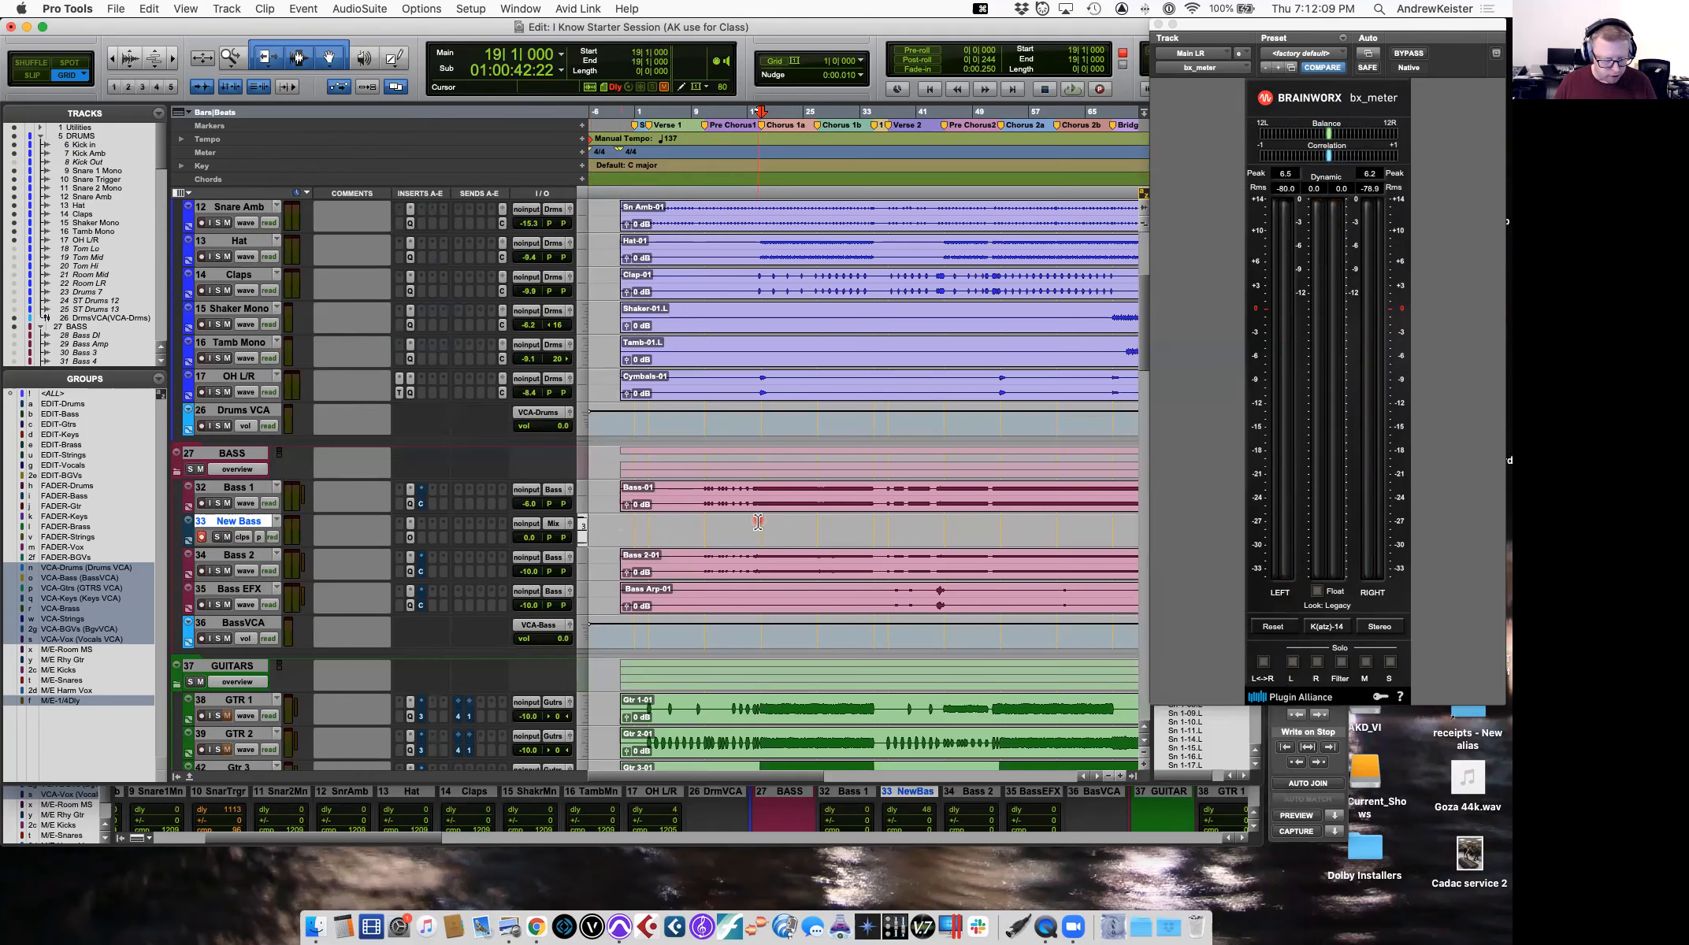
key("super+bracketright")
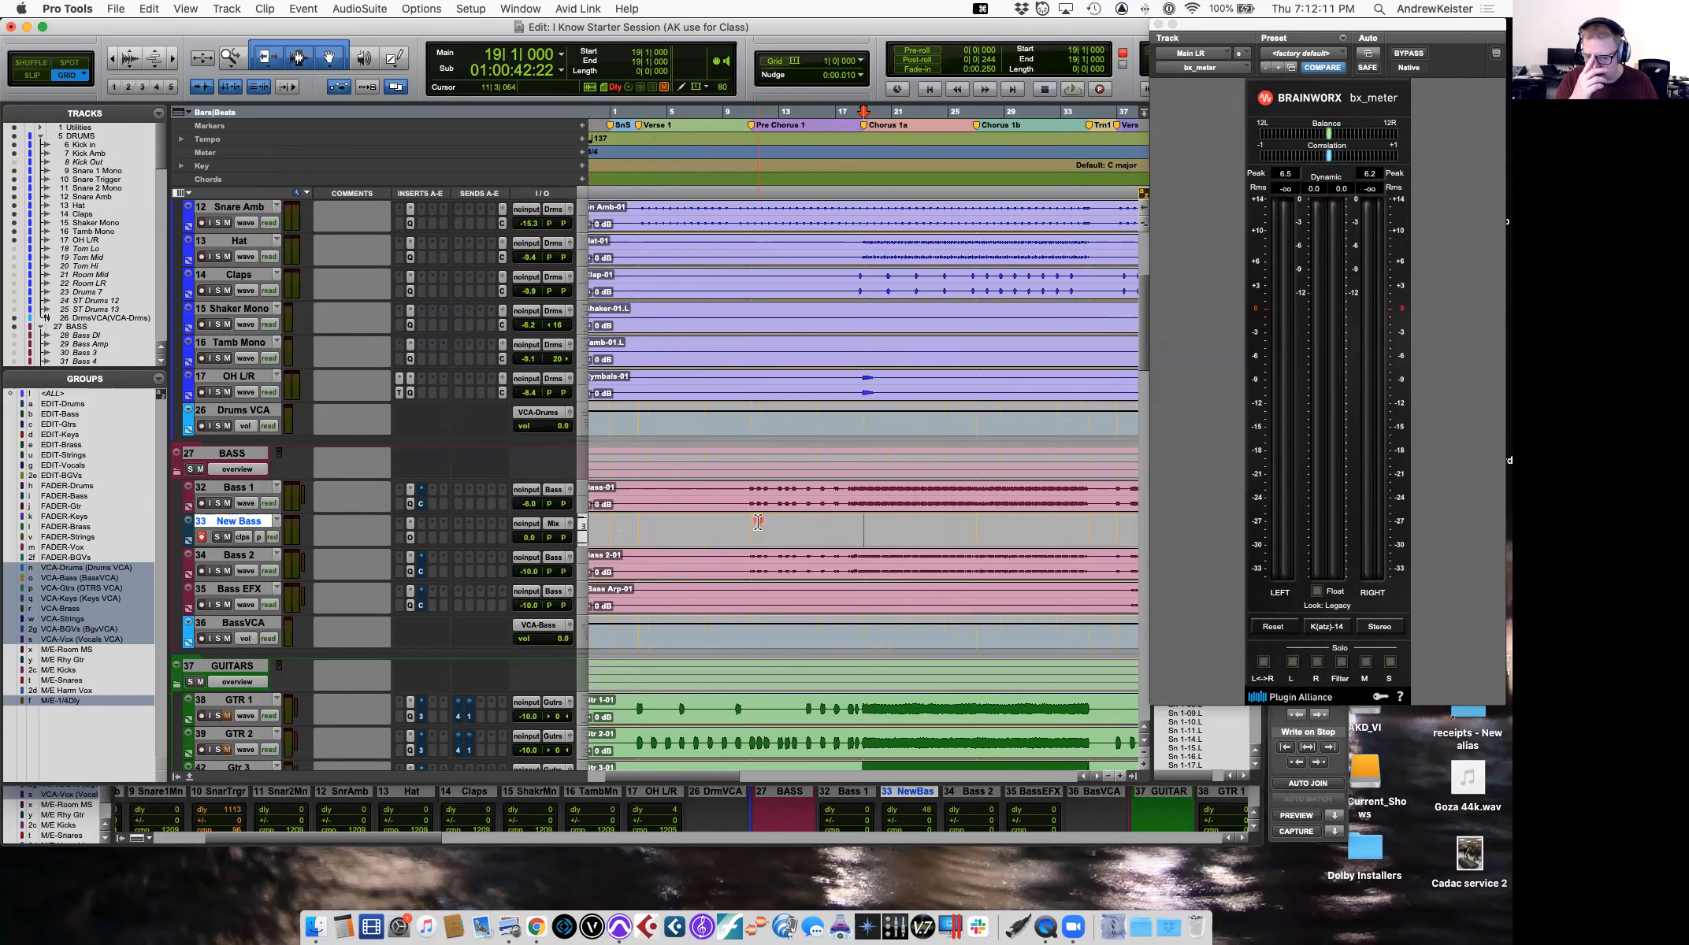
key("shift+r")
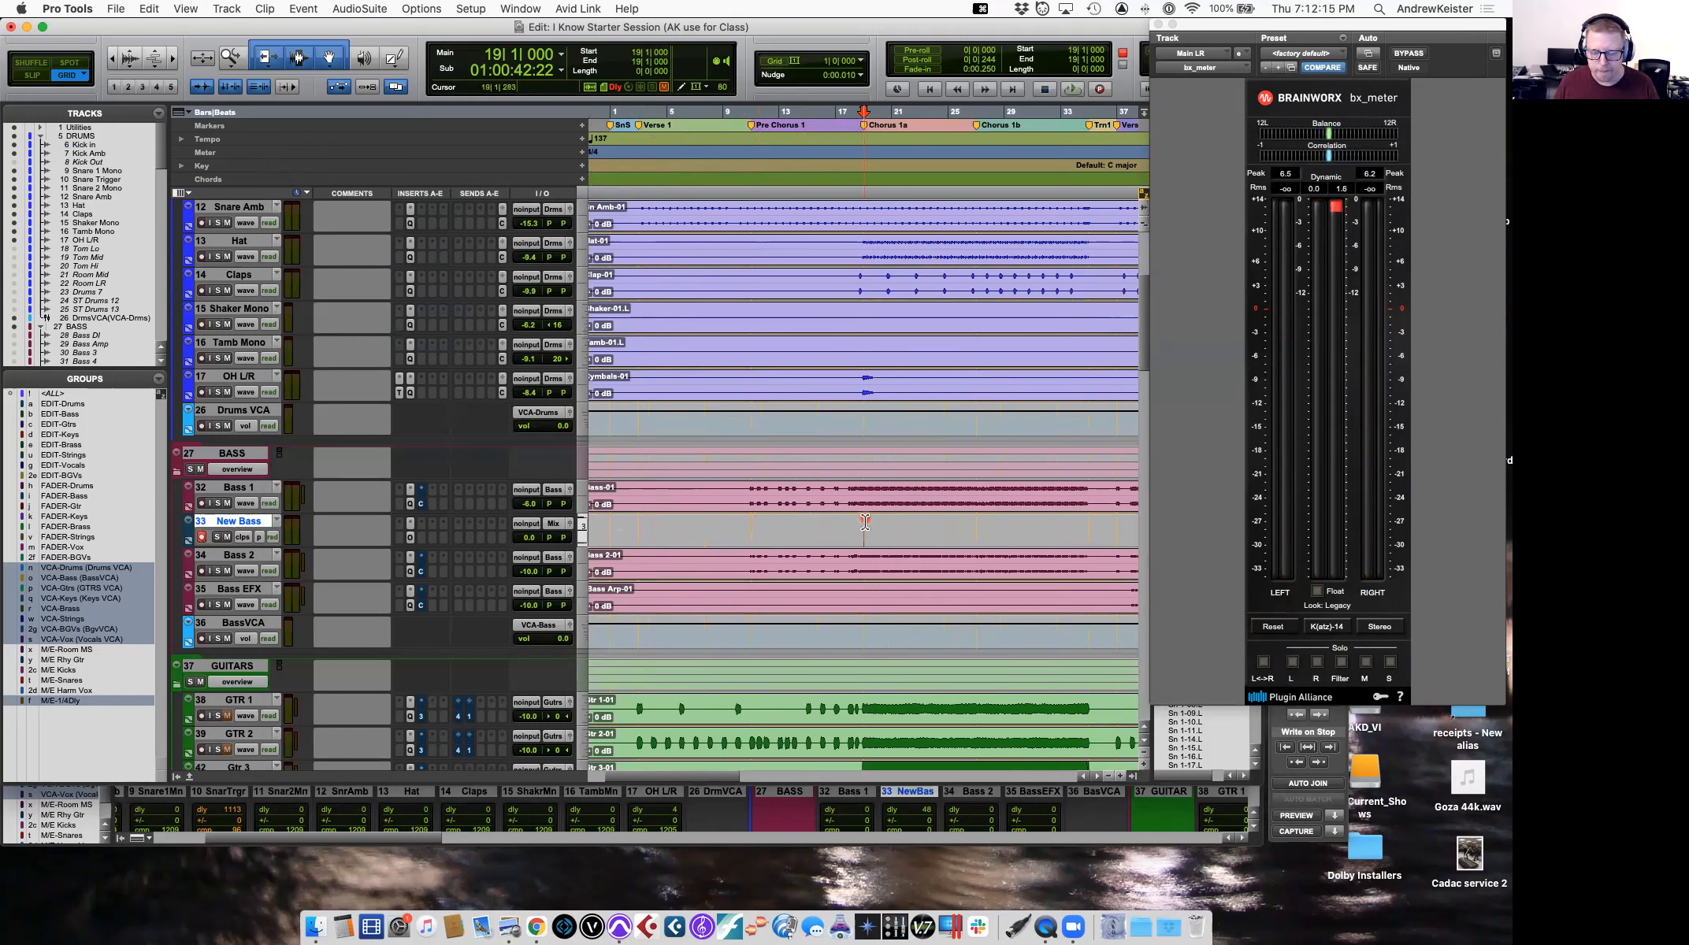
scroll(865, 521, "right", 3)
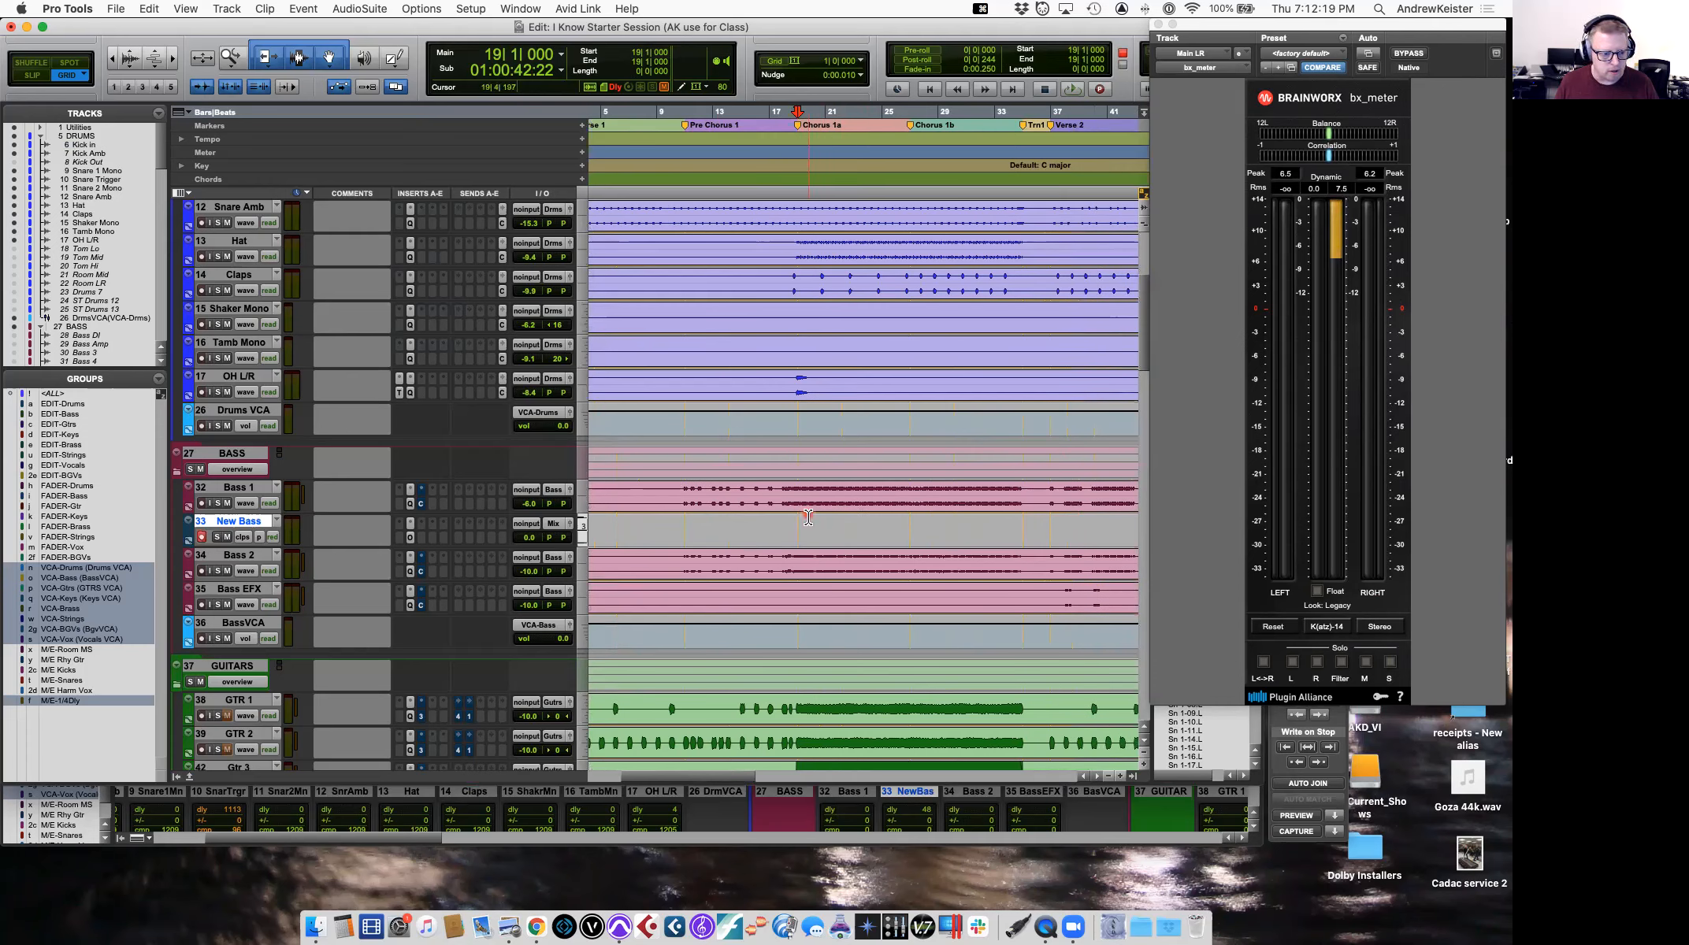
key("space")
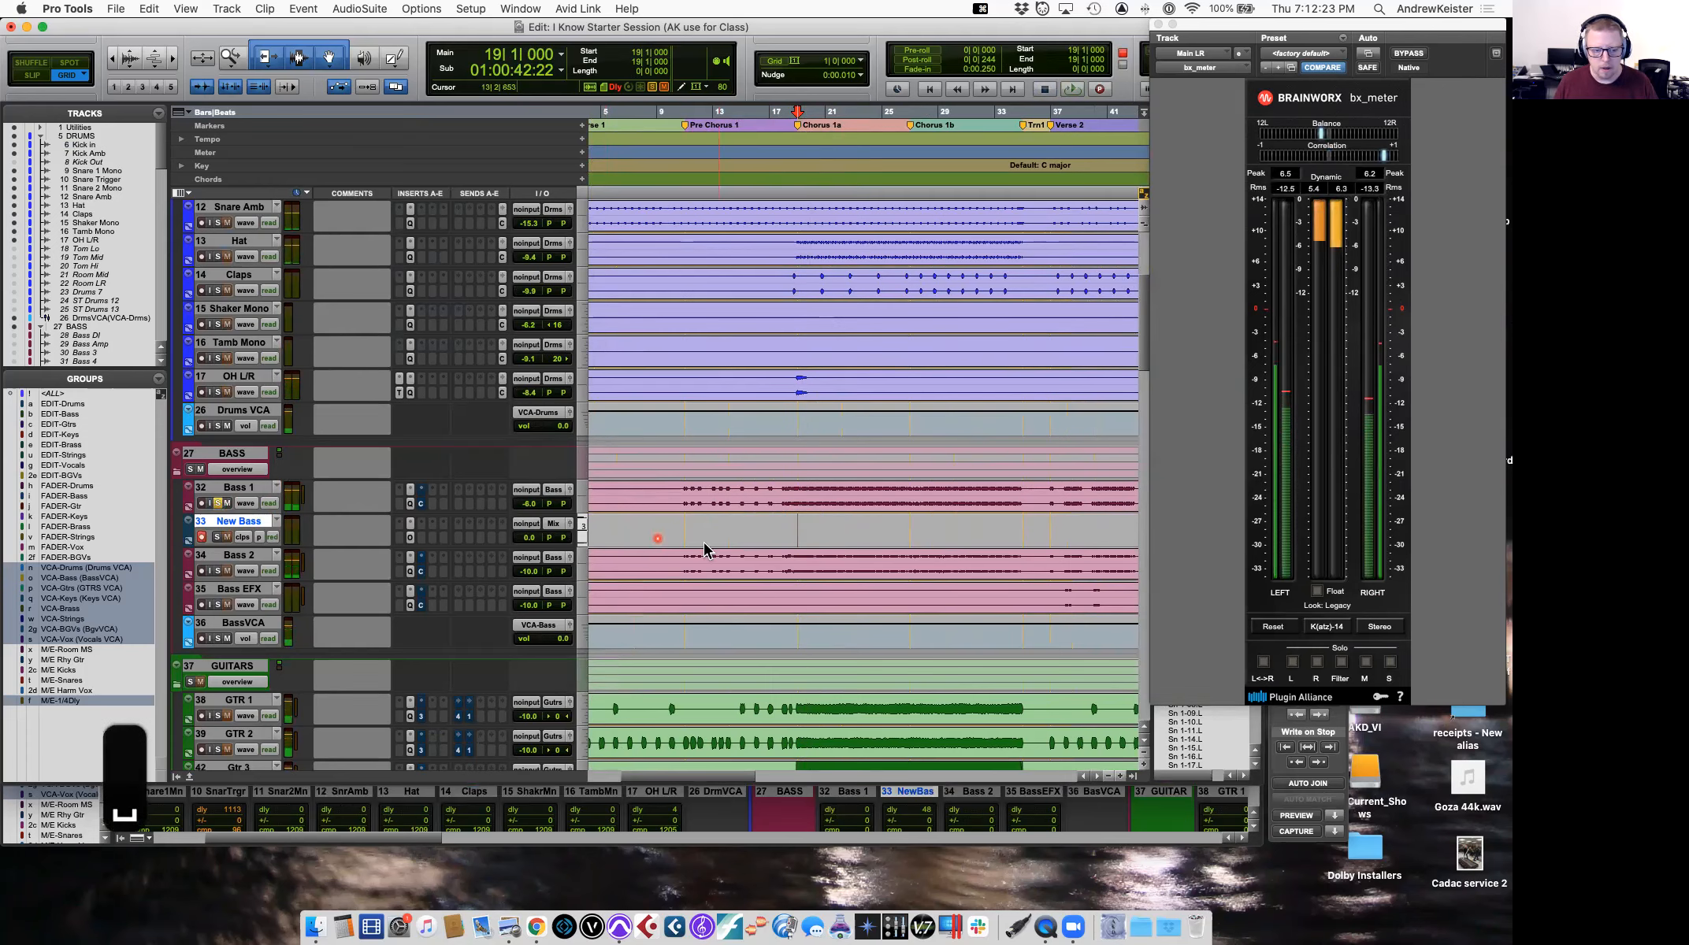
Check the Chorus 1 chords in the roadmap PDF in Preview, and audition Chorus 1a from bar 19 in Pro Tools with Bass 1 unsoloed.
key("ctrl+Right")
scroll(513, 236, "down", 3)
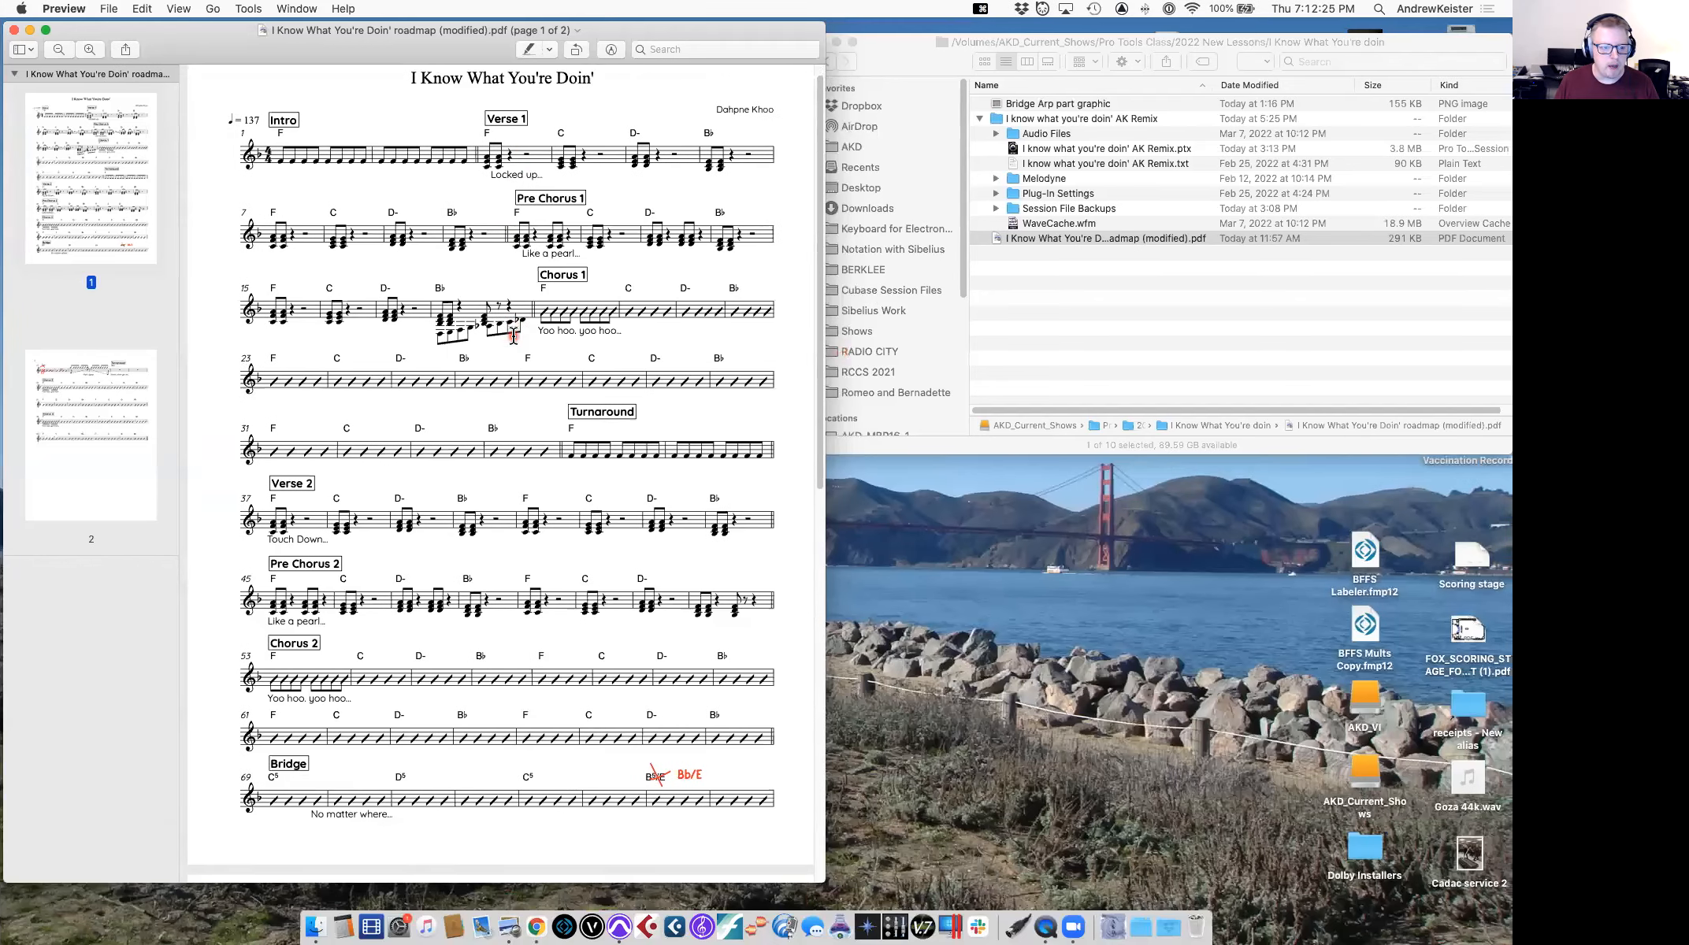
scroll(512, 331, "up", 3)
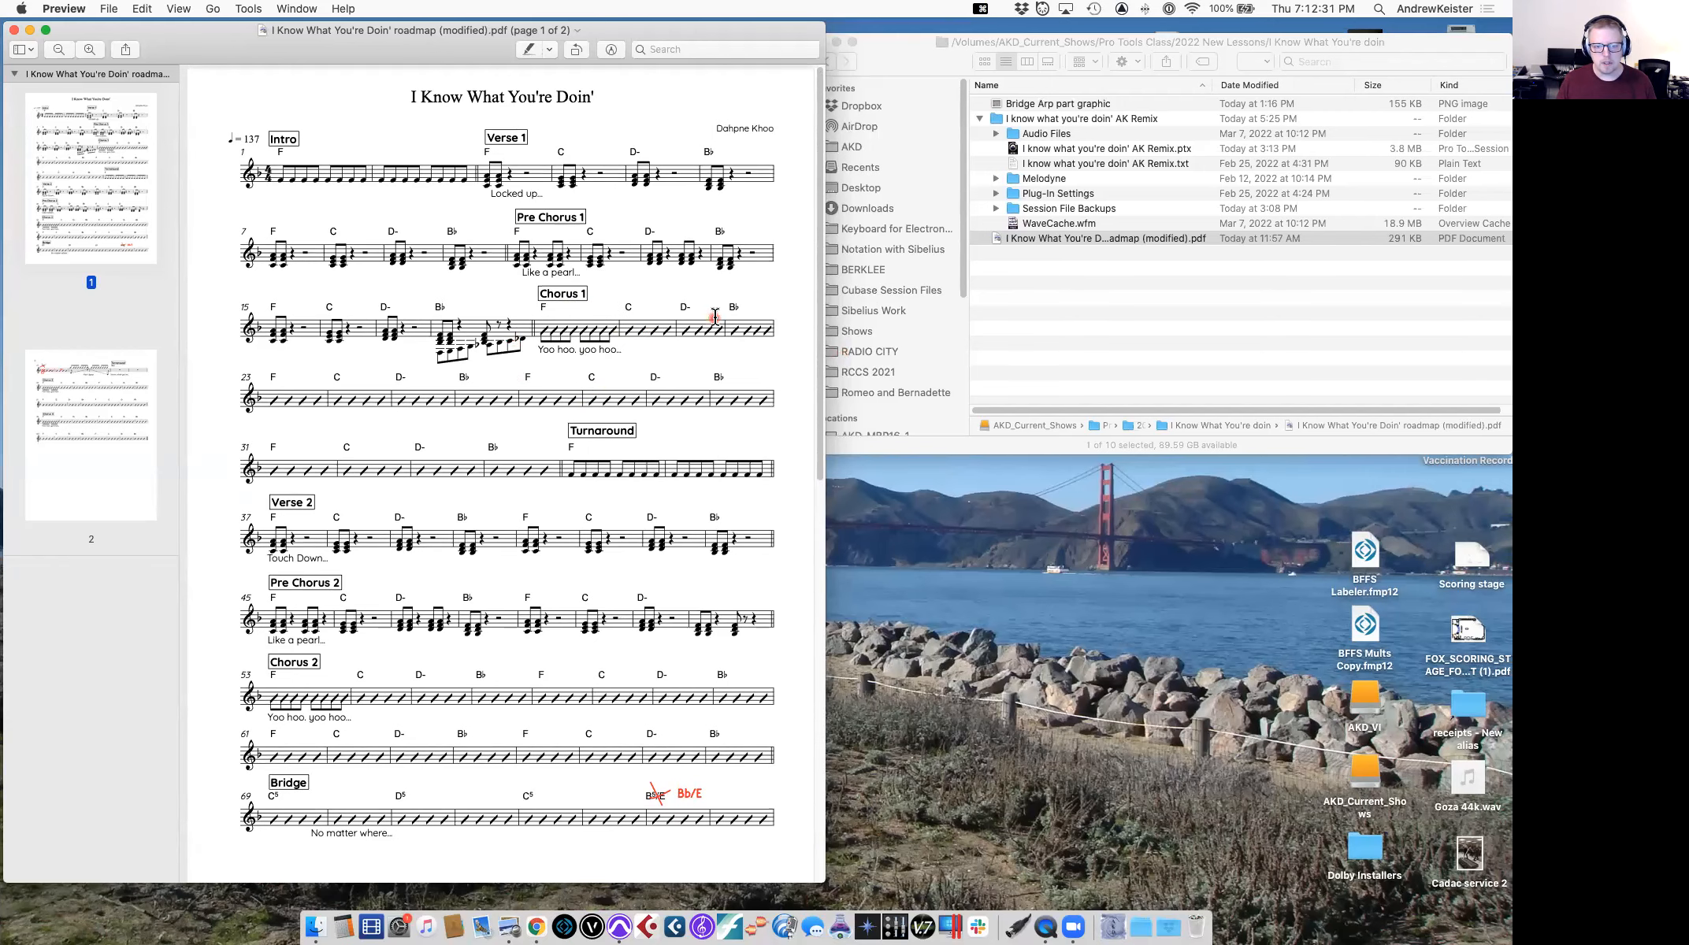
key("ctrl+Left")
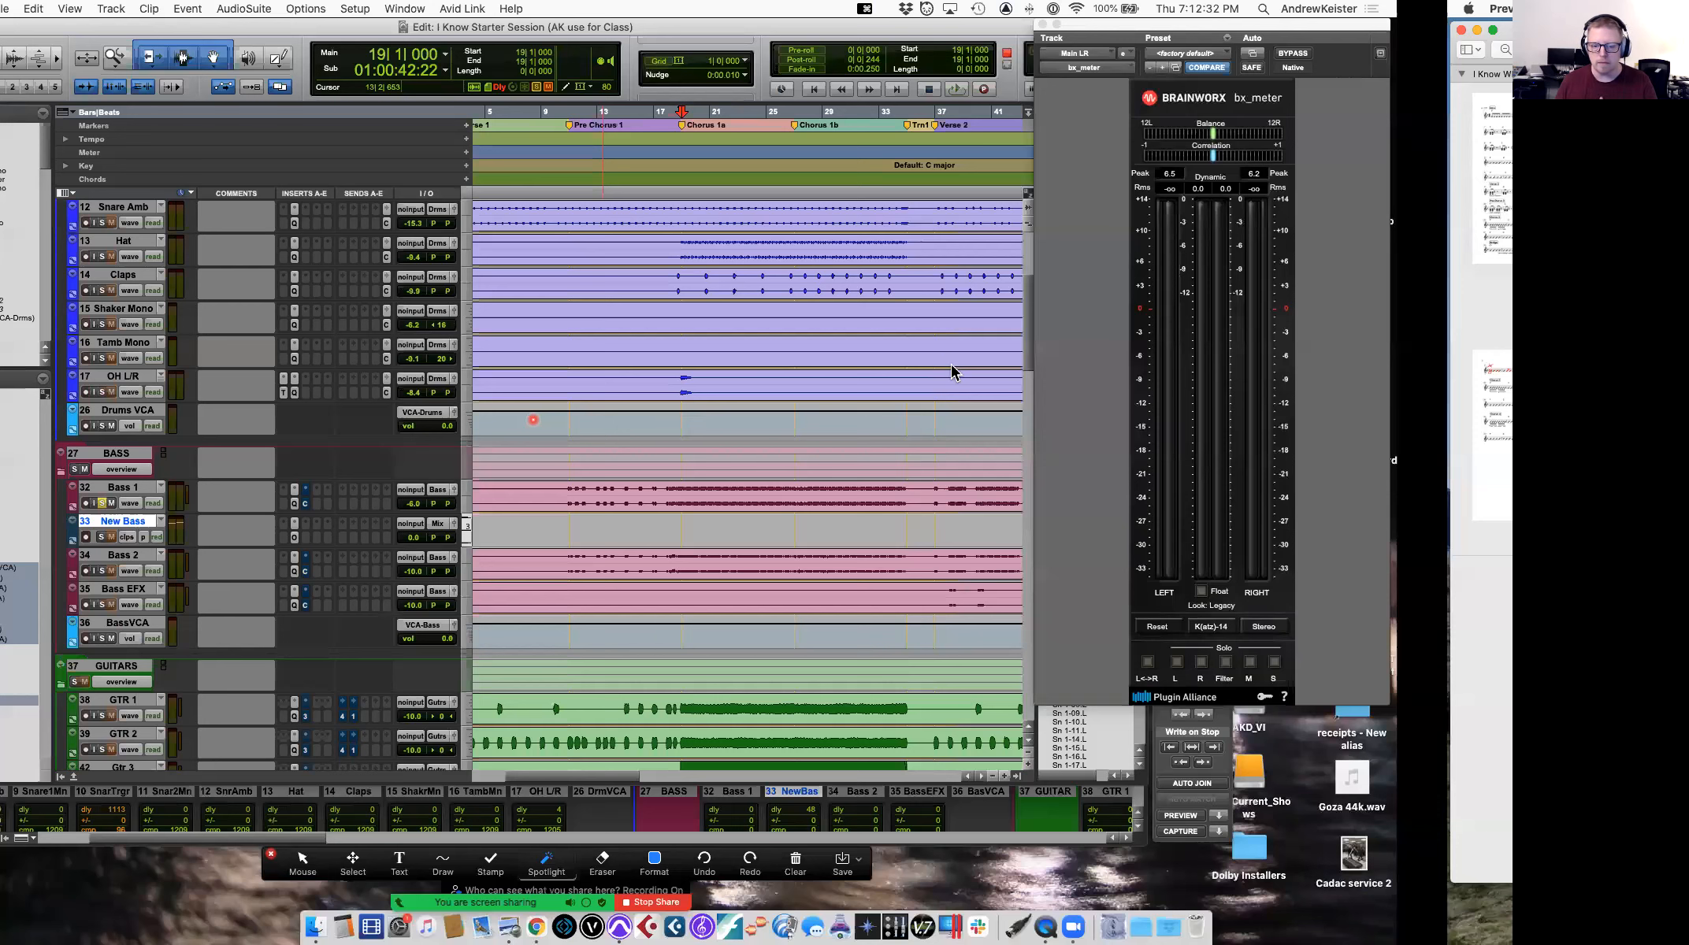
key("space")
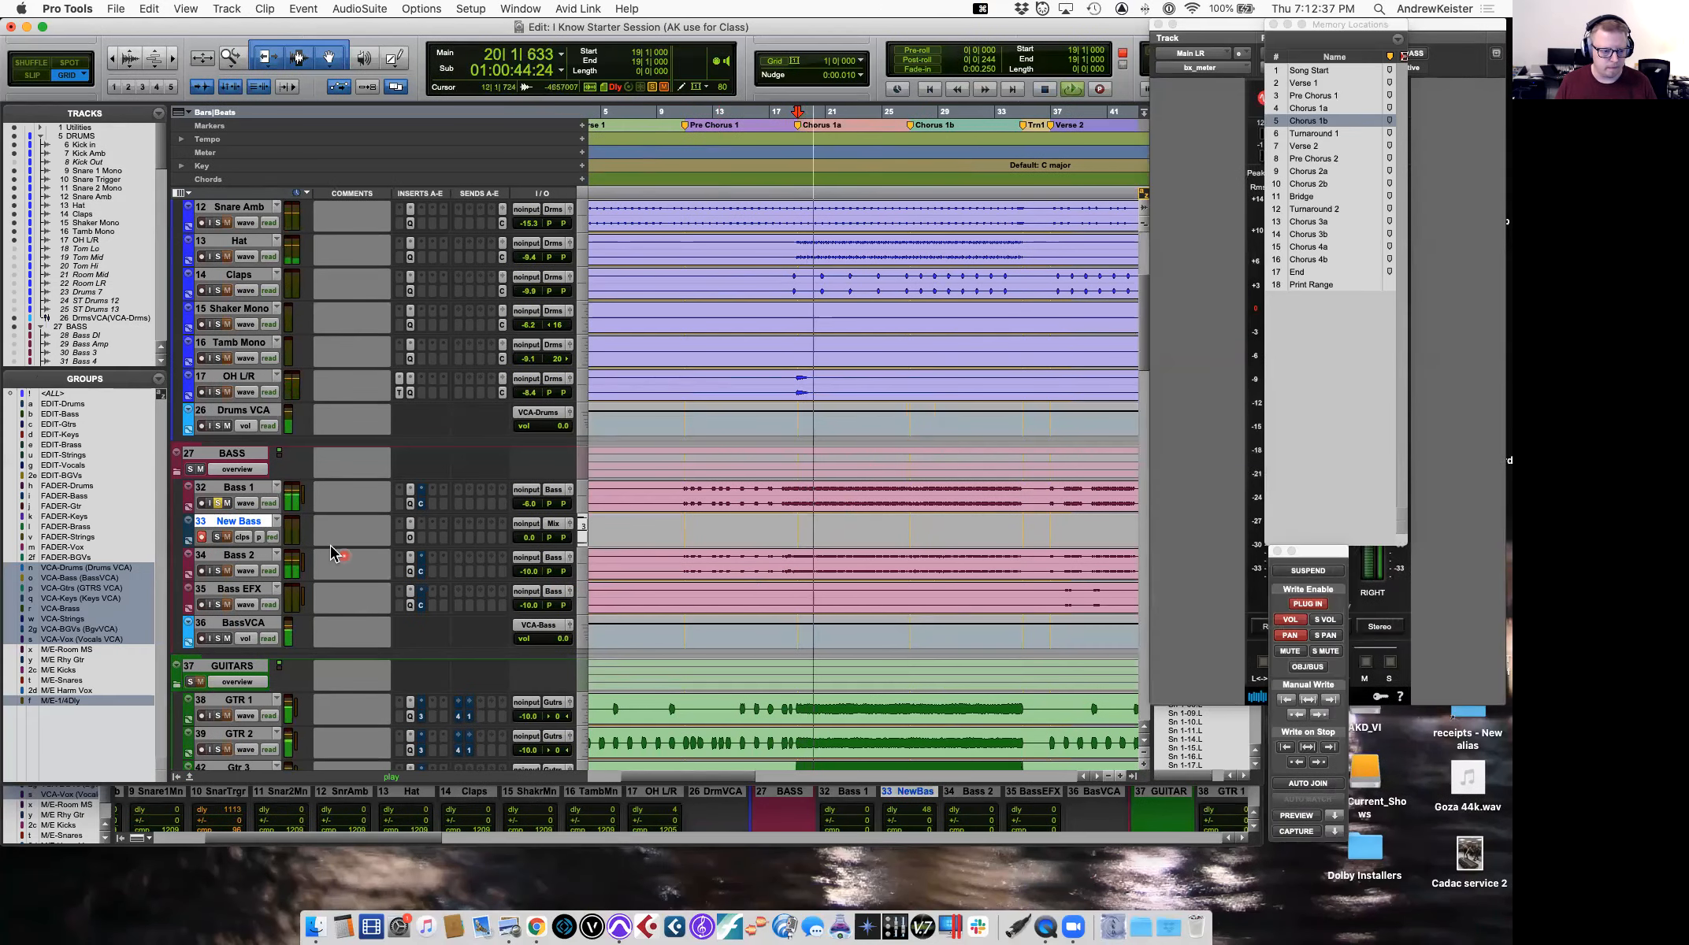
left_click(215, 505)
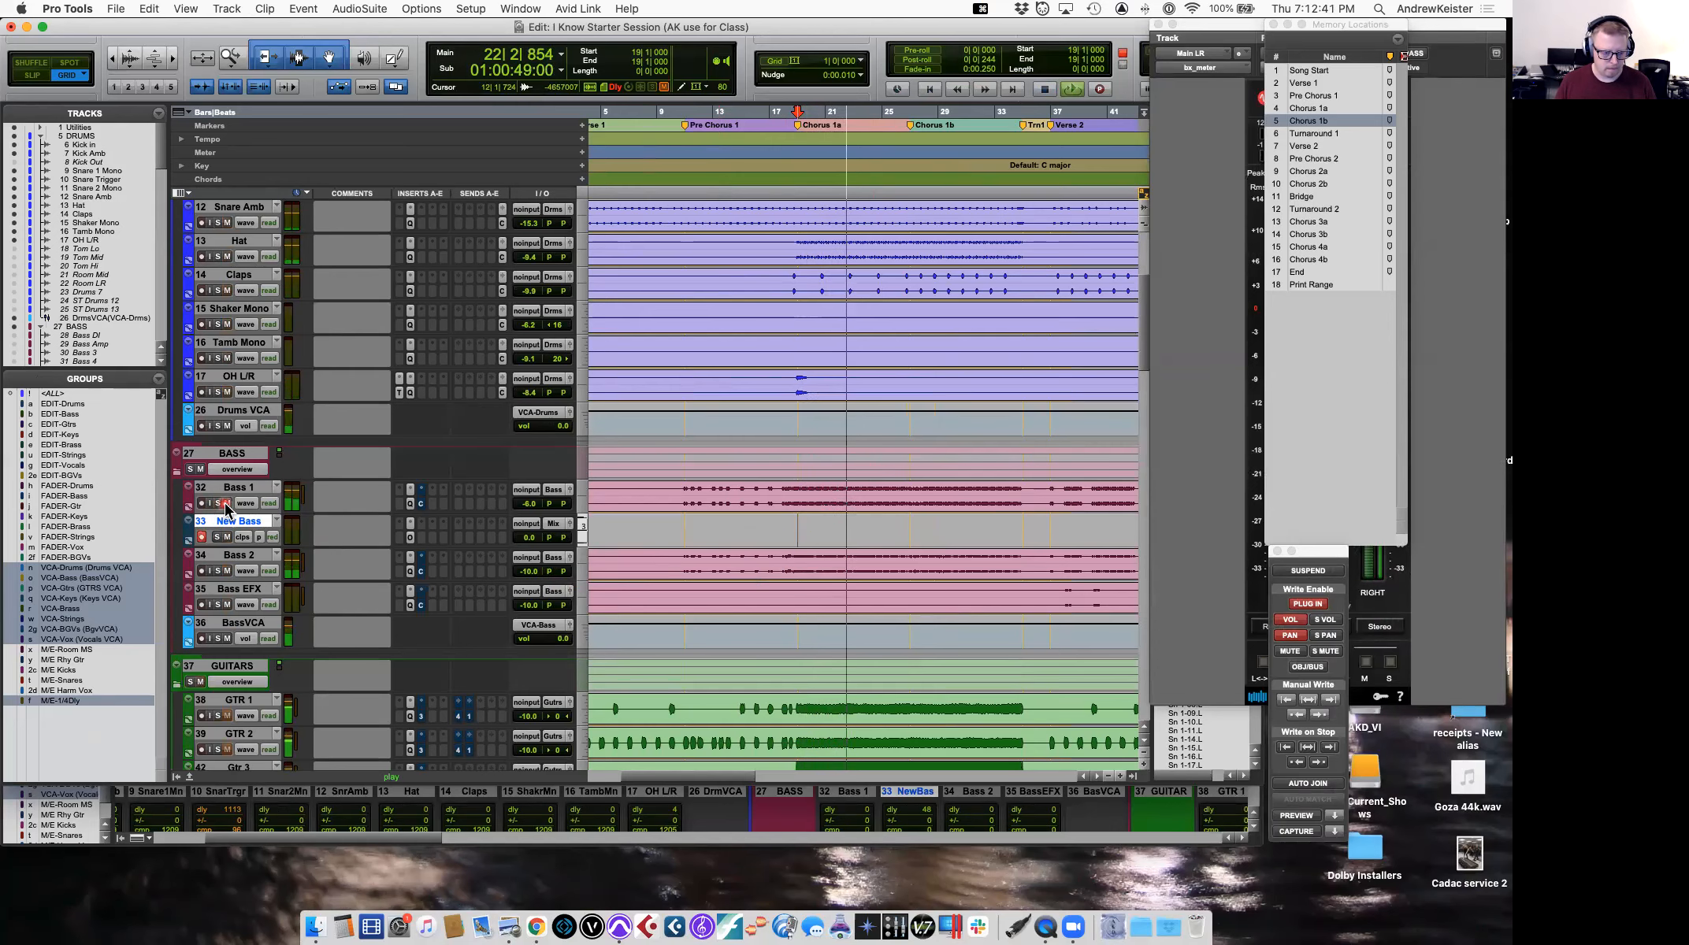
key("space")
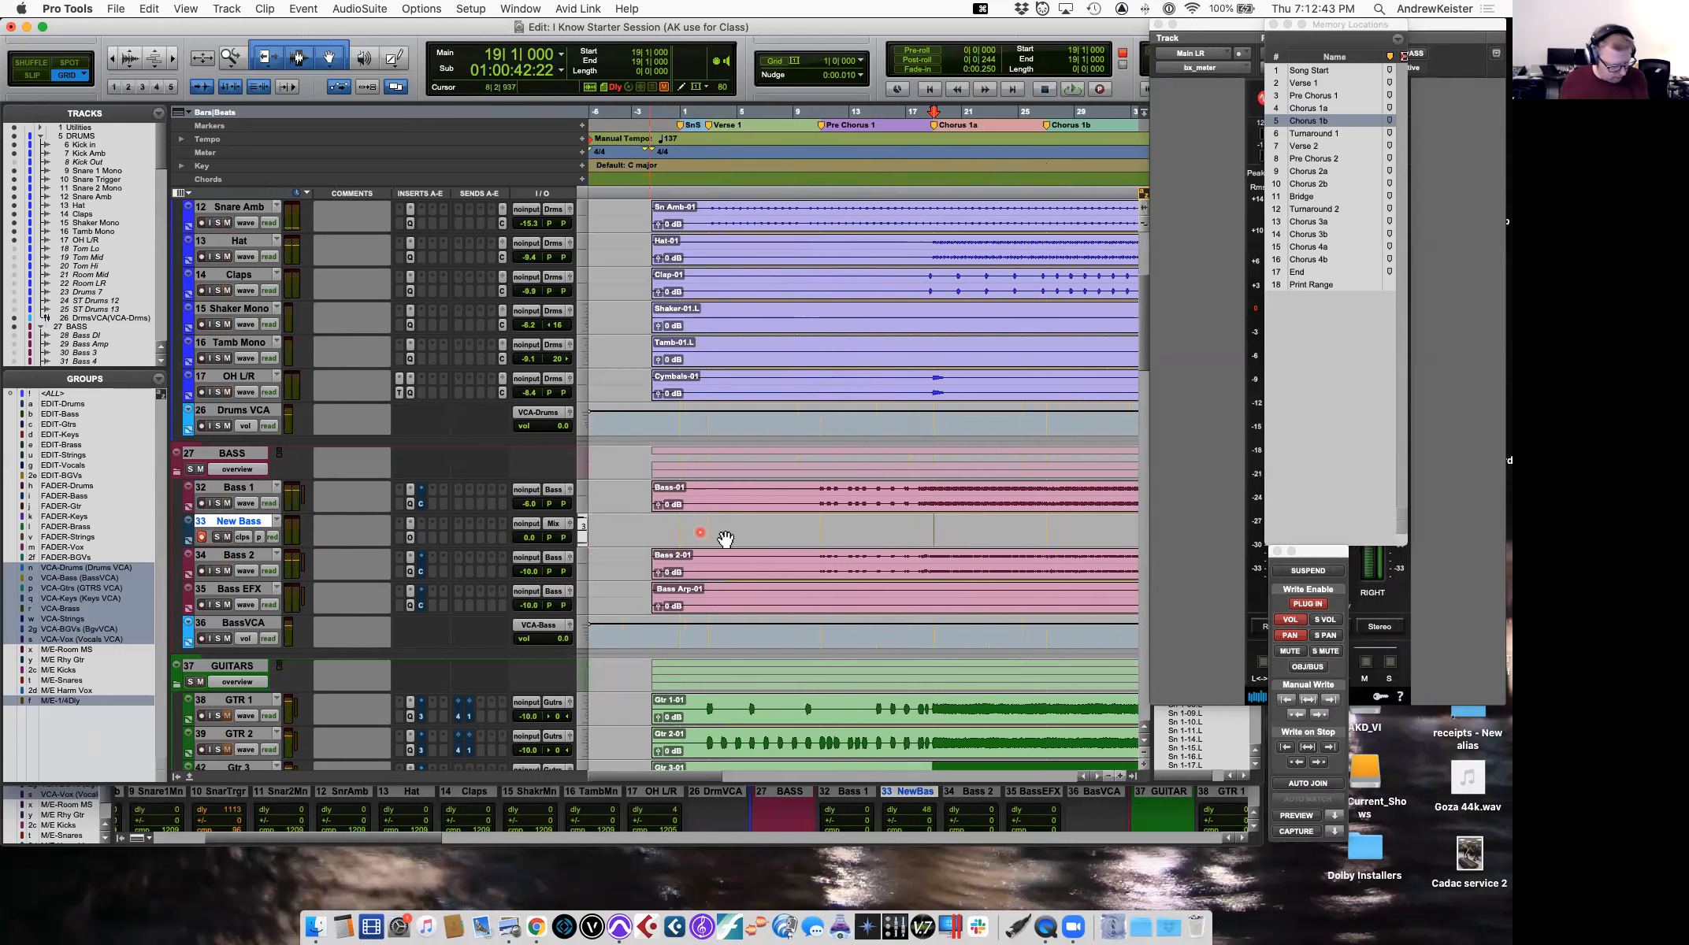
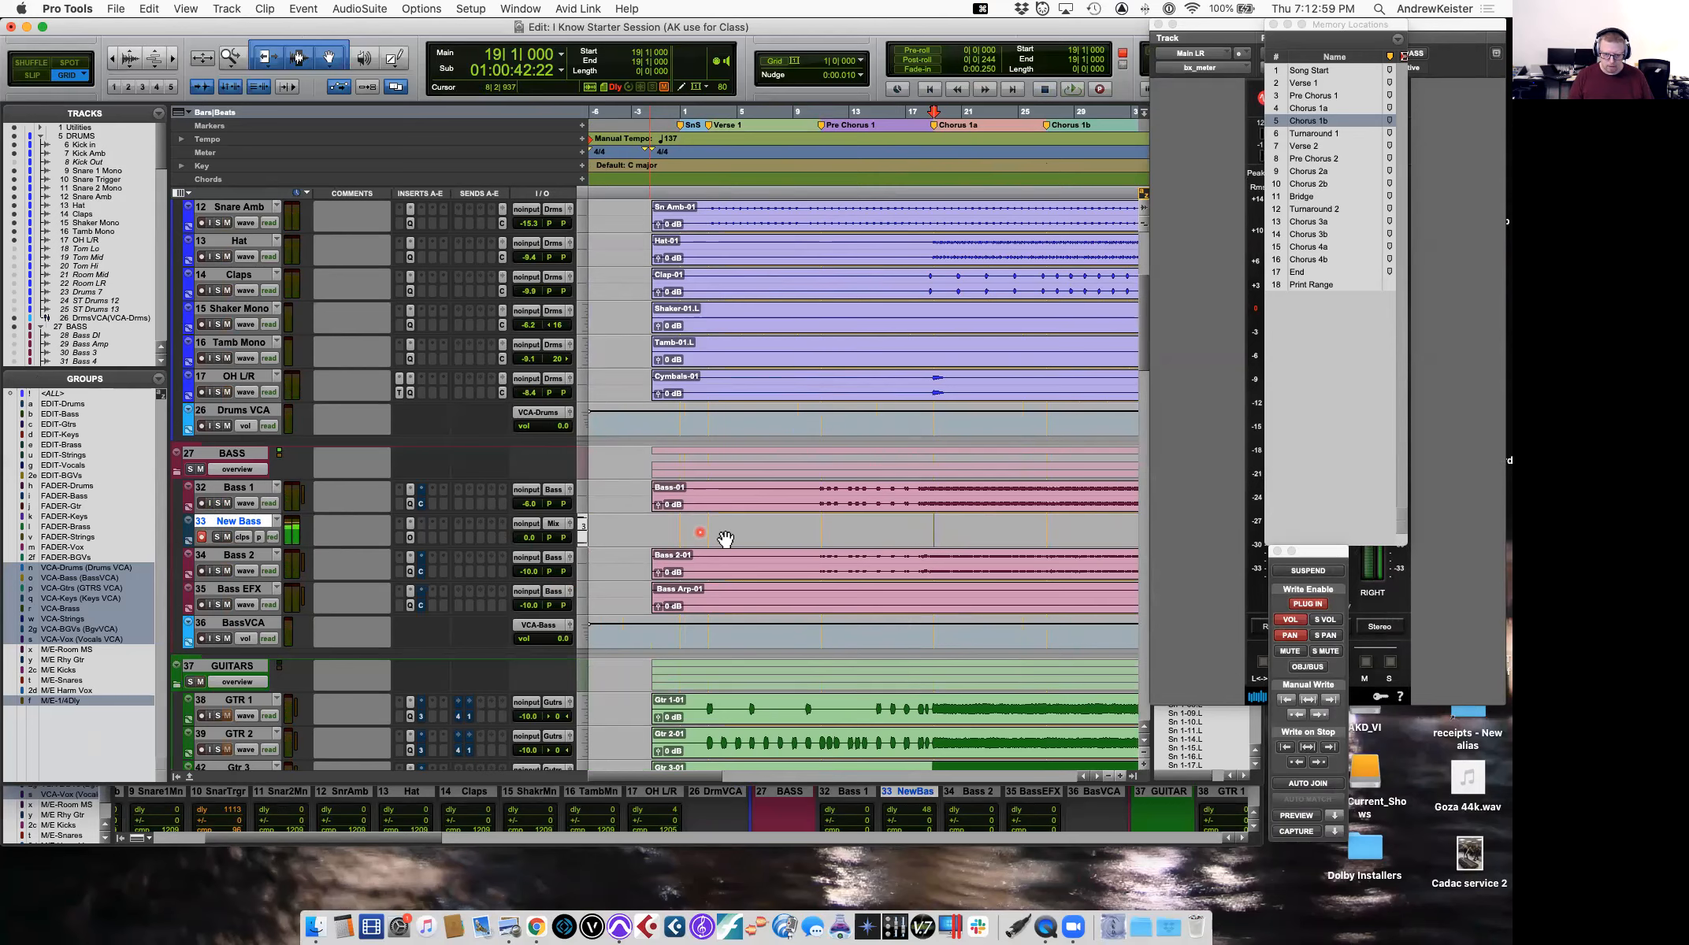
Recheck the chord chart in Preview, and record a short MIDI take on New Bass from bar 17 in Pro Tools.
key("ctrl+Right")
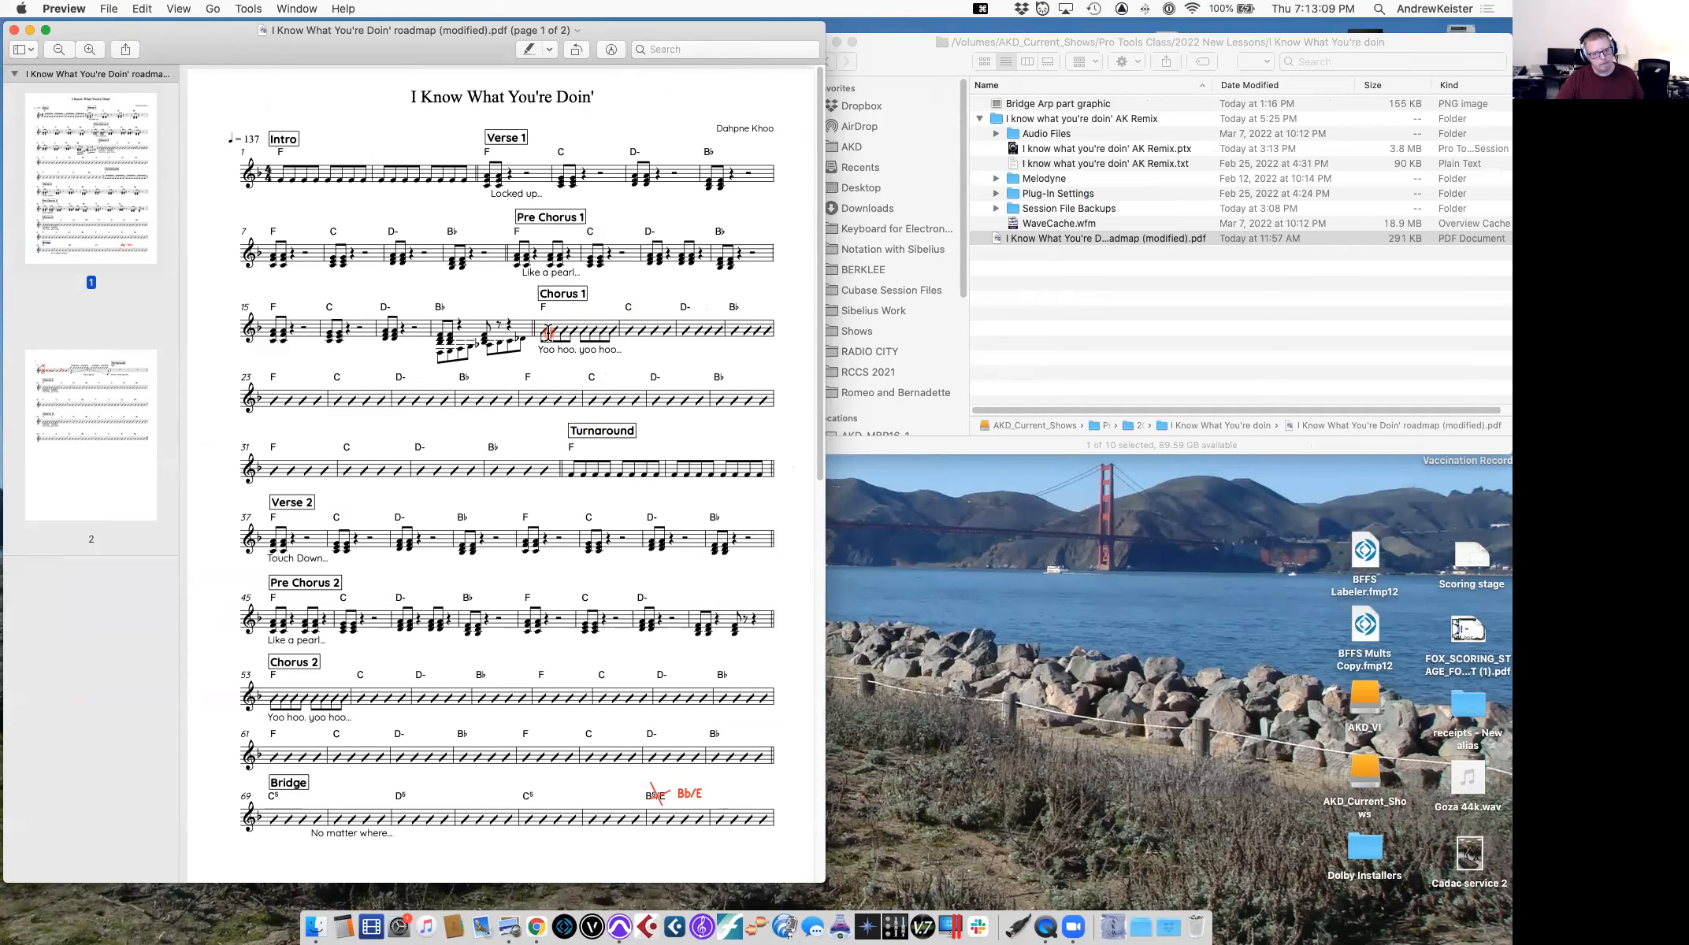
key("super+Tab")
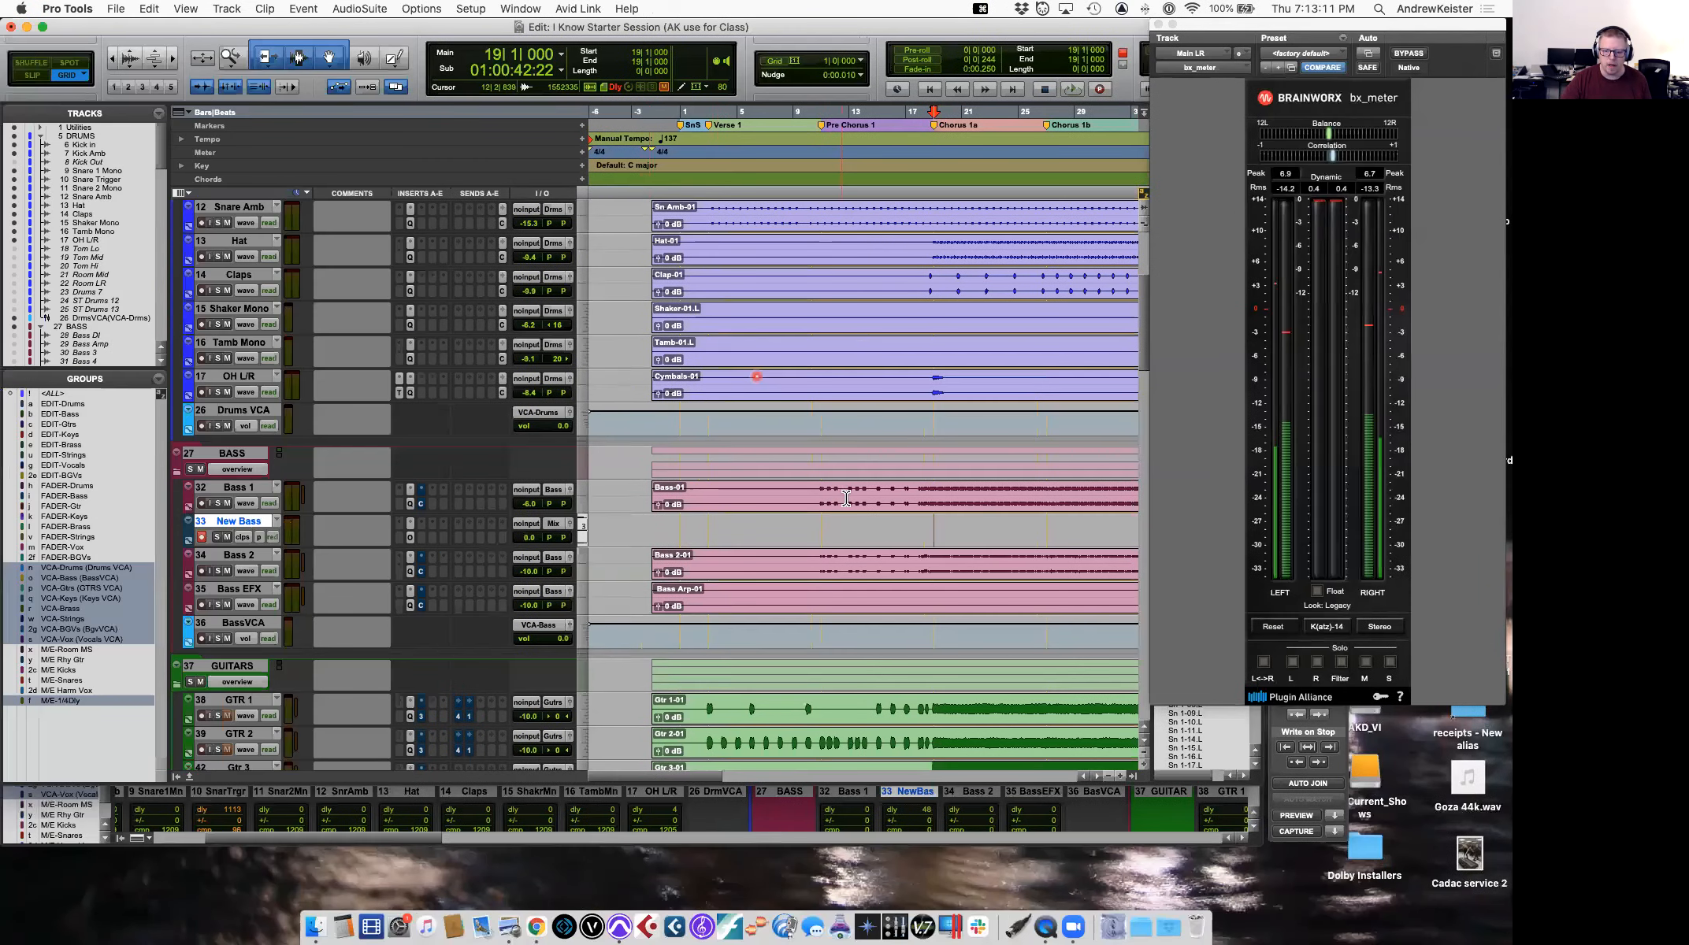
left_click(909, 522)
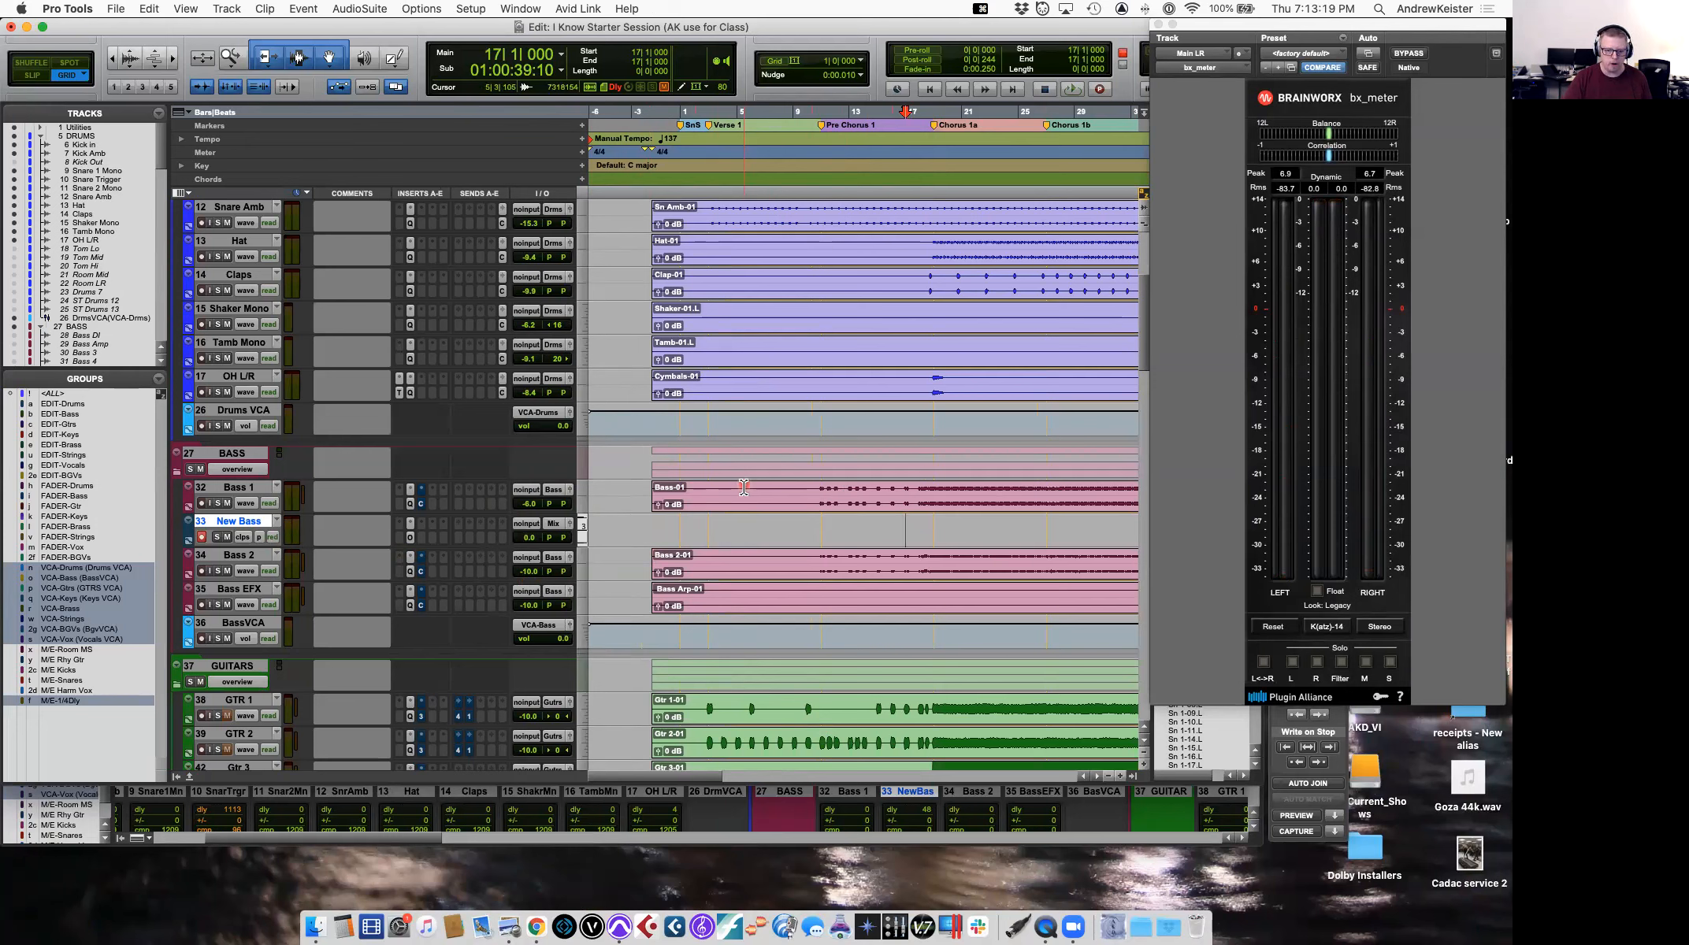
key("3")
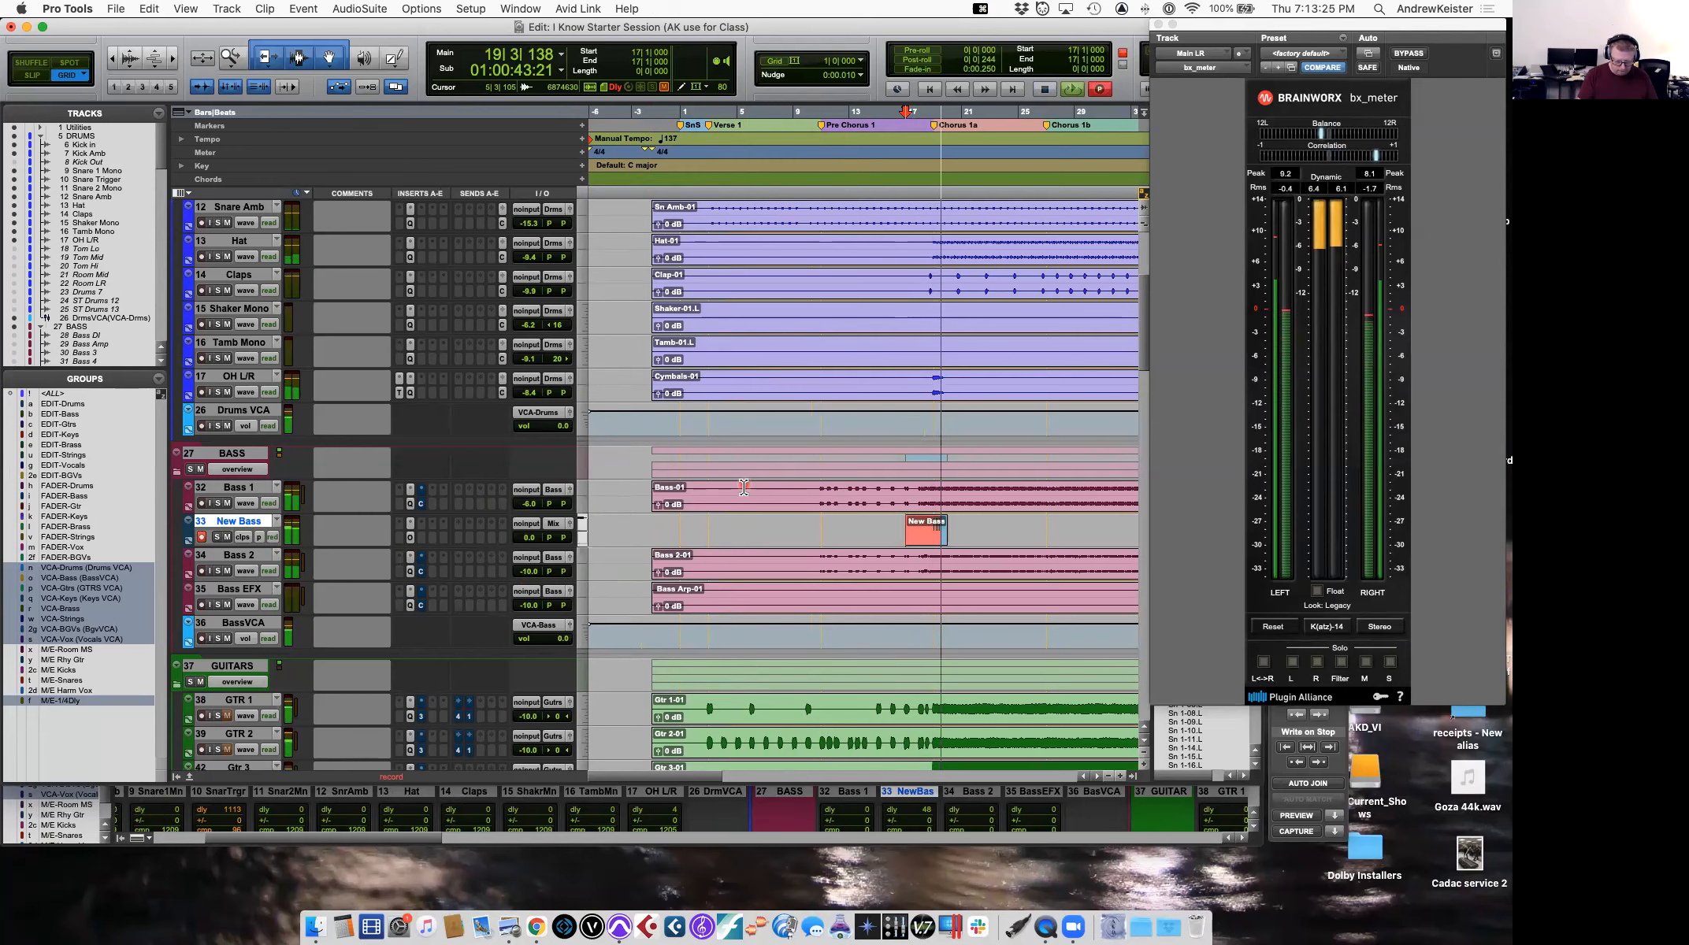
key("space")
Inspect the delay read-outs of the drum channels in the Mix window, particularly the snare trigger track.
scroll(777, 508, "down", 10)
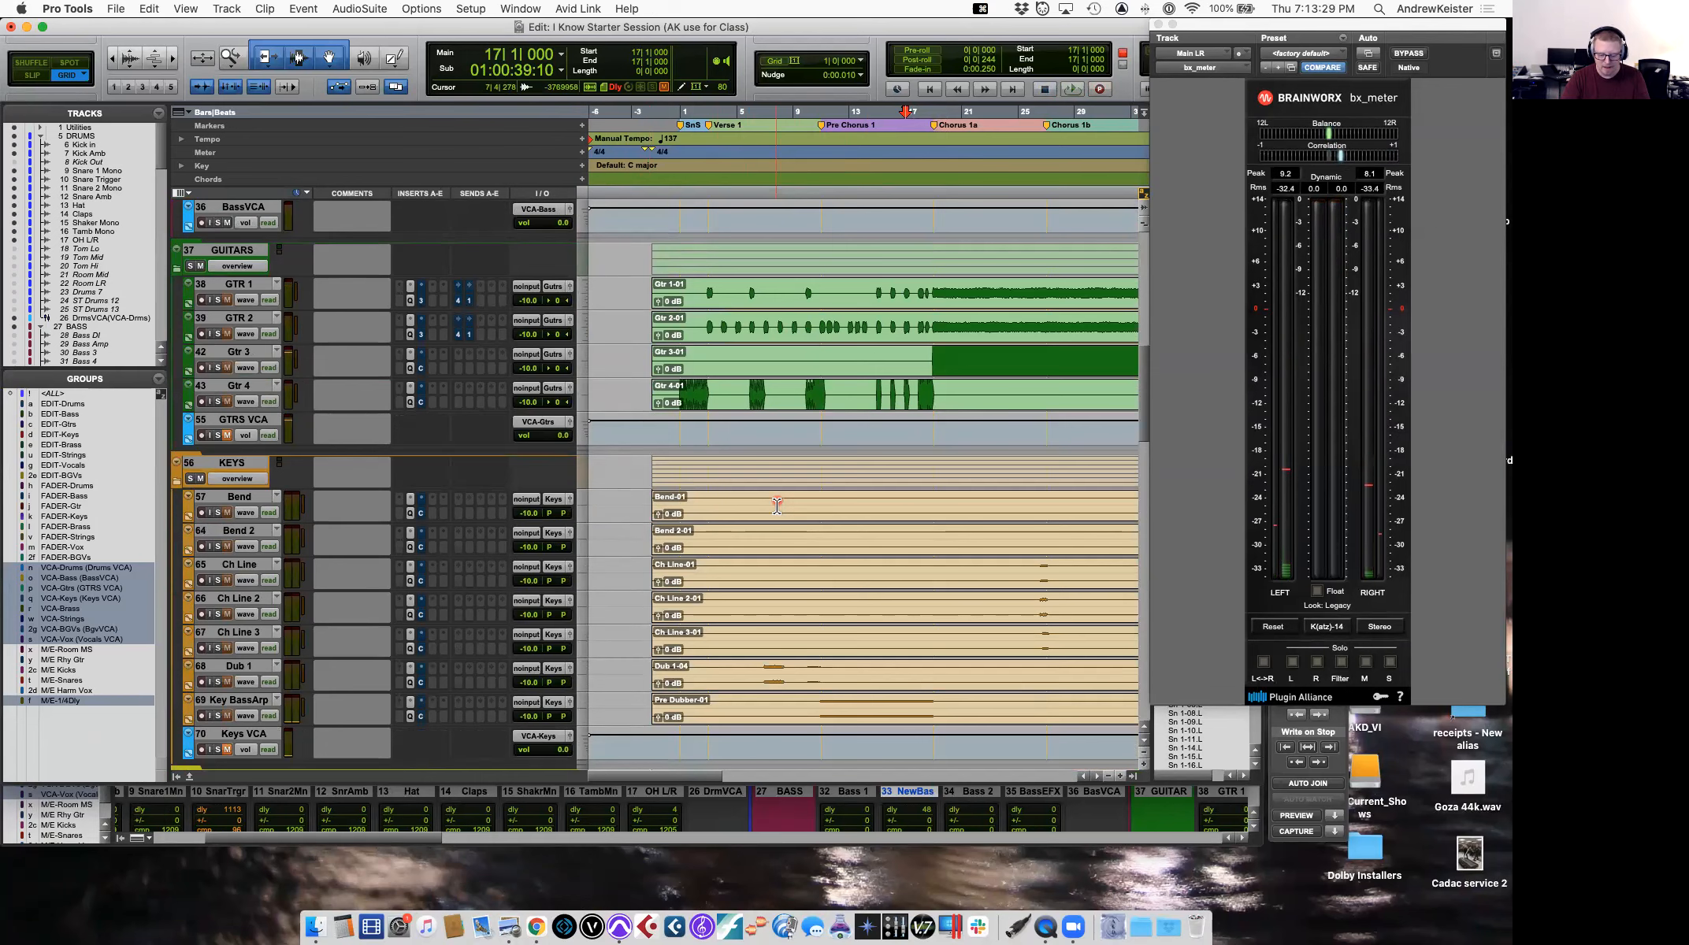
key("super+equal")
scroll(698, 549, "left", 5)
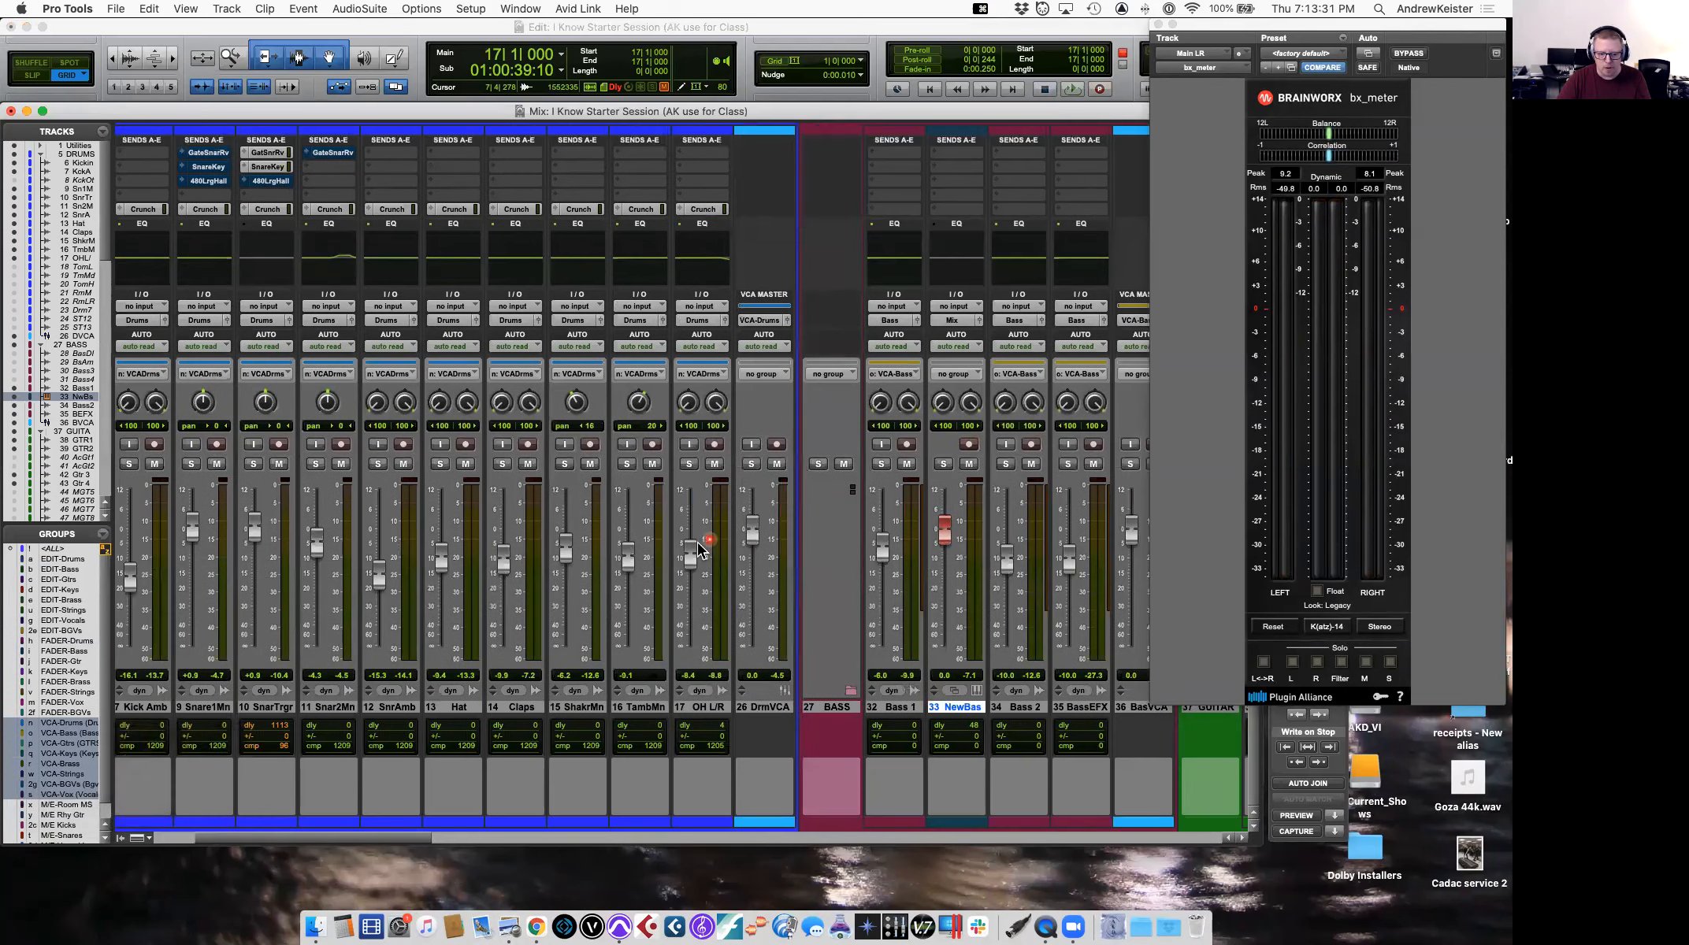
scroll(513, 409, "up", 3)
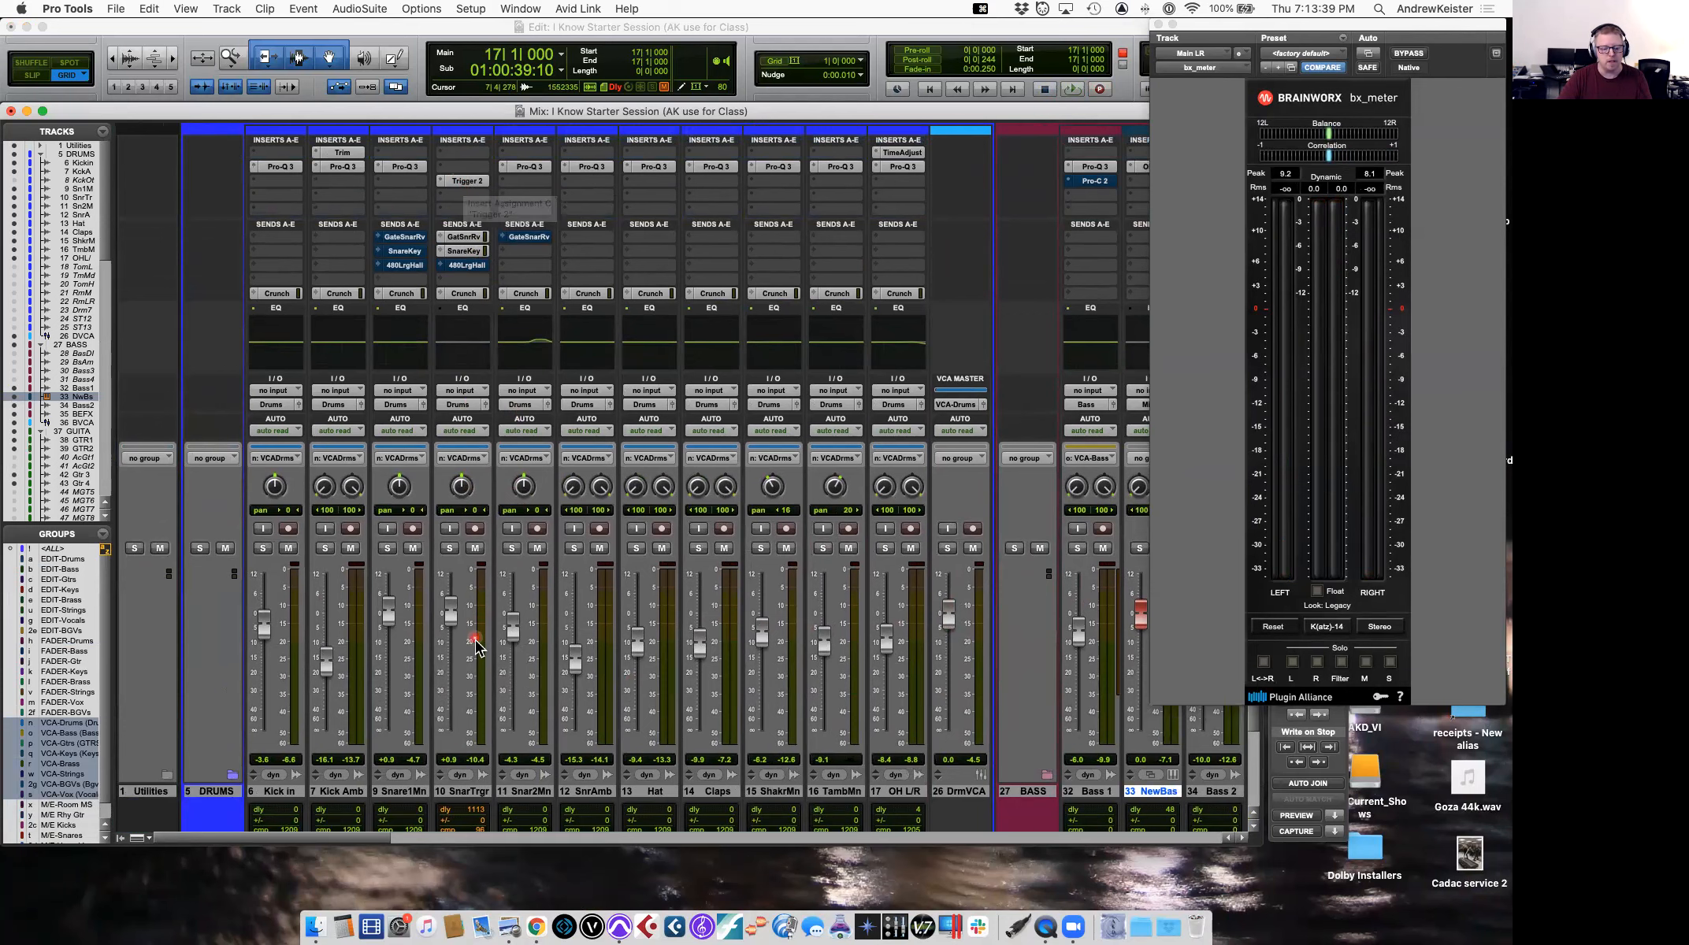
scroll(477, 644, "down", 3)
left_click(464, 733)
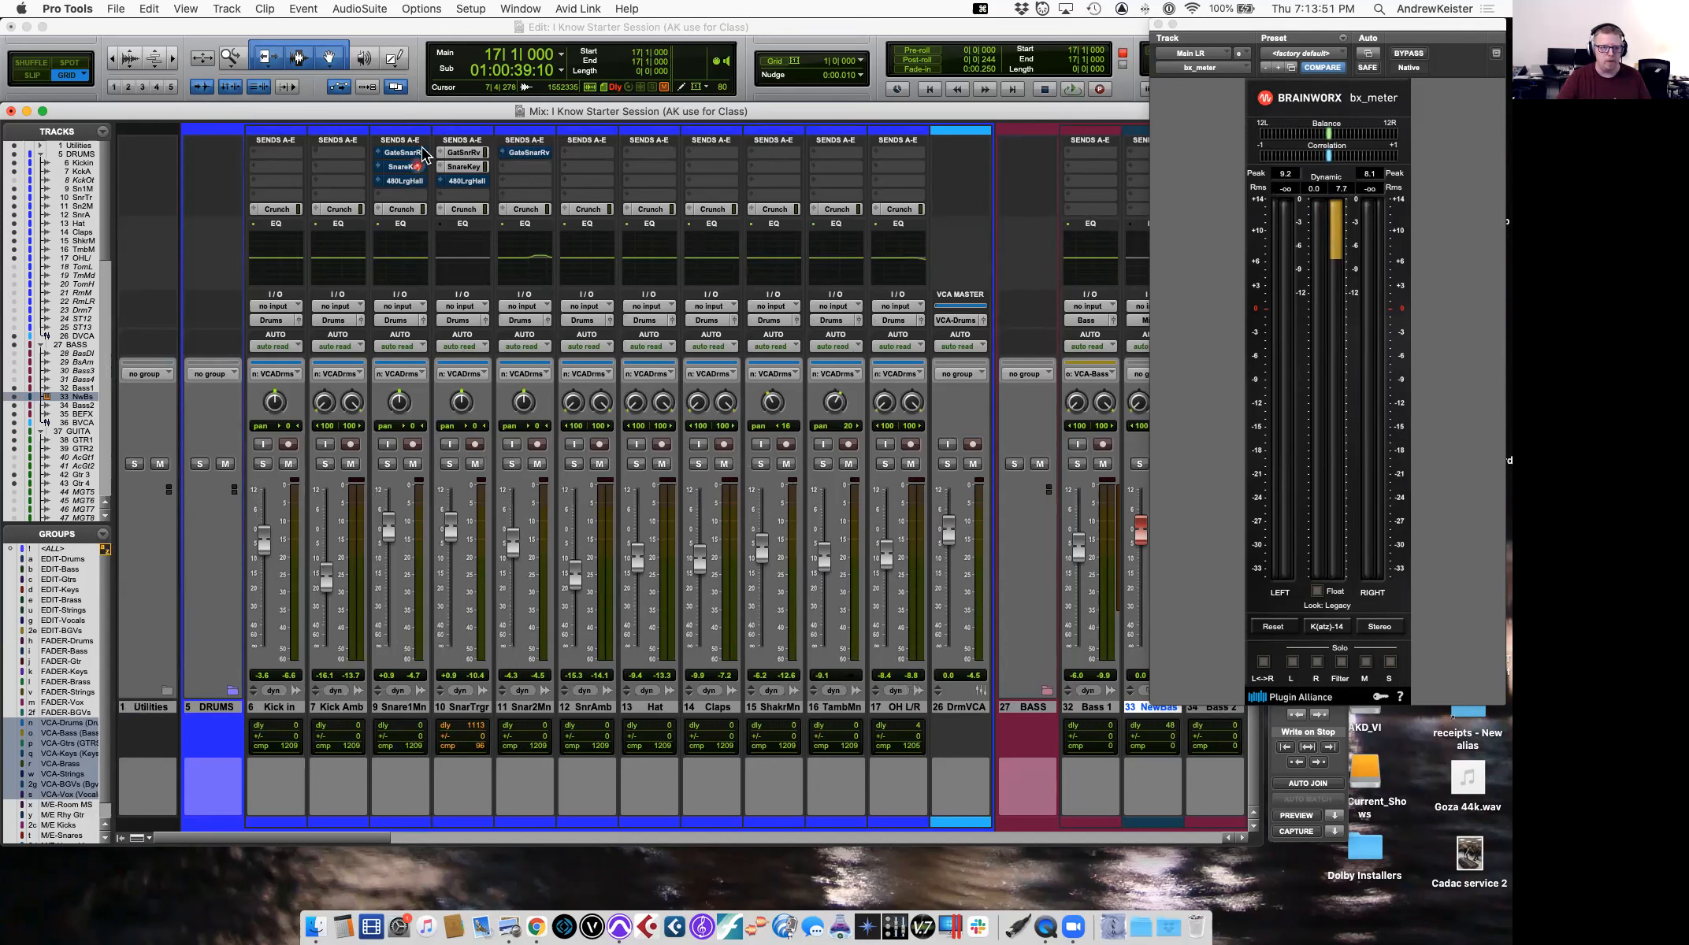
Turn off delay compensation for the session.
left_click(461, 10)
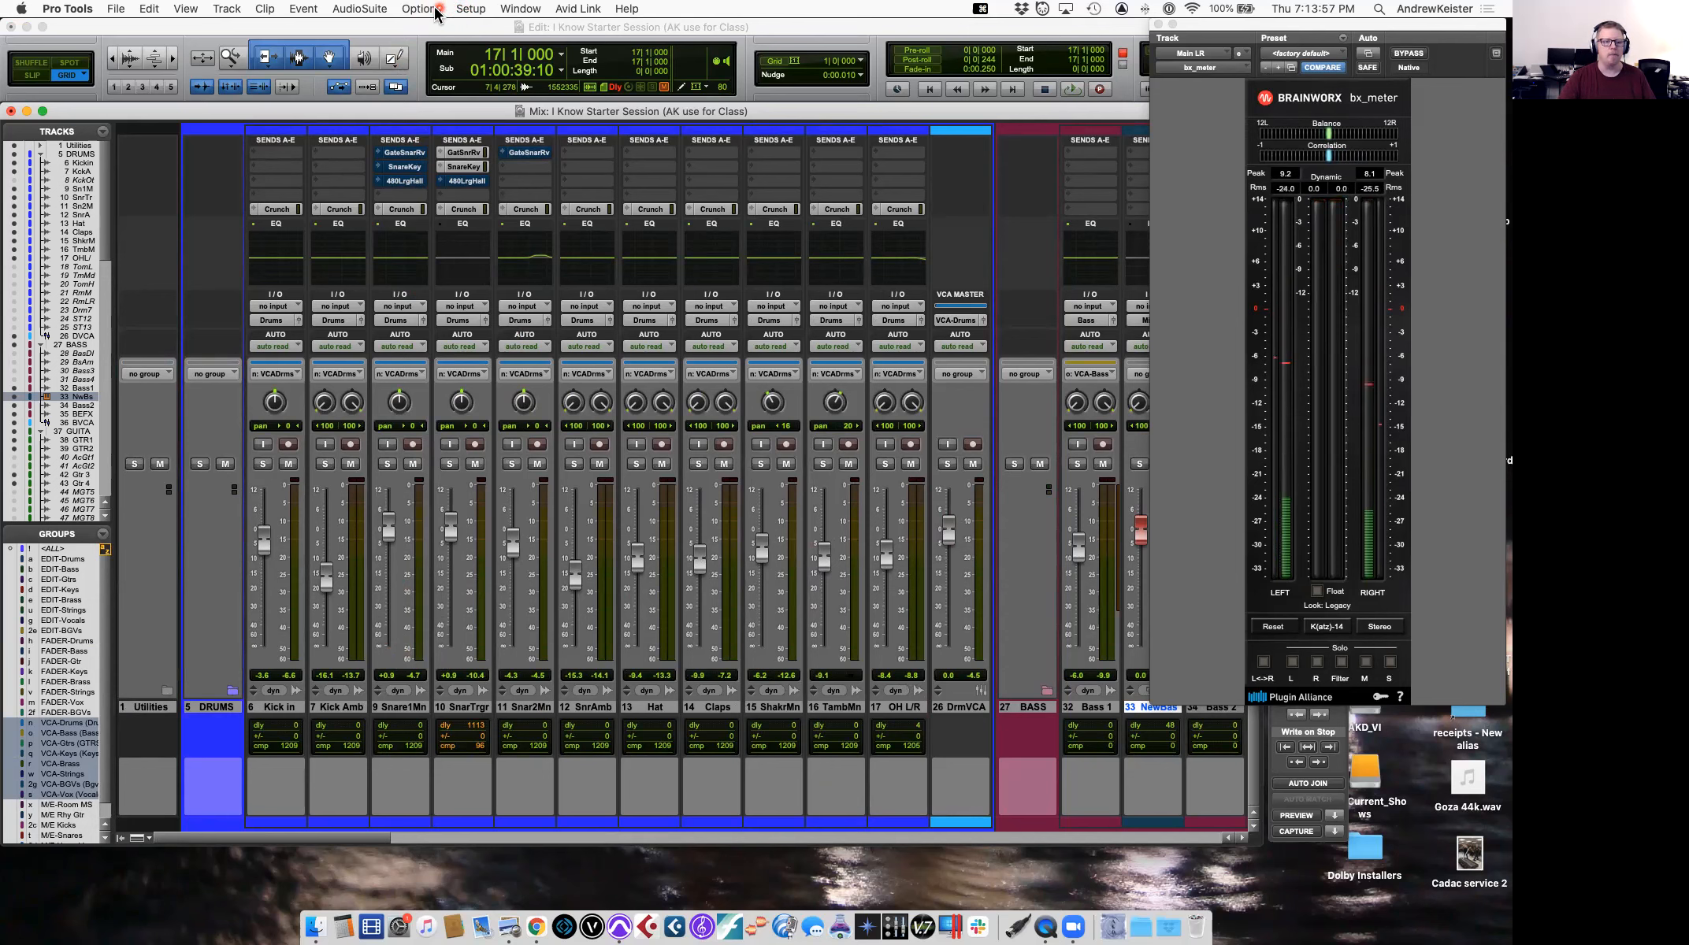
left_click(432, 10)
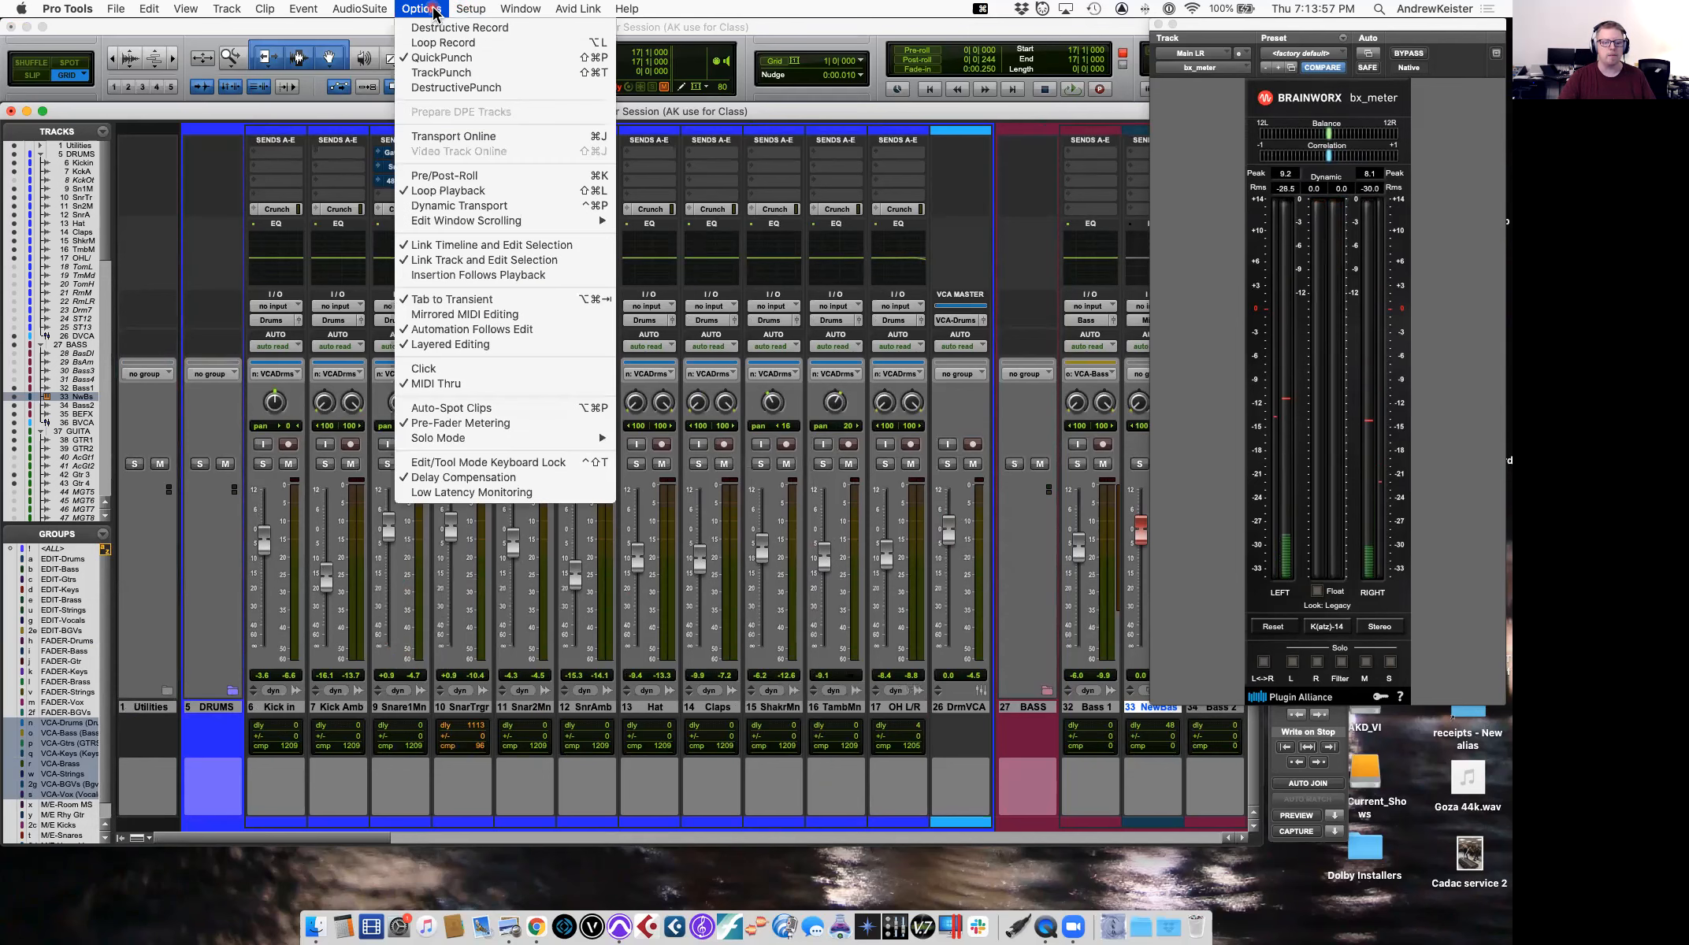
left_click(494, 479)
Set the H/W buffer size to 64 samples in the Playback Engine settings.
left_click(522, 8)
mouse_move(471, 8)
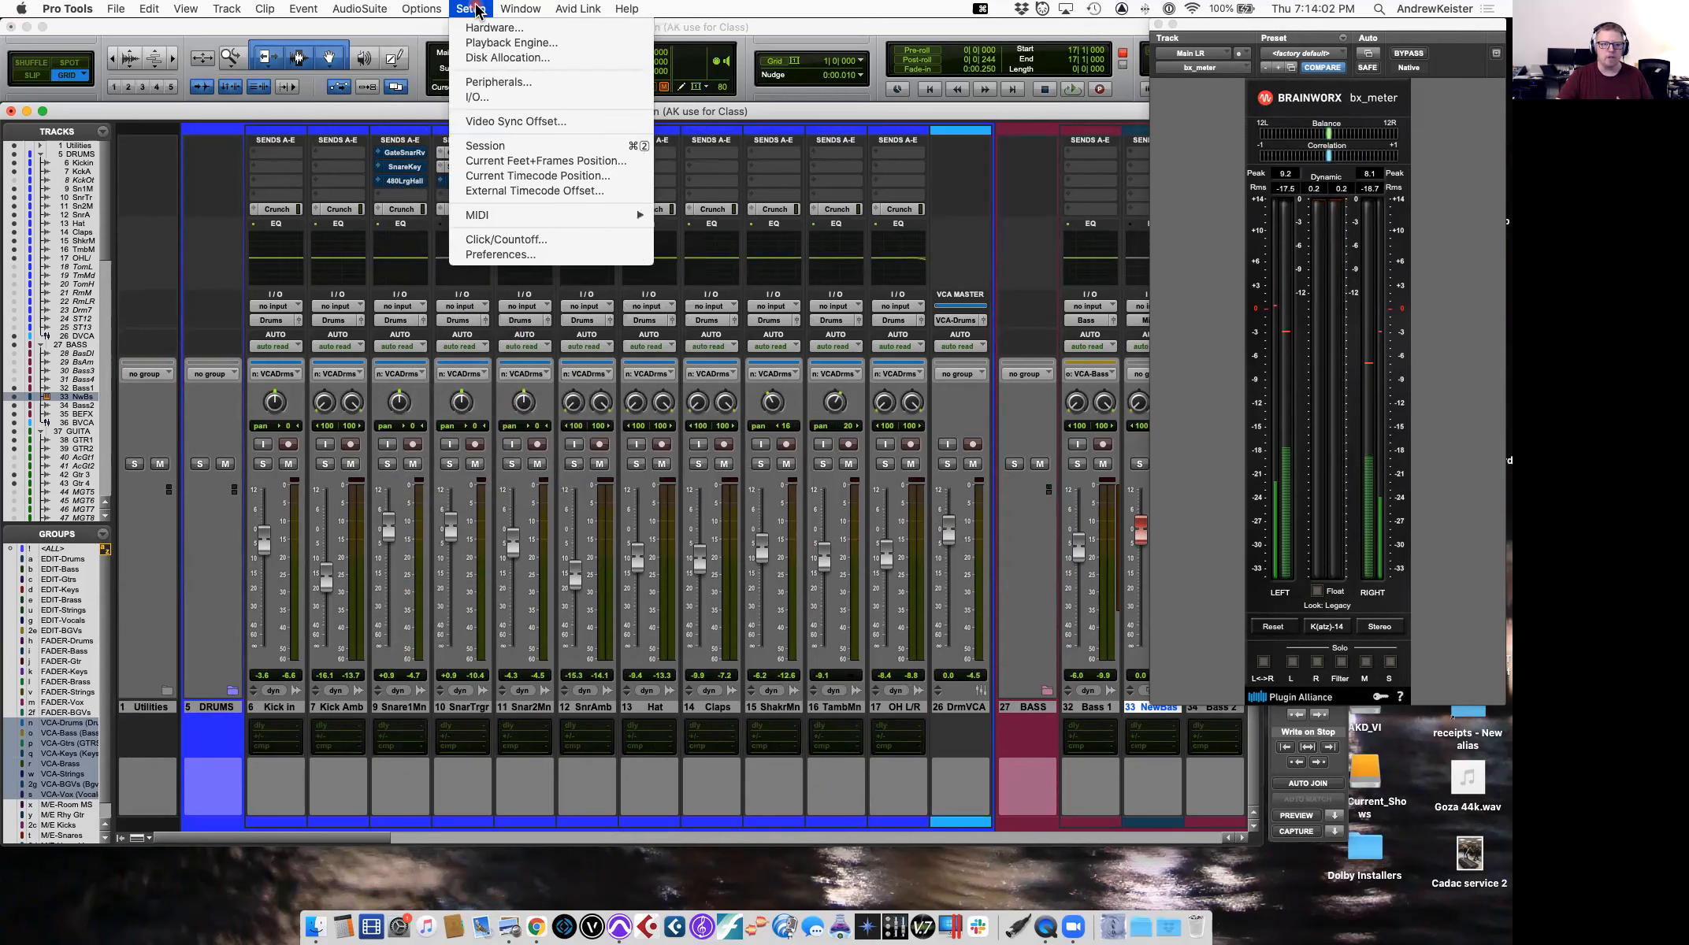
left_click(488, 43)
left_click(755, 303)
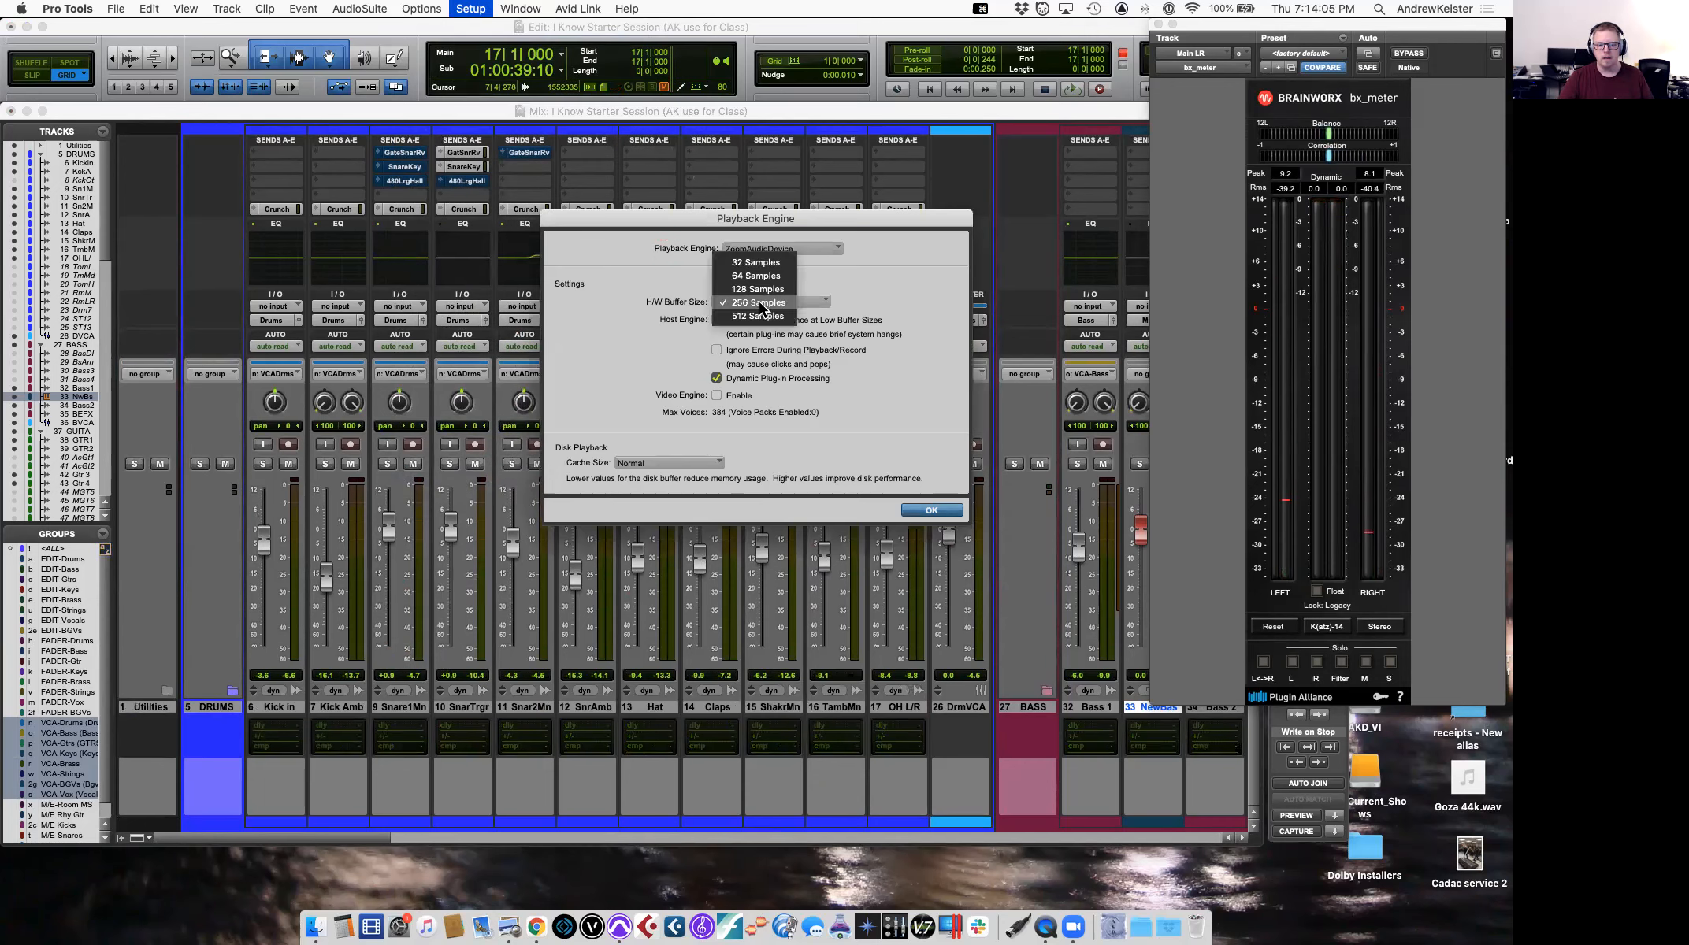
left_click(875, 386)
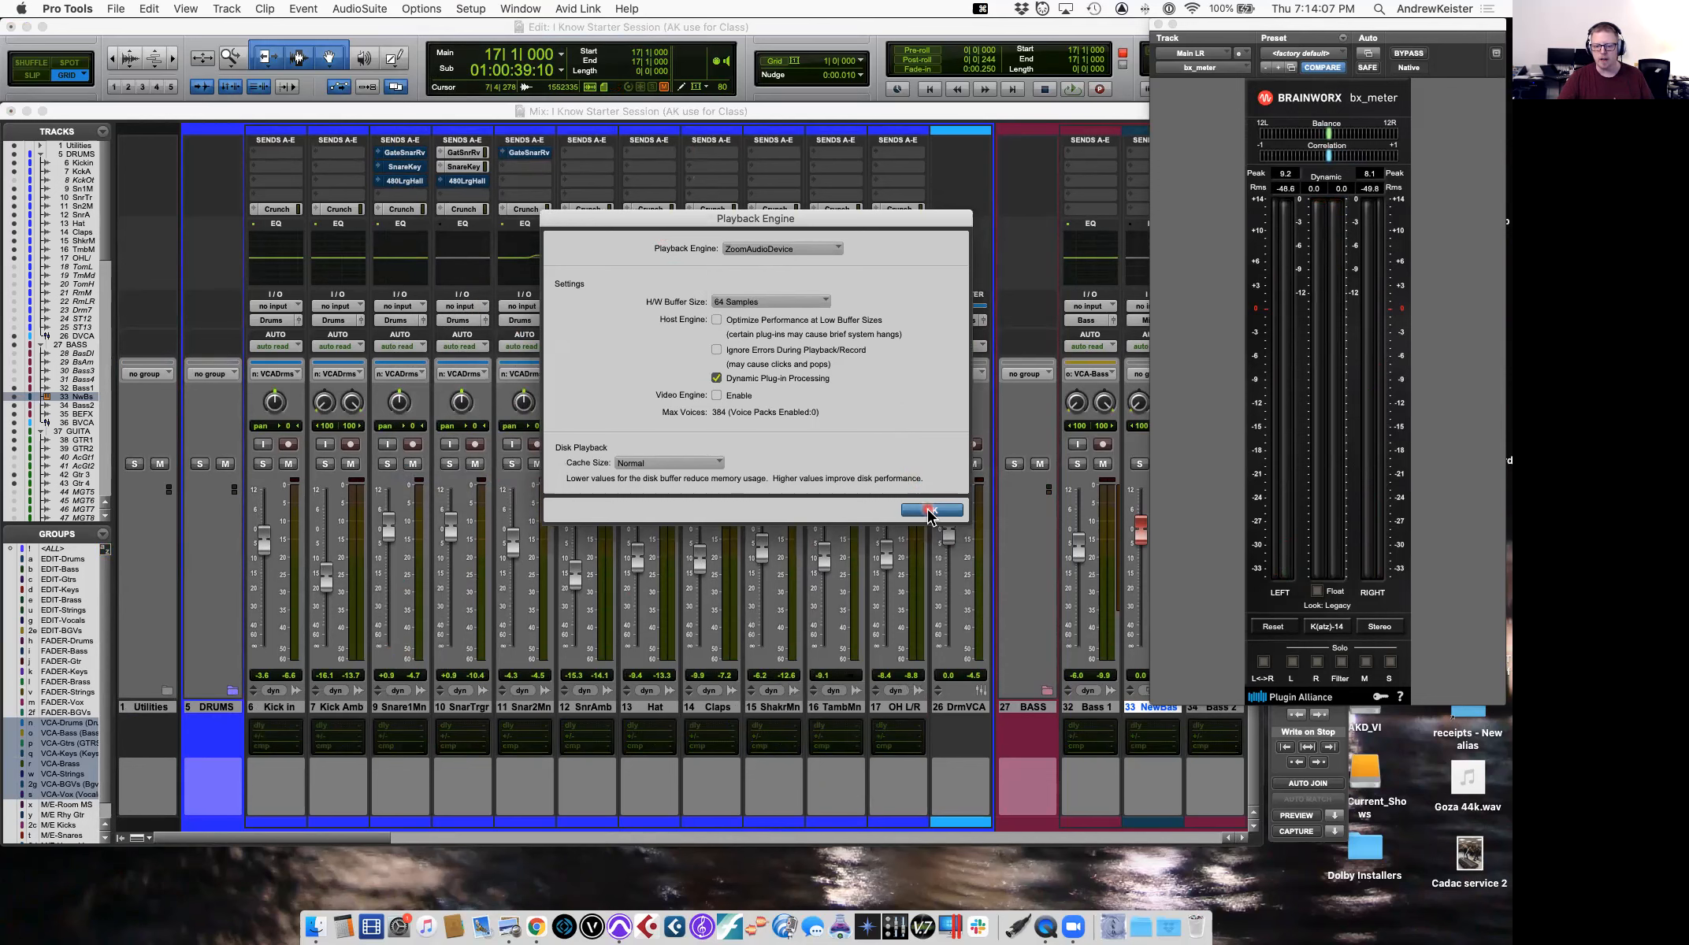
key("Return")
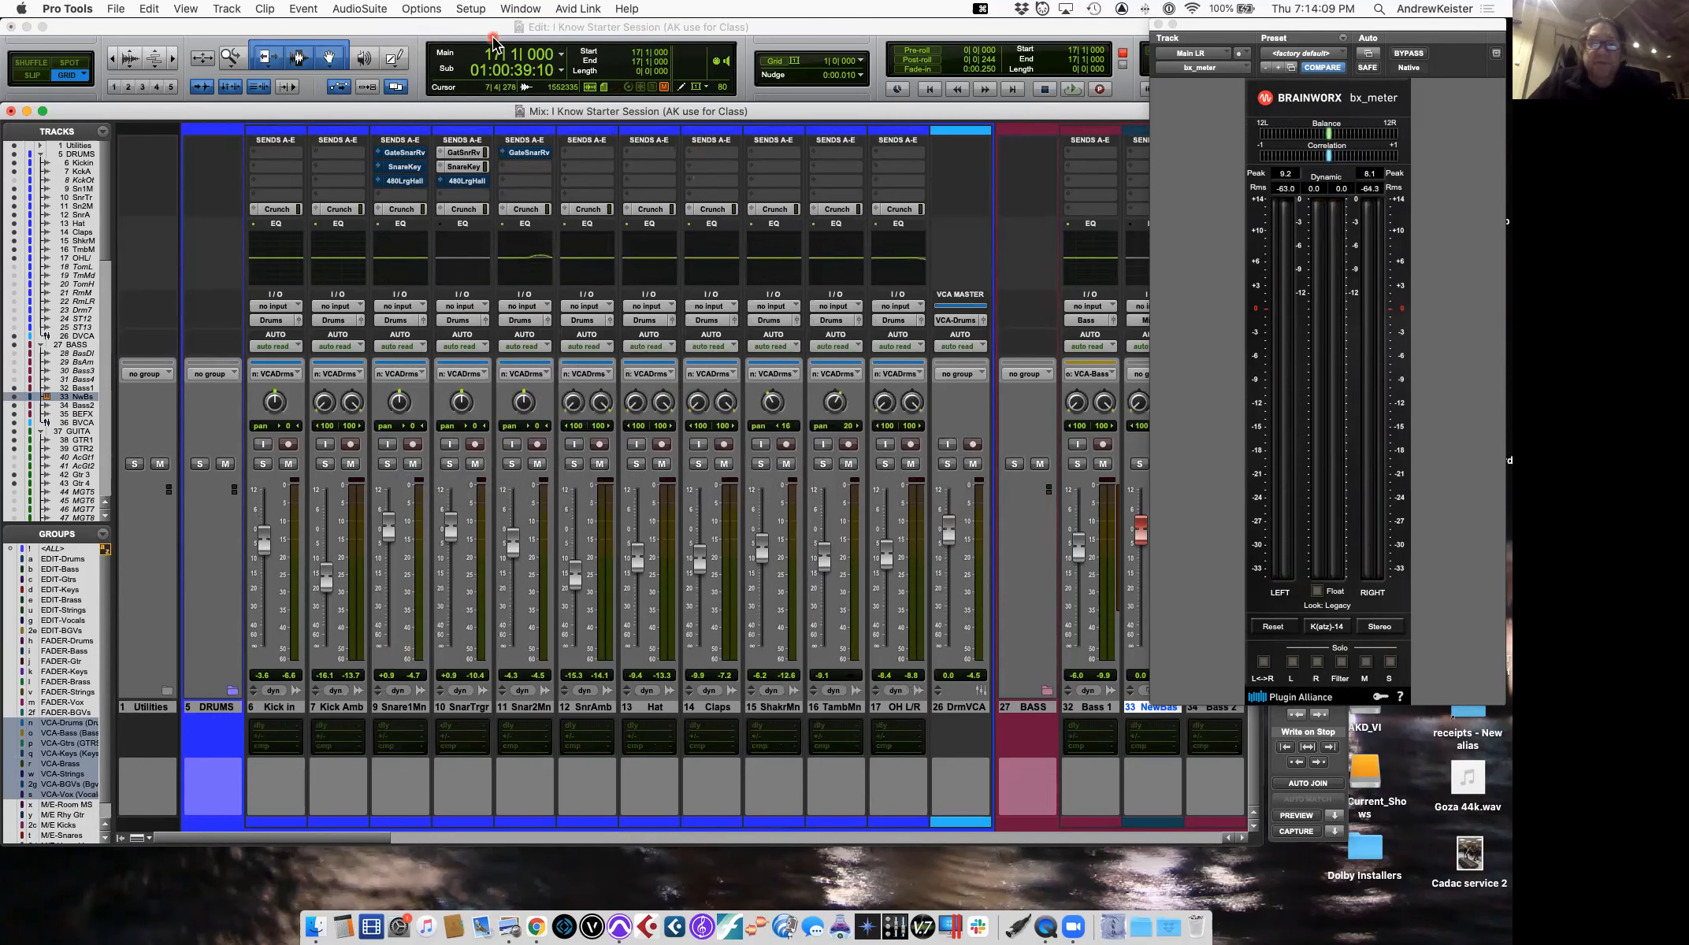
Return to the Edit window and delete the previous MIDI take from the New Bass track.
left_click(463, 195)
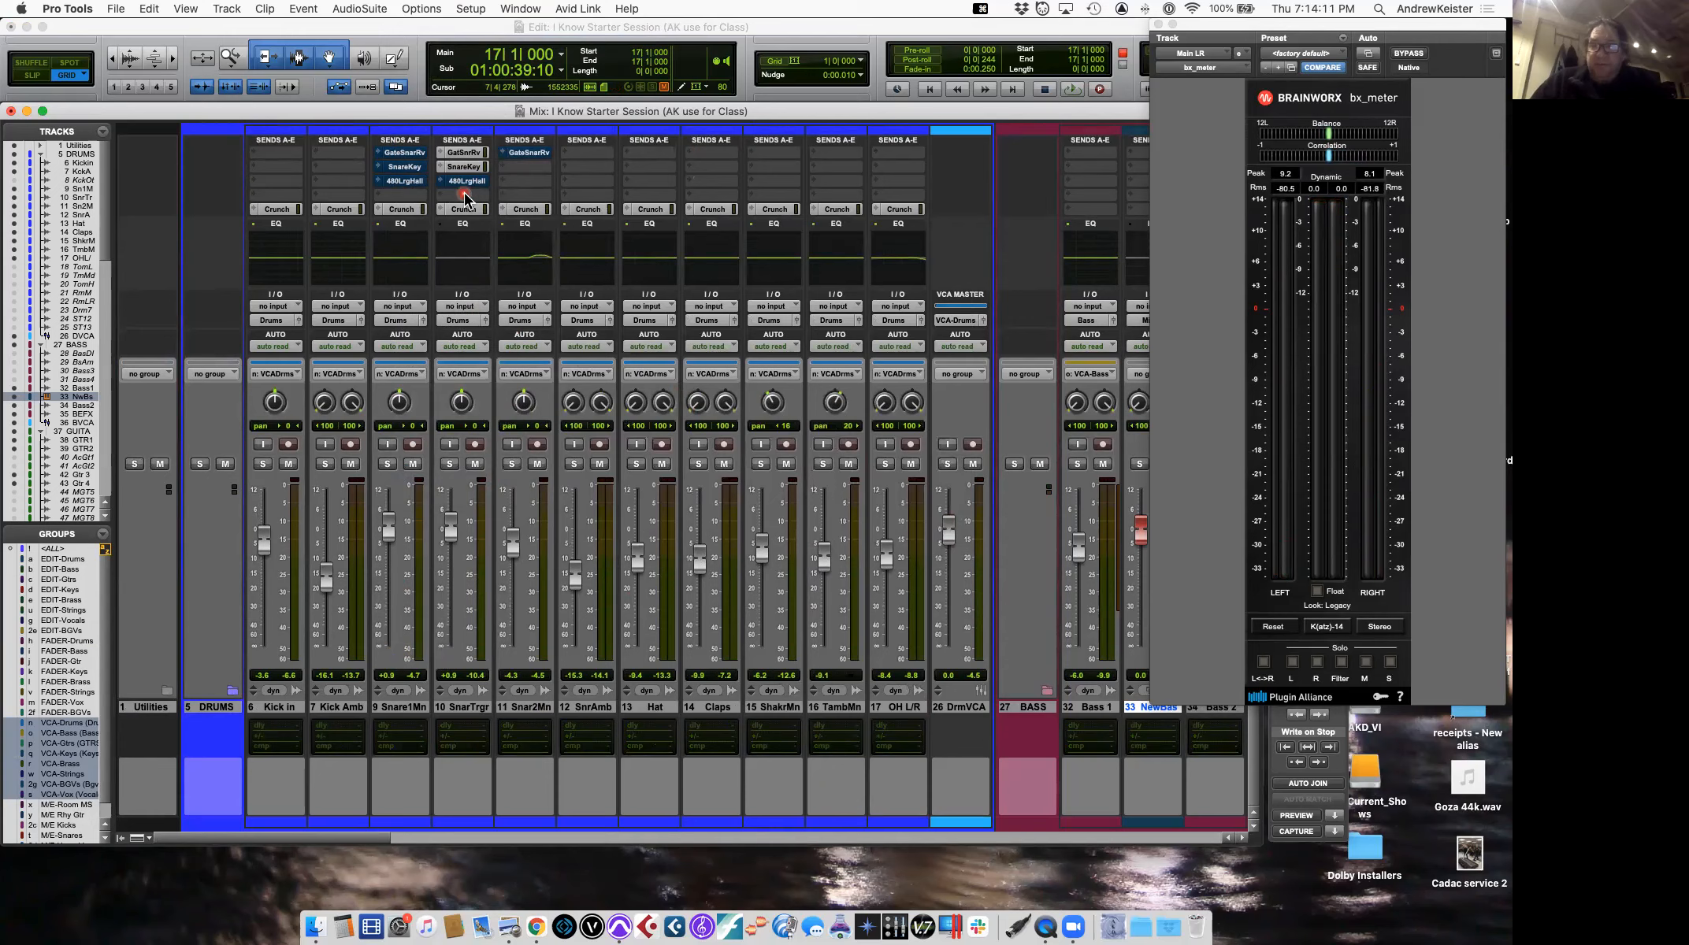
key("super+equal")
left_click(615, 499)
left_click(686, 578)
scroll(691, 593, "down", 5)
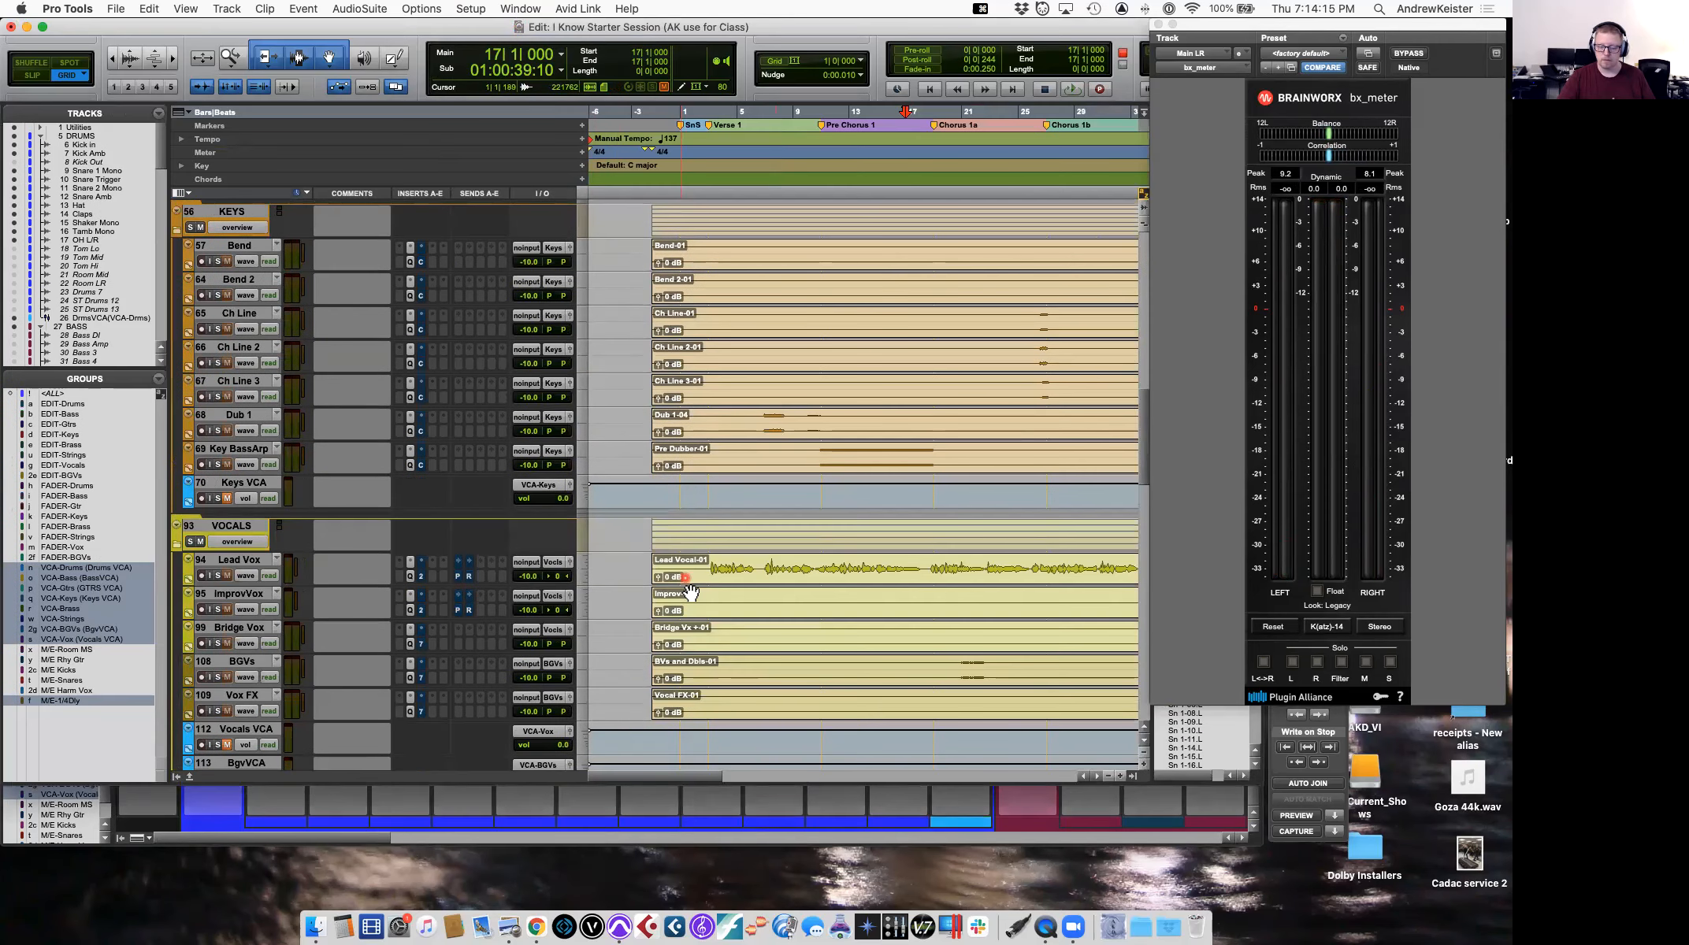
scroll(691, 593, "up", 1)
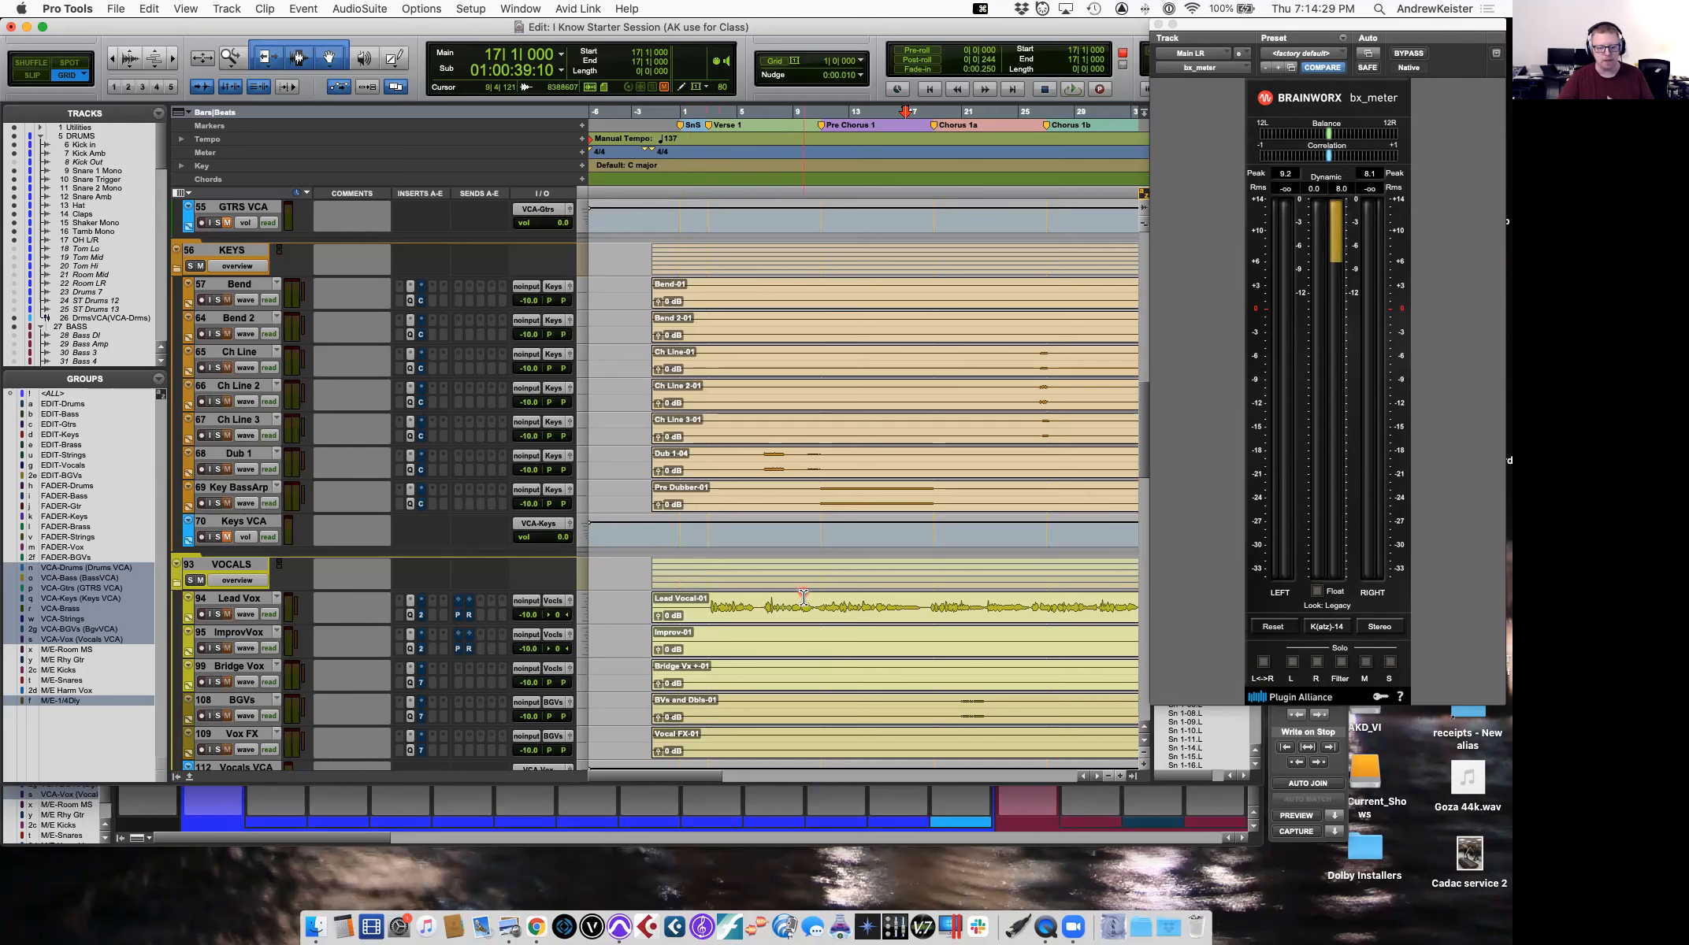
scroll(799, 596, "down", 5)
scroll(804, 596, "up", 15)
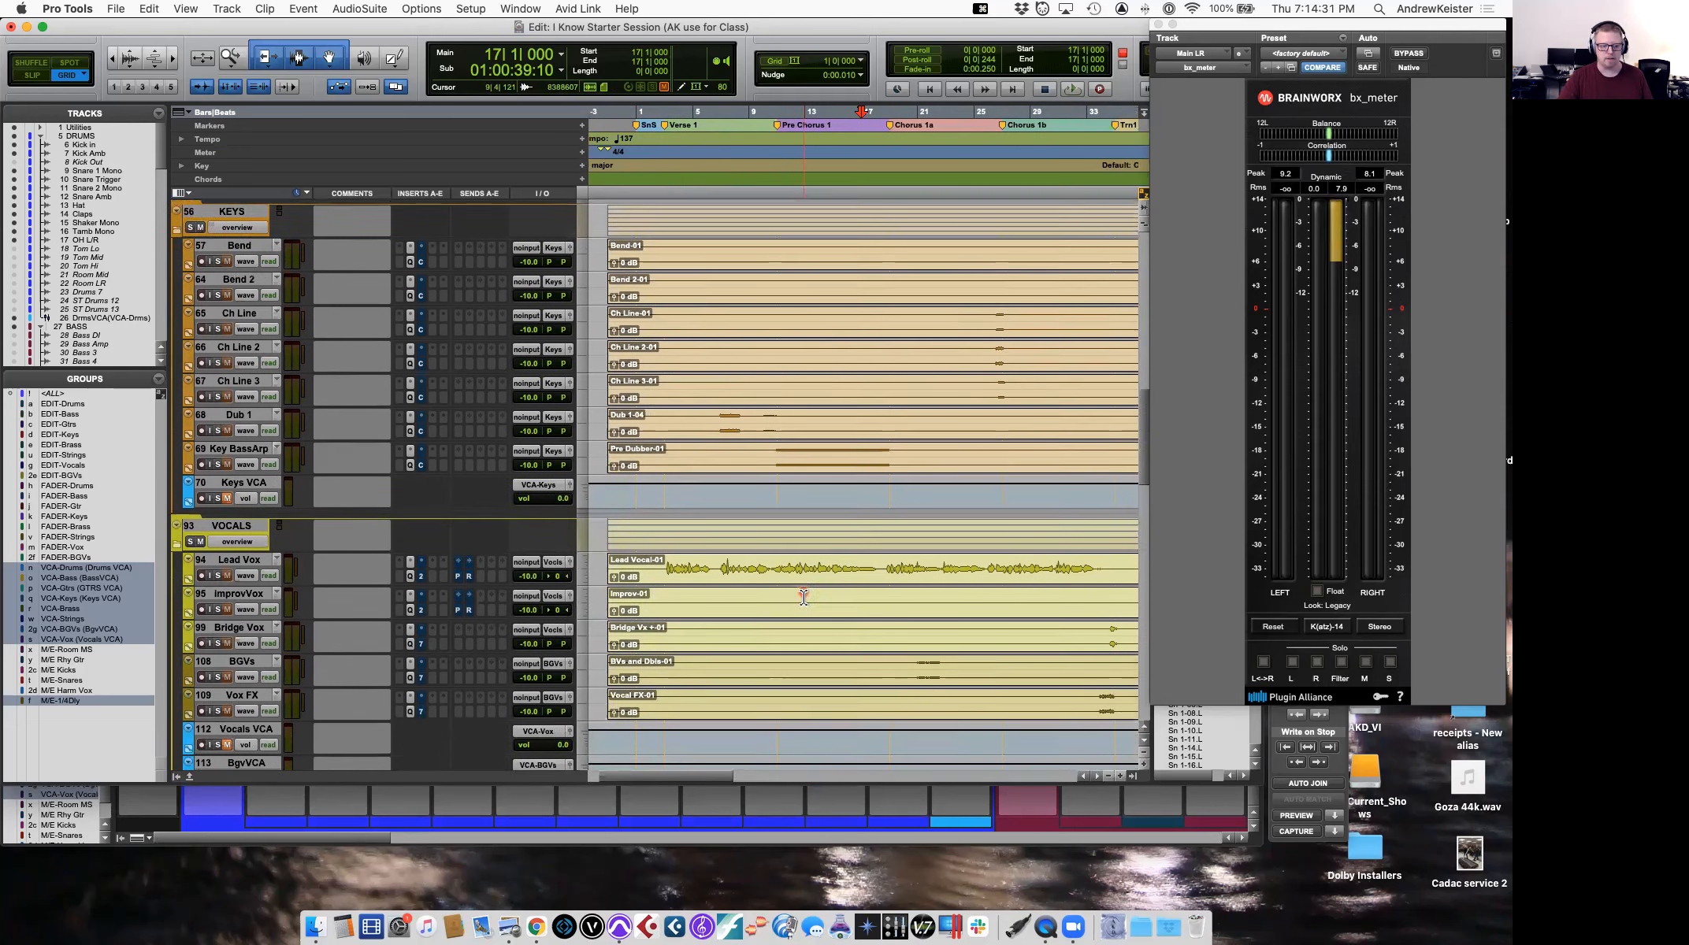
left_click(869, 429)
key("BackSpace")
Record a short trial MIDI take on New Bass from bar 18, and delete the recorded clip.
left_click(846, 425)
key("3")
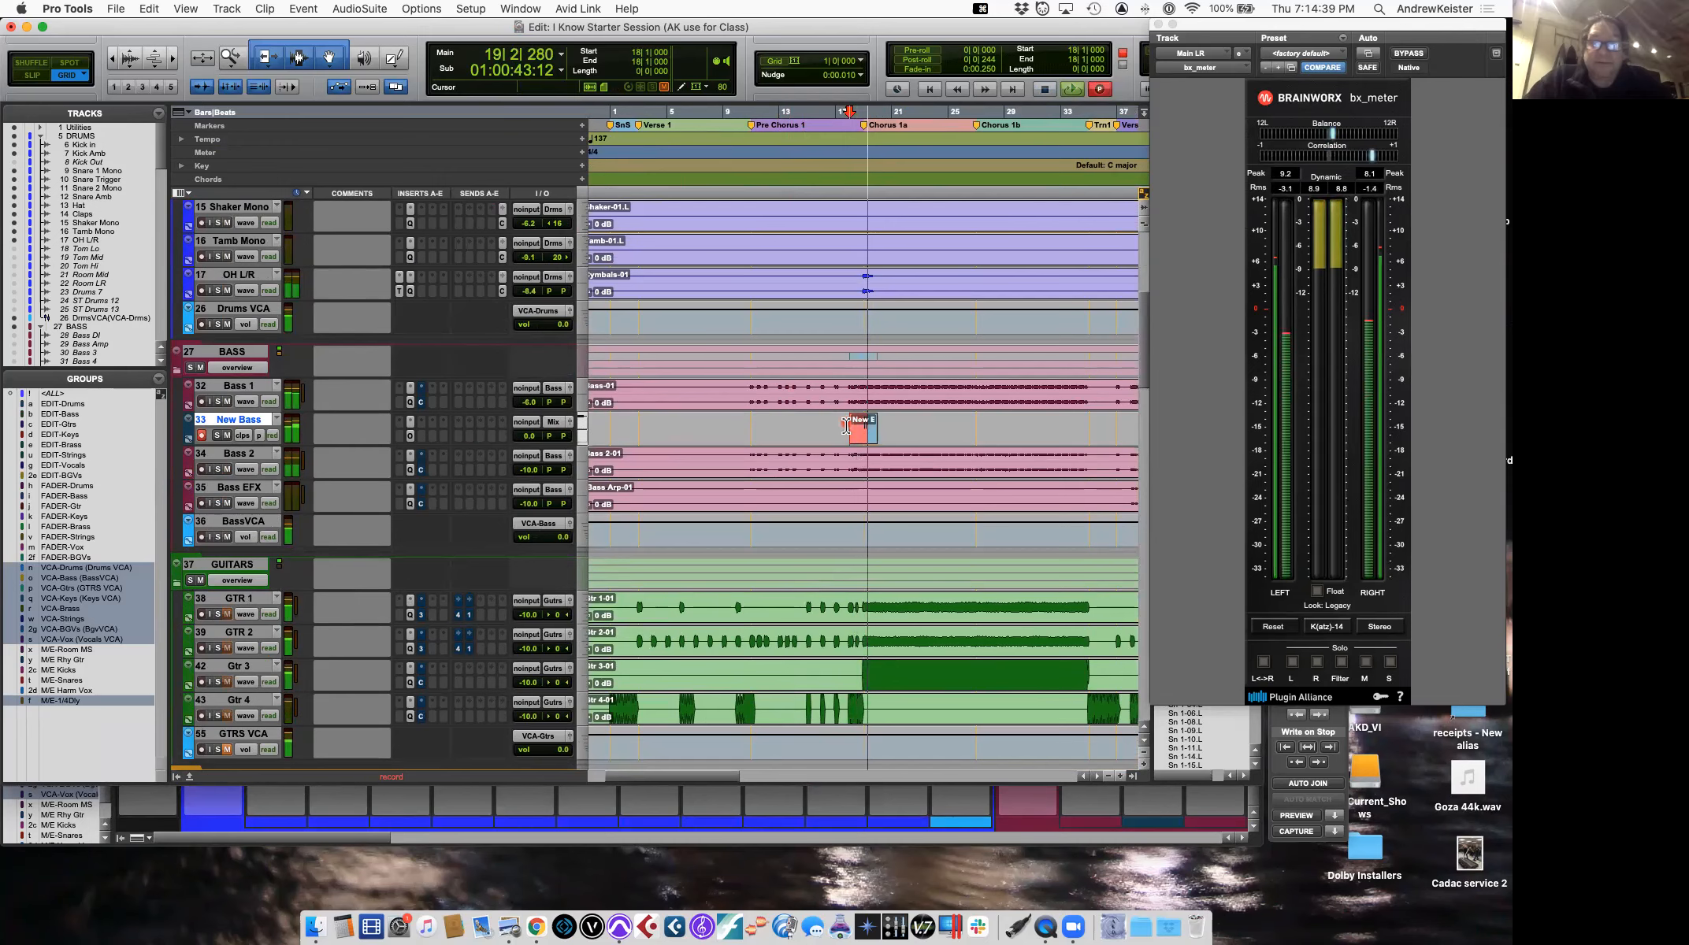
key("space")
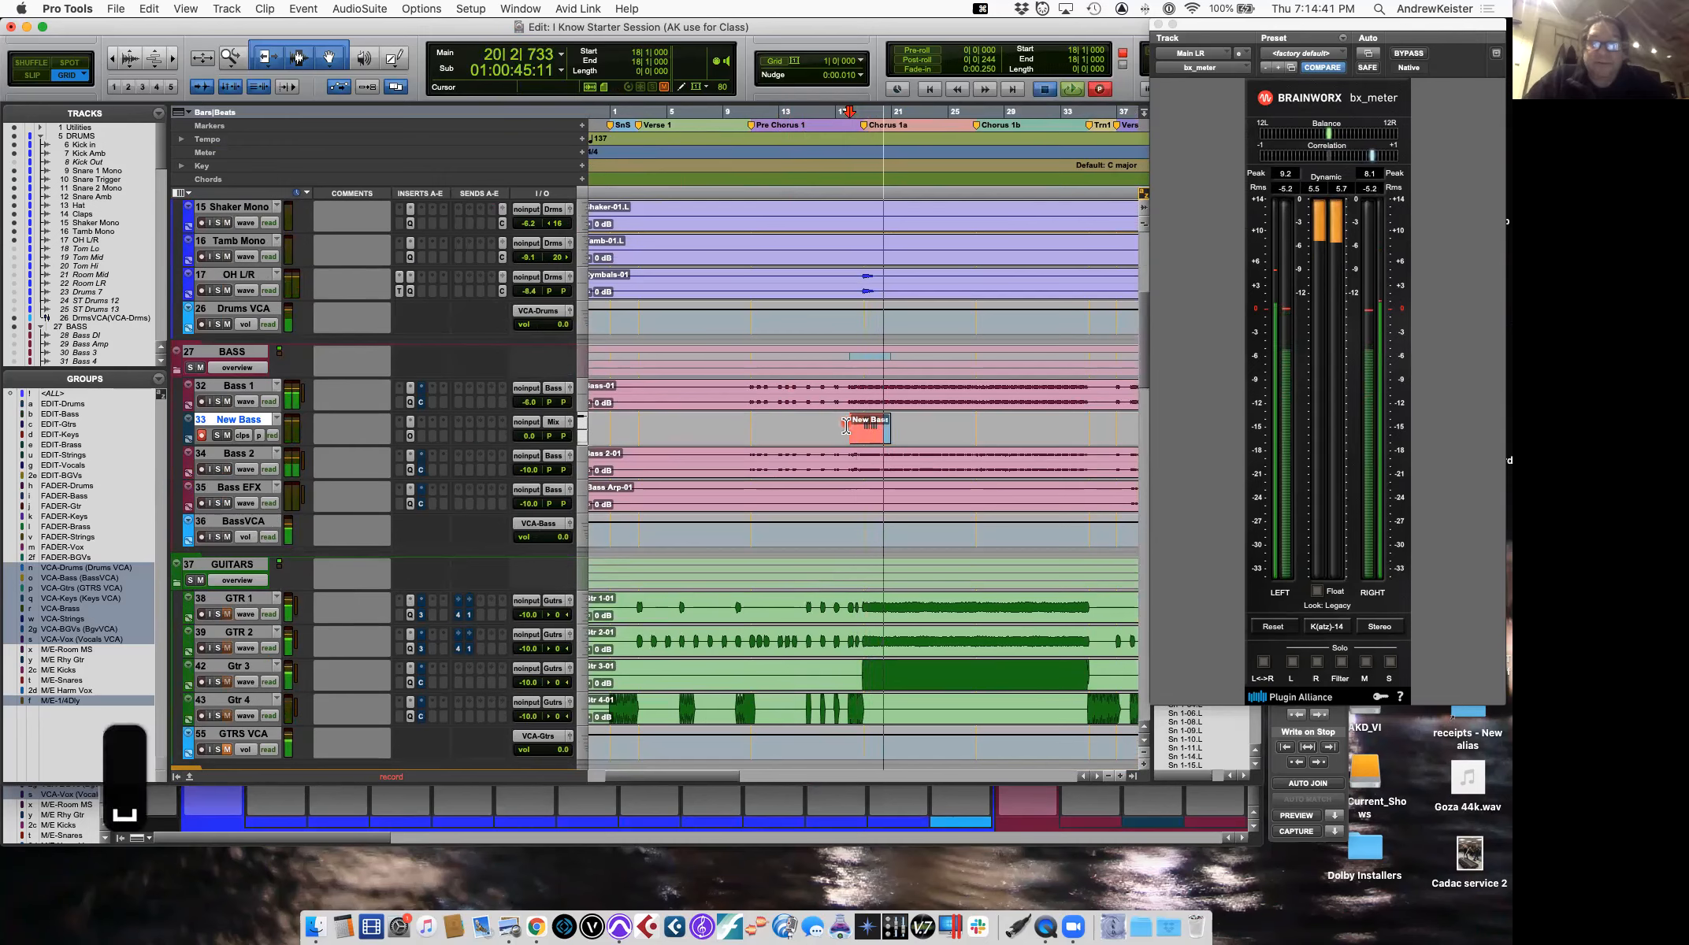
key("t")
key("t")
scroll(846, 425, "right", 3)
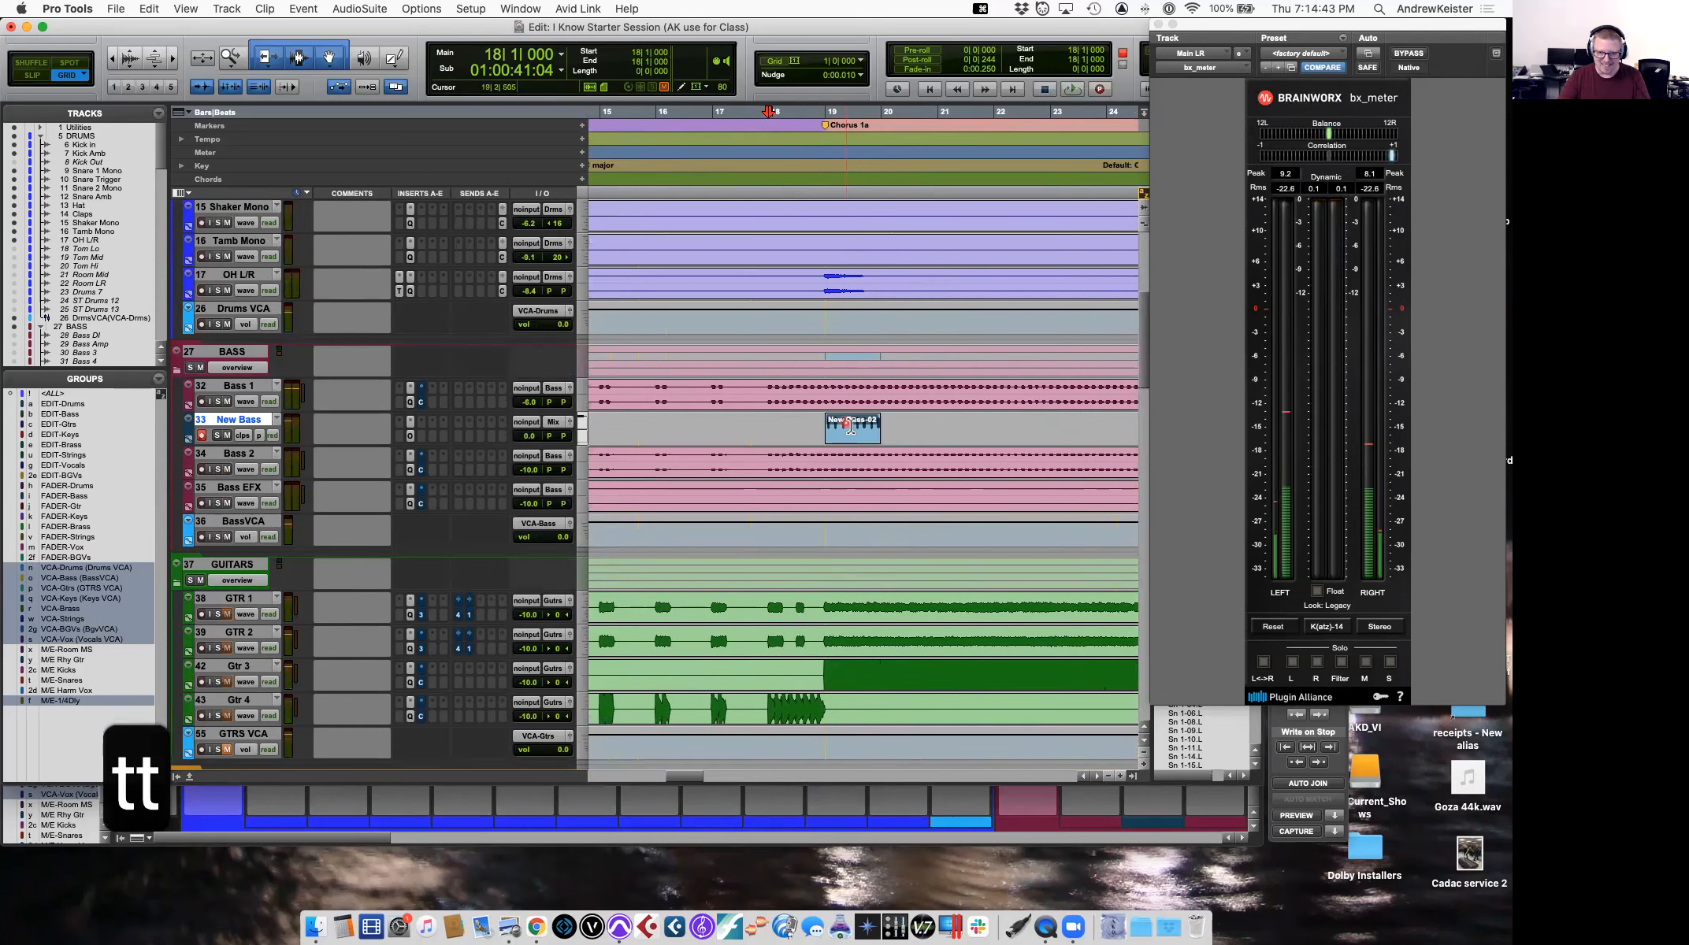
left_click(859, 435)
key("BackSpace")
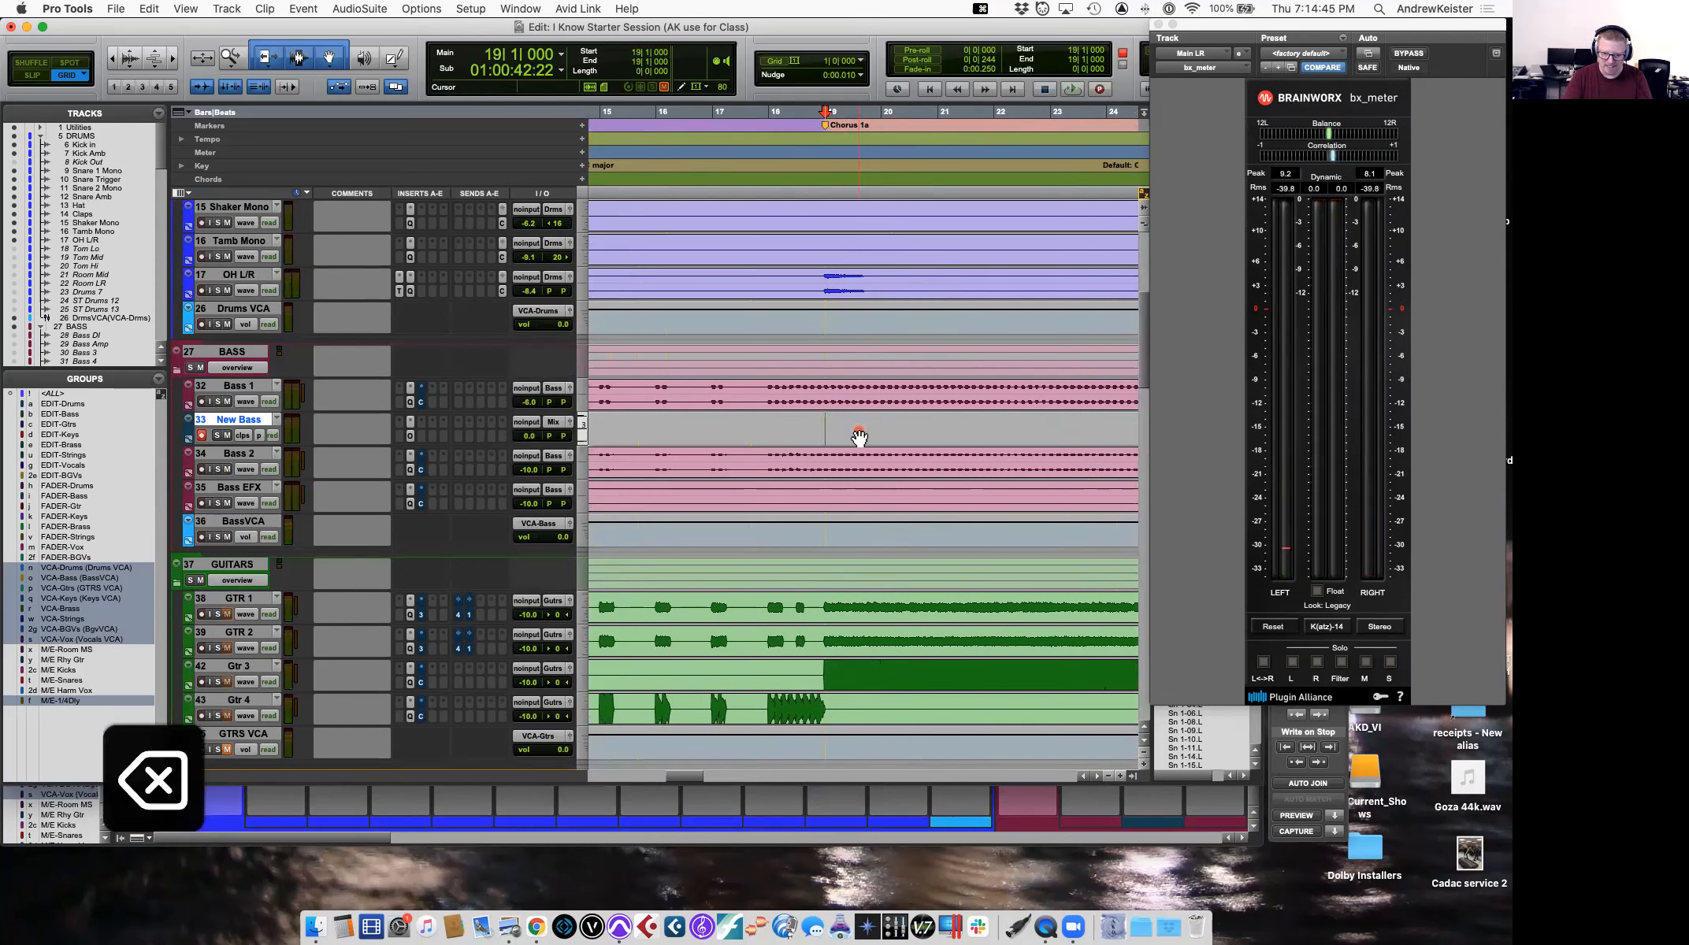
Record a MIDI take on New Bass starting from bar 16, playing the first four bars of Chorus 1a.
left_click(750, 424)
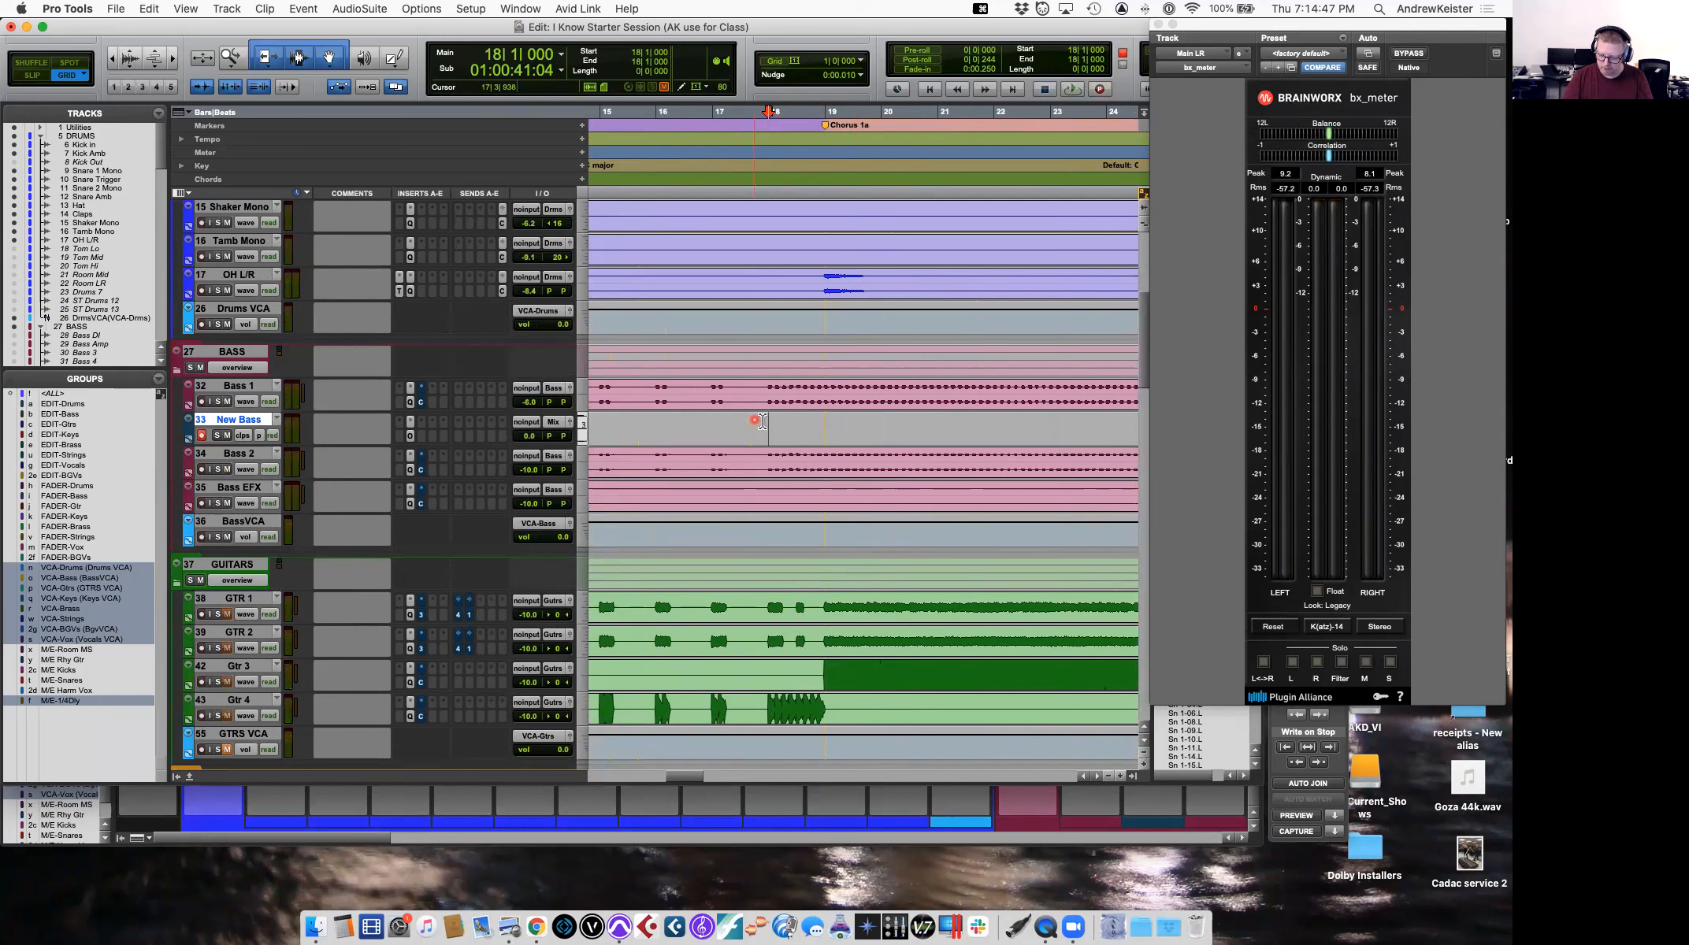
left_click(649, 420)
key("7")
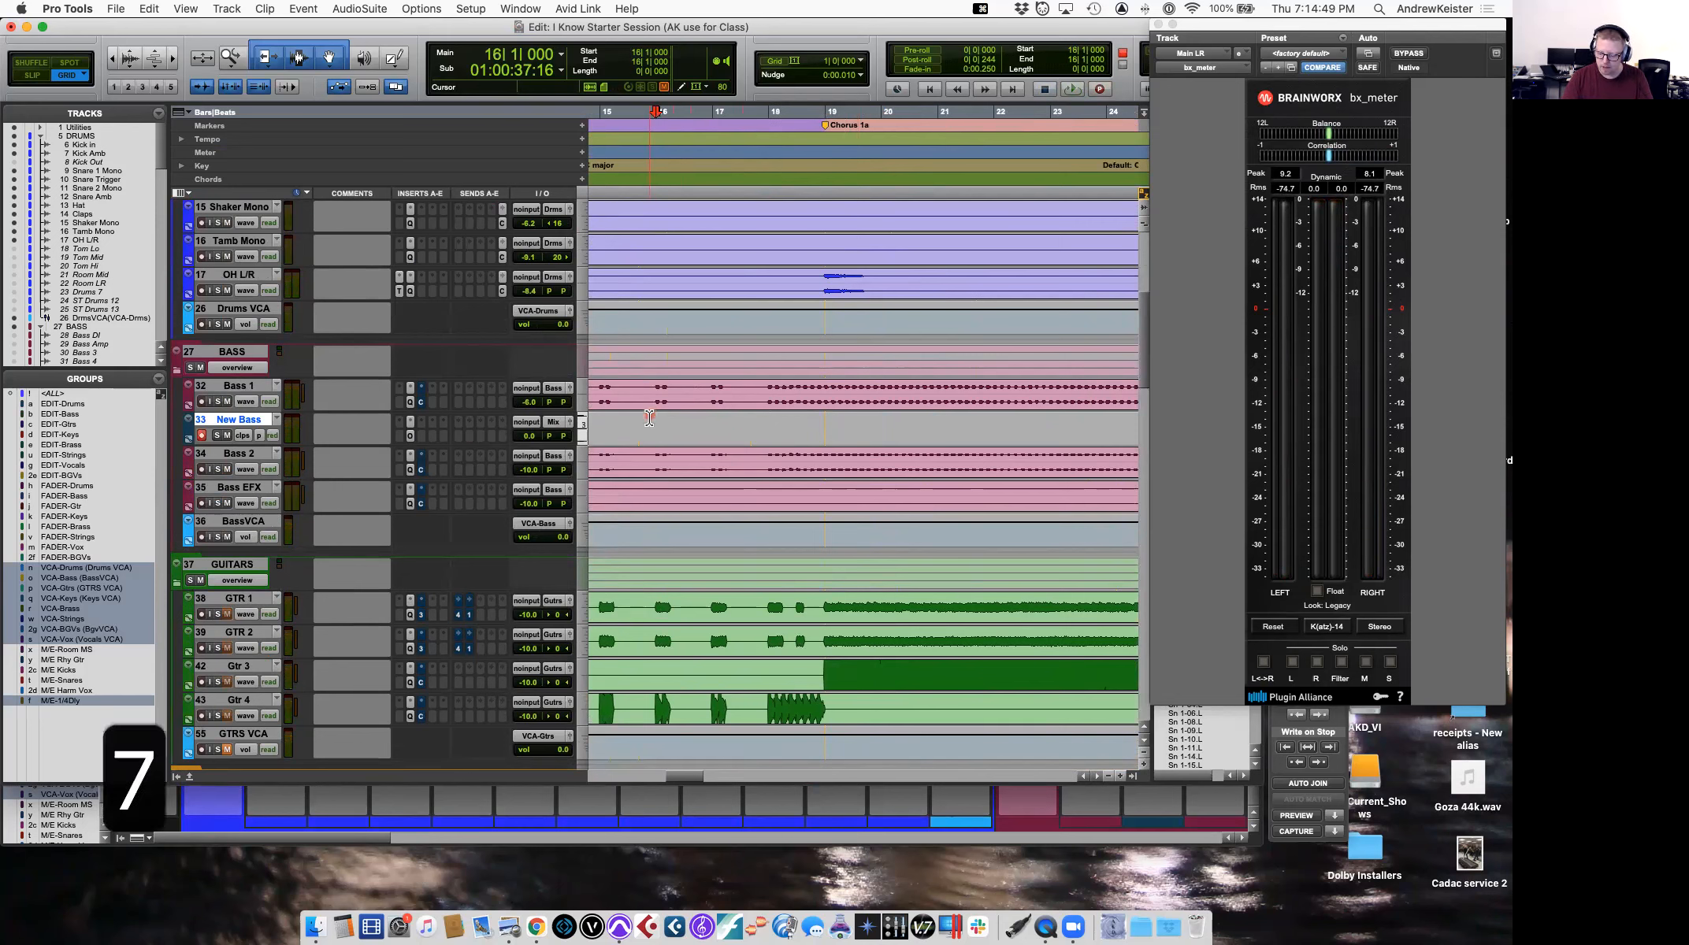
key("3")
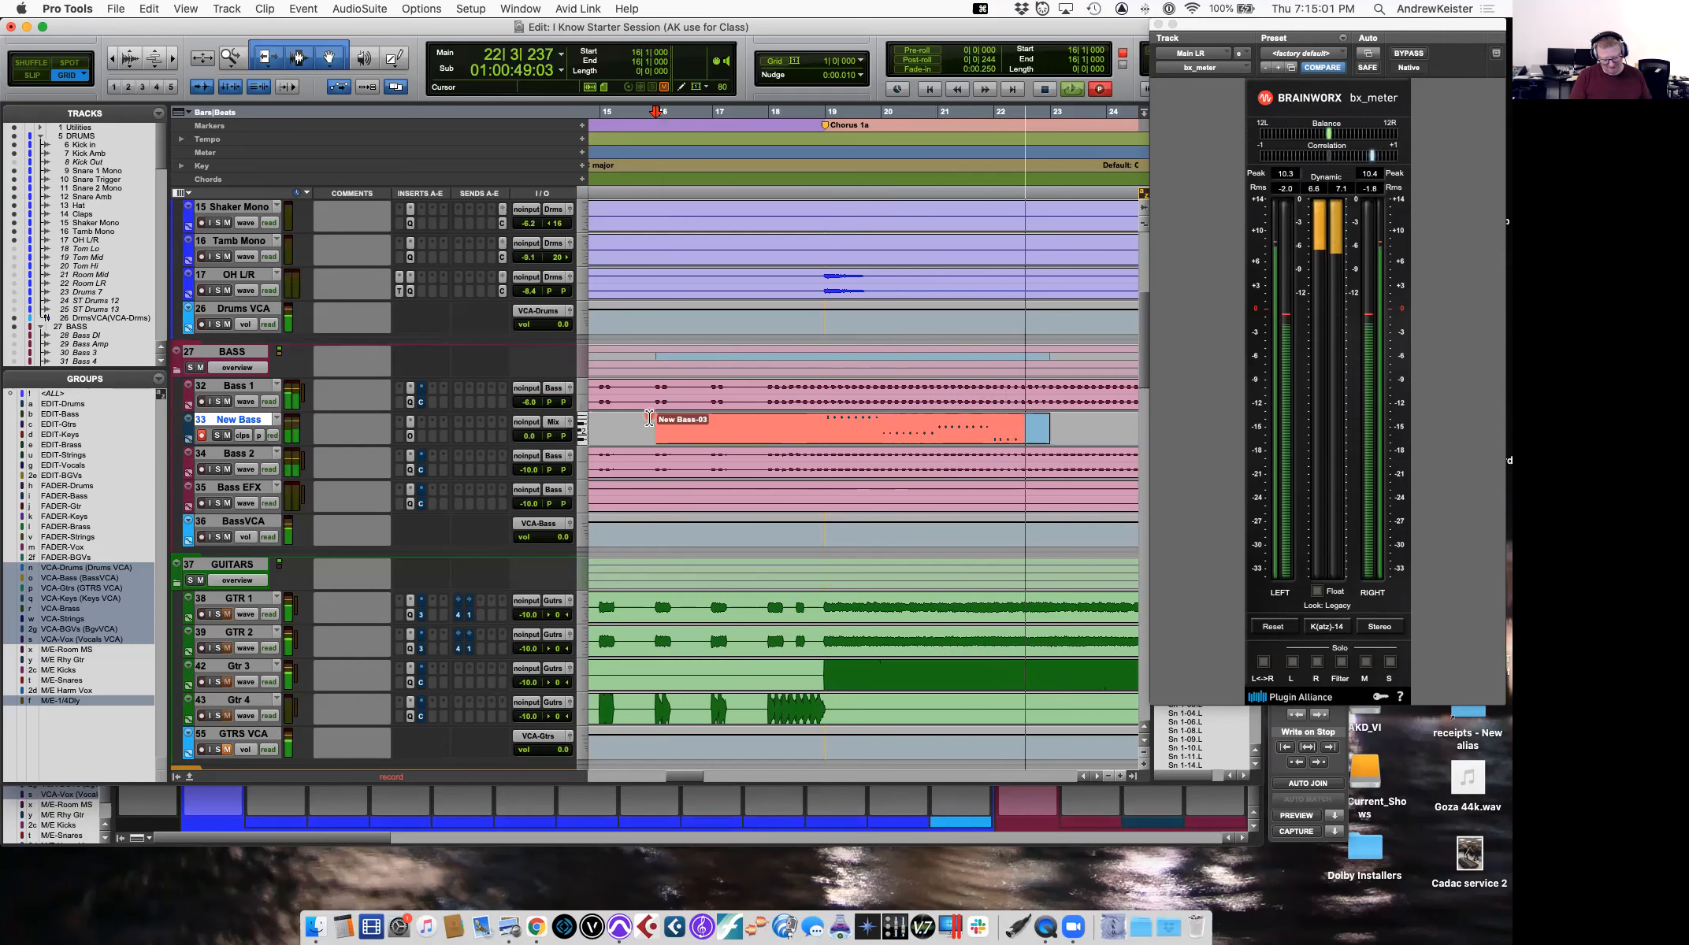
key("space")
double_click(953, 437)
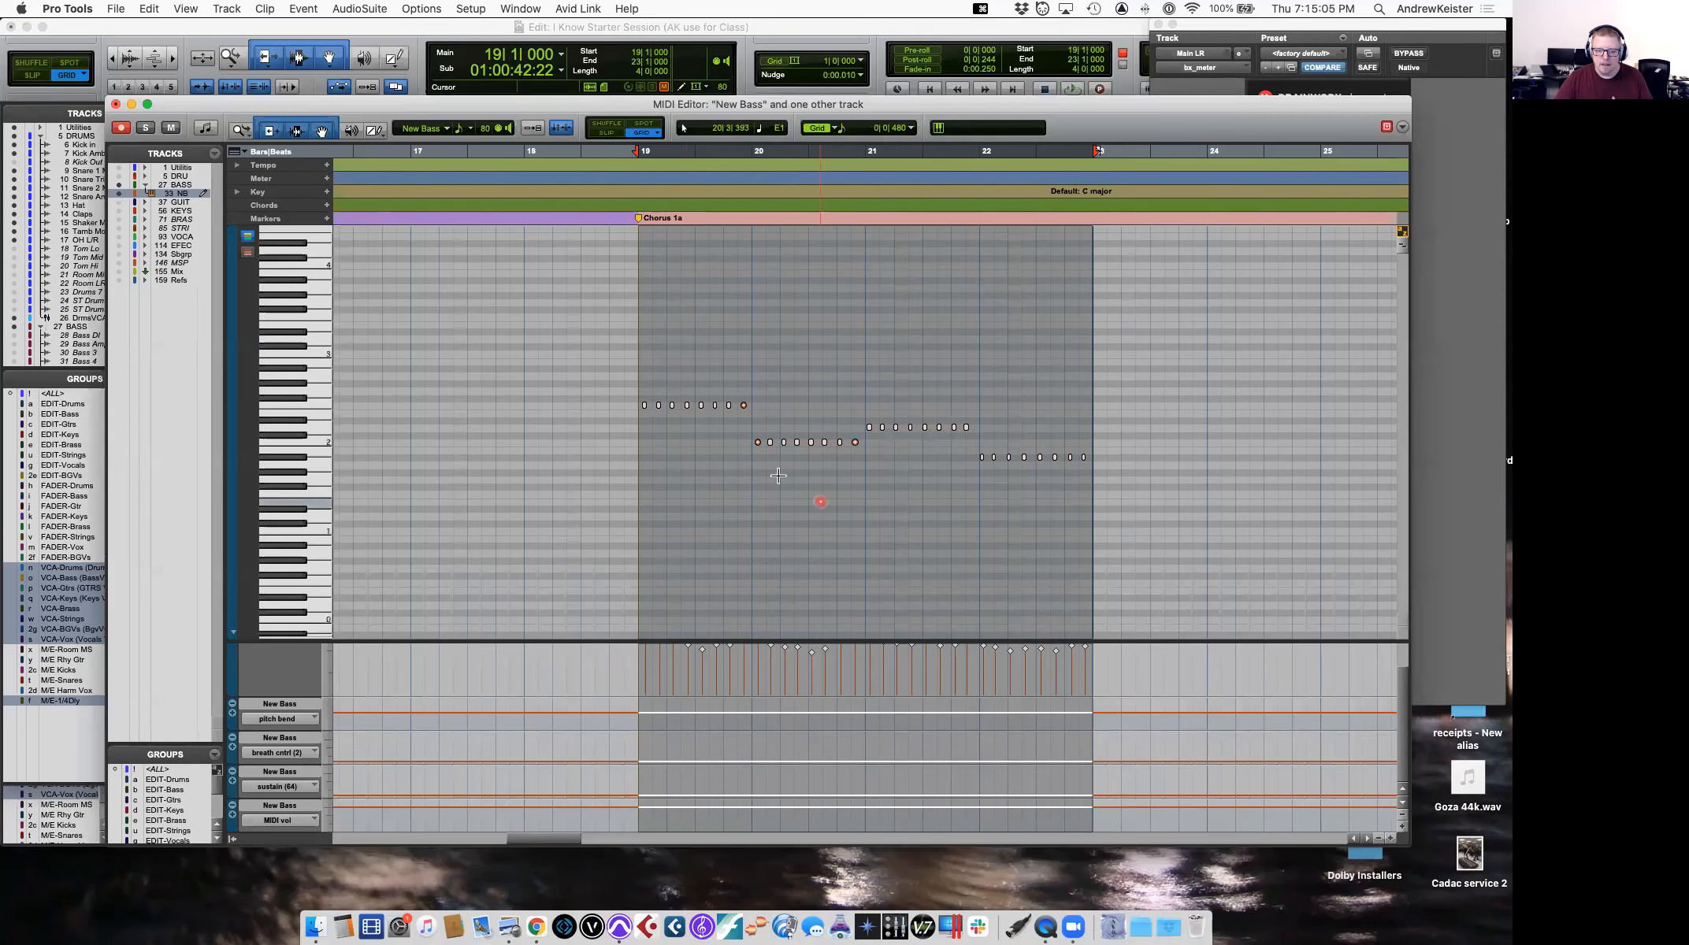
left_click_drag(598, 370, 1092, 506)
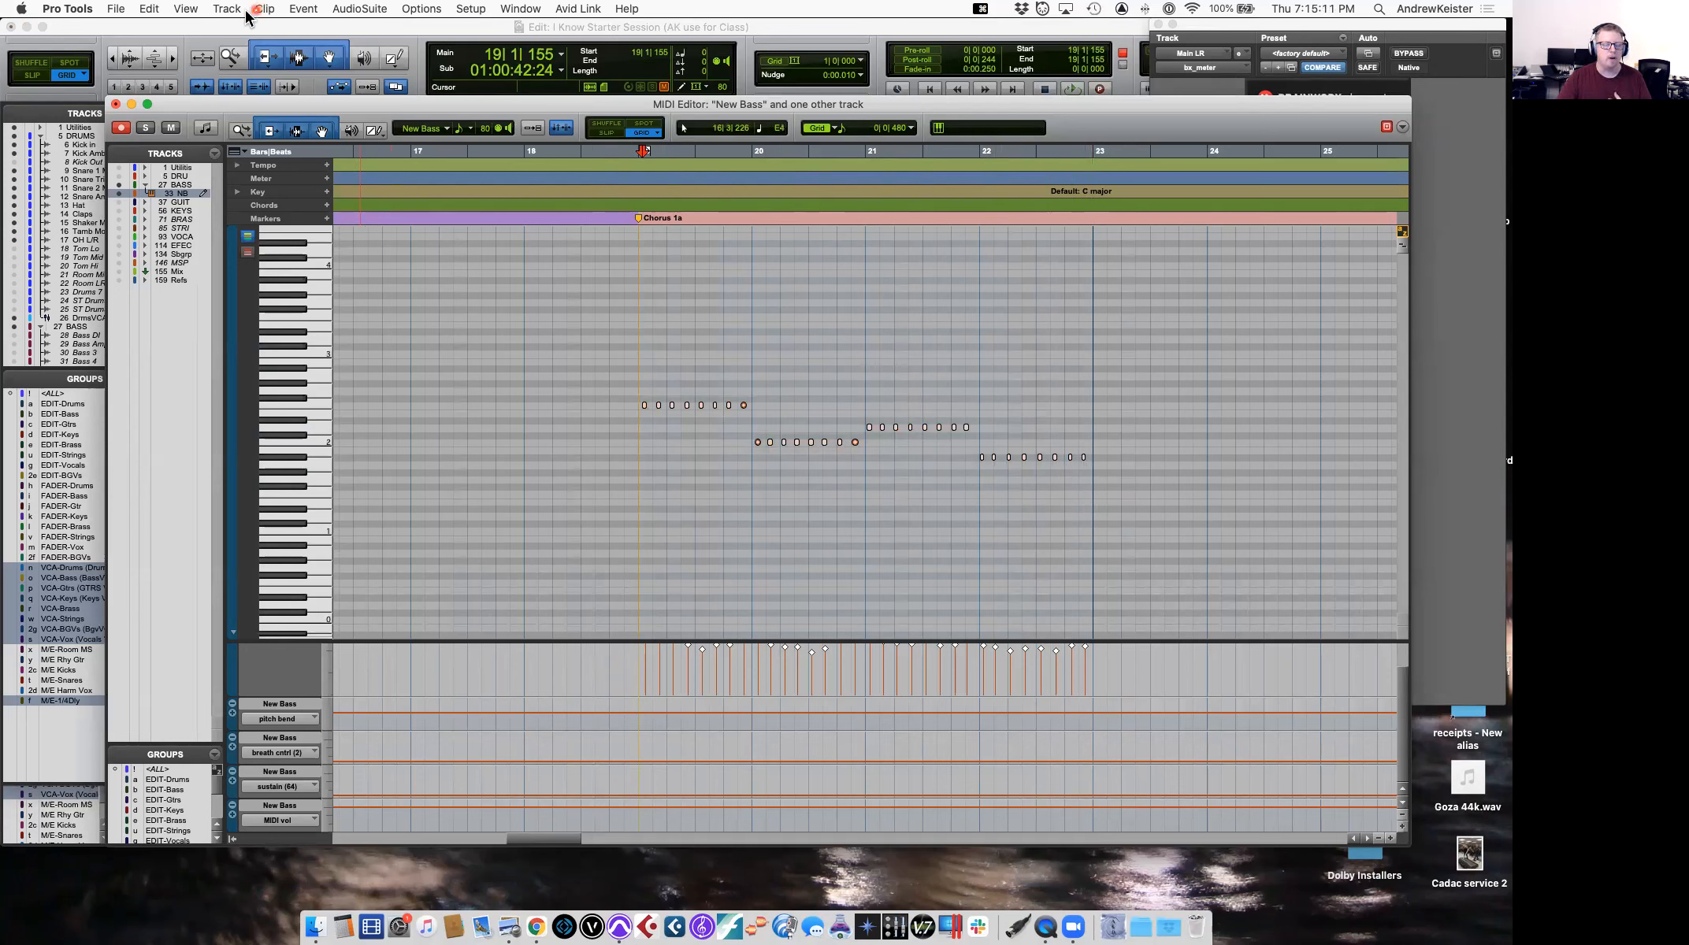
left_click(582, 266)
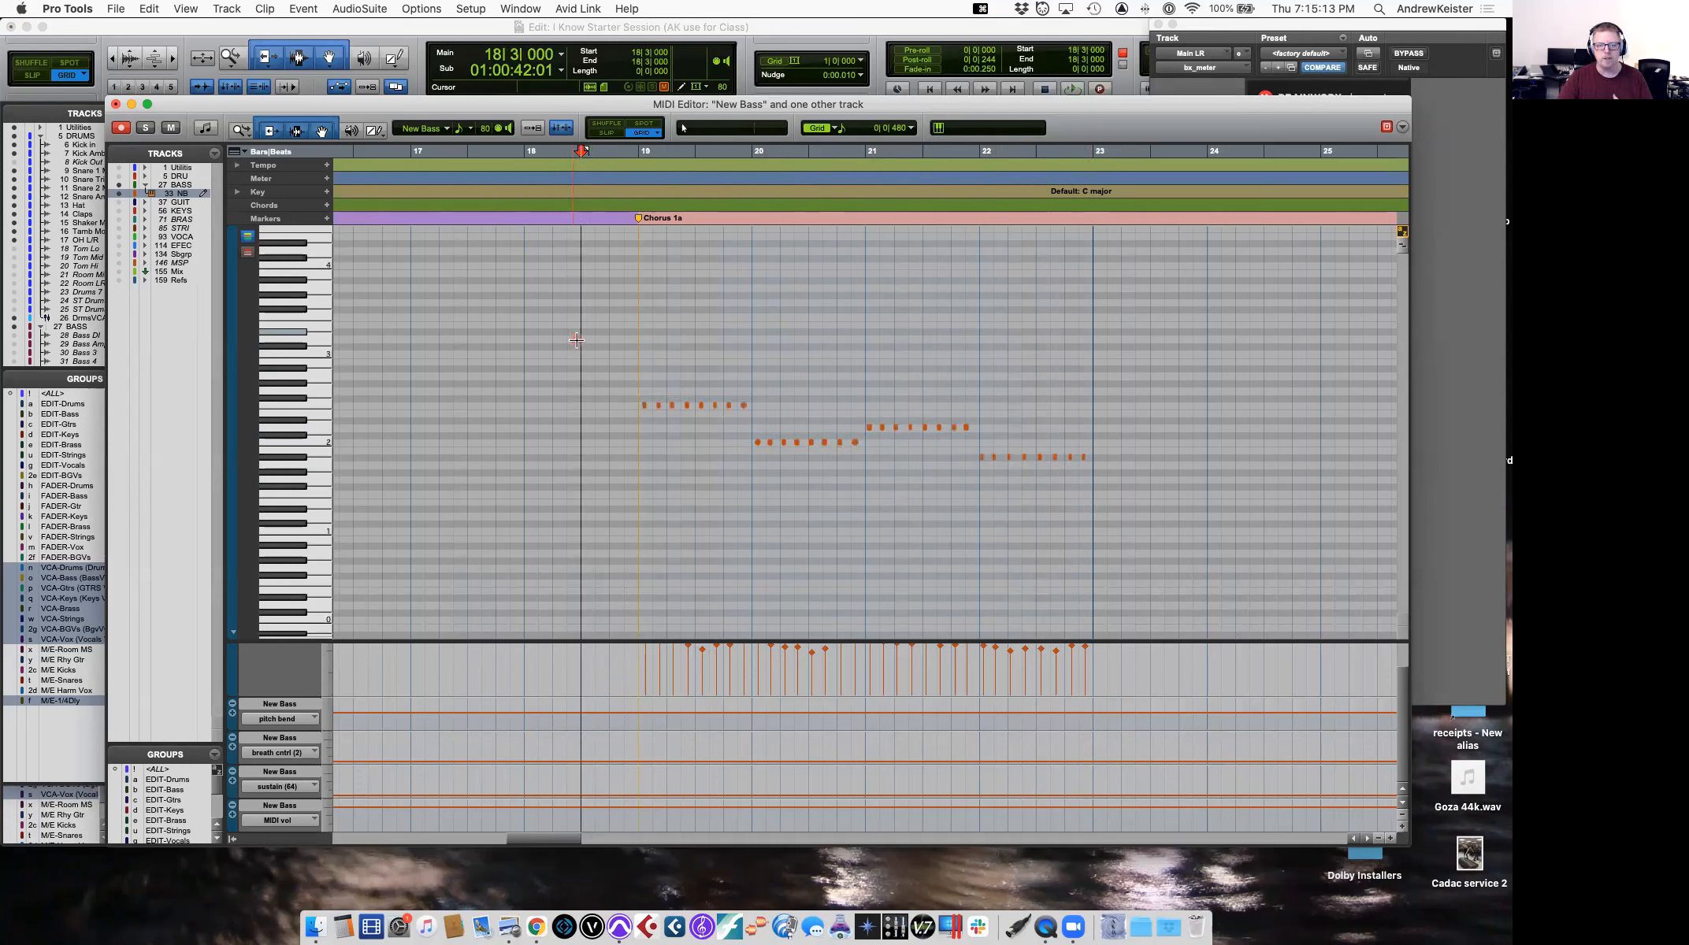
left_click(115, 104)
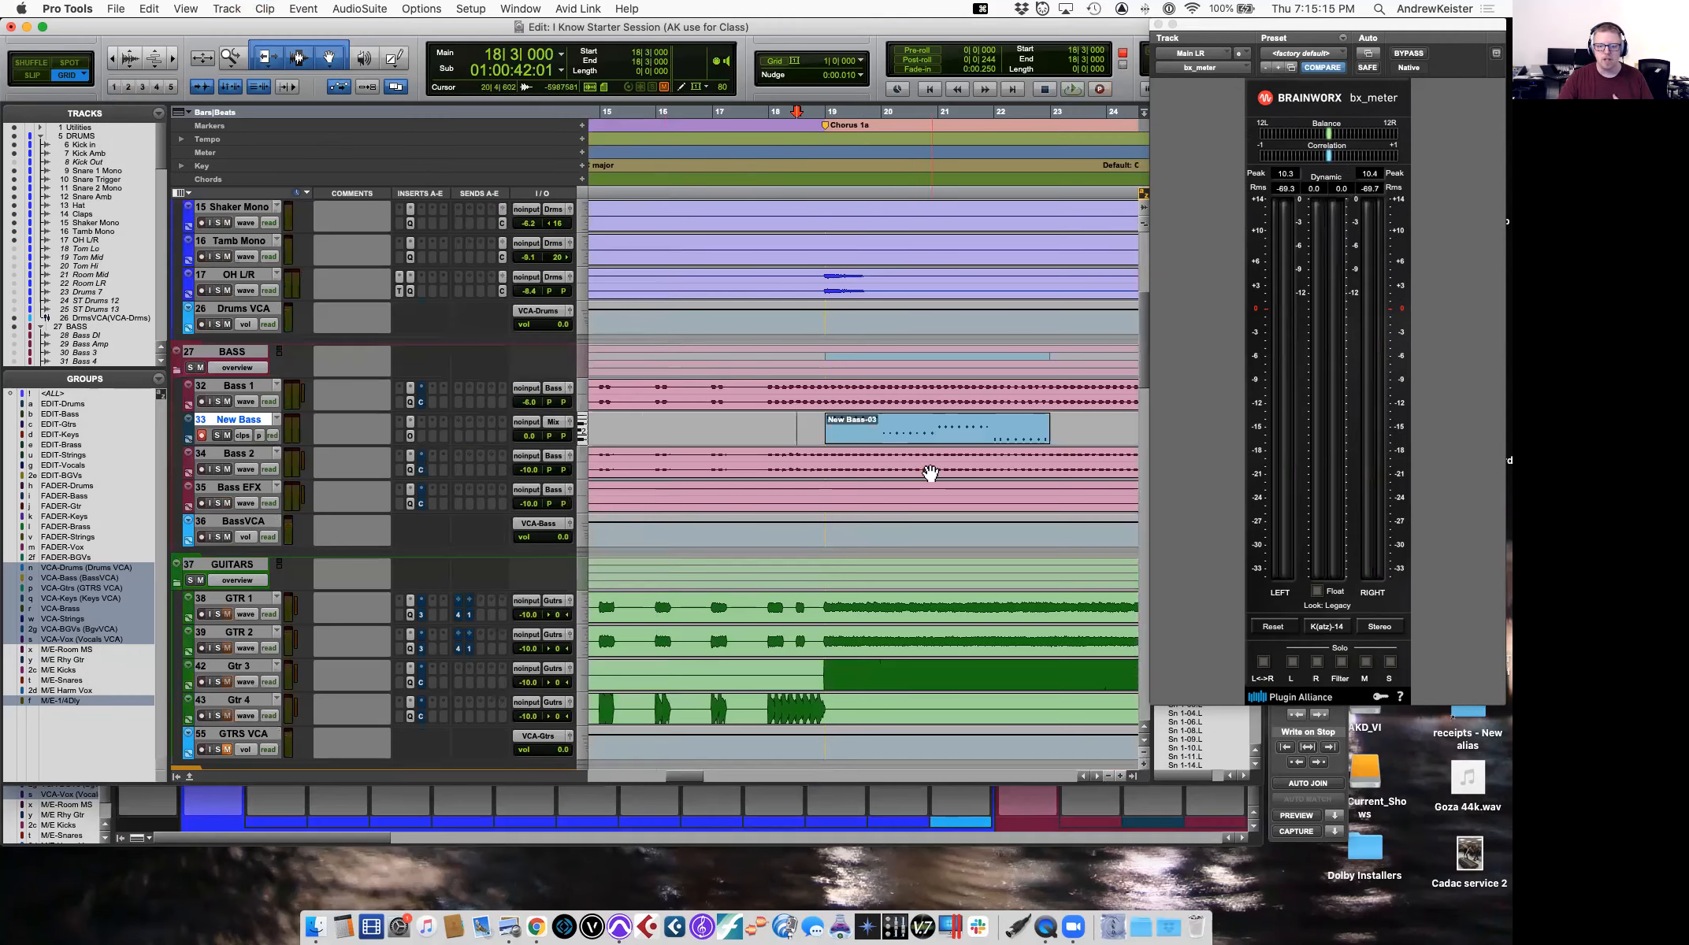
left_click(977, 443)
left_click(920, 437)
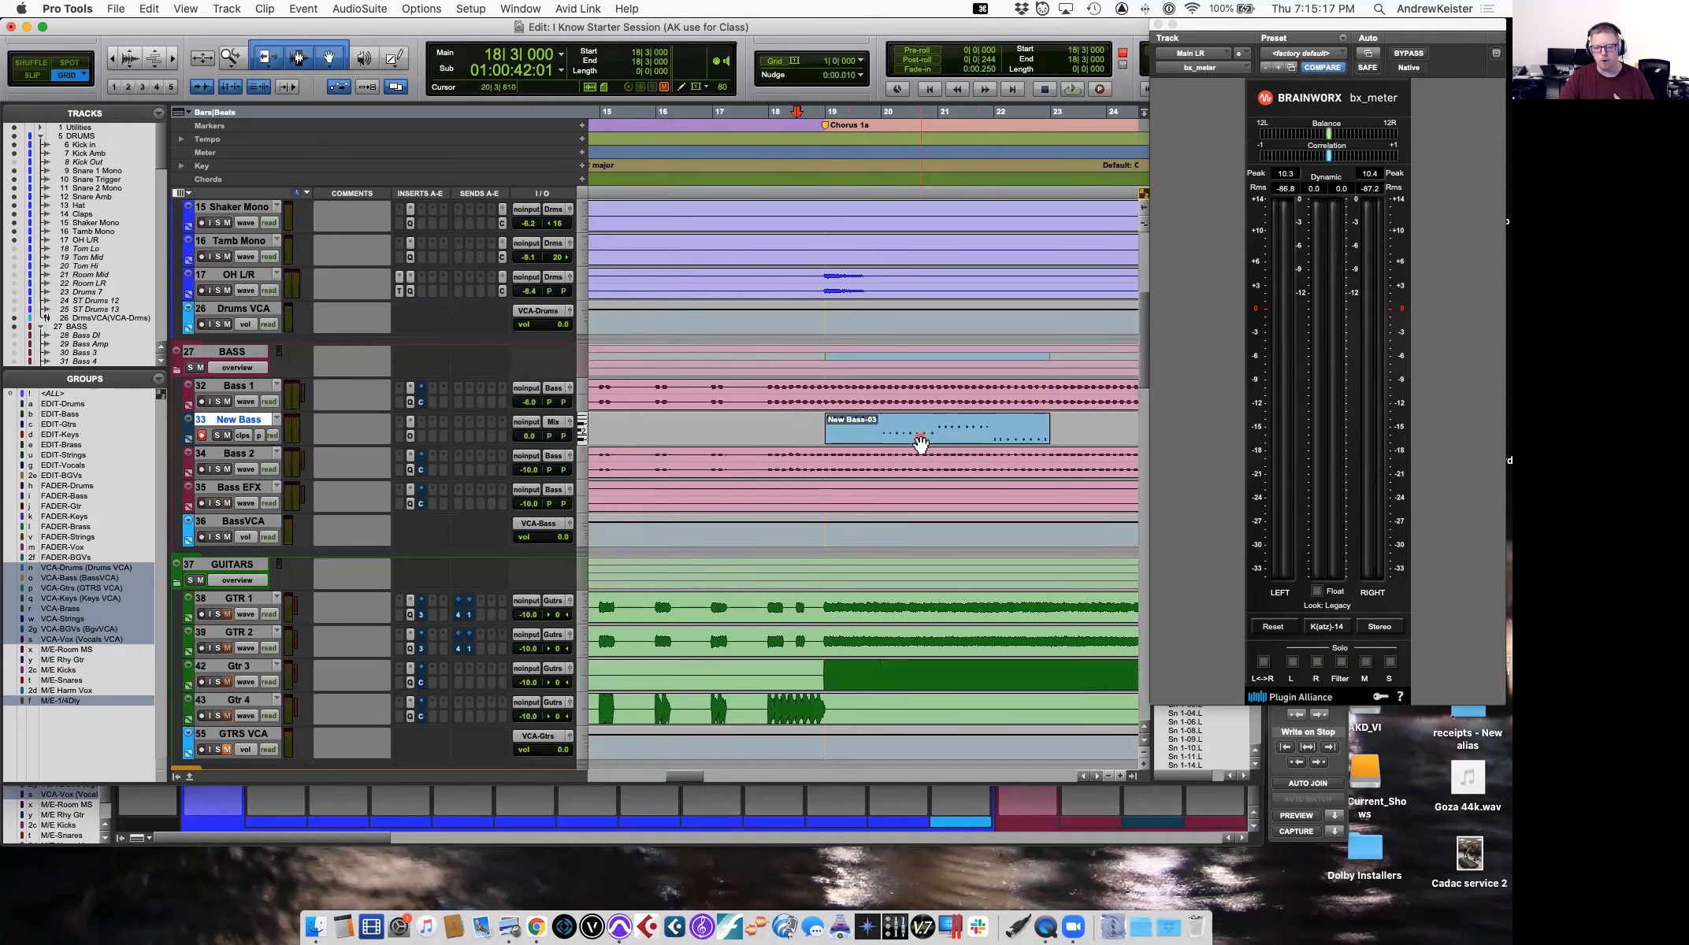
Open the New Bass clip in the MIDI Editor and select all of its recorded notes.
double_click(910, 441)
left_click(780, 99)
left_click_drag(776, 110, 702, 90)
left_click_drag(509, 333, 1025, 482)
left_click(636, 391)
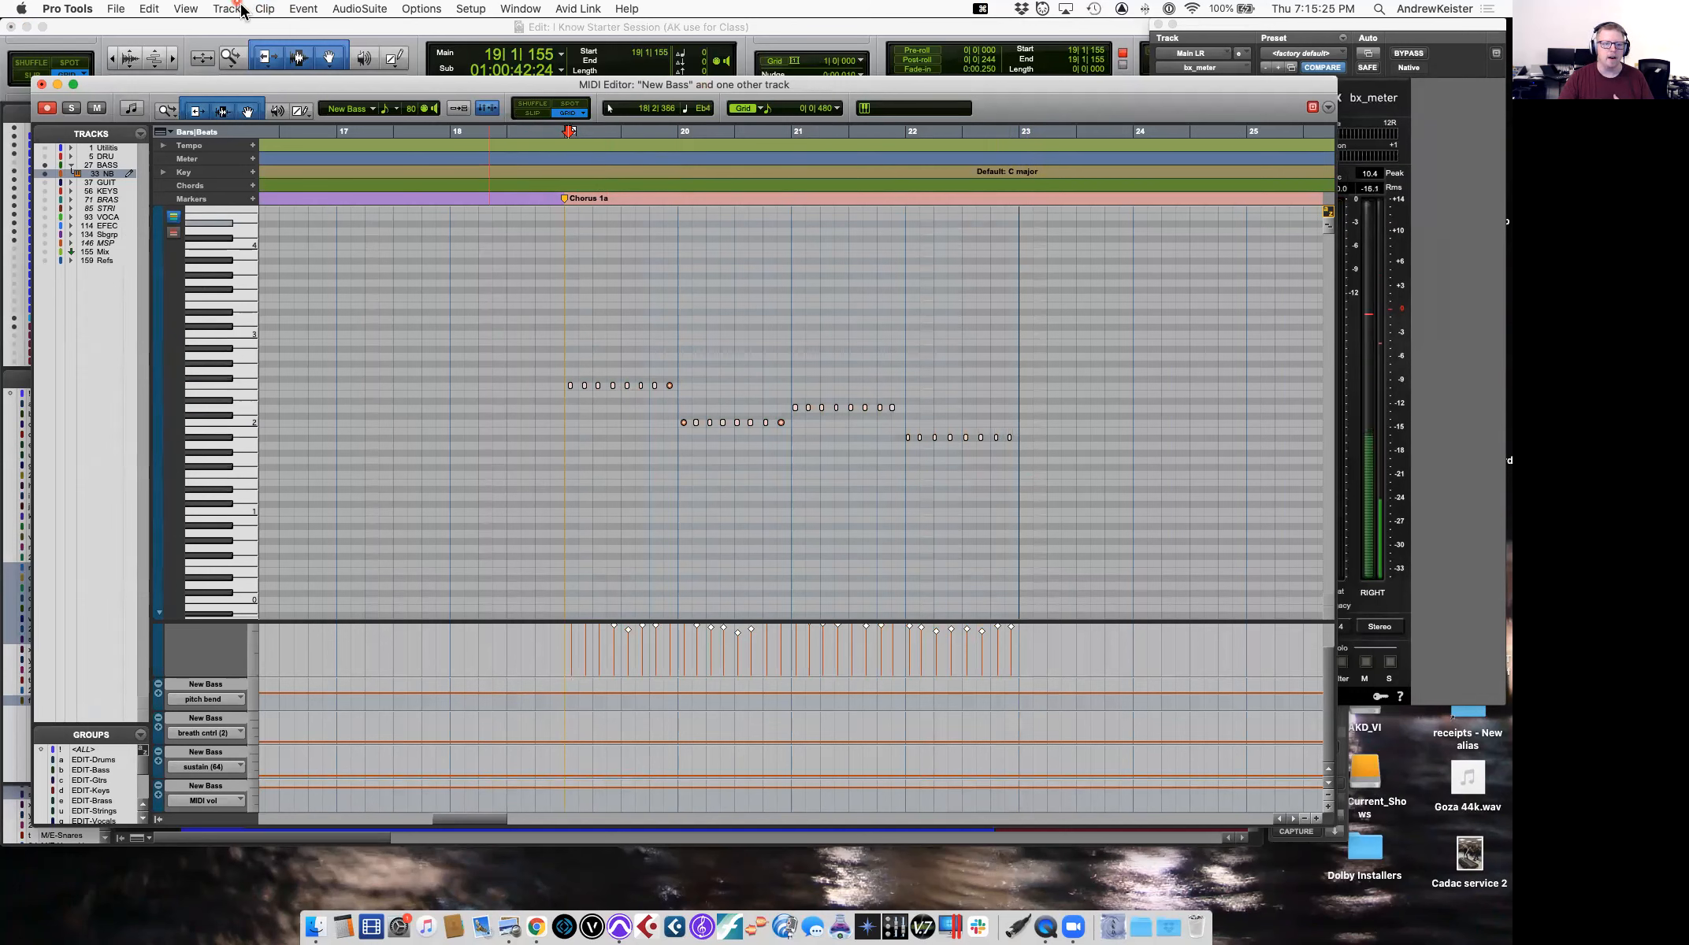
Quantize the selected notes' Note On positions to a 1/8 note grid, preserving note duration.
left_click(302, 8)
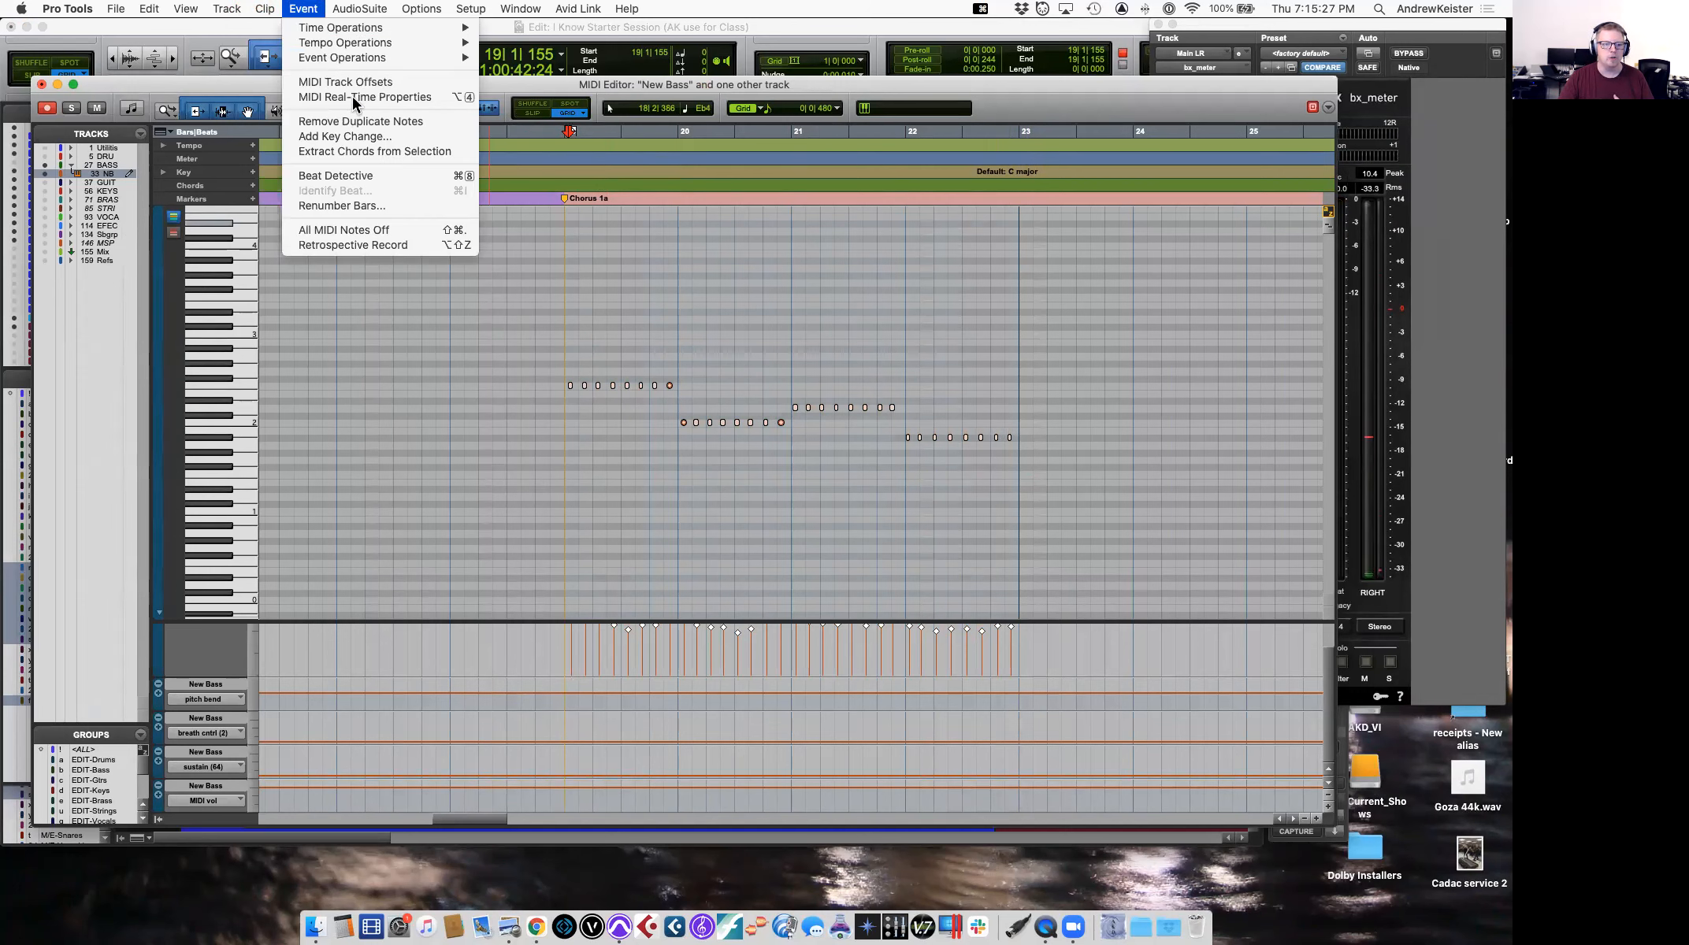
mouse_move(361, 63)
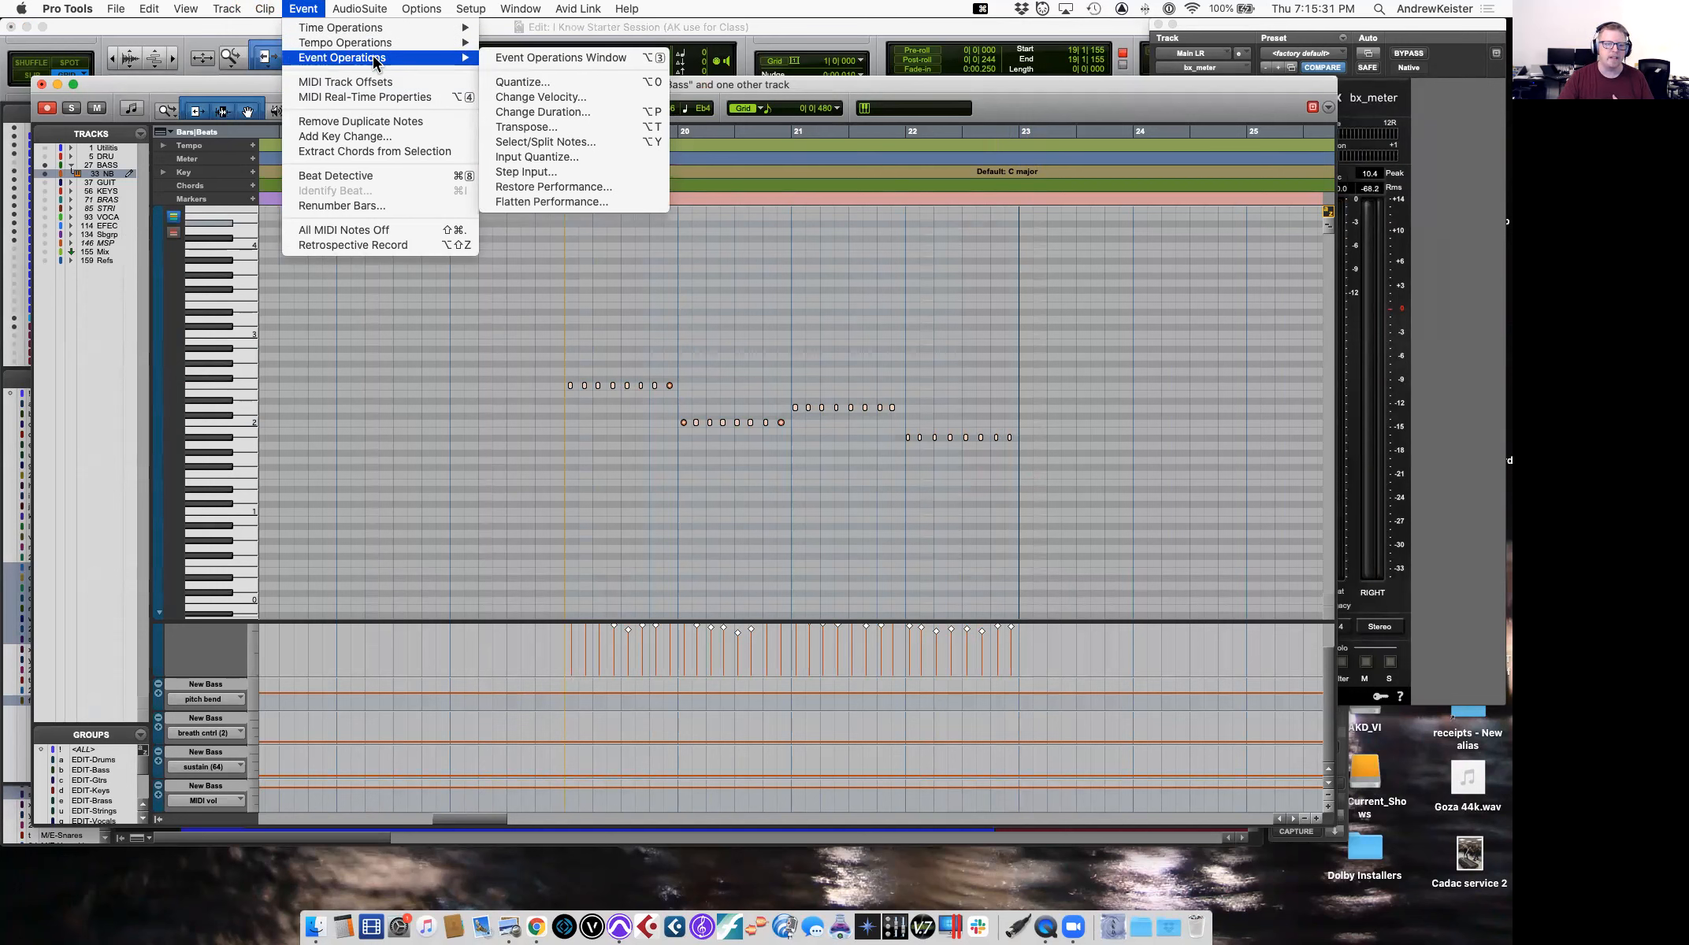
left_click(561, 82)
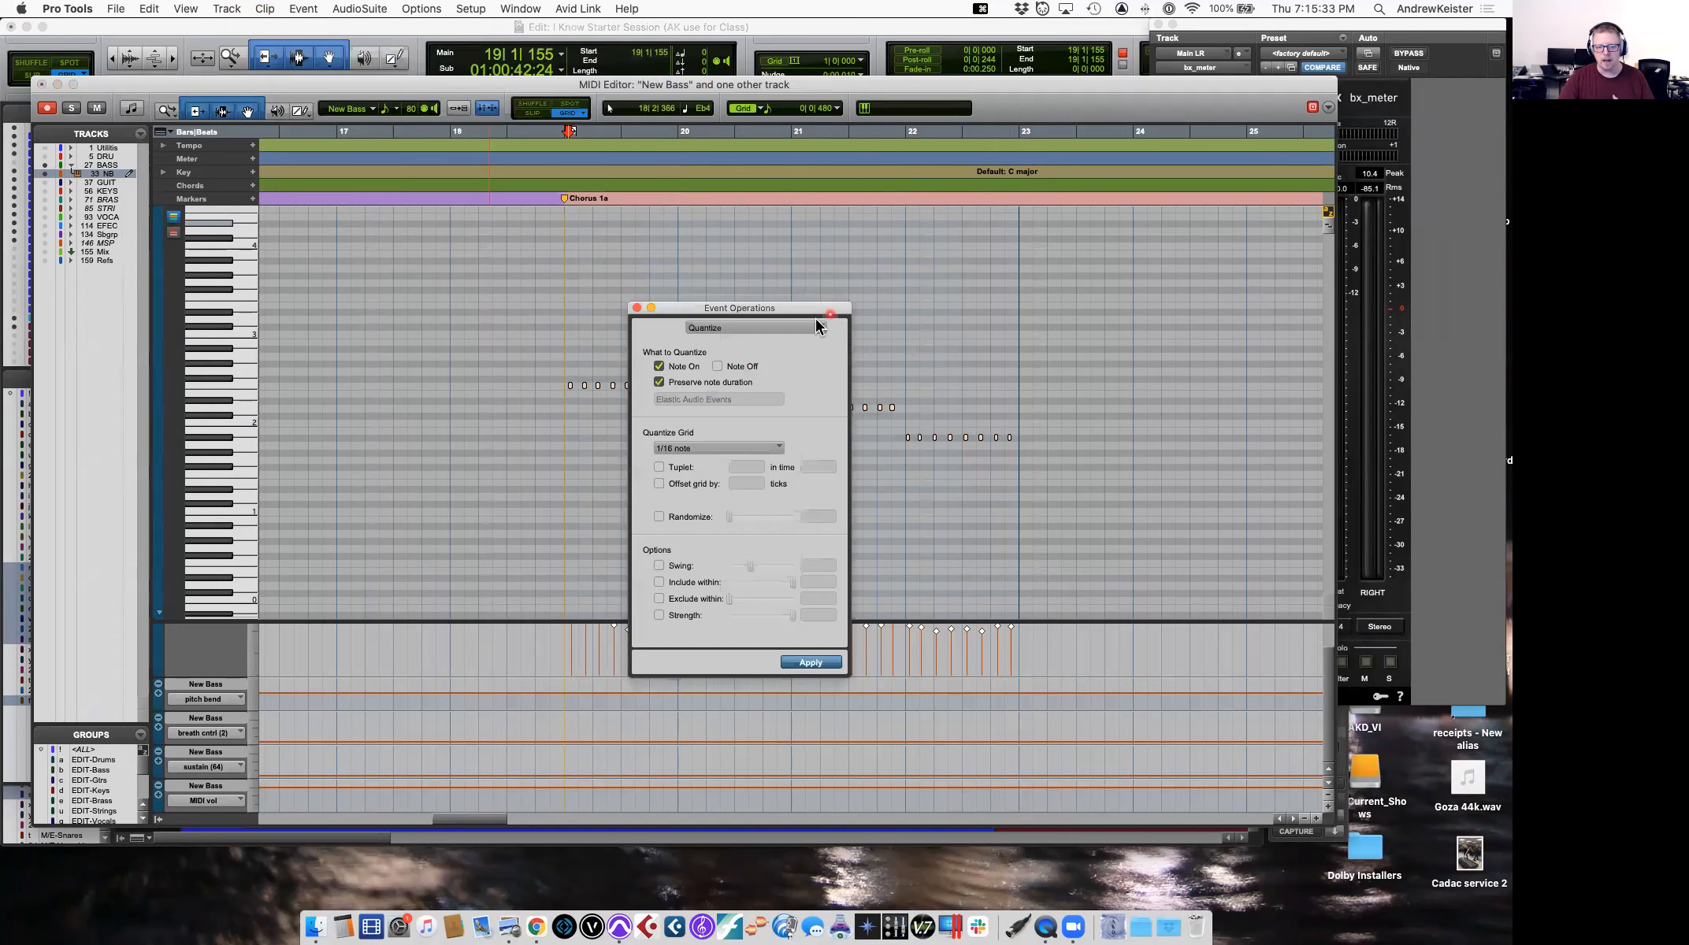
left_click_drag(771, 315, 1114, 264)
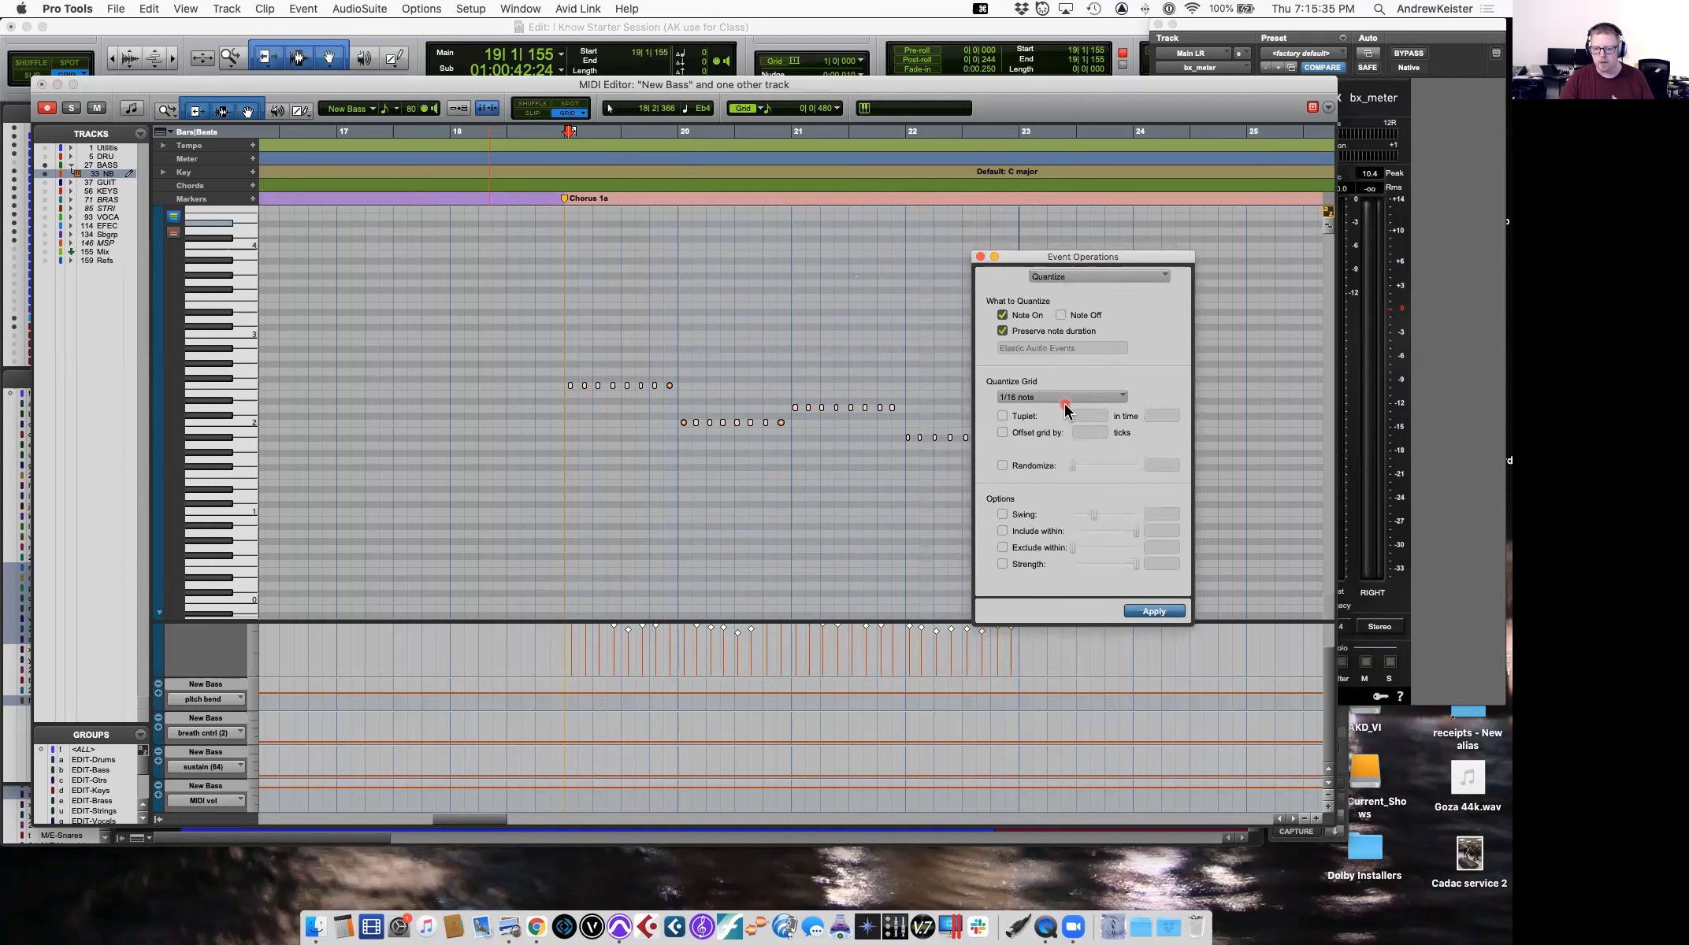
left_click(1063, 403)
left_click(1104, 348)
left_click_drag(1105, 260, 1172, 233)
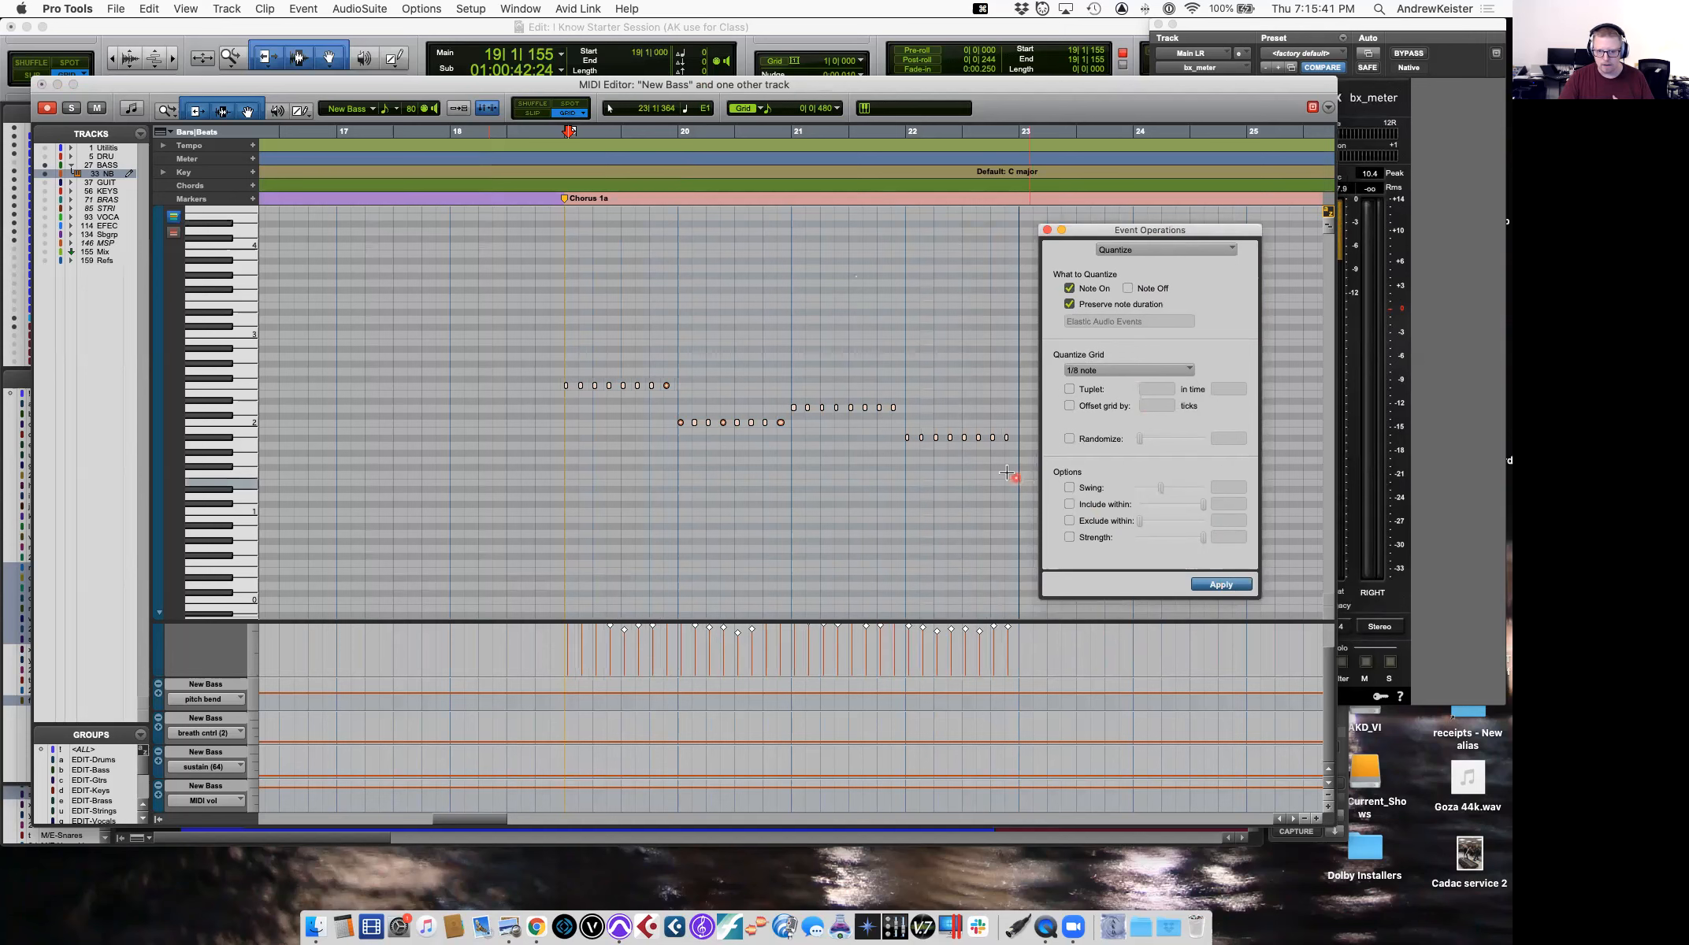
Close the Event Operations window and play back the quantized bass part from bar 19.
scroll(945, 473, "up", 1)
scroll(871, 693, "up", 2)
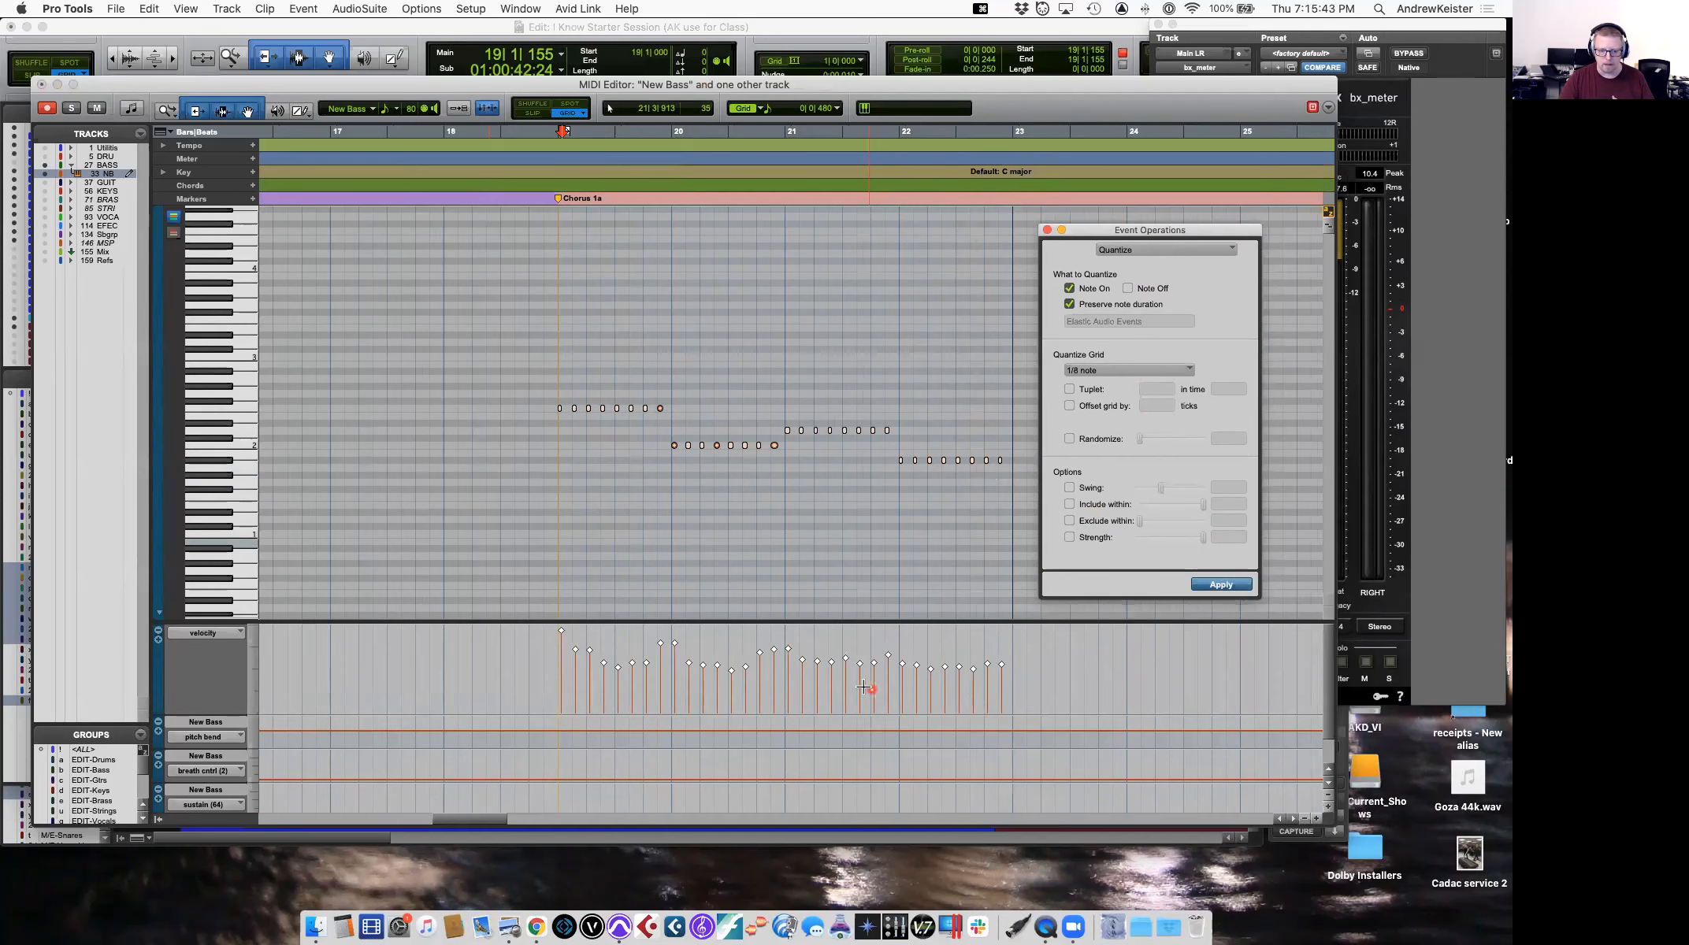
left_click(557, 141)
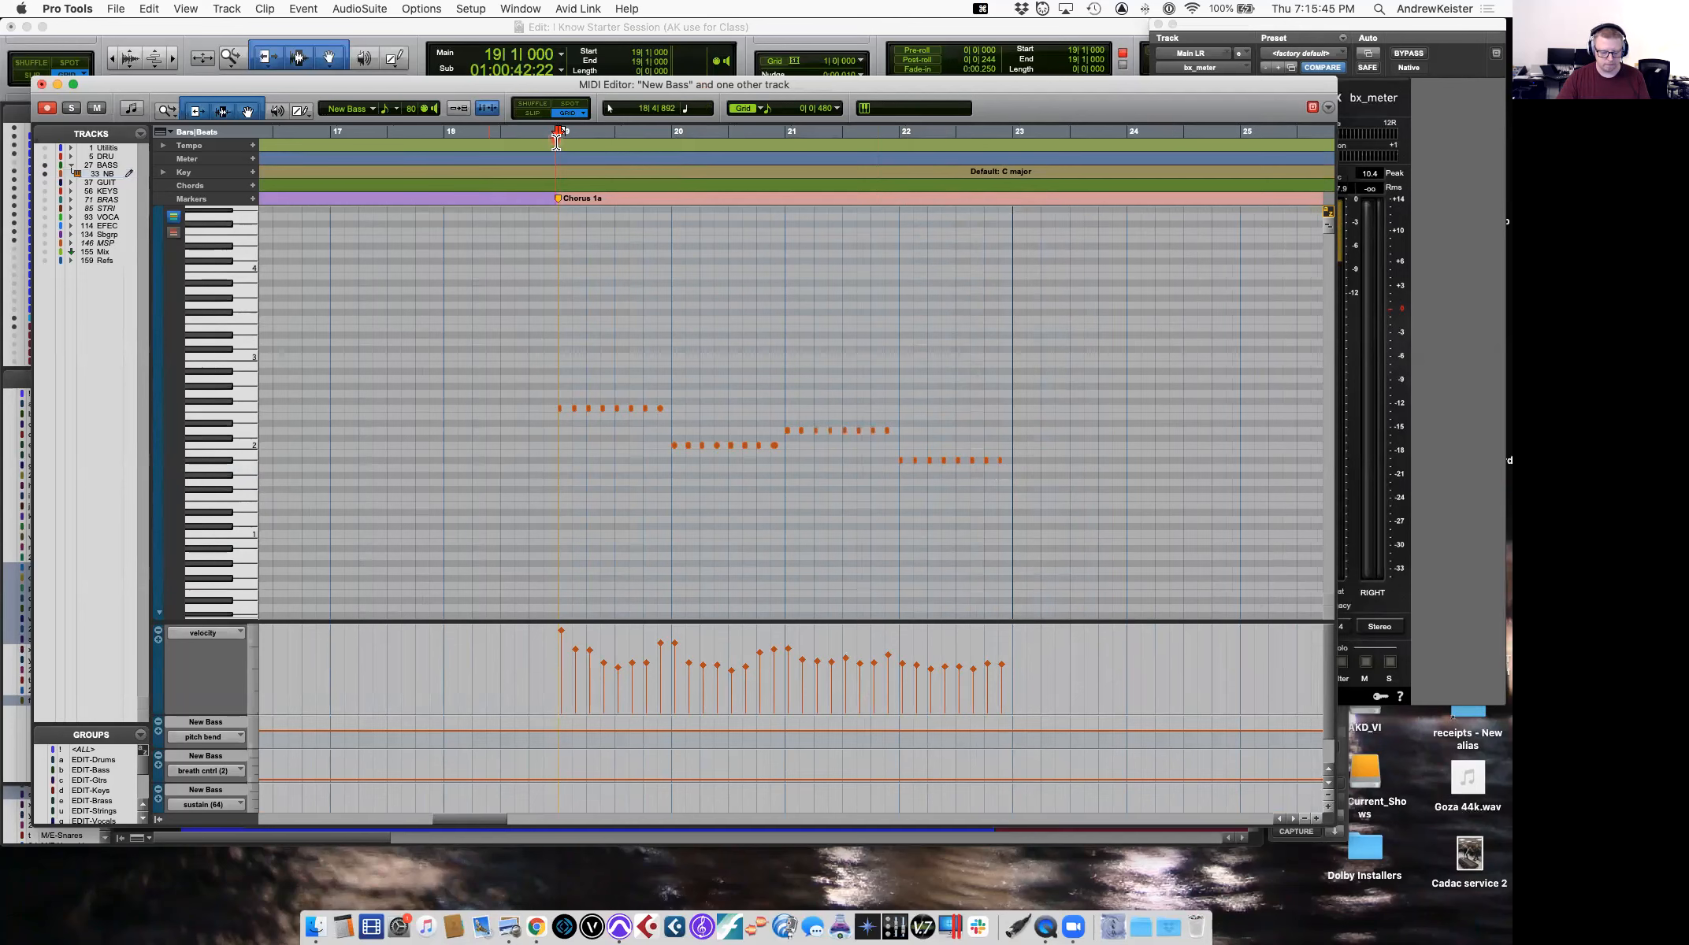
key("space")
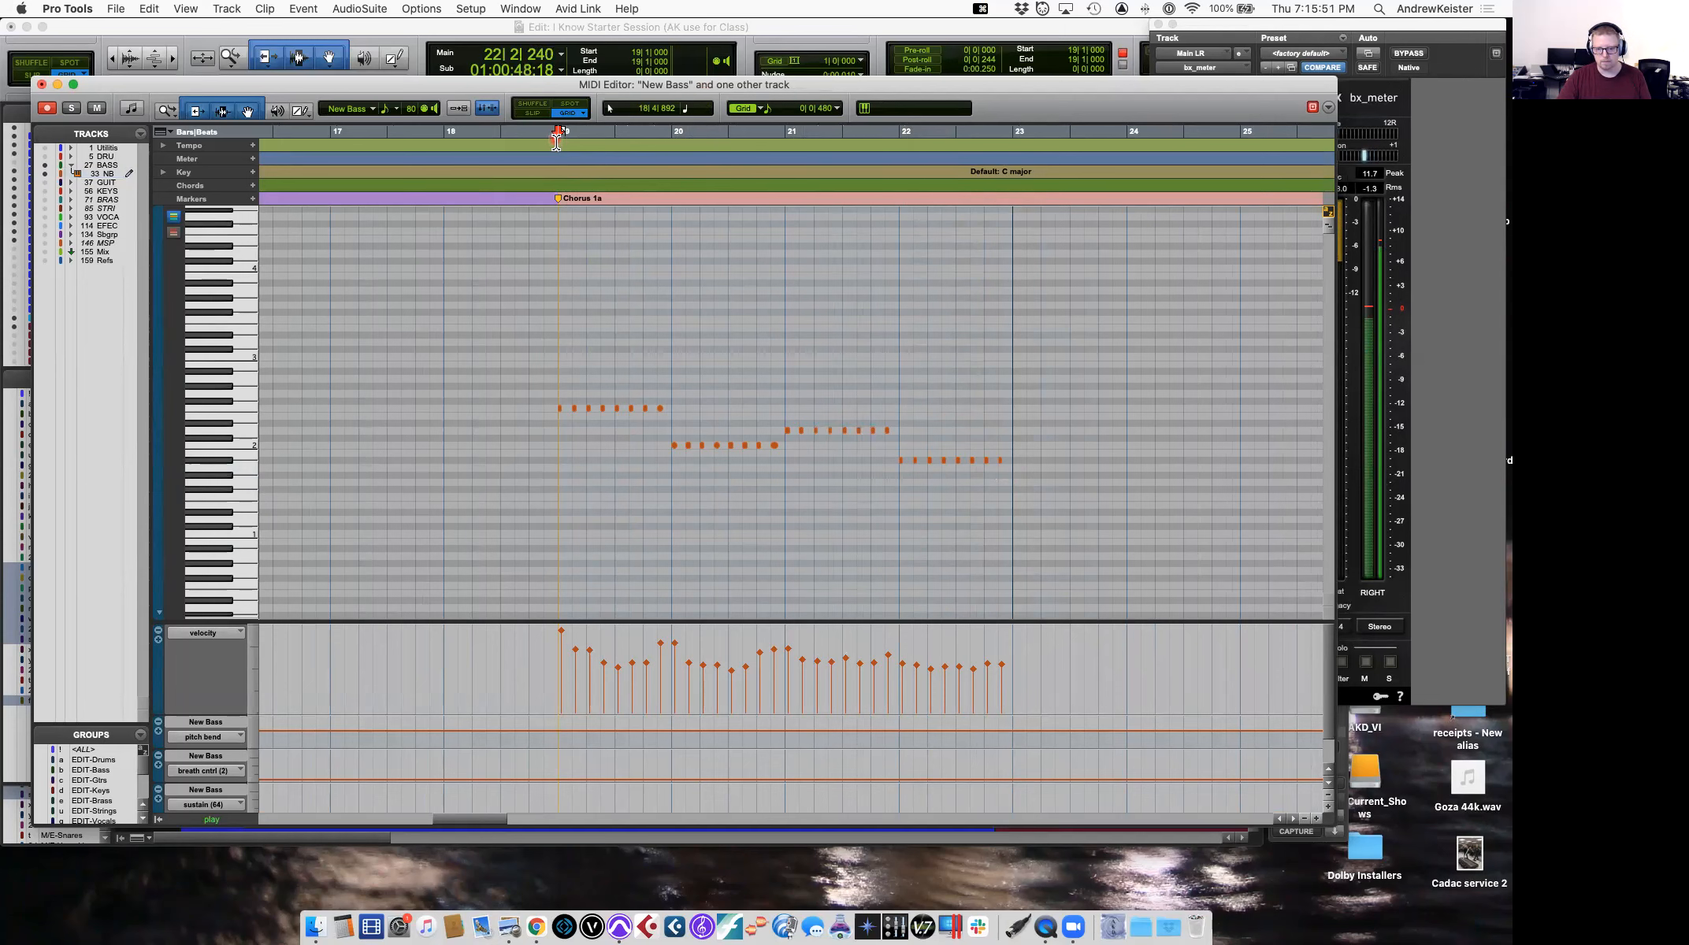
key("space")
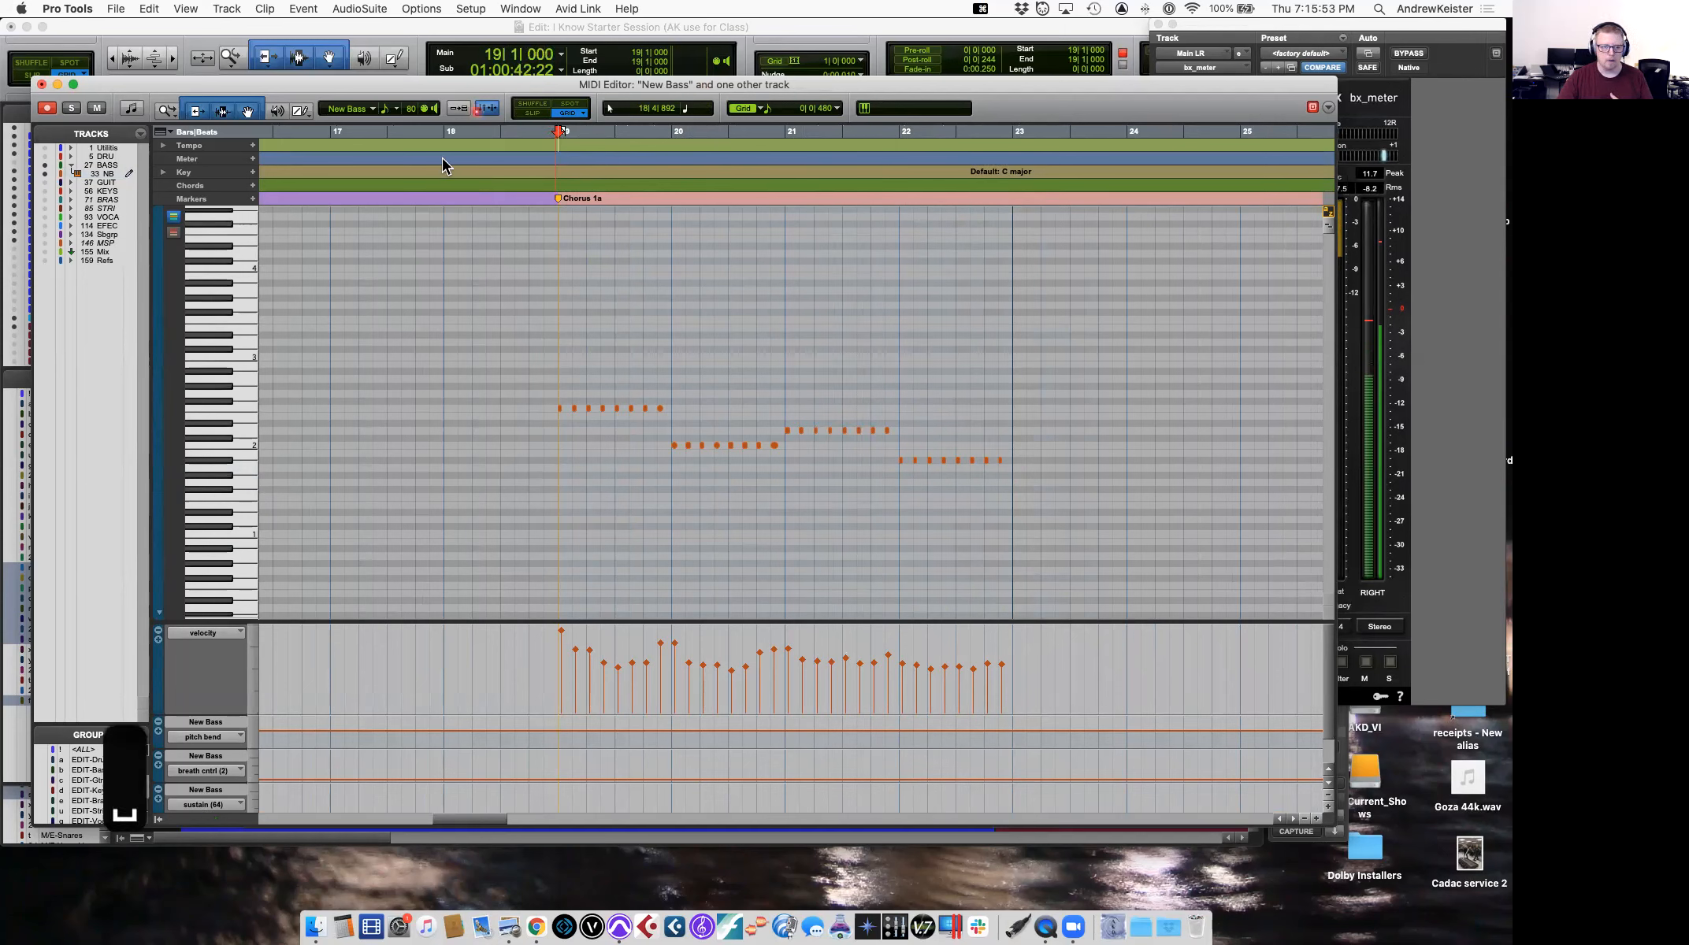
left_click_drag(551, 347, 1030, 529)
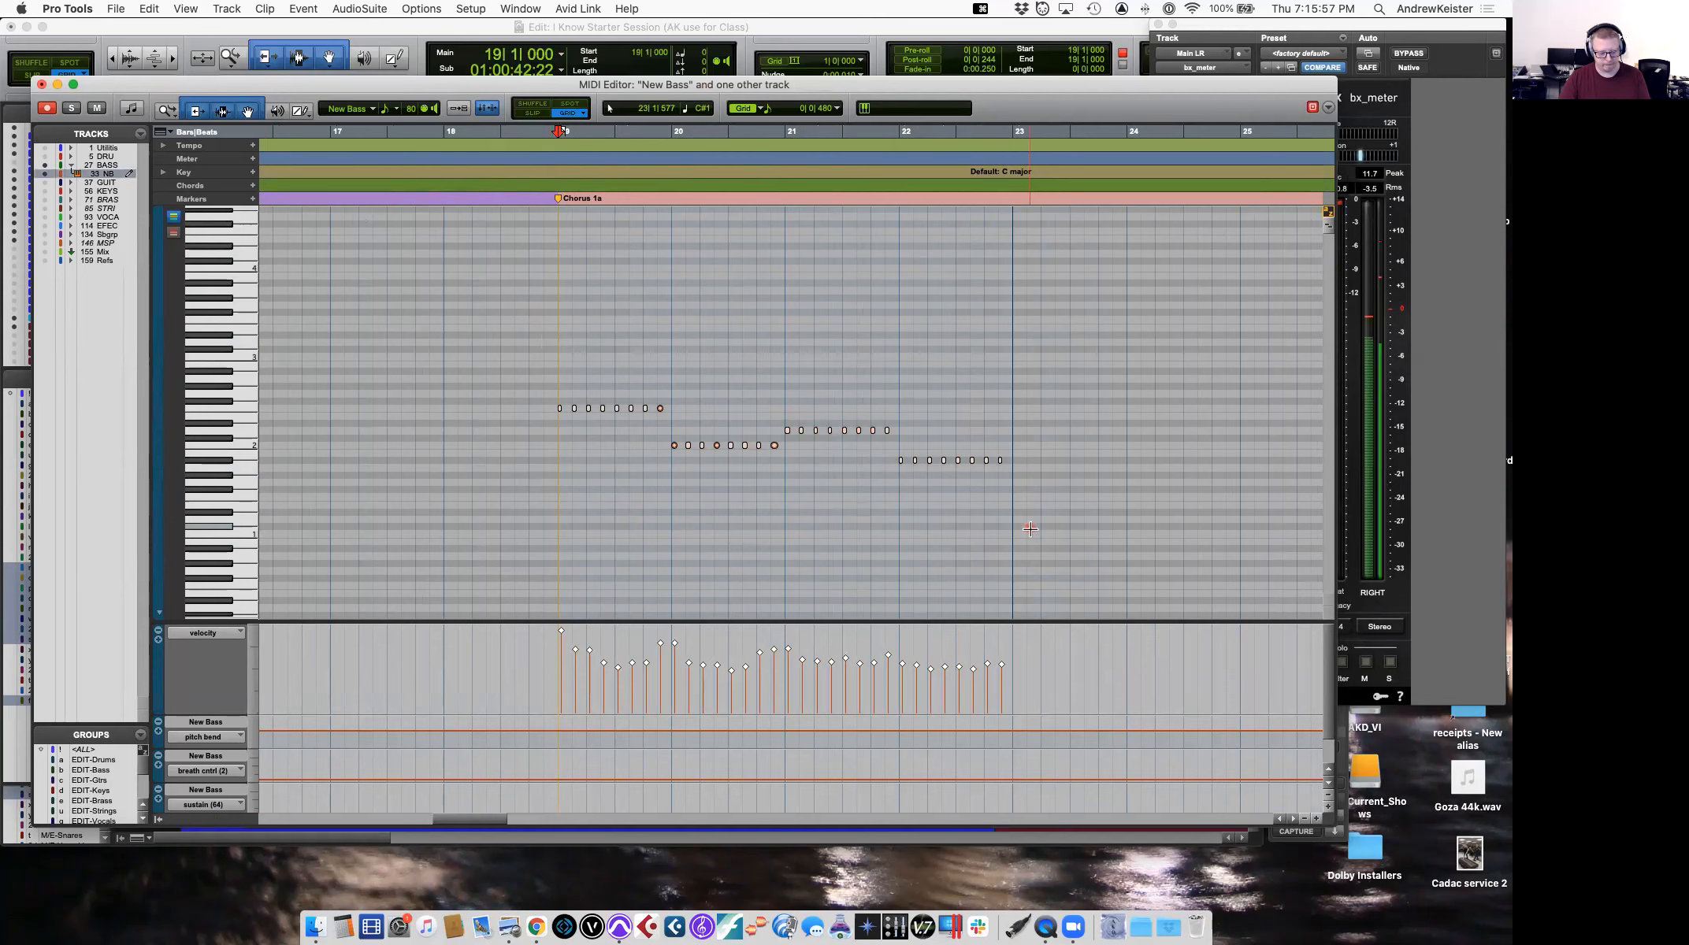
key("super+d")
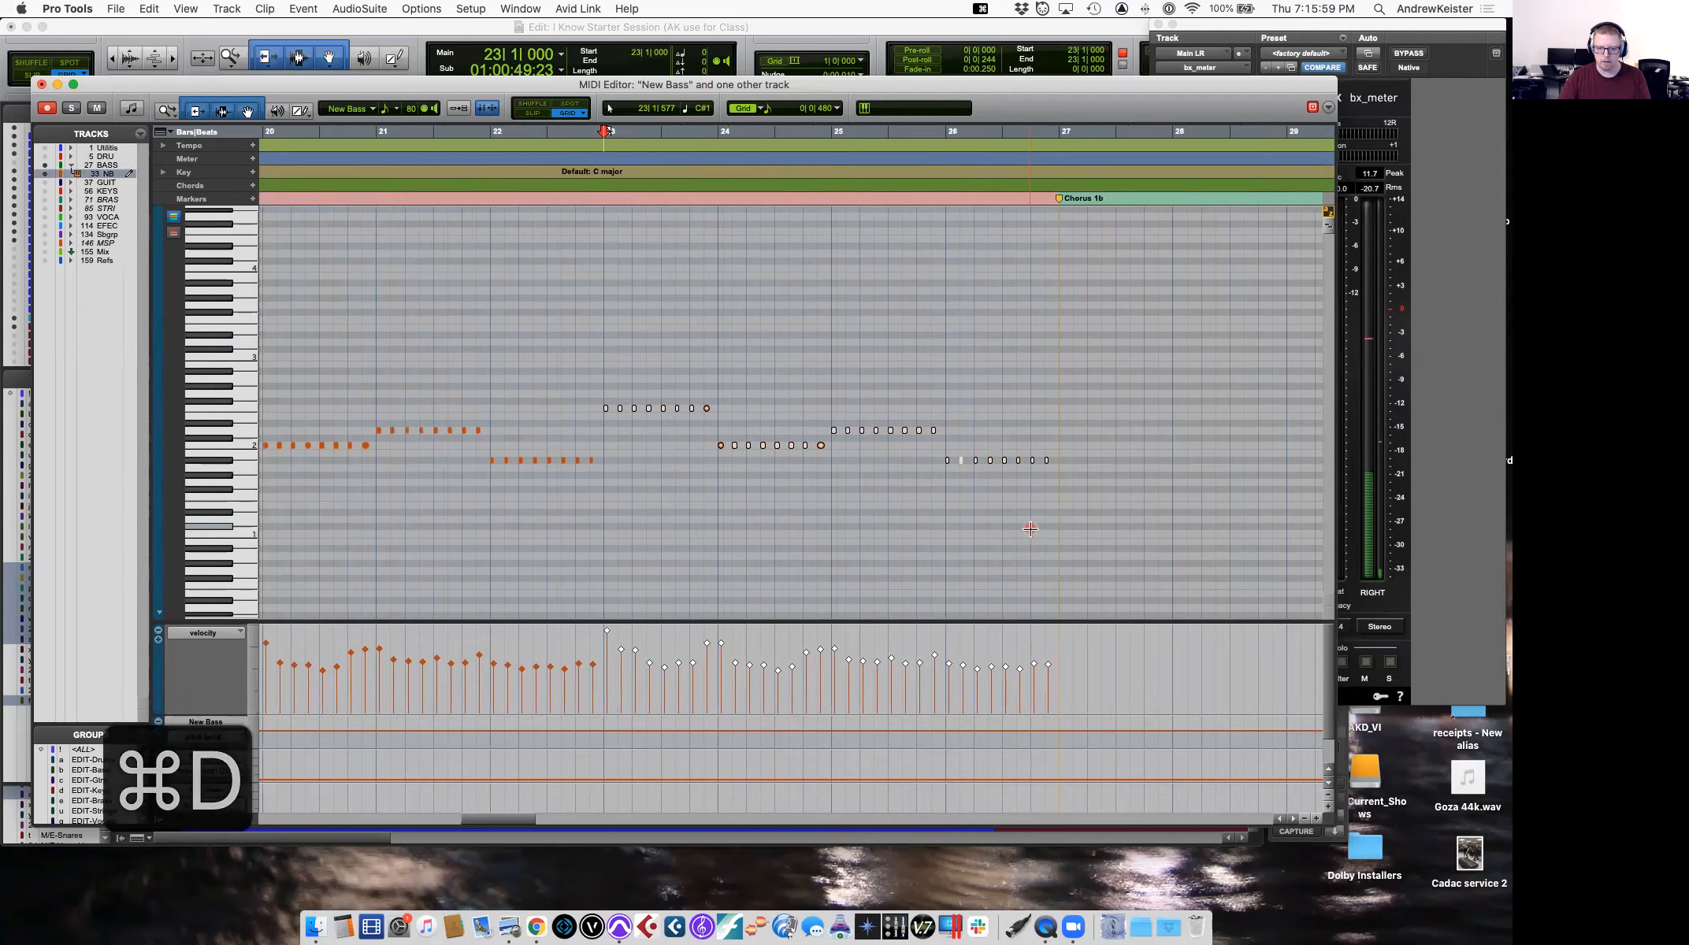
key("super+z")
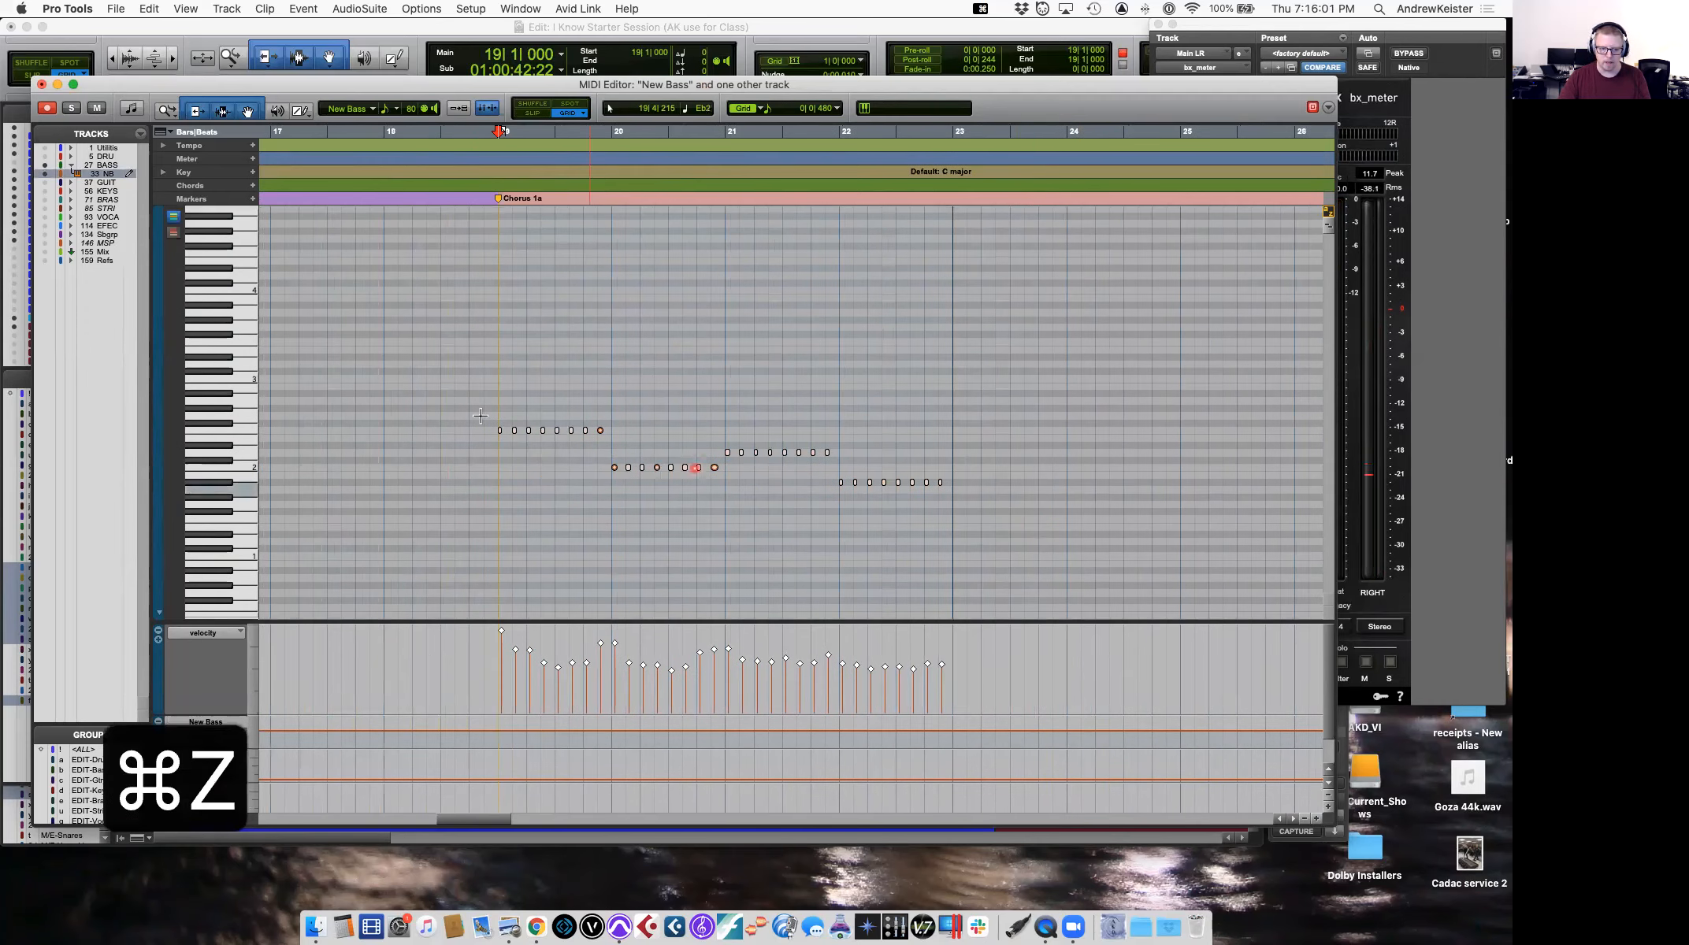
Duplicate the four-bar bass pattern three times to fill Chorus 1a and 1b up to bar 35, and close the MIDI Editor.
left_click_drag(462, 387, 972, 555)
key("super+d")
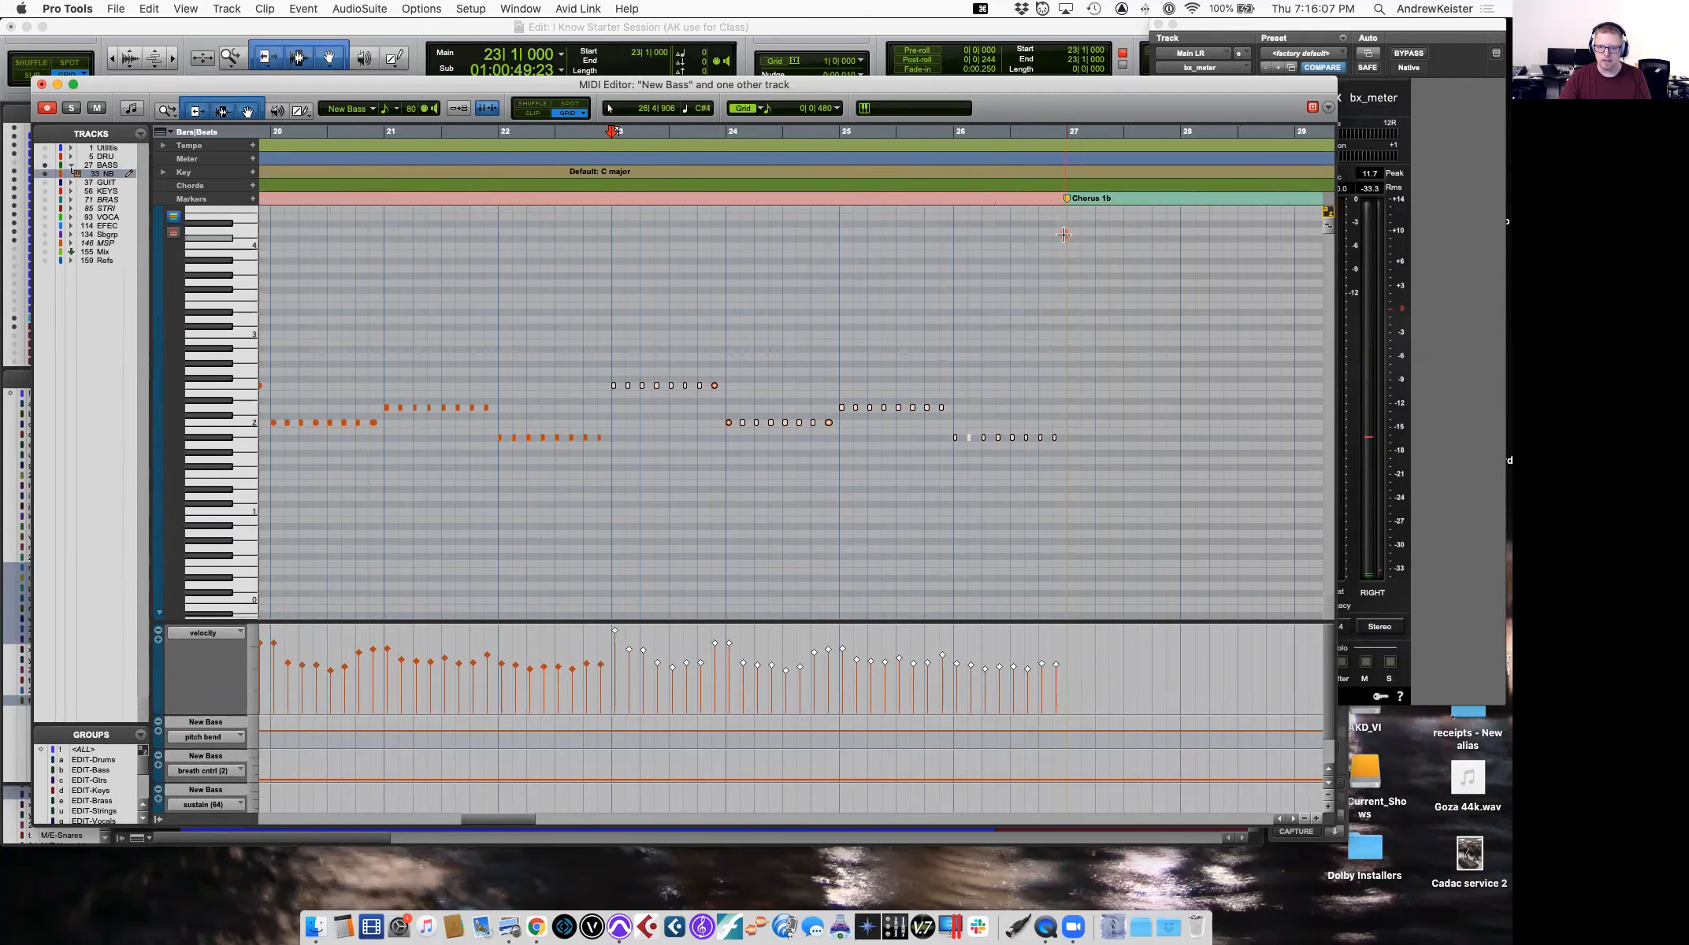
scroll(1064, 234, "right", 3)
scroll(1064, 312, "right", 5)
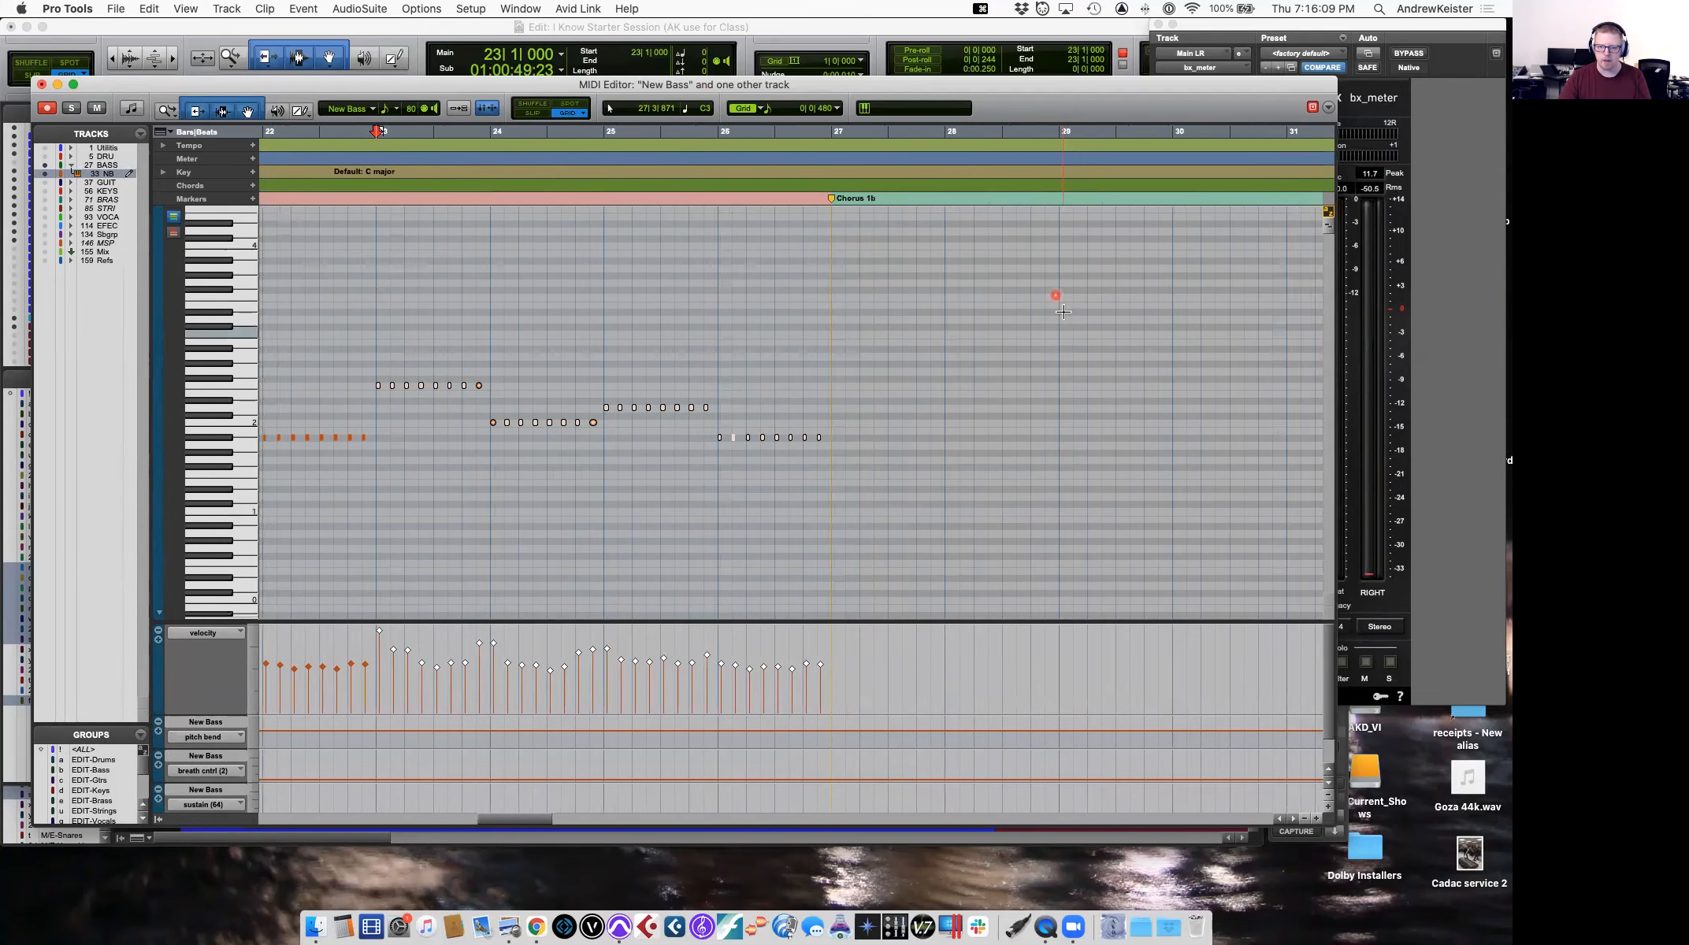
key("super+d")
key("super+d")
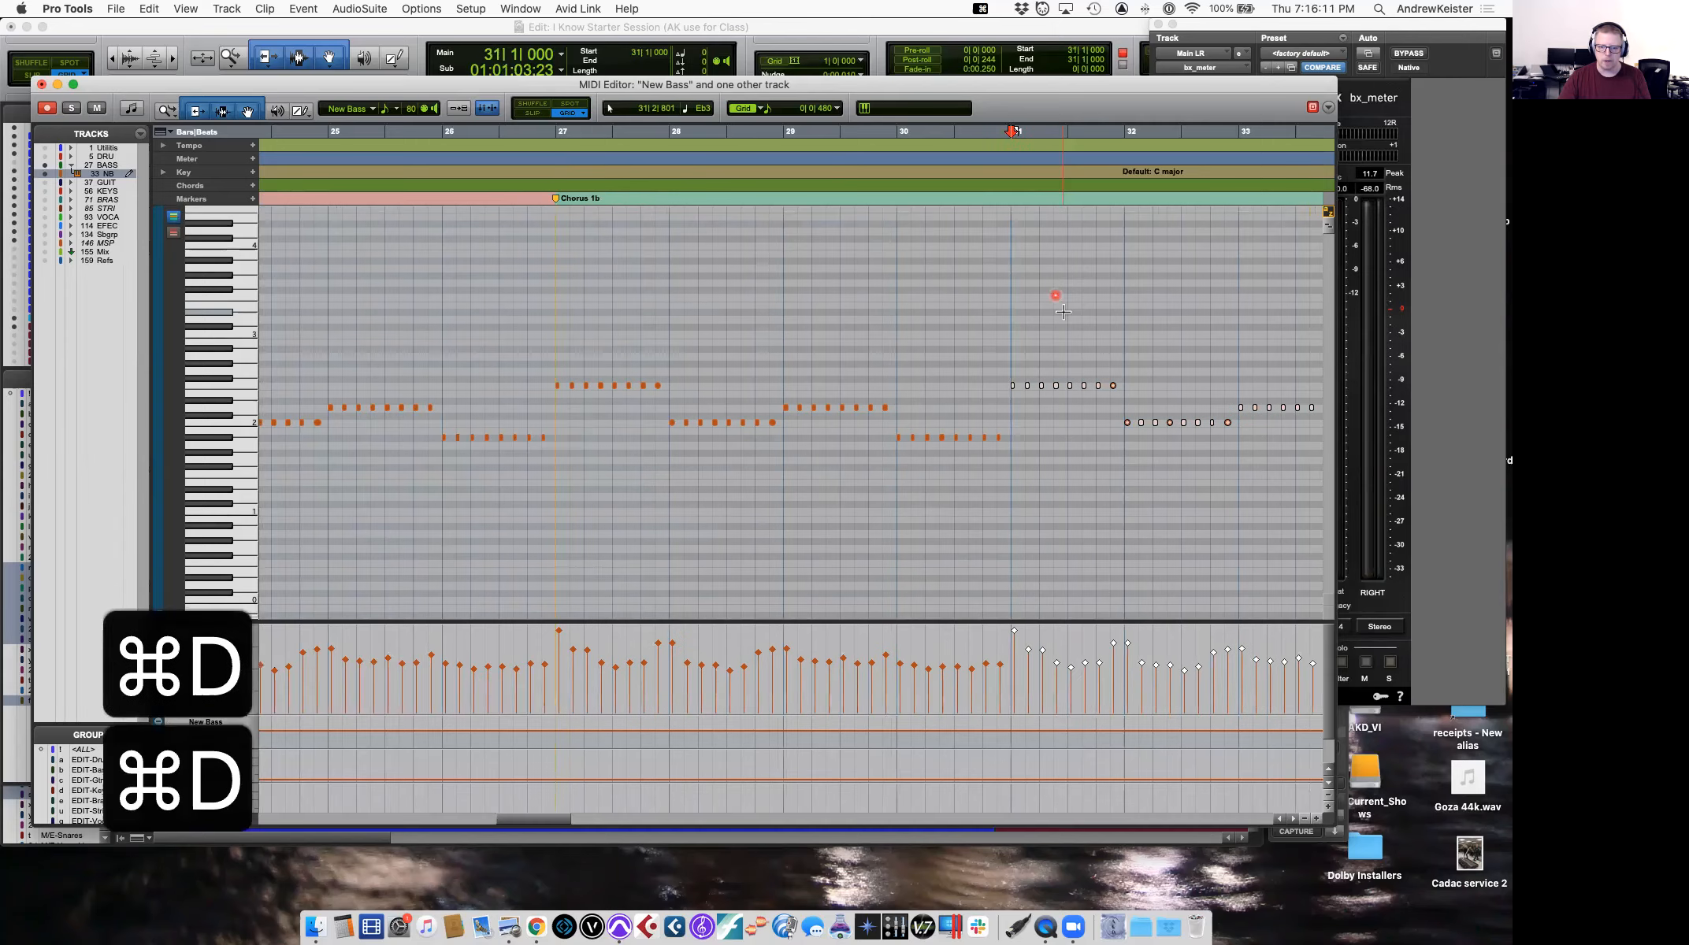
scroll(1062, 312, "right", 5)
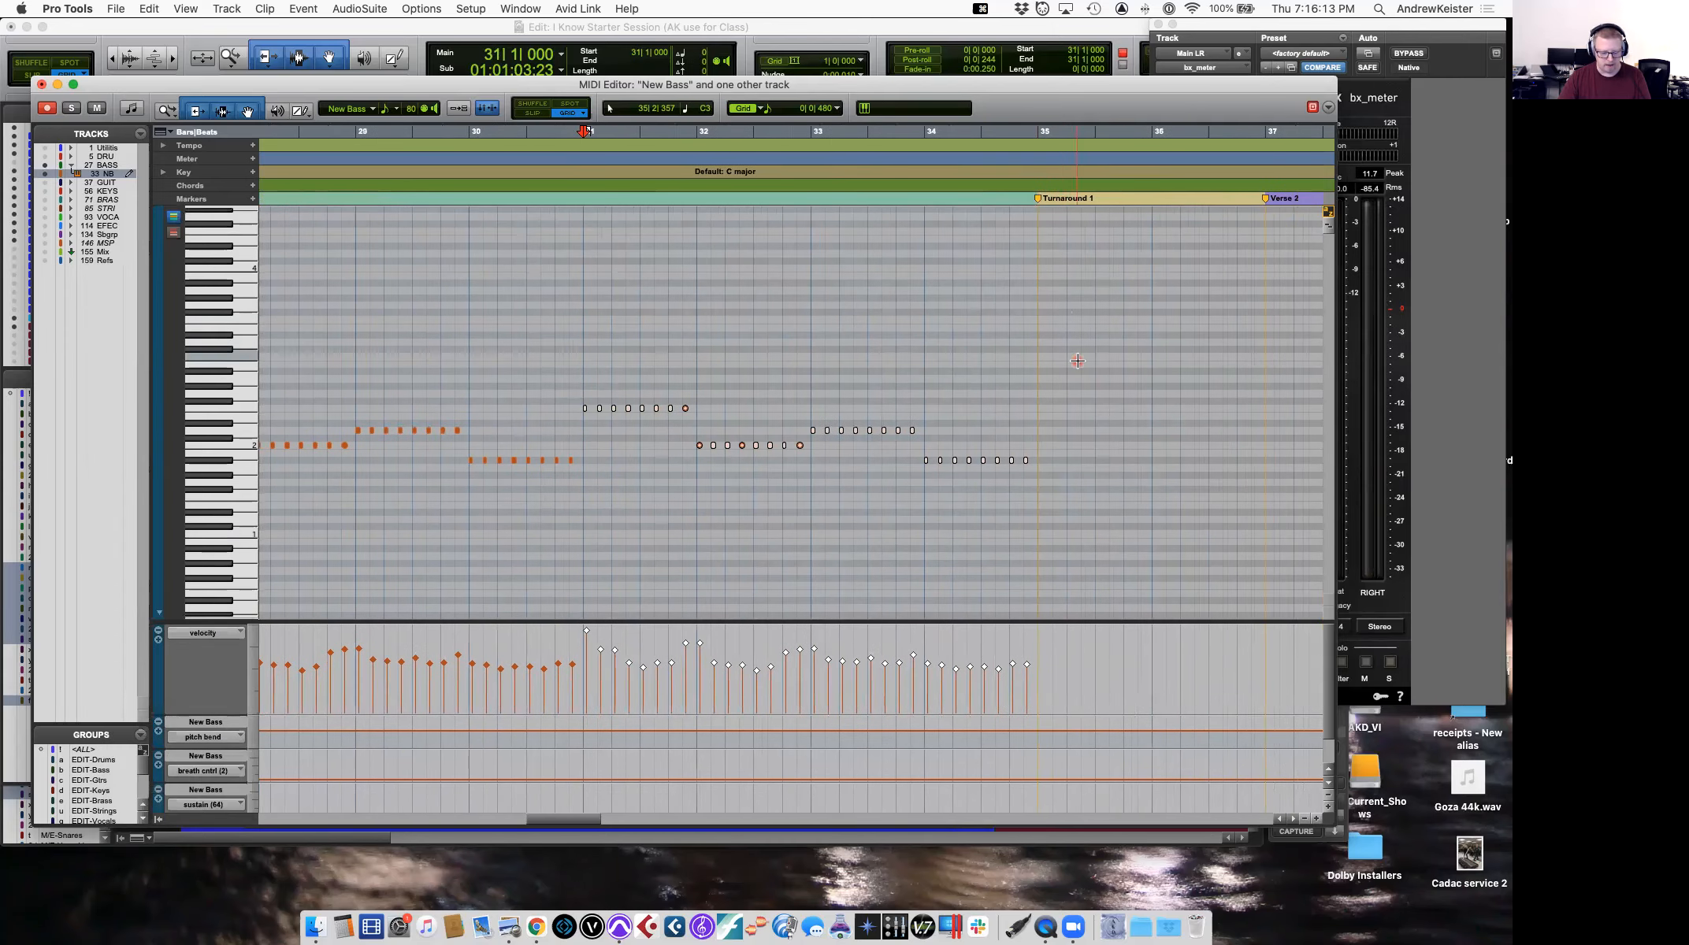
key("super+w")
left_click(1048, 231)
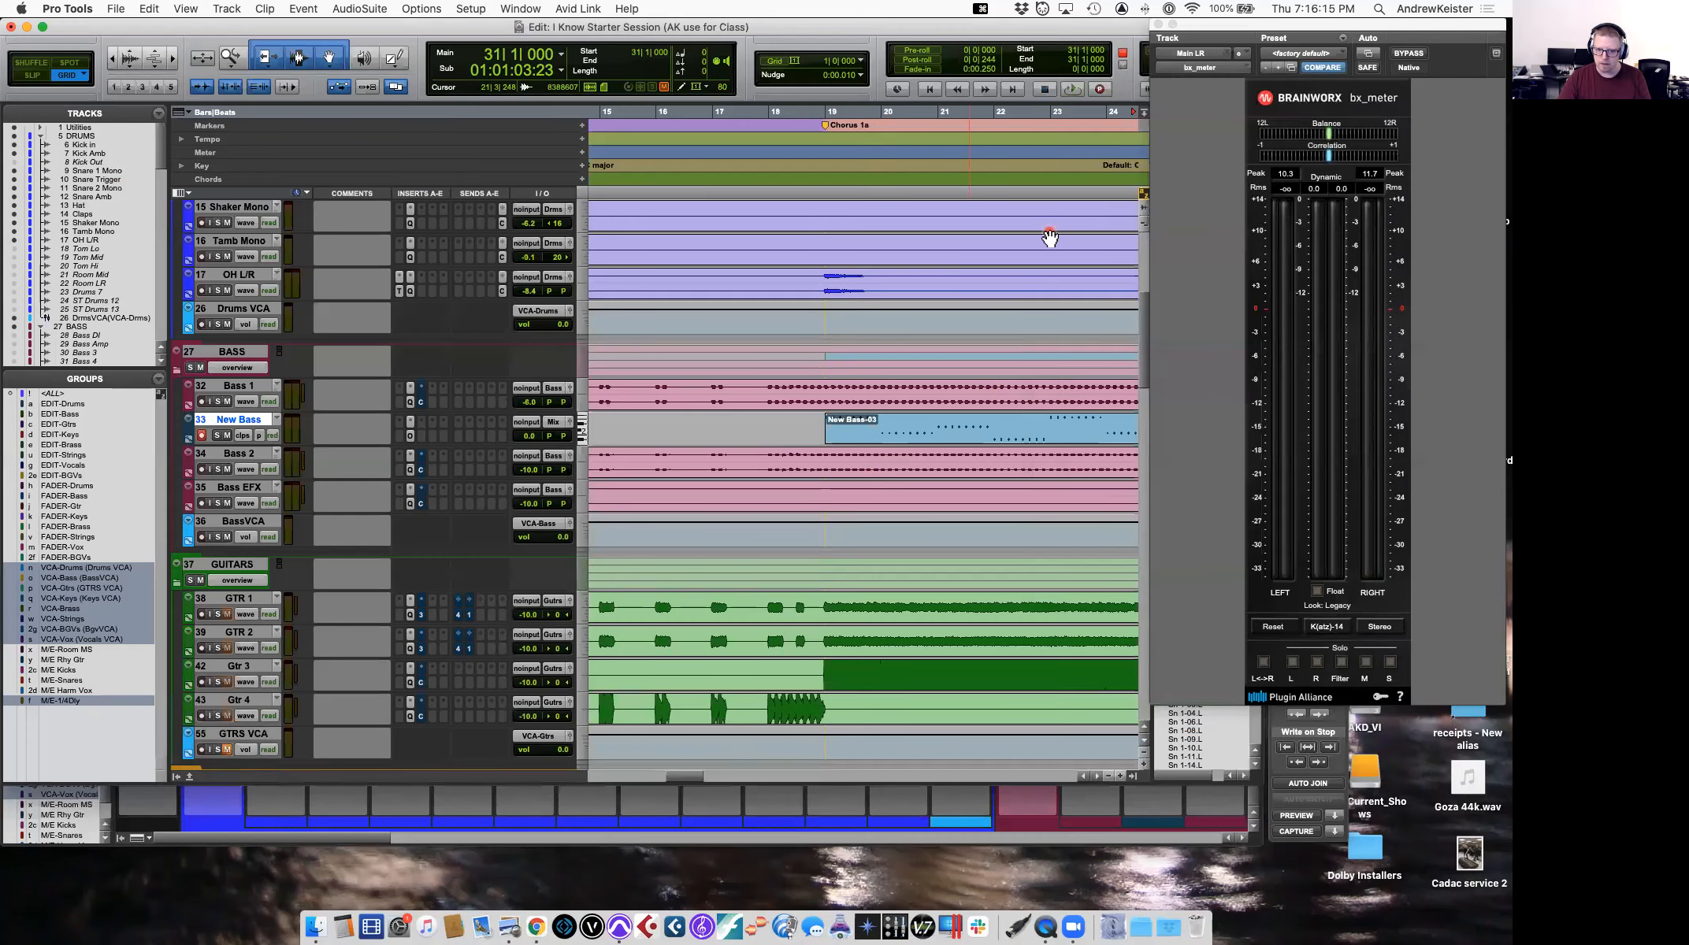
Separate the Bass 1 clip at bars 19 and 35 and mute the section between the two cuts.
left_click(824, 389)
key("super+e")
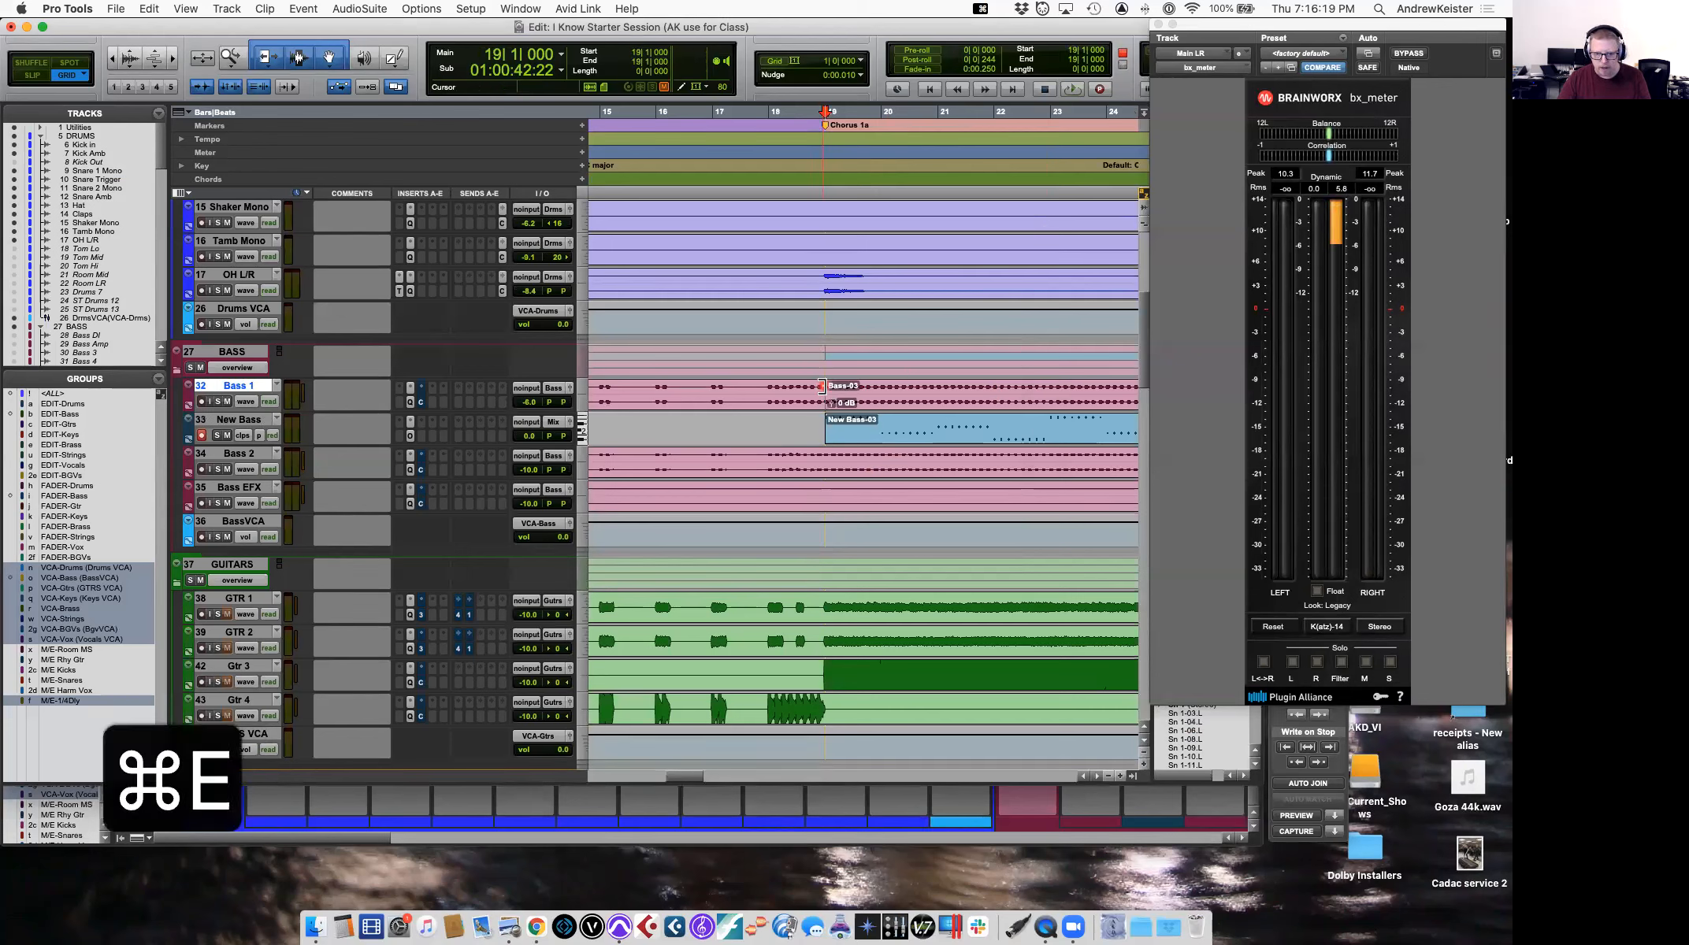
scroll(882, 407, "right", 5)
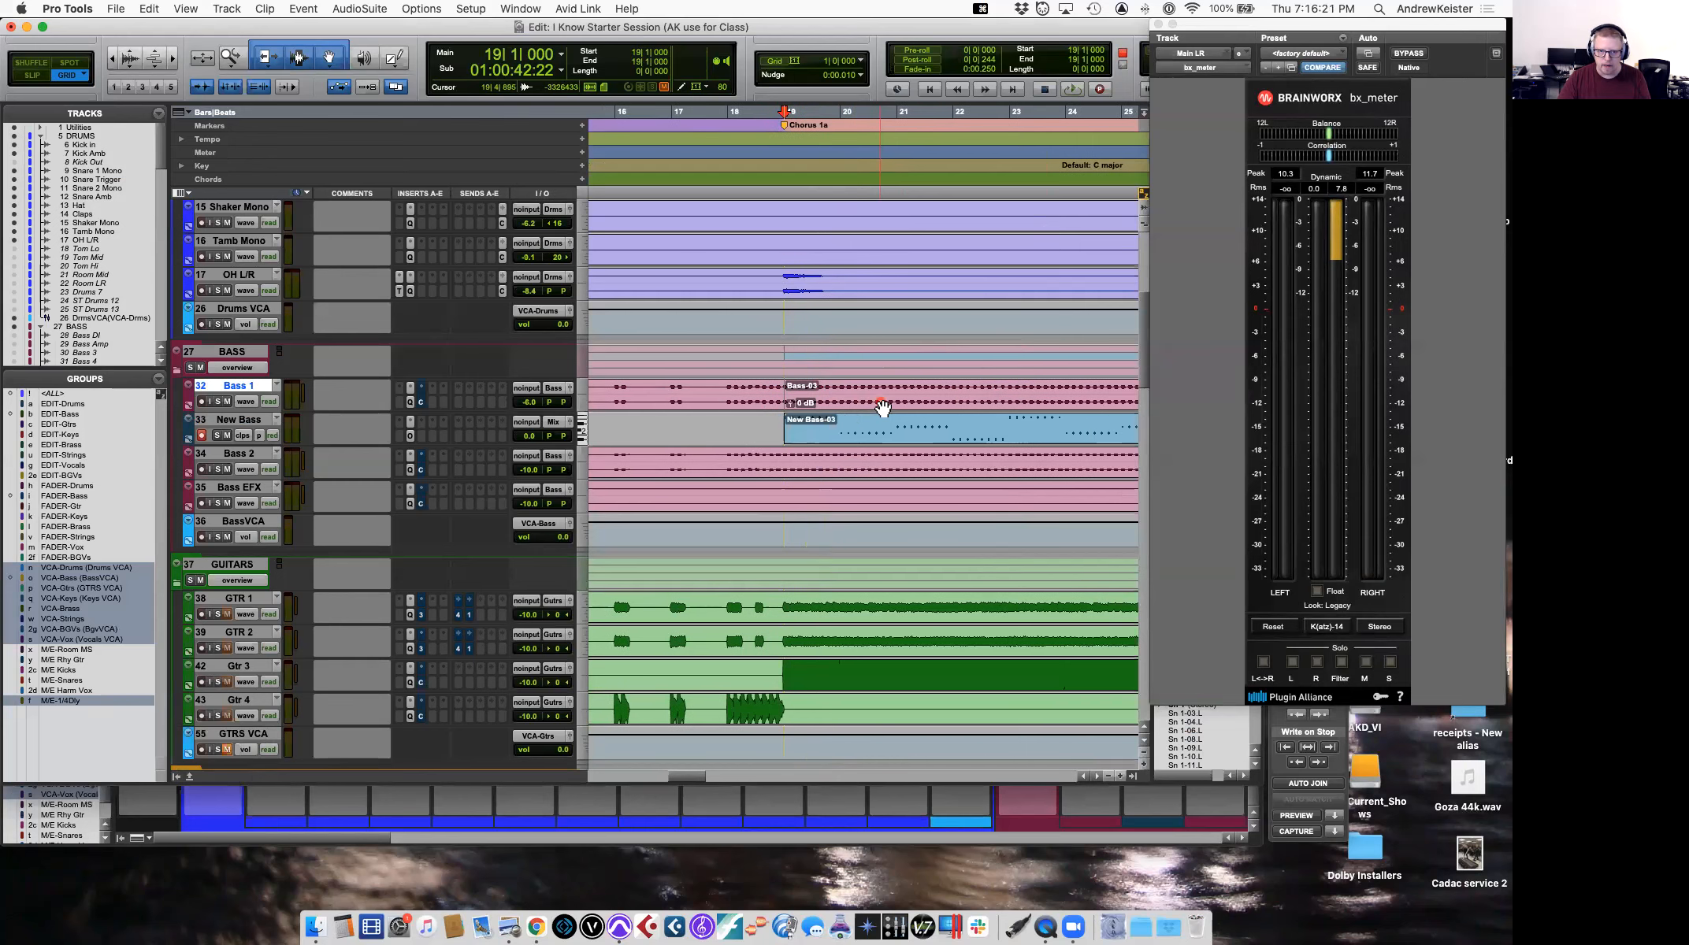
scroll(882, 408, "right", 8)
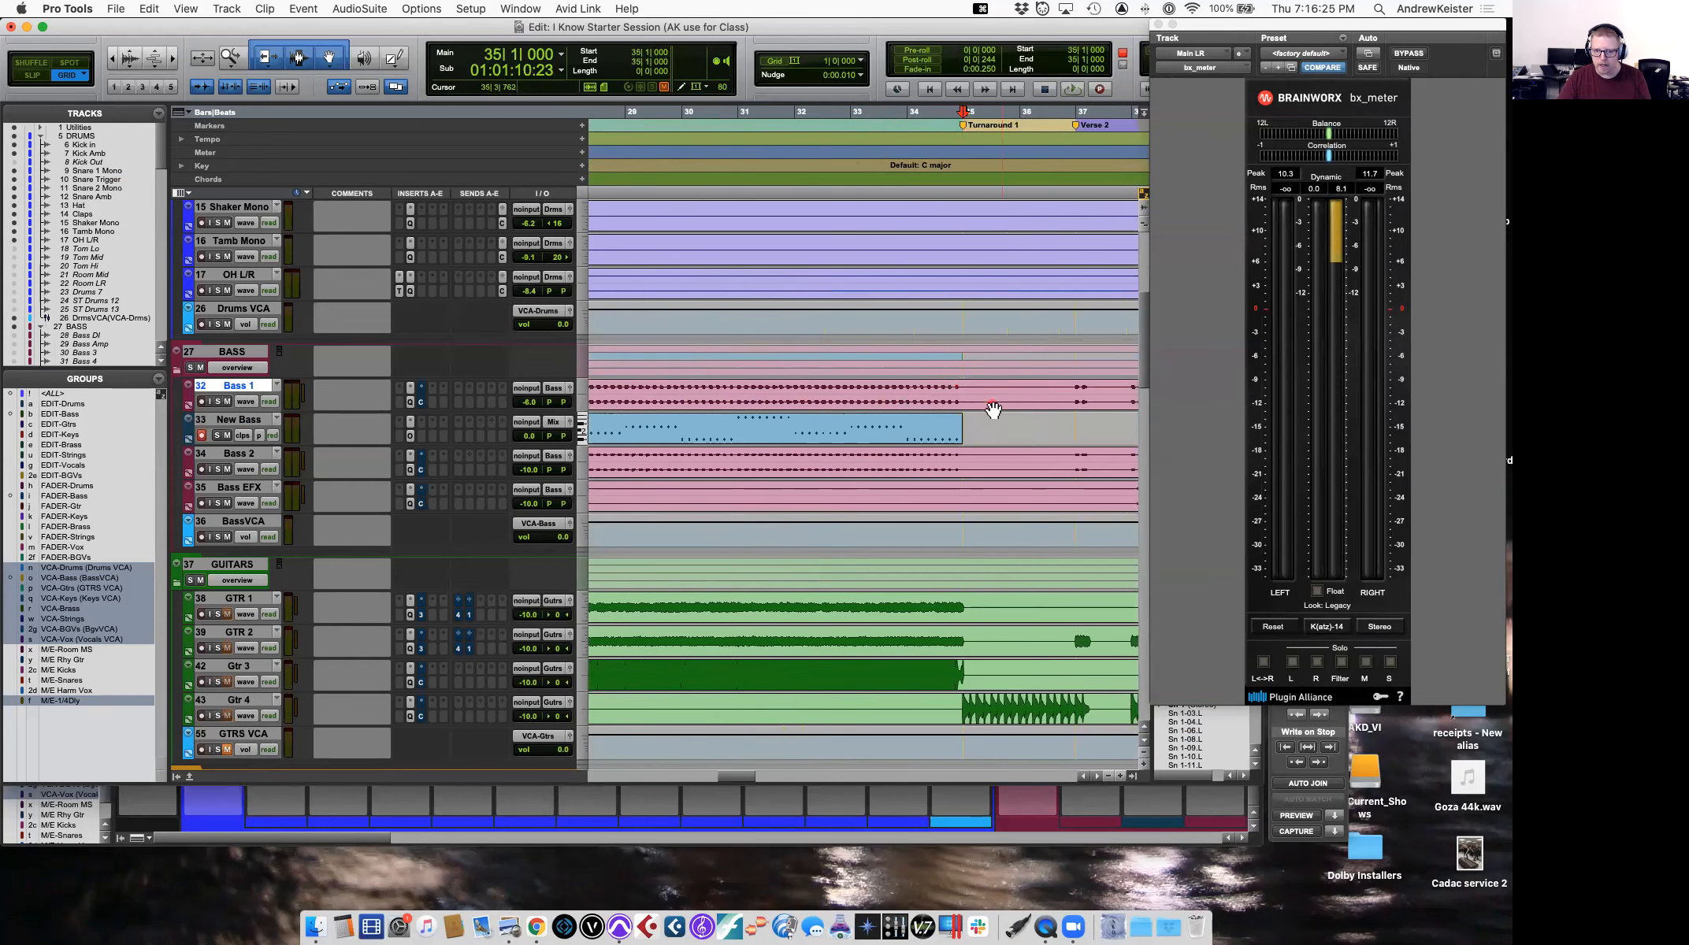
key("super+e")
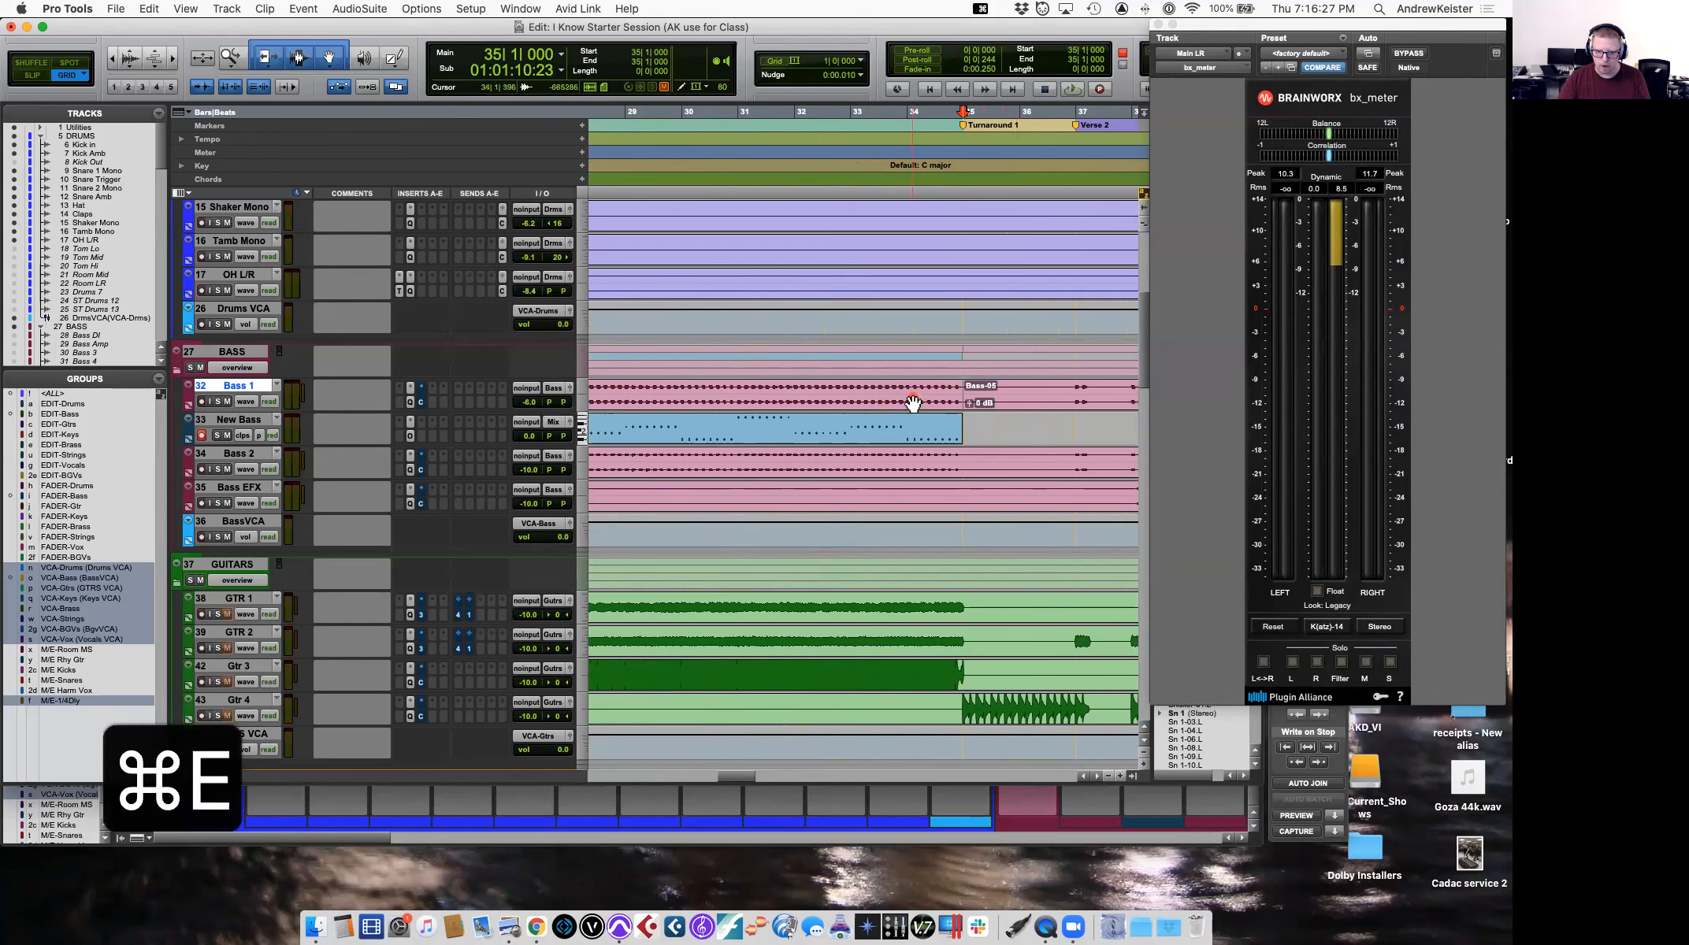
left_click(912, 403)
key("super+m")
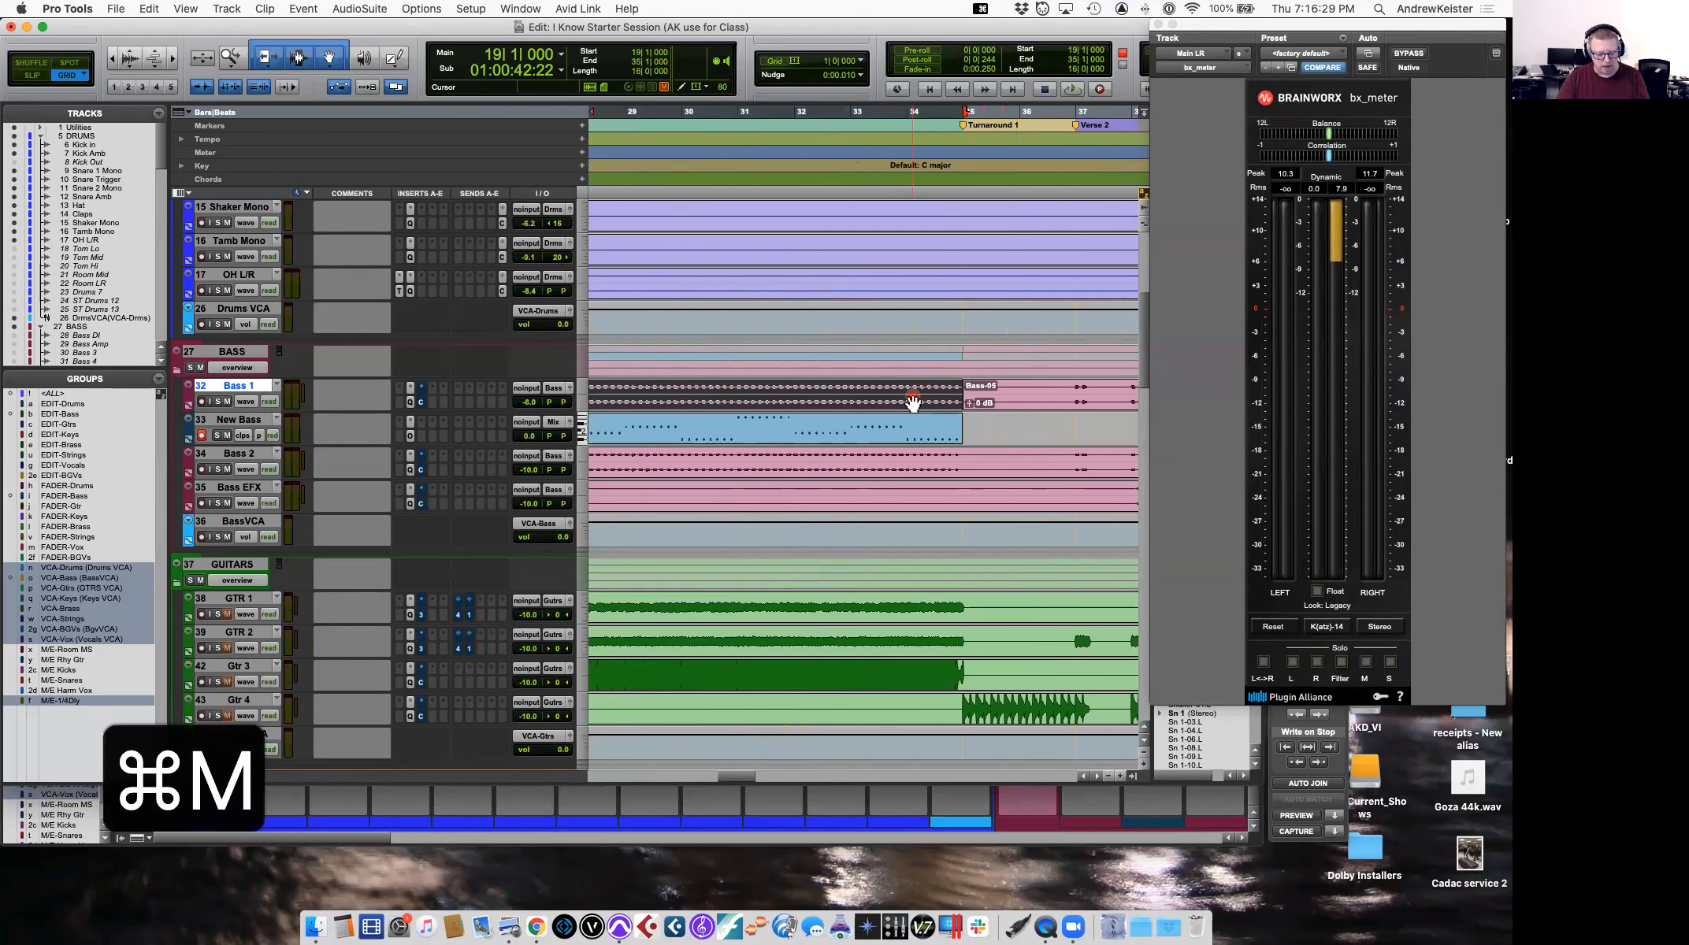
Play the chorus from bar 18 and lower the New Bass track volume to -7.9 dB.
key("r")
key("r")
scroll(913, 410, "up", 1)
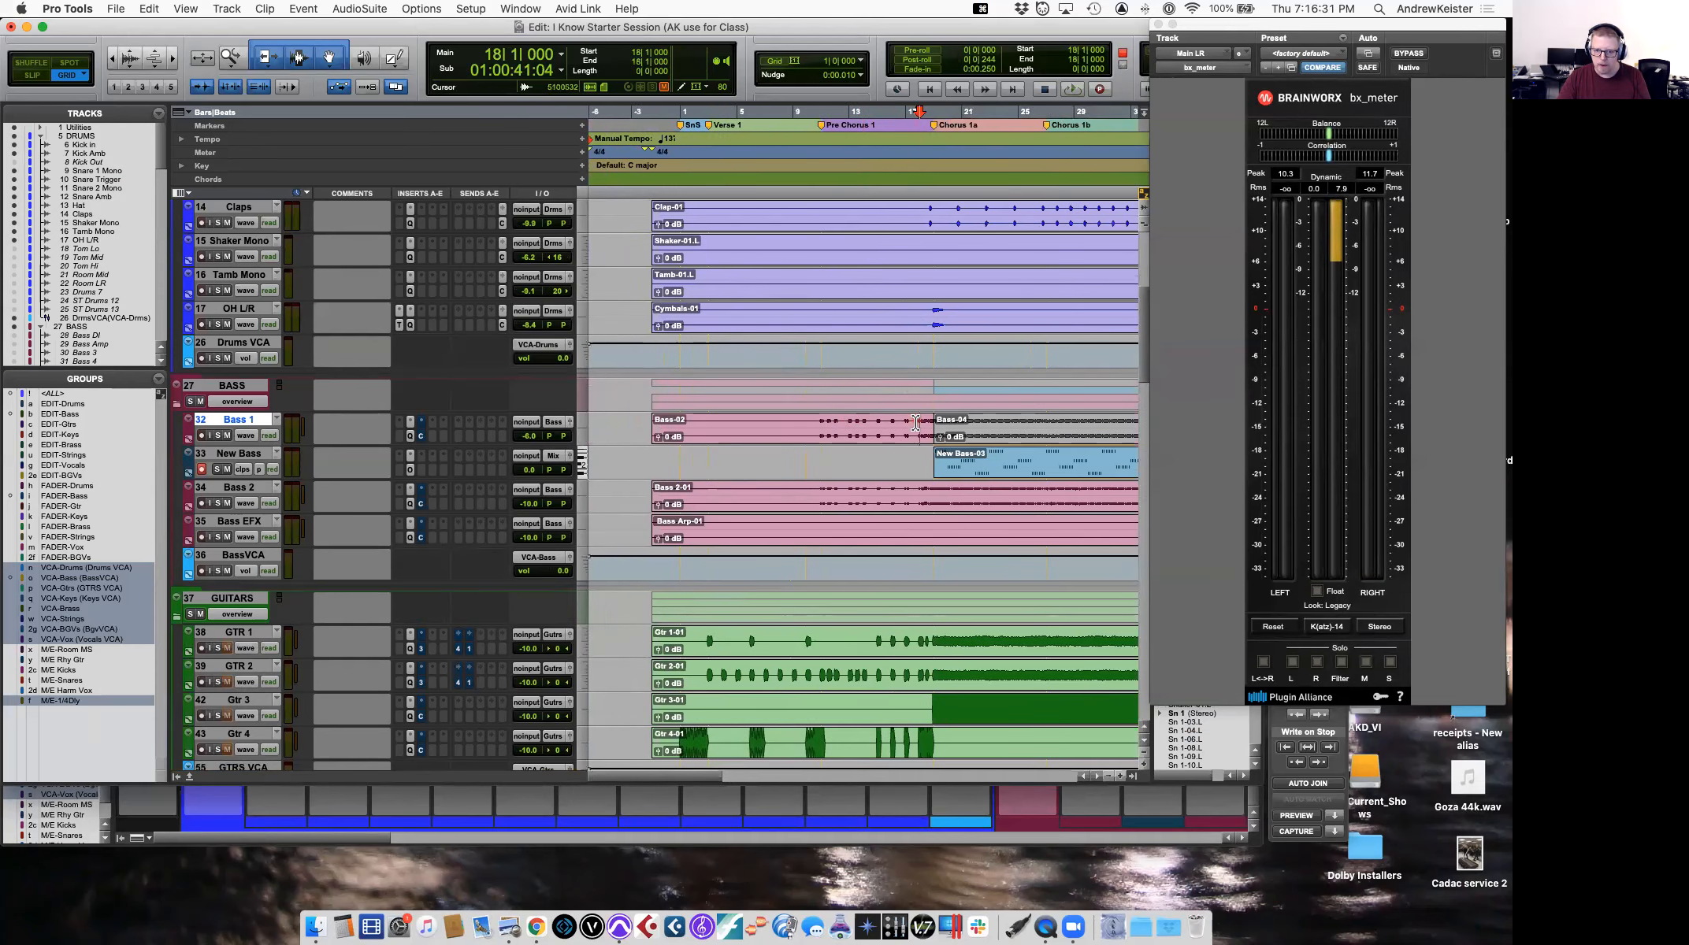
key("space")
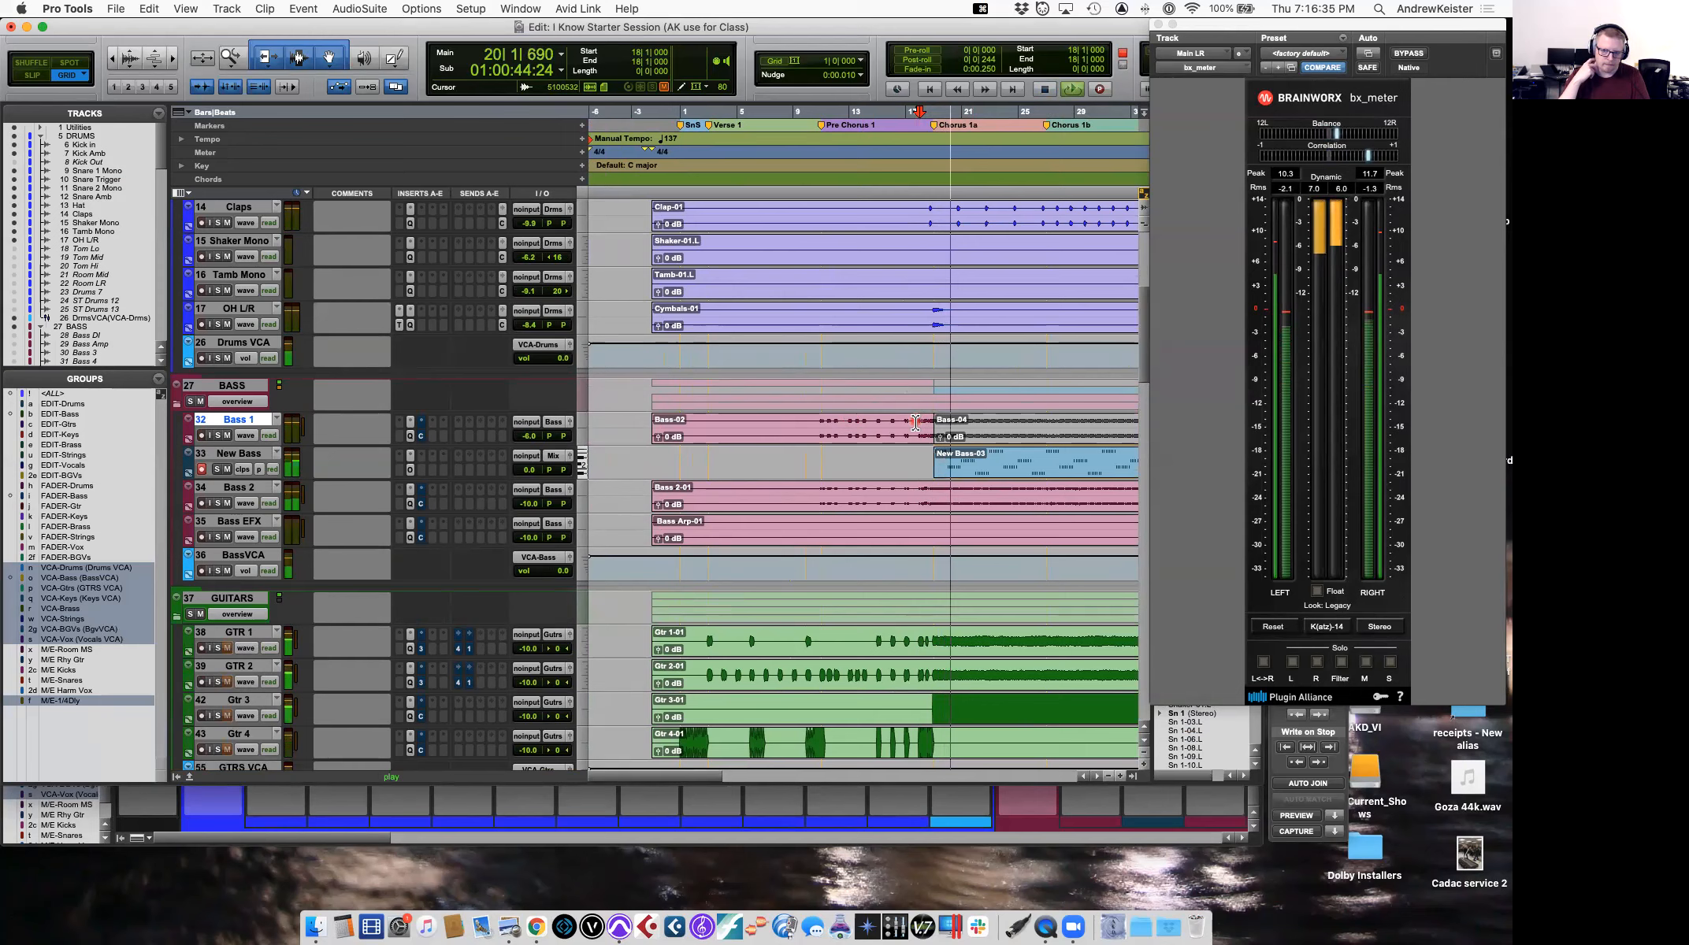
key("space")
left_click_drag(535, 471, 528, 487)
key("space")
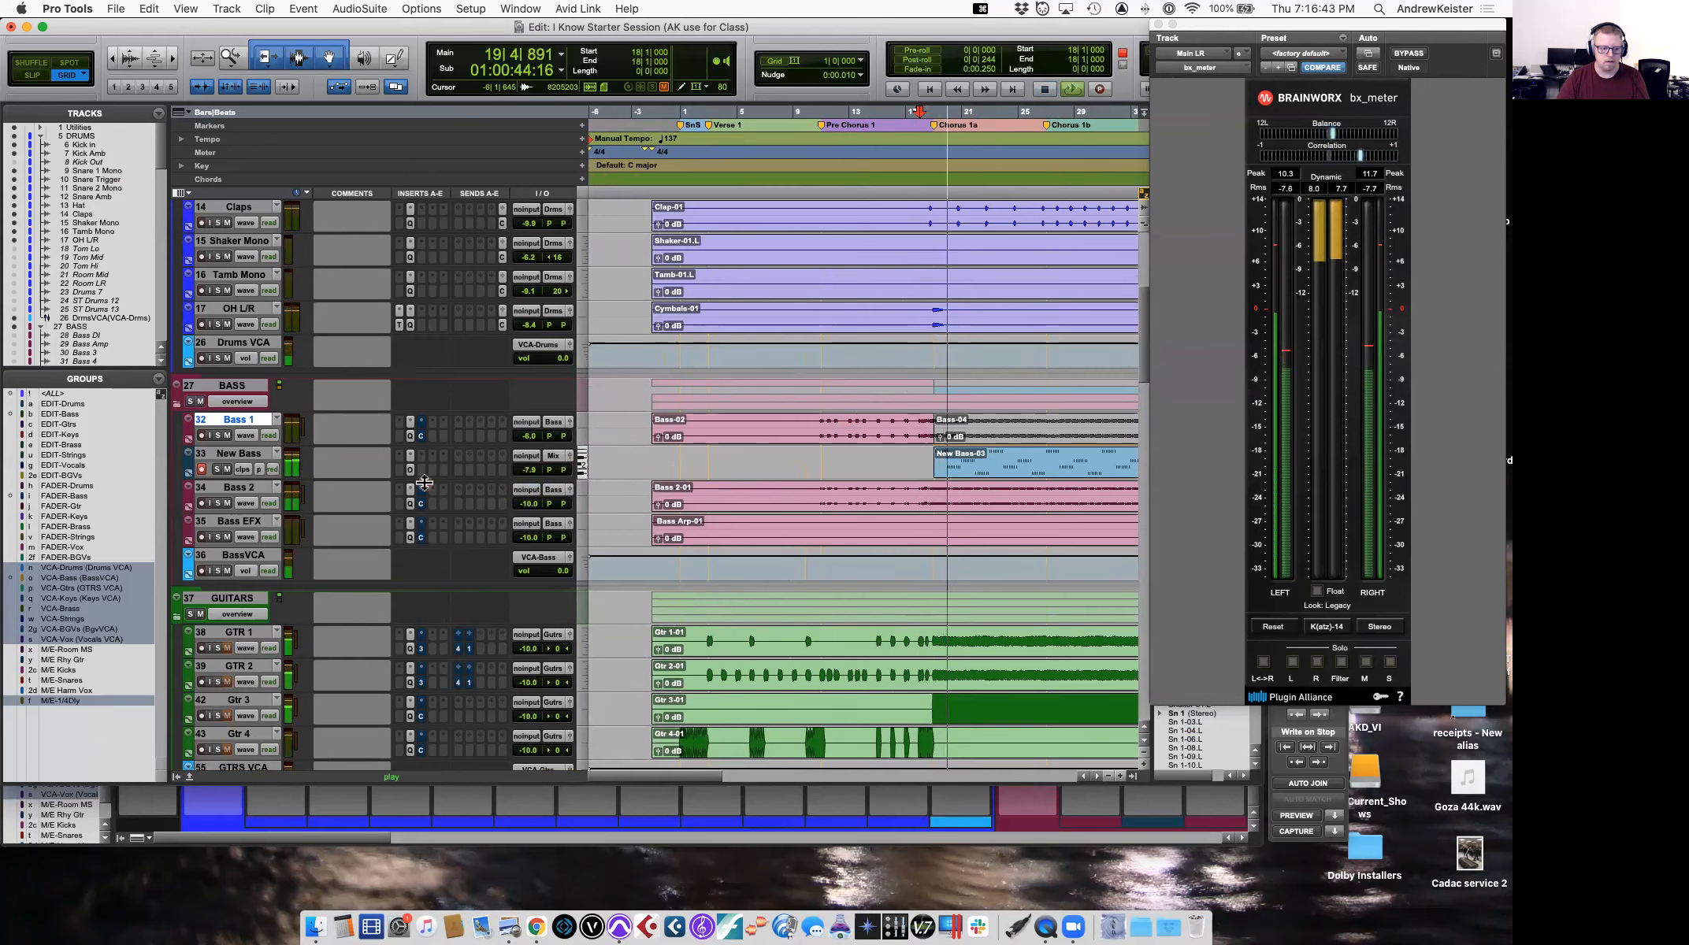
Solo New Bass and Bass 2 and readjust the New Bass volume to balance the two parts, ending playback.
left_click_drag(217, 468, 218, 502)
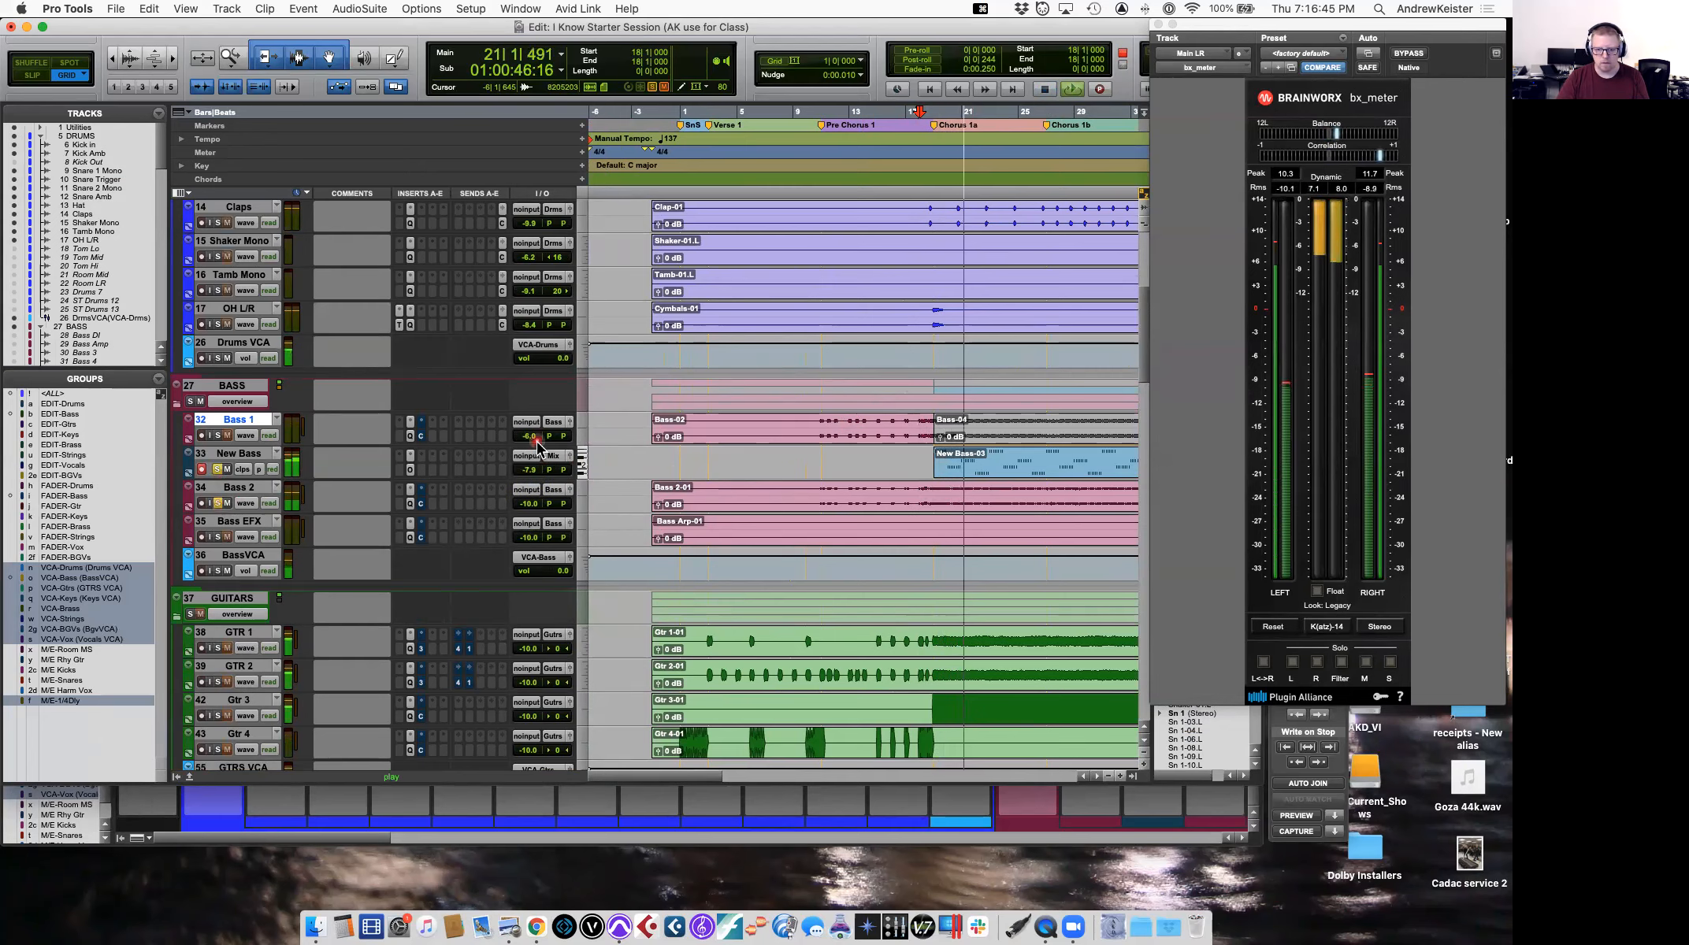
mouse_move(527, 470)
left_mouse_down()
mouse_move(526, 501)
mouse_move(535, 473)
left_mouse_up()
key("space")
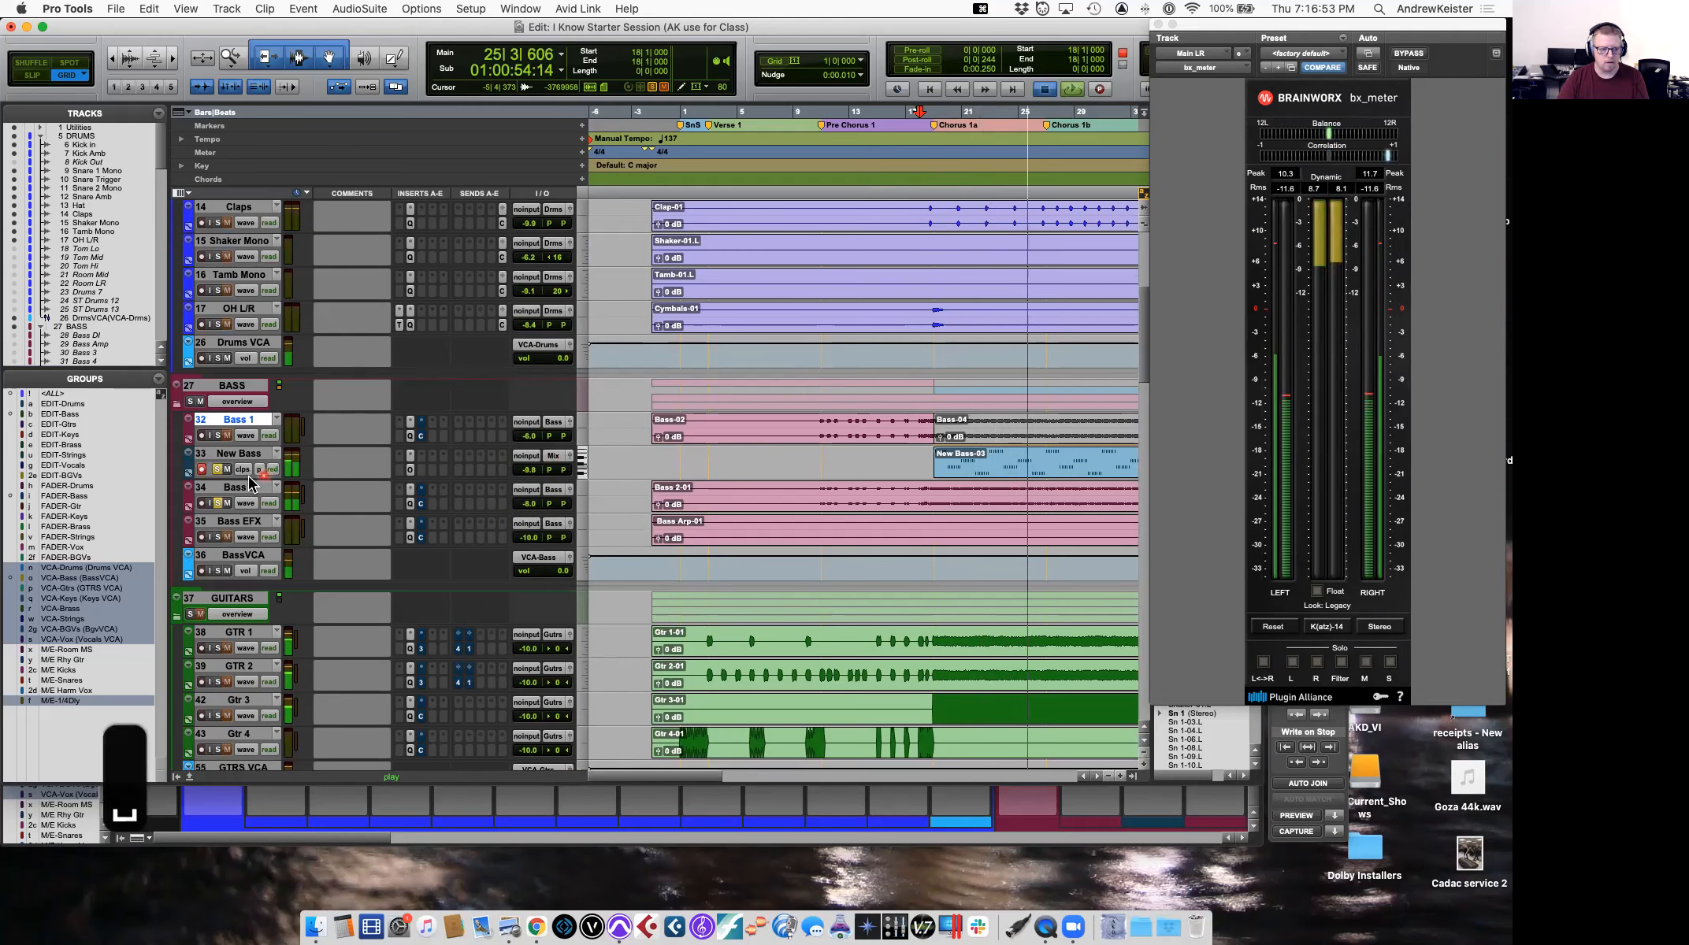
Add a send from New Bass to the Perc Room stereo bus and raise its level to -18.2 dB.
left_click(462, 463)
mouse_move(512, 470)
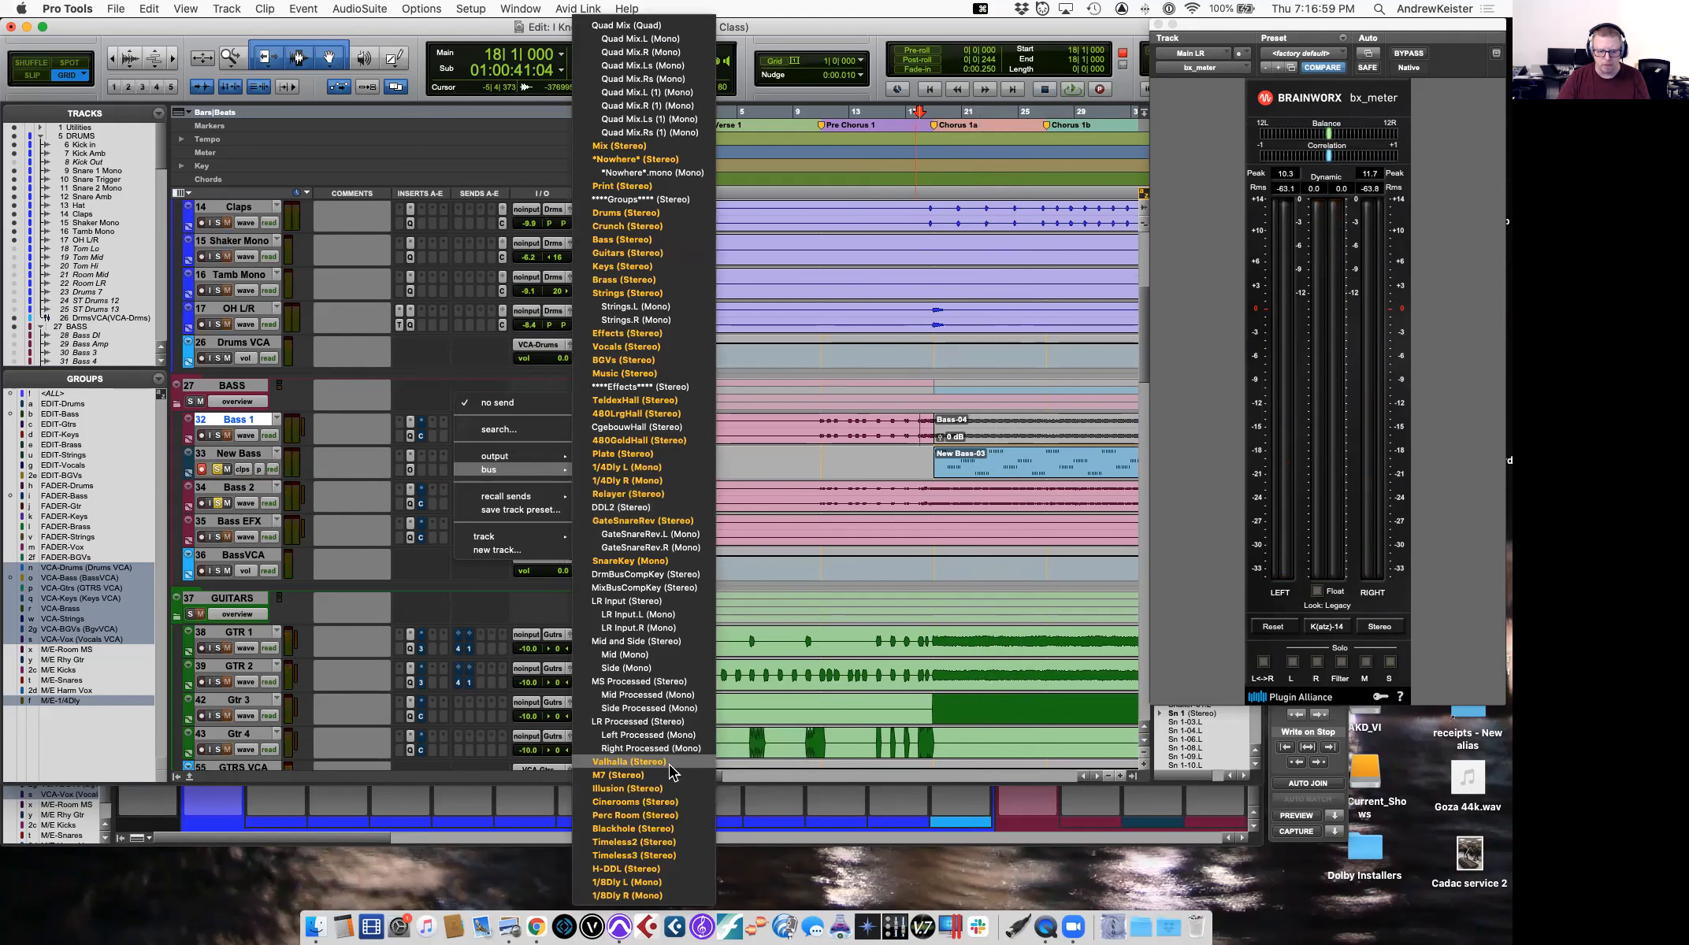
left_click(635, 815)
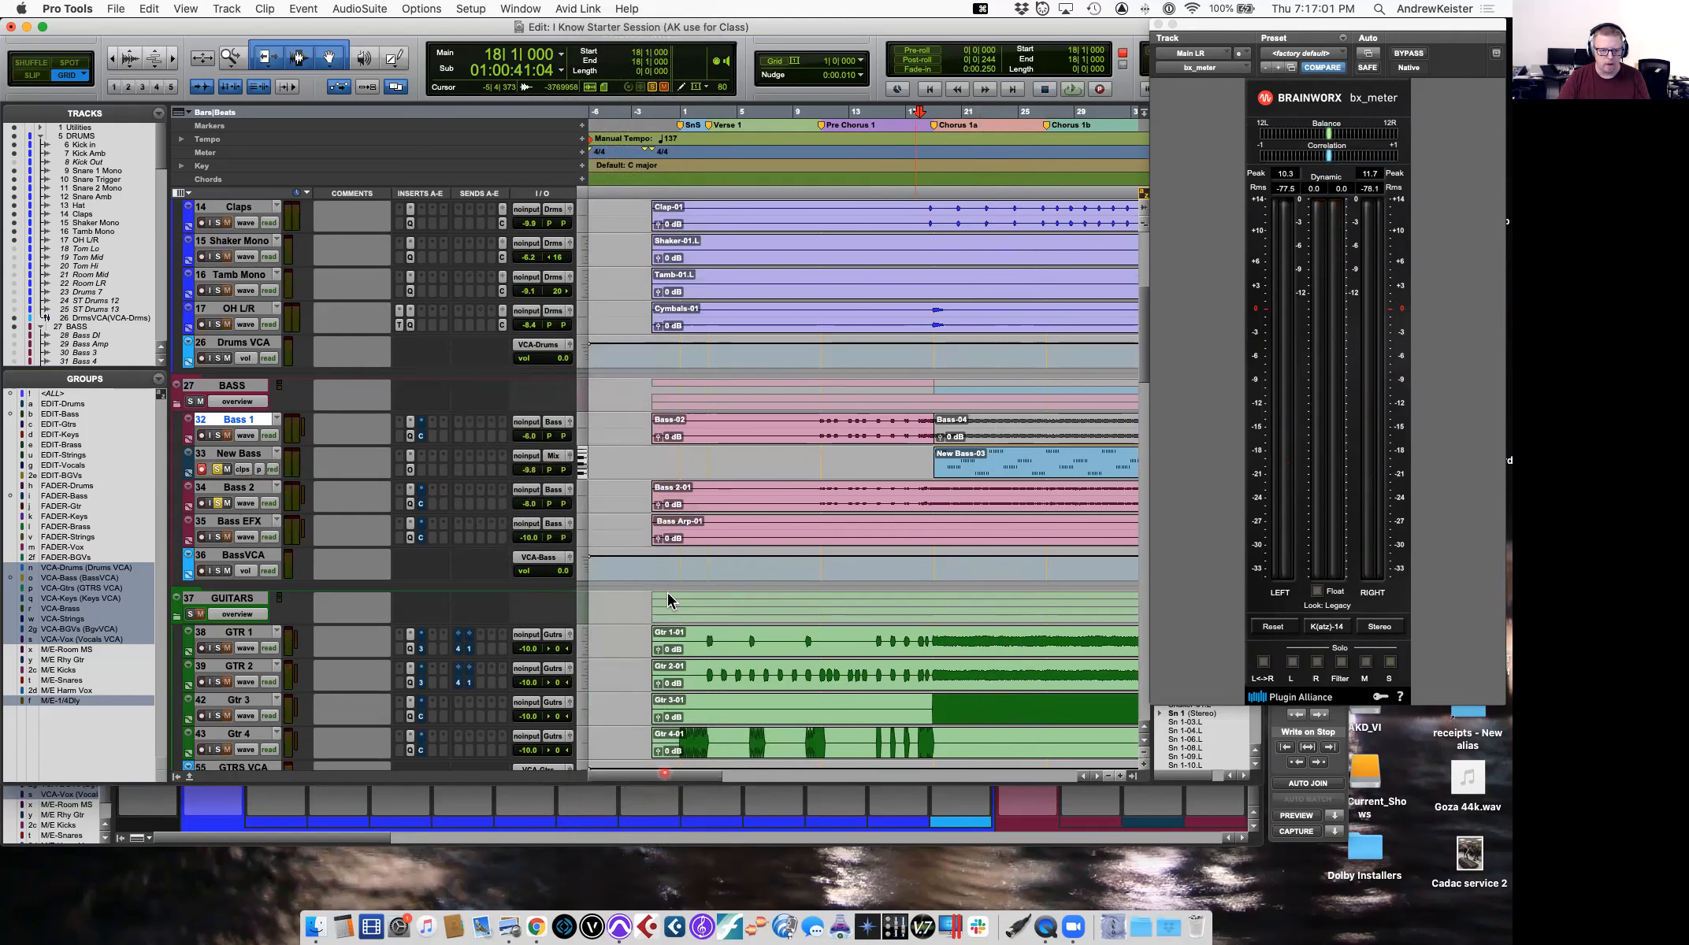
left_click_drag(1078, 534, 1063, 518)
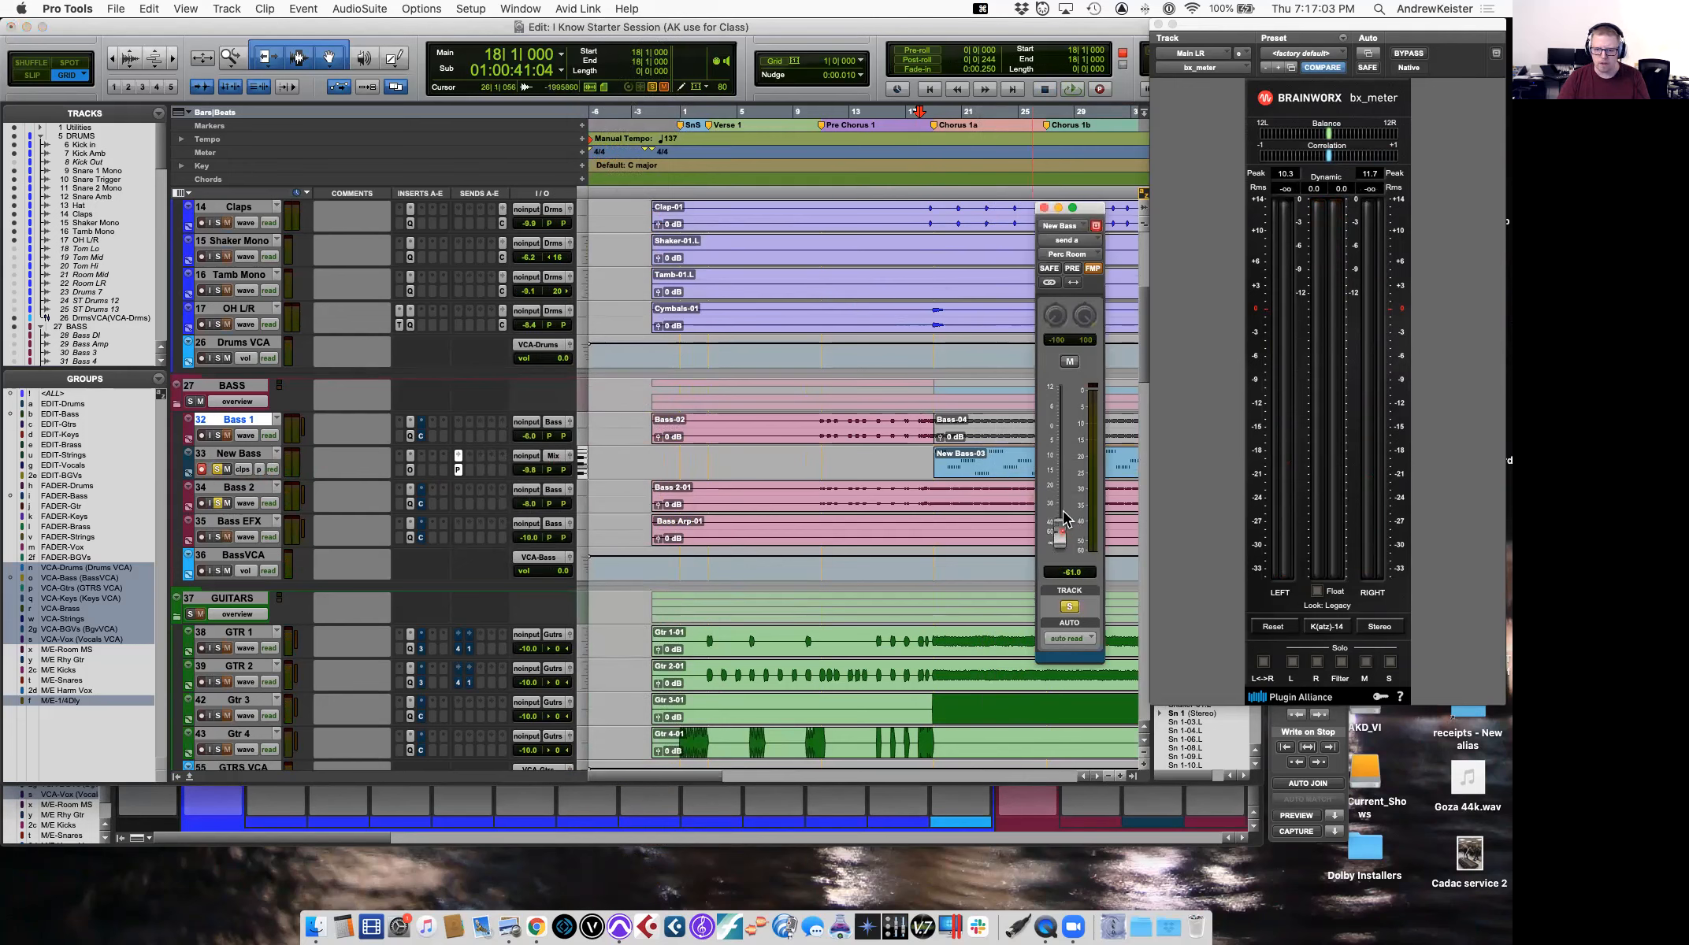
Play back from bar 18, raise the Perc Room send to -16.3 dB, and unsolo Bass 2 and New Bass.
key("space")
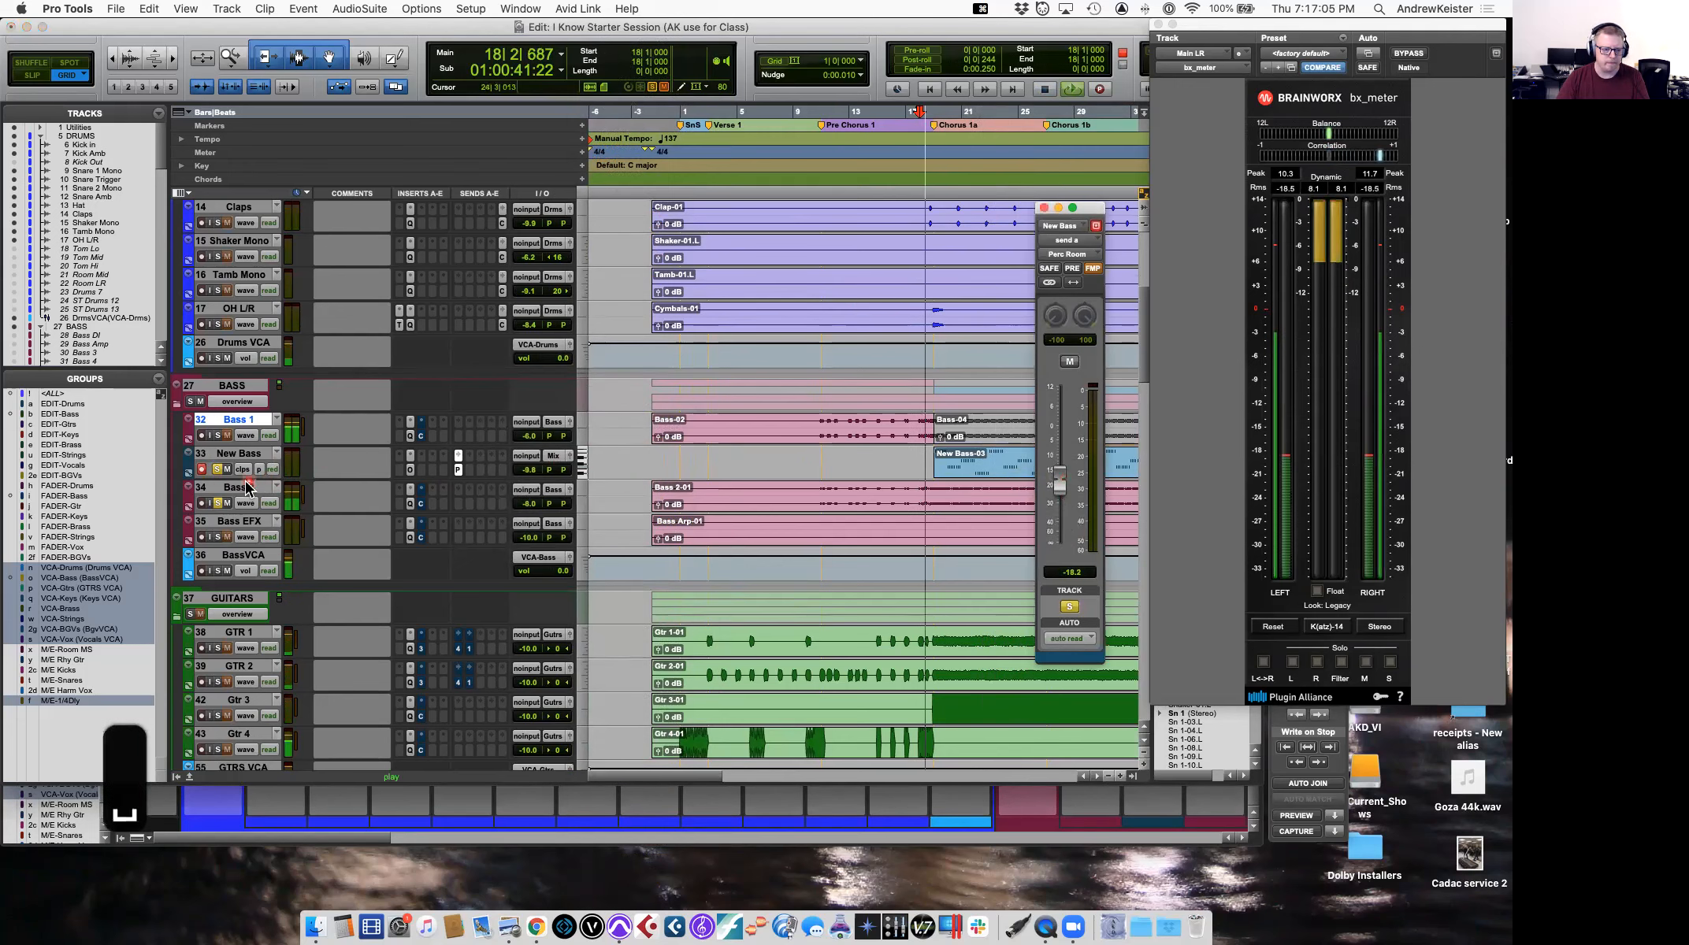
left_click(221, 505)
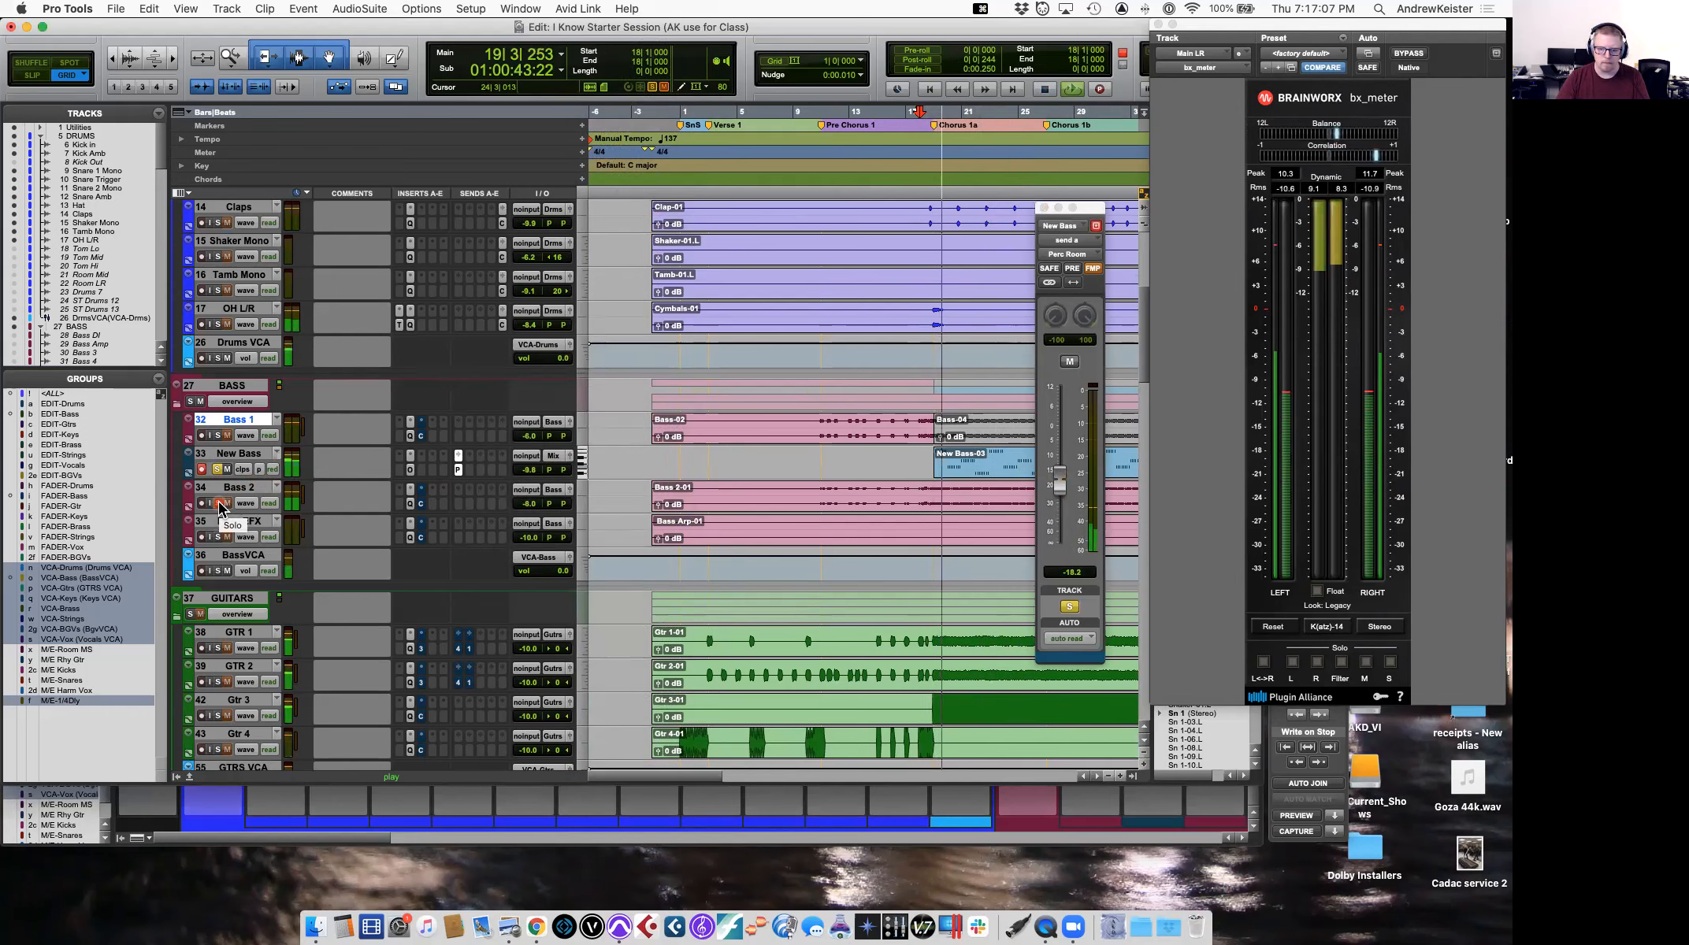
mouse_move(1060, 479)
left_mouse_down()
mouse_move(1065, 451)
mouse_move(1065, 473)
left_mouse_up()
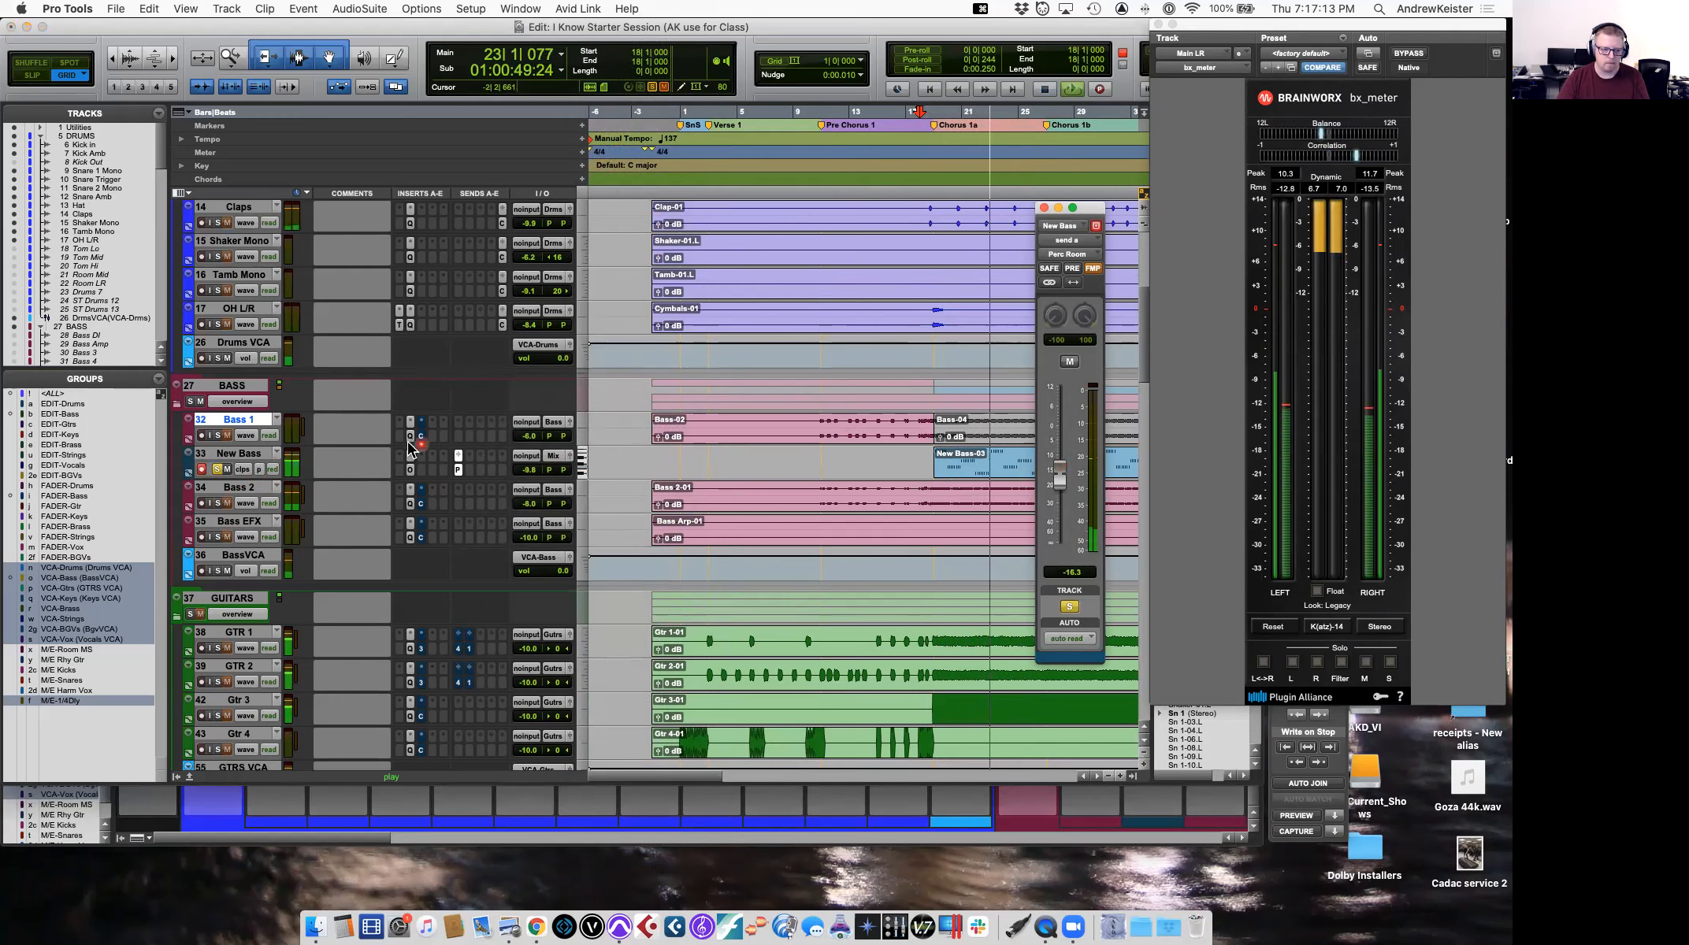
left_click(219, 471)
key("space")
Open the New Bass clip in the MIDI Editor with all its notes from bar 19 to 35 selected and in view.
double_click(988, 471)
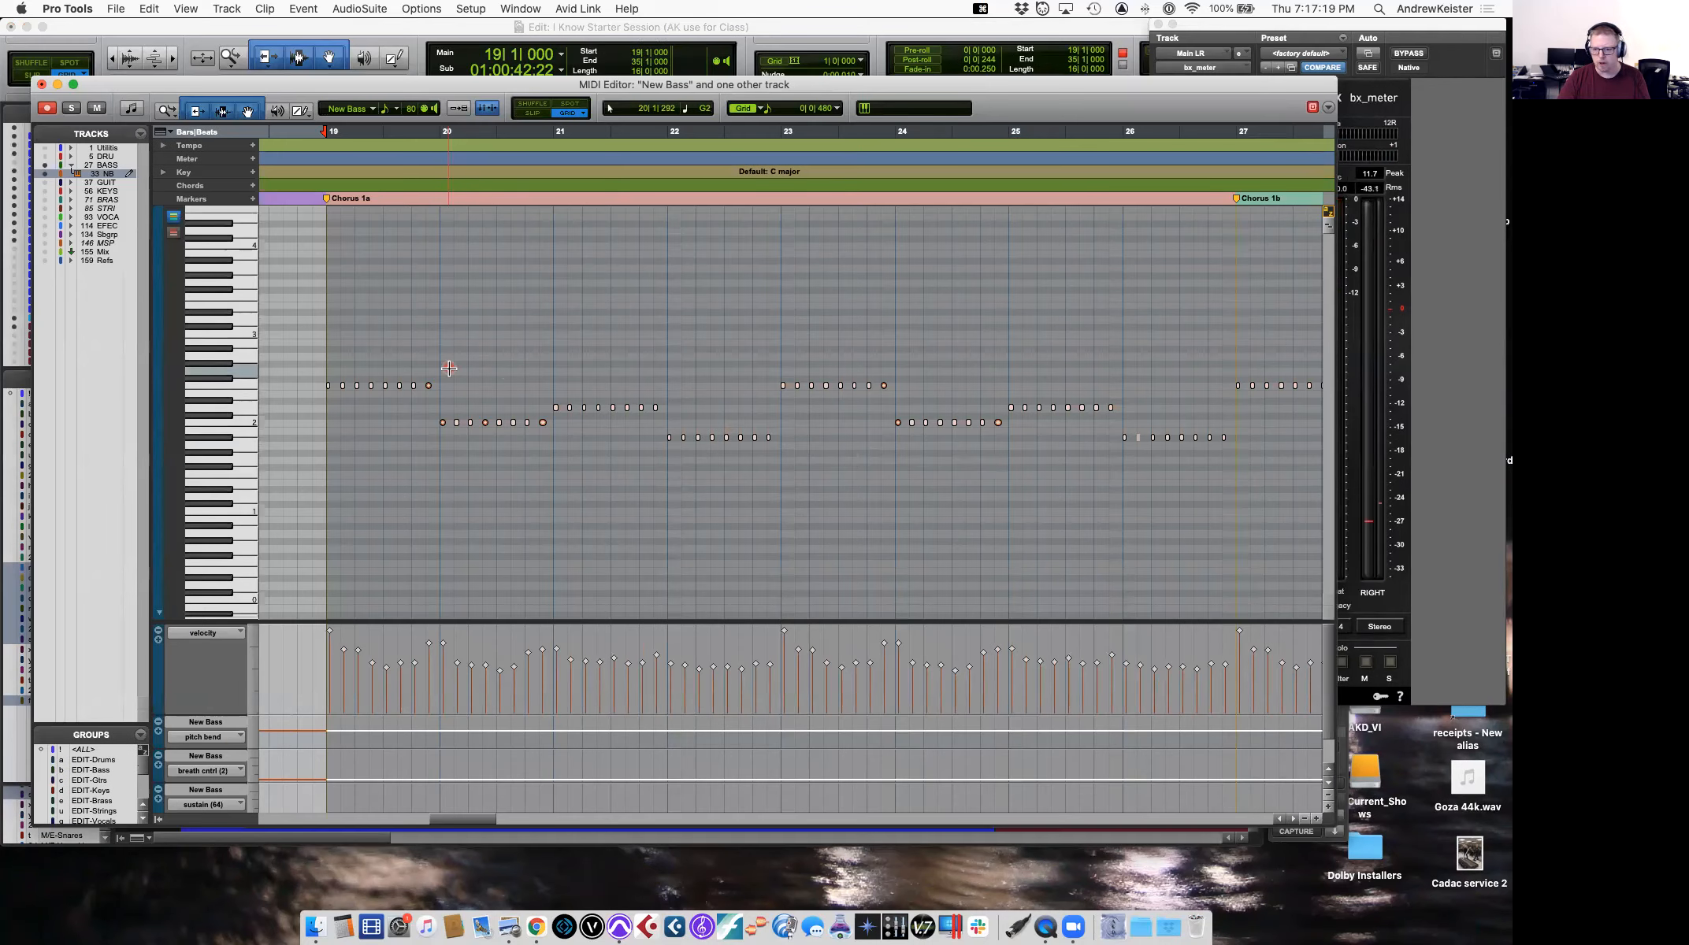
key("r")
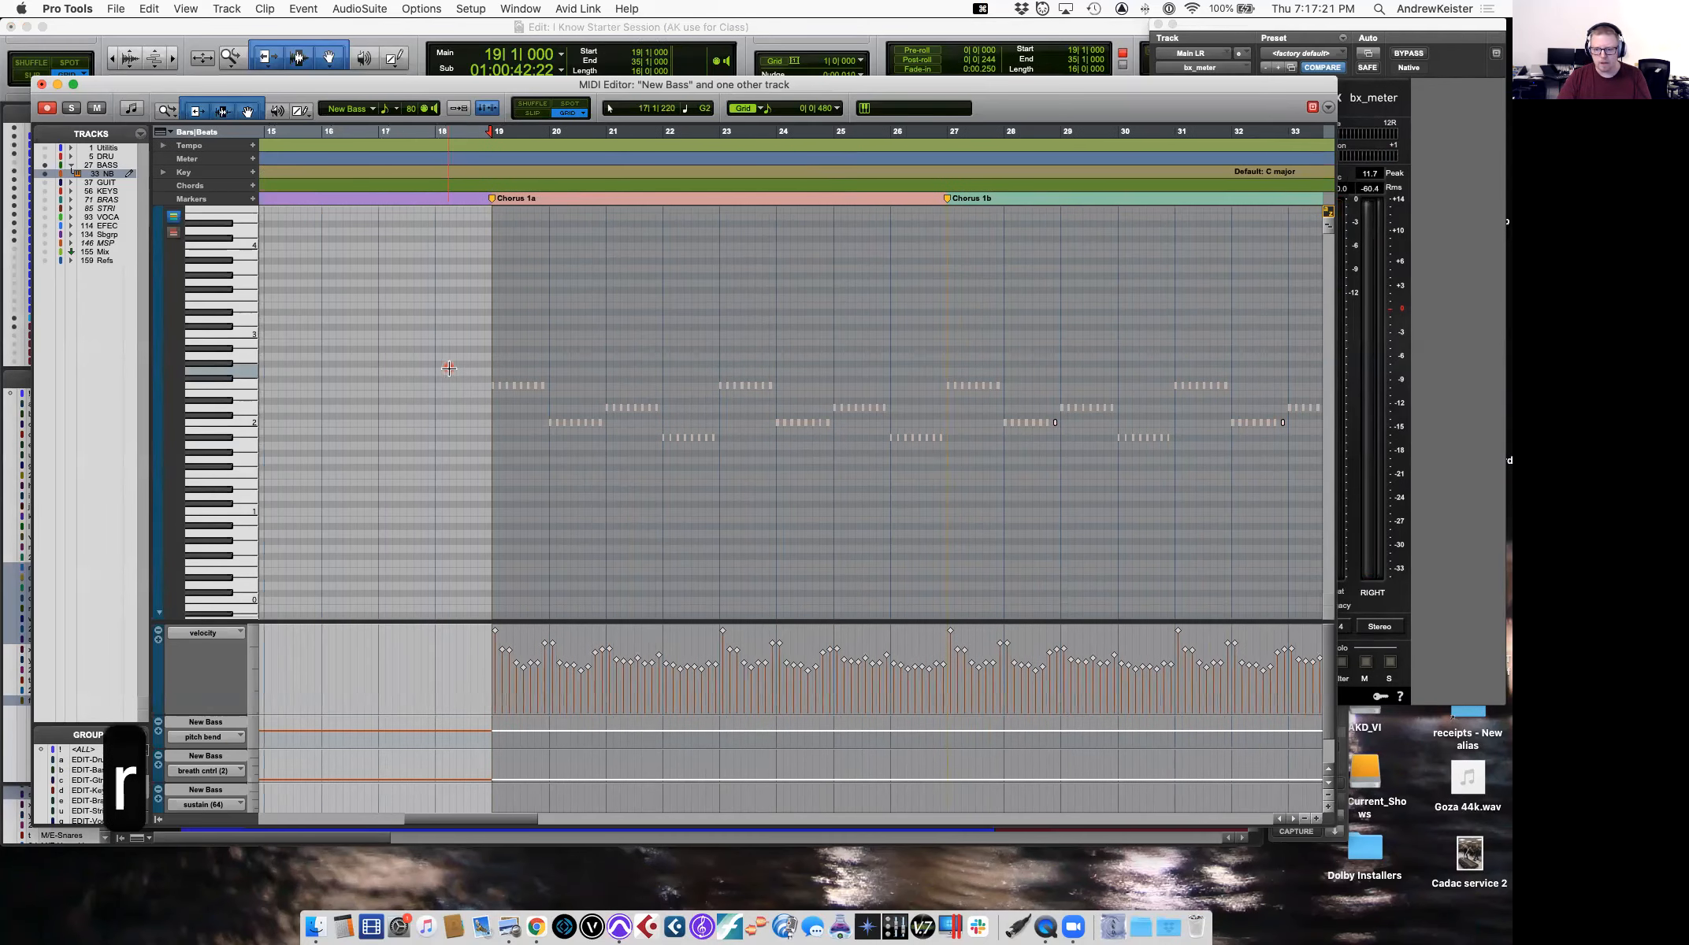
key("super+w")
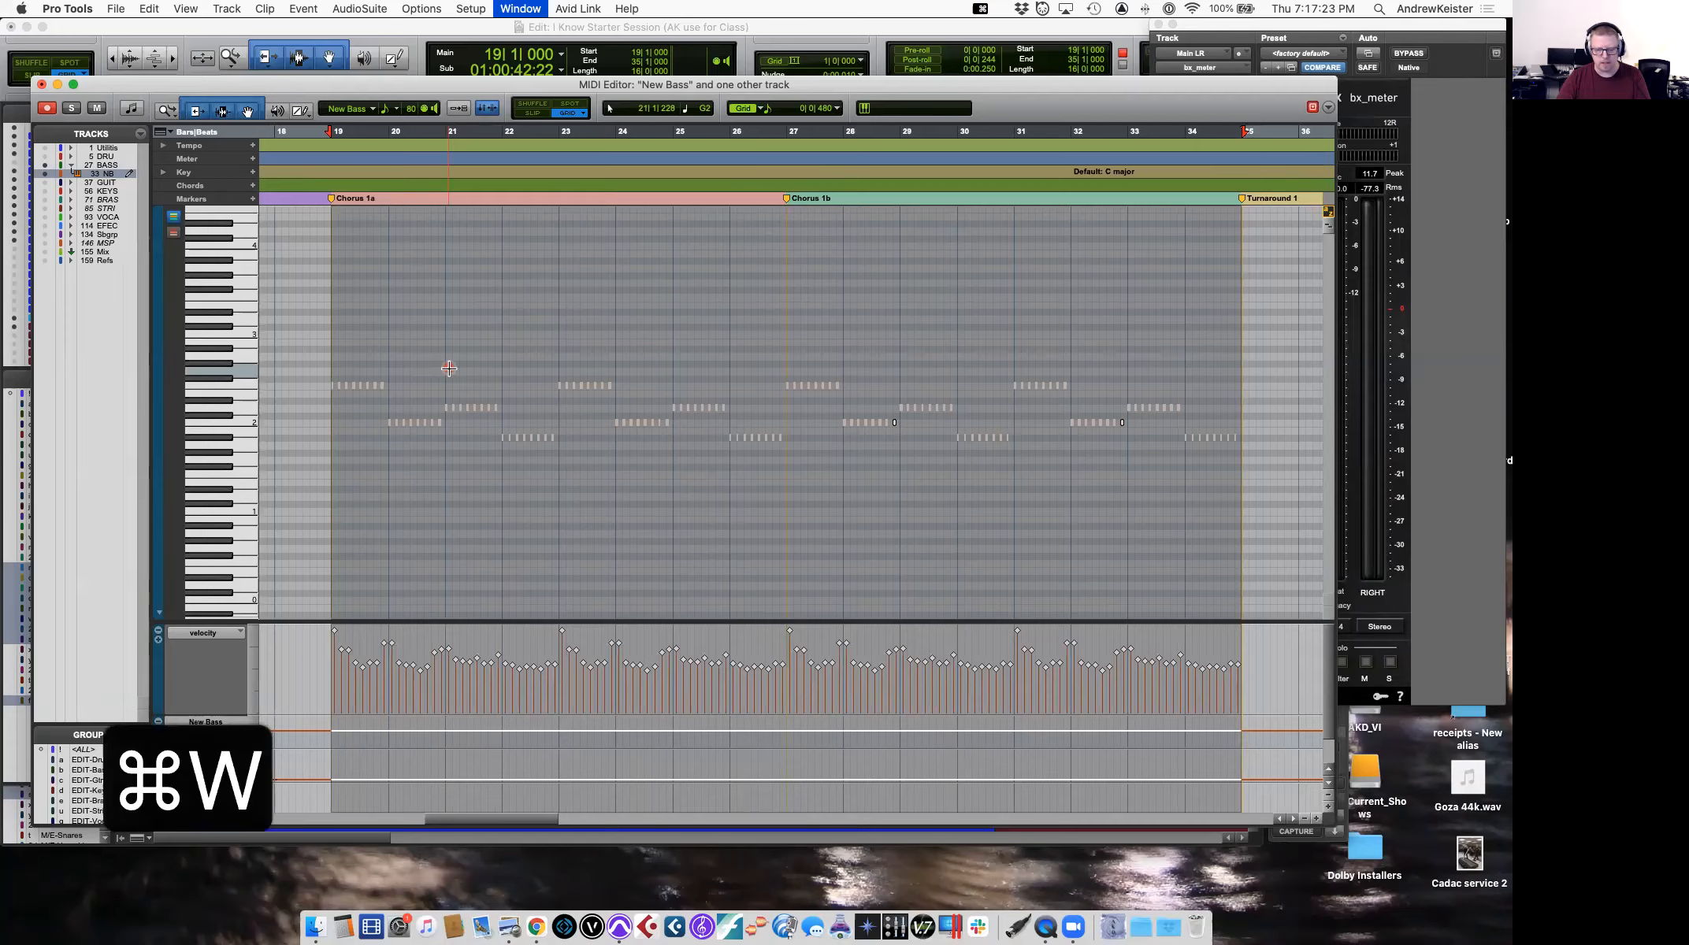
double_click(961, 471)
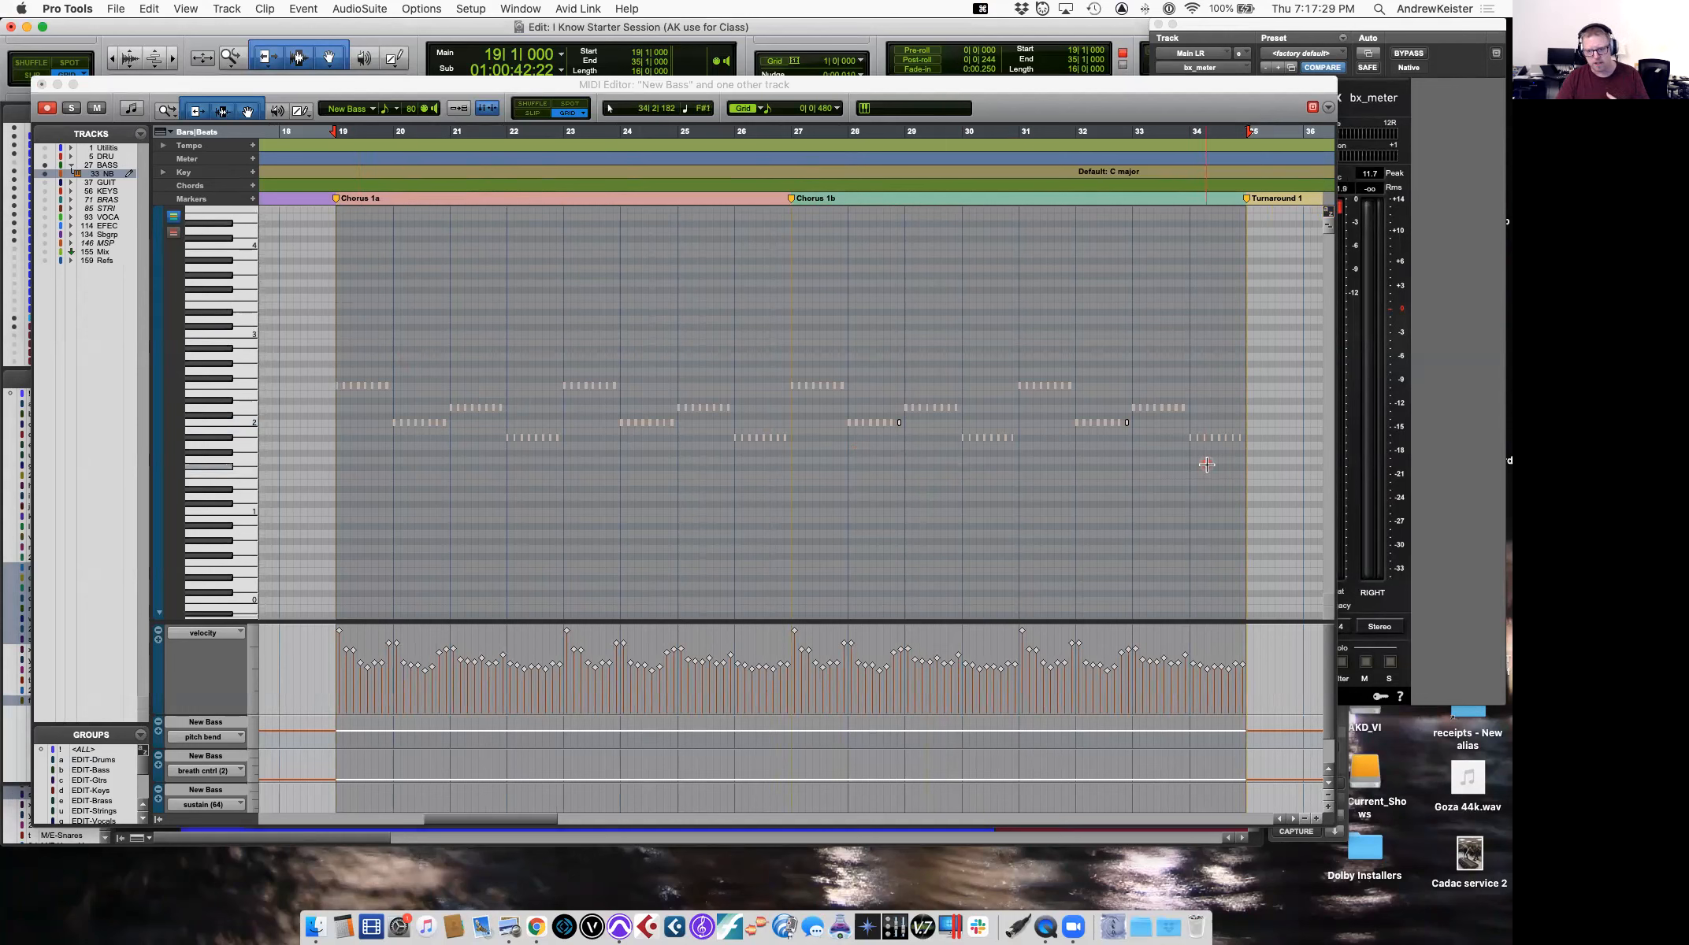
Set the duration of all selected New Bass notes to 0|240 with Change Duration and play back the result.
left_click(304, 9)
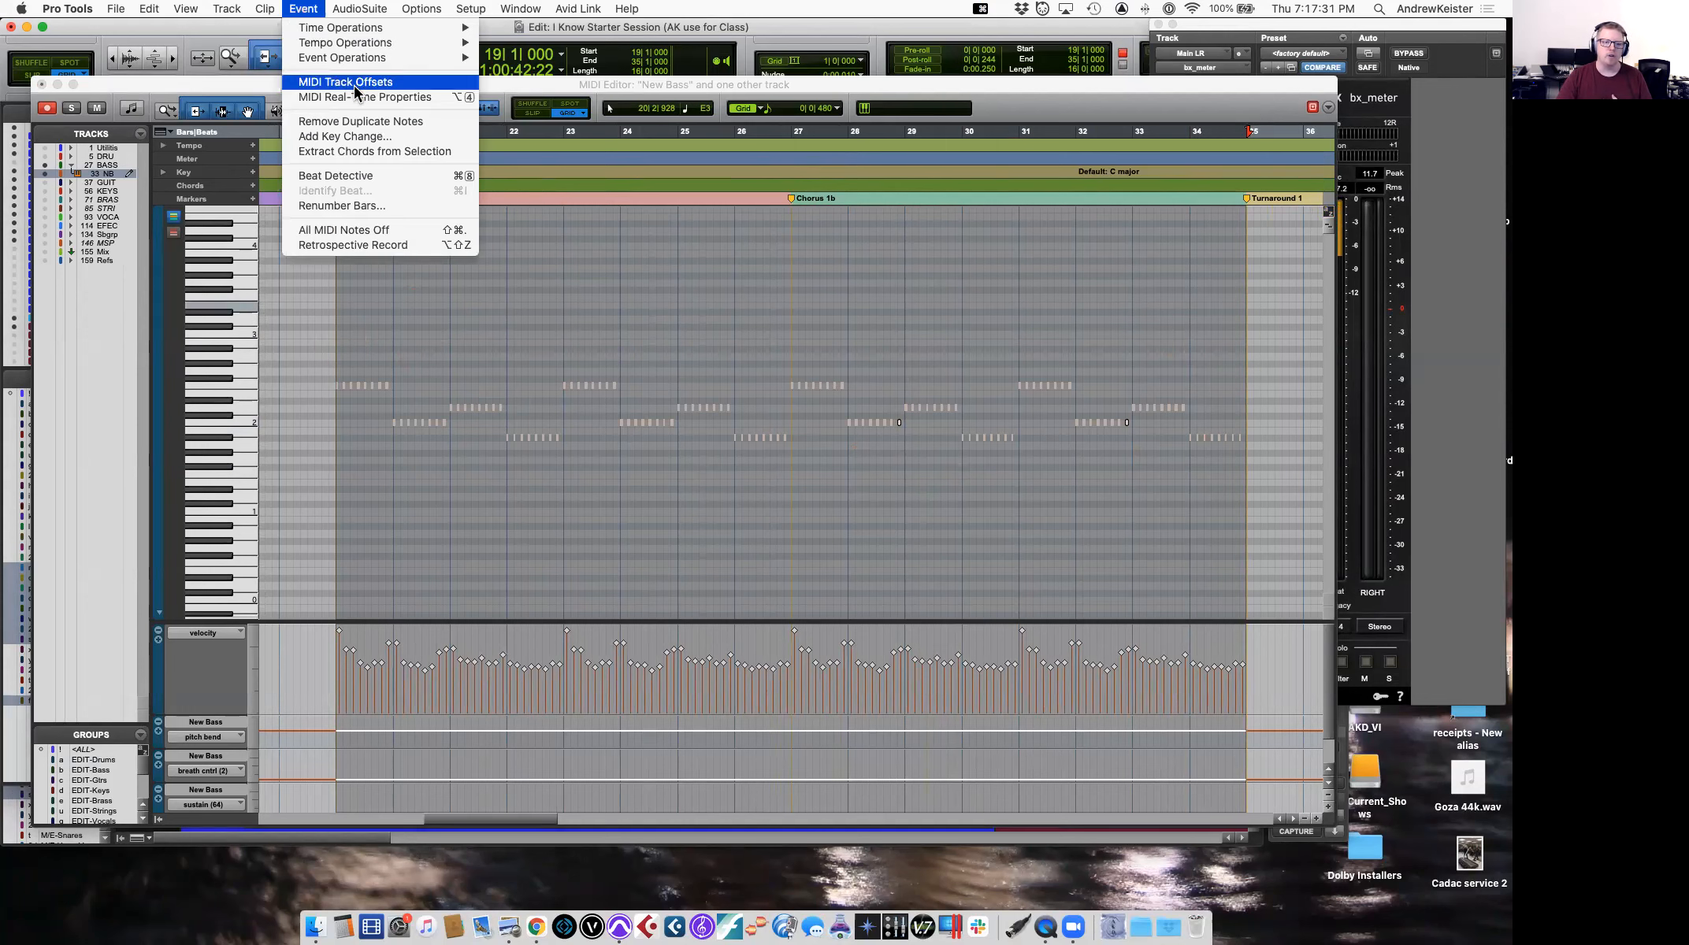
mouse_move(355, 57)
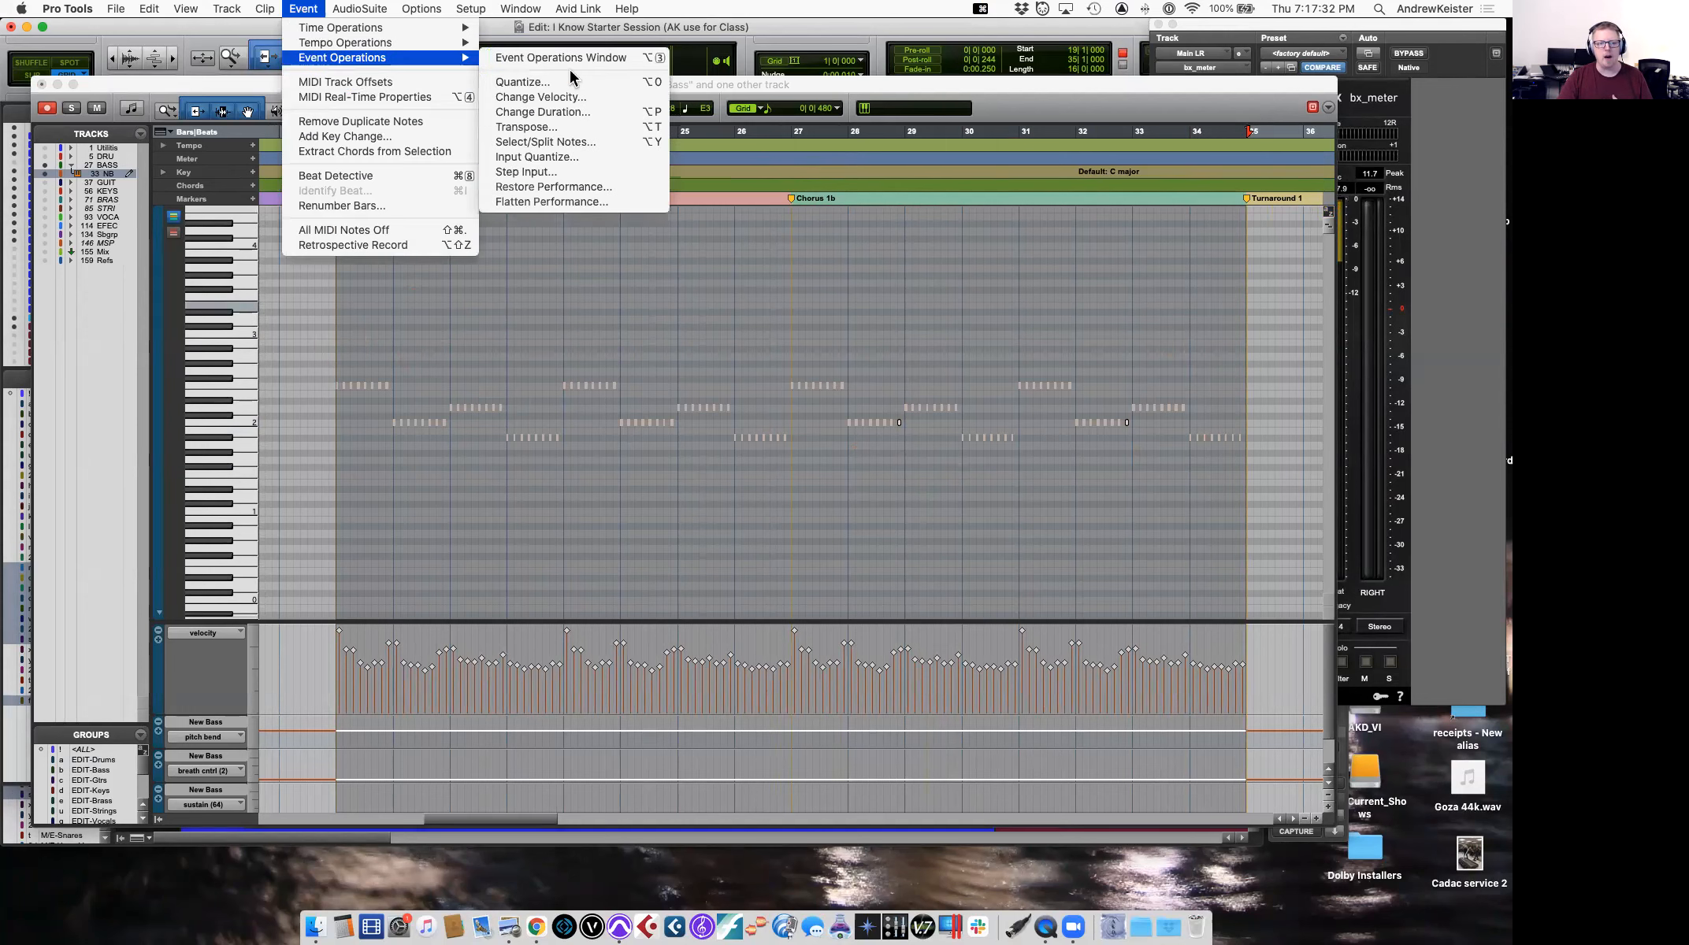
left_click(579, 113)
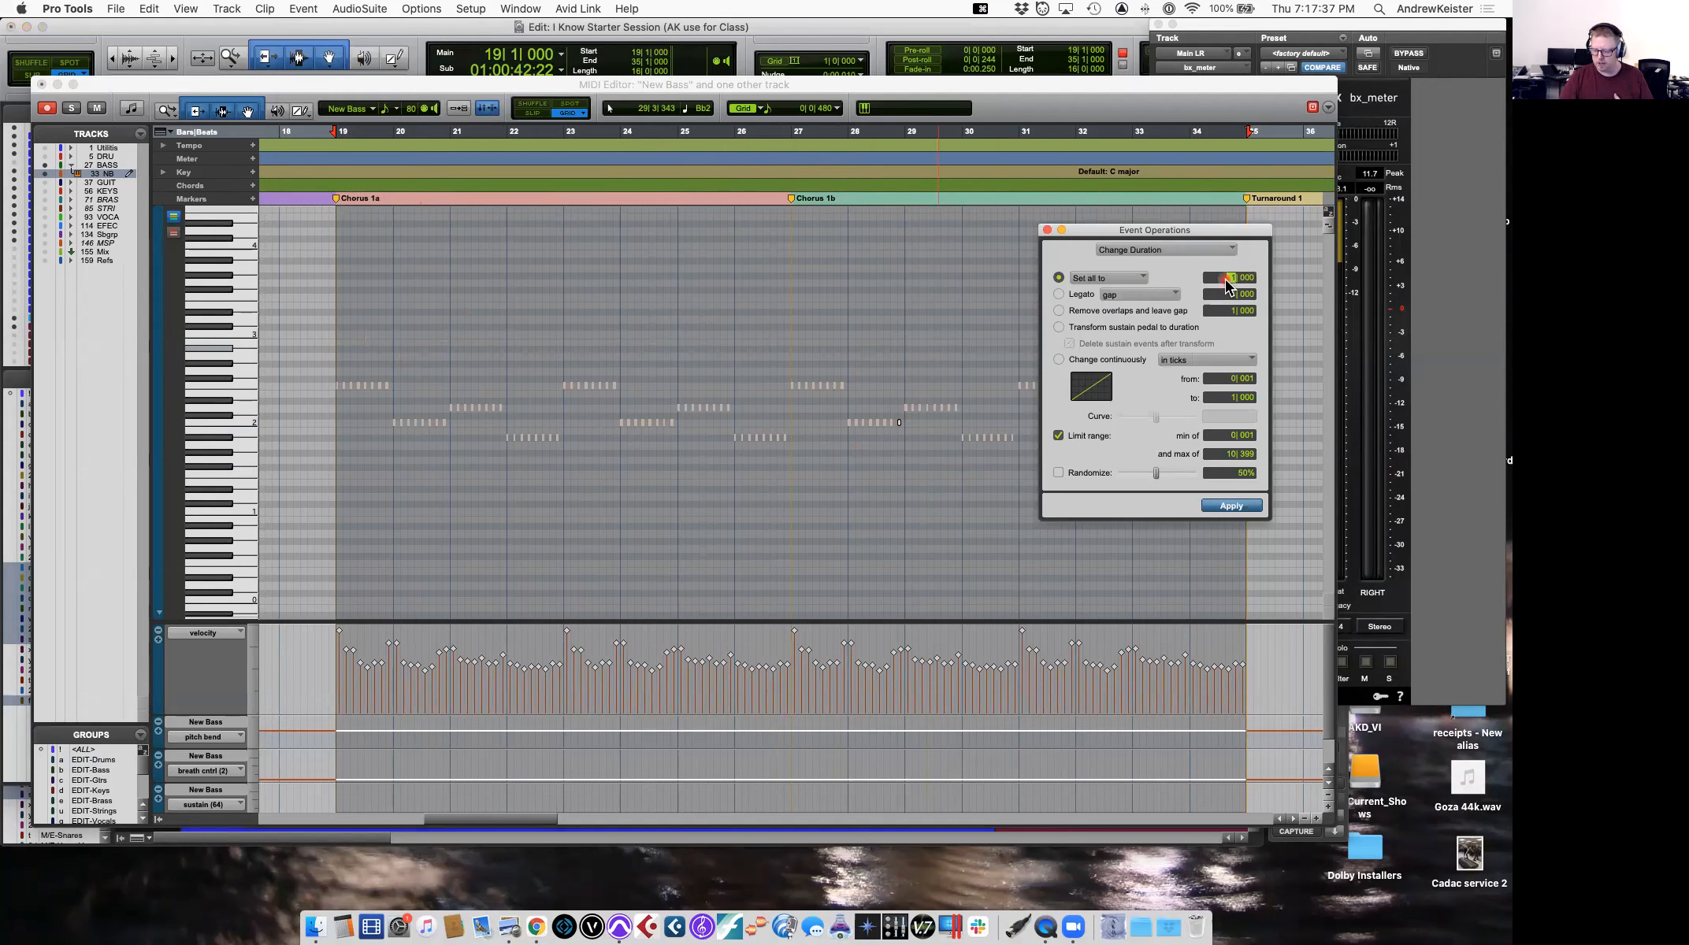
type("0.240")
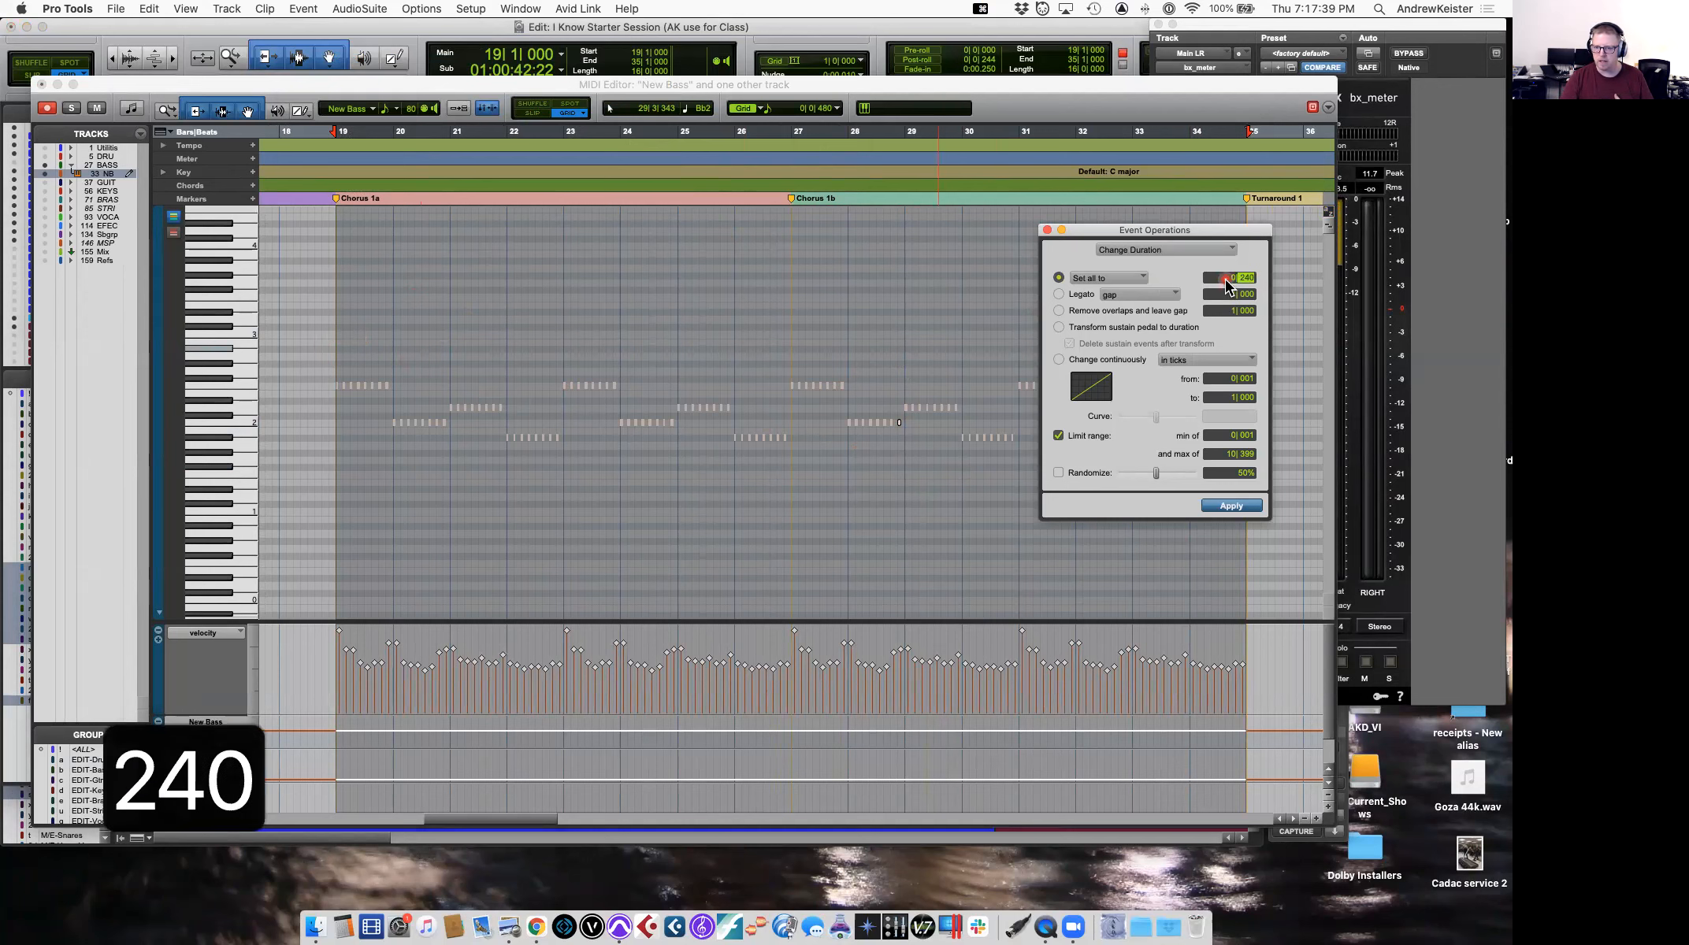
left_click(1243, 511)
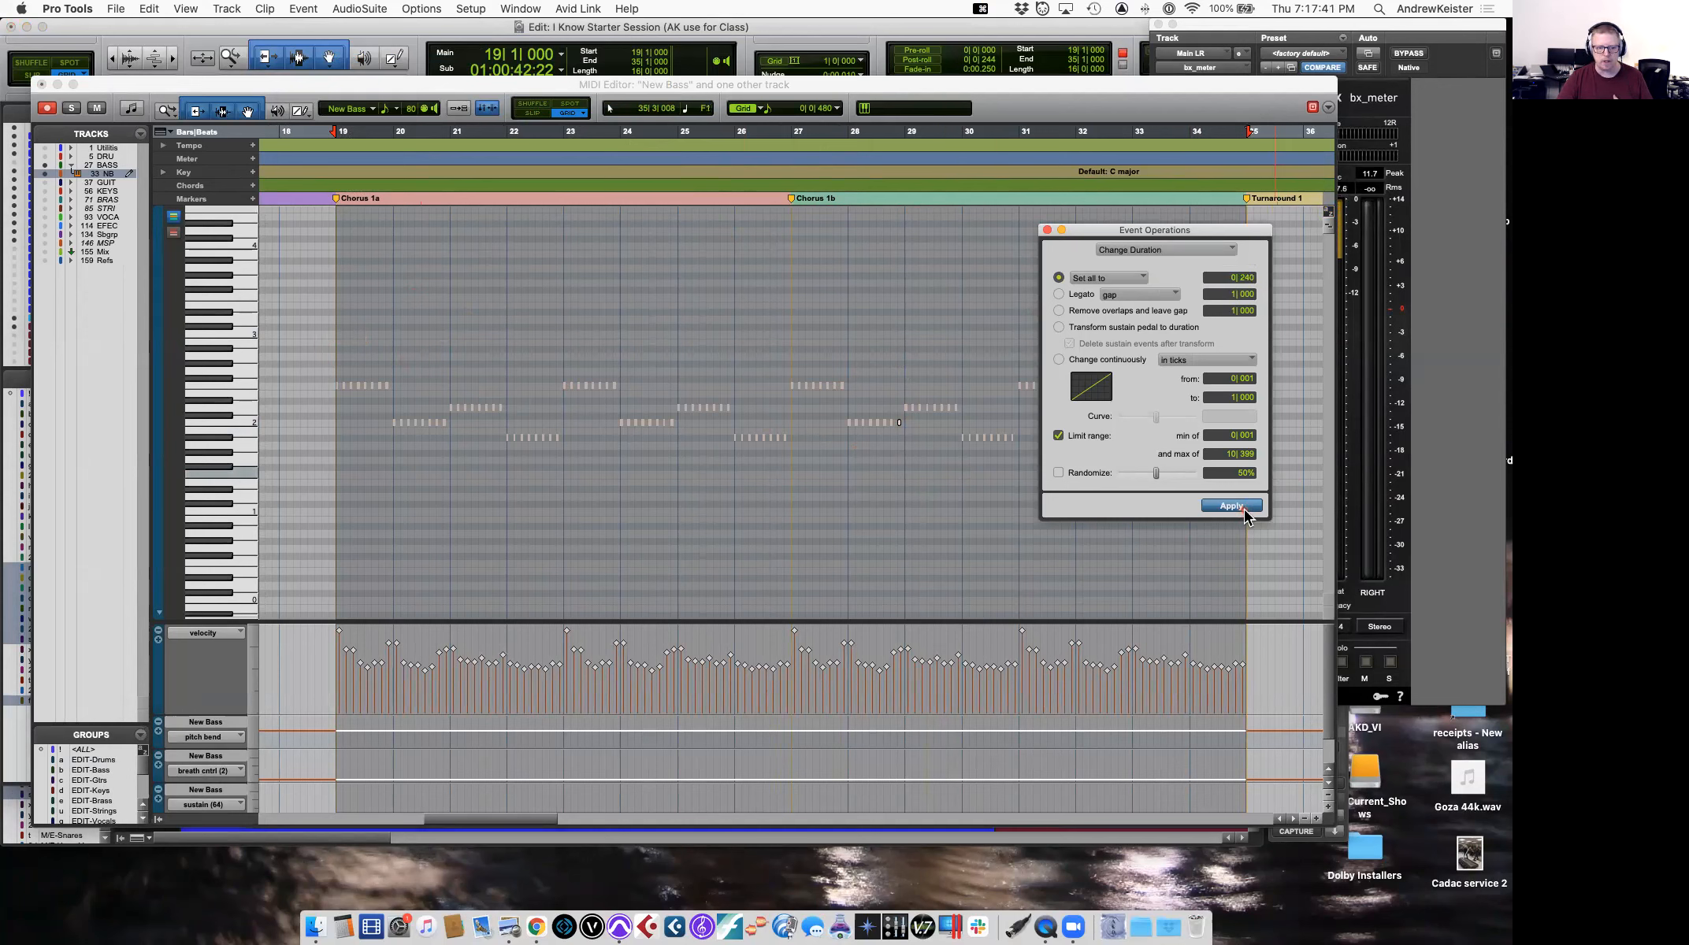
key("space")
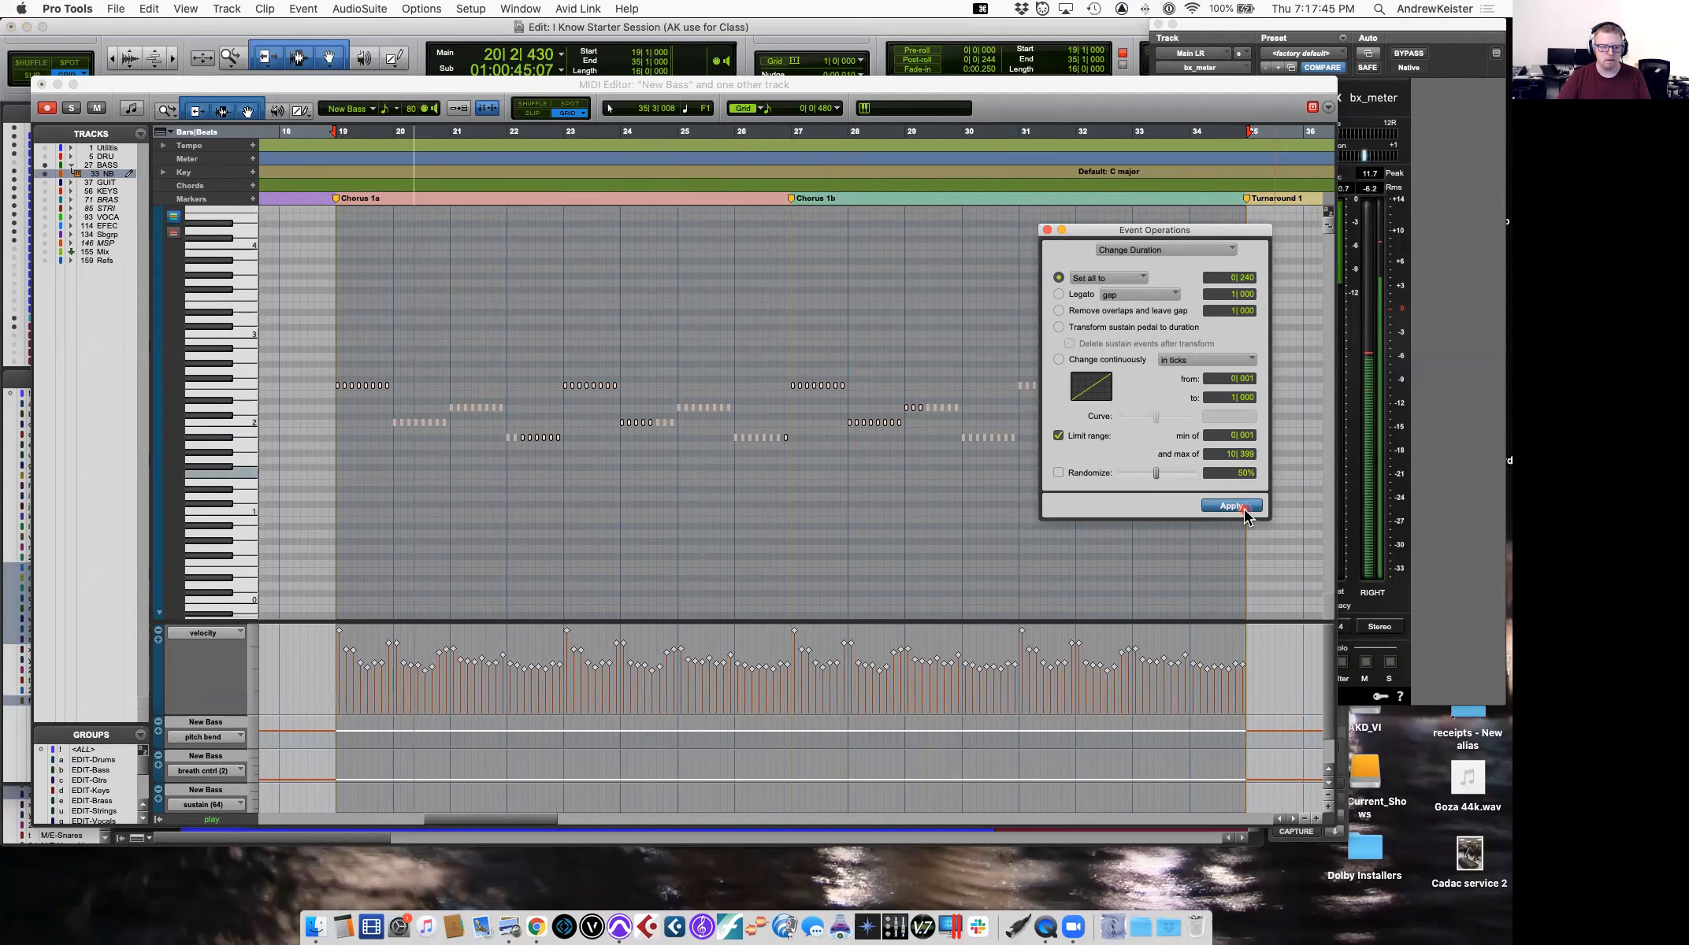
Try setting the duration of all selected New Bass notes to 0|320, play back the result, and undo the change.
key("space")
left_click(1247, 278)
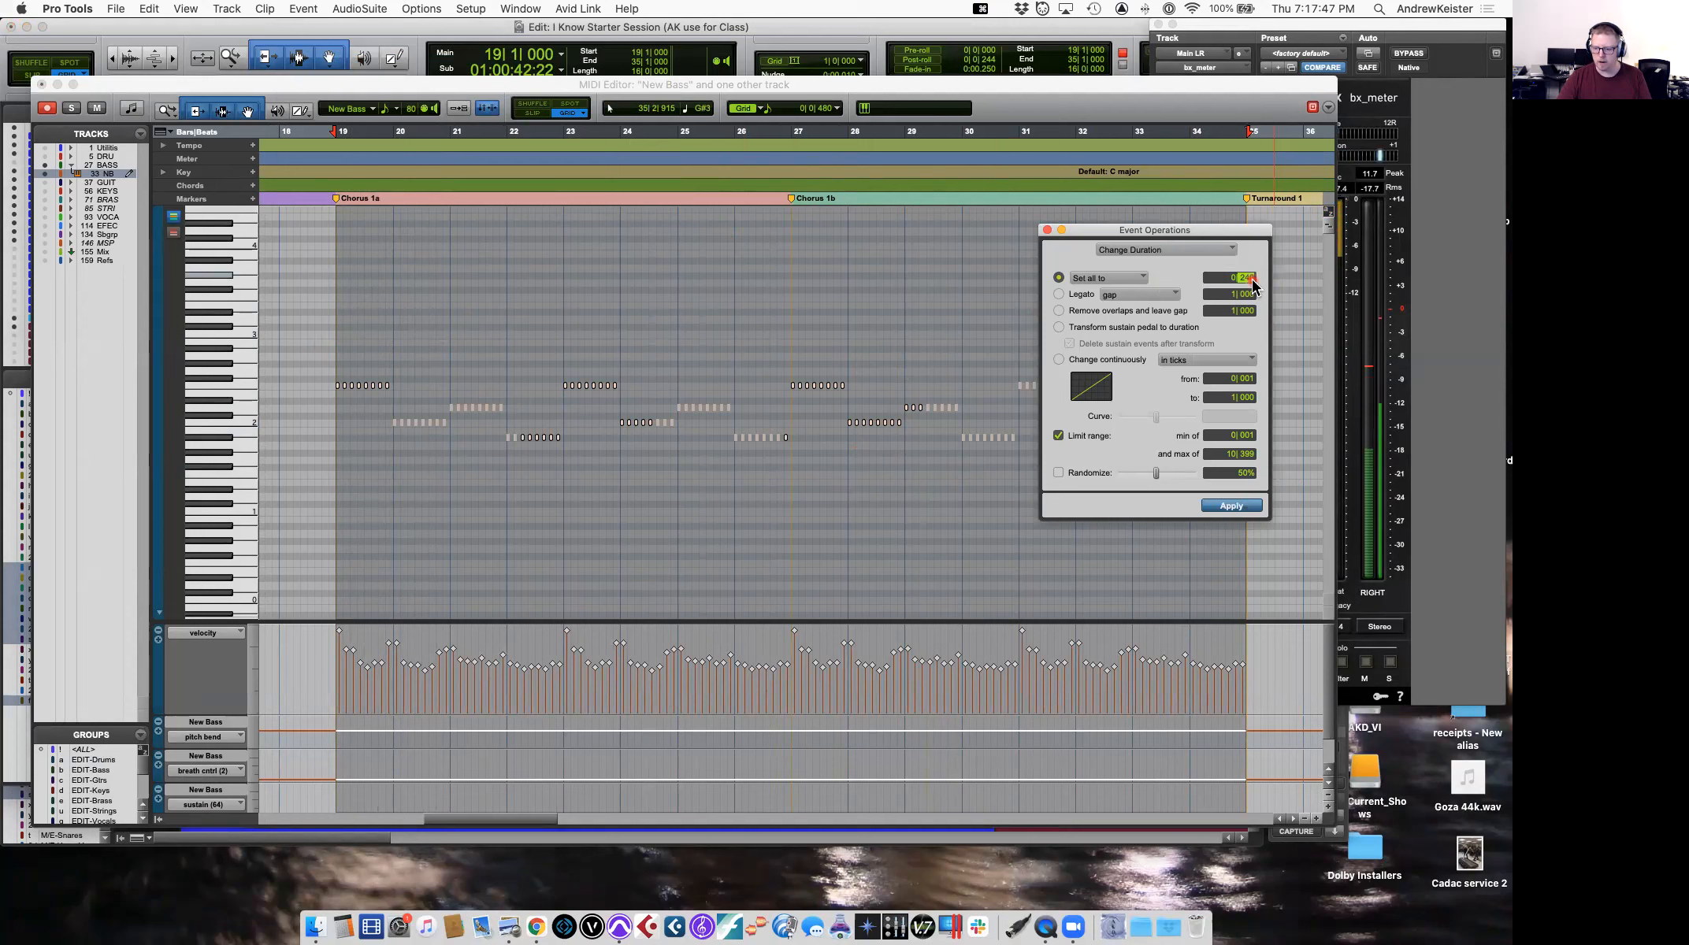
type("320")
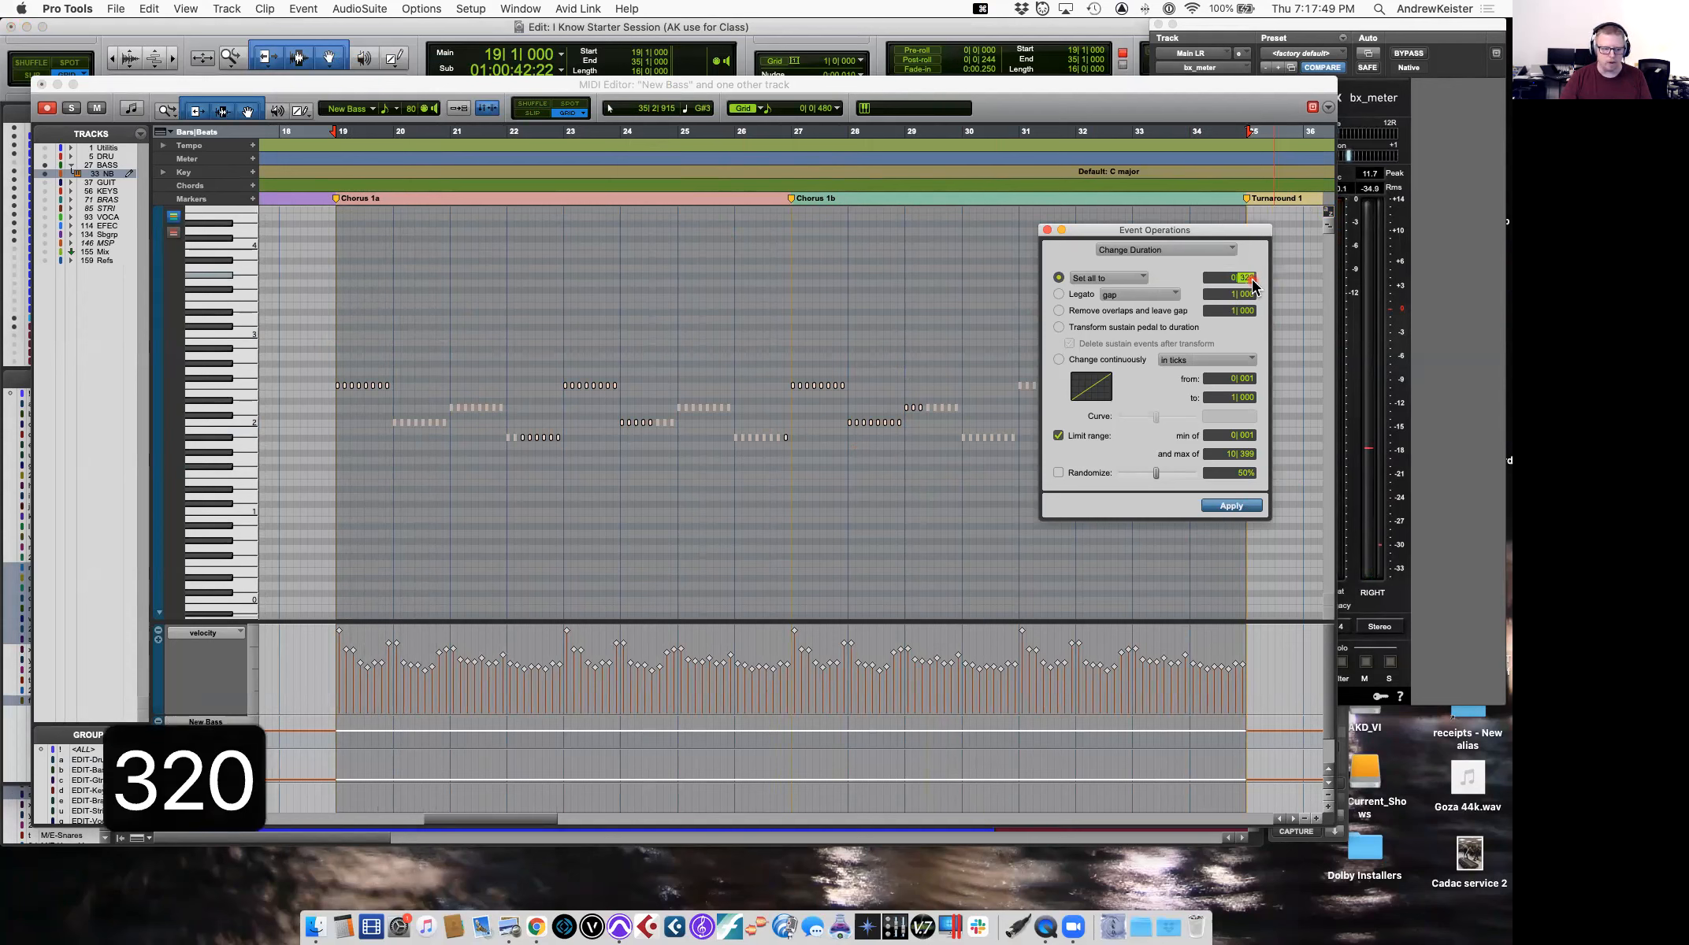
key("Return")
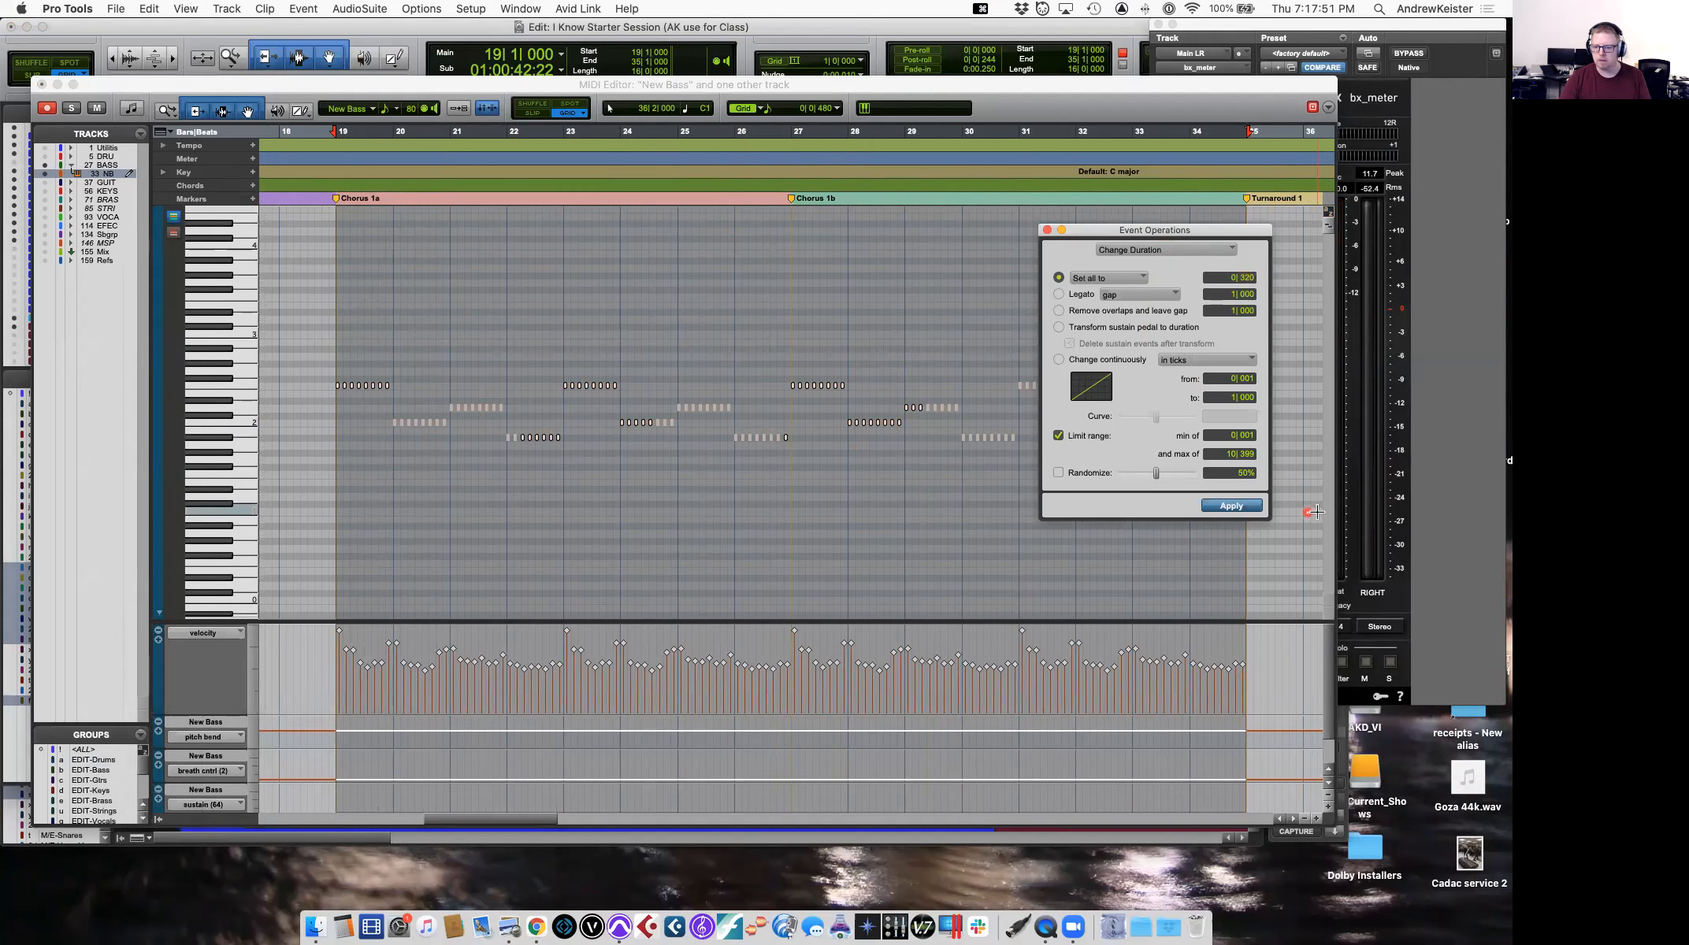
key("space")
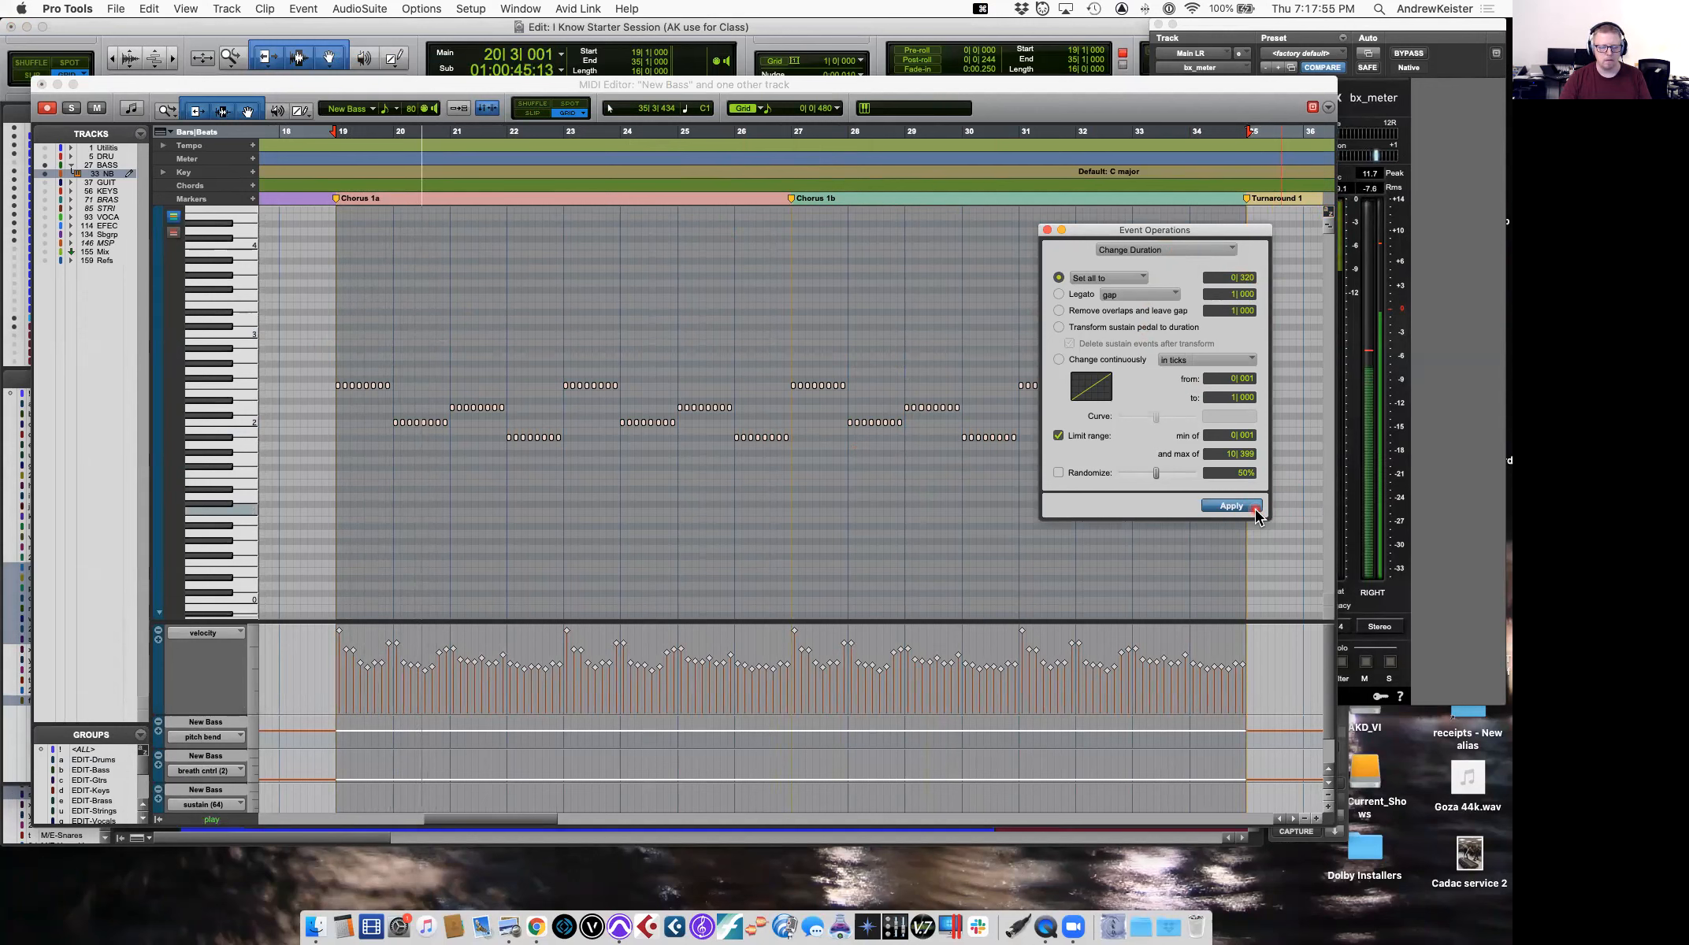
key("space")
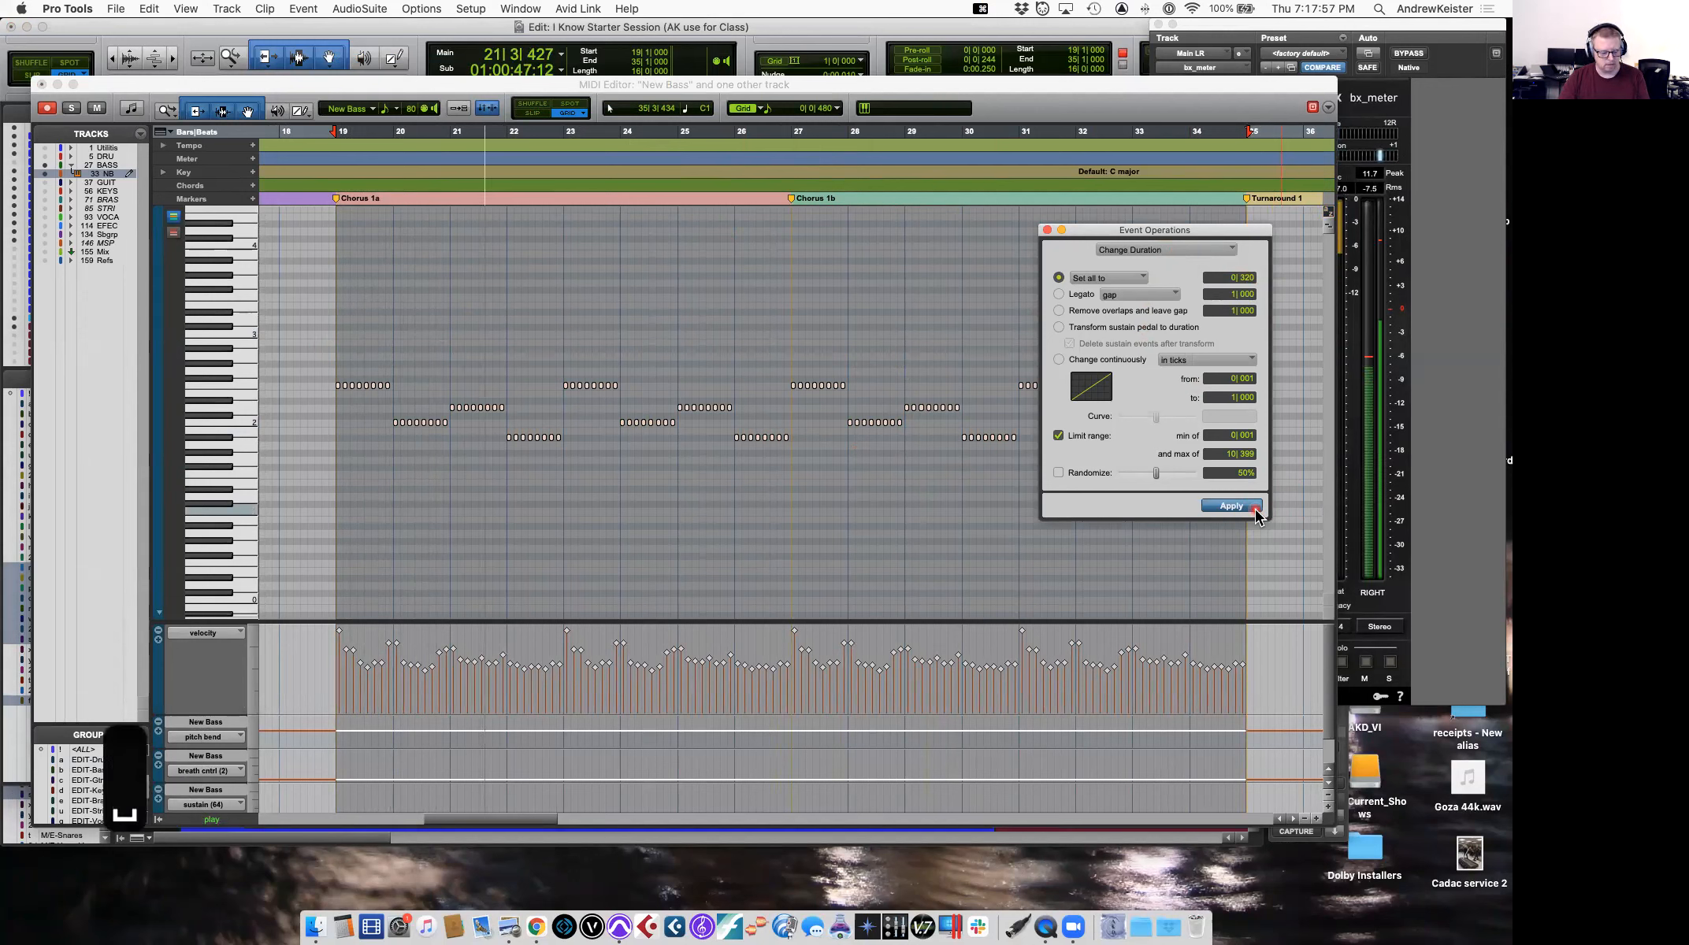
key("super+z")
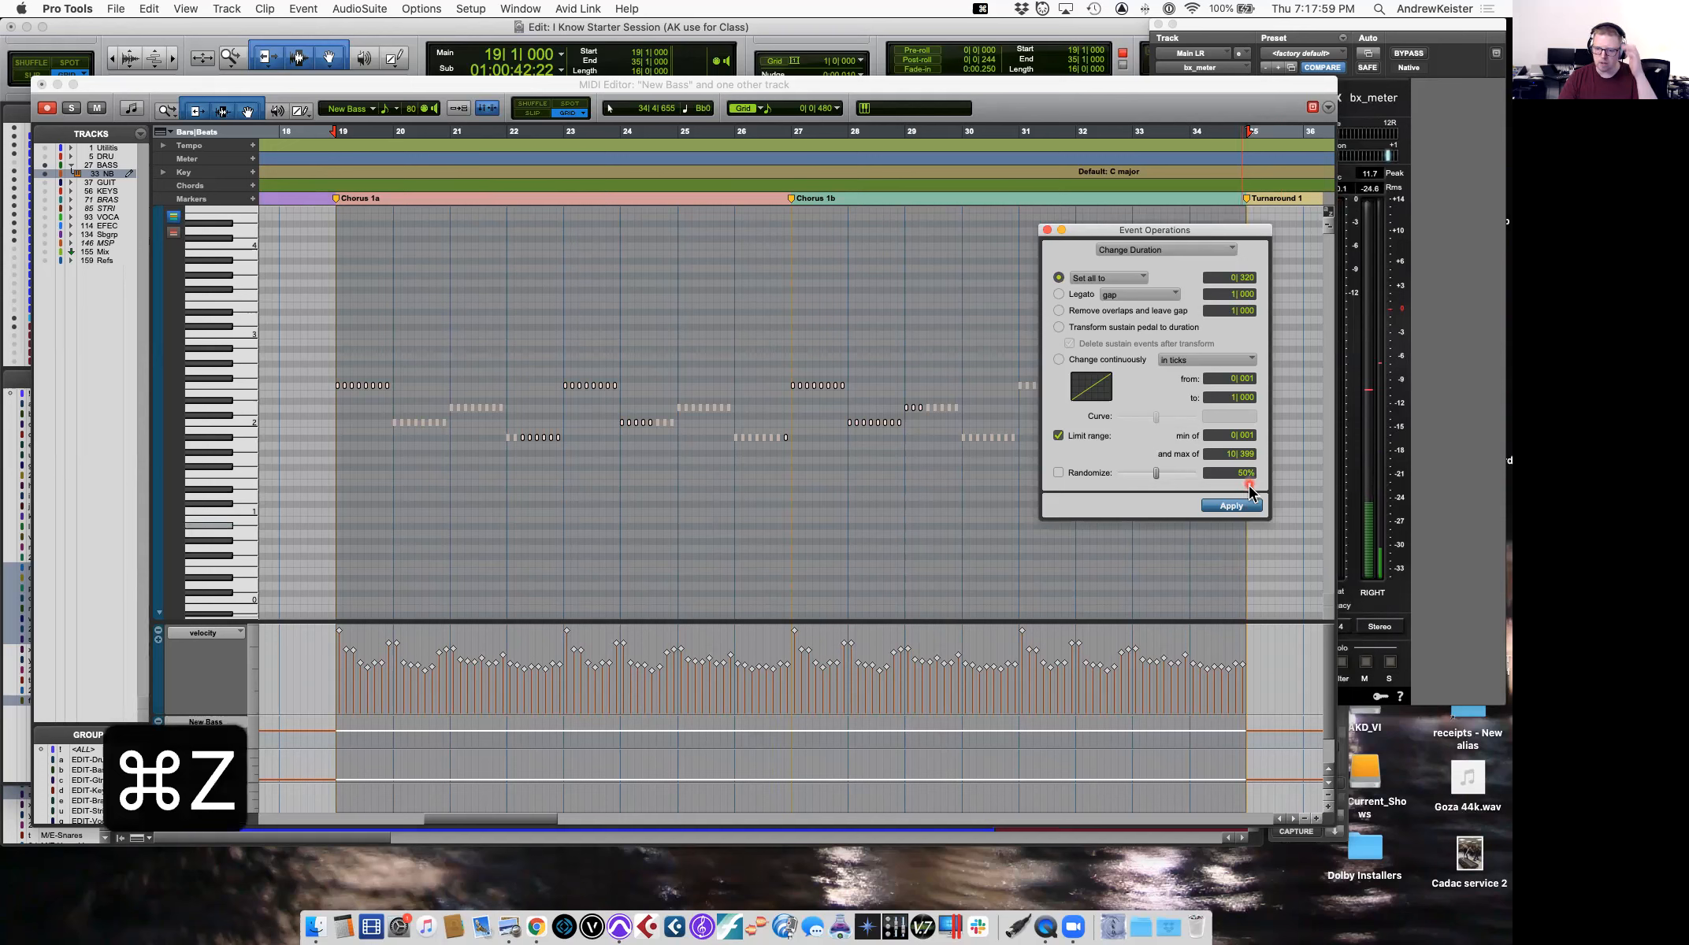
Close the Change Duration operation, start playback, and close the MIDI Editor.
left_click(1047, 230)
key("space")
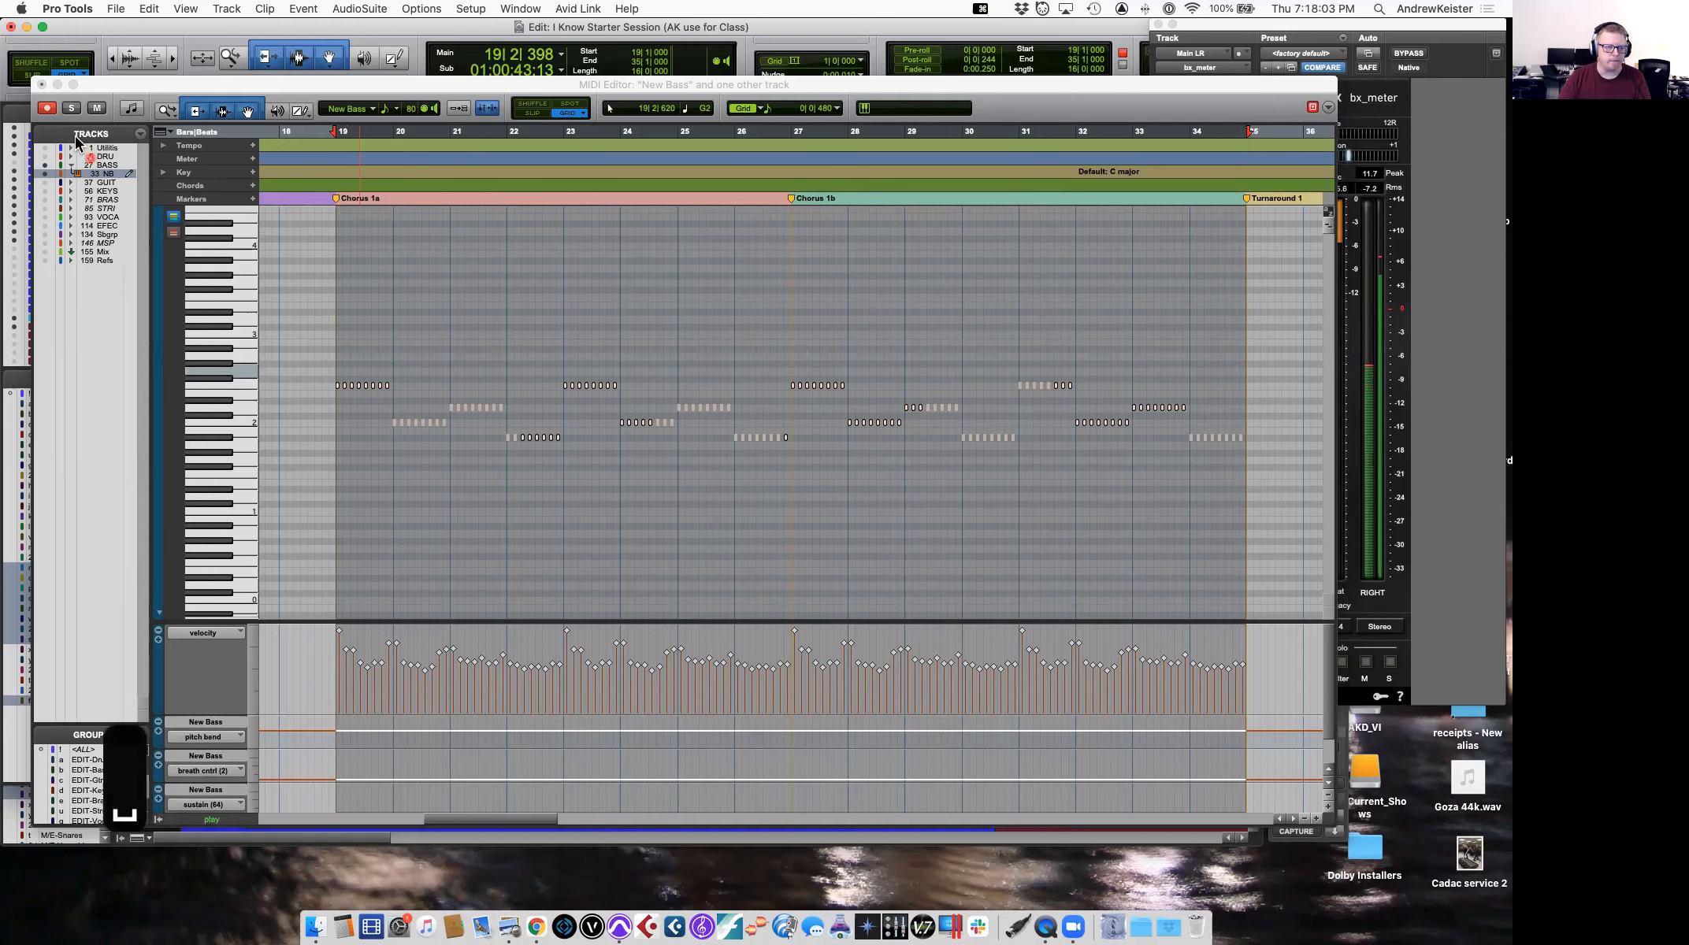
left_click(41, 84)
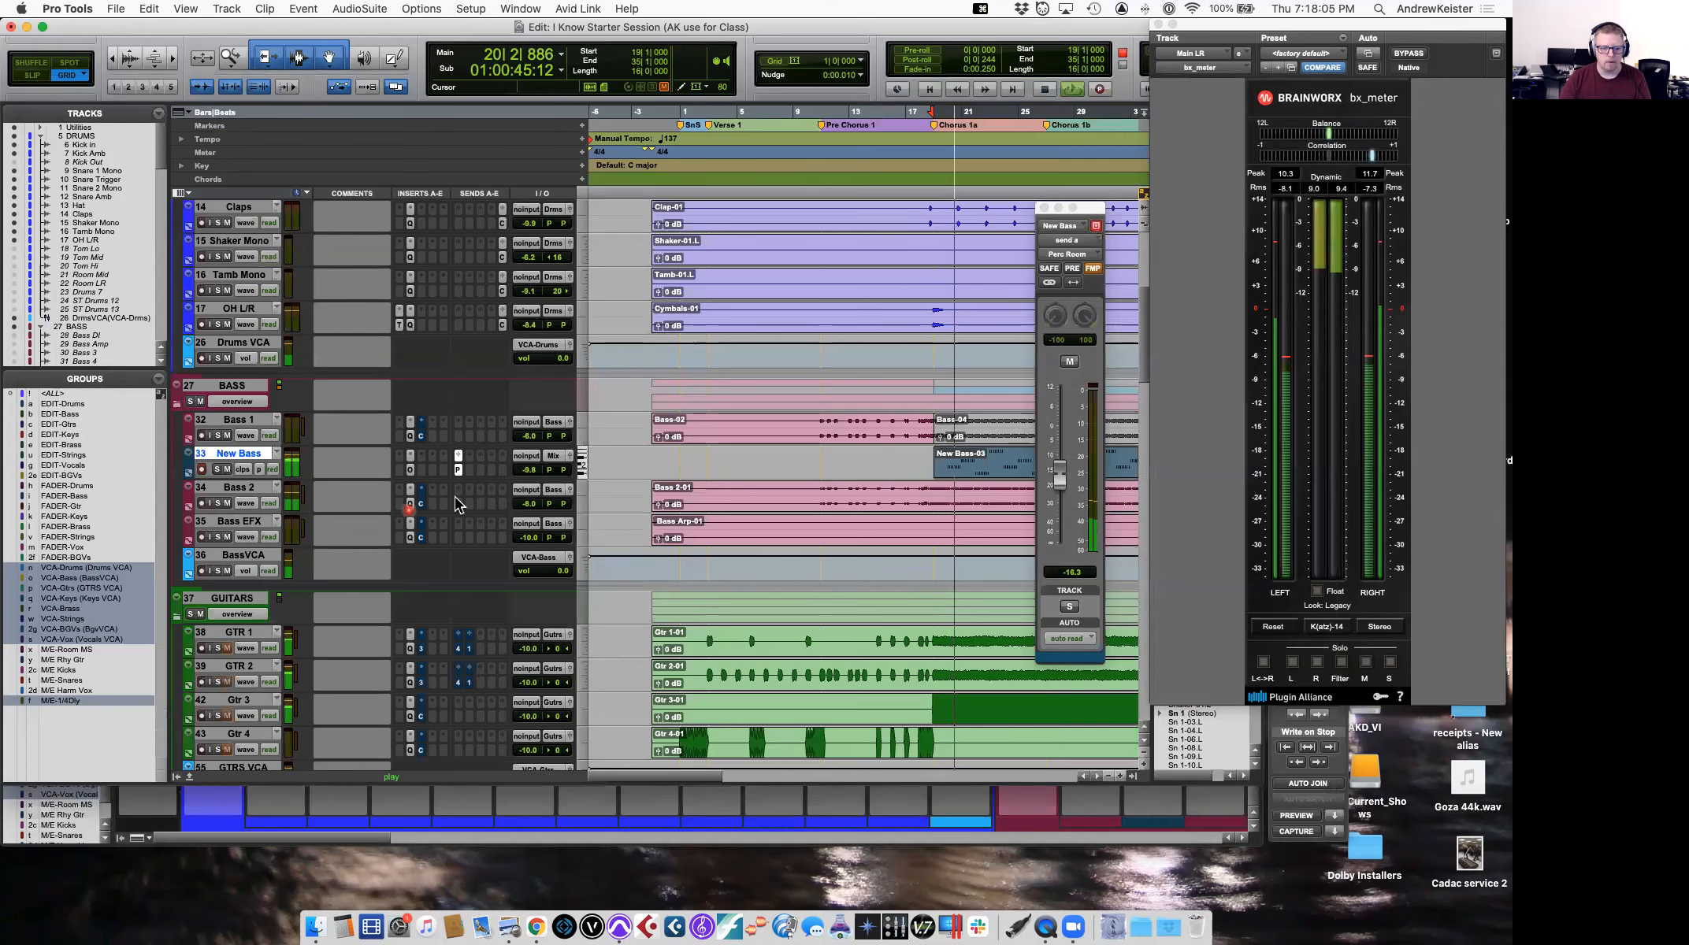
Open the OB-Xa V instrument on New Bass, play back from bar 19 with it in view, and close it.
left_click(412, 472)
key("space")
left_click(906, 160)
left_click_drag(906, 160, 816, 129)
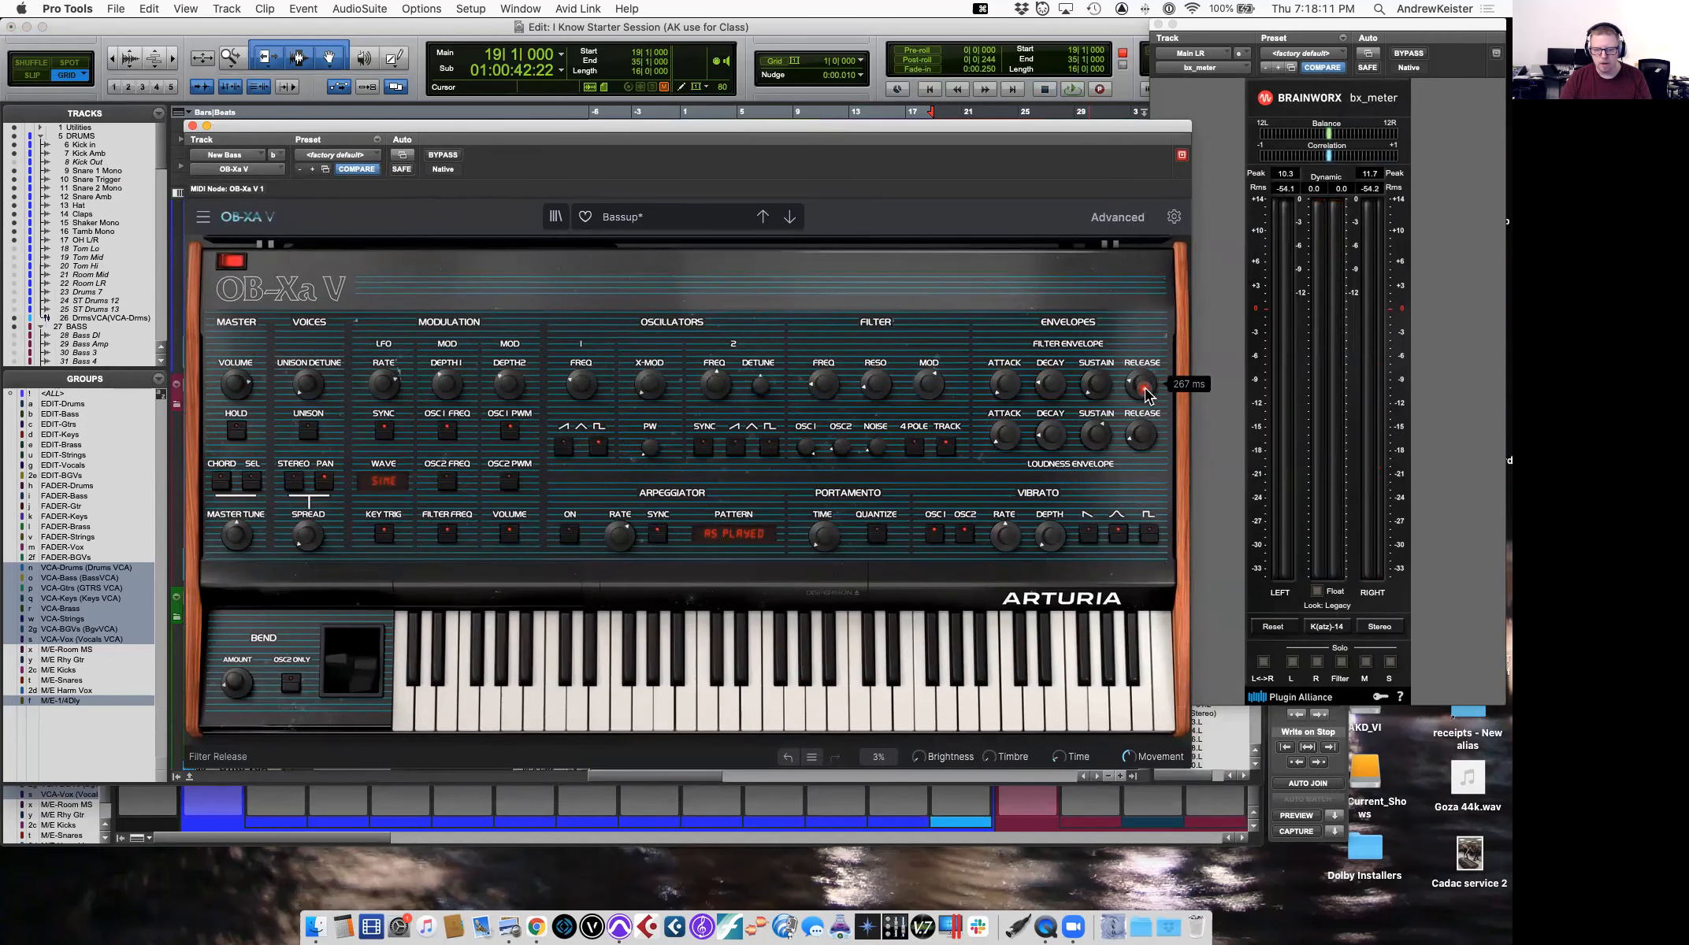
left_click_drag(893, 144, 888, 165)
key("space")
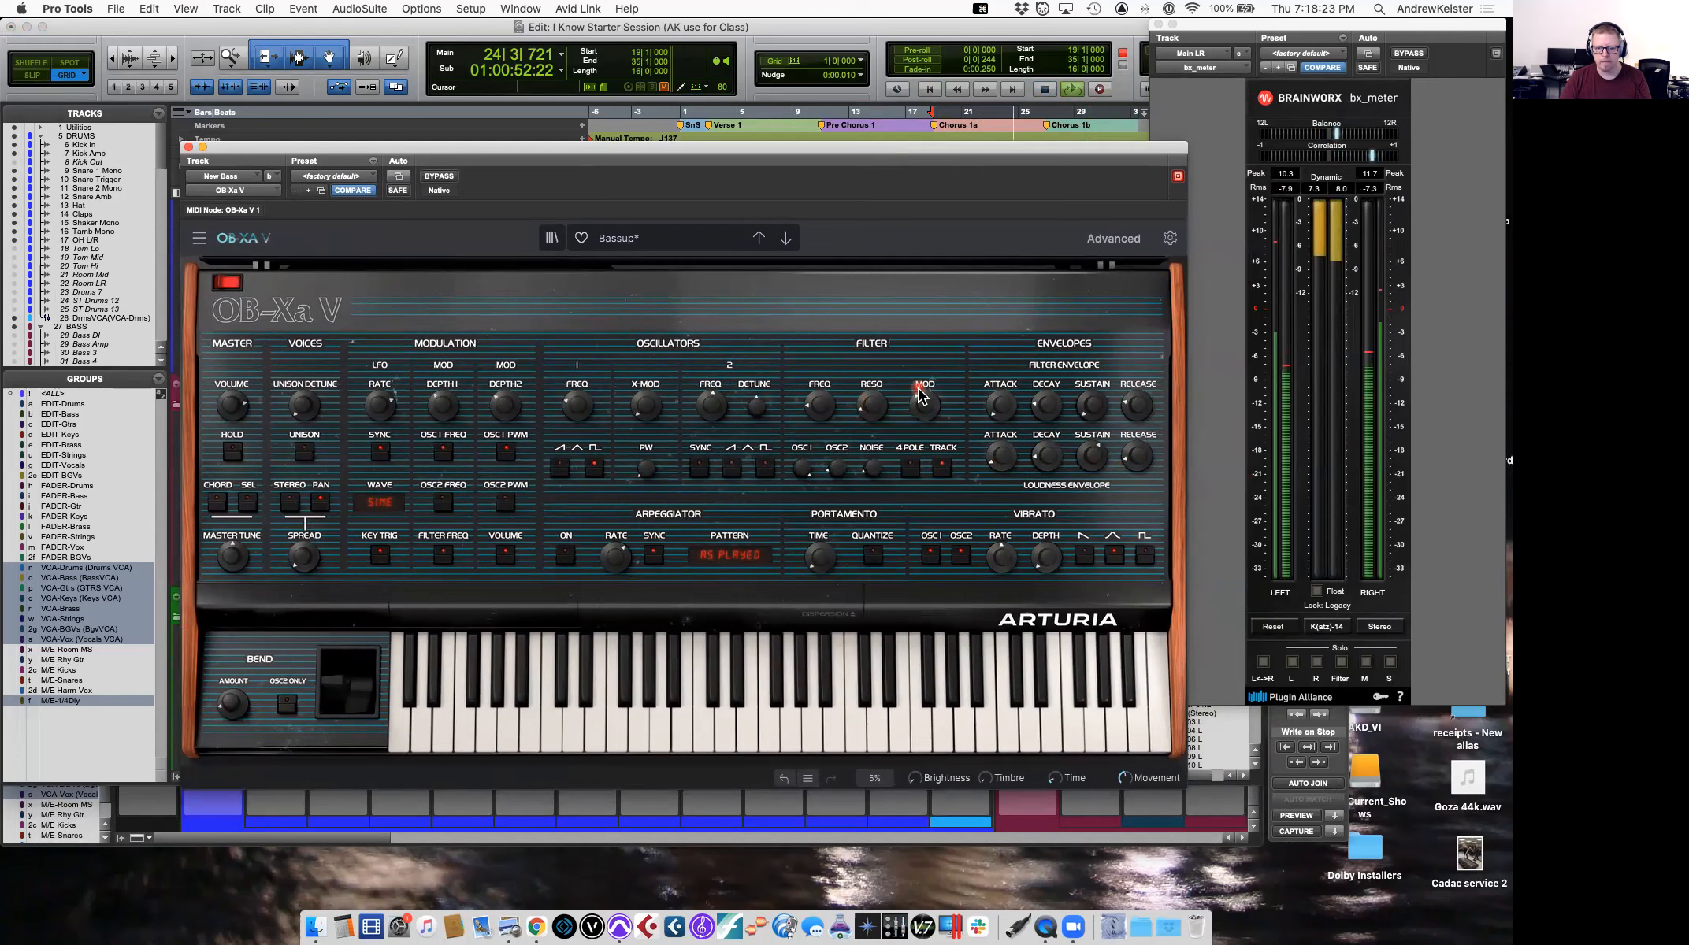
key("space")
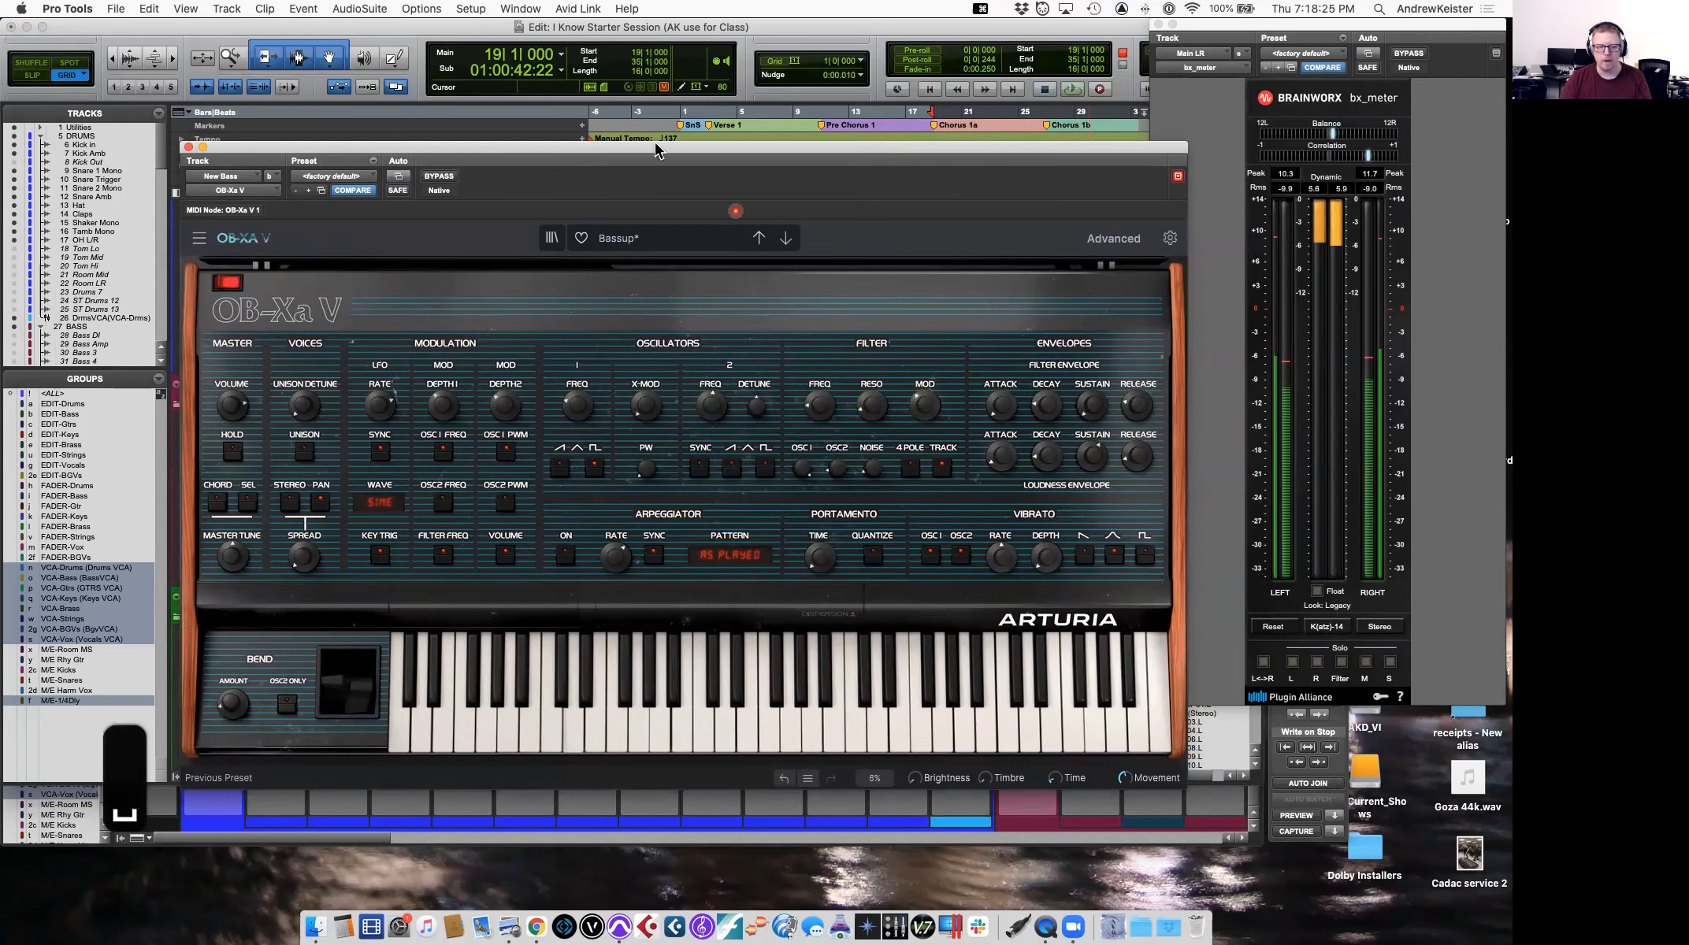
left_click(187, 146)
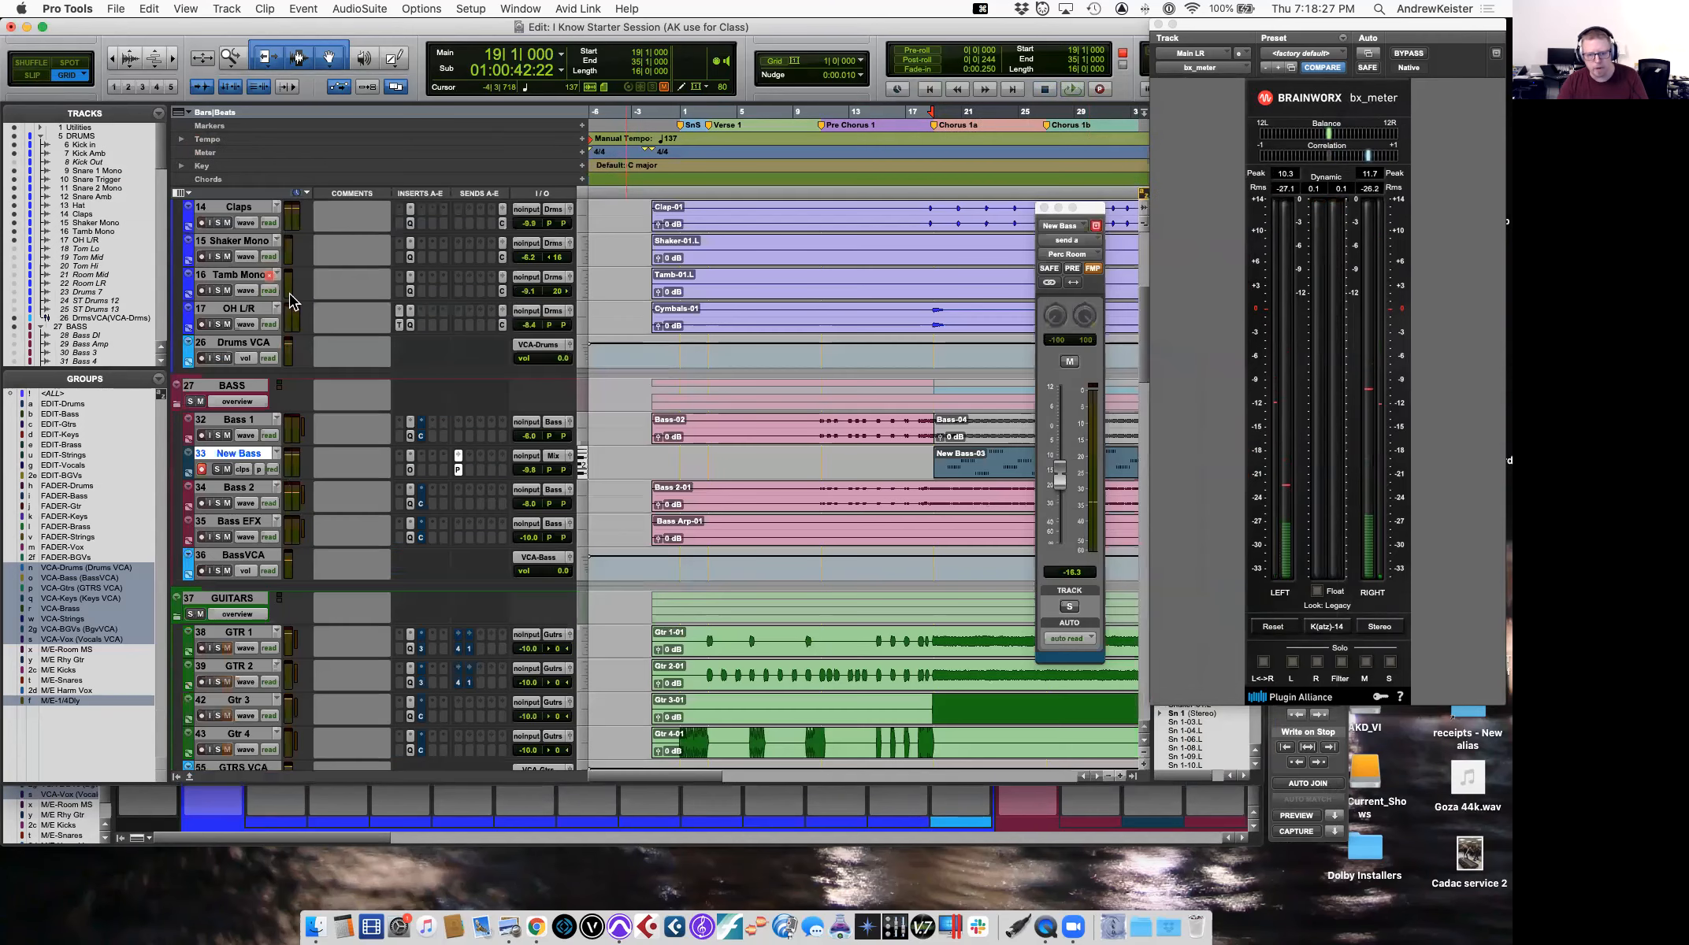
Play back the transition into Chorus 1a from bar 18 with the bass tracks zoomed in.
left_click(920, 426)
key("t")
key("t")
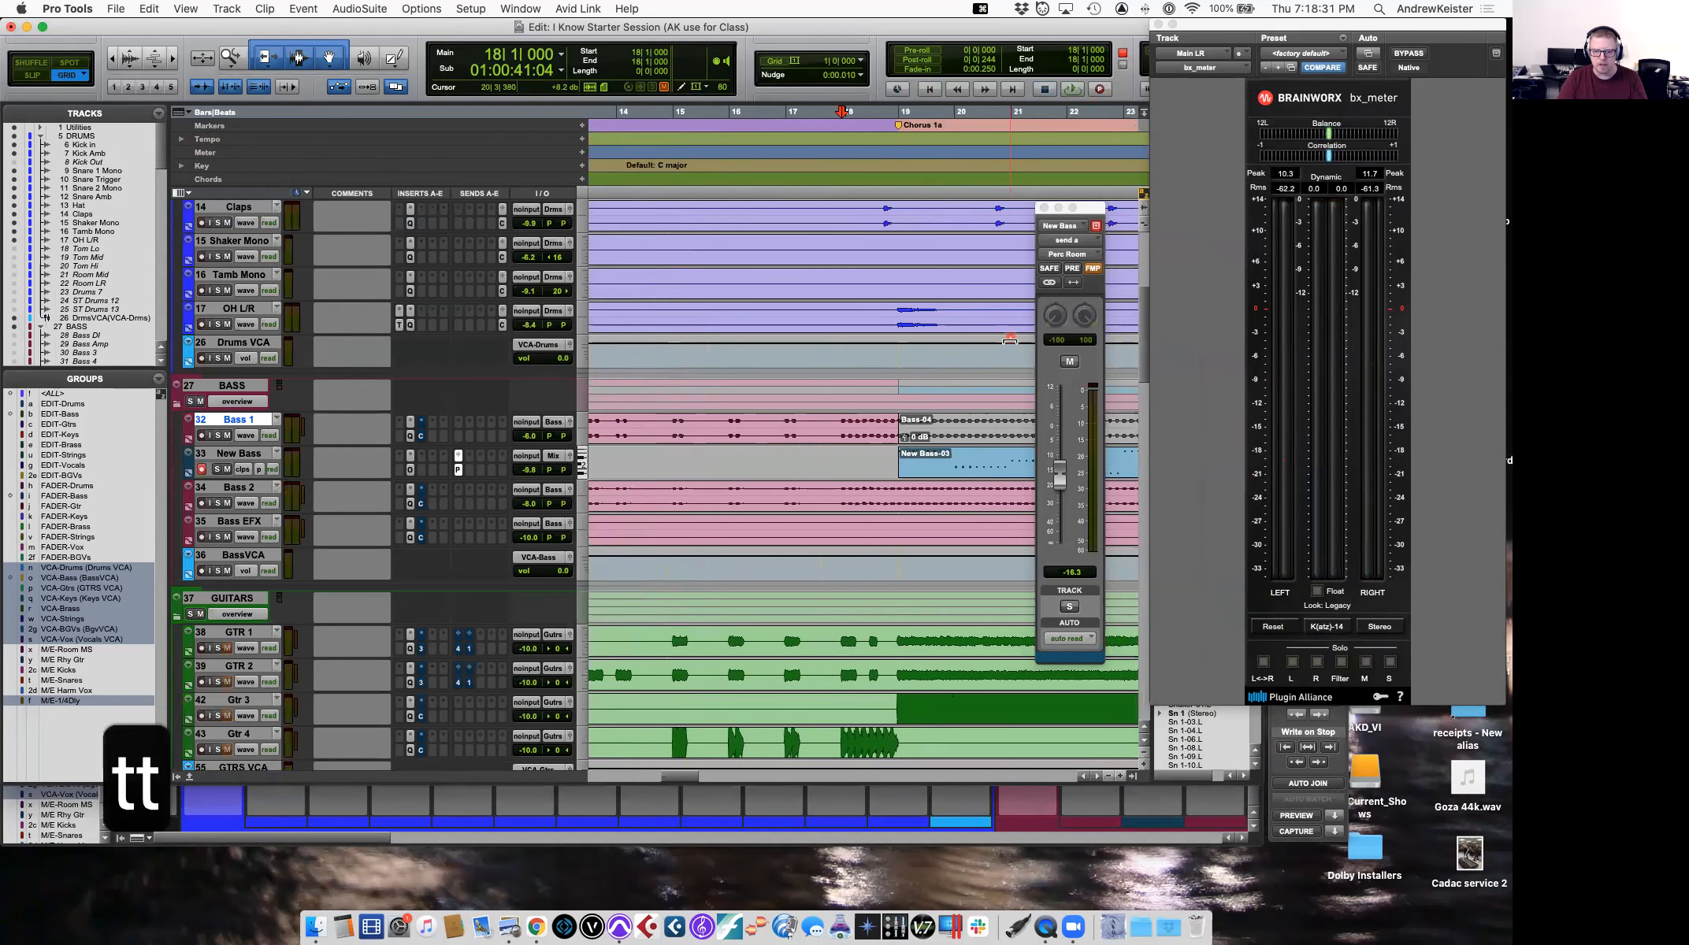
key("space")
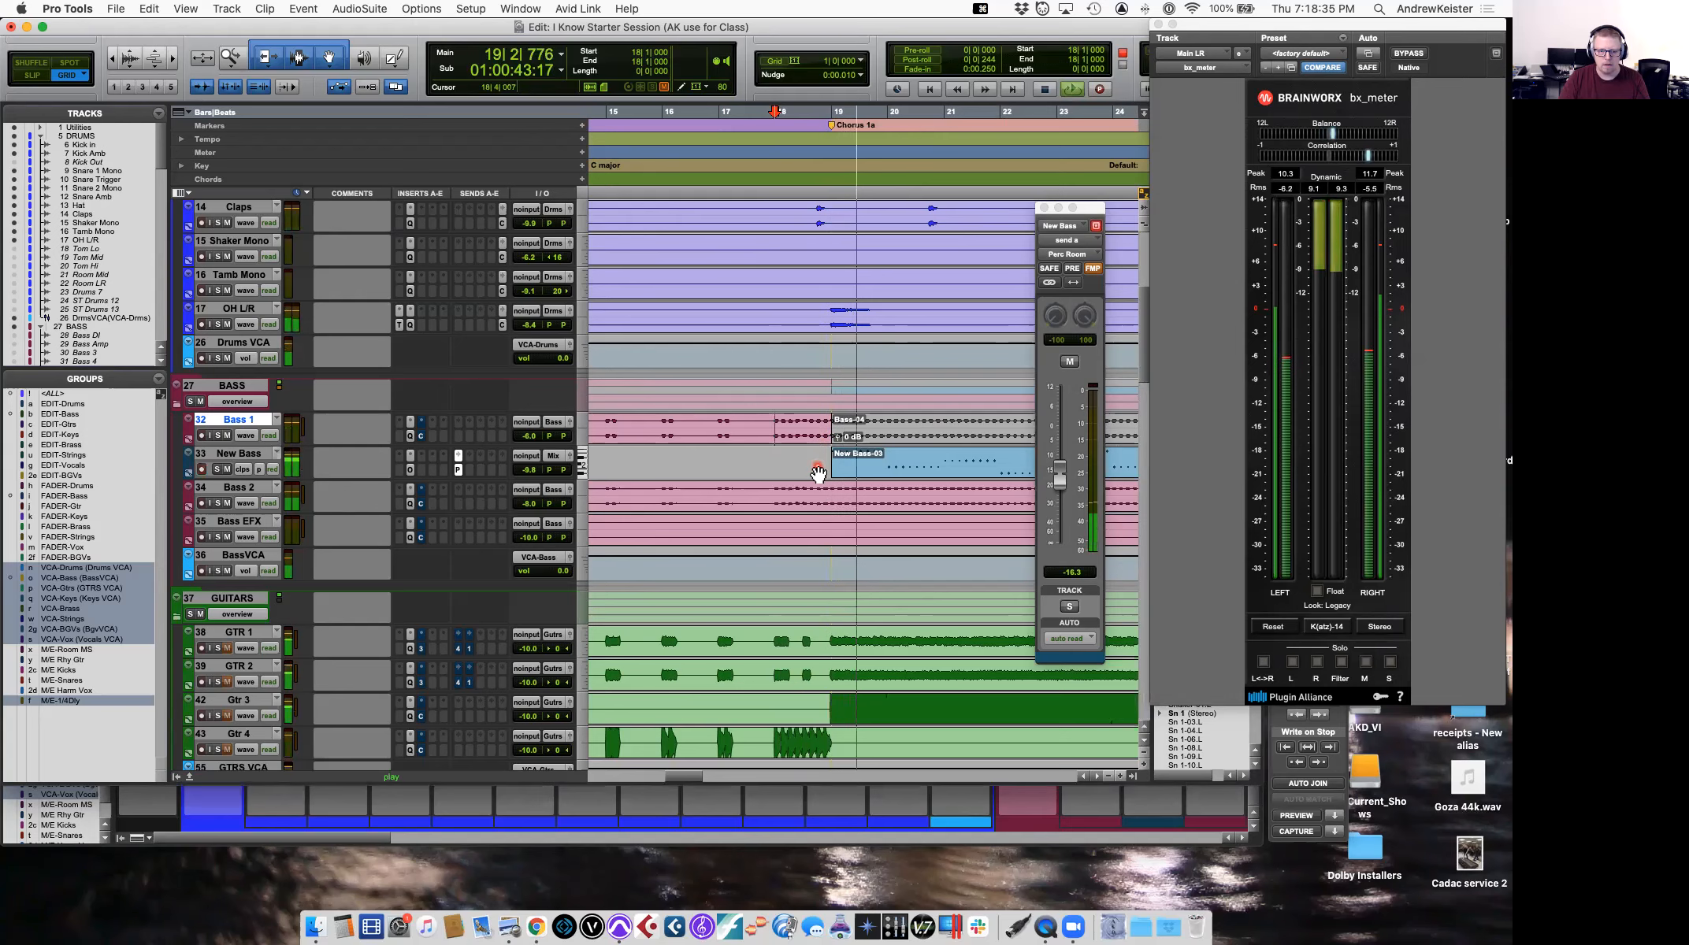
key("space")
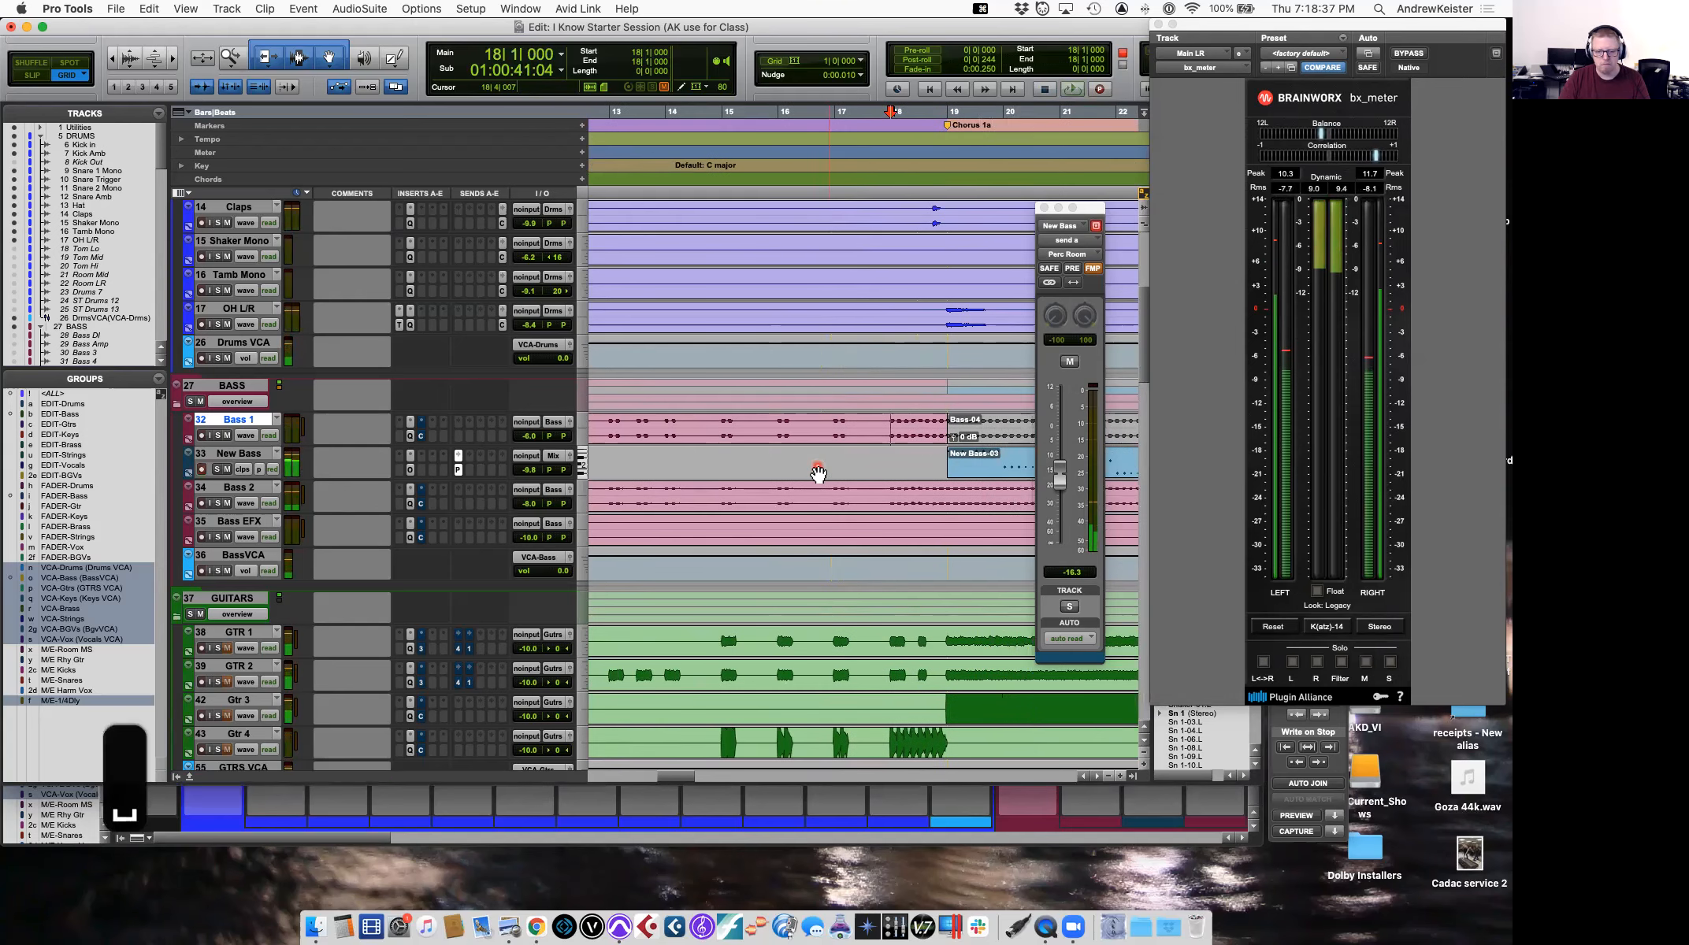
Close the New Bass Perc Room send window.
scroll(819, 472, "down", 1)
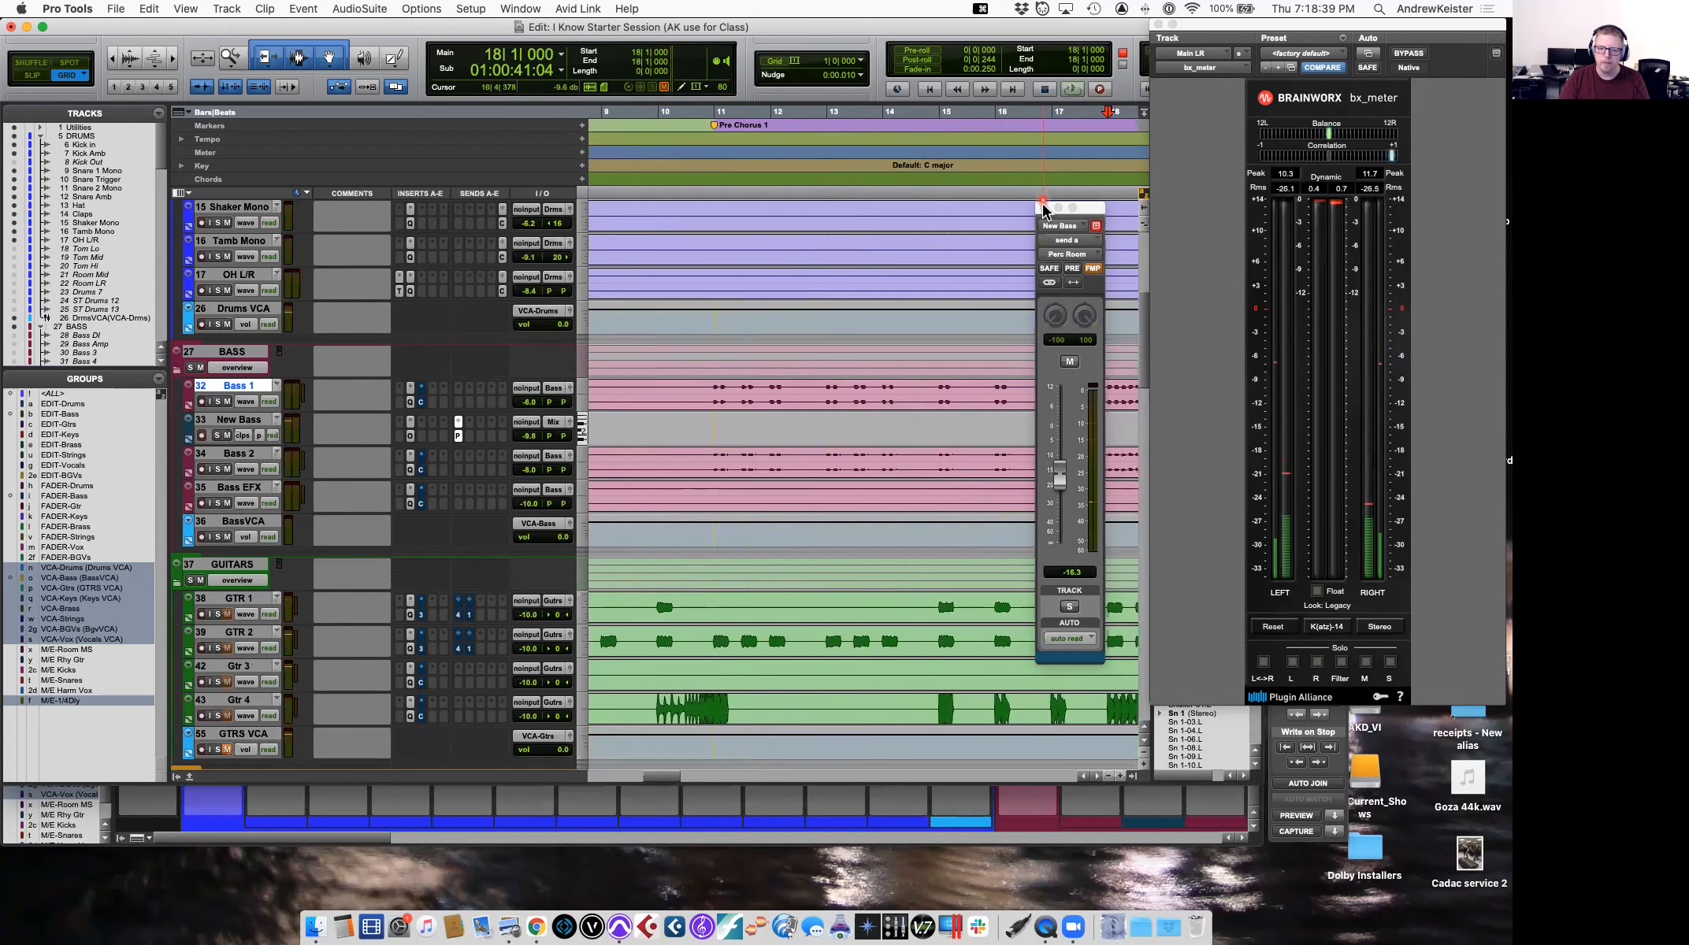
left_click(1042, 206)
key("r")
key("r")
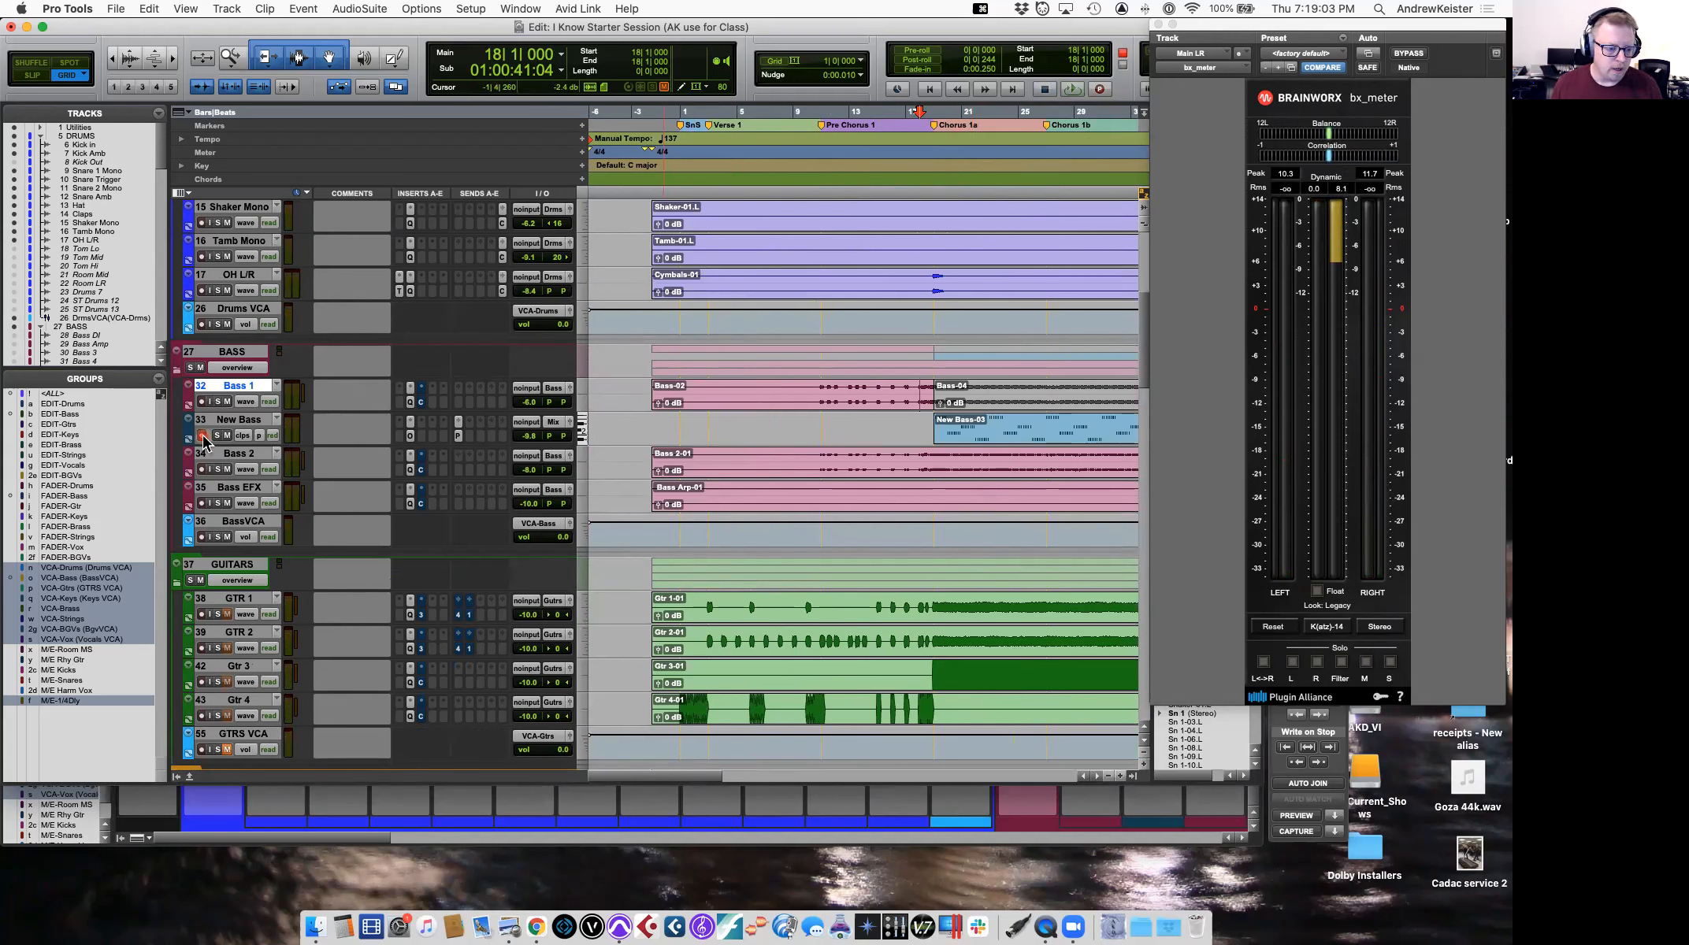
Separate the Bass 1 clip at bar 53 and at the start of the Bridge, and mute the clip covering Chorus 2a and 2b.
scroll(978, 403, "right", 10)
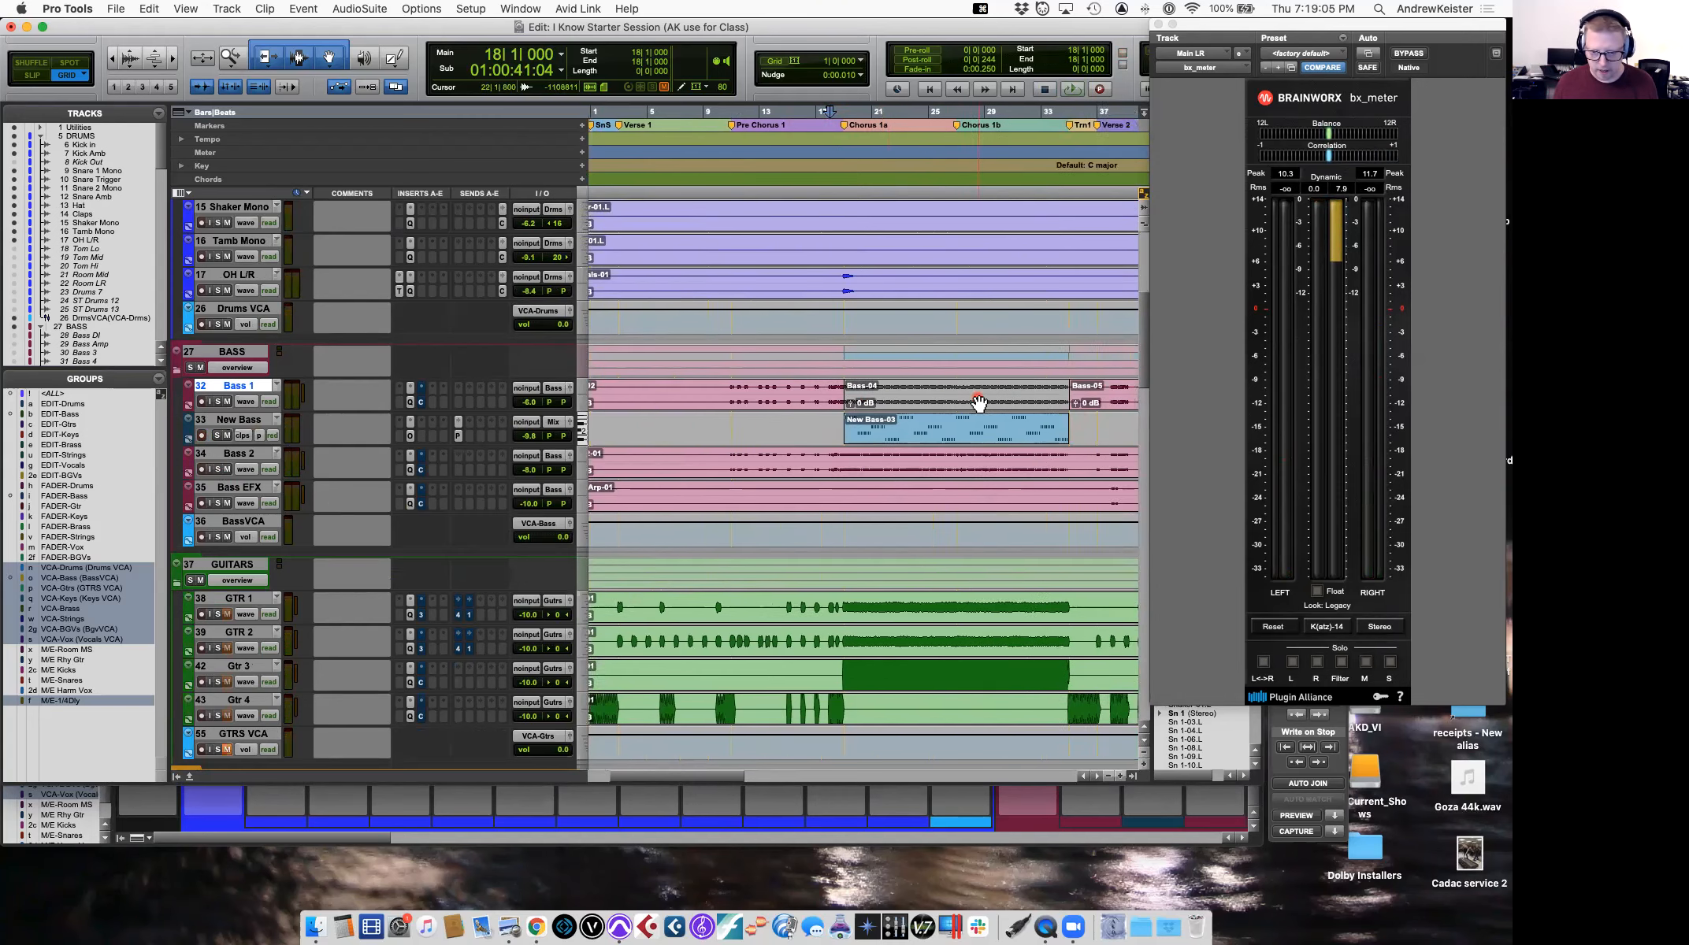
key("r")
scroll(978, 403, "right", 3)
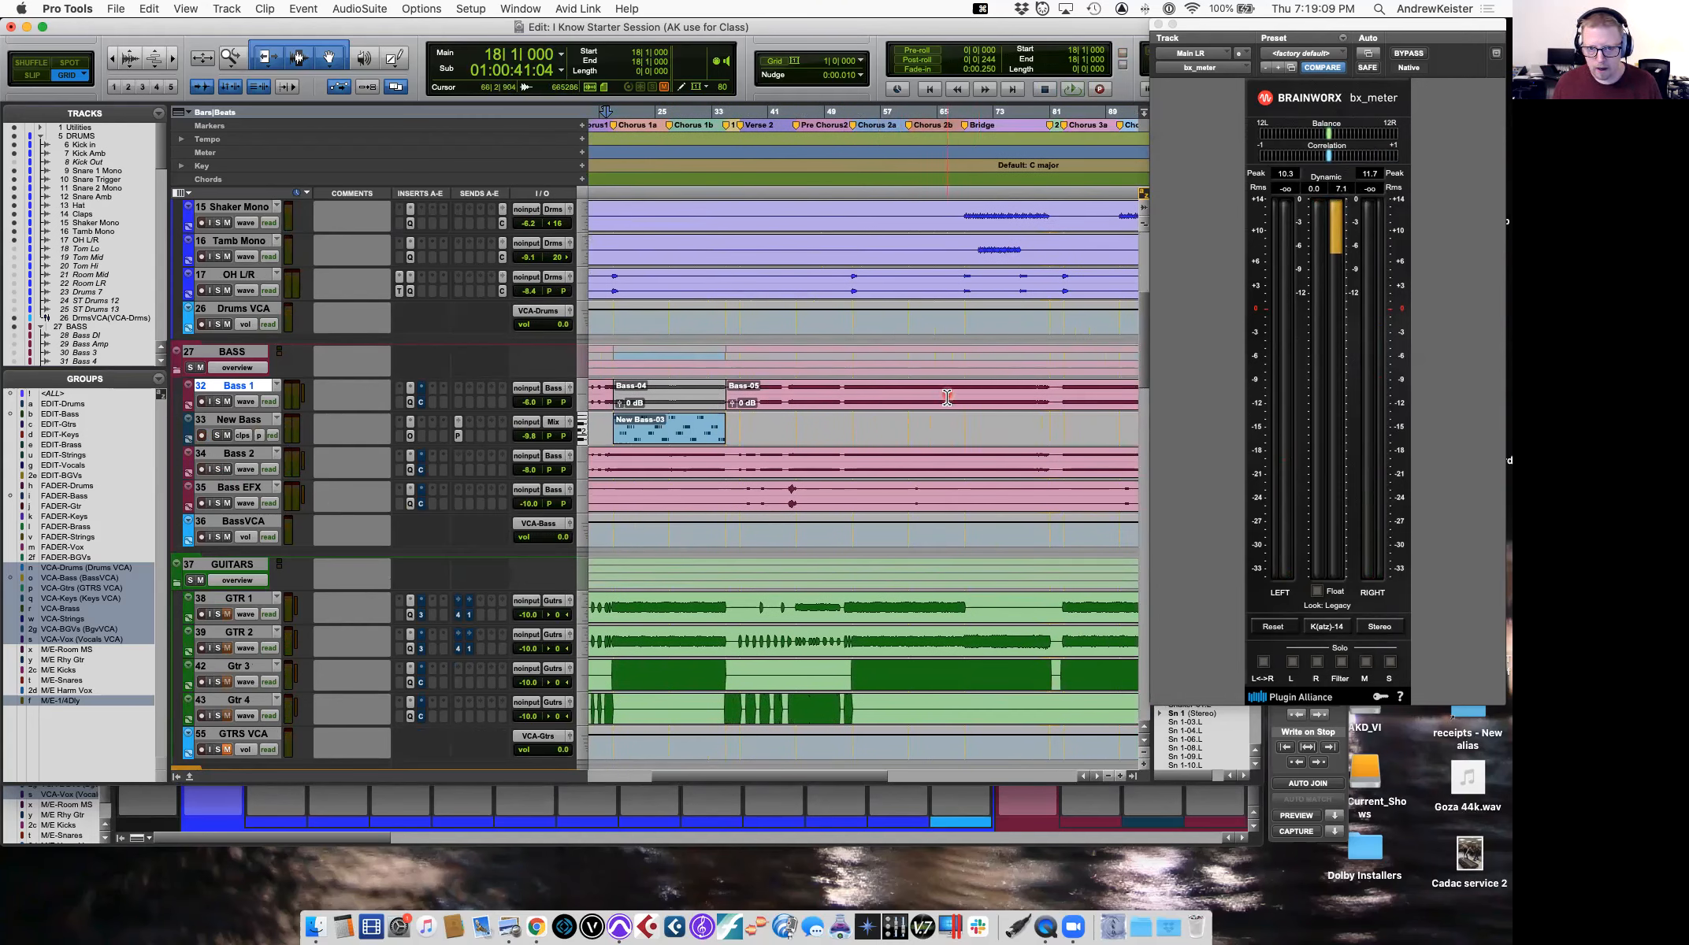
left_click(851, 389)
key("t")
key("t")
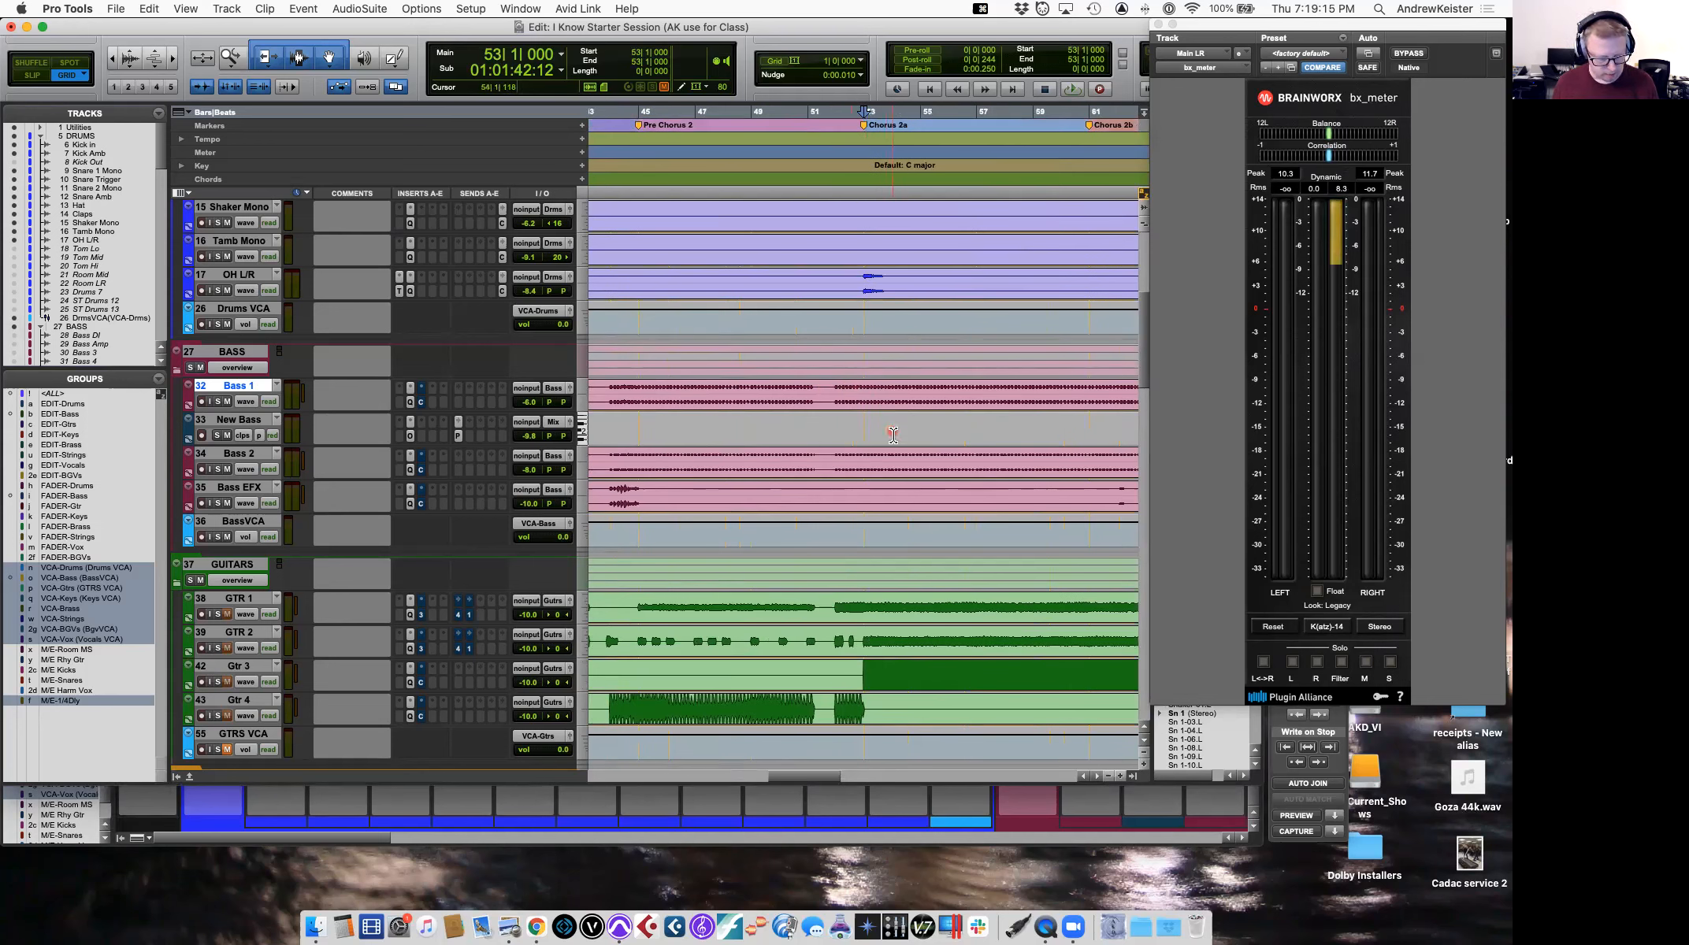
key("super+e")
scroll(893, 434, "right", 5)
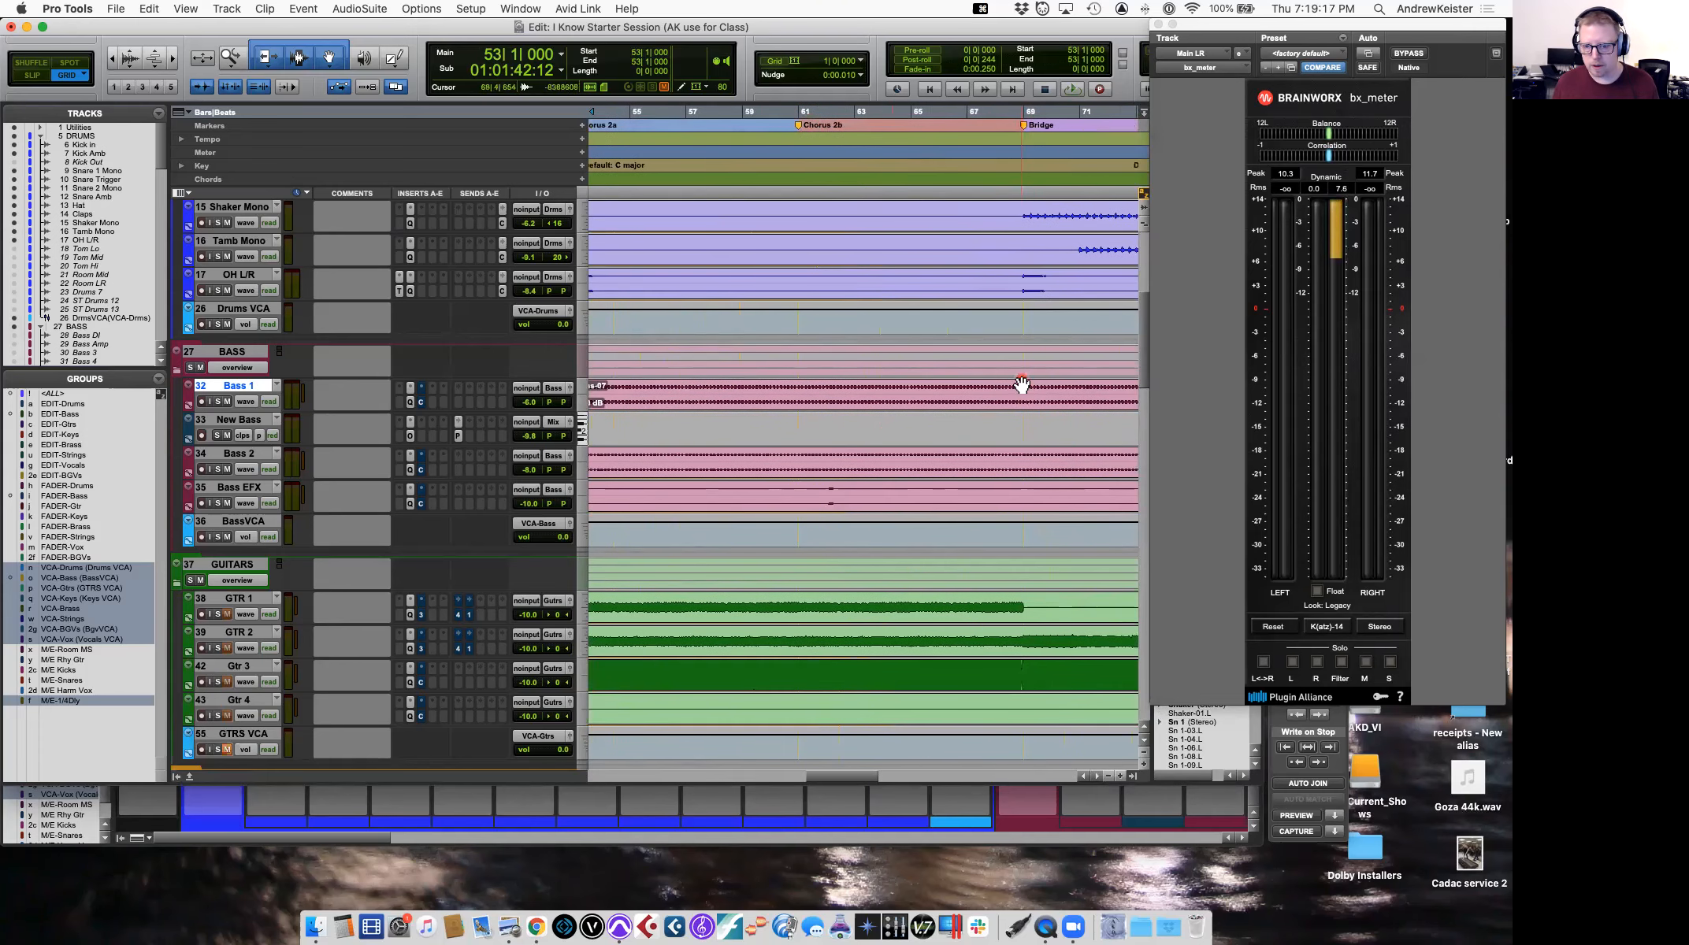
key("super+e")
left_click(953, 410)
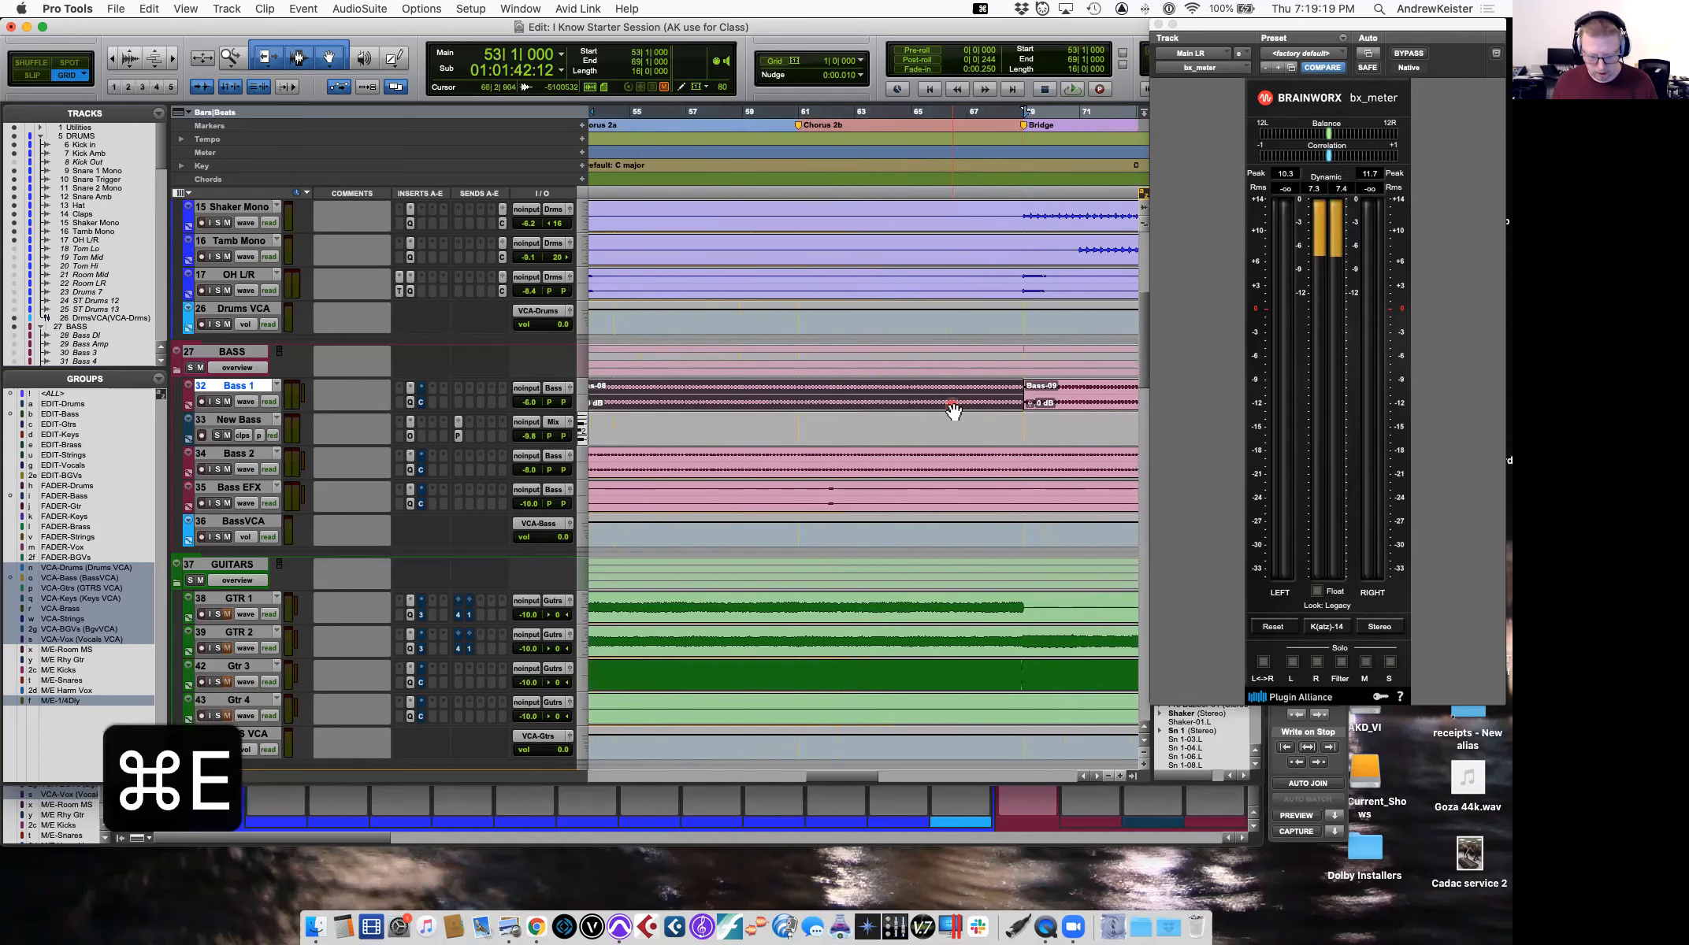
key("super+m")
Copy the New Bass clip from Chorus 1a and paste it on the New Bass track at bar 53, the start of Chorus 2a.
scroll(953, 410, "left", 4)
scroll(953, 410, "up", 1)
key("r")
key("r")
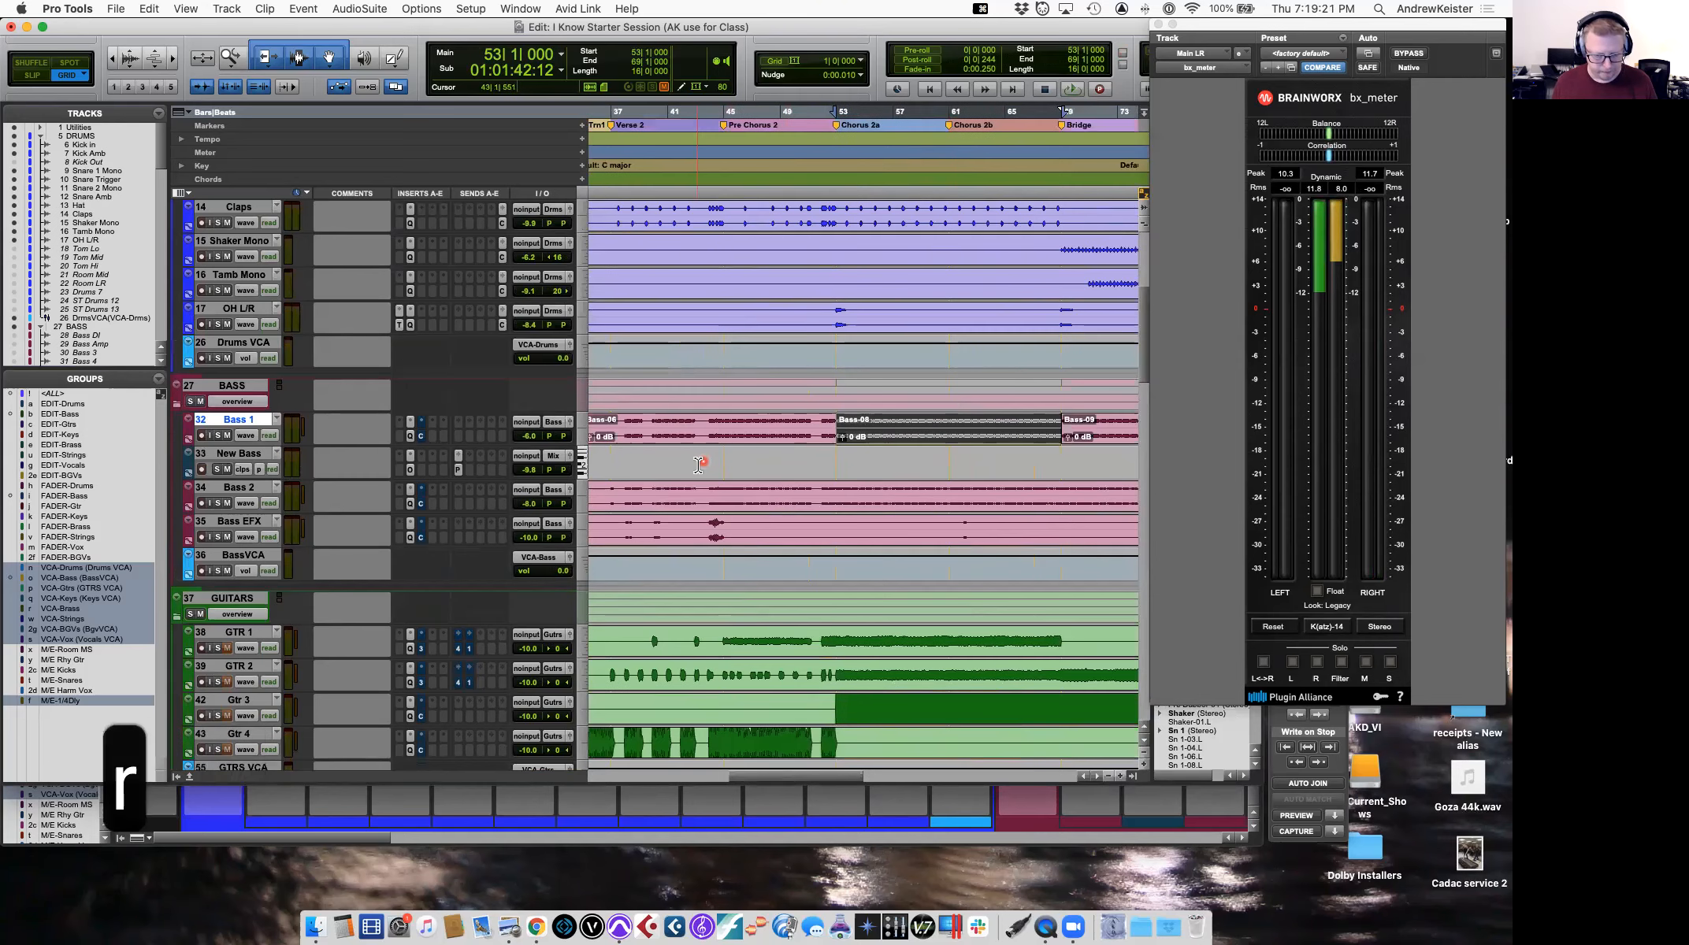
left_click(676, 473)
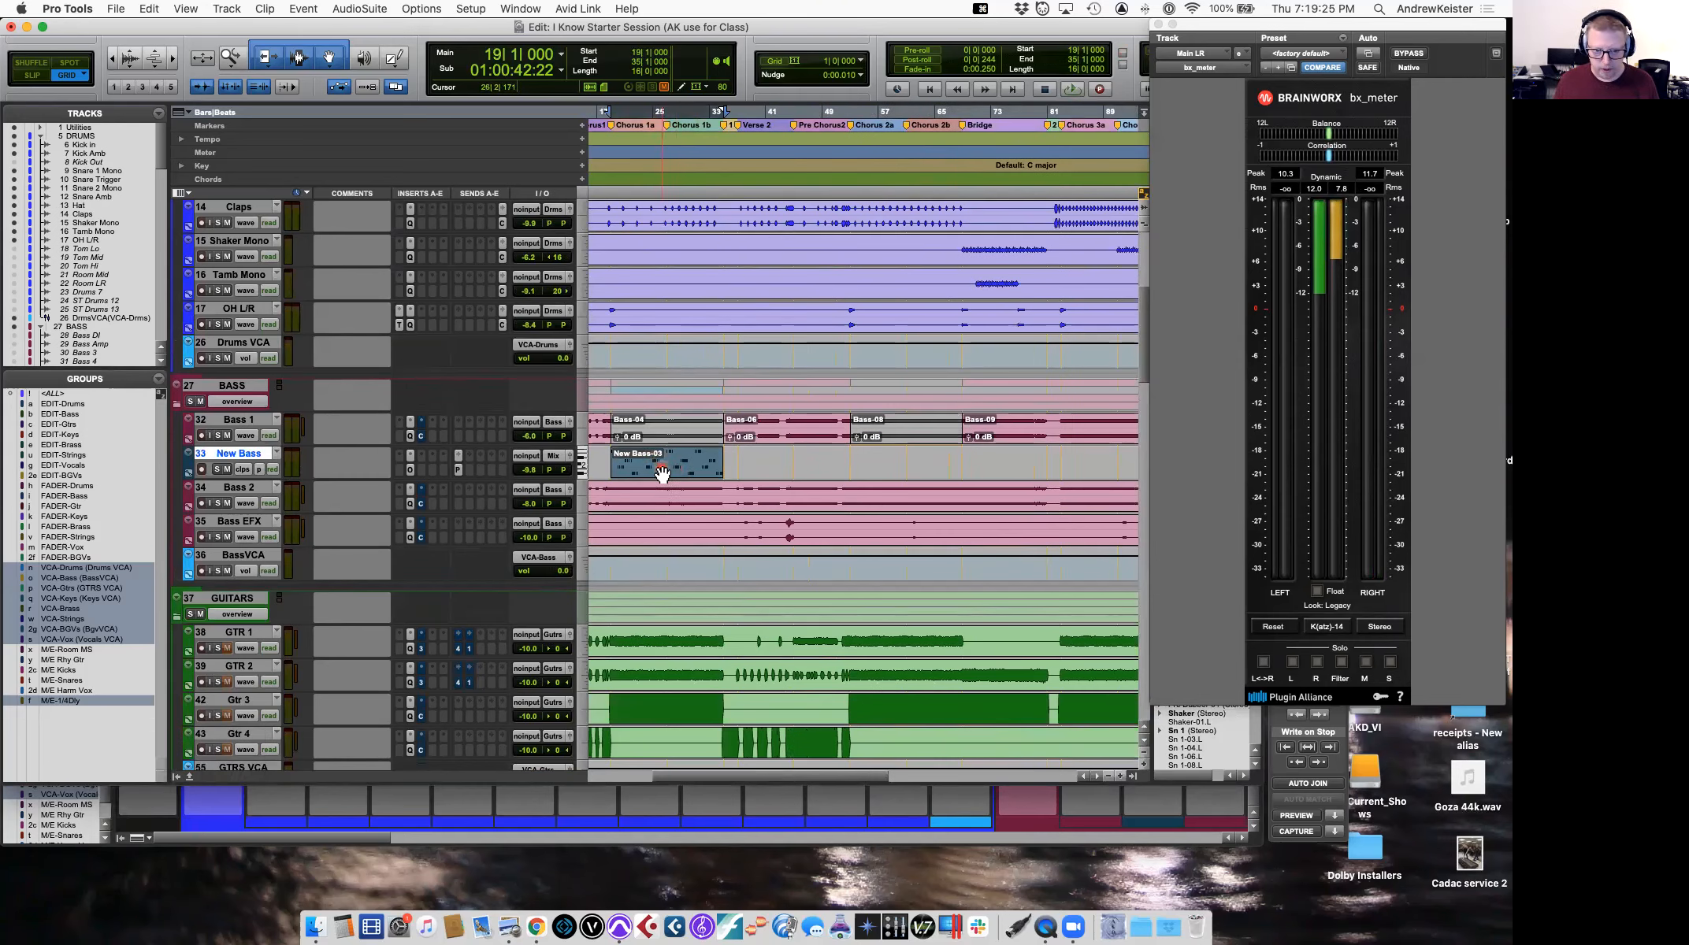
key("super+c")
left_click(850, 459)
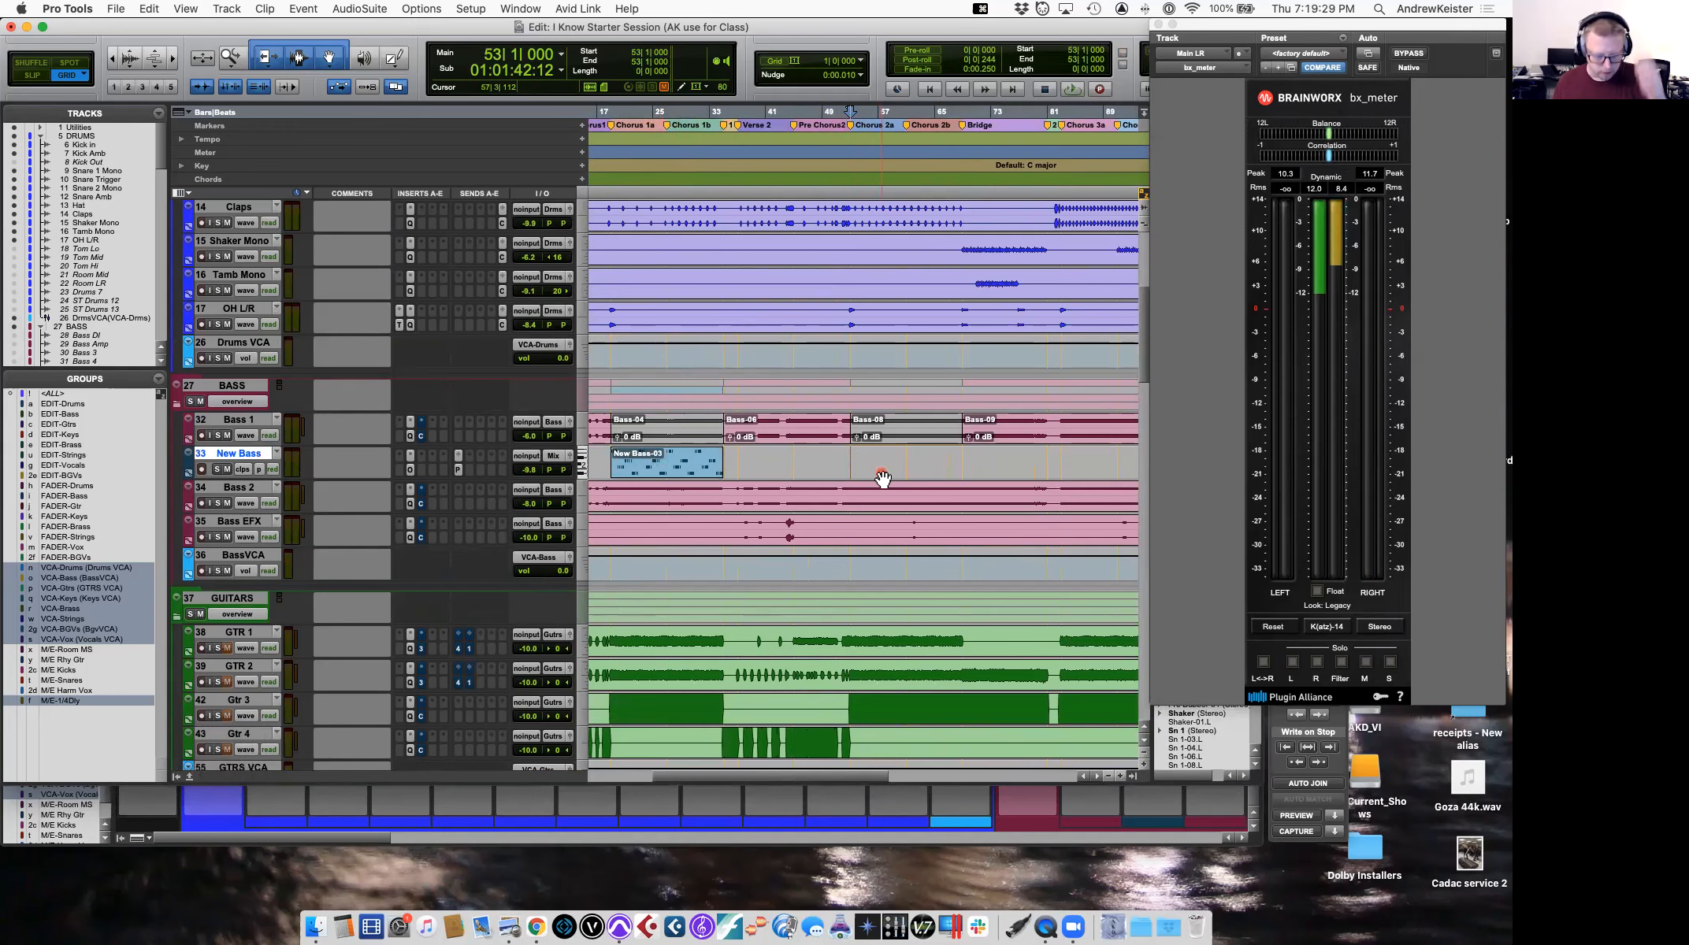
key("super+v")
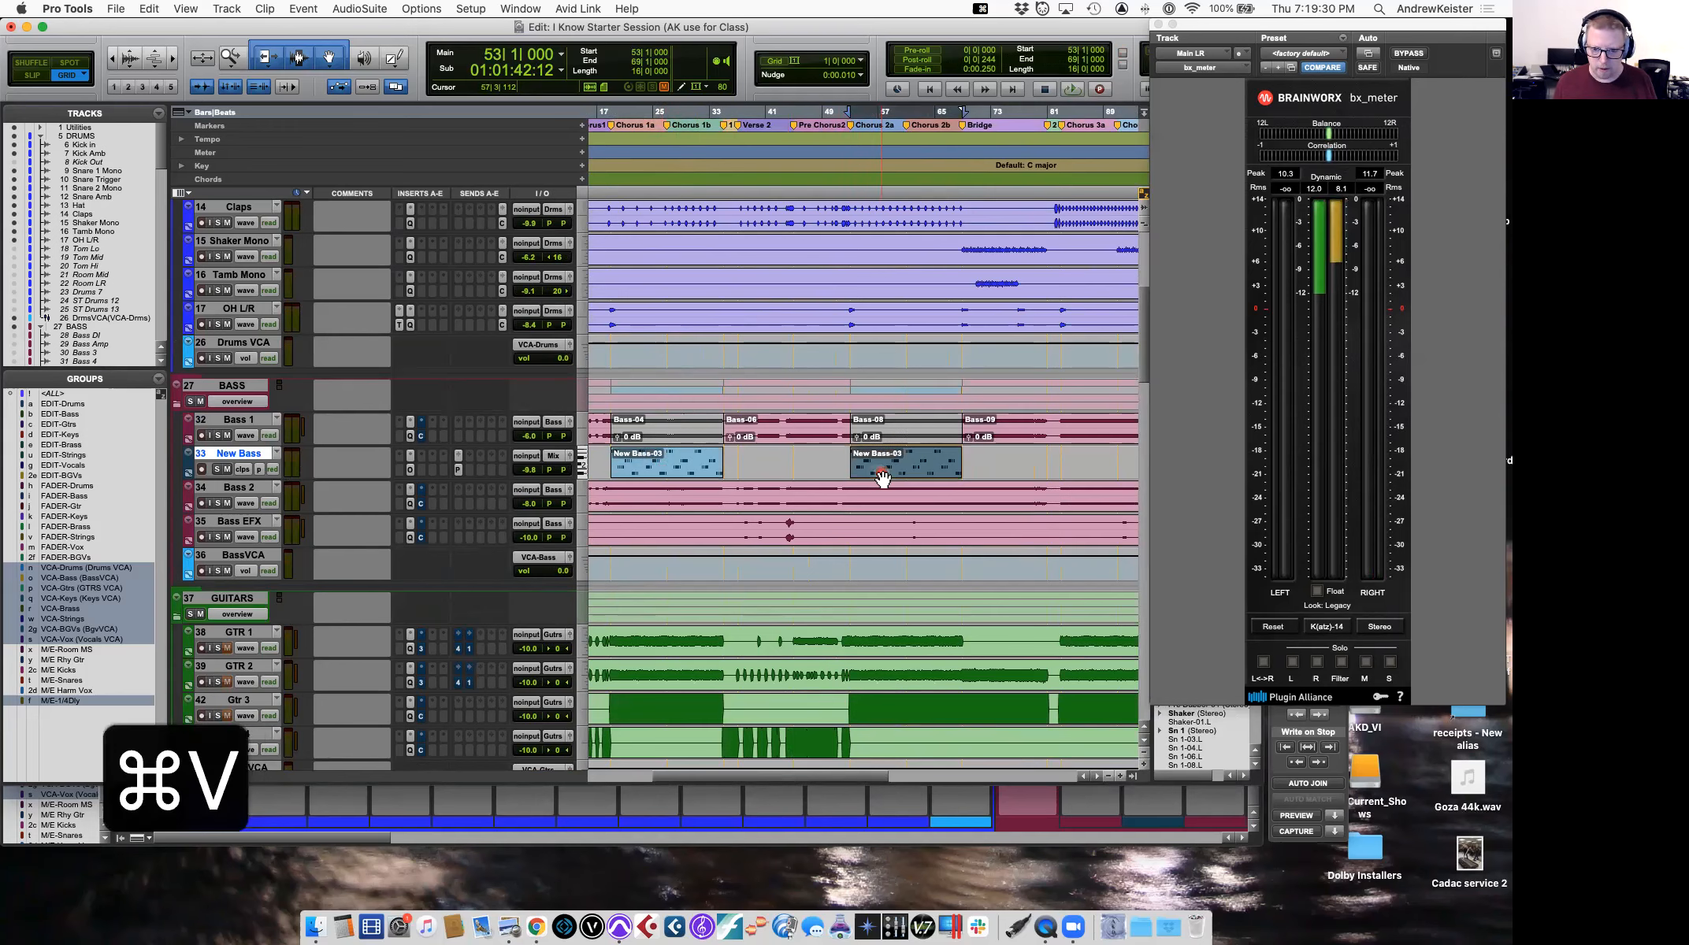
Play back the transition into Chorus 2a from bar 52 to hear the pasted New Bass part.
left_click(841, 389)
key("space")
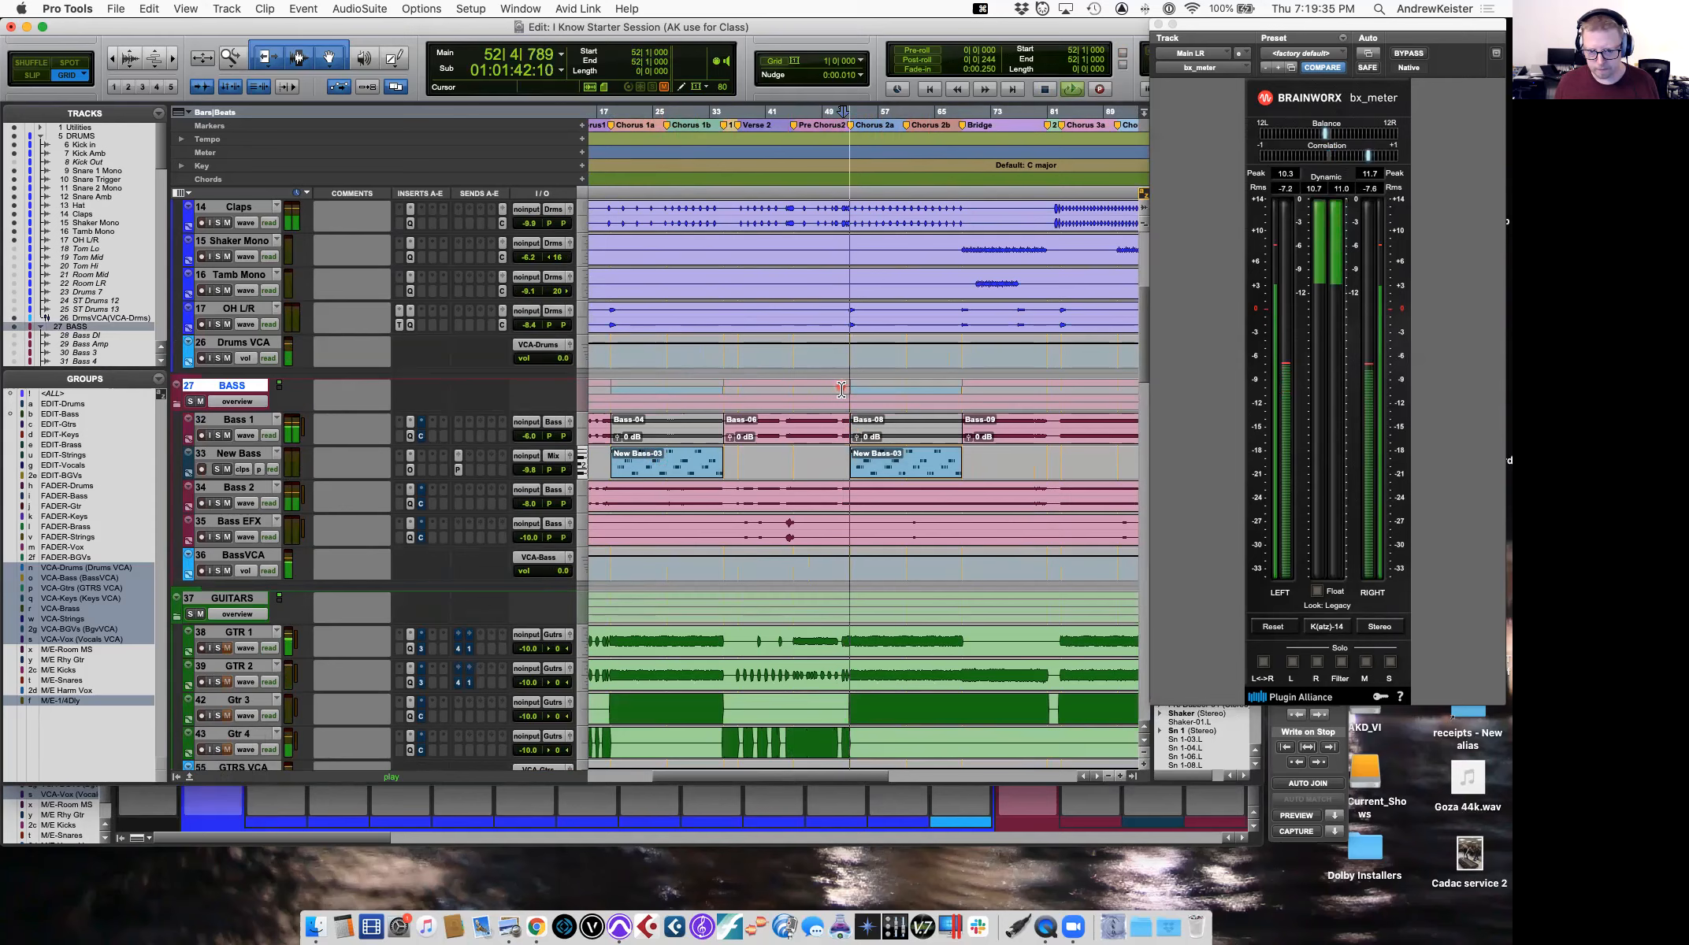
scroll(935, 489, "right", 3)
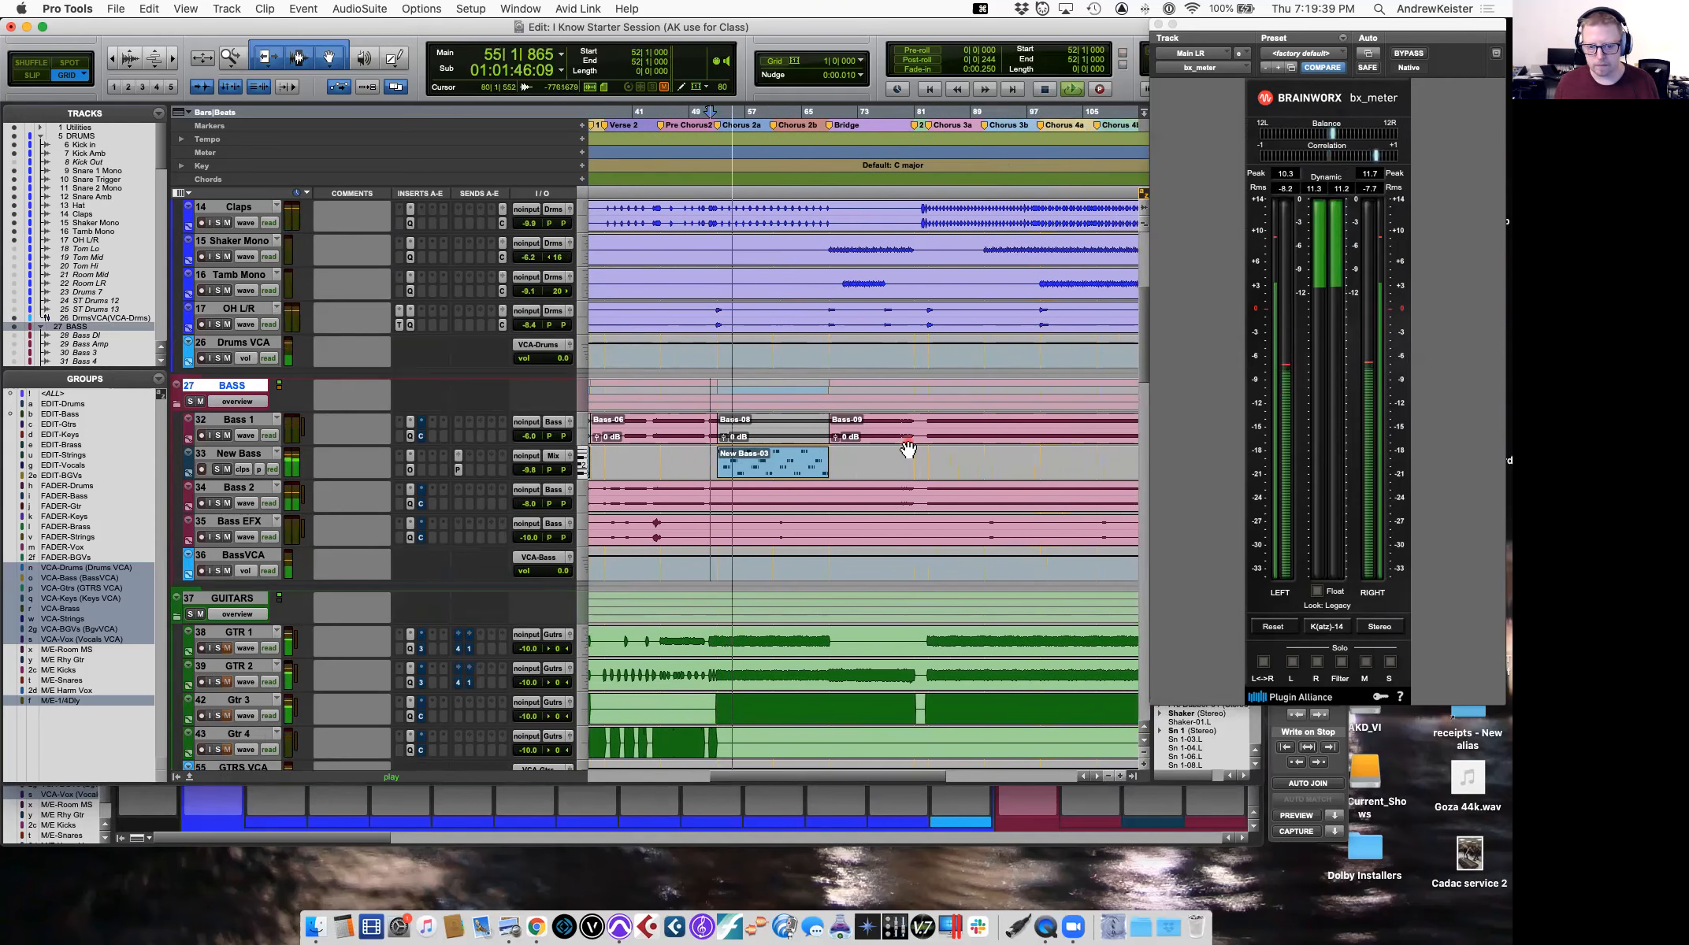
key("space")
Play back the end of the Bridge from bar 78.
left_click(886, 423)
left_click(895, 424)
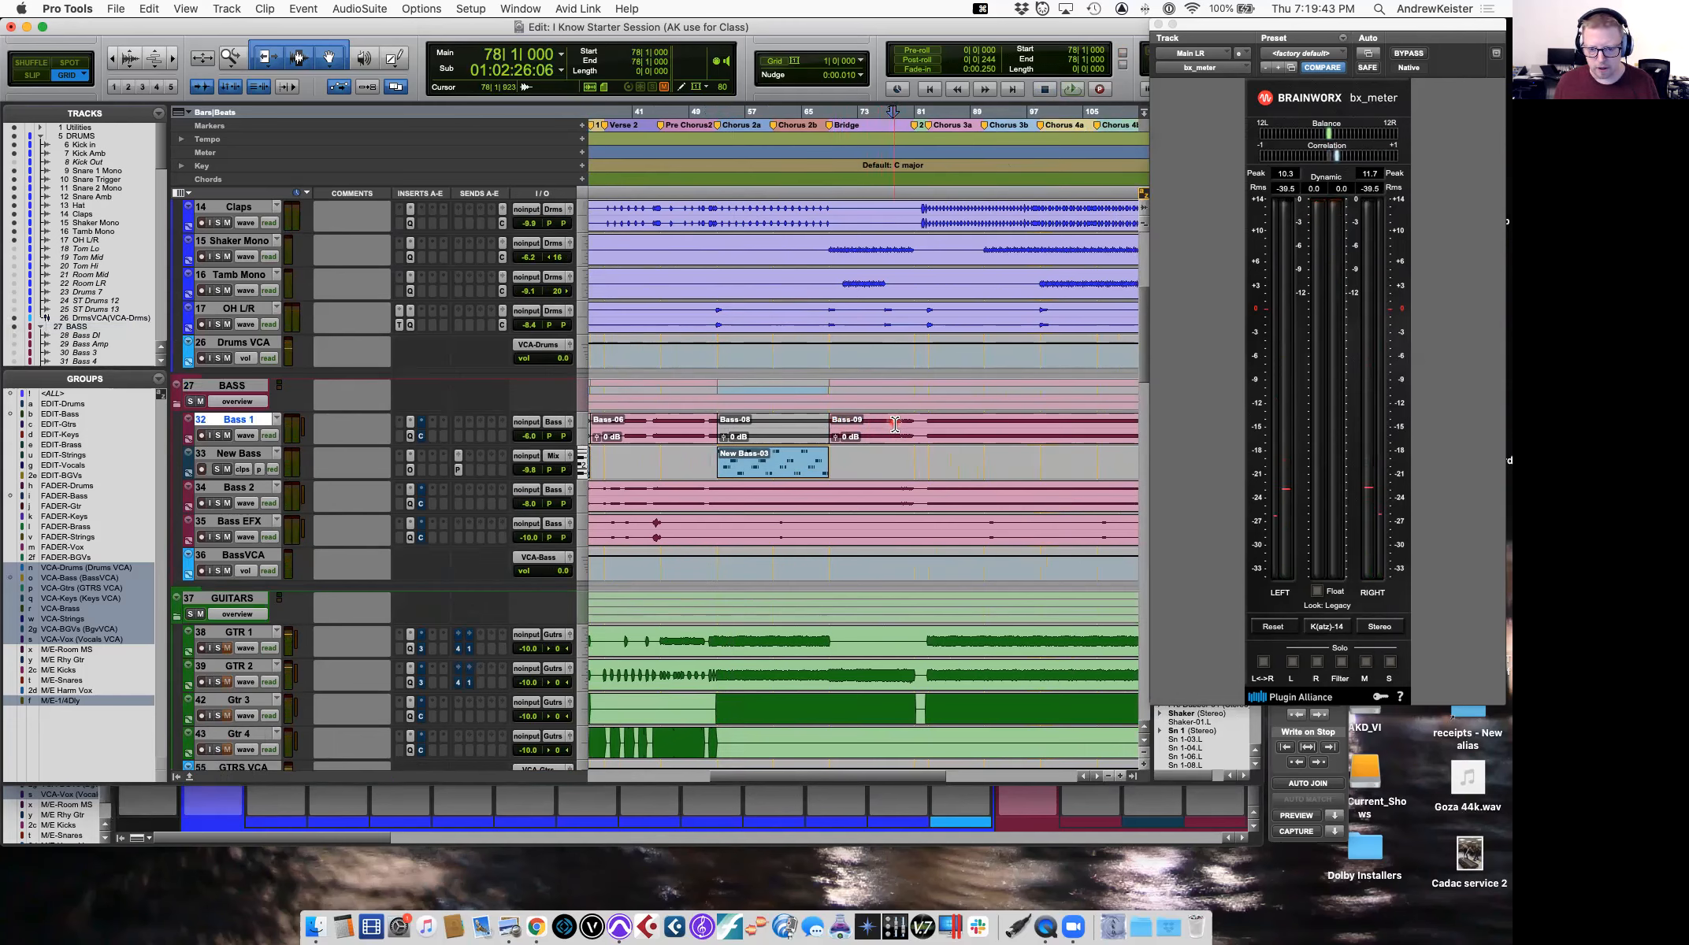
key("space")
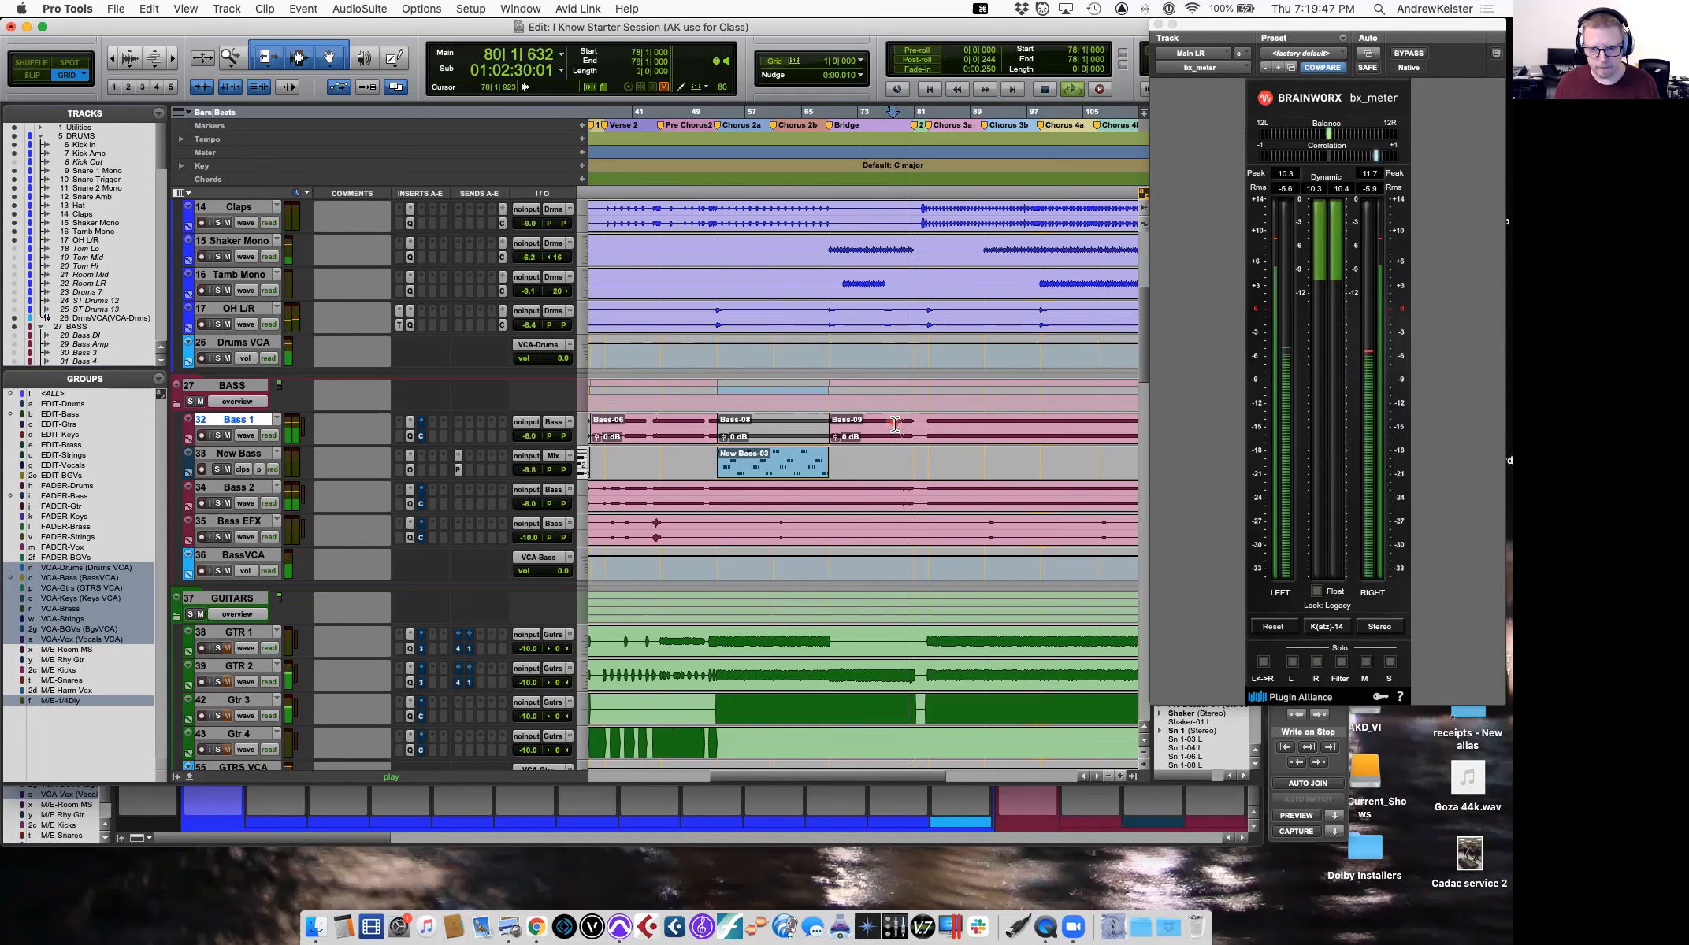
key("space")
Paste the New Bass clip at bar 83, the start of Chorus 3a, and duplicate it to cover Chorus 4a and 4b.
scroll(936, 440, "right", 4)
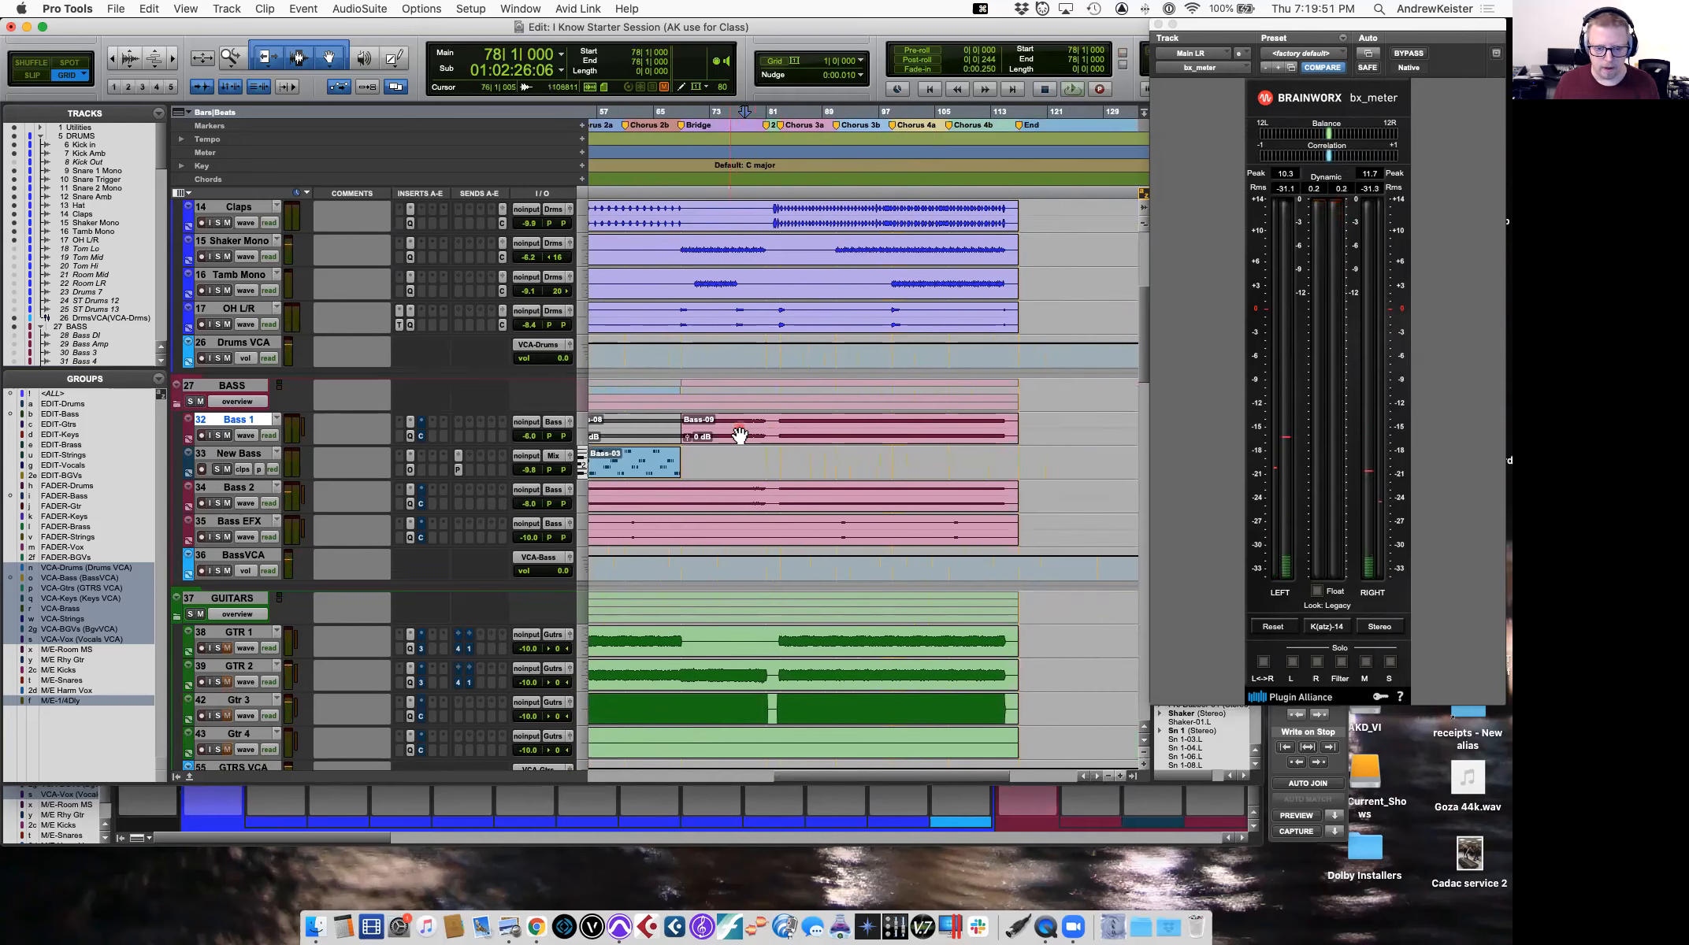
left_click(780, 456)
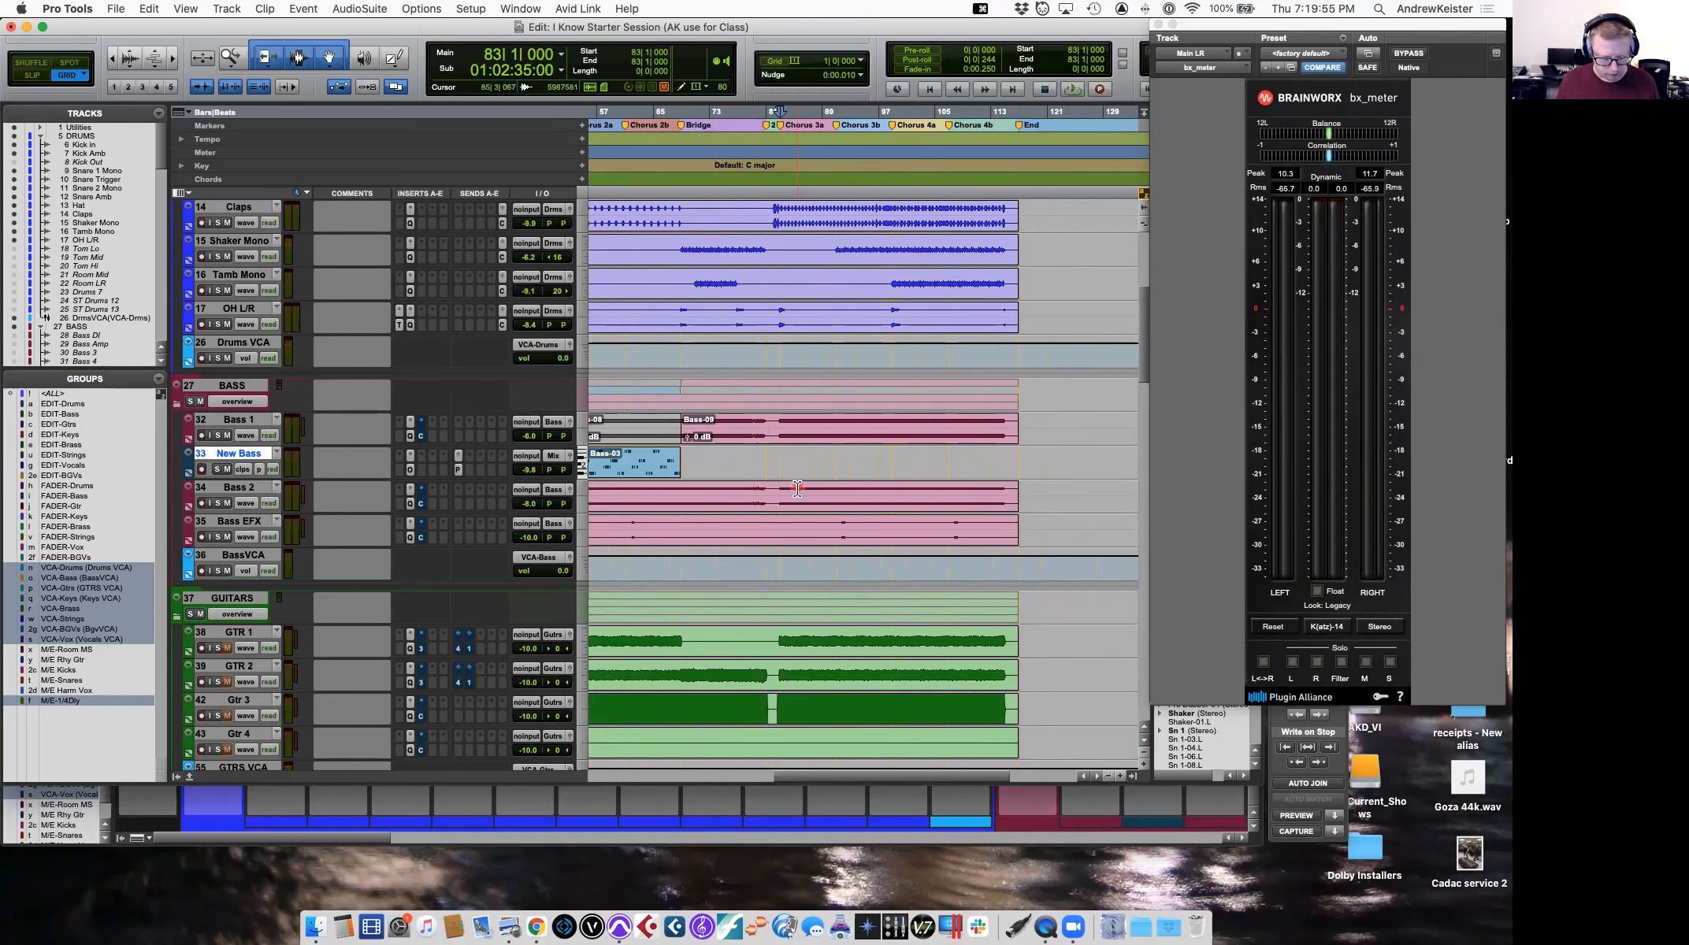
key("super+v")
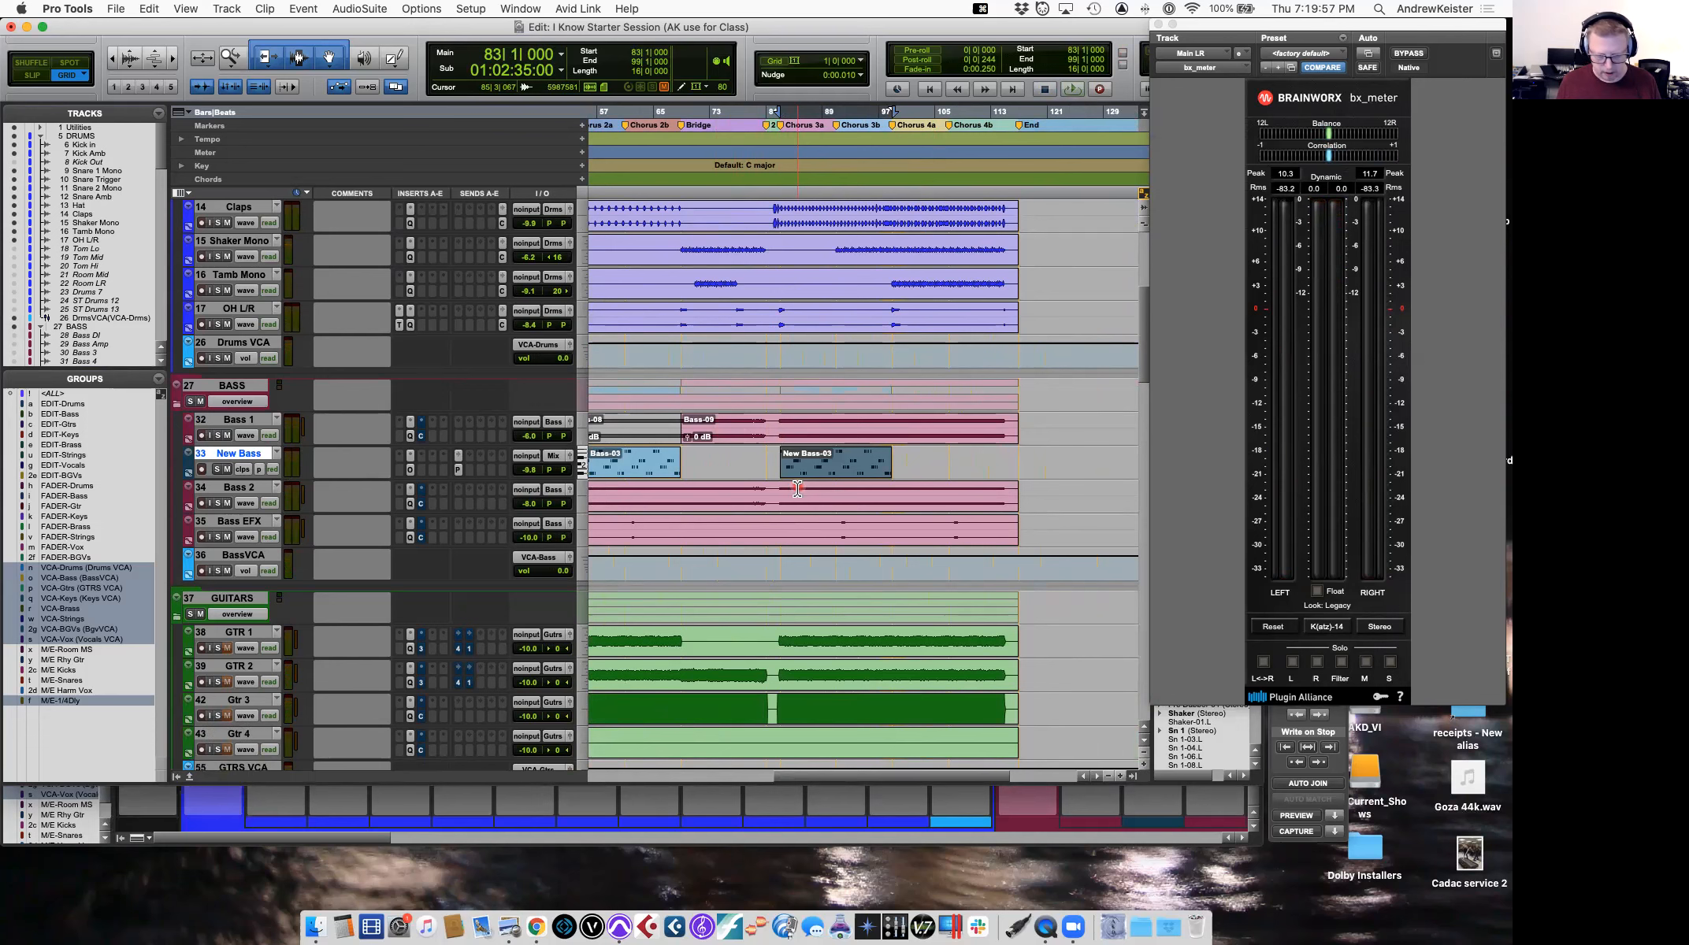
key("super+d")
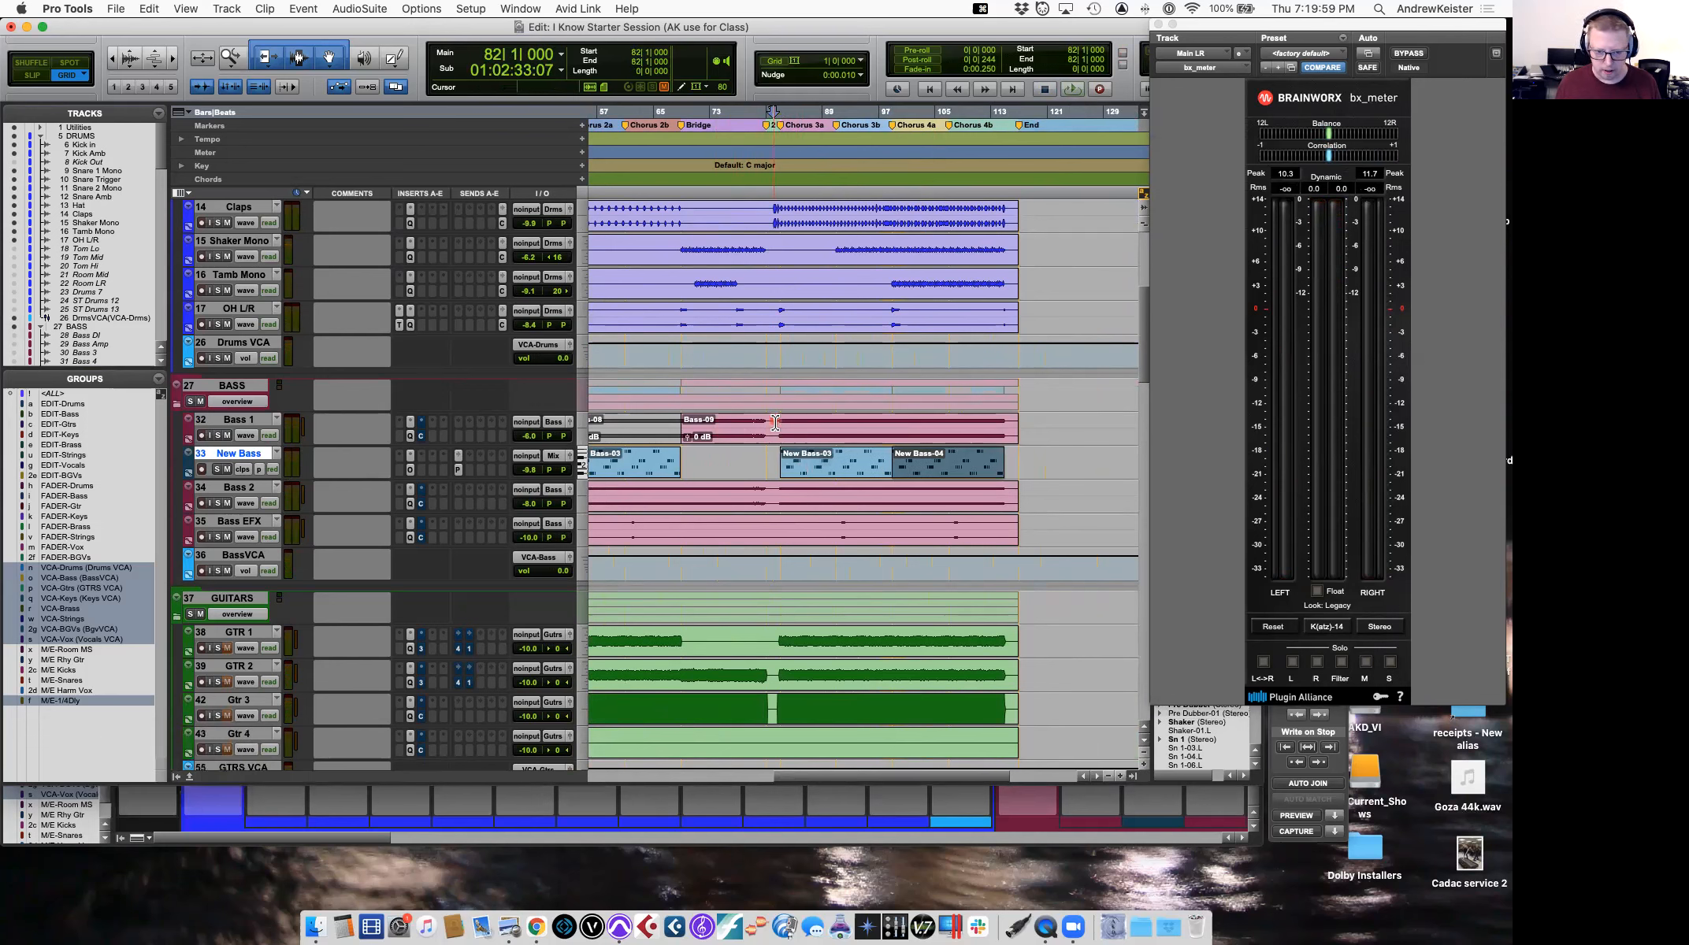
Split the Bass 1 clip at bar 82, just before Chorus 3a, and mute the portion after the split.
left_click(782, 421)
key("super+e")
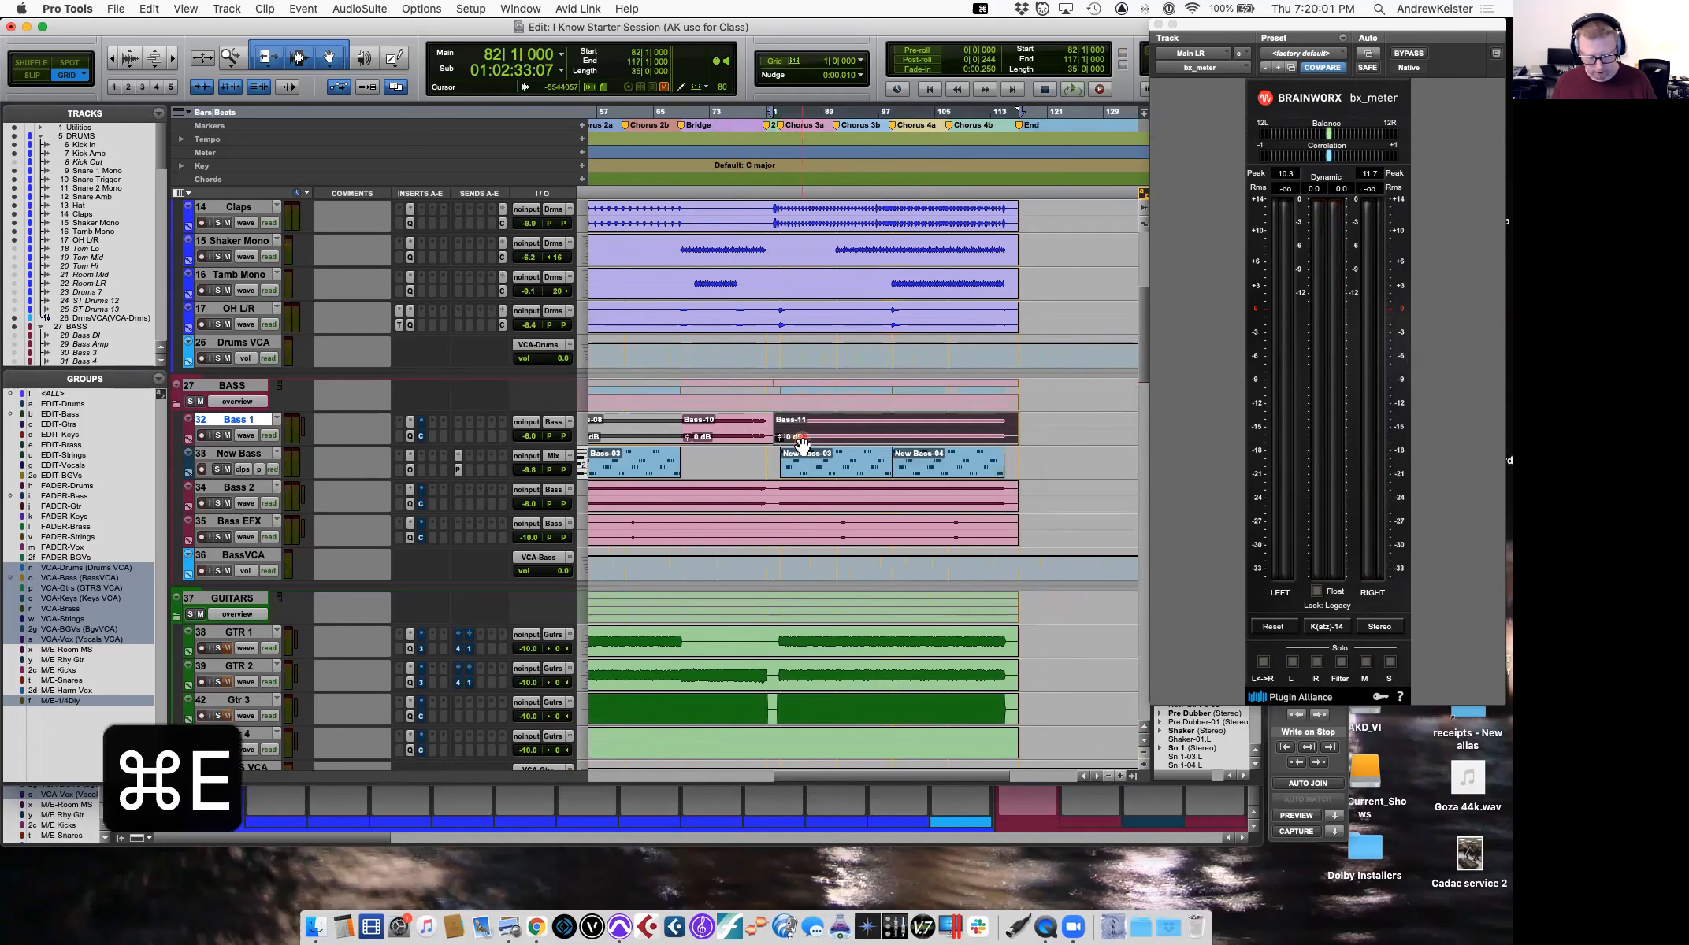
key("super+m")
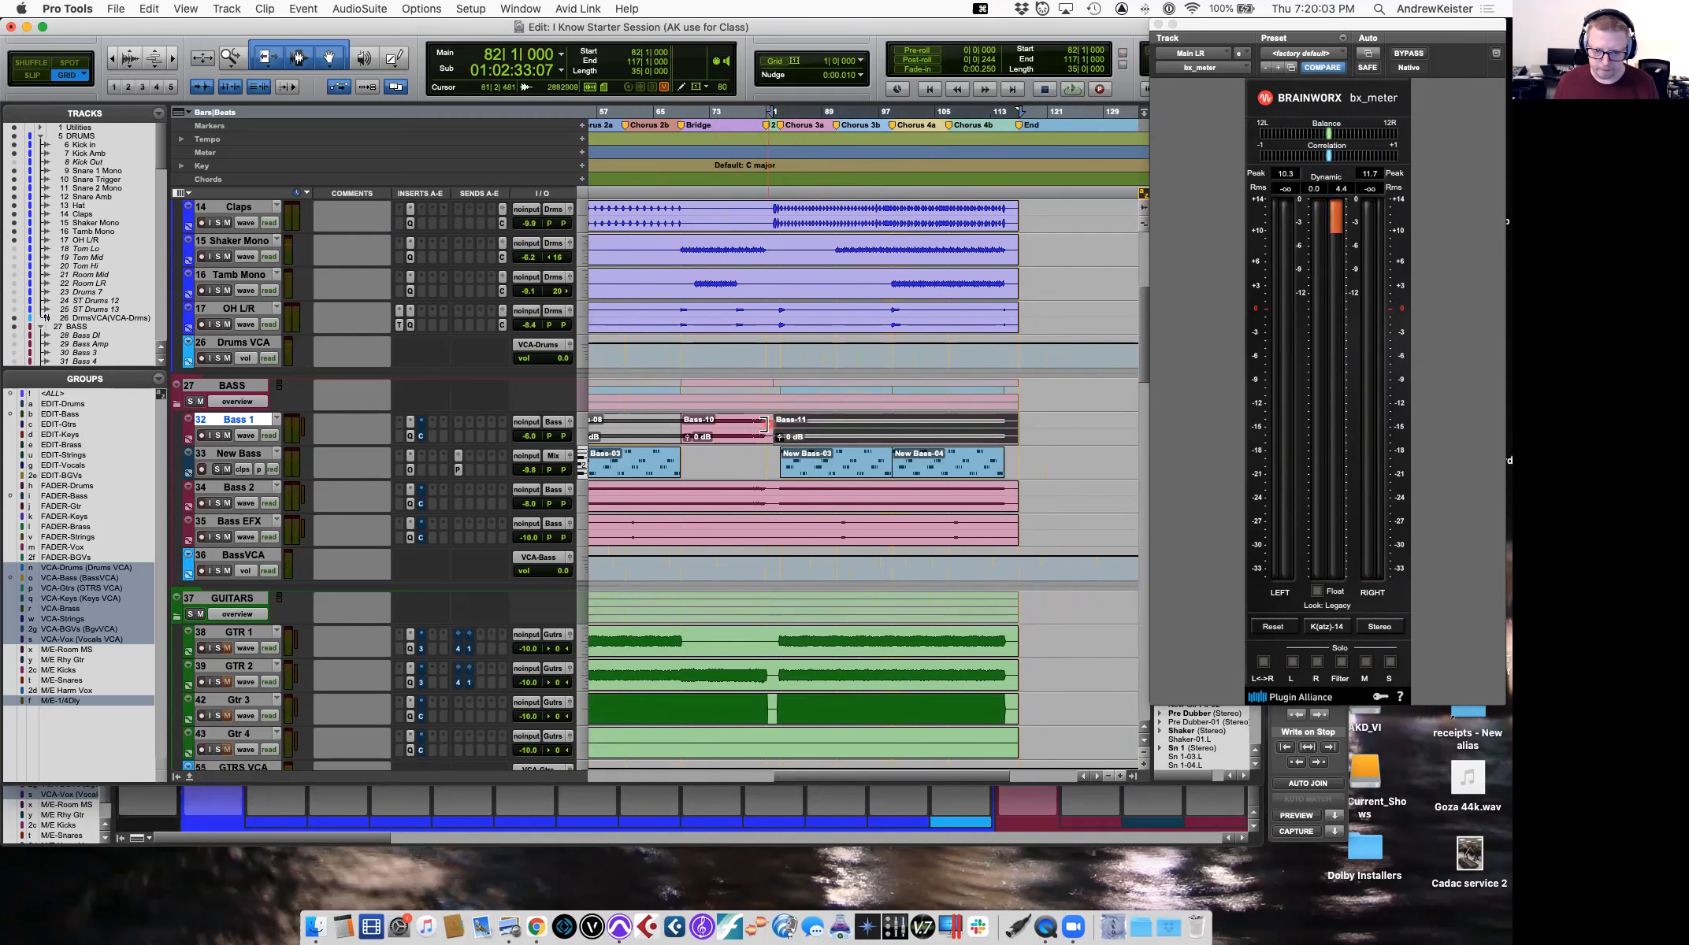
Play back the transition from bar 80 into Chorus 3a to hear the New Bass part take over.
left_click(756, 426)
key("space")
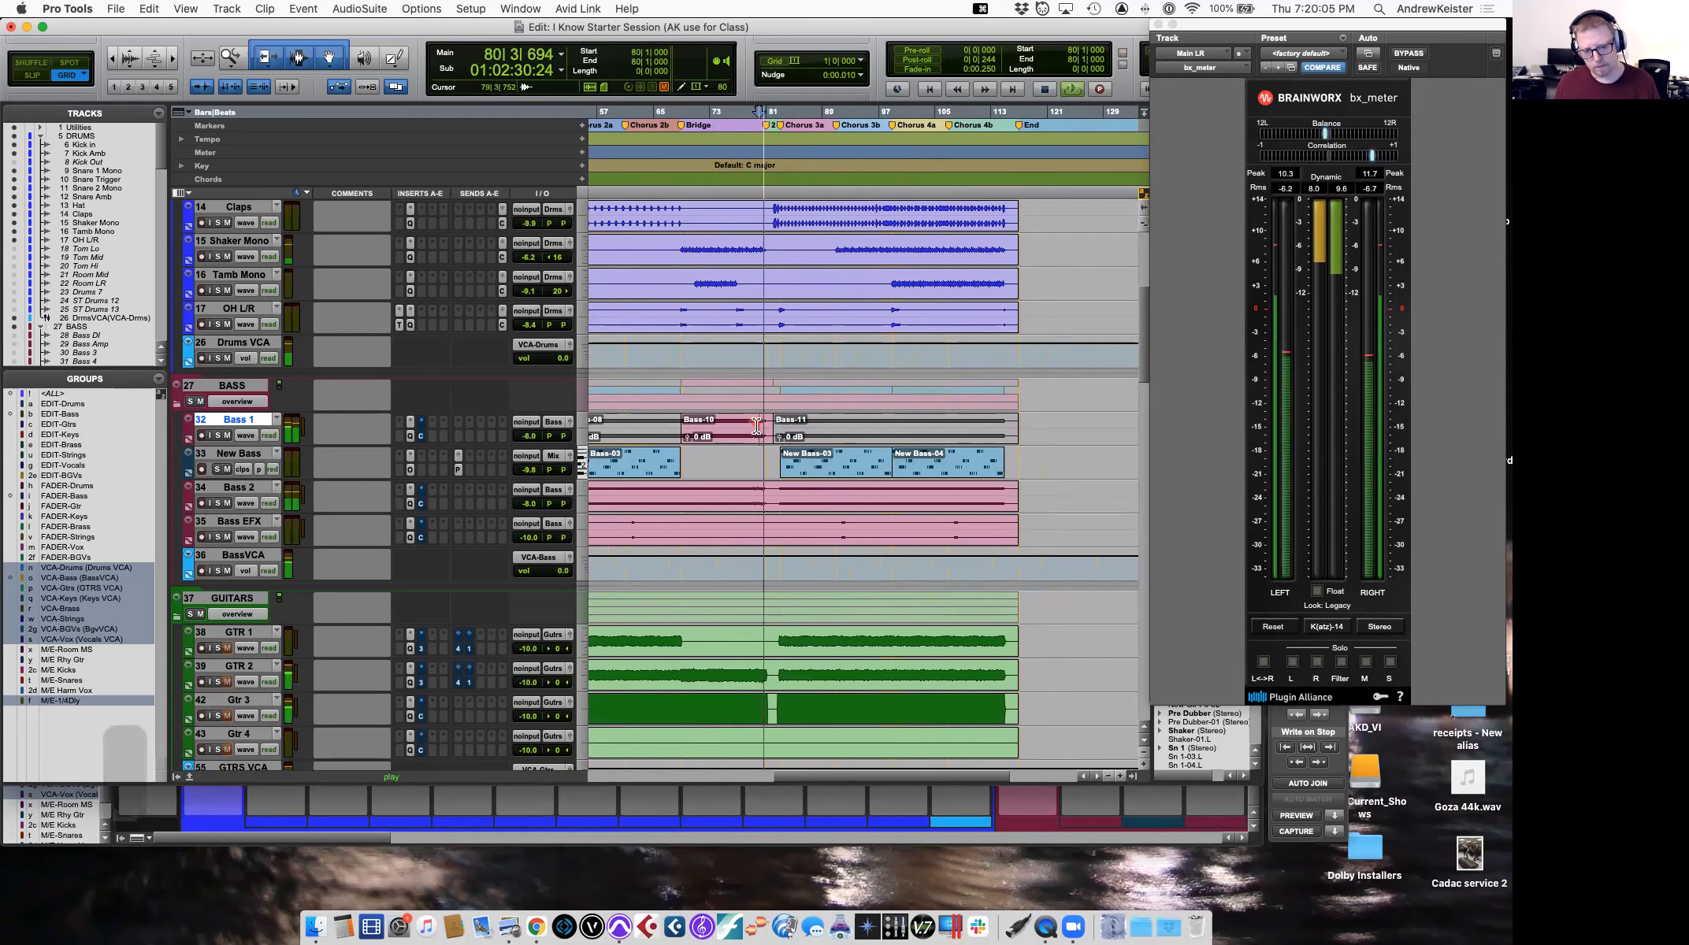
key("7")
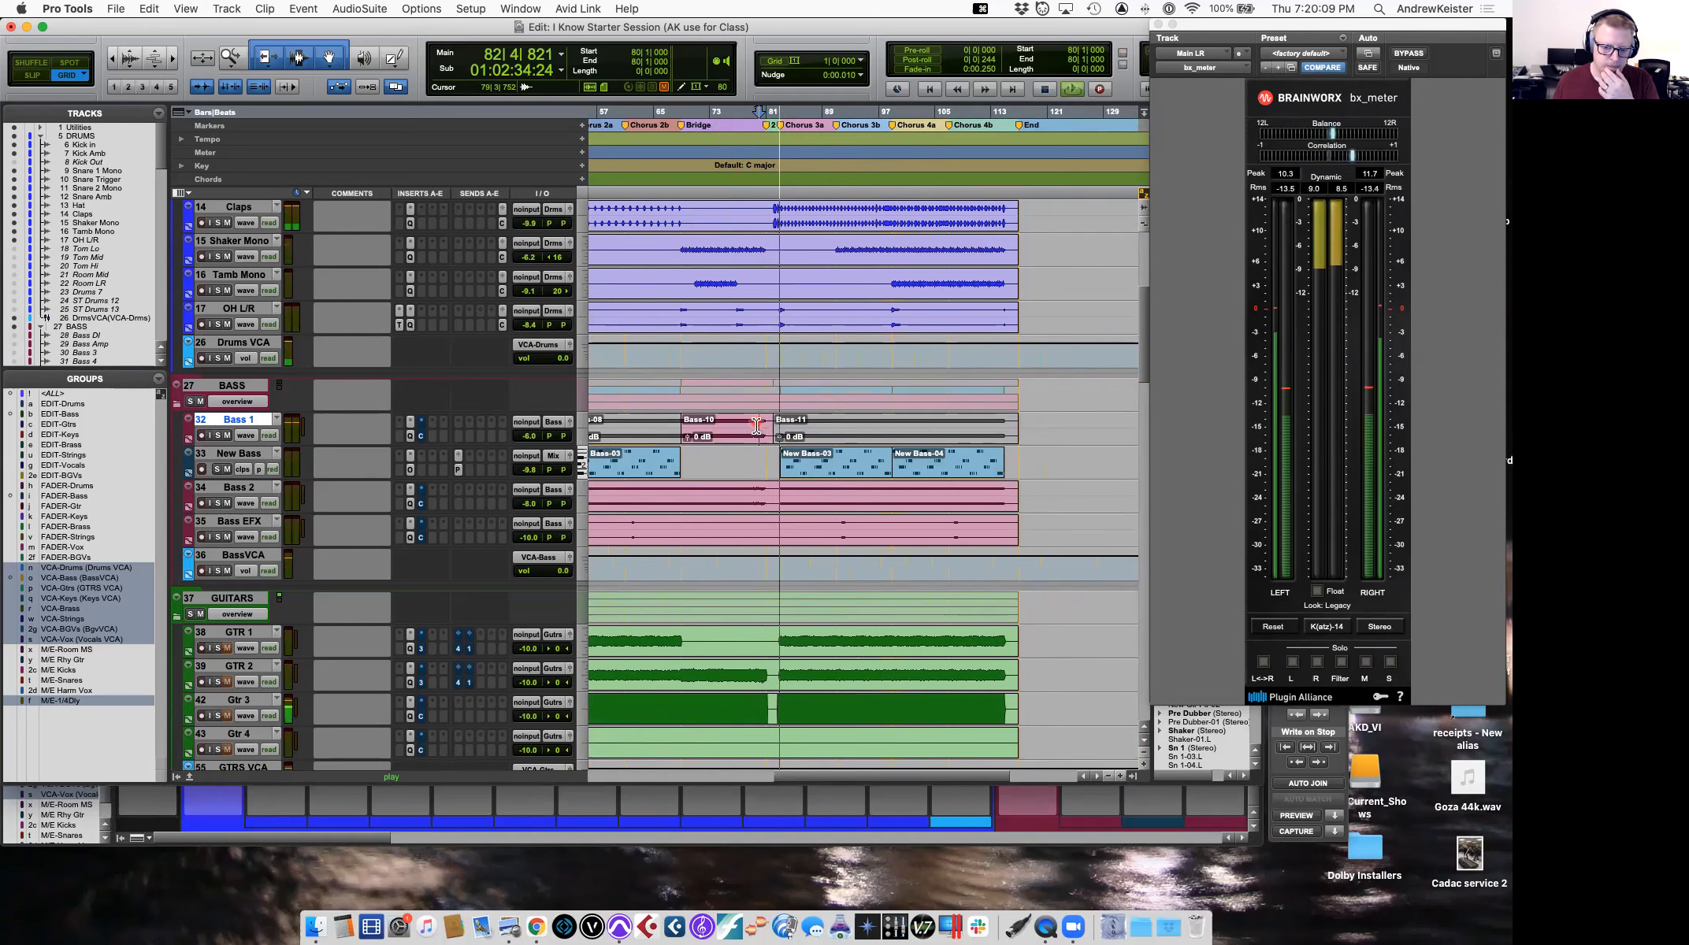
key("space")
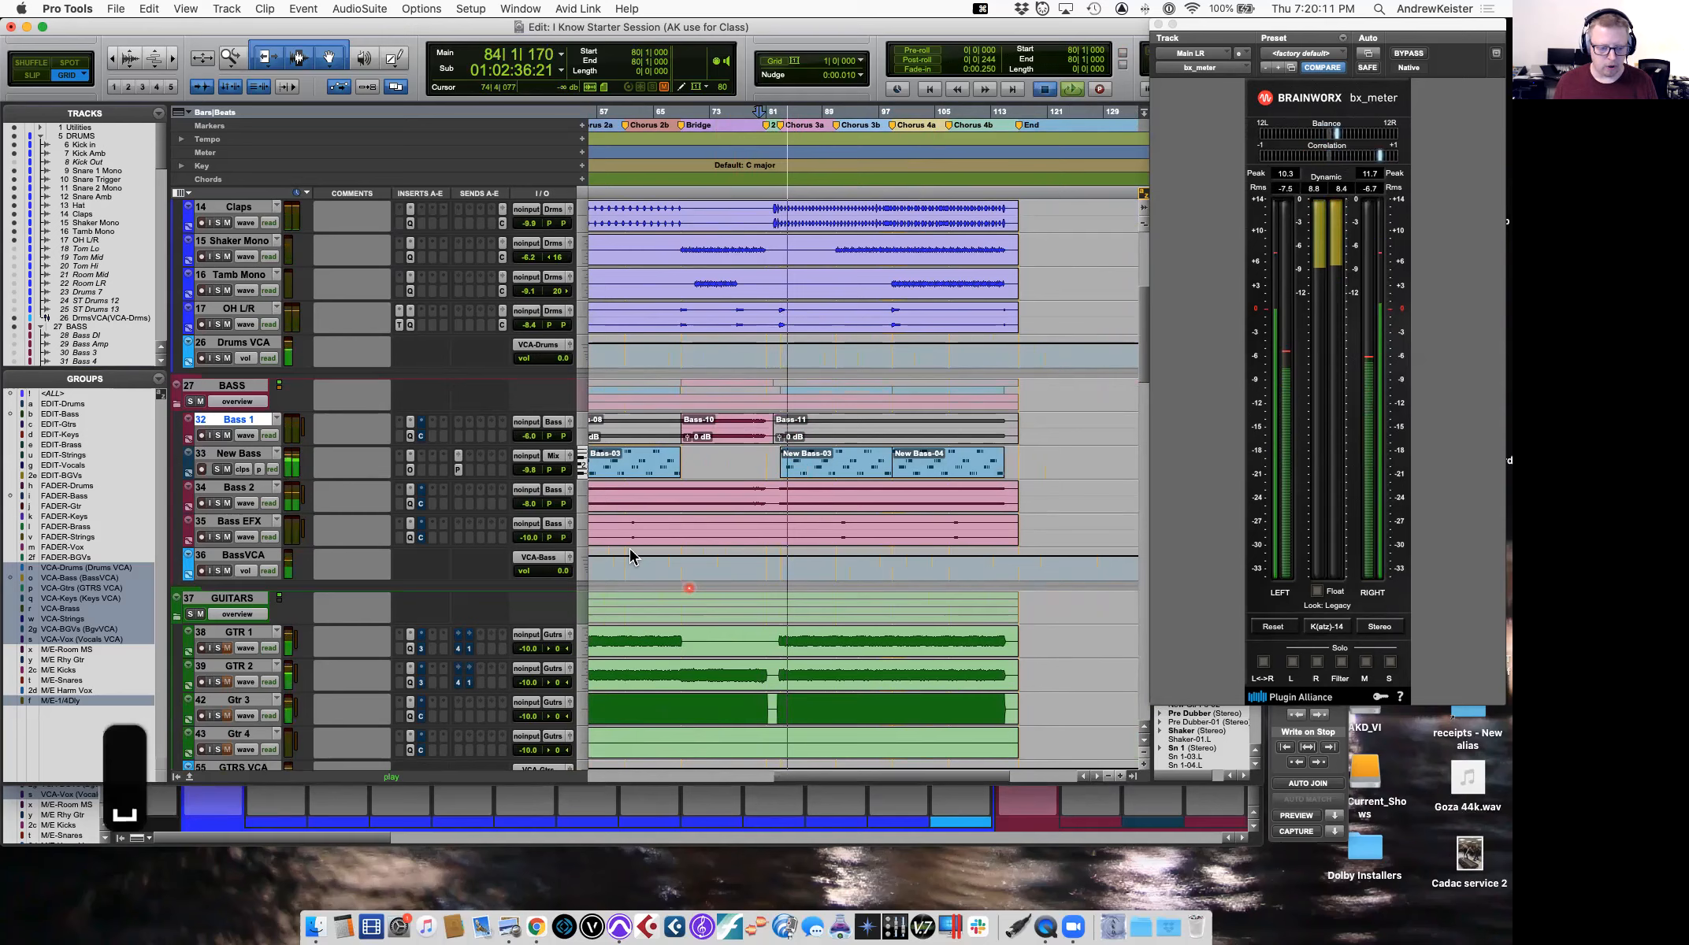
Turn on Delay Compensation for the session.
left_click(421, 8)
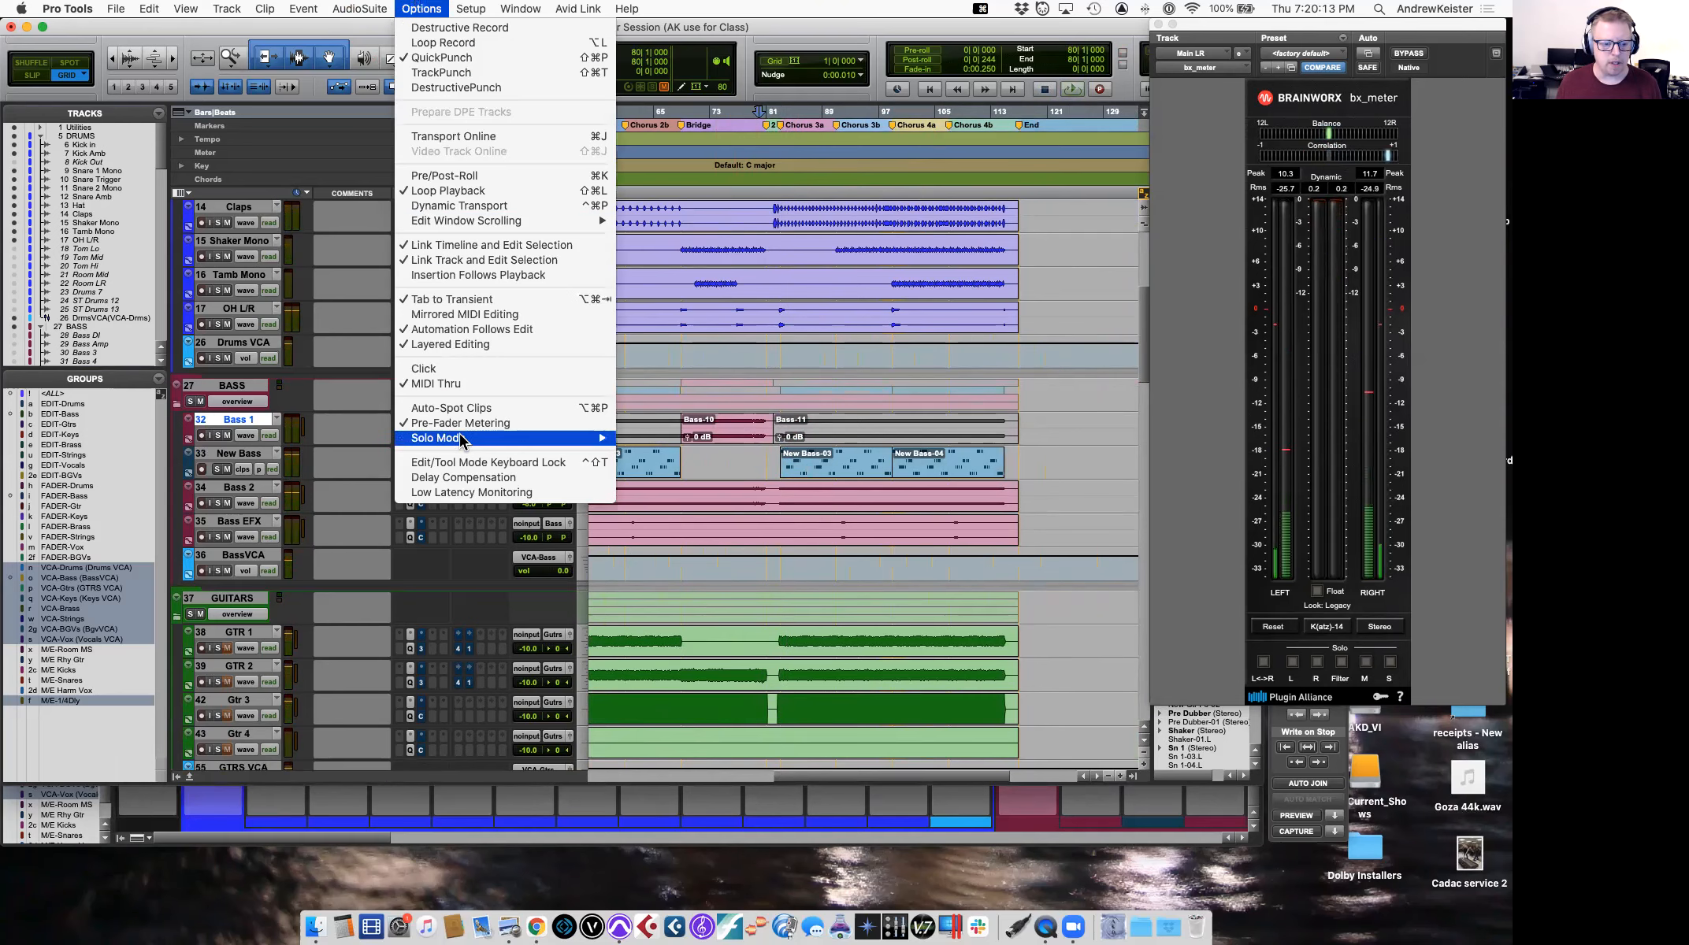
left_click(464, 477)
Play back short passages from bar 11 and from bar 41 in Verse 2 to hear the original Bass 1.
scroll(858, 433, "left", 10)
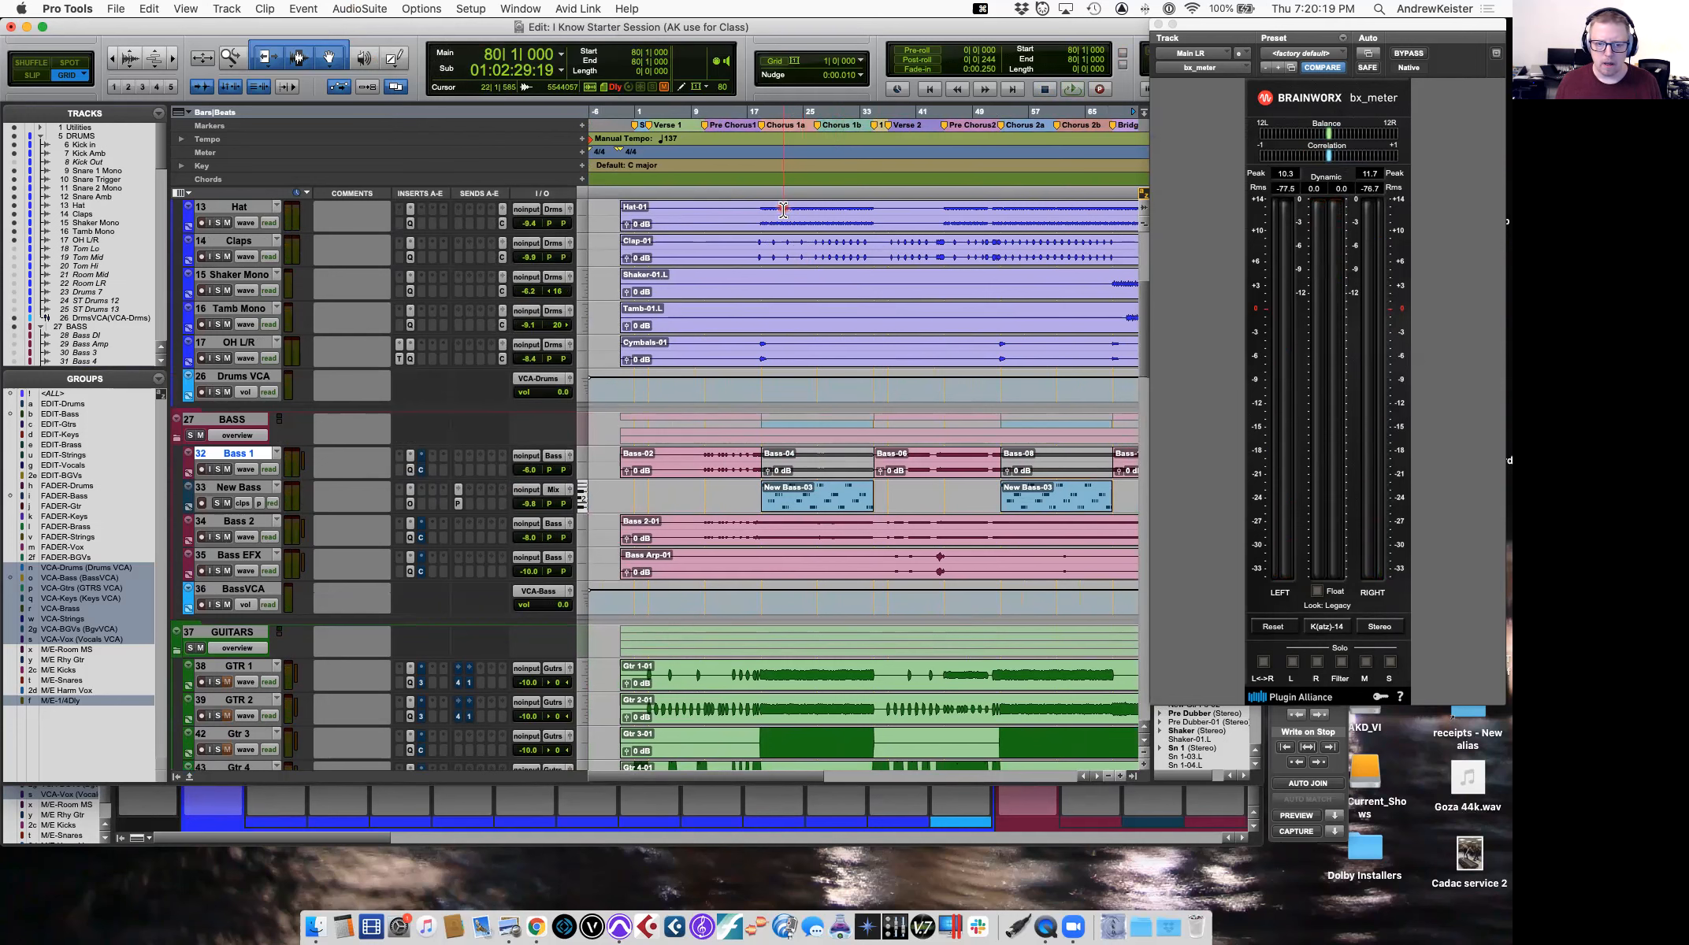
scroll(774, 351, "down", 3)
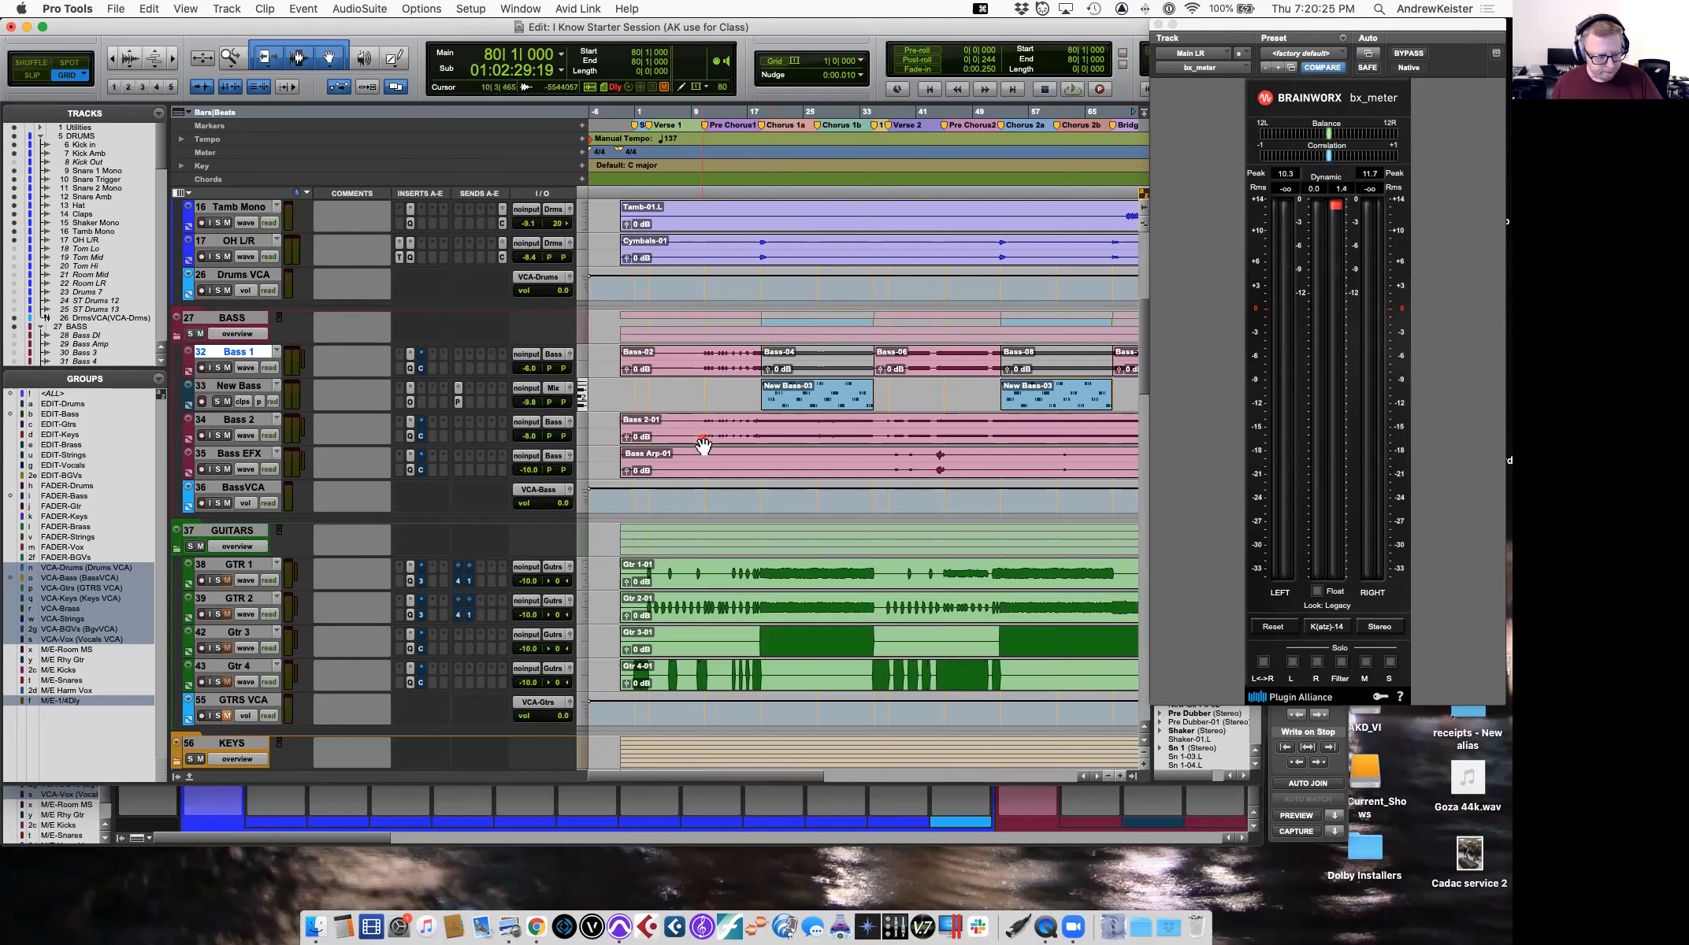
left_click(704, 356)
key("space")
key("space")
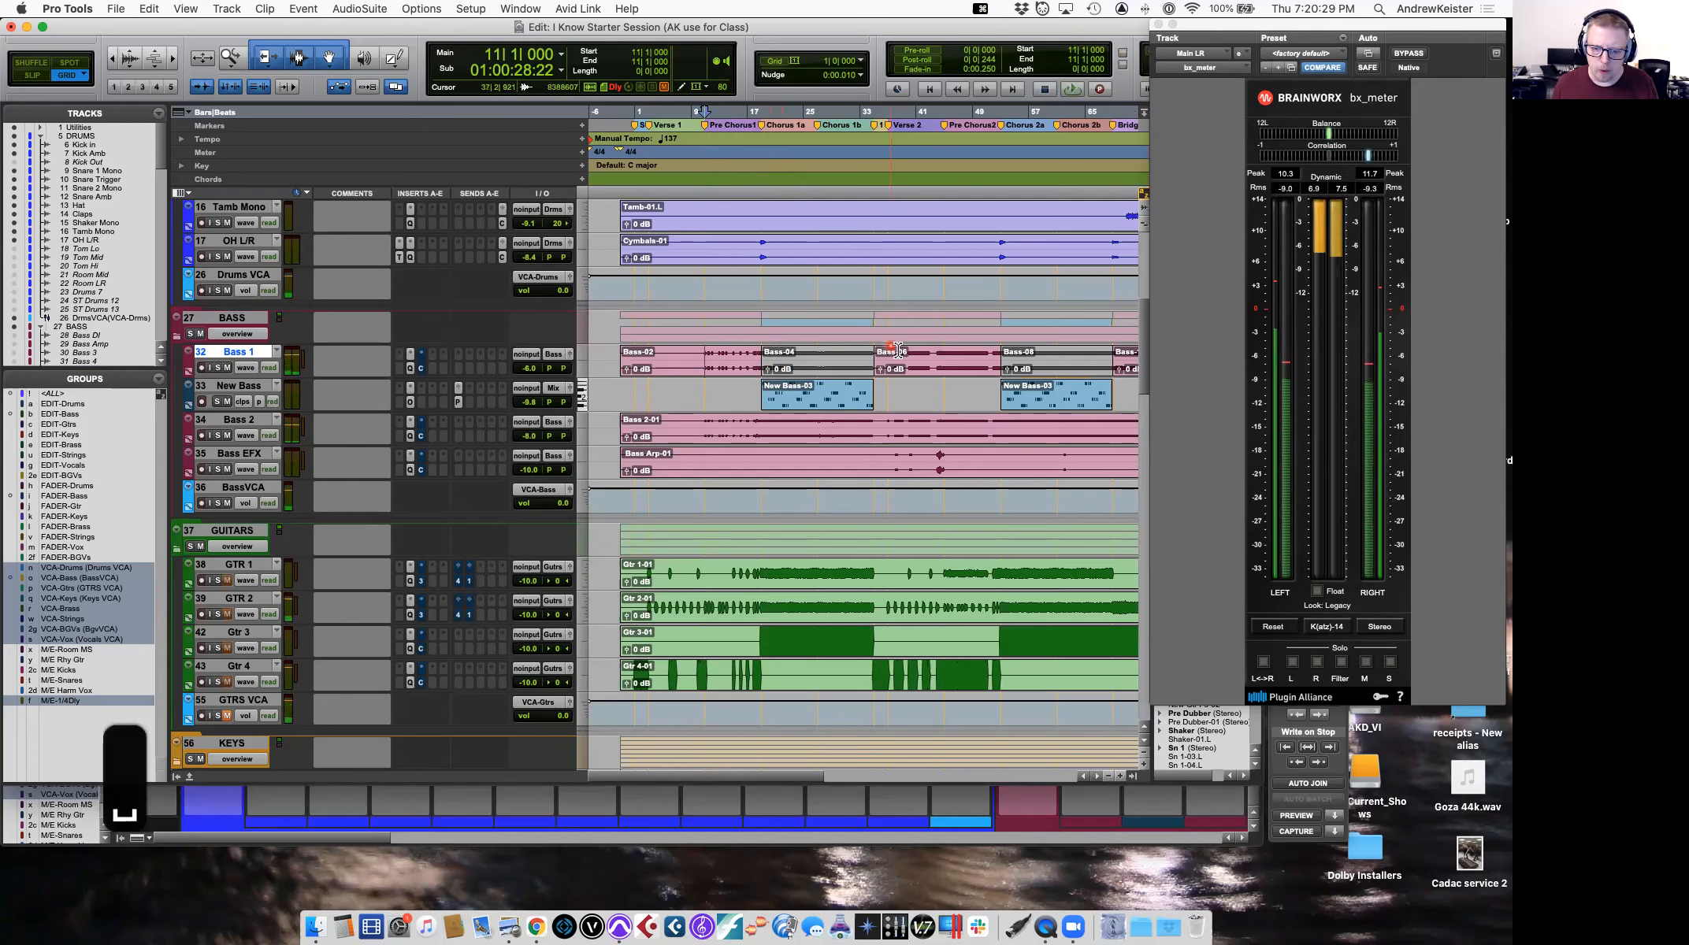
left_click(914, 351)
key("space")
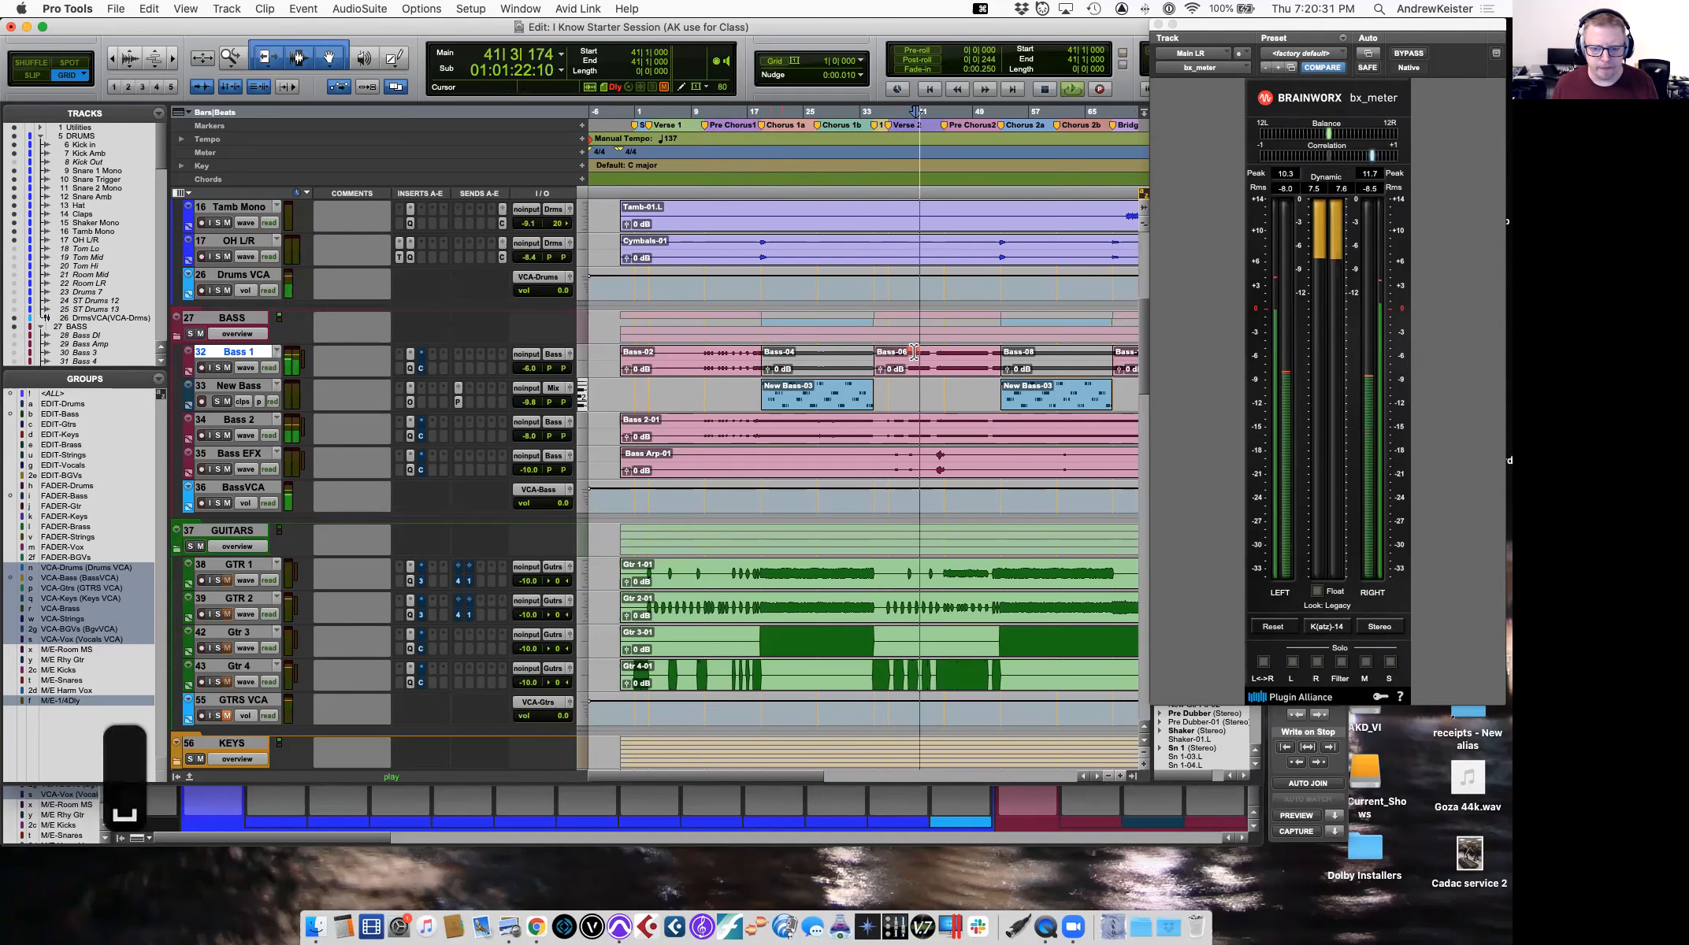
key("space")
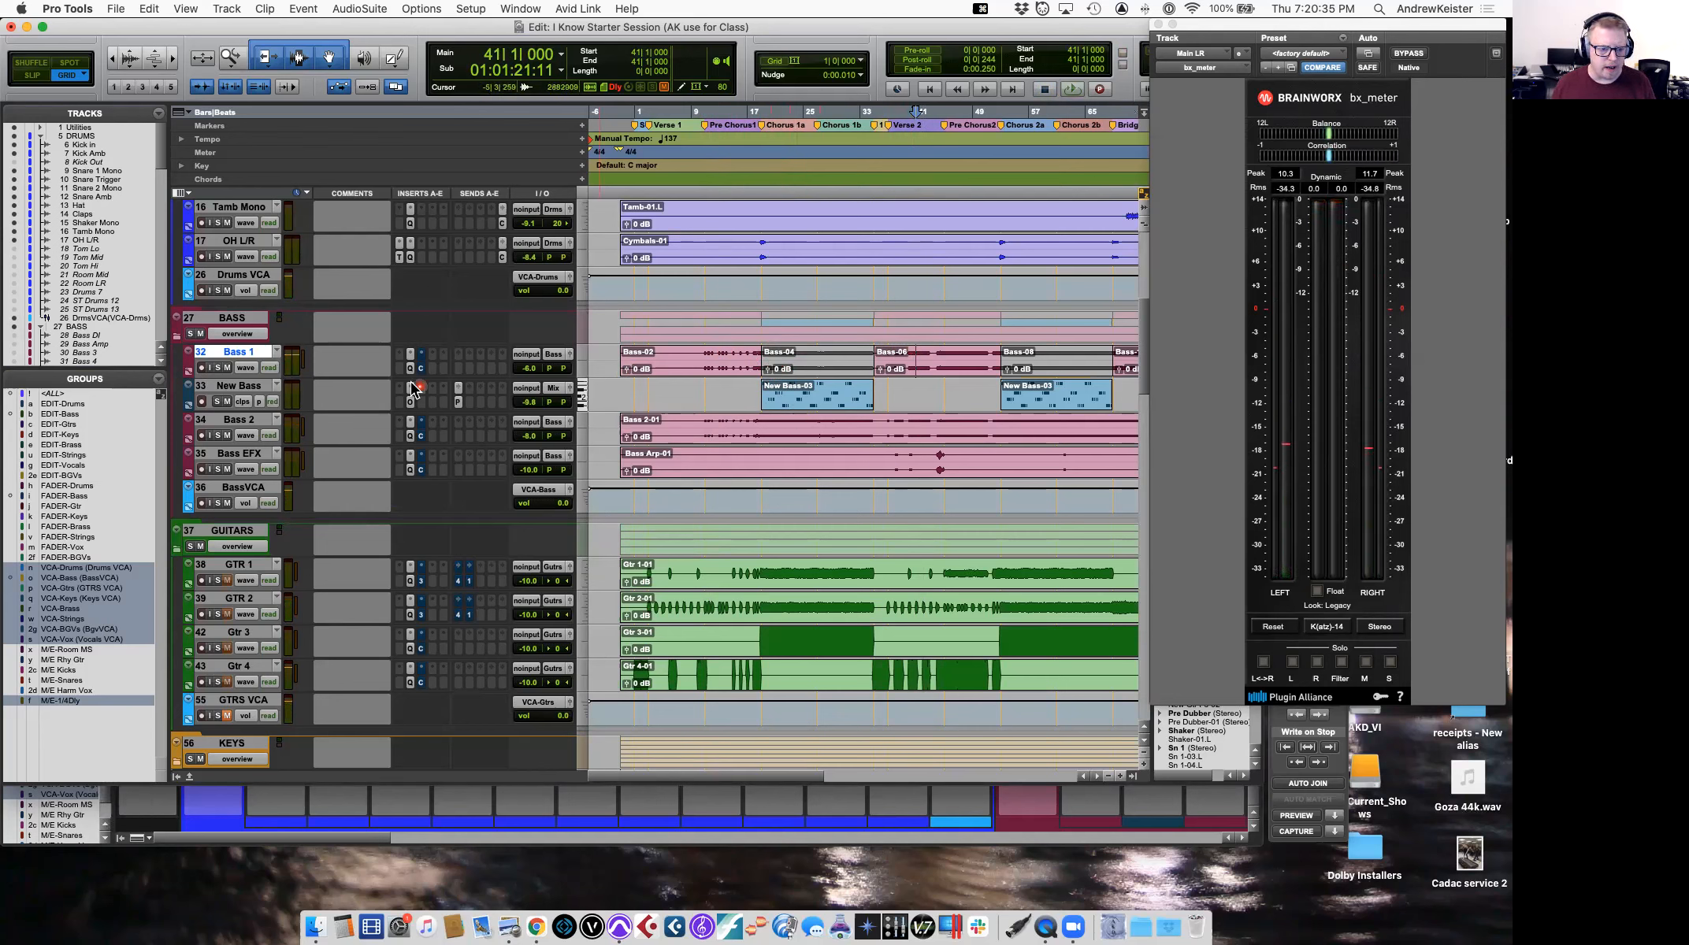
Insert the stereo Decapitator harmonic plug-in in the first insert slot of the Bass 1 track.
left_click(404, 354)
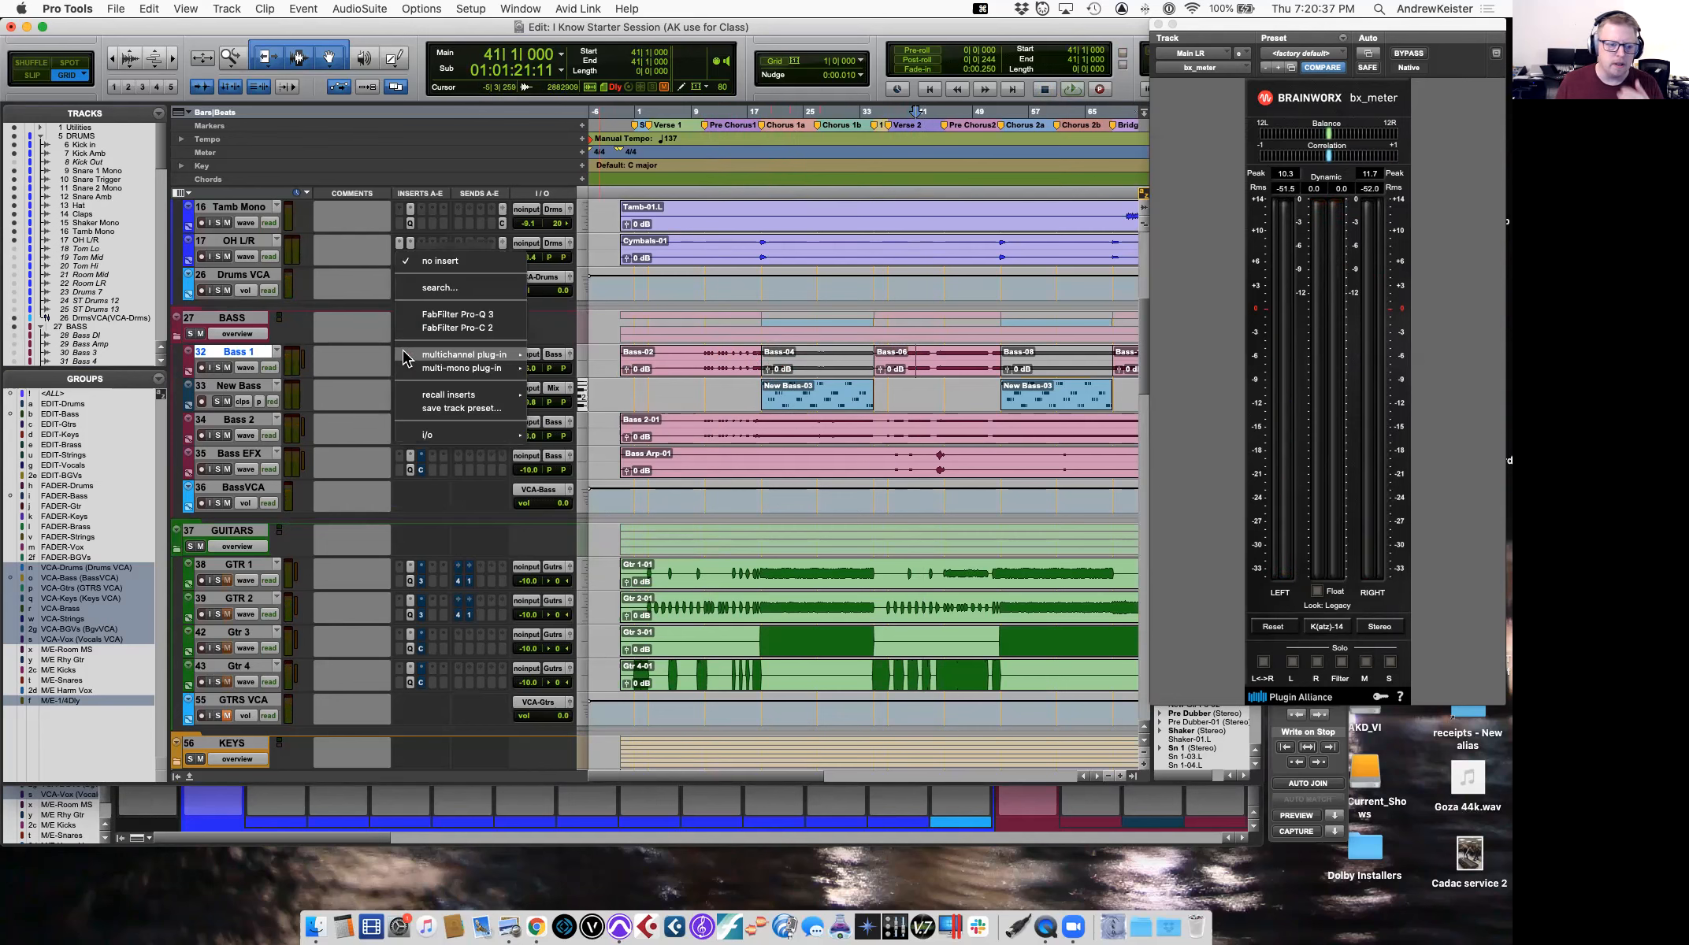
mouse_move(422, 358)
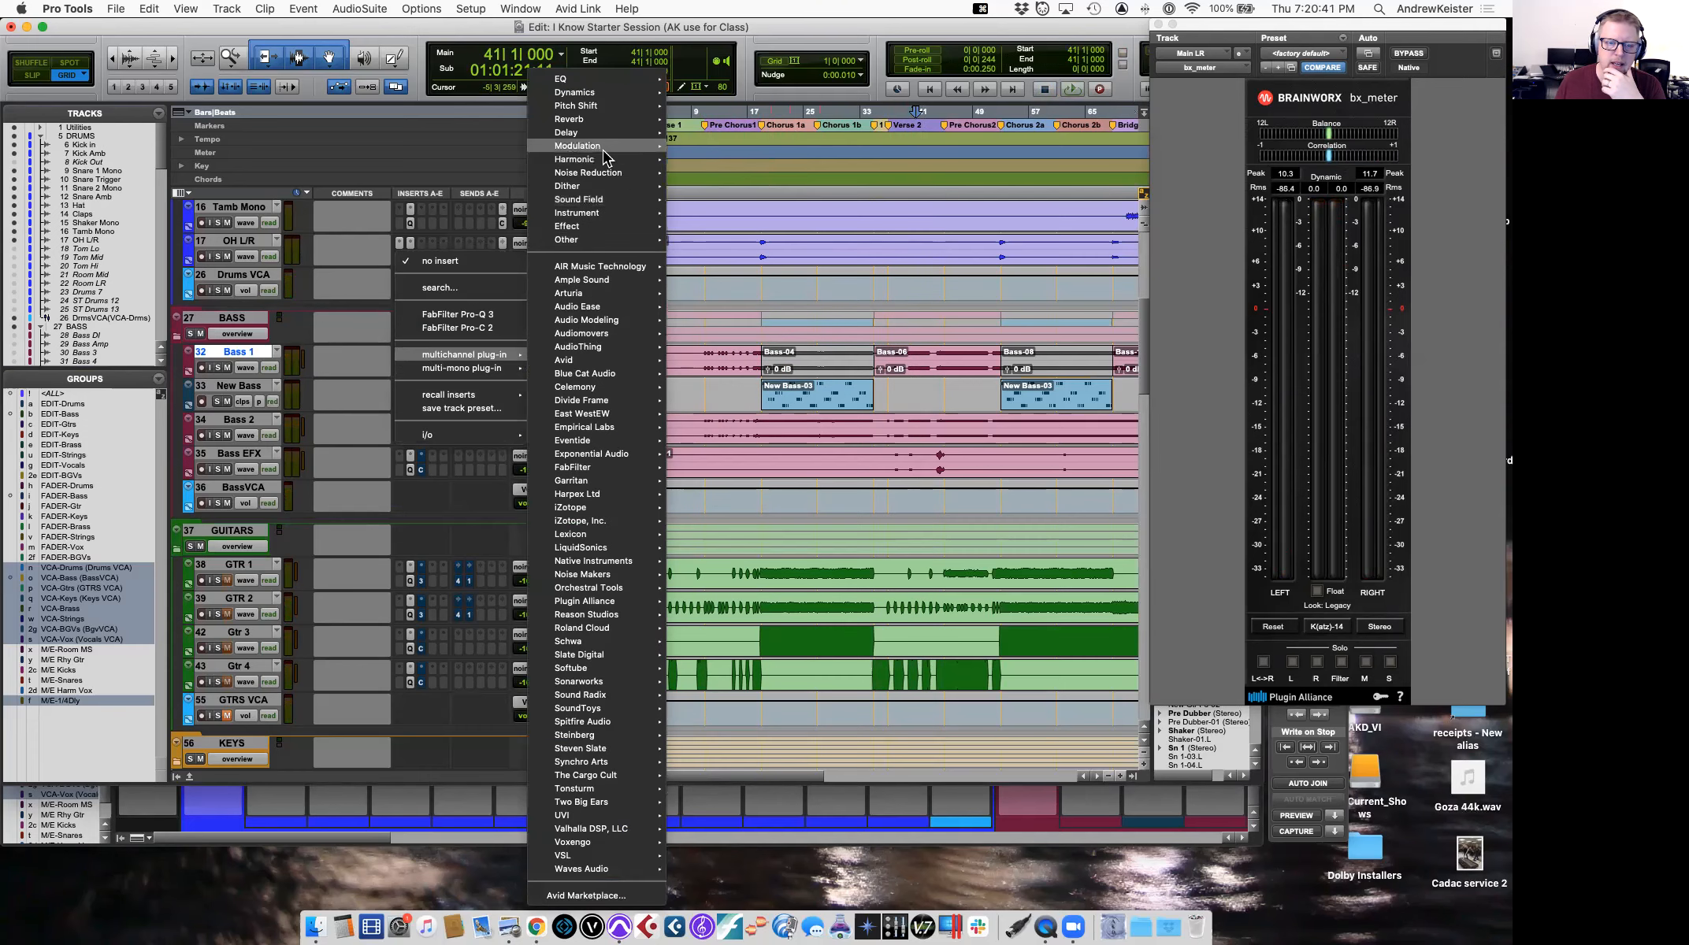
mouse_move(601, 163)
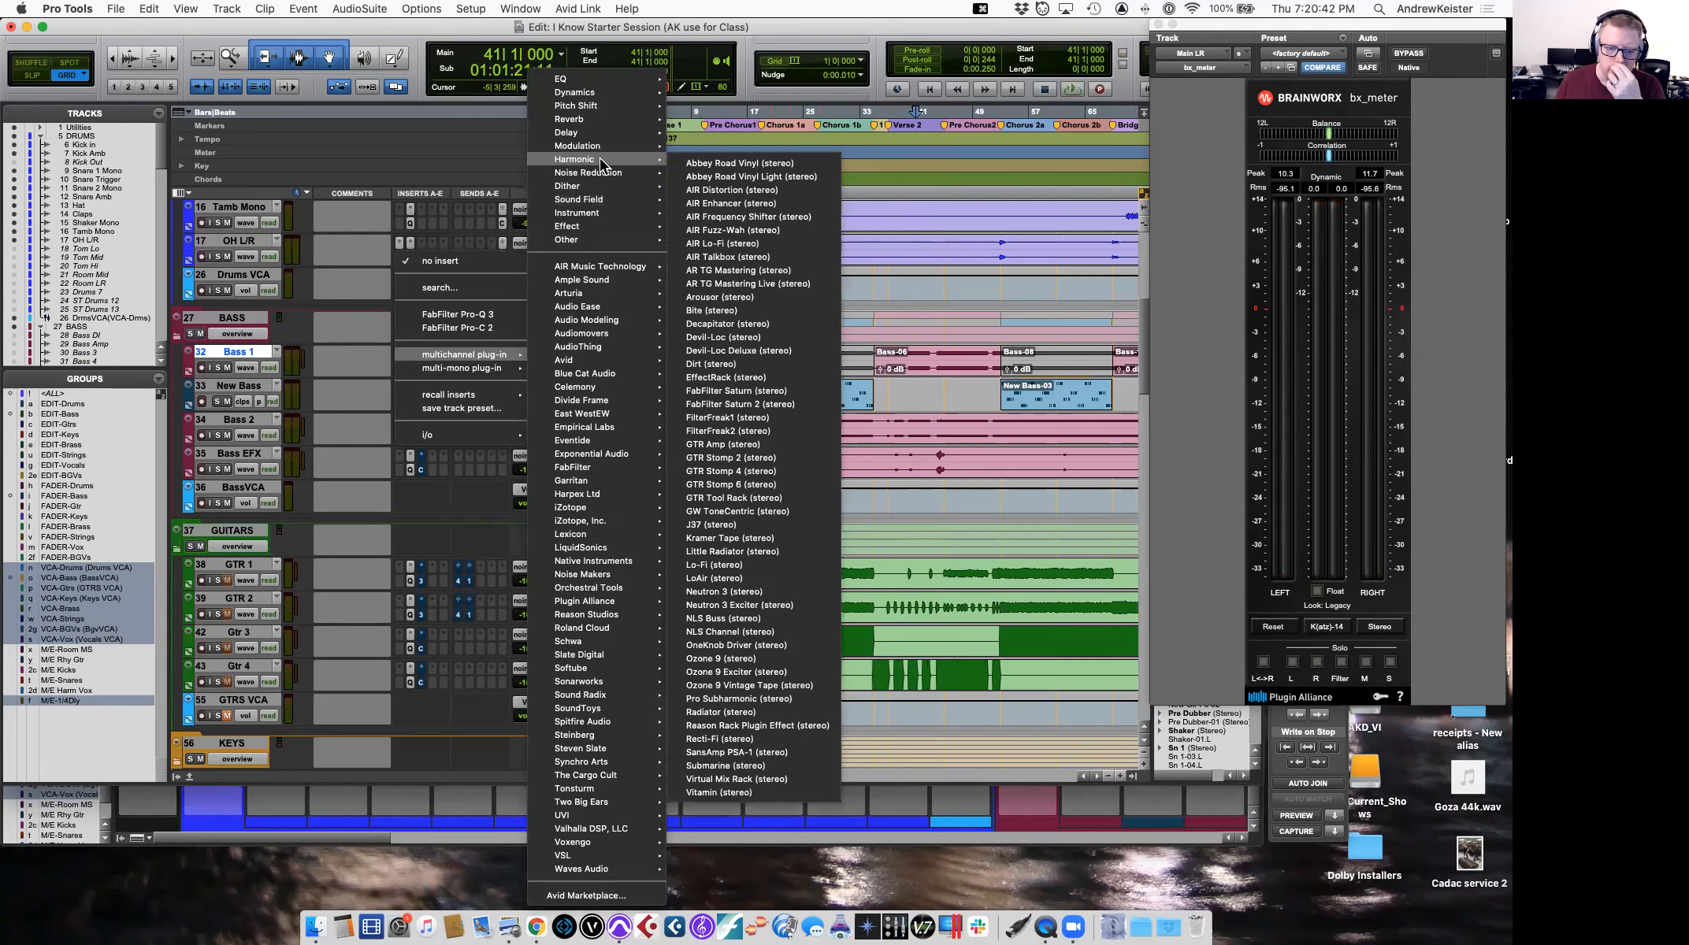
left_click(751, 319)
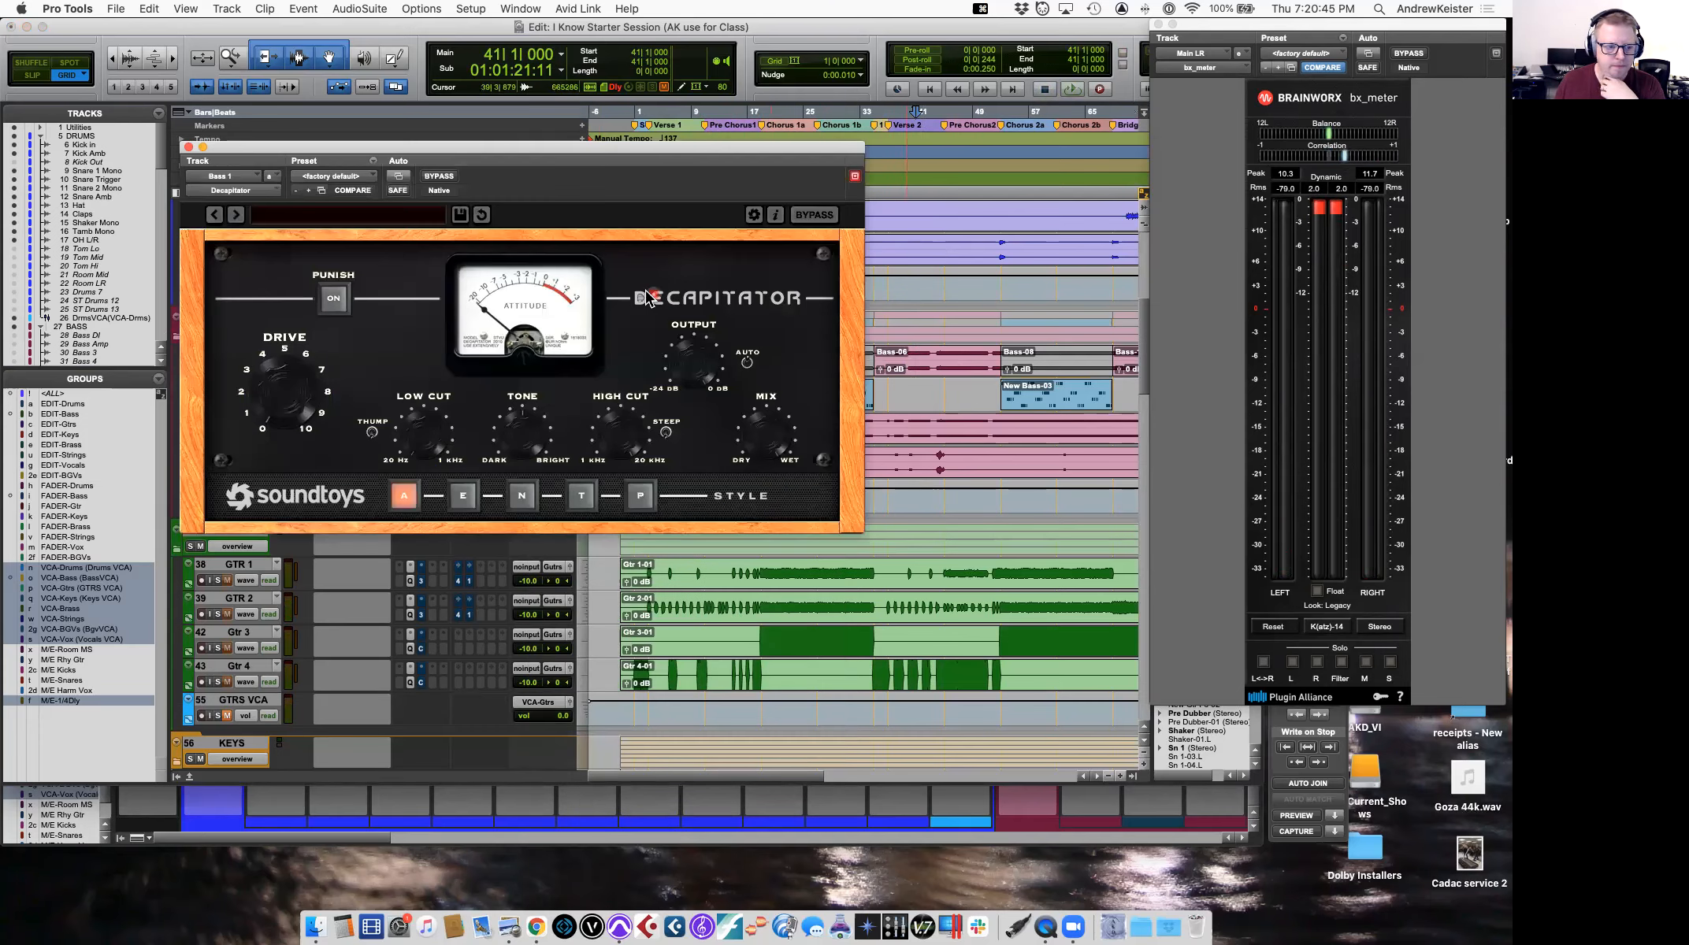
Choose the Beefy preset from Decapitator's 01 Bass presets.
left_click(331, 177)
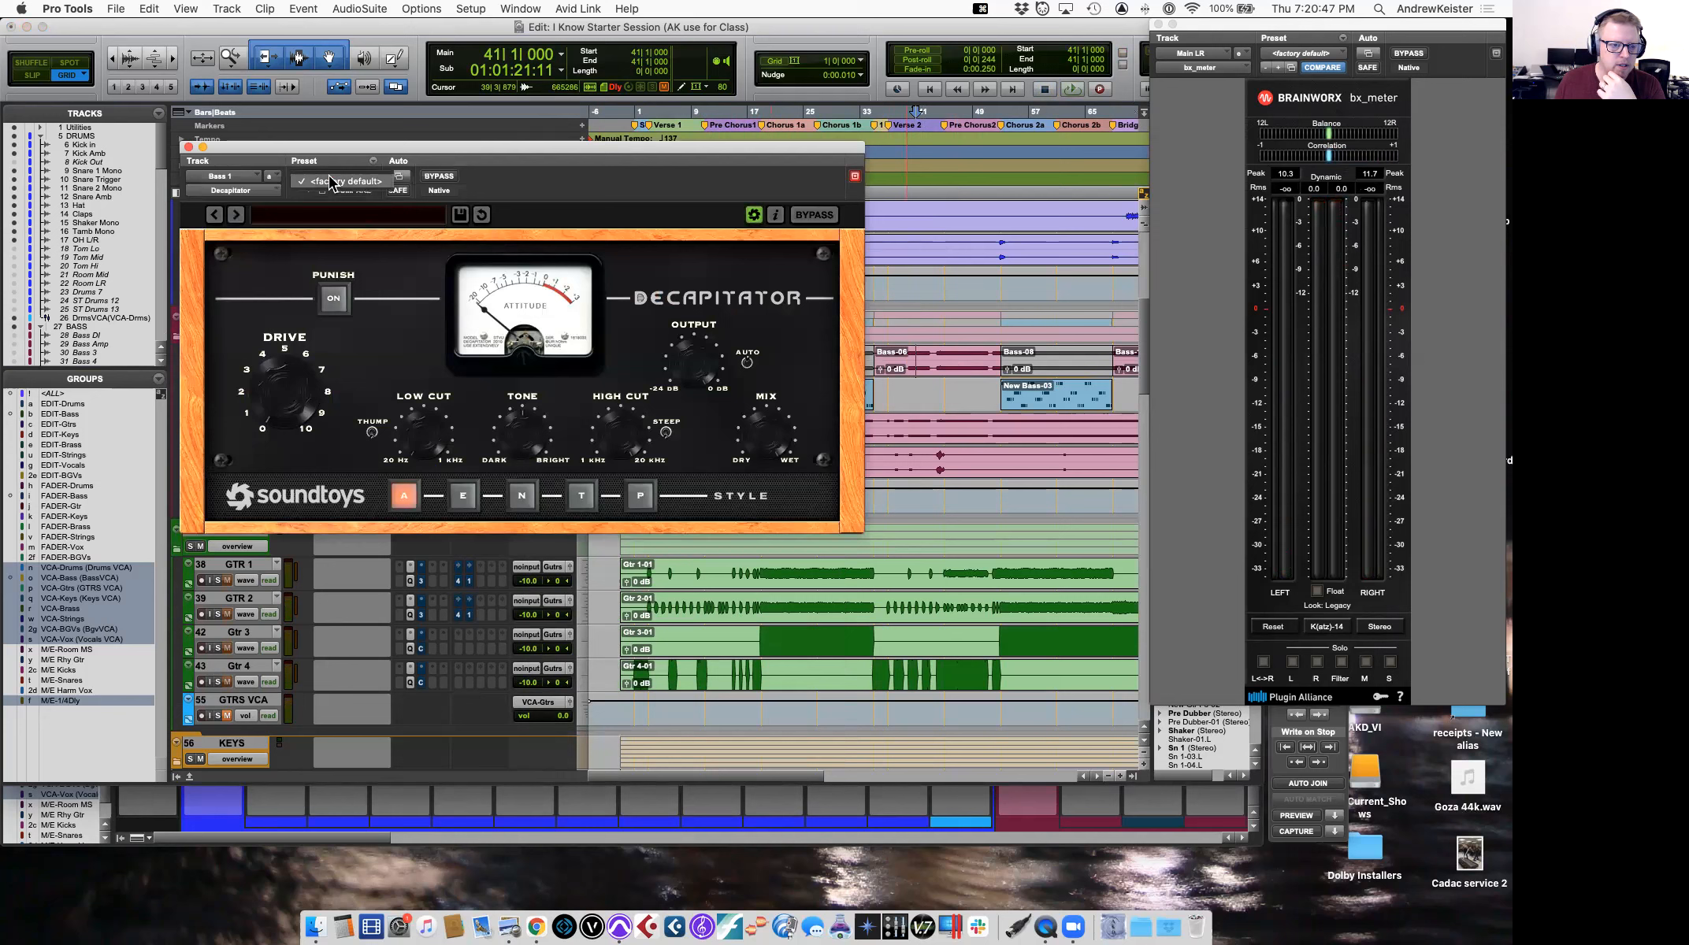
left_click(331, 182)
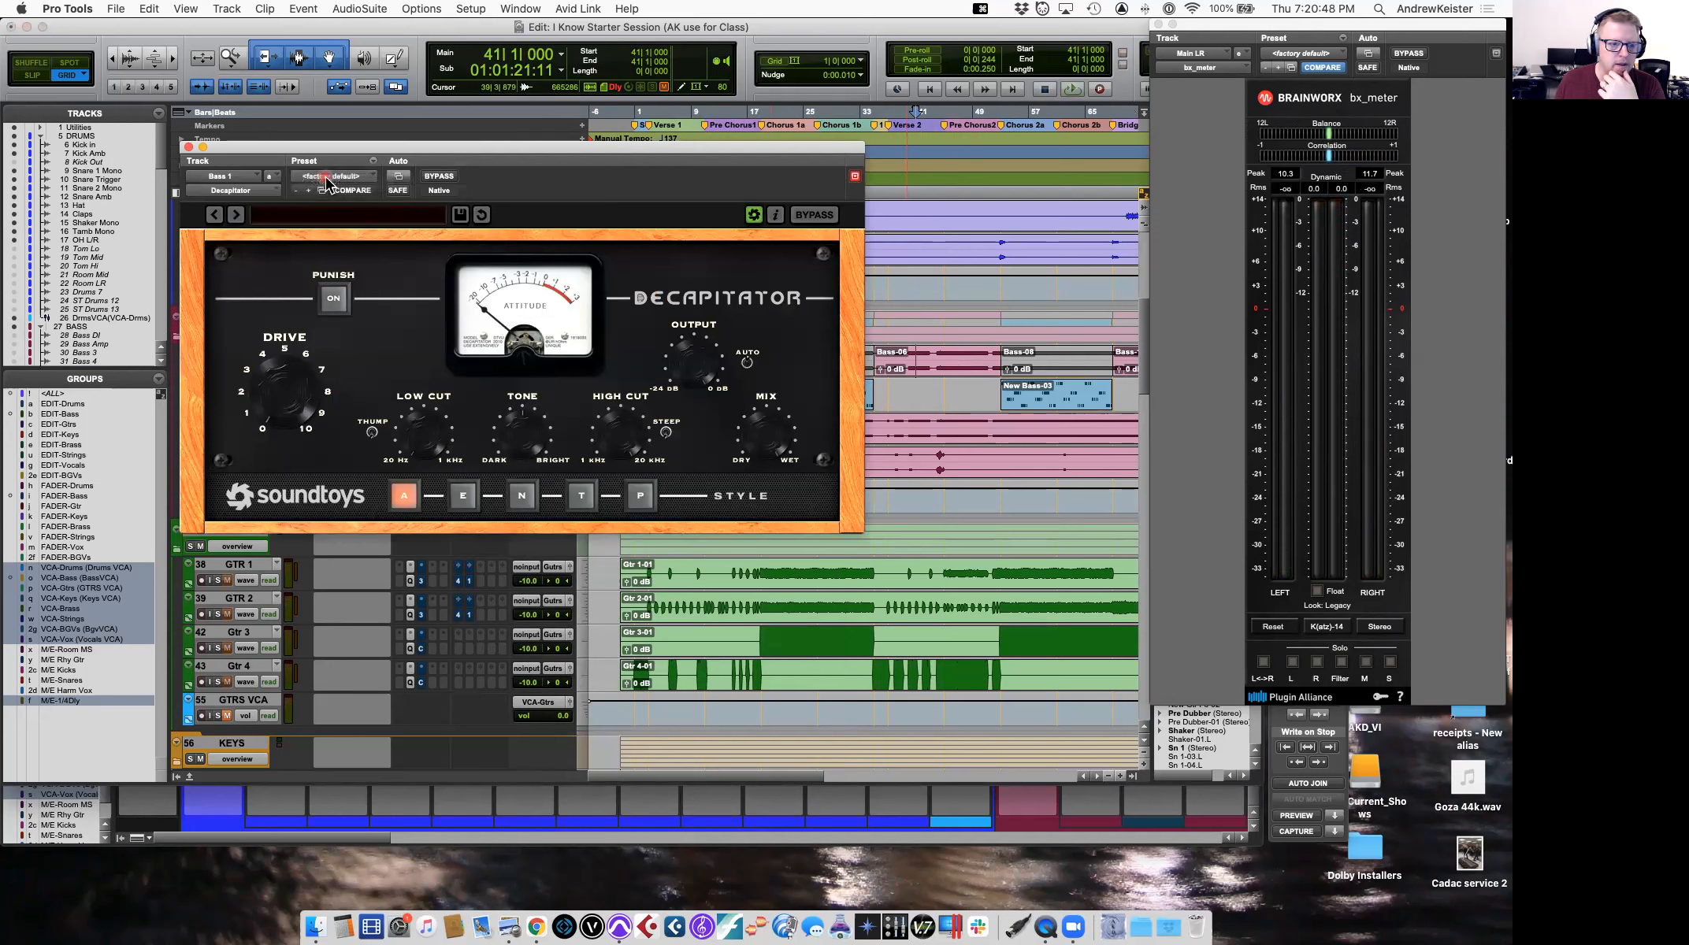
left_click(419, 208)
left_click(369, 301)
mouse_move(370, 288)
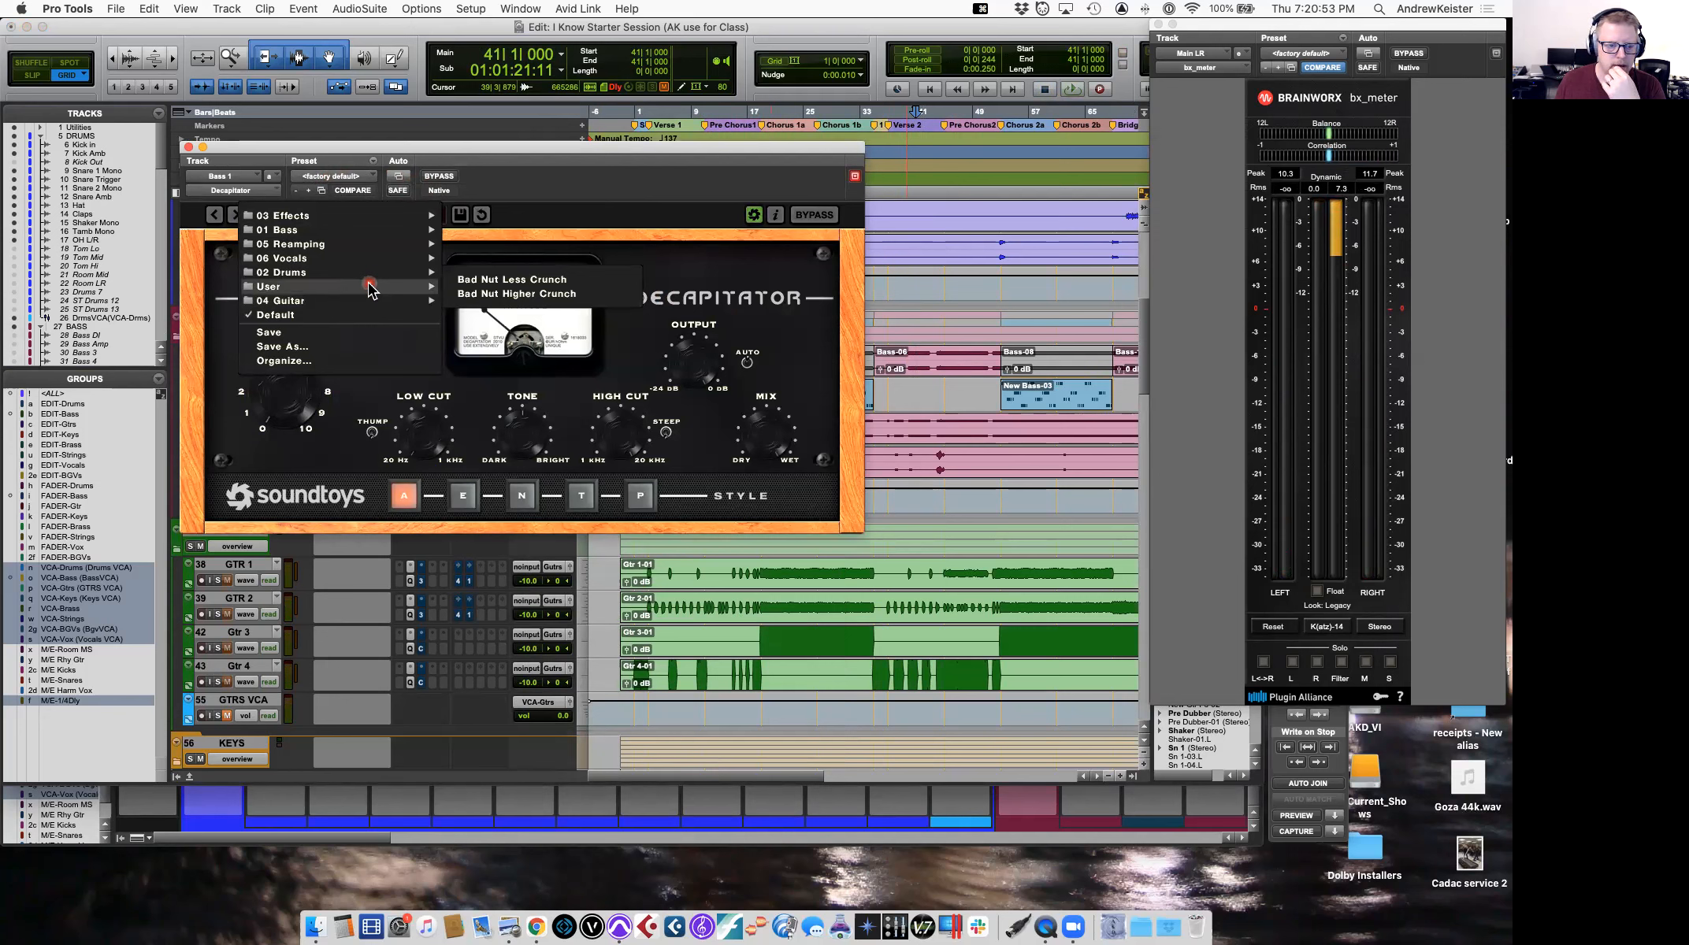
mouse_move(378, 231)
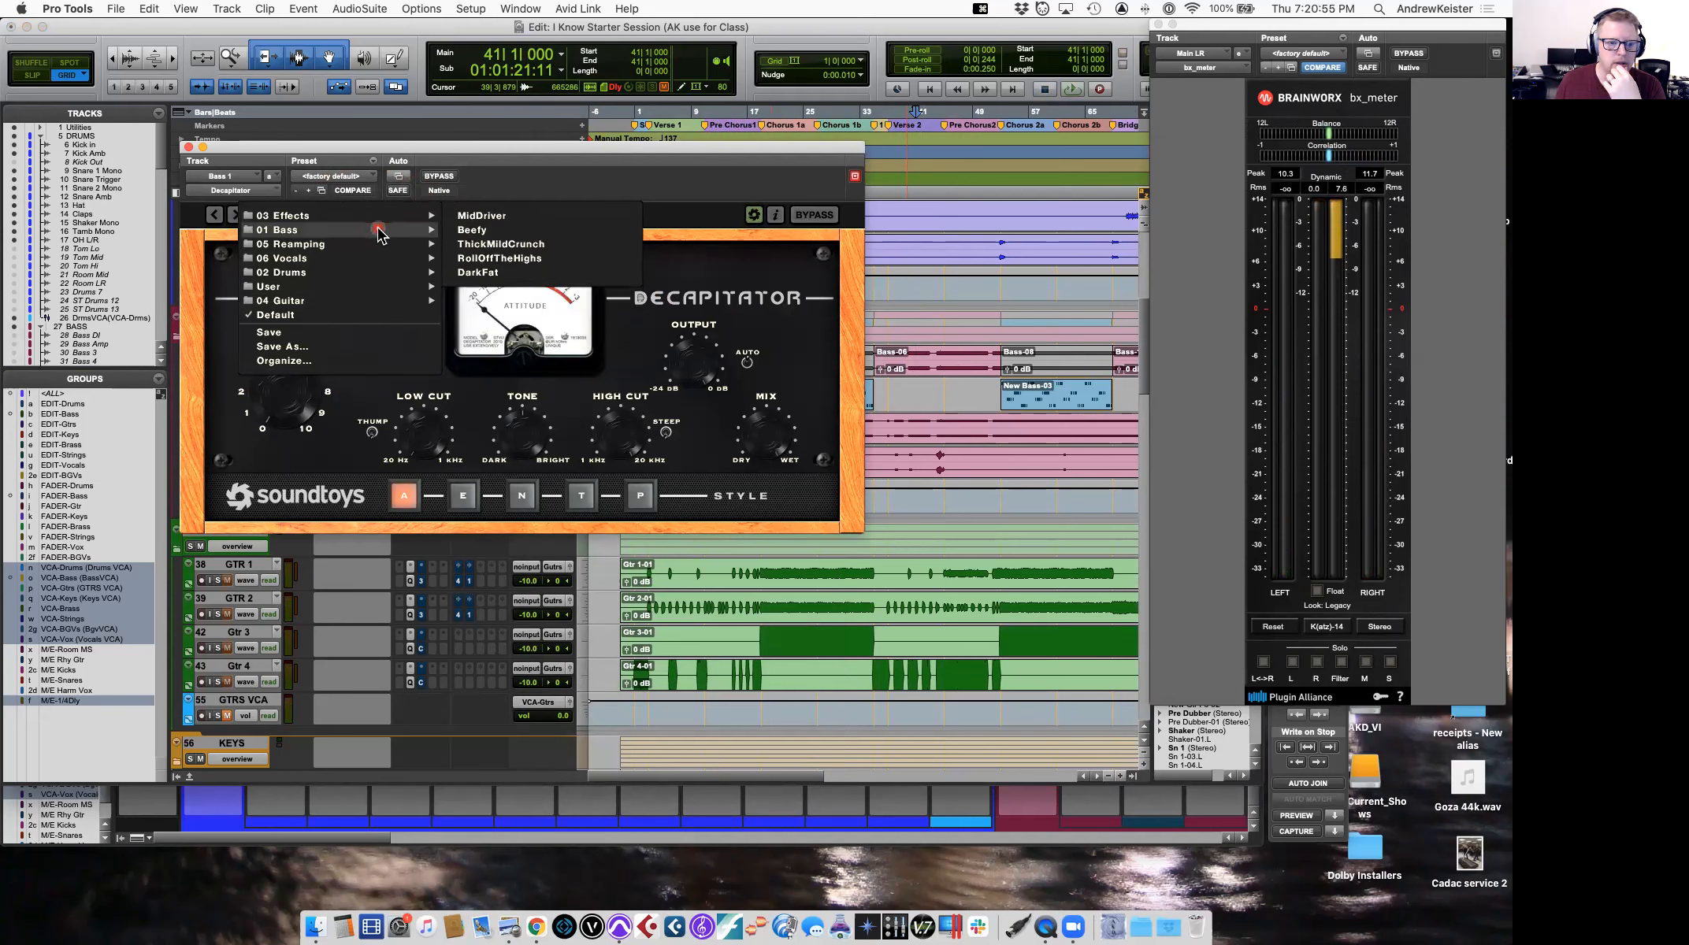
left_click(469, 230)
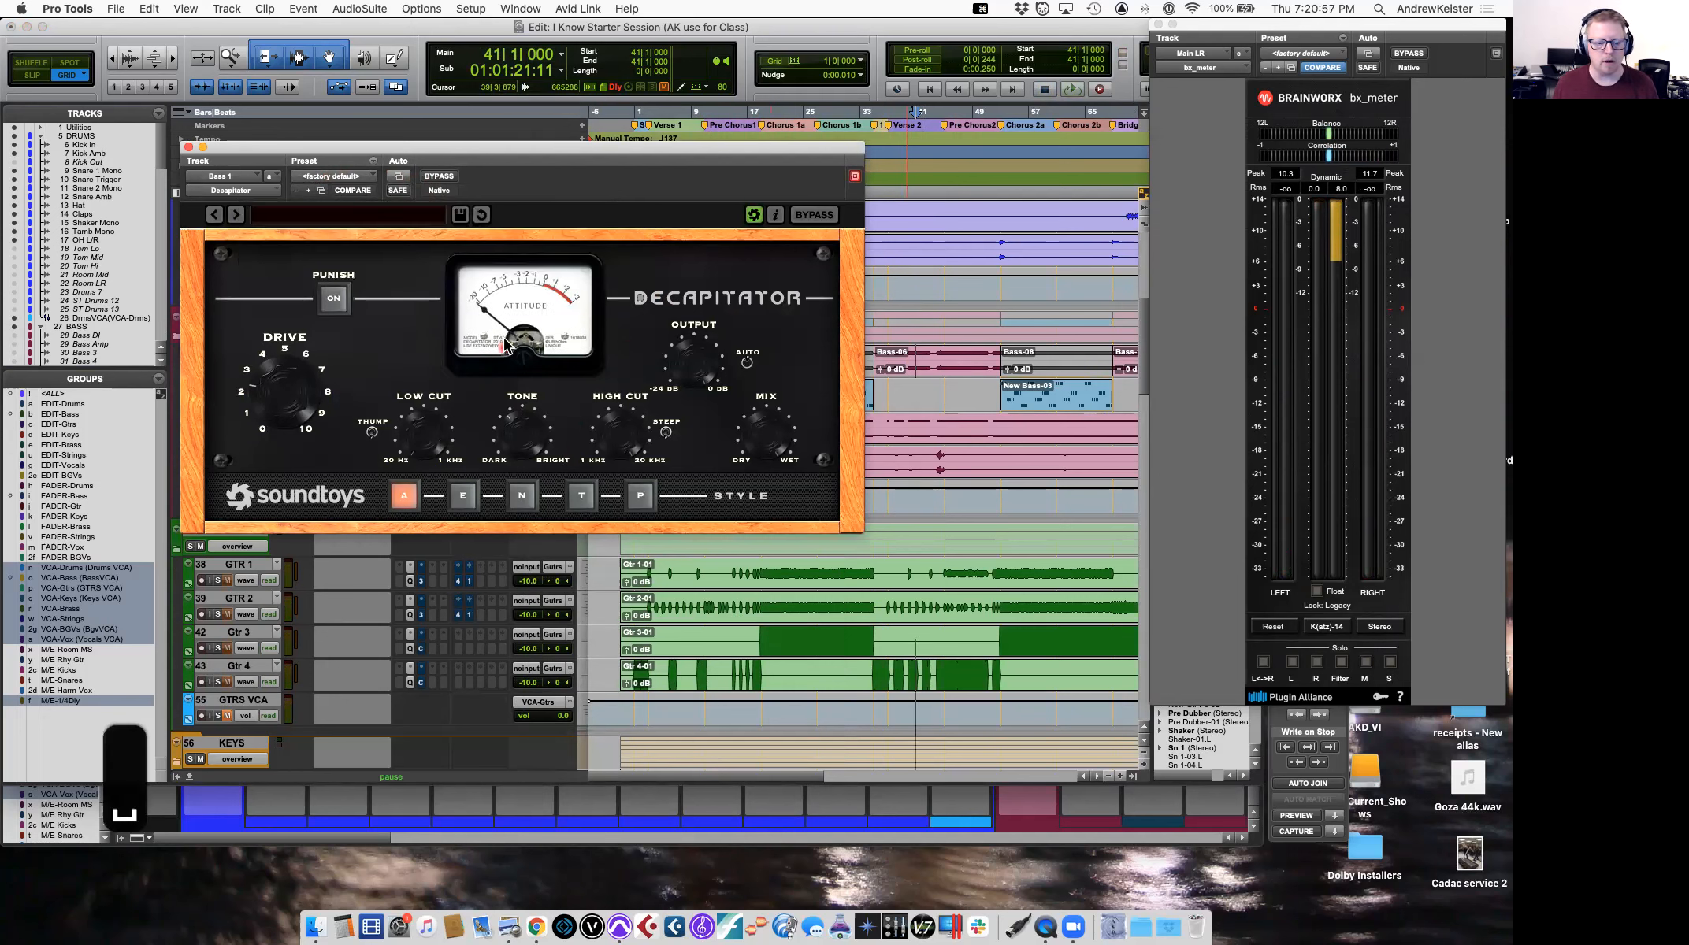
Play back the soloed Bass 1 through Decapitator in Verse 2 and from bar 69 at the Bridge.
key("space")
left_click_drag(409, 156, 640, 197)
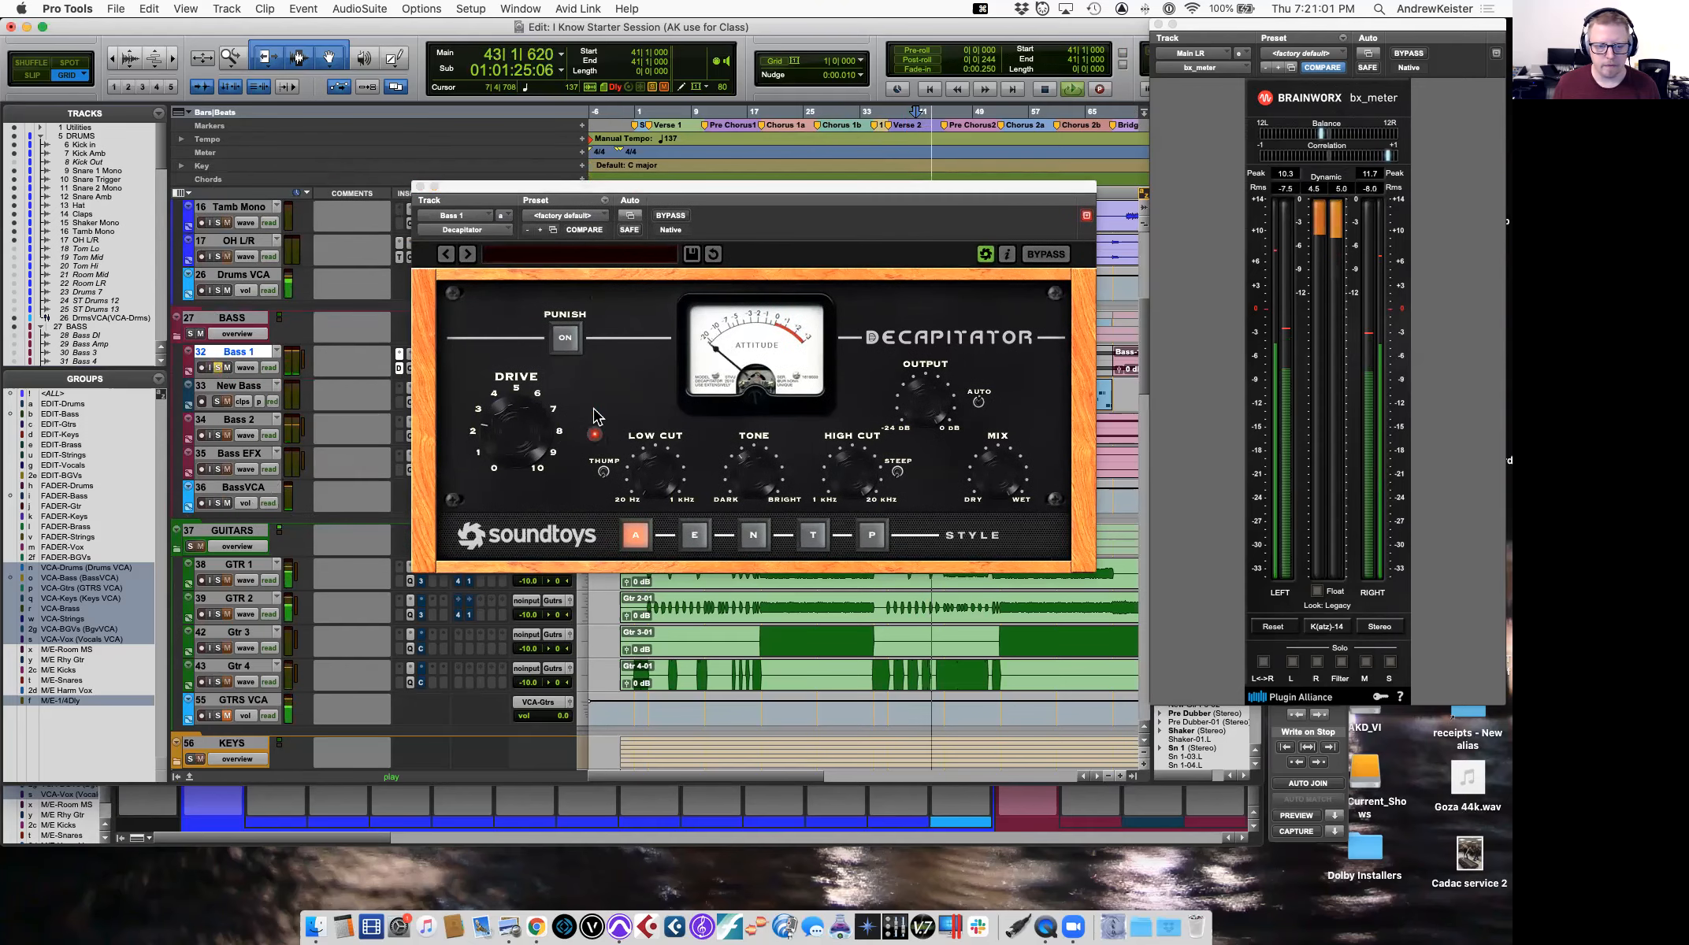
left_click_drag(657, 190, 586, 561)
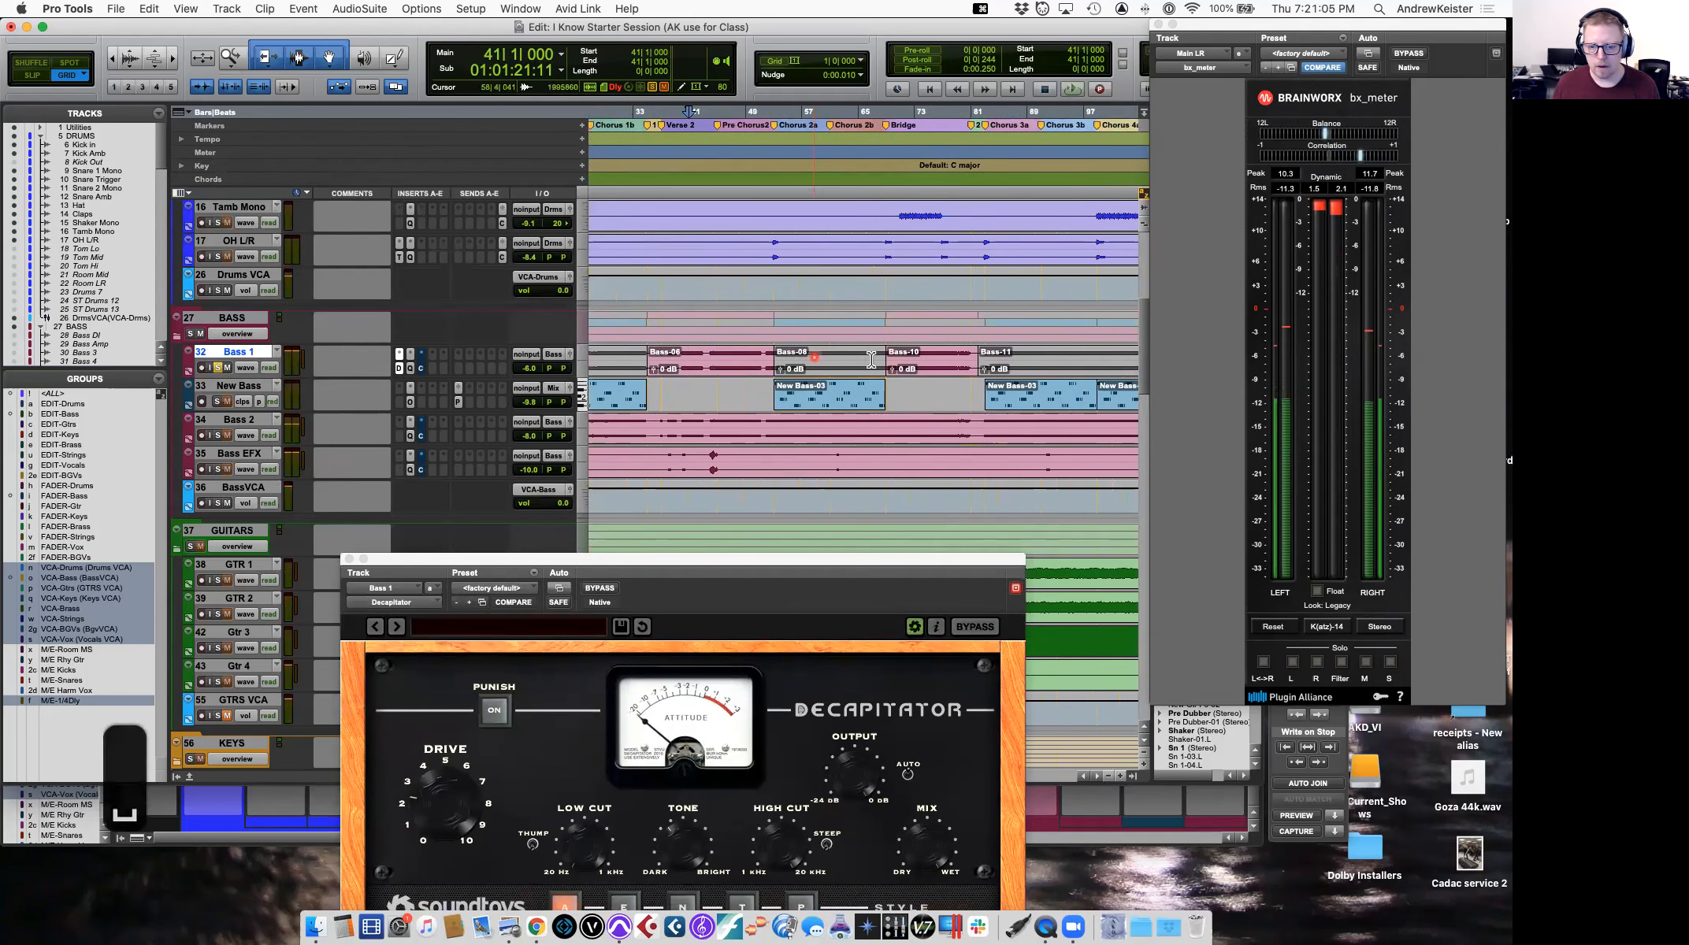
left_click(930, 369)
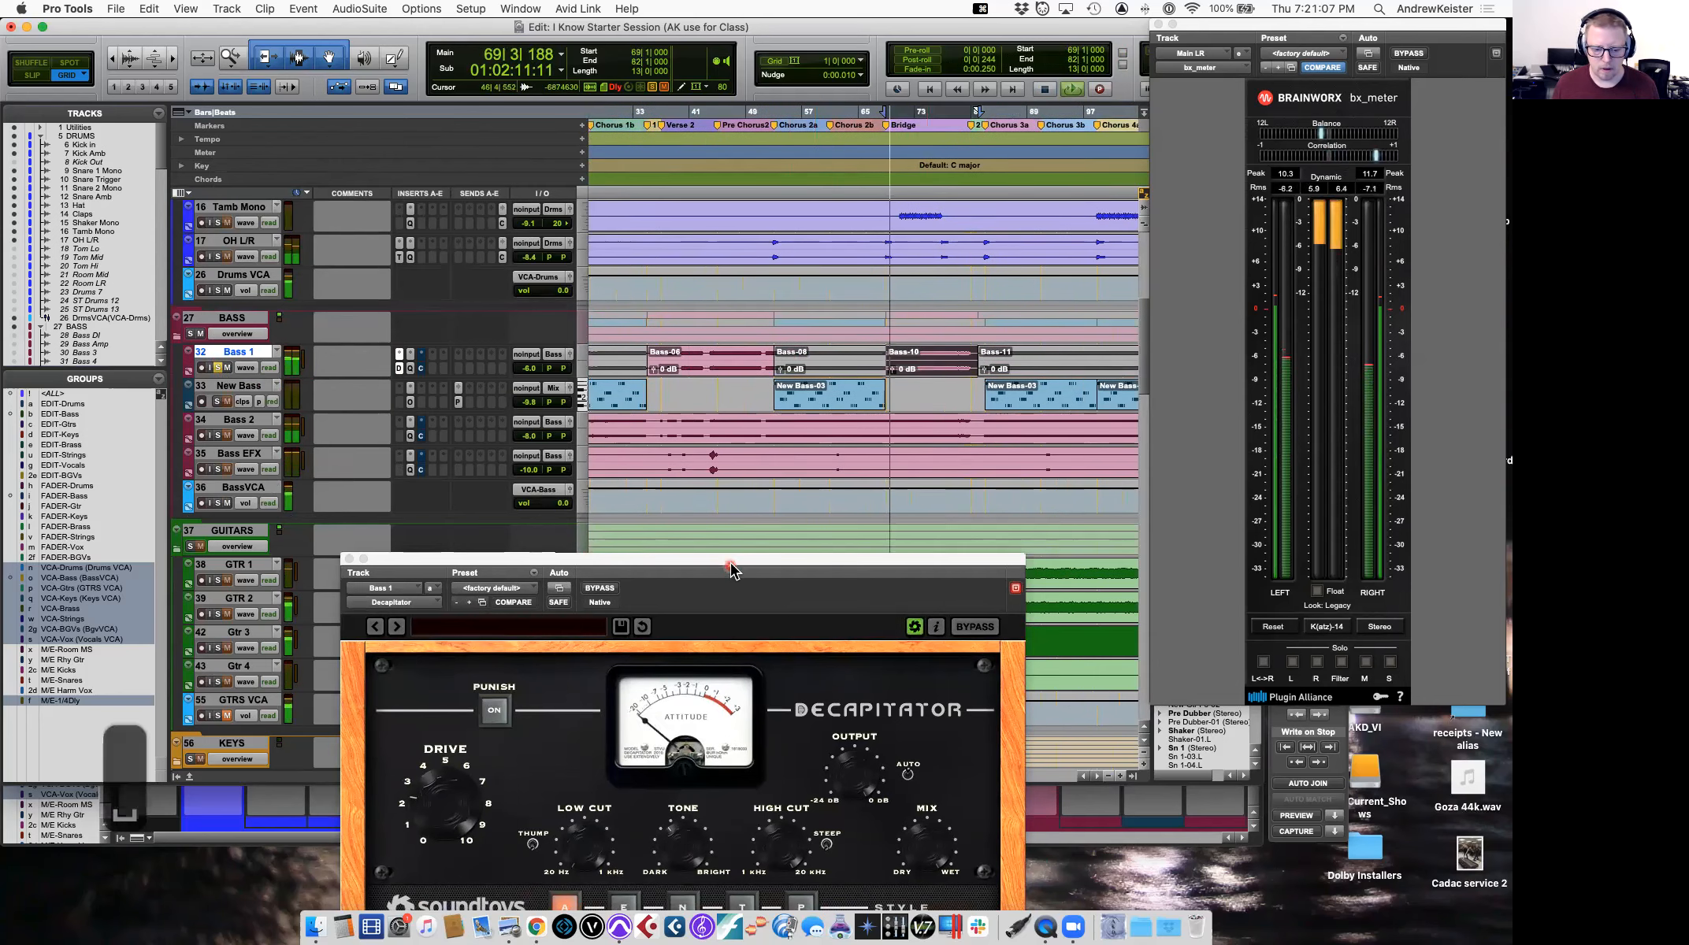
Adjust Decapitator's Drive on Bass 1 and listen to the result from the start of the Bridge.
left_click_drag(726, 578, 735, 359)
left_click_drag(451, 567, 535, 605)
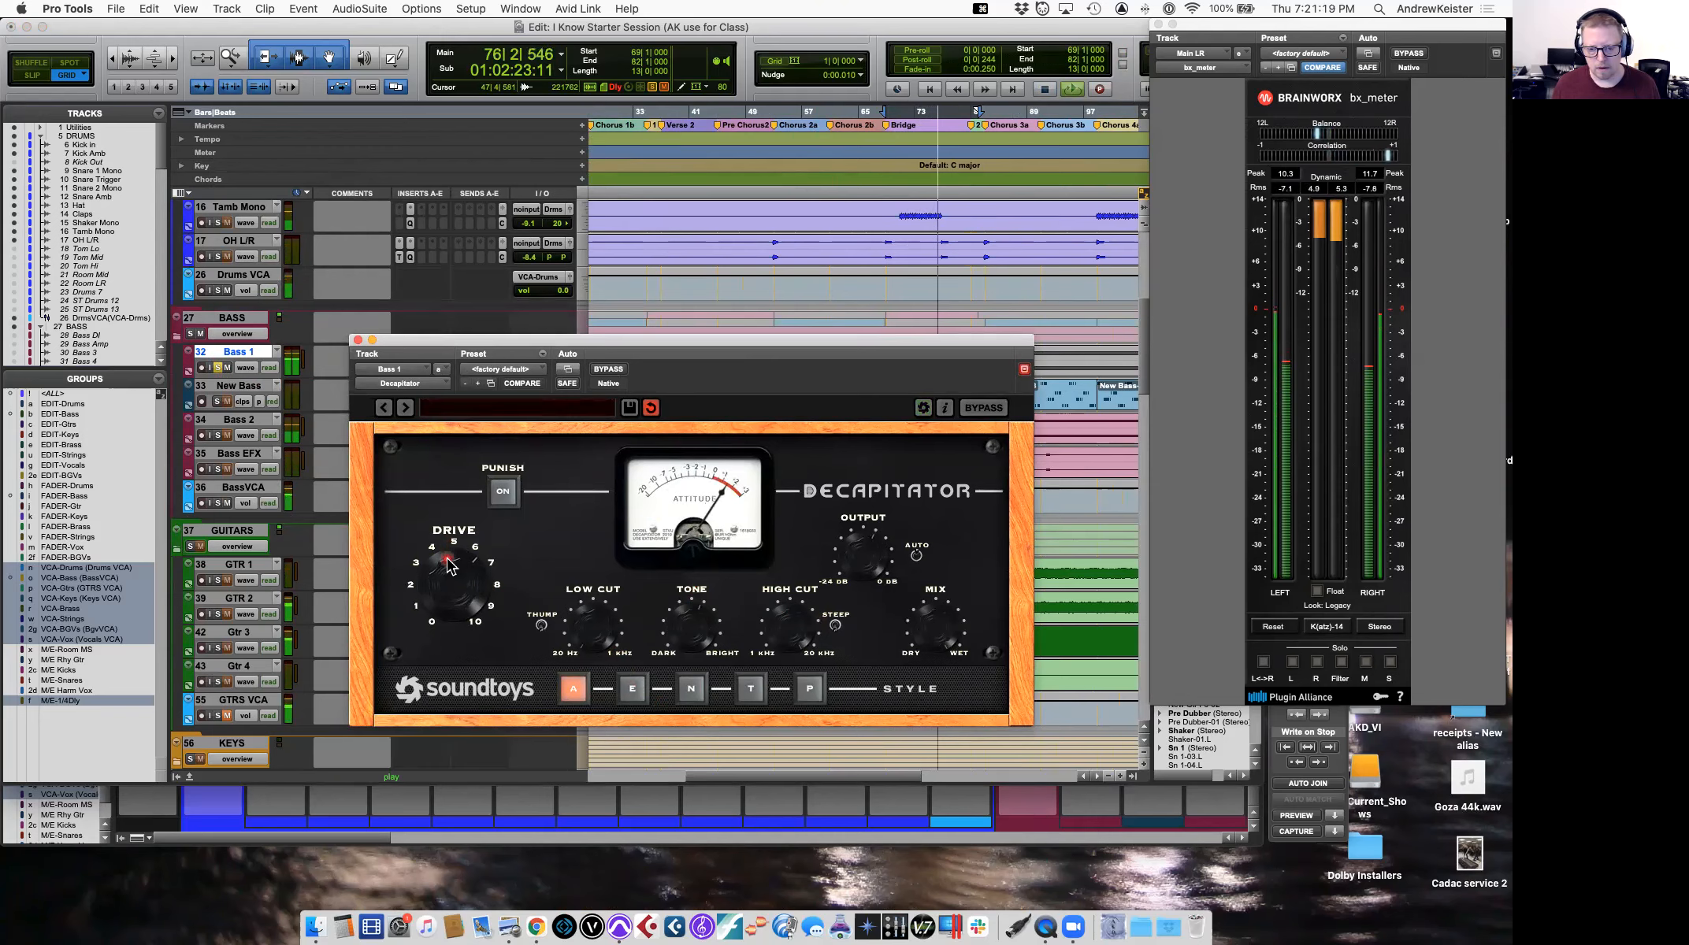
key("space")
left_click_drag(483, 352, 468, 301)
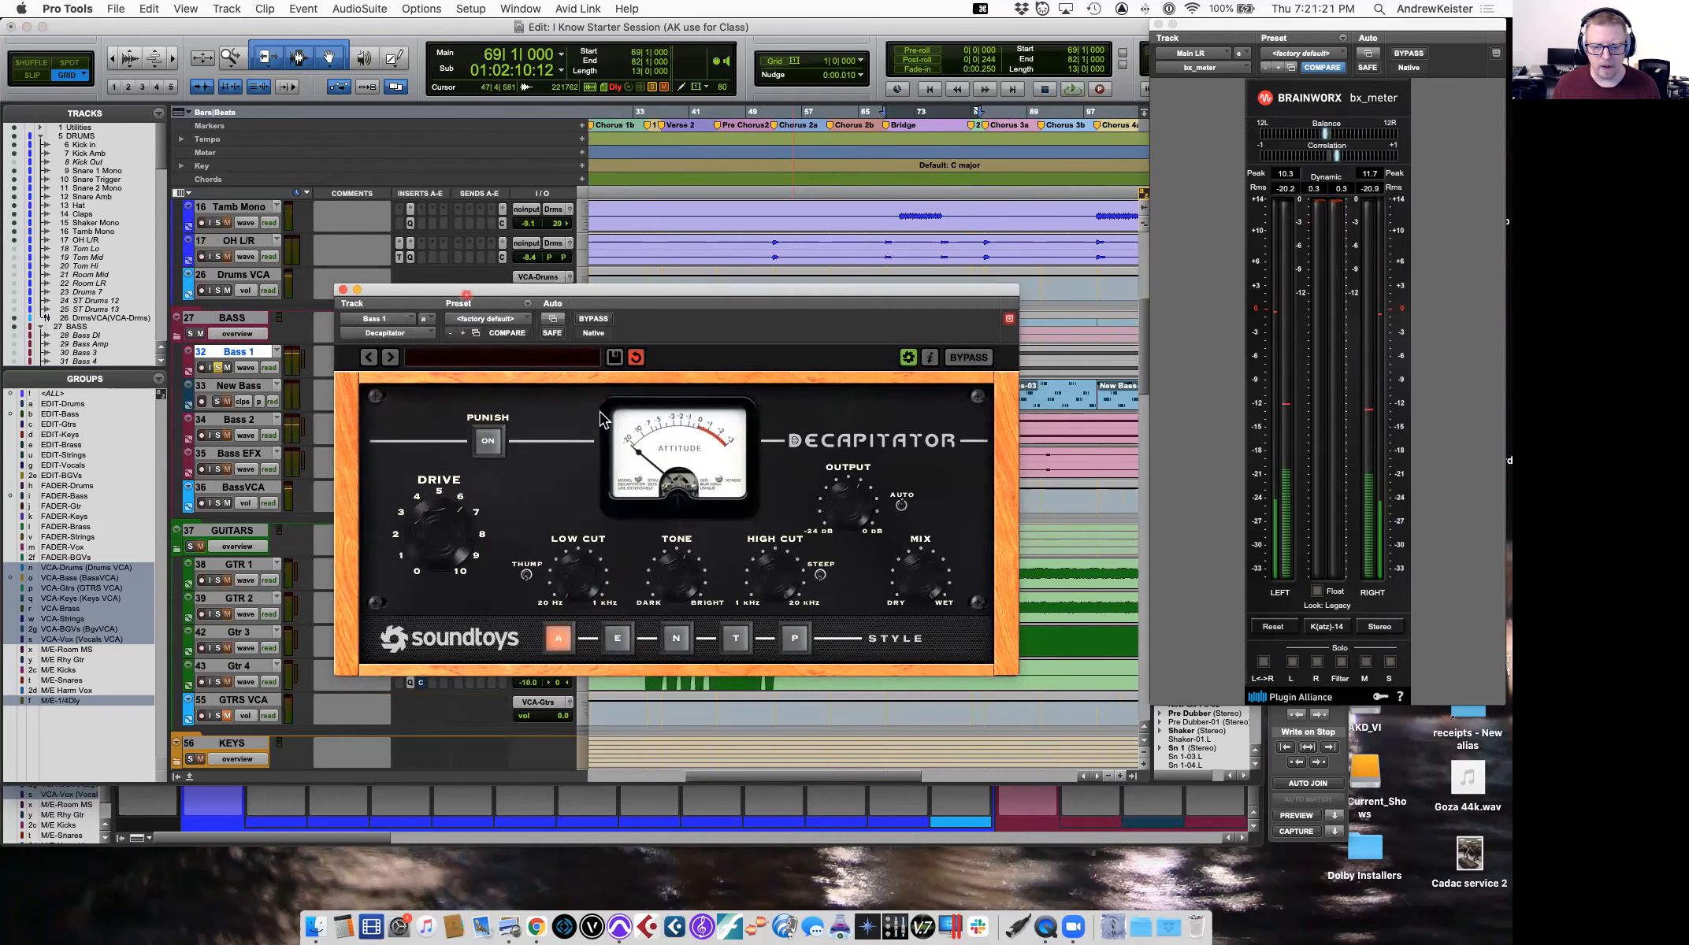
key("space")
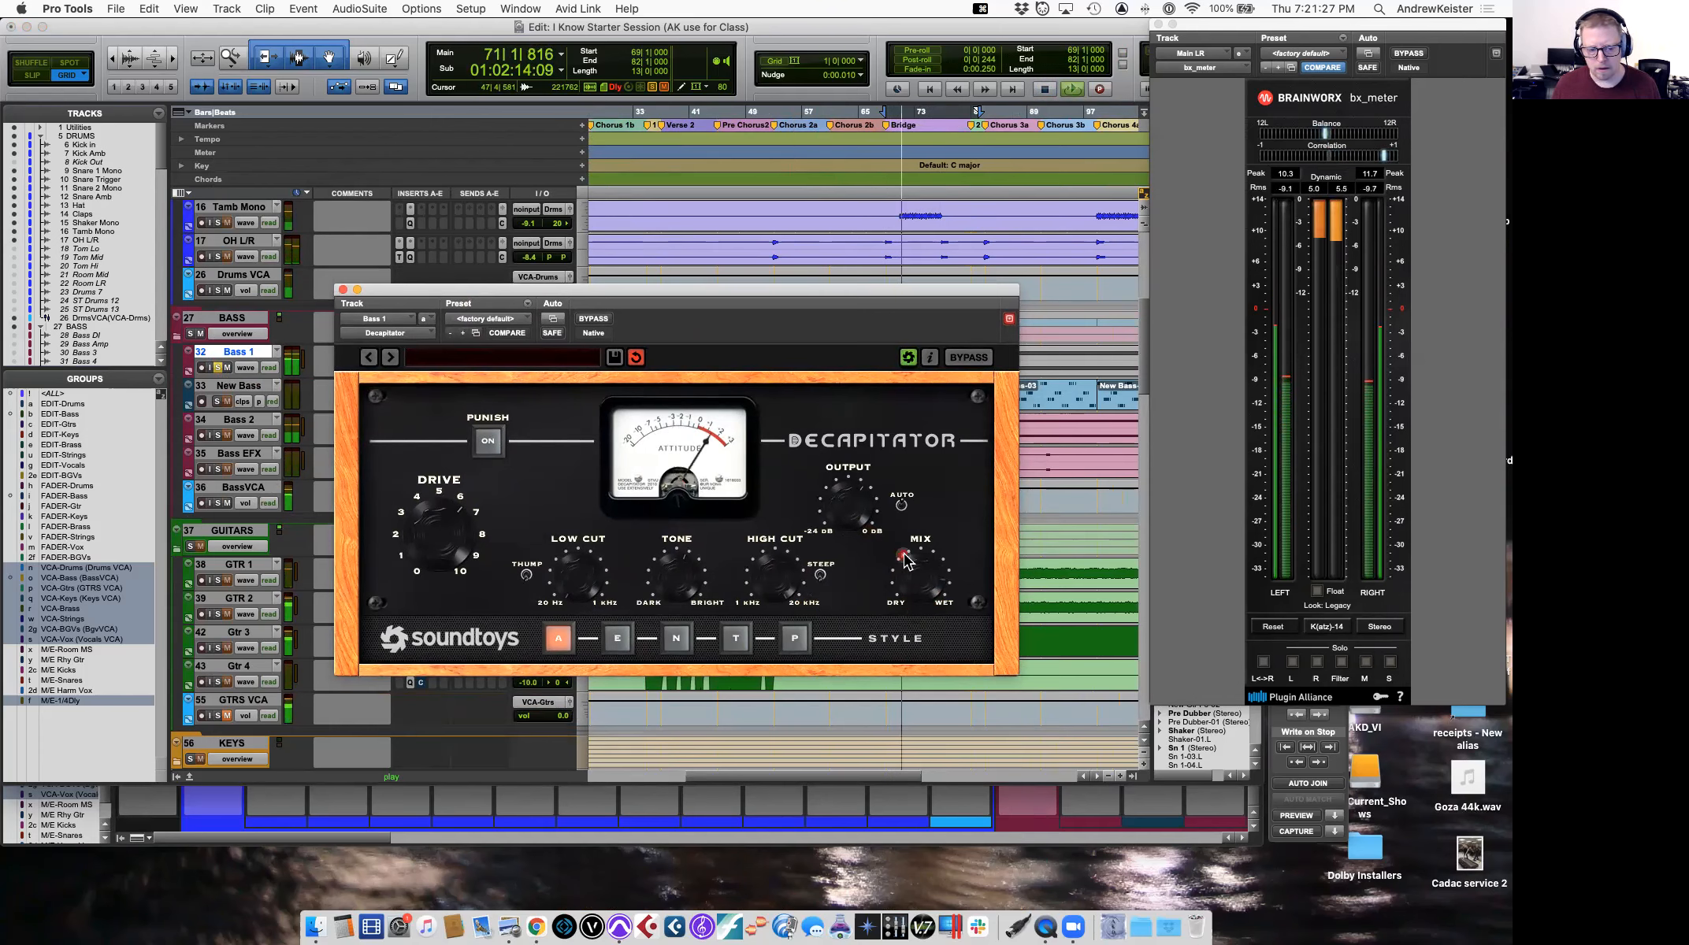
key("space")
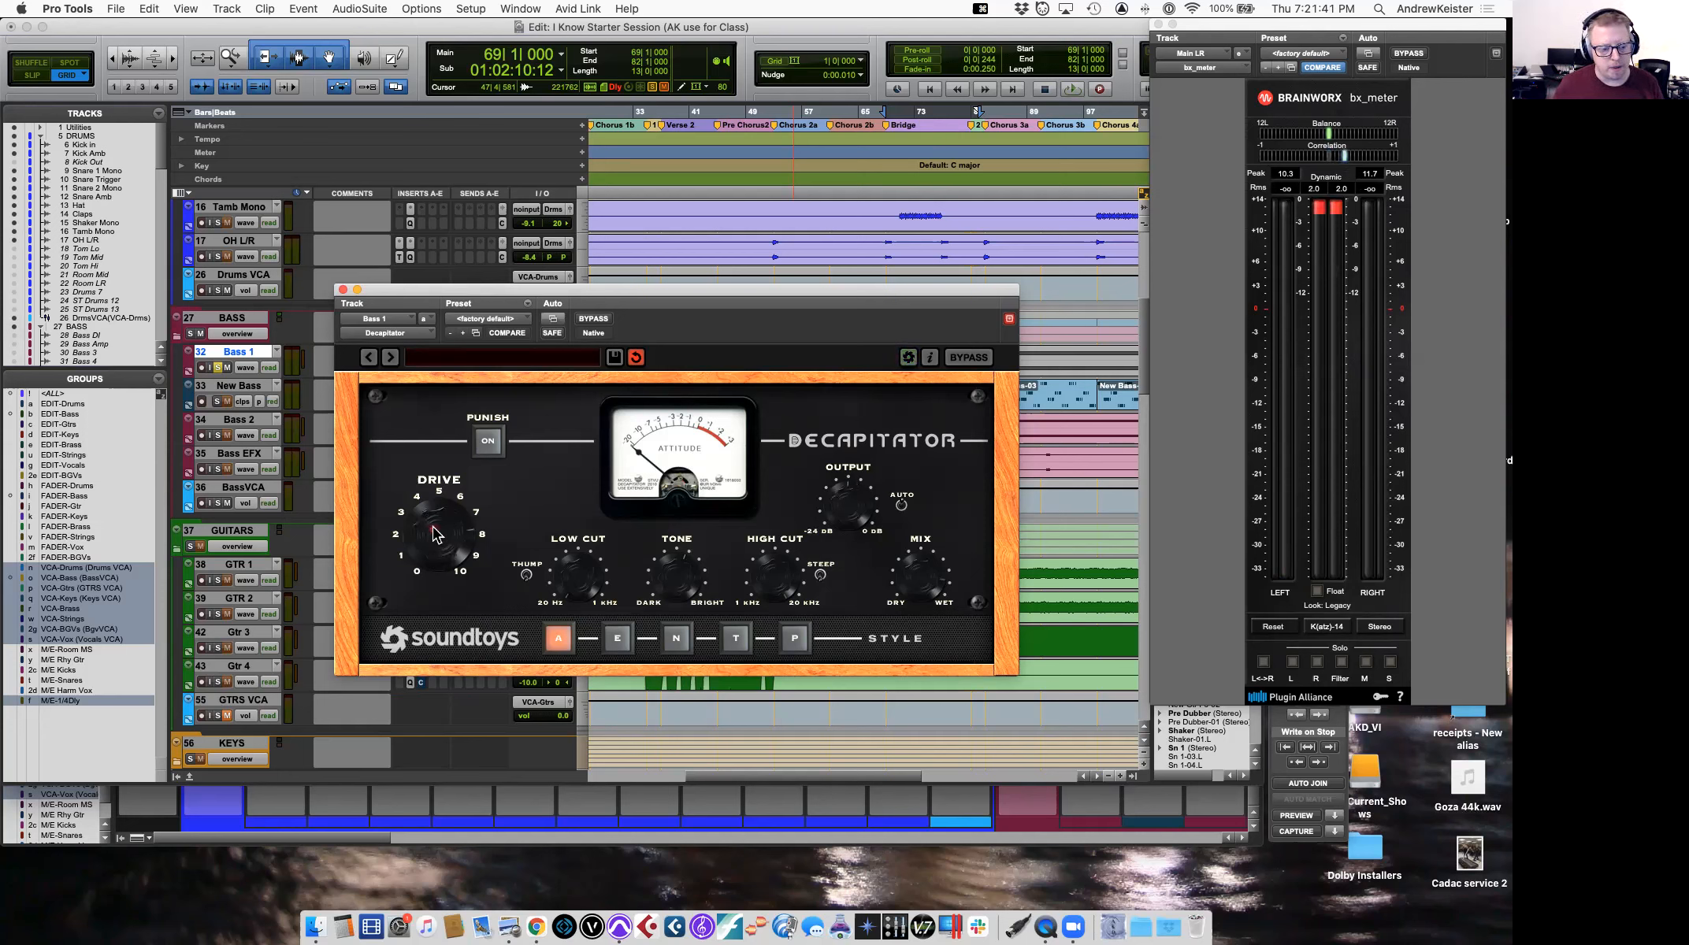
Try Decapitator's Punish setting on and off during playback of the Bridge.
key("space")
left_click(487, 443)
left_click(487, 442)
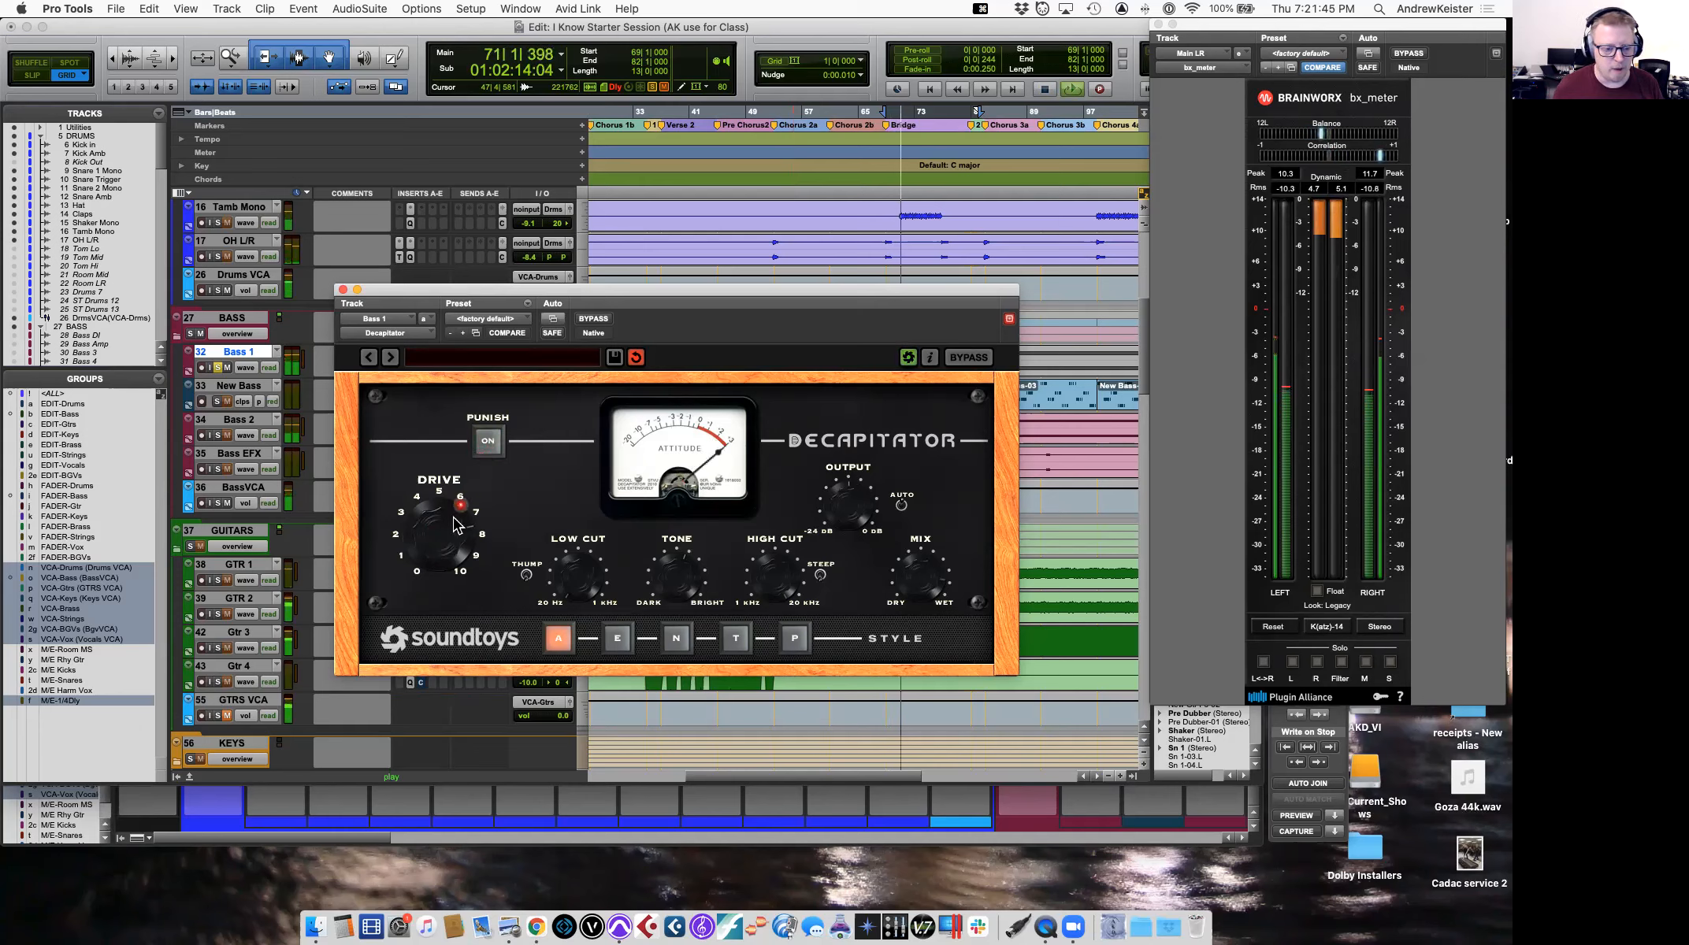
key("space")
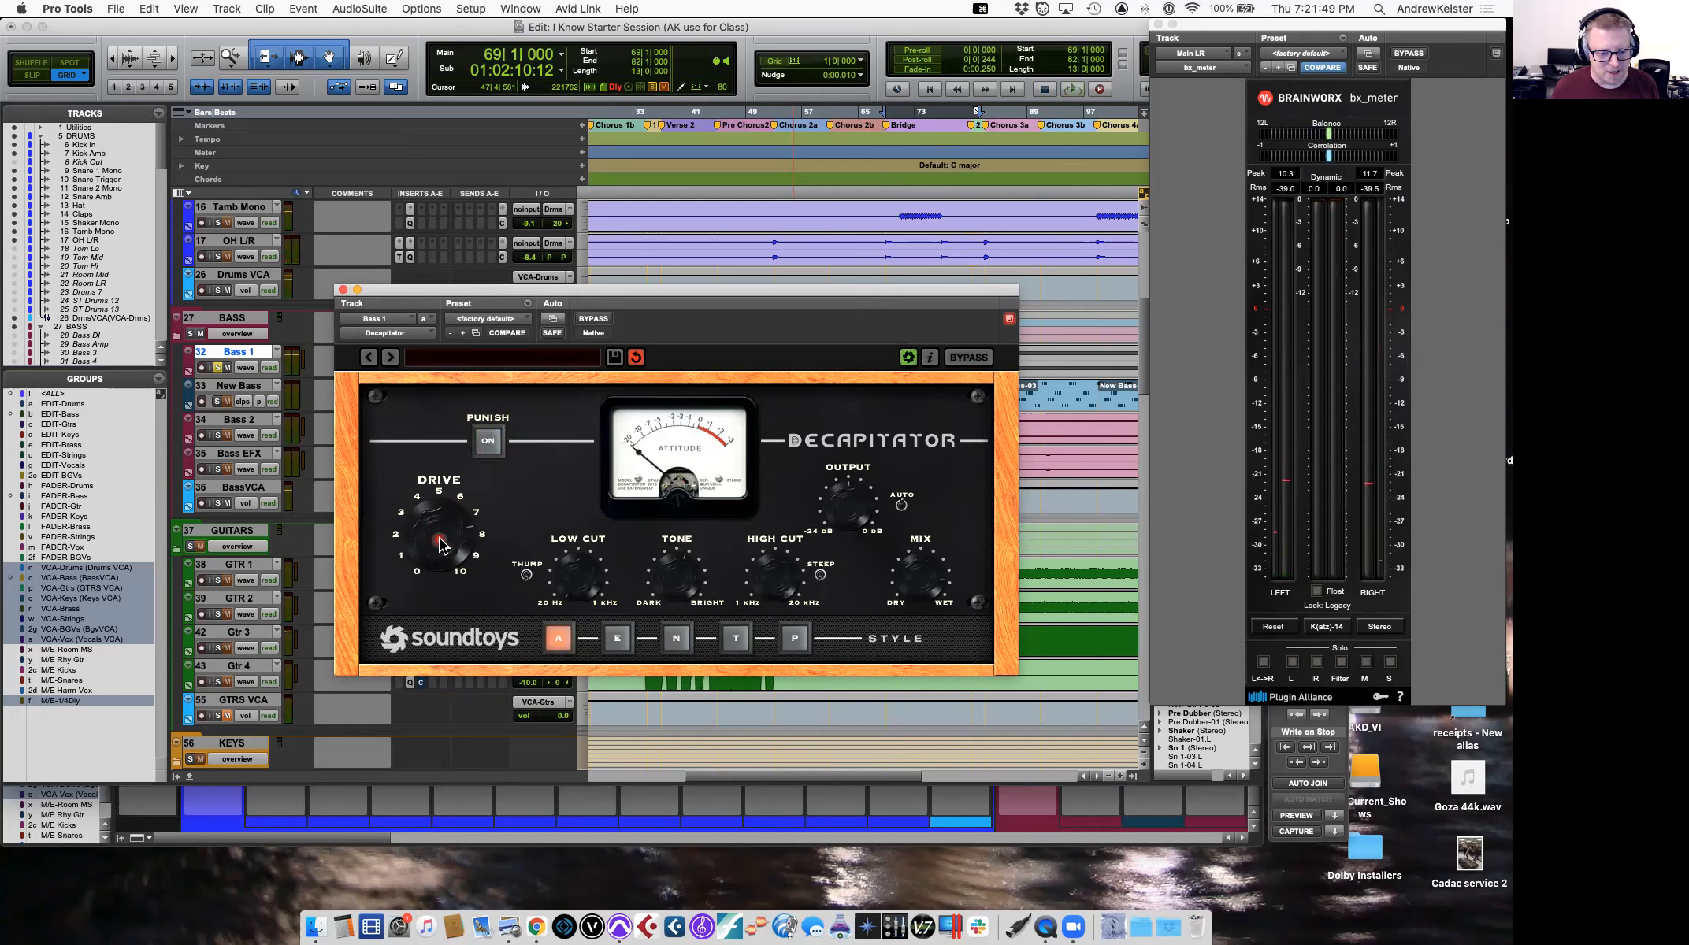
Compare Decapitator's E and N styles during playback of the Bridge and return to style A.
key("space")
left_click(630, 640)
left_click(673, 645)
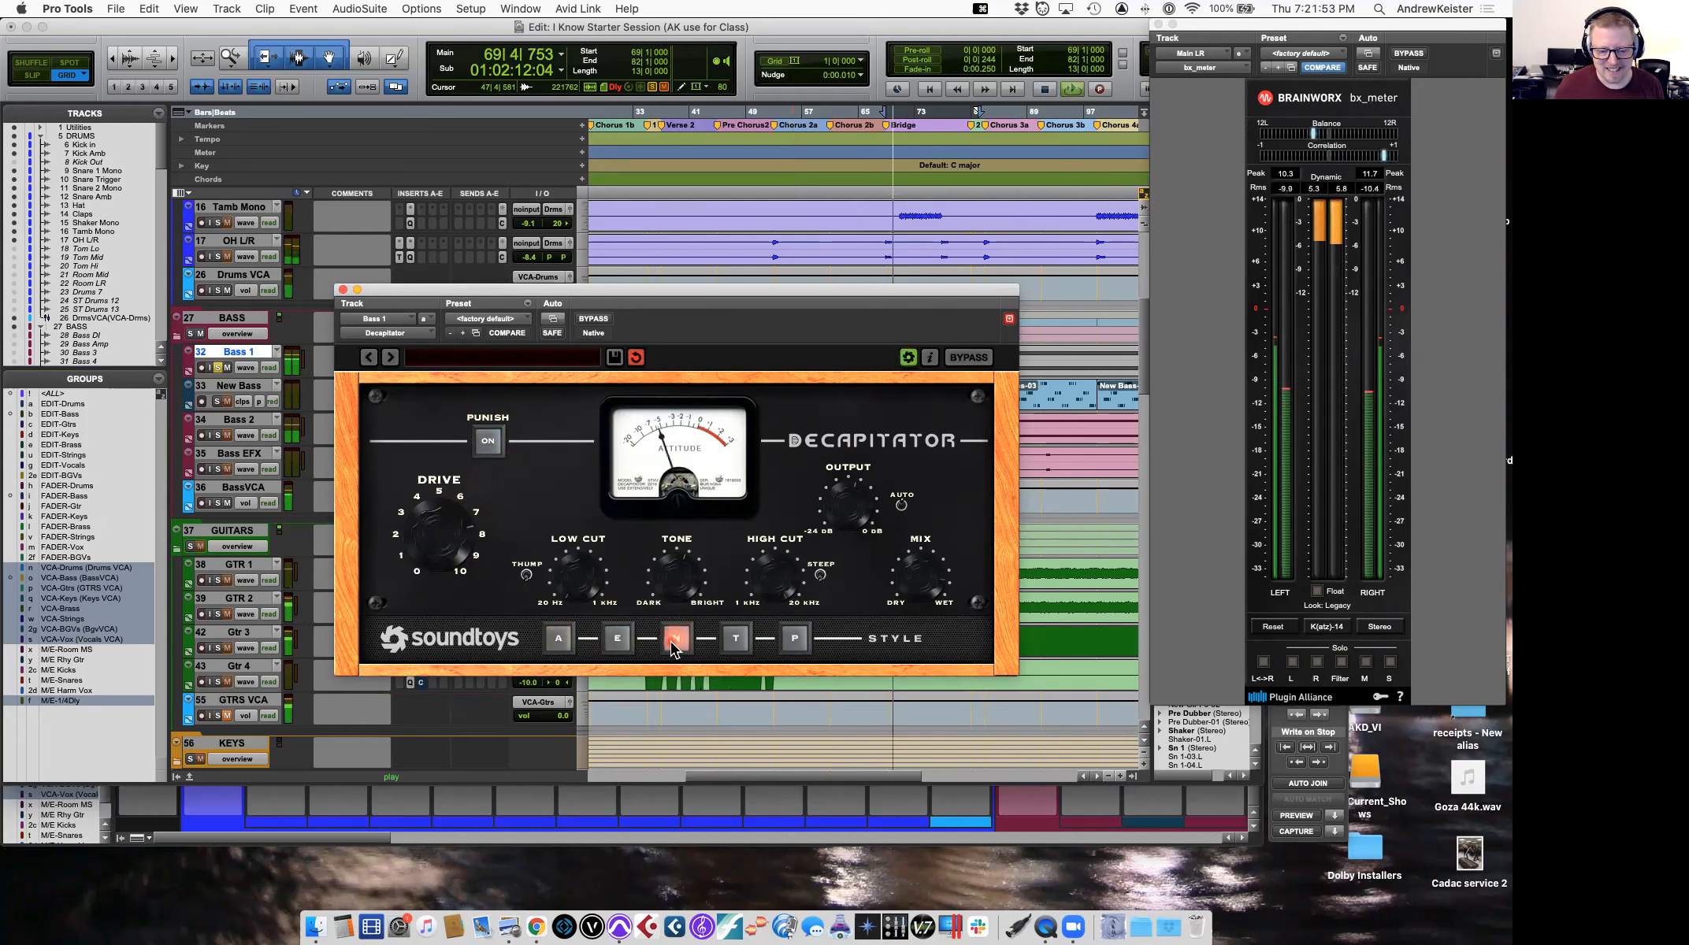
left_click(618, 643)
left_click(560, 643)
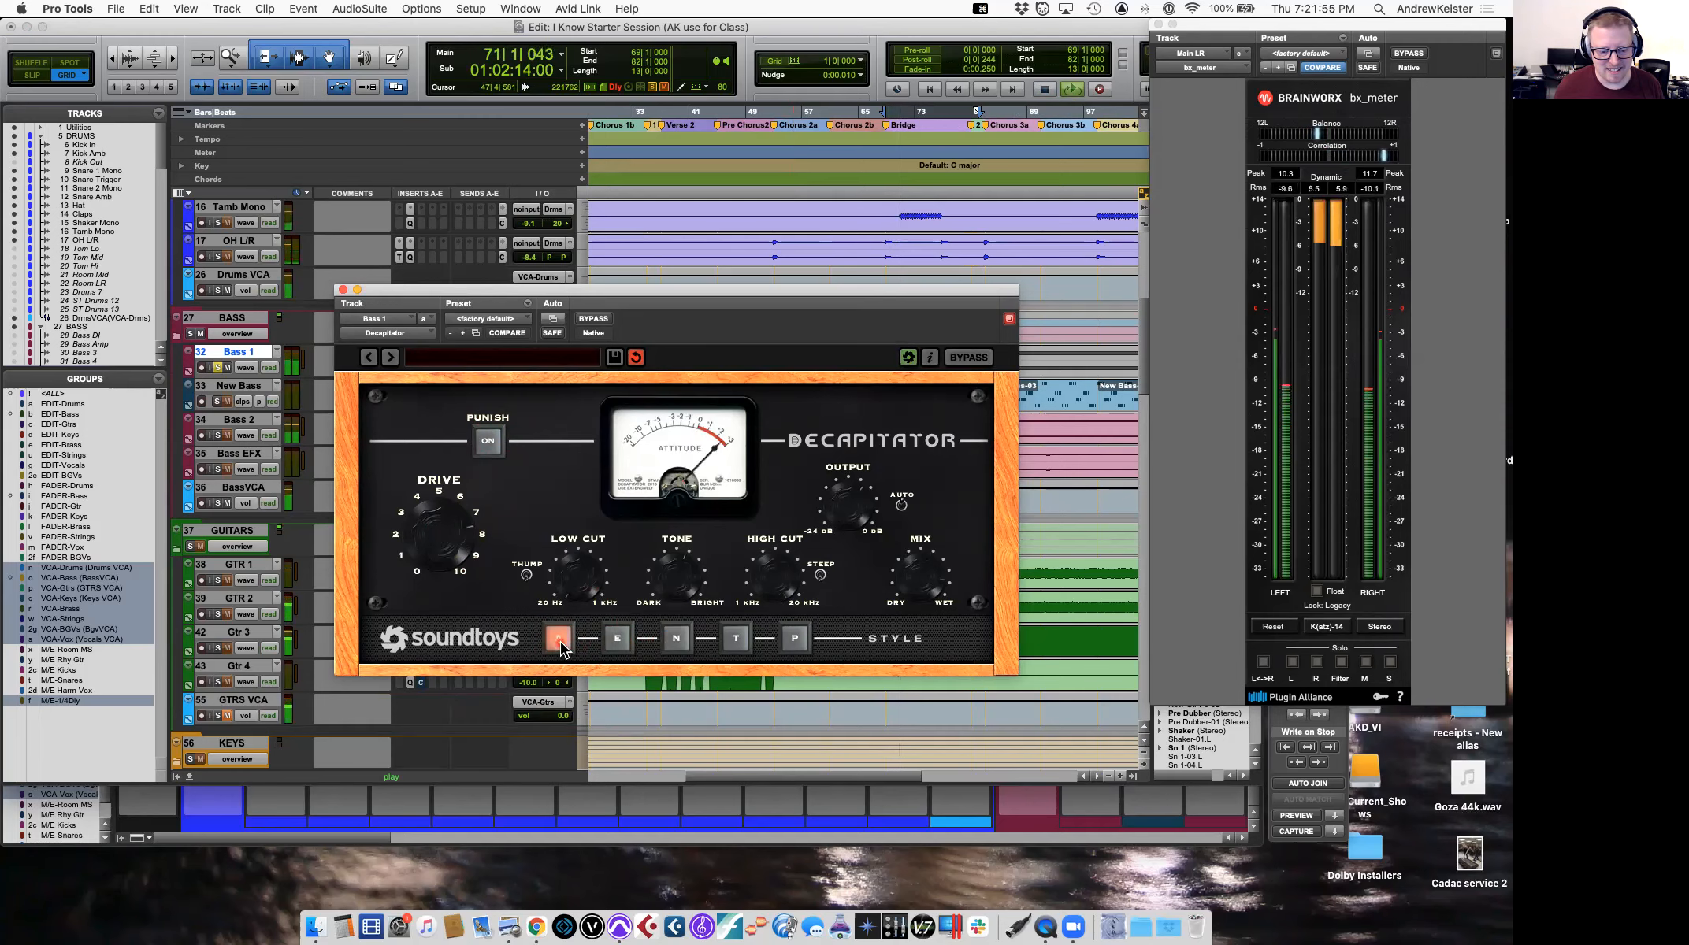
key("space")
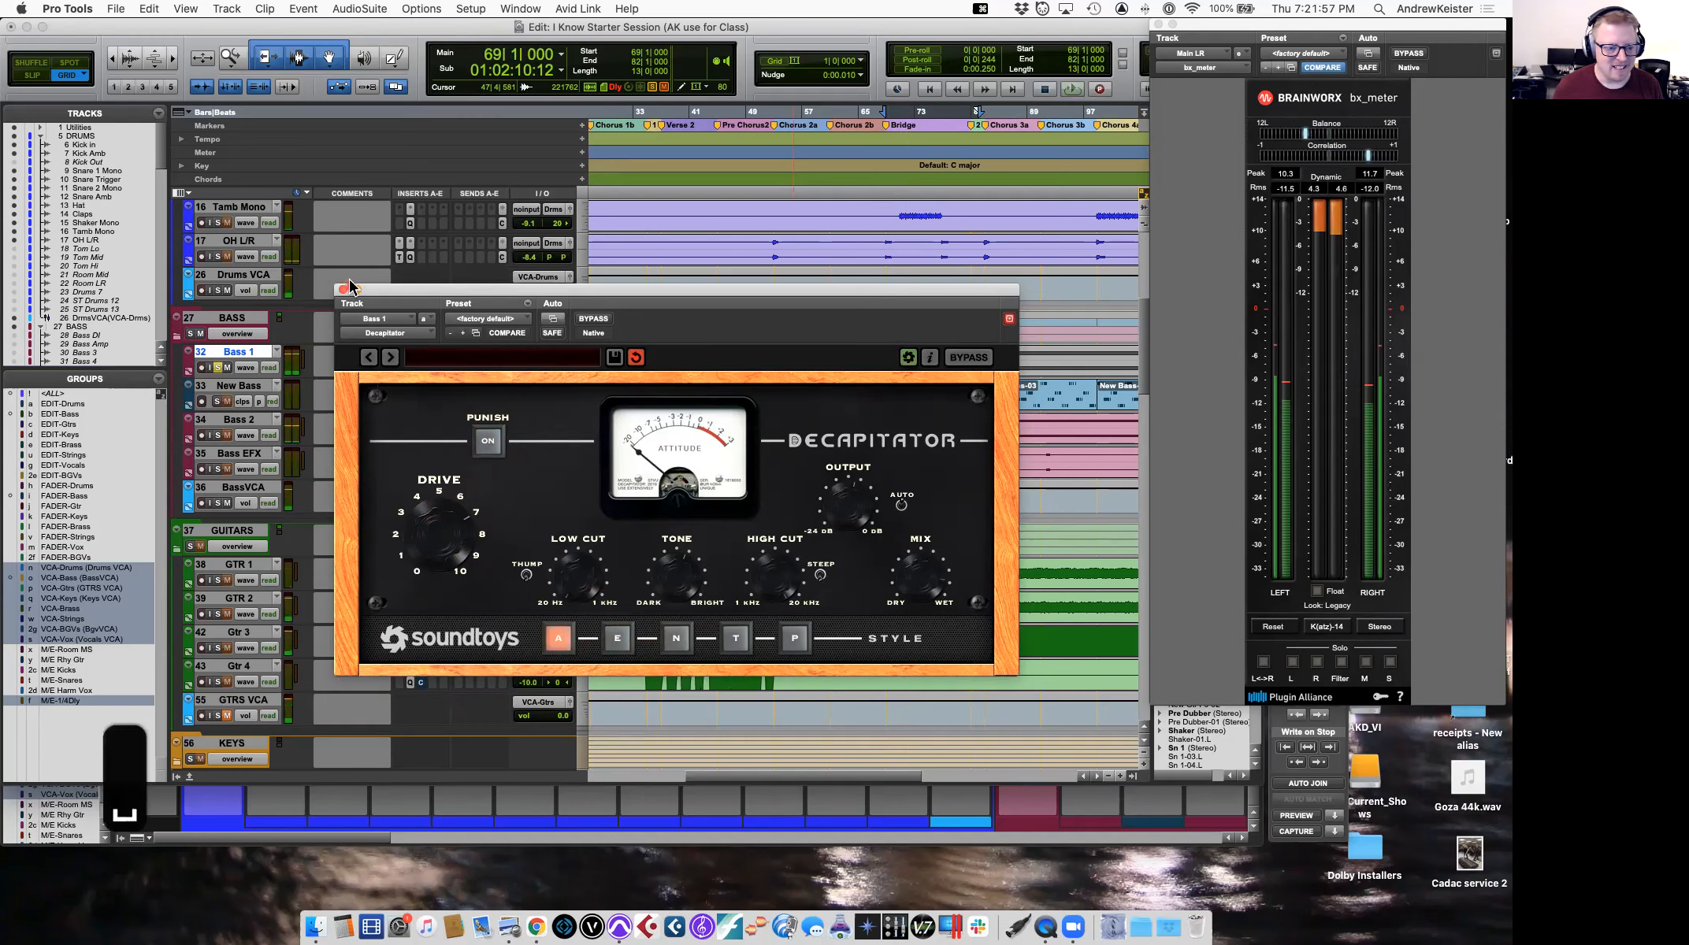
Close the Decapitator window and play the Bridge from bar 69 with Bass 2 soloed instead of Bass 1.
left_click(344, 289)
key("space")
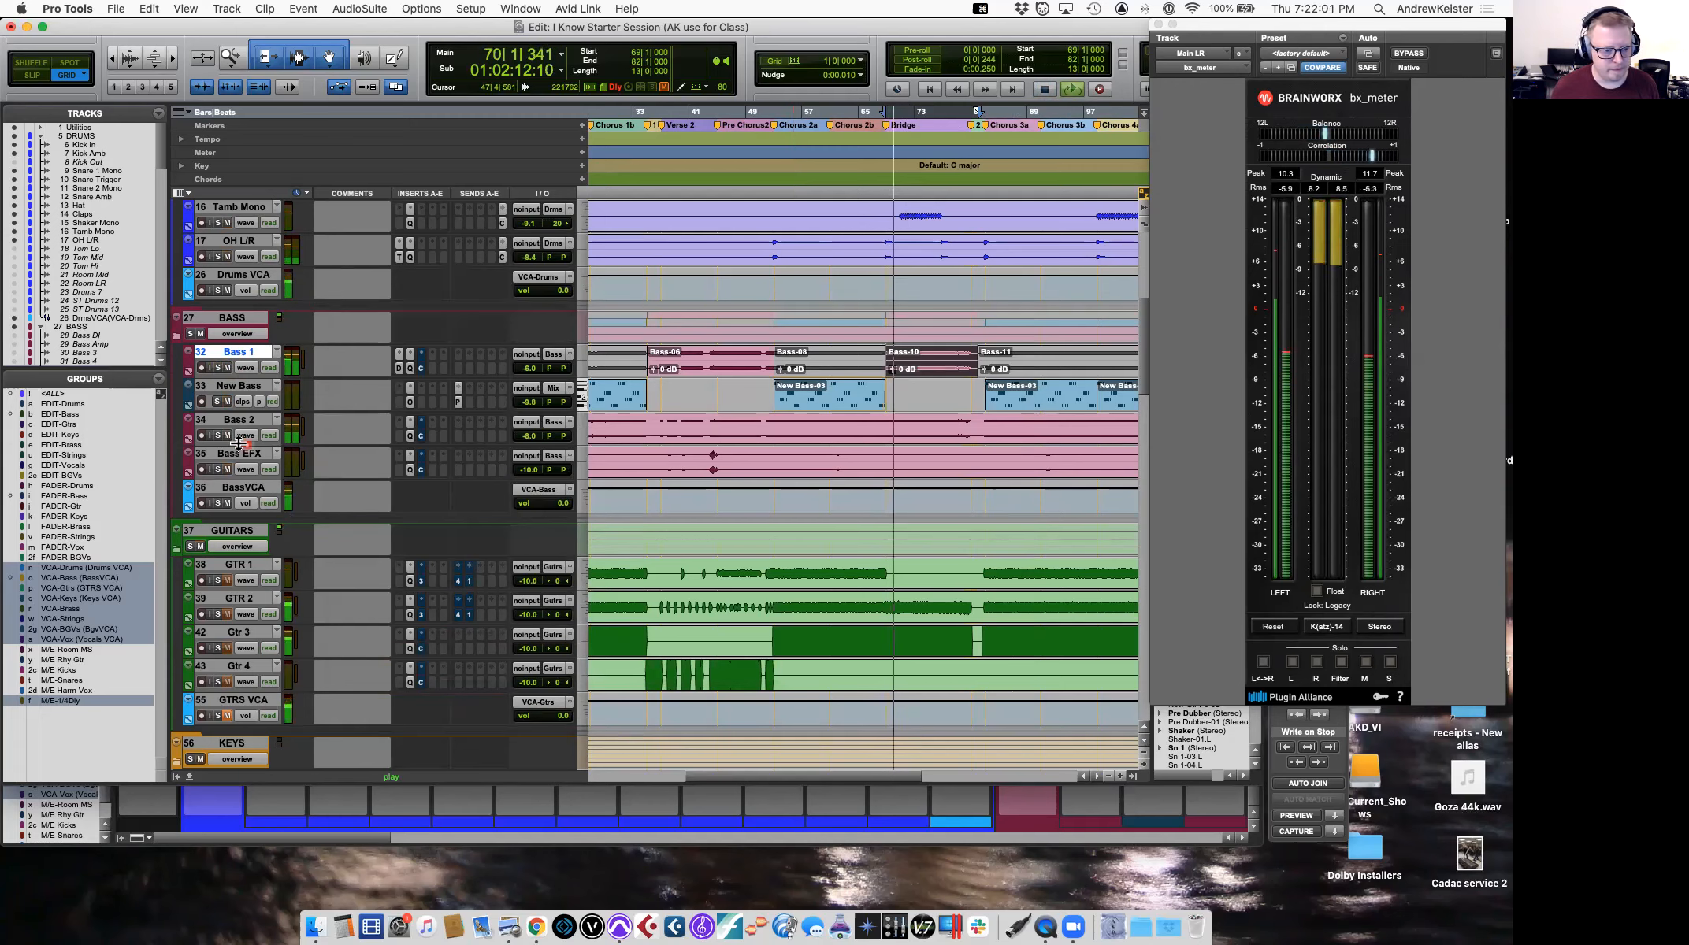
left_click(218, 435)
left_click(218, 367)
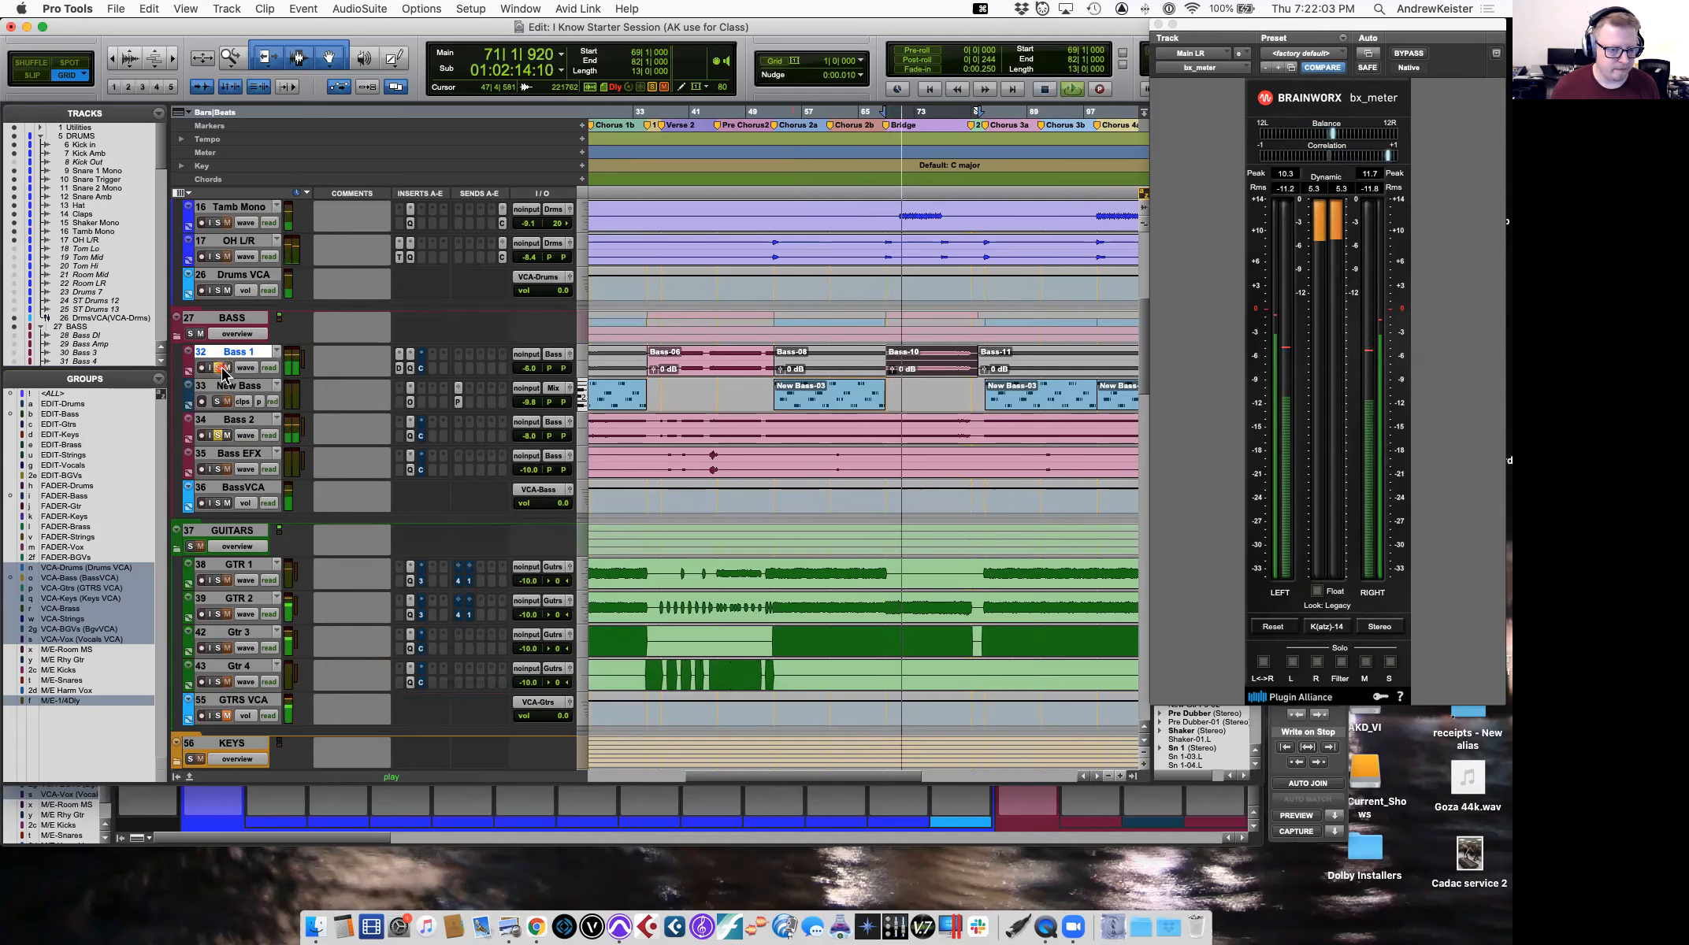
key("space")
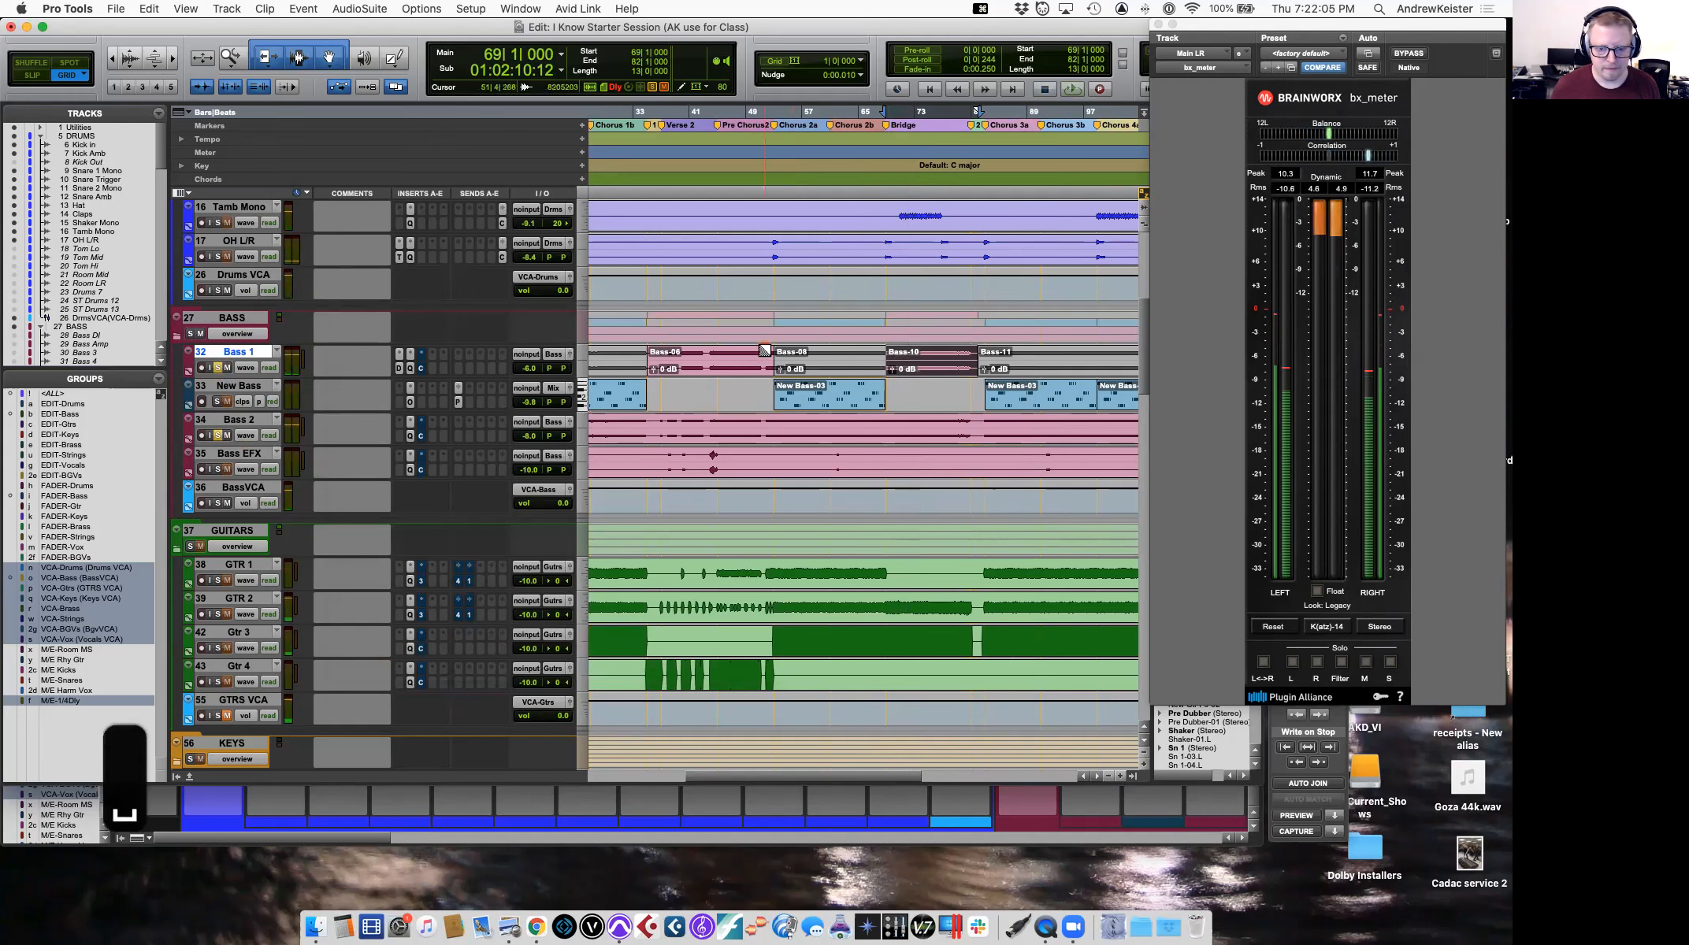
Undo the last edits on Bass 1 and play Chorus 2a from bar 52 with New Bass soloed.
left_click(762, 350)
key("super+z")
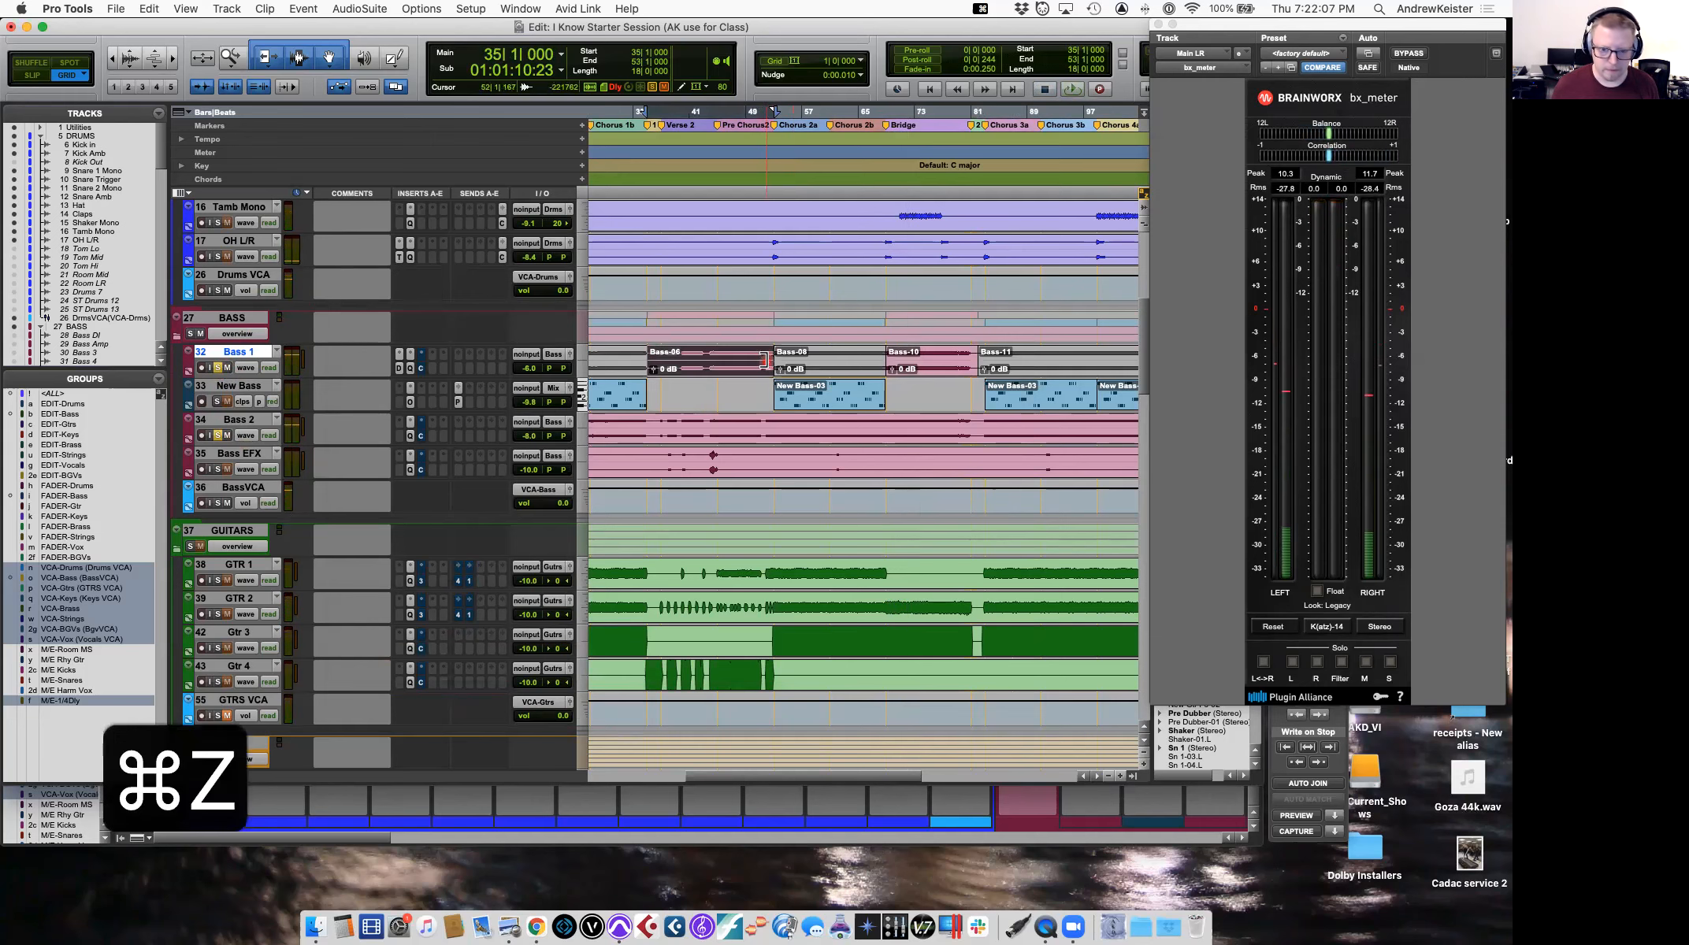
key("super+z")
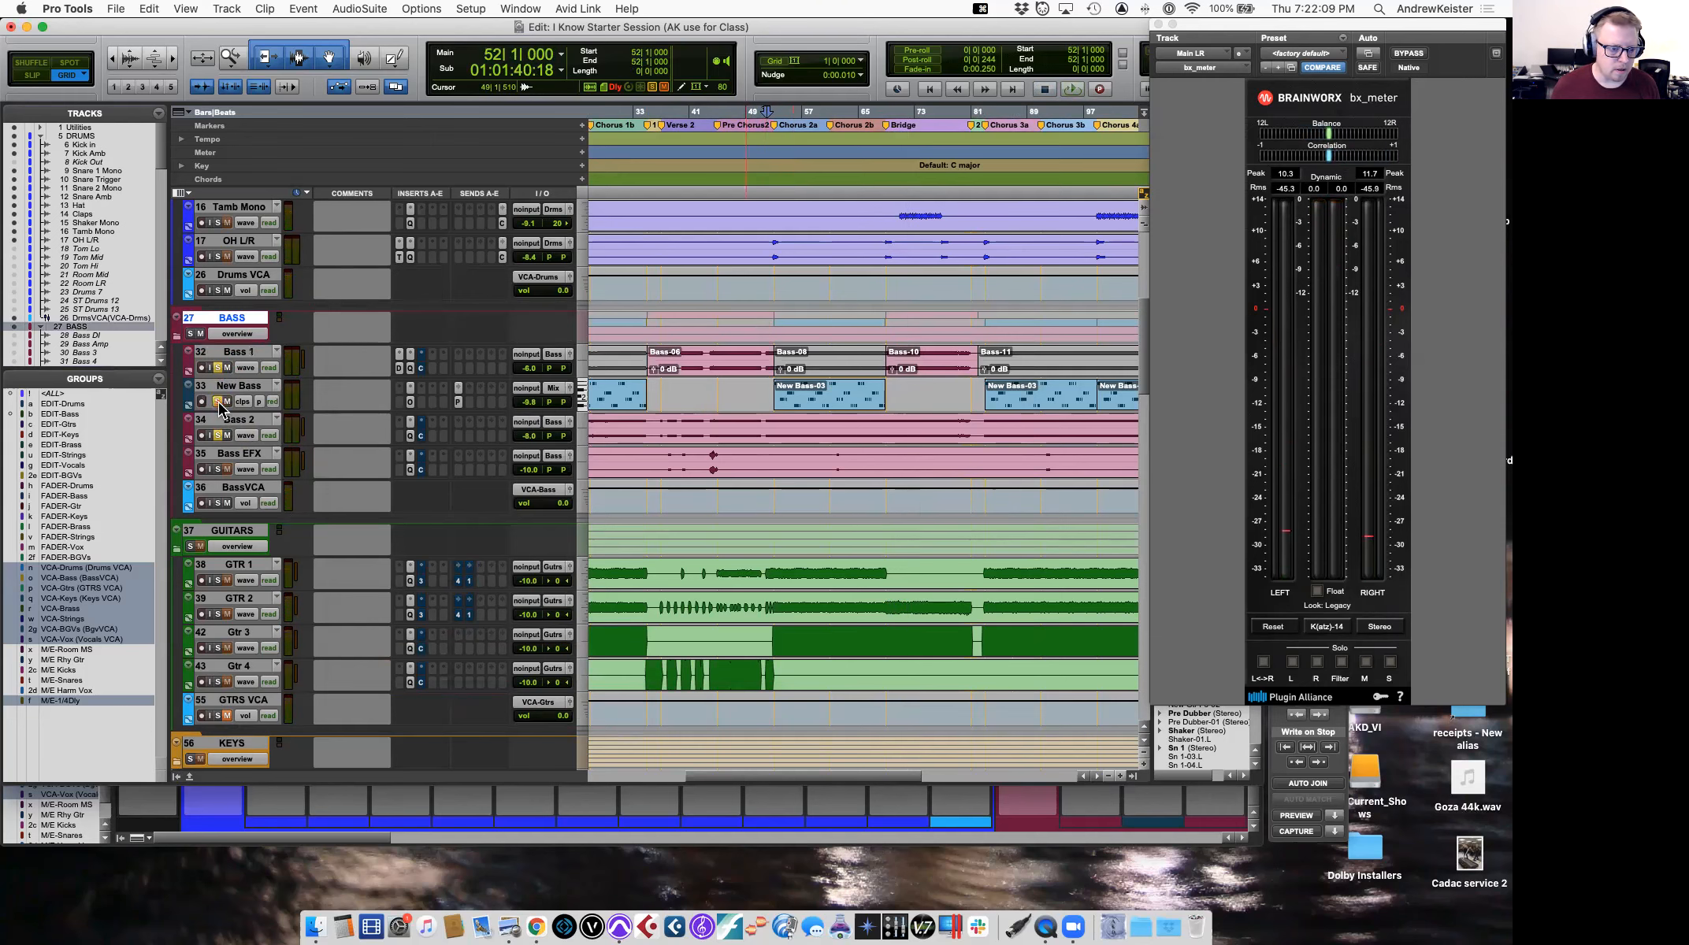
key("space")
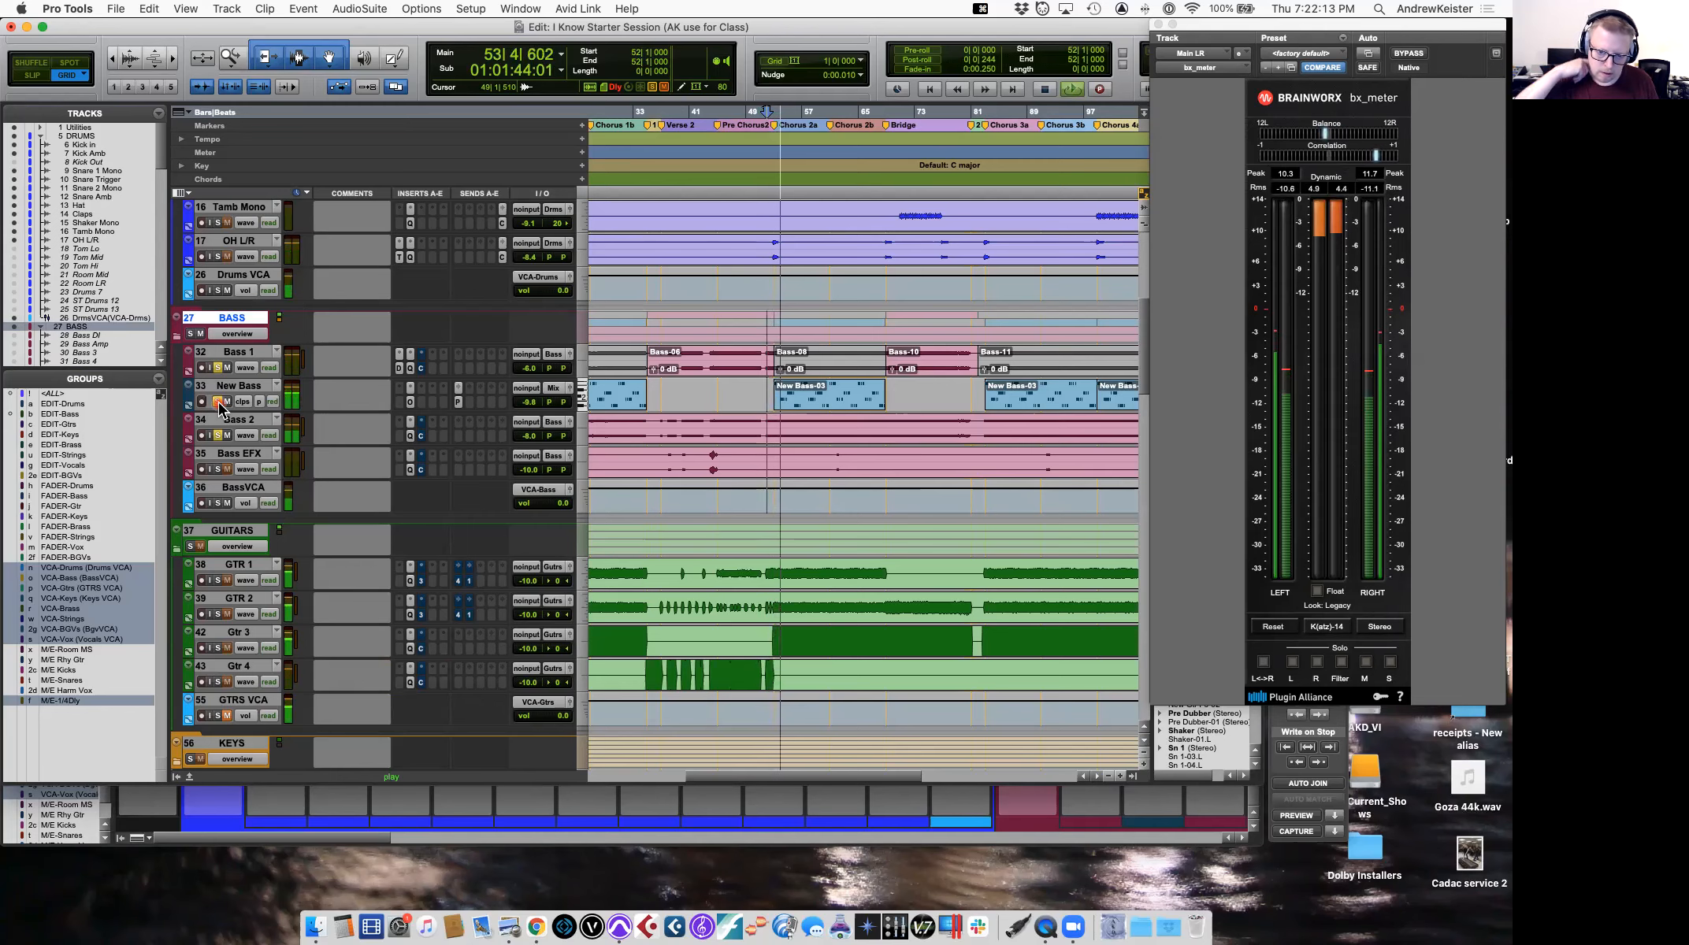
key("space")
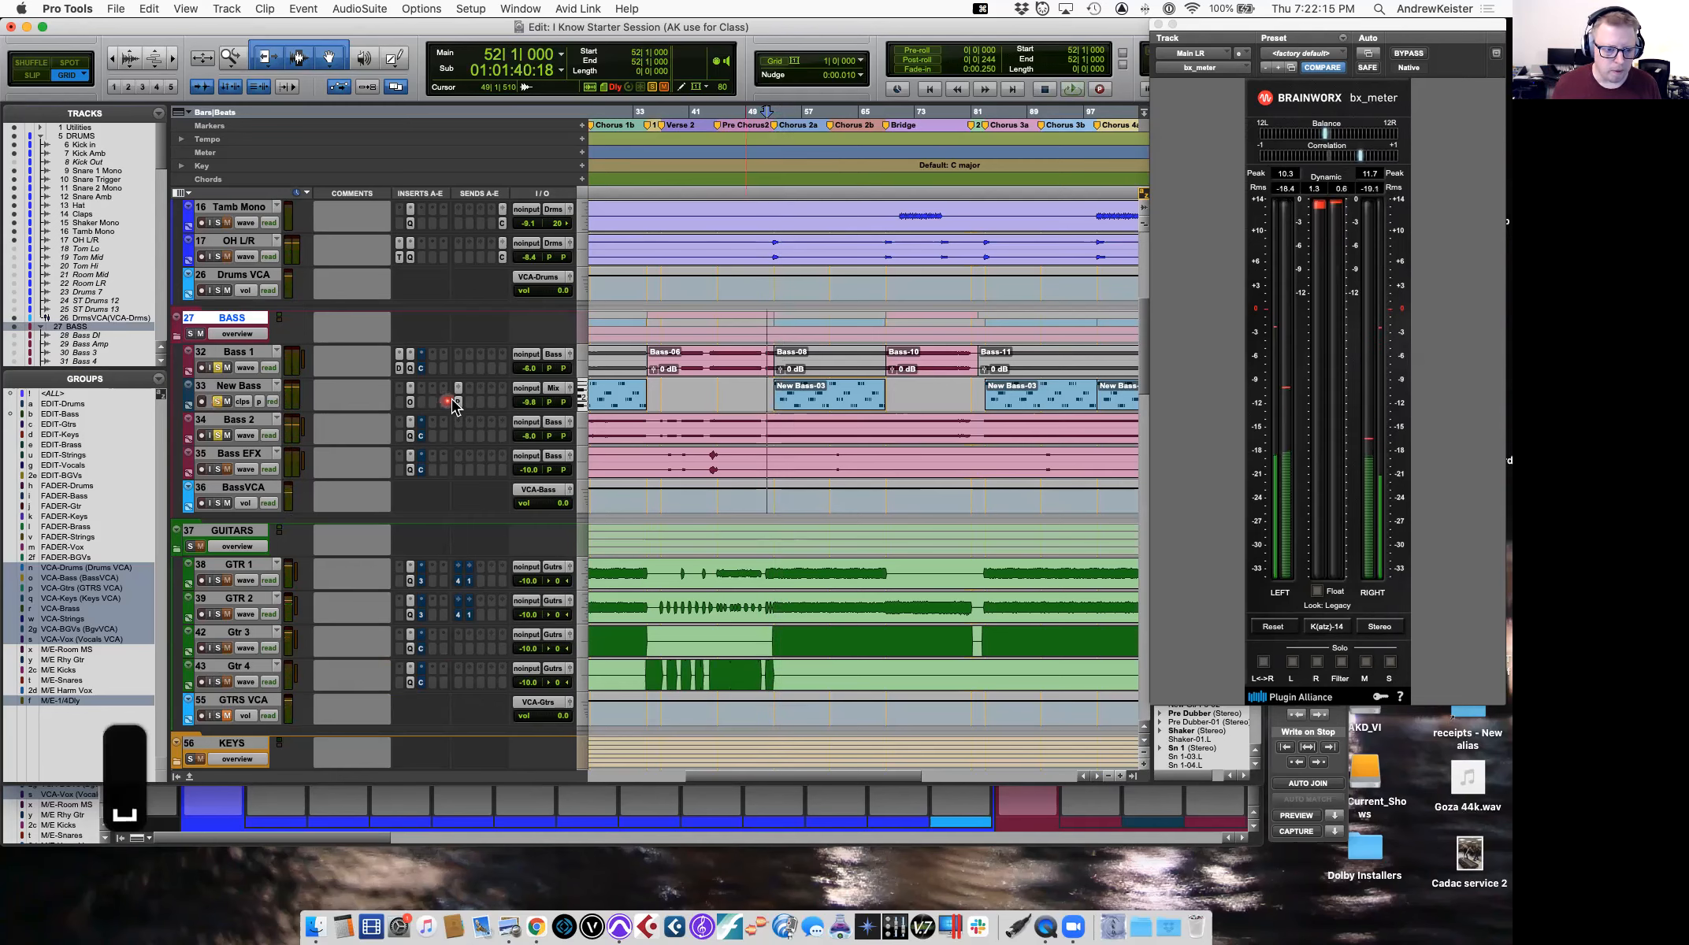
Set New Bass's Perc Room send to -18.8 dB and play from bar 52 with only the Drums VCA and BassVCA soloed.
left_click(454, 403)
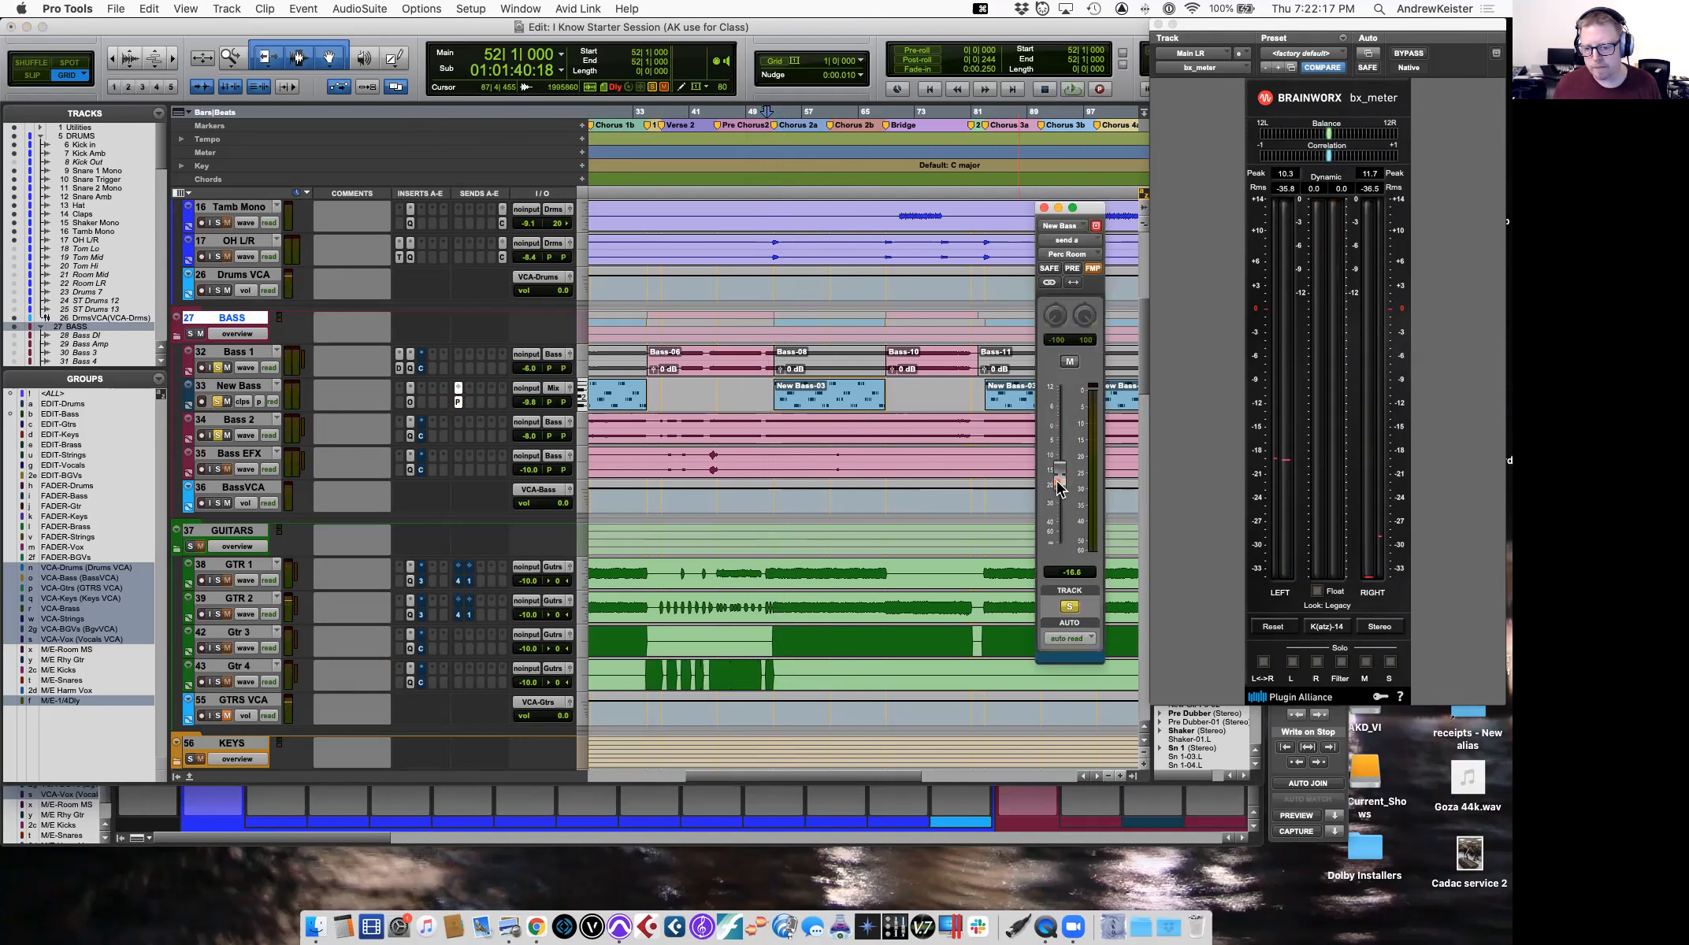
left_click(220, 435)
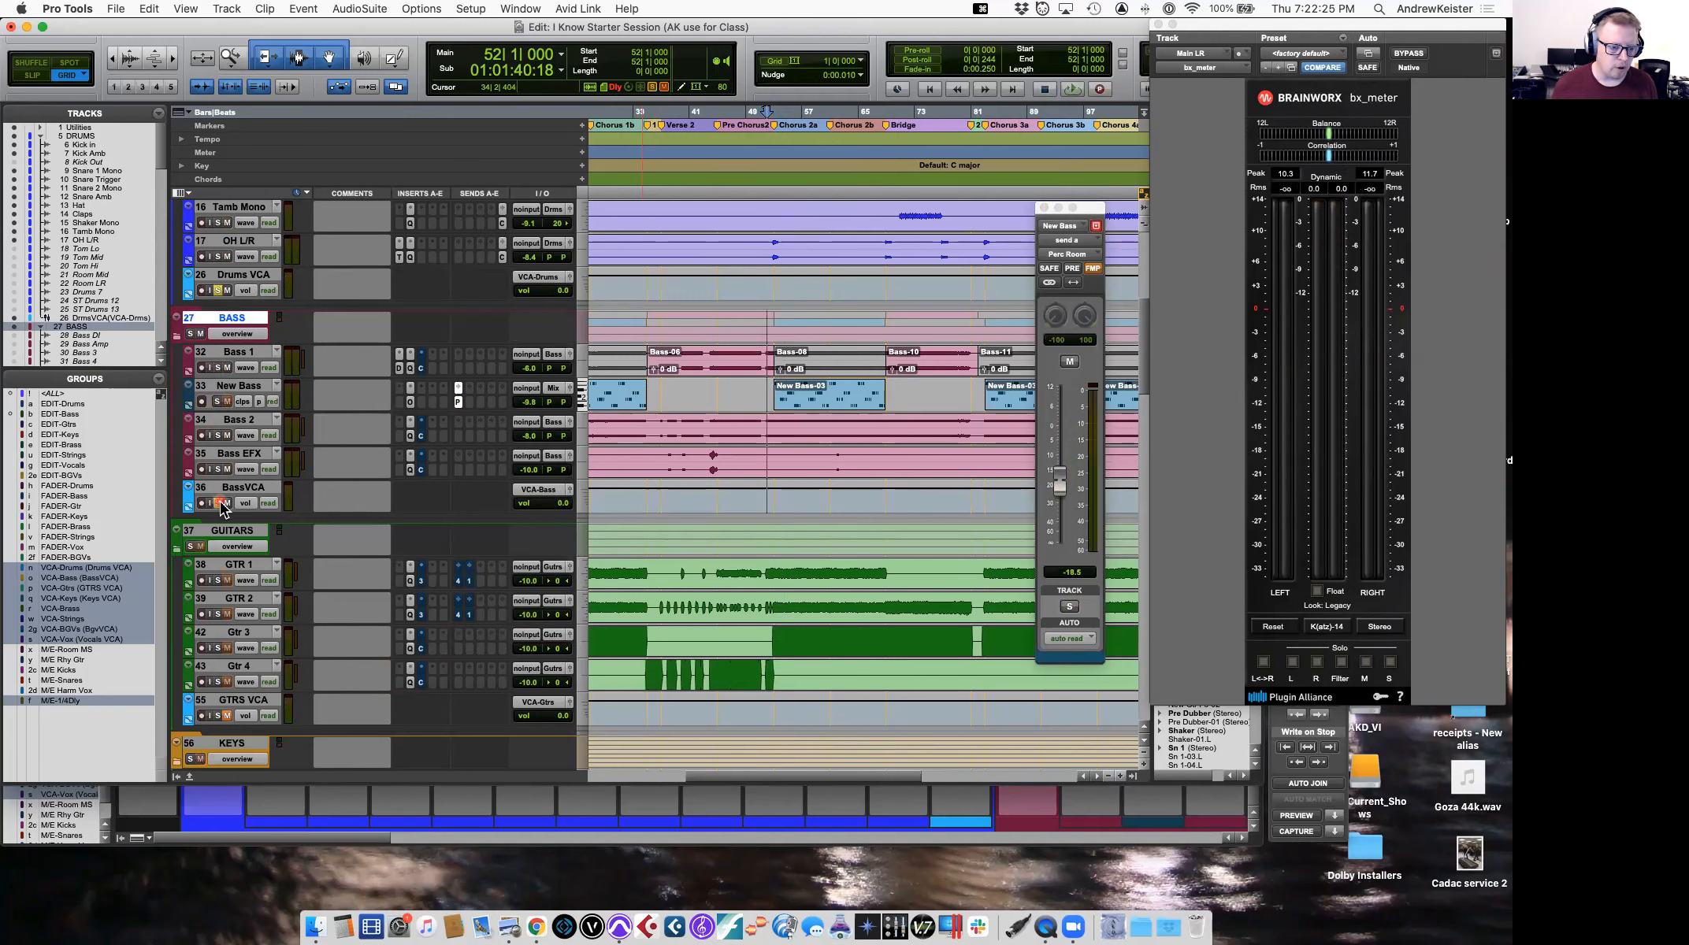
key("space")
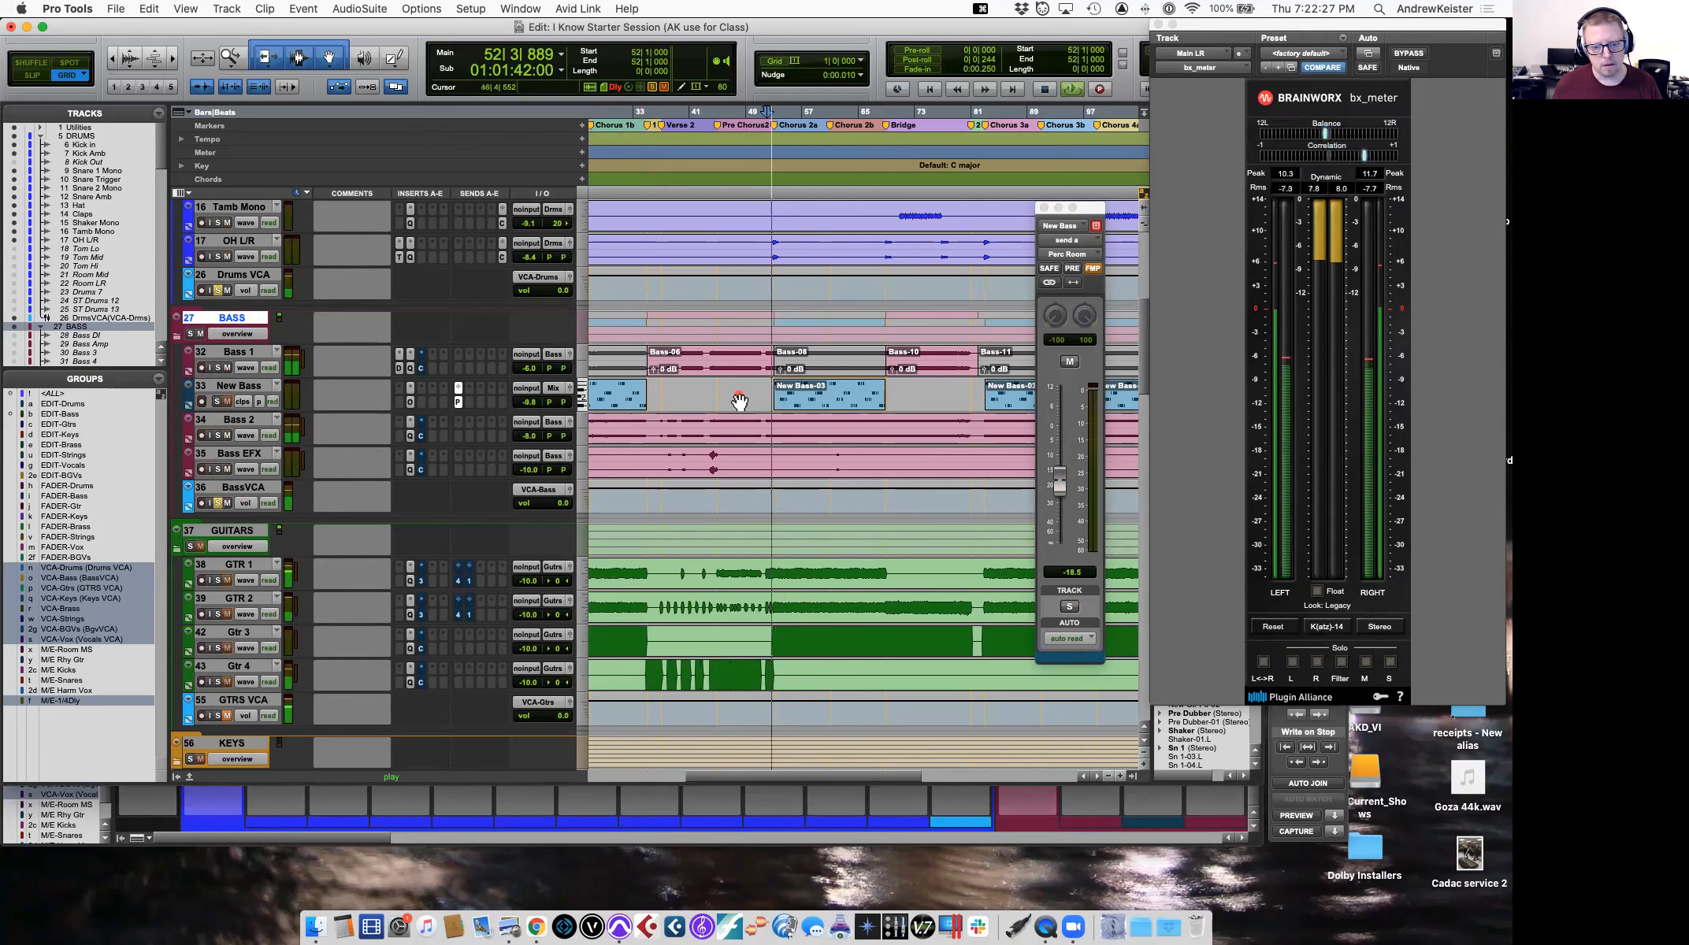
scroll(739, 401, "up", 3)
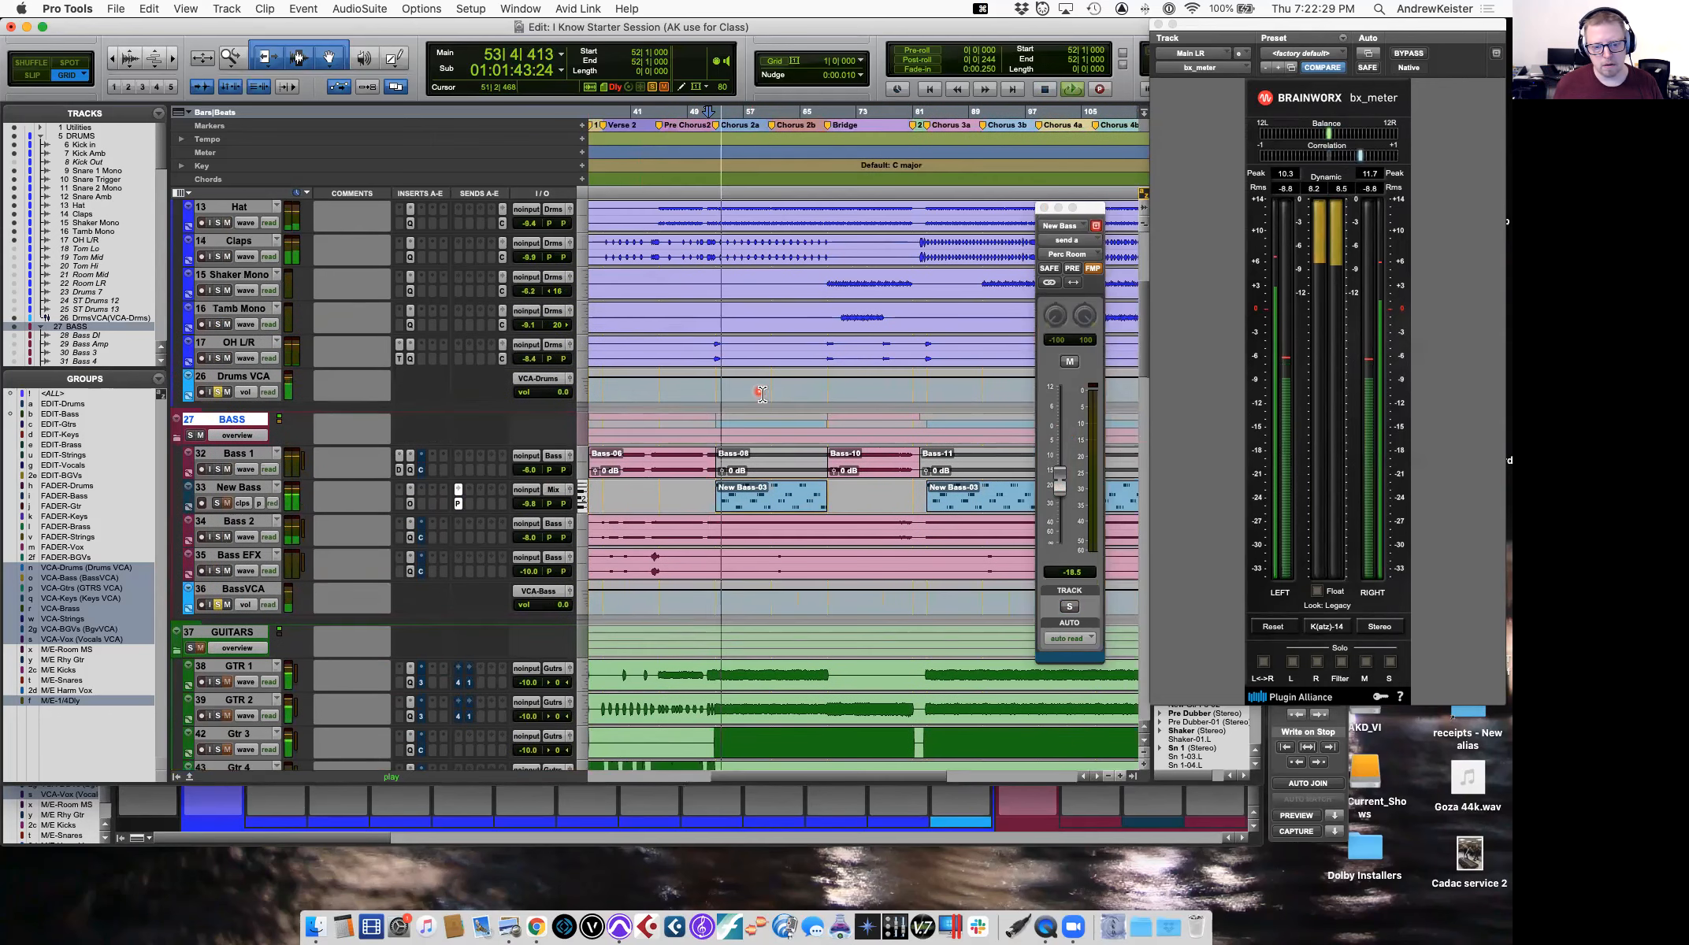
scroll(762, 394, "up", 2)
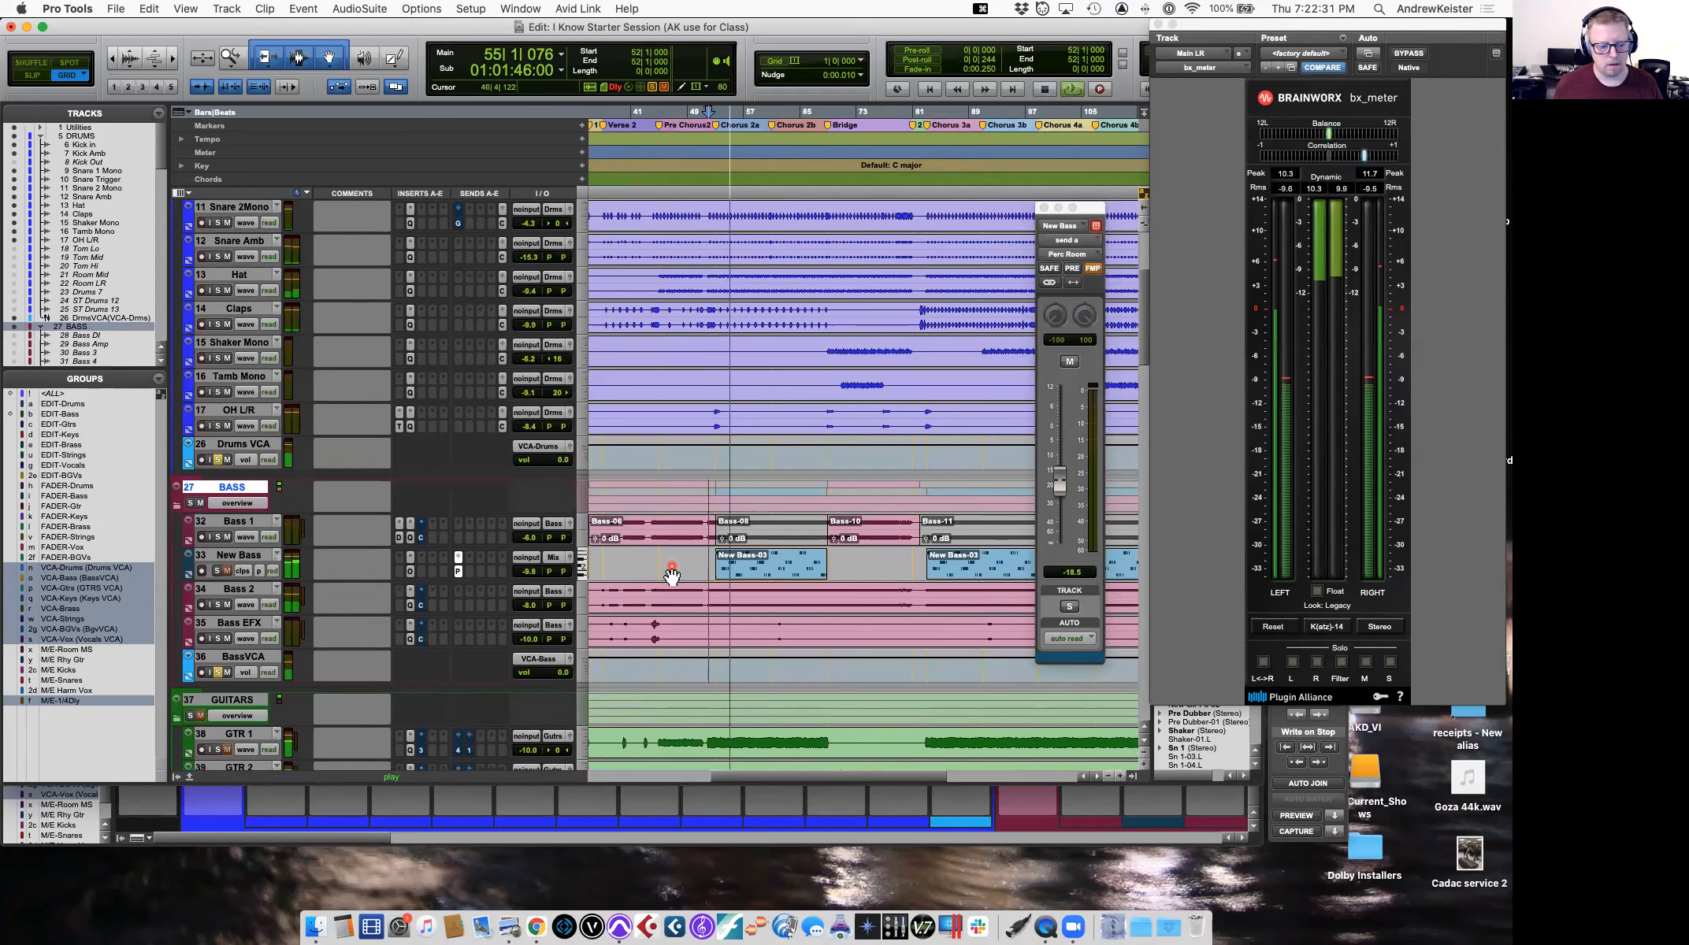
Insert FabFilter Pro-Q 3 on New Bass and add a bell boost of about 4.6 dB near 95 Hz.
left_click(411, 573)
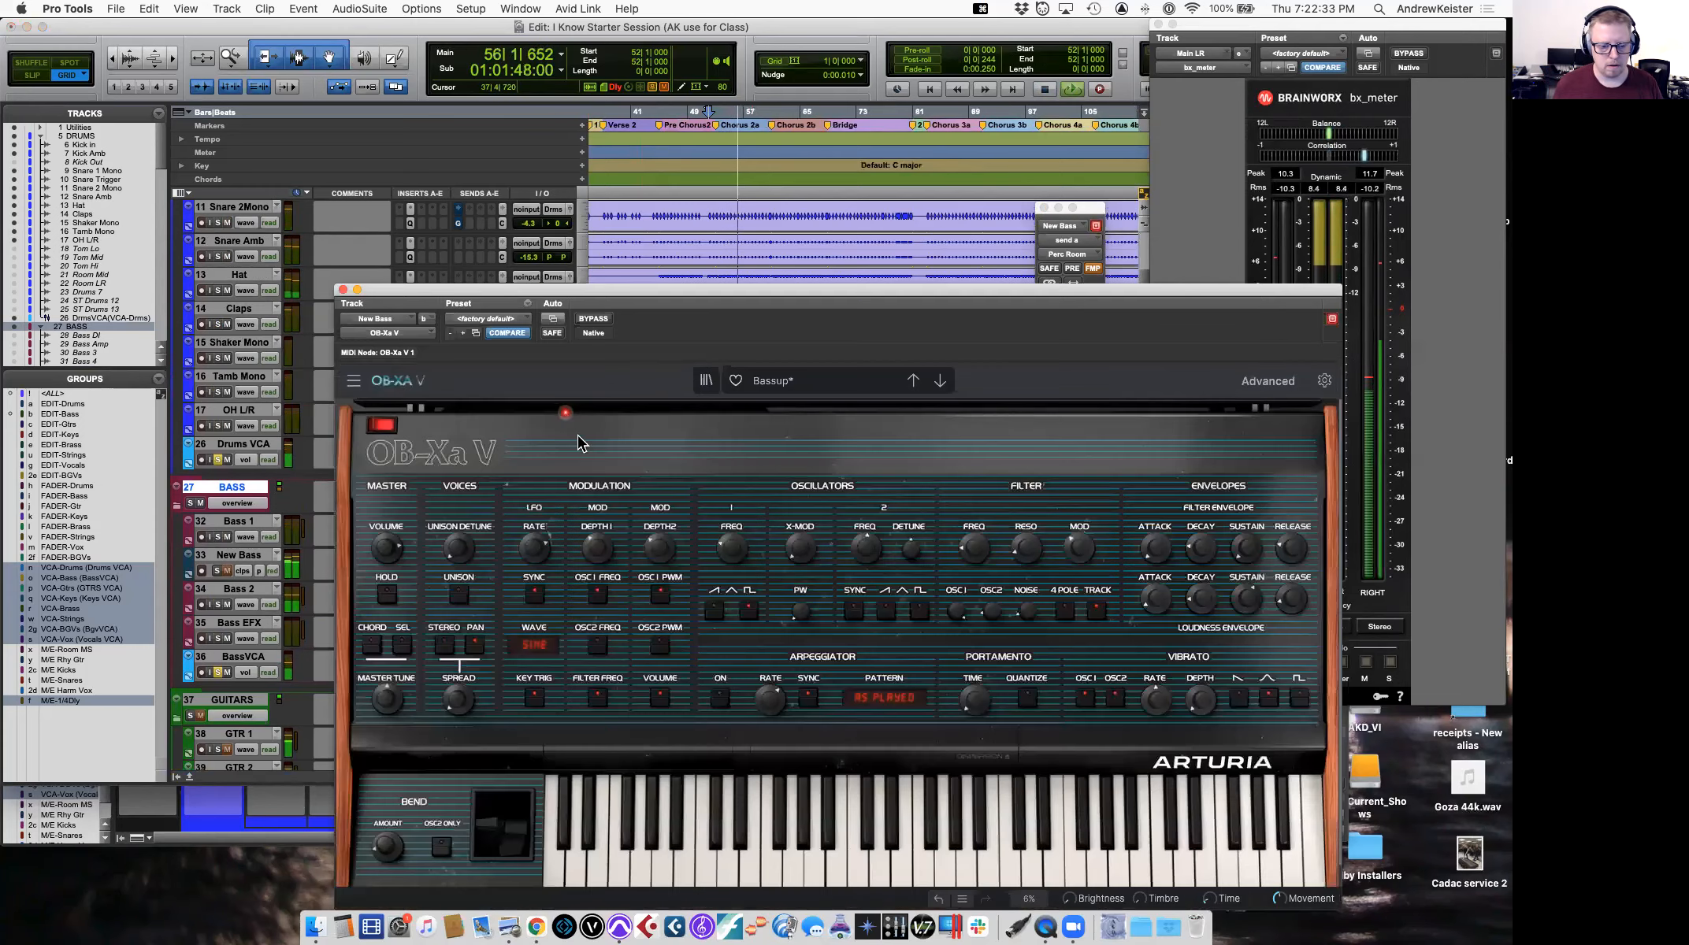
left_click(342, 291)
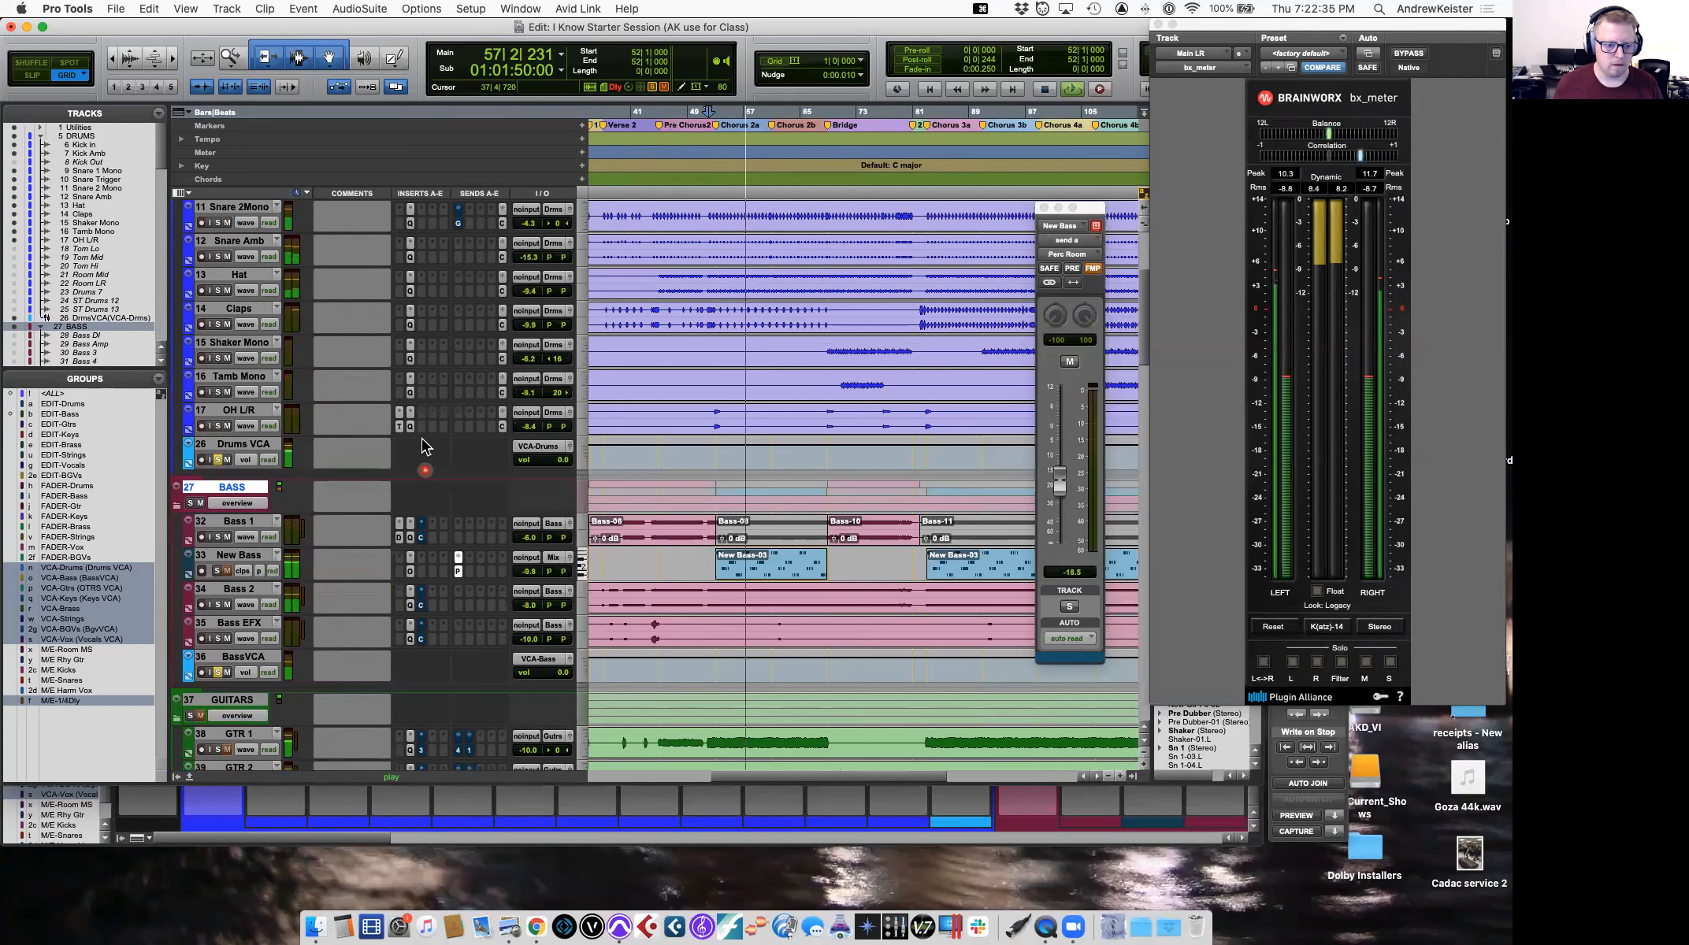
left_click(424, 566)
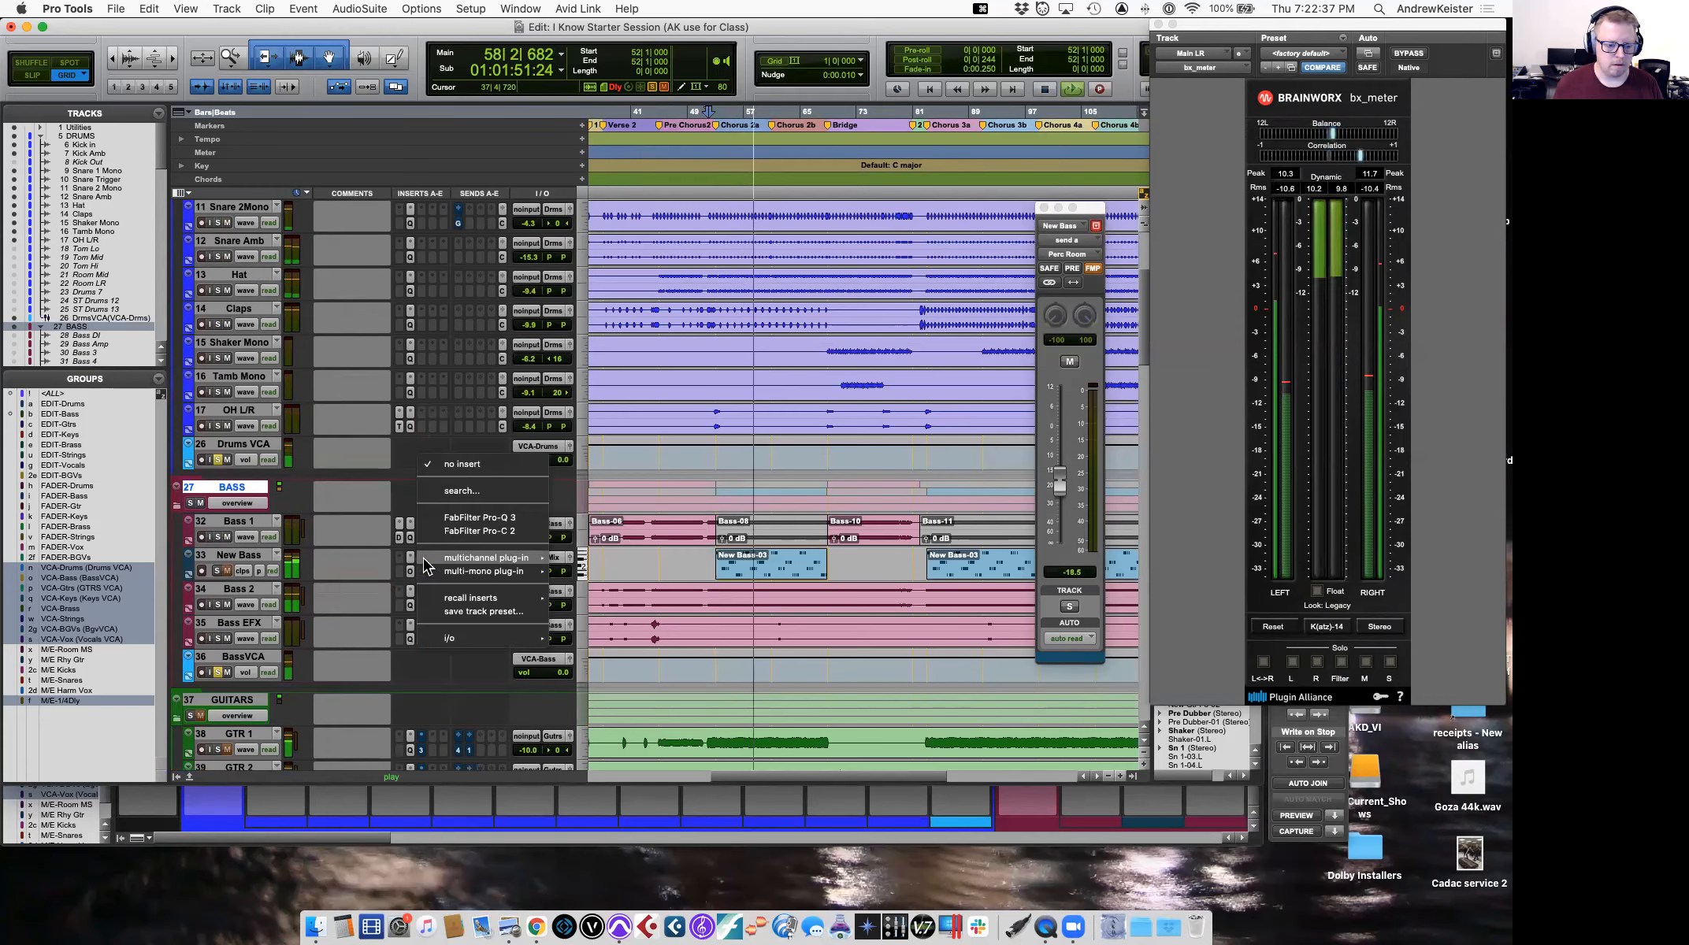
left_click(457, 561)
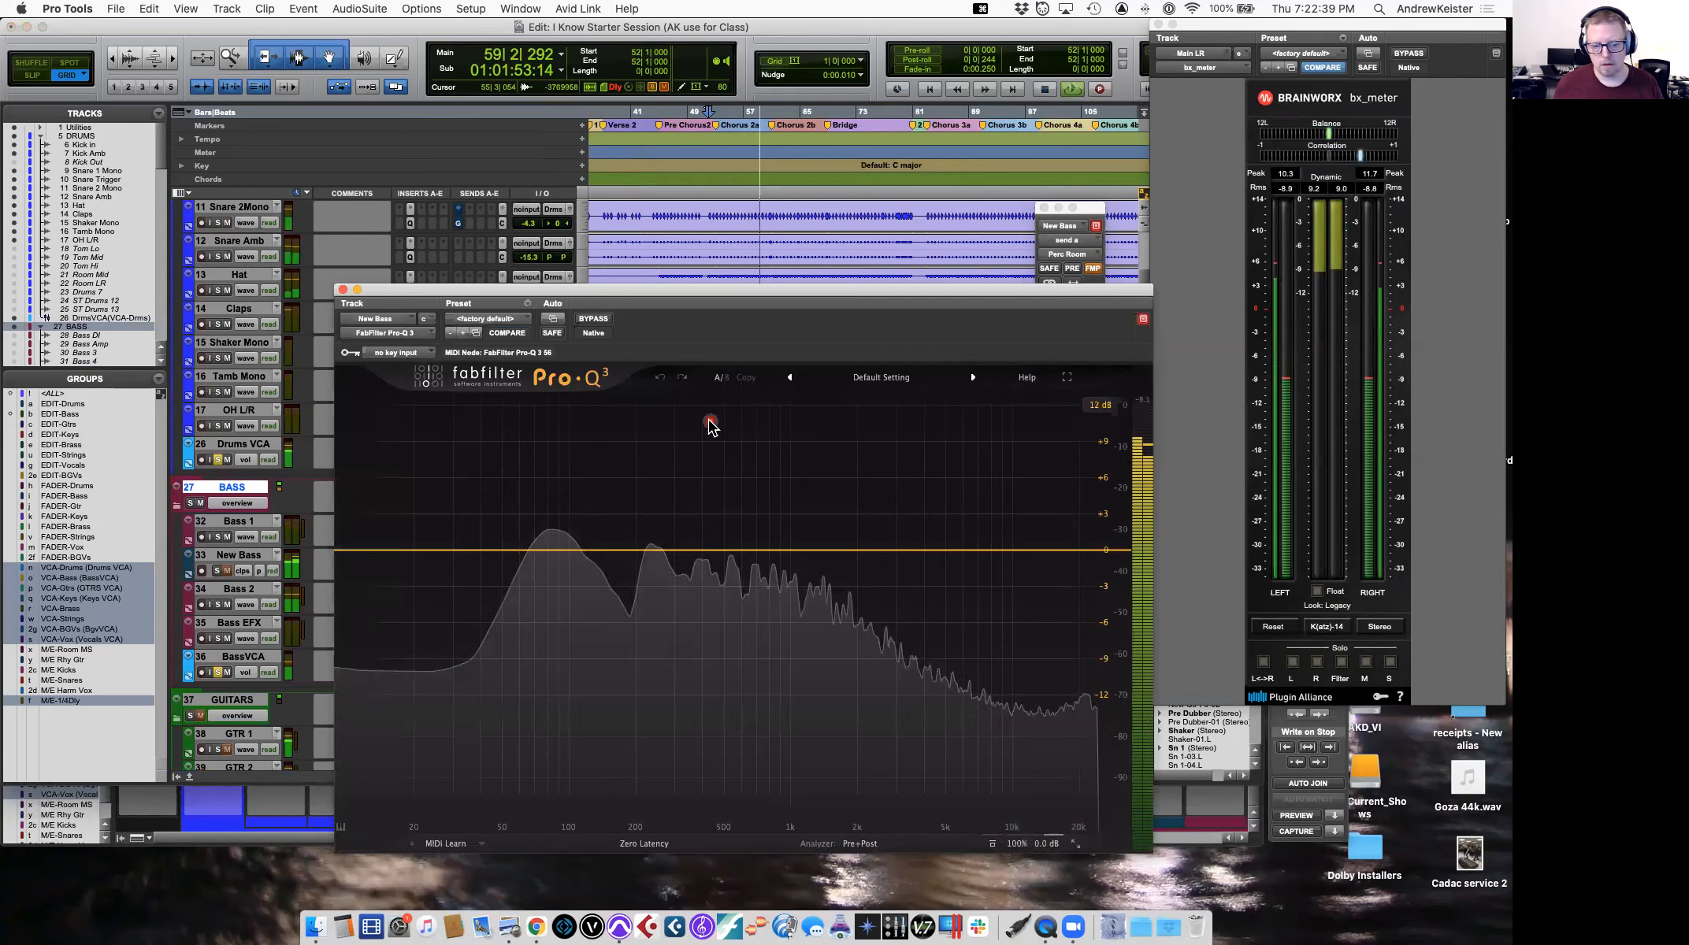
left_click_drag(531, 540, 564, 497)
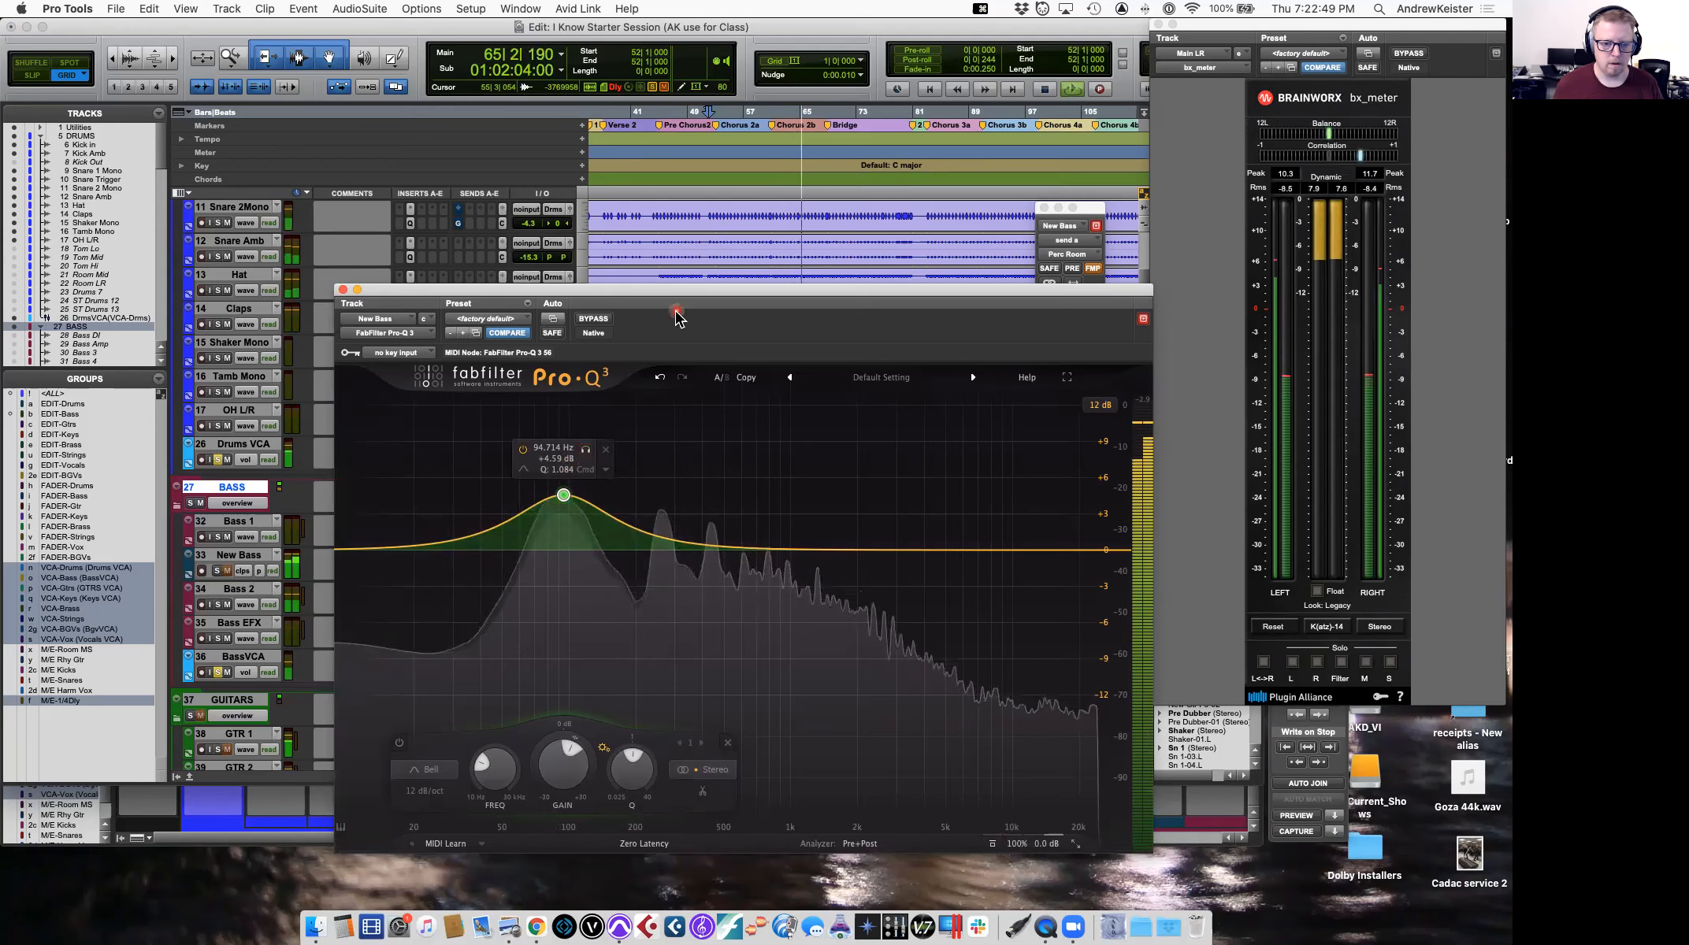
left_click_drag(675, 296, 668, 415)
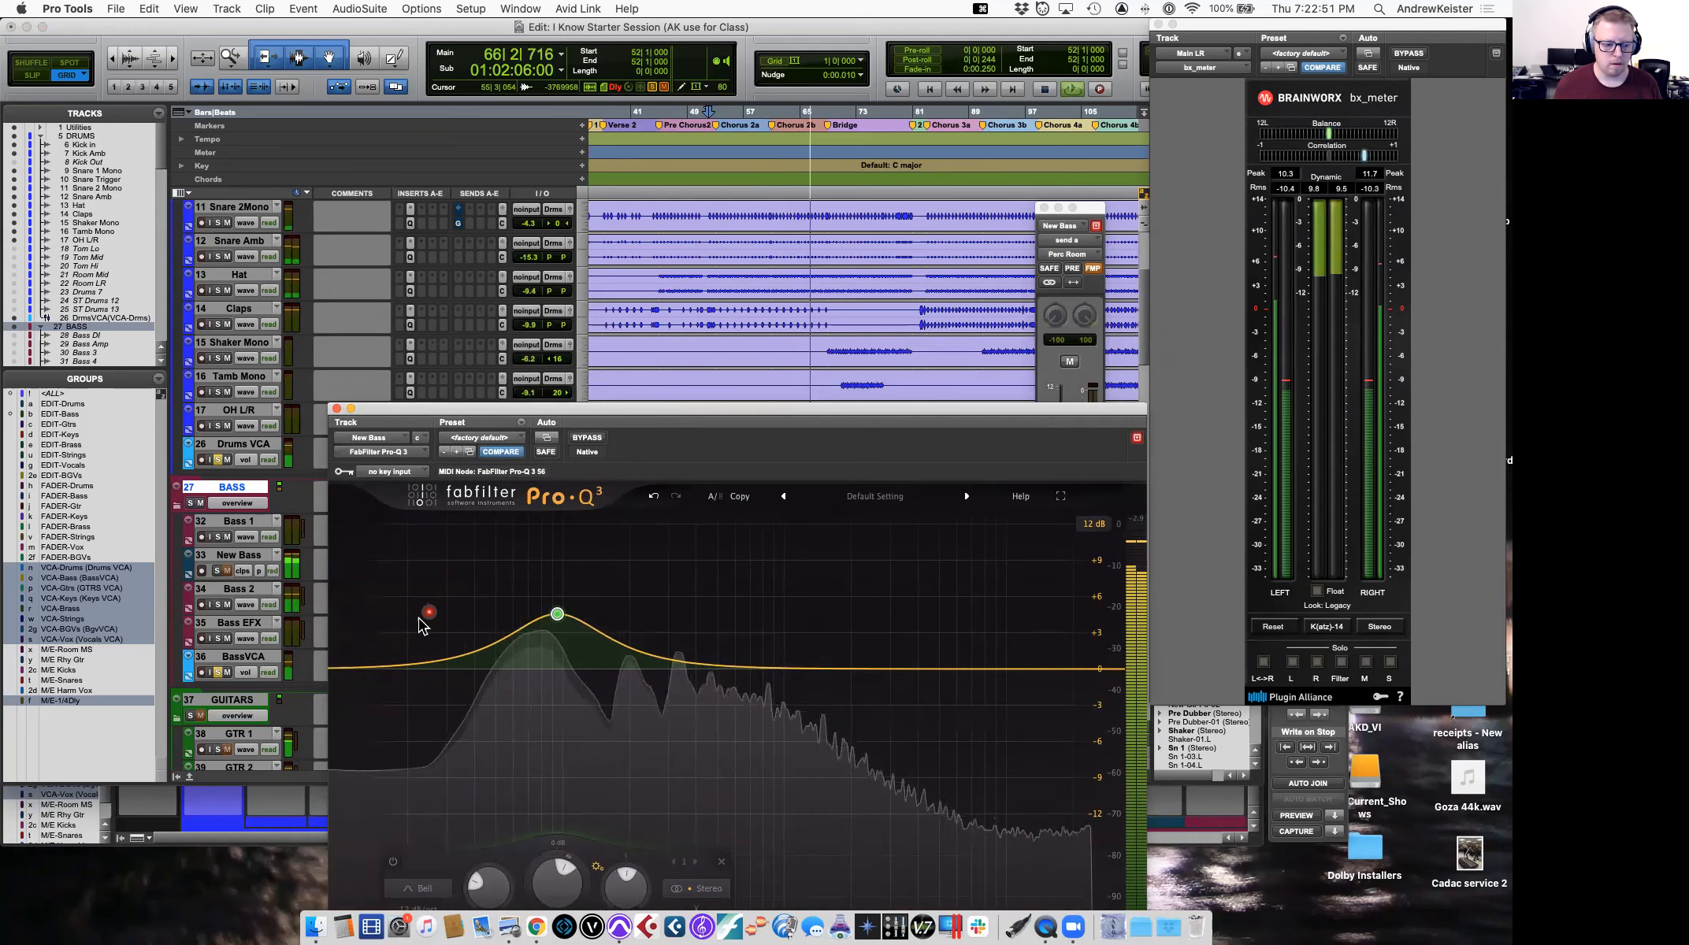
Audition New Bass's low boost with the track soloed and move it to about 80 Hz with +3.3 dB gain.
key("space")
left_click(217, 571)
key("space")
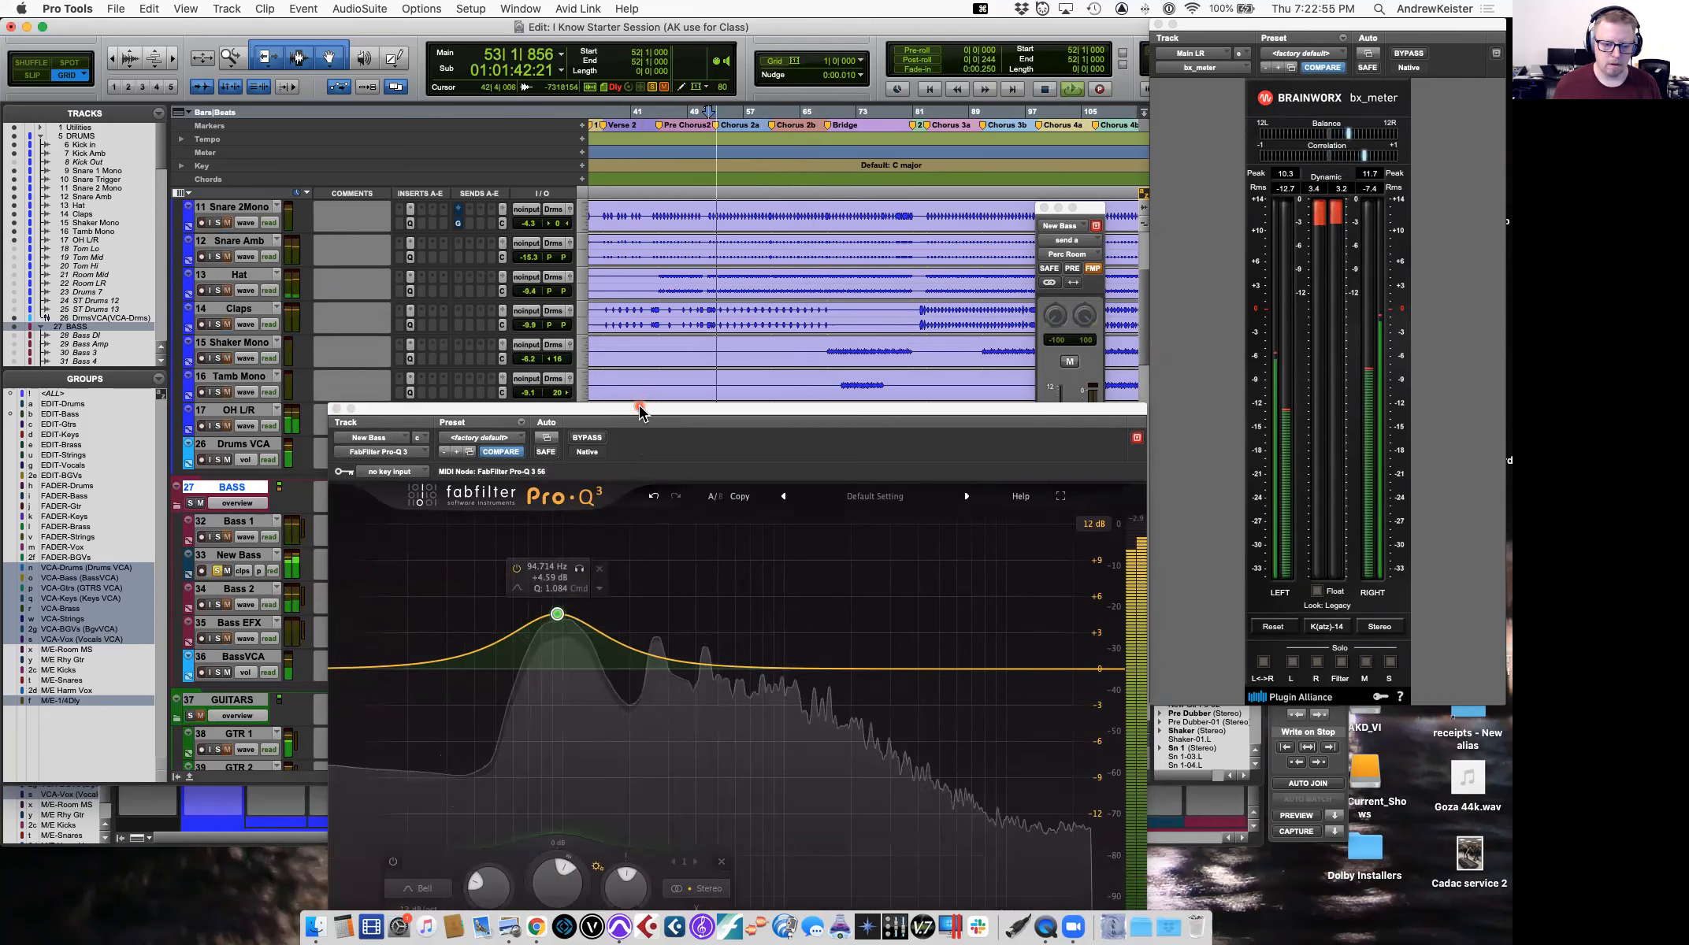
left_click(579, 569)
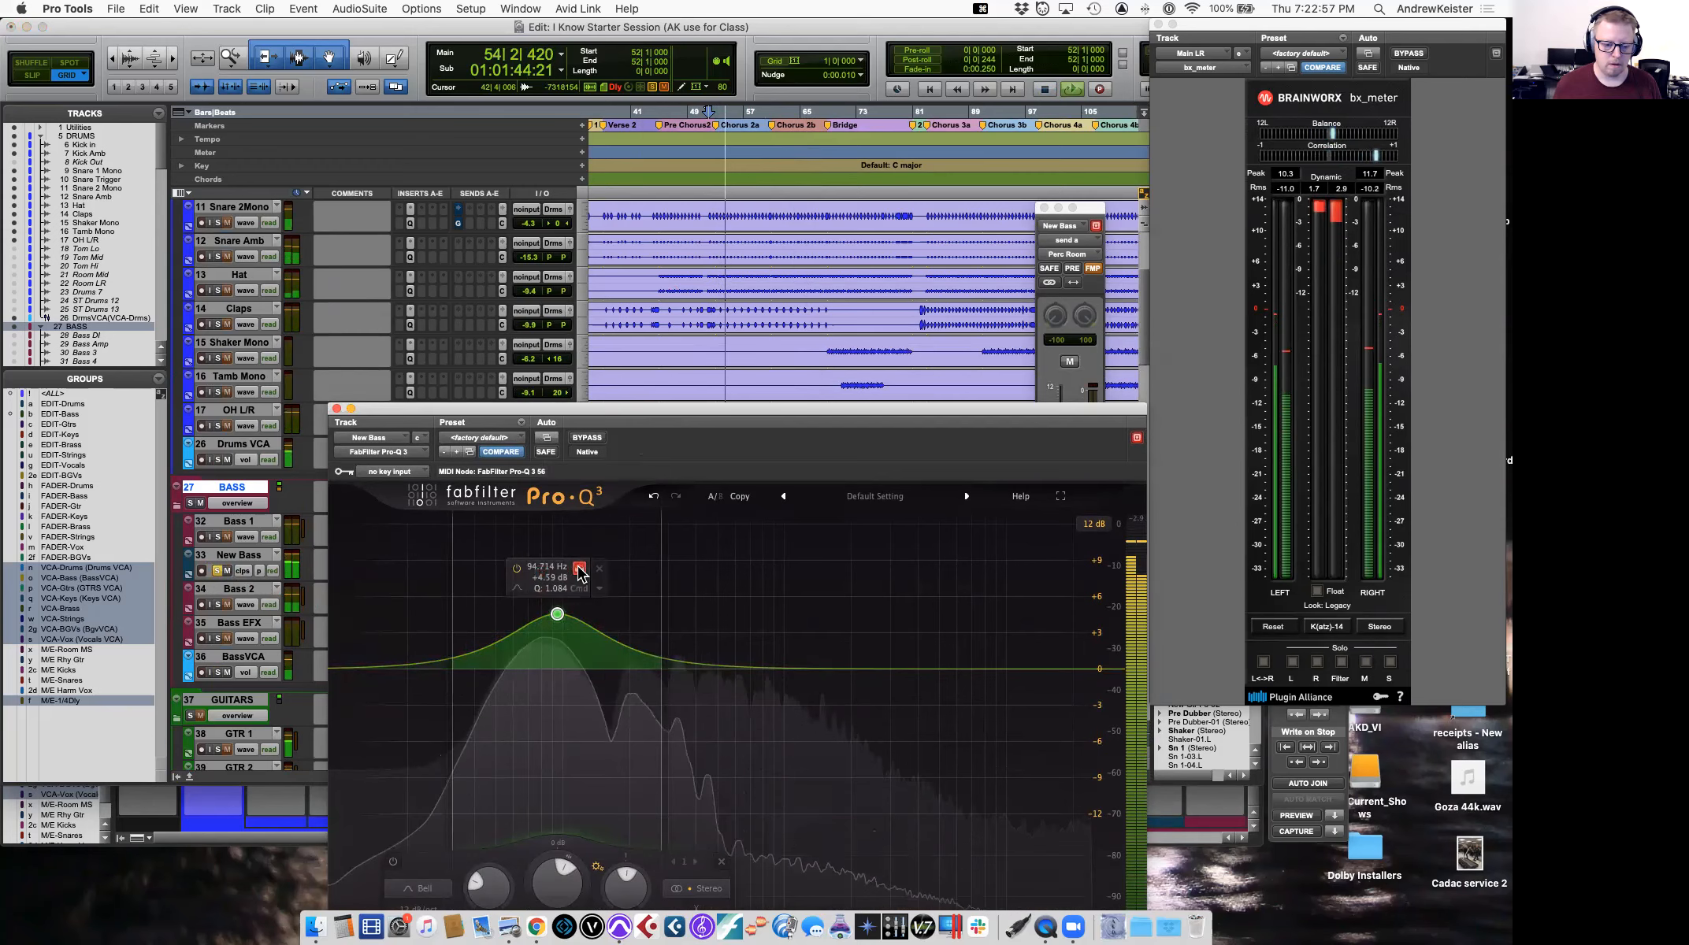
left_click(579, 569)
left_click_drag(556, 614, 540, 629)
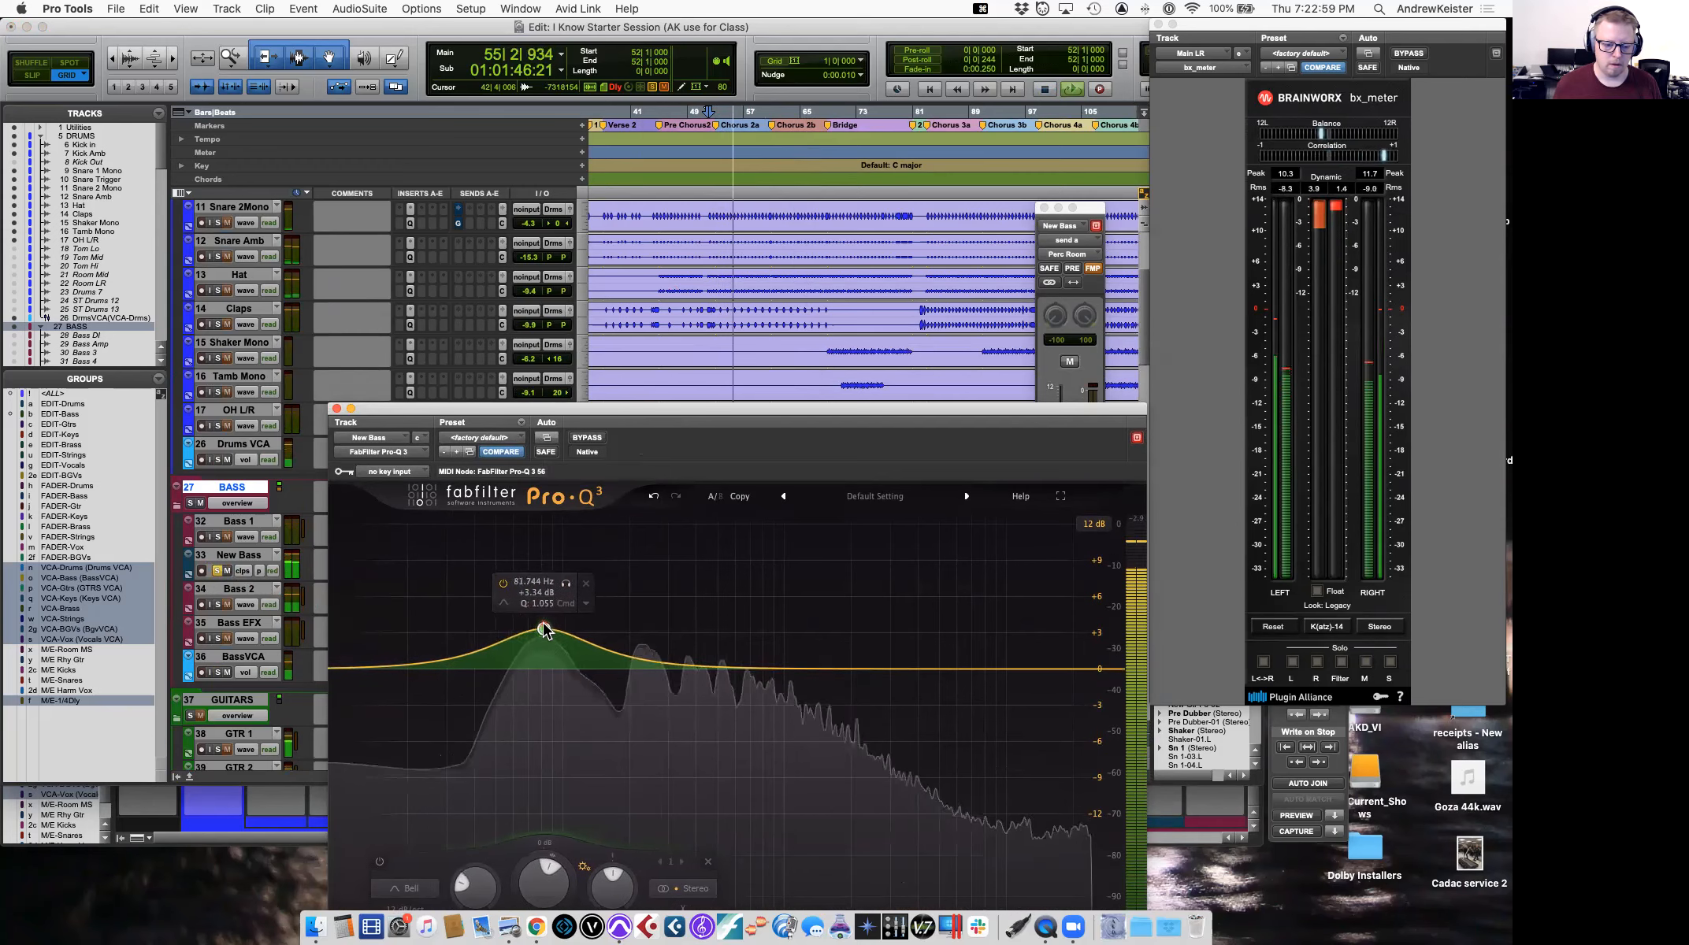
left_click(214, 571)
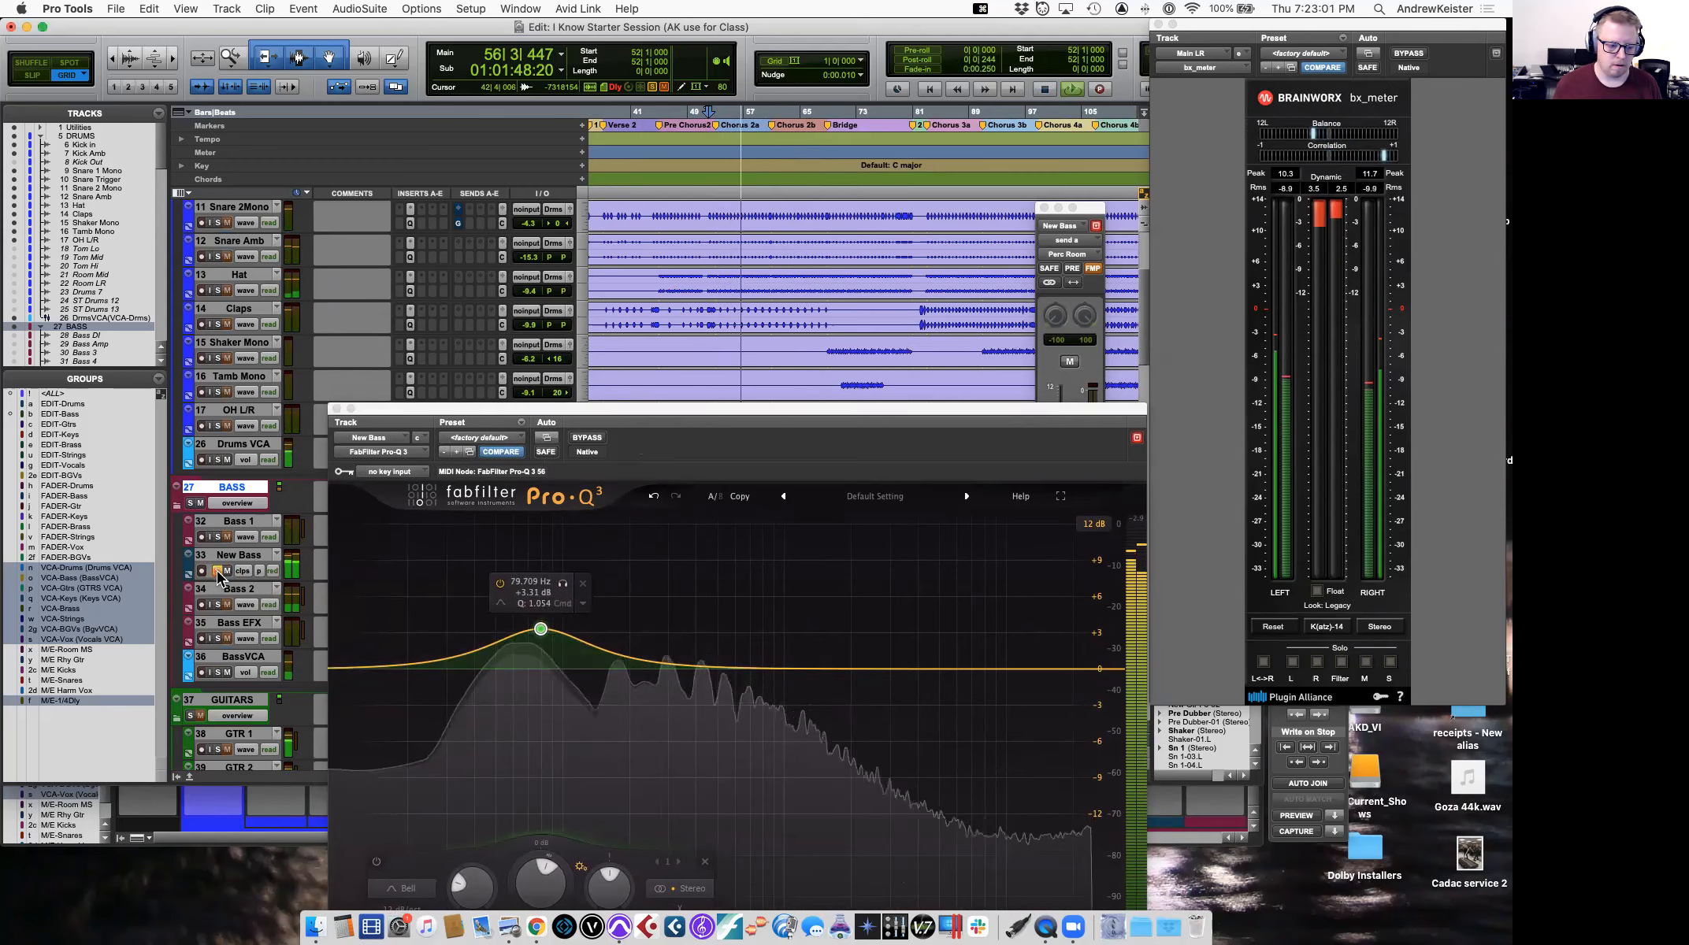
left_click(337, 410)
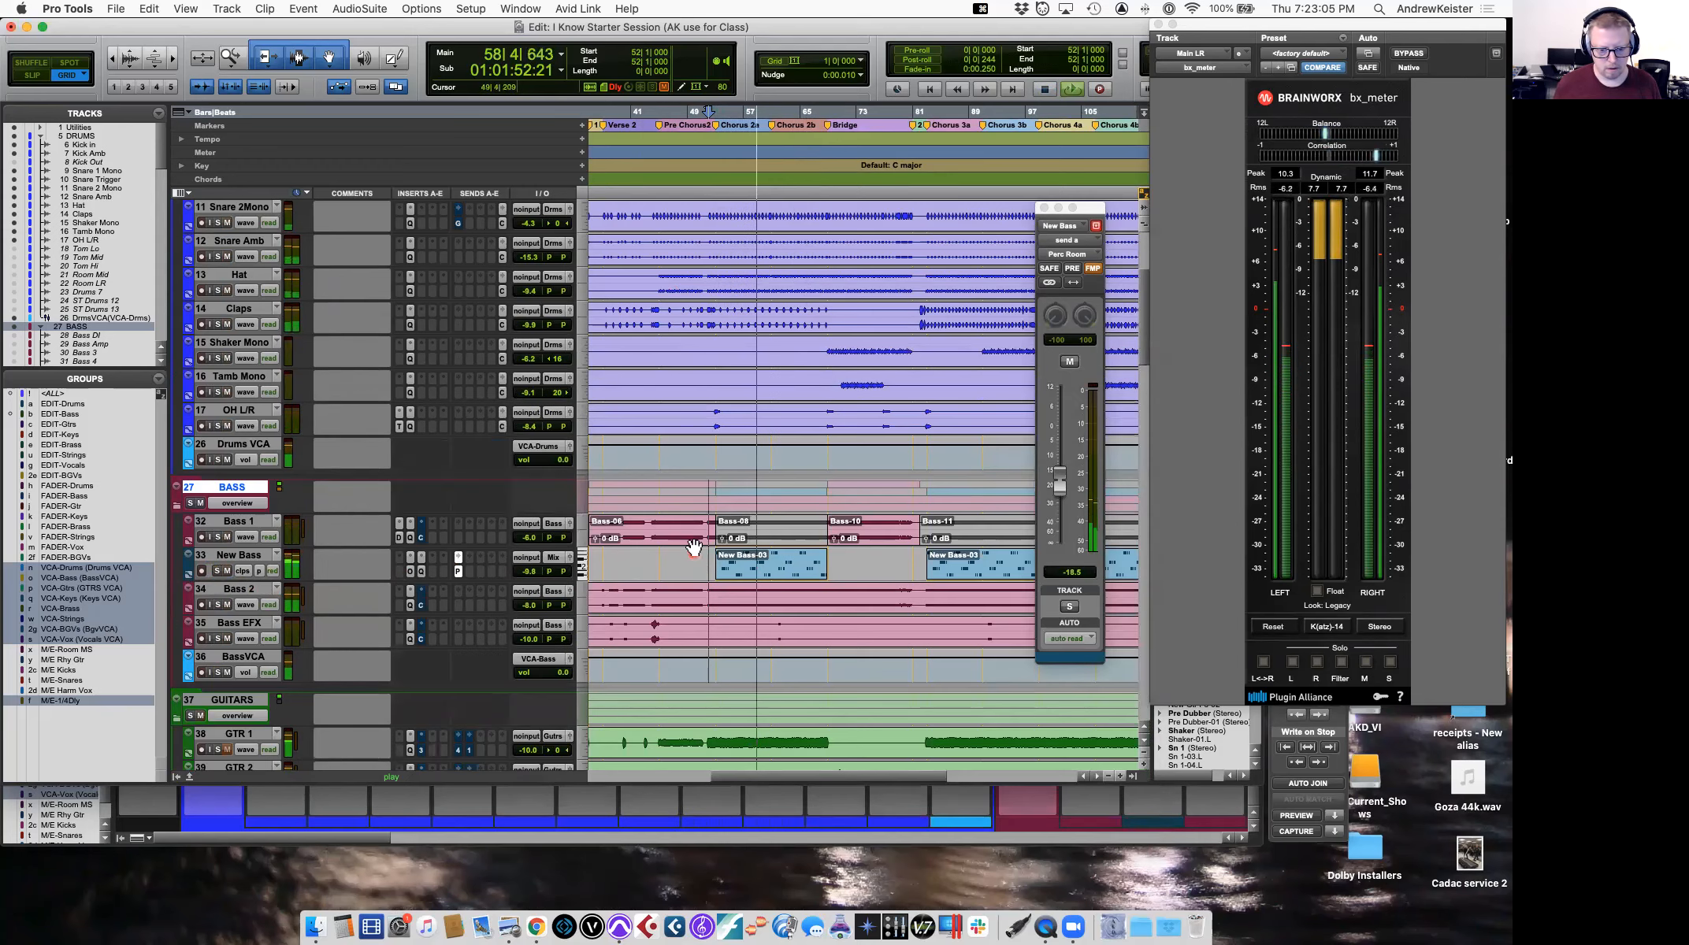
Recheck New Bass in Chorus 2a and set its low EQ boost to +2.75 dB.
key("space")
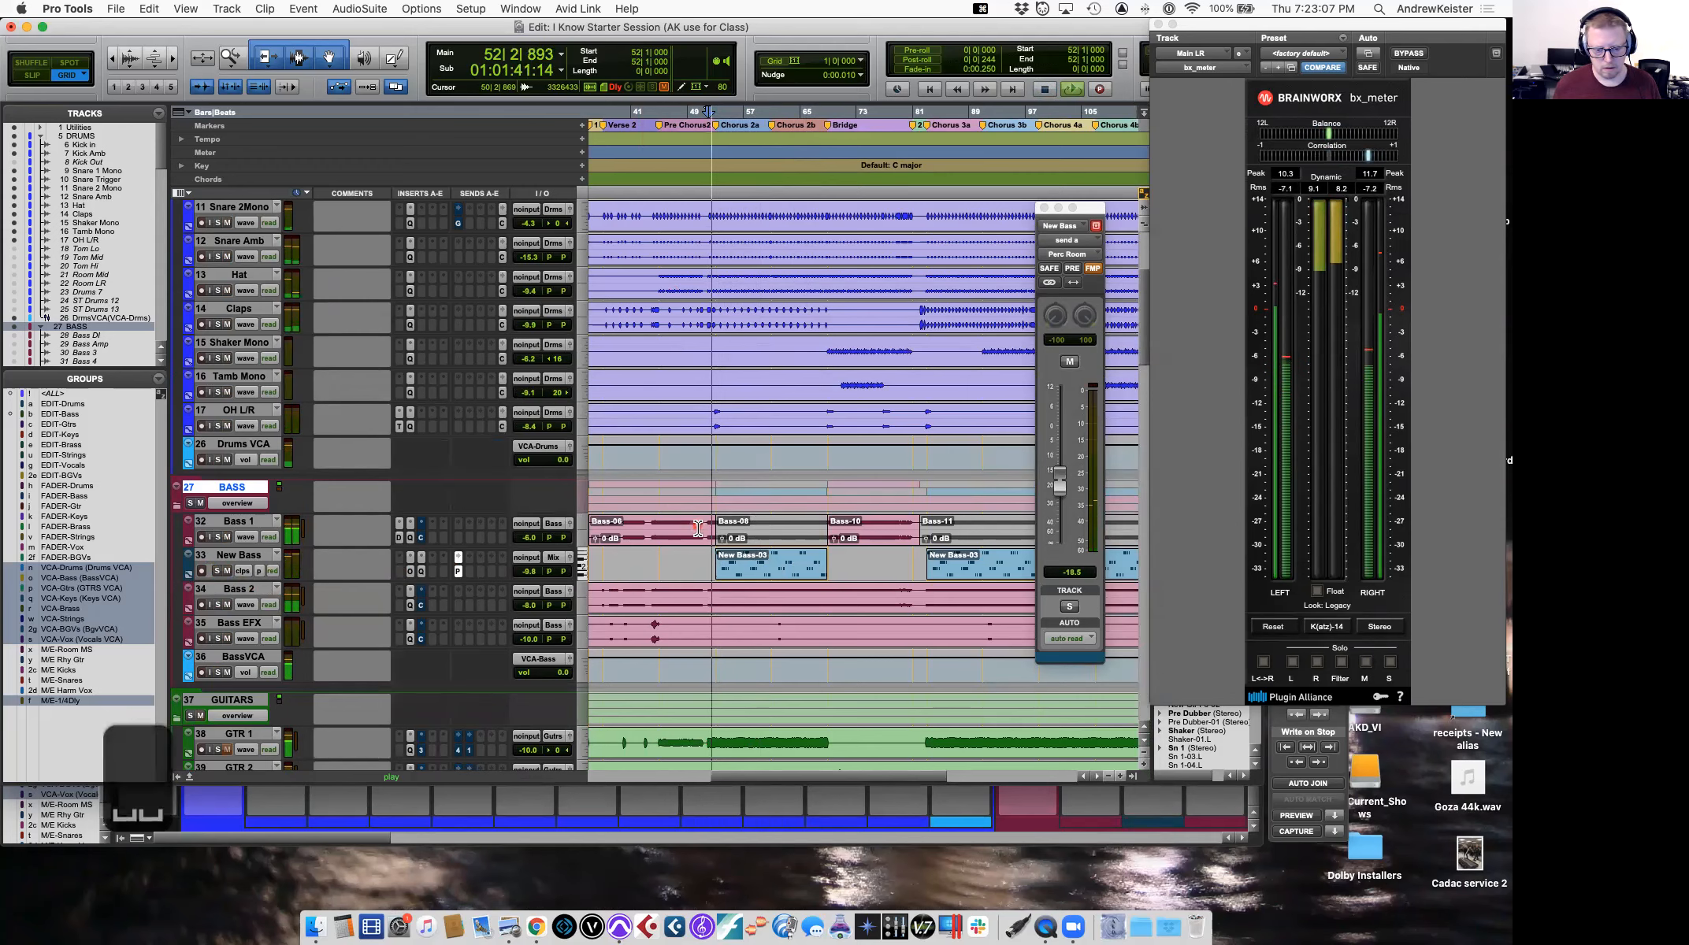
left_click(421, 573)
left_click_drag(542, 573, 540, 582)
key("space")
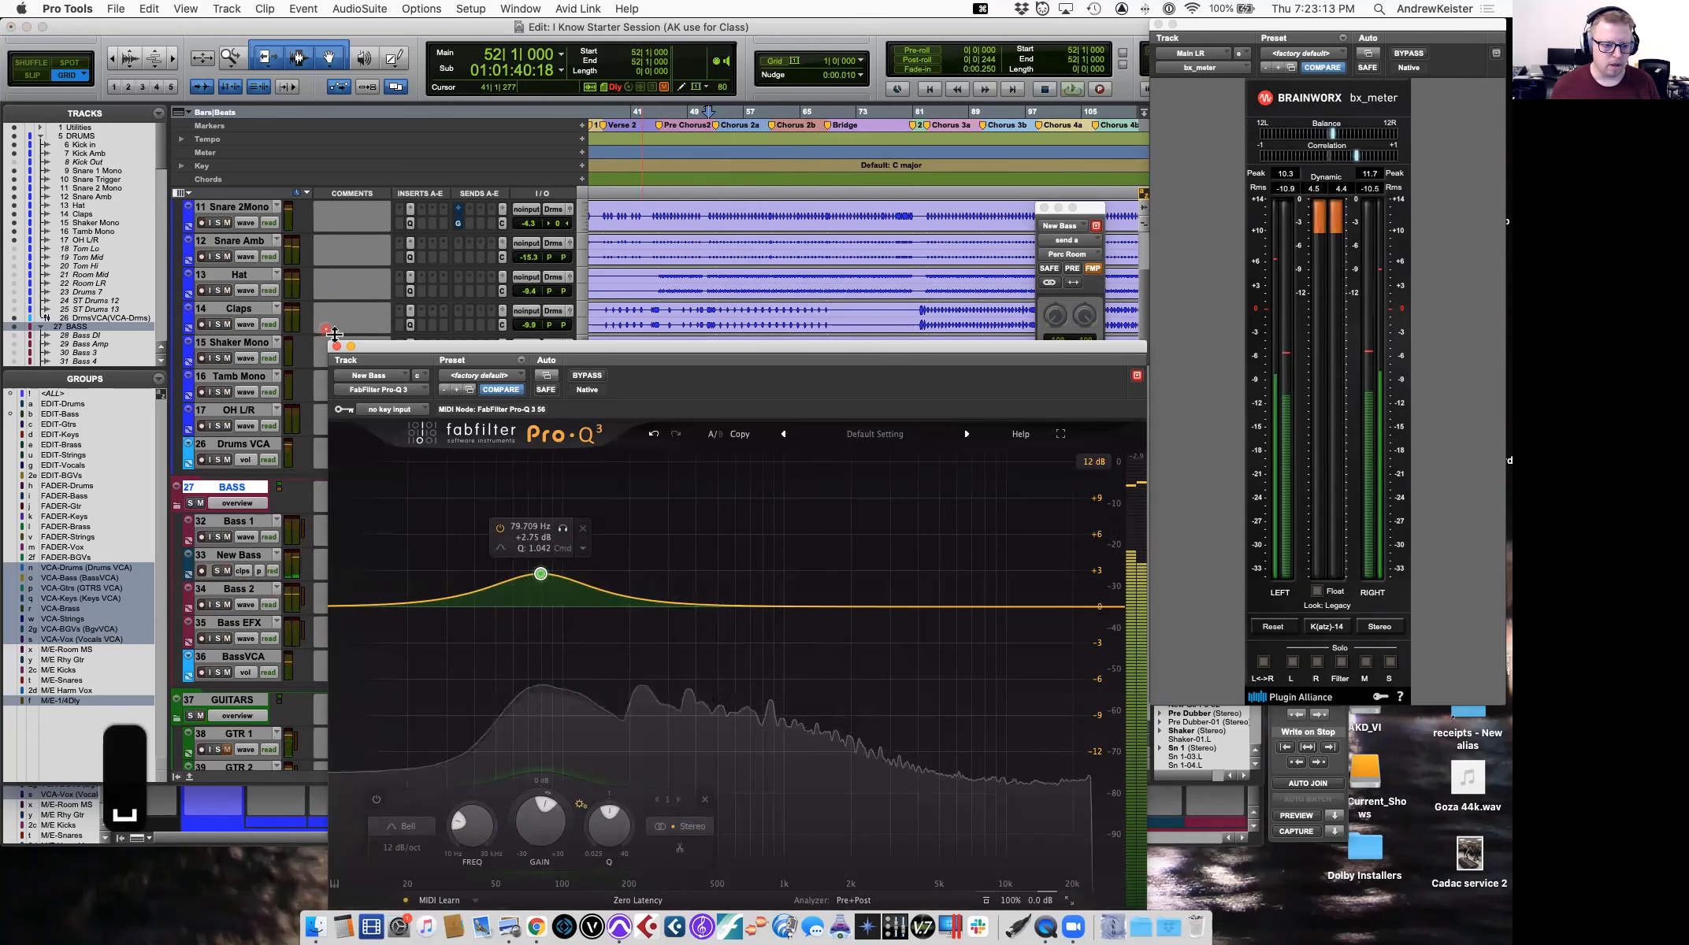
left_click(459, 447)
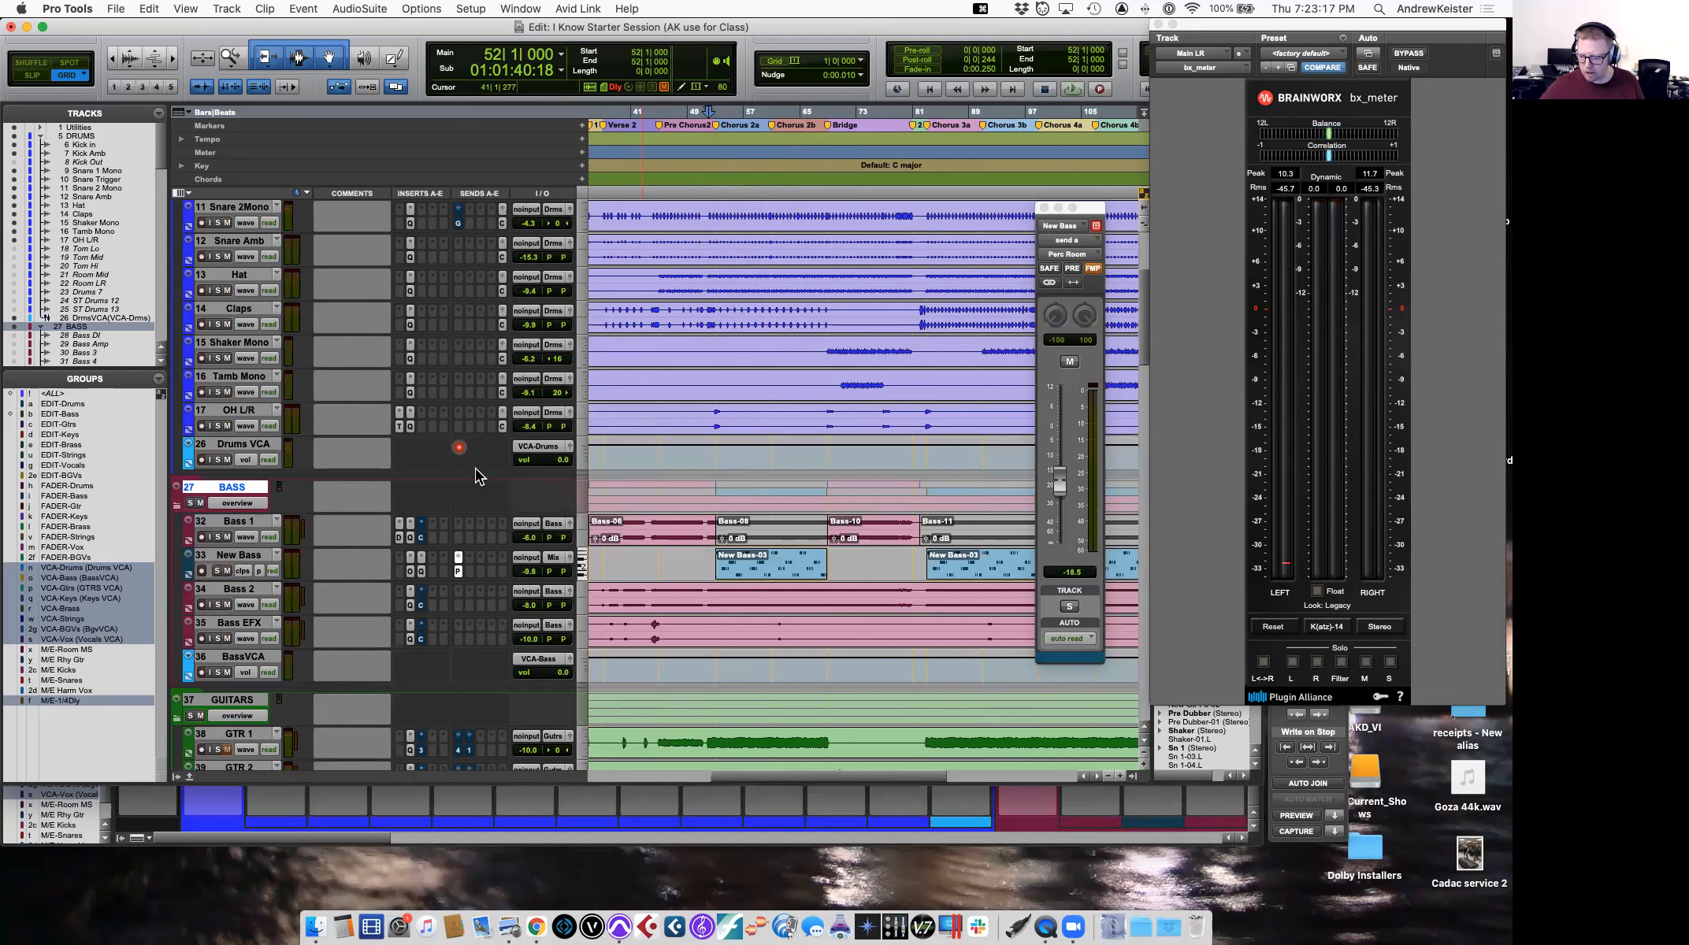
Unmute the GTRS VCA and play Chorus 1a from bar 22 with GTR 1 soloed.
scroll(383, 635, "down", 5)
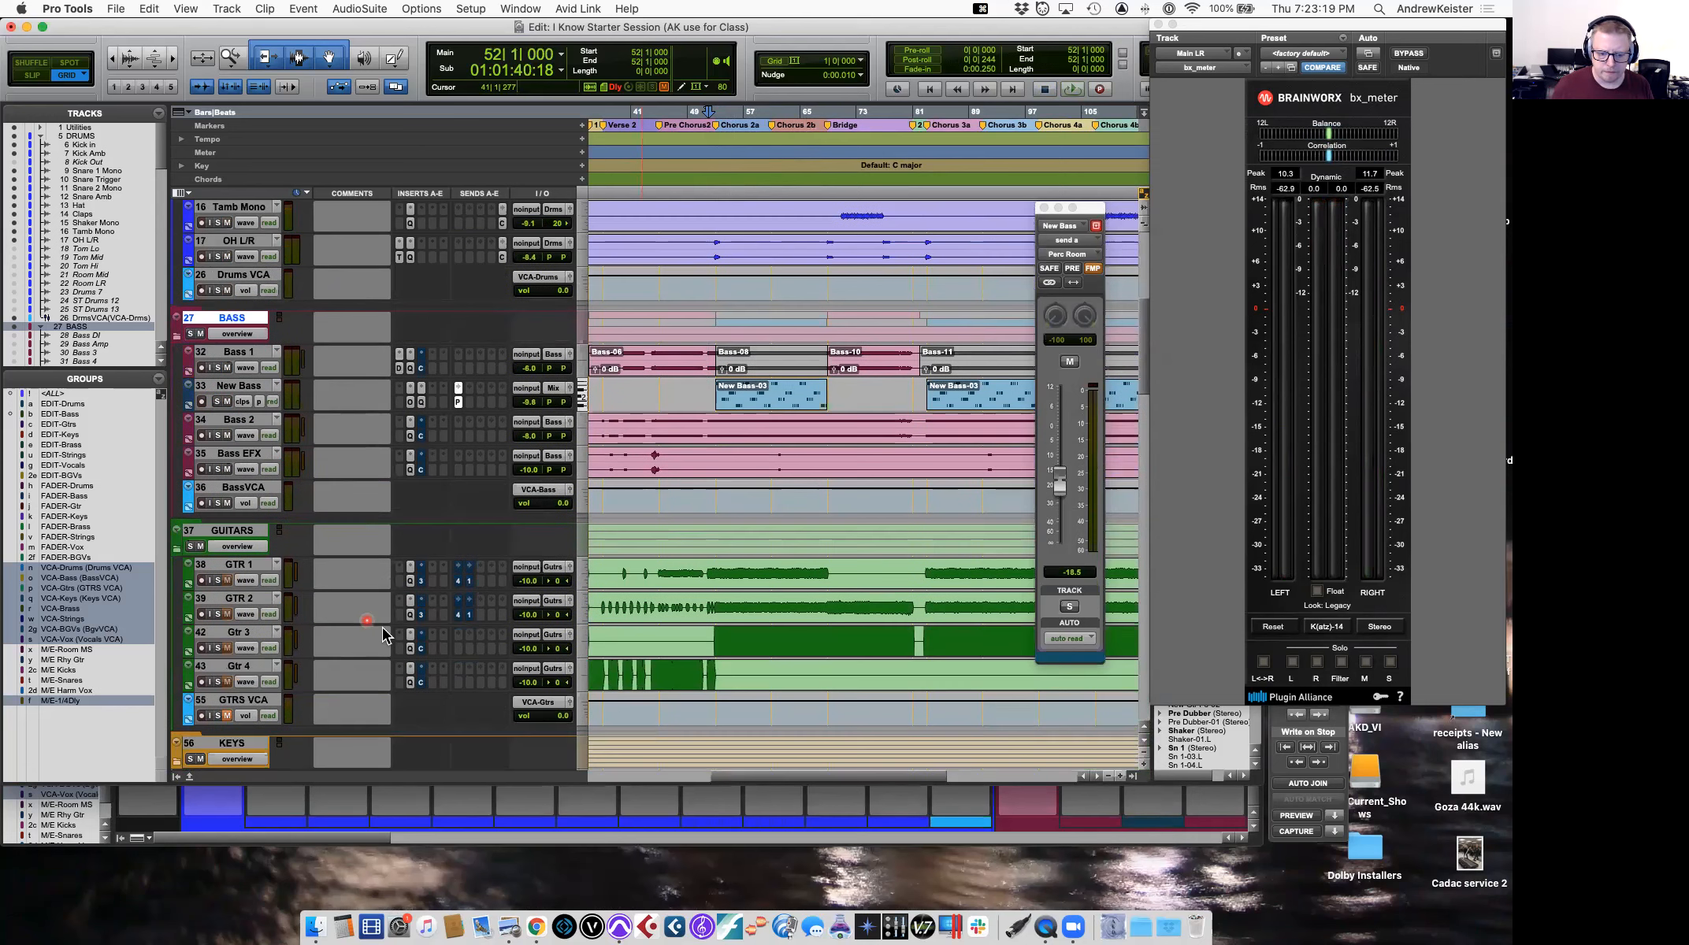
scroll(710, 580, "left", 10)
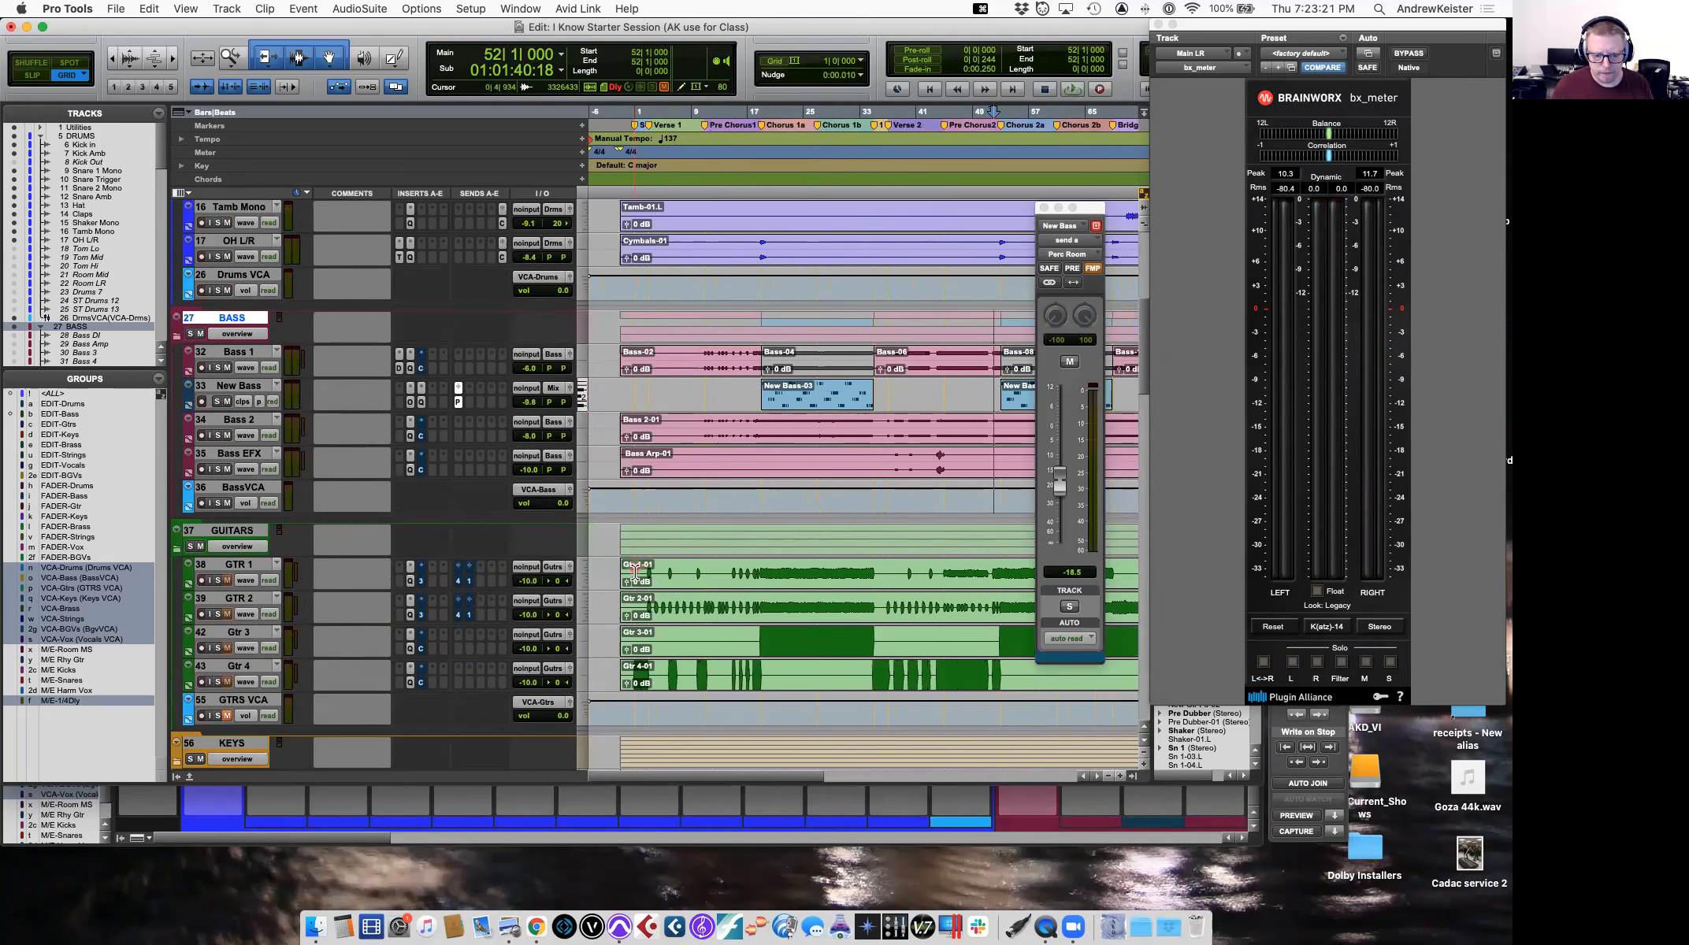
left_click(236, 564)
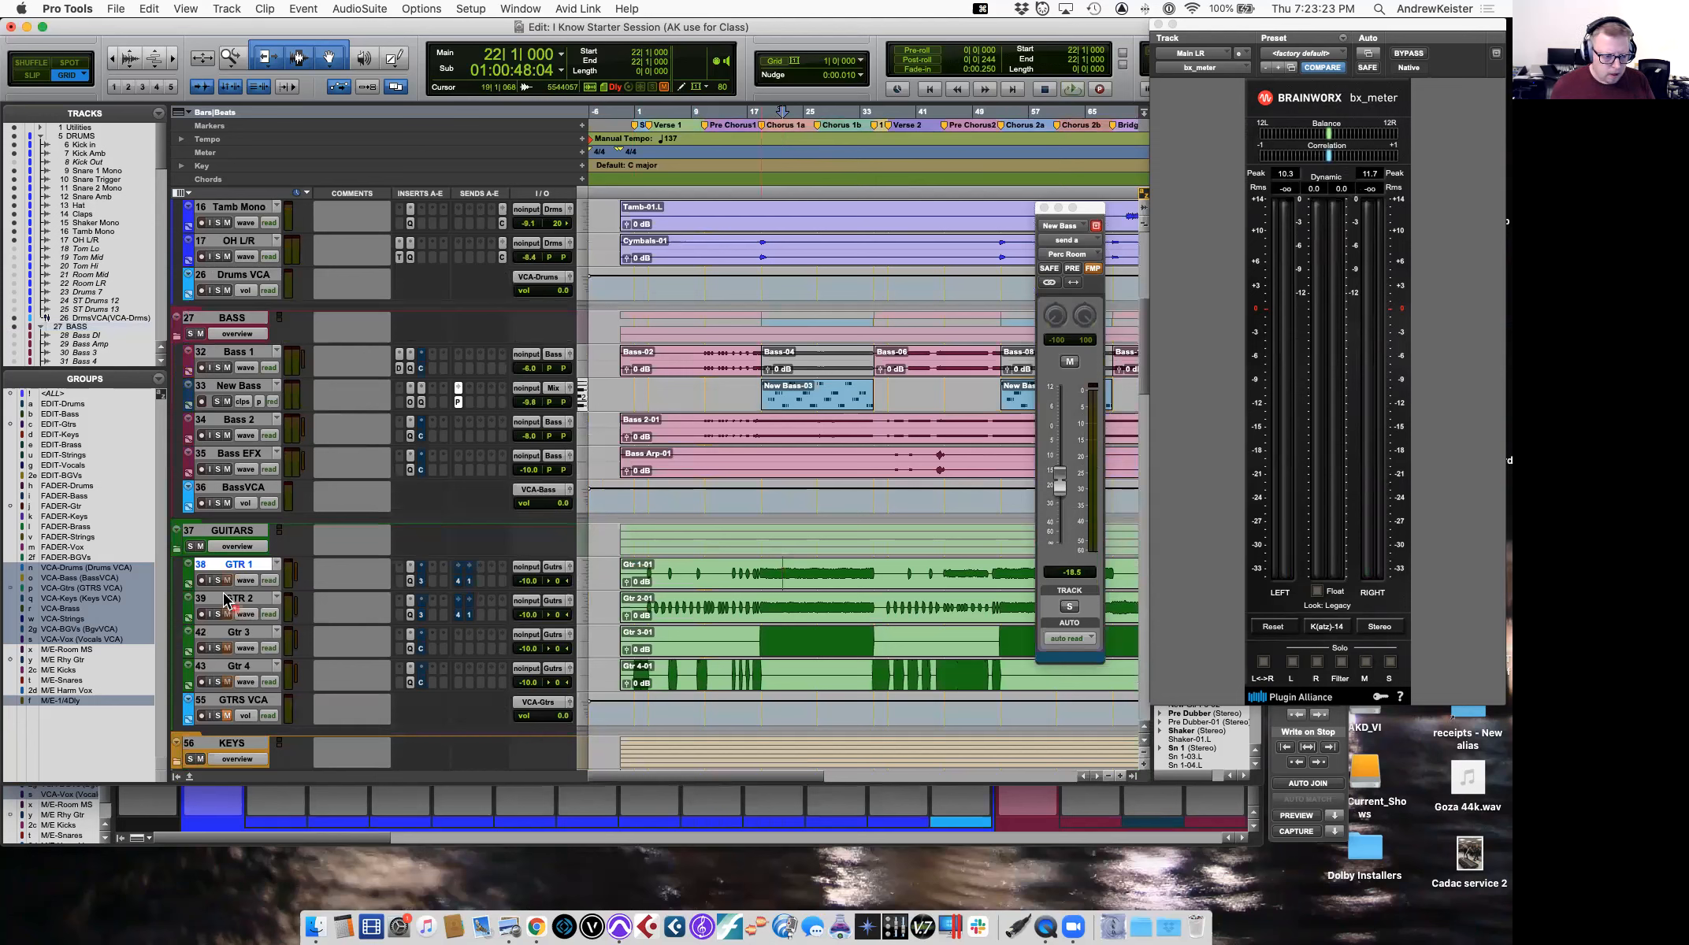
key("space")
left_click(216, 581)
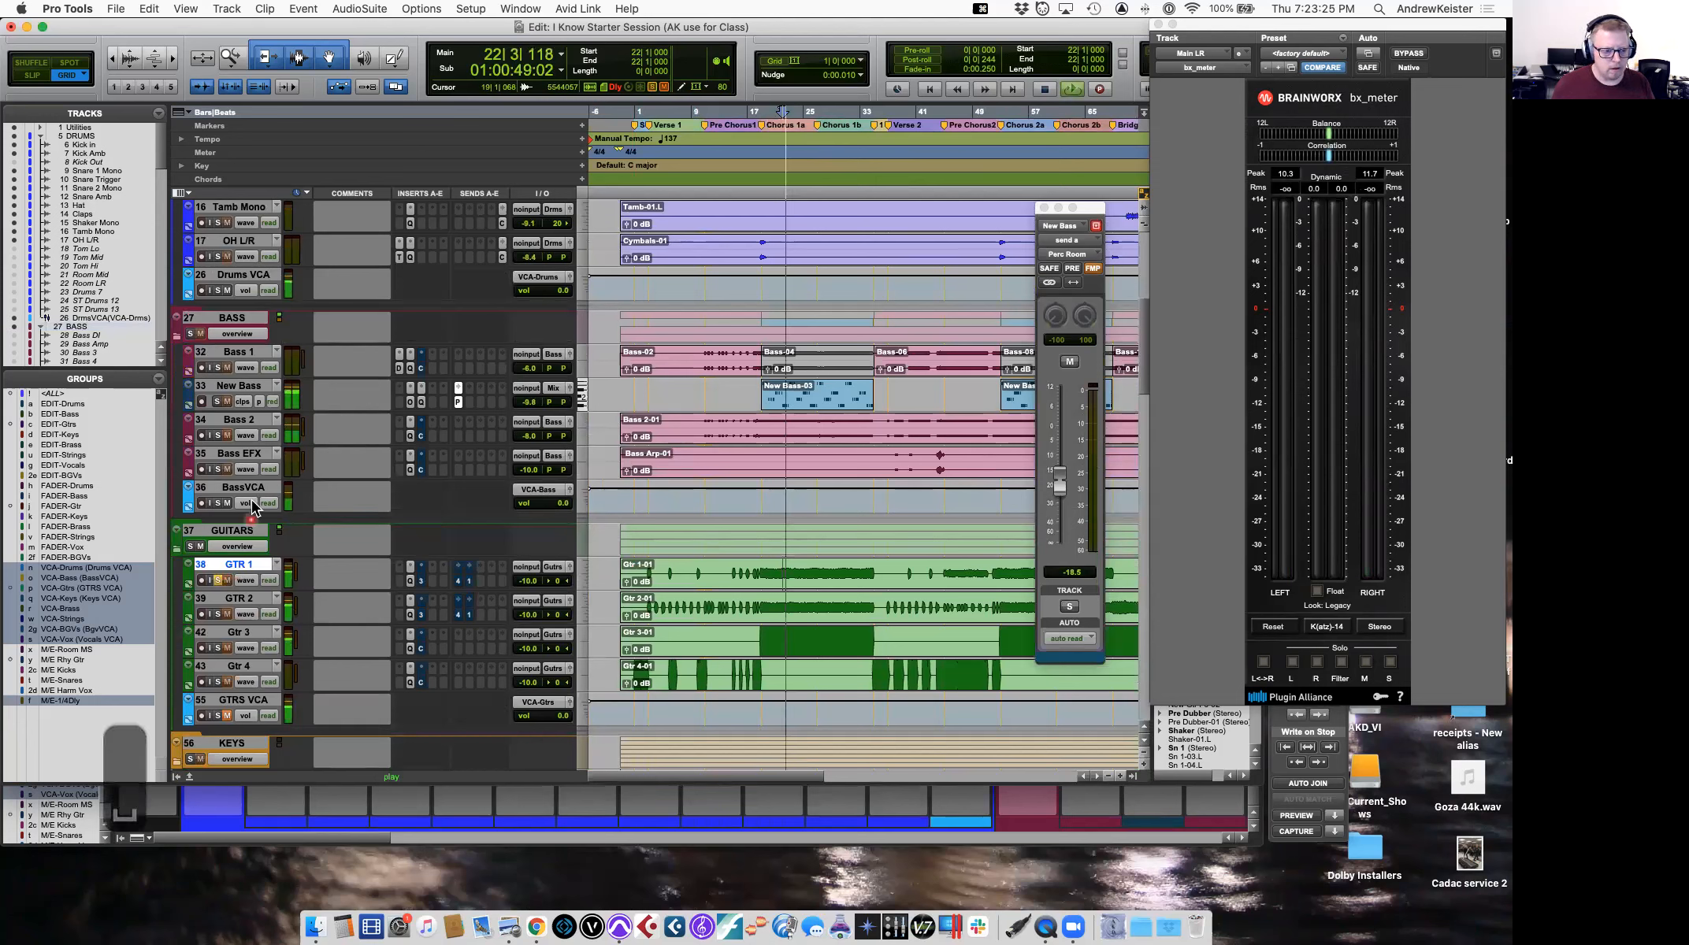
key("space")
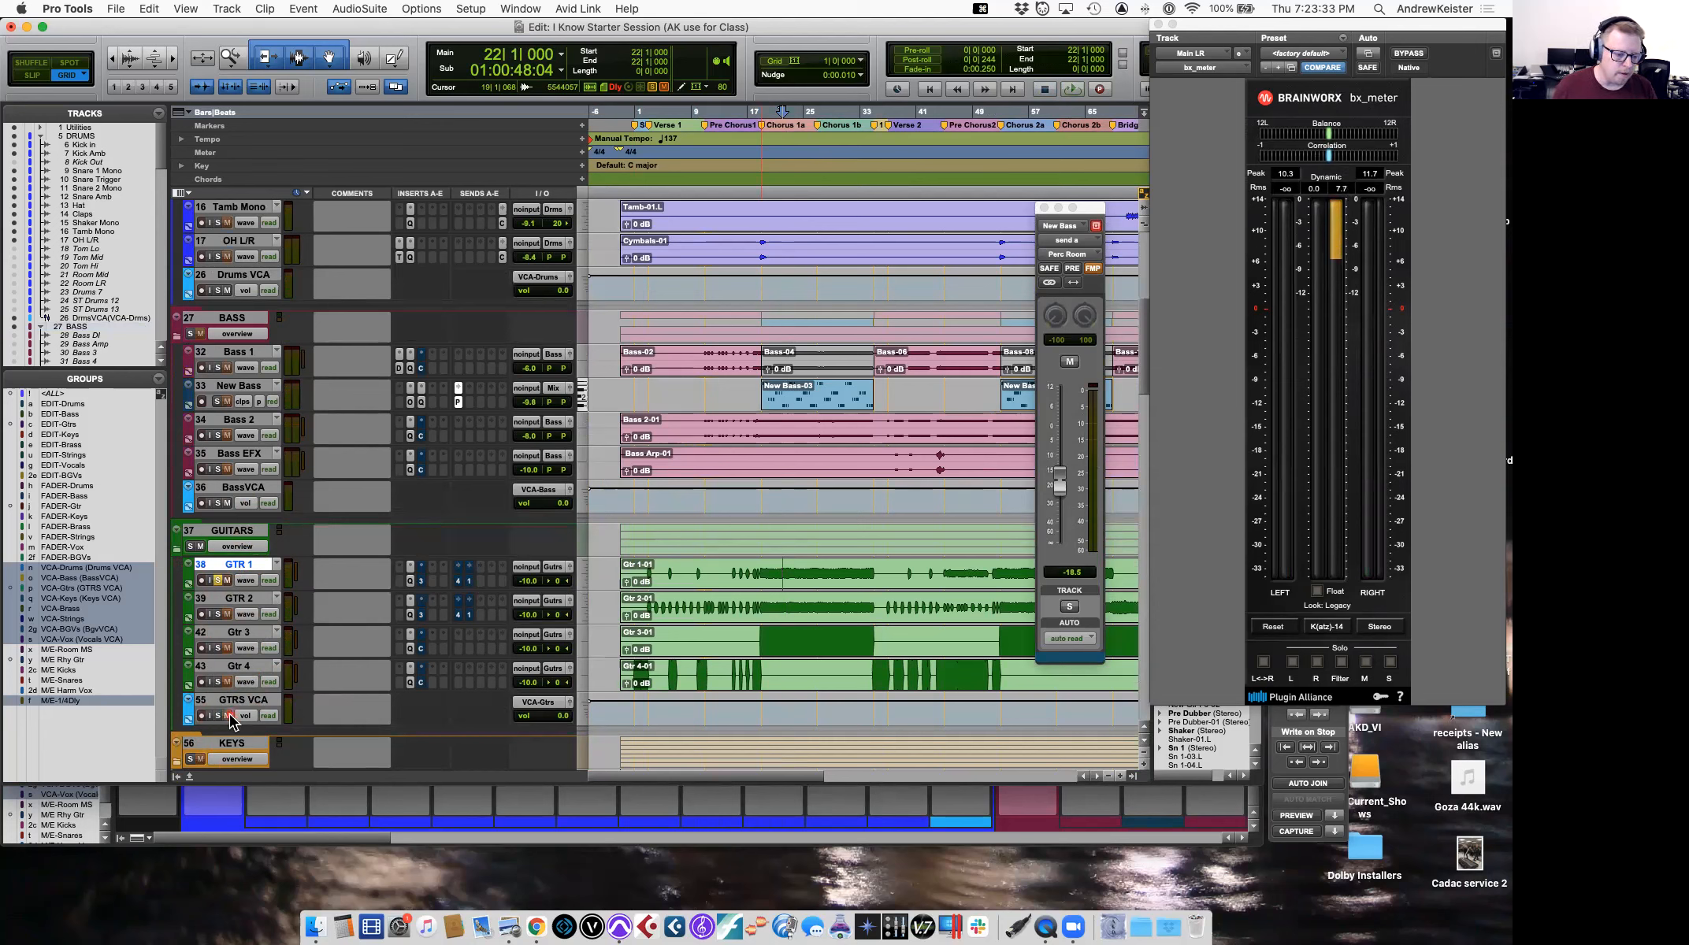
key("space")
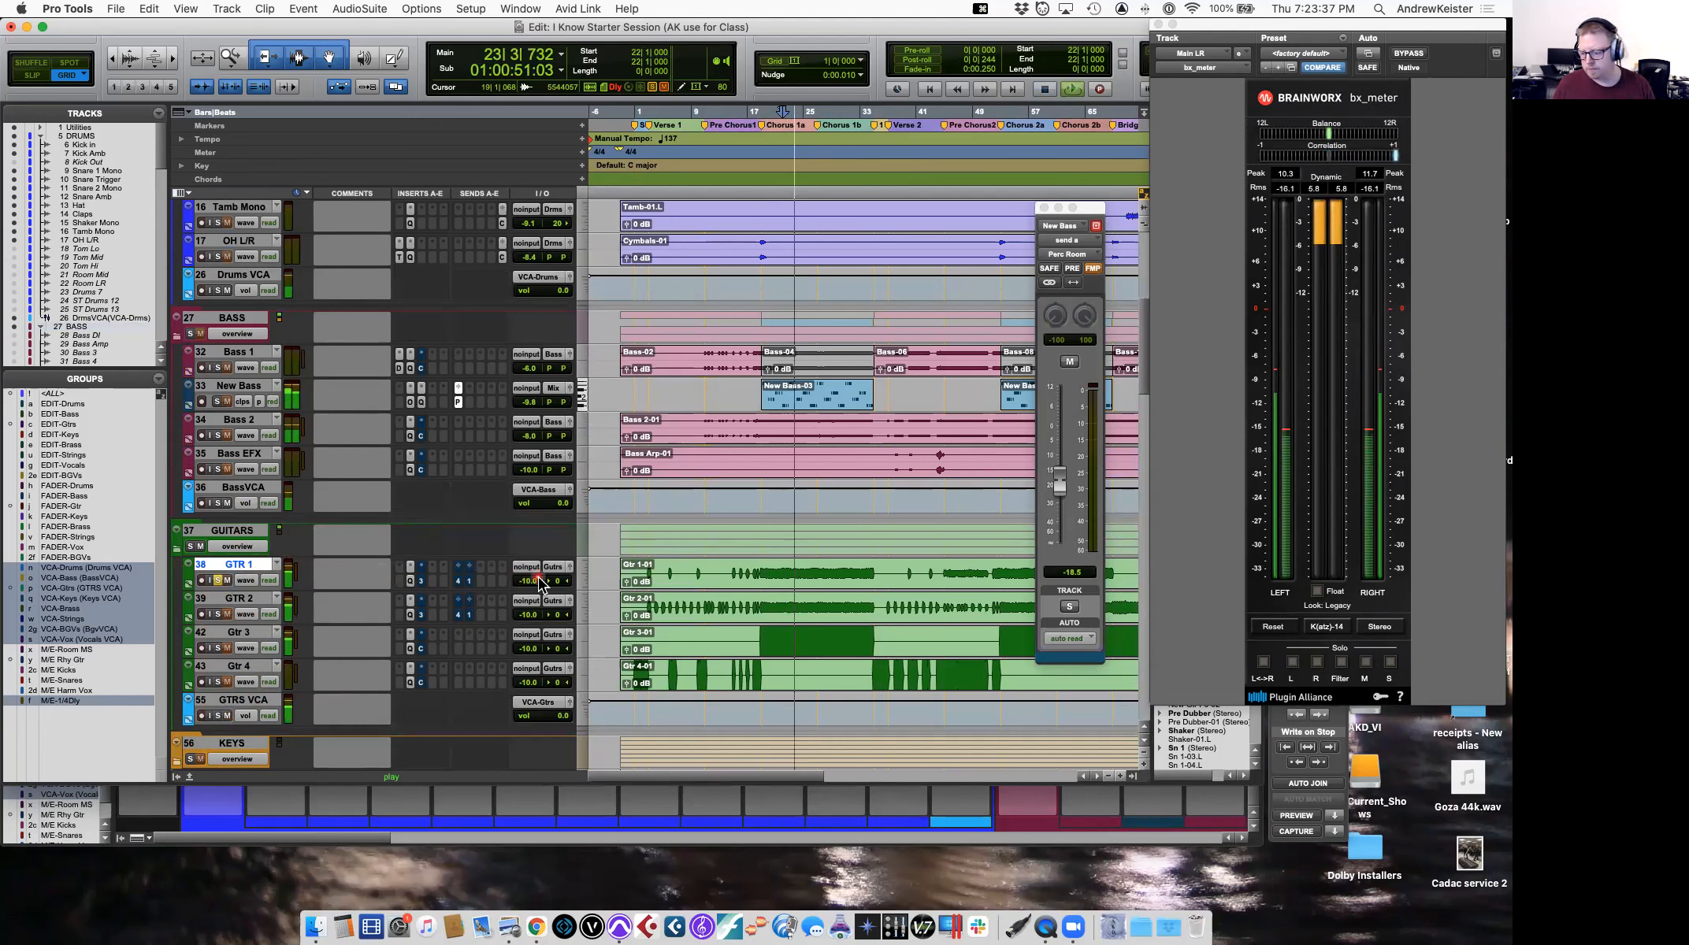
In GTR 1's Pro-Q 3, add a bell cut of about 2.65 dB near 135 Hz and a broad midrange boost.
left_click(409, 581)
key("space")
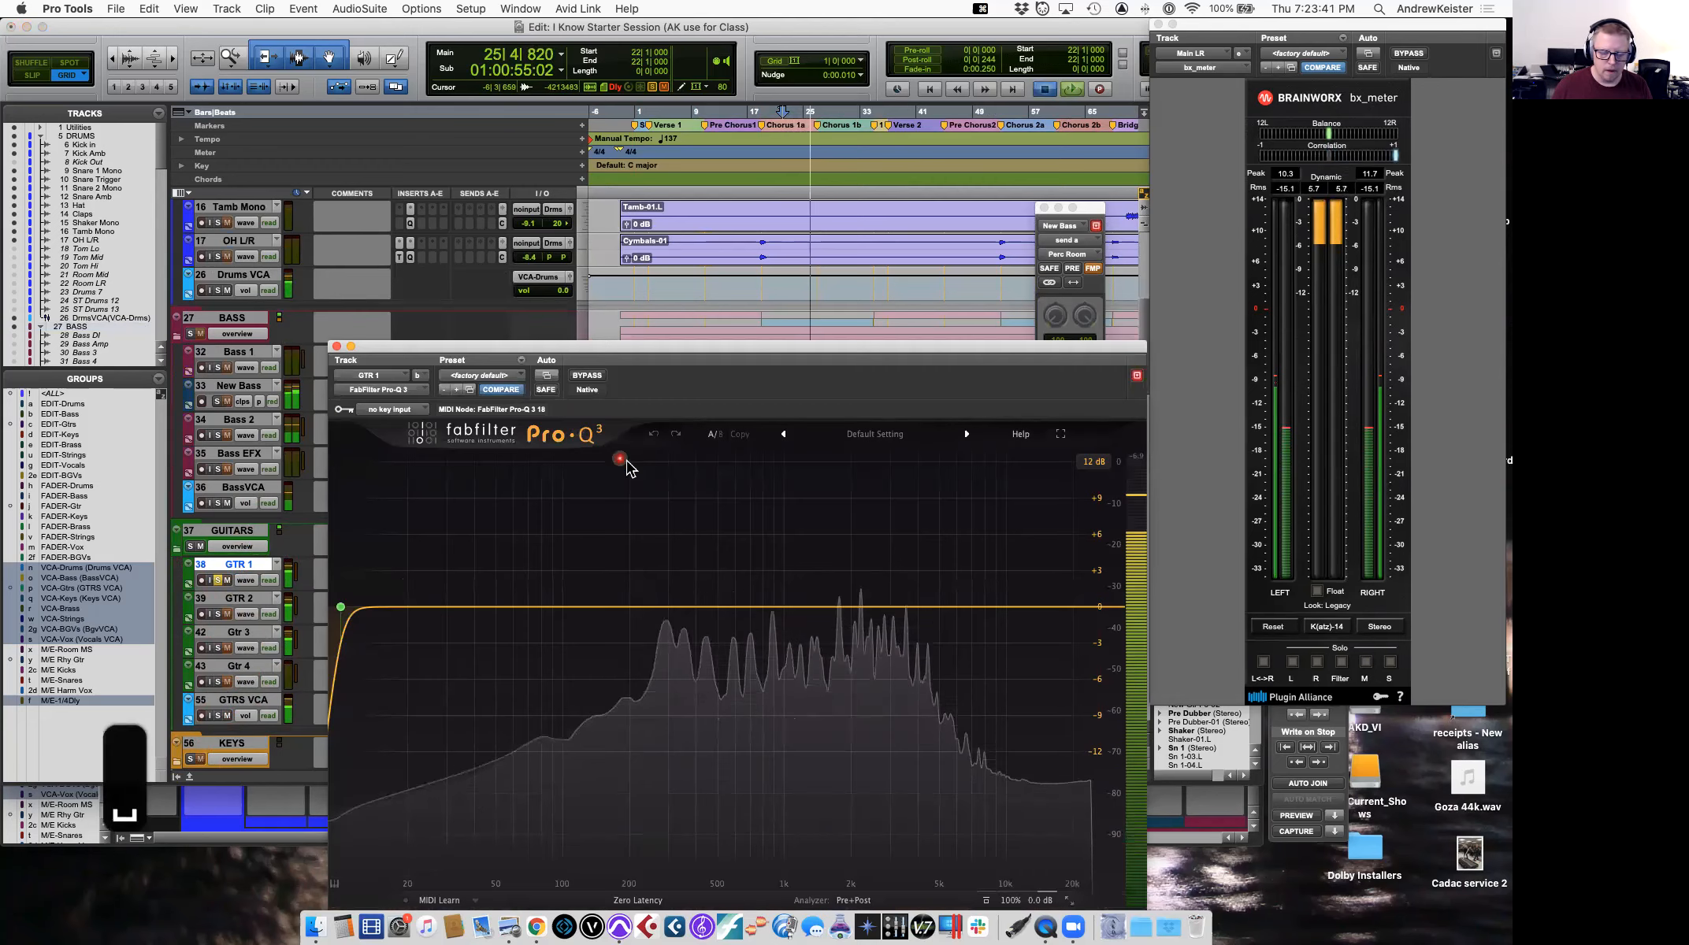
left_click_drag(622, 357, 587, 223)
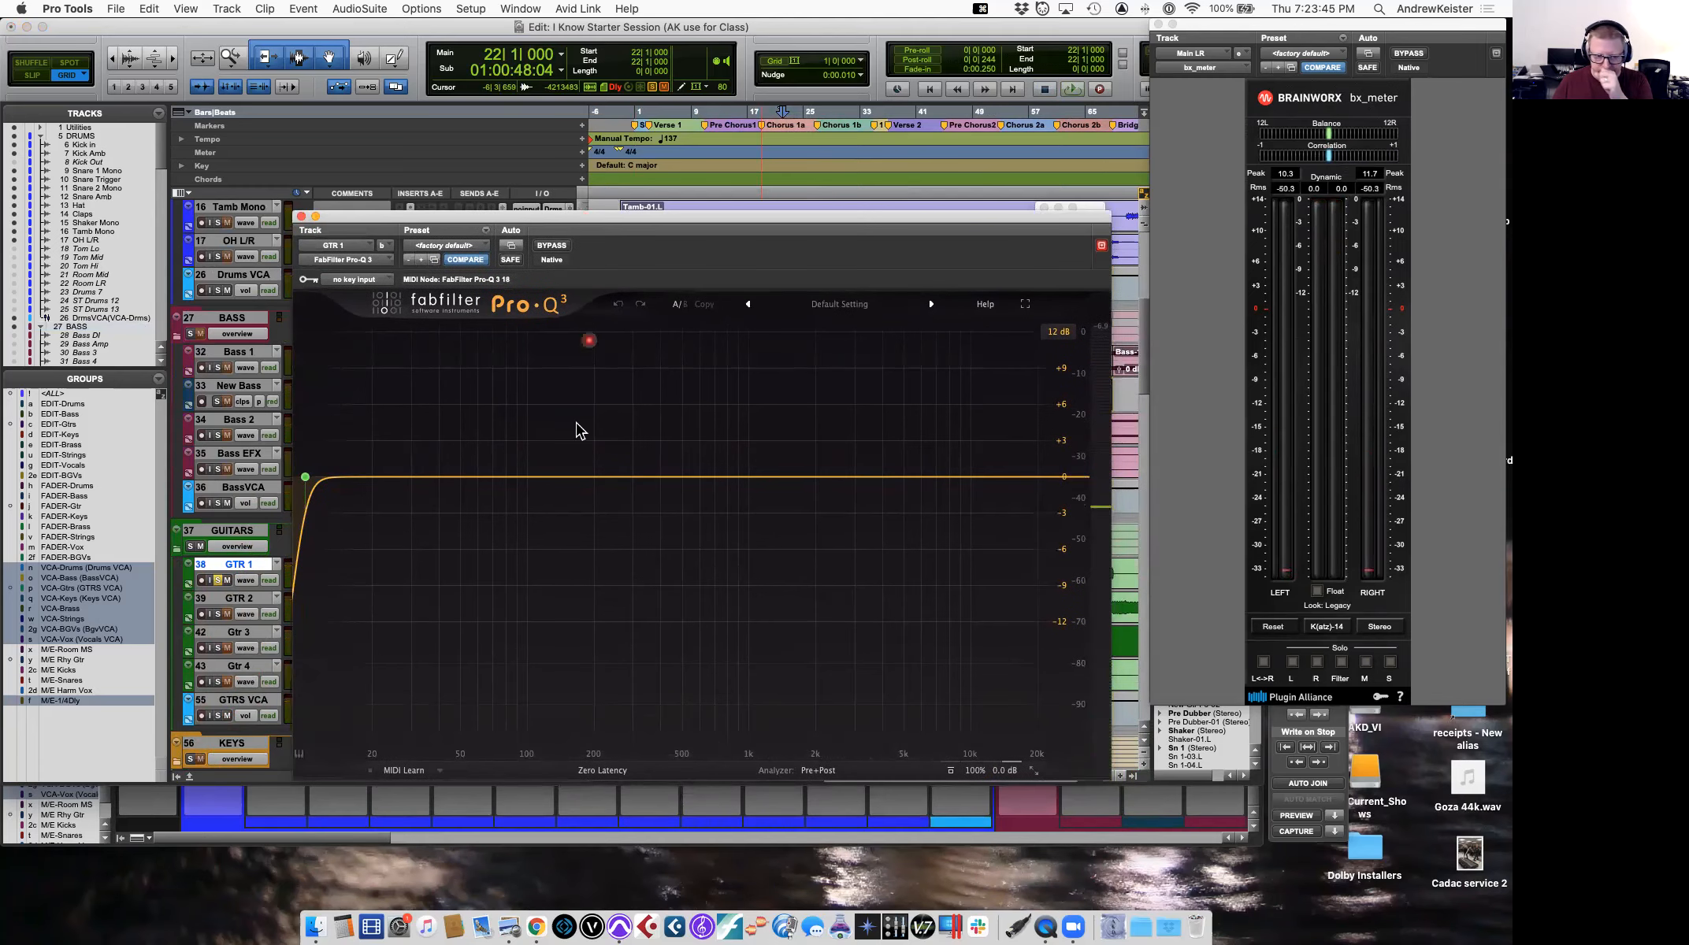
left_click_drag(504, 219, 589, 224)
key("space")
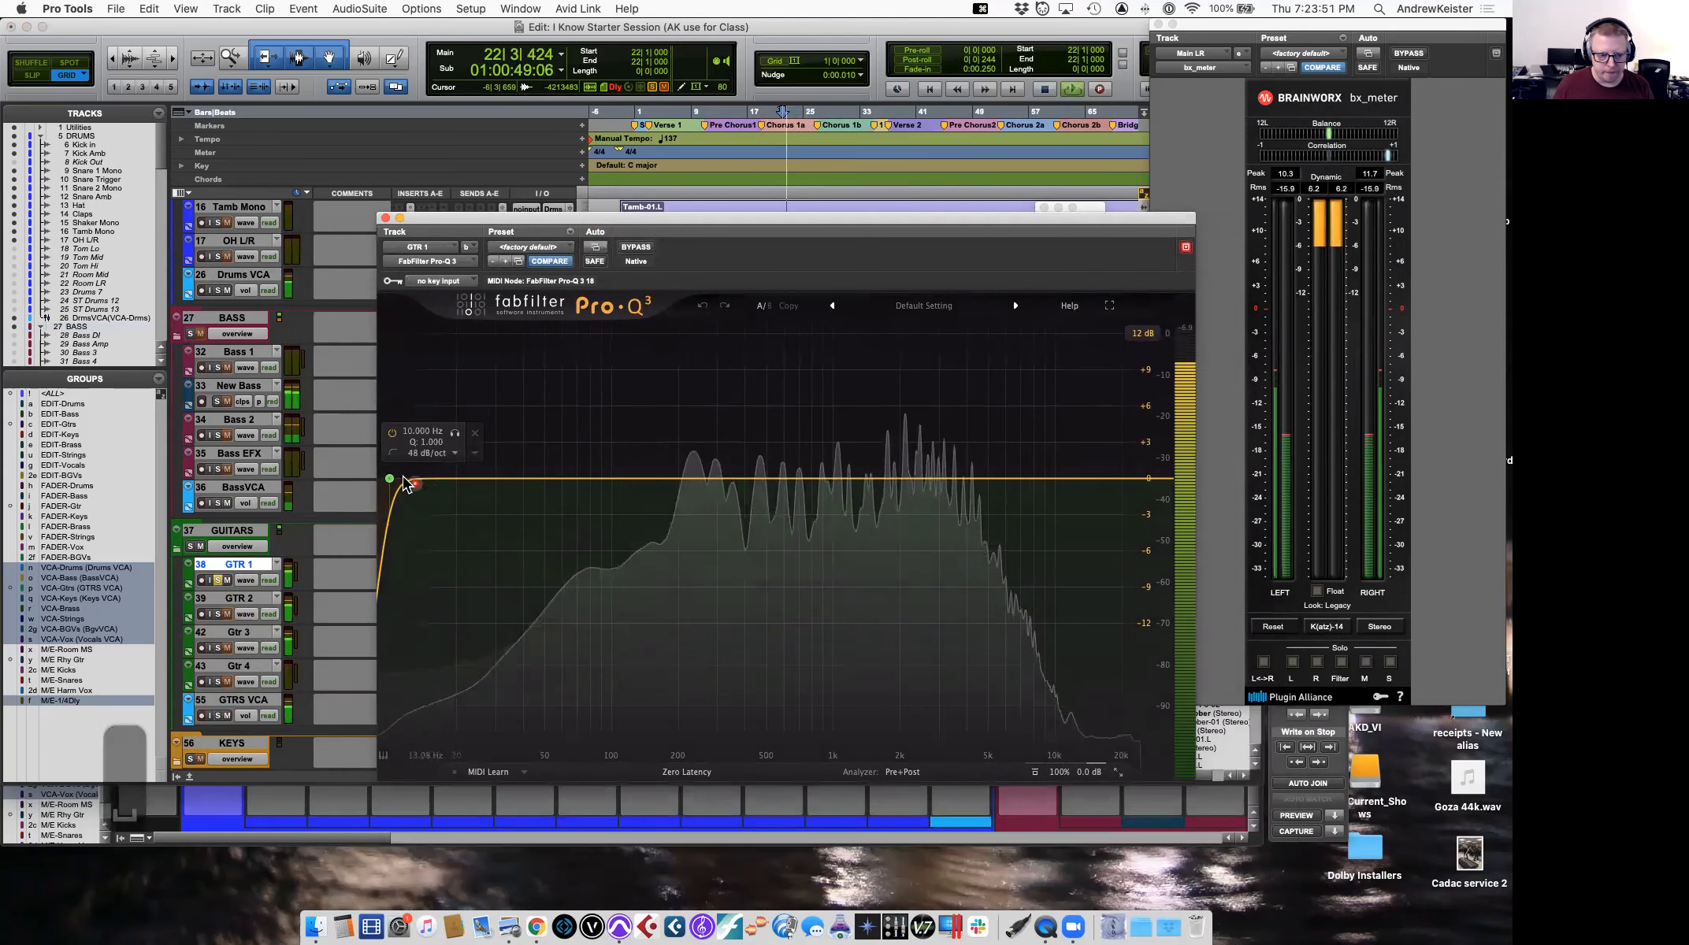
left_click_drag(630, 481, 639, 516)
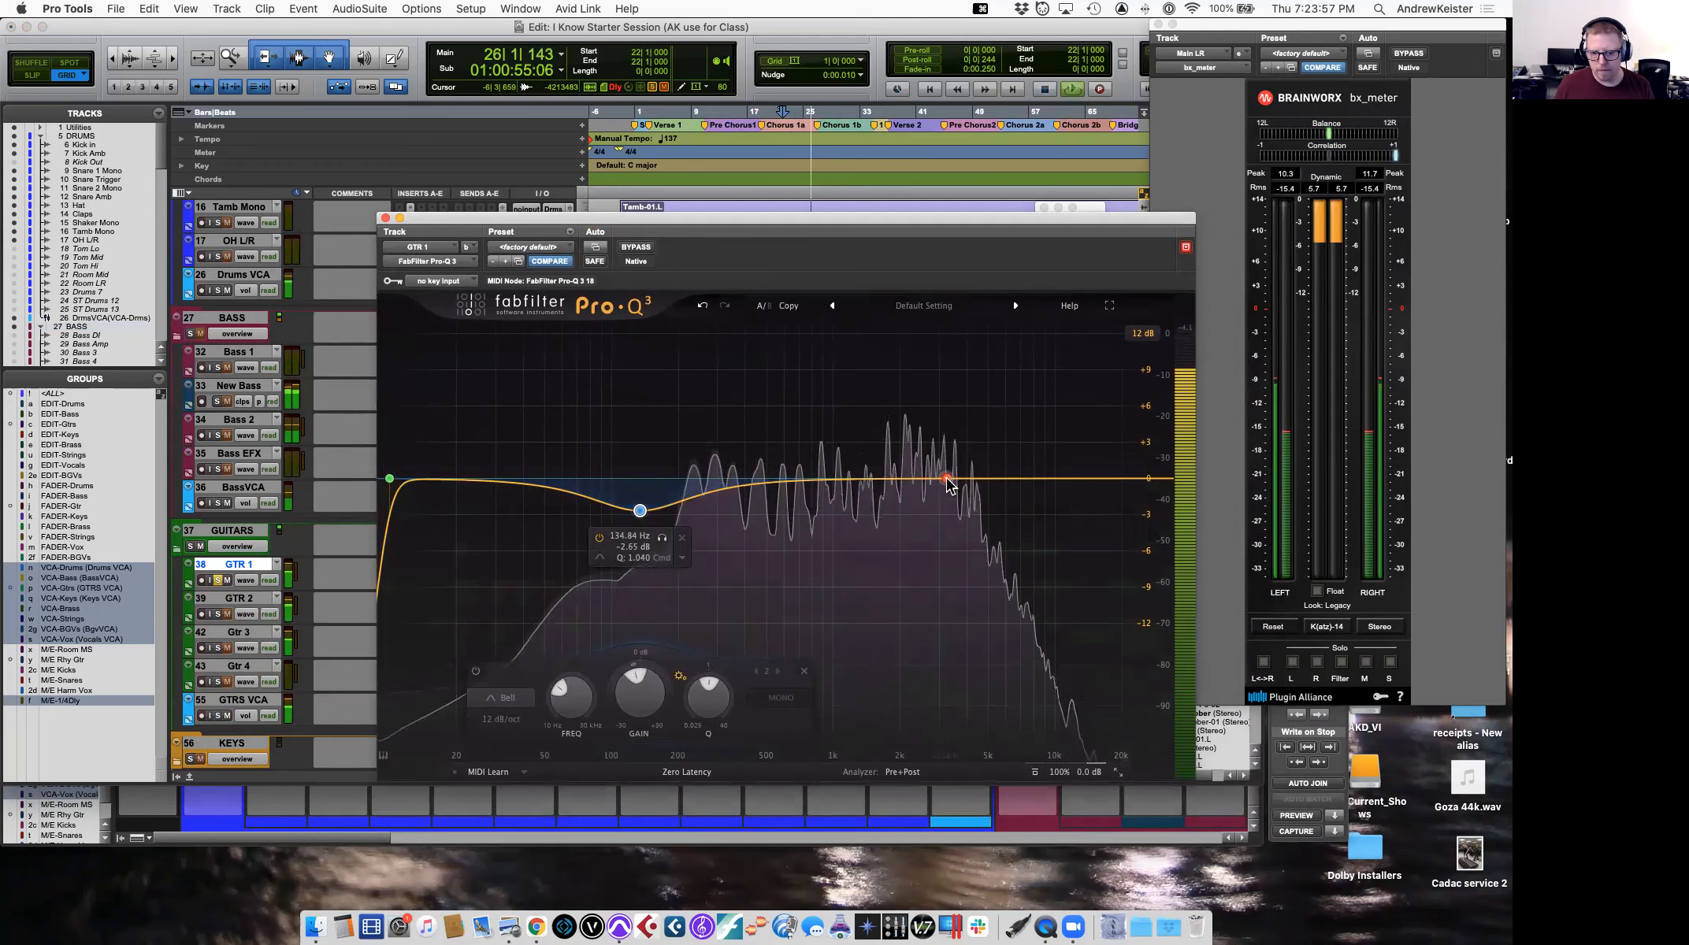
left_click(910, 459)
left_click_drag(911, 461, 818, 439)
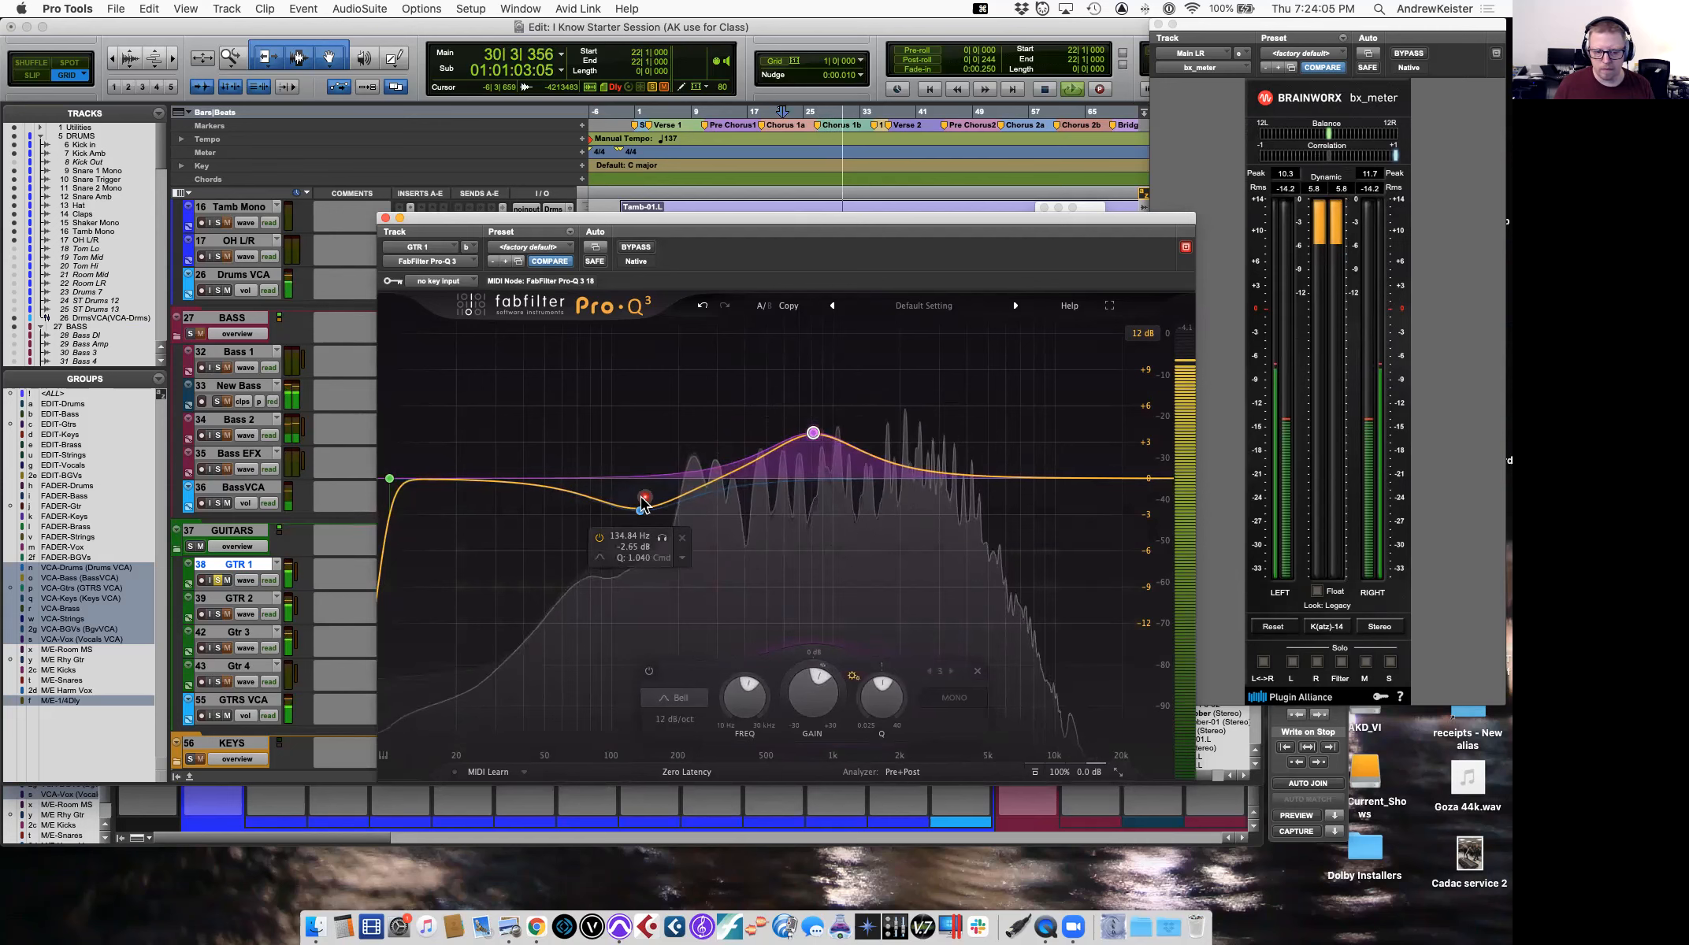
Change GTR 1's low cut to a low shelf at about 62 Hz with -21.5 dB gain and Q 0.278.
left_click_drag(389, 478, 507, 521)
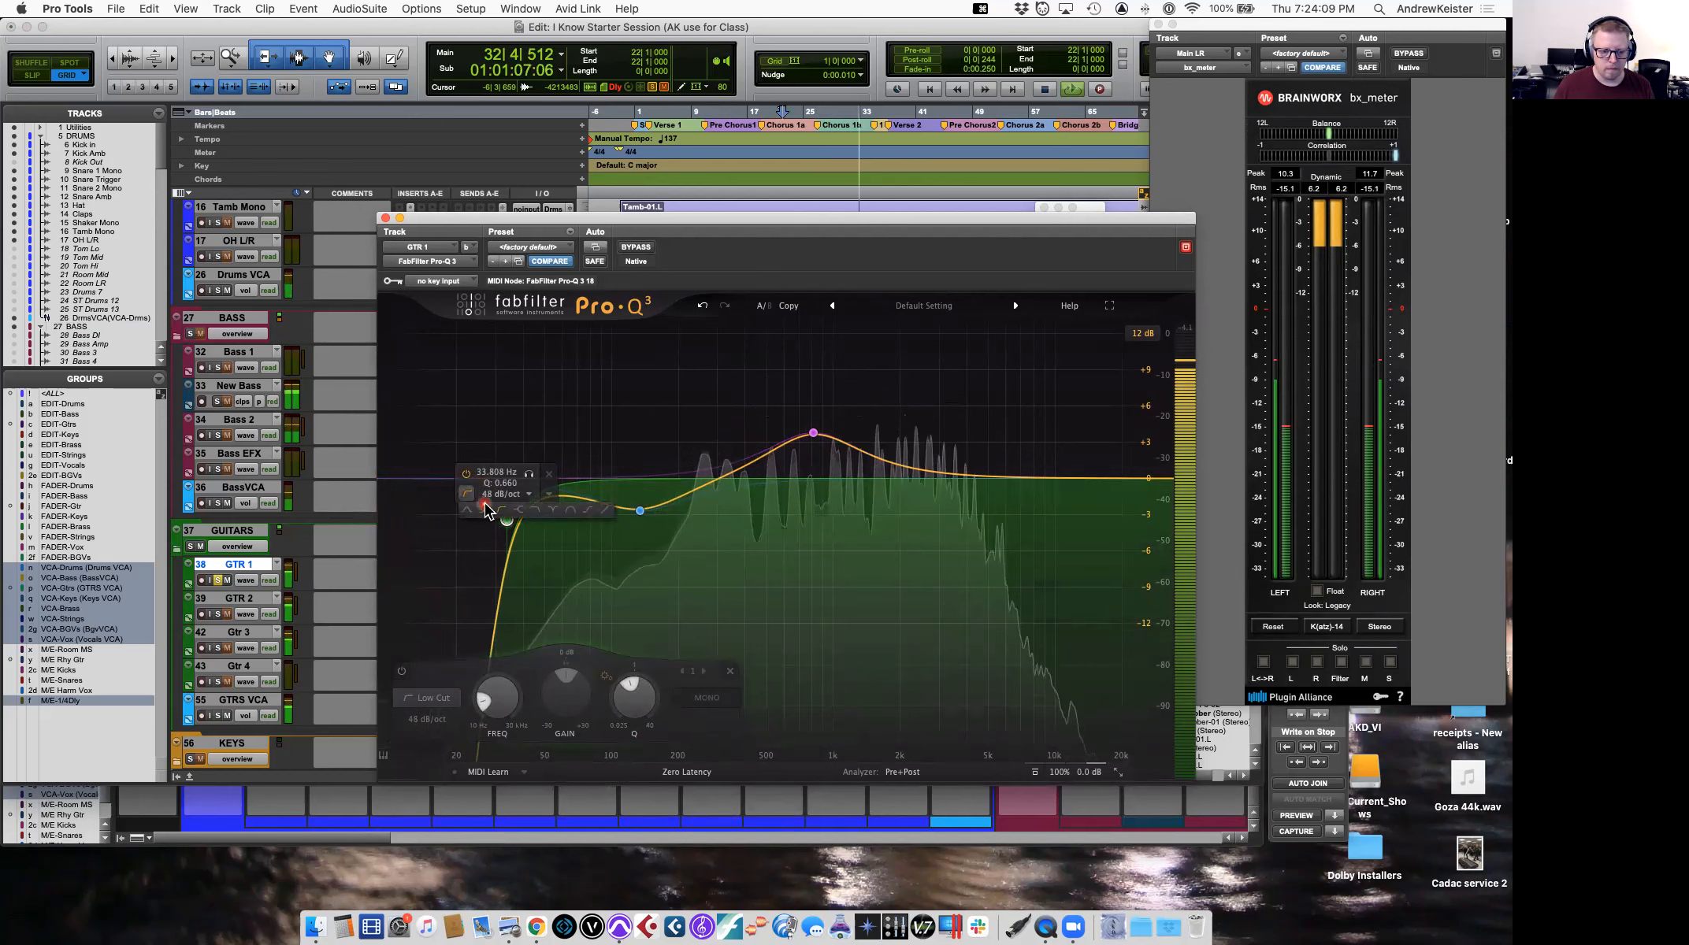
left_click(485, 506)
left_click_drag(505, 495, 551, 640)
key("space")
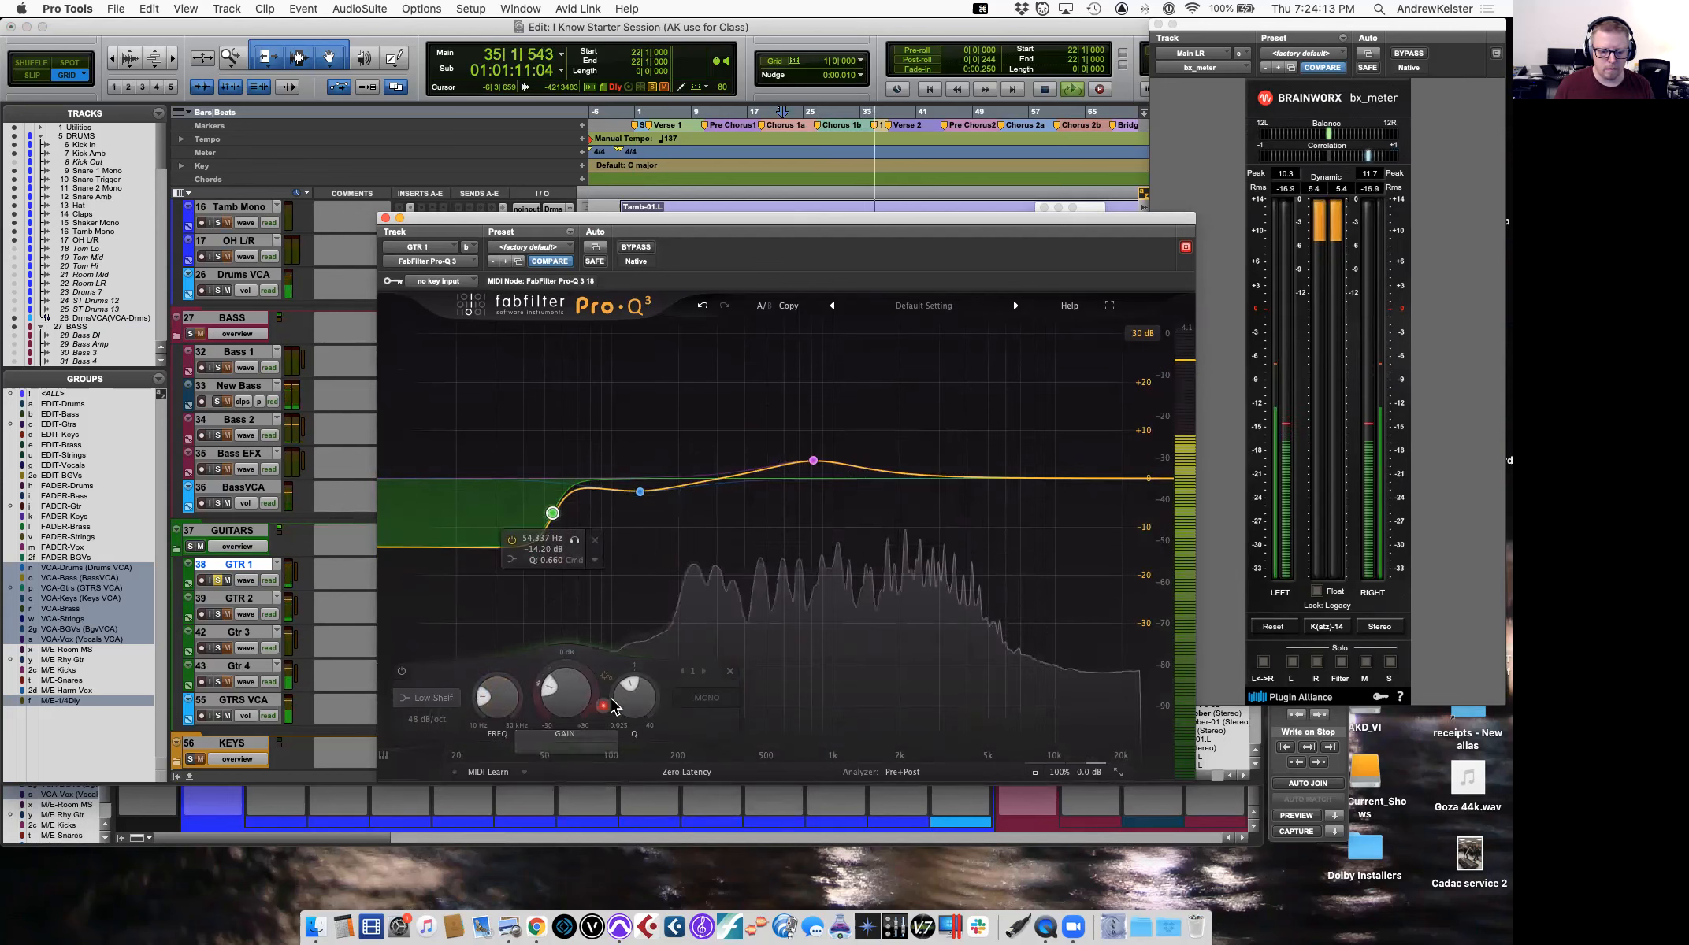
key("space")
left_click_drag(637, 693, 613, 713)
left_click_drag(555, 511, 566, 549)
key("space")
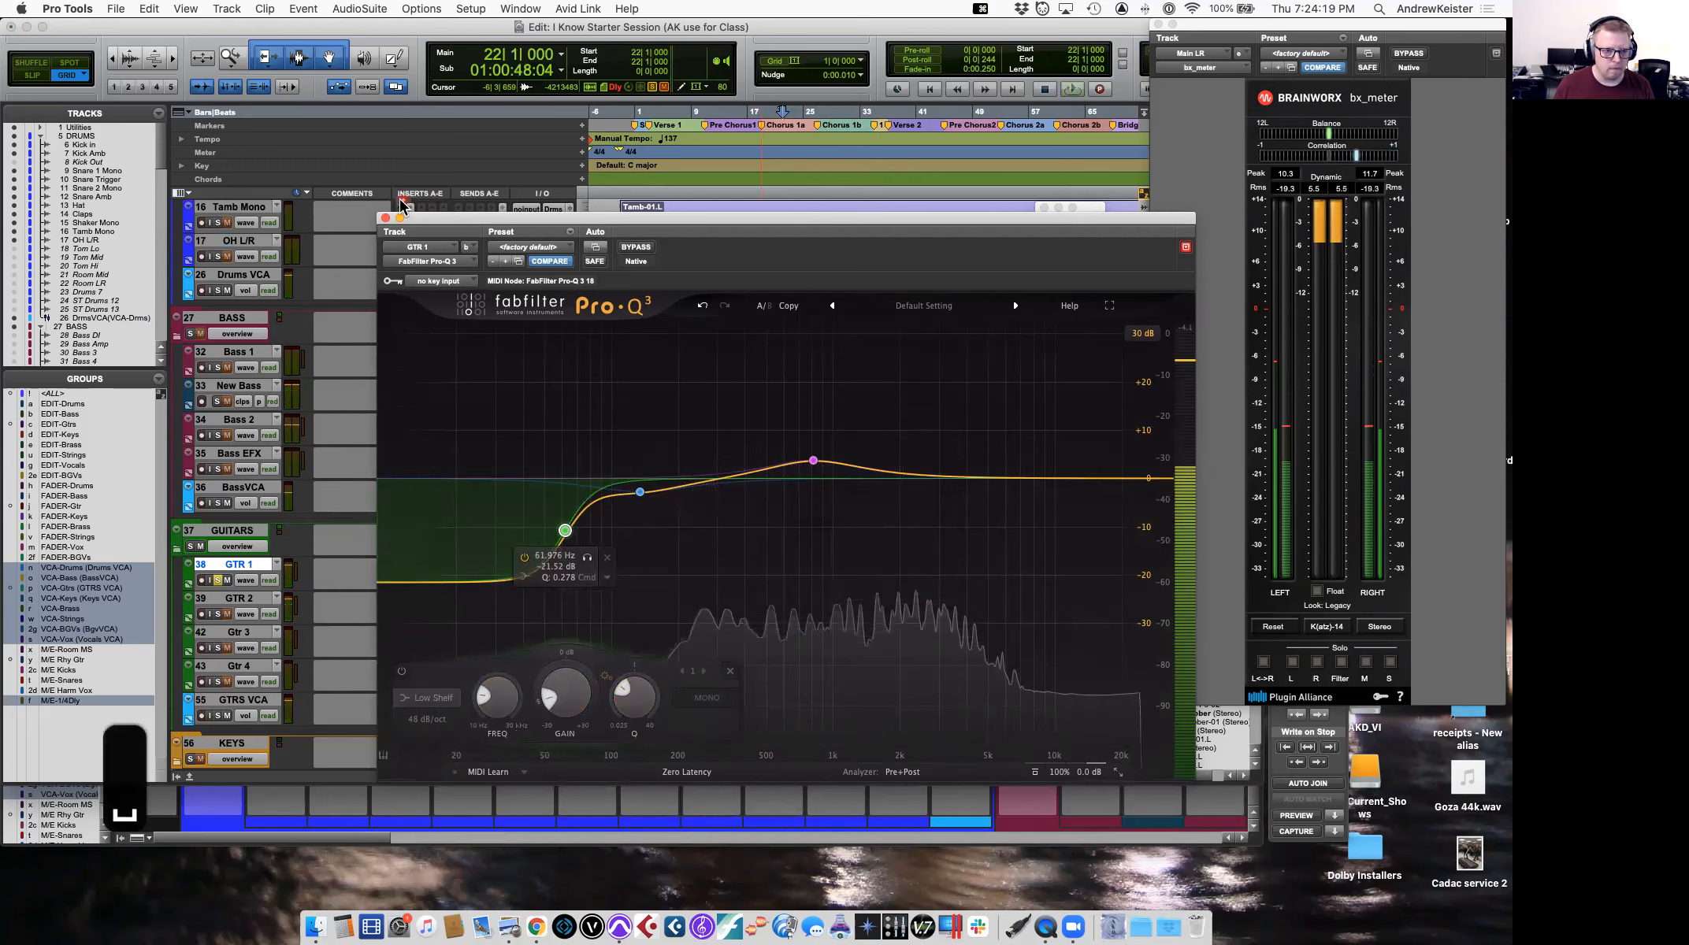
Close the GTR 1 equalizer and audition GTR 2 and Gtr 3 individually in solo from bar 22.
left_click(385, 218)
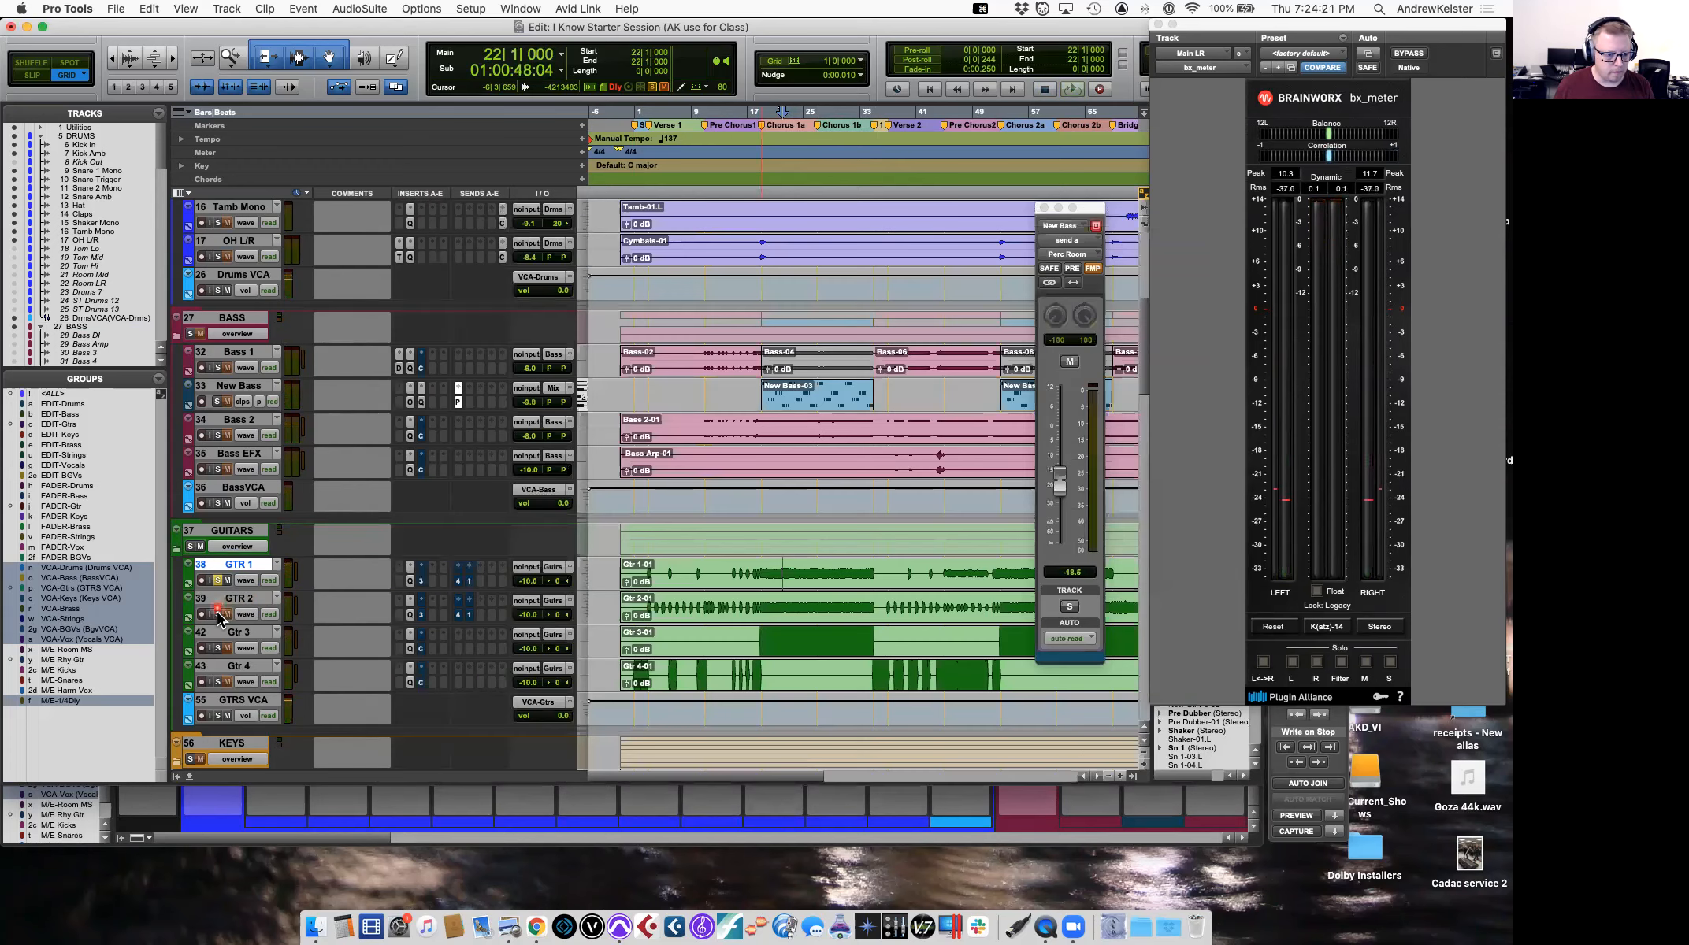
key("space")
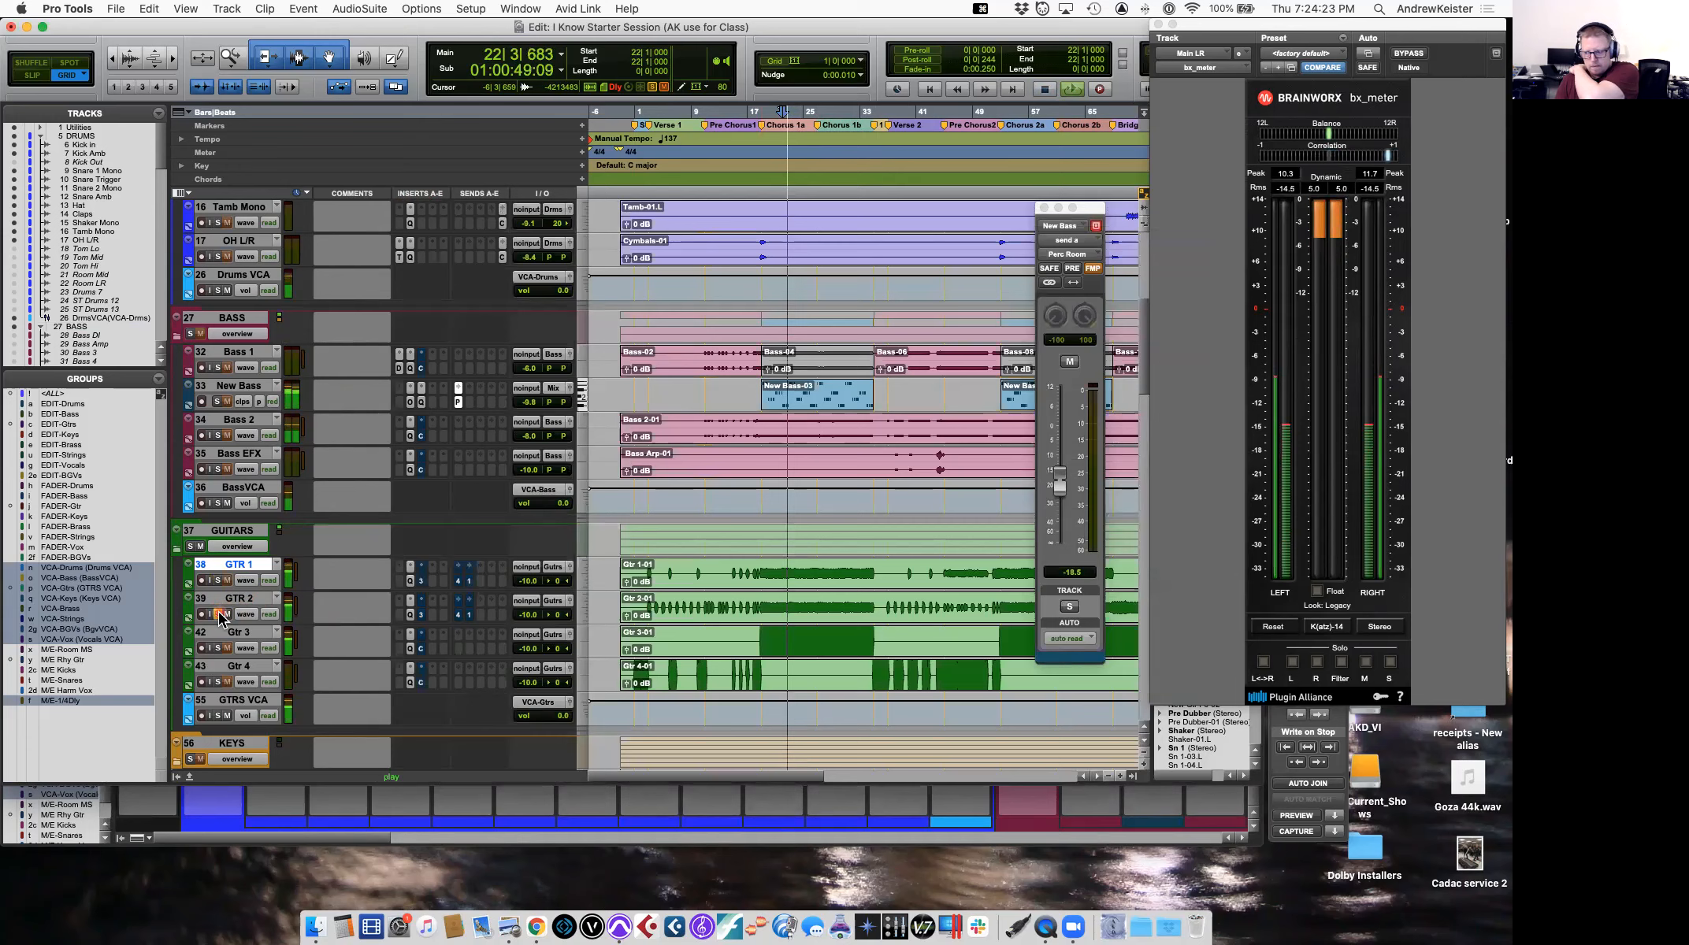
key("space")
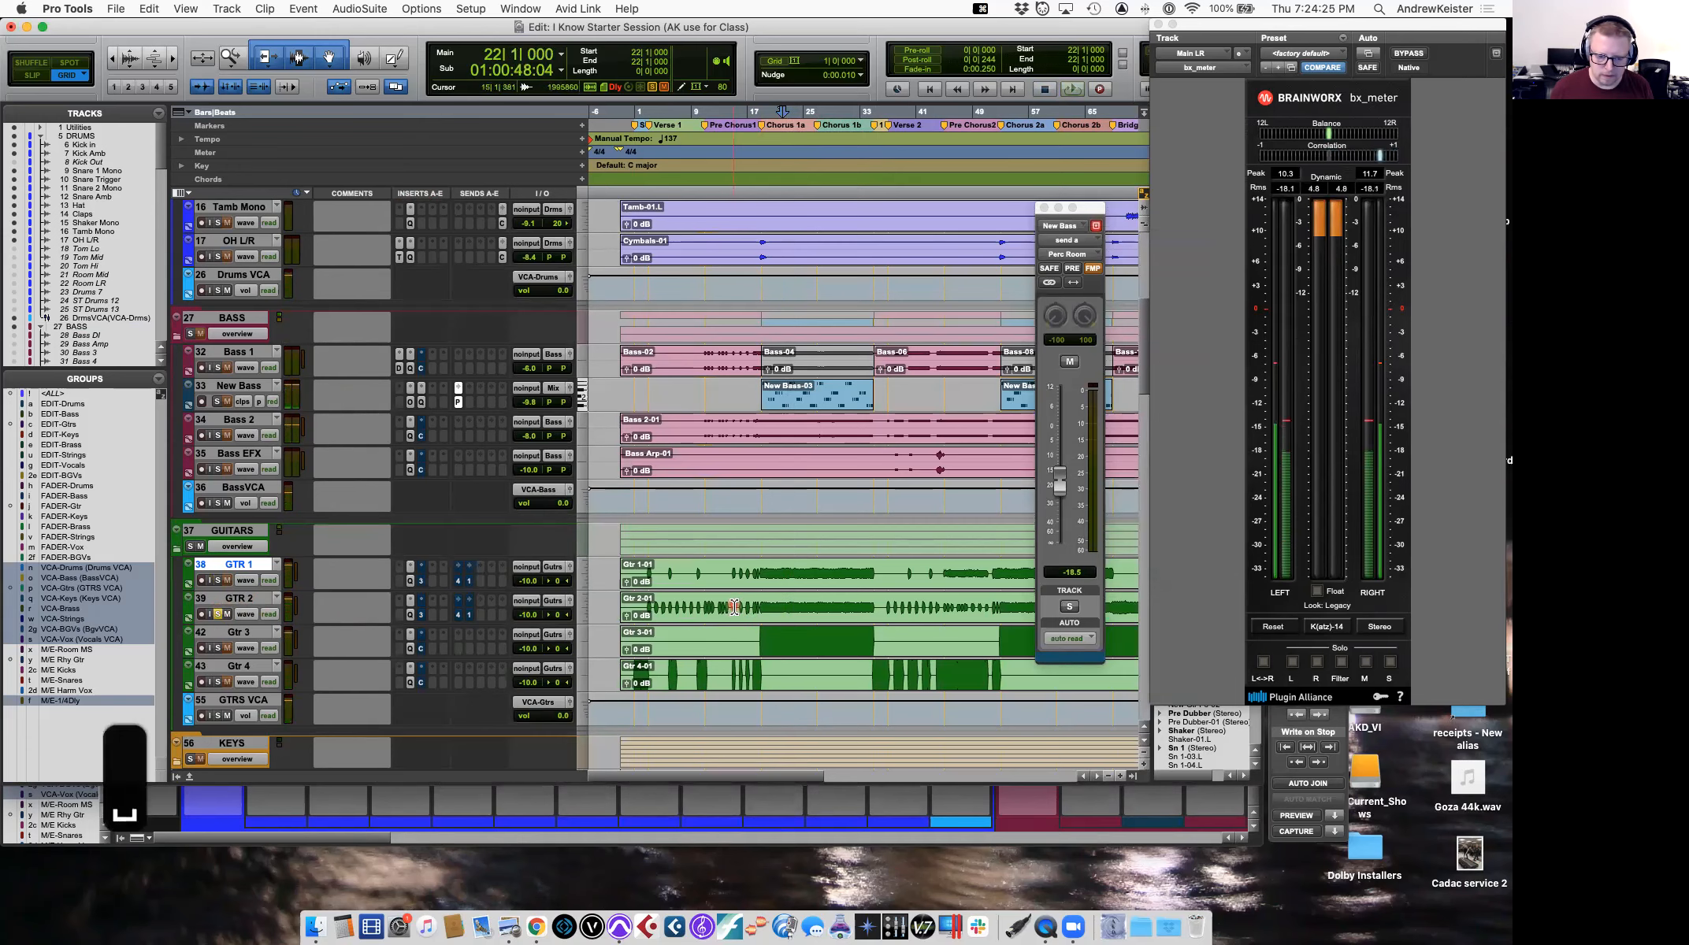
left_click(219, 648)
key("space")
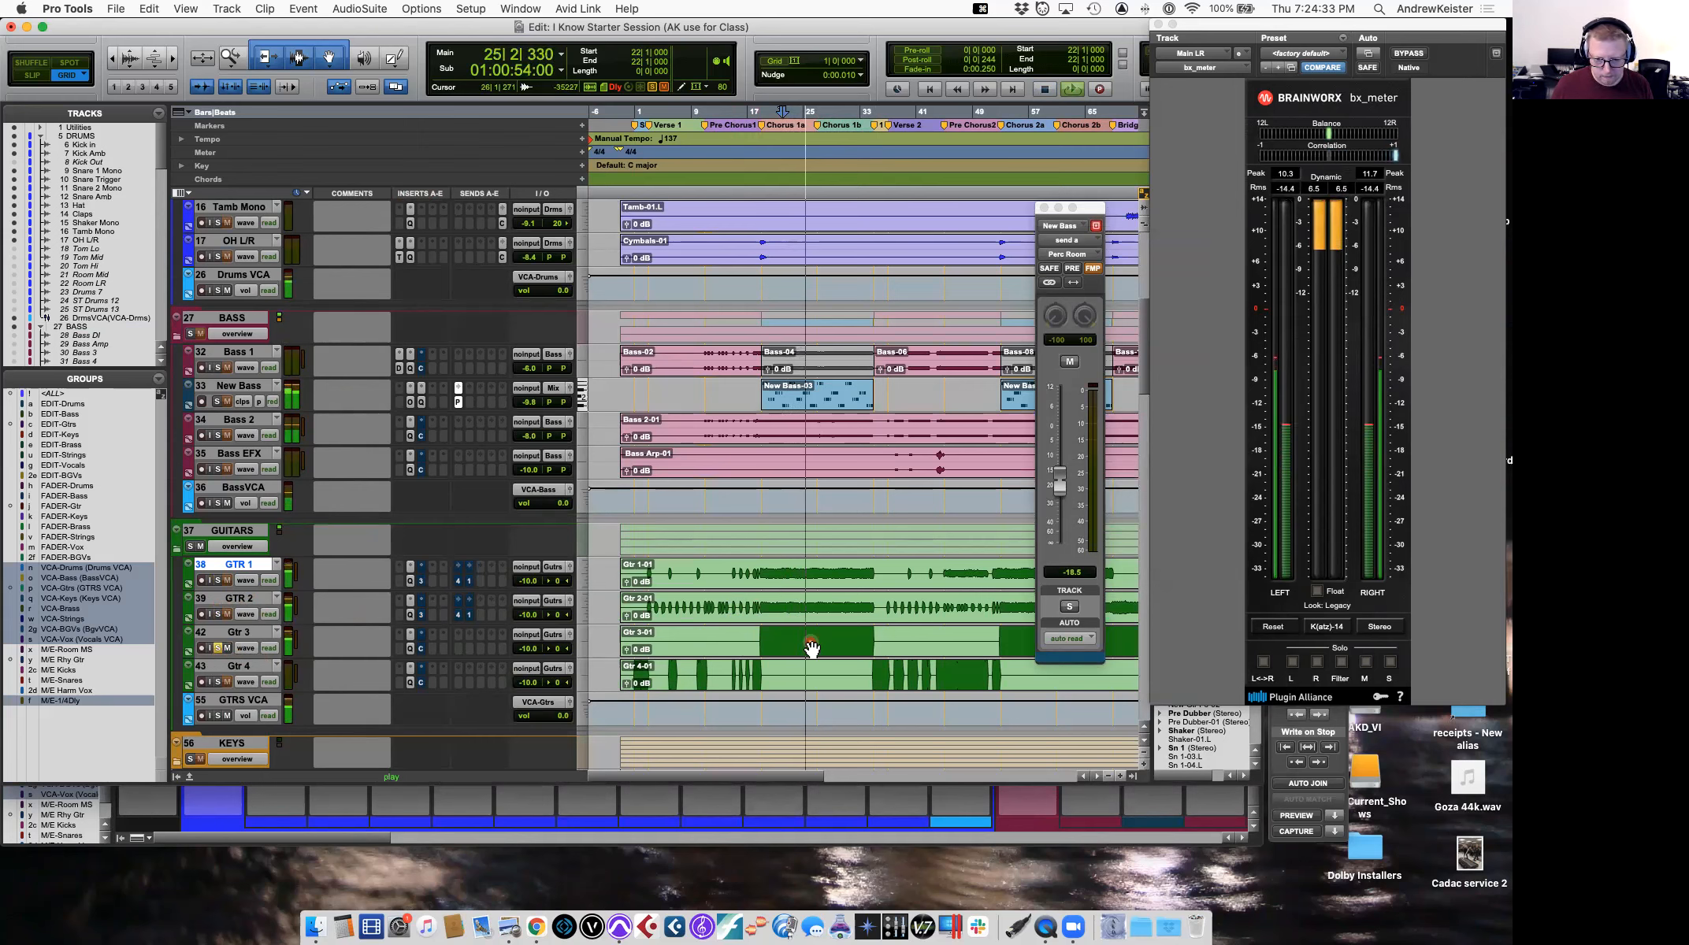
key("space")
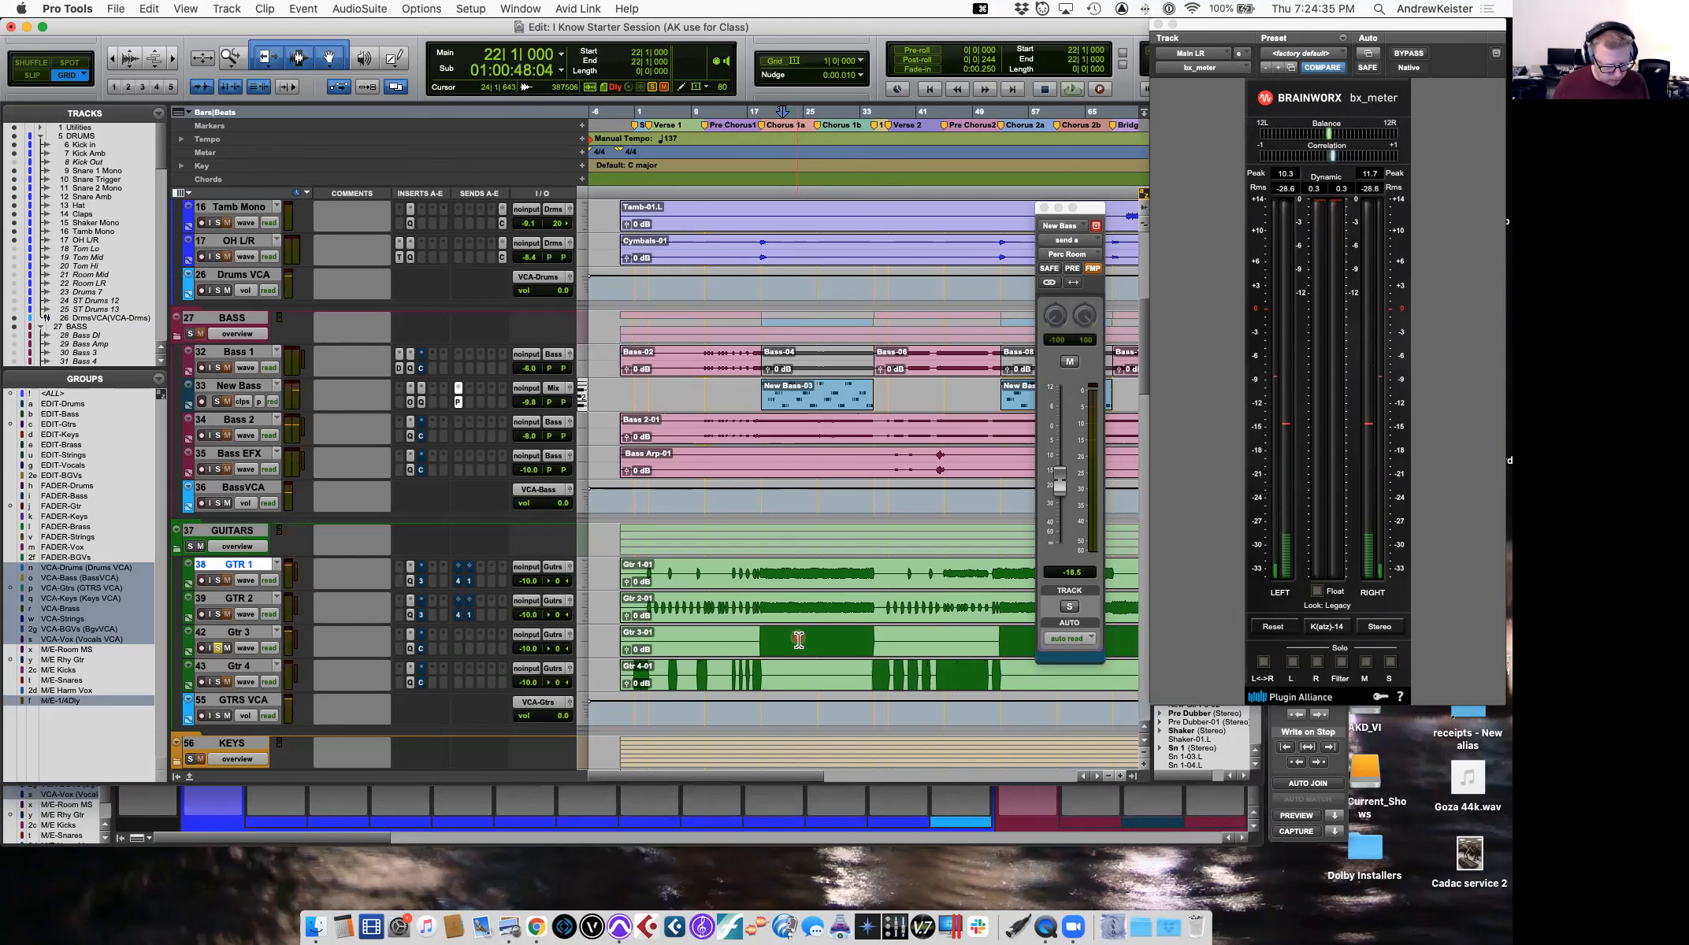
Reduce the displayed audio waveform height and audition the soloed Gtr 3 track from bar 20.
key("ctrl+alt+super+bracketleft")
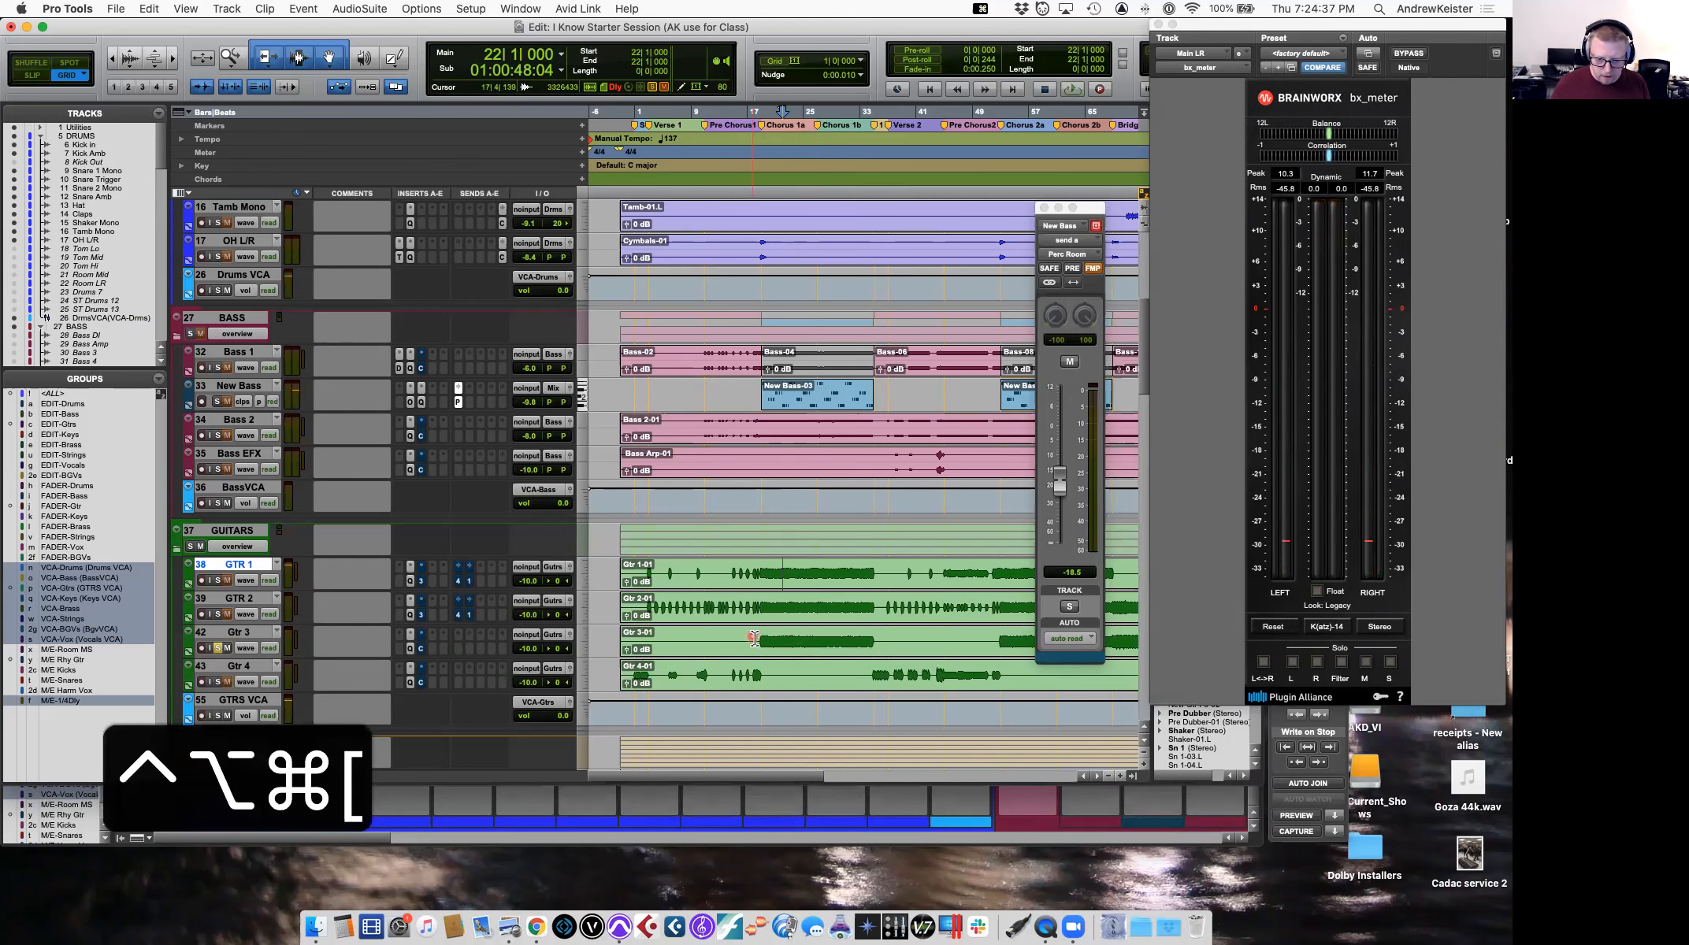
left_click(772, 639)
key("space")
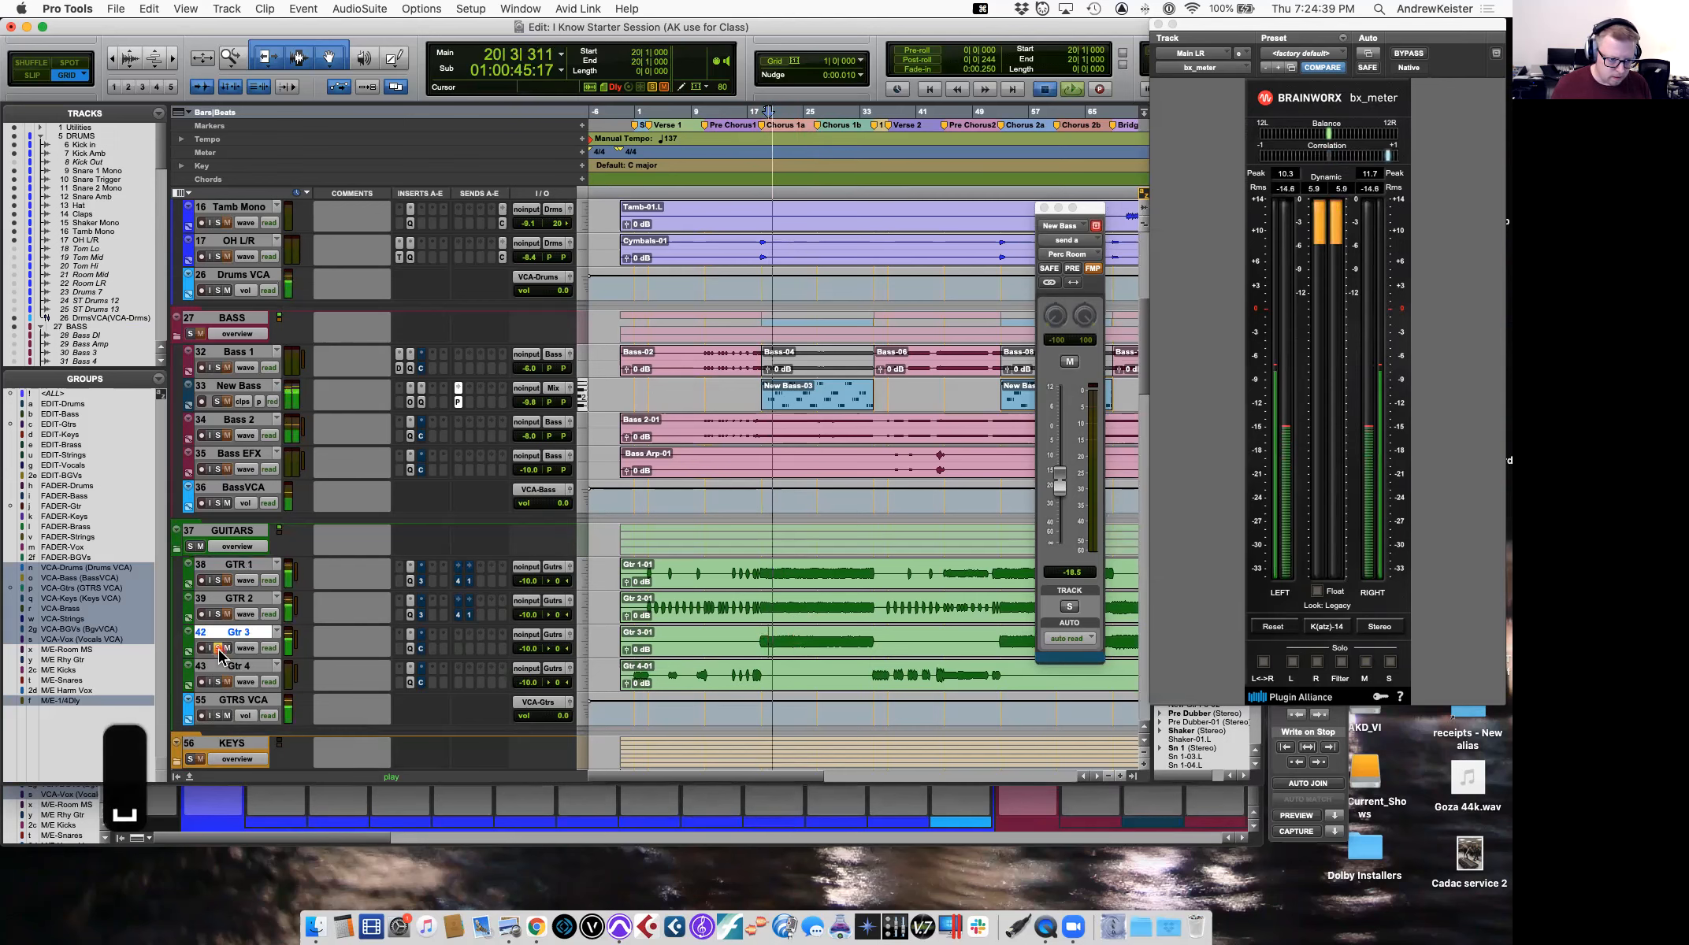
key("space")
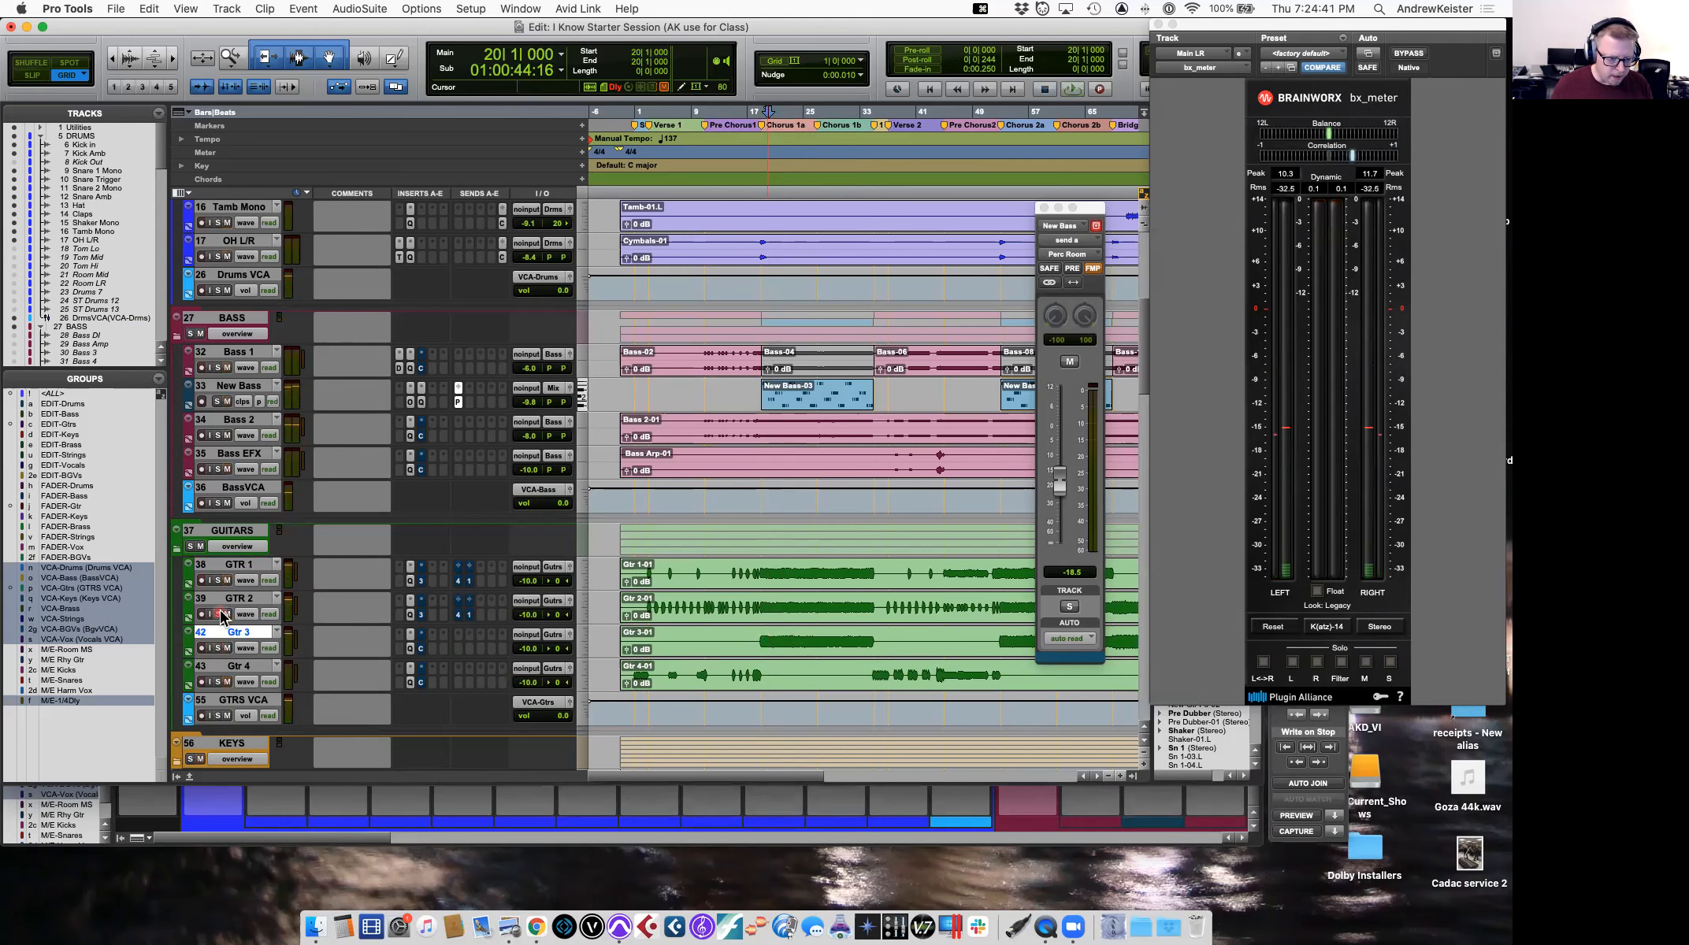
Solo GTR 2 and audition it near the start of Verse 1 and from bar 20.
left_click(219, 615)
key("space")
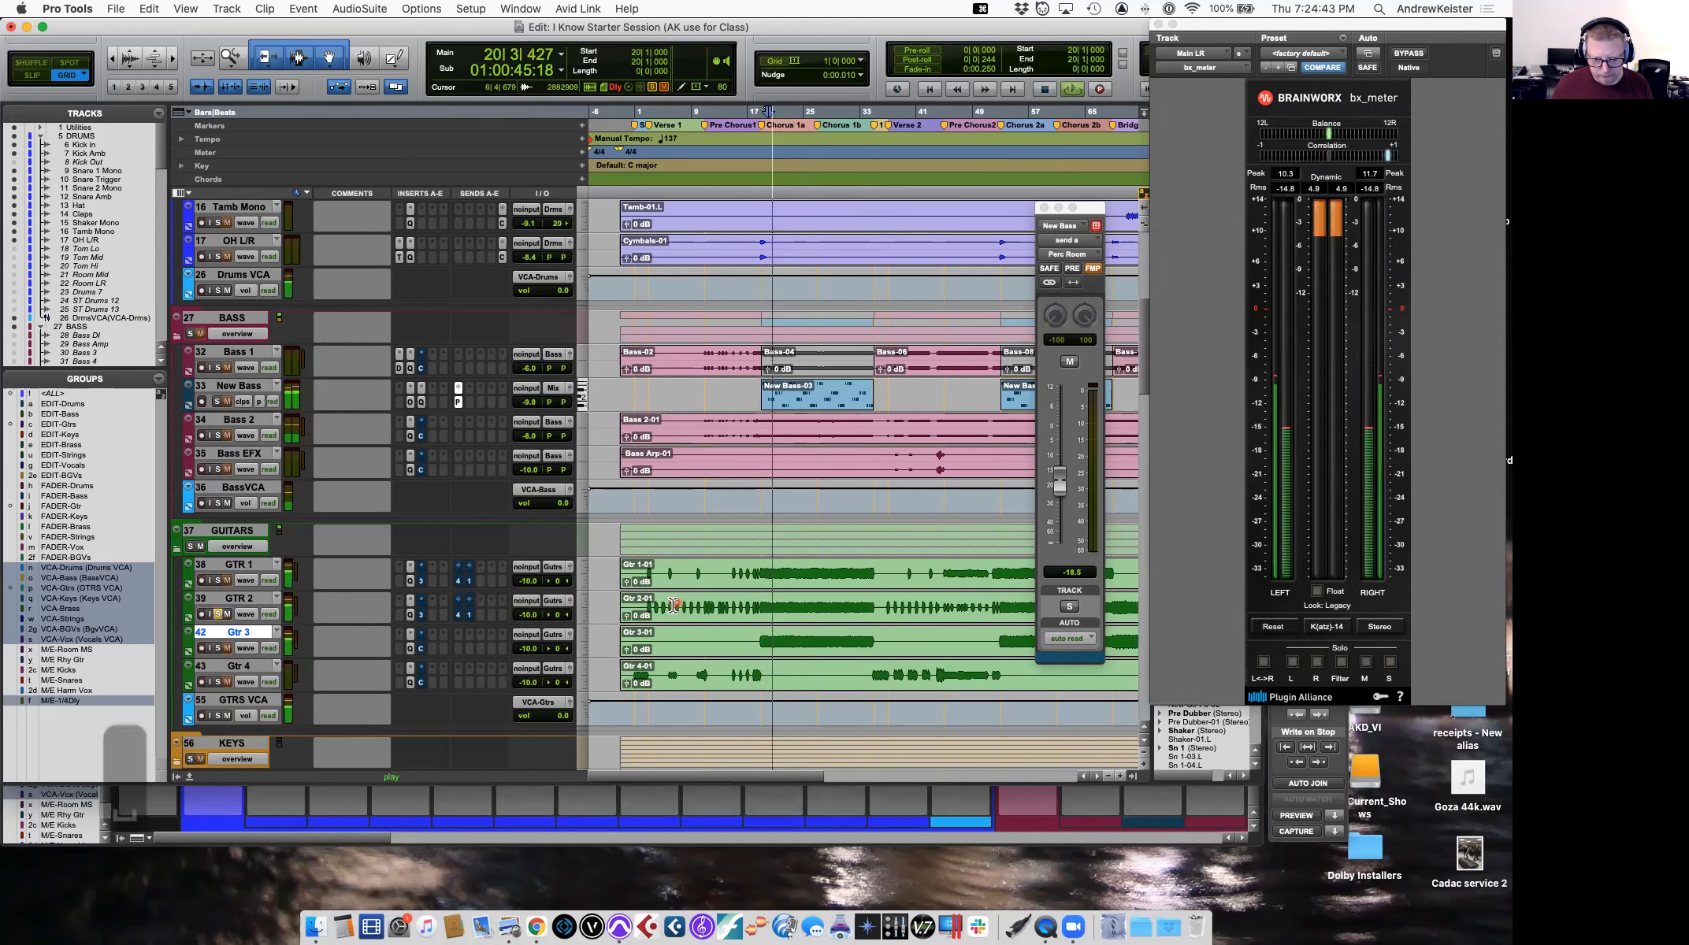
left_click(648, 605)
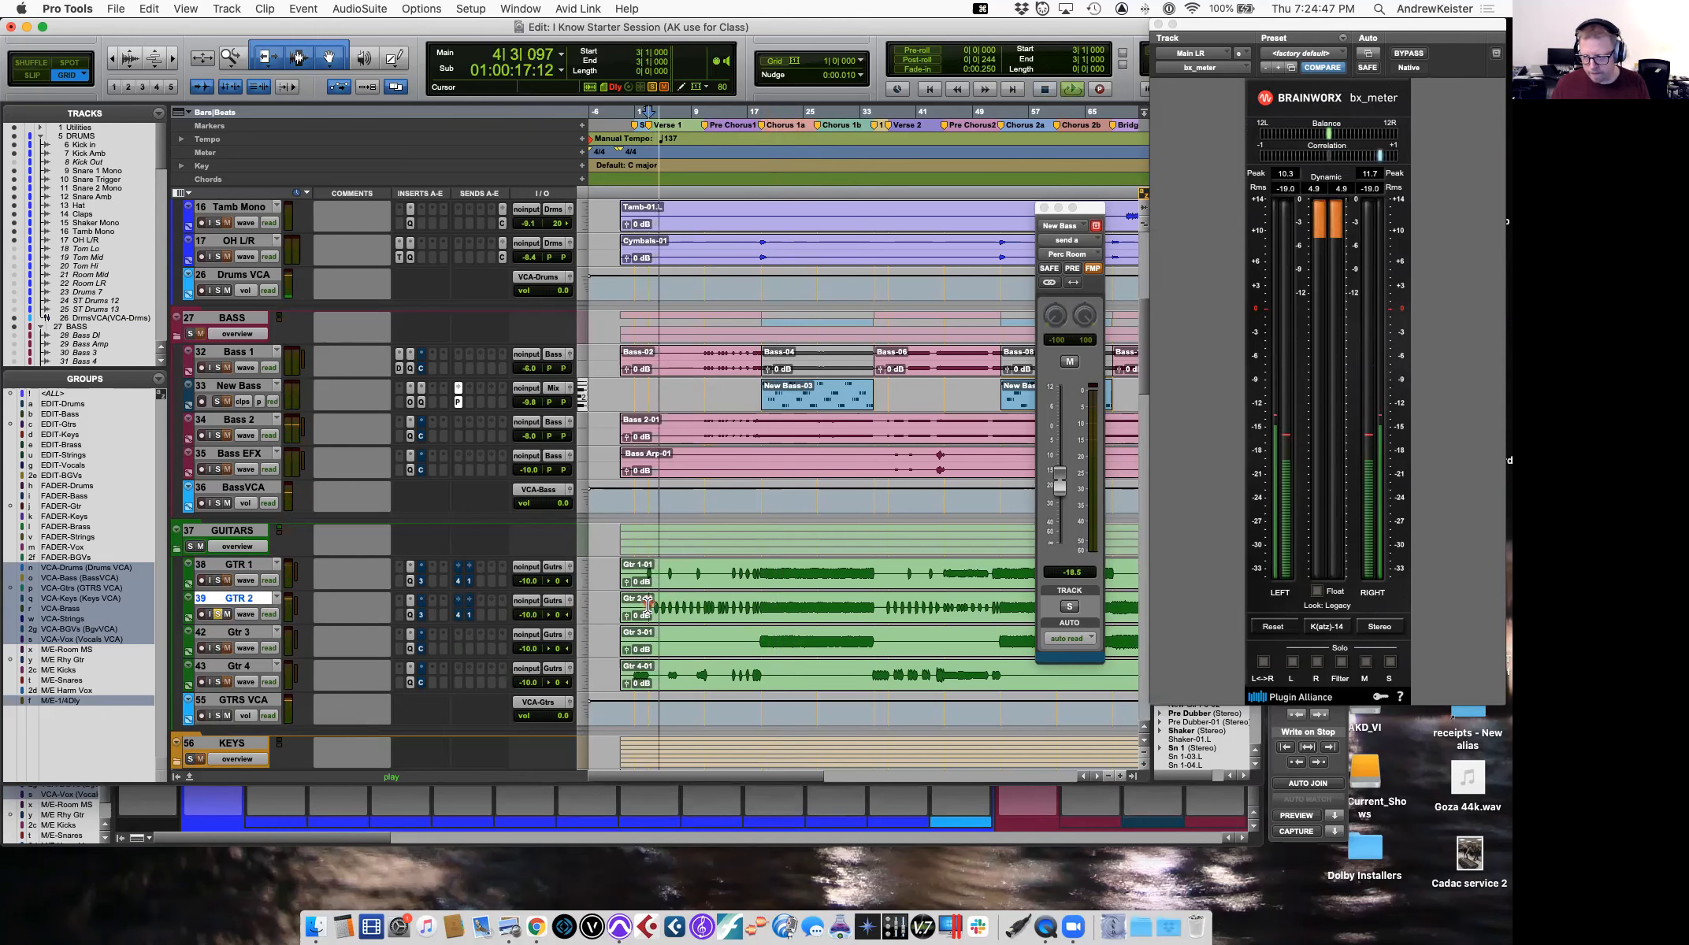
key("space")
left_click(768, 599)
key("space")
In GTR 2's Pro-Q 3 equalizer, add a narrow bell cut of about -4.7 dB near 332 Hz with Q about 8.4.
left_click(409, 614)
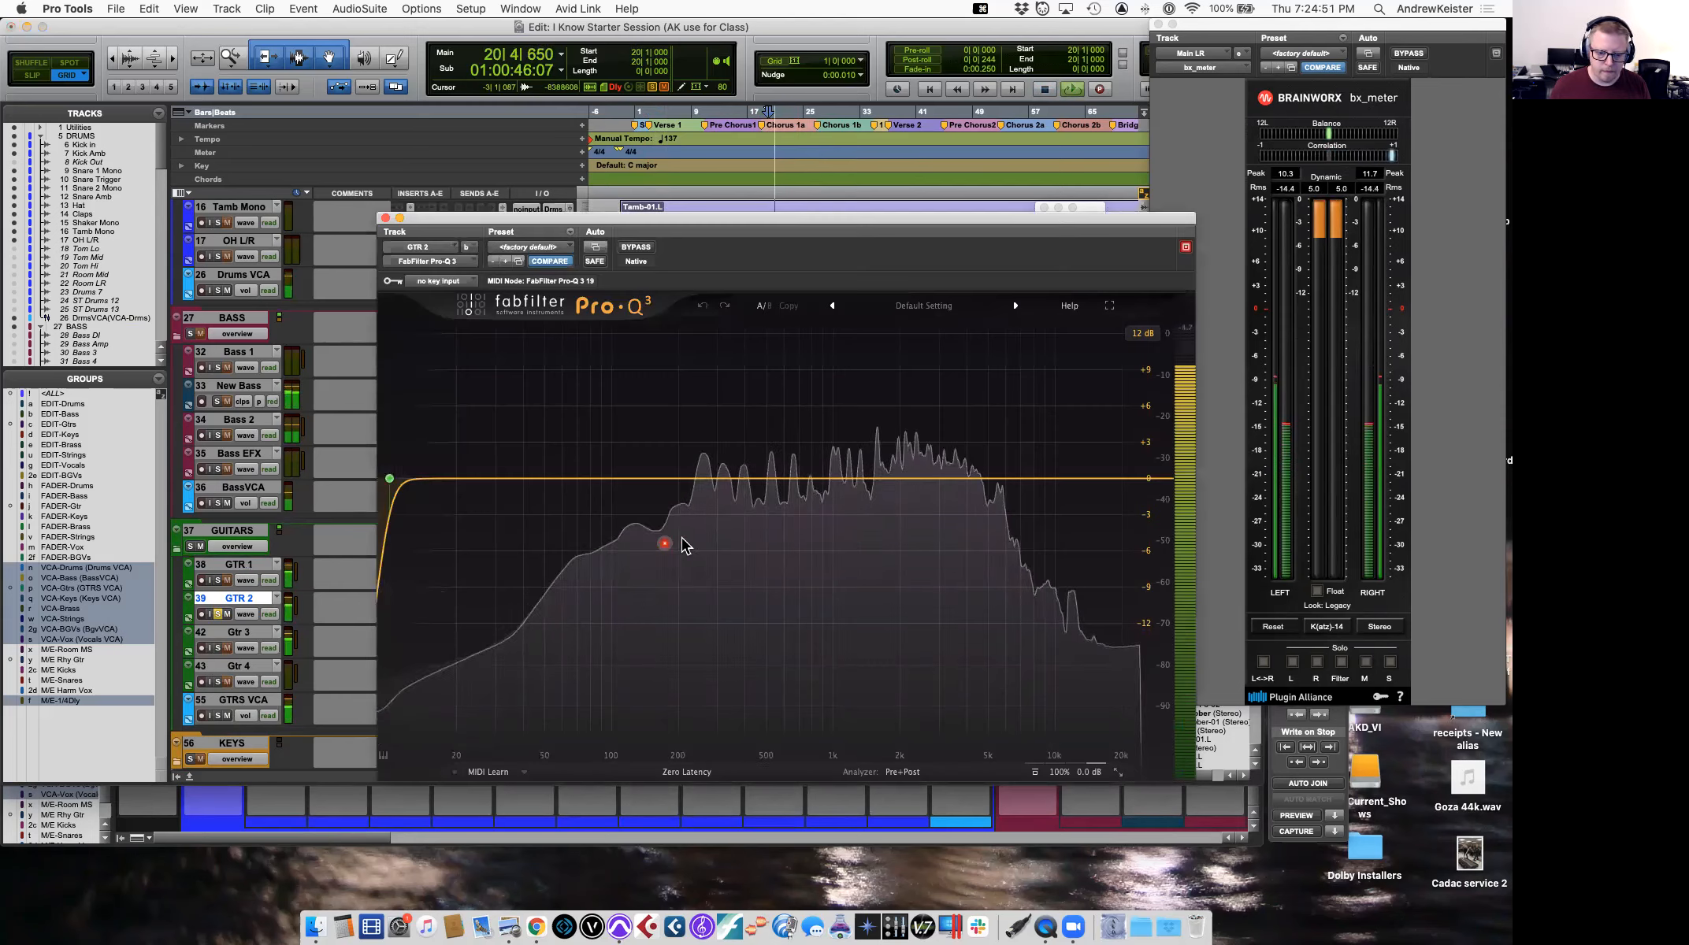
left_click_drag(762, 482, 757, 398)
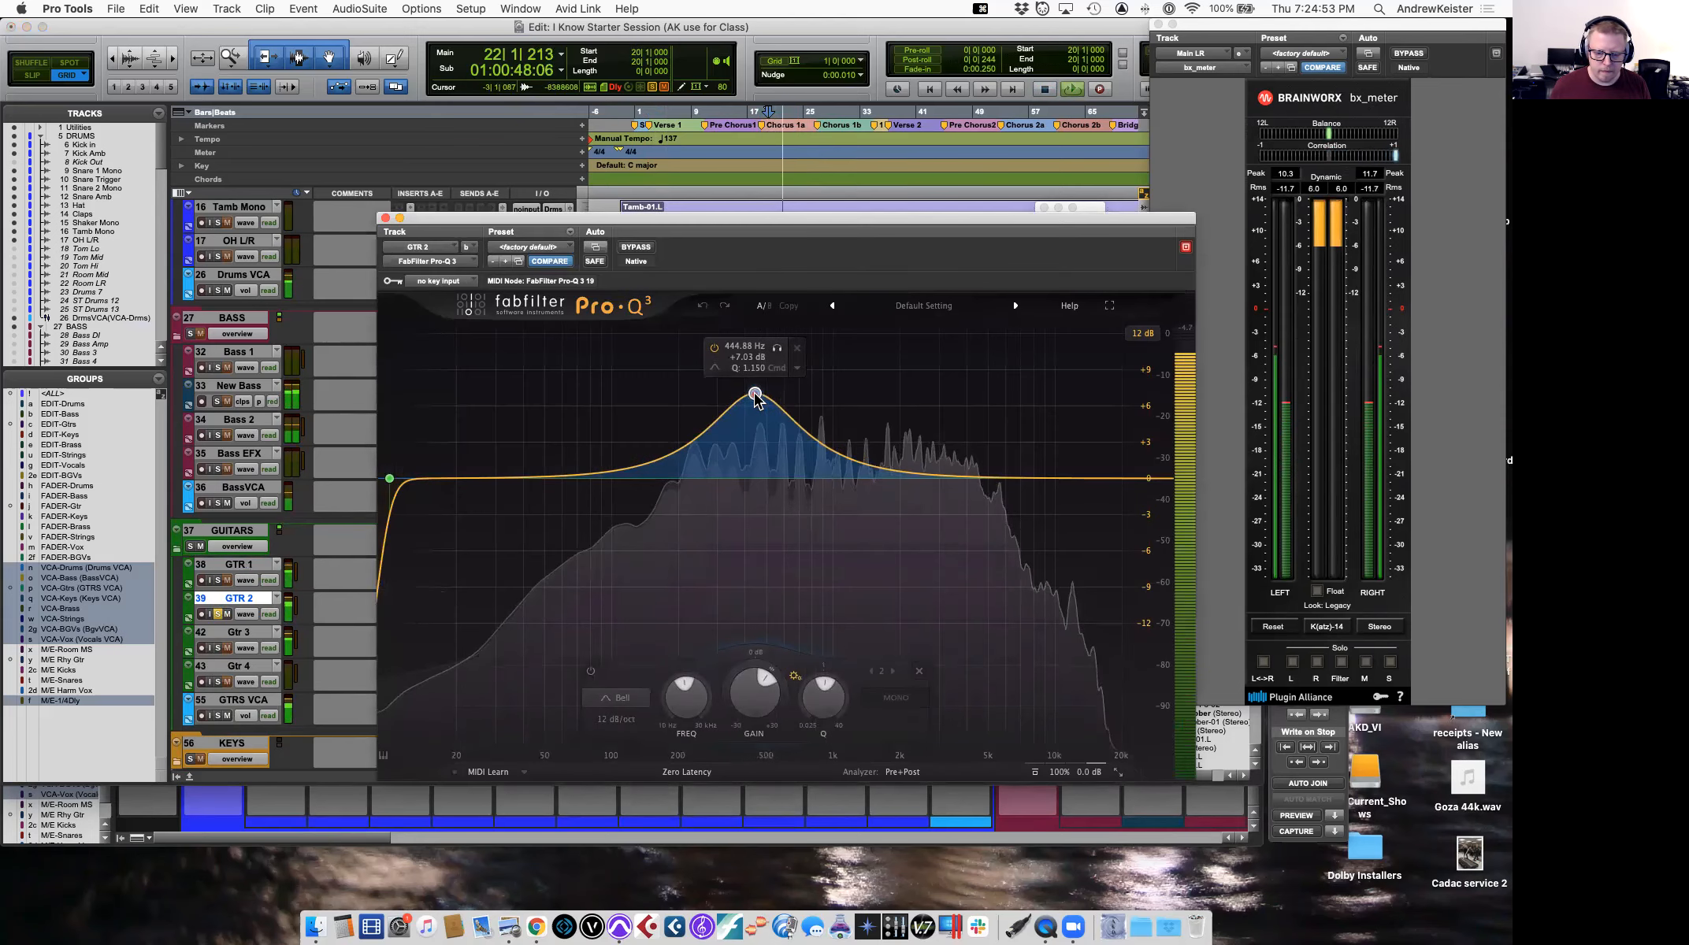
left_click_drag(819, 703, 848, 618)
left_click_drag(754, 383, 713, 388)
left_click_drag(784, 697, 767, 677)
left_click_drag(712, 384, 727, 538)
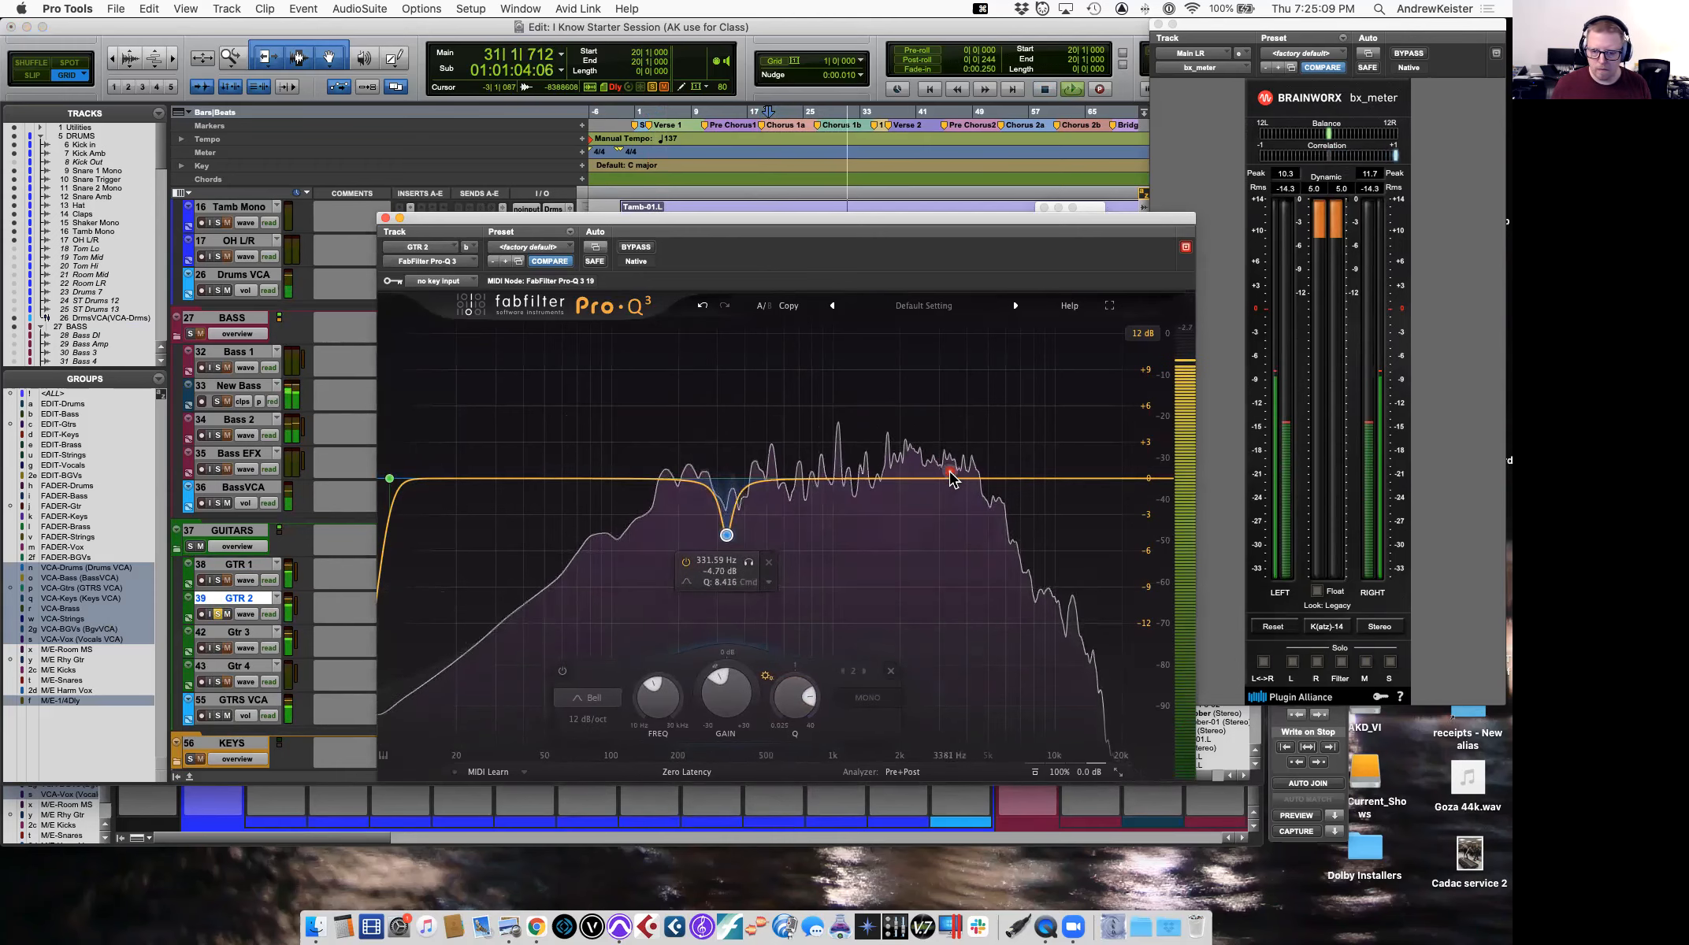
Add a broad bell boost of about 1.9 dB near 1905 Hz on GTR 2, stop playback and close the equalizer.
left_click_drag(951, 483, 896, 458)
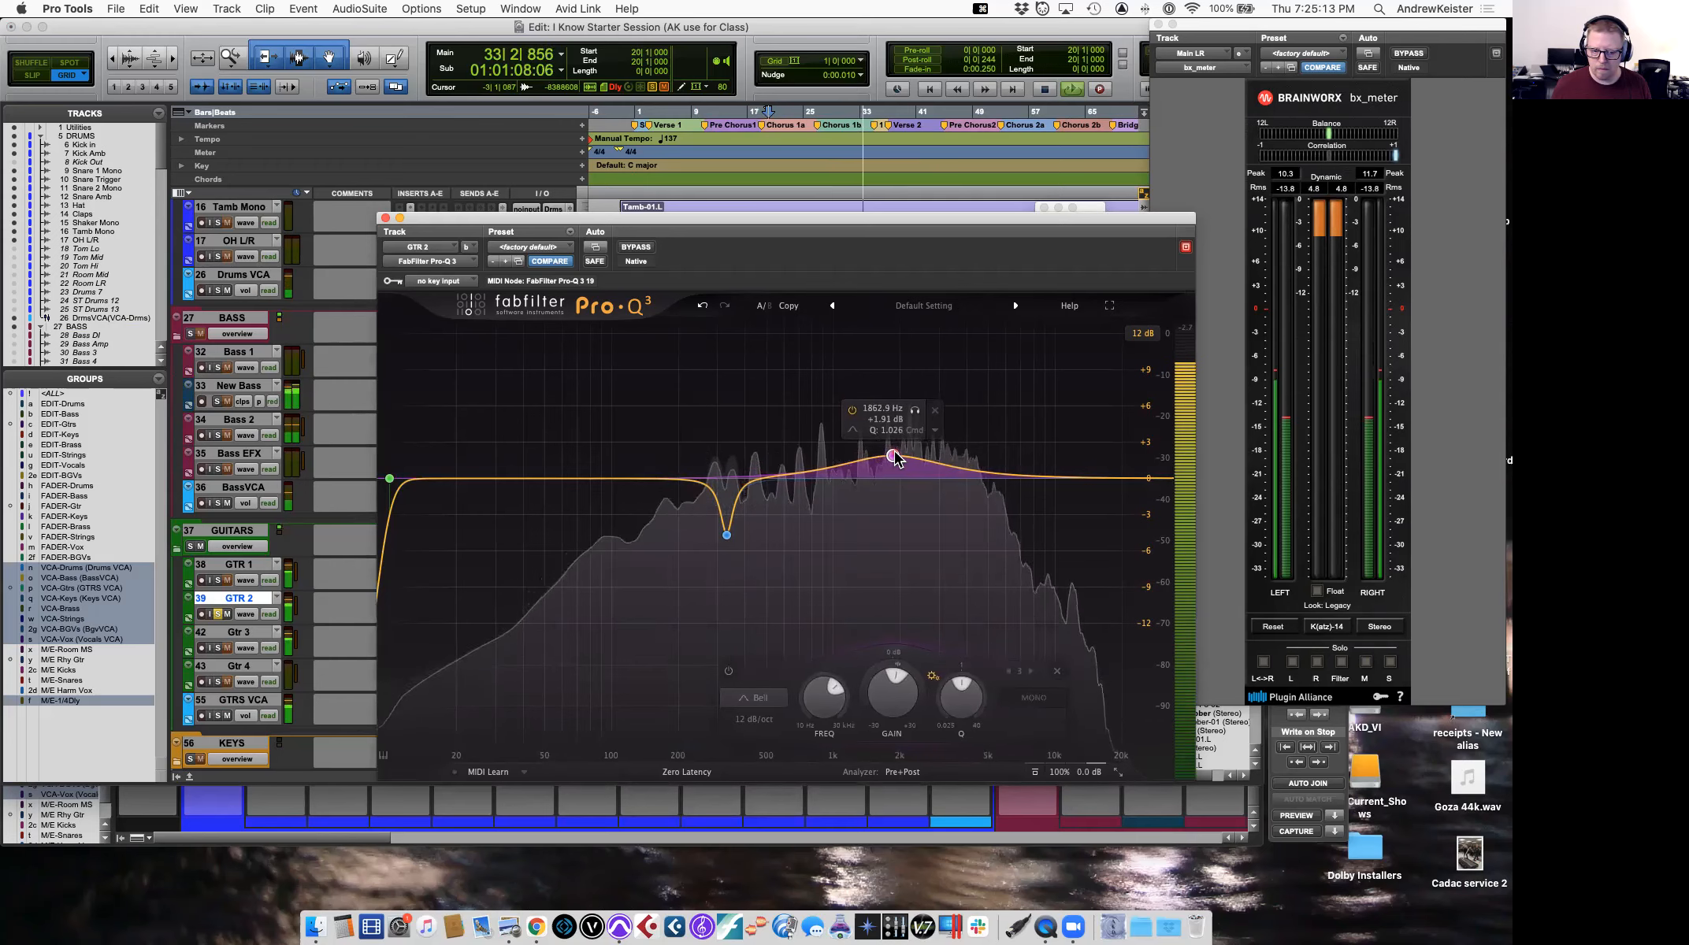
key("space")
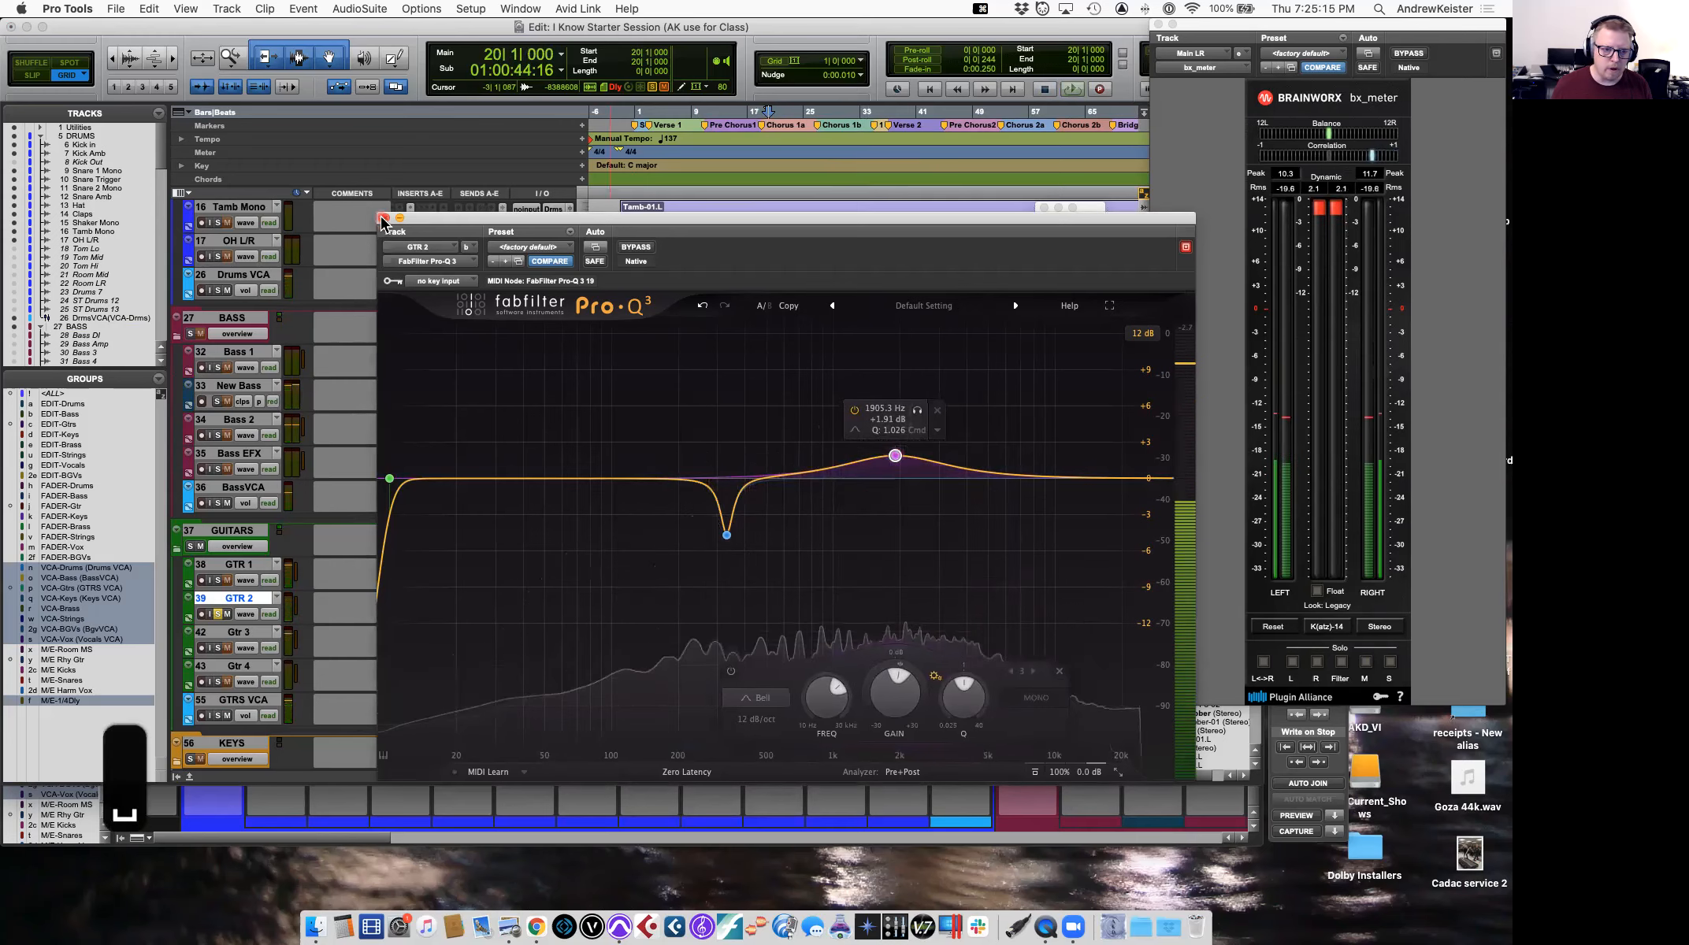
left_click(385, 218)
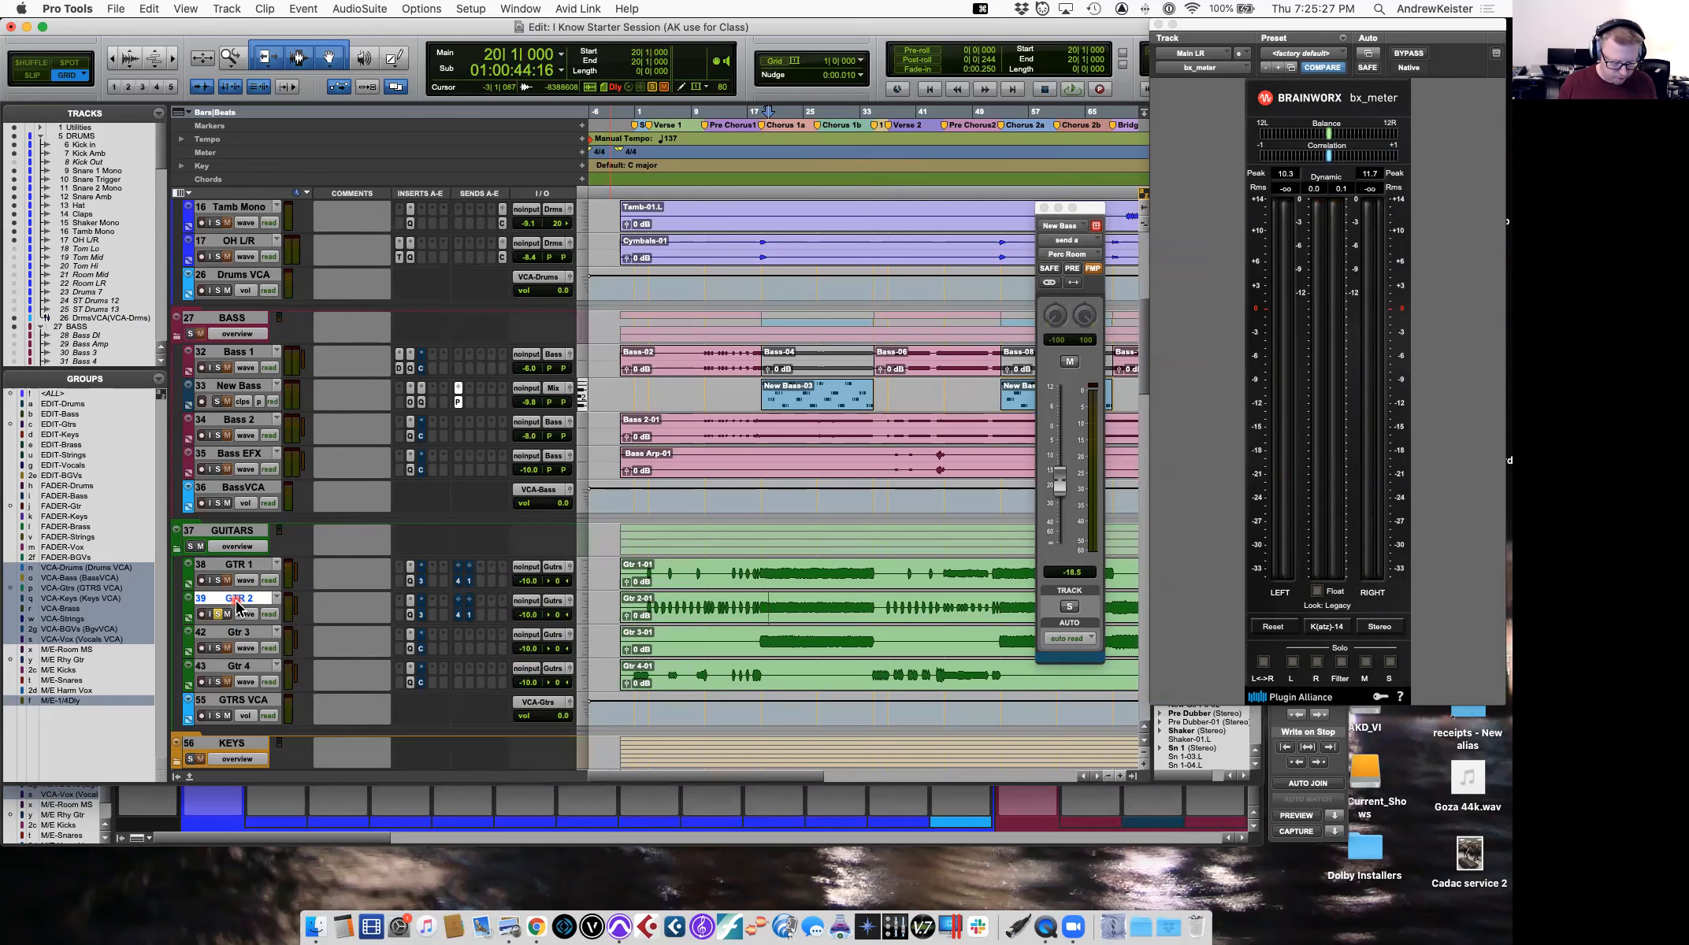
Start importing session data from "I know what you're doin' AK Remix.ptx" and assign the New GTR stereo instrument to a new track.
key("alt+shift+i")
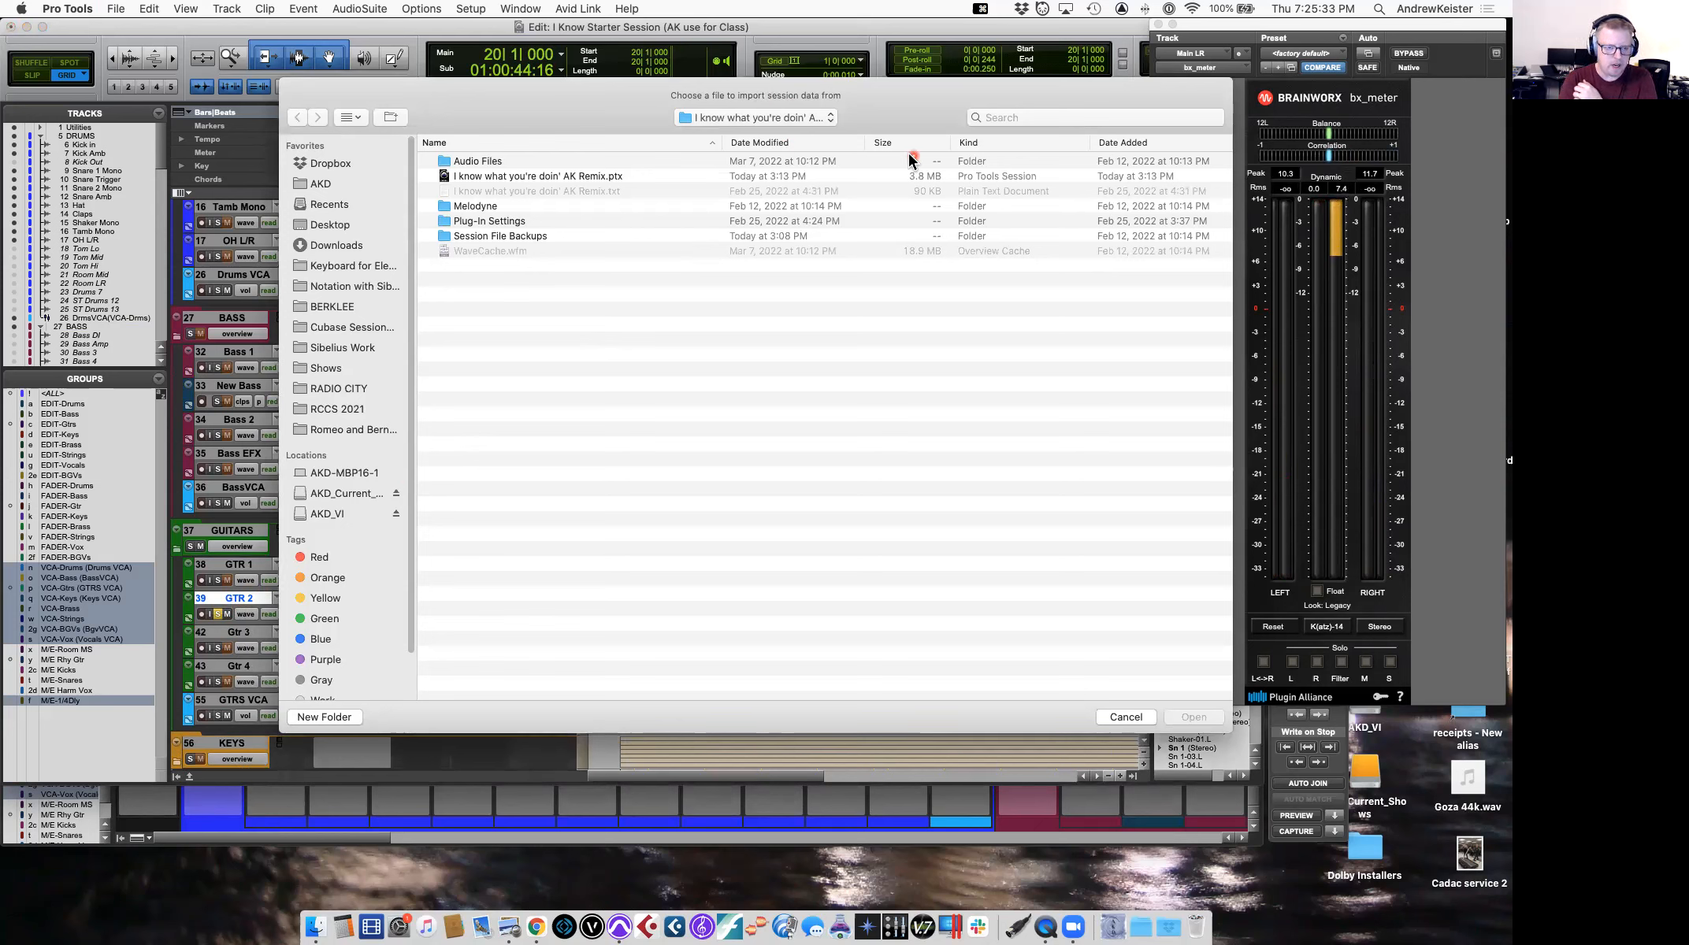
left_click(668, 176)
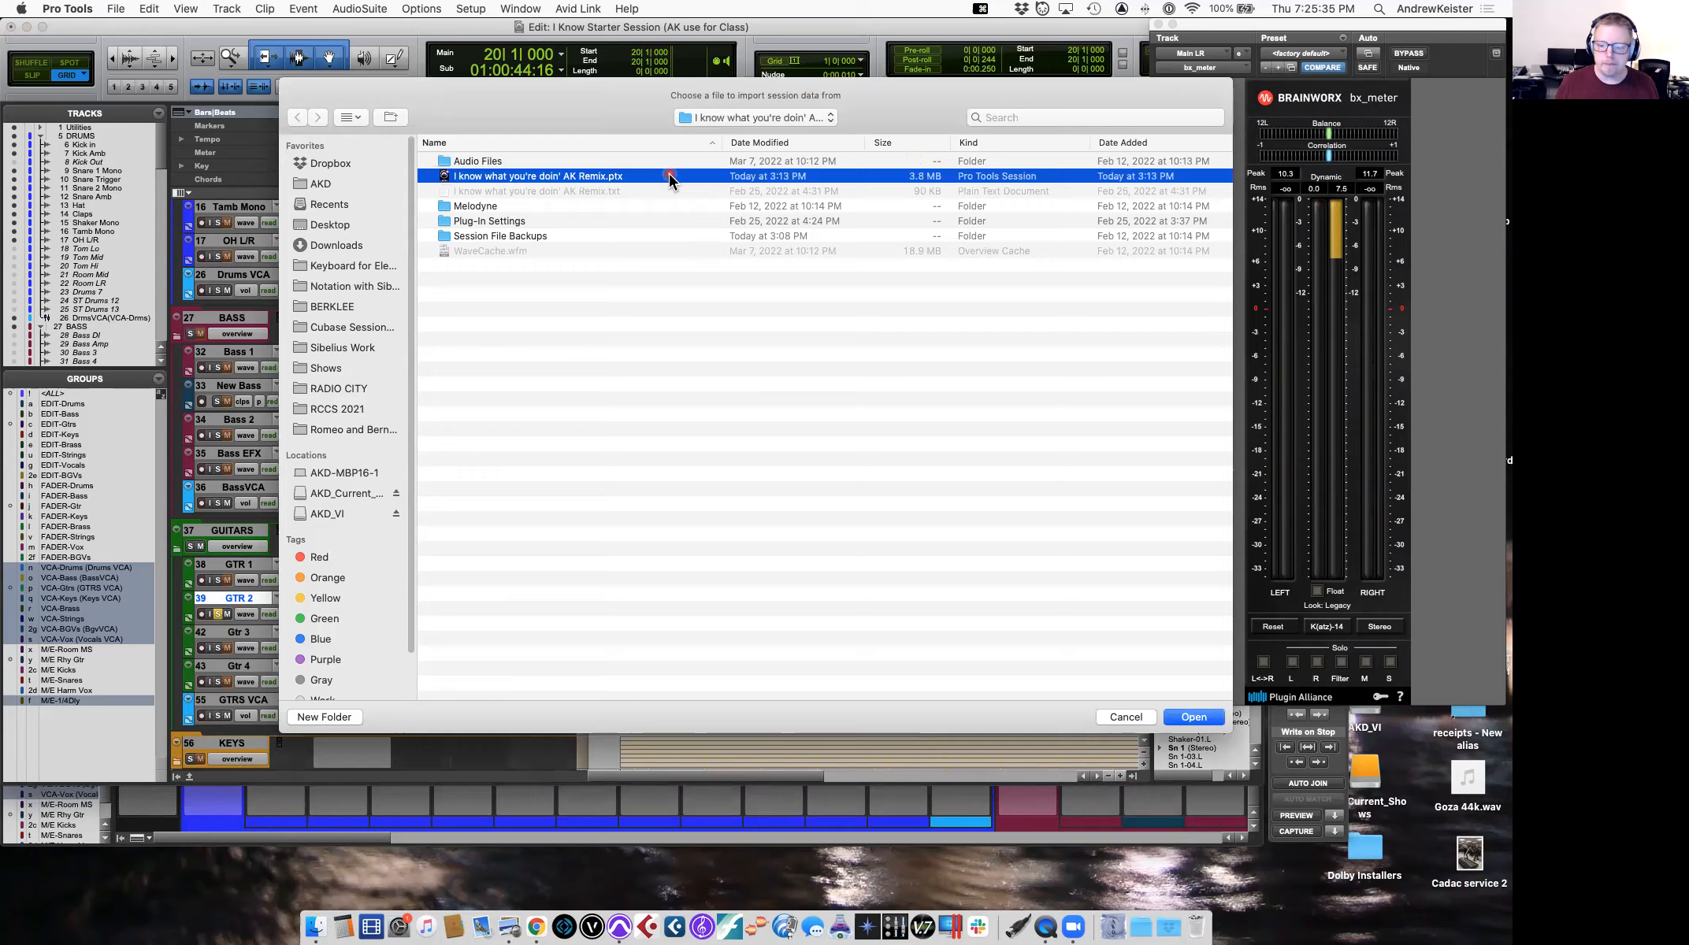
key("Return")
scroll(678, 538, "down", 15)
scroll(678, 538, "down", 6)
scroll(650, 538, "down", 1)
left_click(667, 533)
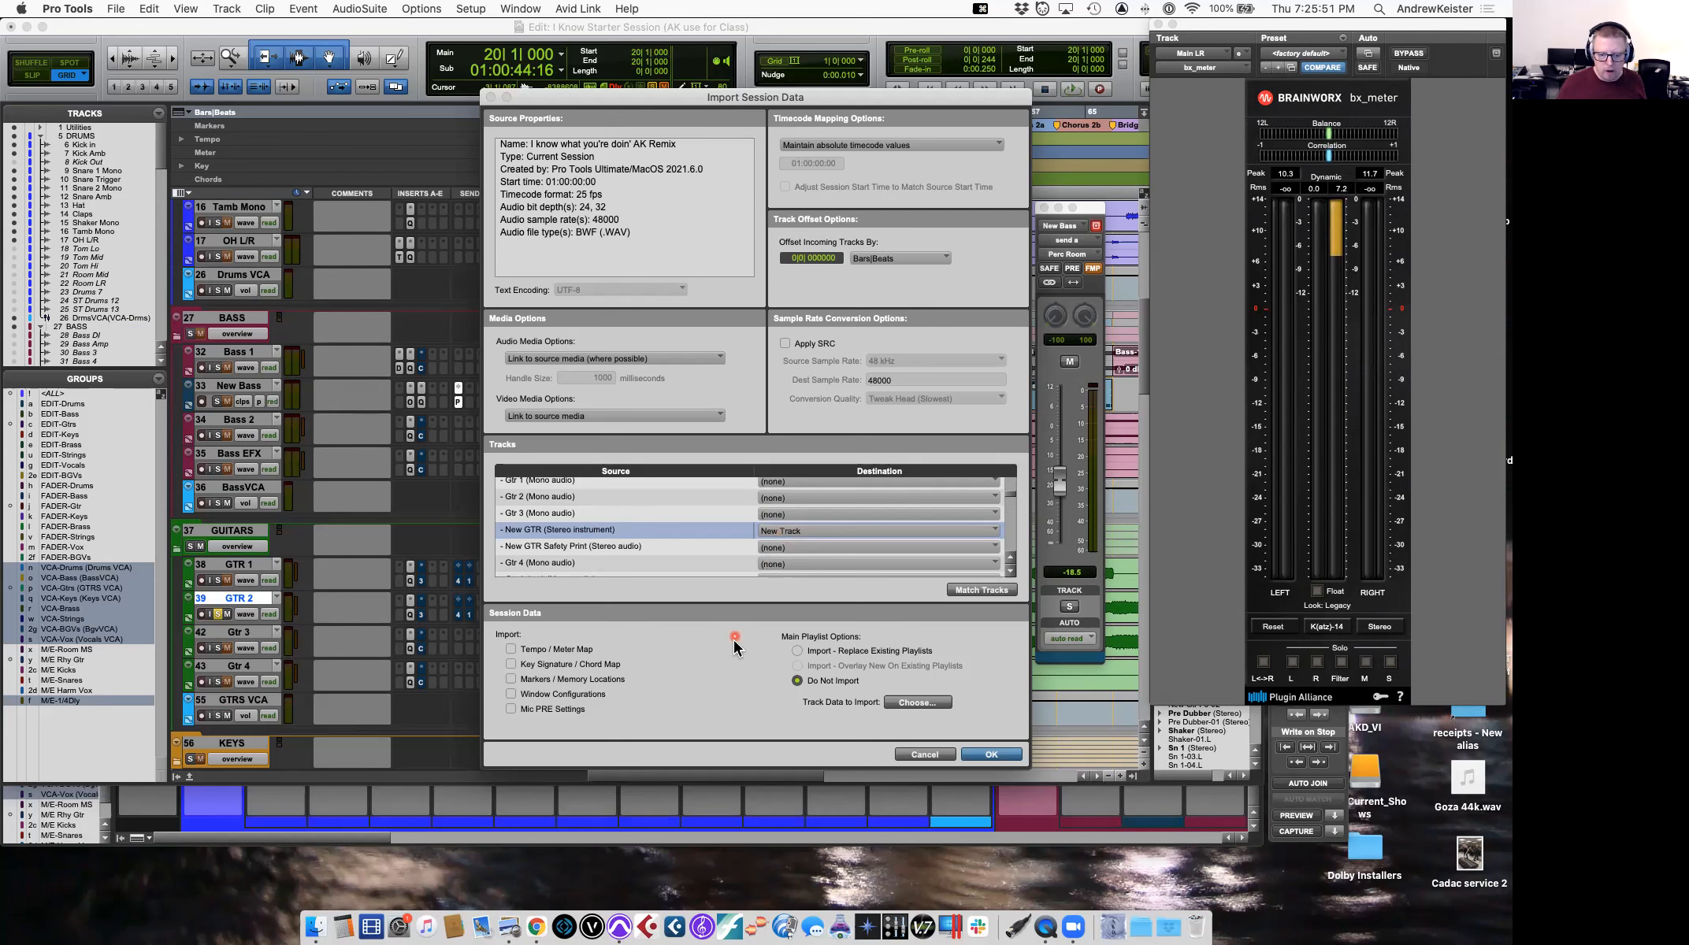
Include all available track data types for New GTR and complete the session data import.
left_click(902, 702)
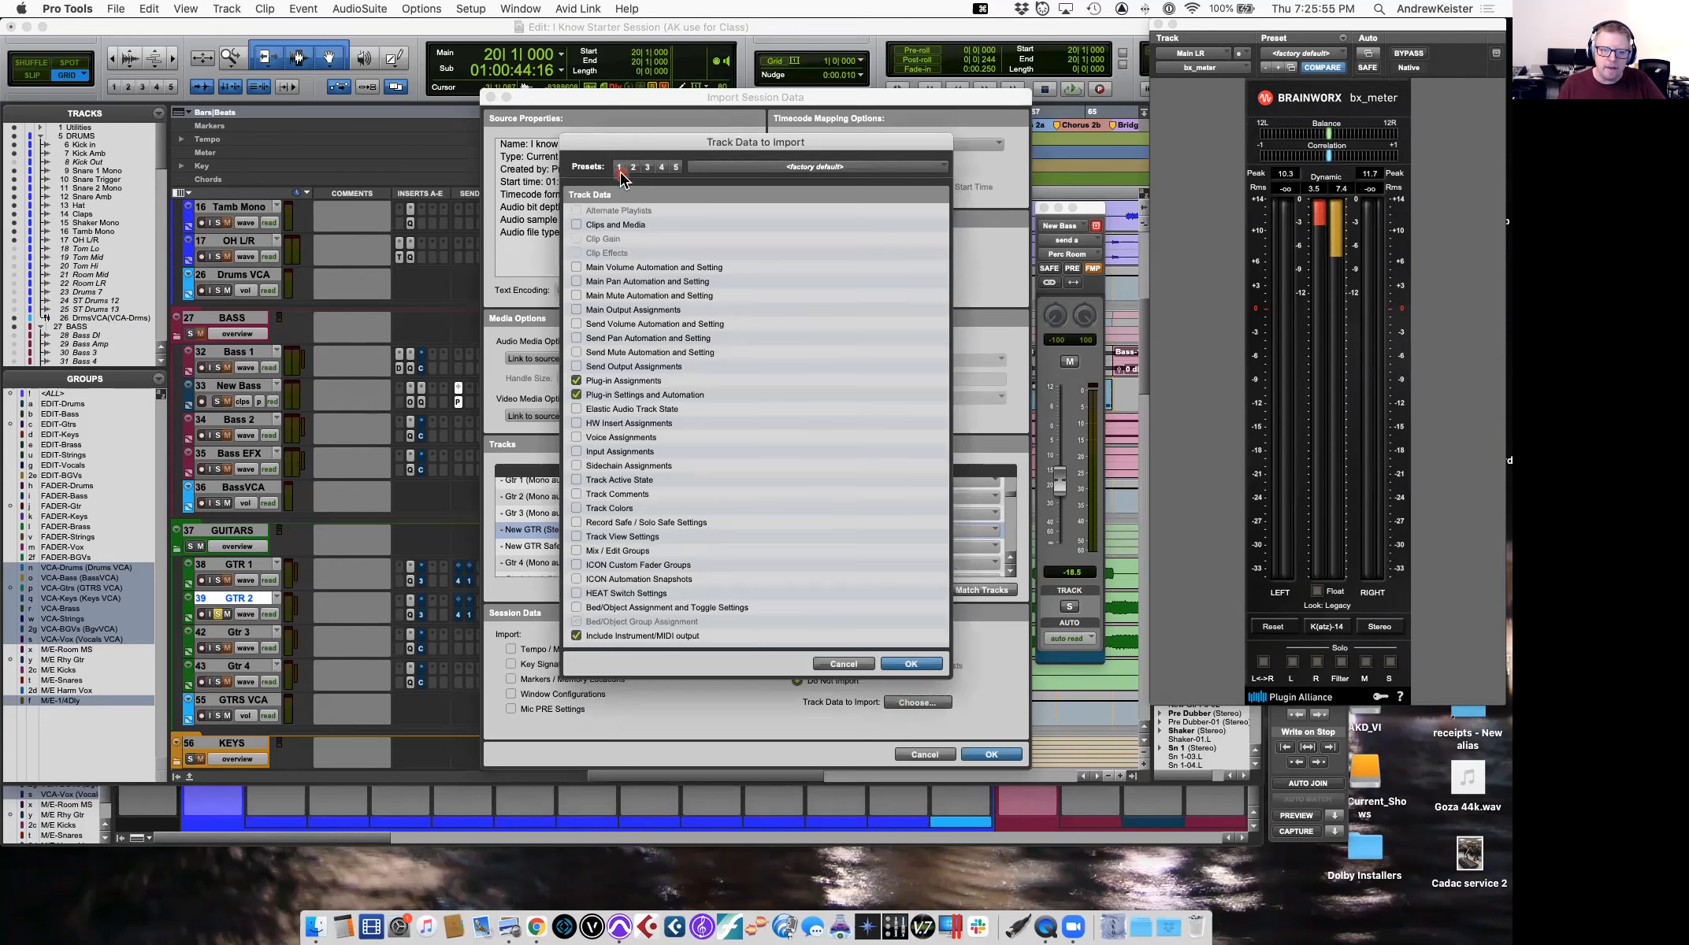
left_click(737, 167)
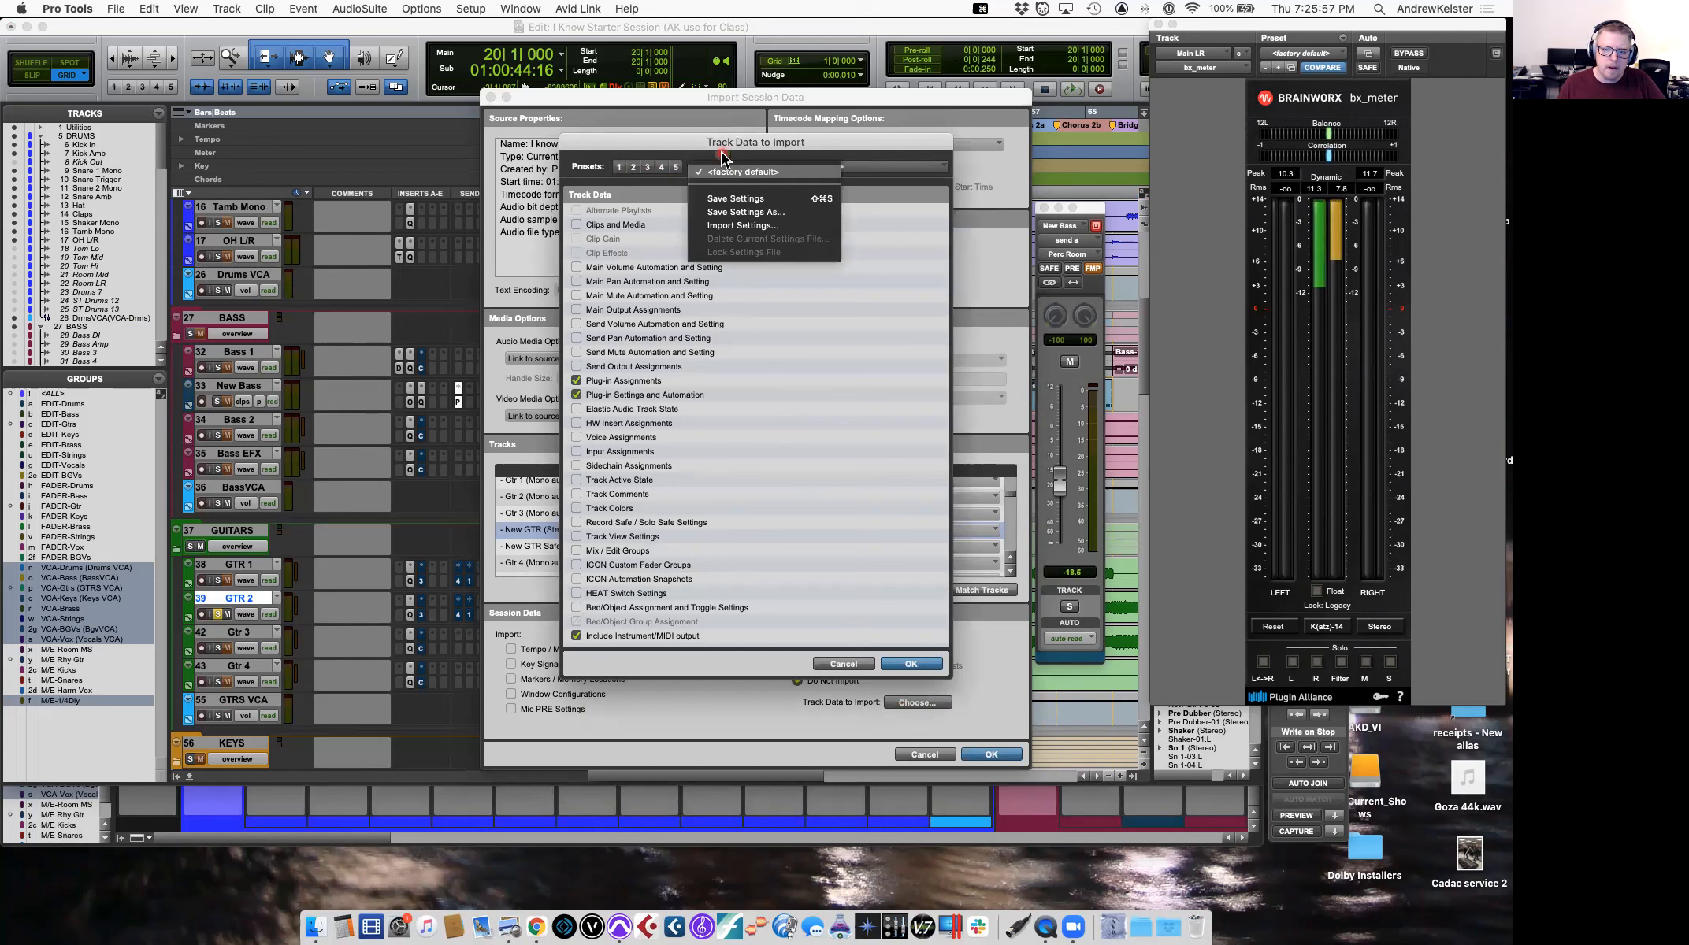
left_click(721, 156)
left_click(577, 225)
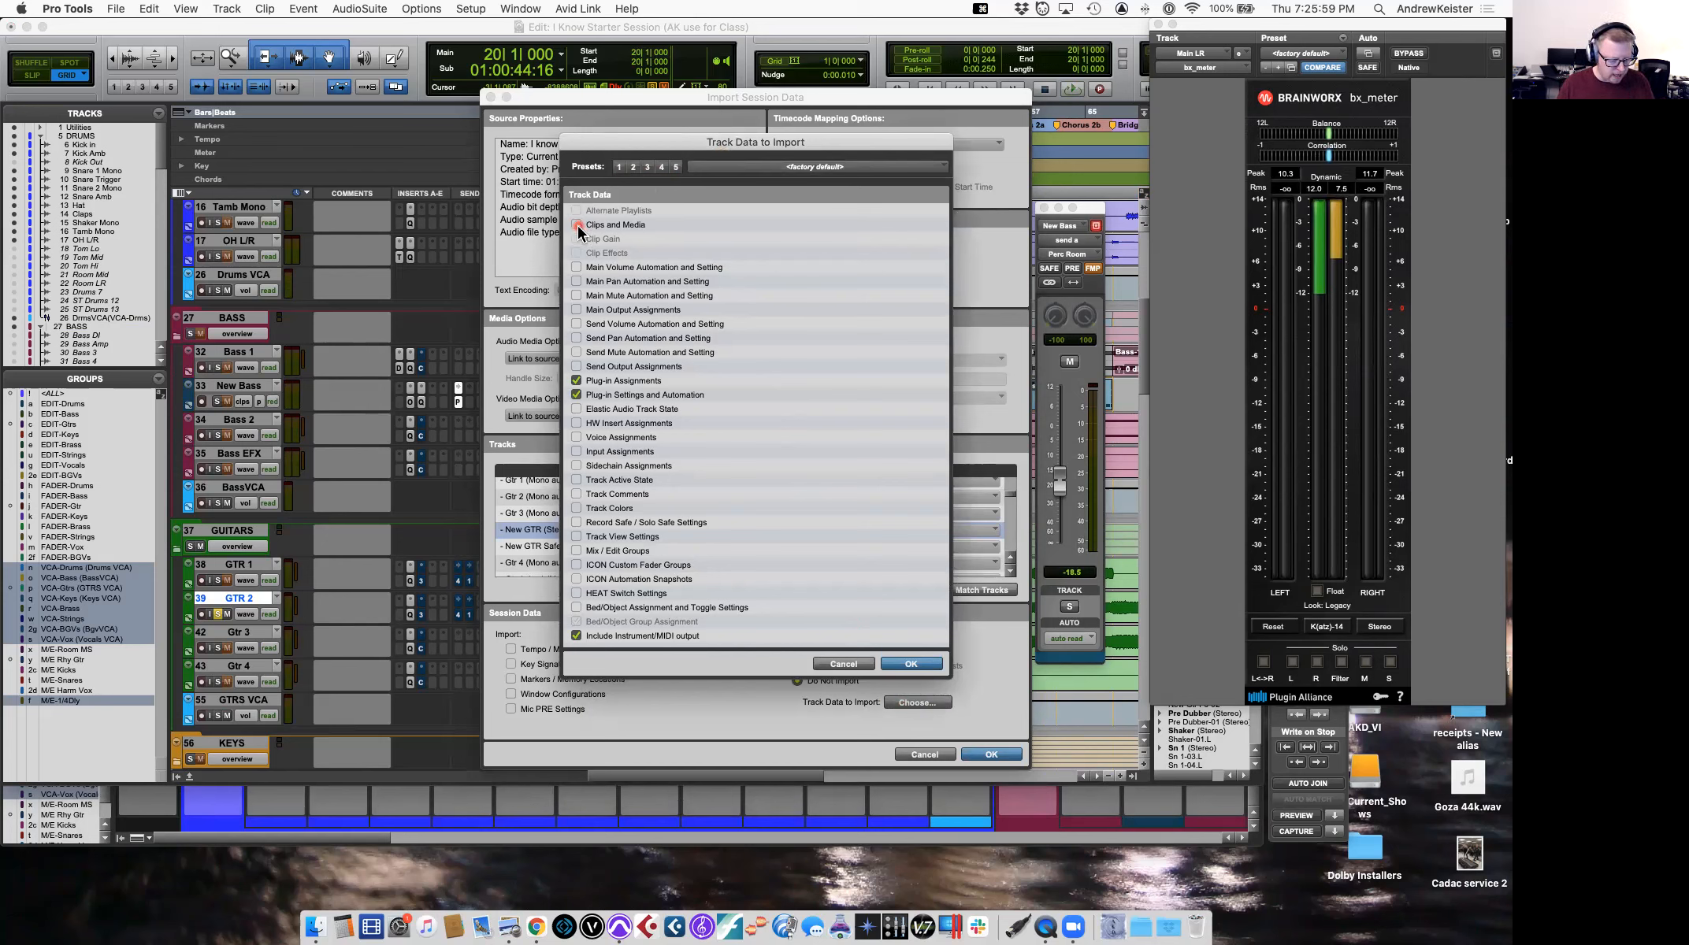
left_click(578, 225, "alt")
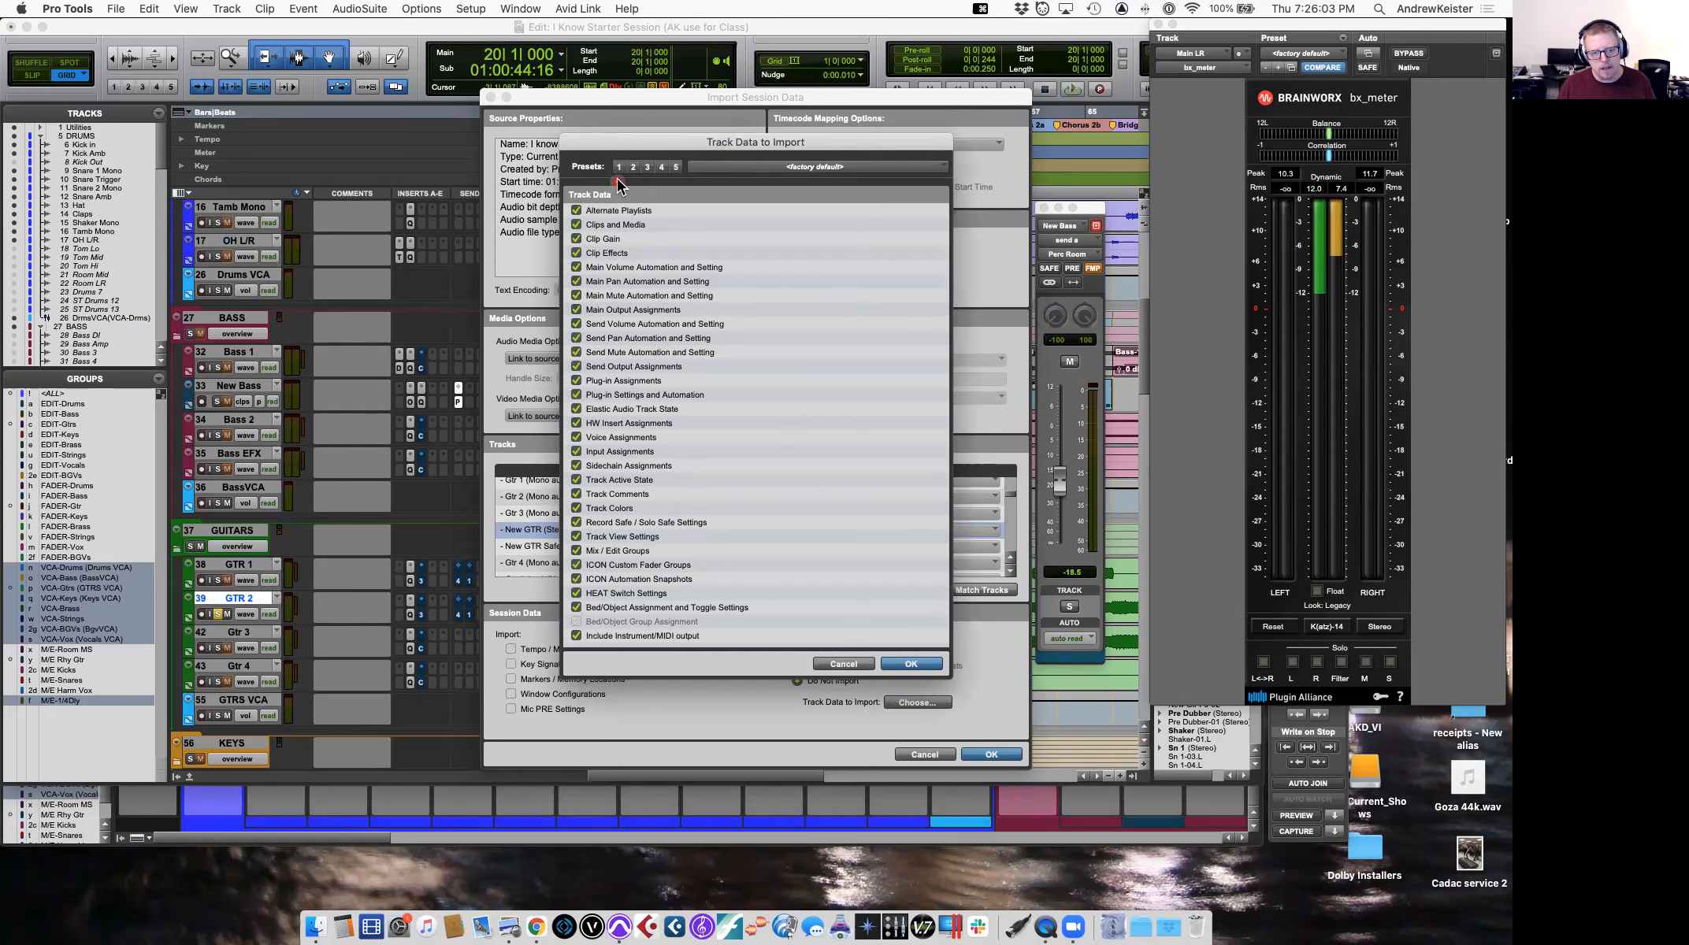
left_click(912, 664)
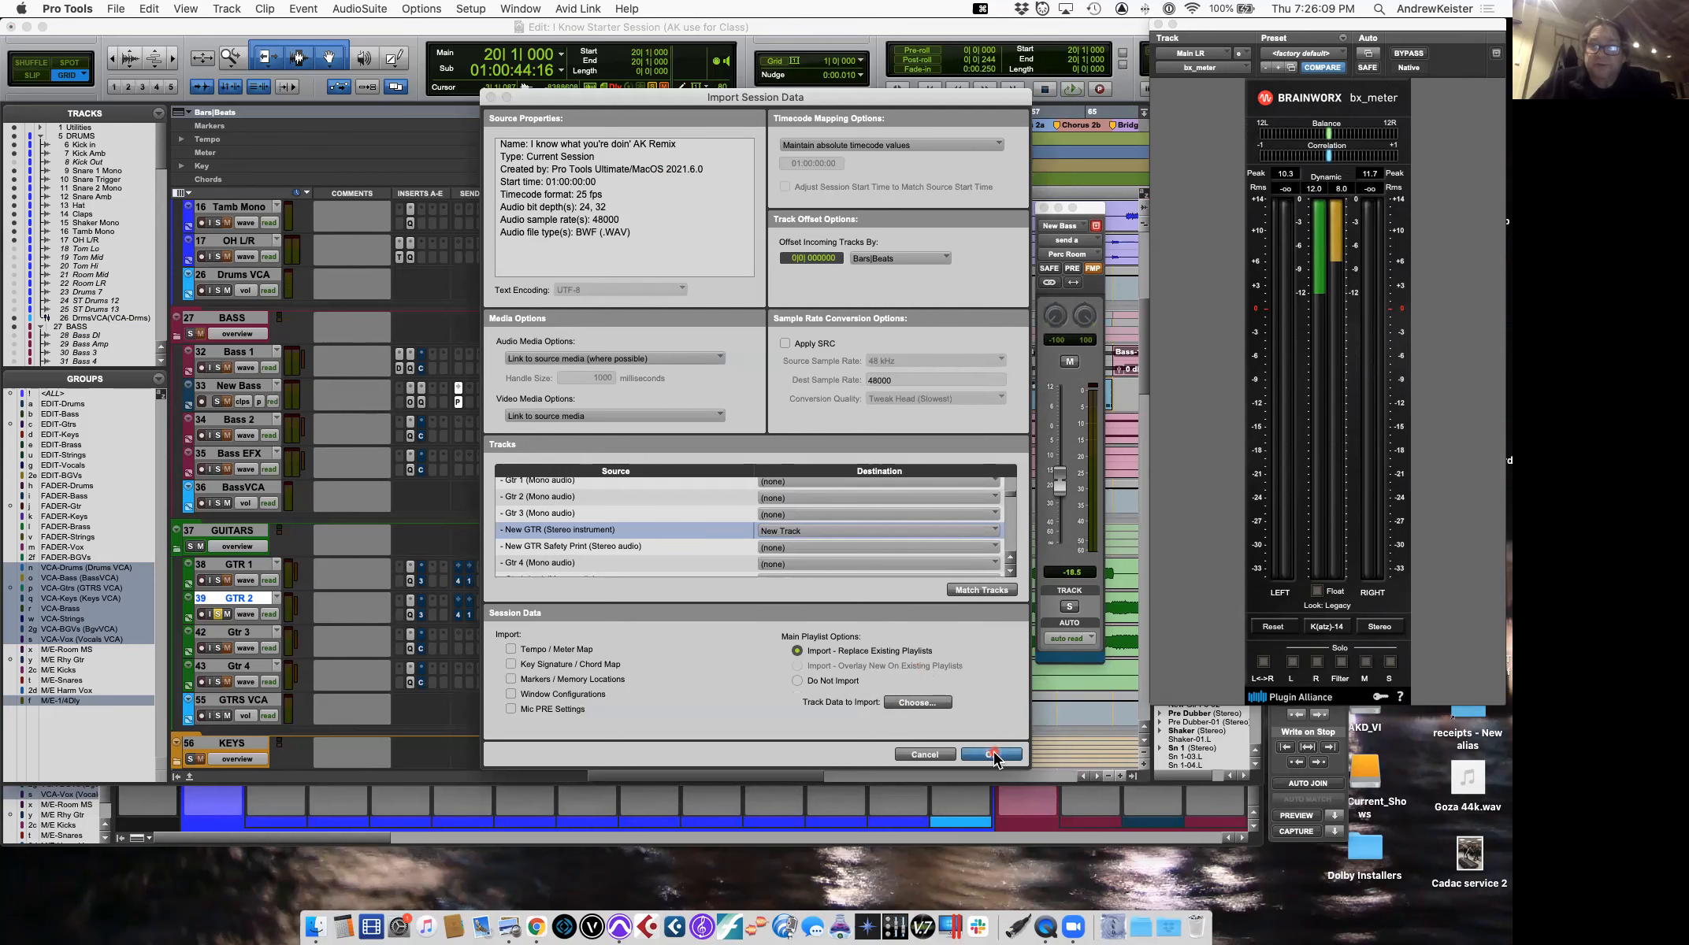
left_click(991, 754)
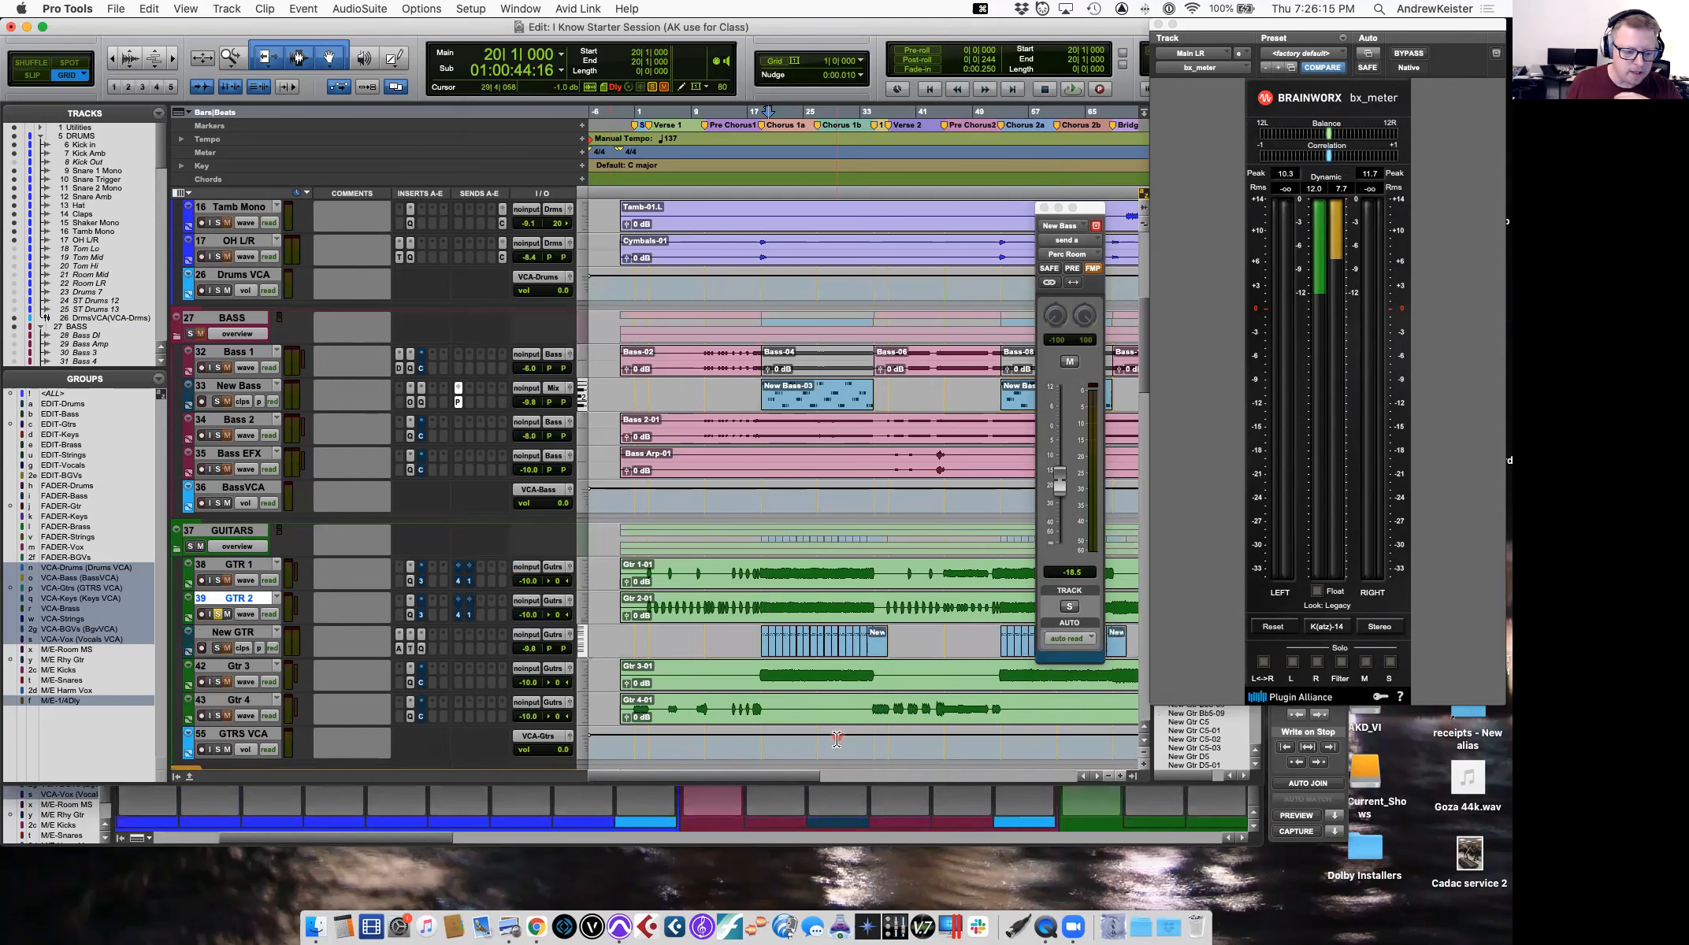
Open Ample Guitar LP on New GTR, solo that track instead of GTR 2, and arm it for recording.
left_click(400, 647)
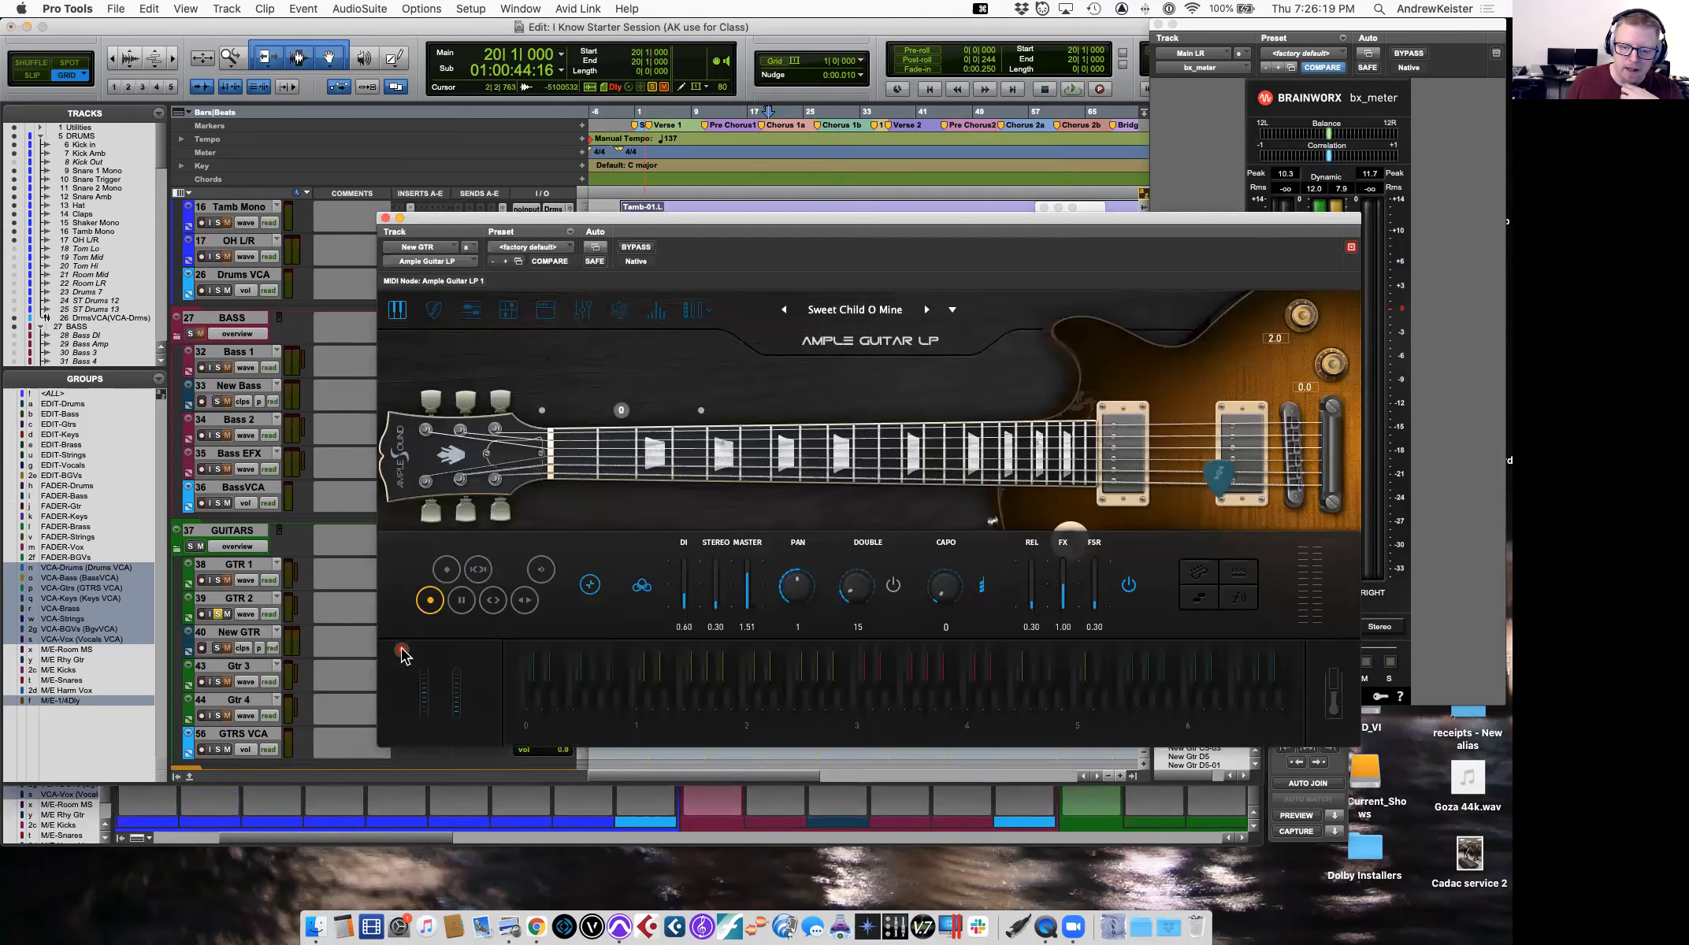
left_click_drag(821, 227, 776, 204)
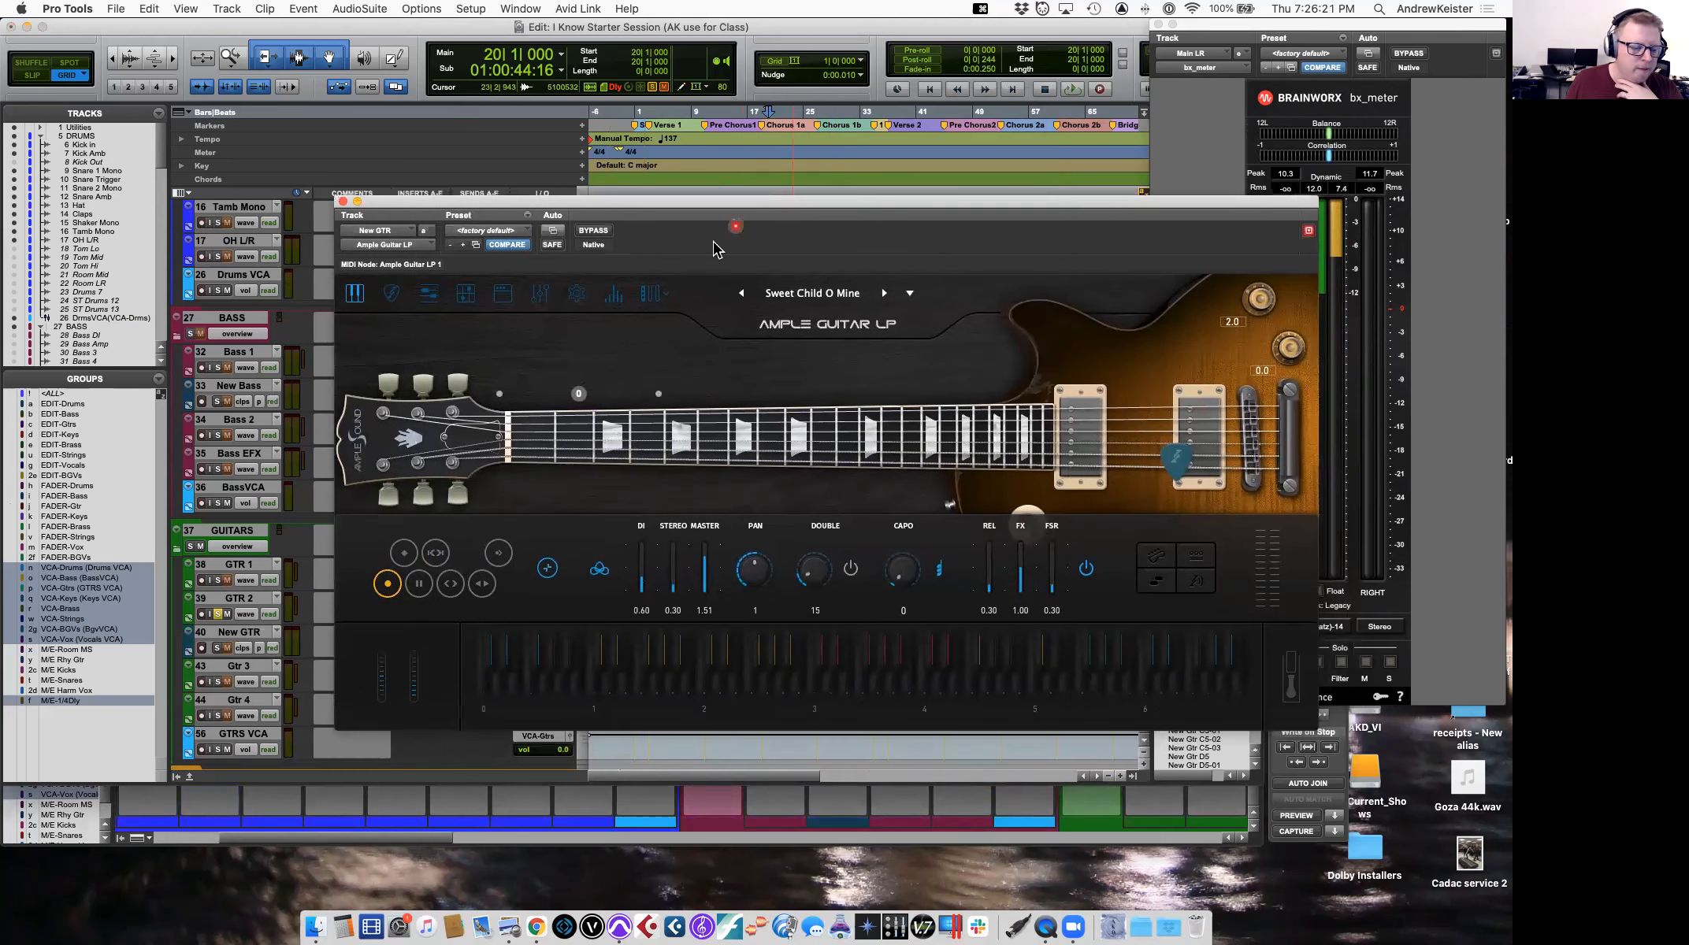
left_click(221, 616)
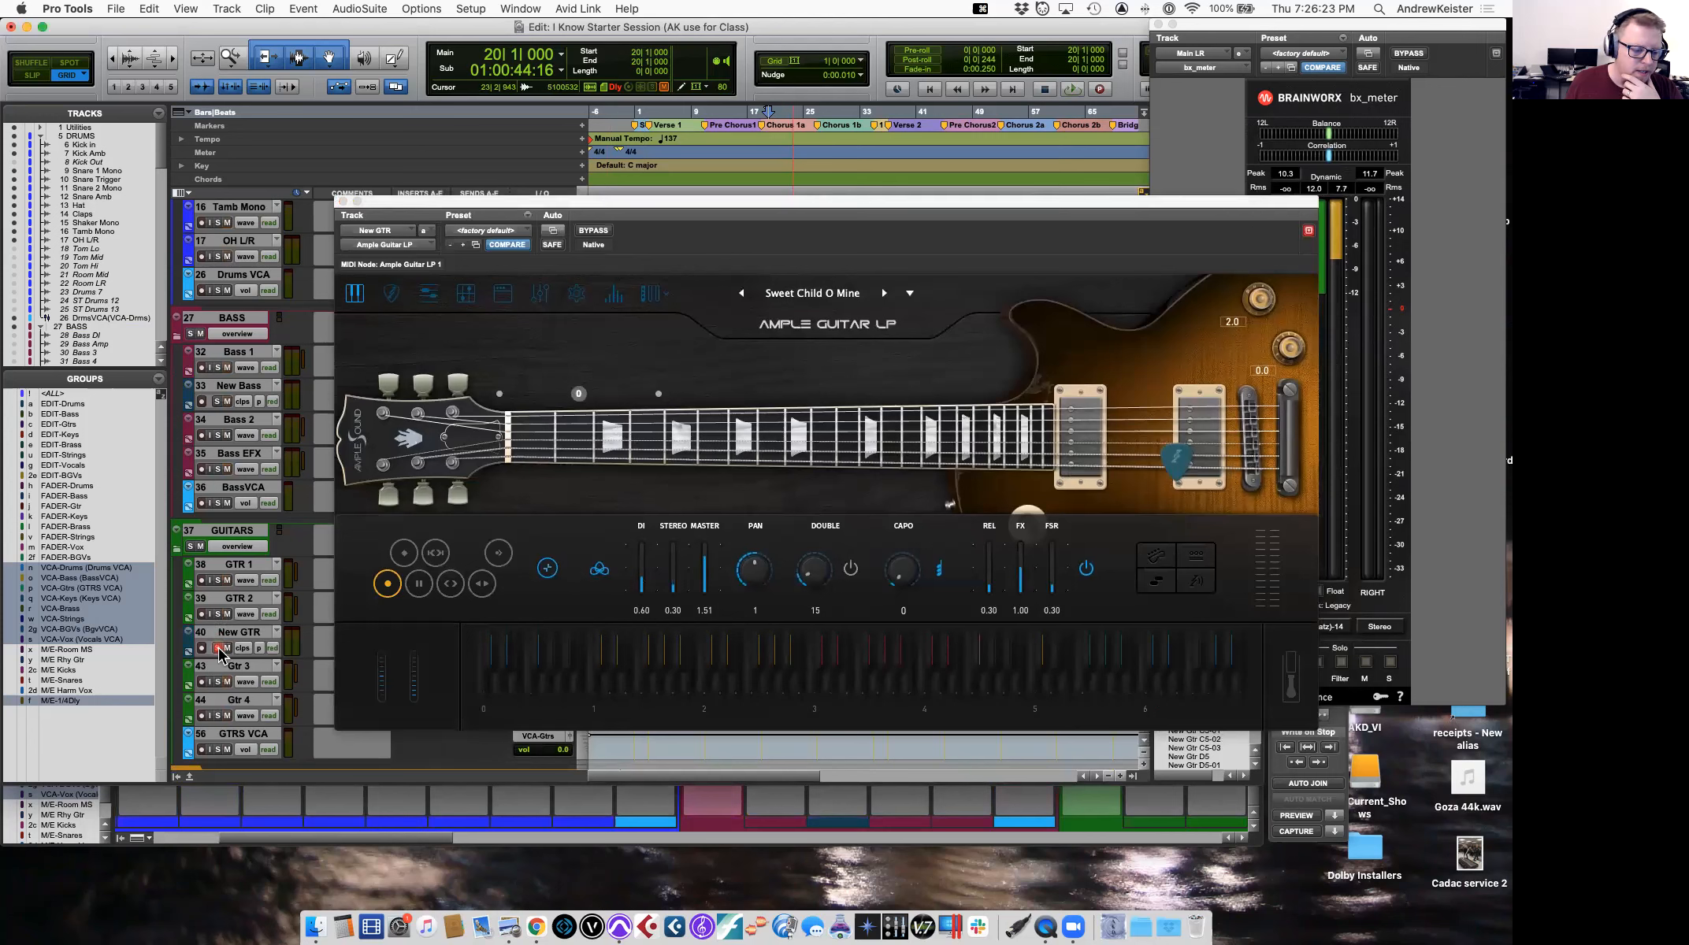
left_click(203, 647)
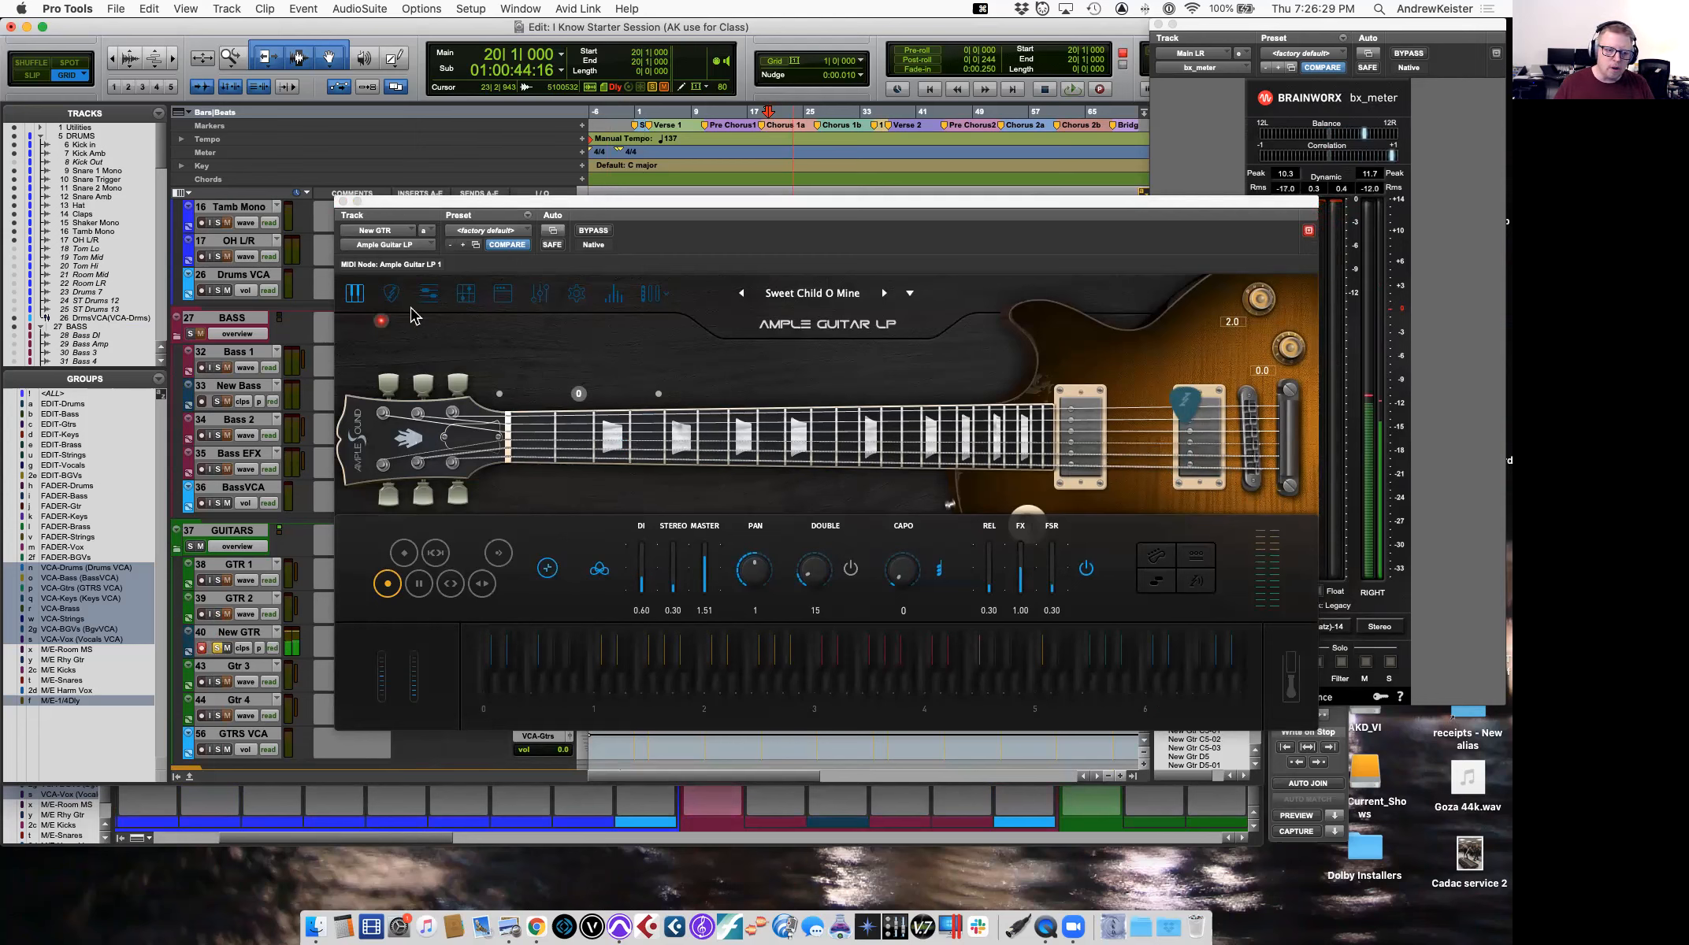
Show Ample Guitar's strummer page, switch the chord list to 1-12, and examine the fingering of chord 1.
left_click(391, 293)
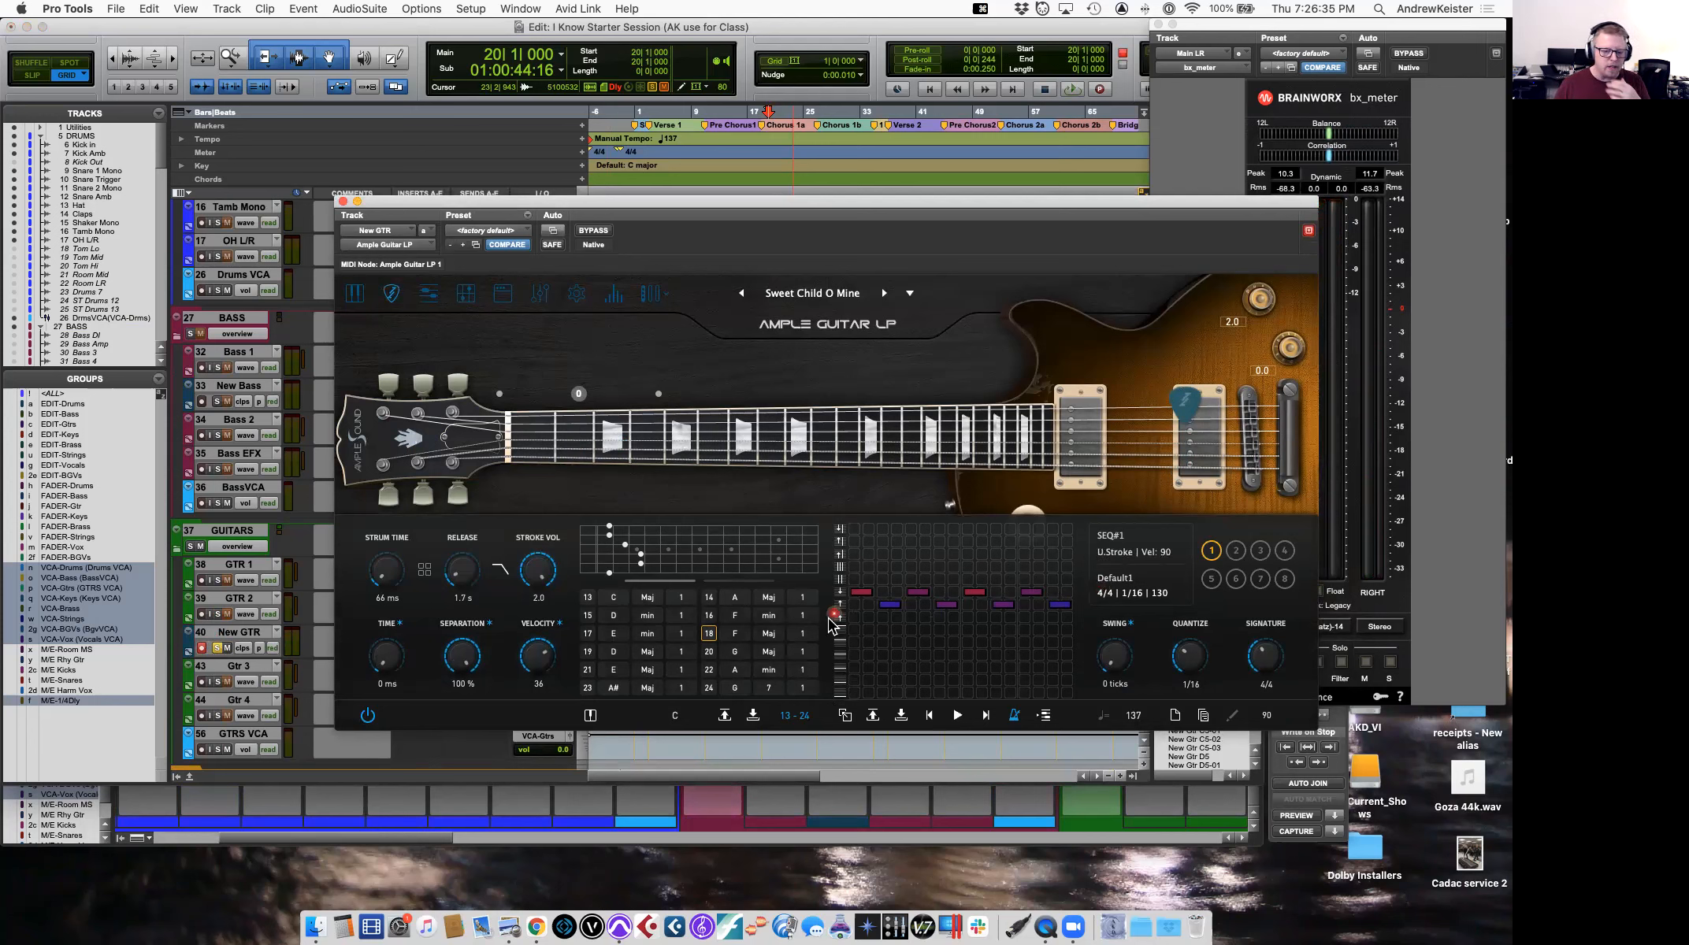
left_click(622, 605)
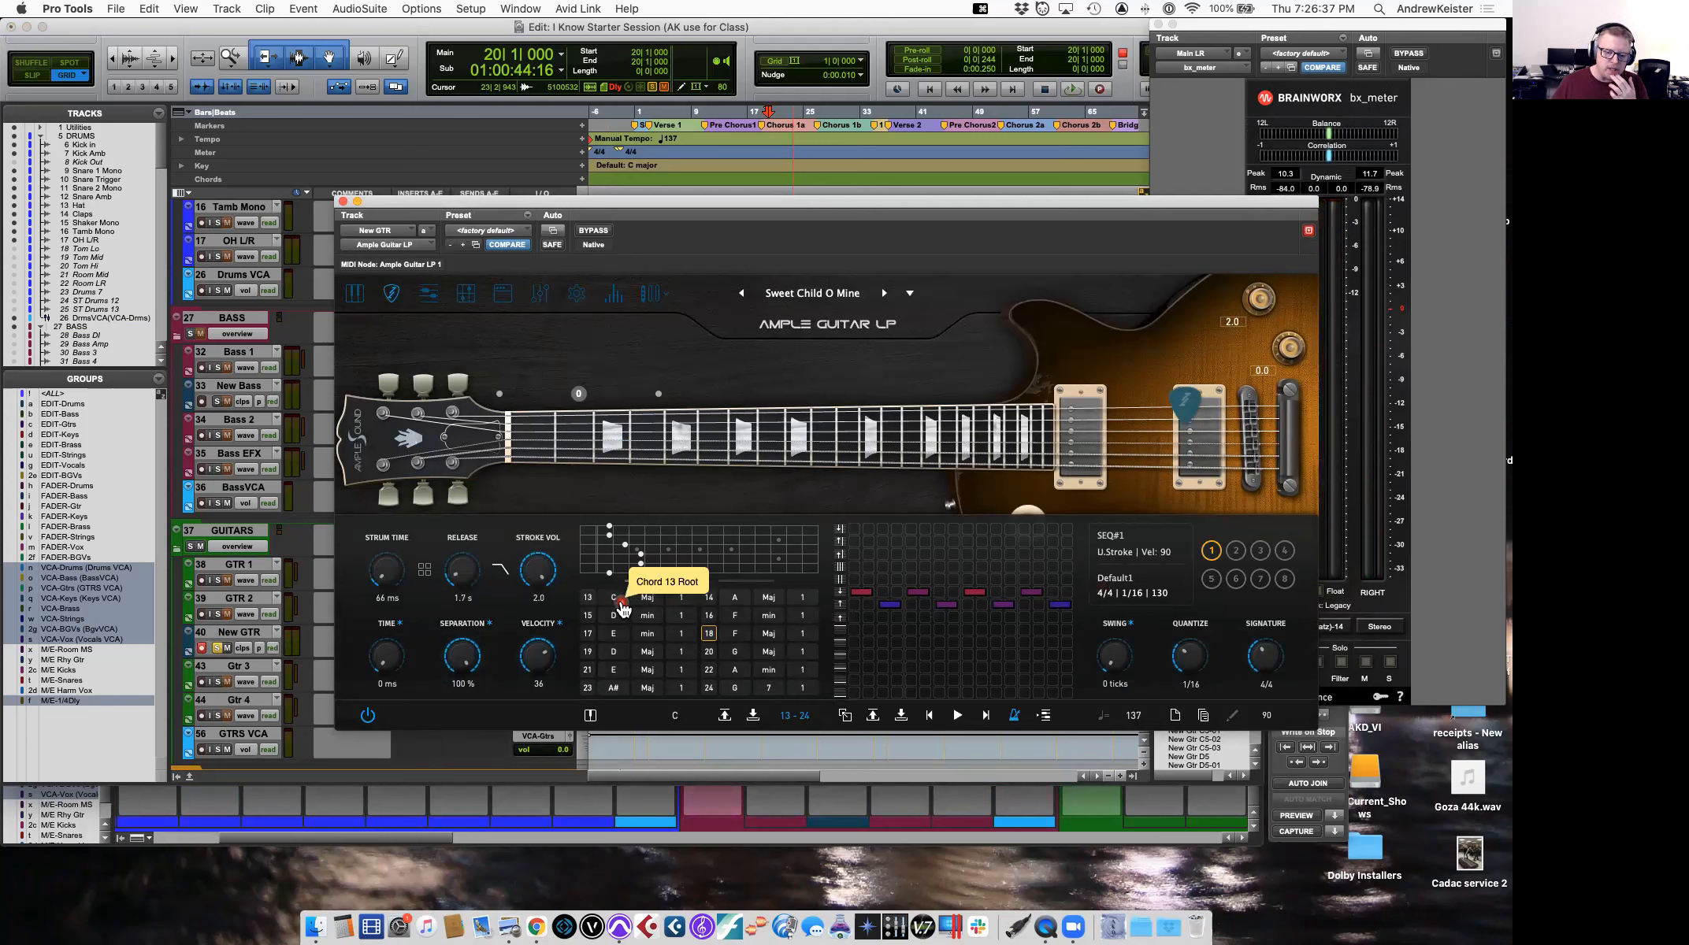
left_click(798, 715)
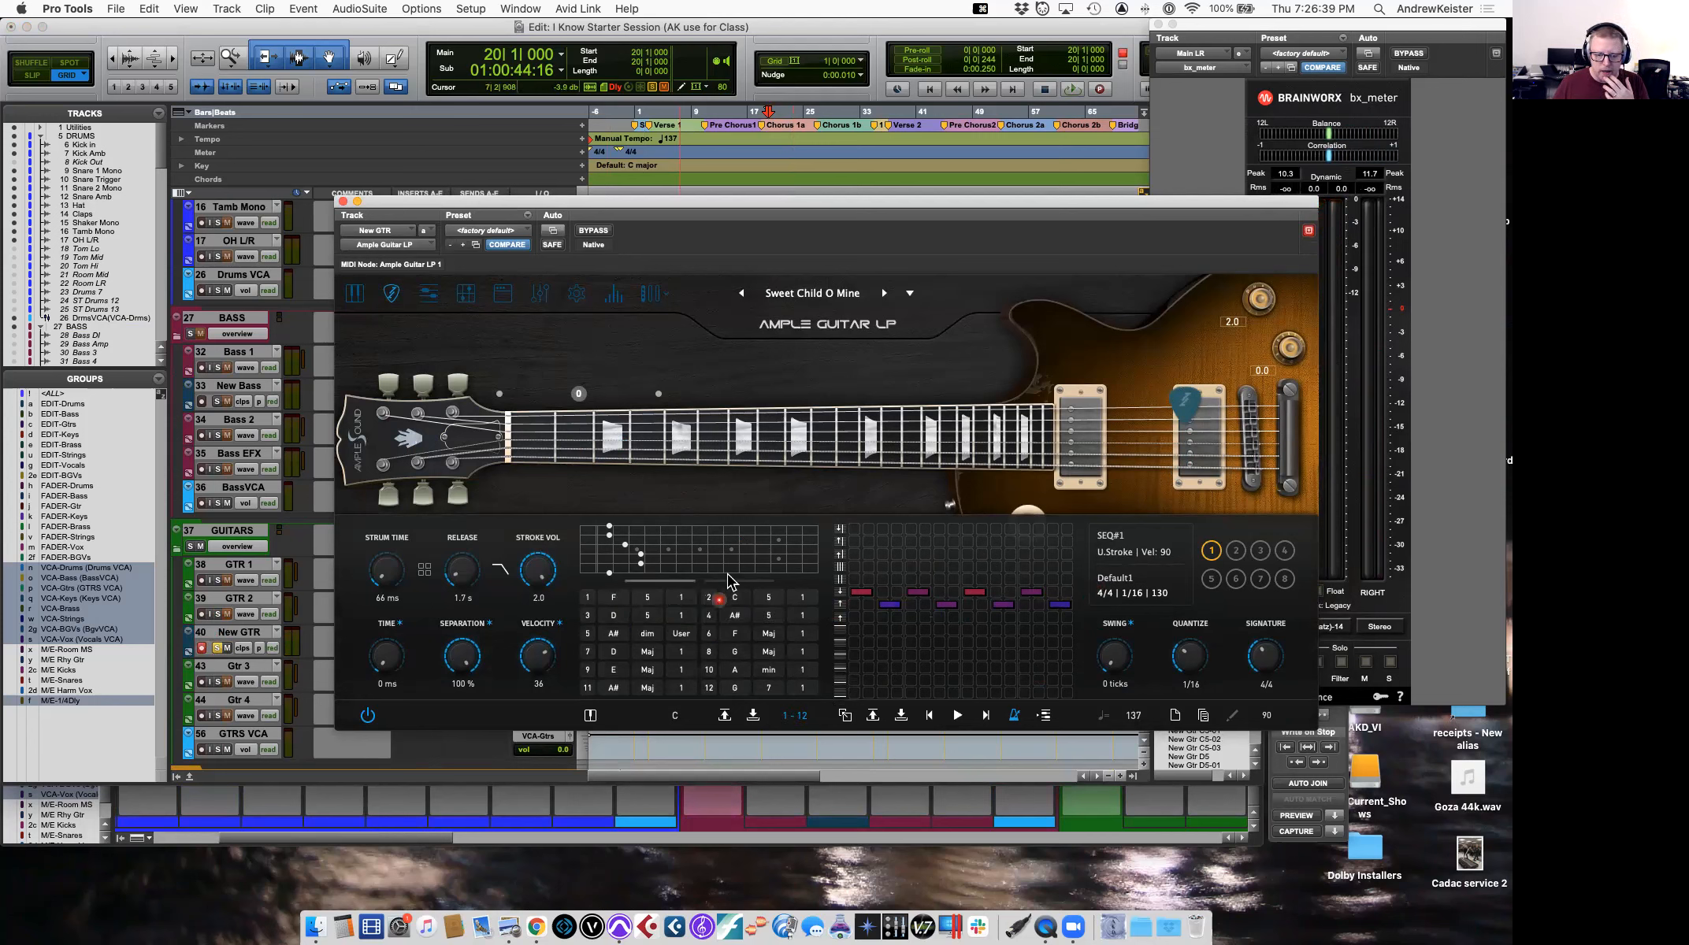
left_click(580, 593)
left_click(584, 592)
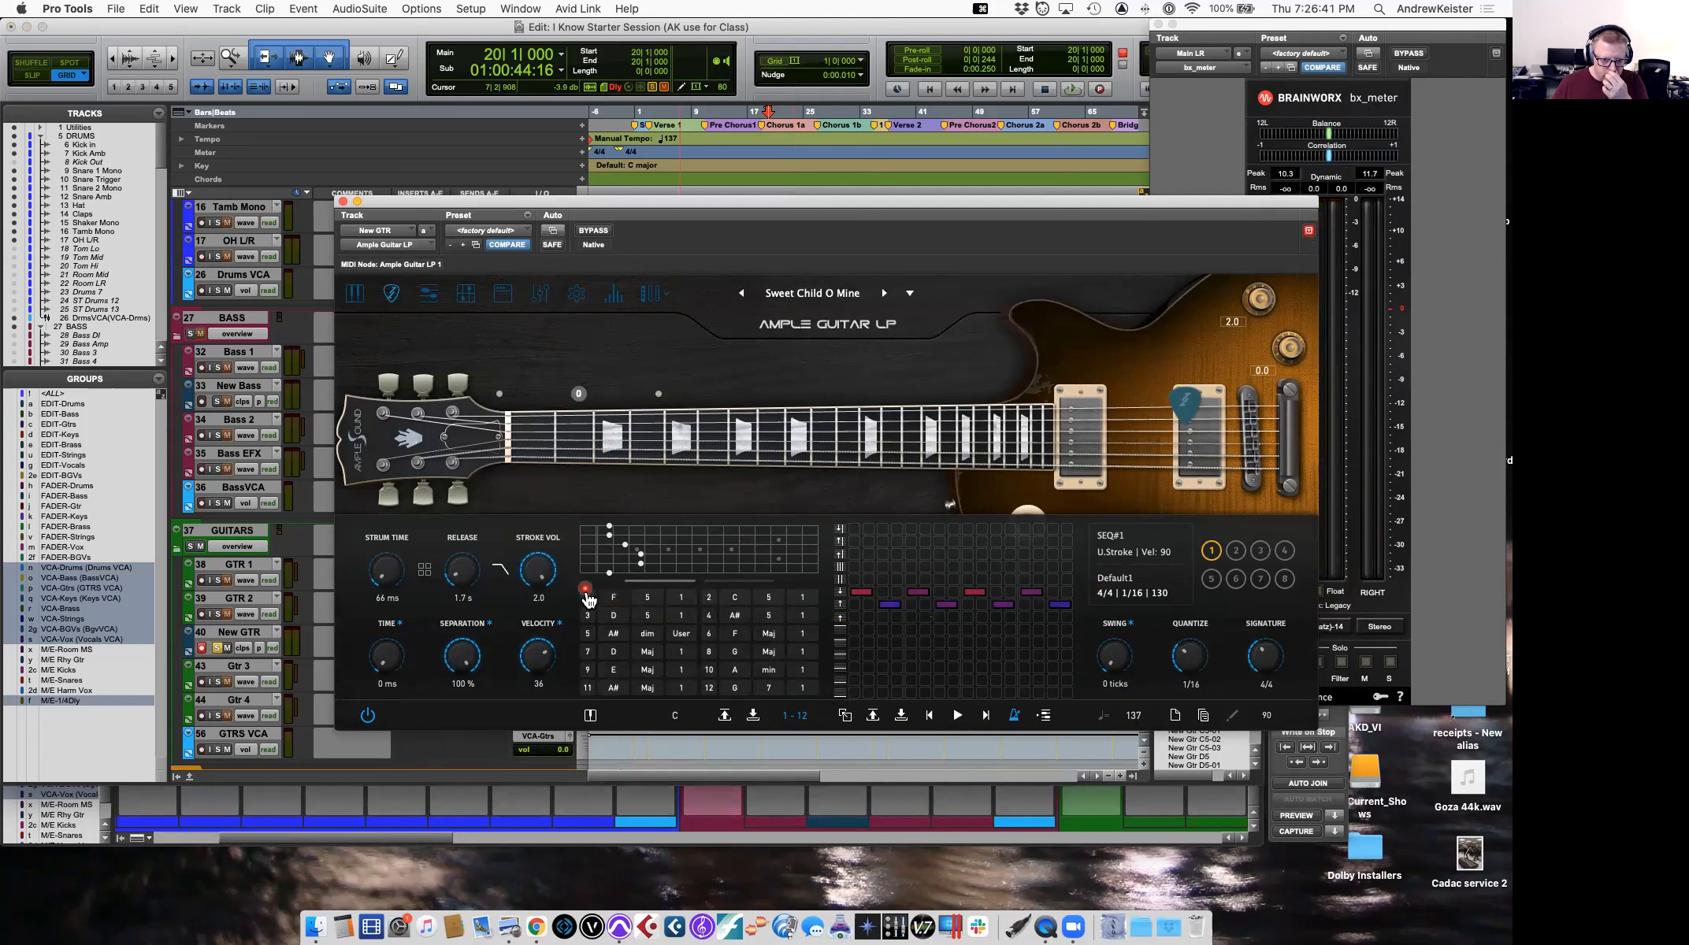
left_click(631, 543)
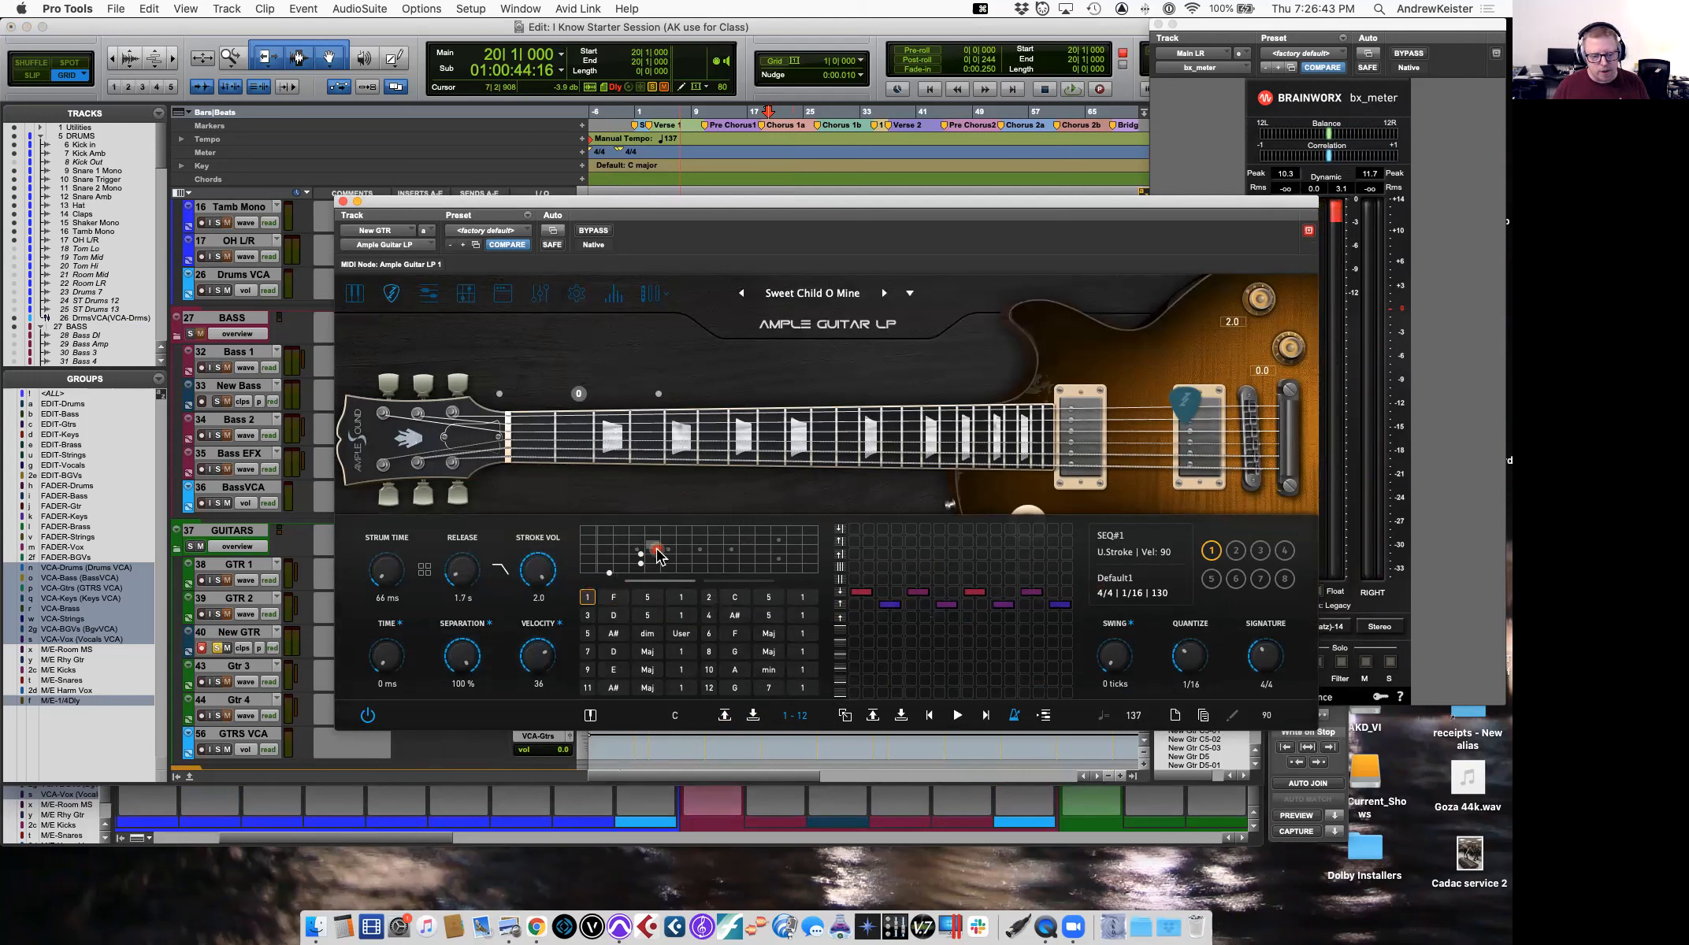
left_click(611, 576)
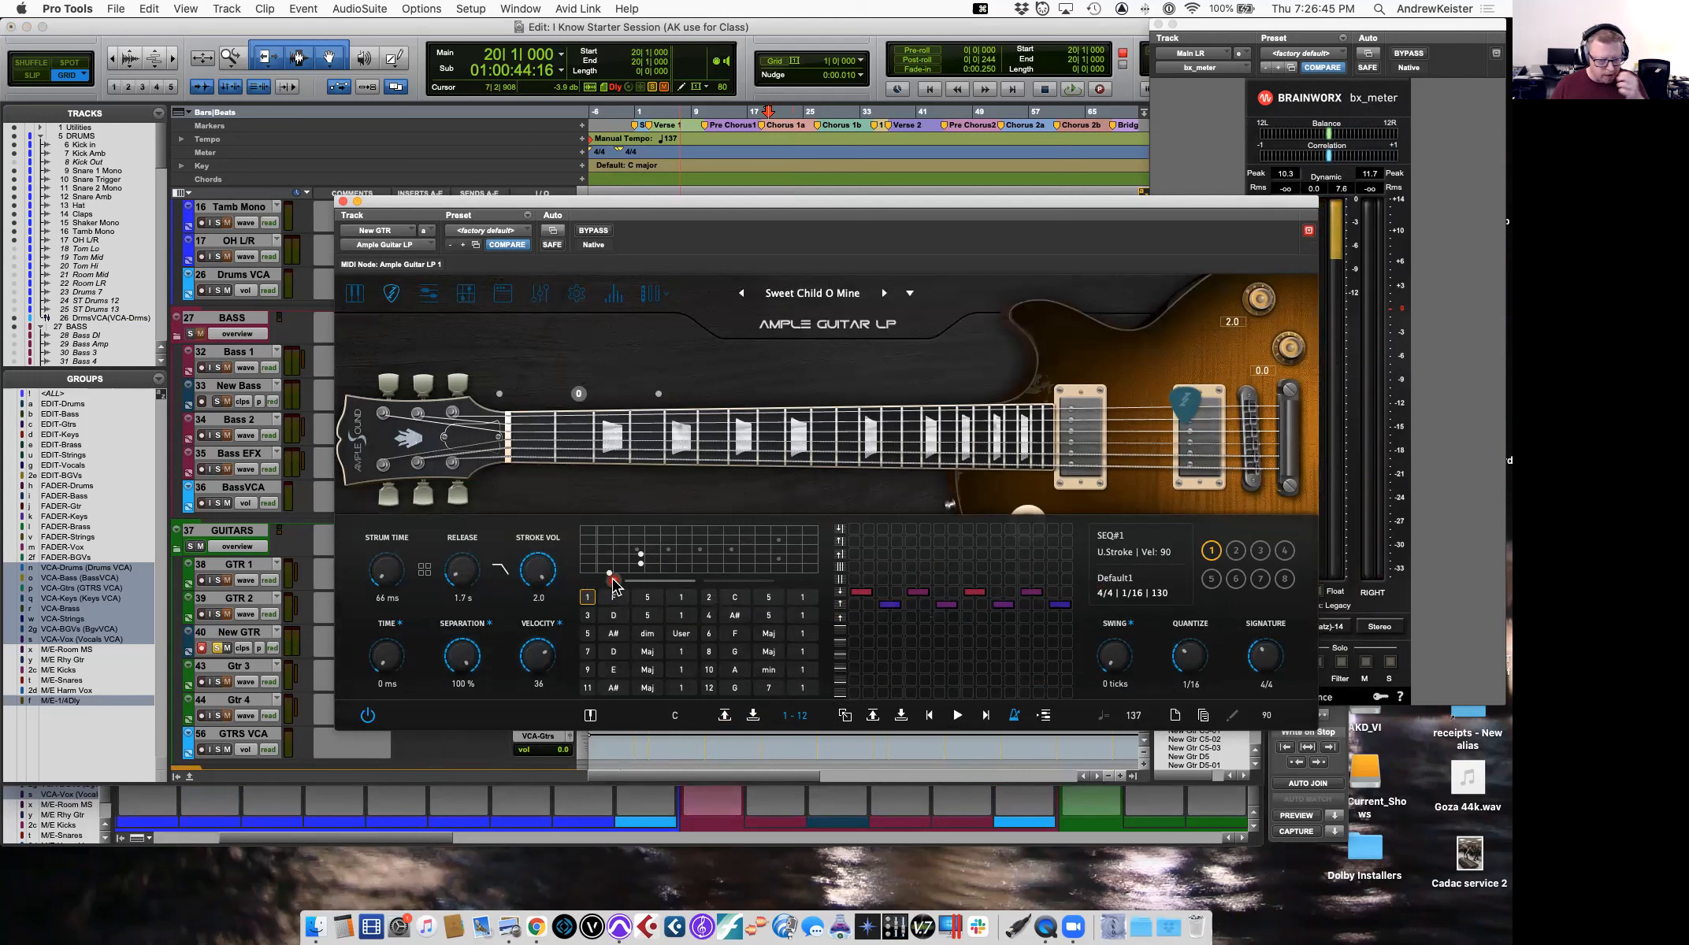
Compare the fingerings of strummer chords 1 through 4 in Ample Guitar's chord list and fretboard diagram.
left_click(584, 590)
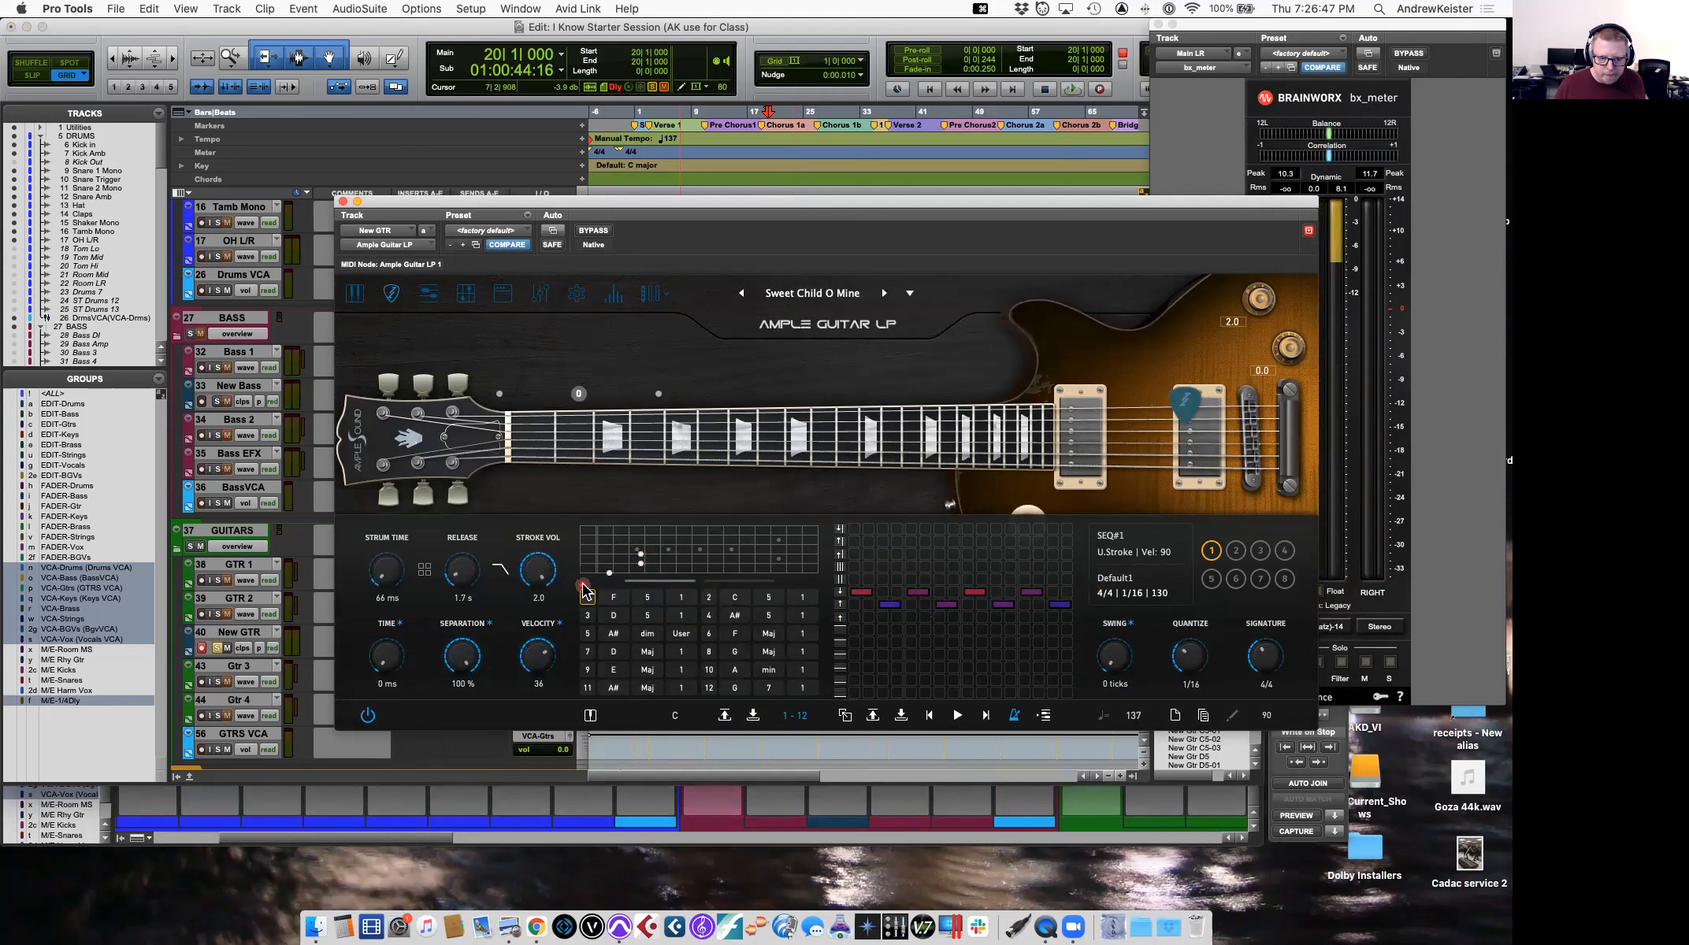
left_click(708, 597)
left_click(672, 542)
left_click(589, 616)
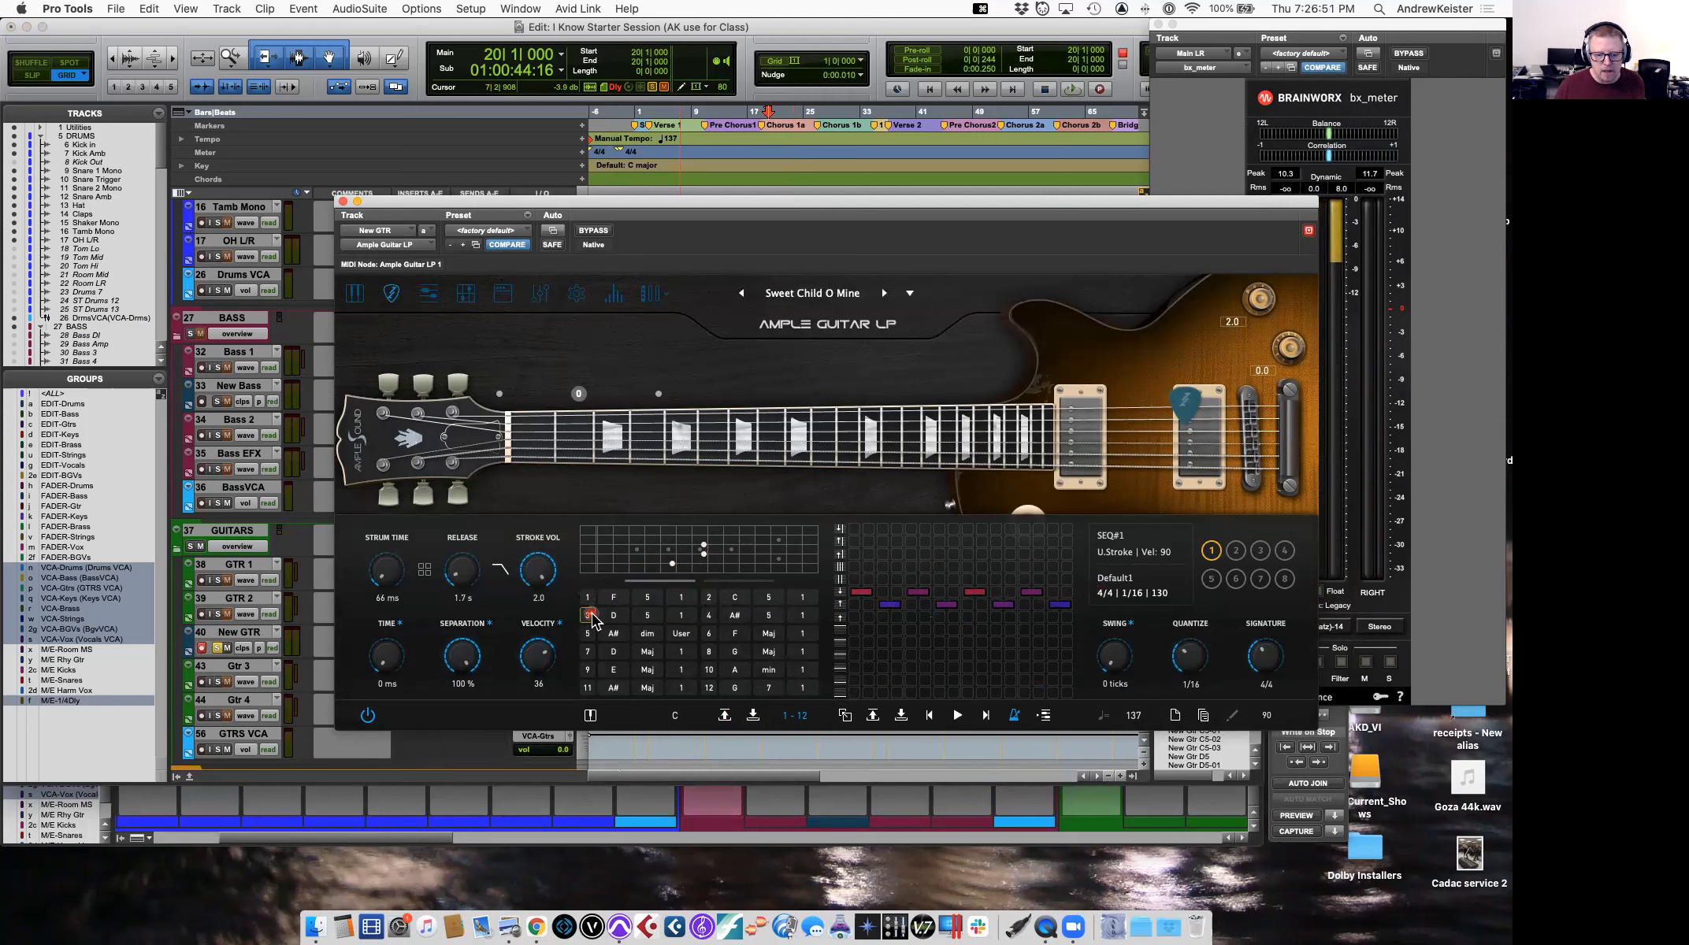
left_click(709, 615)
left_click(745, 615)
left_click(747, 614)
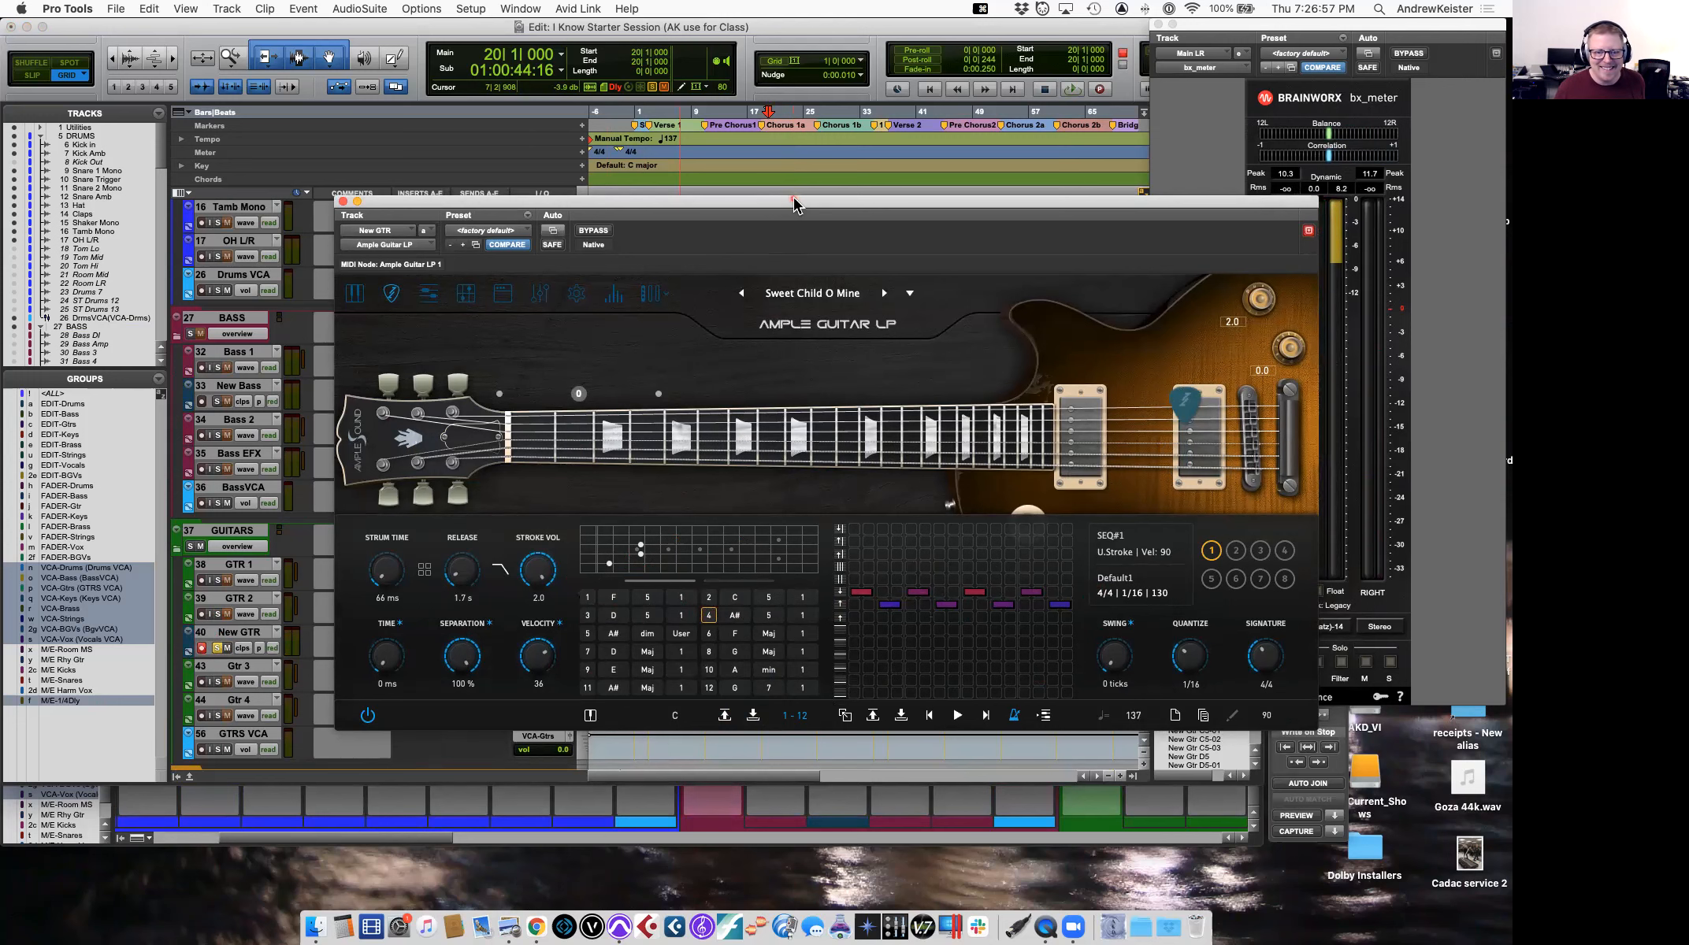
left_click_drag(794, 205, 723, 202)
left_click(666, 620)
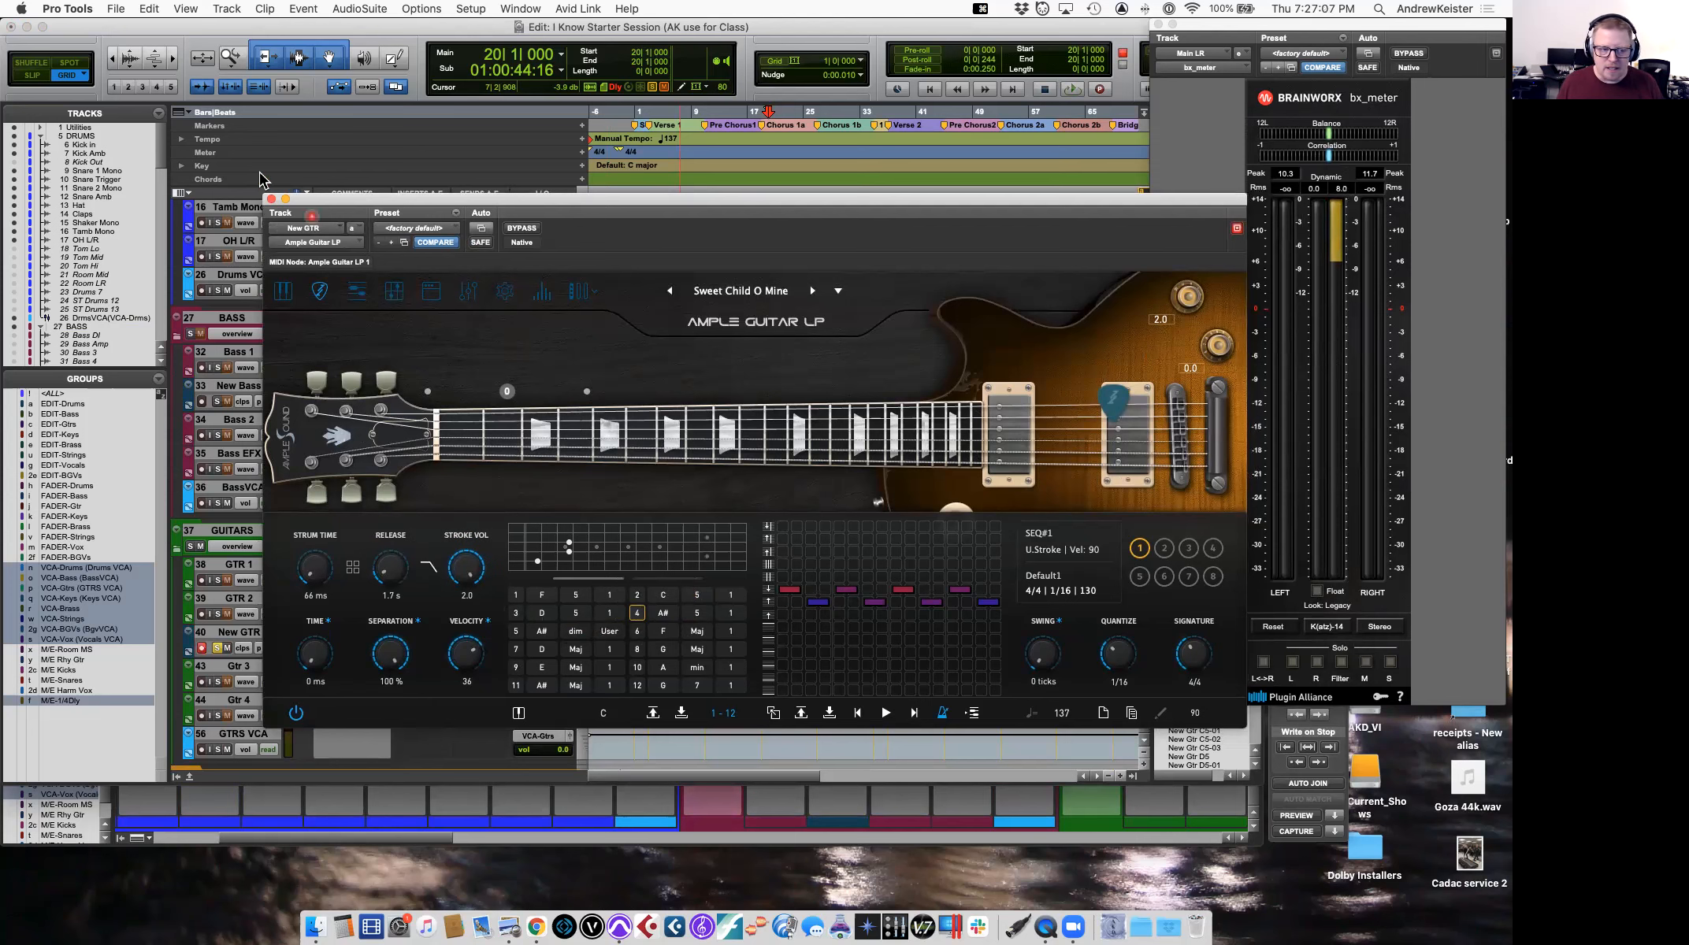
Close Ample Guitar and look at the MIDI notes of New GTR's first Chorus 1a clip in the MIDI Editor.
left_click(271, 199)
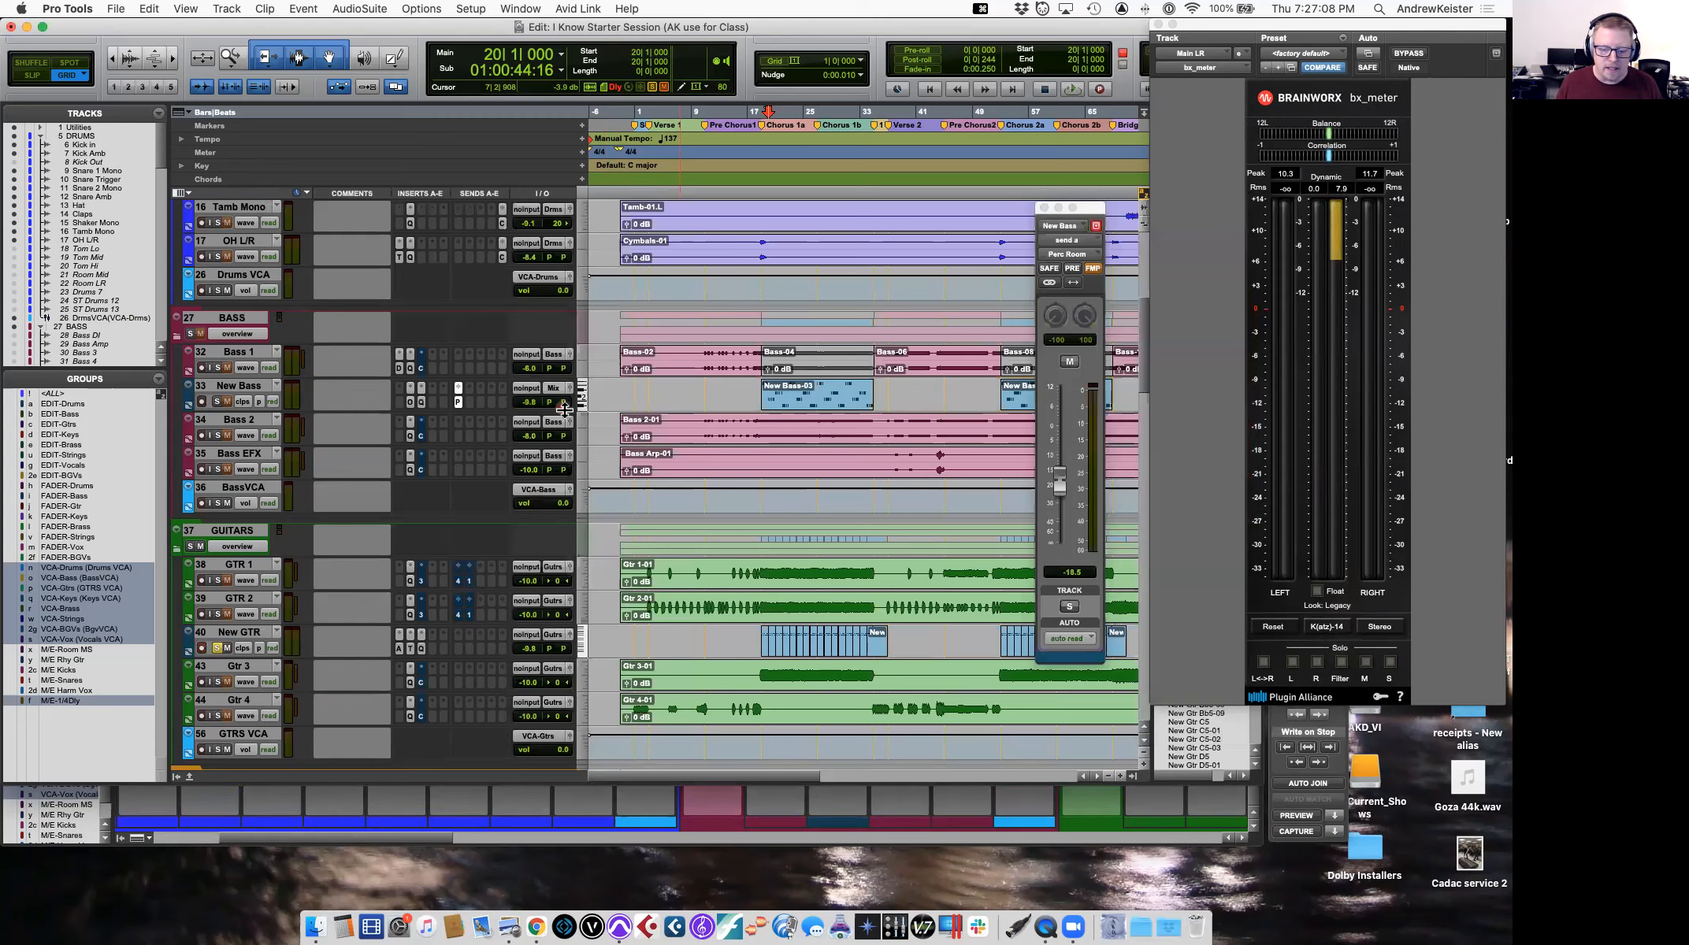
double_click(765, 654)
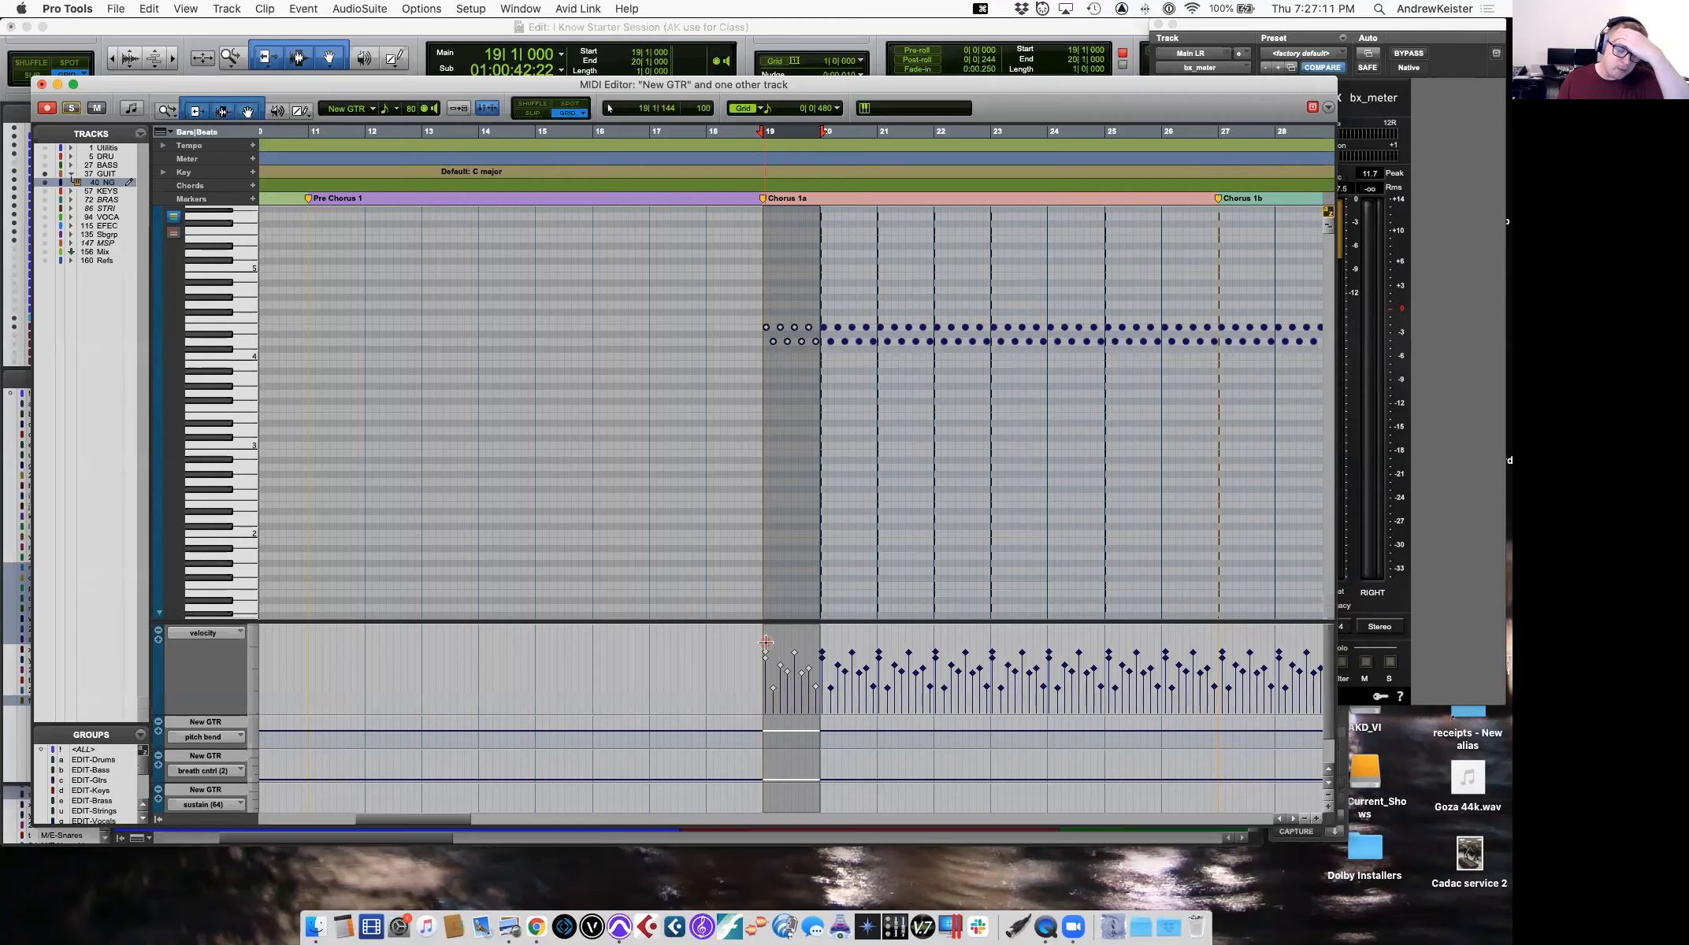
key("super+w")
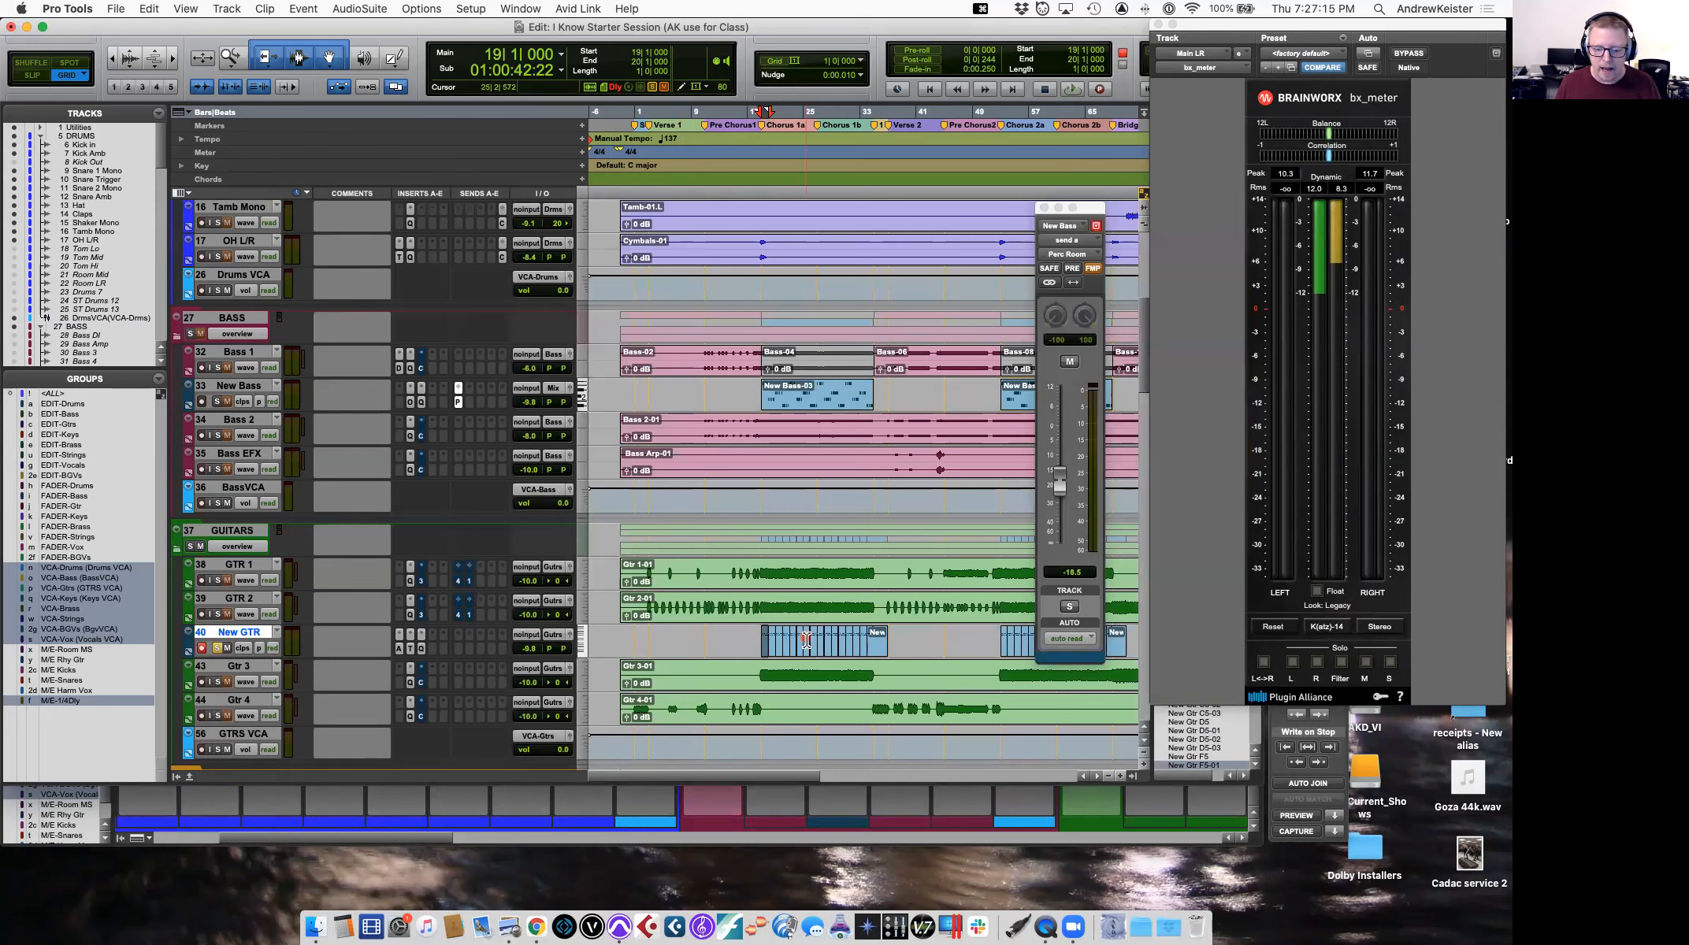
Listen to the soloed New GTR track from bar 18 into Chorus 1a, zoomed in on its chord clips.
left_click(757, 640)
key("space")
key("t")
key("t")
key("t")
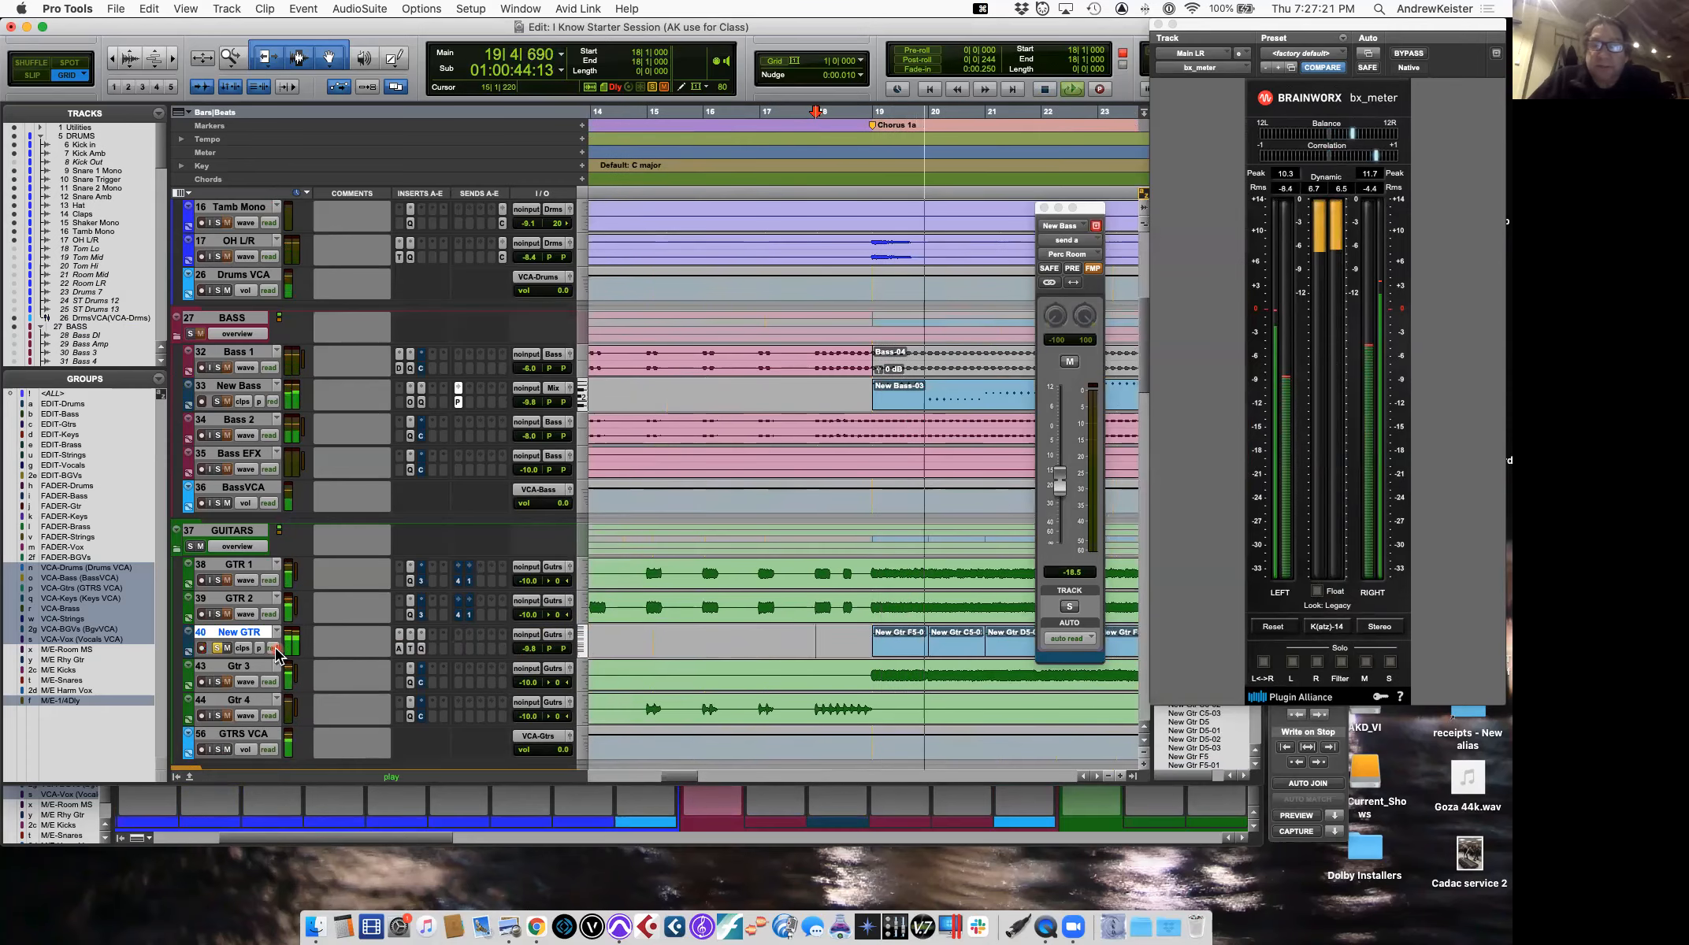
left_click(501, 654)
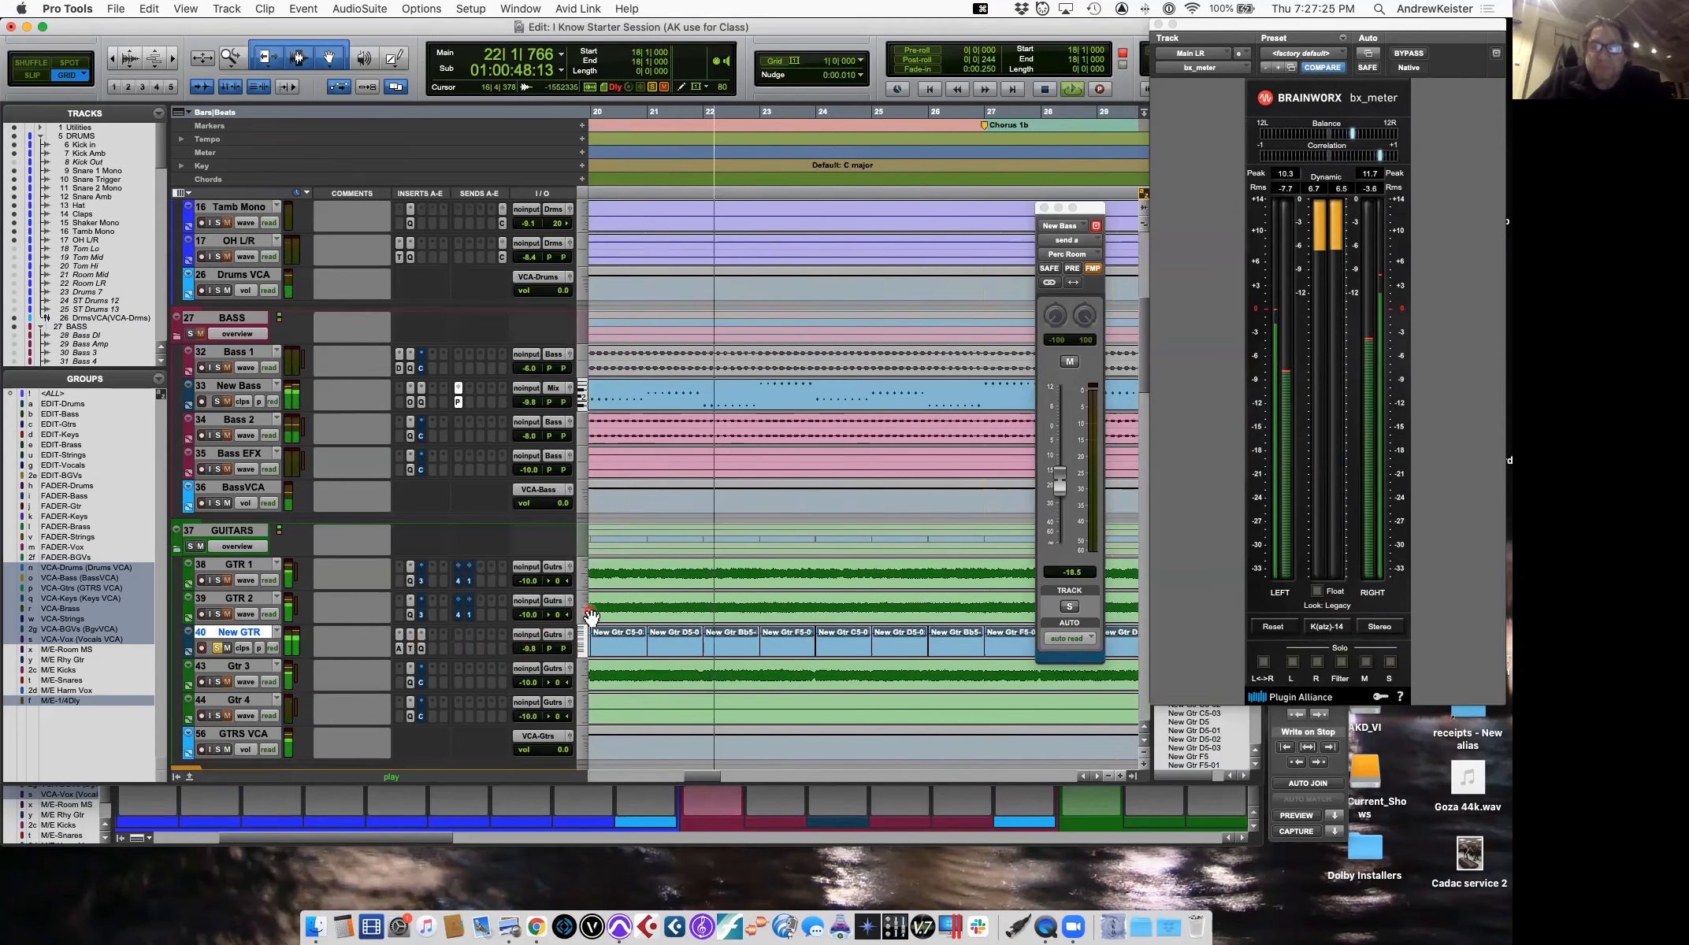
left_click(645, 614)
key("space")
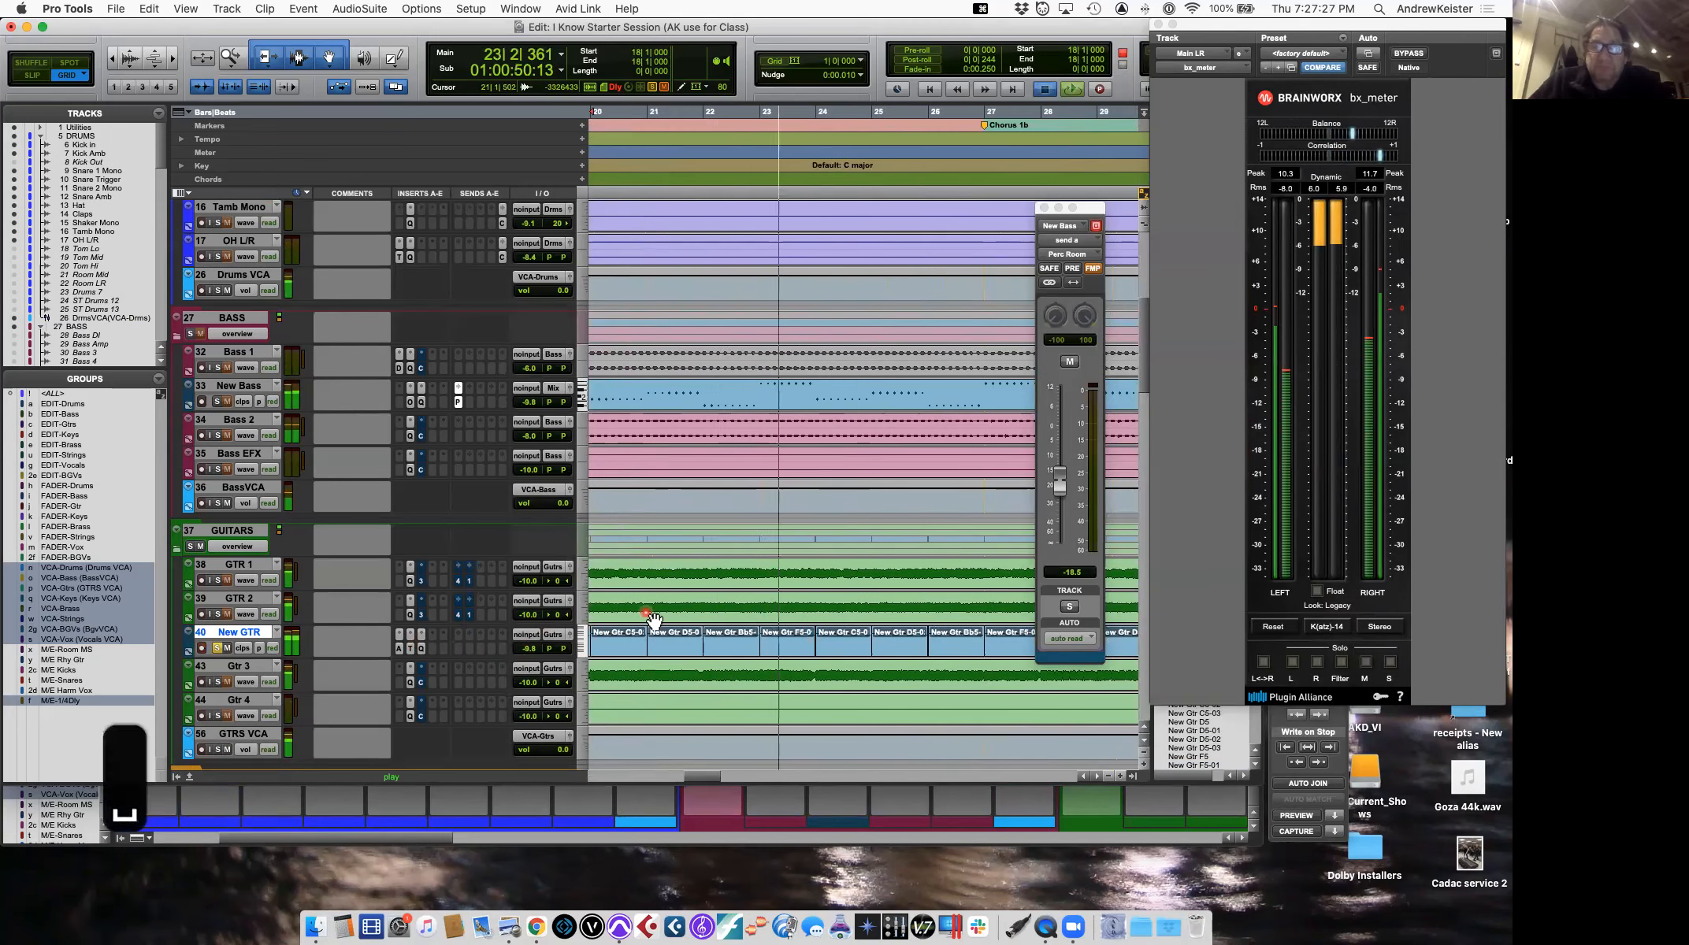
Review the Trim and Ample Guitar LP plug-ins on New GTR, and close them along with the New Bass send fader window.
left_click(495, 677)
left_click(411, 648)
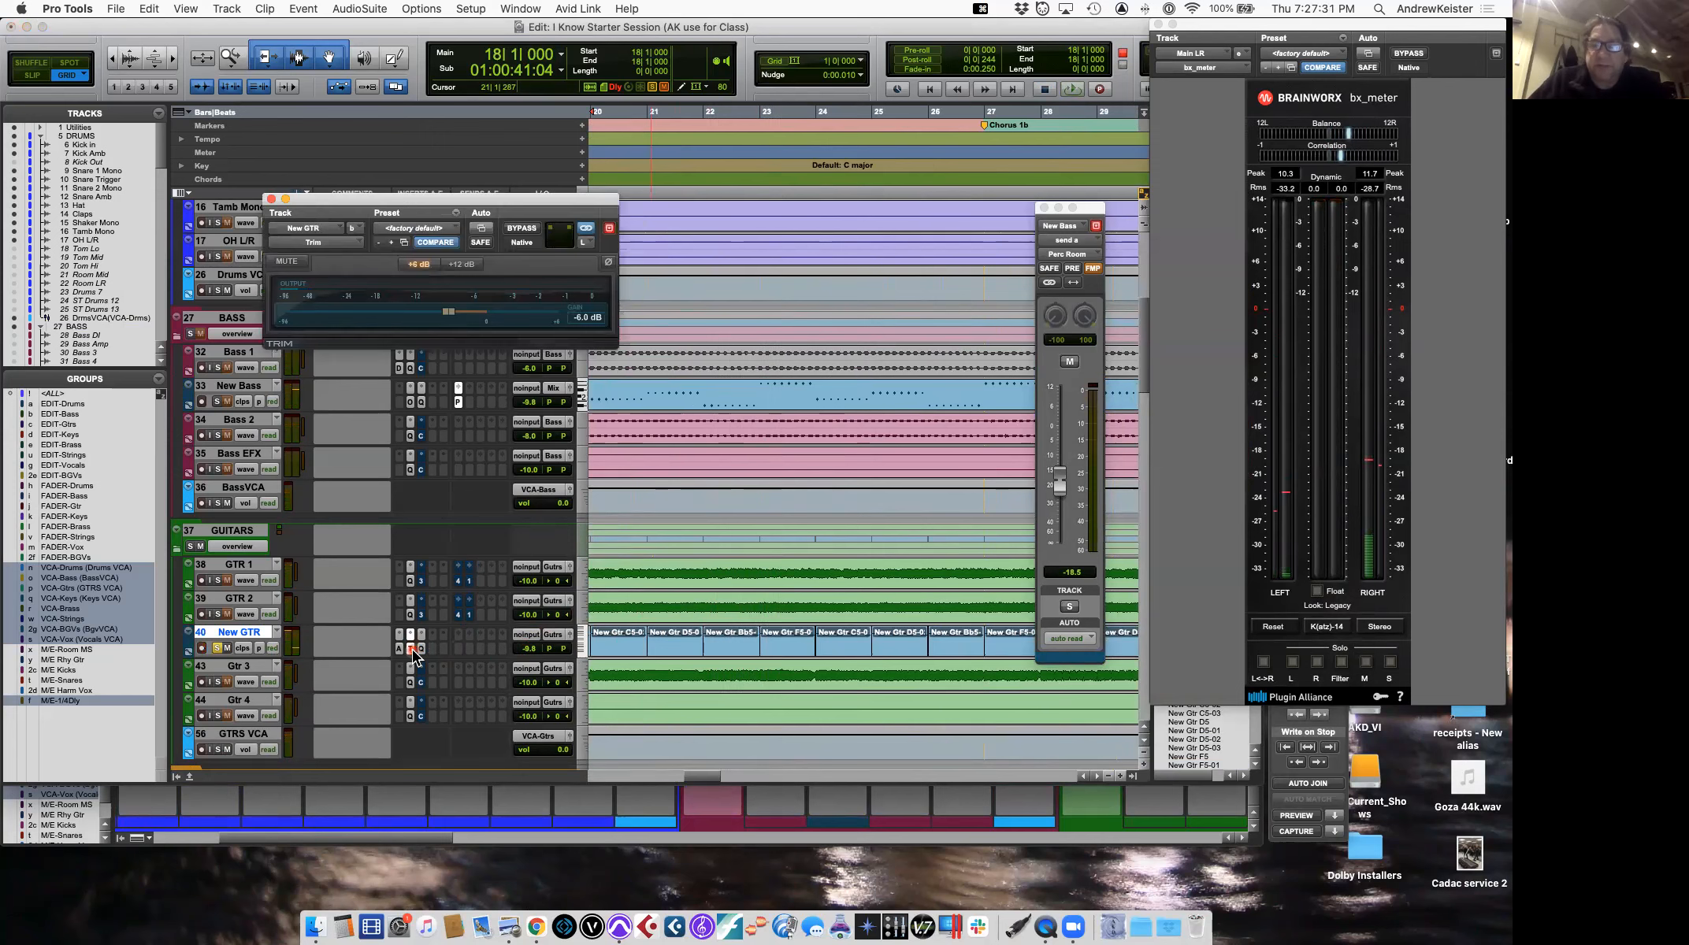
left_click(412, 650)
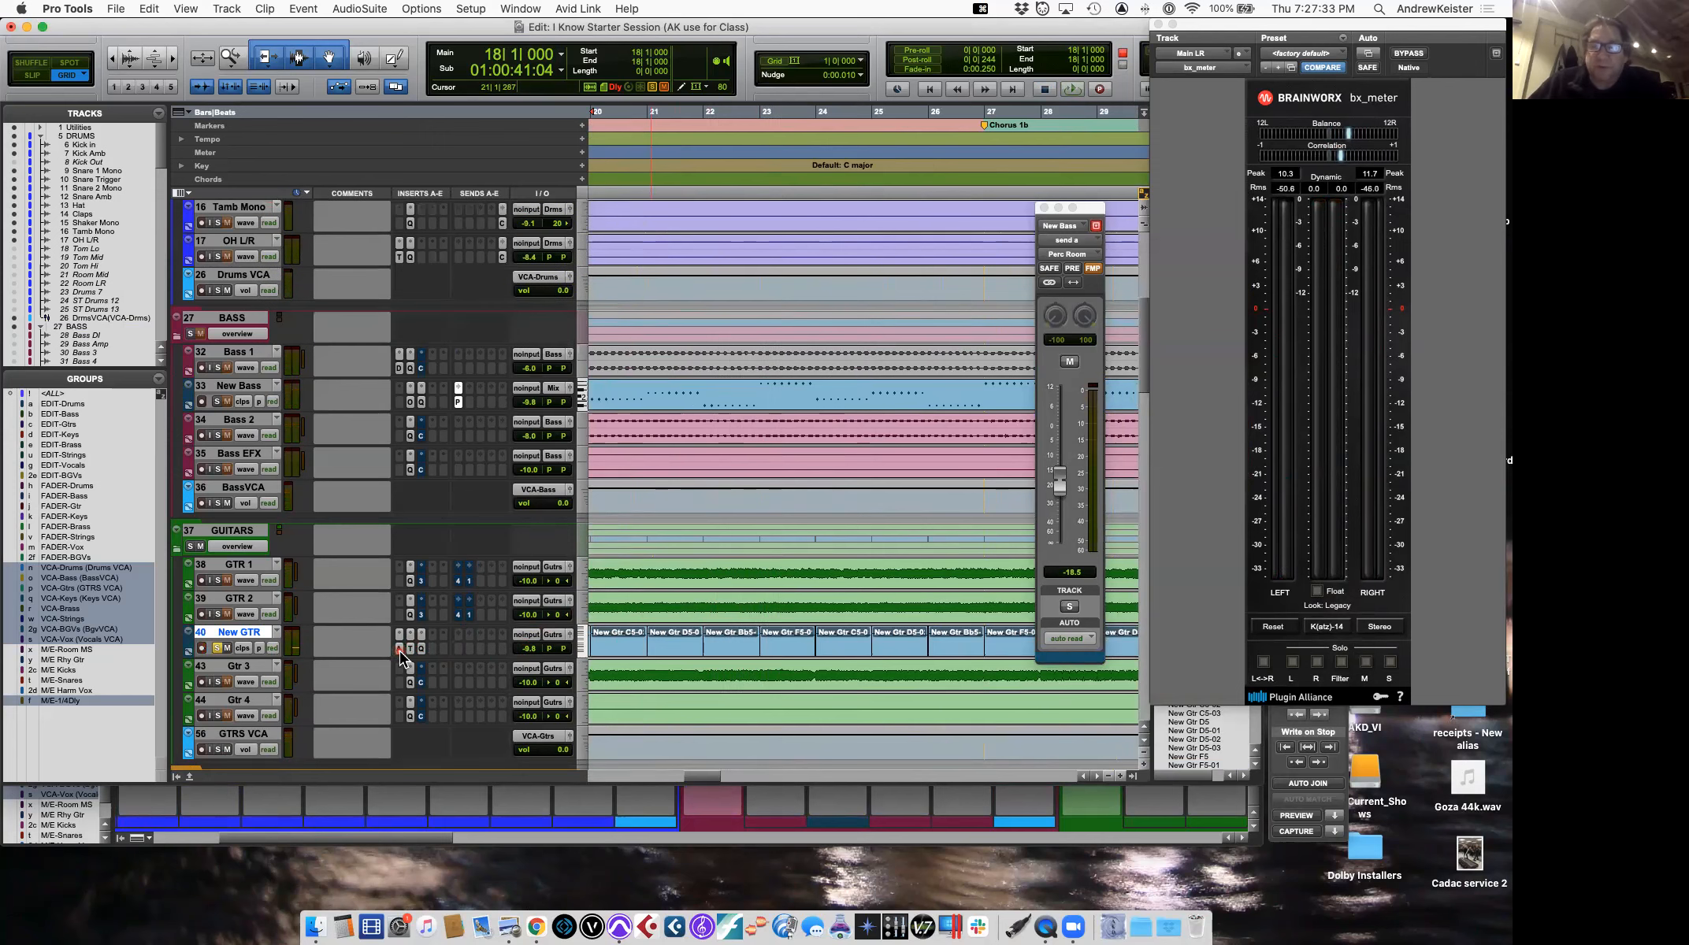
left_click(400, 649)
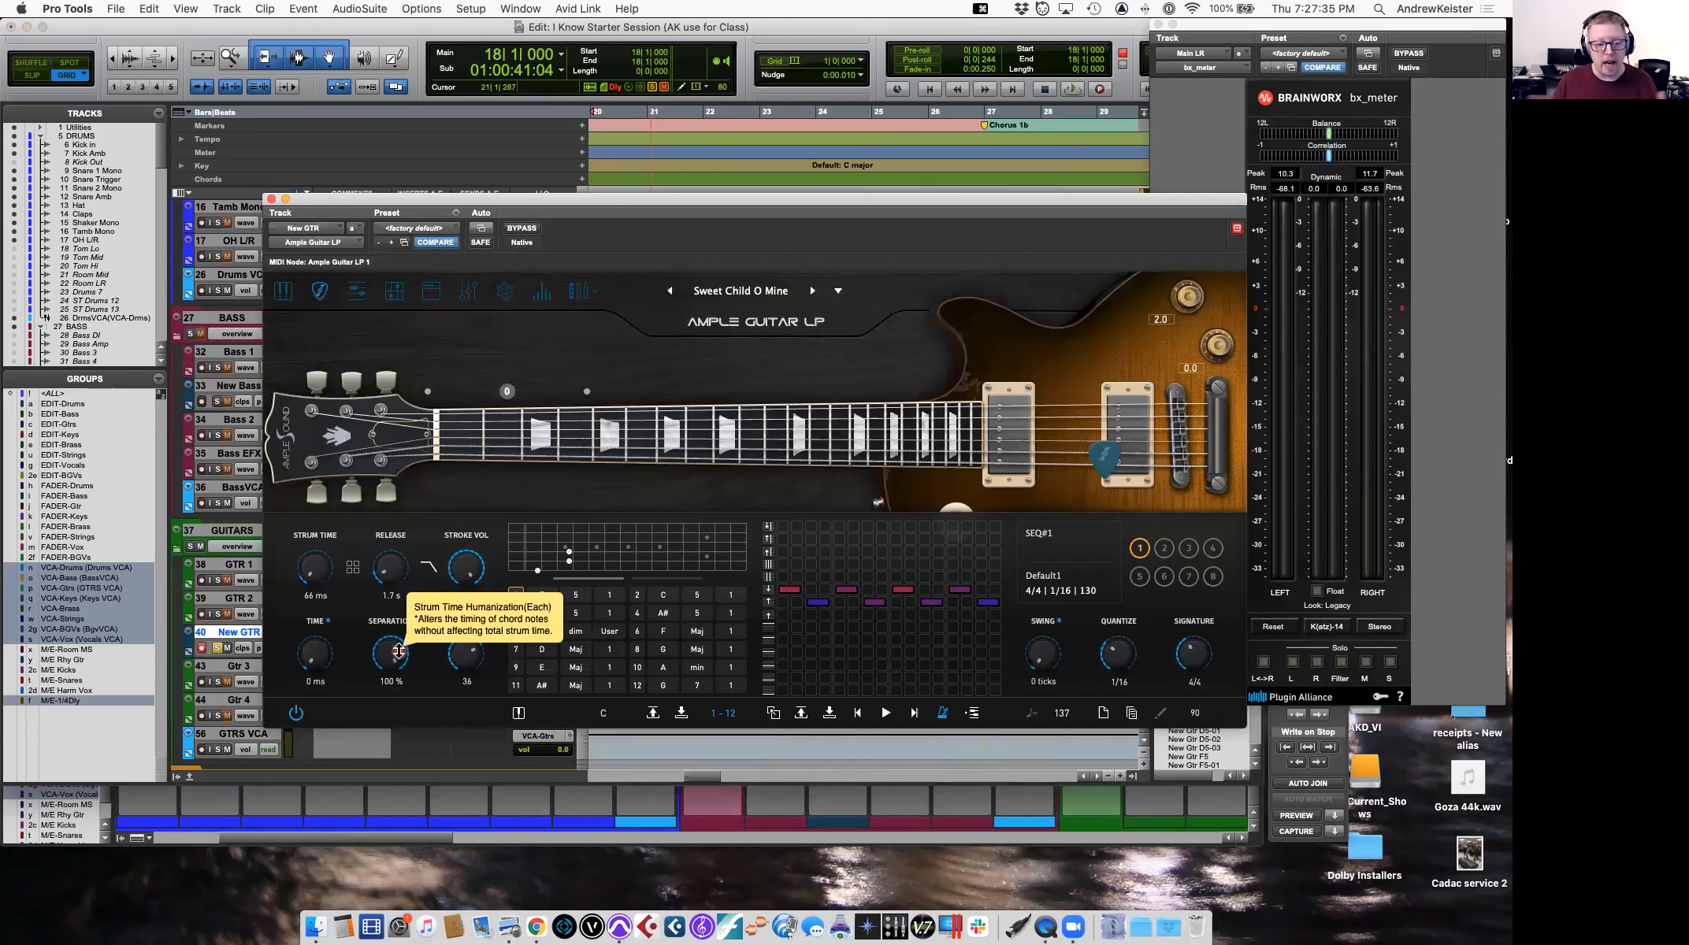
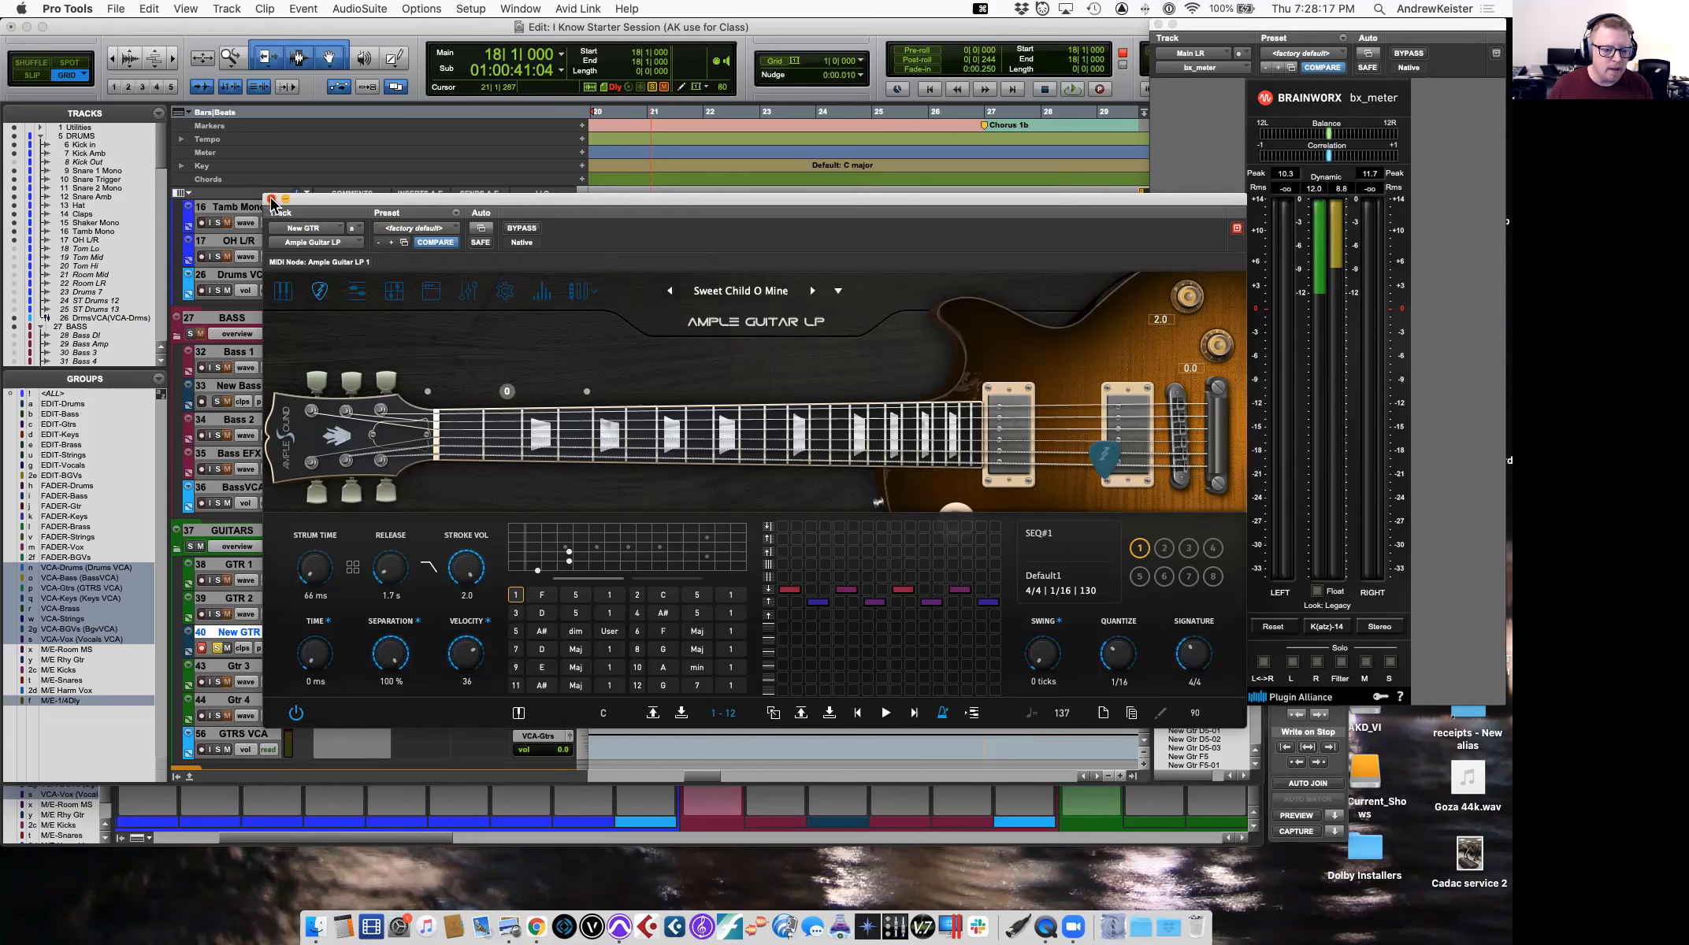
left_click(271, 200)
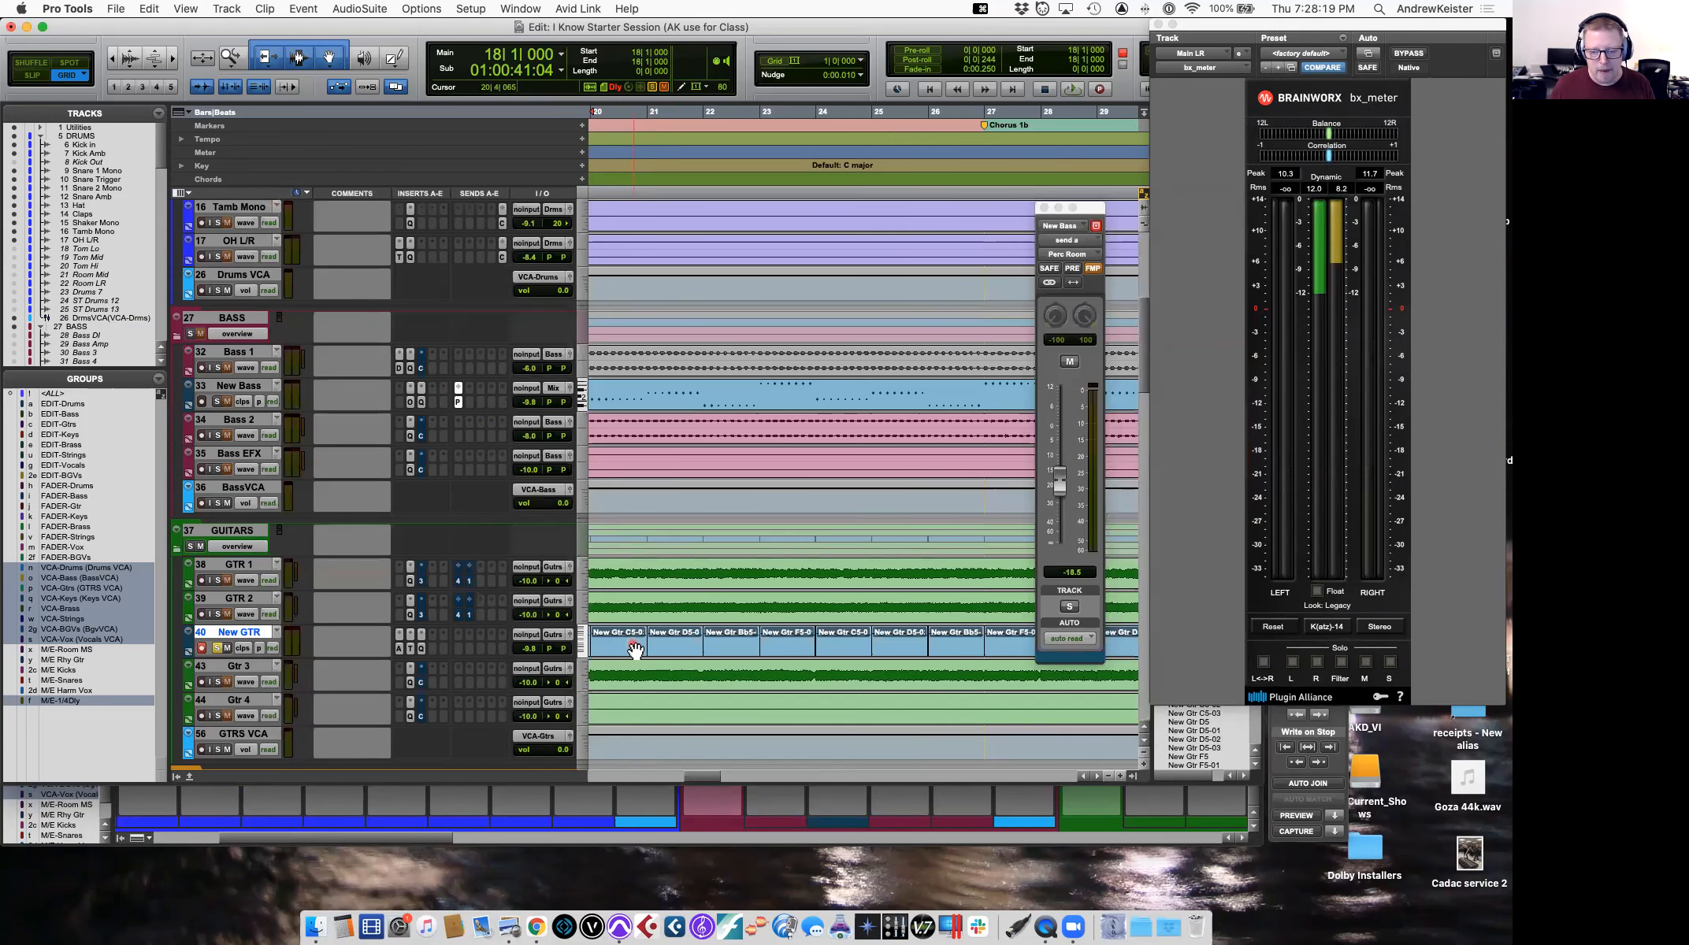
scroll(634, 649, "left", 5)
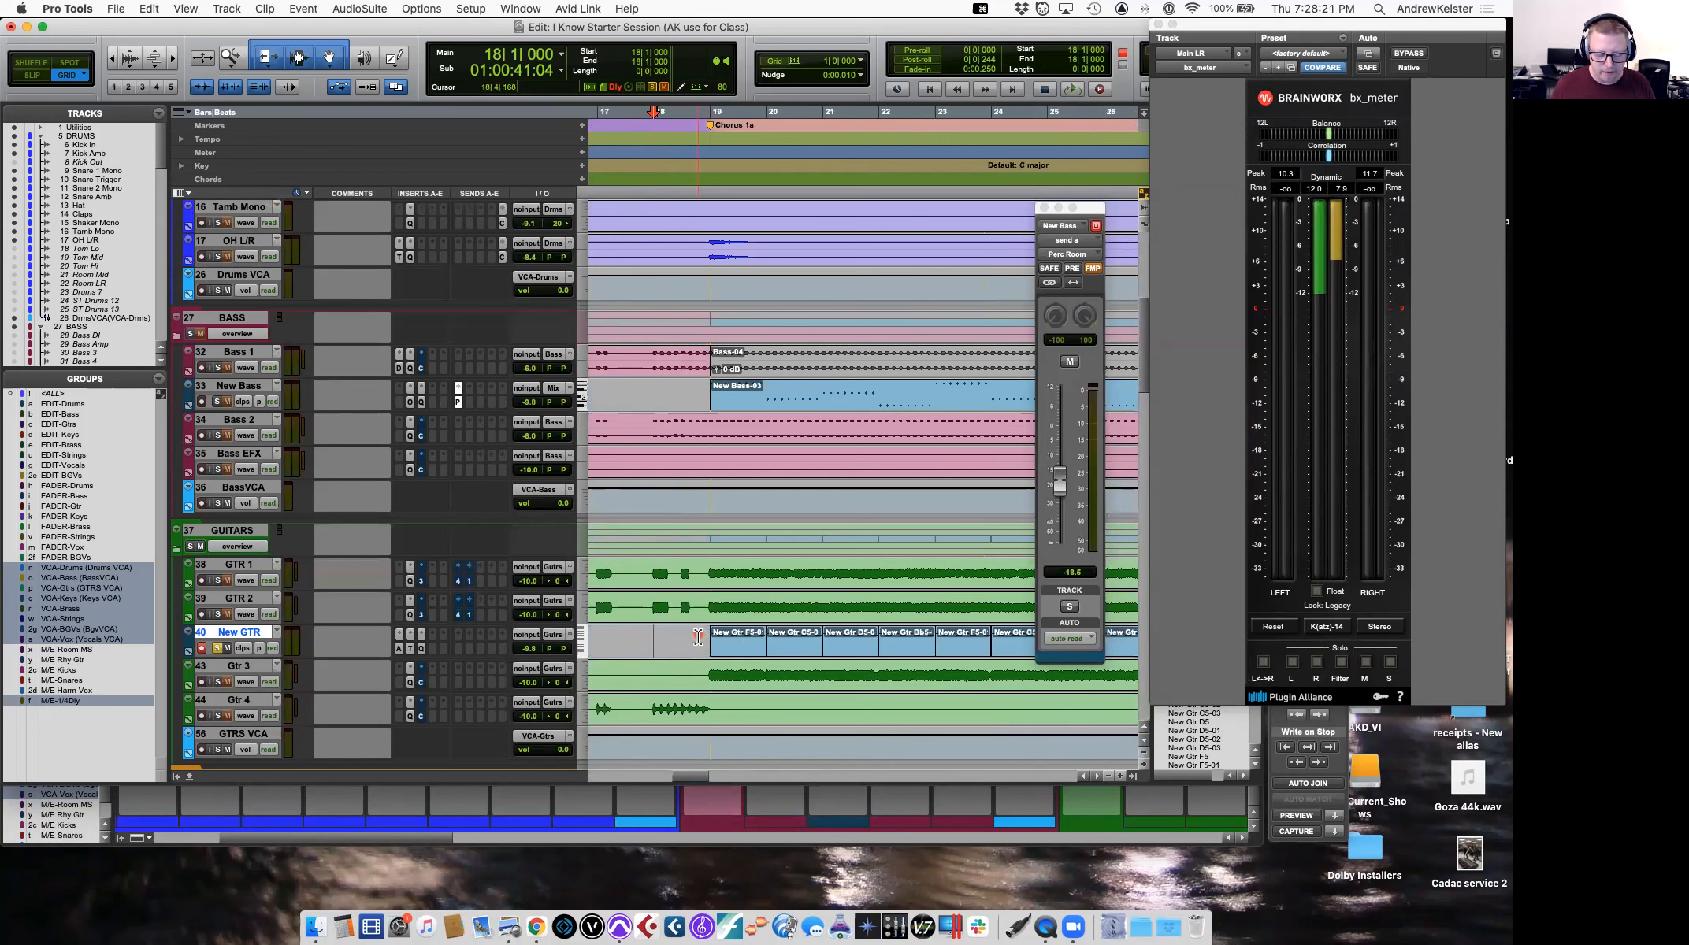
left_click(1044, 207)
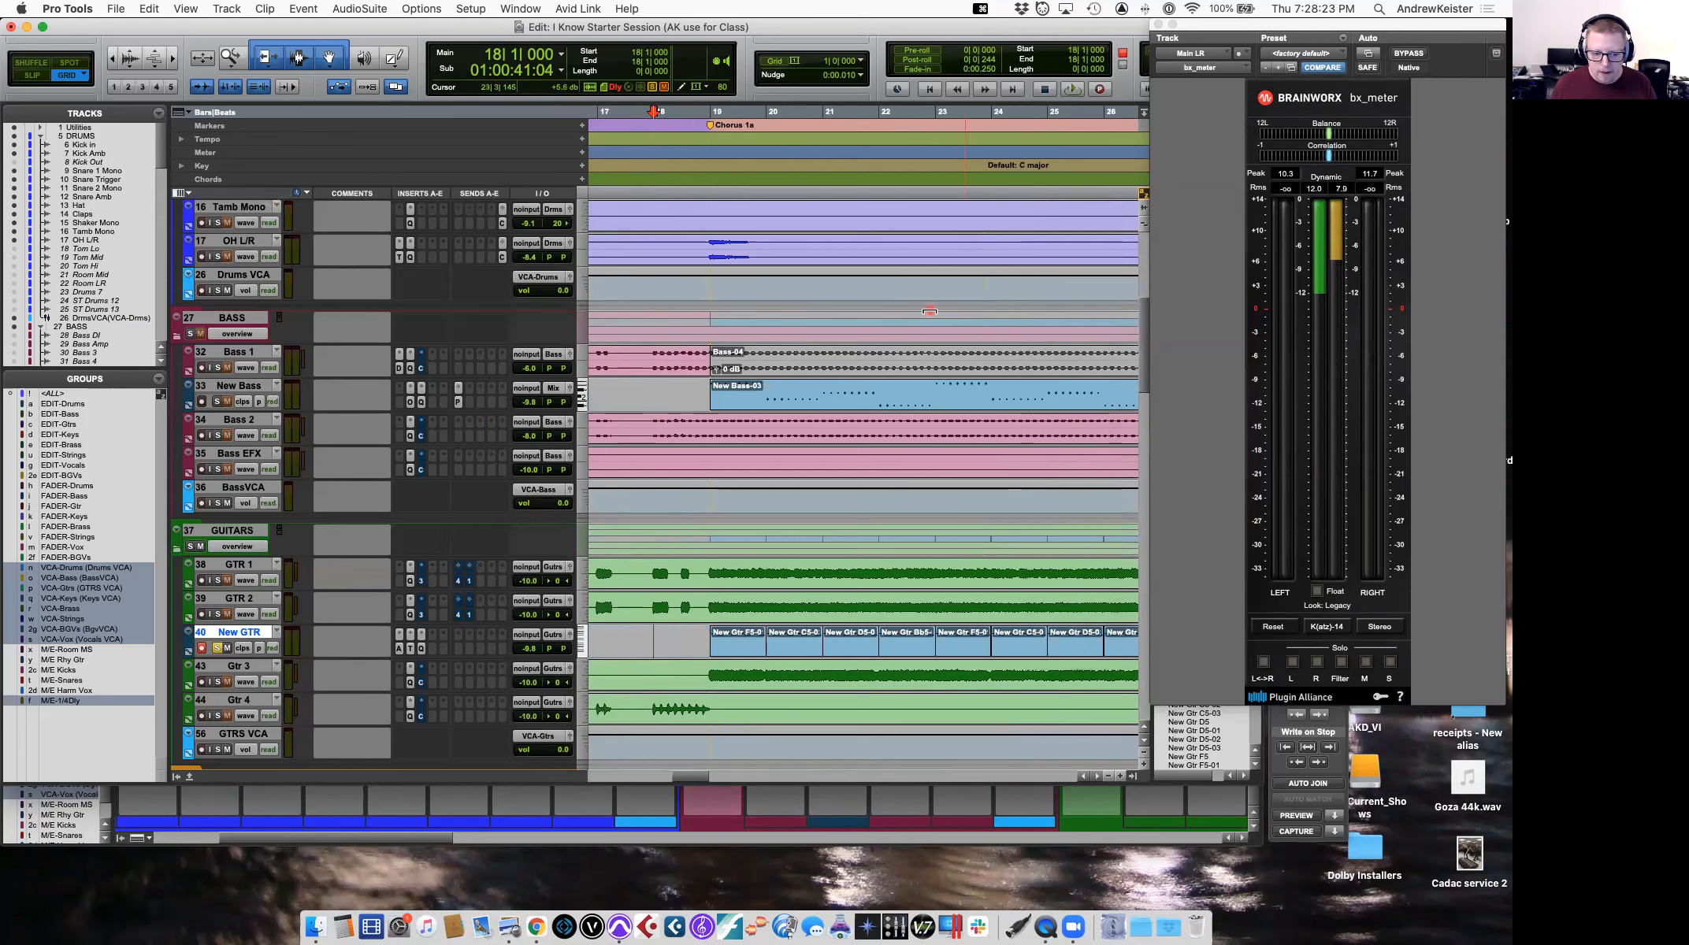
Separate the GTR 2 clip at bar 36, within Turnaround 1 after the first chorus.
key("r")
key("r")
key("r")
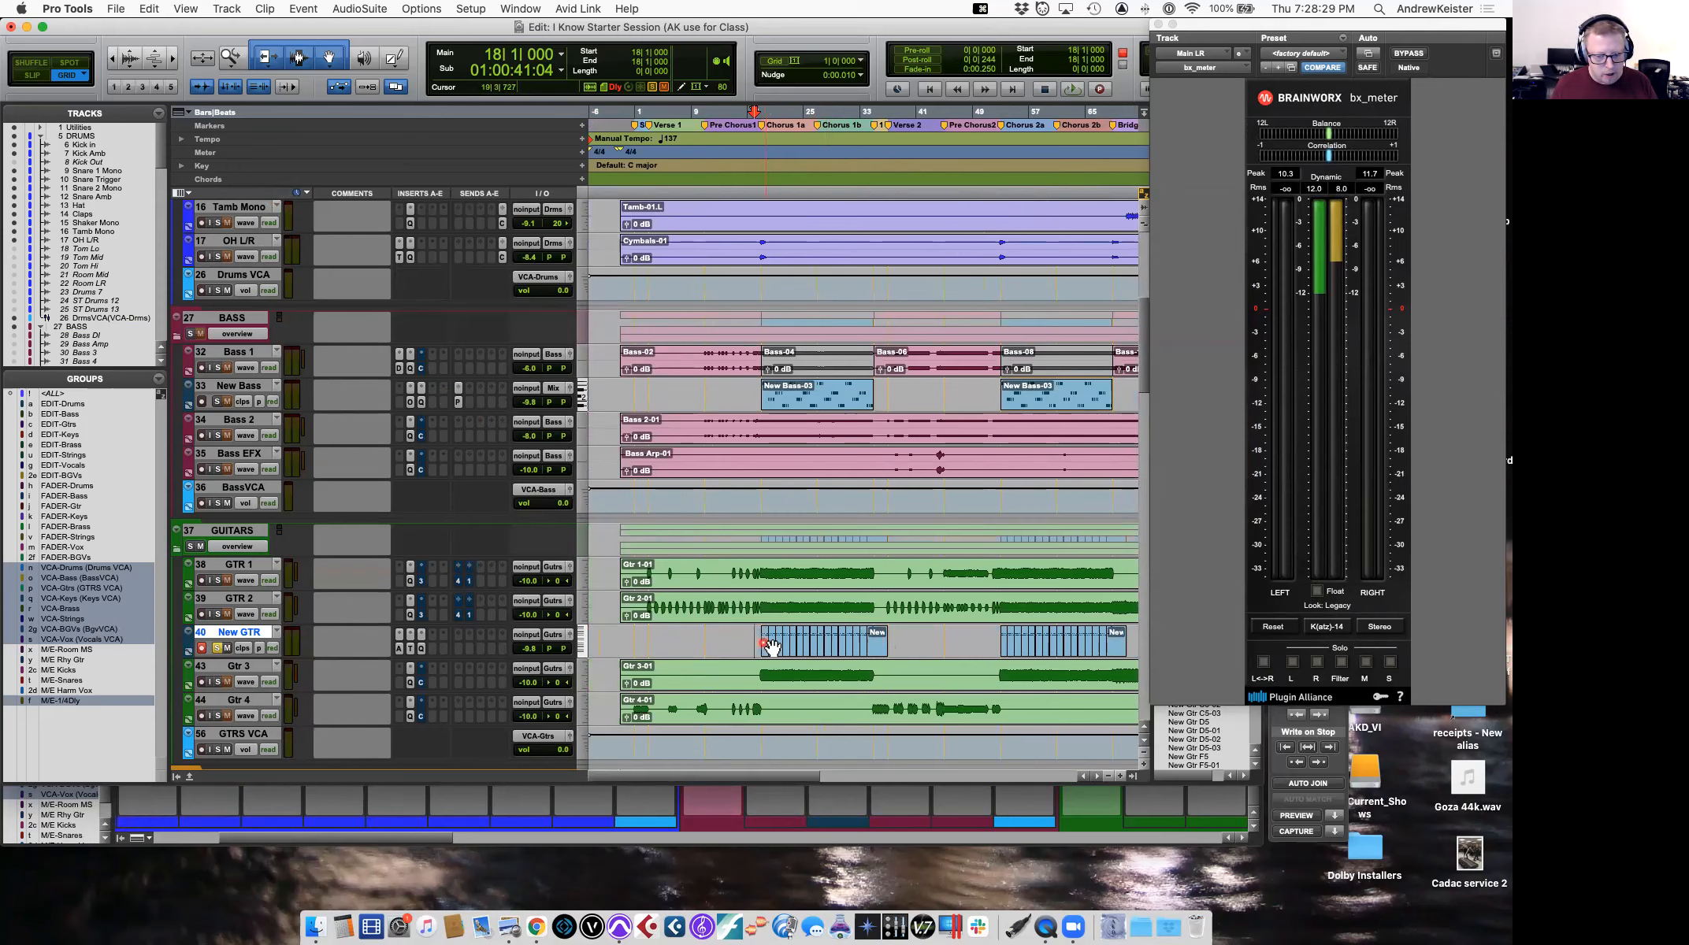
scroll(958, 648, "right", 6)
scroll(961, 649, "up", 1)
scroll(961, 651, "left", 6)
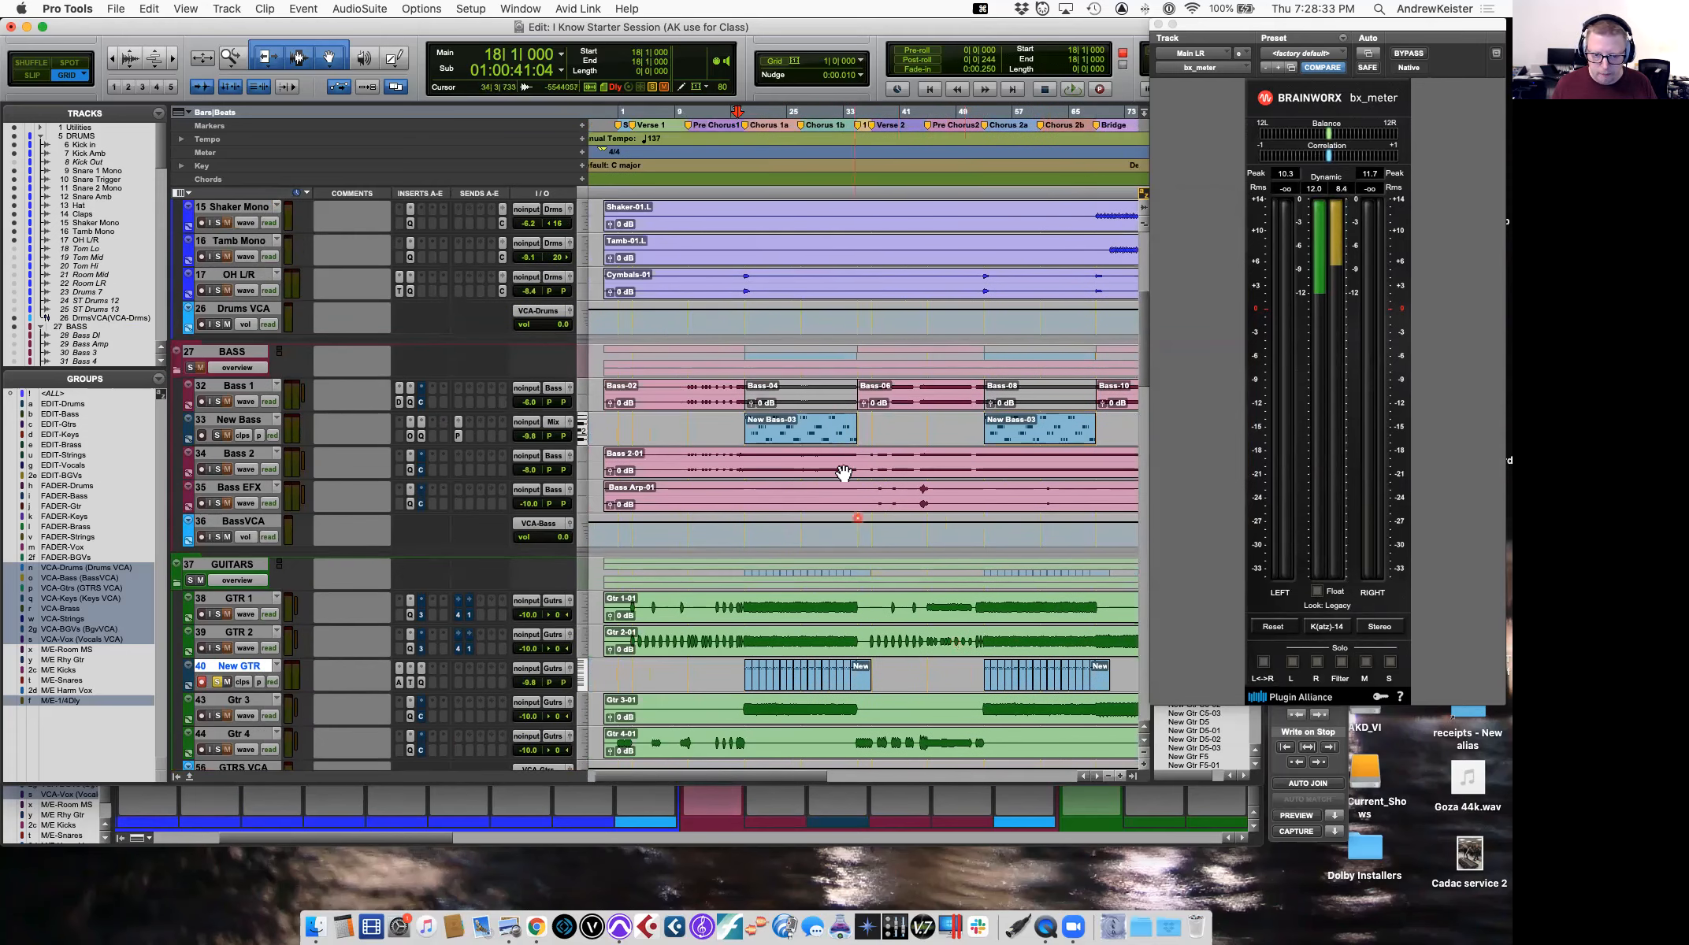
left_click(863, 638)
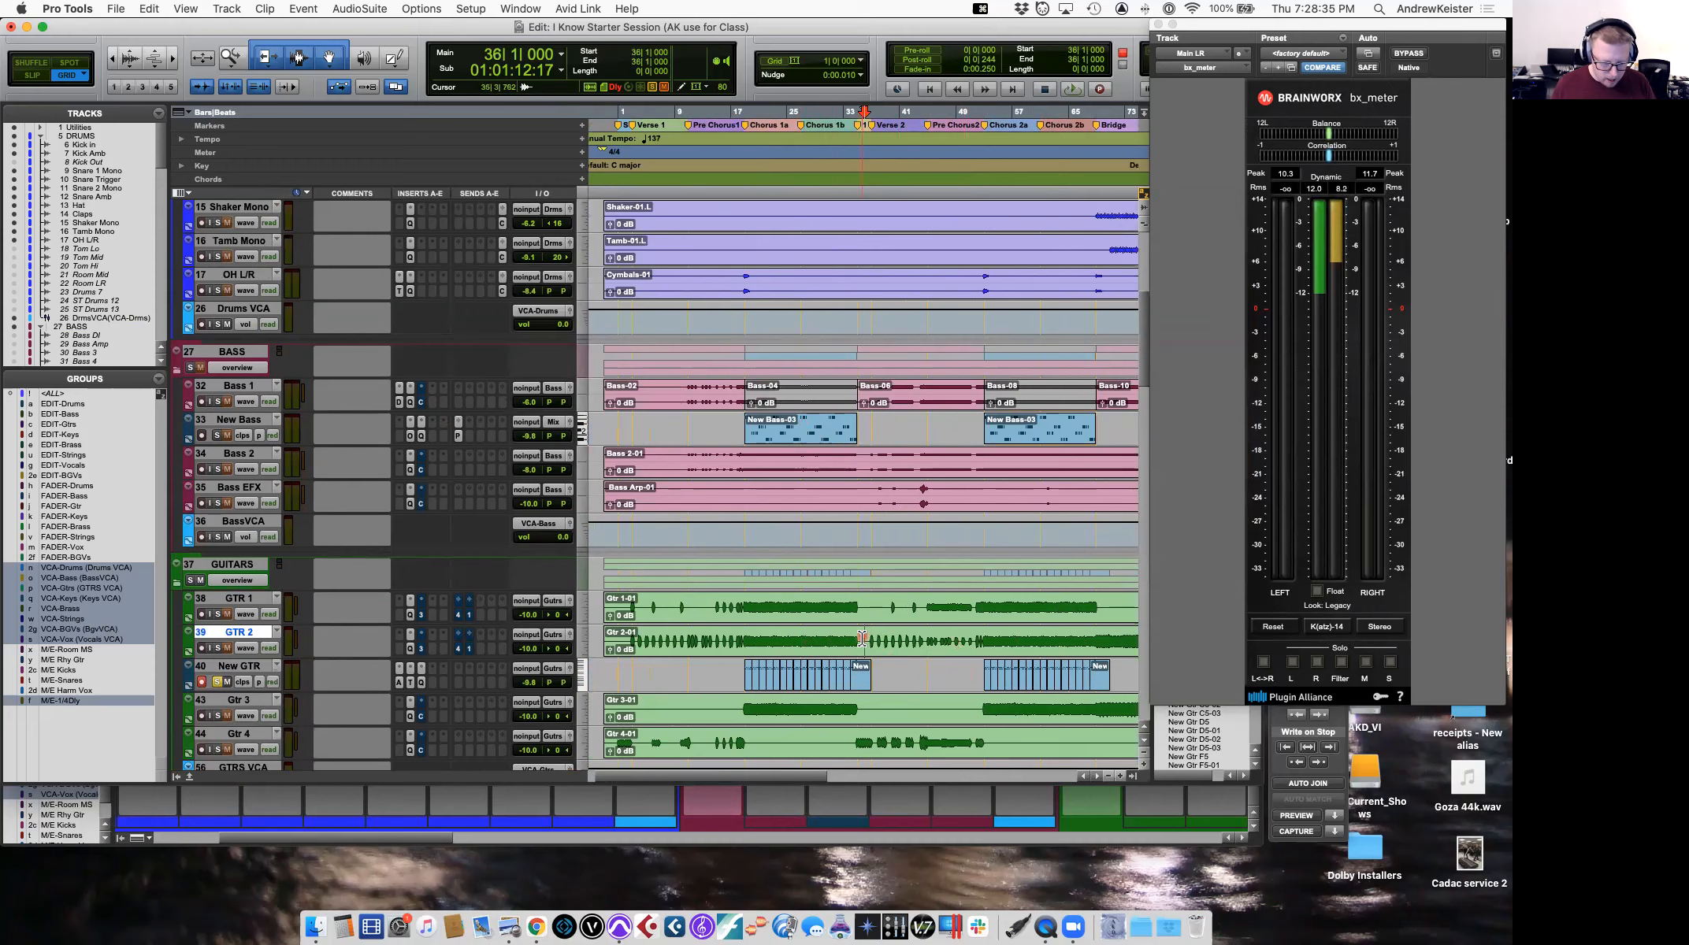
key("t")
key("t")
key("t")
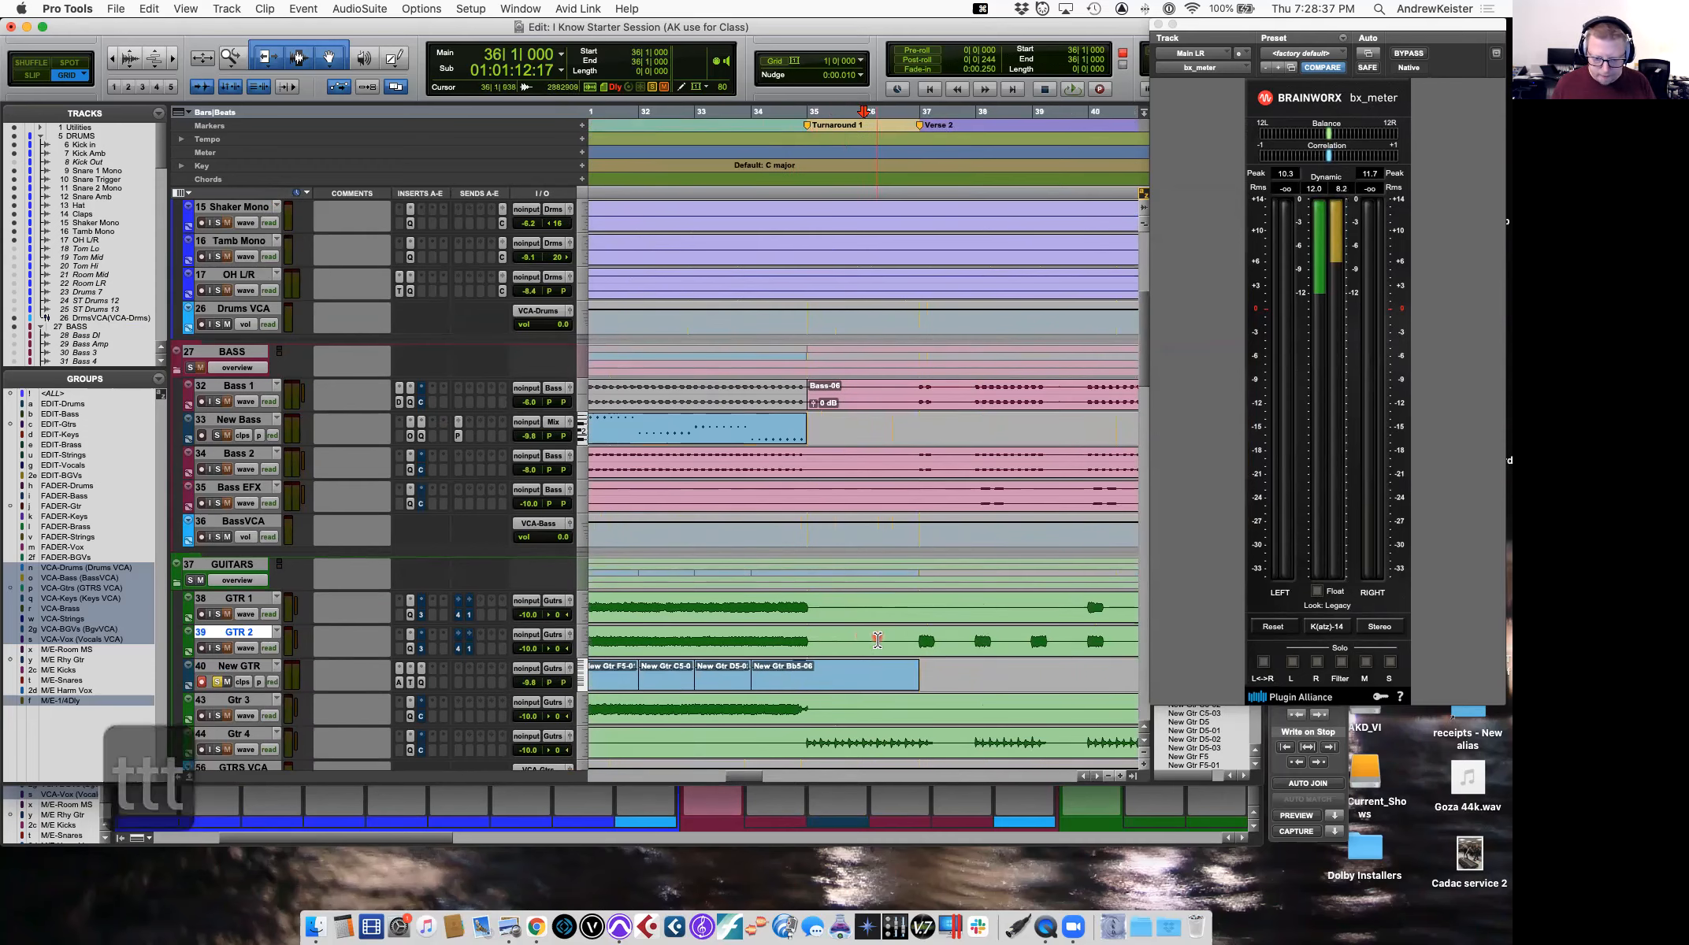
key("super+e")
In Slip mode, separate GTR 2 at 18|4|490 just before Chorus 1a and mute the Chorus 1 clip.
scroll(877, 639, "left", 5)
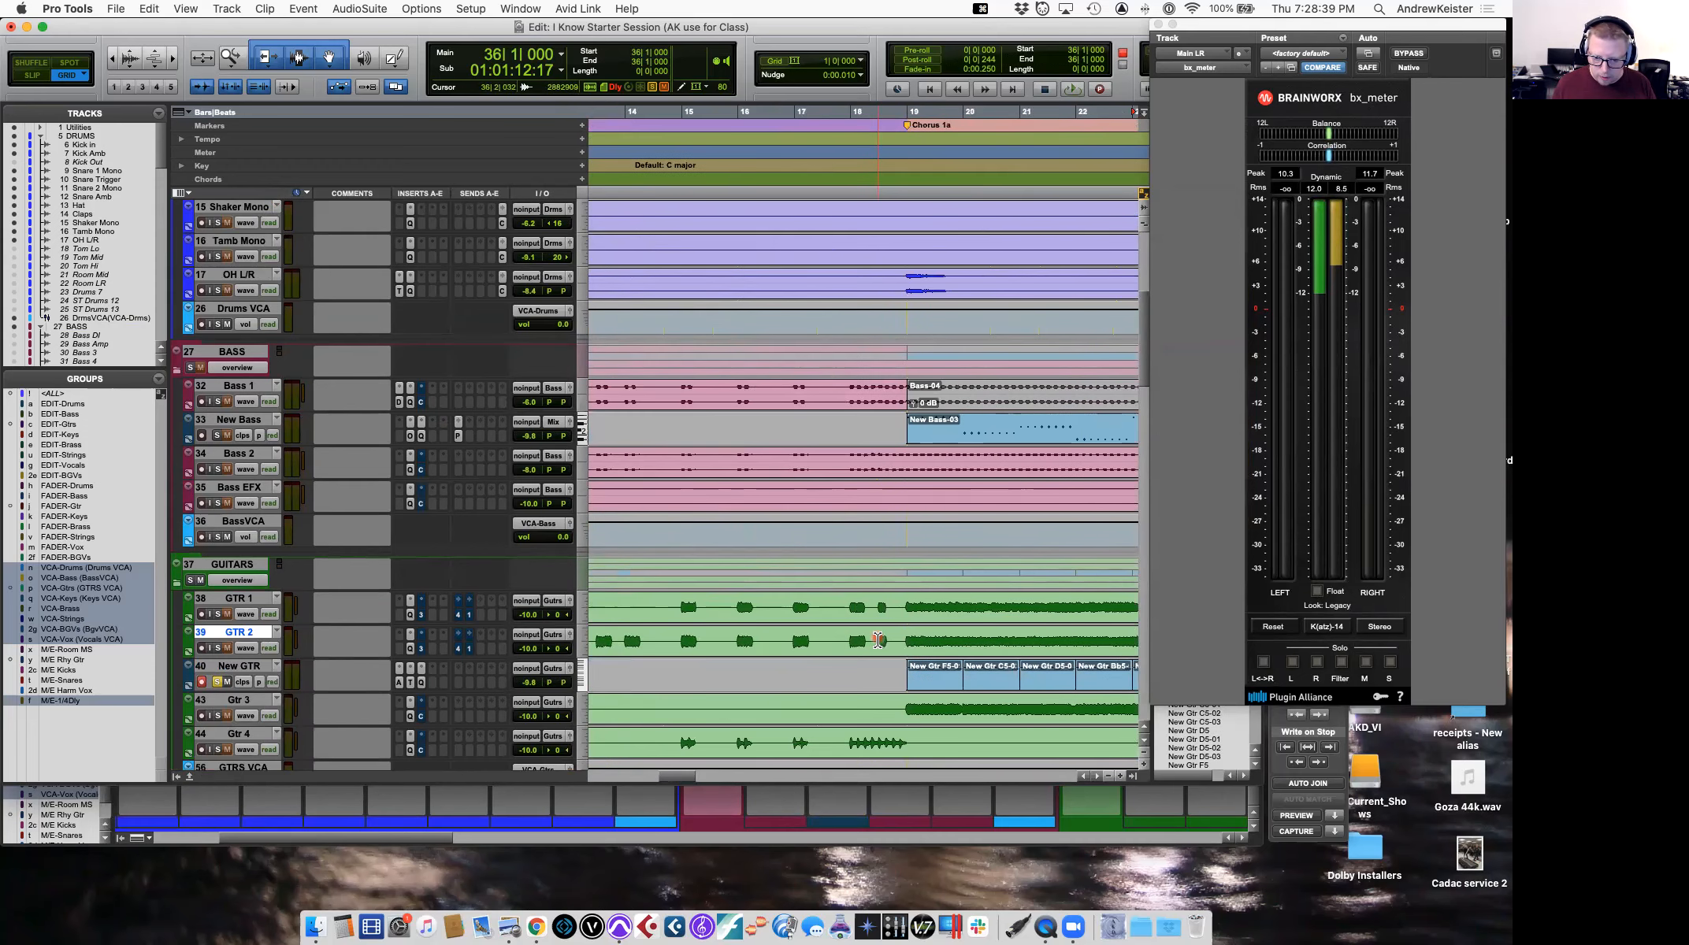
left_click(904, 641)
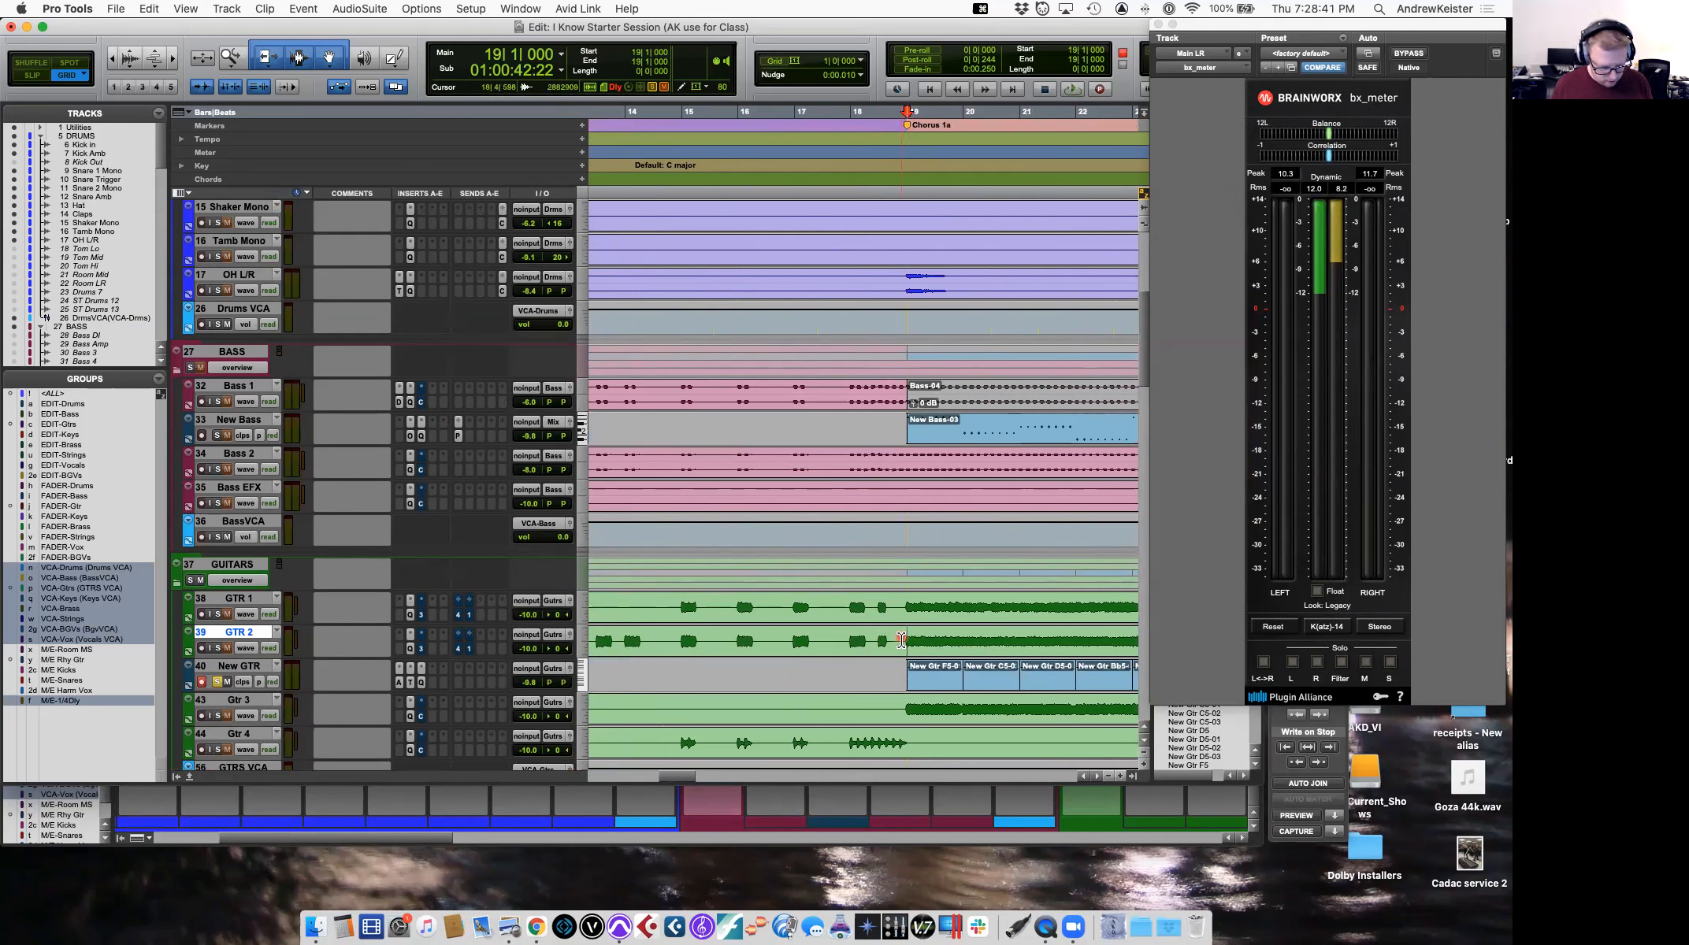
key("F2")
left_click(901, 640)
key("super+e")
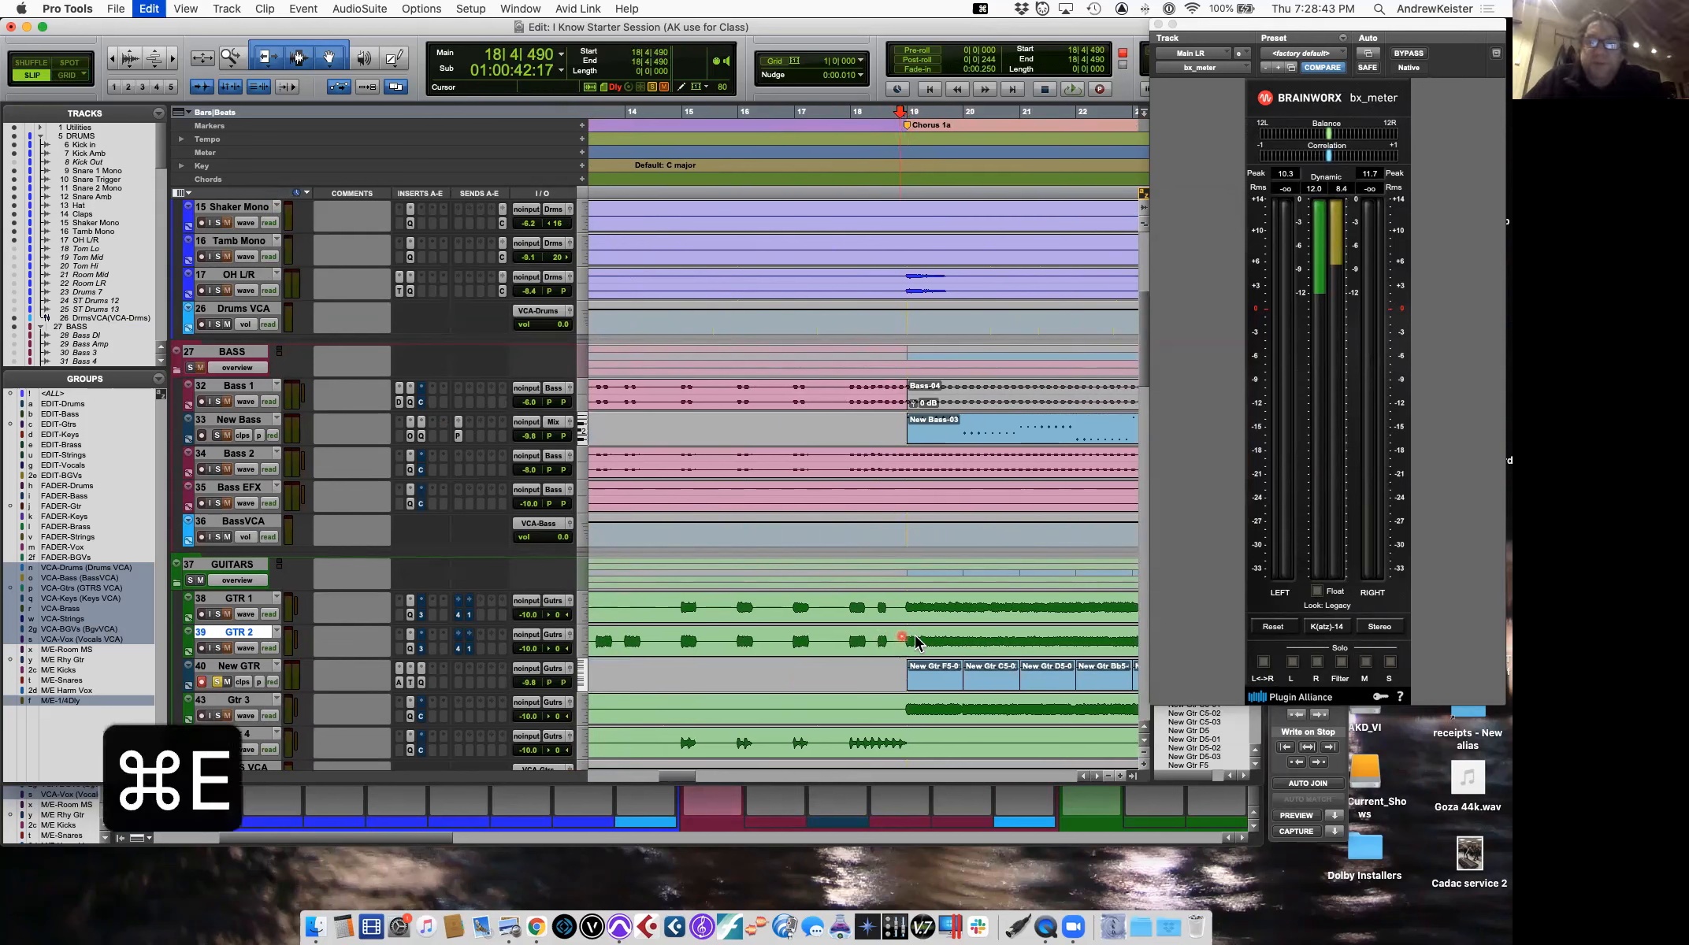
left_click(928, 648)
key("super+m")
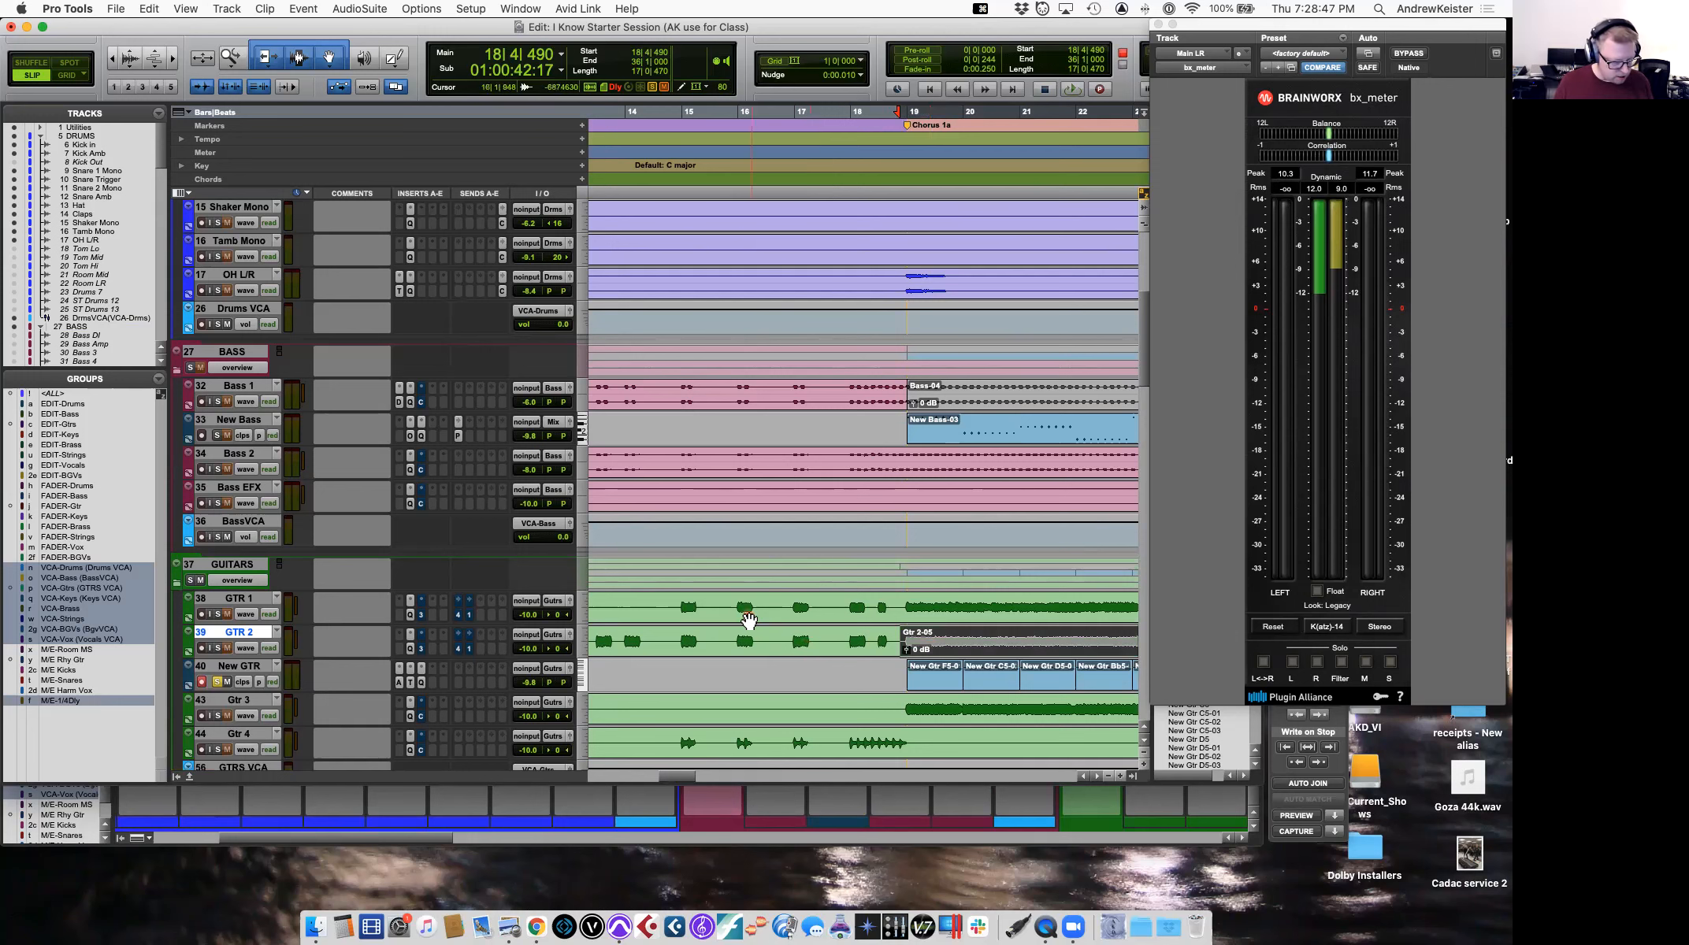
left_click(130, 10)
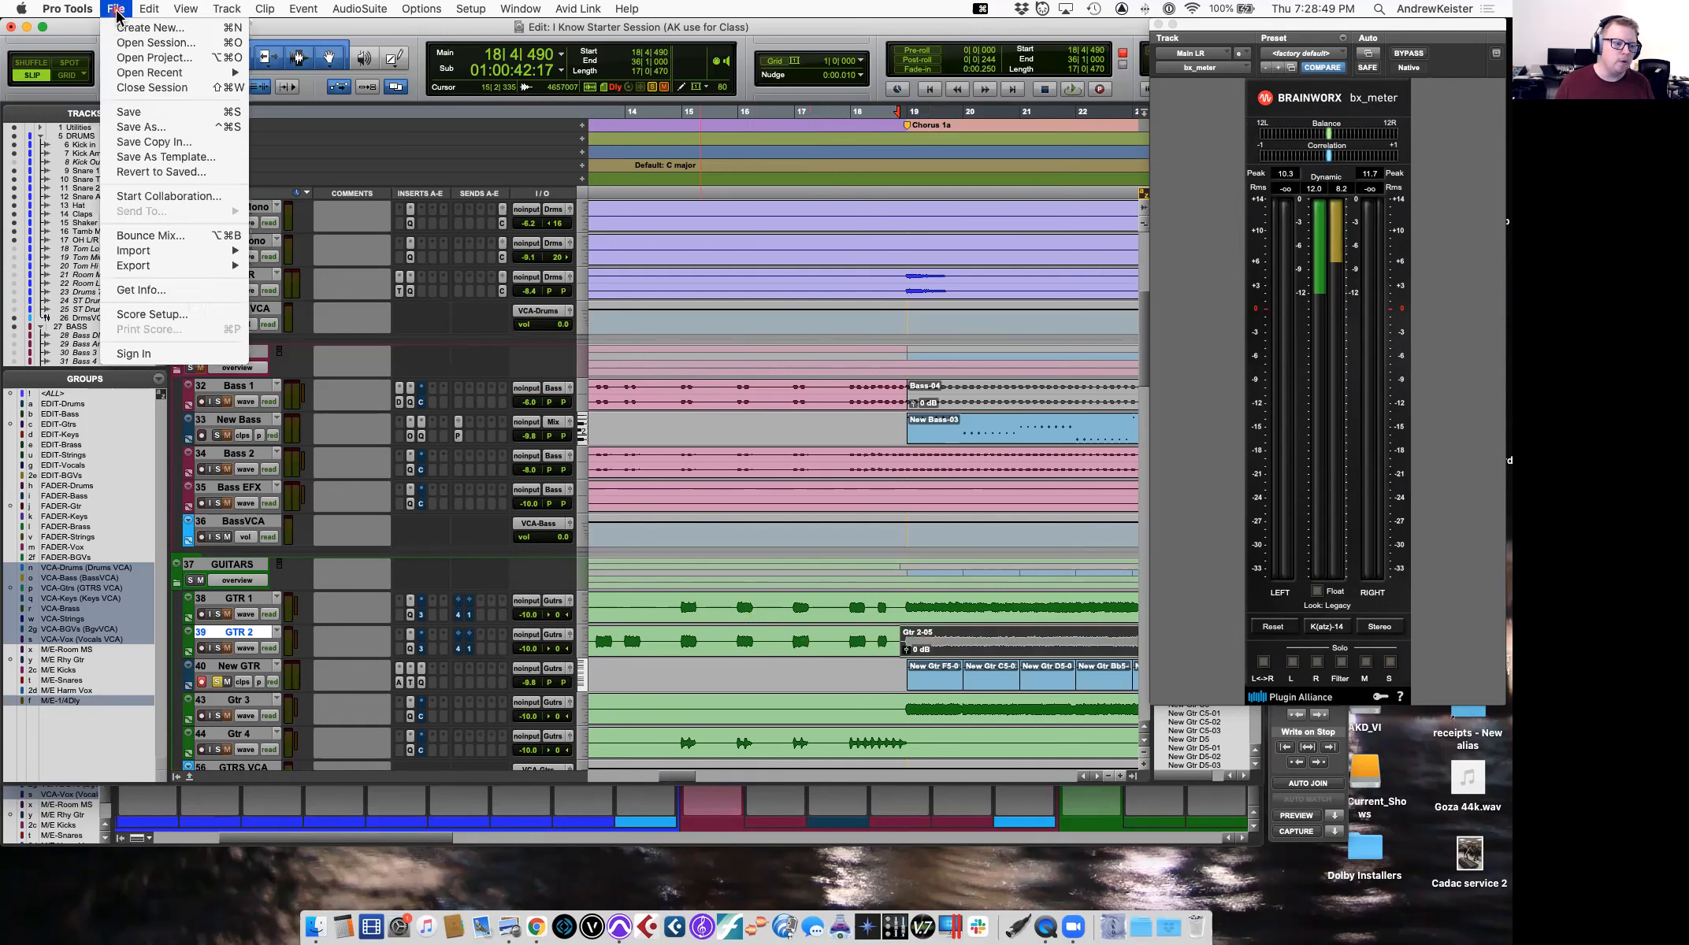
mouse_move(189, 250)
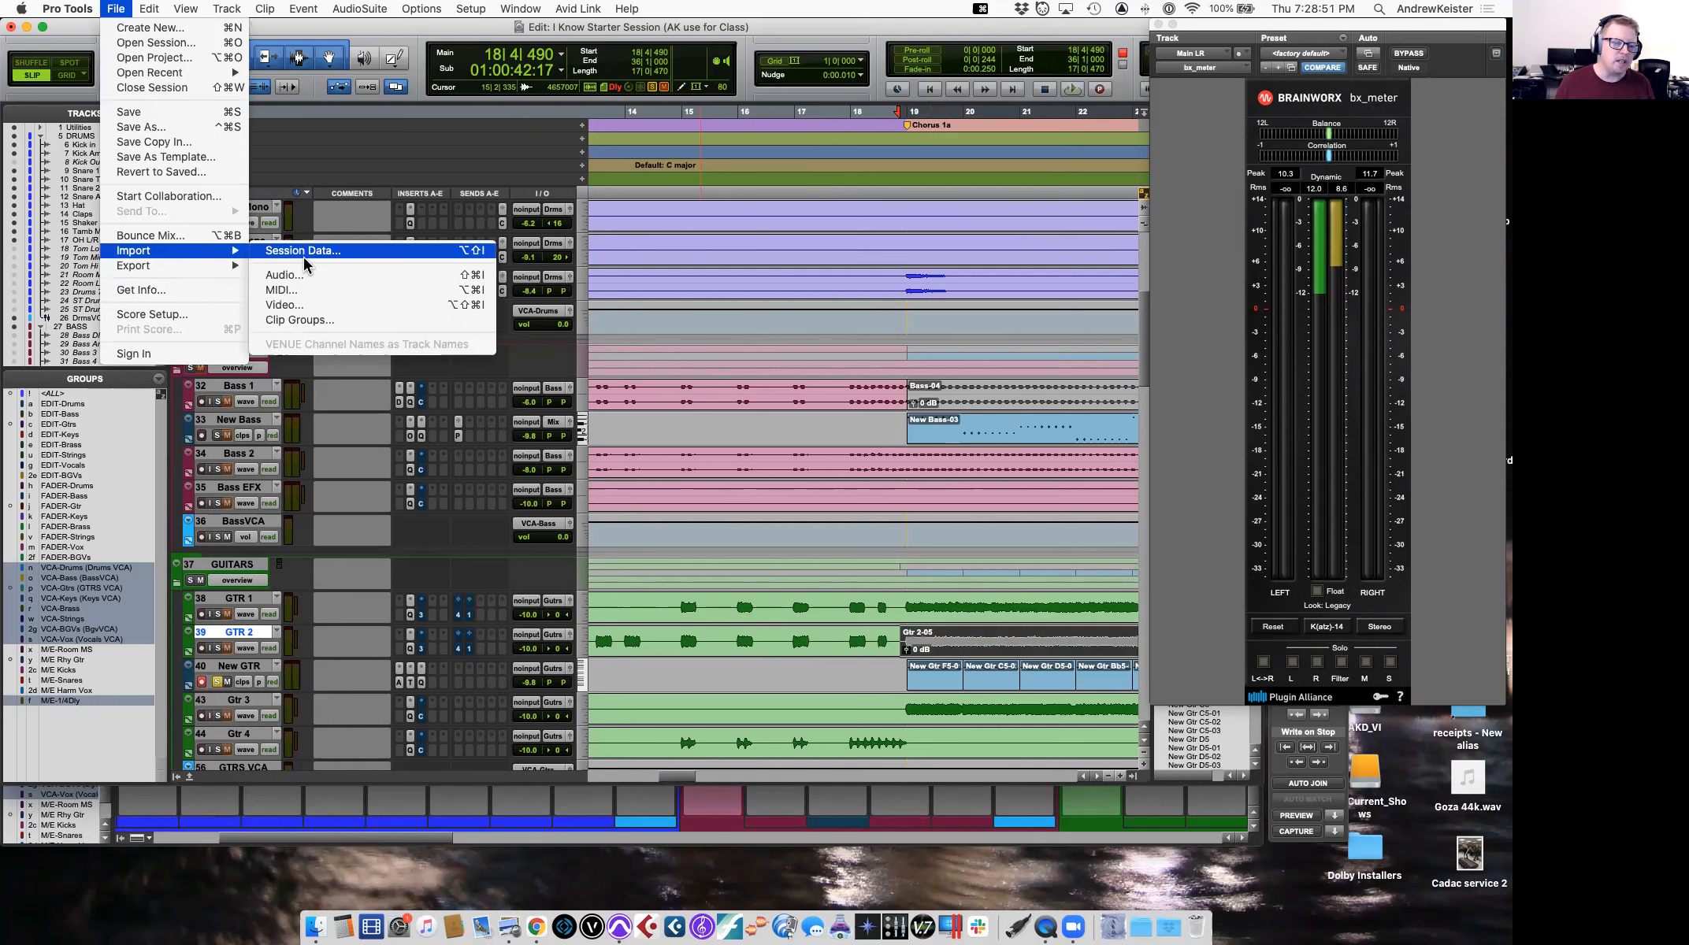
left_click(306, 258)
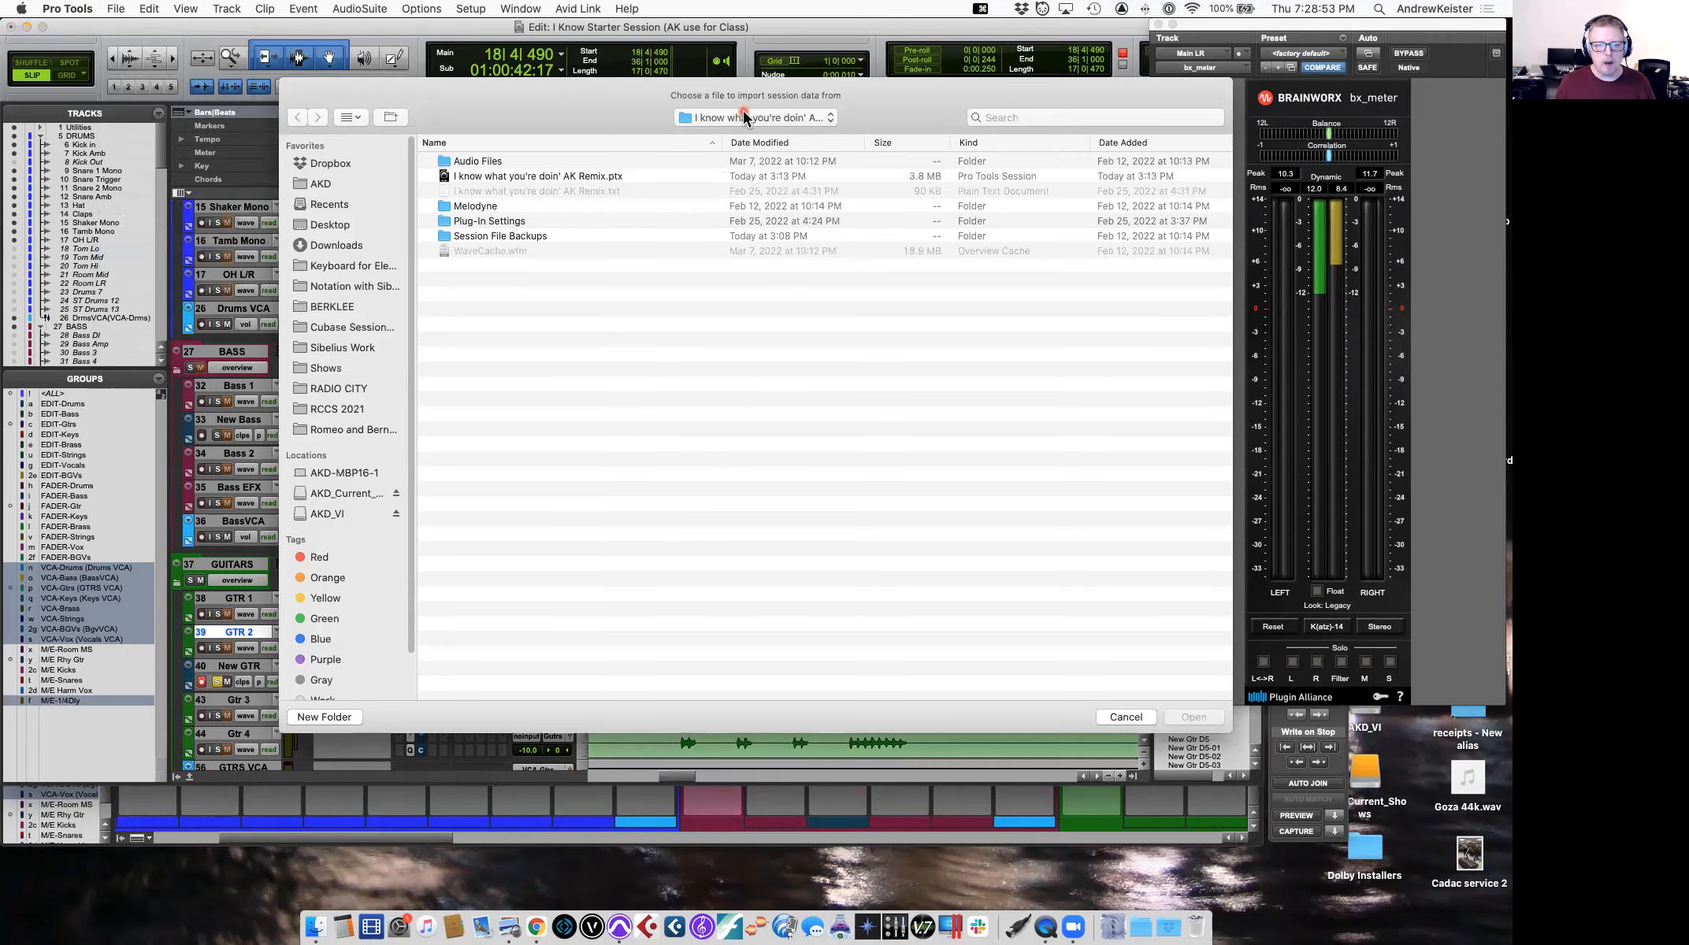
left_click(745, 118)
left_click(631, 114)
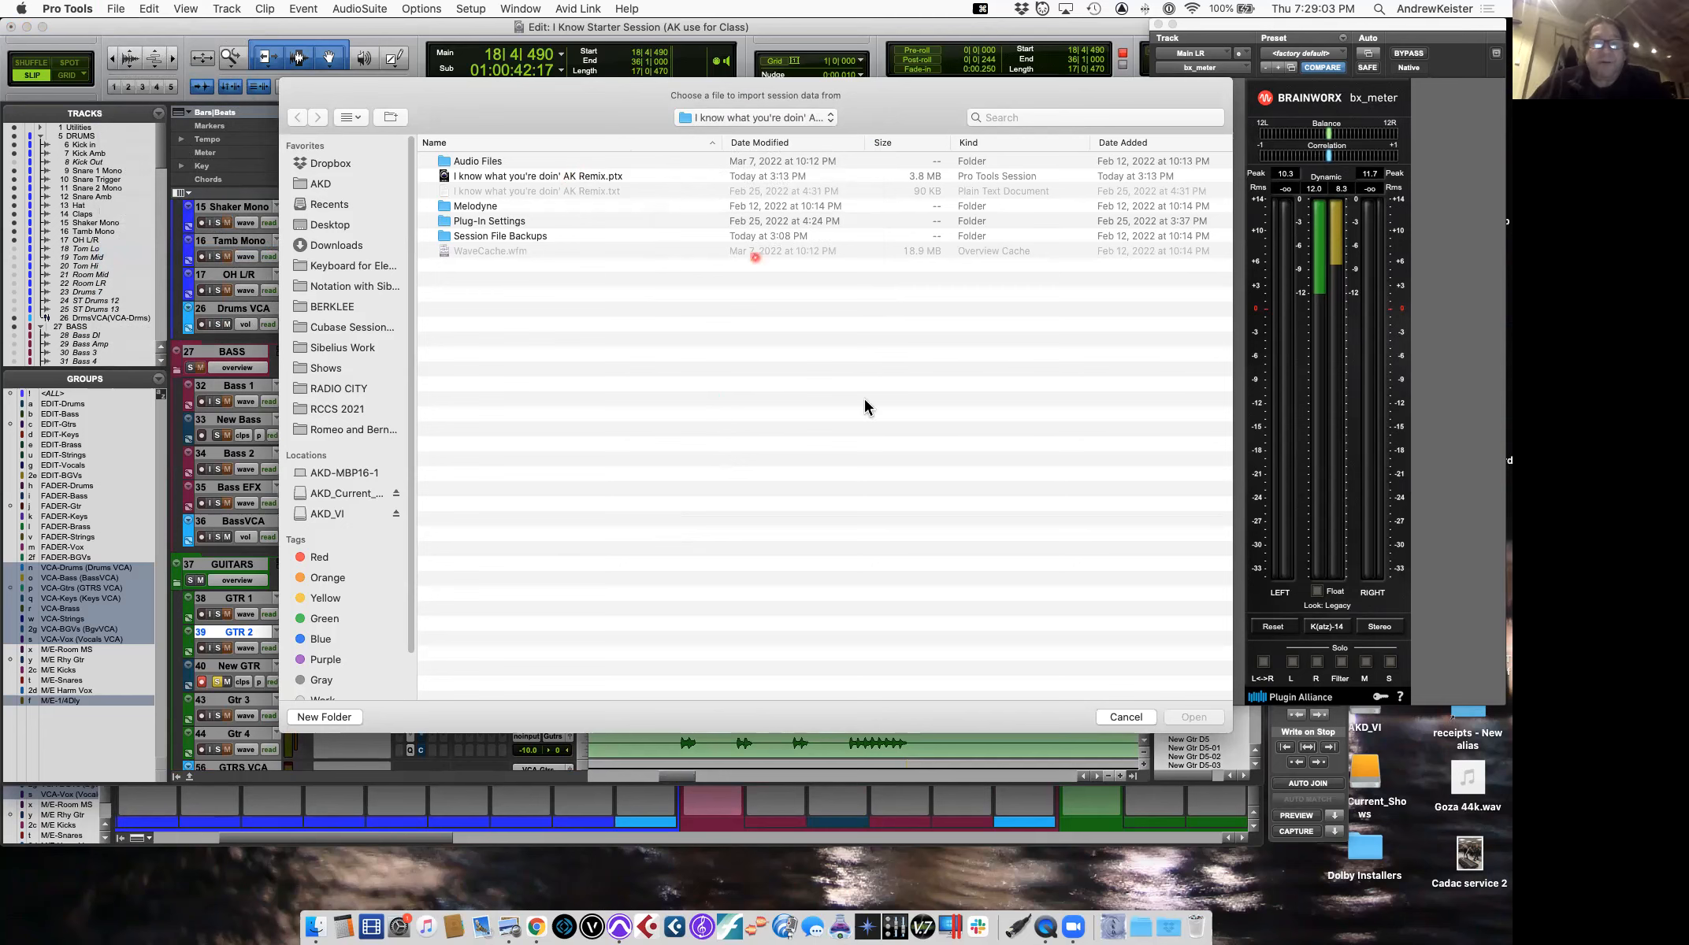
left_click(1128, 717)
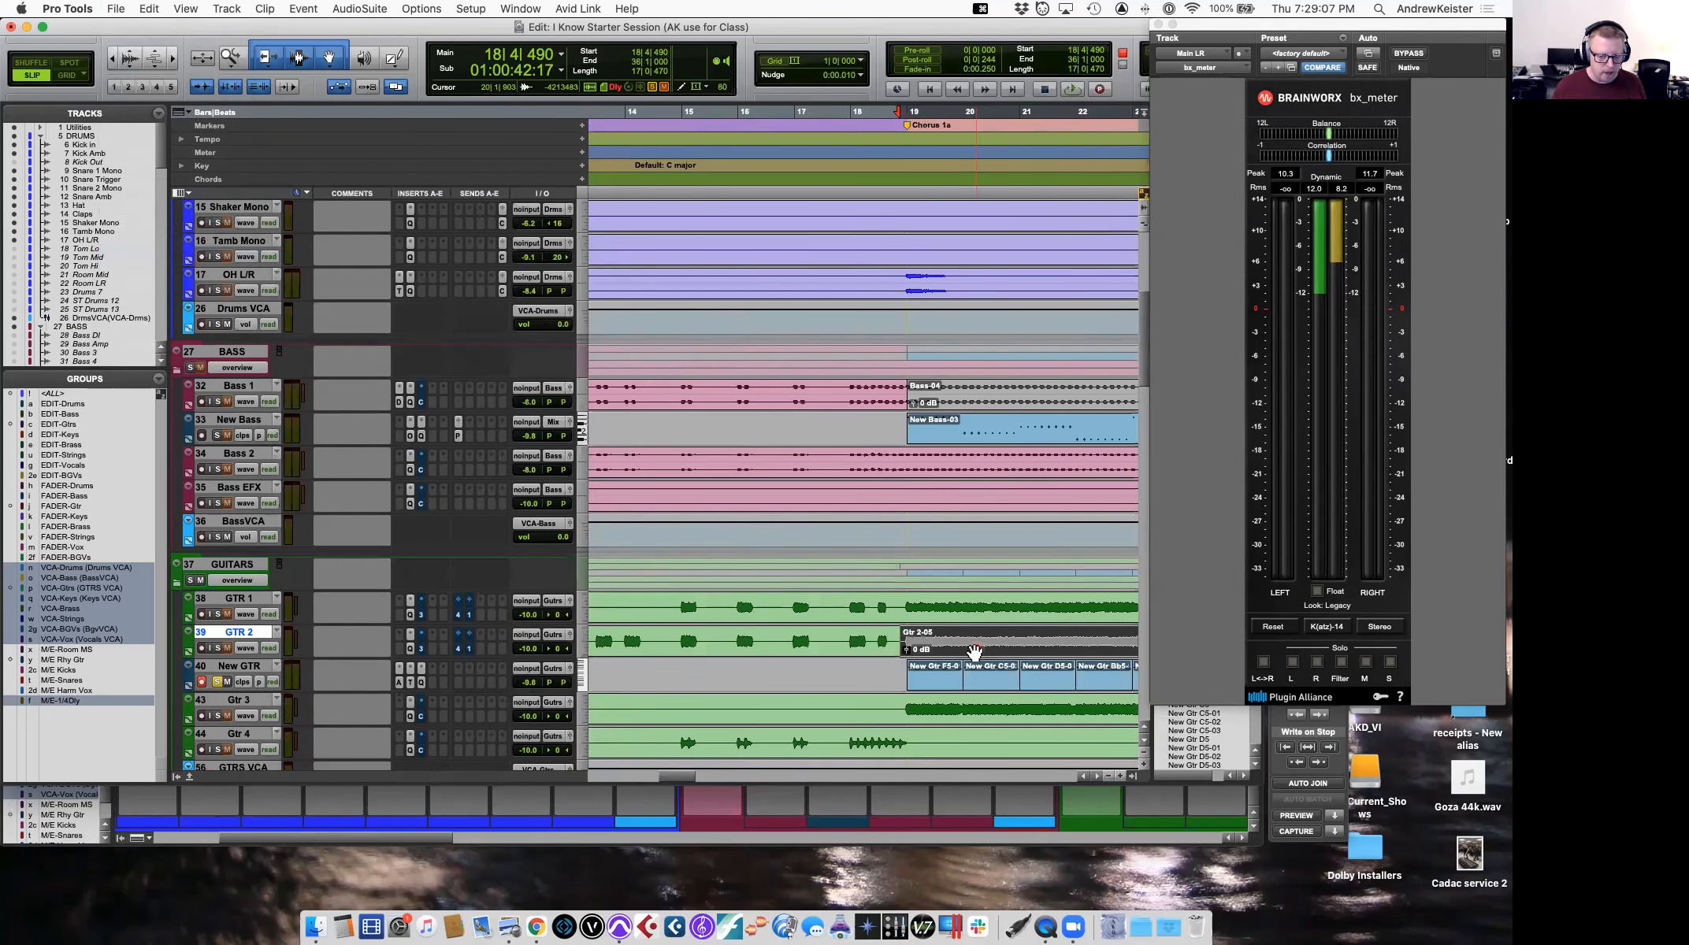
Separate the GTR 2 clip at 52|4|404, just before Chorus 2a.
scroll(974, 650, "right", 3)
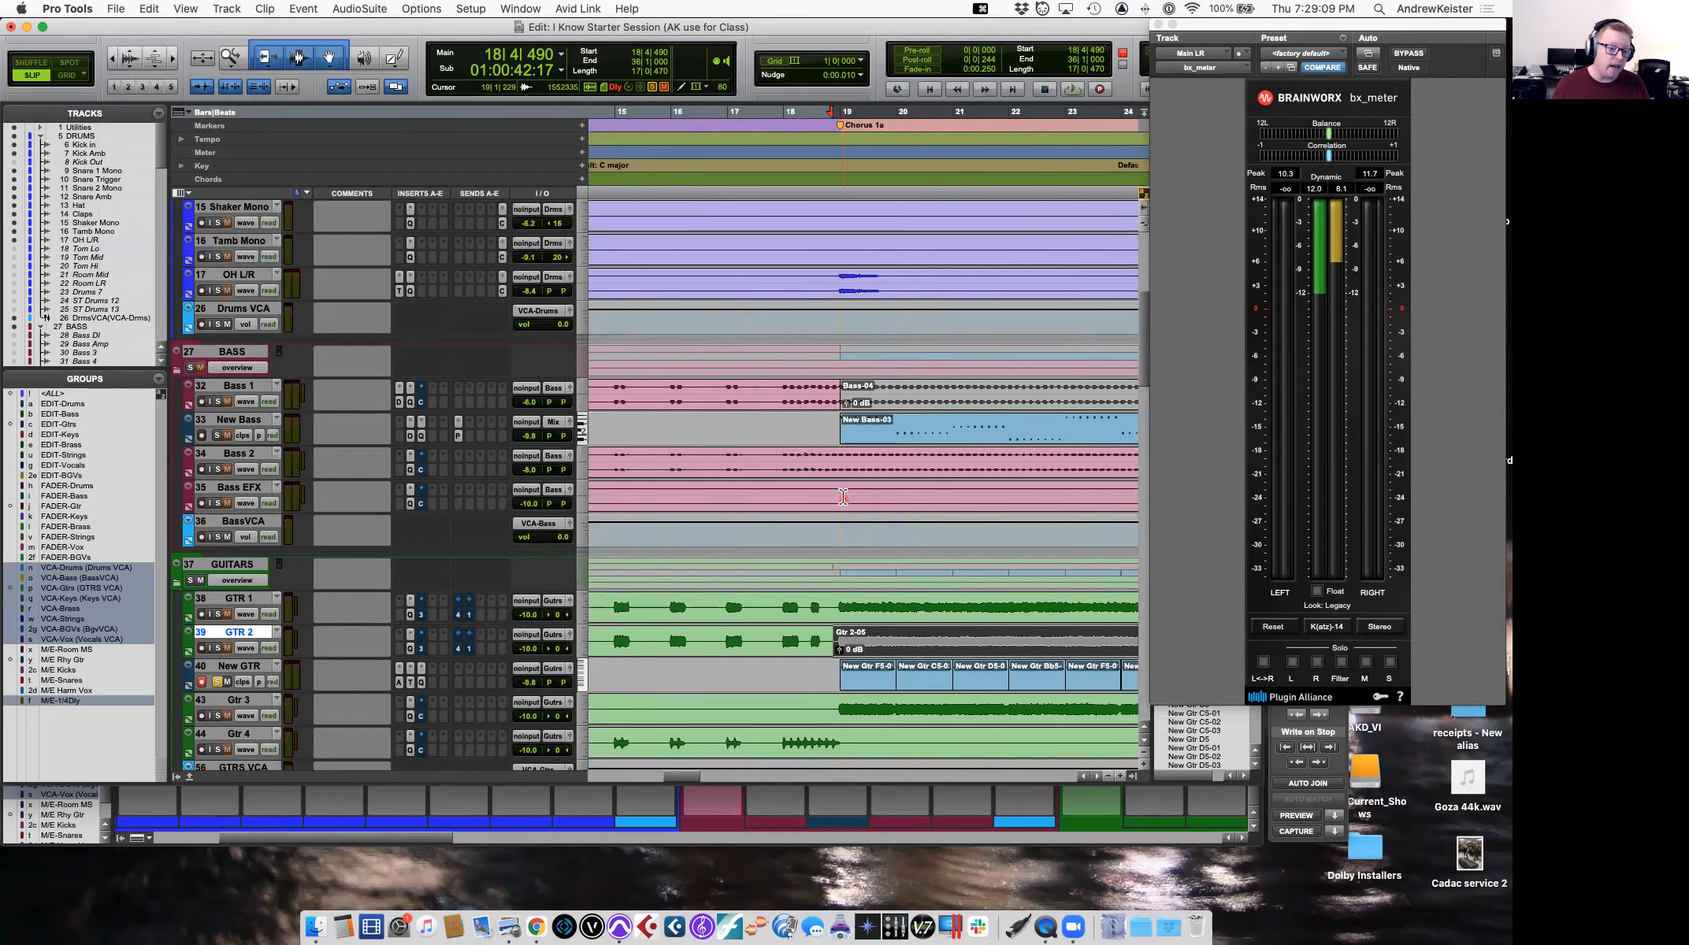
scroll(843, 496, "up", 8)
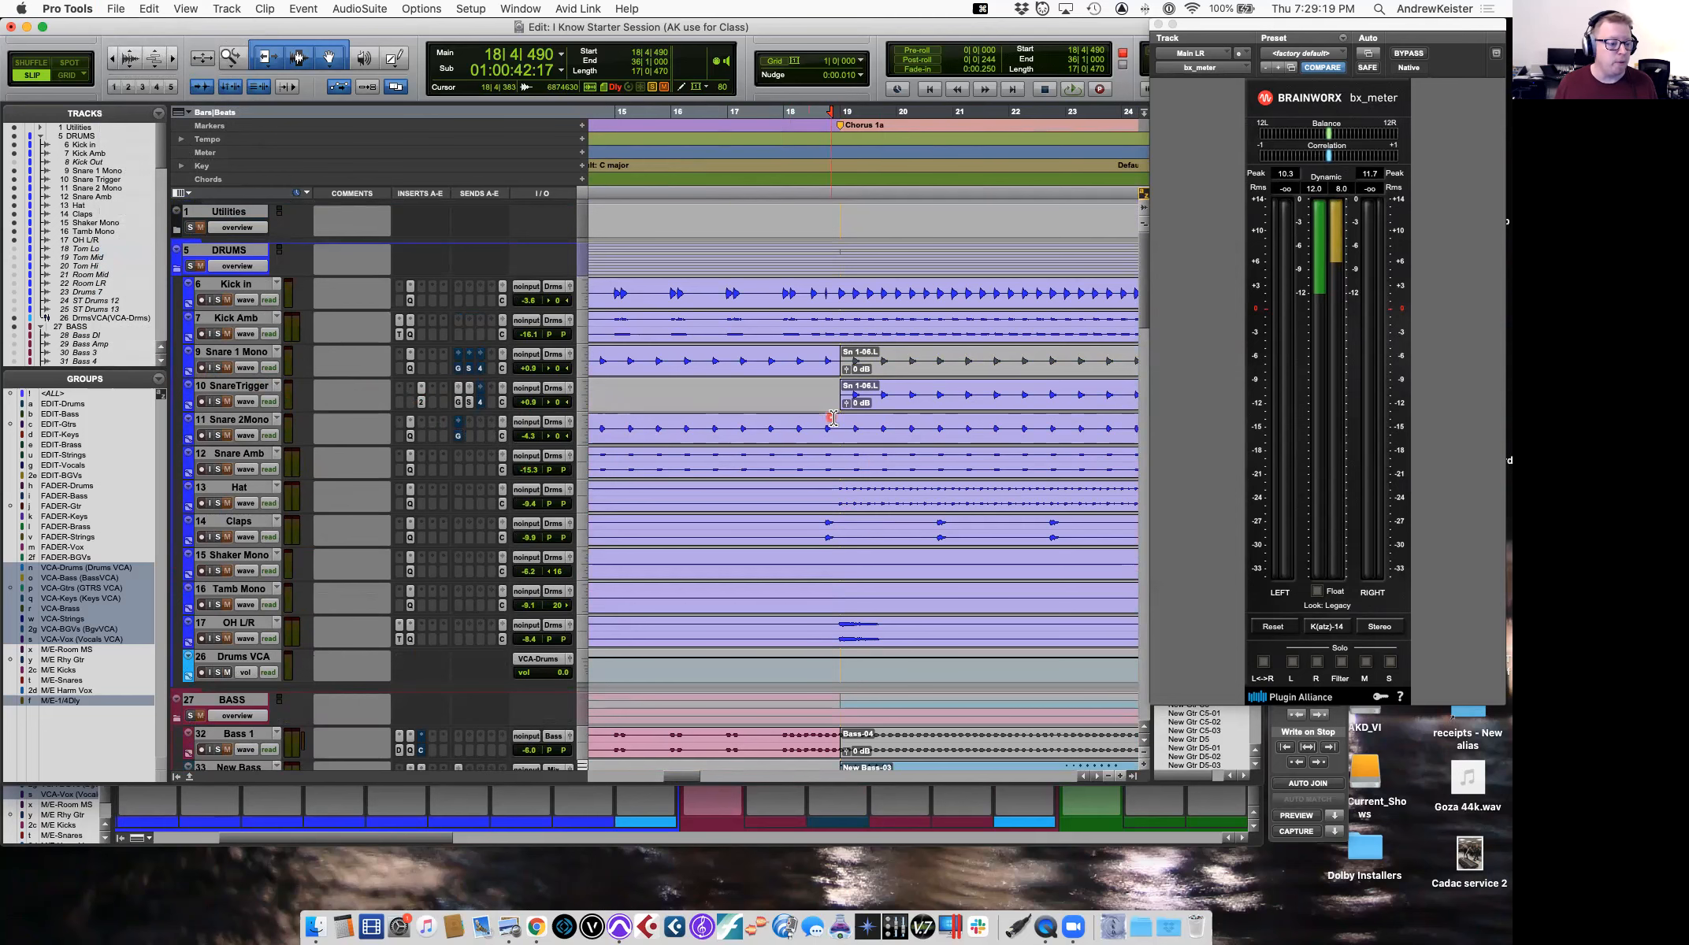
key("r")
key("r")
key("r")
scroll(832, 418, "down", 5)
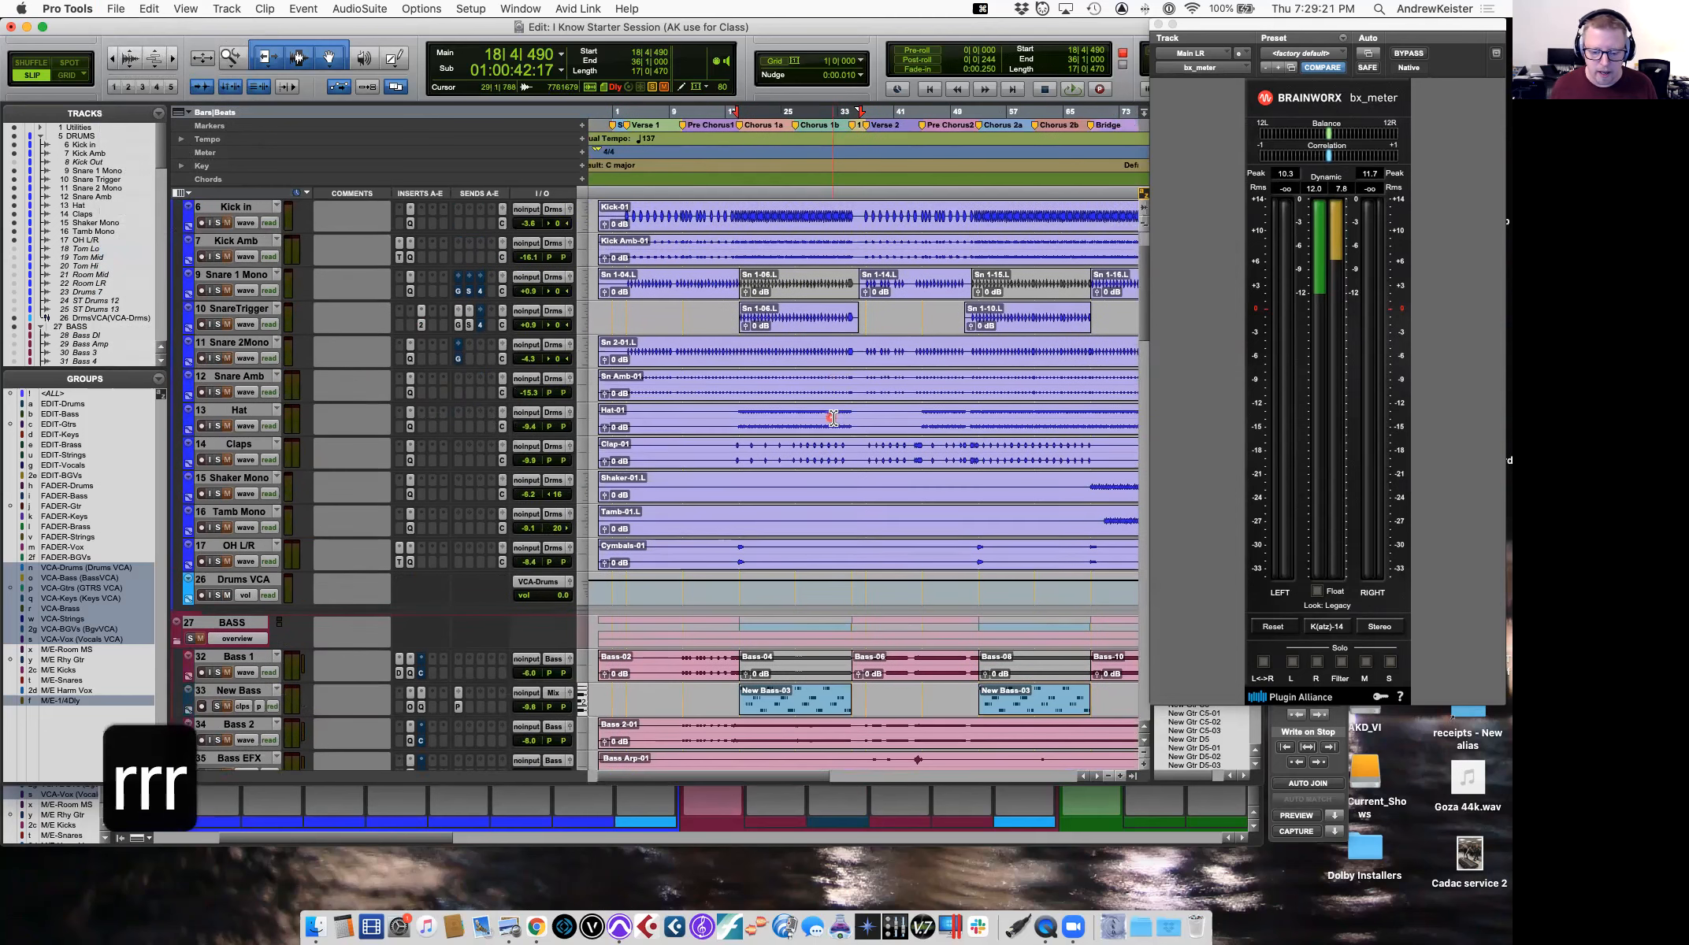
scroll(833, 417, "down", 5)
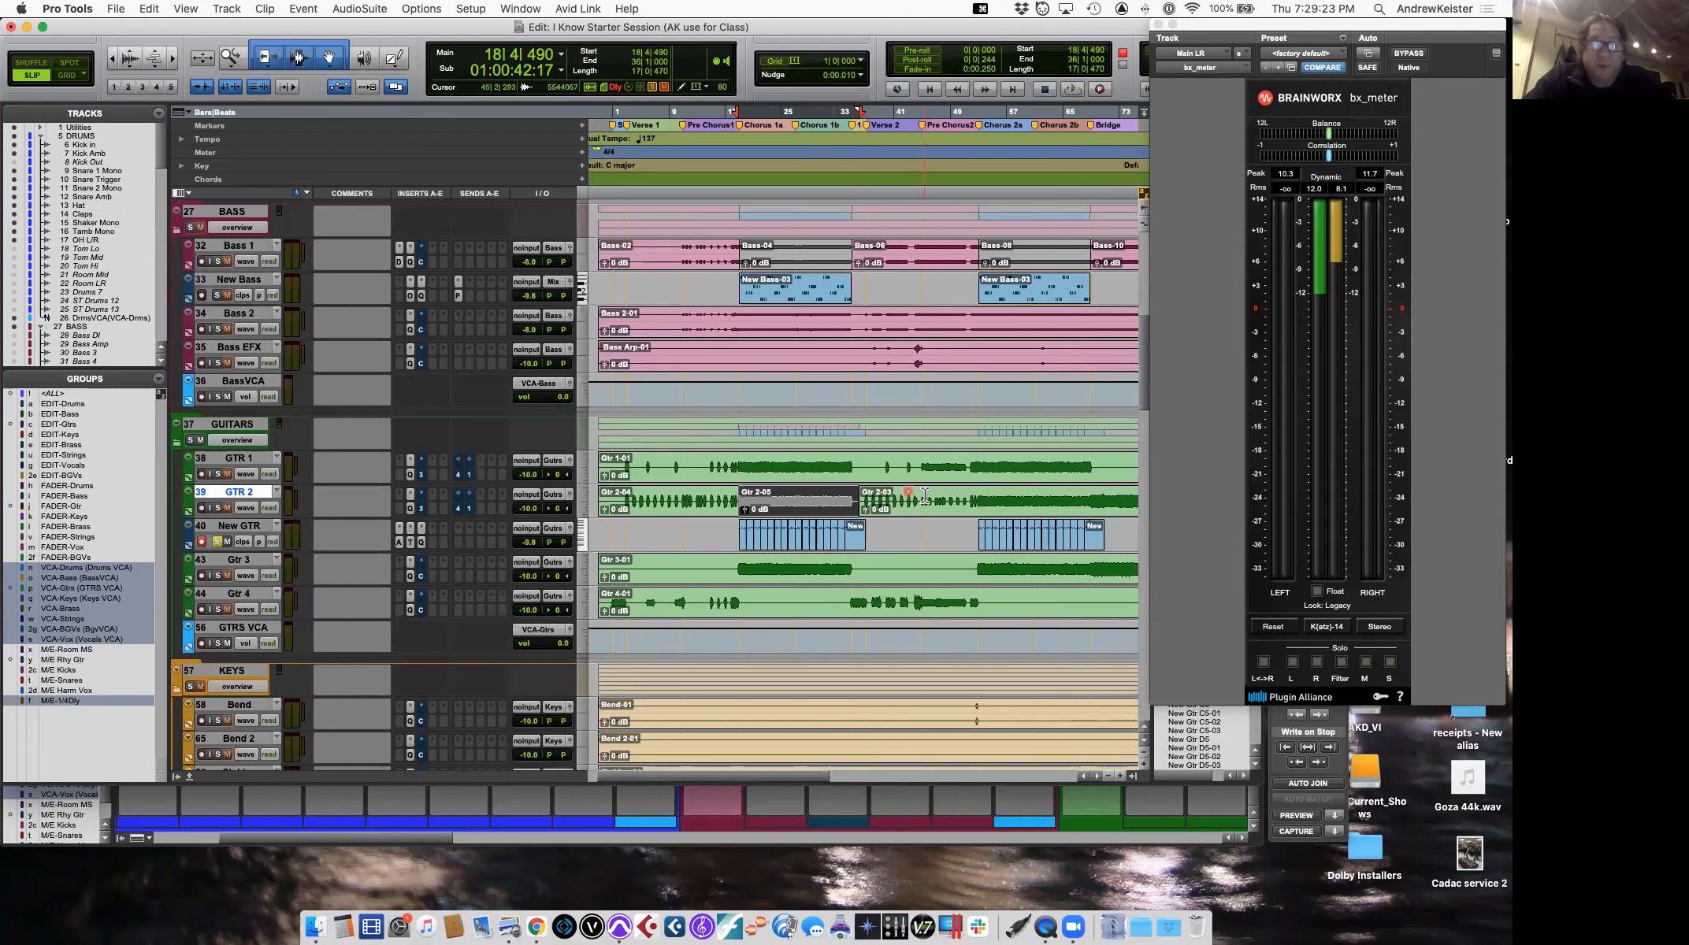
left_click(978, 499)
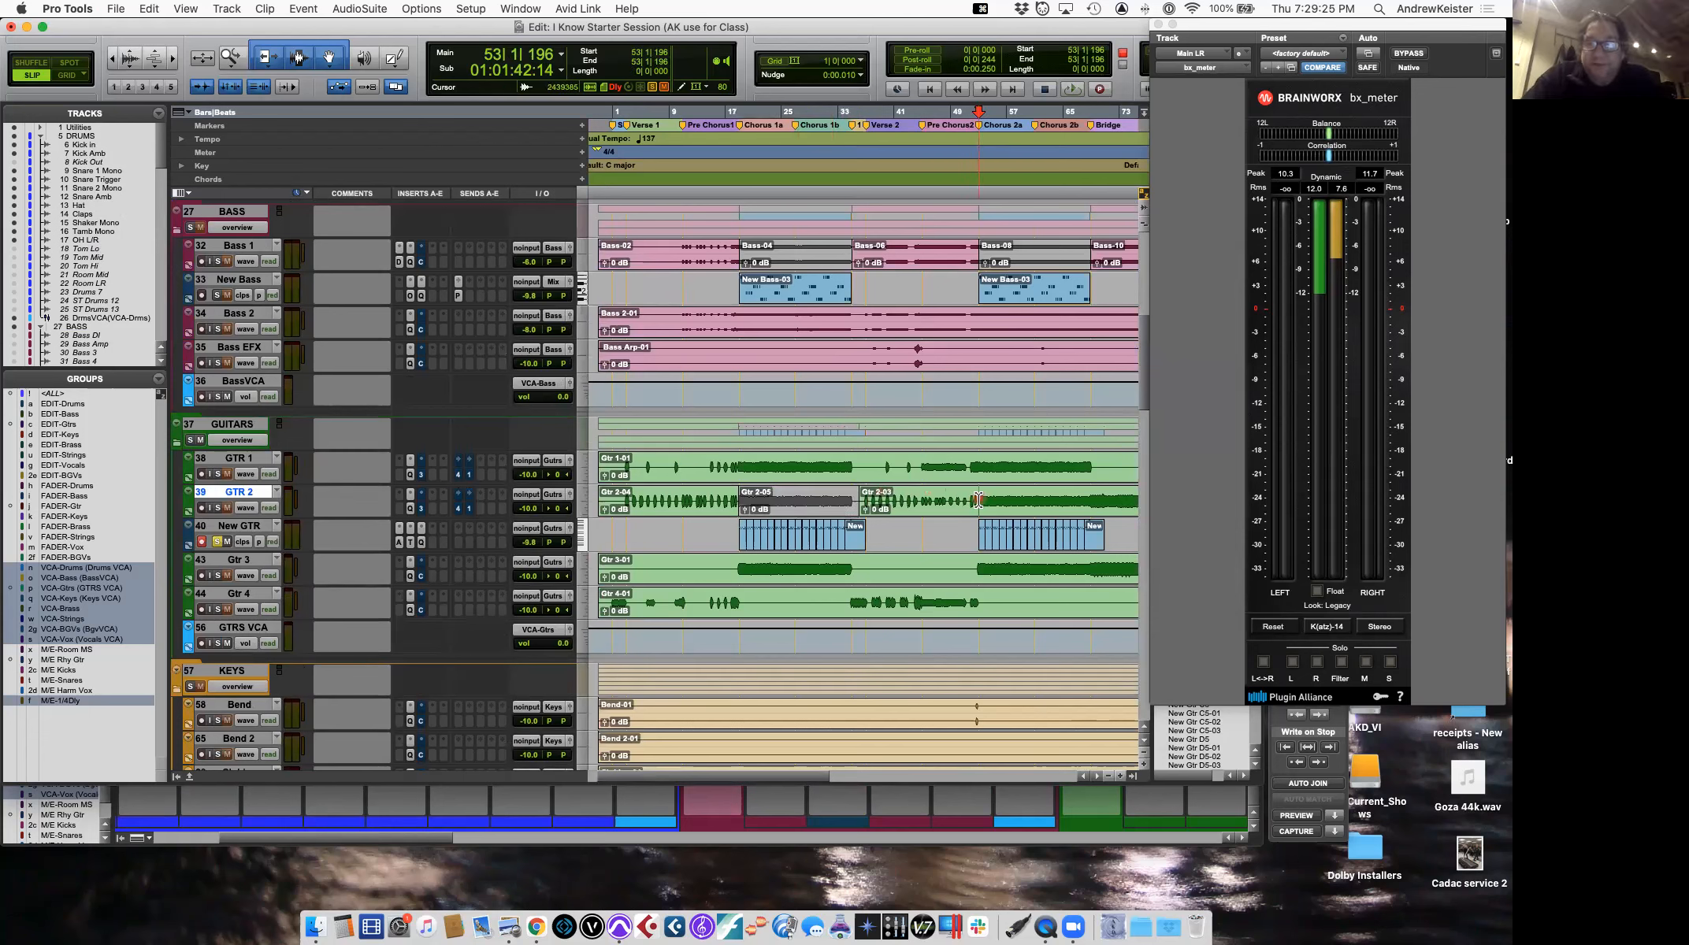
key("t")
key("t")
key("t")
left_click(853, 497)
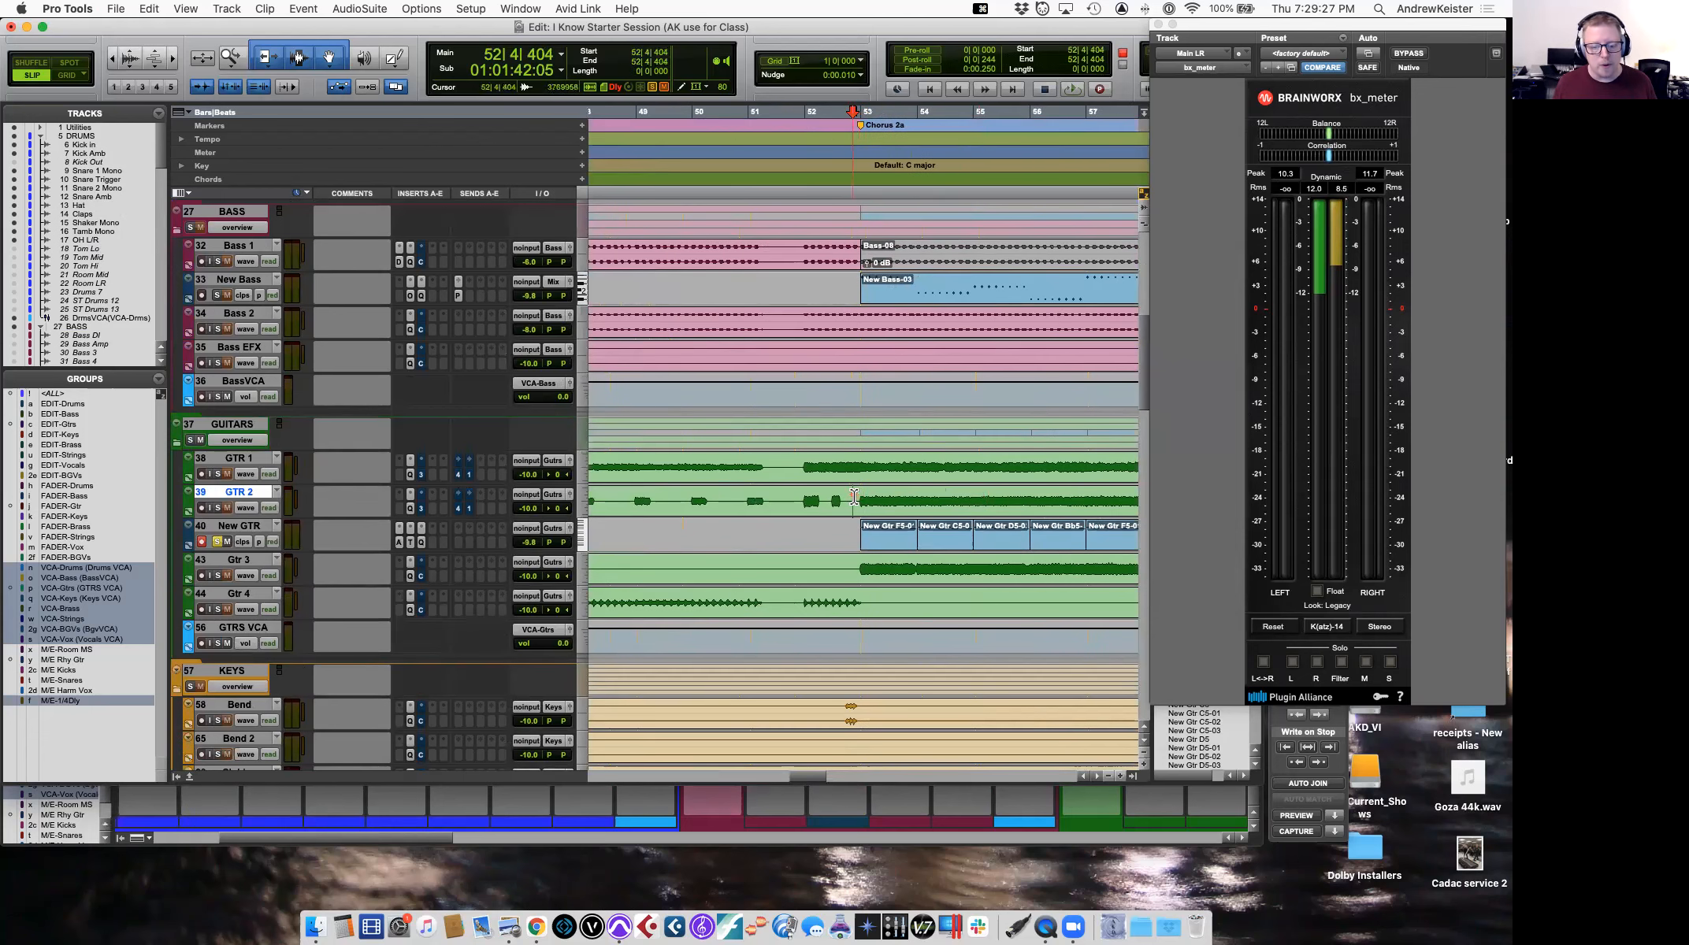
key("super+e")
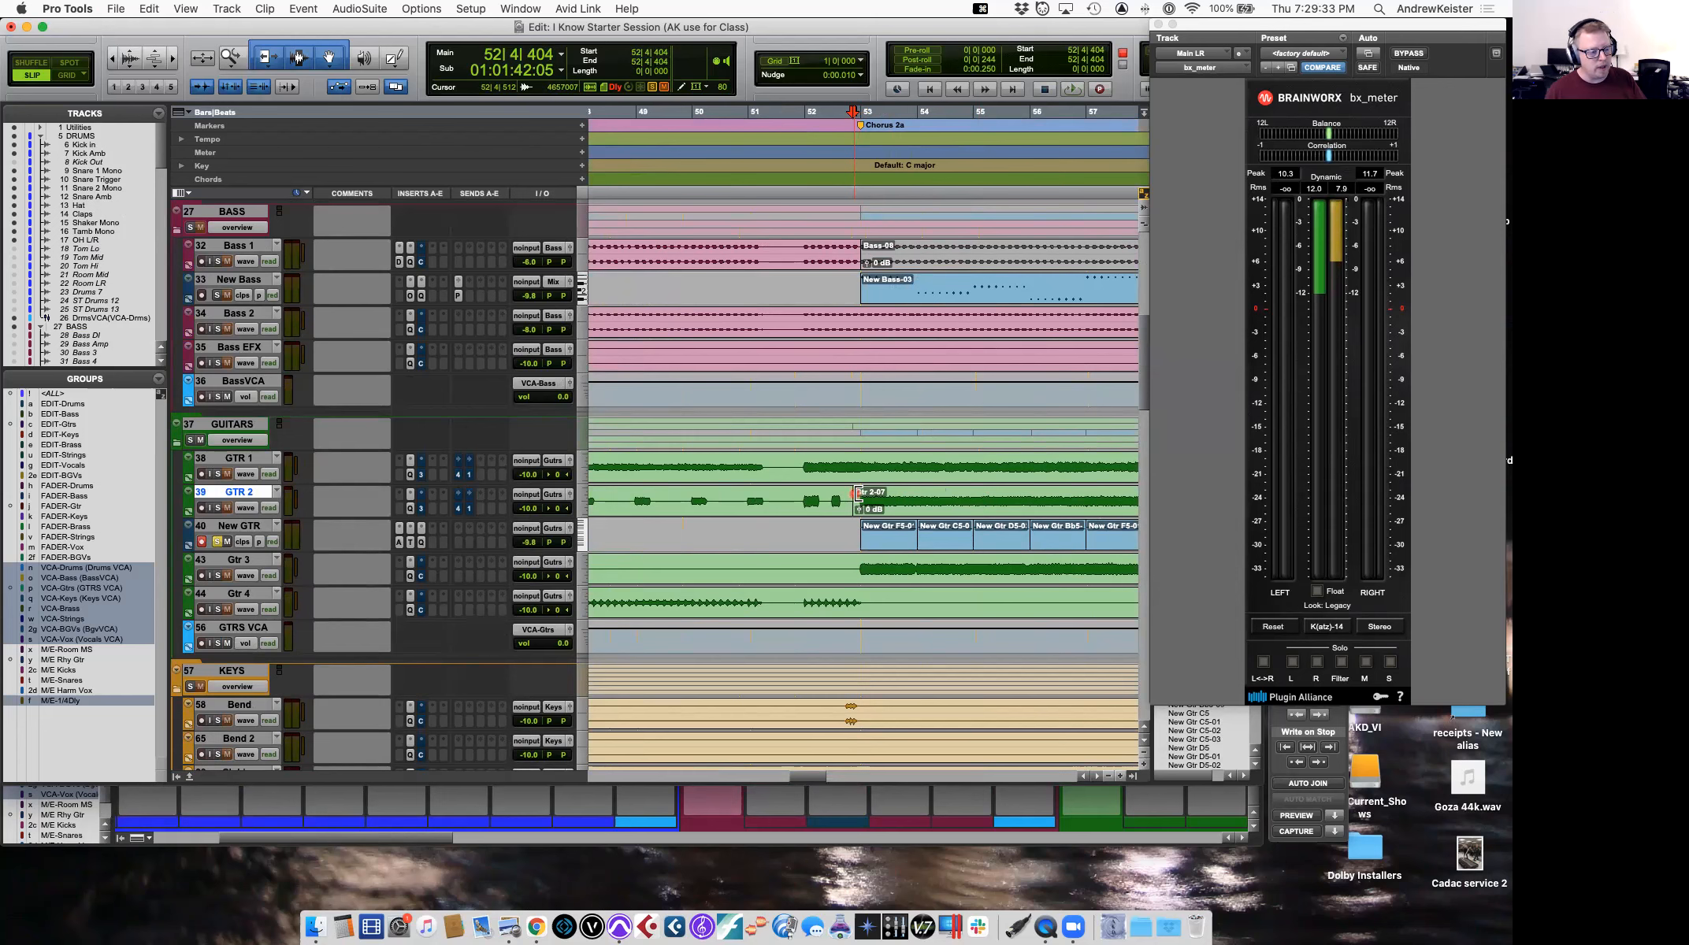
Examine the source track list of "I know what you're doin' AK Remix.ptx" in Import Session Data, and cancel the import.
key("alt+shift+i")
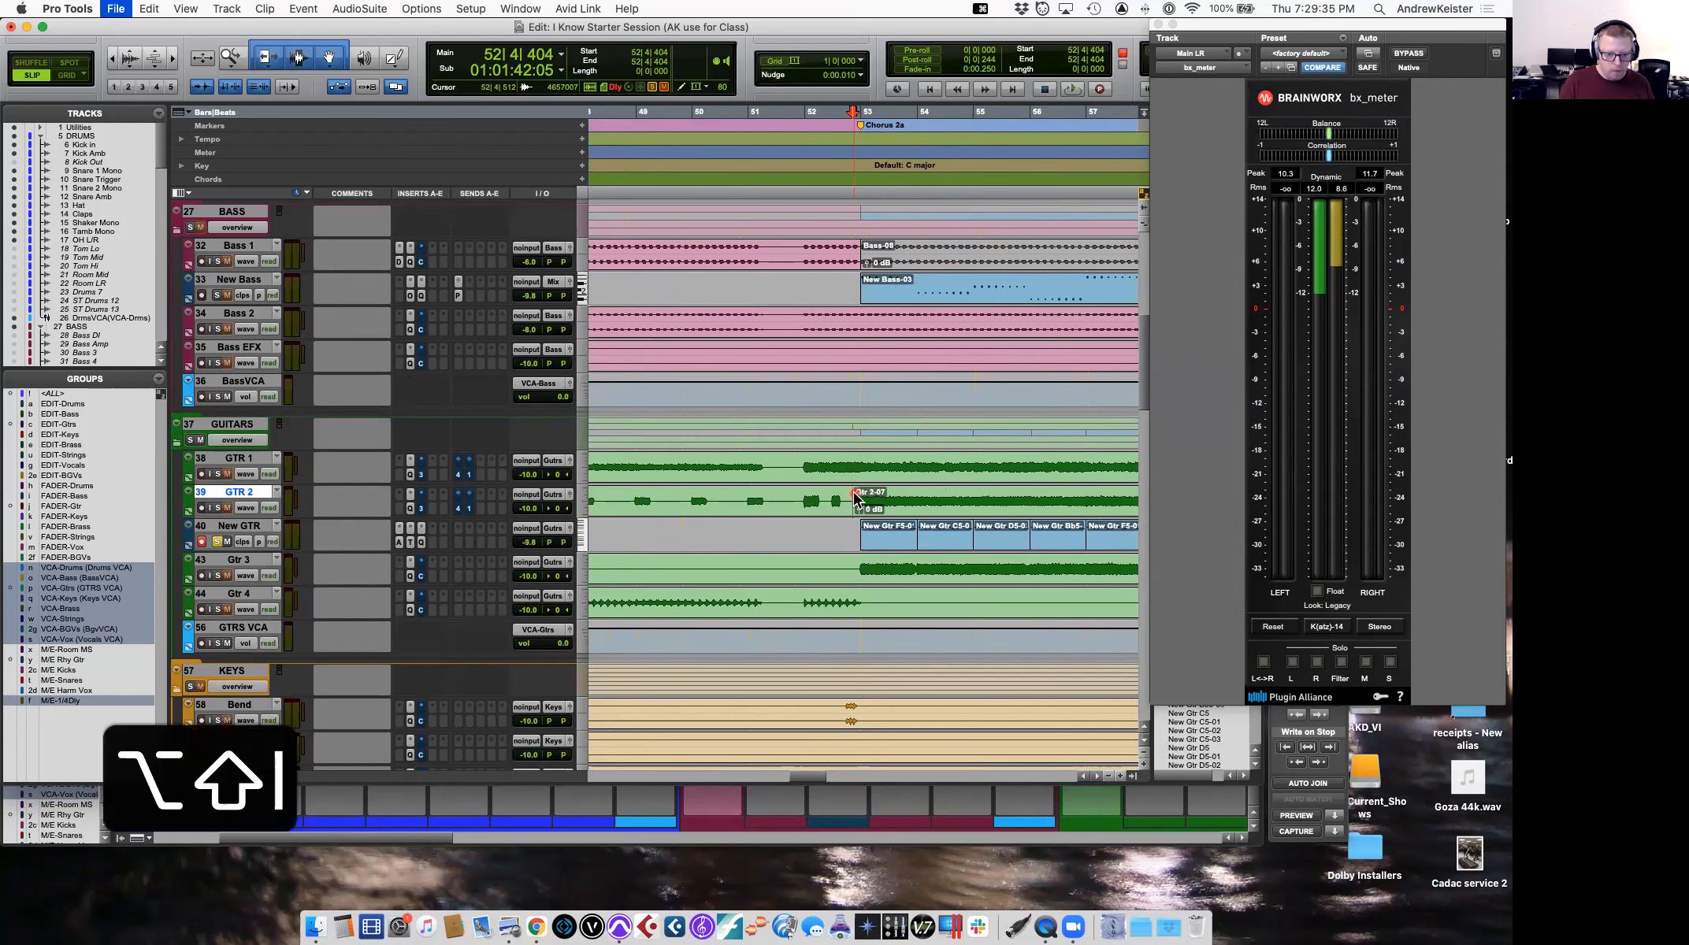
left_click(534, 177)
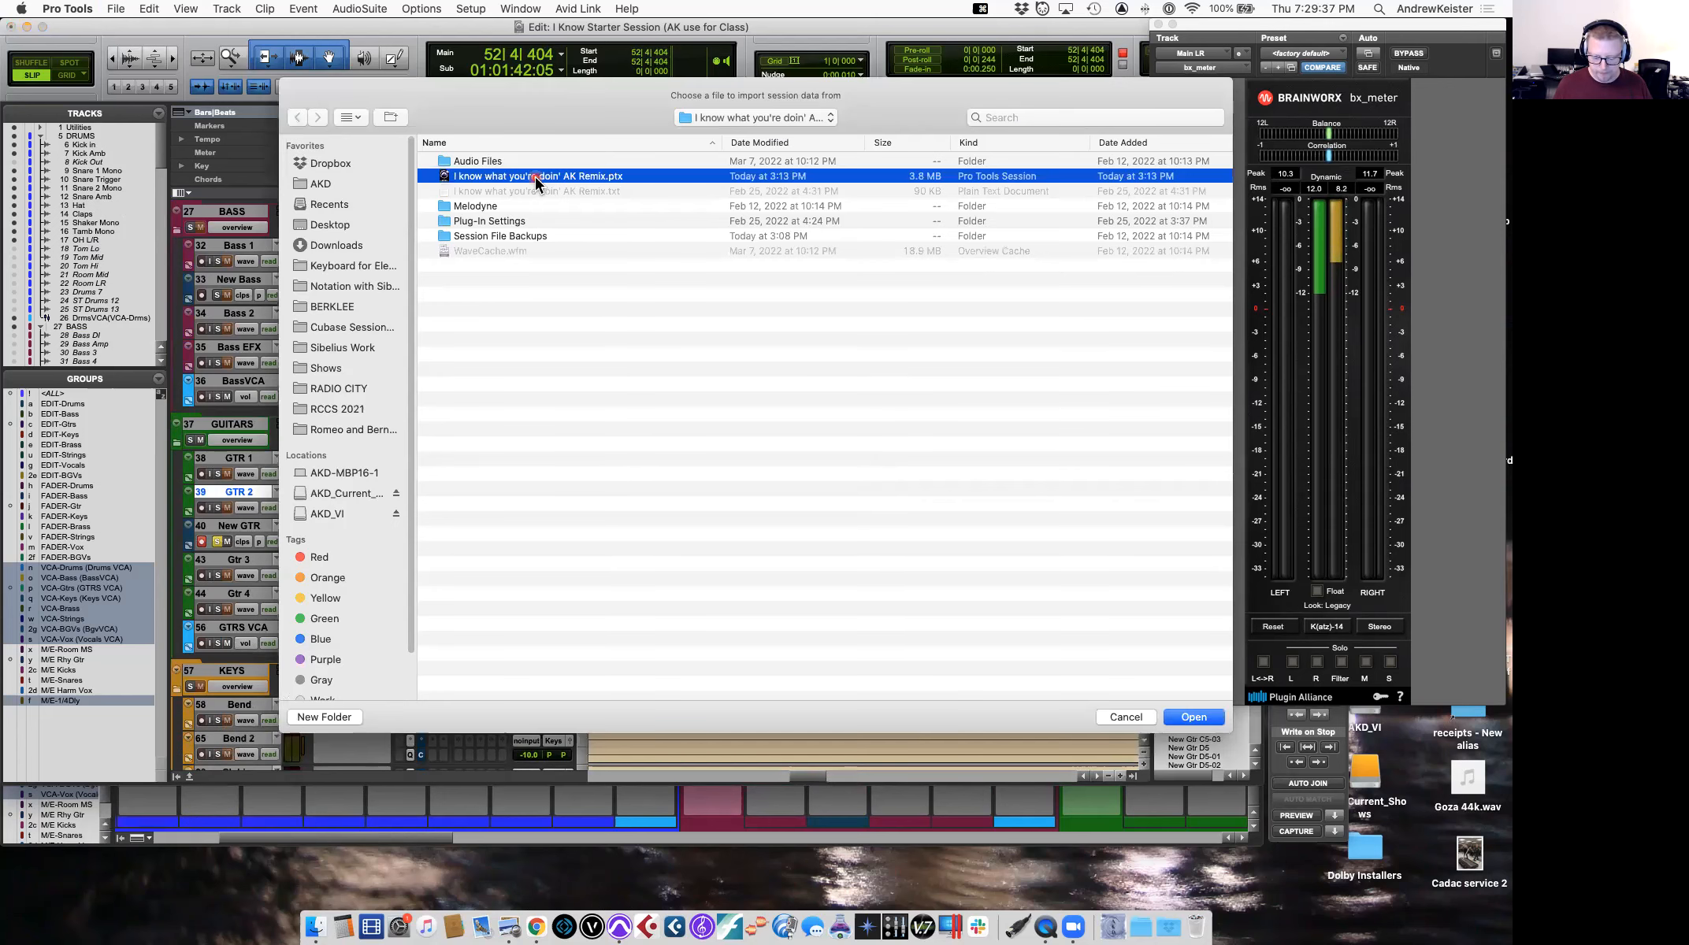
key("Return")
scroll(611, 545, "down", 5)
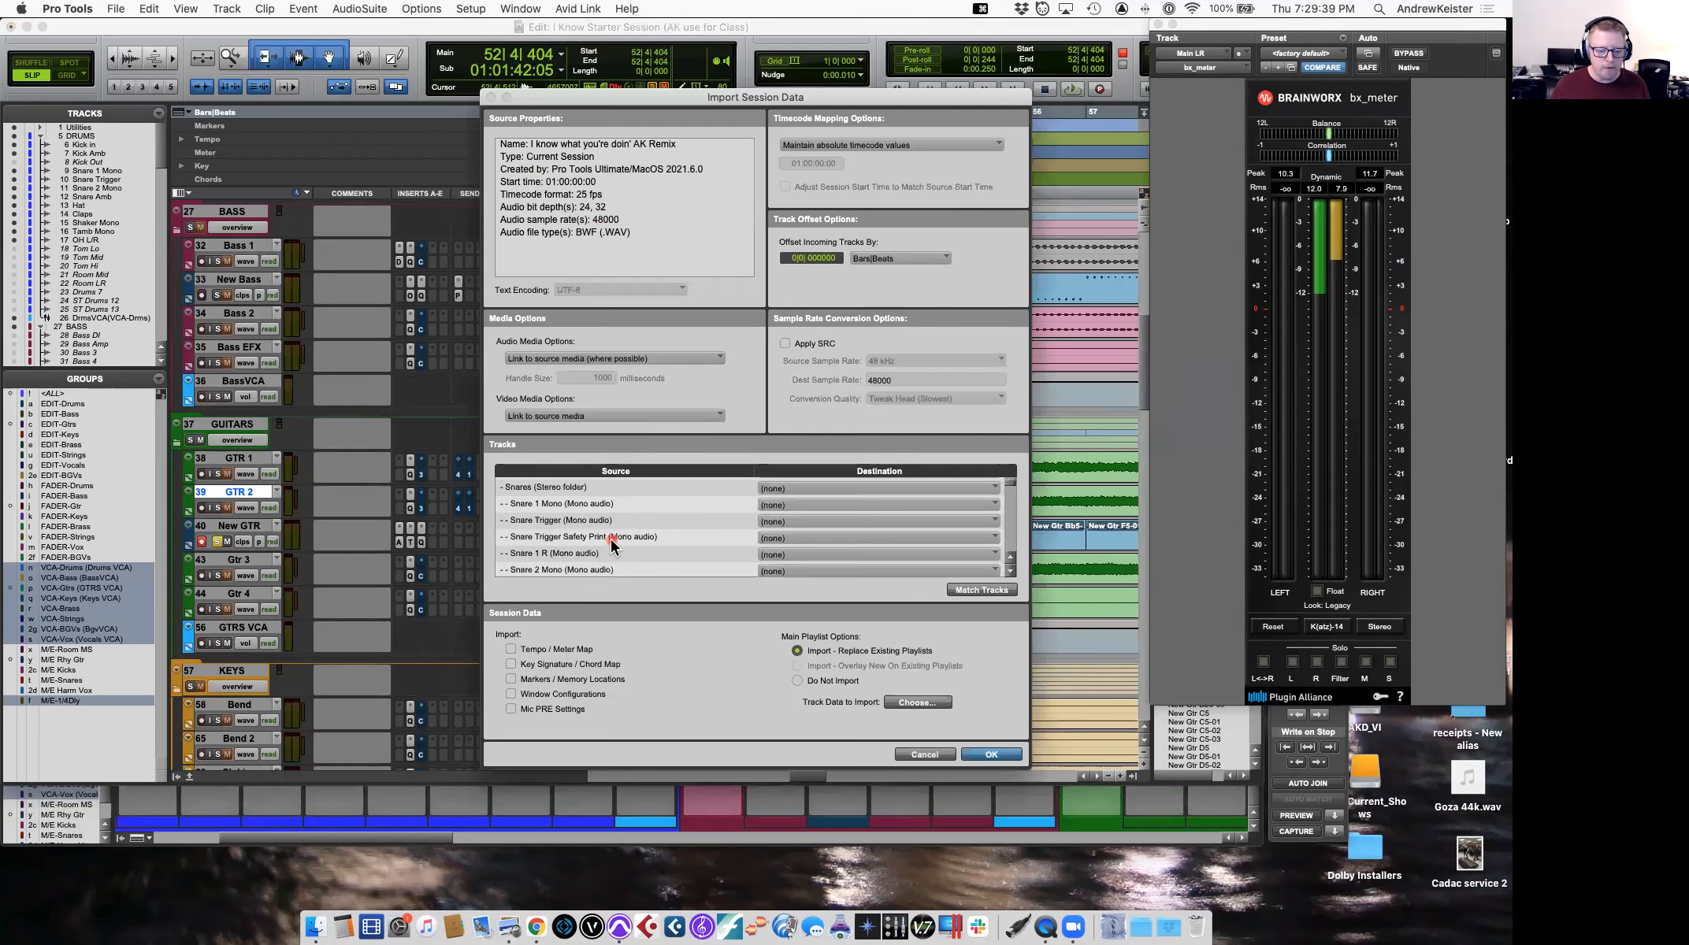
scroll(595, 526, "down", 6)
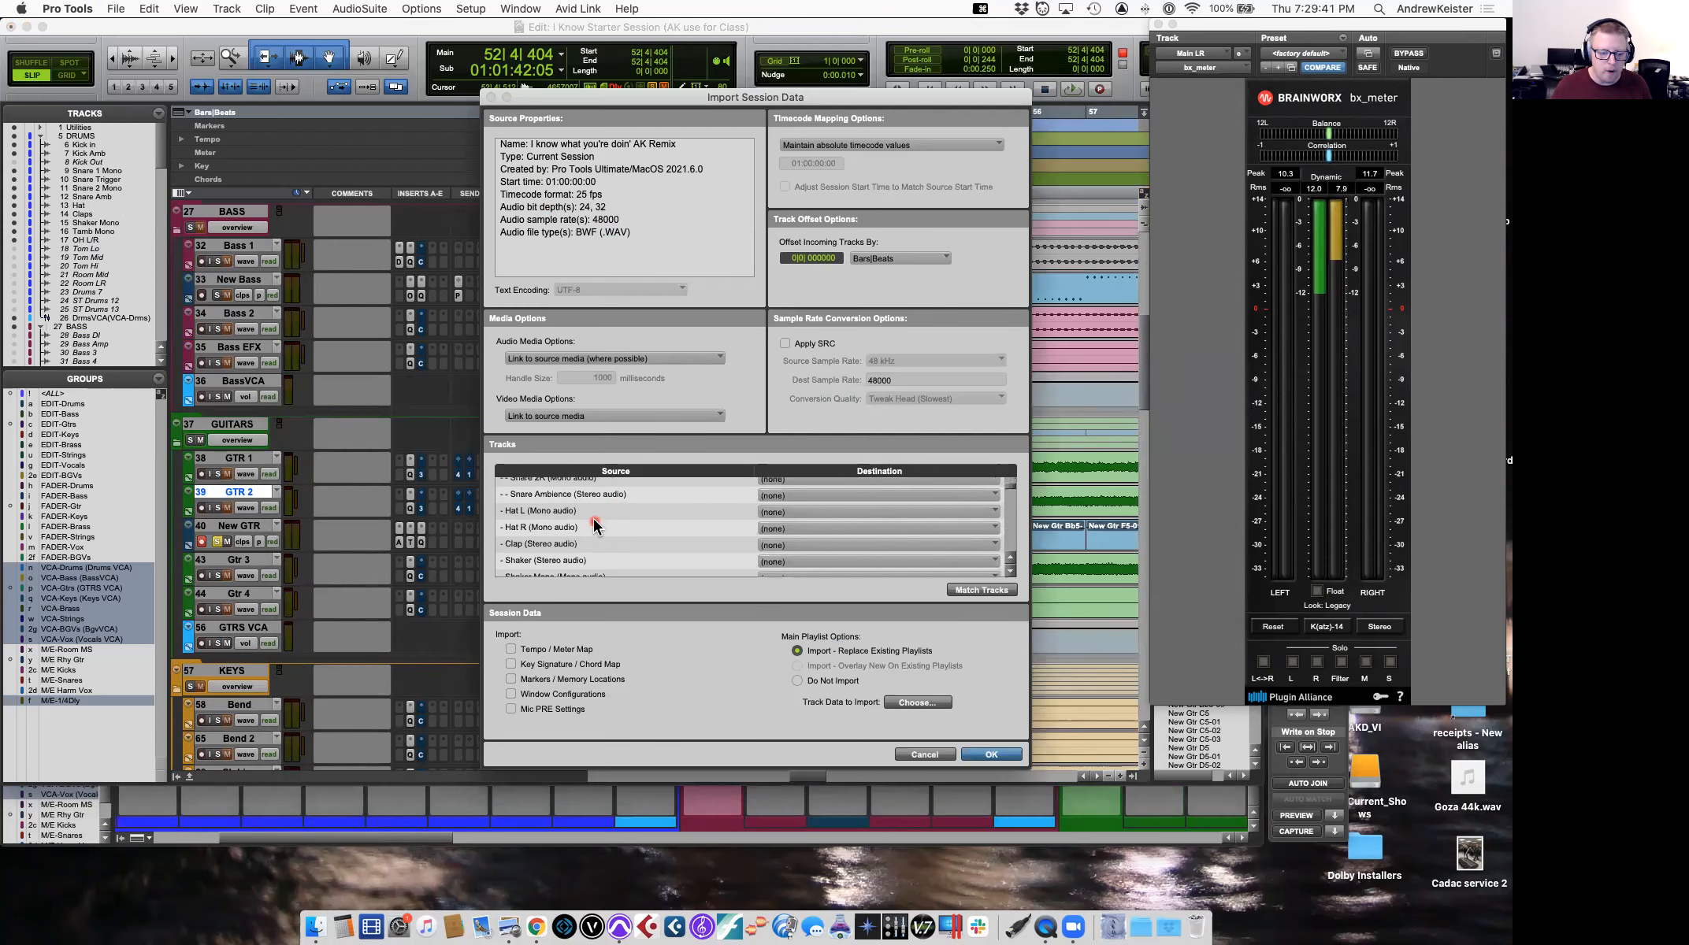
scroll(595, 527, "down", 2)
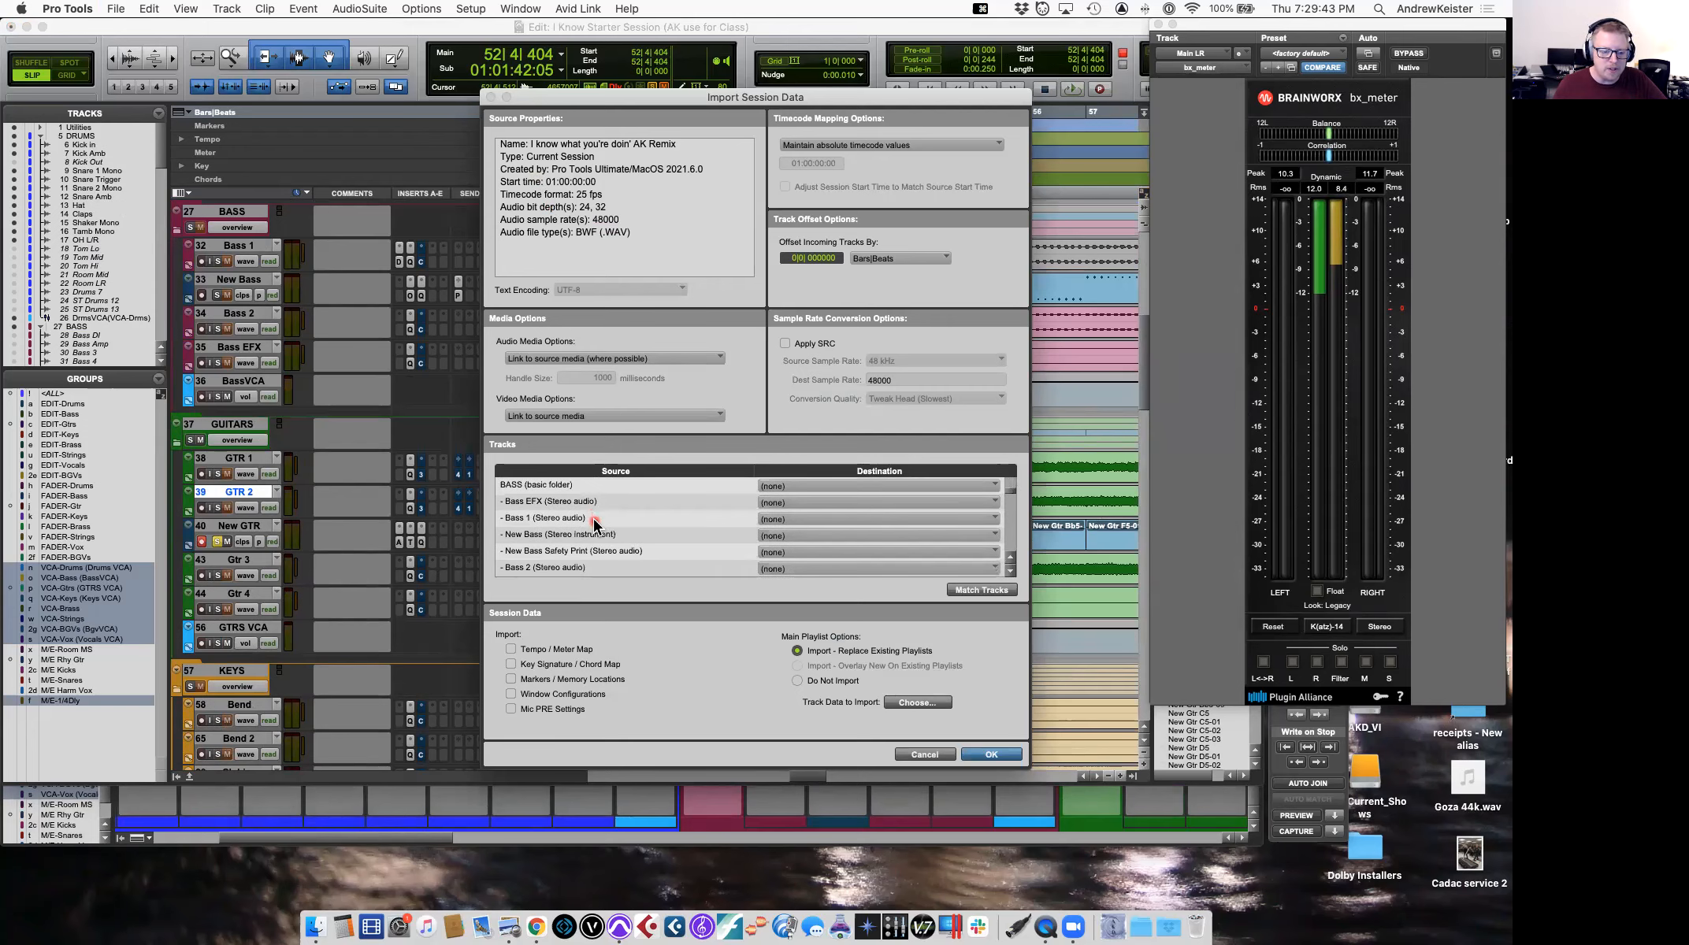
scroll(595, 538, "down", 6)
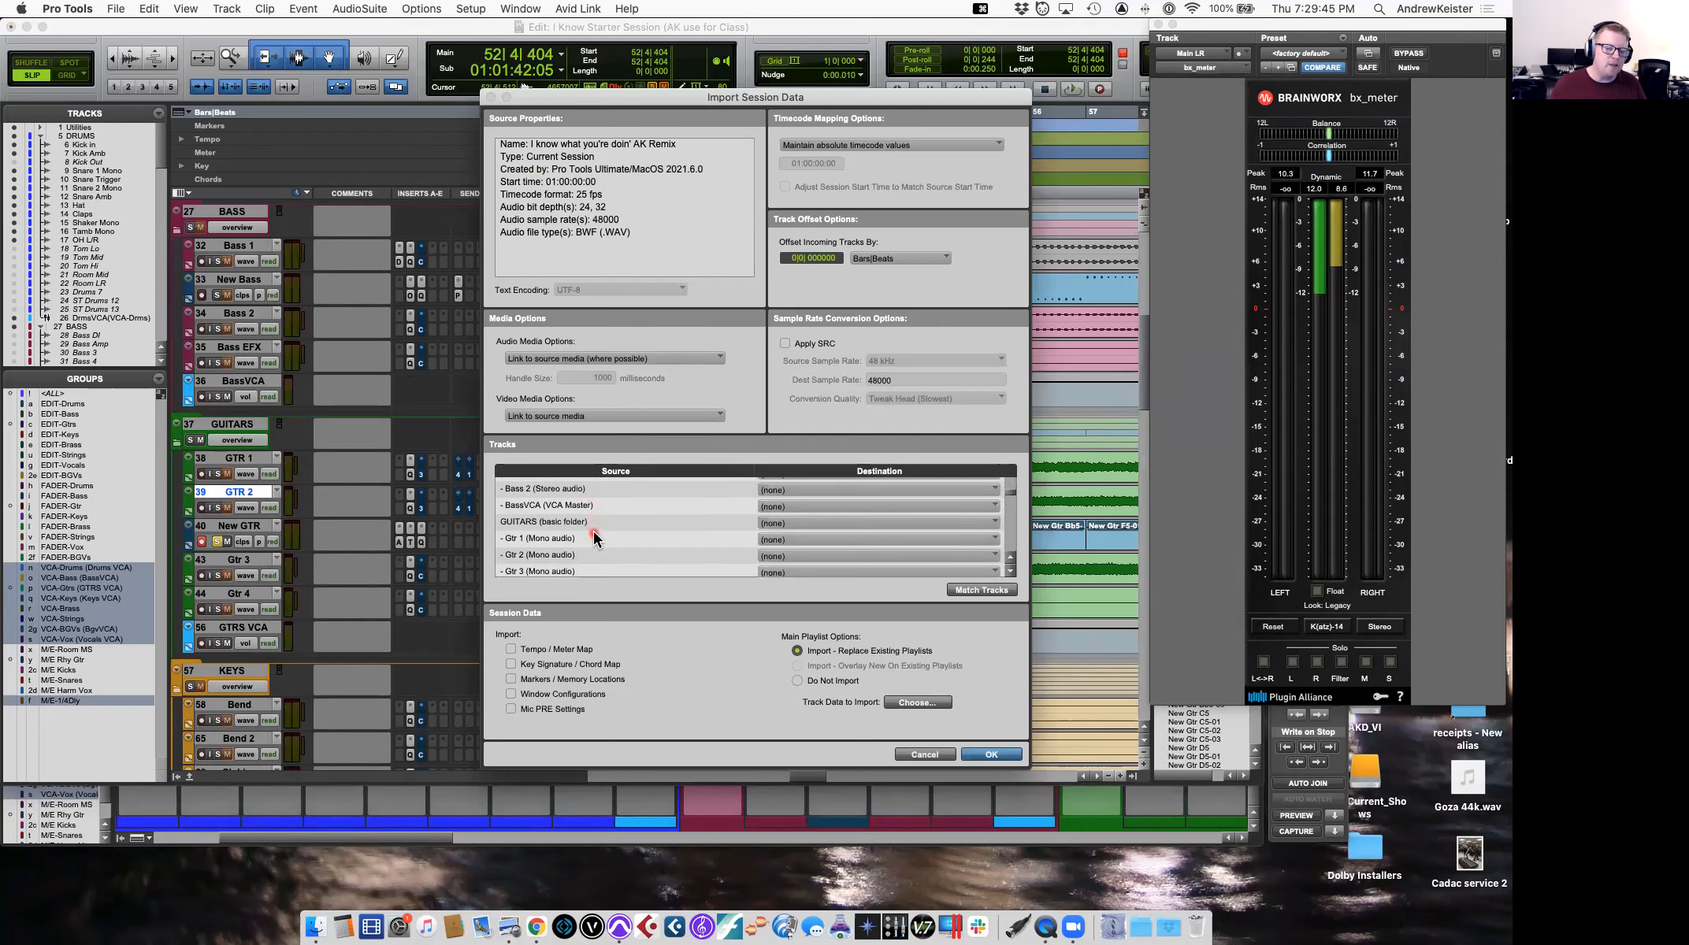
scroll(595, 538, "down", 5)
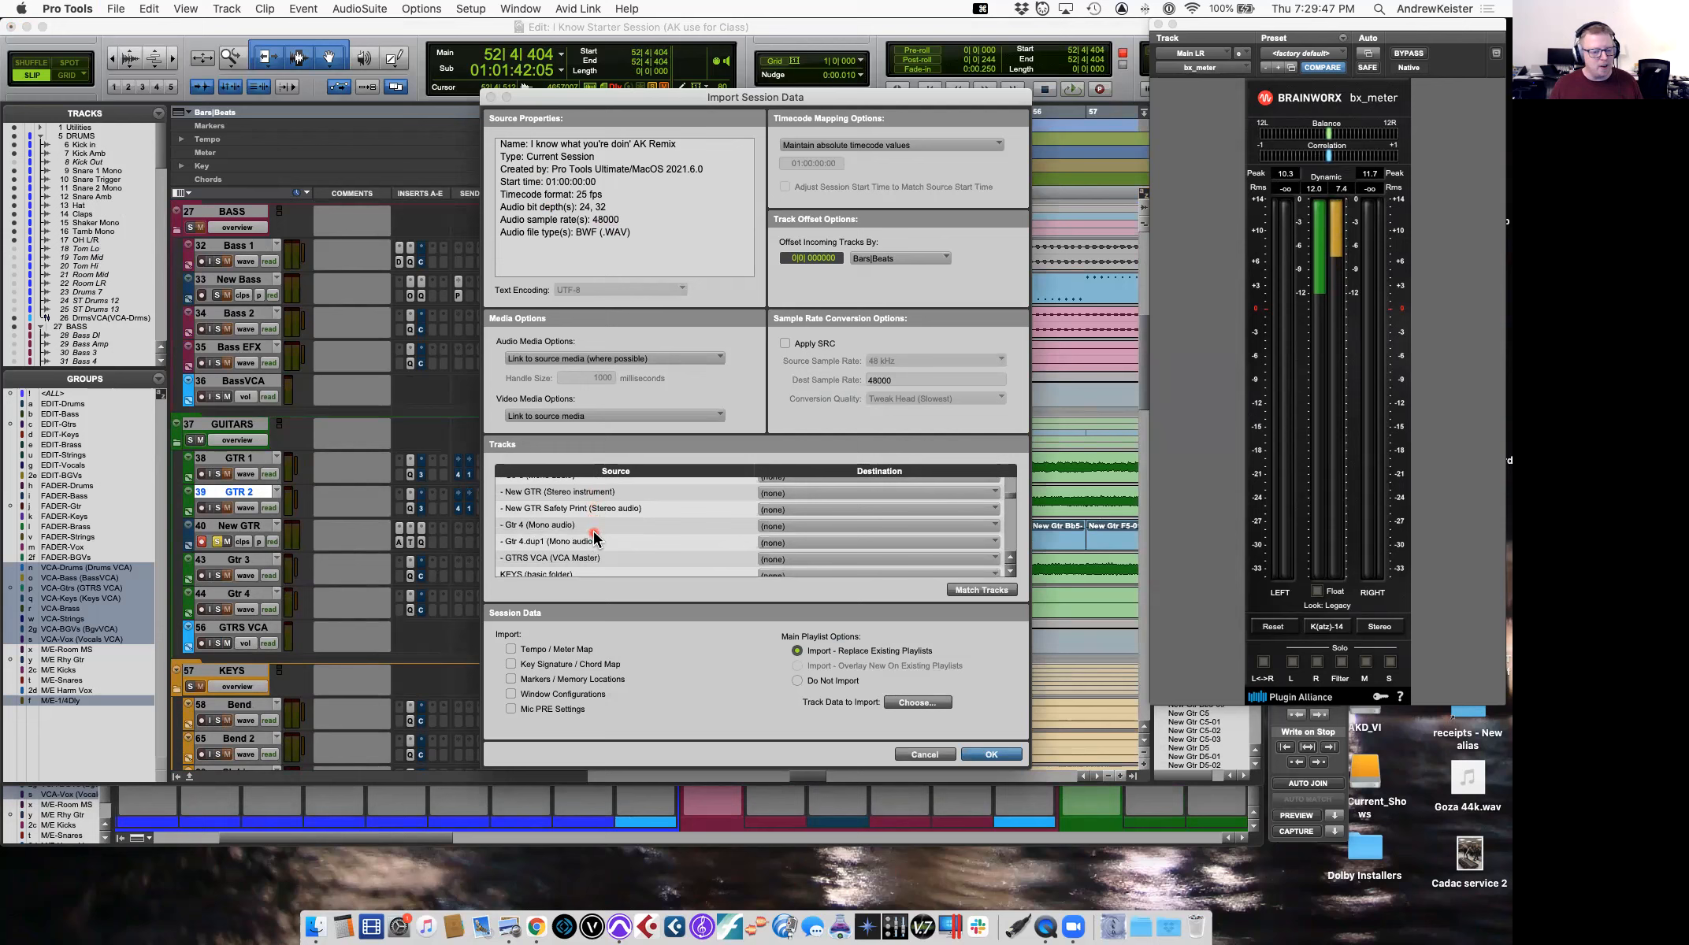
scroll(595, 538, "down", 8)
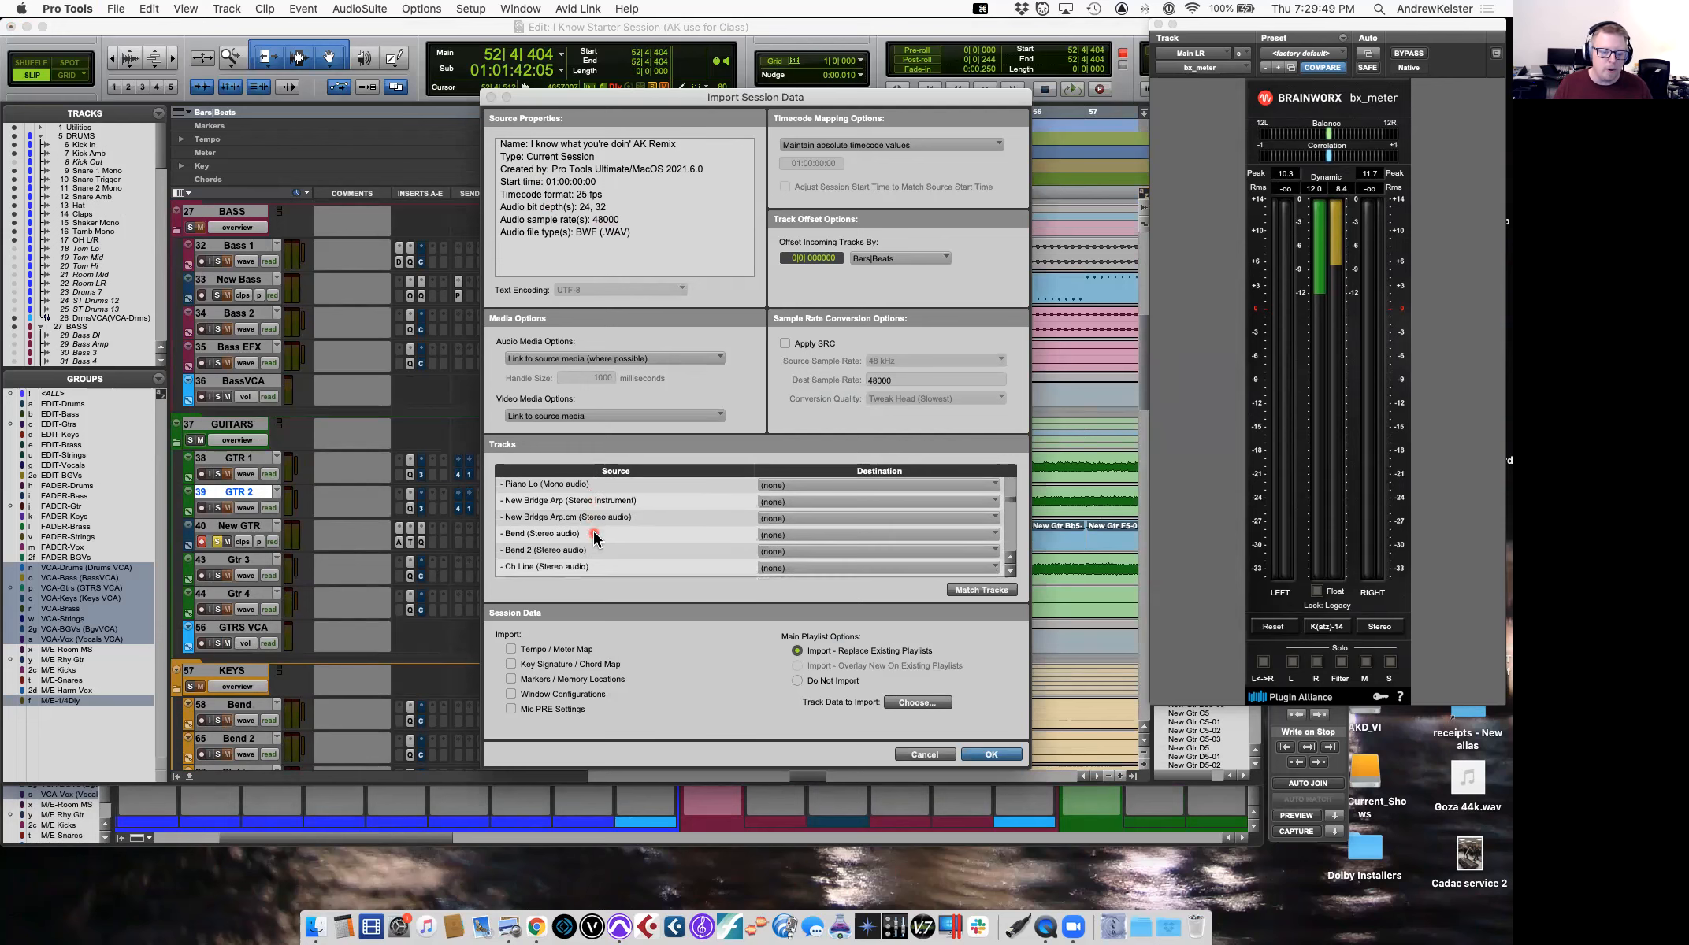
scroll(595, 538, "down", 5)
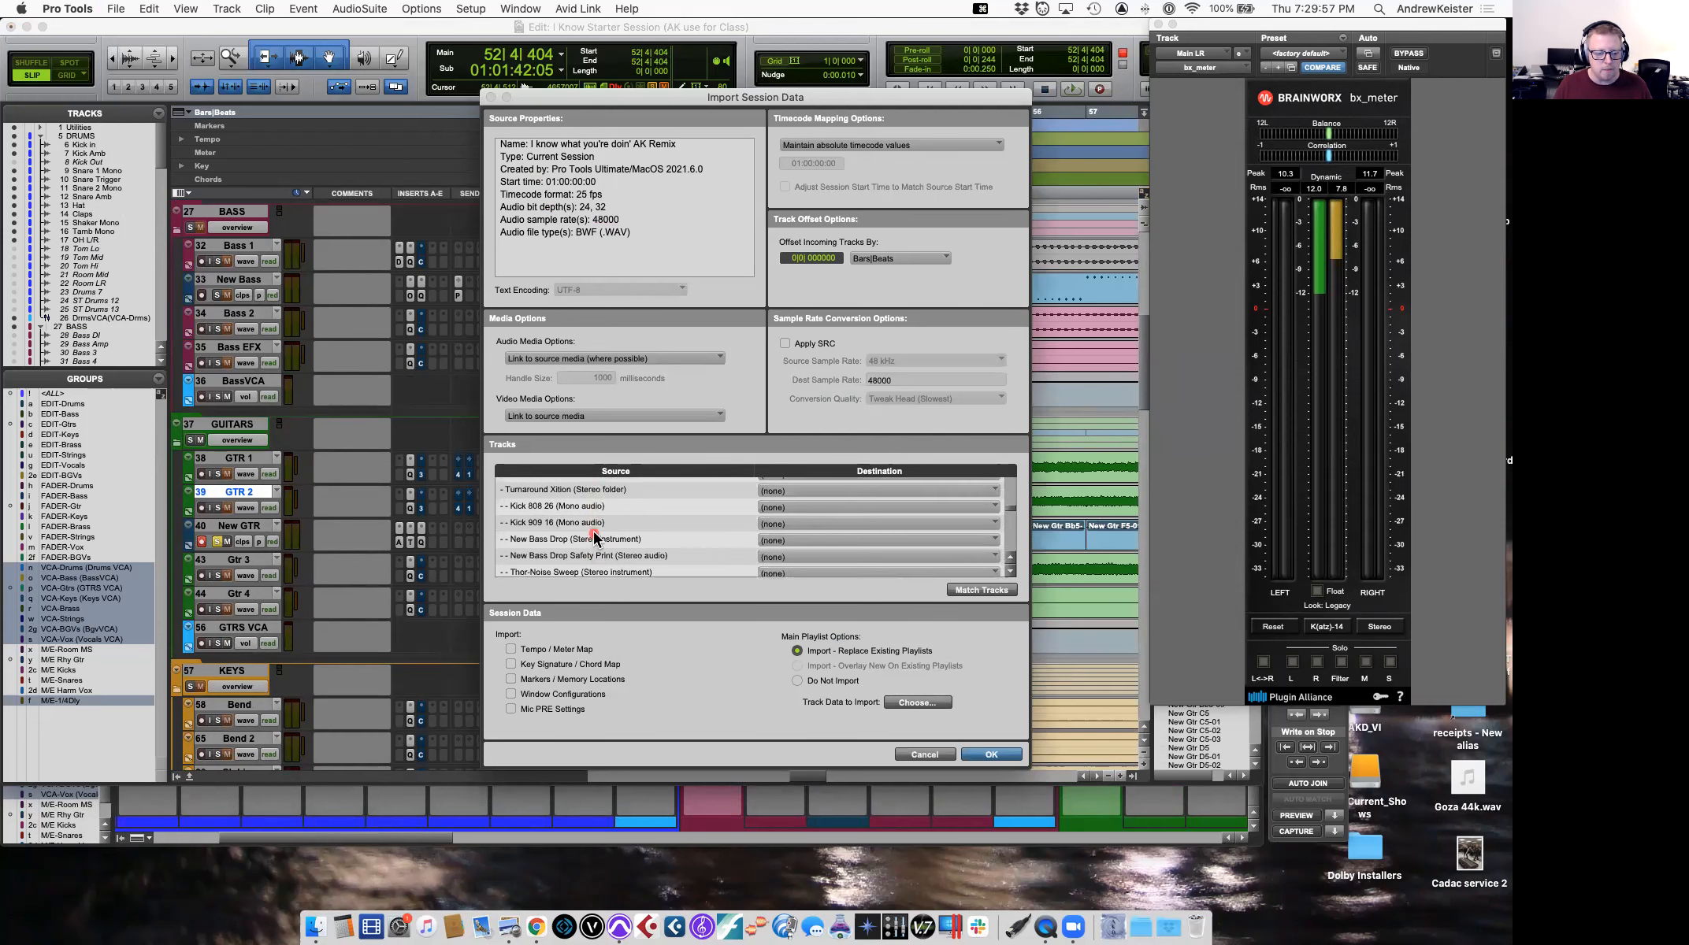
scroll(605, 542, "up", 15)
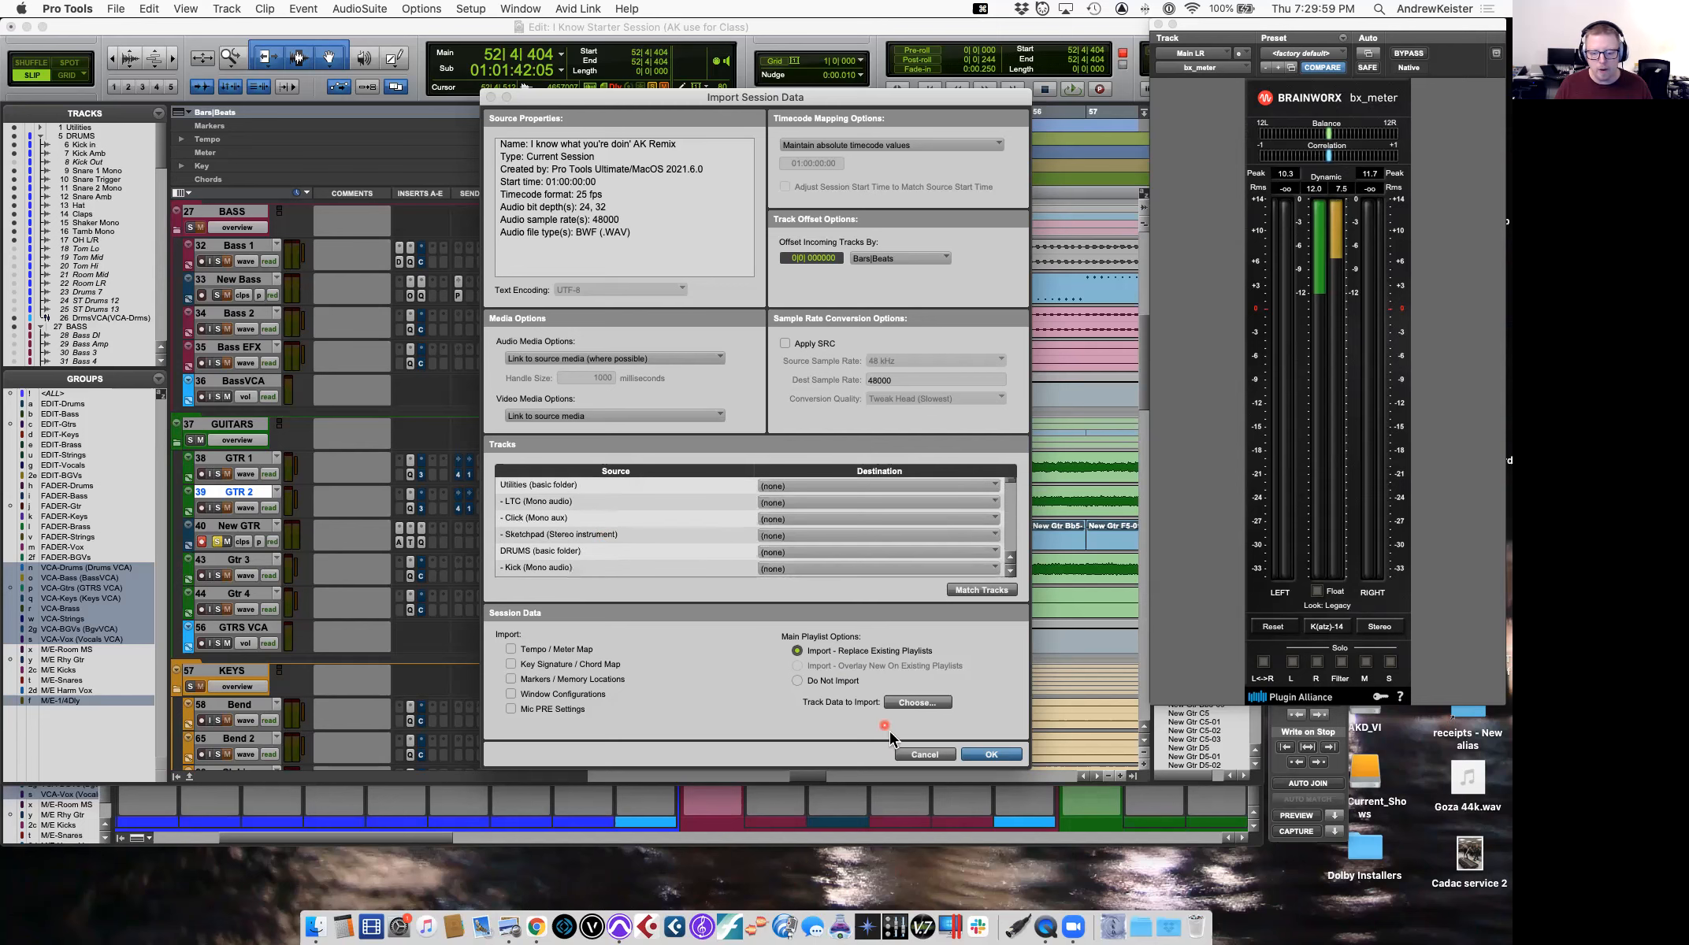
left_click(925, 754)
Select the New GTR track and look over where its clips play from Chorus 2a through the Bridge to Chorus 3.
scroll(983, 545, "right", 5)
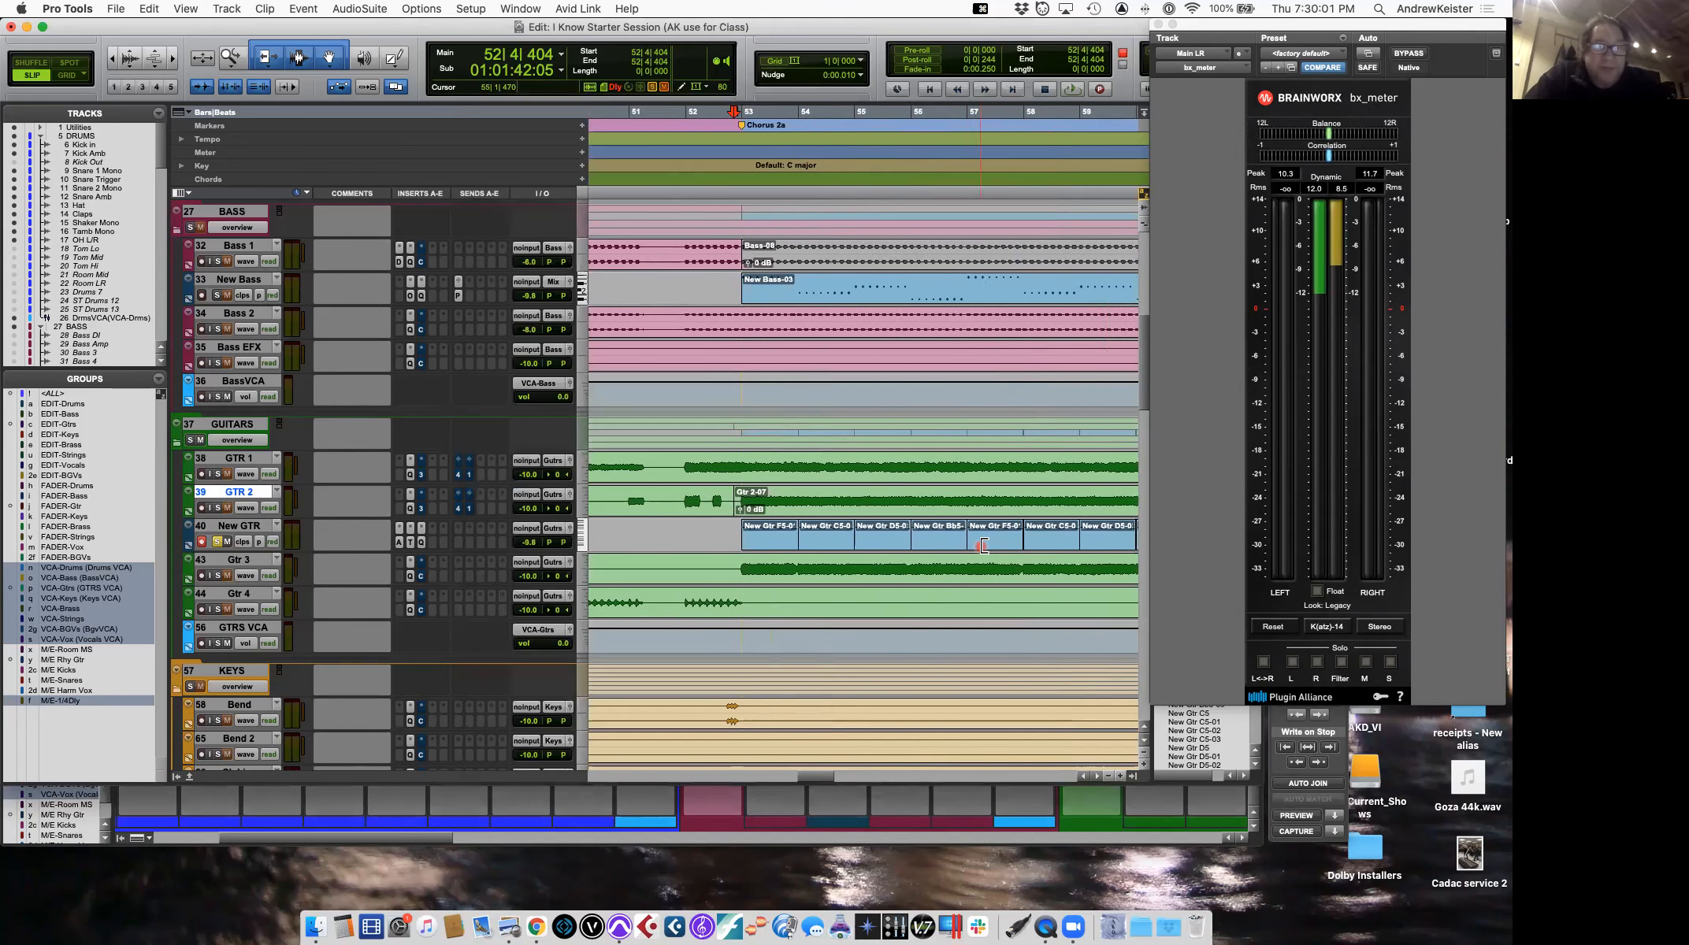
scroll(983, 545, "right", 5)
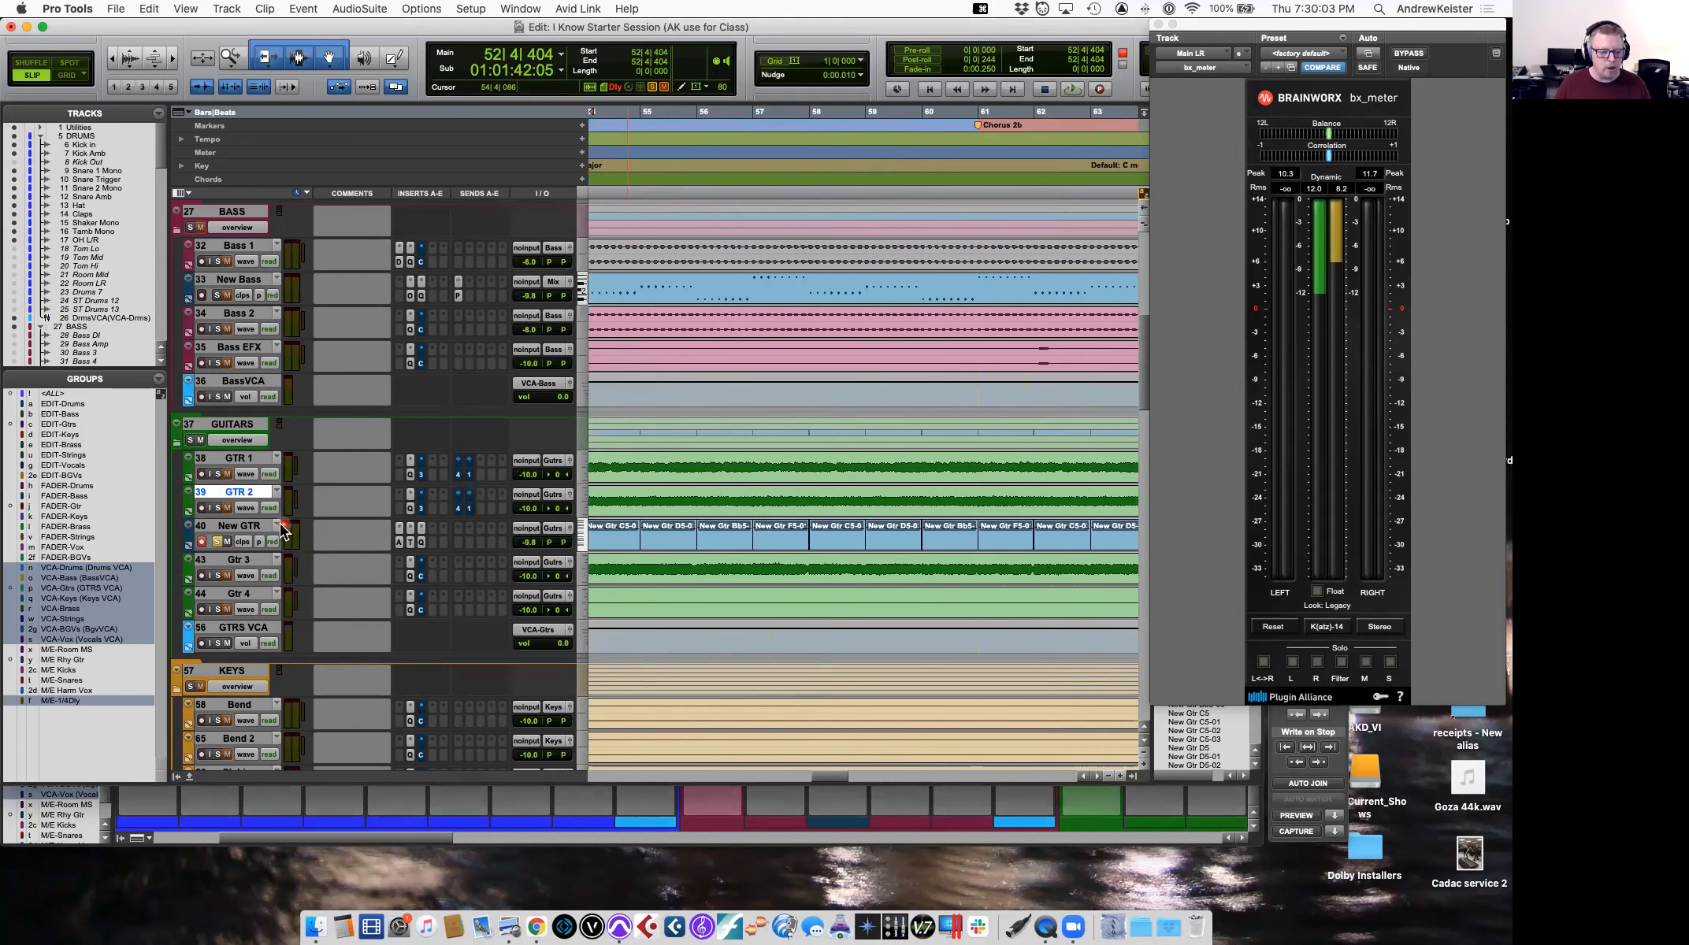
left_click(249, 527)
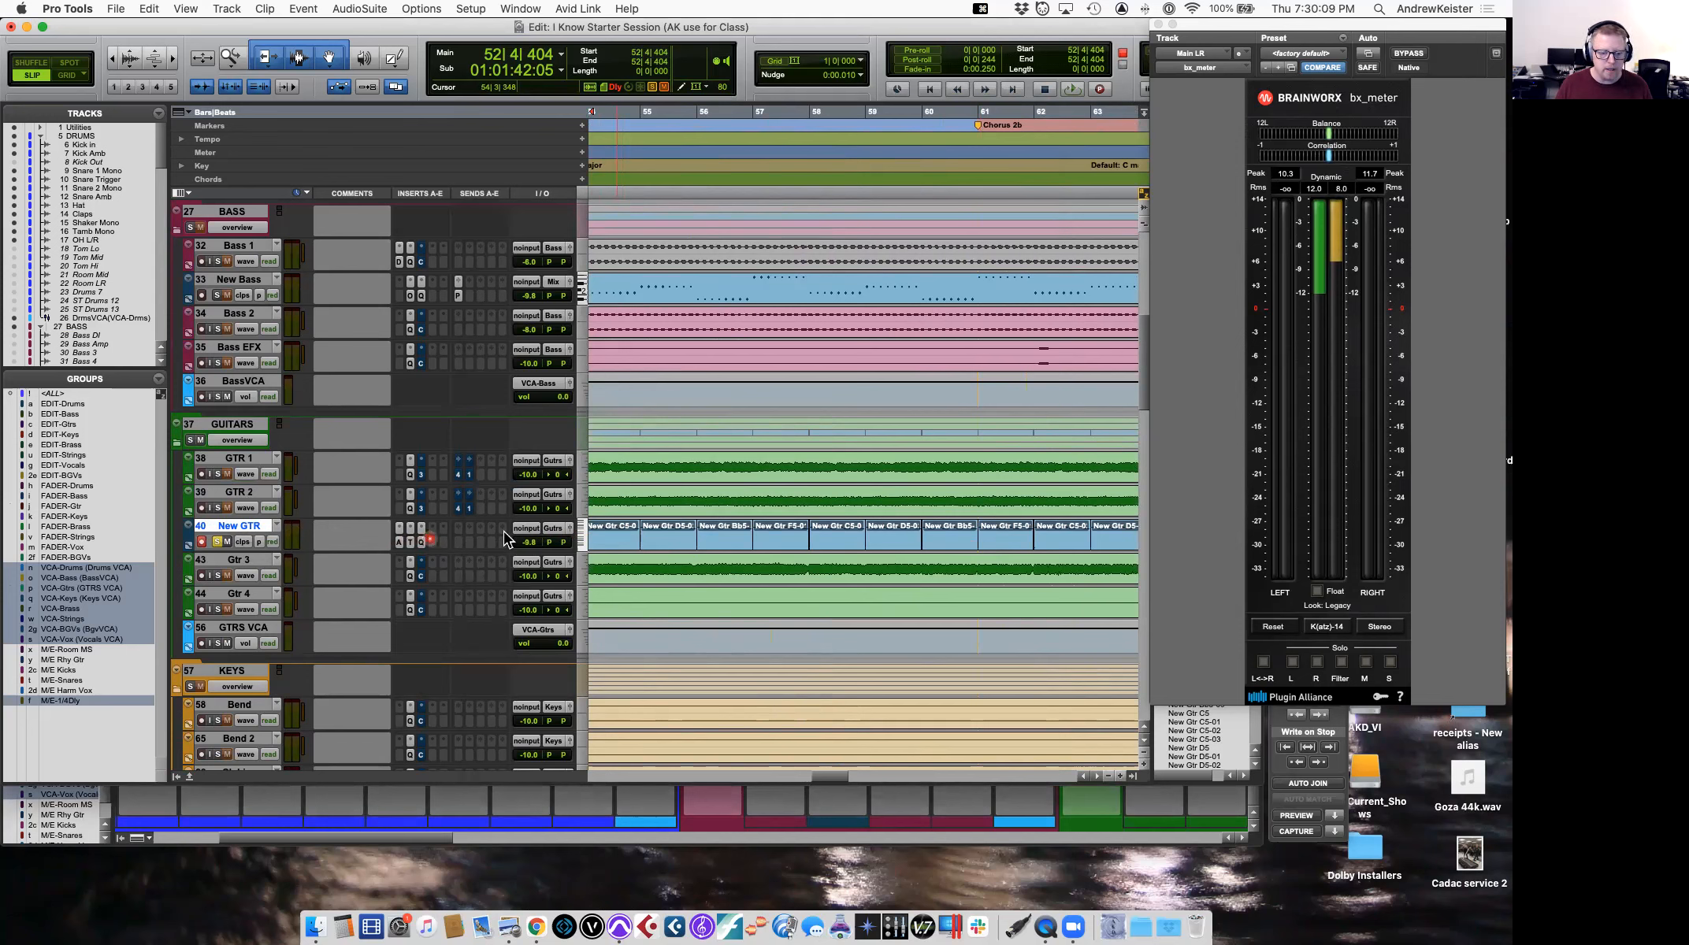
key("r")
key("r")
scroll(807, 543, "right", 3)
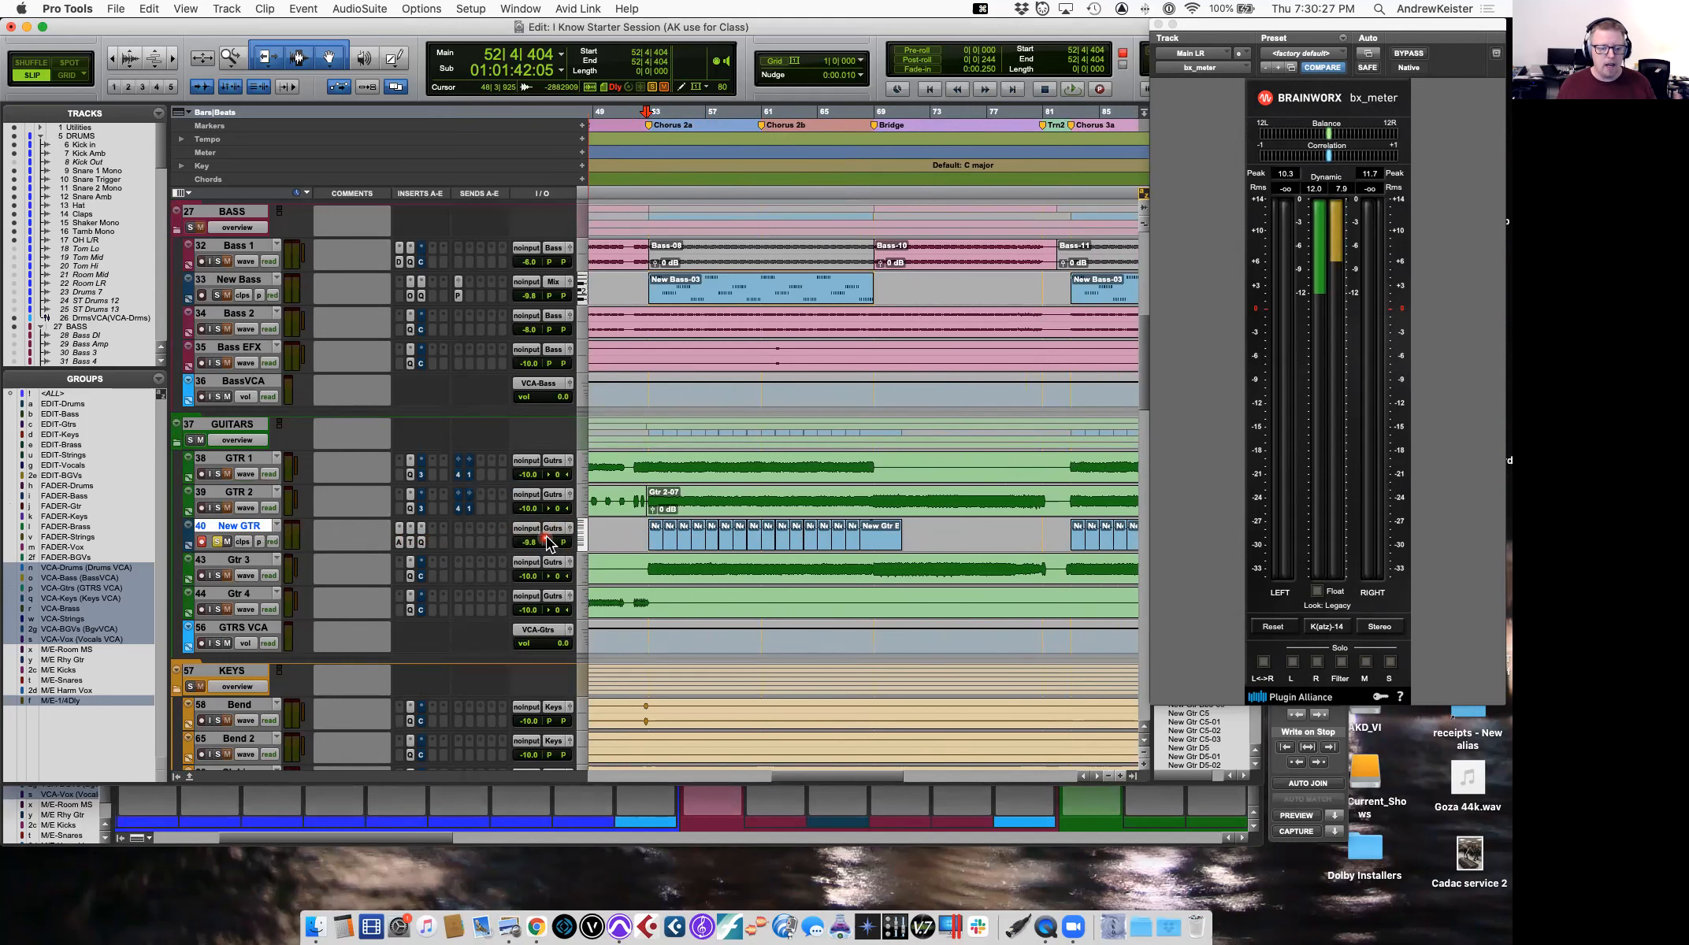
scroll(878, 546, "right", 5)
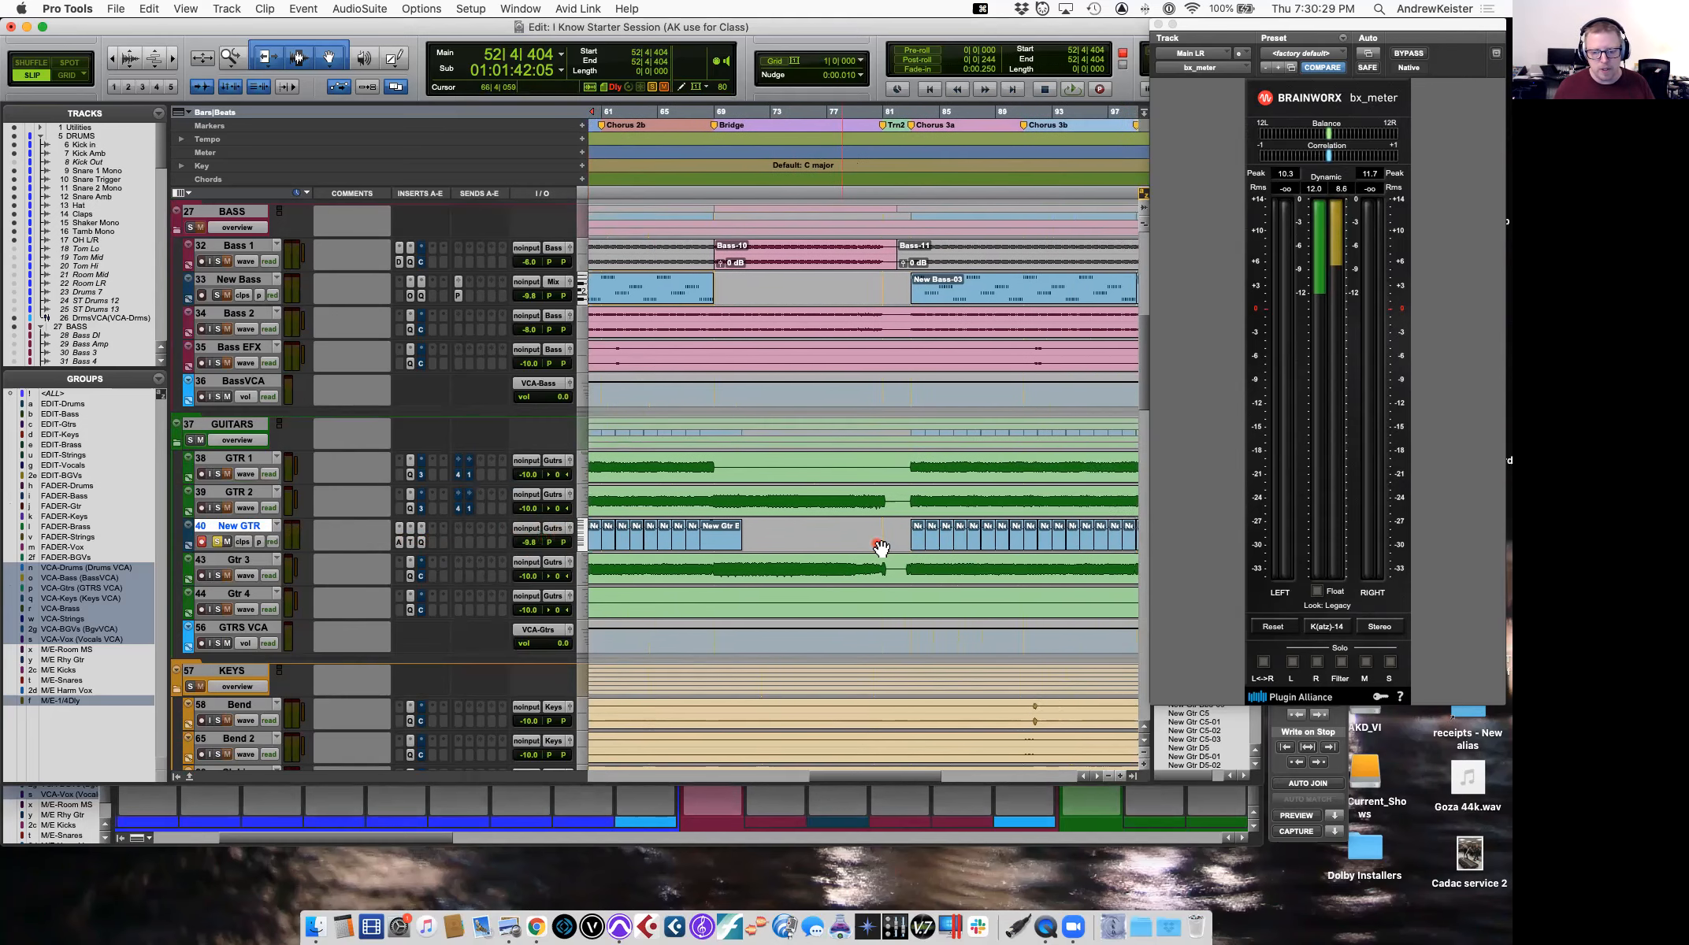
scroll(878, 535, "left", 6)
scroll(878, 535, "down", 1)
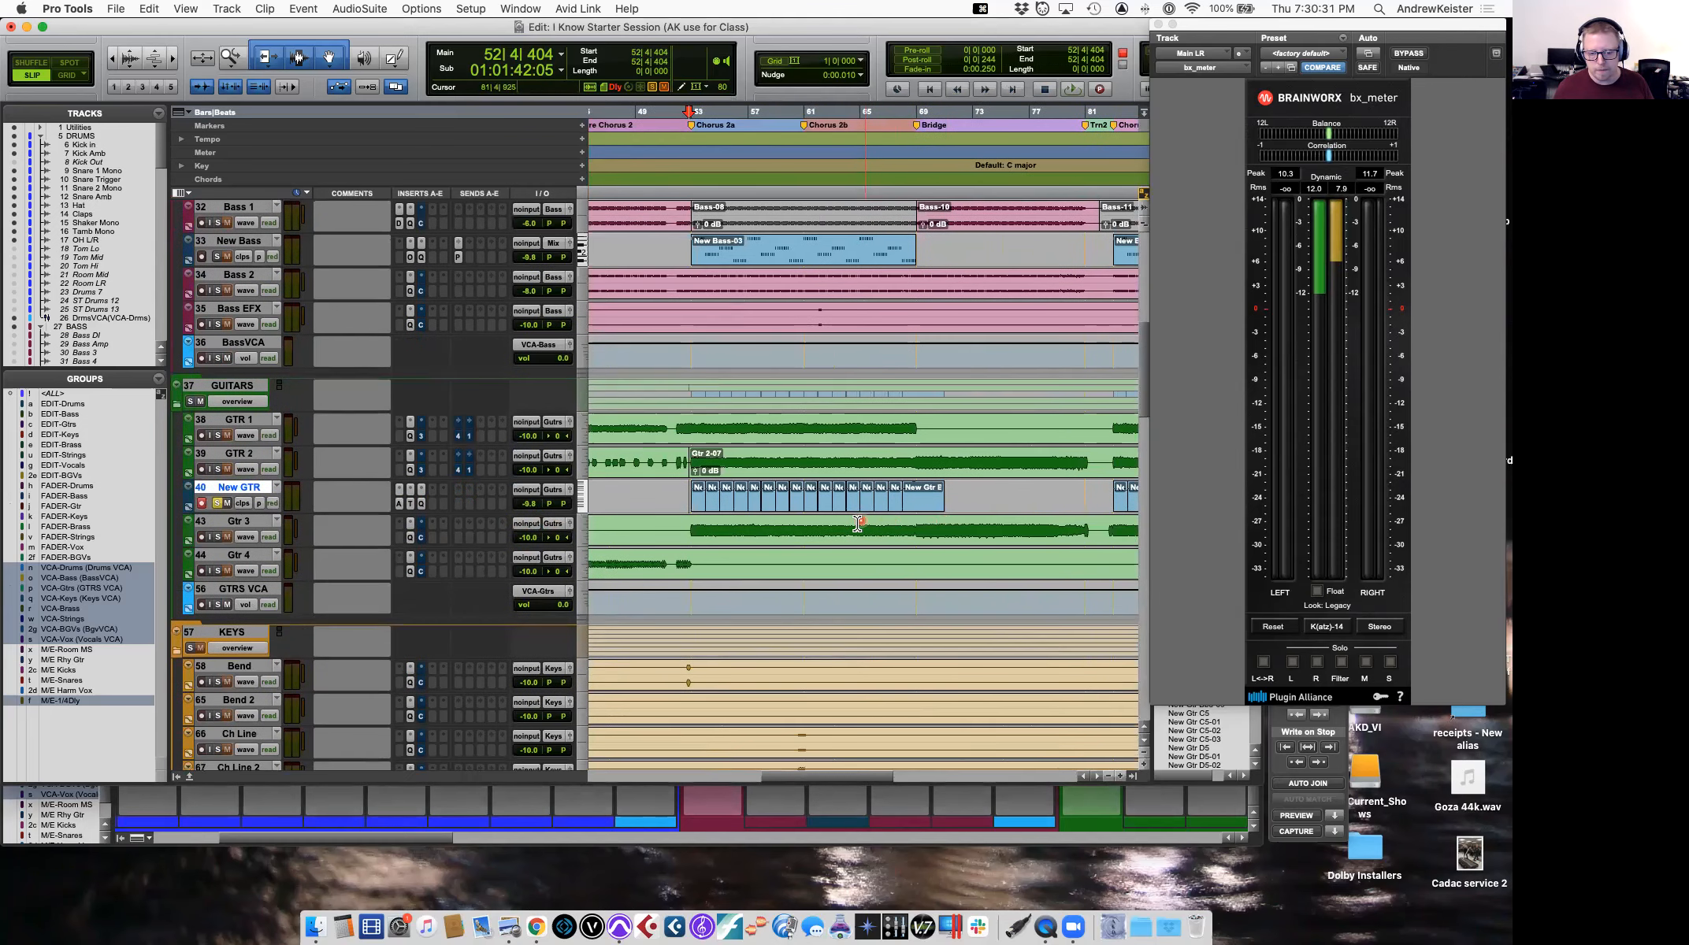
In Grid mode, separate the GTR 2 clip at 69|1|000, the start of the Bridge.
left_click(934, 460)
key("t")
key("t")
key("t")
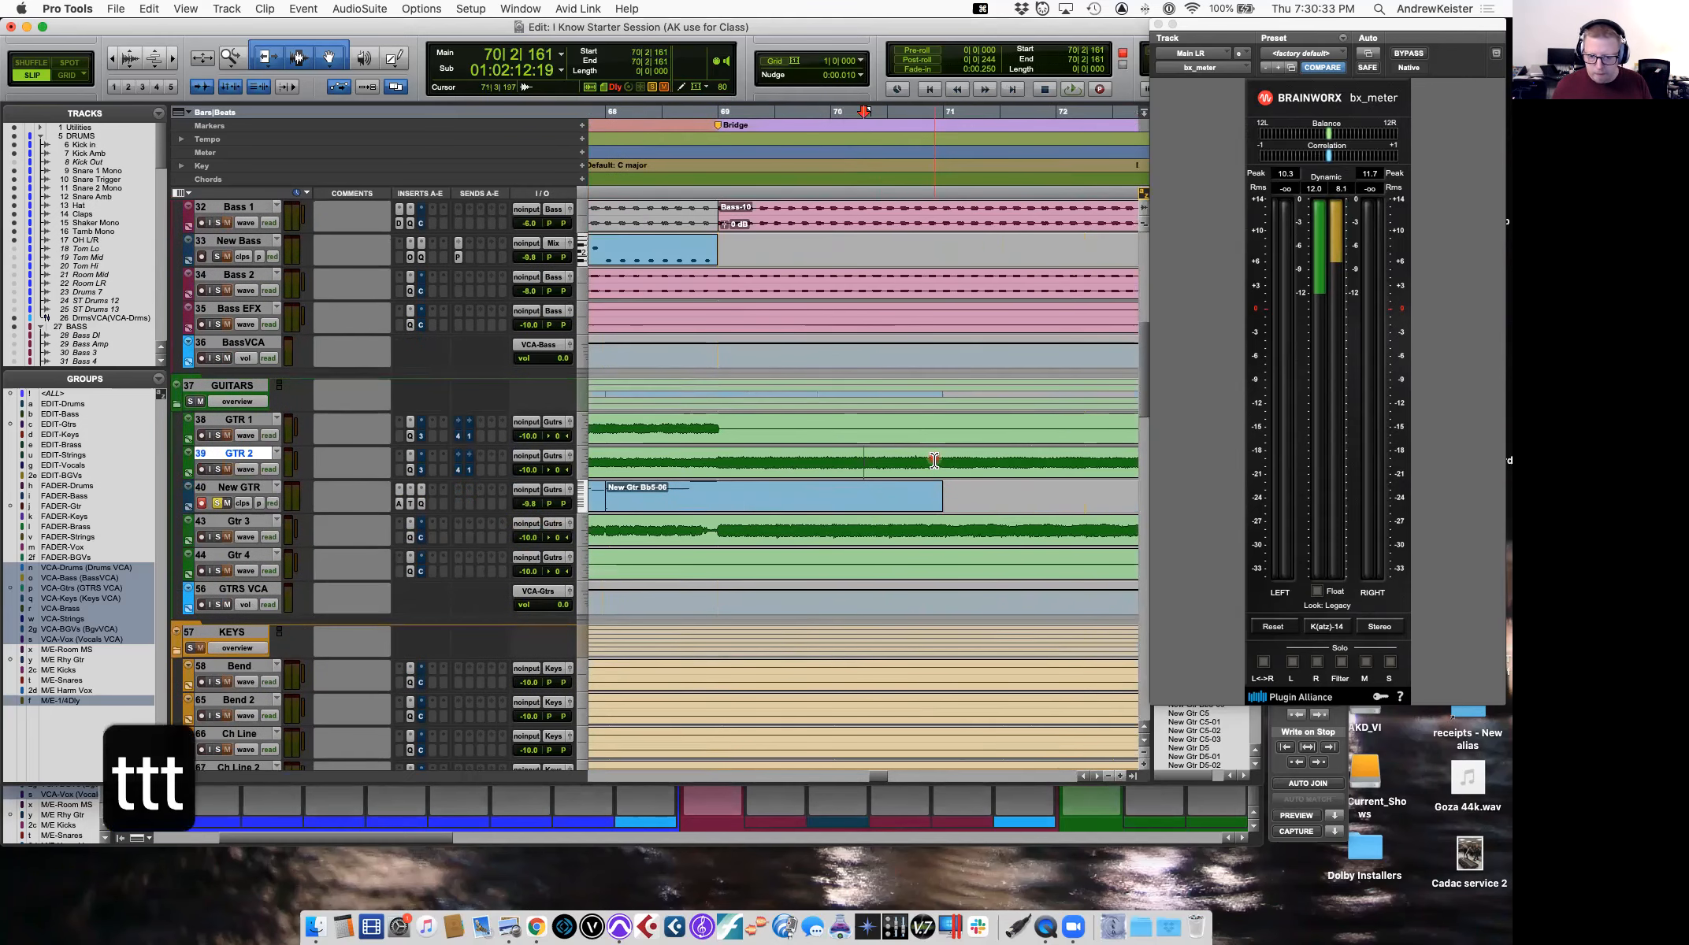
left_click(718, 460)
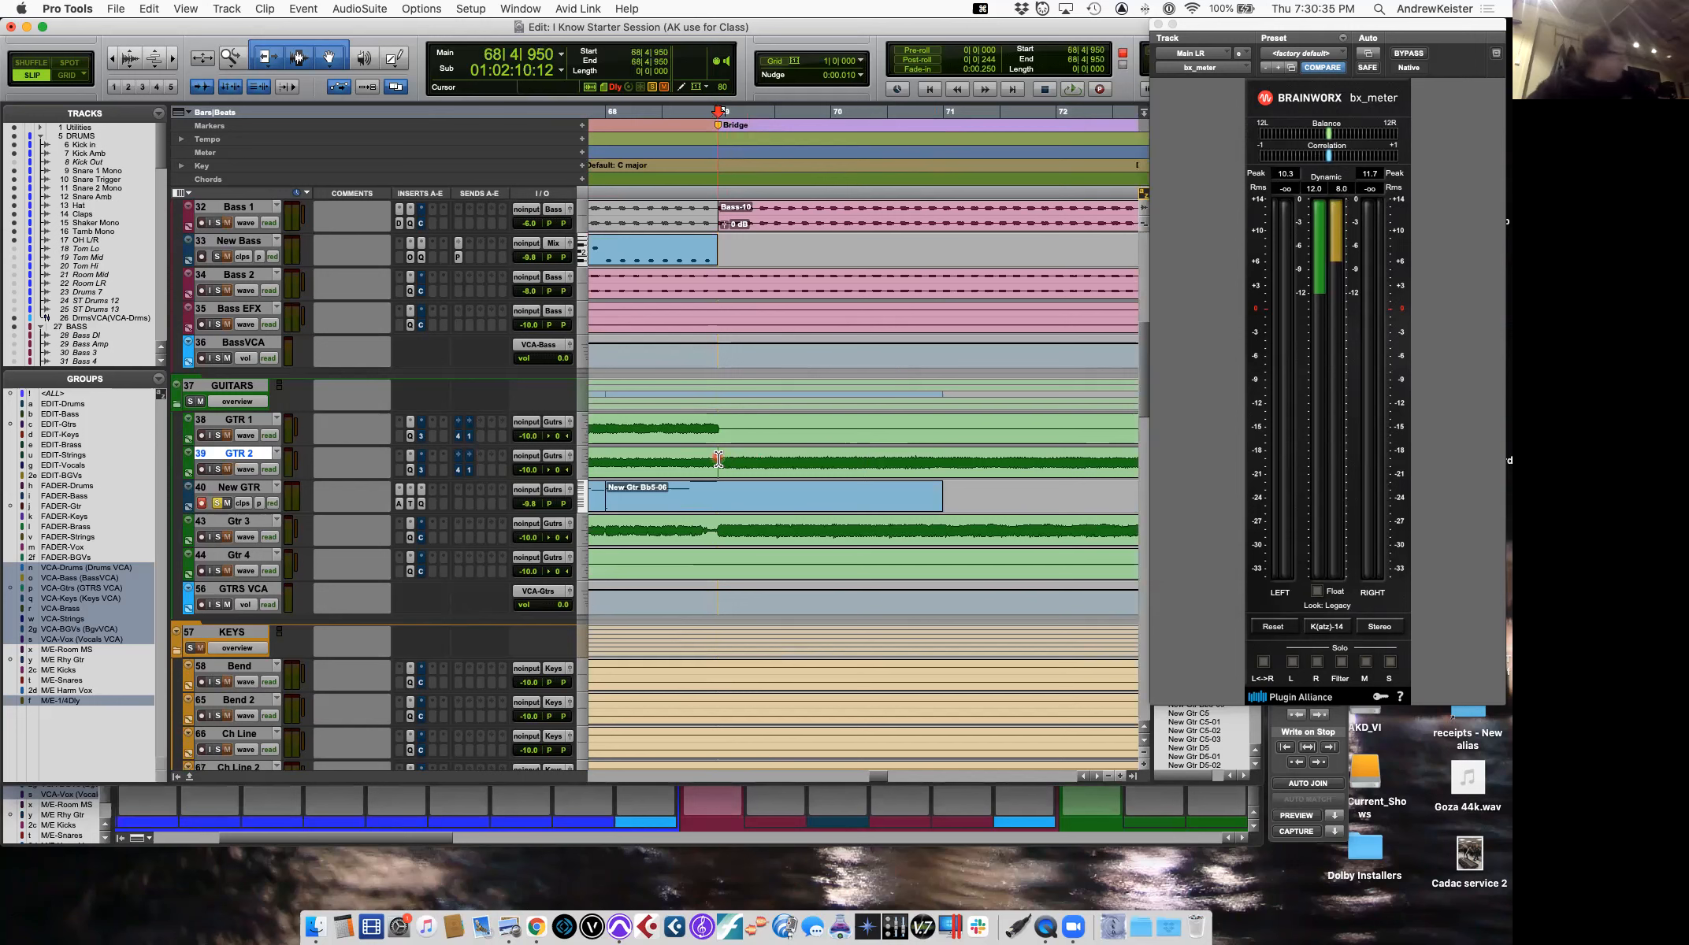
key("F4")
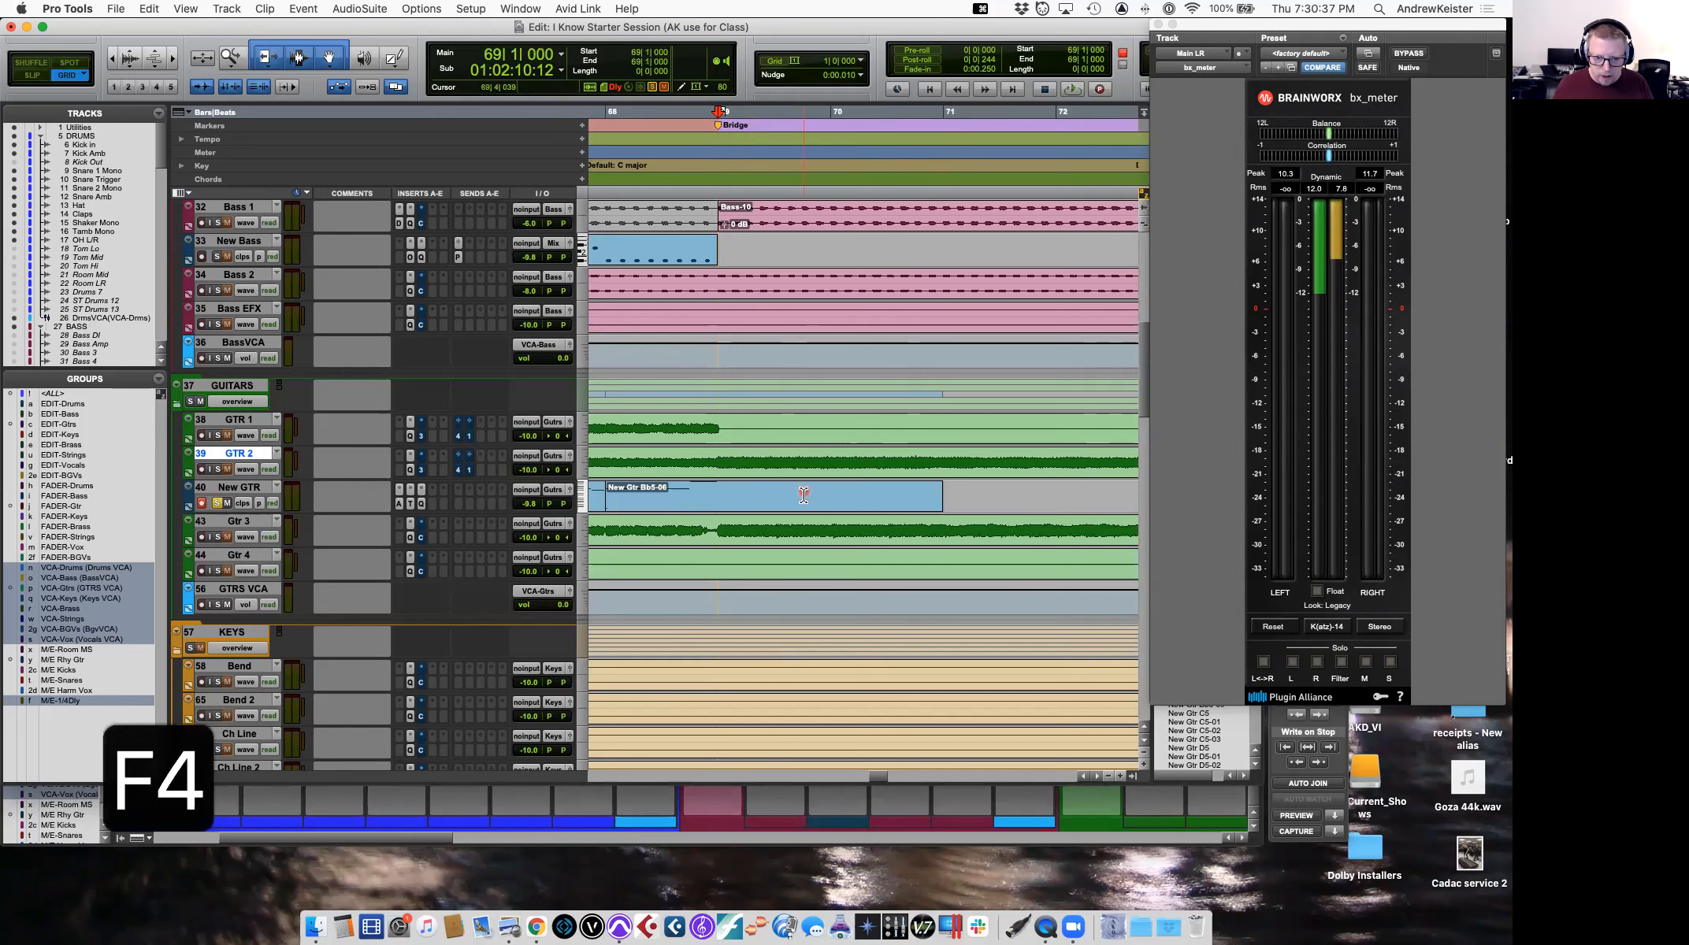
key("super+e")
key("space")
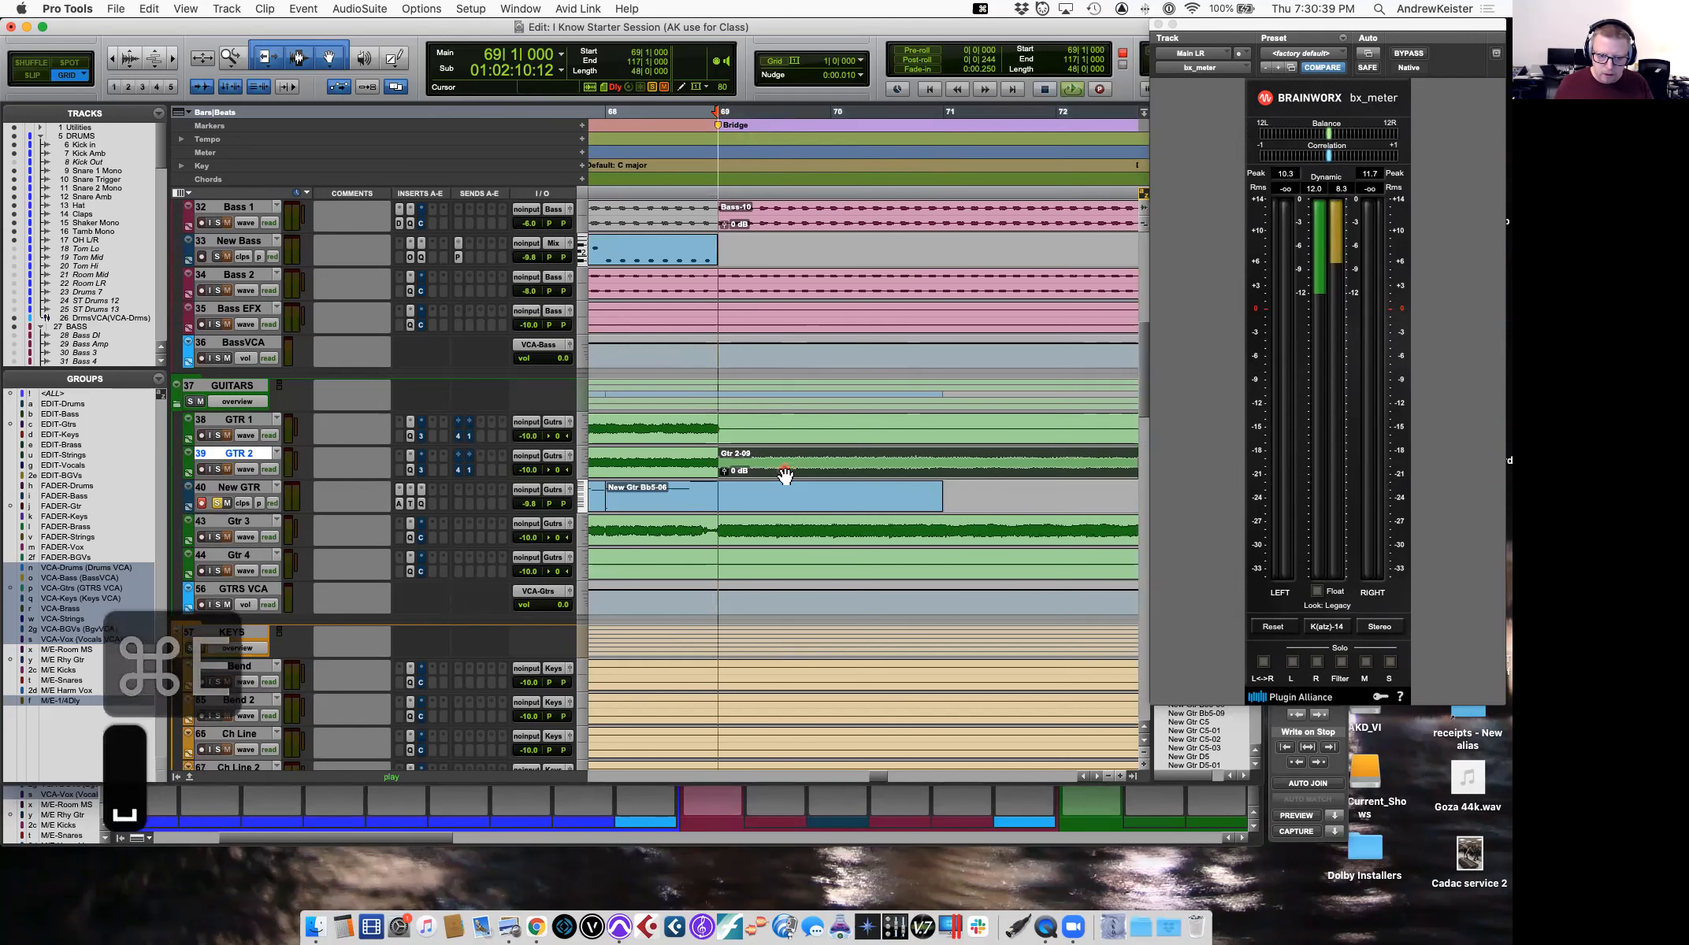
key("space")
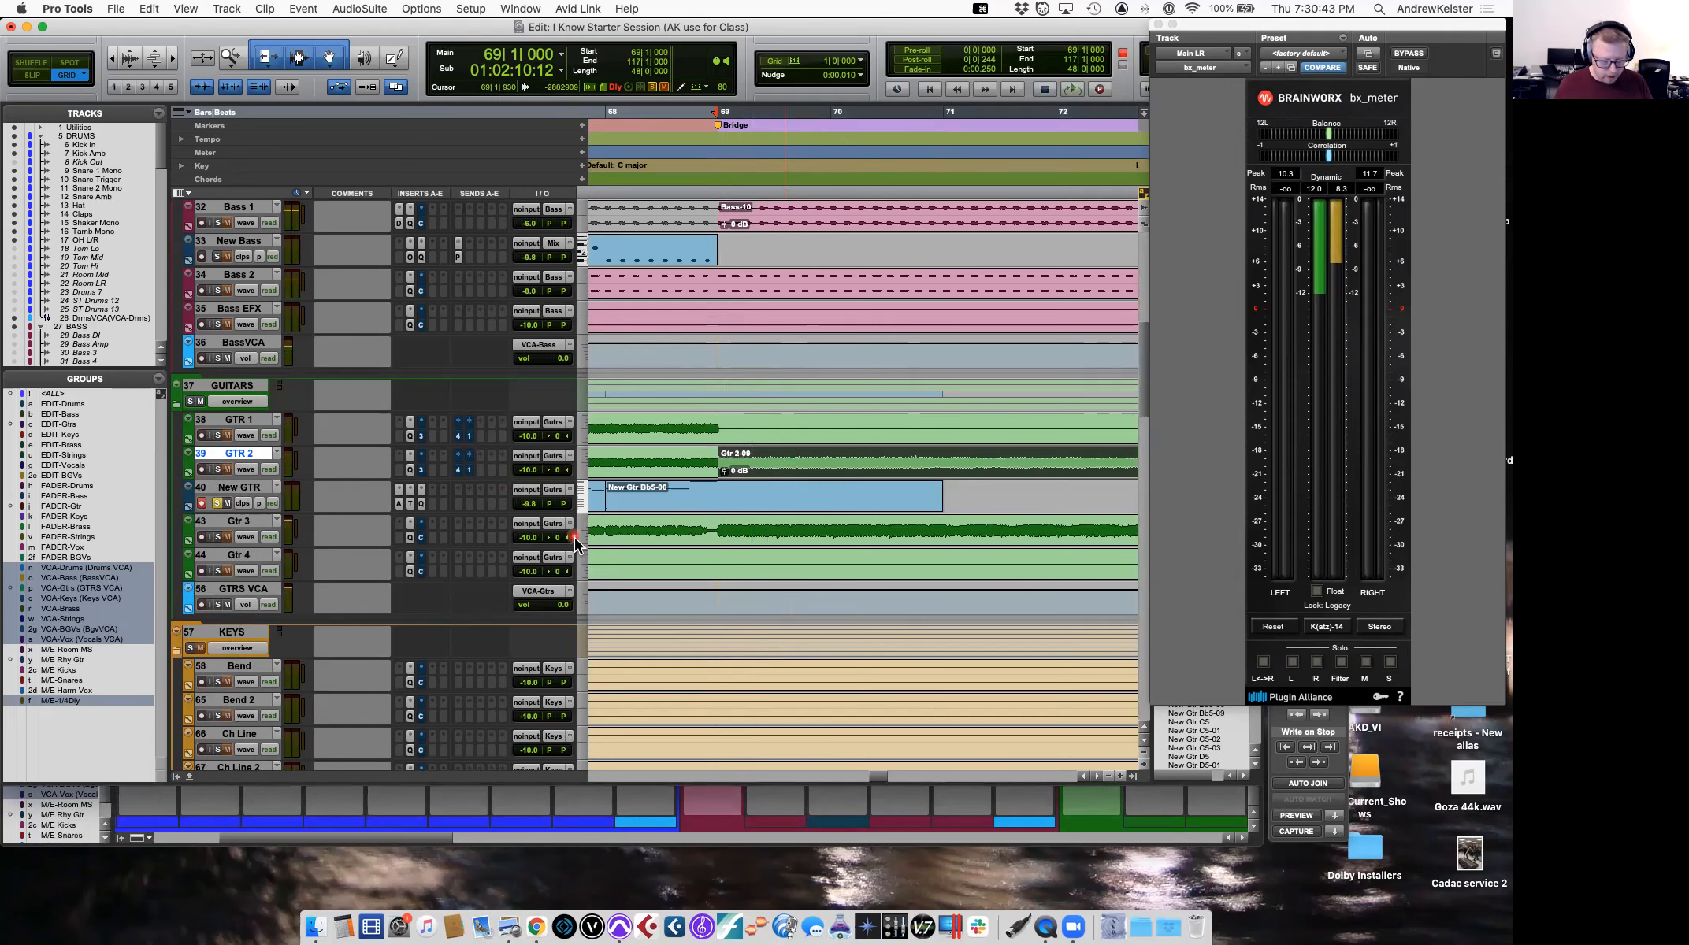
Undo the GTR 2 separations at the Bridge and Chorus 2a, and the muting of its Chorus 1 clip.
key("r")
key("r")
key("r")
key("r")
key("r")
left_click(694, 471)
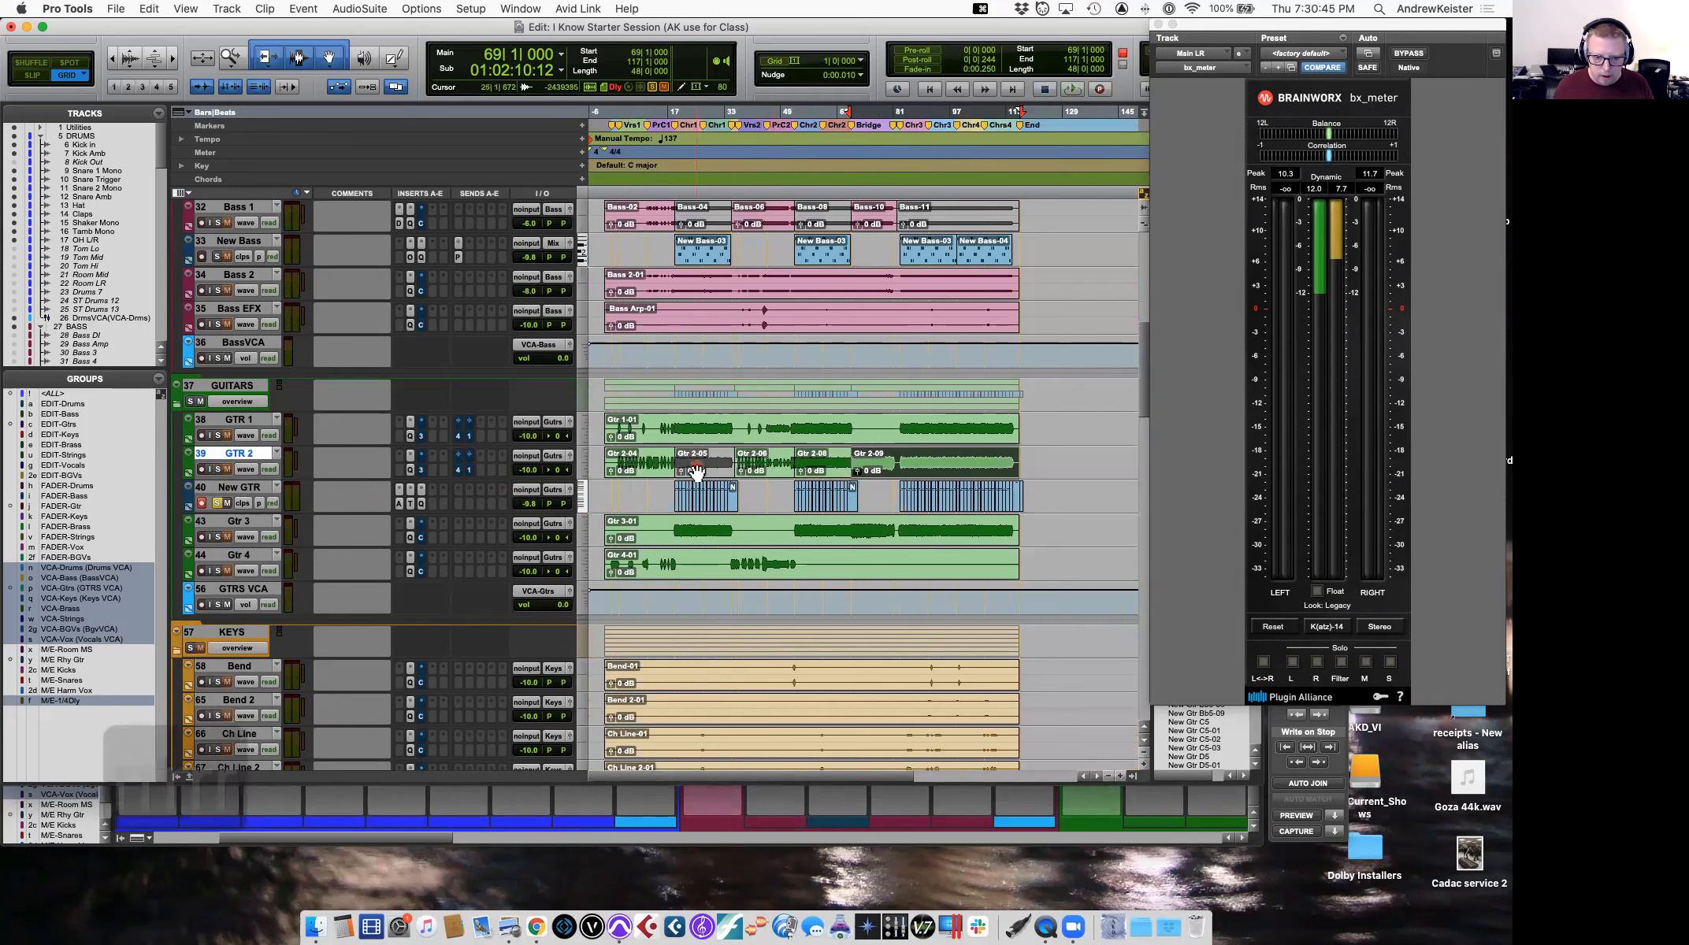
key("super+z")
key("super+z")
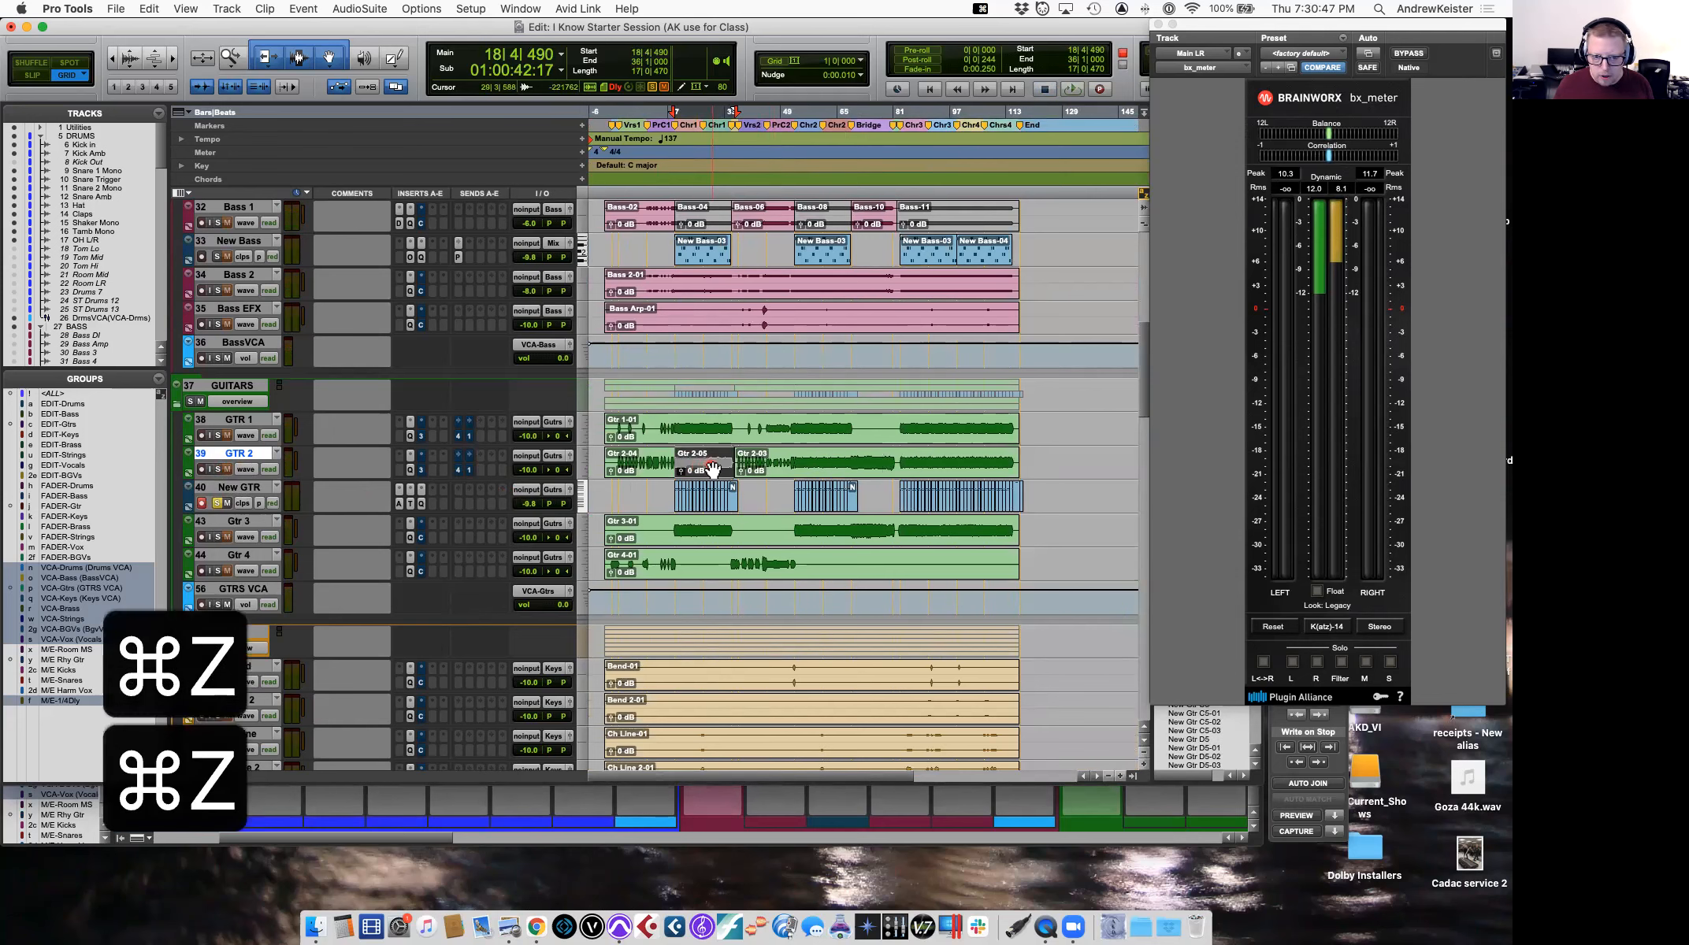
Move the New GTR track below Gtr 3 and mute the full-length Gtr 3 clip.
left_click_drag(239, 487, 244, 549)
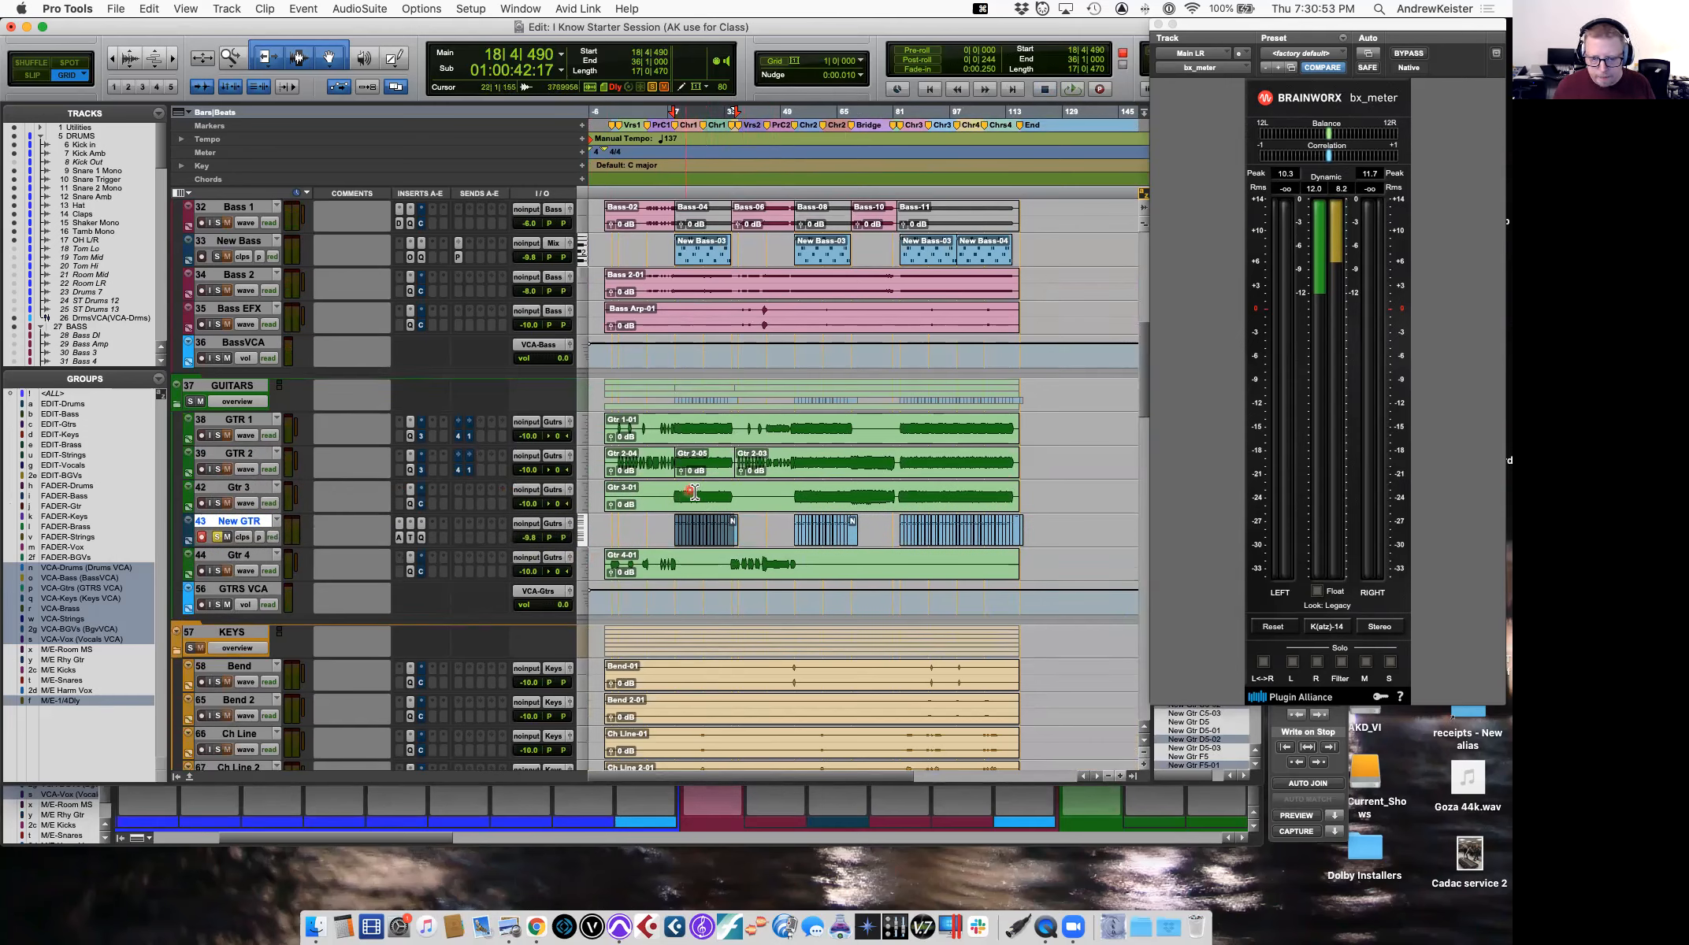
left_click(764, 508)
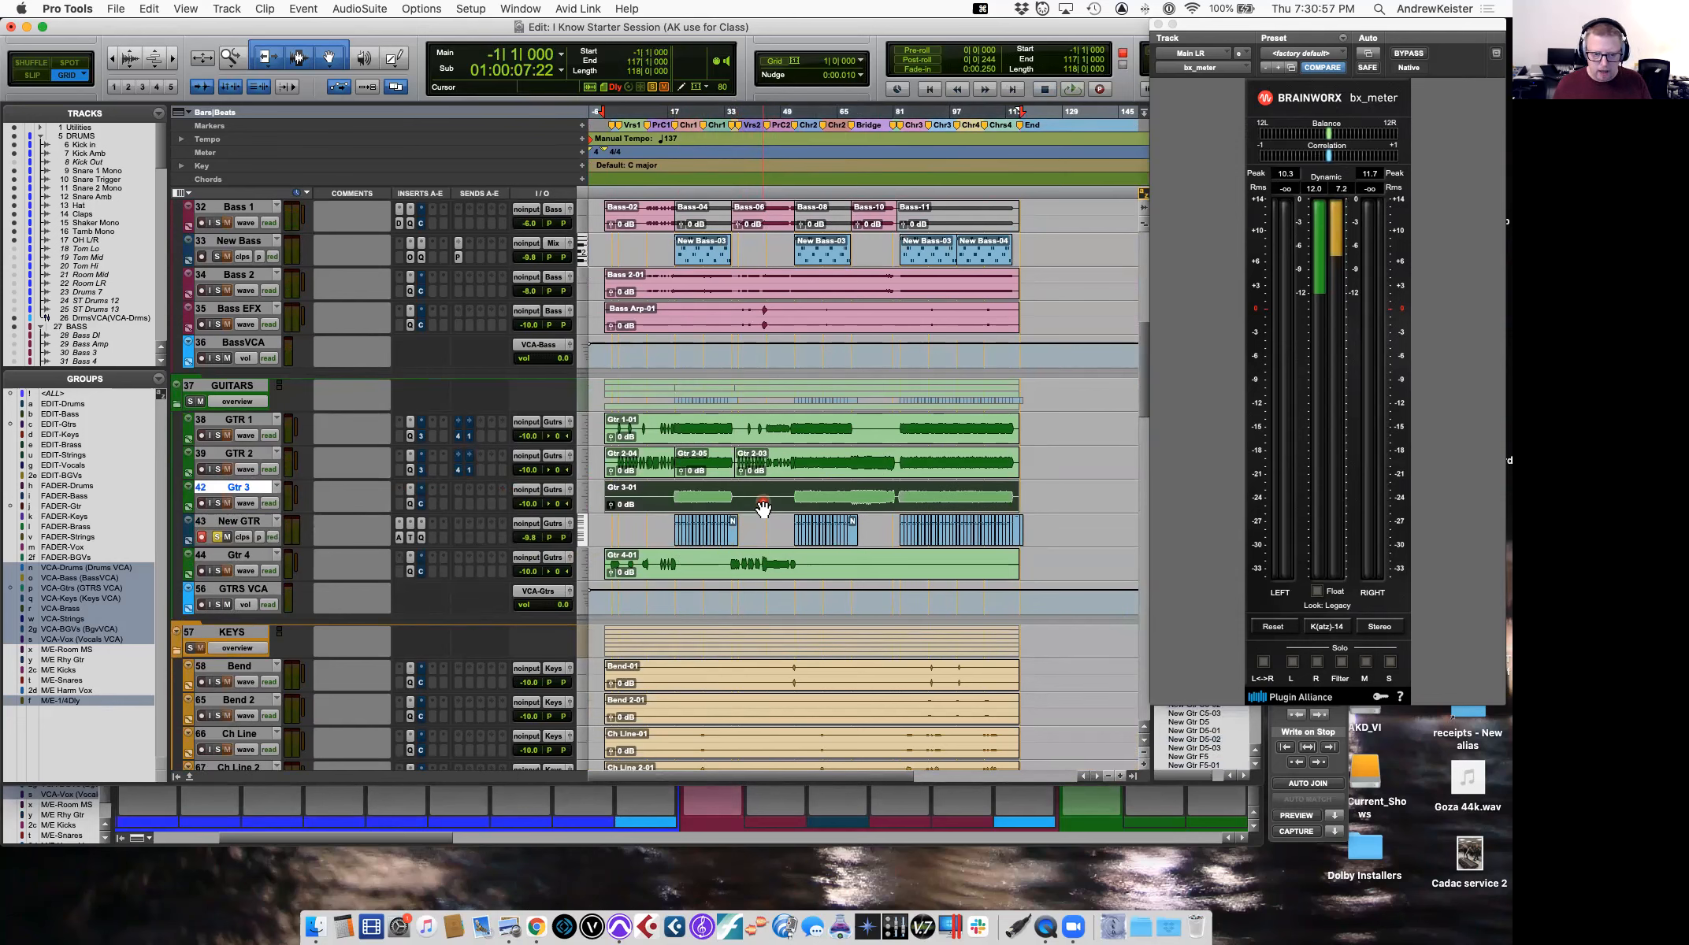
key("super+m")
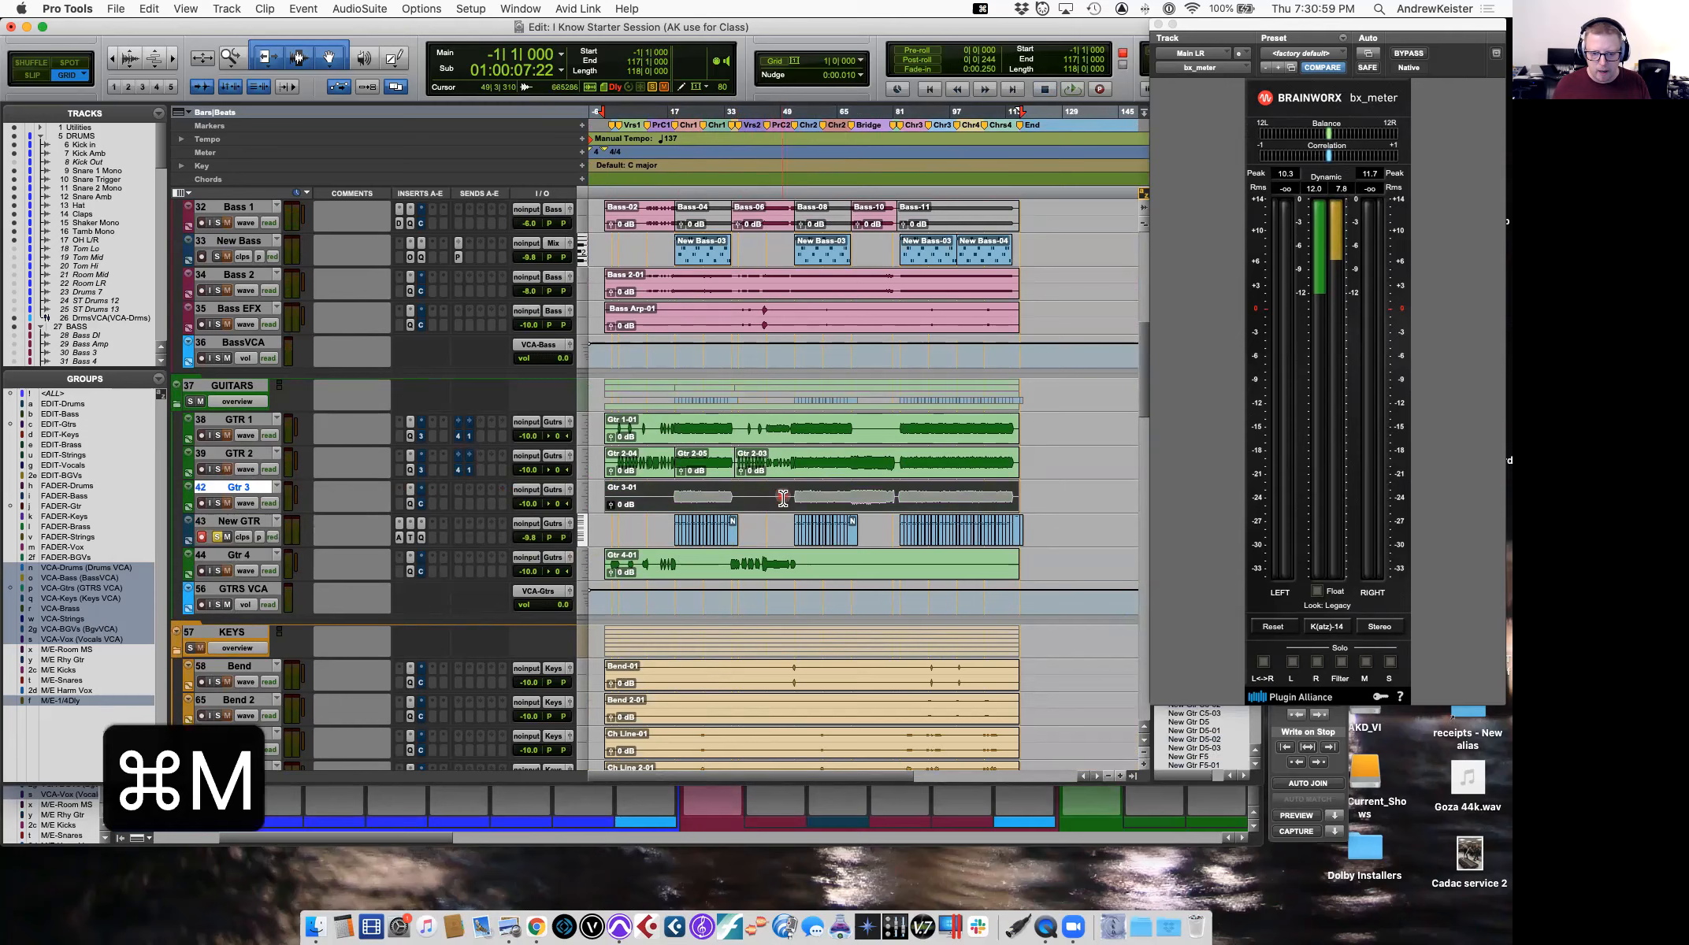
Separate the Gtr 3 clip from 69|1|000 to the start of Turnaround 2 and unmute that Bridge section.
left_click(850, 492)
key("t")
key("t")
key("t")
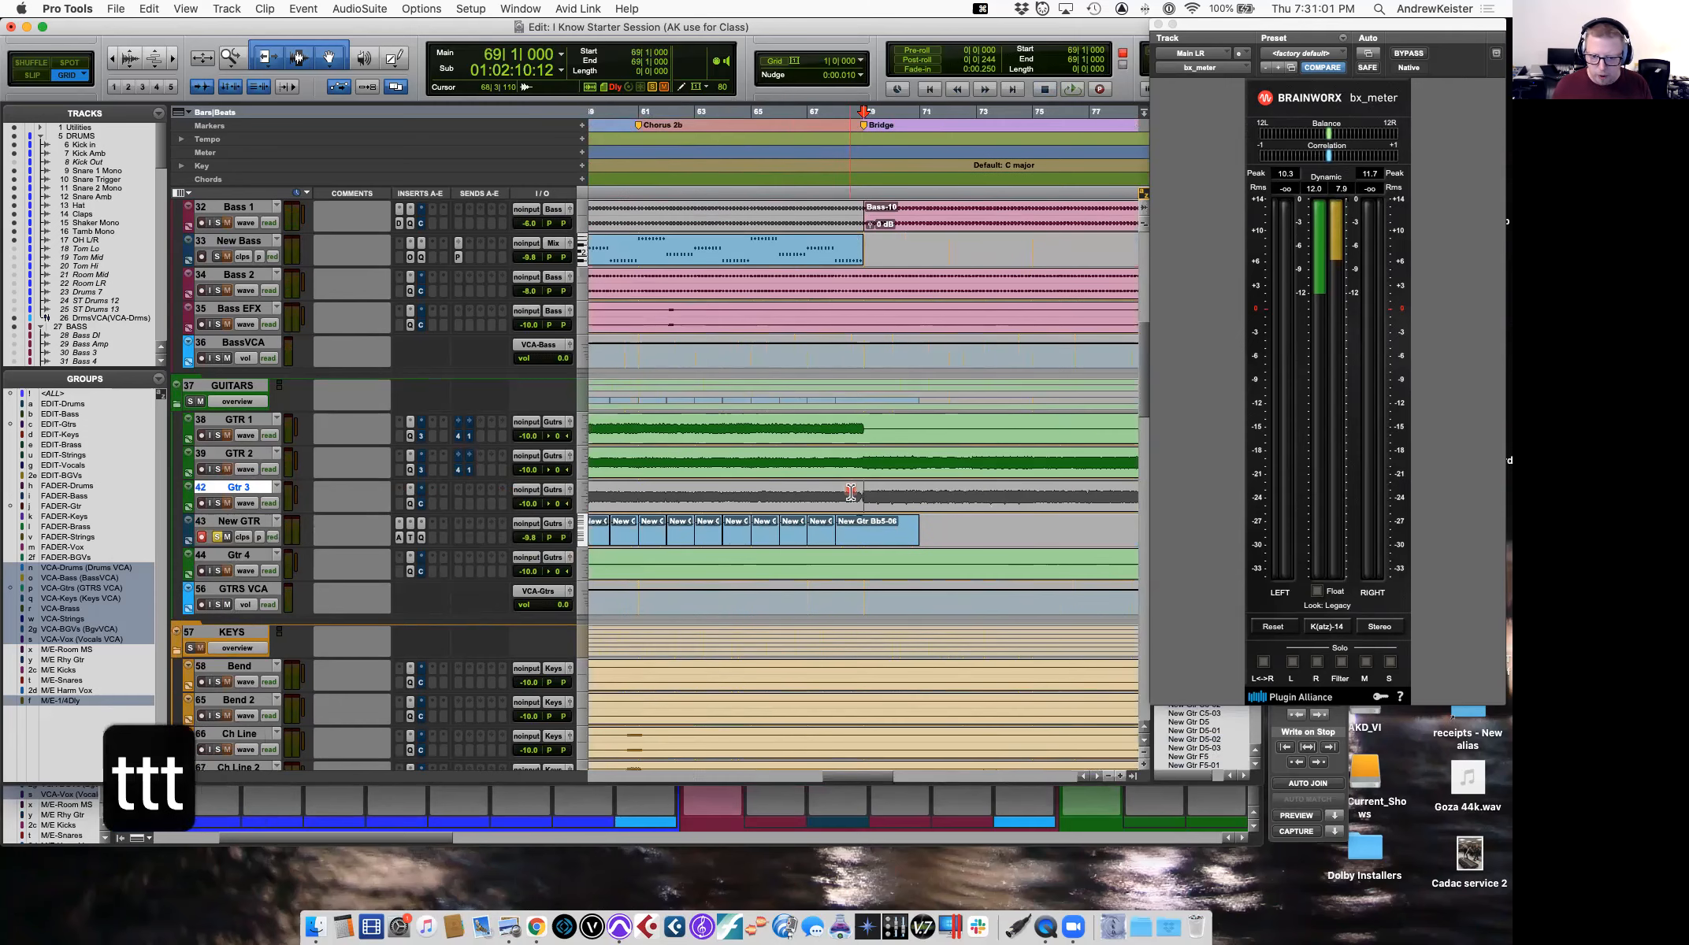
scroll(867, 493, "right", 5)
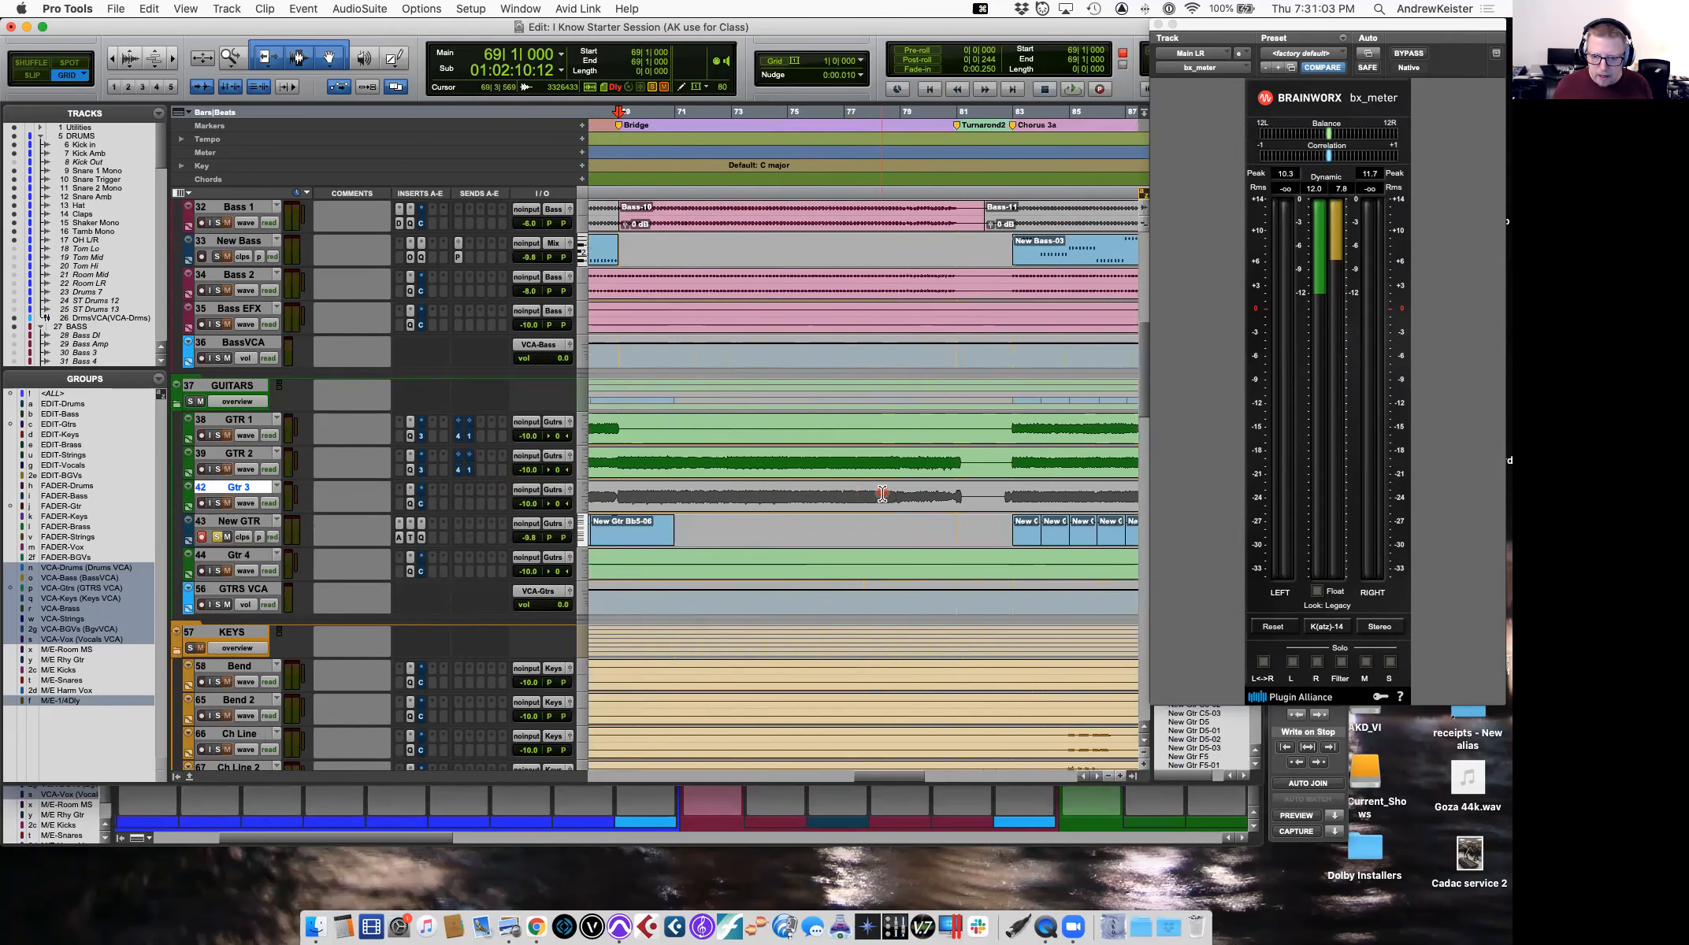
left_click(970, 493, "shift")
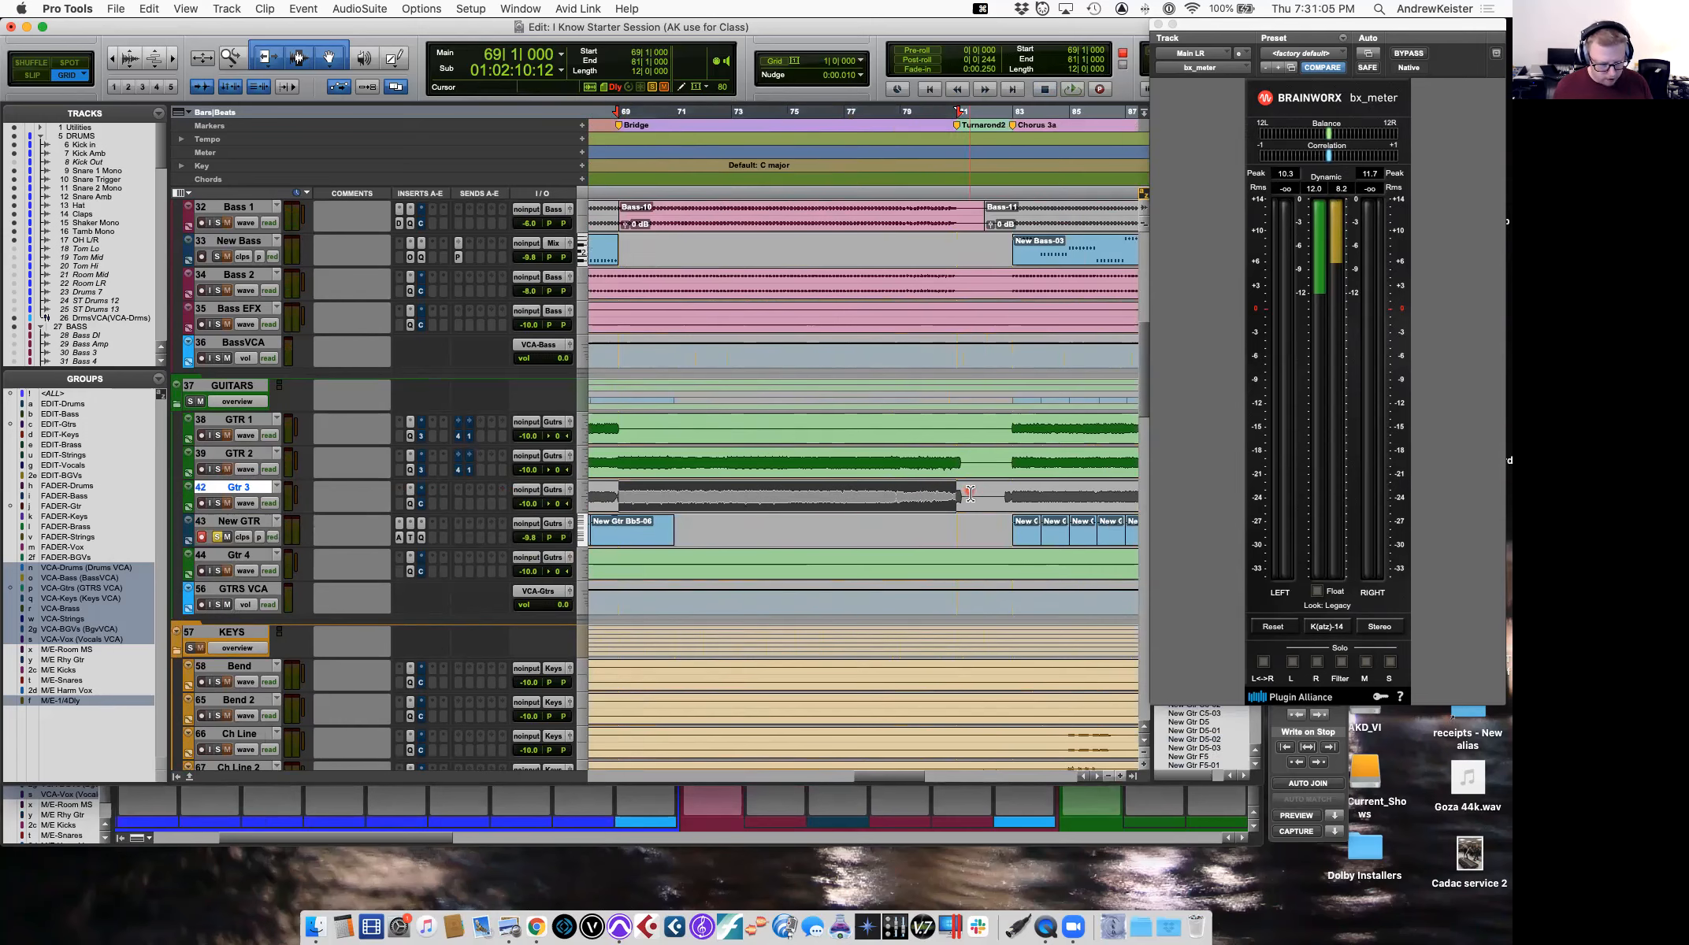
key("super+e")
key("super+m")
Solo the Gtr 3 track and play back the transition into the Bridge at 69|1|000.
scroll(867, 504, "left", 1)
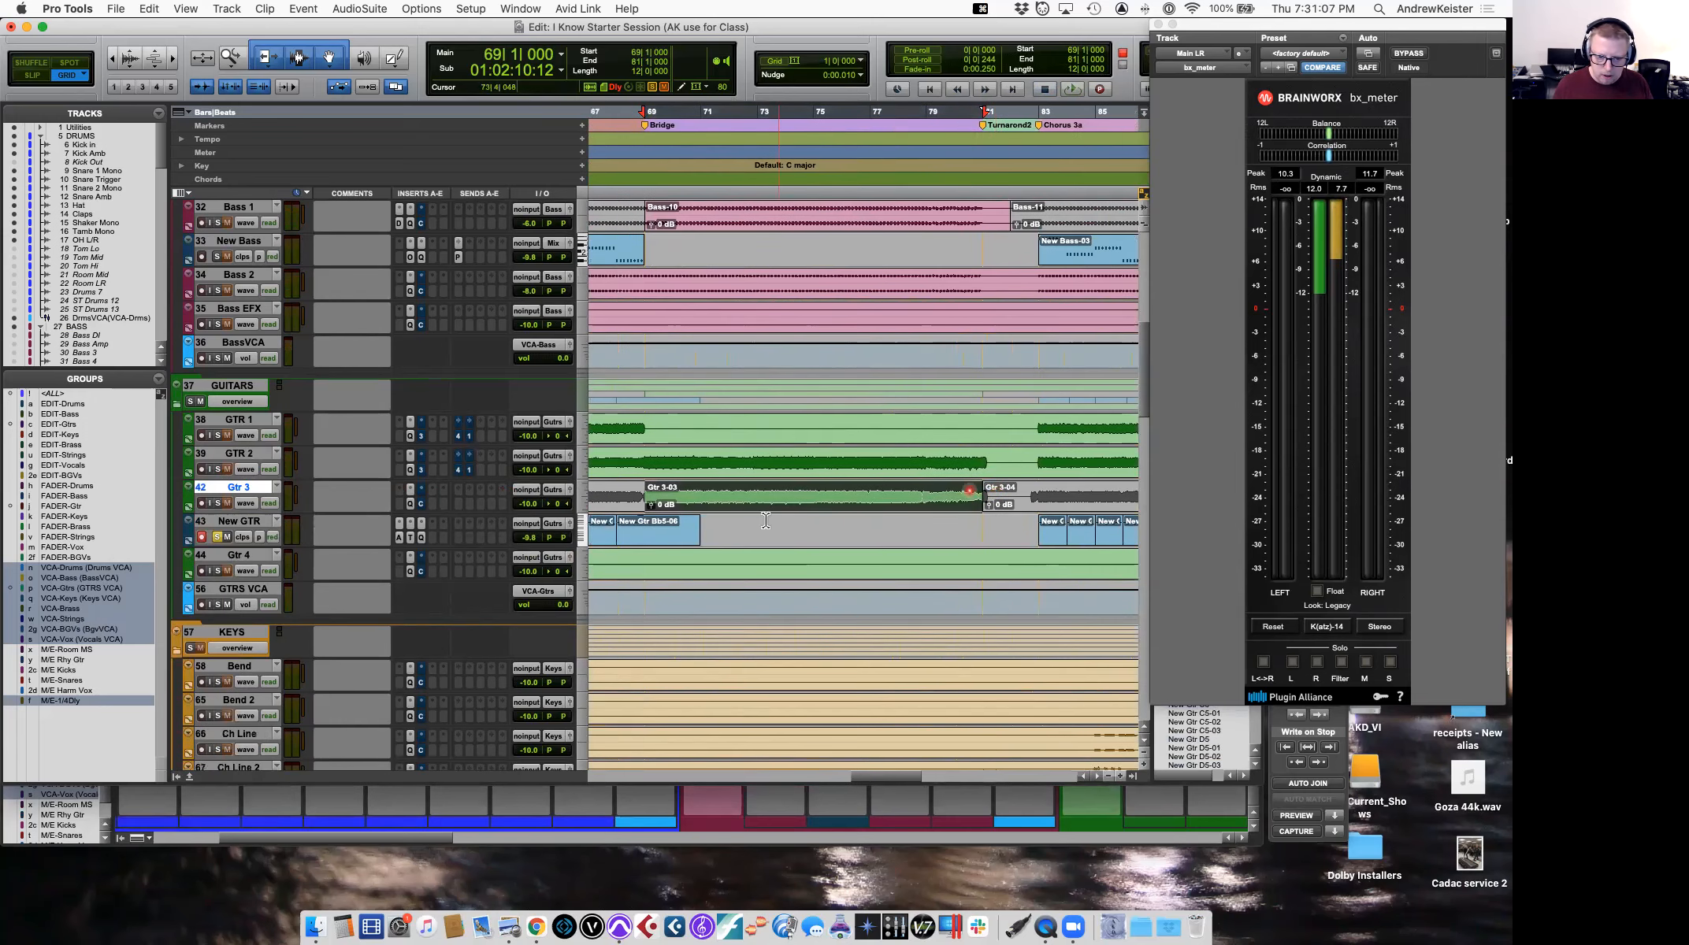
key("t")
key("t")
key("t")
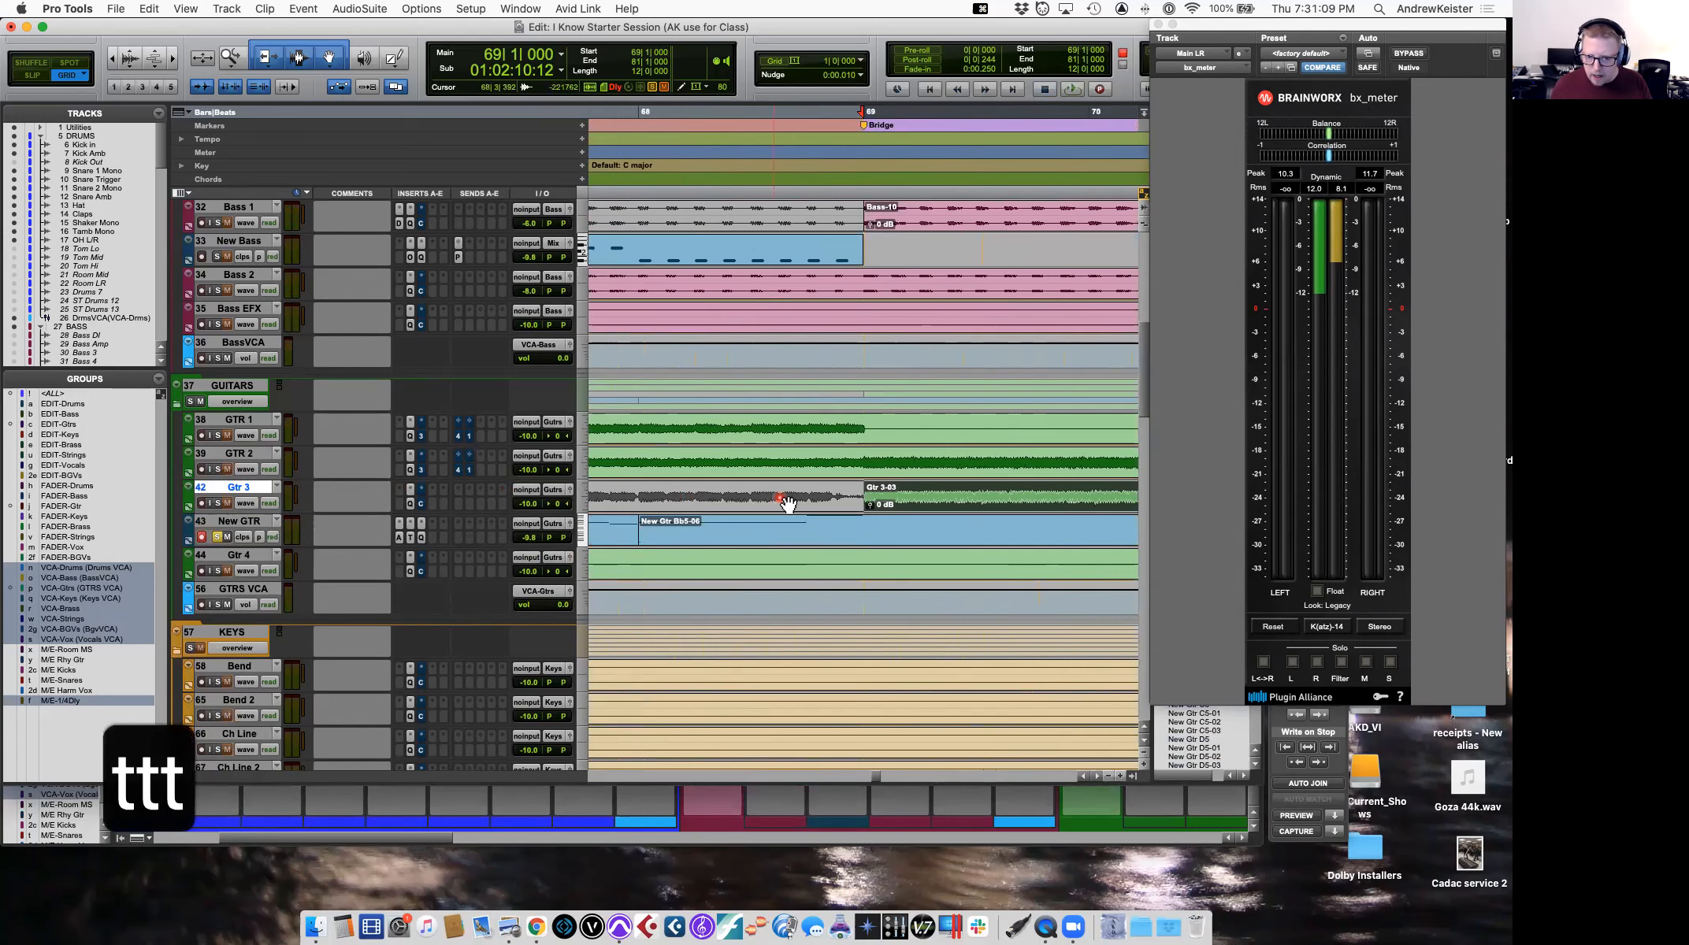
key("space")
key("space")
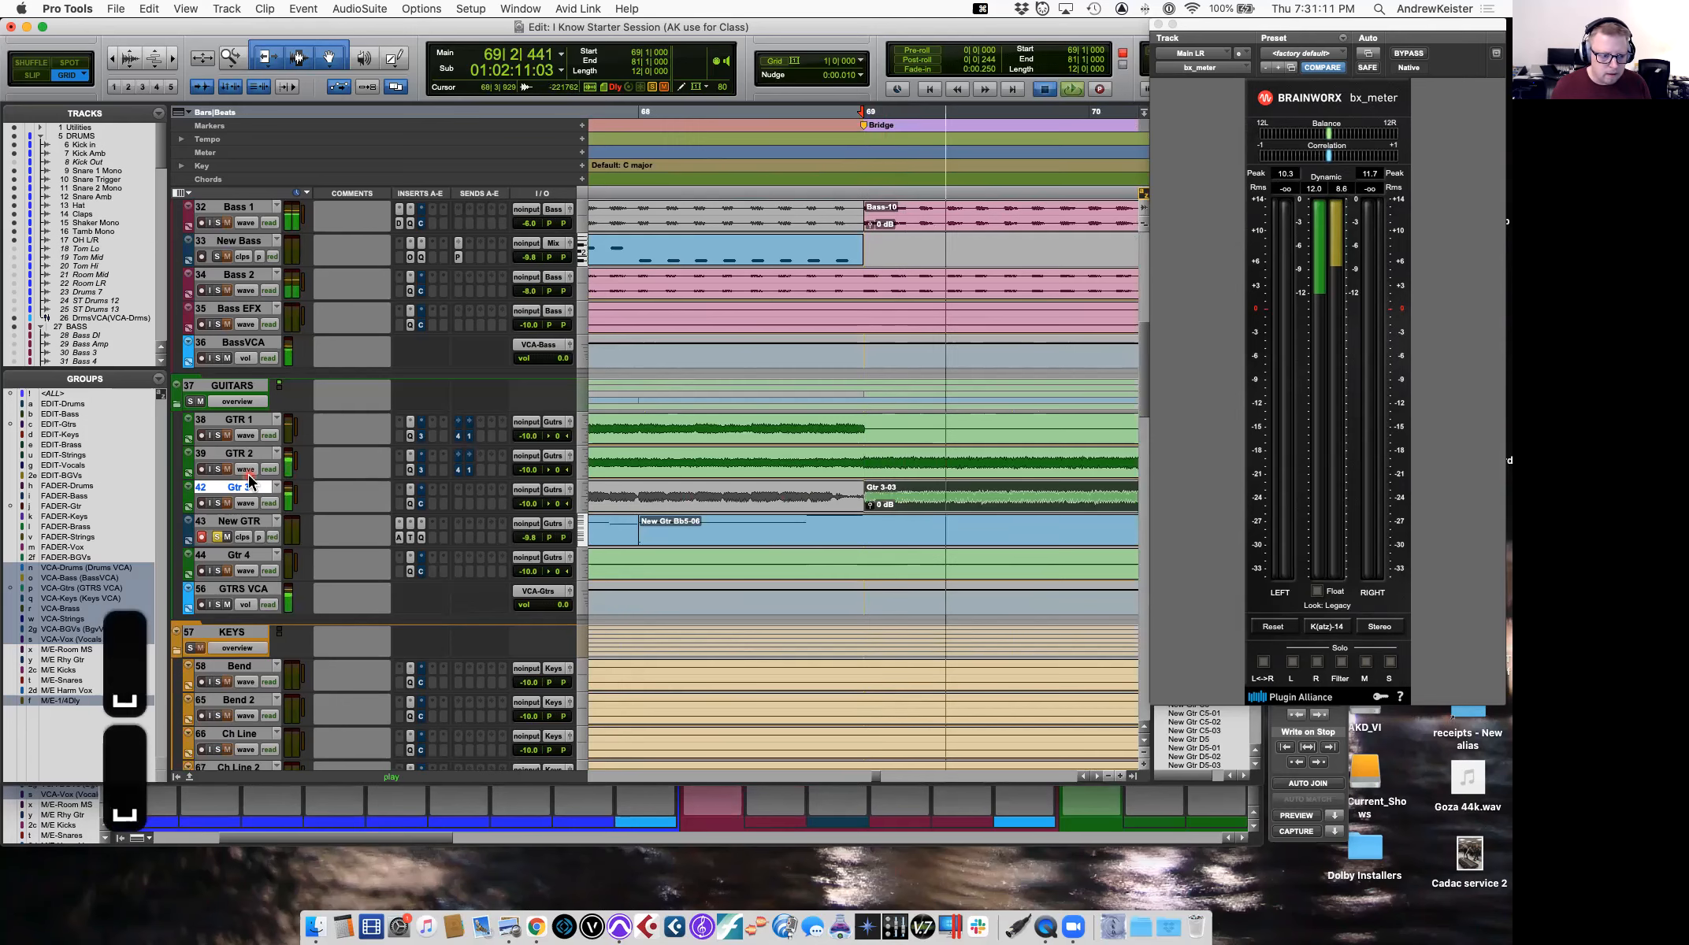
left_click(218, 503)
key("space")
key("space")
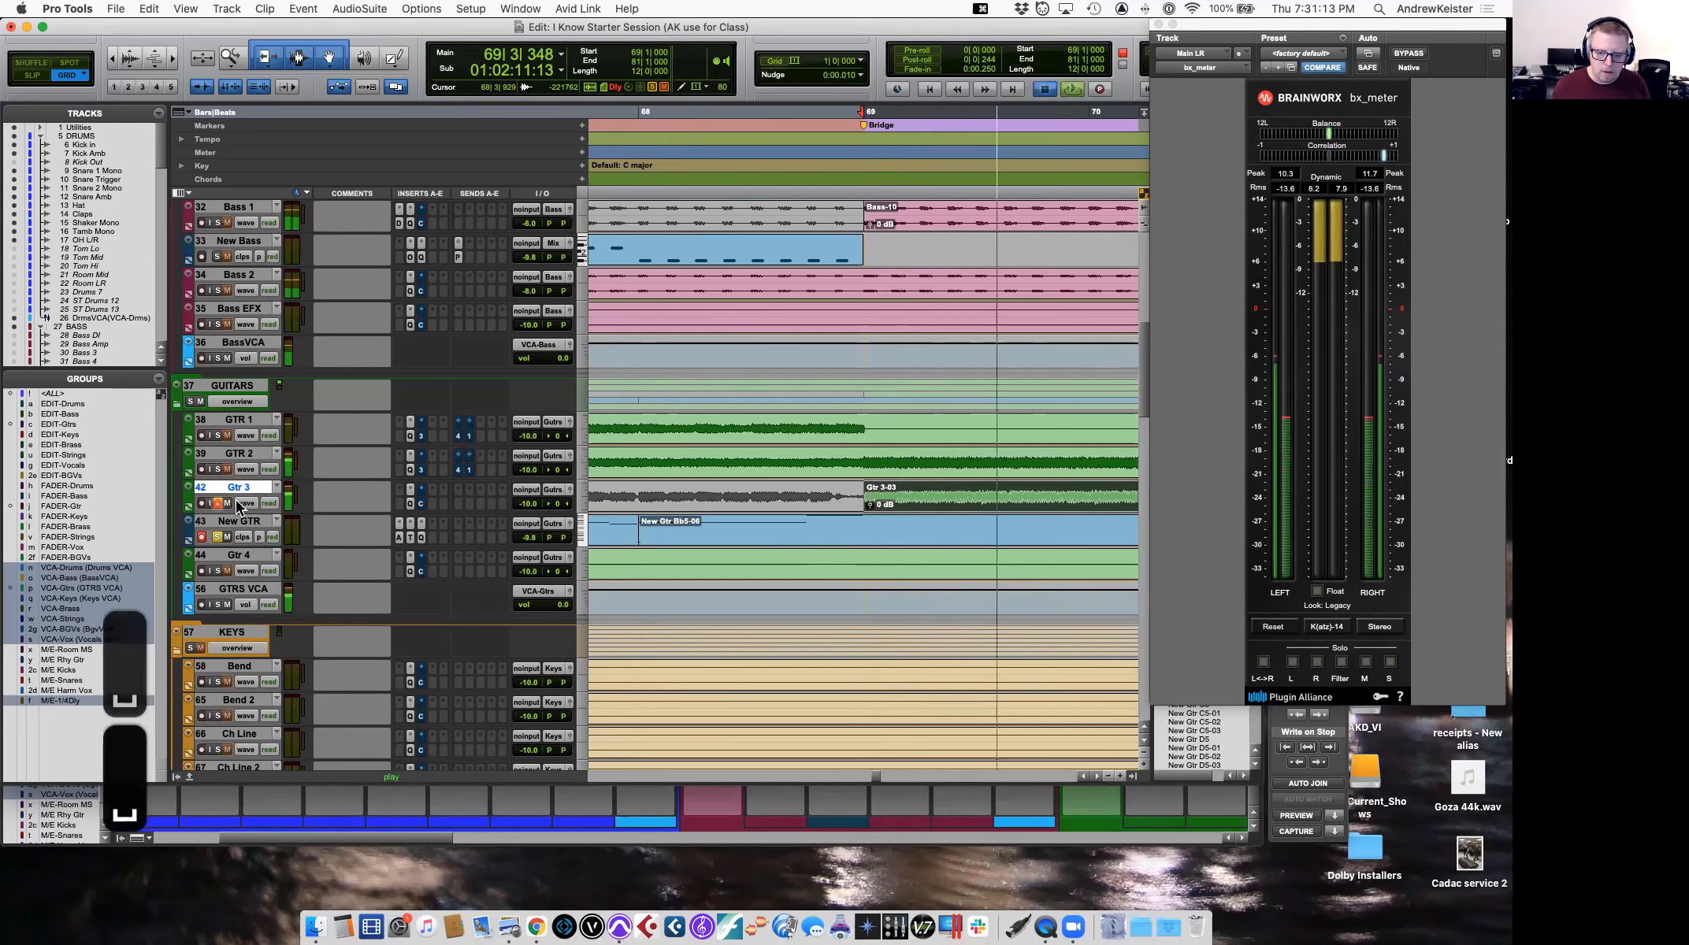
In Slip mode, add a short fade-in at the start of the unmuted Gtr 3 Bridge clip.
left_click(875, 496)
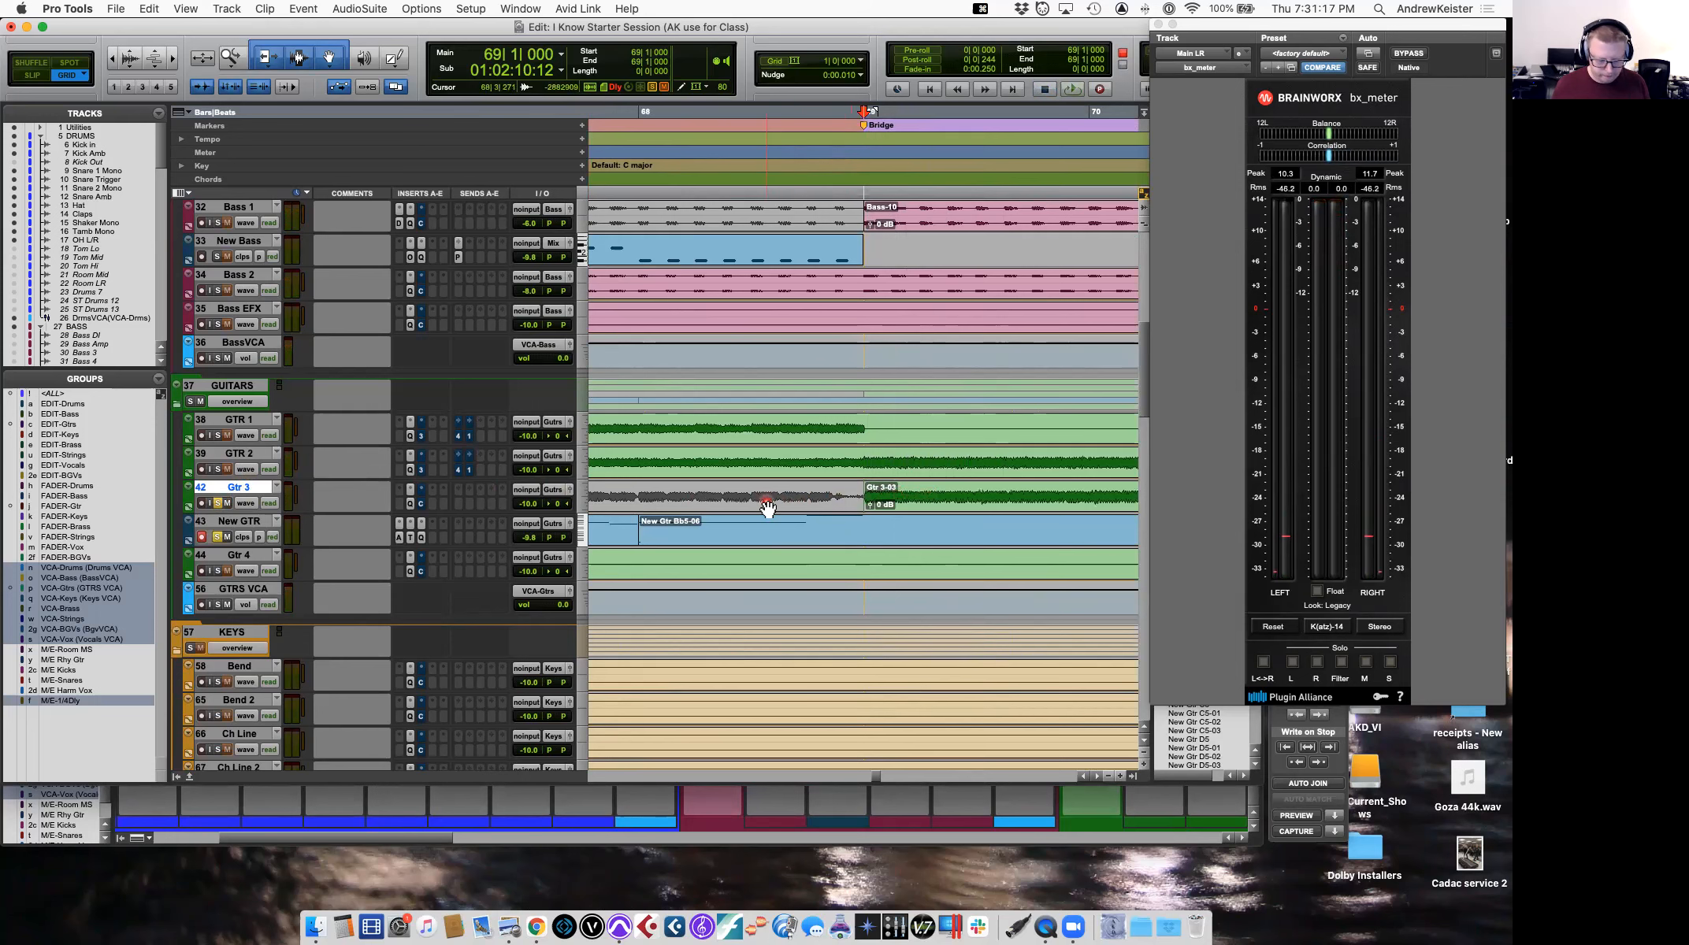
key("r")
left_click_drag(743, 495, 984, 496)
key("e")
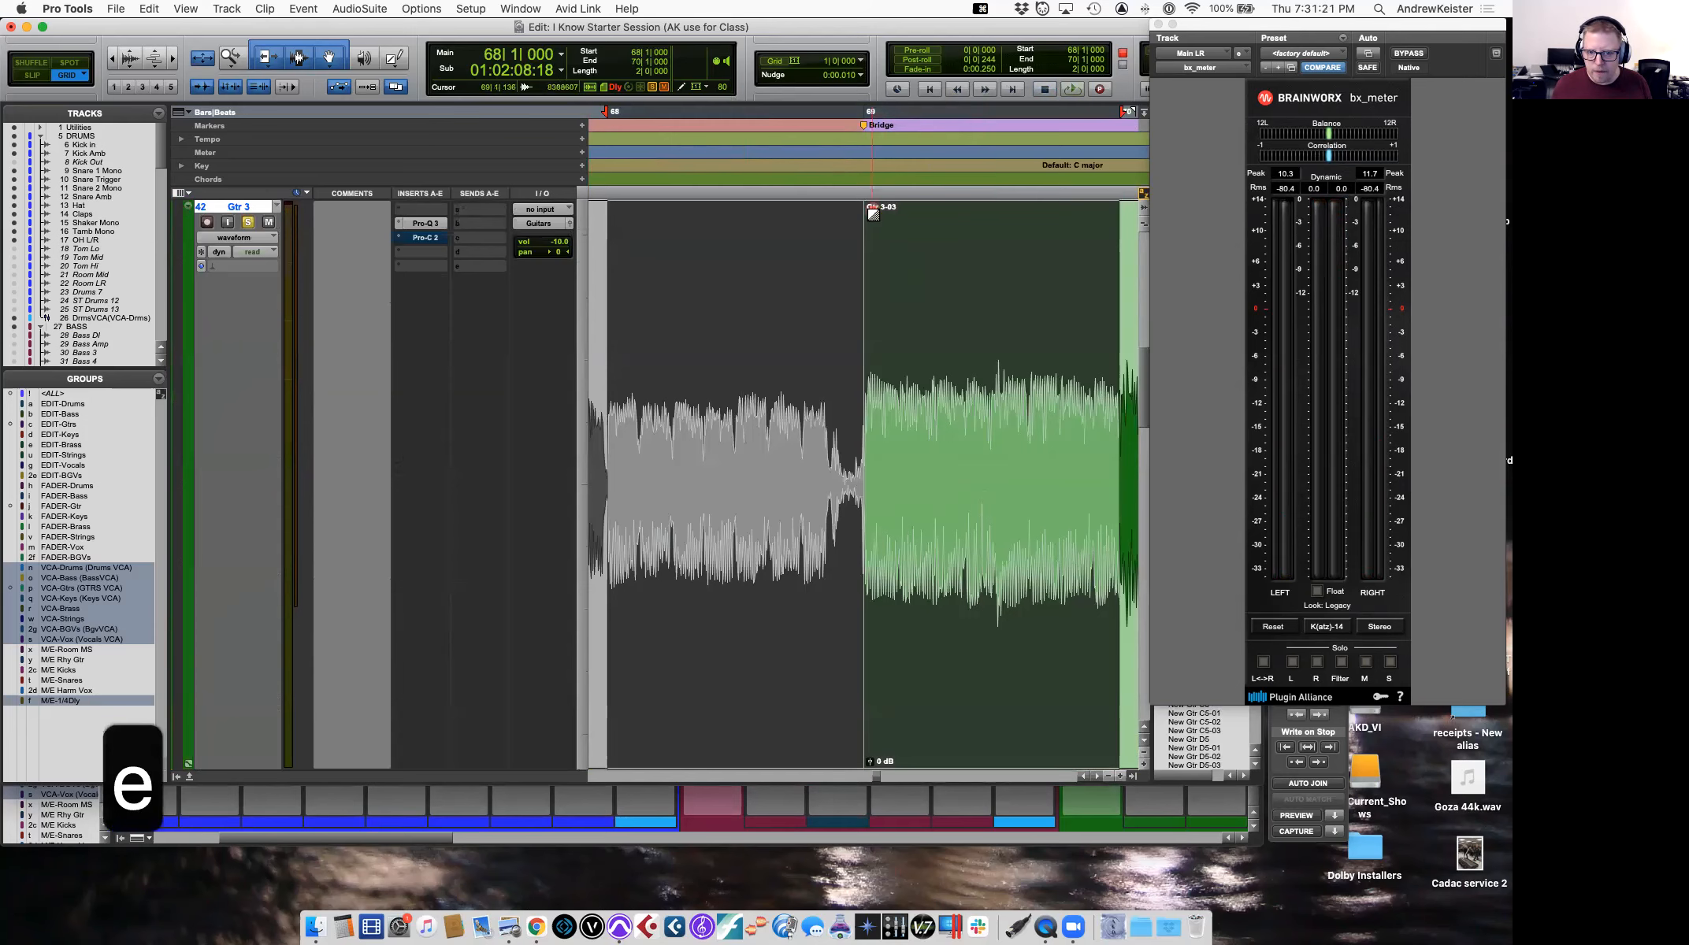
key("t")
key("t")
key("t")
key("t")
scroll(894, 238, "up", 1)
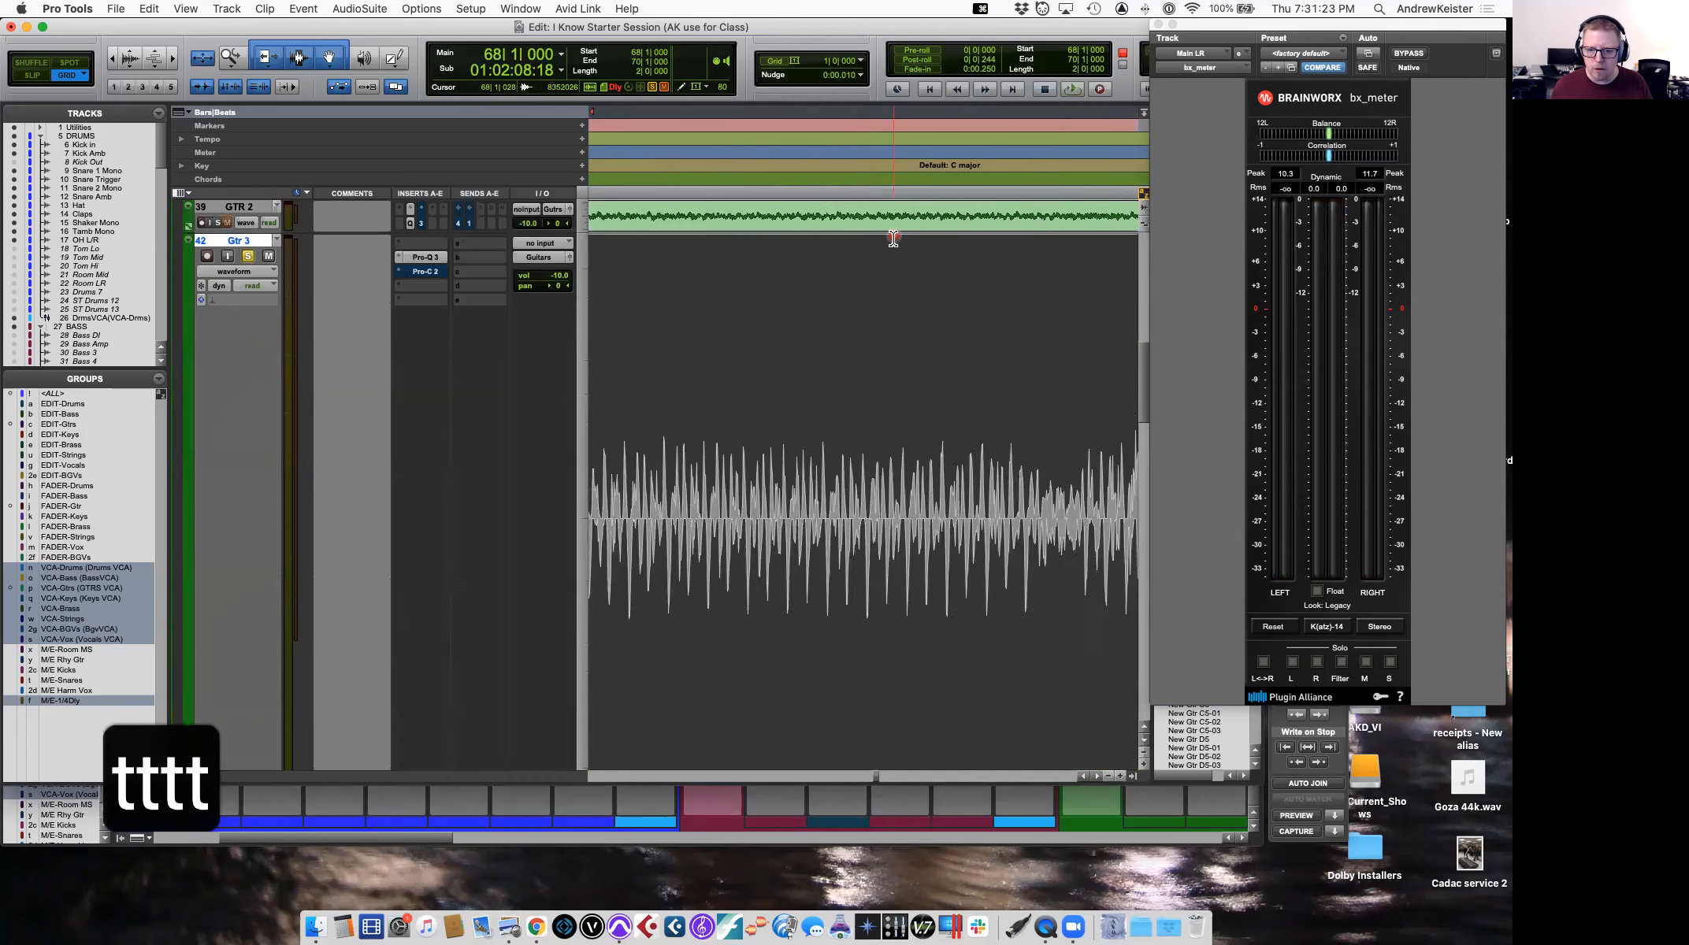
key("Right")
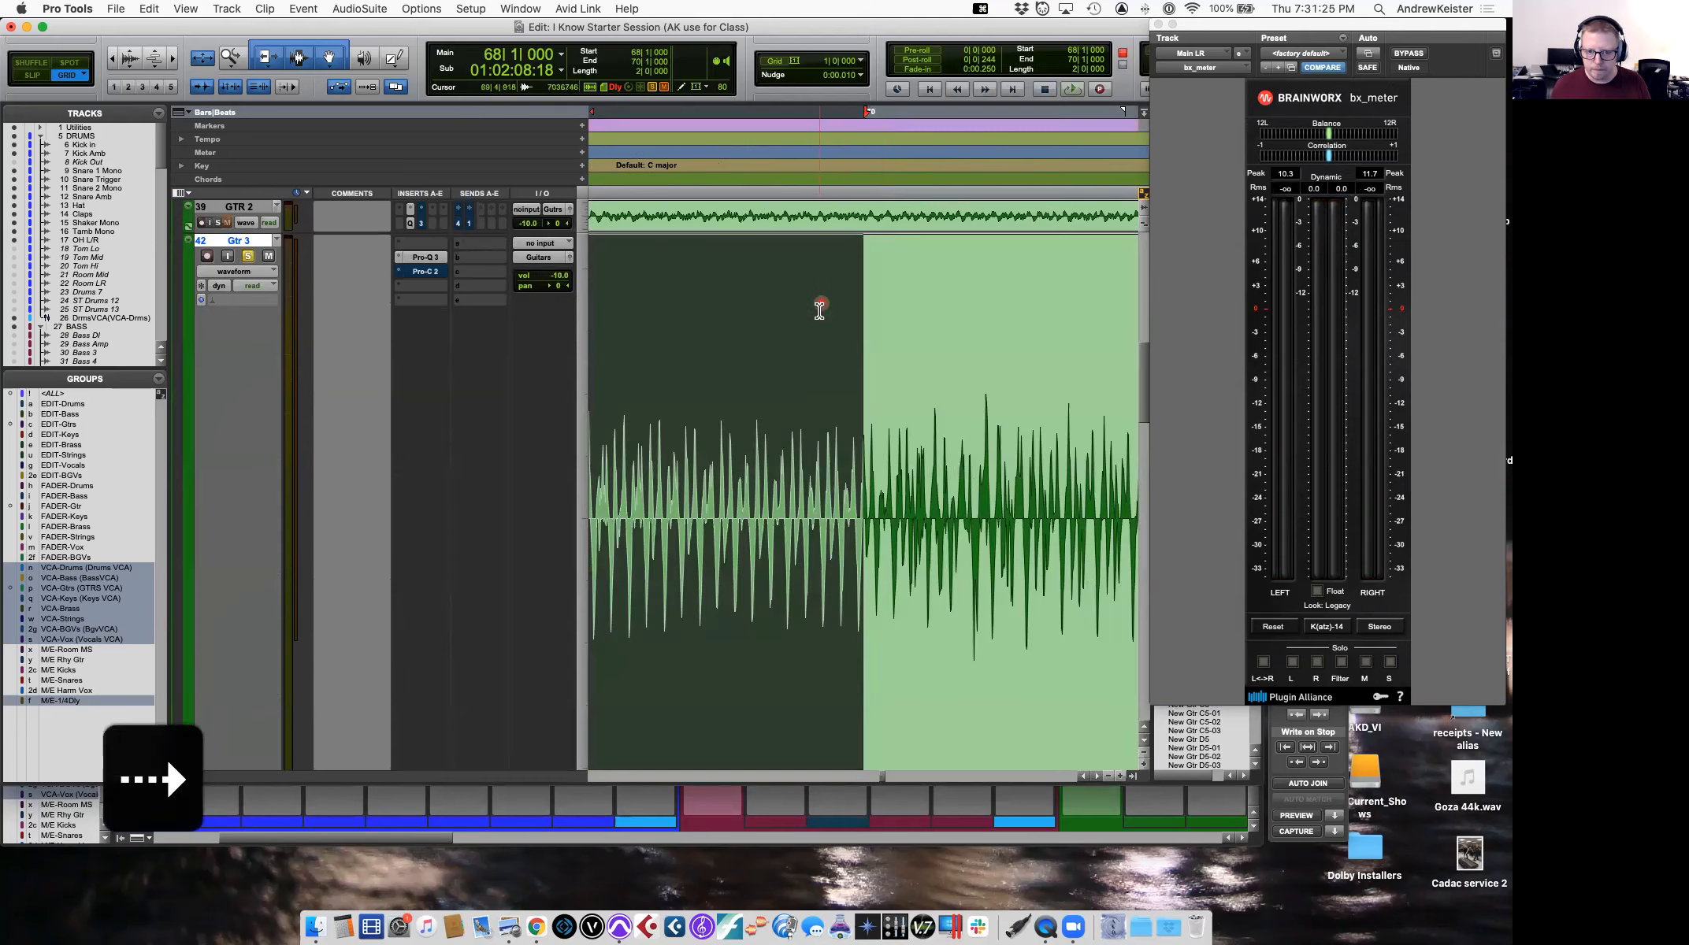
scroll(820, 310, "left", 5)
scroll(819, 309, "up", 1)
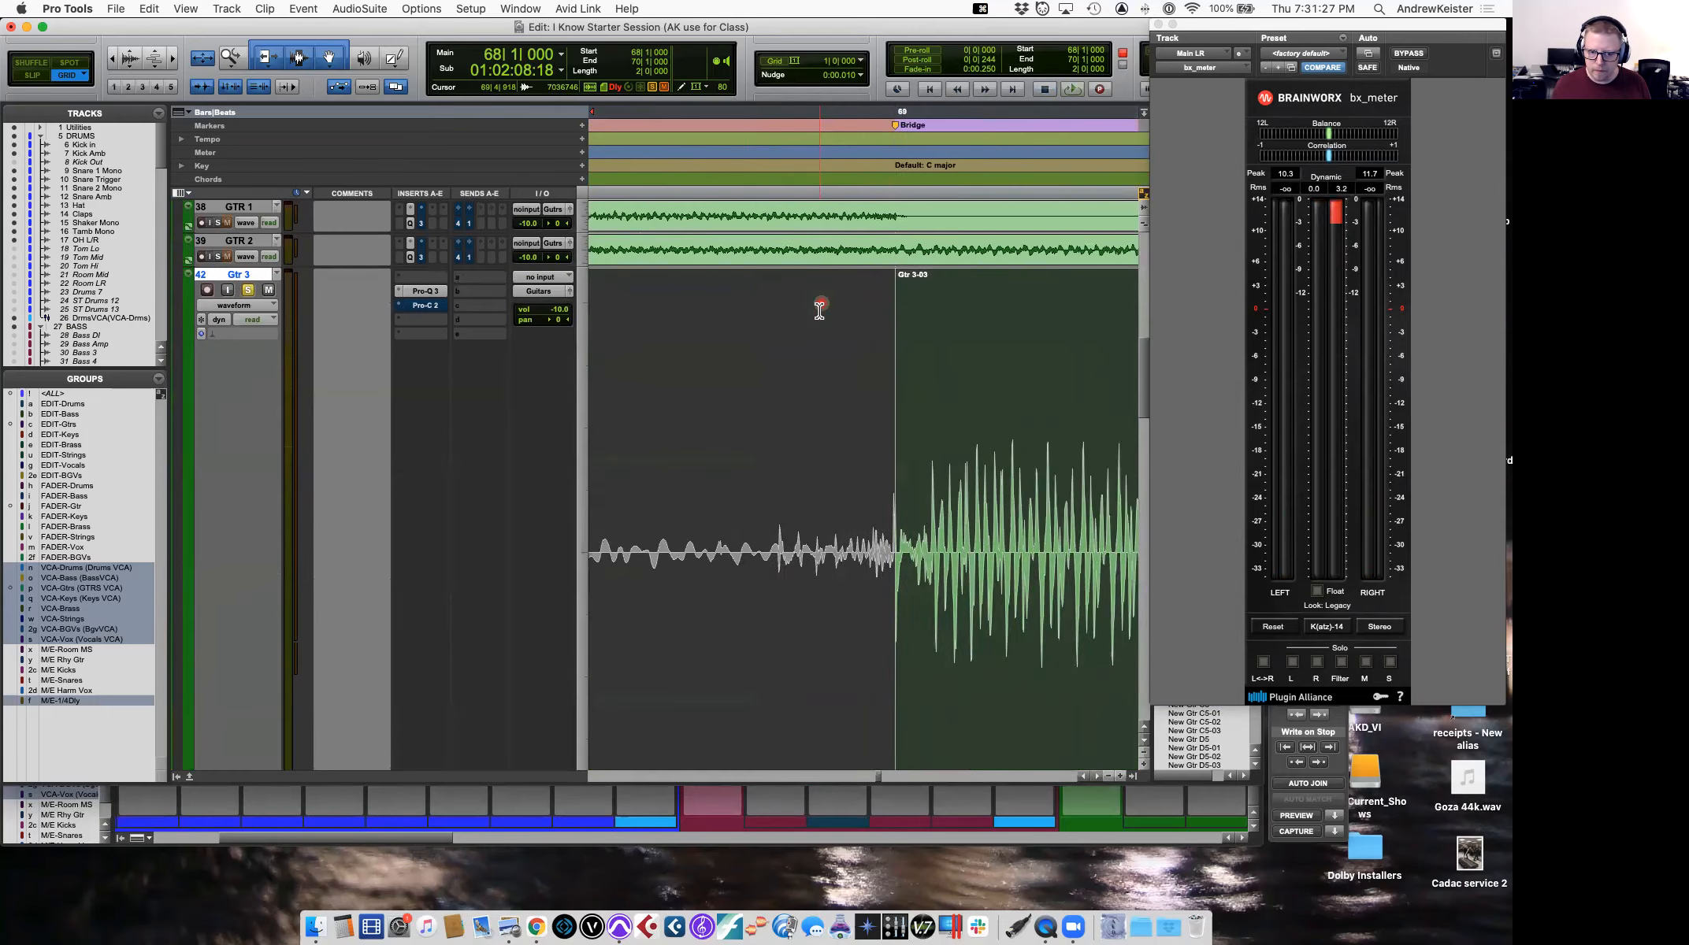
scroll(819, 309, "up", 2)
scroll(819, 309, "right", 2)
left_click(822, 358)
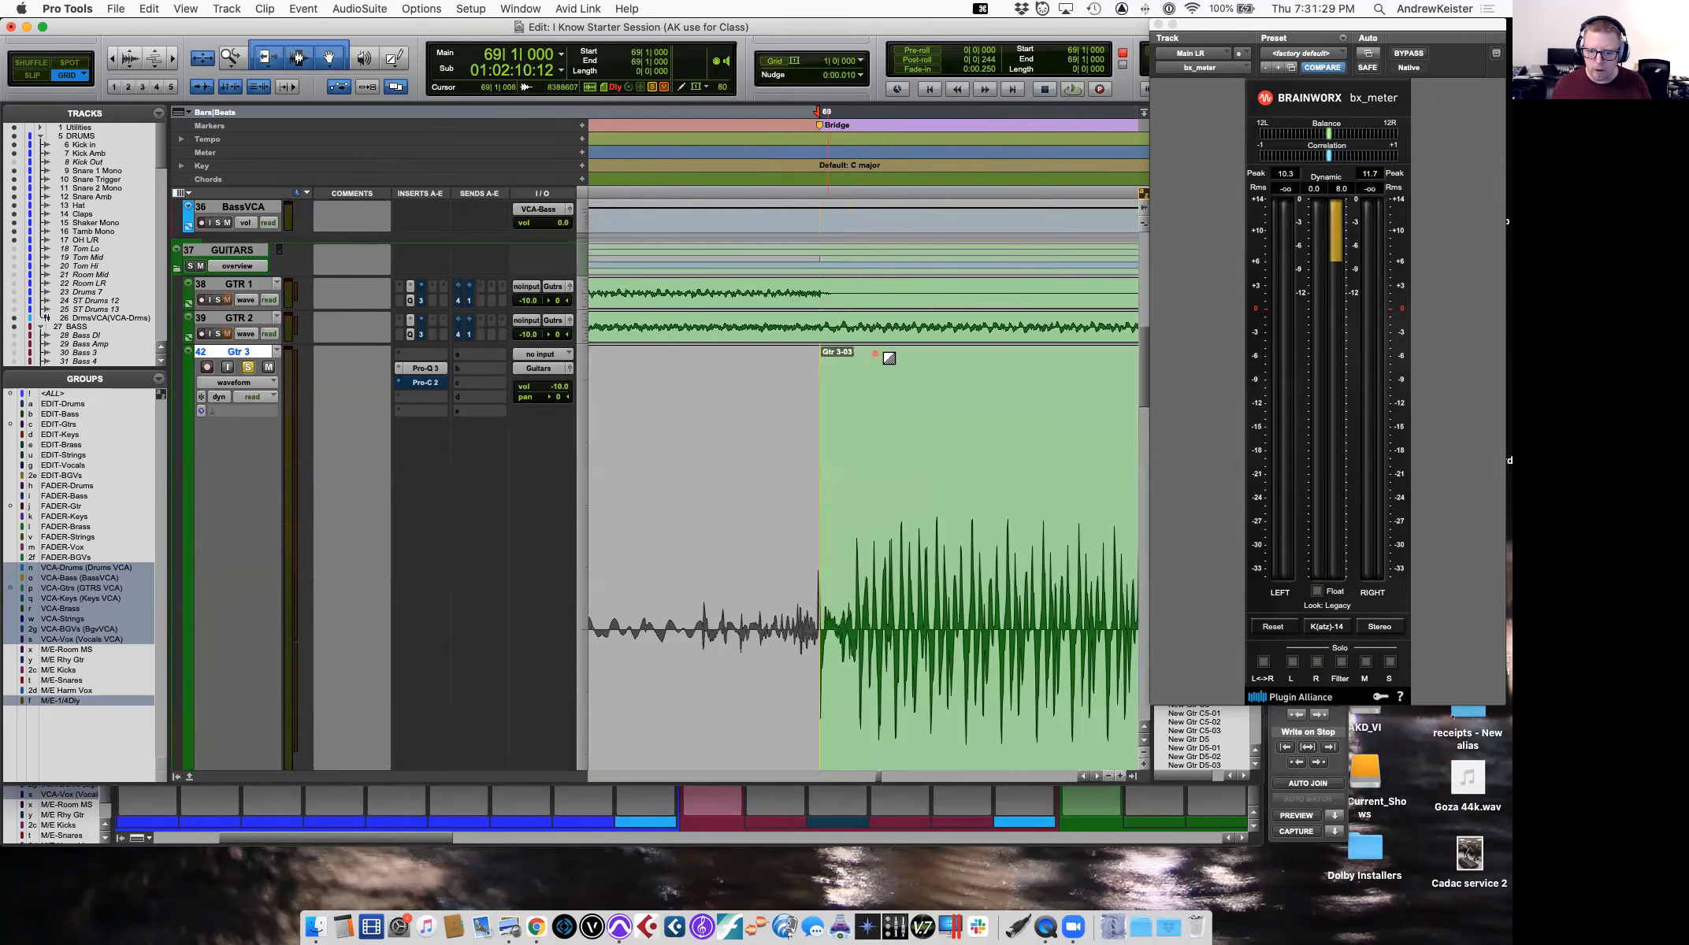
key("F2")
left_click(824, 352)
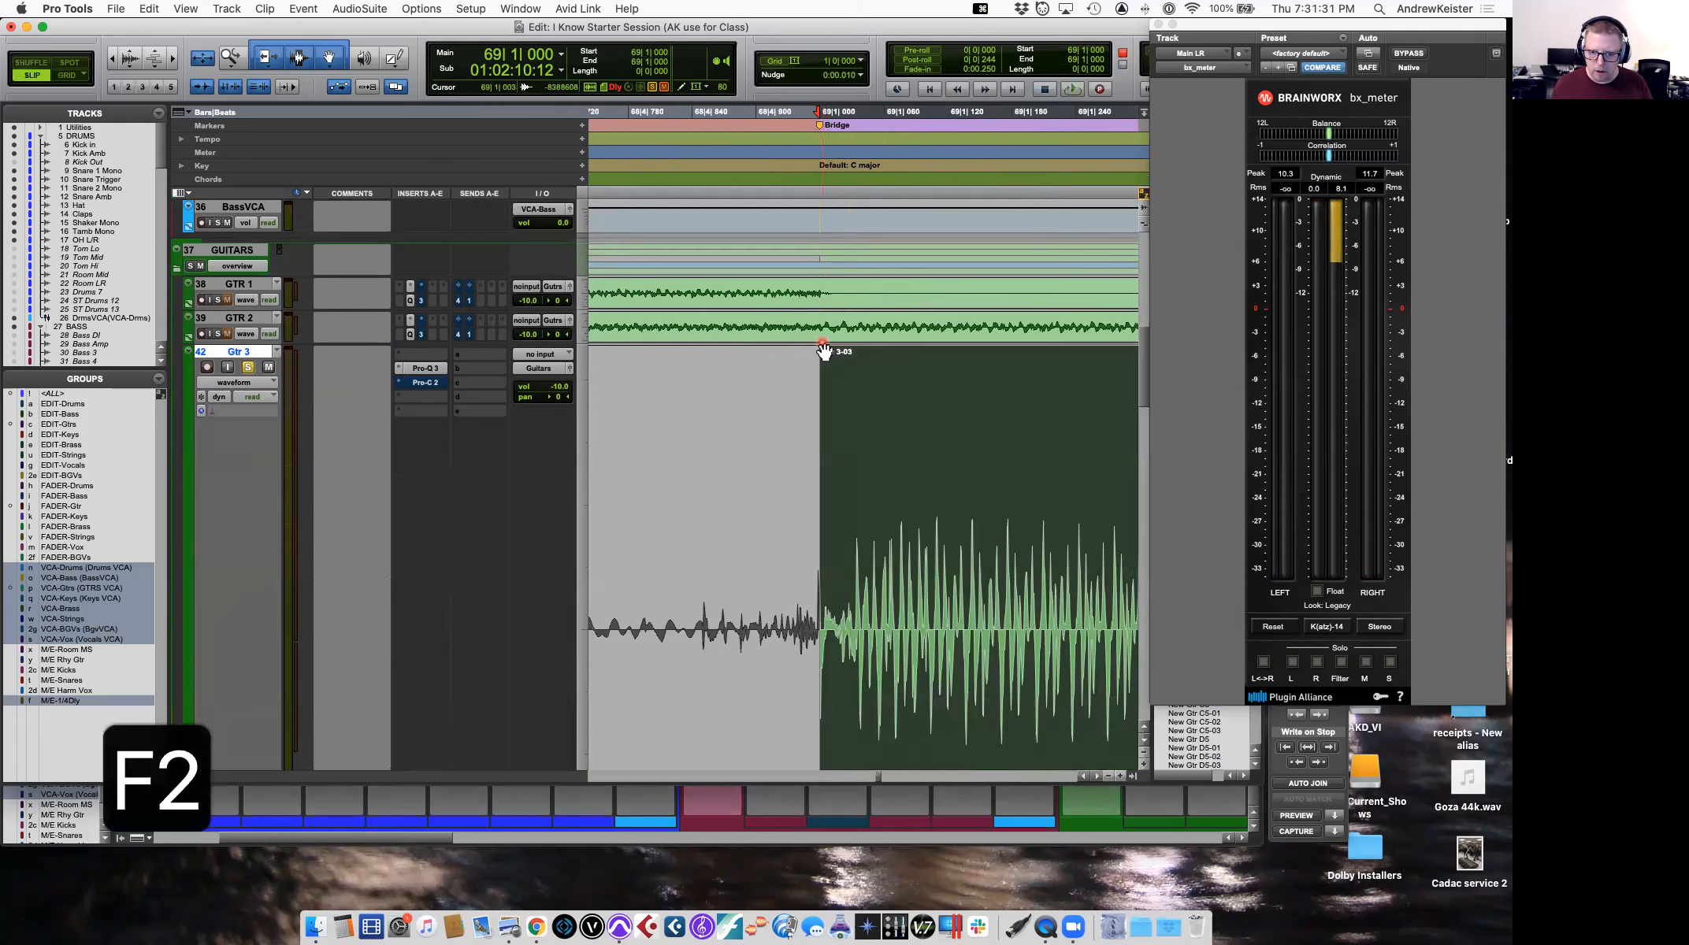
left_click_drag(824, 354, 862, 353)
Play back the soloed Gtr 3 from bar 68 to check the transition into the Bridge clip.
key("r")
key("r")
key("r")
key("r")
left_click(835, 473)
key("space")
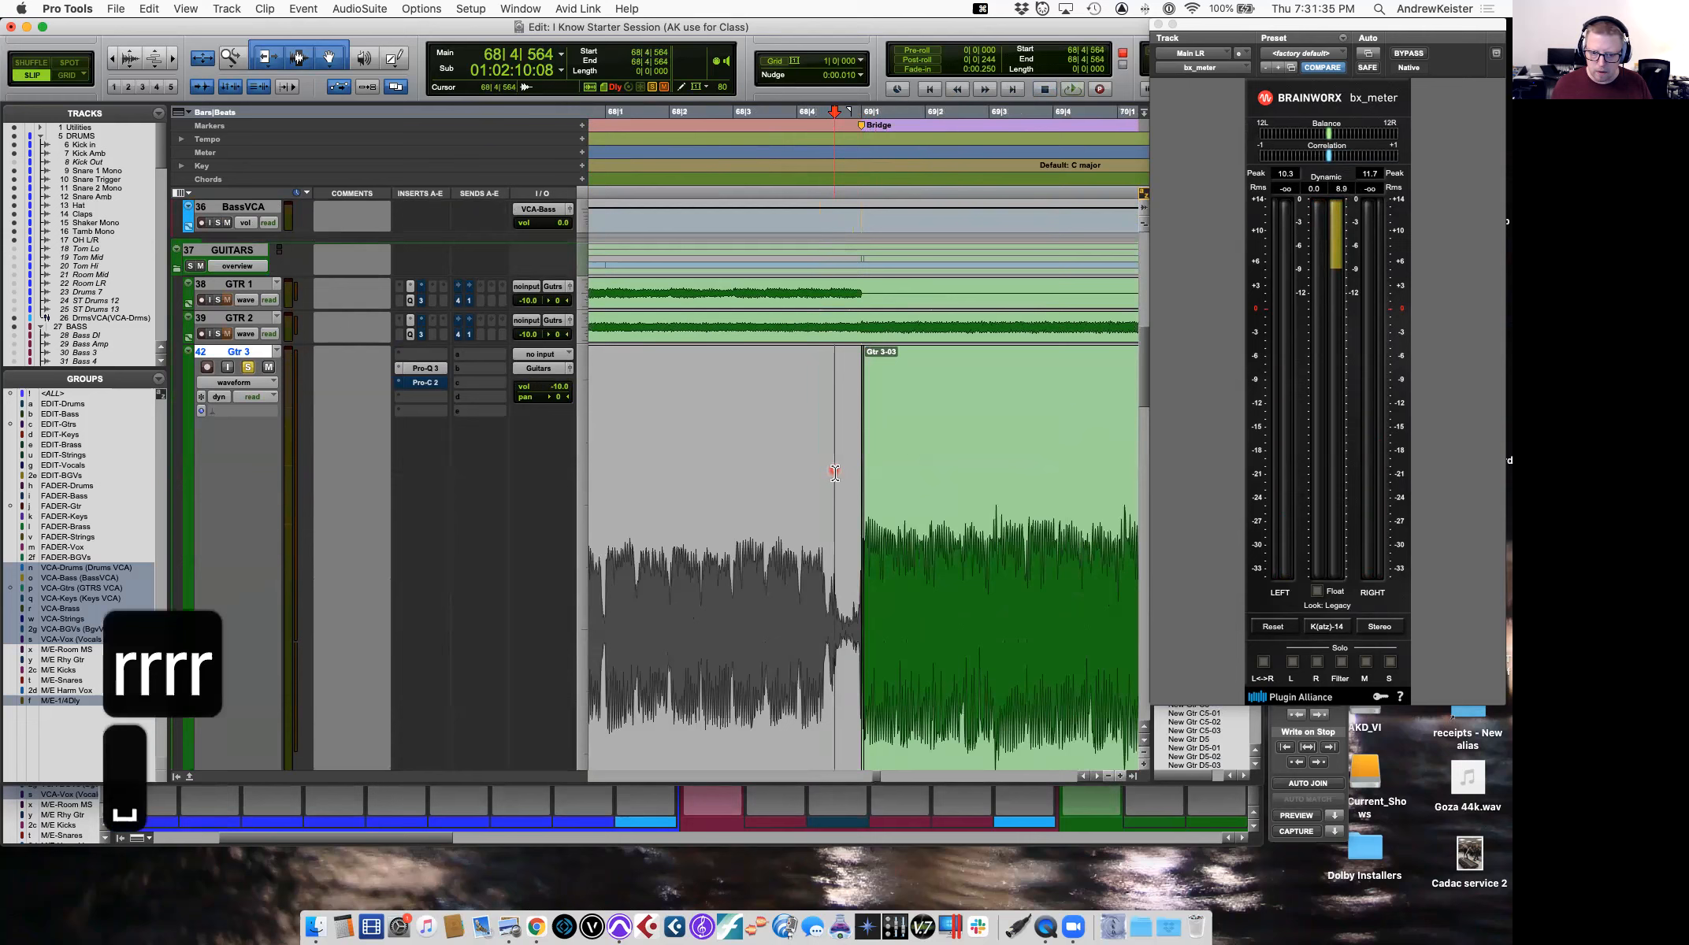
key("space")
left_click(718, 475)
key("space")
key("space")
key("e")
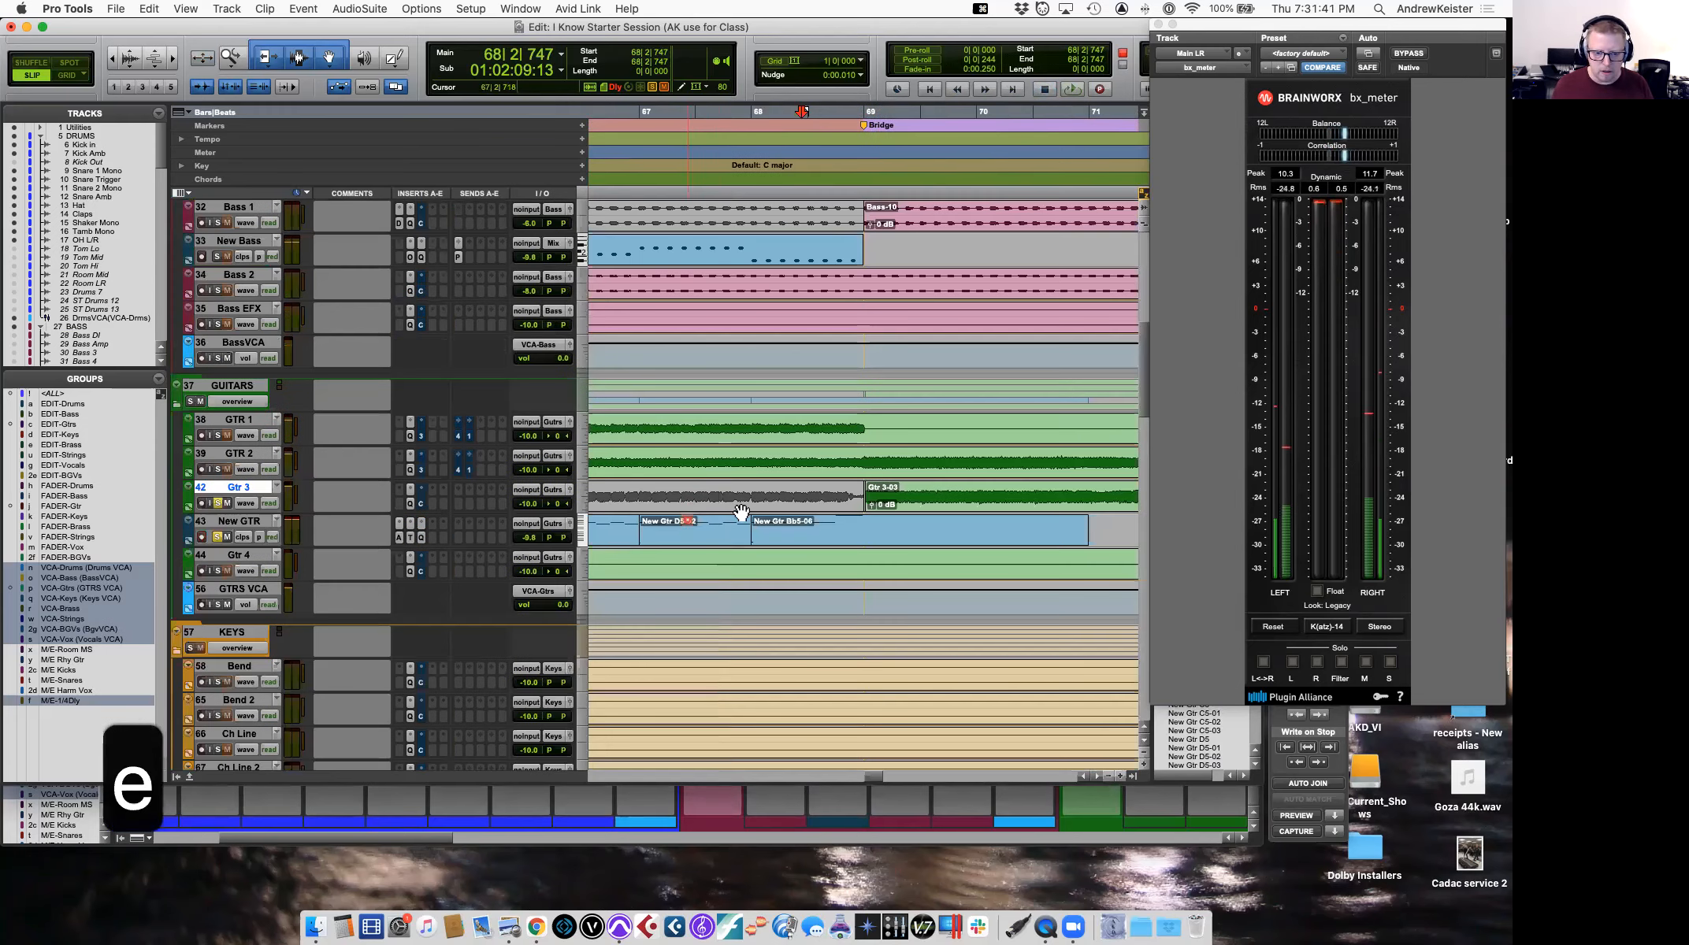
Take Gtr 3 and New GTR out of solo and look over the guitar tracks back to Verse 1.
left_click(217, 536)
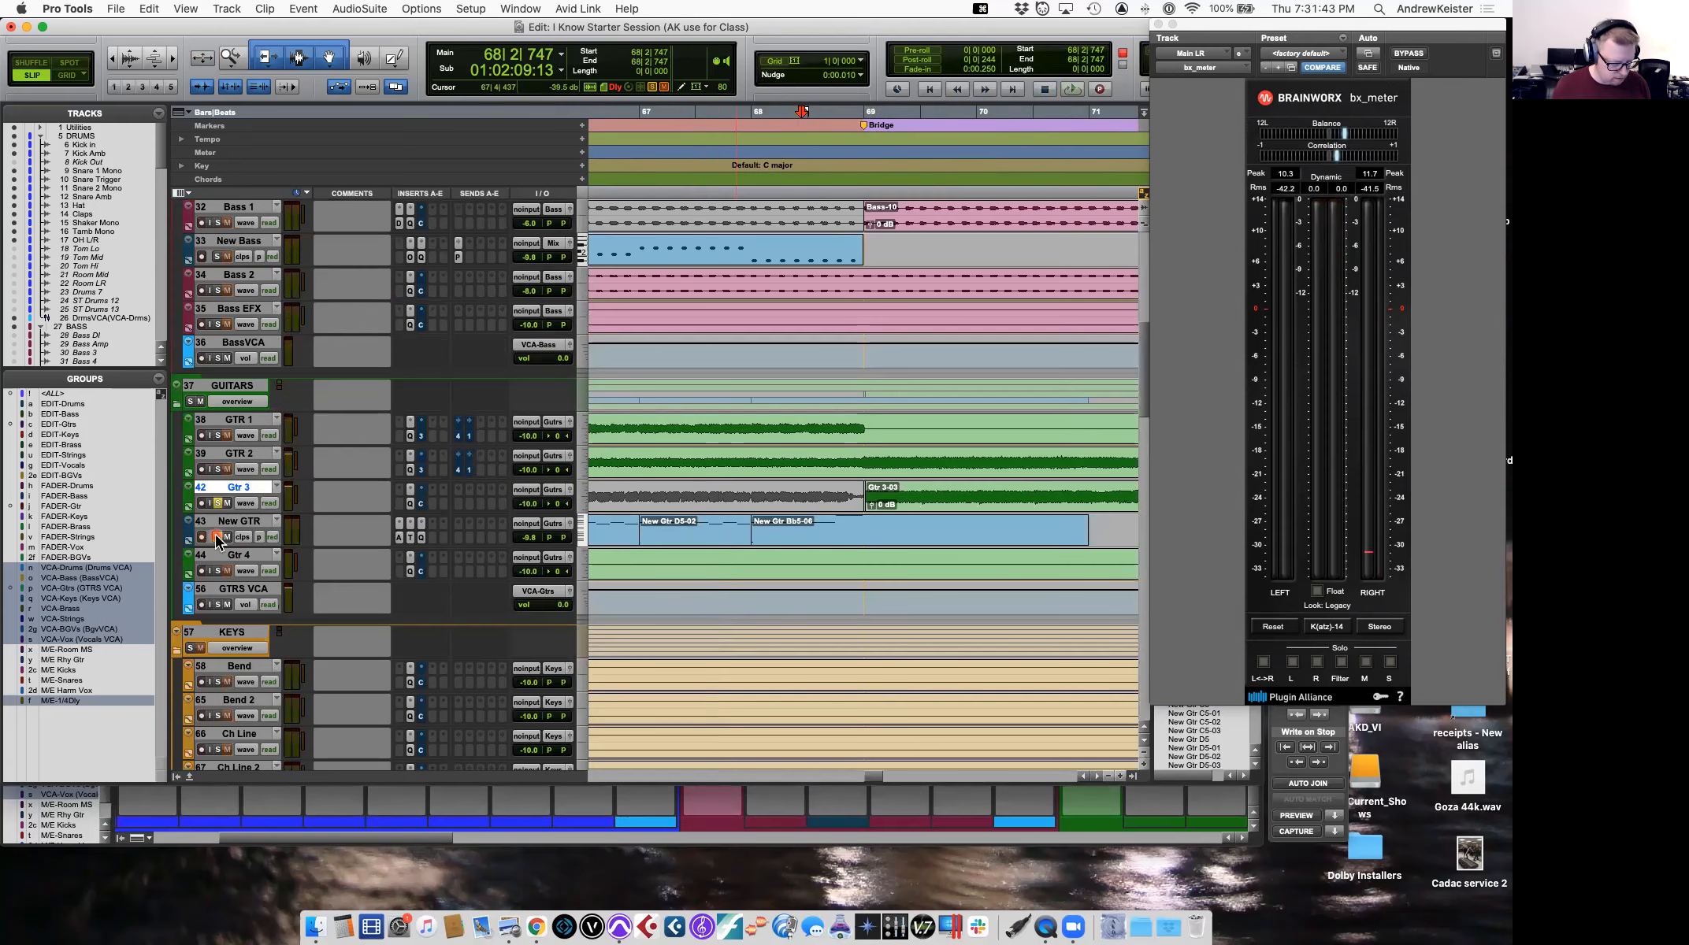
scroll(660, 483, "left", 5)
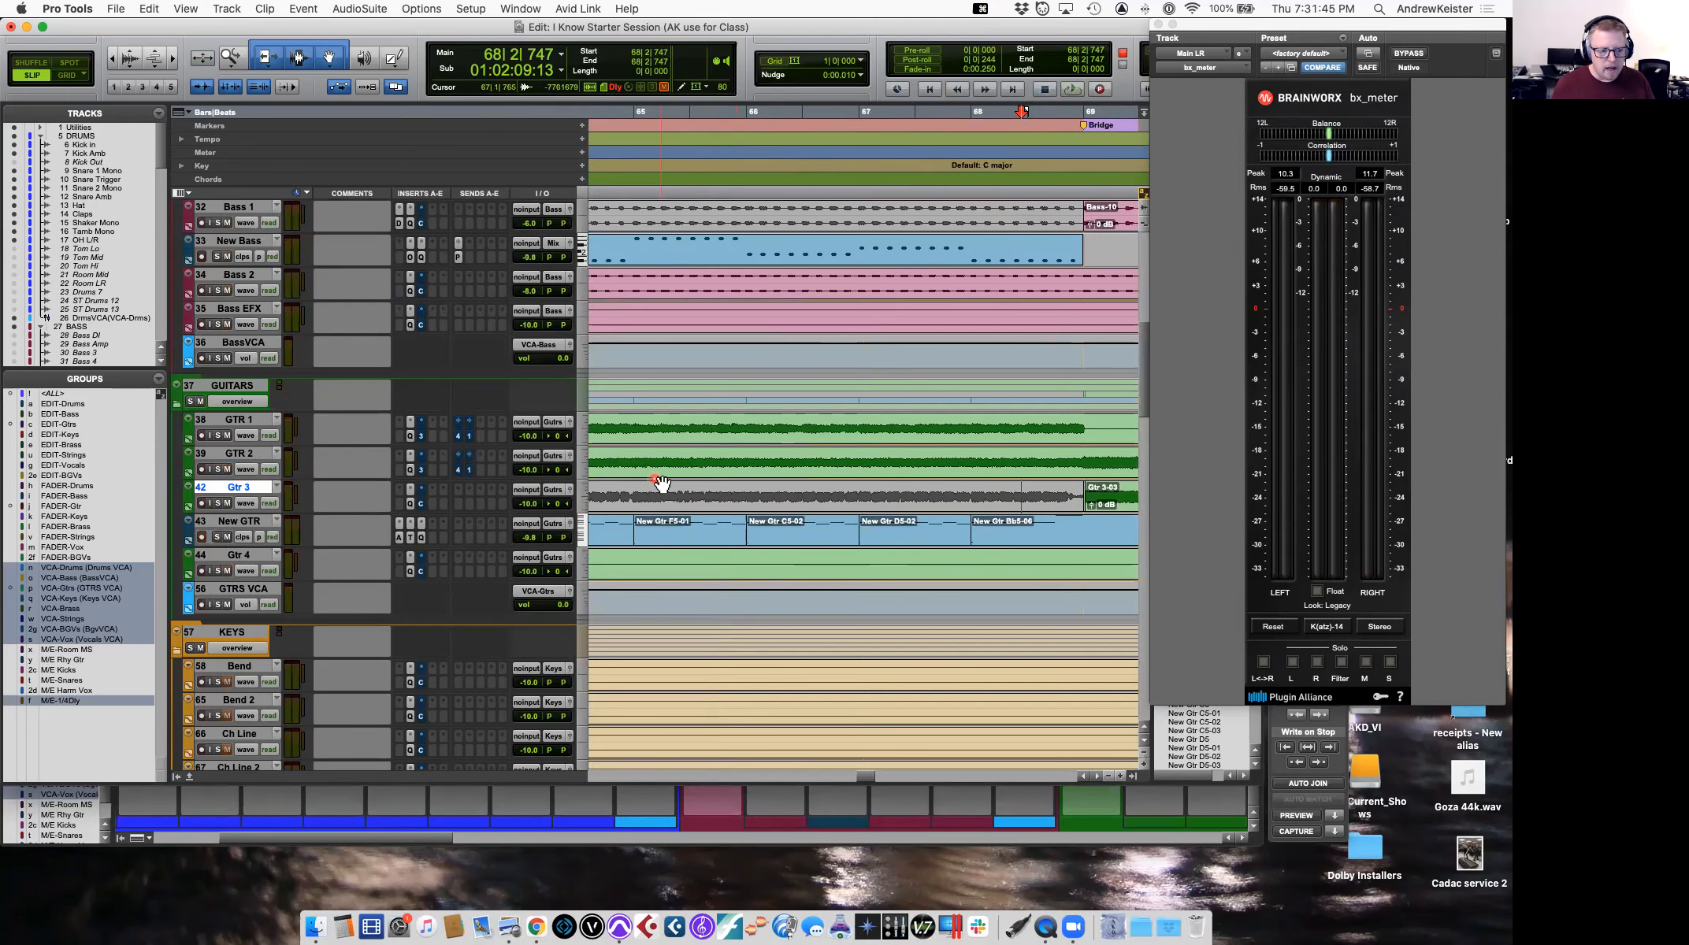
scroll(662, 483, "left", 6)
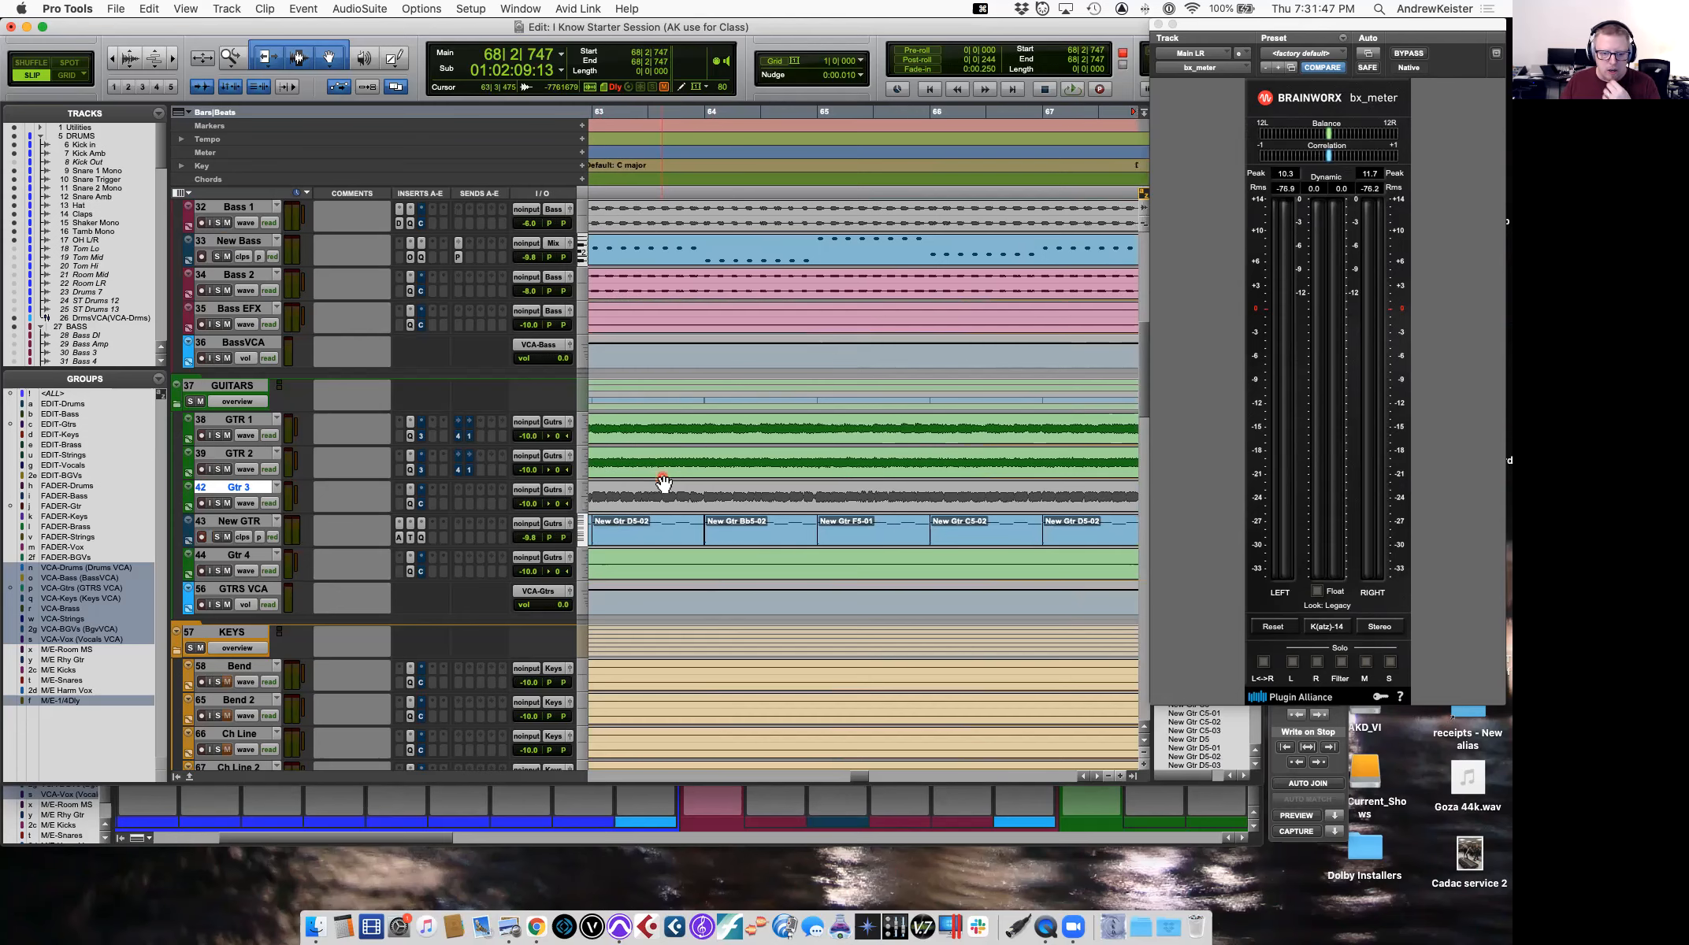
key("r")
key("r")
key("r")
key("r")
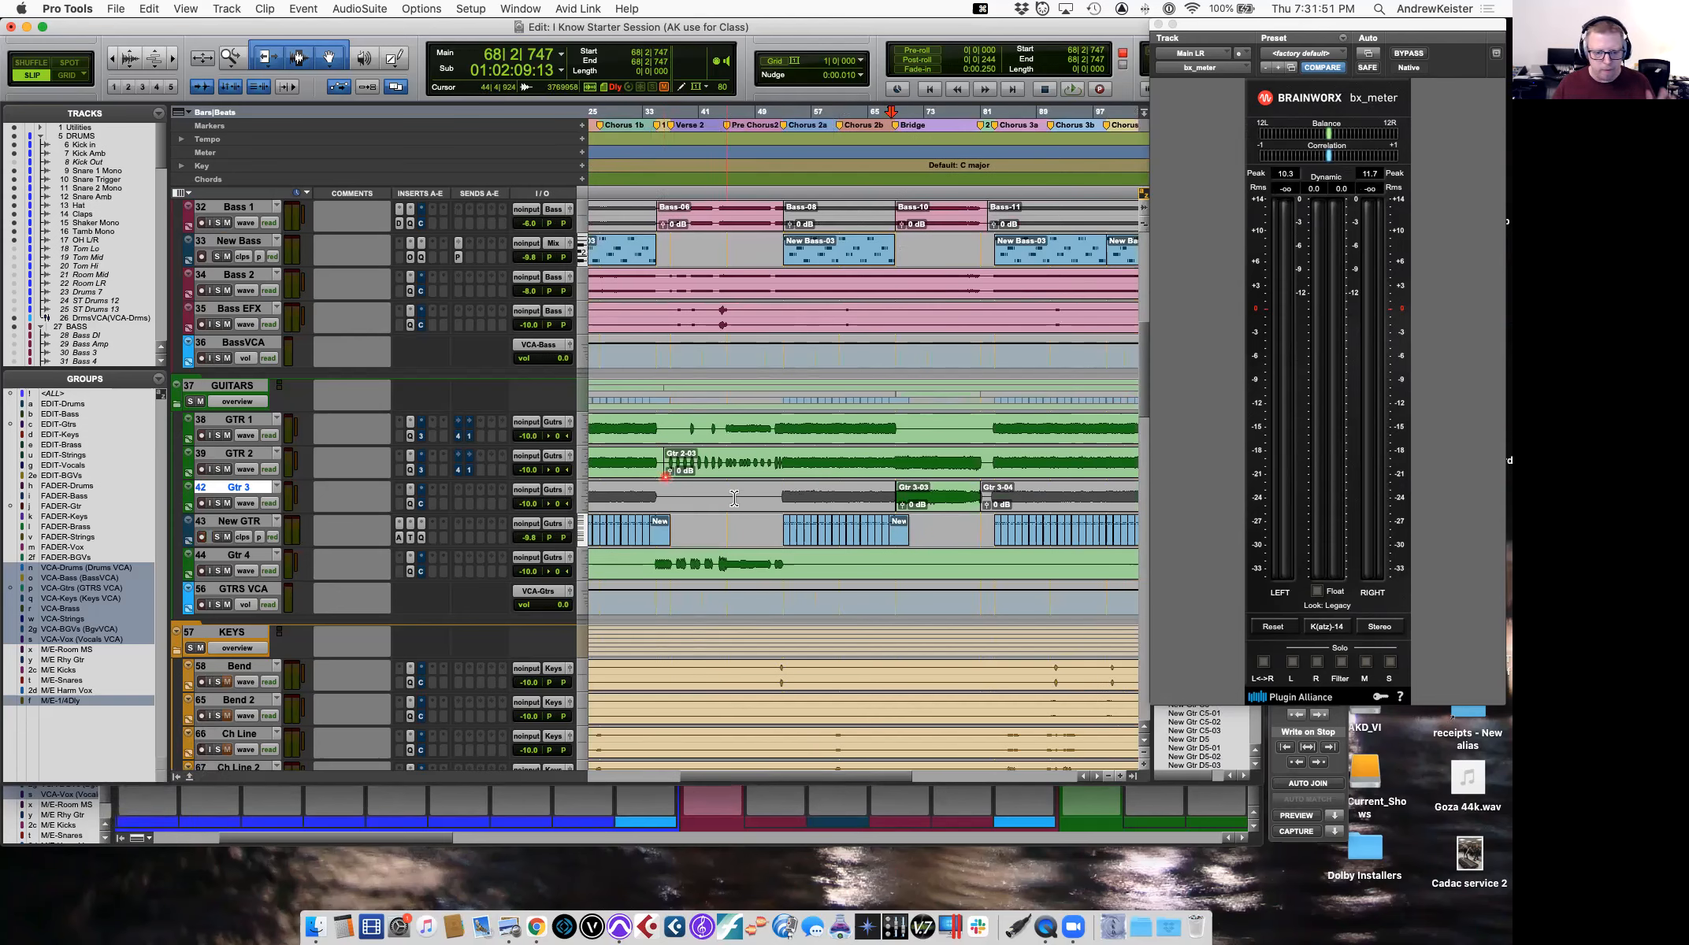
scroll(734, 497, "left", 6)
scroll(734, 497, "left", 1)
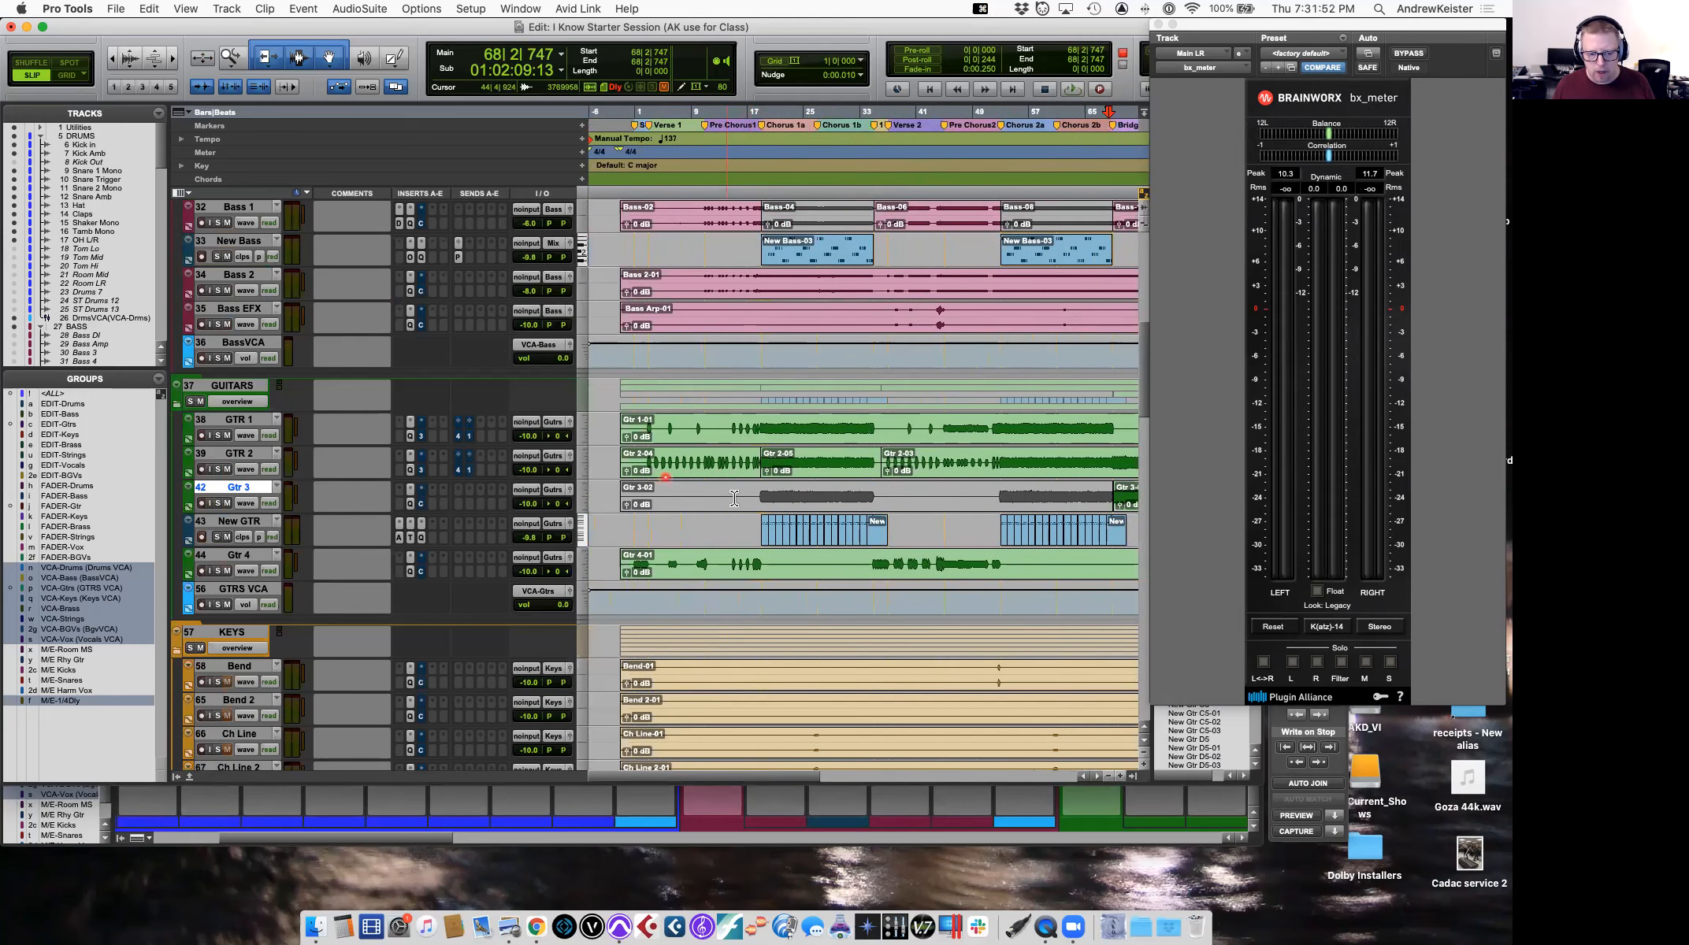
Solo GTR 1 and GTR 2 and play them from near the start of Chorus 1a.
left_click(647, 460)
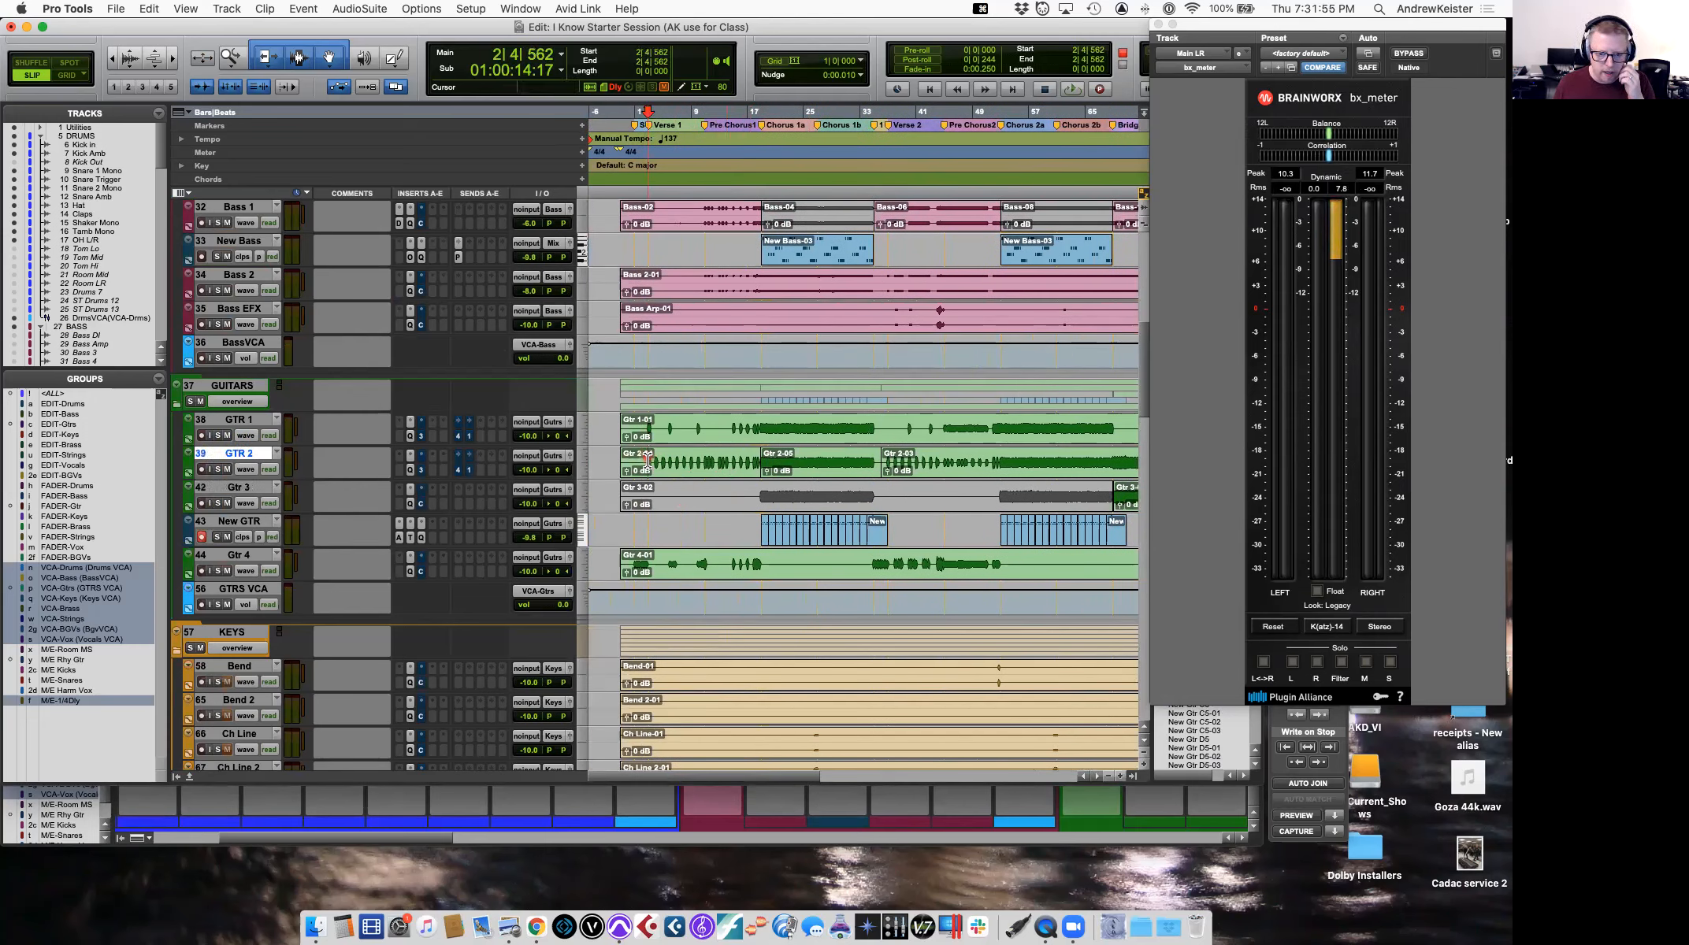
triple_click(771, 435)
left_click(789, 461, "shift")
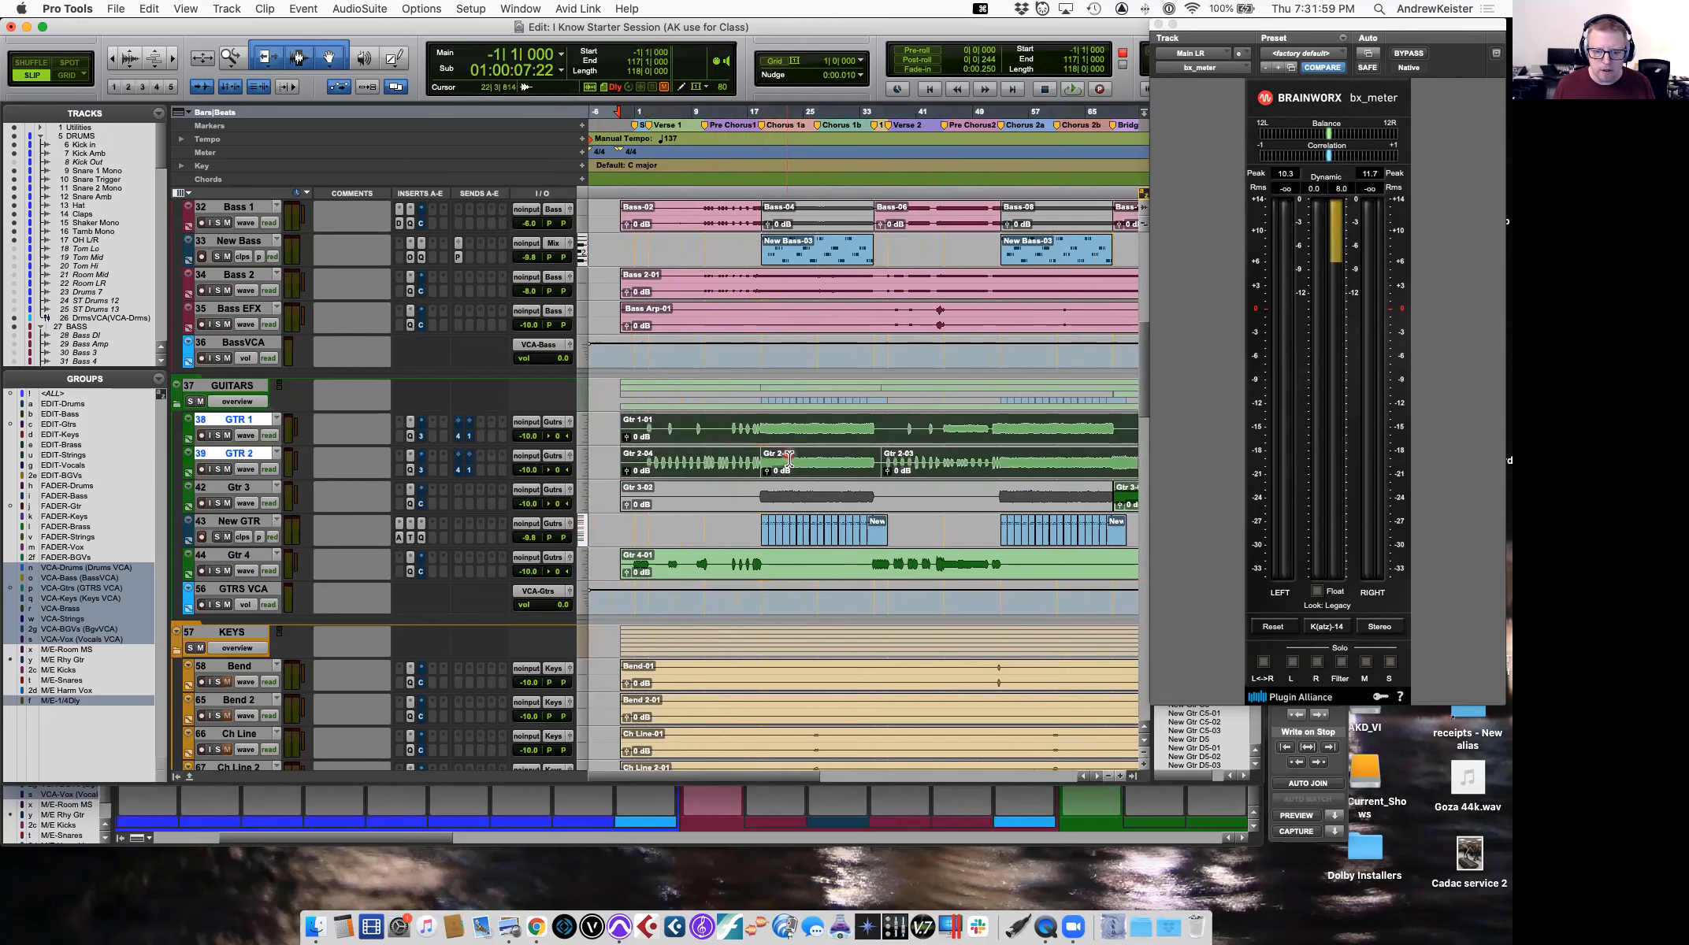
left_click_drag(218, 435, 220, 473)
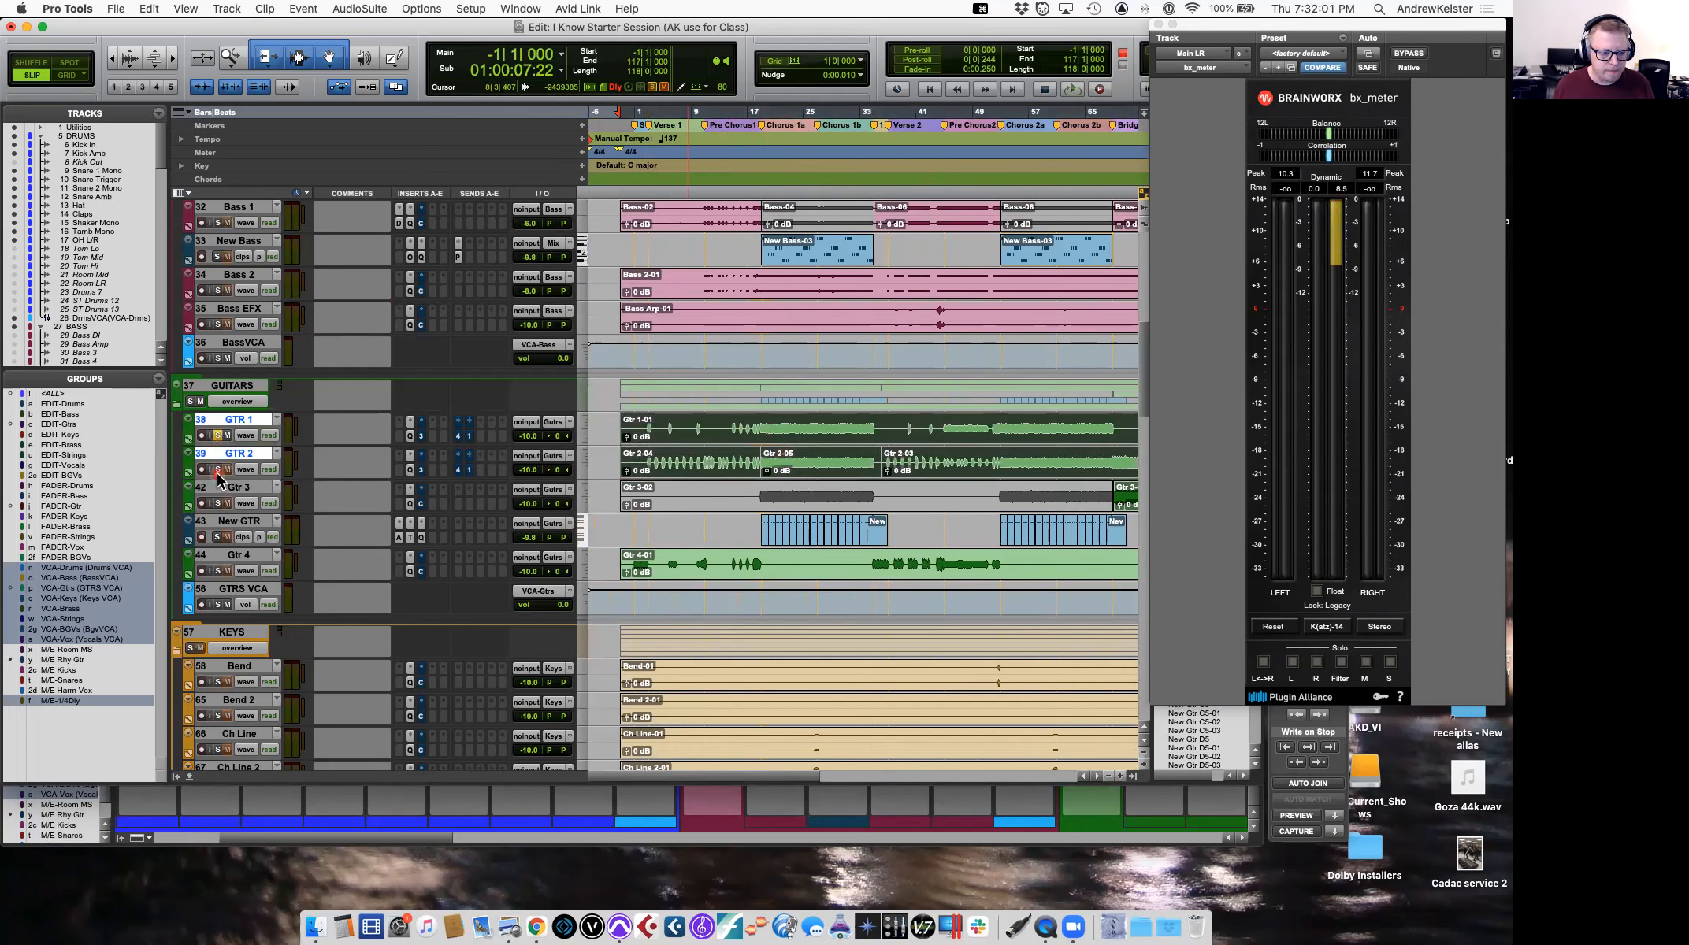
key("space")
key("space")
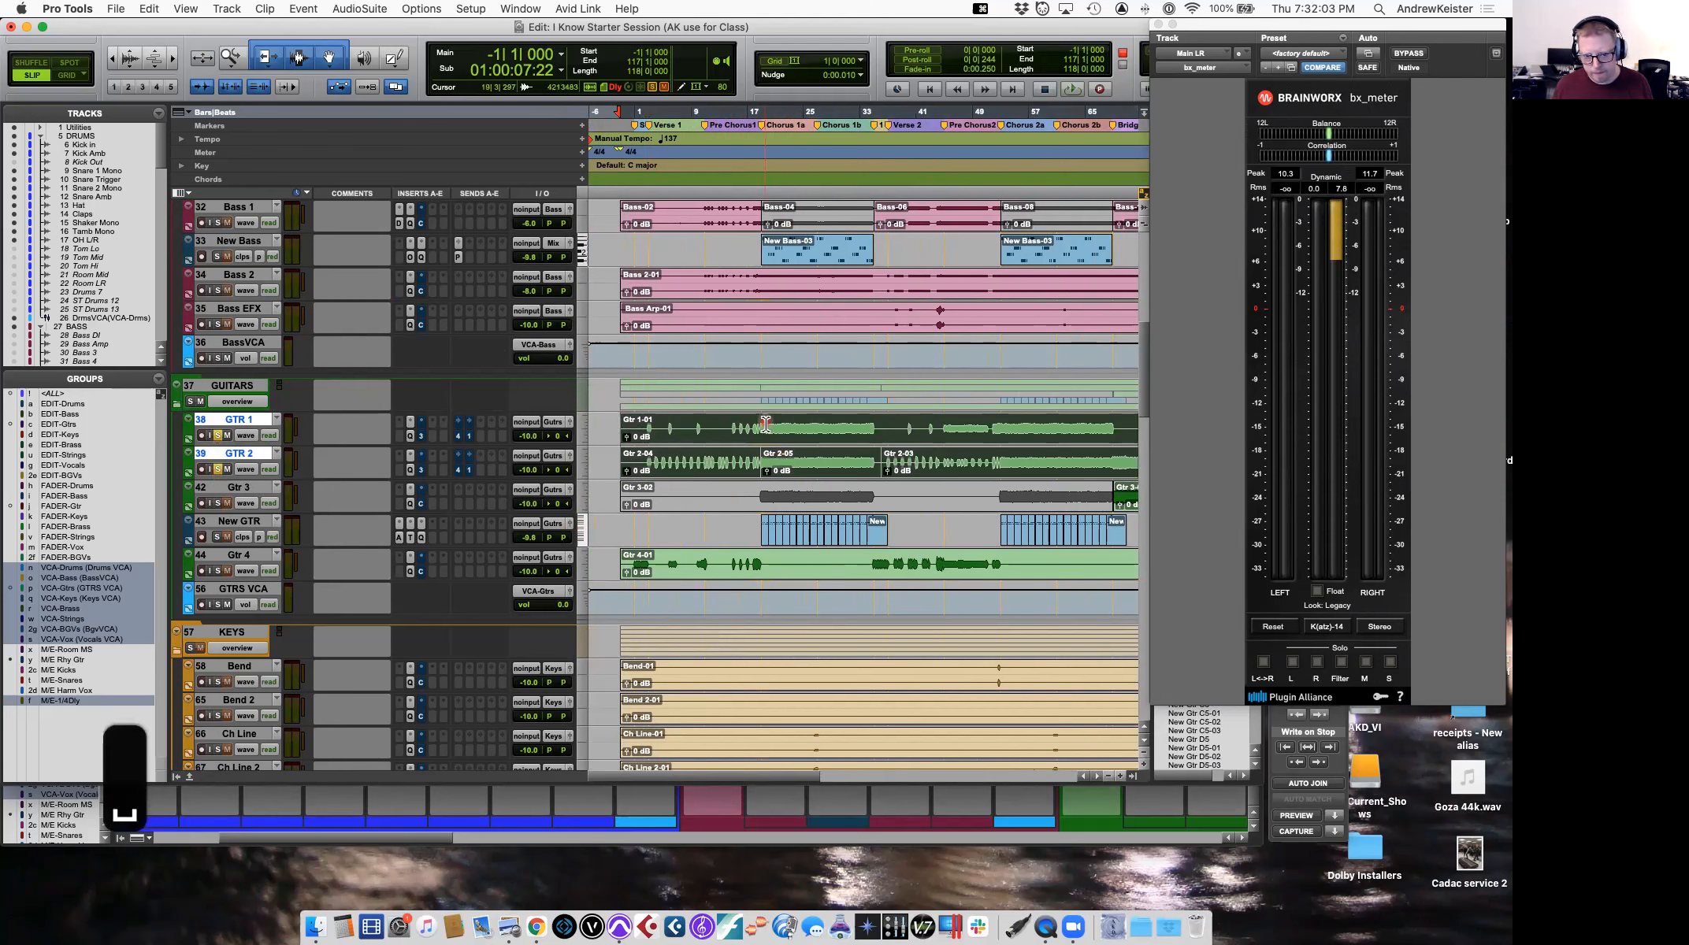
left_click(765, 425)
key("space")
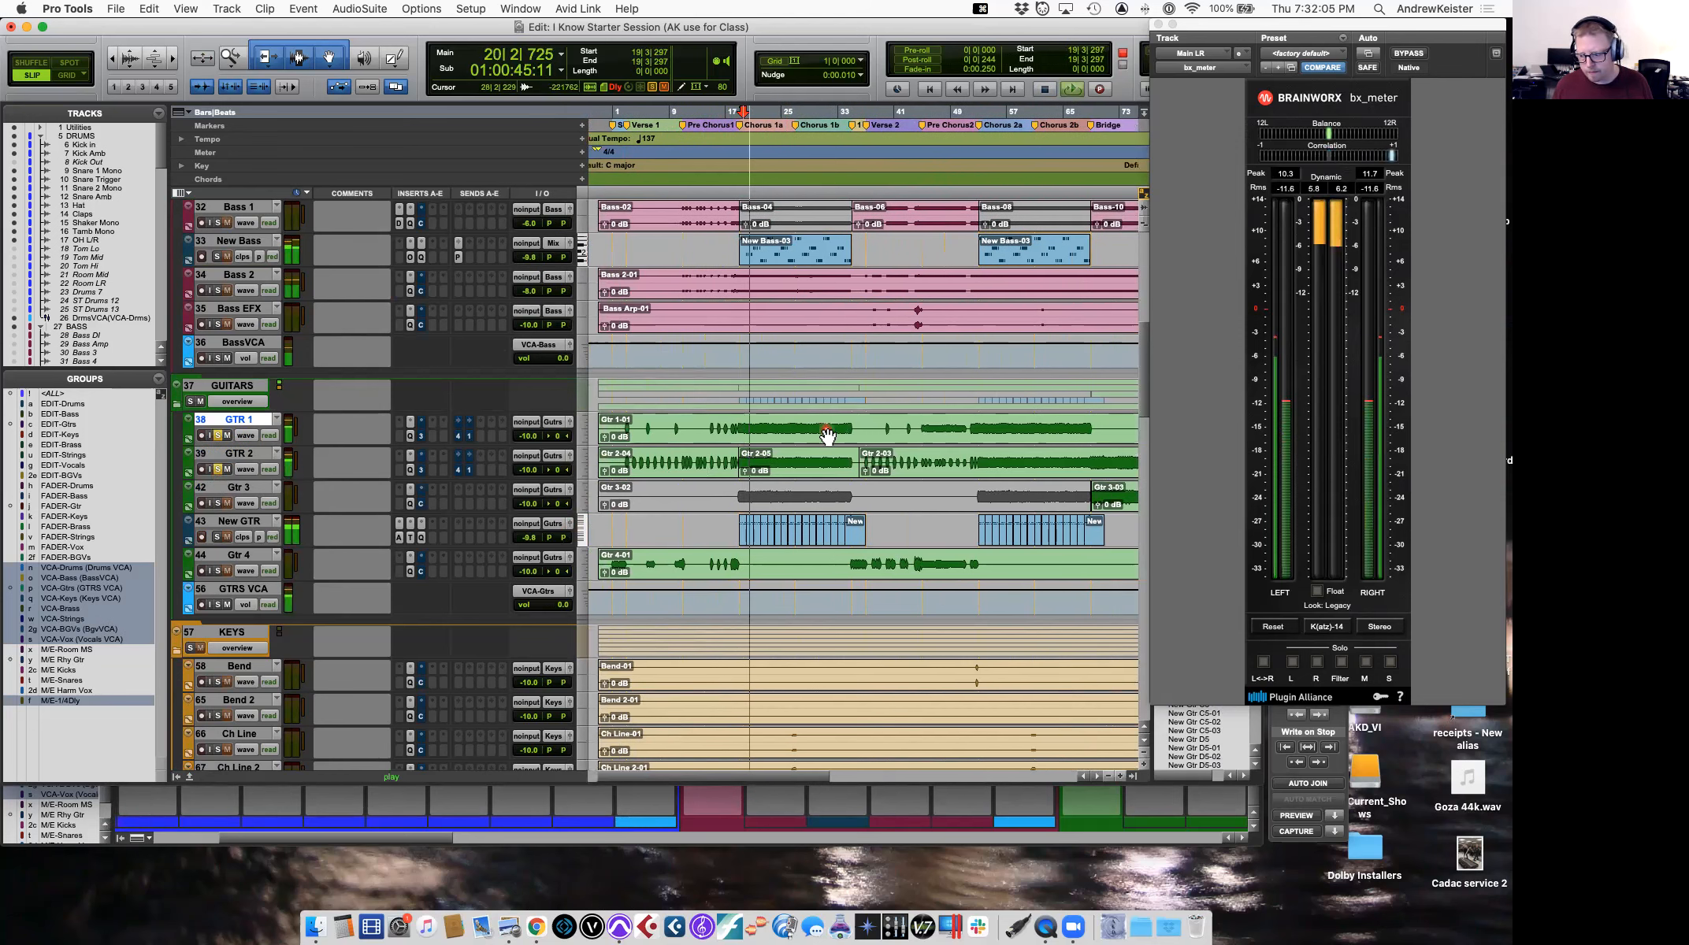
scroll(827, 435, "right", 2)
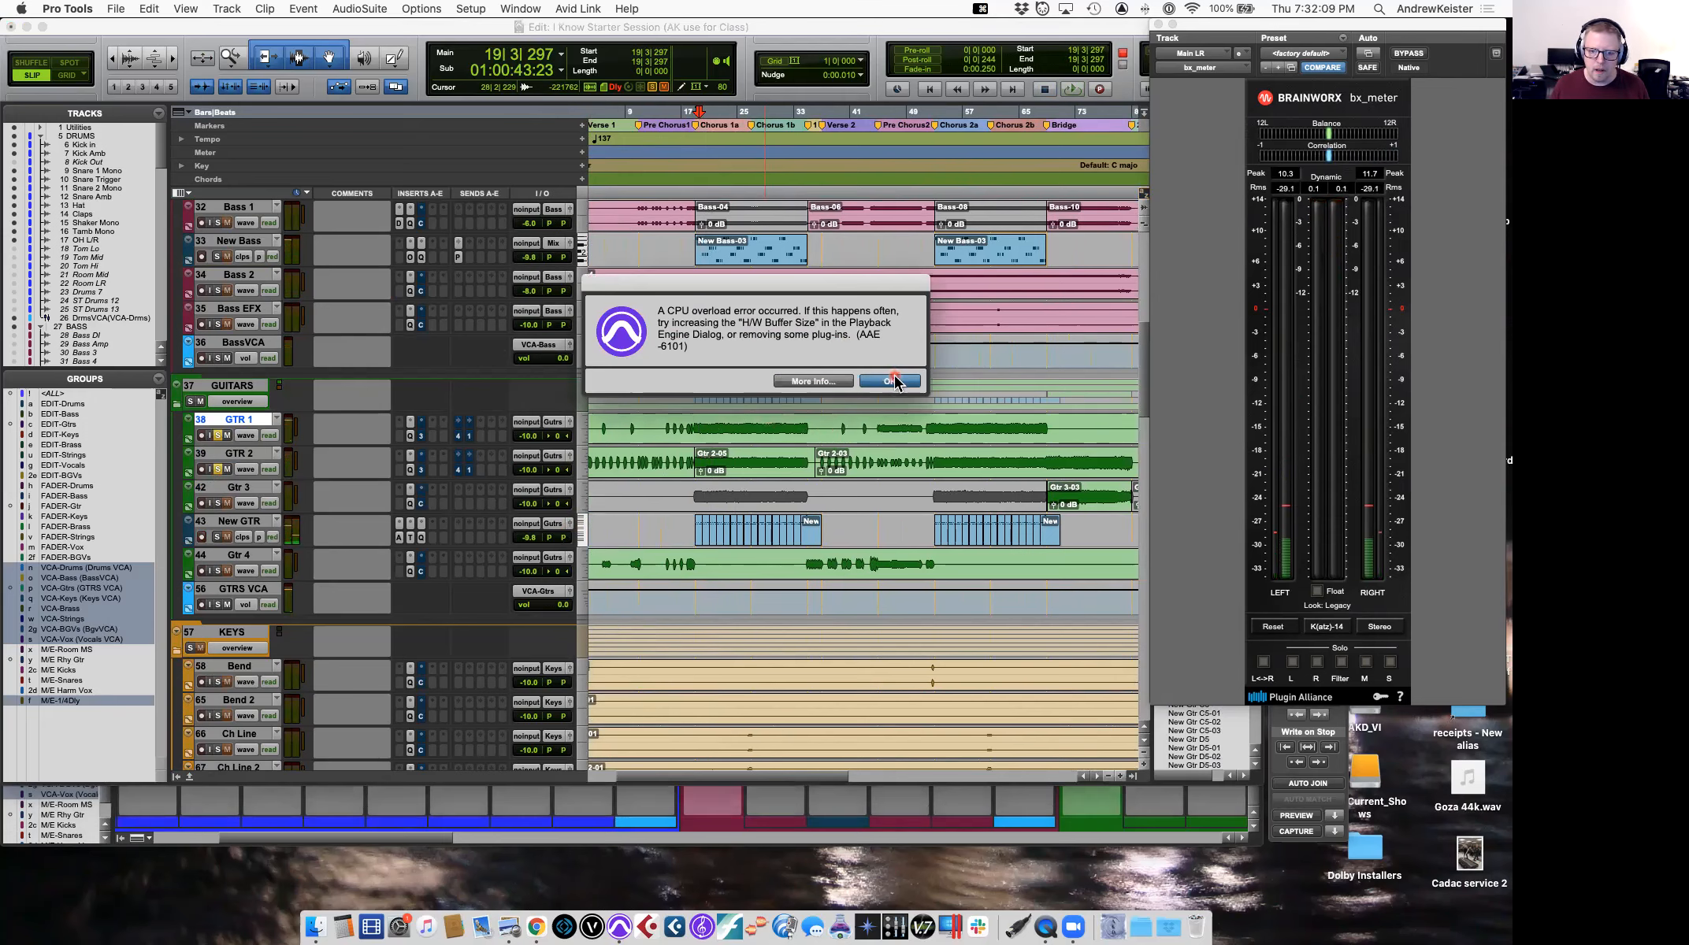
Dismiss the CPU overload error and set the playback engine's H/W buffer size to 128 samples.
left_click(895, 381)
left_click(486, 10)
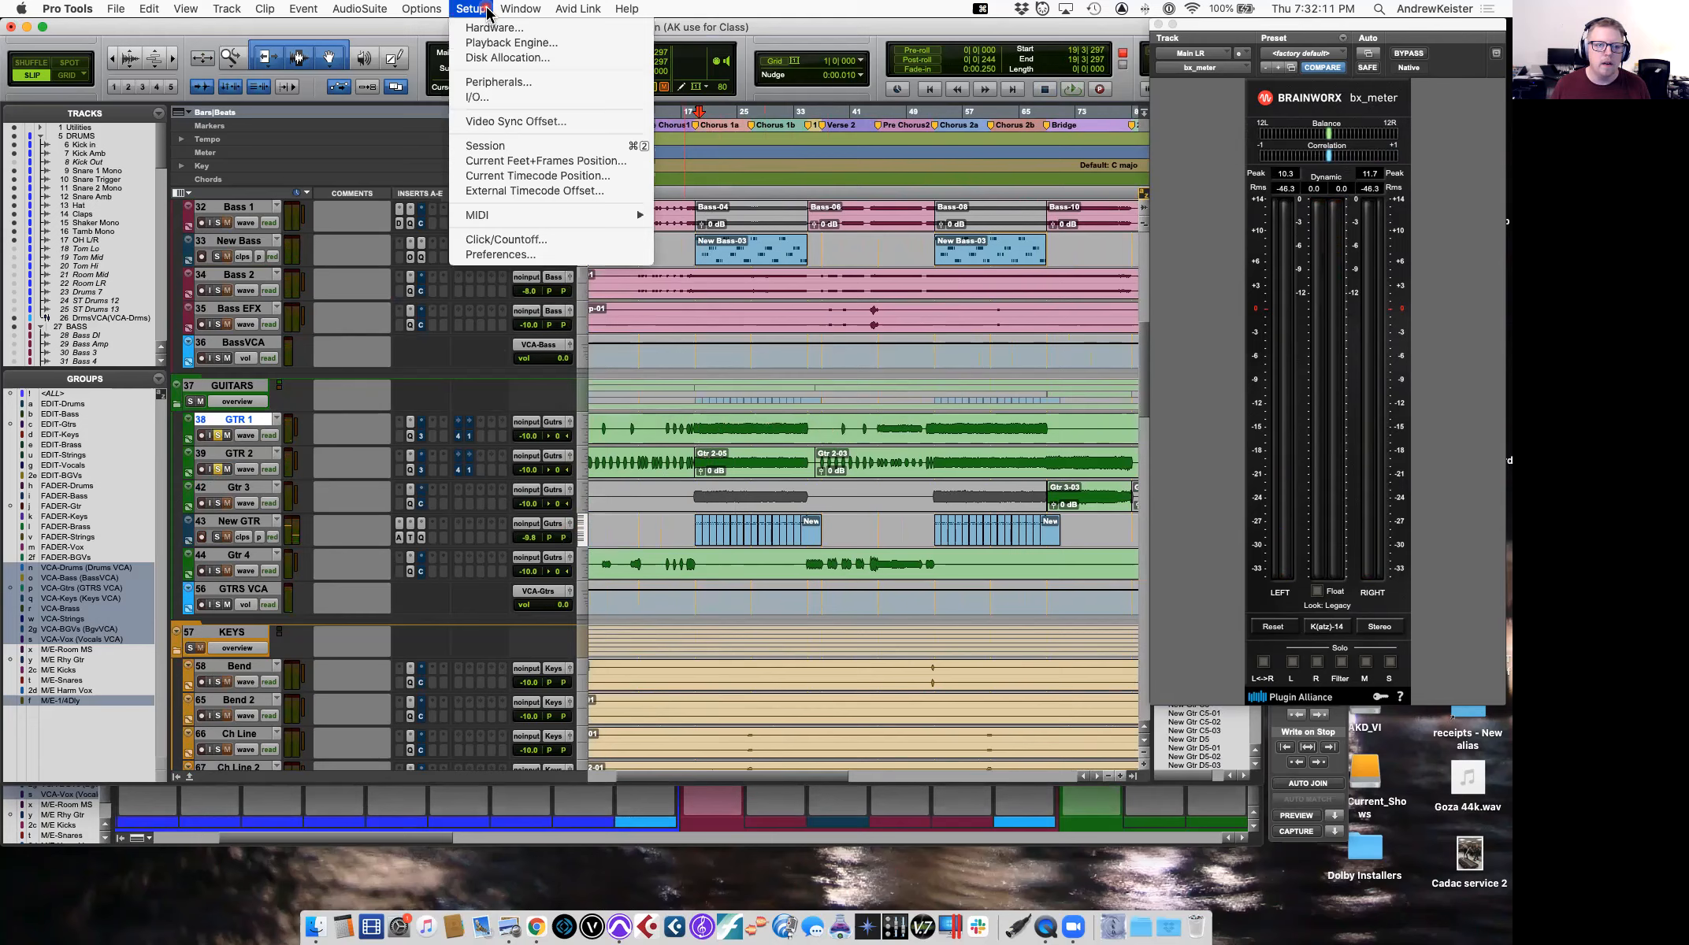
left_click(511, 42)
left_click(763, 300)
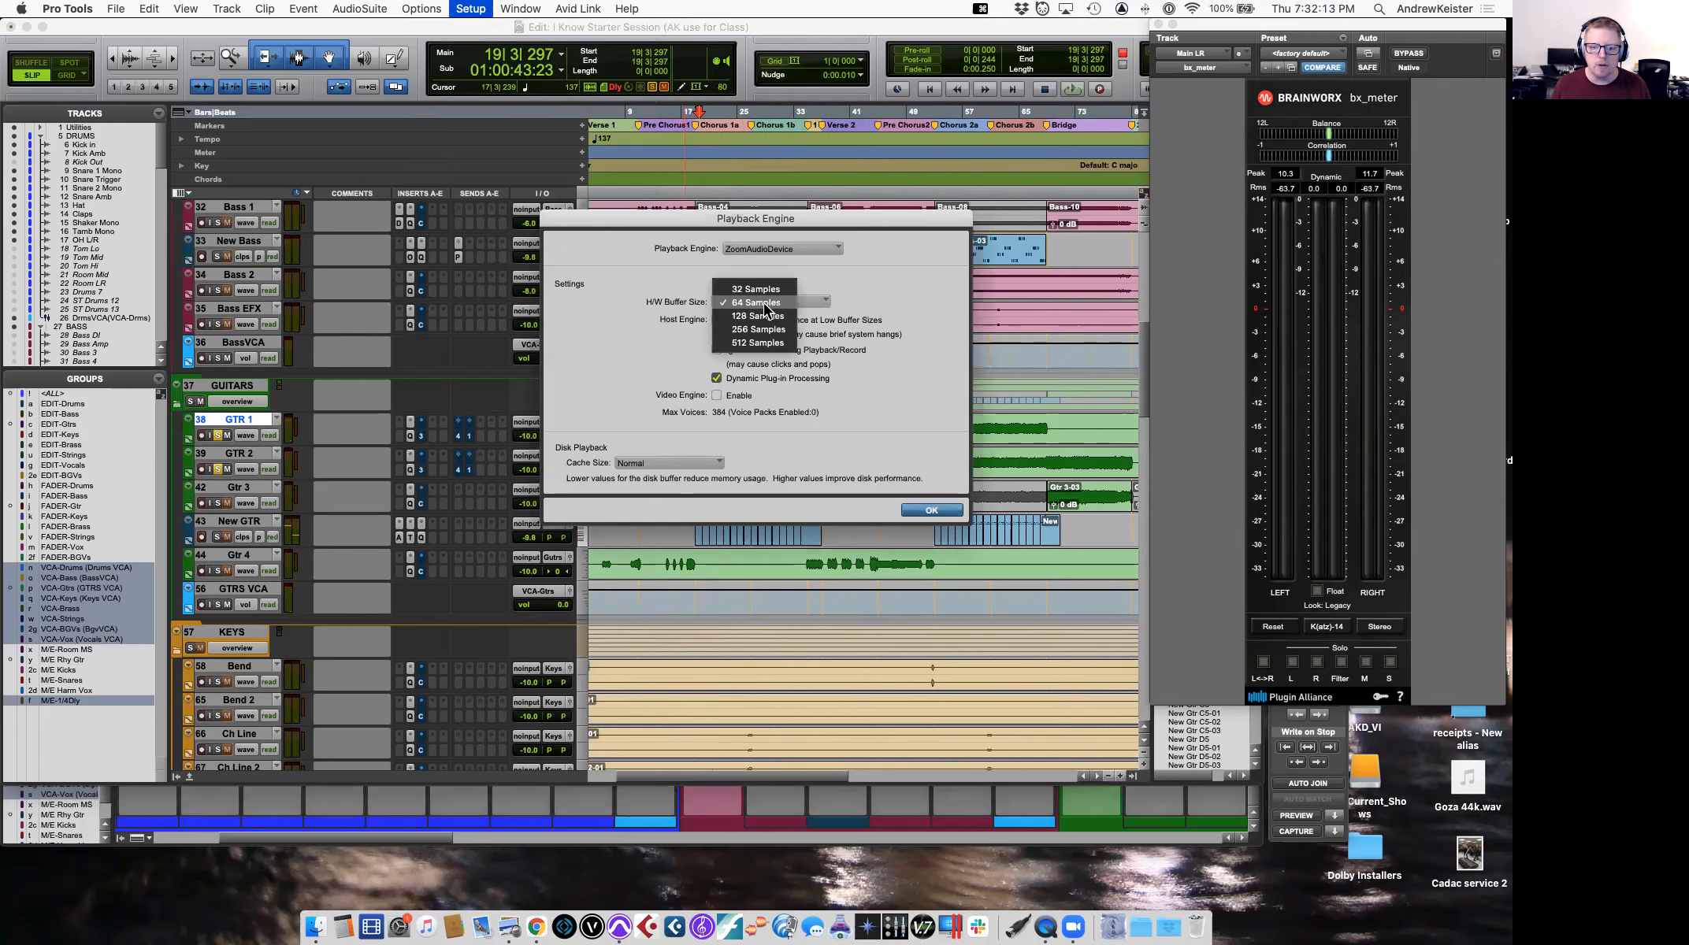
left_click(764, 317)
key("Return")
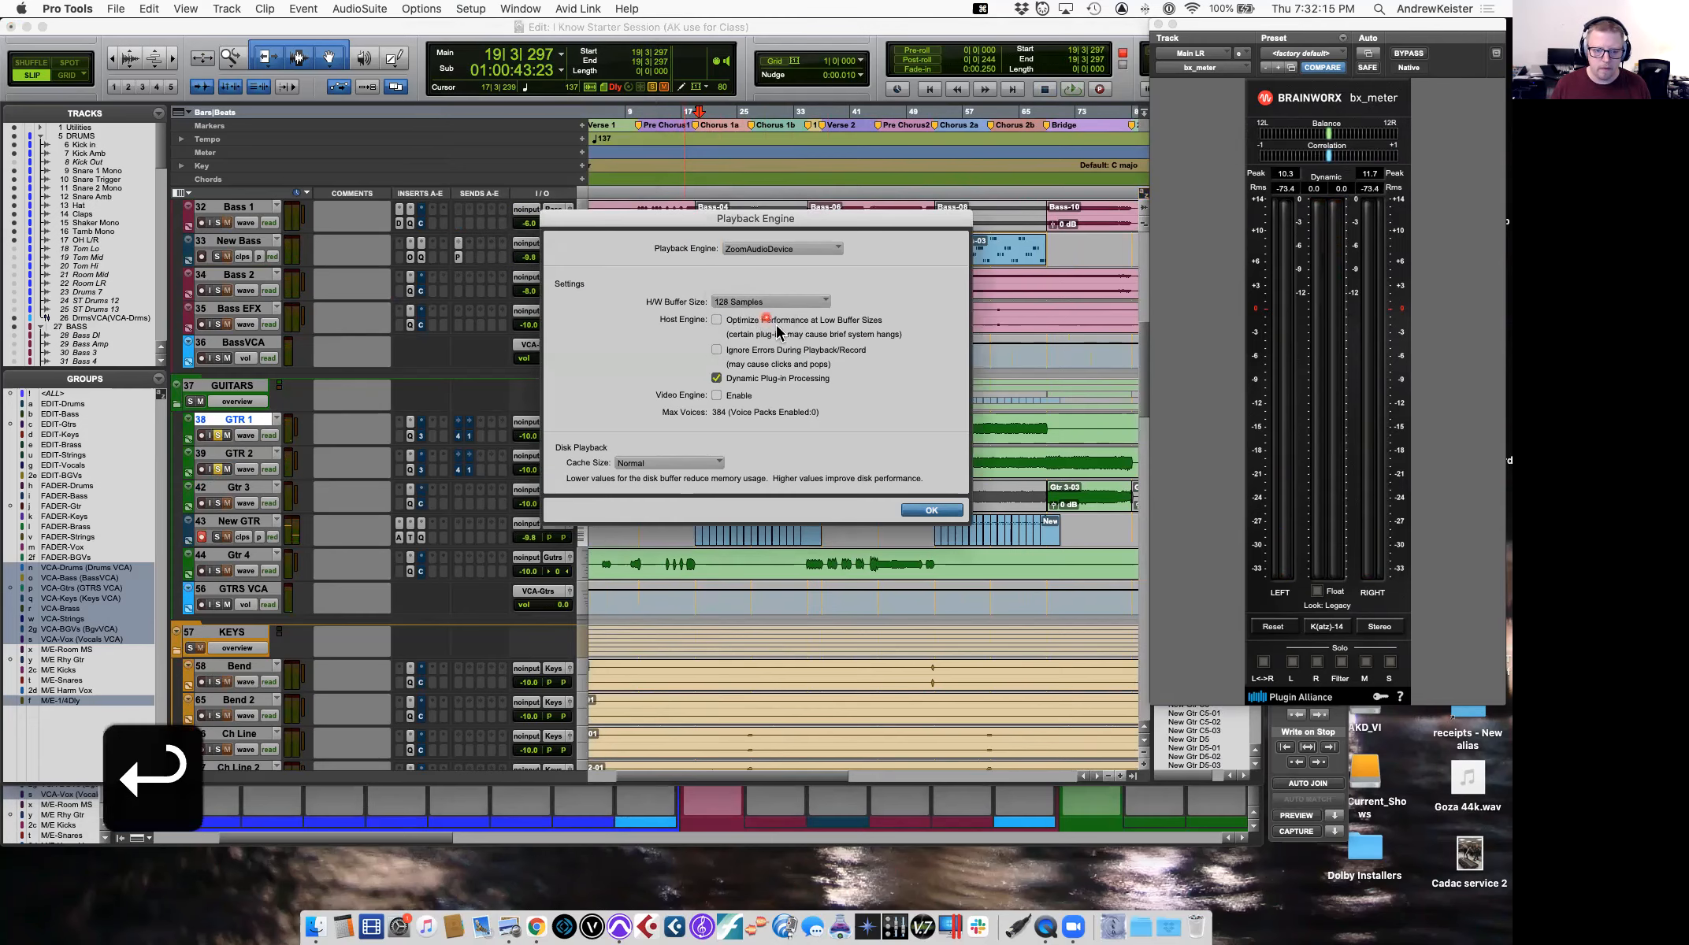
Pan GTR 1 to 89 left and GTR 2 to 27 right while playing Chorus 1a.
left_click(530, 436)
key("space")
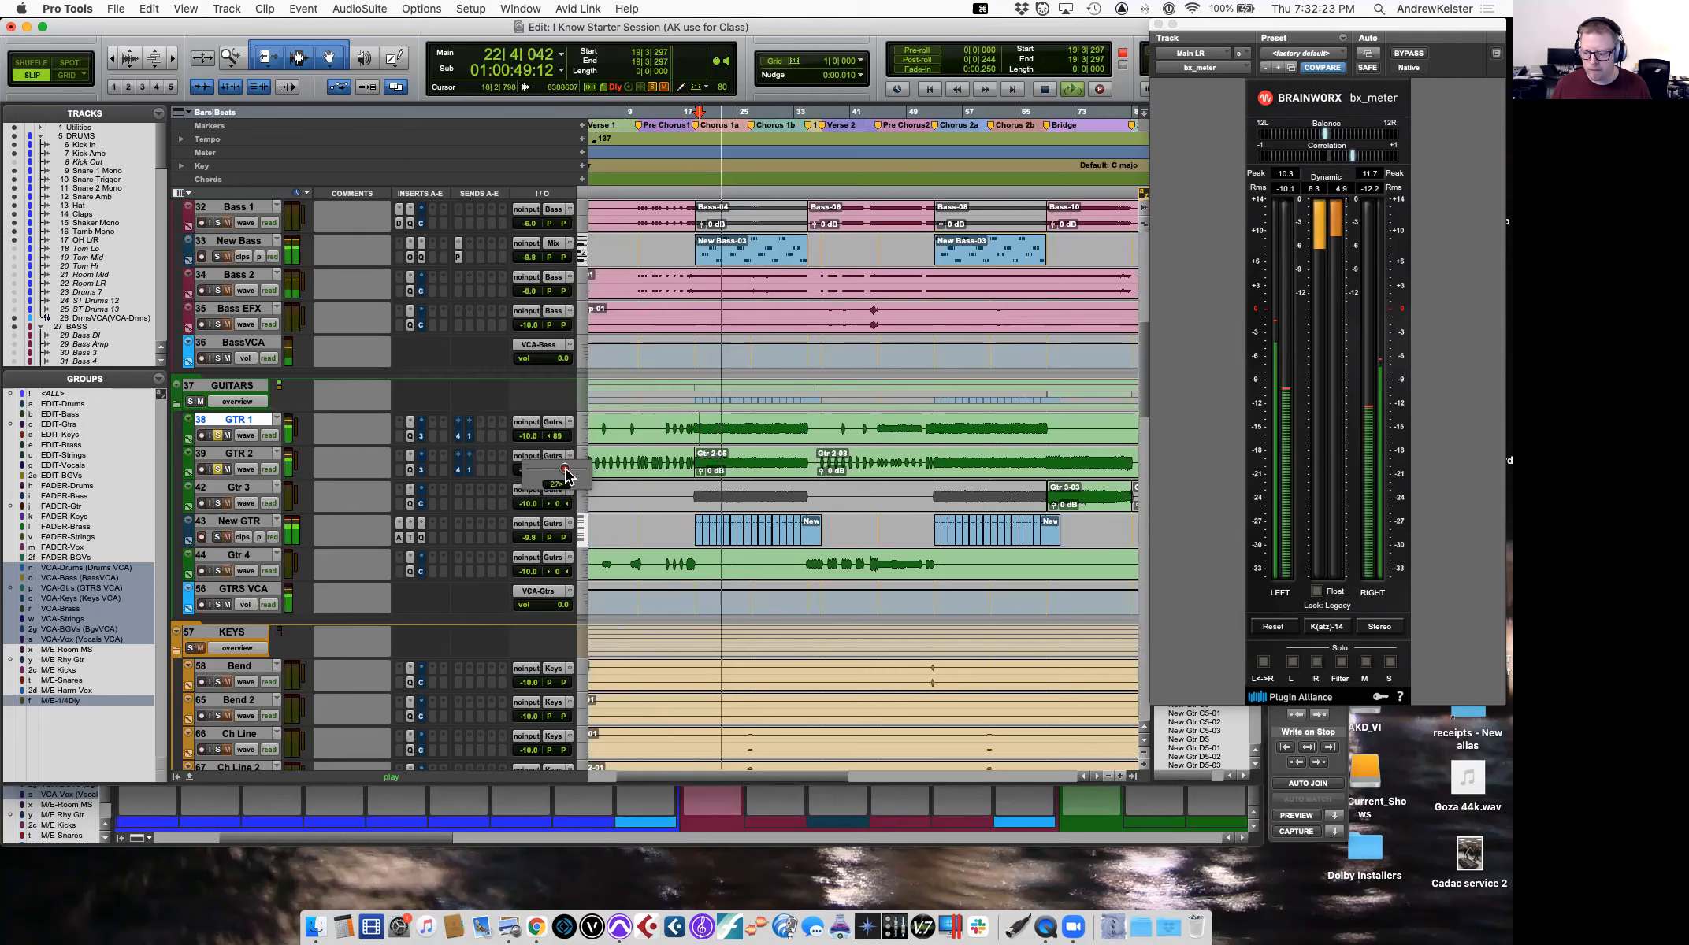
left_click_drag(565, 475, 565, 475)
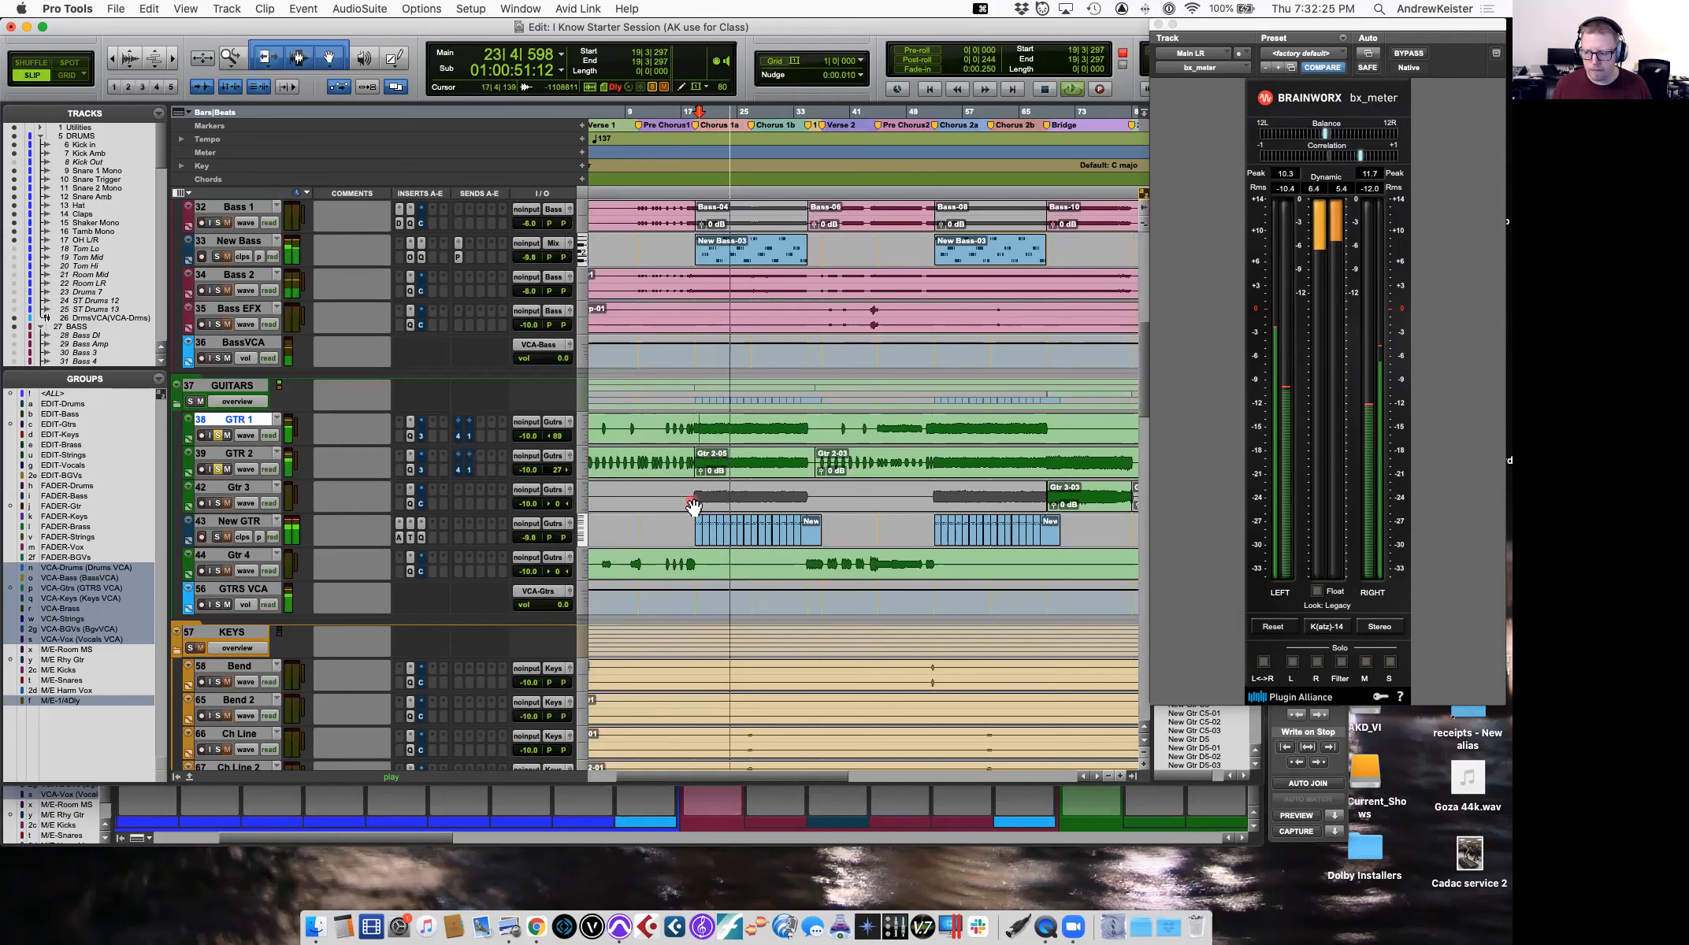
key("space")
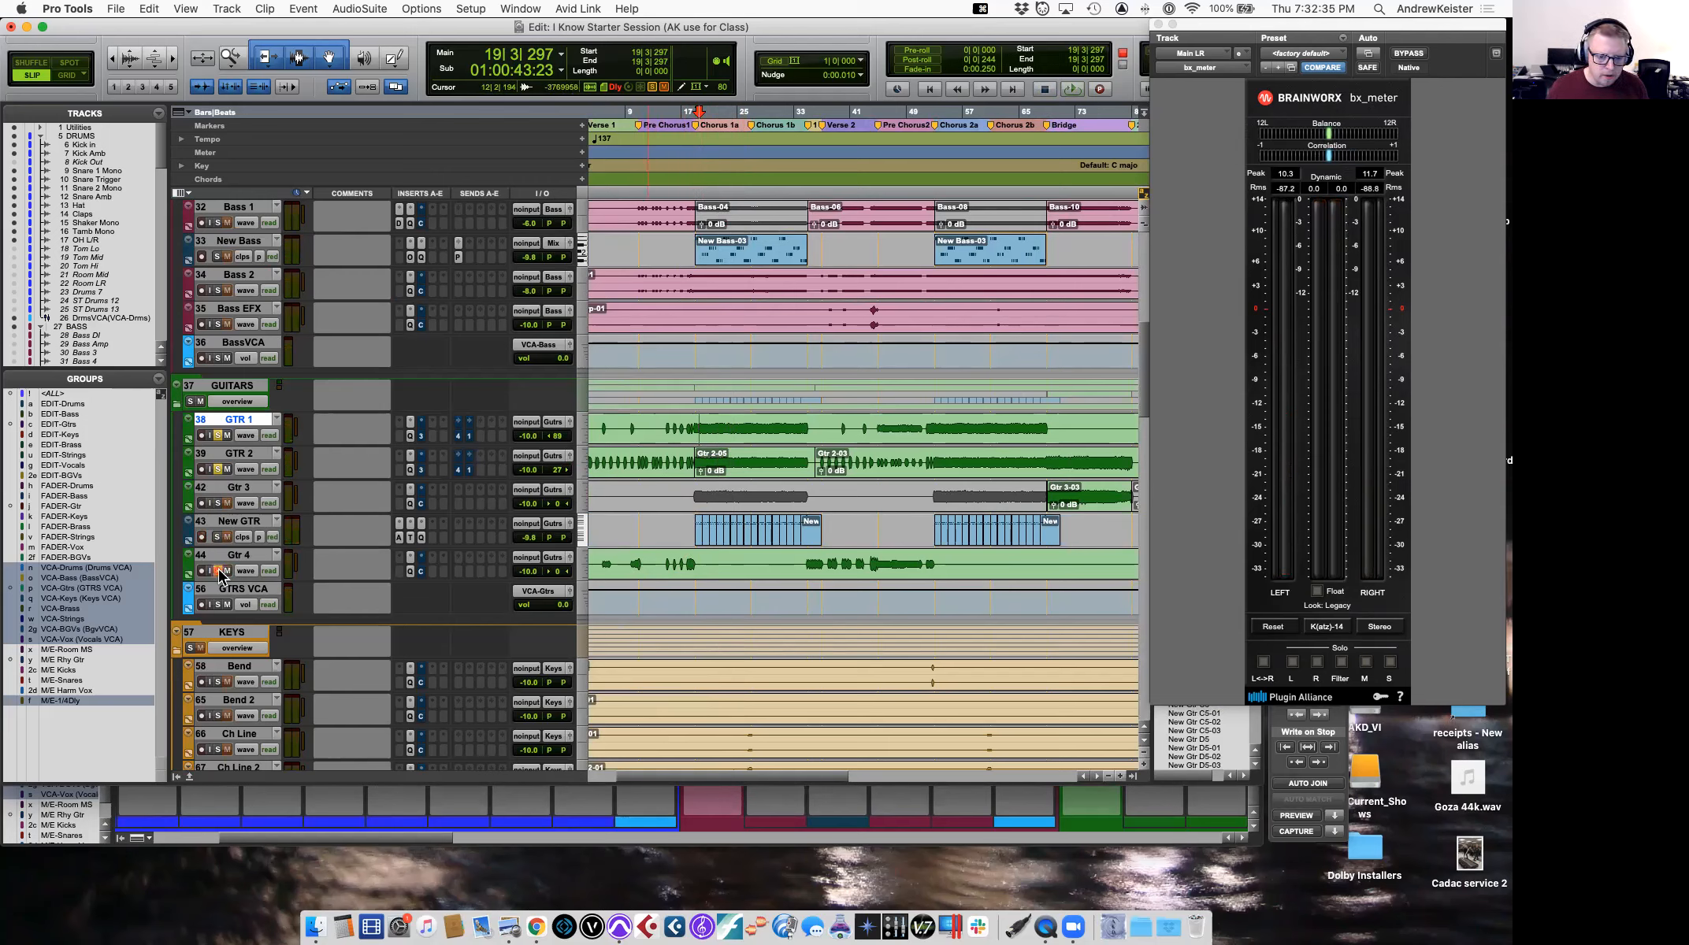
Play Verse 1 with Gtr 4 in solo alongside GTR 1 and GTR 2 and pan Gtr 4 to the right.
left_click(632, 563)
key("space")
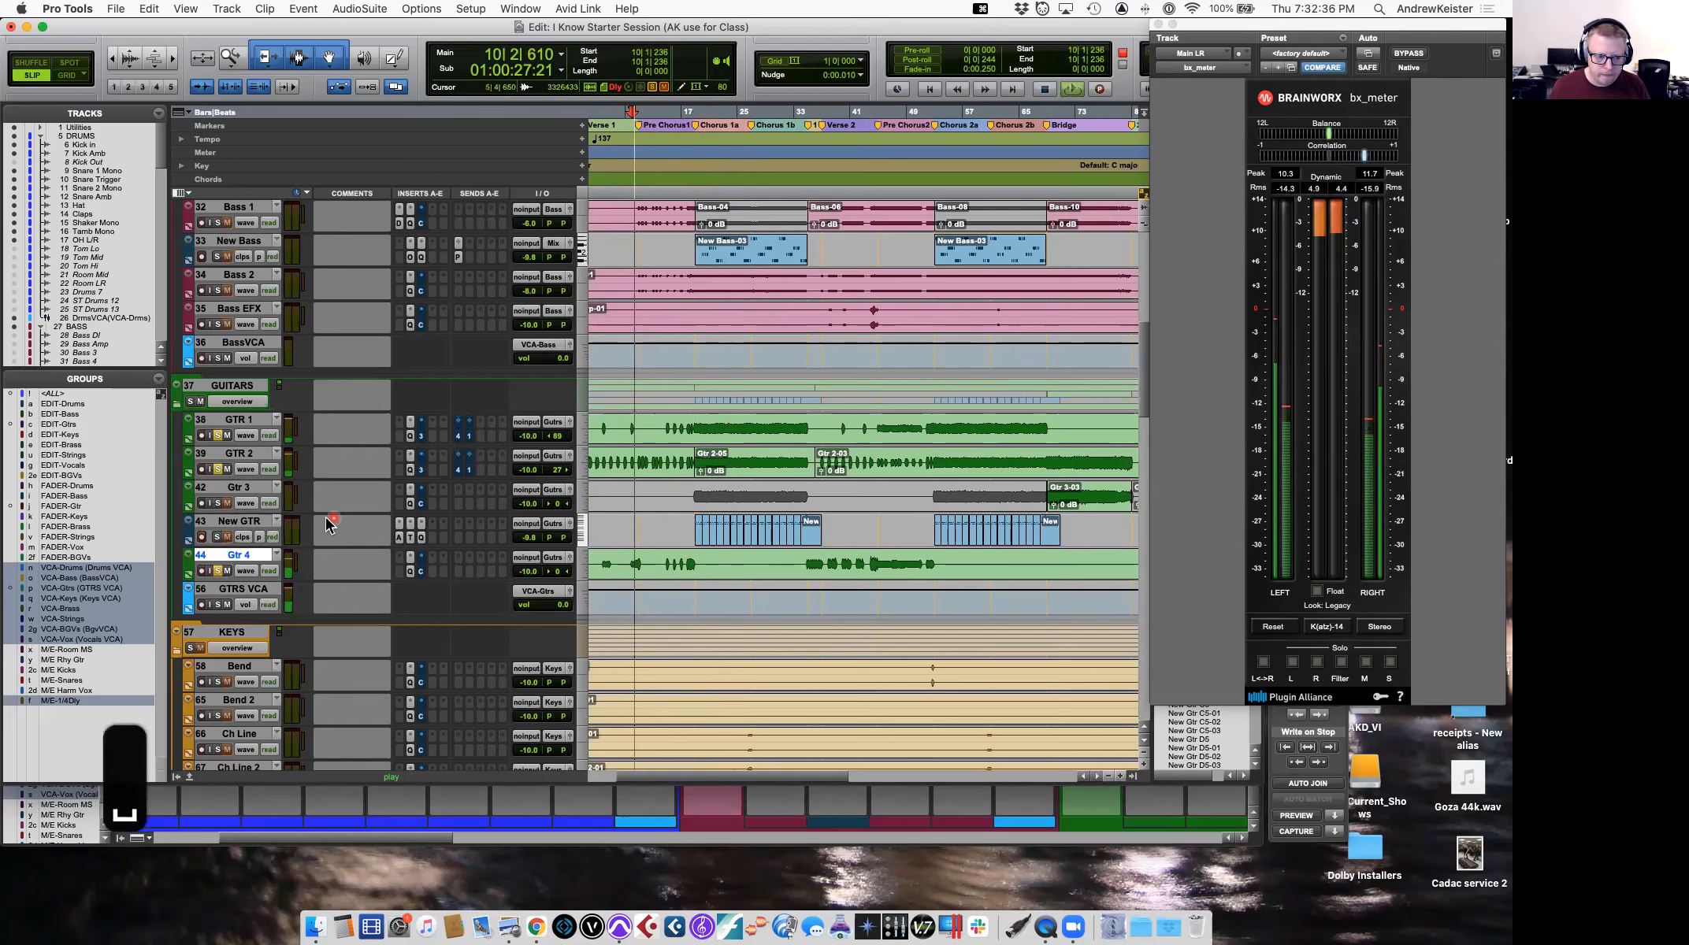
key("space")
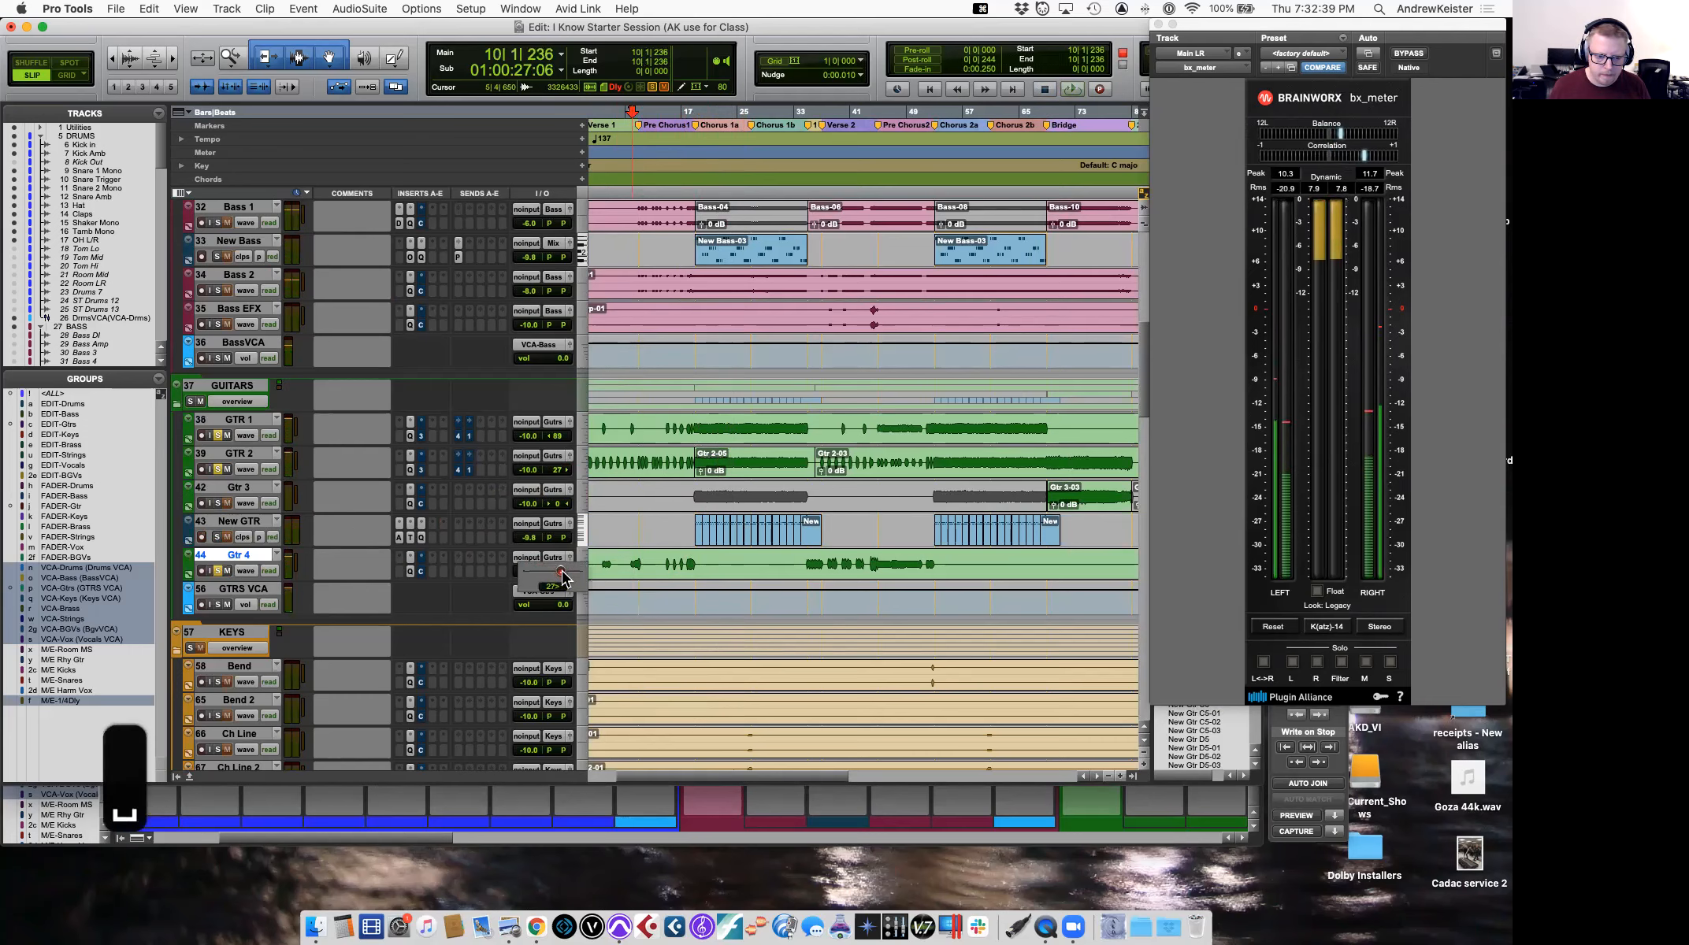
key("space")
scroll(729, 552, "left", 3)
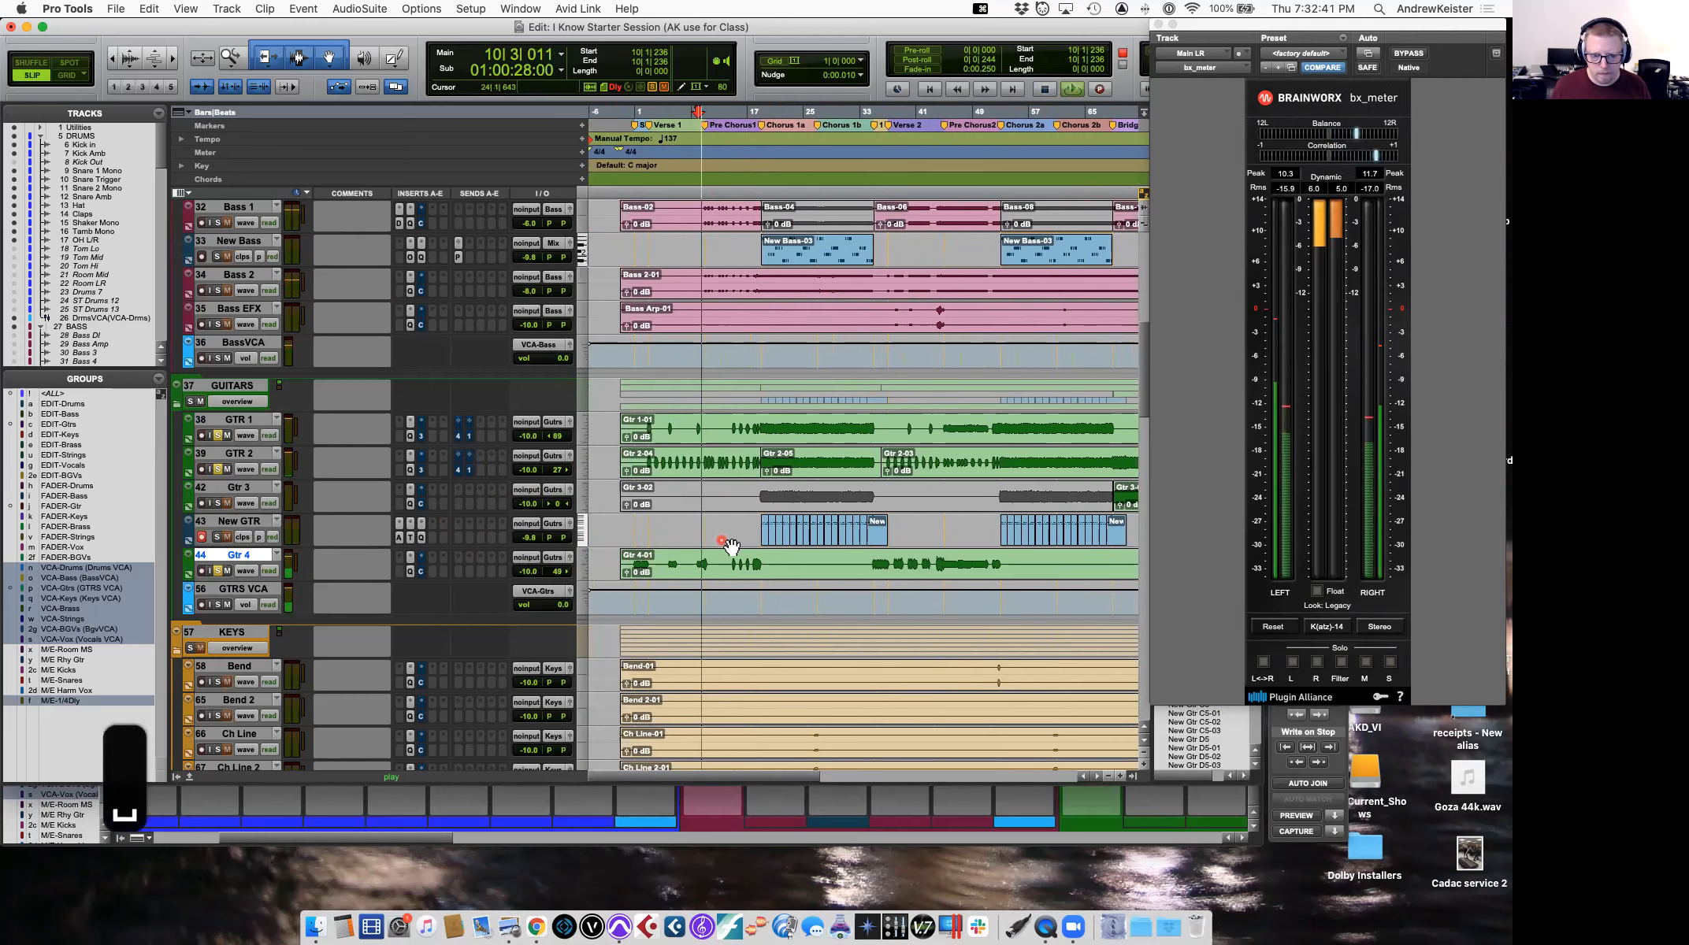
left_click(637, 561)
key("space")
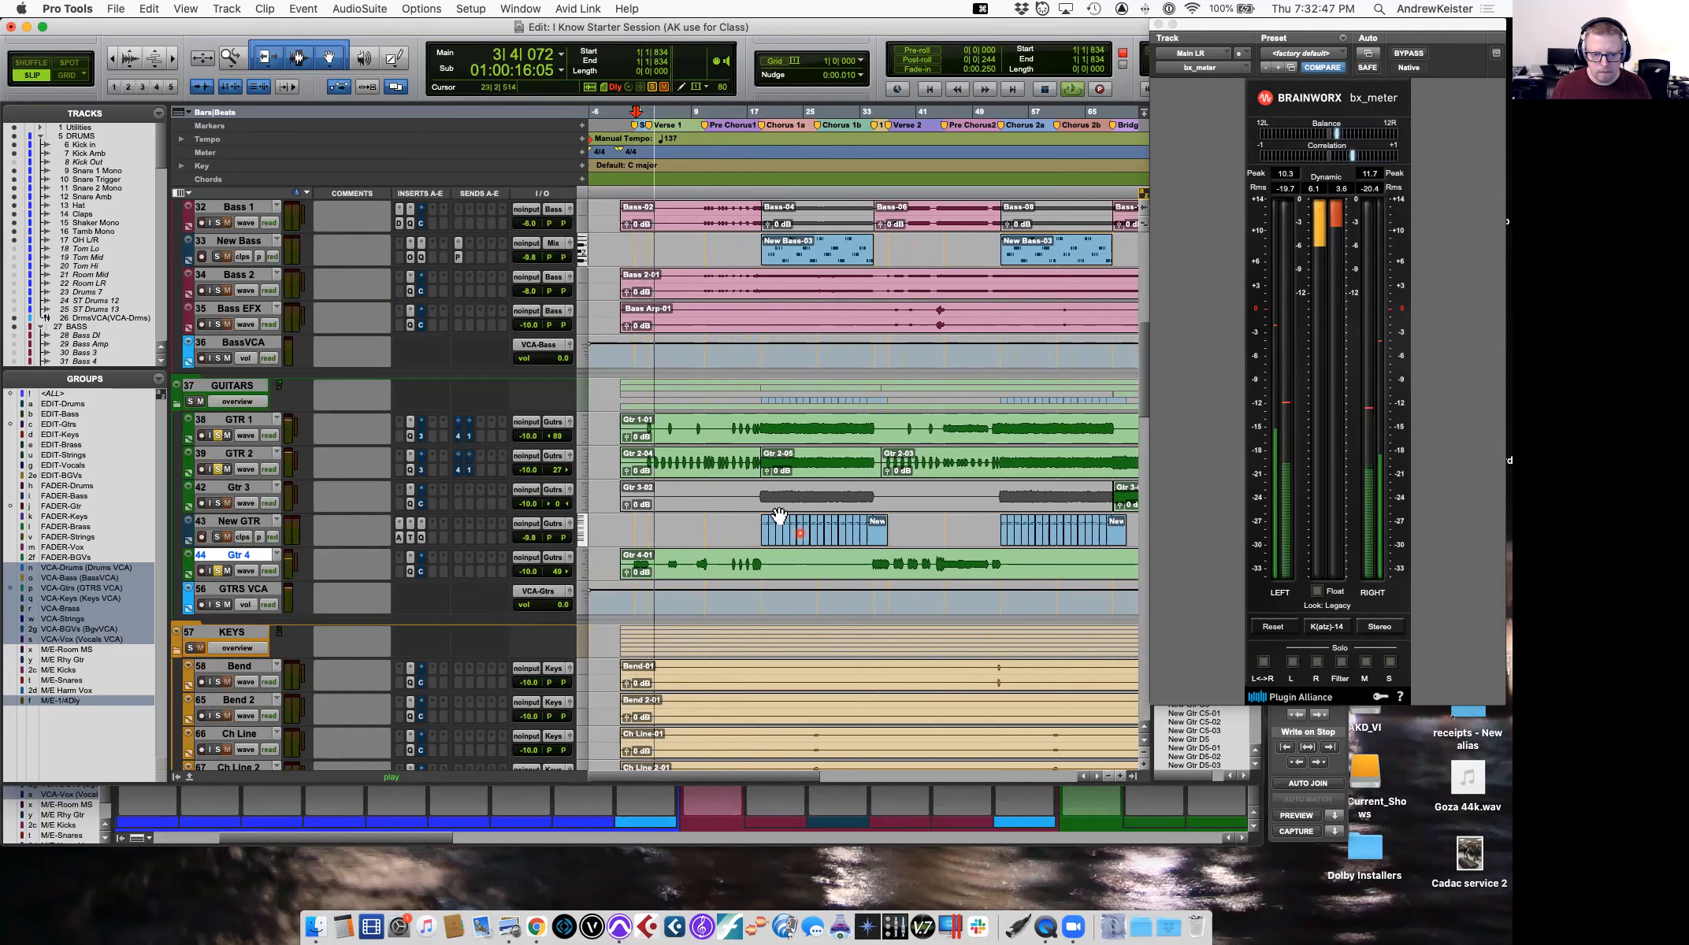
Play the full mix from Pre Chorus 2 and set the pans to 59 left for GTR 1, 11 right for GTR 2 and 60 right for Gtr 4.
key("space")
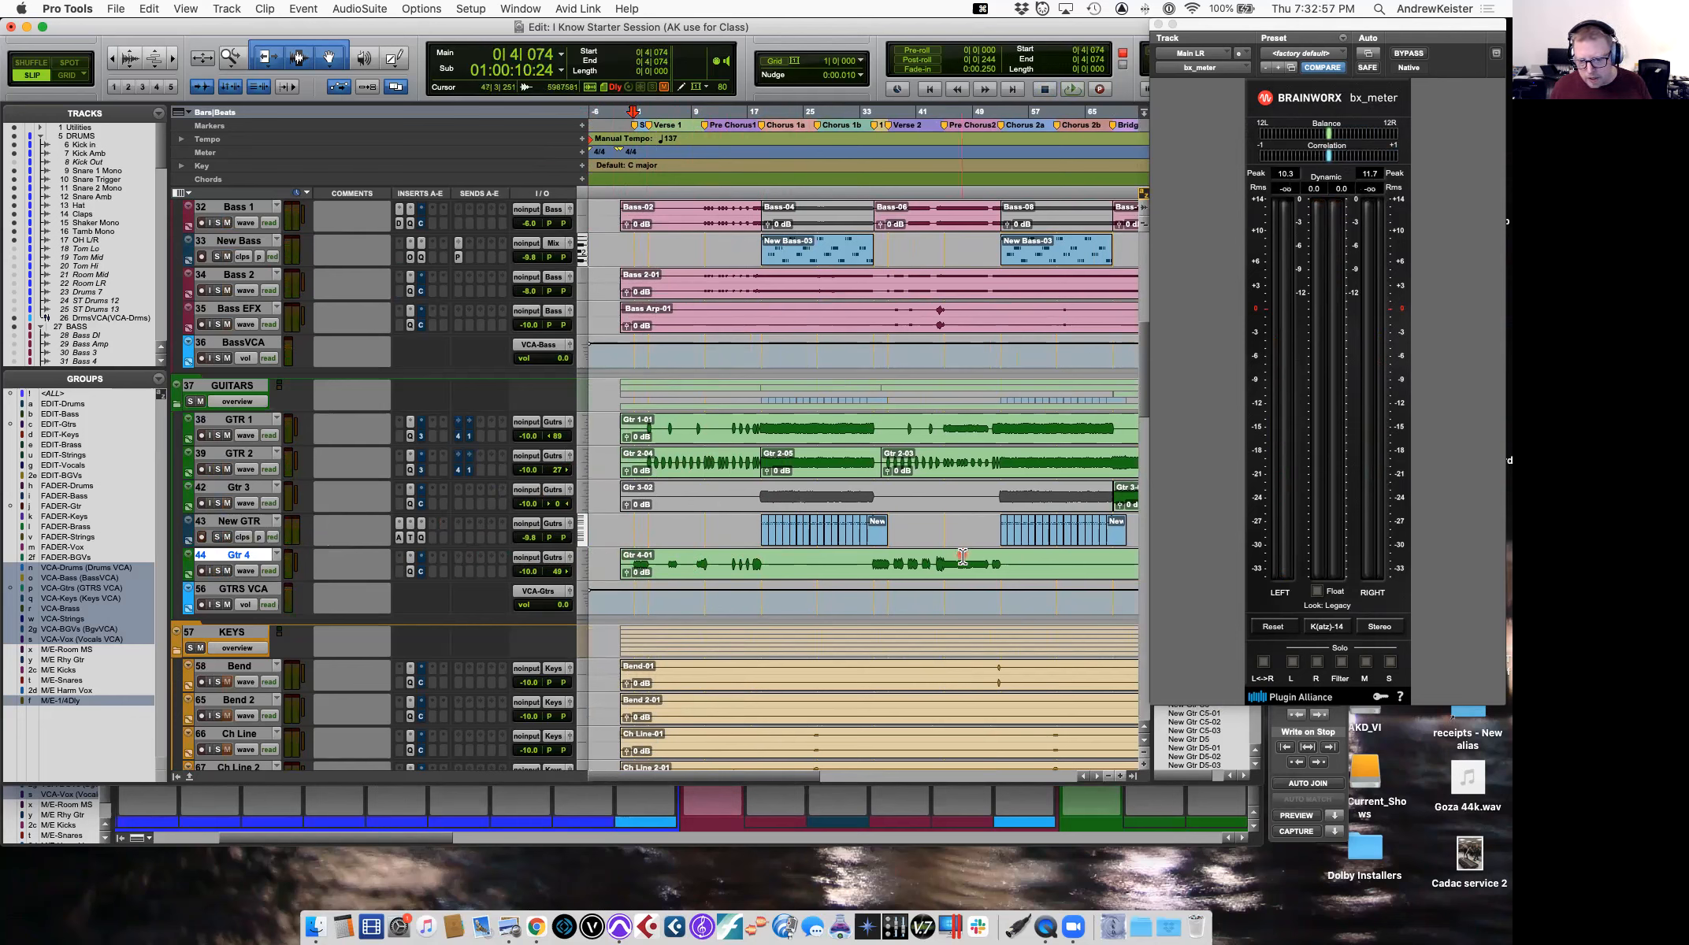
key("space")
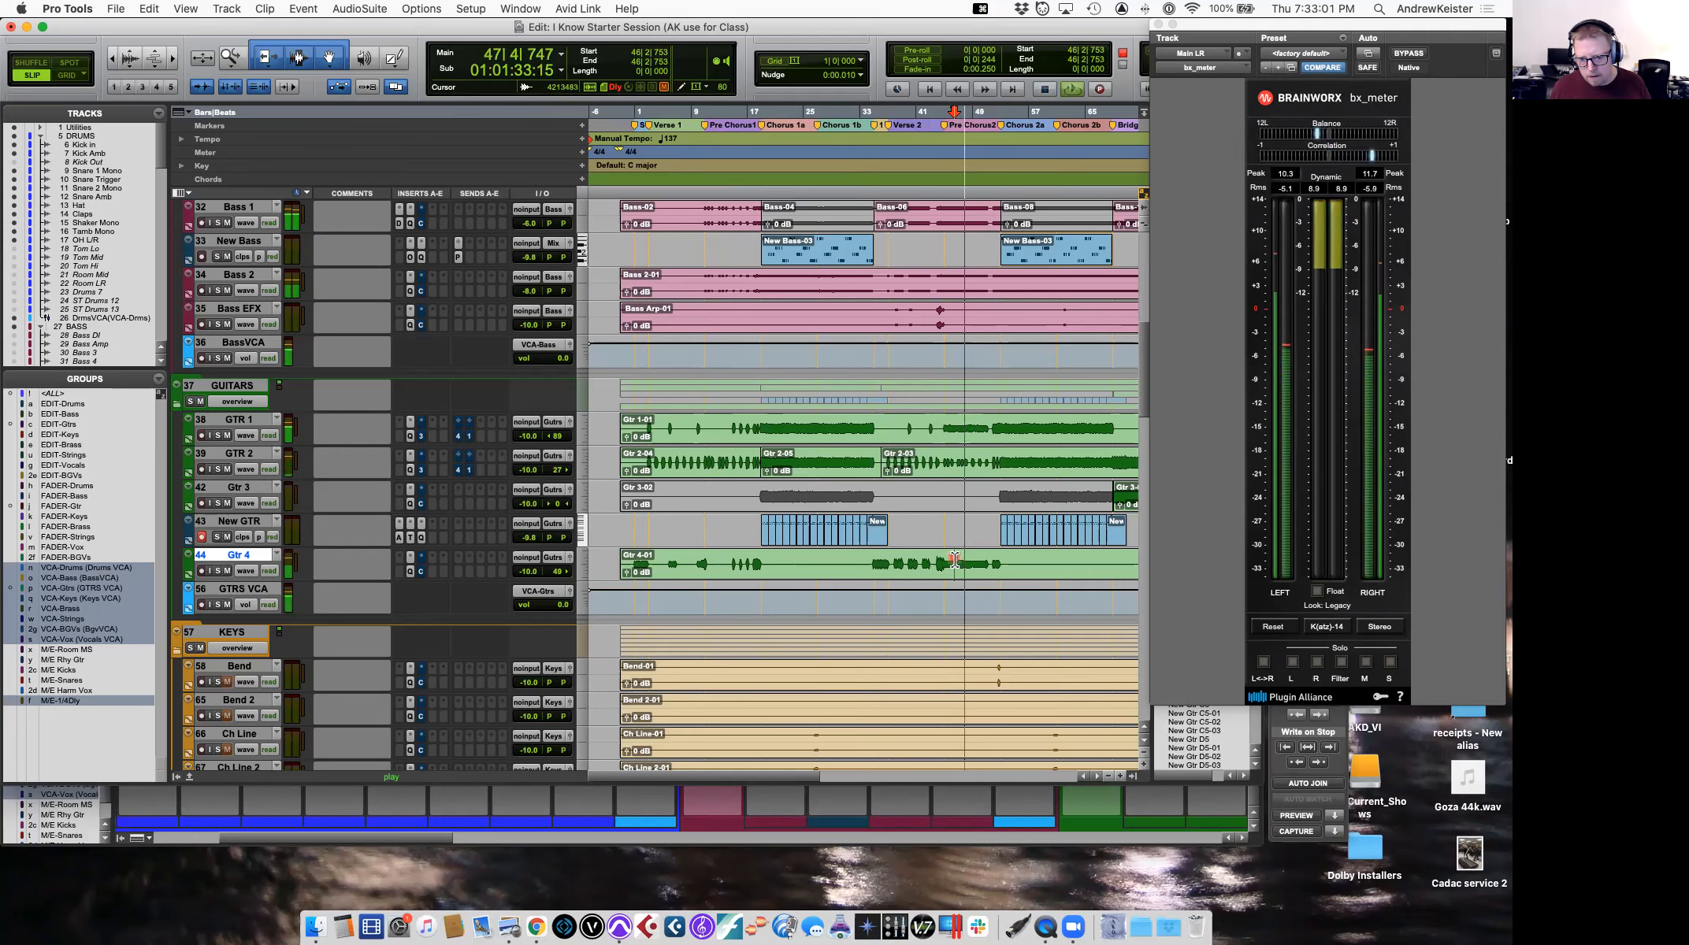
left_click_drag(566, 469, 563, 438)
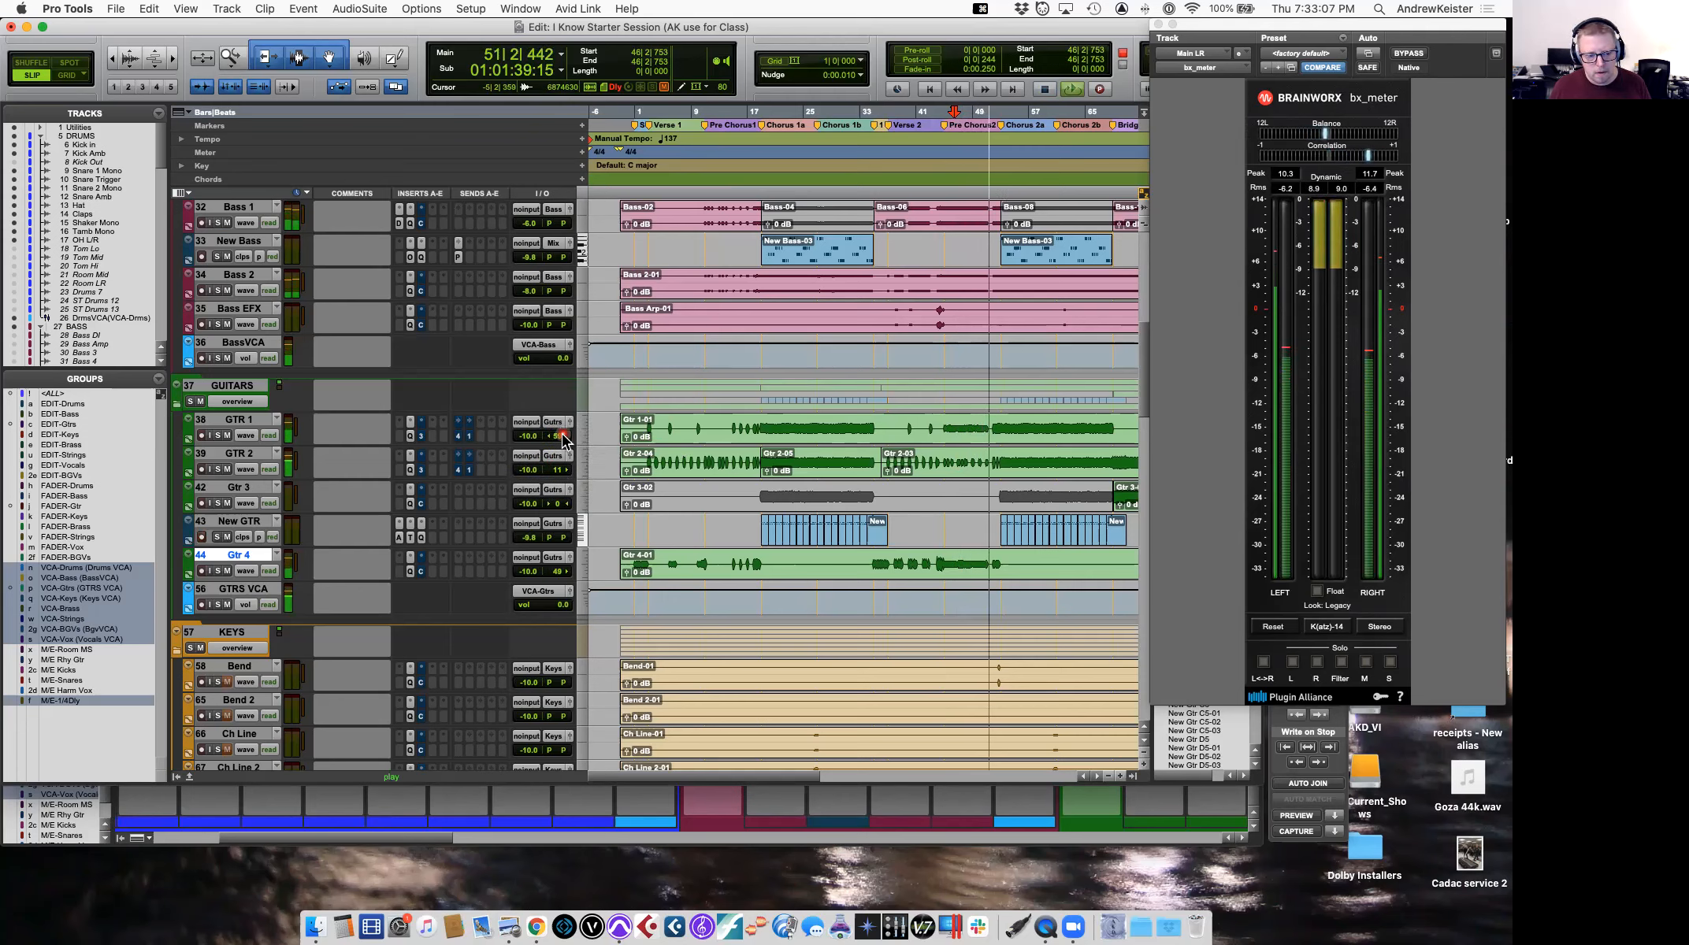
left_click_drag(559, 571, 567, 577)
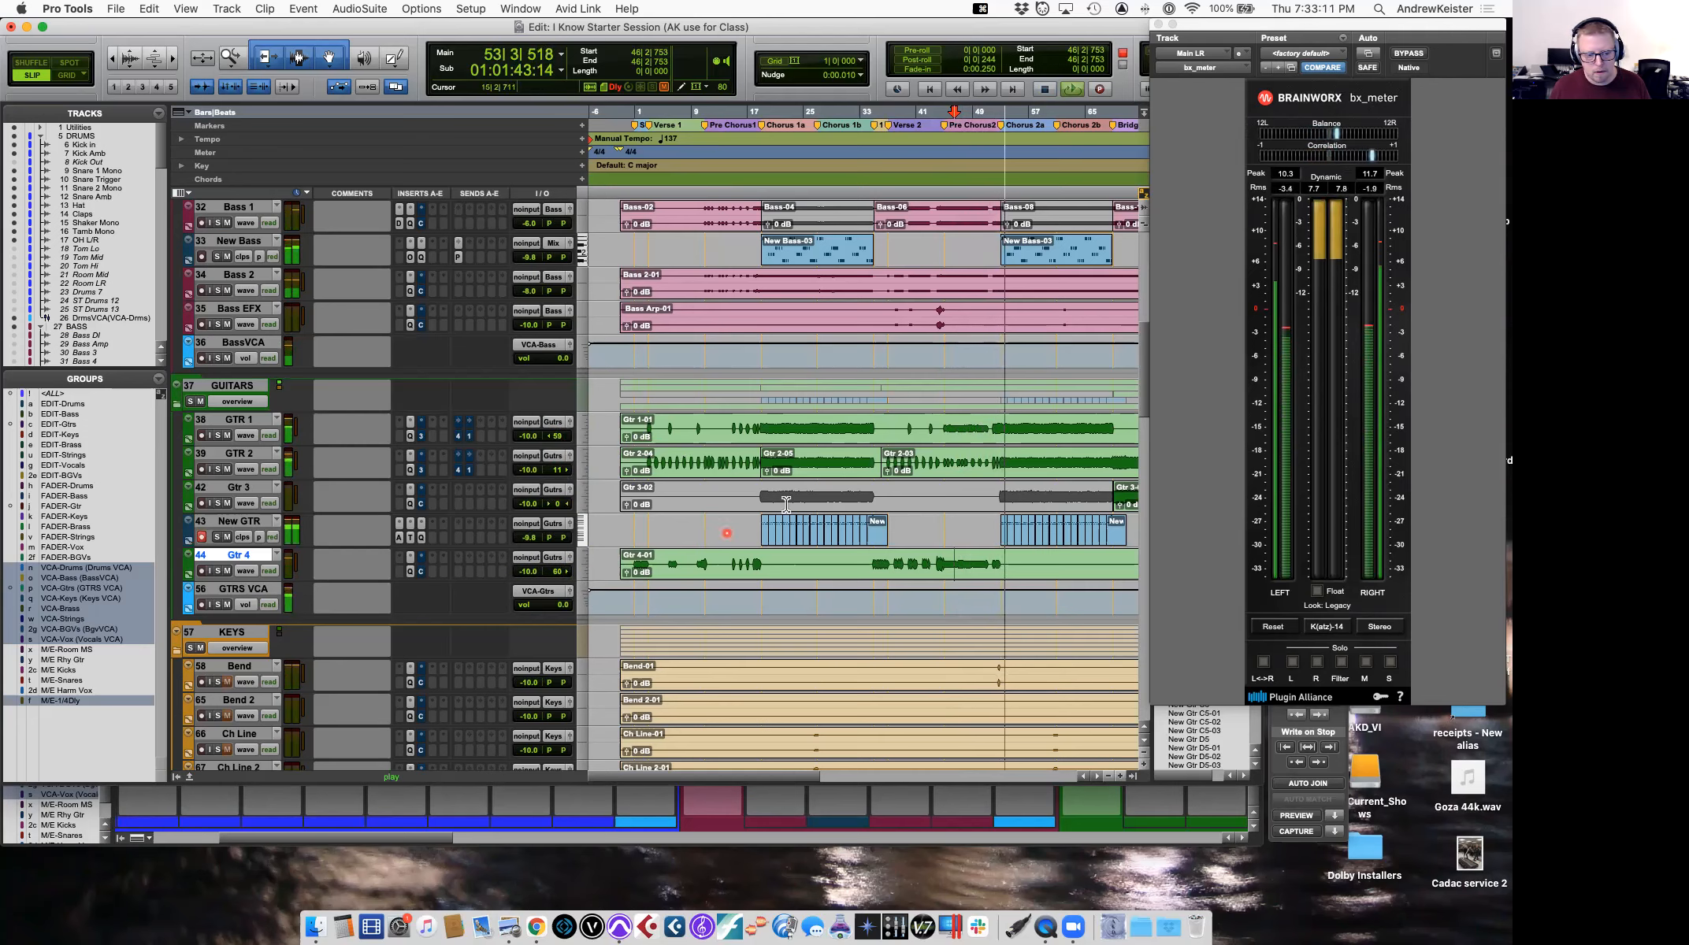
Solo New GTR and audition it in Chorus 2a, replaying from Pre Chorus 2.
scroll(787, 501, "right", 5)
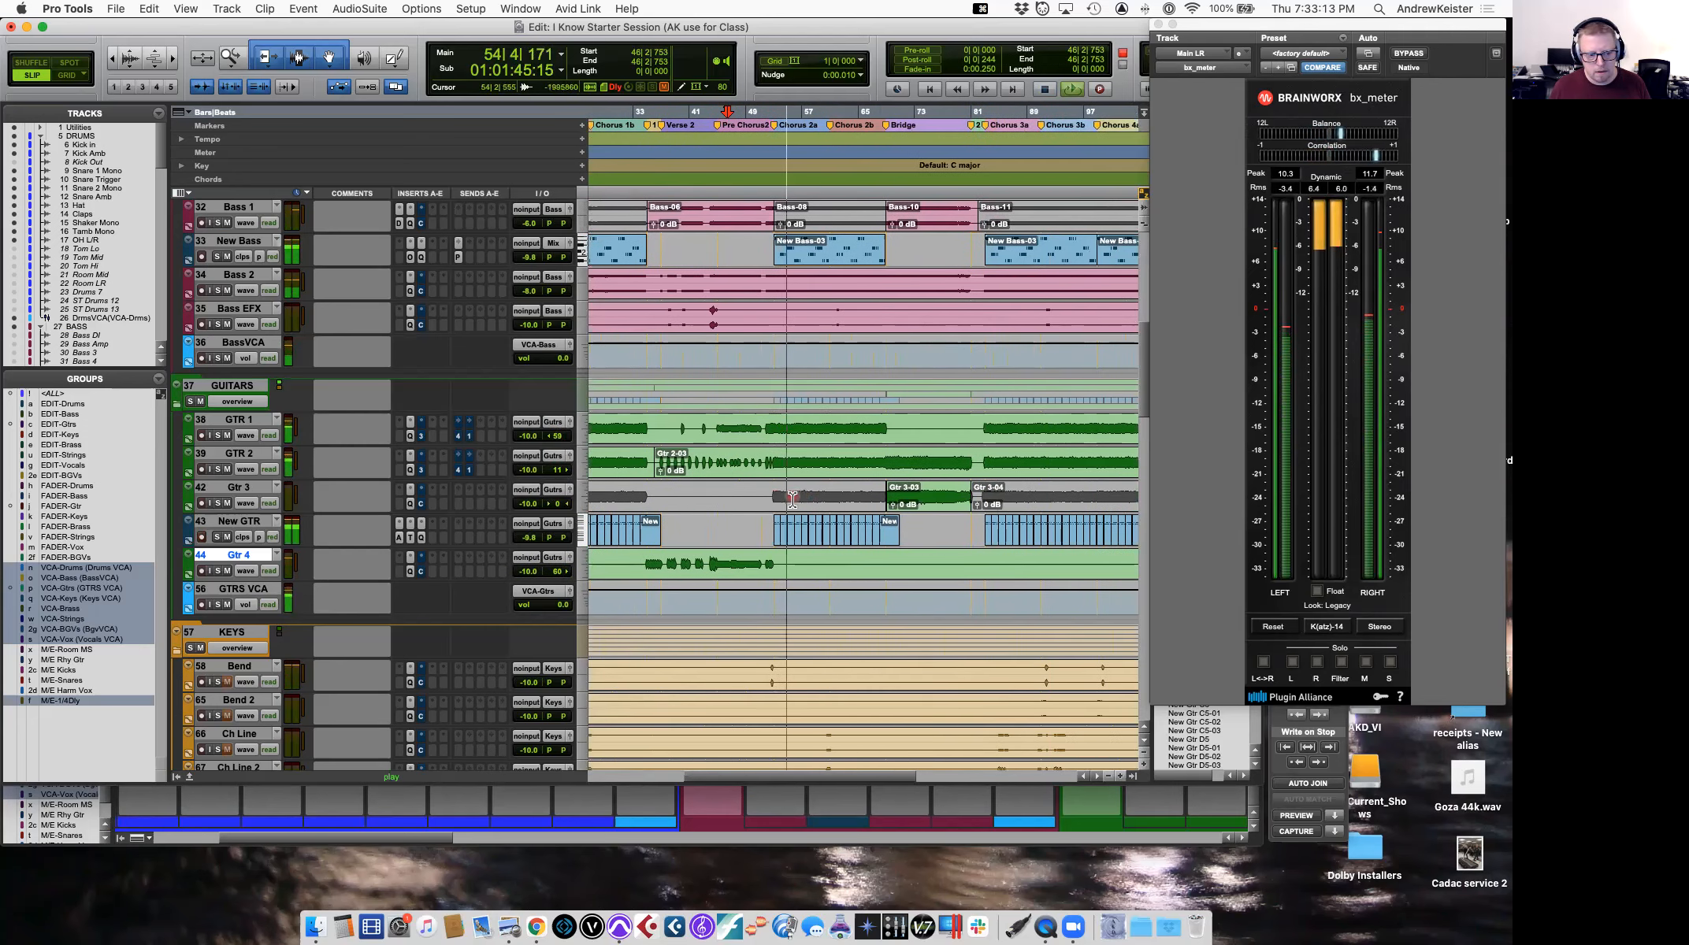
left_click(561, 538)
left_click(218, 538)
left_click(514, 536)
key("space")
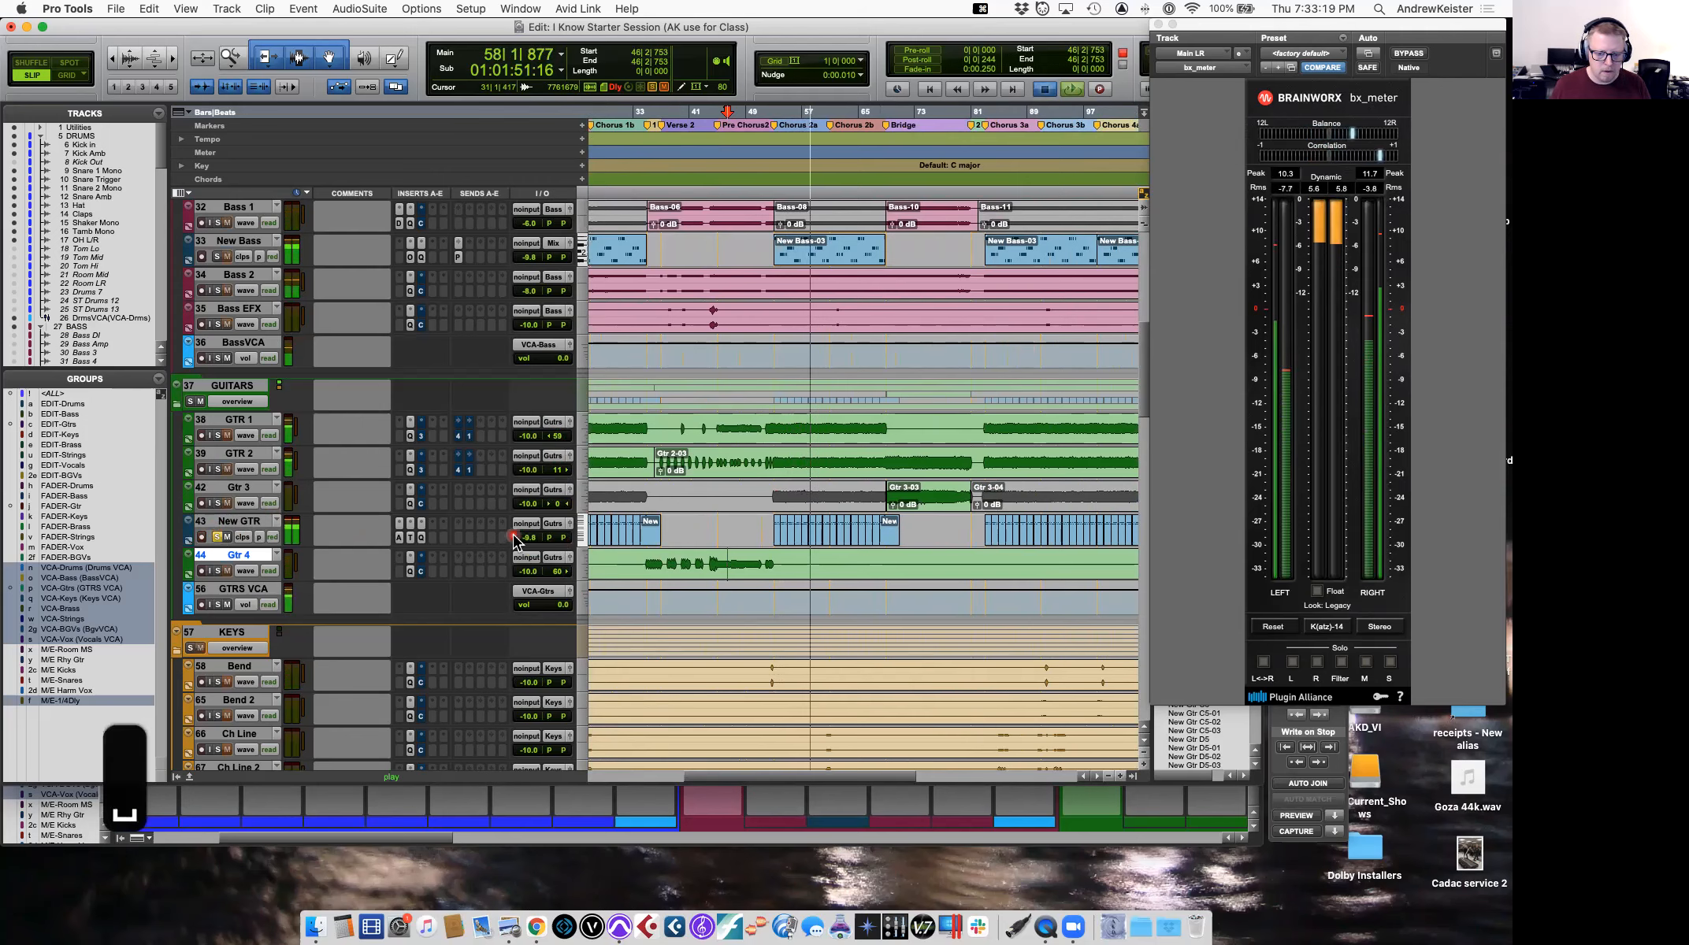
left_click(601, 546)
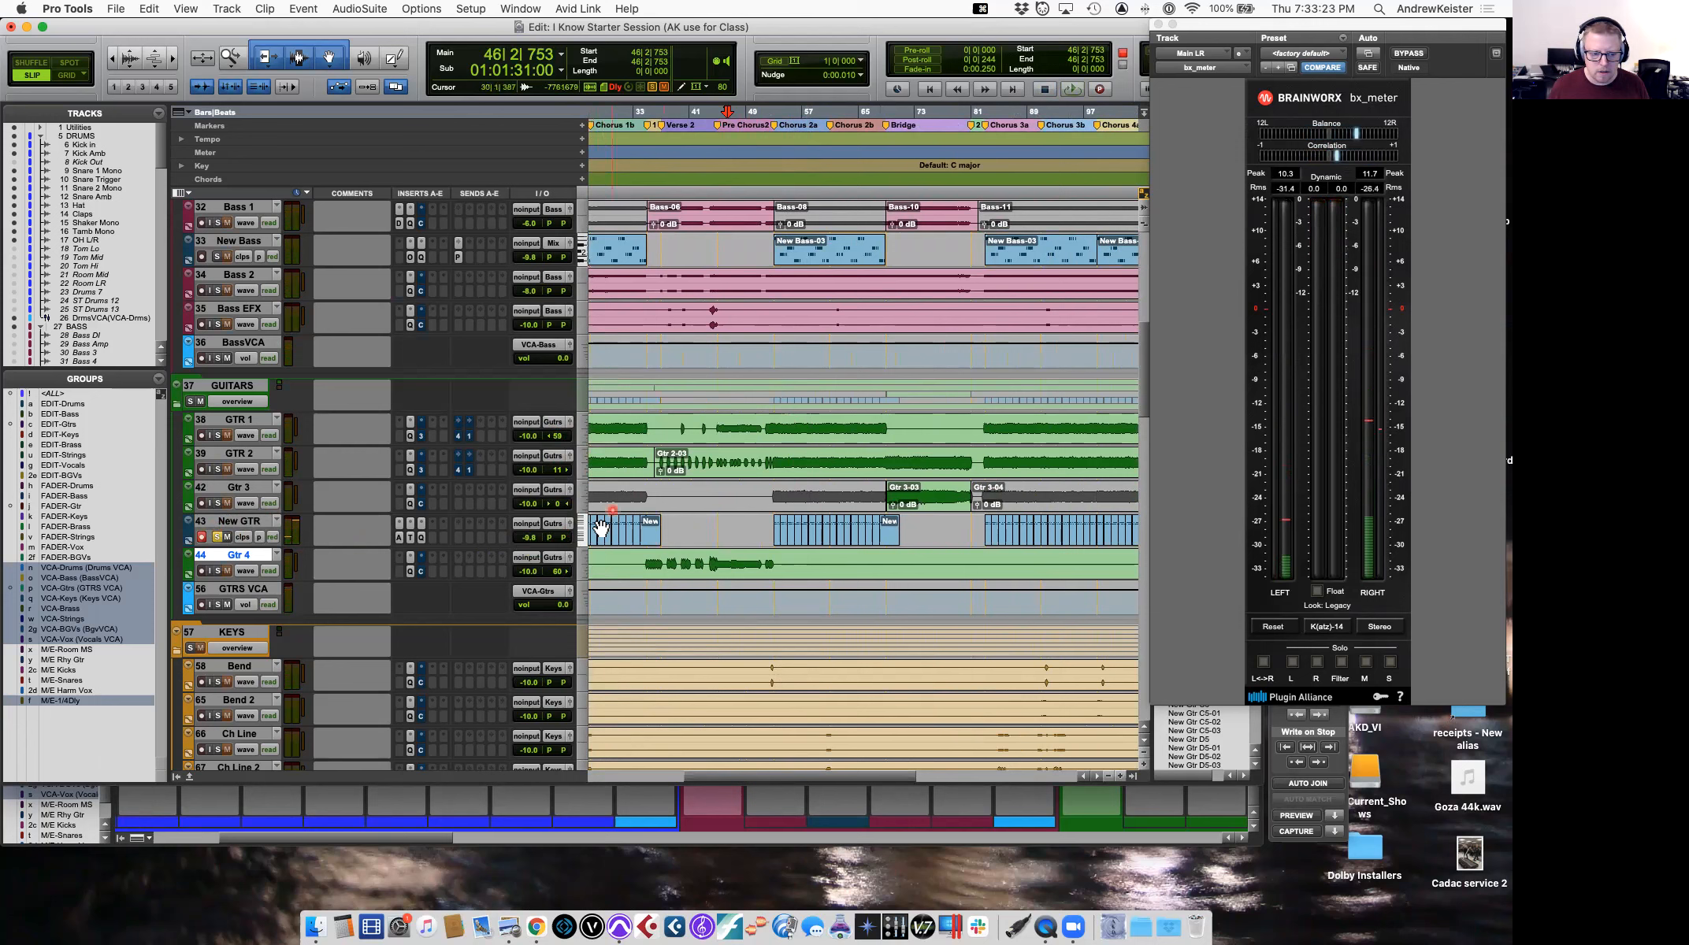
key("space")
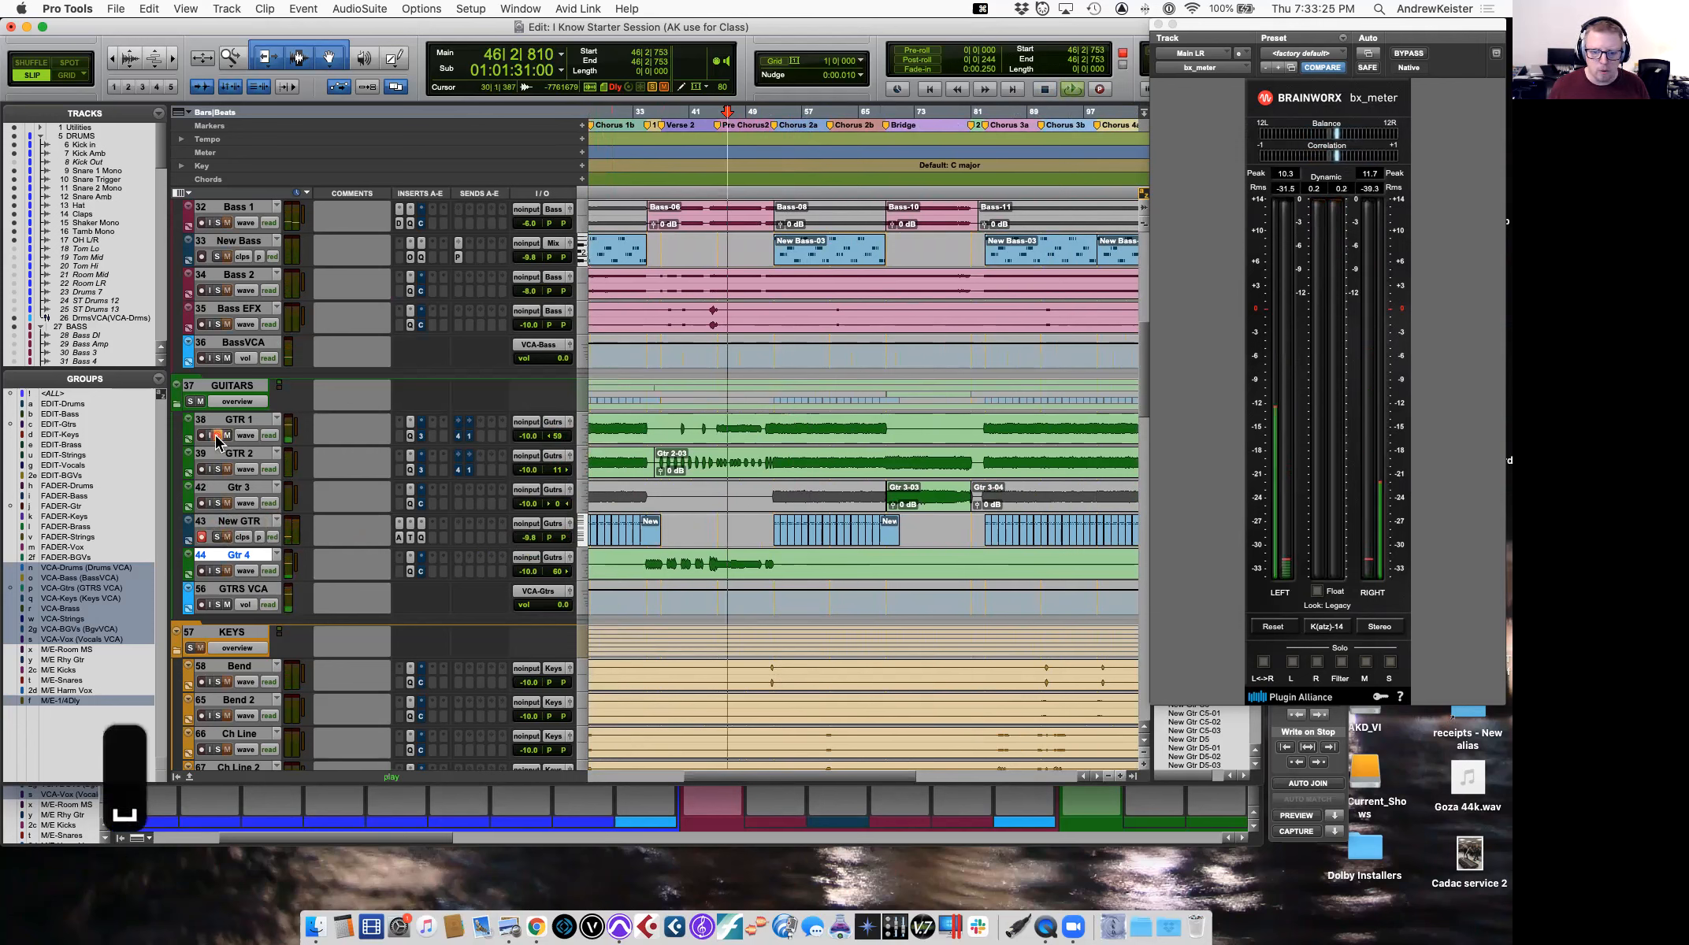
Play GTR 1 and New GTR in solo from the start of Chorus 2a and raise GTR 1's volume to balance them.
left_click(779, 428)
key("space")
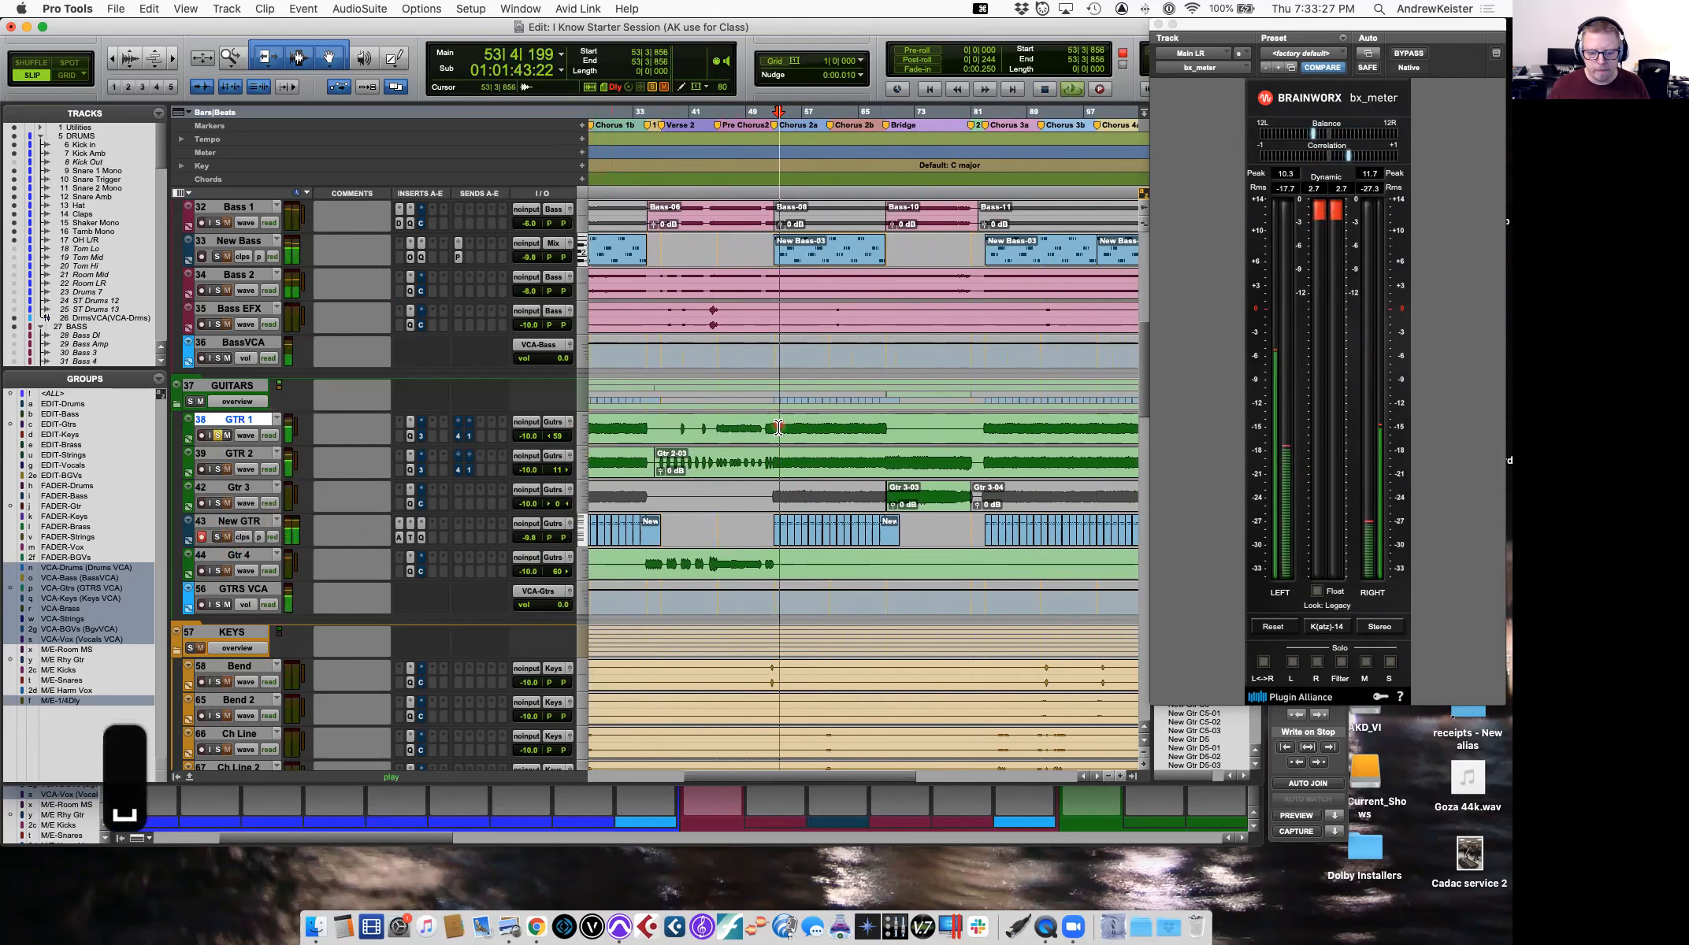
left_click(219, 537)
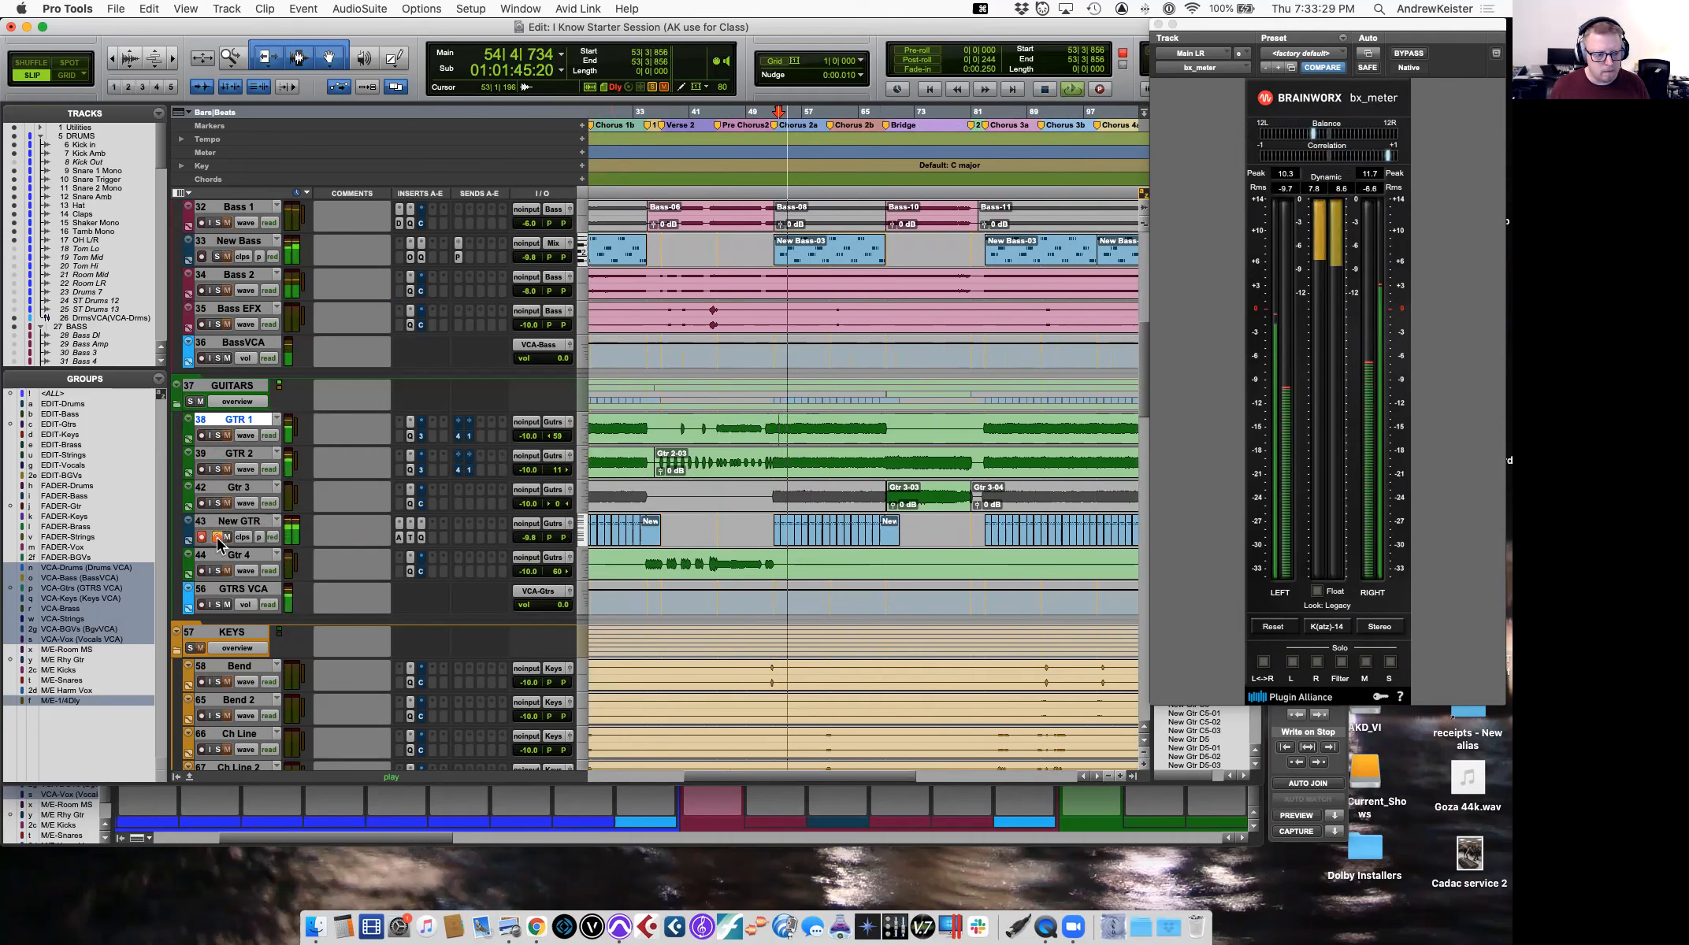
left_click(218, 435)
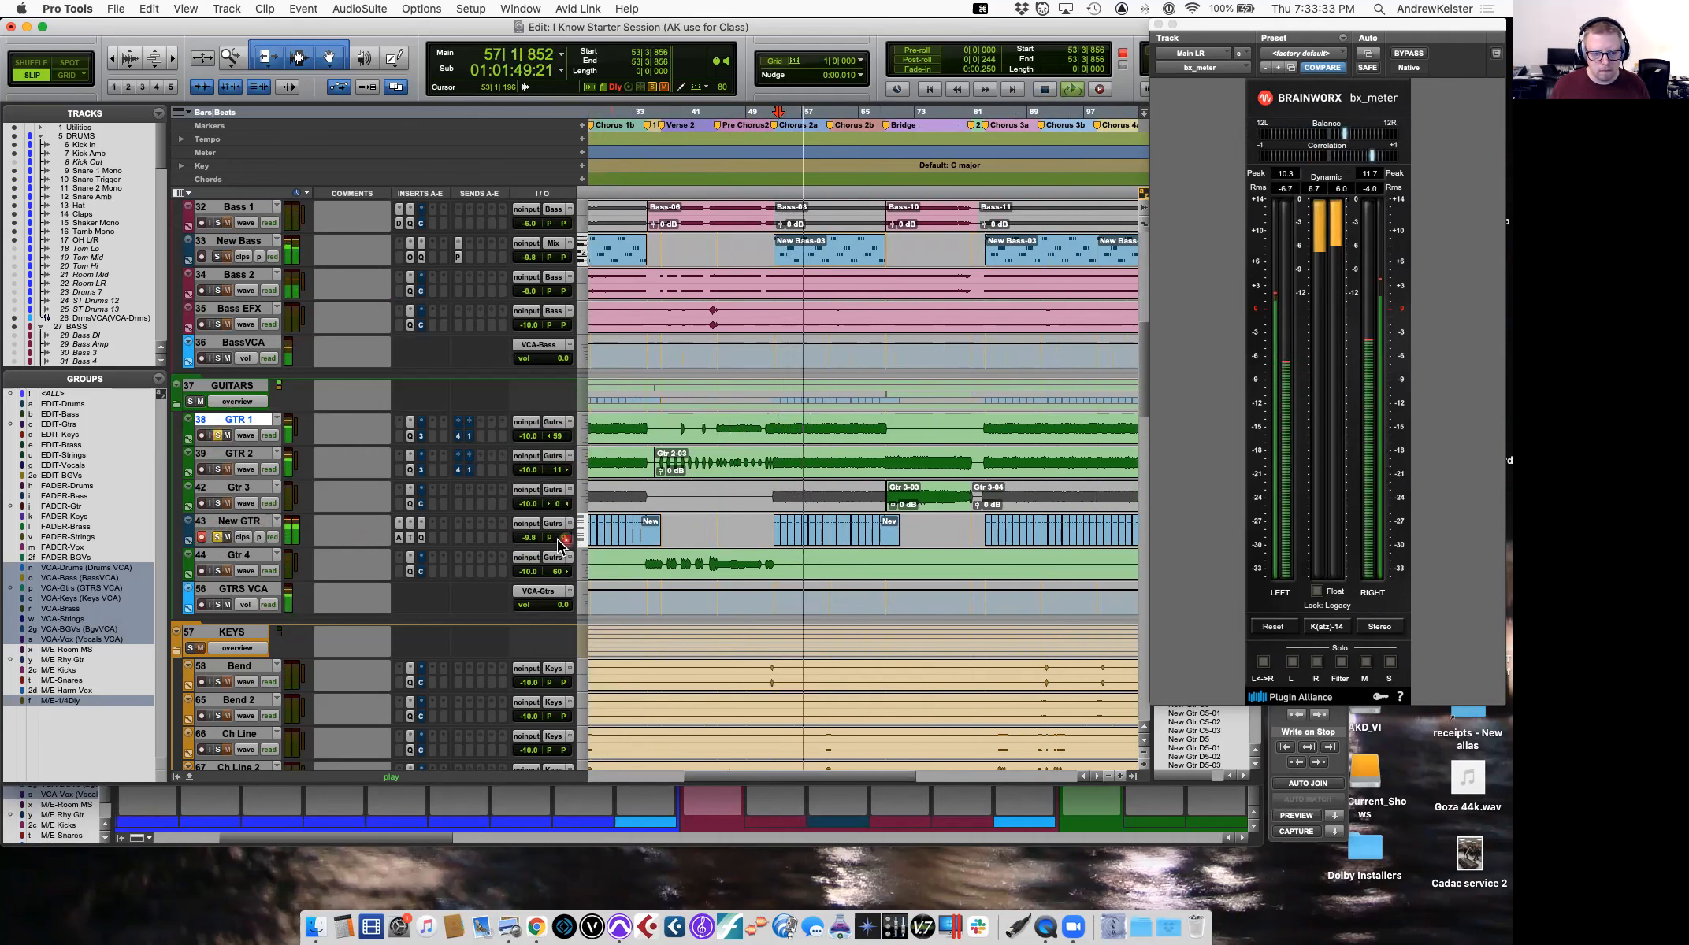
left_click_drag(545, 435, 534, 437)
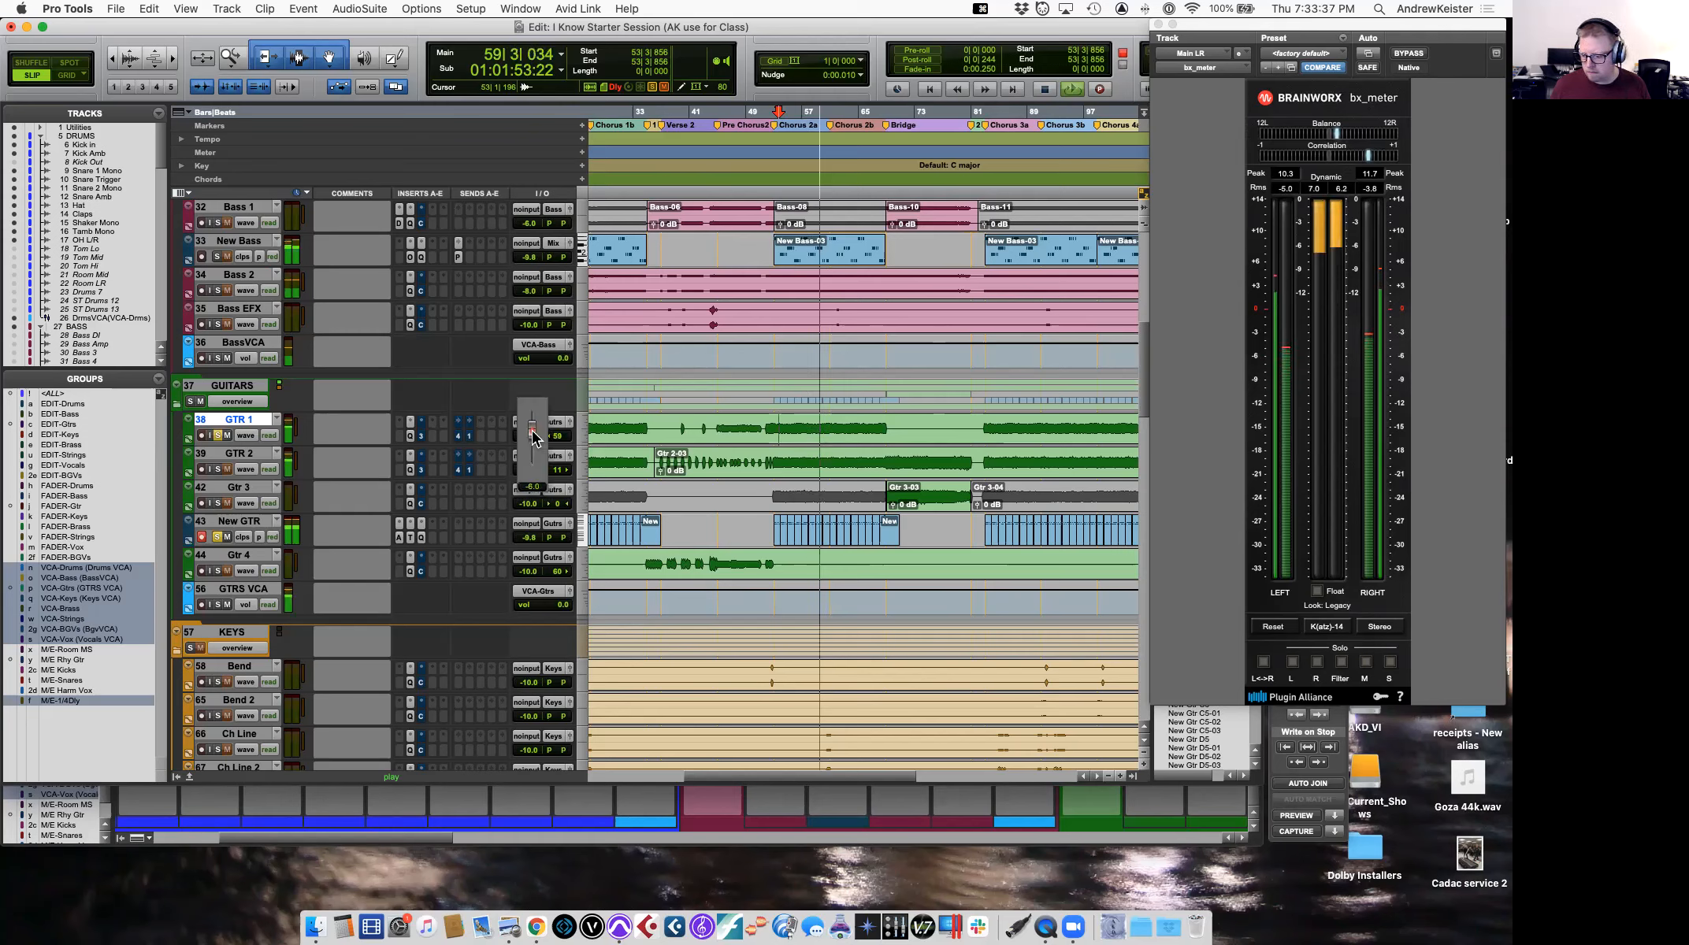
left_click_drag(533, 437, 533, 438)
Add GTR 2 to the soloed guitars, replay Chorus 2a and set GTR 2's volume to -10.7 dB.
left_click(217, 469)
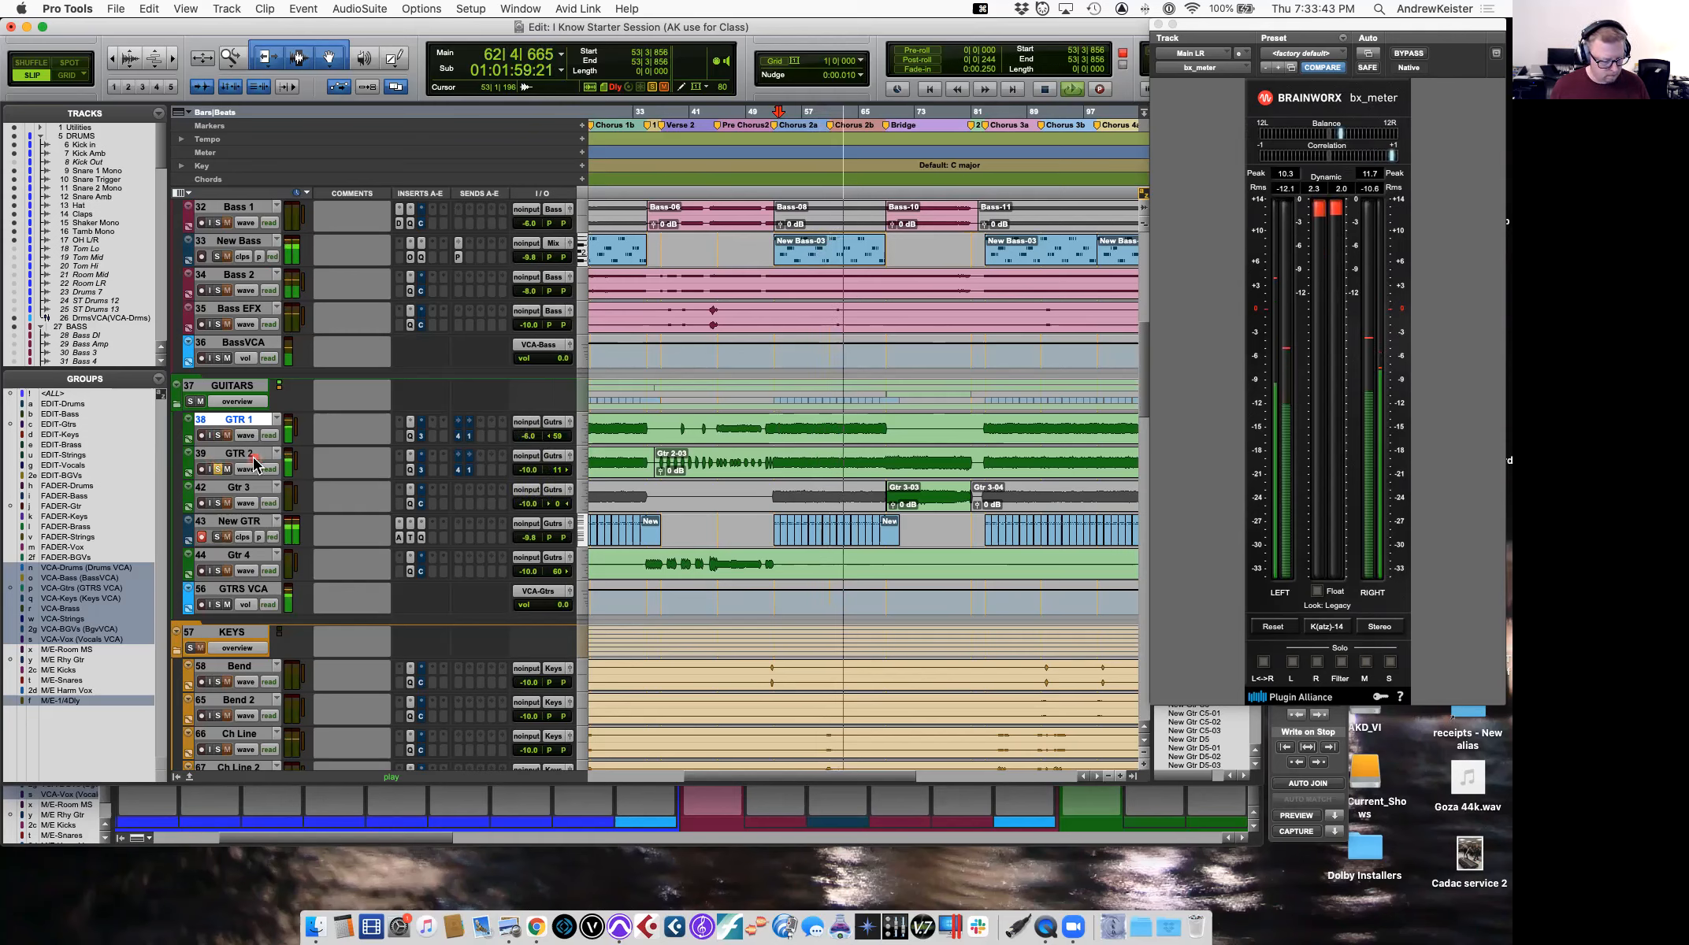
key("space")
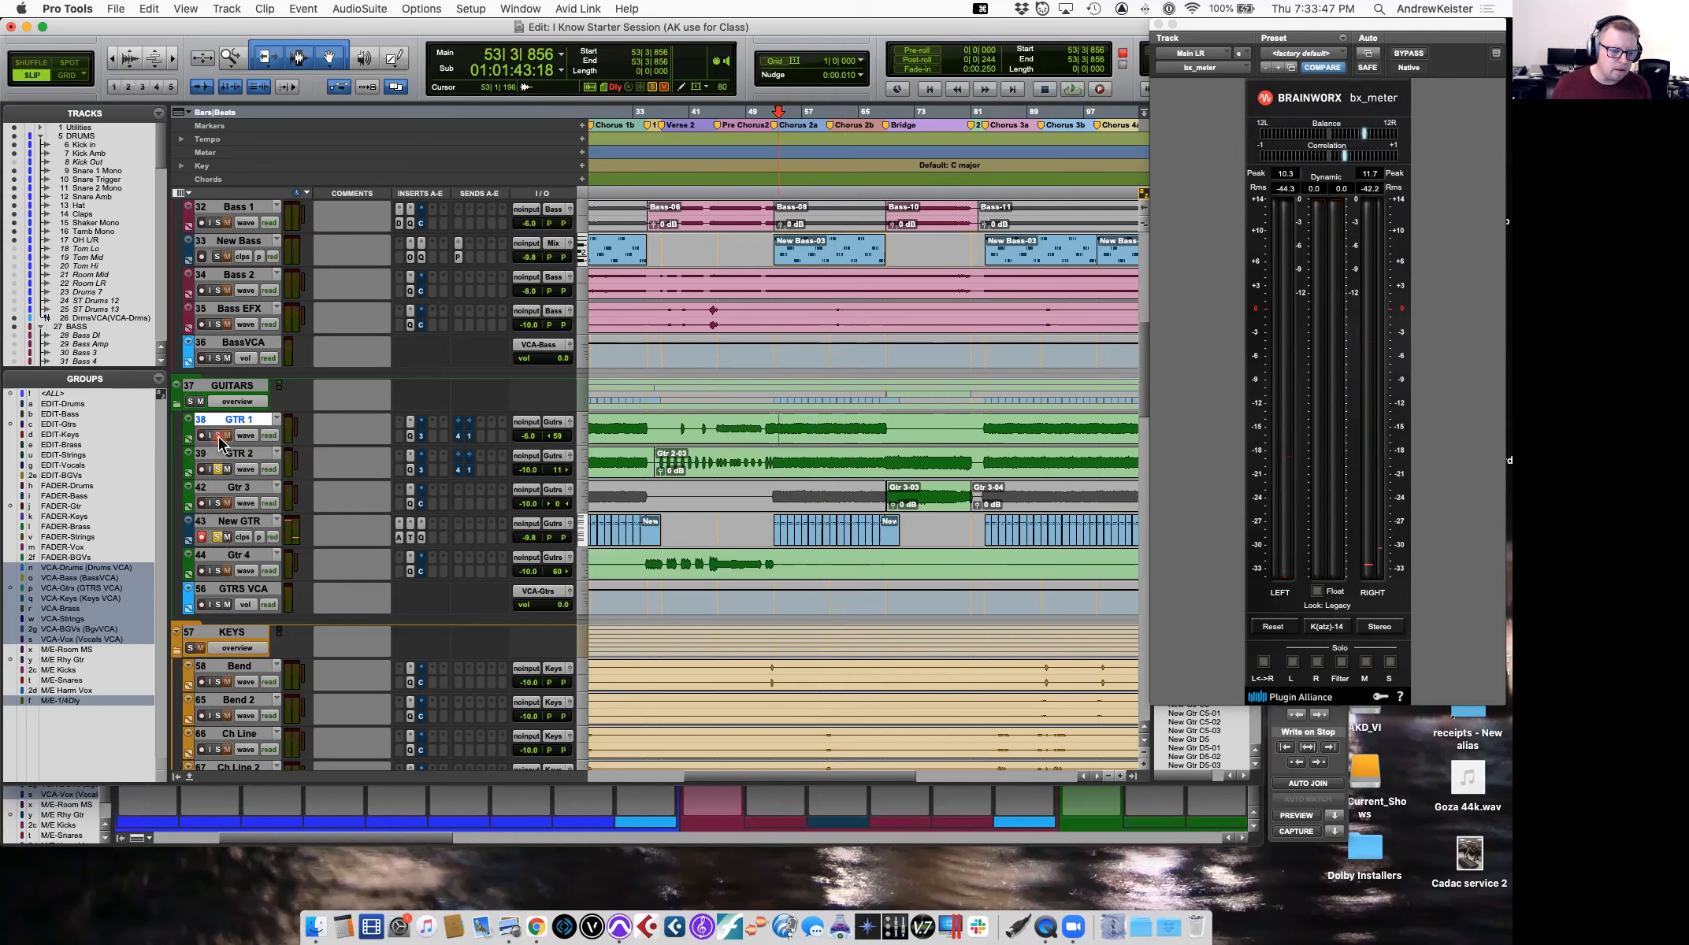
key("space")
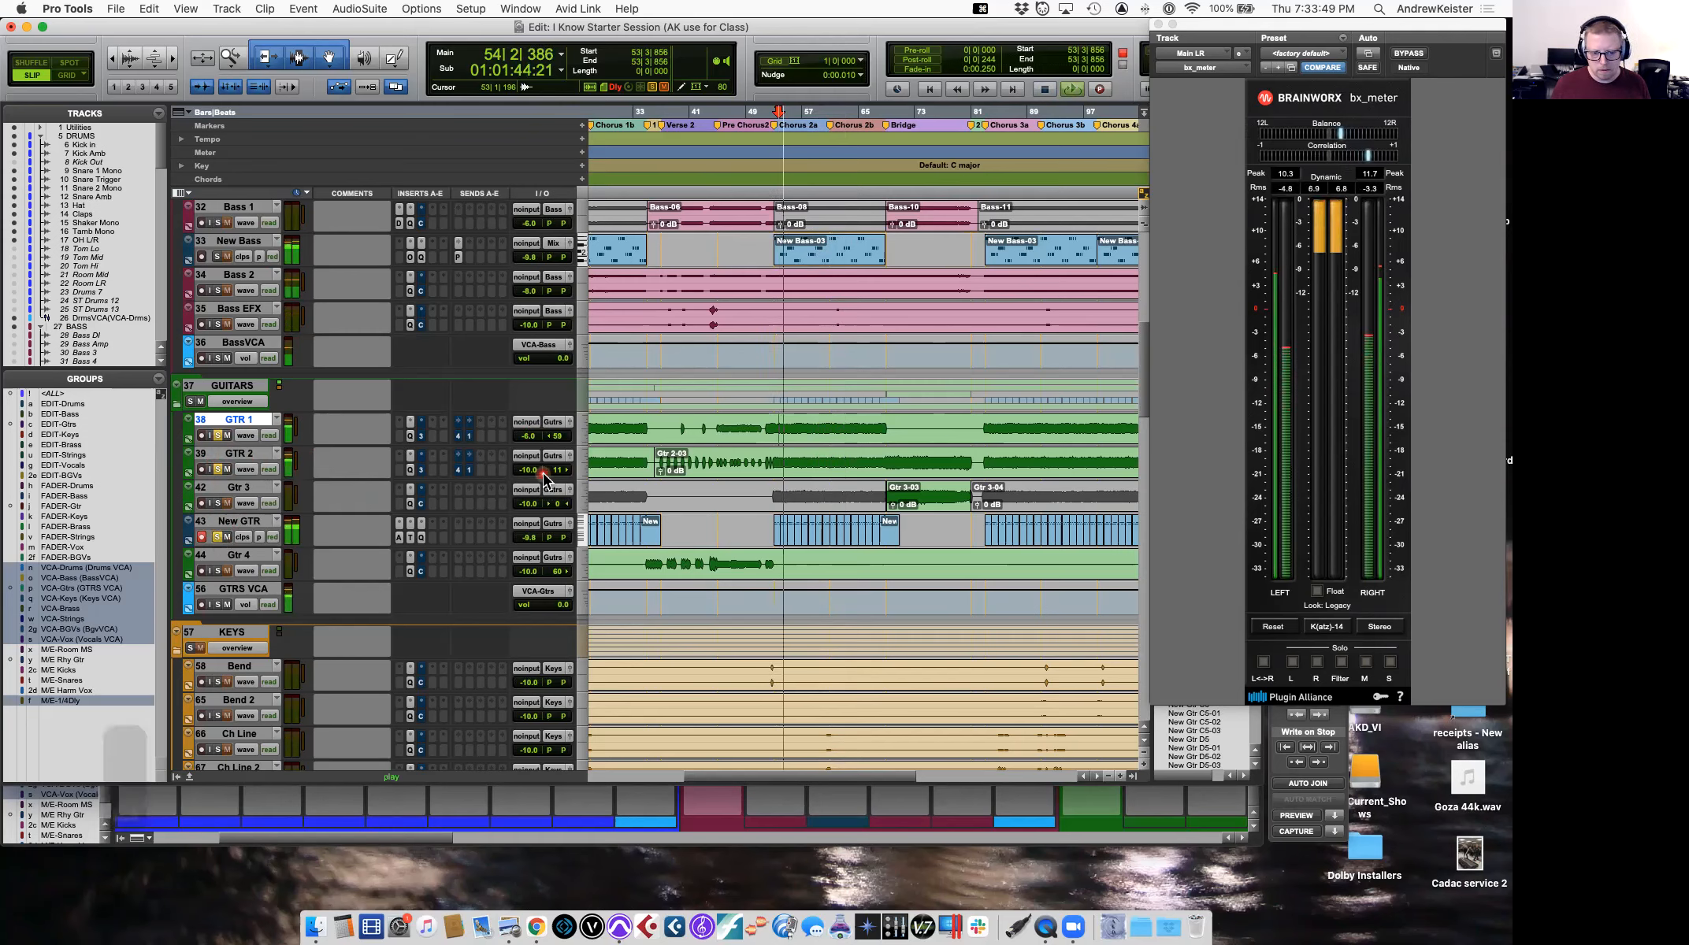
left_click(534, 475)
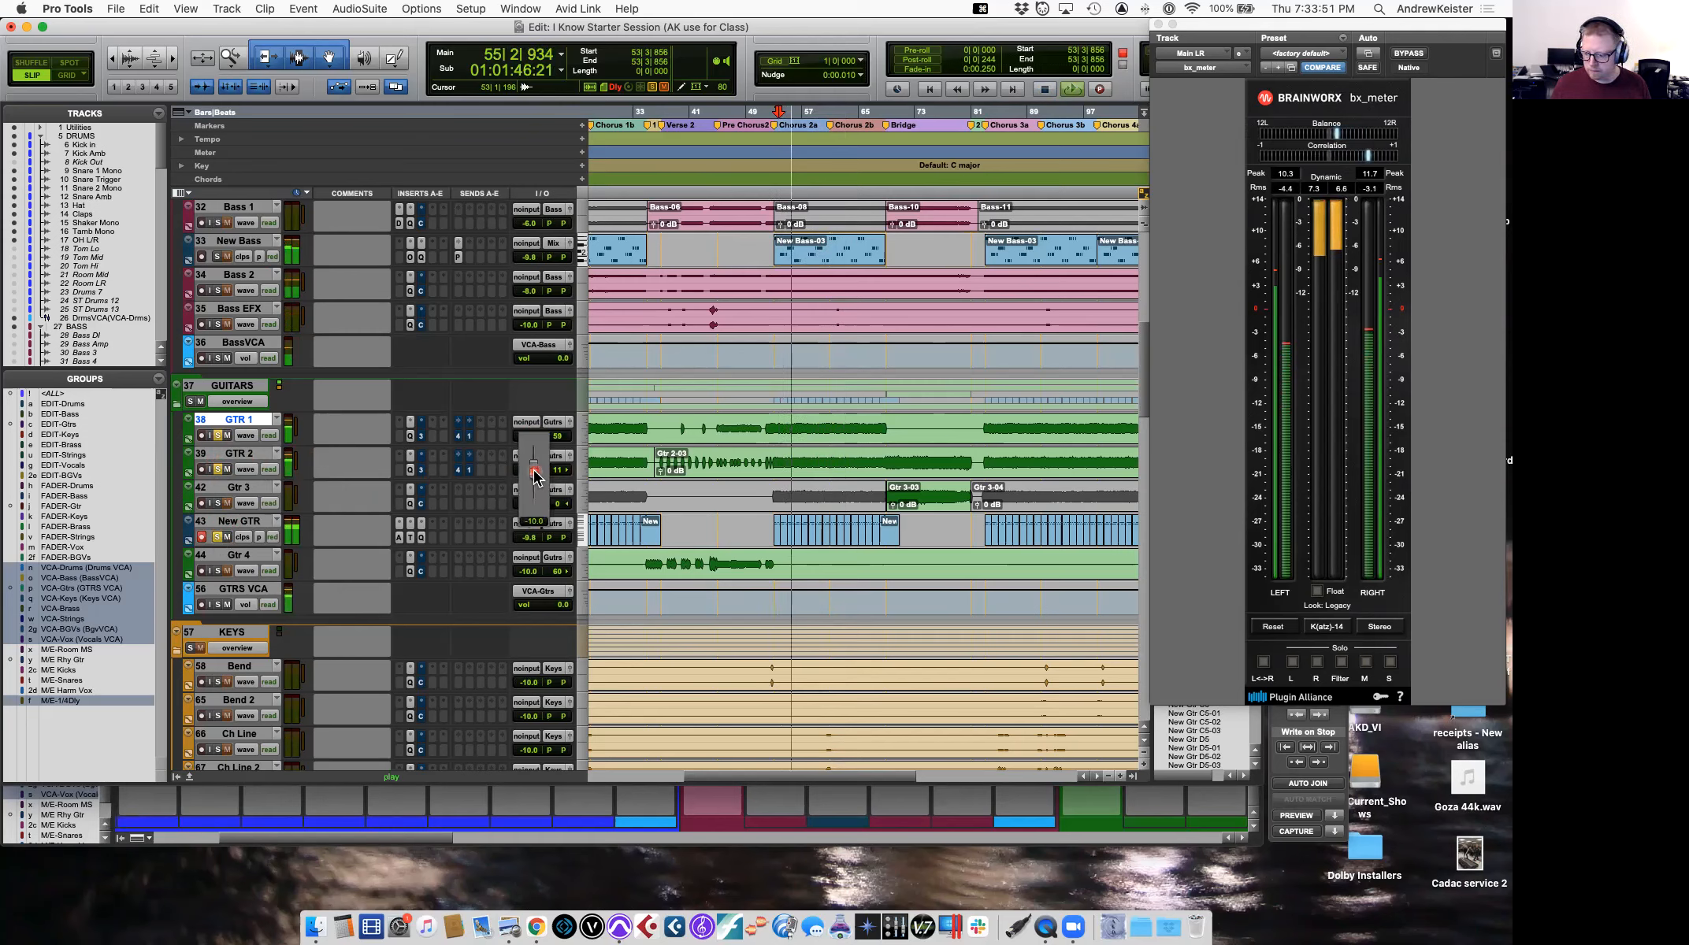
left_click_drag(534, 476, 534, 478)
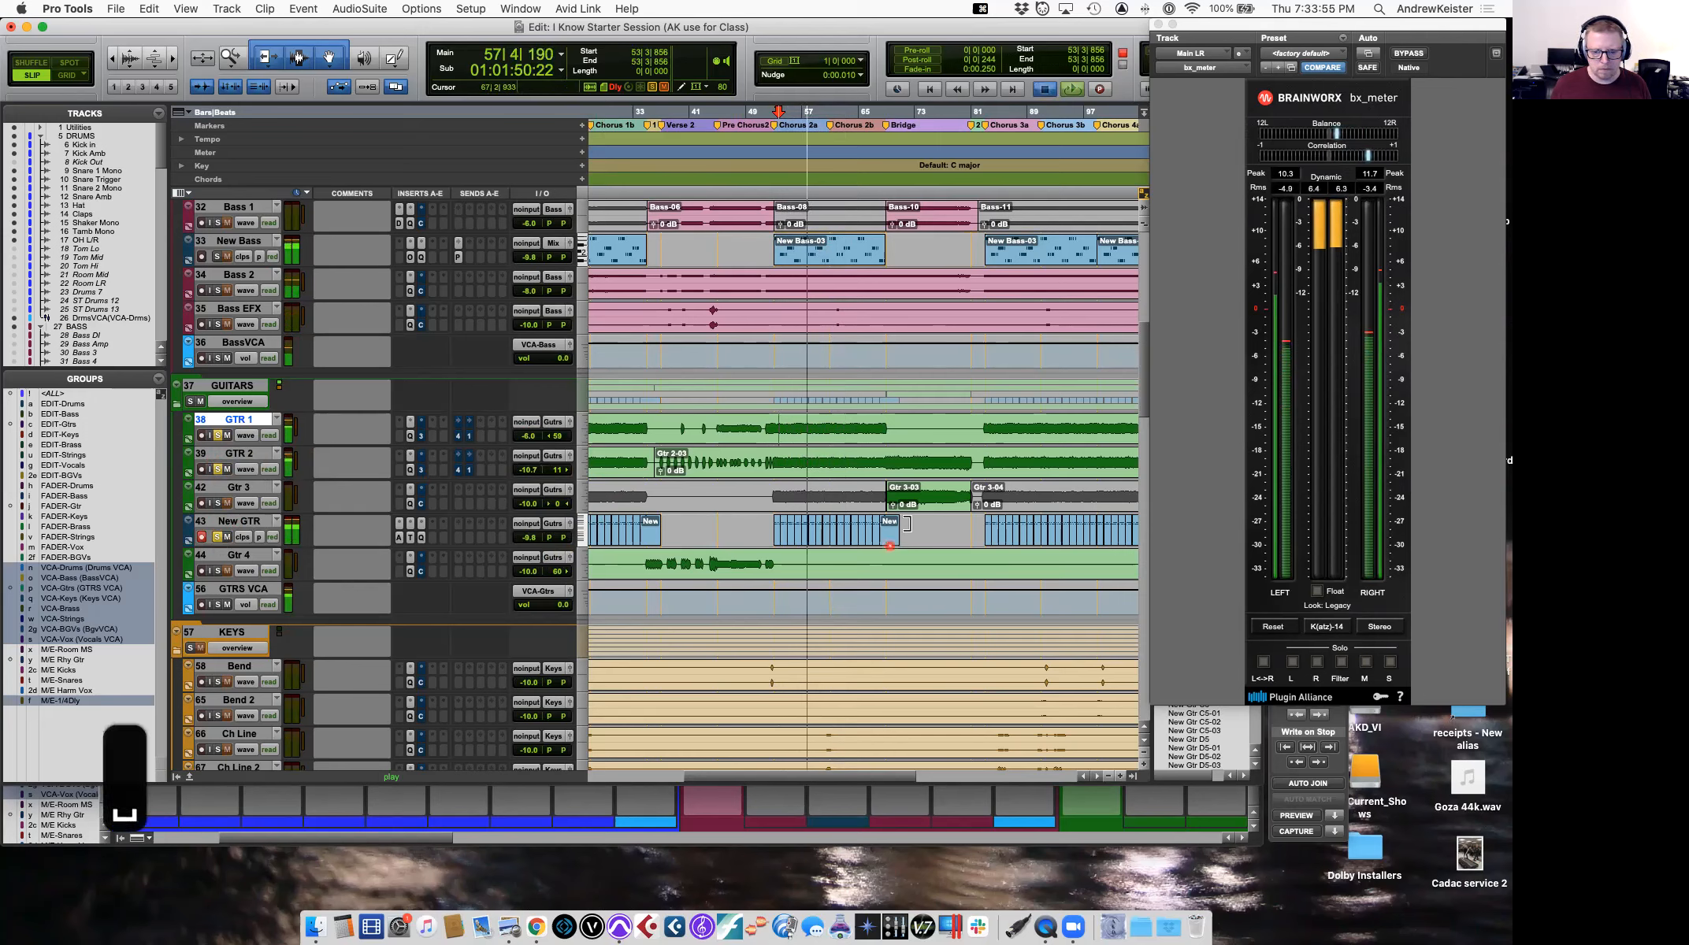
Play the Bridge with Gtr 3 added to the solos and raise Gtr 3's volume.
left_click(919, 490)
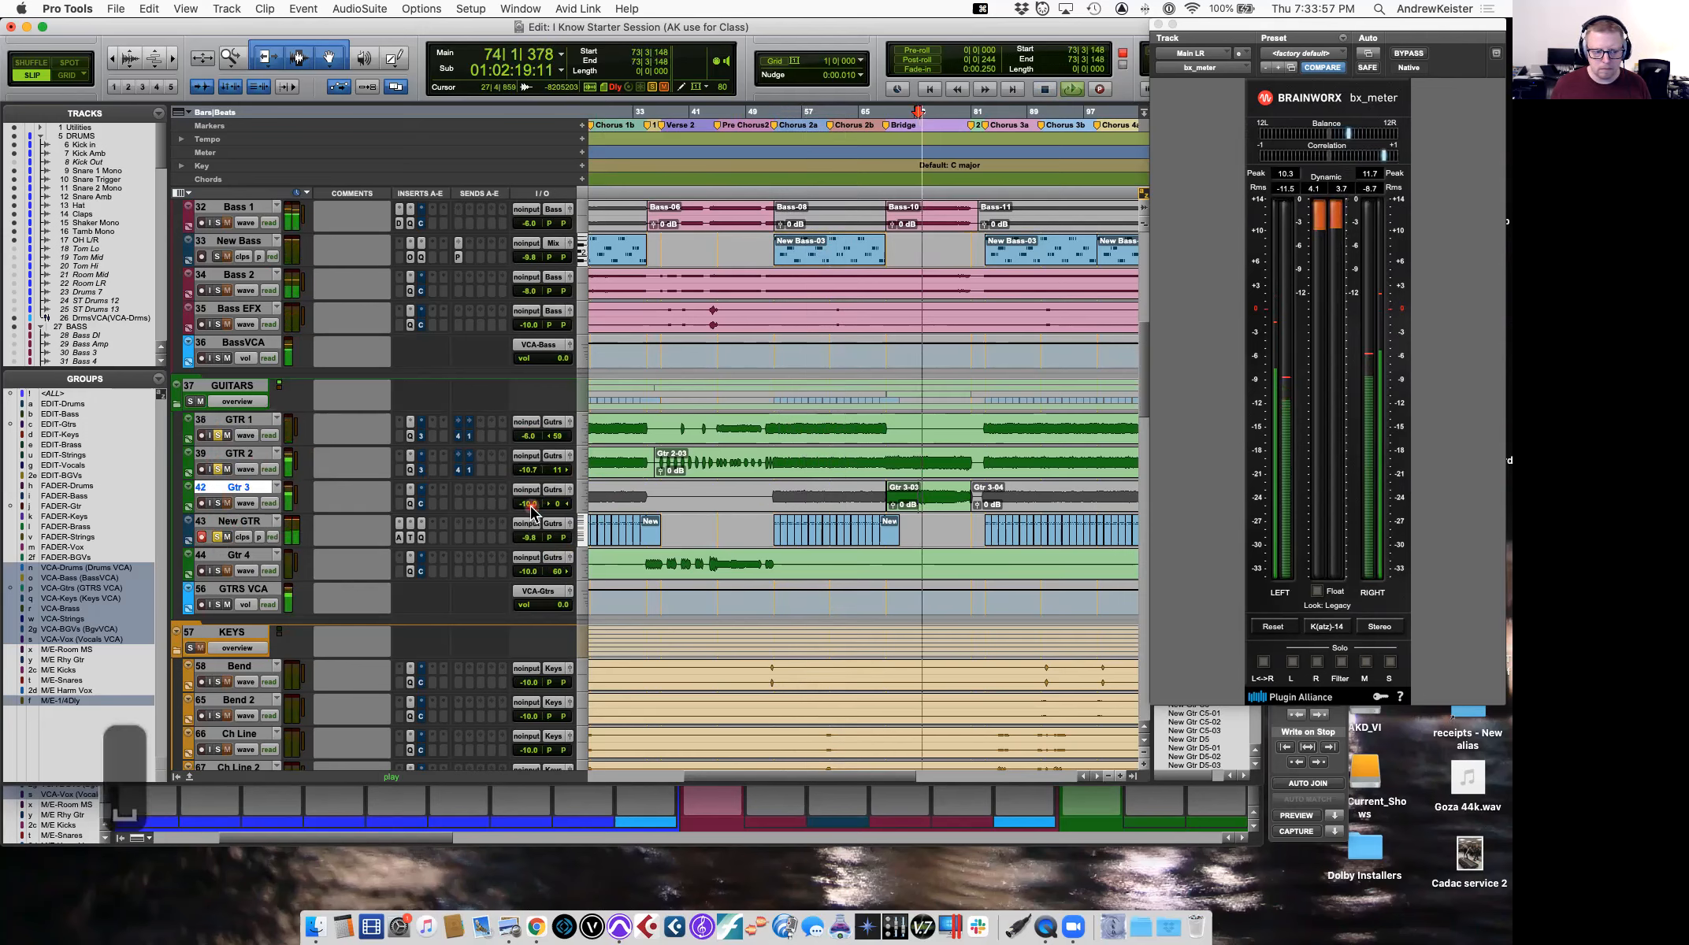
left_click(218, 503)
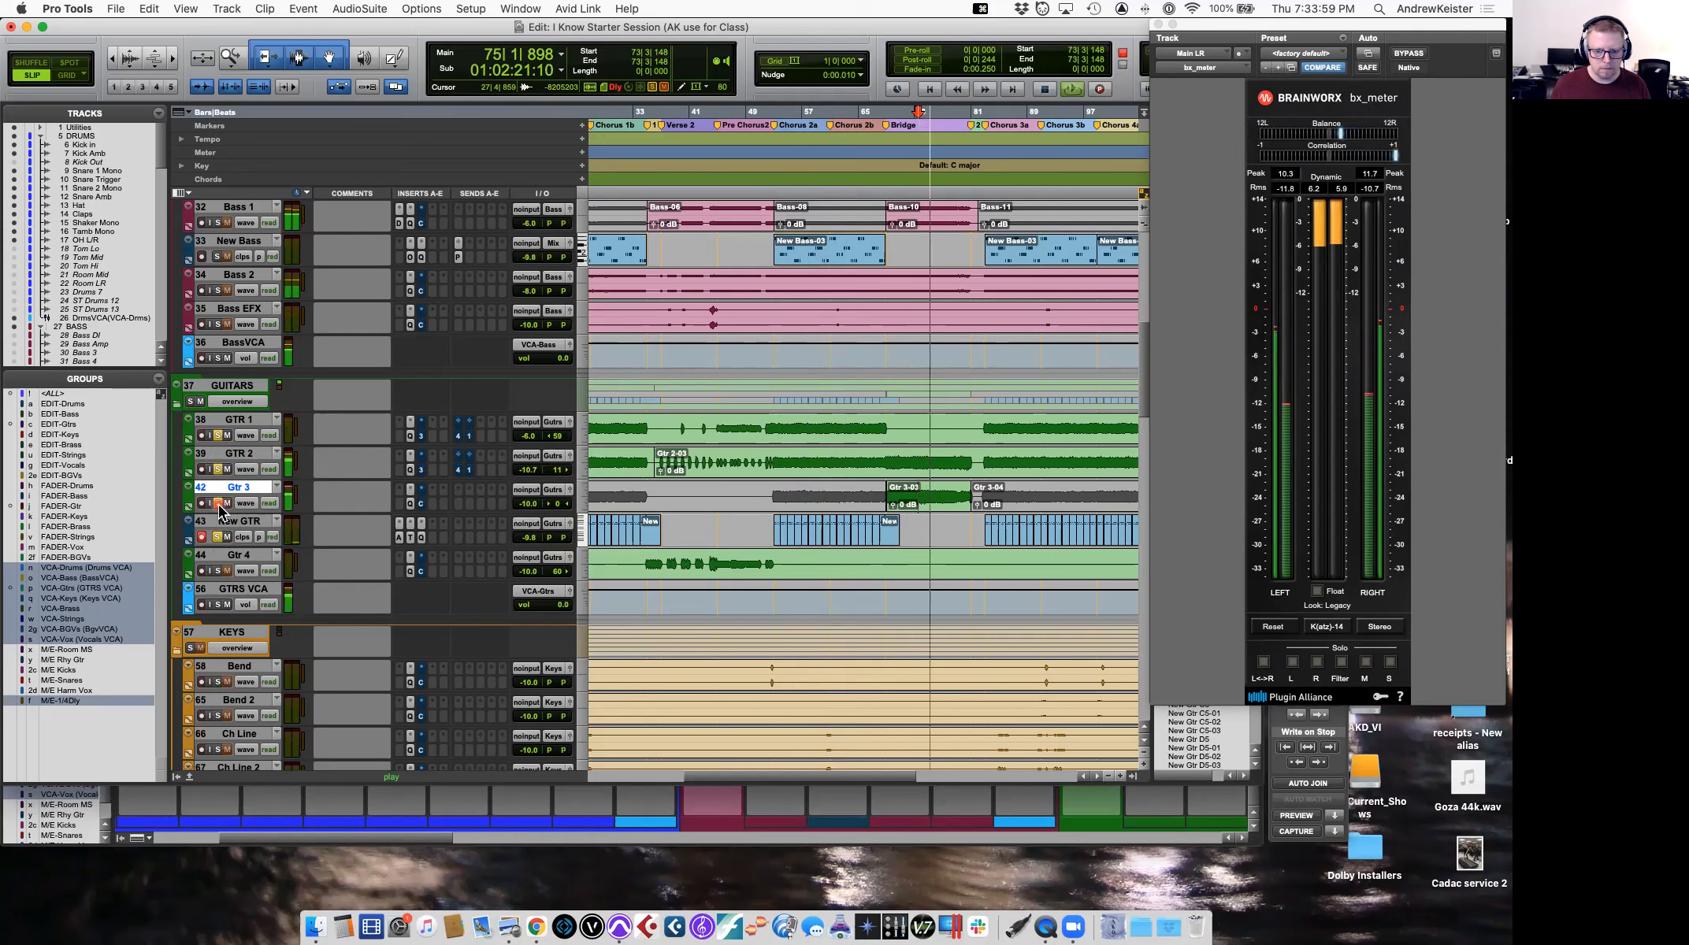
left_click_drag(526, 503, 529, 499)
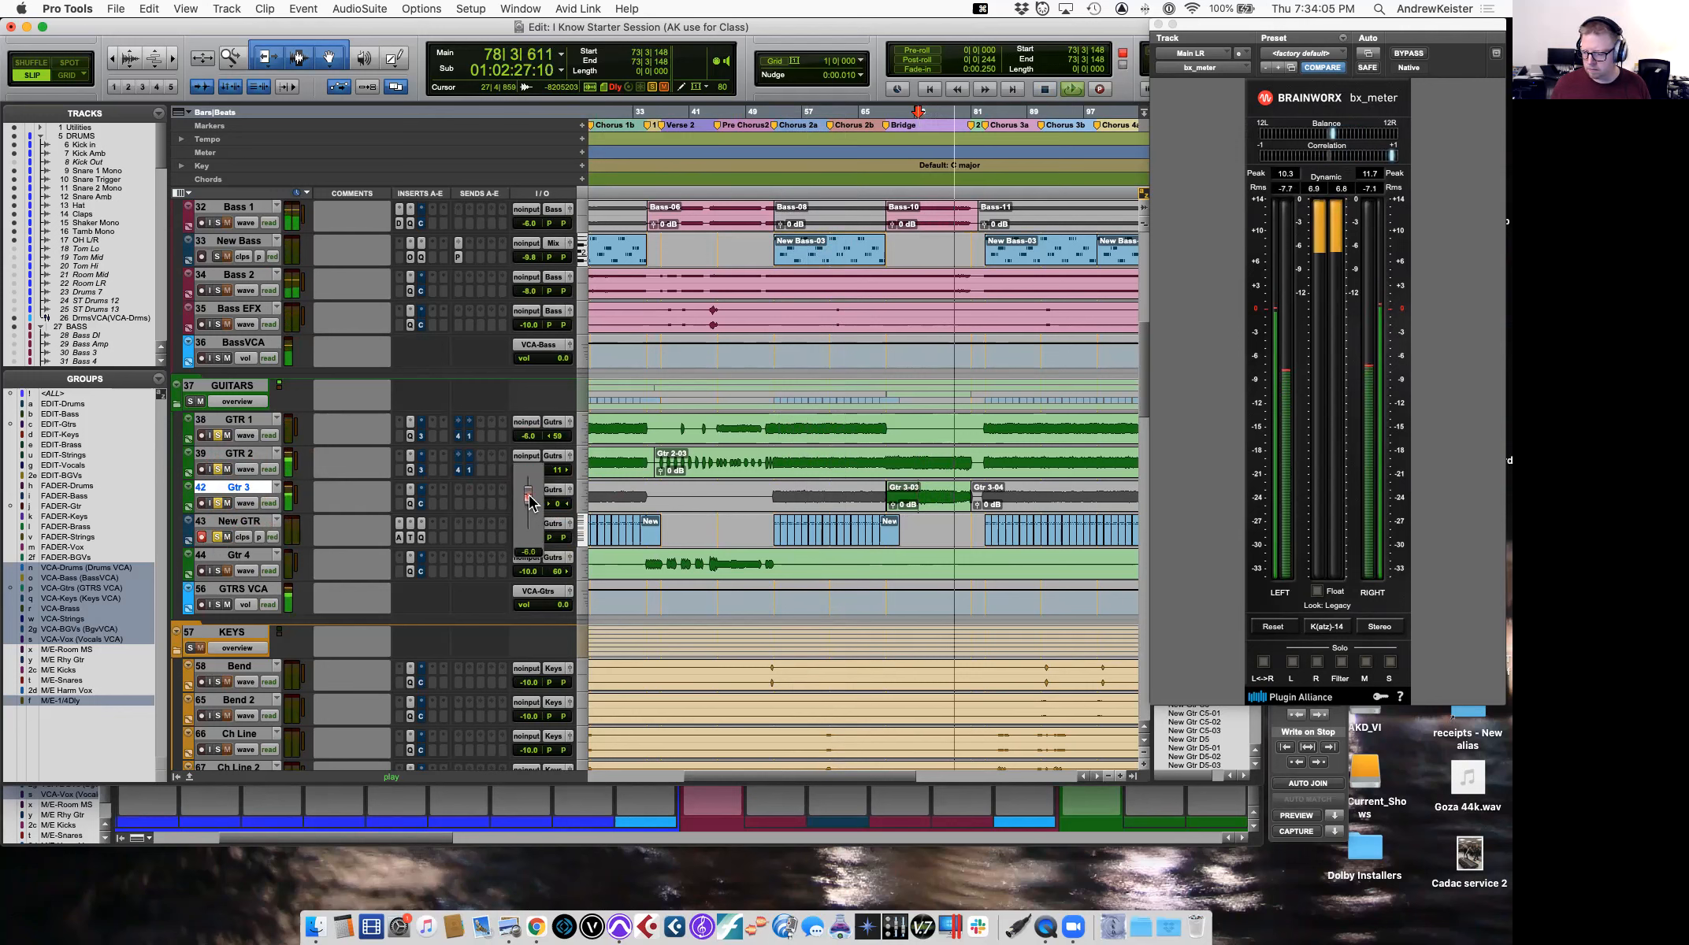
Play from the start of Verse 2 with Gtr 4 soloed and raise Gtr 4's volume to -1.3 dB.
key("space")
left_click(664, 556)
key("space")
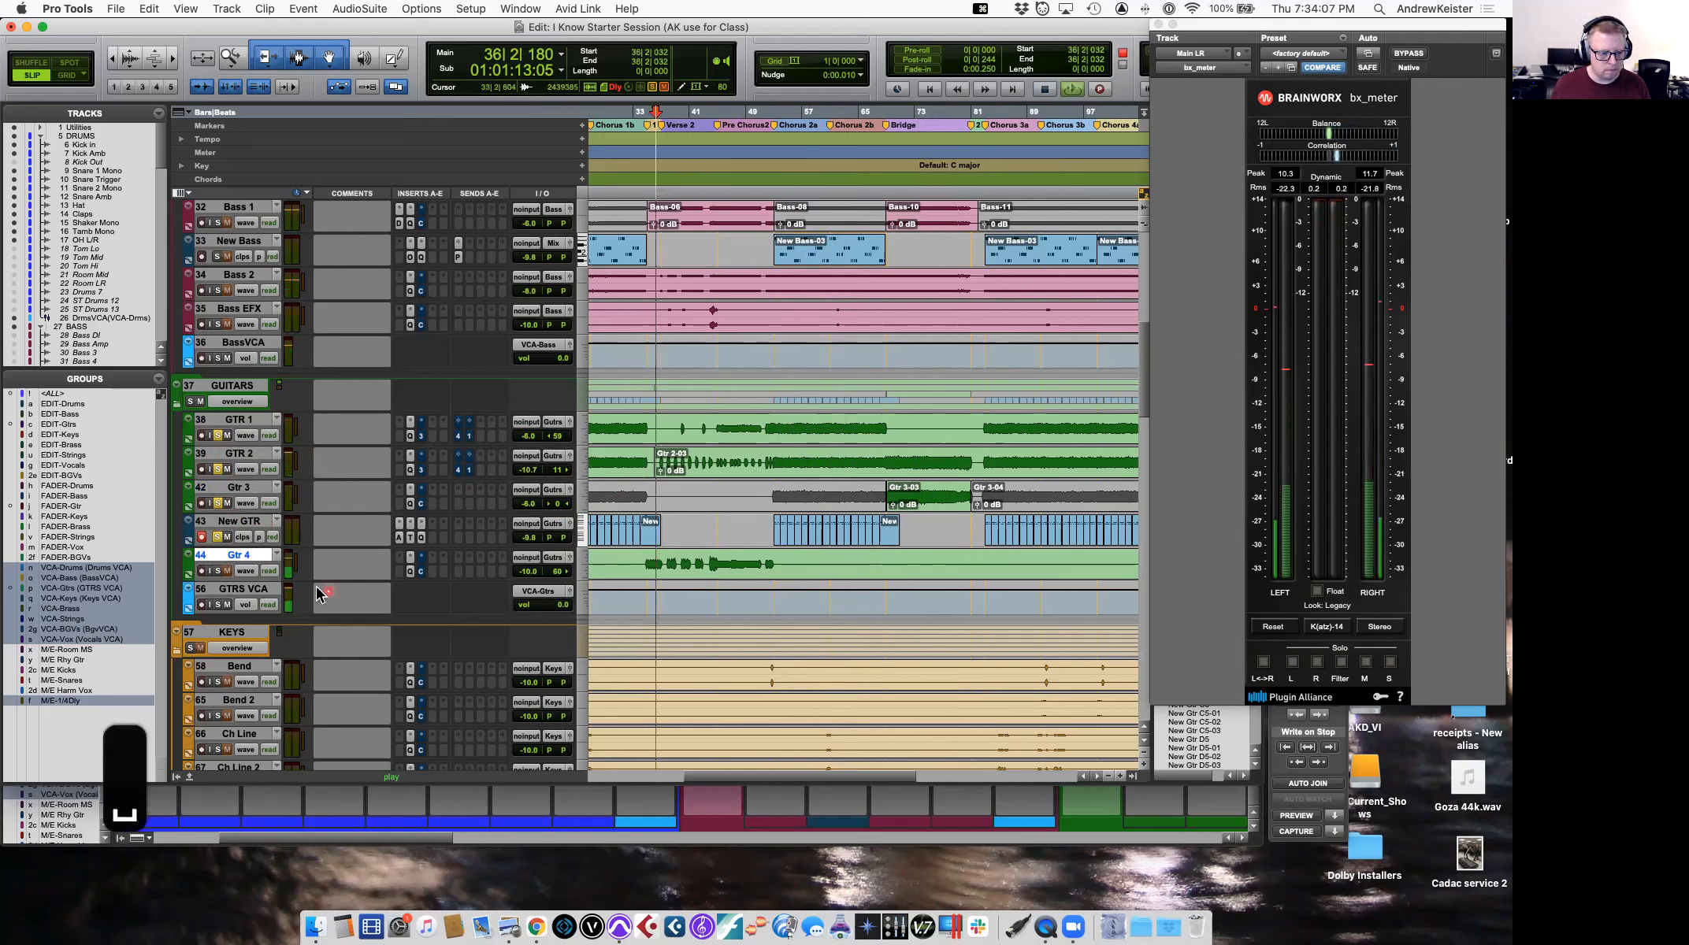
left_click(220, 571)
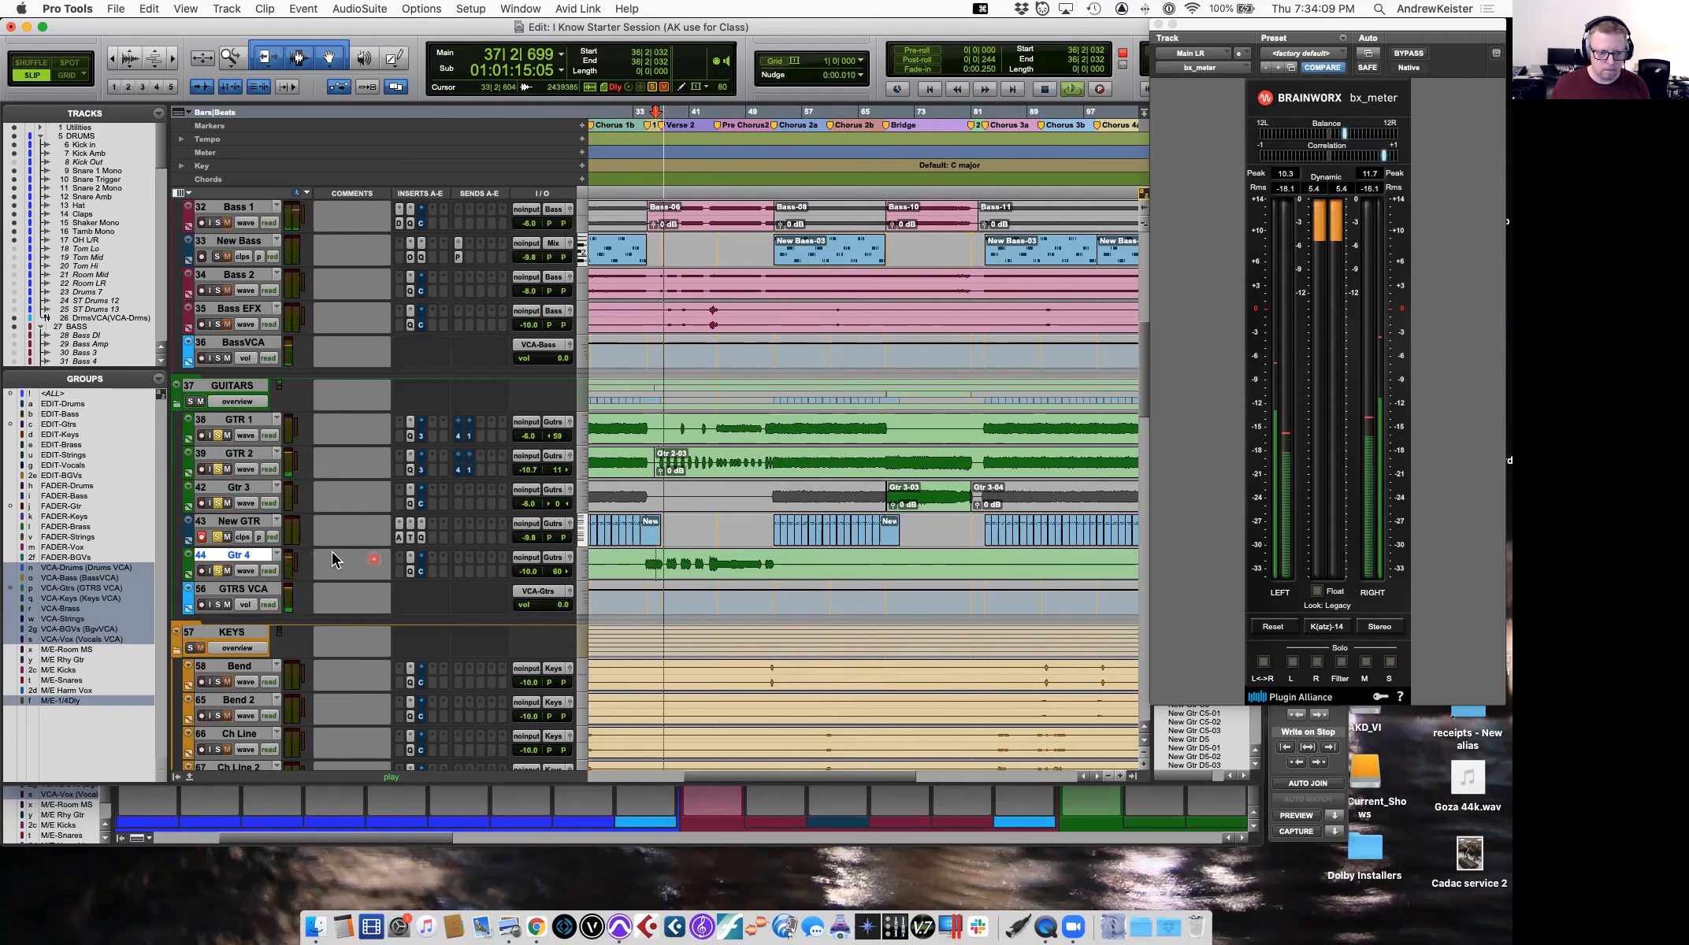
left_click_drag(533, 577, 533, 571)
key("space")
Play the soloed guitars from Pre Chorus 1, clear the solos and replay the passage with the full mix.
scroll(748, 542, "left", 5)
scroll(749, 542, "up", 1)
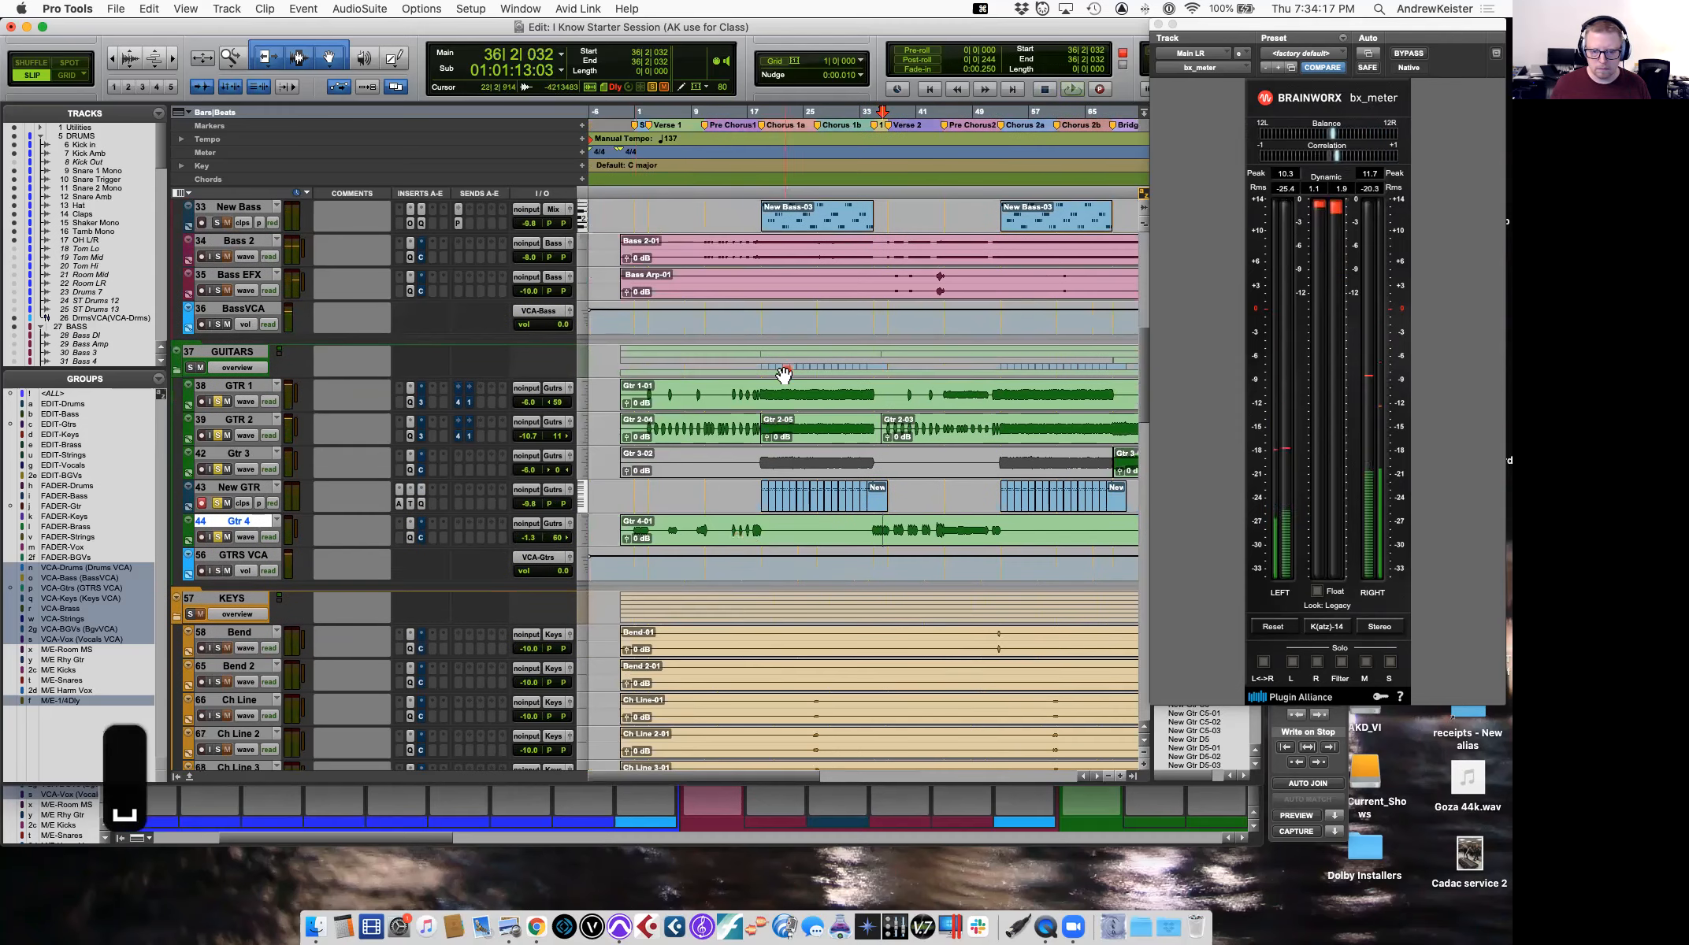
left_click(731, 395)
key("space")
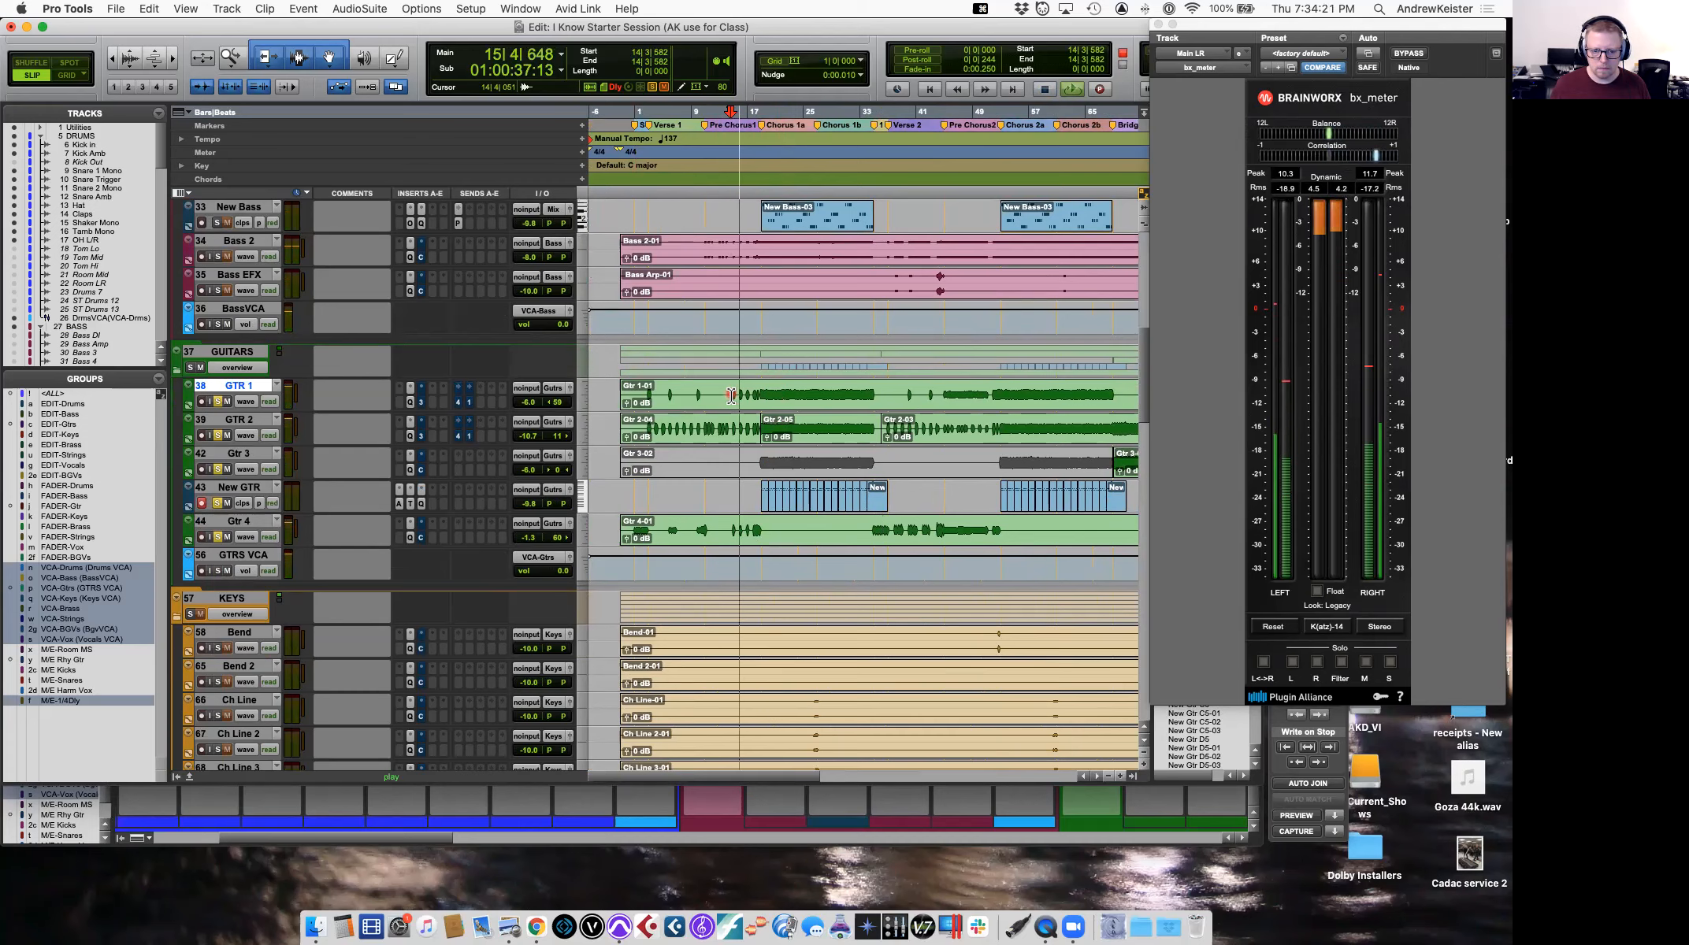
key("space")
key("space")
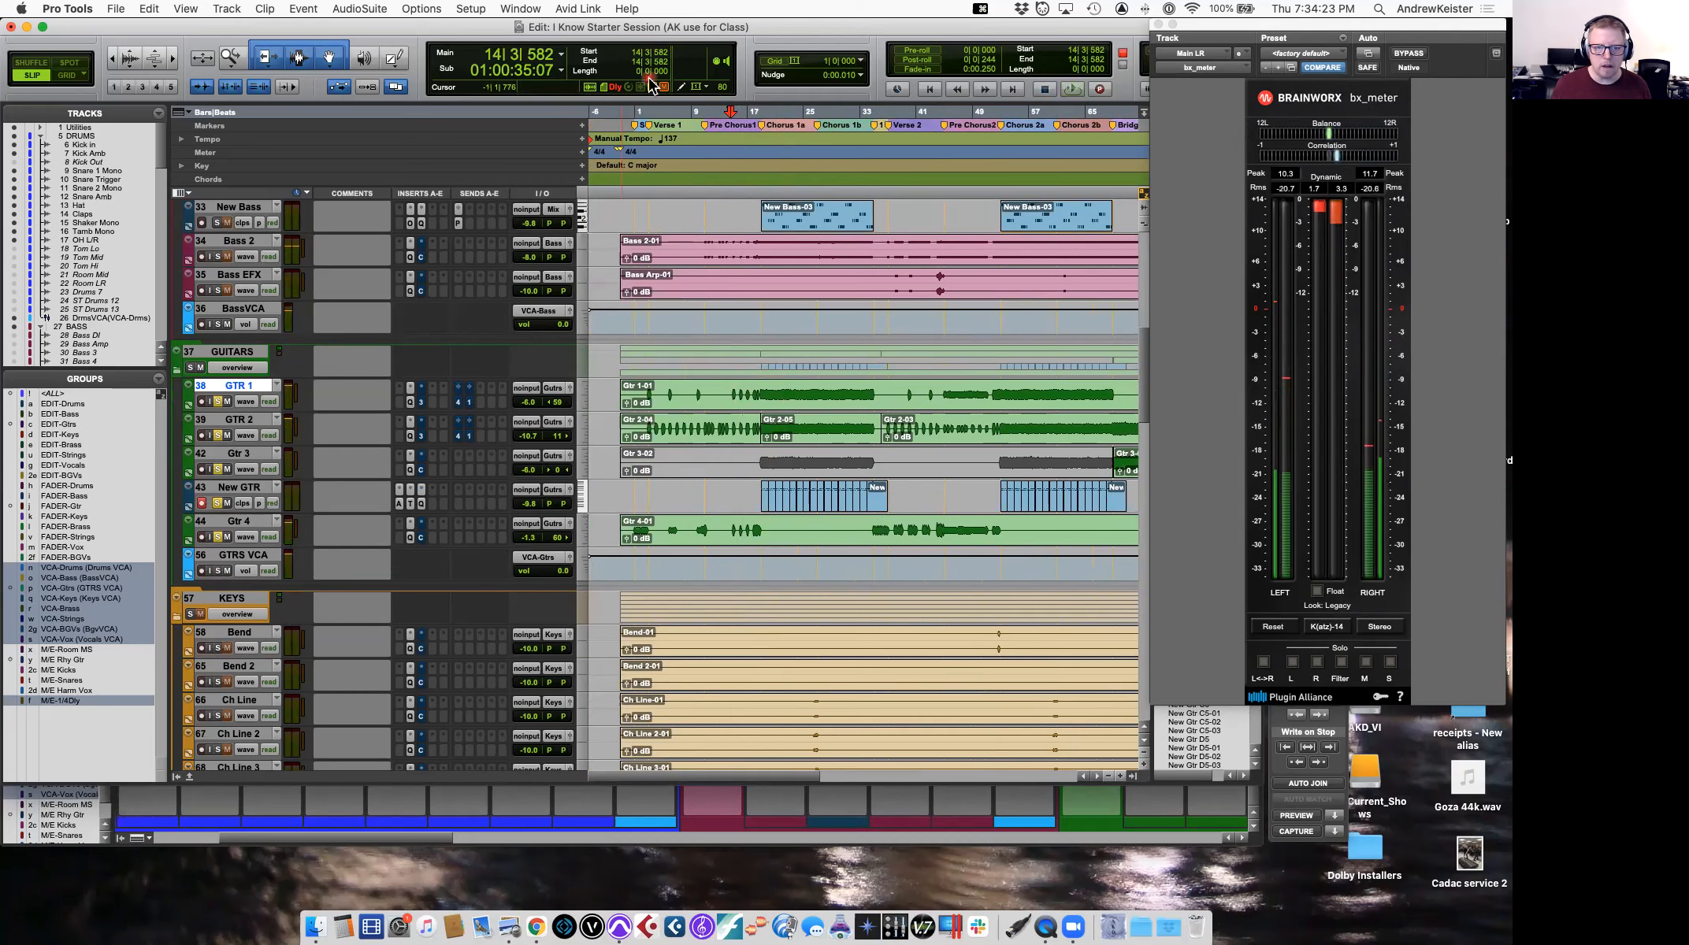
scroll(800, 386, "up", 6)
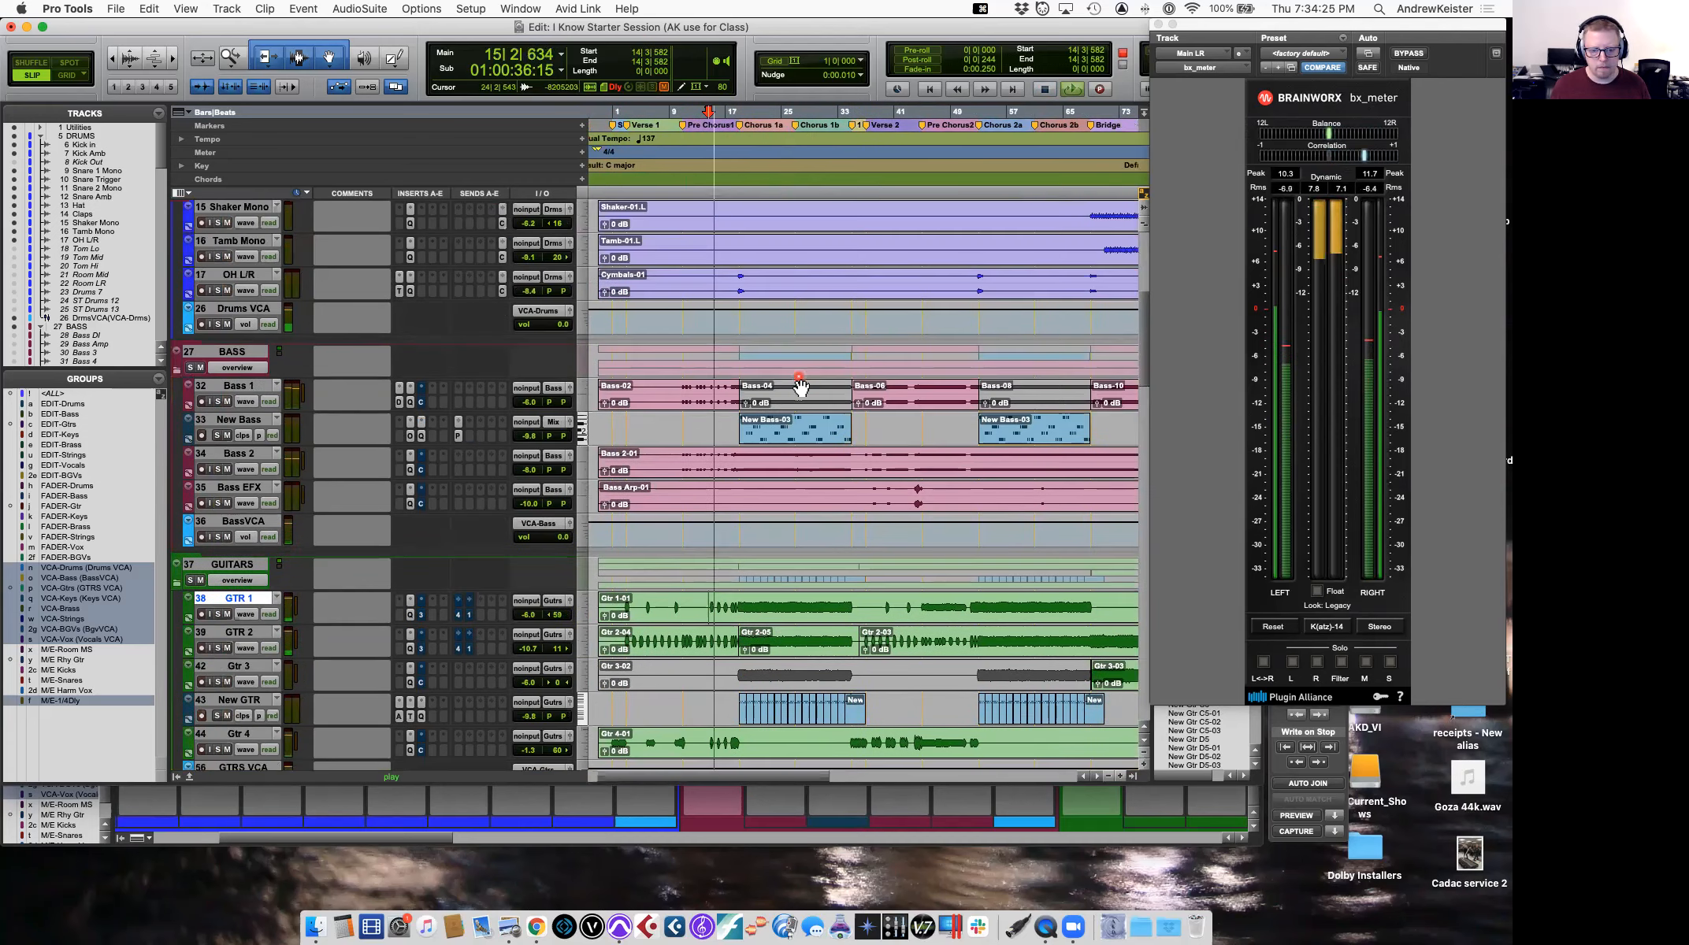
scroll(552, 410, "down", 4)
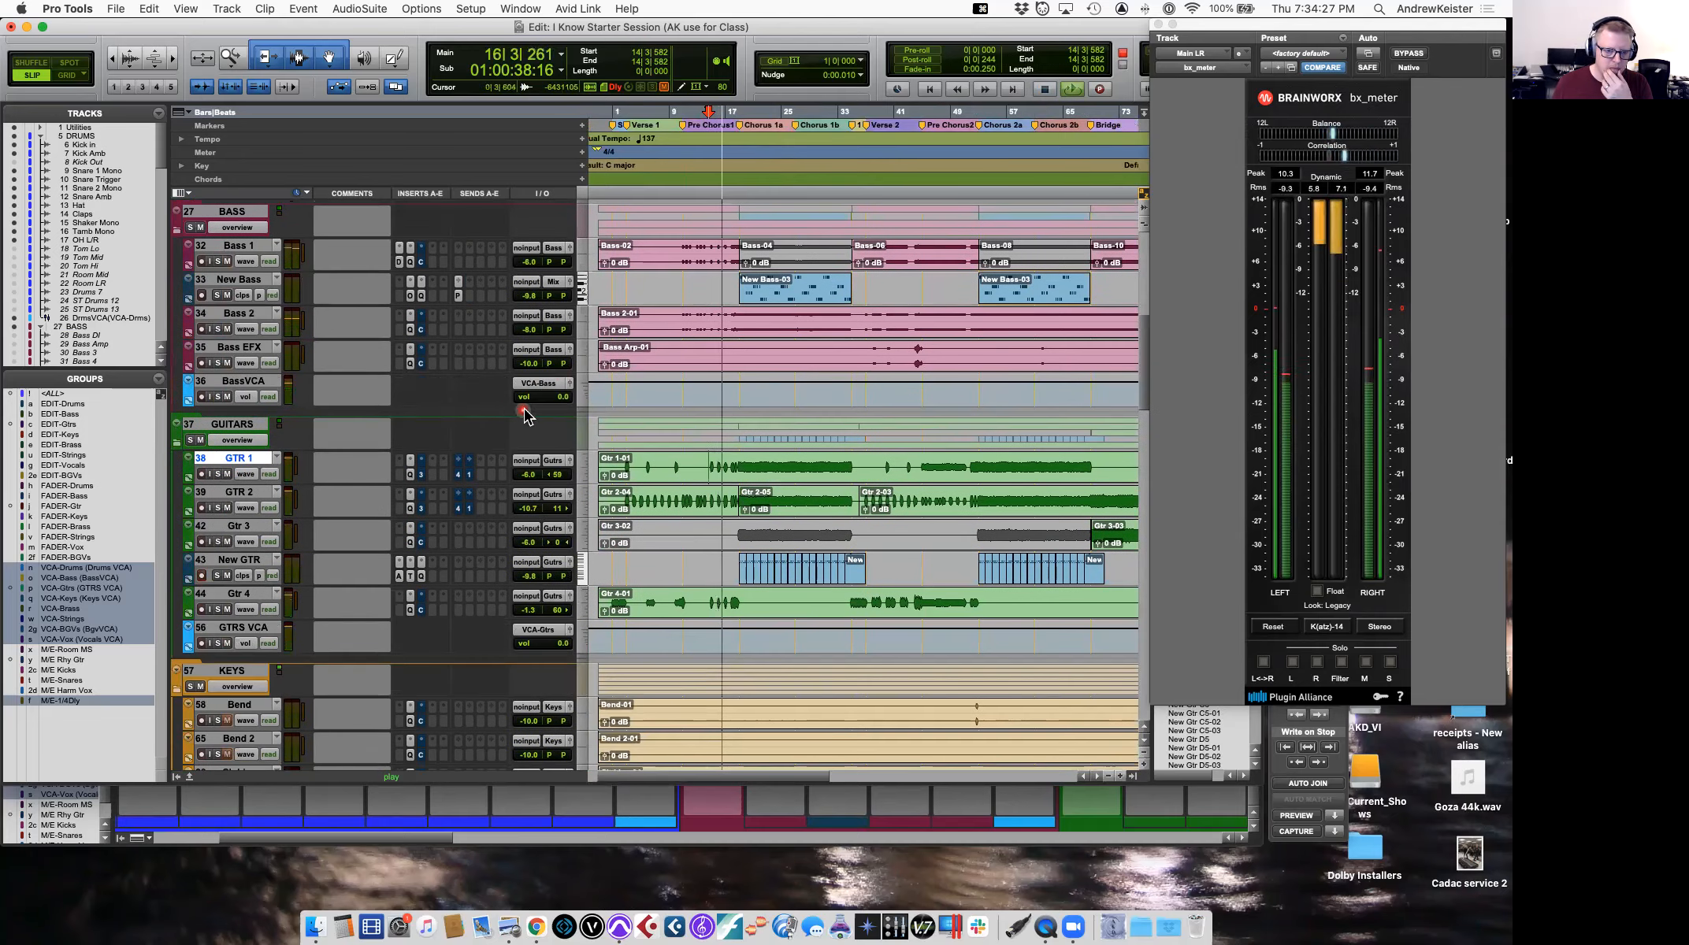
scroll(637, 423, "right", 2)
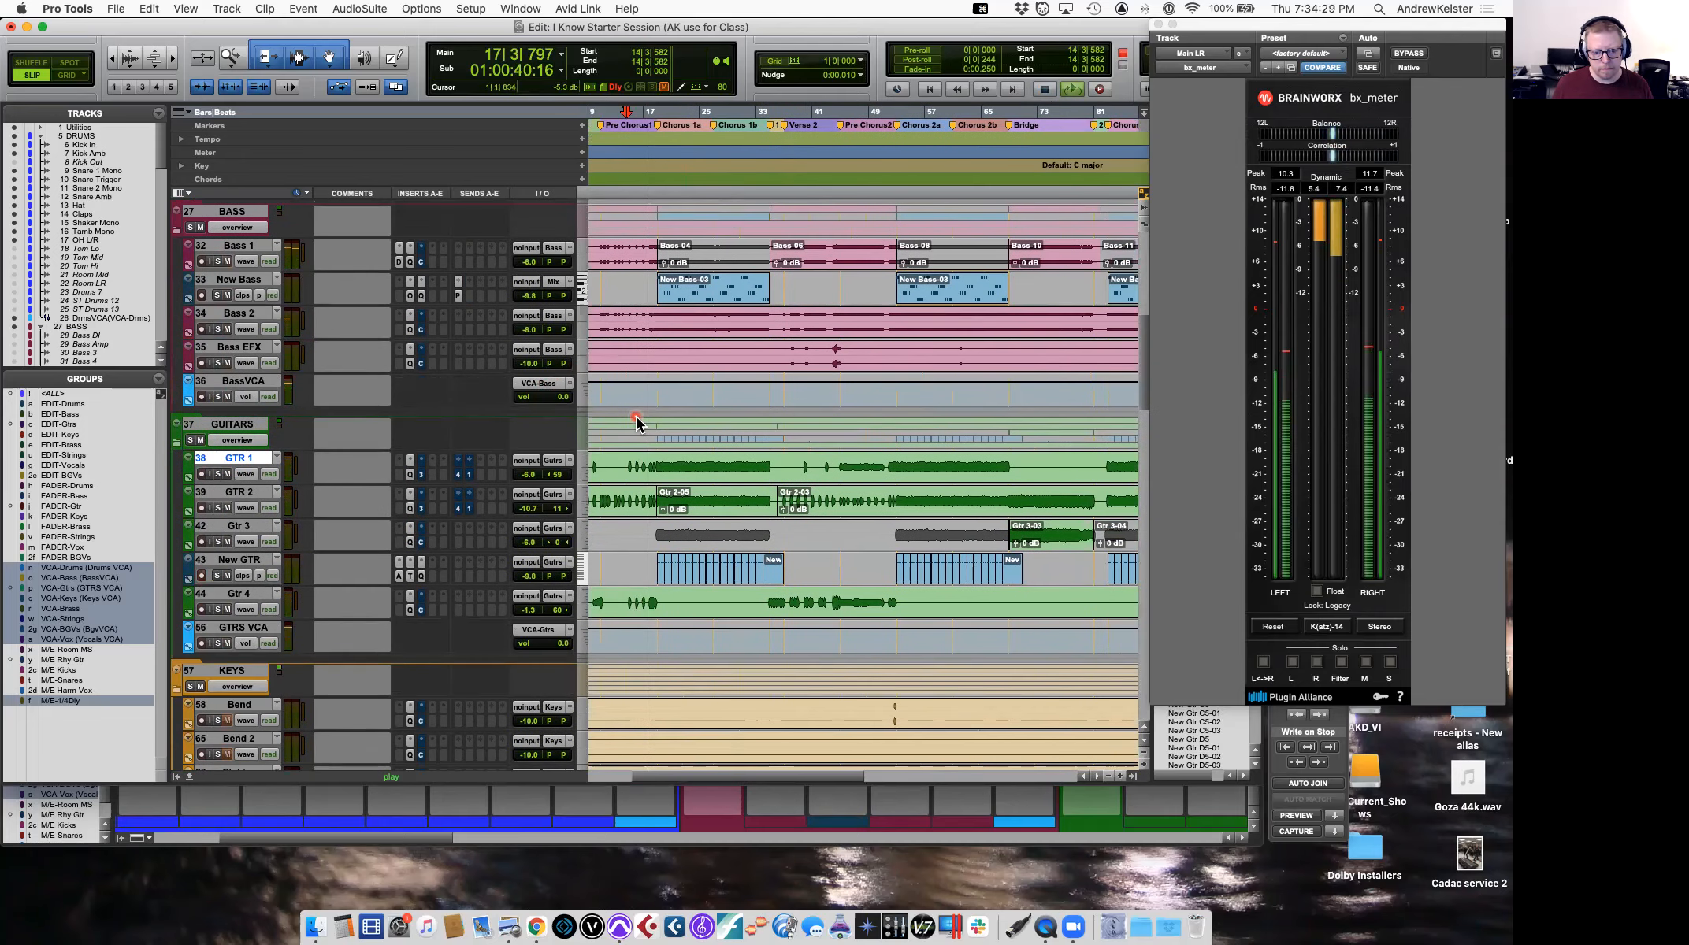
Adjust the Bass 1 and New Bass volumes during Chorus 1a and solo New Bass.
left_click_drag(529, 270, 529, 336)
left_click(530, 301)
left_click(215, 295)
Solo Kick in with New Bass and open its FabFilter Pro-Q 3 to examine the kick's spectrum during playback.
scroll(217, 291, "up", 10)
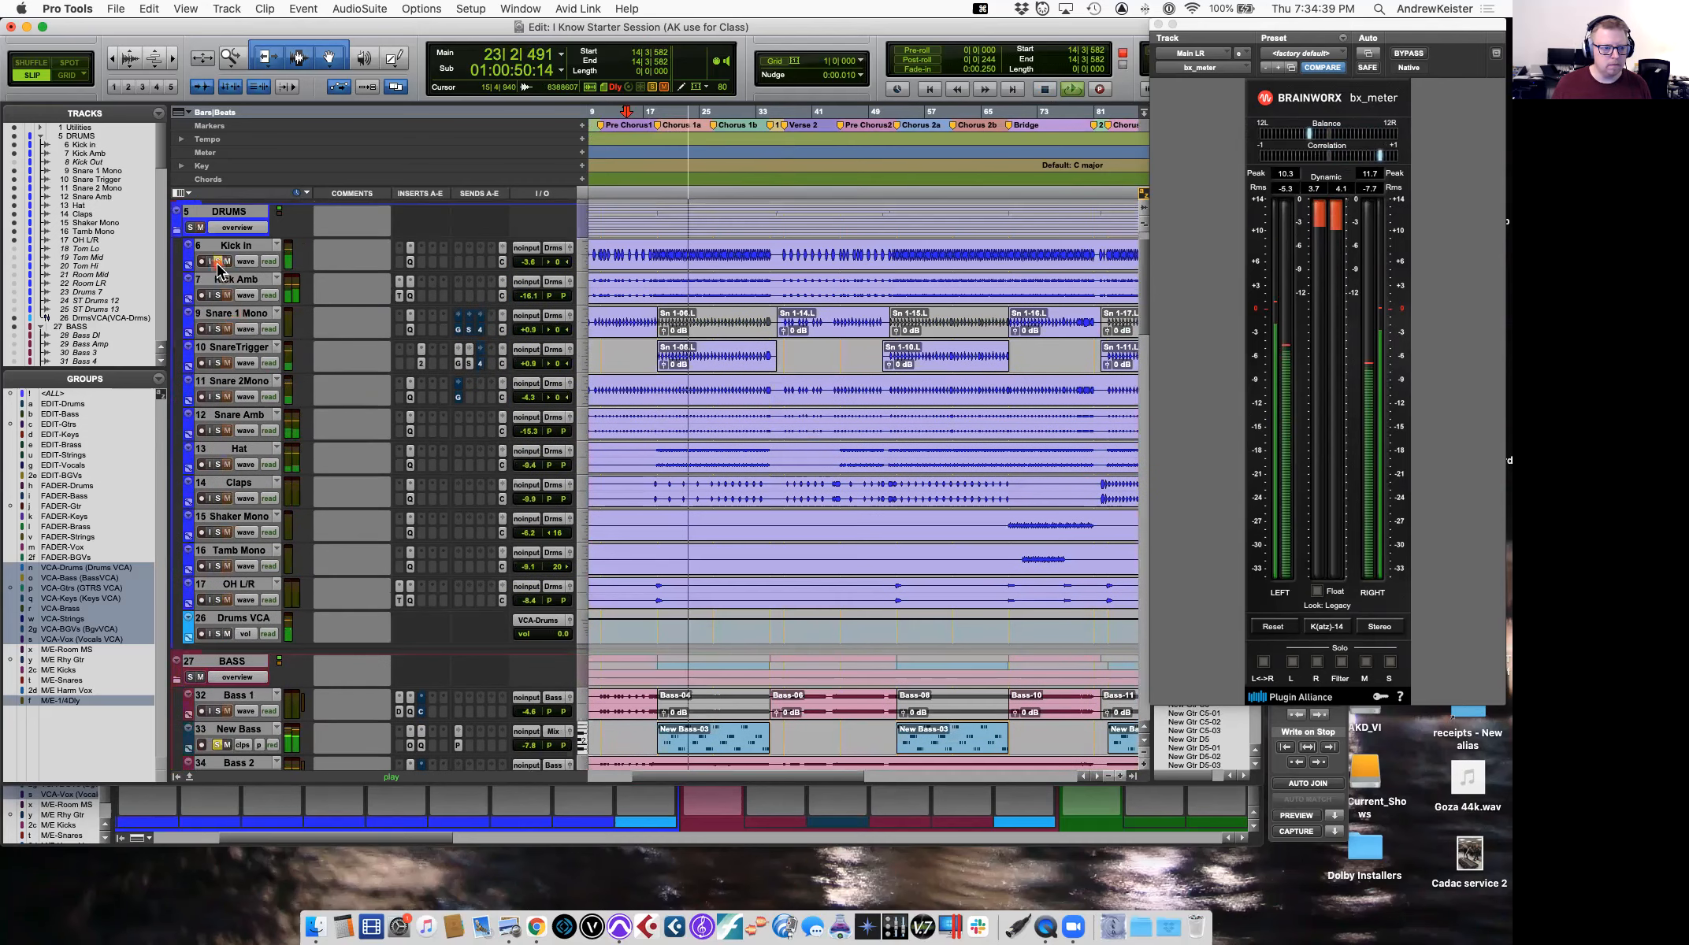
left_click(344, 263)
left_click(412, 261)
left_click(517, 393)
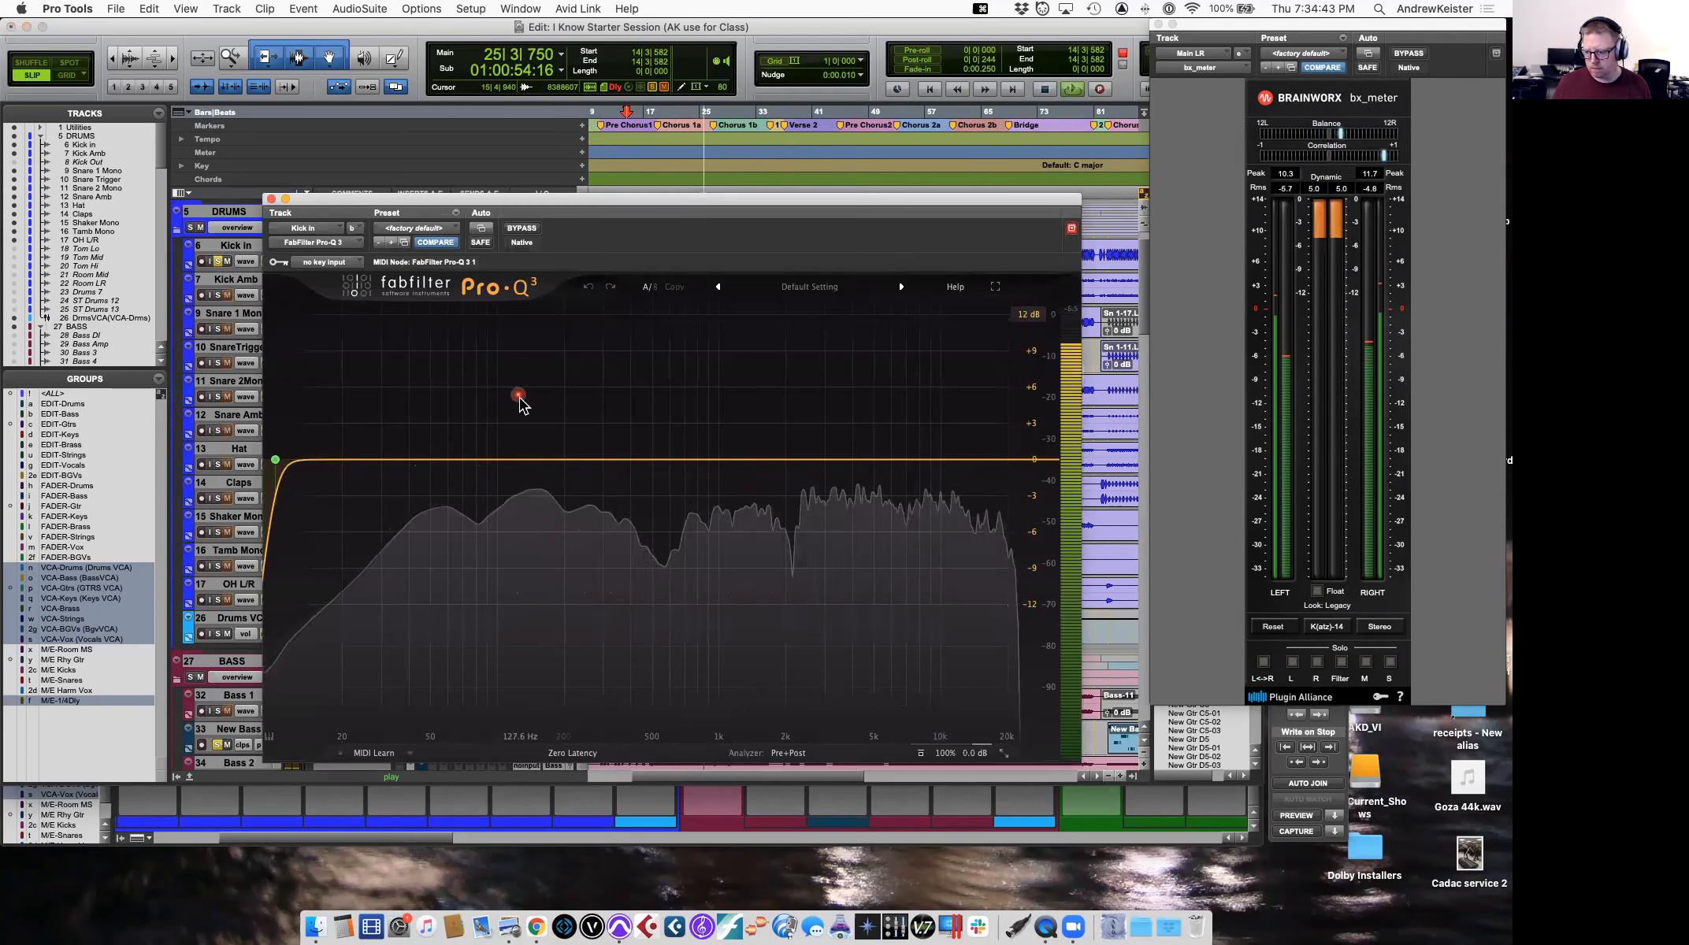
key("space")
left_click(223, 260)
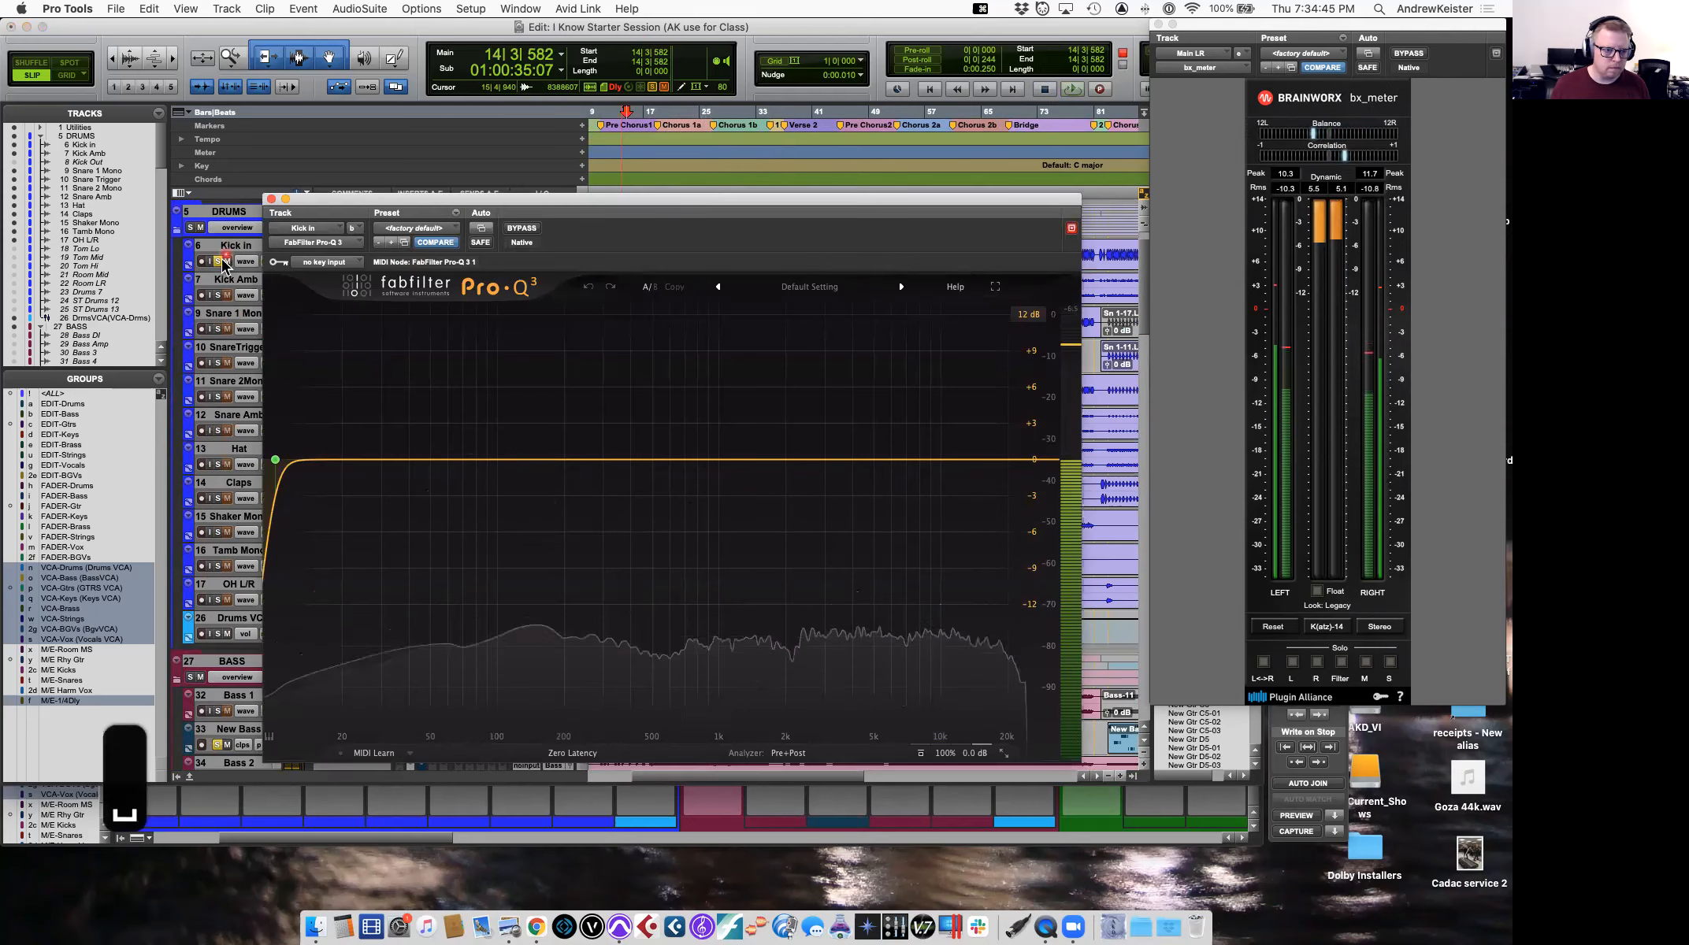
During playback, boost Kick in by about 9 dB near 2087 Hz with a Q of 2.881 and compare it in the mix.
key("space")
mouse_move(519, 441)
left_mouse_down()
mouse_move(589, 470)
mouse_move(601, 364)
left_mouse_up()
left_click_drag(666, 698, 671, 686)
left_click_drag(600, 360, 792, 356)
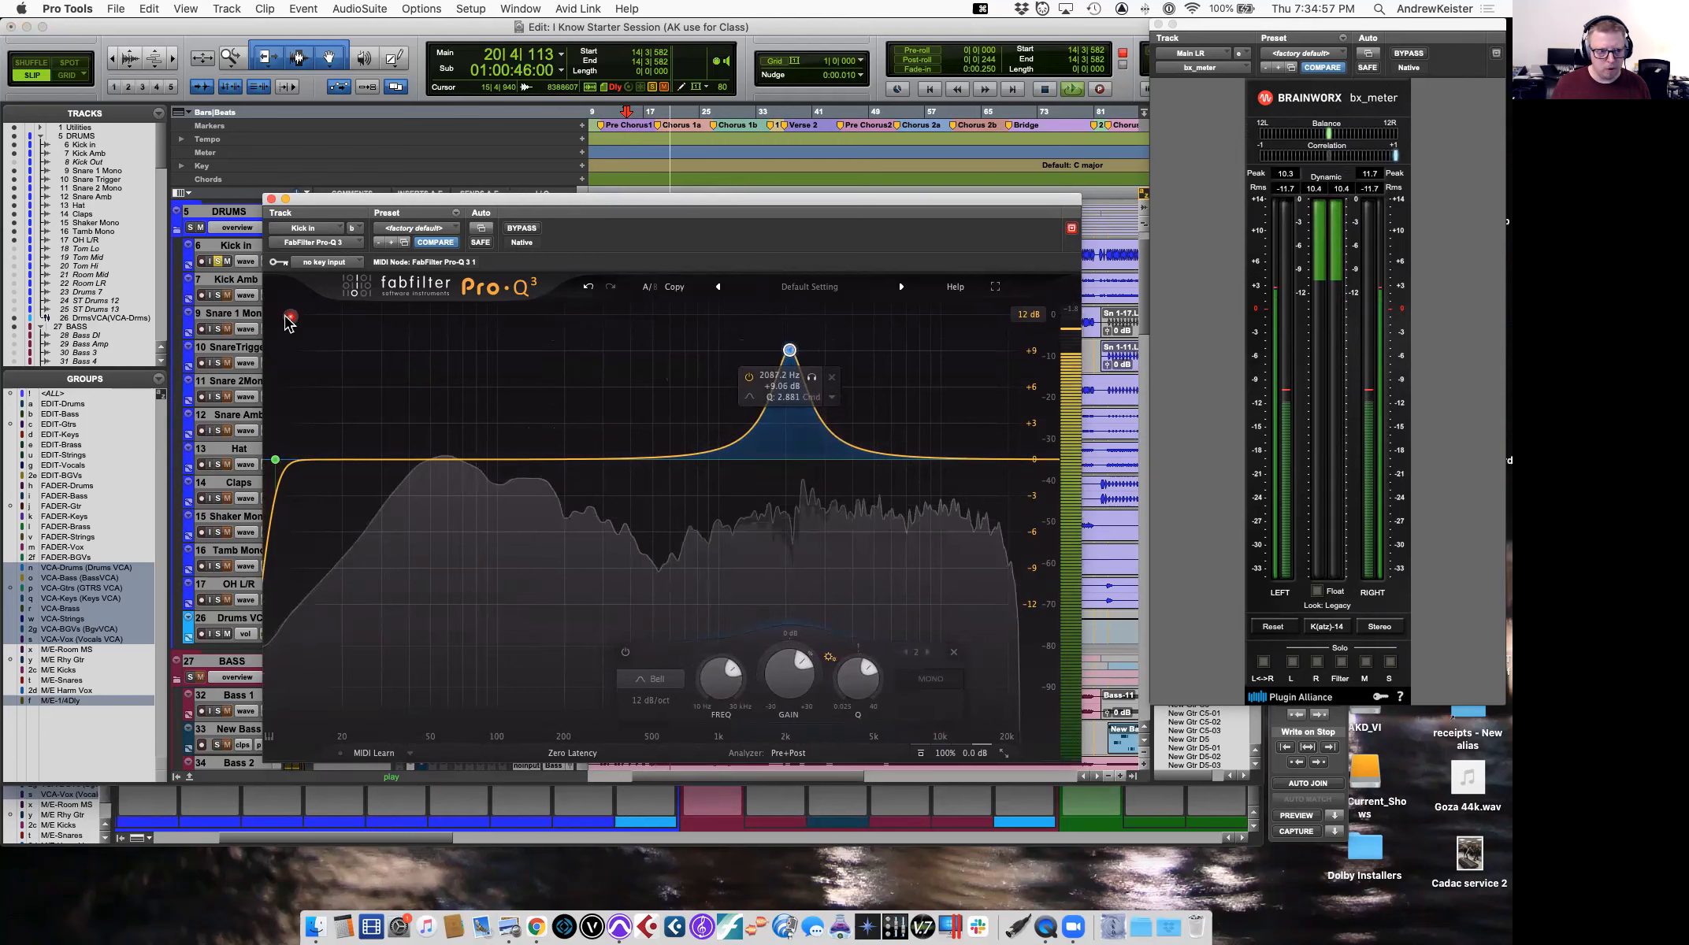
left_click(217, 252)
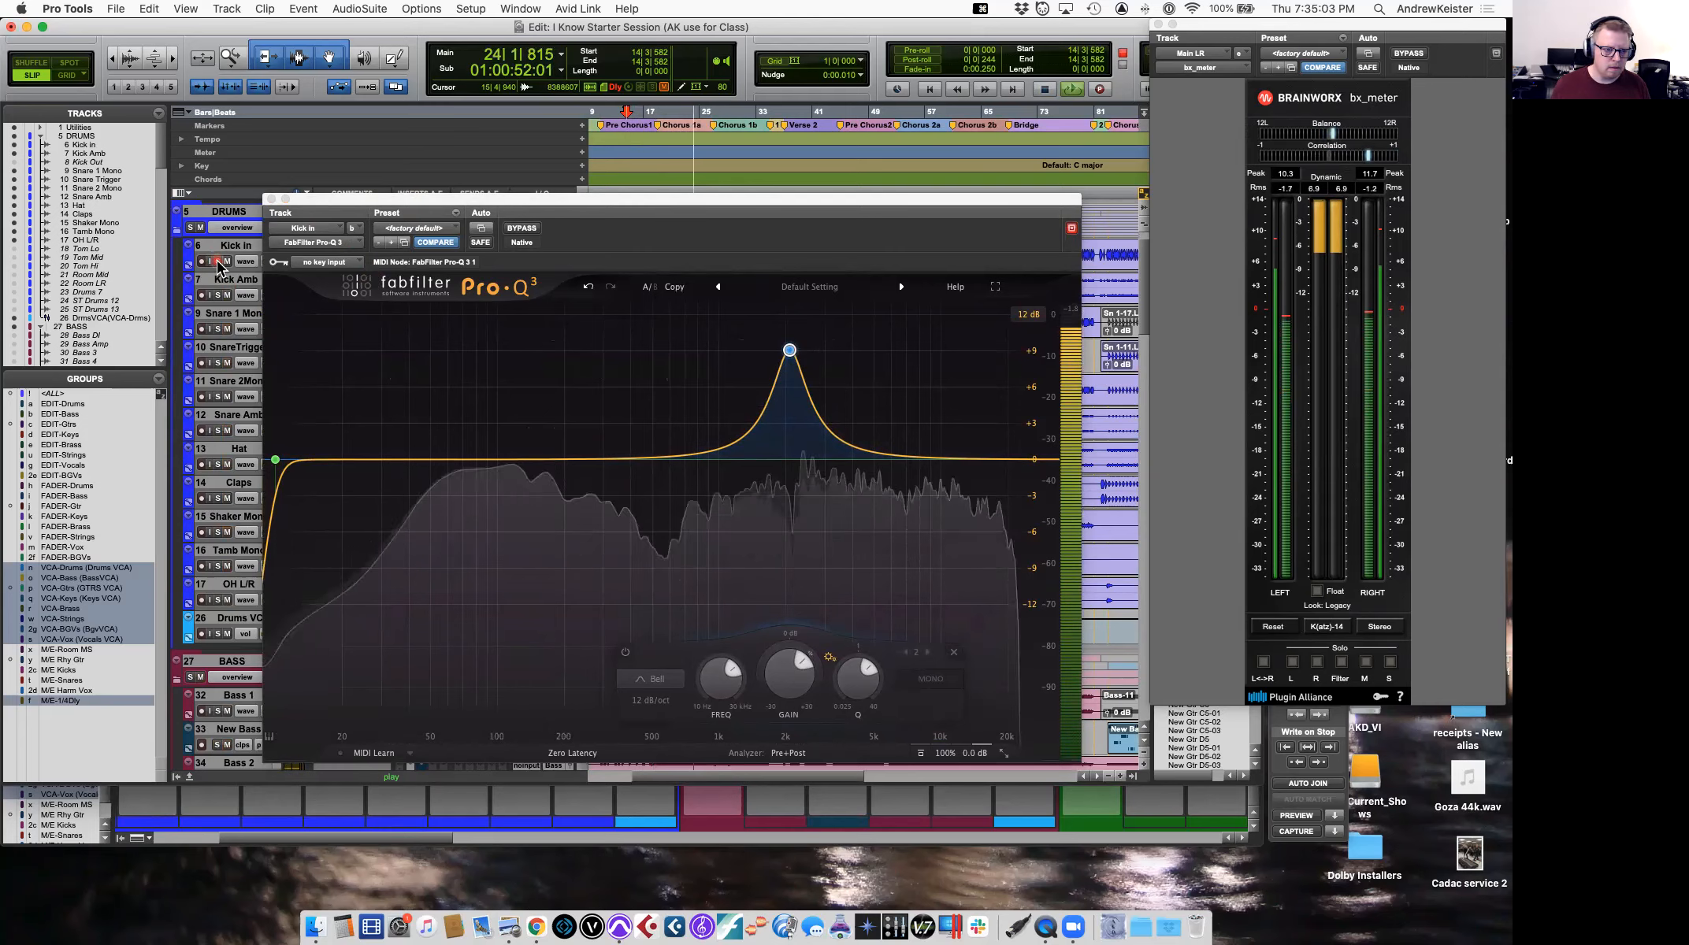
Shape Kick in's EQ with a narrow cut of about 10 dB near 225 Hz and a boost of about 2.5 dB near 68 Hz.
mouse_move(558, 463)
left_mouse_down()
mouse_move(558, 351)
mouse_move(561, 460)
left_mouse_up()
left_click_drag(564, 528, 564, 562)
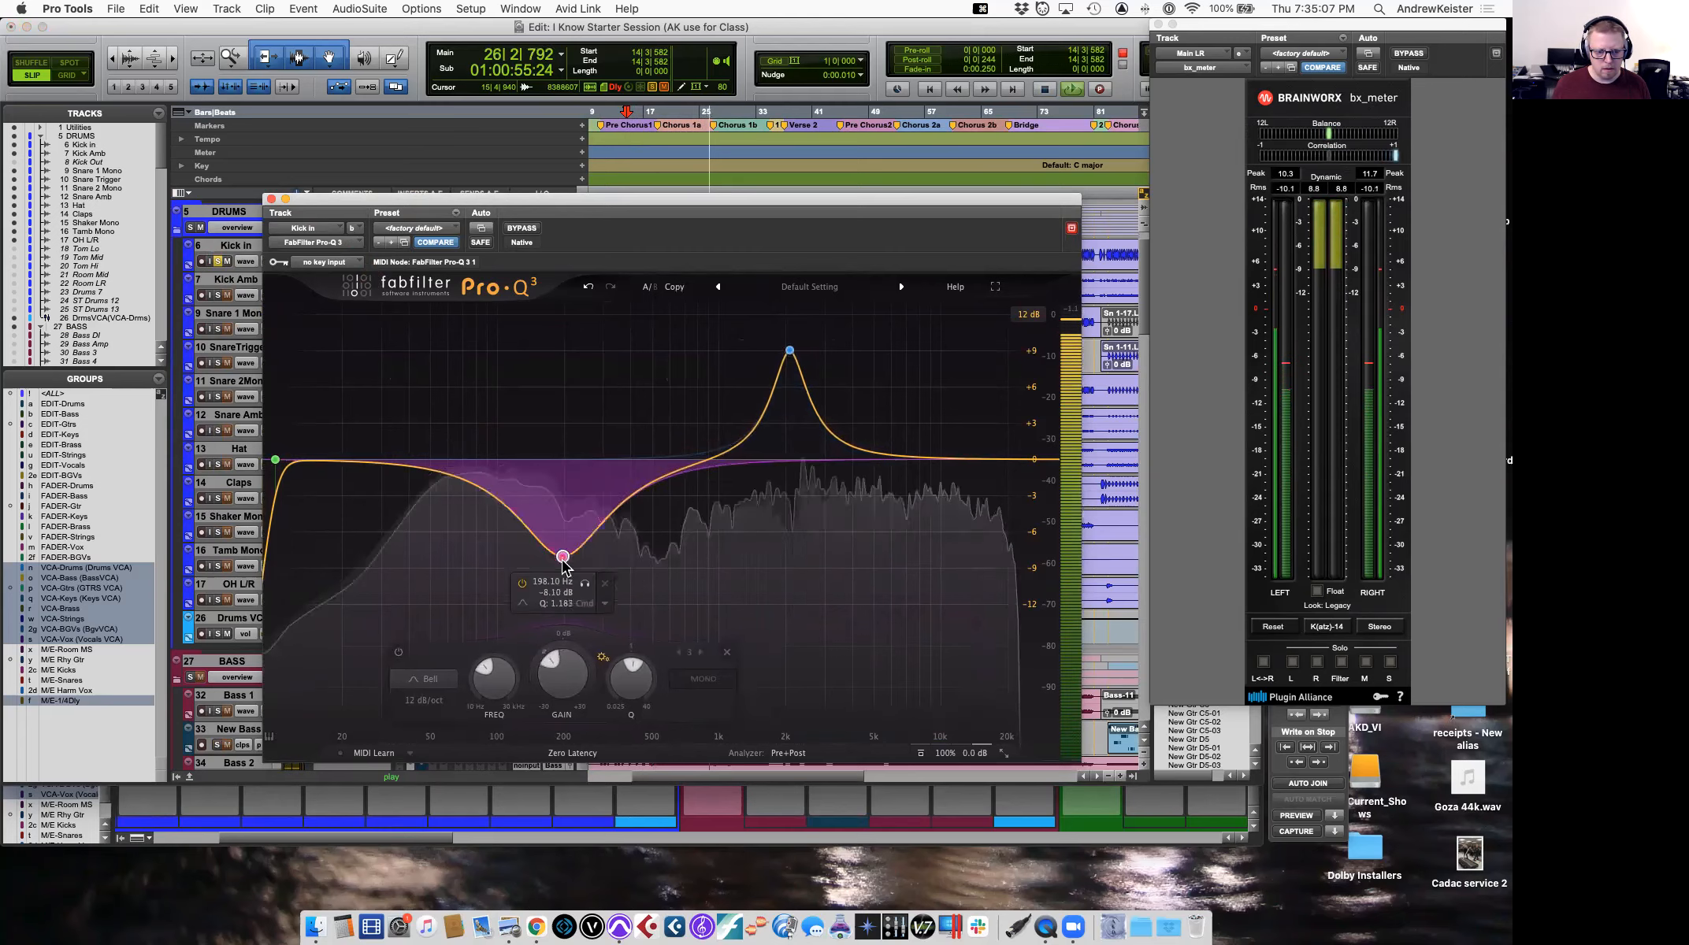
mouse_move(619, 658)
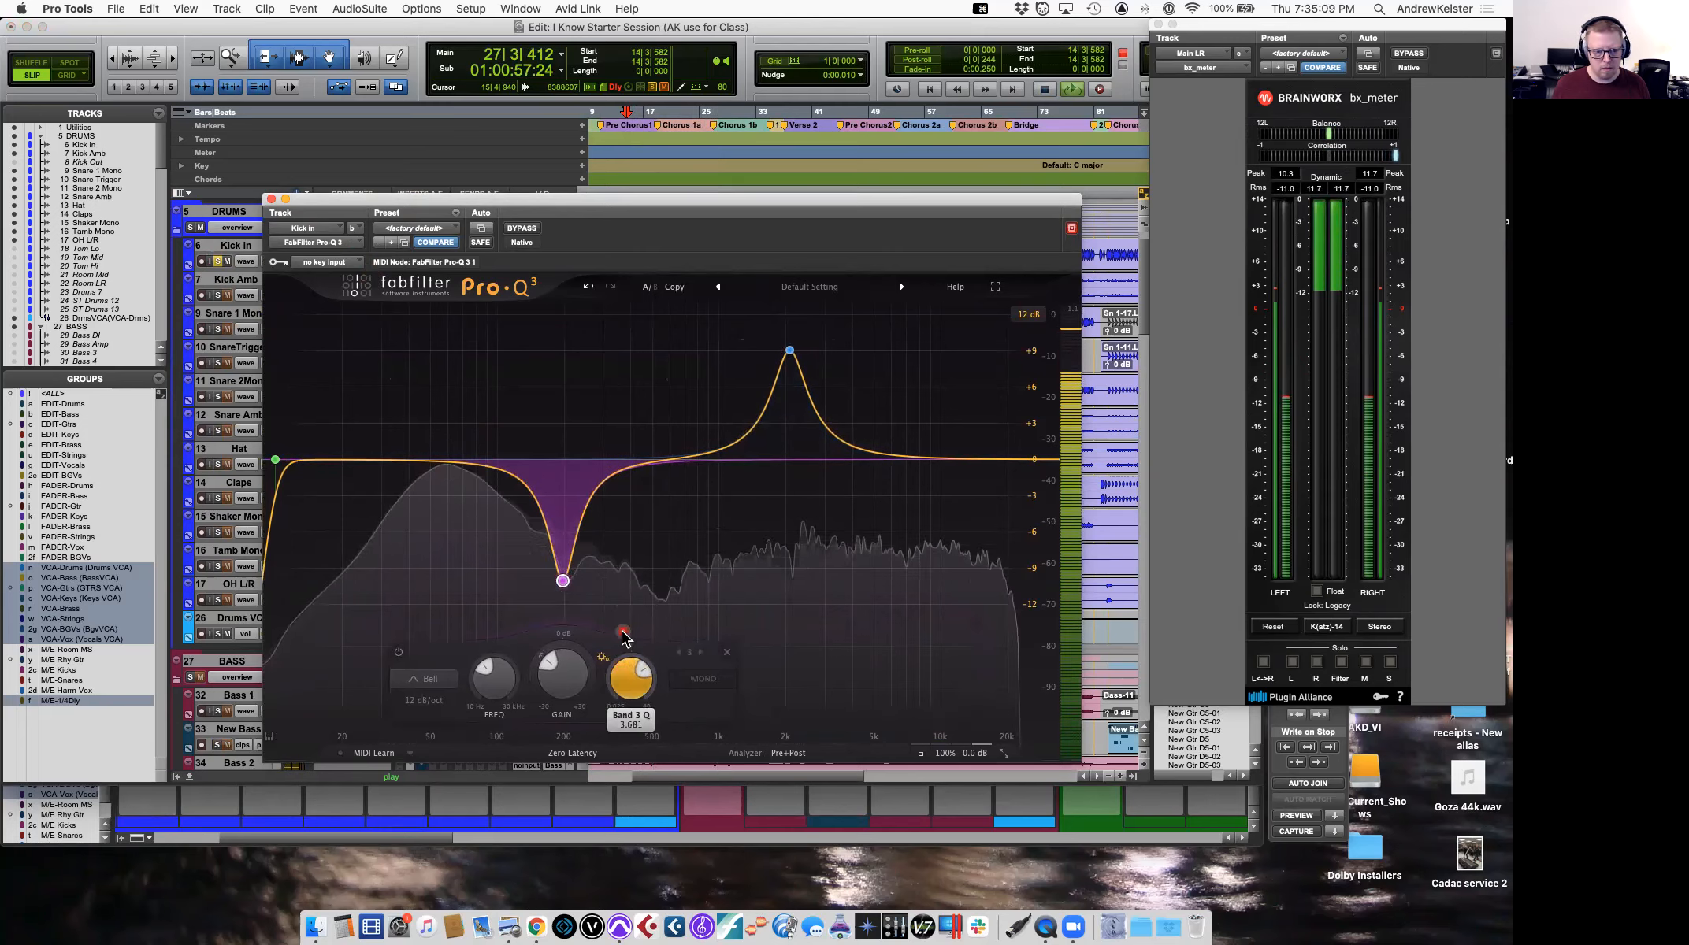
left_click_drag(456, 455, 458, 427)
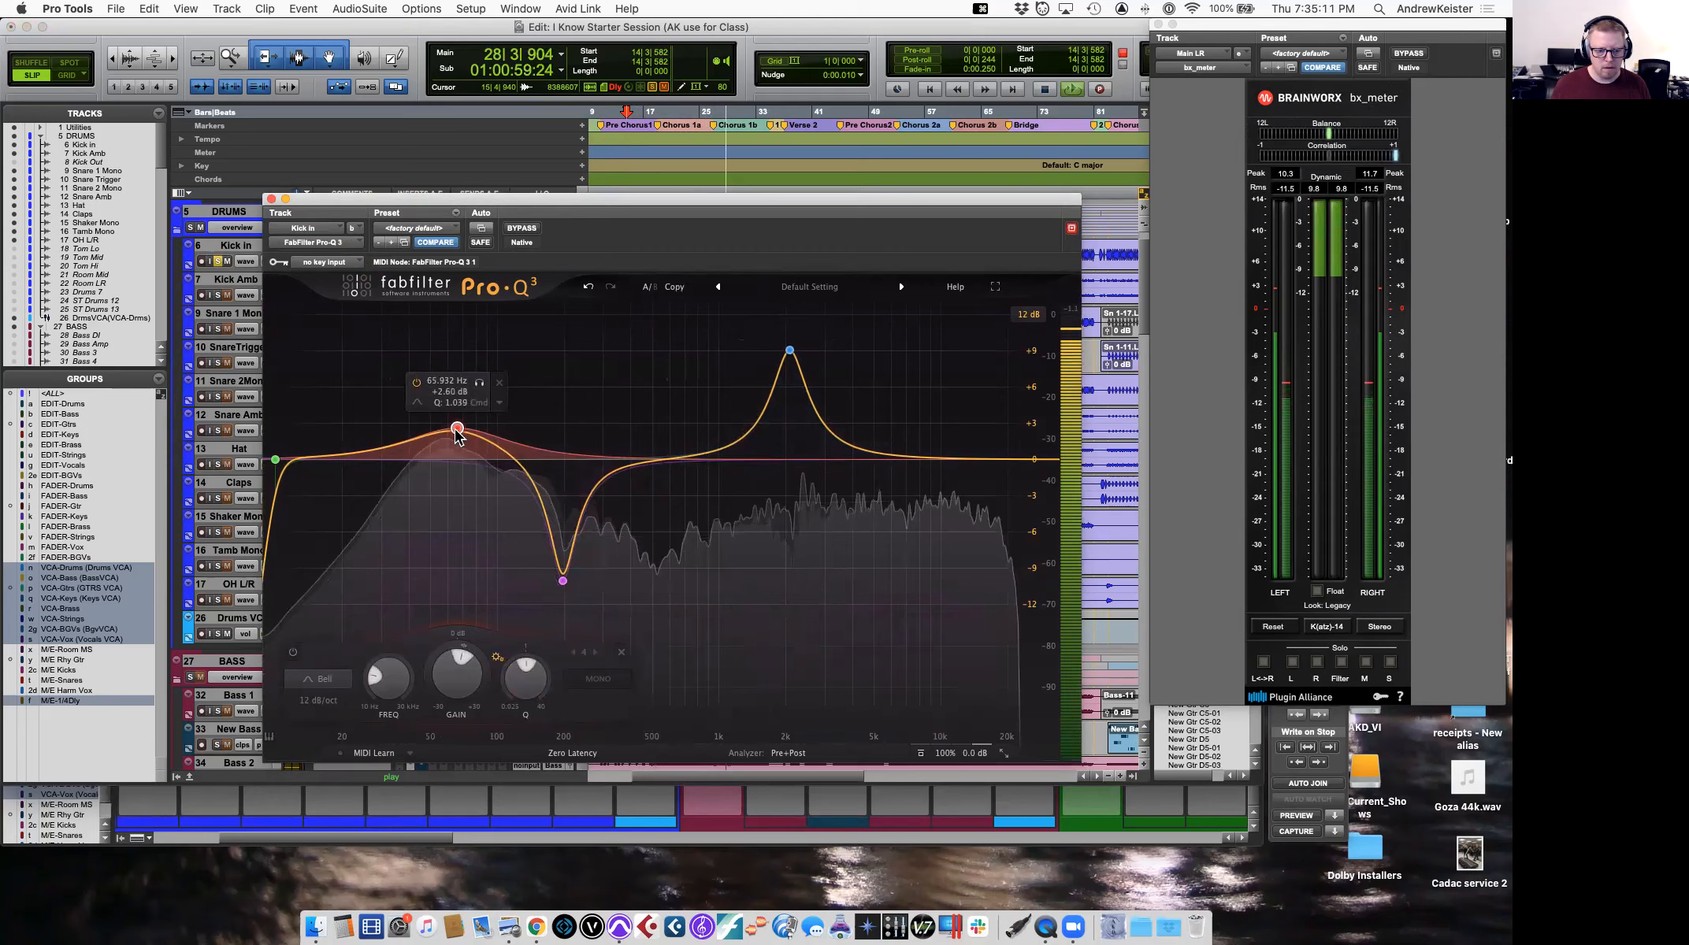
left_click_drag(573, 581, 573, 586)
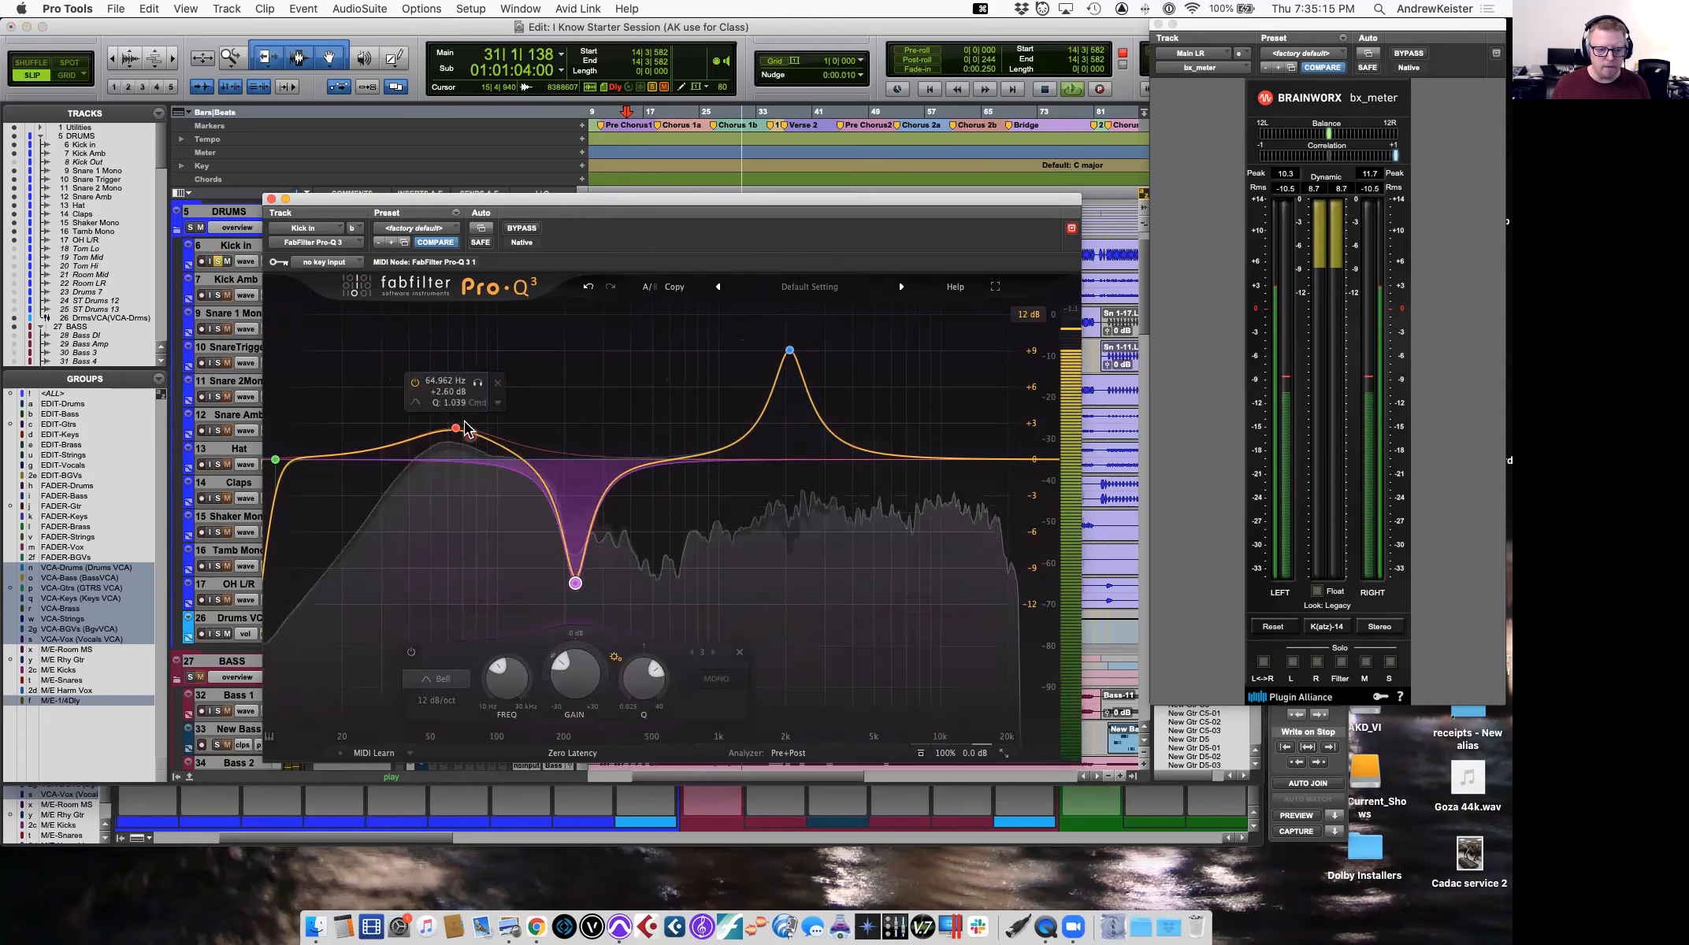
left_click_drag(456, 433, 461, 434)
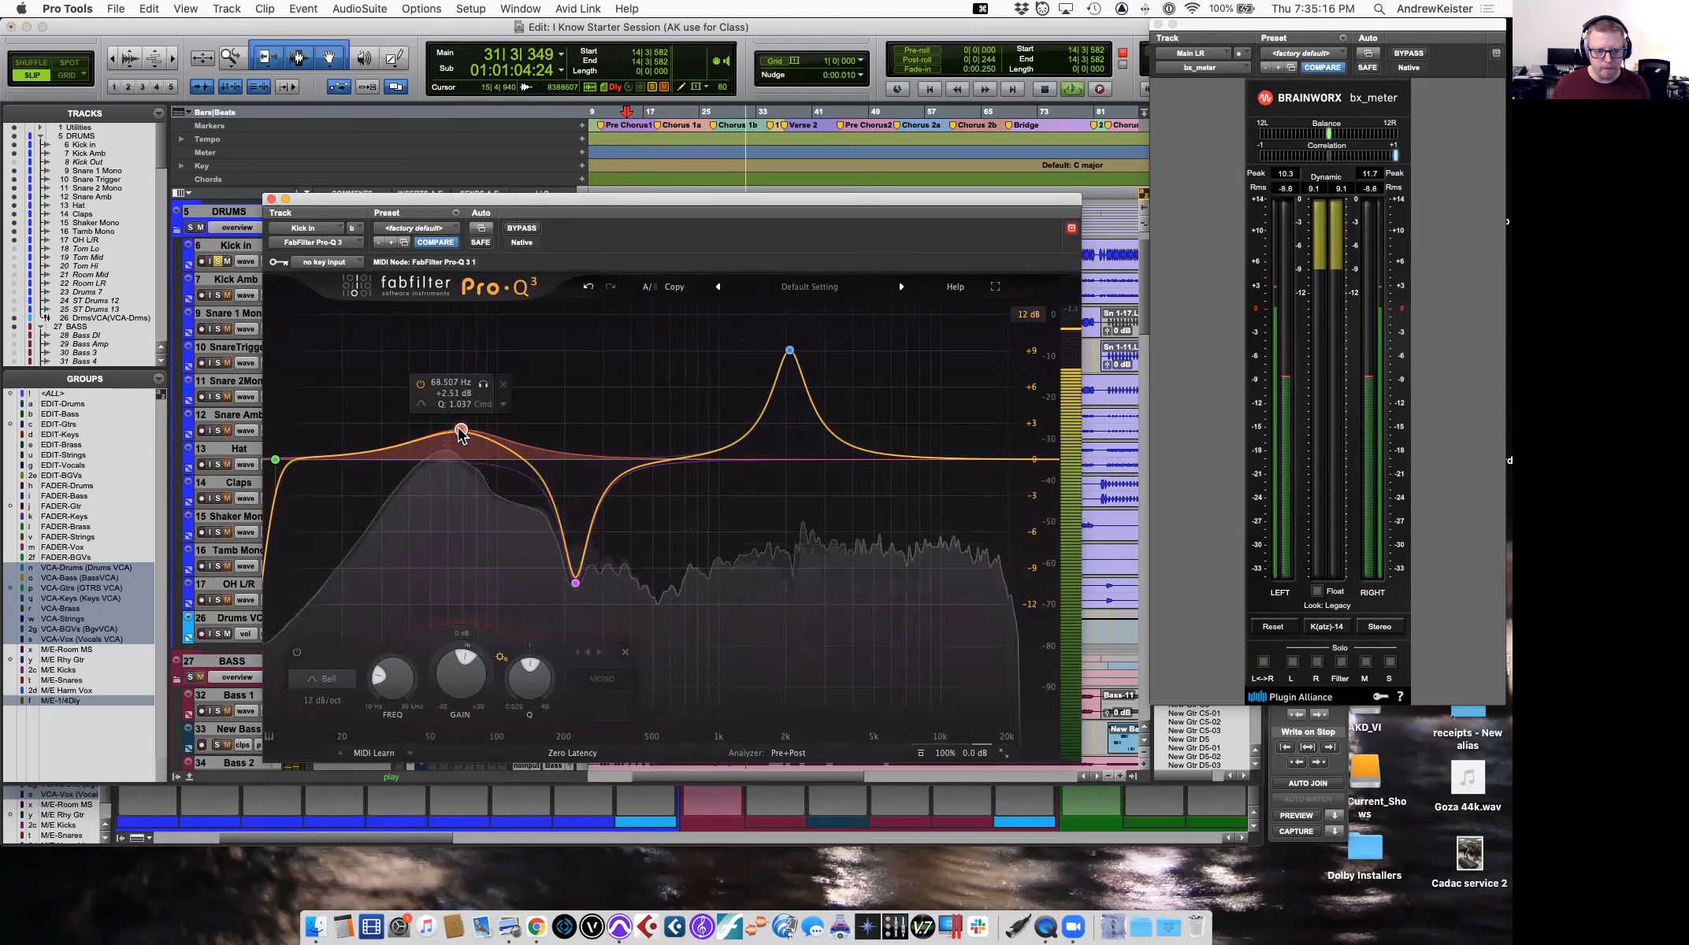
Clear the Kick in solo, stop playback and reduce the low-mid cut to about -4.3 dB at 226 Hz.
left_click(219, 260)
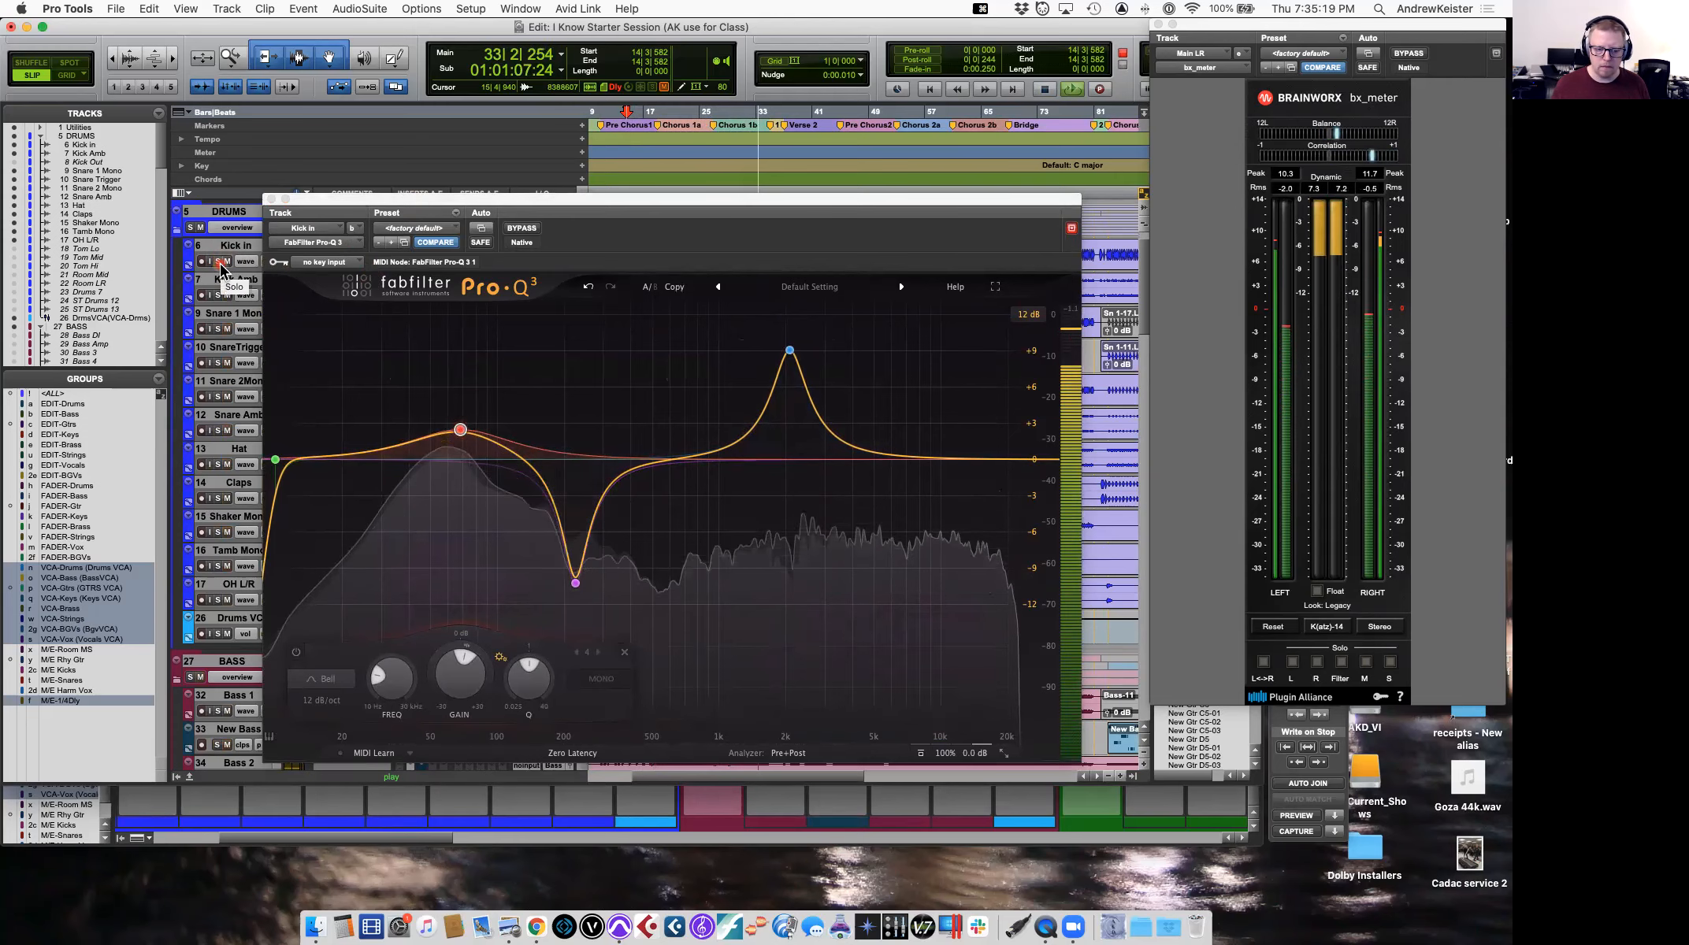
key("space")
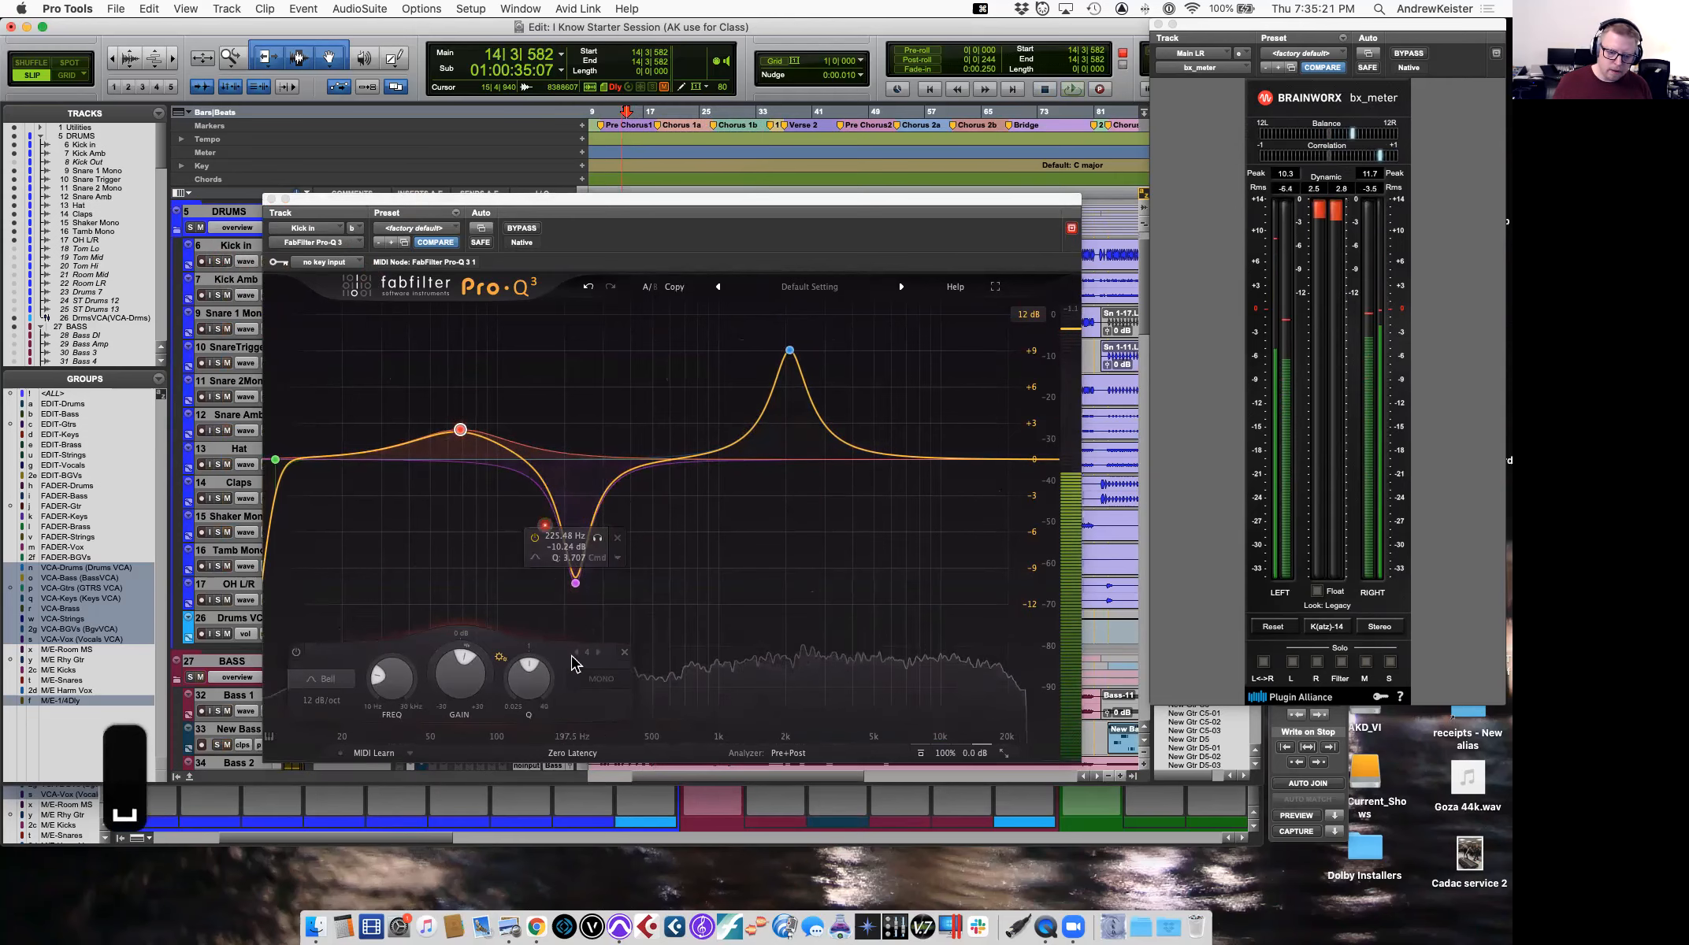
left_click_drag(575, 582, 577, 550)
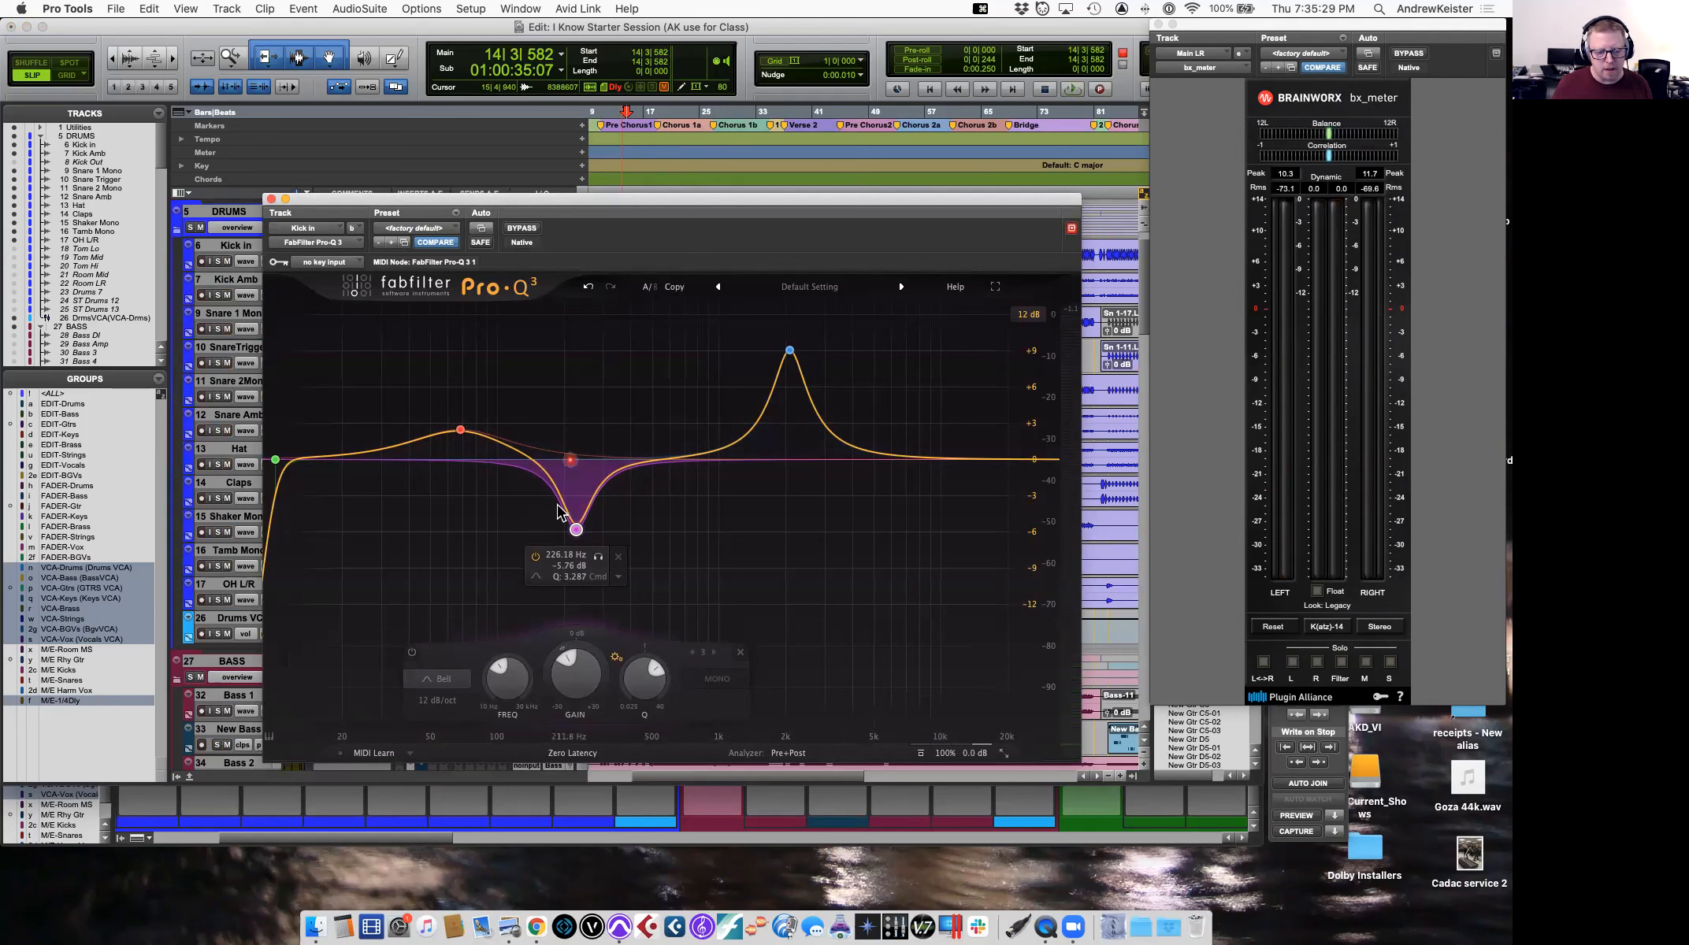
left_click_drag(577, 529, 577, 516)
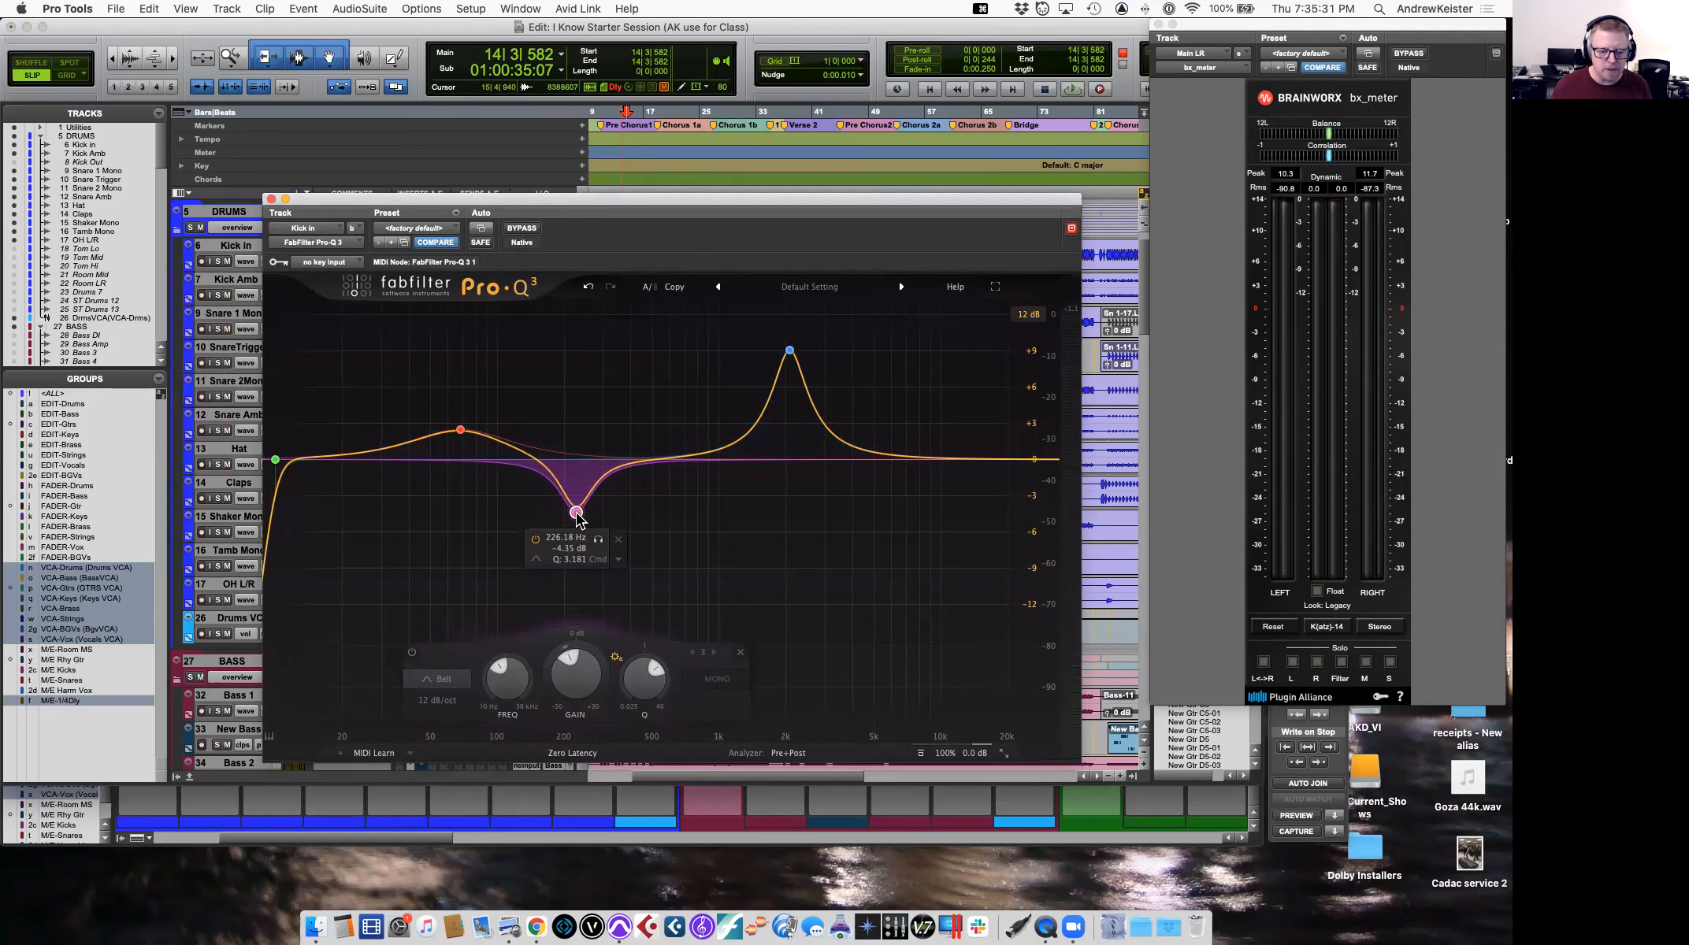
Solo Kick in during playback, audition the low-mid cut band alone and set it to about -8 dB at 202 Hz.
left_click(218, 262)
key("space")
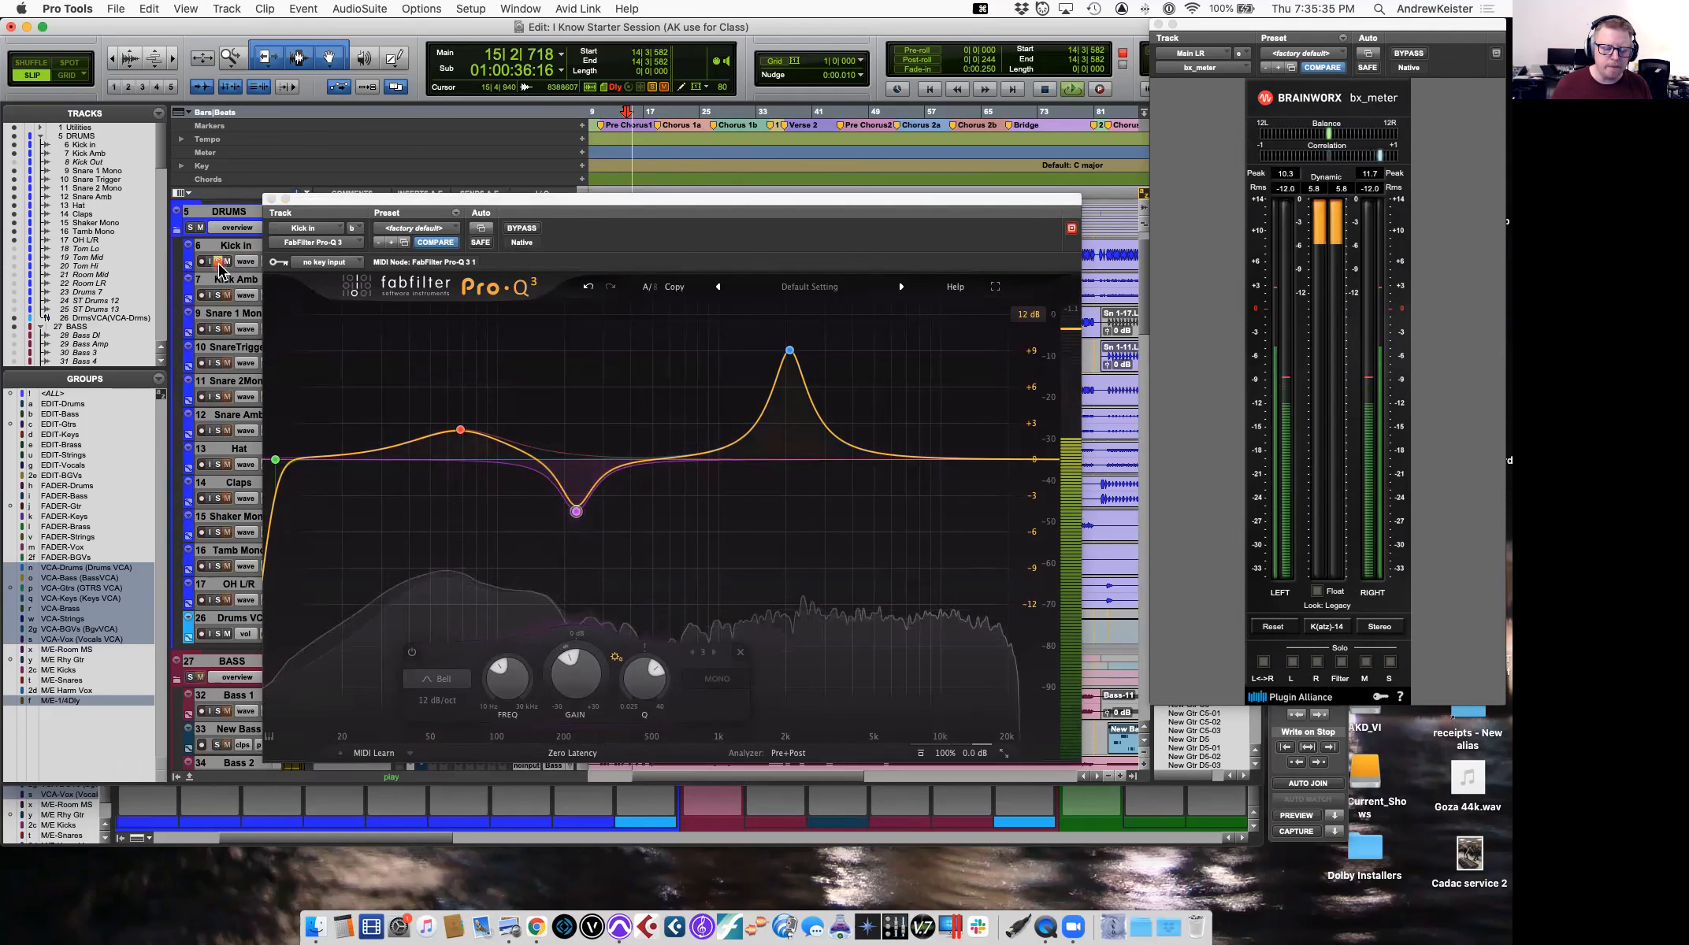
left_click(601, 538)
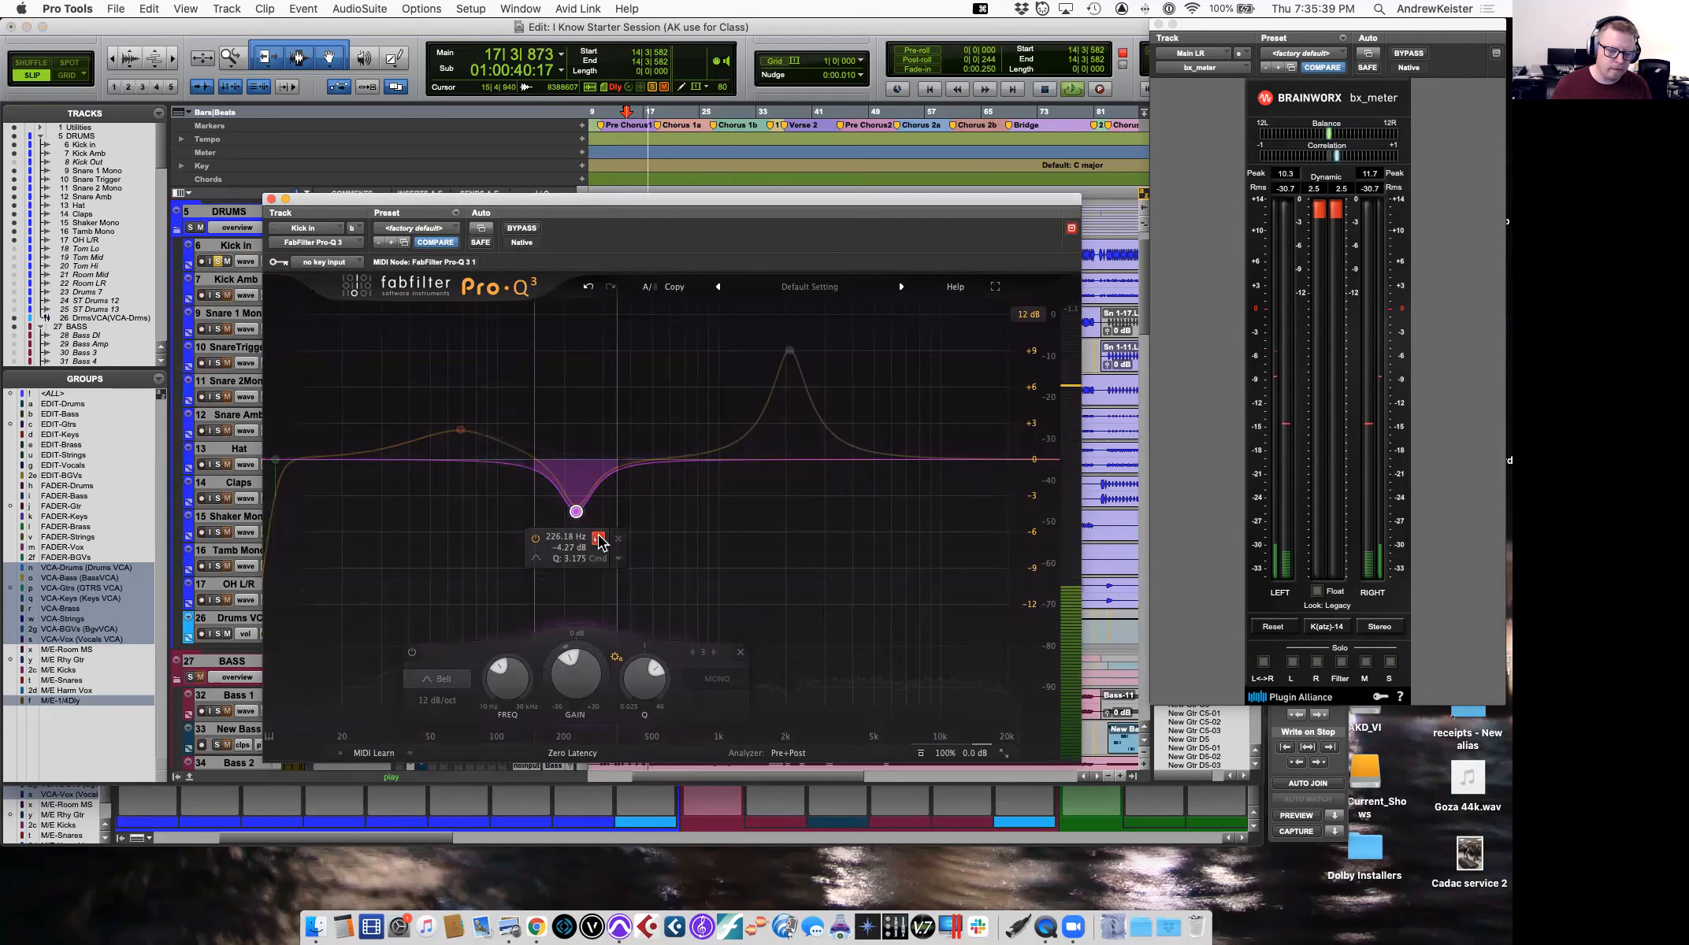
left_click(601, 538)
left_click_drag(576, 512, 565, 556)
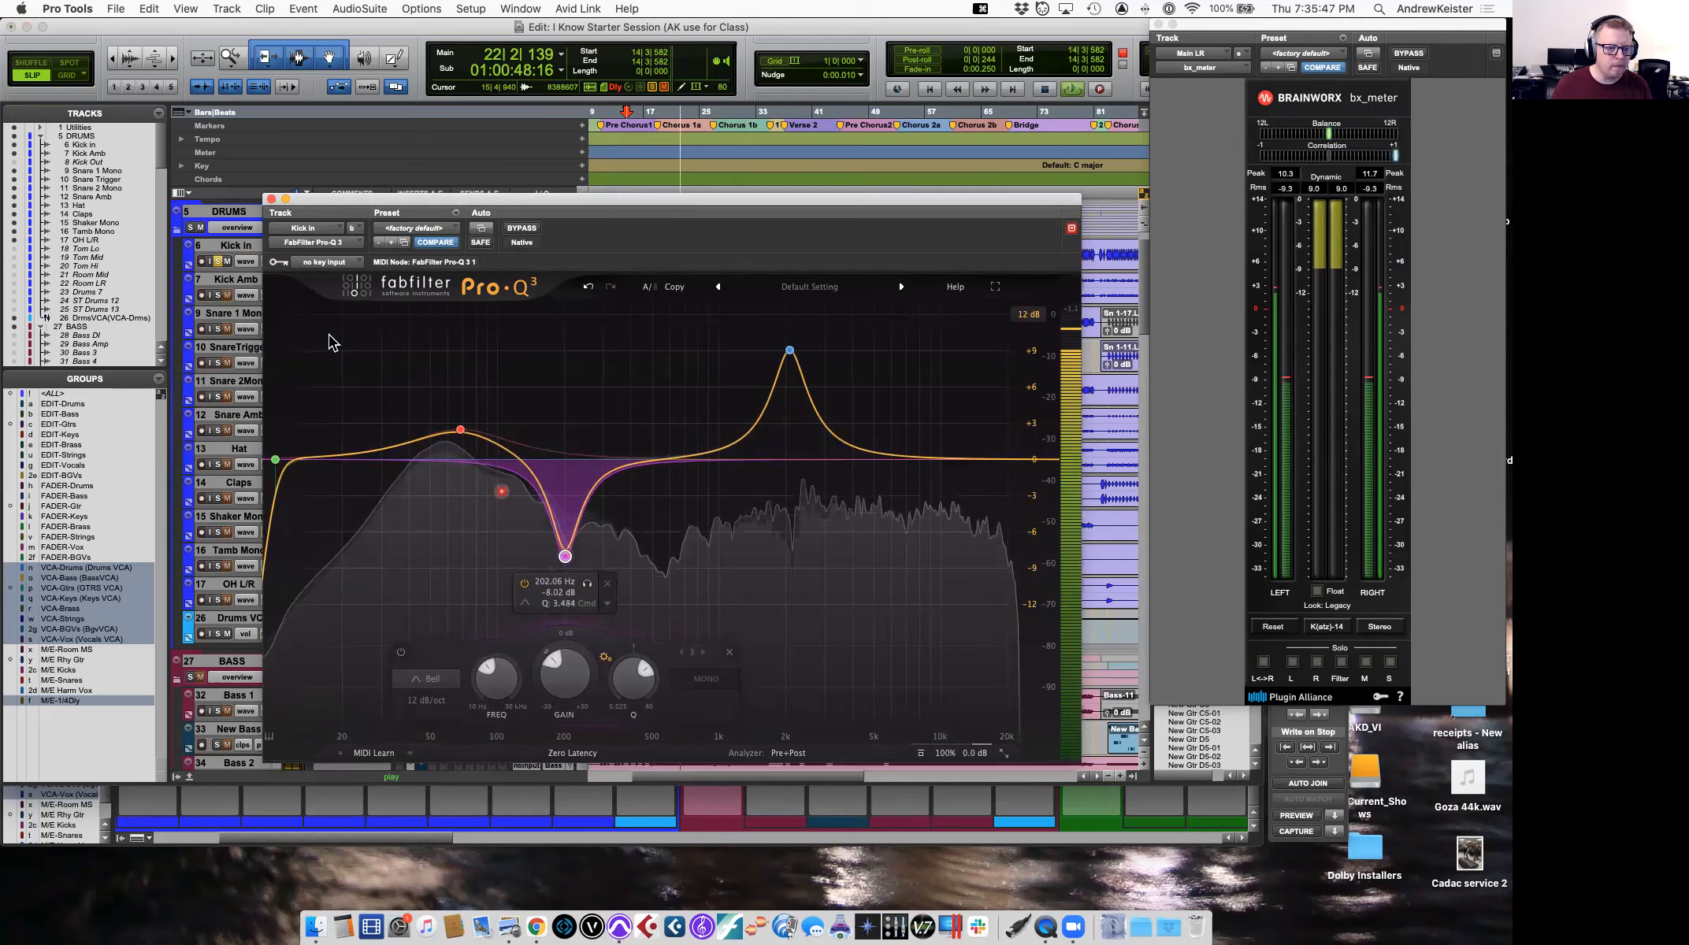
Replay the passage with the full mix to check the kick EQ, then stop and close the equalizer.
key("space")
key("space")
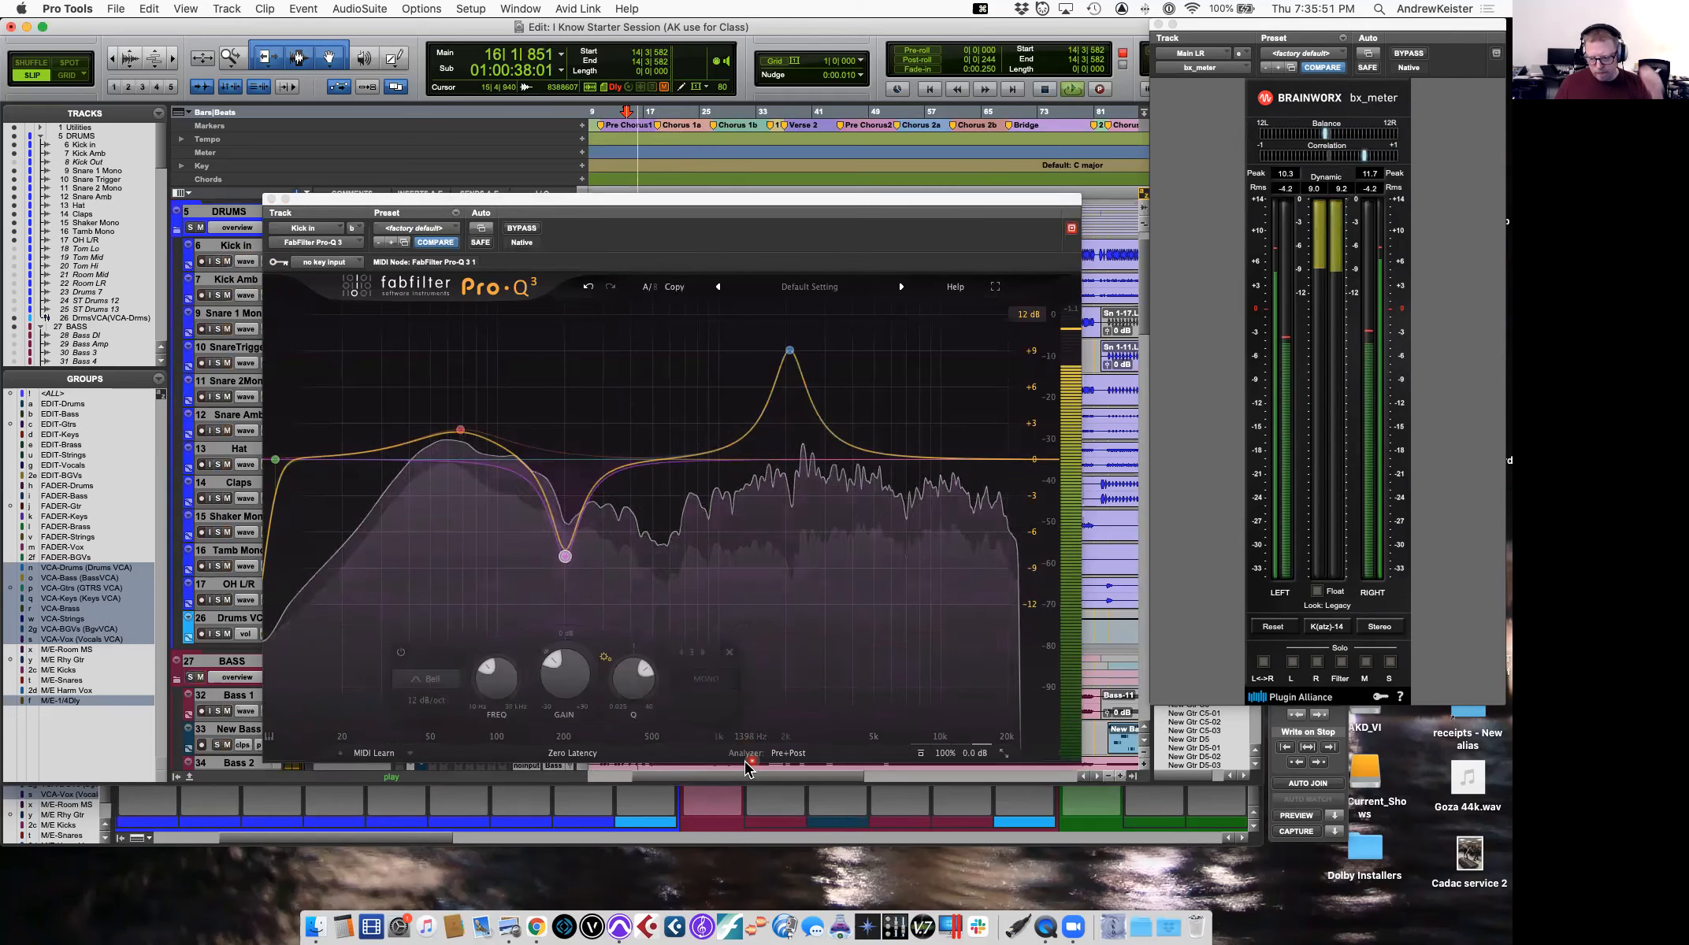
key("space")
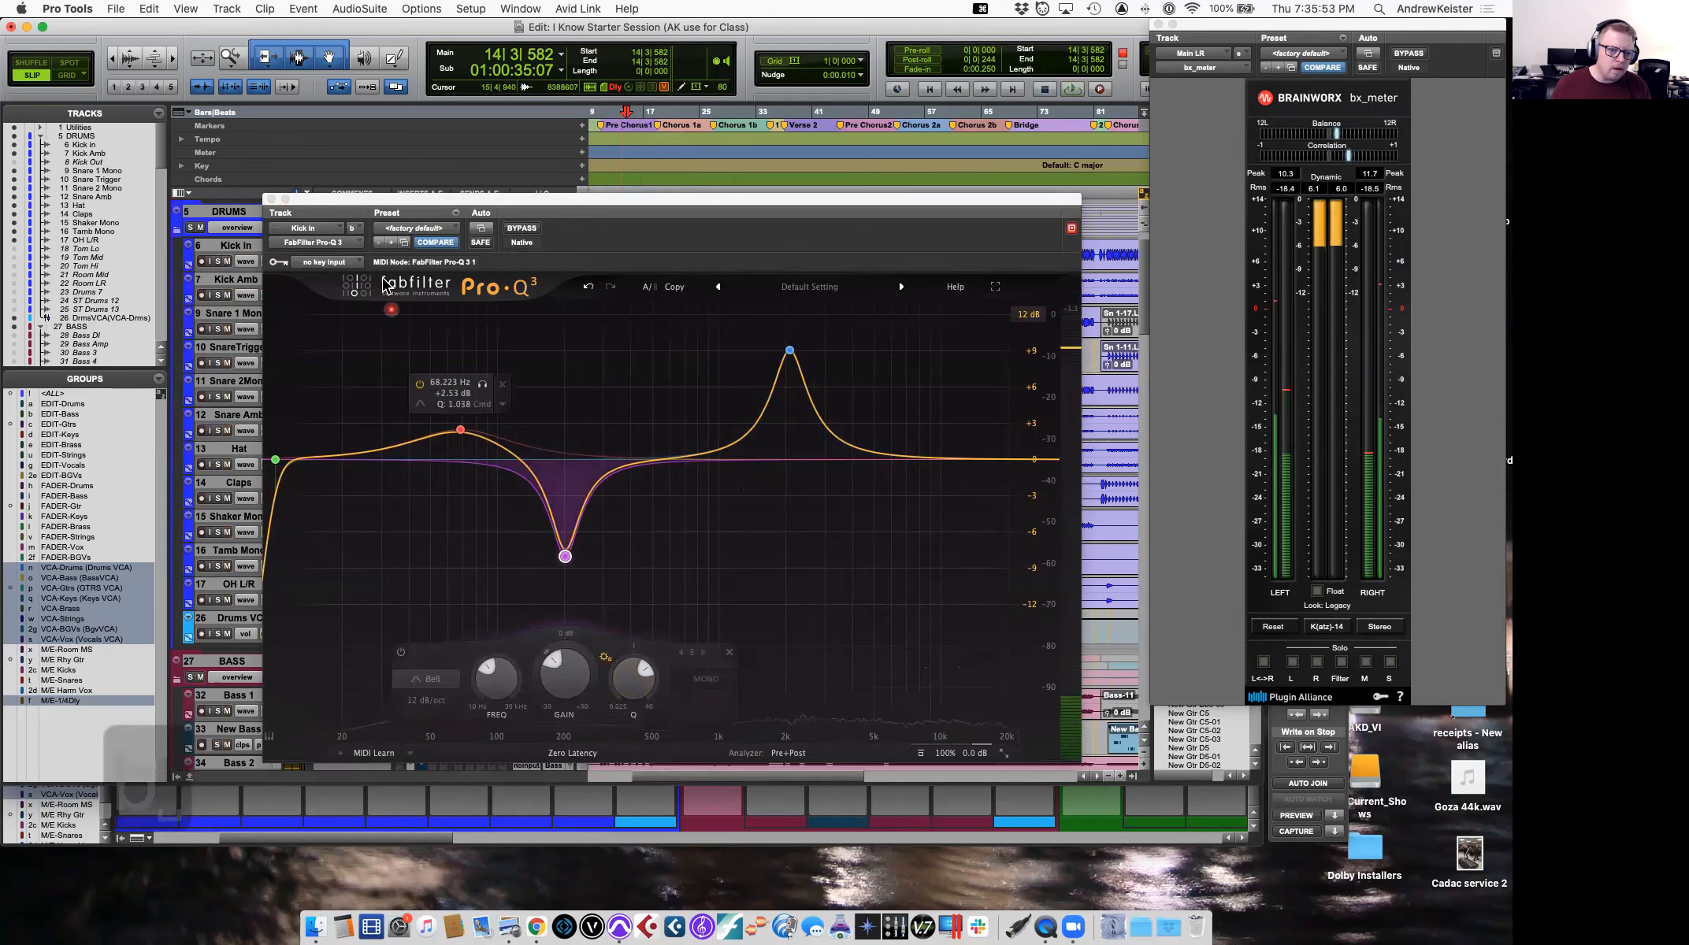
left_click(270, 199)
Route GTR 1's send A to the Plate (Stereo) bus, set its level to -14.7 dB and unmute it.
scroll(467, 409, "down", 5)
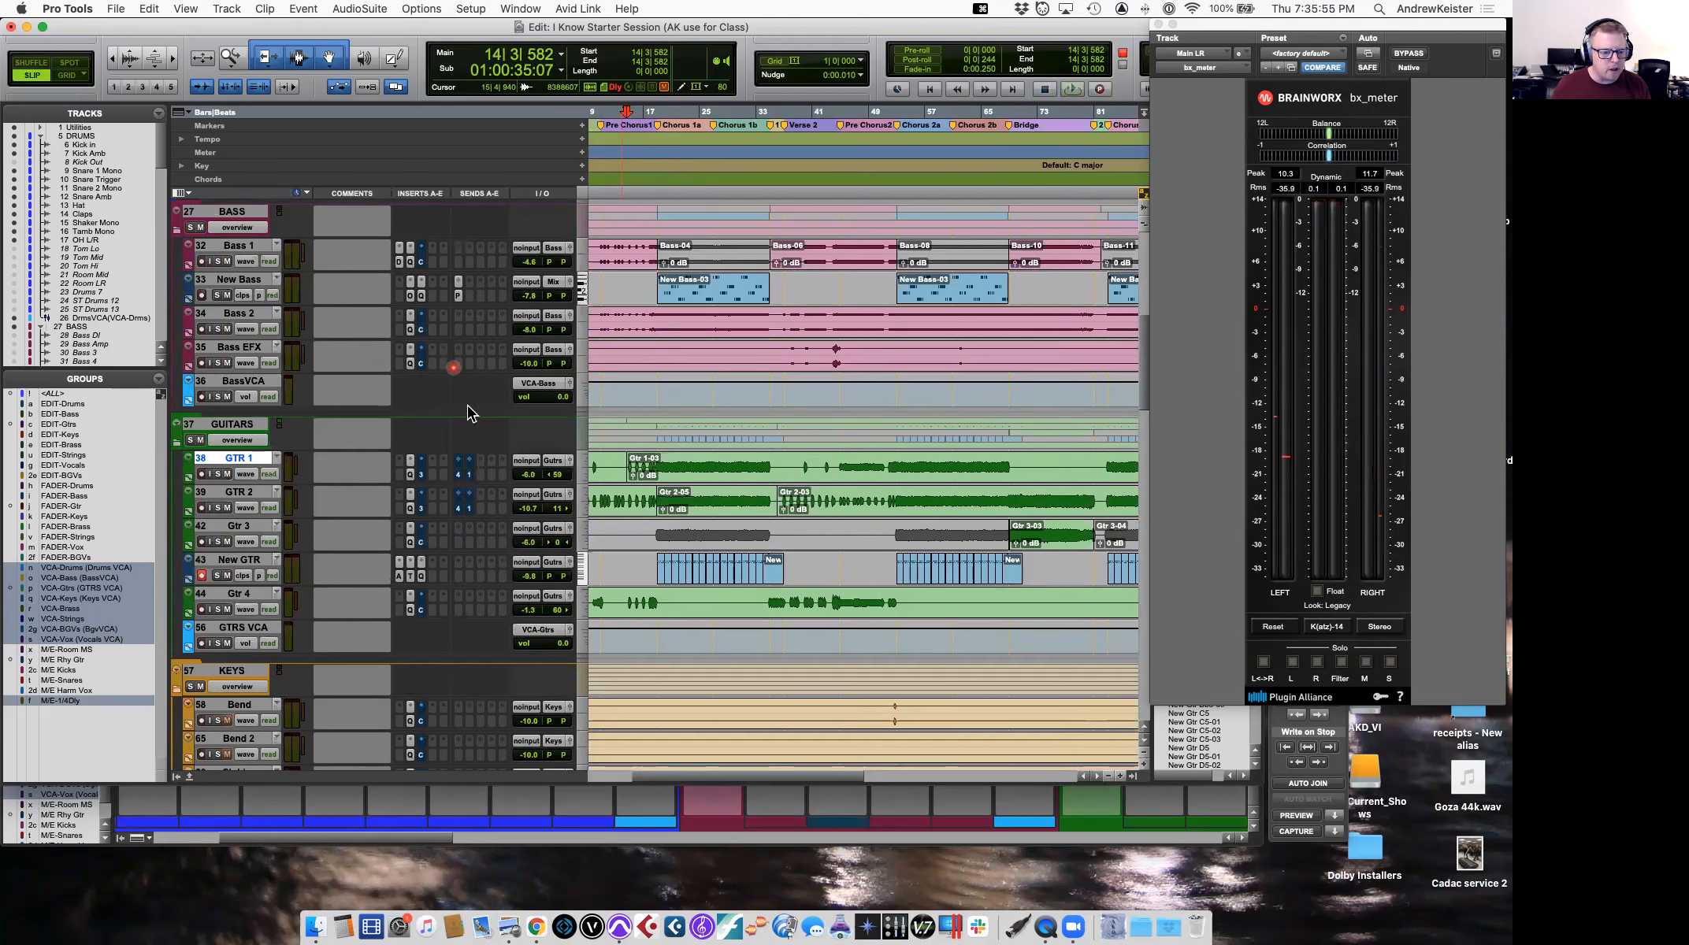
left_click(461, 470)
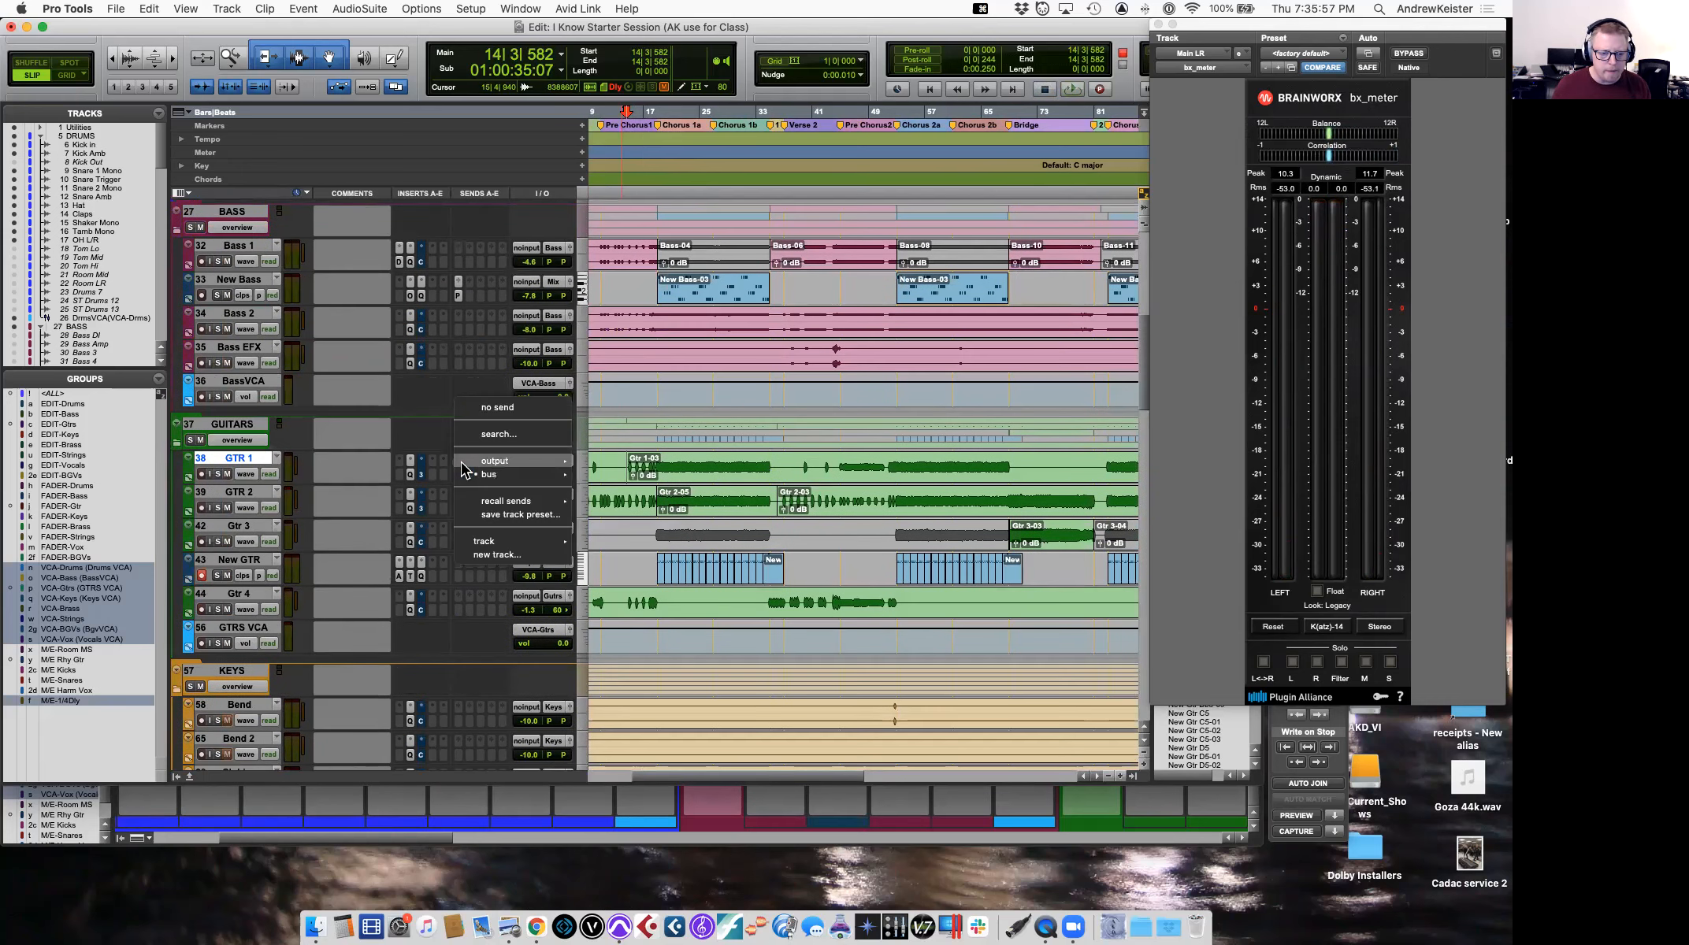
mouse_move(503, 474)
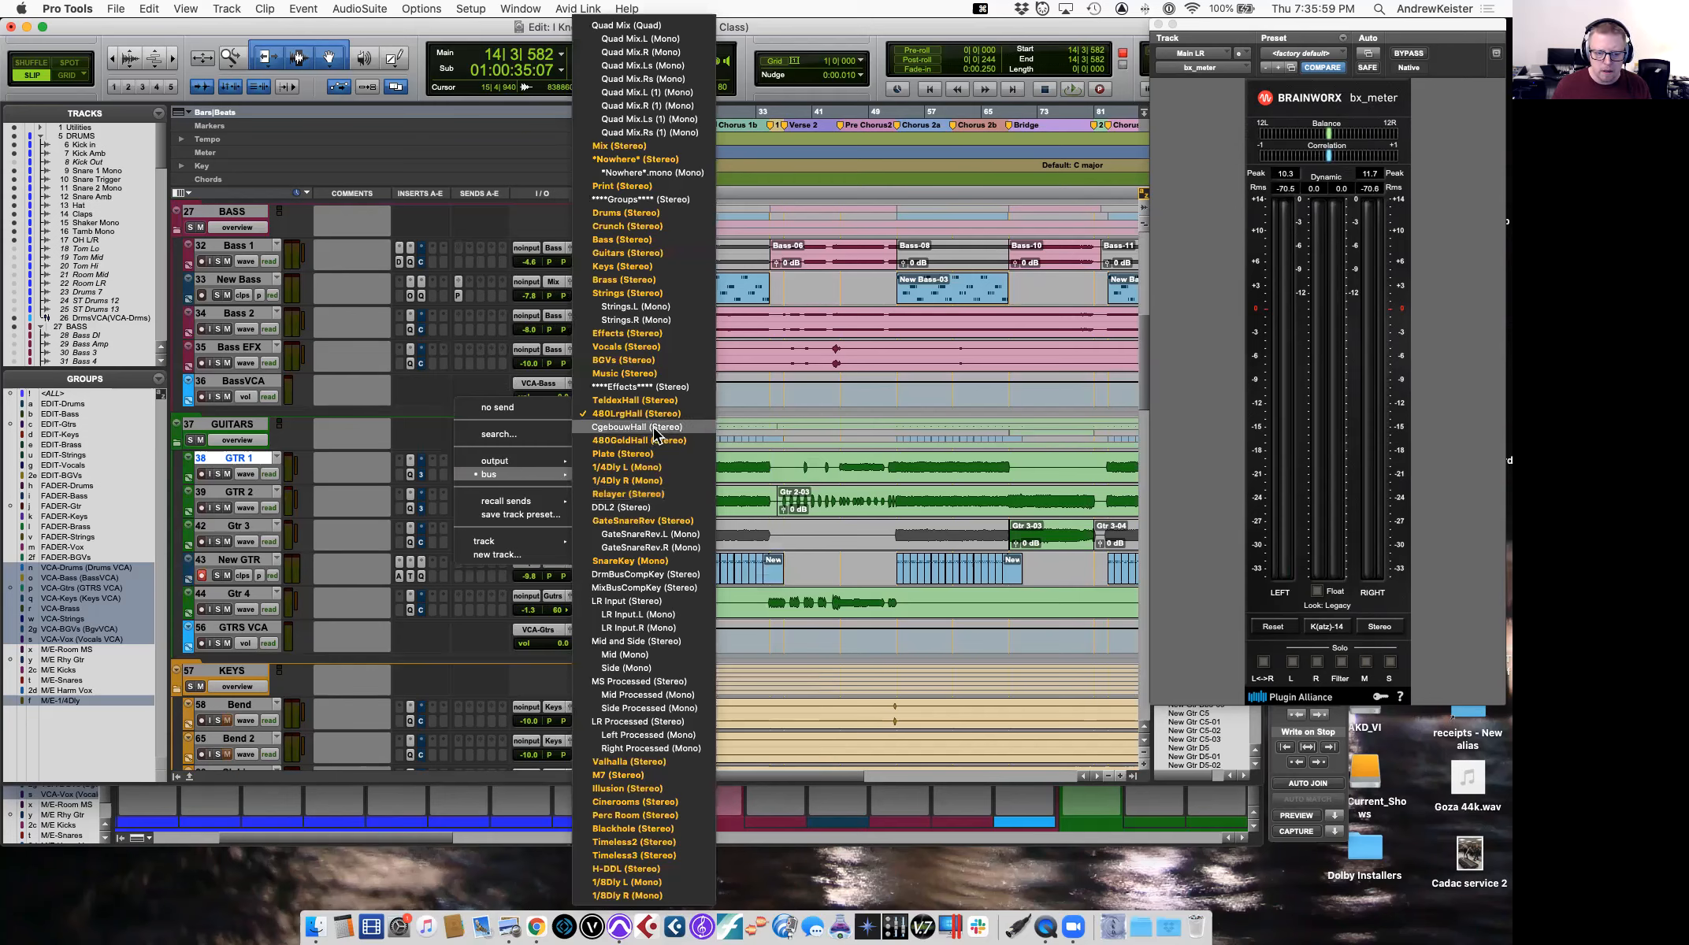
left_click(644, 455)
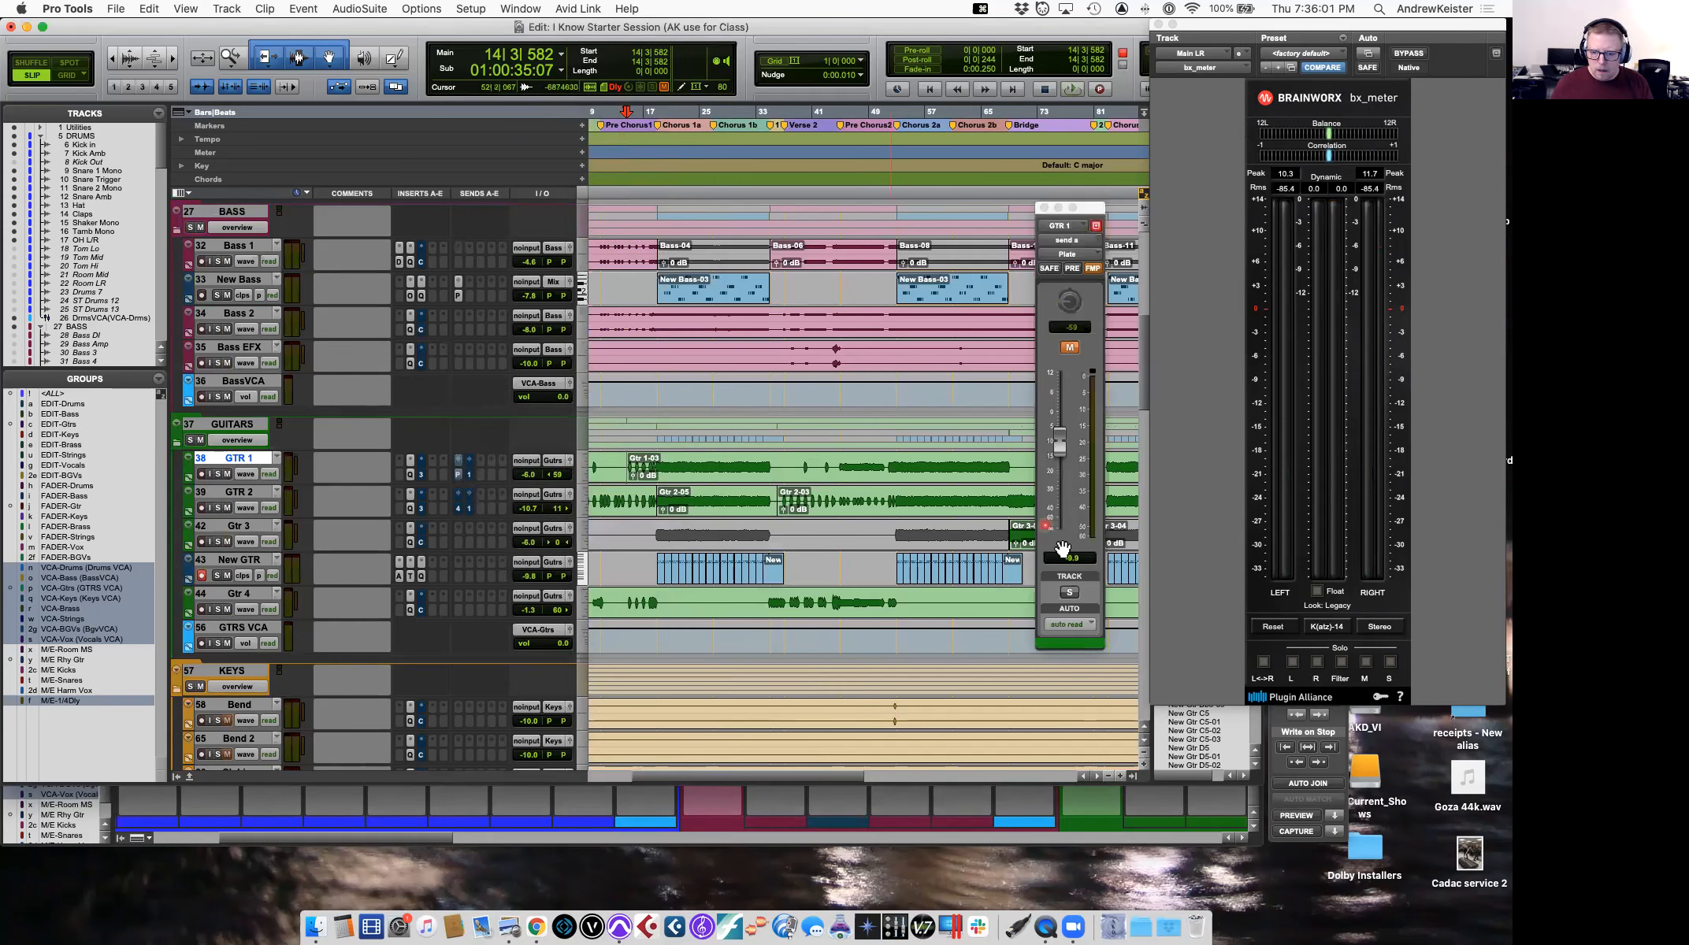
left_click(1069, 347)
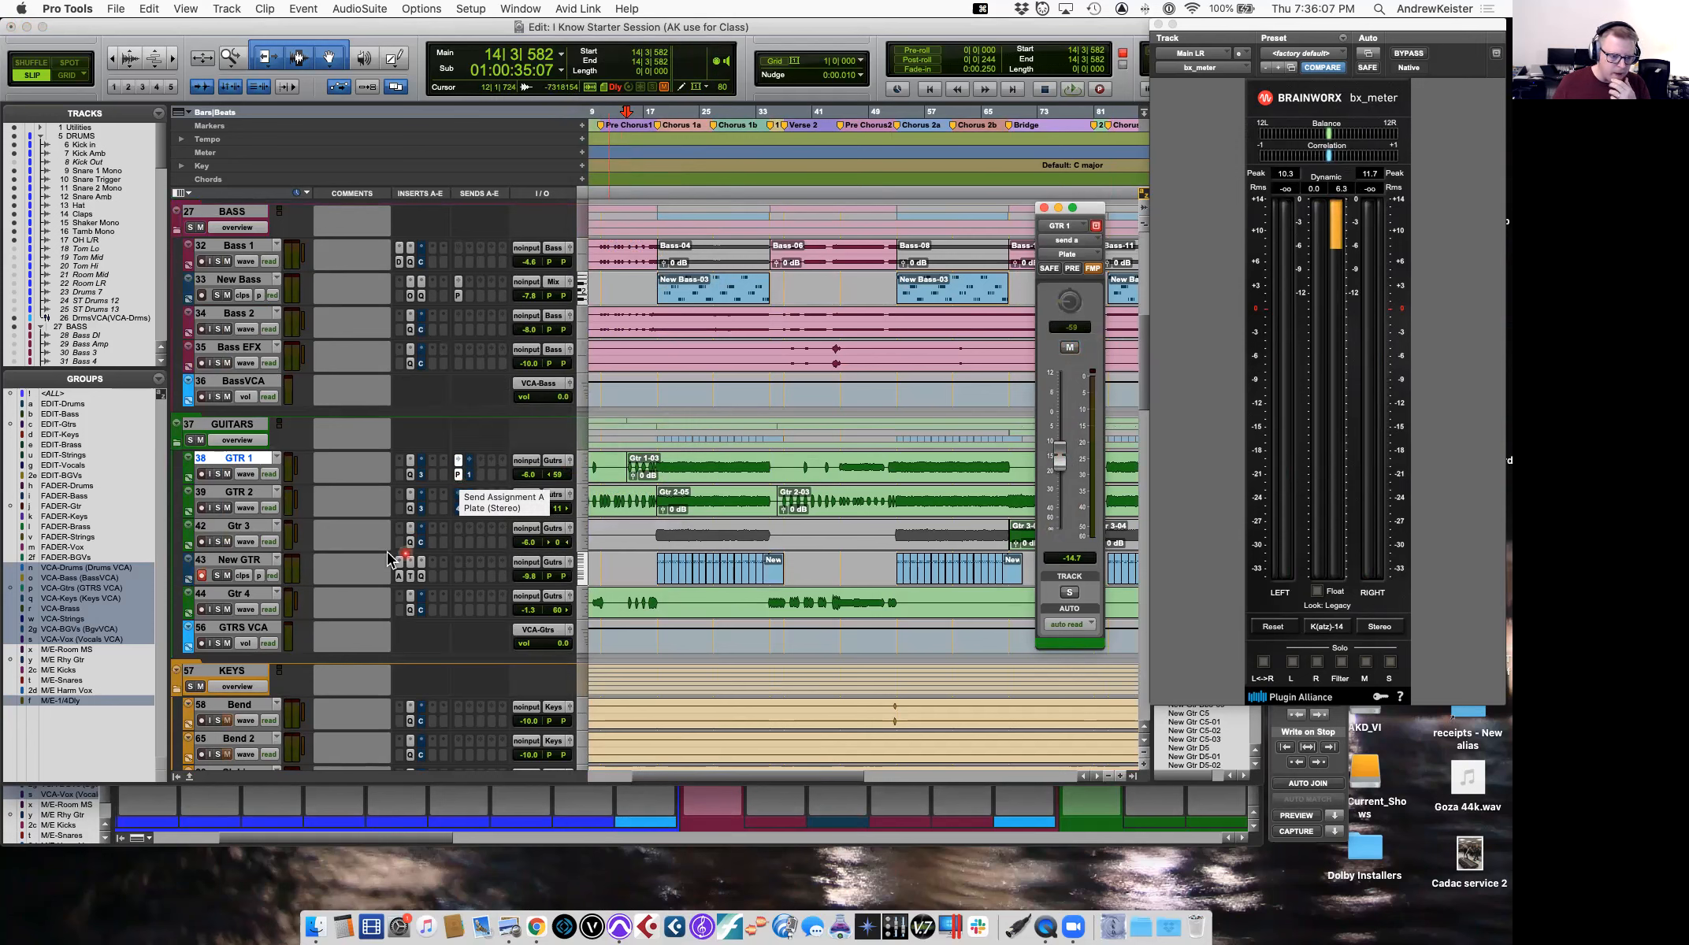
Copy GTR 1's Plate send to send A of GTR 2 and Gtr 3.
left_click(364, 579)
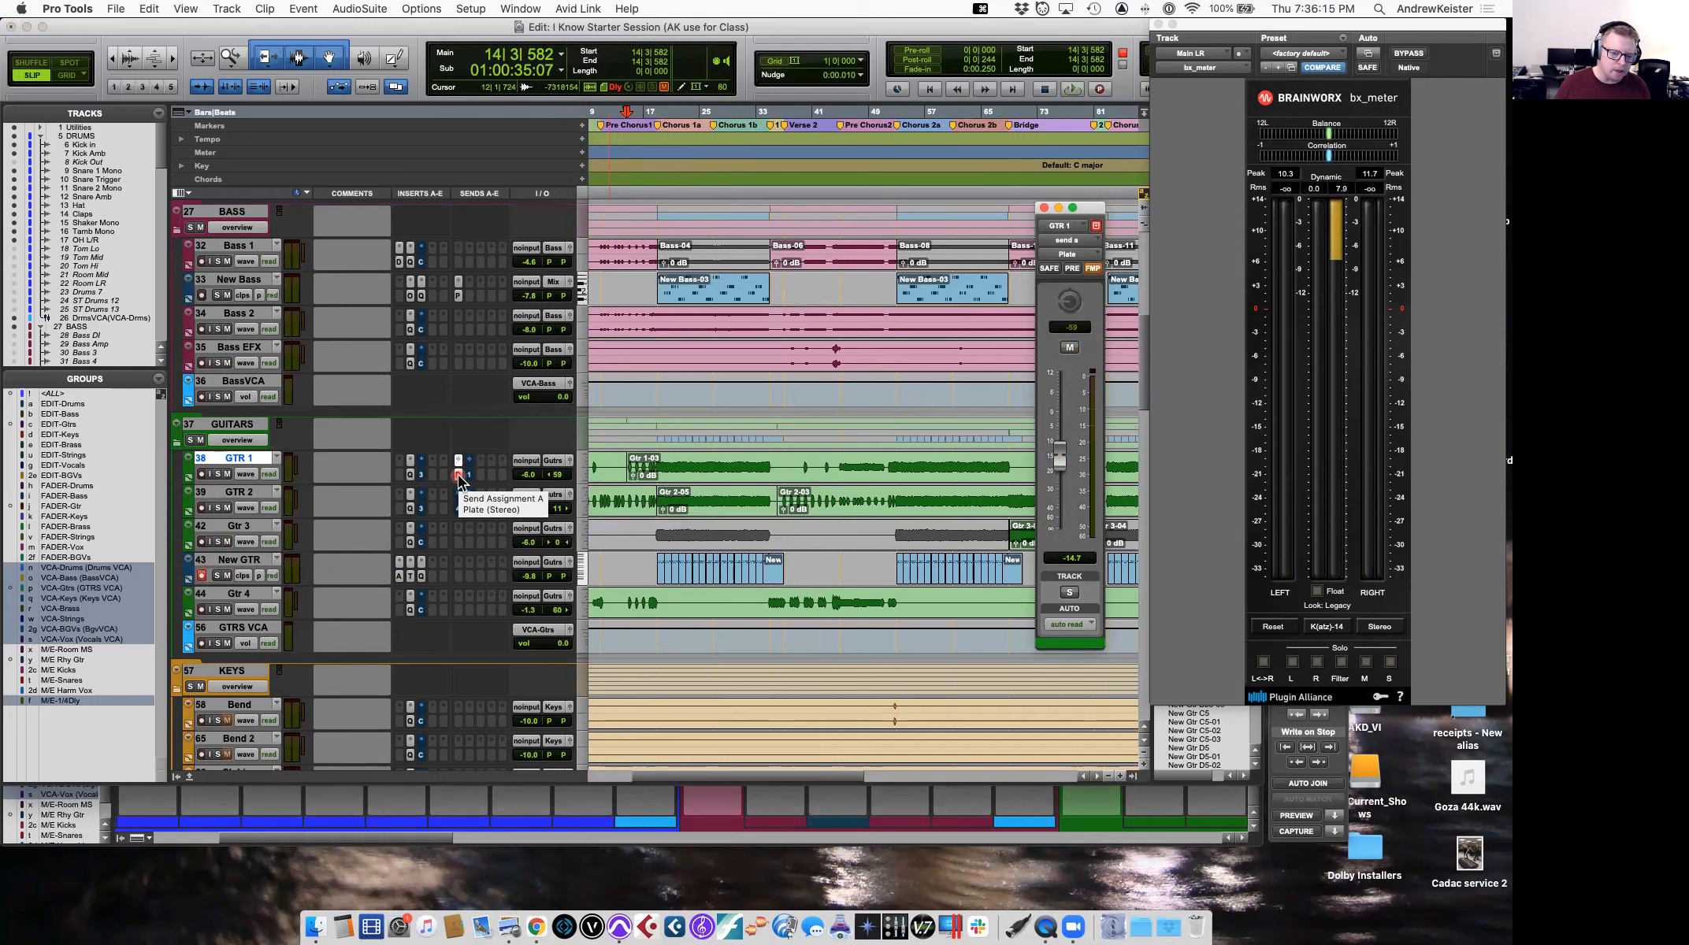
left_click(460, 482)
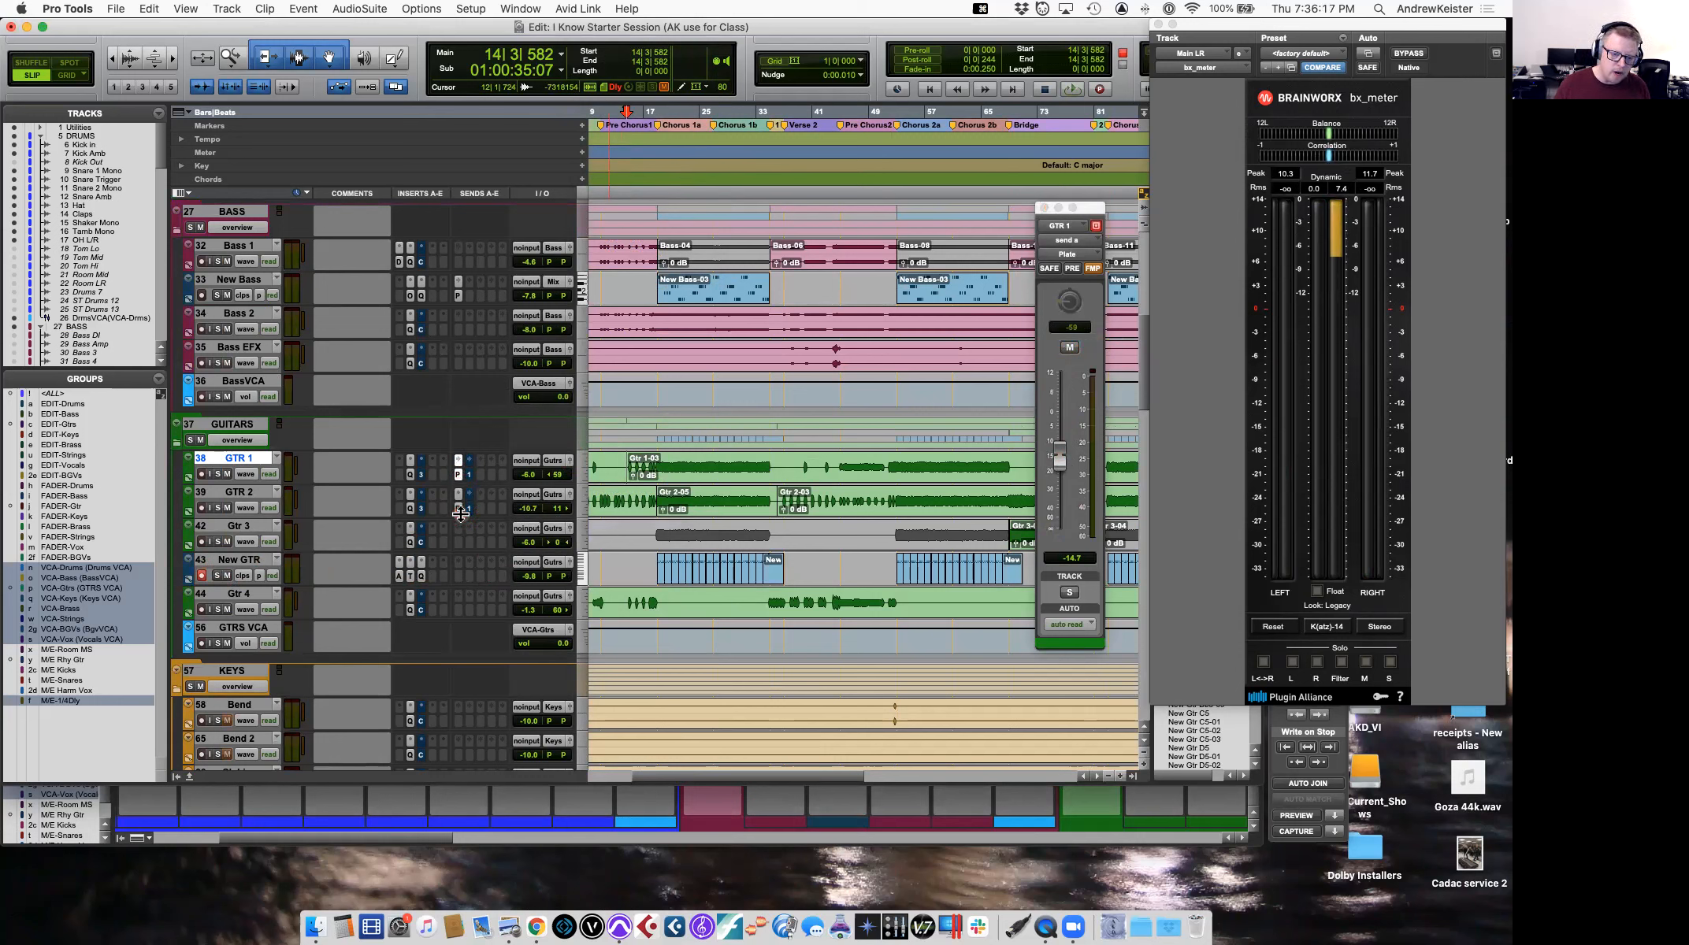
left_click_drag(460, 534, 461, 536)
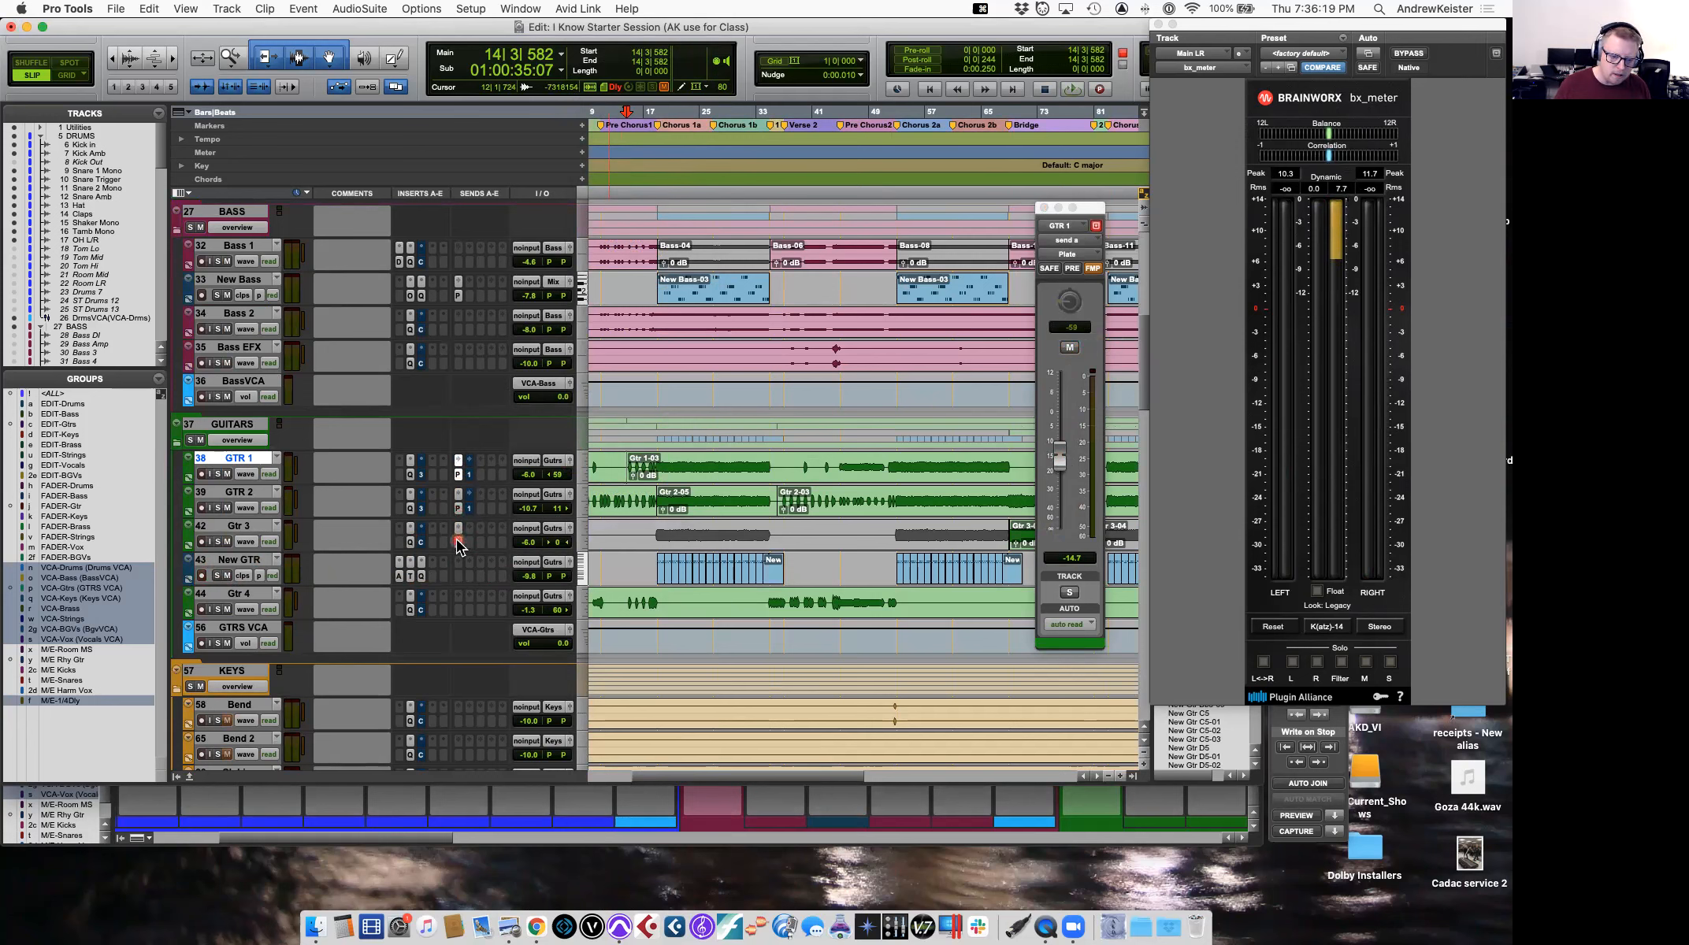
Play the passage to hear the Plate reverb, stop and raise GTR 1's Plate send to about -12.6 dB.
key("space")
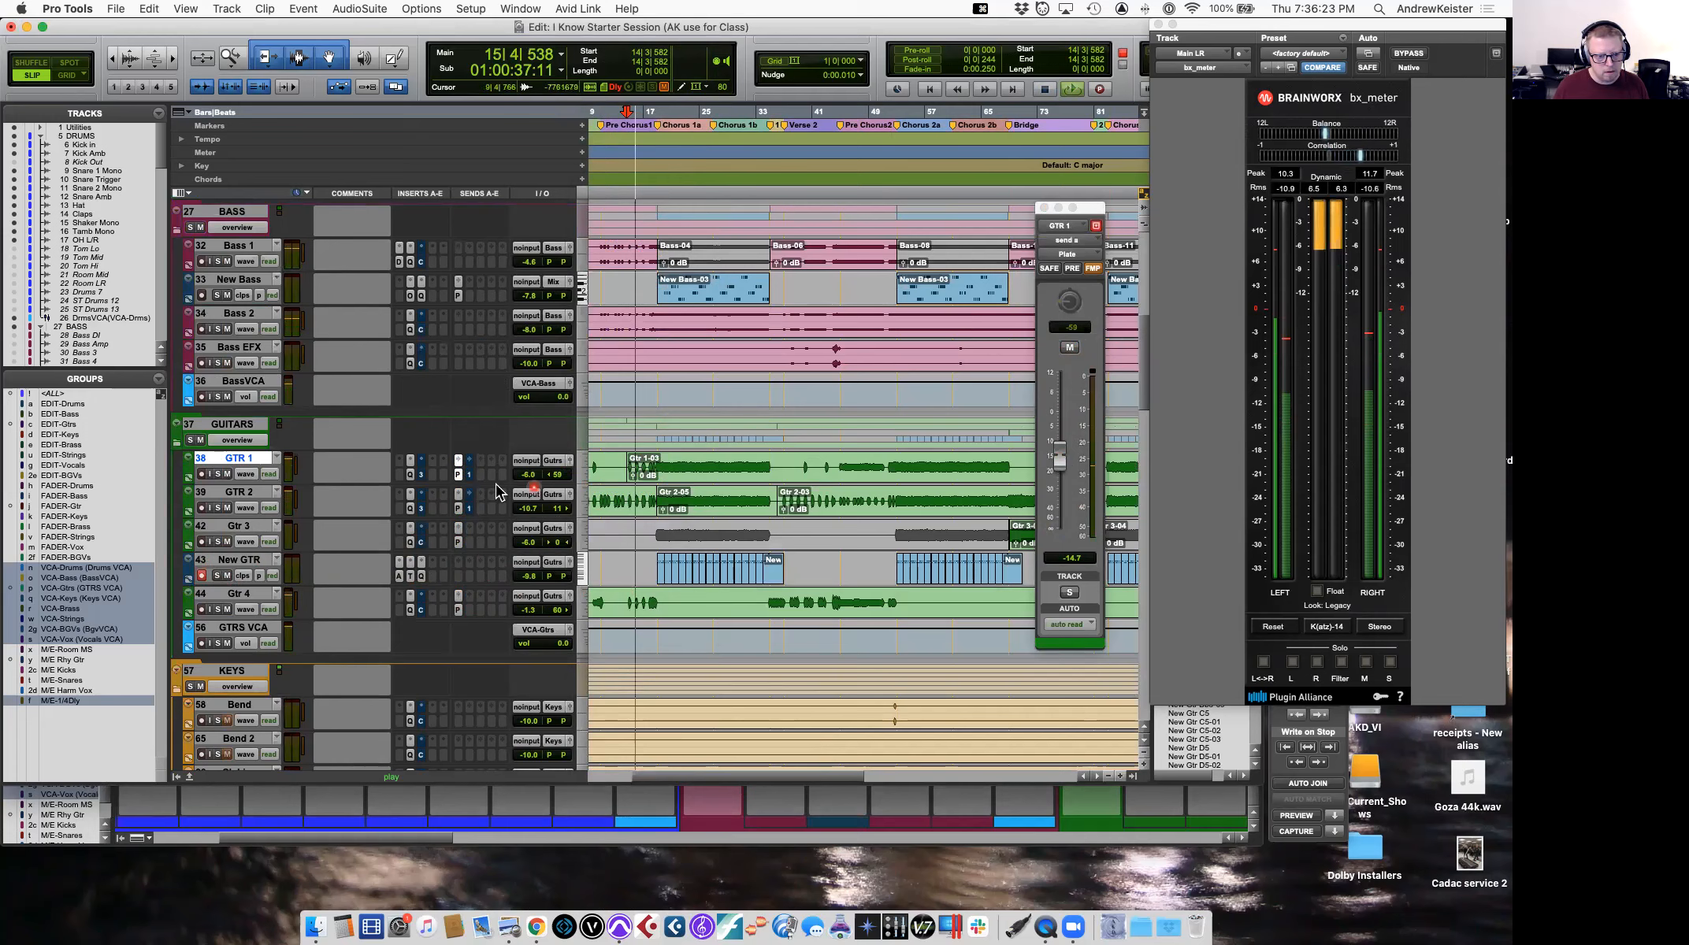
left_click(461, 475)
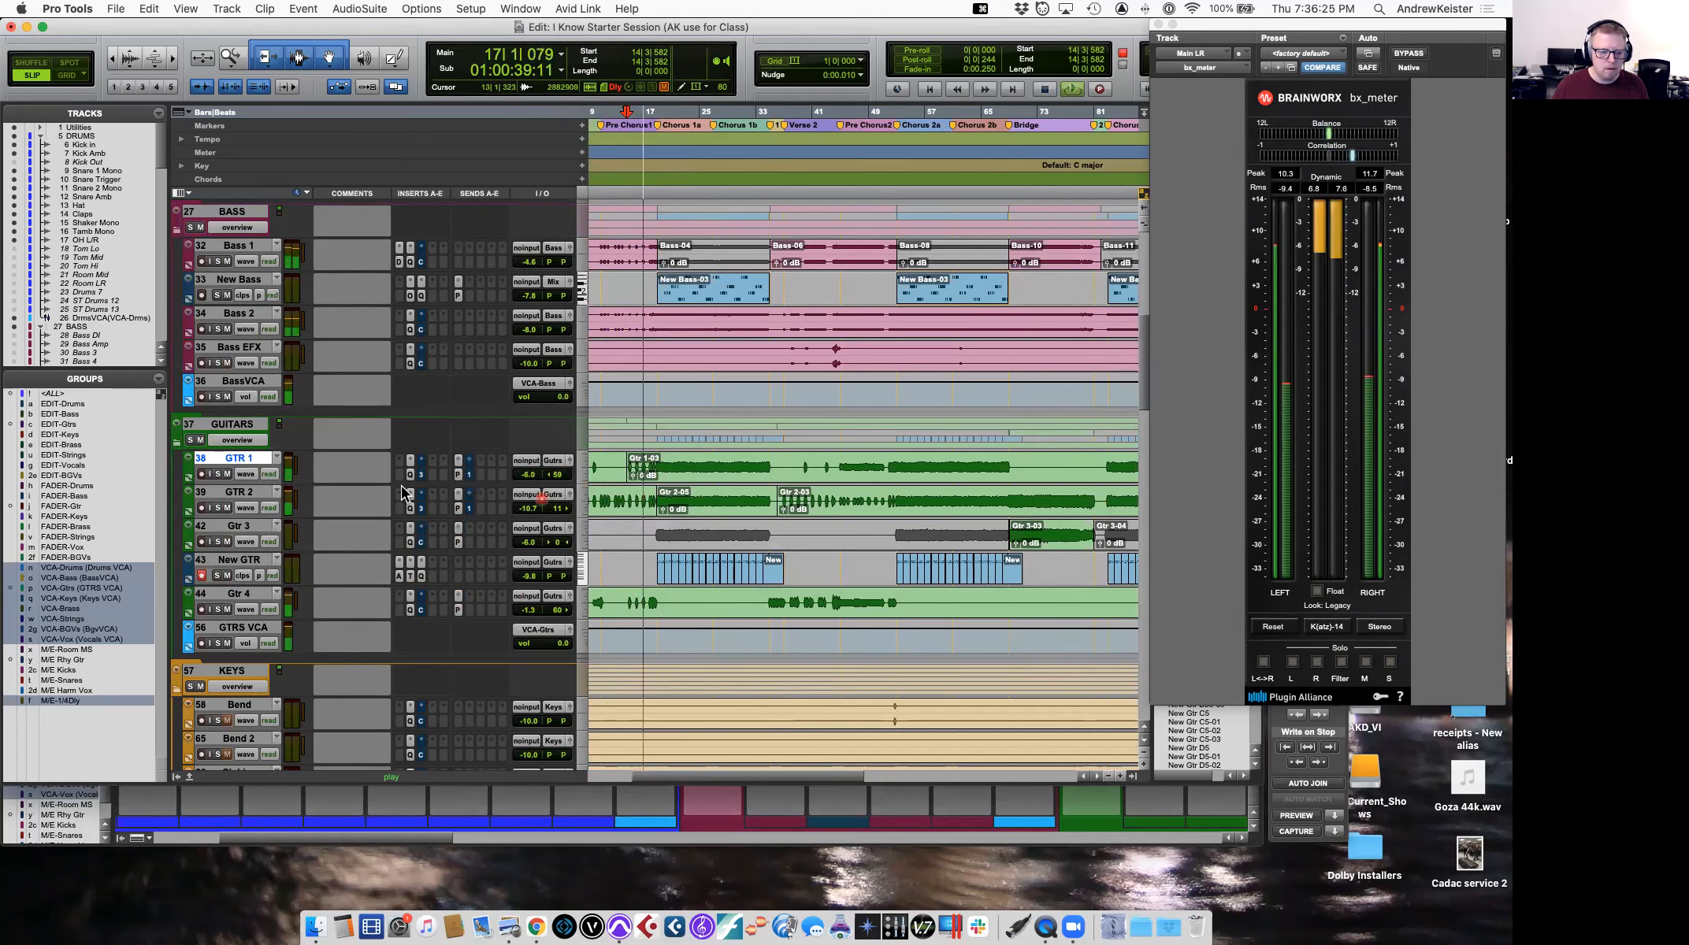
key("space")
left_click(459, 475)
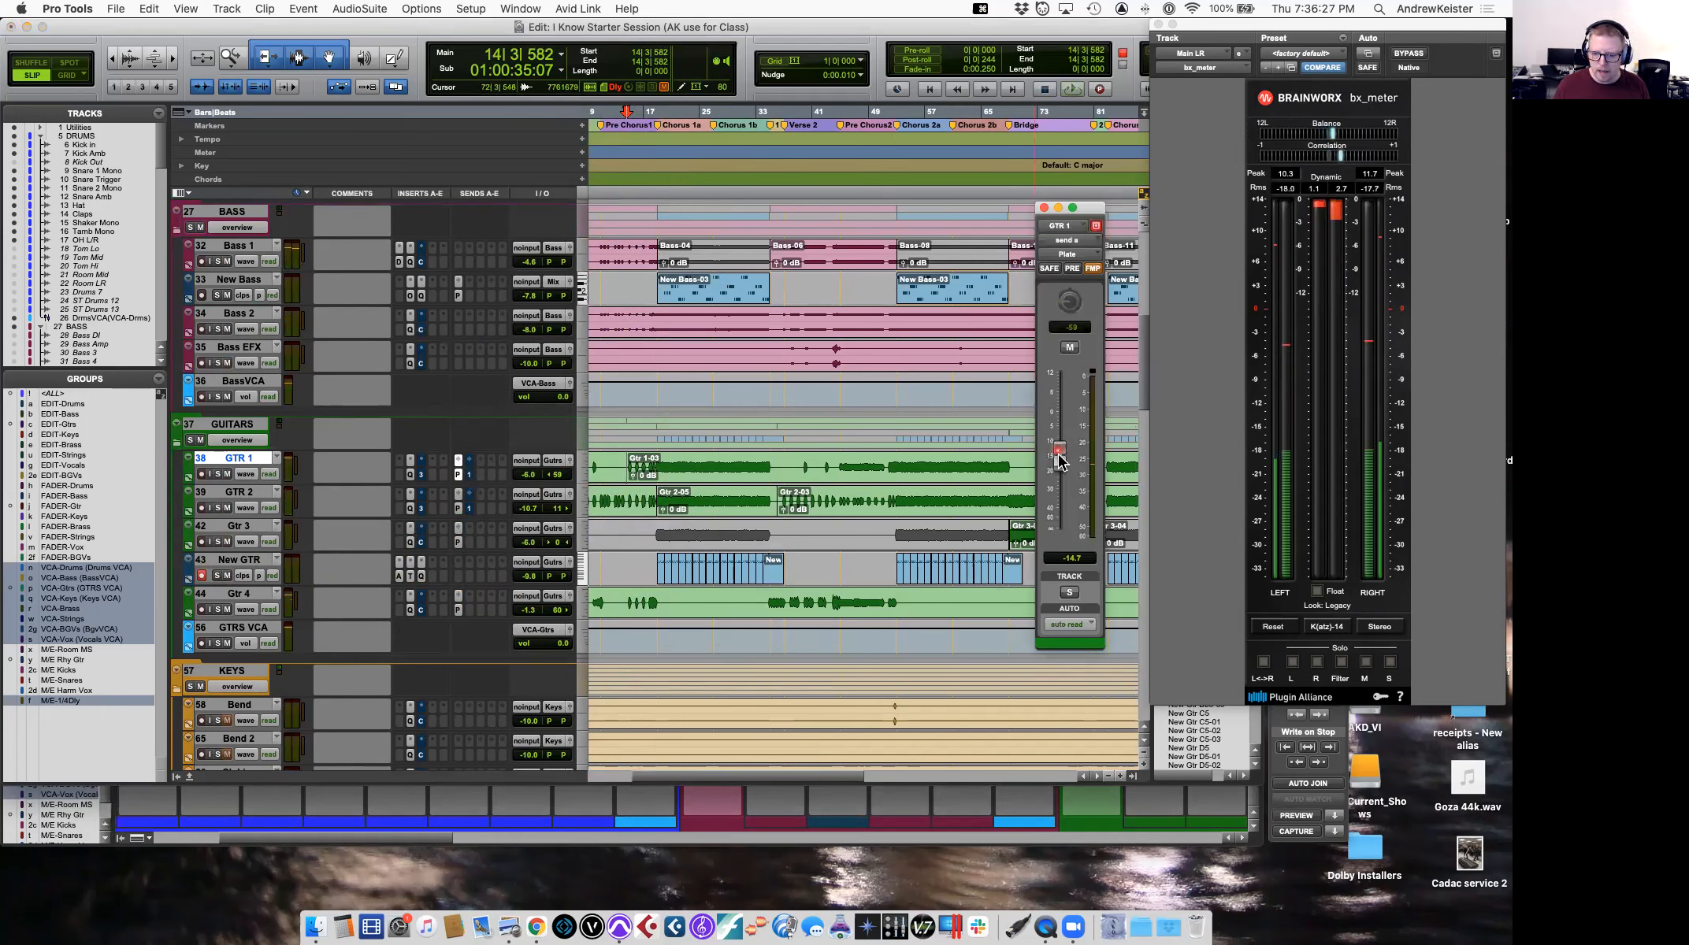
Copy the raised Plate send to GTR 2 and Gtr 4, and set Gtr 4's send to -13.1 dB during playback.
left_click(458, 494)
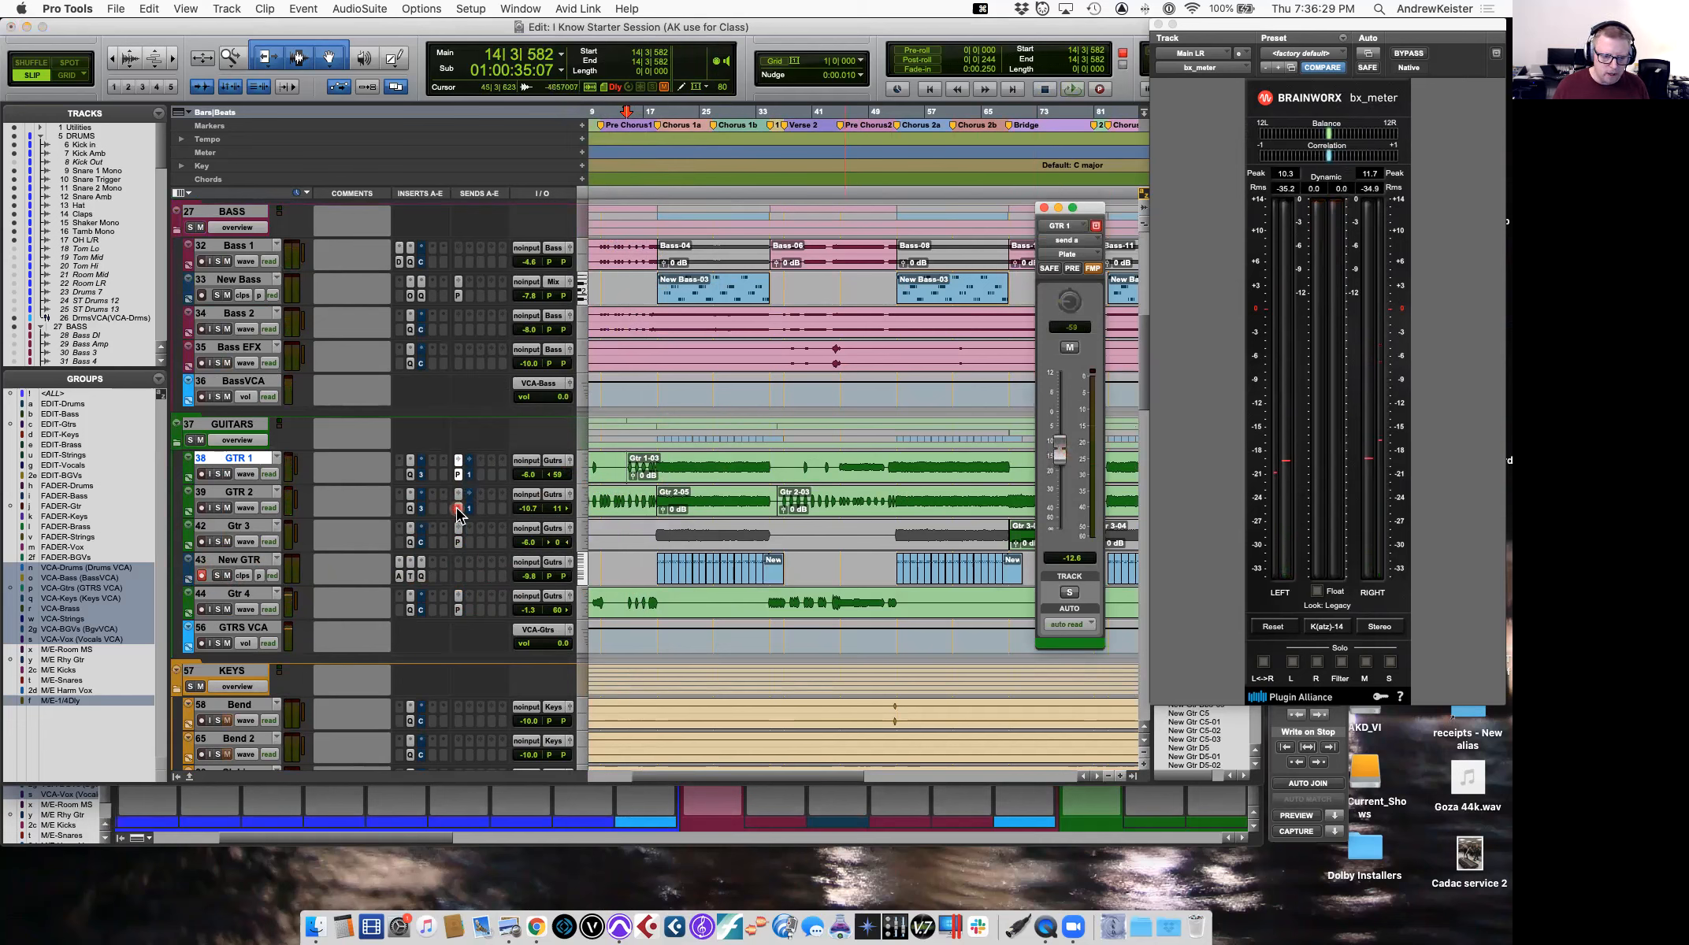
left_click(496, 552)
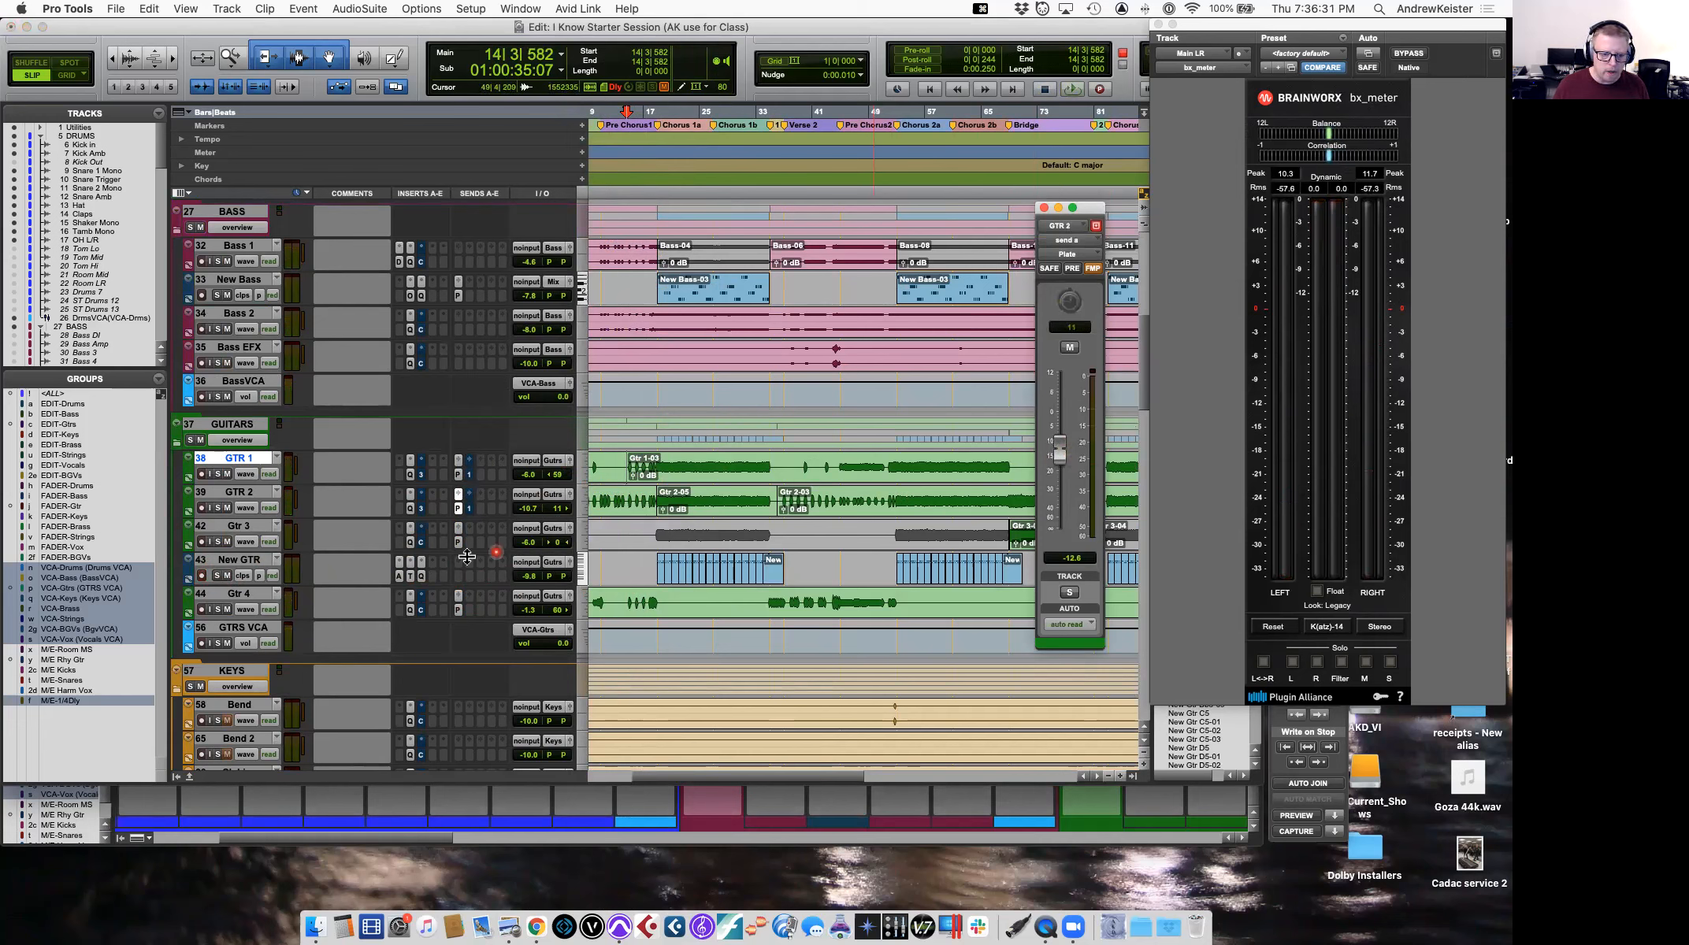
key("space")
left_click(458, 611)
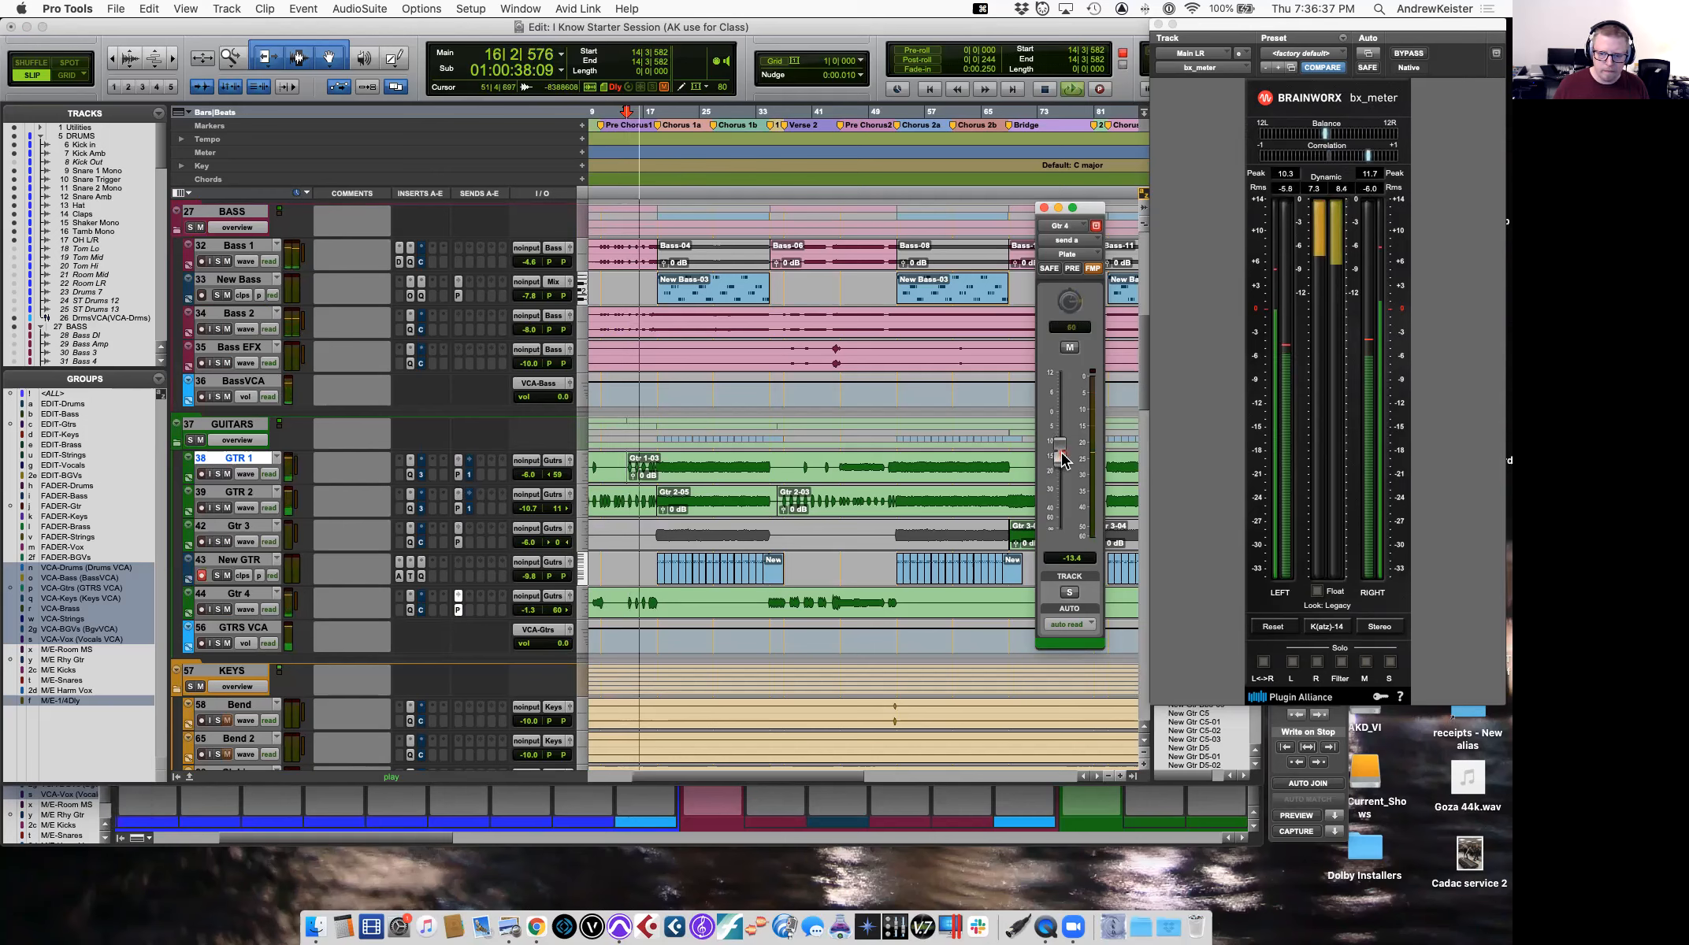
Listen to the full mix through Chorus 1a while reviewing the drum, bass, guitar and keys tracks.
left_click(755, 405)
scroll(755, 405, "down", 1)
scroll(754, 441, "right", 2)
left_click(754, 472)
scroll(754, 482, "up", 4)
scroll(754, 482, "left", 4)
left_click(716, 617)
scroll(716, 618, "up", 10)
scroll(716, 618, "right", 2)
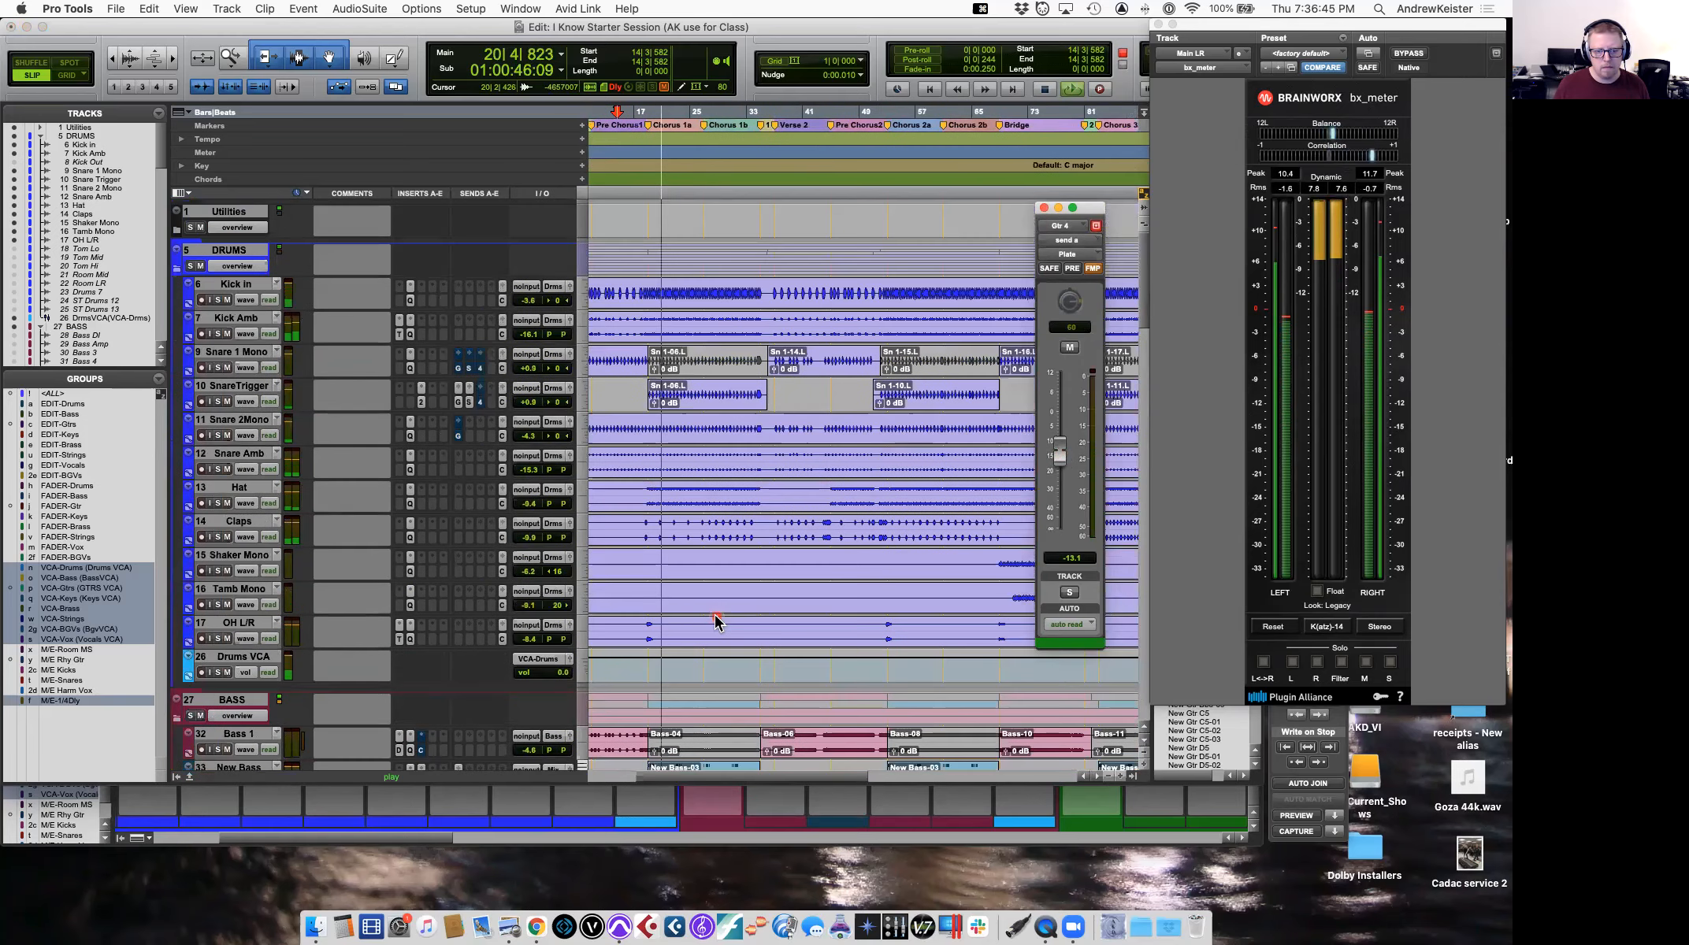
scroll(716, 620, "right", 2)
scroll(716, 621, "down", 20)
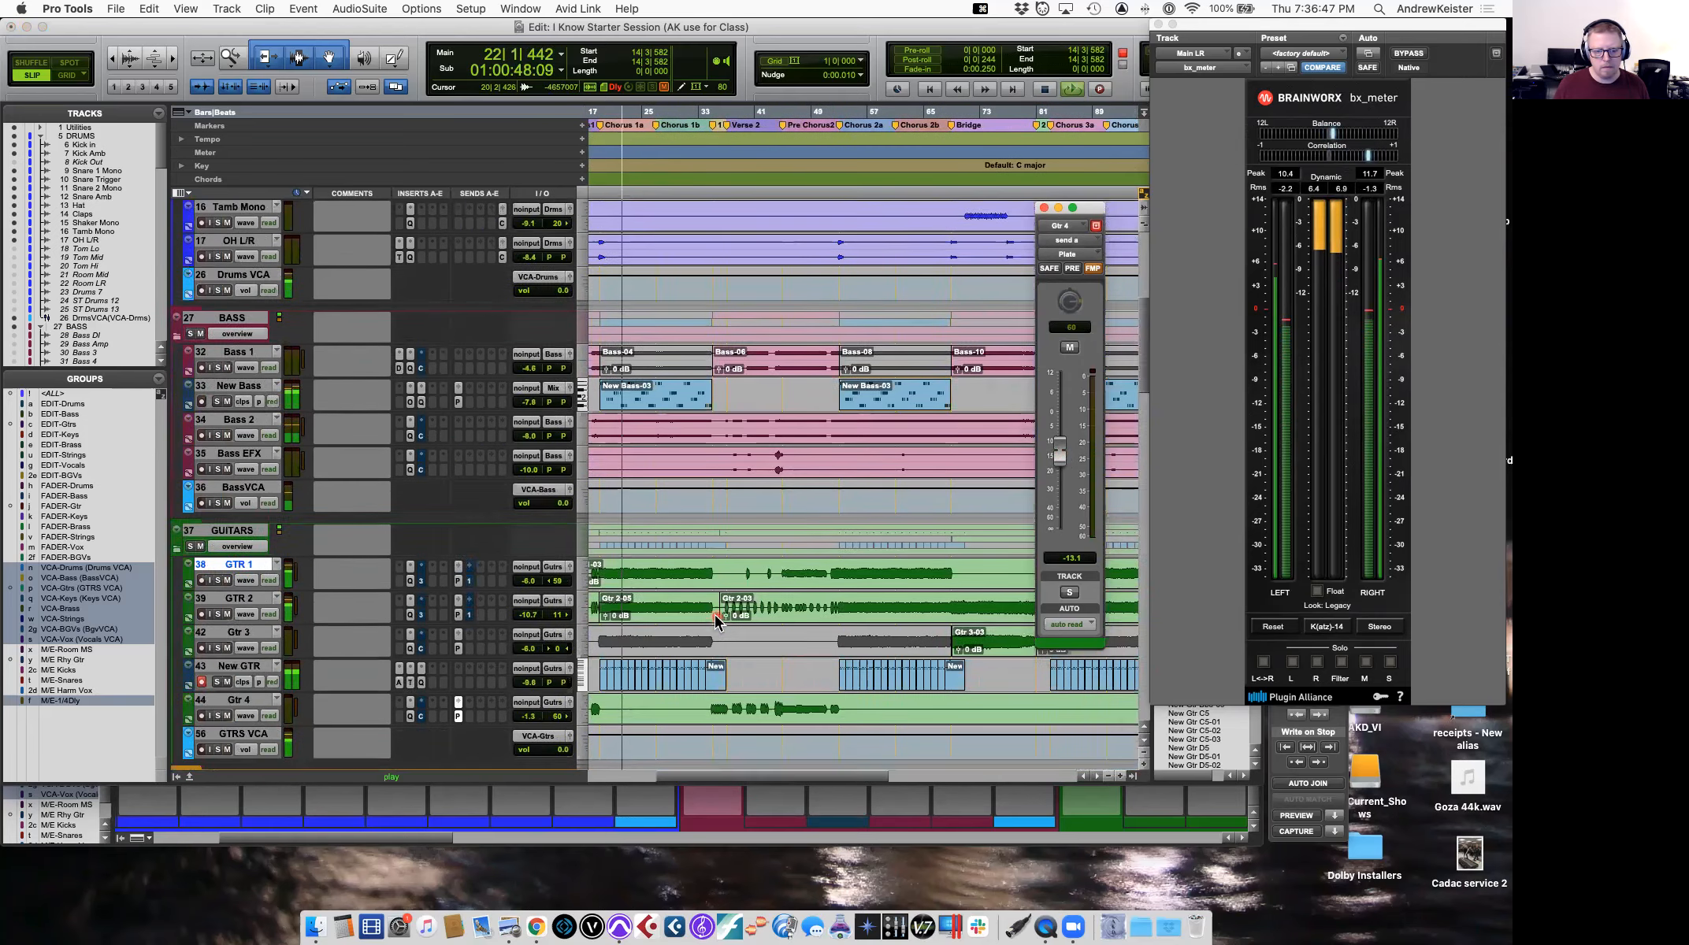
key("space")
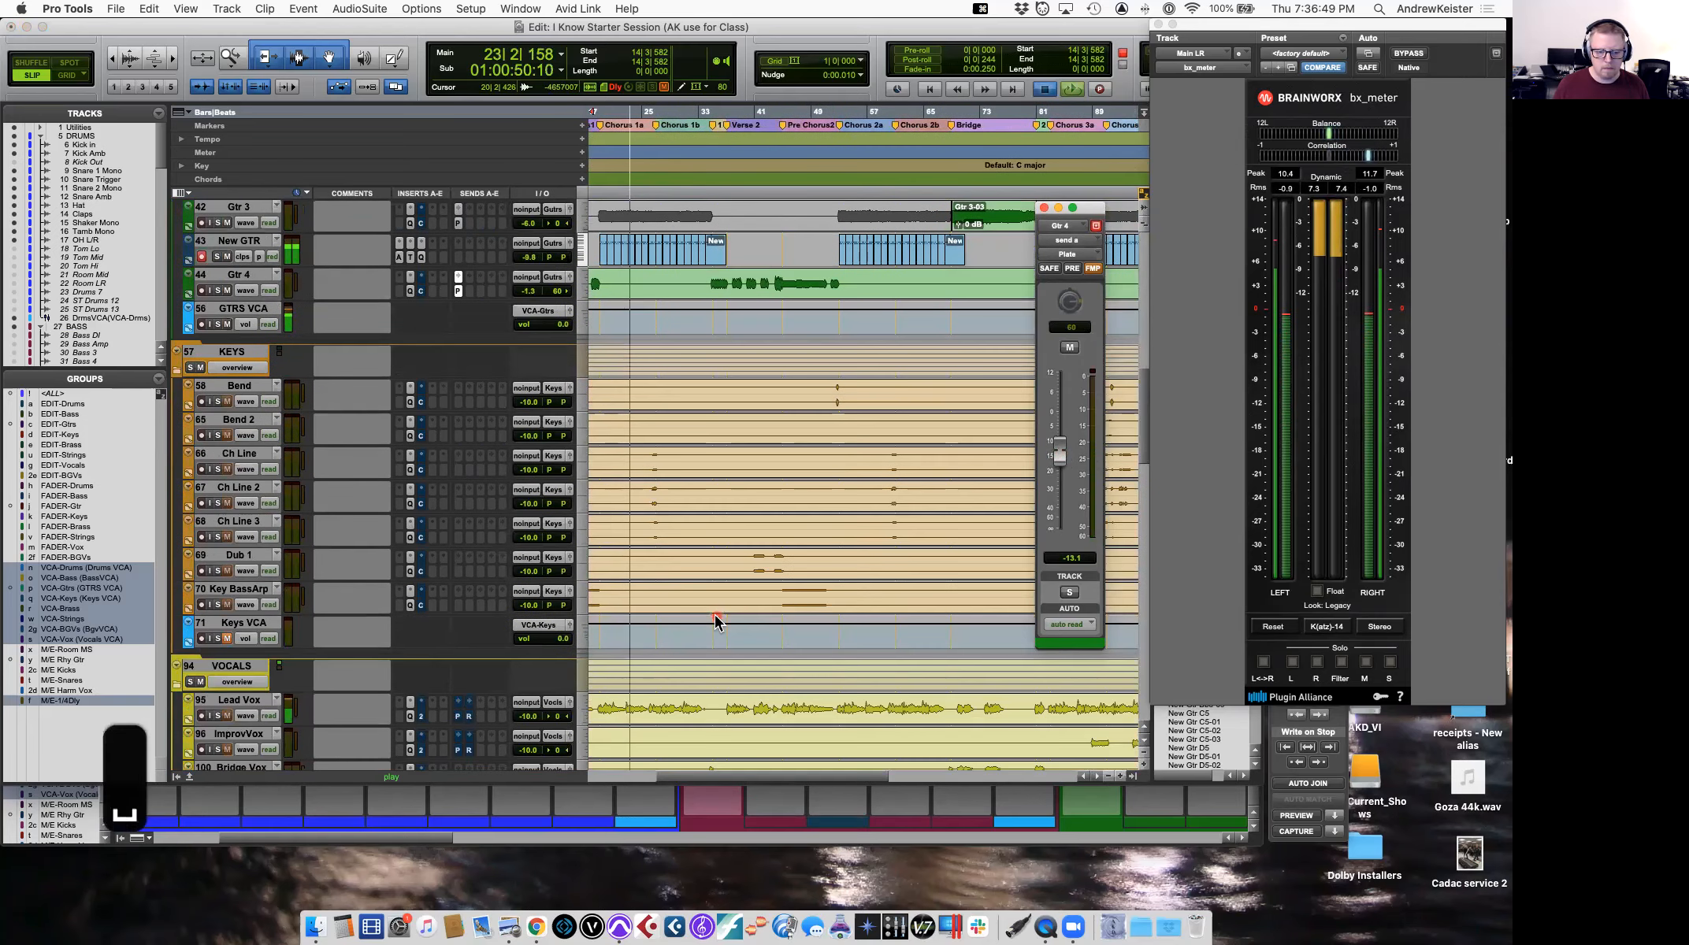
Unmute the Keys VCA and place the playback position at Dub 1's first part around bar 6.
scroll(716, 622, "down", 1)
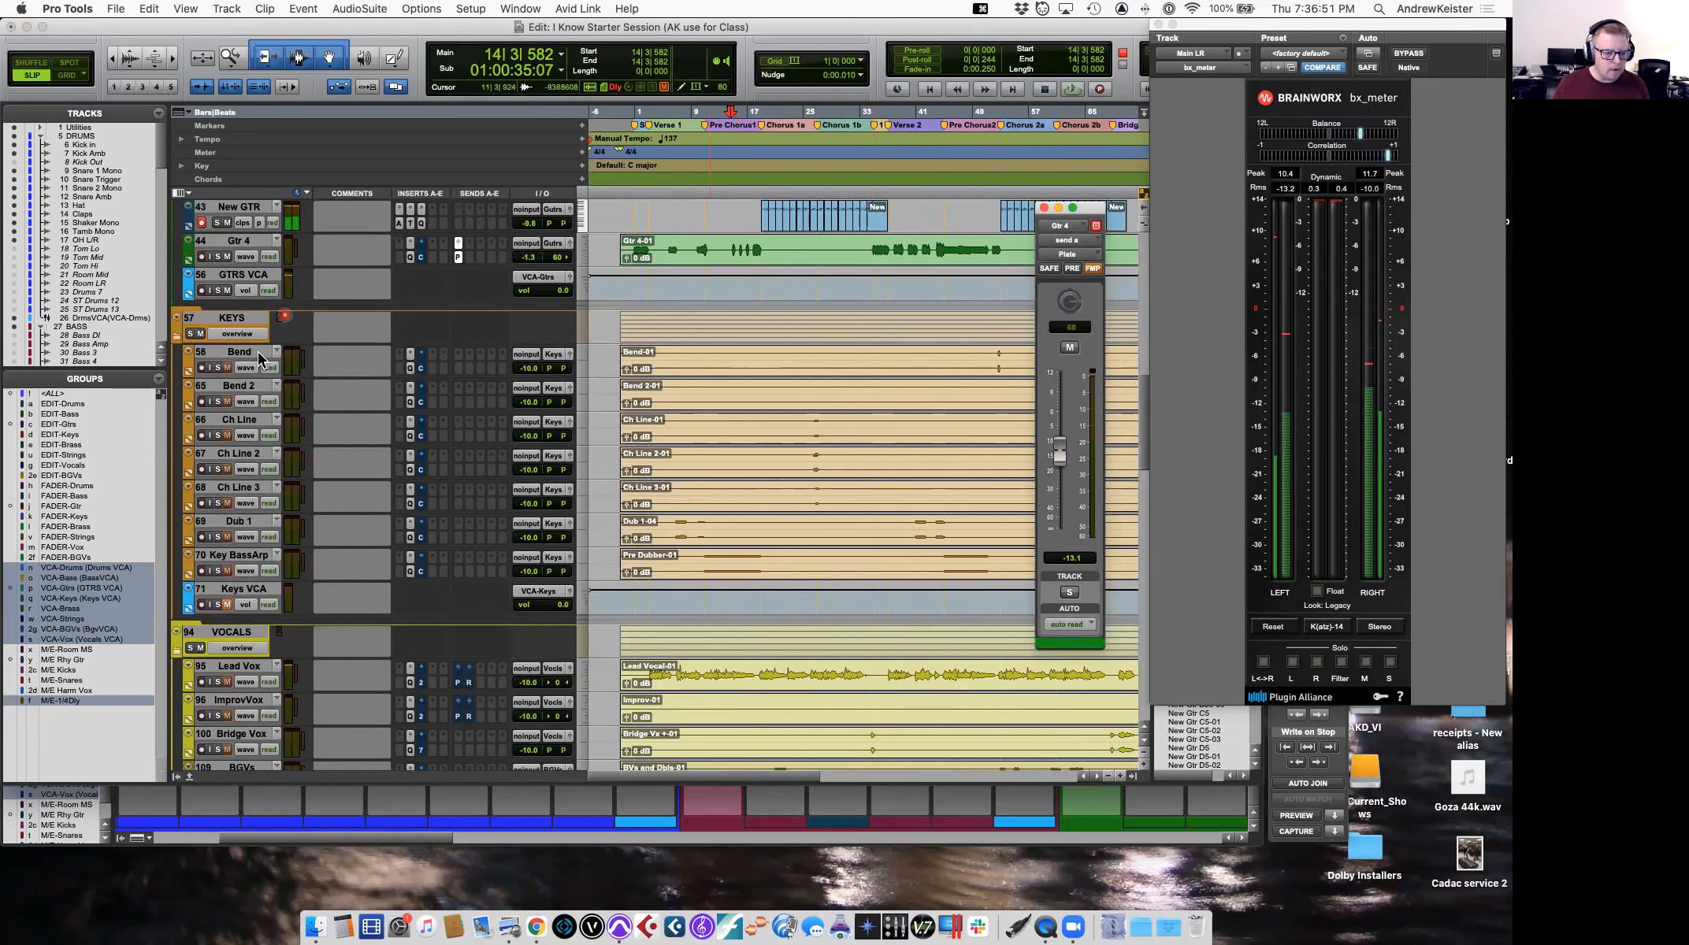
left_click(228, 605)
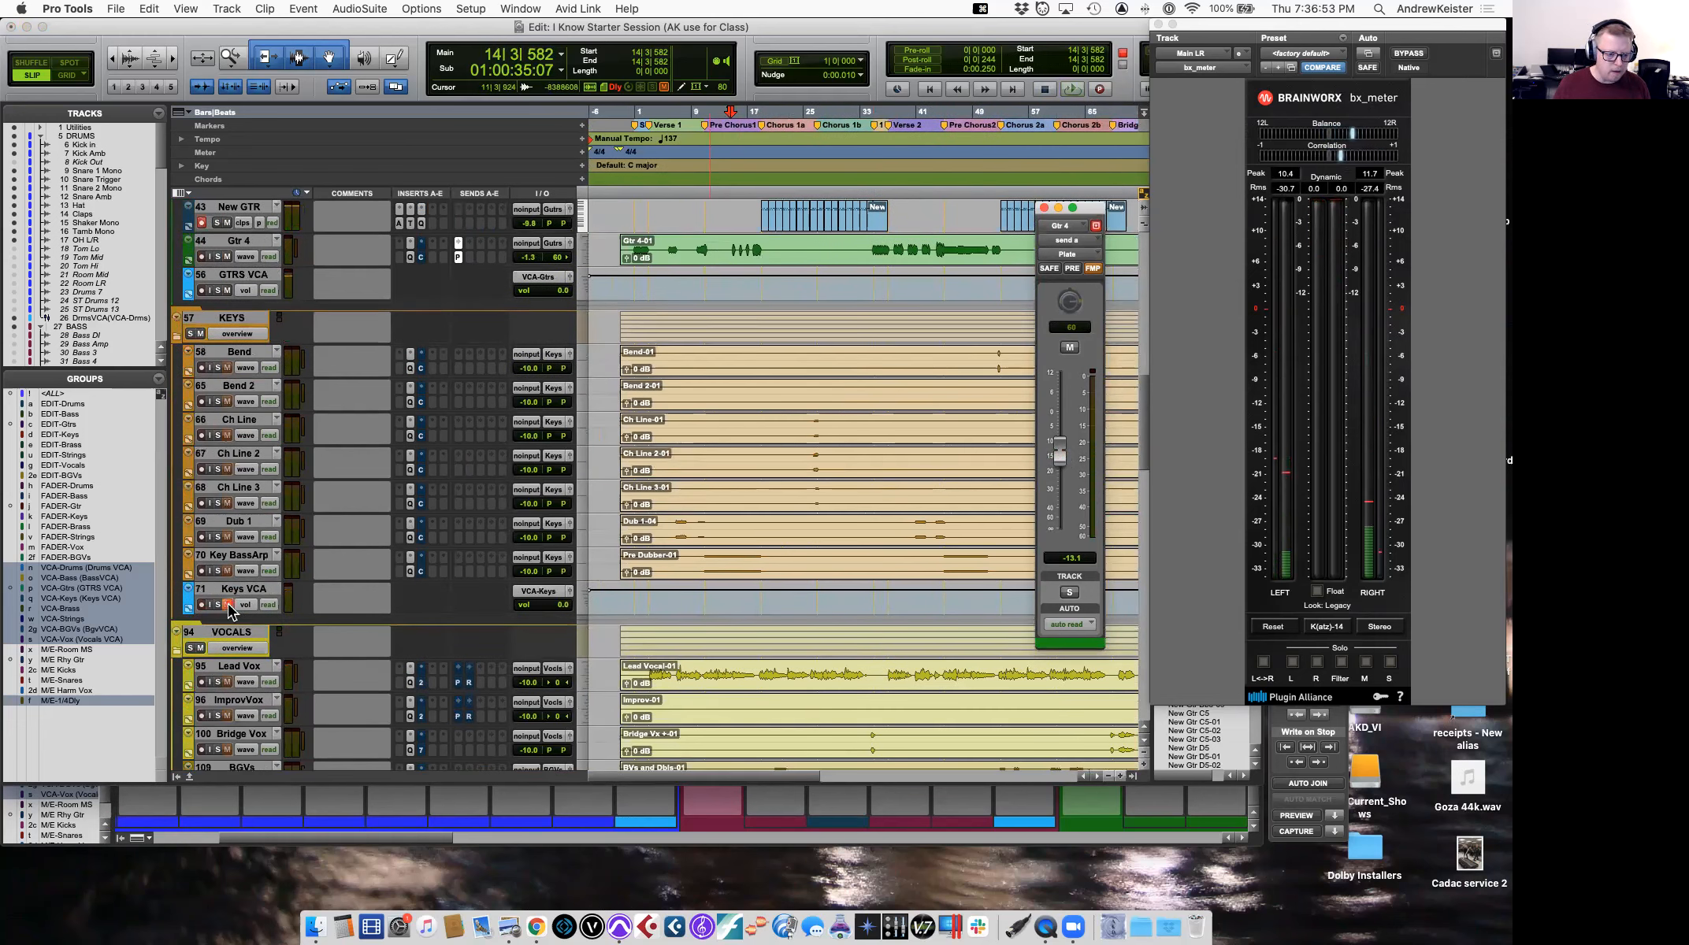
left_click(227, 605)
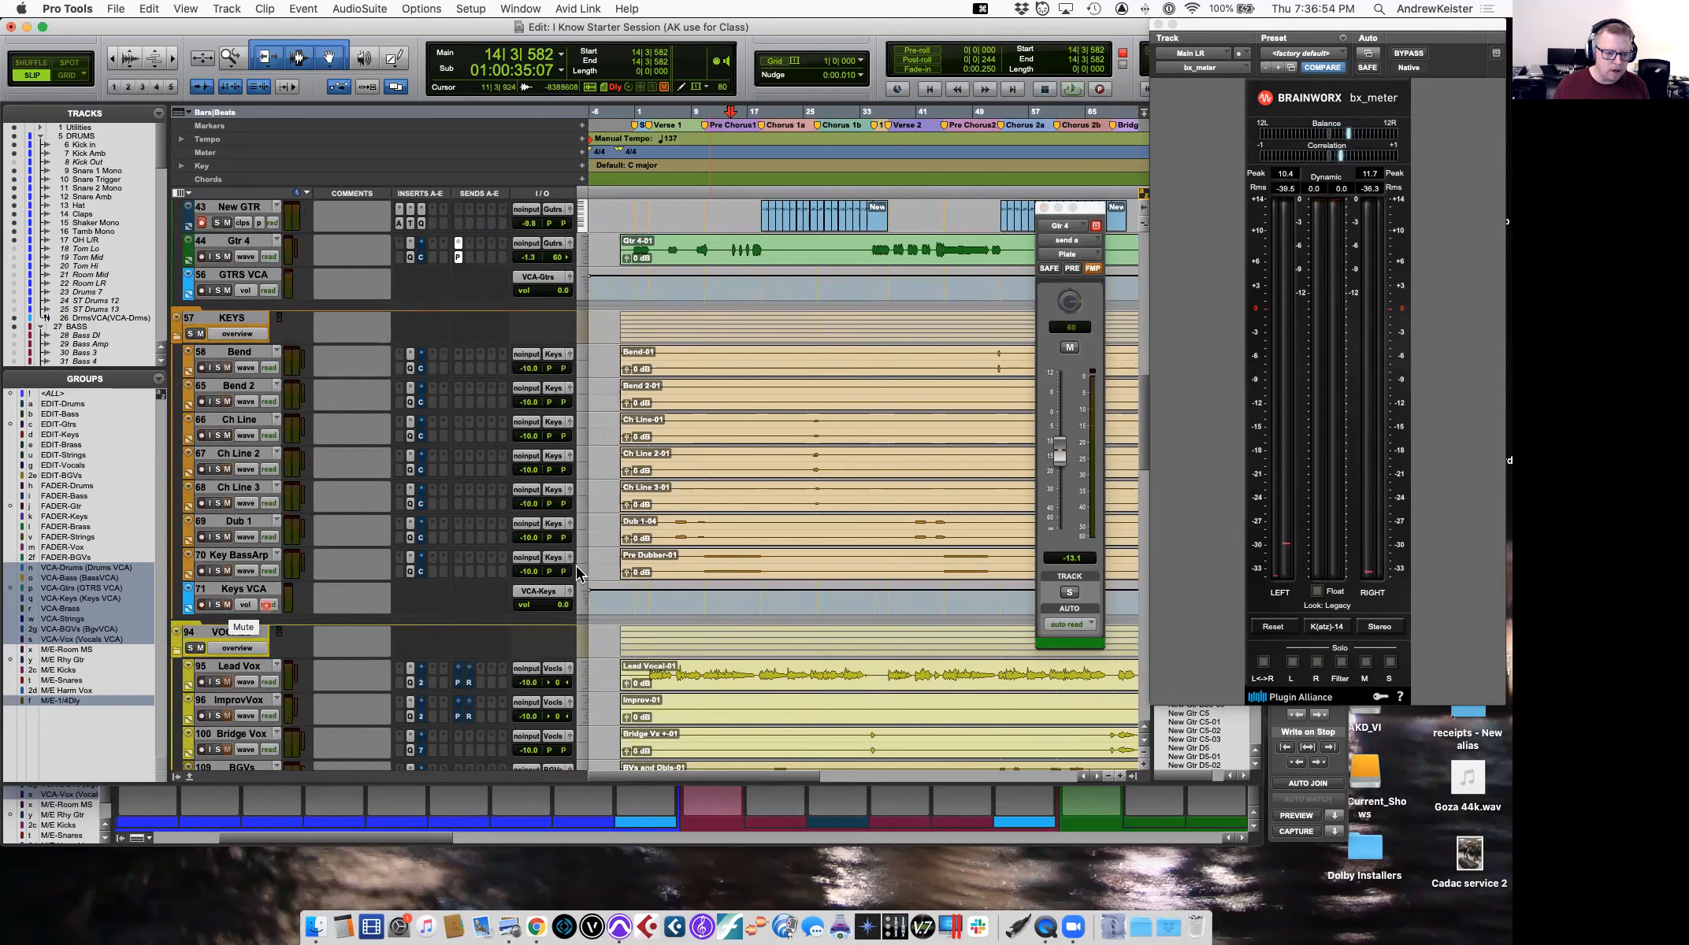
left_click(675, 529)
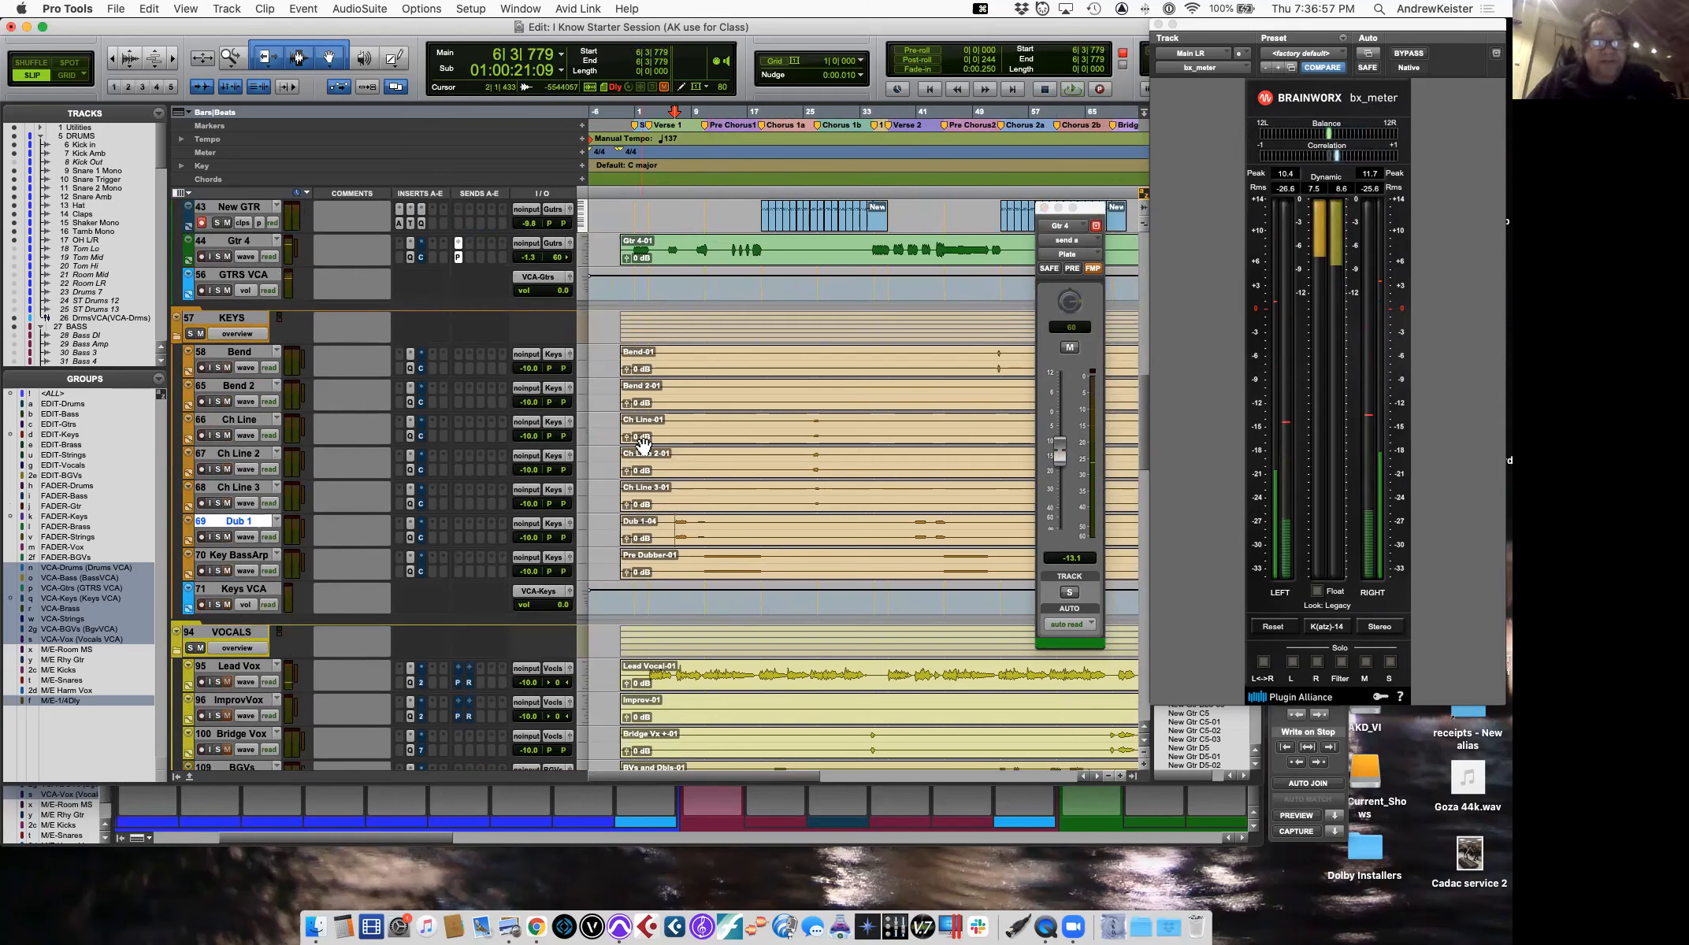
scroll(402, 428, "up", 2)
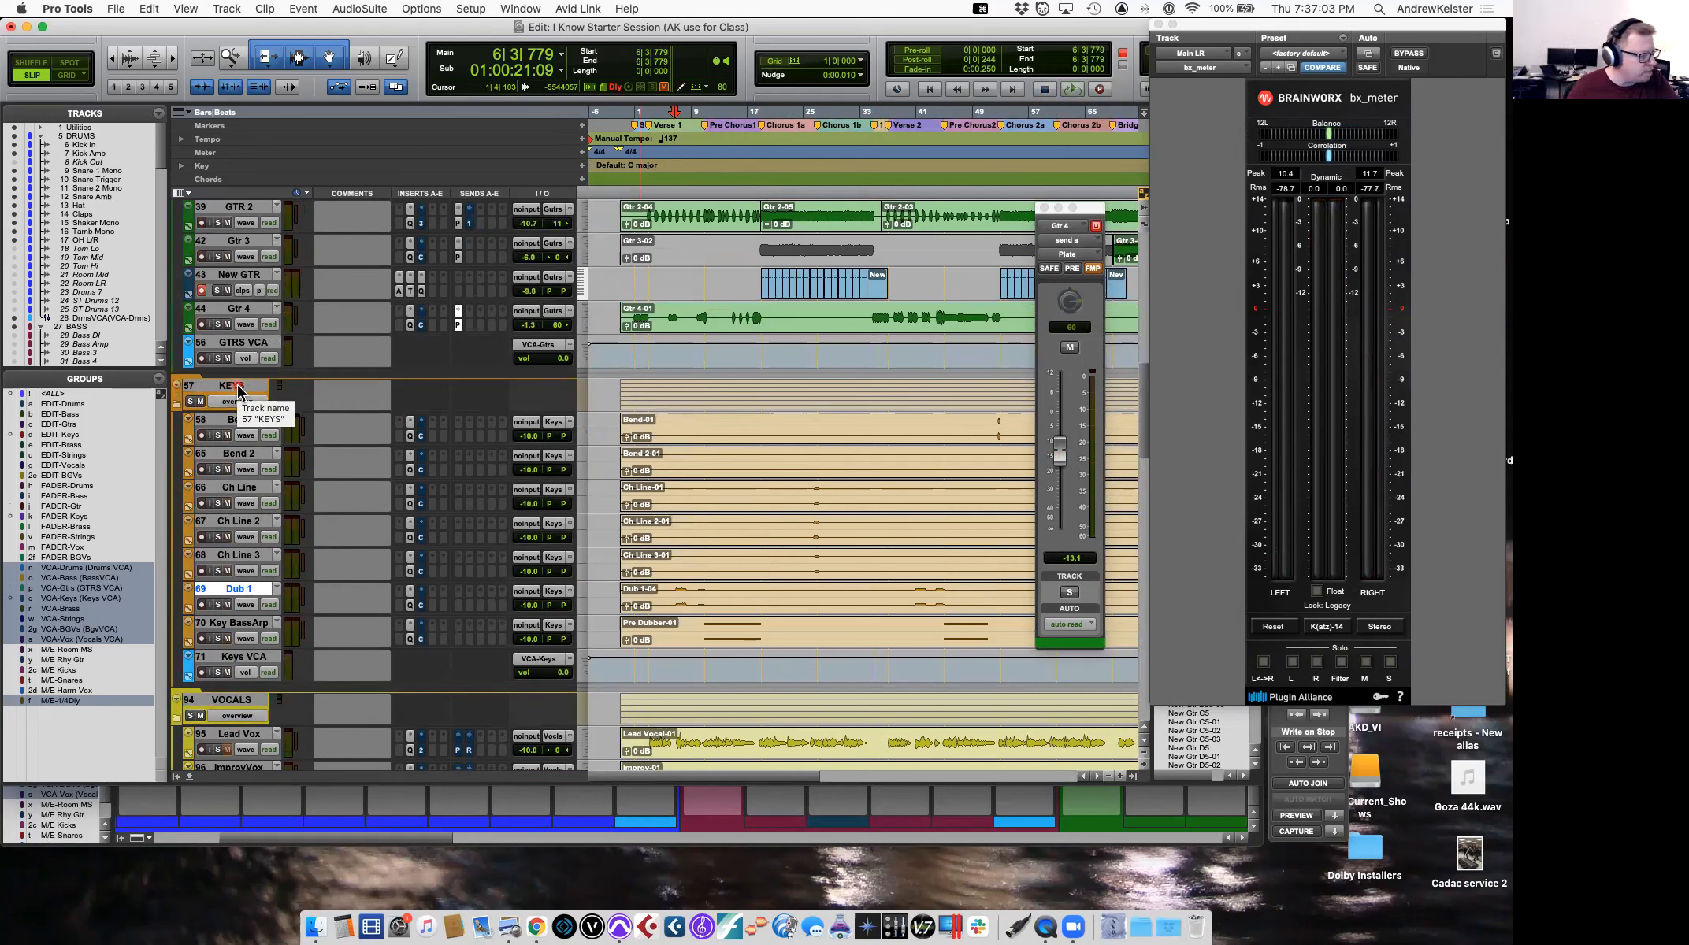
key("space")
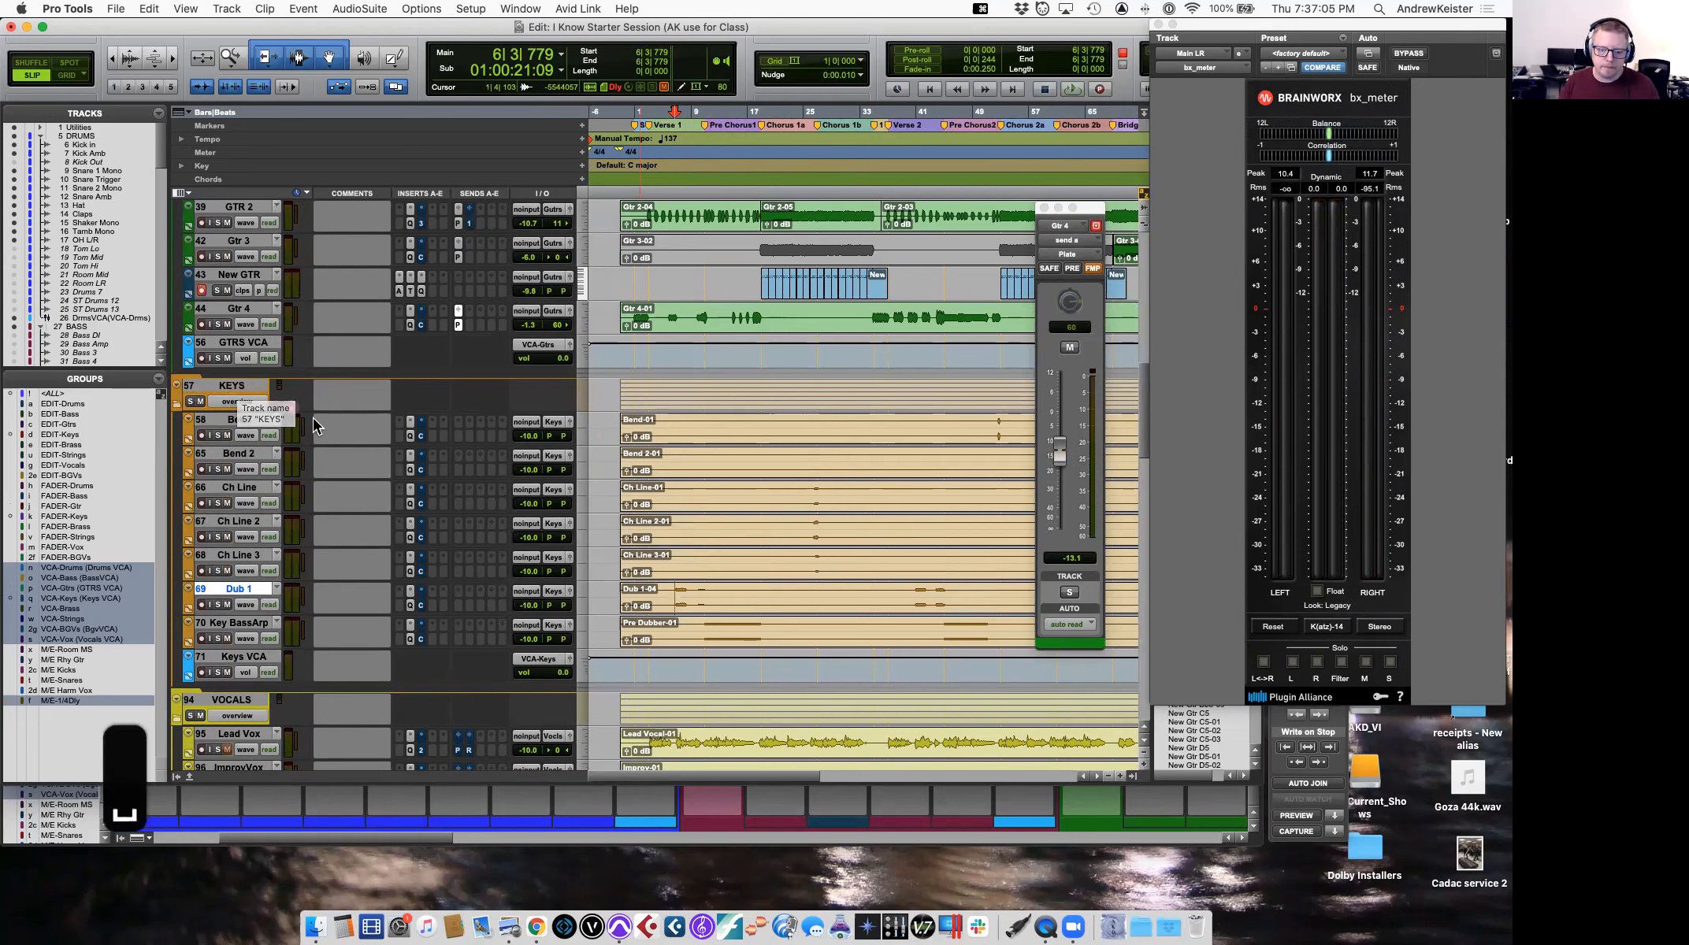
key("space")
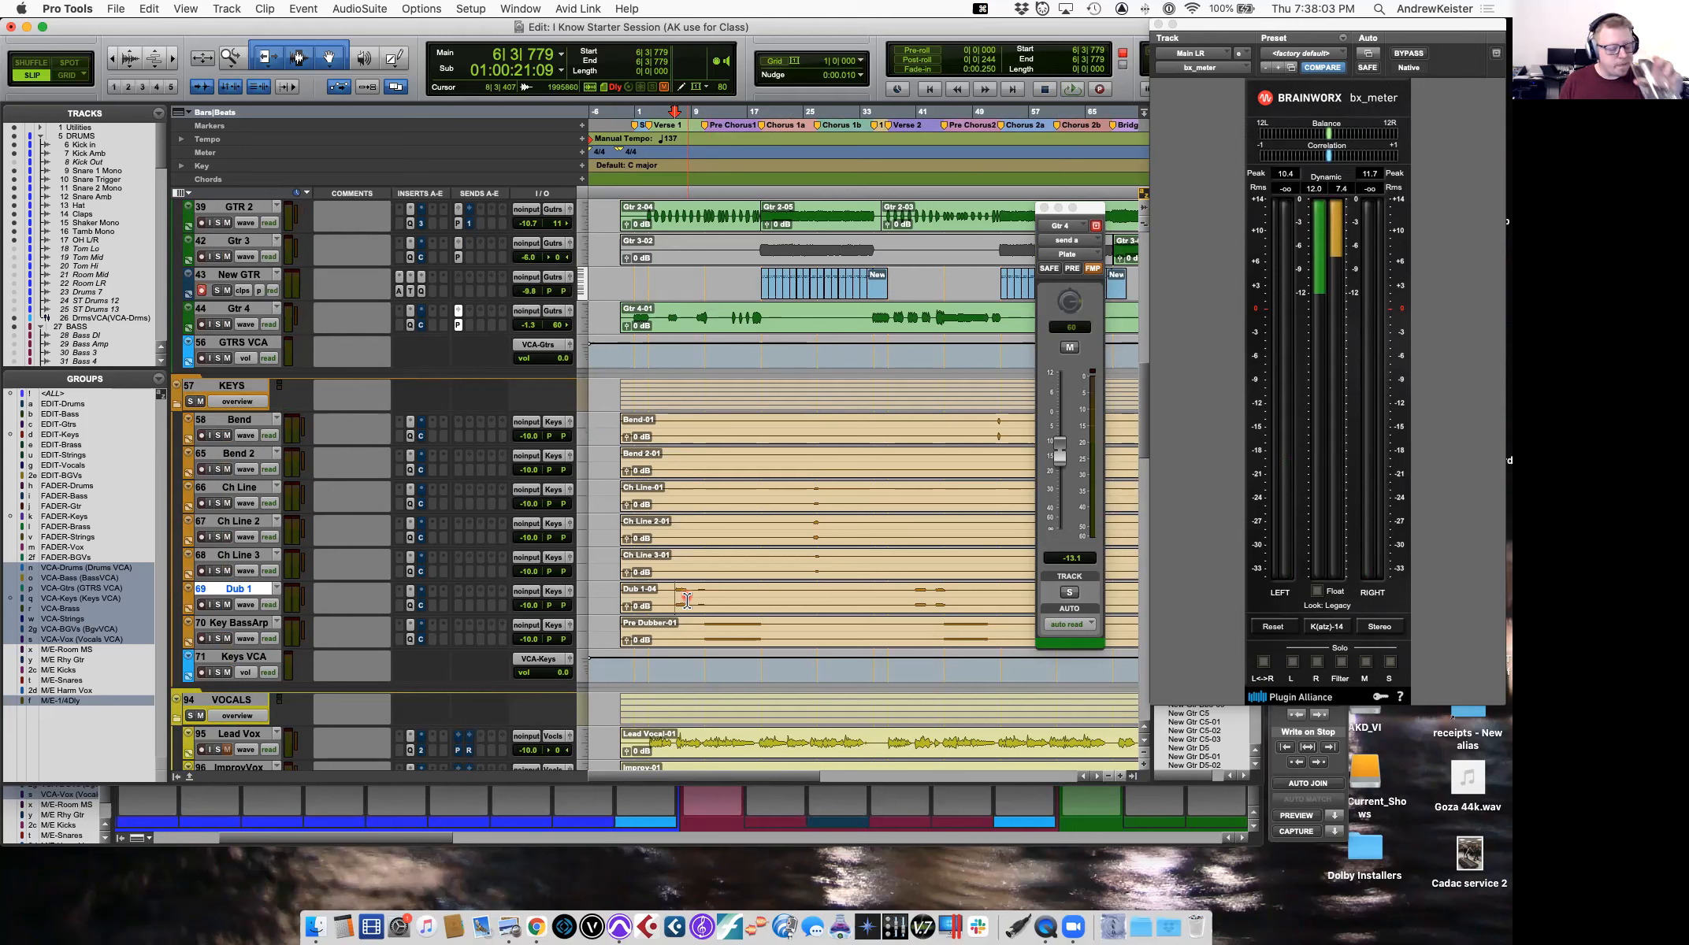
Listen to Dub 1 from bar 6 and Key BassArp from bar 10, checking each track during playback.
key("space")
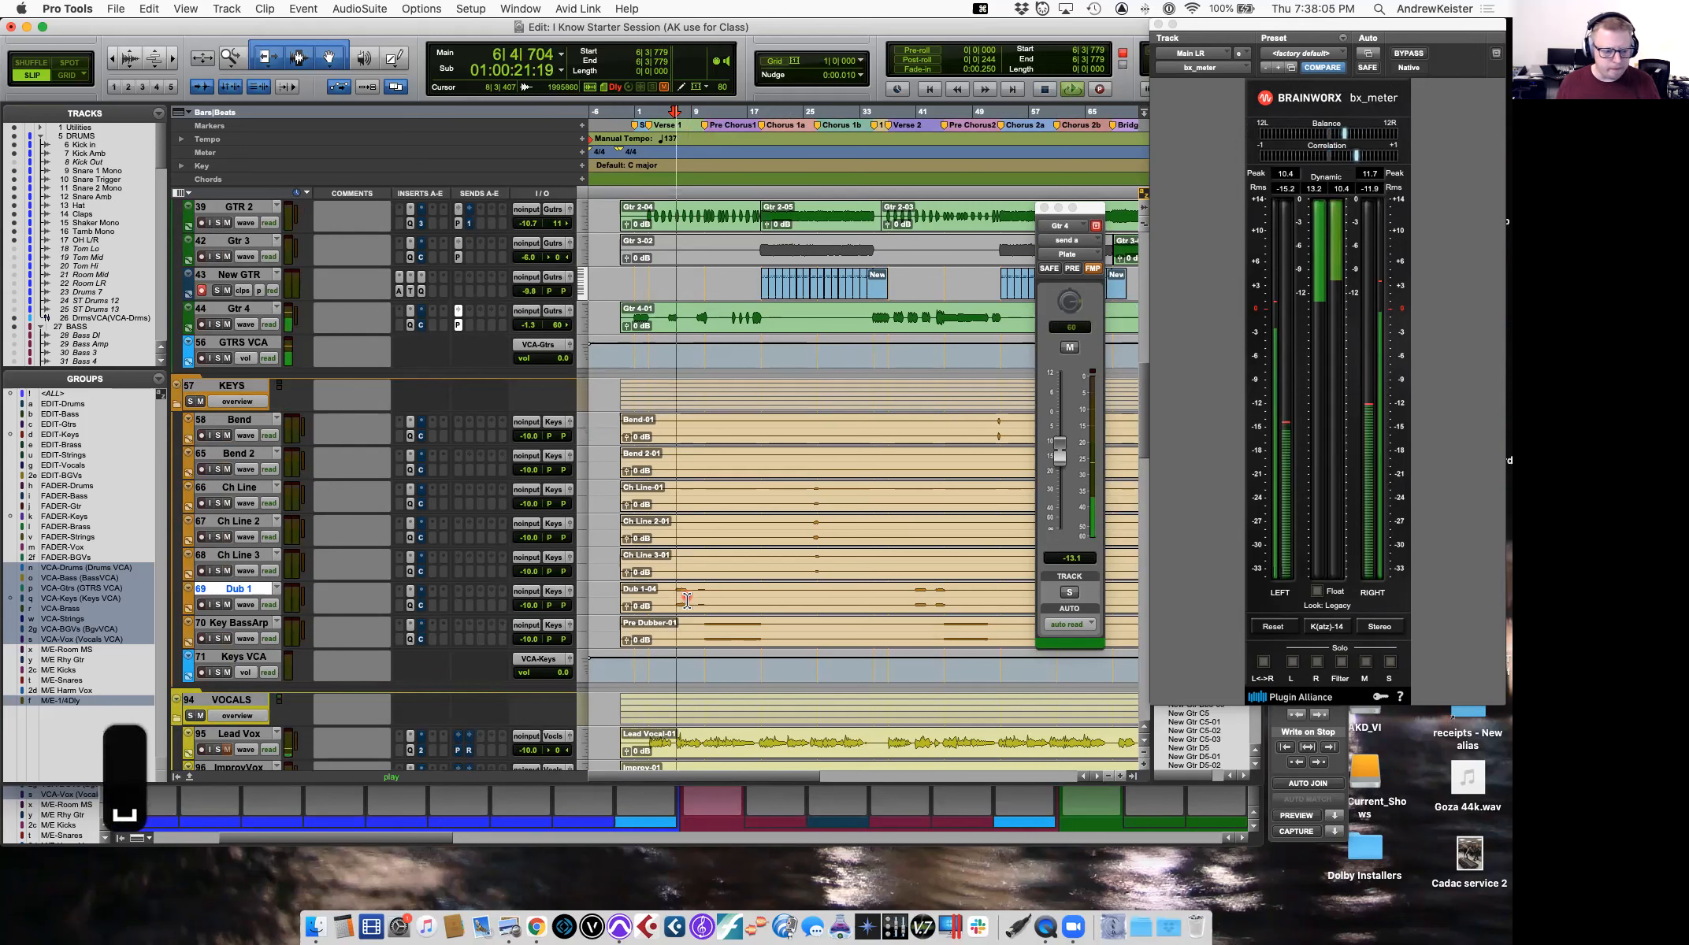
left_click(226, 604)
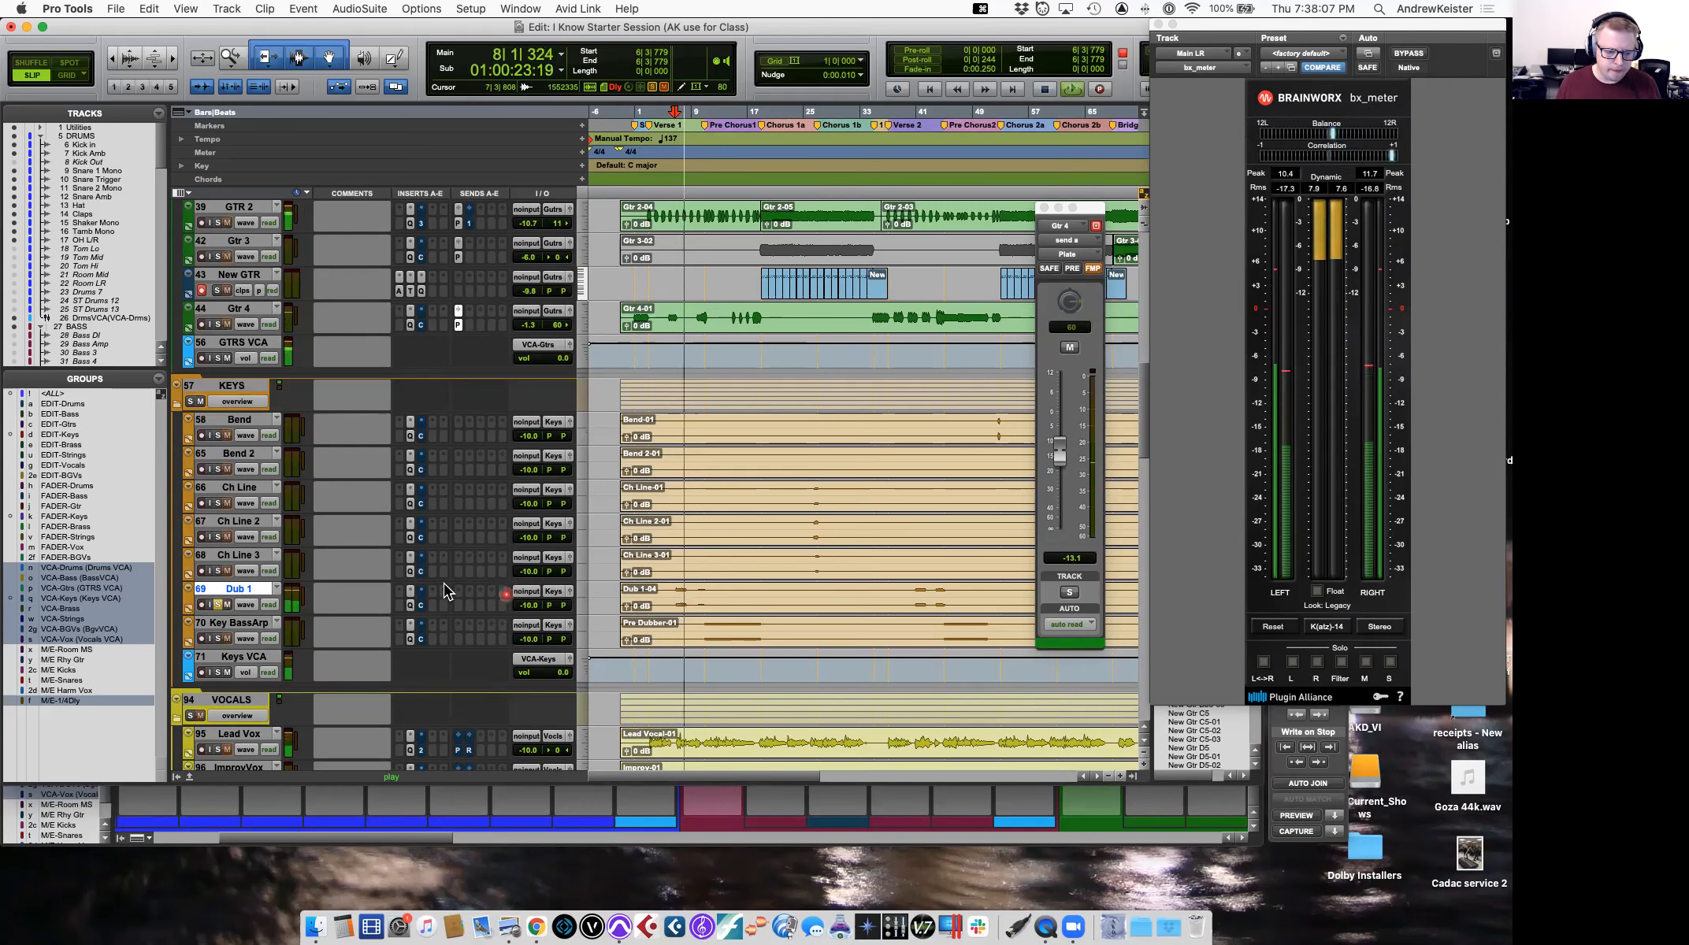
left_click(700, 634)
key("space")
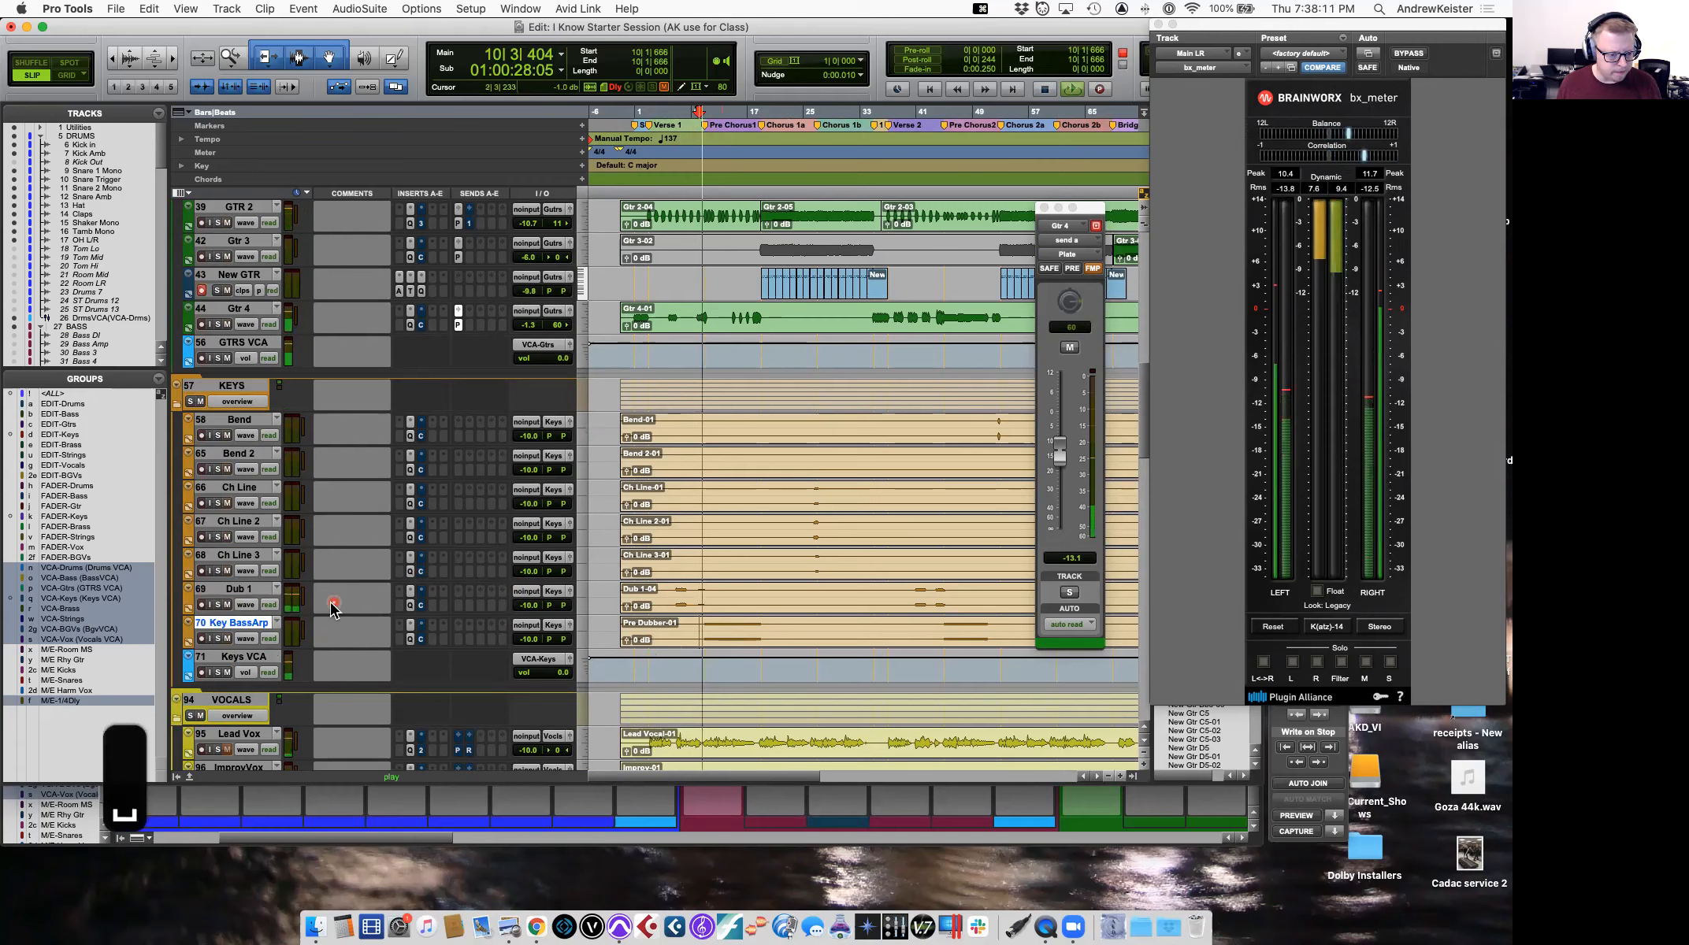
left_click(218, 639)
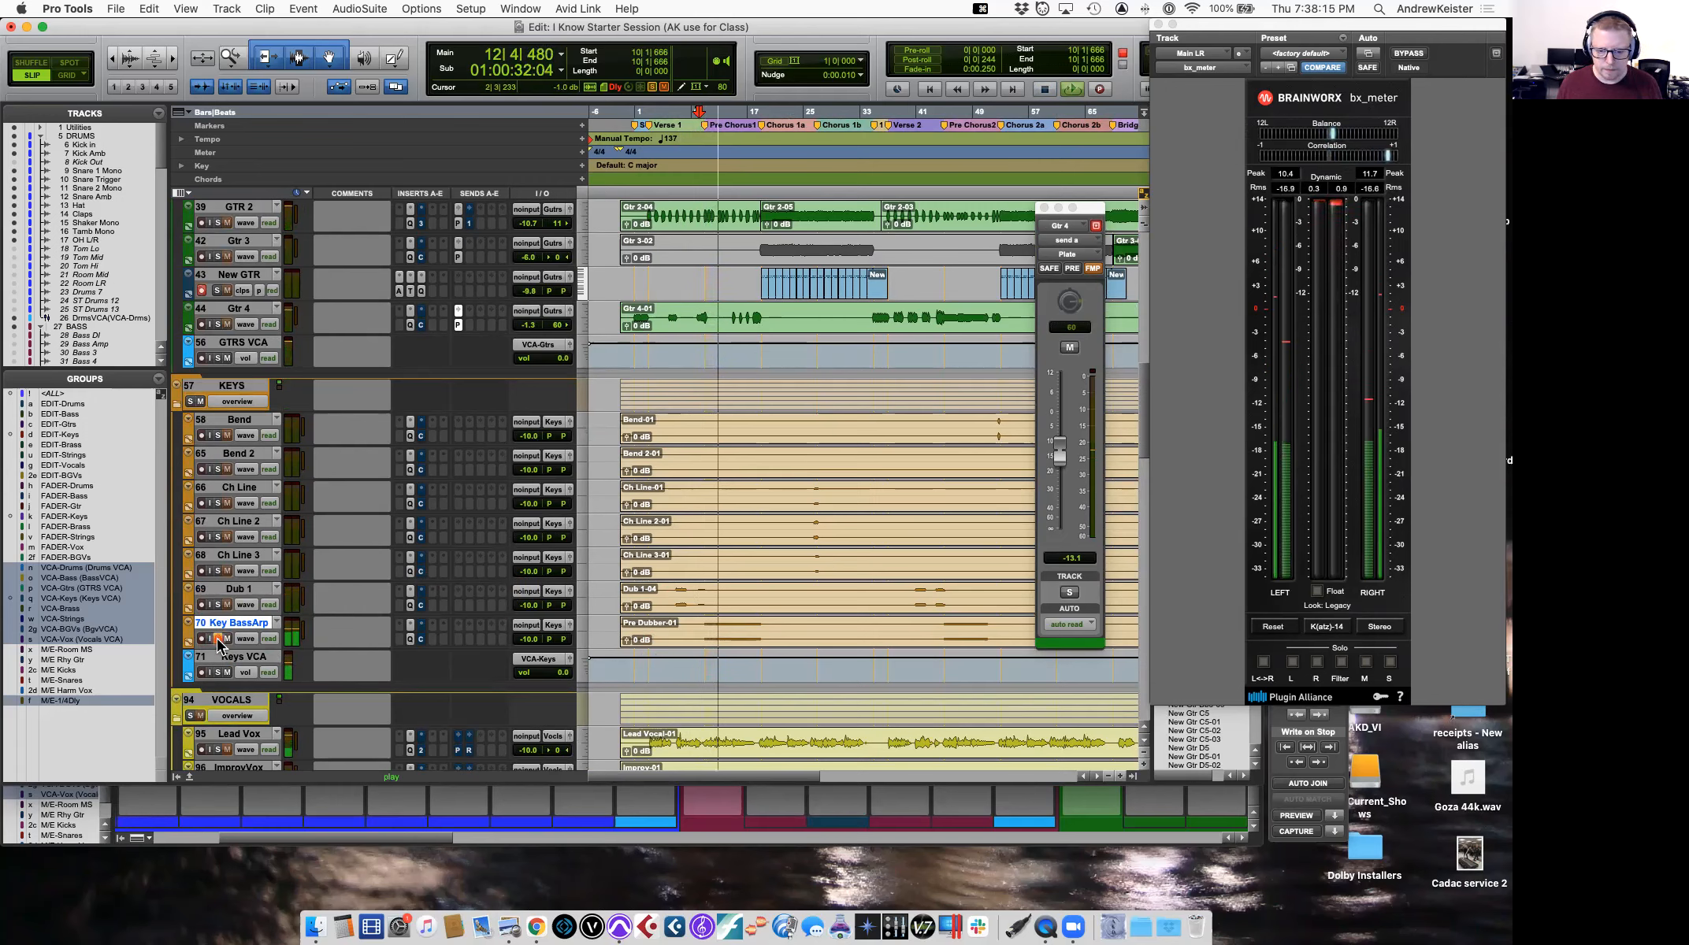
key("space")
Raise Dub 1's volume to -4.0 dB while playing its first part in Verse 1, and replay that part from bar 6.
scroll(860, 509, "right", 10)
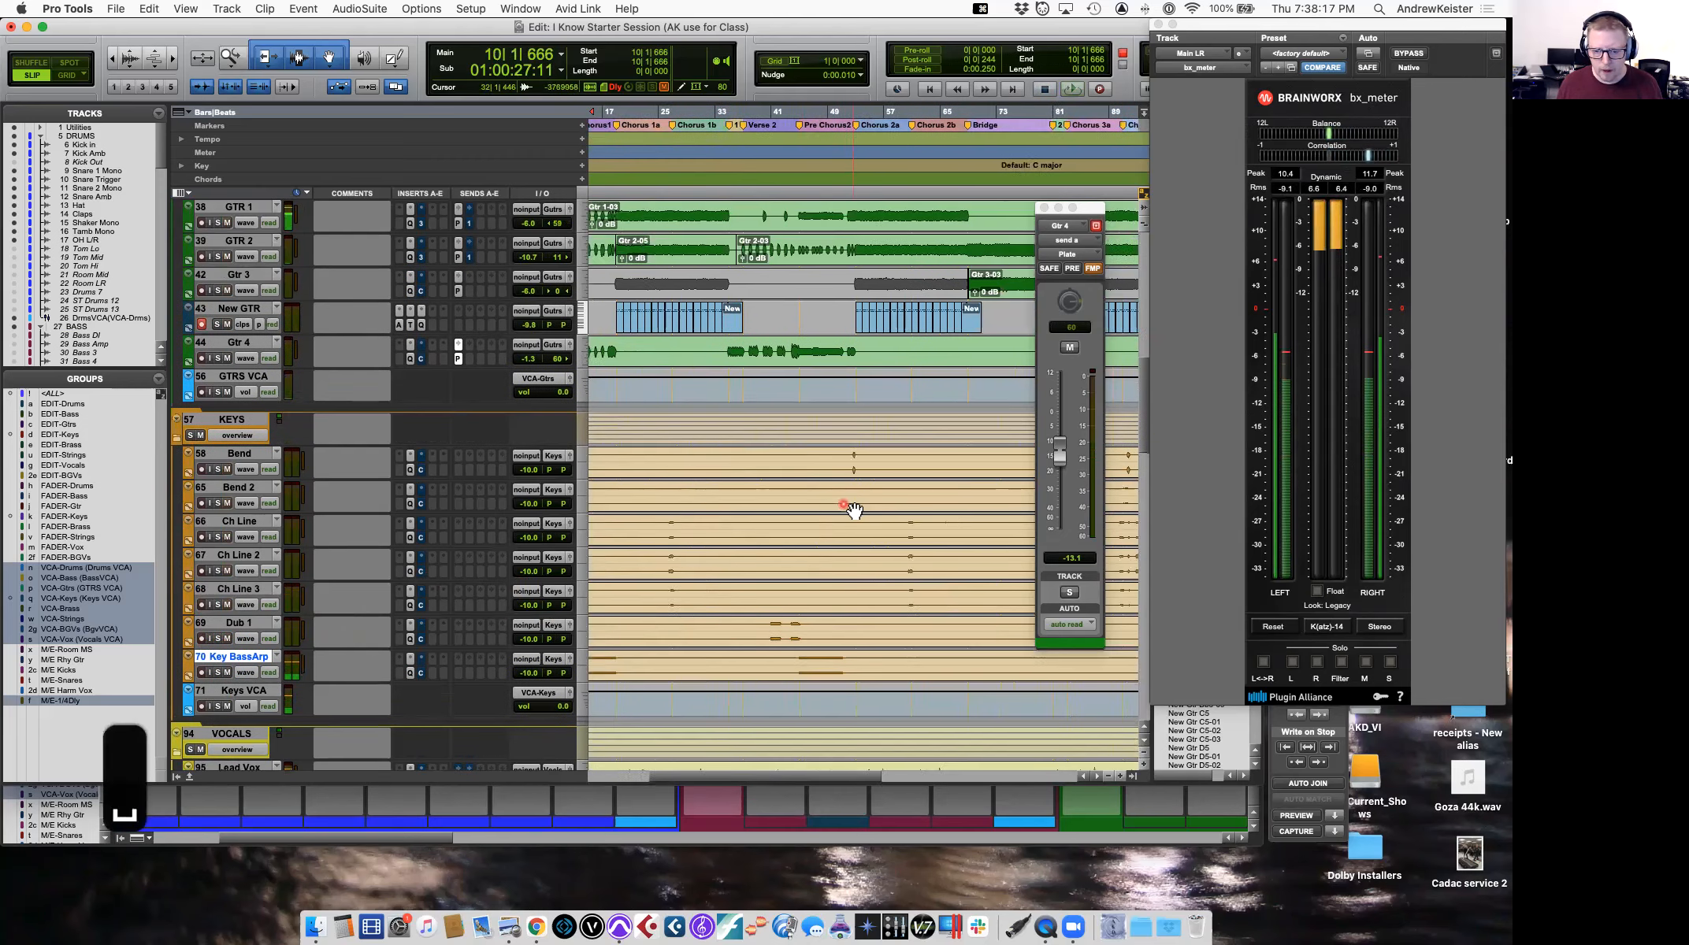
scroll(855, 510, "down", 2)
scroll(855, 510, "left", 10)
scroll(855, 510, "down", 1)
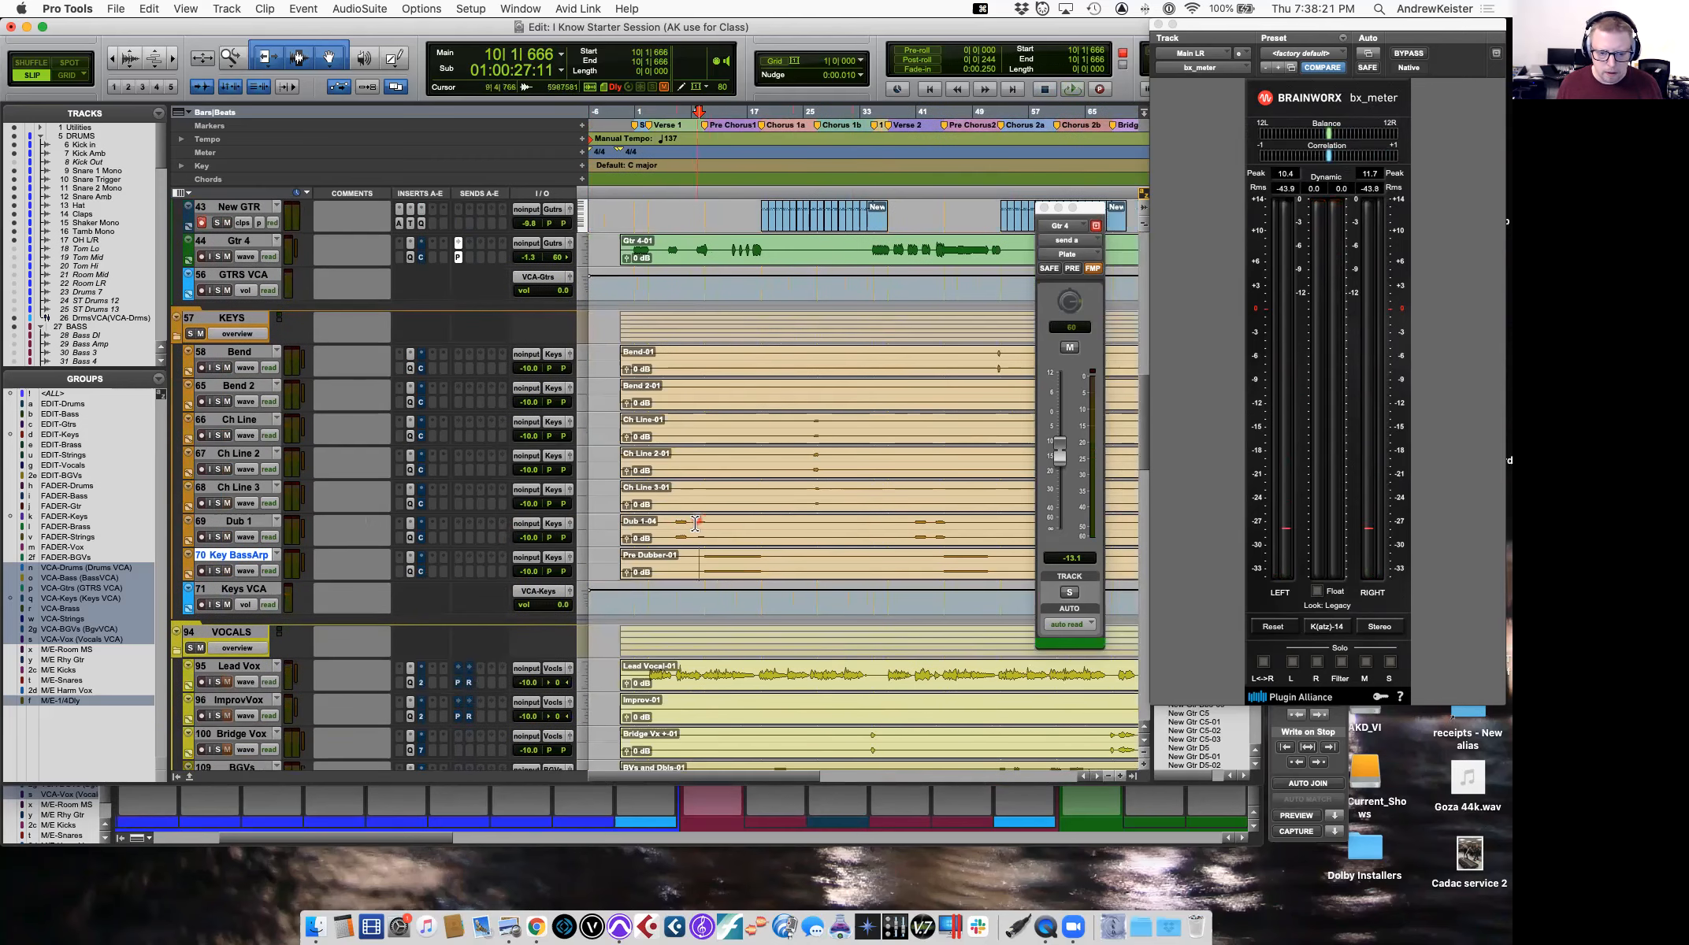
left_click(665, 523)
key("space")
left_click_drag(527, 538, 532, 536)
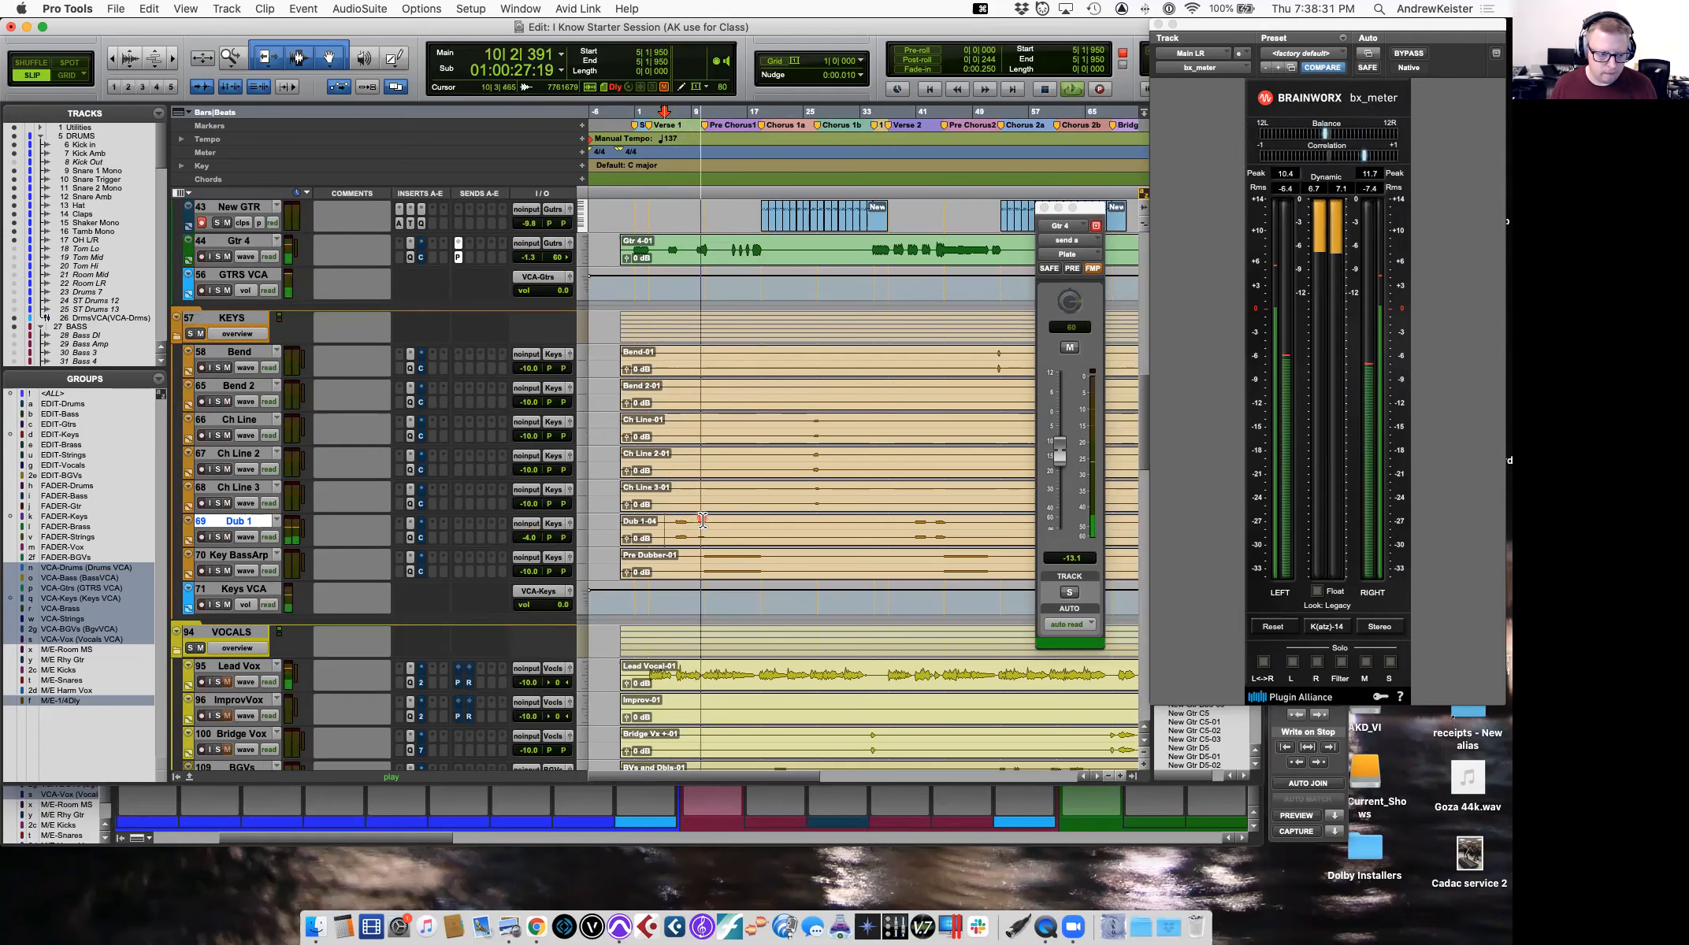
key("space")
left_click(675, 523)
key("space")
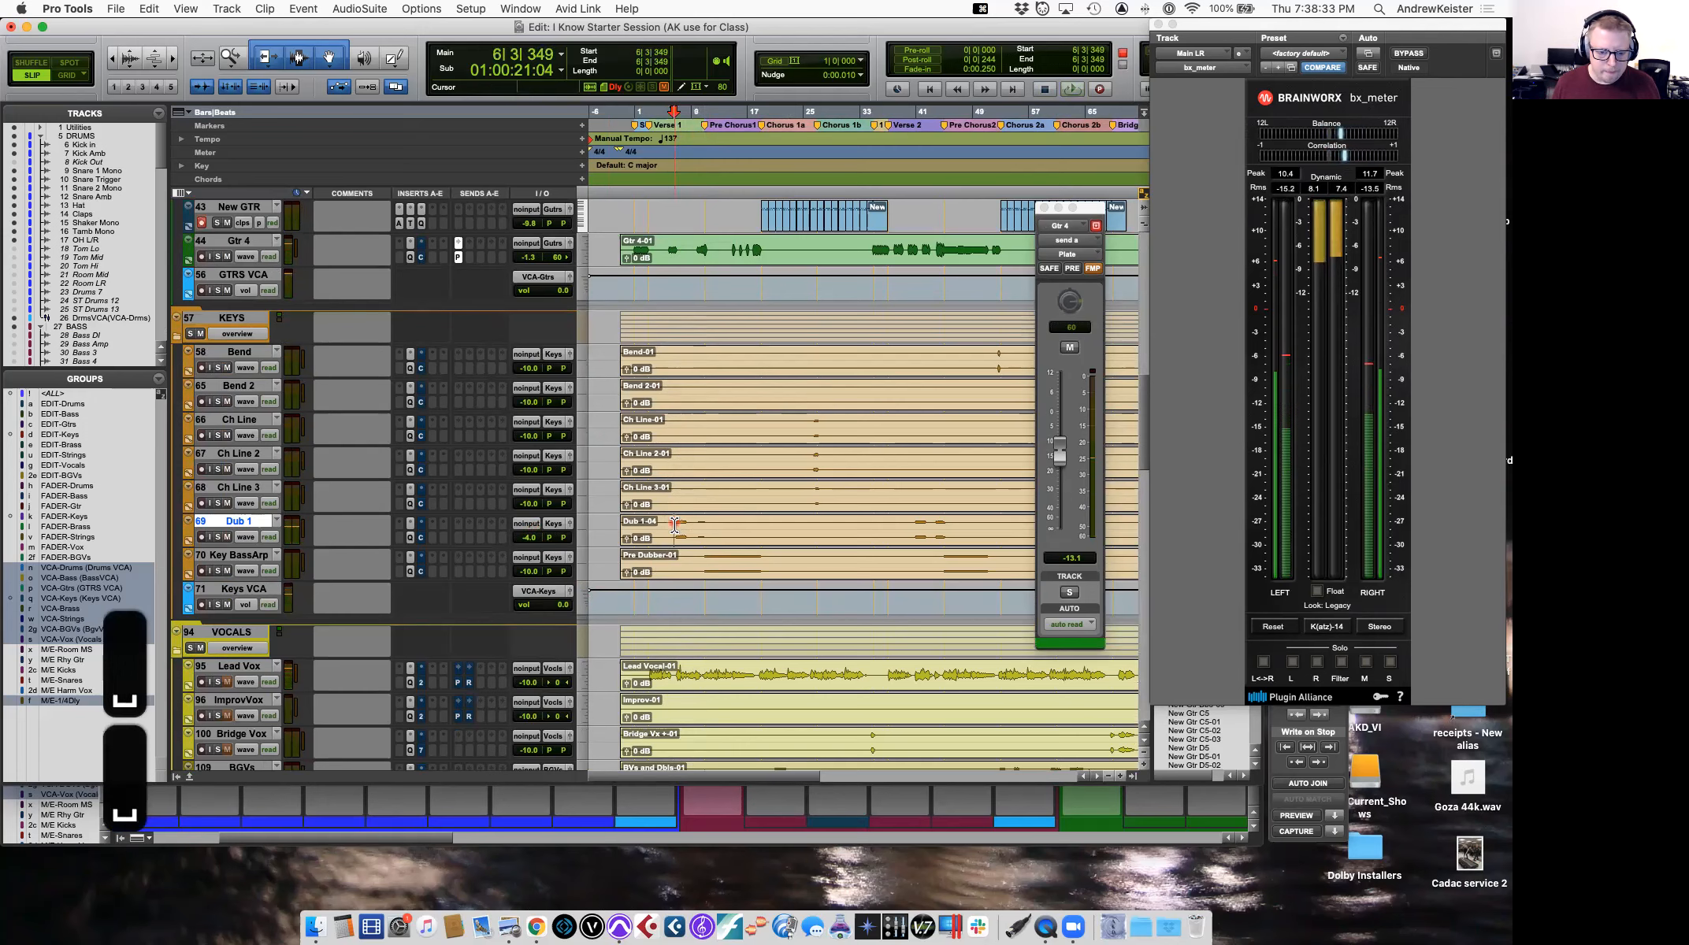
key("space")
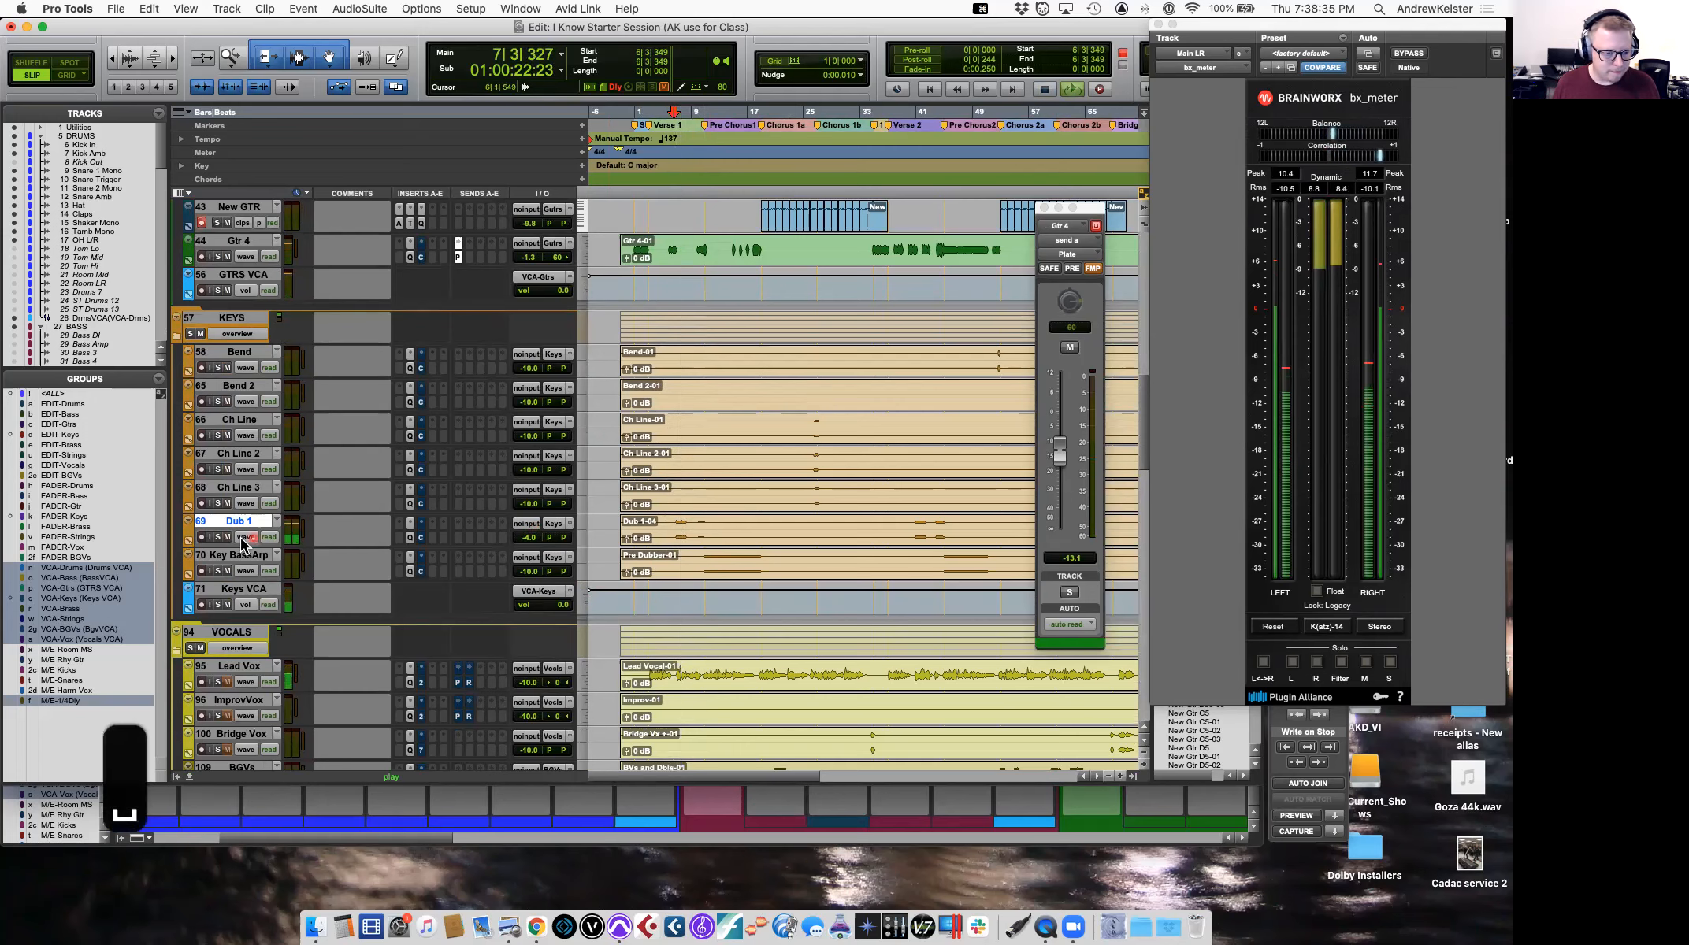
Show the volume automation lane under Dub 1 and enlarge the Dub 1 track.
left_click(193, 542)
scroll(599, 389, "down", 5)
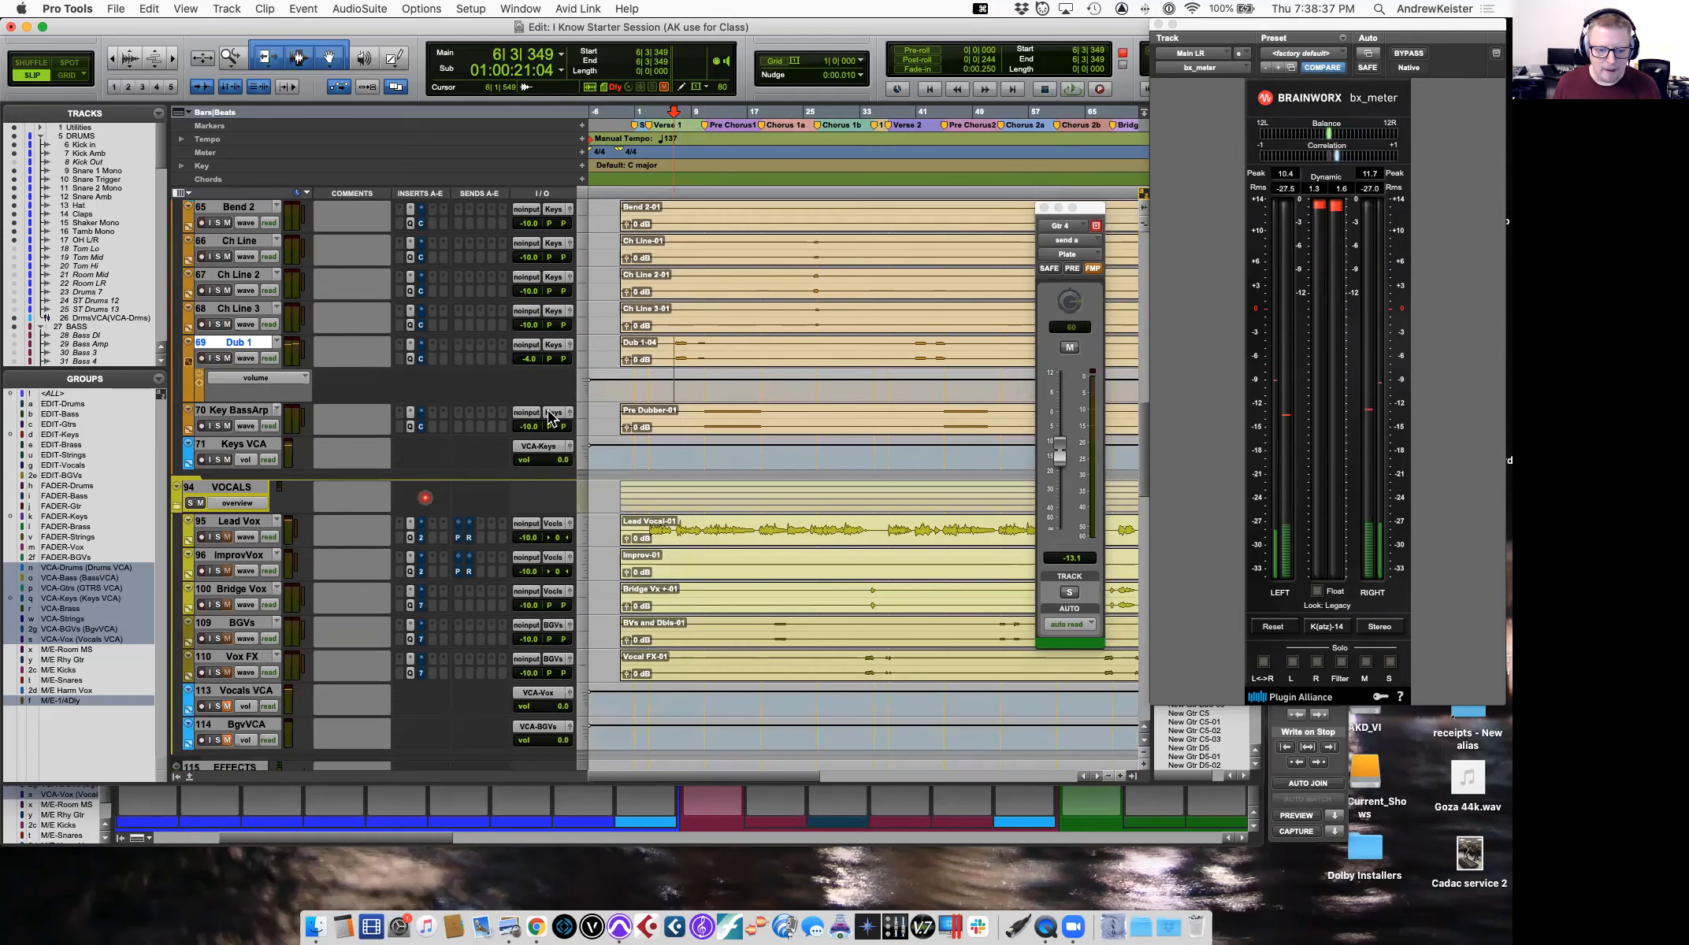
left_click(237, 379)
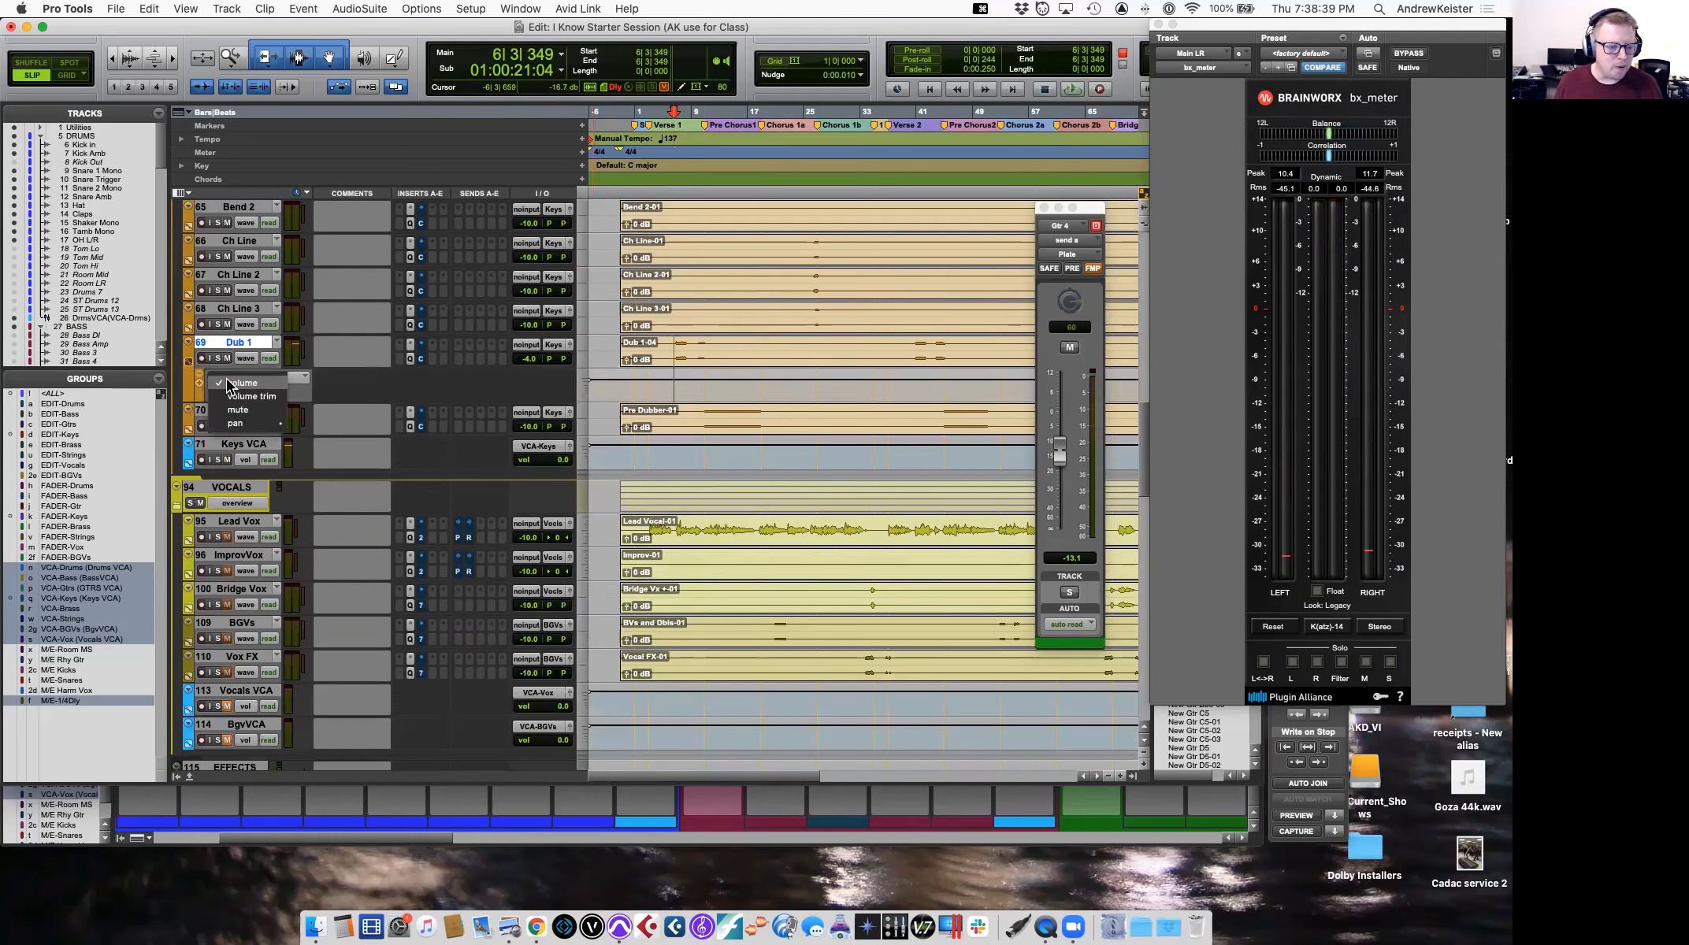
left_click(350, 373)
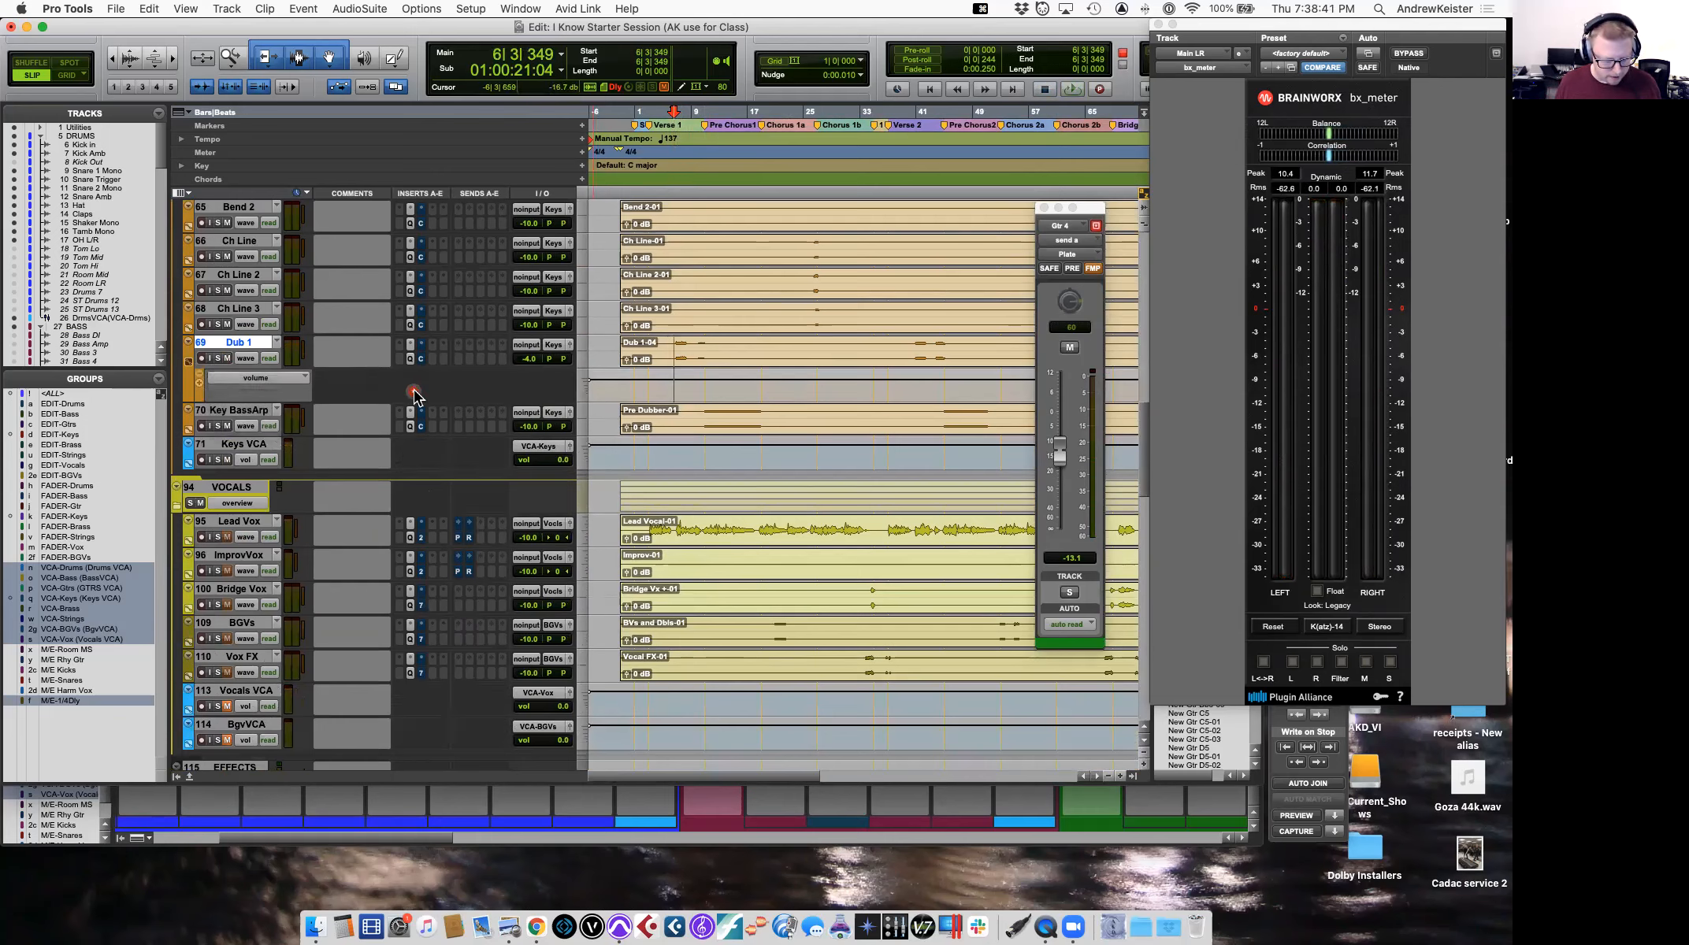
left_click(579, 355)
left_click(603, 397)
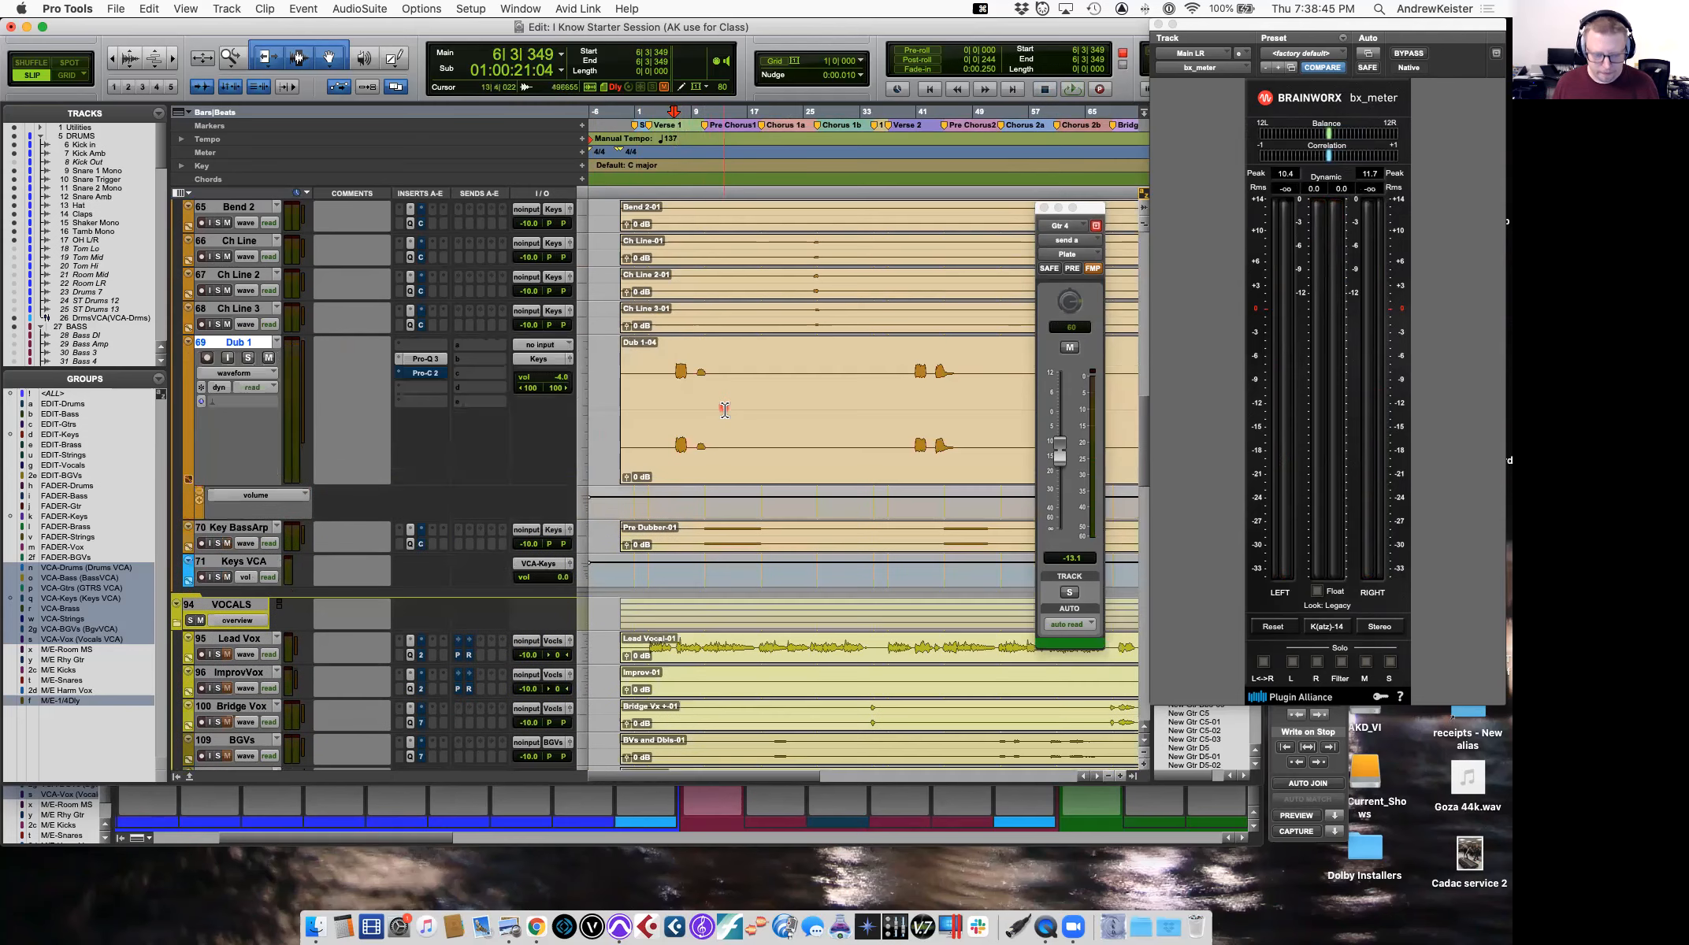
Zoom in on Dub 1's first part around bar 7 and play it back.
key("t")
key("t")
key("t")
key("t")
key("space")
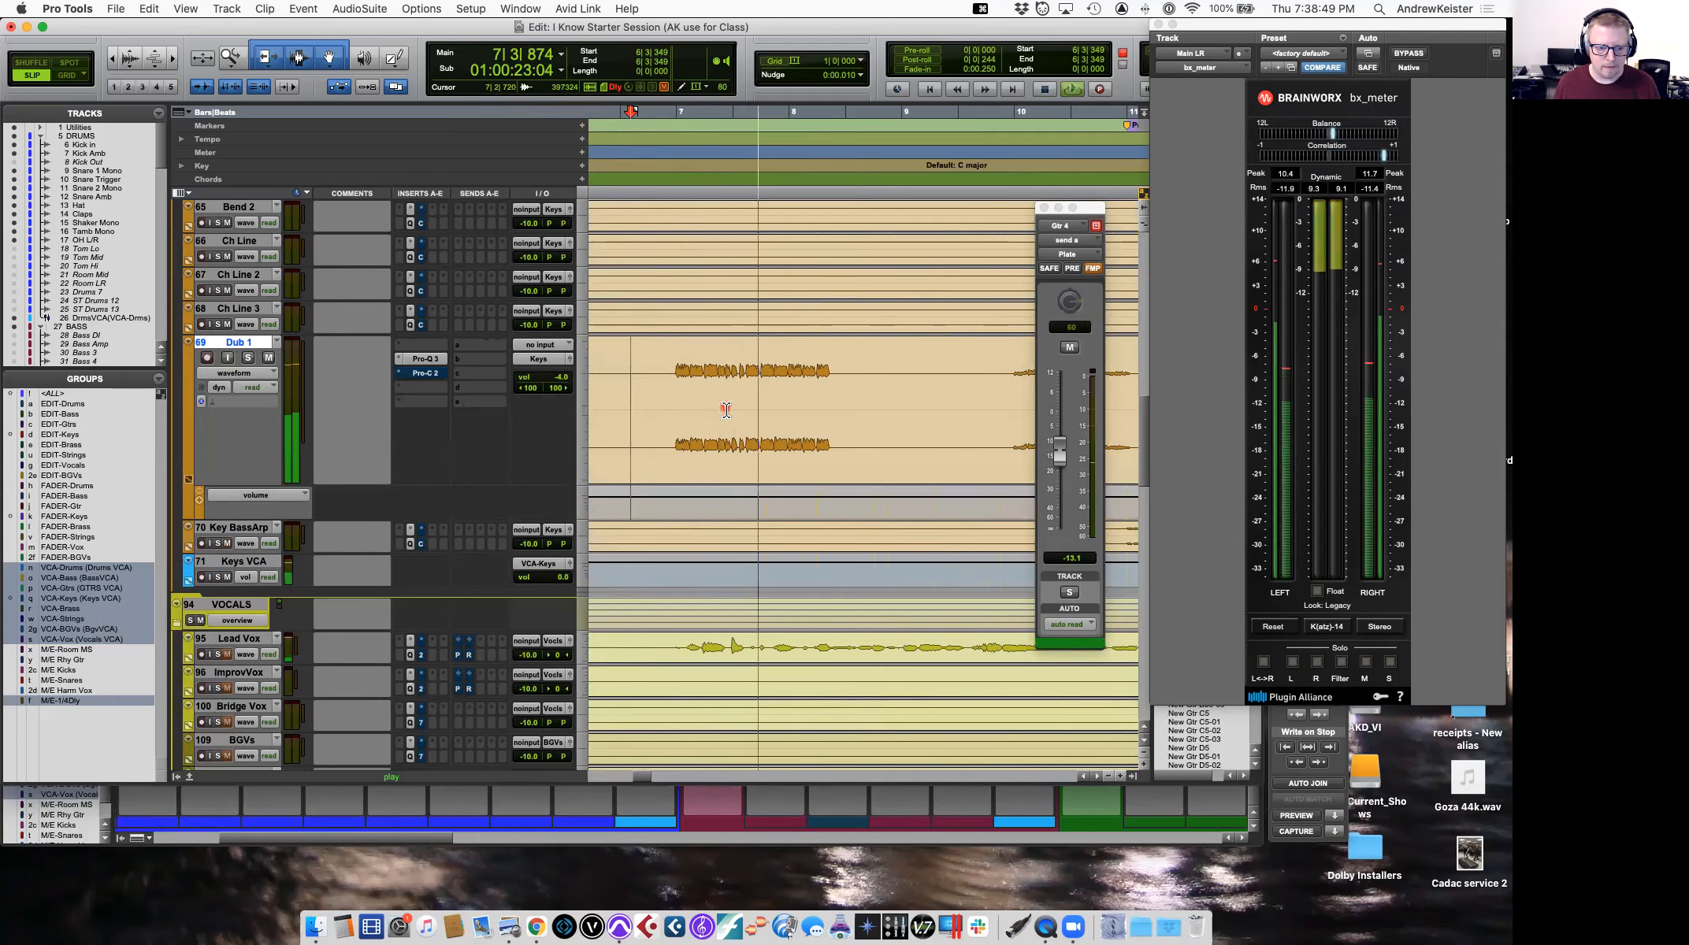
key("space")
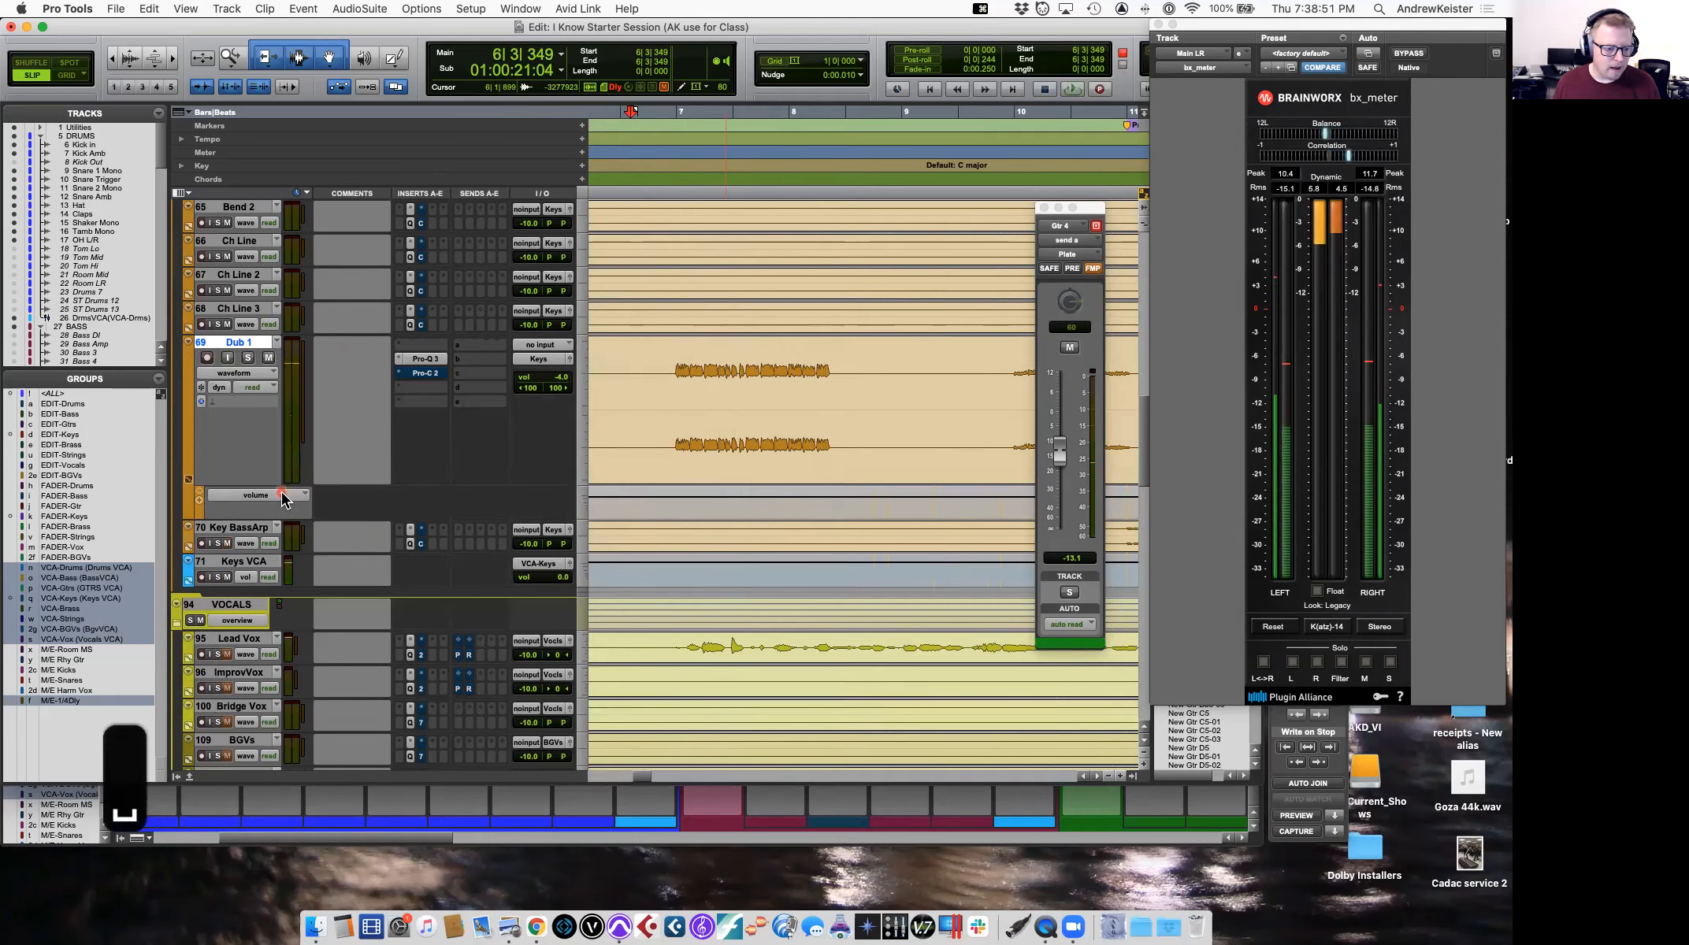
Switch Dub 1's automation lane to pan left and right, and set the lane height to large.
left_click(275, 496)
left_click(299, 542)
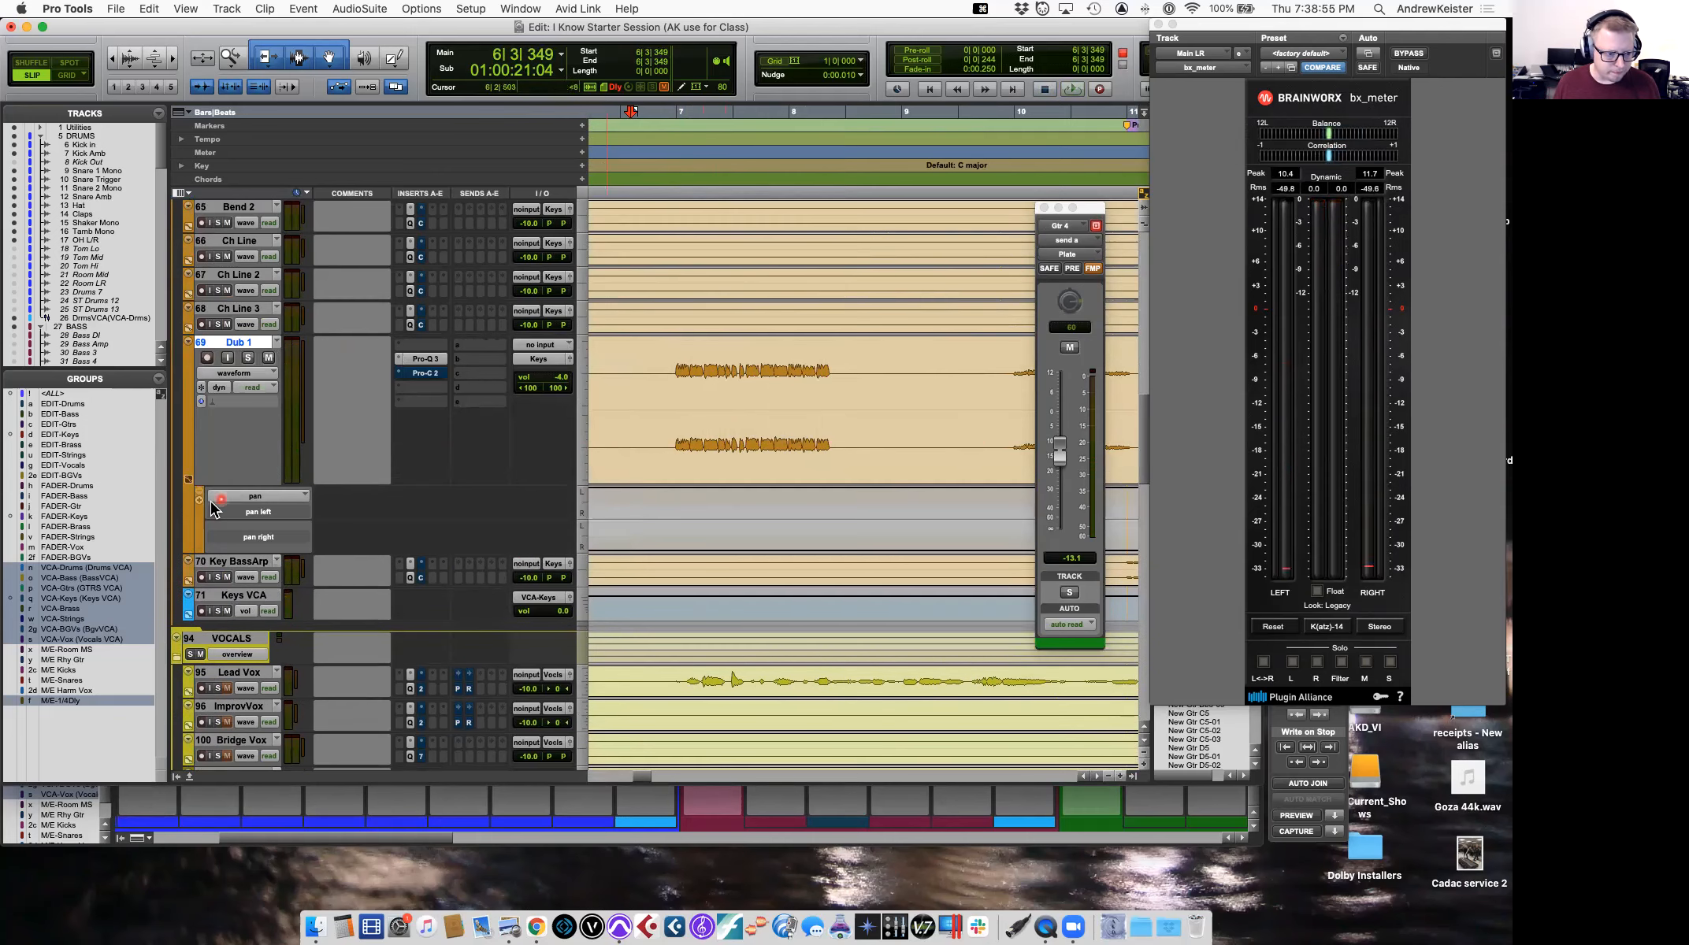
left_click(584, 512)
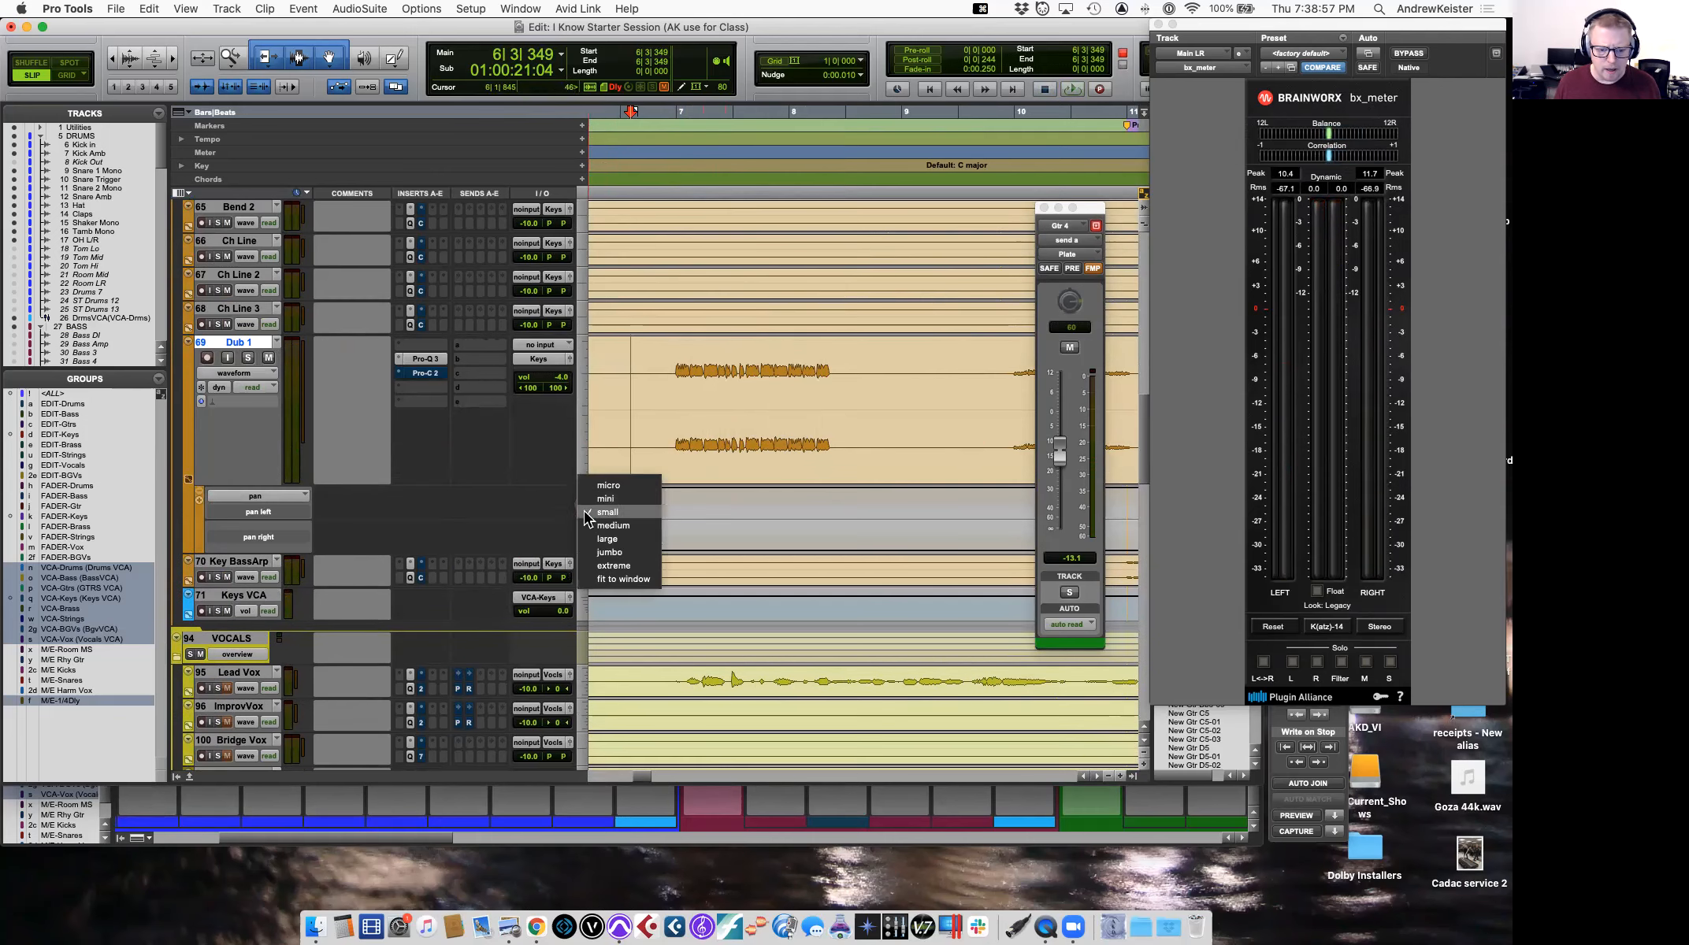
left_click(587, 544)
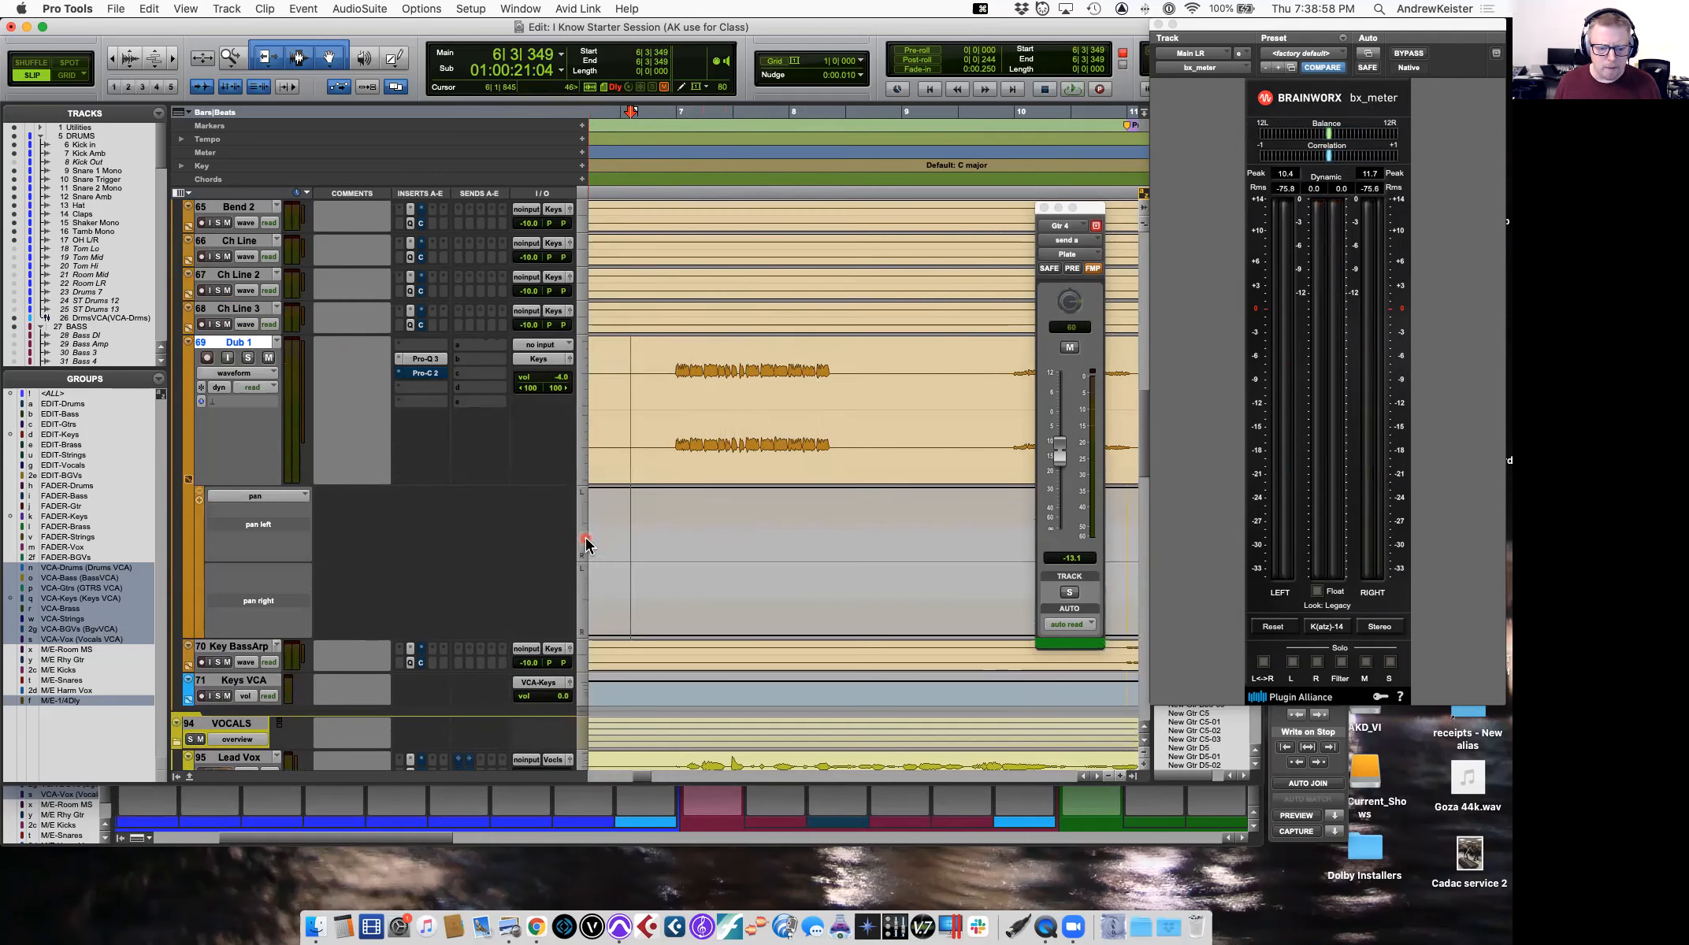
Demonstrate hiding, adding and removing Dub 1's automation lanes, ending with a single pan lane.
left_click(187, 480)
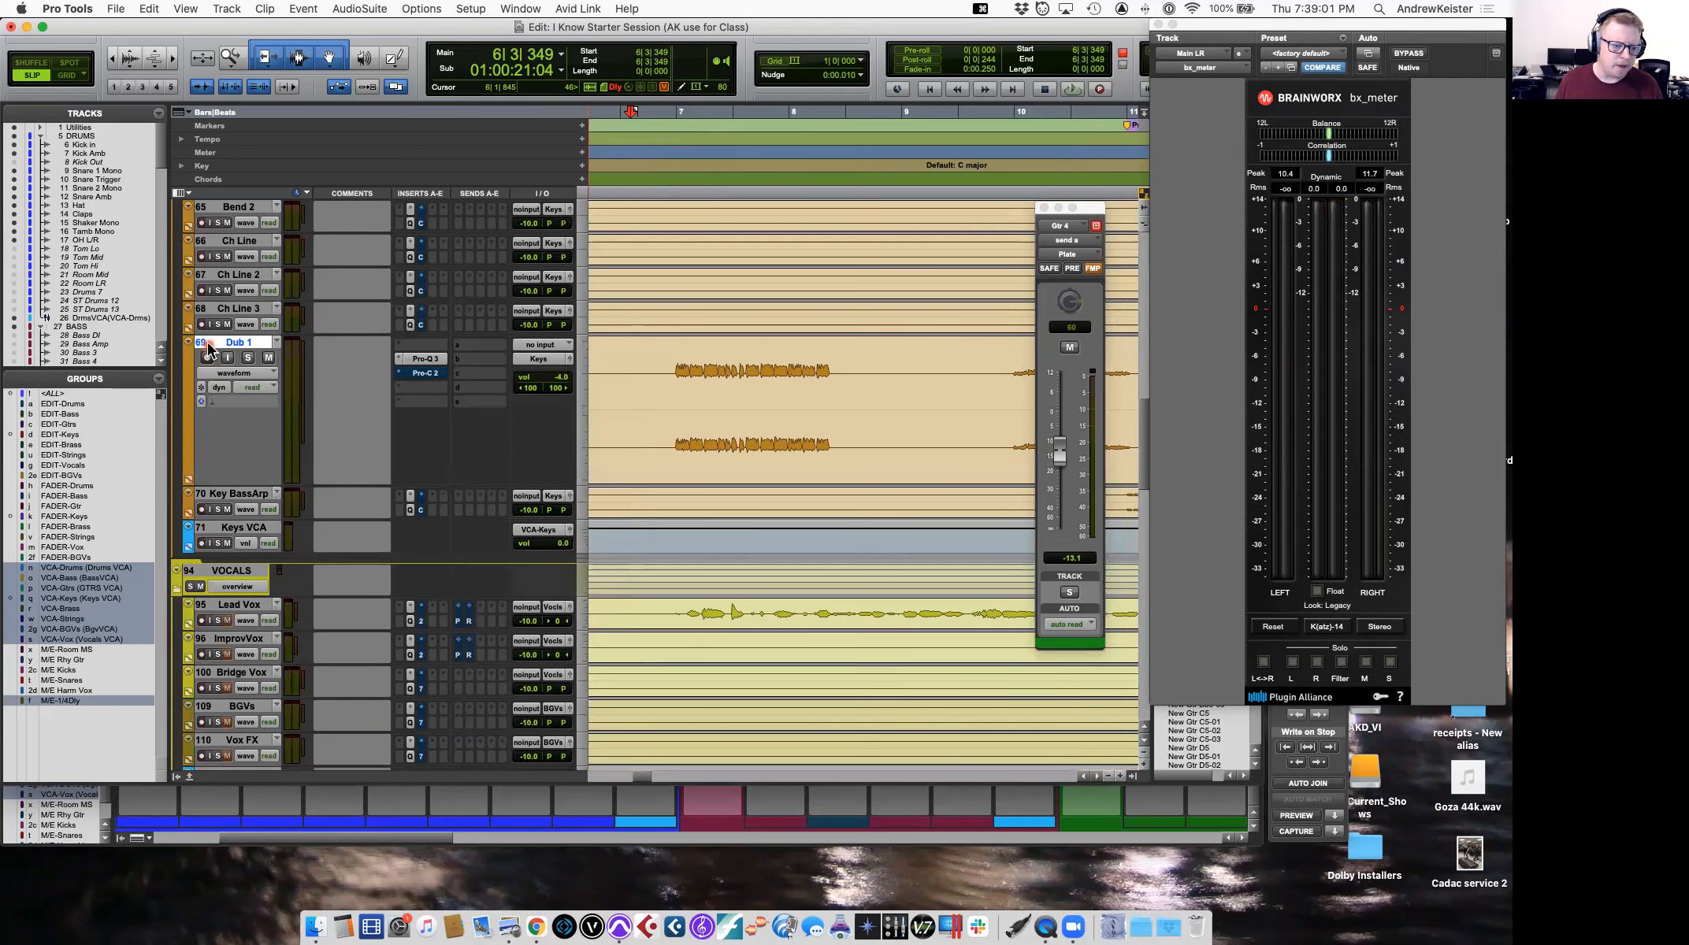
left_click(191, 484)
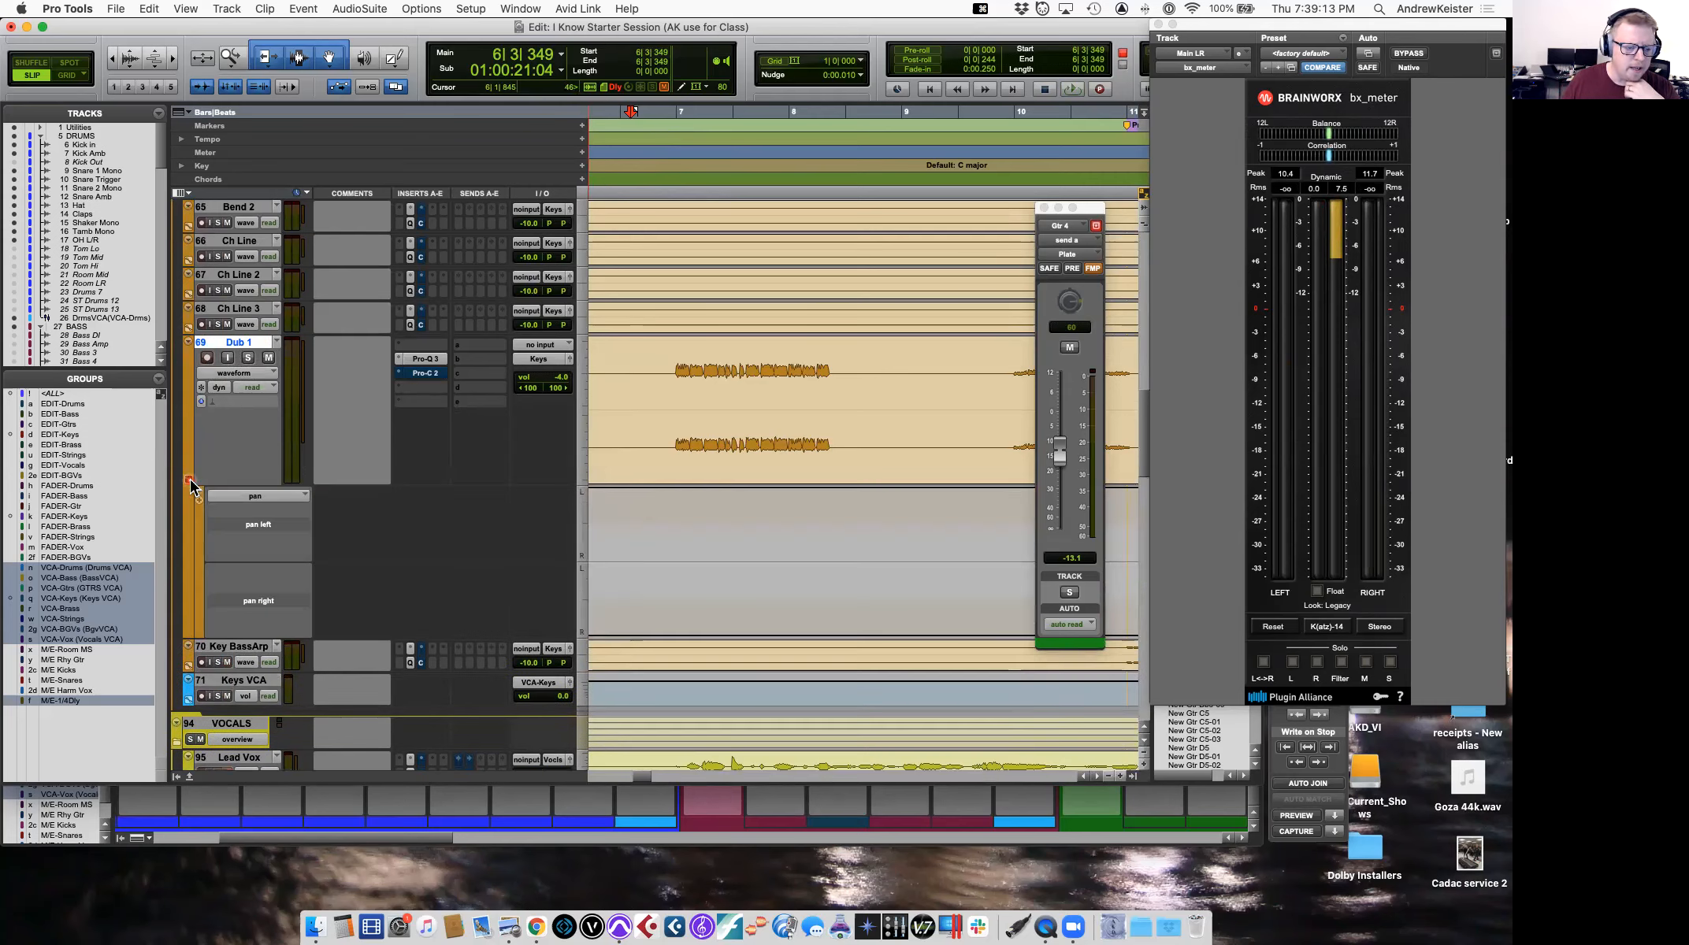
left_click(232, 496)
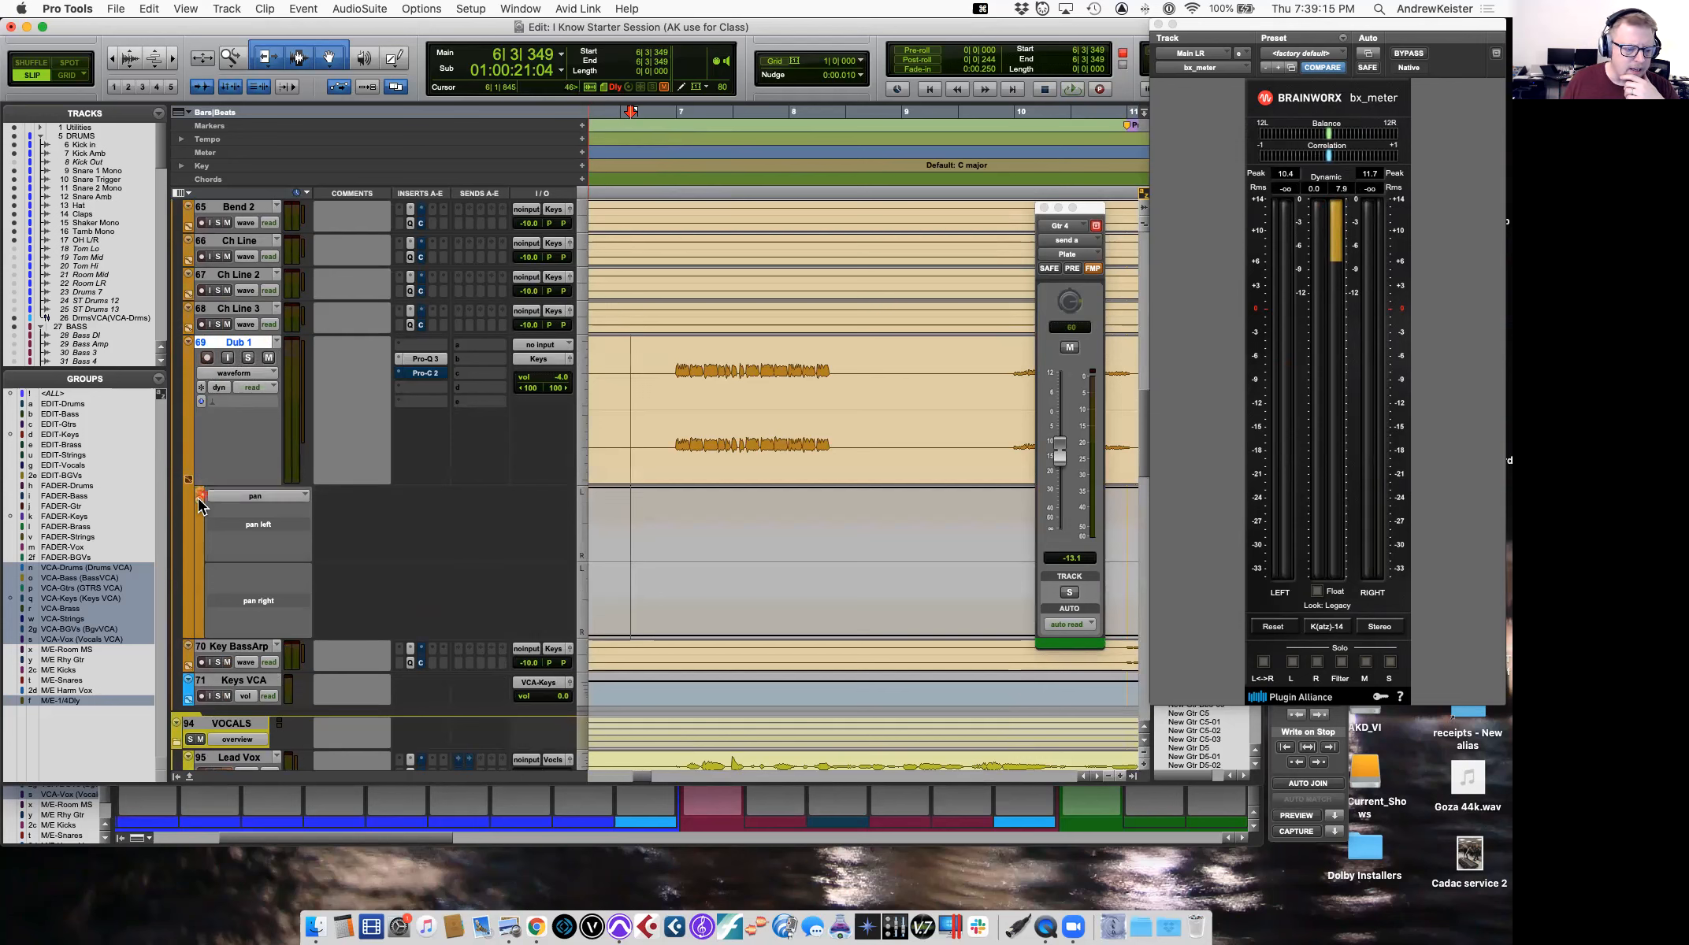
left_click(199, 500)
left_click(225, 499)
left_click(224, 497)
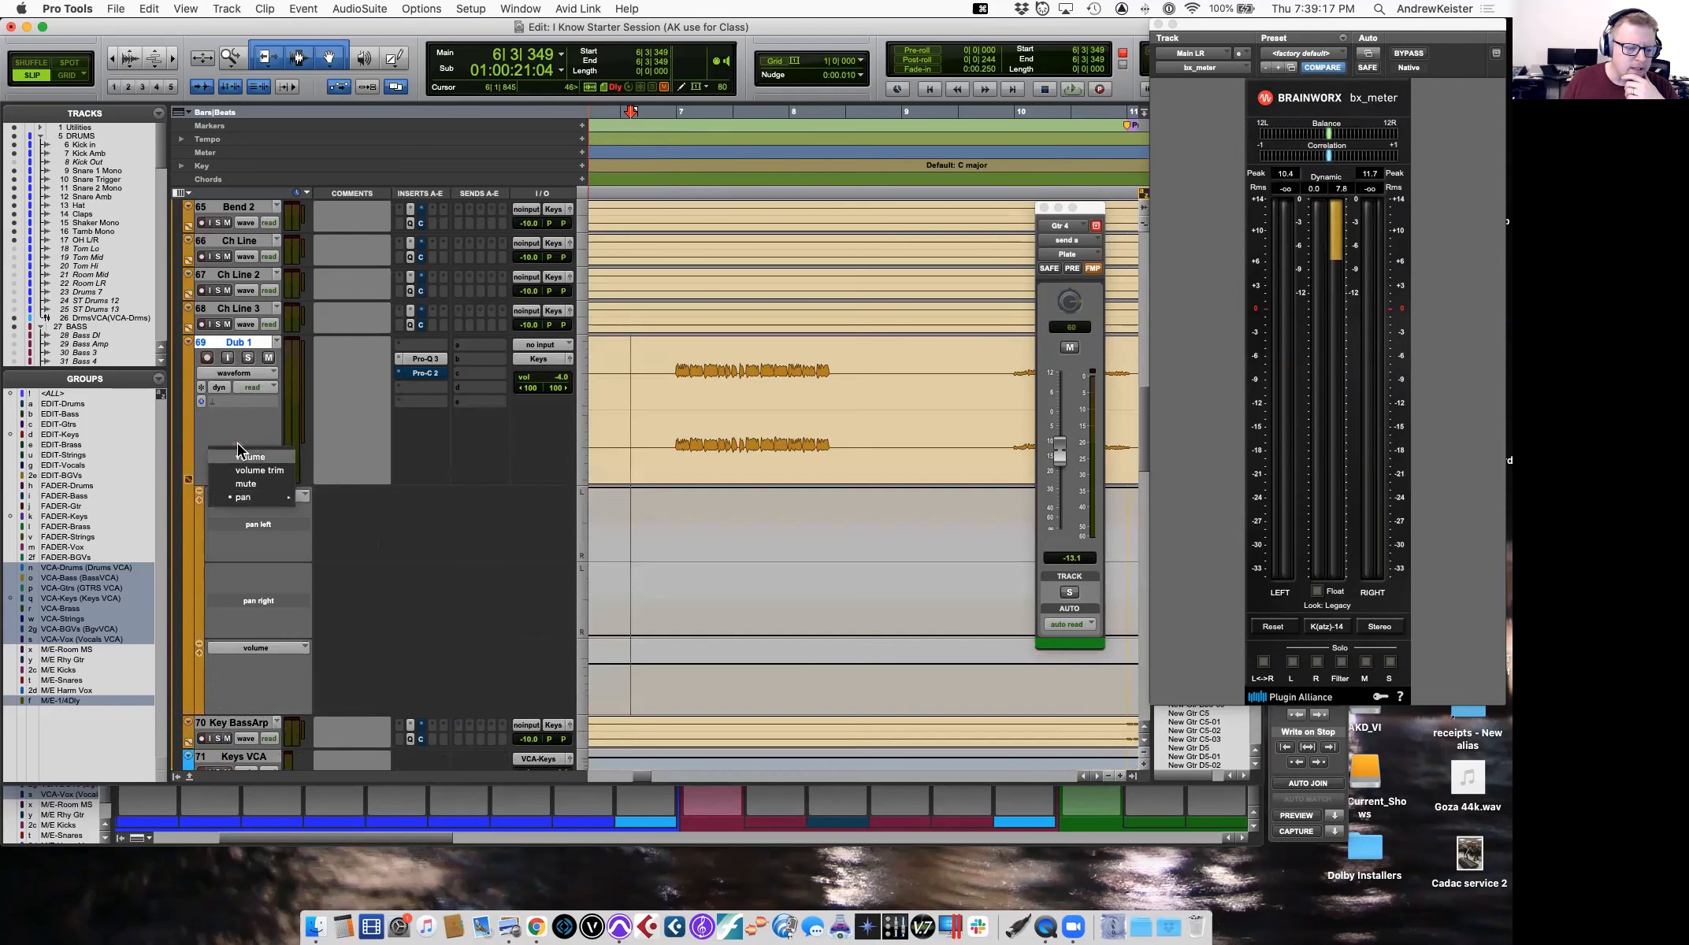
left_click(201, 491)
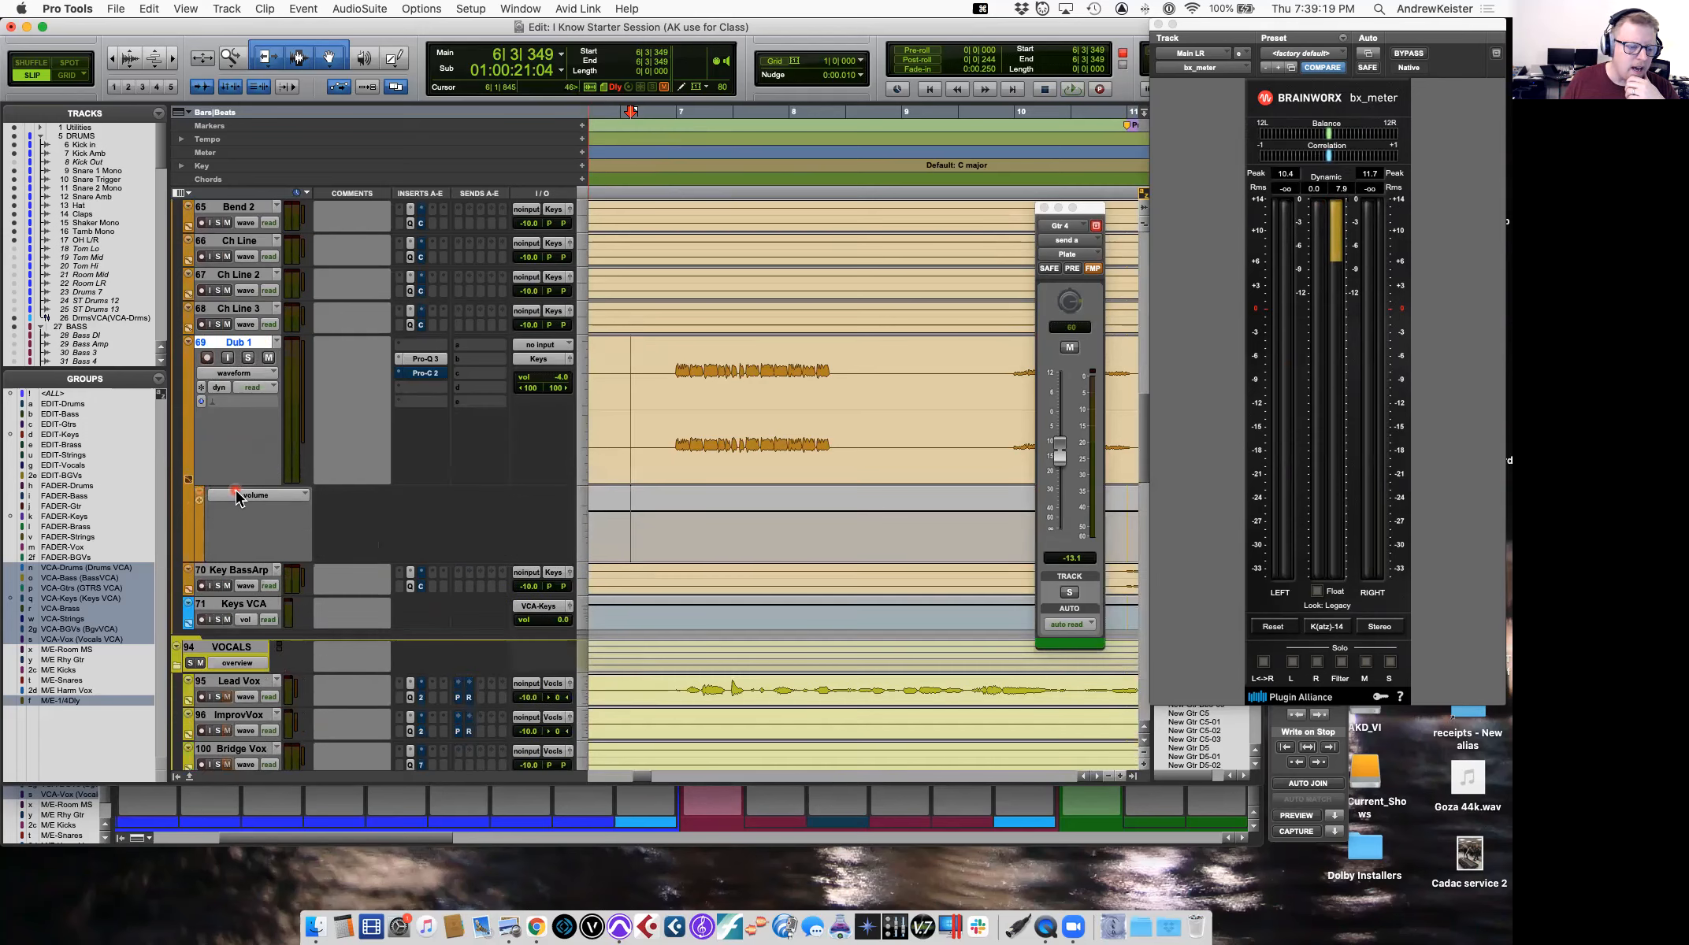
left_click(234, 495)
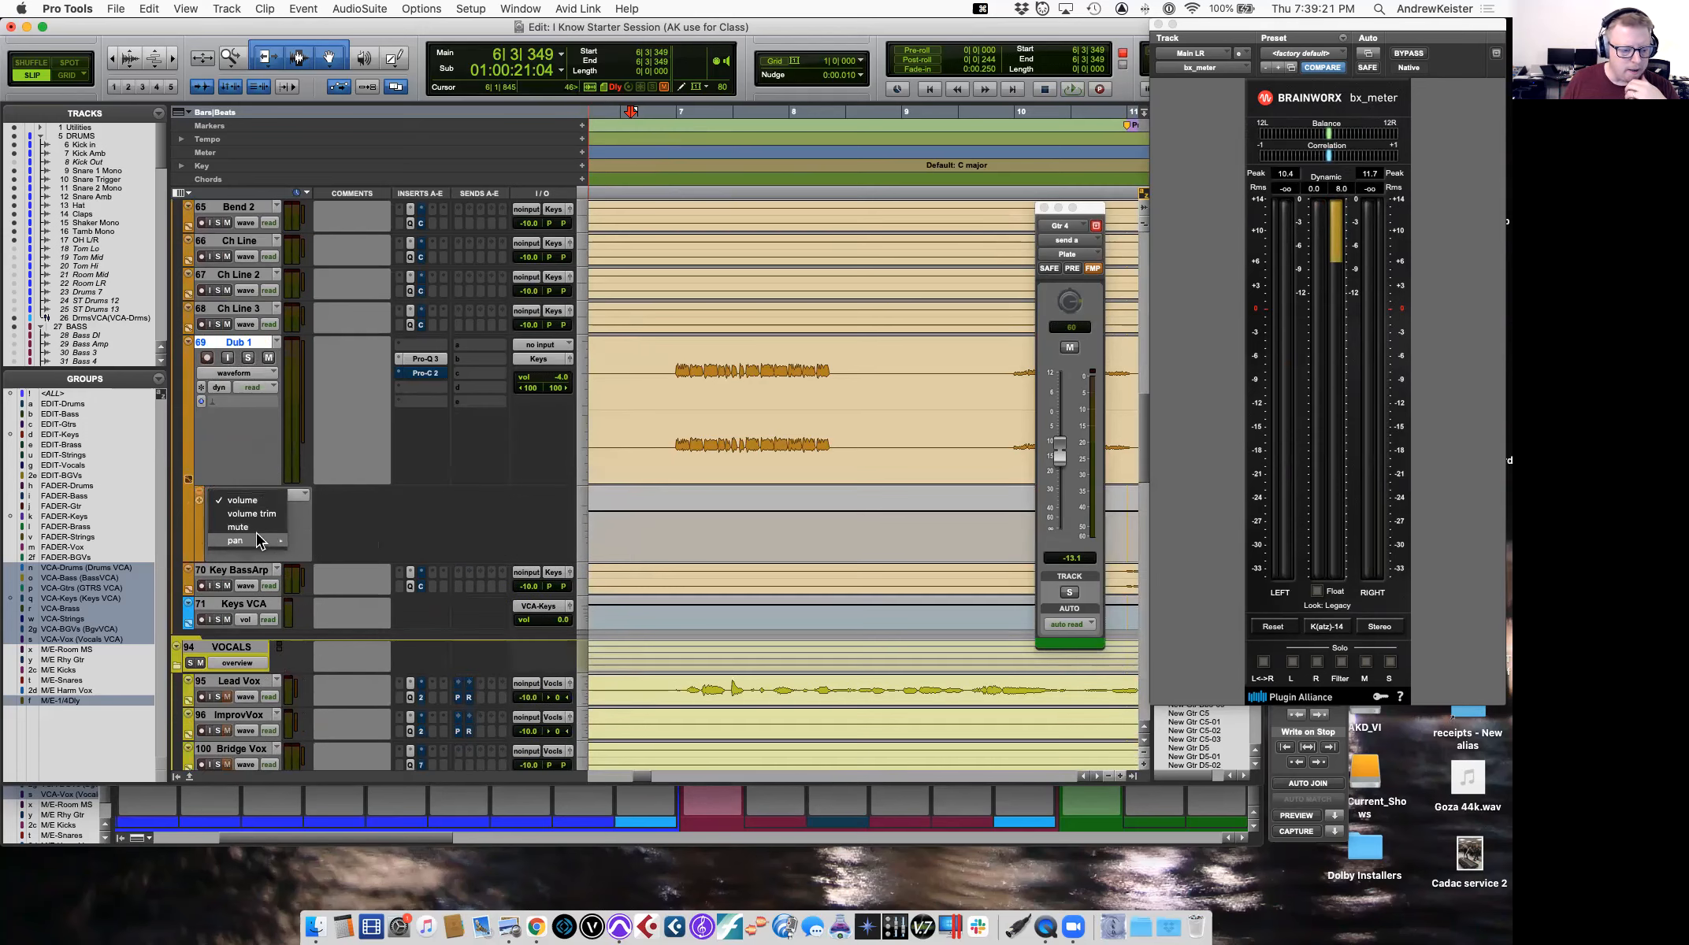
mouse_move(256, 540)
left_click(327, 544)
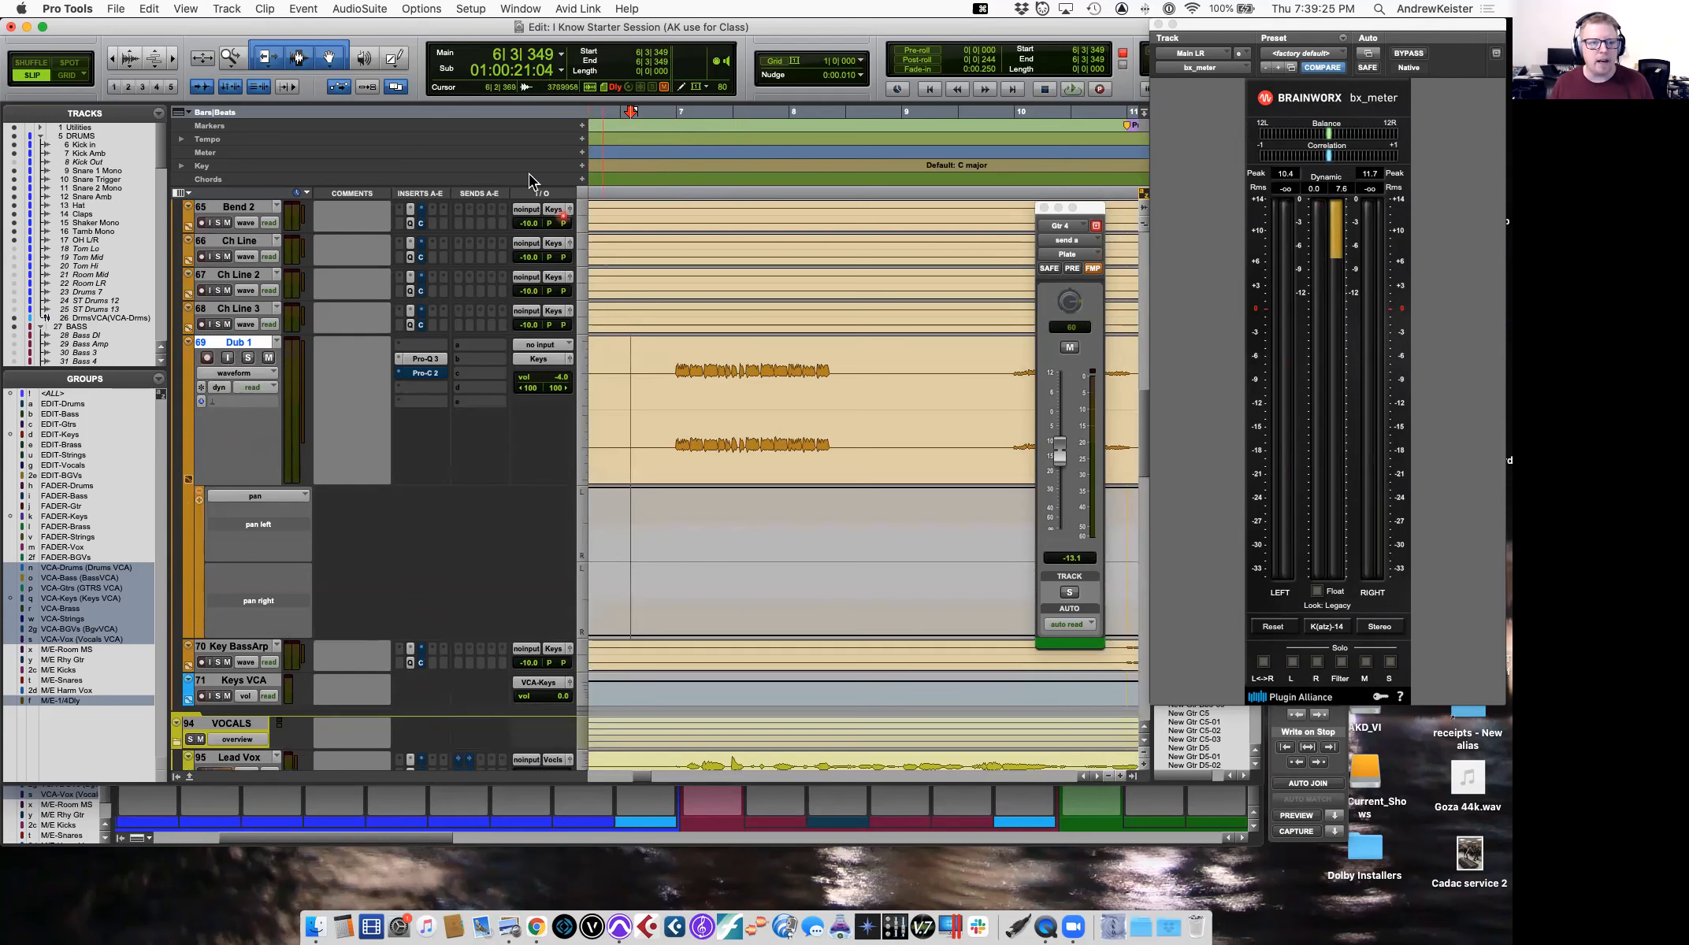
Turn on Grid mode and set the grid value to 1/8 note.
key("F4")
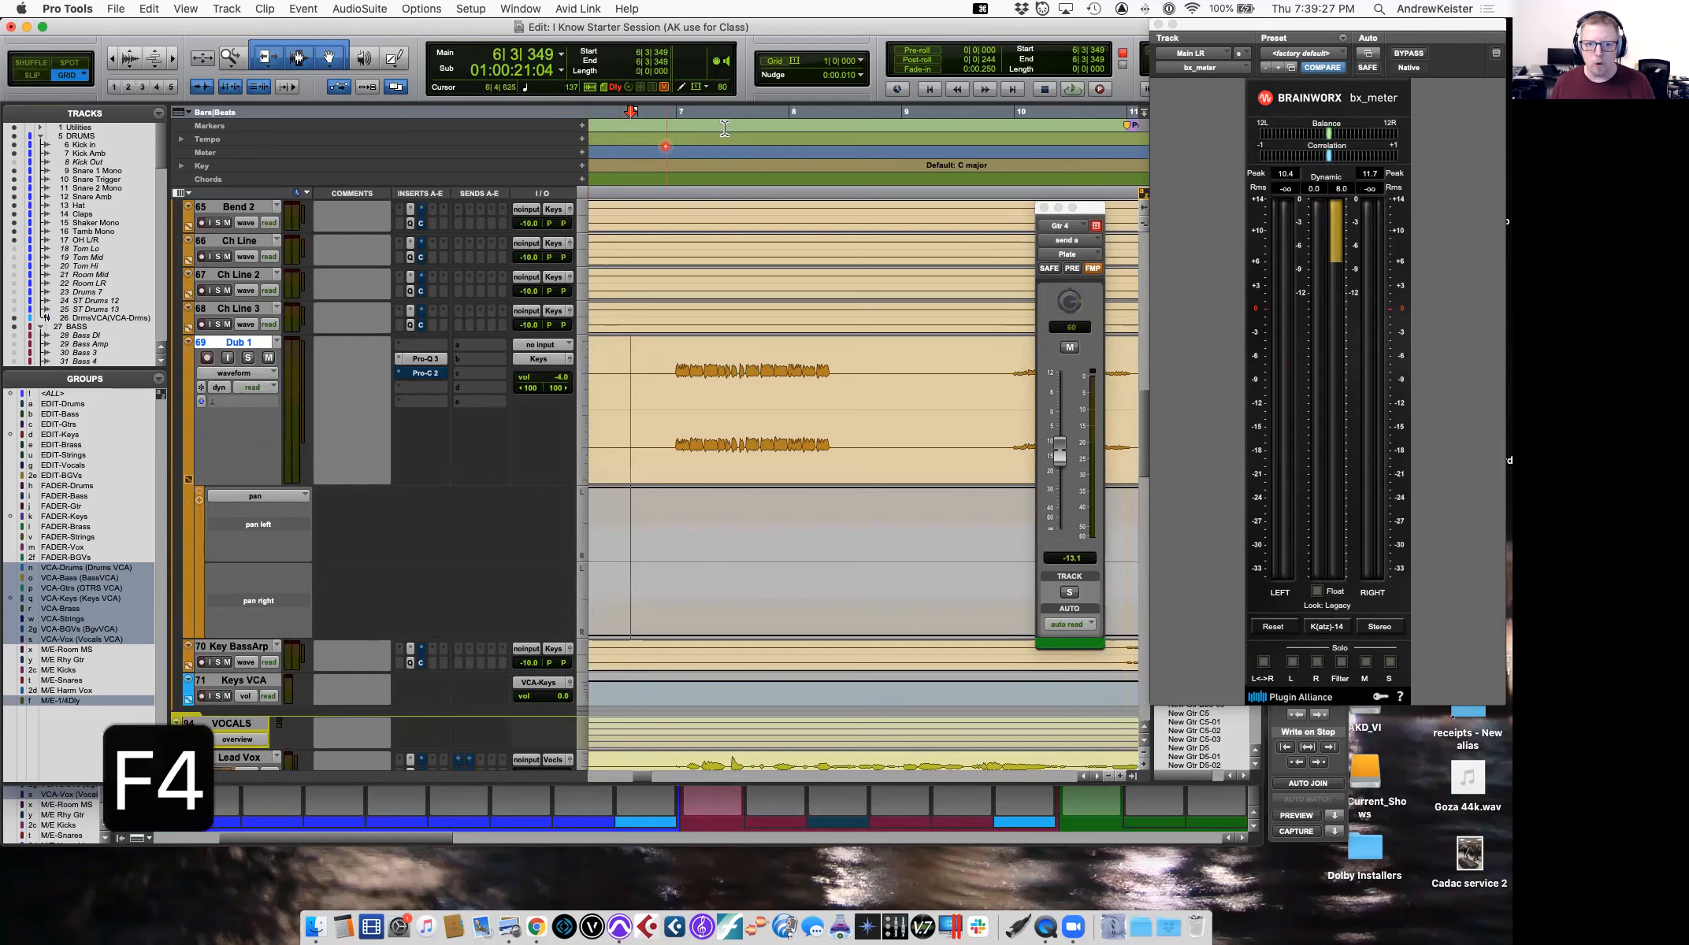
left_click(860, 62)
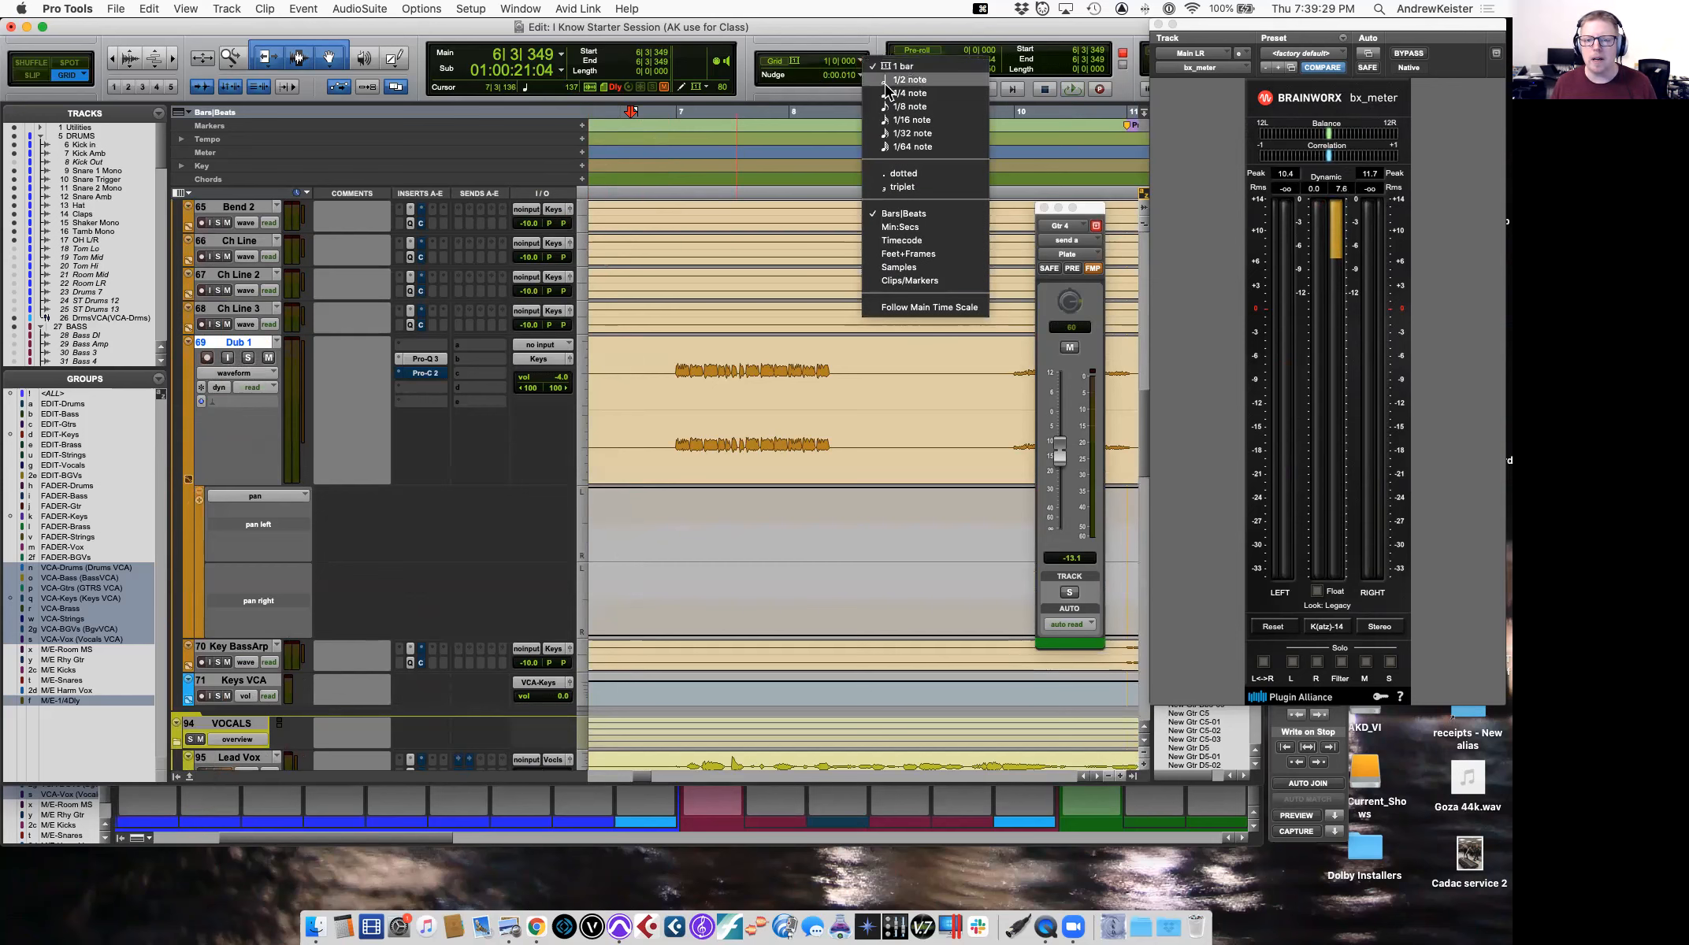
left_click(901, 107)
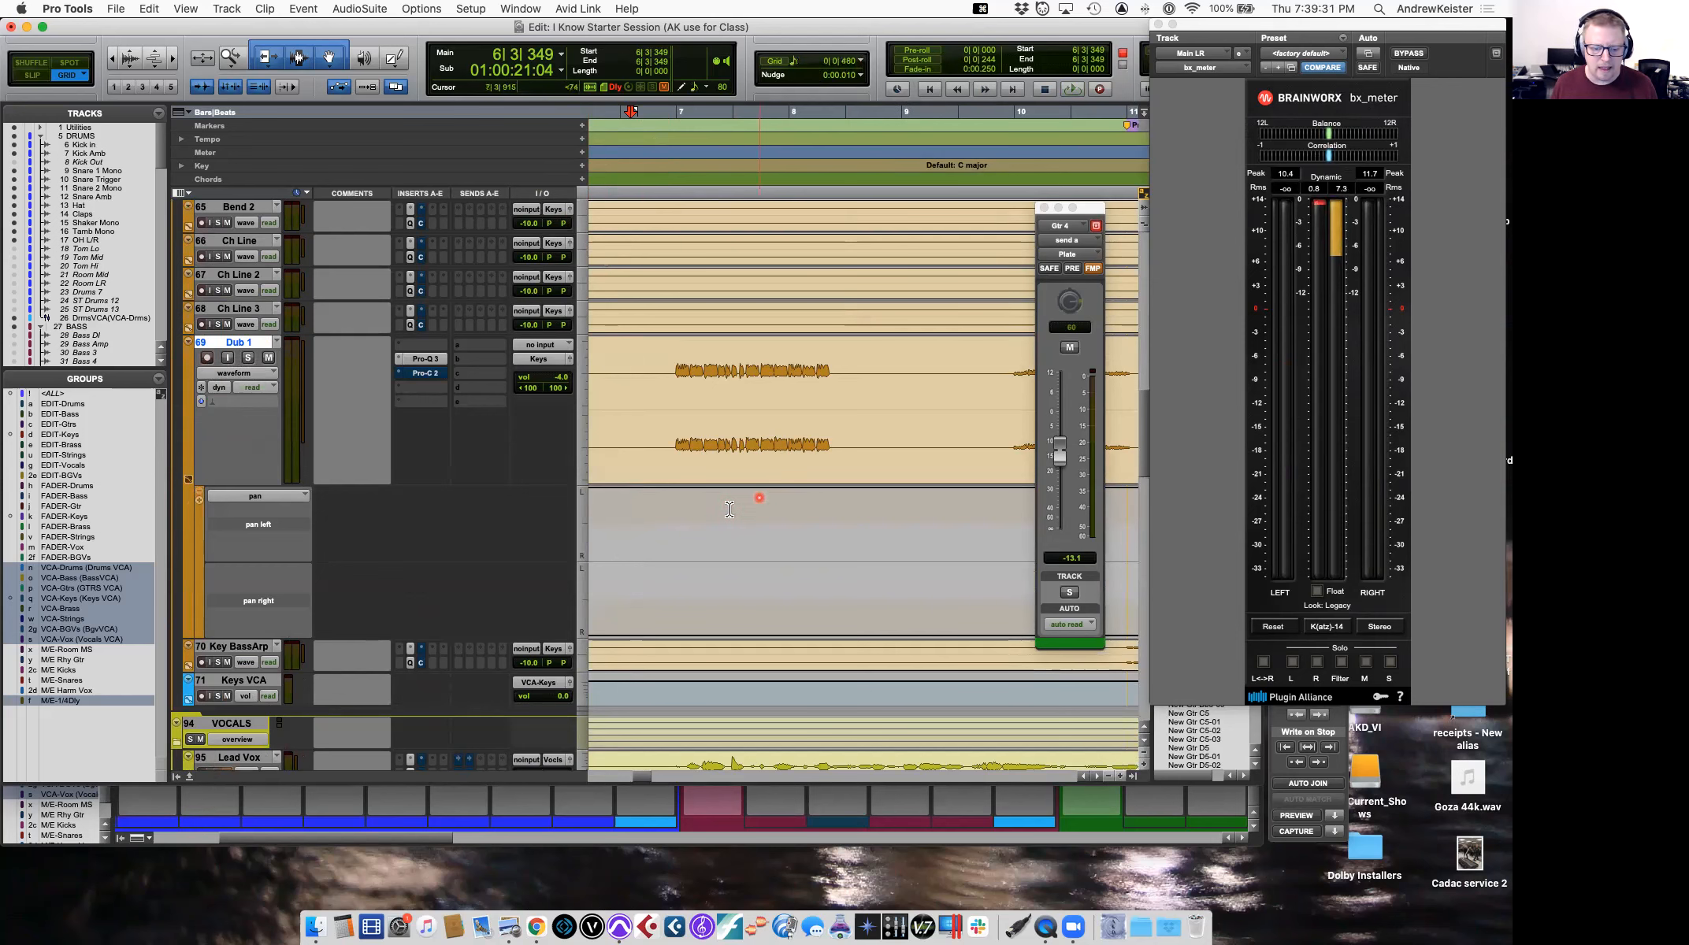
Draw triangle-wave automation with the Pencil tool on Dub 1's pan left lane, from bar 7 to just past bar 8.
left_click(778, 63)
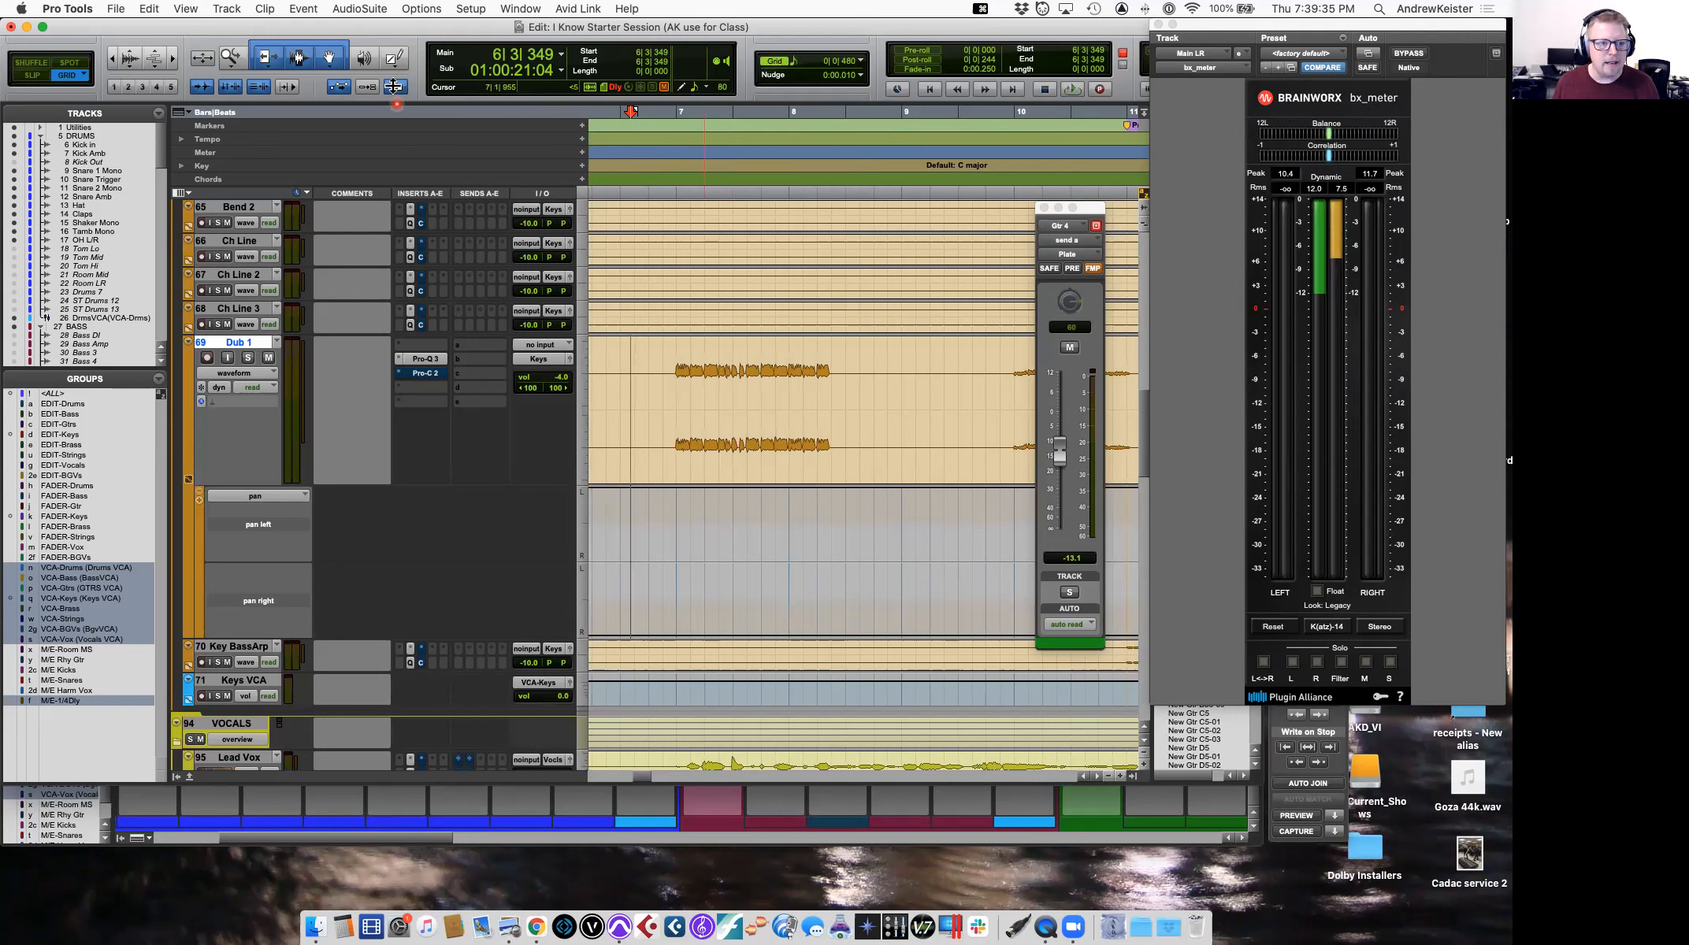
left_click(394, 57)
left_click(417, 124)
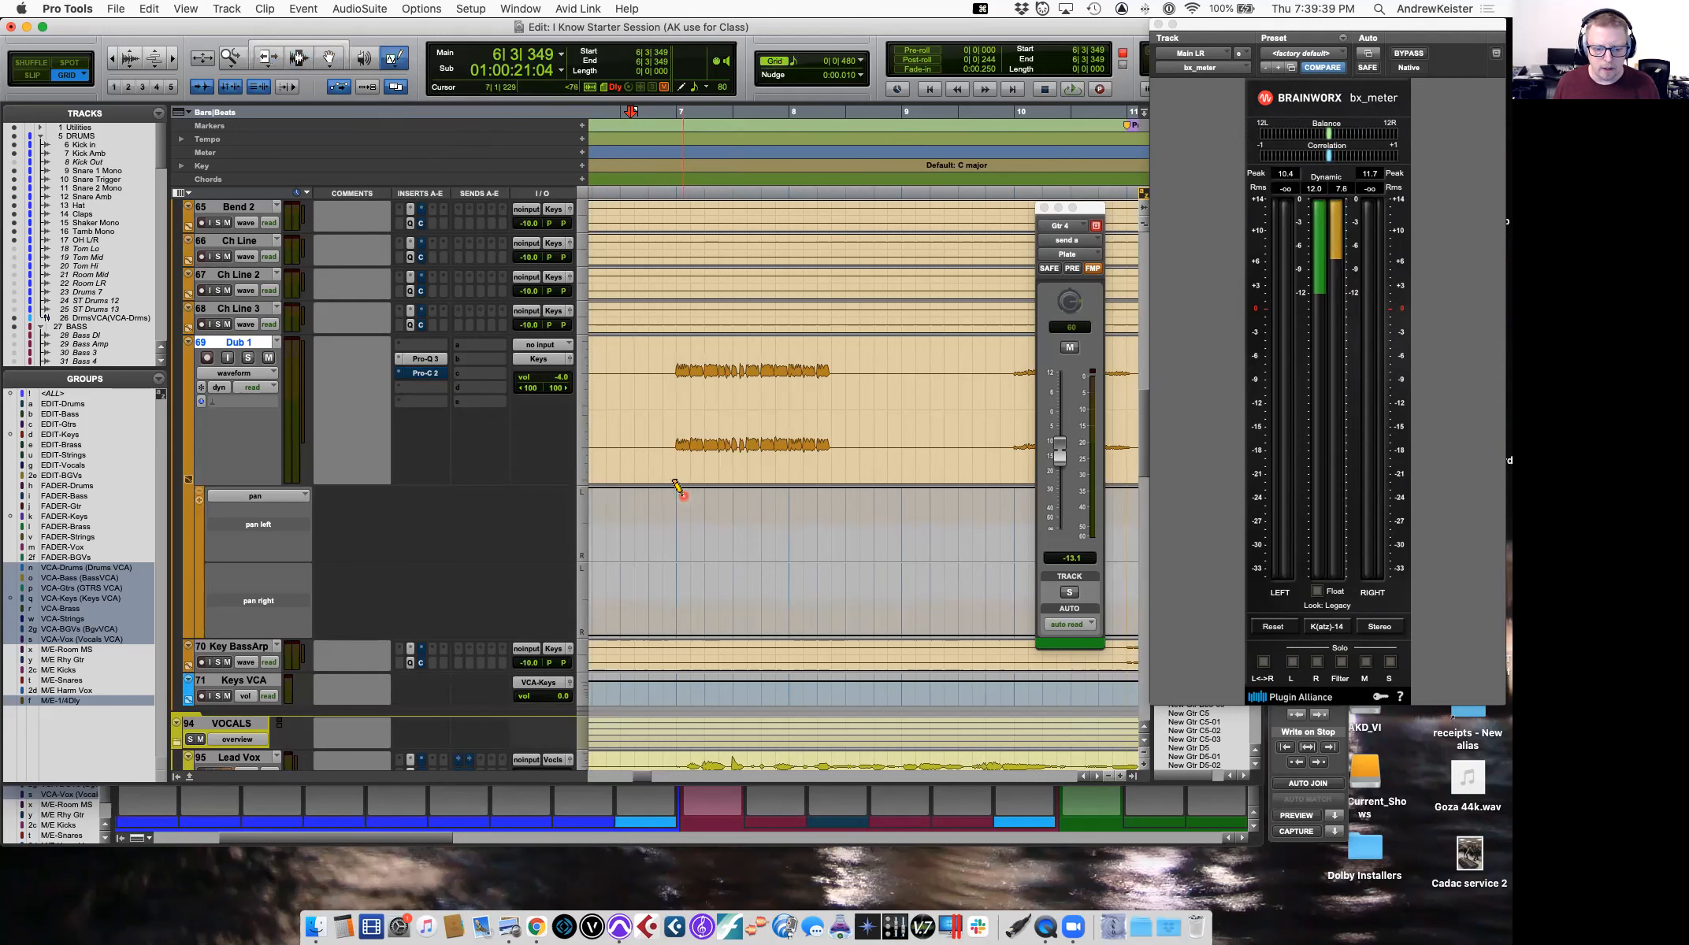
mouse_move(678, 492)
left_mouse_down()
mouse_move(819, 583)
mouse_move(713, 550)
mouse_move(734, 555)
mouse_move(694, 528)
mouse_move(819, 593)
left_mouse_up()
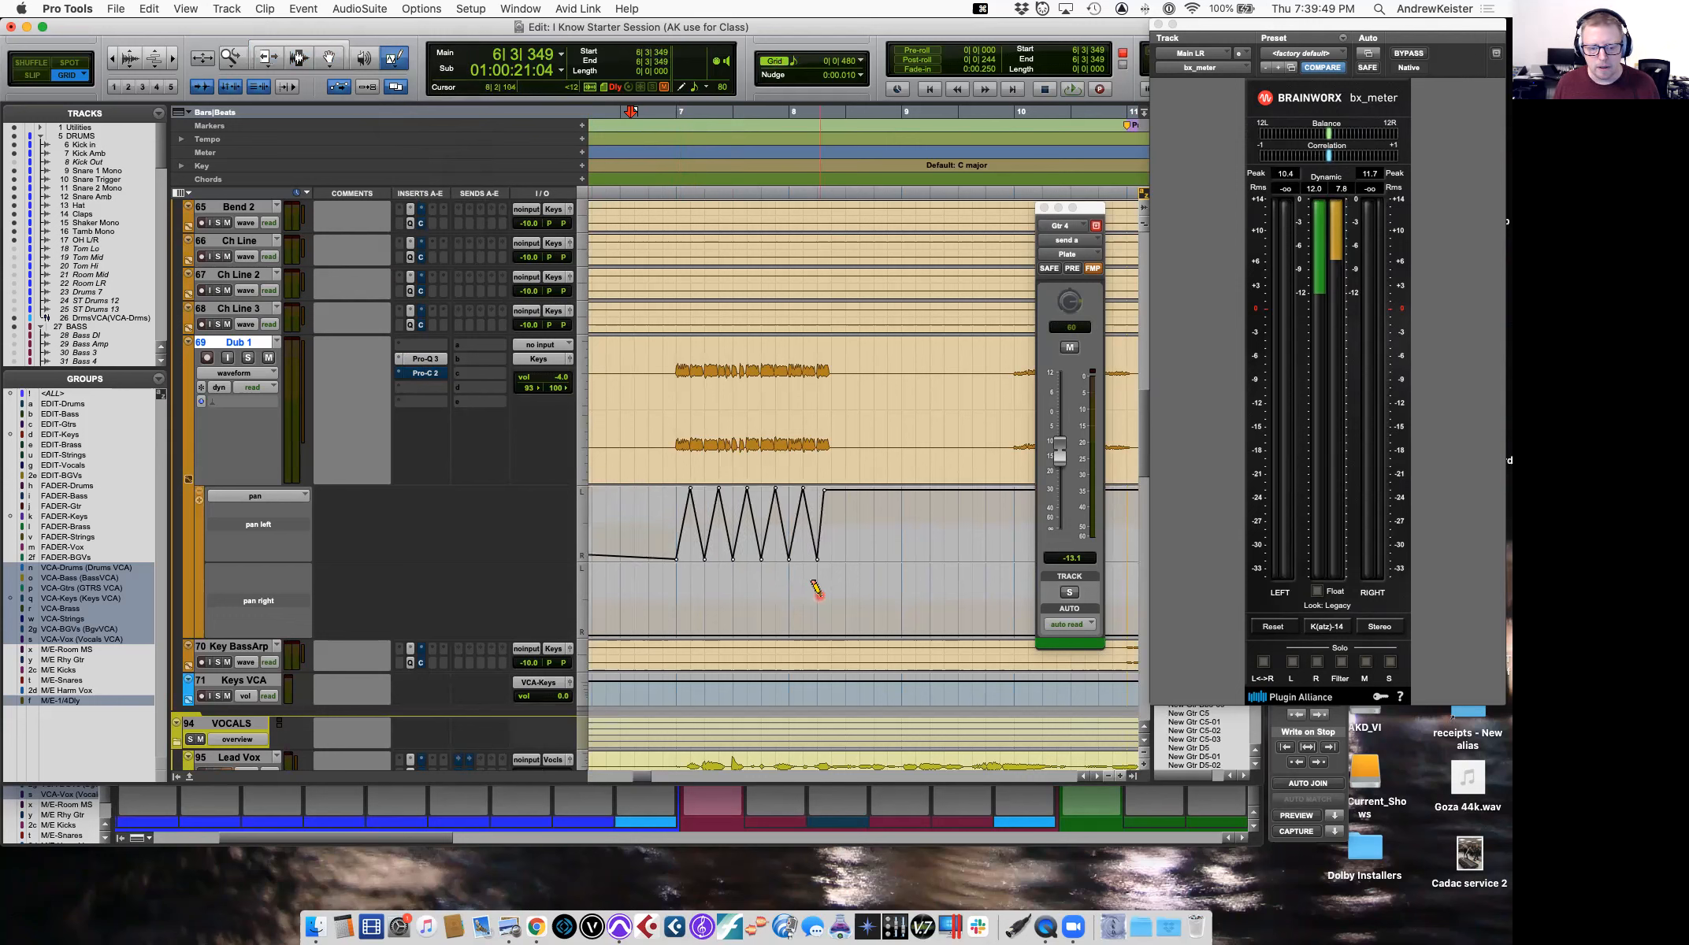
Try a matching triangle wave on Dub 1's pan right lane, play it back and undo it.
mouse_move(674, 619)
left_mouse_down()
mouse_move(715, 544)
mouse_move(811, 515)
left_mouse_up()
key("space")
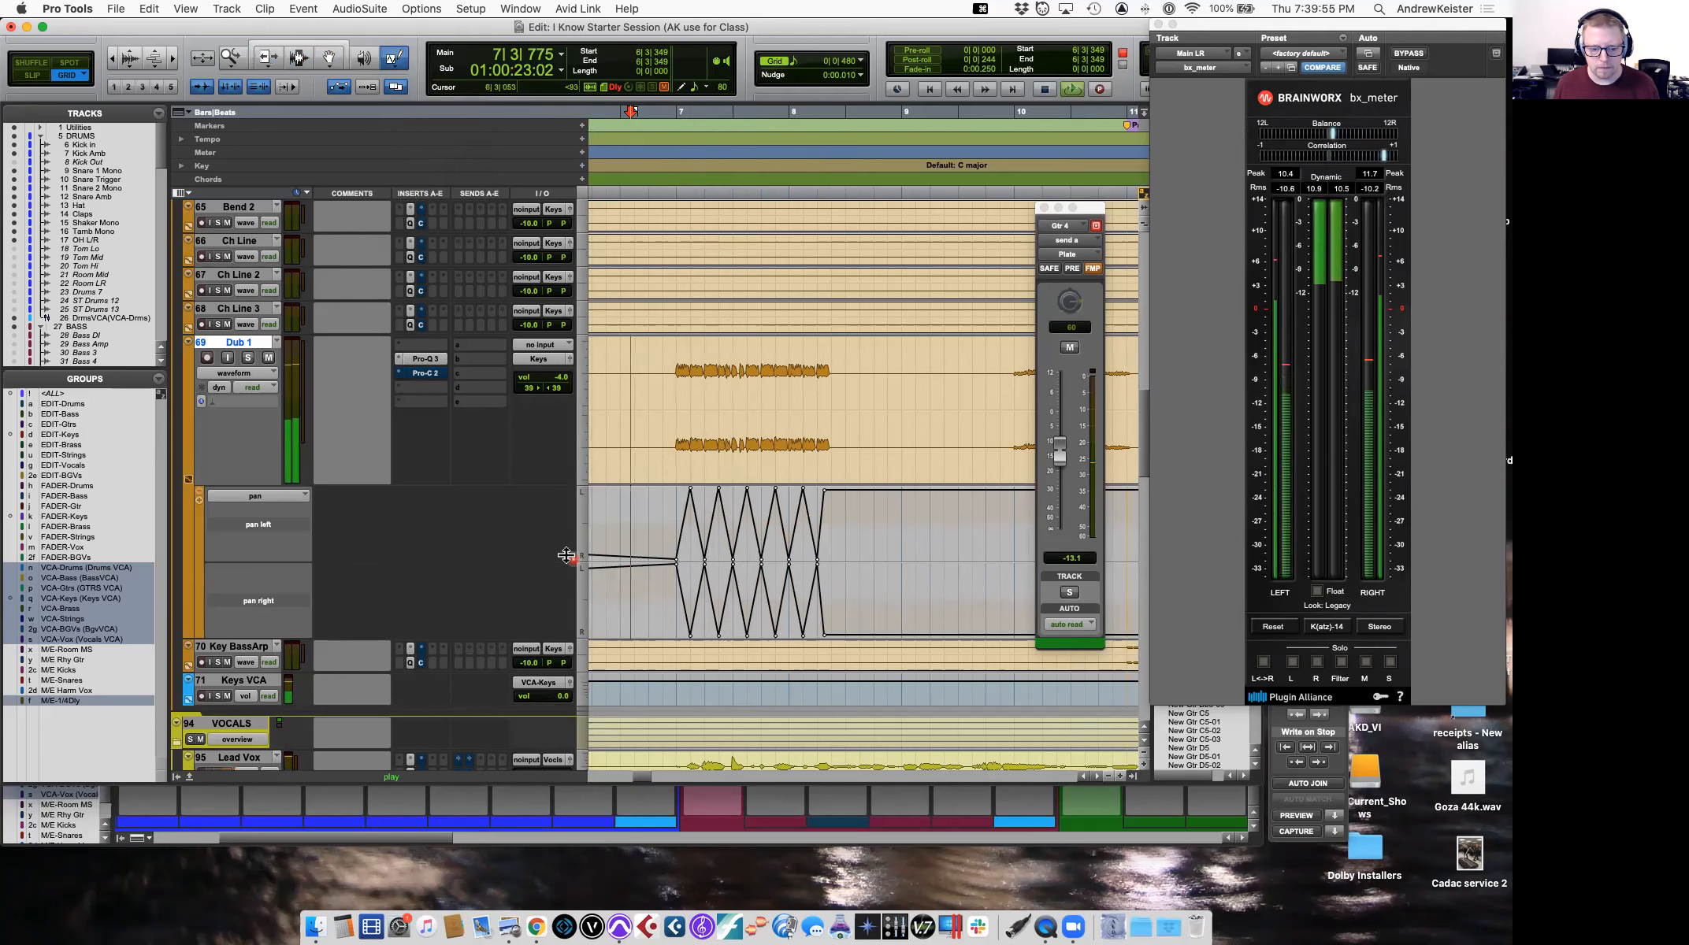
key("space")
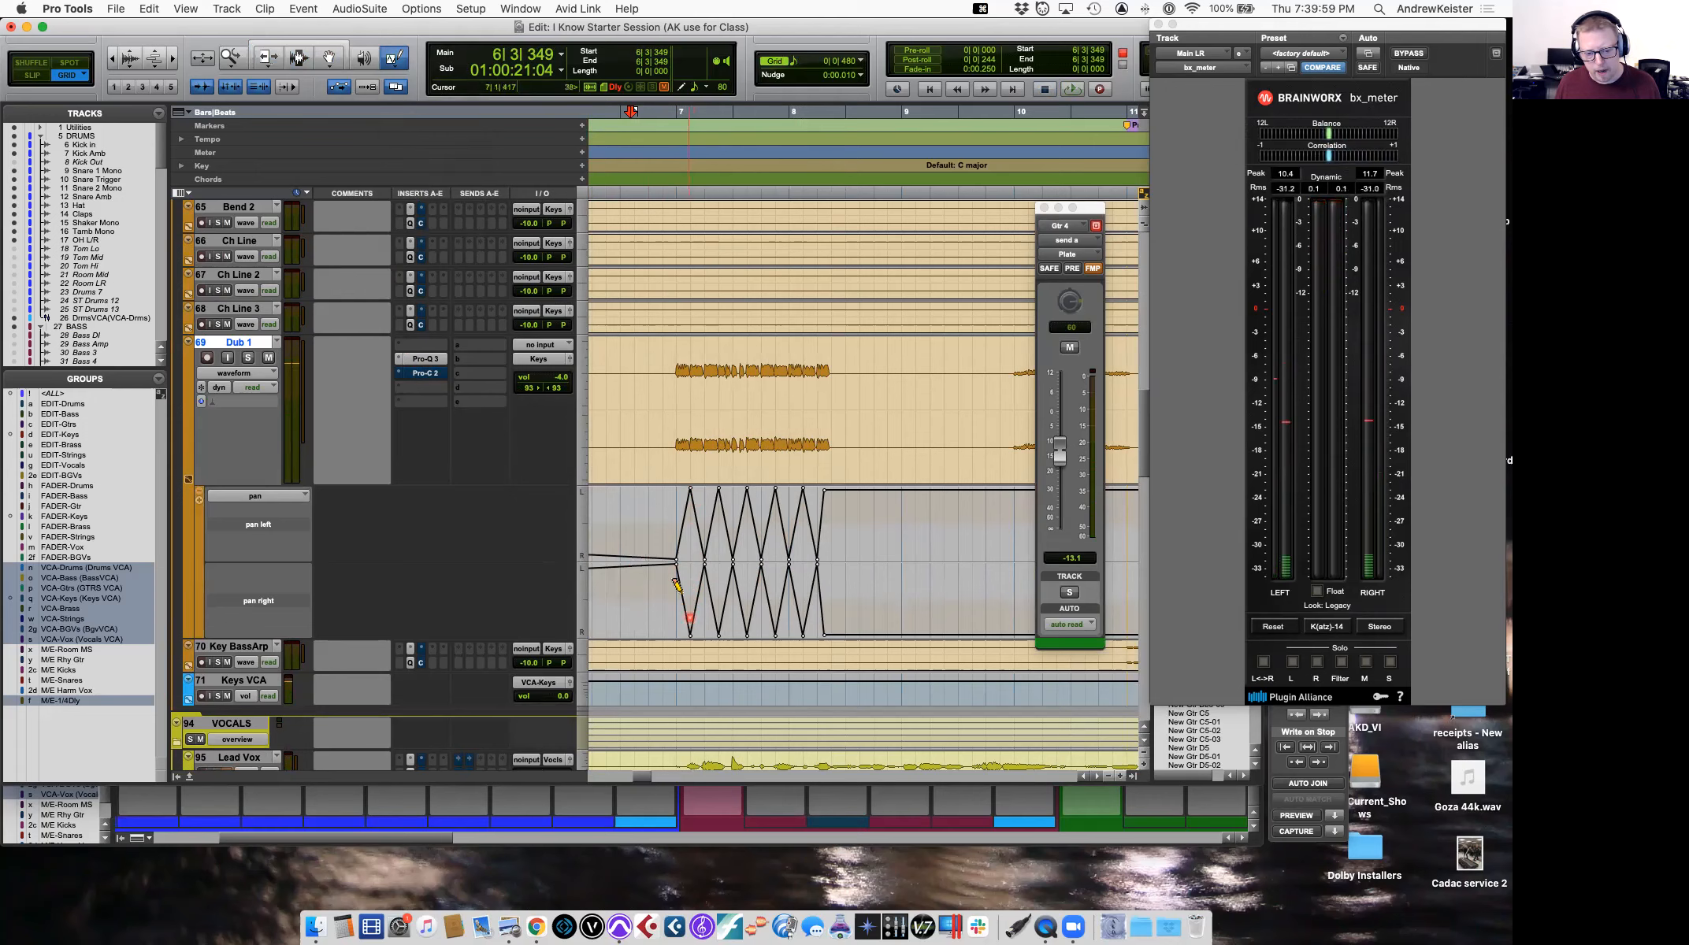
key("super+z")
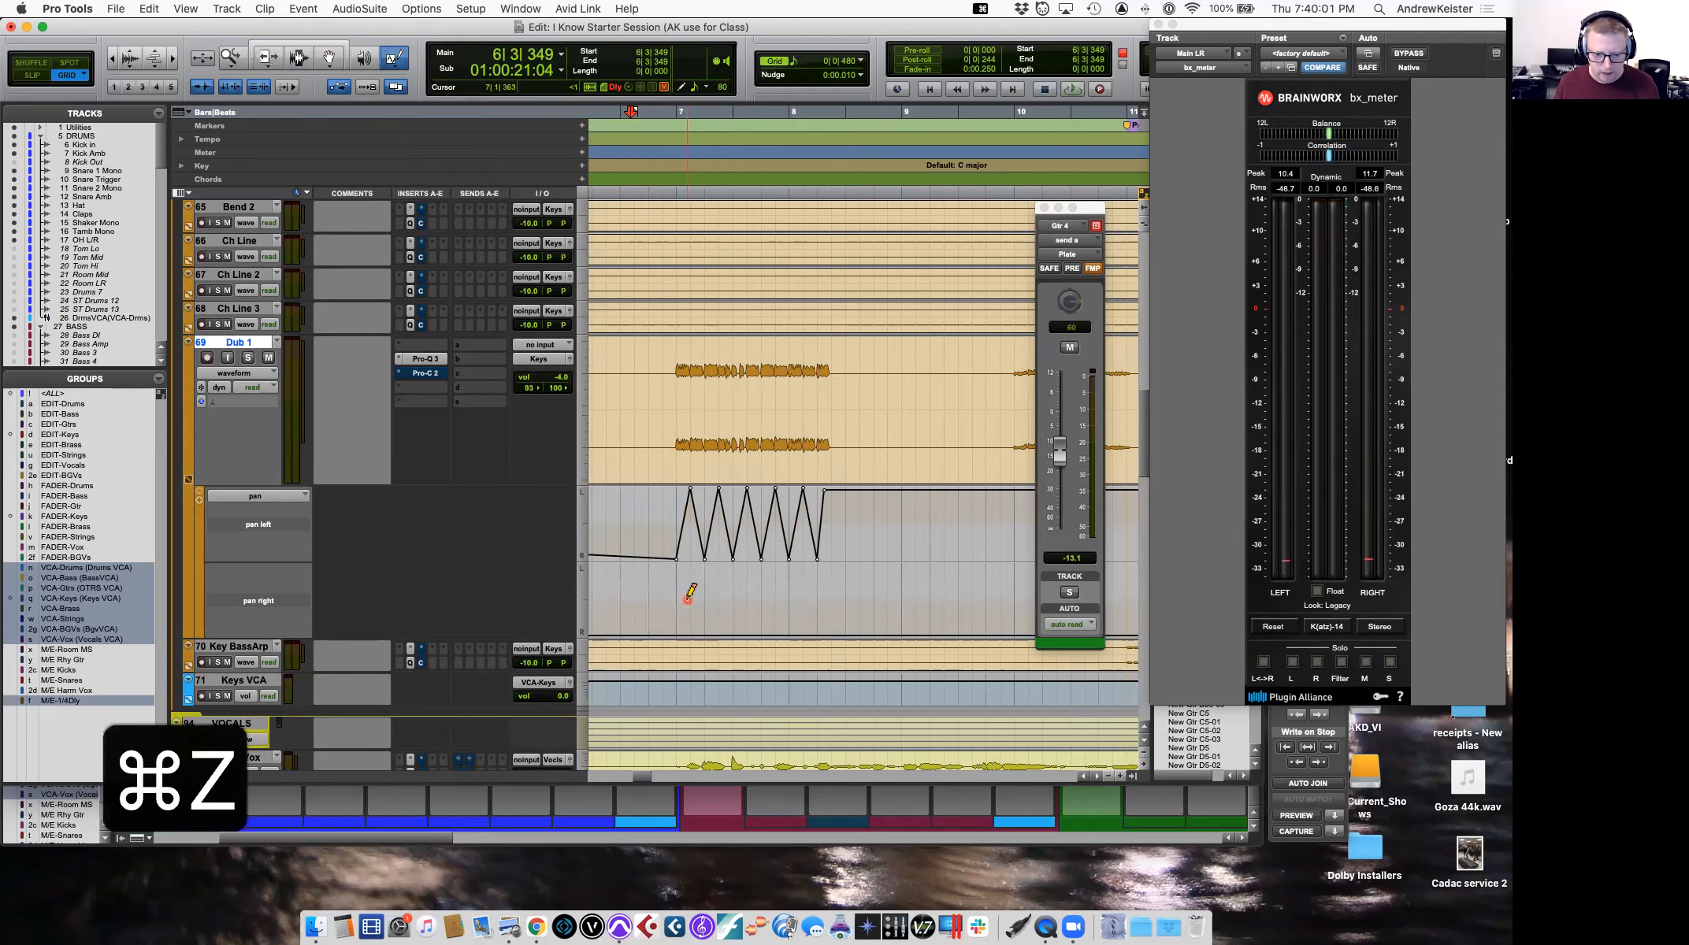
right_click(676, 567)
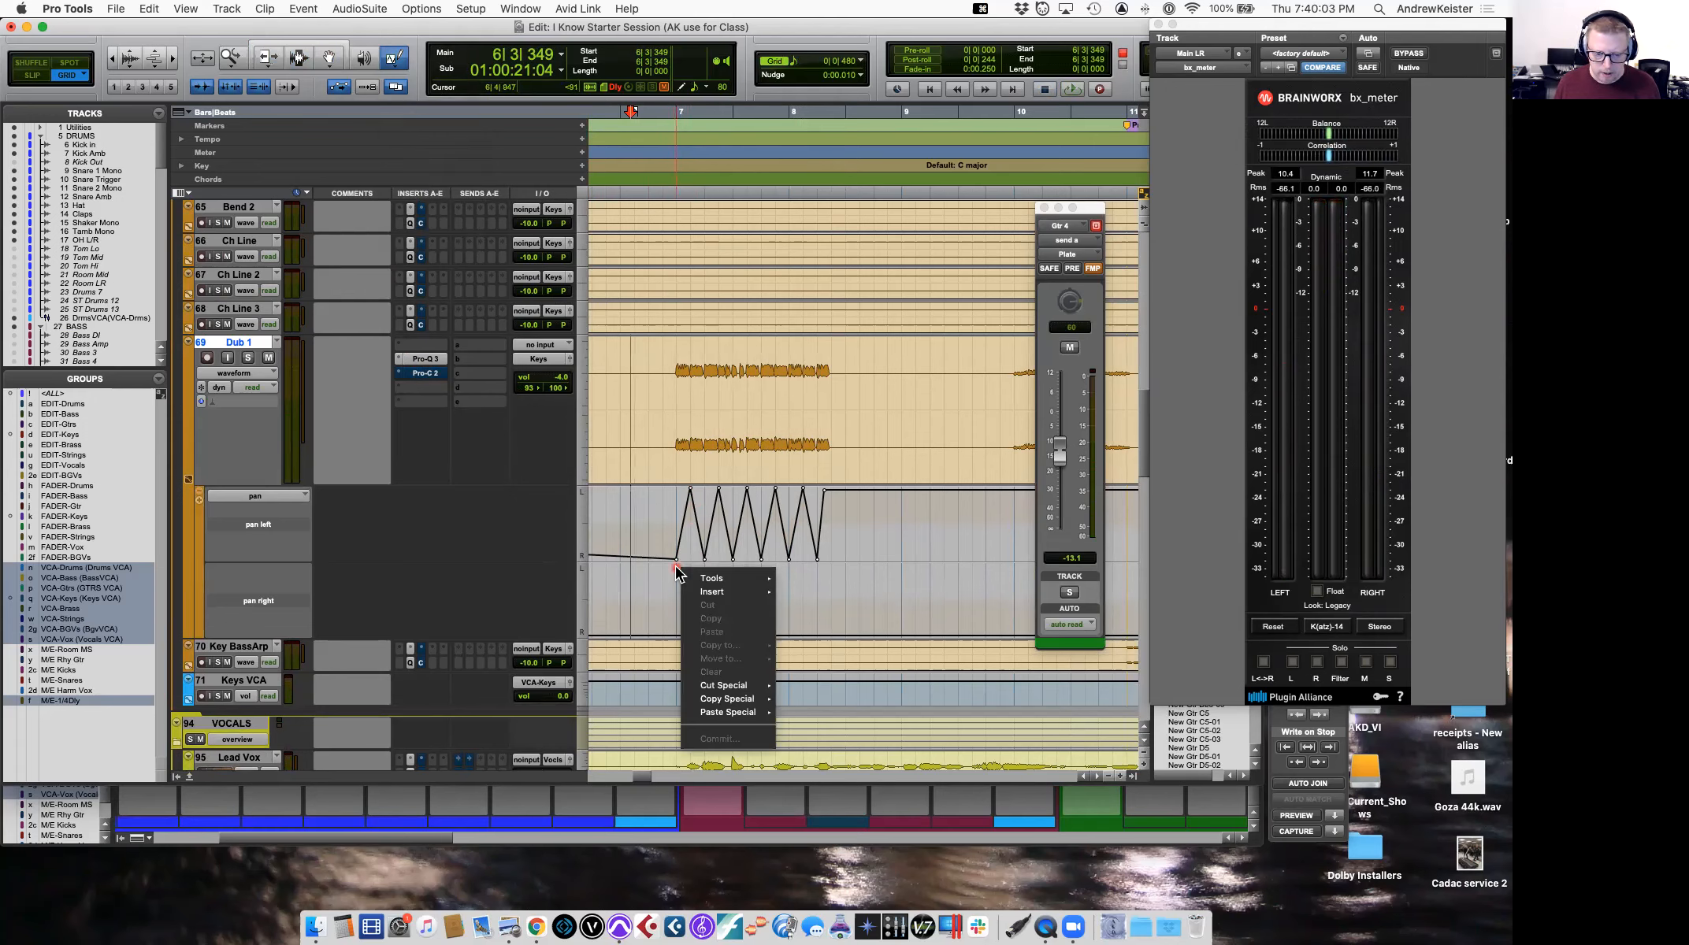
left_click(671, 602)
Redraw the triangle wave on the pan right lane to move in the same direction as the left one, and play it back.
mouse_move(682, 561)
left_mouse_down()
mouse_move(776, 540)
mouse_move(820, 508)
left_mouse_up()
key("super+z")
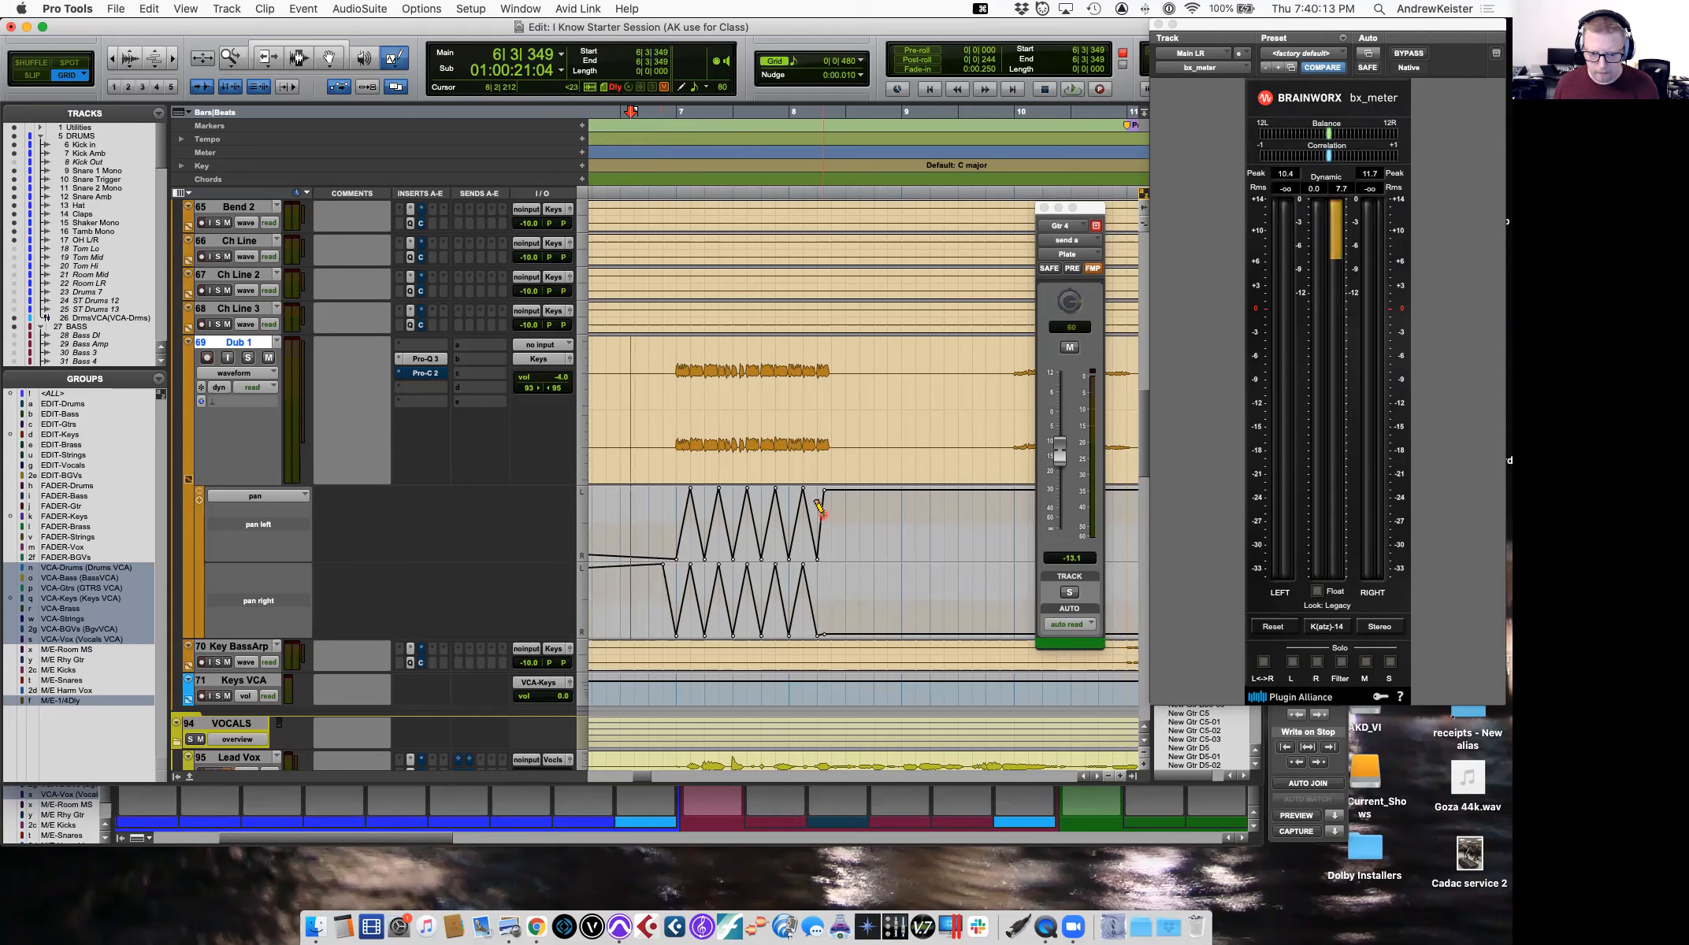
key("space")
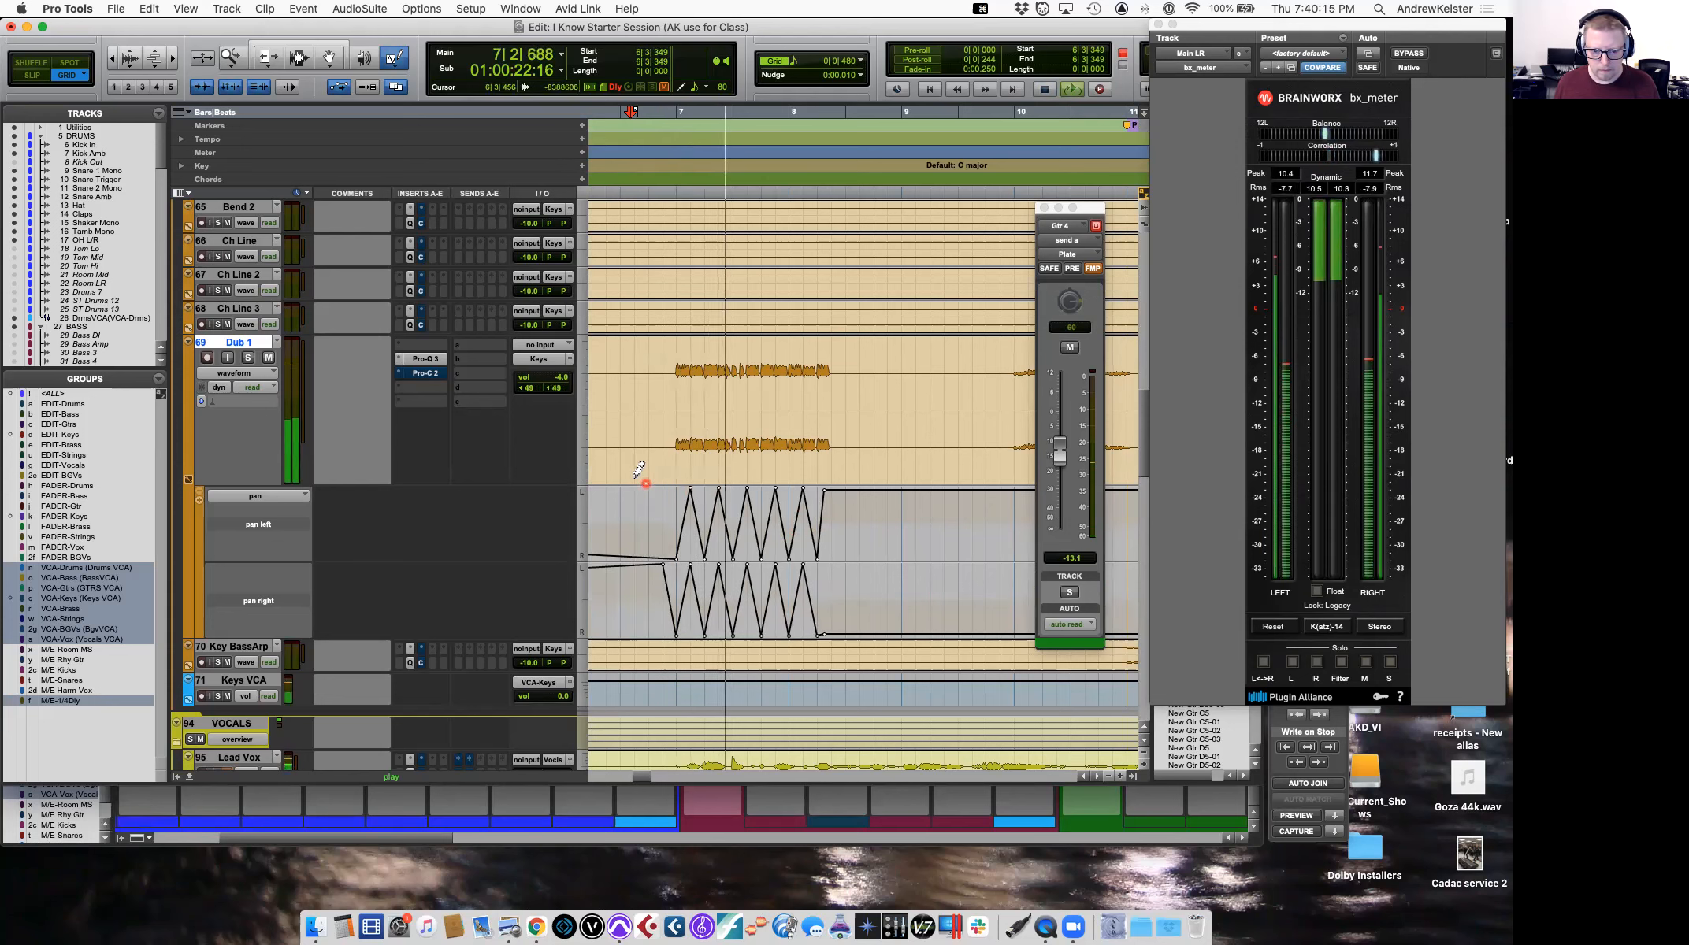
key("space")
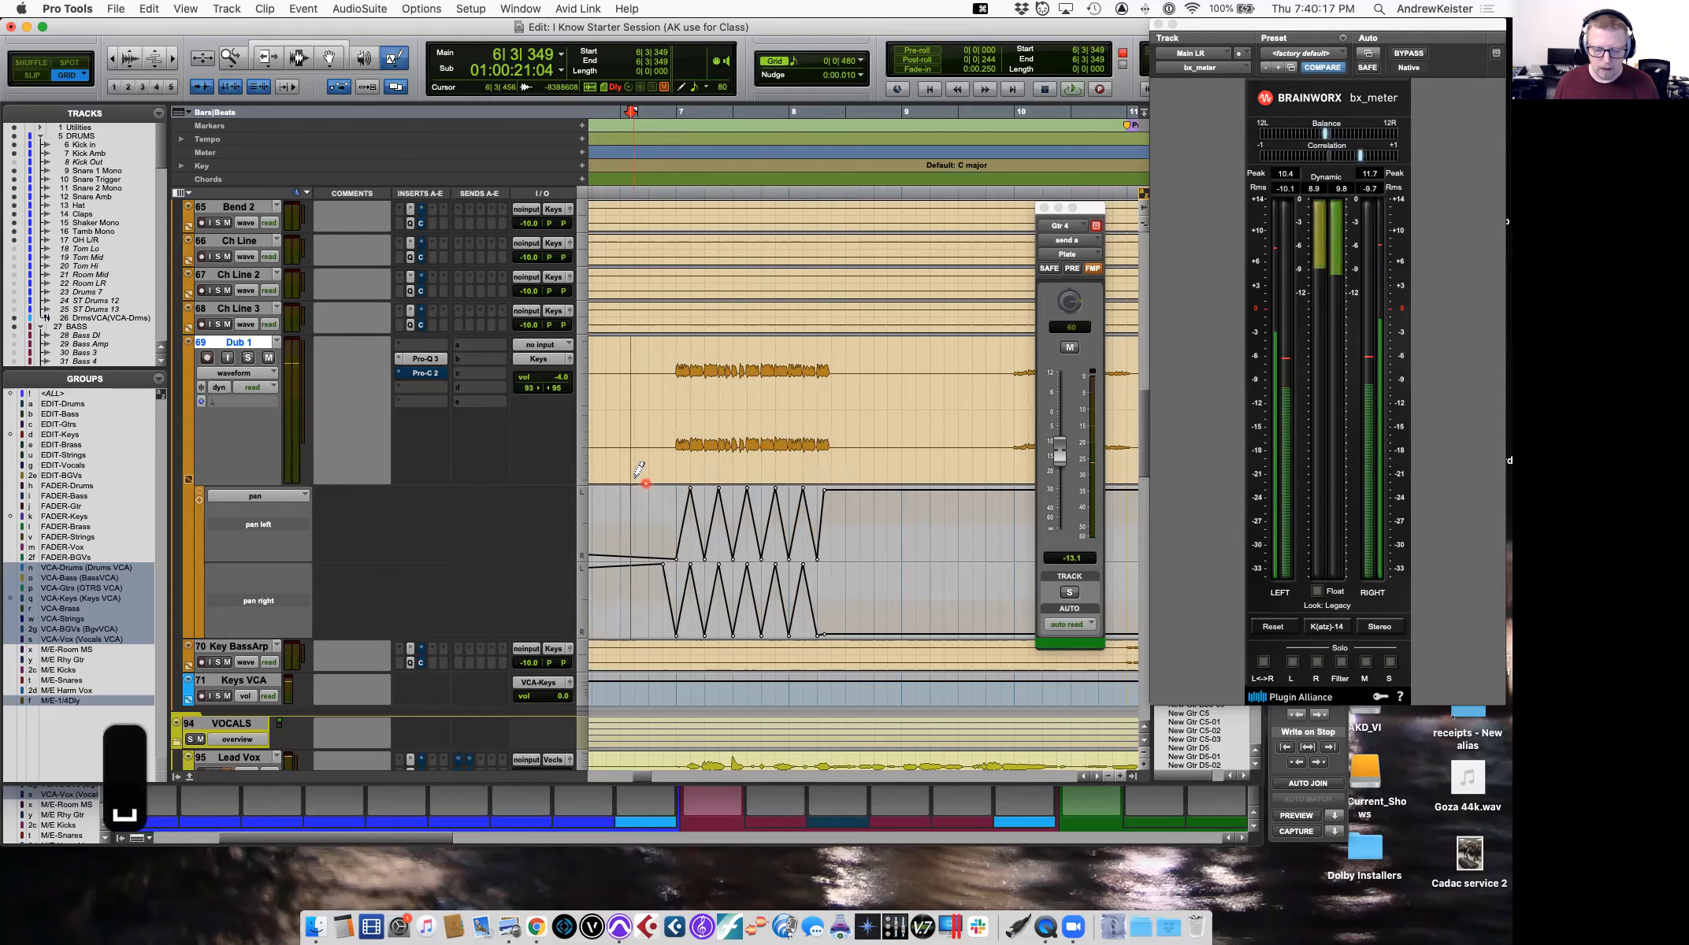
key("space")
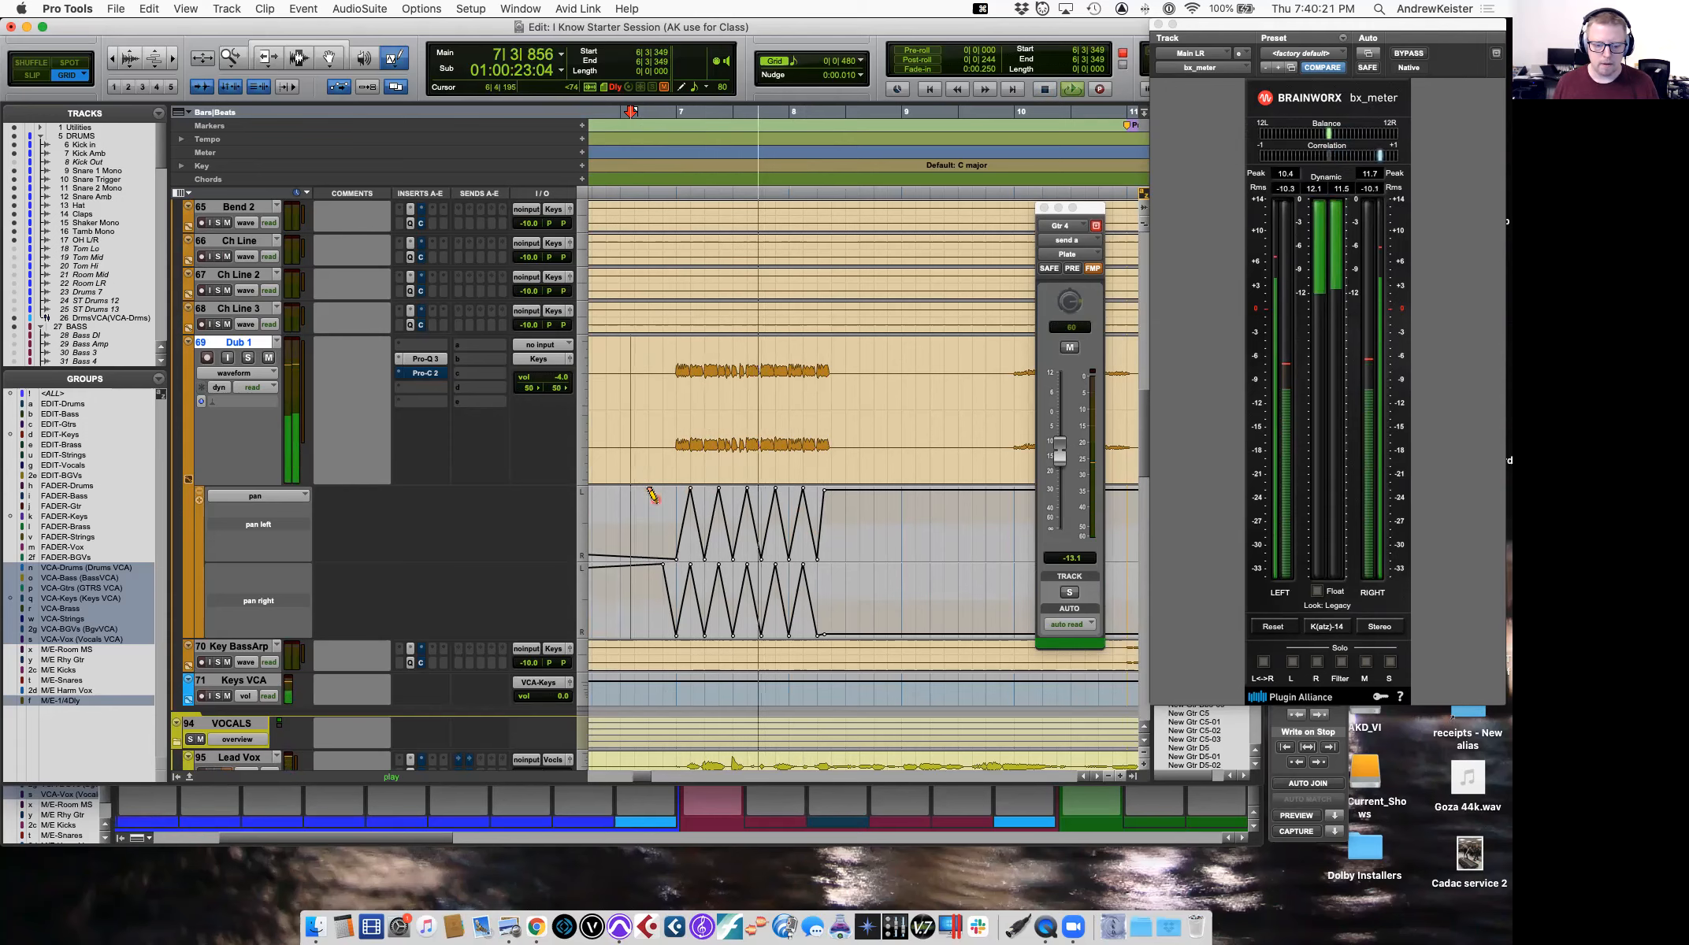
key("space")
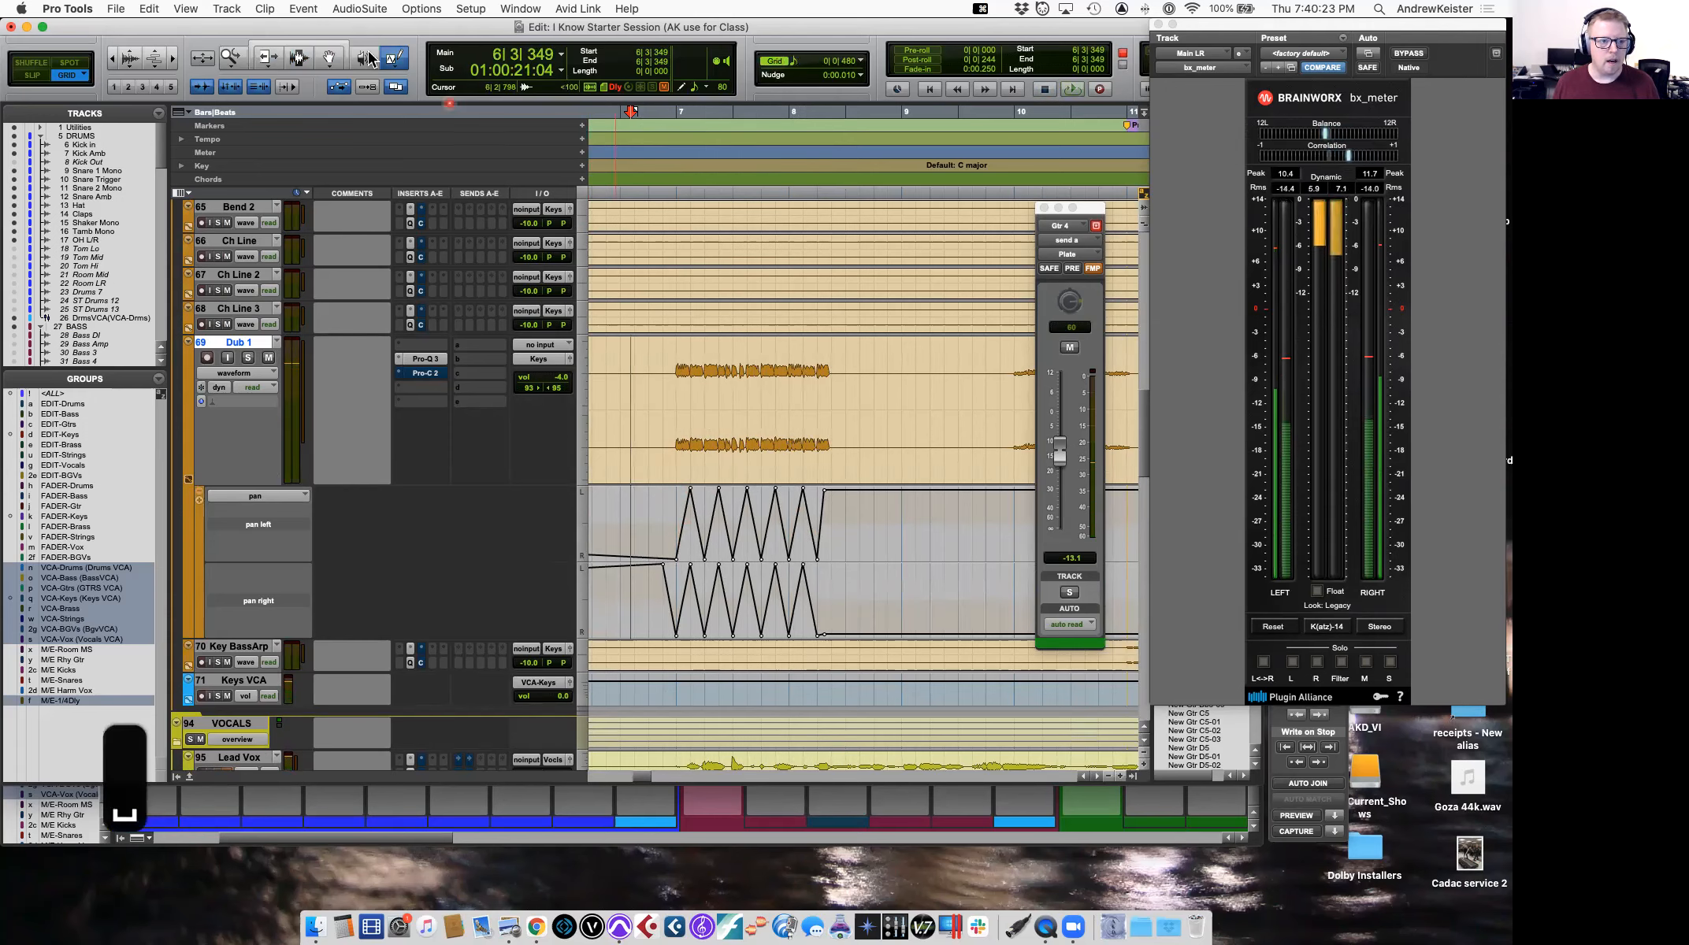
Try trimming both pan waves to a narrower range with the Smart Tool, play them back and undo the trims.
left_click(329, 45)
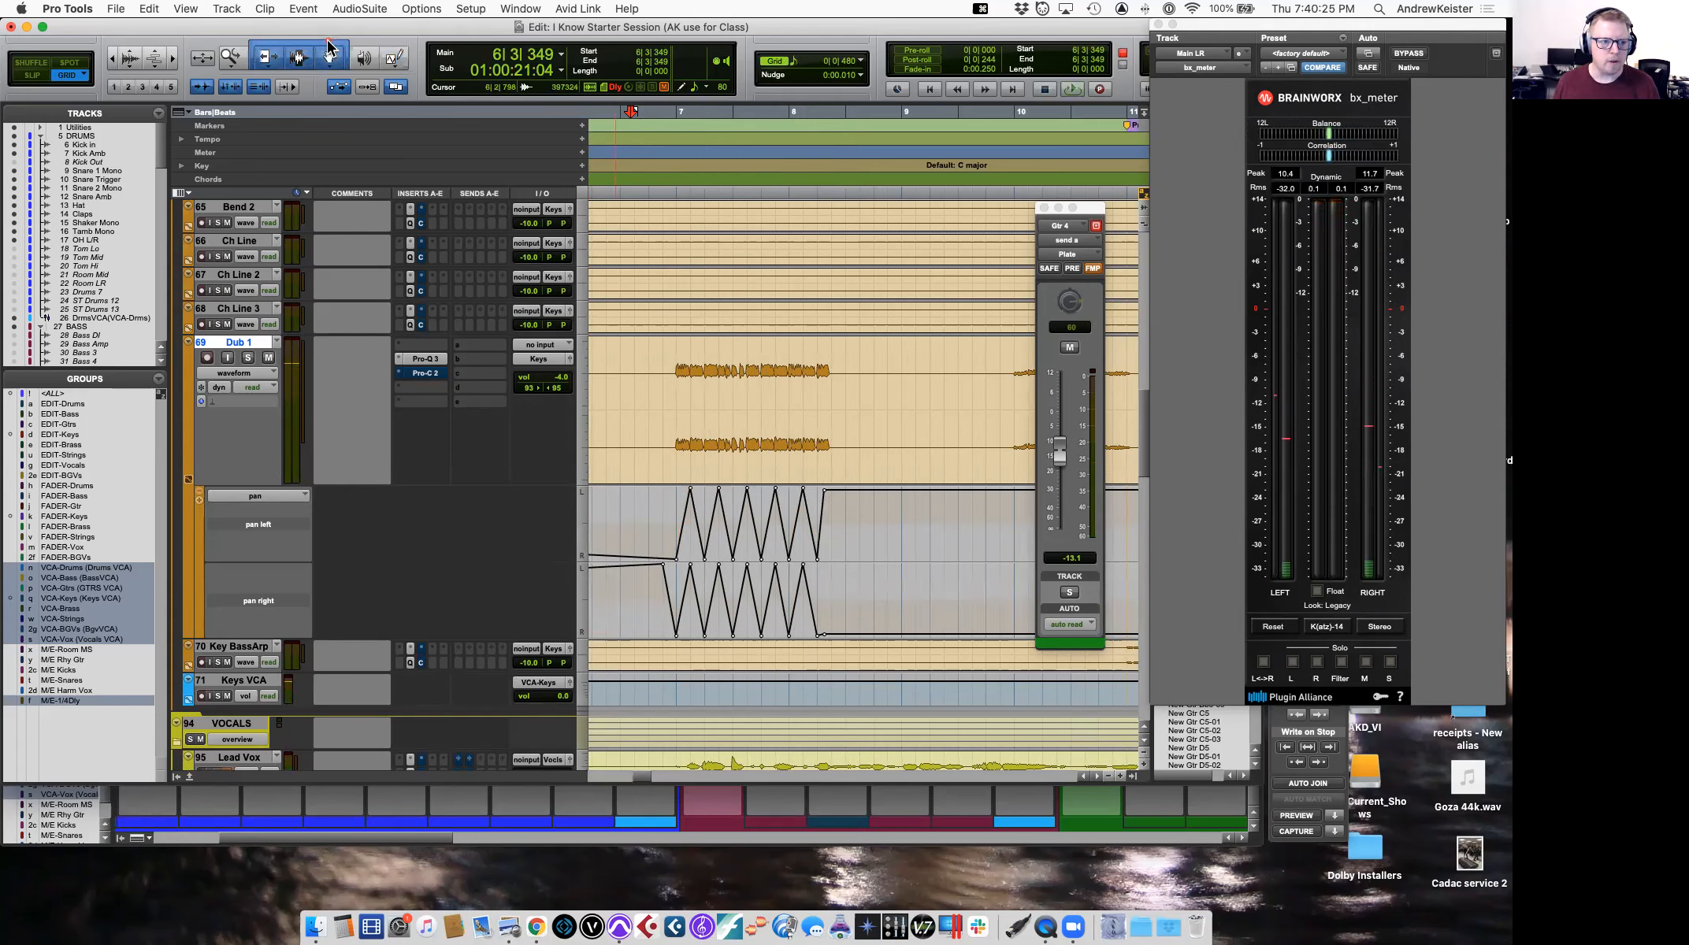
left_click_drag(673, 500, 709, 597)
key("space")
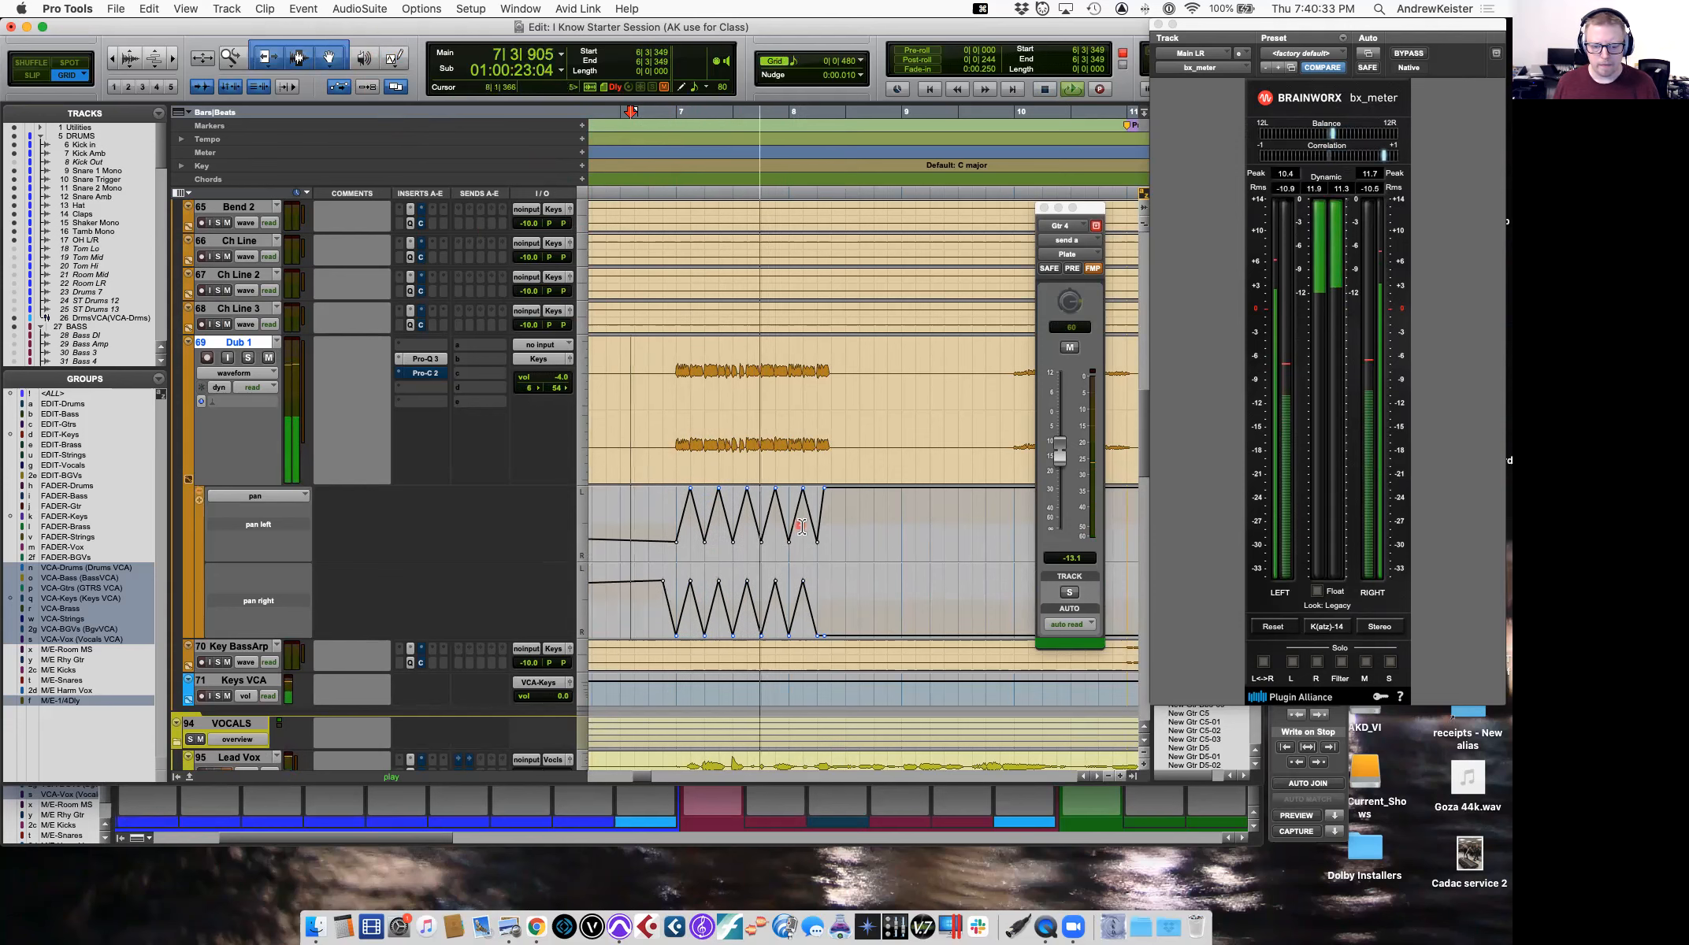
key("space")
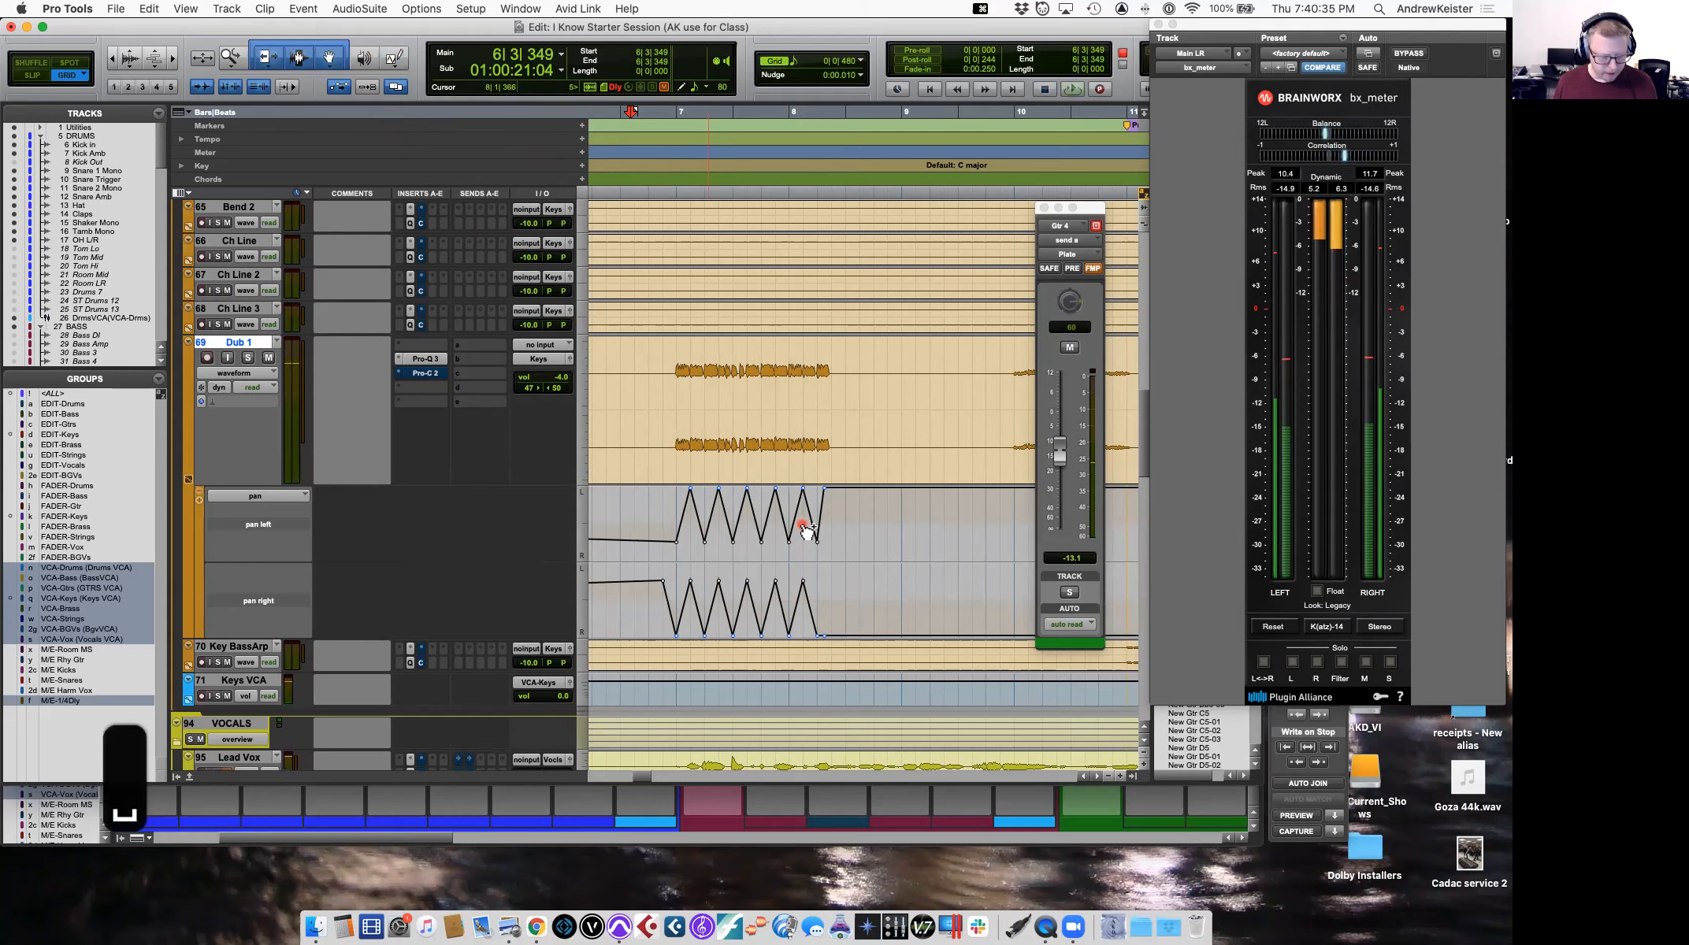
key("ctrl+z")
key("ctrl+z")
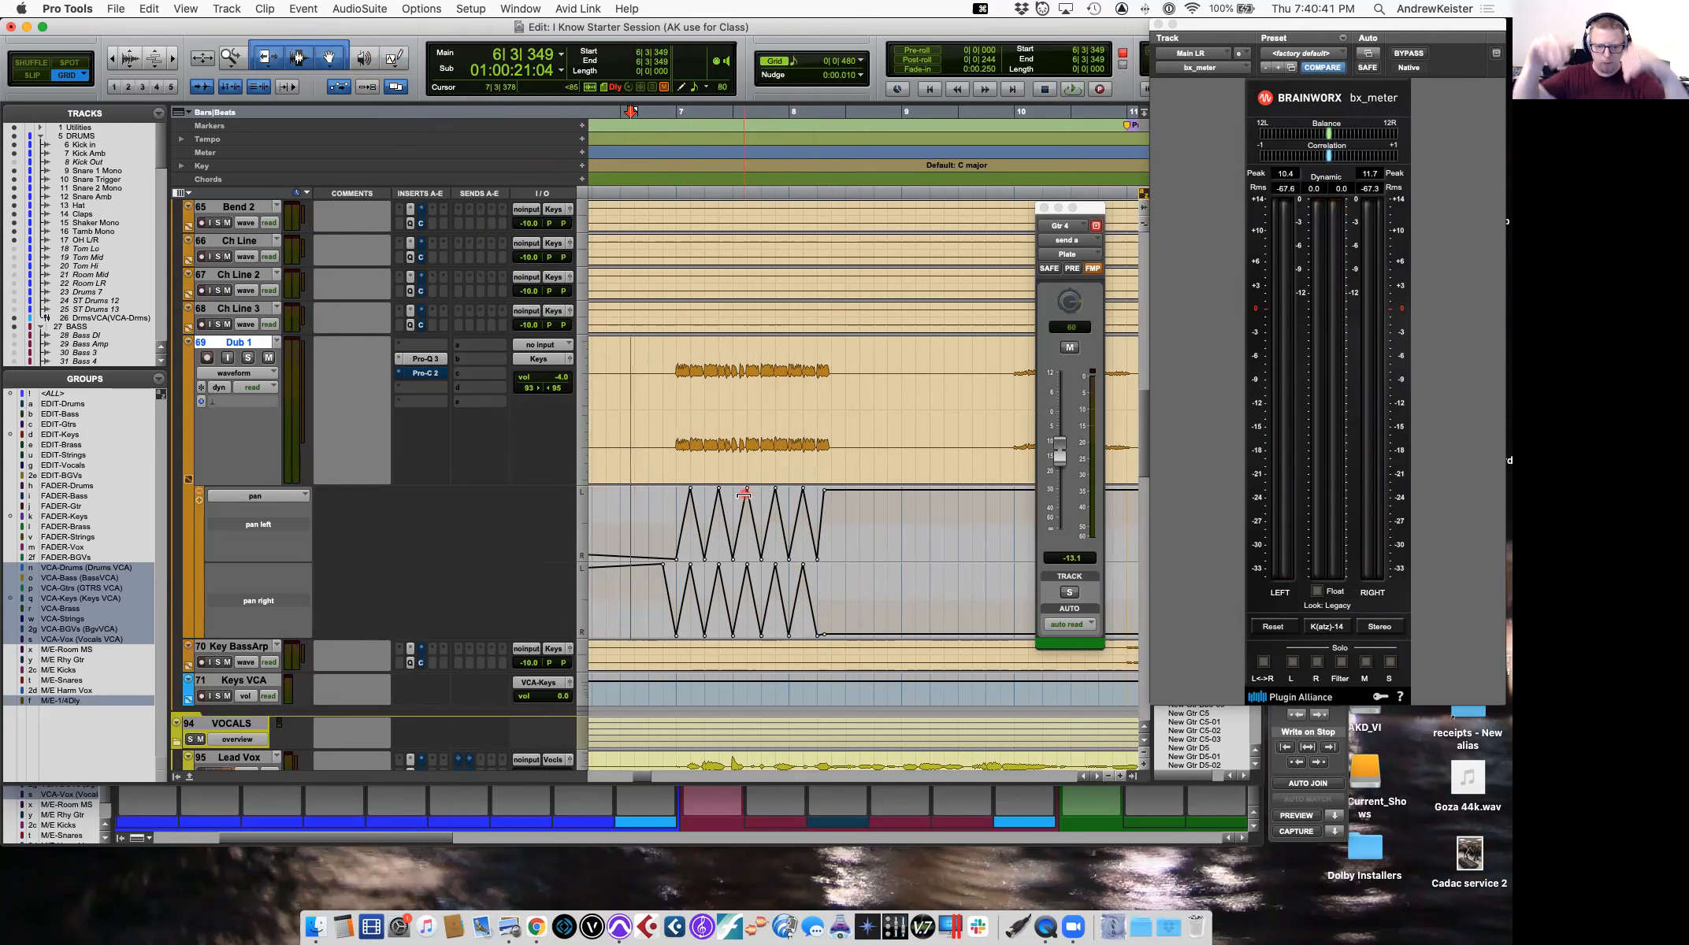
Trim the pan left wave slightly inward from the hard left extreme, and adjust the pan right wave the same way.
left_click_drag(733, 490, 738, 508)
left_click_drag(735, 581, 658, 612)
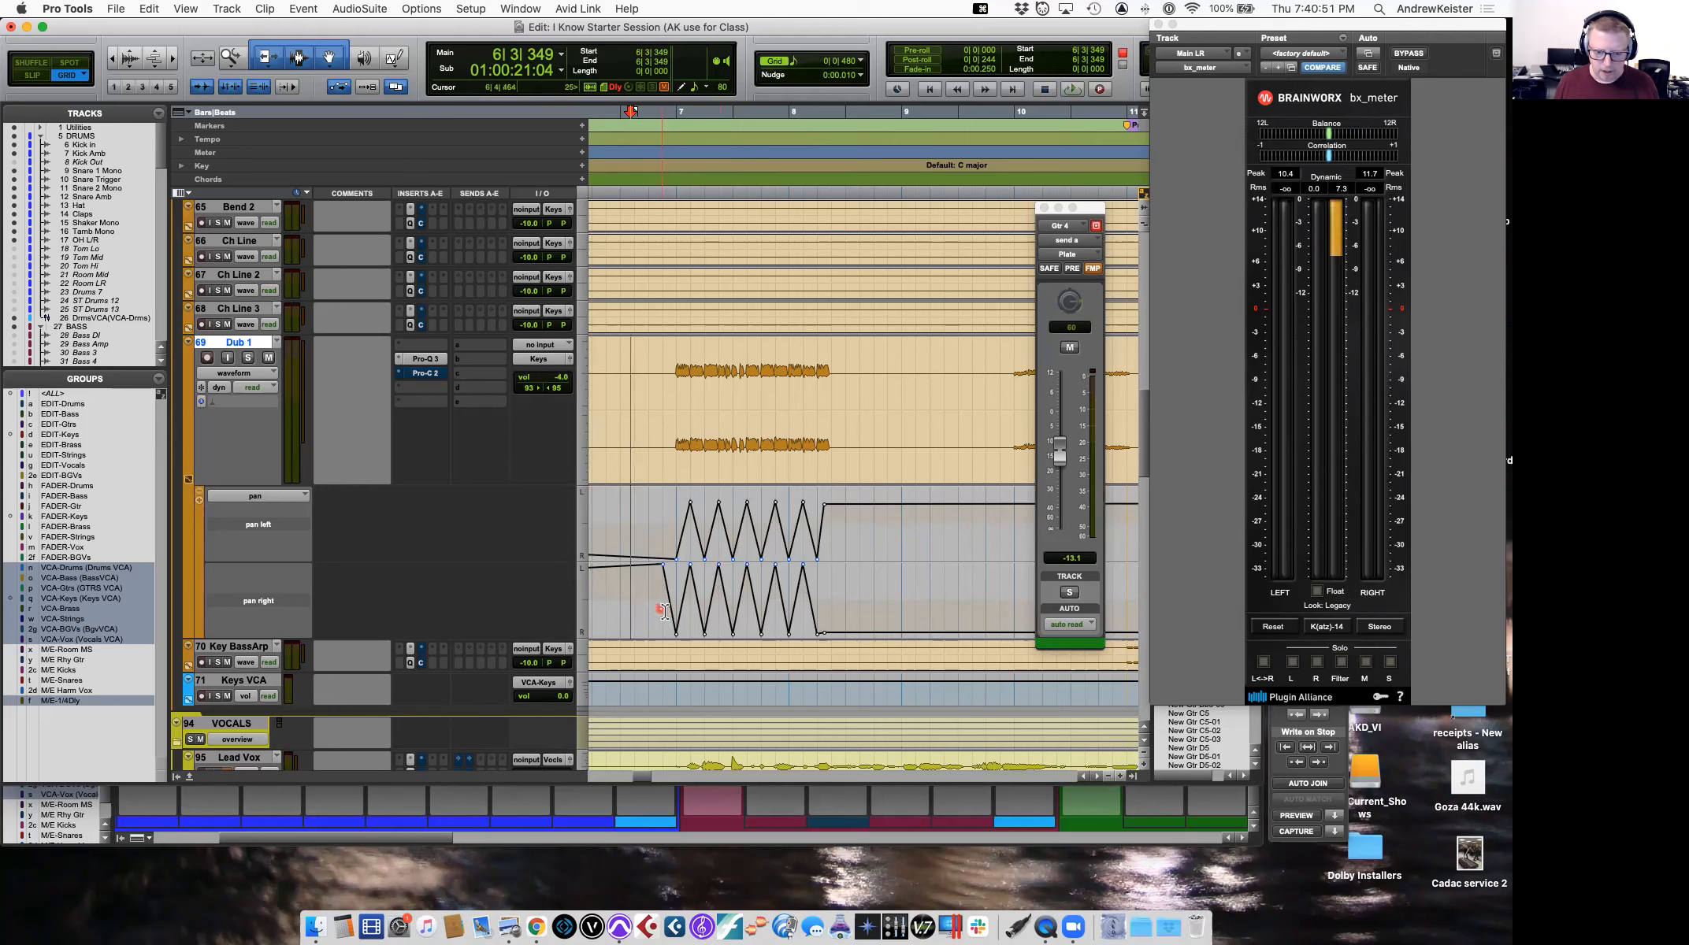
left_click(705, 612)
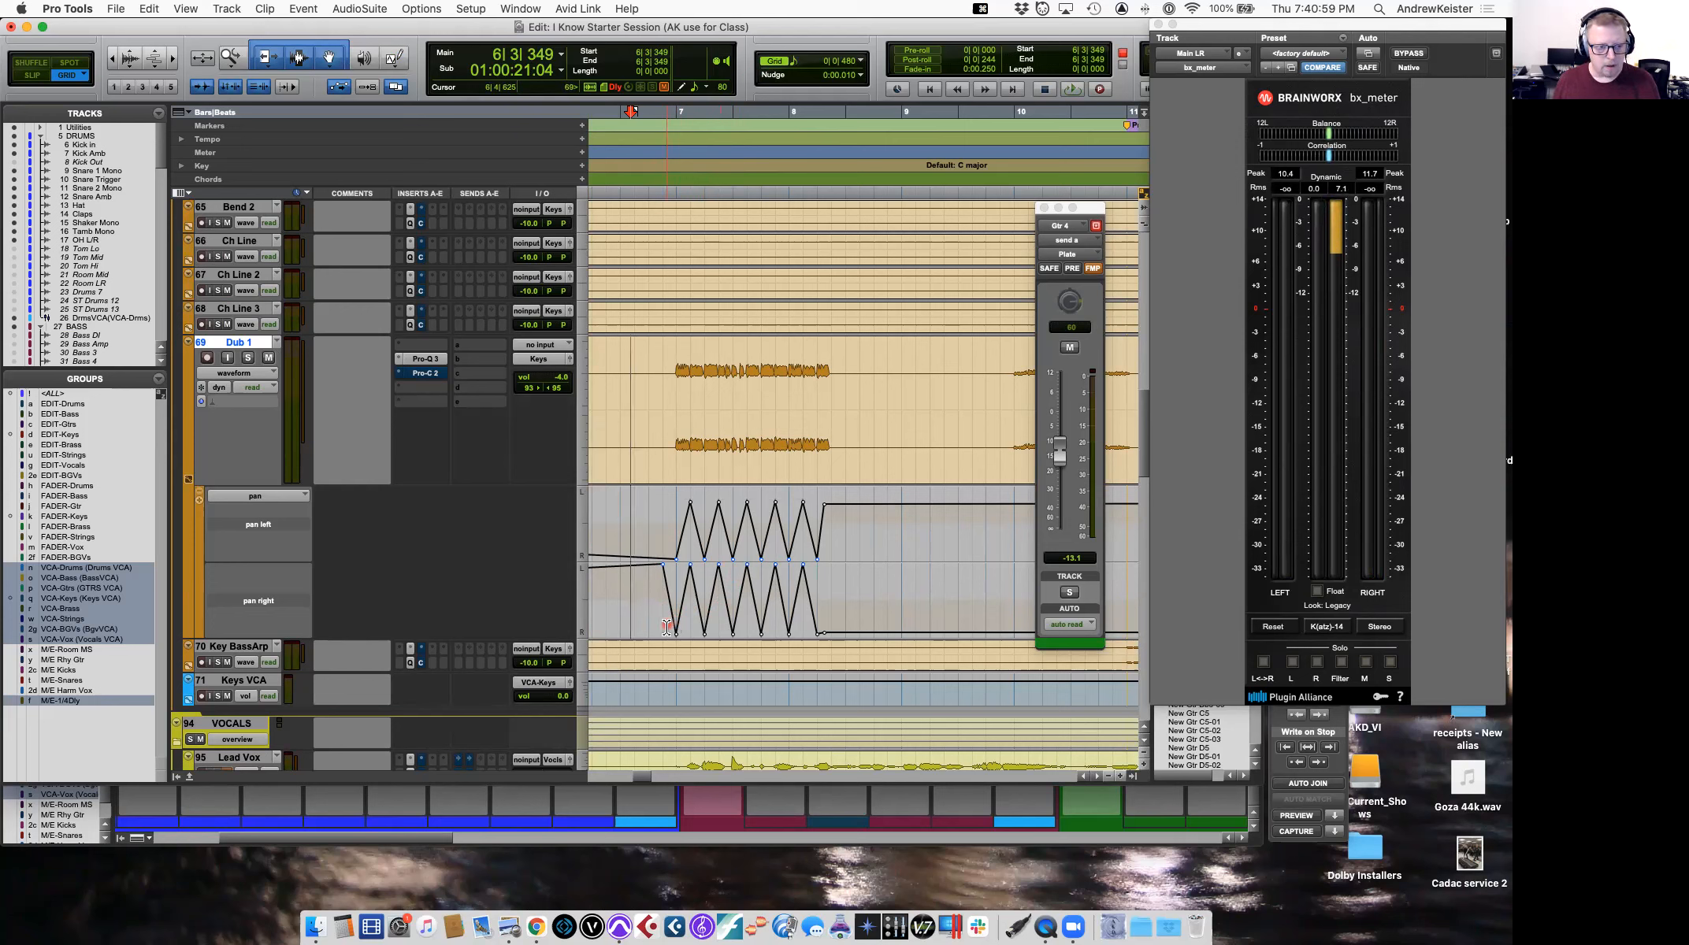
Move the pan right wave's individual low breakpoints slightly inward with the Grabber, and play the part back.
left_click(330, 61)
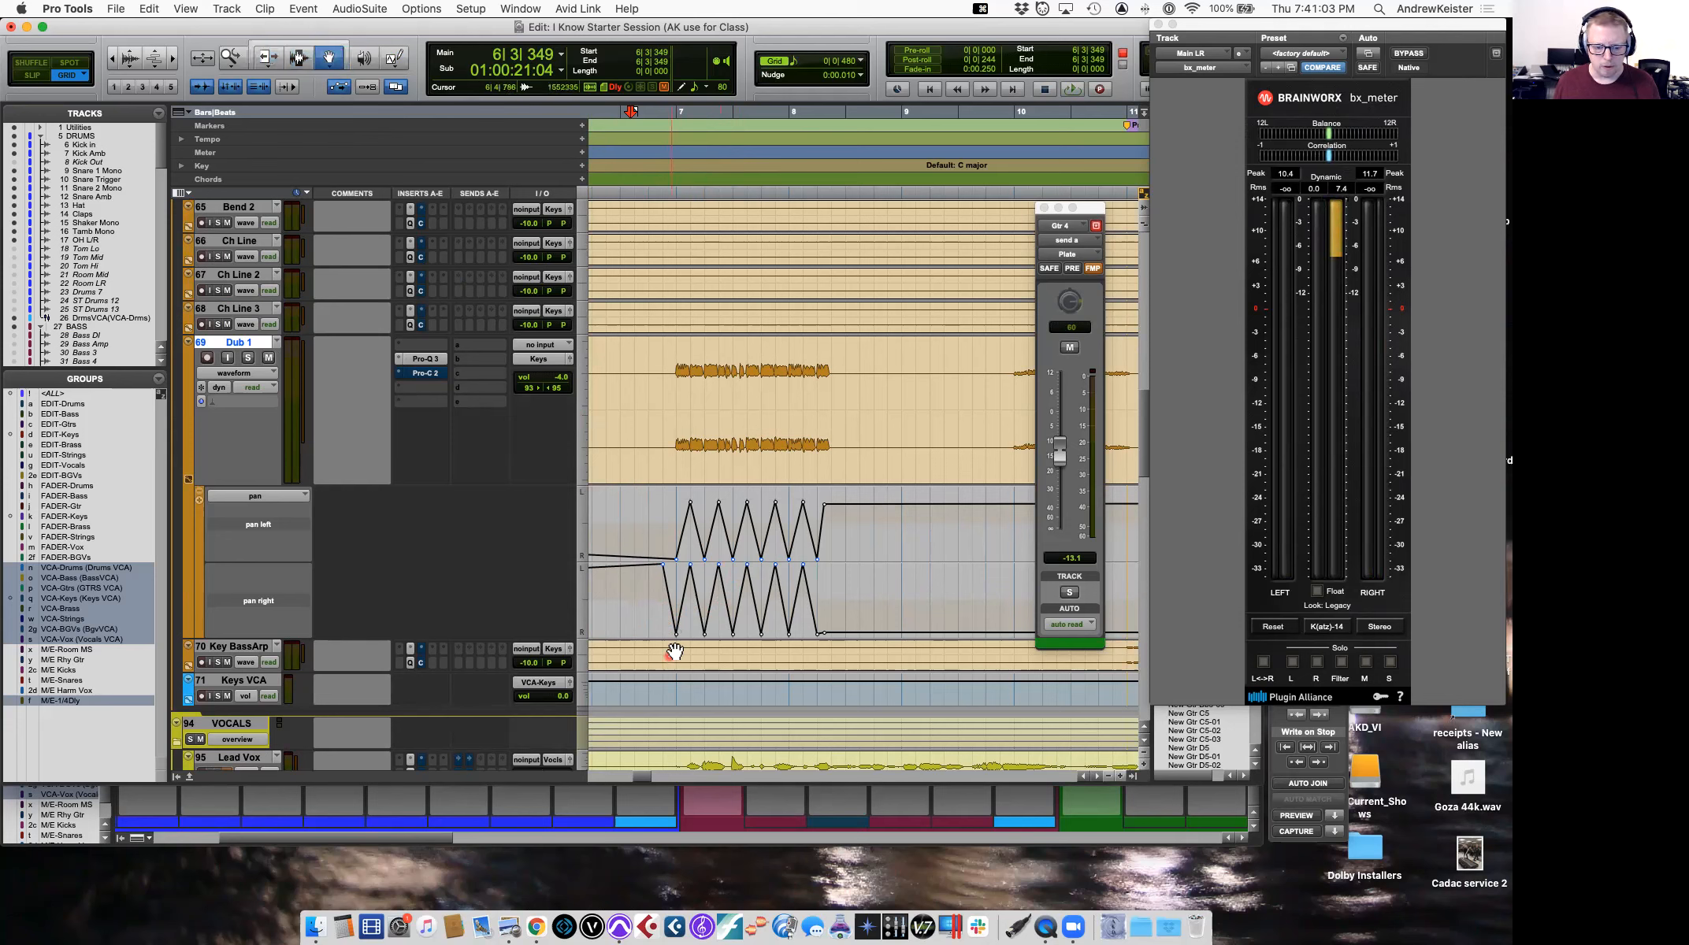
left_click(660, 619)
key("super+z")
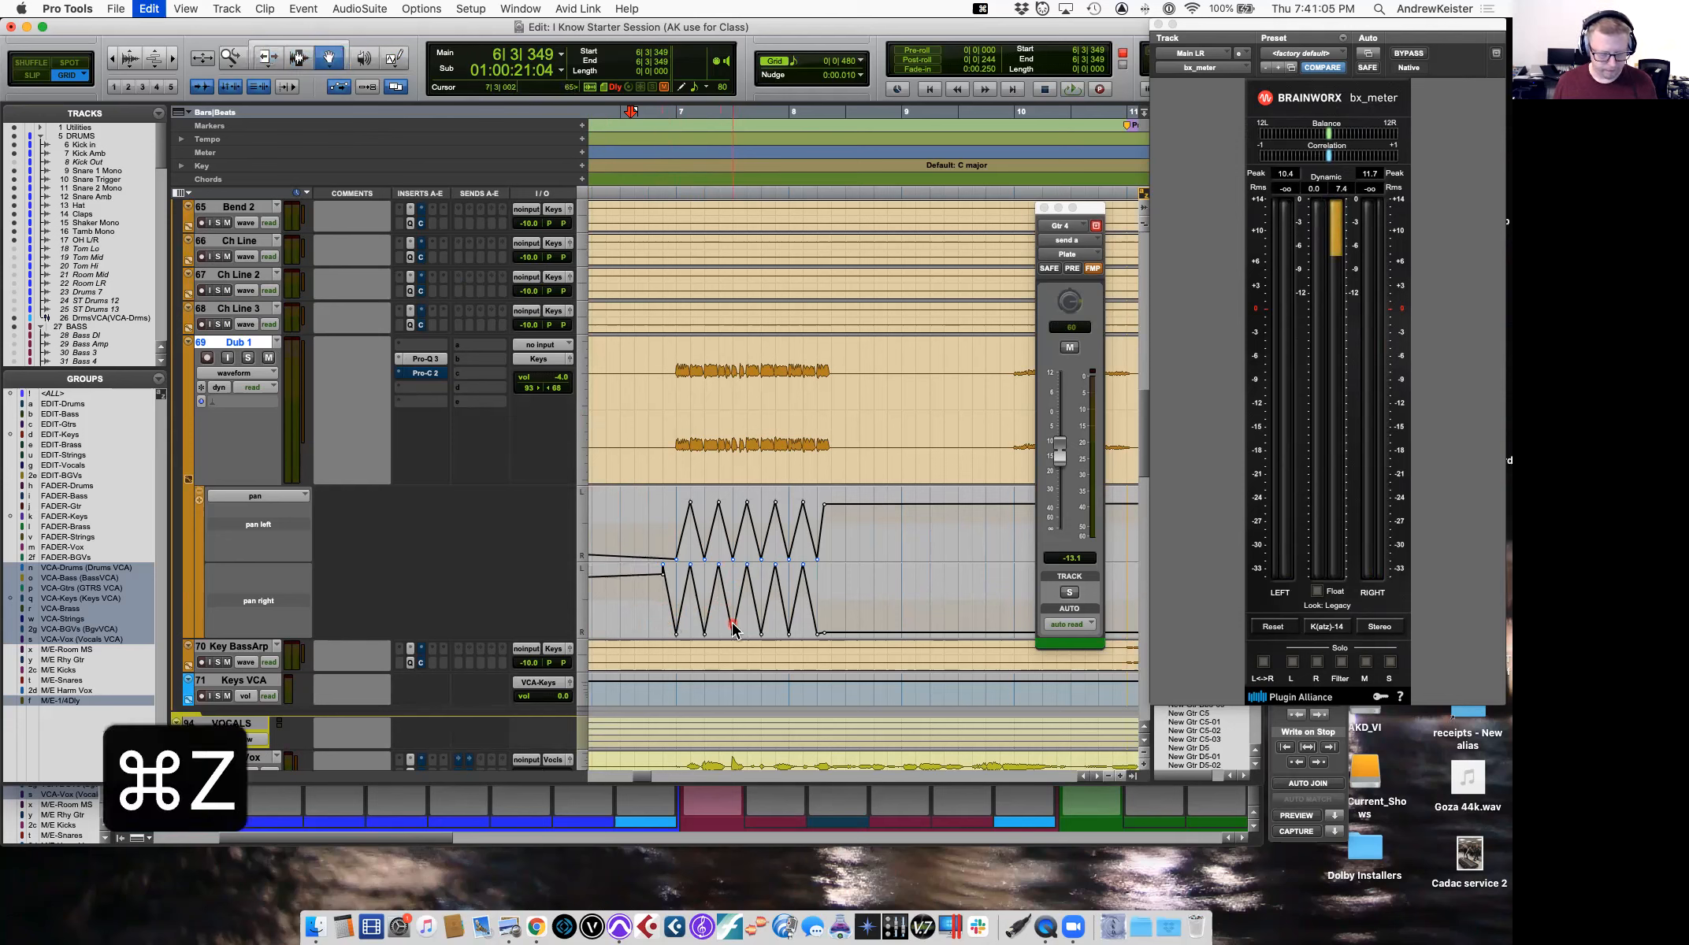
left_click_drag(677, 635, 762, 627)
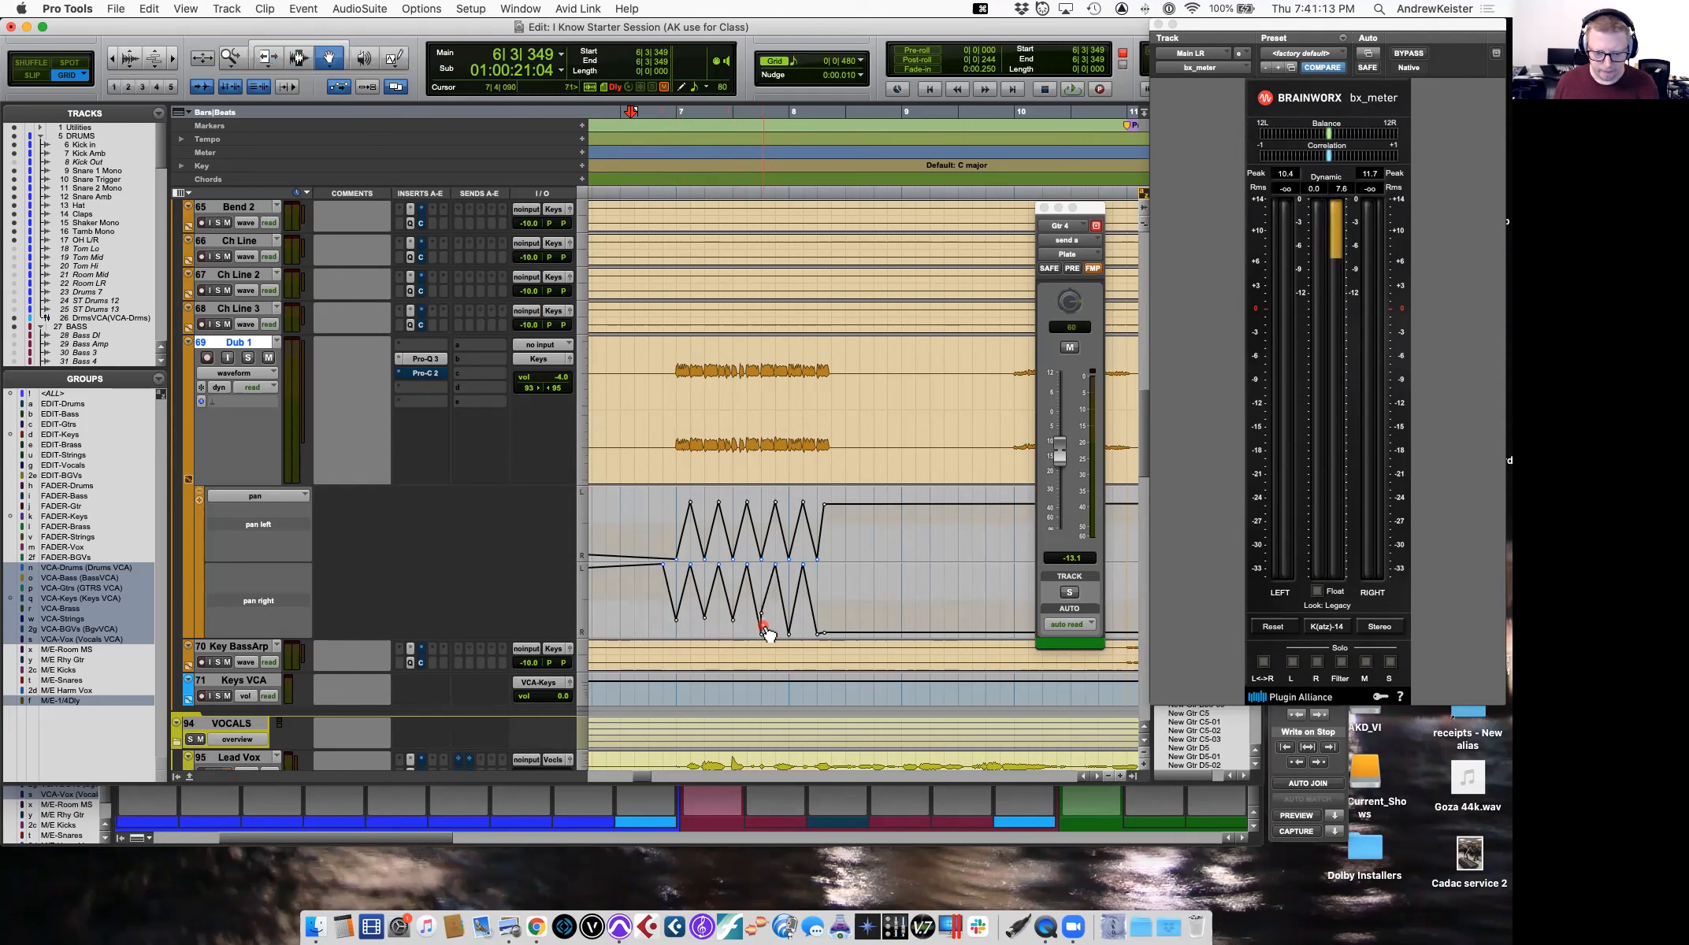
key("super+z")
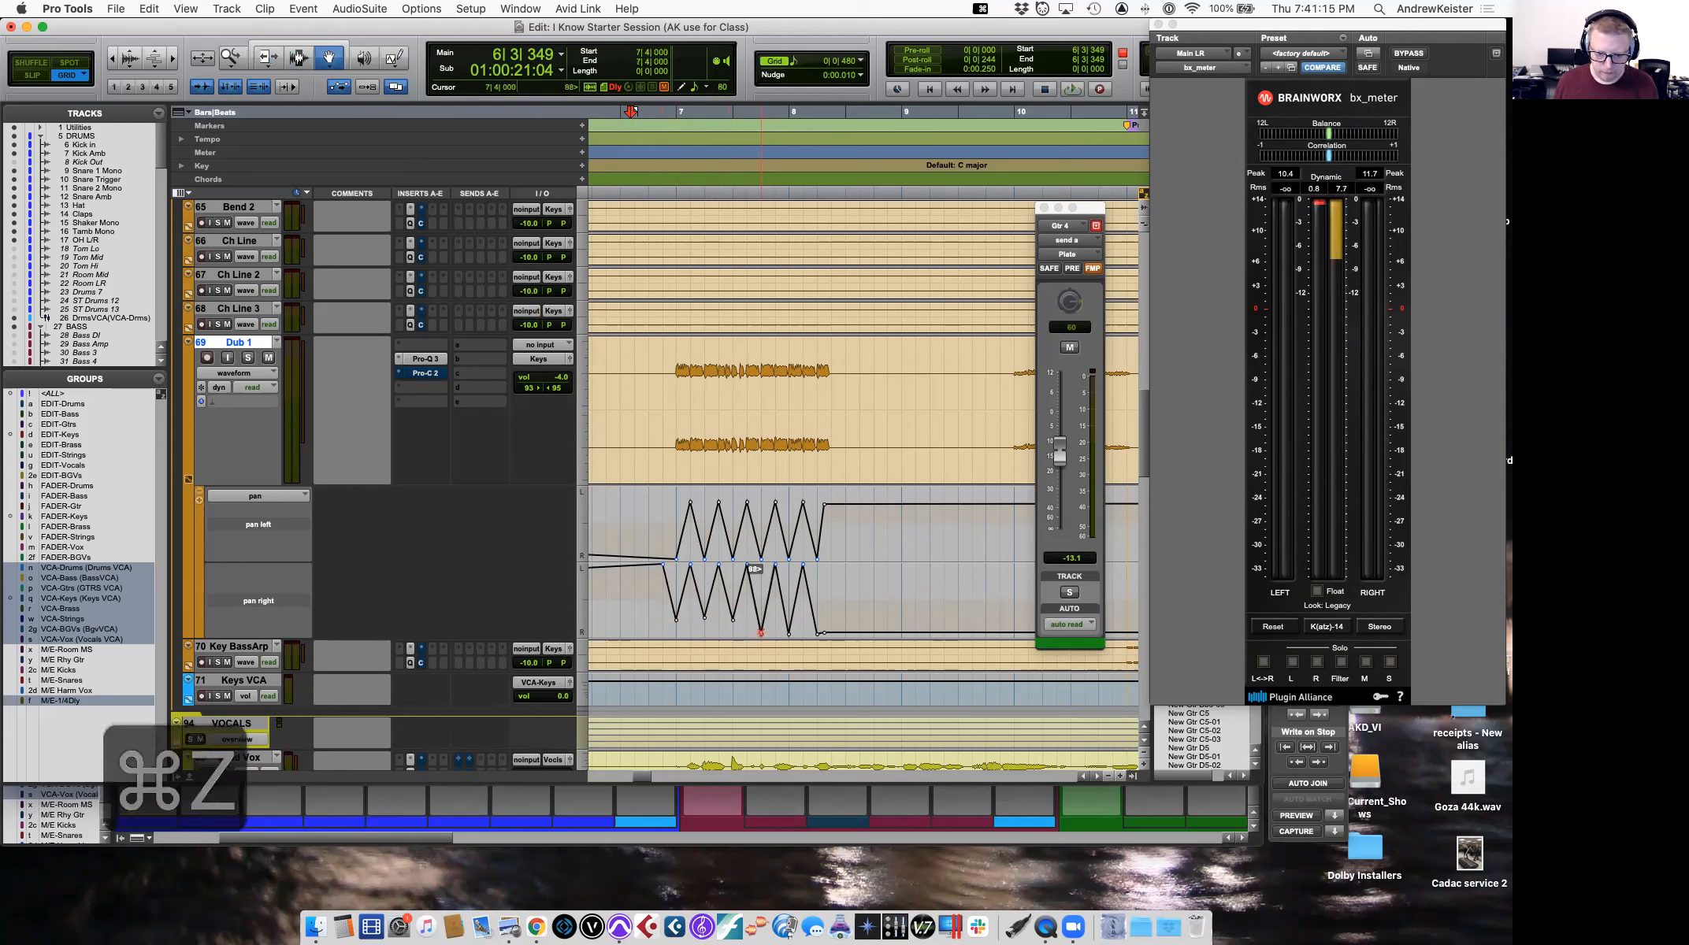
left_click(789, 633)
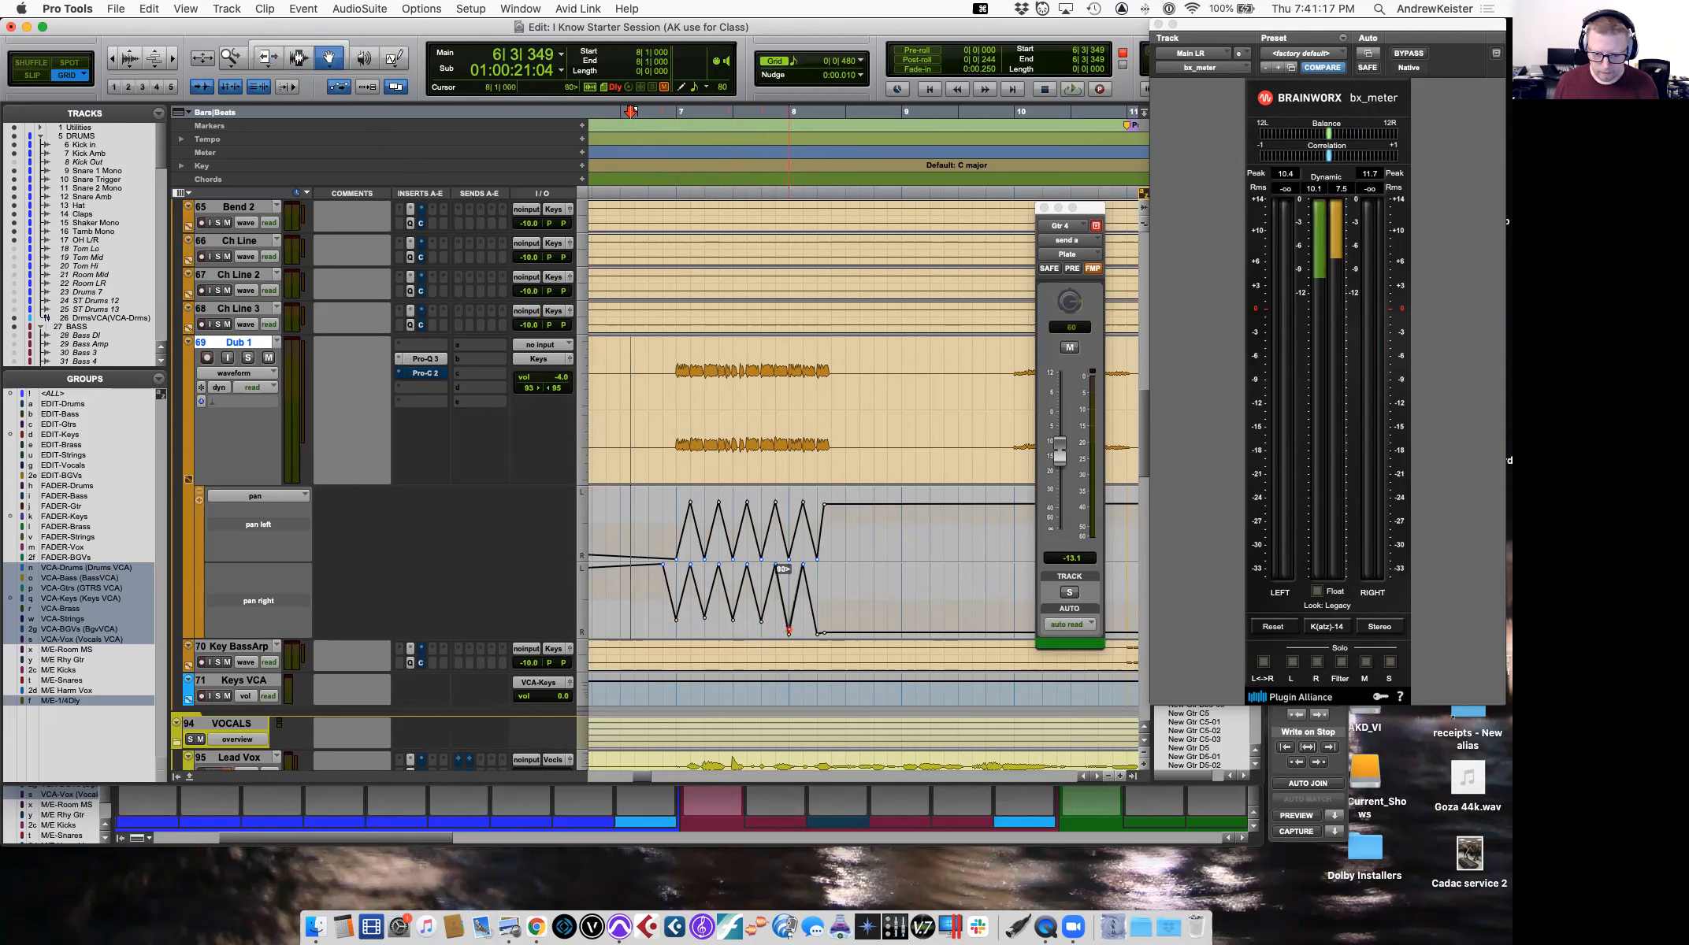
key("space")
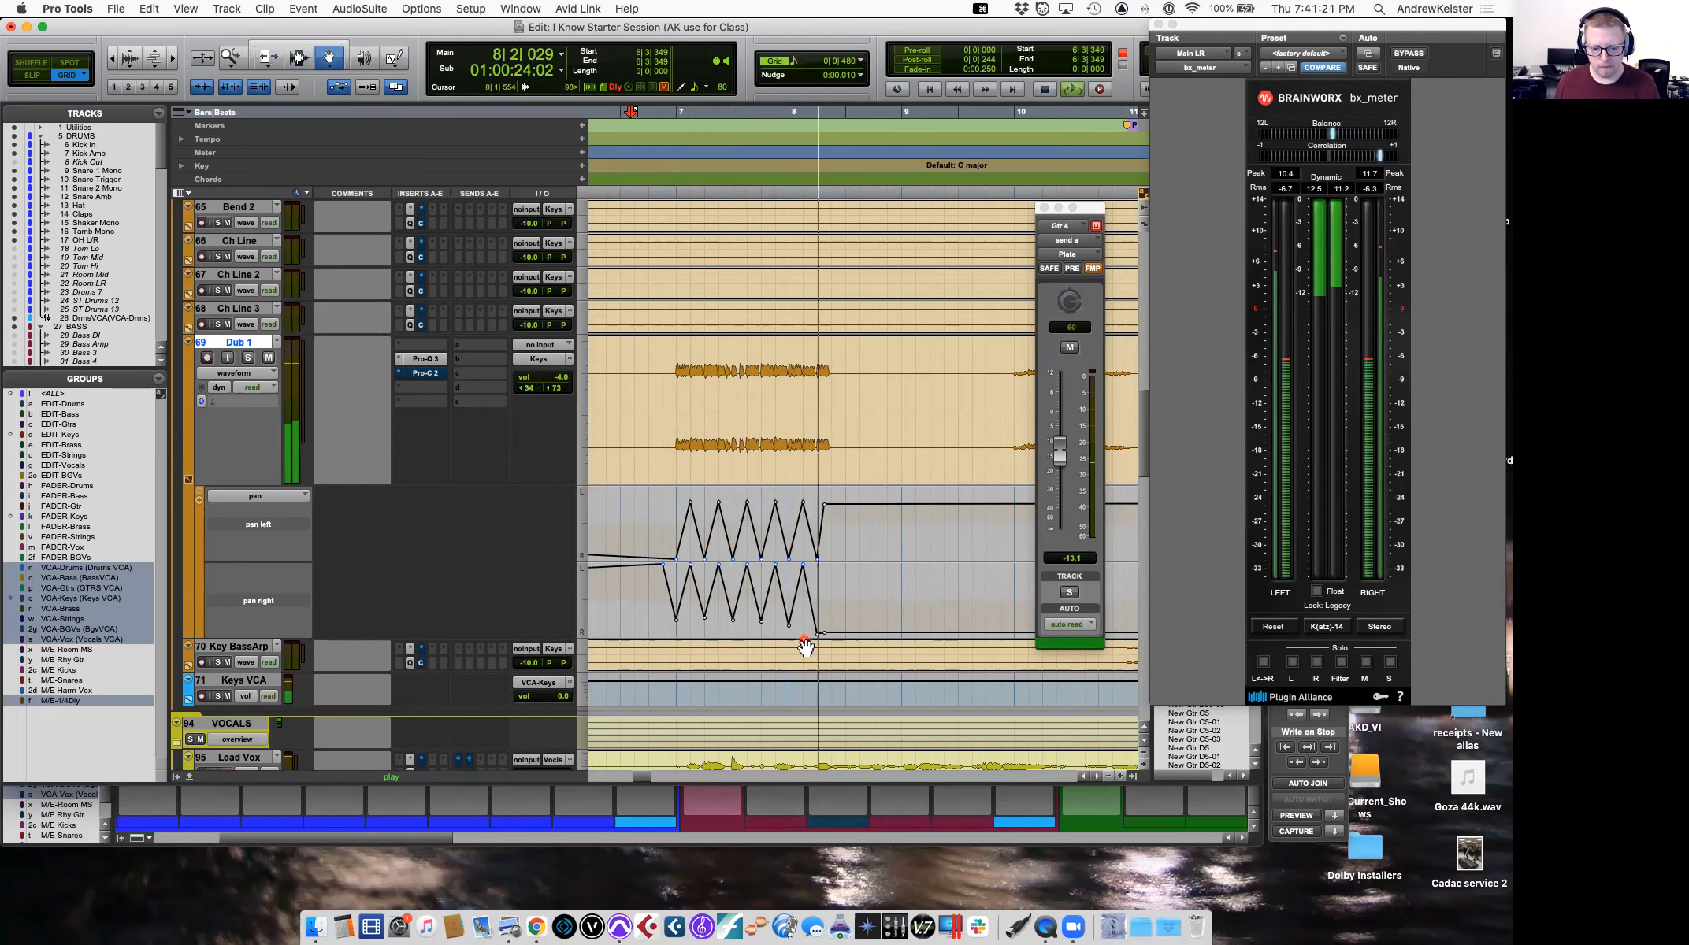
key("space")
Add a breakpoint after the wave in each pan lane to return Dub 1 to hard left and hard right.
key("r")
key("r")
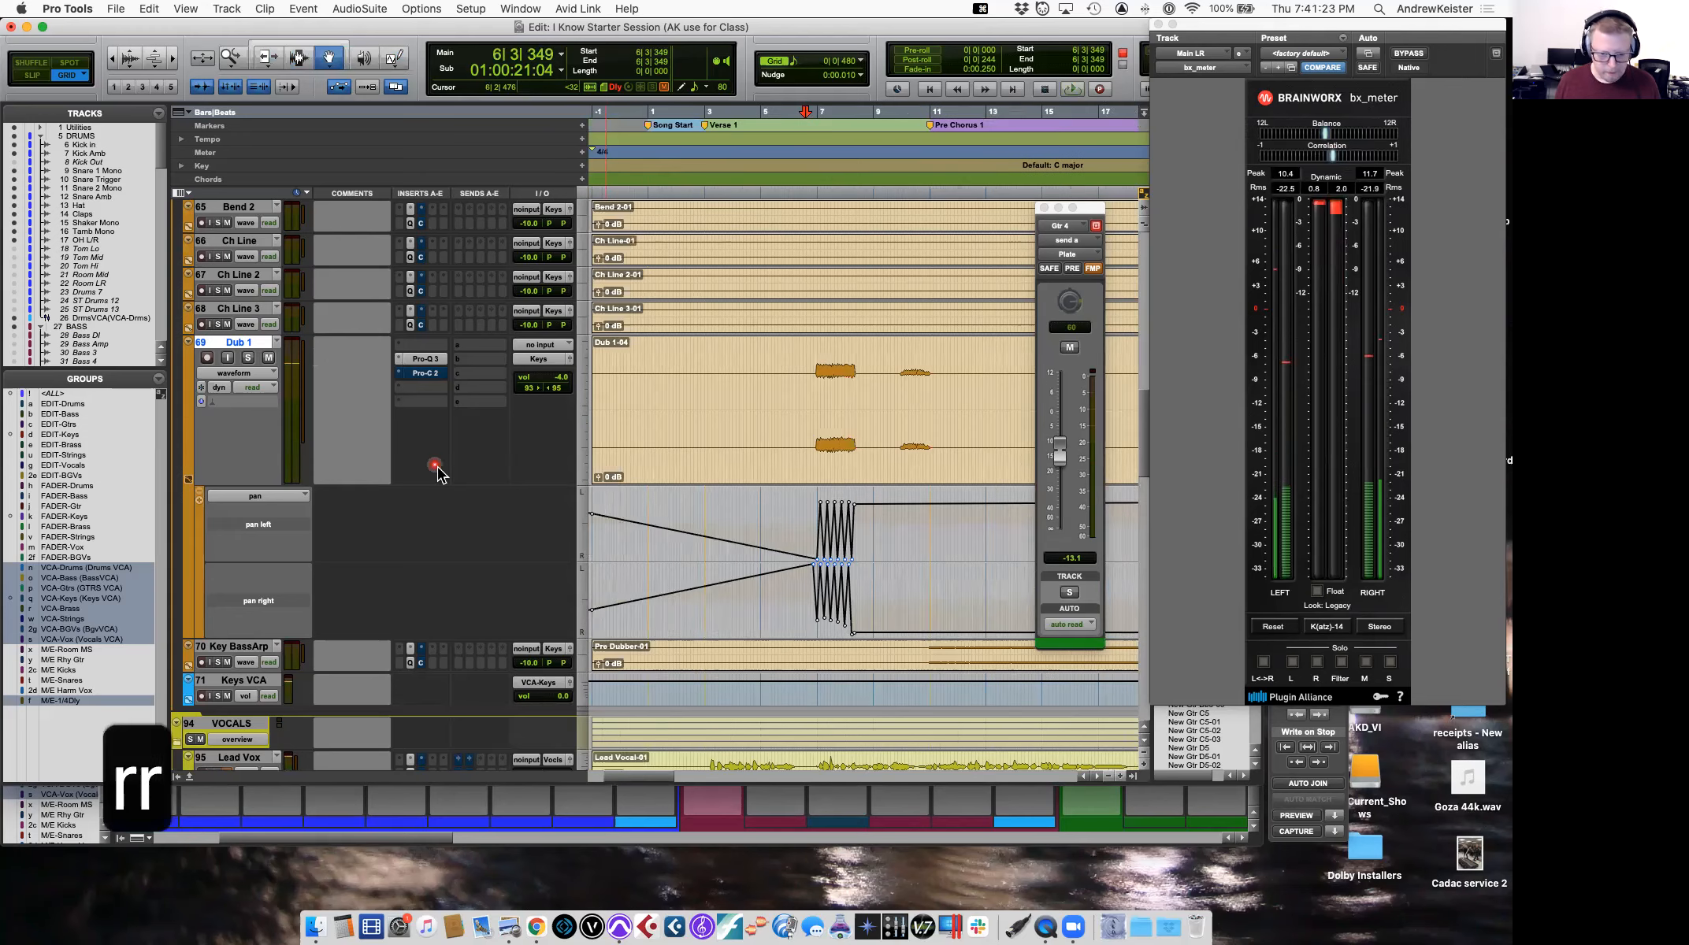
scroll(796, 566, "right", 4)
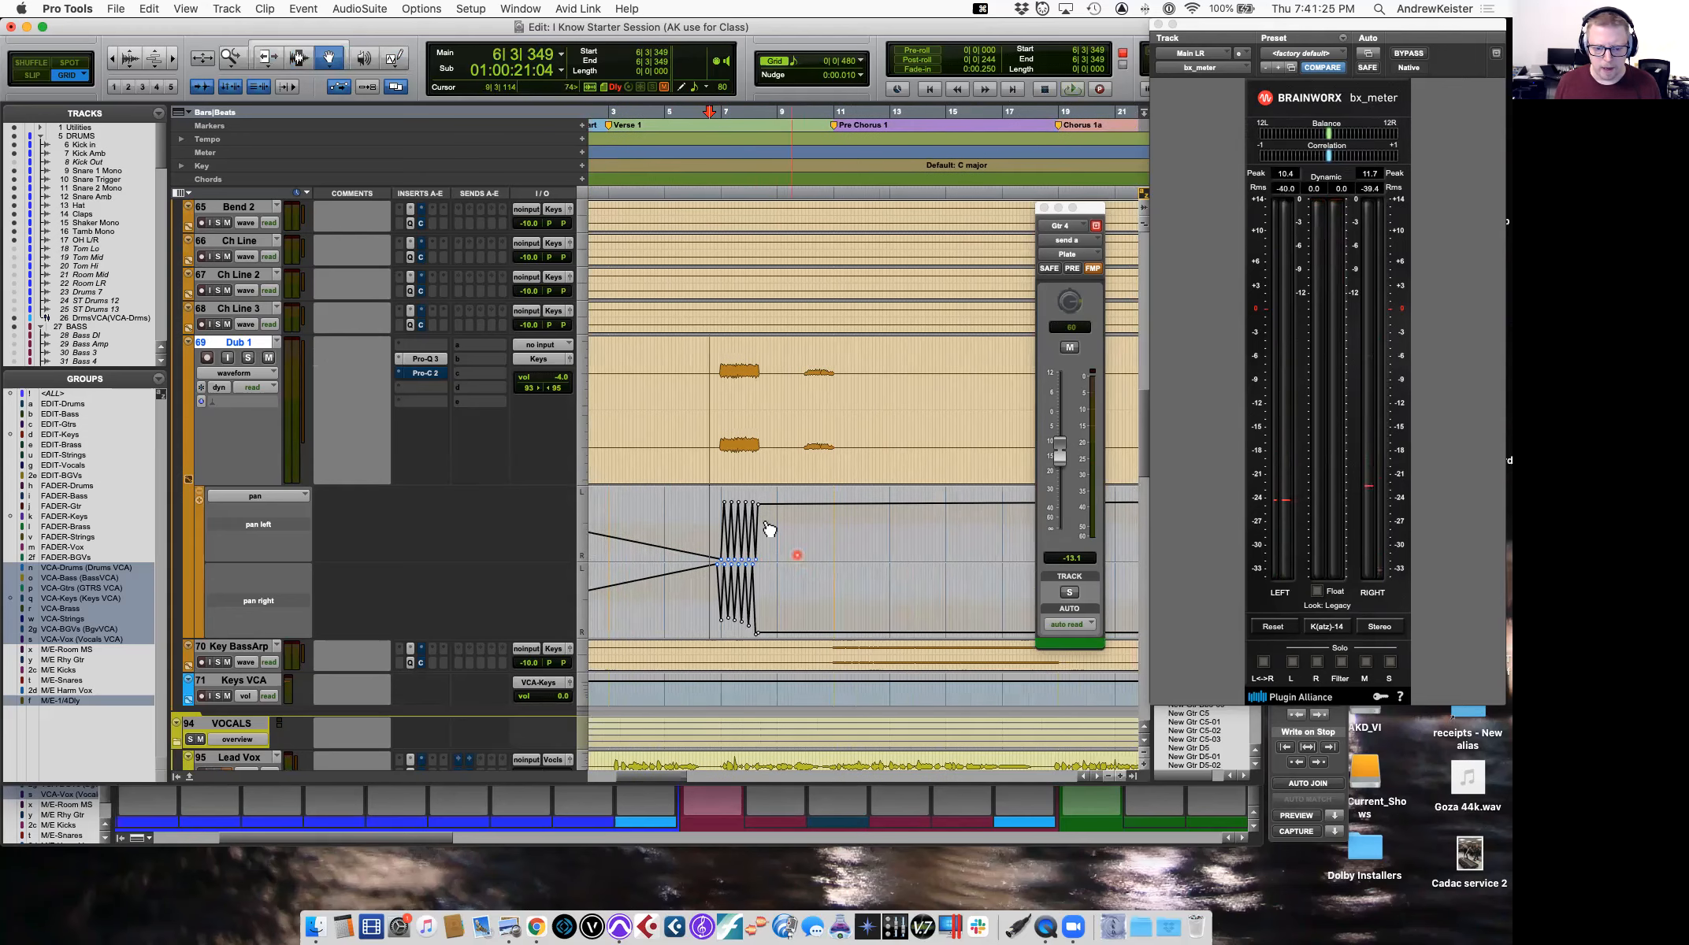
left_click_drag(768, 463, 768, 469)
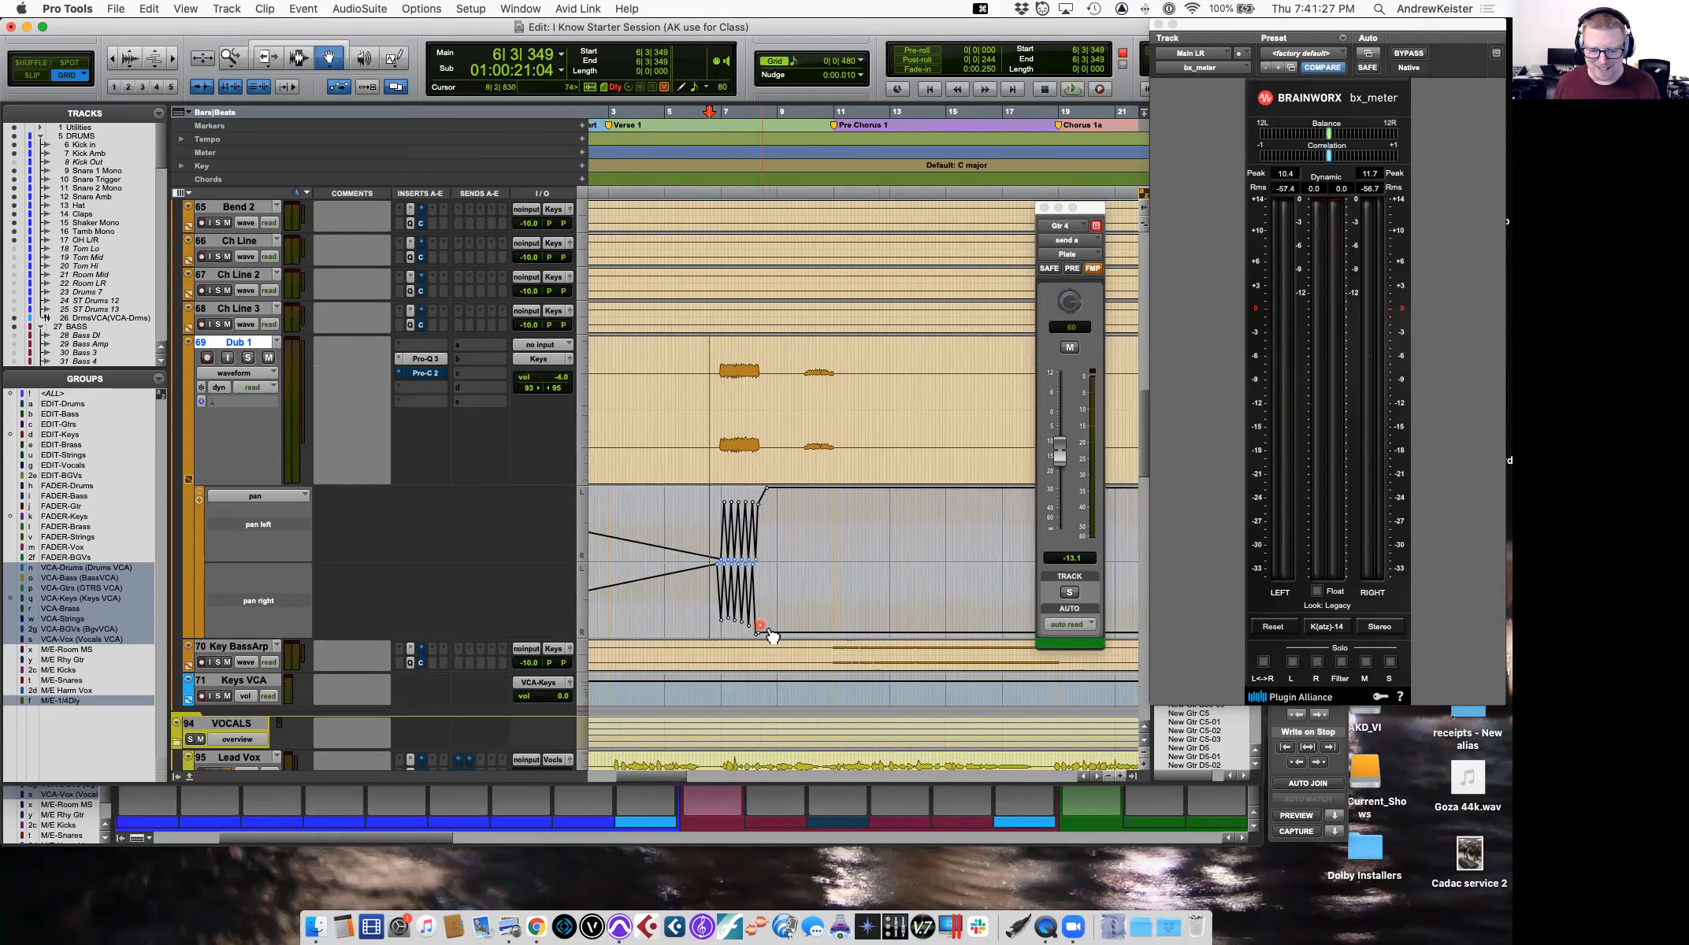
left_click_drag(771, 634, 786, 660)
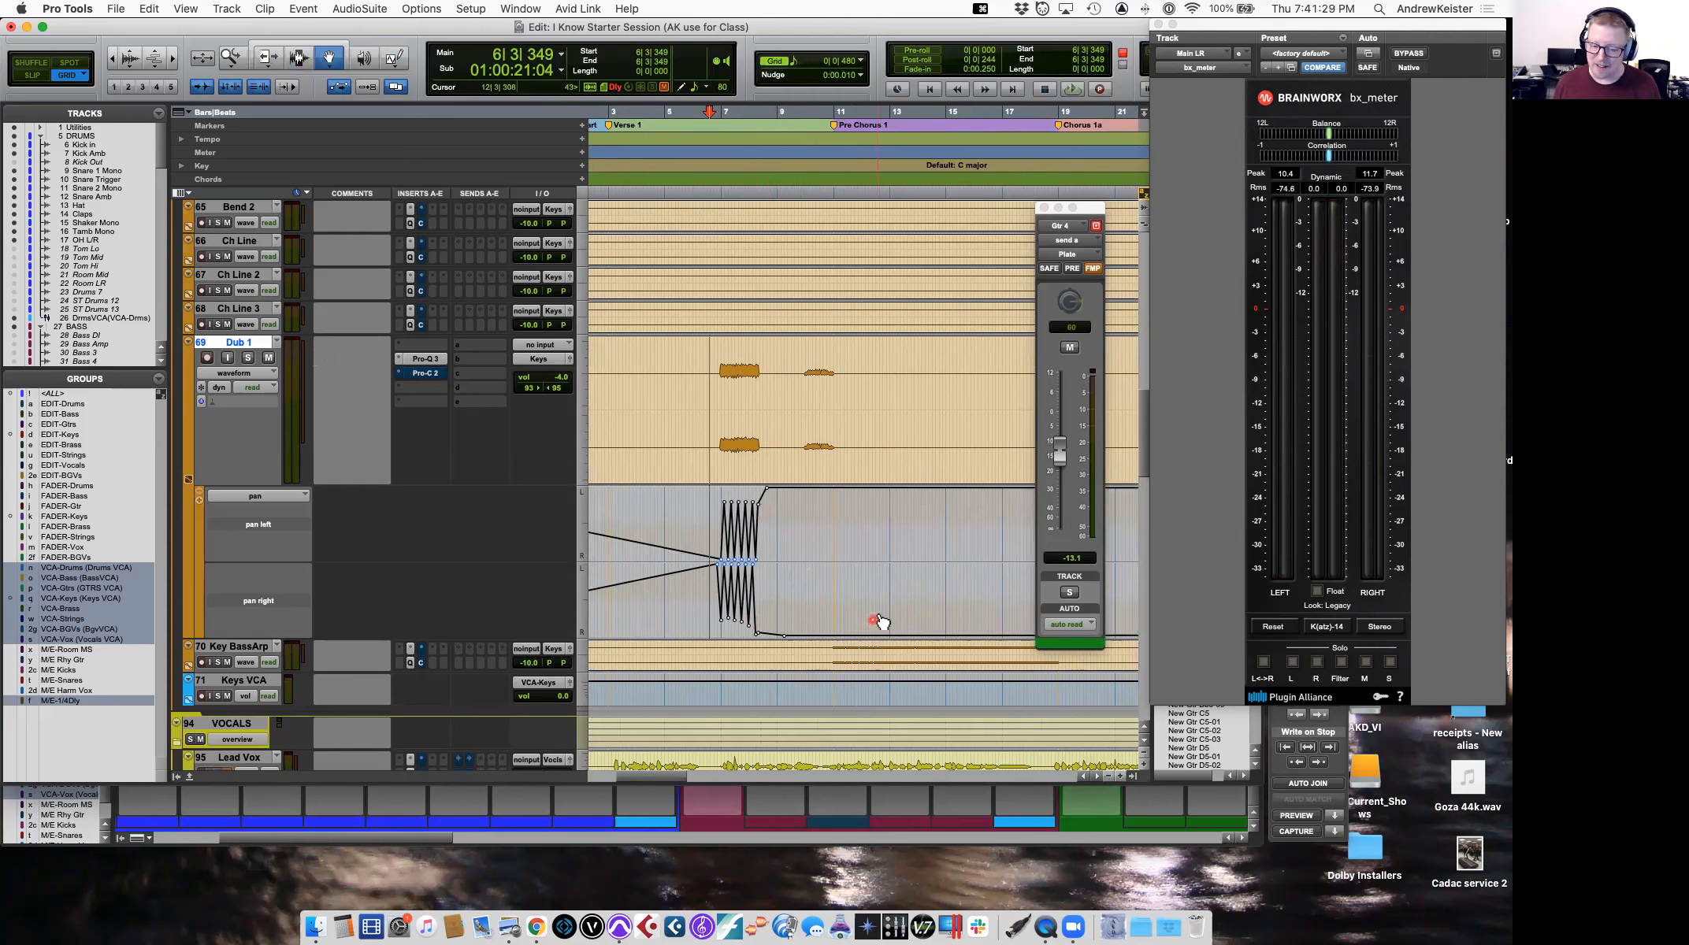
Play Dub 1's next part in Verse 2, from bar 41, to check its panning.
key("r")
key("r")
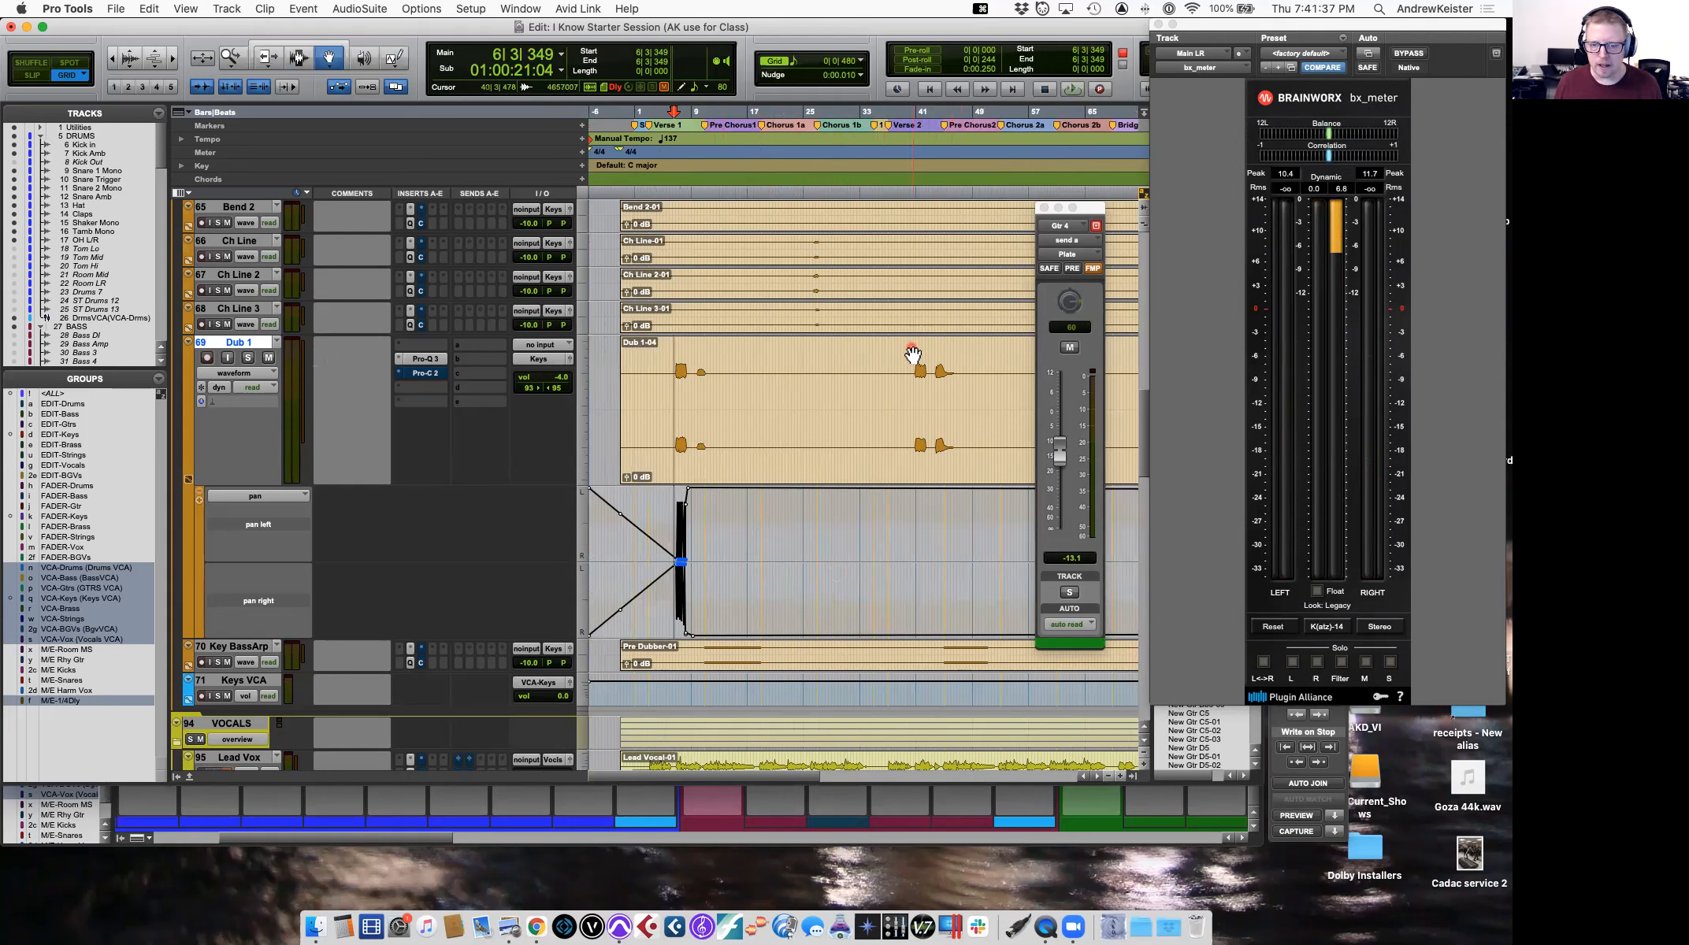
left_click(916, 129)
key("space")
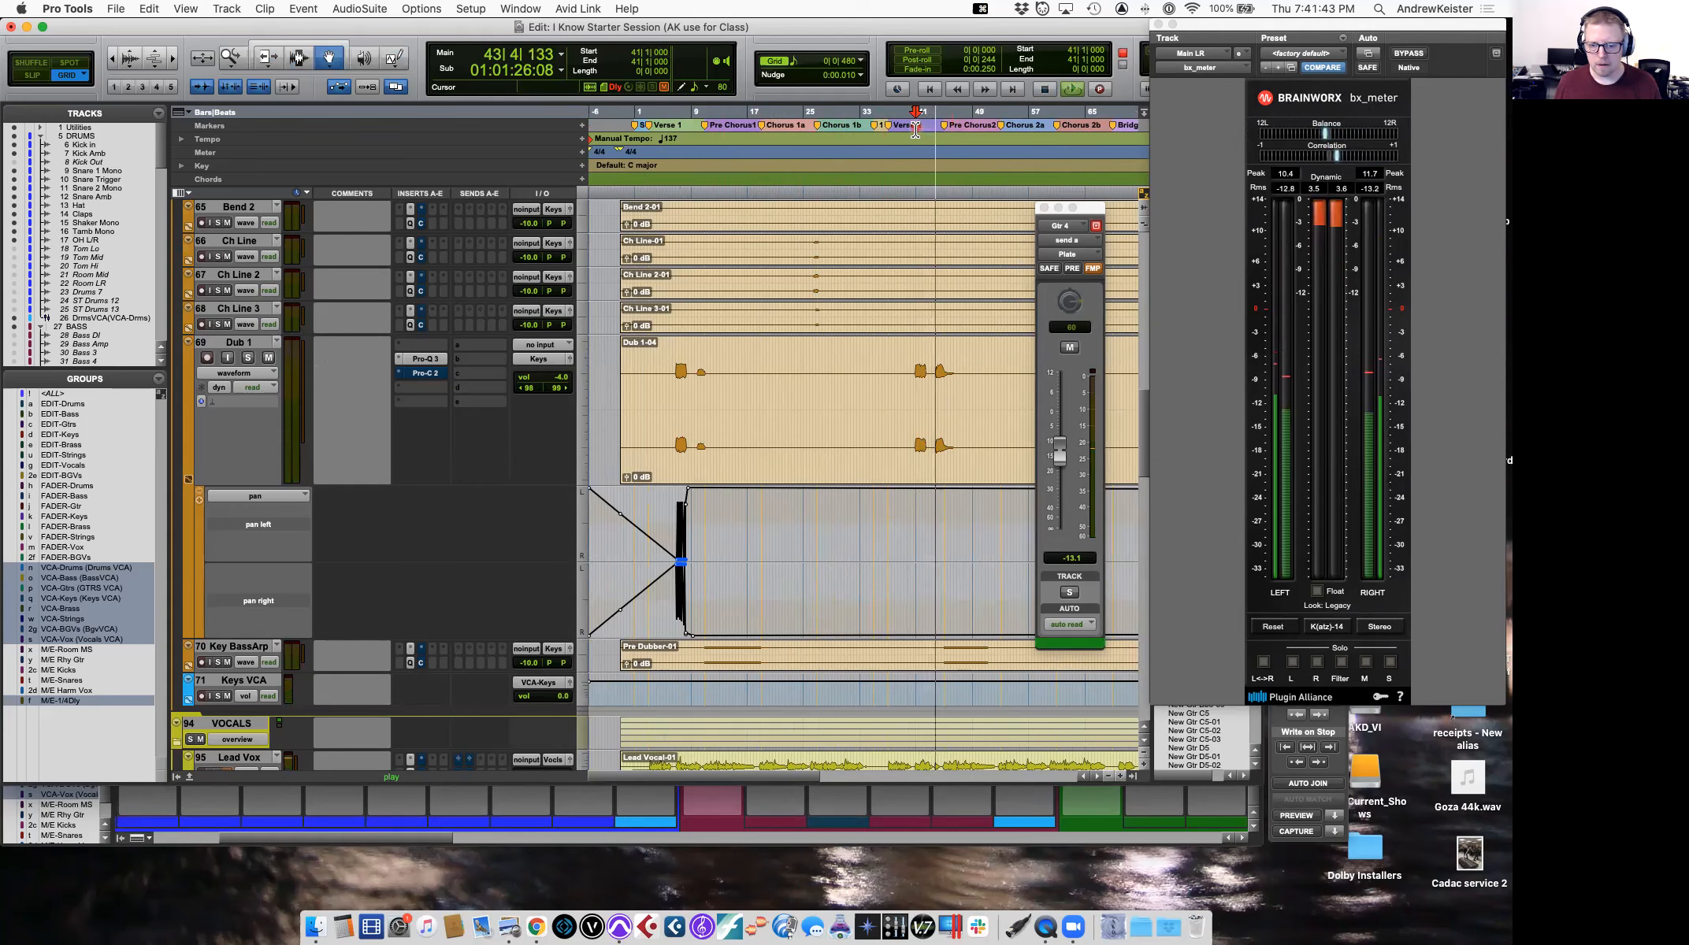
key("space")
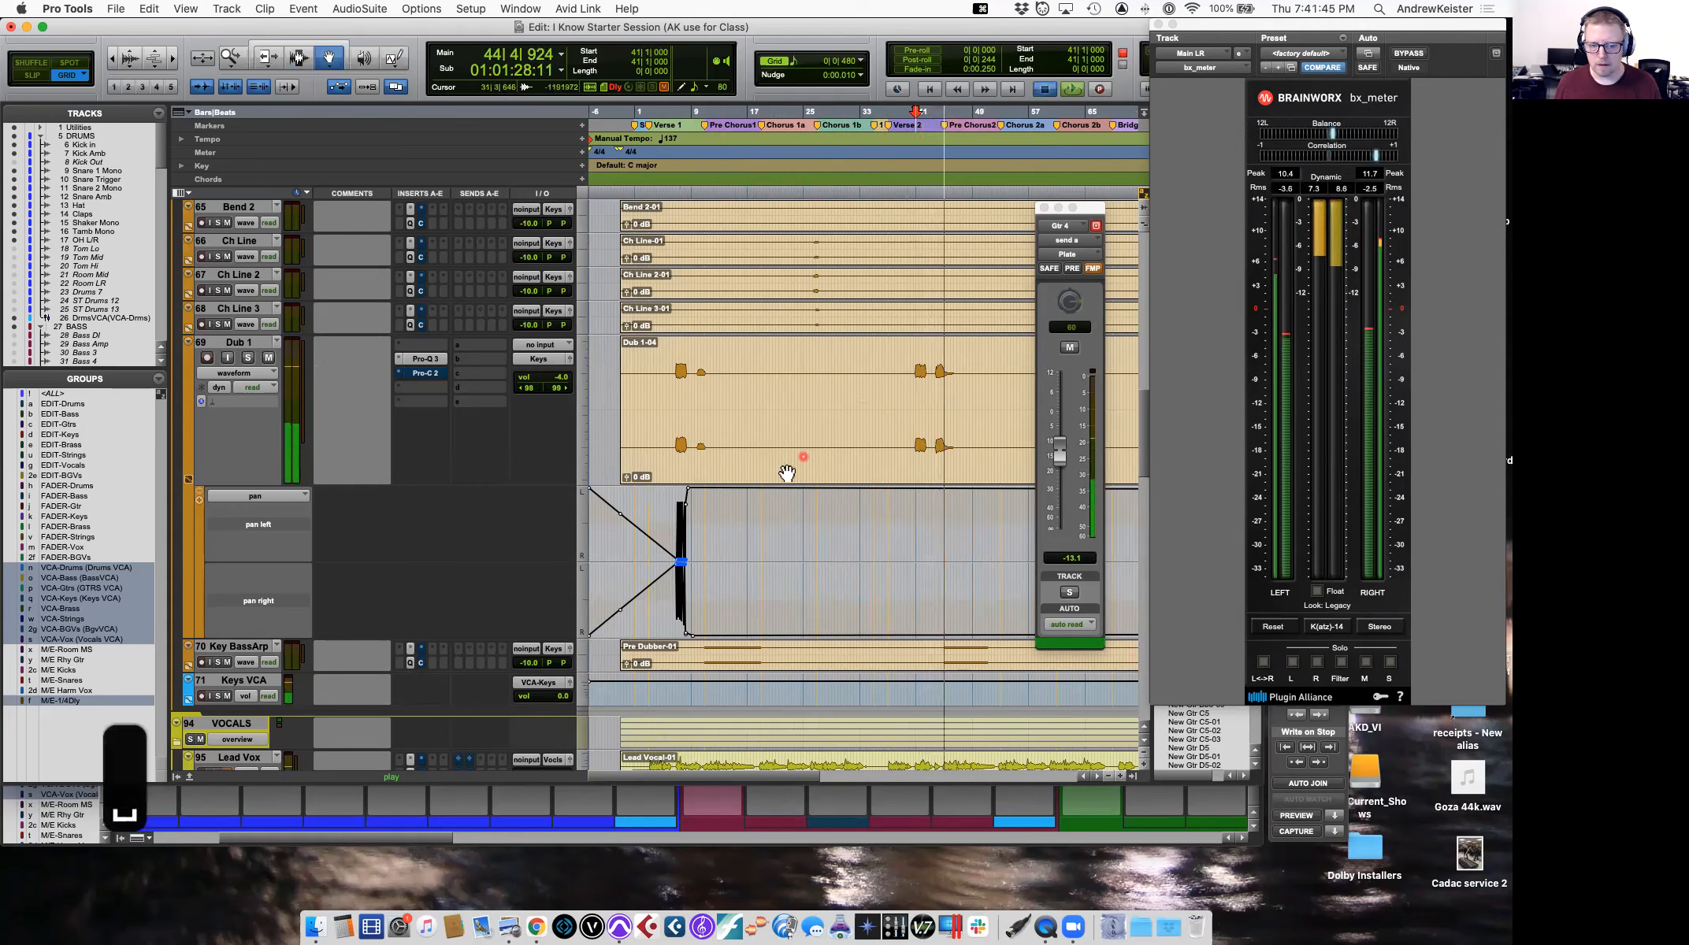
Add a breakpoint before Dub 1's Verse 1 wave in each pan lane, and pull the pan right line there to hard right.
key("t")
key("t")
key("t")
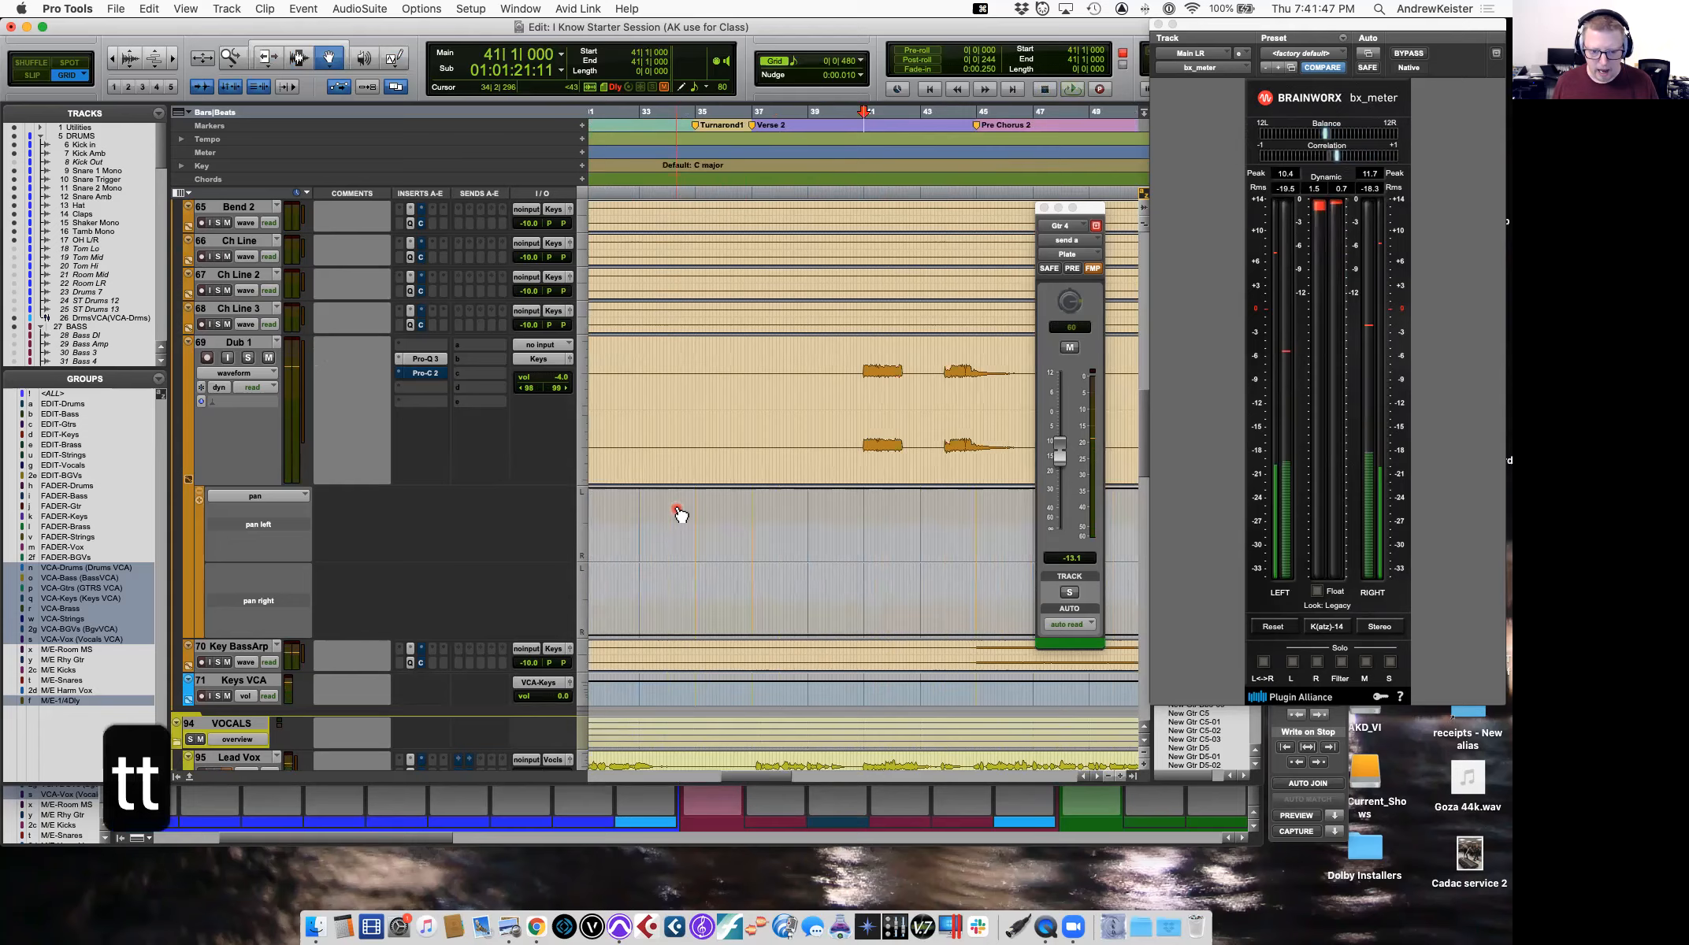
scroll(752, 543, "left", 10)
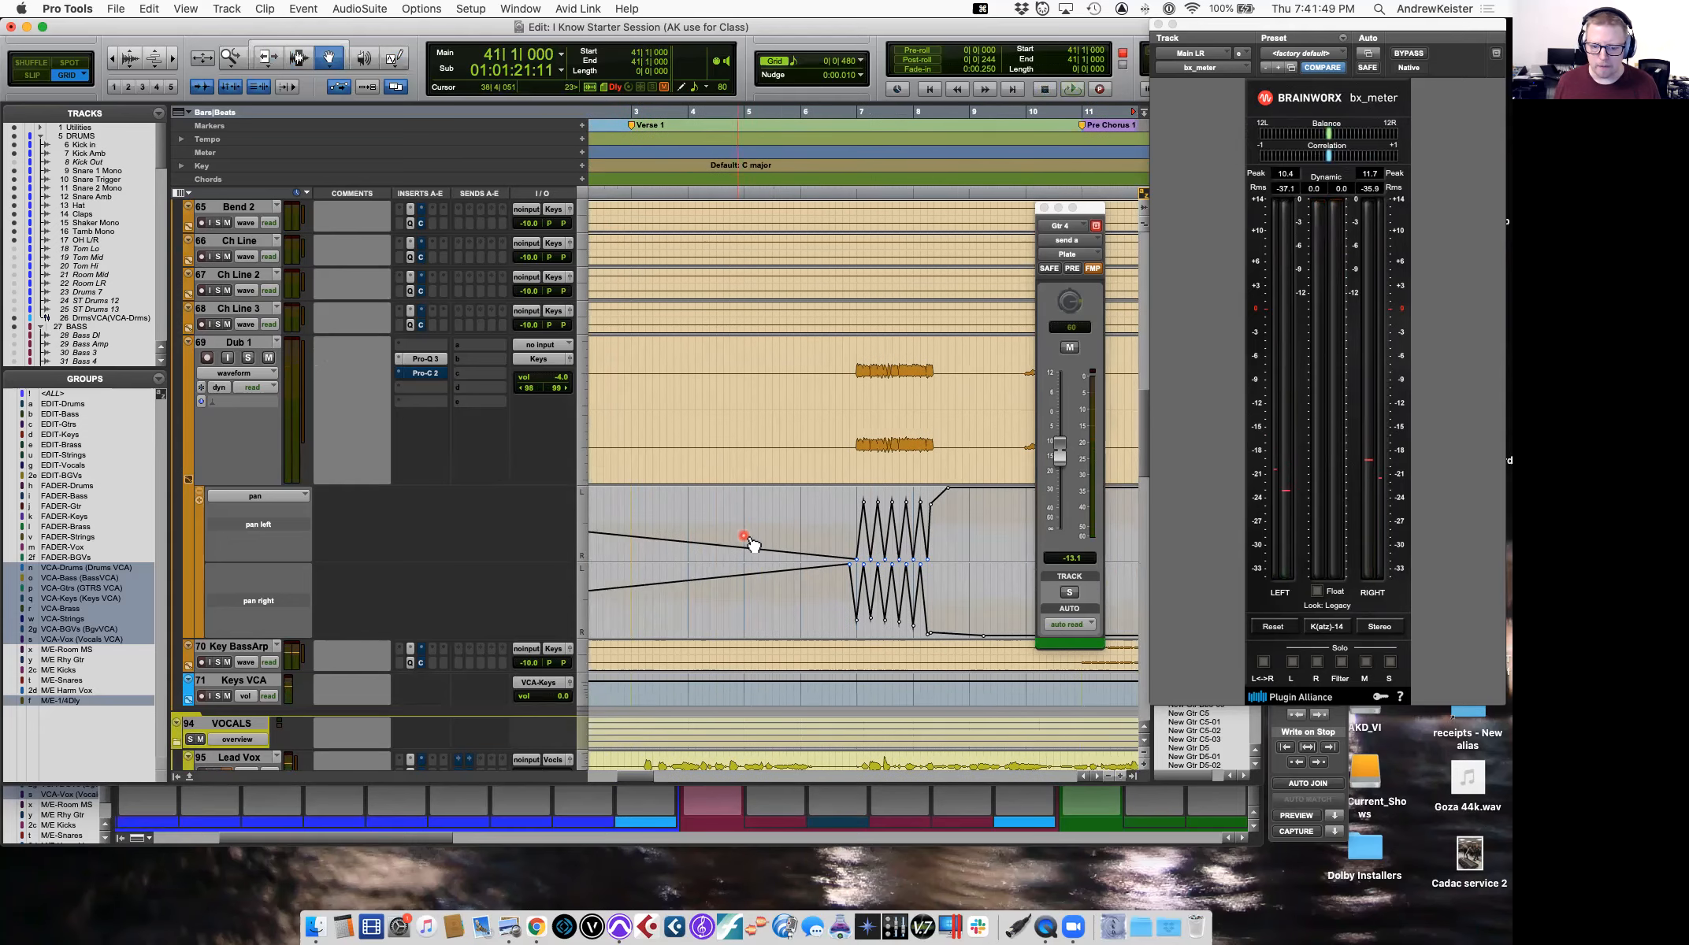
left_click(310, 43)
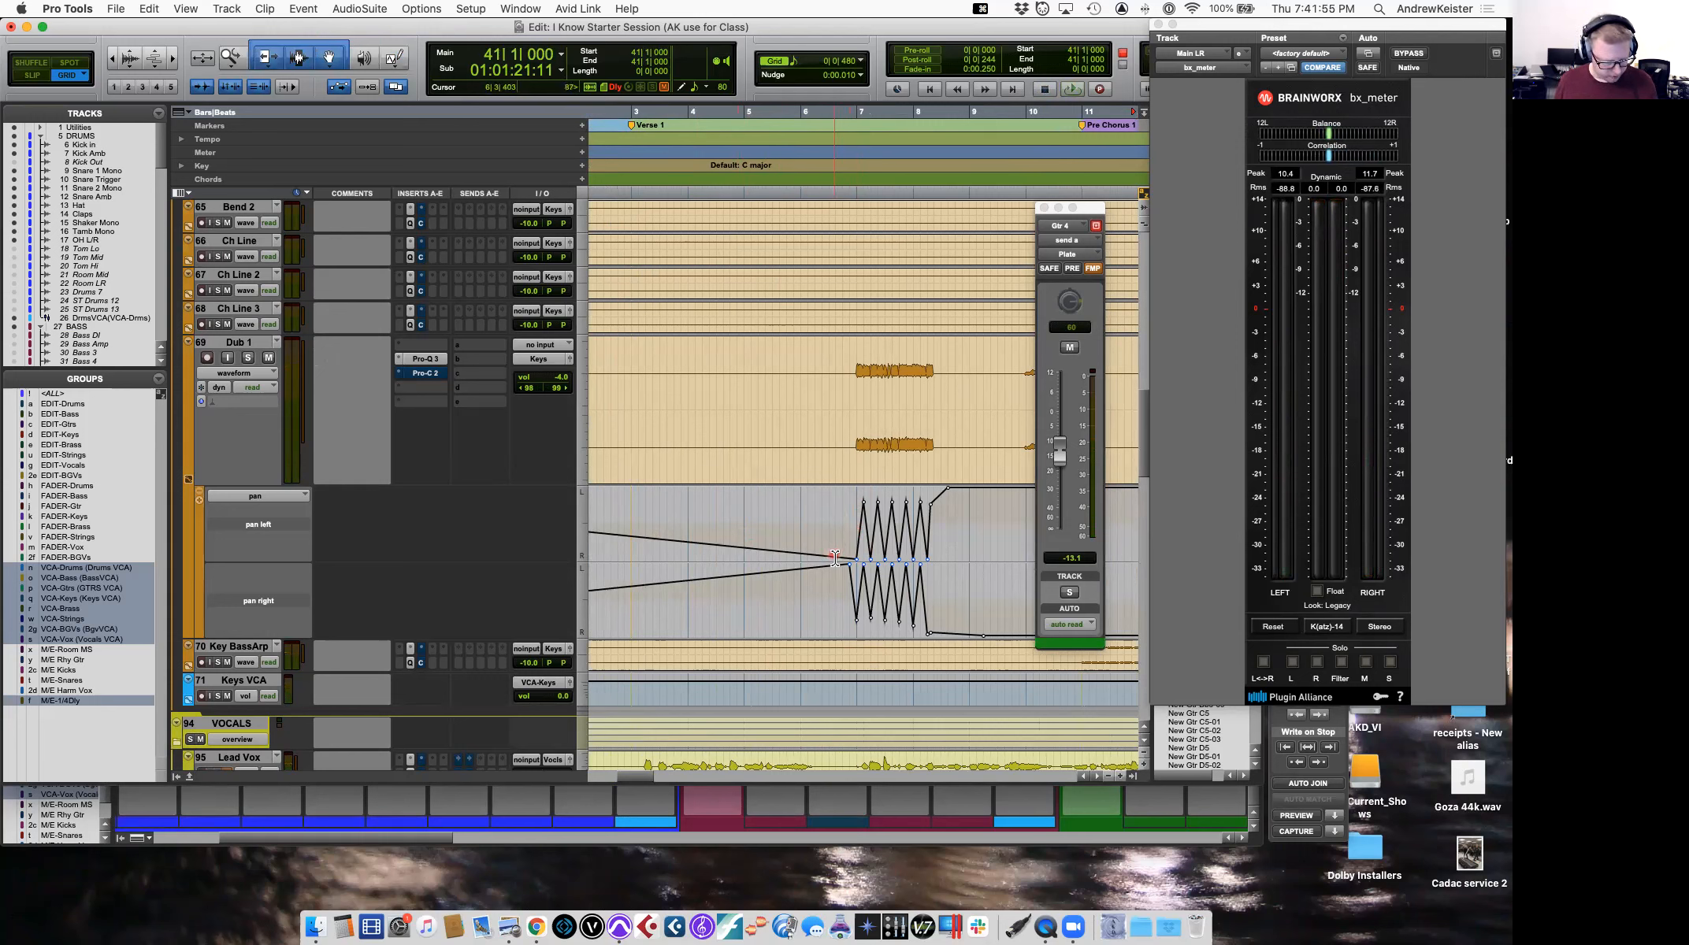
left_click_drag(835, 560, 806, 587)
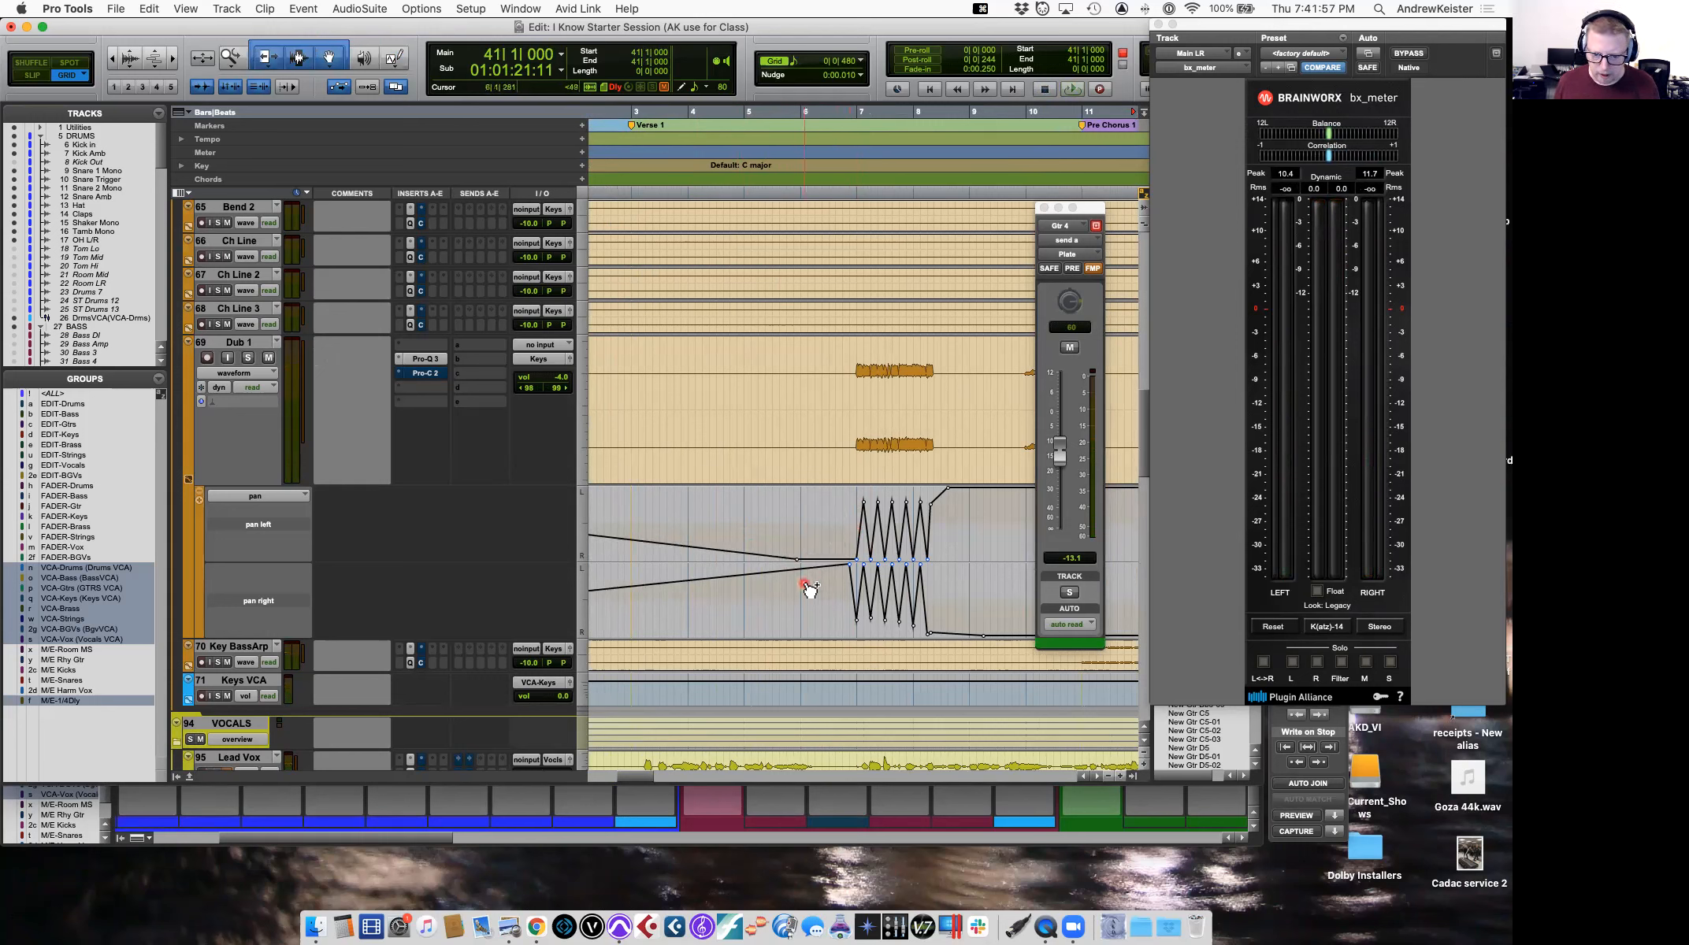
left_click_drag(824, 661, 858, 793)
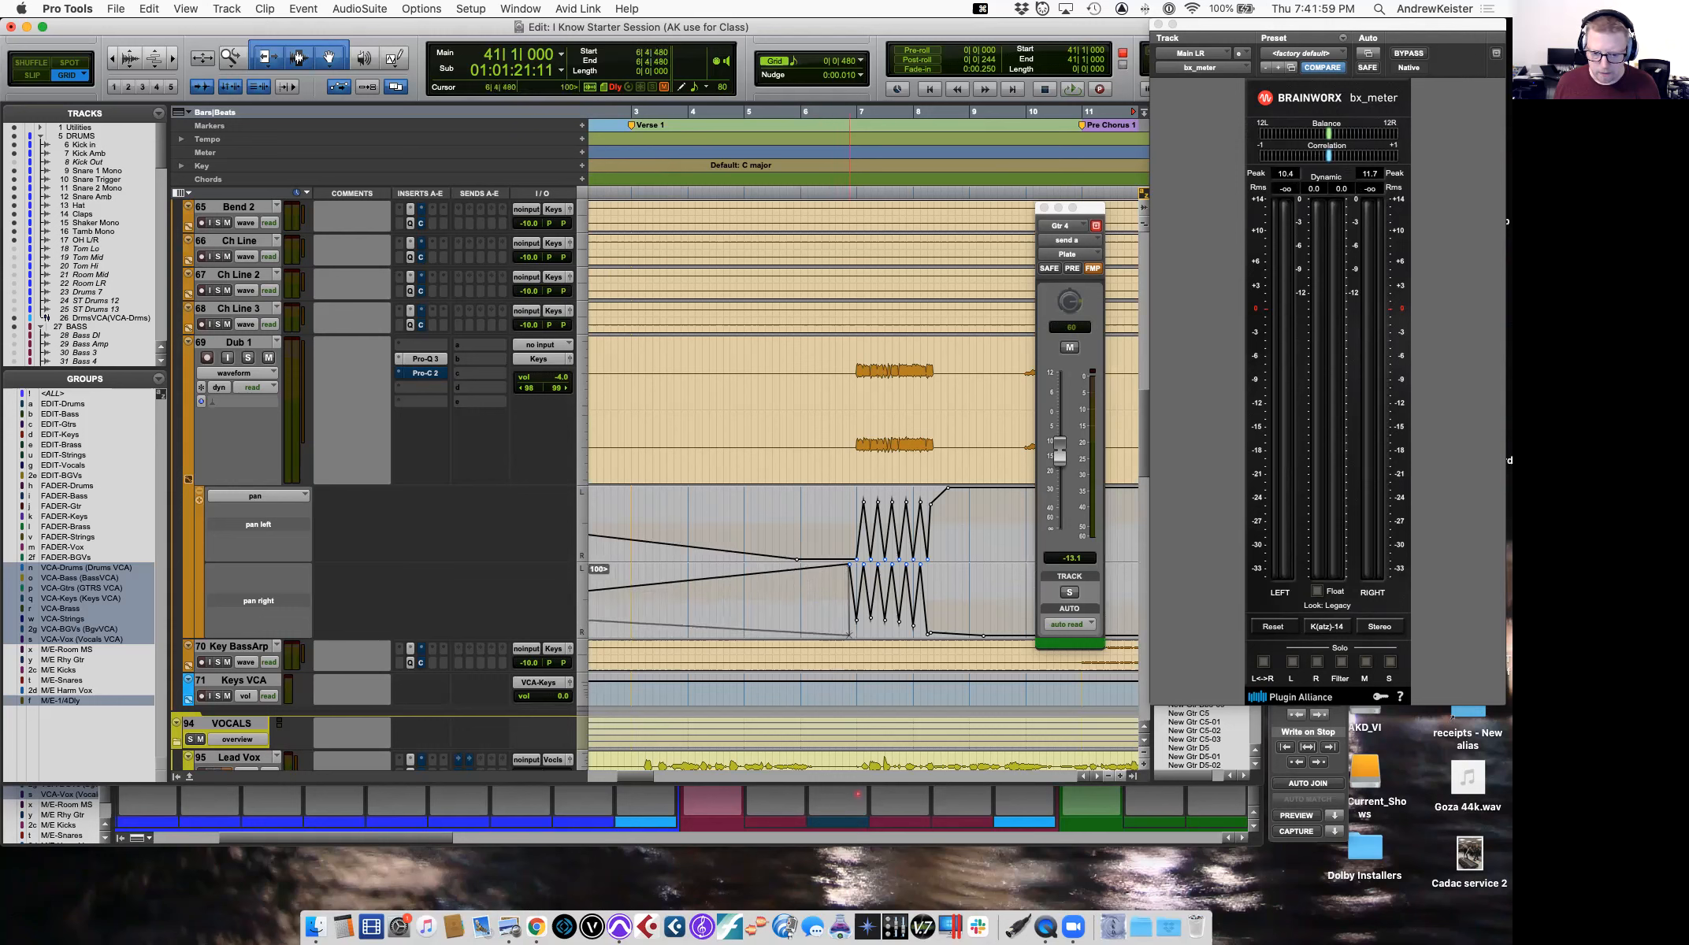
left_click_drag(850, 634, 807, 676)
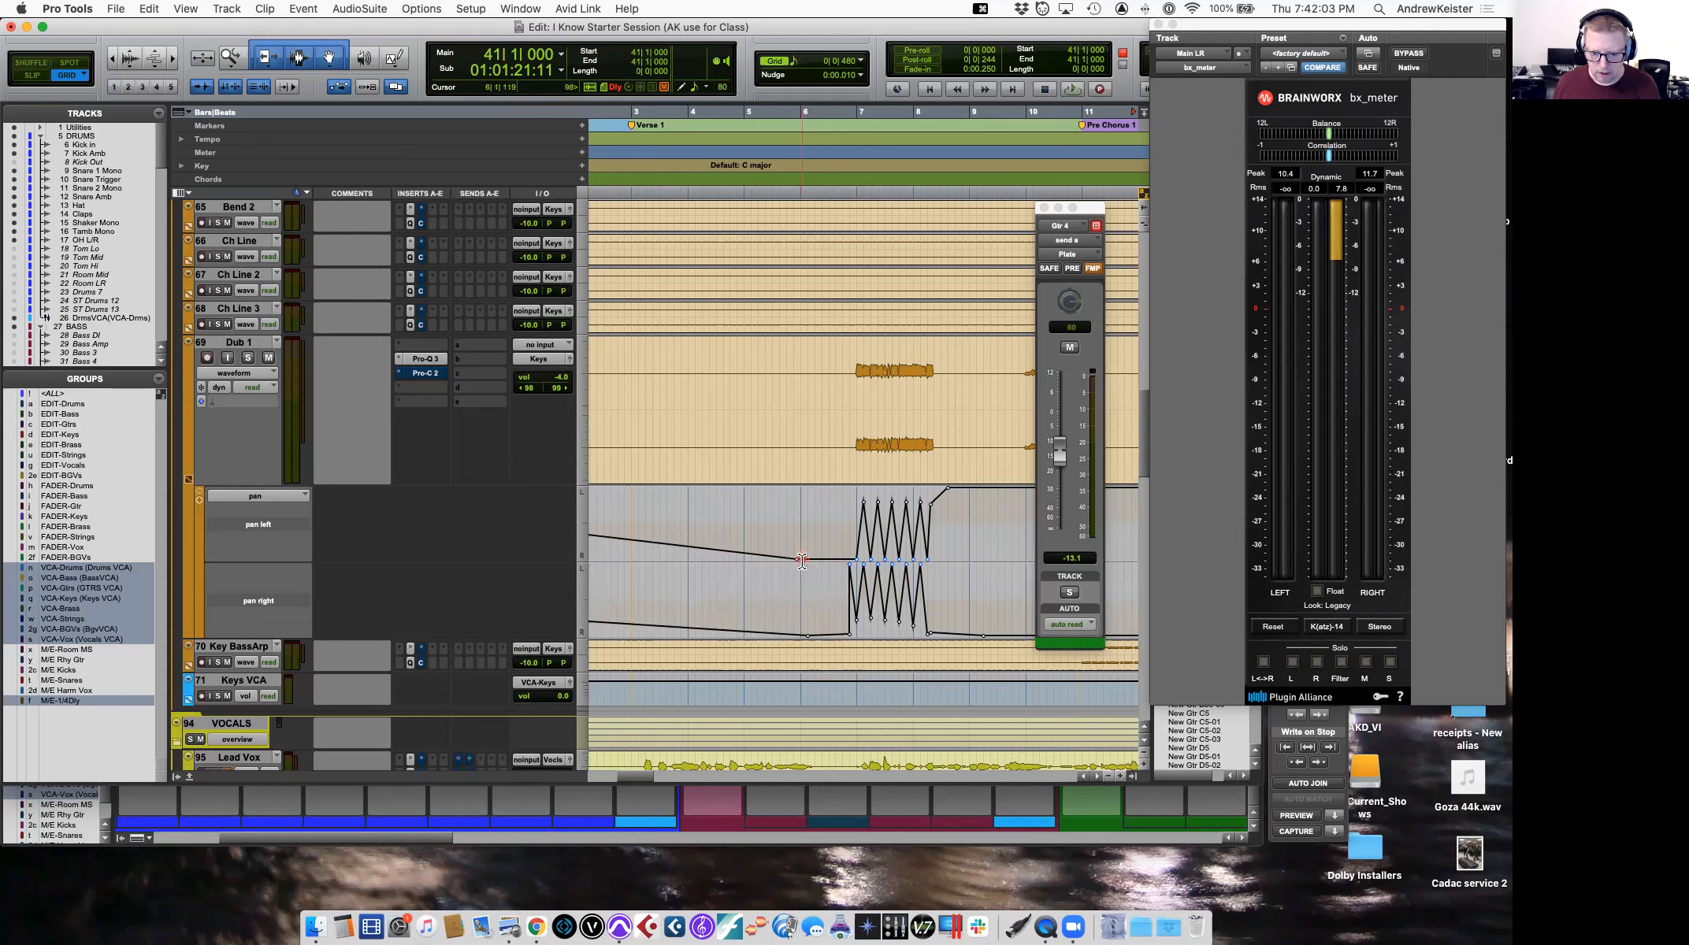
Shape Dub 1's pan left line near bar 6 to hold hard left and drop steeply to the wave's starting level.
left_click_drag(801, 488, 801, 489)
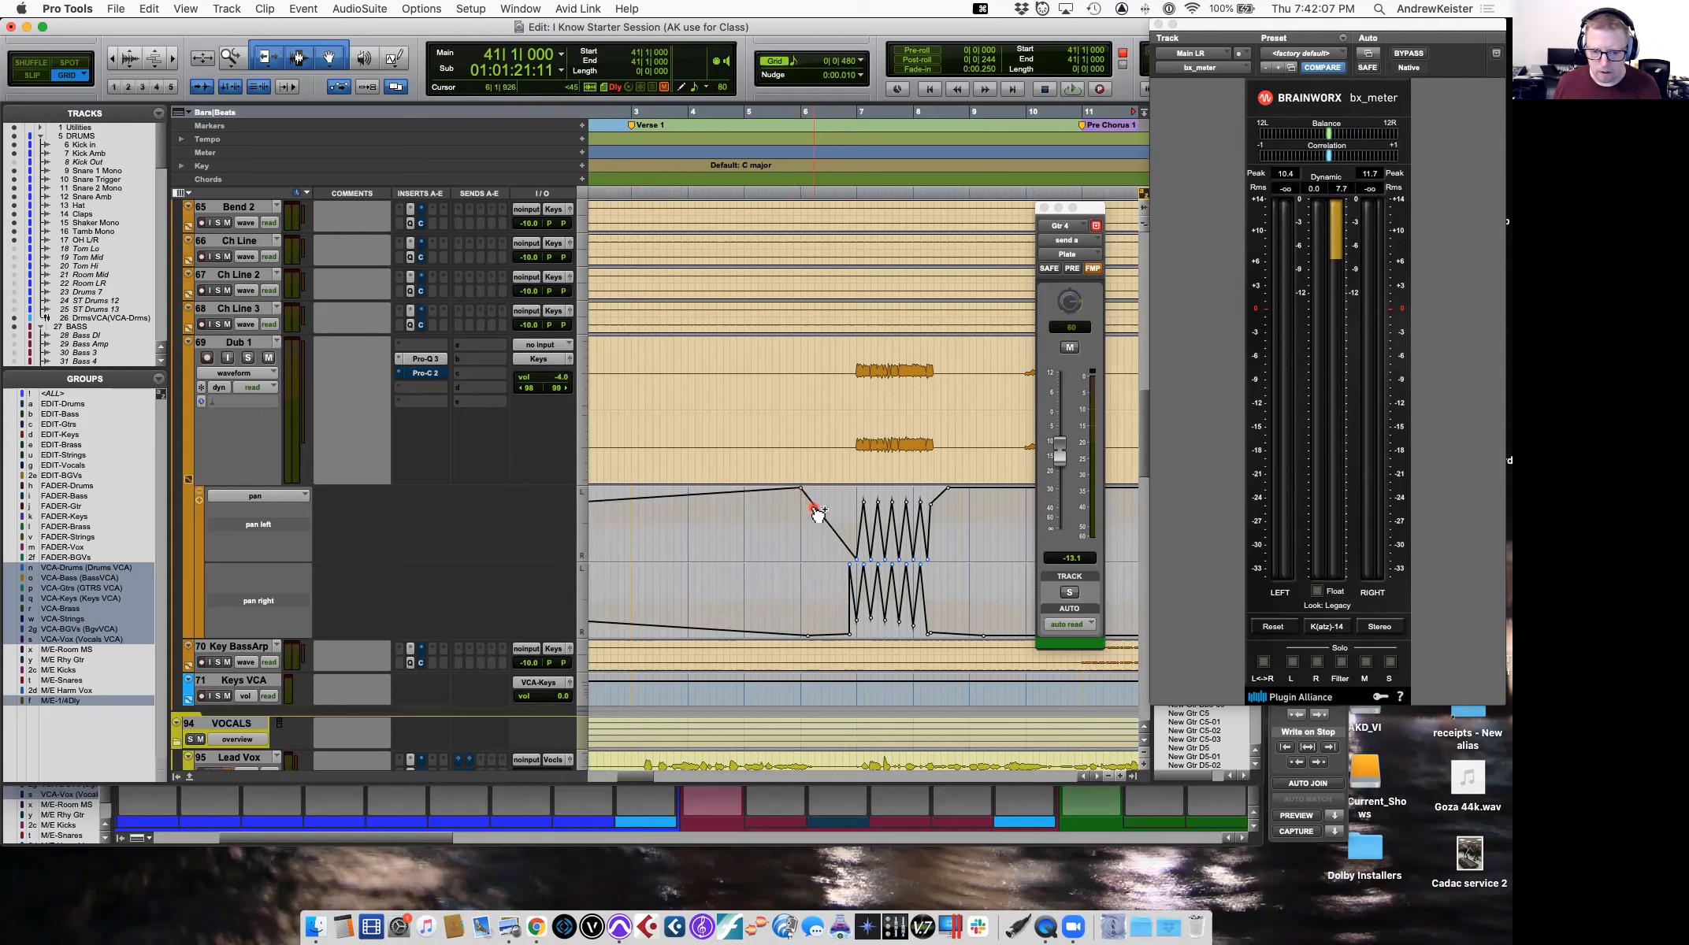
left_click_drag(787, 597, 803, 545)
left_click(783, 544)
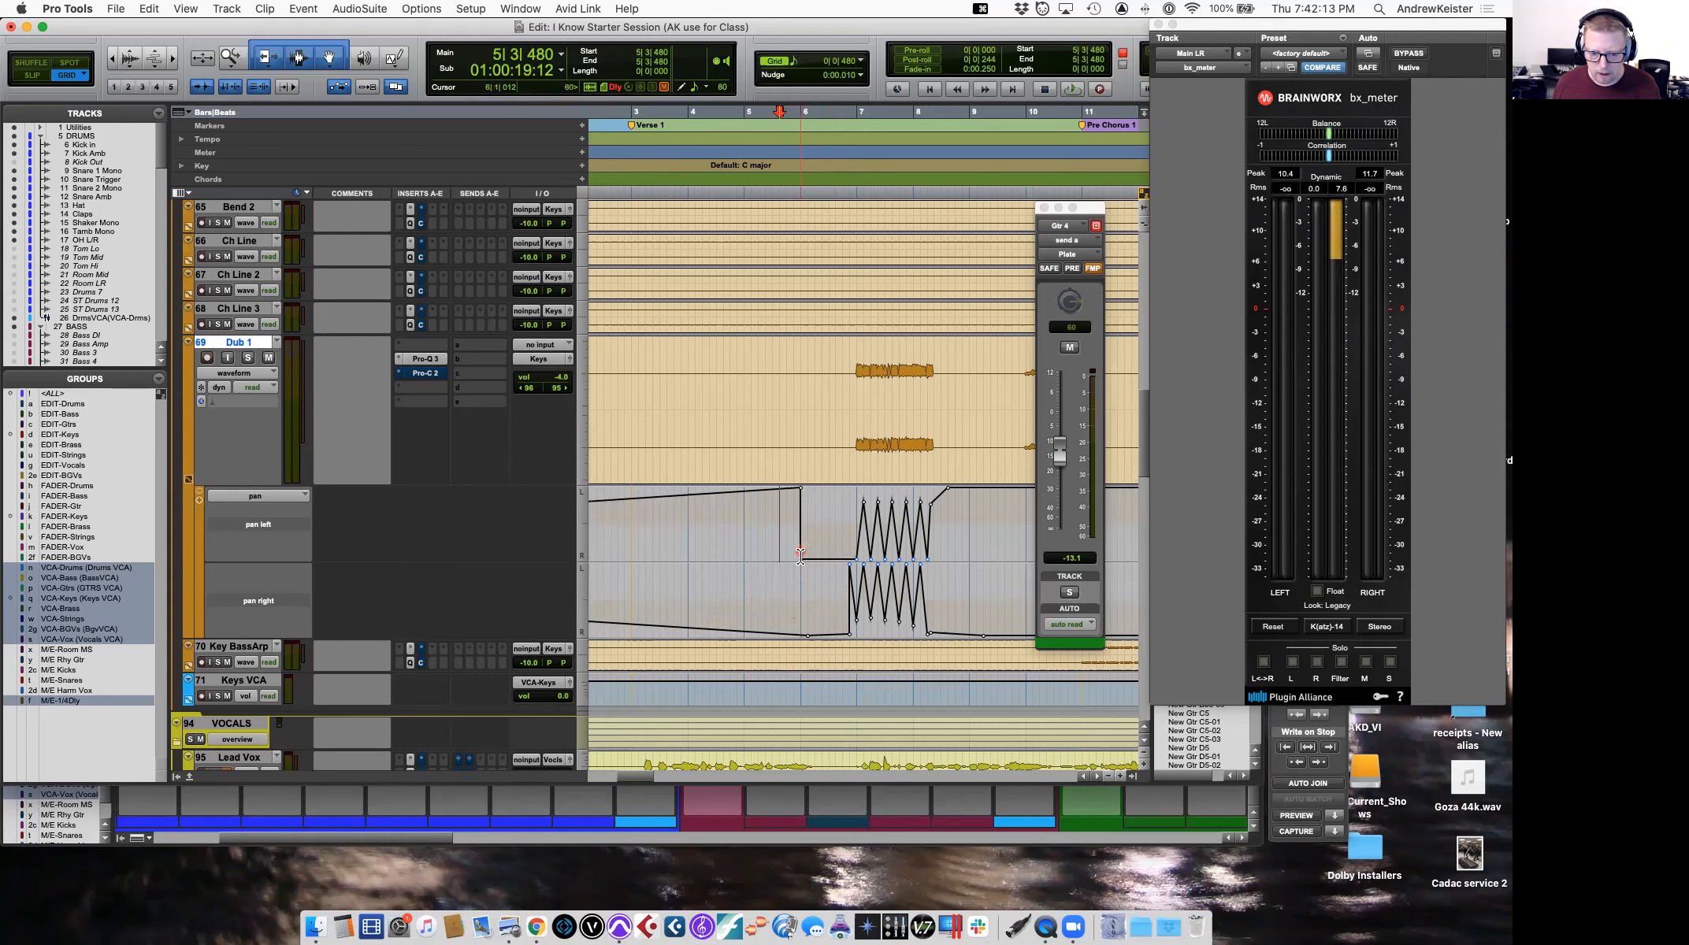
left_click_drag(807, 558, 807, 559)
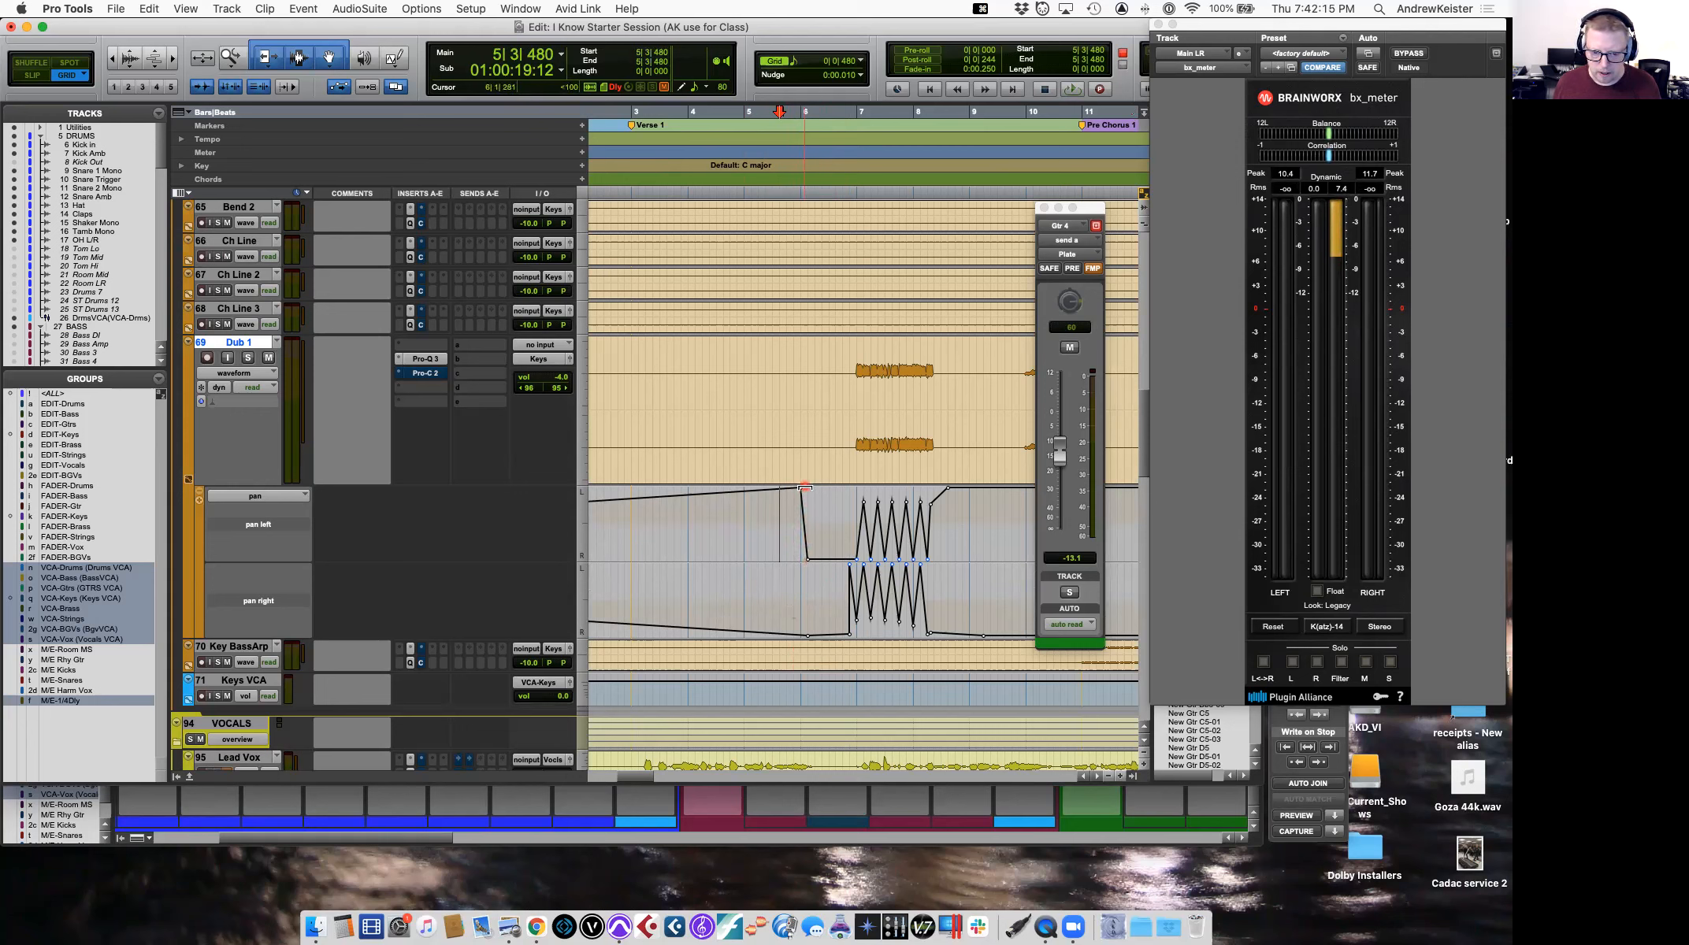
left_click_drag(803, 488, 807, 488)
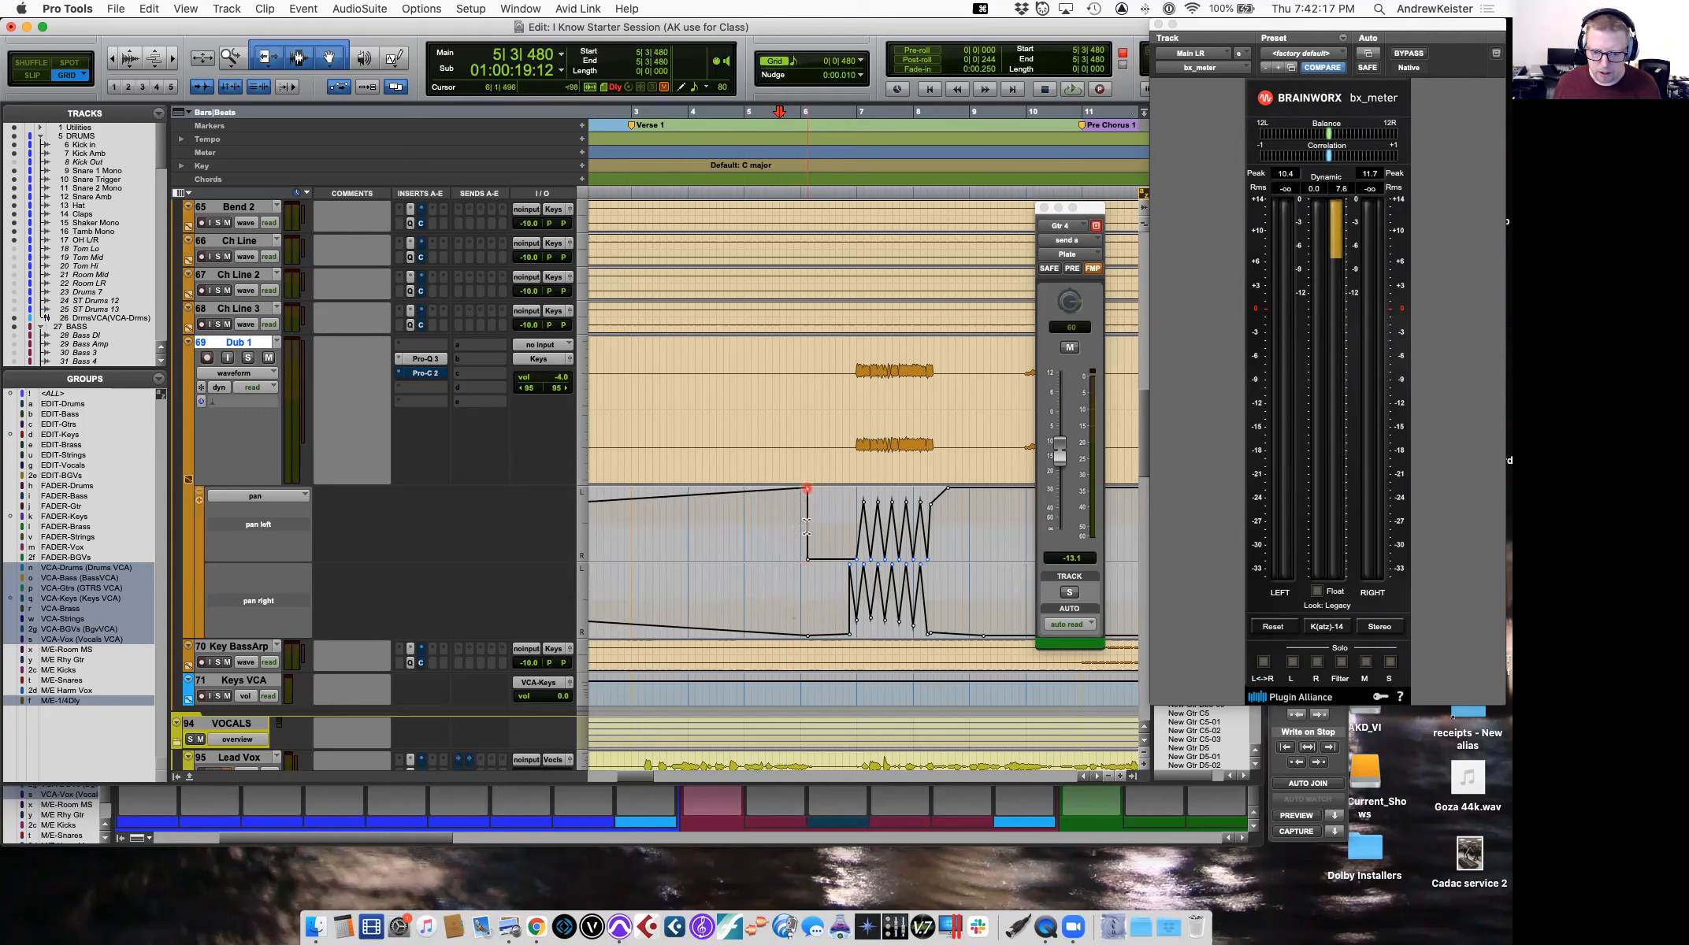
Copy Dub 1's pan automation from bar 6 to bar 9 and paste it at bar 40.
left_click_drag(800, 612, 925, 512)
left_click_drag(958, 513, 967, 514)
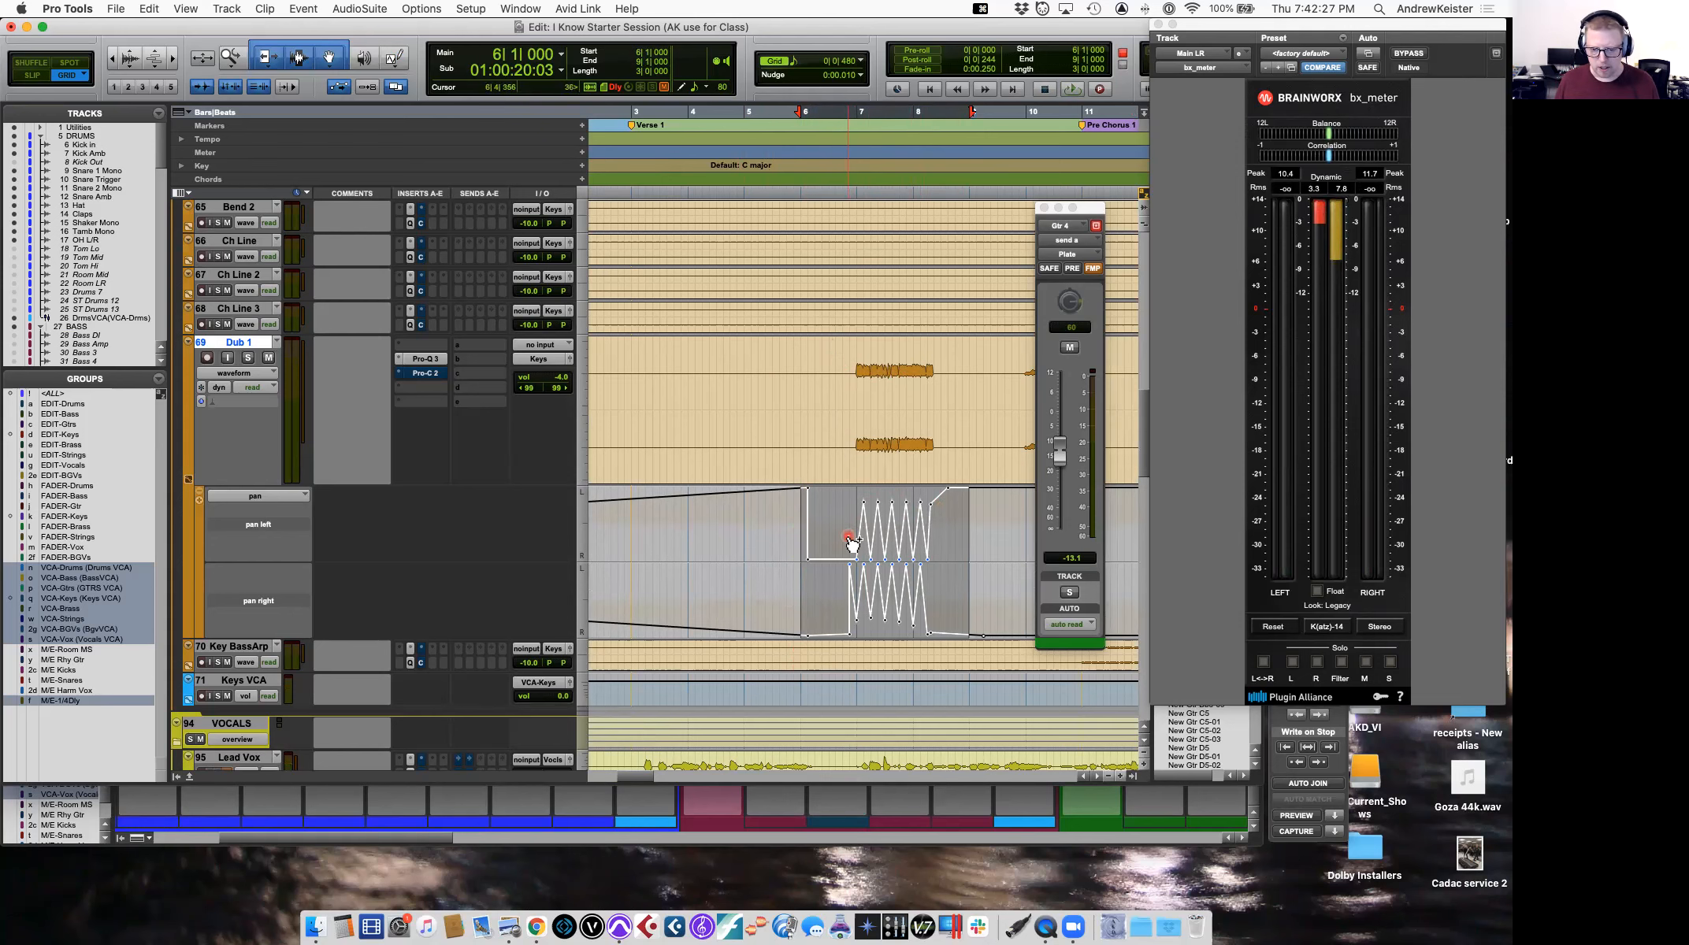
key("super+c")
scroll(849, 540, "right", 15)
scroll(848, 541, "right", 15)
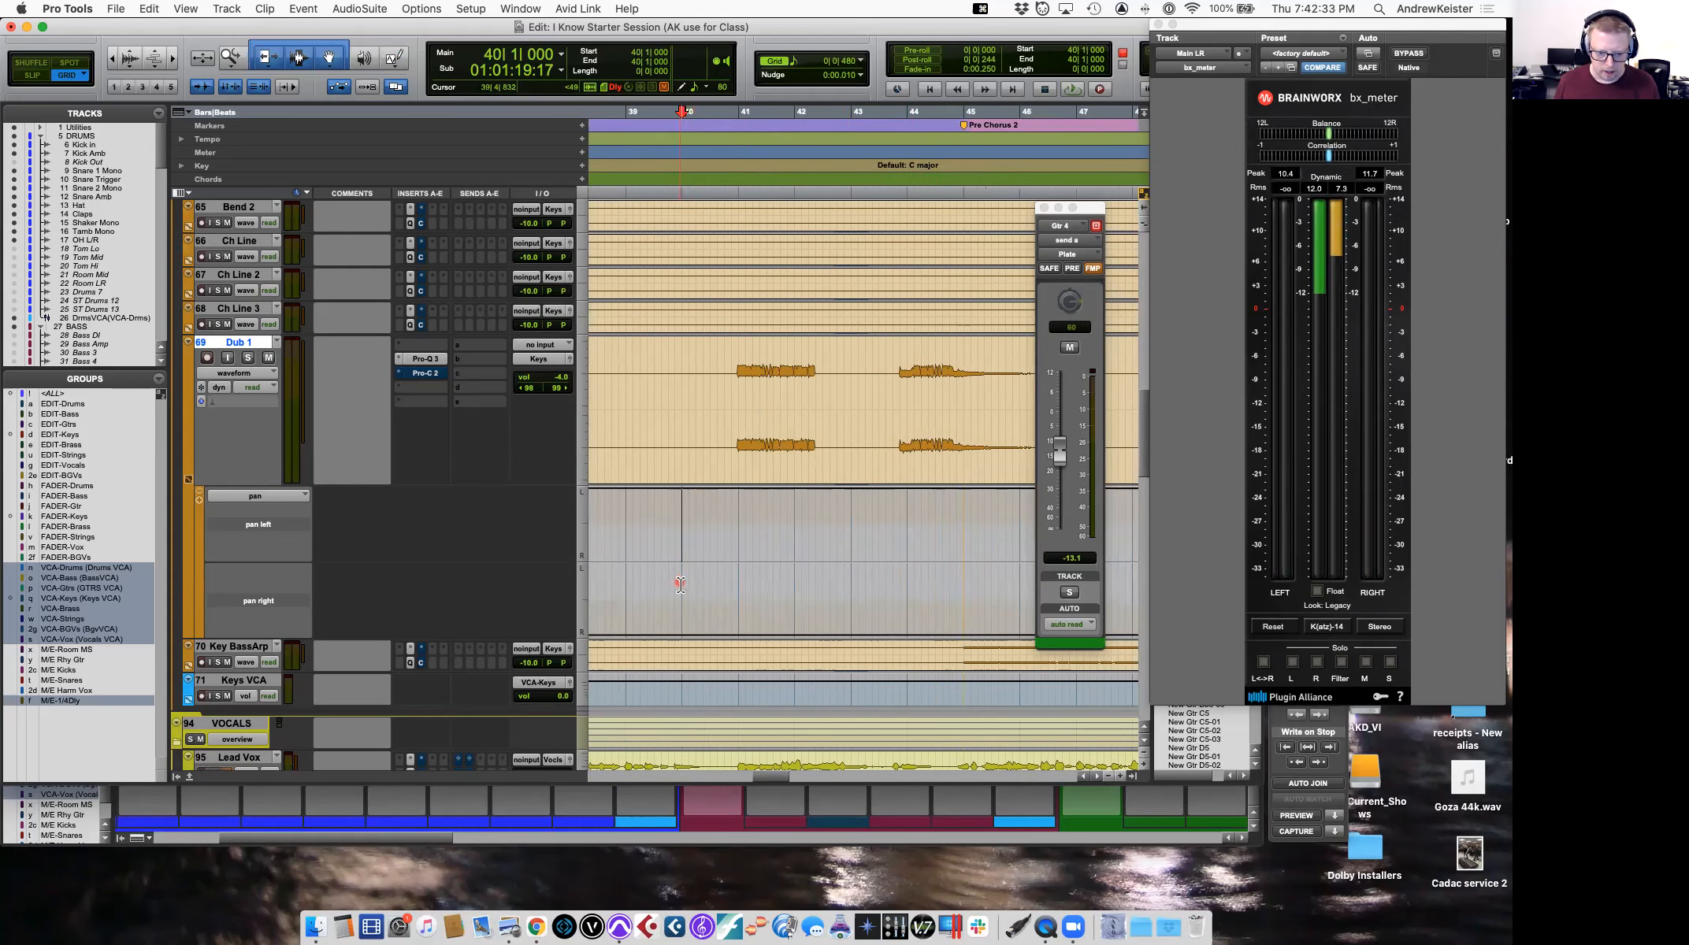
key("super+v")
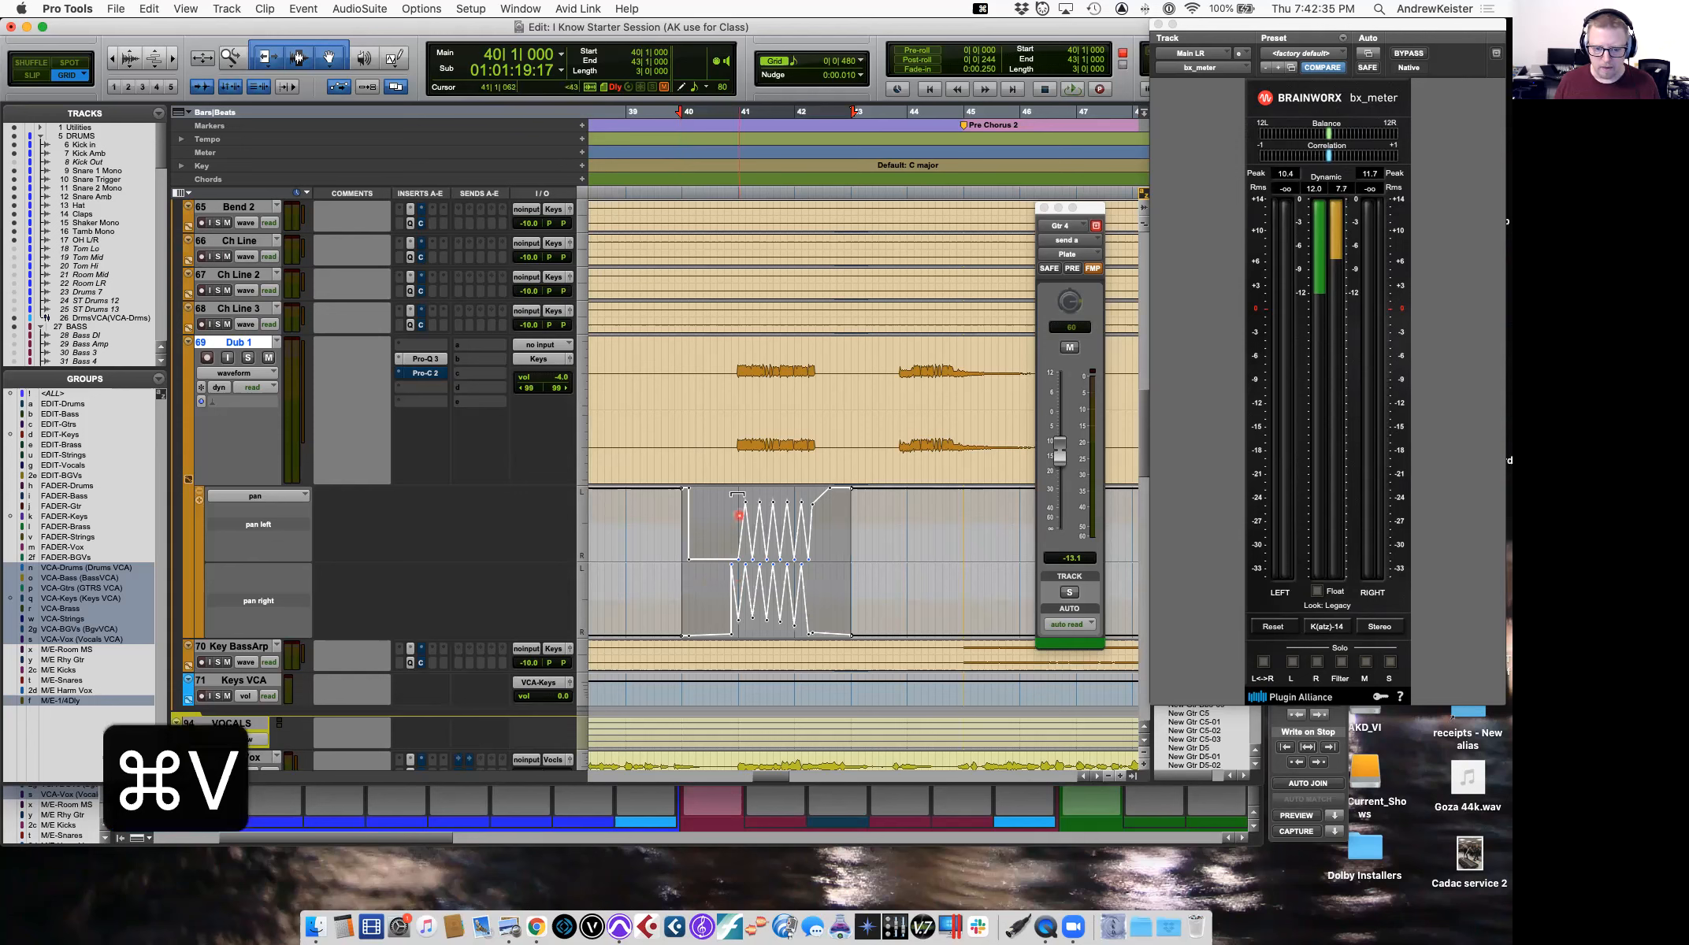
Play the song from bar 40 to check the pasted panning, and undo the paste.
key("space")
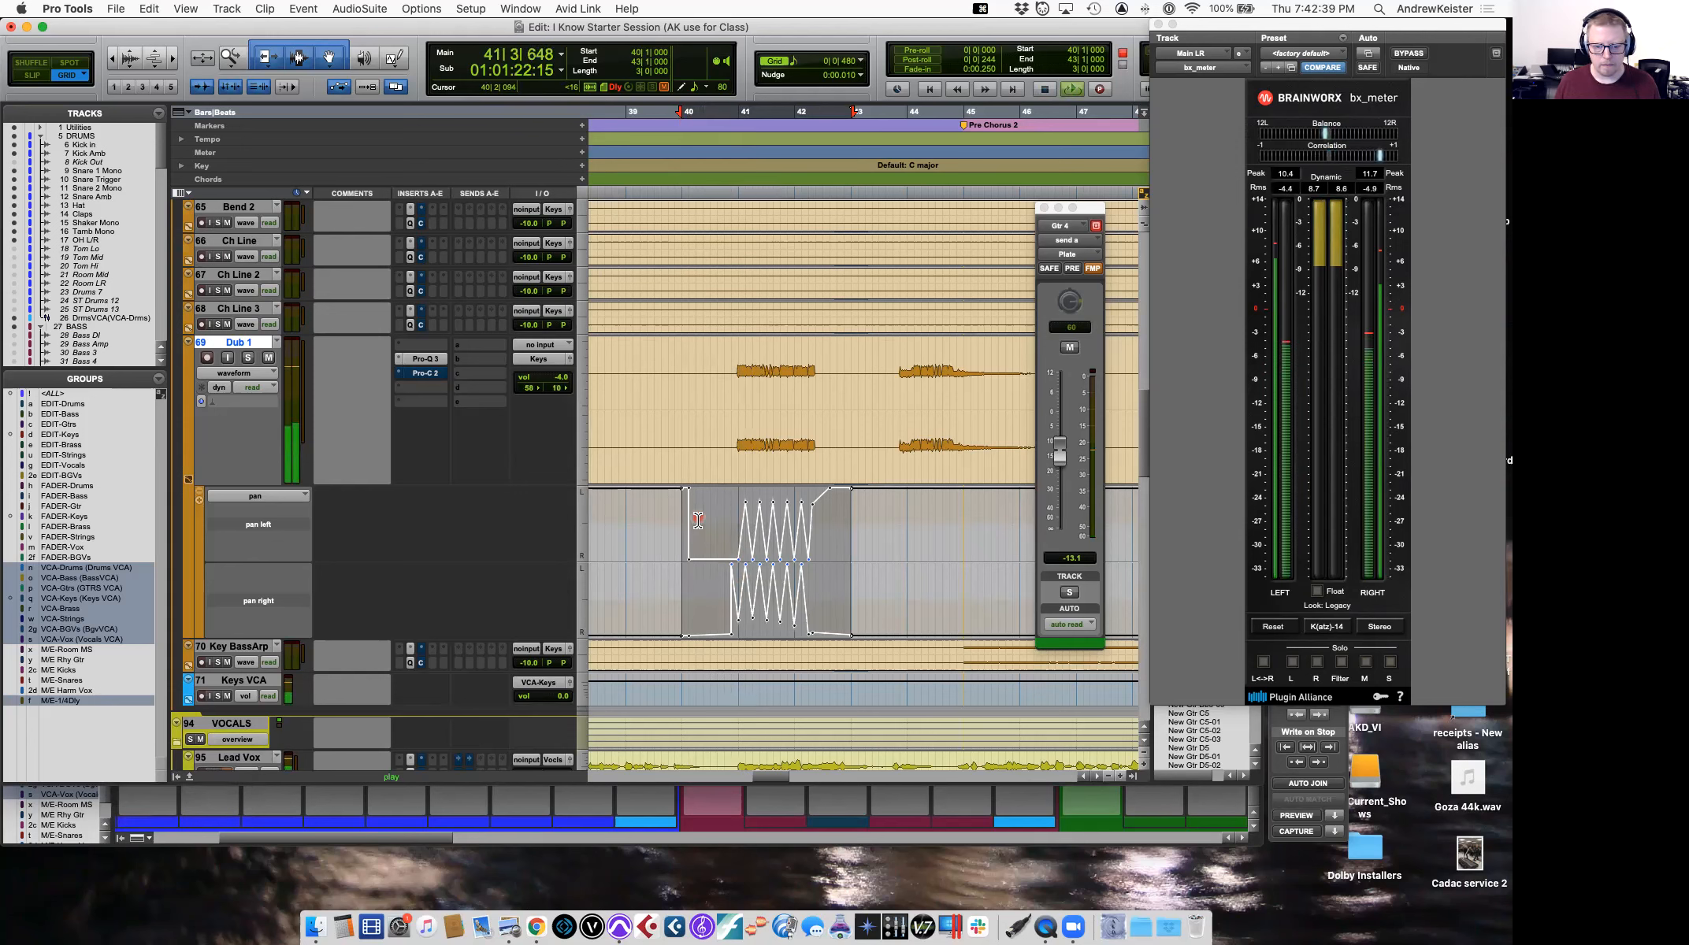
key("space")
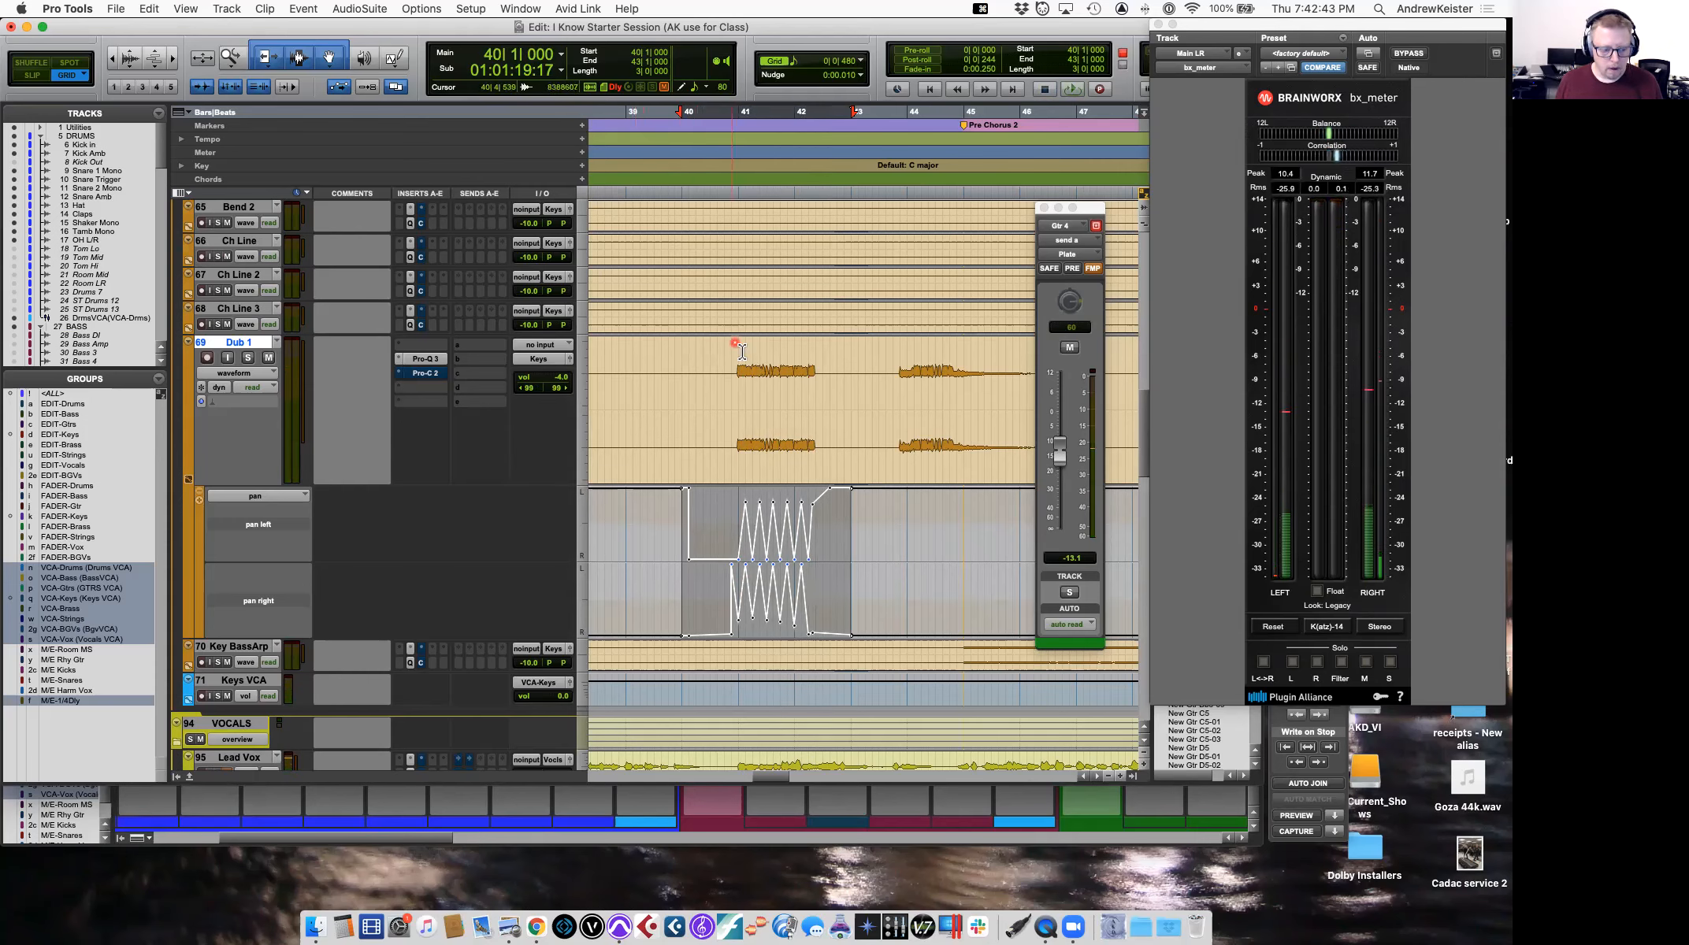
key("cmd+z")
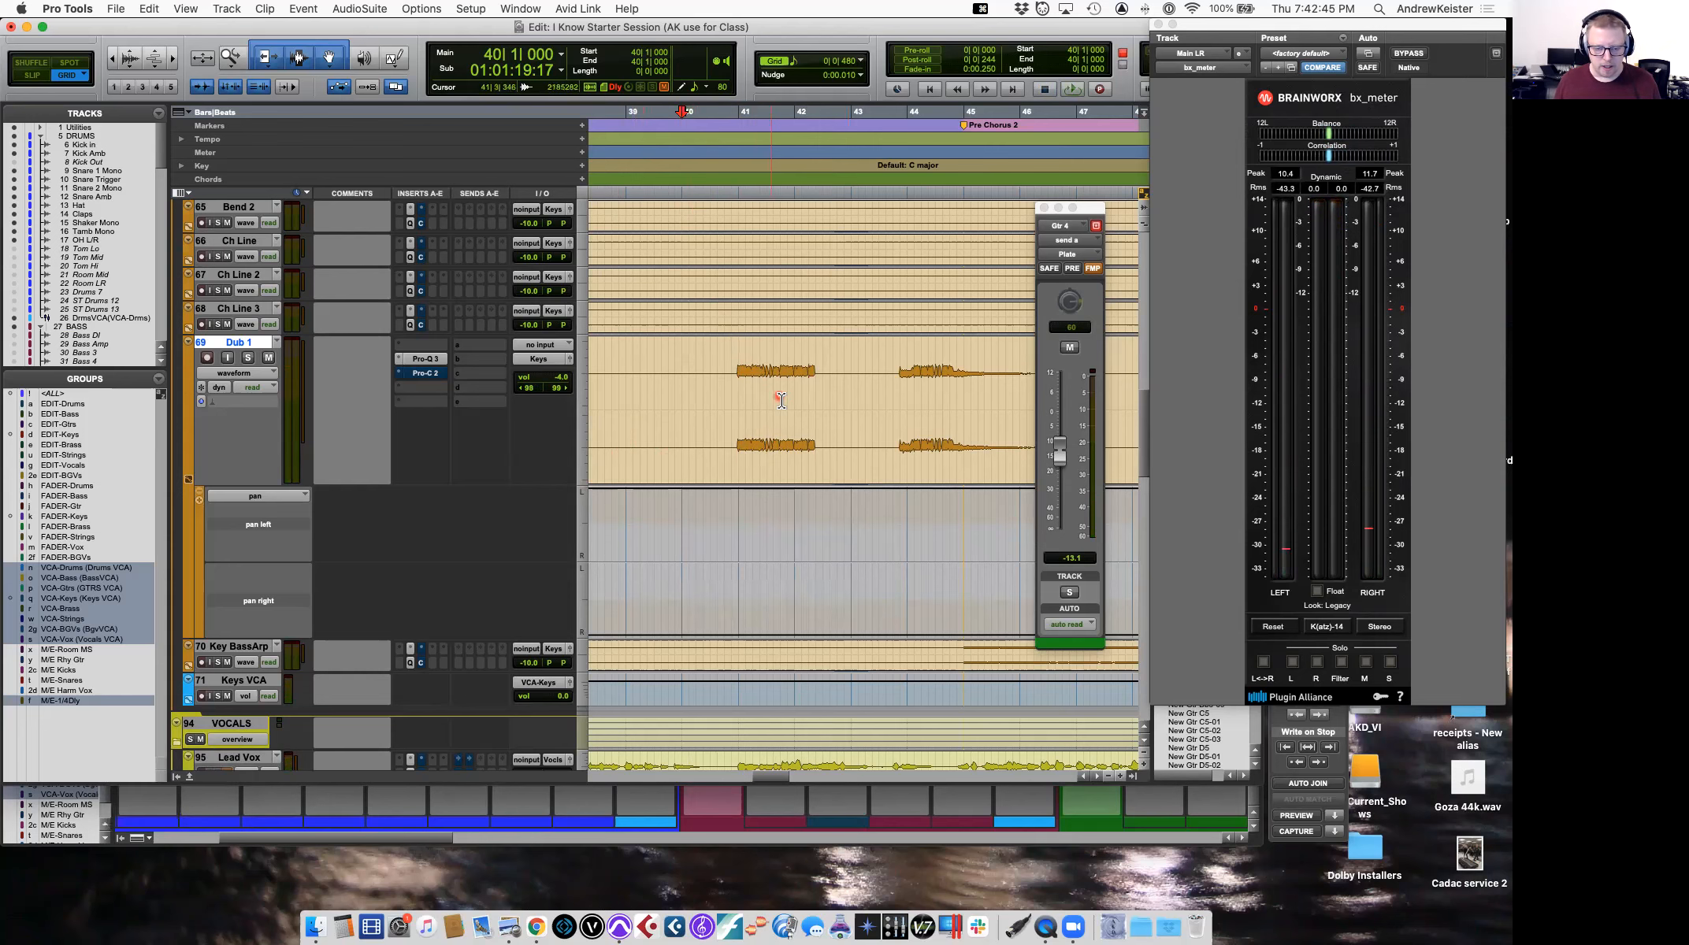
Solo Dub 1 and play its Verse 2 part from bar 40, beat 4.
scroll(778, 397, "down", 2)
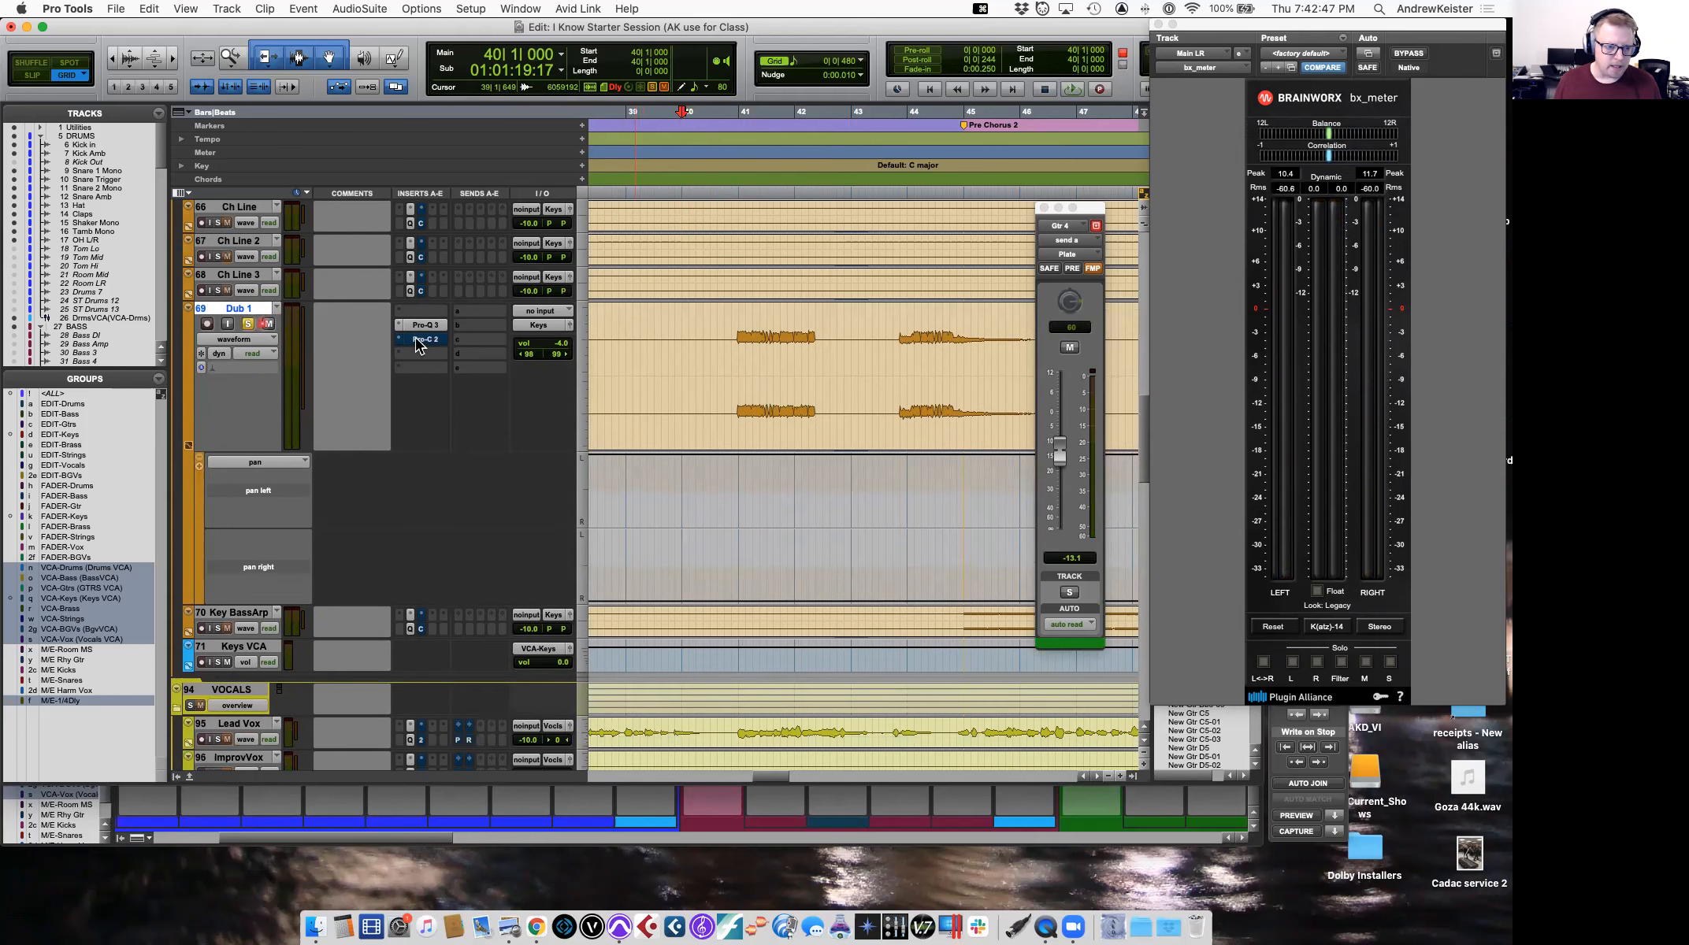
left_click(723, 345)
key("space")
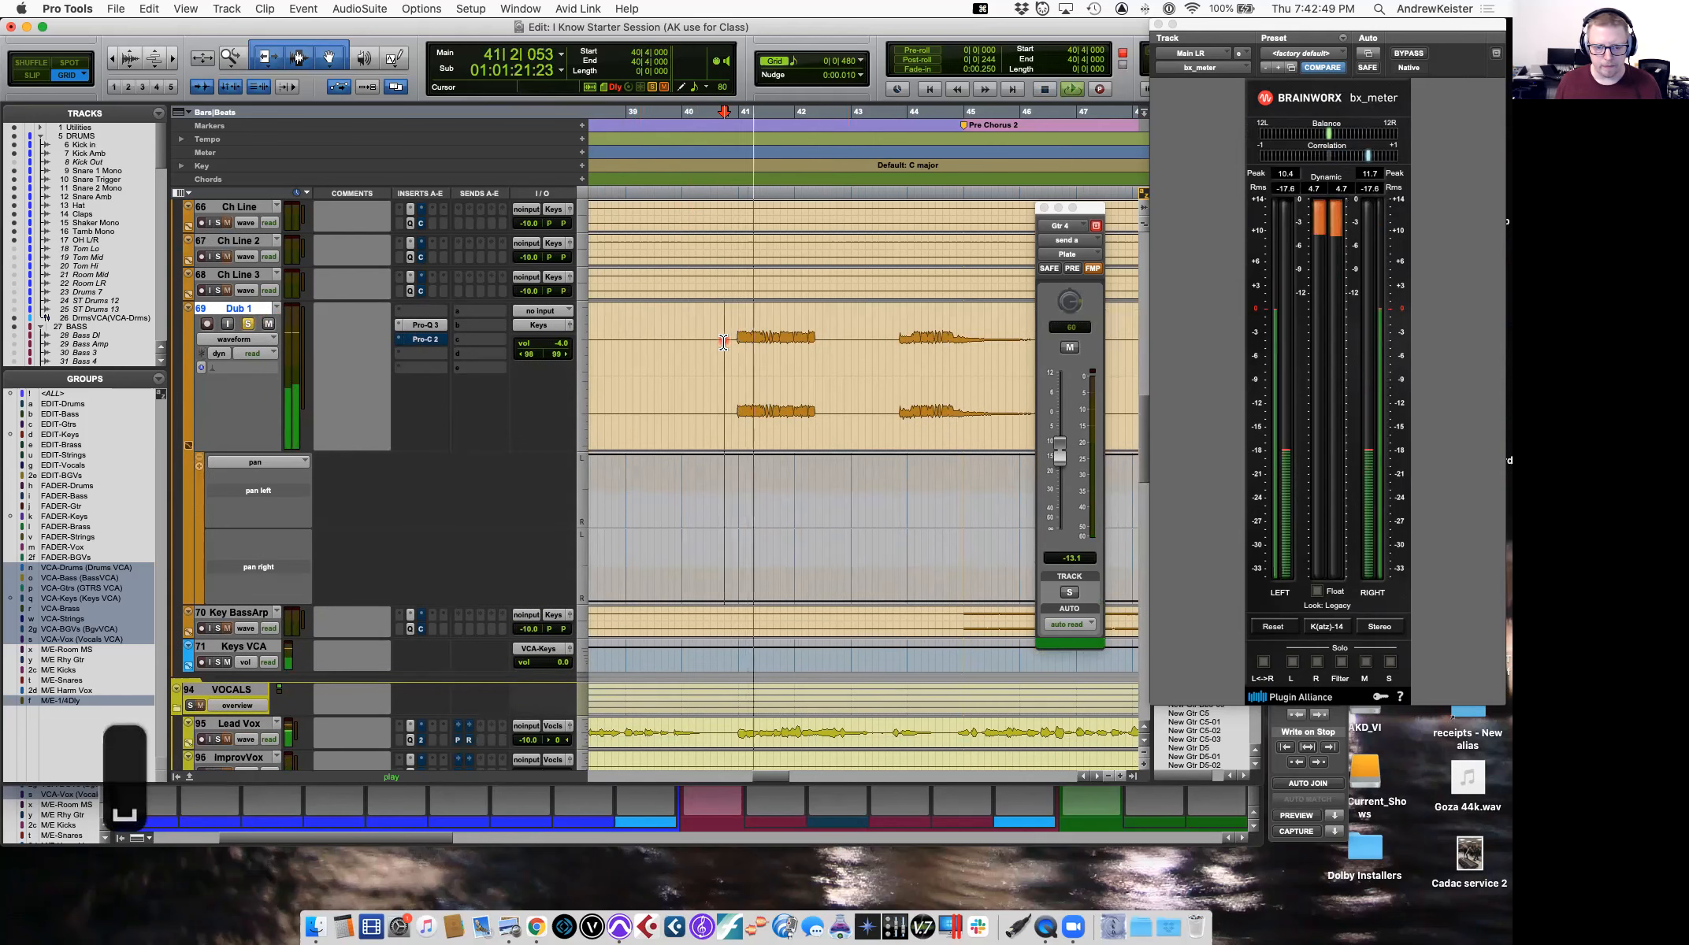
key("space")
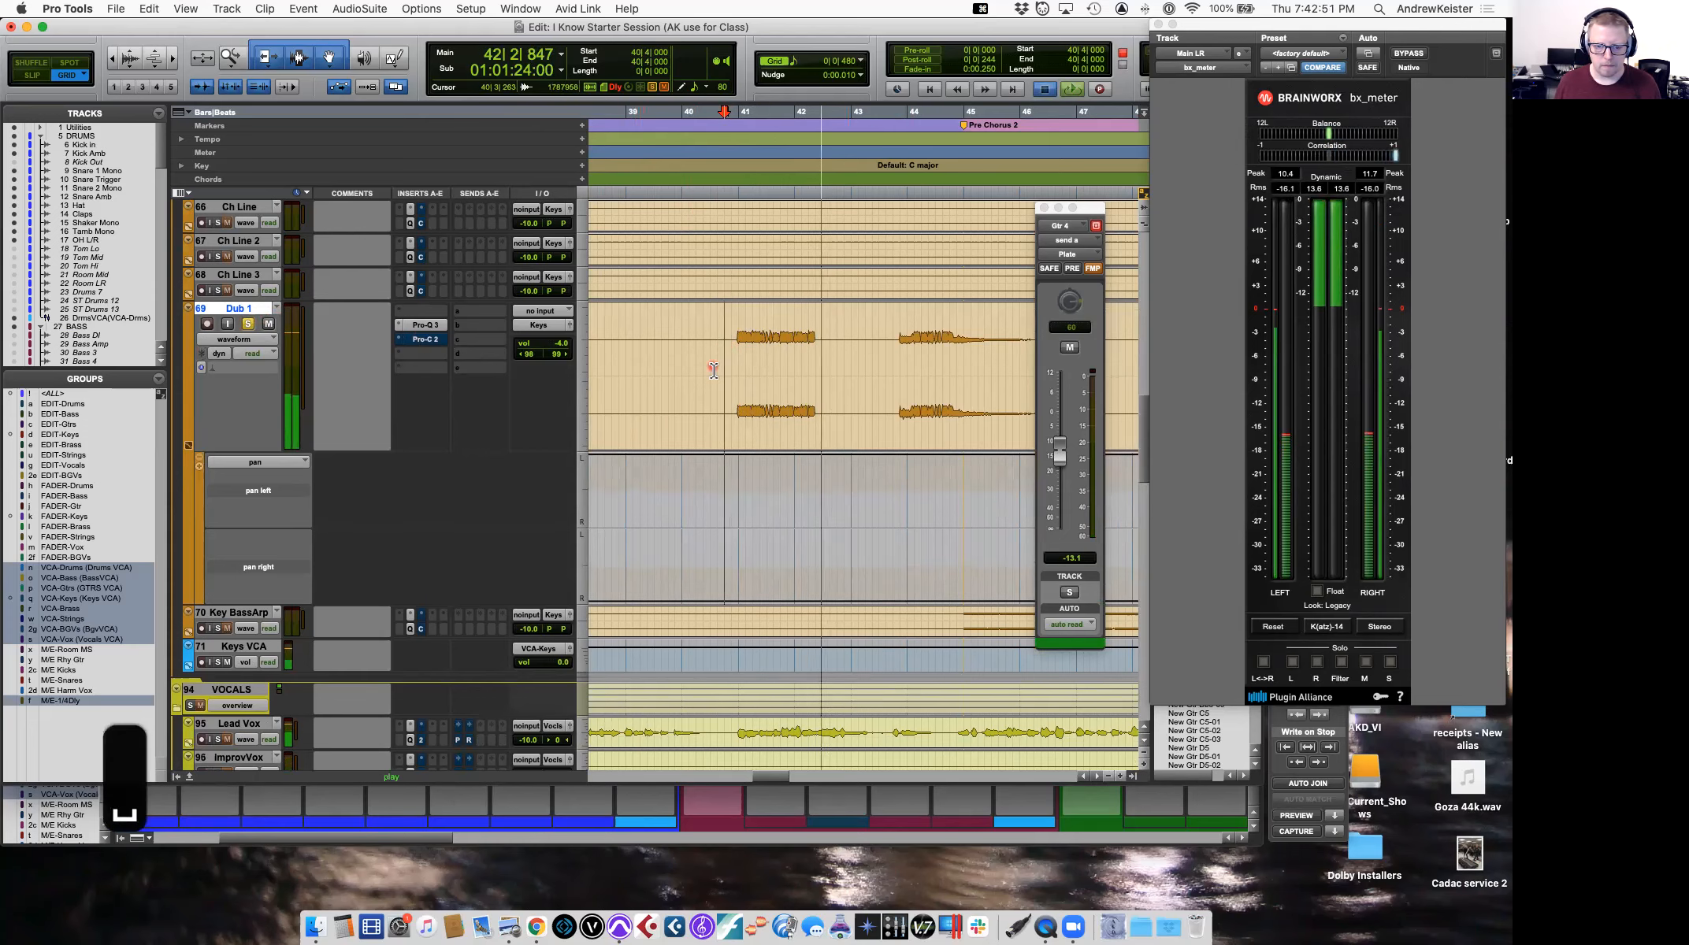
Return to Dub 1's Verse 1 part, and switch Automation Follows Edit off and back on.
key("r")
key("r")
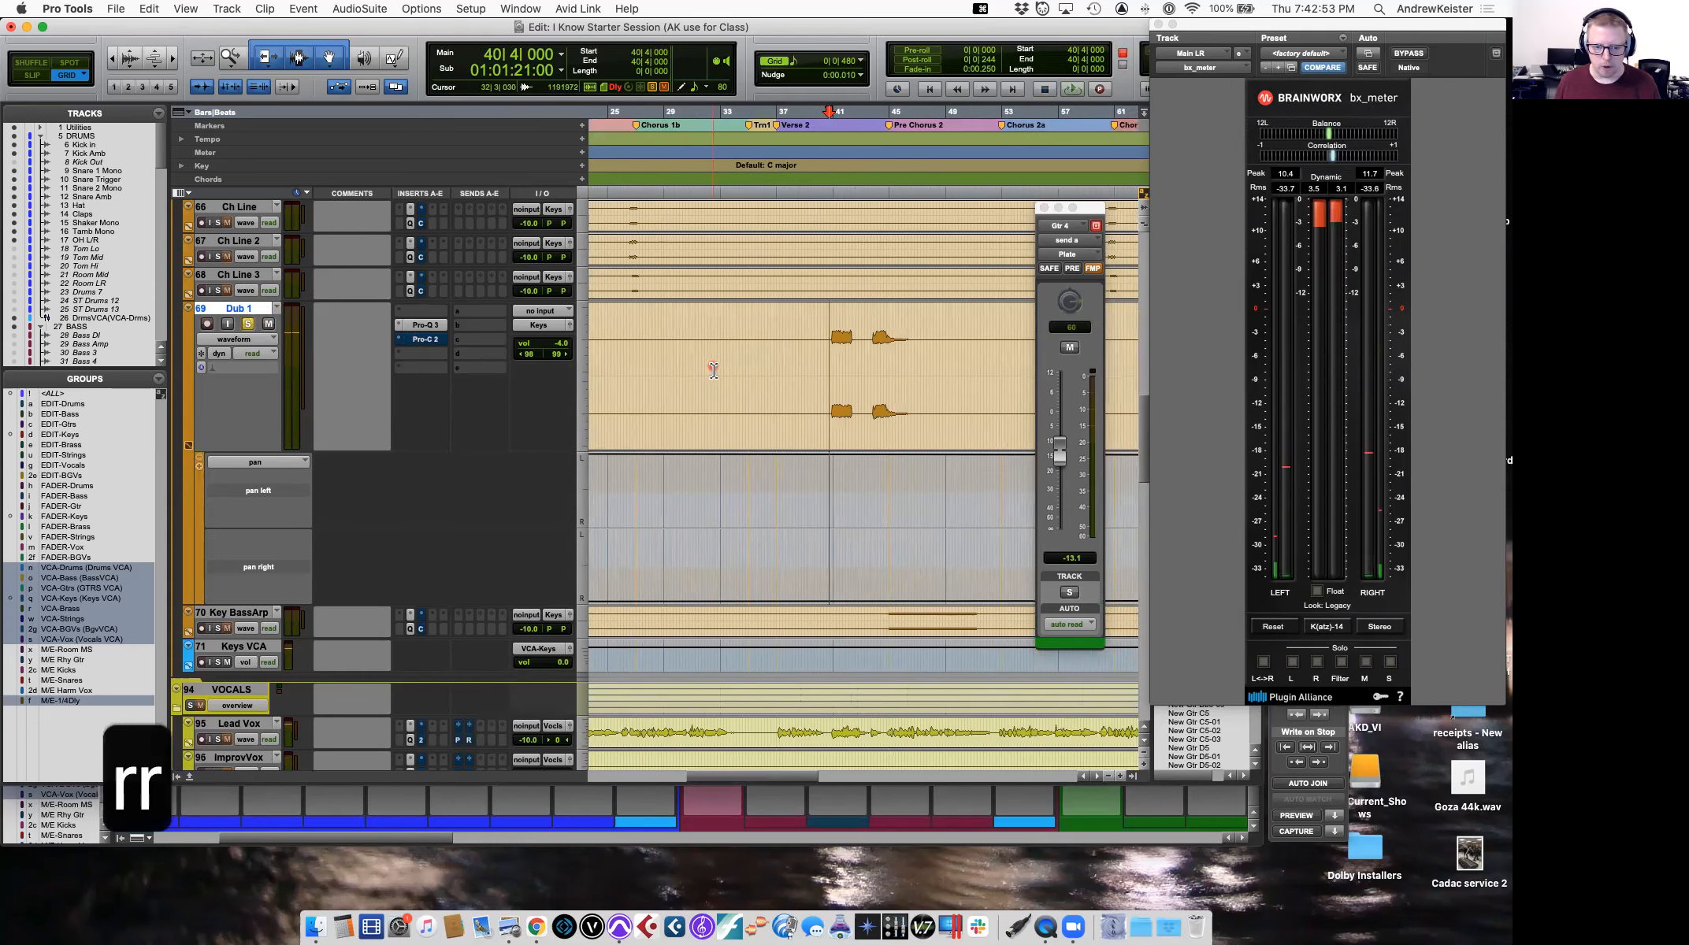
scroll(713, 371, "up", 2)
scroll(712, 371, "left", 2)
left_click(713, 370)
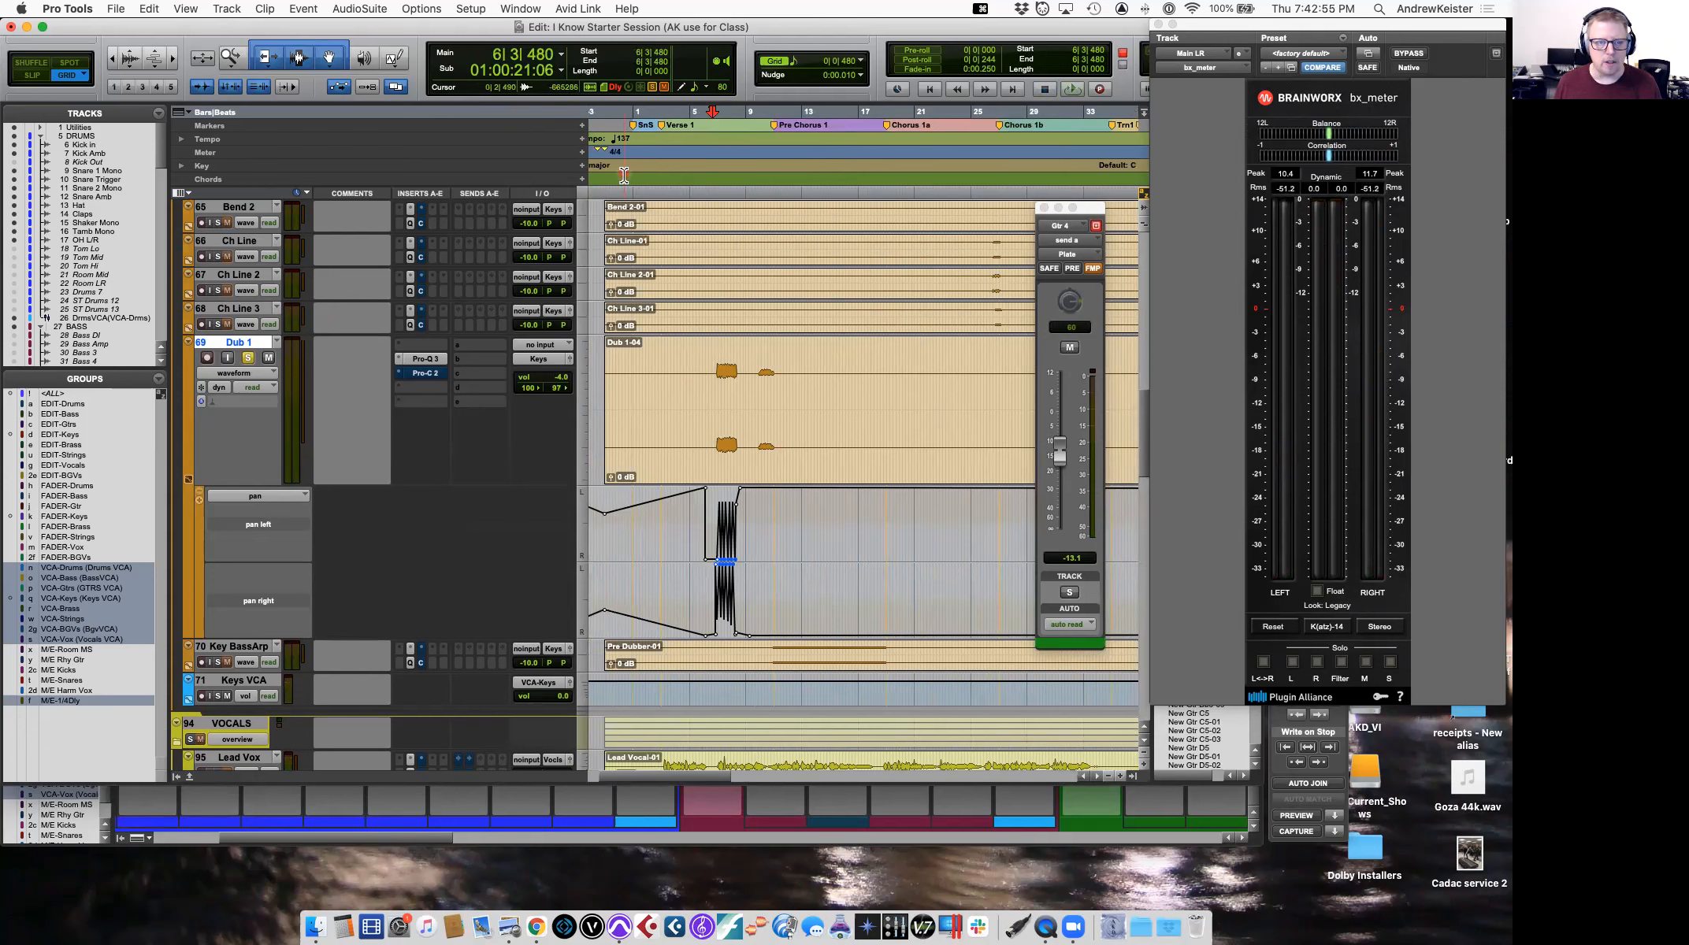
left_click(339, 88)
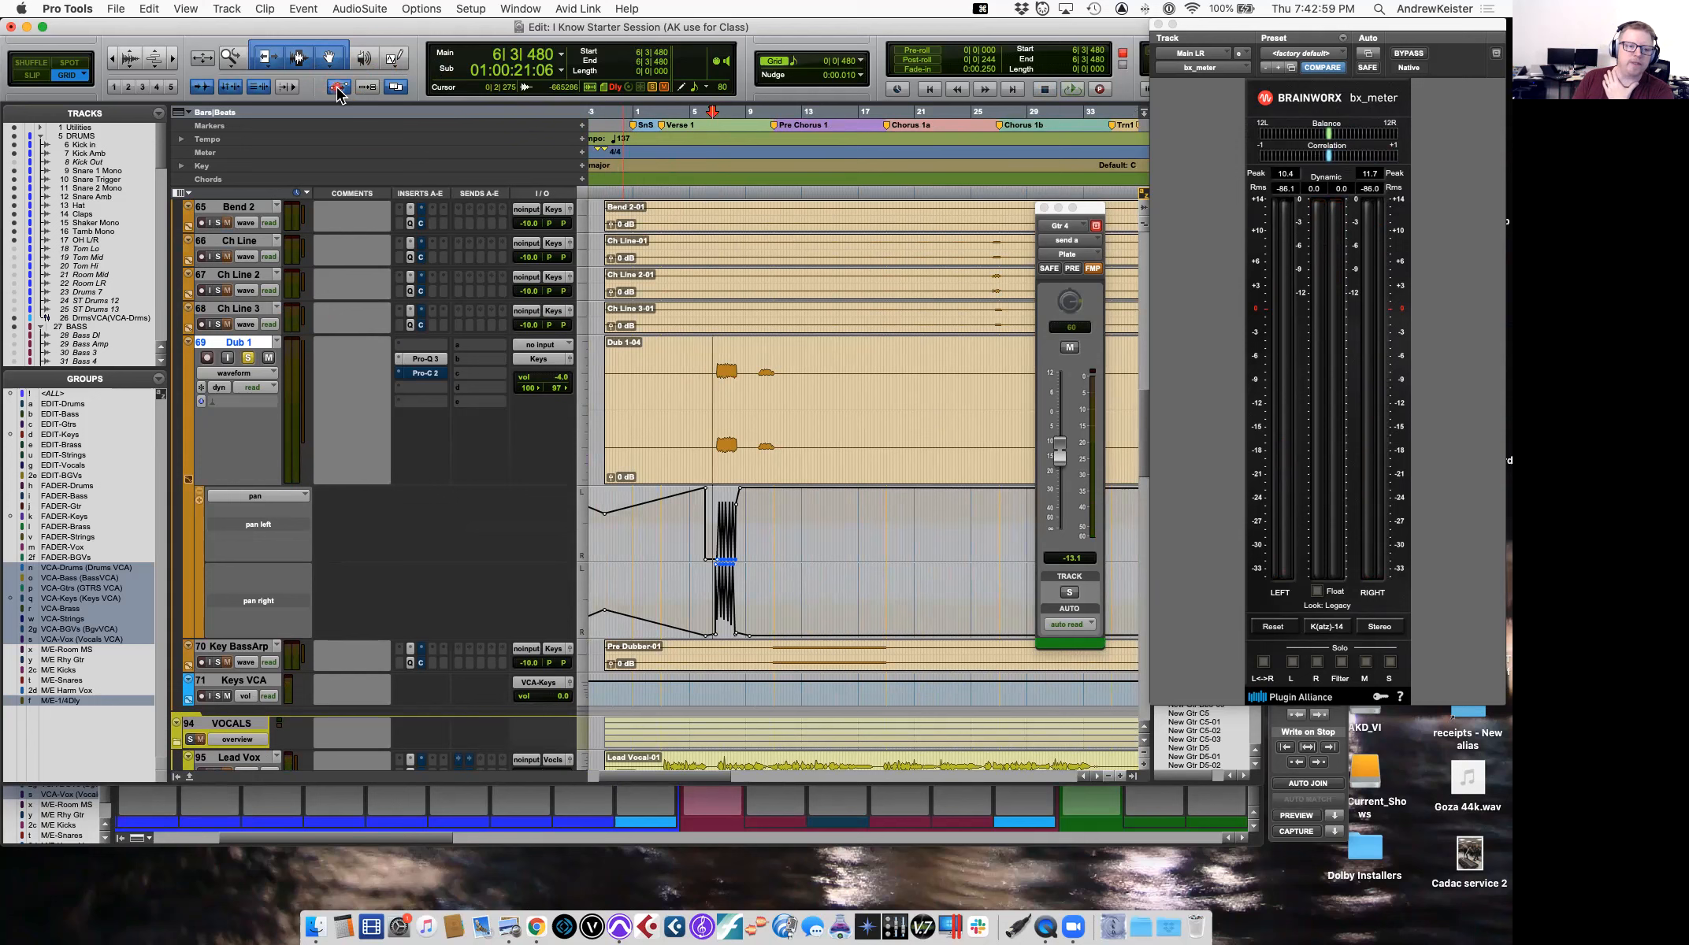
left_click(651, 332)
left_click(713, 375)
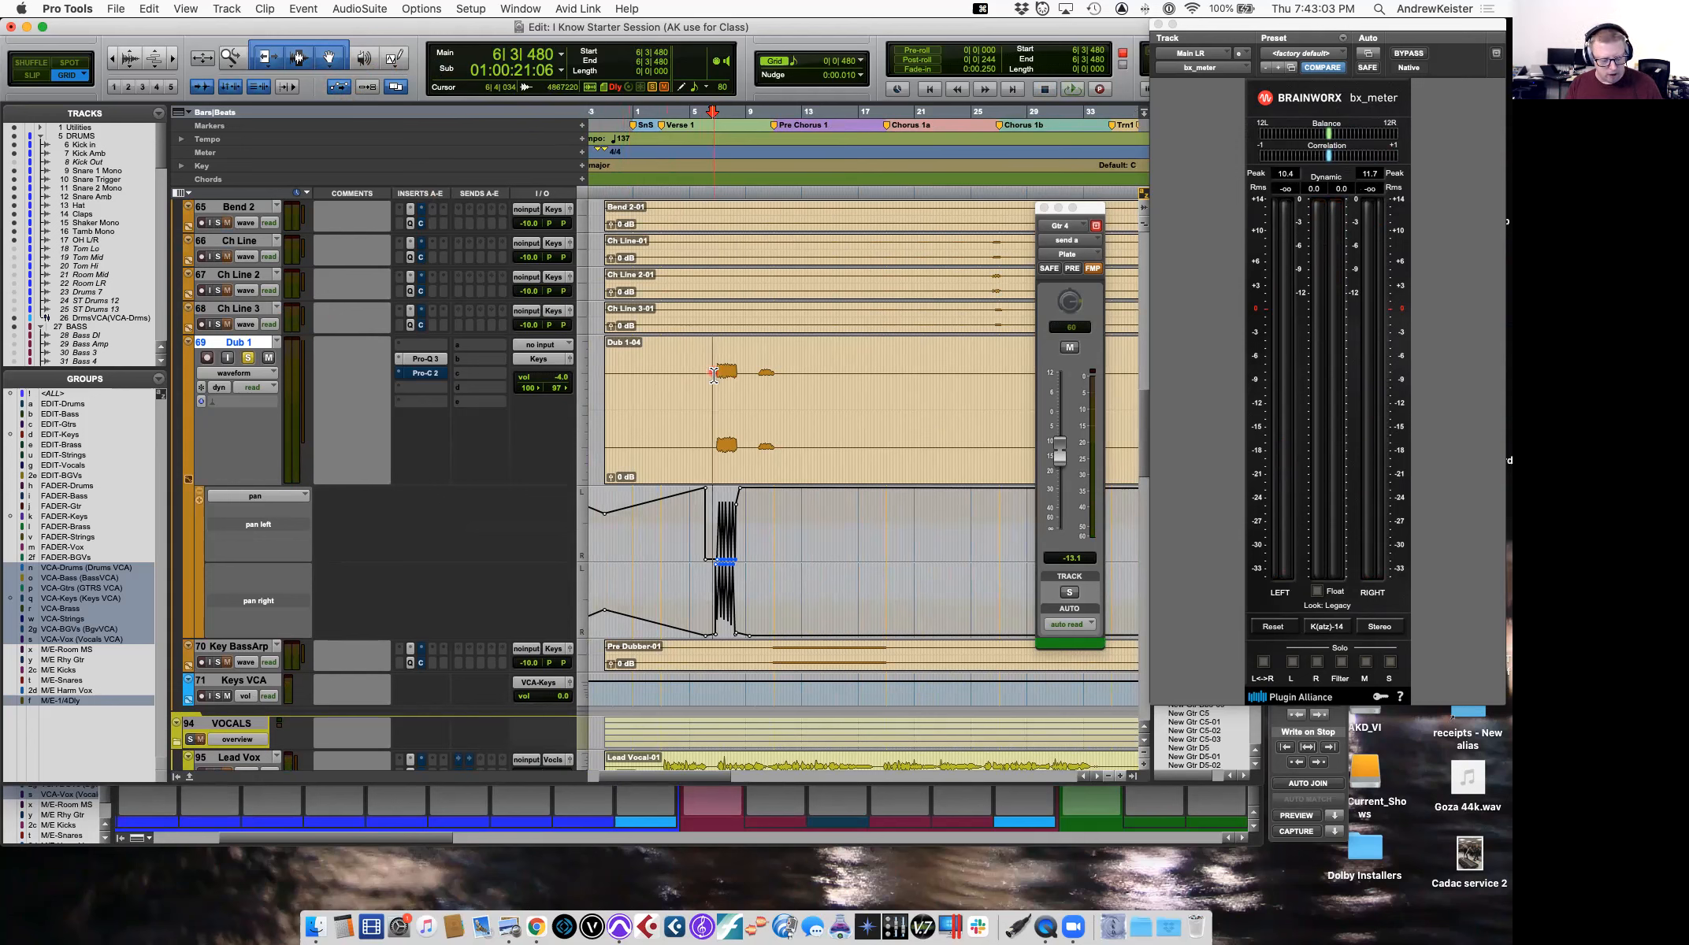
Select Dub 1's waveform from bar 6 to just before bar 9 with Automation Follows Edit on.
key("t")
key("t")
scroll(713, 375, "right", 3)
left_click(685, 379)
left_click_drag(679, 378, 844, 375)
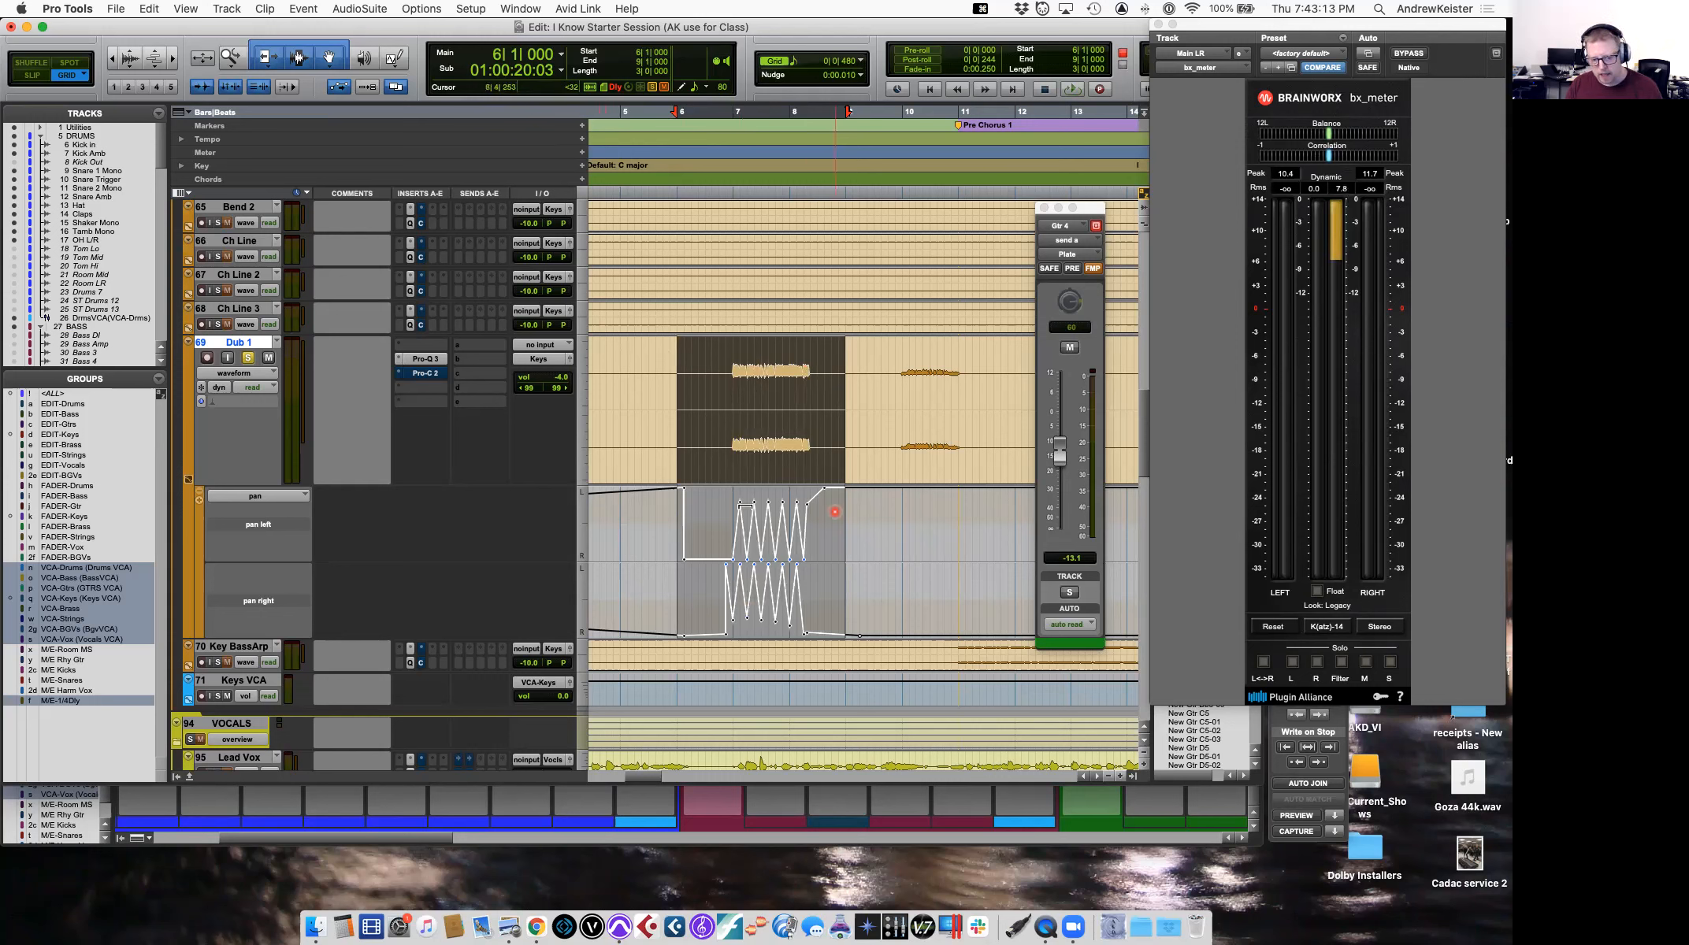
left_click(663, 411)
left_click_drag(679, 365, 838, 357)
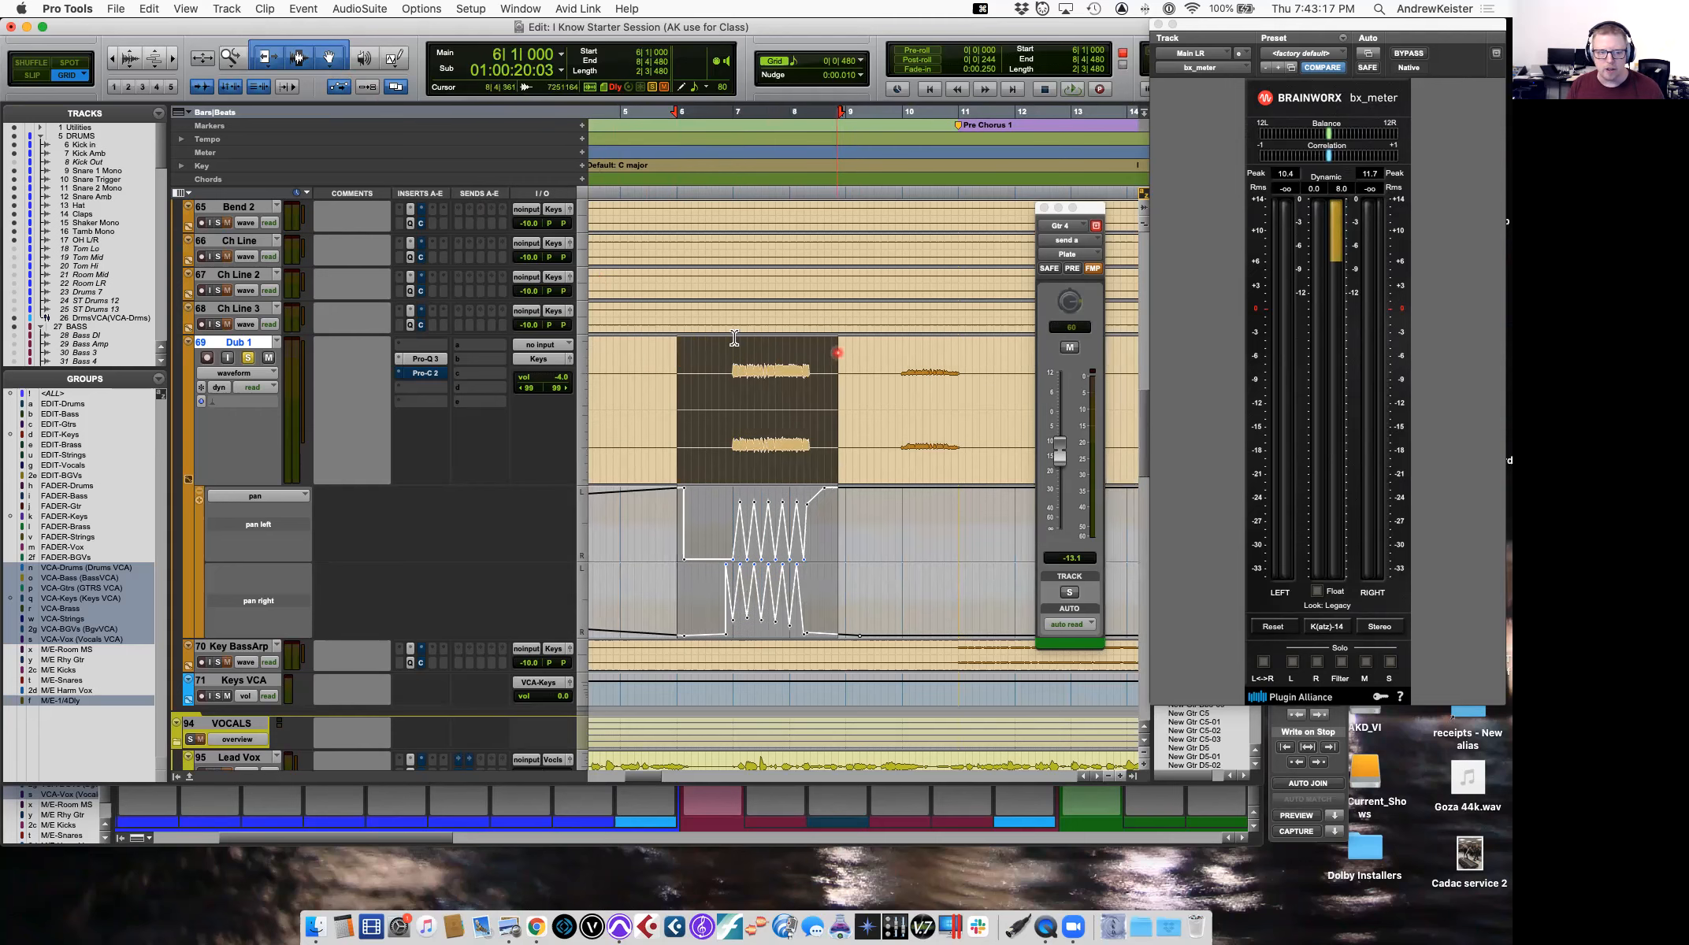
Copy Dub 1's audio from bar 6 to bar 9 with Automation Follows Edit on, and paste it with its panning at bar 40.
left_click(339, 86)
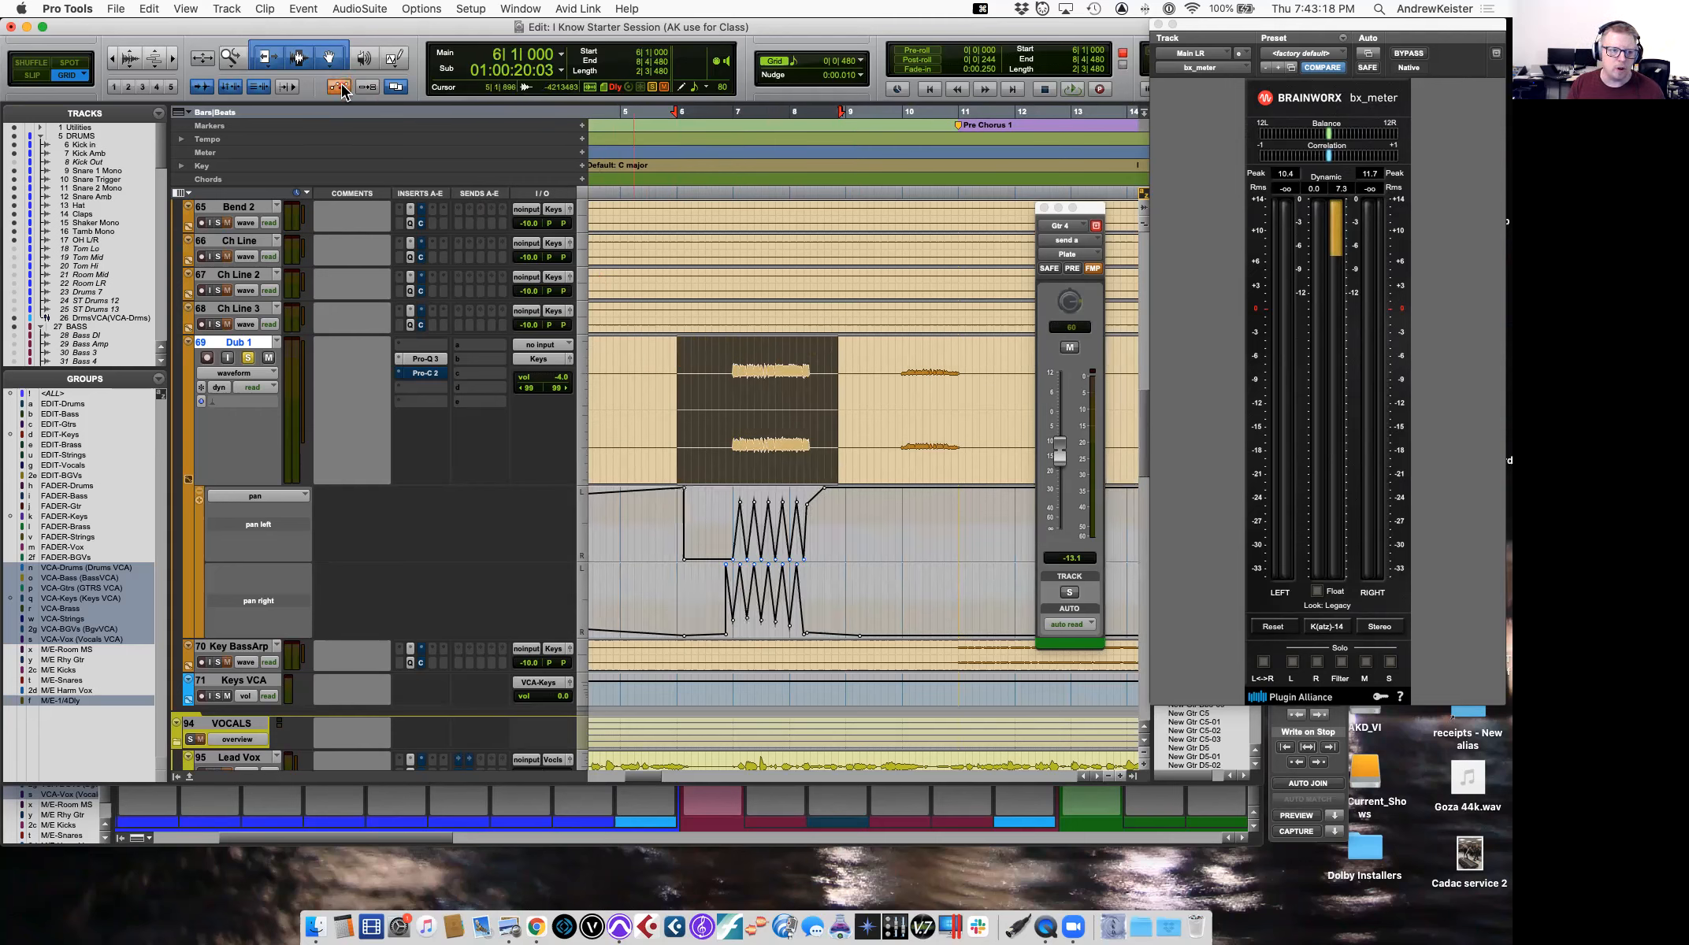
left_click(639, 367)
left_click_drag(679, 378, 843, 379)
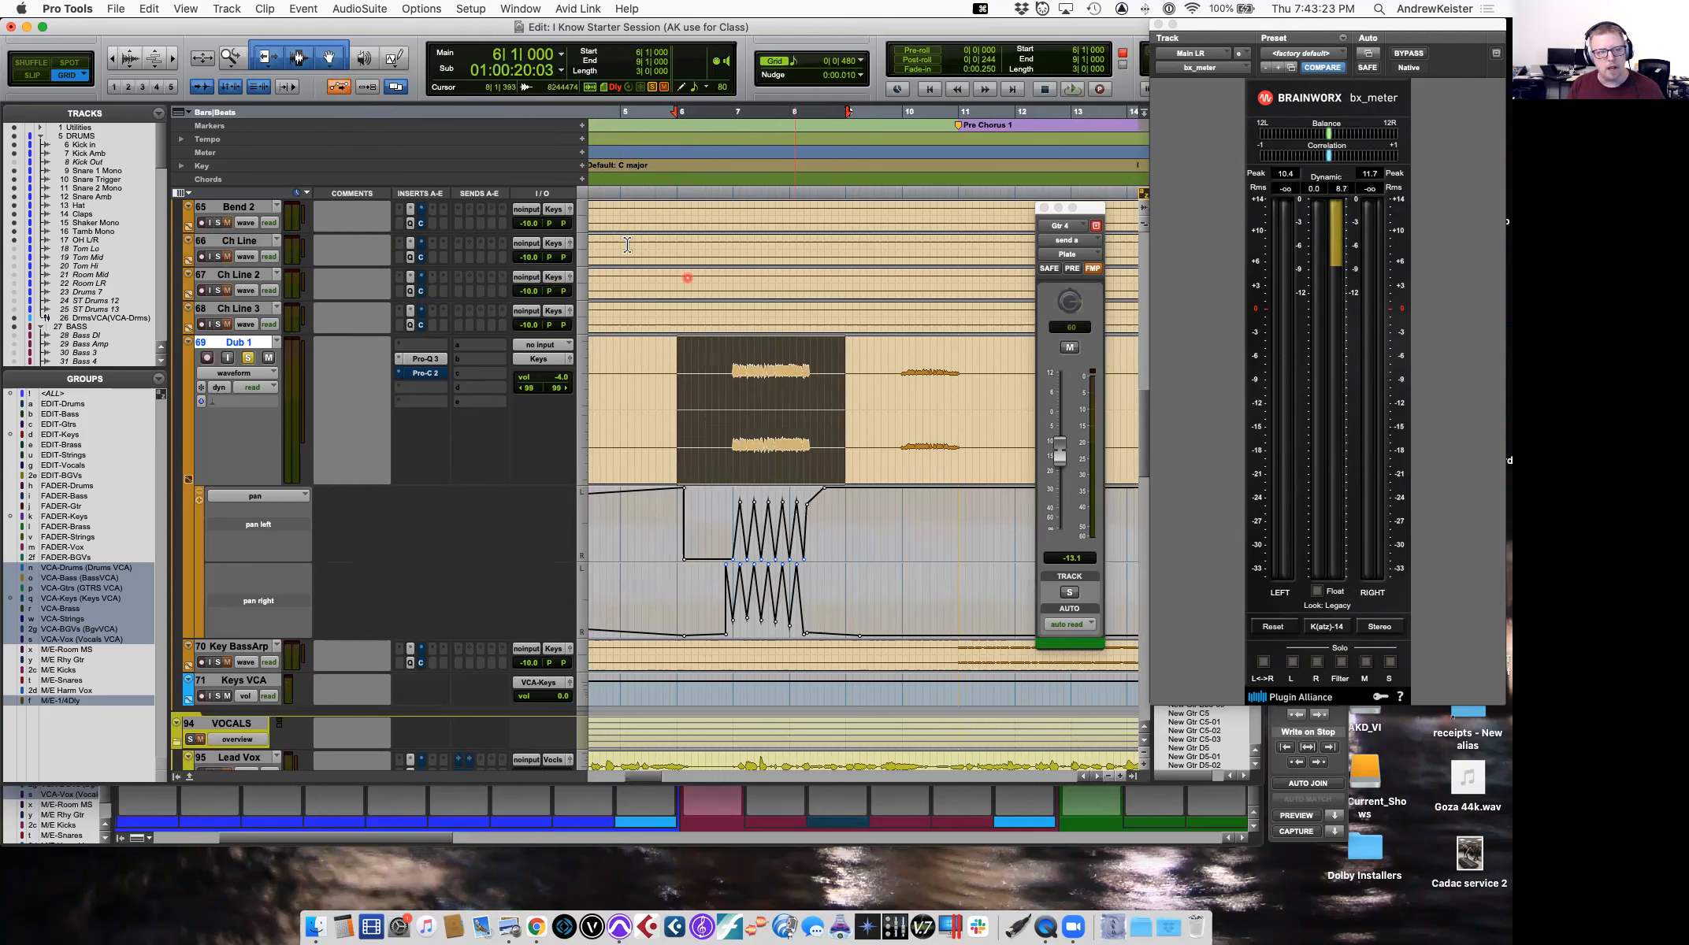
left_click(342, 87)
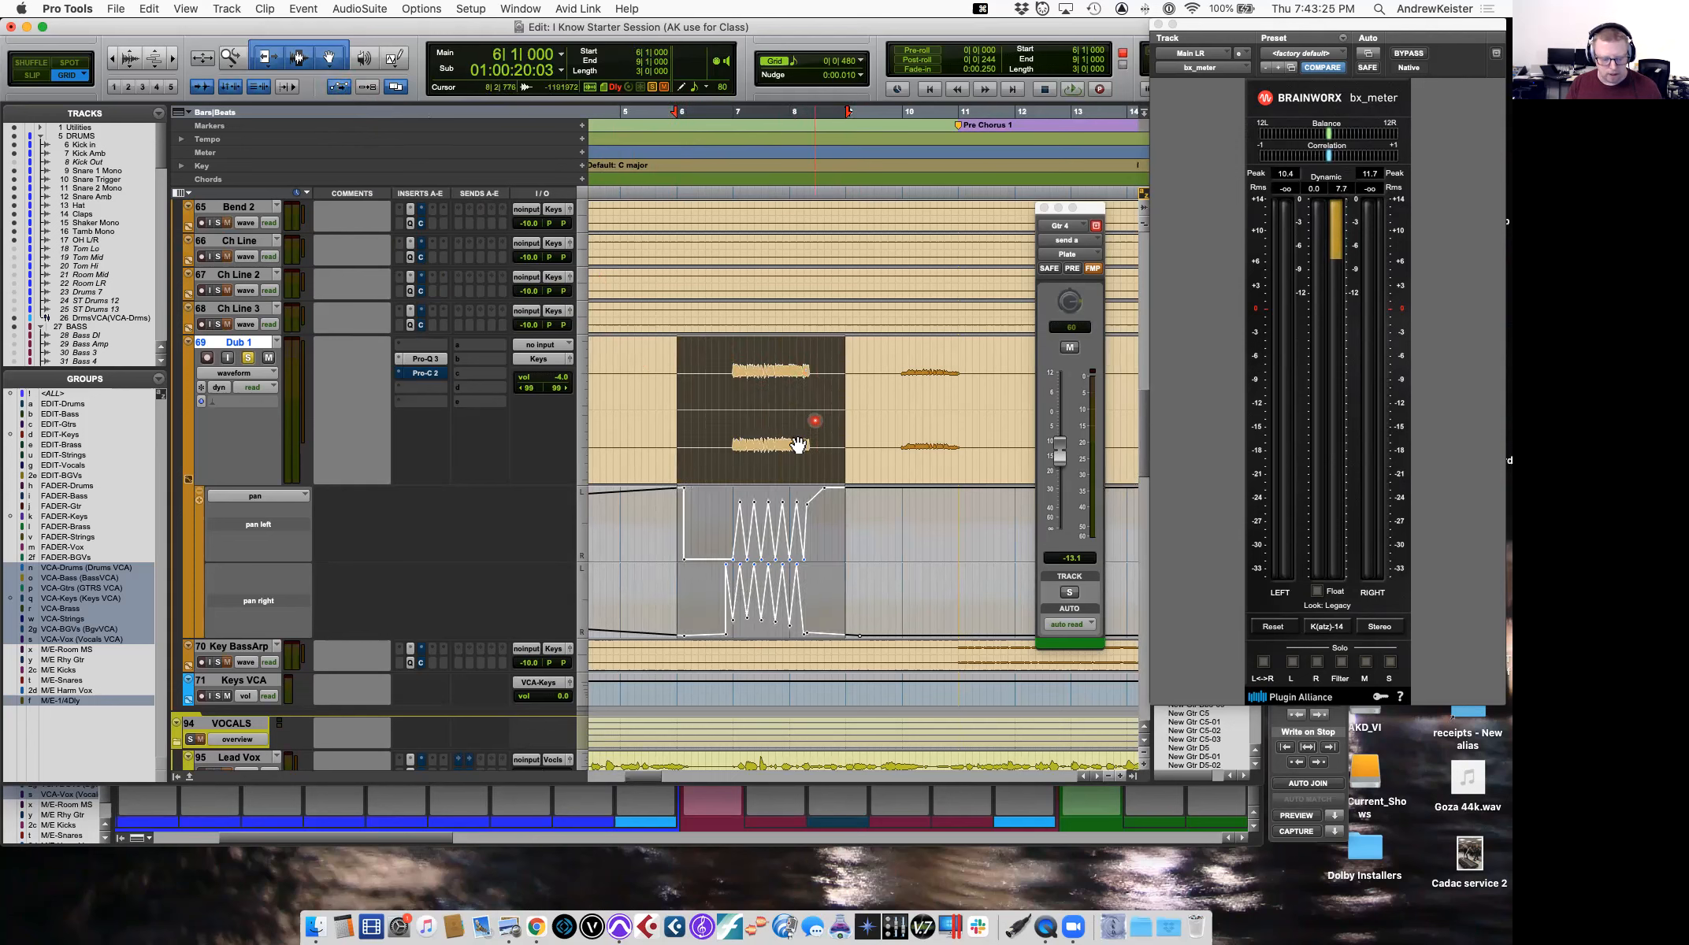
key("cmd+c")
scroll(768, 520, "right", 20)
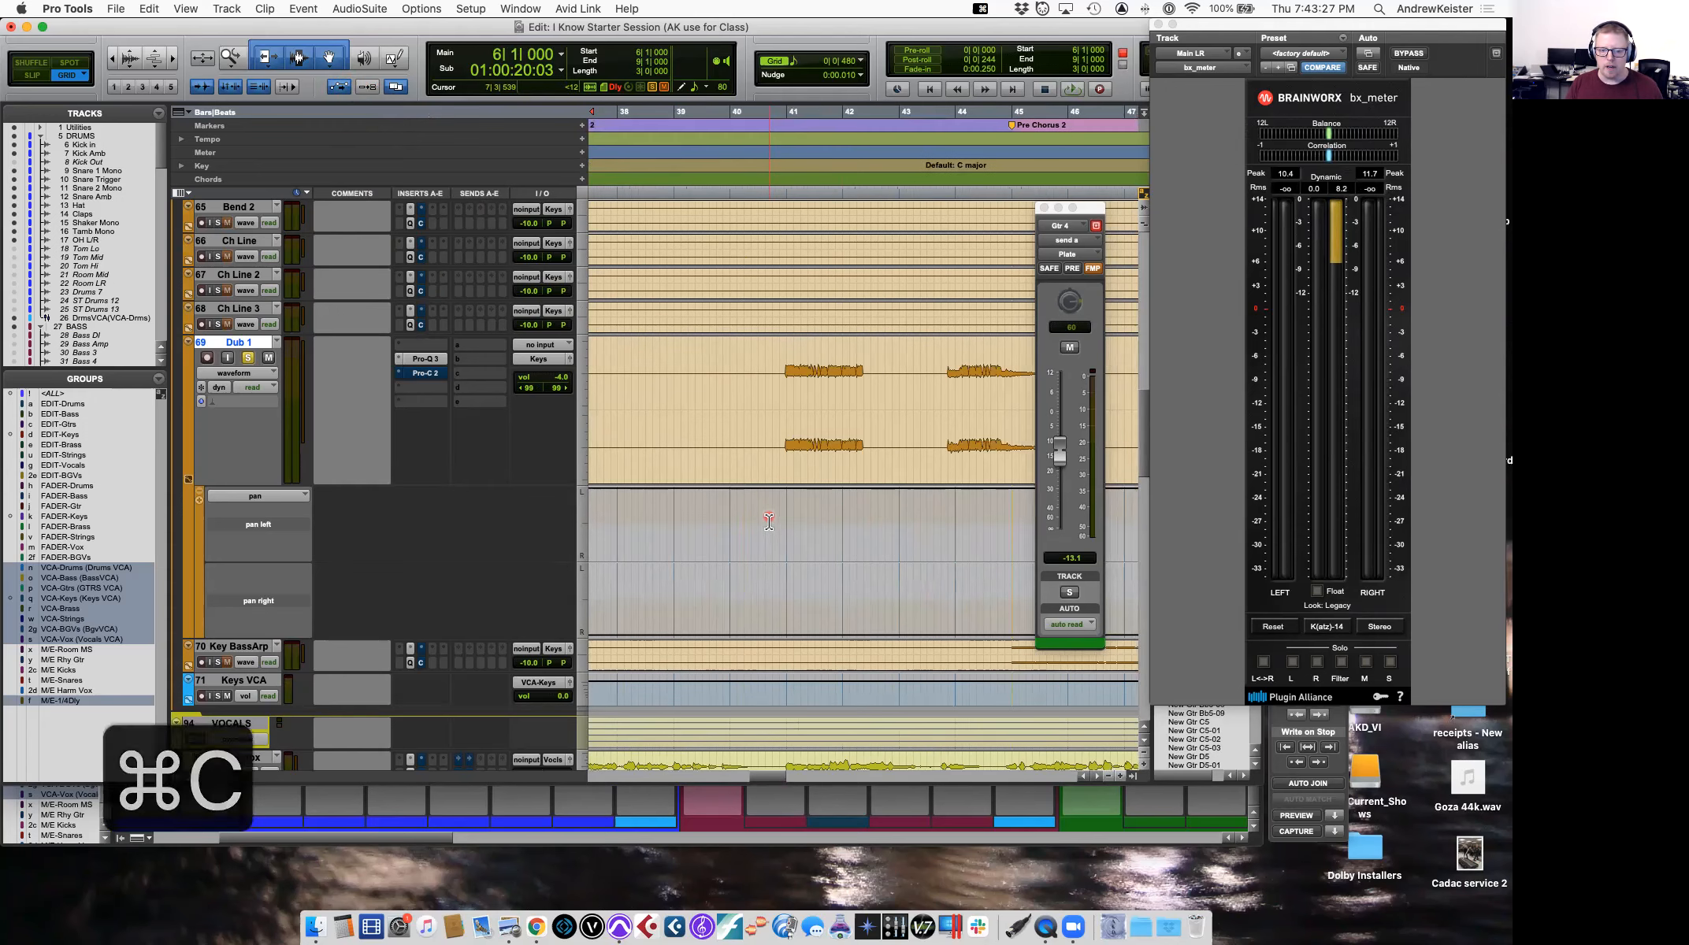
left_click(728, 408)
key("cmd+v")
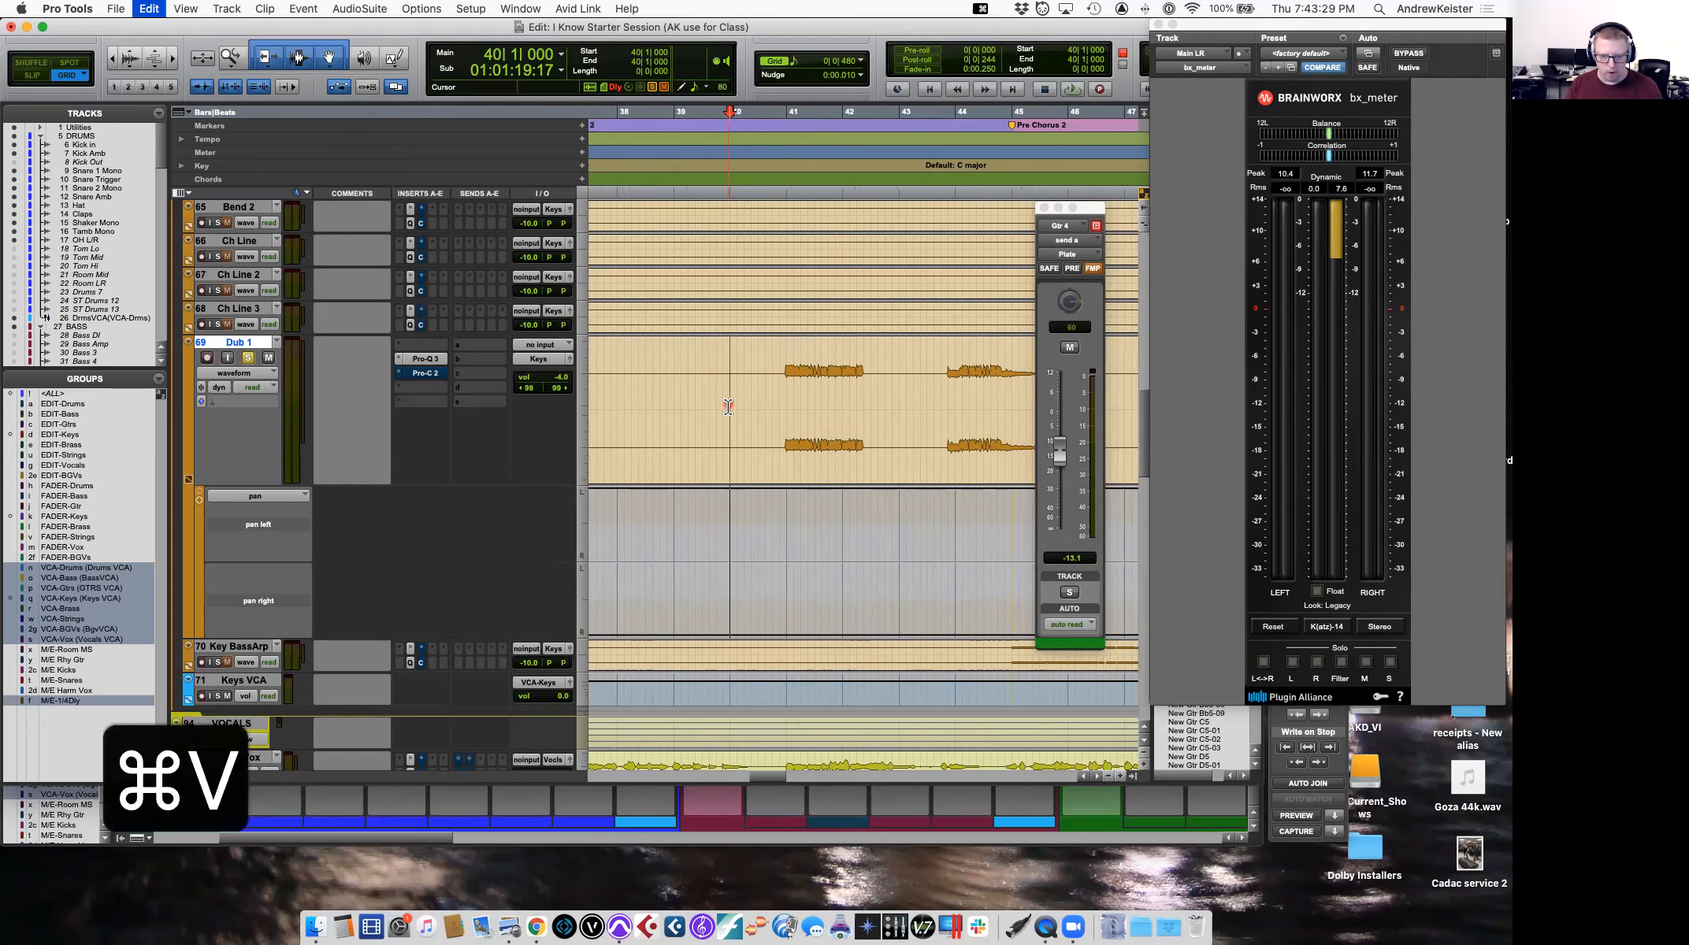
Play the pasted Dub 1 part from bar 40, and take the track out of solo.
key("space")
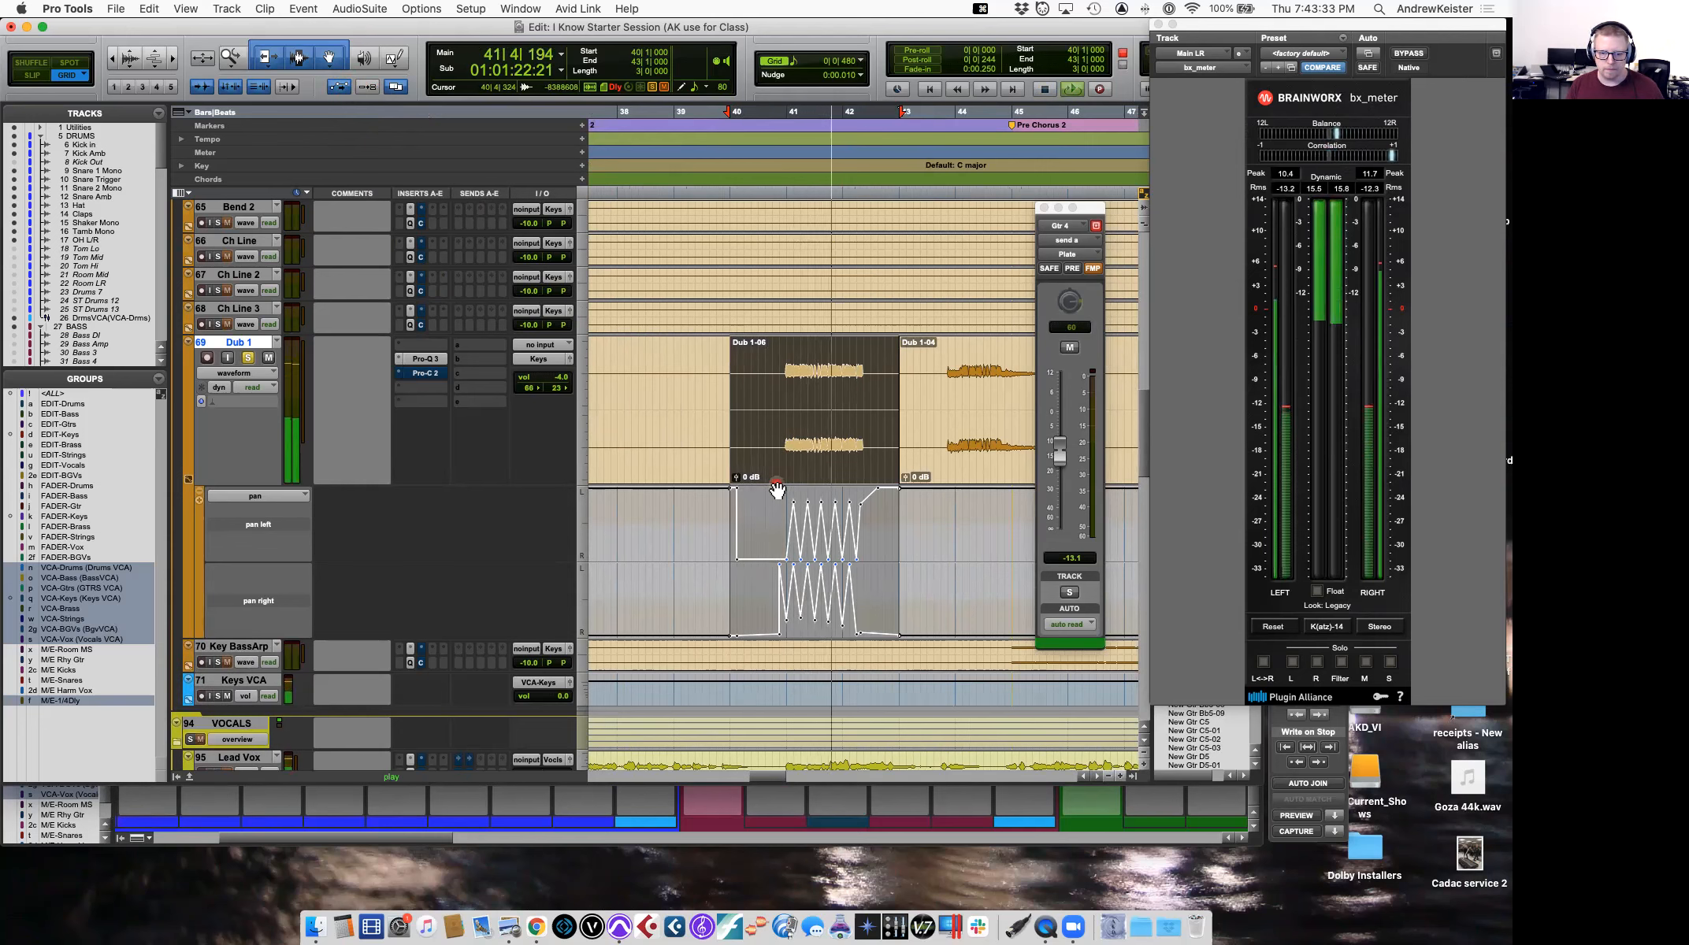
key("space")
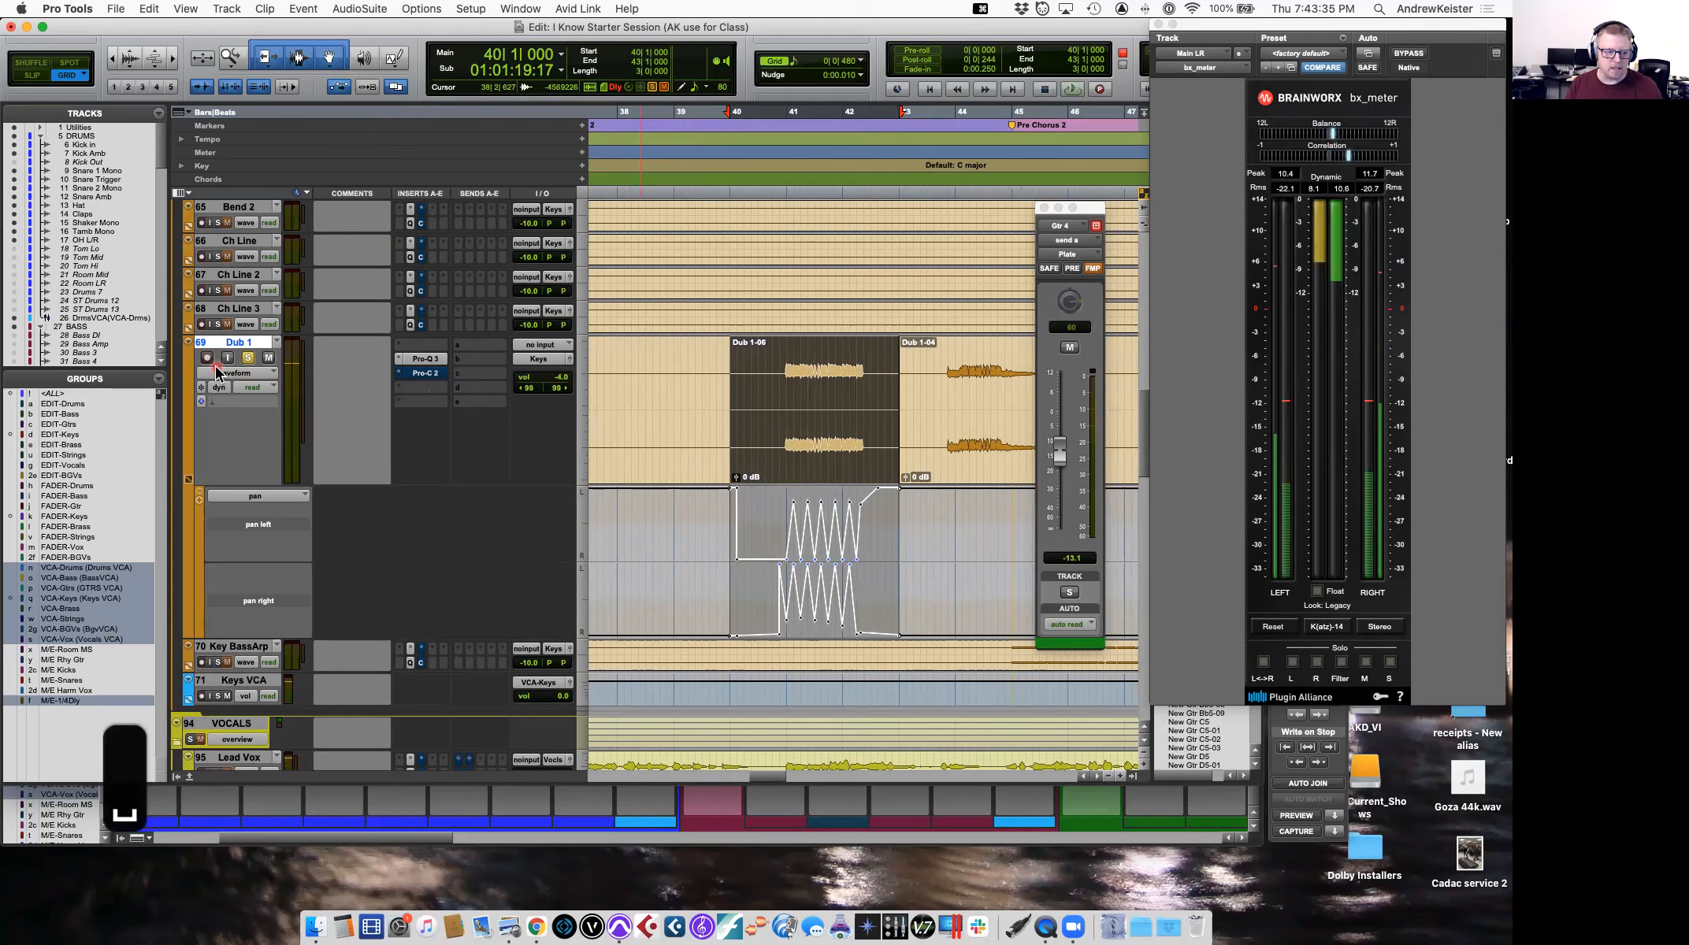
key("r")
key("r")
key("r")
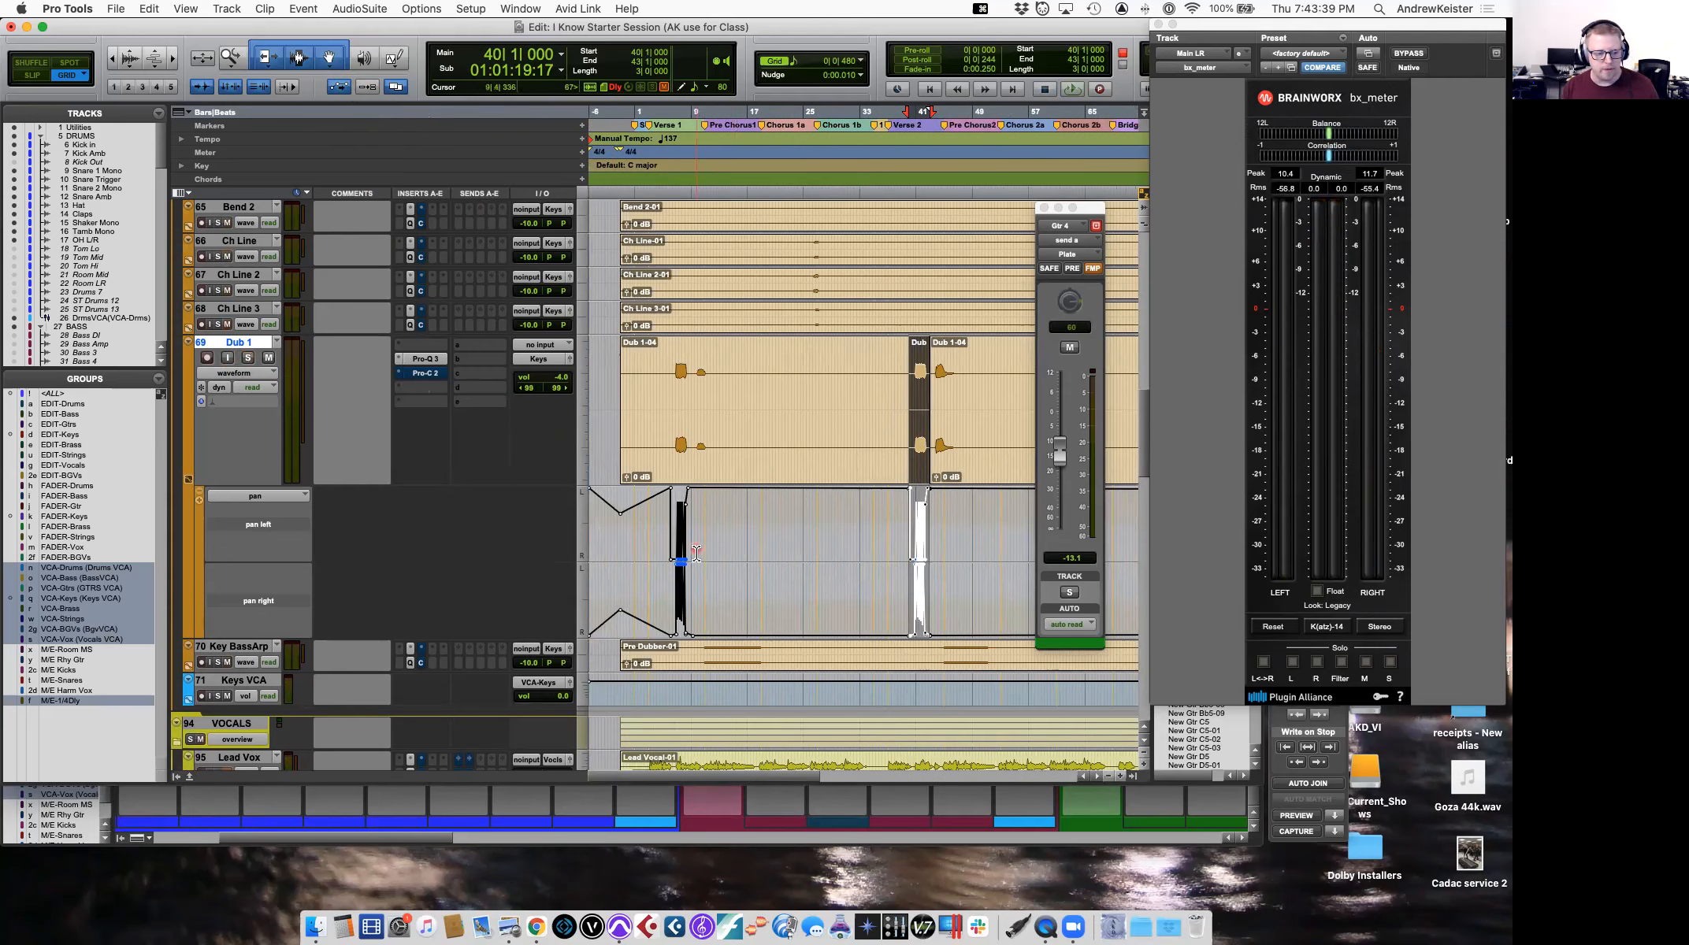
Solo the Key BassArp track and play it from bar 10, beat 4.
left_click(703, 647)
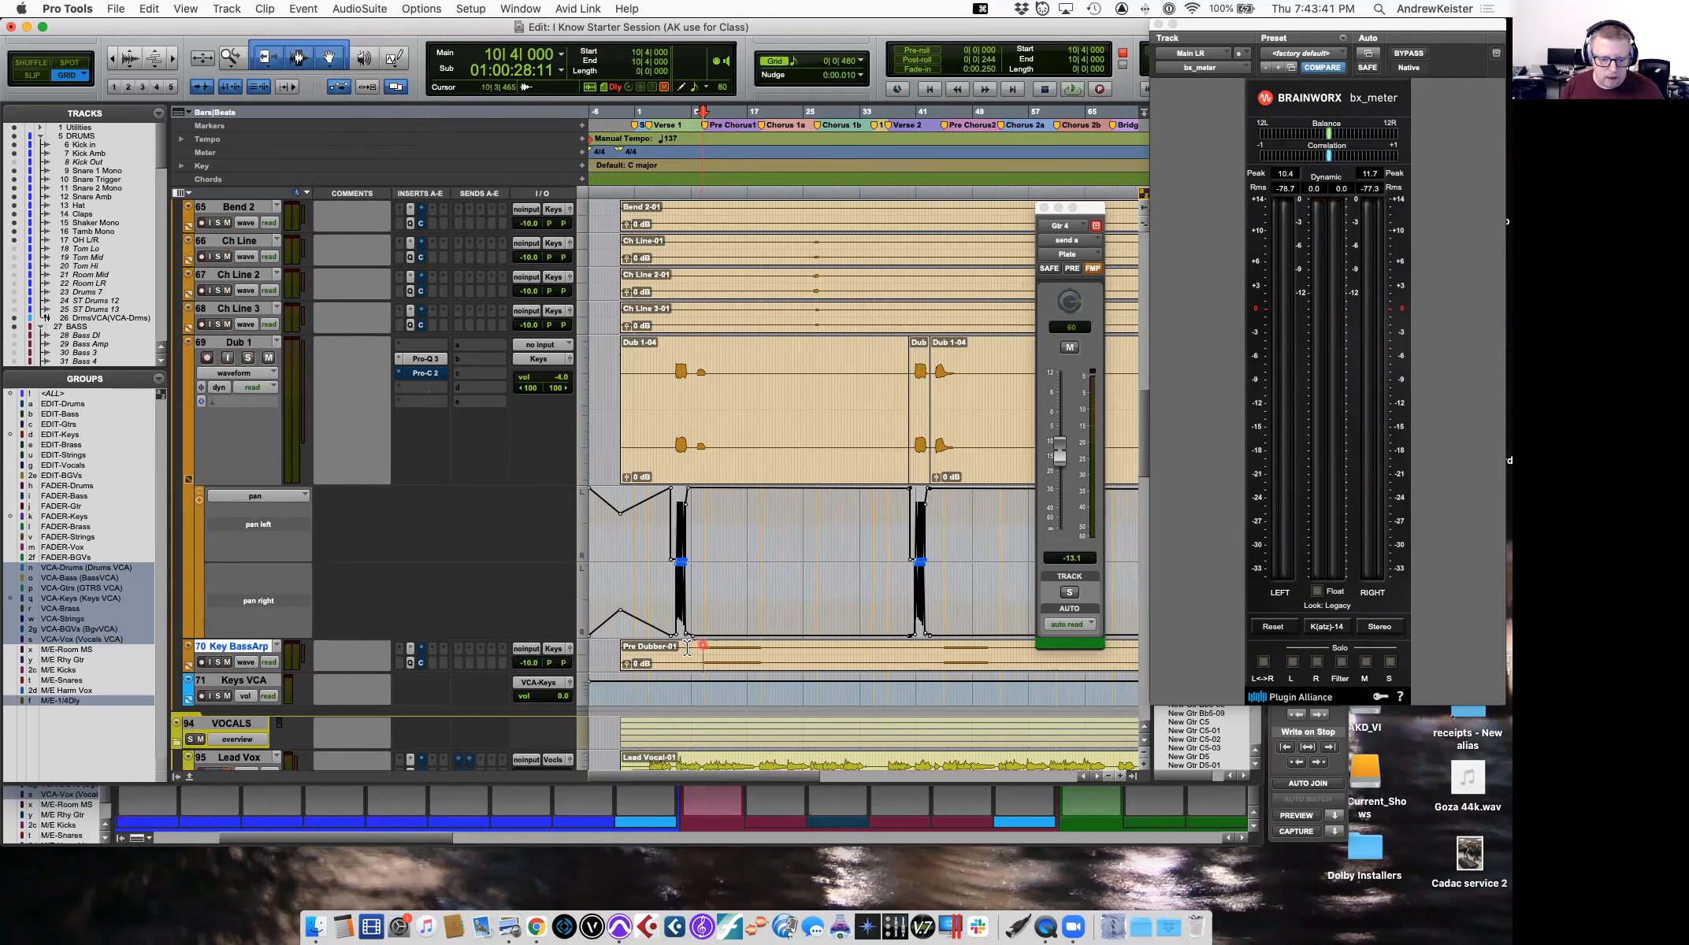
left_click(219, 663)
key("space")
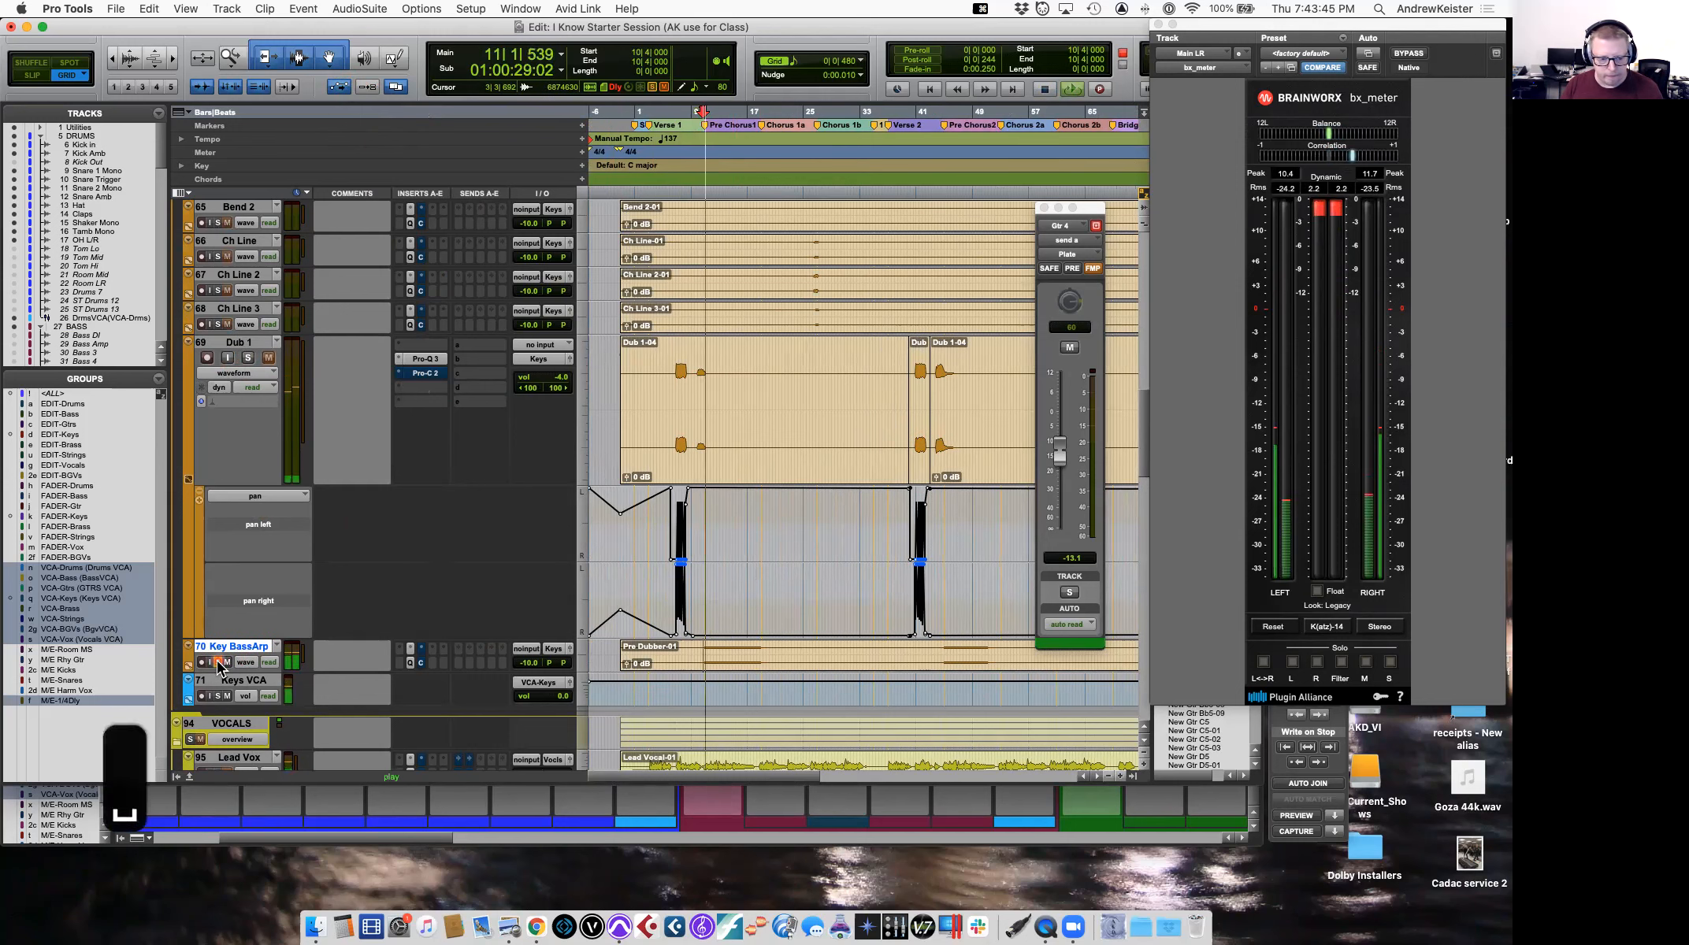
Play Key BassArp in the full mix and adjust its volume to about -6.9 dB.
left_click_drag(527, 667, 517, 658)
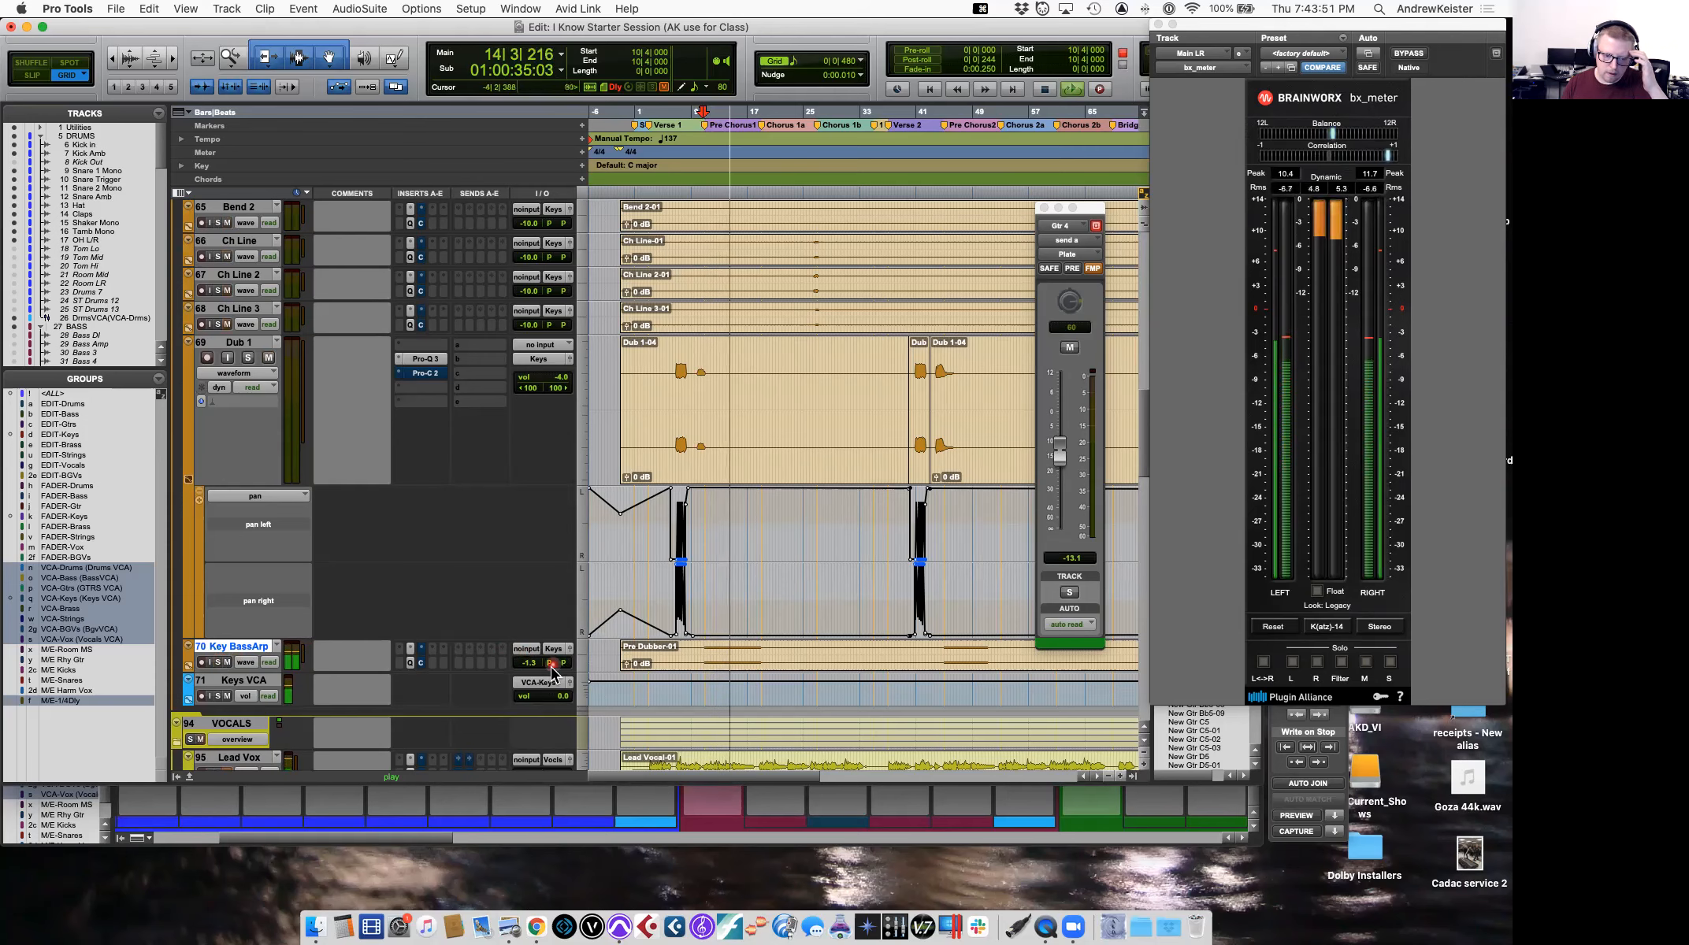
left_click_drag(527, 663, 528, 670)
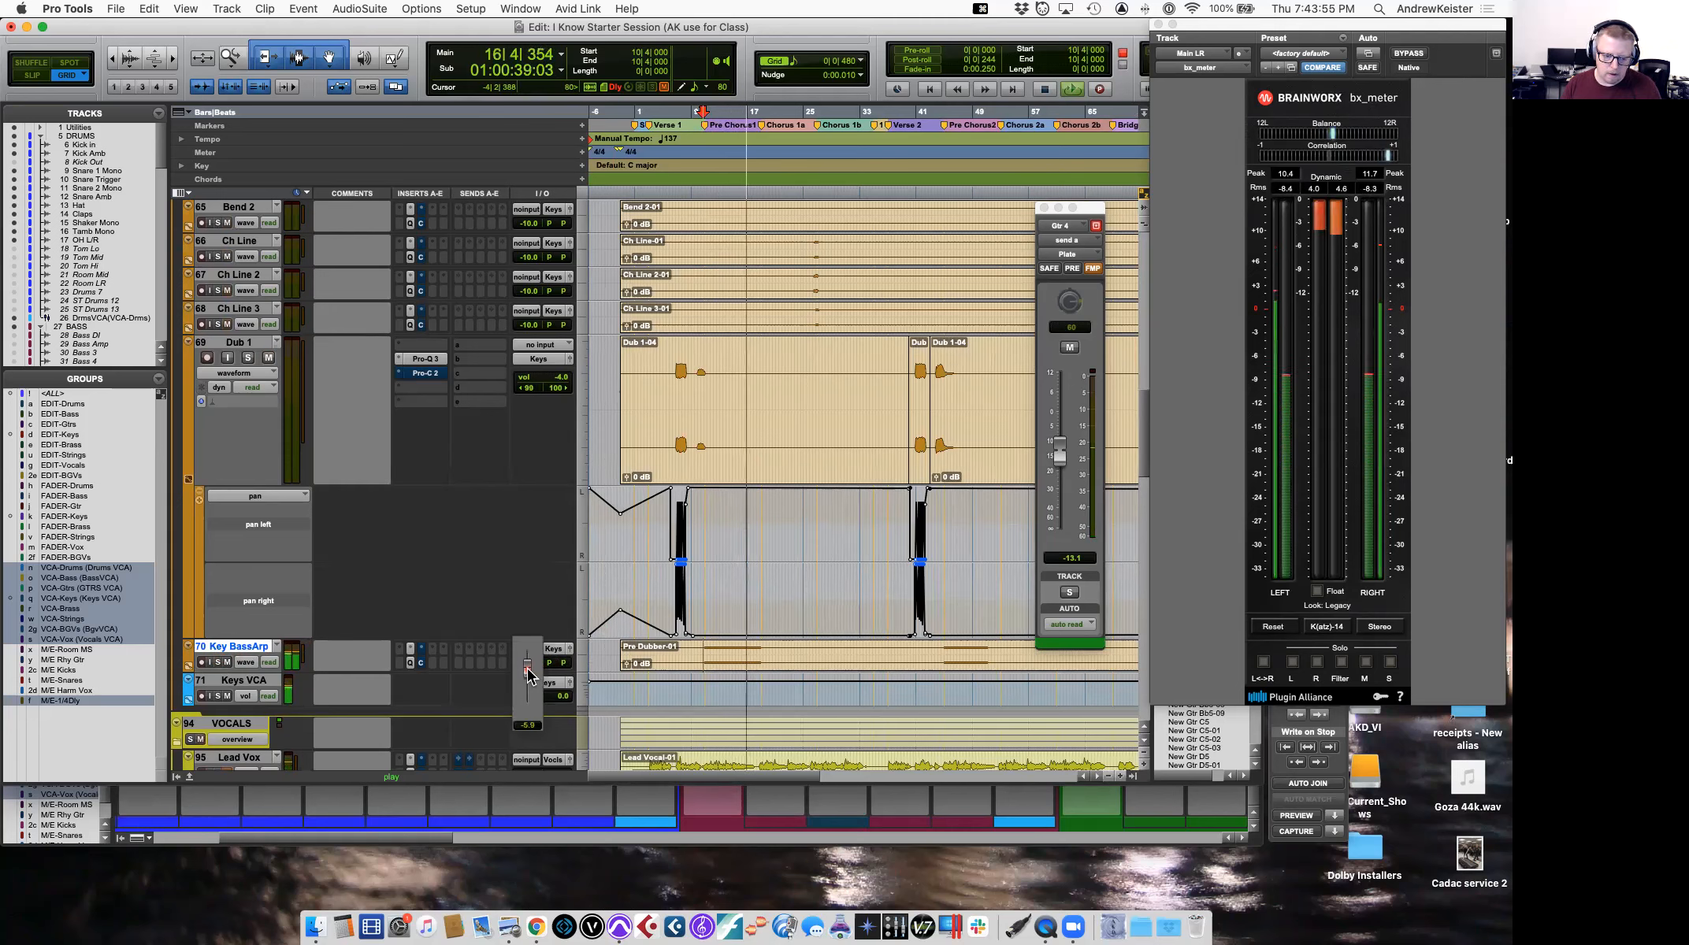
left_click_drag(528, 673, 527, 678)
key("space")
Solo the Key BassArp track and enlarge its track height to show the waveform.
left_click(218, 661)
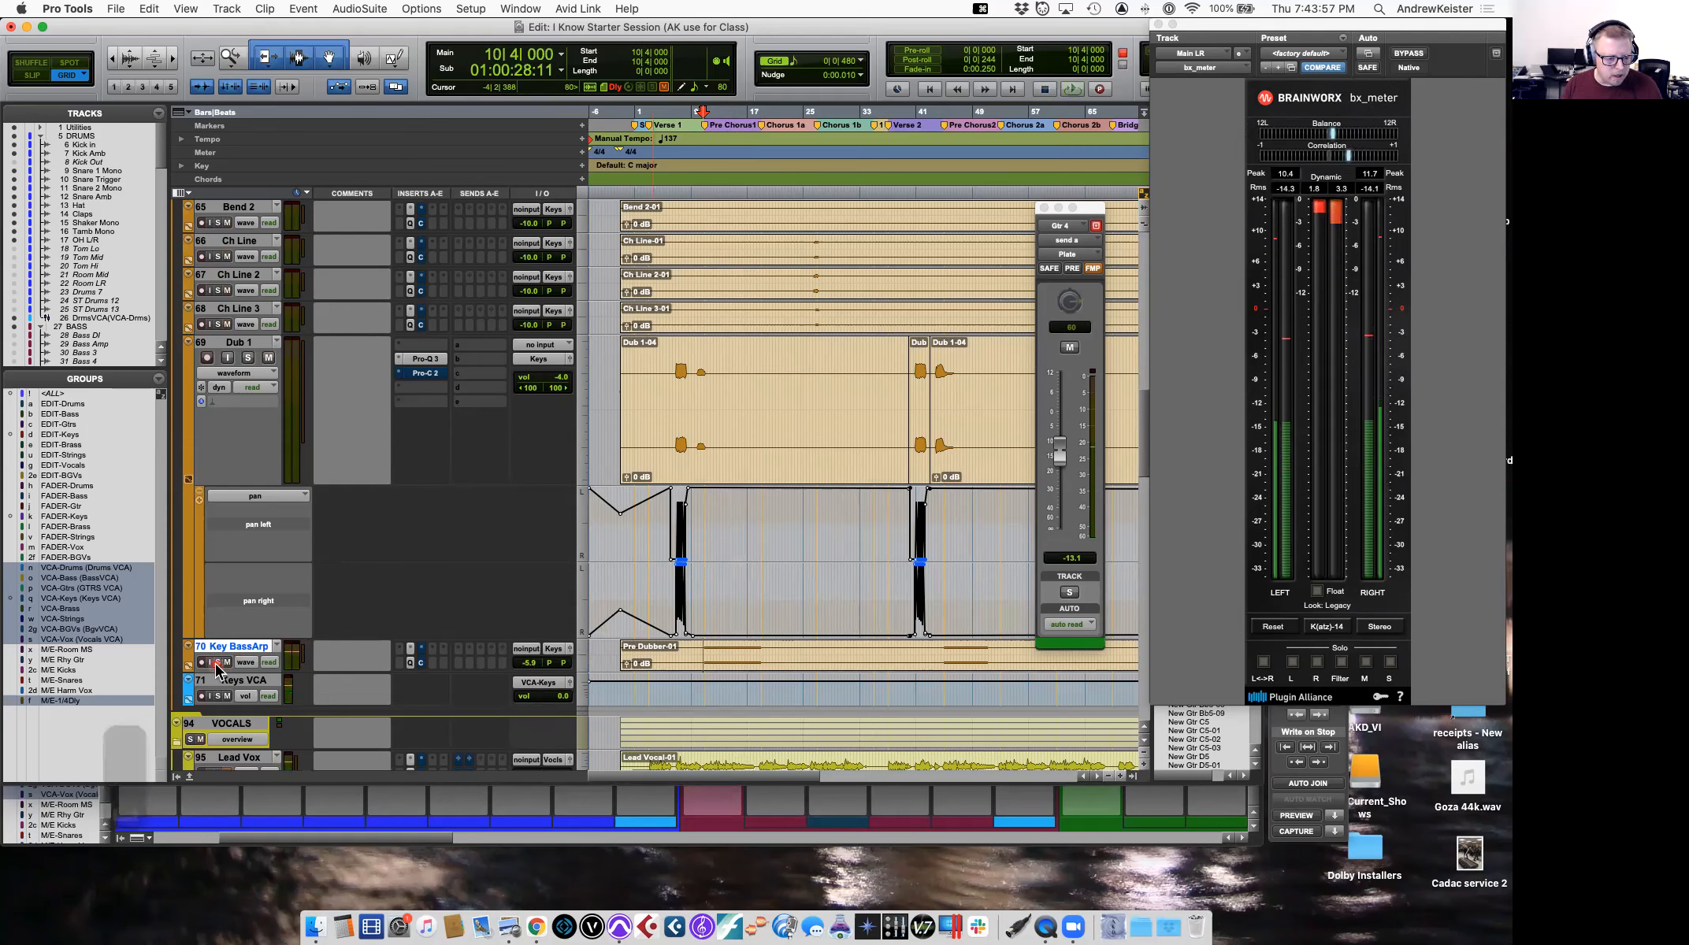
left_click(707, 646)
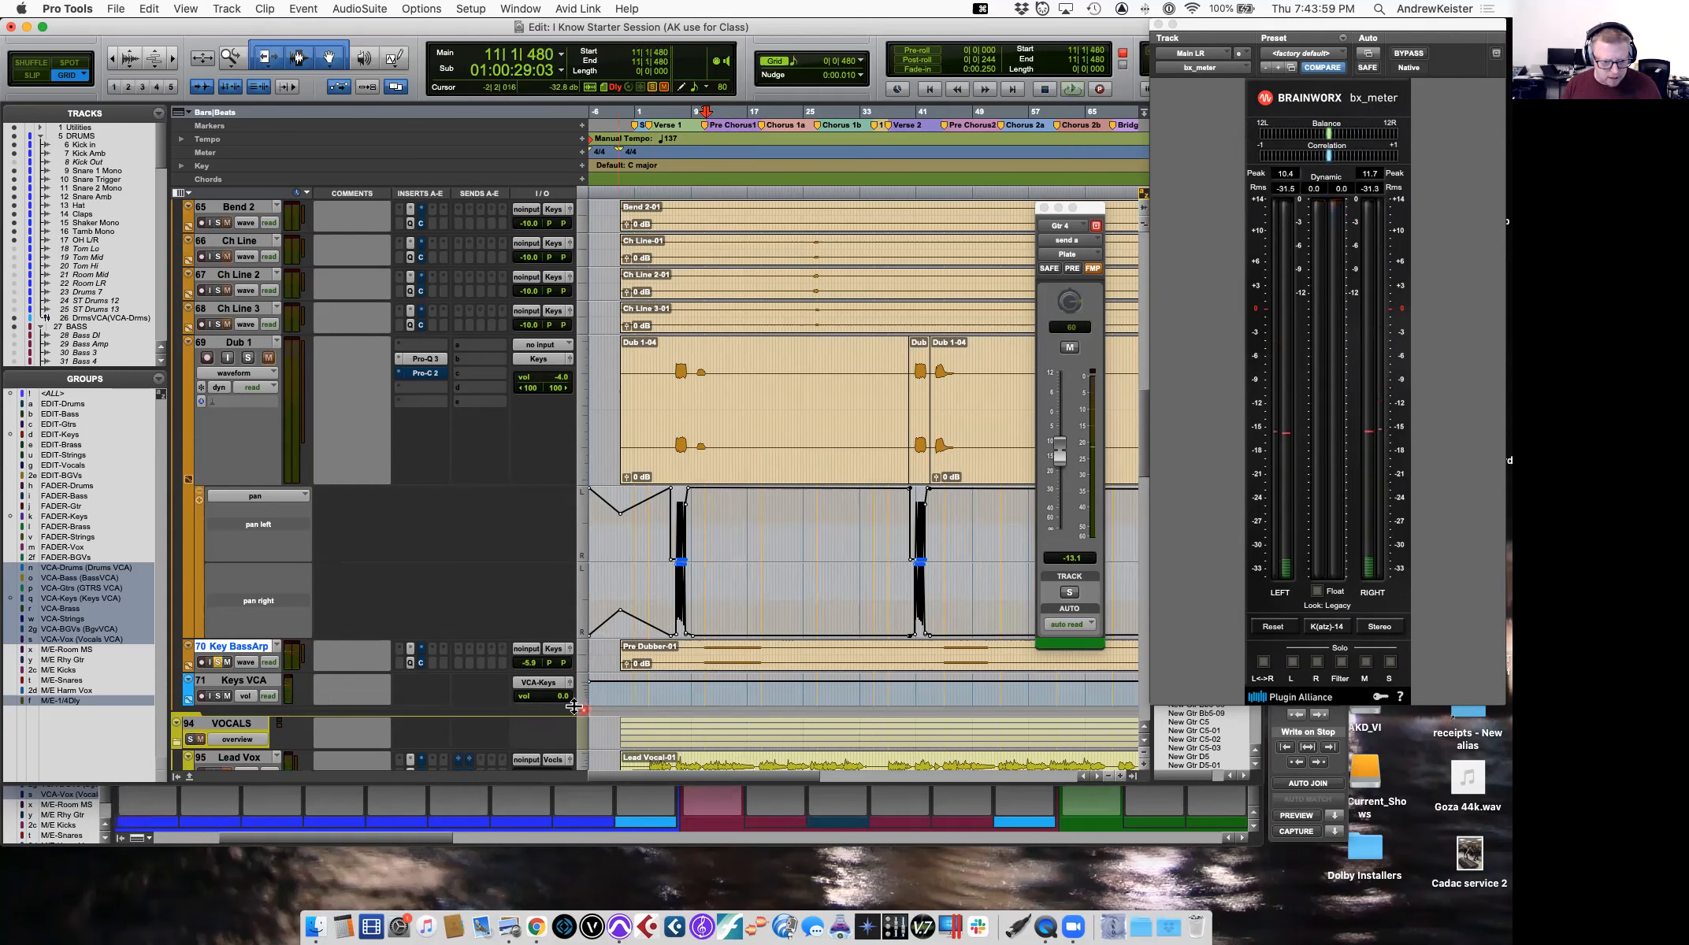
left_click(588, 652)
left_click(603, 693)
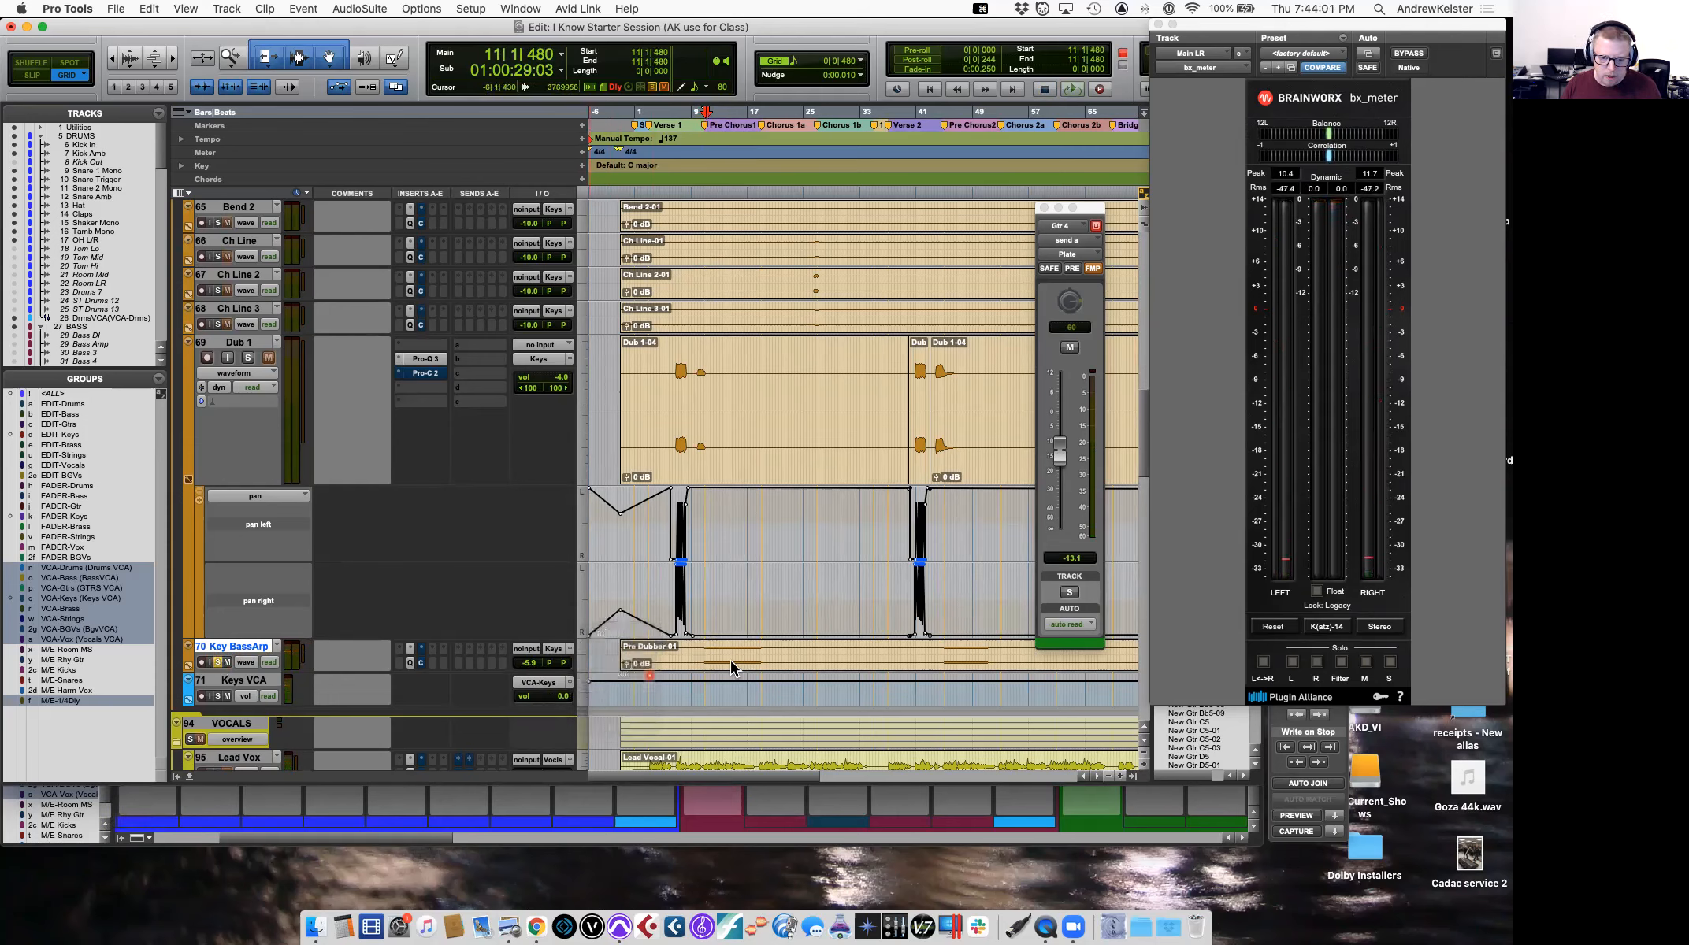
scroll(726, 695, "down", 1)
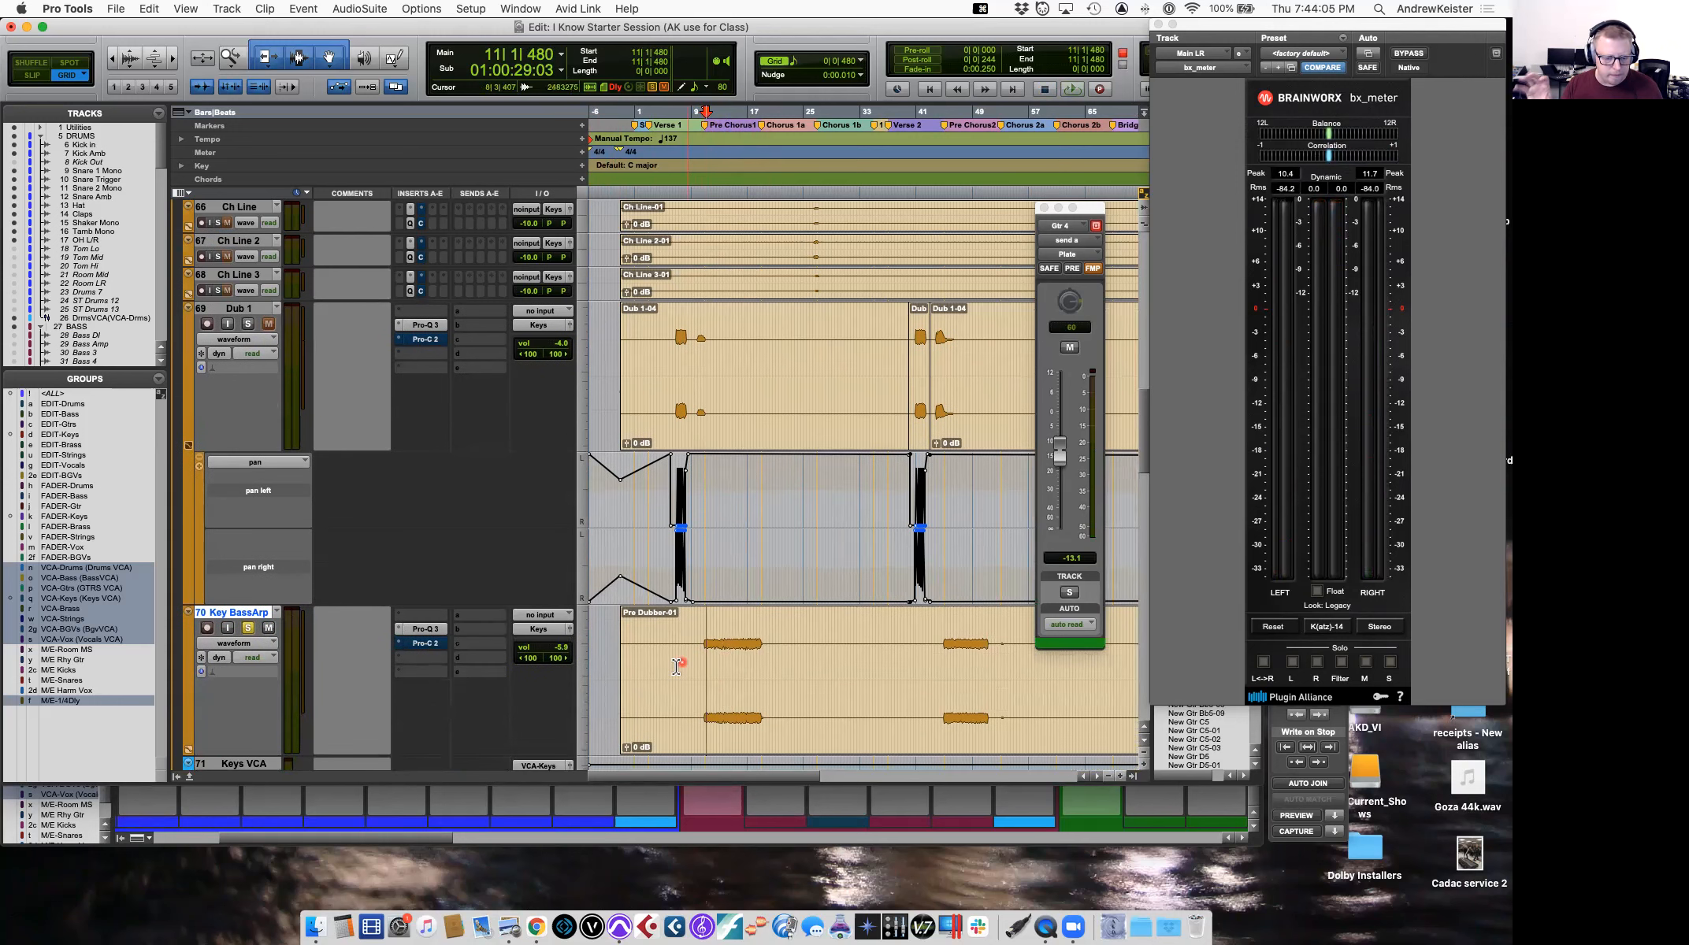
Play the soloed Key BassArp part from bar 11 and again from bar 17, beat 2.
key("space")
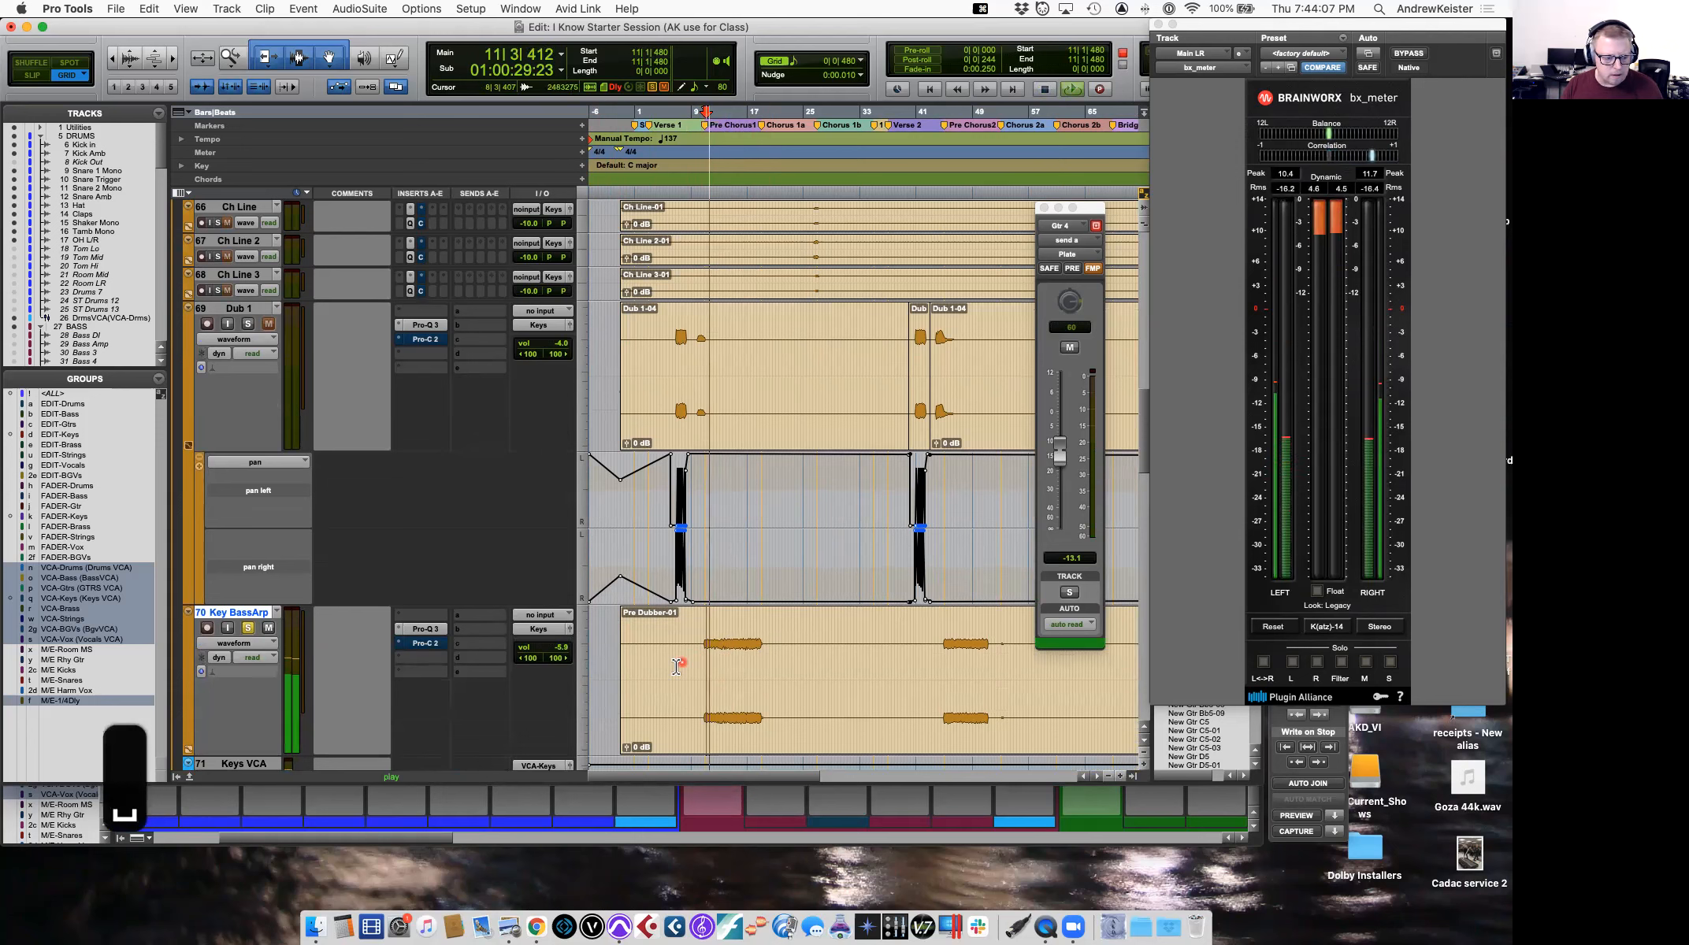
key("space")
left_click(748, 656)
key("space")
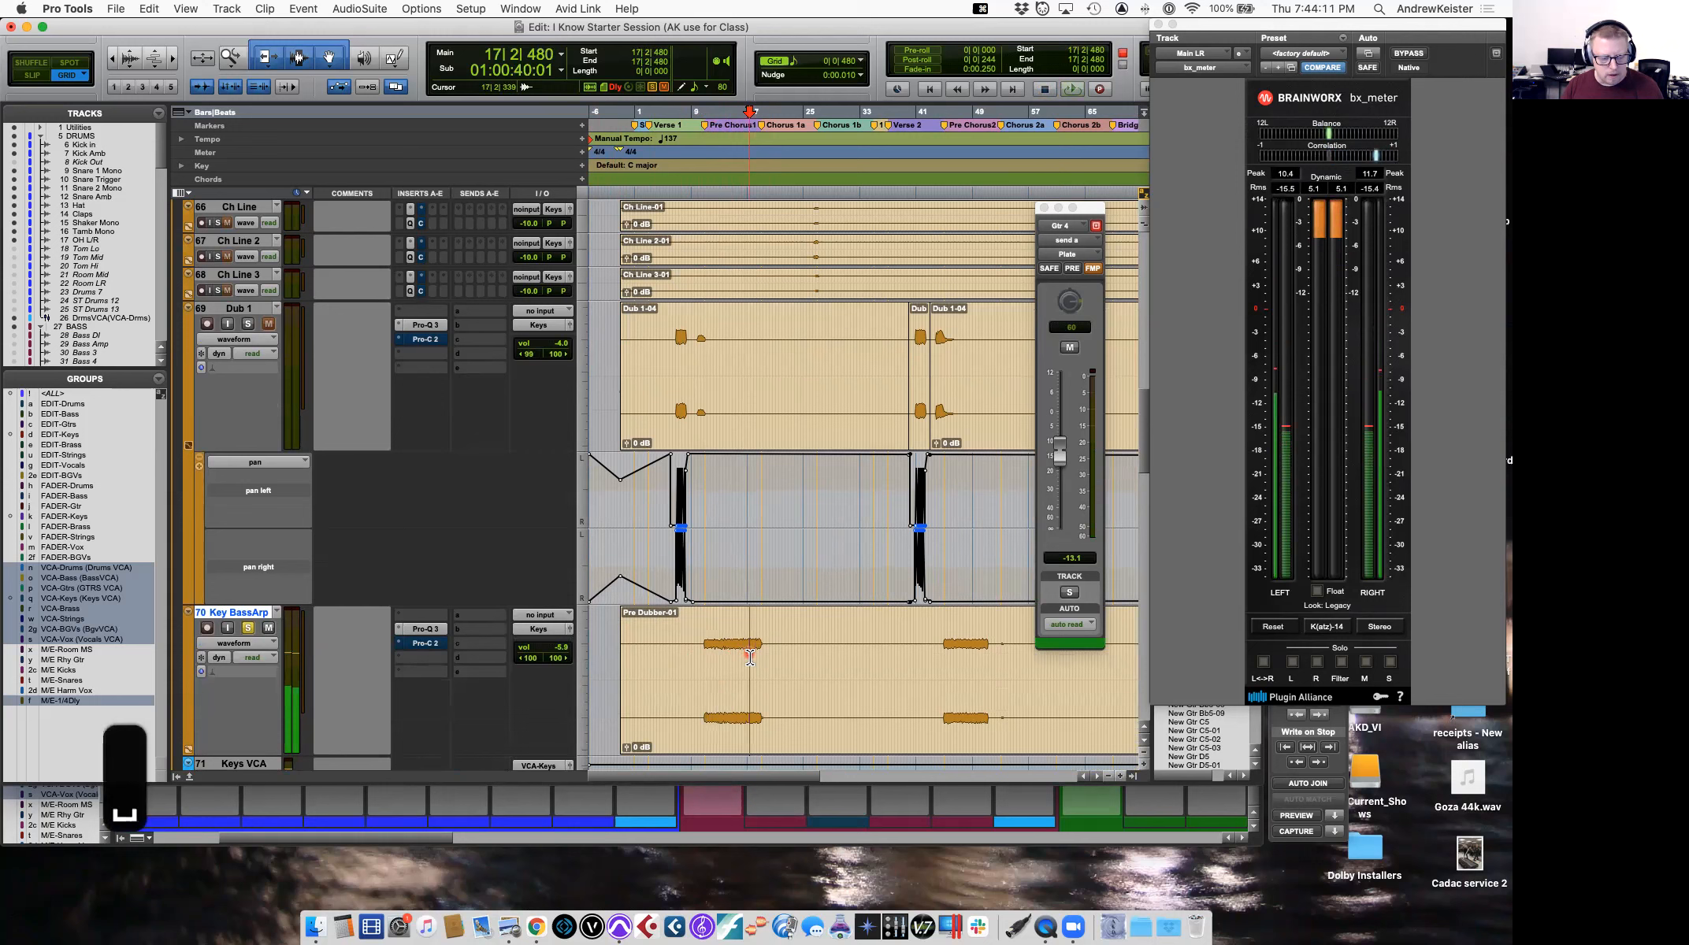
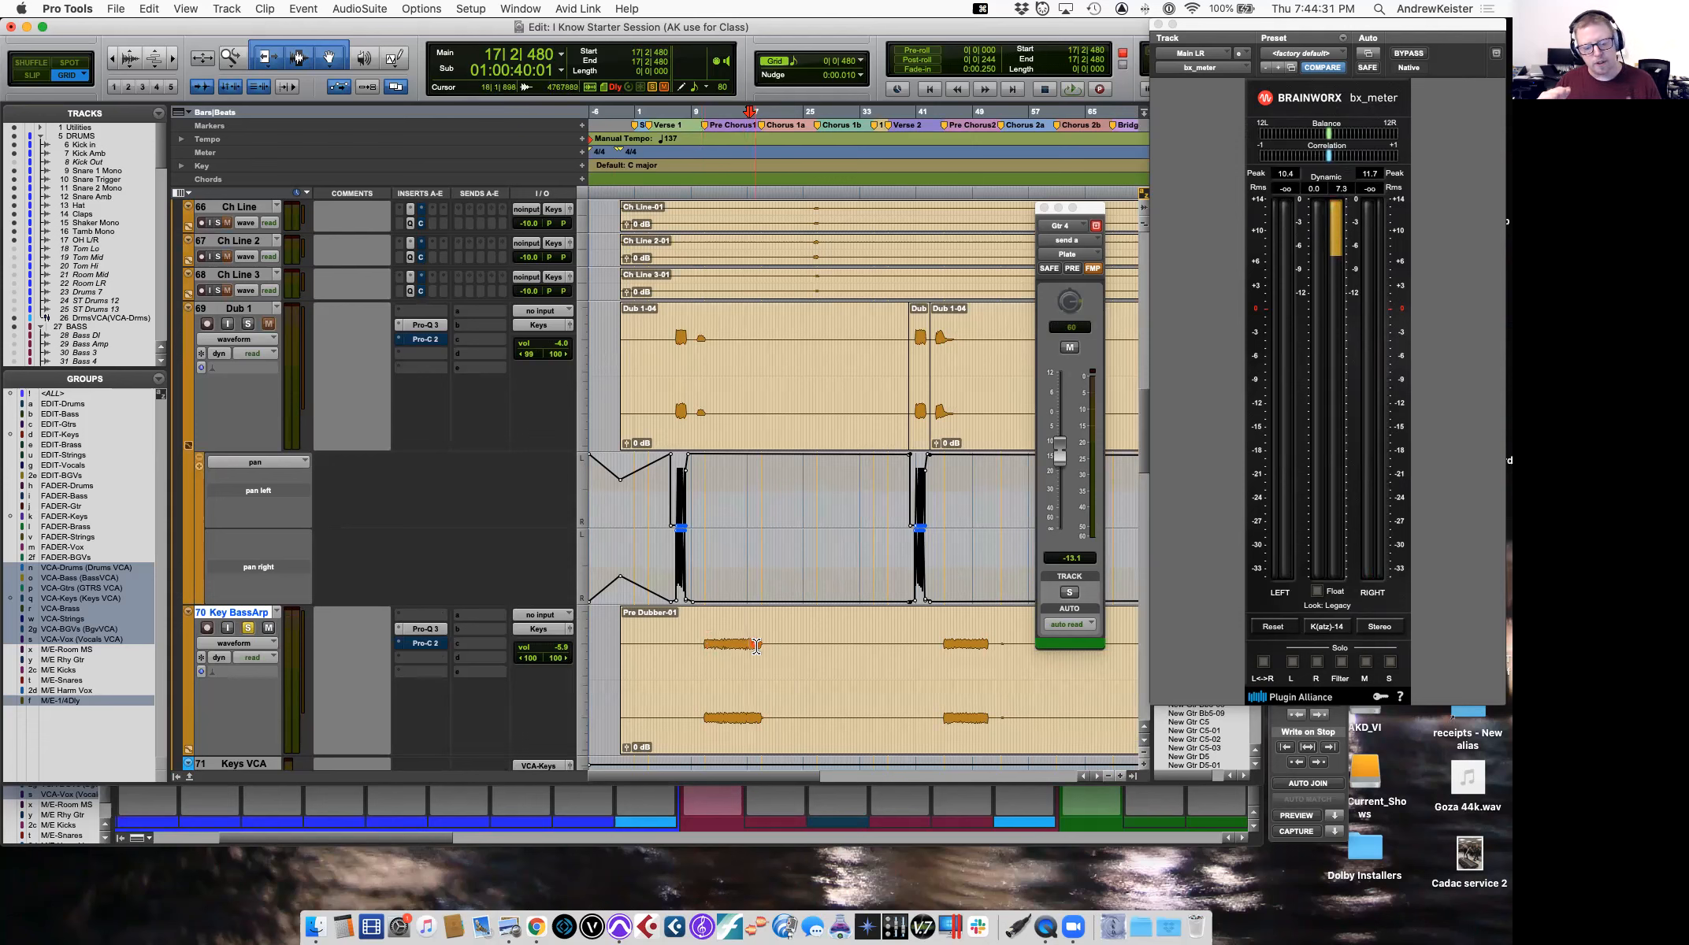
Take Key BassArp out of solo and set its volume to -9.2 dB while the full mix plays from bar 17.
scroll(757, 646, "down", 2)
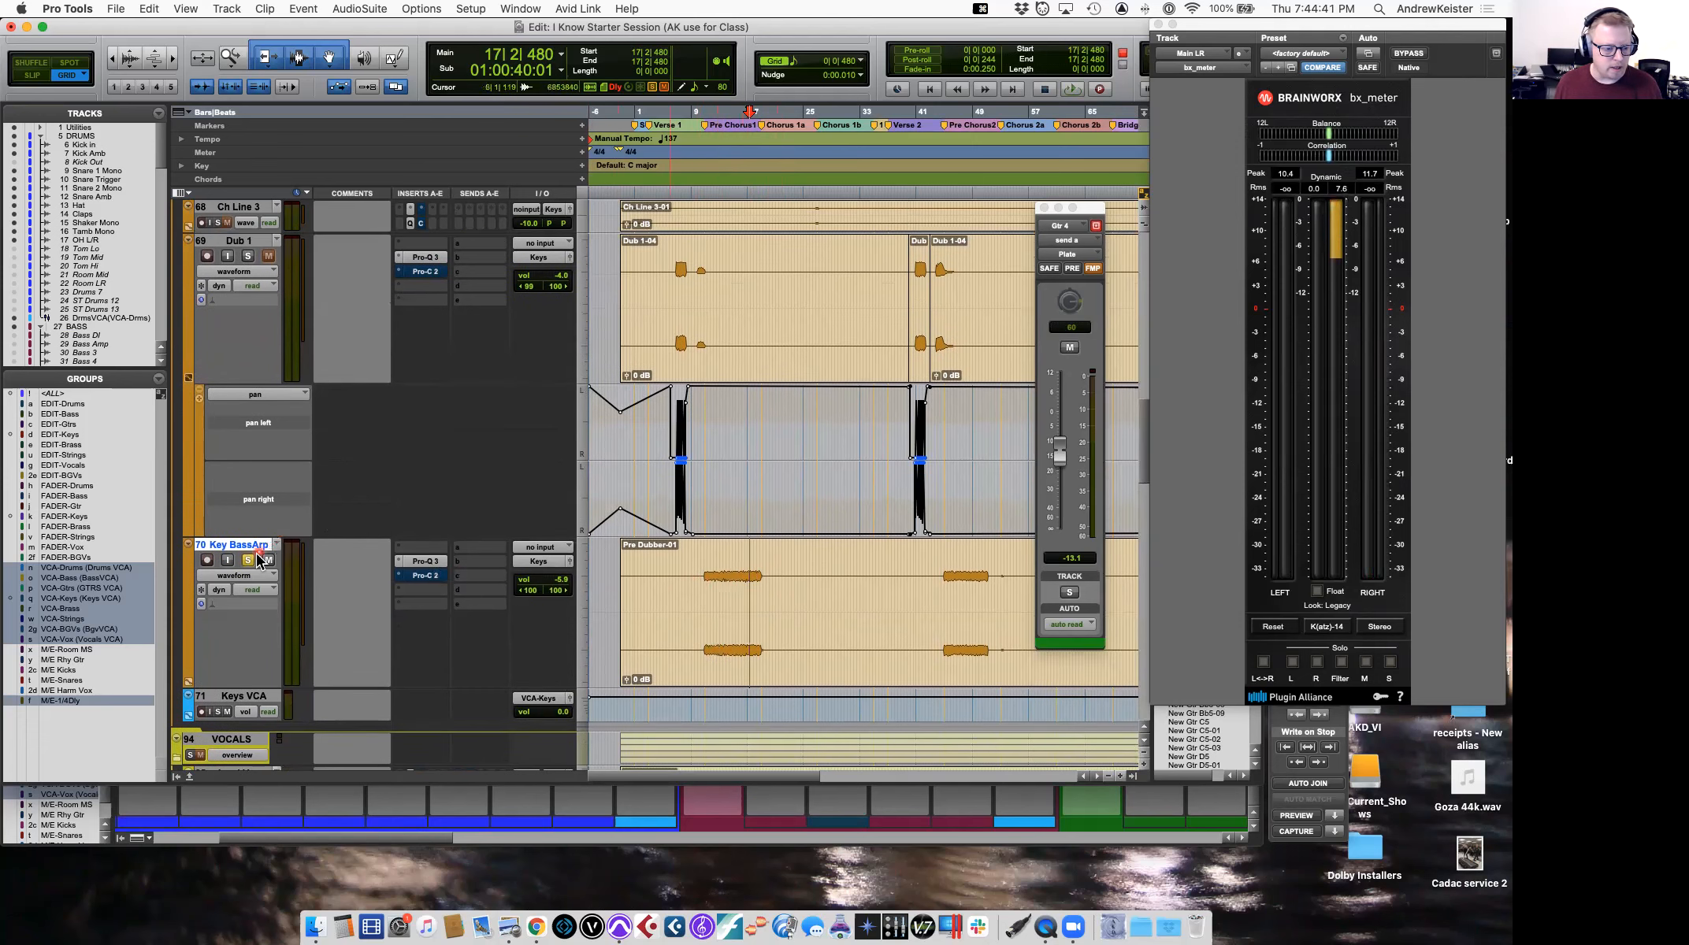
key("space")
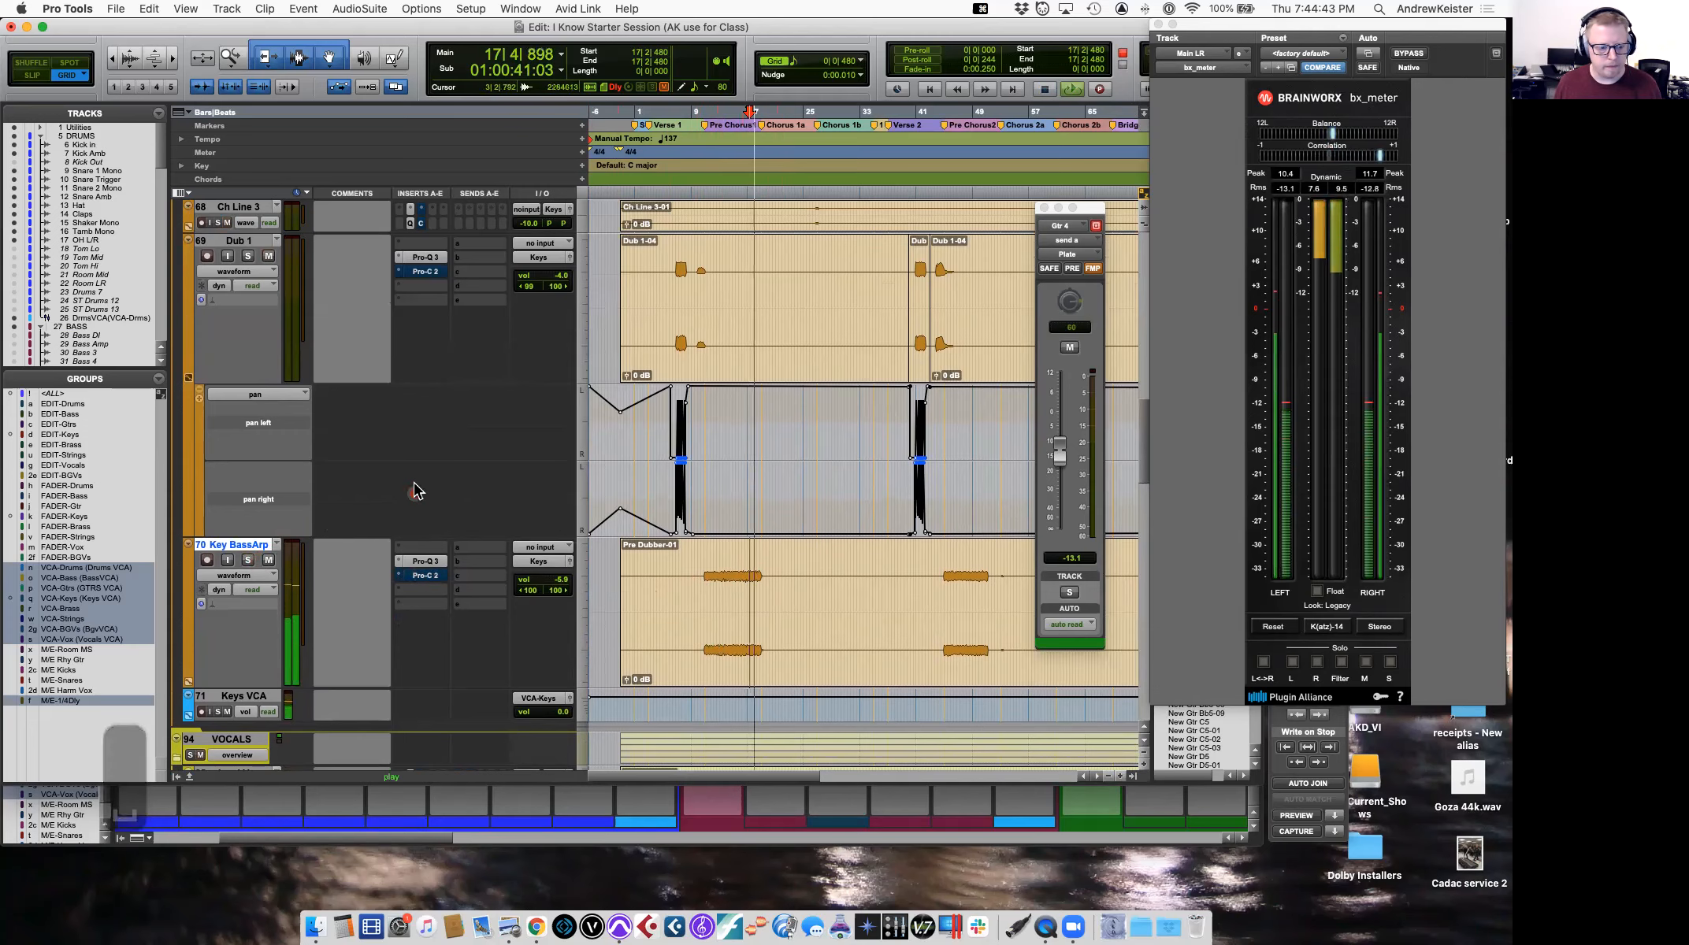
scroll(765, 335, "up", 5)
scroll(765, 335, "down", 3)
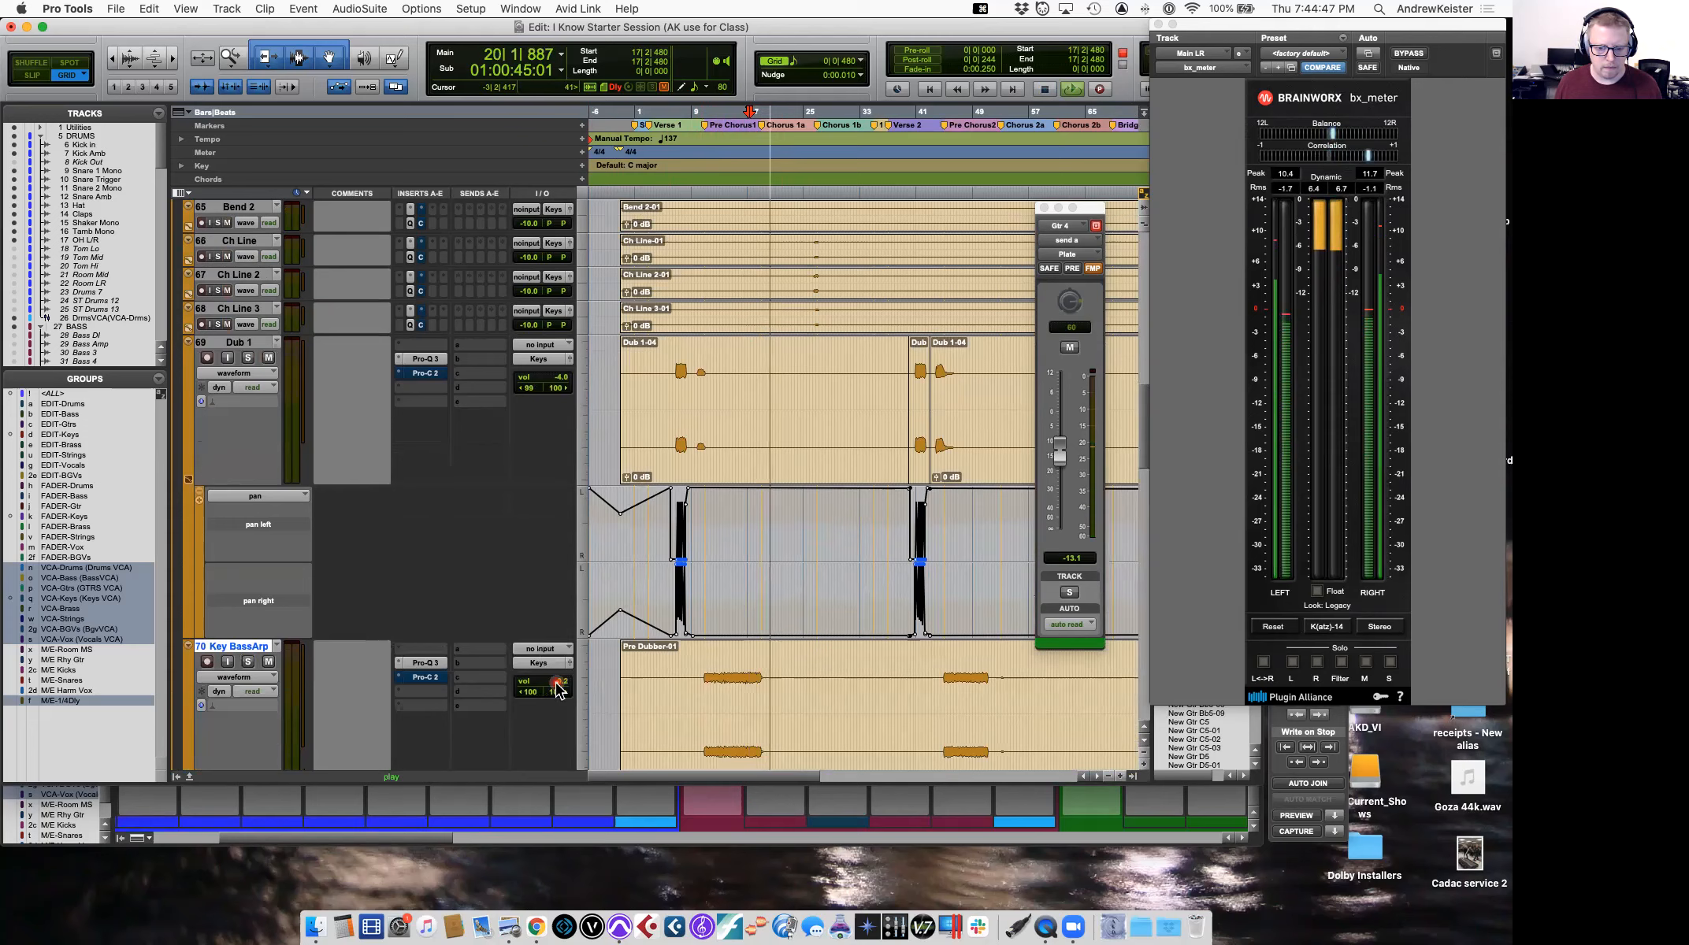
Play the Ch Line parts from bar 25, beat 2, and set Ch Line and Ch Line 3 to -4.7 dB and Ch Line 2 to -5.3 dB.
scroll(765, 252, "right", 5)
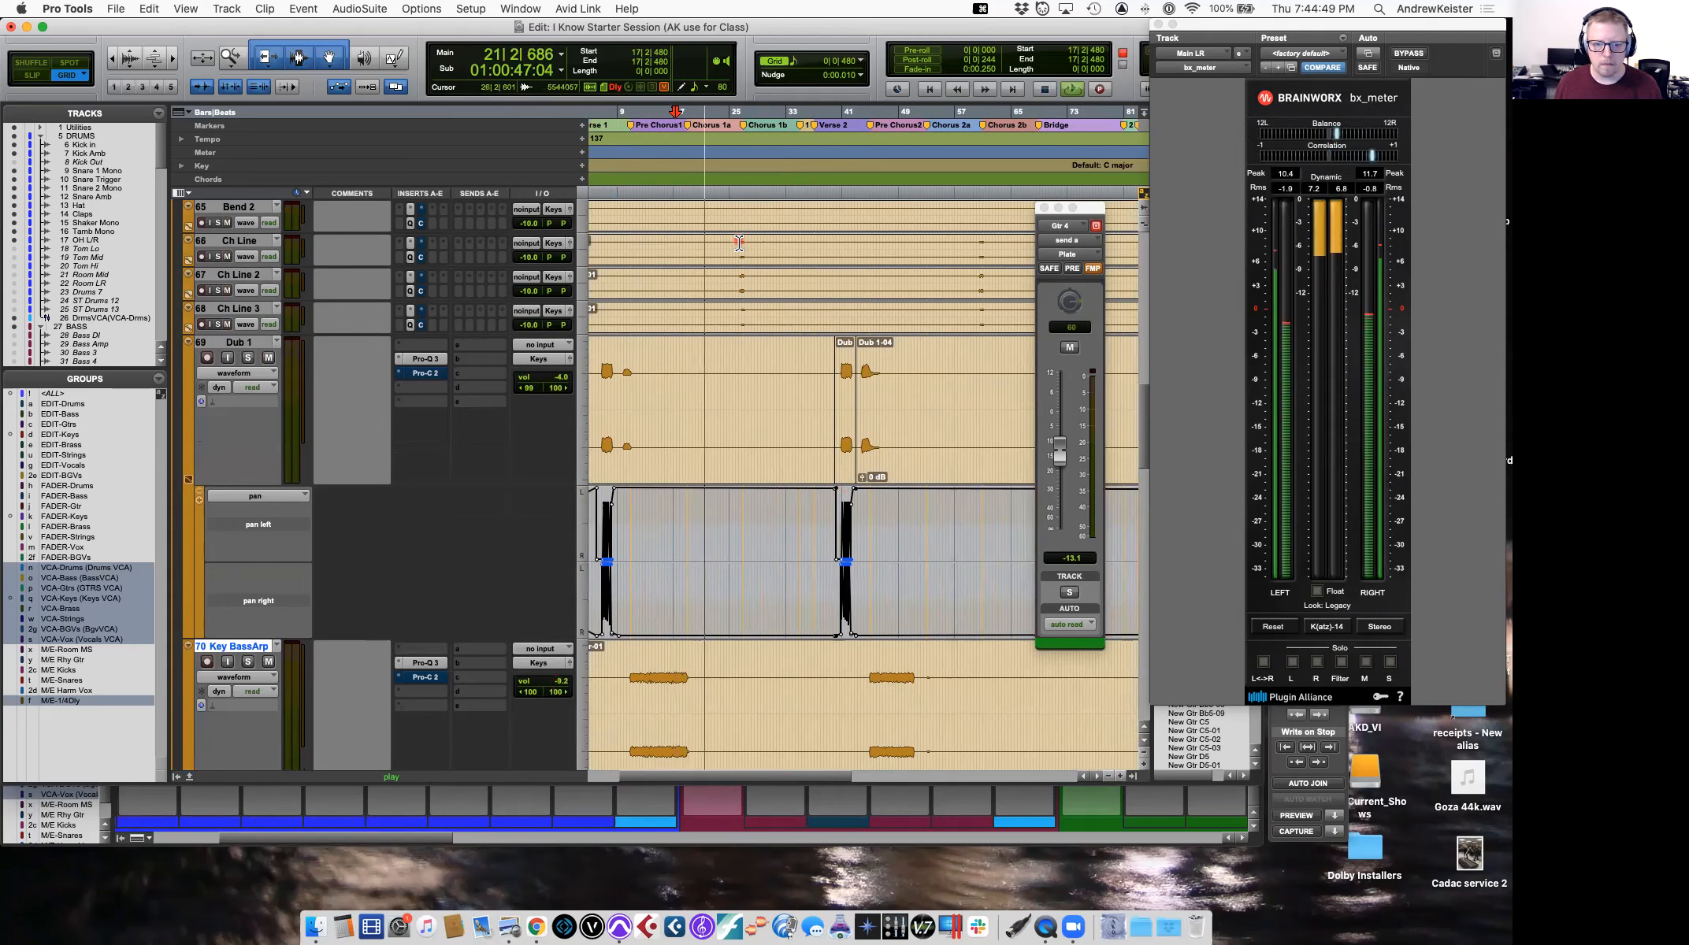
left_click(730, 247)
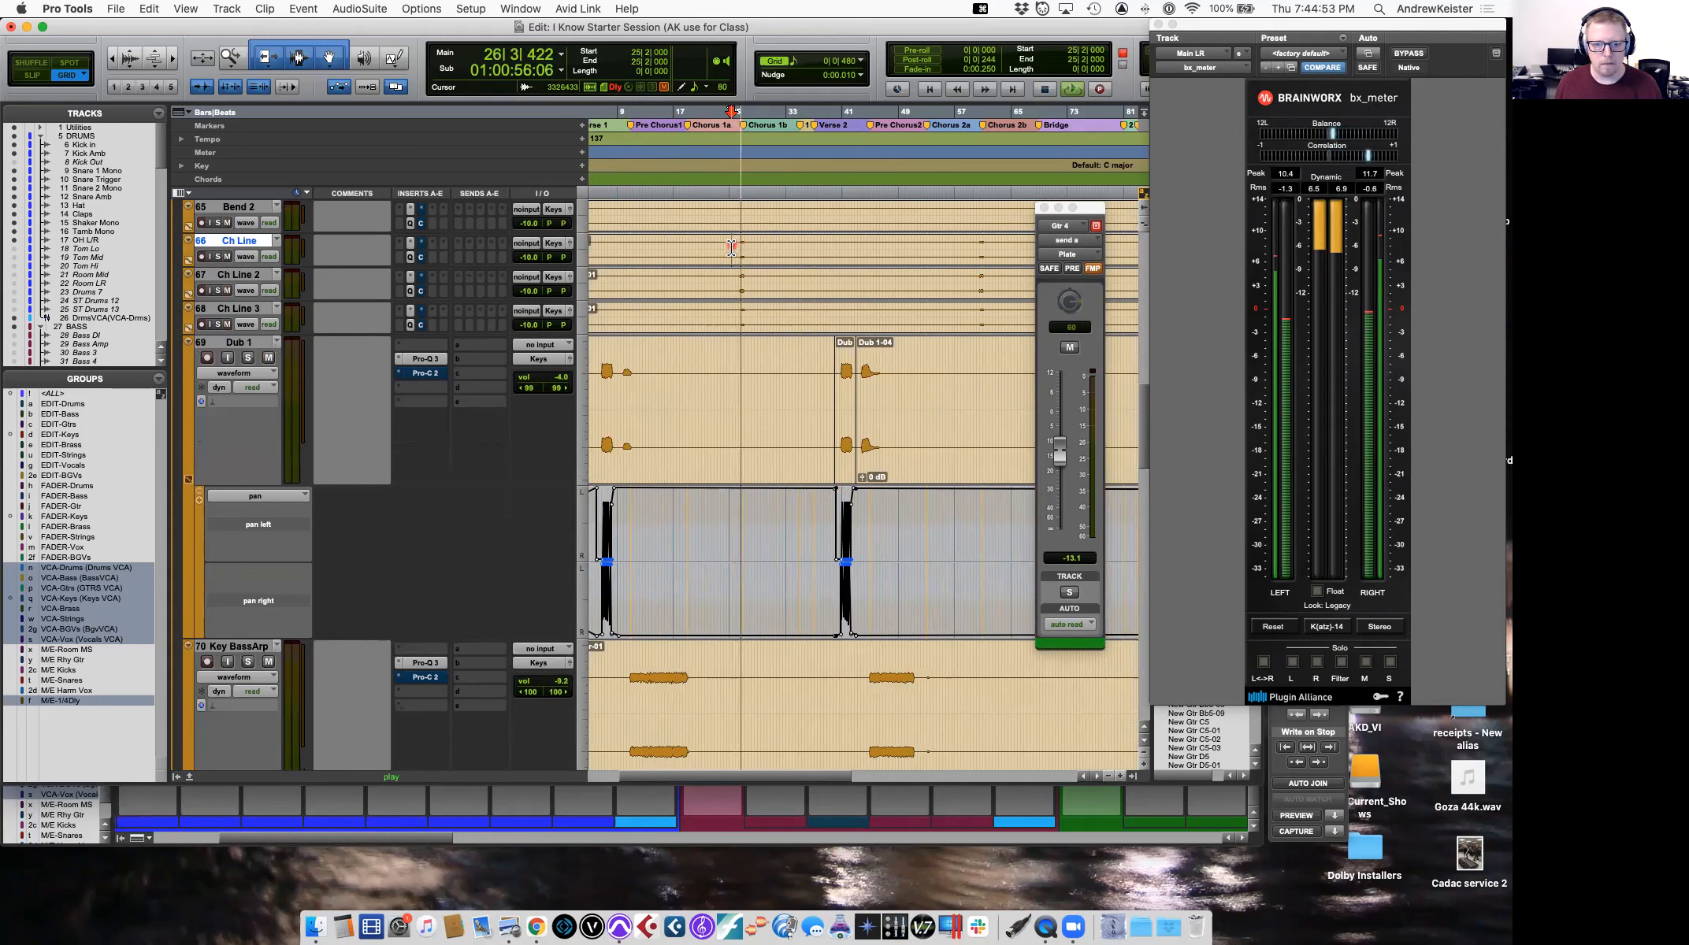
key("space")
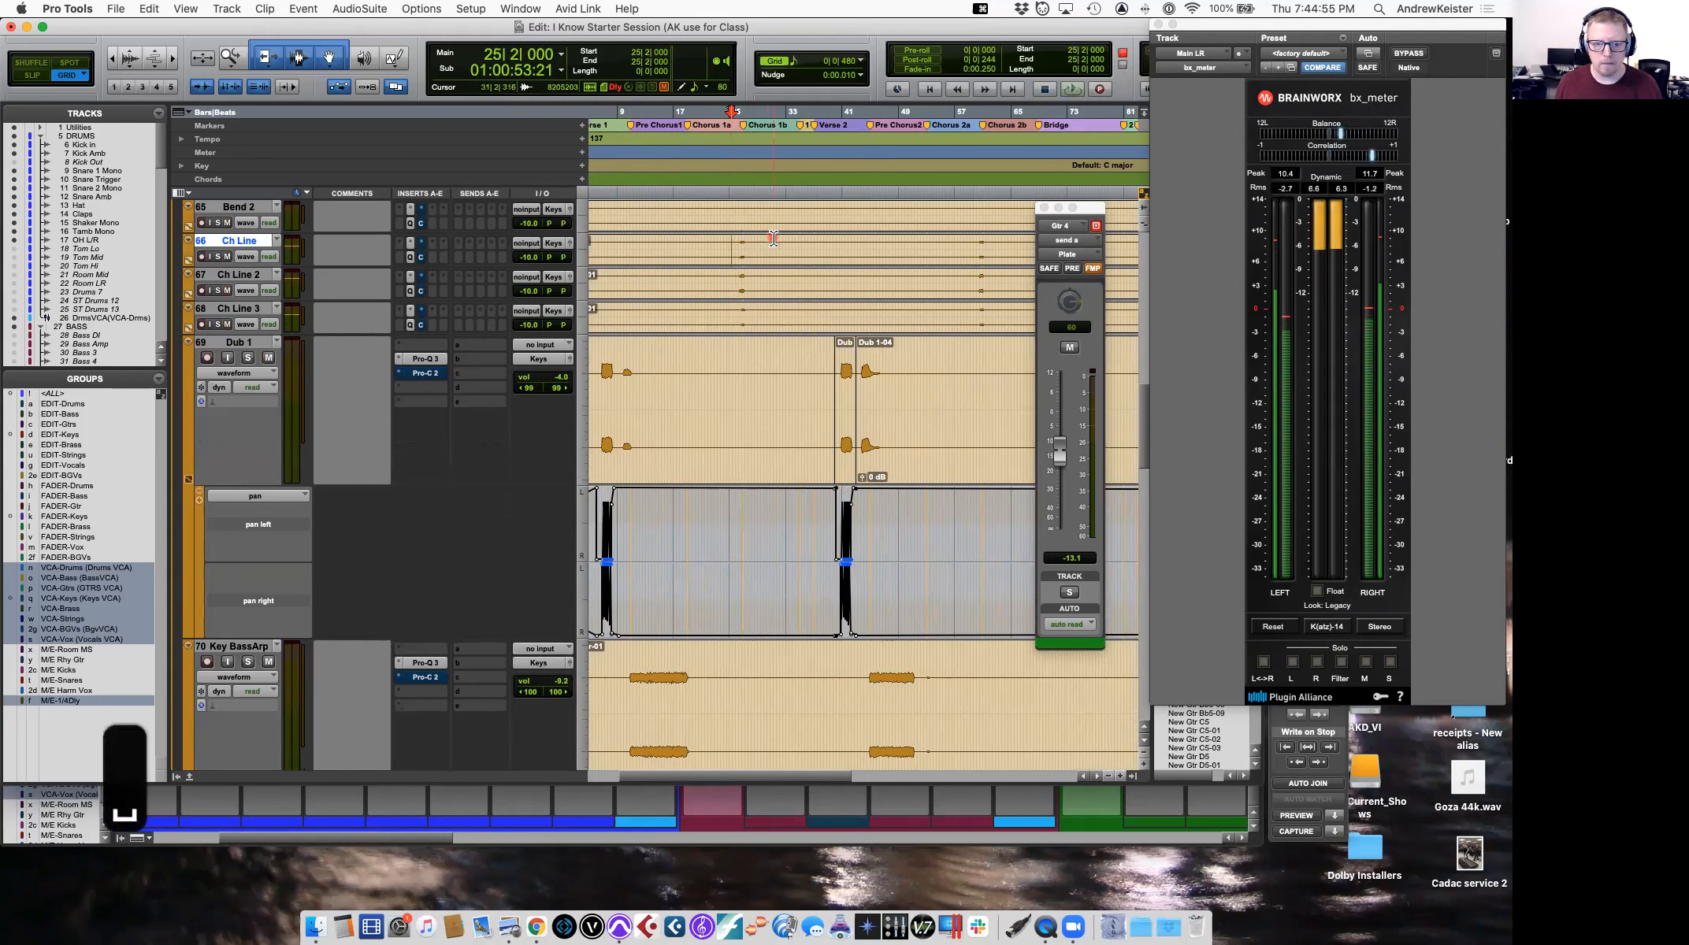
left_click(529, 257)
left_click(535, 296)
left_click_drag(535, 296, 535, 289)
left_click(536, 327)
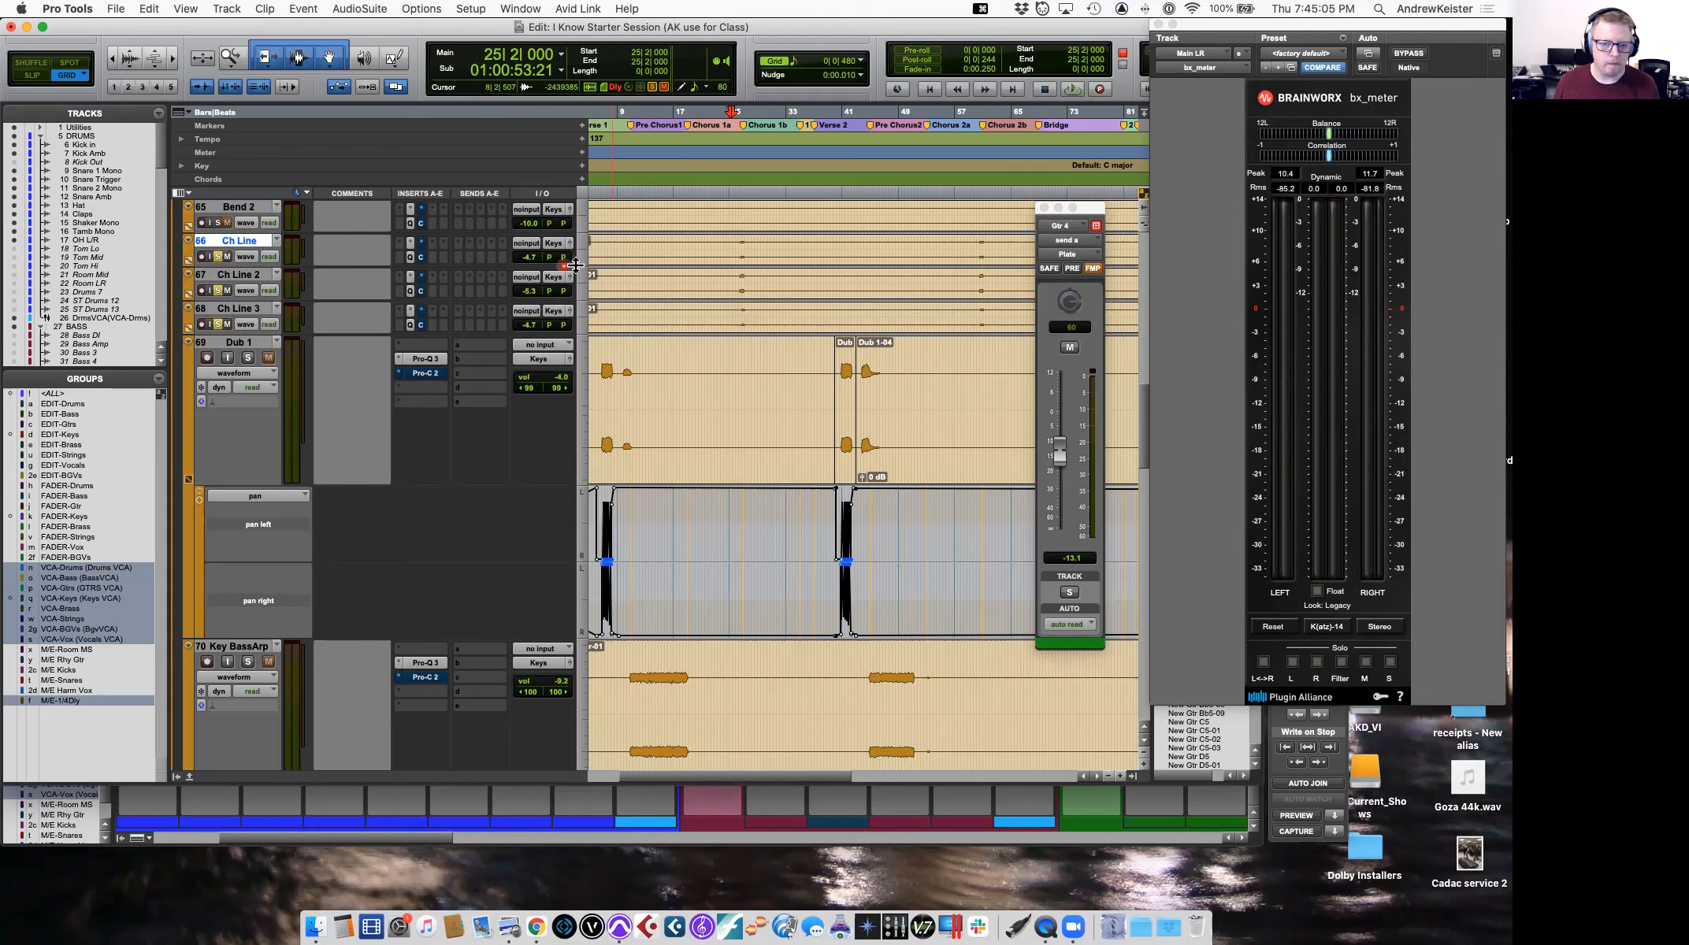
Play the Ch Line tracks from bar 26 soloed and in the mix, and set all three volumes to -2.0 dB.
key("space")
key("space")
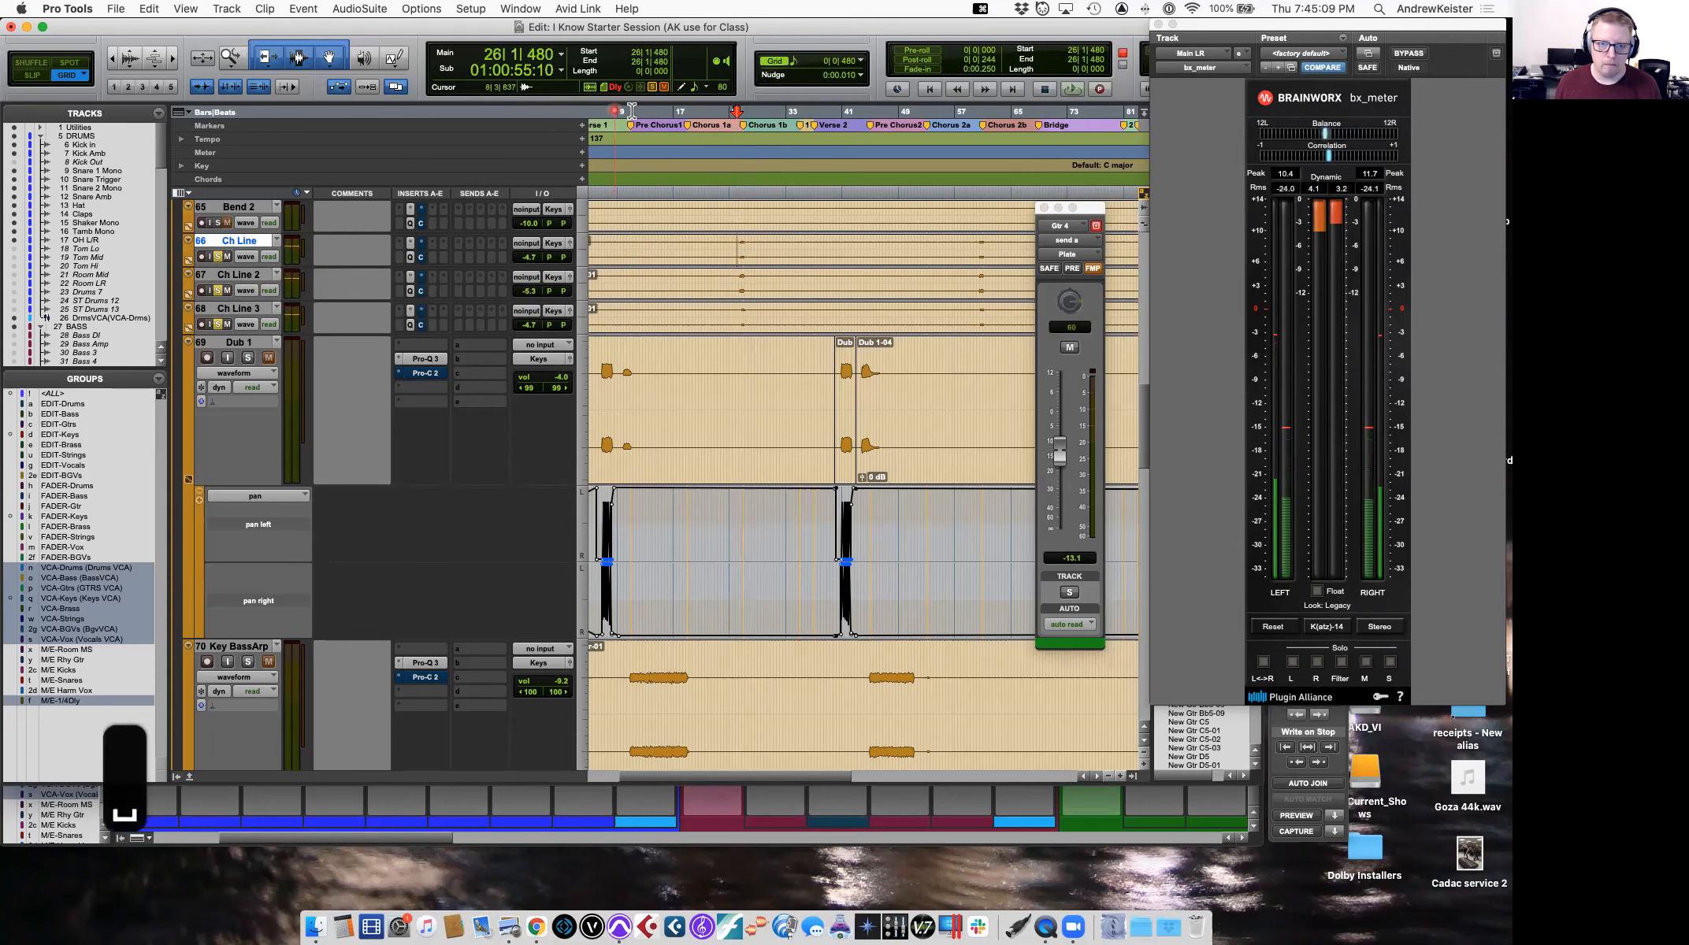
key("space")
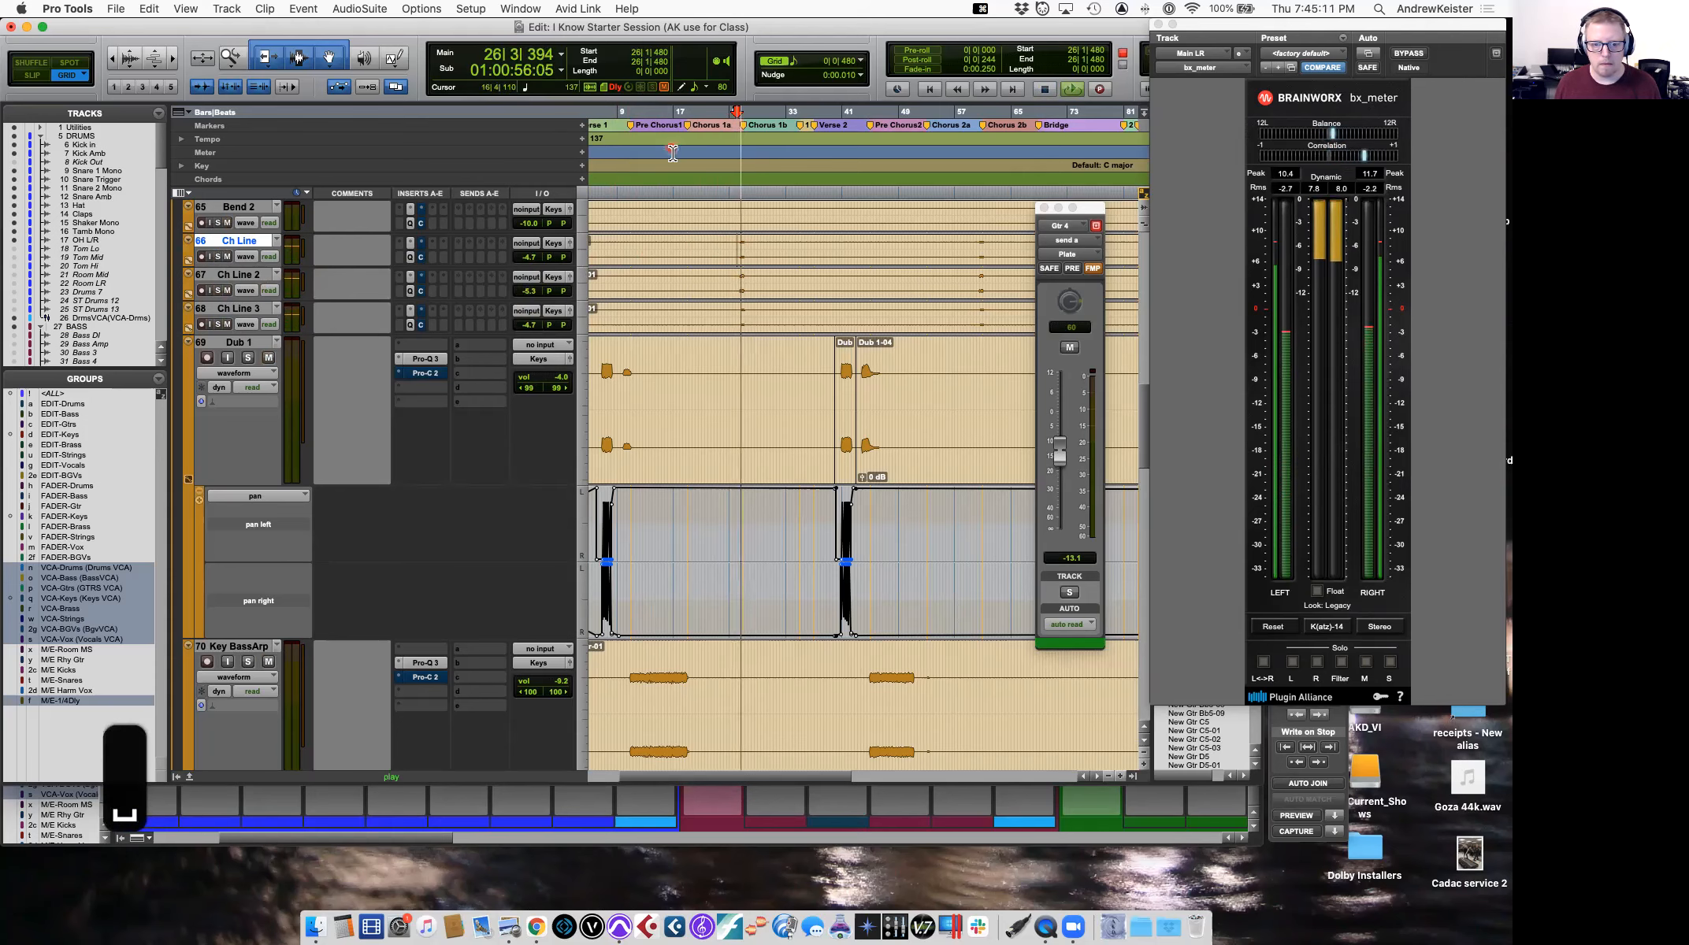
key("space")
left_click_drag(529, 298, 530, 322)
key("space")
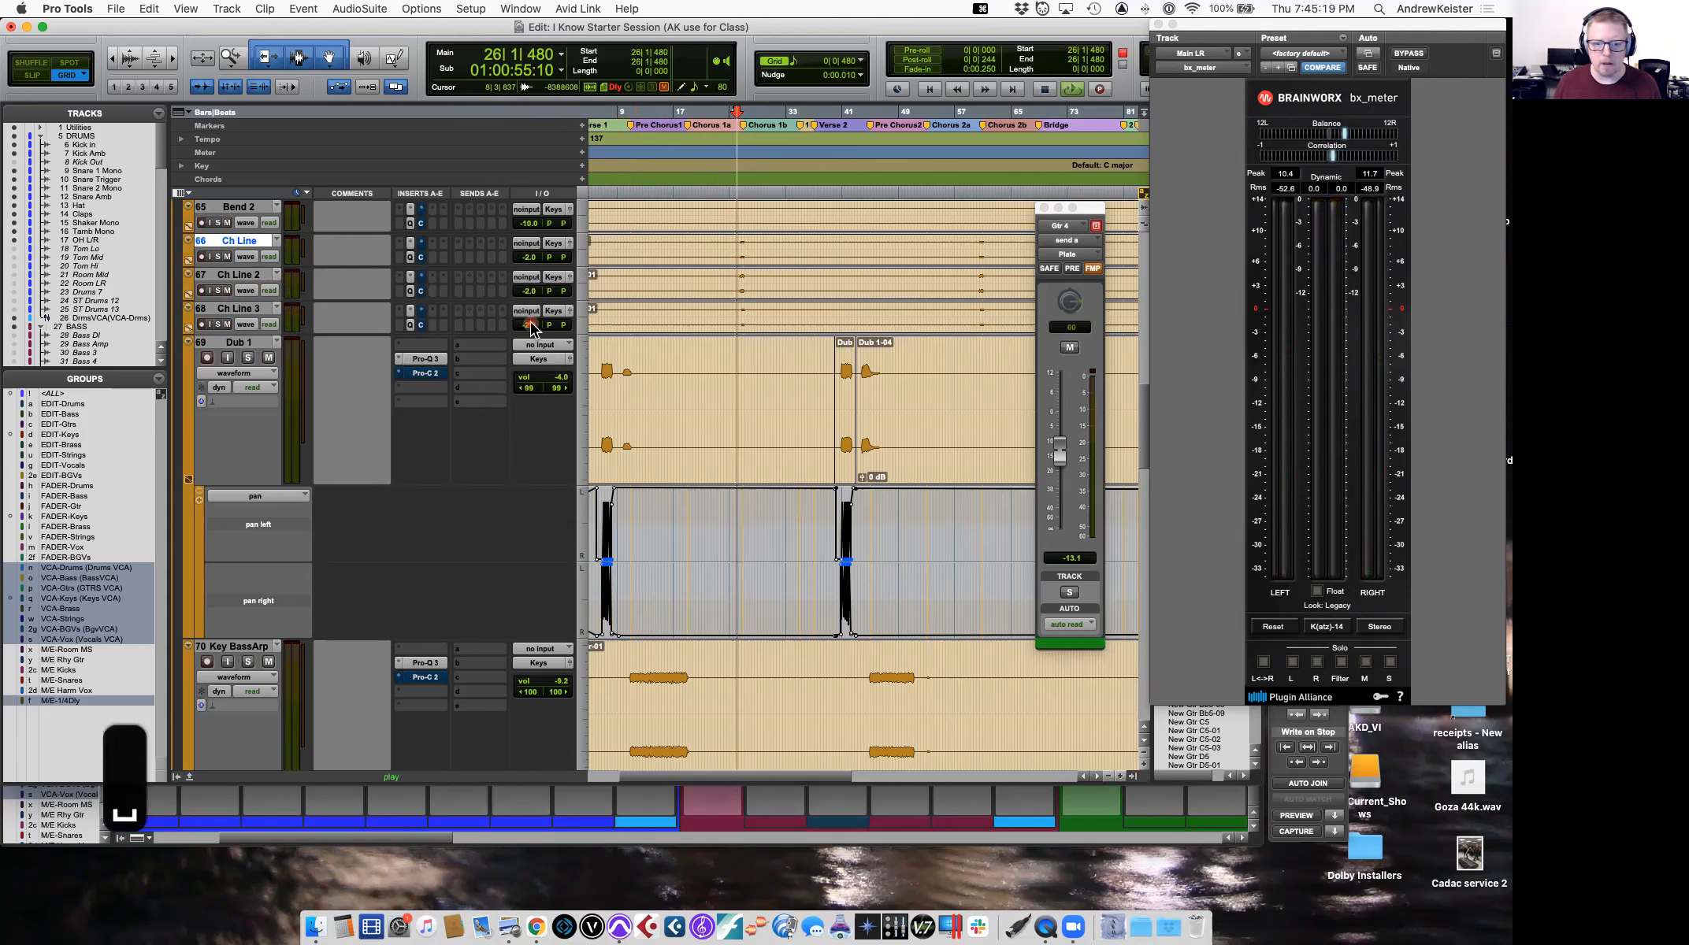
Solo the Bend track, play it from bar 51, beat 4, and set its volume to about -6.9 dB.
scroll(764, 309, "right", 5)
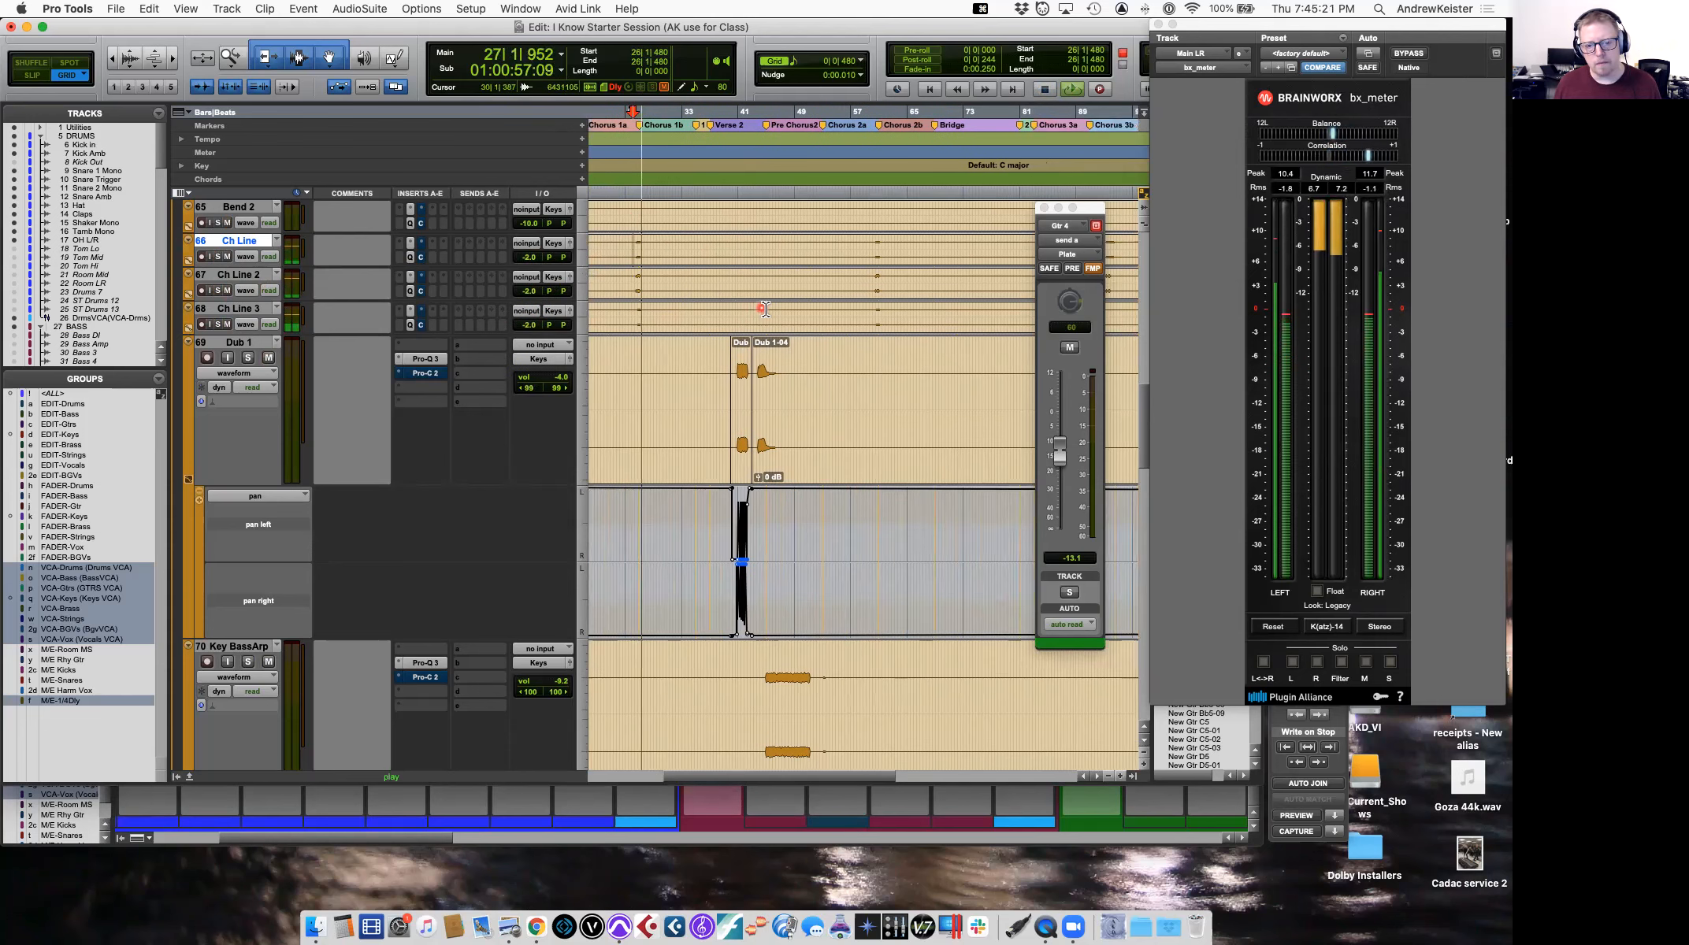
scroll(776, 315, "up", 5)
left_click(783, 321)
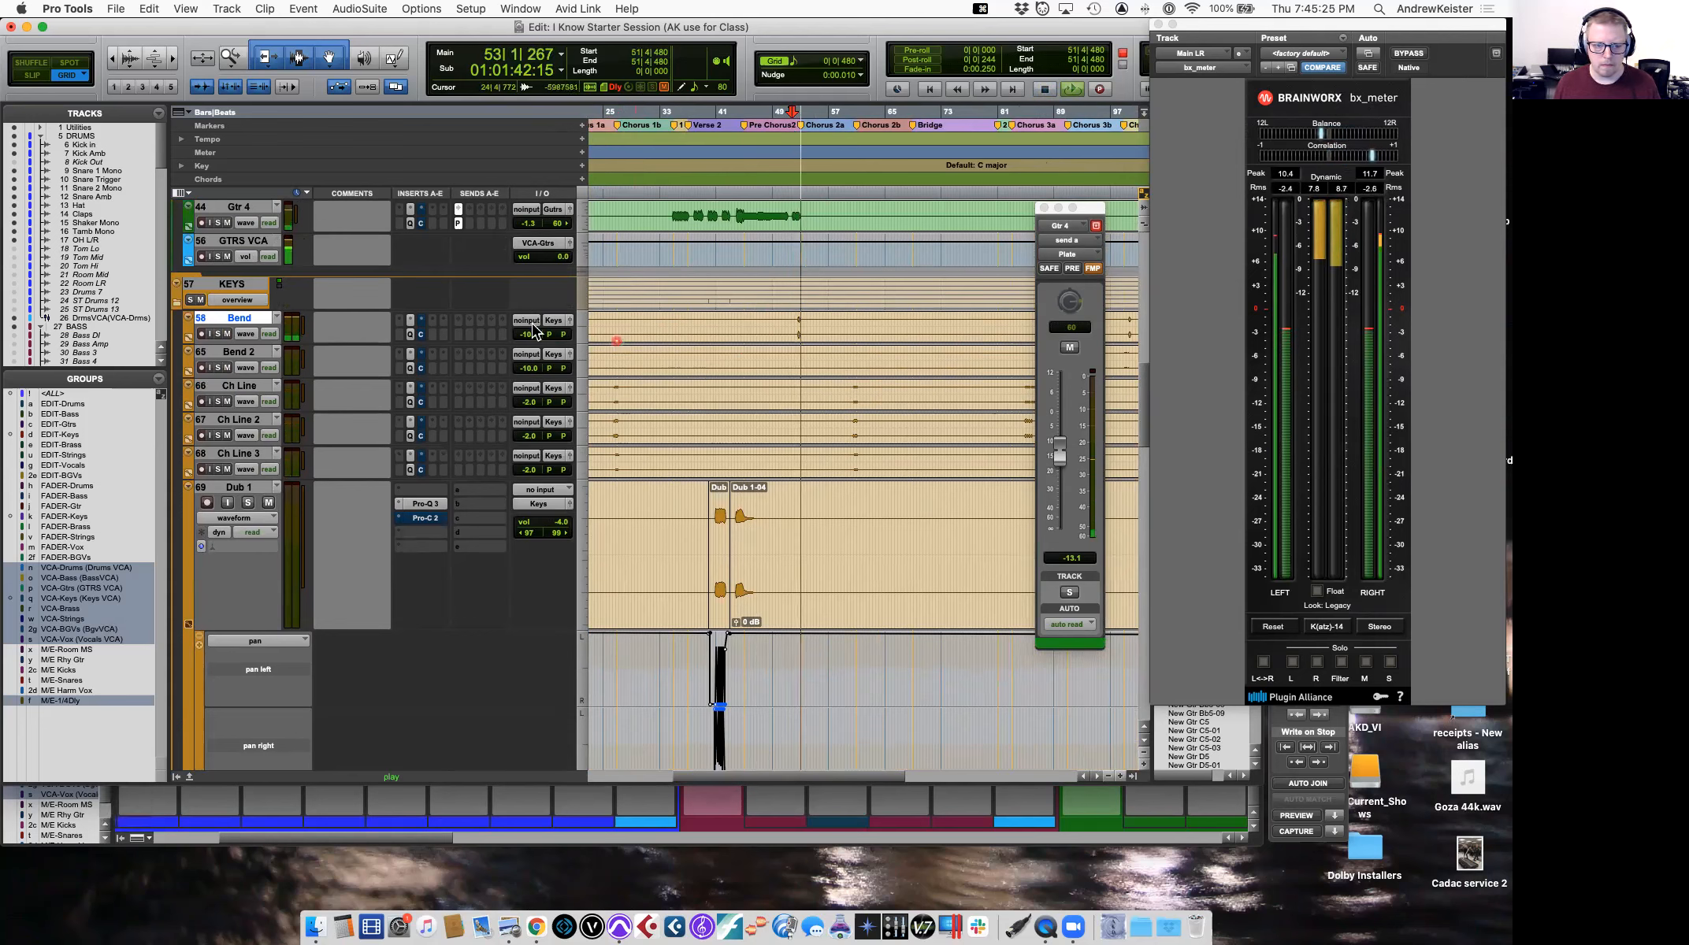
key("space")
left_click(218, 333)
key("space")
key("space")
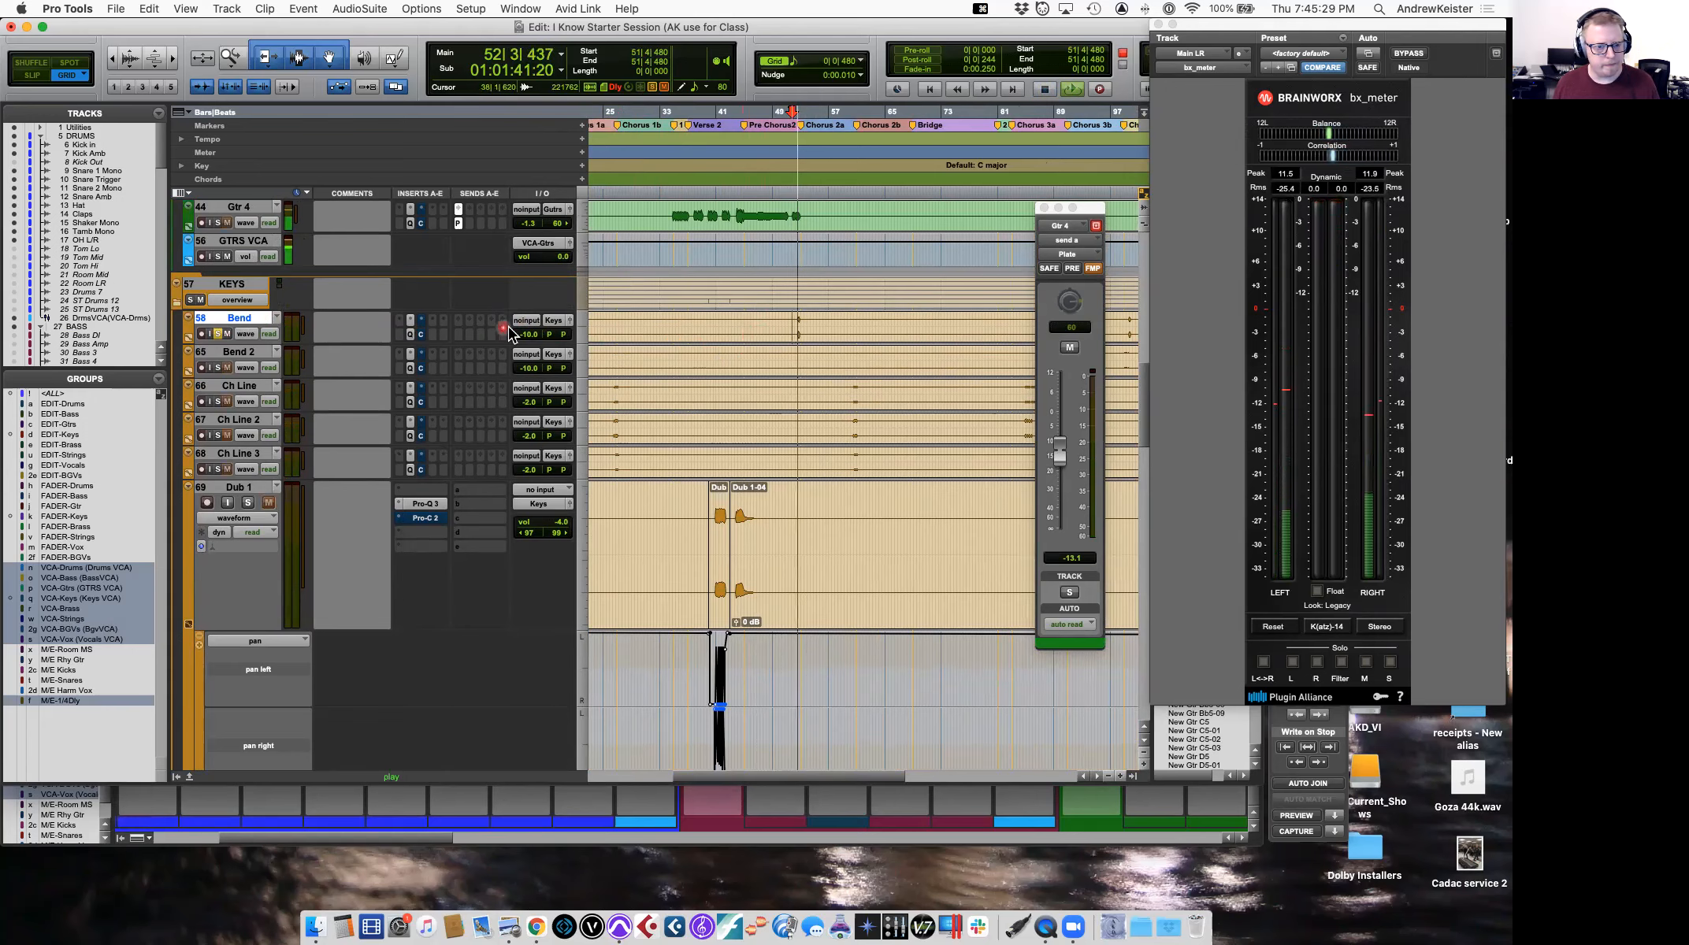
key("space")
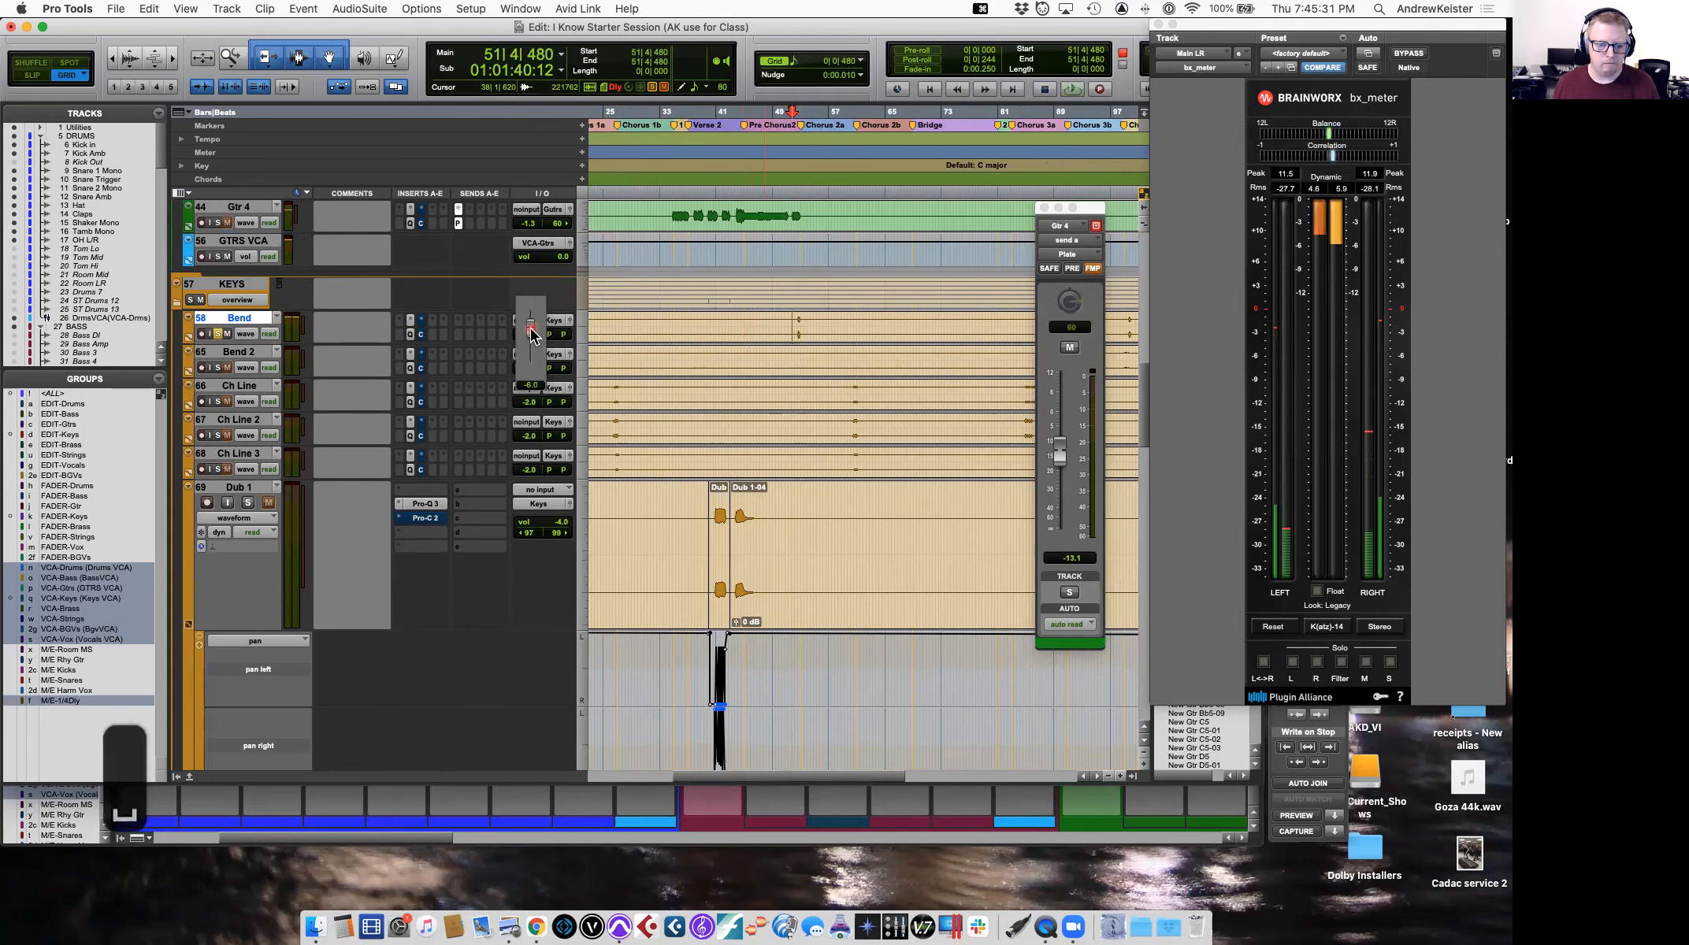
Play the Bend part in the full mix from bar 51, beat 4.
key("space")
key("r")
key("r")
key("r")
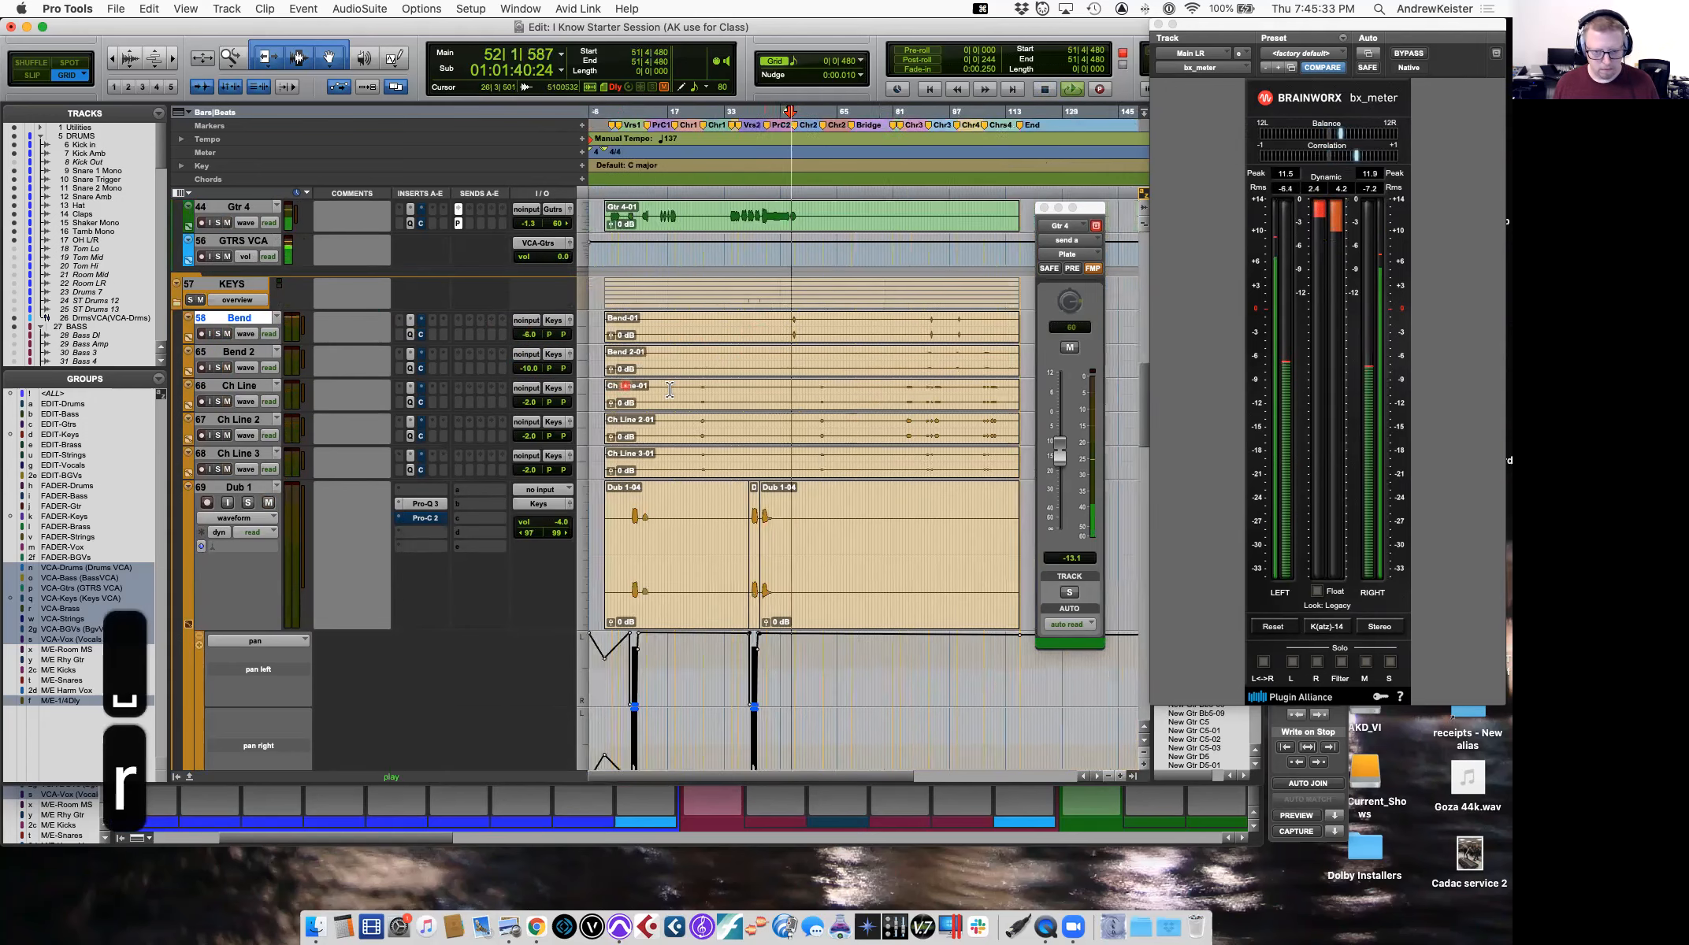
key("t")
key("t")
key("t")
key("t")
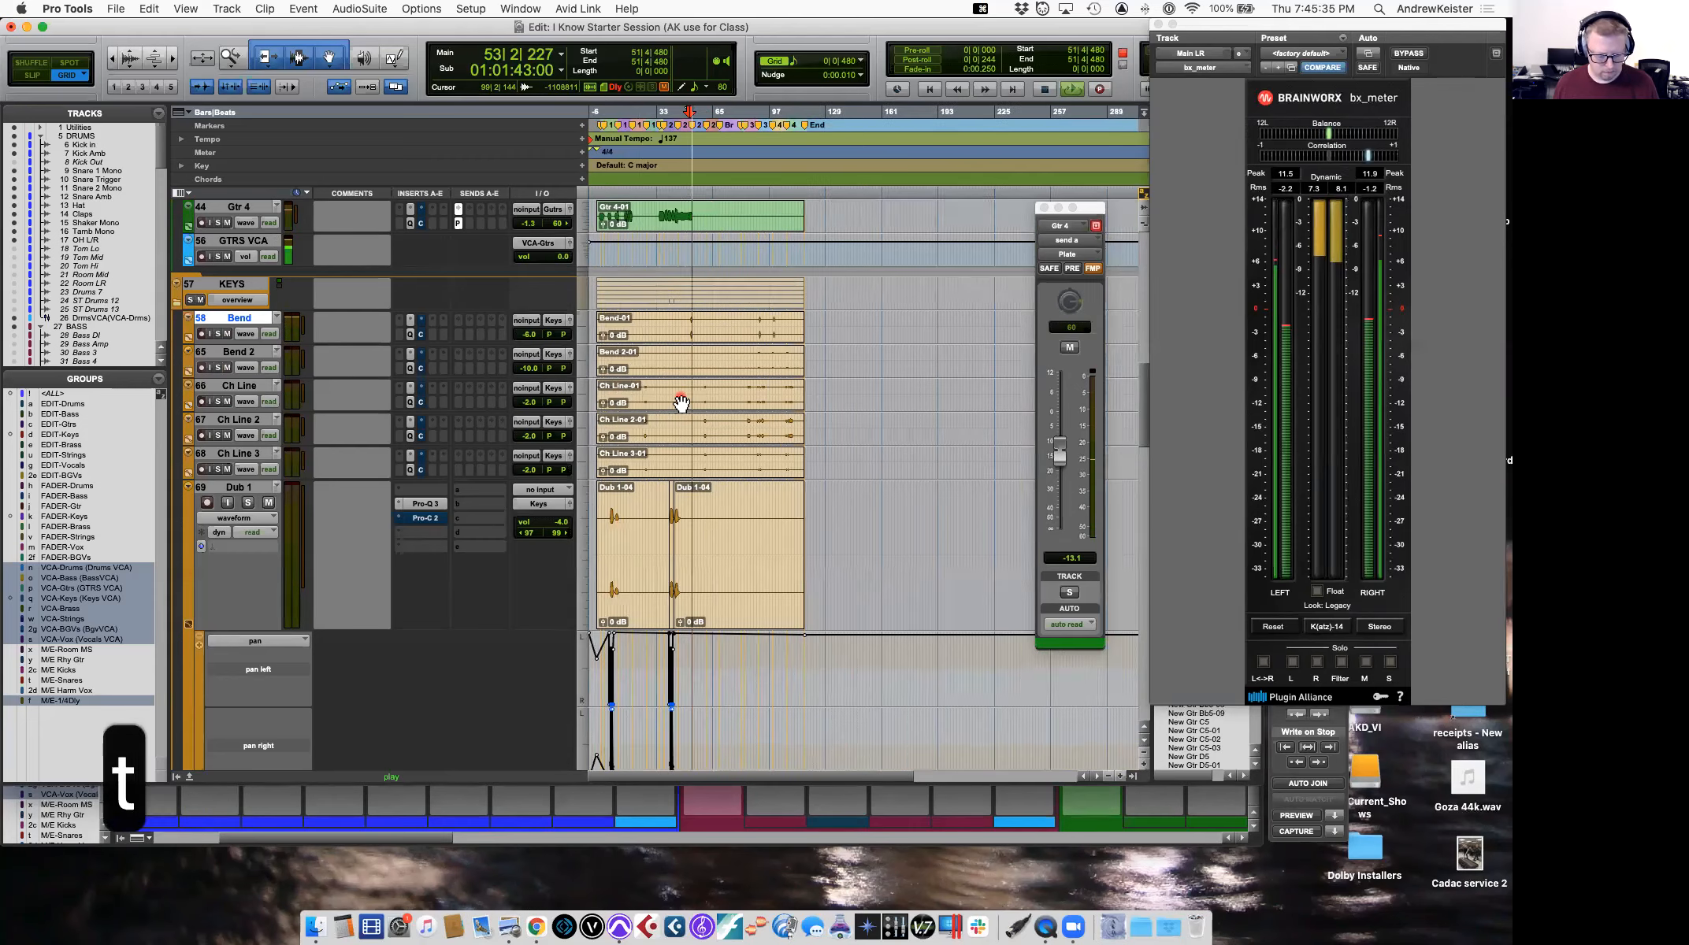
key("space")
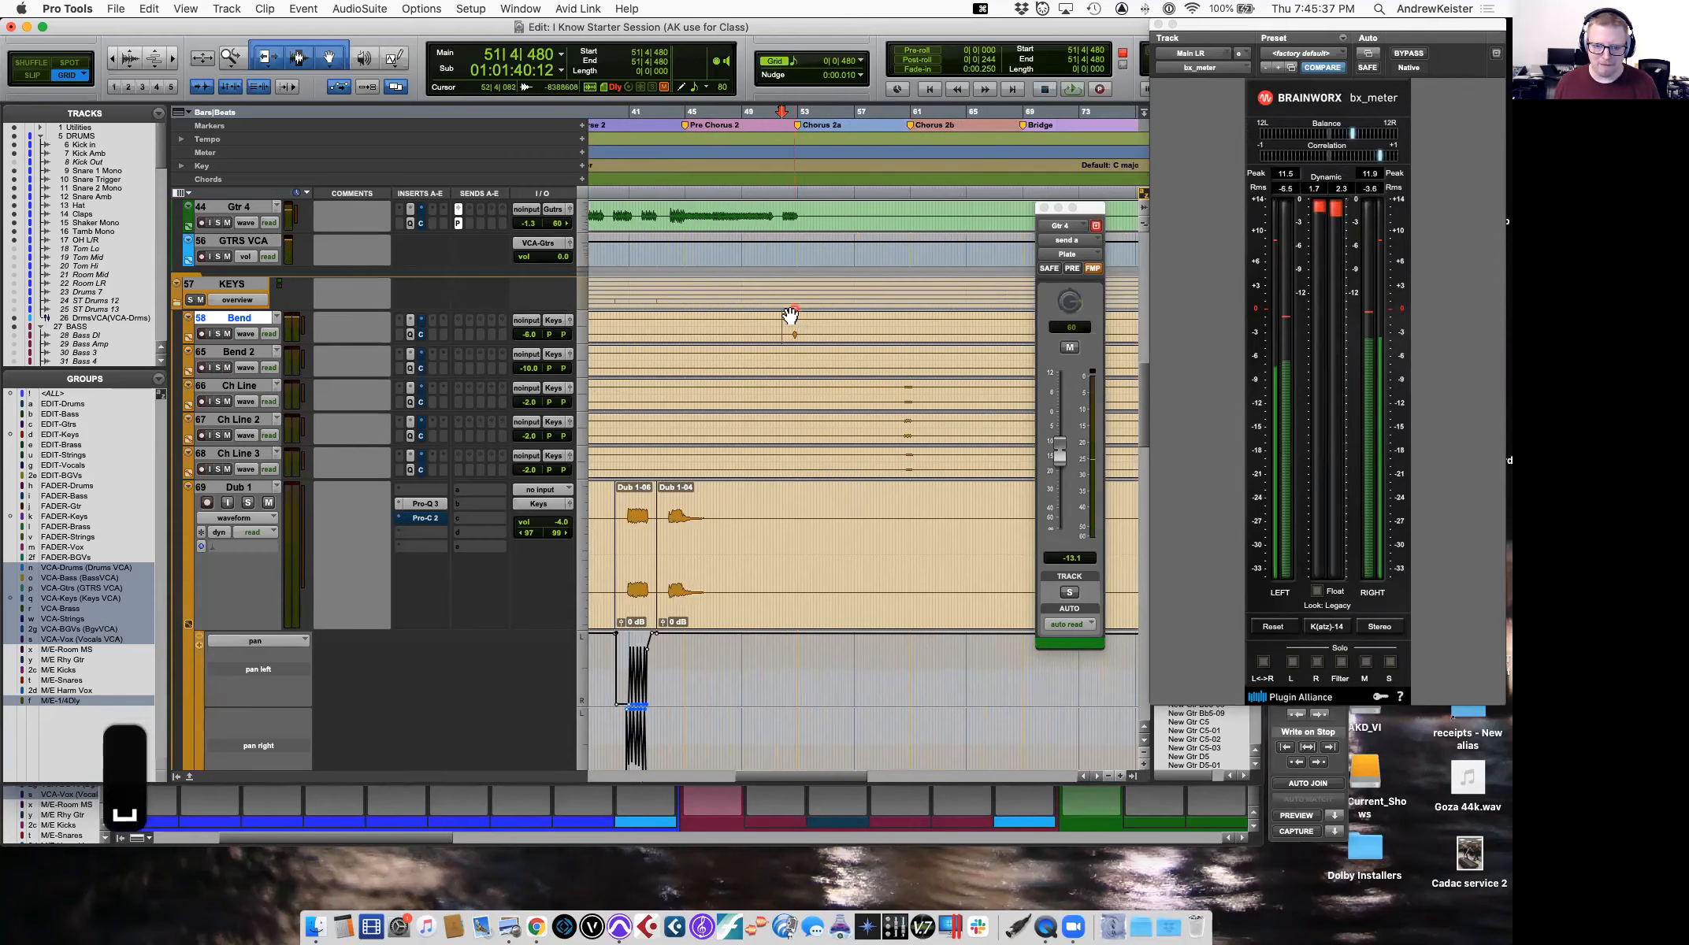
Play the Ch Line parts in Chorus 3a from bar 84, beat 2.
scroll(800, 330, "right", 5)
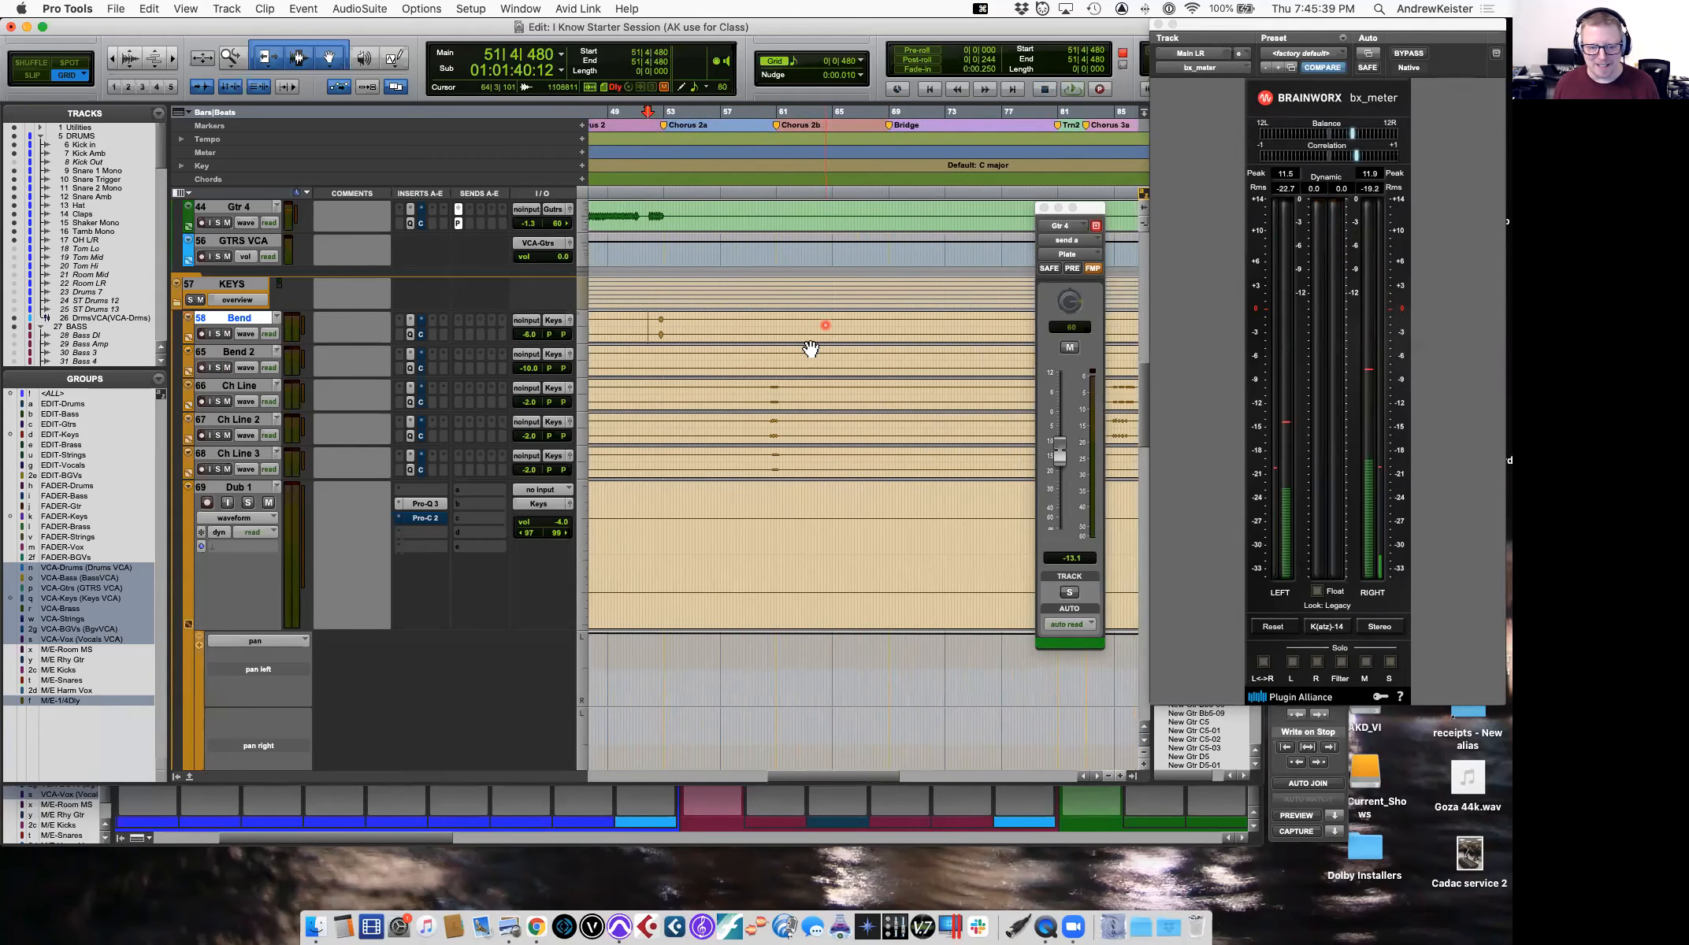
scroll(773, 407, "right", 10)
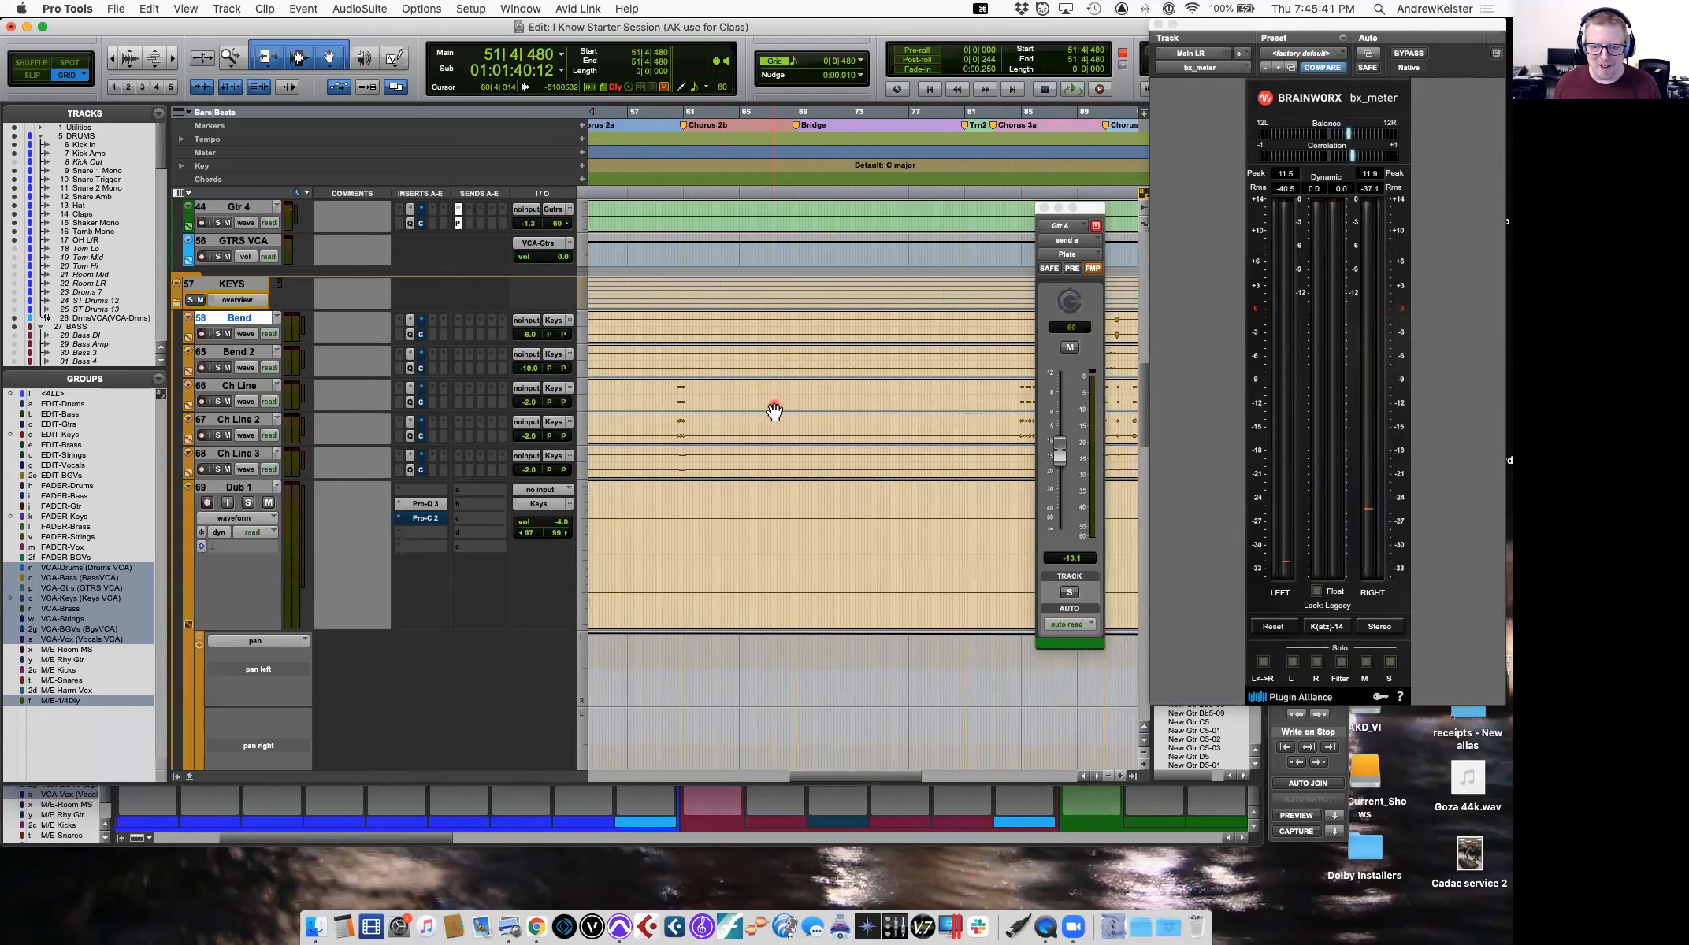
left_click(851, 384)
key("space")
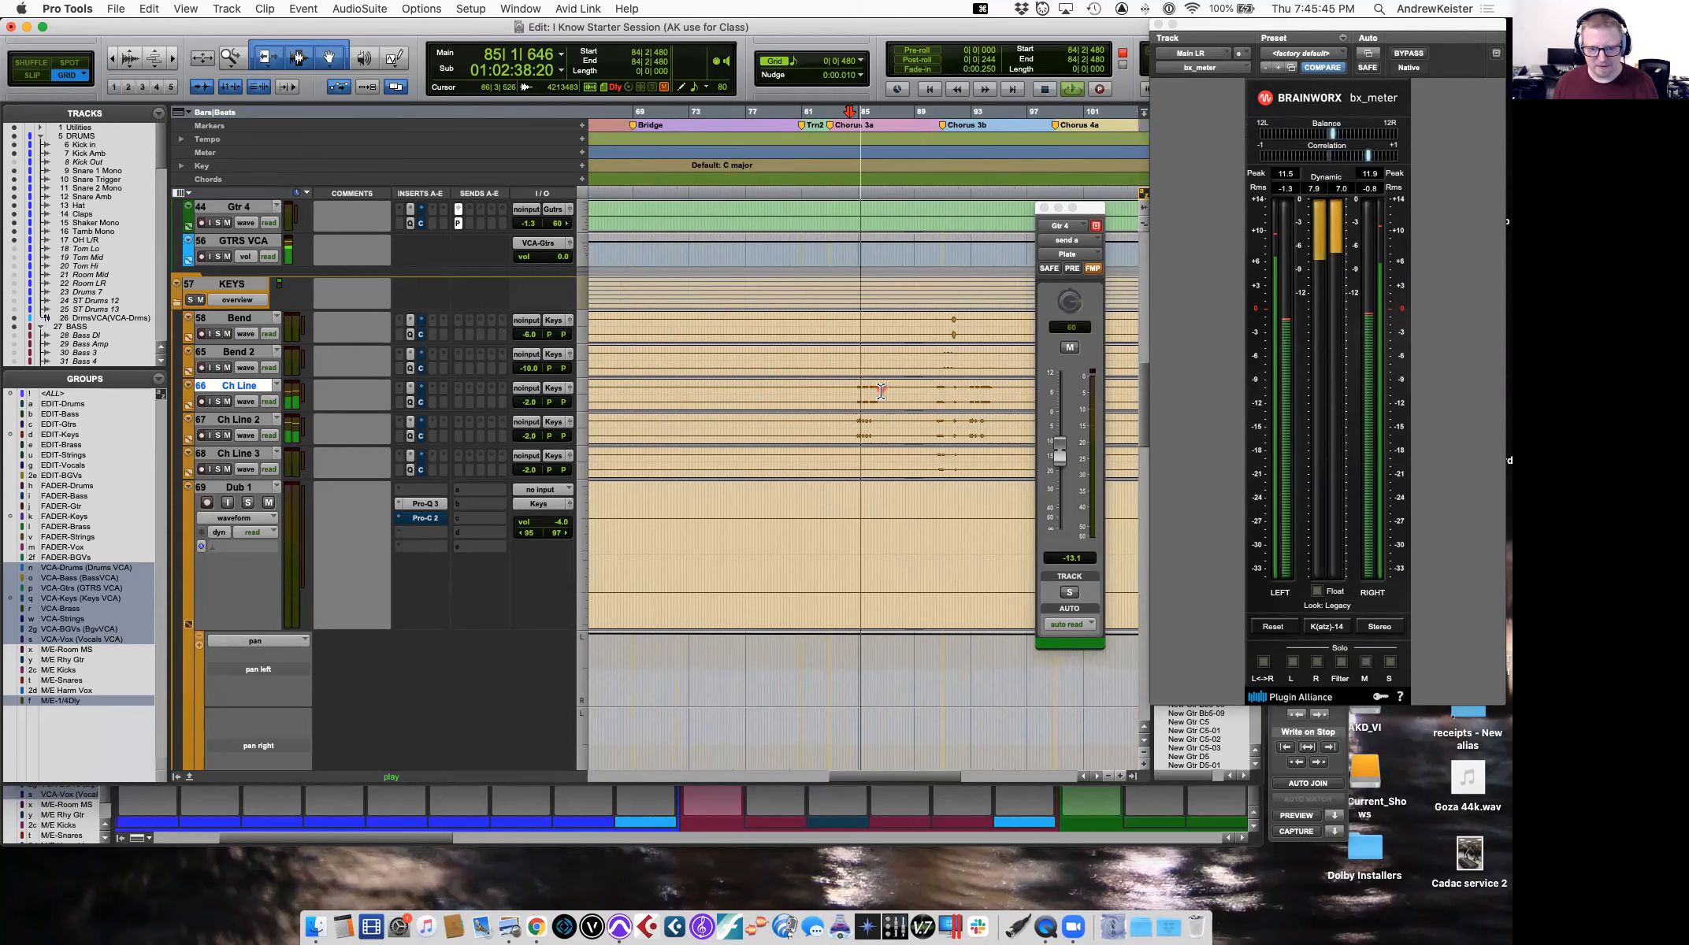
scroll(894, 409, "right", 2)
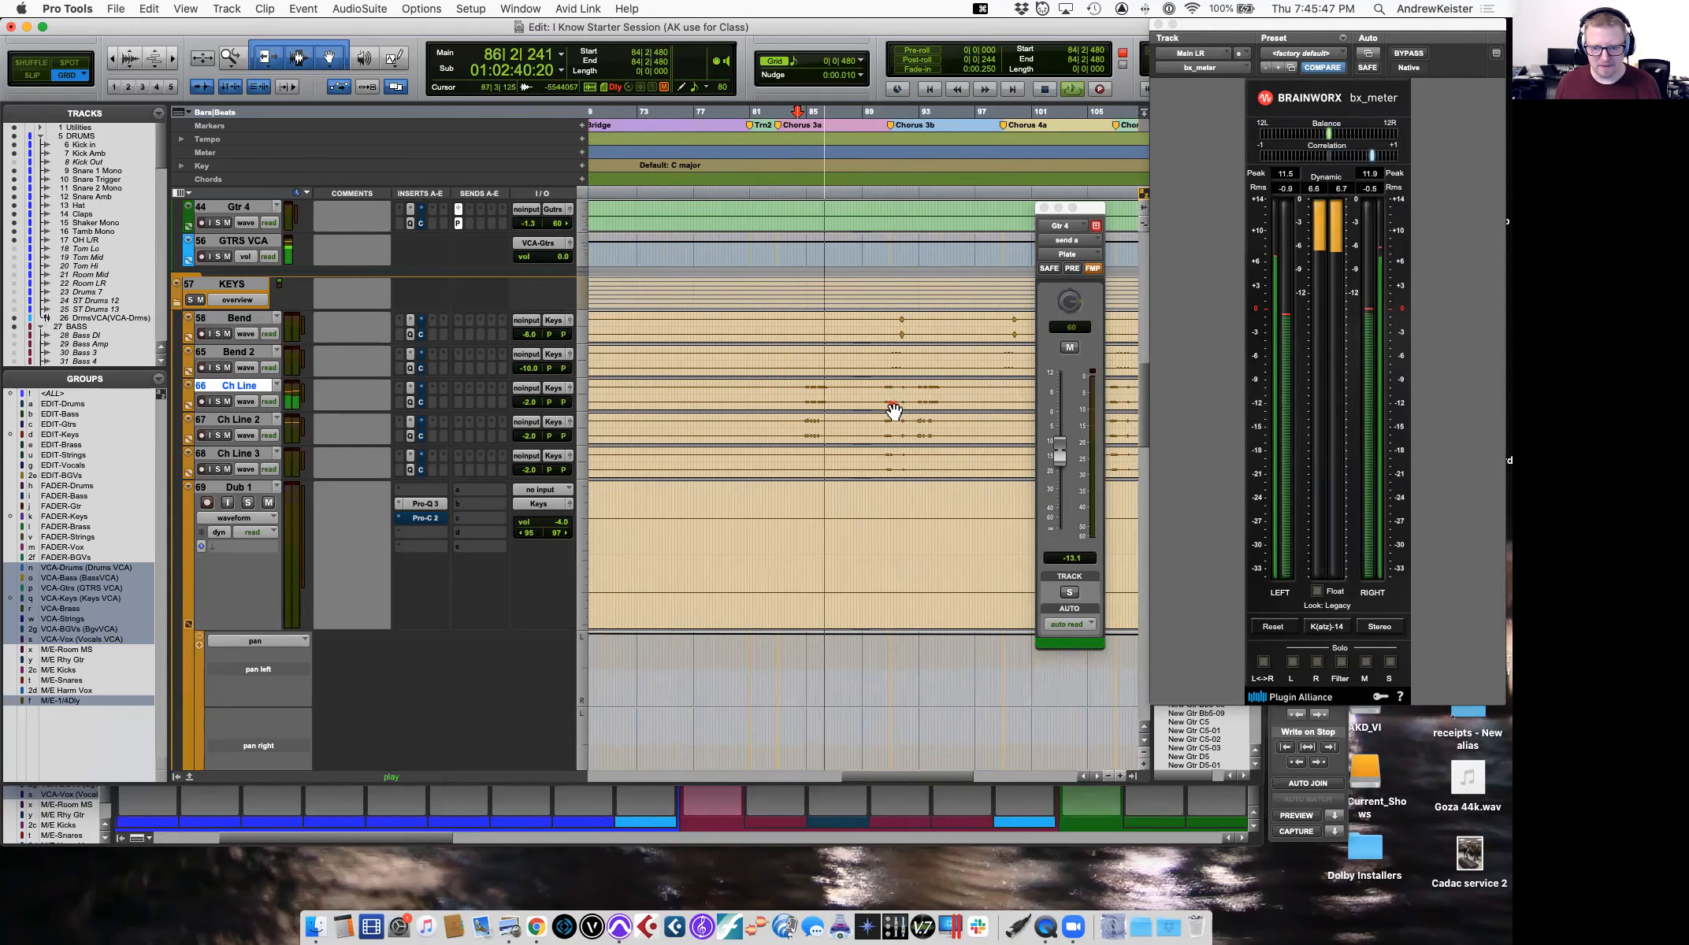
key("space")
scroll(856, 418, "right", 5)
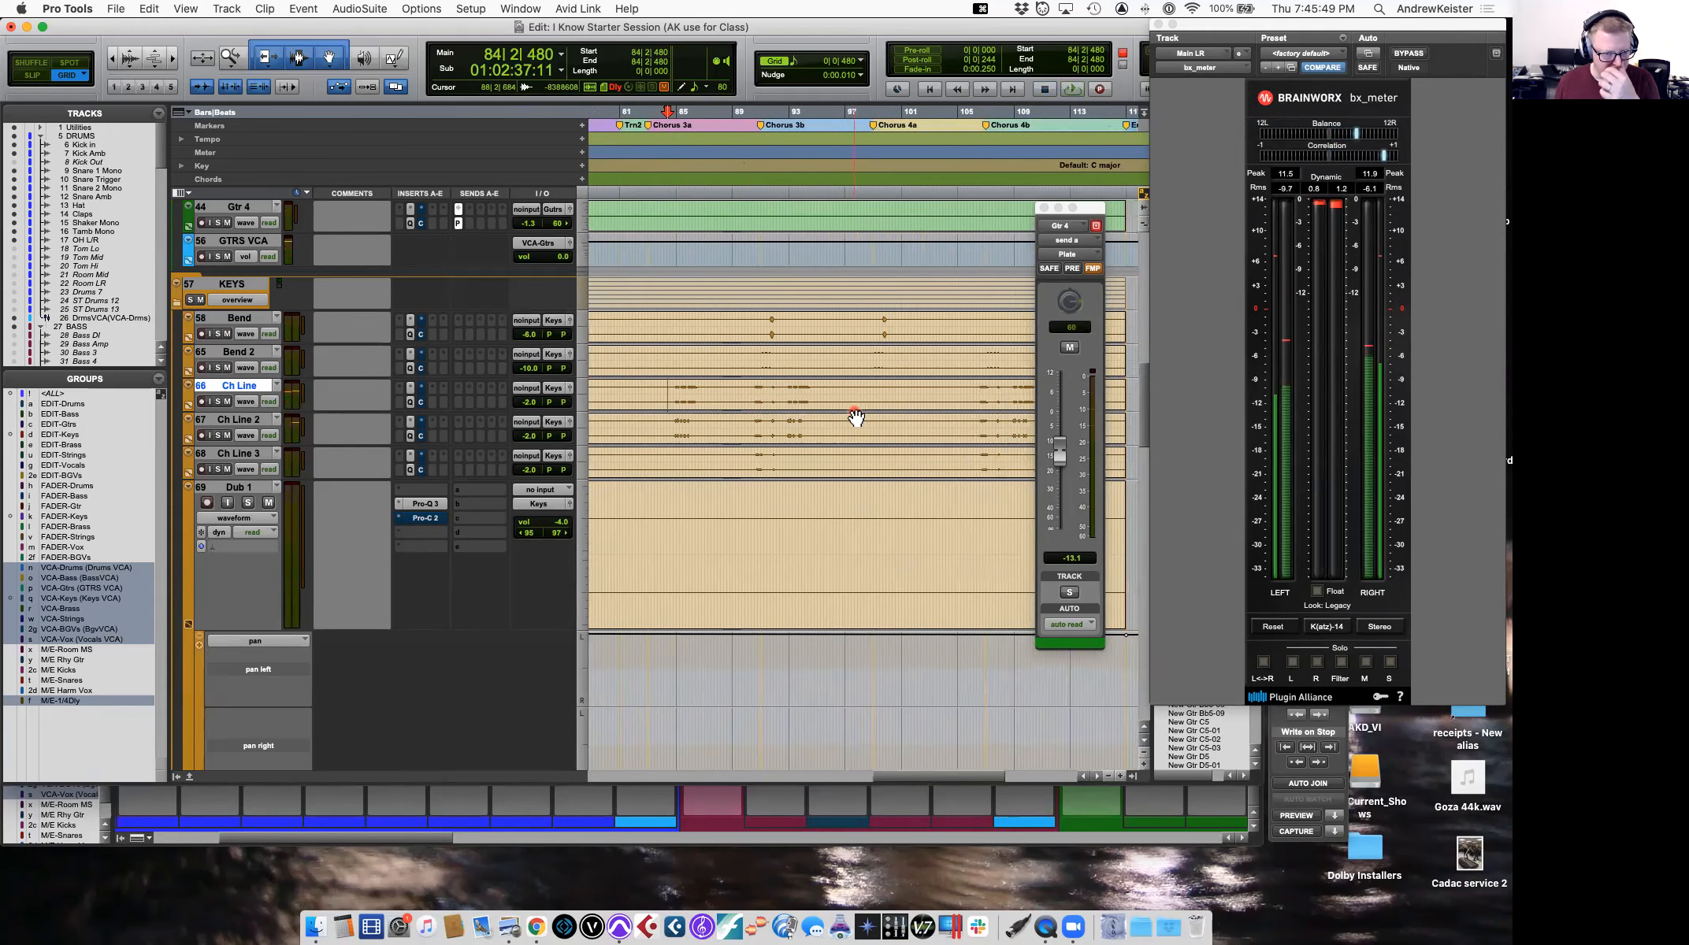
Zoom out to the whole song and close the floating Gtr 4 send window.
scroll(833, 374, "right", 8)
key("r")
key("r")
key("r")
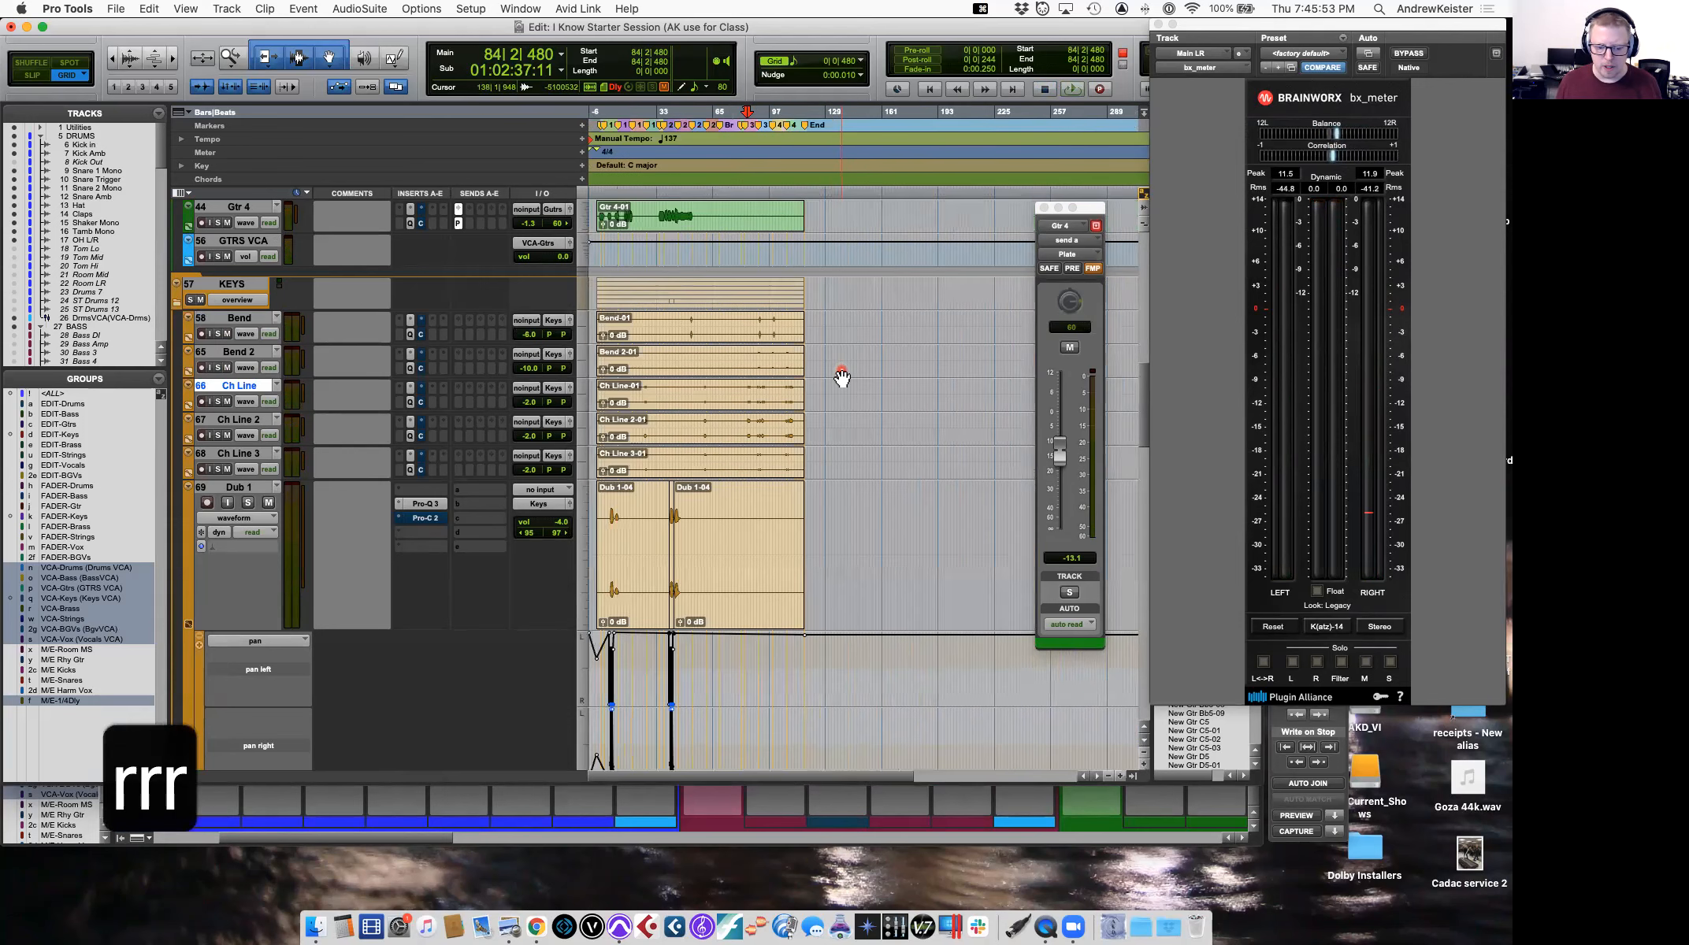
left_click(1044, 207)
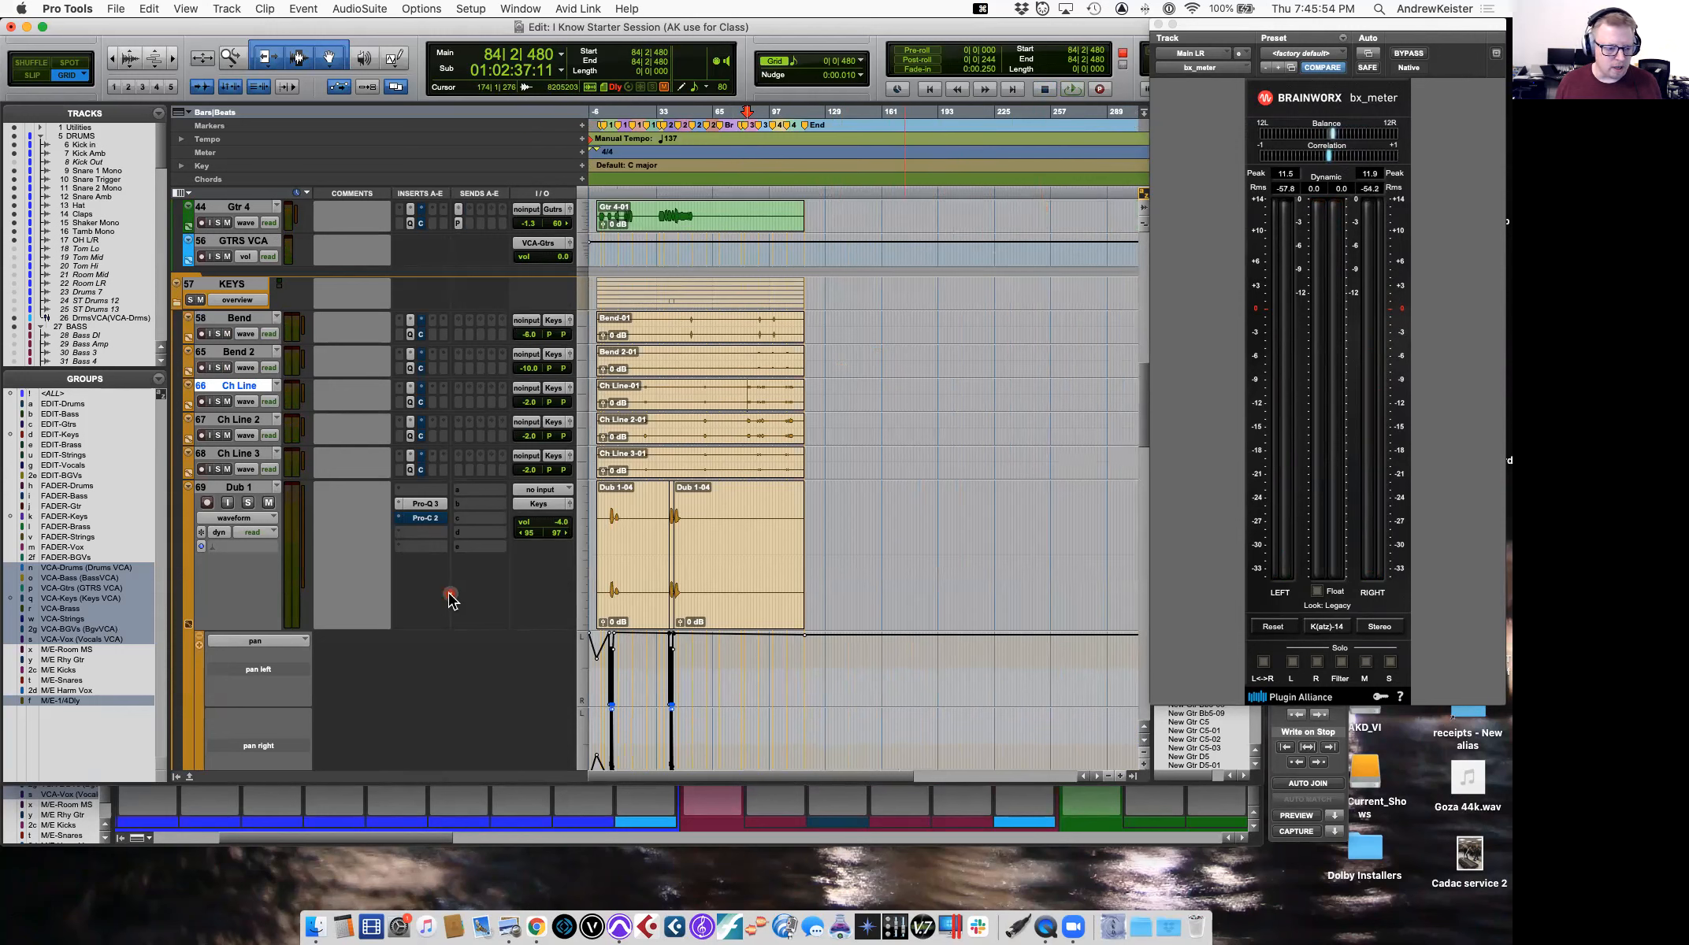
Hide Dub 1's pan automation lane and set the track's height to medium.
left_click(183, 627)
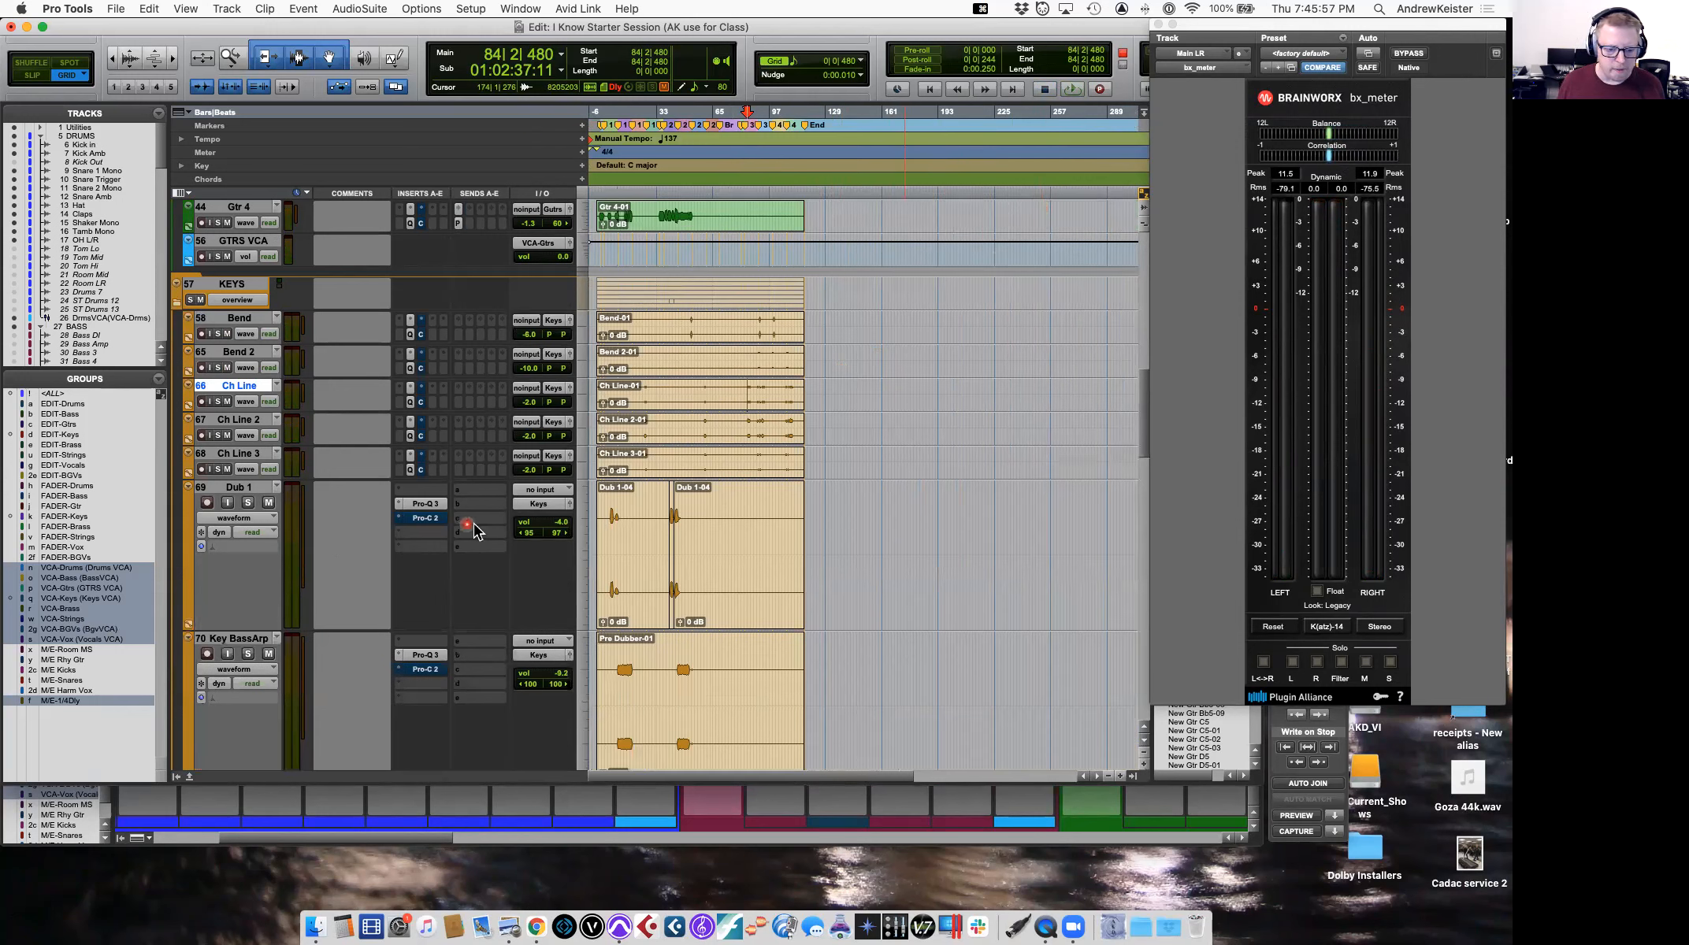
left_click(584, 542)
left_click(621, 535)
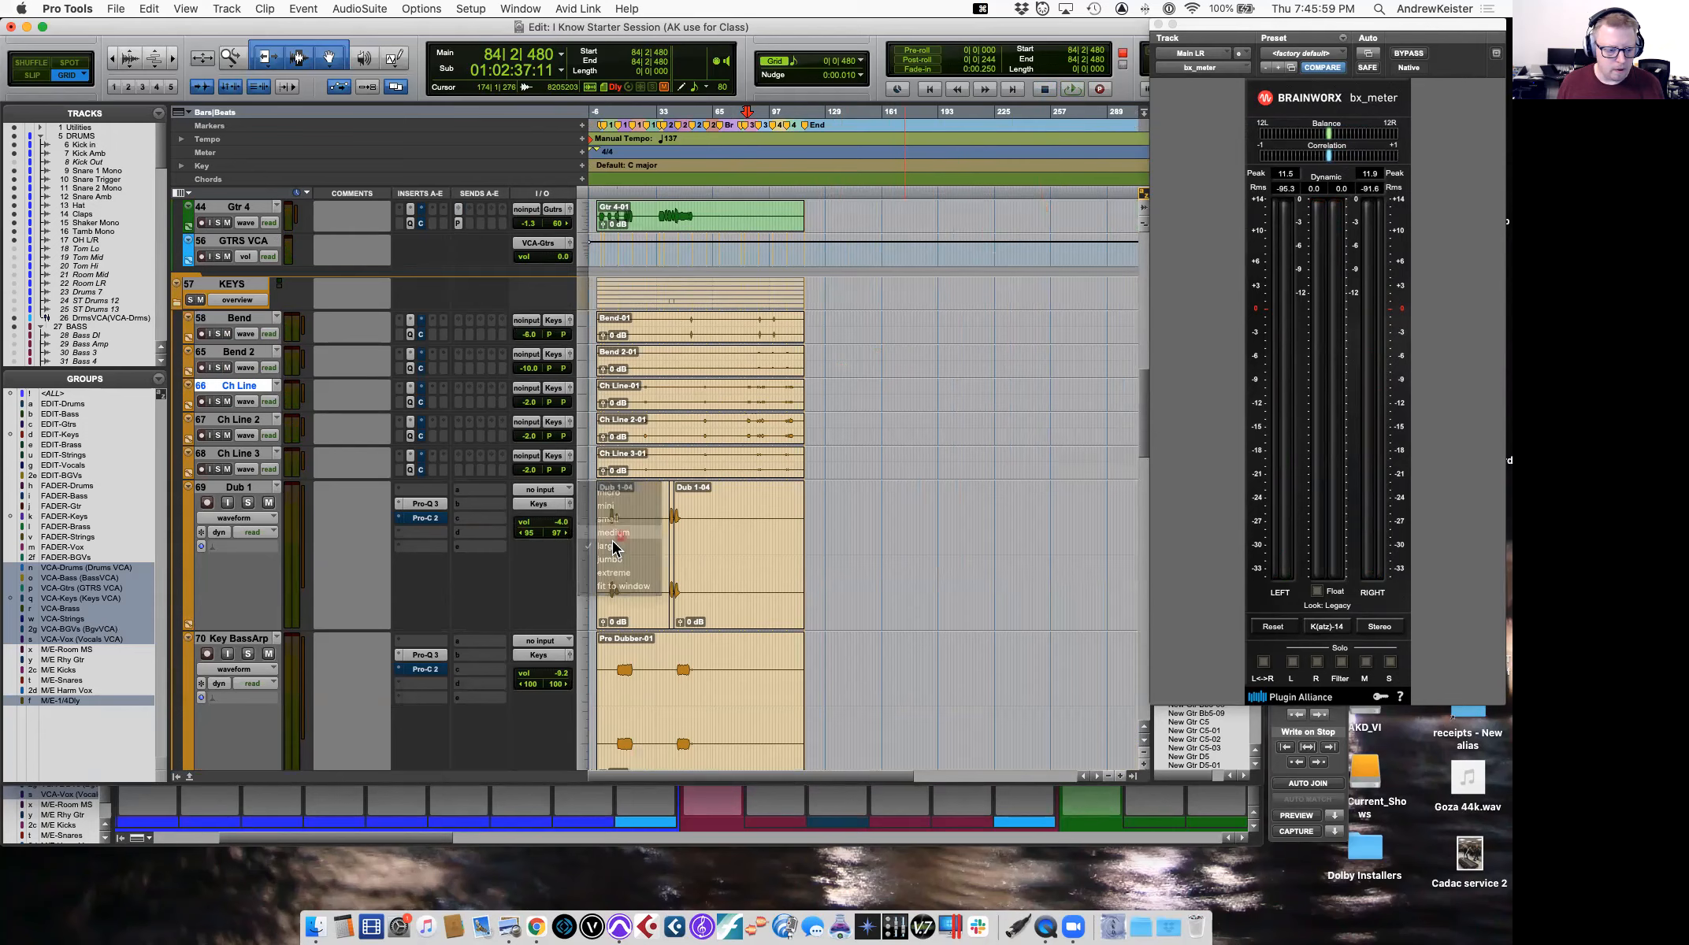
Set the Key BassArp track's height to medium.
left_click(587, 613)
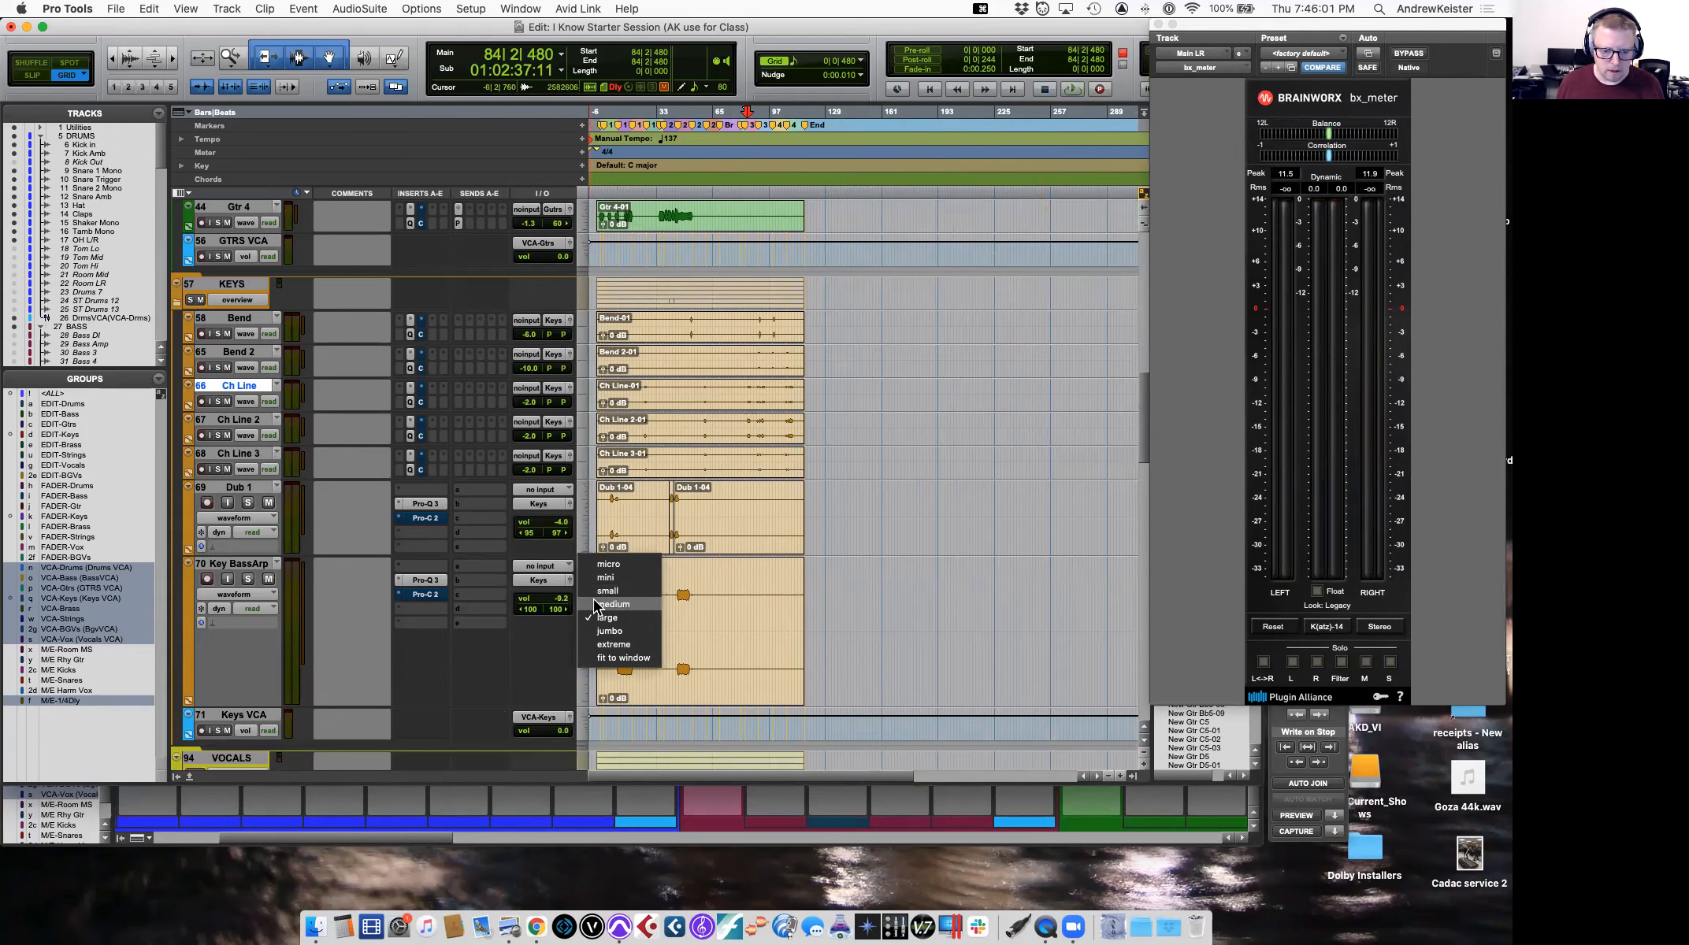
left_click(622, 605)
Play the mix from bar 11, beat 4, starting at the Key BassArp part.
scroll(783, 544, "down", 5)
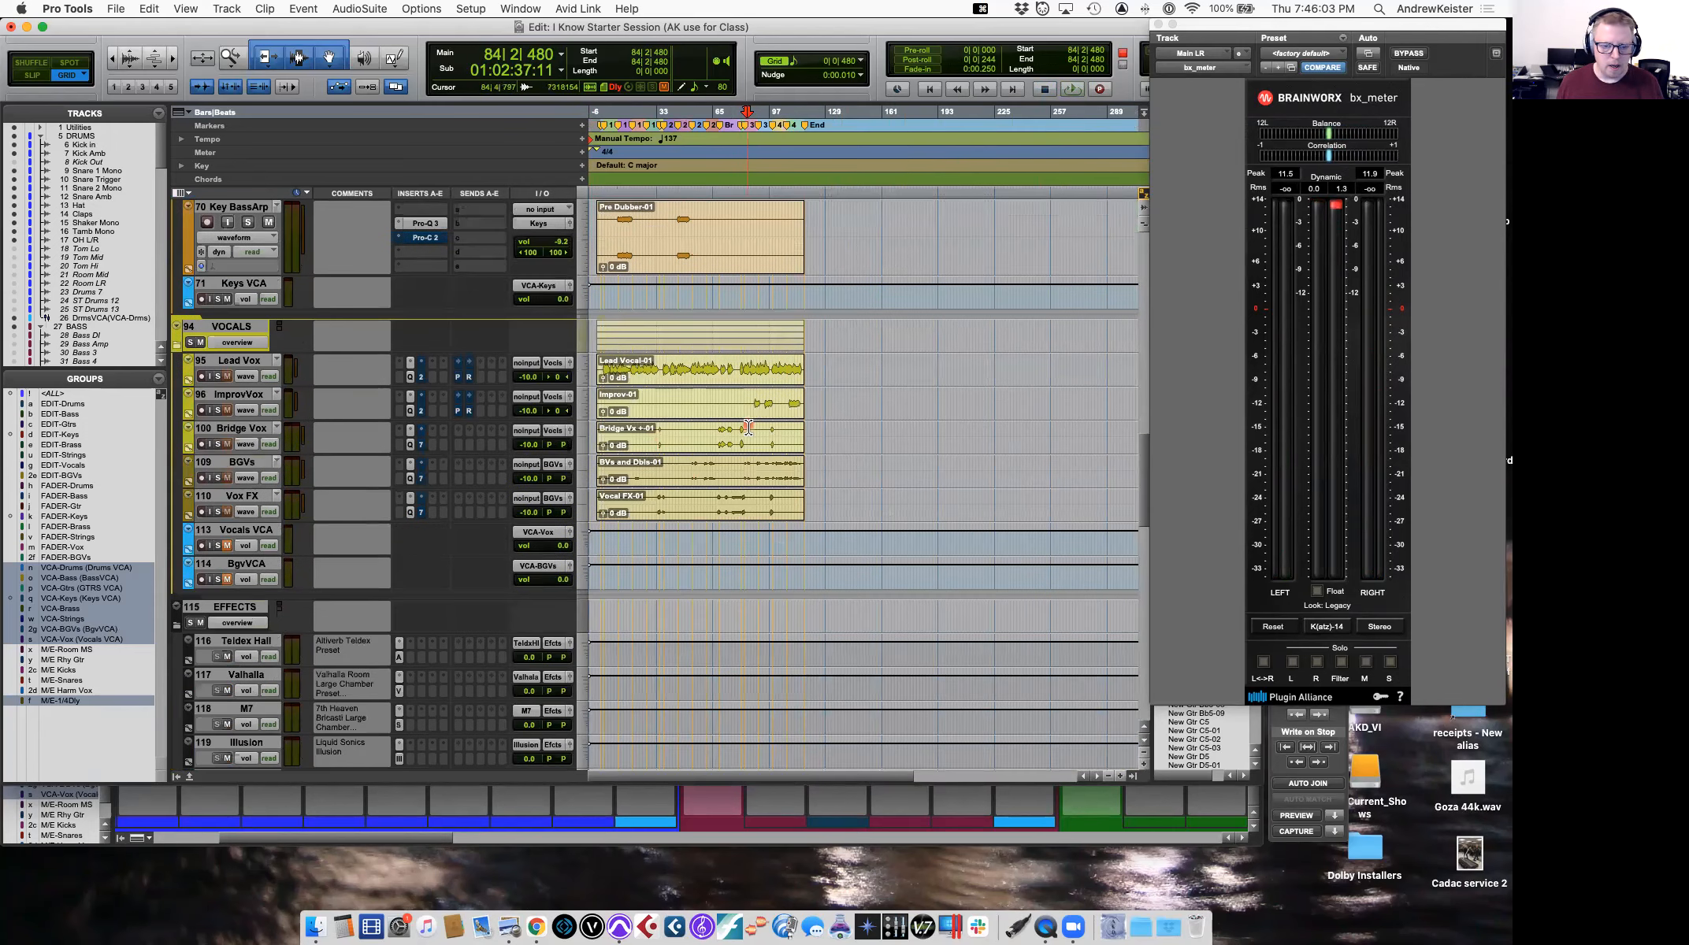
left_click(619, 220)
key("space")
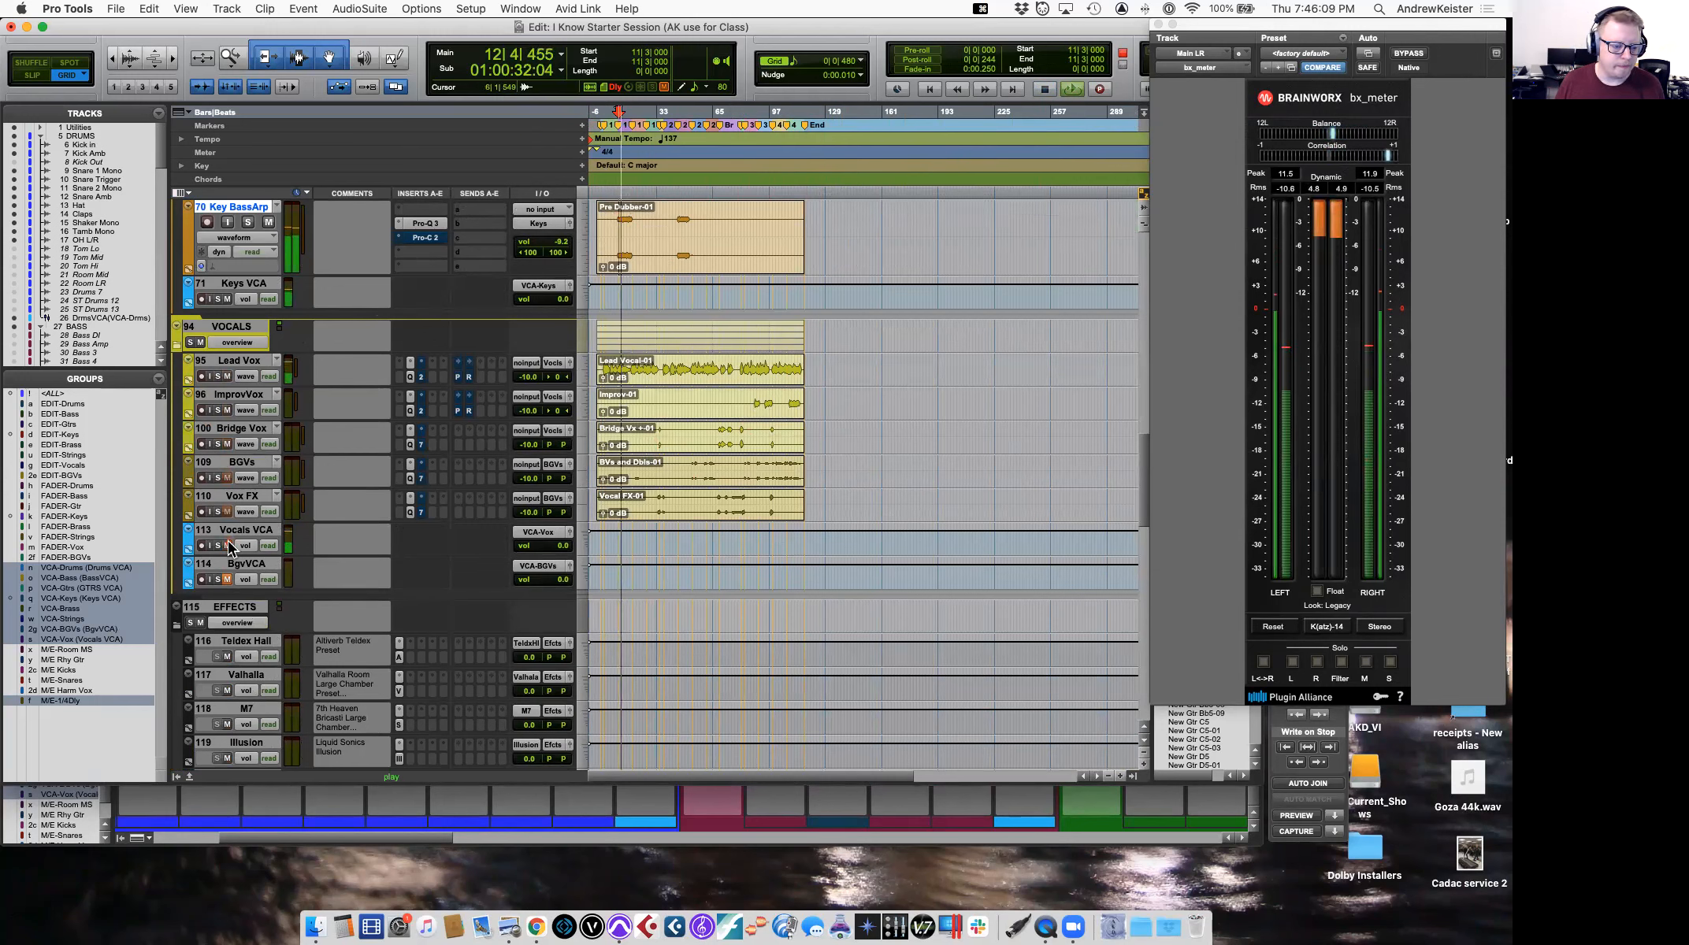
Place the edit cursor on Lead Vox at bar 21, beat 4, and zoom in on the first verse and chorus.
left_click(635, 366)
key("t")
key("t")
key("t")
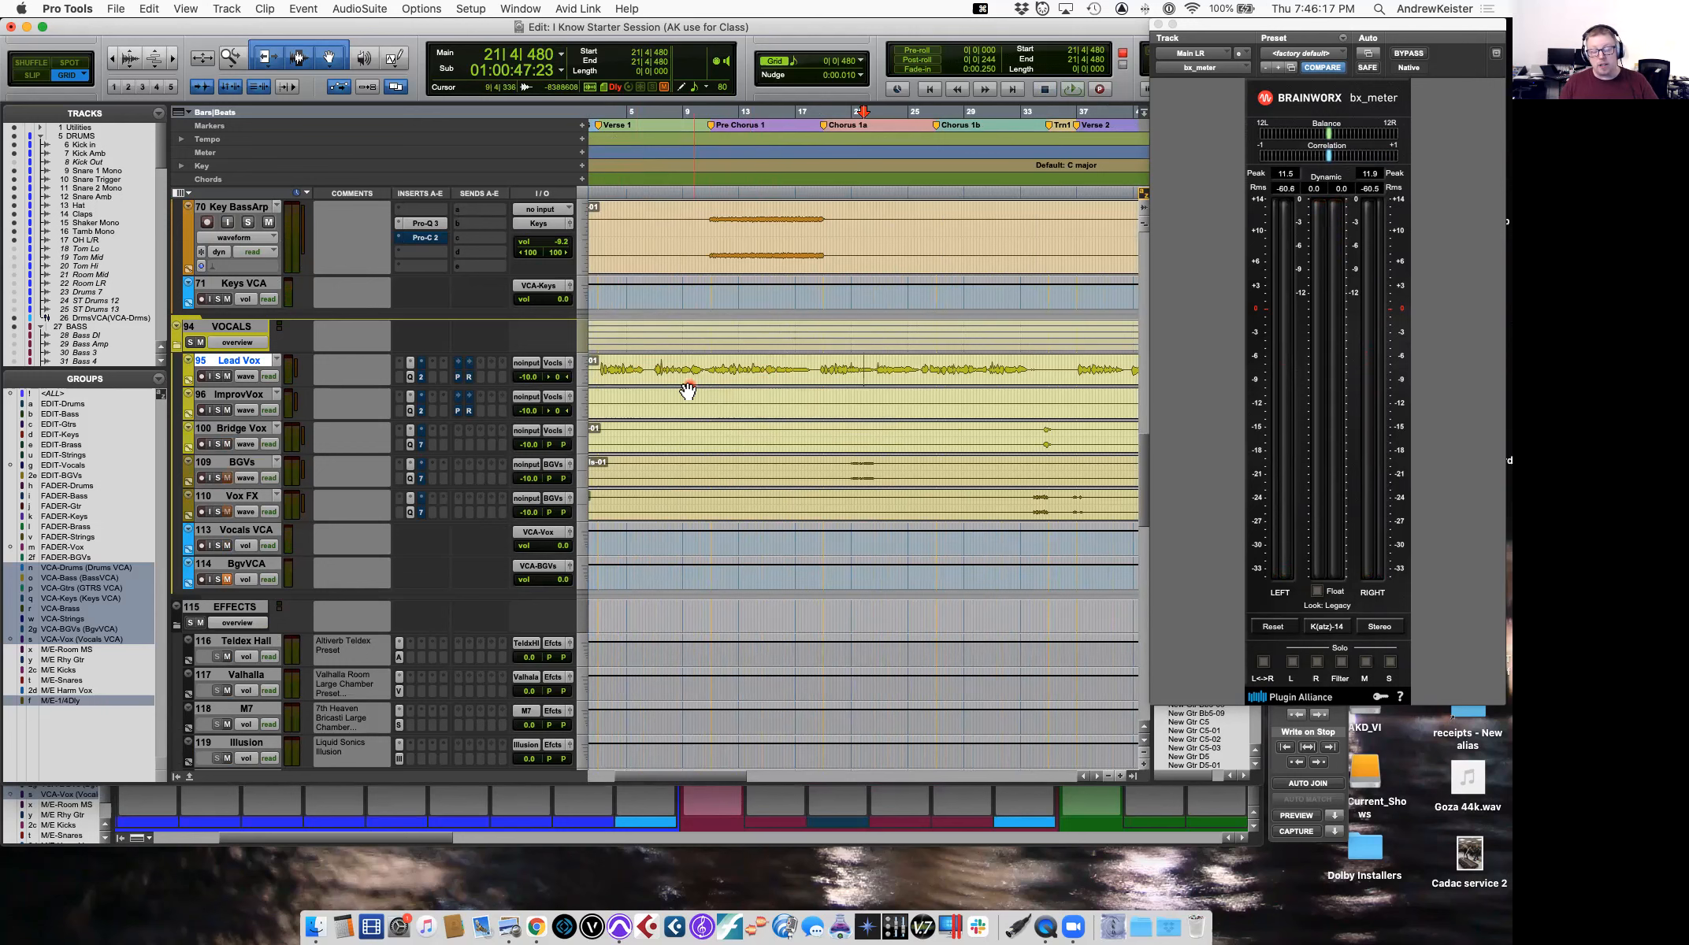
scroll(683, 368, "left", 2)
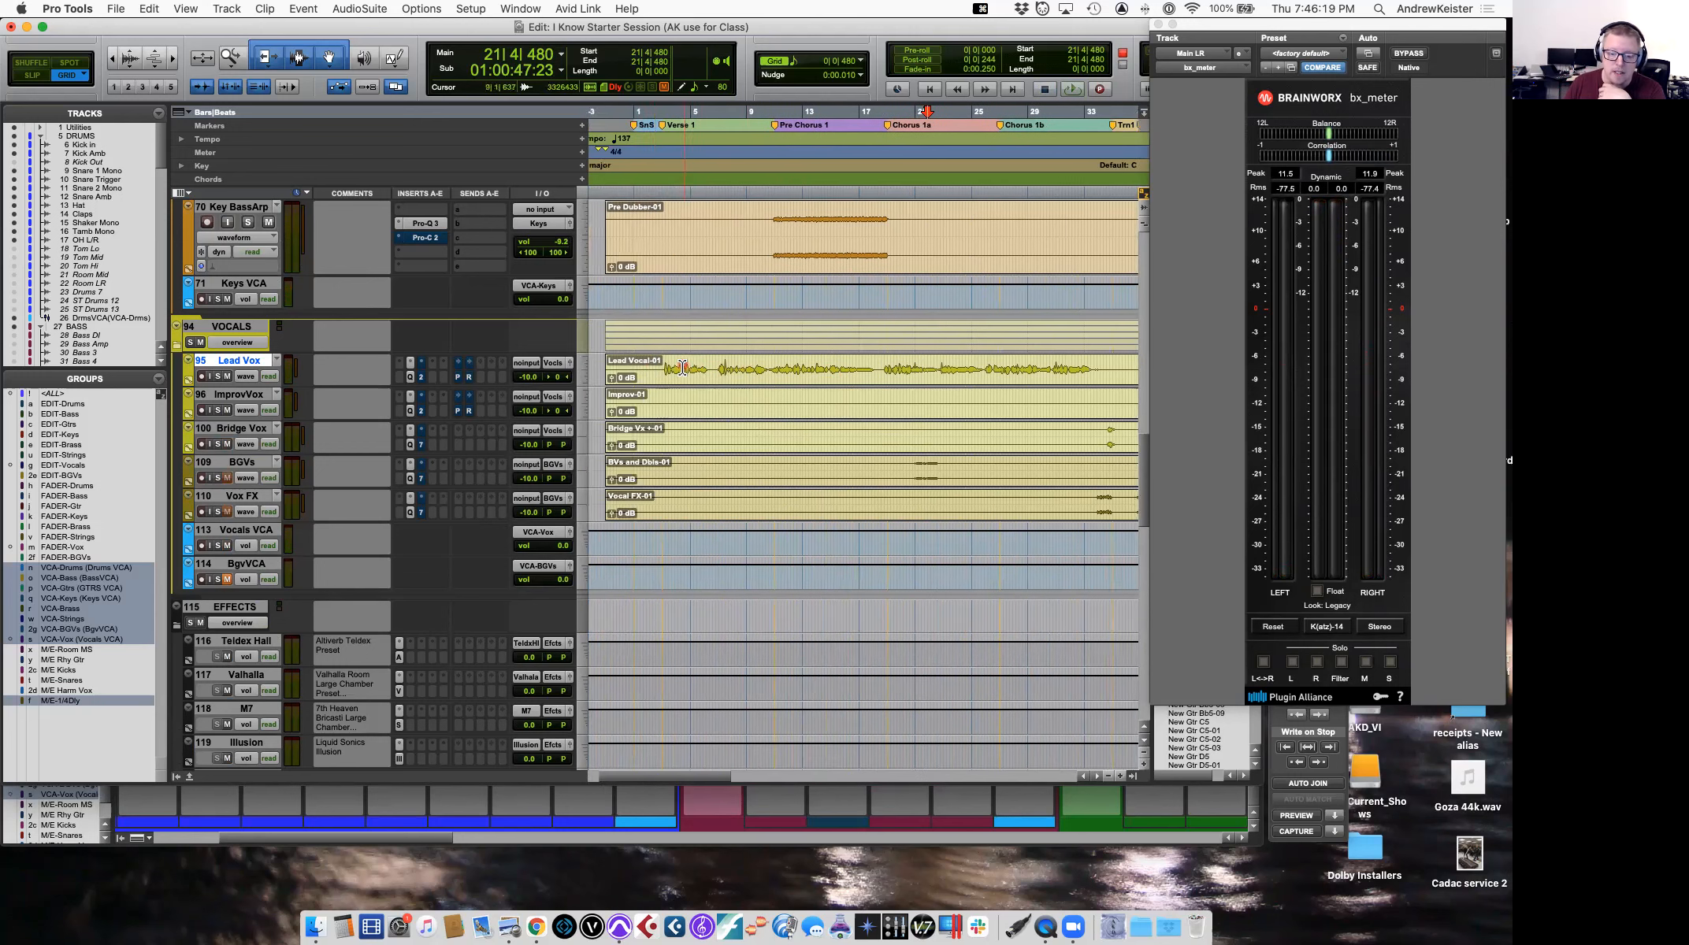
scroll(683, 369, "left", 2)
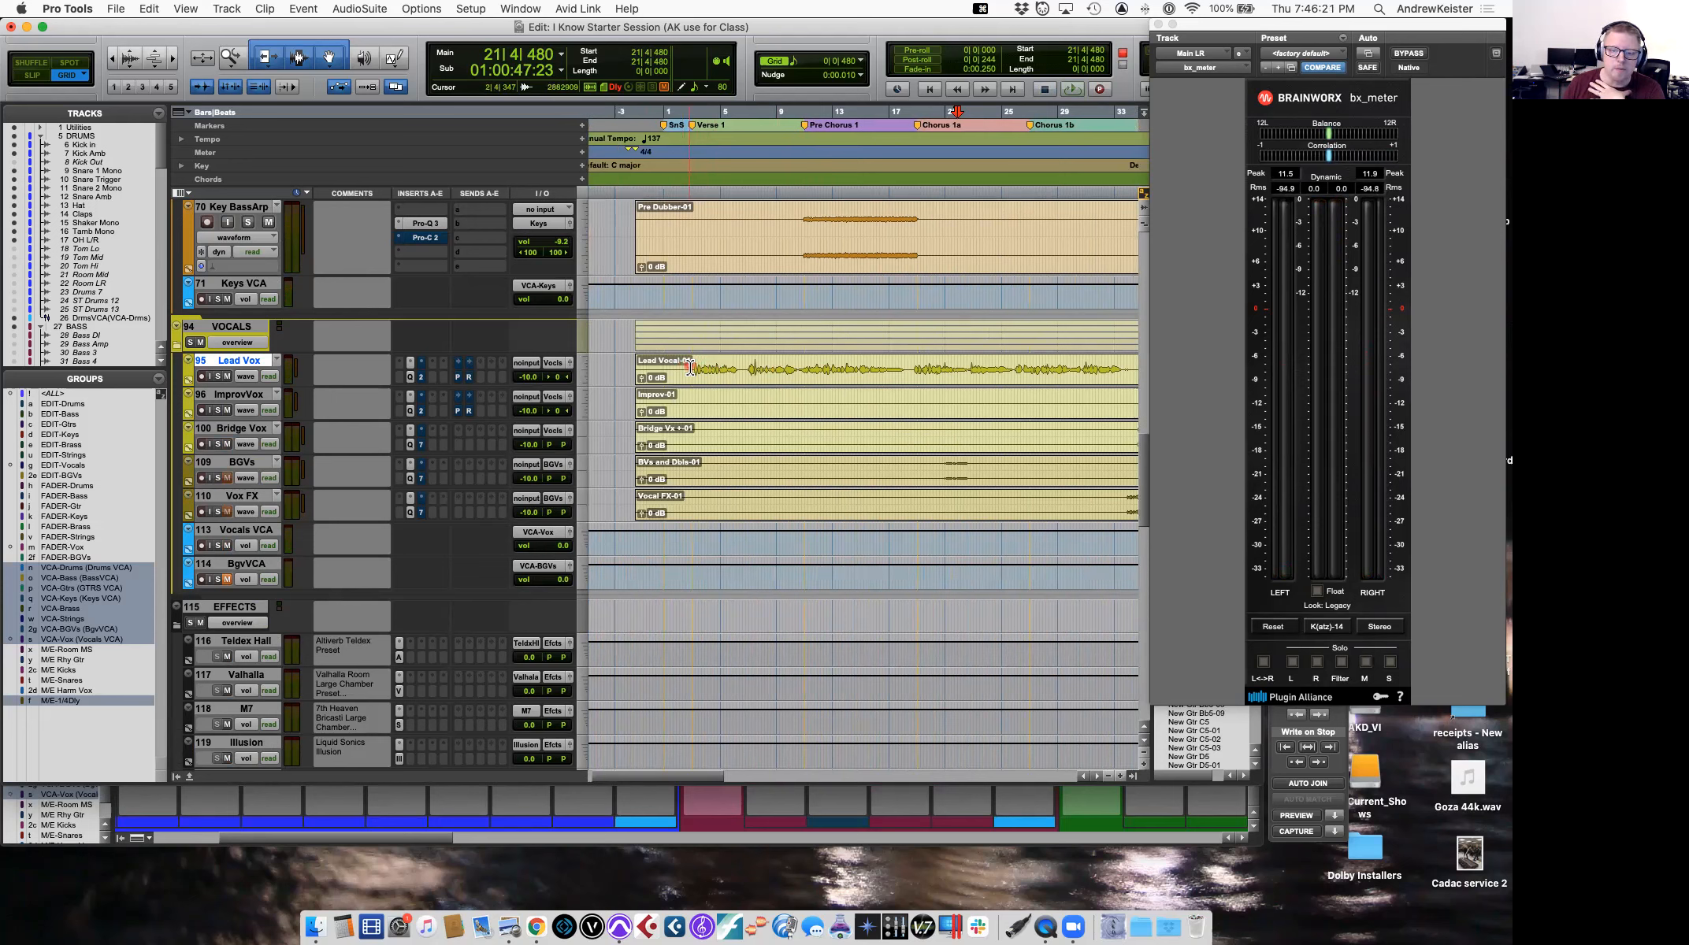
key("space")
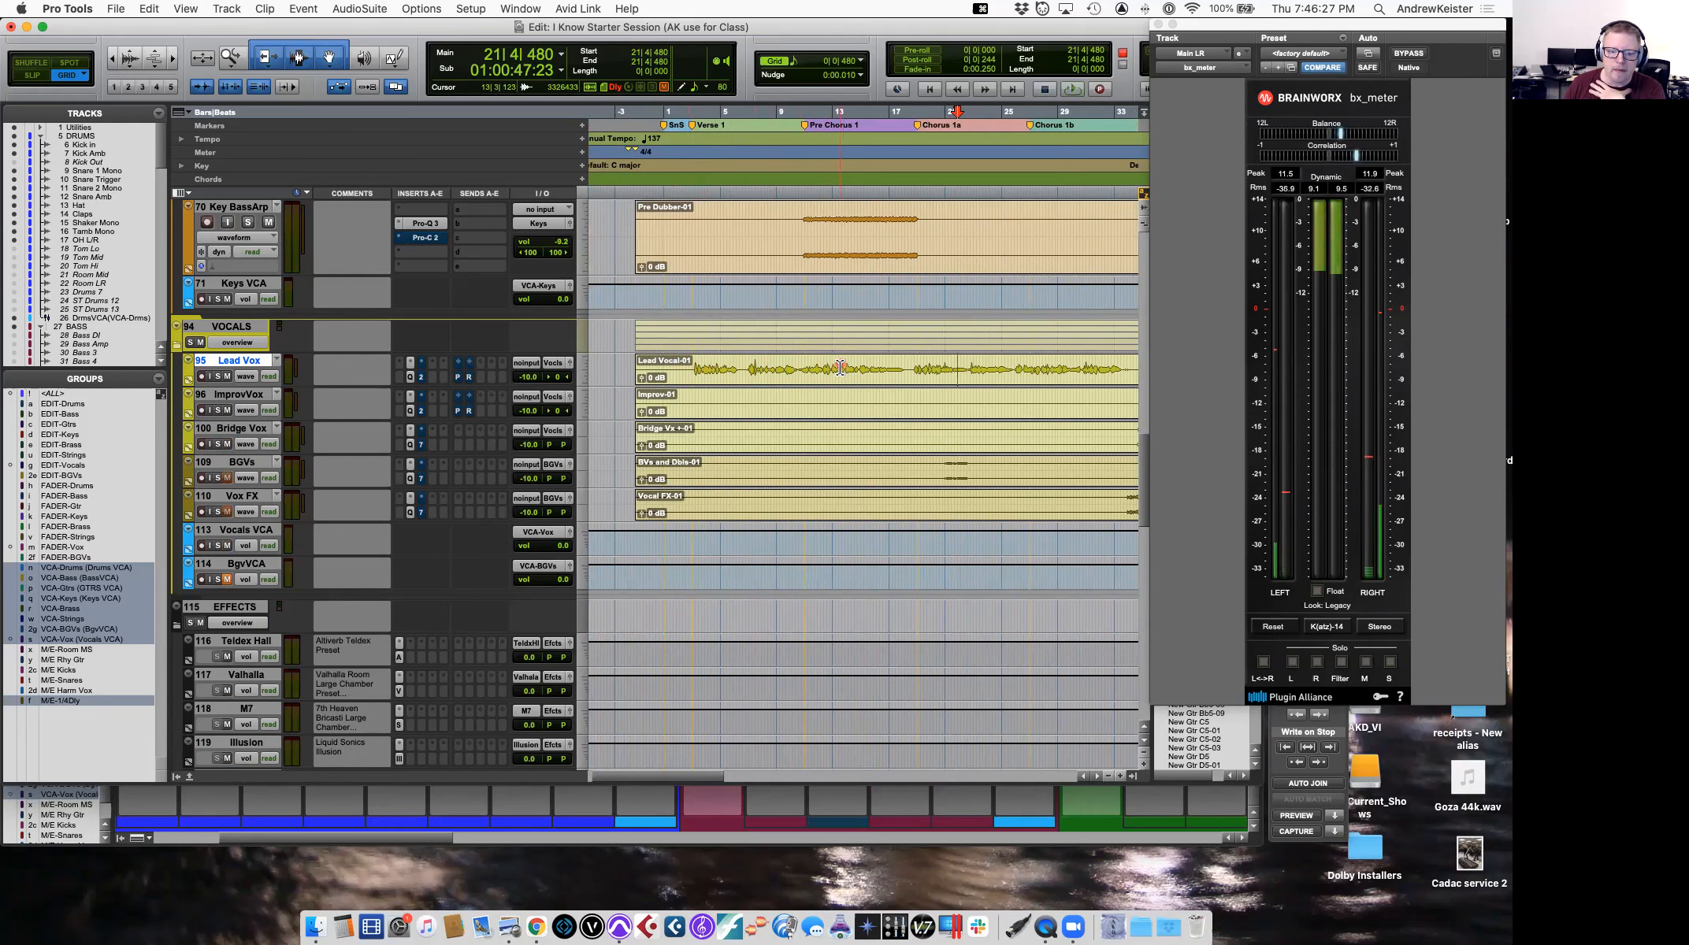
Bring up the track commands for Lead Vox.
scroll(695, 367, "up", 5)
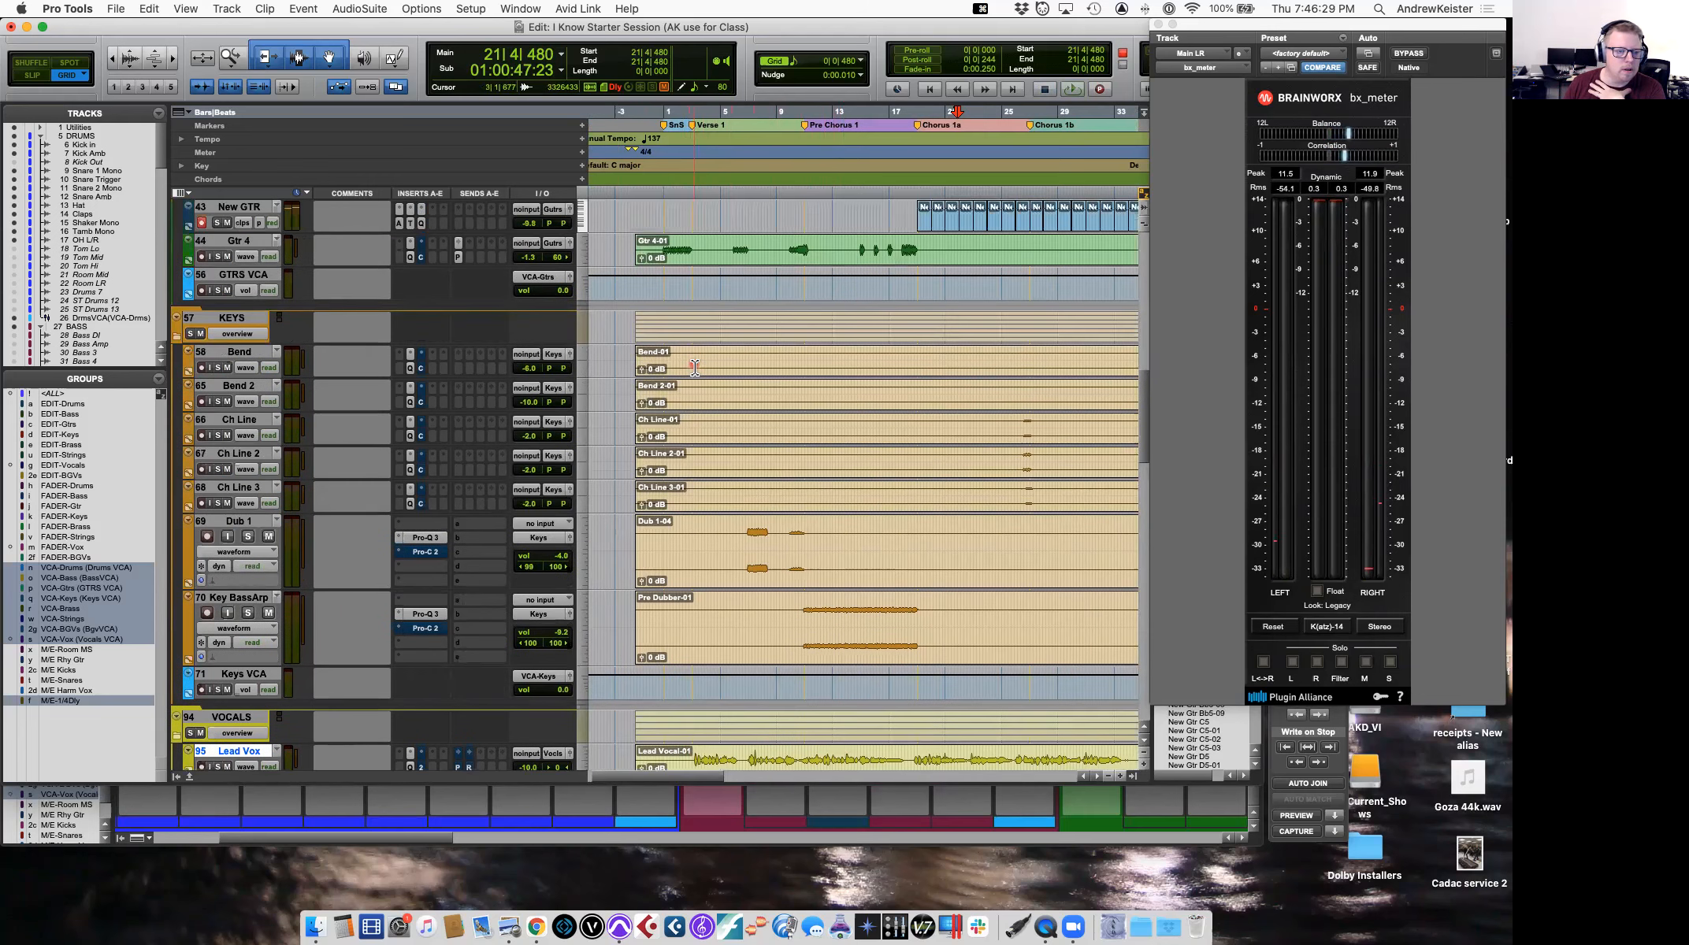
scroll(695, 367, "up", 1)
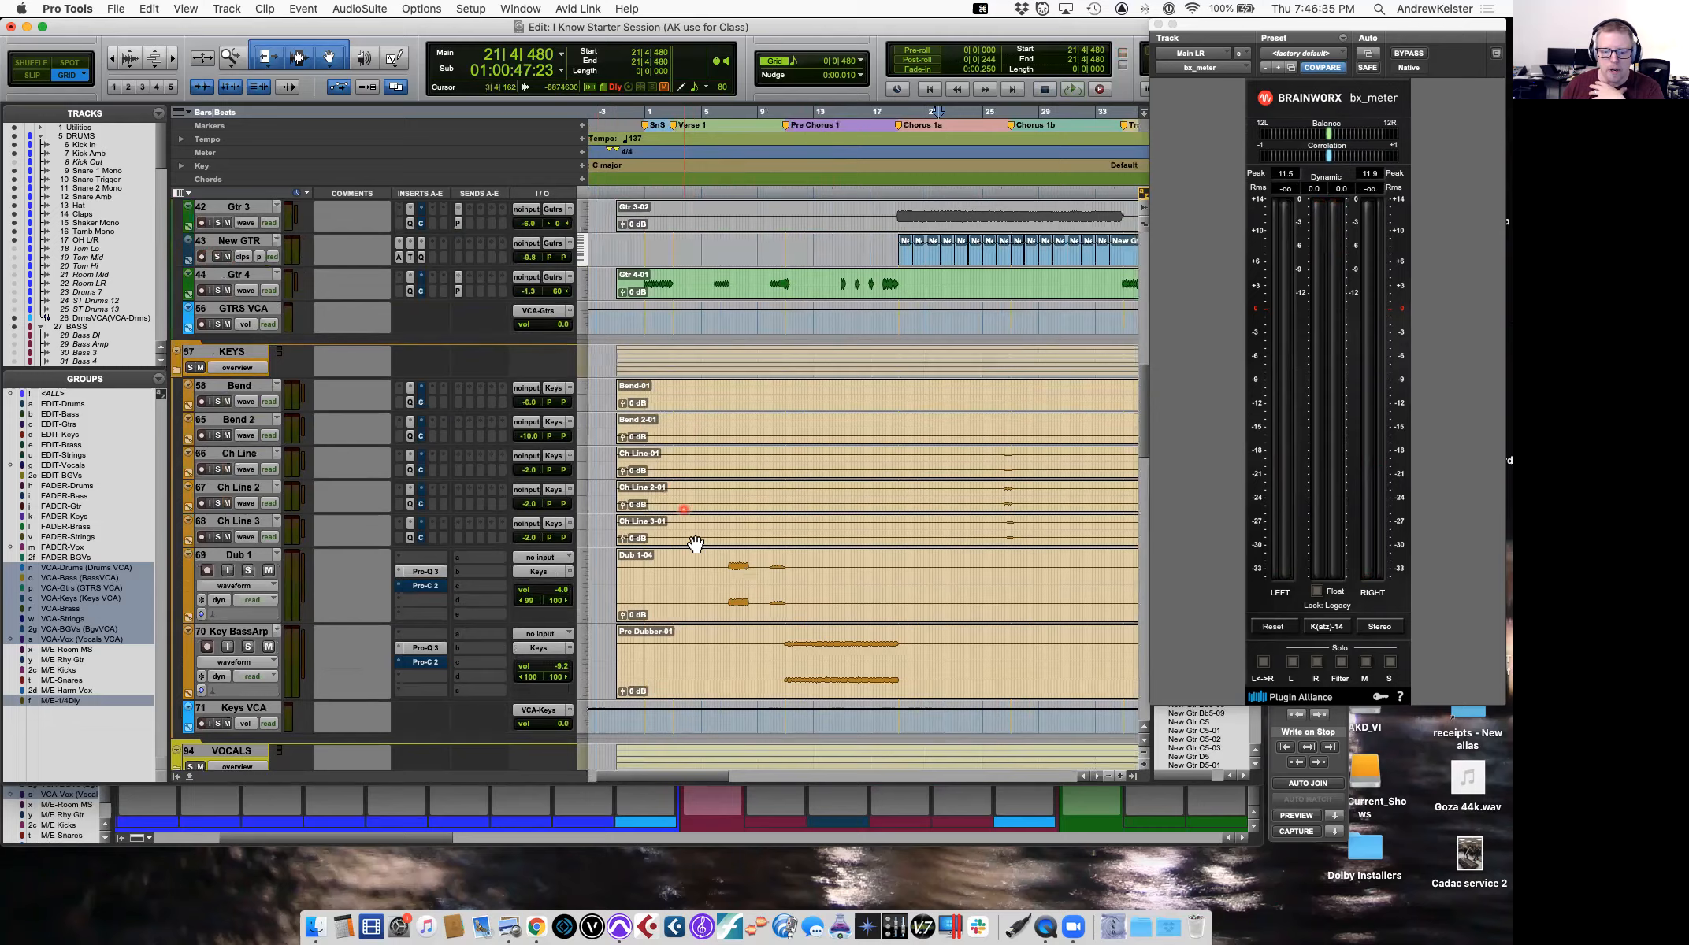
scroll(693, 545, "down", 10)
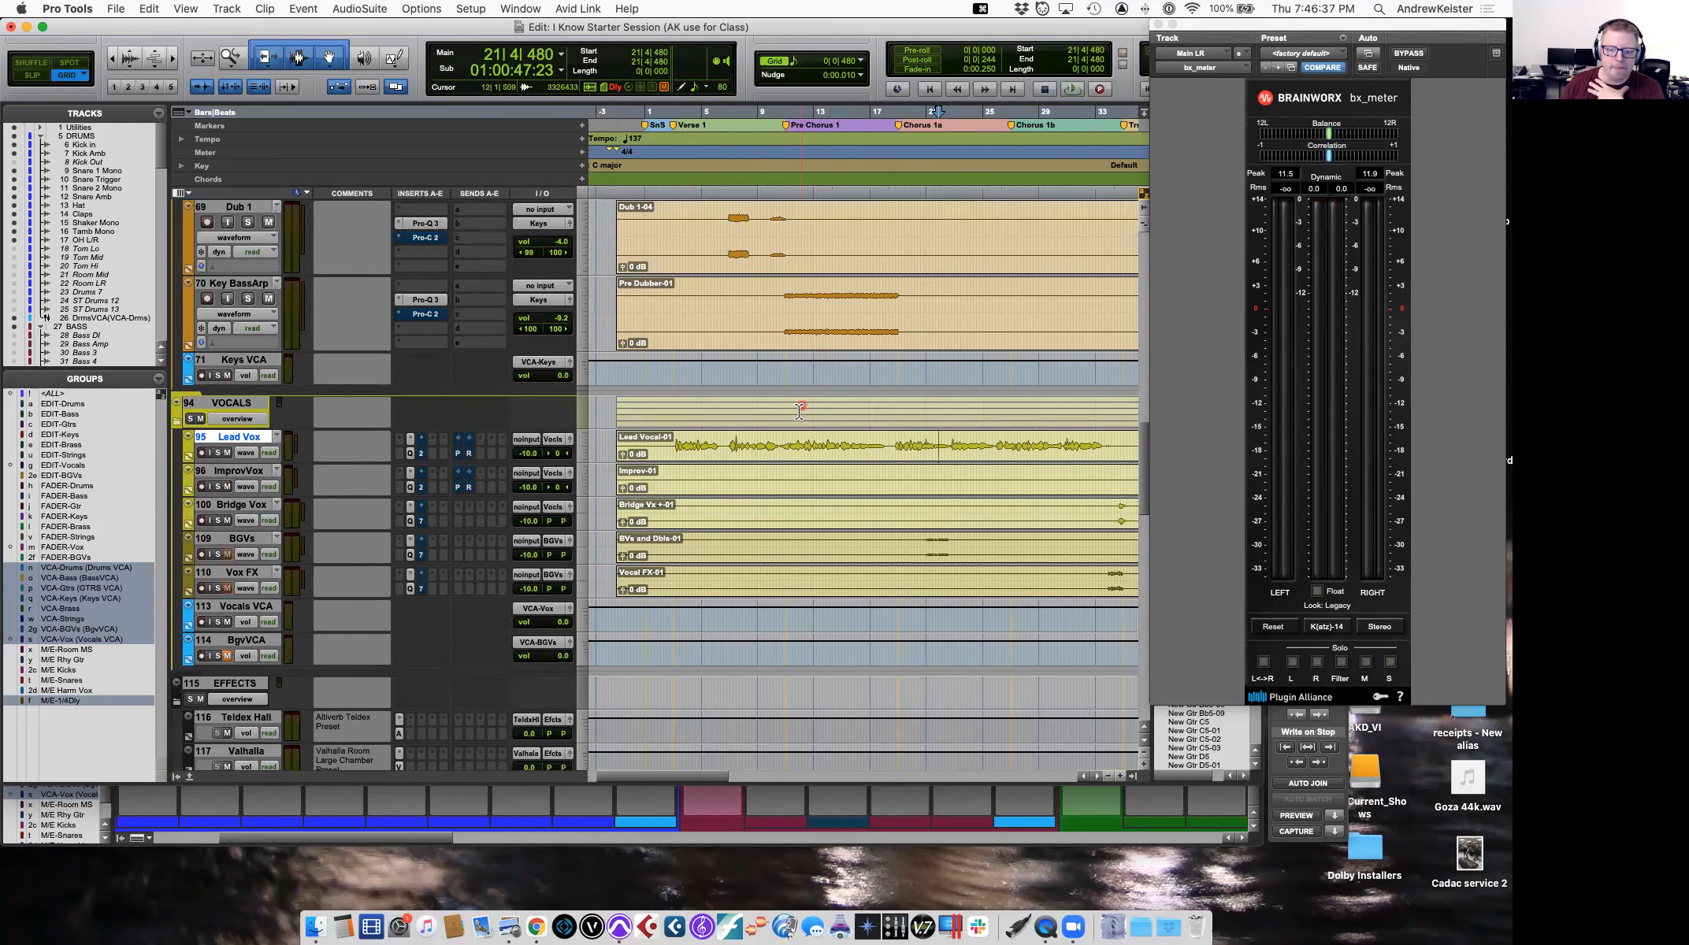
right_click(246, 443)
left_click(247, 443)
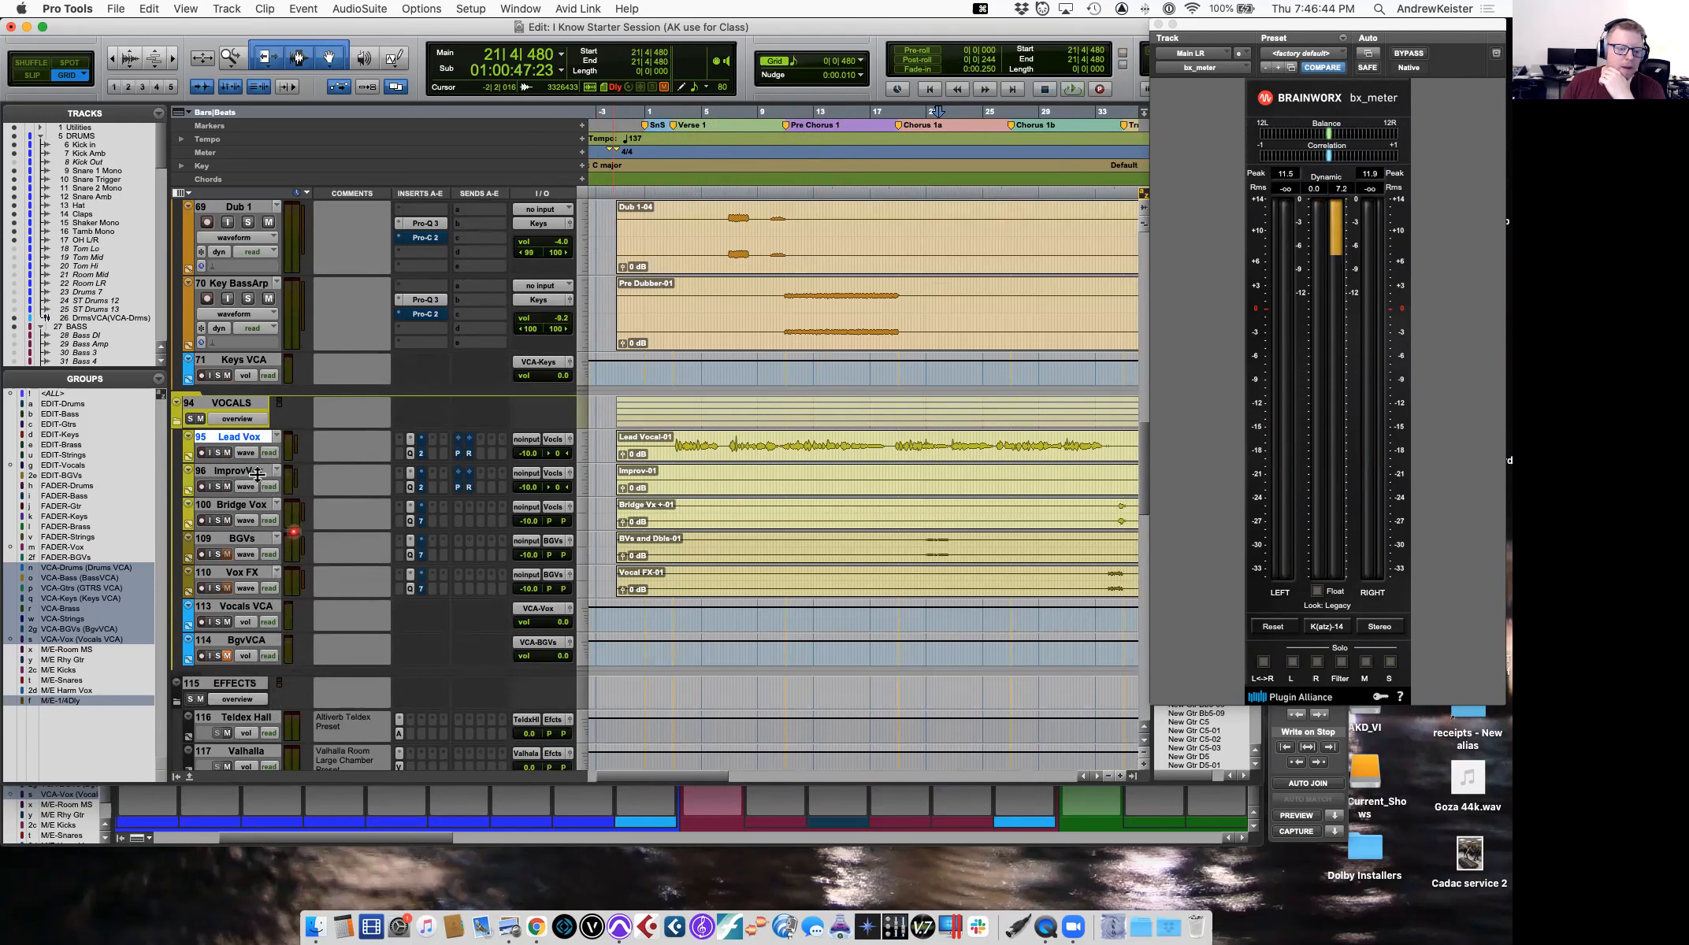
right_click(241, 439)
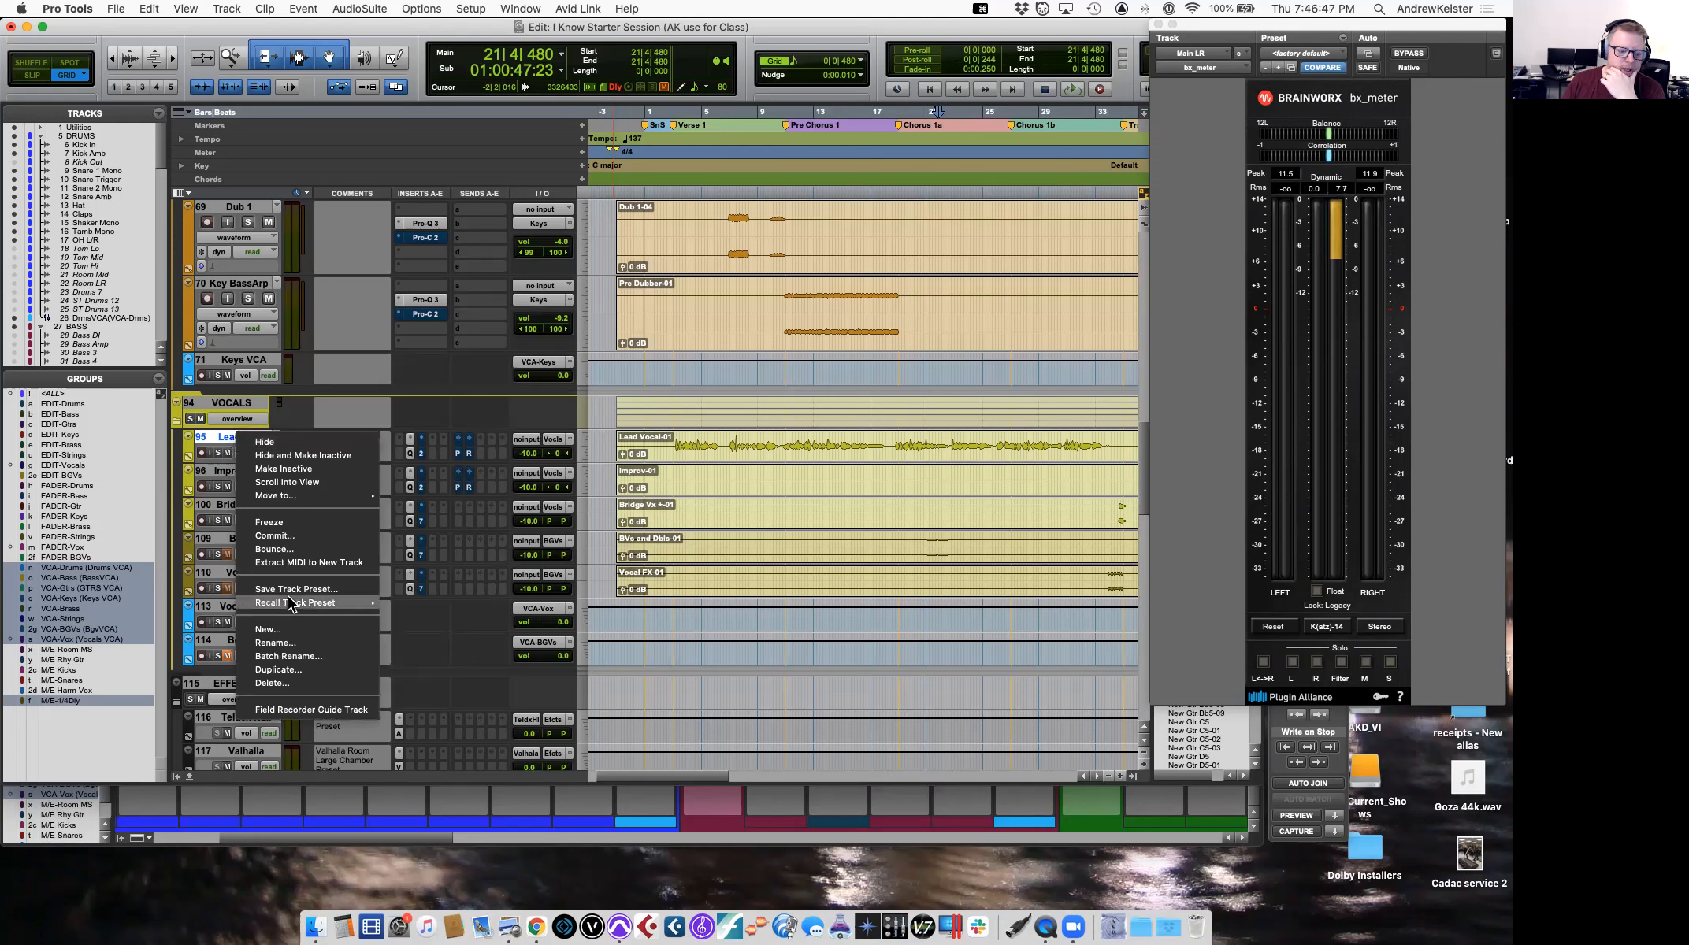
Create 2 duplicates of the Lead Vox track, including playlists, automation, inserts, sends and group assignments, inserted after the last selected track.
left_click(277, 670)
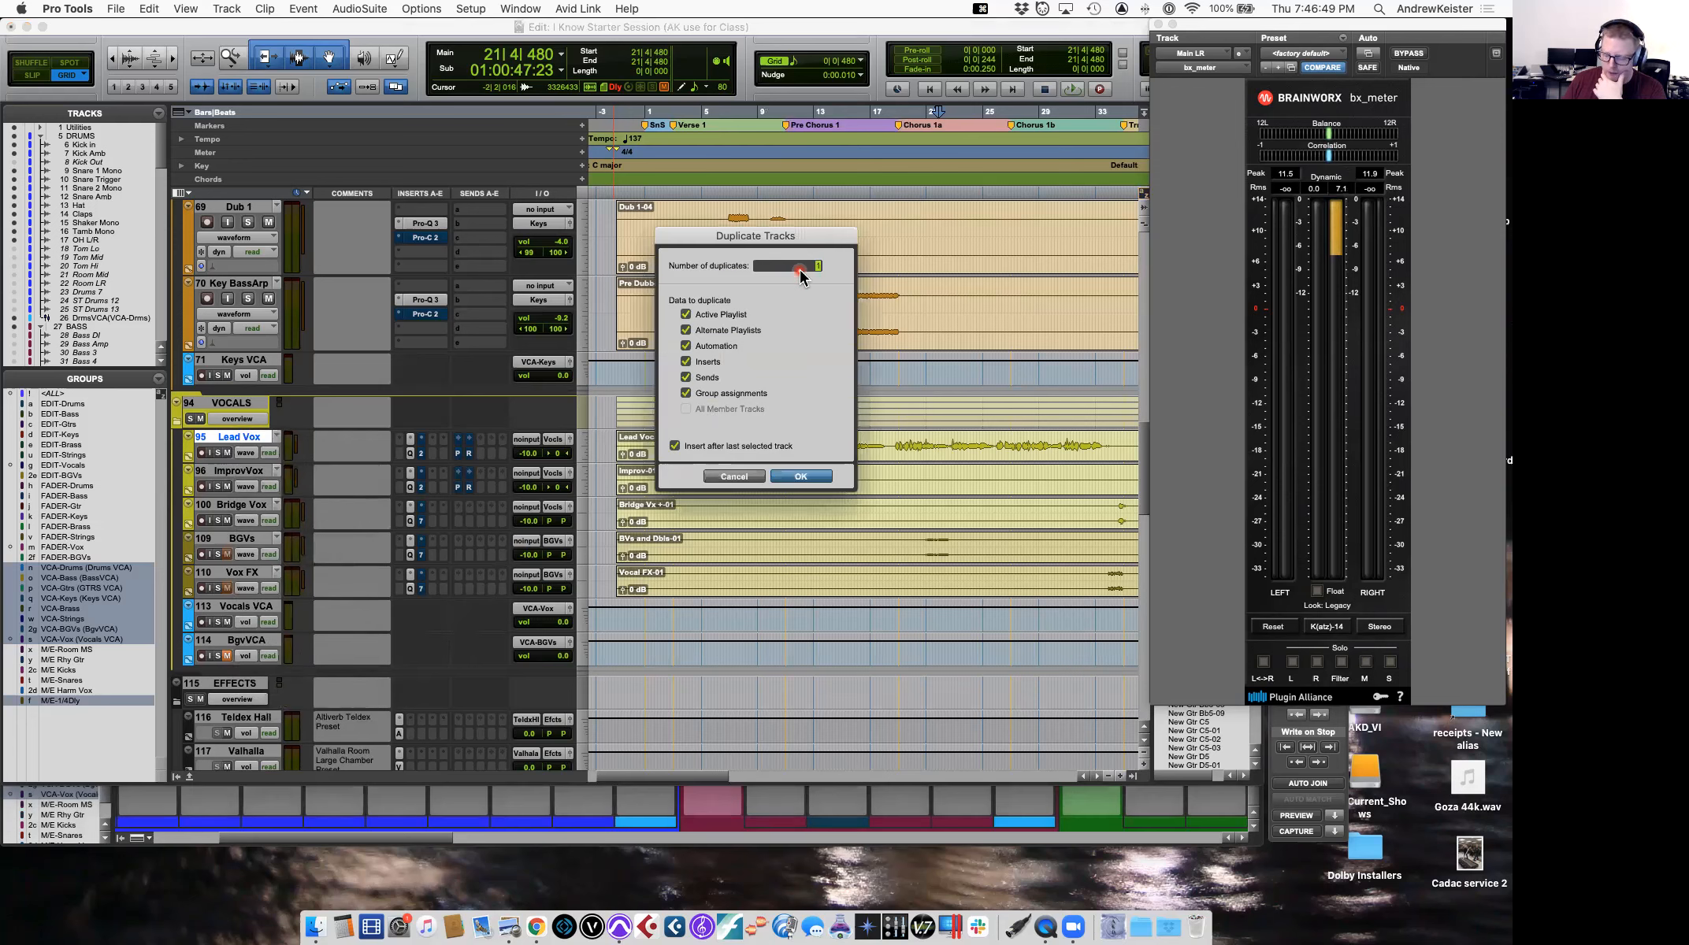
type("2")
left_click(709, 315)
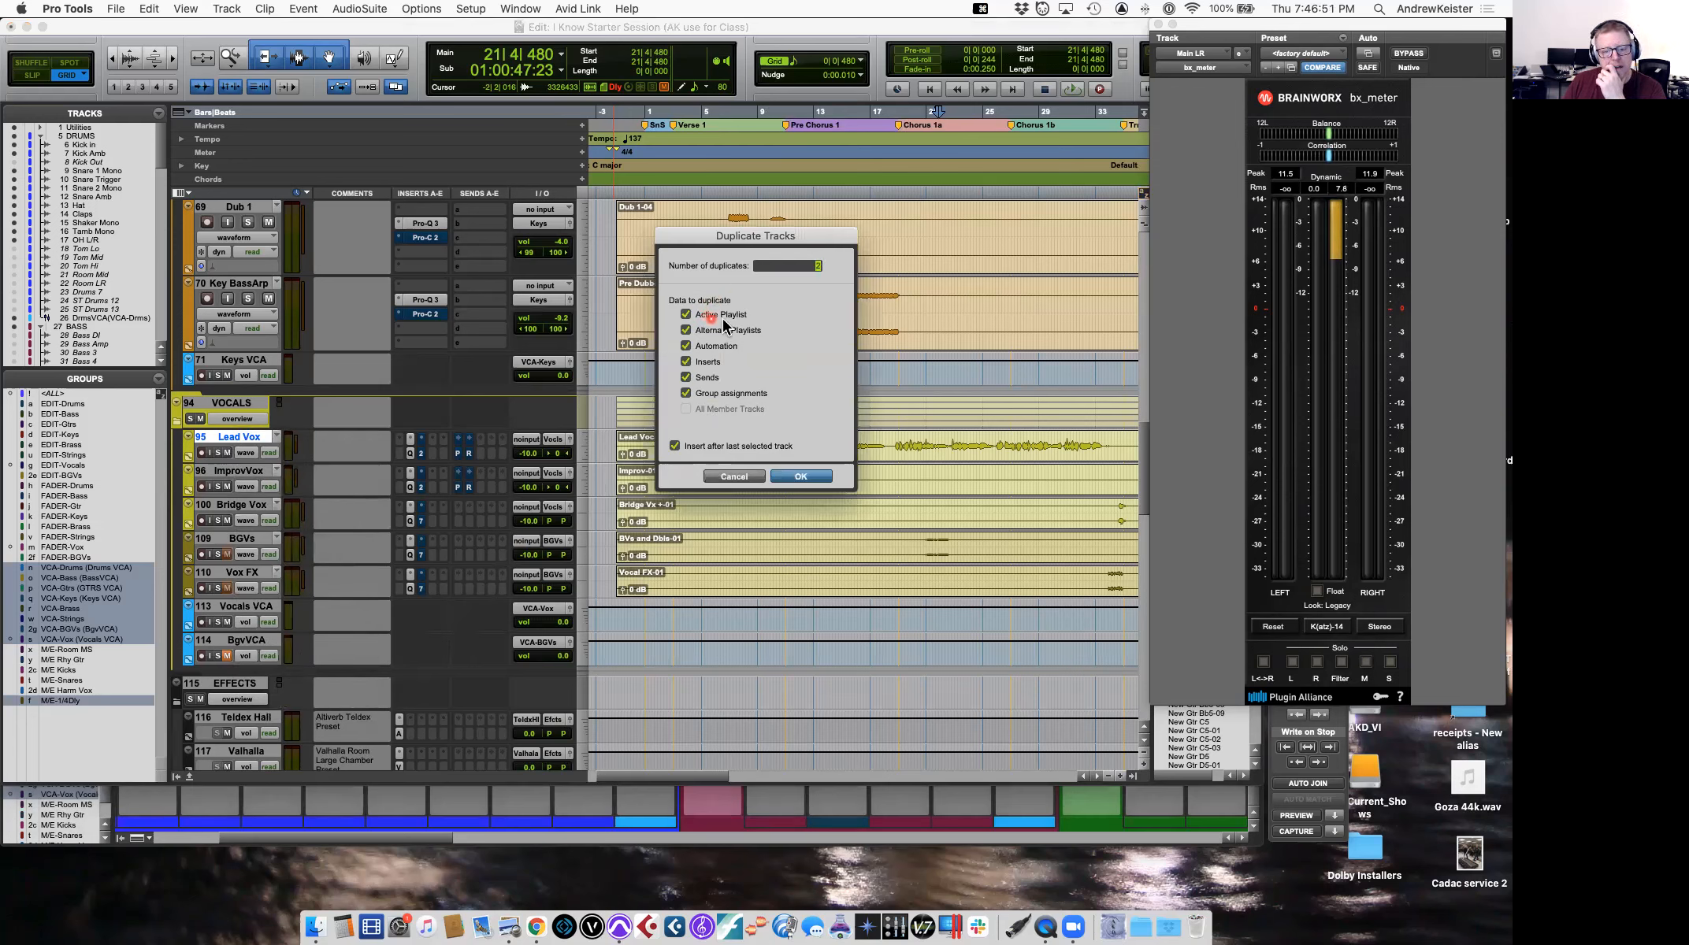
left_click(682, 330)
left_click(746, 383)
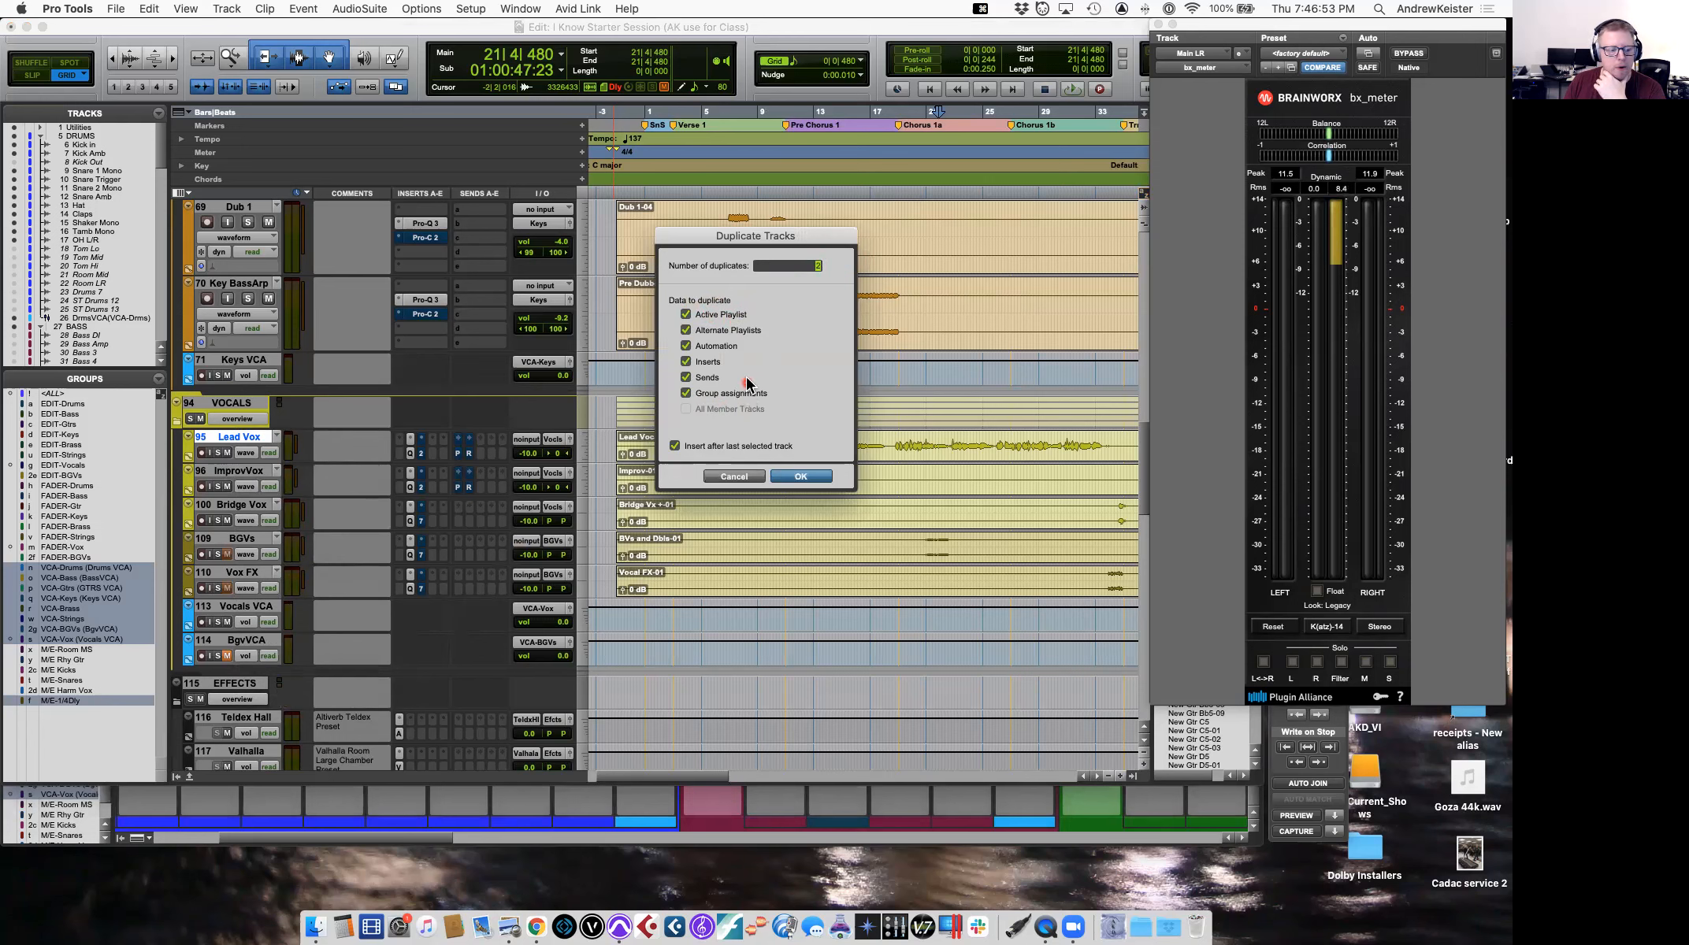
left_click(801, 476)
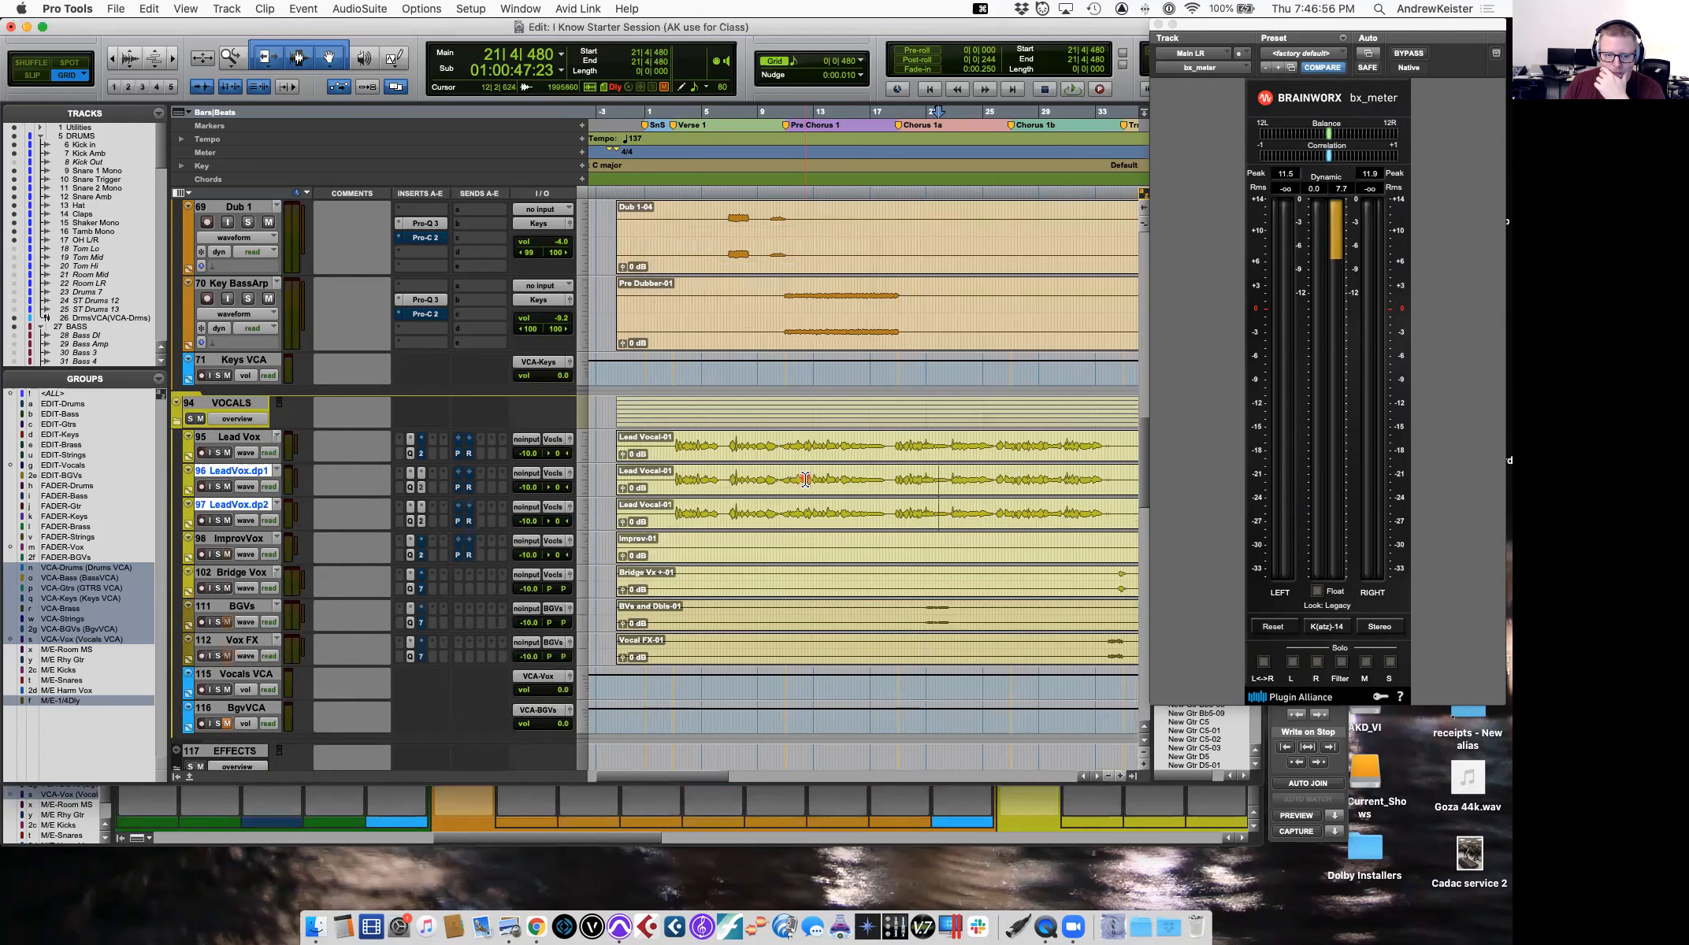
Make the original Lead Vox track inactive.
left_click(236, 438)
right_click(253, 444)
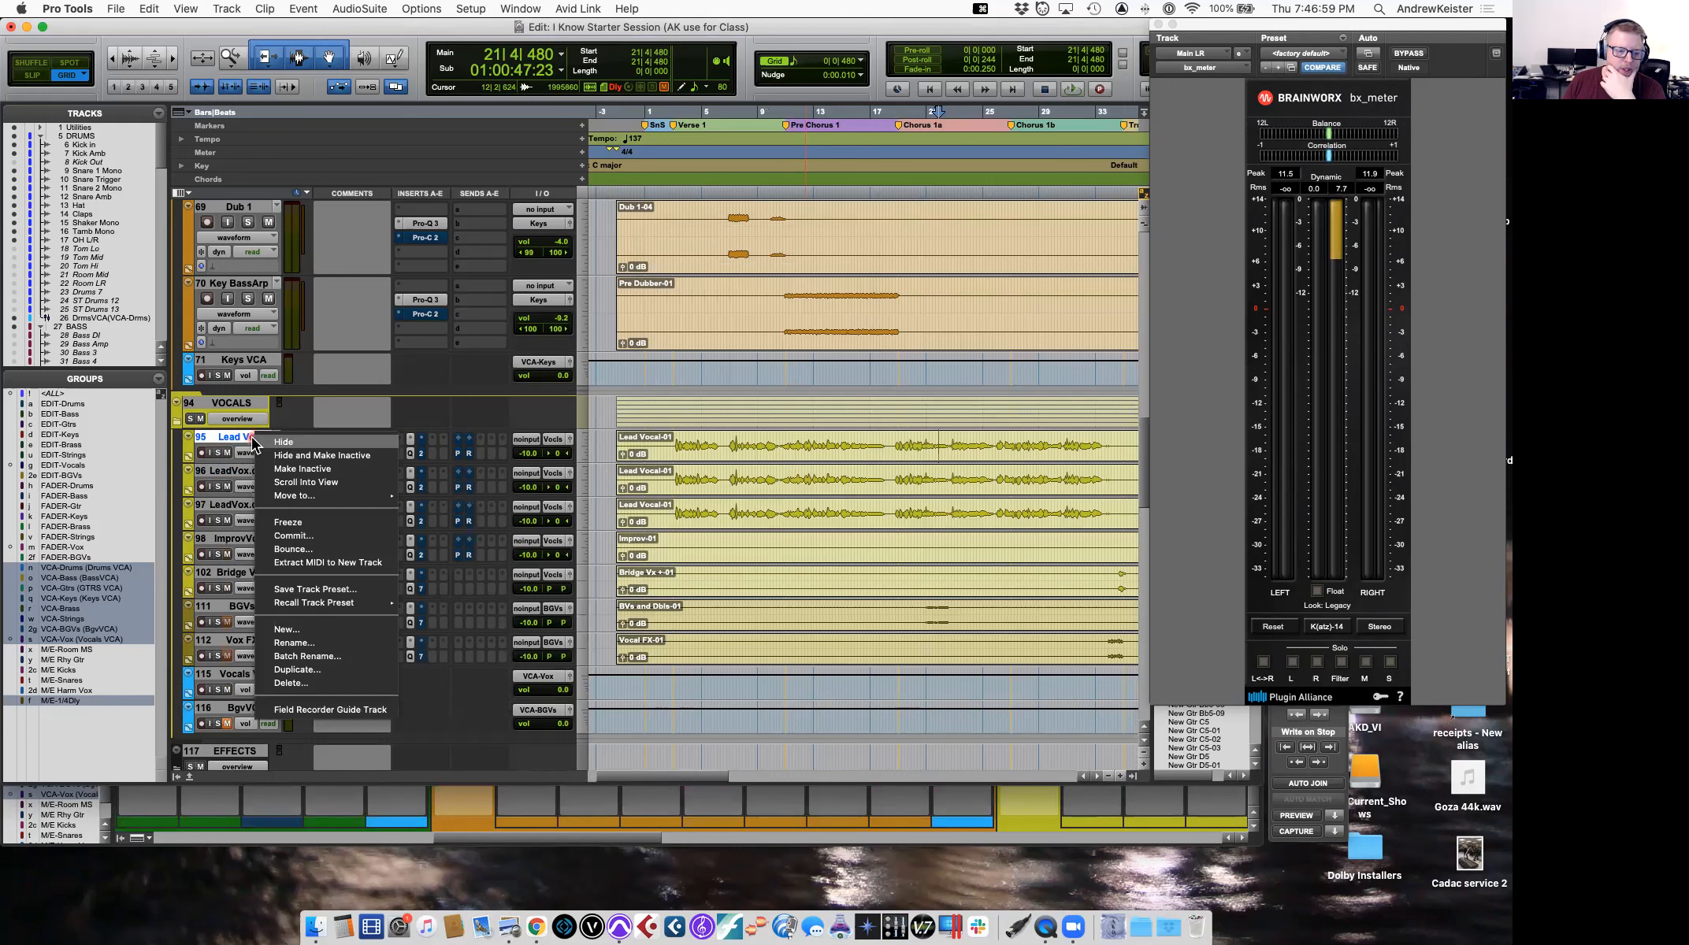
left_click(302, 469)
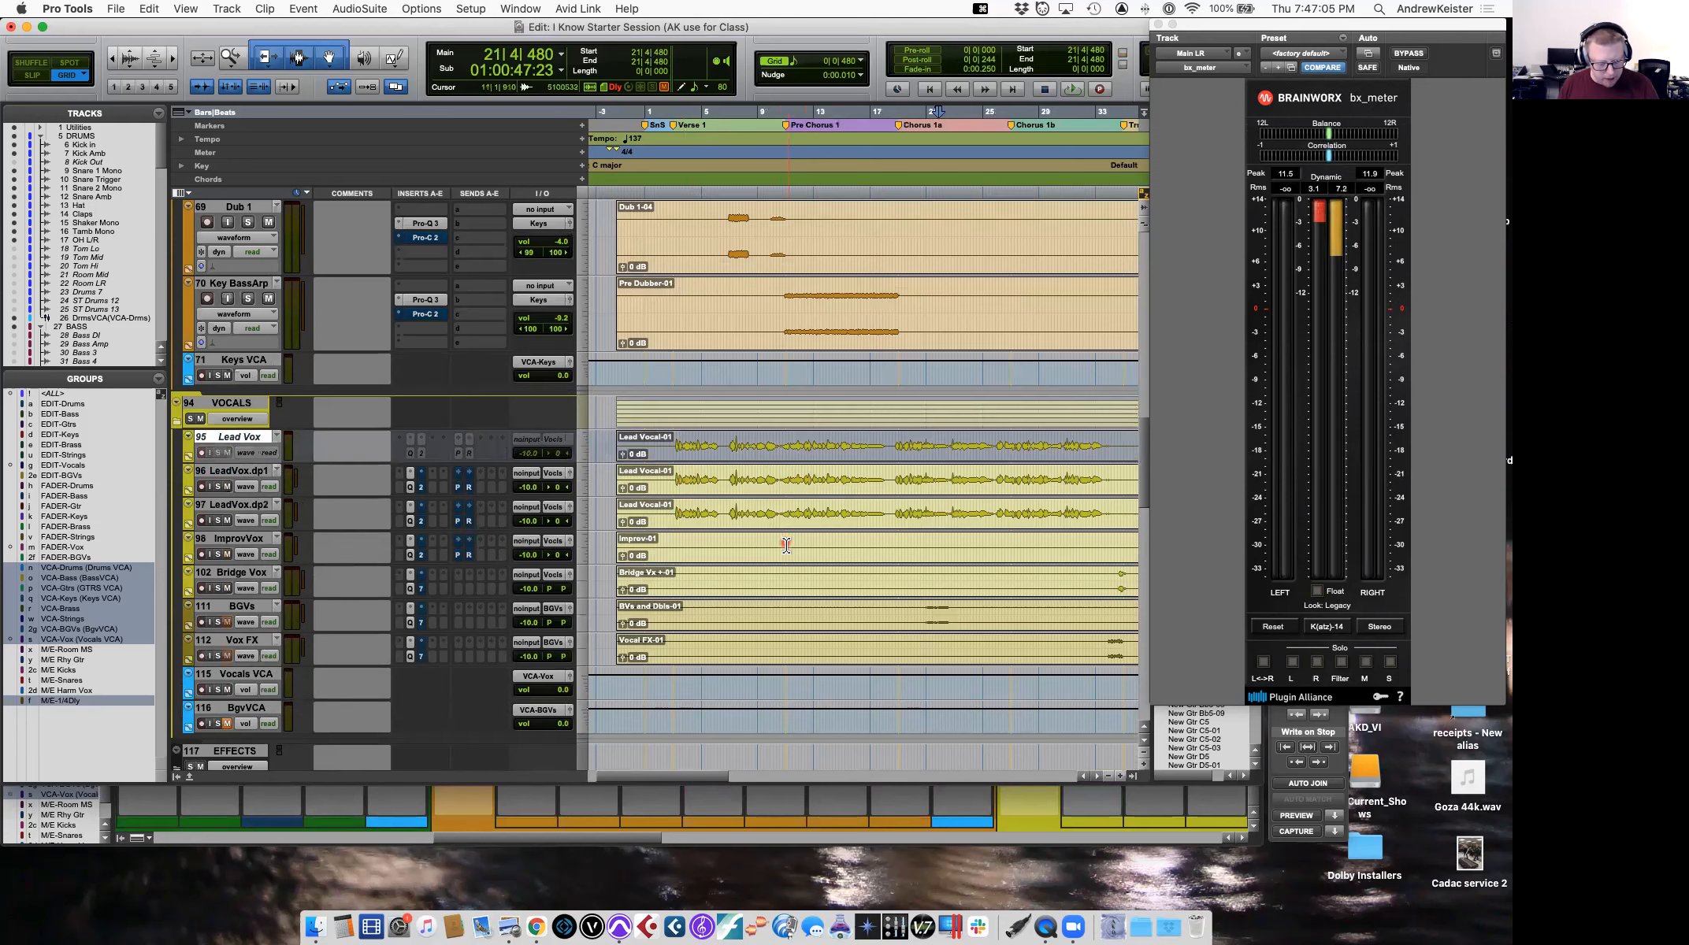
Rename the first Lead Vox duplicate as Verse Vox.
key("r")
key("r")
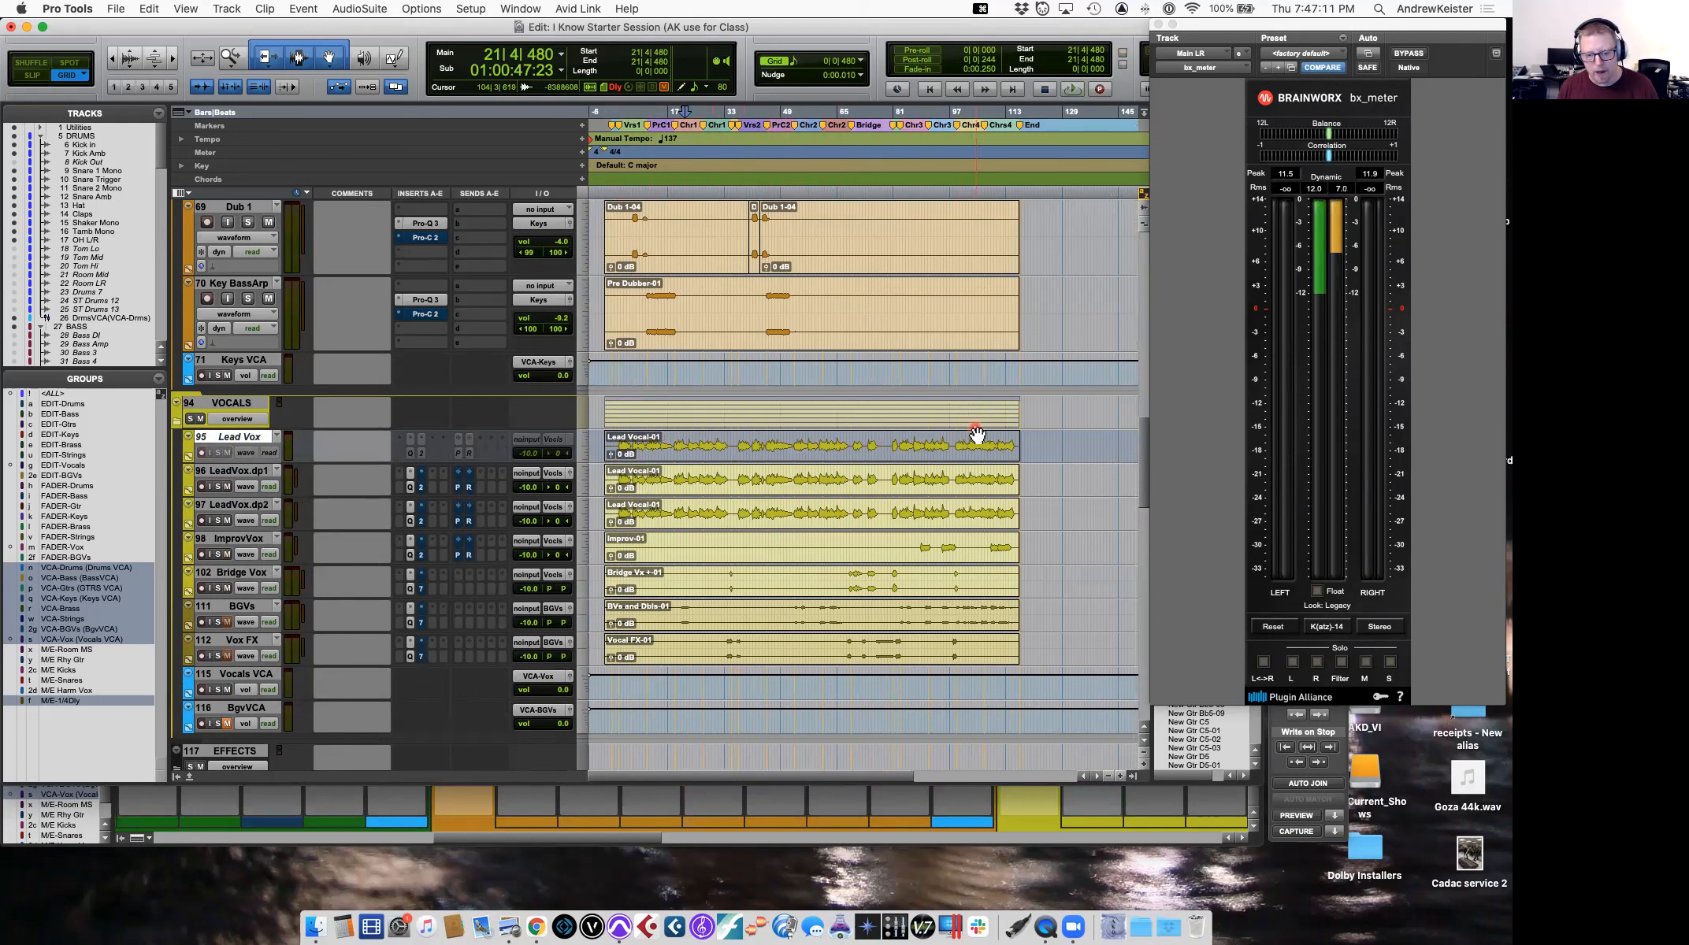
double_click(240, 471)
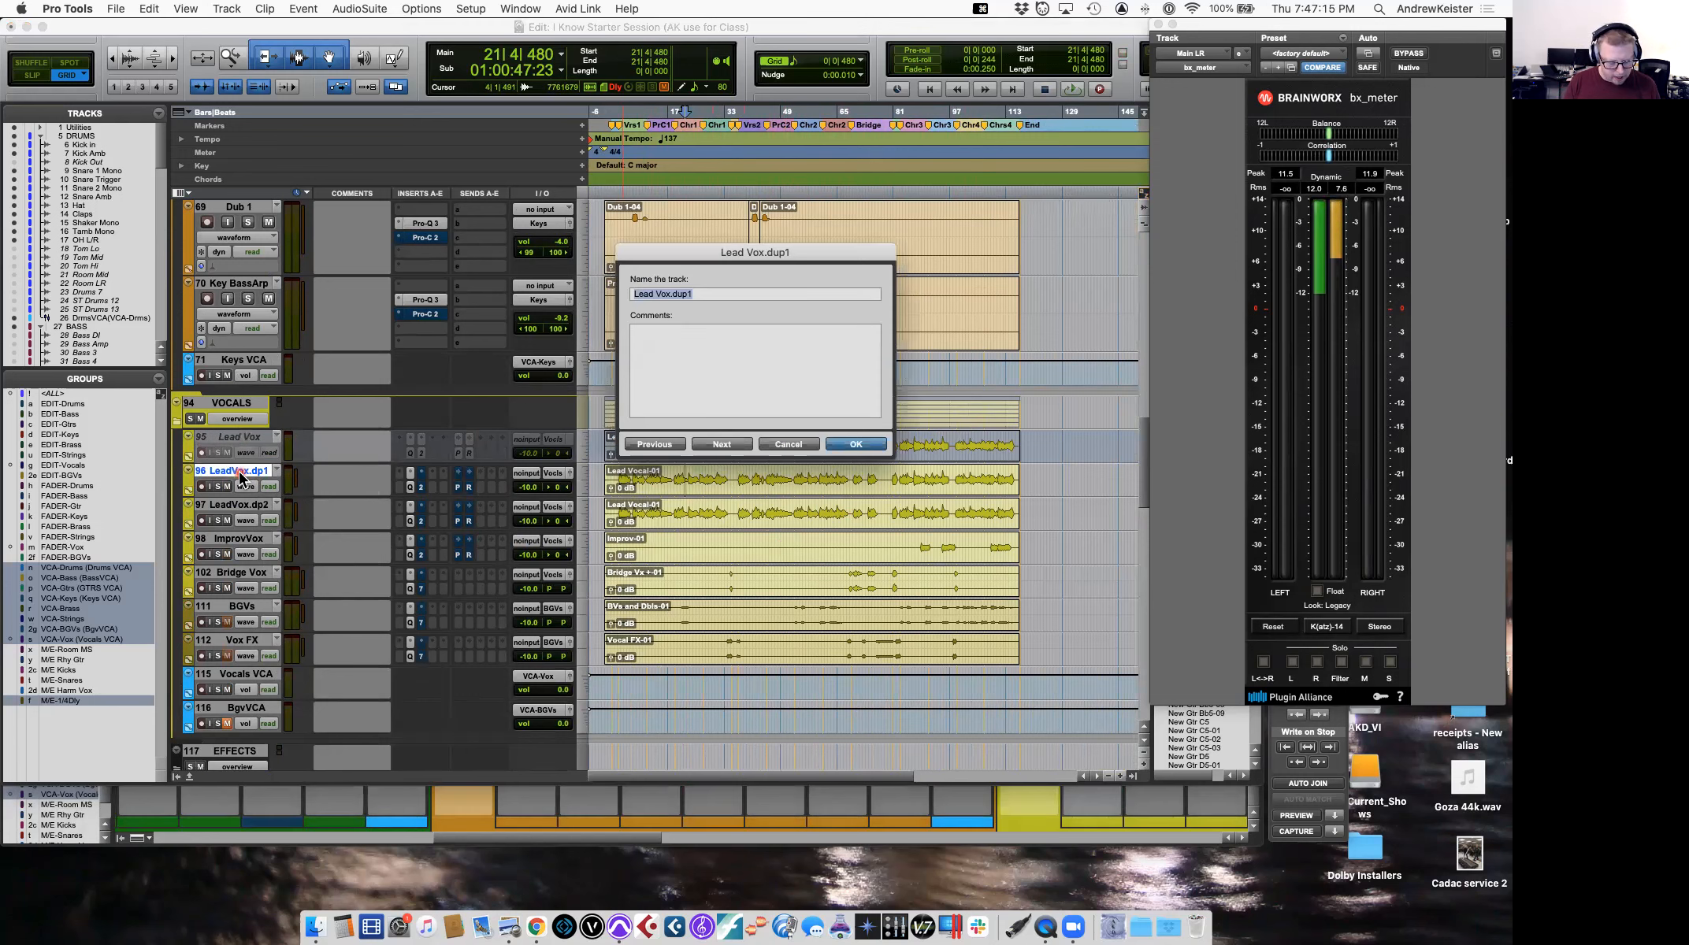
type("Verse Vox")
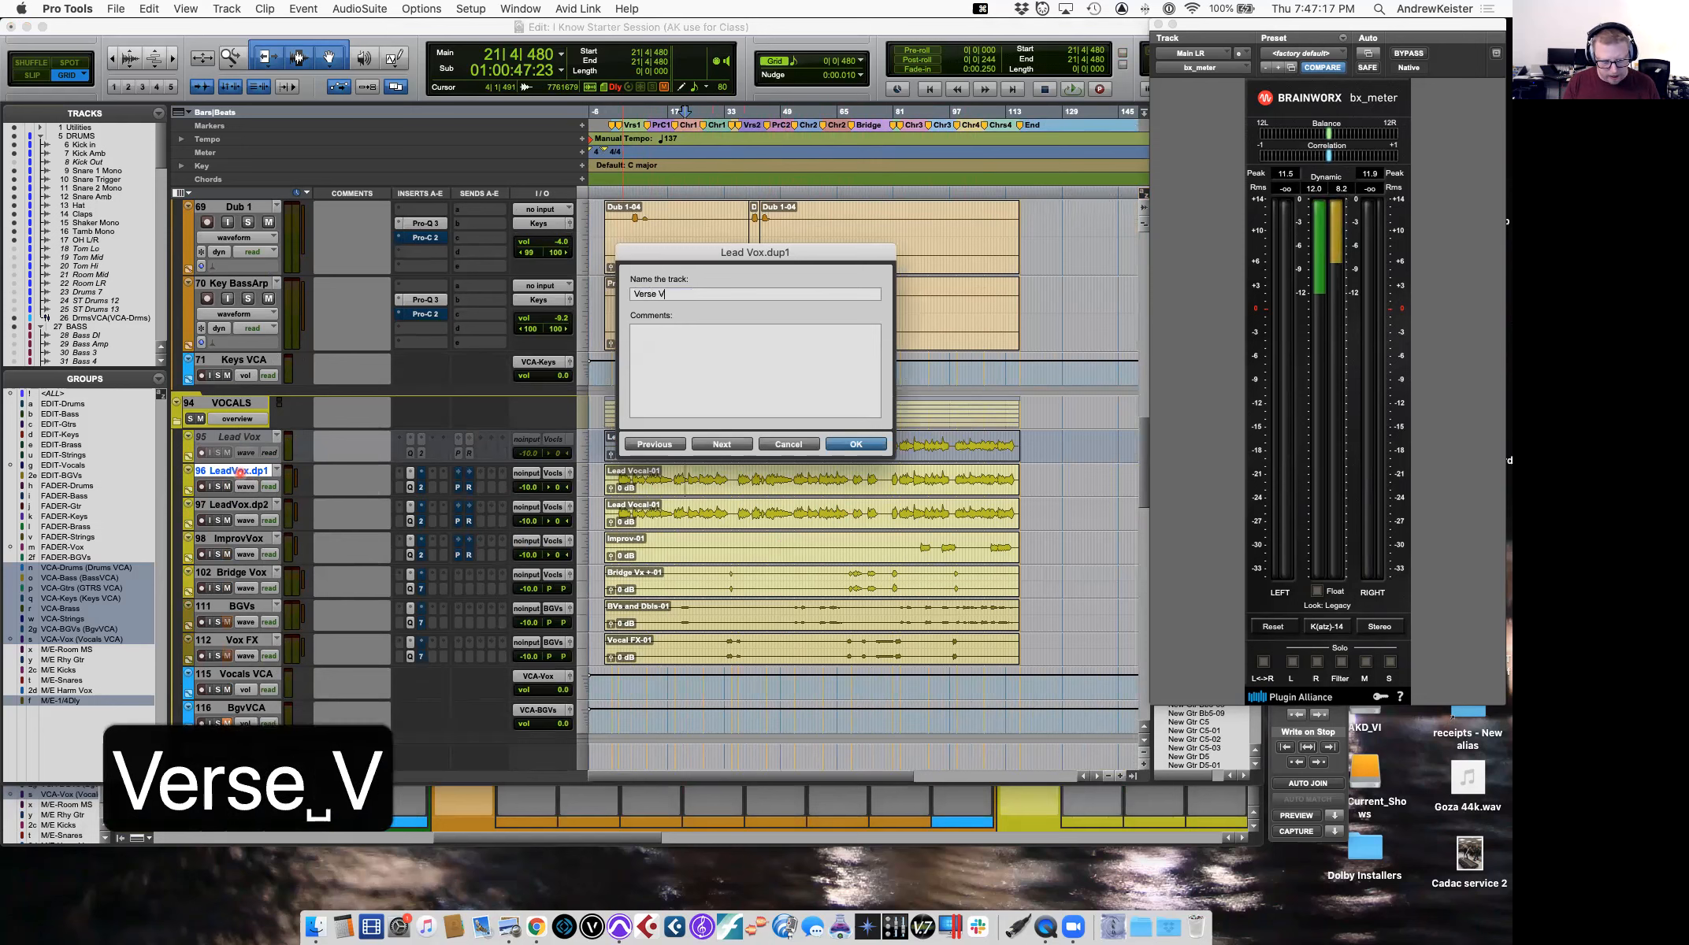
key("Return")
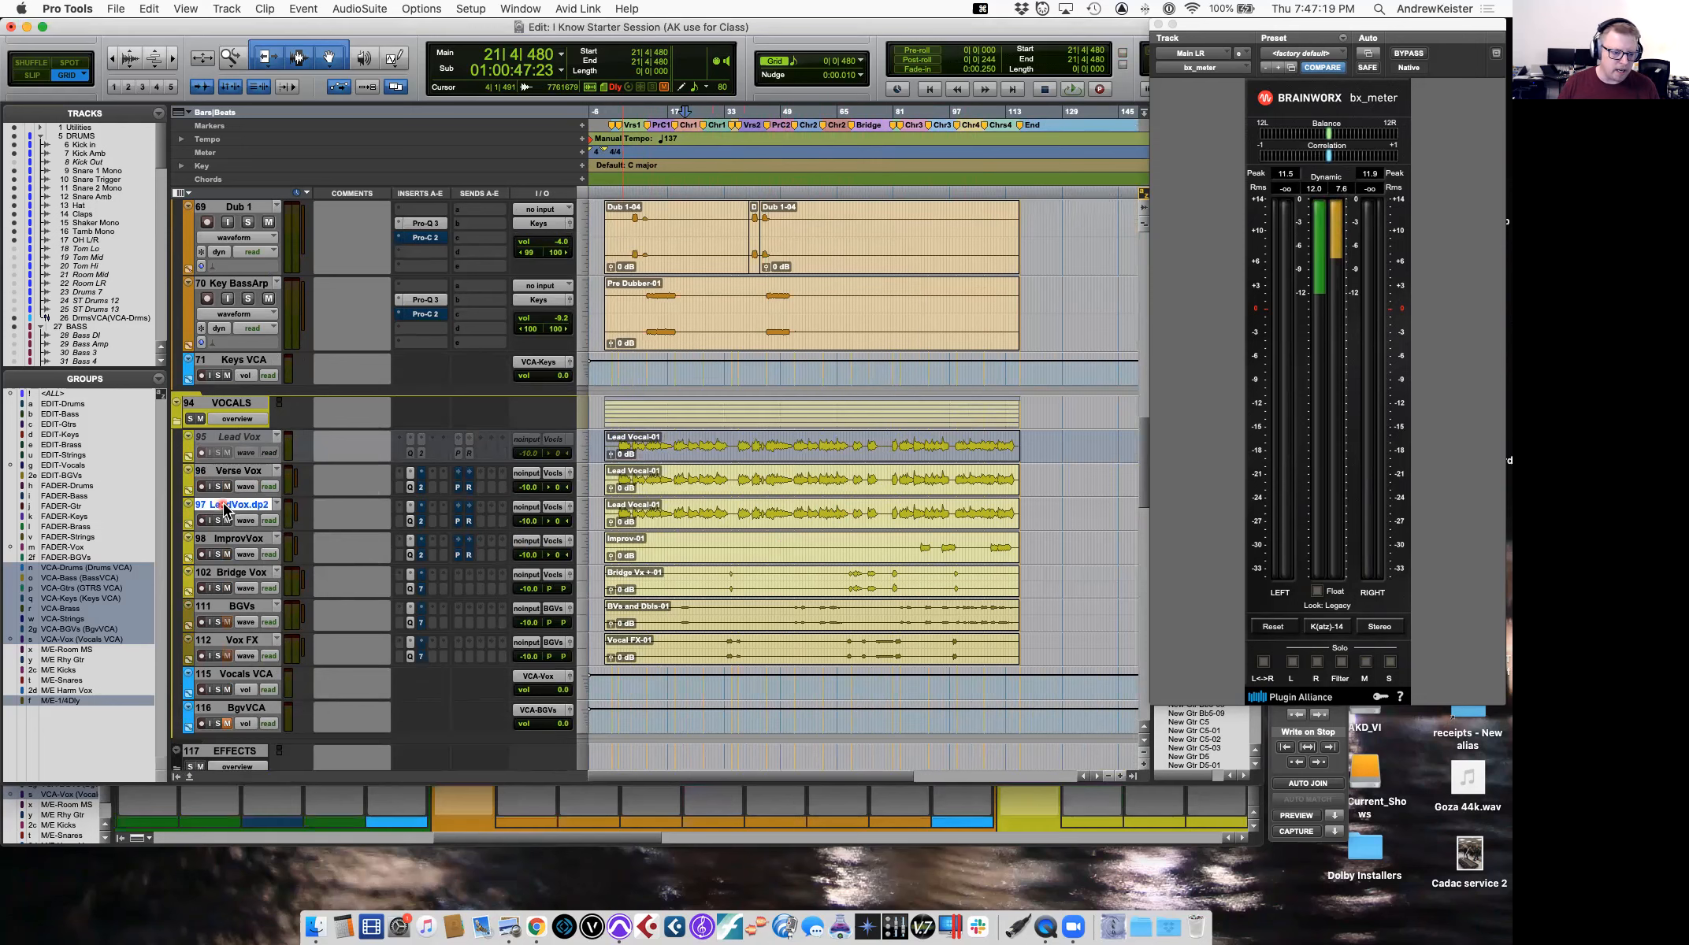
Rename the second Lead Vox duplicate as Cho Vox.
double_click(224, 506)
type("Cho ")
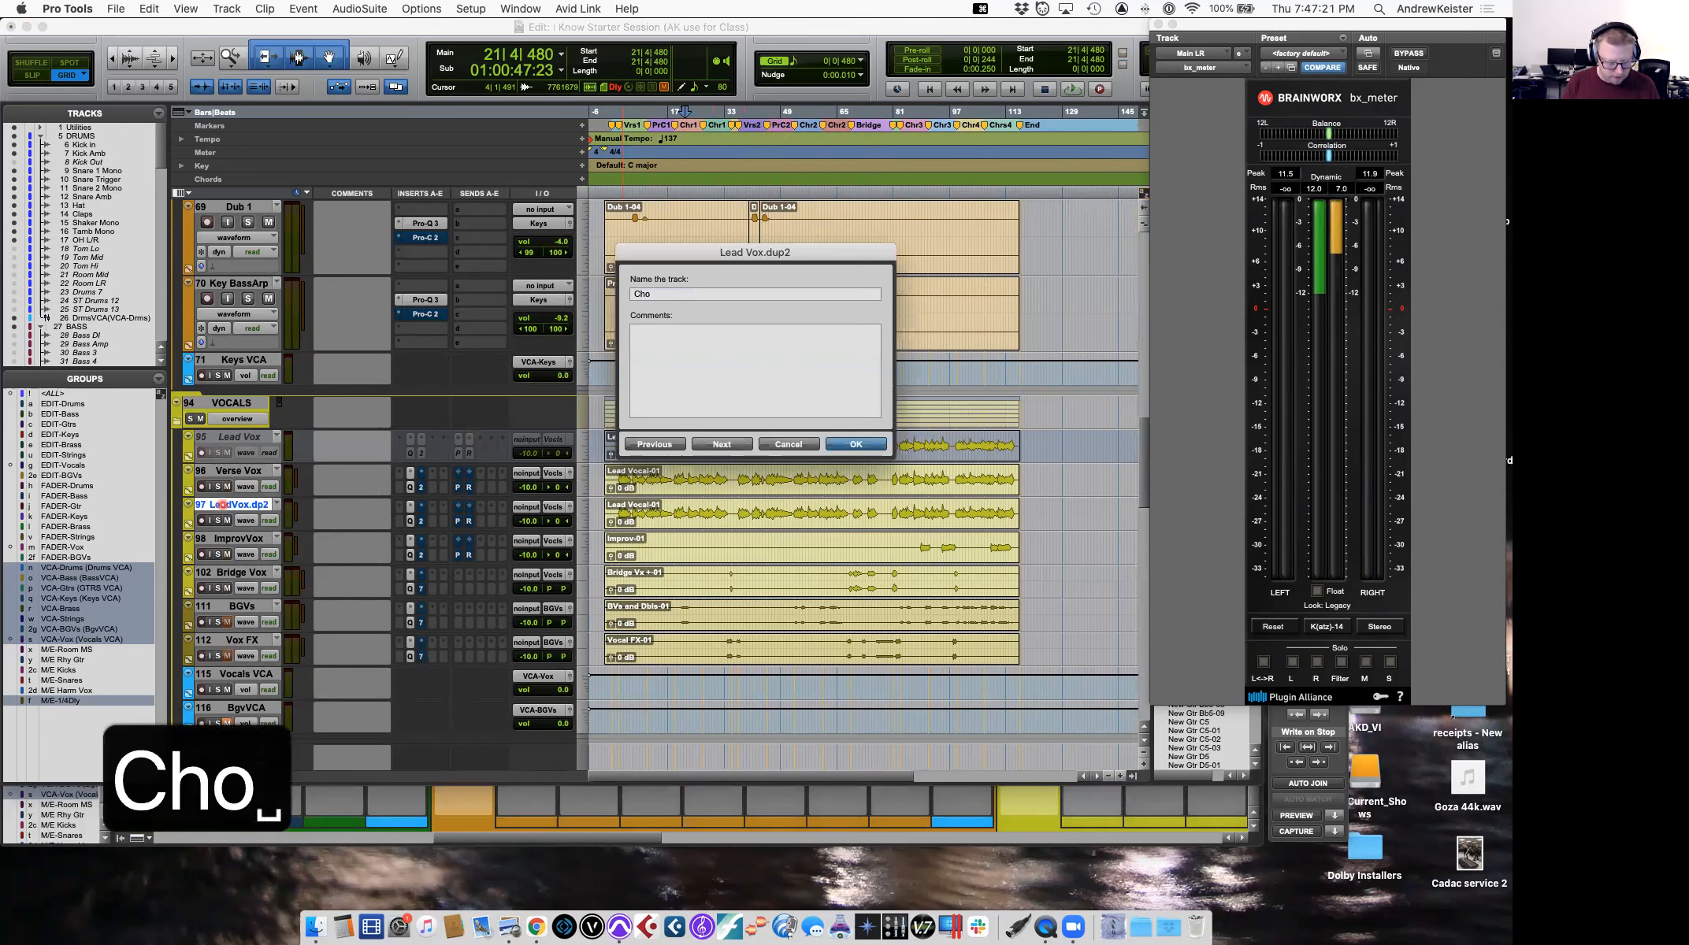
type("Vox")
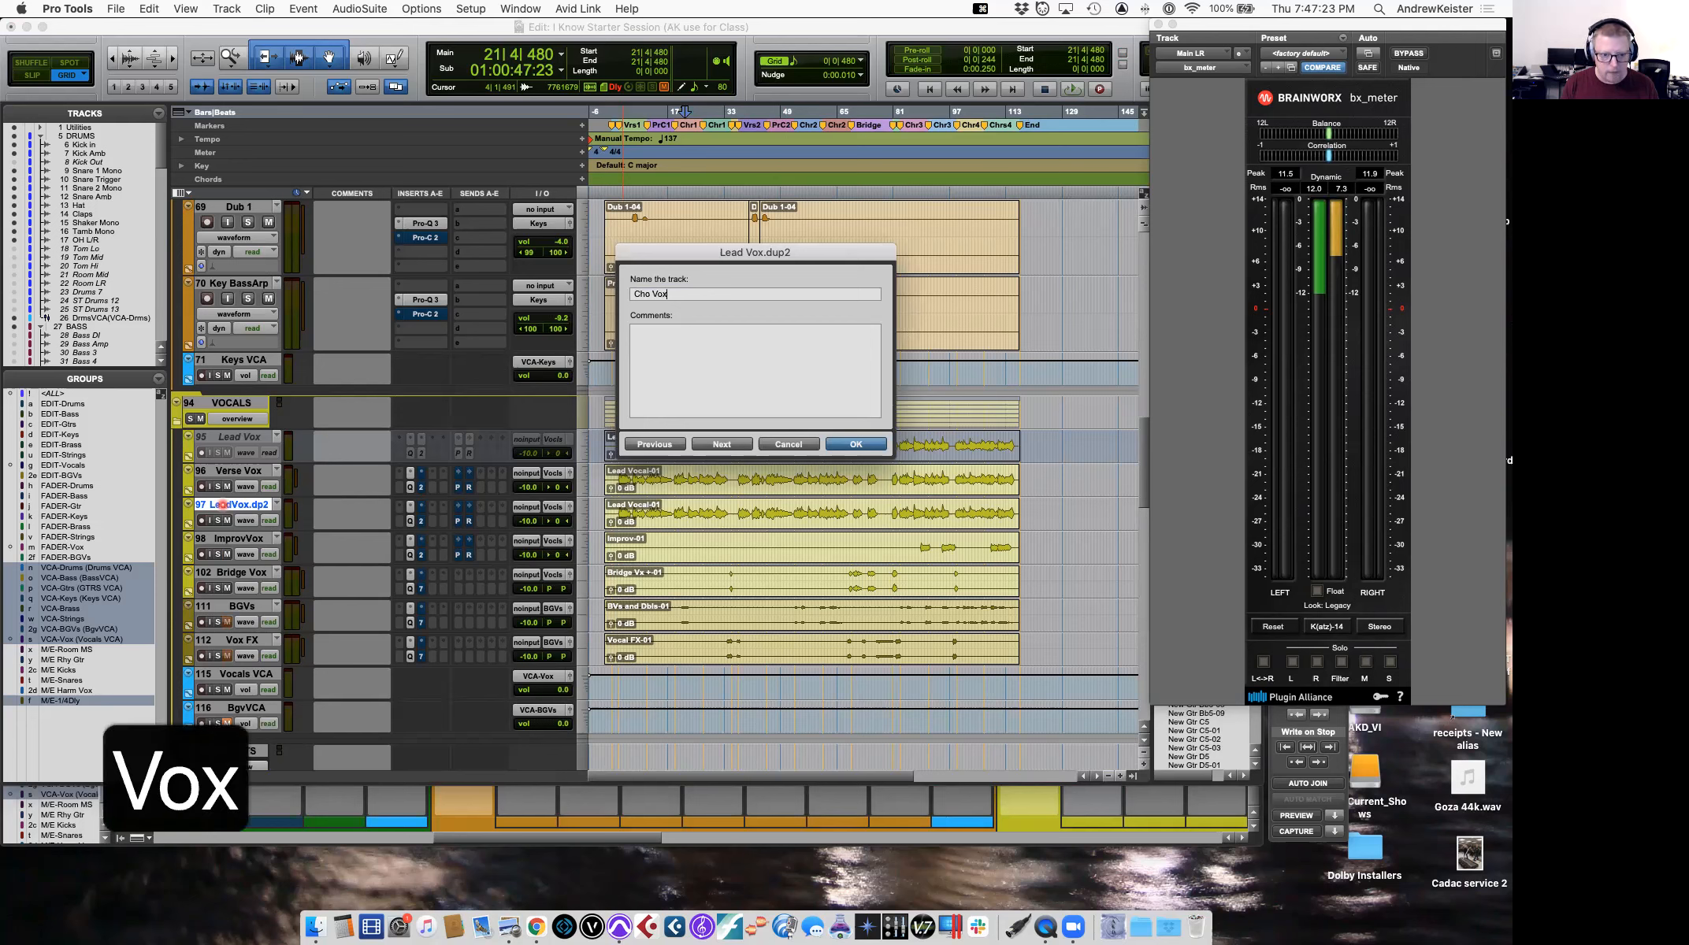
key("Return")
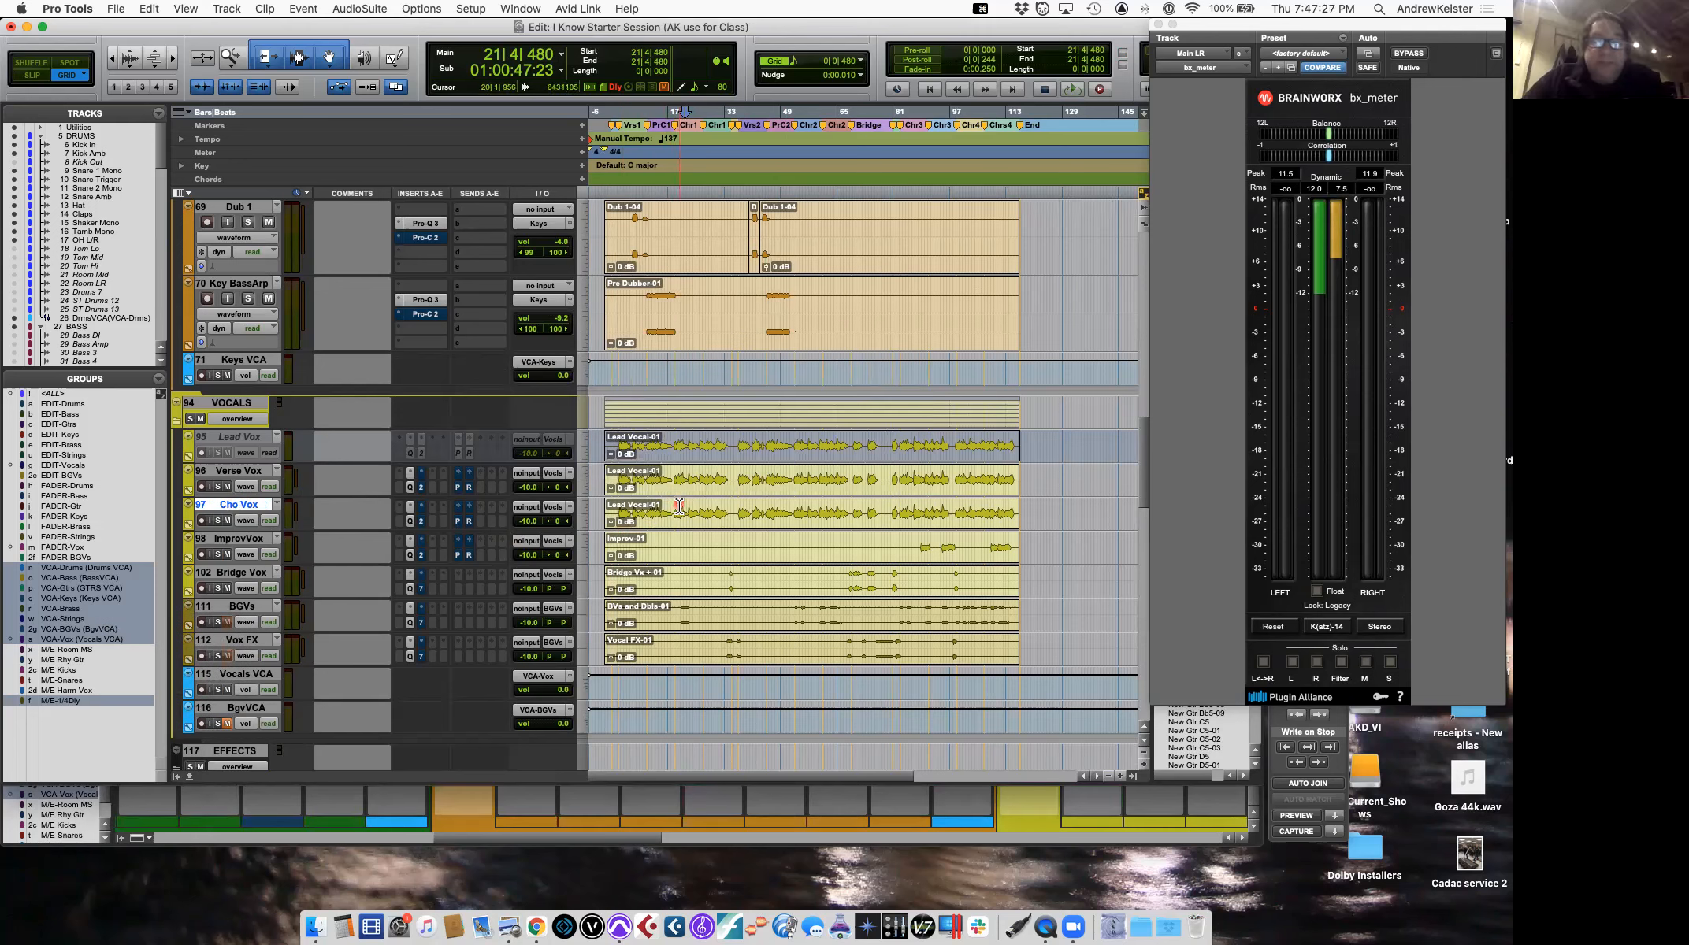
key("t")
key("t")
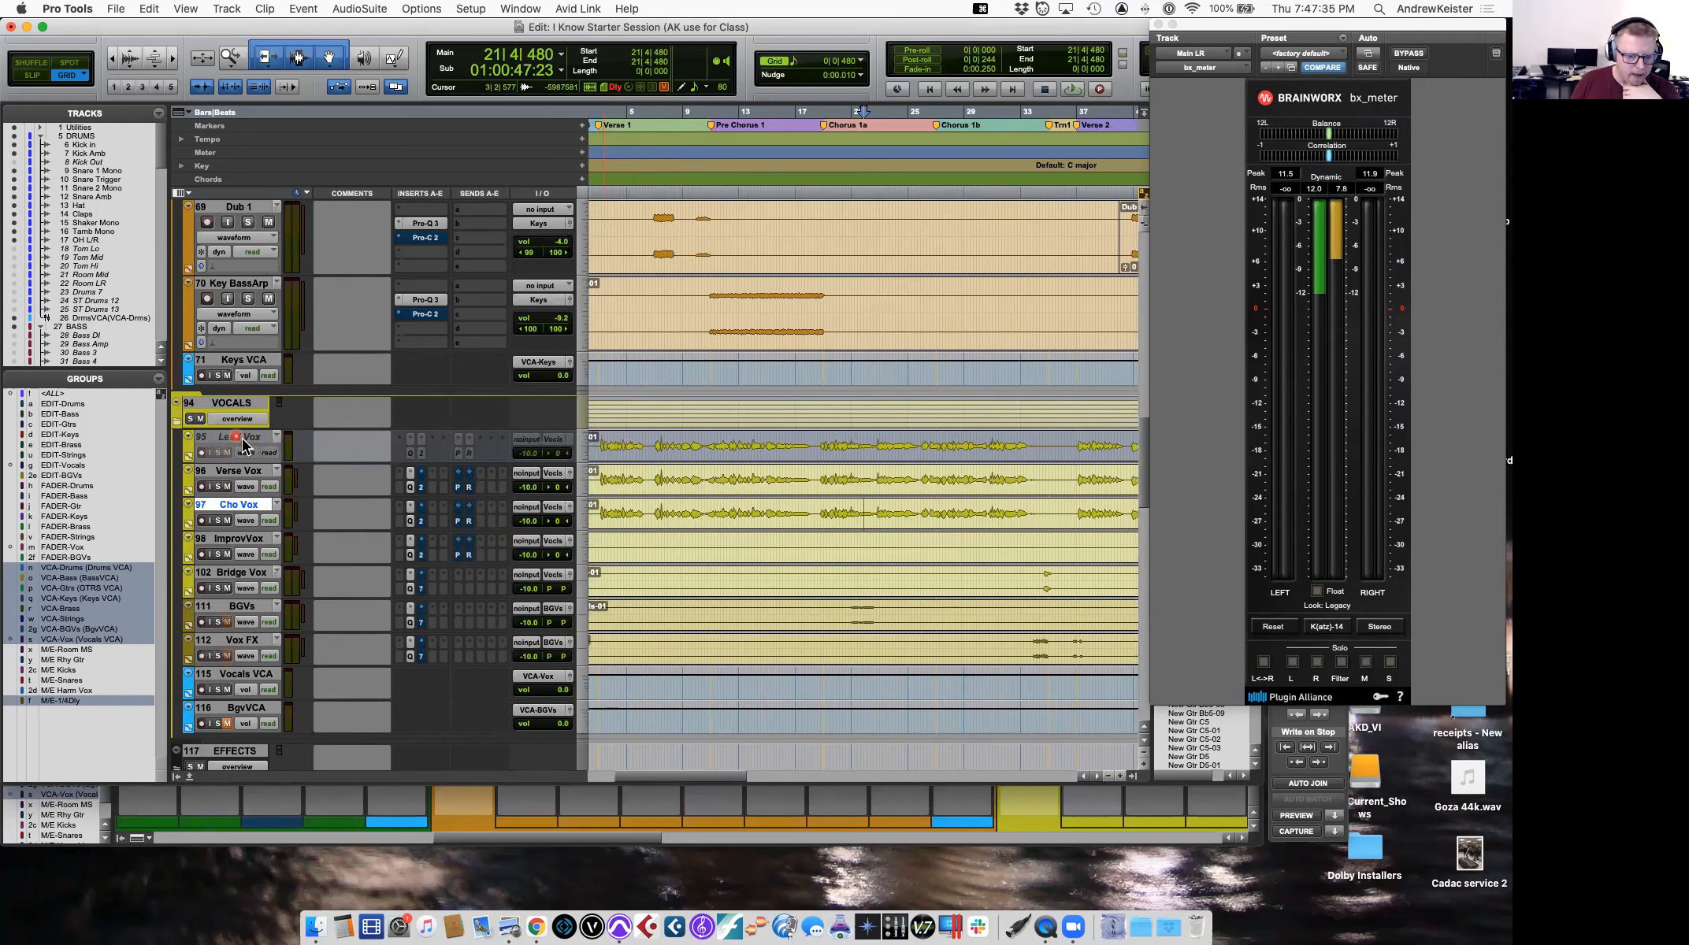
left_click(652, 451)
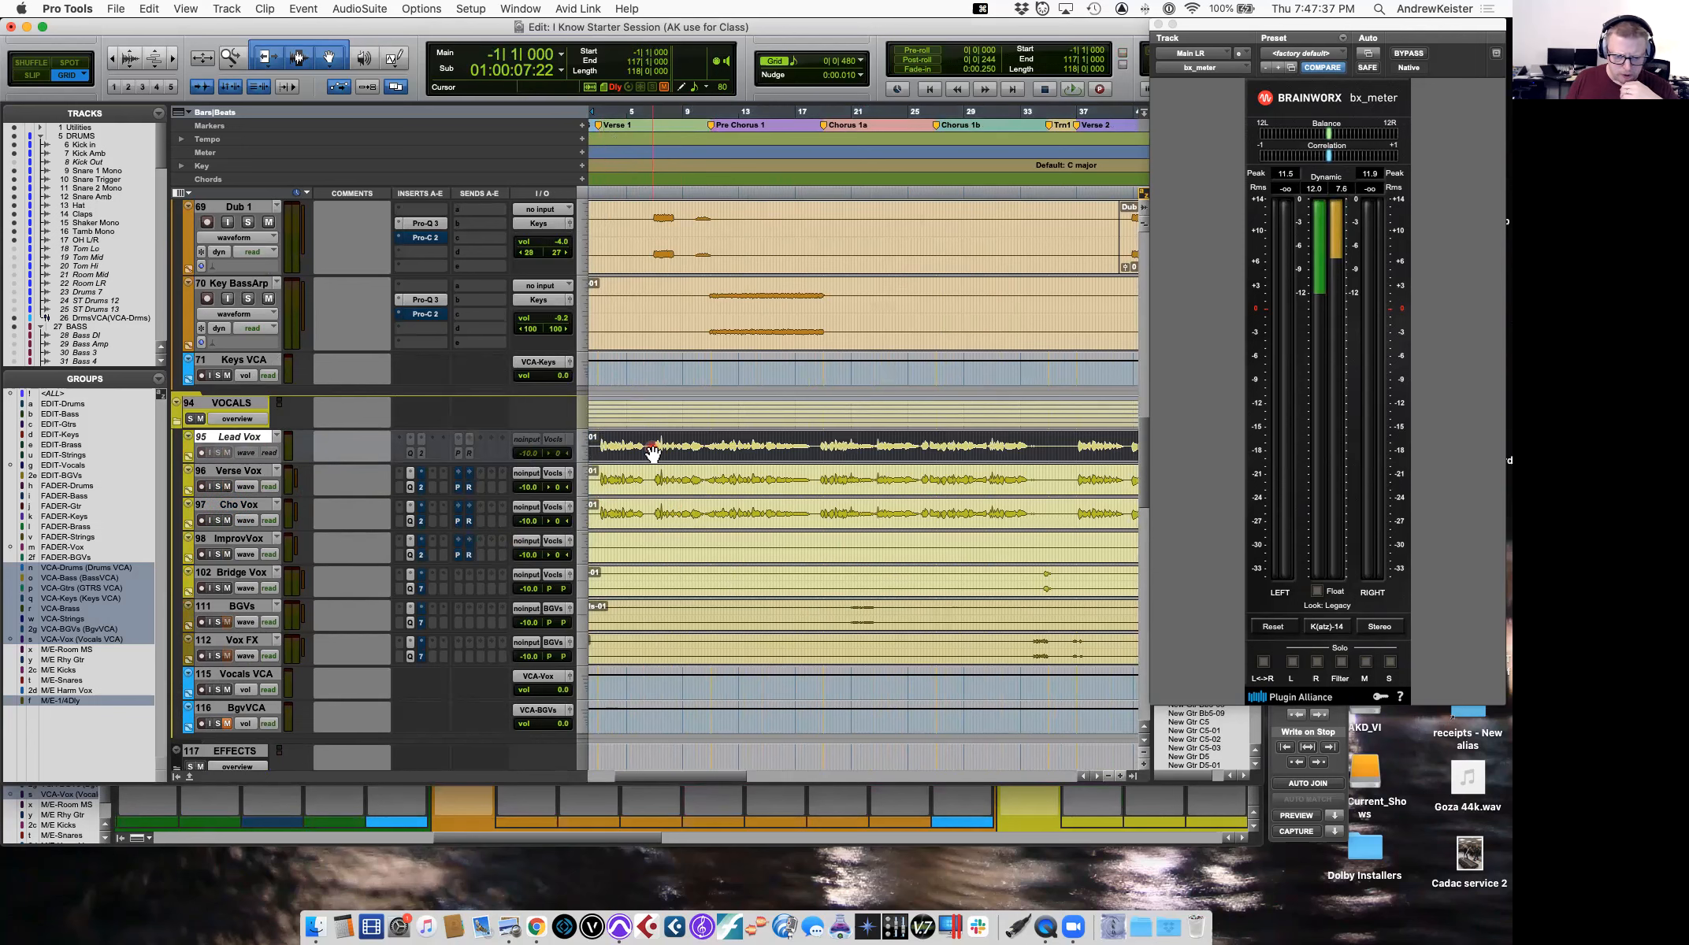
key("r")
key("r")
key("r")
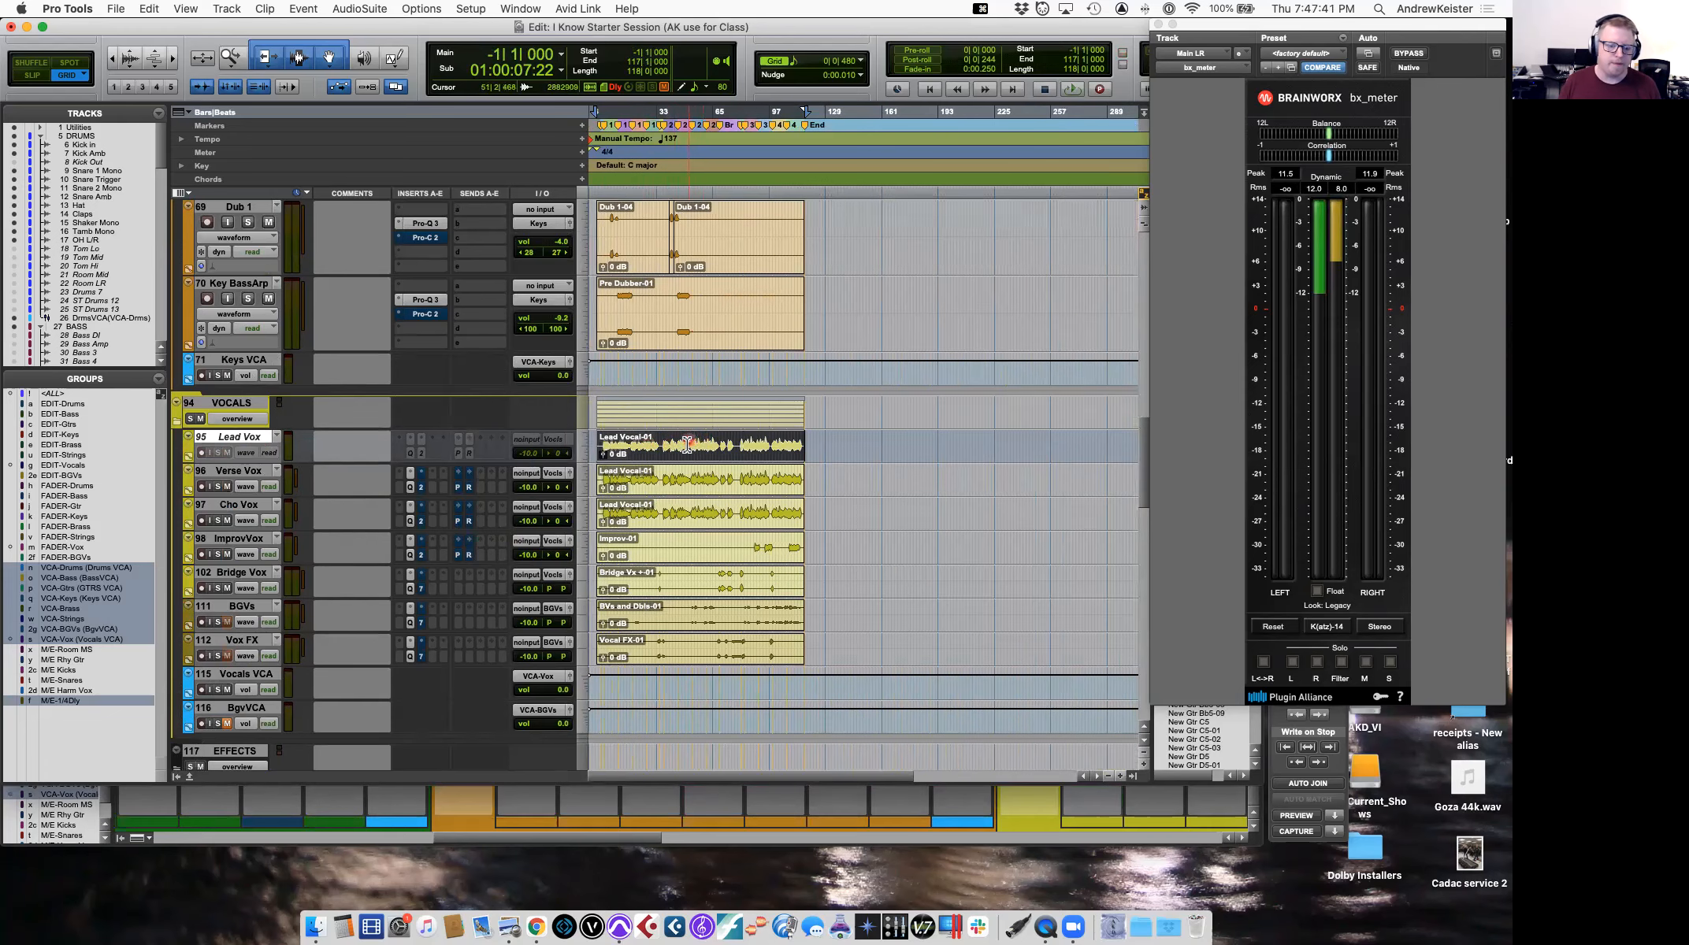
Mute the whole vocal clip on the Verse Vox track and unmute it again.
left_click(684, 480)
key("super+m")
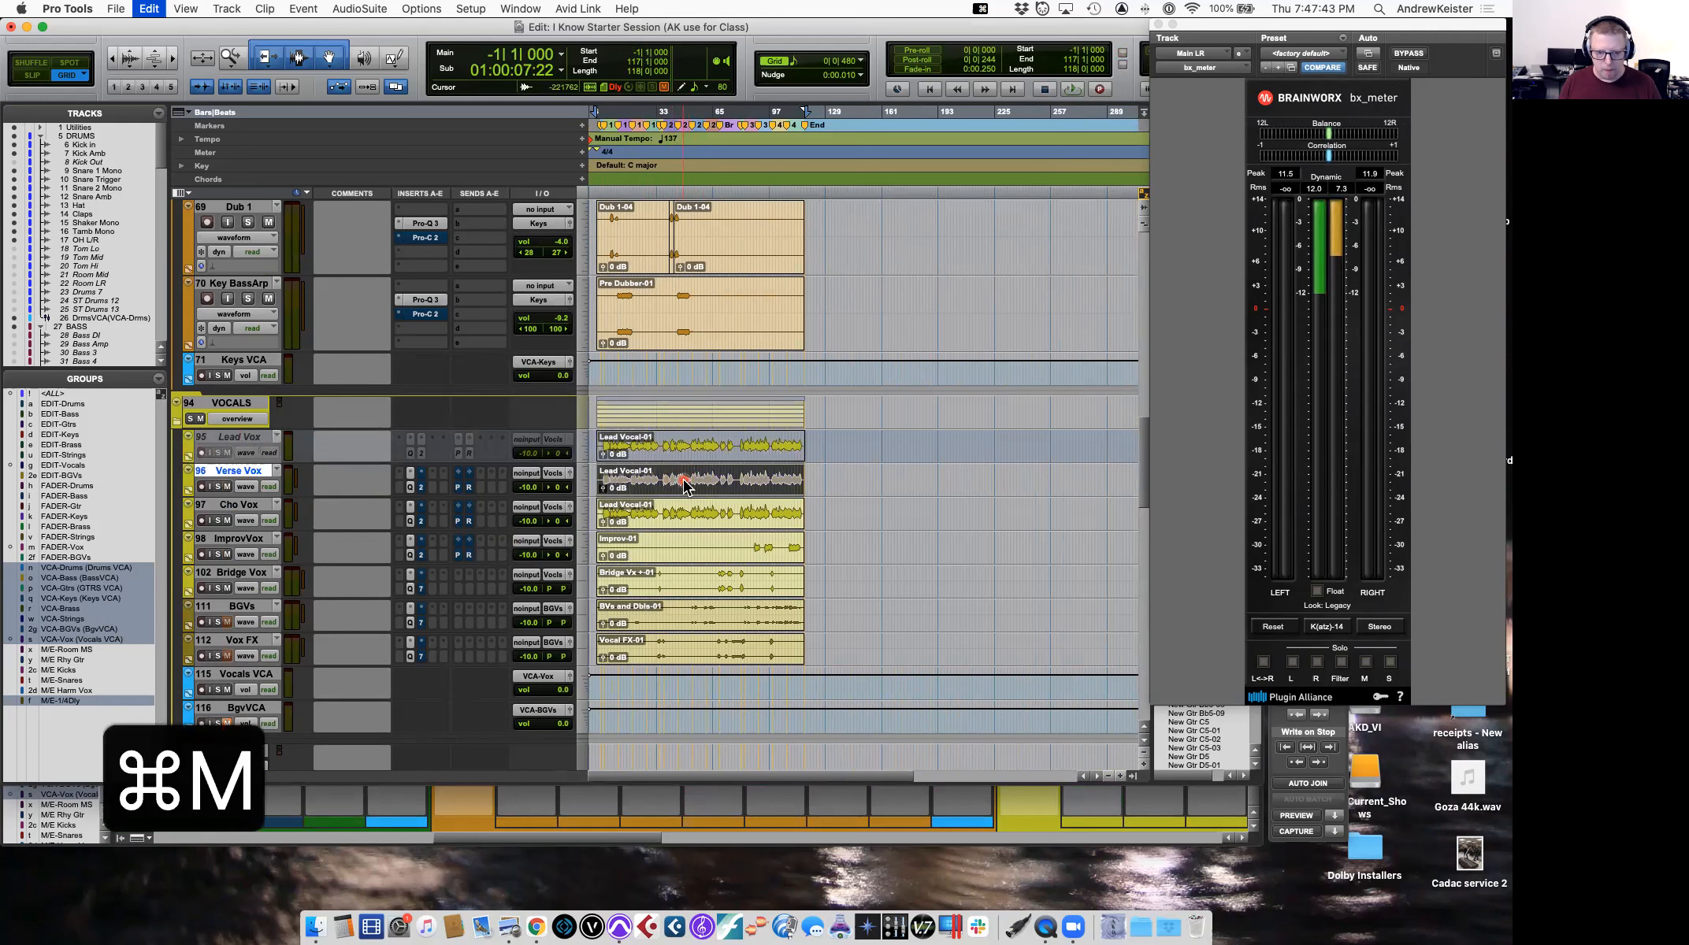
left_click(697, 518)
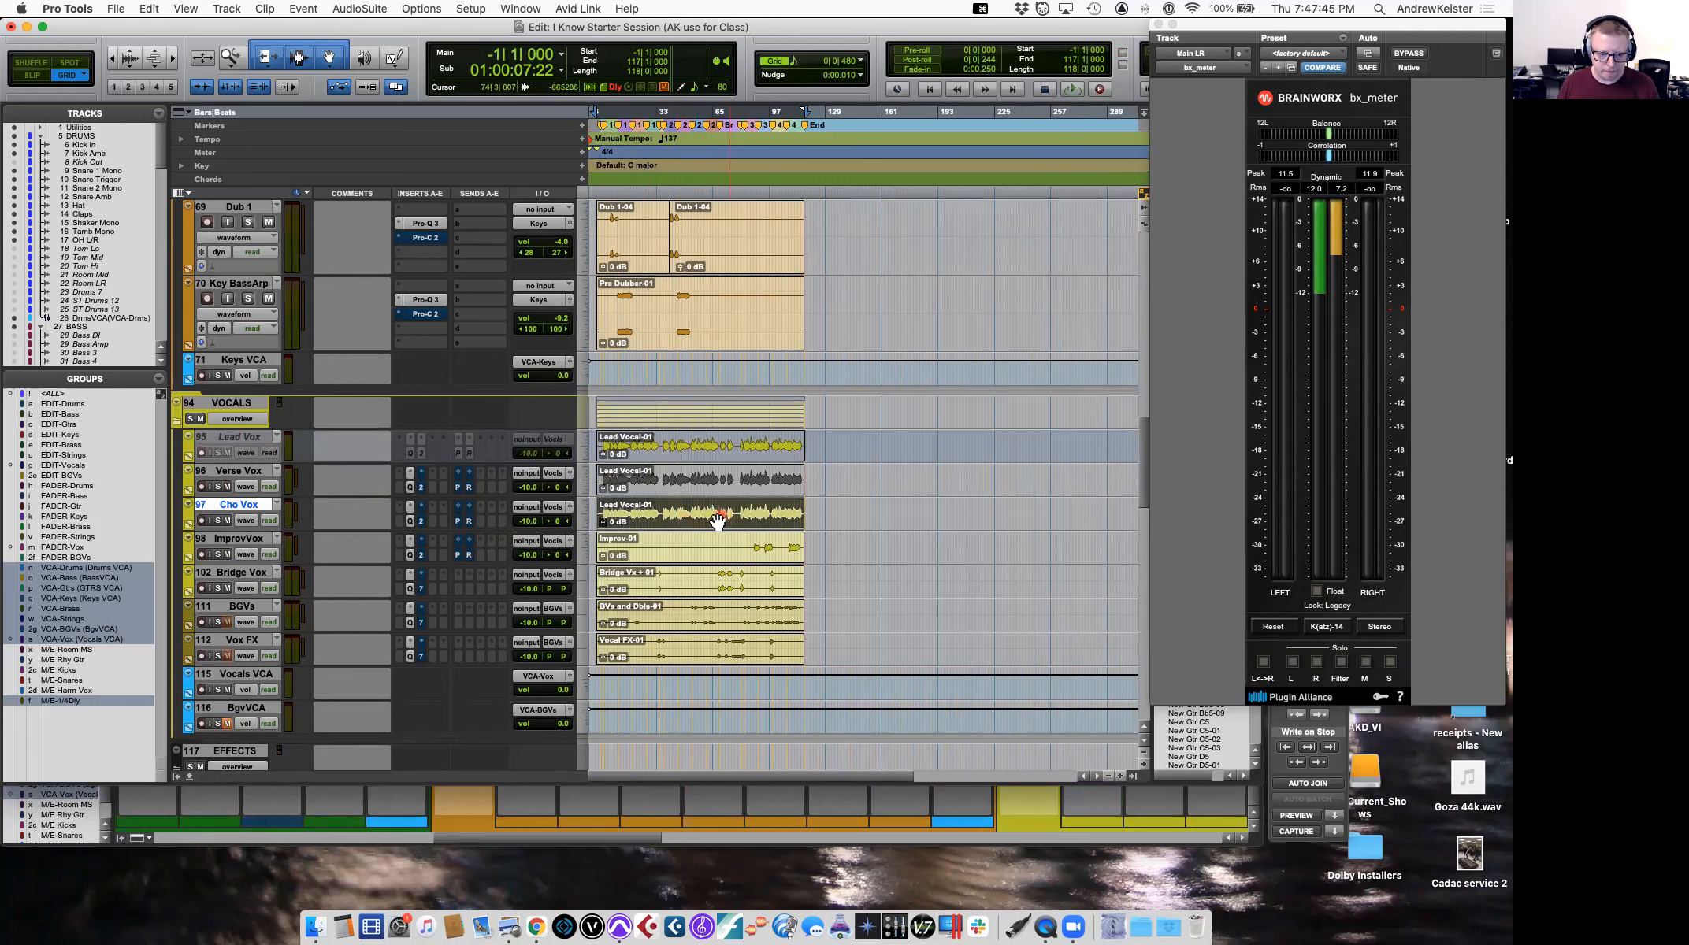
left_click(697, 478)
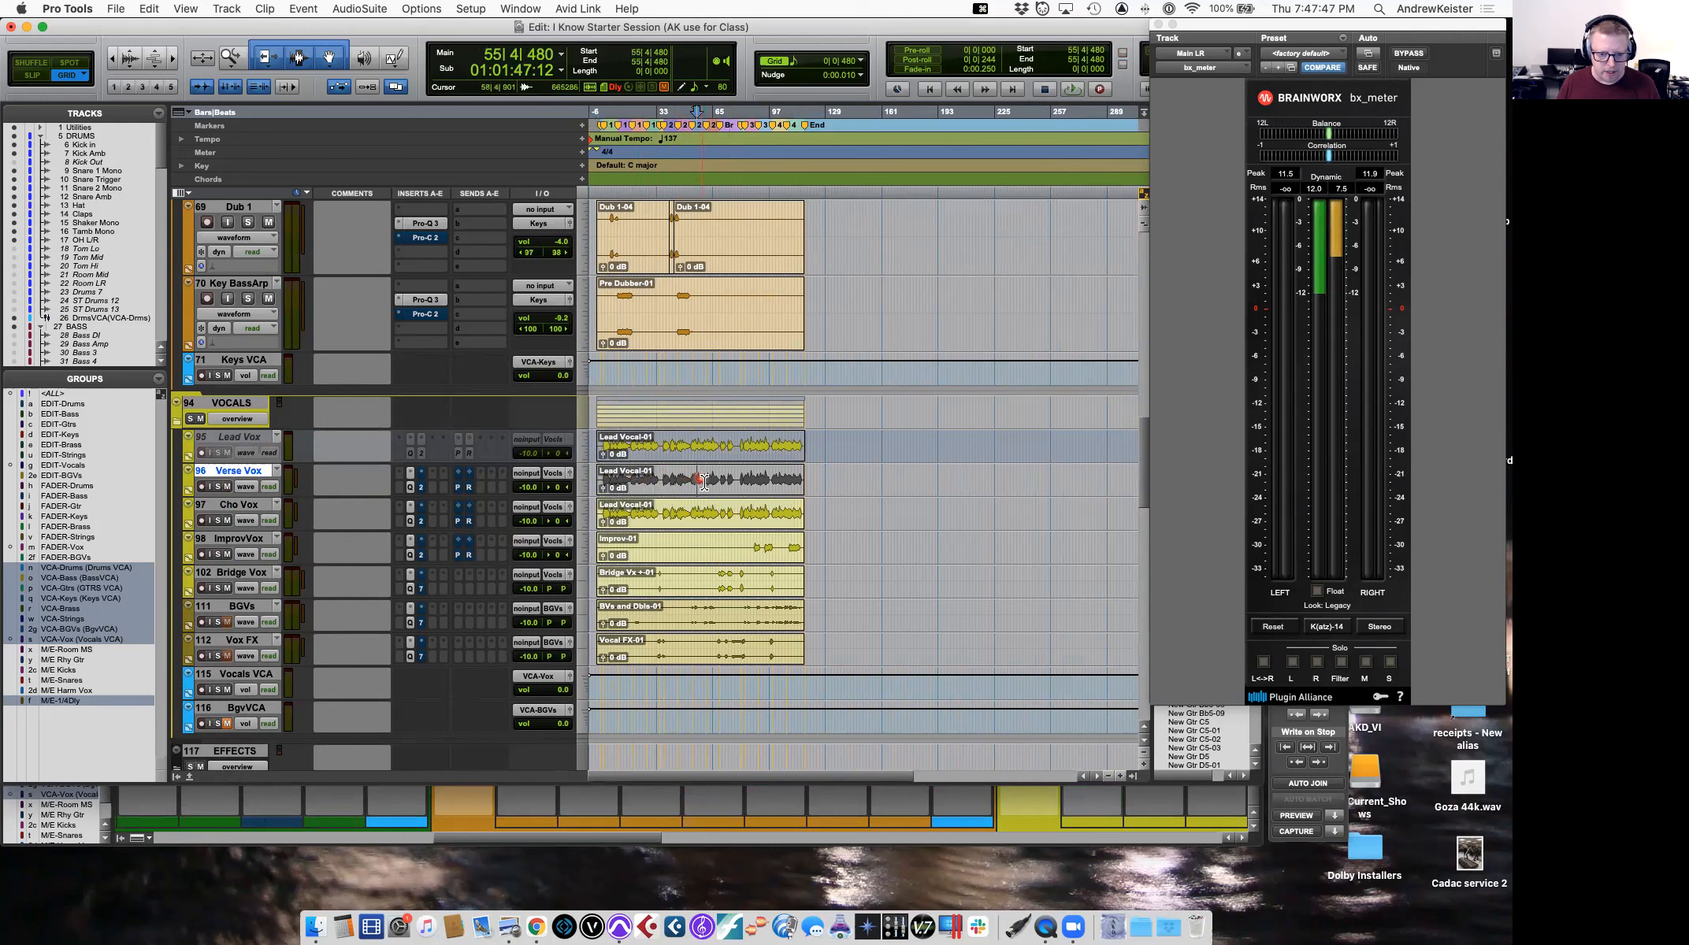
left_click(706, 486)
key("super+m")
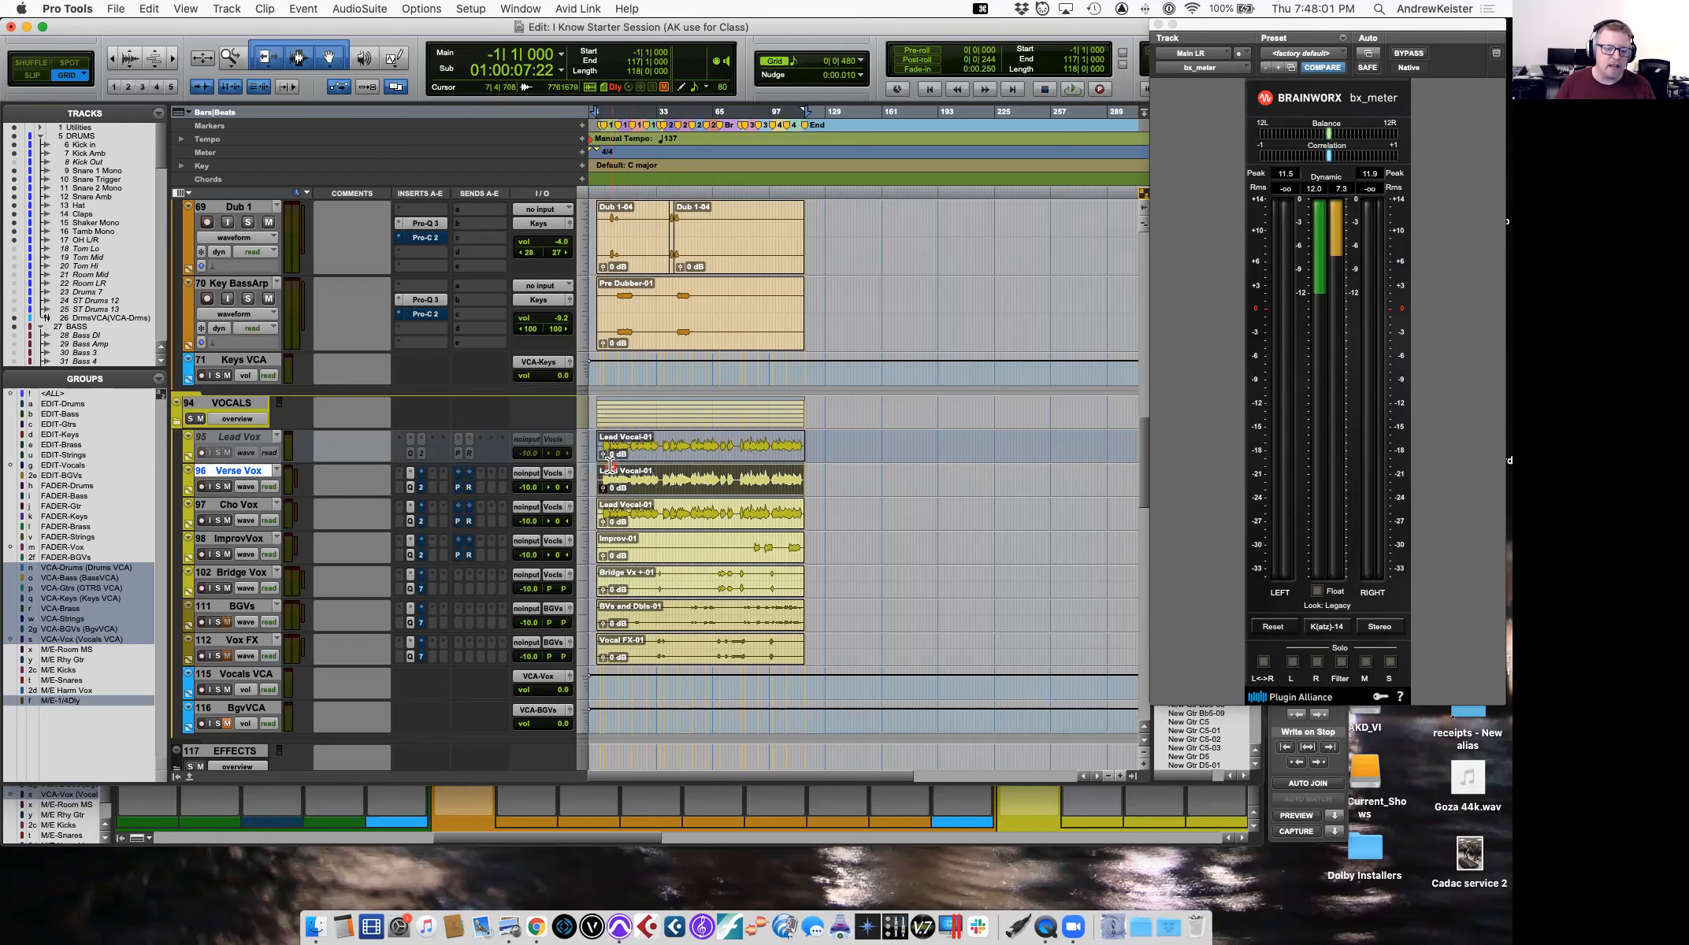
right_click(586, 443)
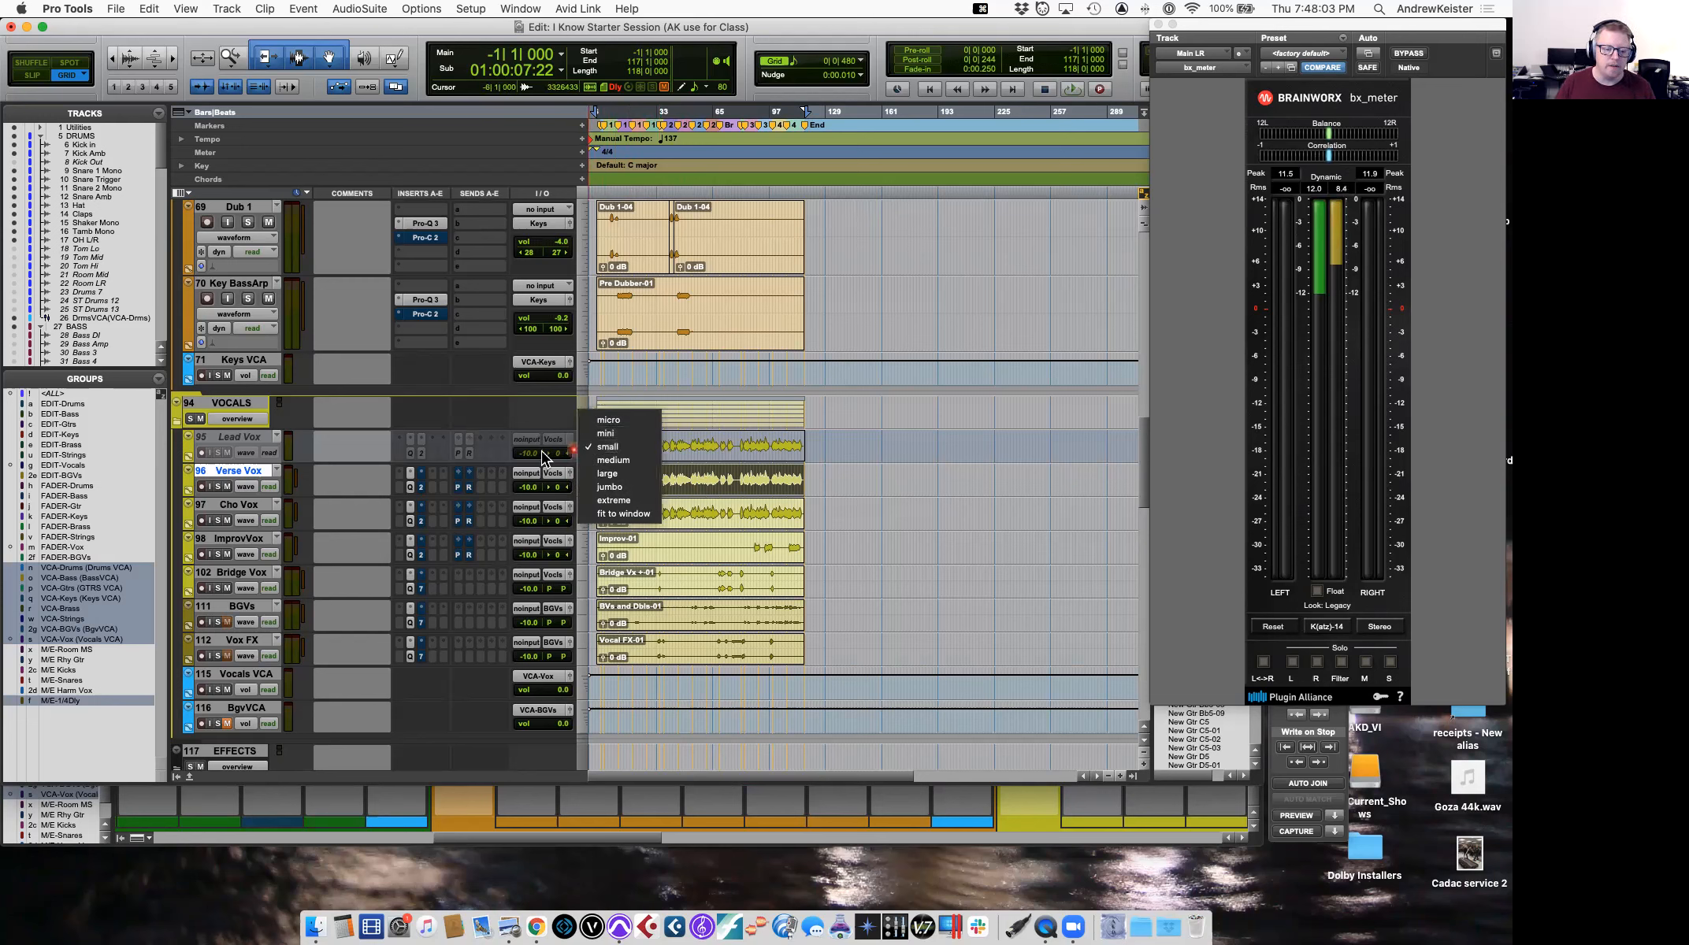
left_click(606, 455)
left_click(260, 438)
left_click(260, 438)
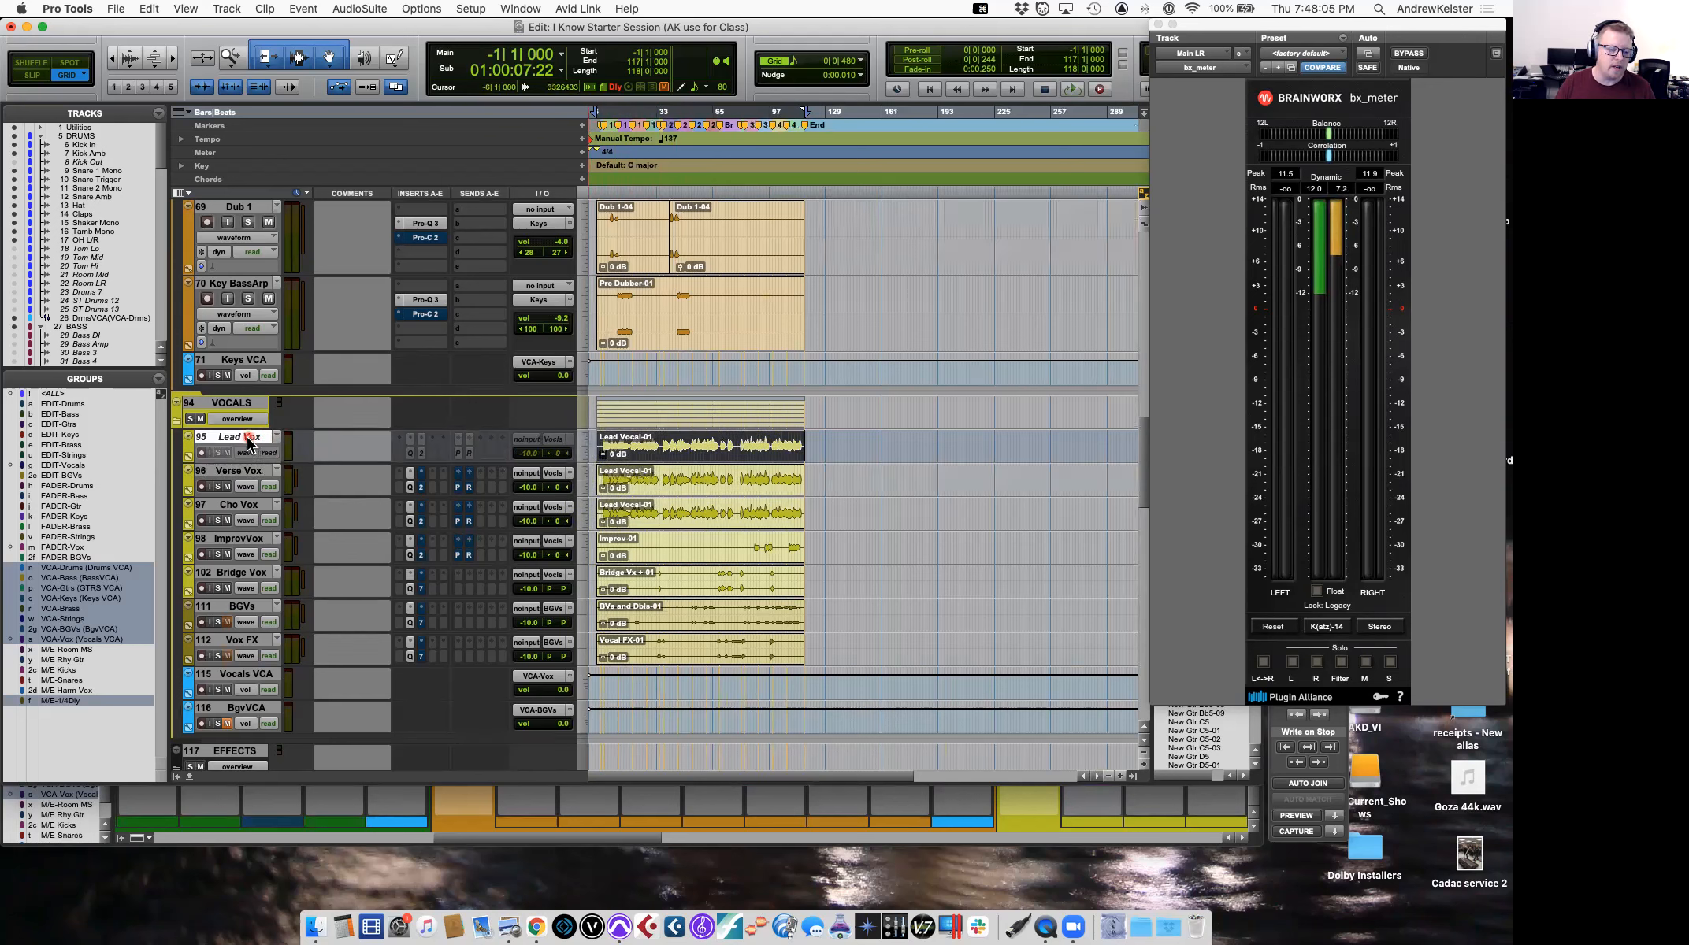
right_click(246, 437)
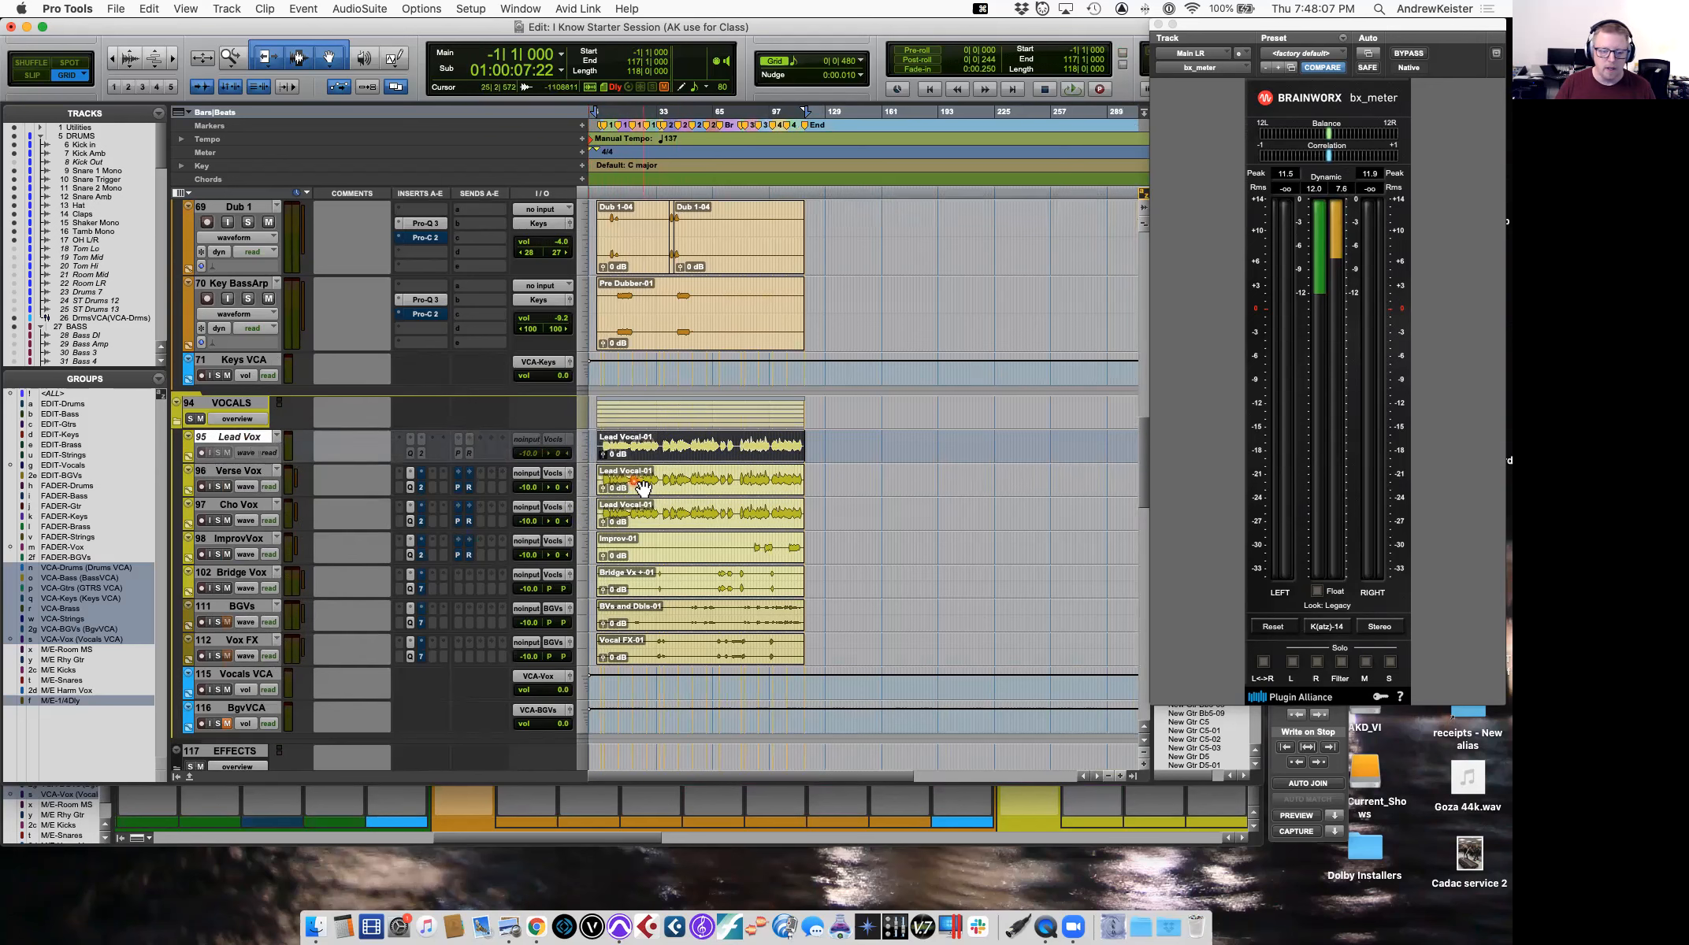
left_click(652, 444)
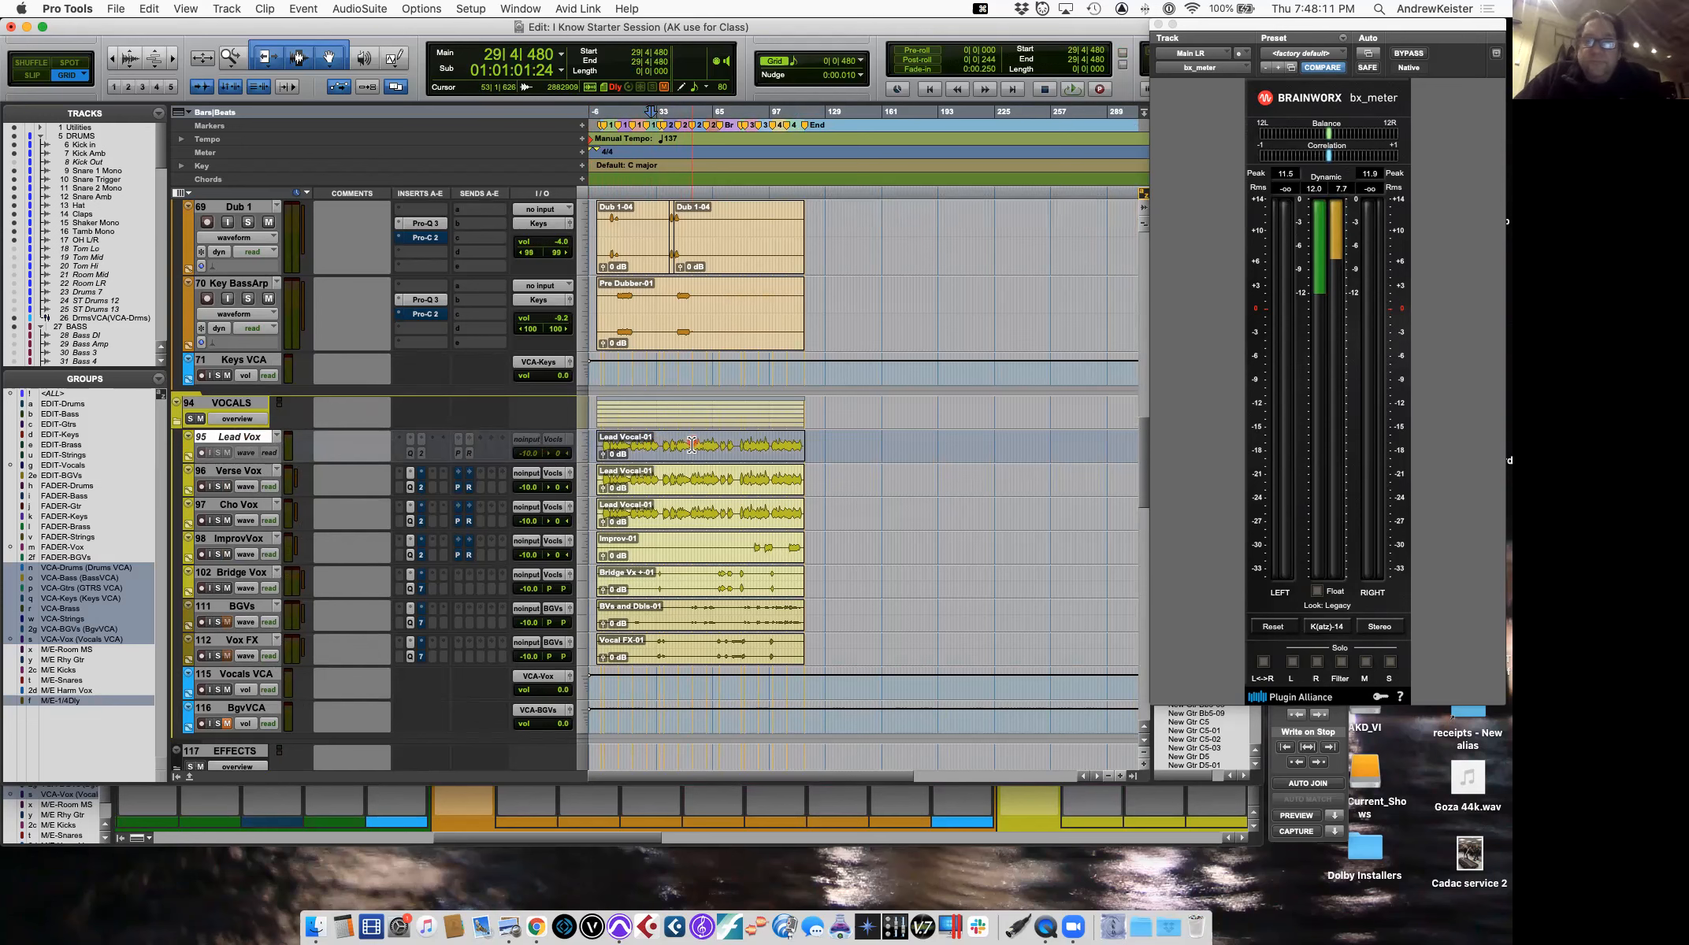
scroll(687, 447, "right", 2)
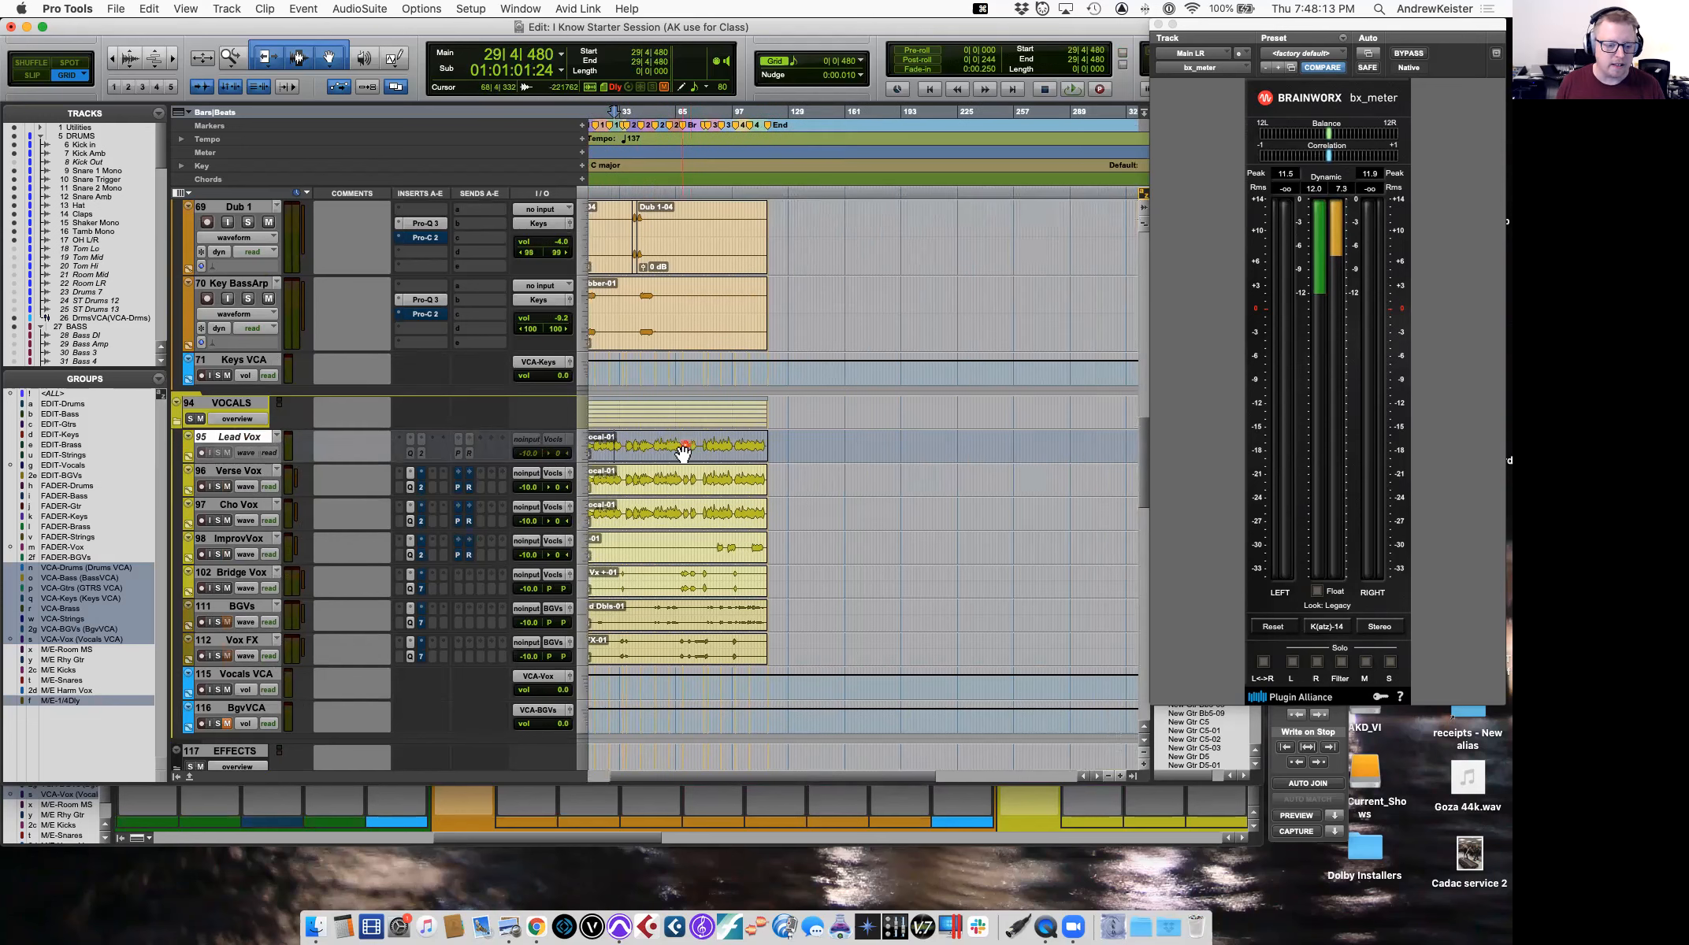
scroll(701, 448, "left", 2)
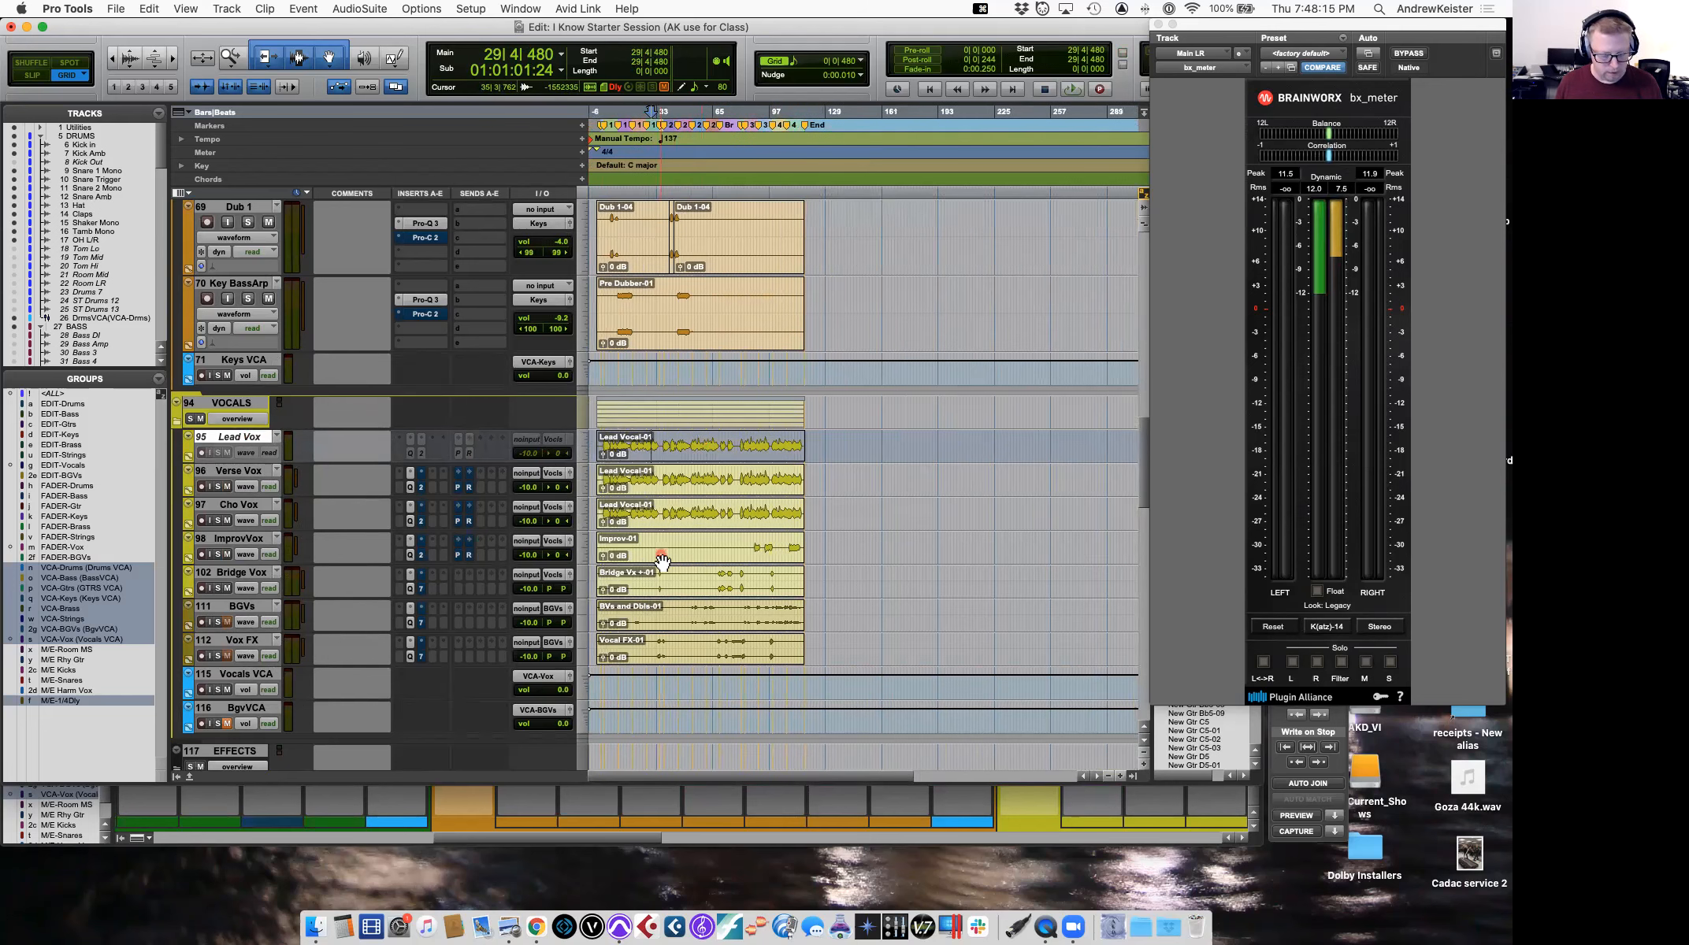
Separate the Verse Vox clip at 18|3|480 before Chorus 1a and at 35|1|480 after Chorus 1b.
key("t")
key("t")
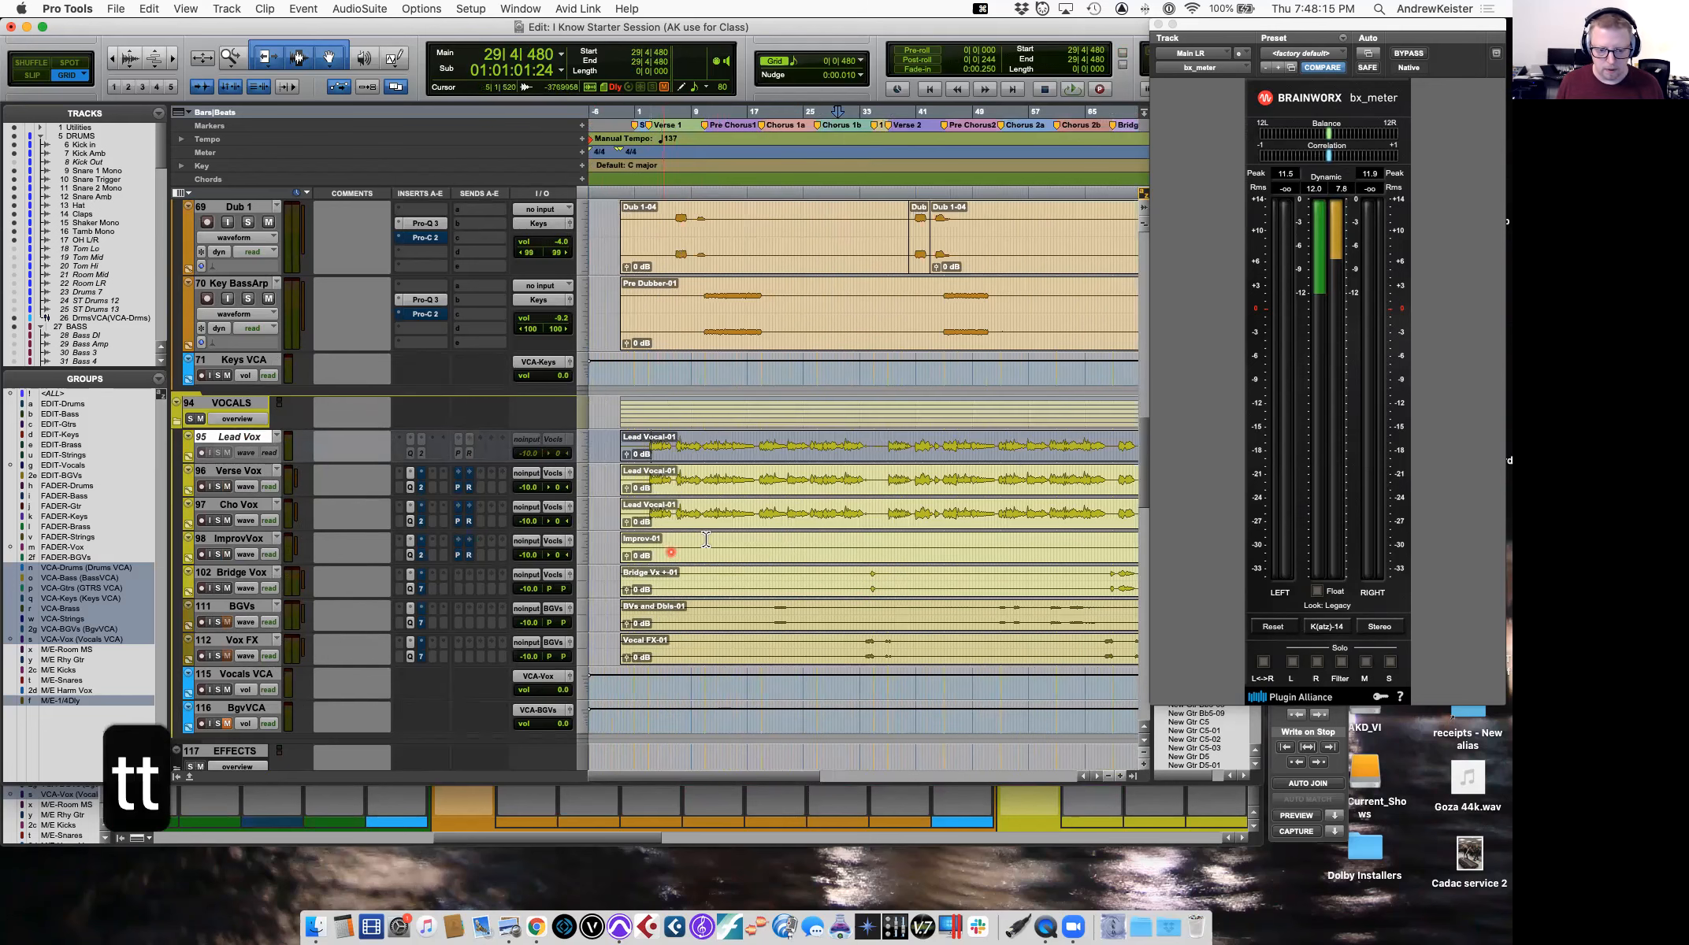
left_click(759, 476)
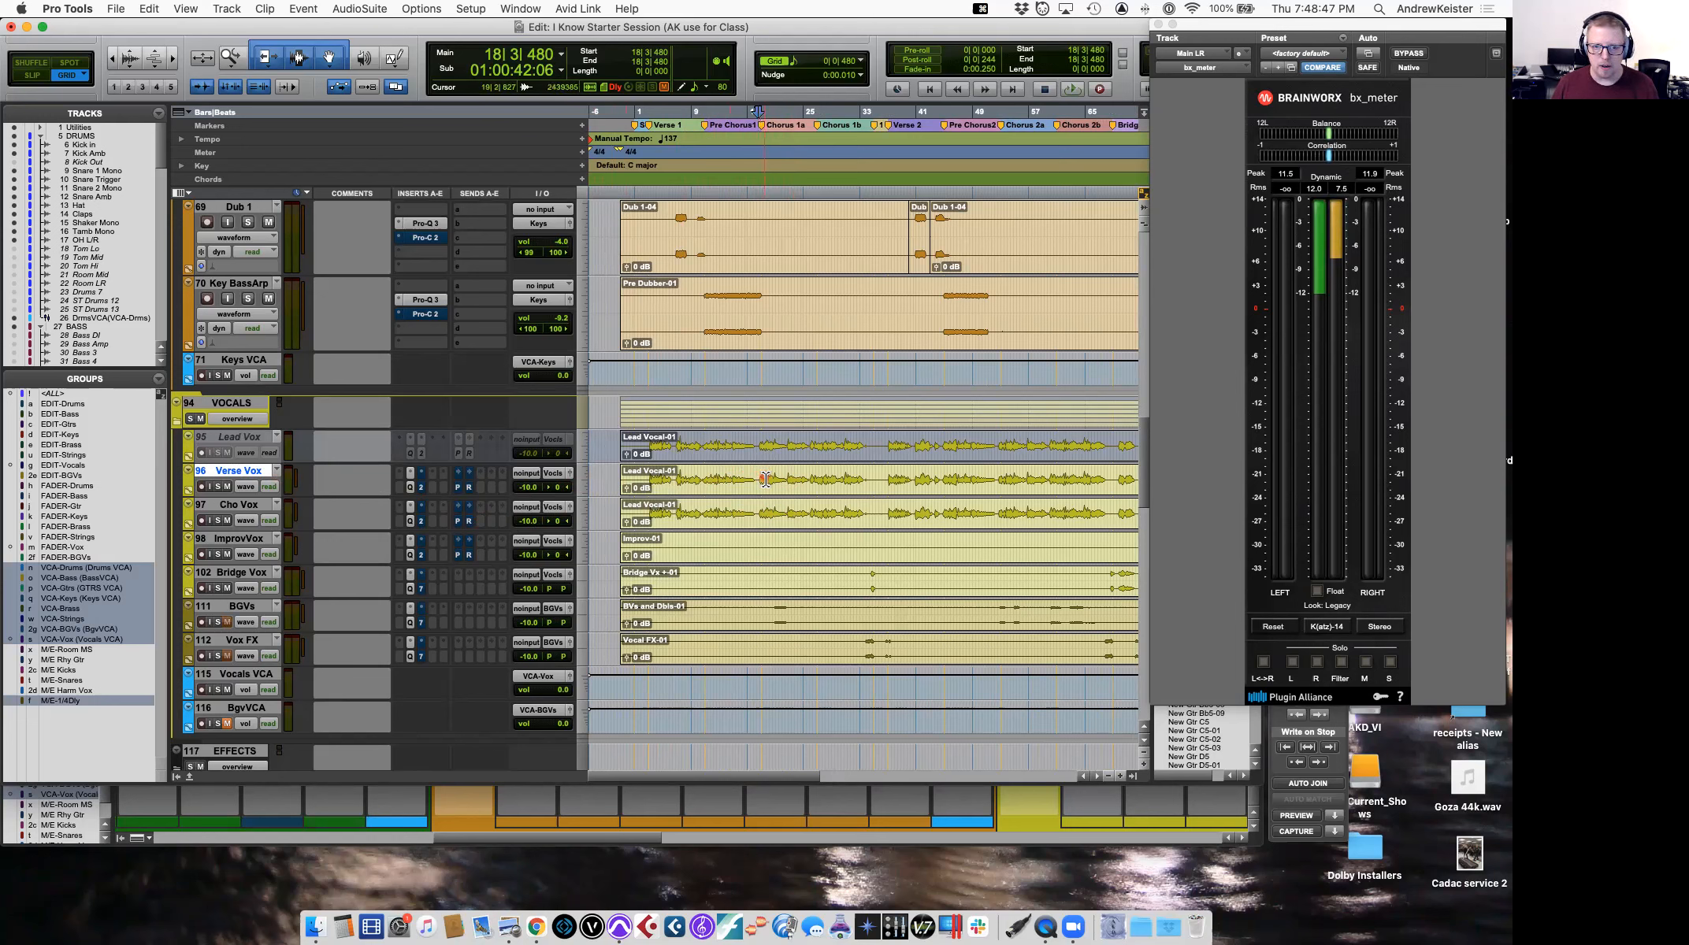
key("super+e")
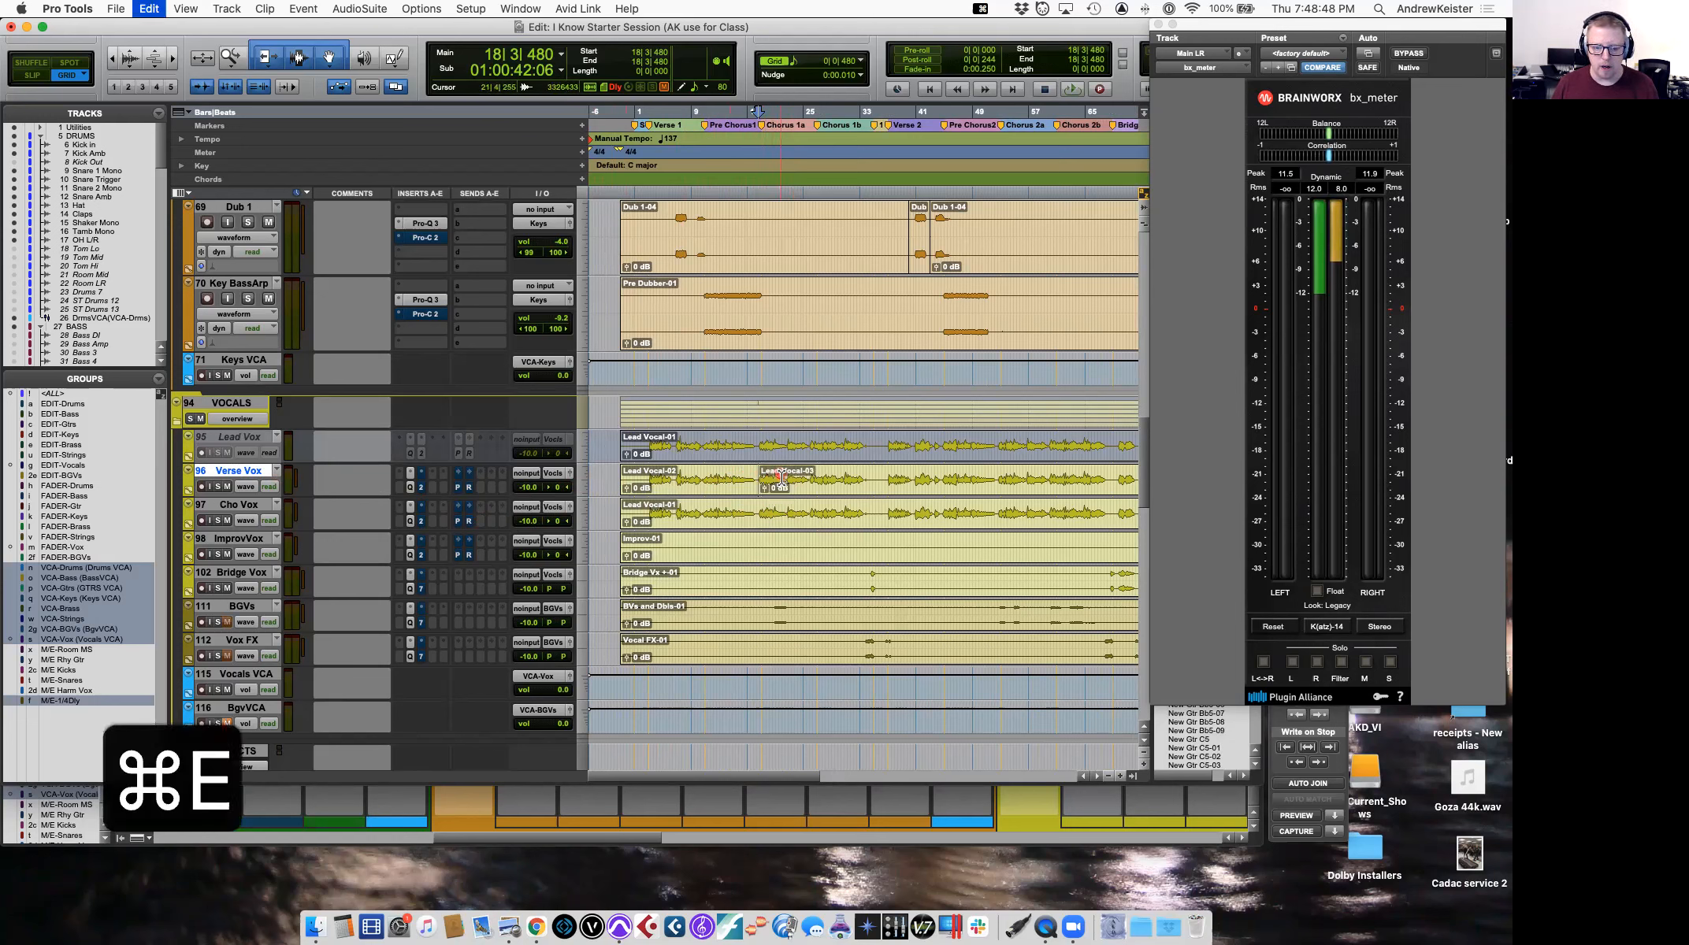
left_click(876, 480, "shift")
key("super+e")
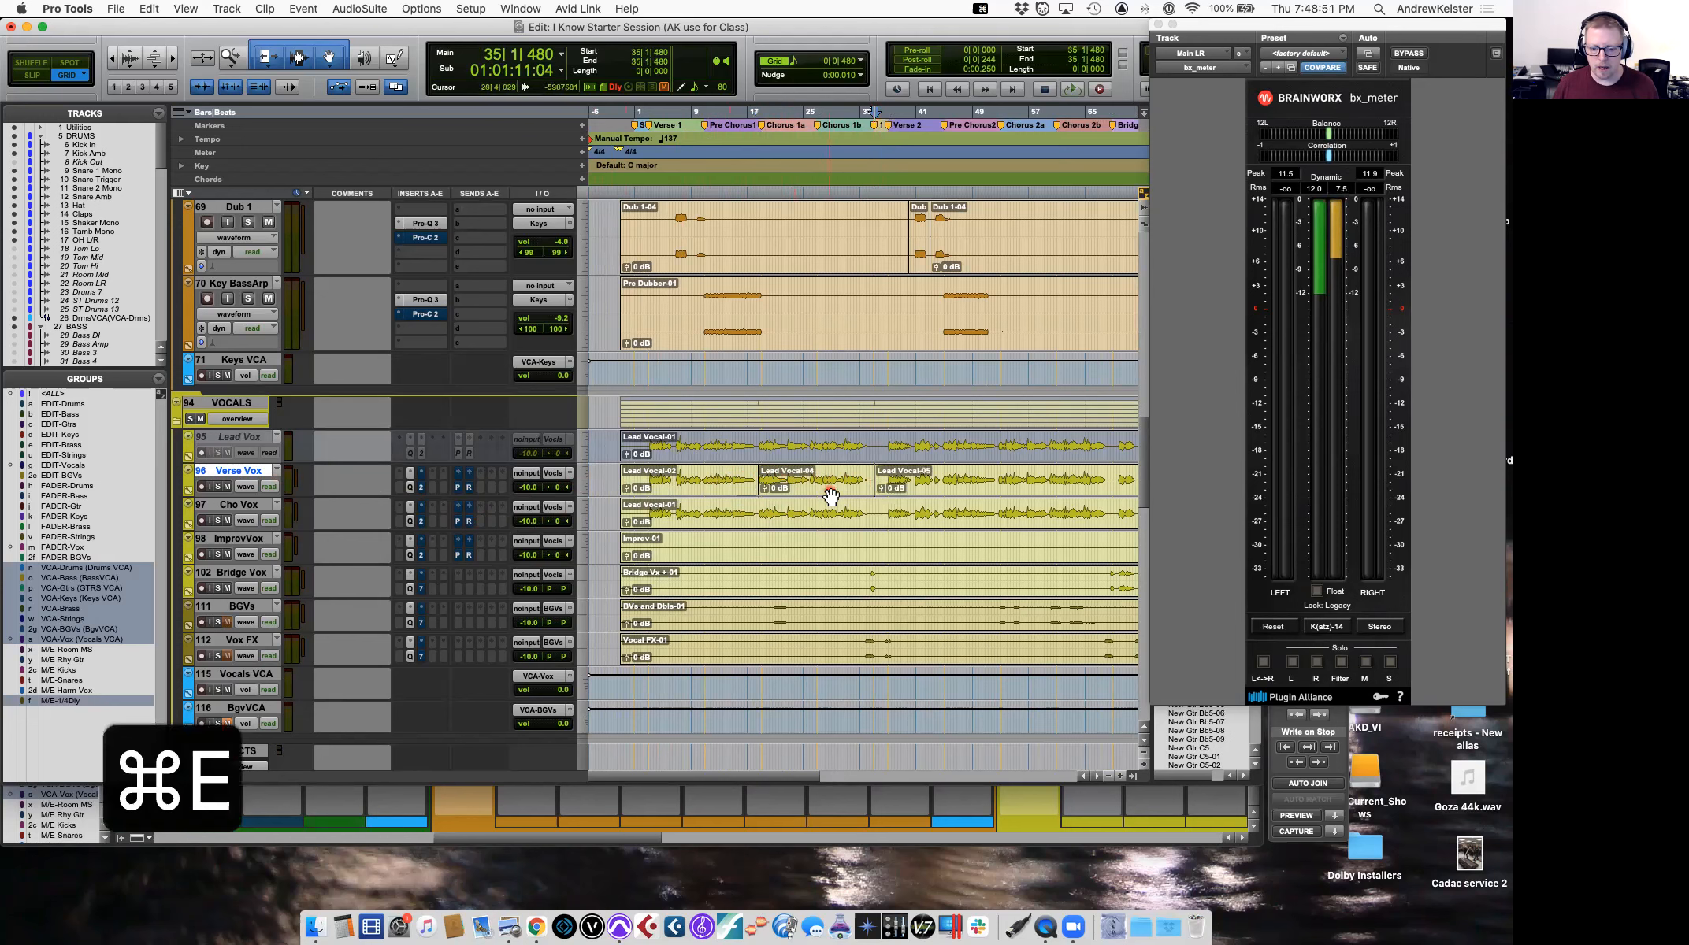
Delete the Chorus 1 section between the two cuts from the Verse Vox track.
key("super+m")
scroll(803, 492, "right", 3)
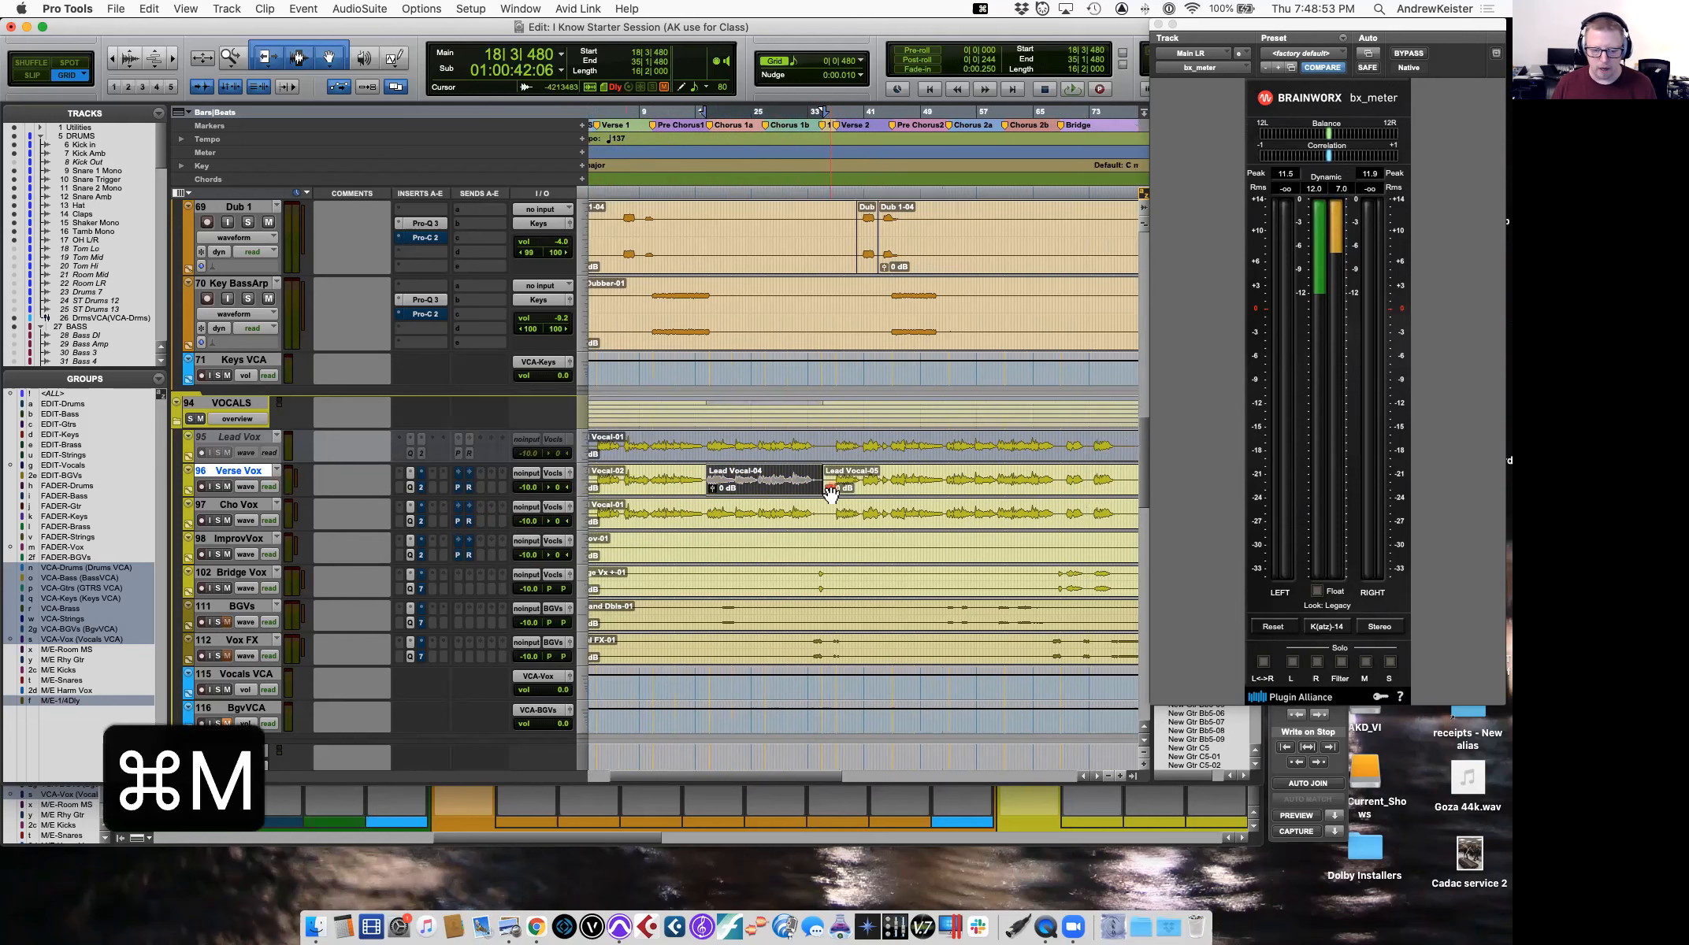
key("BackSpace")
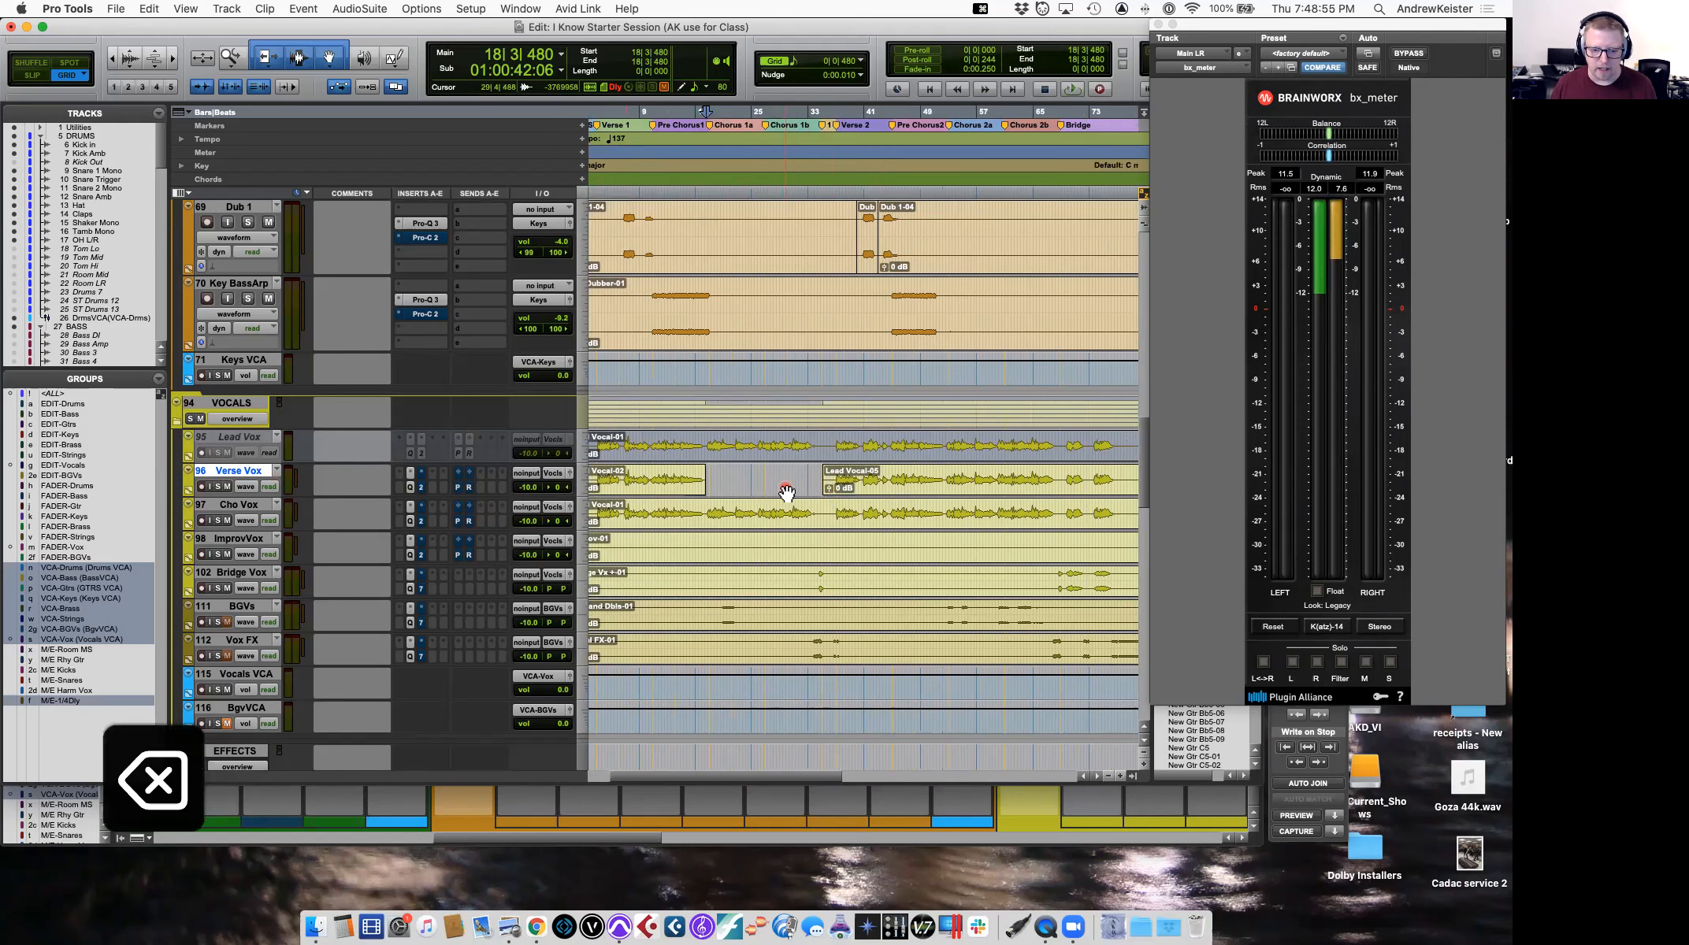
Separate the Verse Vox clip at 52|2|480 before Chorus 2a and at 68|4|480 before the Bridge.
scroll(786, 492, "left", 3)
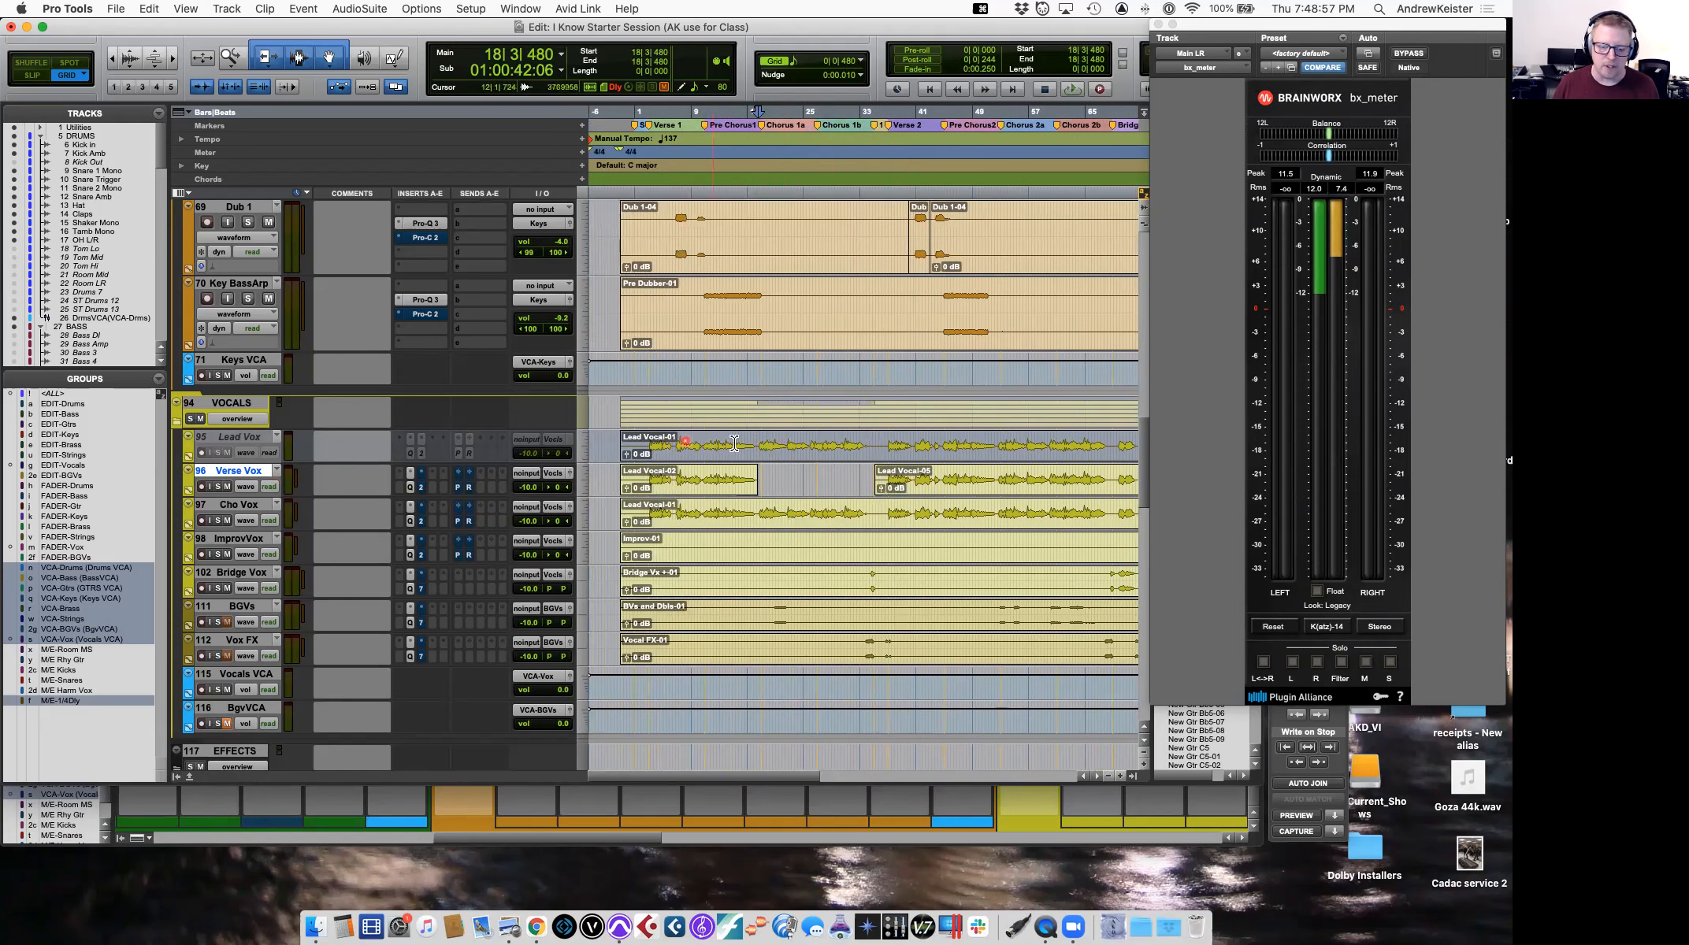
scroll(826, 457, "right", 7)
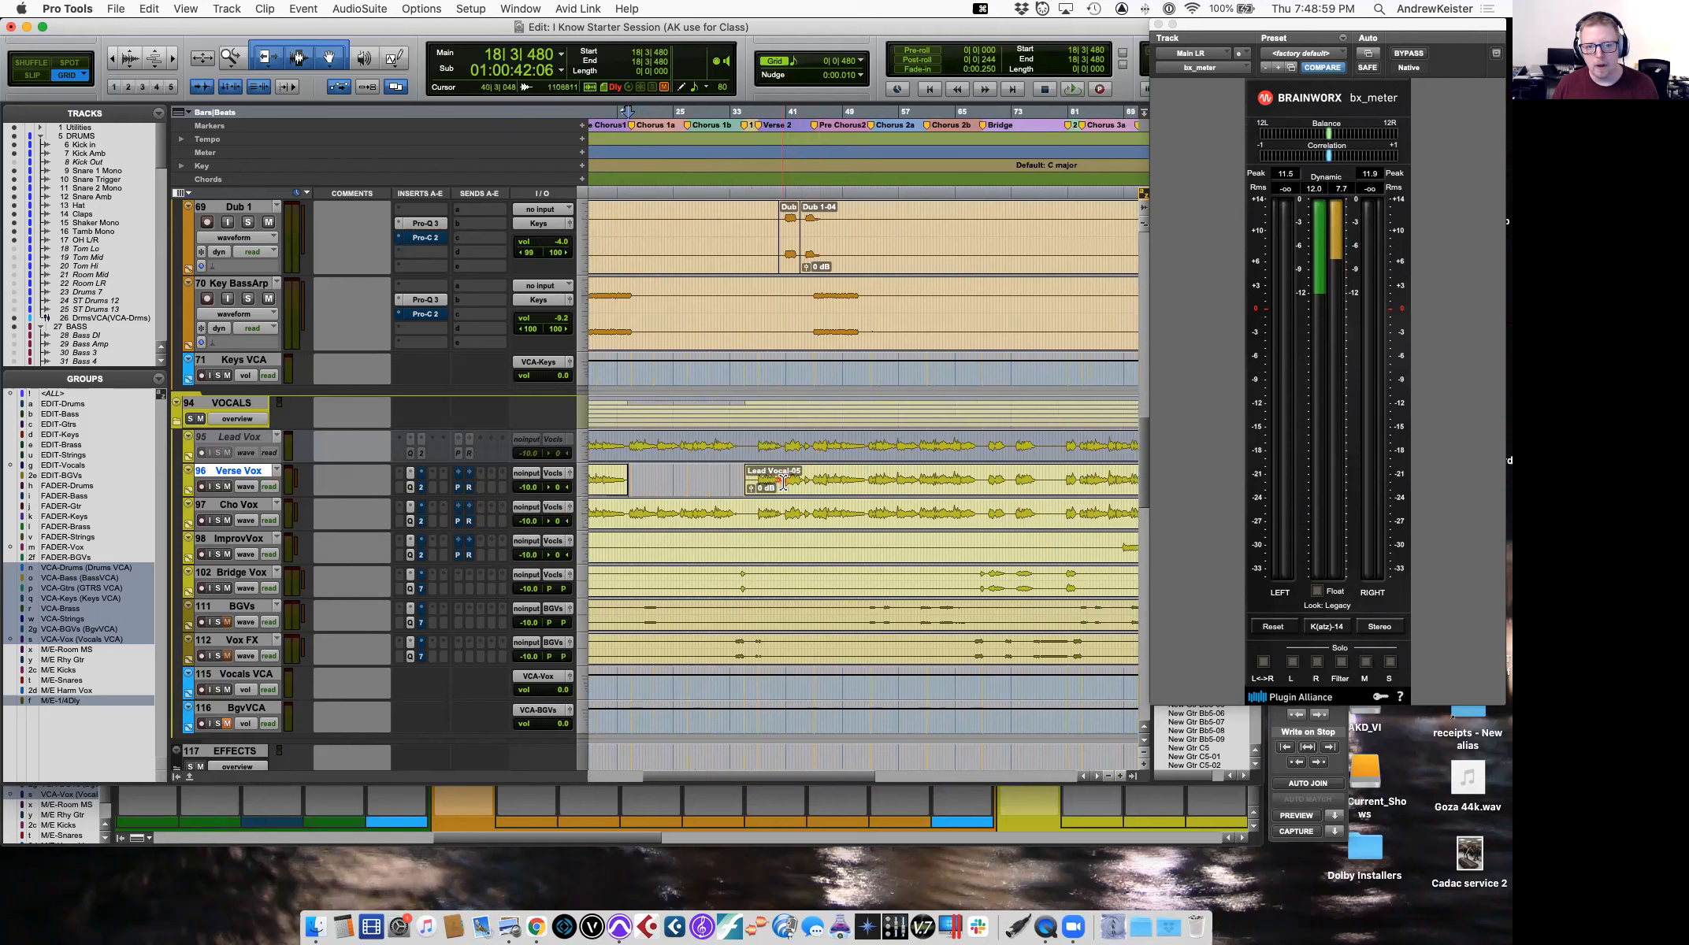
left_click(866, 478)
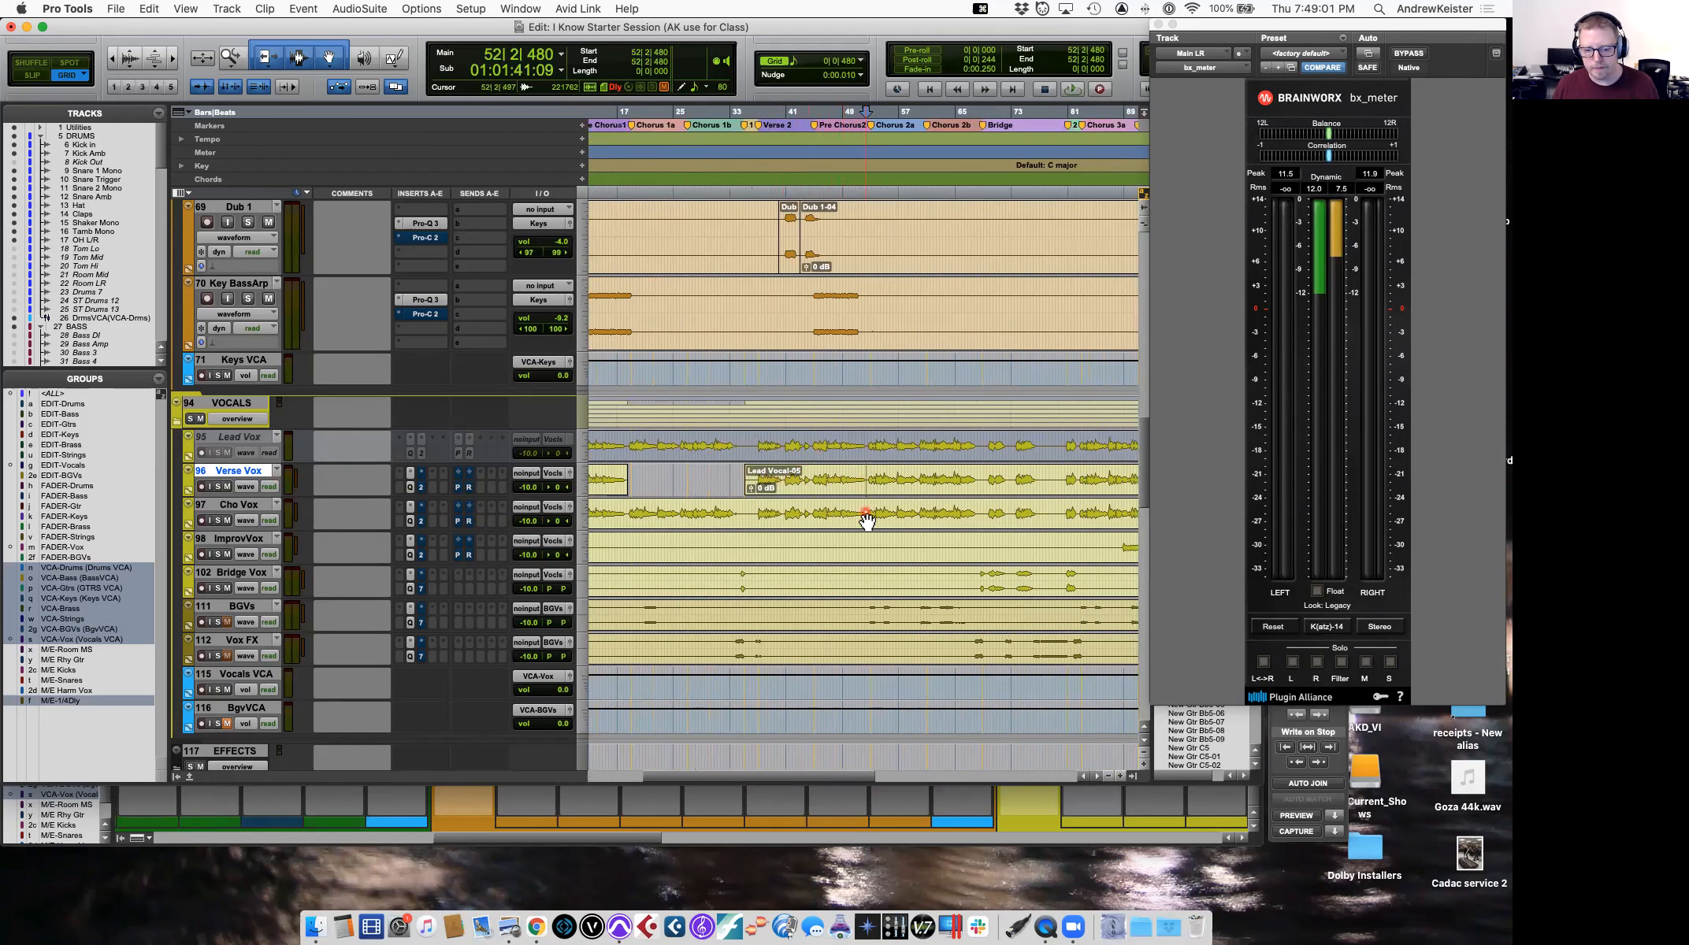
key("super+e")
scroll(864, 504, "right", 3)
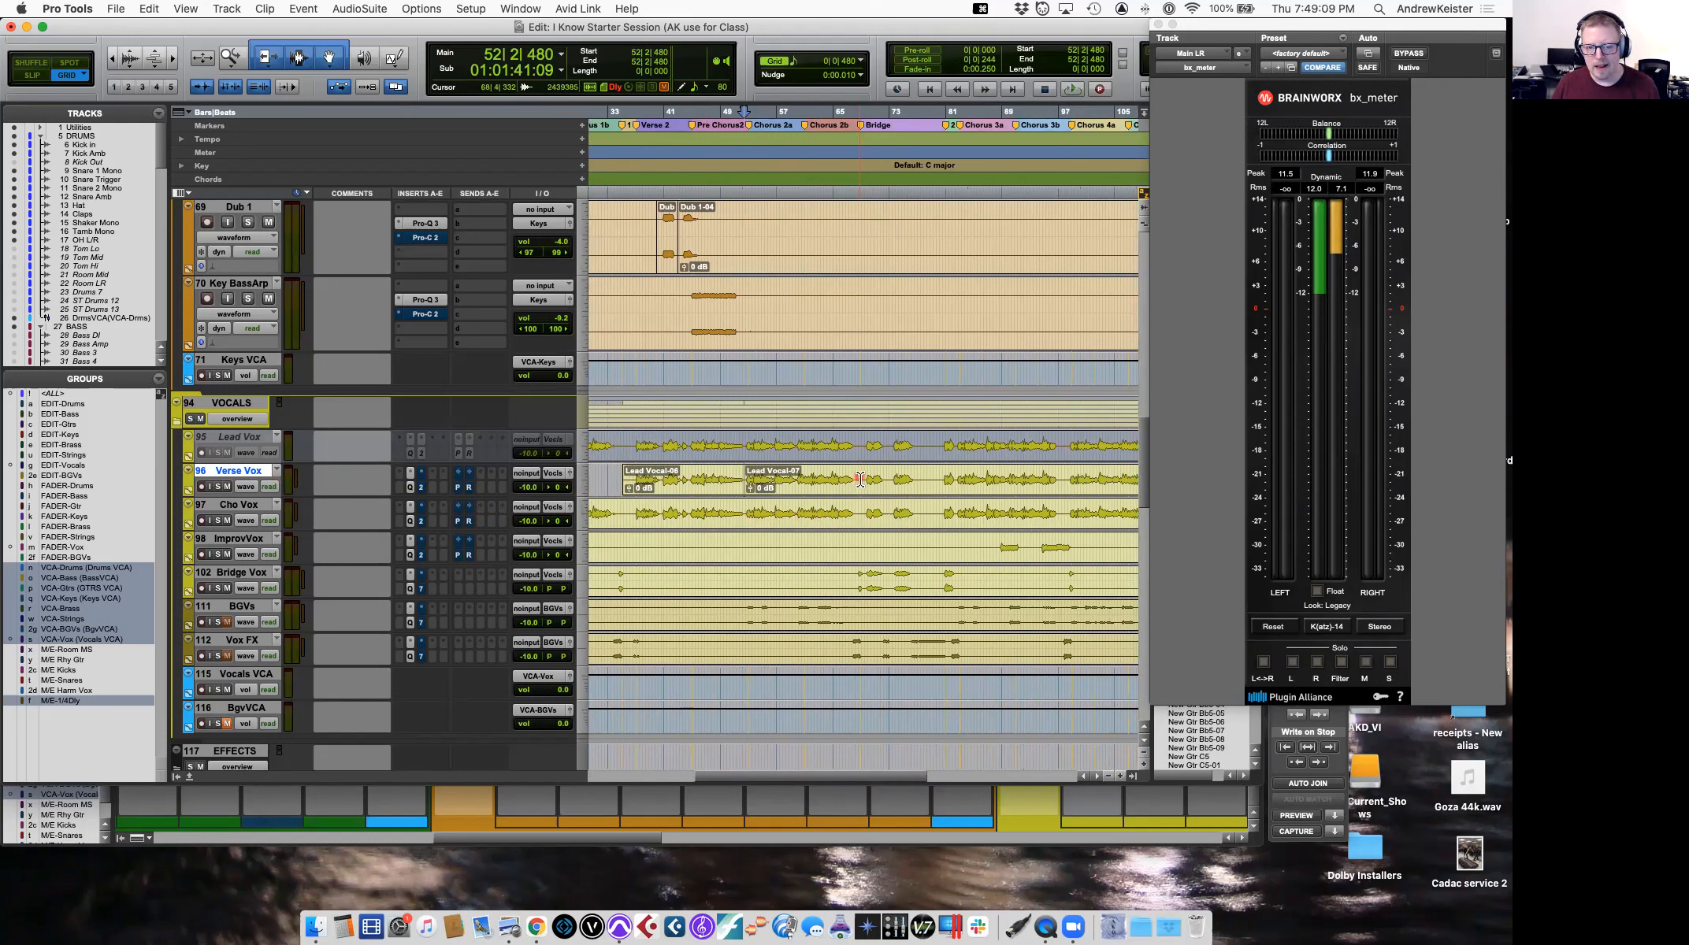
left_click(861, 479)
key("super+e")
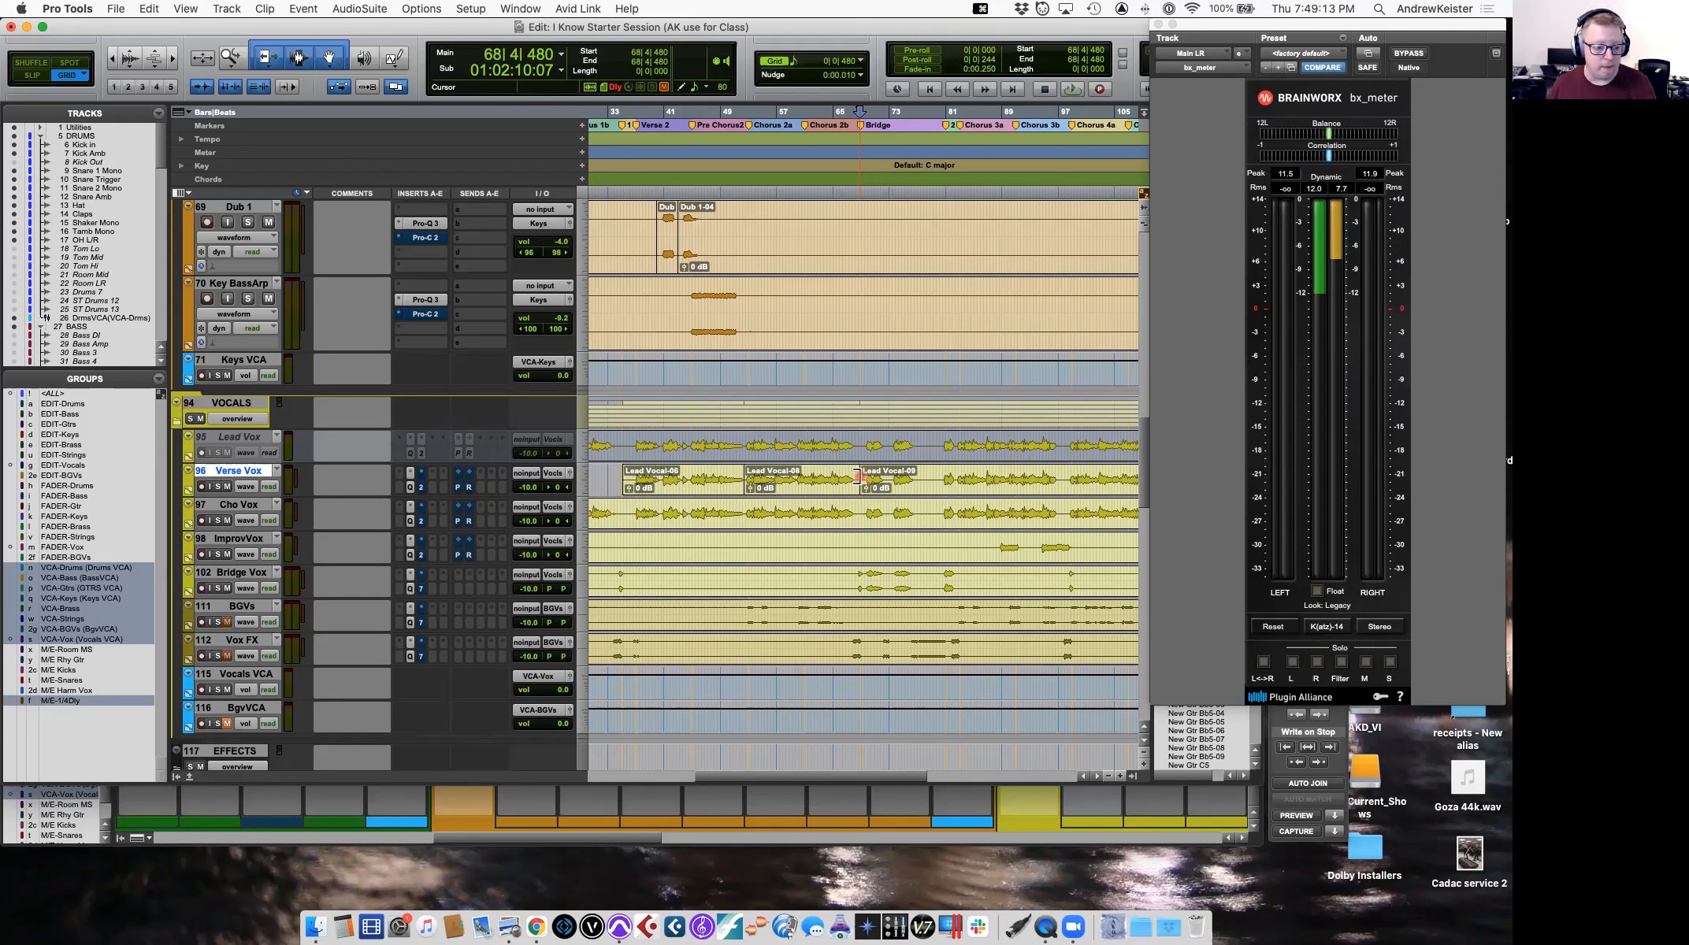
Delete the Chorus 2 section and the remaining clip from the Bridge onward from the Verse Vox track.
left_click(820, 488)
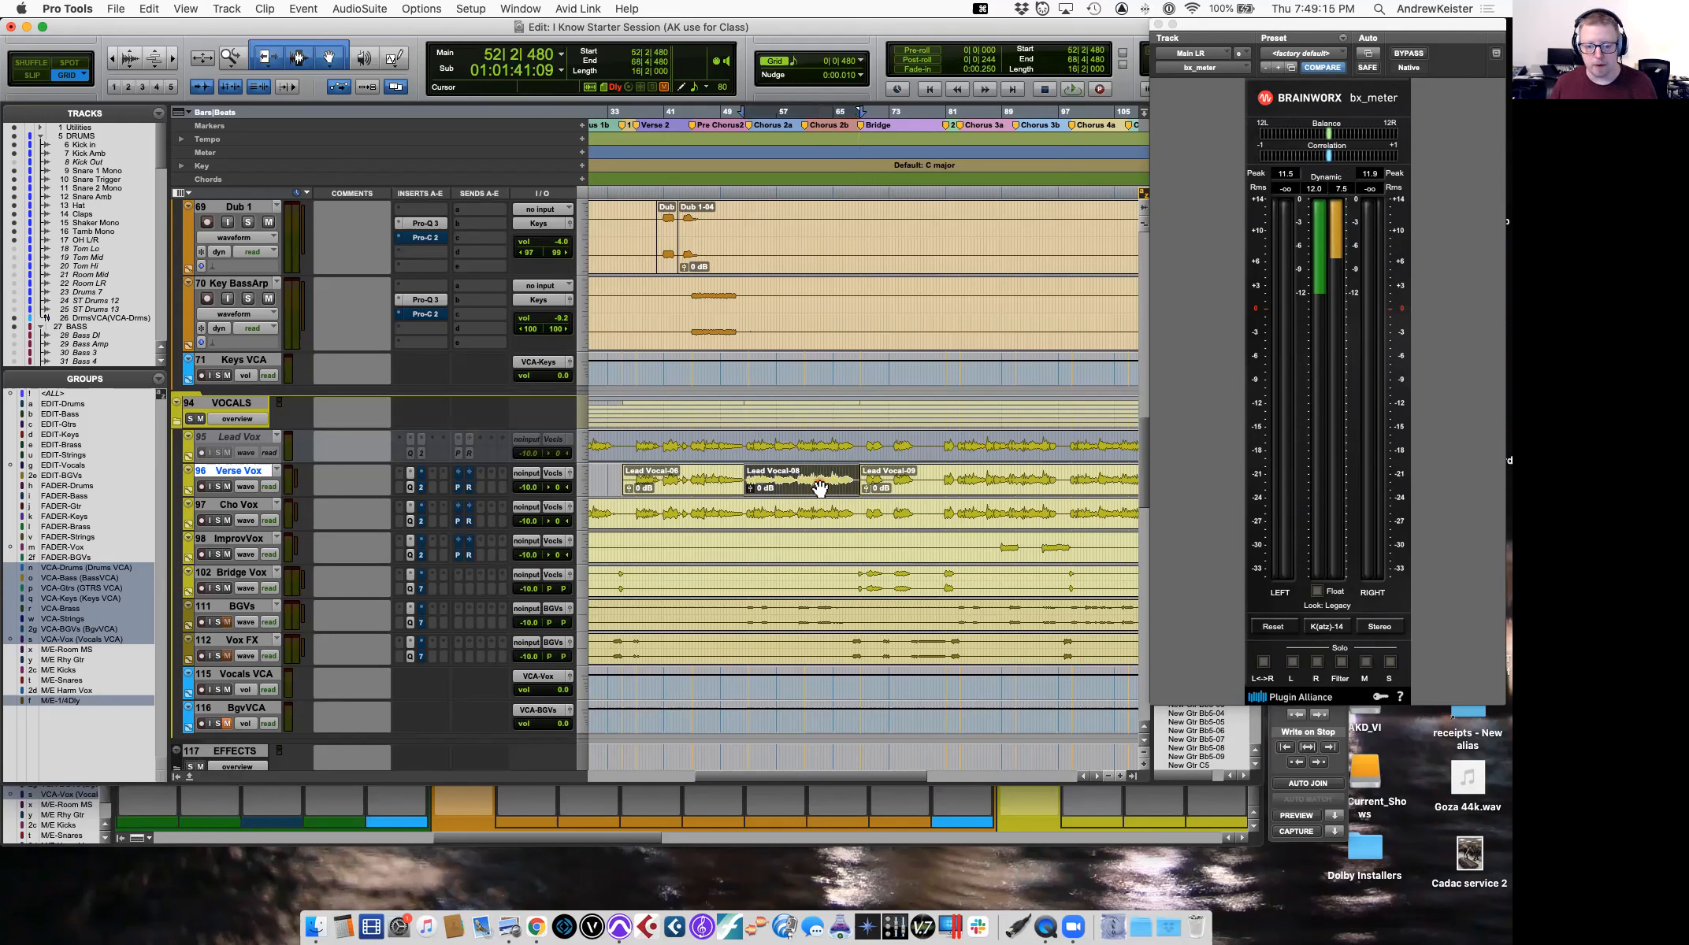
key("BackSpace")
scroll(851, 489, "right", 2)
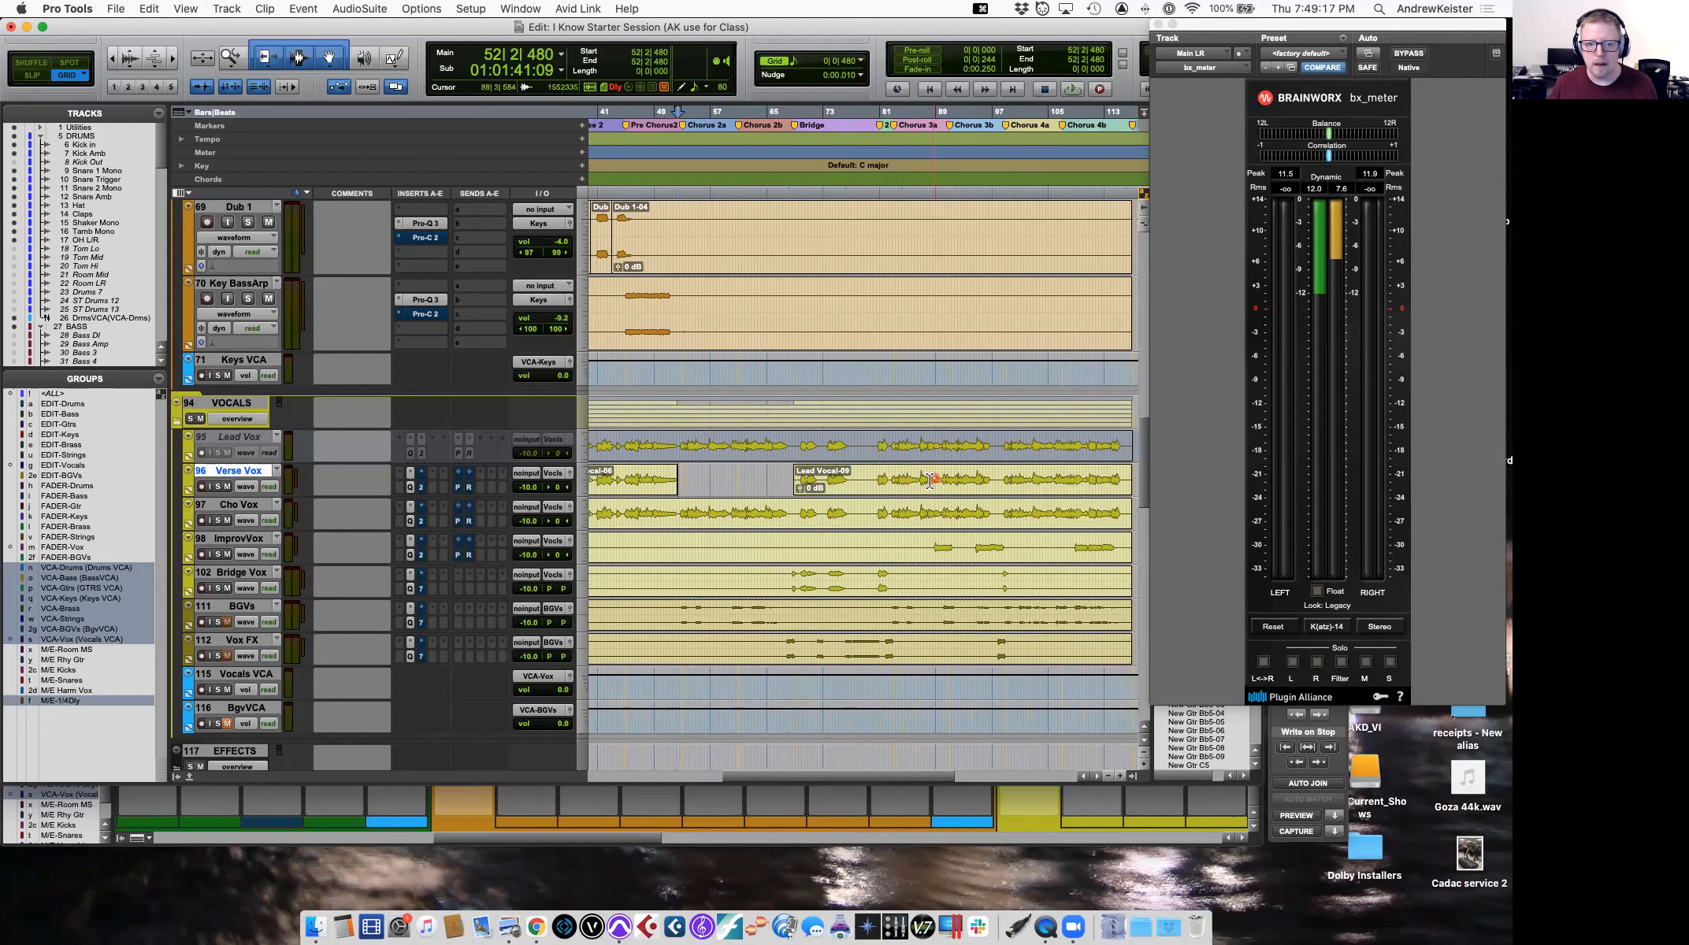
scroll(858, 484, "right", 2)
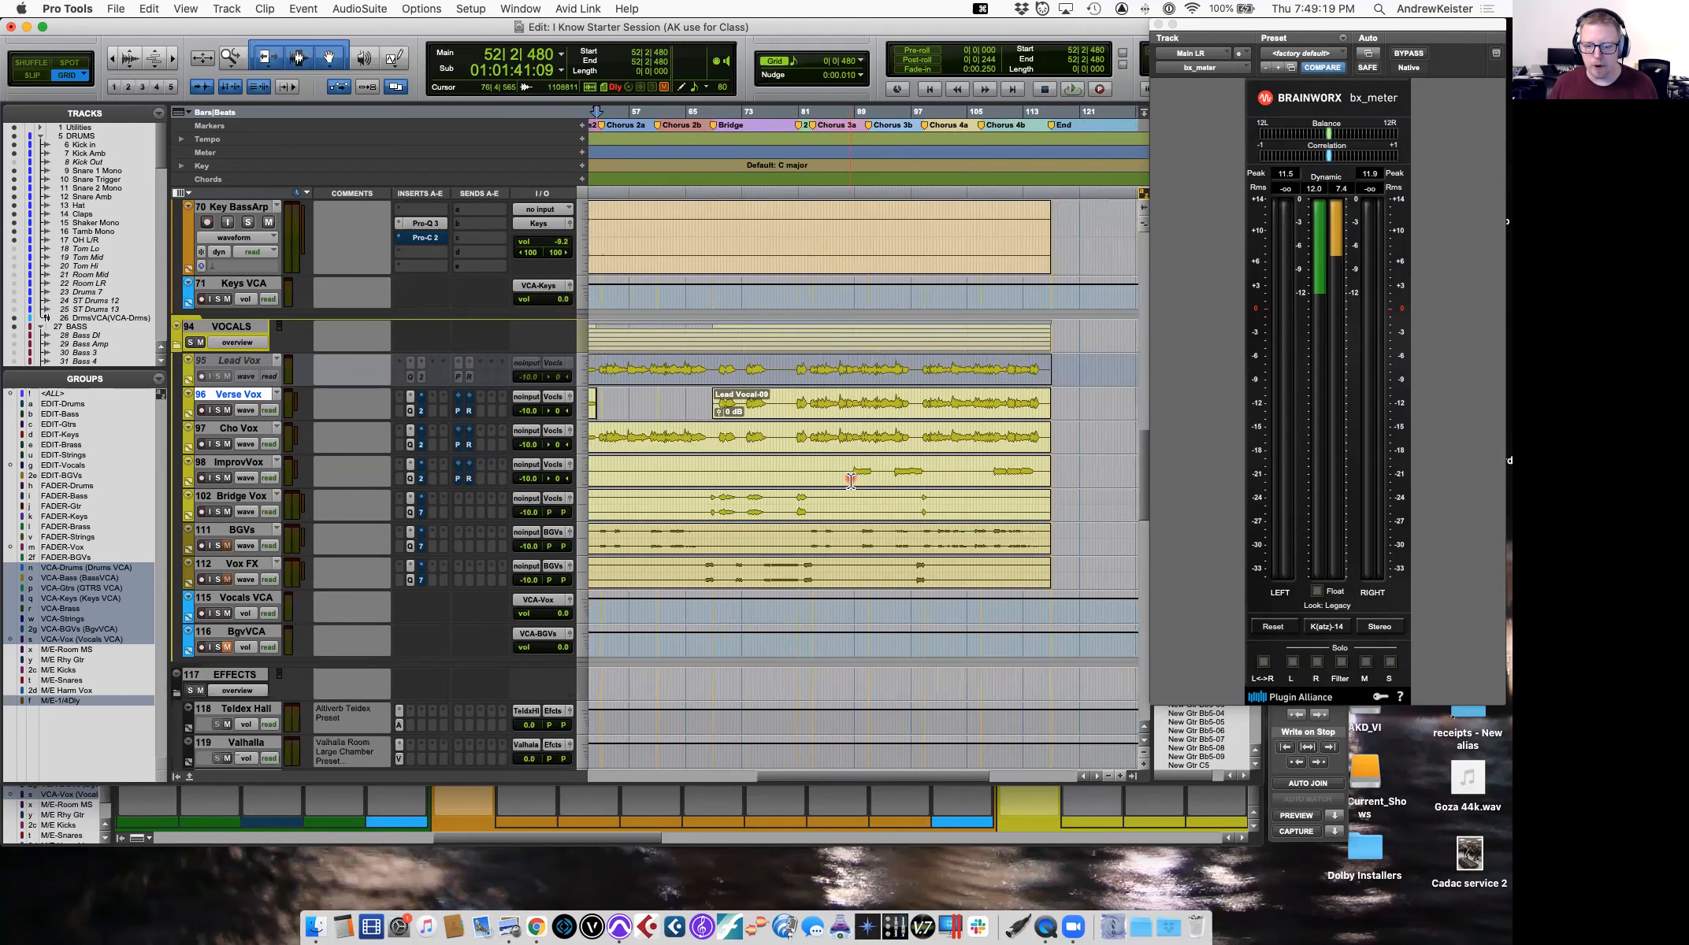
left_click(820, 486)
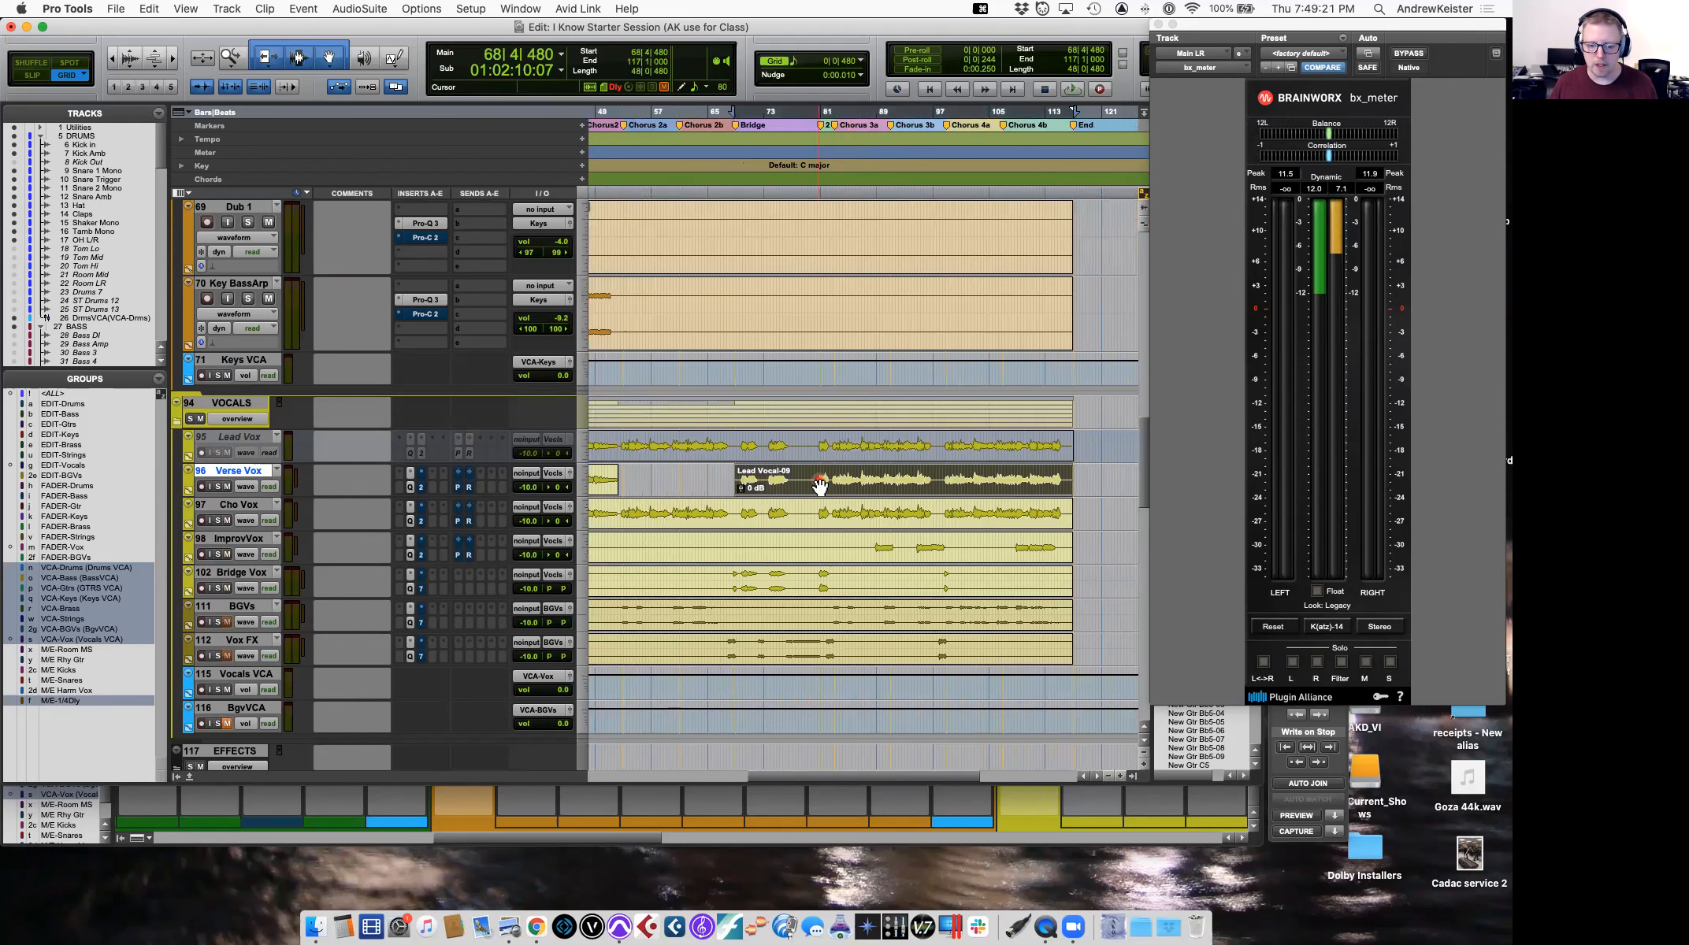
key("BackSpace")
Select the first Verse Vox clip's range, move the selection onto Cho Vox, and separate and mute that section there.
scroll(819, 484, "left", 12)
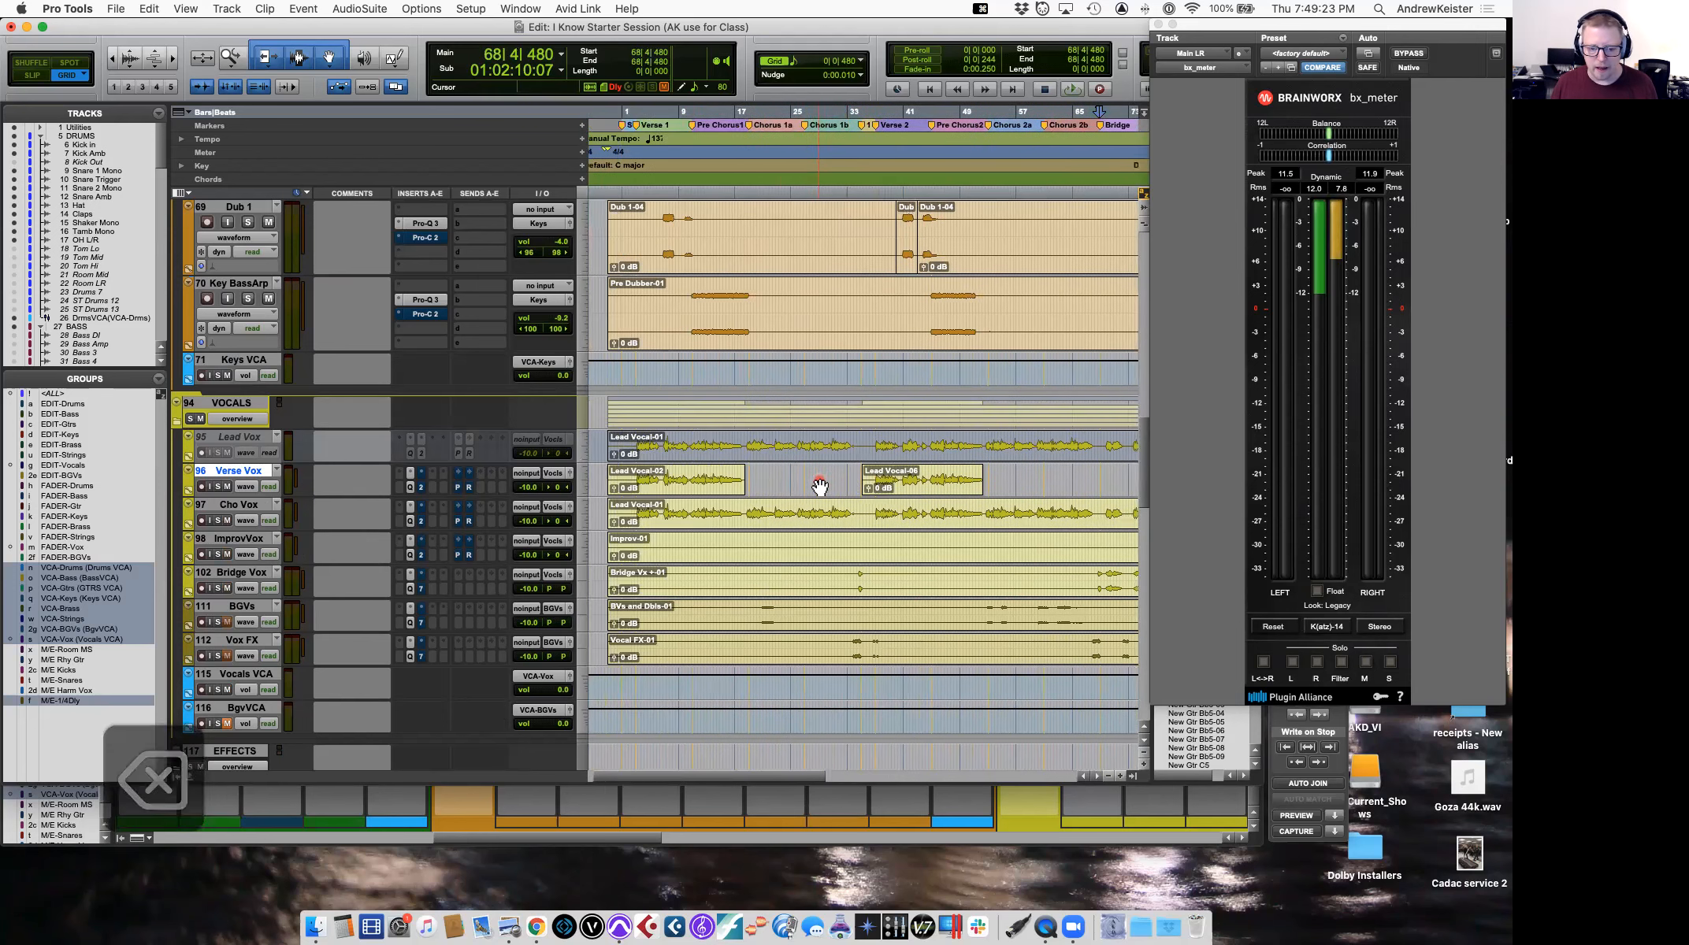
left_click(693, 494)
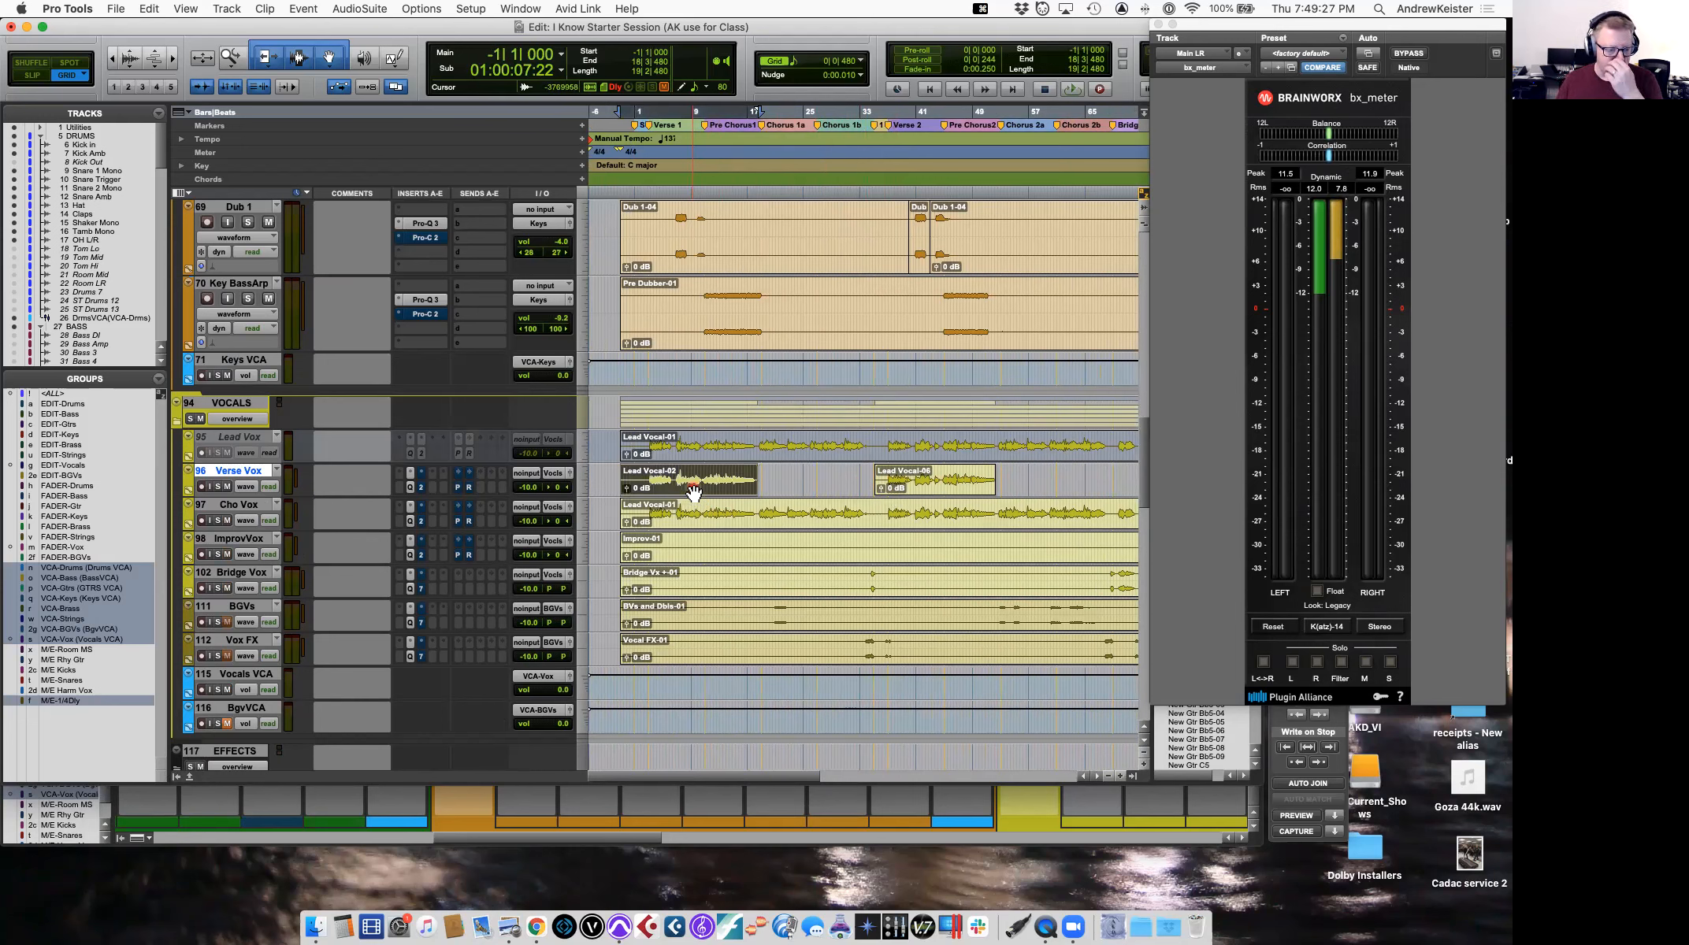
left_click(723, 478)
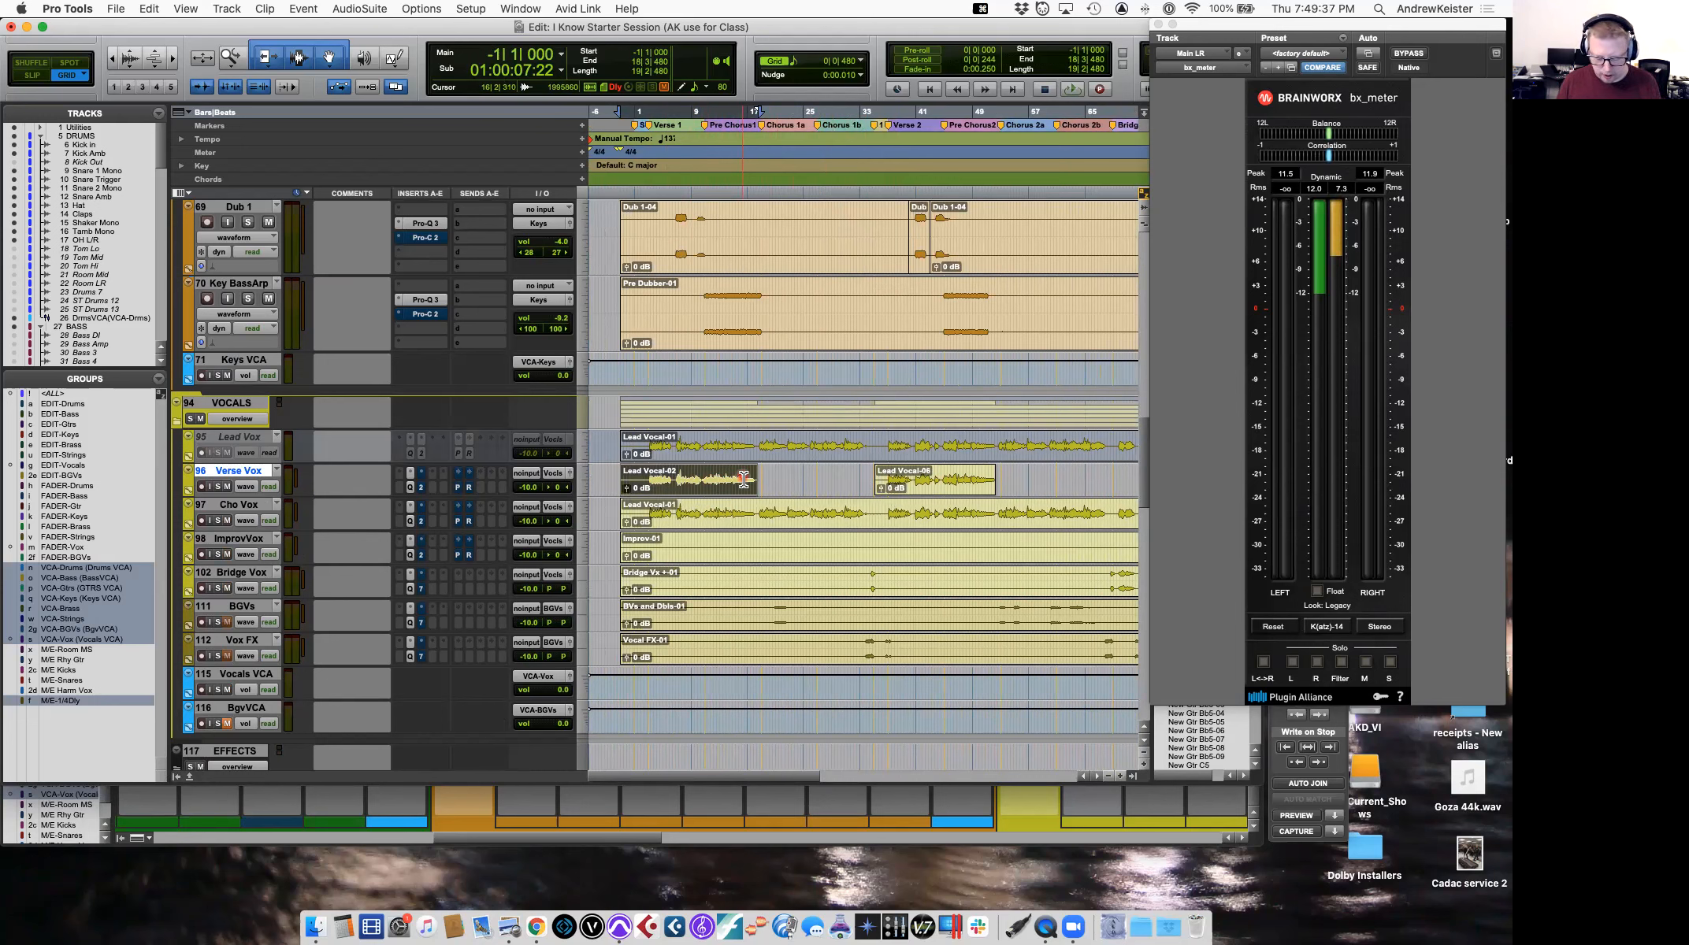
key("semicolon")
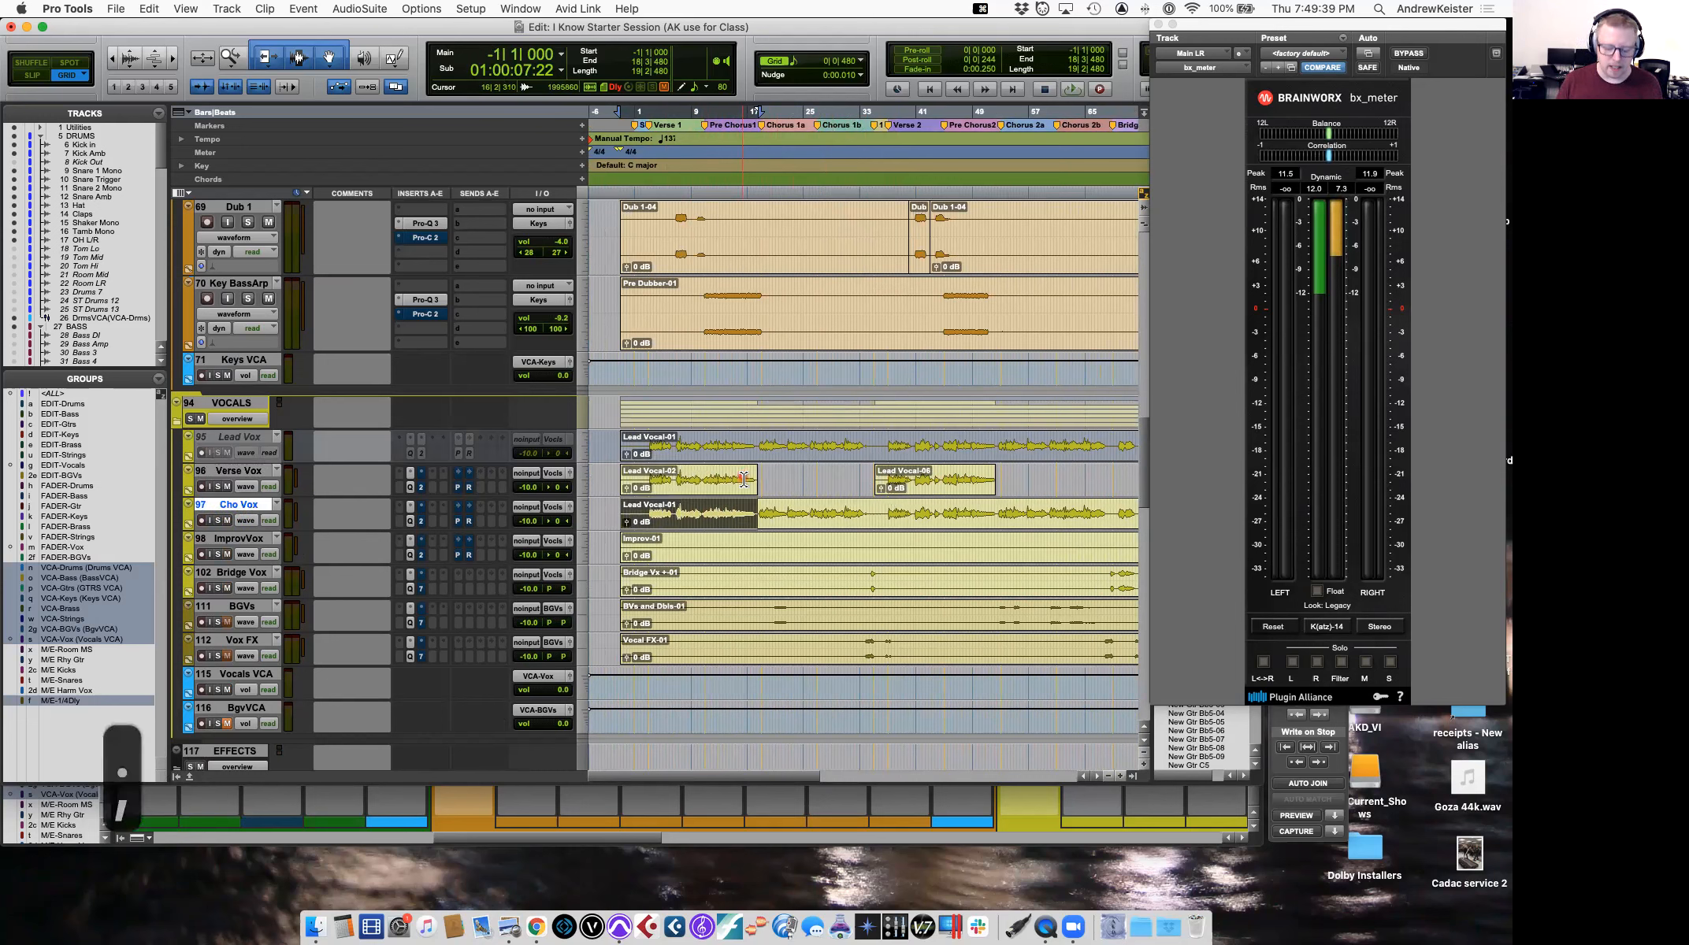
key("p")
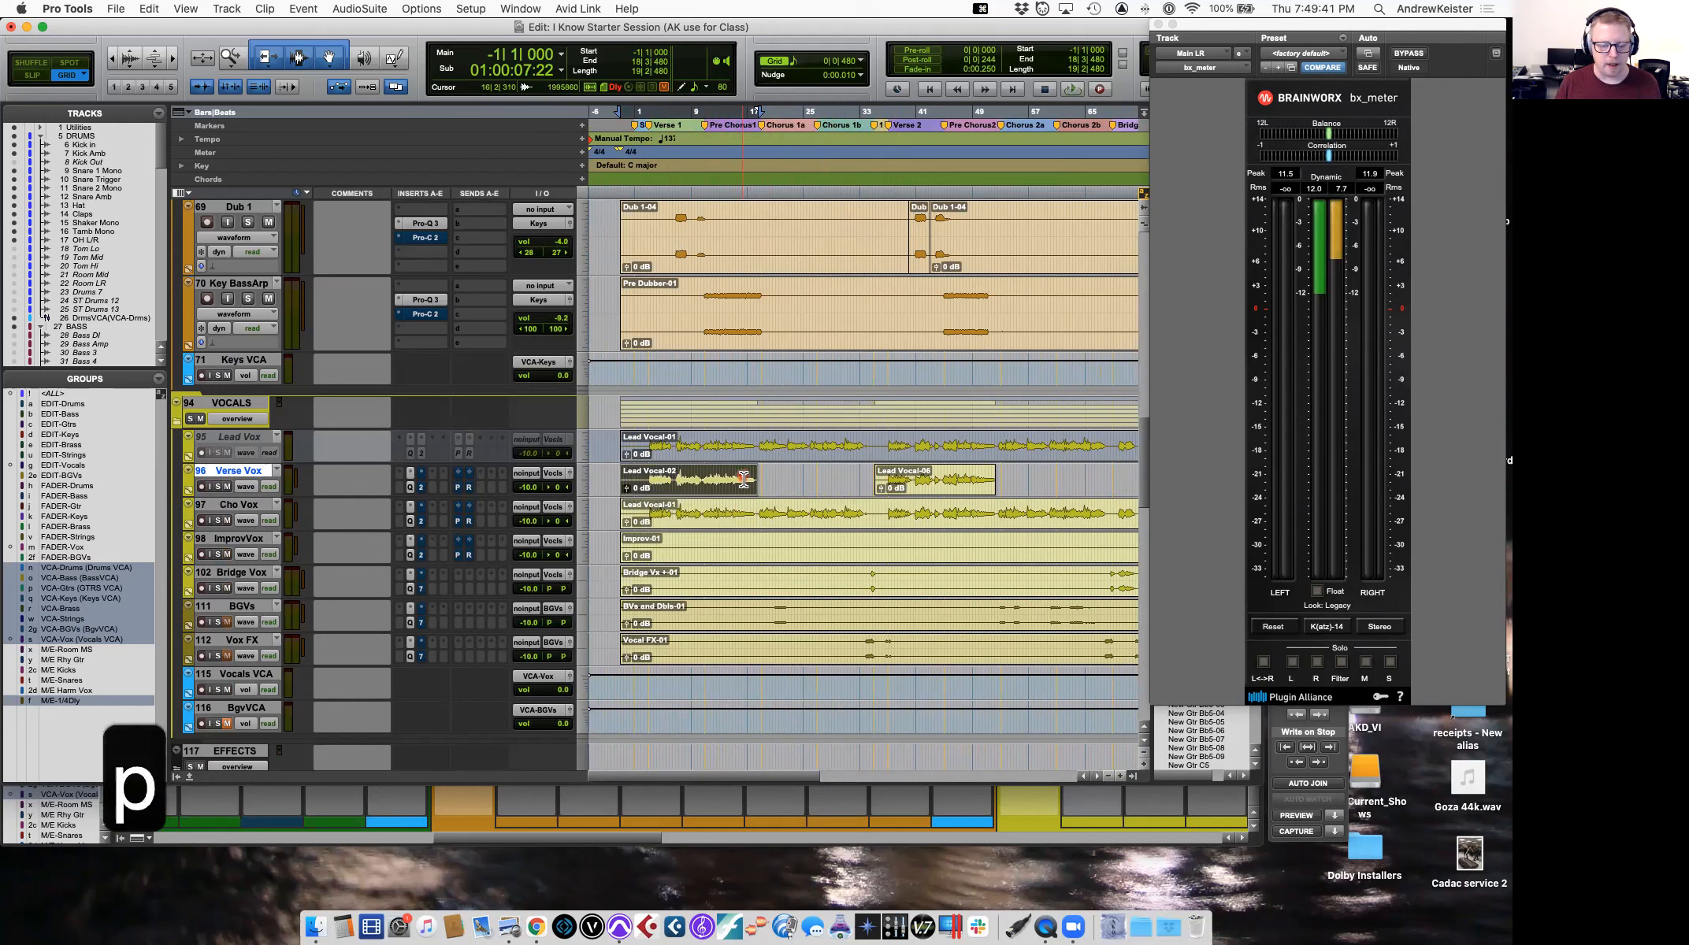
key("p")
key("semicolon")
key("semicolon")
key("semicolon")
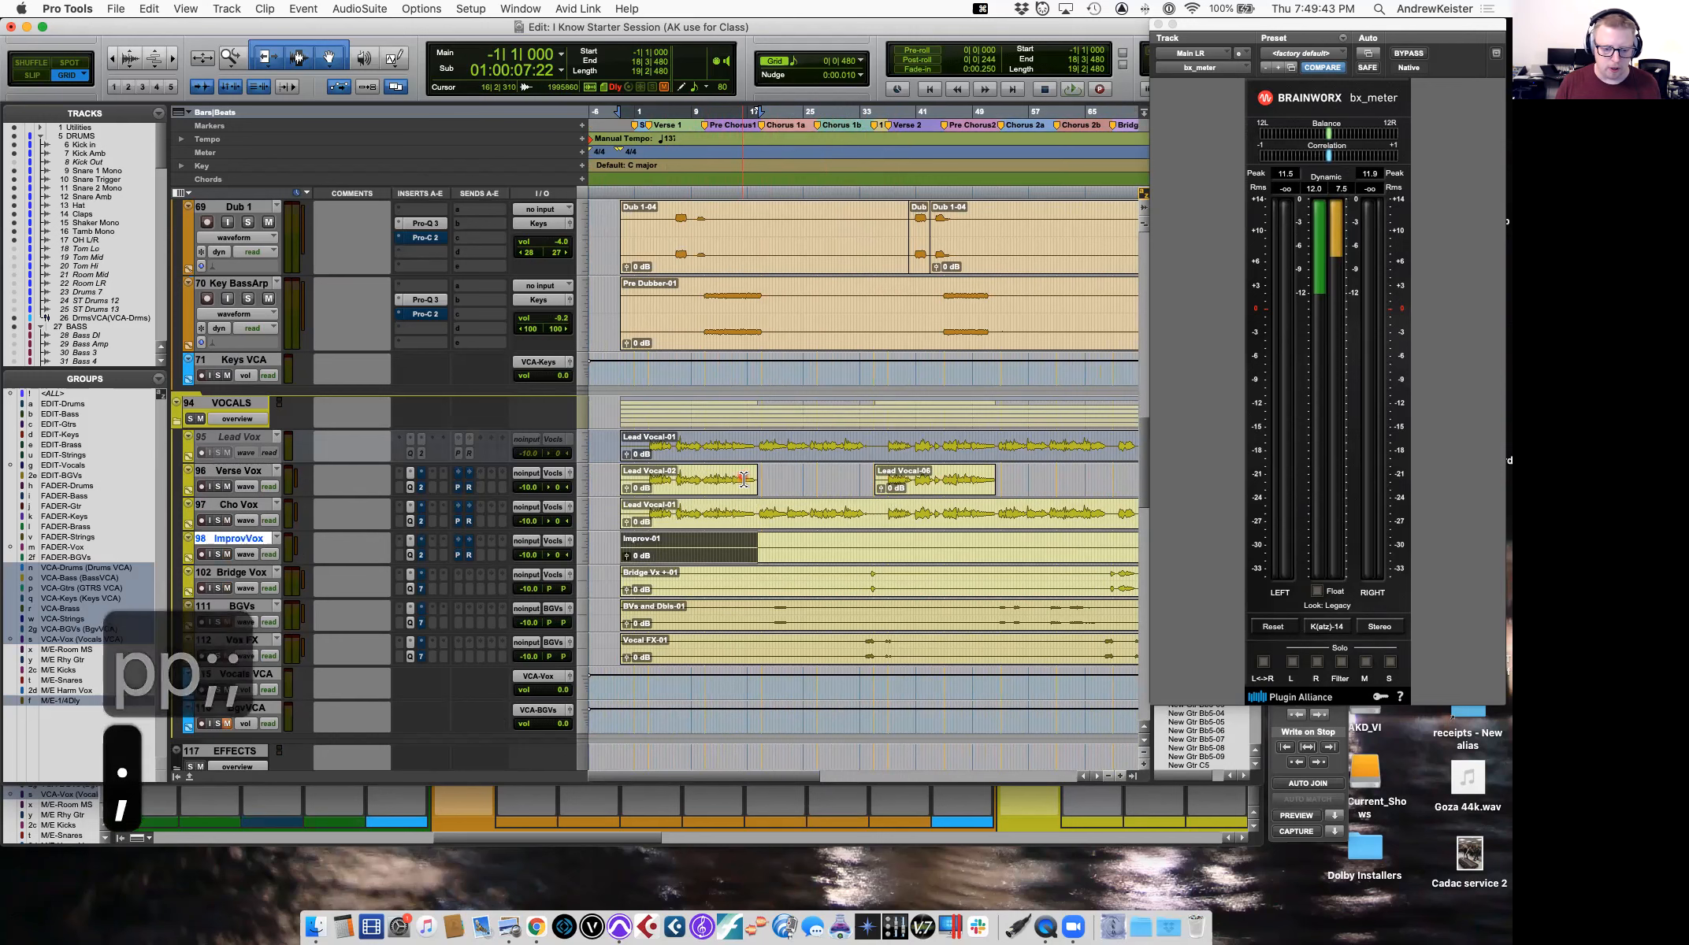
key("p")
key("p")
key("semicolon")
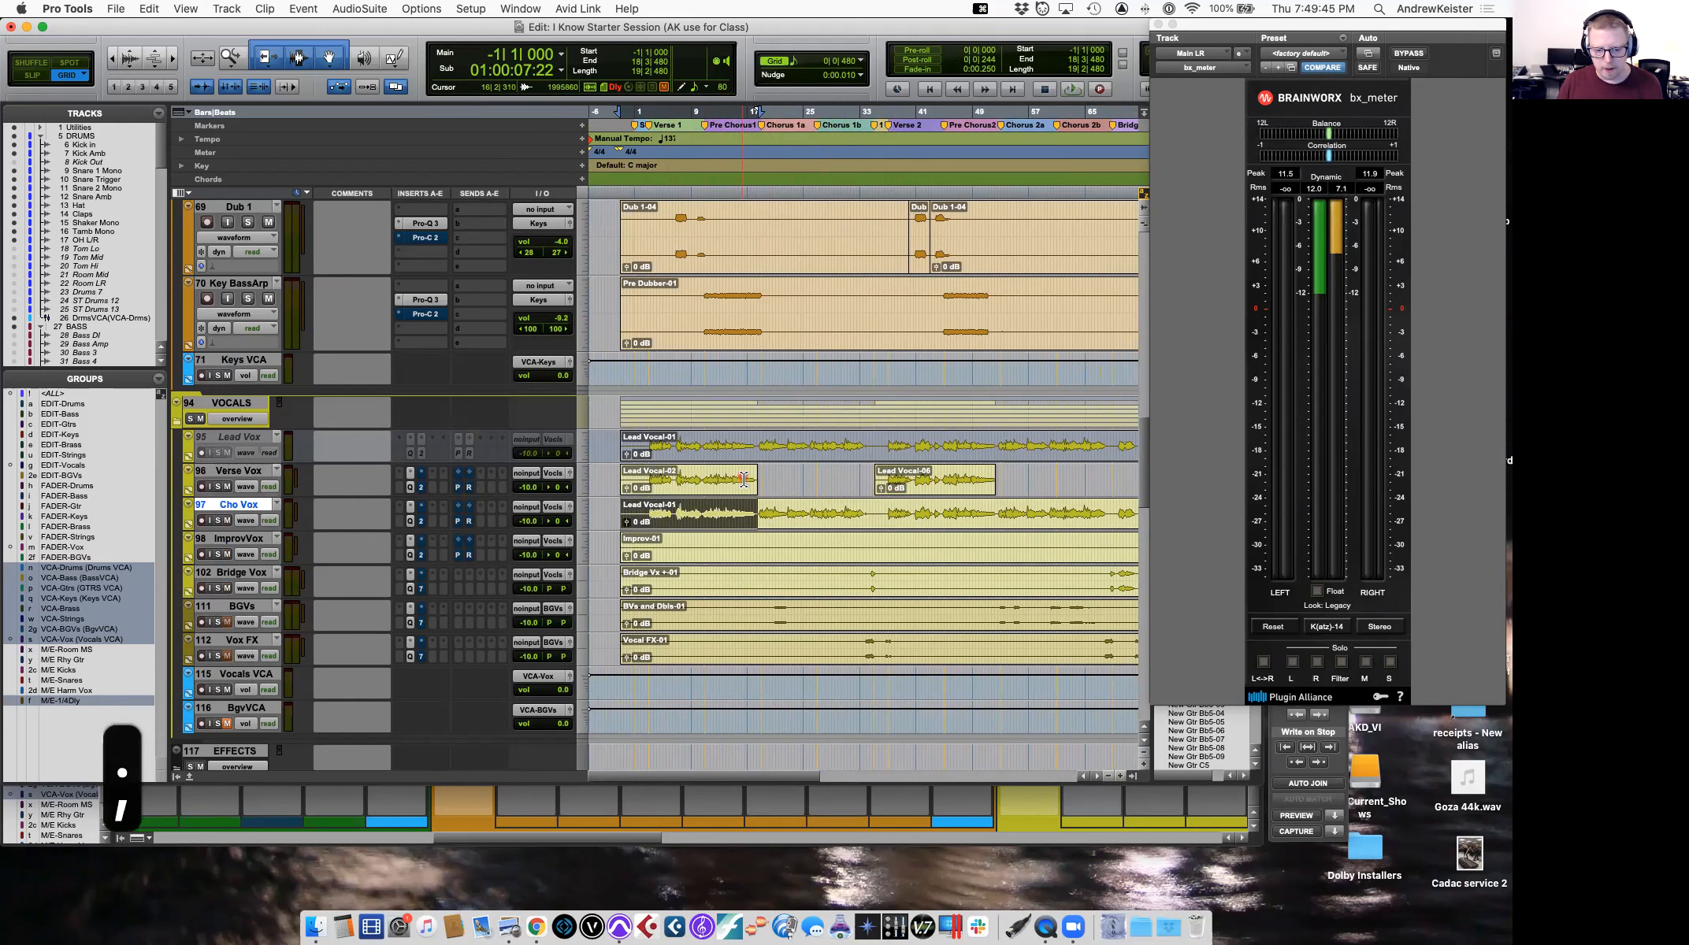
key("super+e")
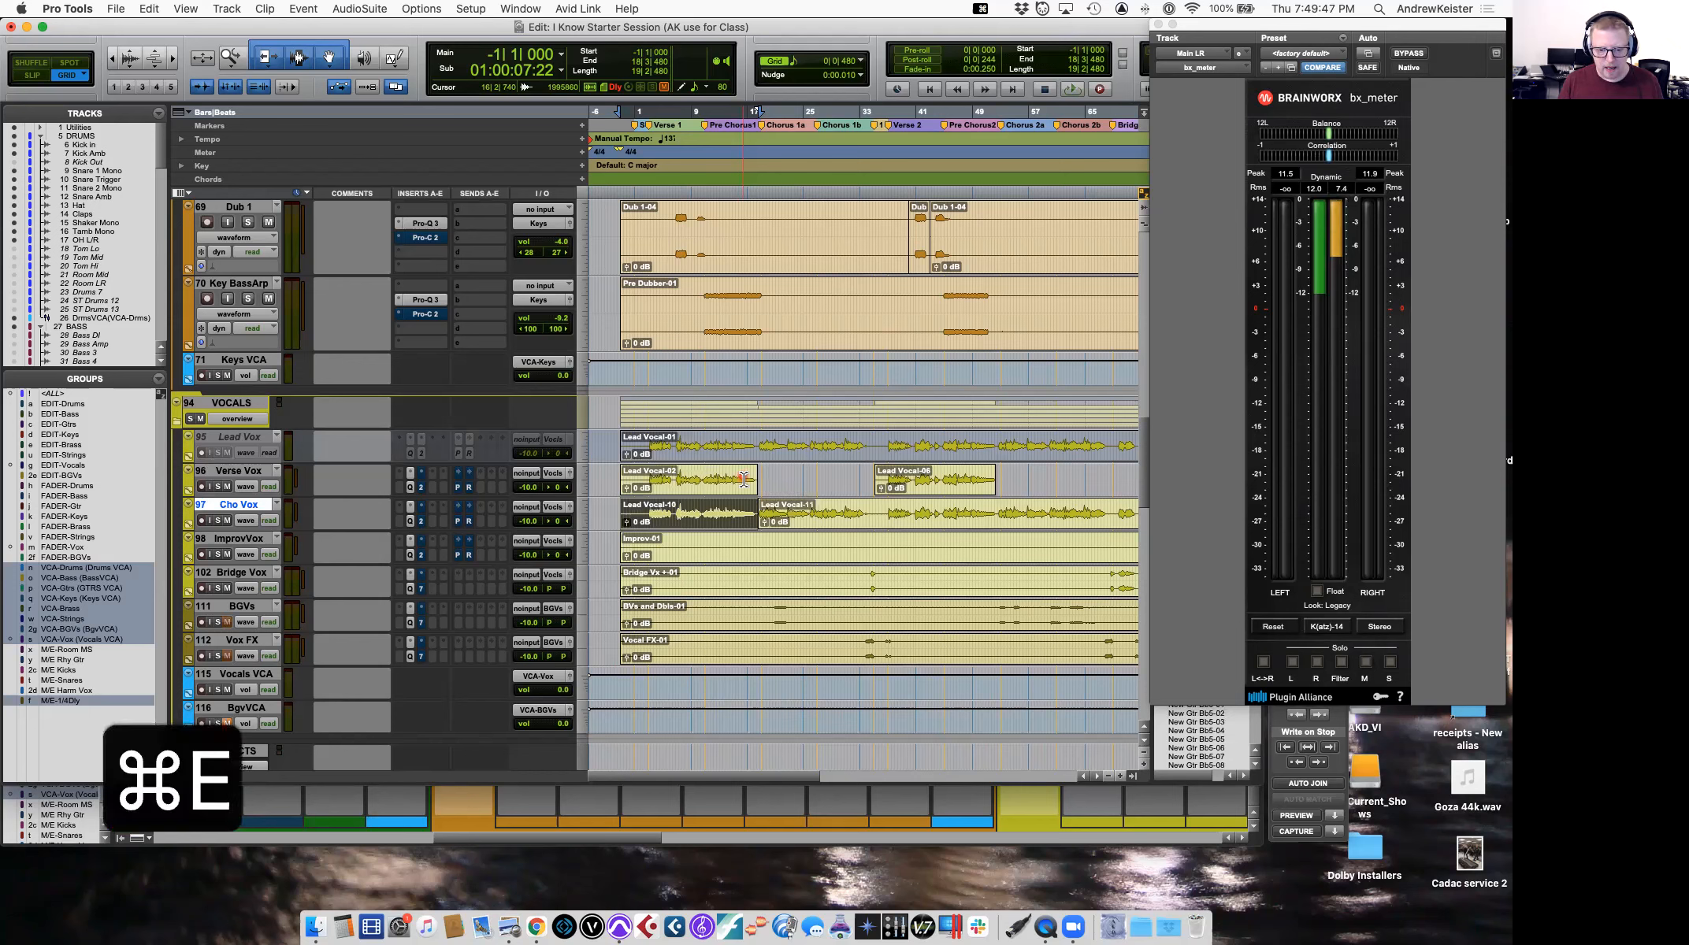
key("super+m")
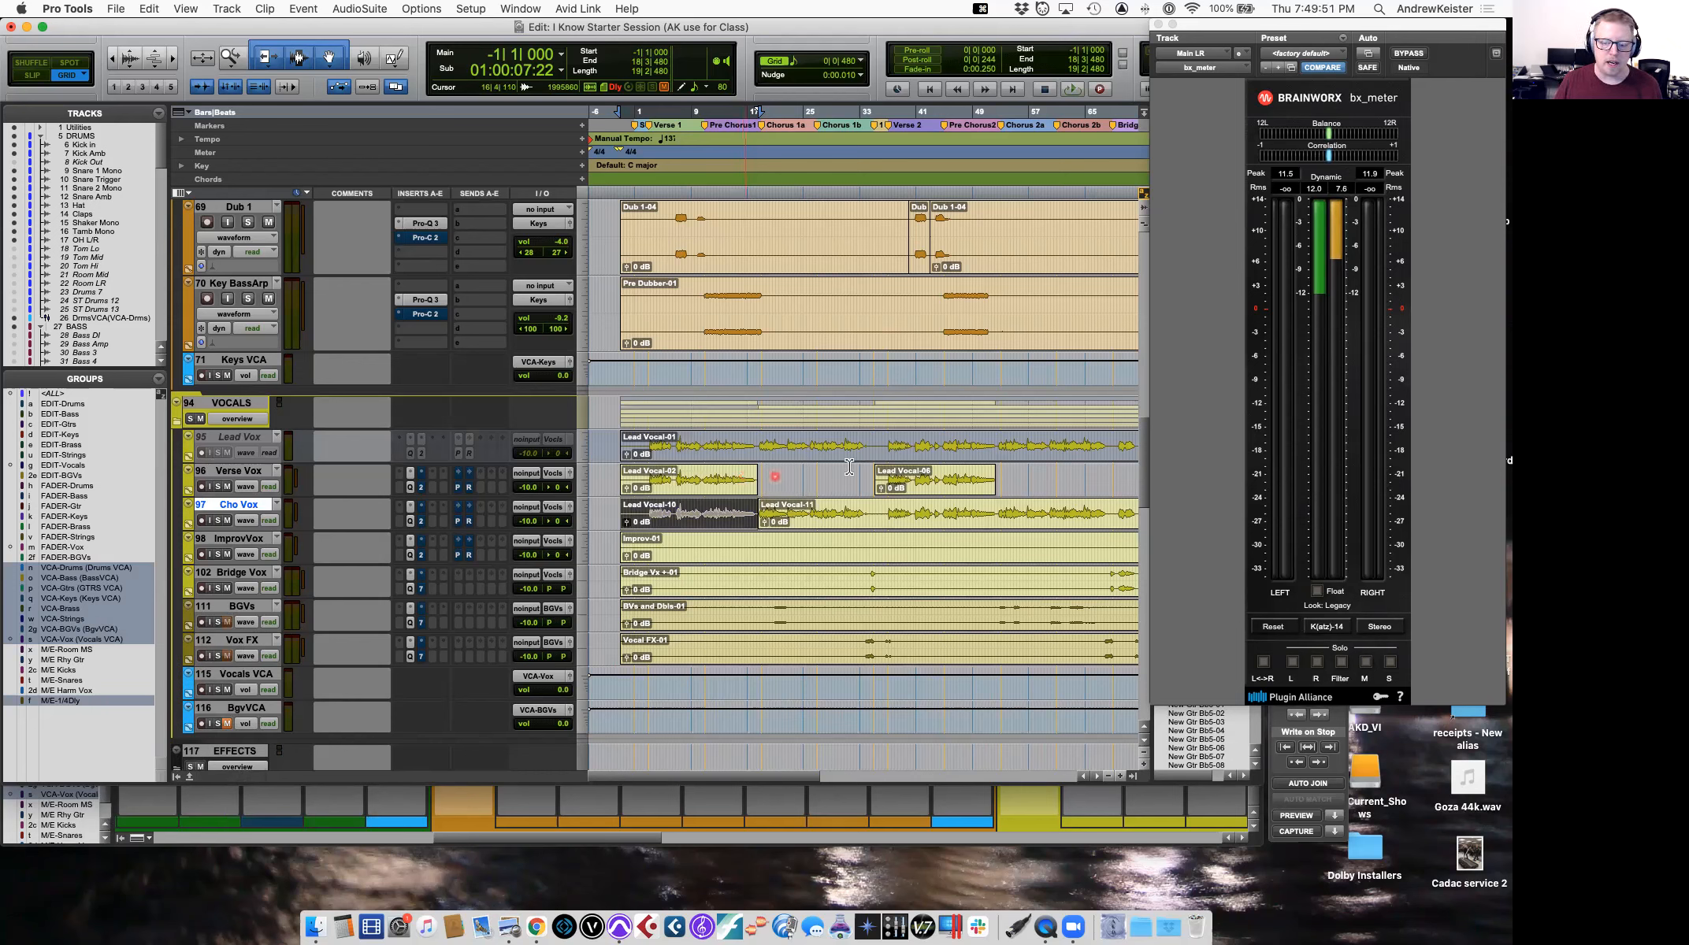
Transfer the second Verse Vox clip's range to Cho Vox, and separate and mute that Verse 2 section there.
left_click(913, 494)
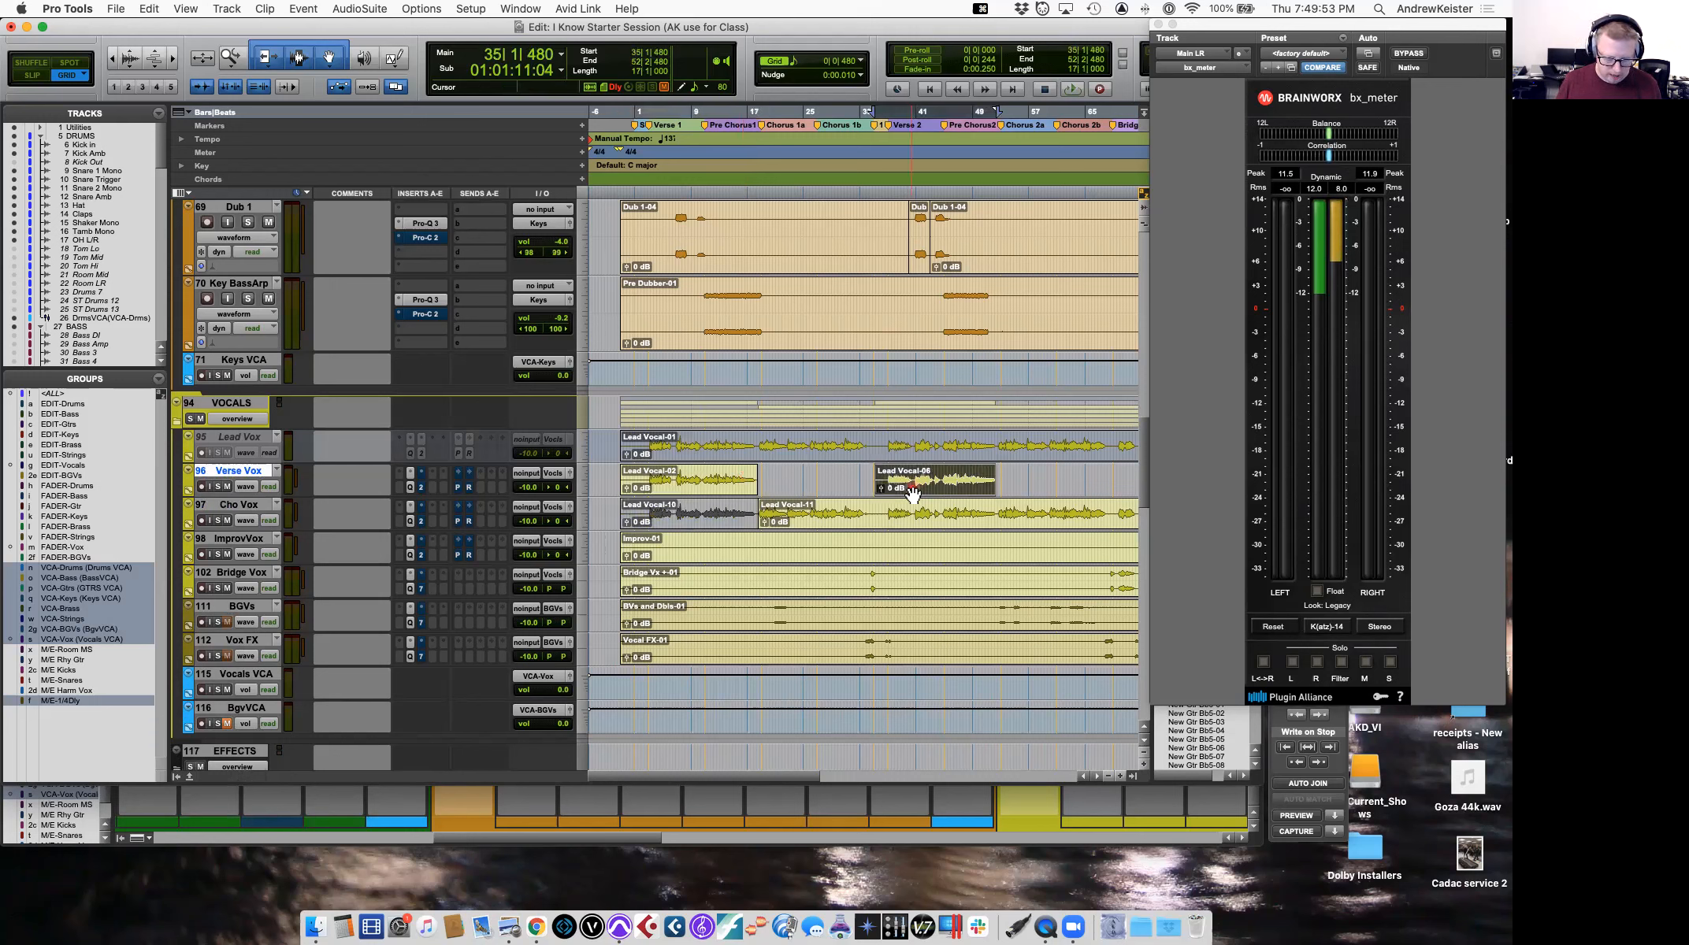
key("semicolon")
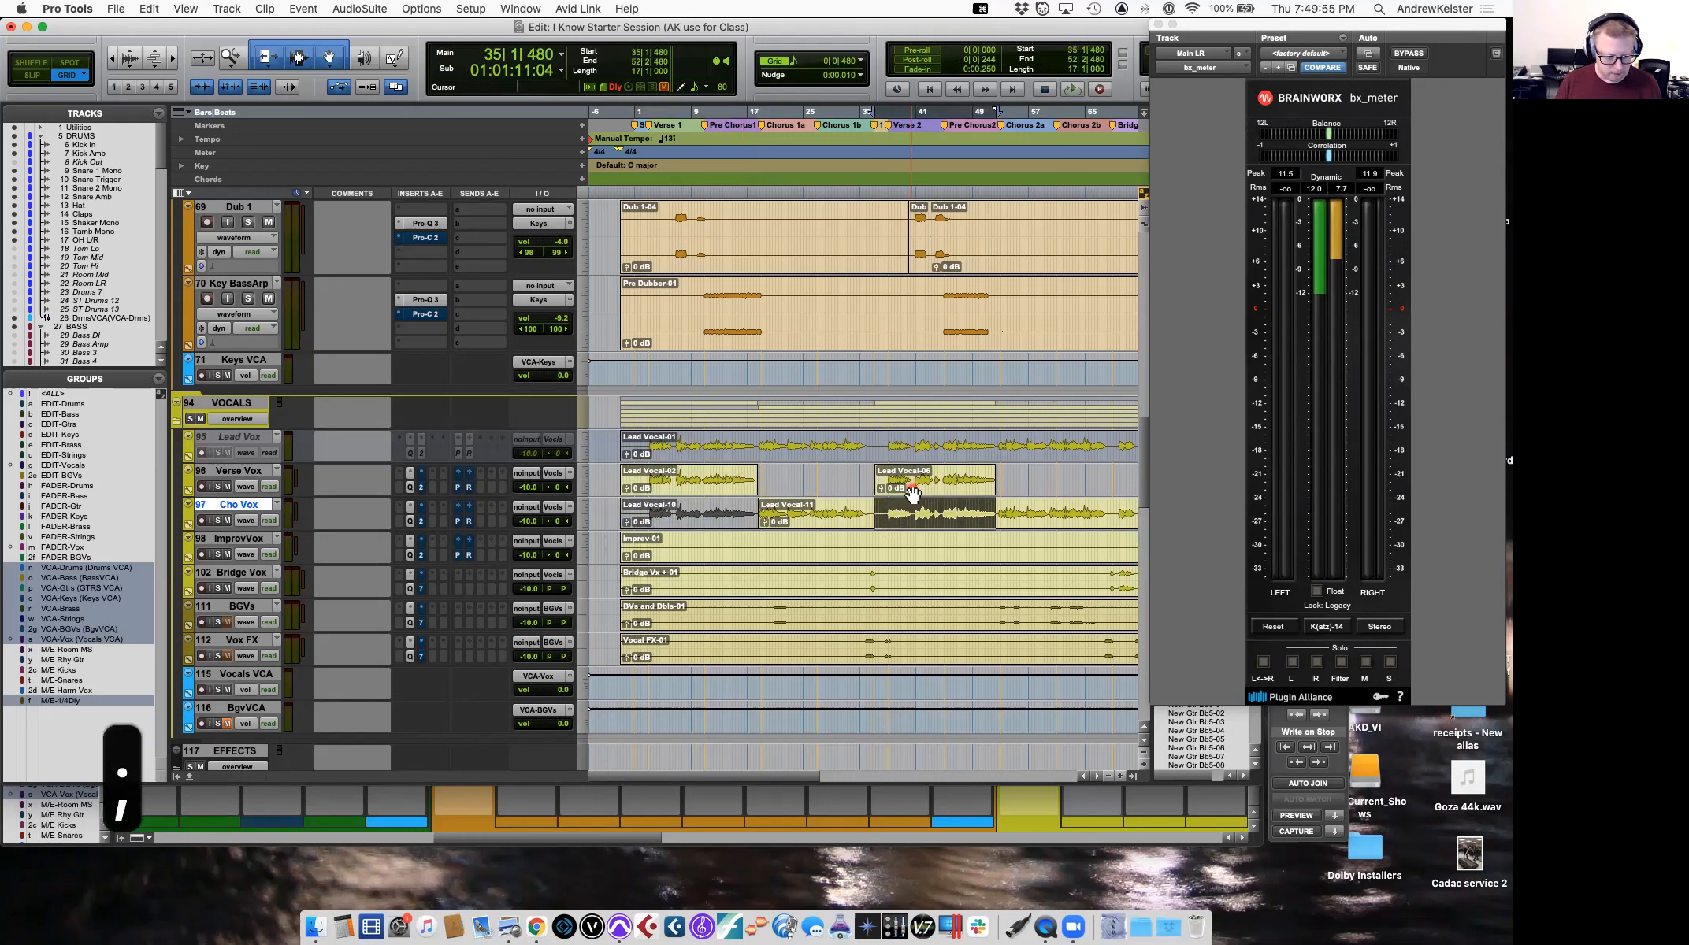
key("super+e")
key("super+m")
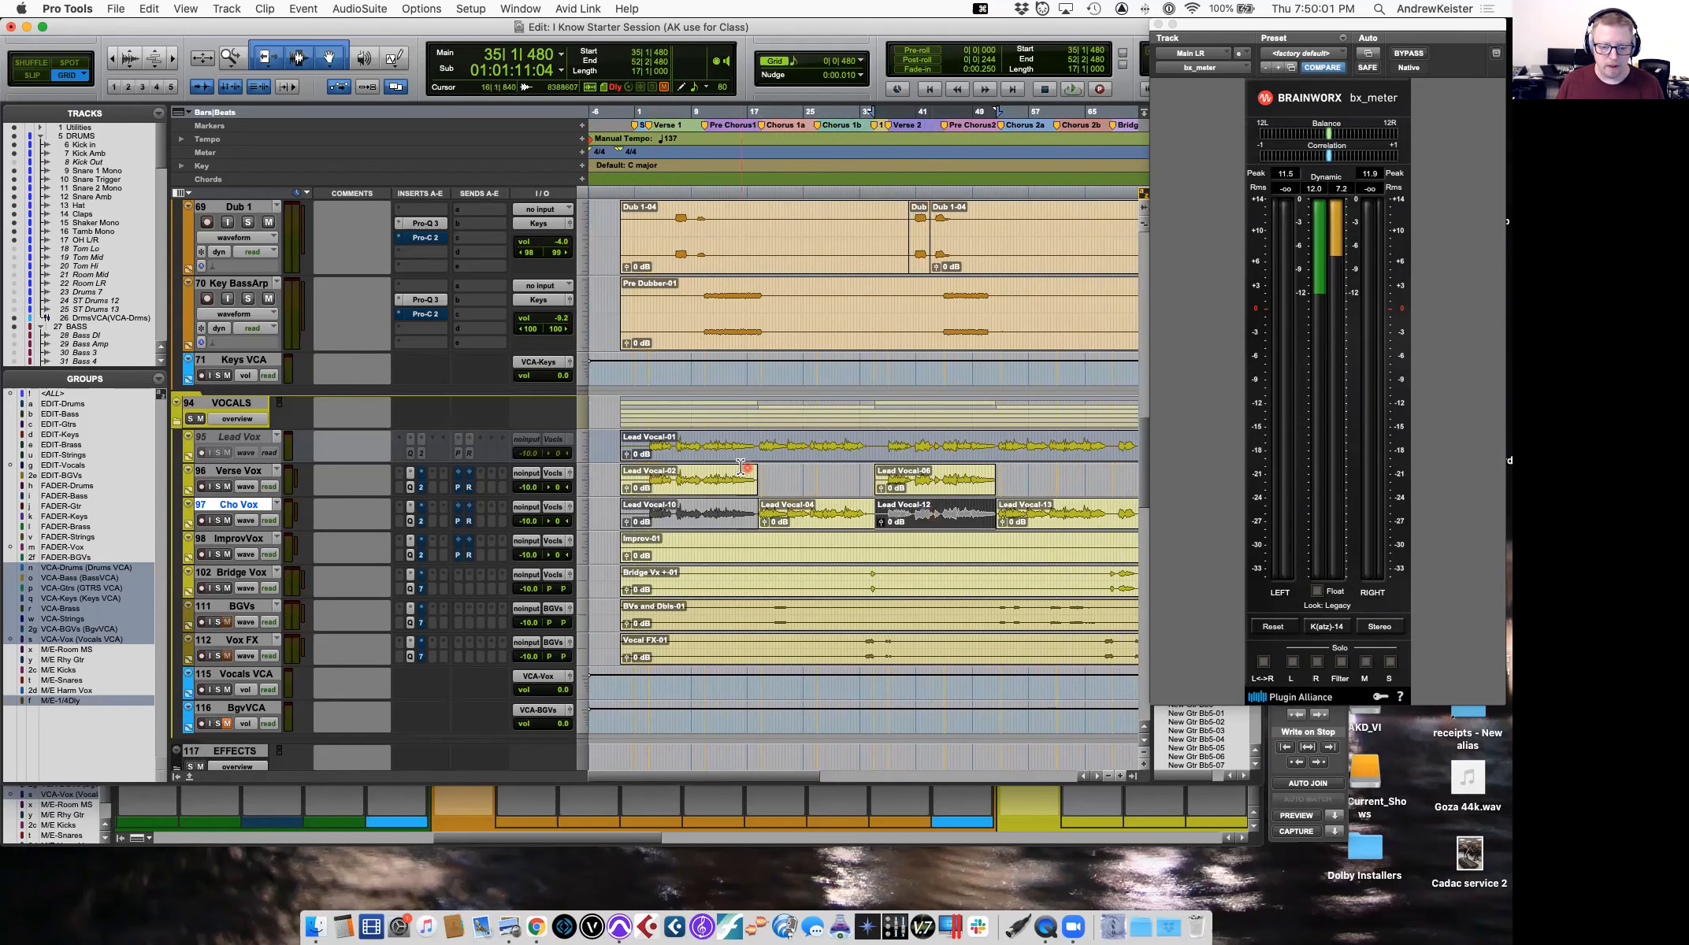
scroll(866, 508, "right", 10)
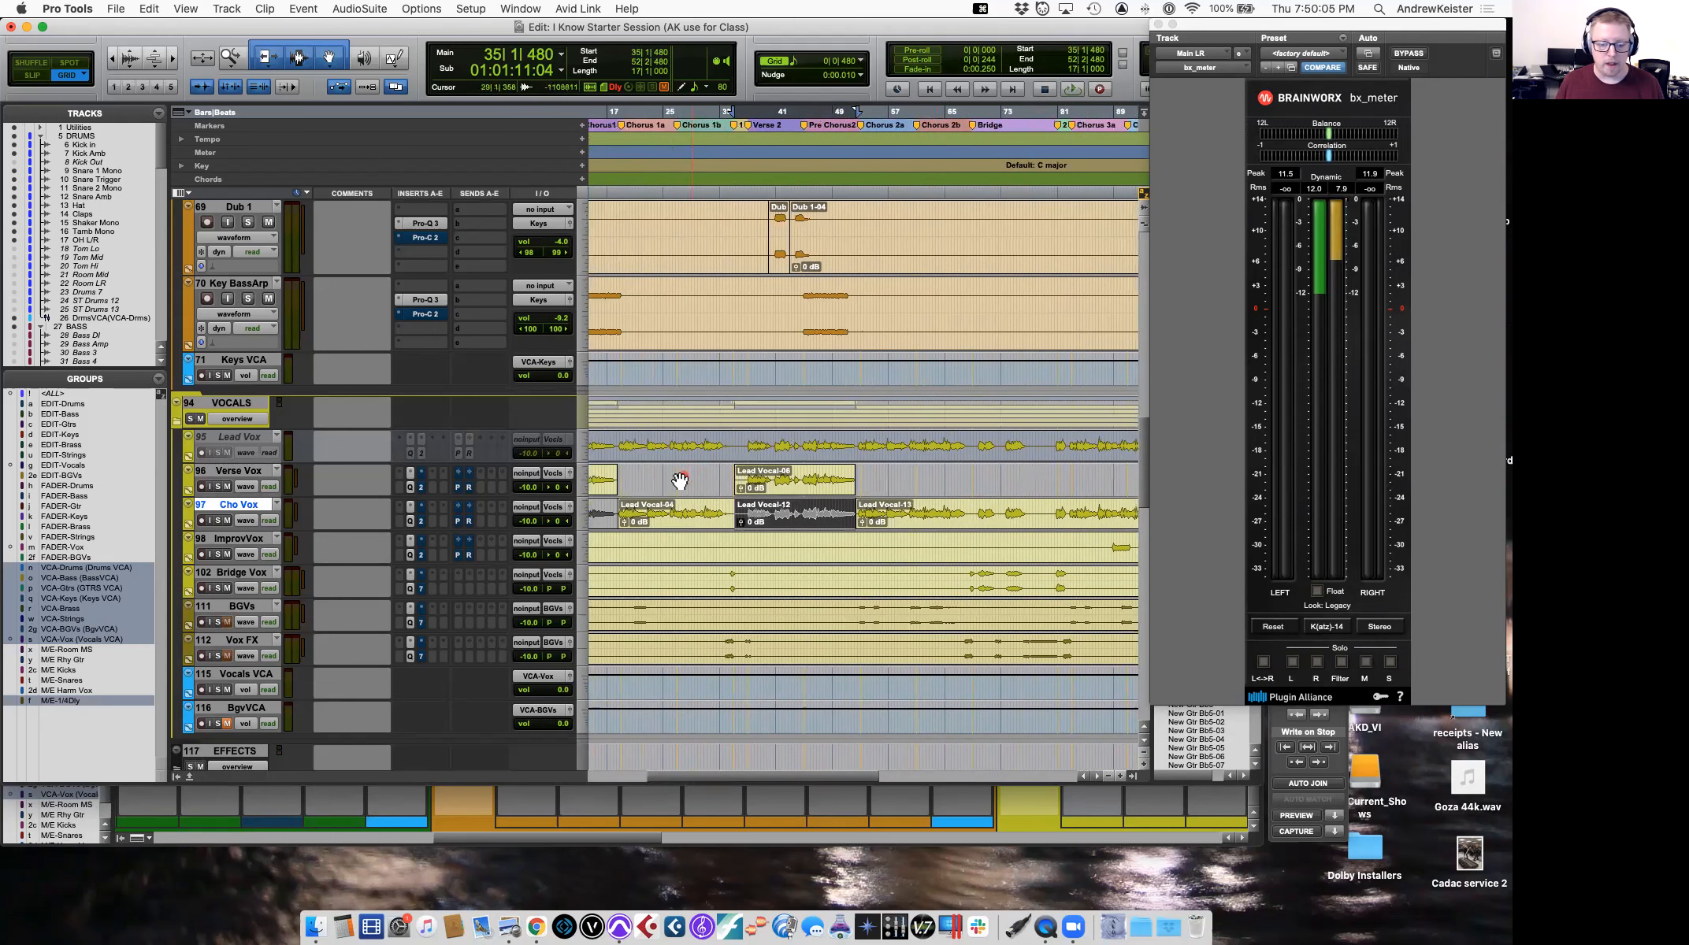
scroll(662, 473, "left", 10)
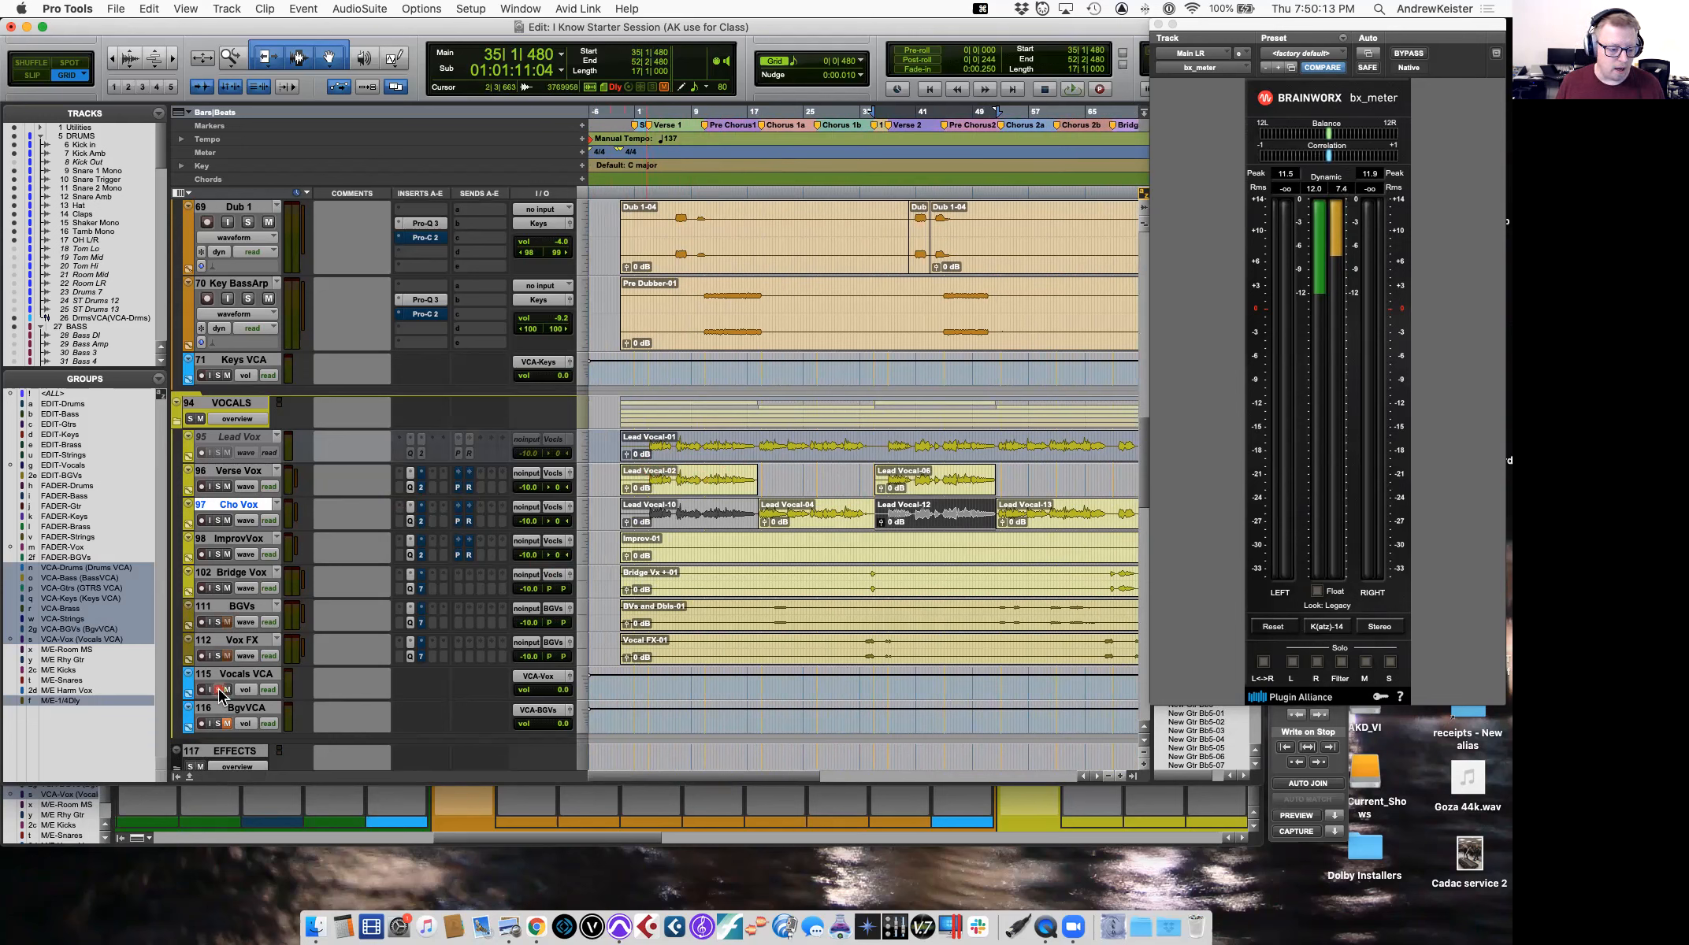
Play the song from 3|1|480 and raise the Verse Vox volume to +0.6 dB during playback.
left_click(227, 723)
left_click(585, 520)
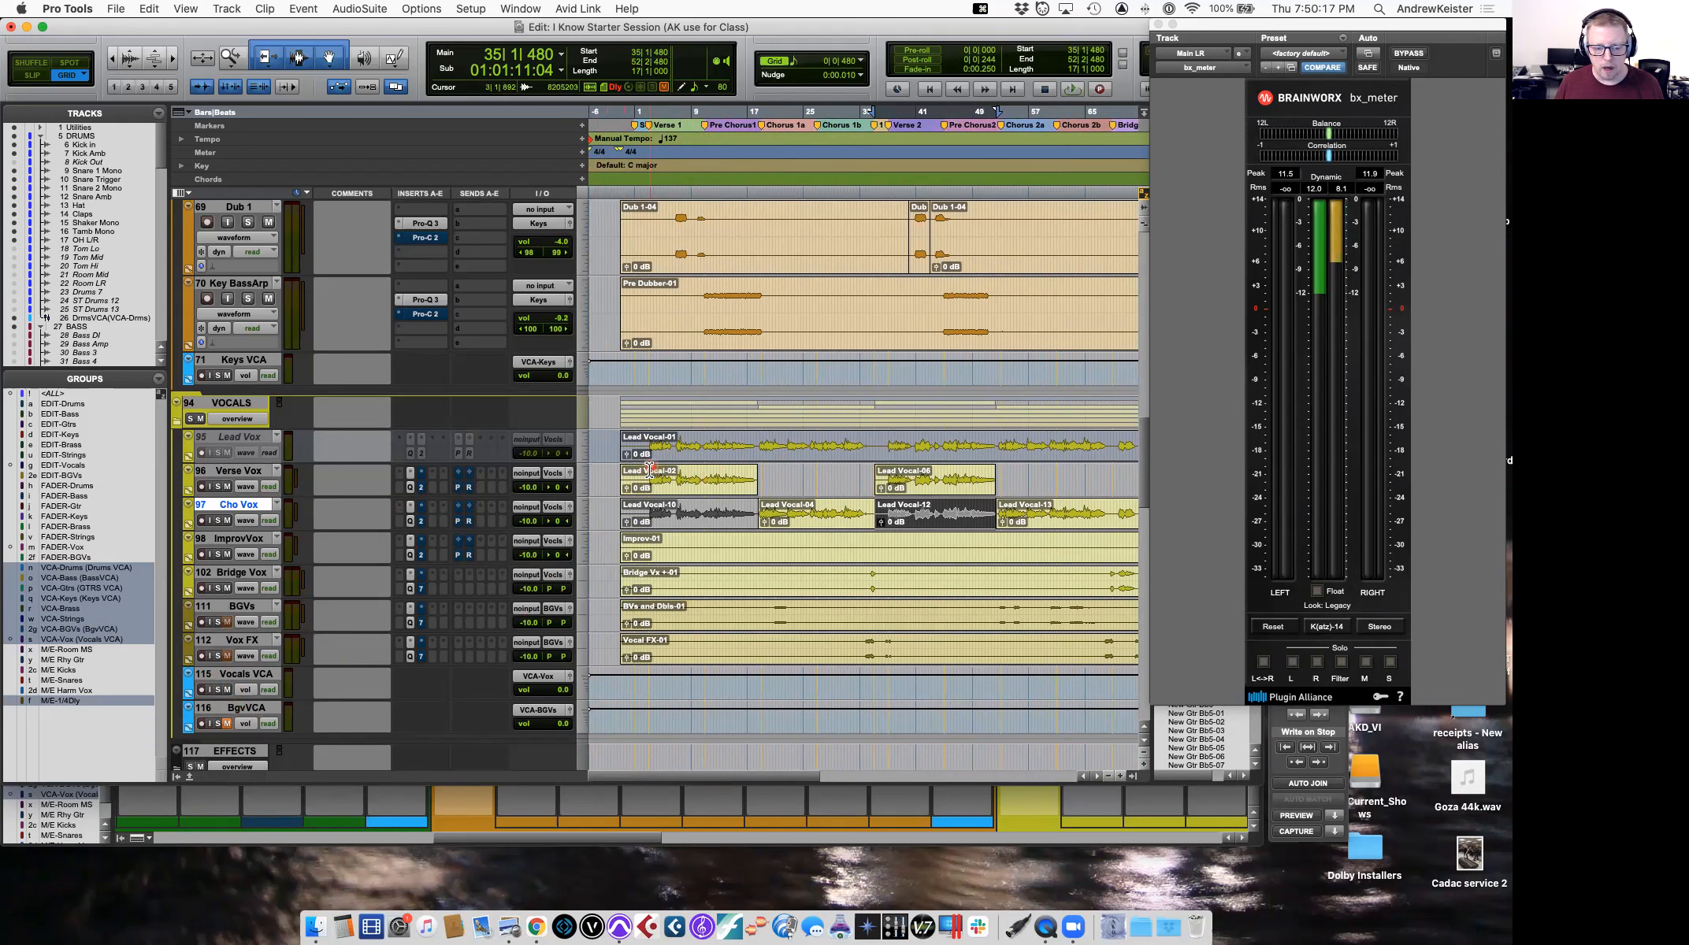
left_click(649, 473)
key("space")
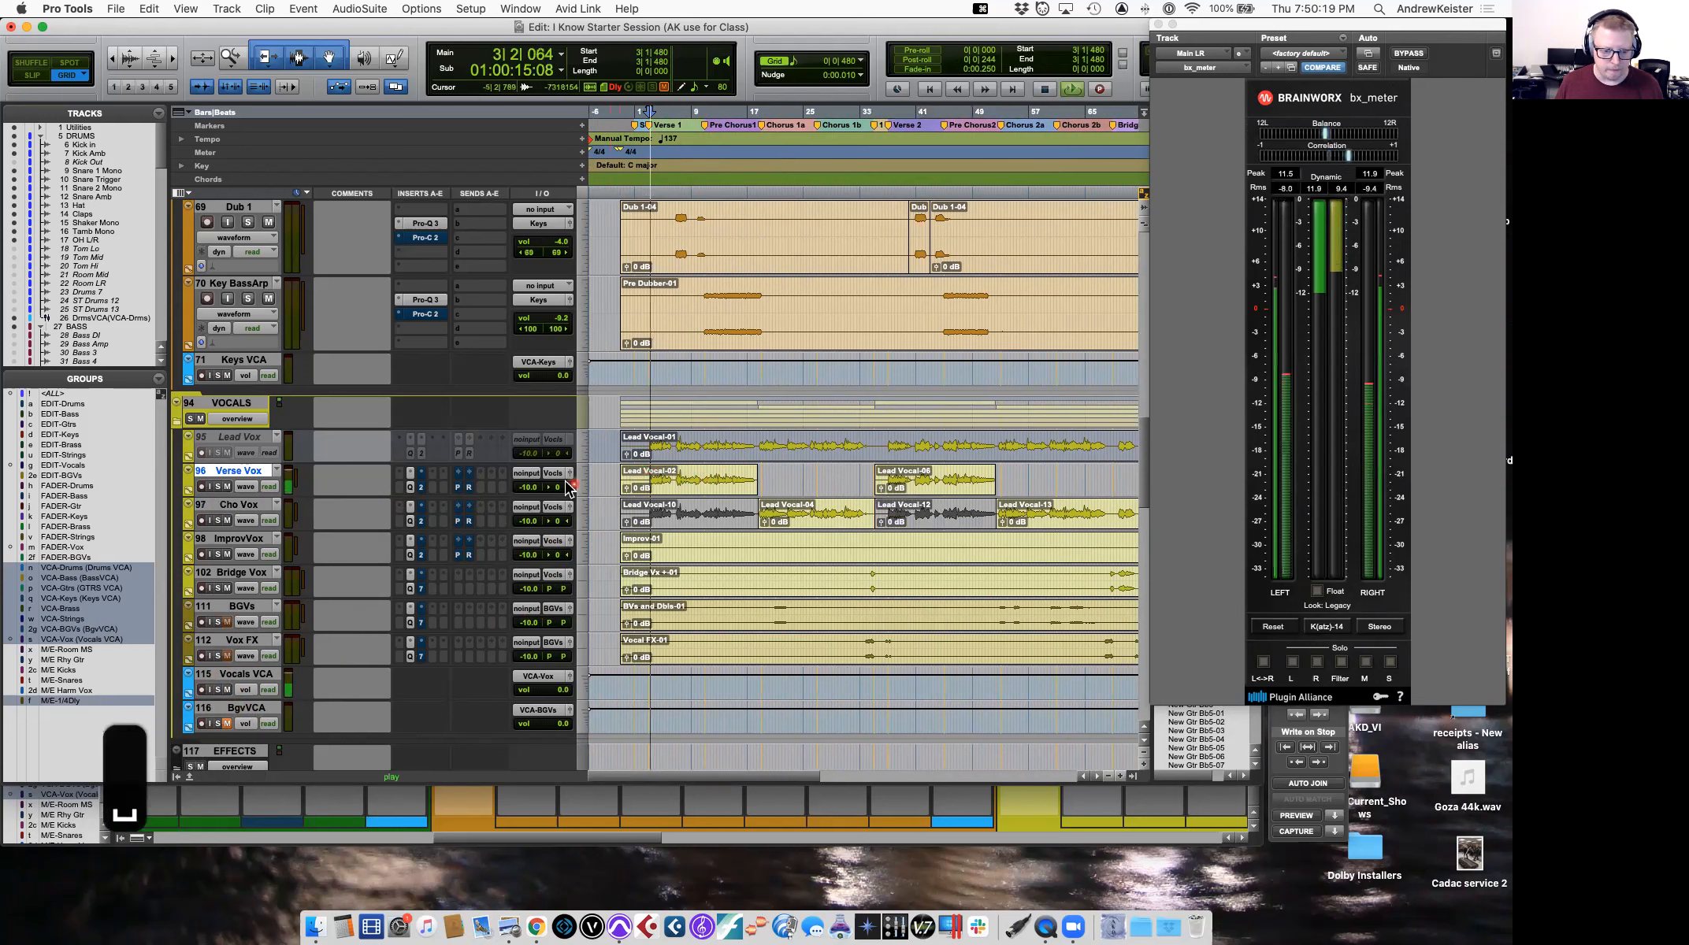
left_click_drag(532, 493, 533, 481)
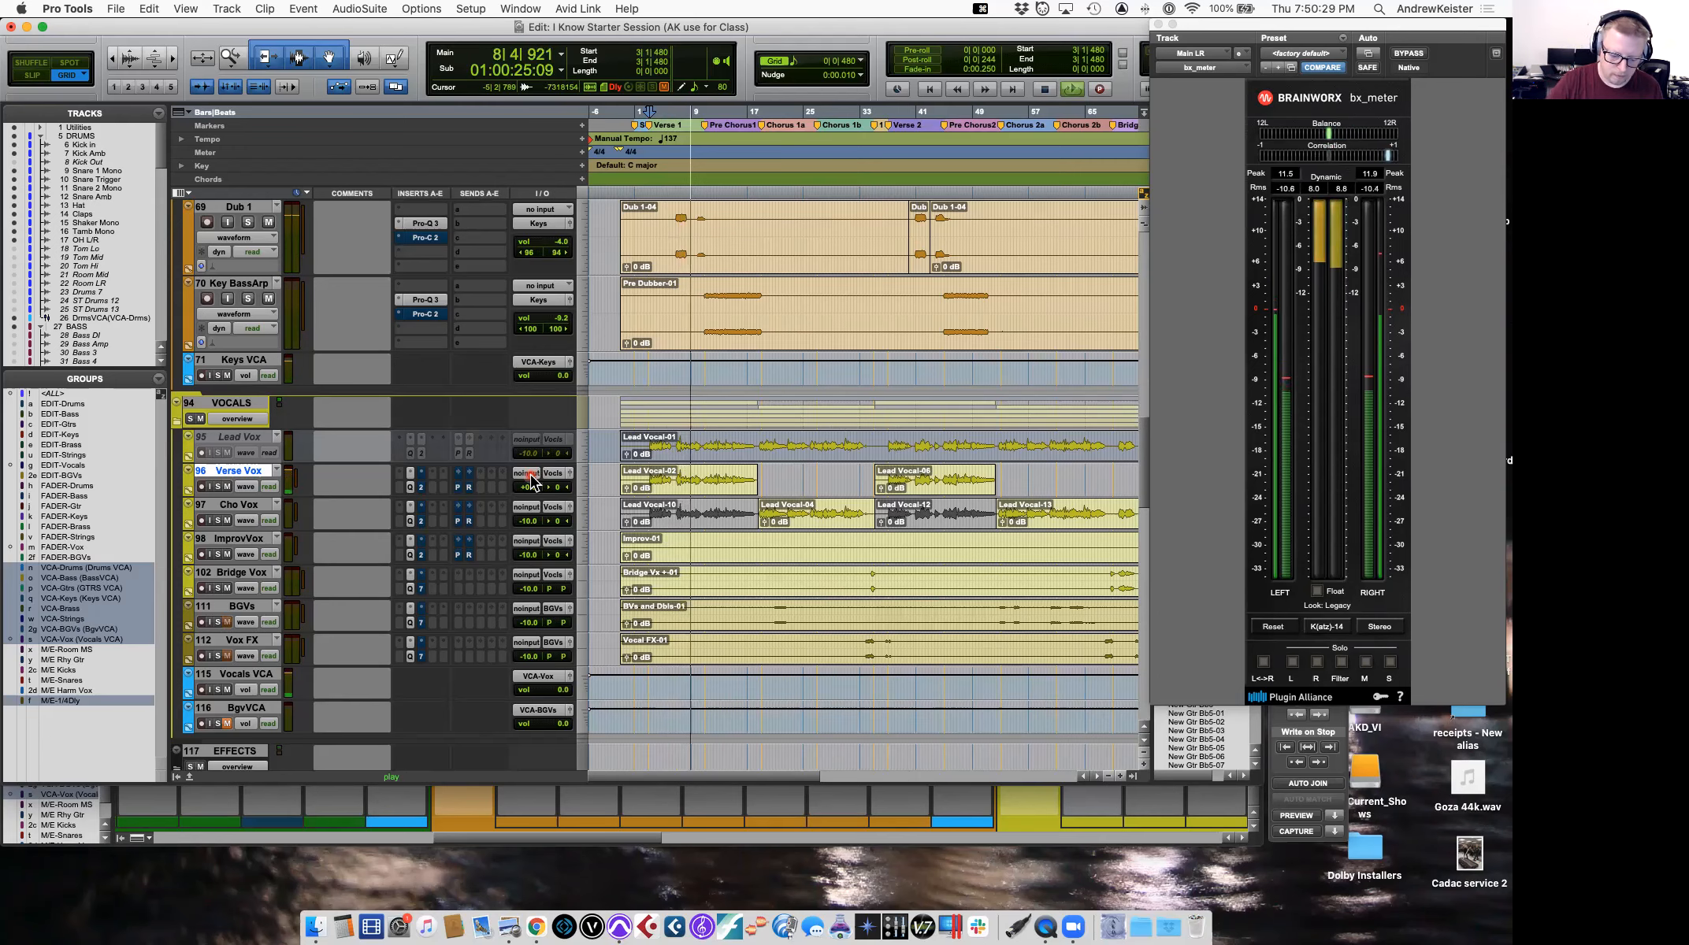
key("space")
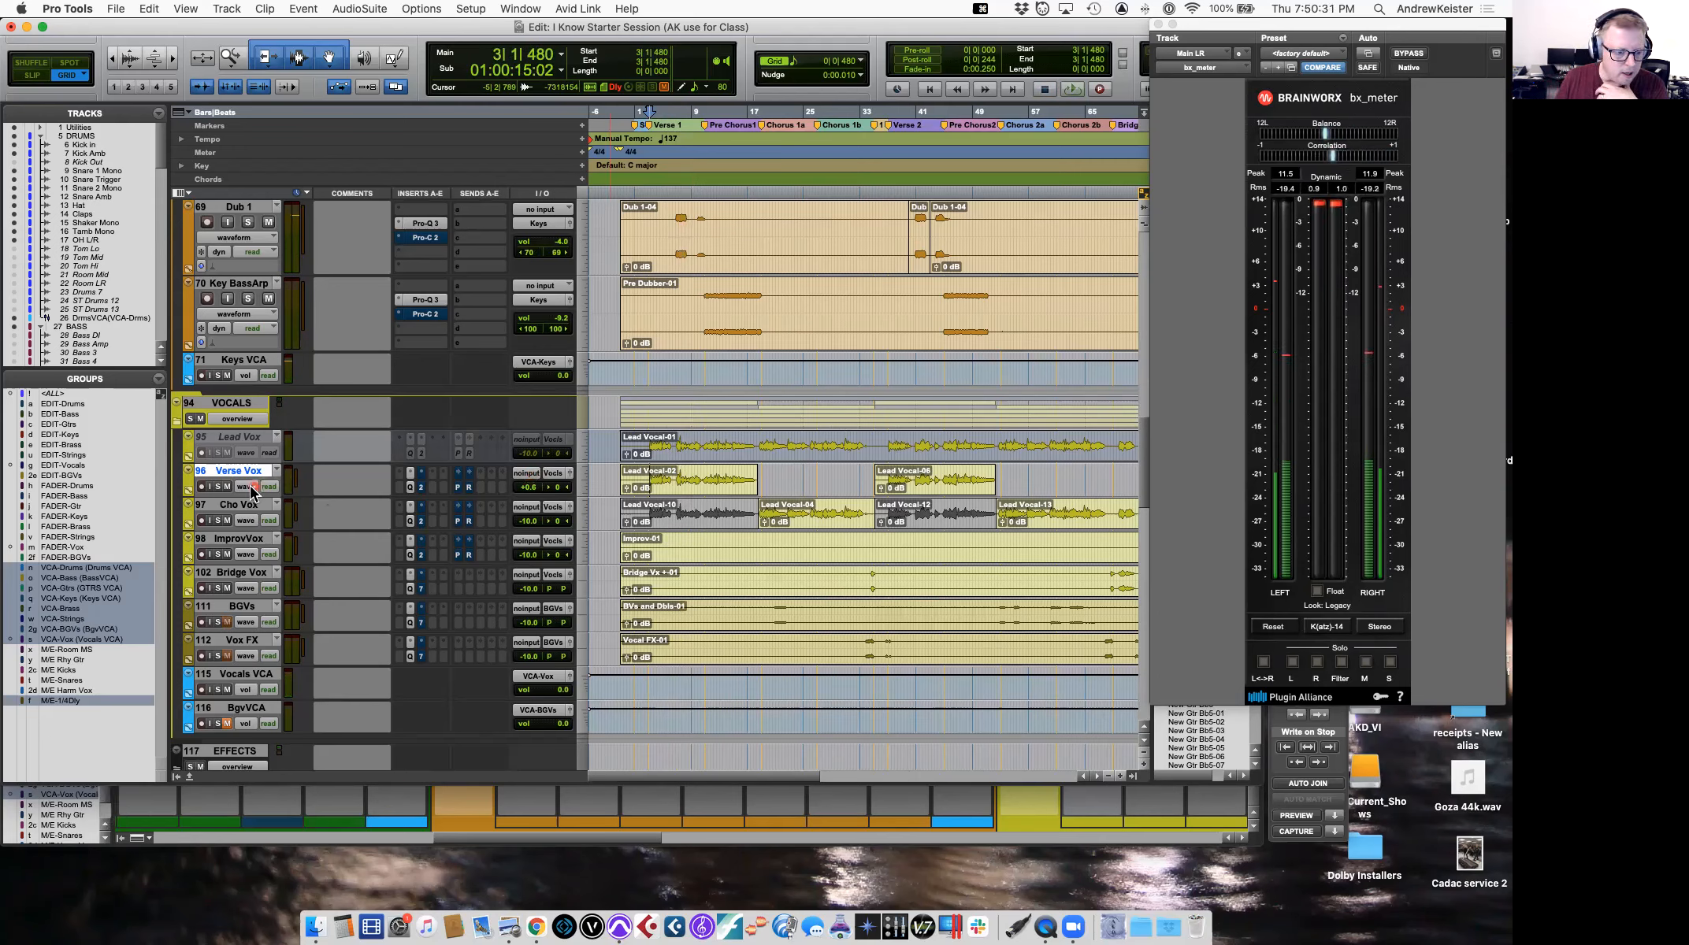
Set the Verse Vox track height to medium and zoom in on its clip spanning Verse 1 and Pre Chorus 1.
left_click(587, 505)
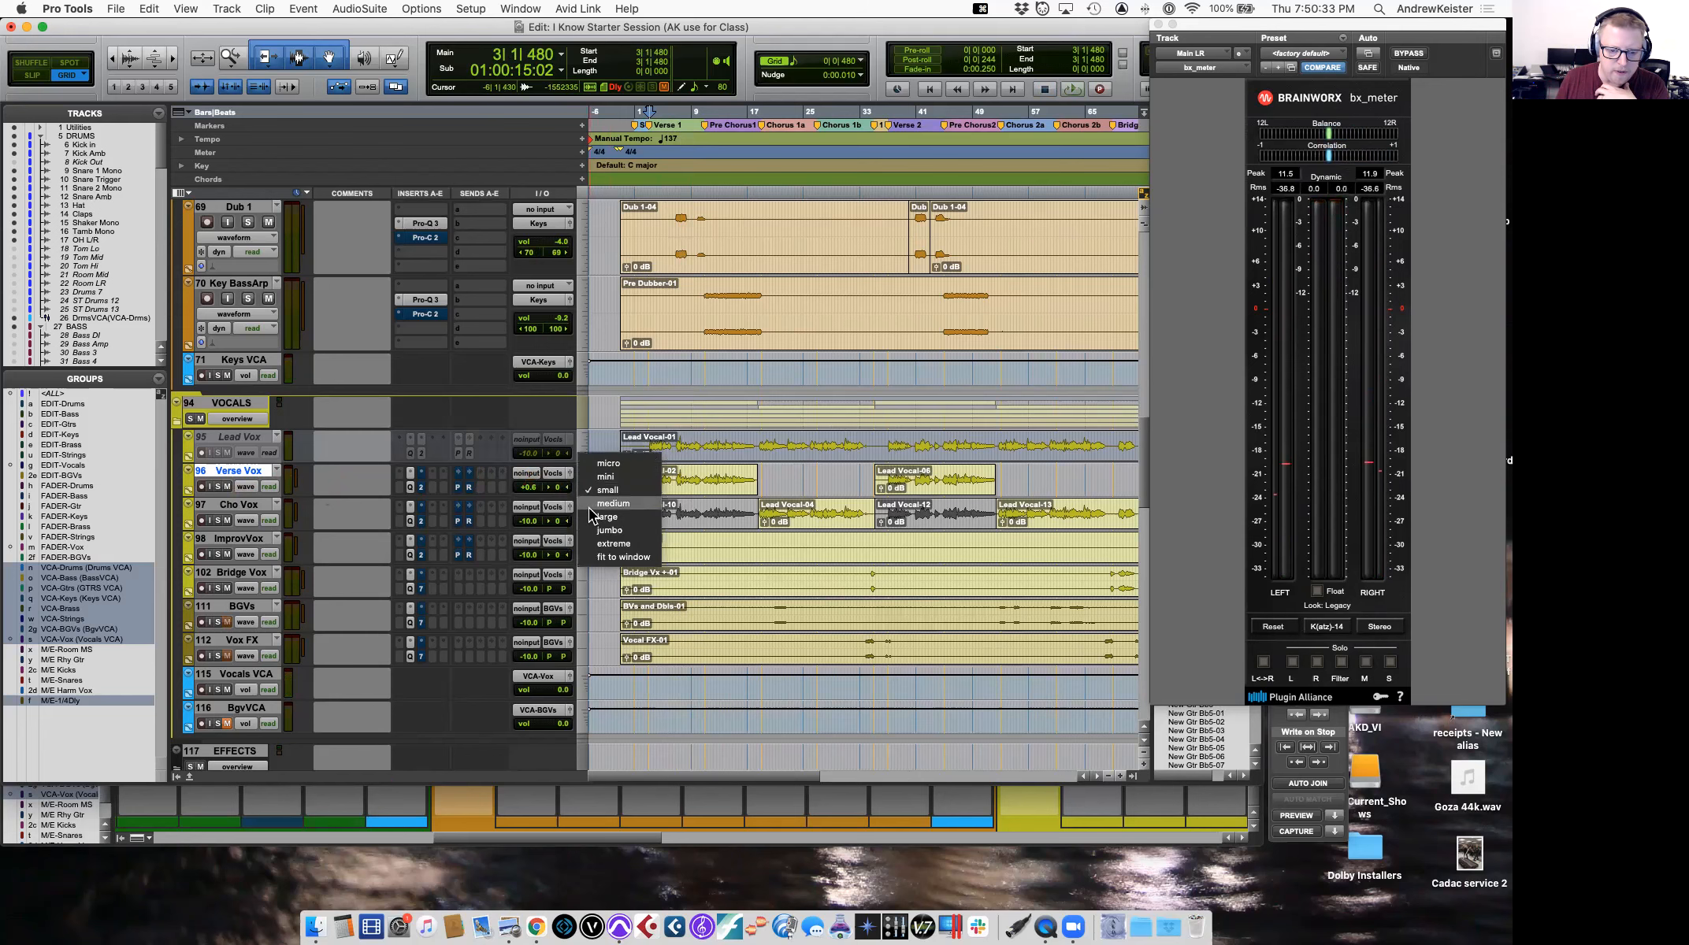
left_click(596, 520)
key("t")
key("t")
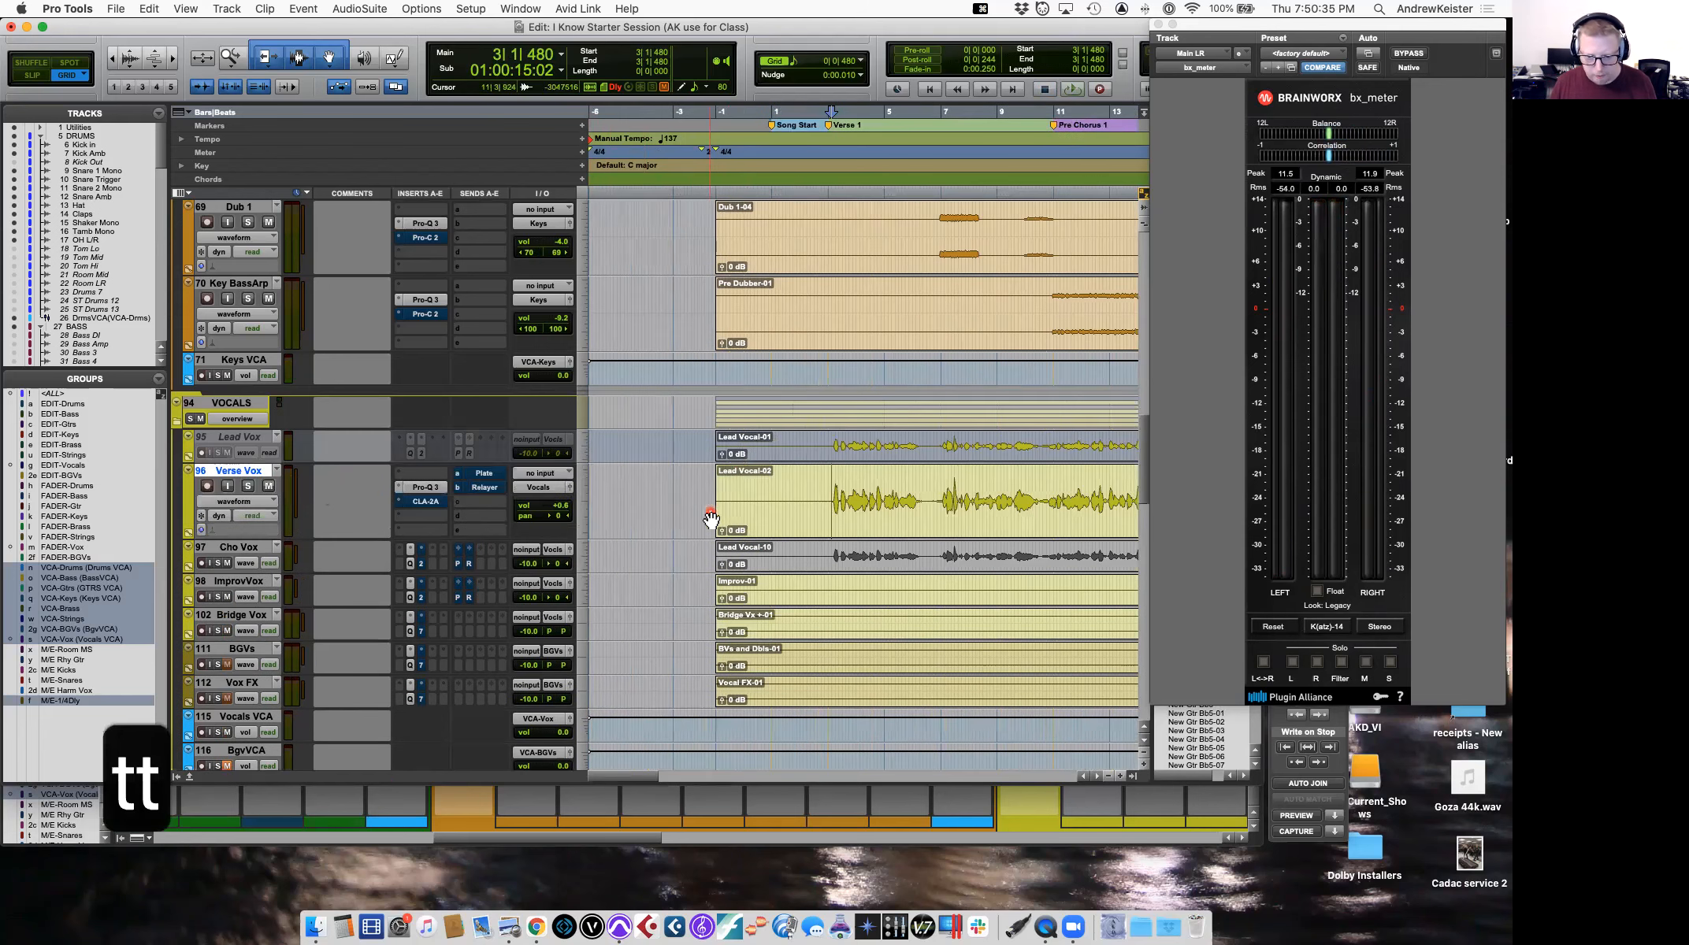
scroll(712, 519, "right", 3)
scroll(711, 520, "down", 3)
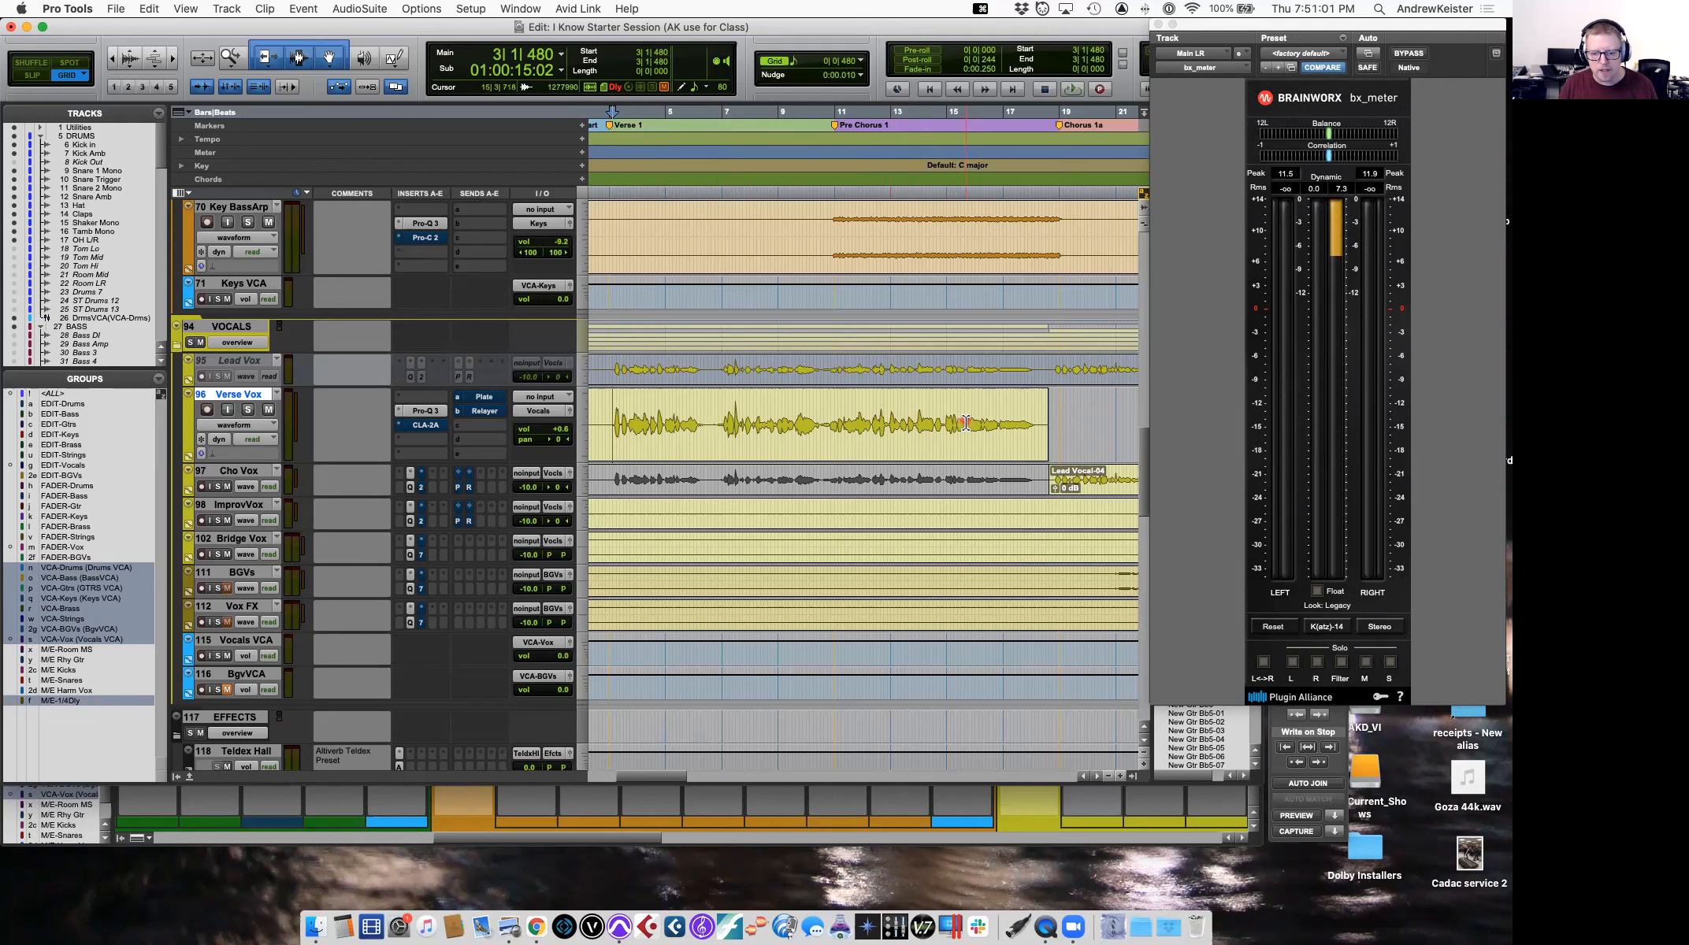
left_click(642, 426)
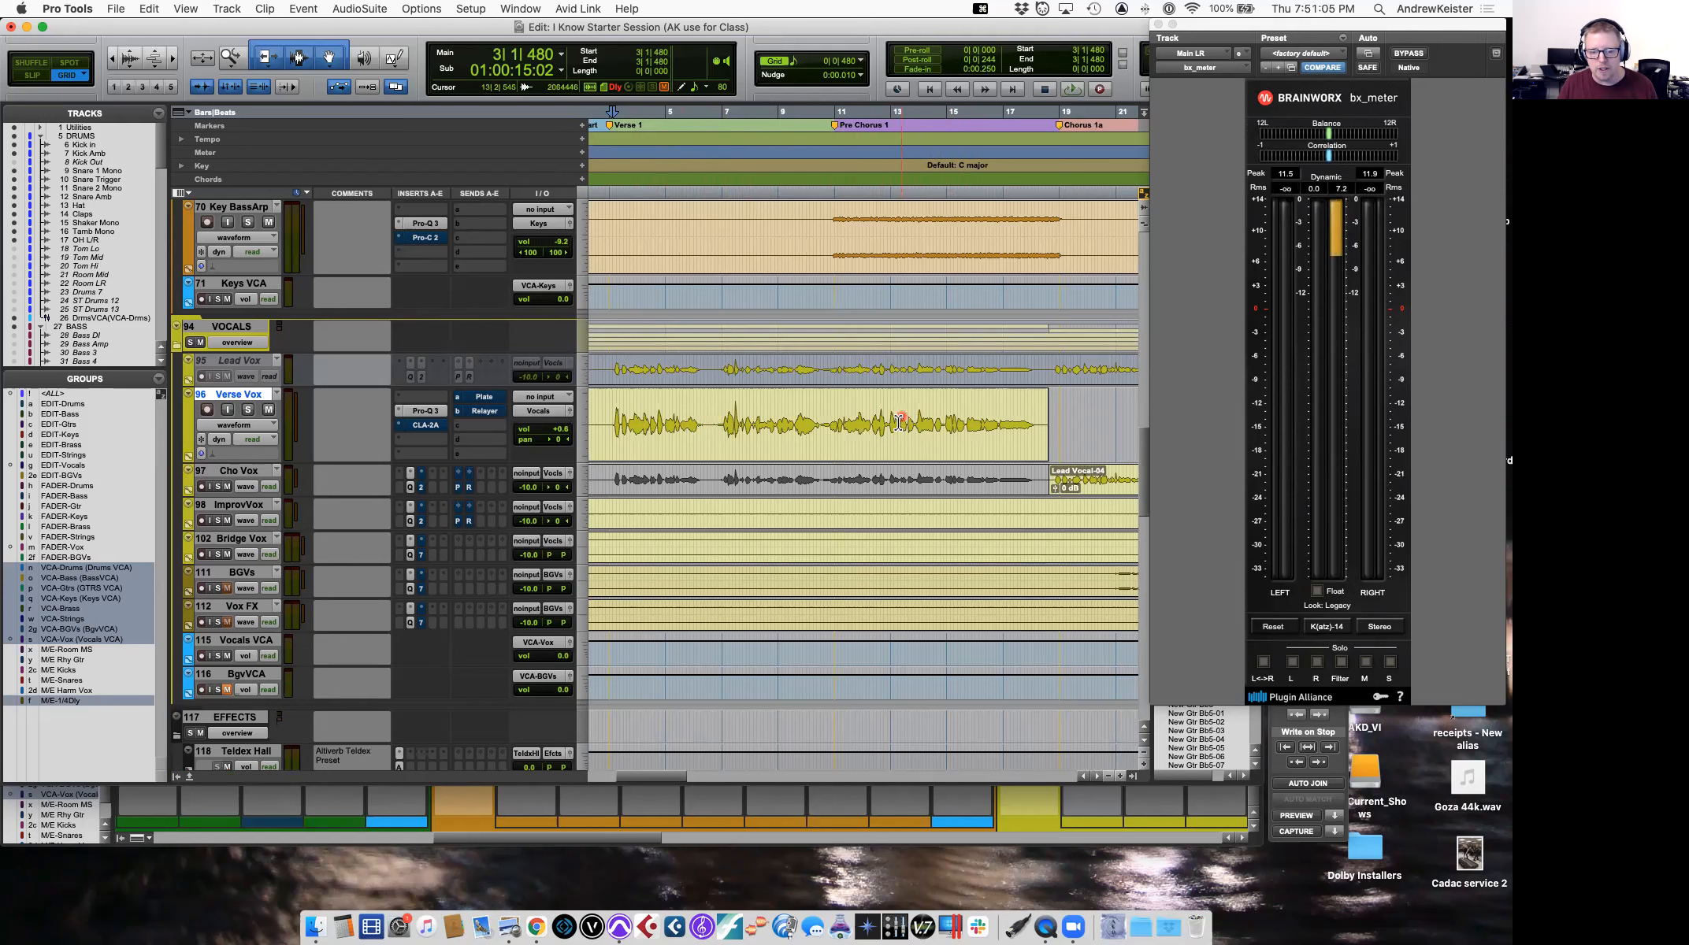
left_click(990, 419)
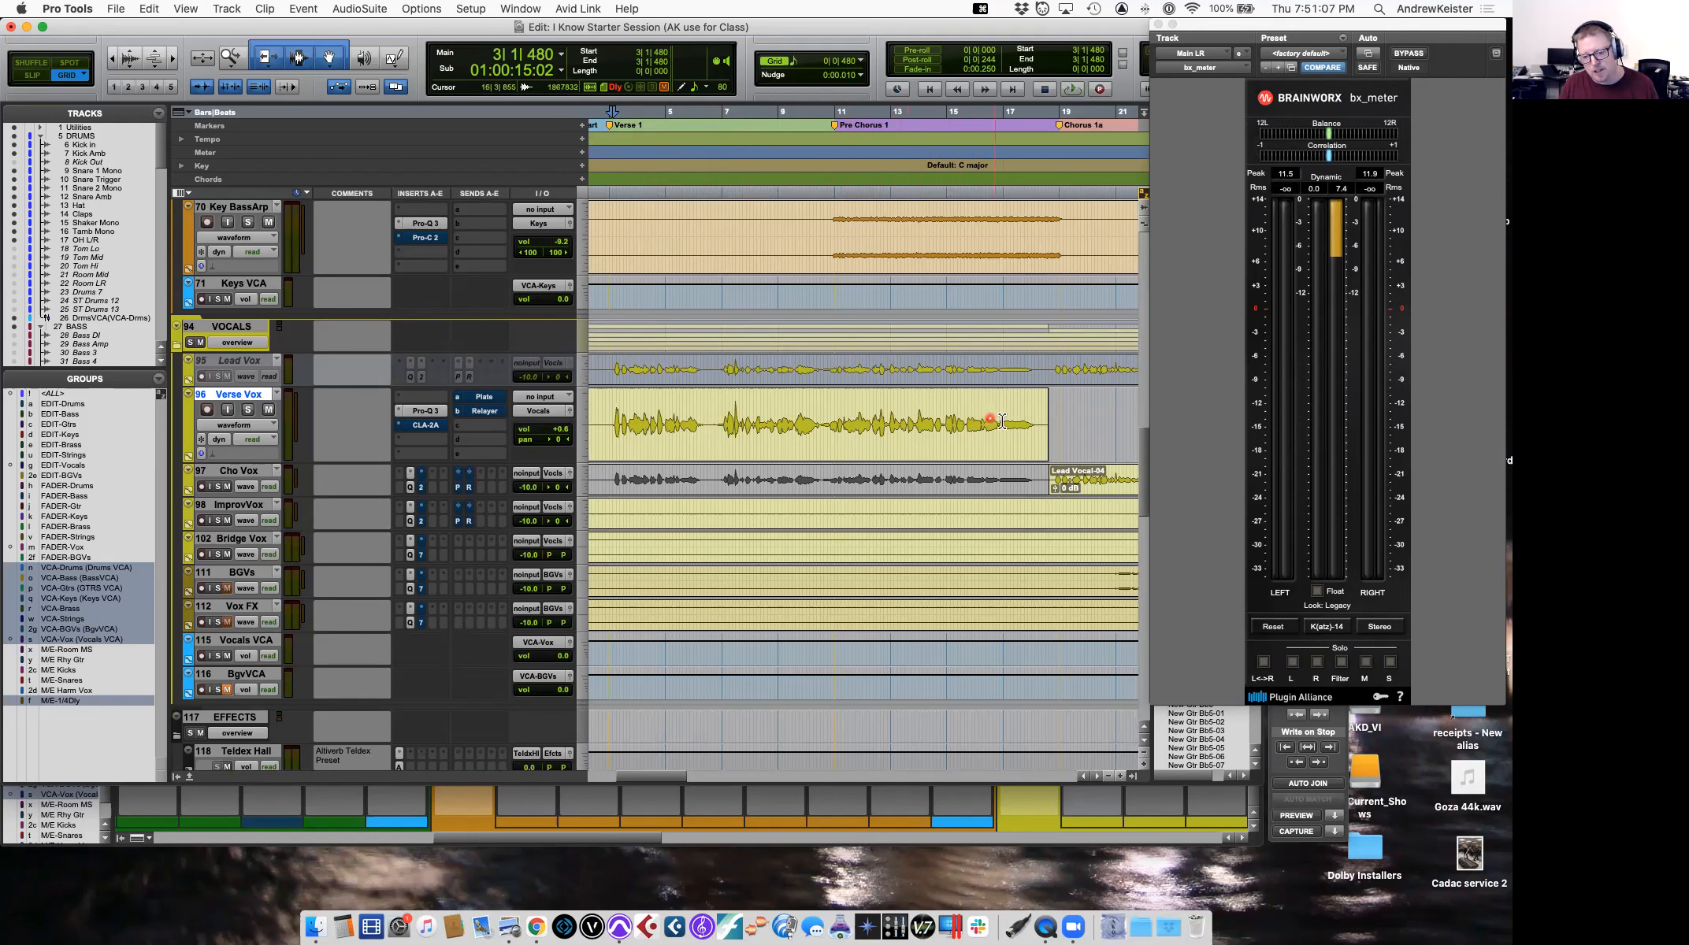
Set the Verse Vox track height to large and start playback from 3|1|480 in Verse 1.
left_click(582, 440)
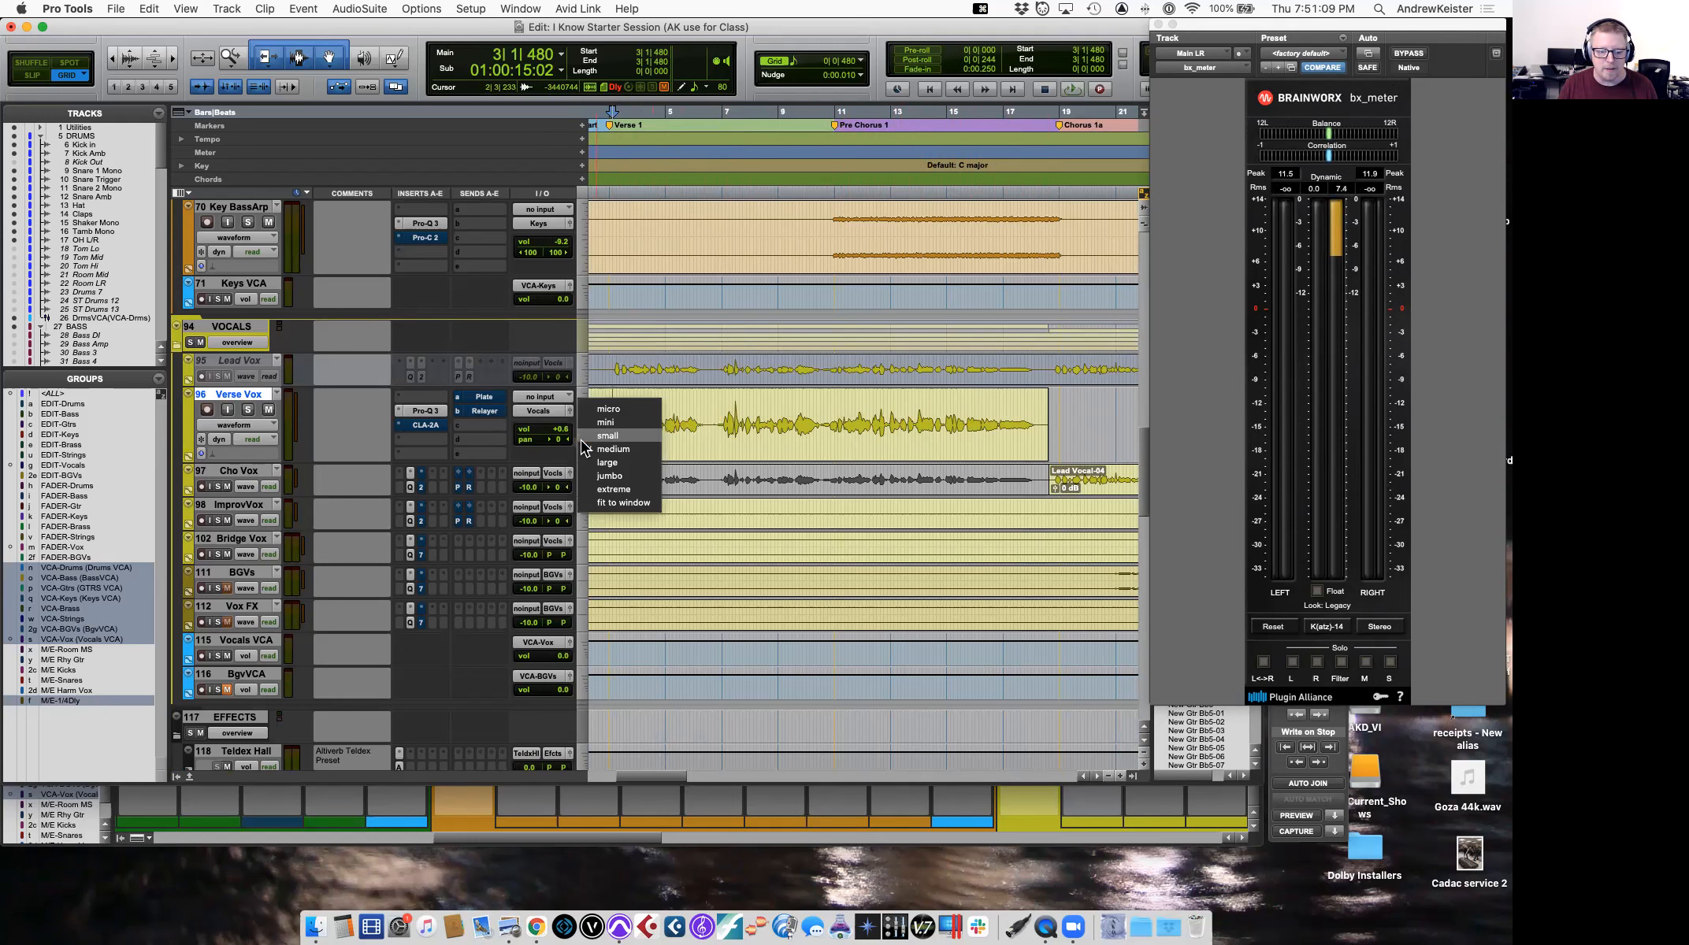
left_click(607, 463)
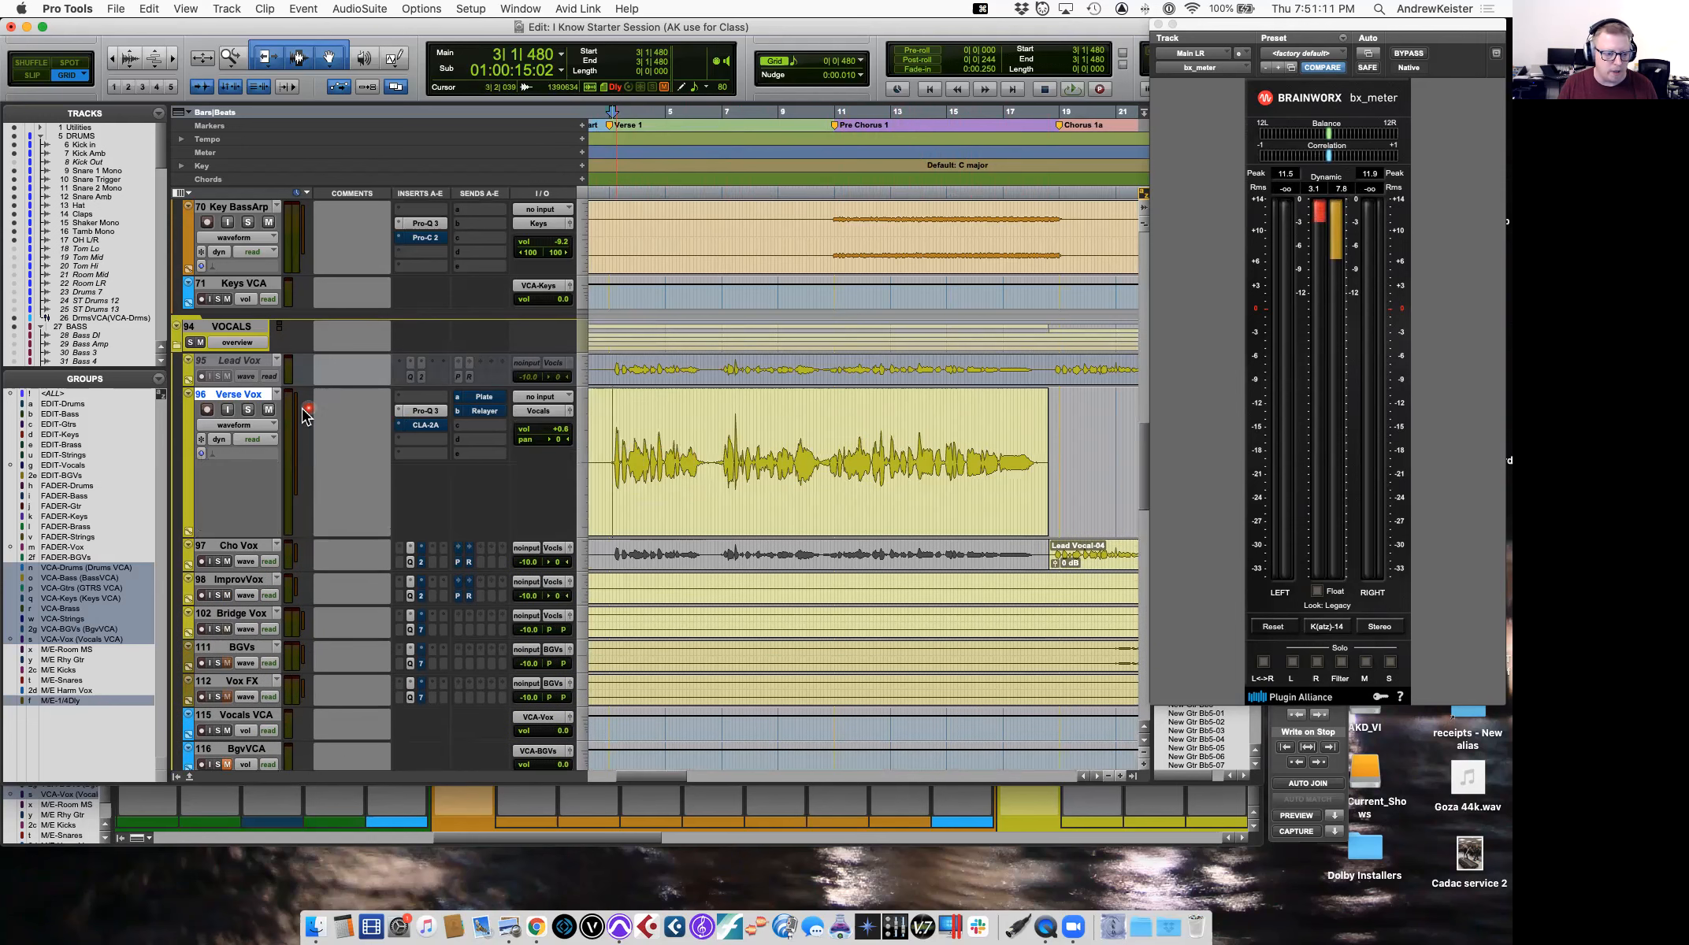
key("space")
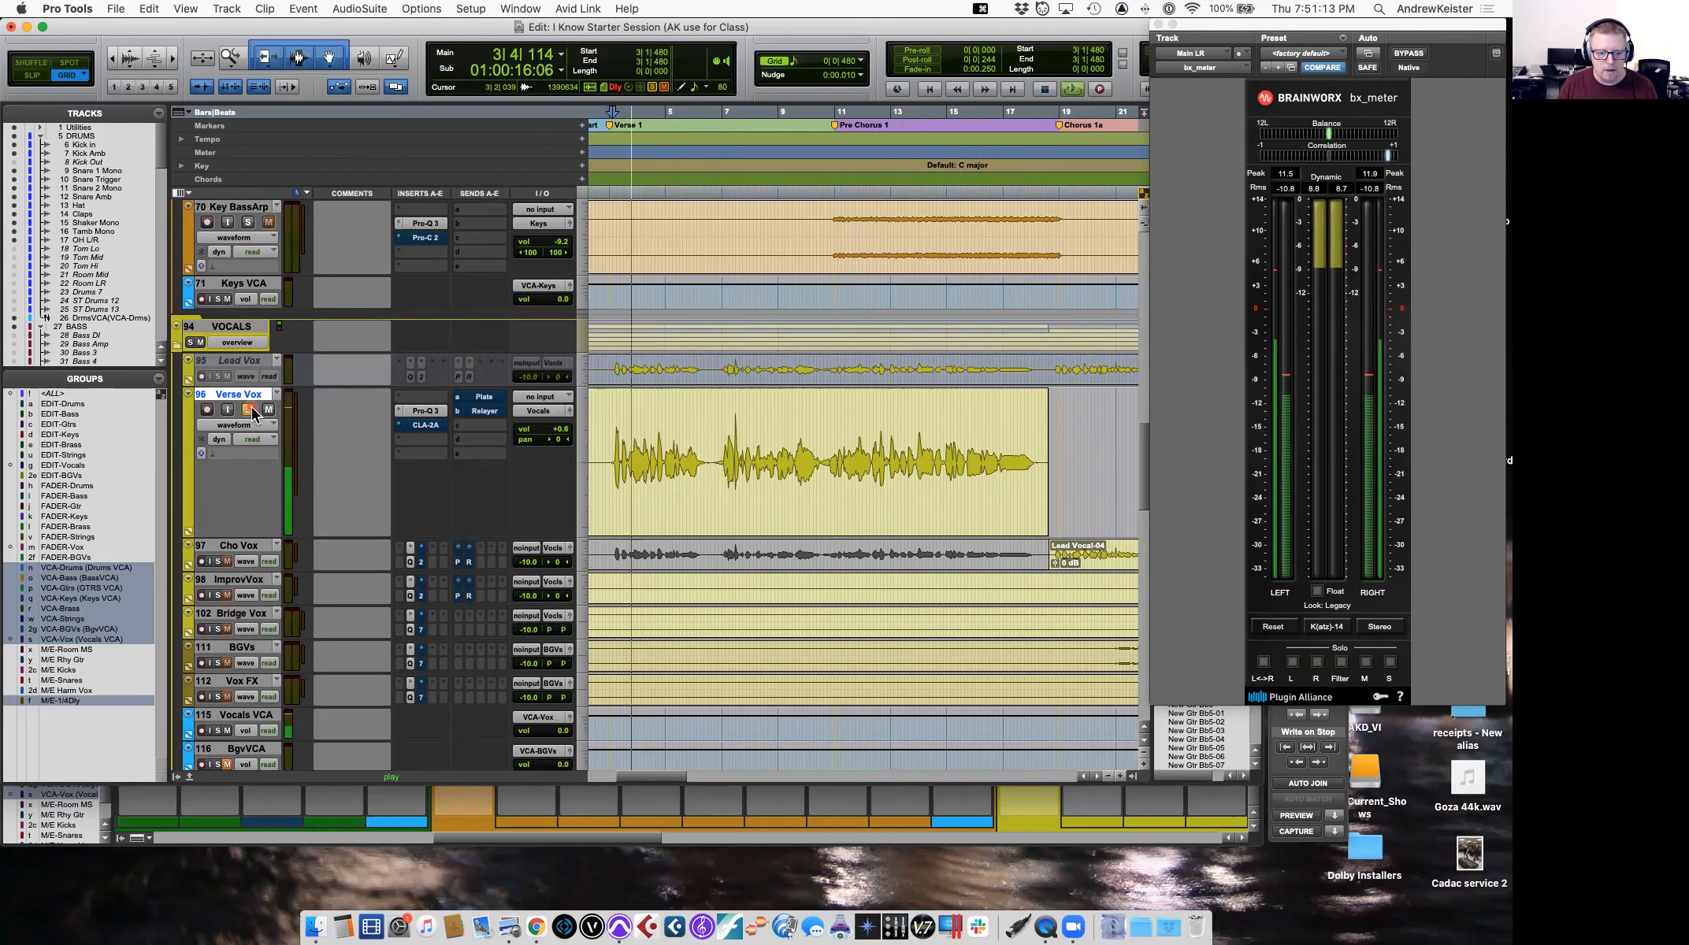
Solo Verse Vox and audition Pre Chorus 1 from 13|3|480 and again from 13|1|000.
left_click(248, 409)
key("space")
left_click(907, 450)
key("space")
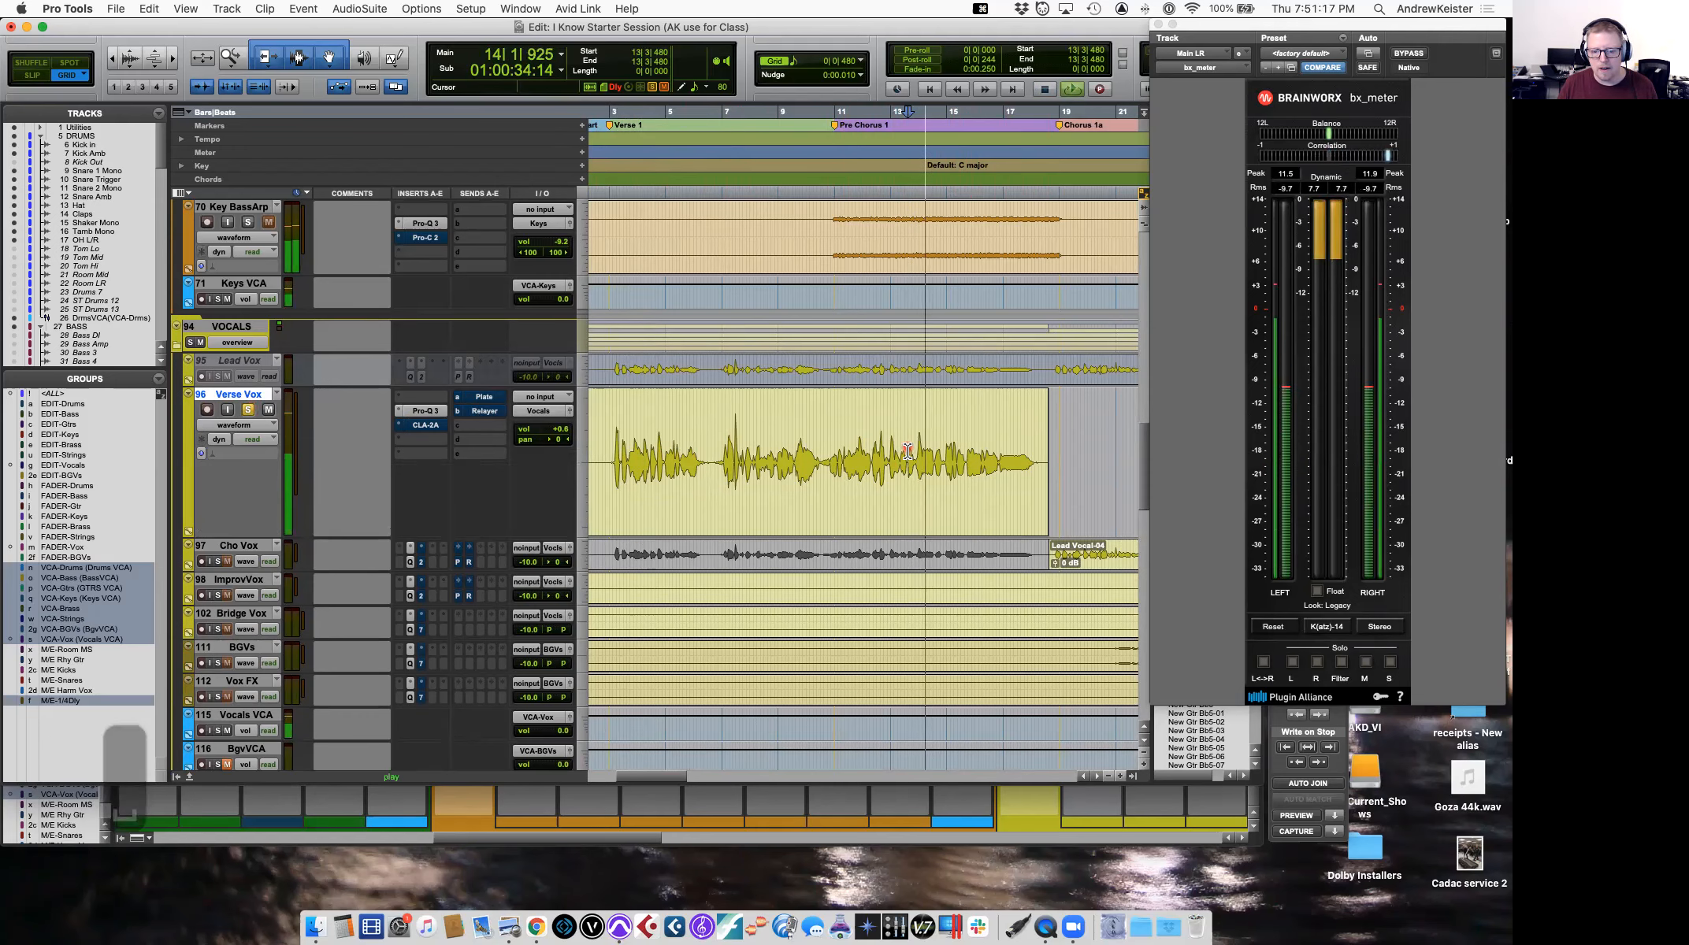
key("space")
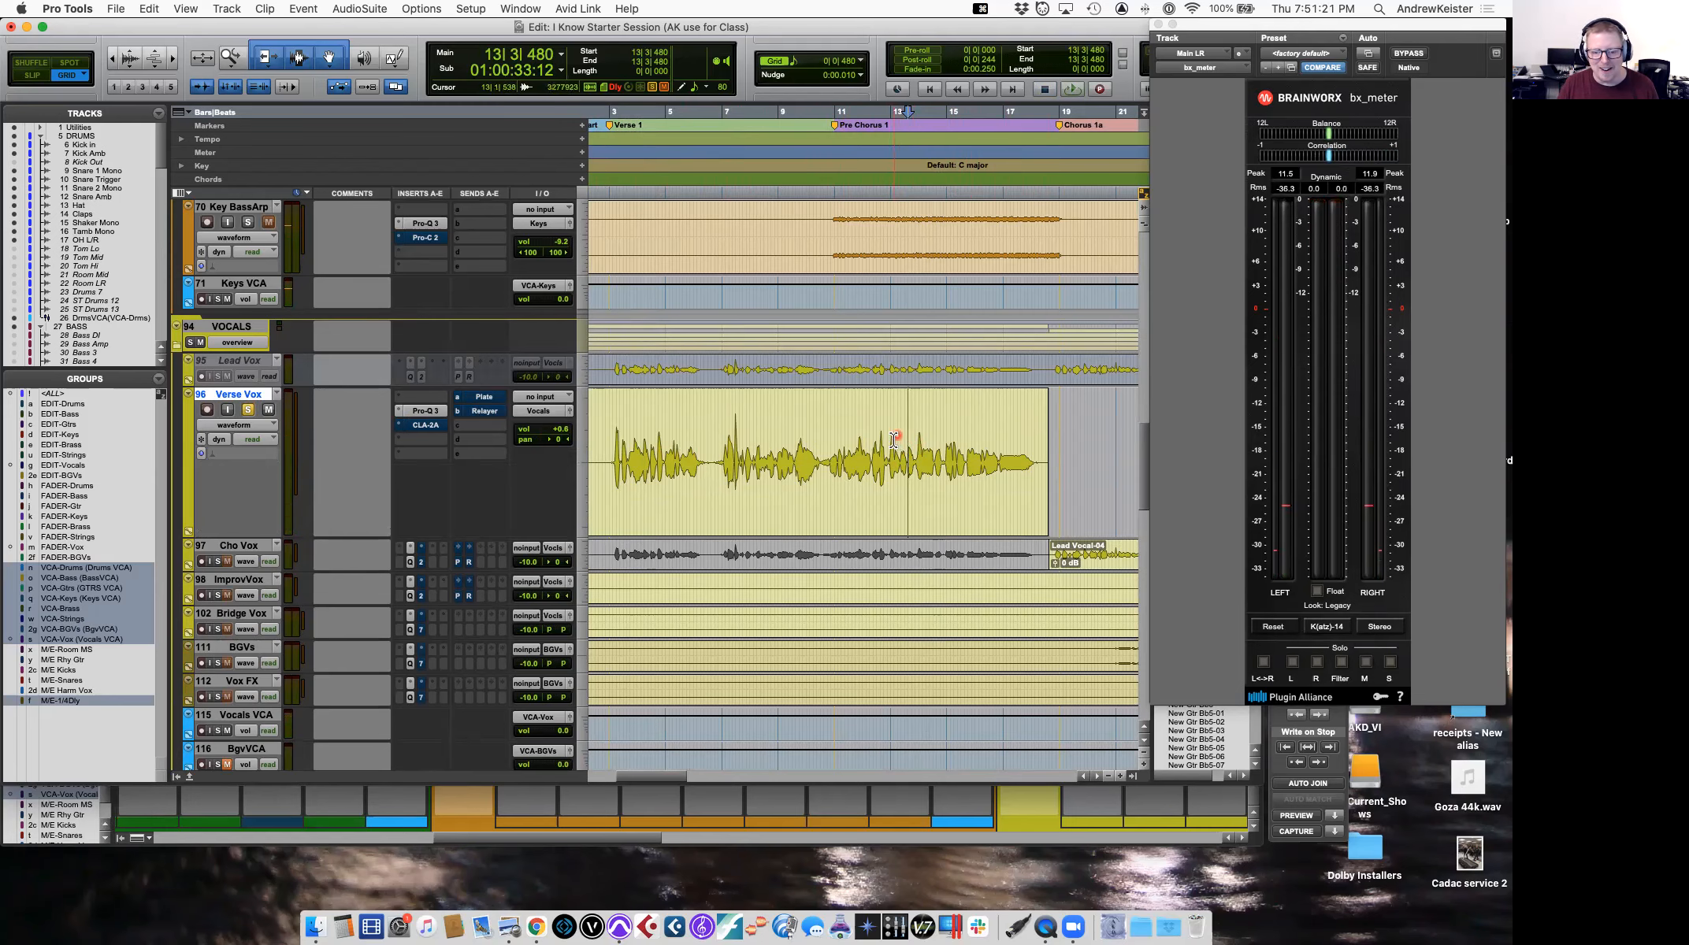
left_click(890, 441)
key("space")
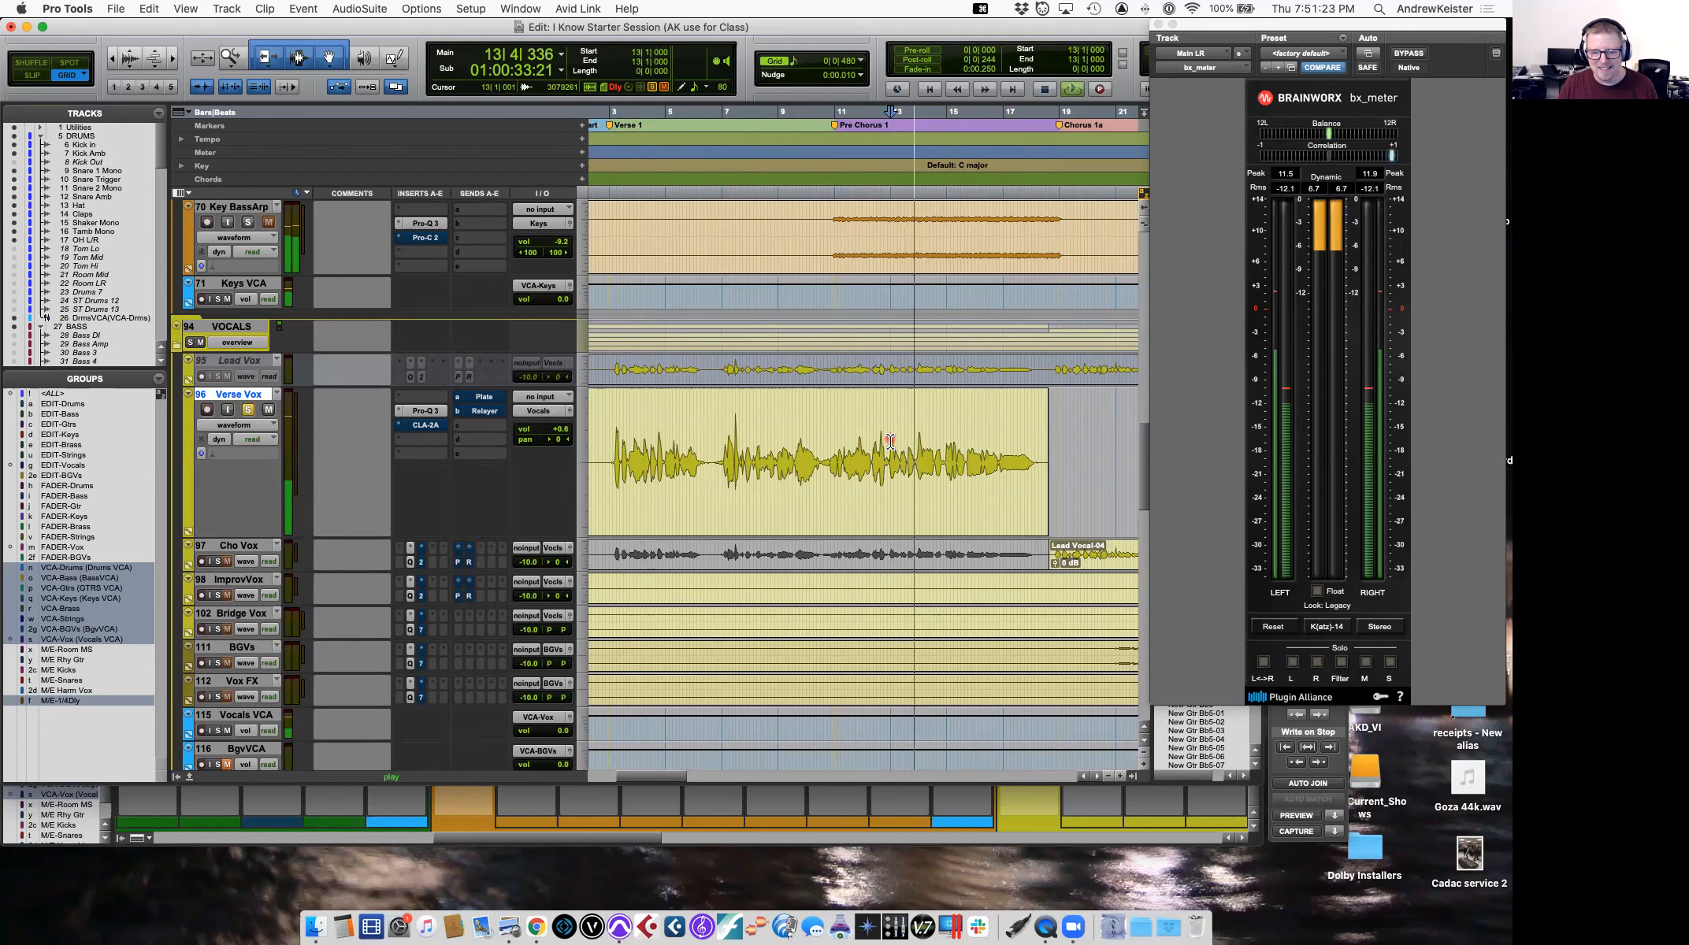
key("space")
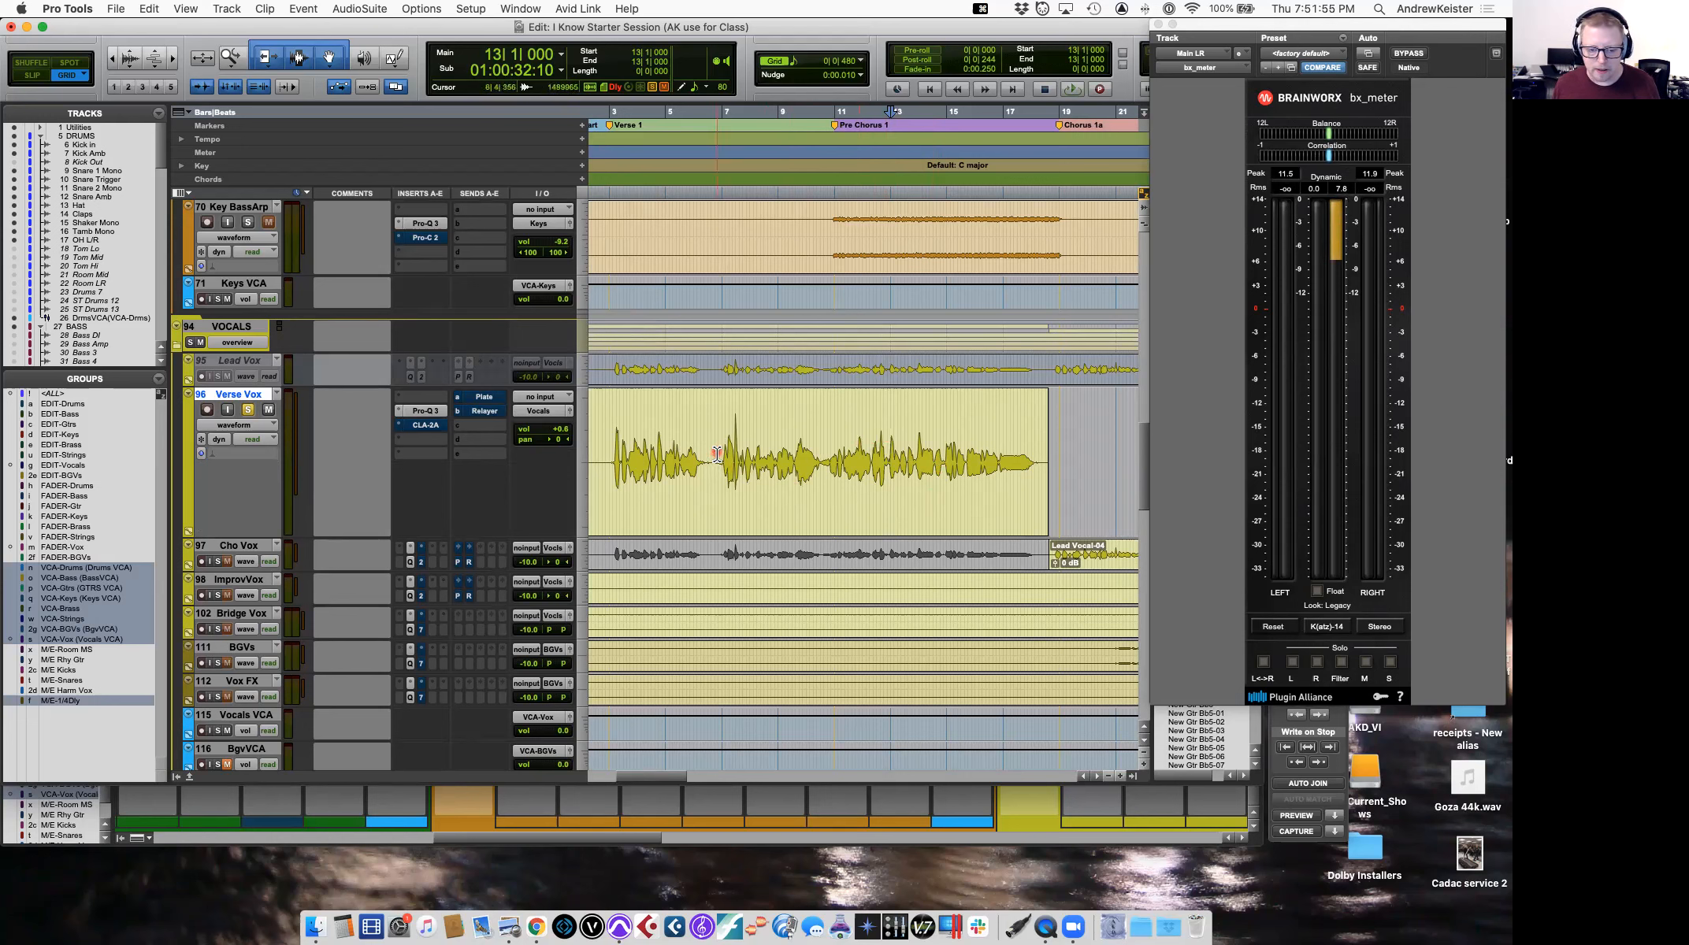
Play Verse 1 from 3|1|000 and add a bell boost of about 2.1 dB near 2850 Hz in Verse Vox's Pro-Q 3.
left_click(611, 445)
key("space")
left_click(423, 411)
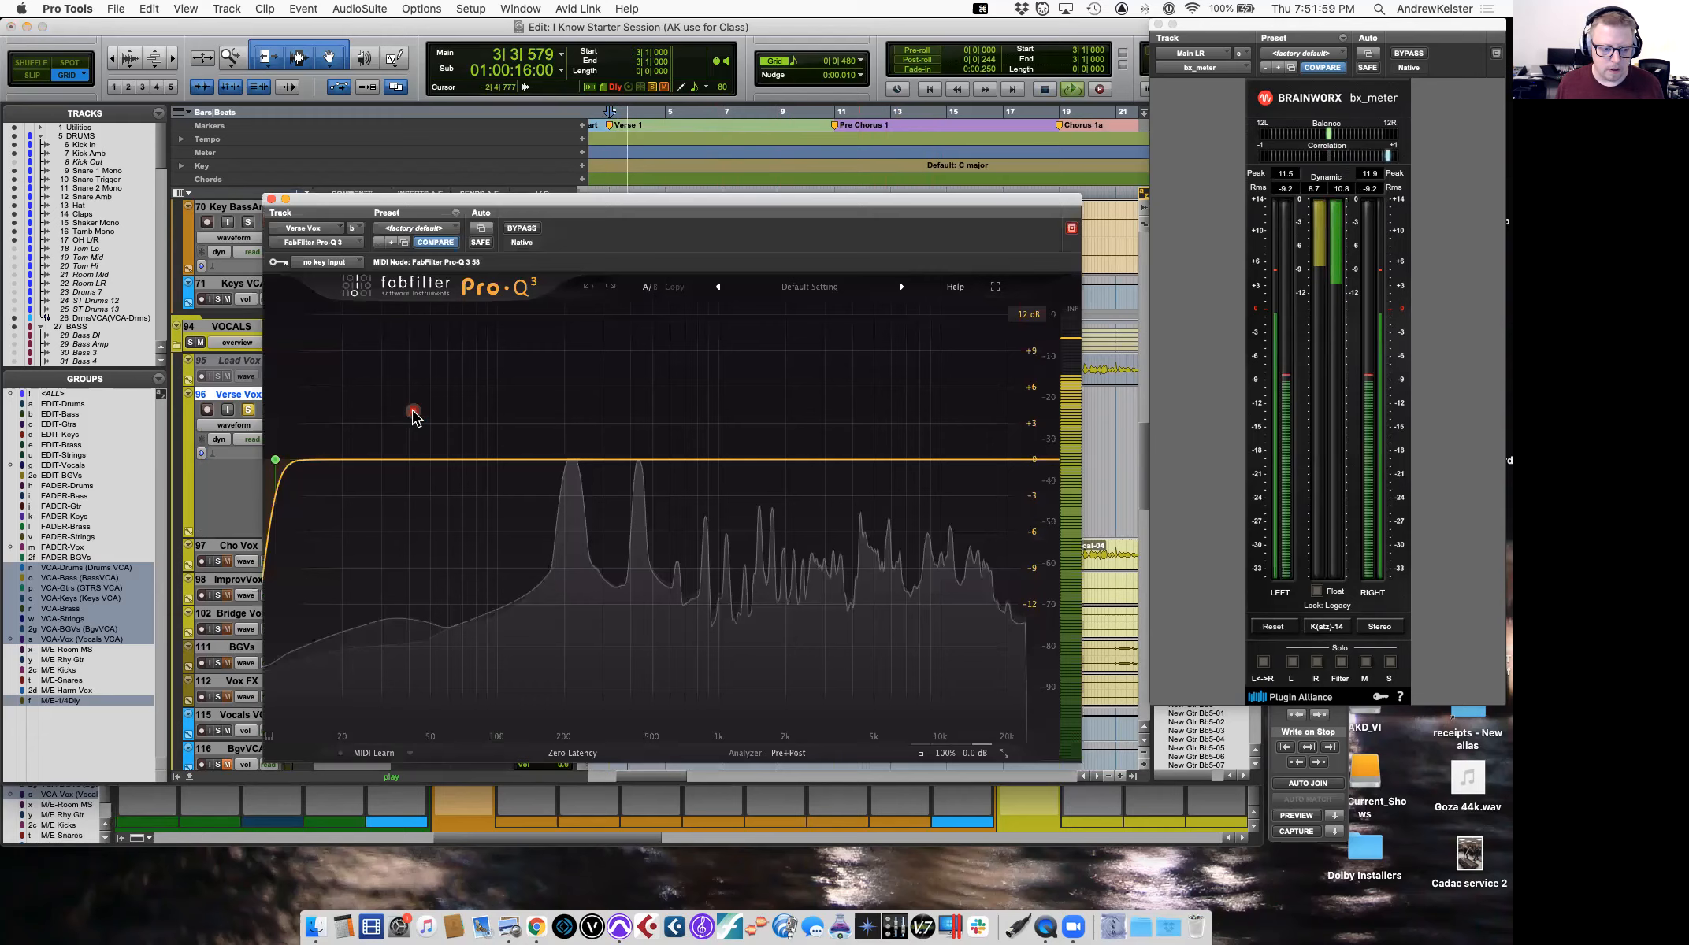
left_click_drag(820, 459, 822, 438)
key("space")
left_click_drag(575, 198, 607, 621)
left_click(648, 524)
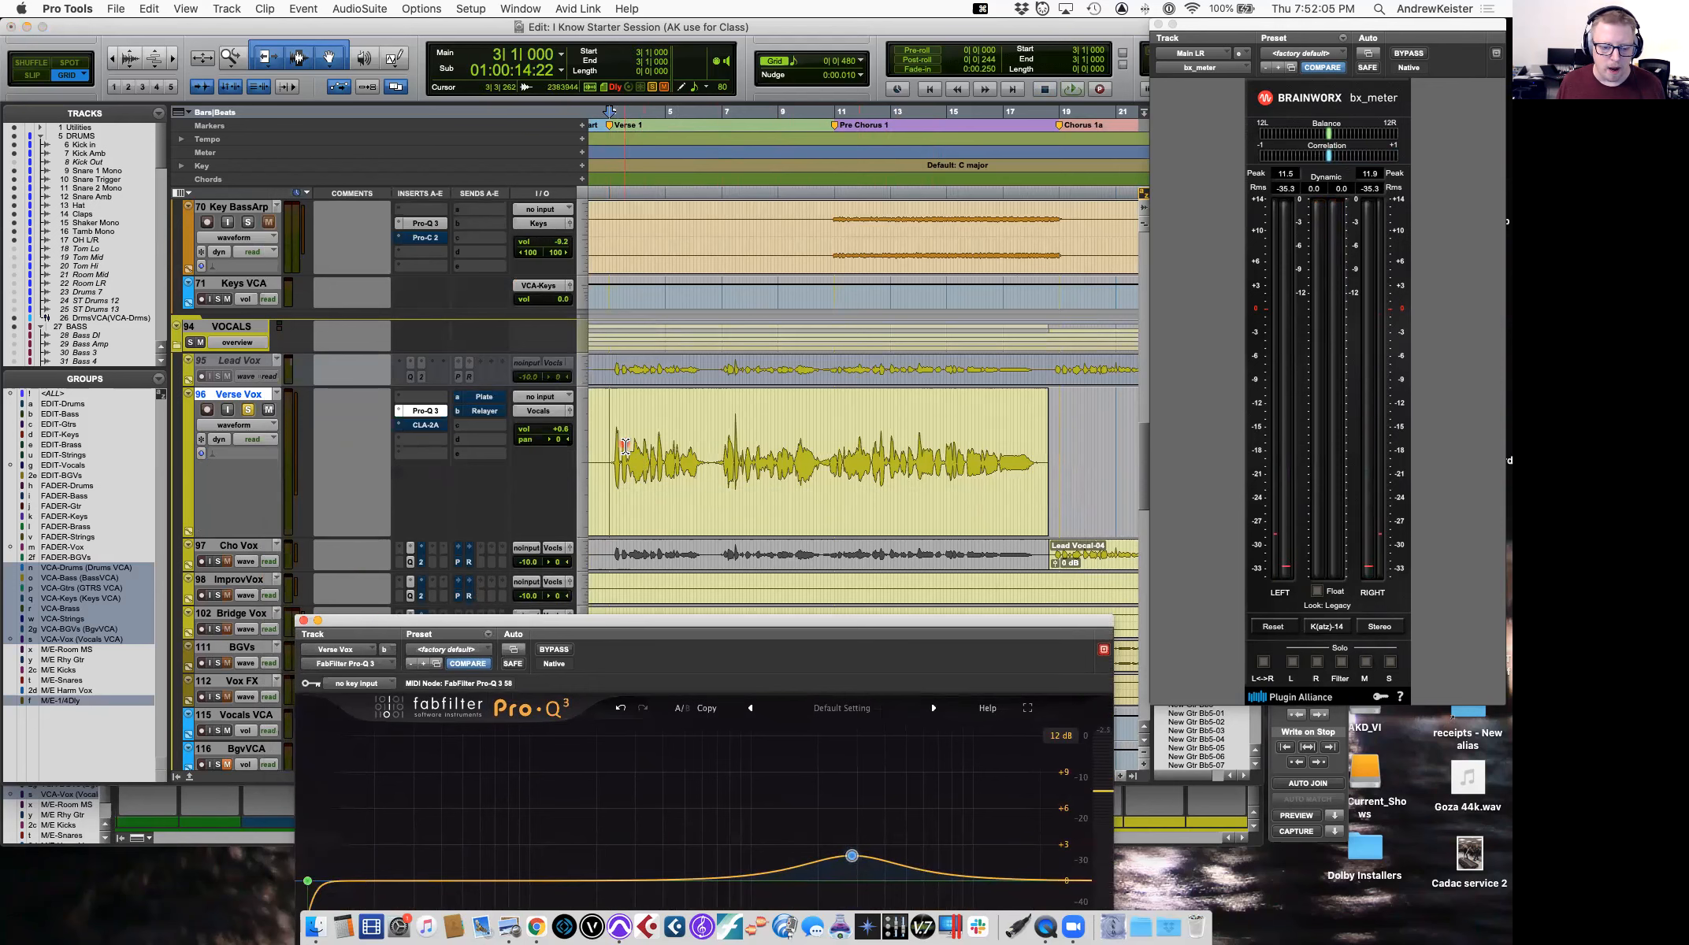
Audition from 3|3|480, retune the Pro-Q 3 bell to about 2323 Hz and +1.52 dB, and close the equalizer.
left_click(625, 447)
key("space")
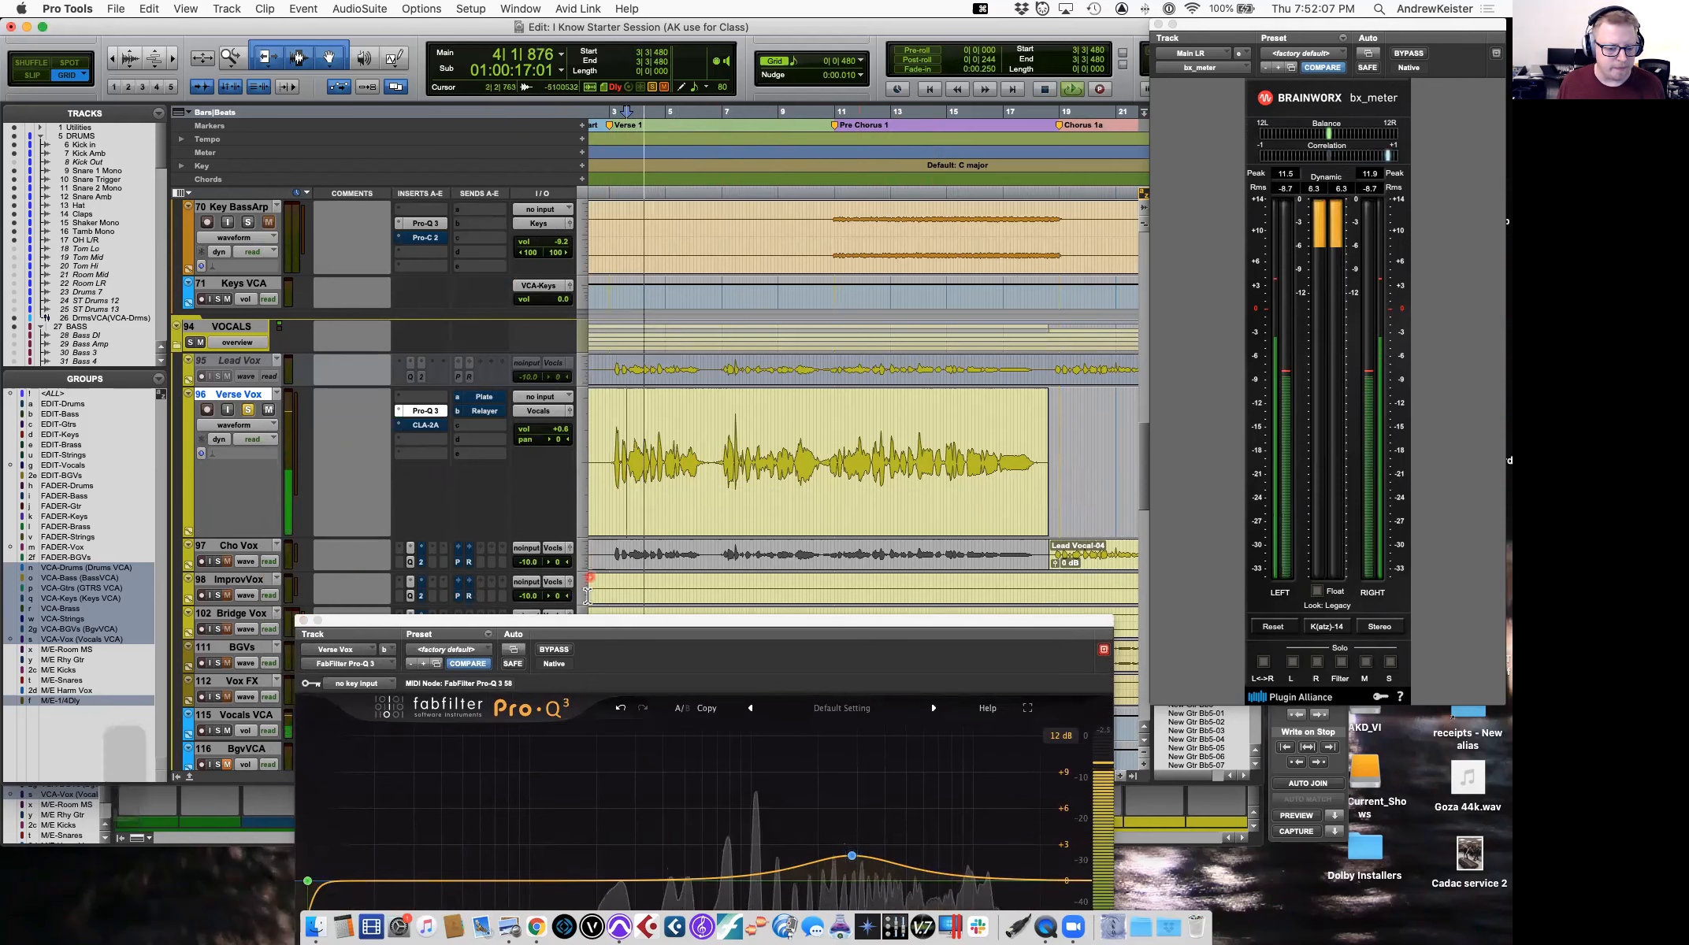
left_click_drag(584, 625, 591, 423)
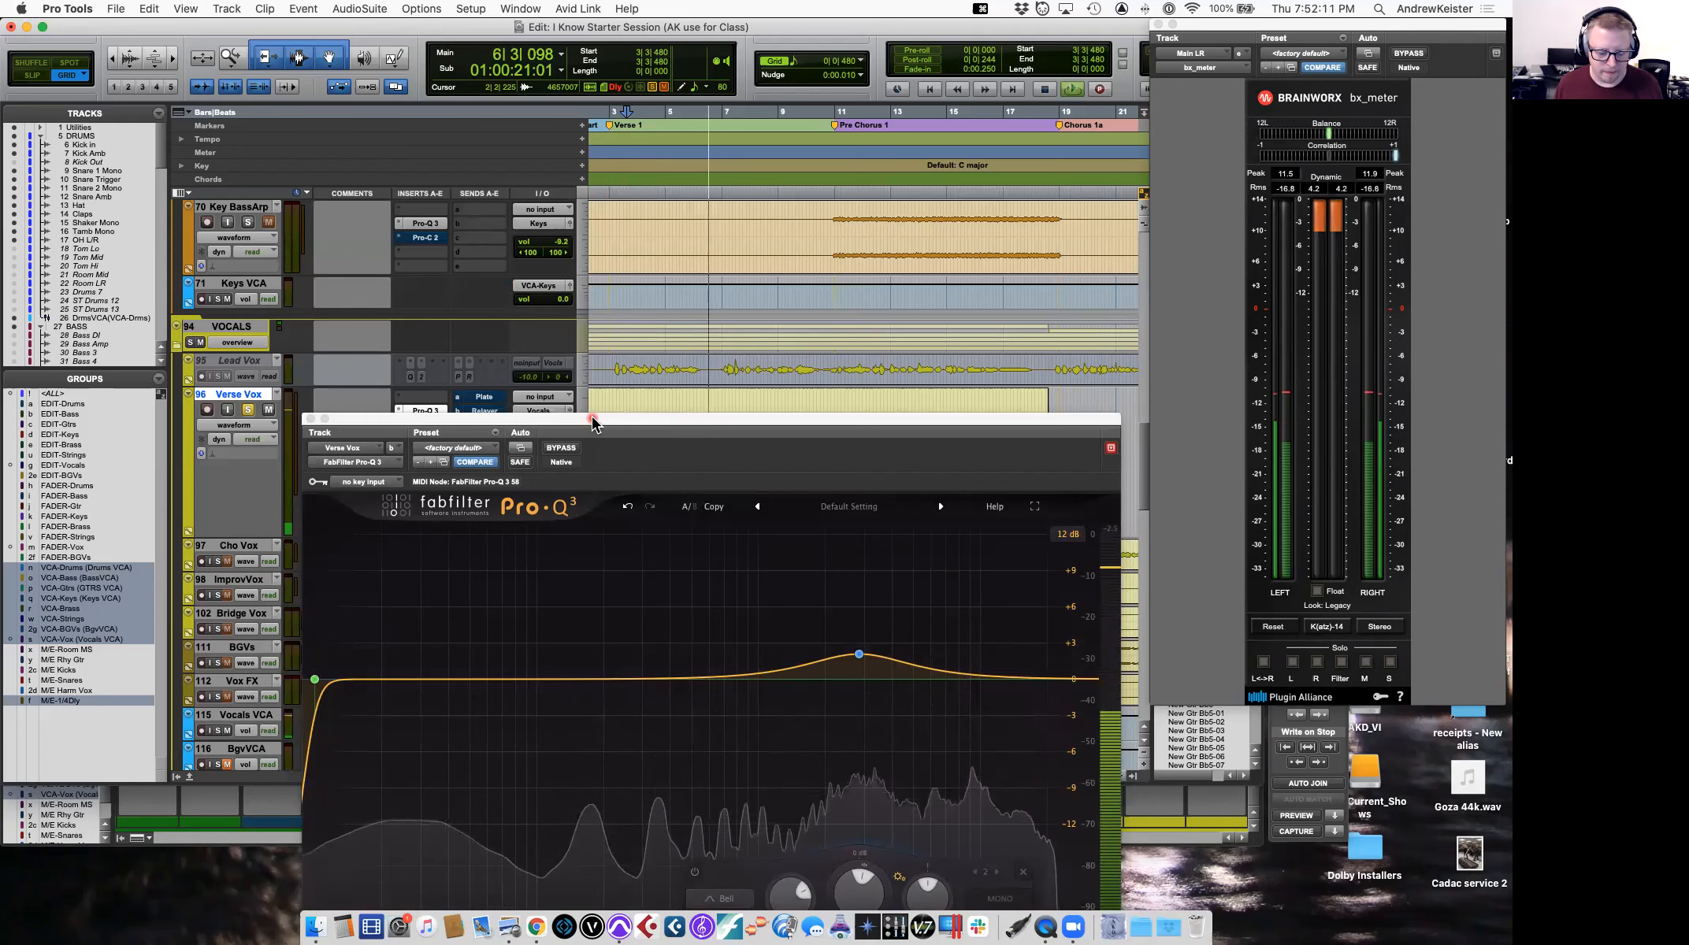
key("space")
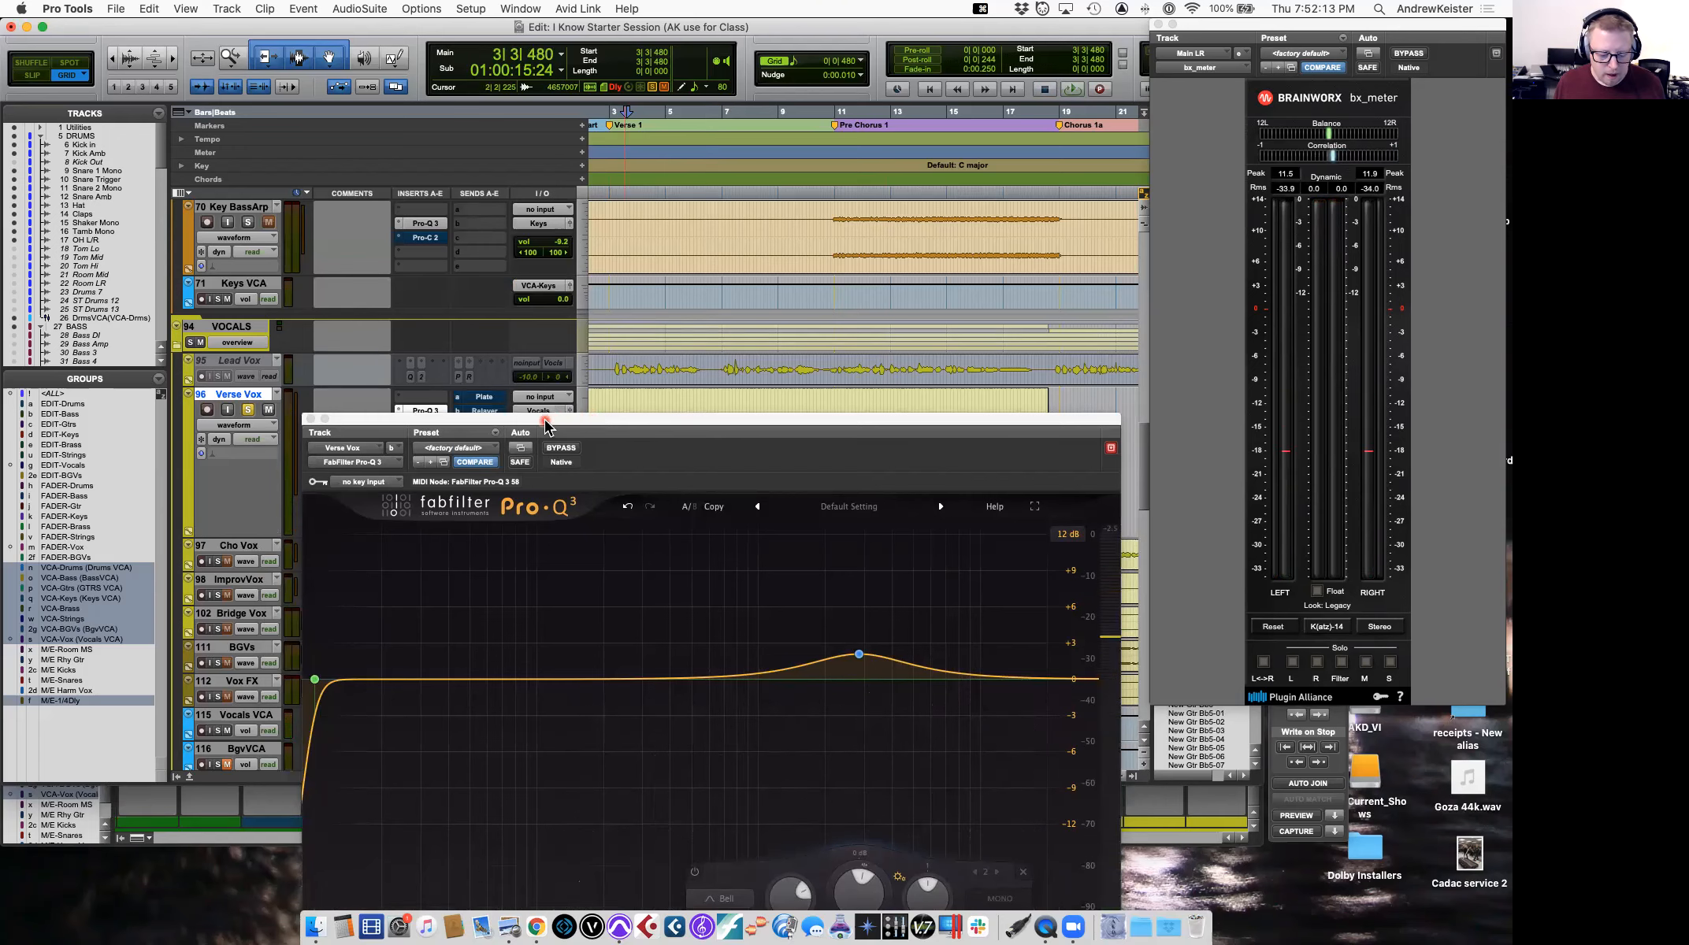
left_click(519, 448)
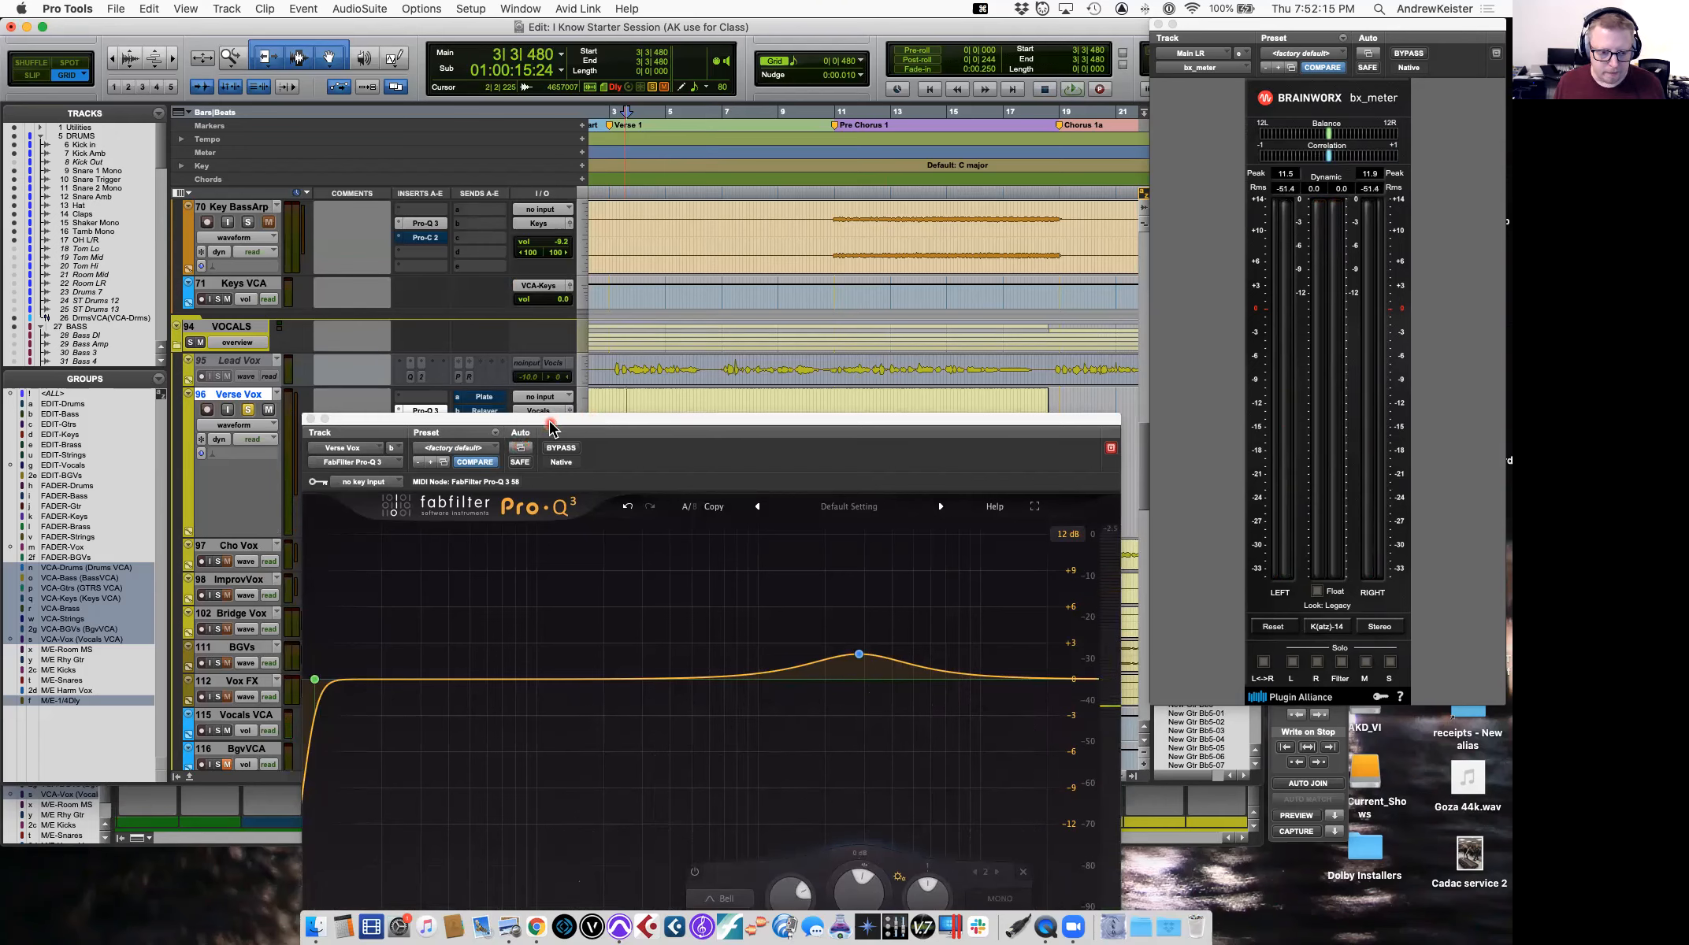
key("space")
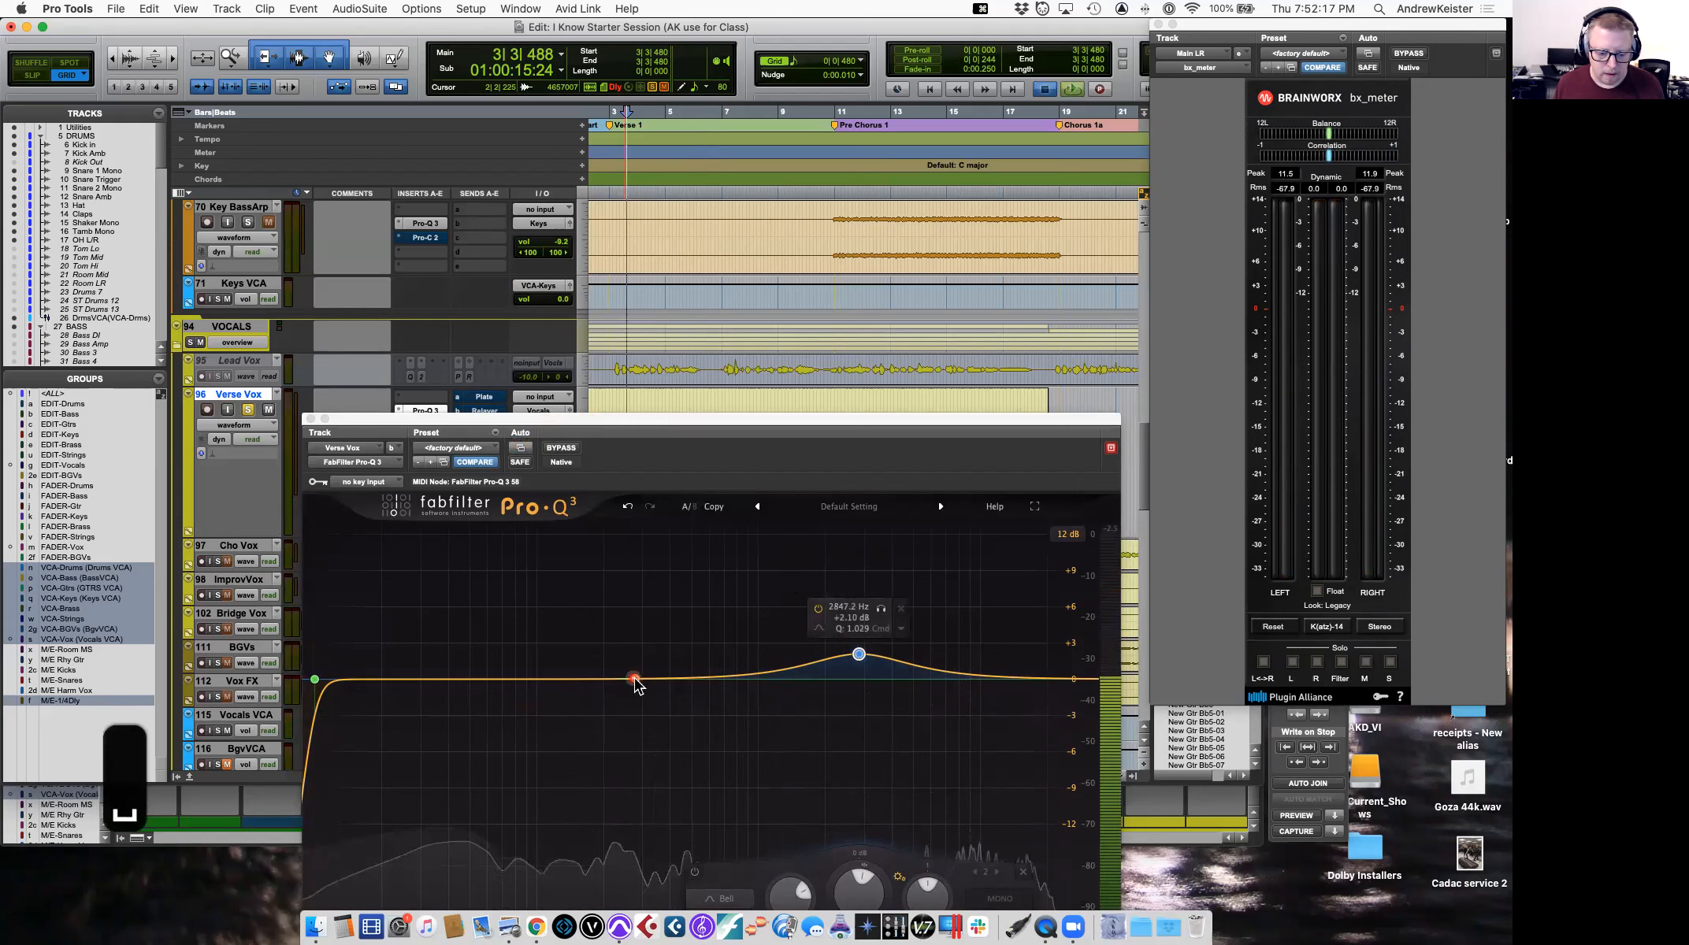
left_click(837, 674)
mouse_move(846, 677)
left_mouse_down()
mouse_move(861, 662)
mouse_move(843, 667)
left_mouse_up()
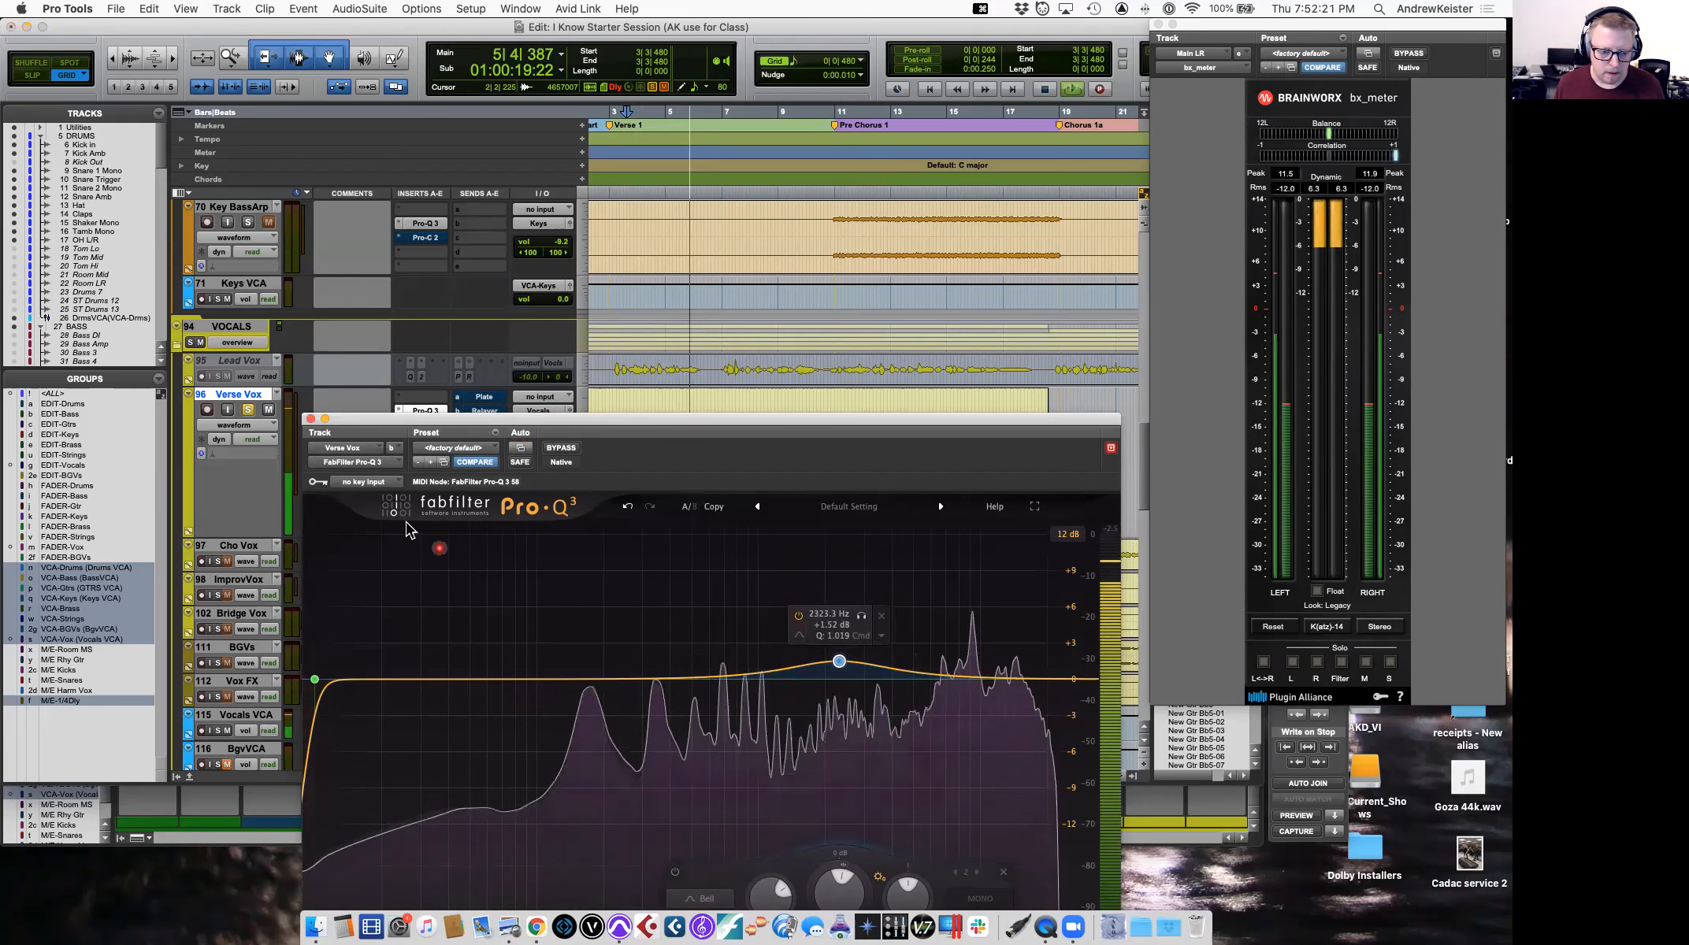
key("space")
left_click(310, 418)
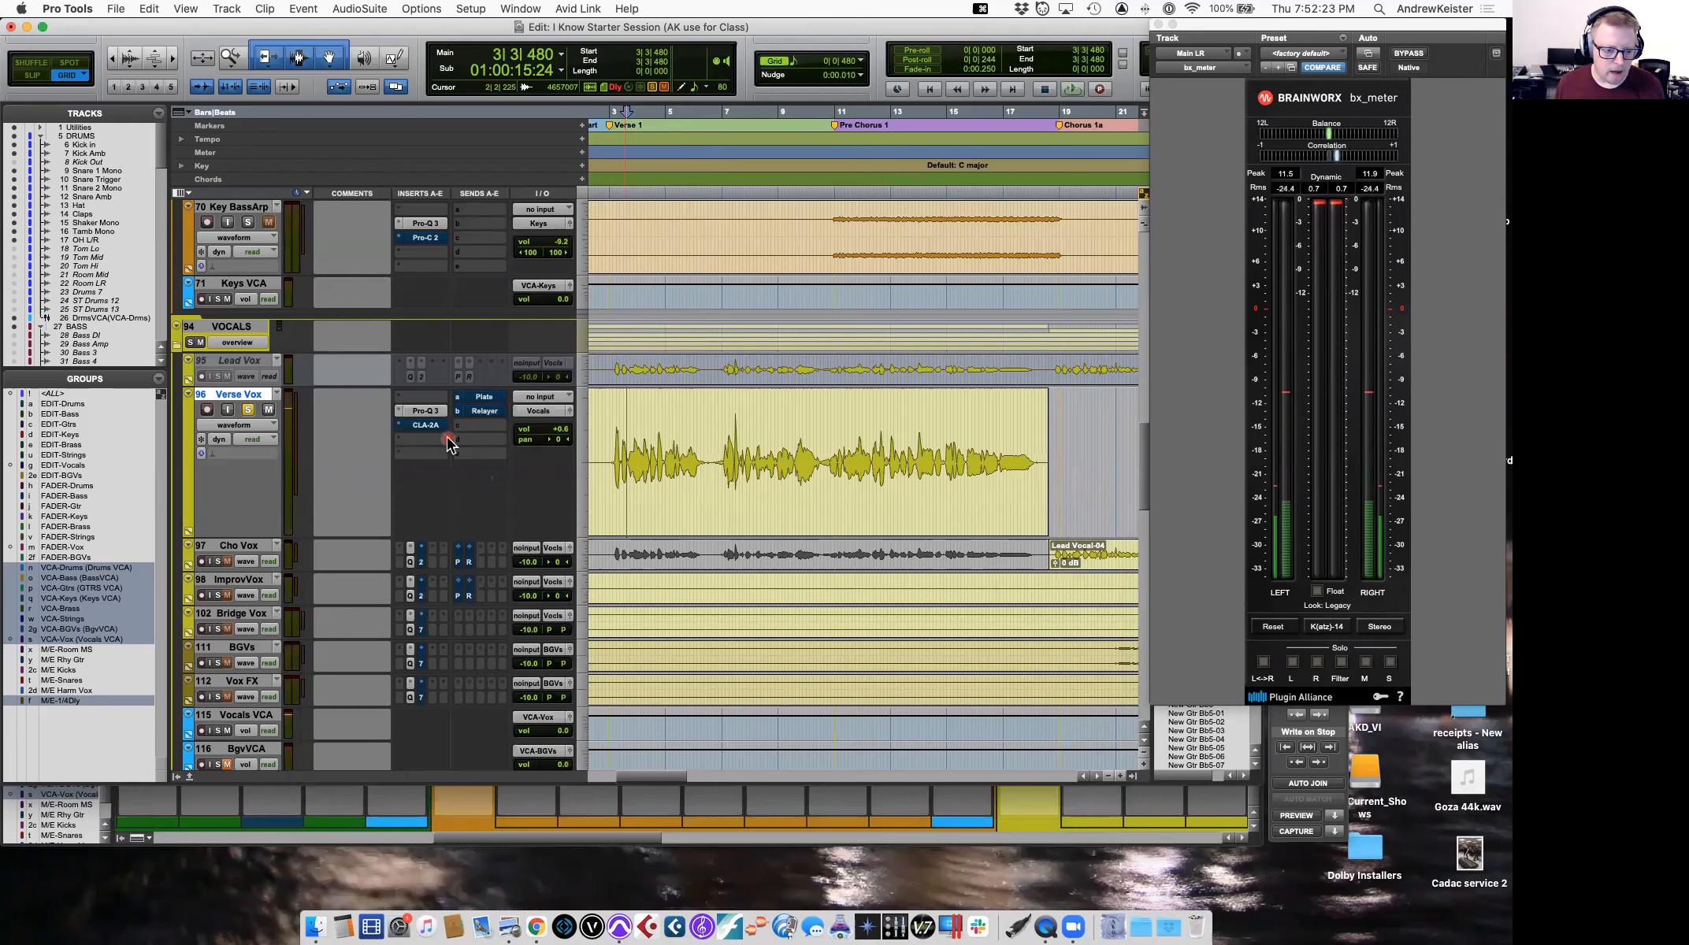
Replace the CLA-2A insert on Verse Vox with Arousor (mono).
left_click(418, 425)
left_click(307, 420)
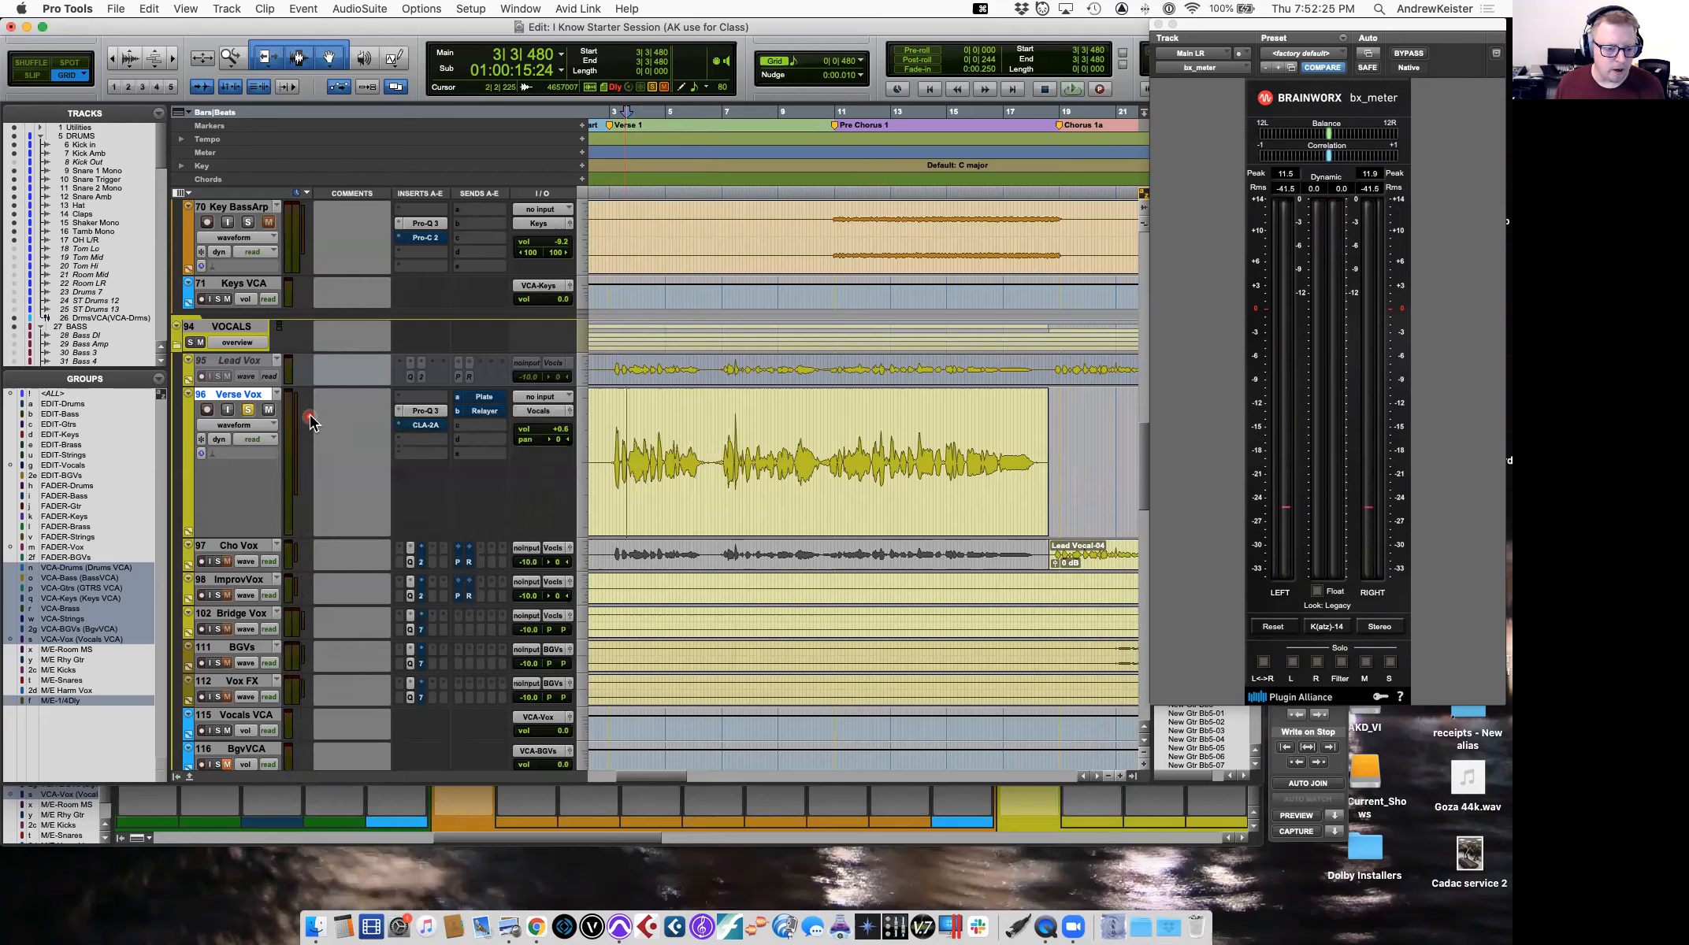
left_click(400, 427)
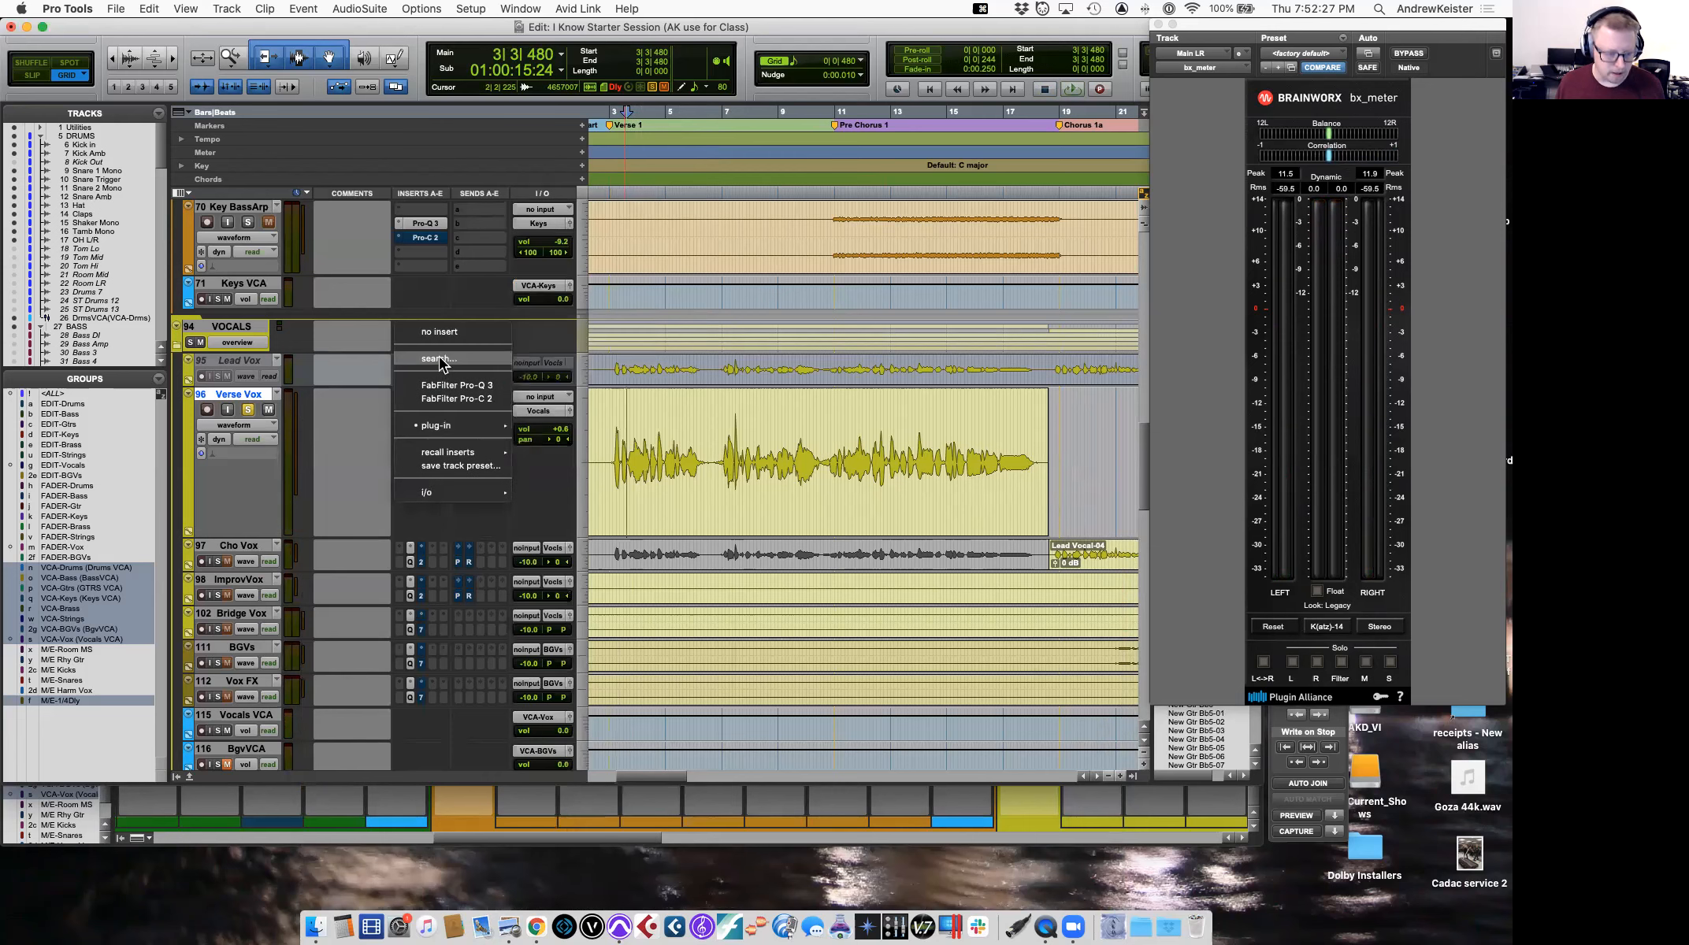
type("arou")
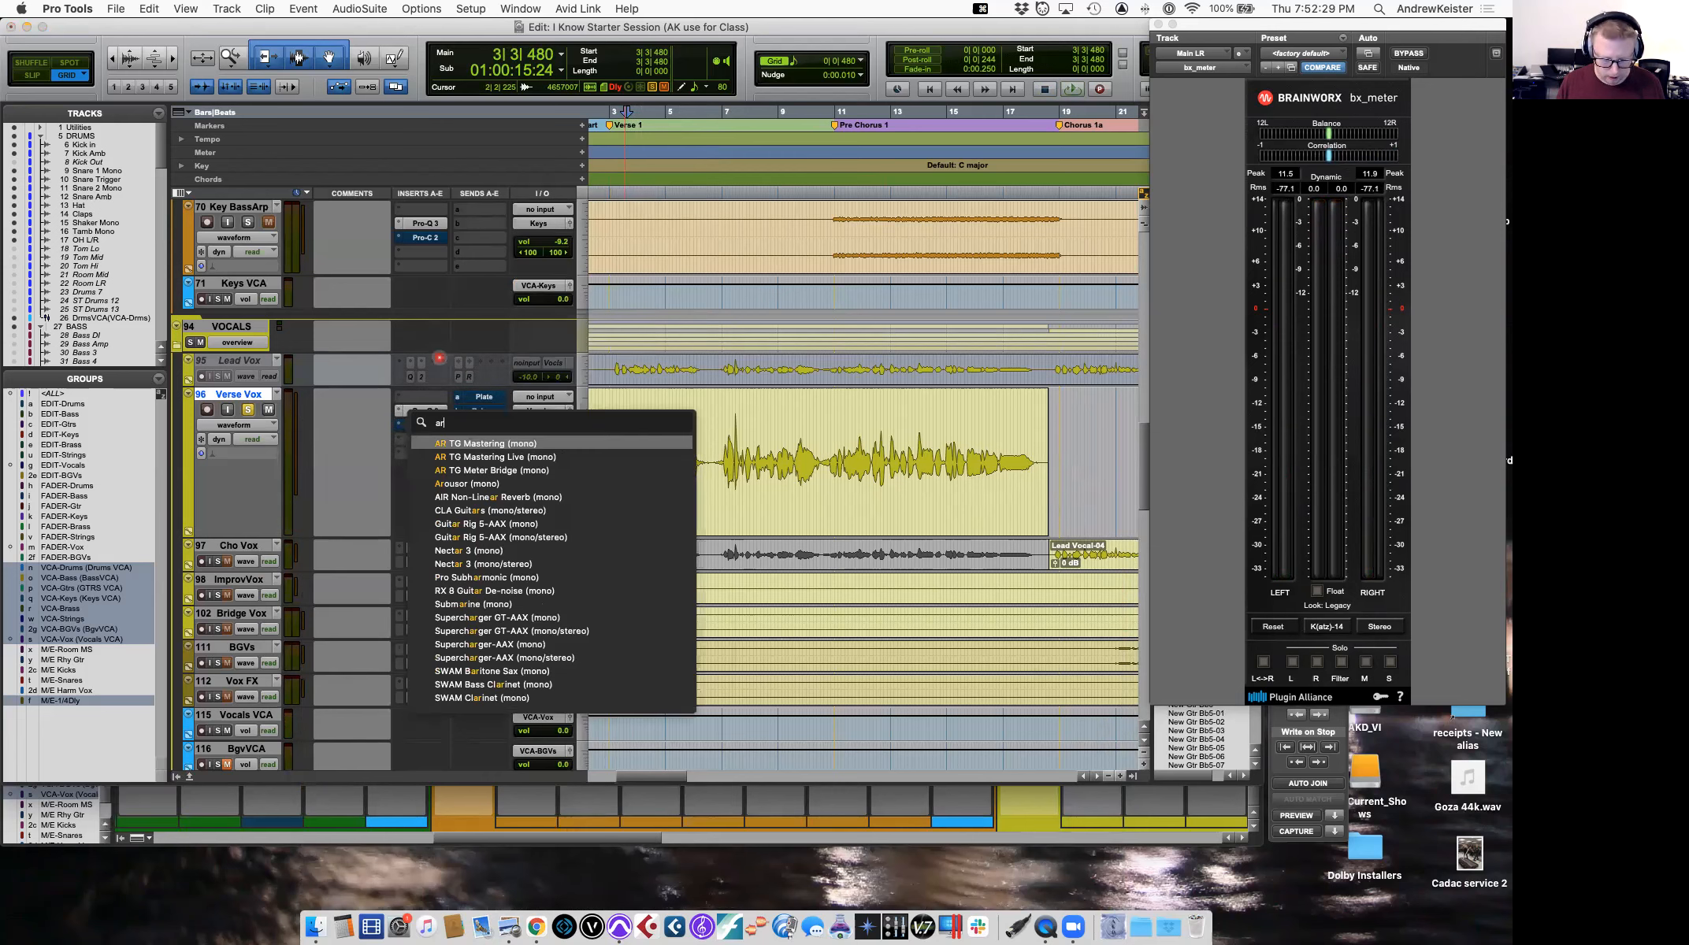
left_click(444, 443)
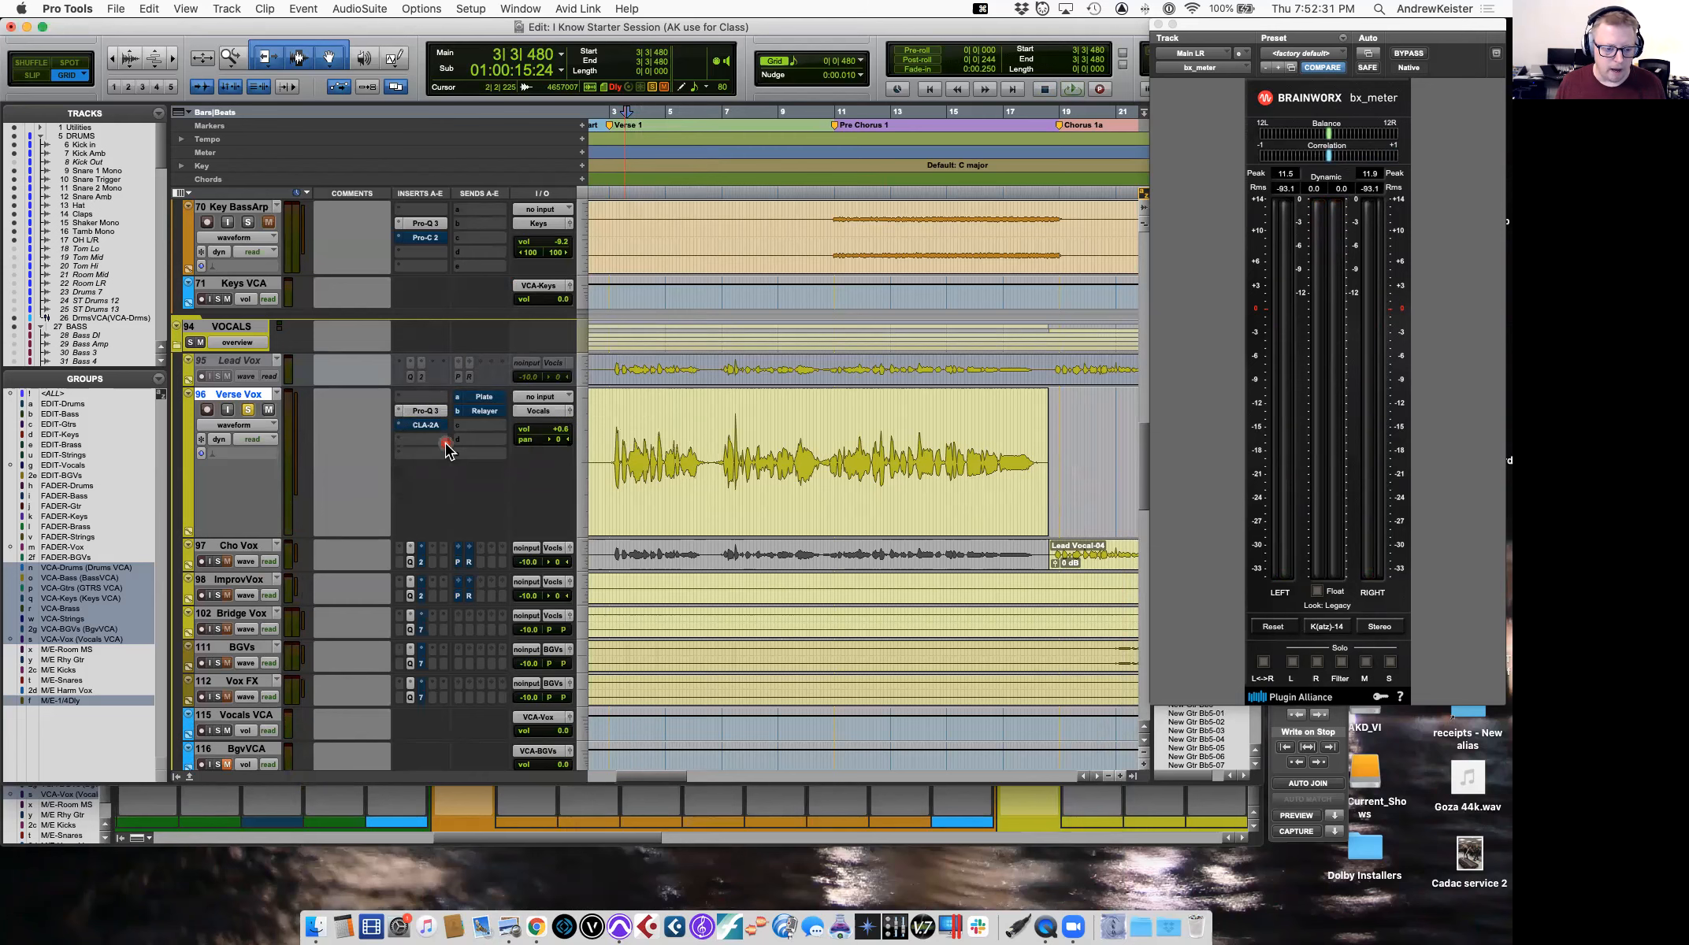
left_click_drag(643, 417, 749, 368)
Load the ImprovVox preset from the session's settings folder into Arousor.
left_click(573, 401)
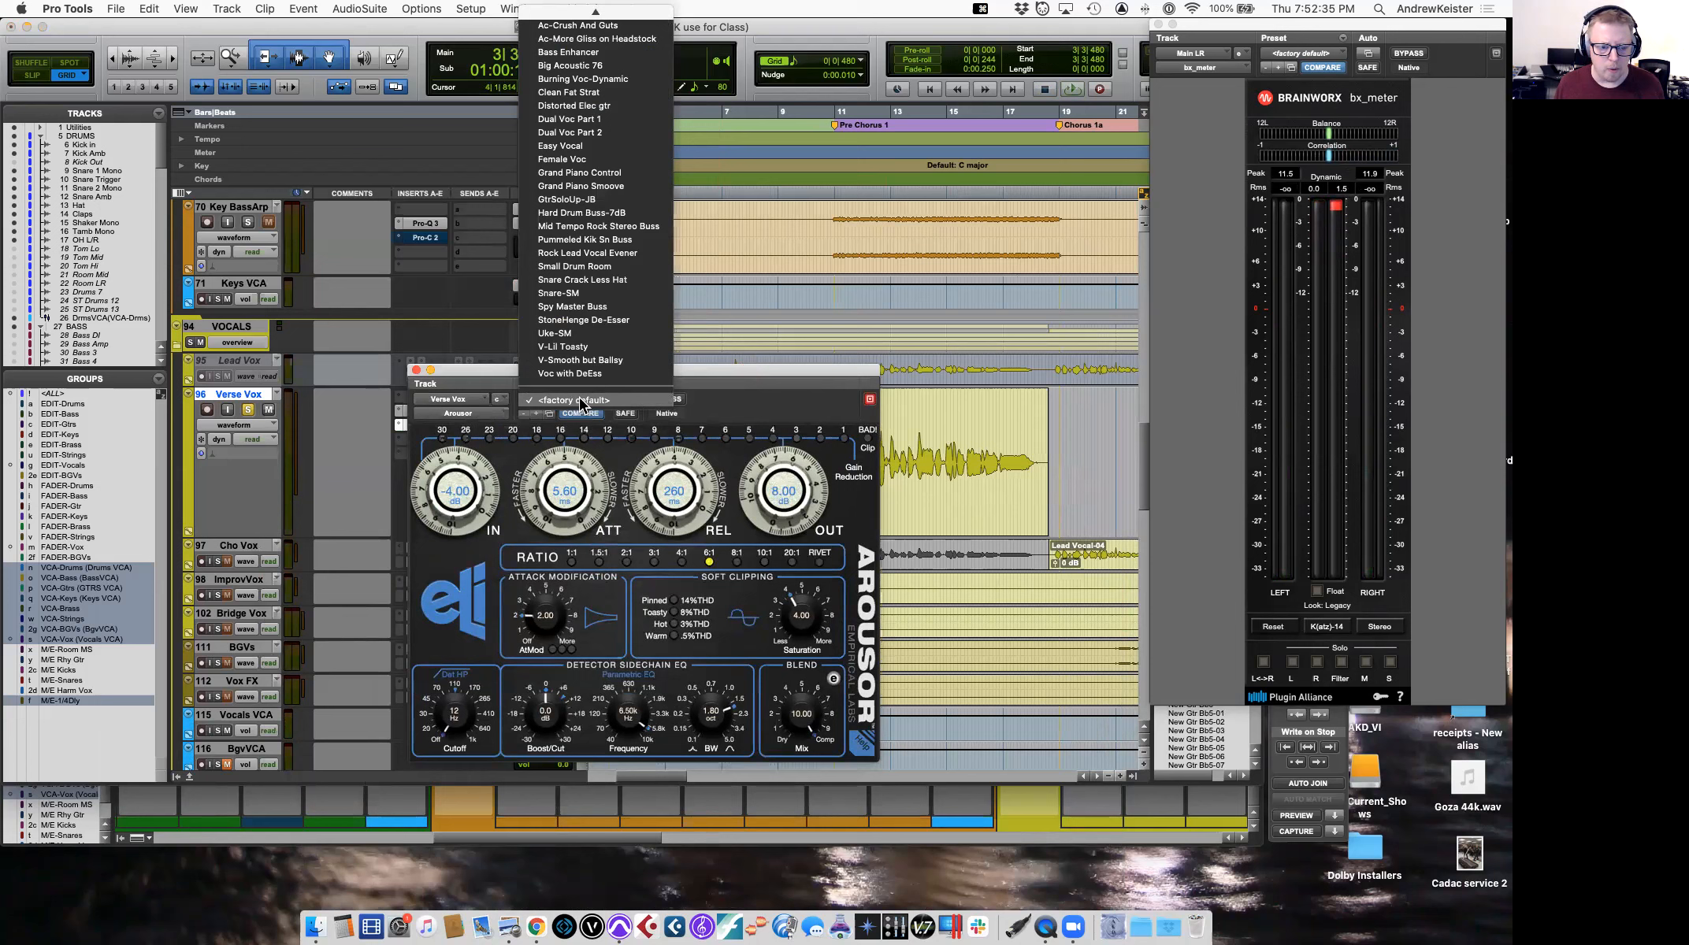
scroll(584, 400, "up", 1)
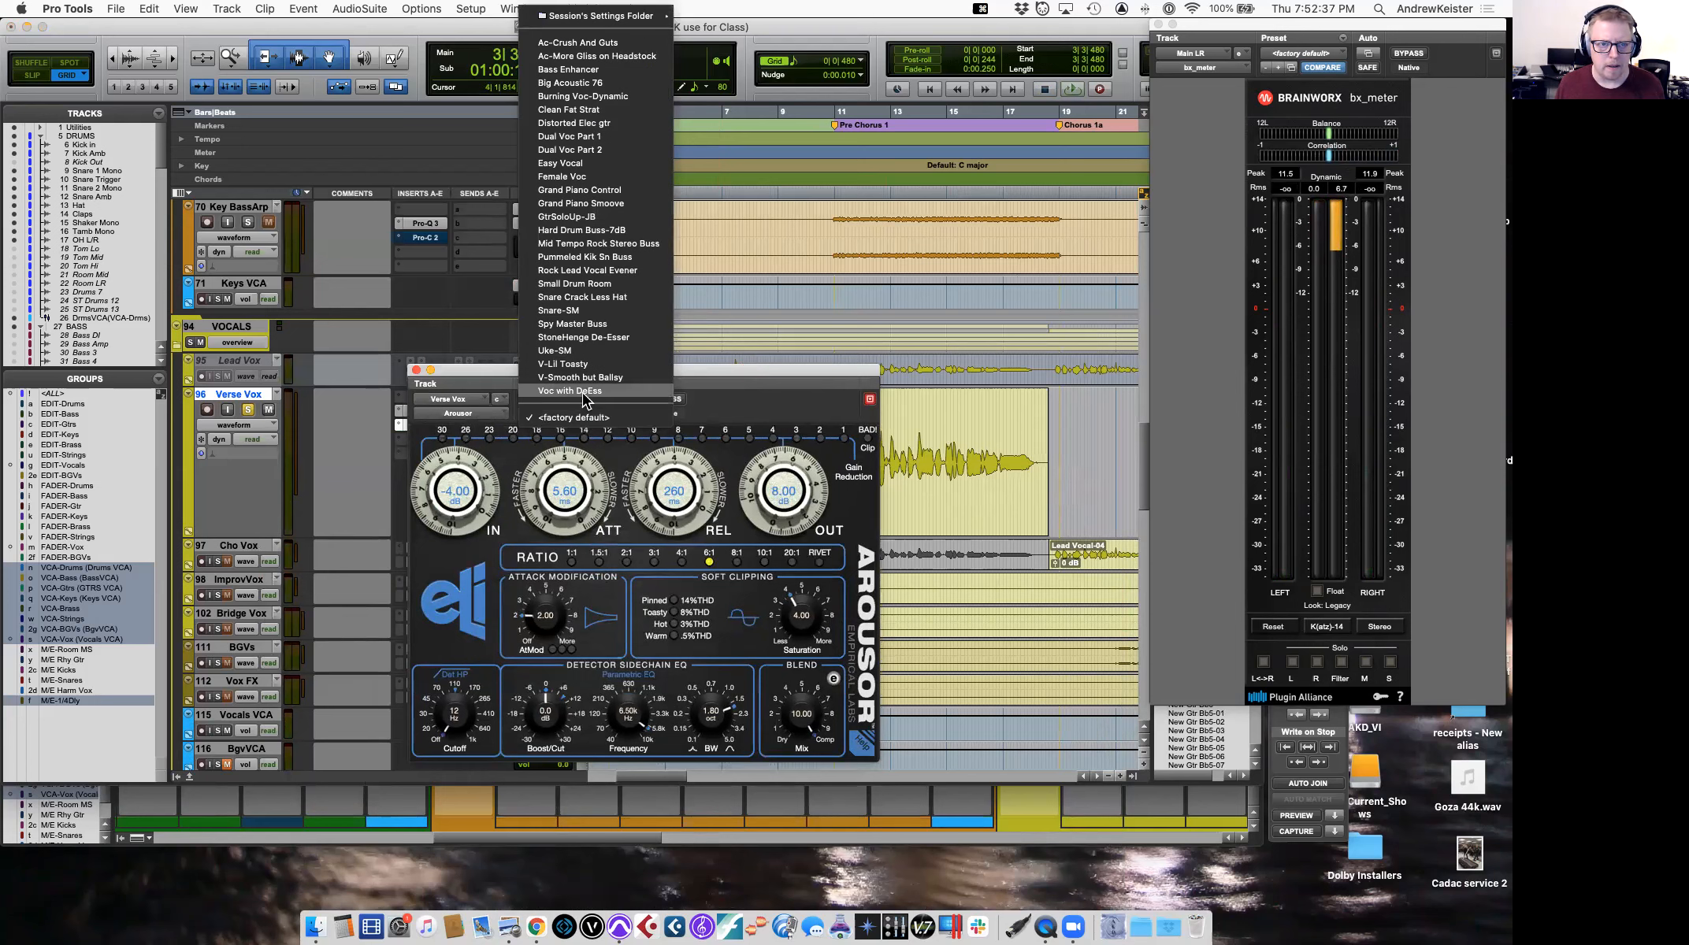
mouse_move(648, 16)
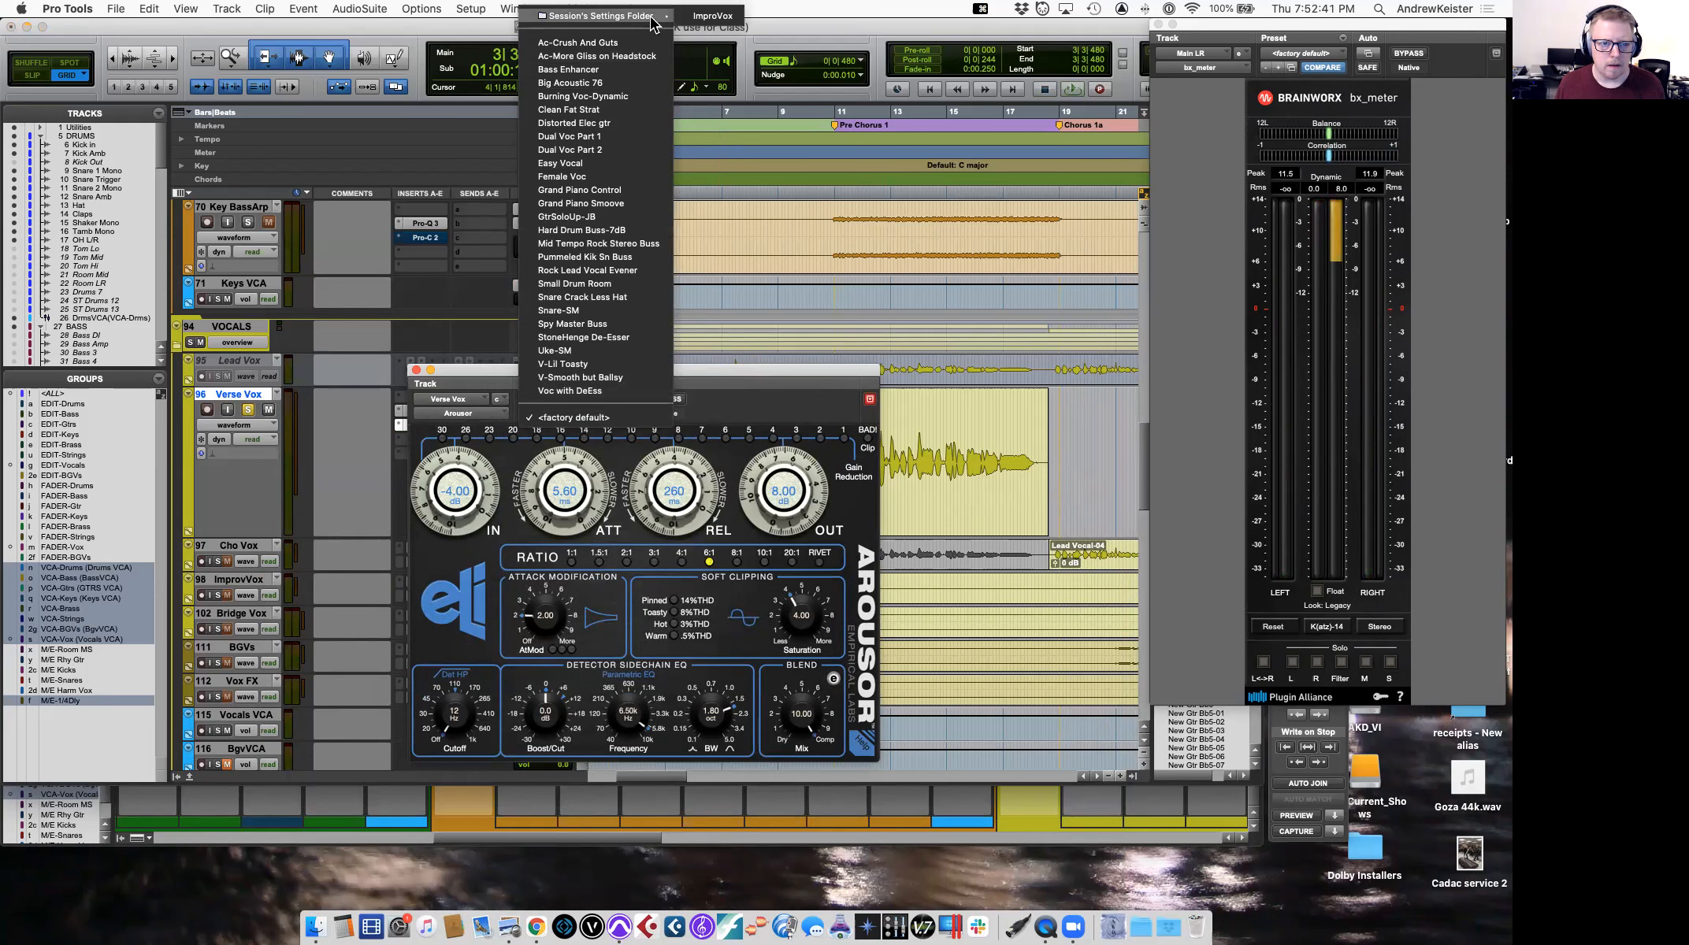
left_click(709, 16)
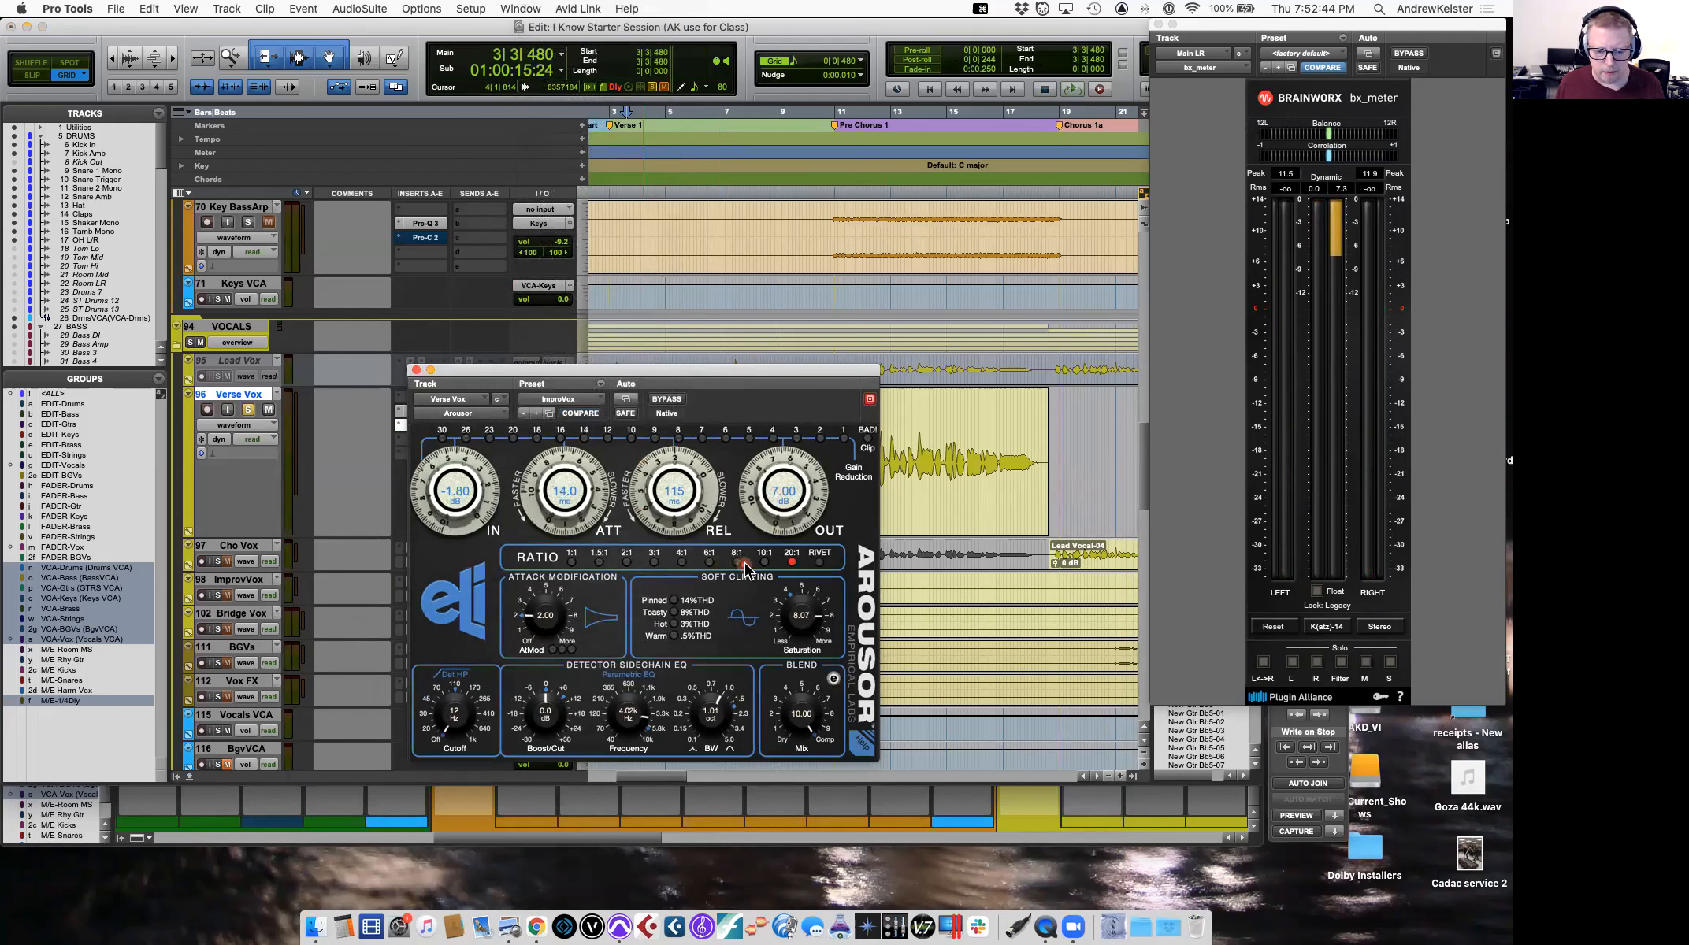
During playback, set Arousor's ratio to 3:1, input to -5.00 dB and output to 7.30 dB.
left_click_drag(814, 489, 784, 488)
key("space")
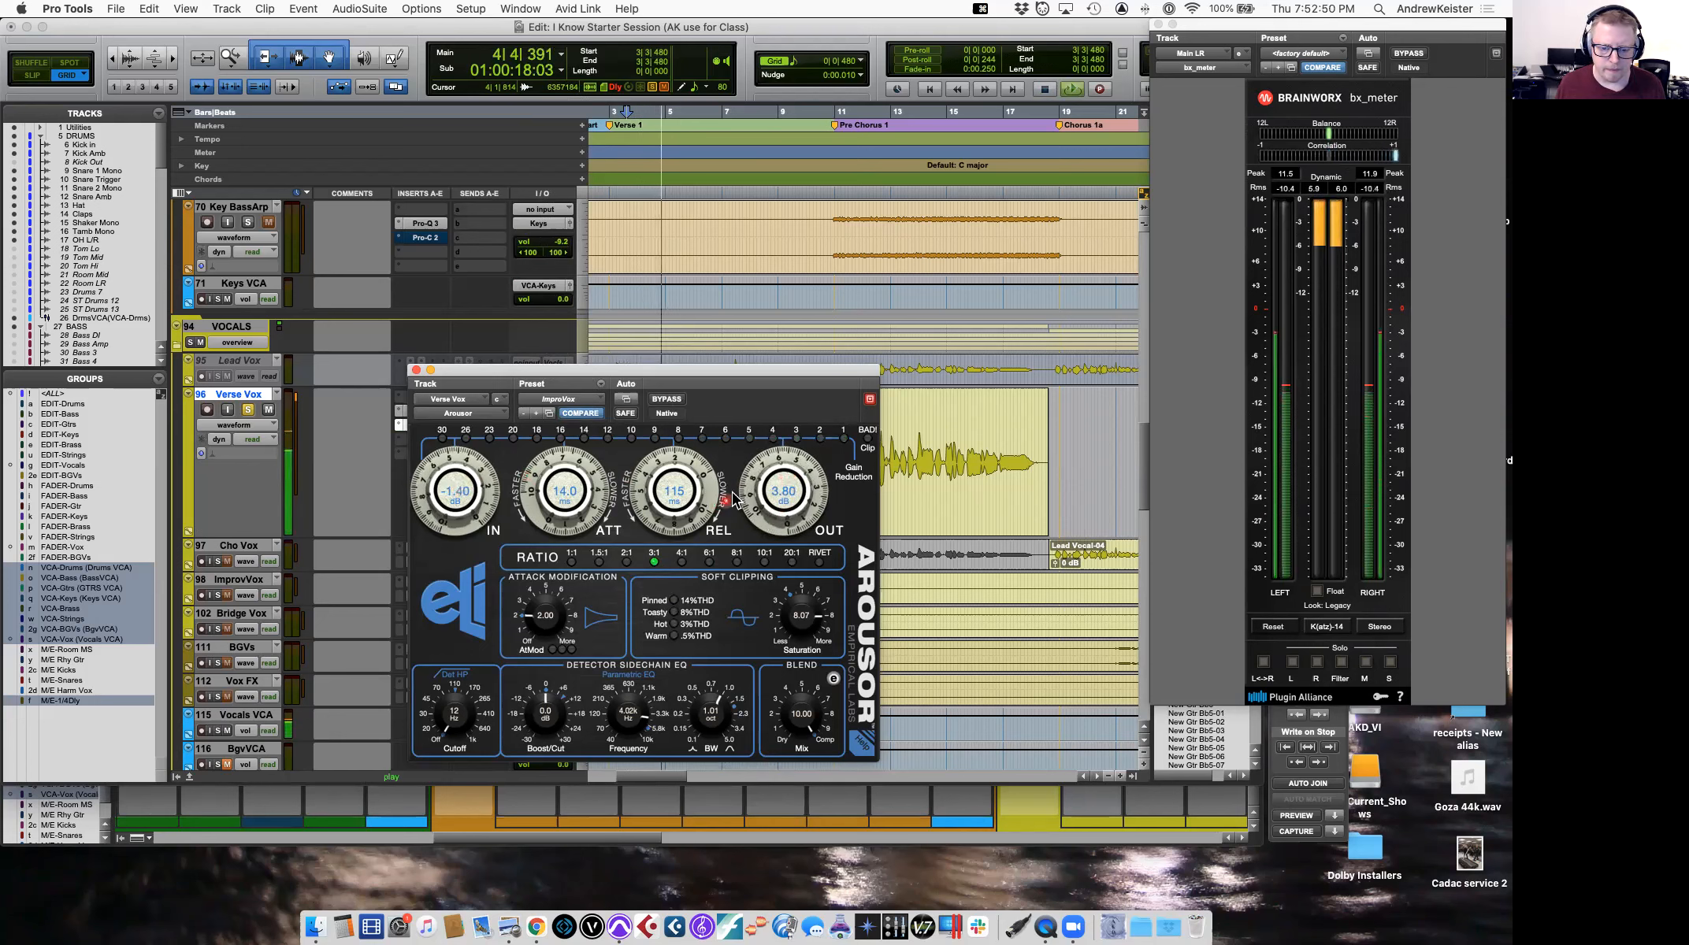
left_click_drag(457, 486, 456, 500)
key("space")
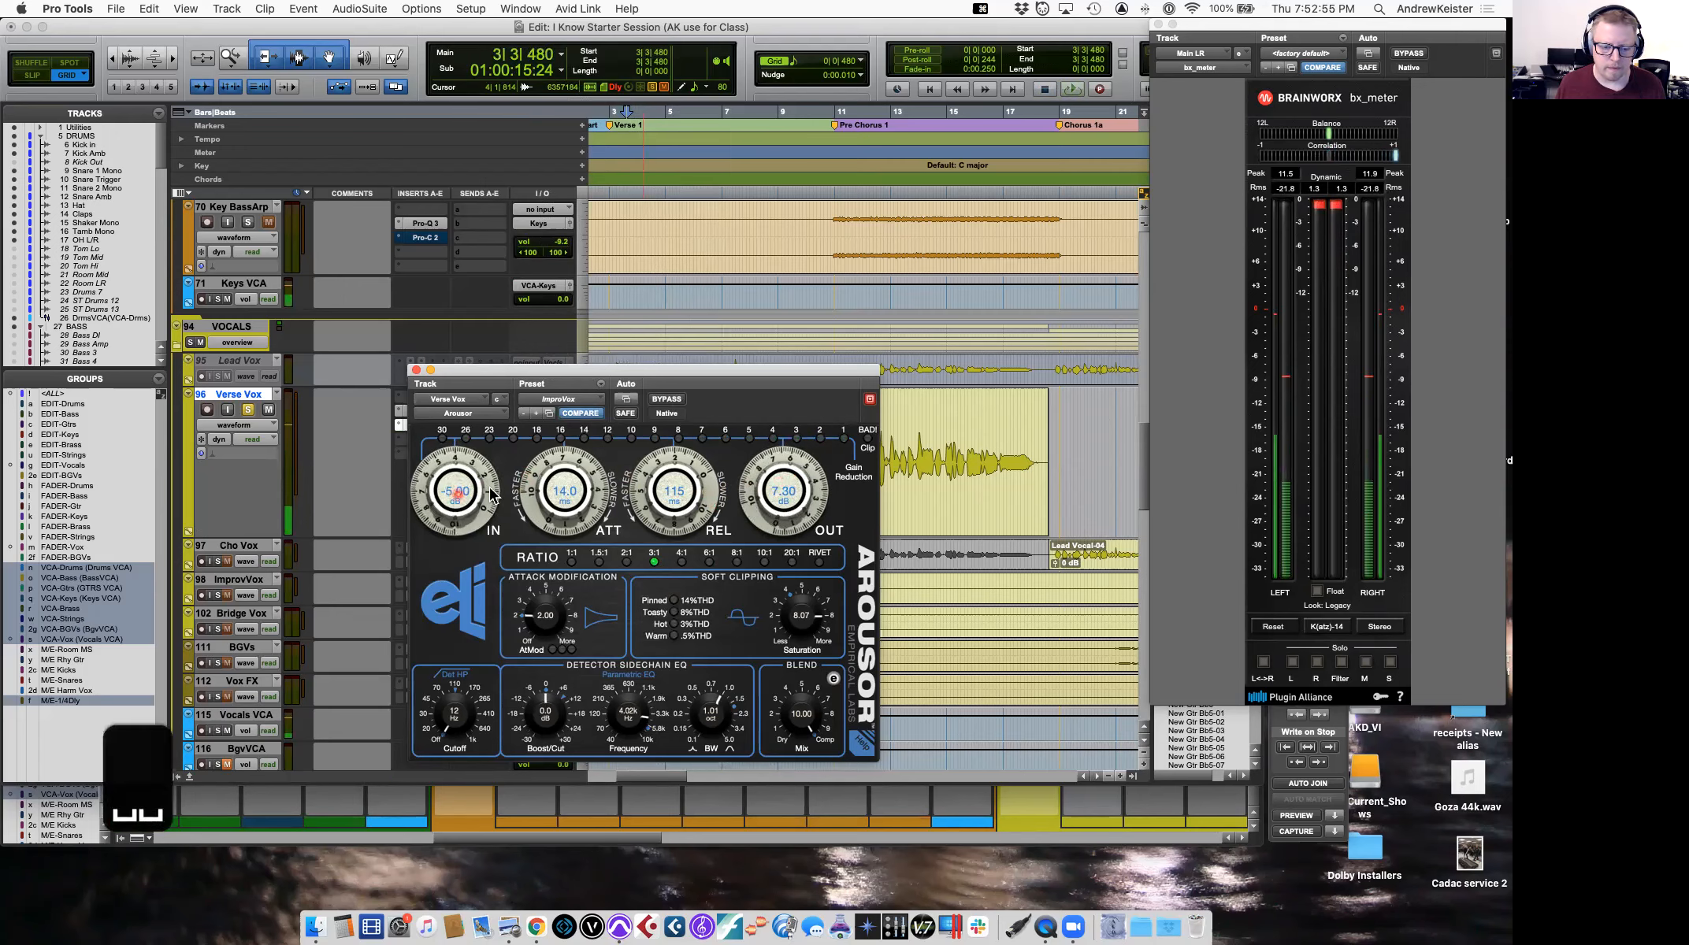
While playing, set Arousor's attack to 13.2 ms, release to 157 ms, attack modification to 0.00 and saturation to 3.20.
key("space")
left_click_drag(565, 490, 657, 482)
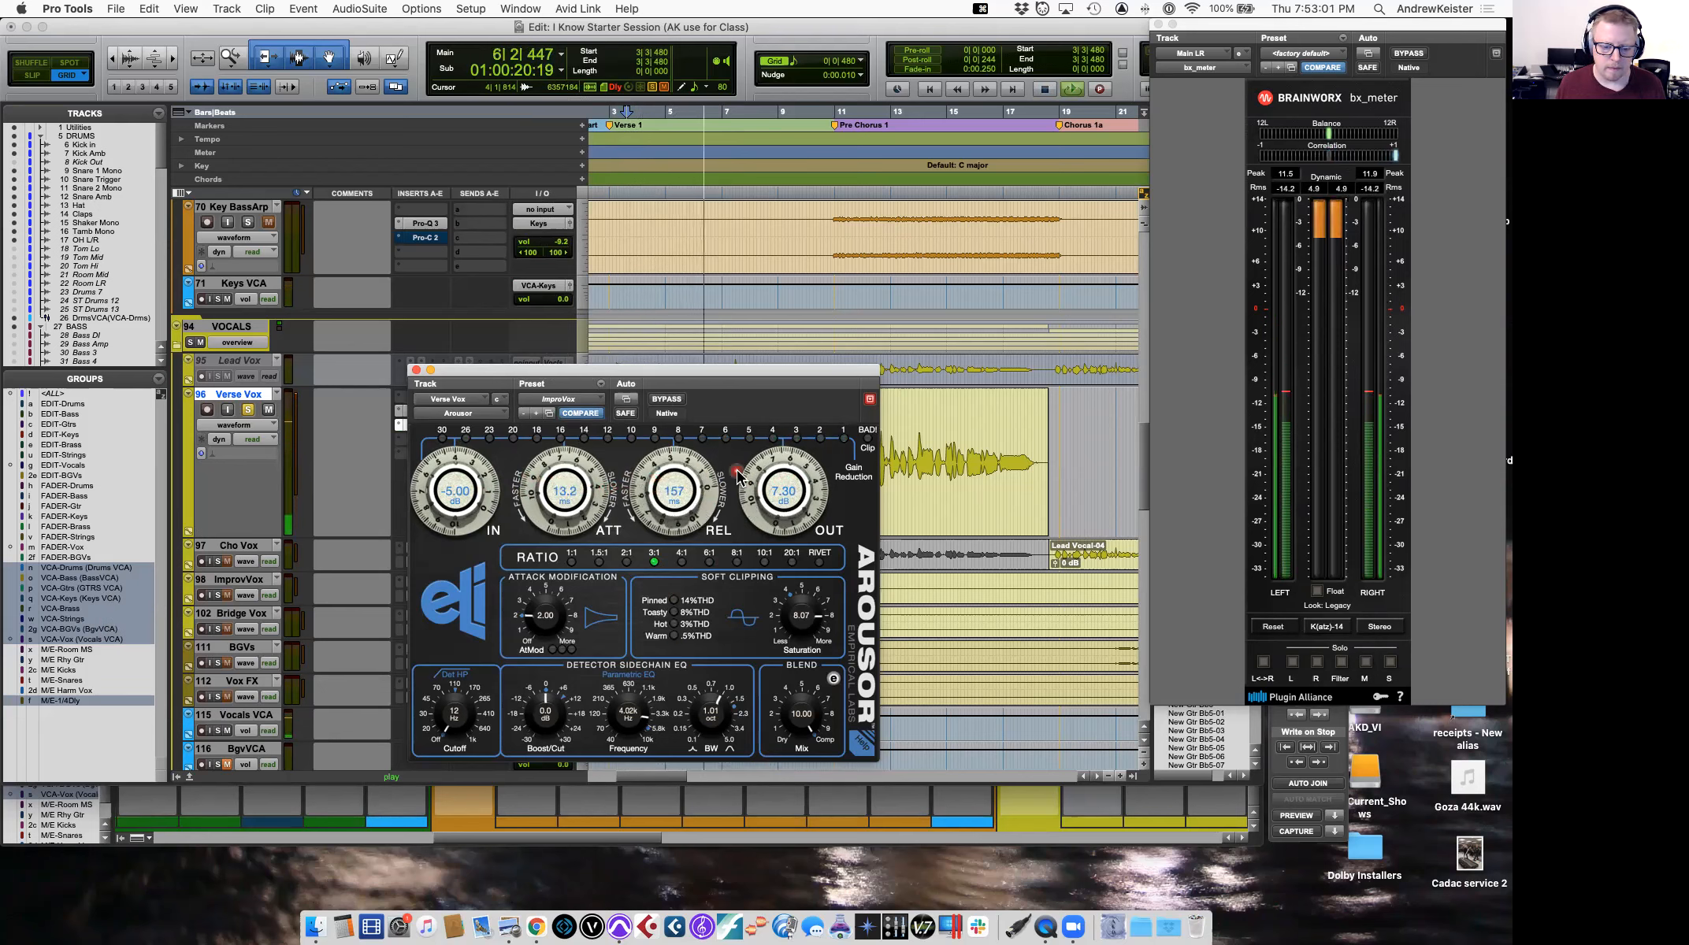
left_click_drag(803, 625, 790, 699)
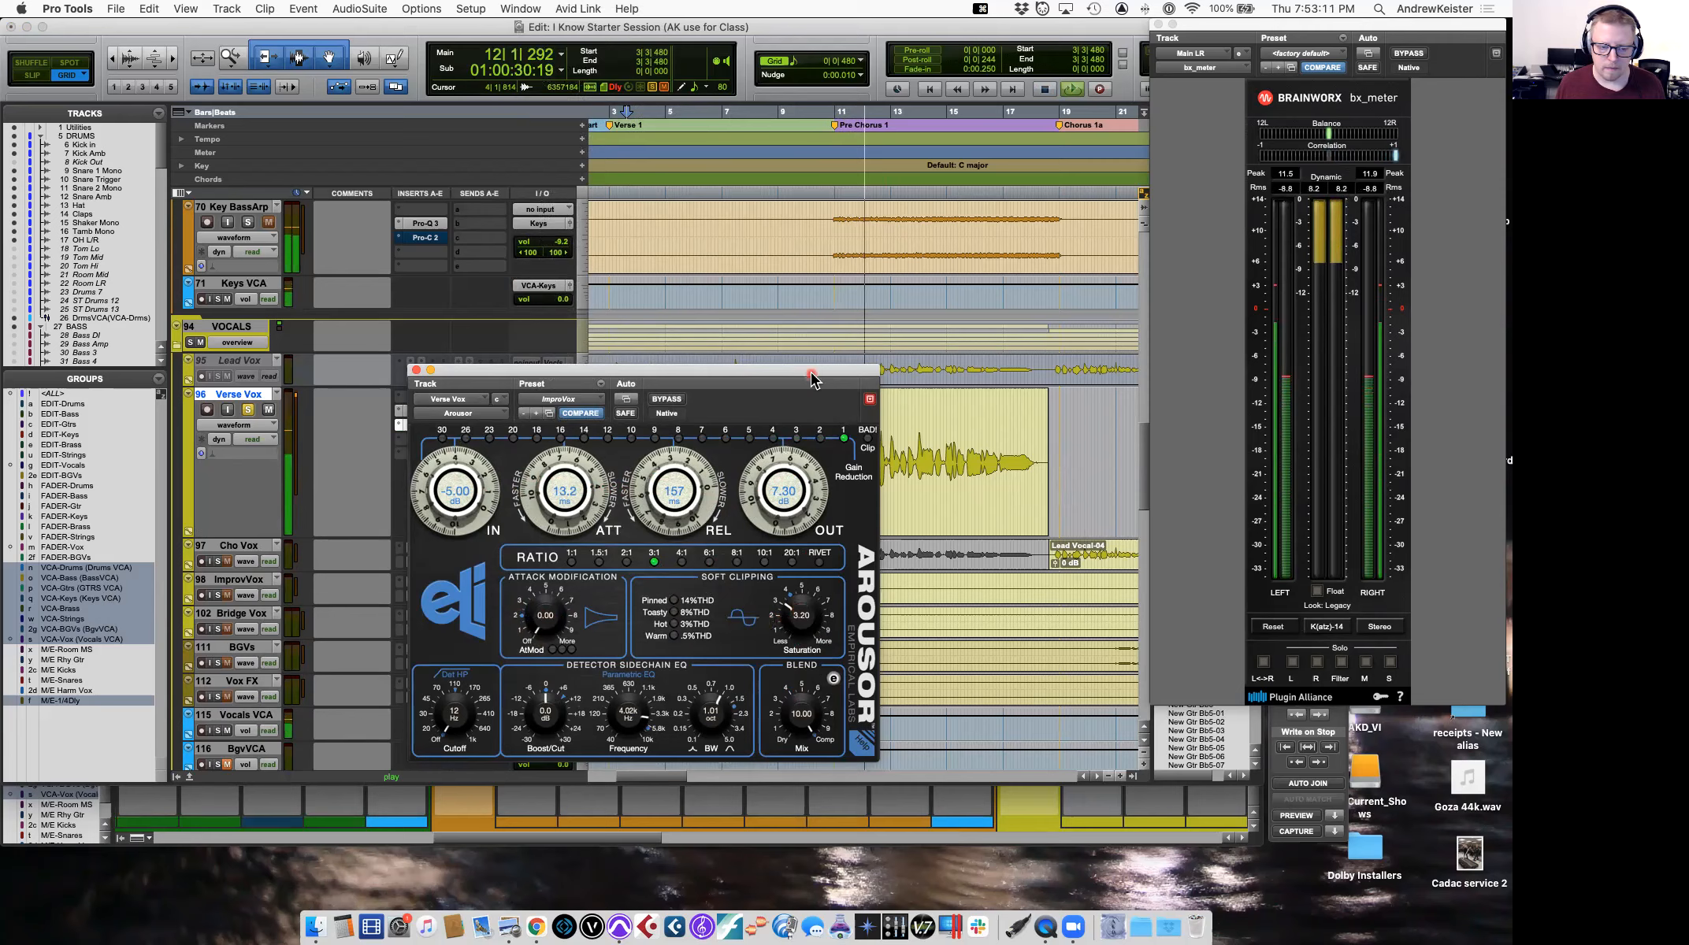
Change Arousor's ratio to 2:1, input to -5.90 dB and output to 9.15 dB.
left_click_drag(798, 375, 848, 339)
left_click(677, 522)
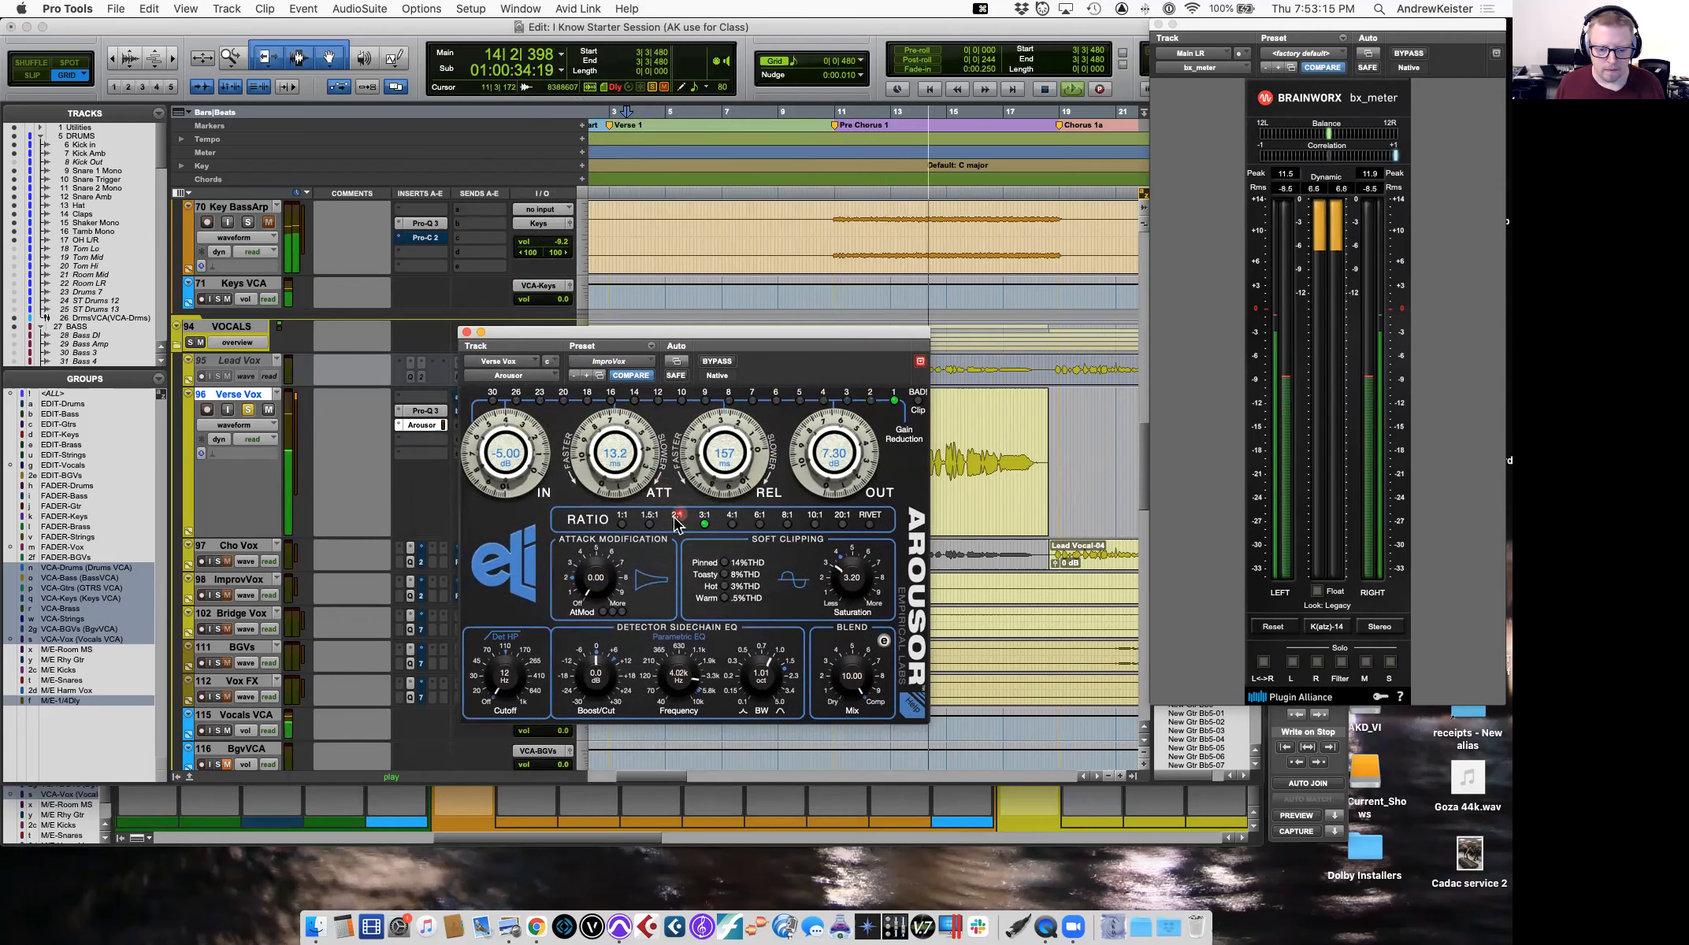
left_click_drag(498, 453, 498, 450)
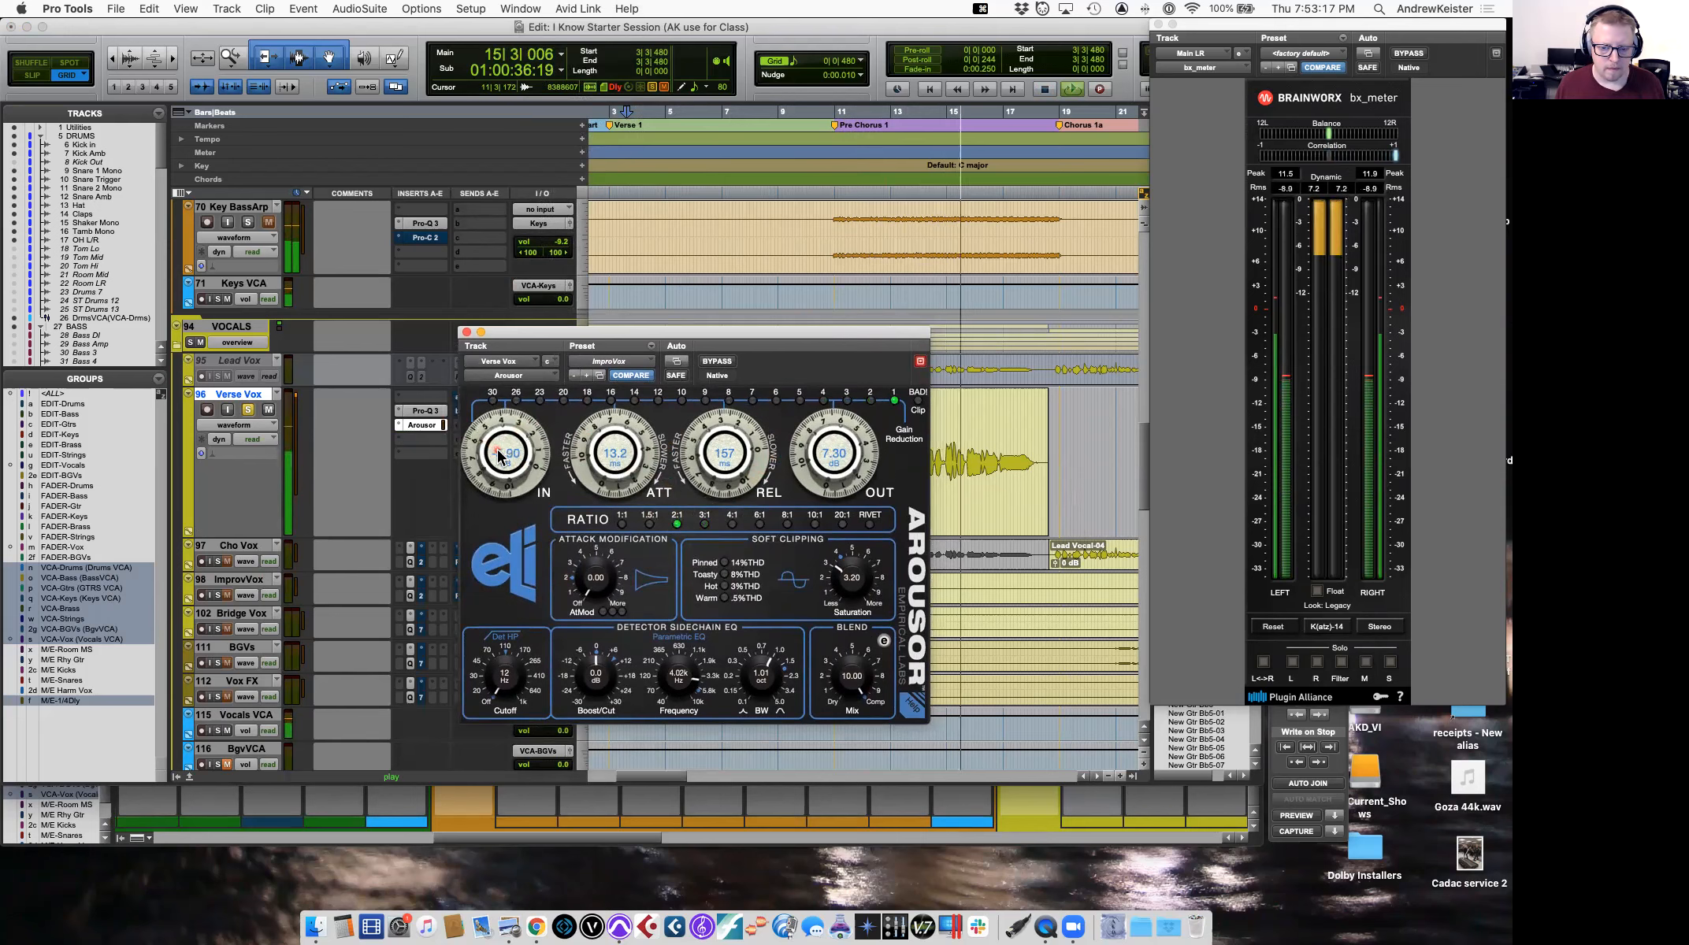
left_click_drag(837, 453, 838, 434)
key("space")
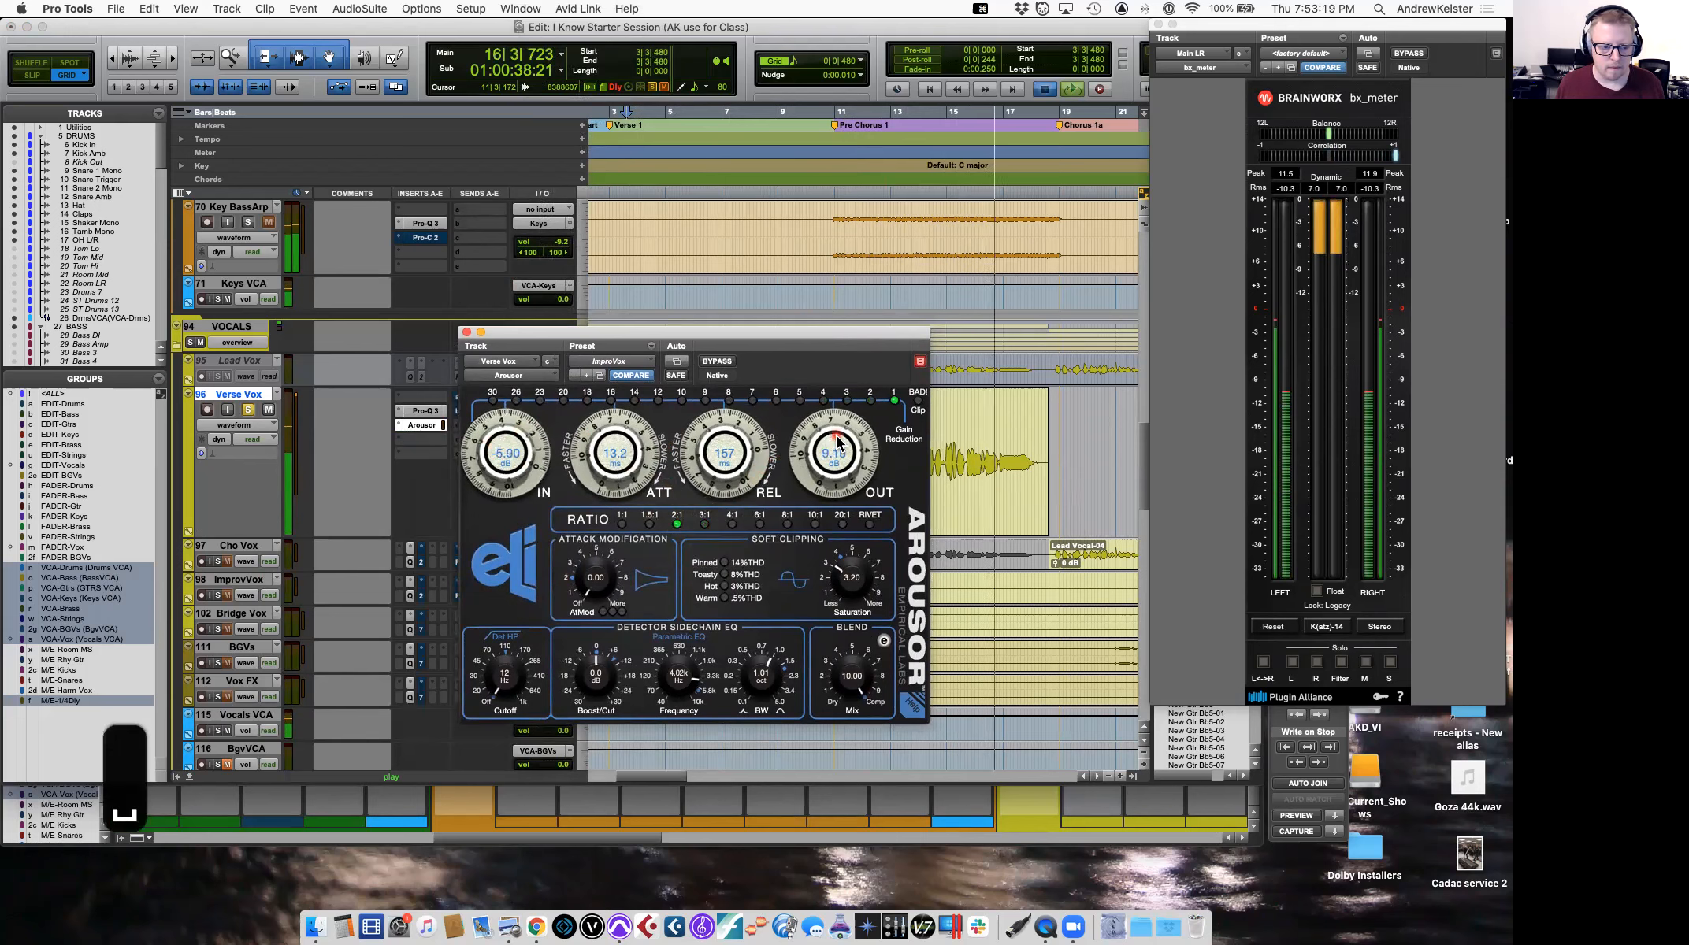
Play from 3|3|480, unsolo Verse Vox to hear it in the full mix, and close Arousor.
left_click_drag(566, 335, 536, 549)
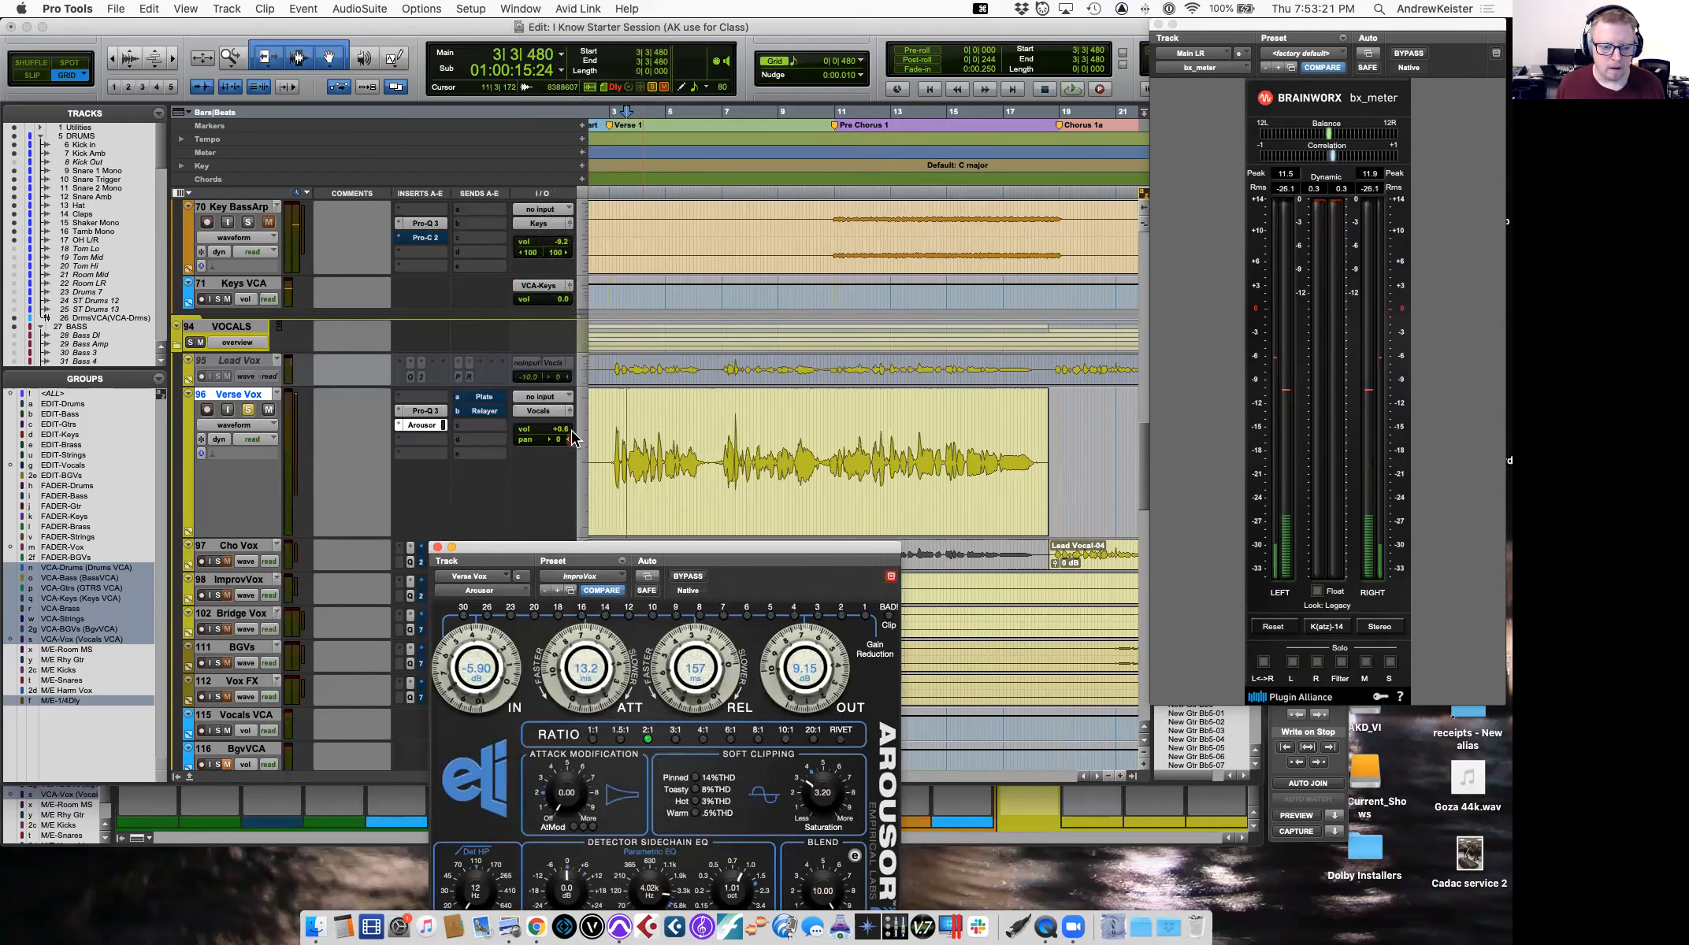
key("space")
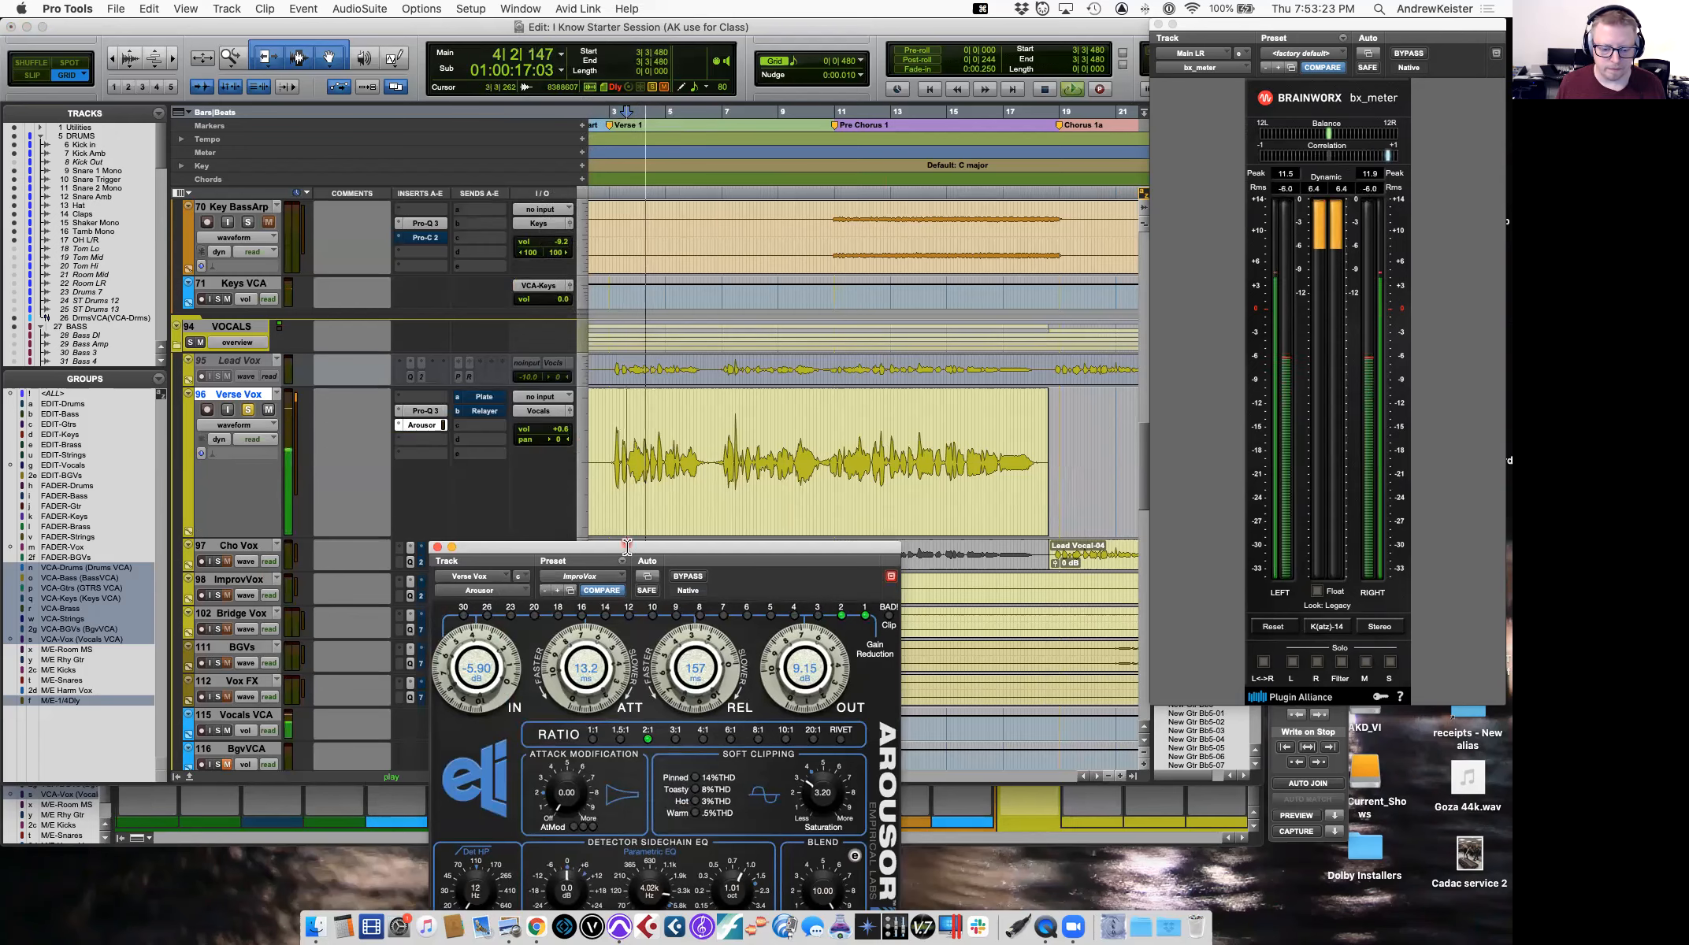
left_click_drag(640, 554, 642, 490)
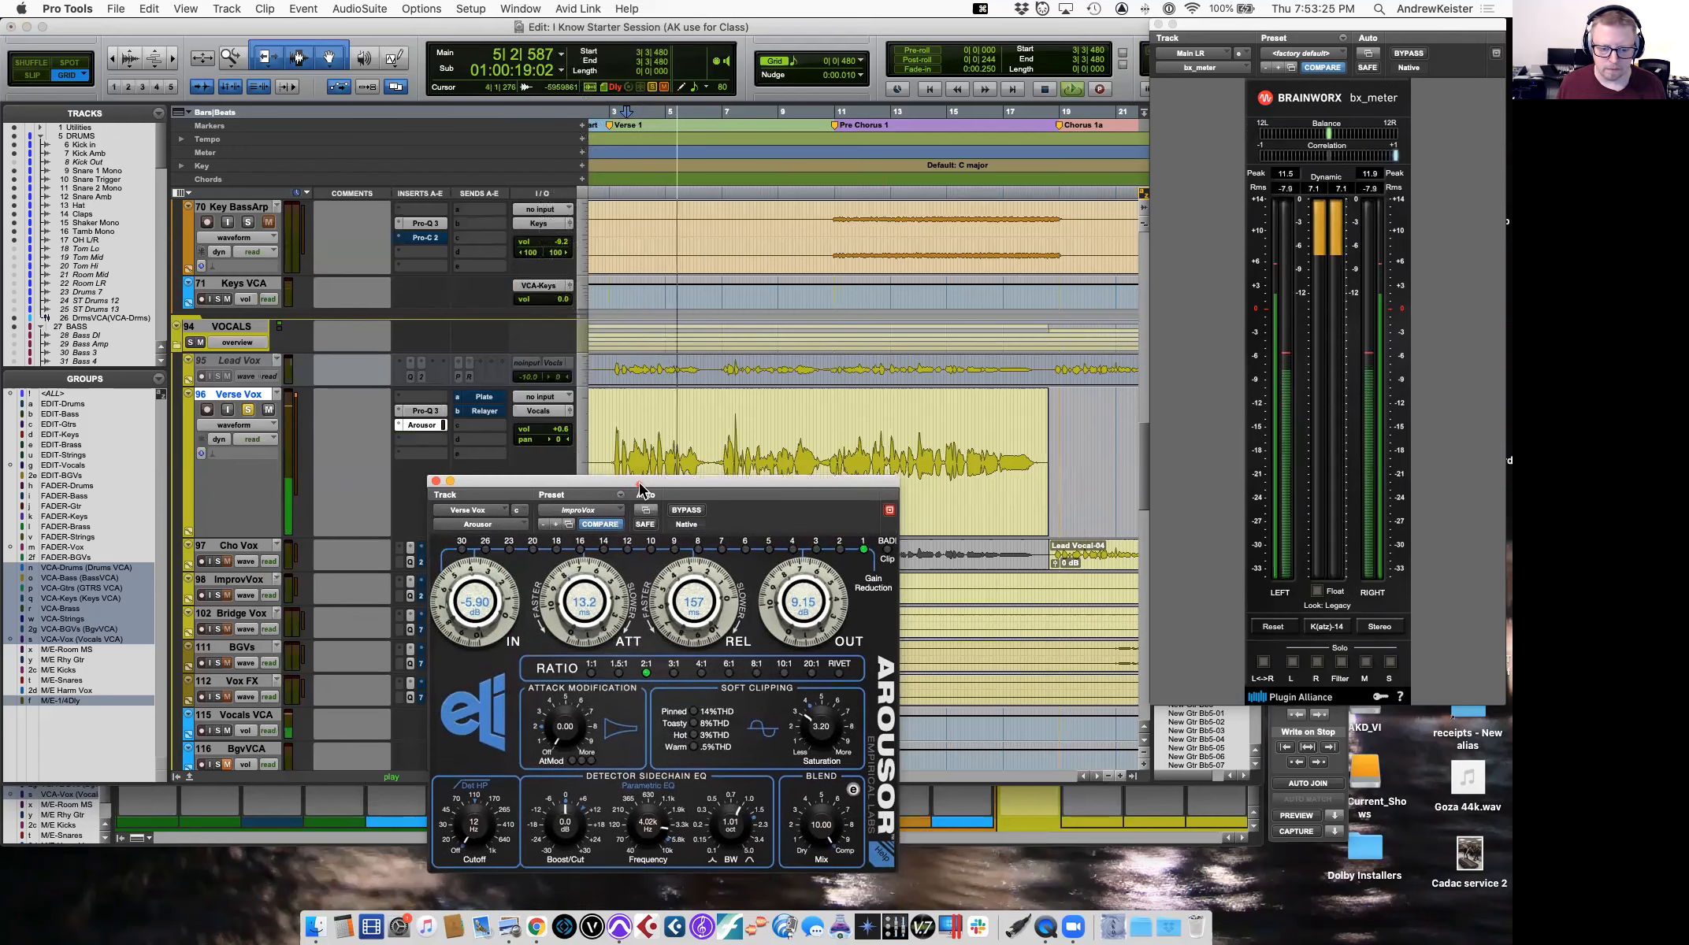
key("space")
key("space")
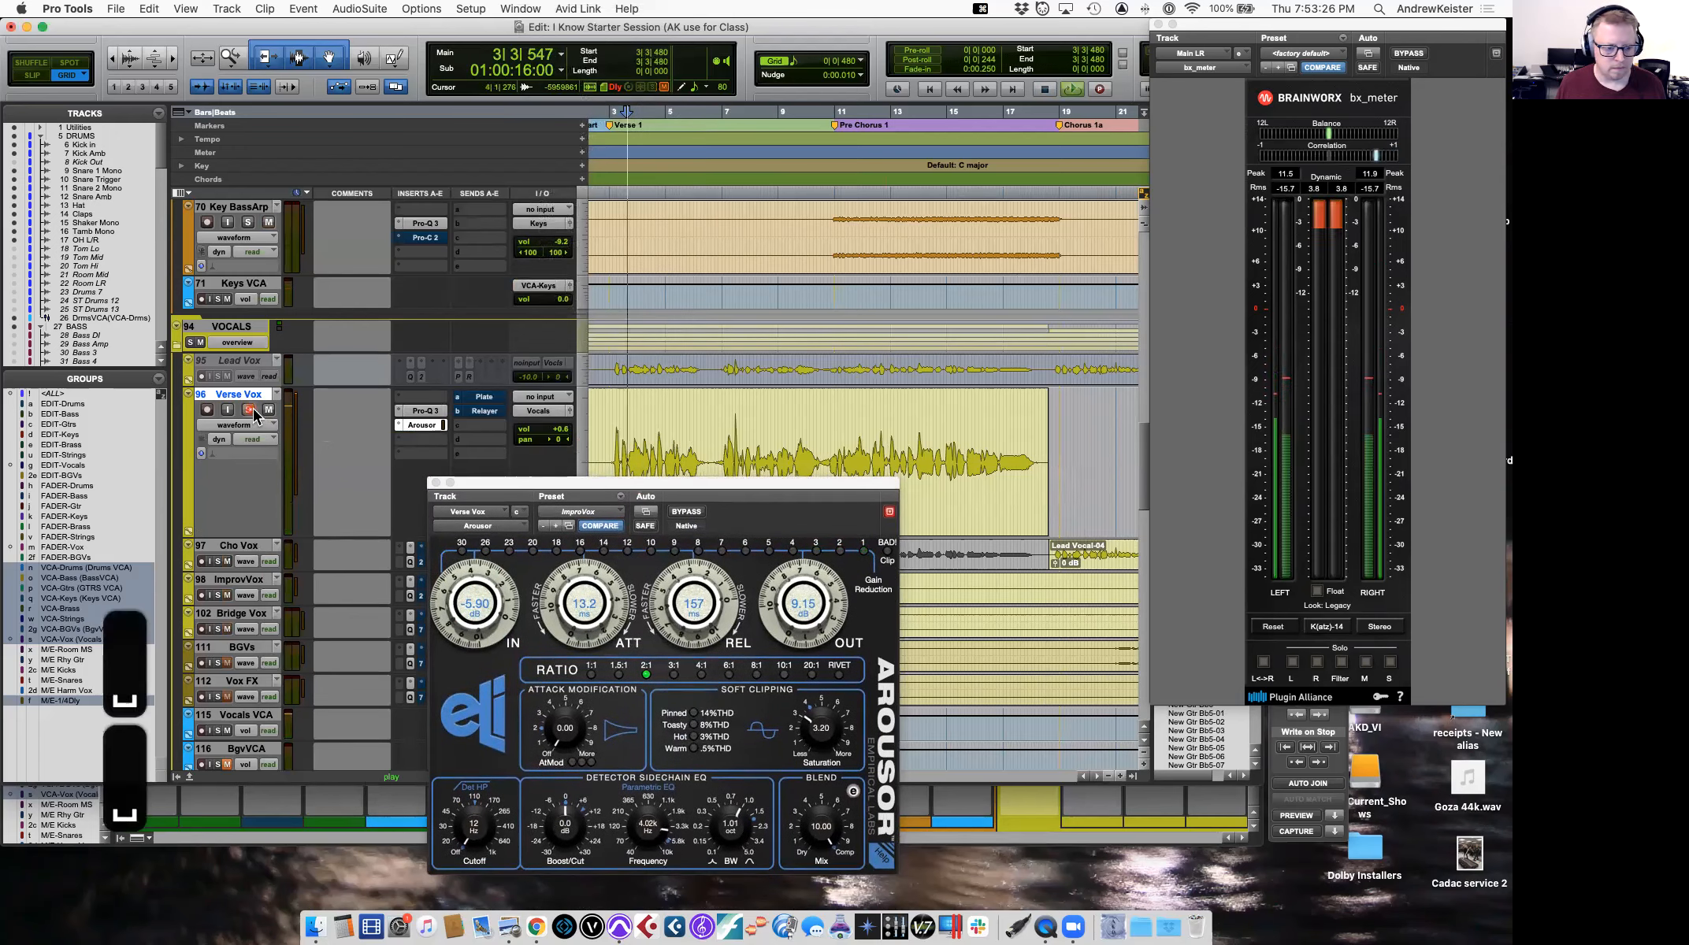
left_click_drag(514, 479, 515, 562)
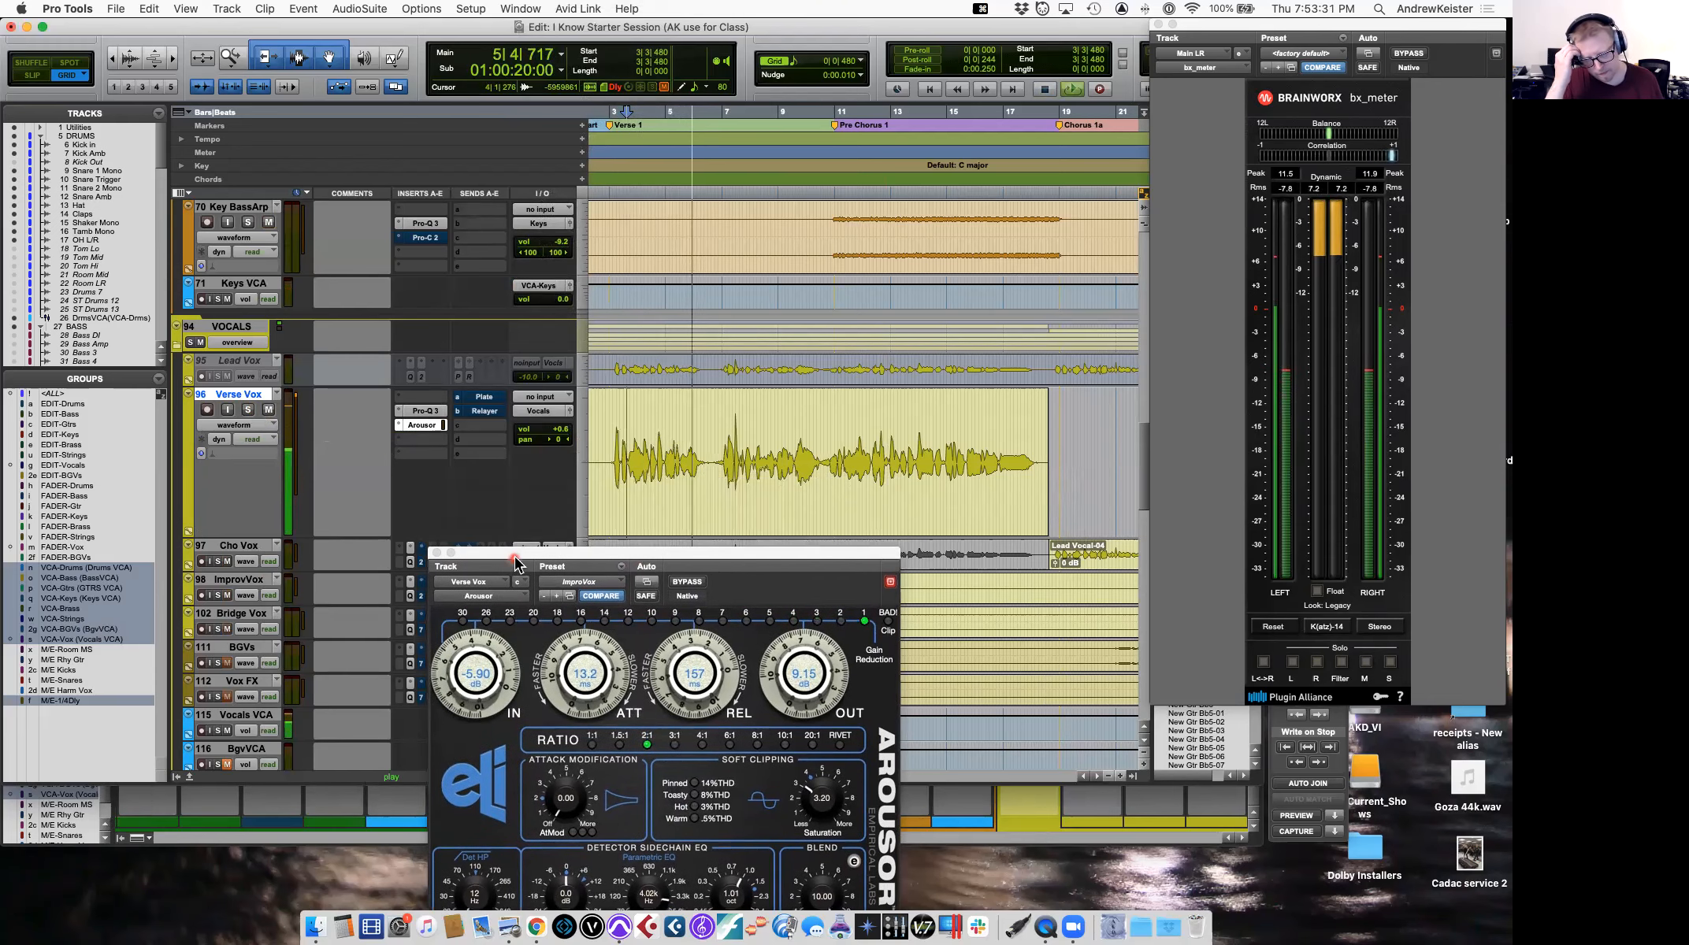
key("space")
left_click(437, 552)
Reassign Verse Vox's first send from Plate to the Illusion bus, unmute it and raise its level to -8.1 dB during playback.
left_click(465, 420)
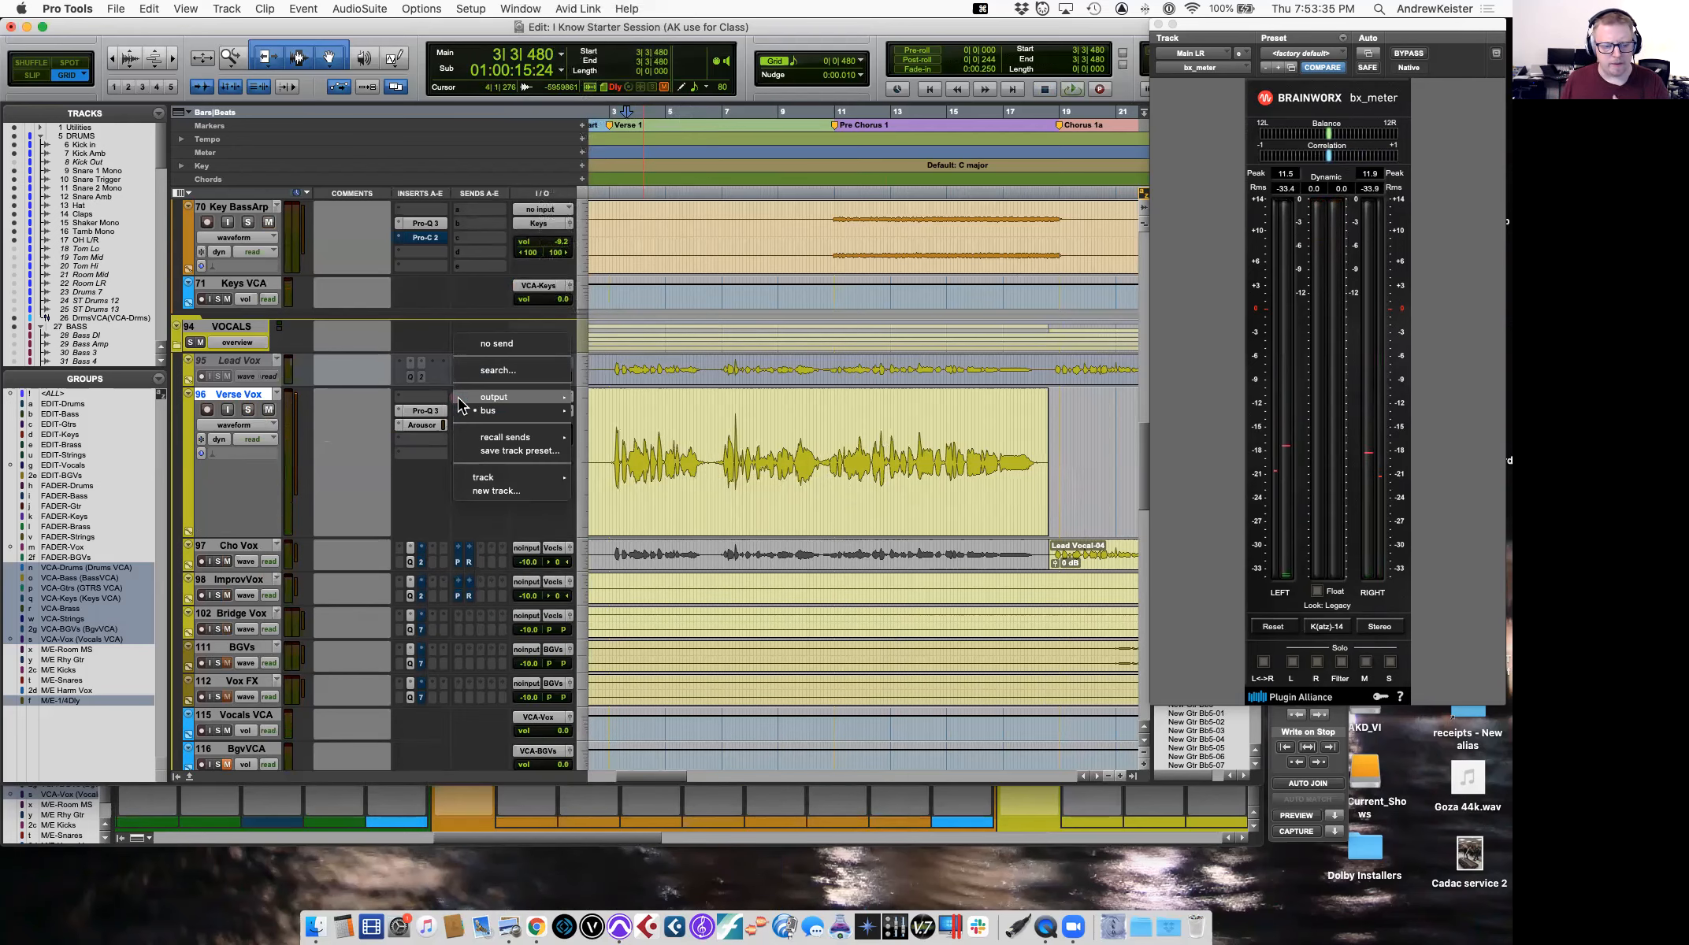
mouse_move(479, 398)
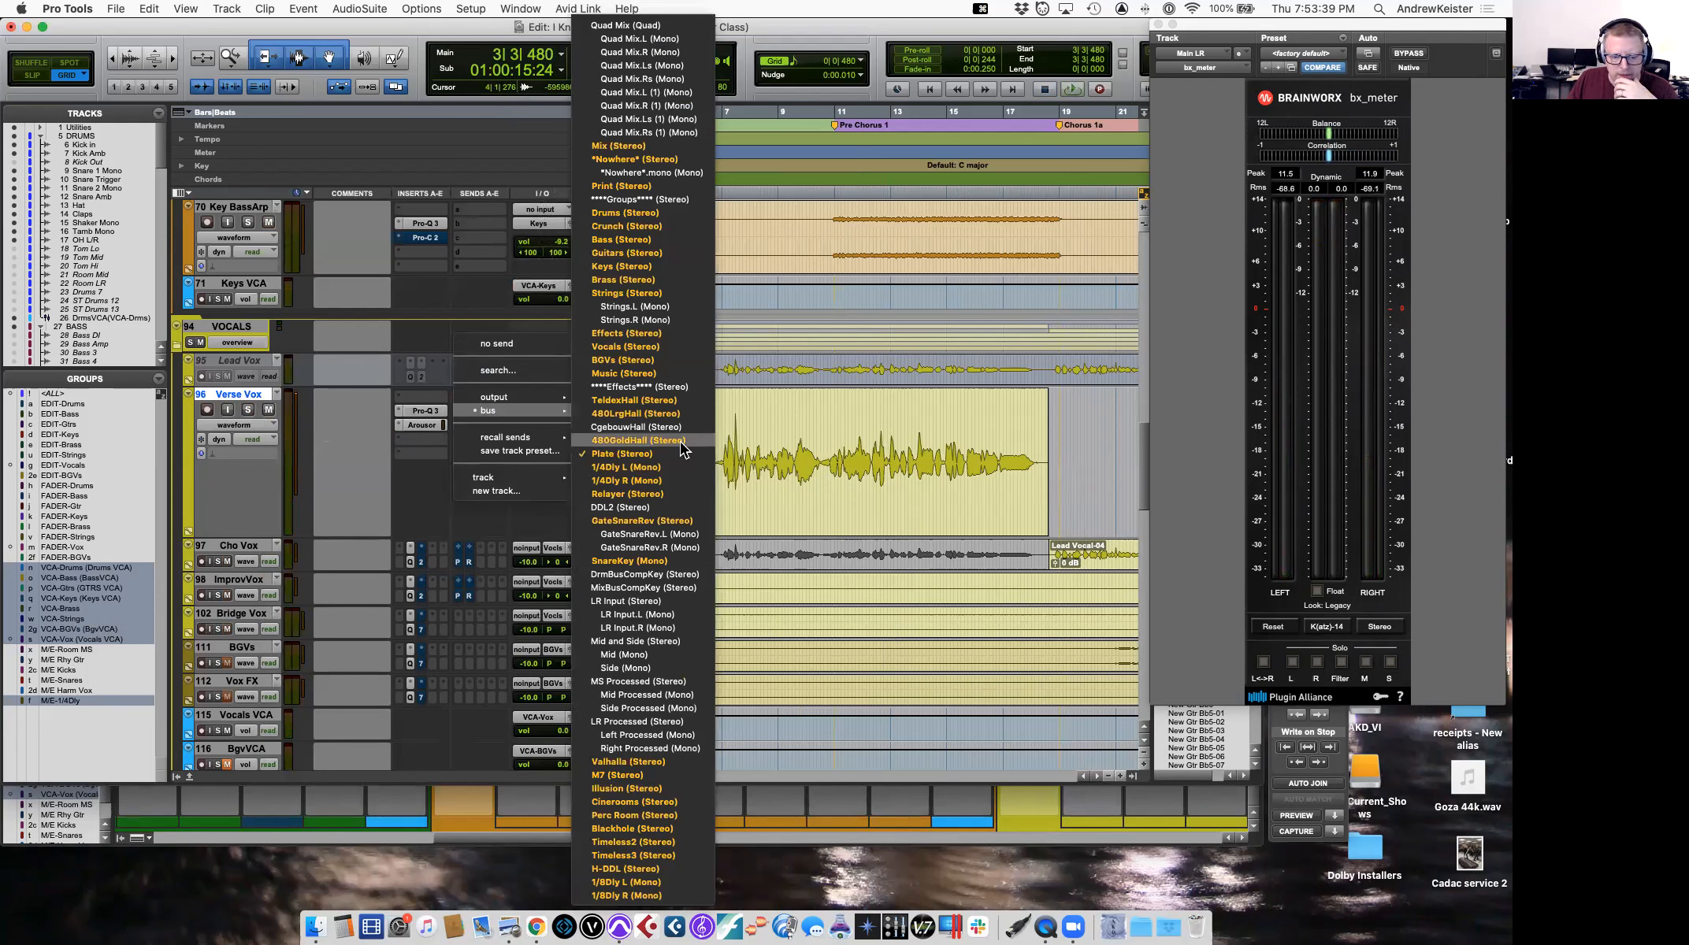
left_click(674, 785)
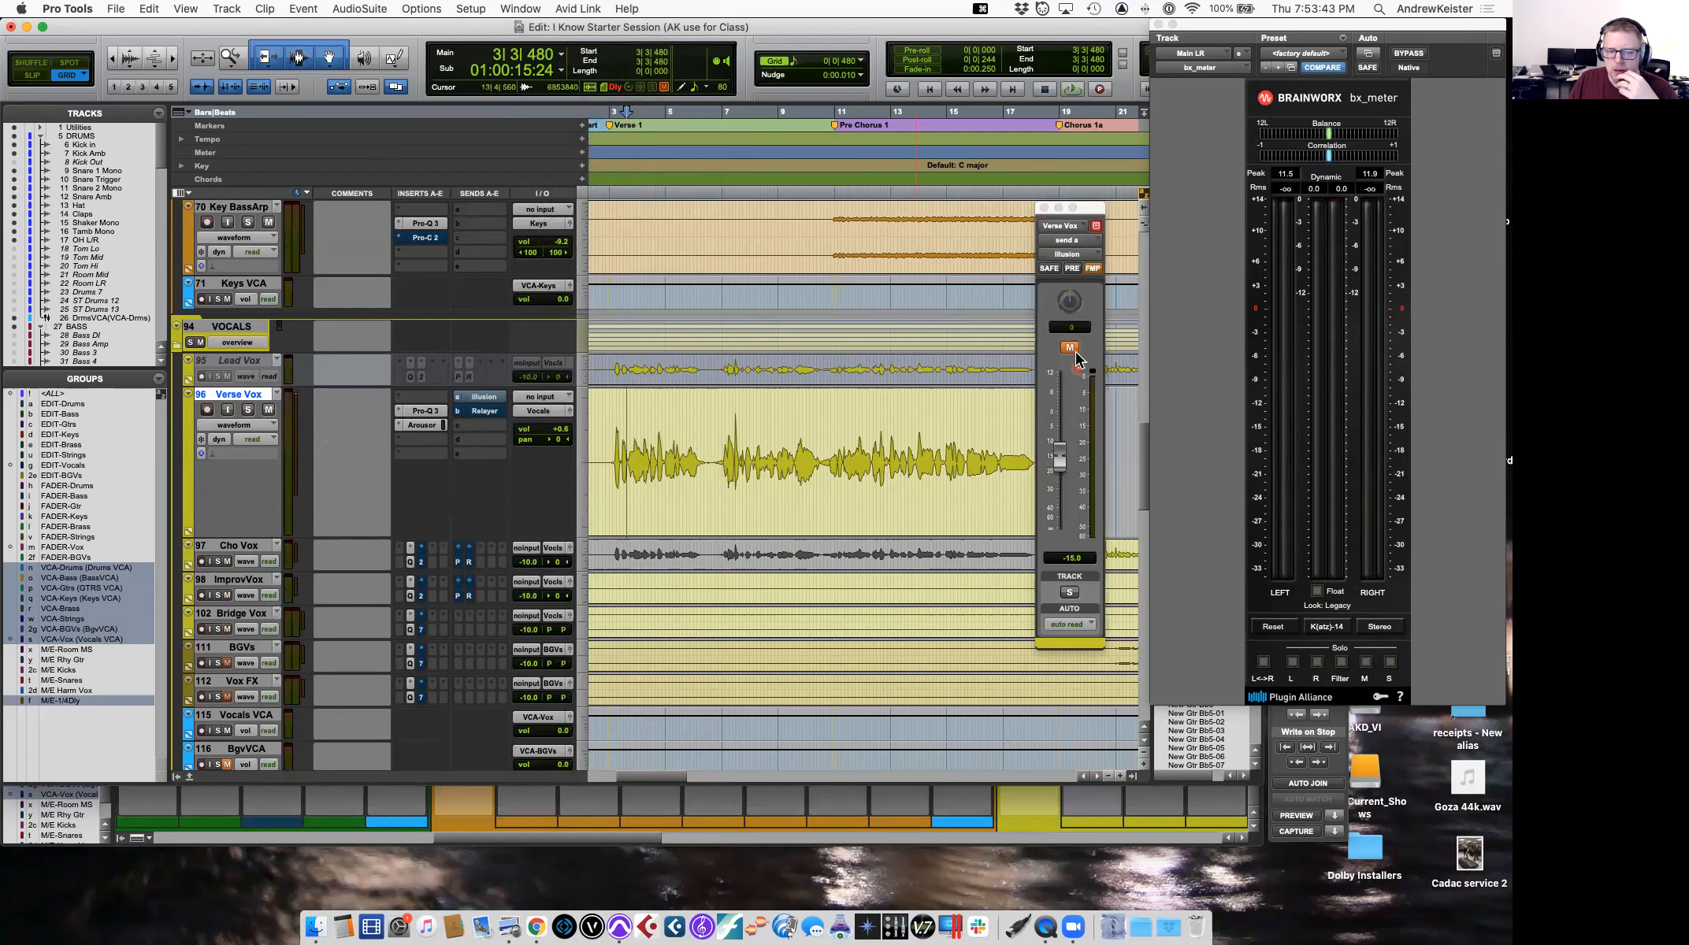
left_click(1069, 350)
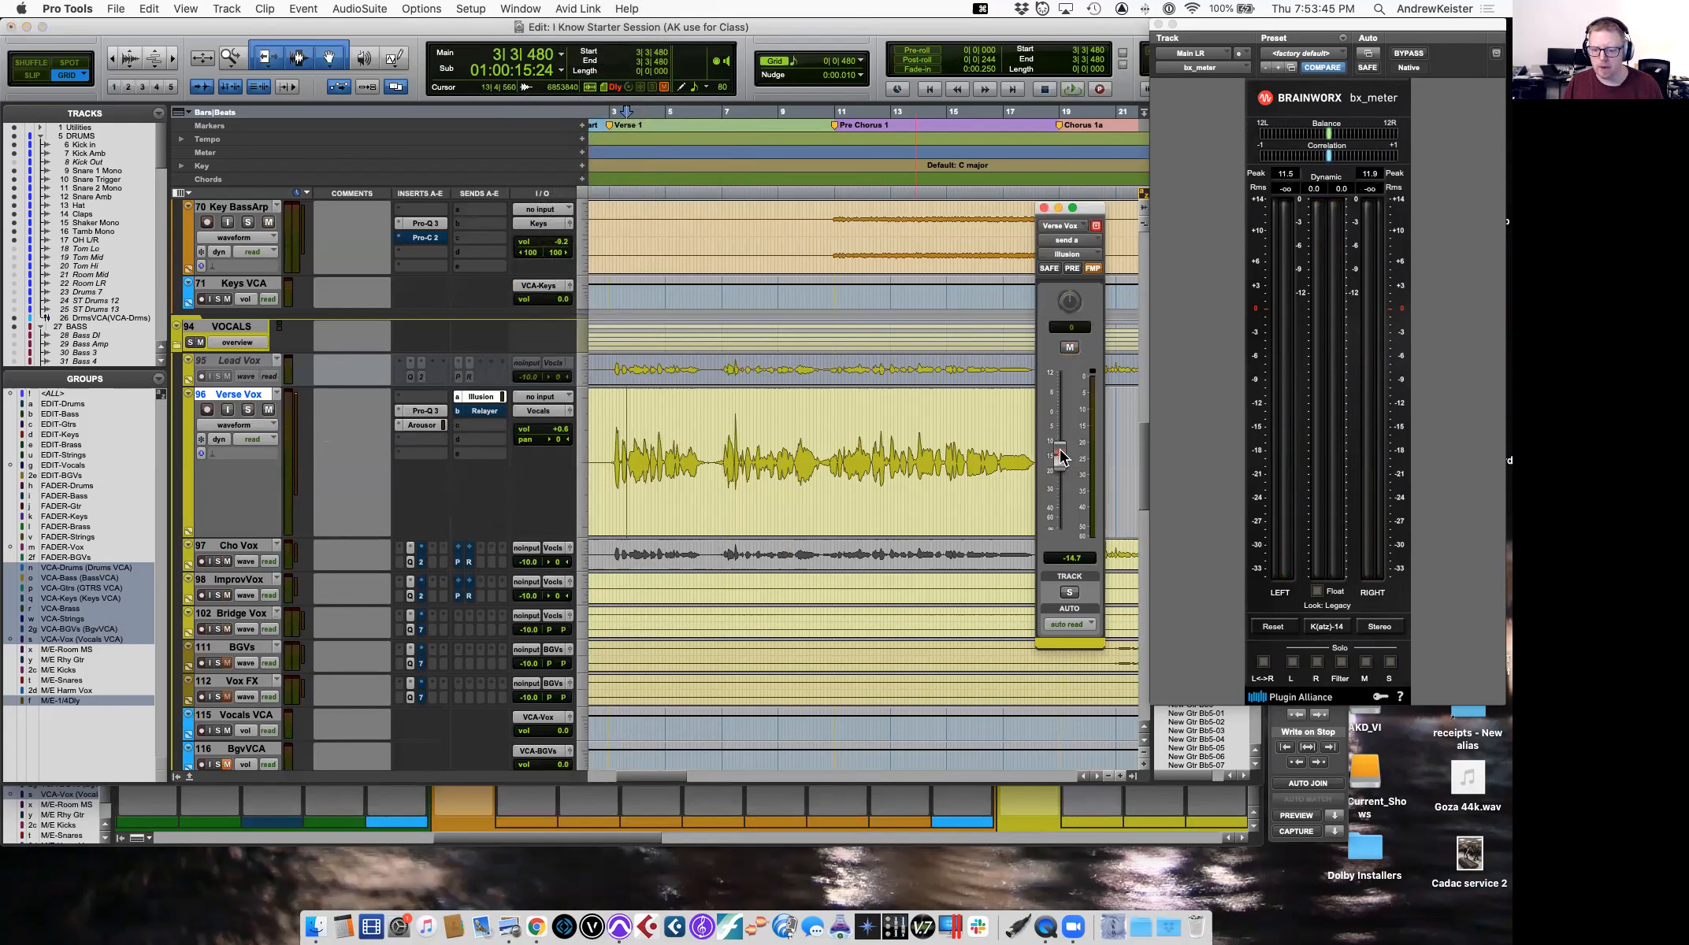
key("space")
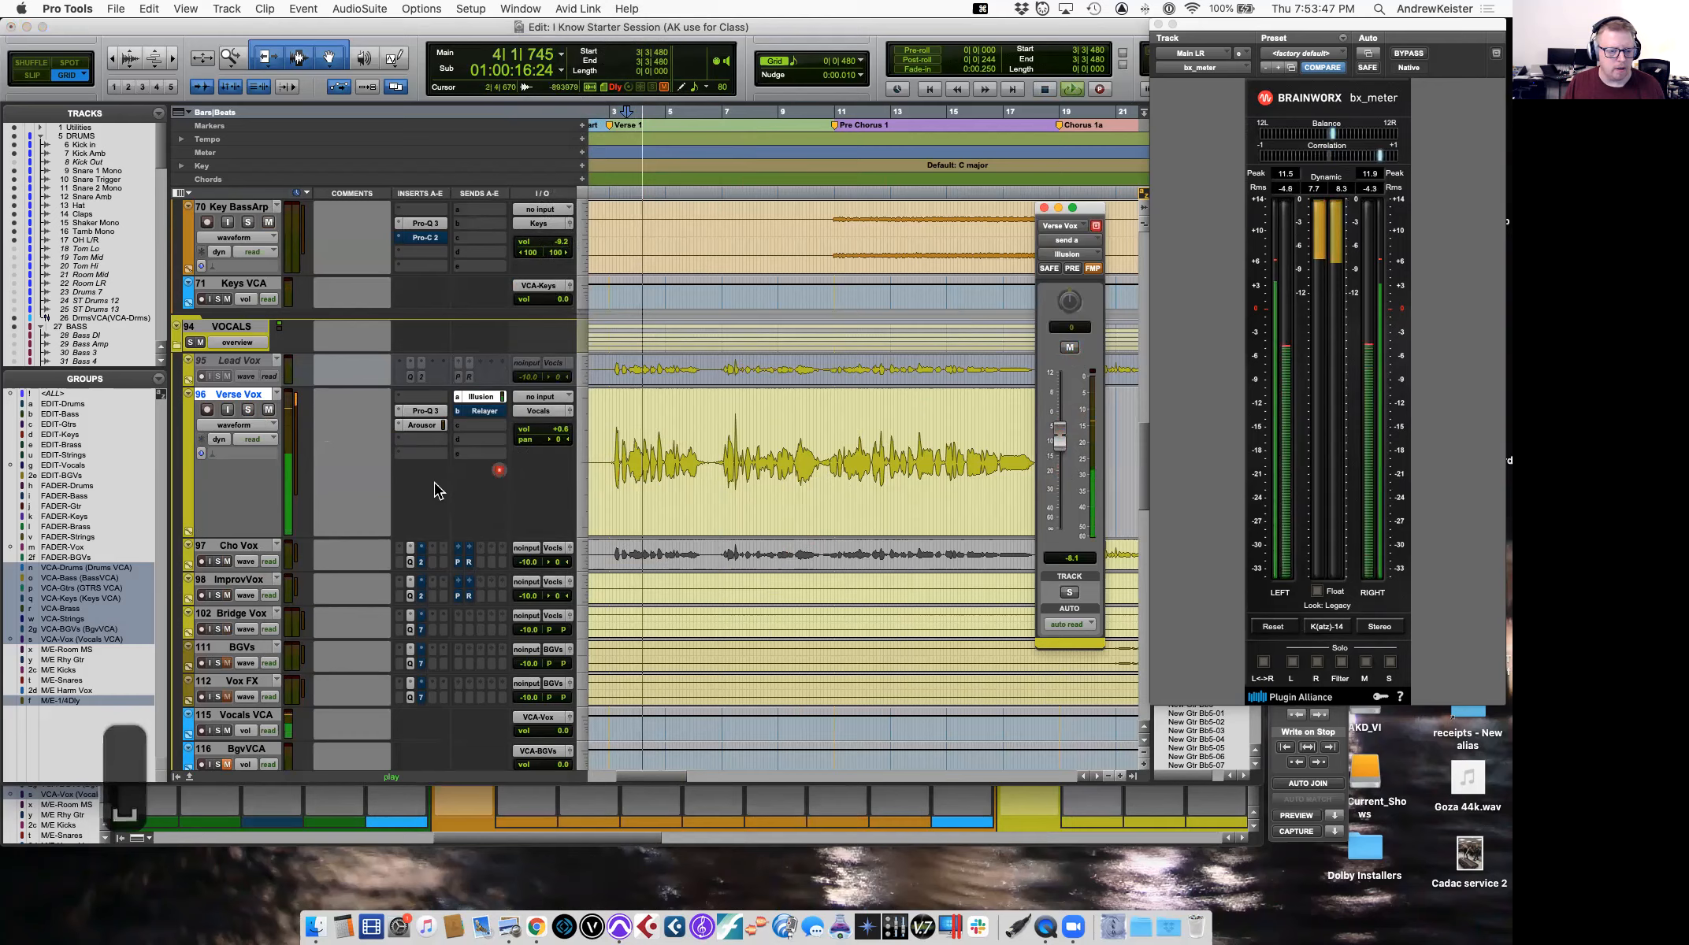
key("space")
Find the Illusion effects return in the mixer and open its Illusion reverb plug-in.
key("super+equal")
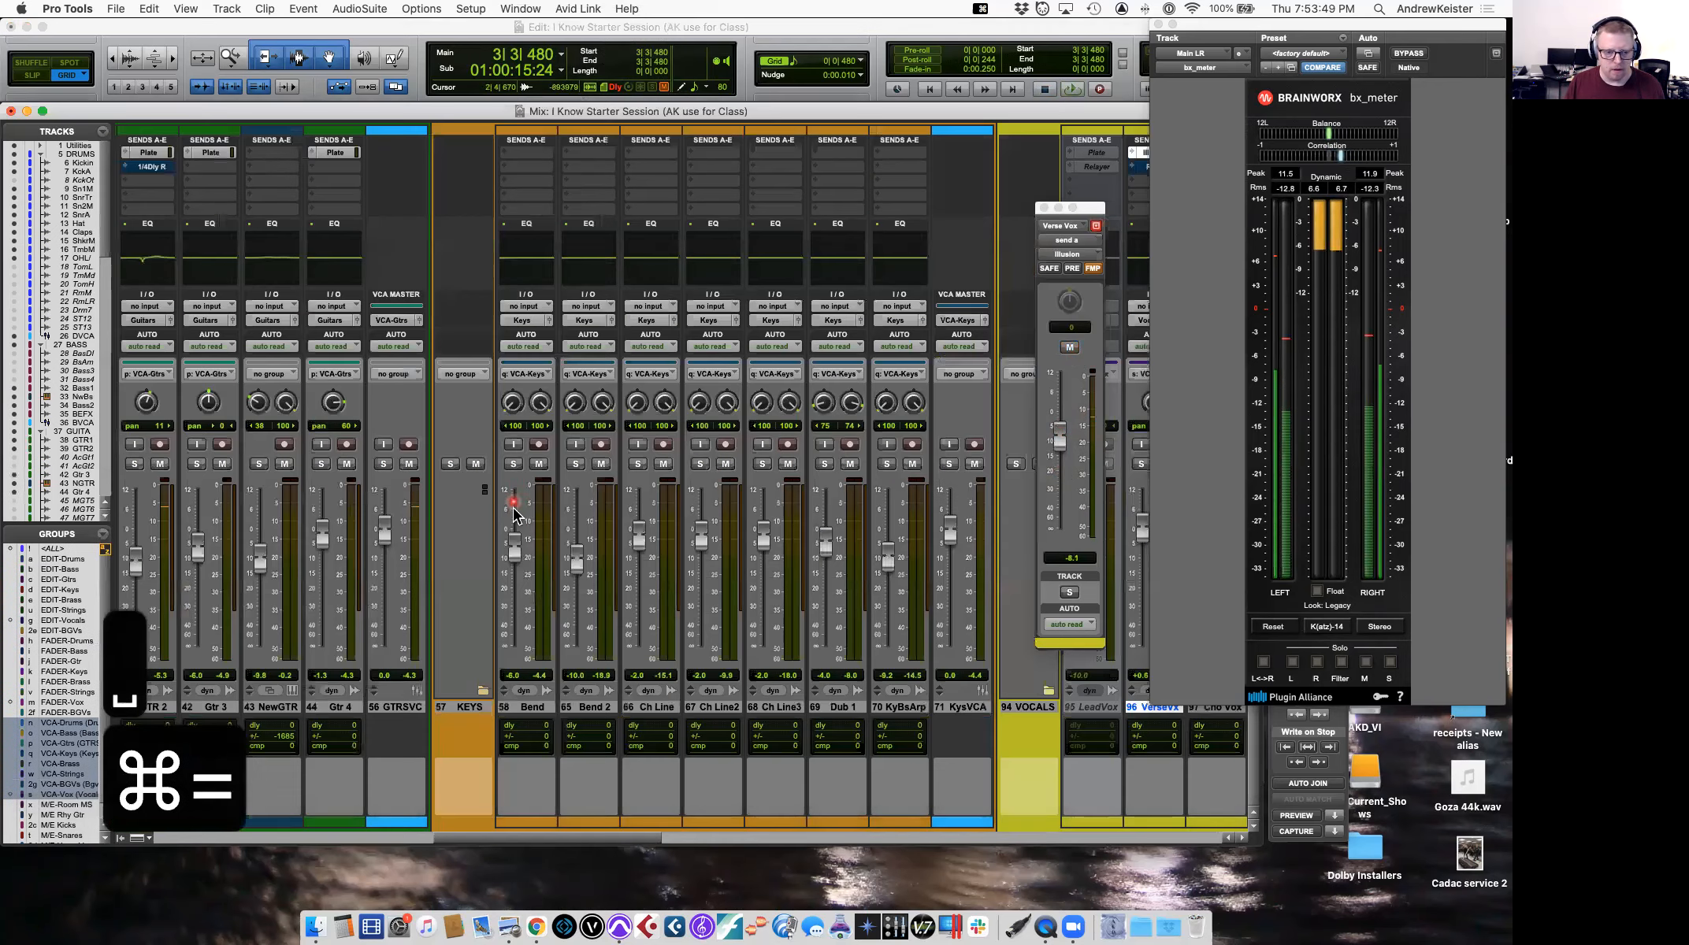
scroll(729, 563, "right", 15)
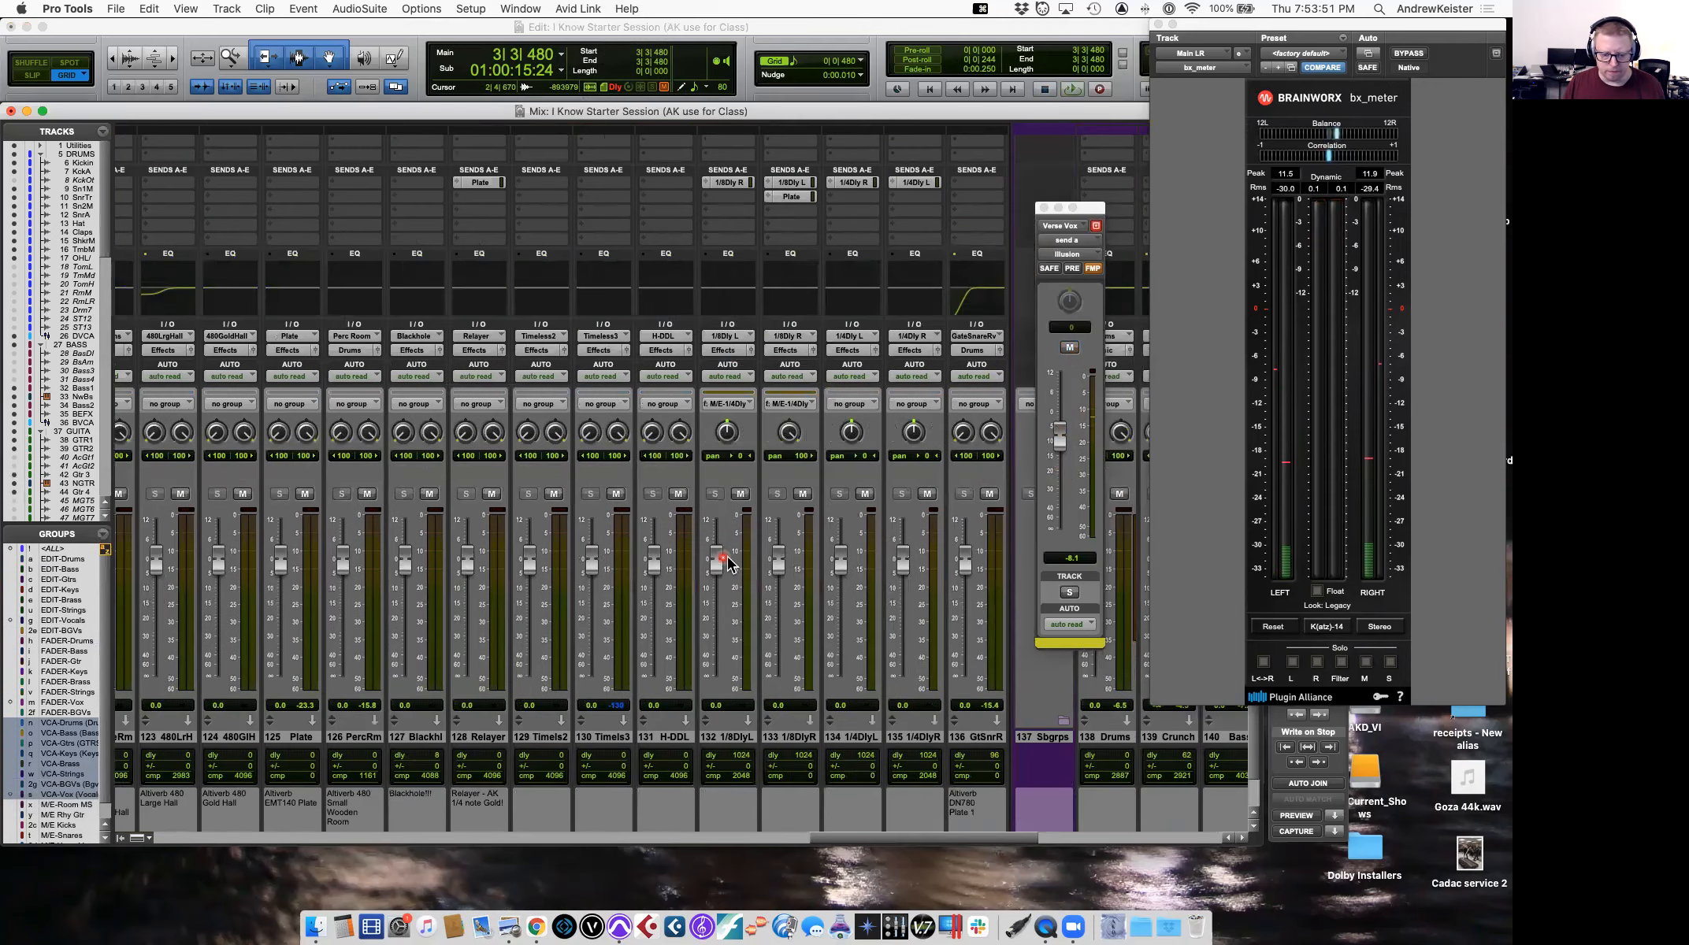
scroll(729, 563, "up", 3)
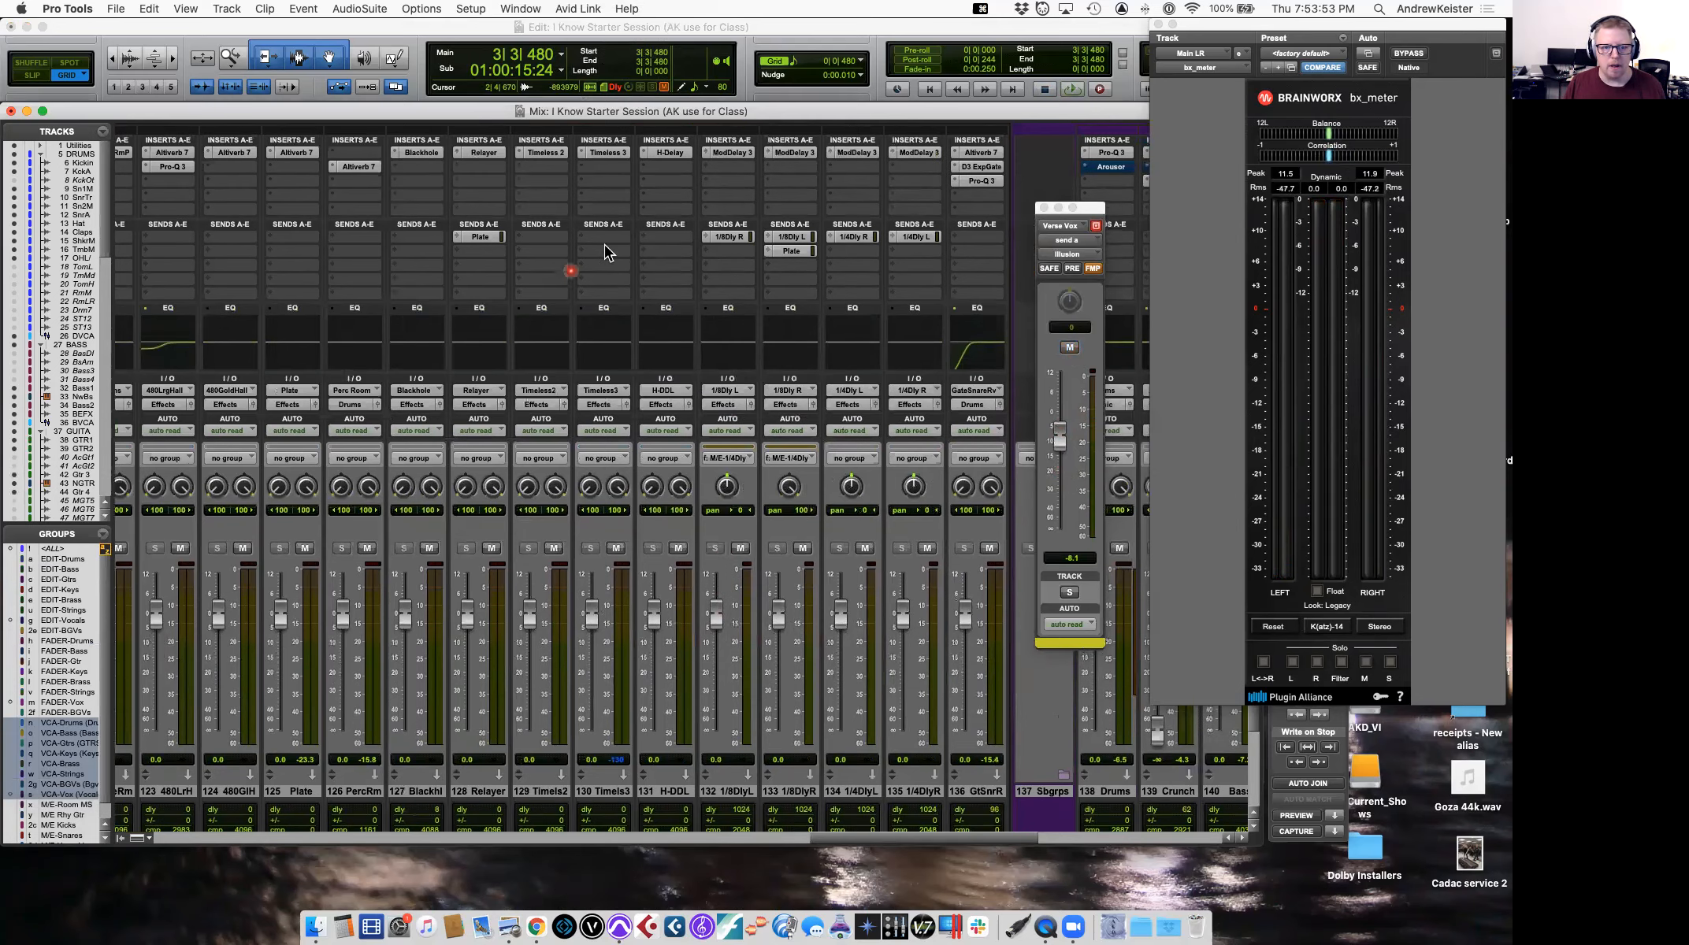
scroll(549, 156, "right", 1)
scroll(549, 156, "left", 1)
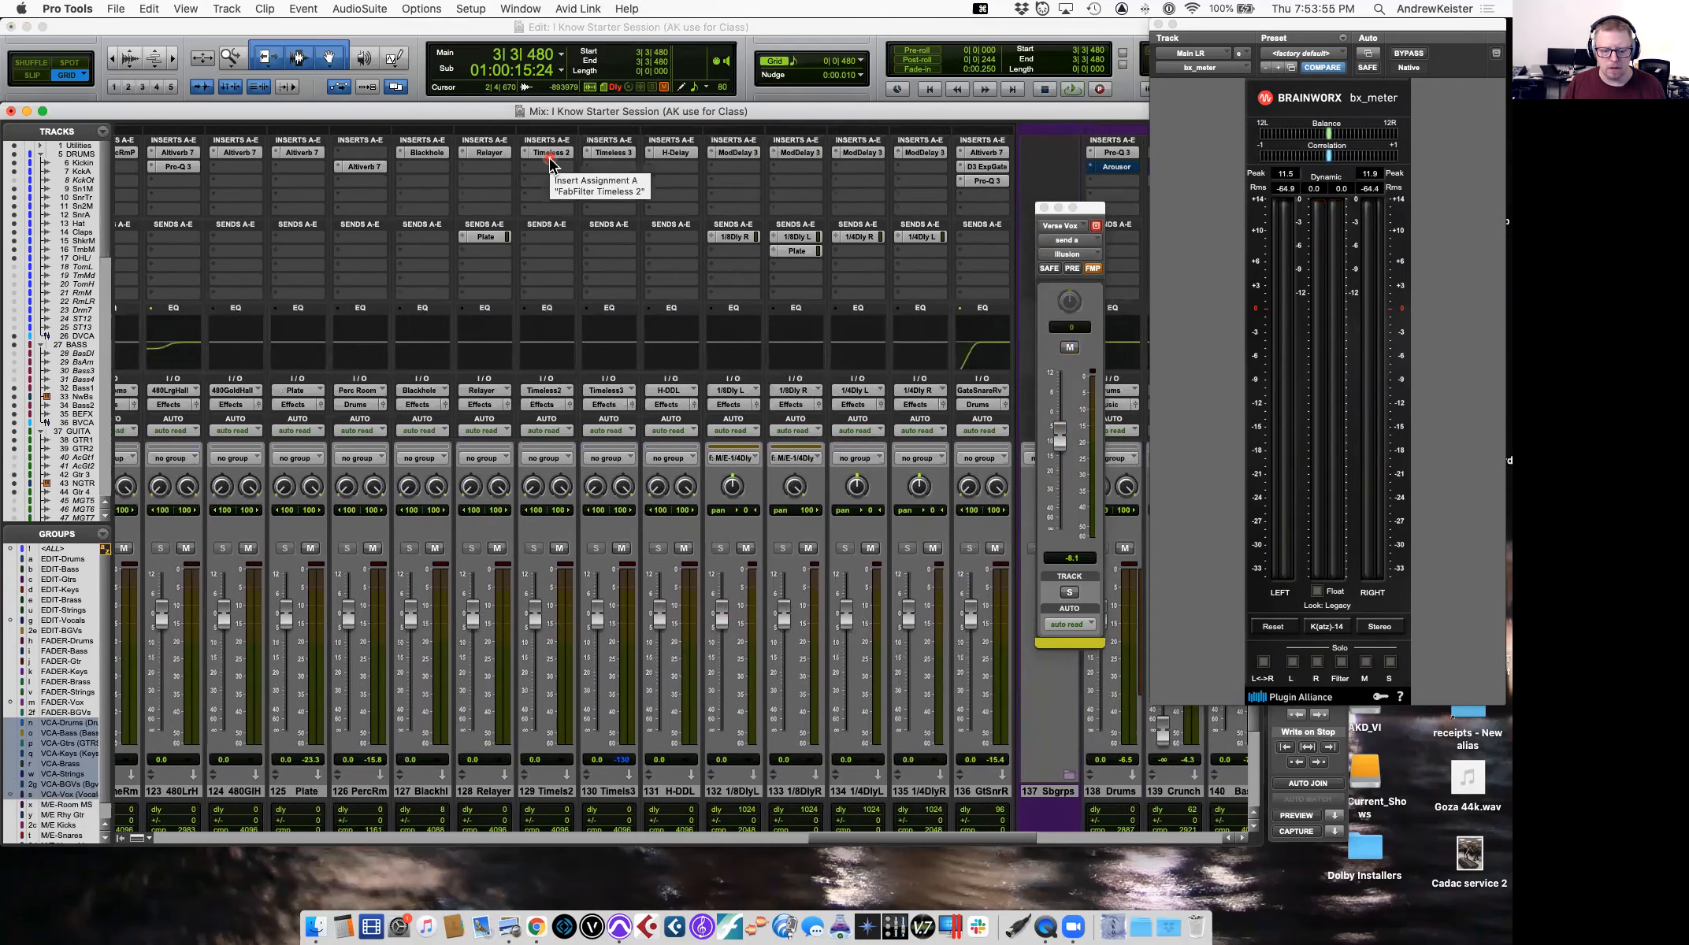
scroll(550, 163, "left", 4)
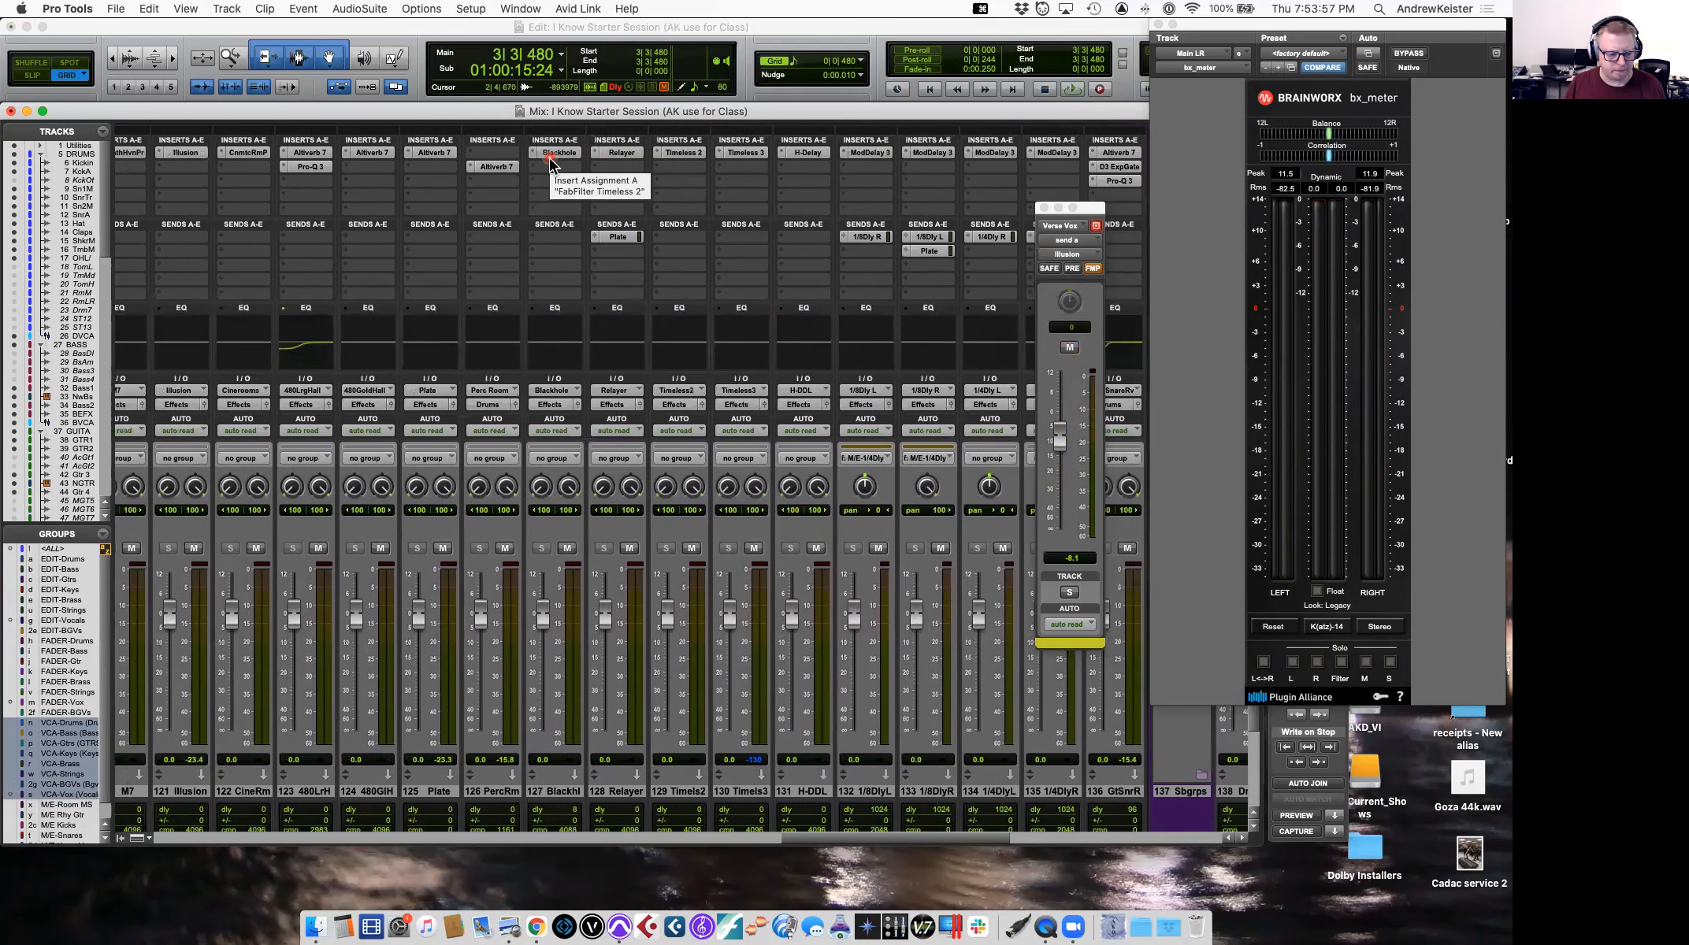
scroll(549, 164, "left", 1)
left_click(315, 152)
left_click_drag(668, 282, 426, 133)
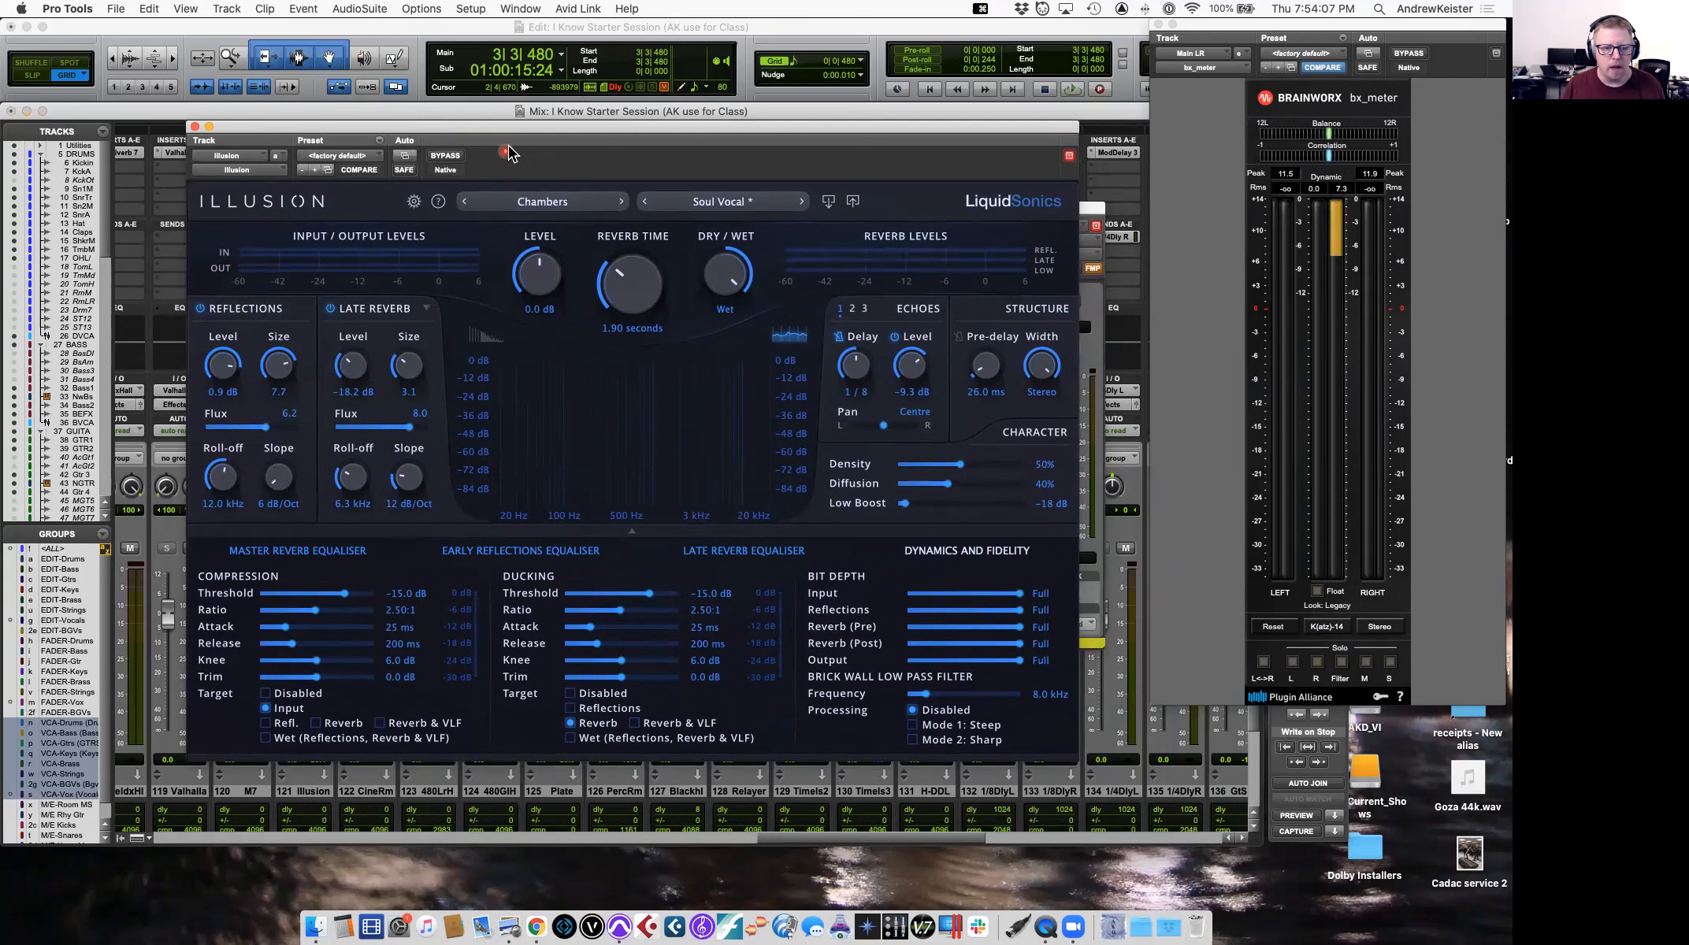
left_click_drag(504, 127, 513, 161)
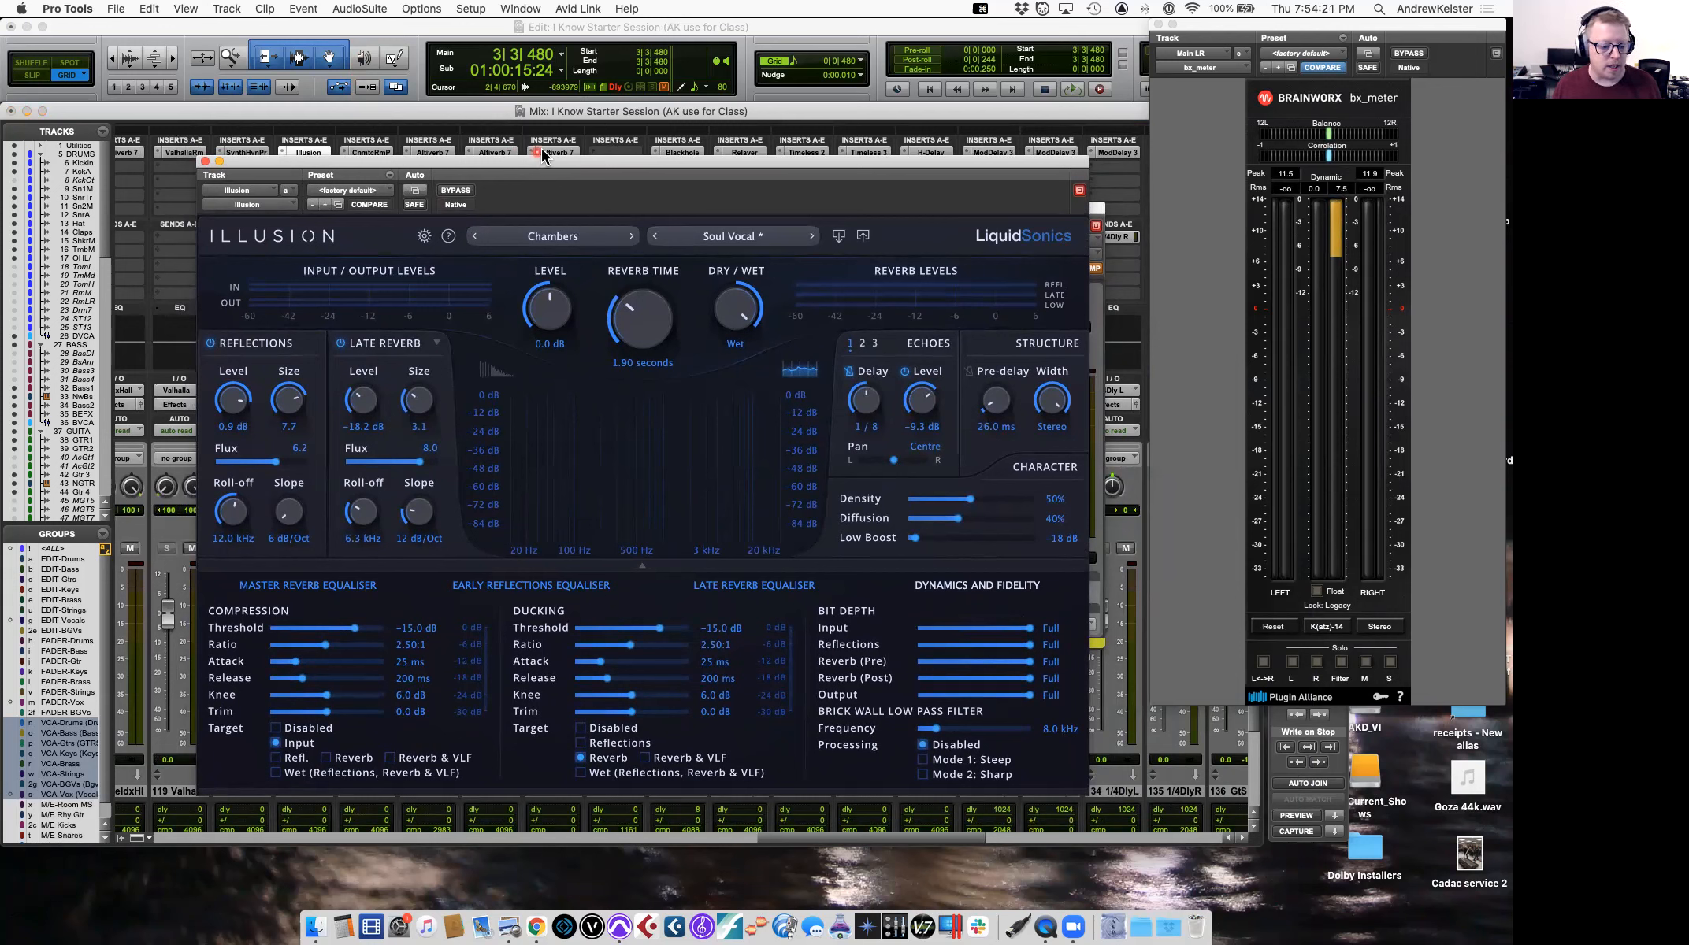
During playback, set Illusion's reverb time to 2.20 seconds and raise Verse Vox's Illusion send to +1.4 dB.
key("space")
left_click_drag(636, 370, 628, 301)
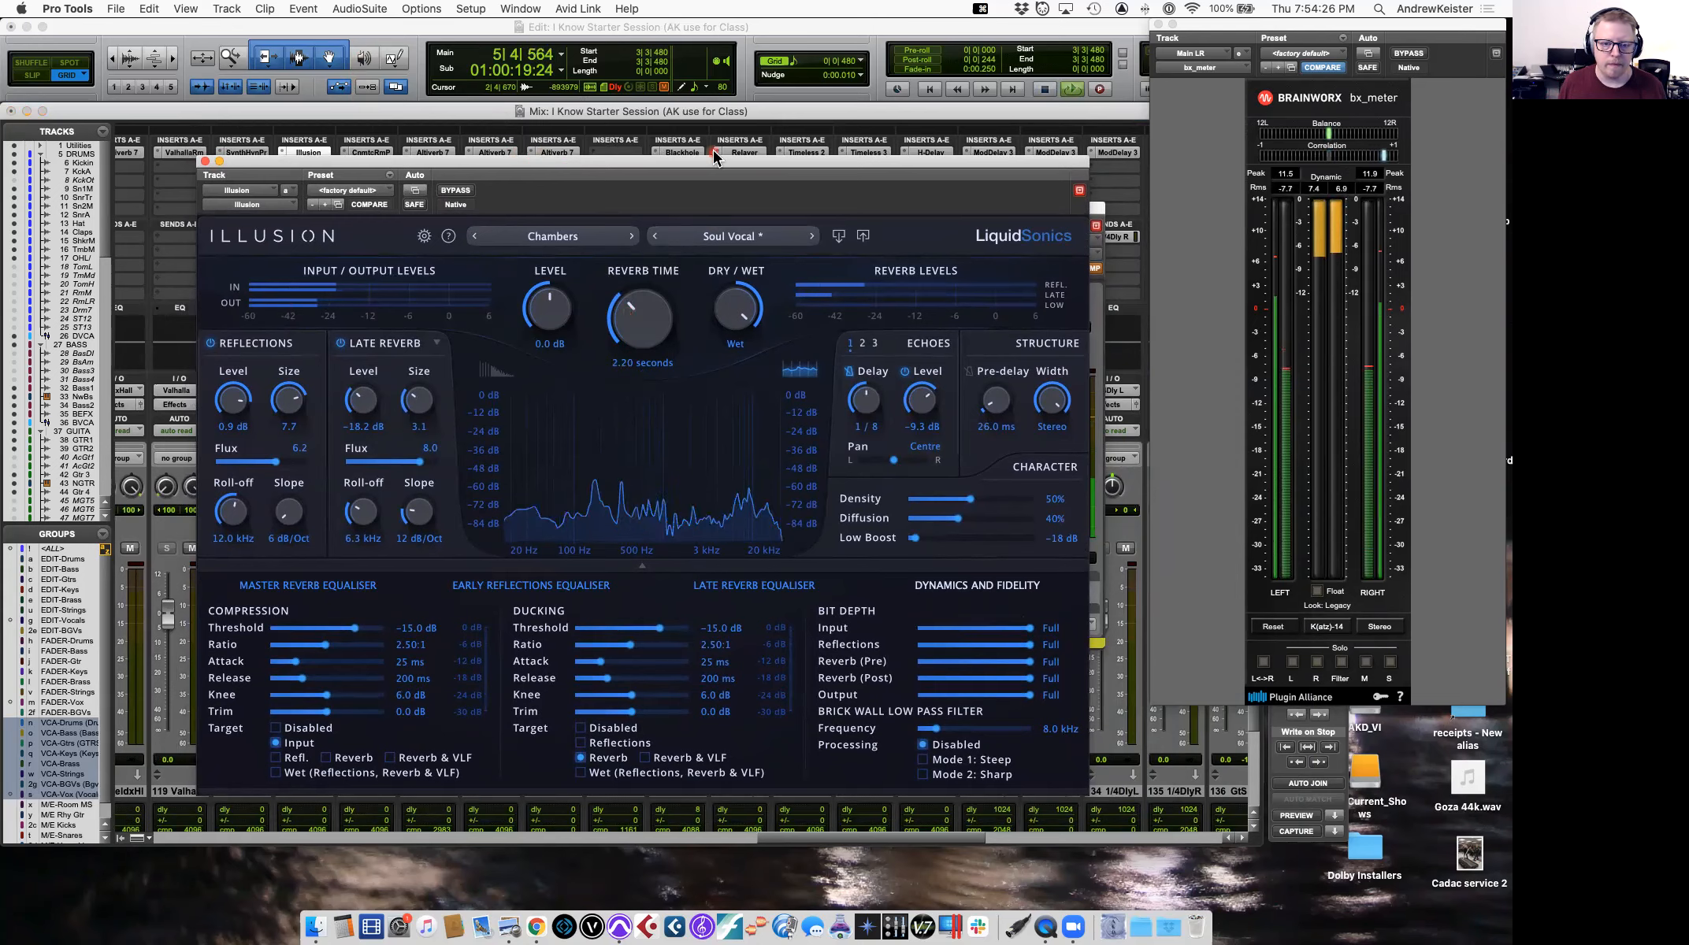
left_click_drag(711, 162, 641, 283)
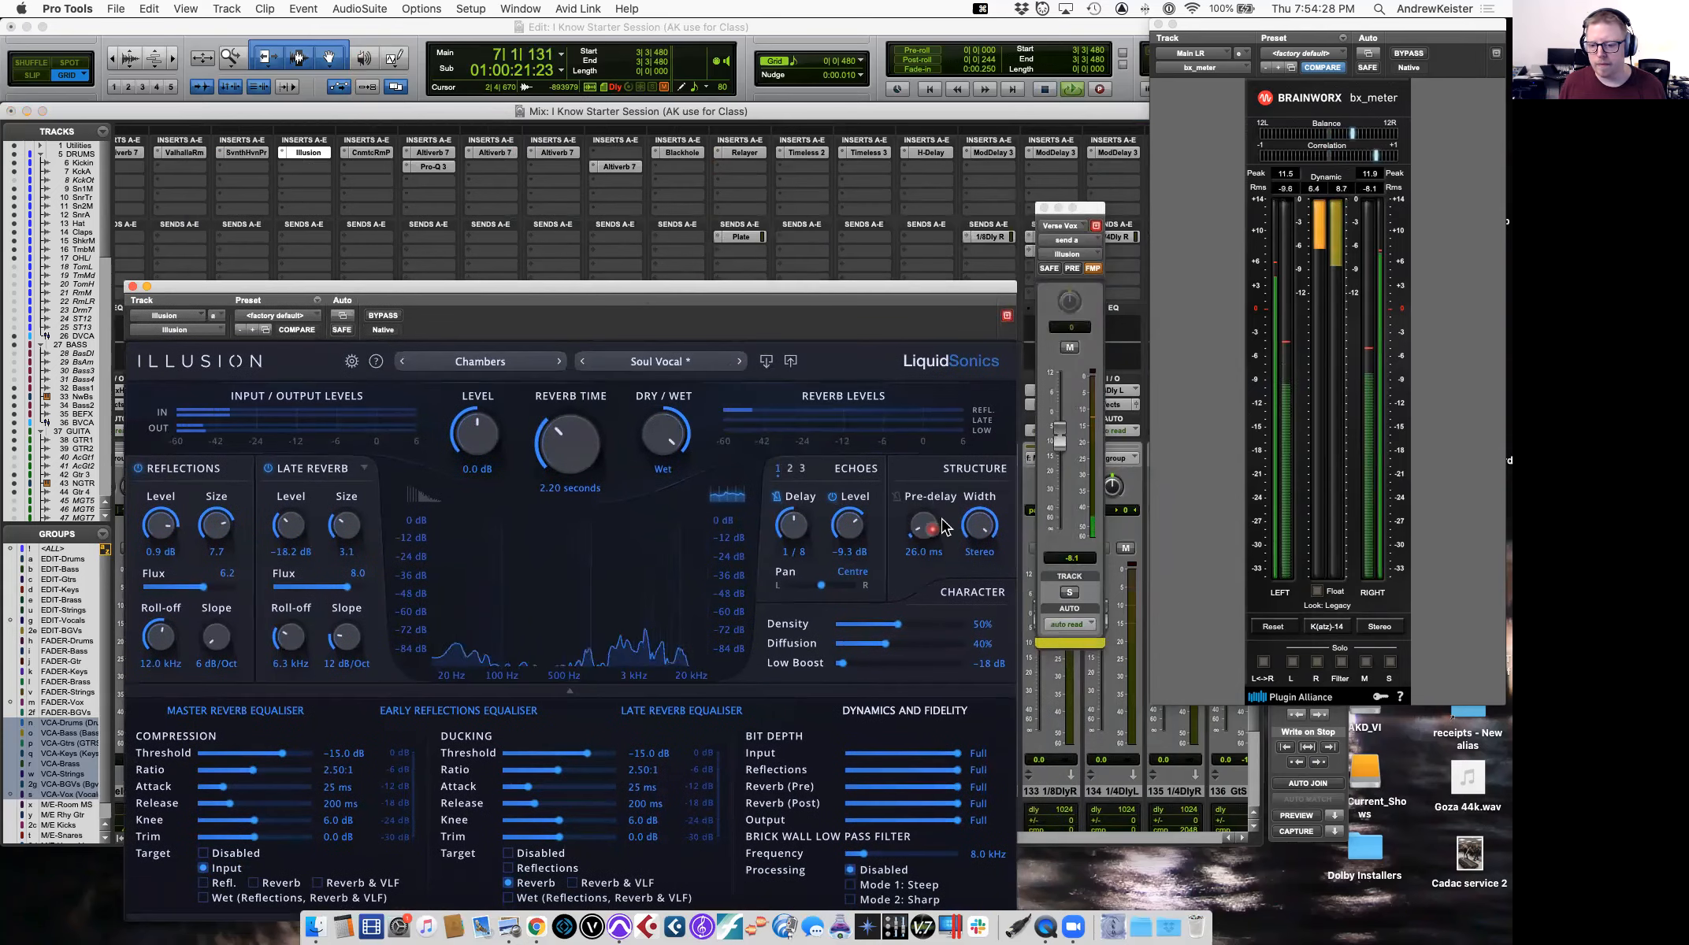
left_click_drag(1059, 438, 1057, 412)
key("space")
key("space")
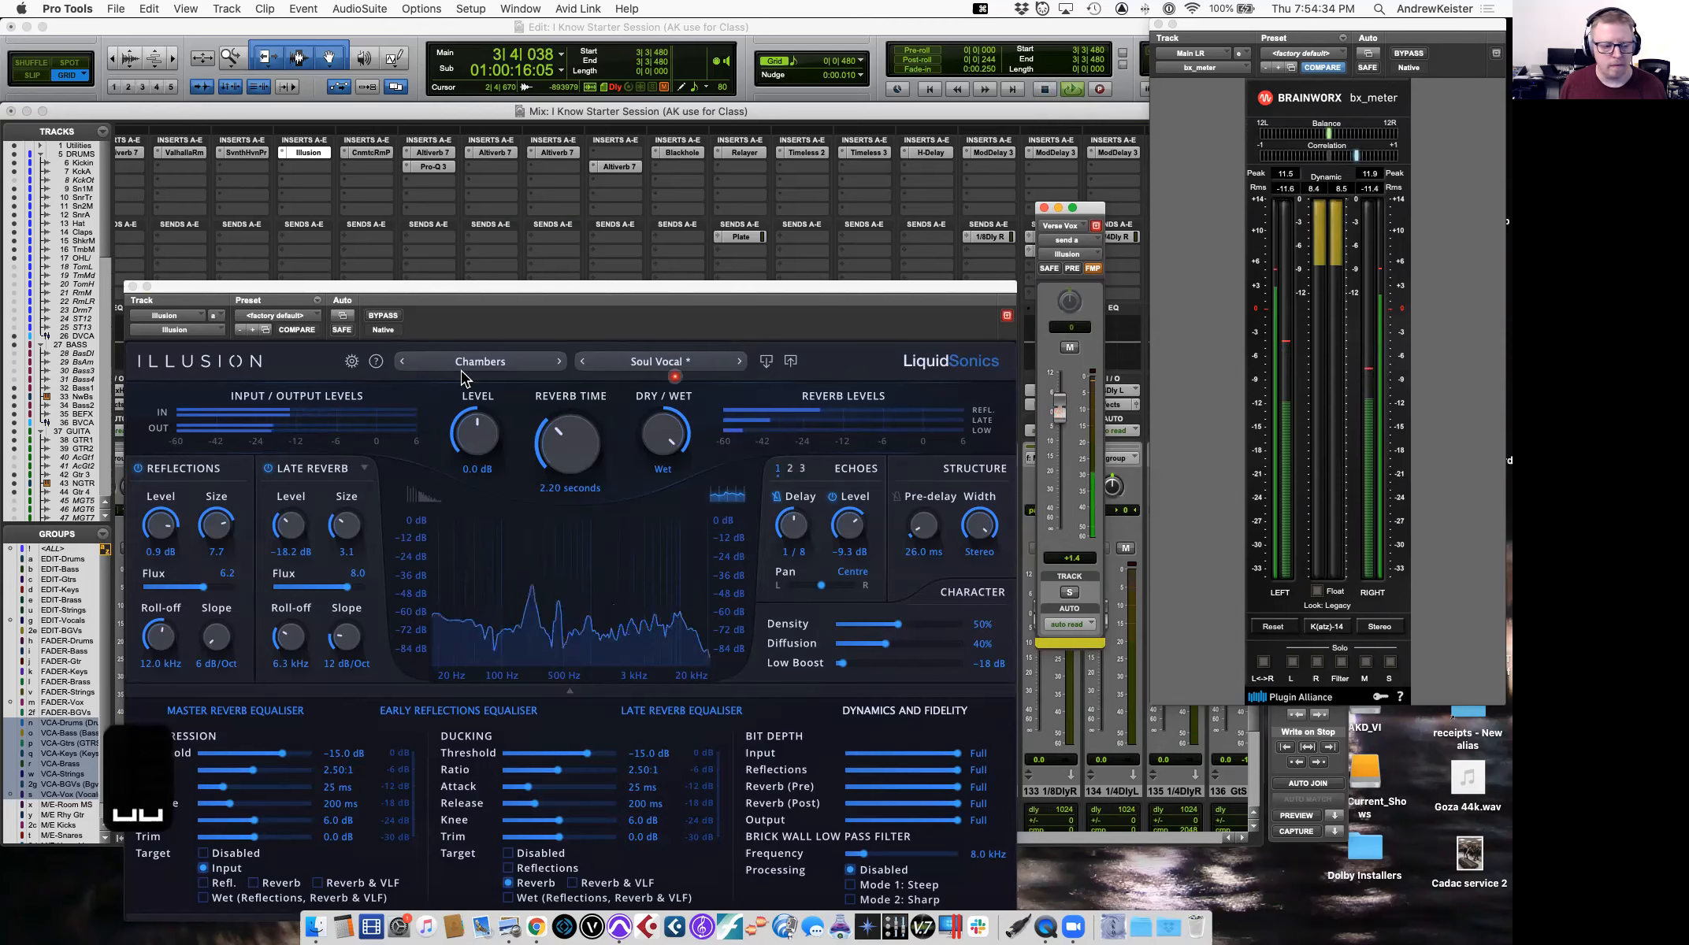
Close the reverb plug-in, compare the mix using the Illusion return's mute, and lower Verse Vox's Illusion send to -0.9 dB.
left_click(131, 286)
scroll(287, 623, "left", 3)
left_click(403, 549)
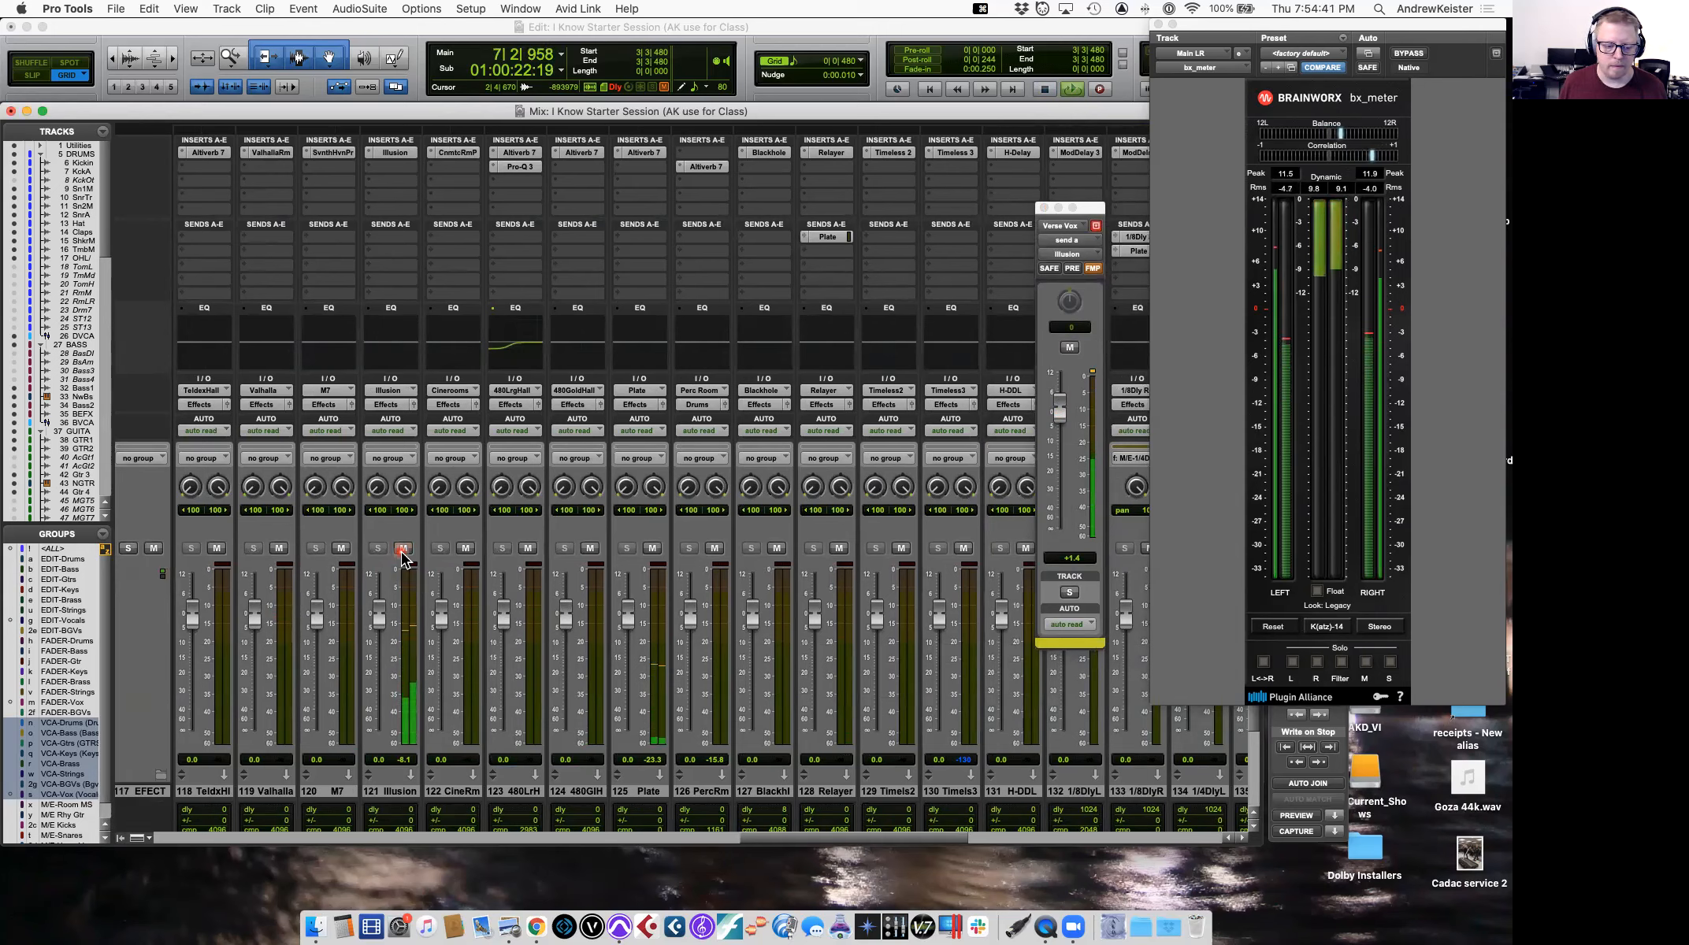
left_click_drag(1059, 411, 1061, 423)
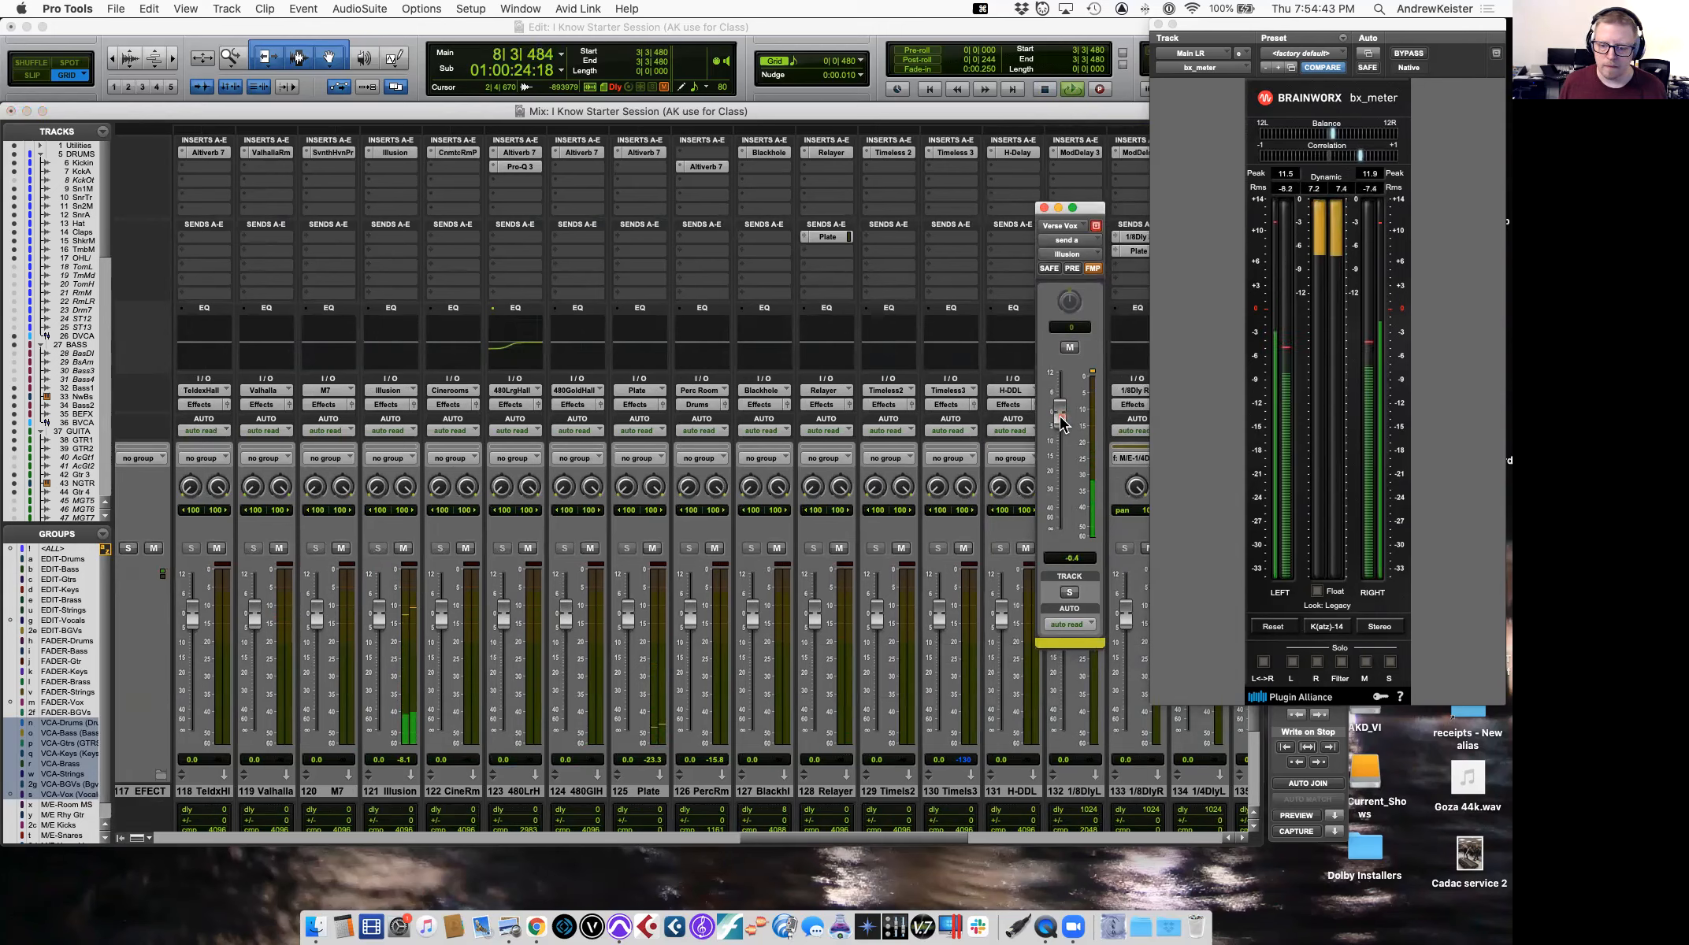
scroll(581, 457, "left", 20)
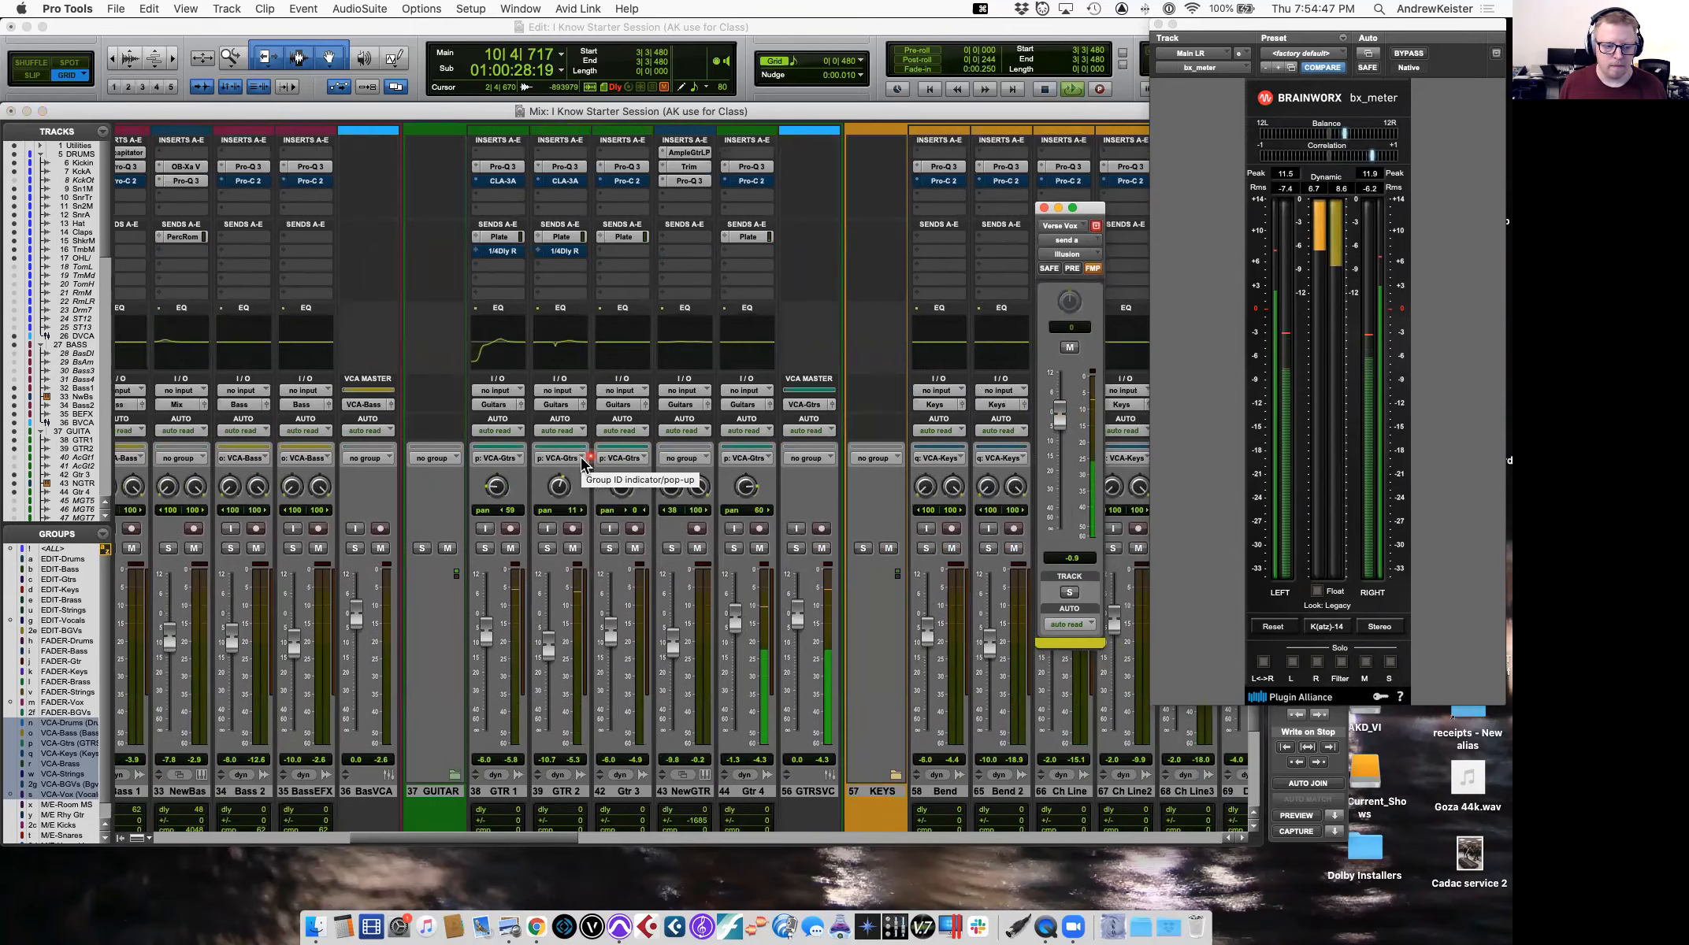
scroll(581, 457, "left", 15)
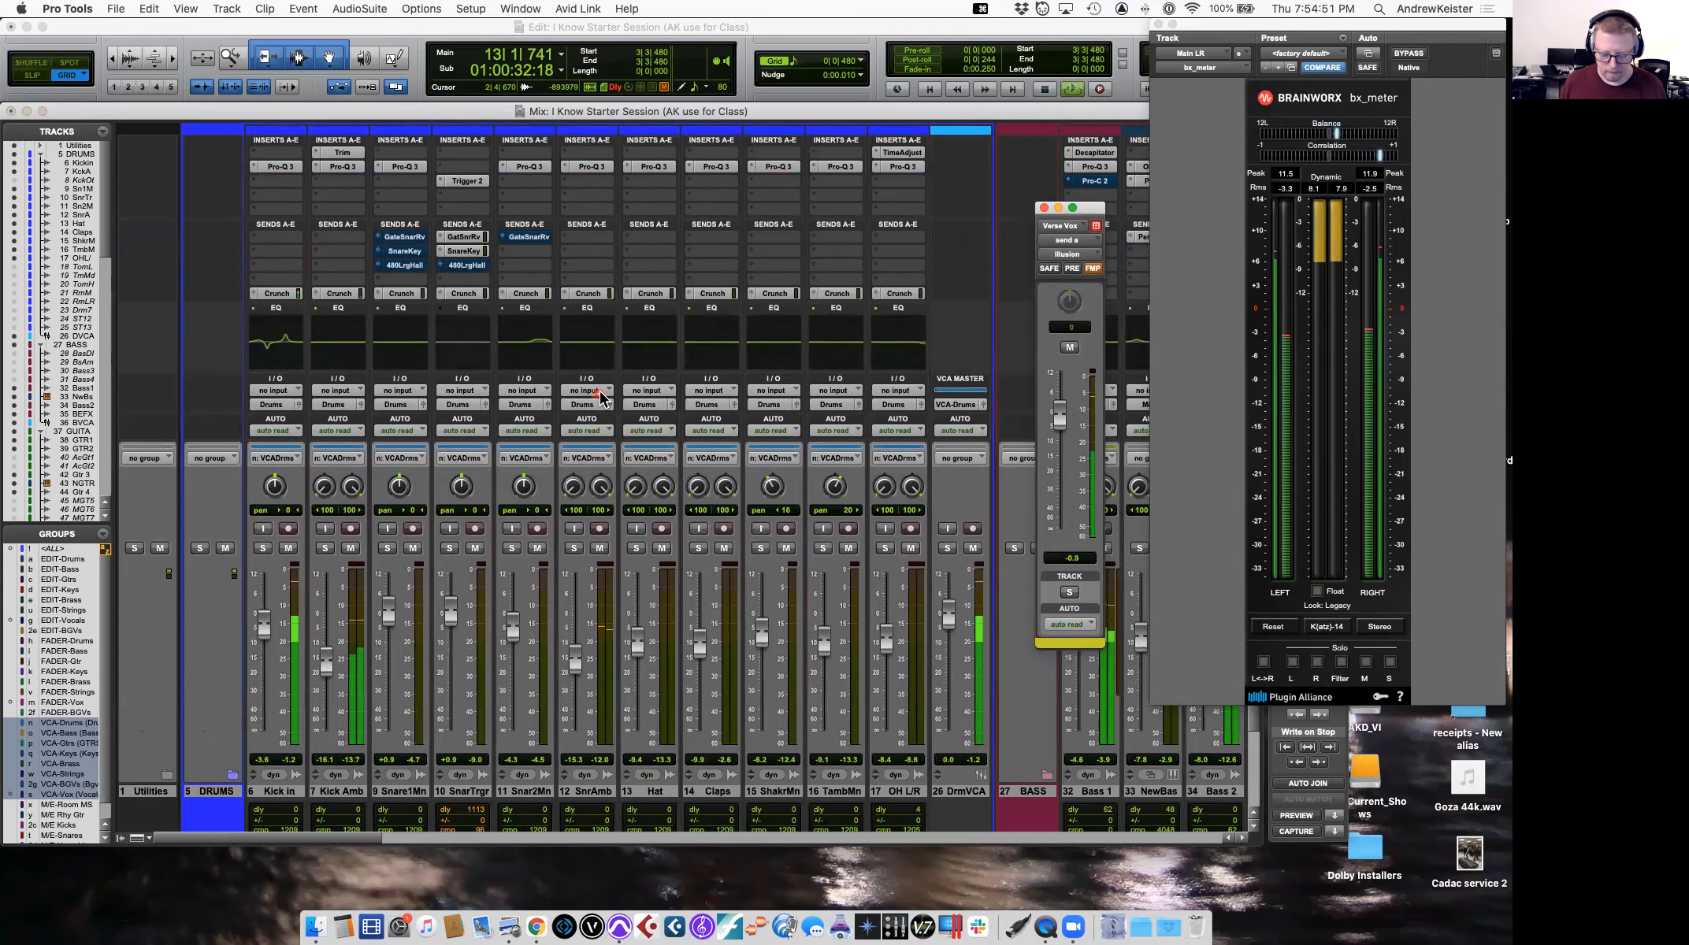
key("super+equal")
key("space")
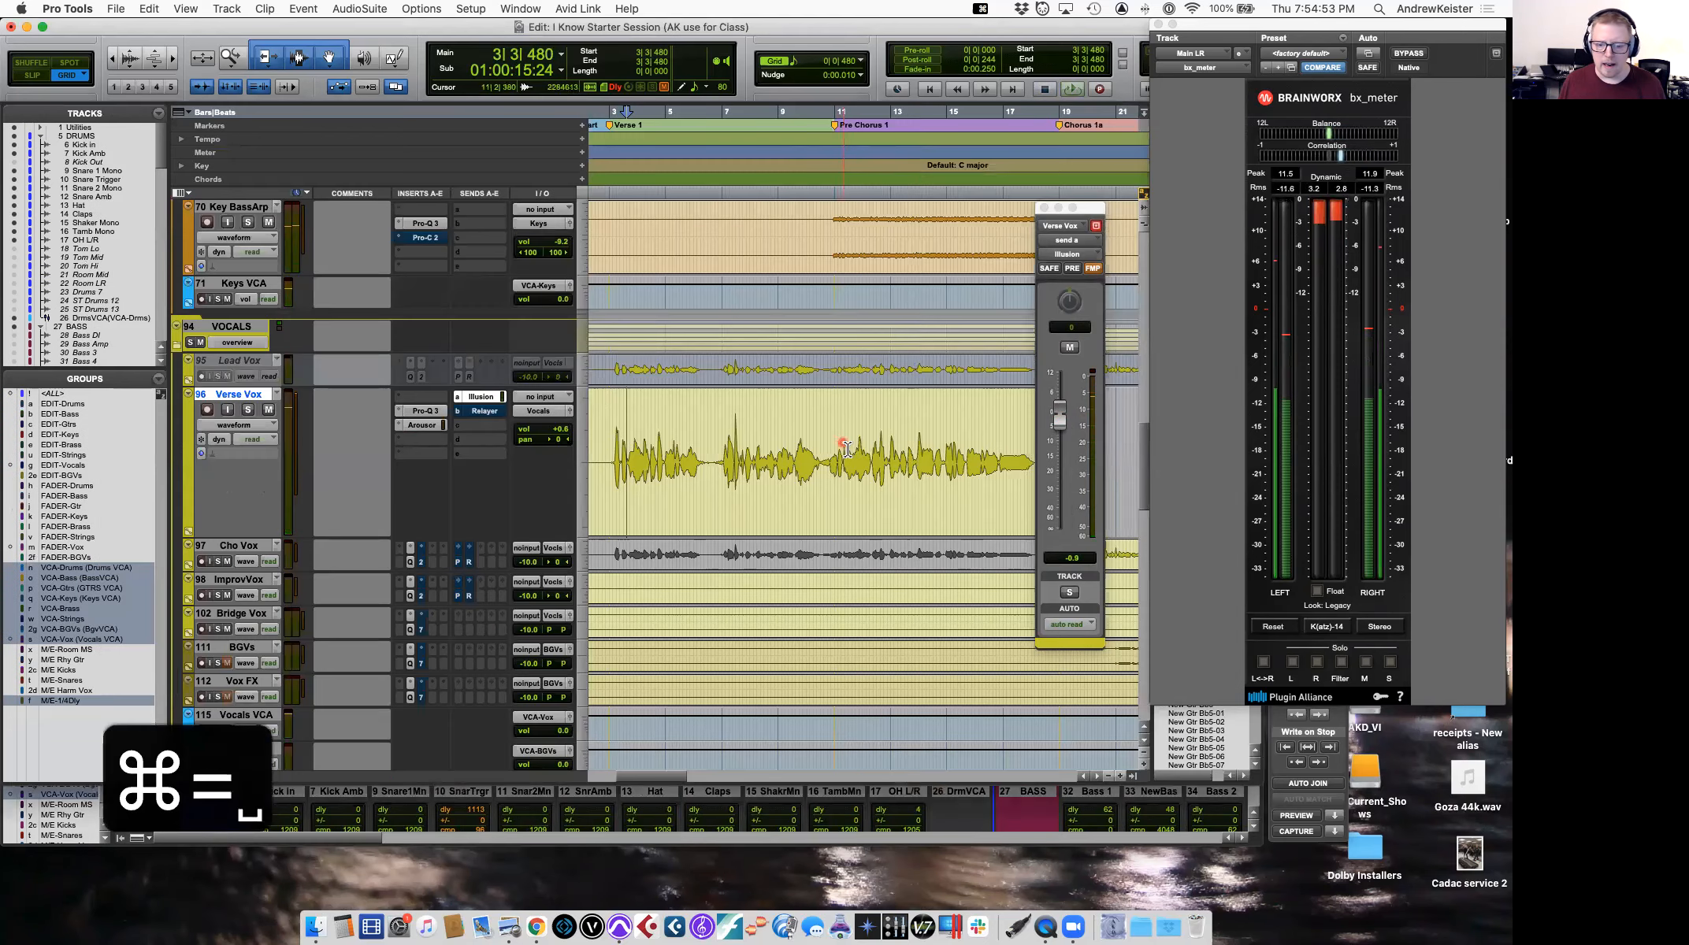
Play from 7|3|000 into the pre-chorus to check the Verse Vox reverb in the full mix.
scroll(895, 483, "right", 3)
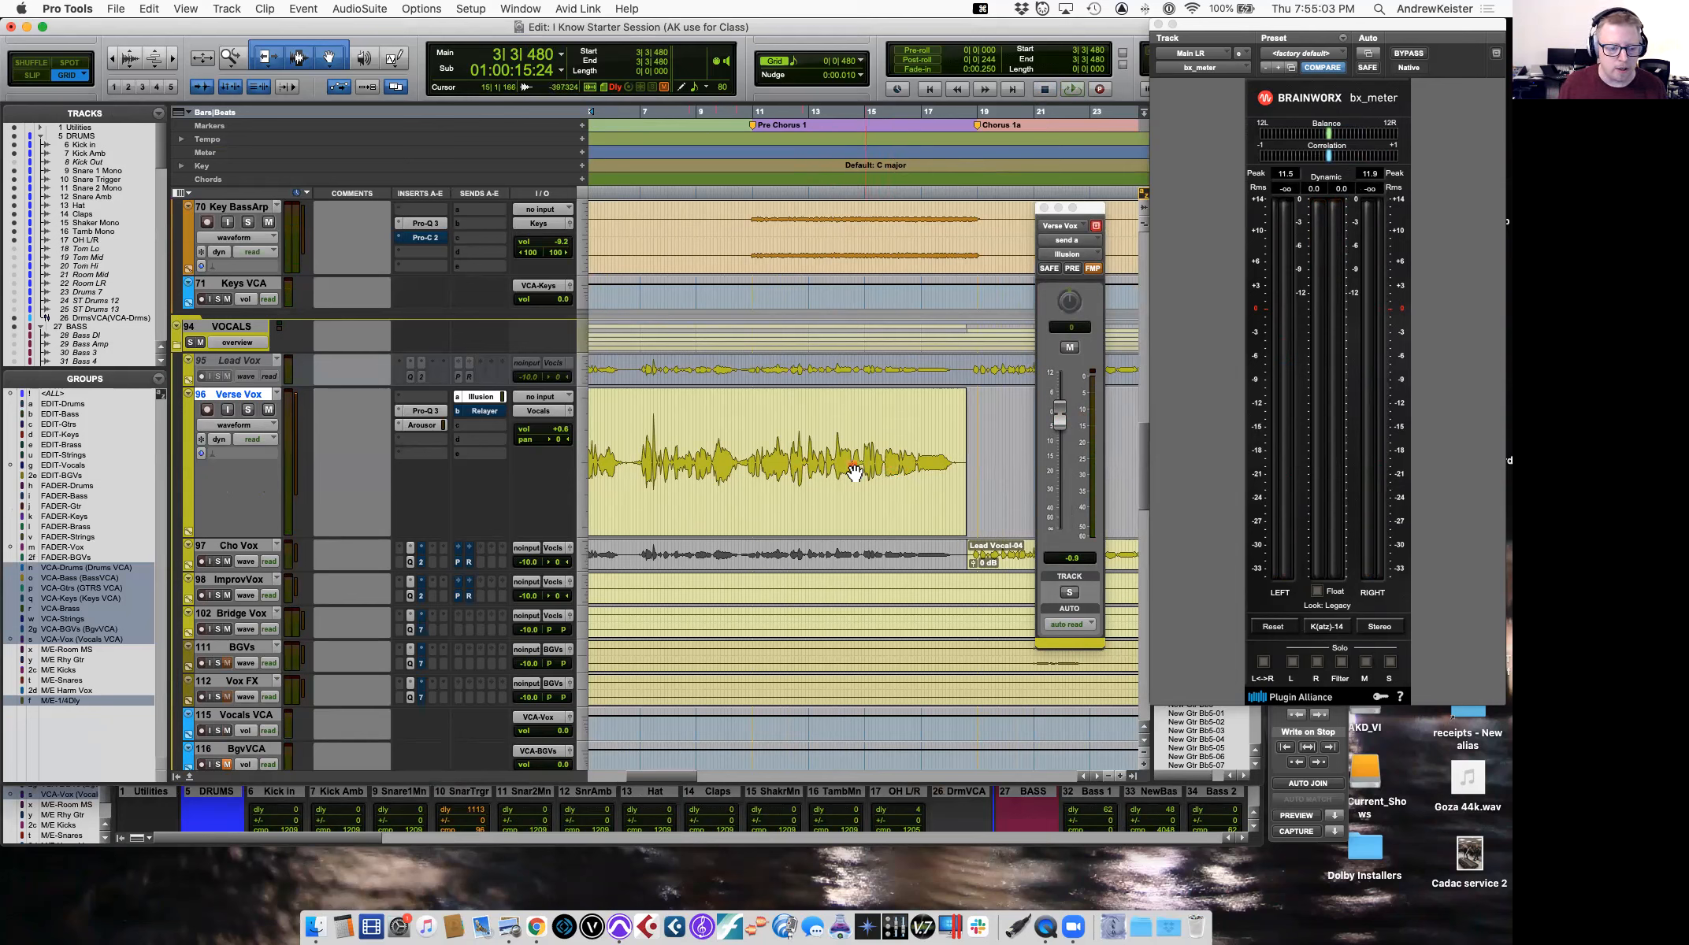
left_click(670, 445)
key("space")
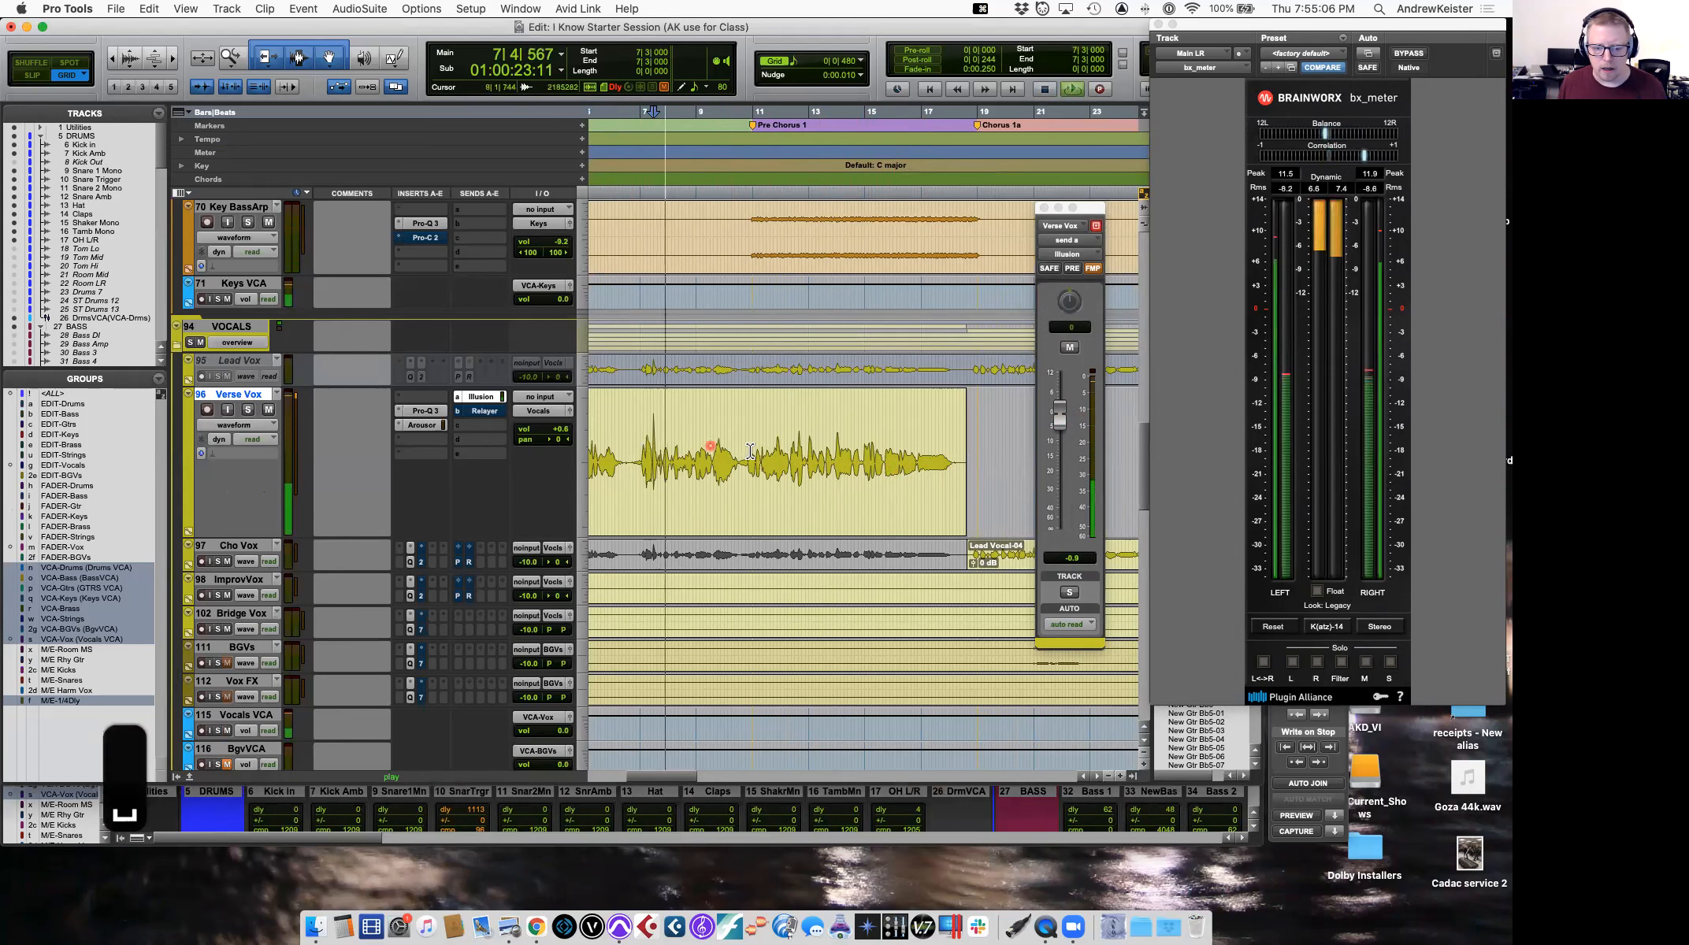
left_click(1064, 423)
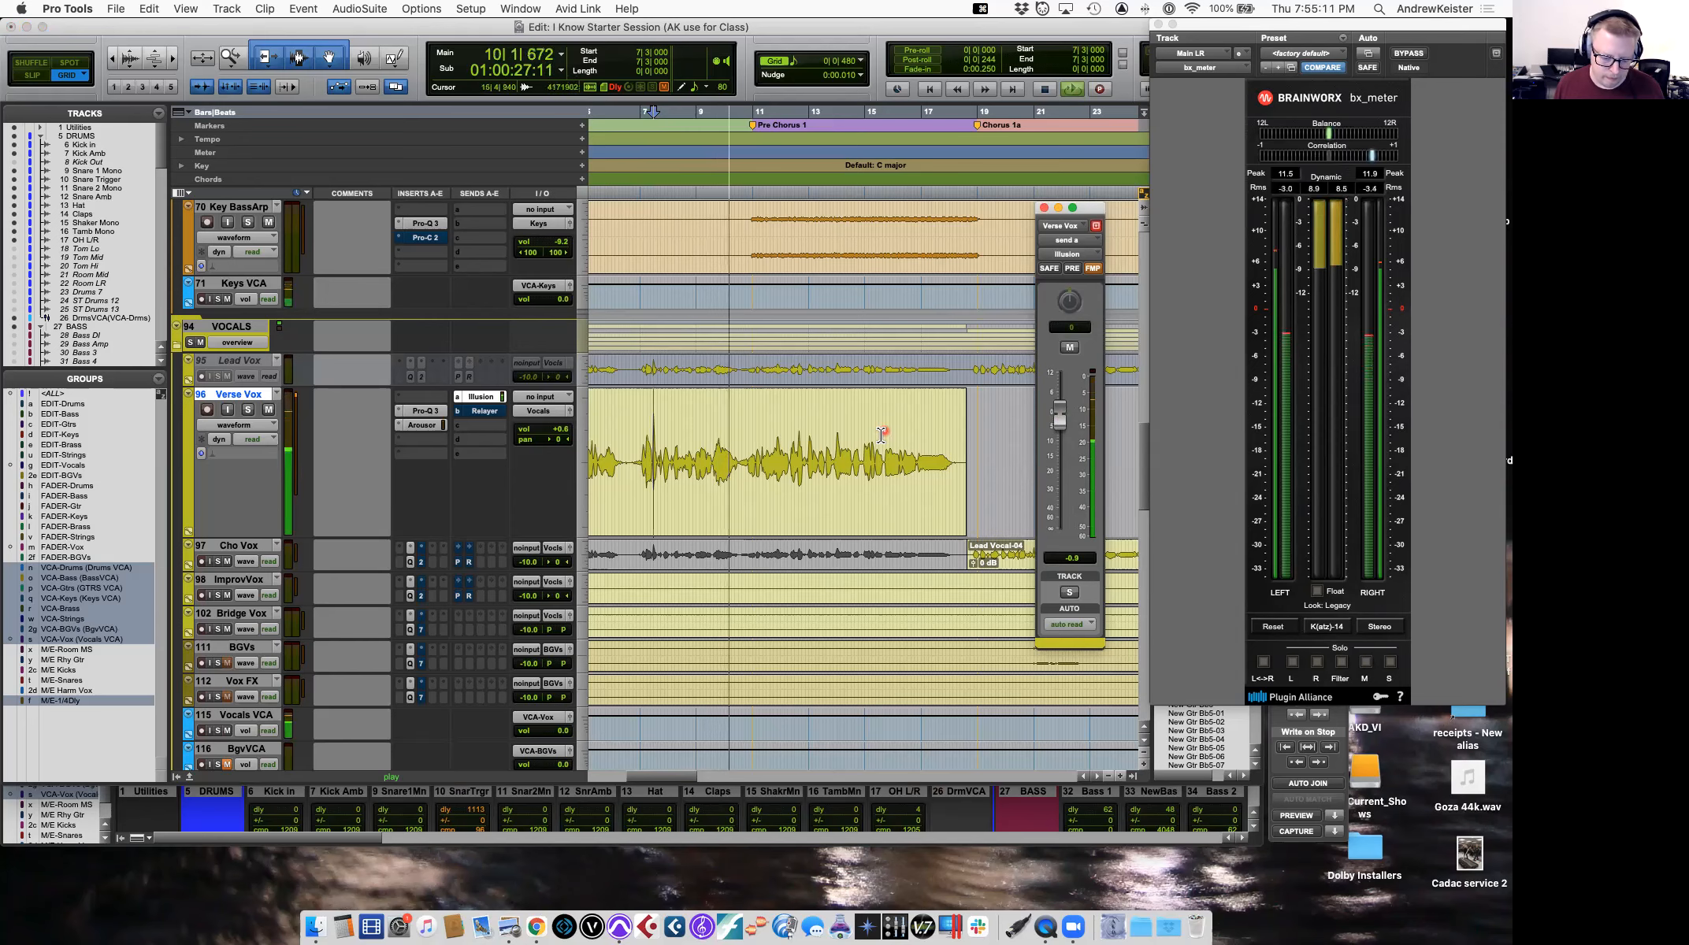
key("space")
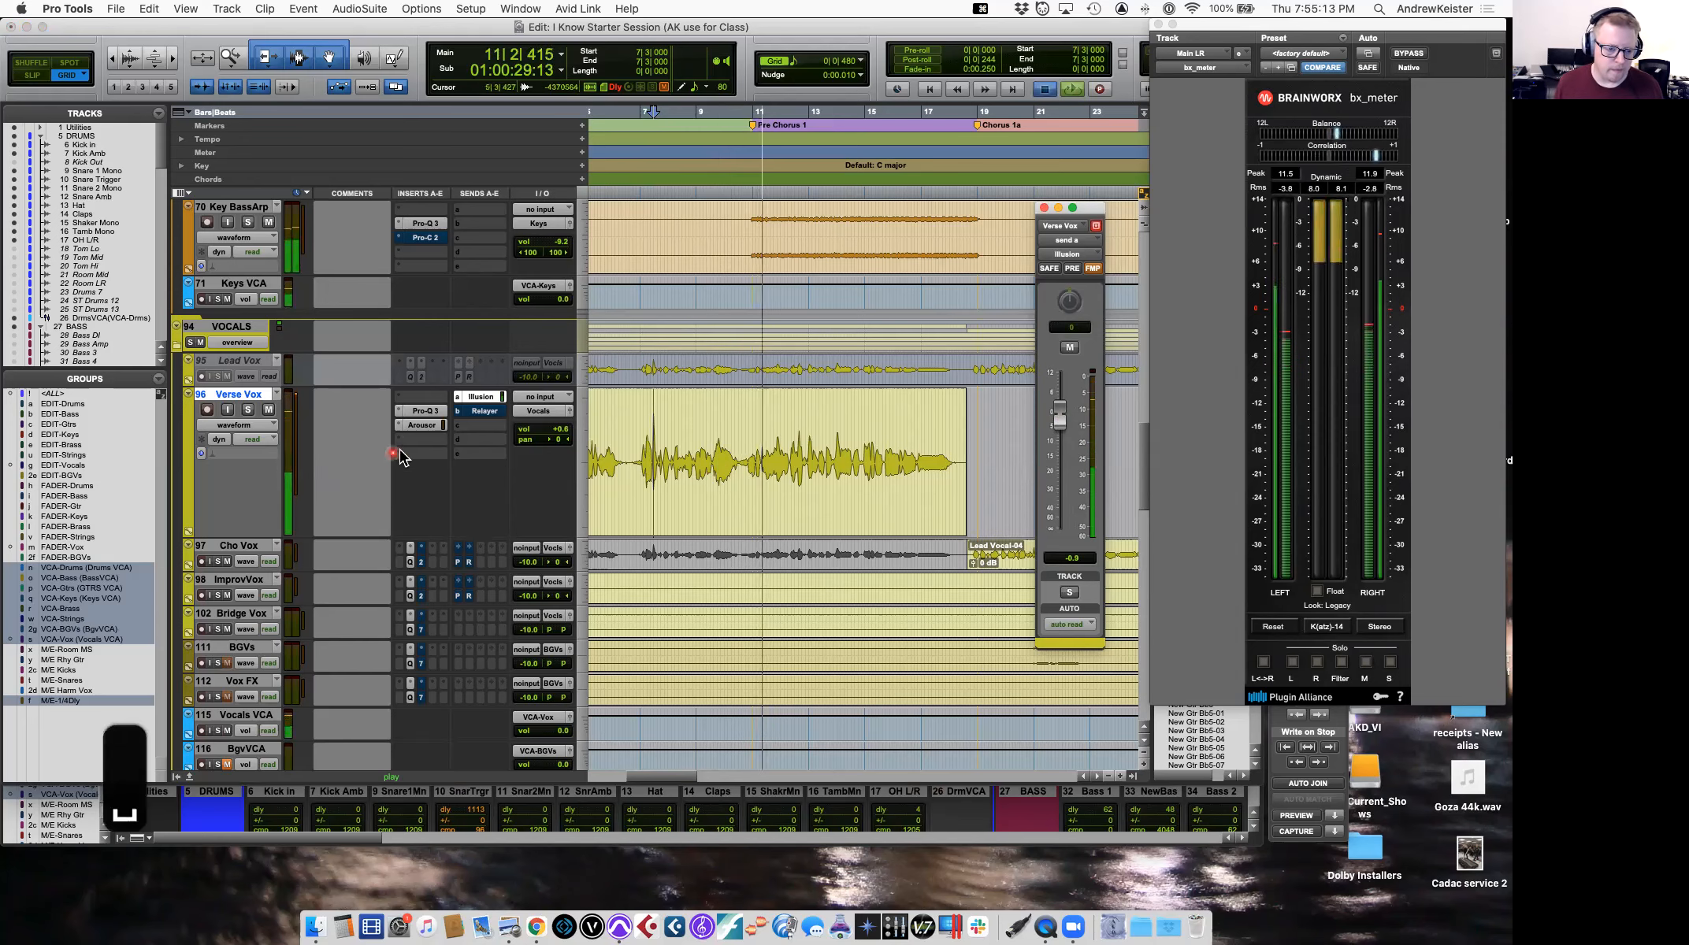
Search for F6 and insert the F6-RTA (mono) dynamic EQ in an empty insert slot on Verse Vox.
left_click(403, 441)
mouse_move(465, 446)
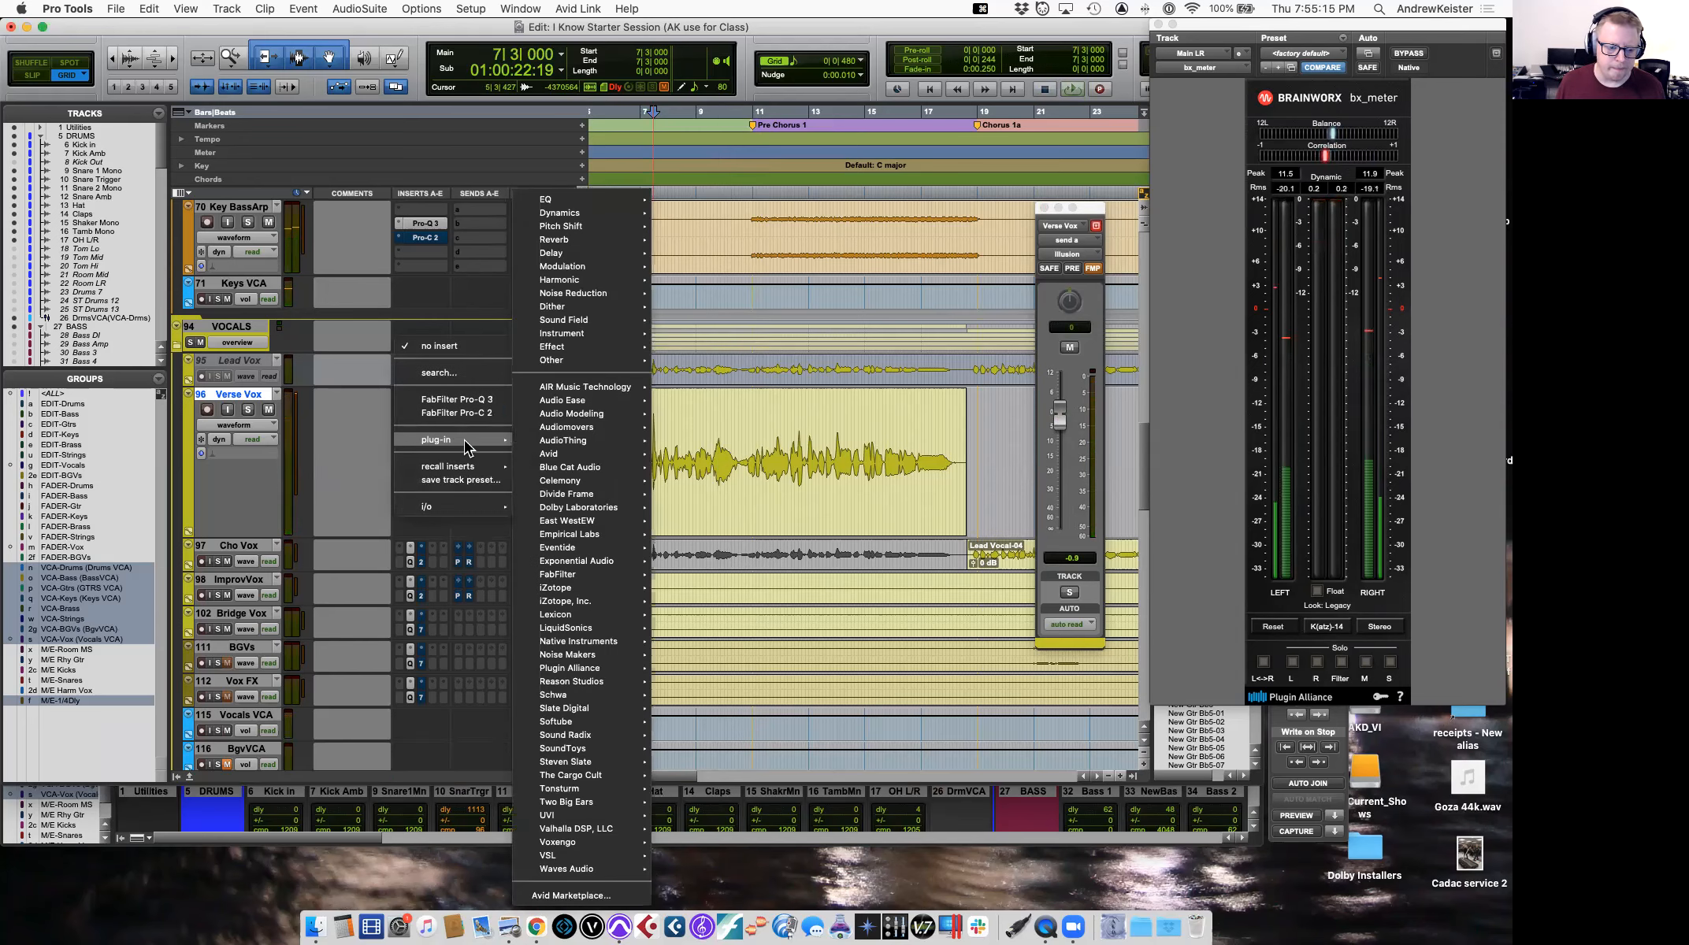
mouse_move(571, 445)
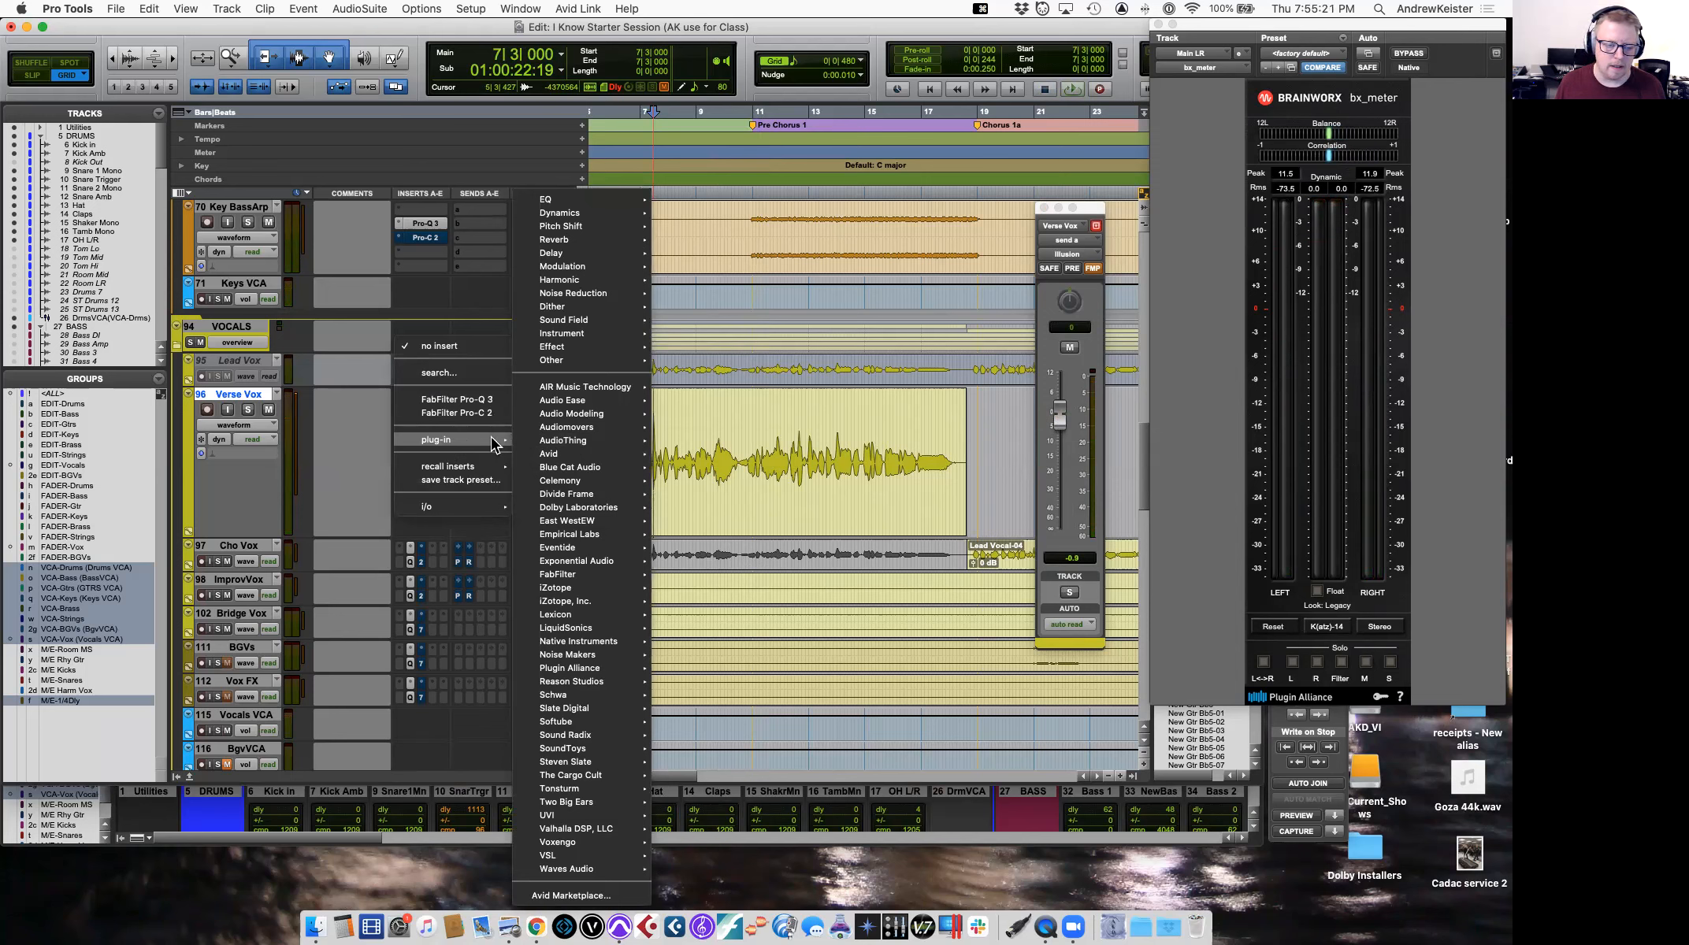
mouse_move(587, 252)
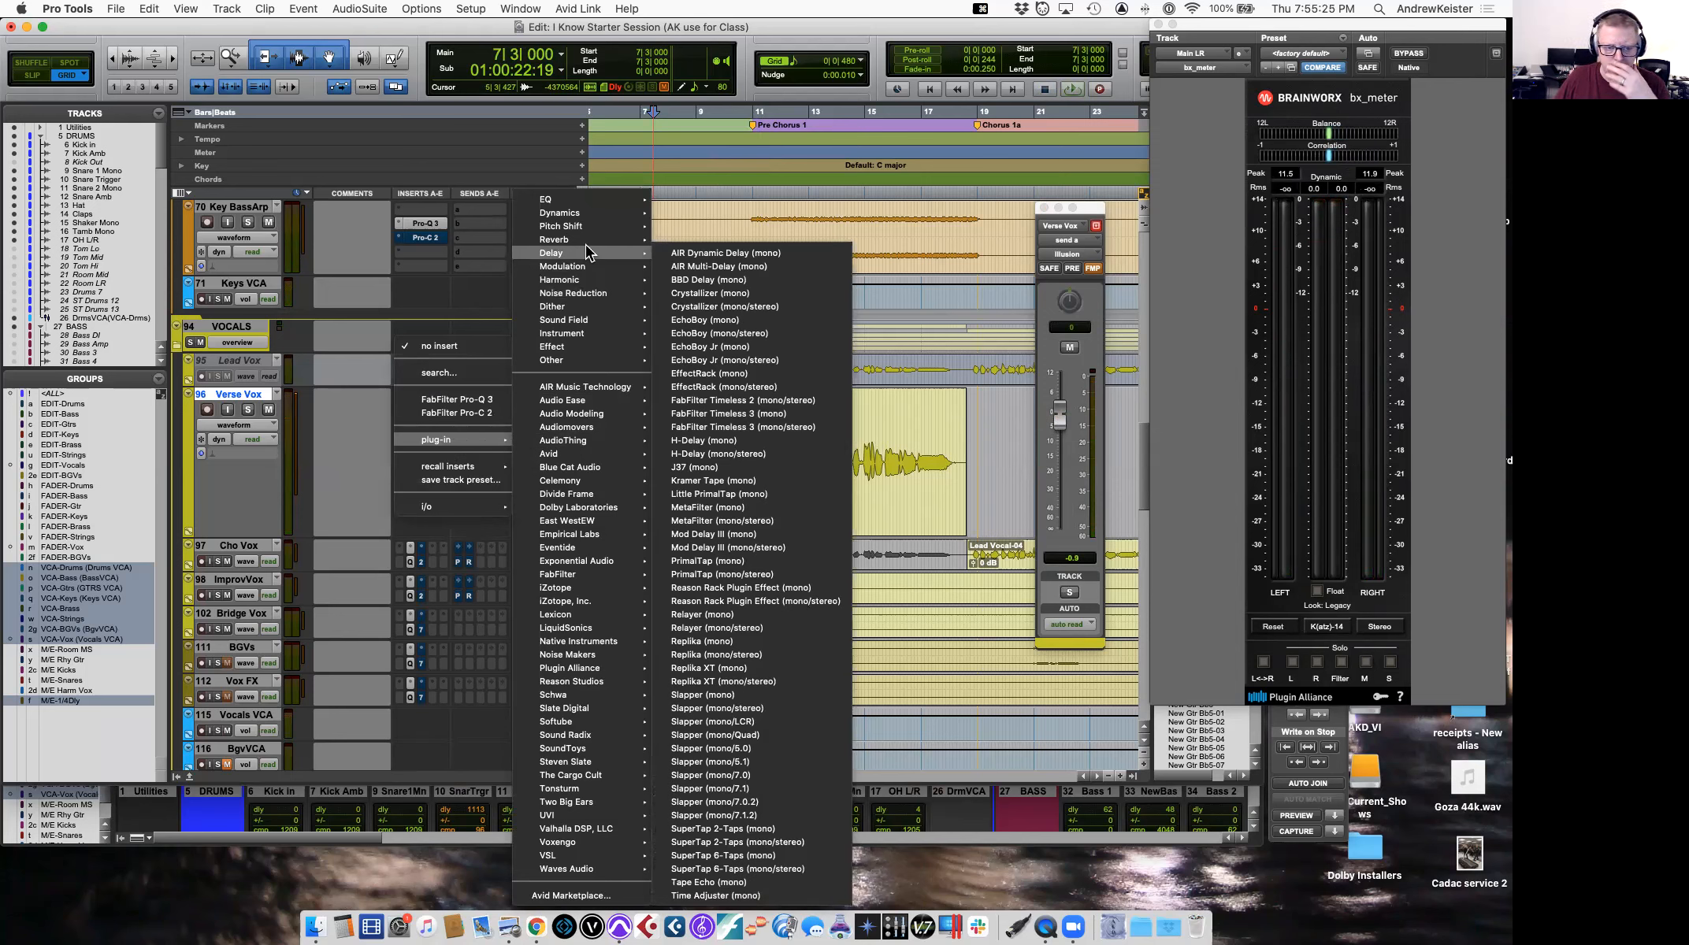
left_click(701, 615)
left_click(426, 424)
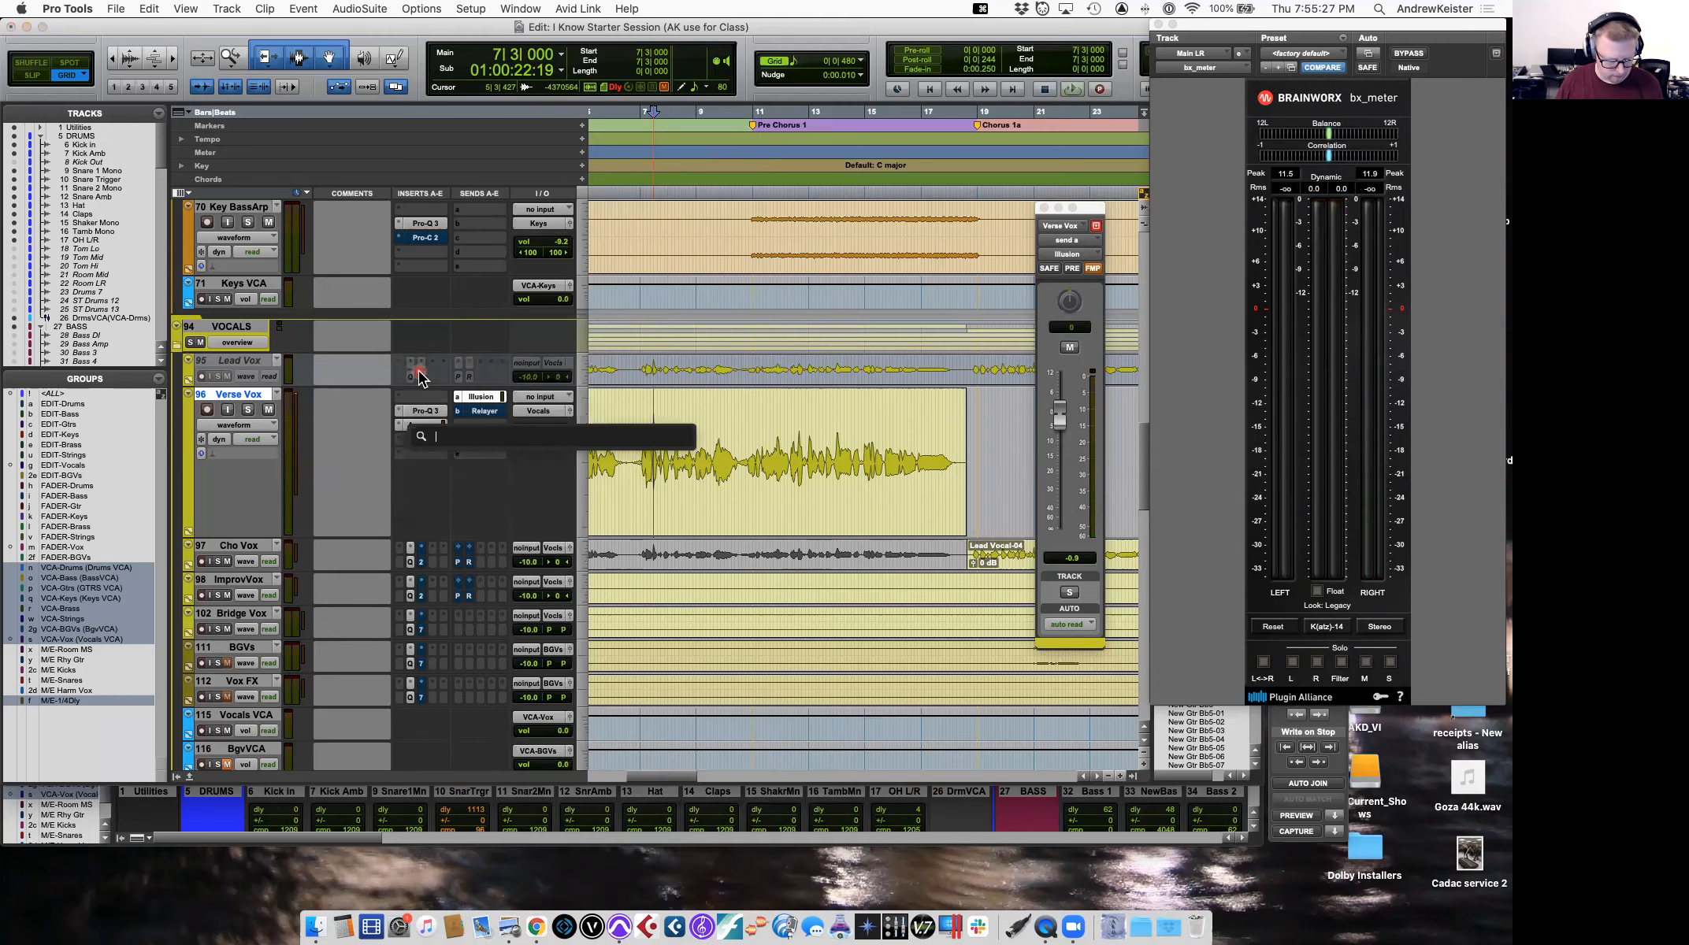
type("f6")
key("Down")
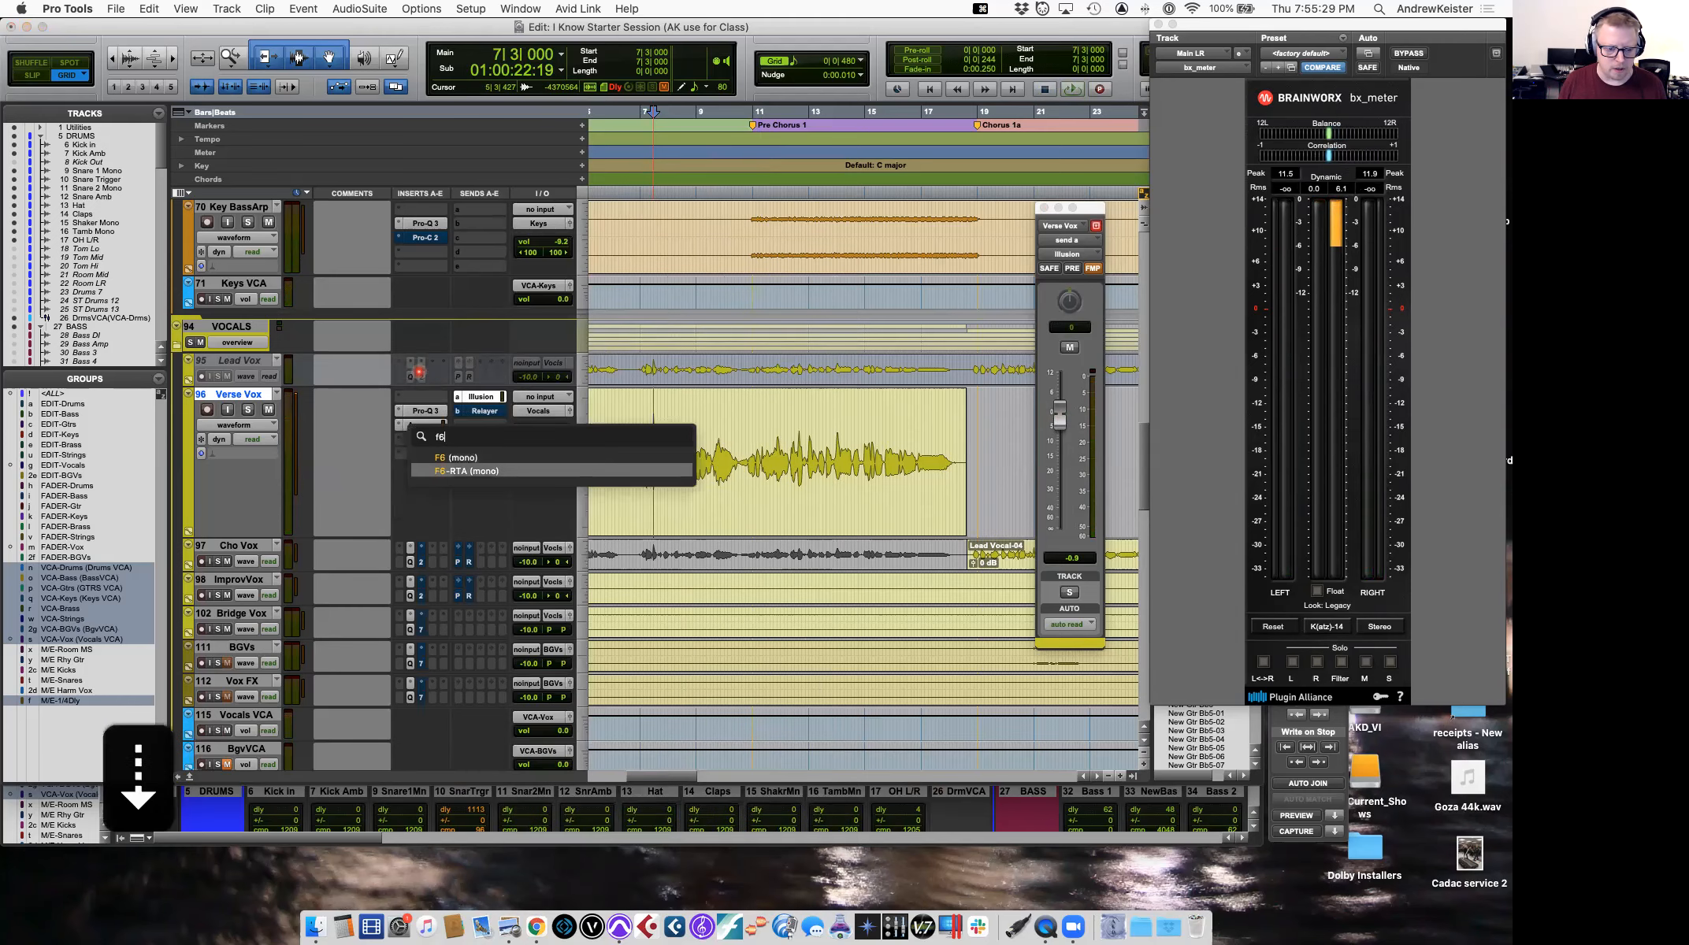
key("Return")
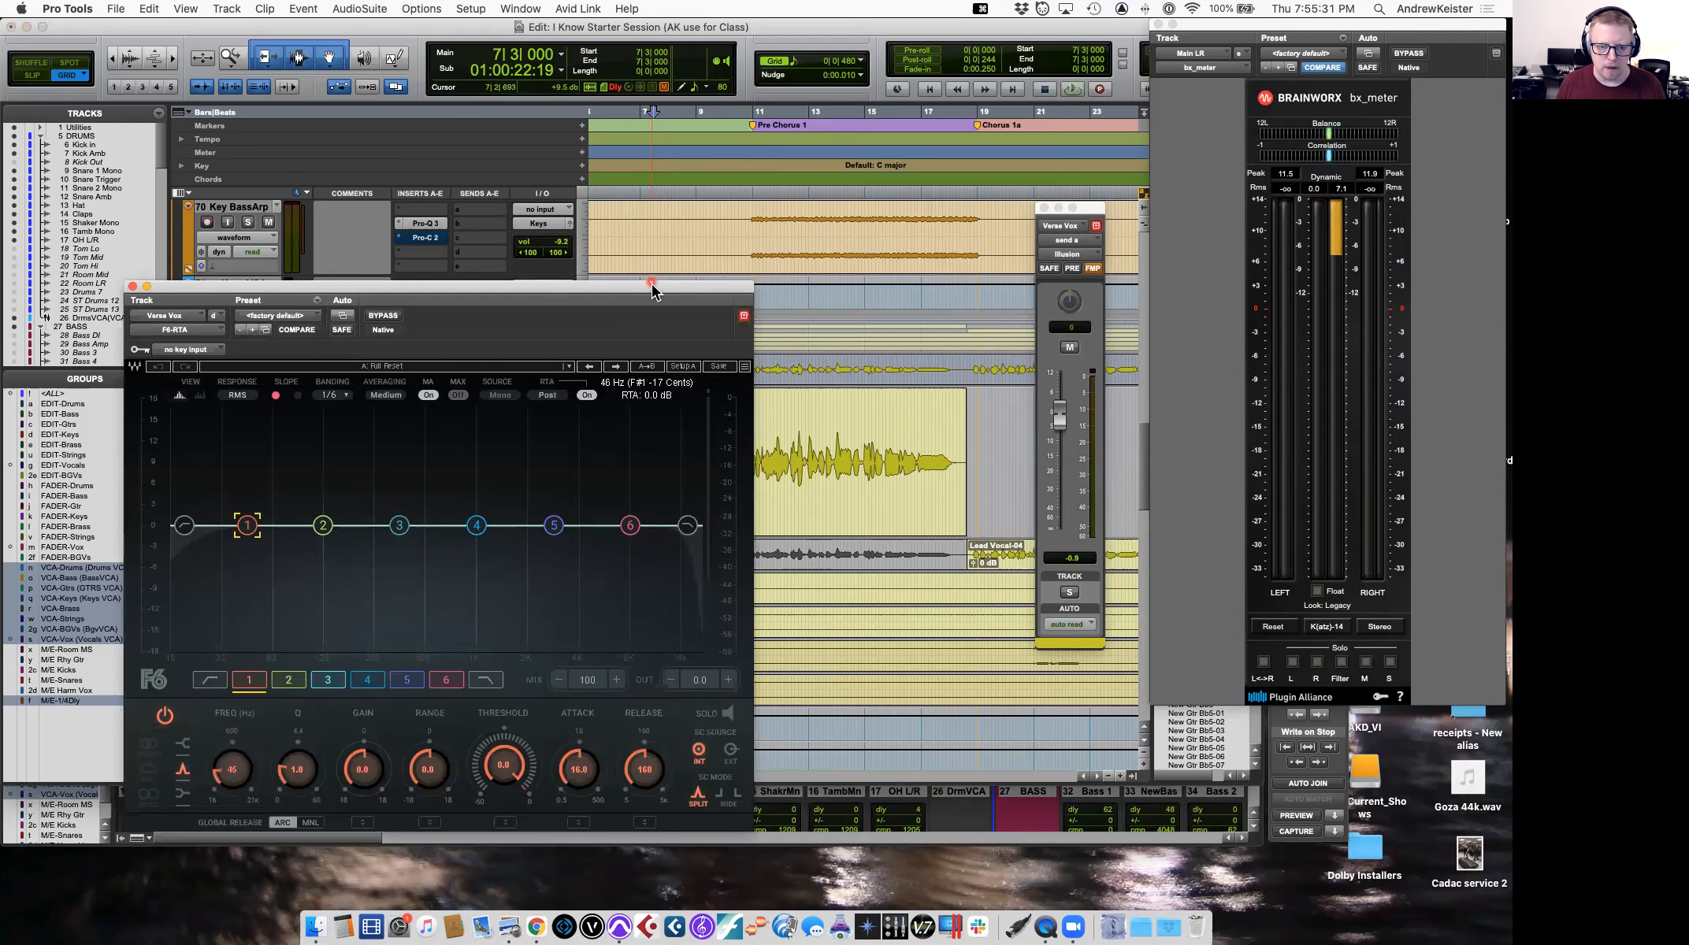
left_click_drag(651, 286, 759, 184)
Set F6-RTA band 6's range to -5.1 and lower its threshold while playing from 7|3|000.
left_click(738, 422)
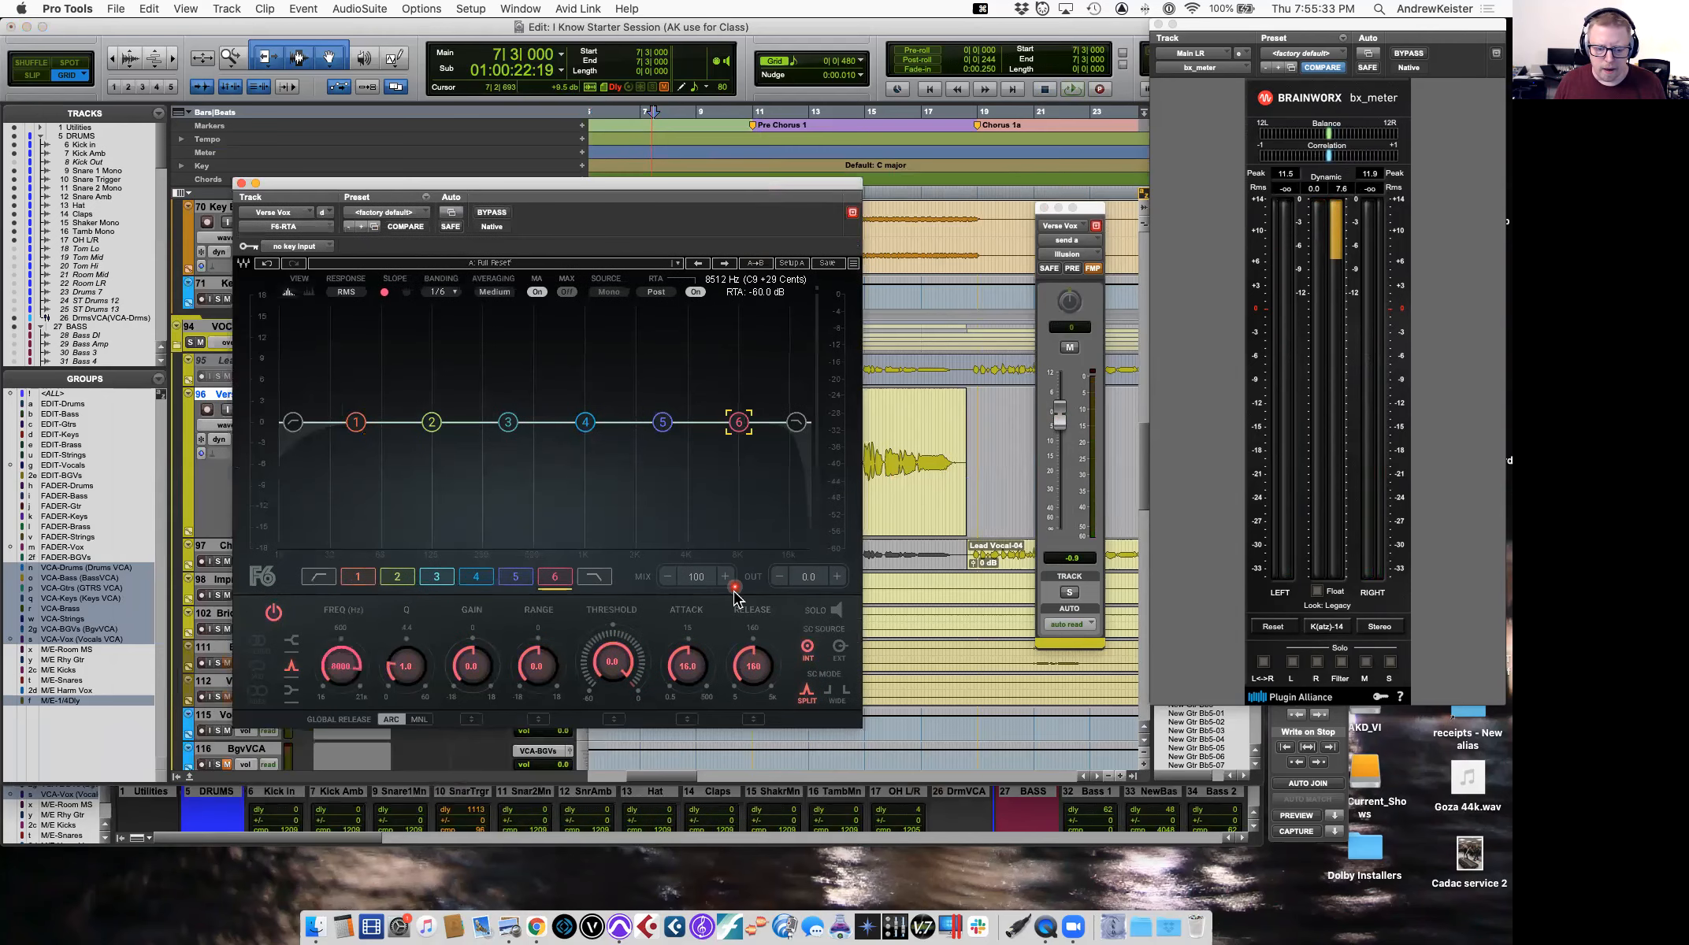
left_click(536, 666)
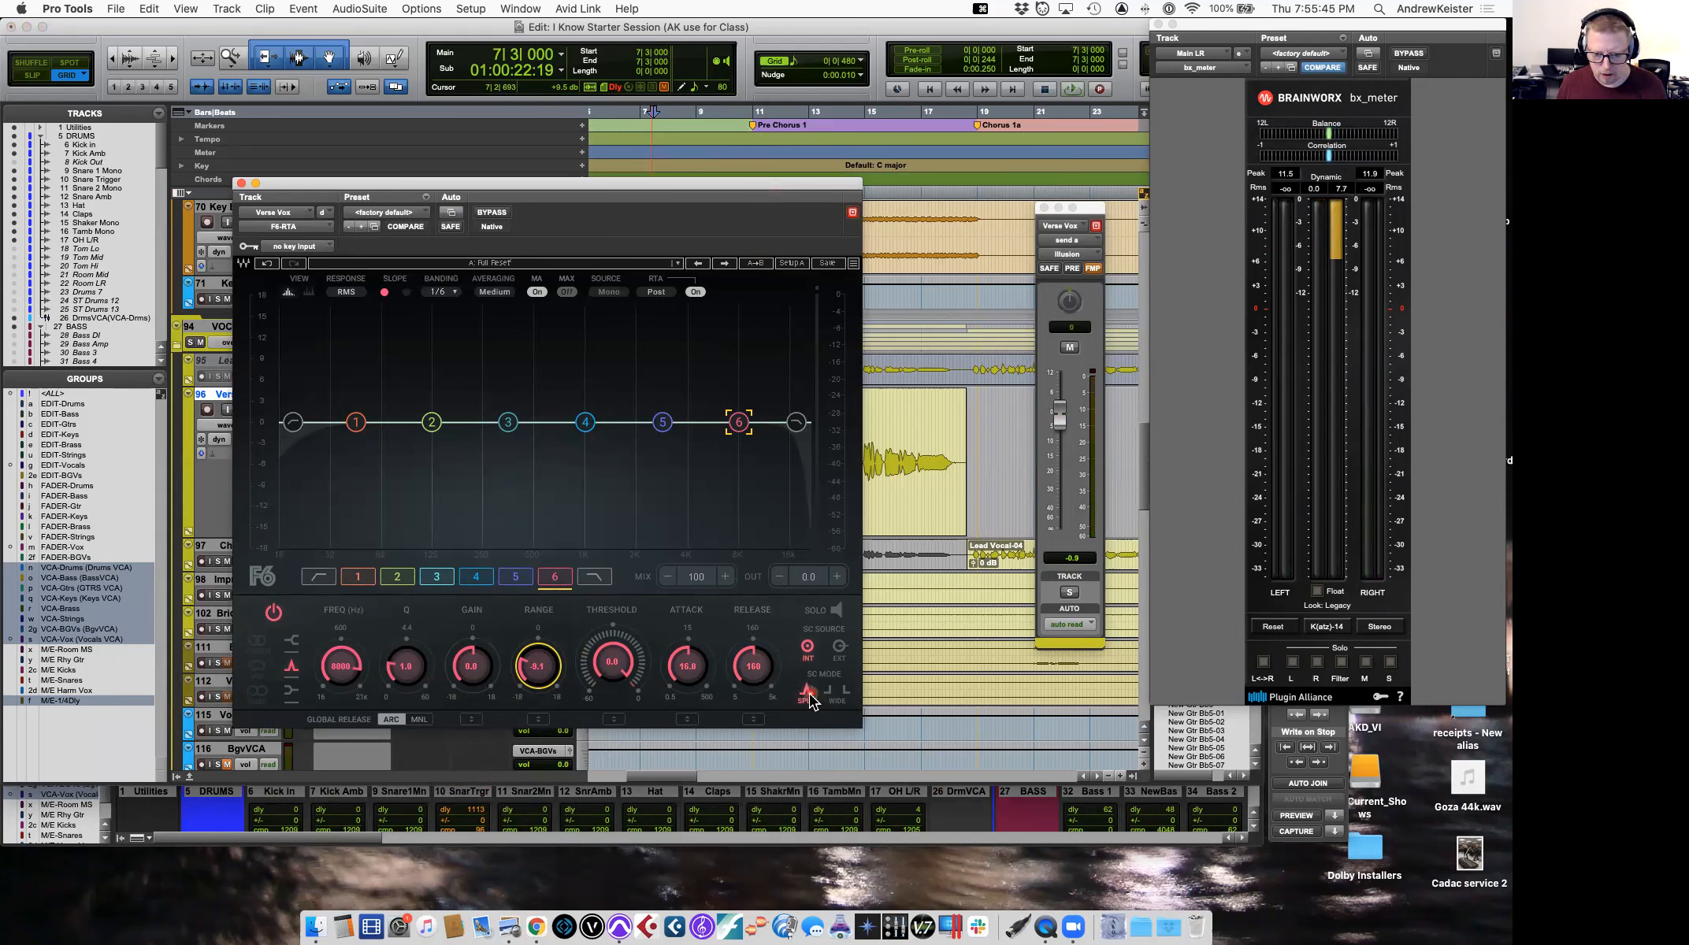
key("space")
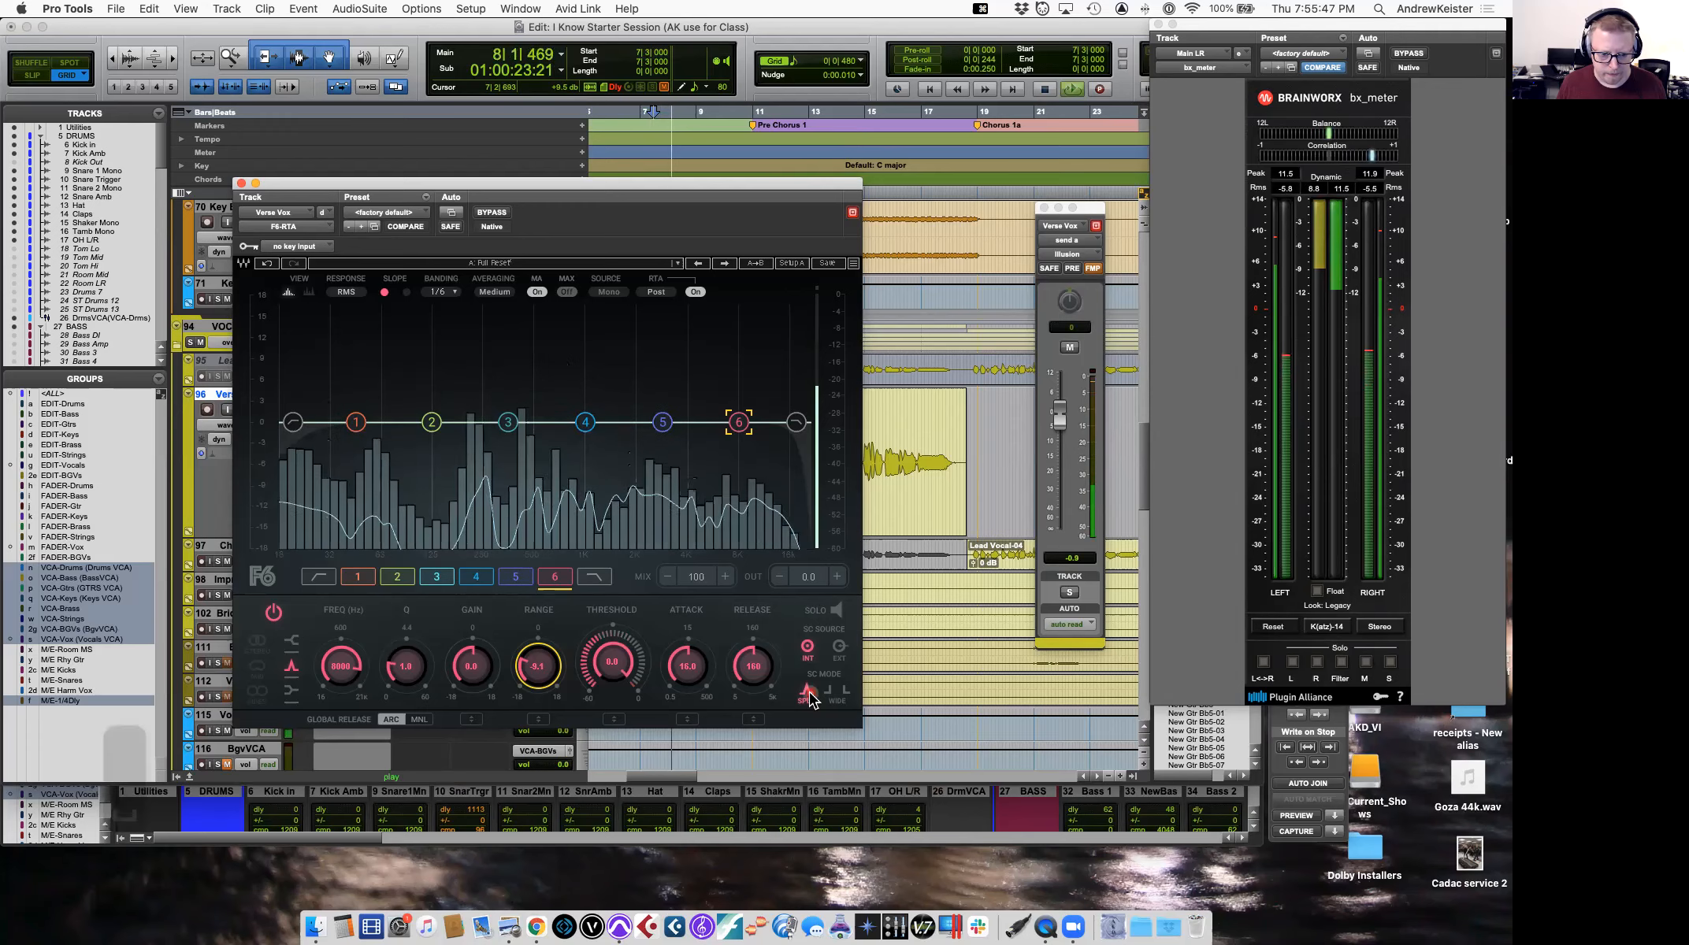
left_click_drag(612, 662, 612, 709)
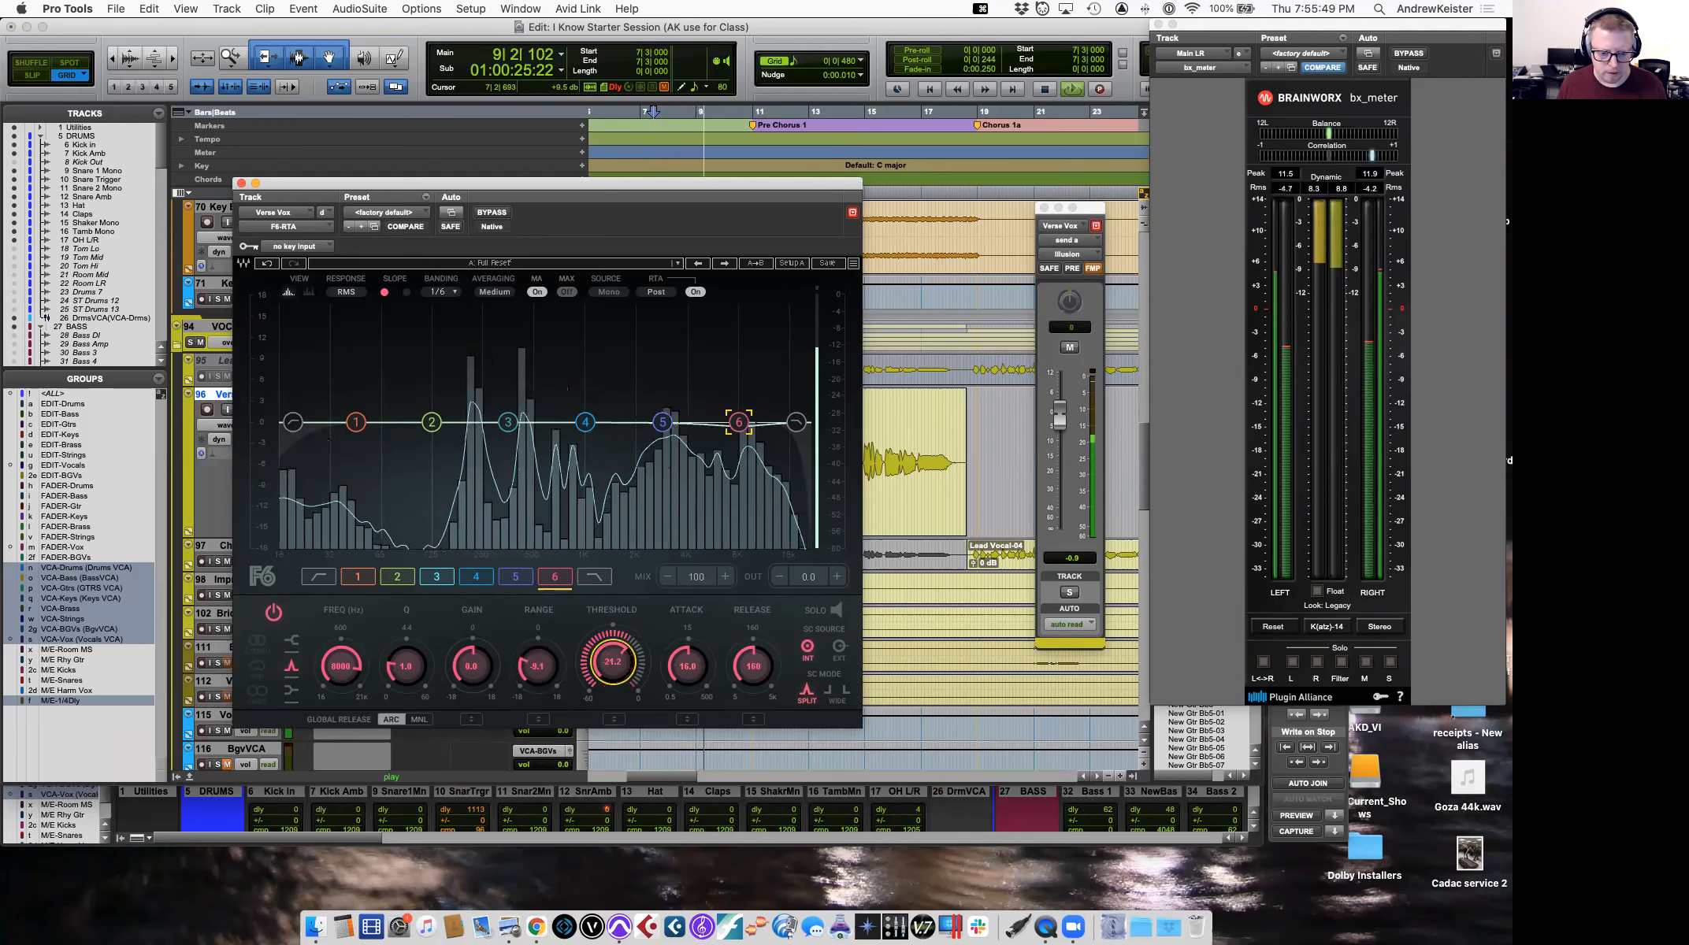
key("space")
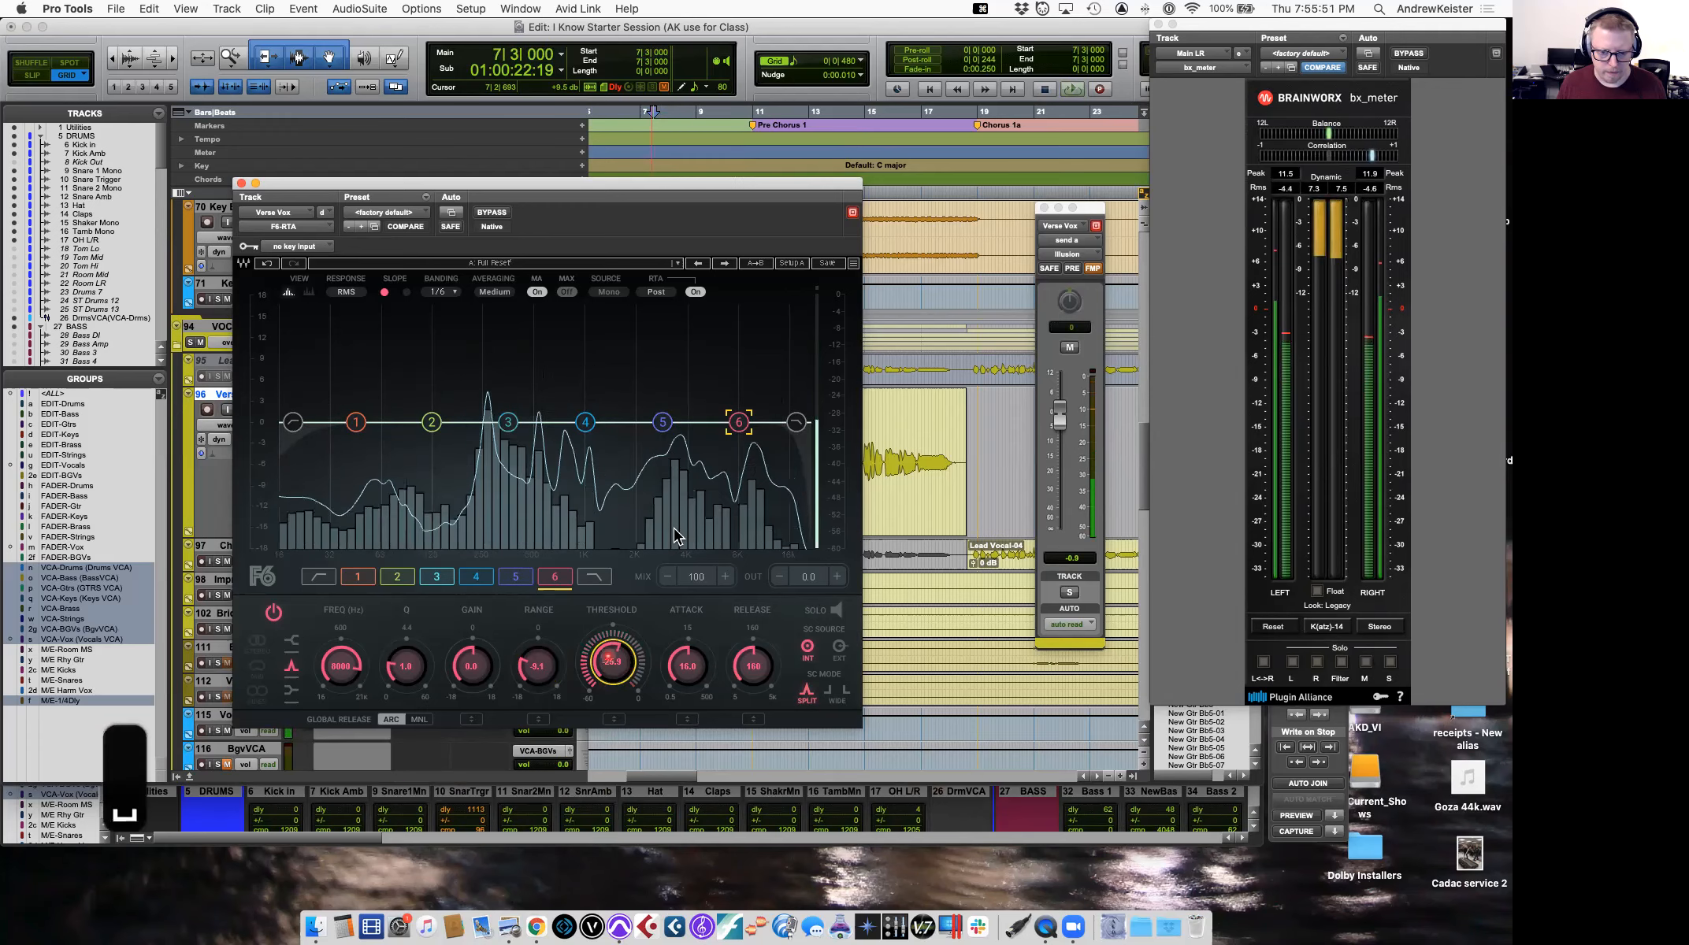
Move F6-RTA band 6 to 9222 Hz, adjust its range while auditioning from 7|3|000, and close the plug-in.
left_click_drag(744, 409, 757, 409)
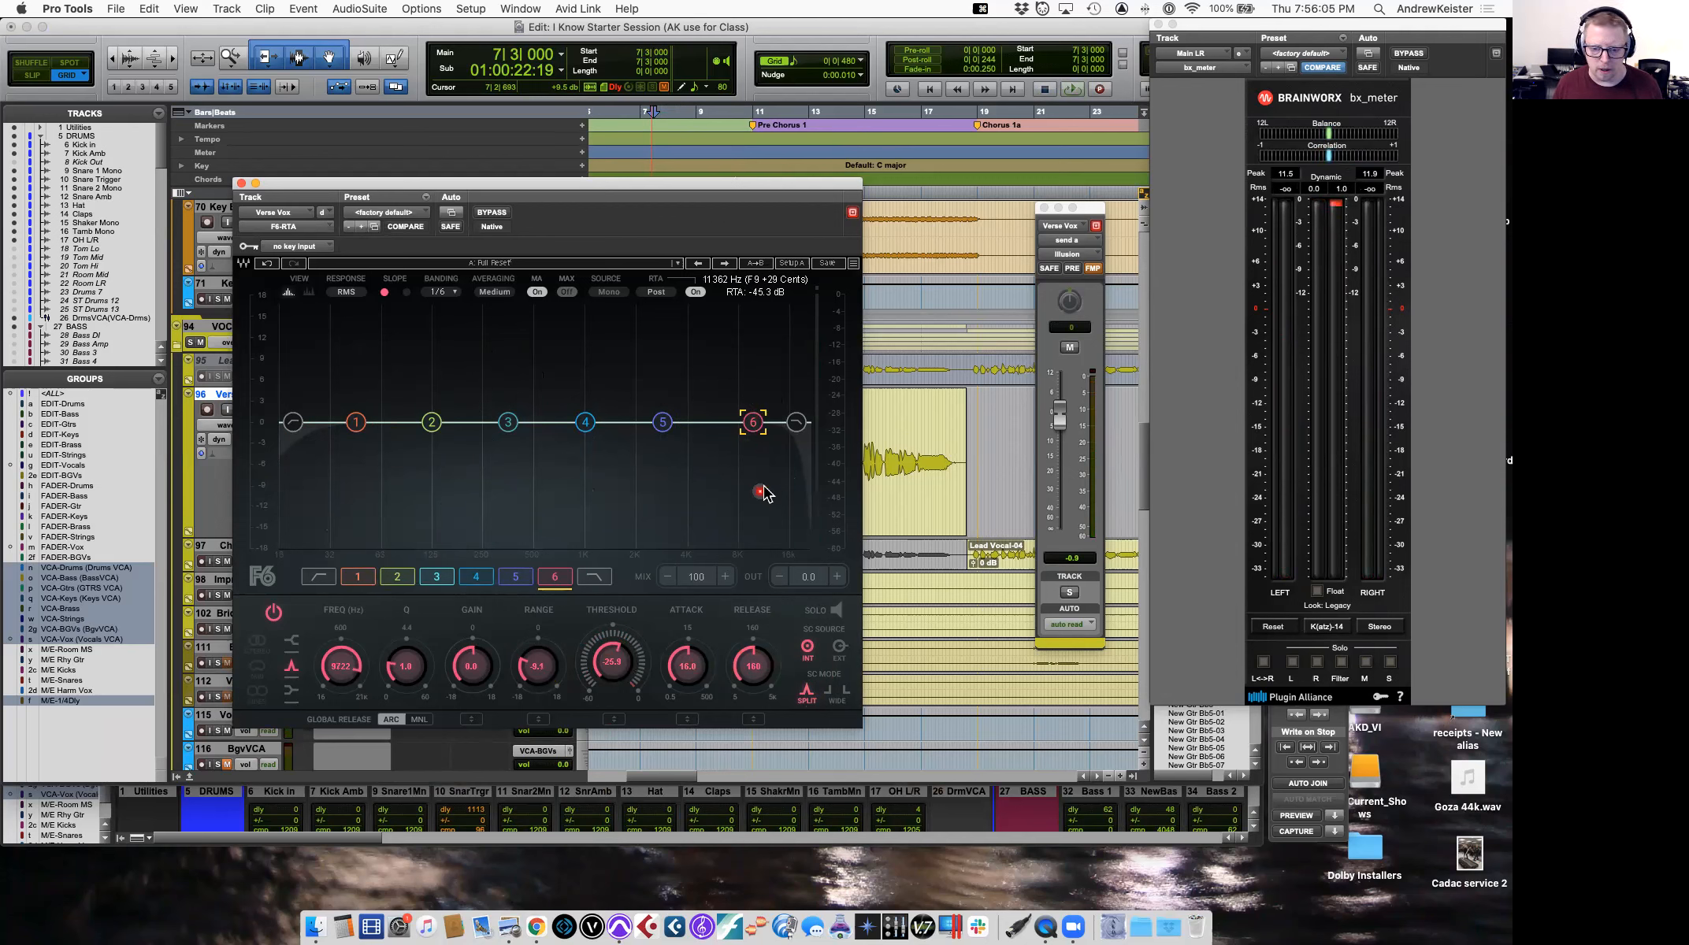
key("space")
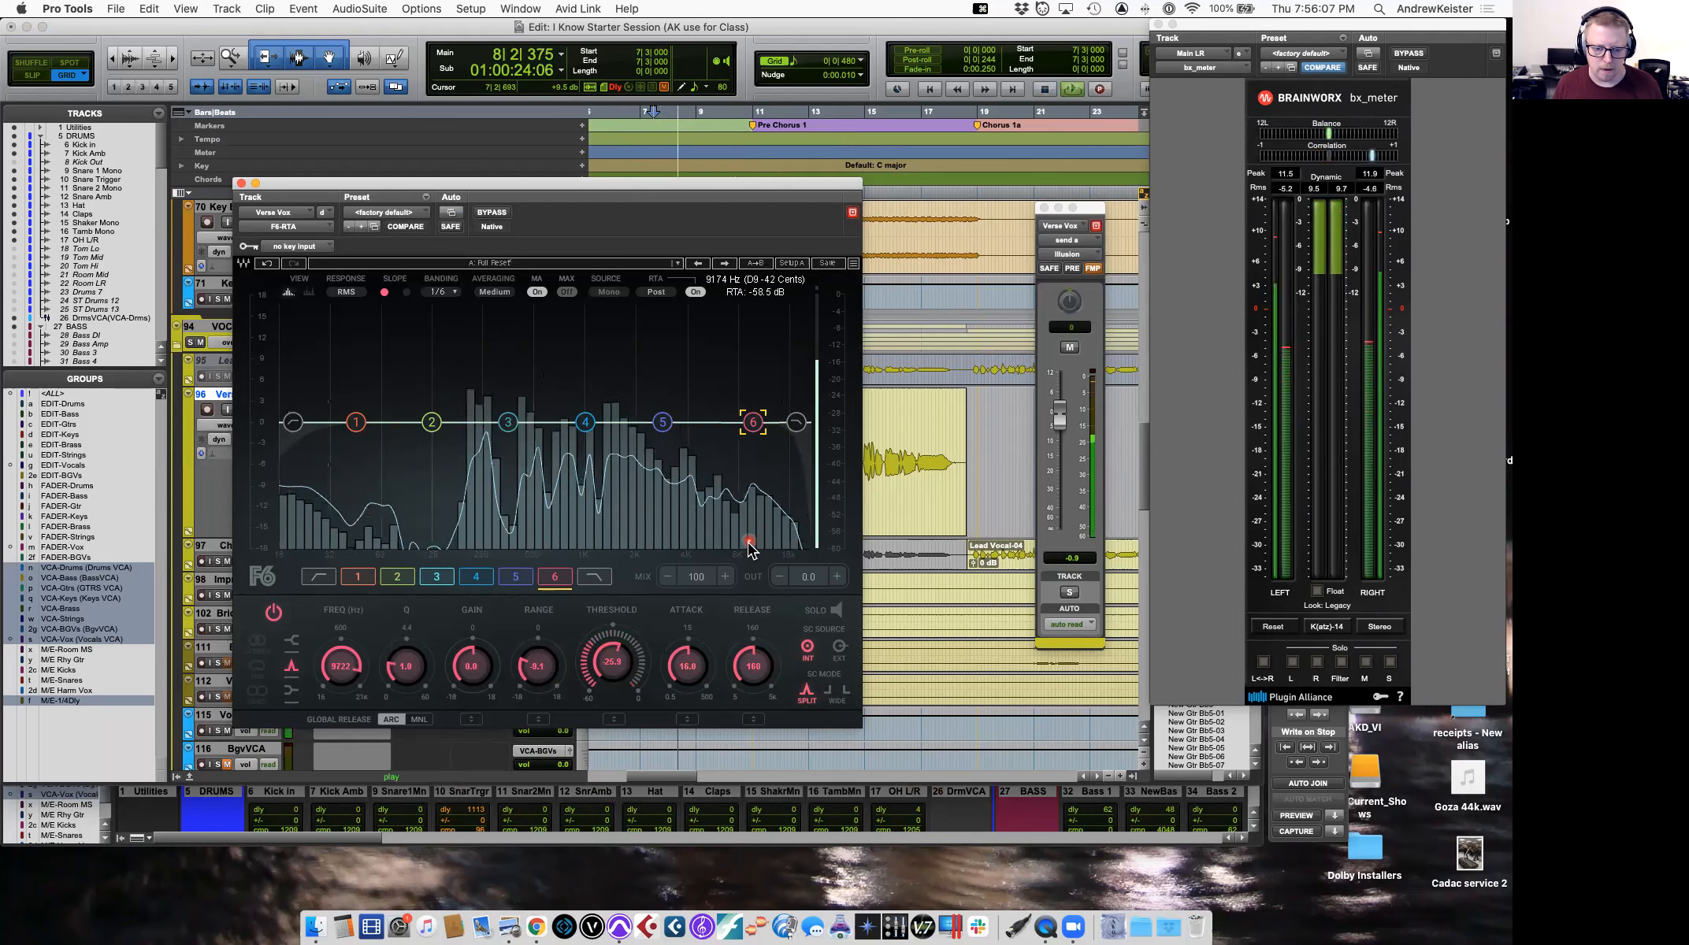
key("space")
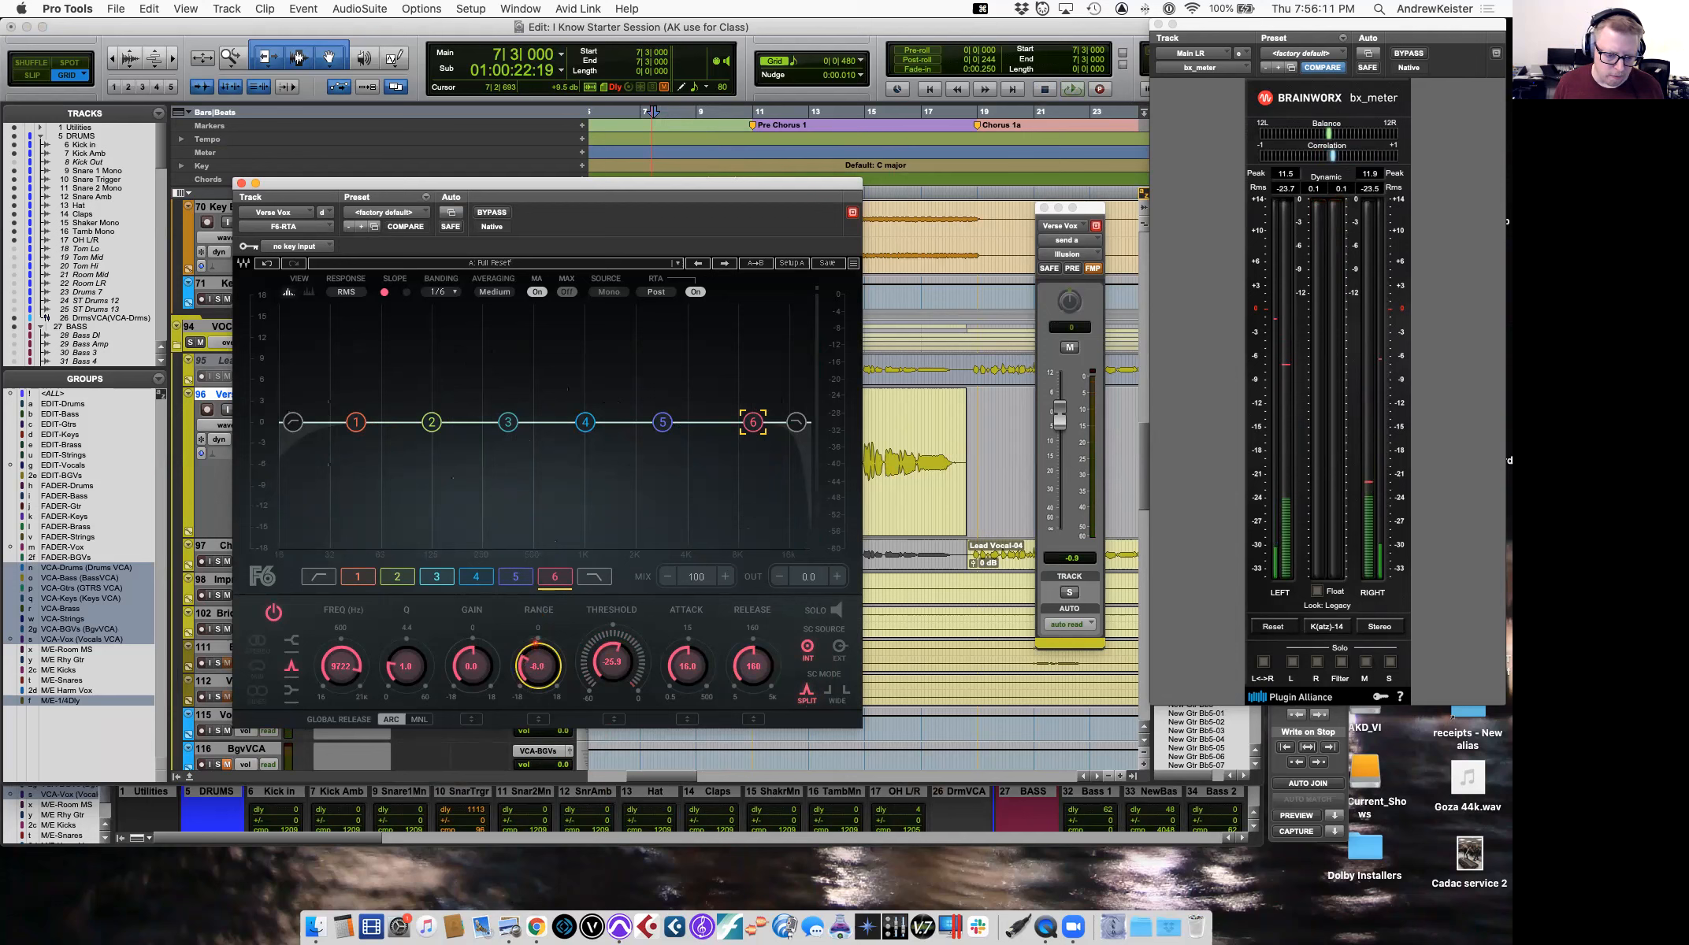
key("space")
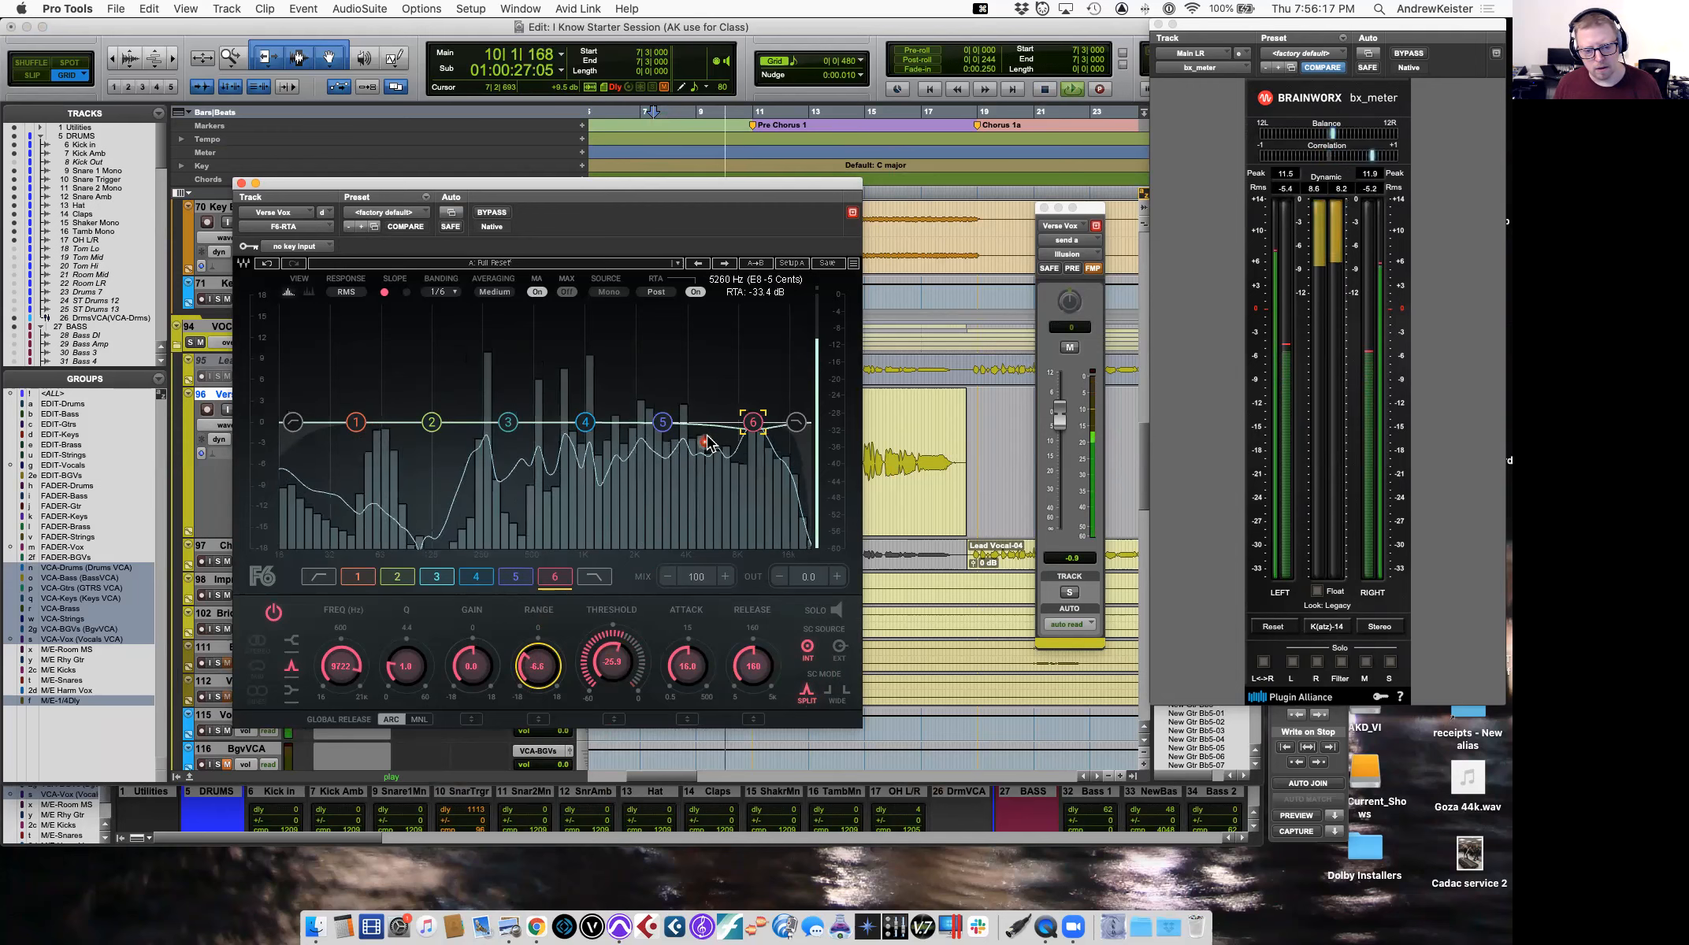
key("space")
left_click(241, 182)
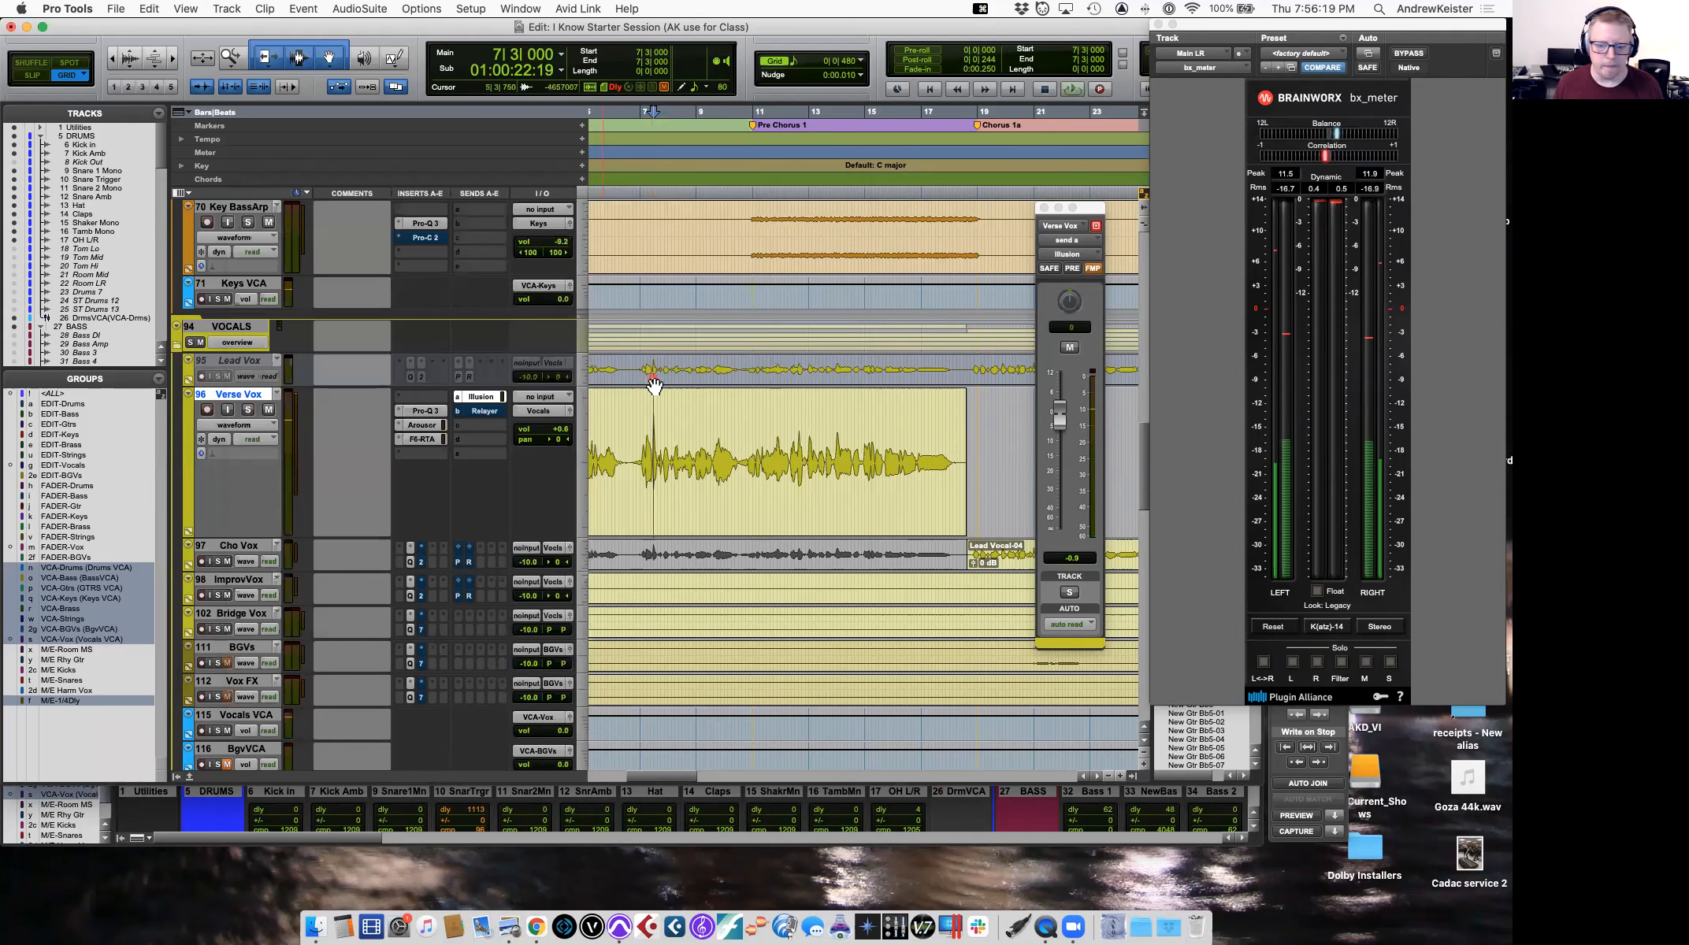
Play Chorus 1a from 19|1|000 with Cho Vox soloed and its volume set to 0.0 dB.
scroll(819, 499, "right", 2)
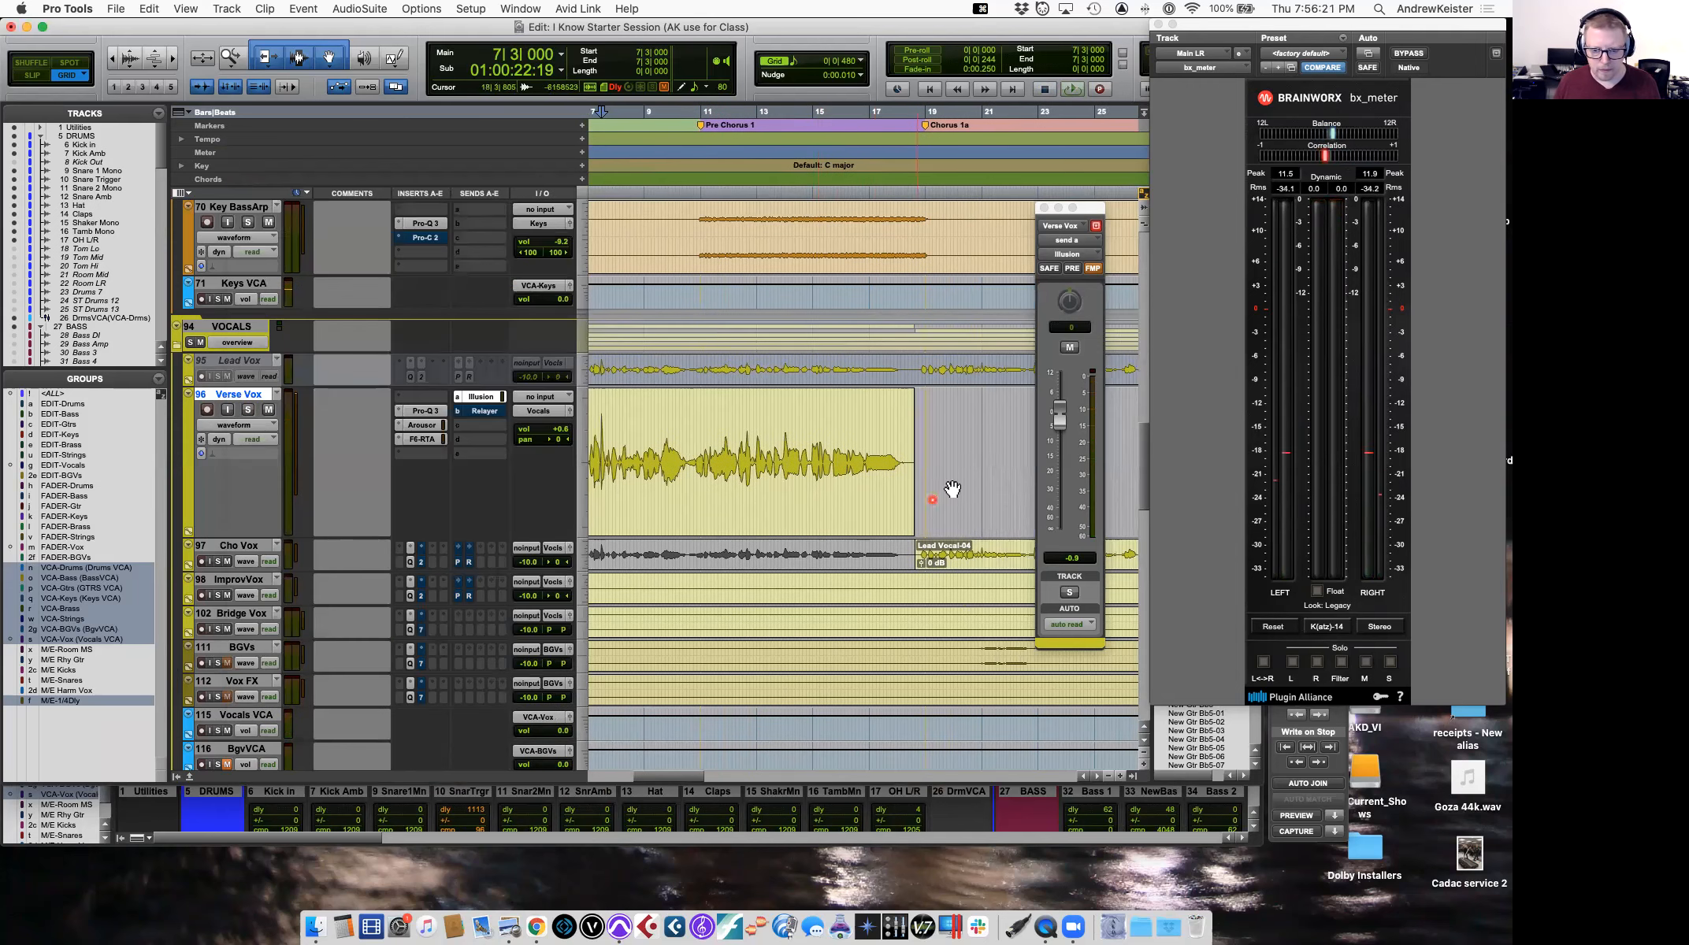
left_click(926, 444)
key("space")
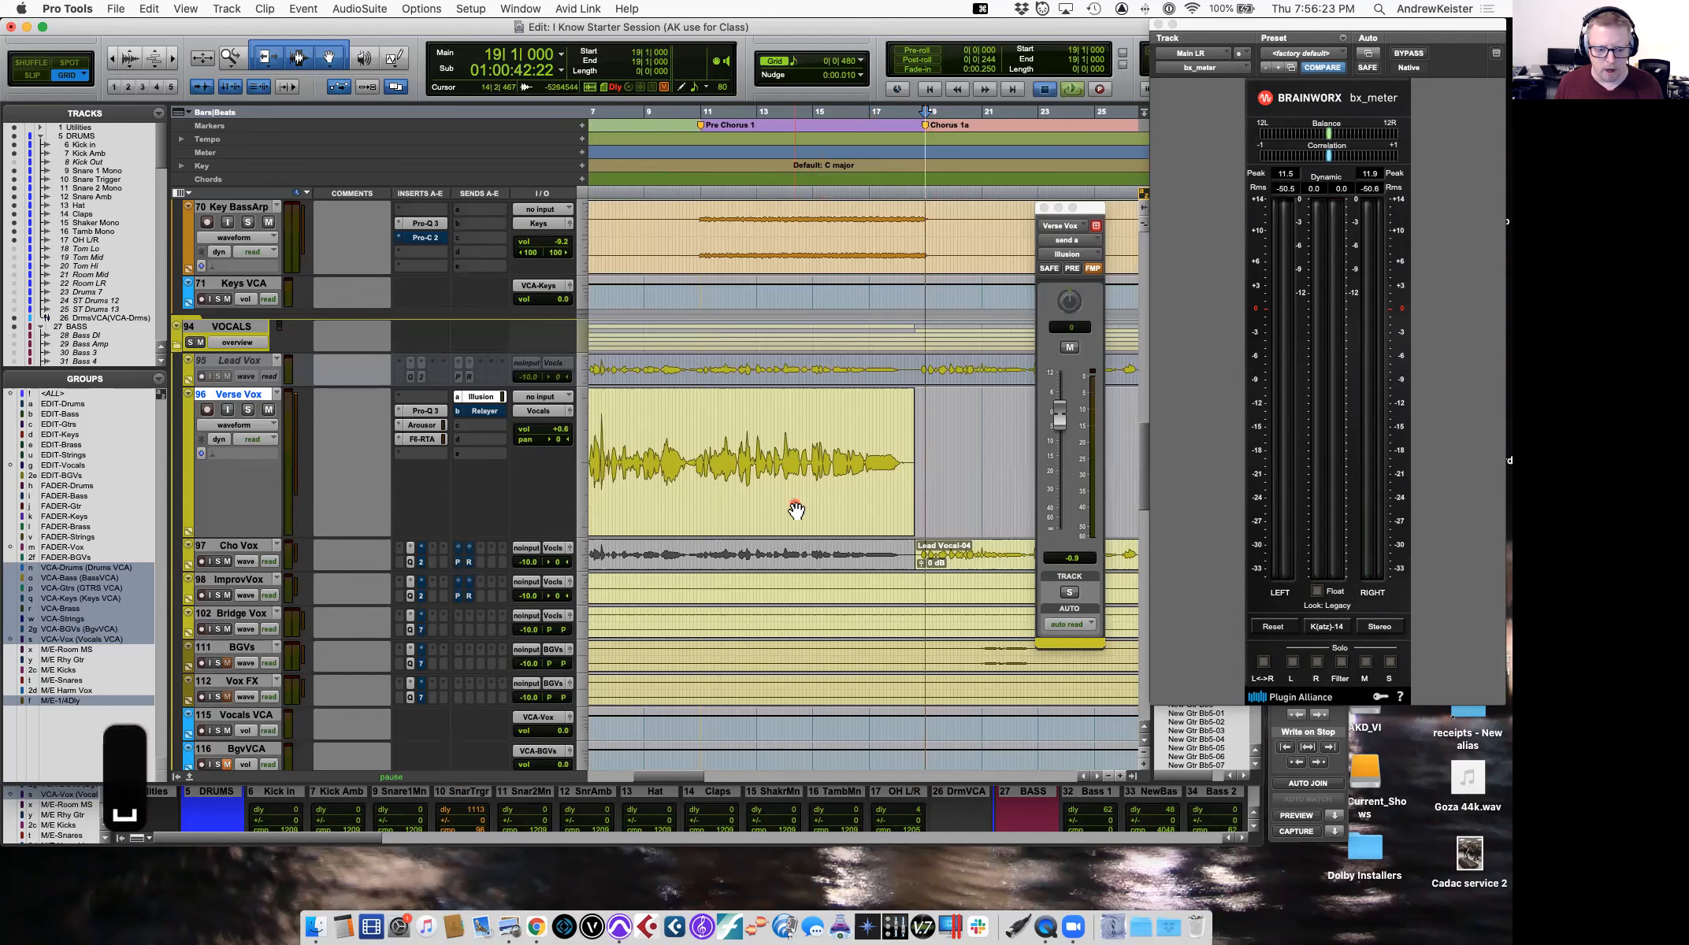
left_click(224, 562)
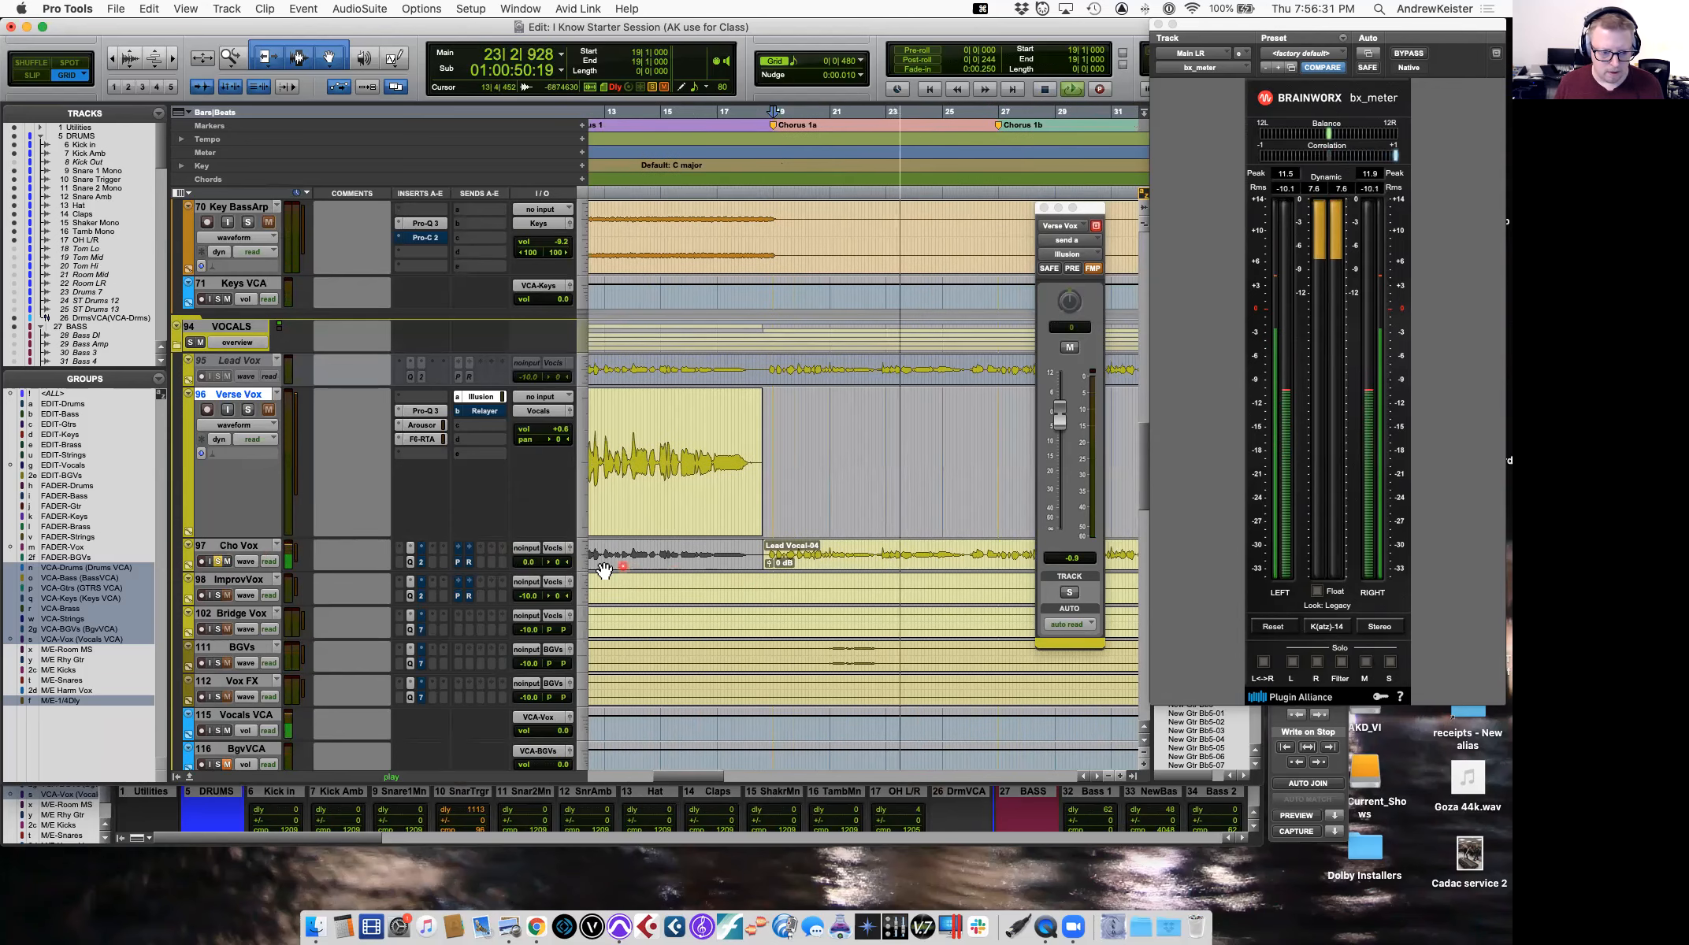
key("space")
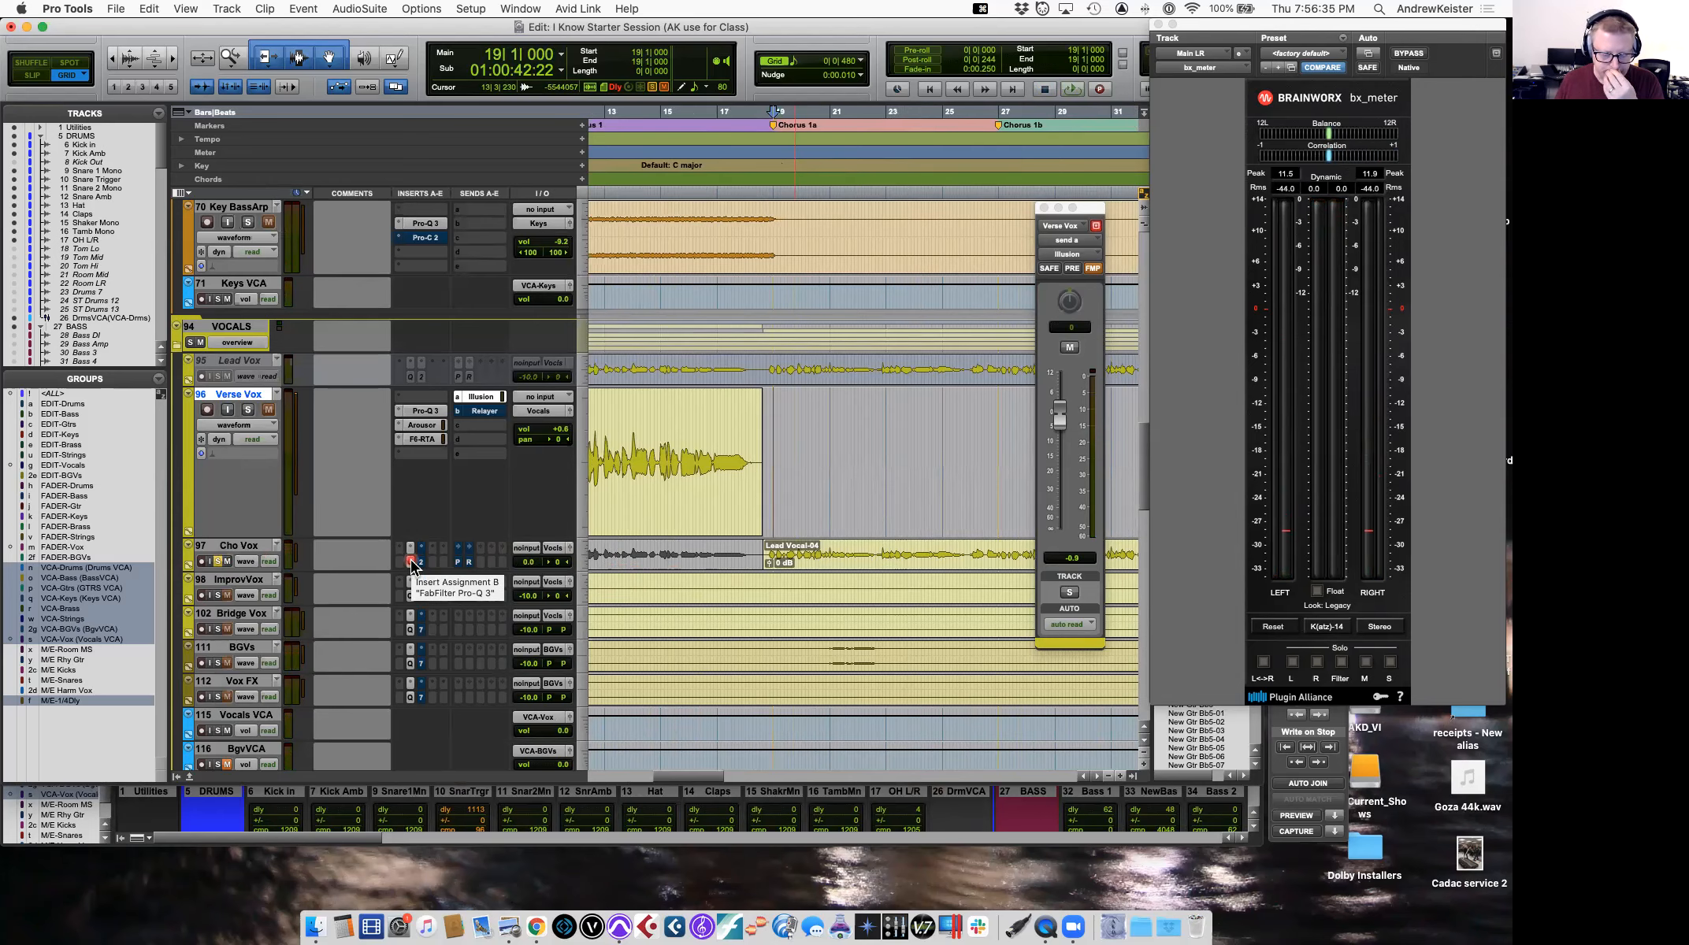
On Cho Vox's Pro-Q 3, boost 2428.3 Hz by 3.15 dB with Q 1.051 while auditioning the chorus, and close the plug-in.
left_click(410, 562)
key("space")
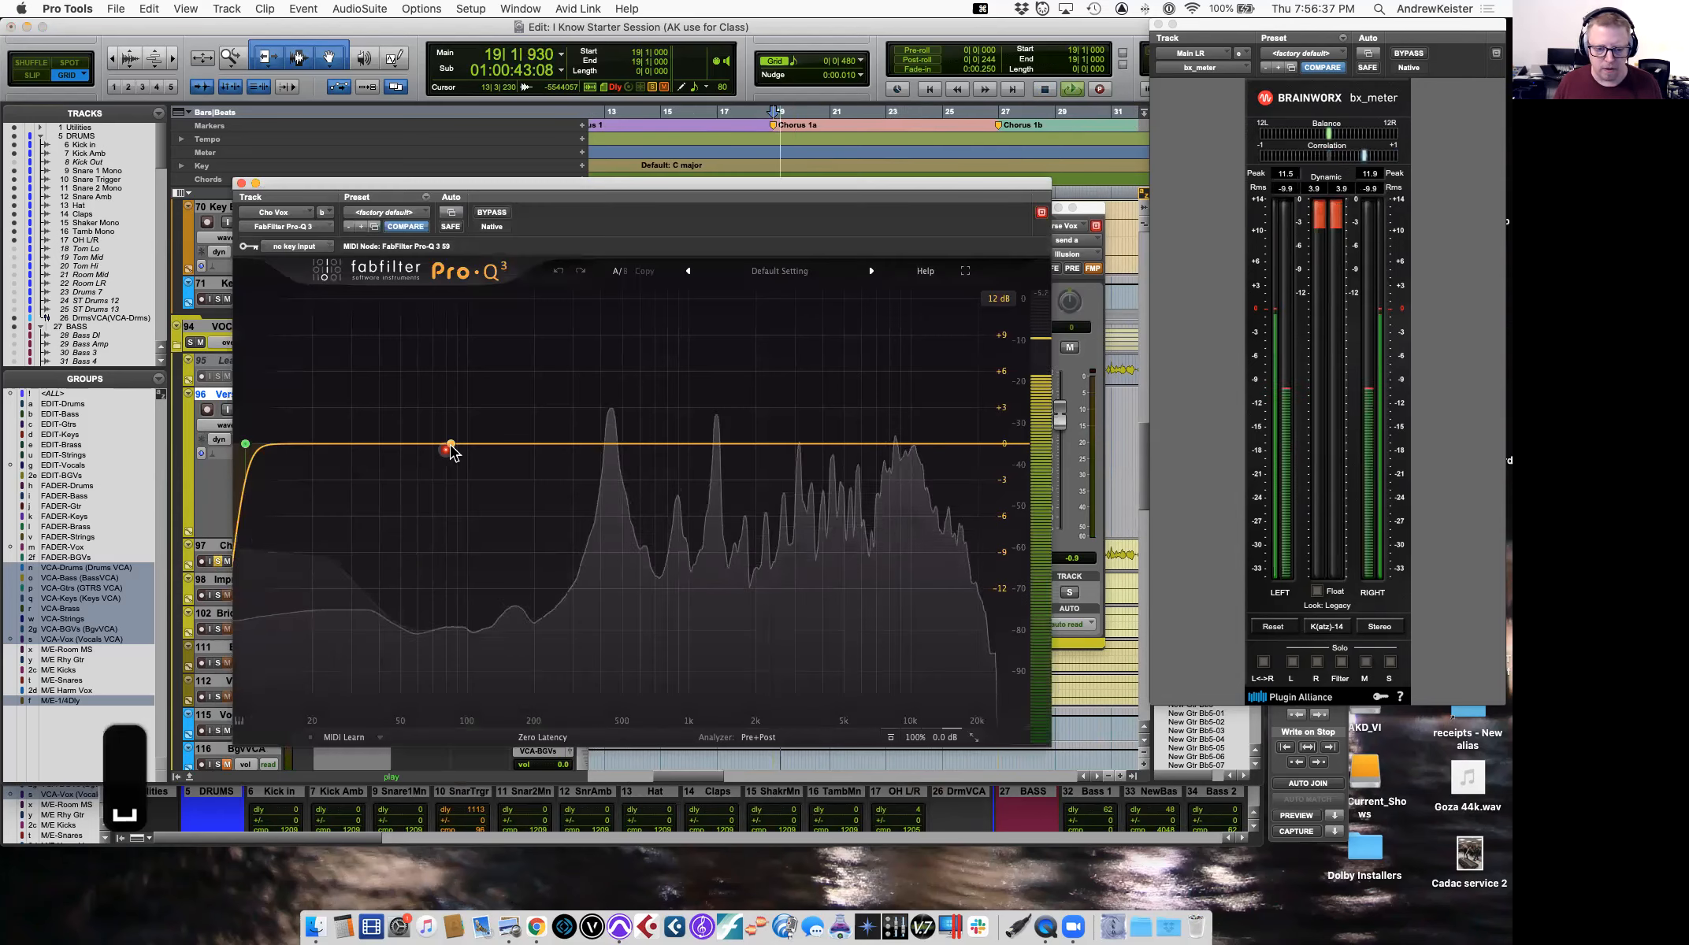
left_click_drag(879, 449, 791, 412)
key("space")
key("space")
key("space")
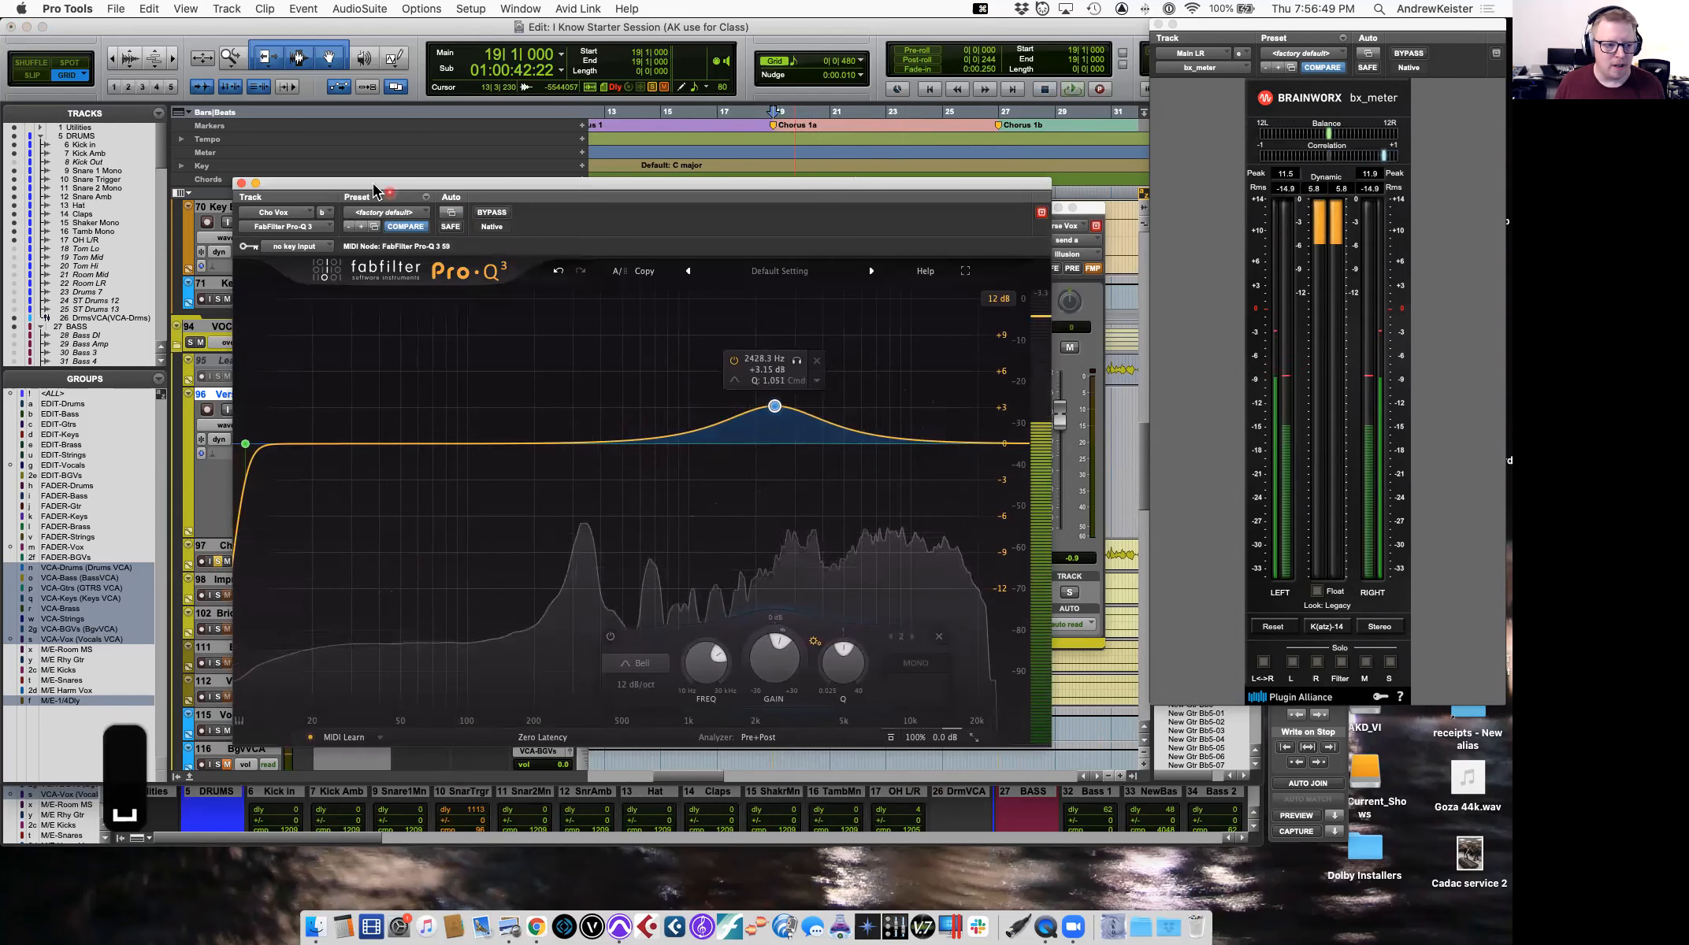
left_click(241, 183)
Set Cho Vox's track height to large and play its chorus waveform from 19|1|000.
left_click(797, 470)
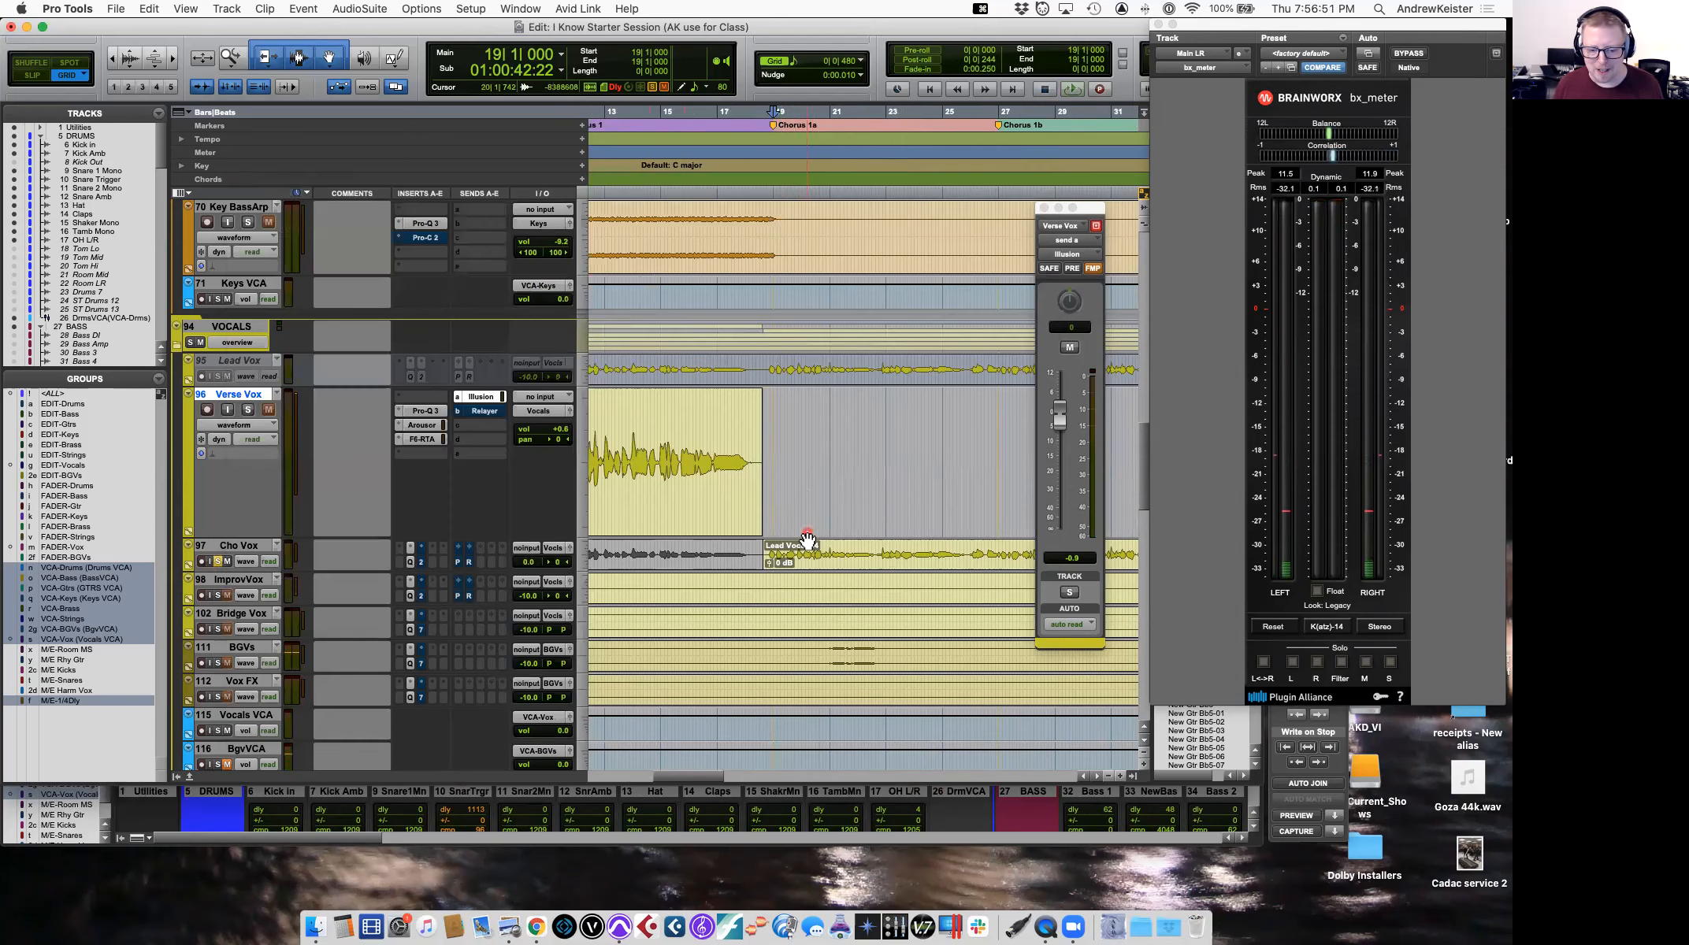
left_click(583, 567)
left_click(595, 595)
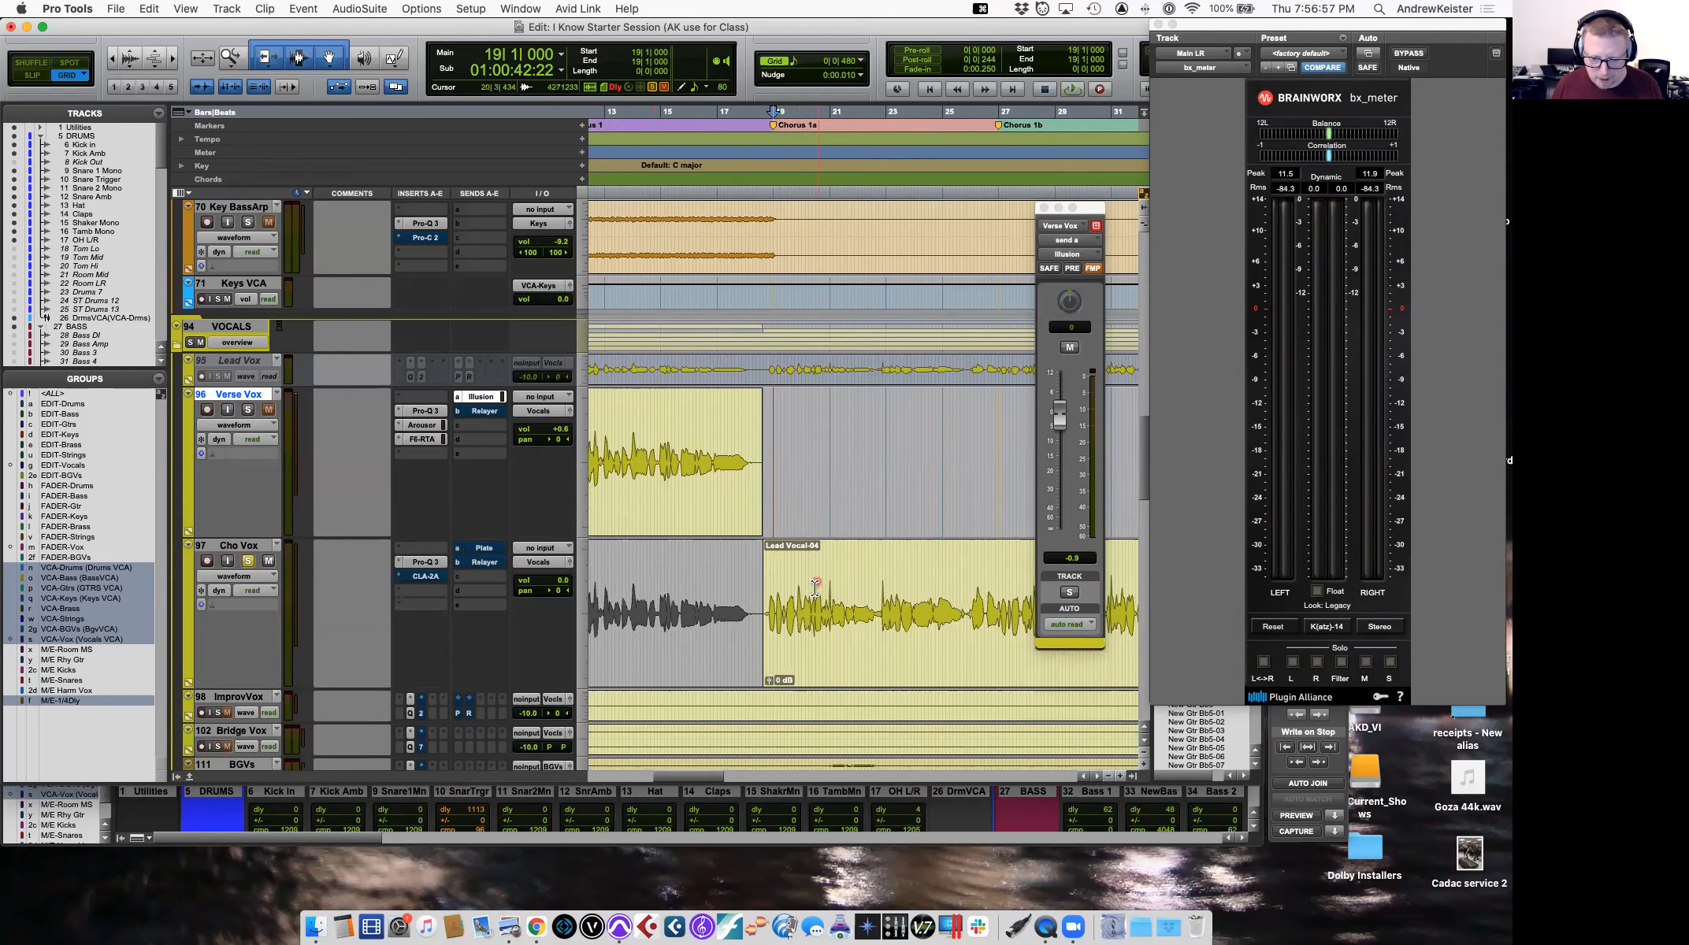
key("space")
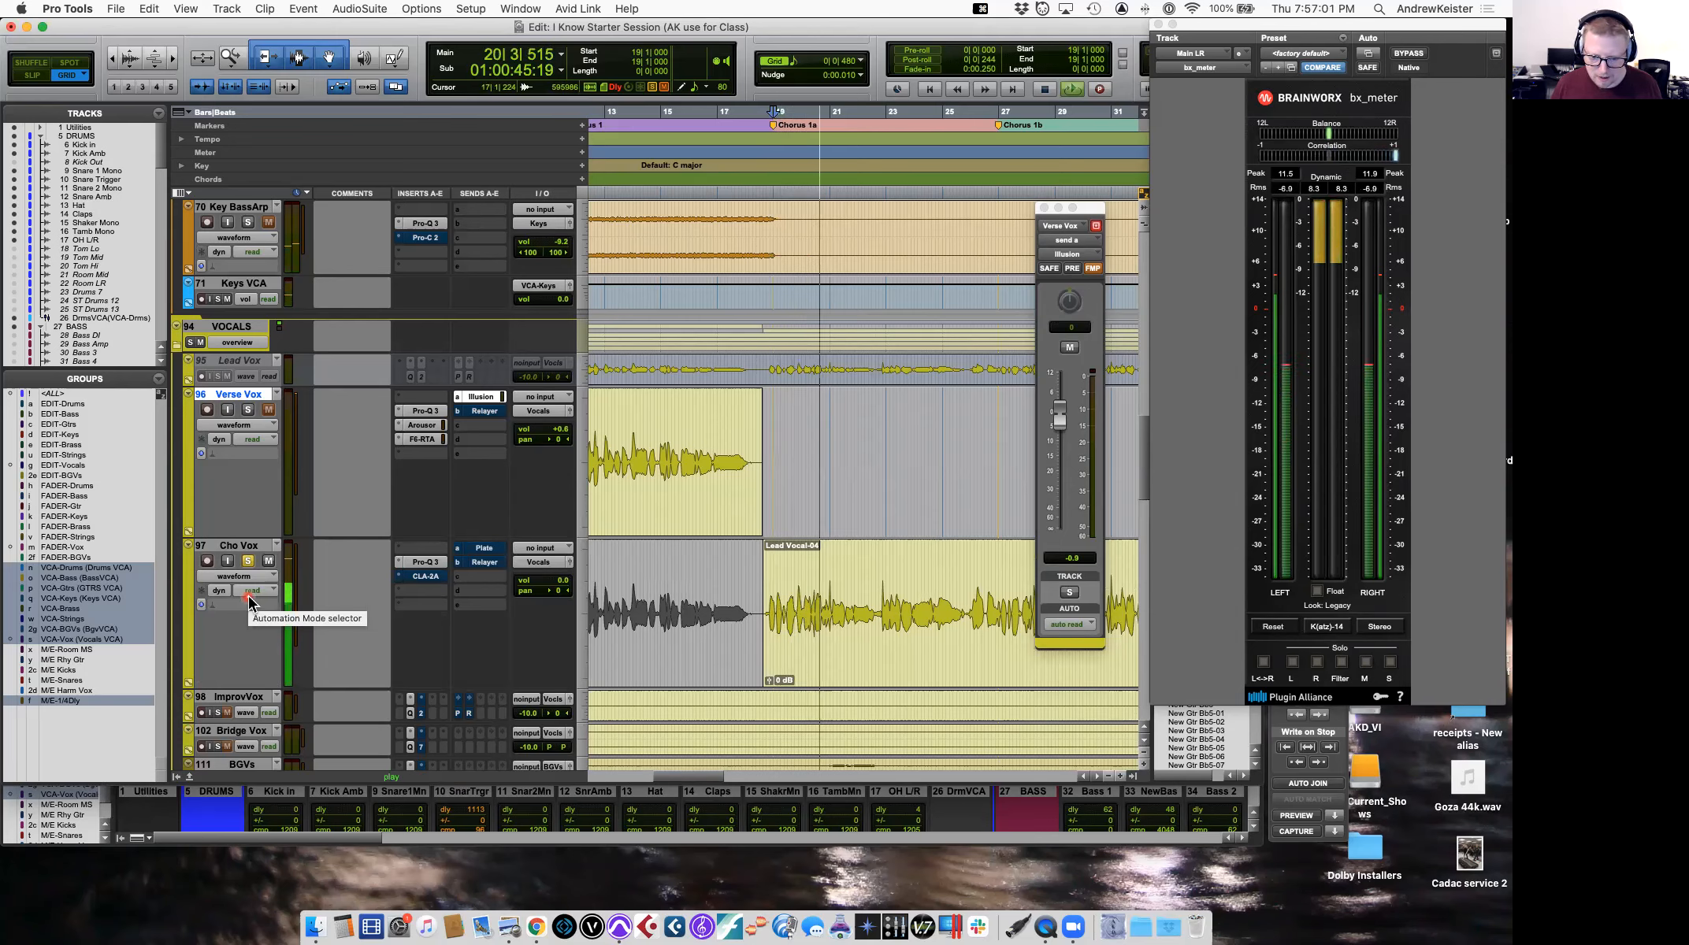
key("space")
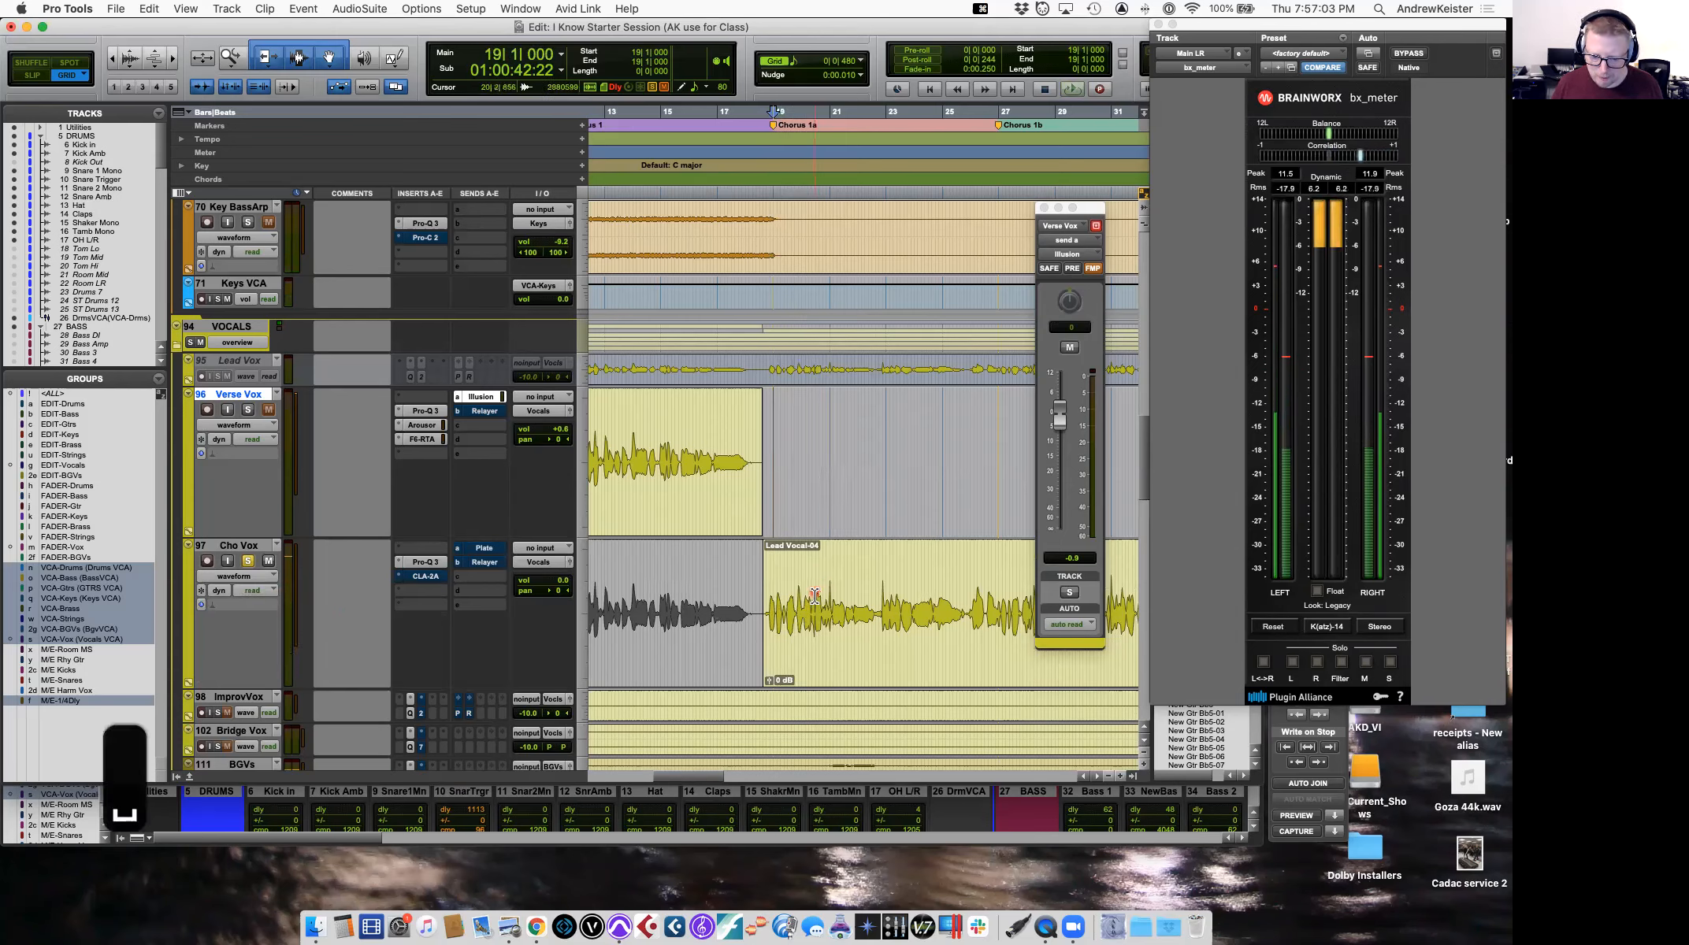
Play Cho Vox from around 20|3|480 and examine its waveform up close.
left_click(819, 603)
key("space")
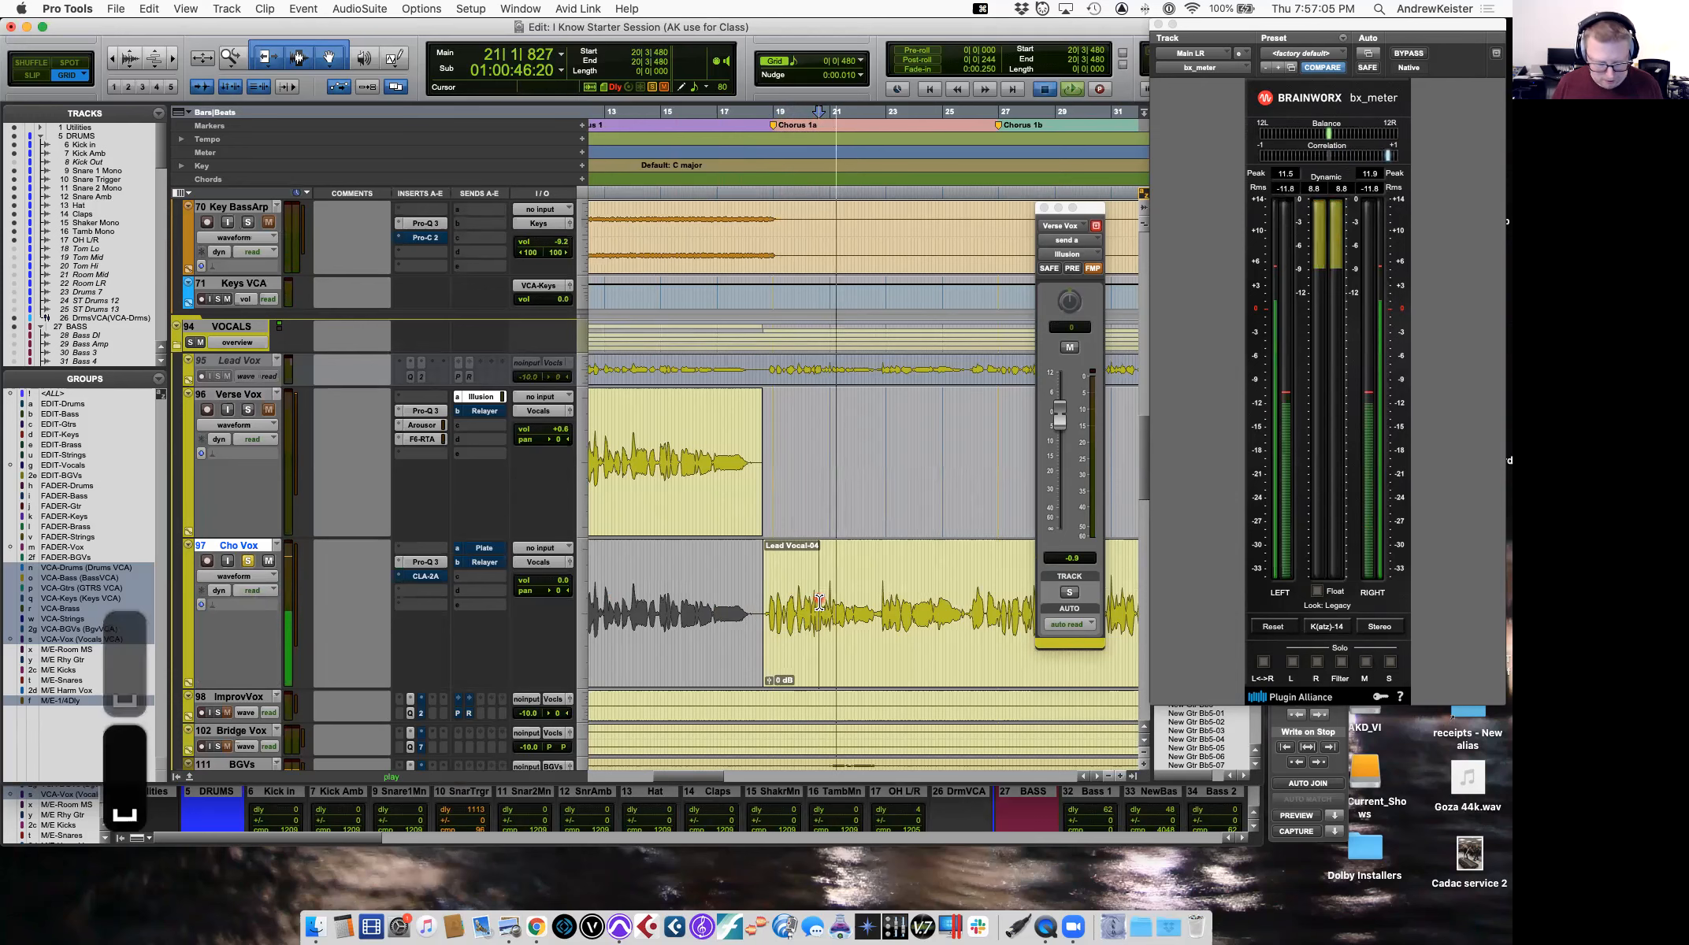
key("t")
key("t")
key("t")
key("t")
scroll(819, 603, "down", 1)
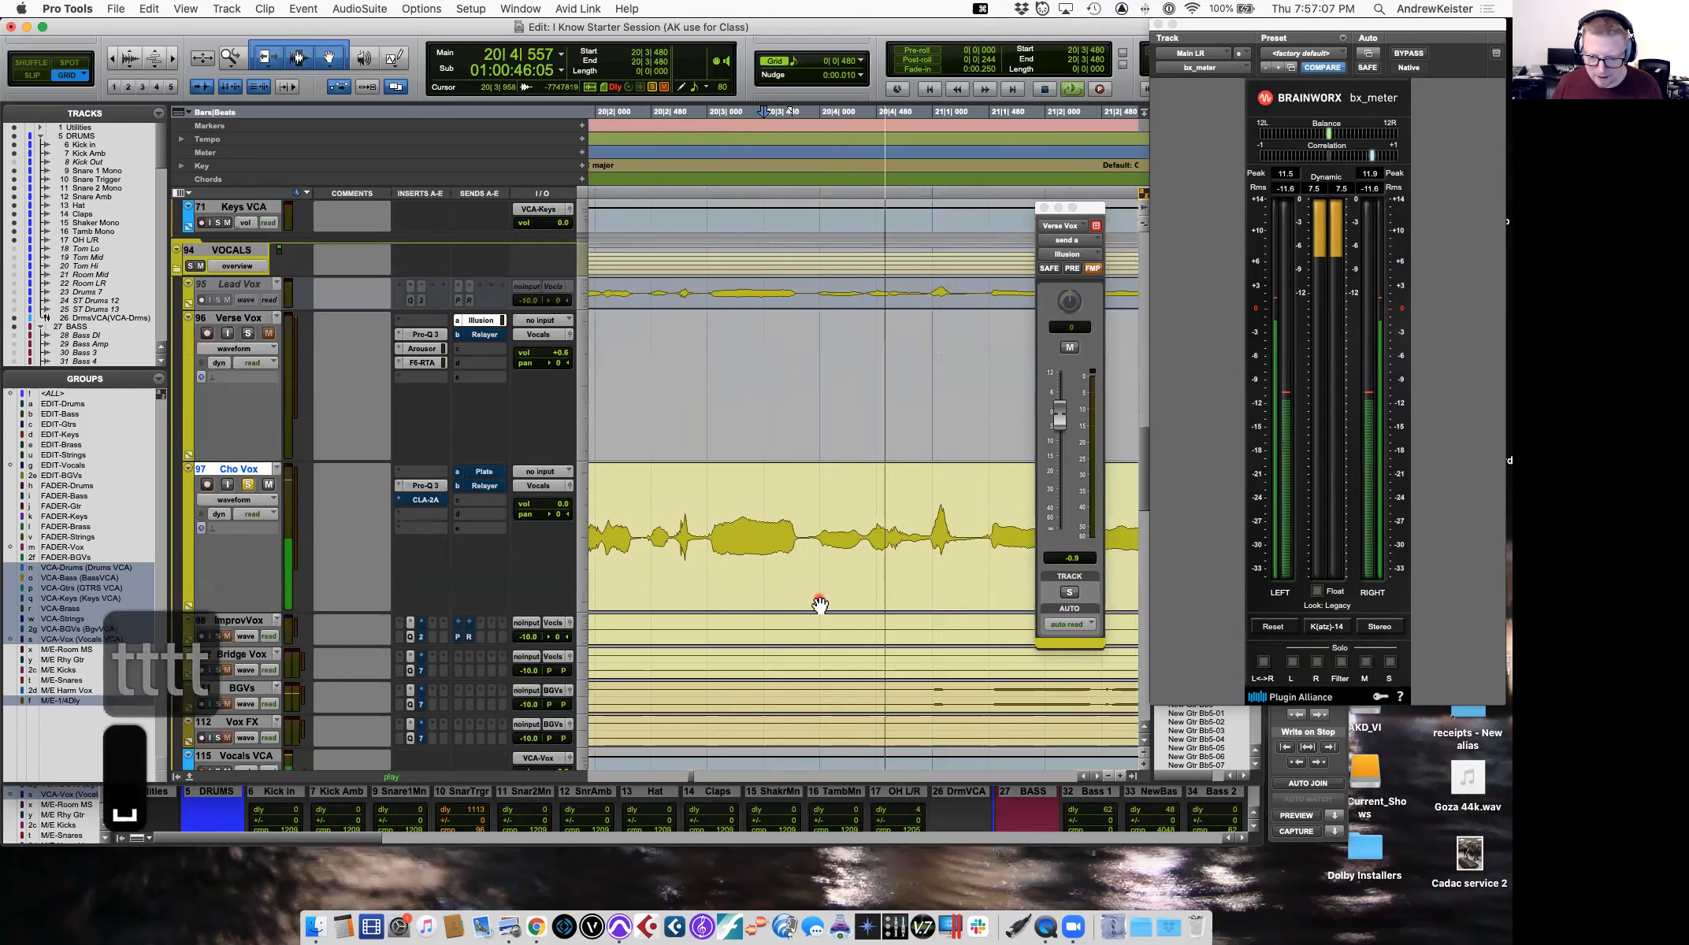
key("space")
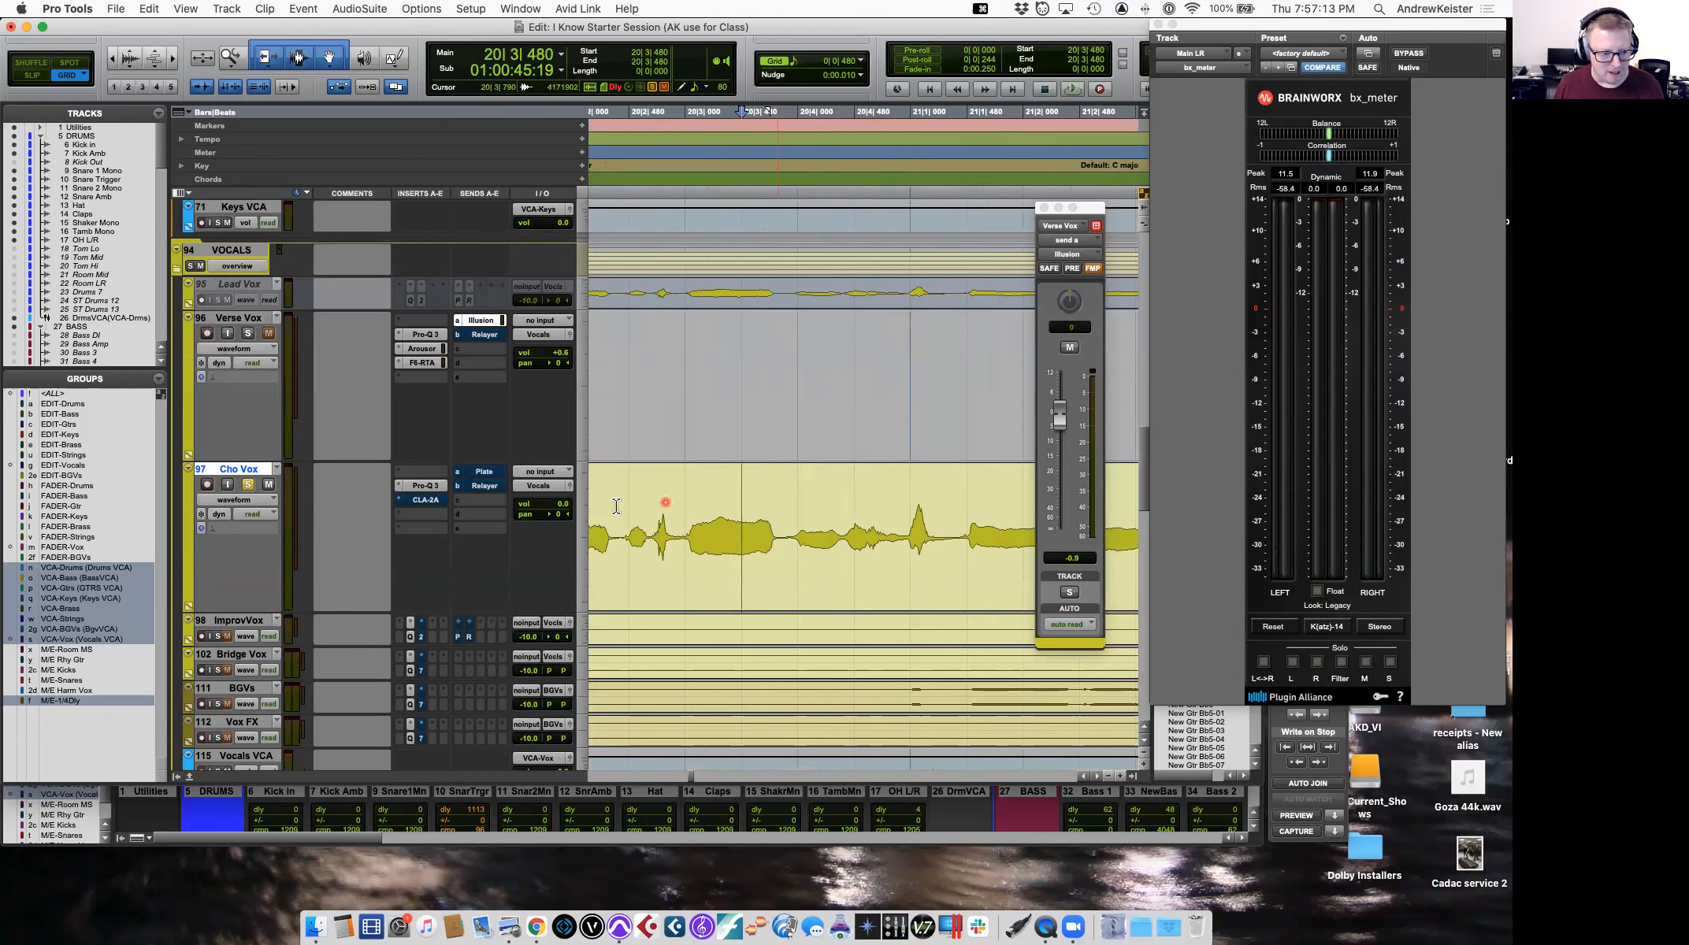
Switch Cho Vox's track height to small and back to large.
left_click(587, 522)
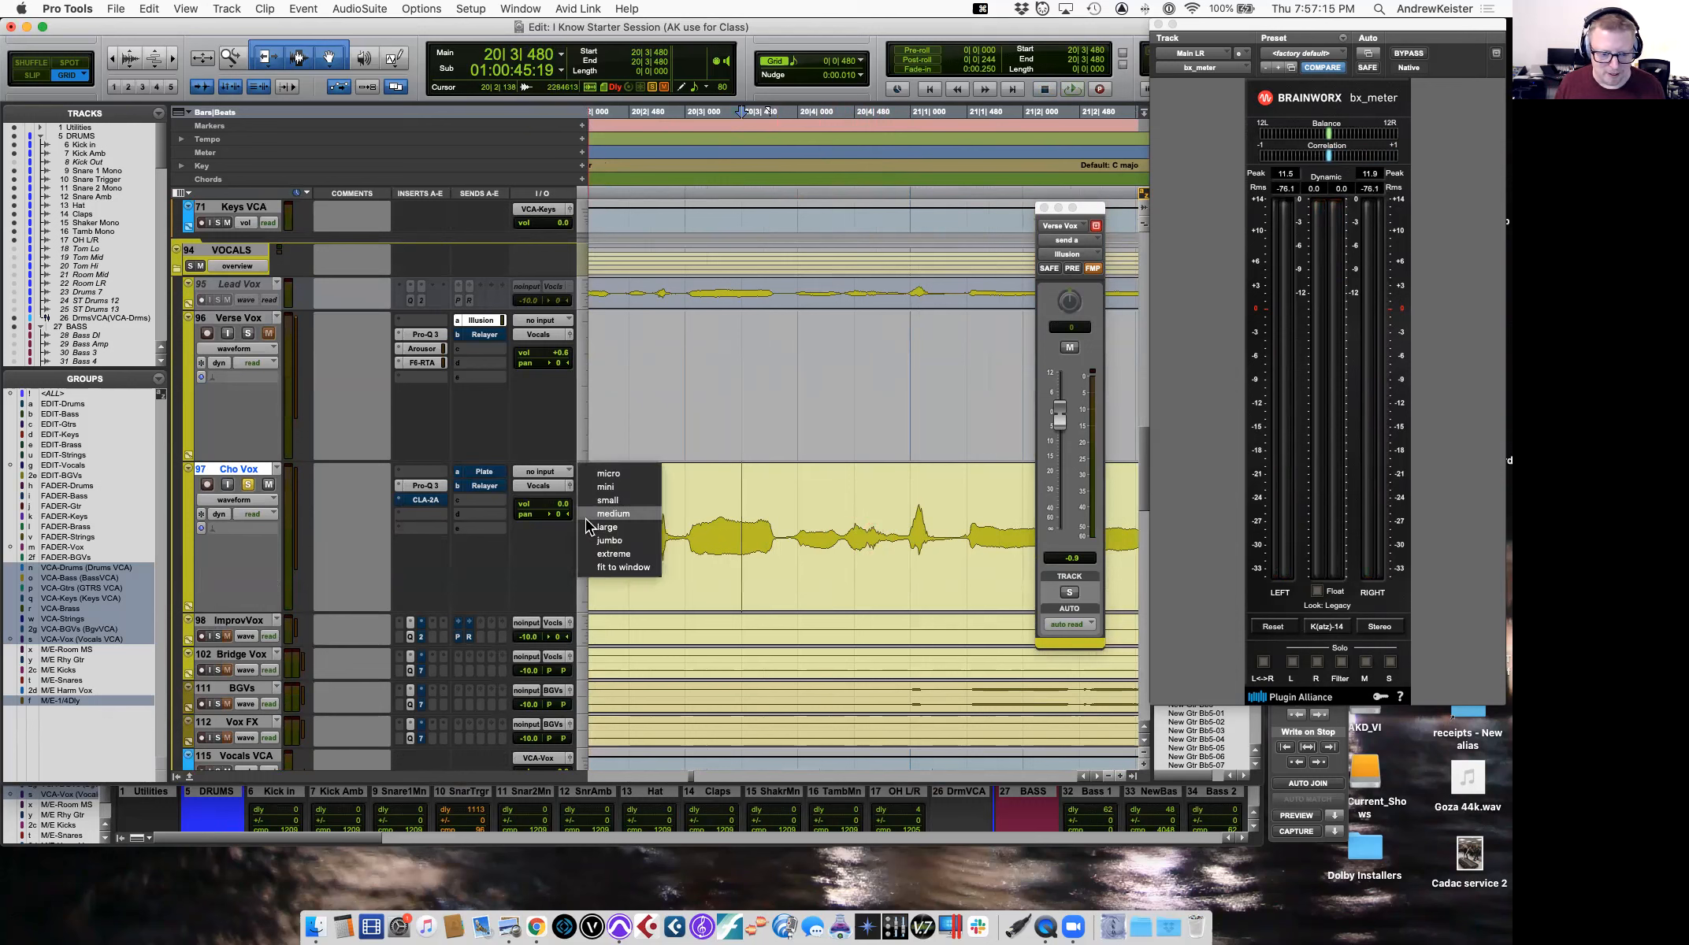
left_click(609, 503)
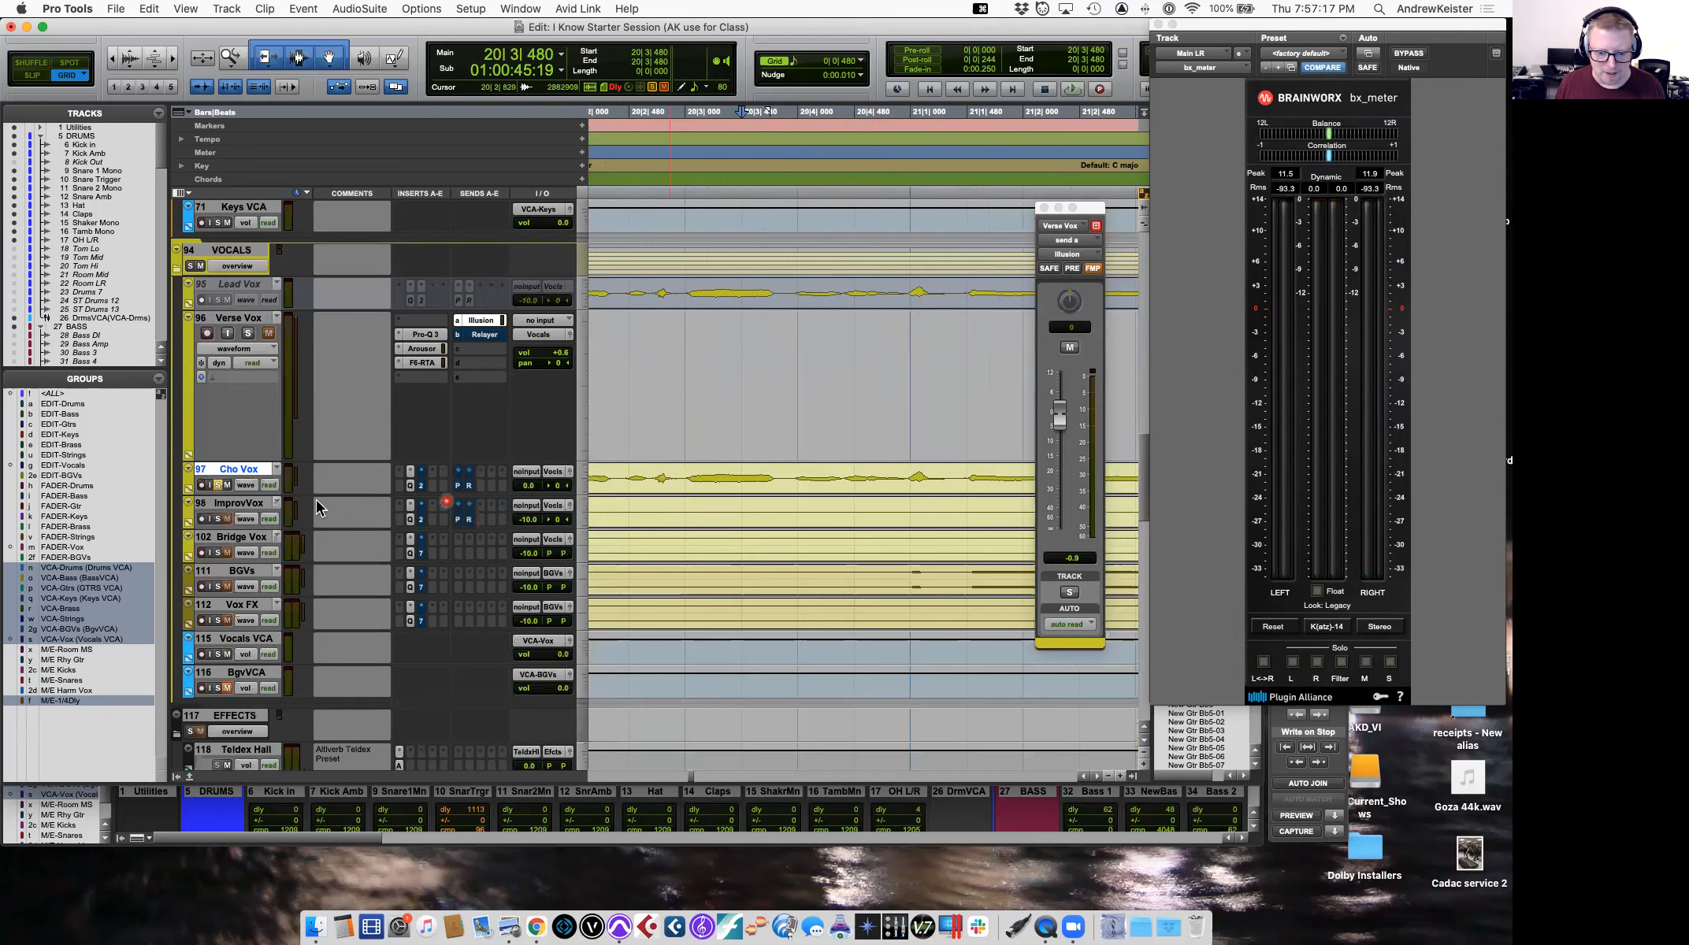
left_click(583, 486)
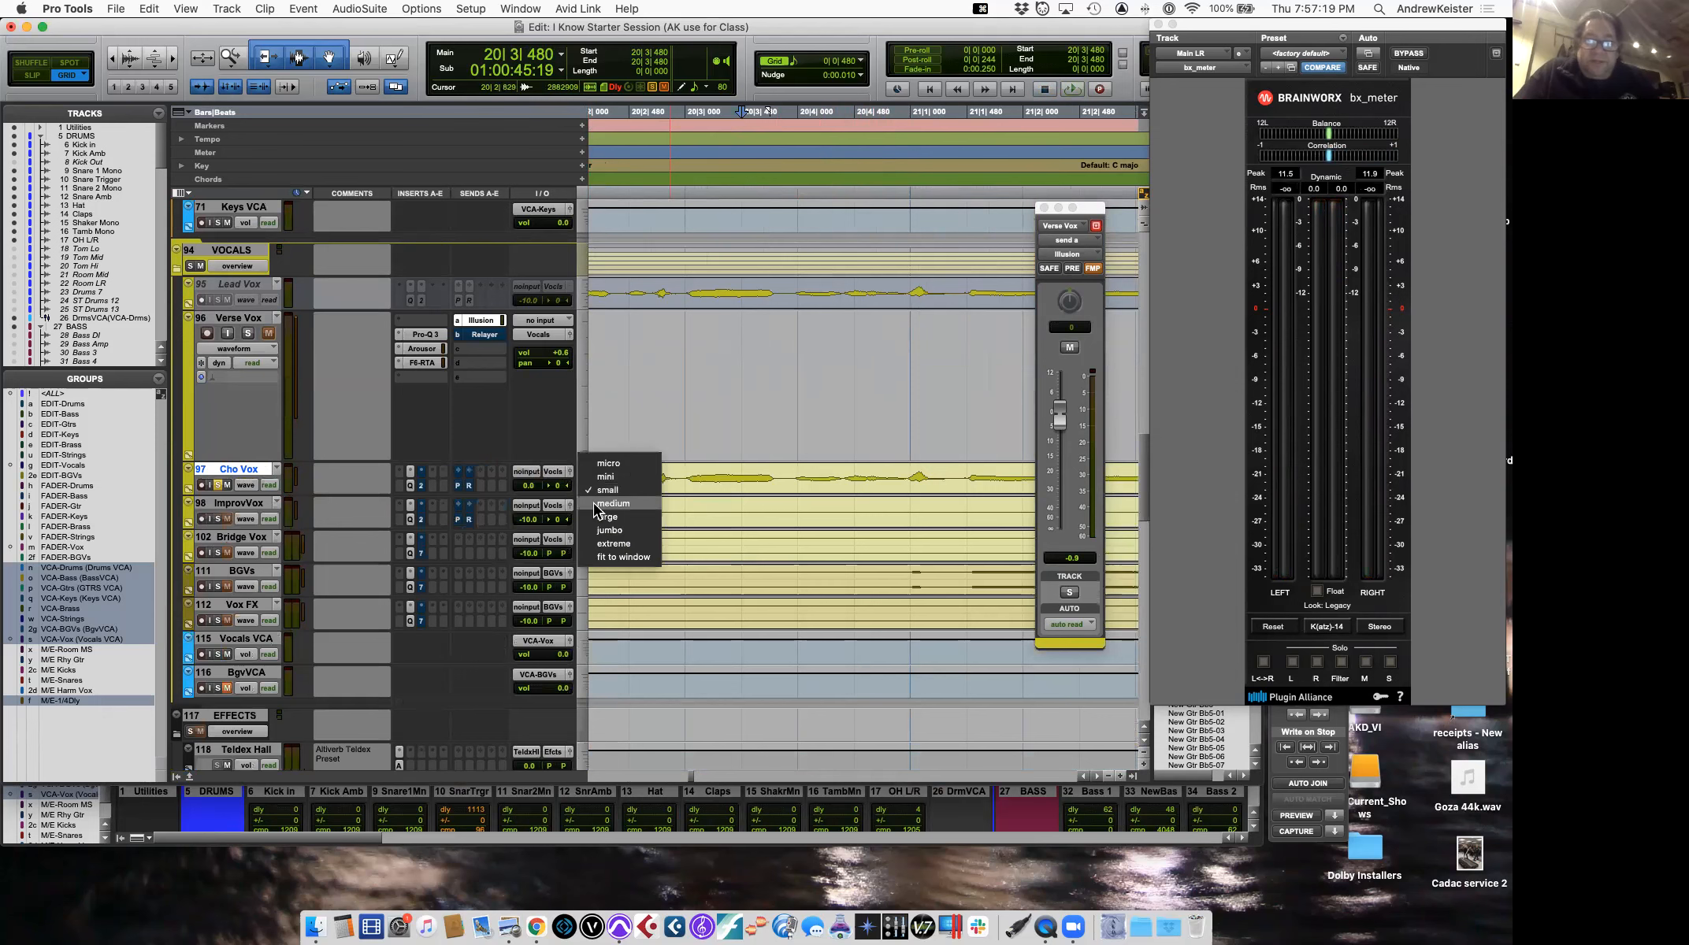
left_click(618, 512)
Play the unsoloed Cho Vox from 20|3|000 in the full mix and raise its volume to +4.8 dB.
left_click(744, 501)
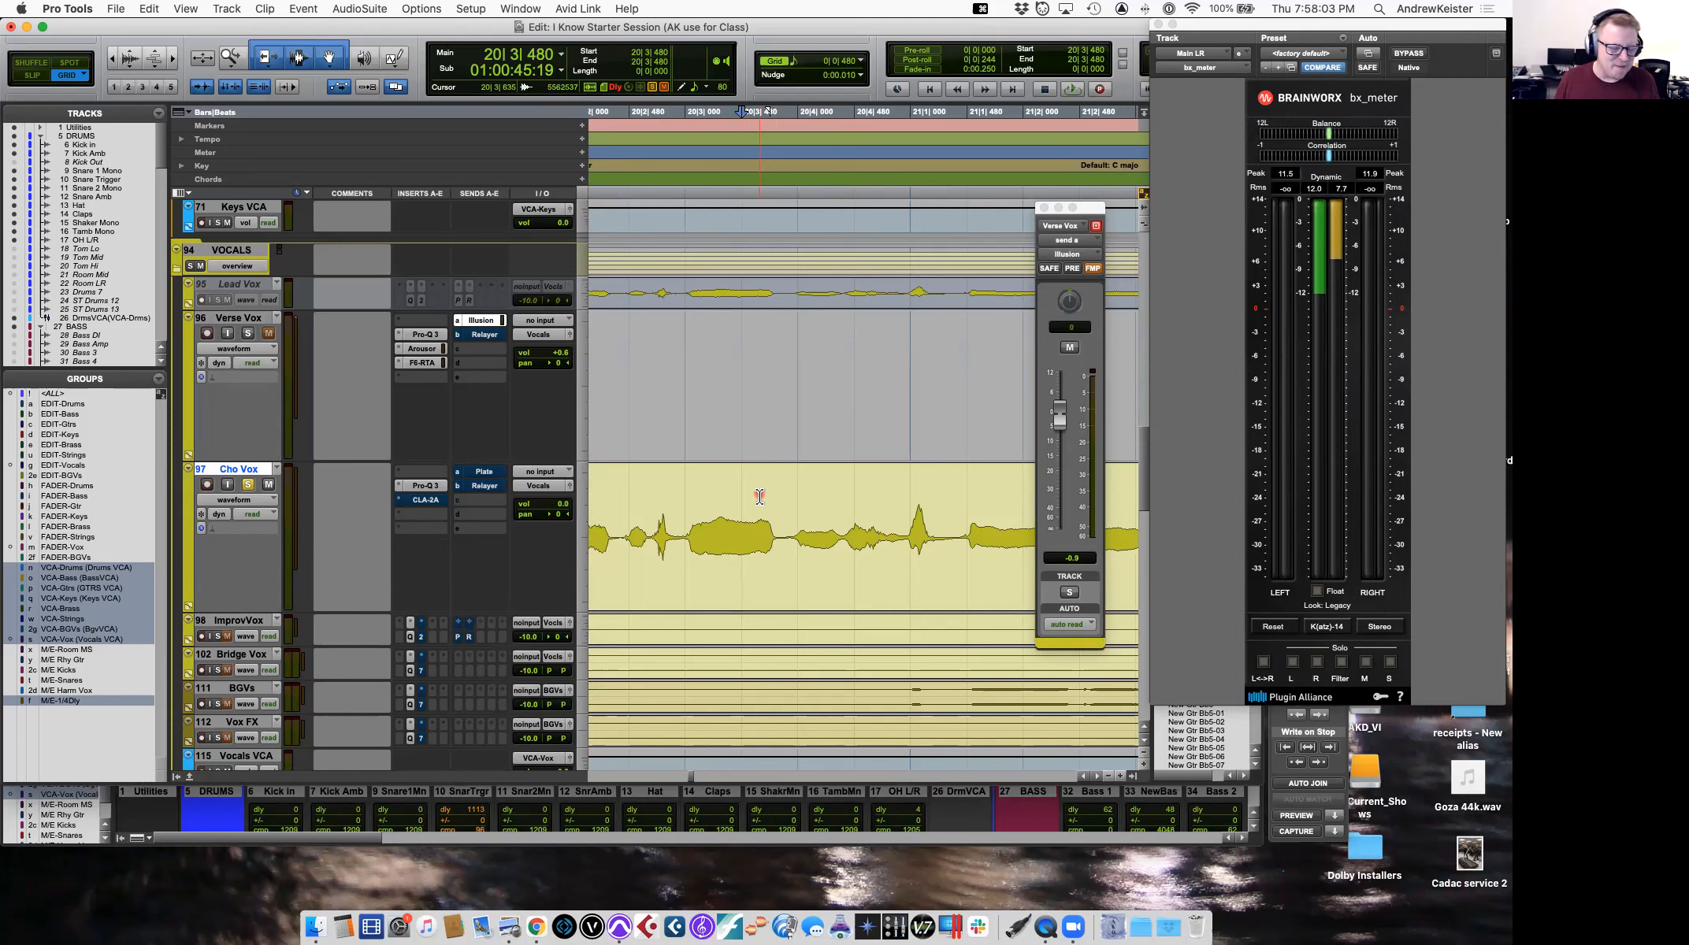
key("r")
key("r")
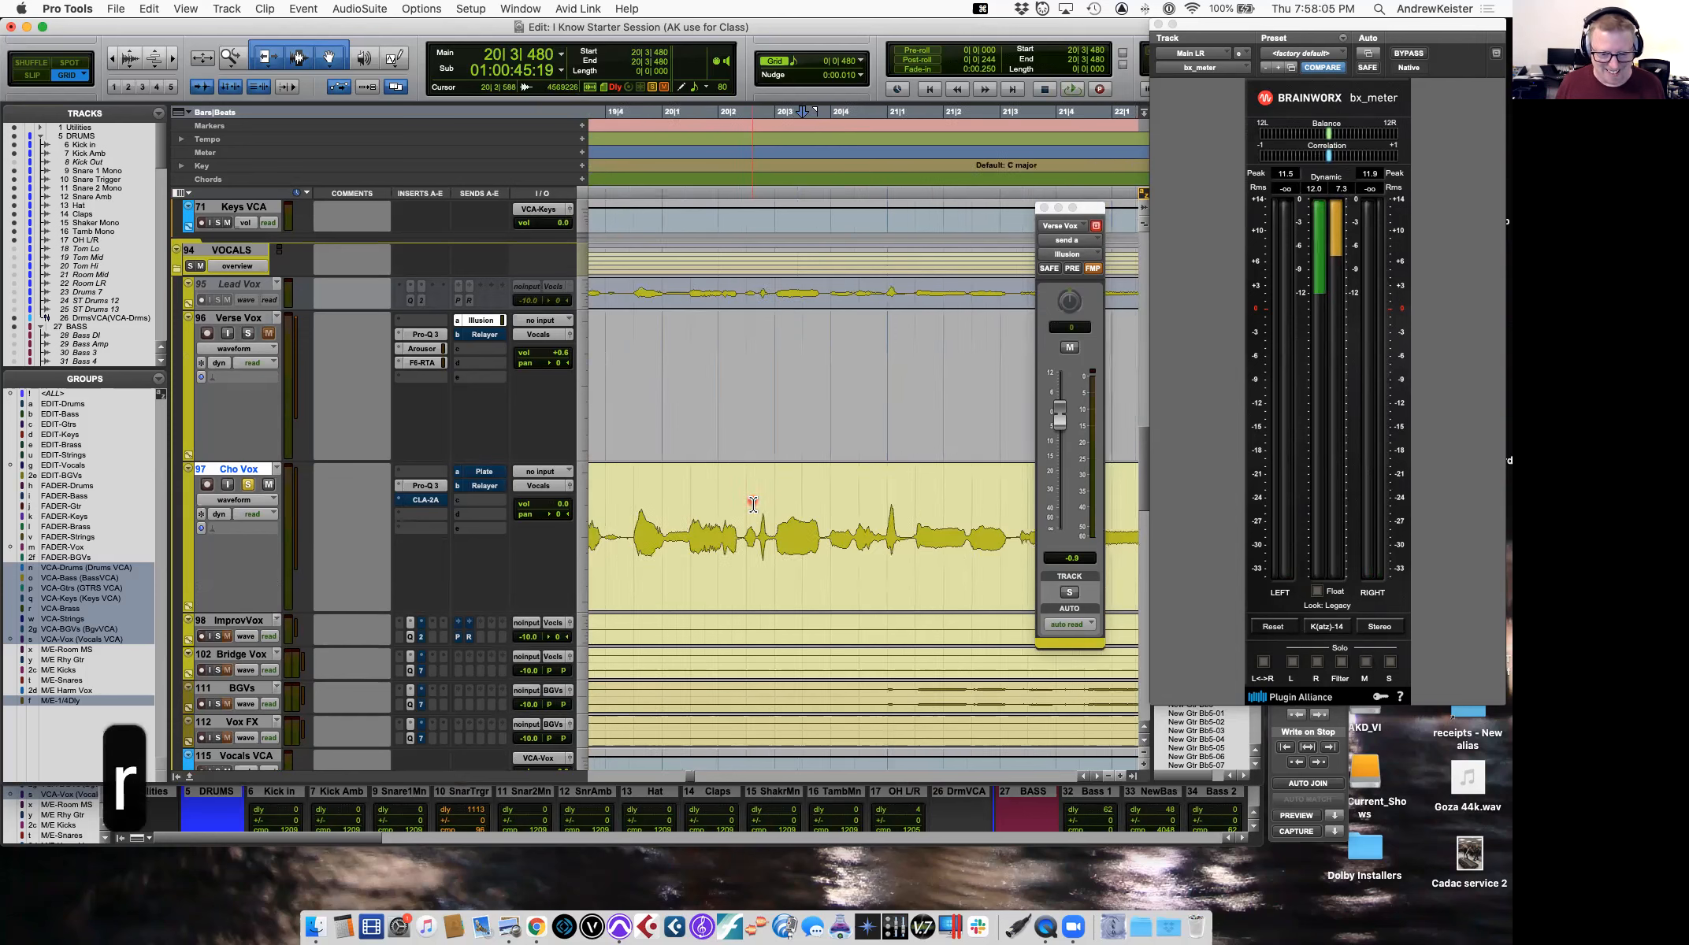
key("space")
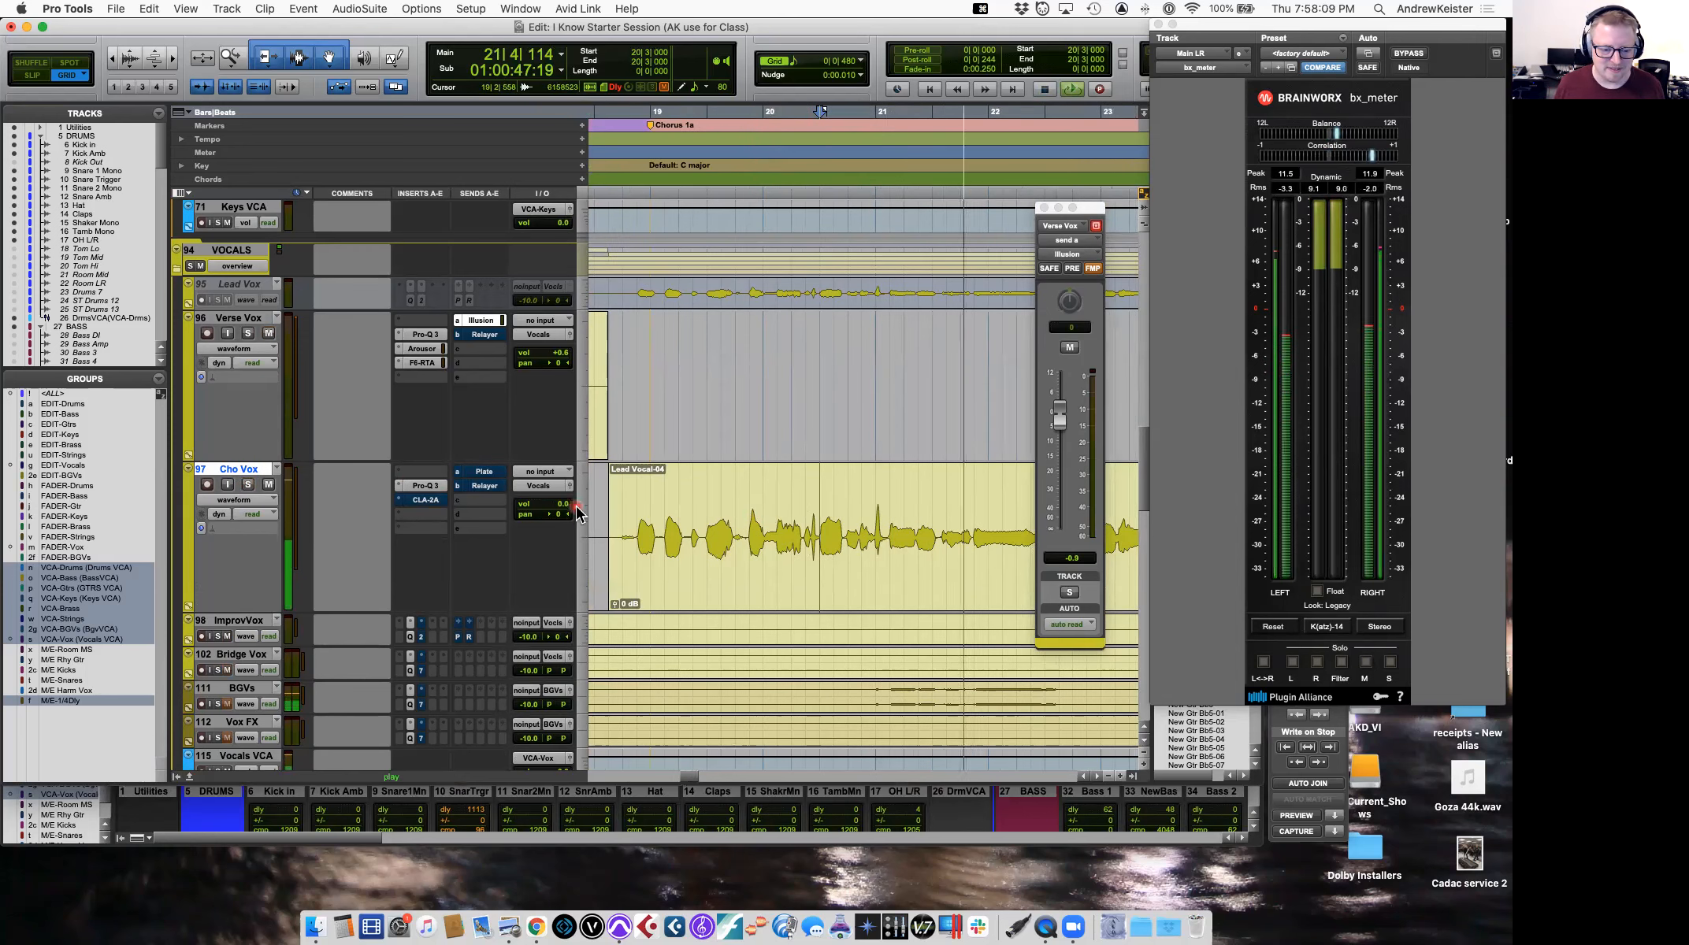
key("space")
left_click_drag(565, 522, 570, 506)
key("space")
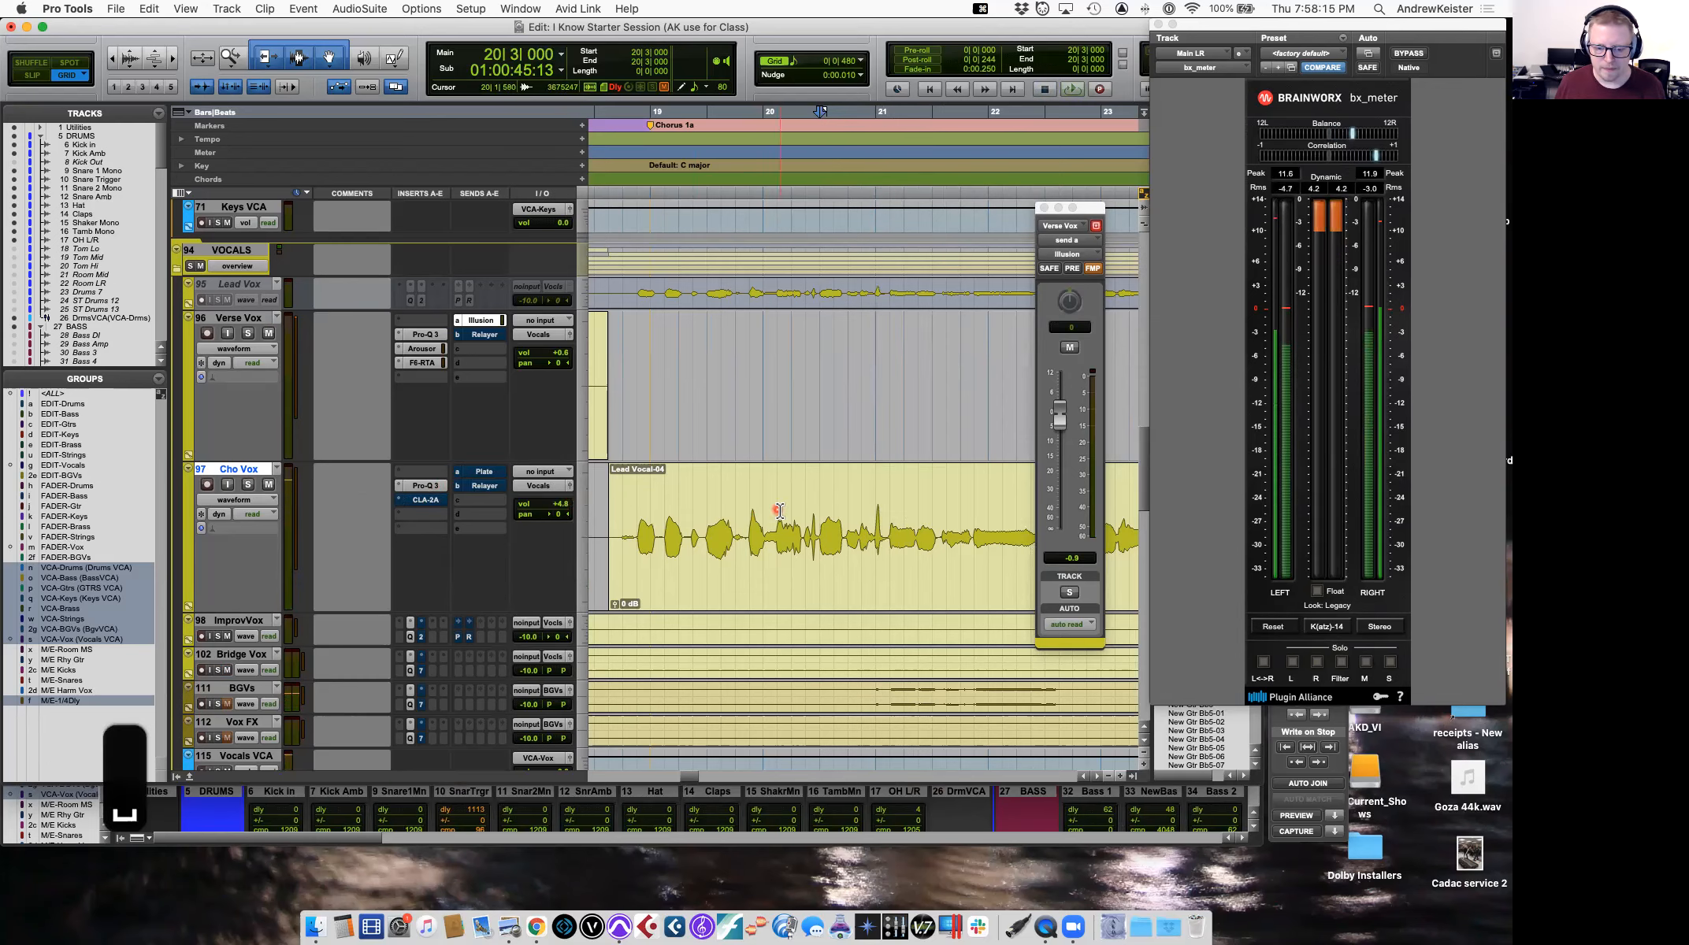
Play from 18|4|480 into the chorus to check Cho Vox's level in the full mix.
scroll(709, 567, "left", 2)
scroll(787, 495, "up", 15)
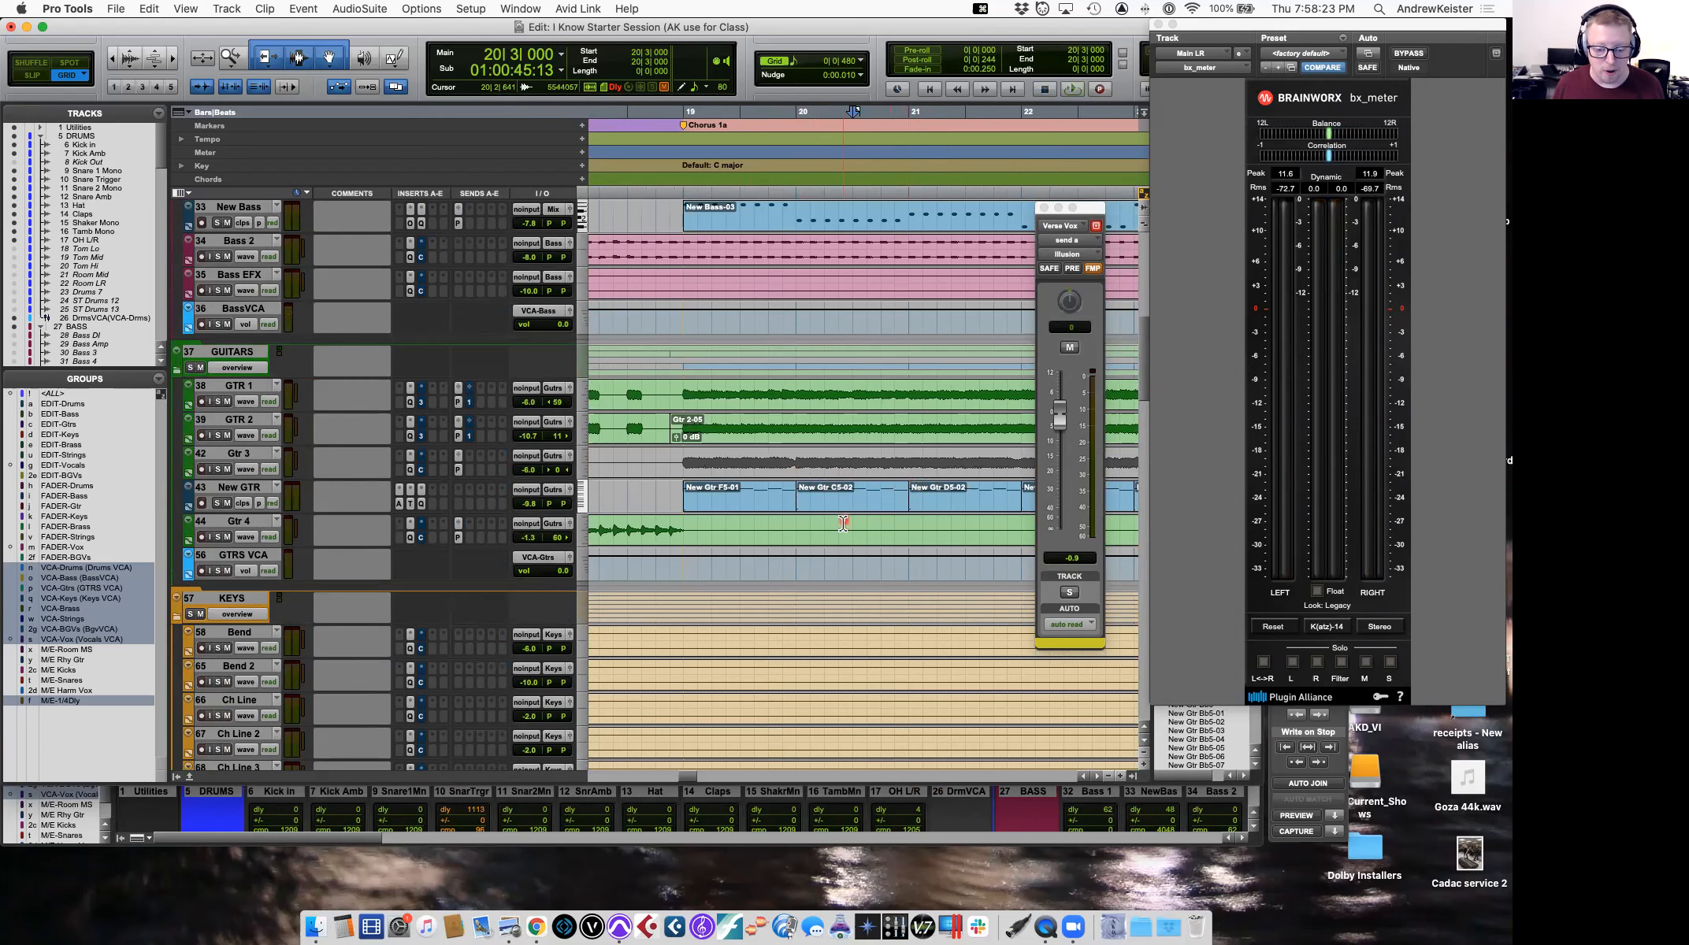
scroll(843, 523, "left", 2)
left_click(718, 487)
scroll(718, 487, "down", 10)
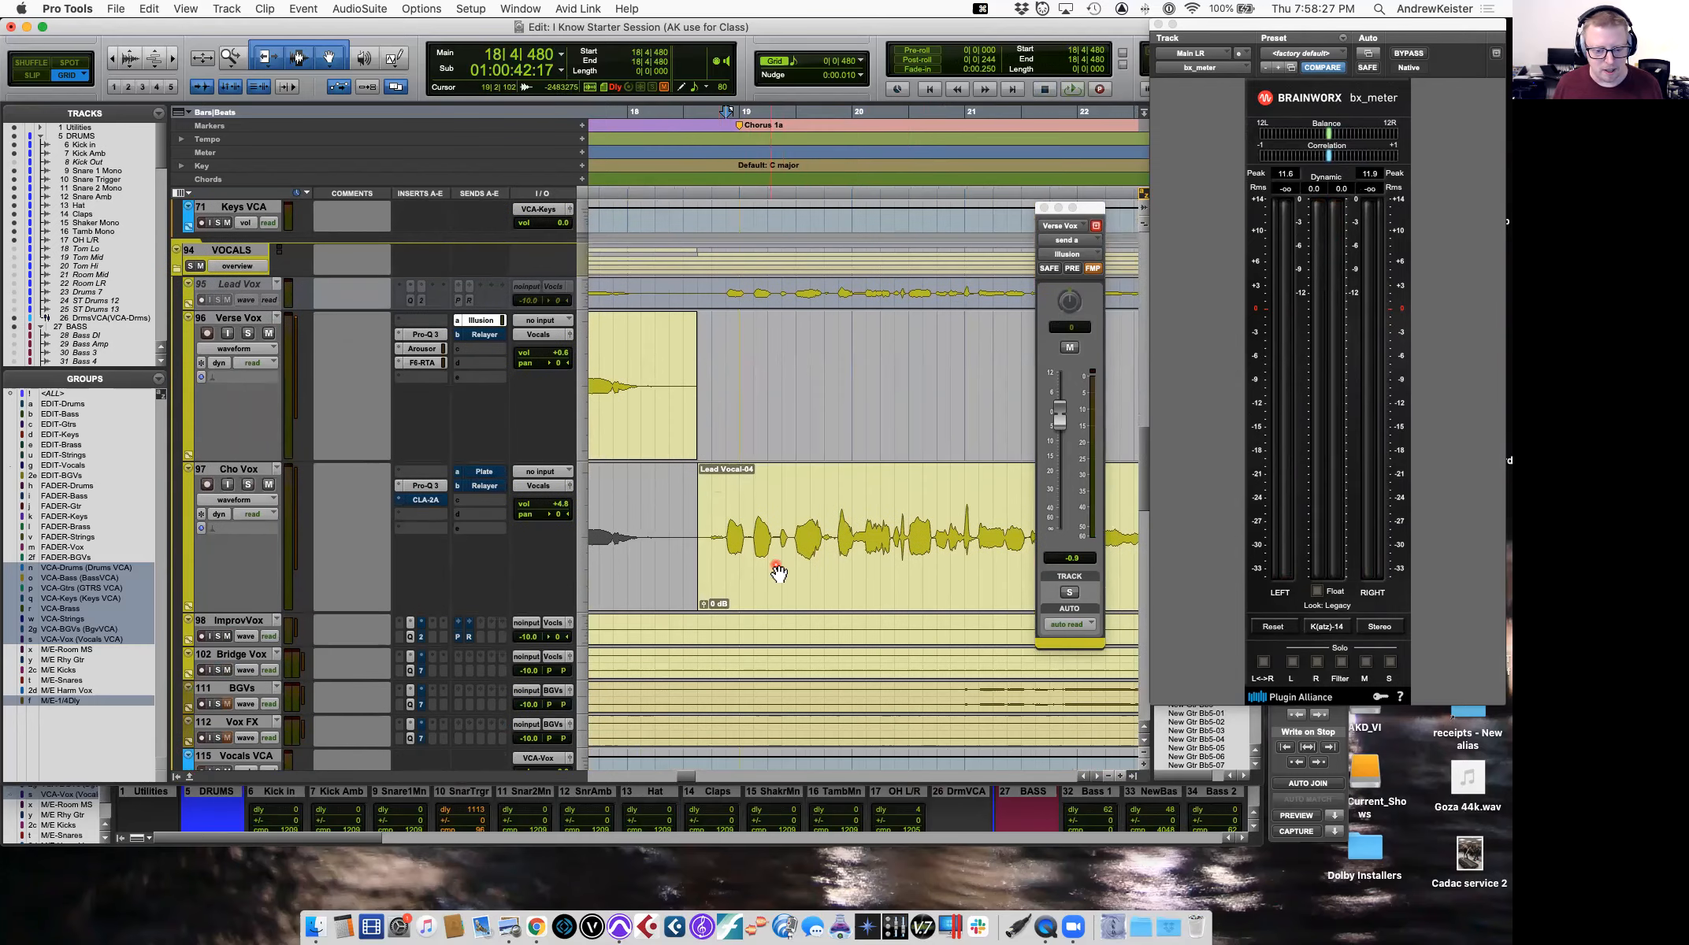
key("space")
scroll(811, 591, "down", 1)
scroll(812, 591, "right", 1)
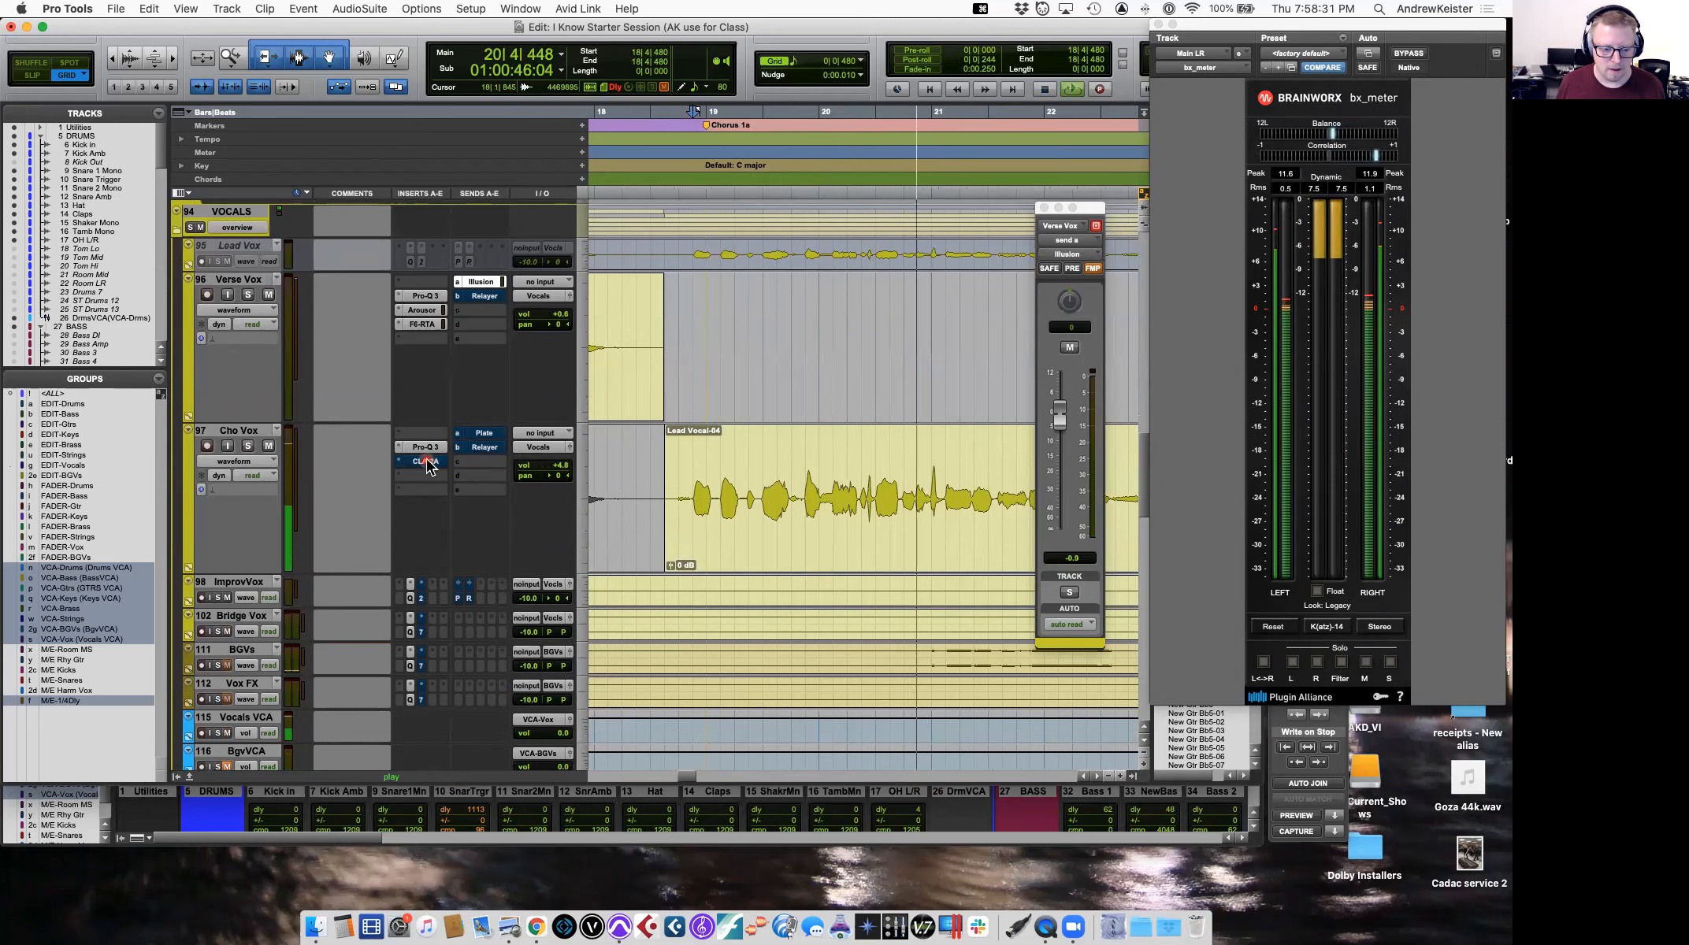
key("space")
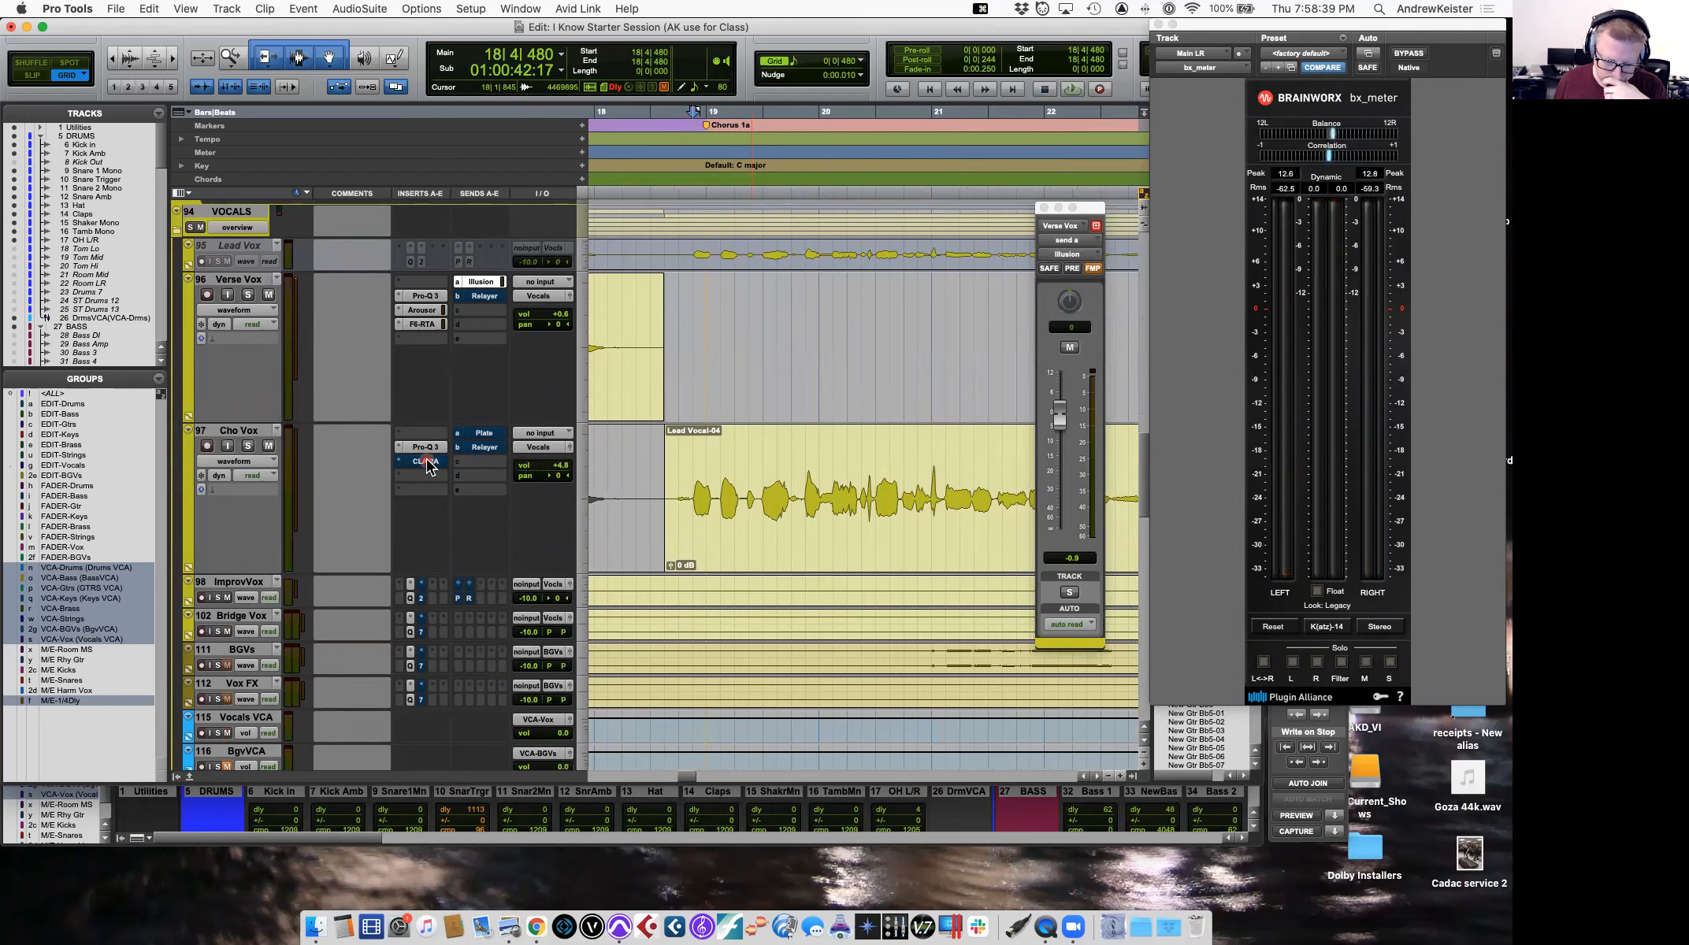
Check the bypassed CLA-2A on Cho Vox and replace it with Arousor (mono) through a plug-in search for "ar".
left_click(426, 462)
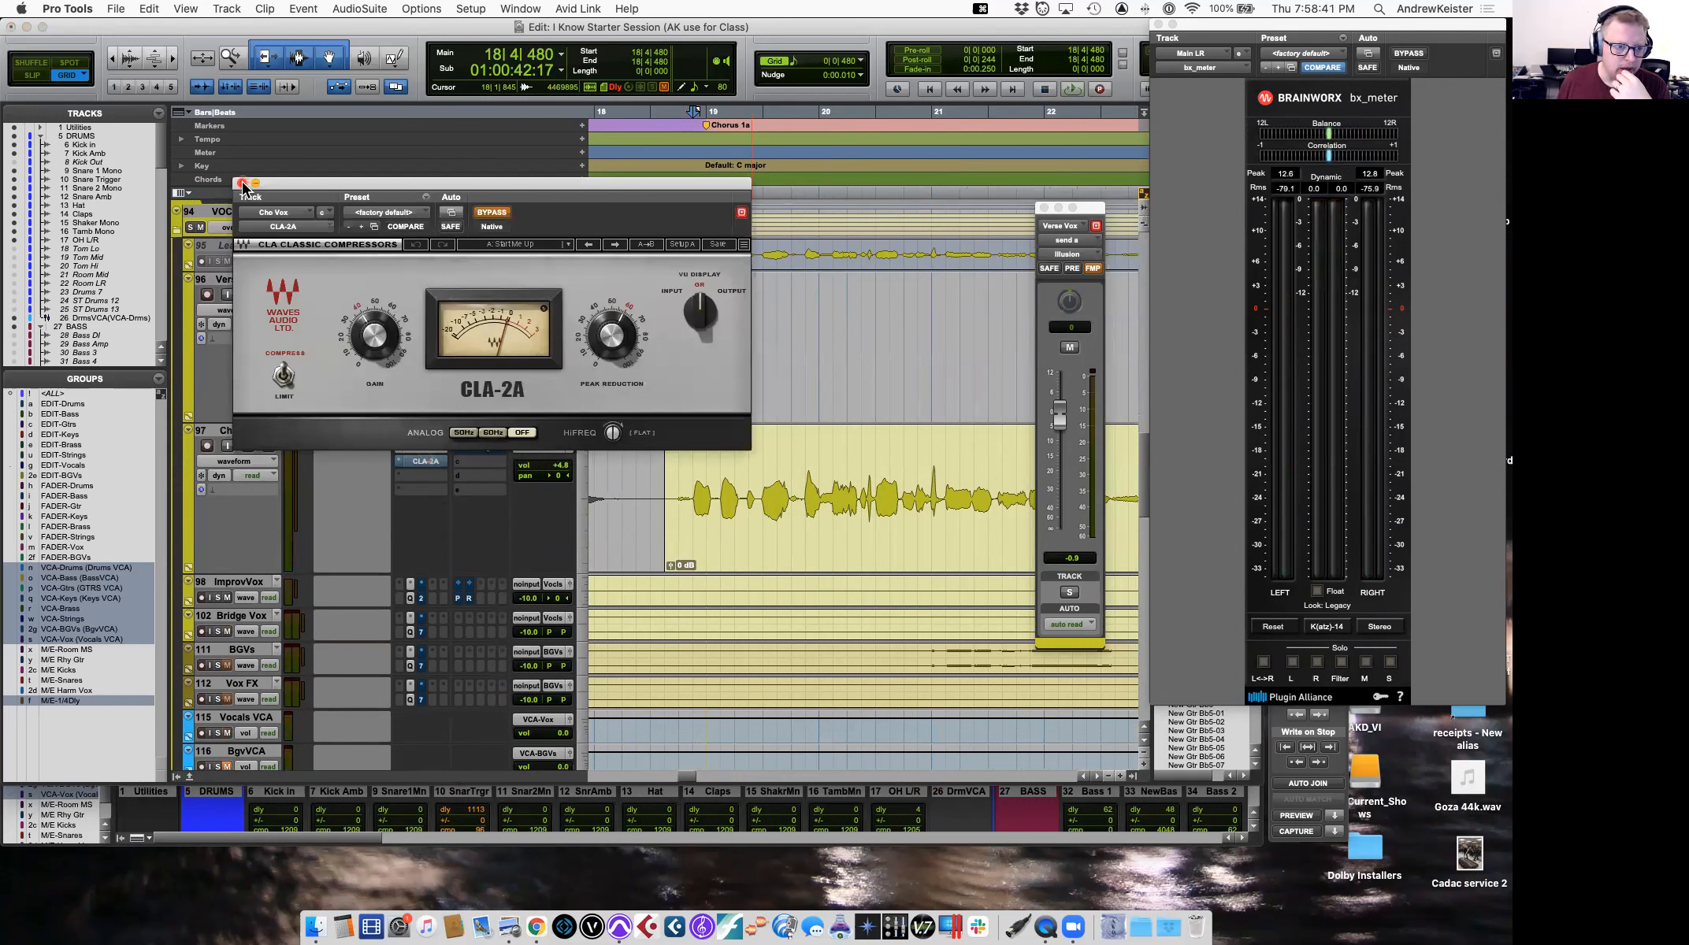
left_click(242, 183)
left_click(401, 468)
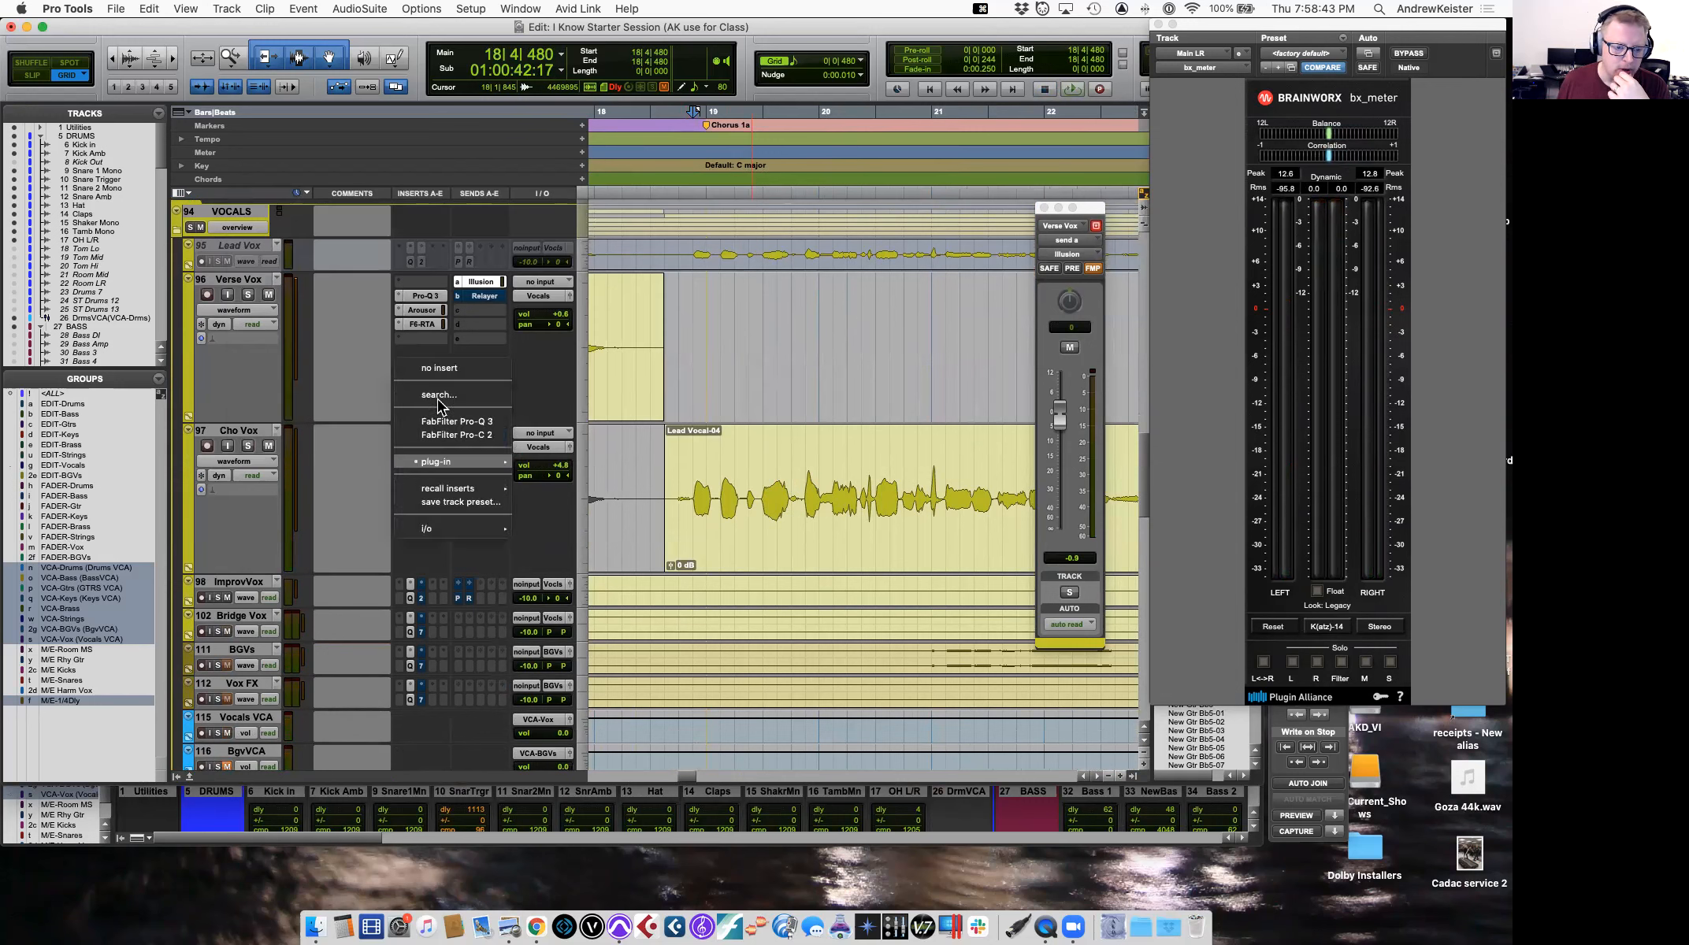
type("ar")
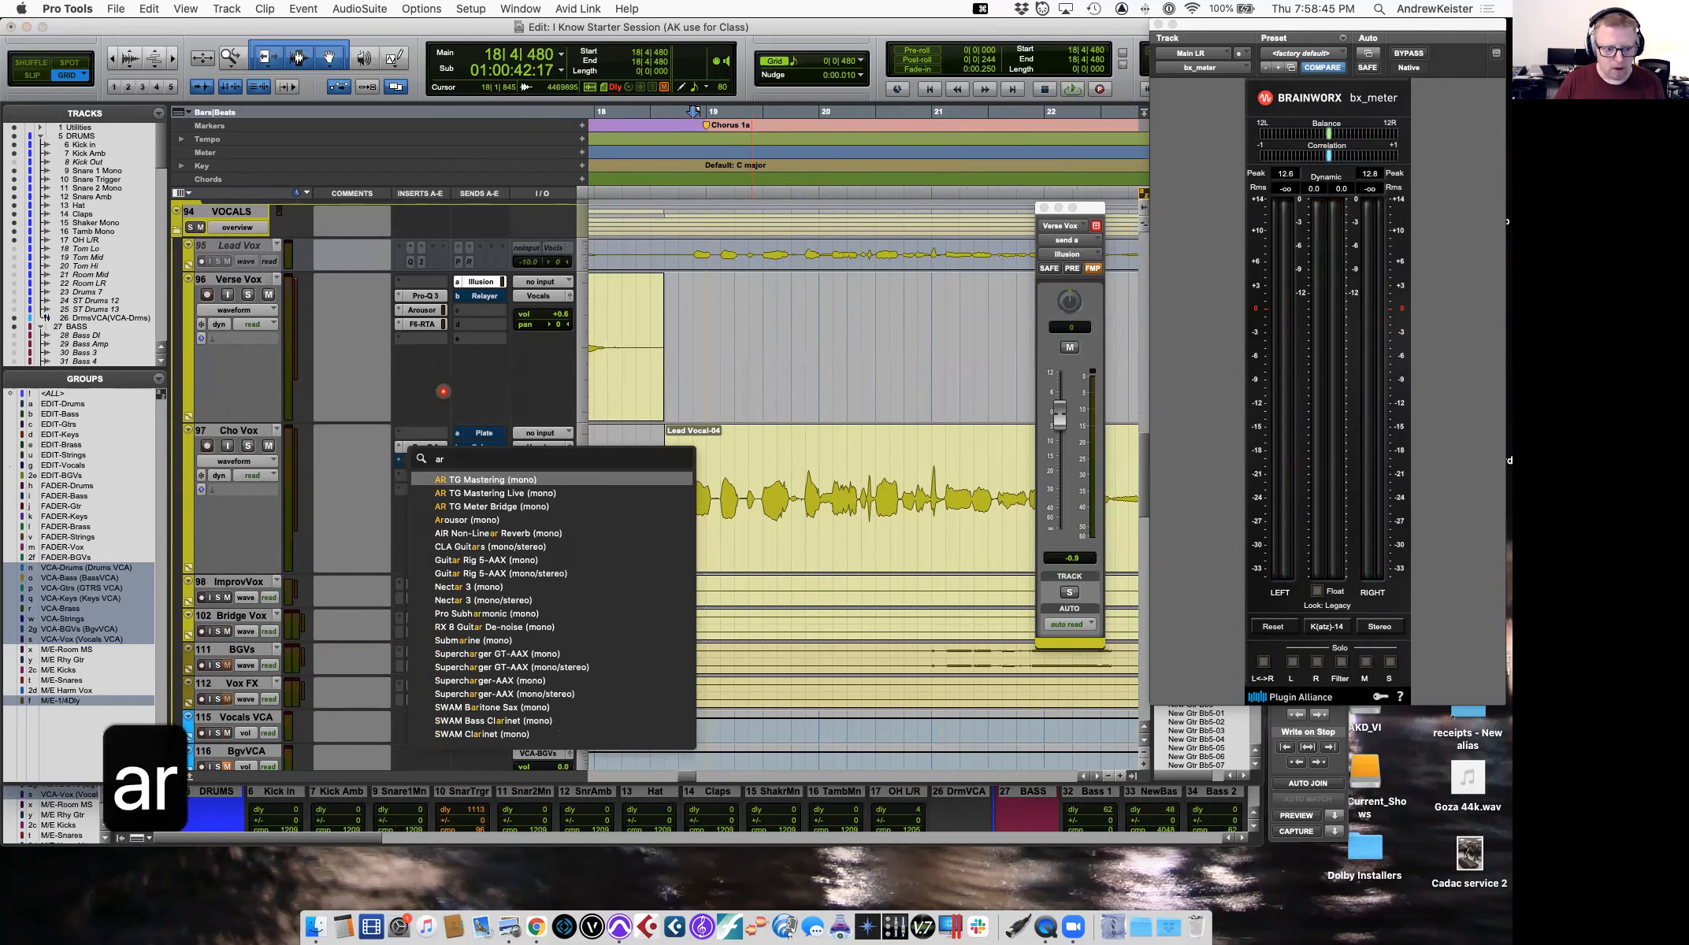
key("Down")
key("Down")
key("Down")
key("Return")
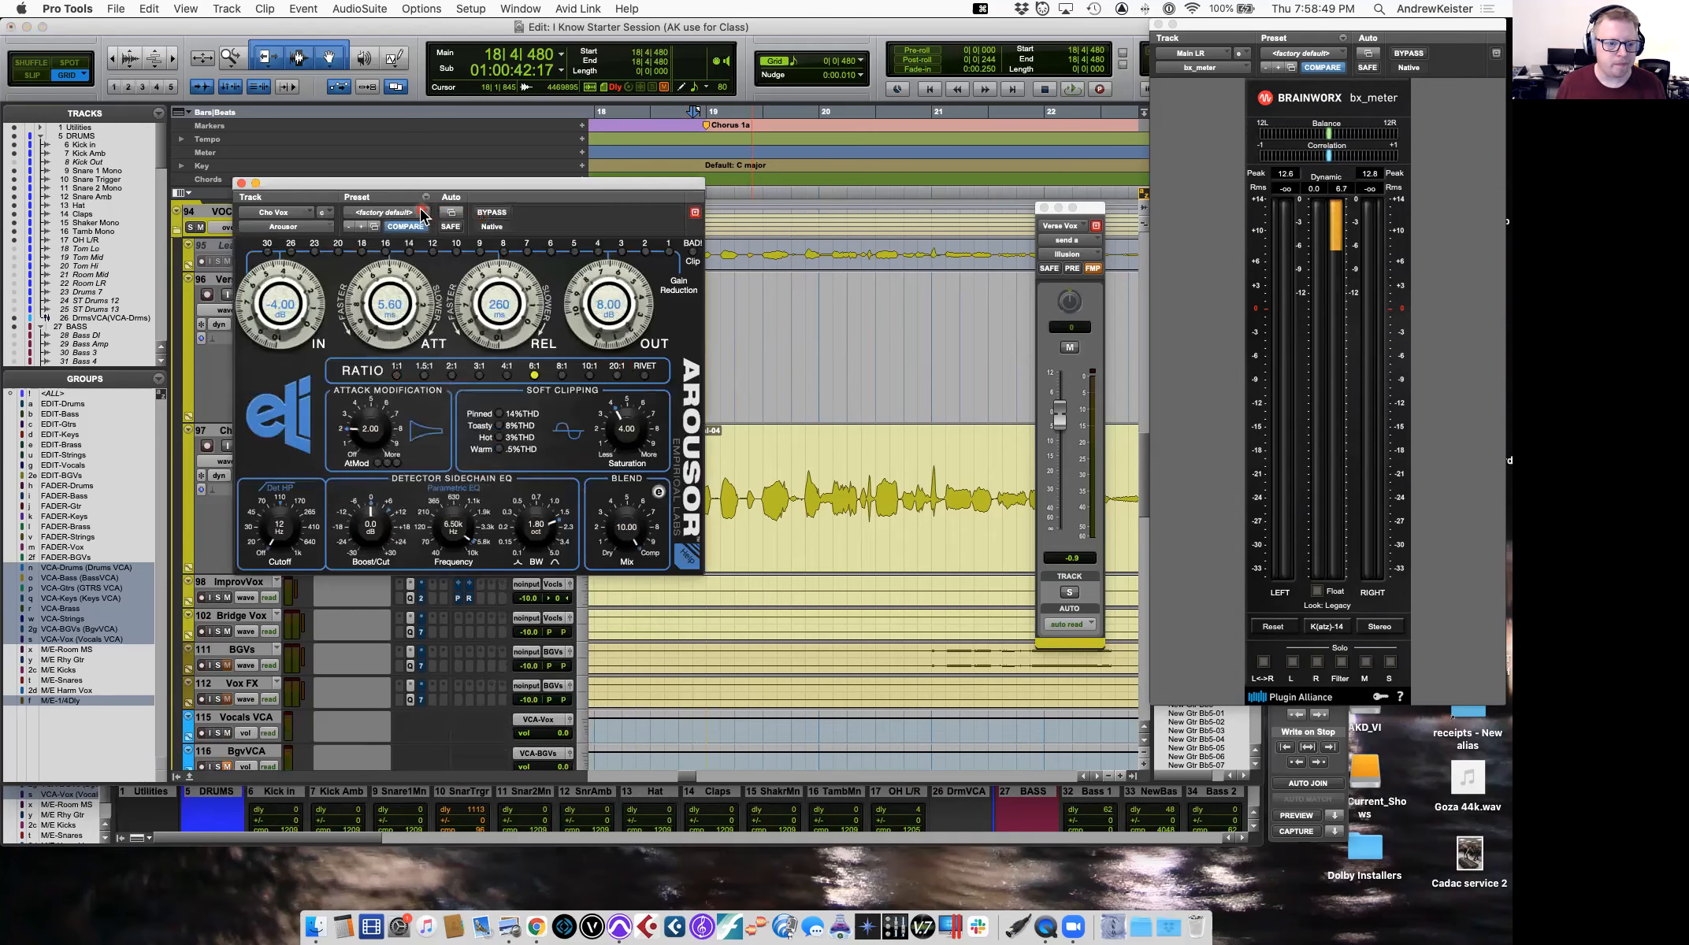
Load the ImproVox preset from the session's settings folder into Cho Vox's Arousor.
left_click(425, 198)
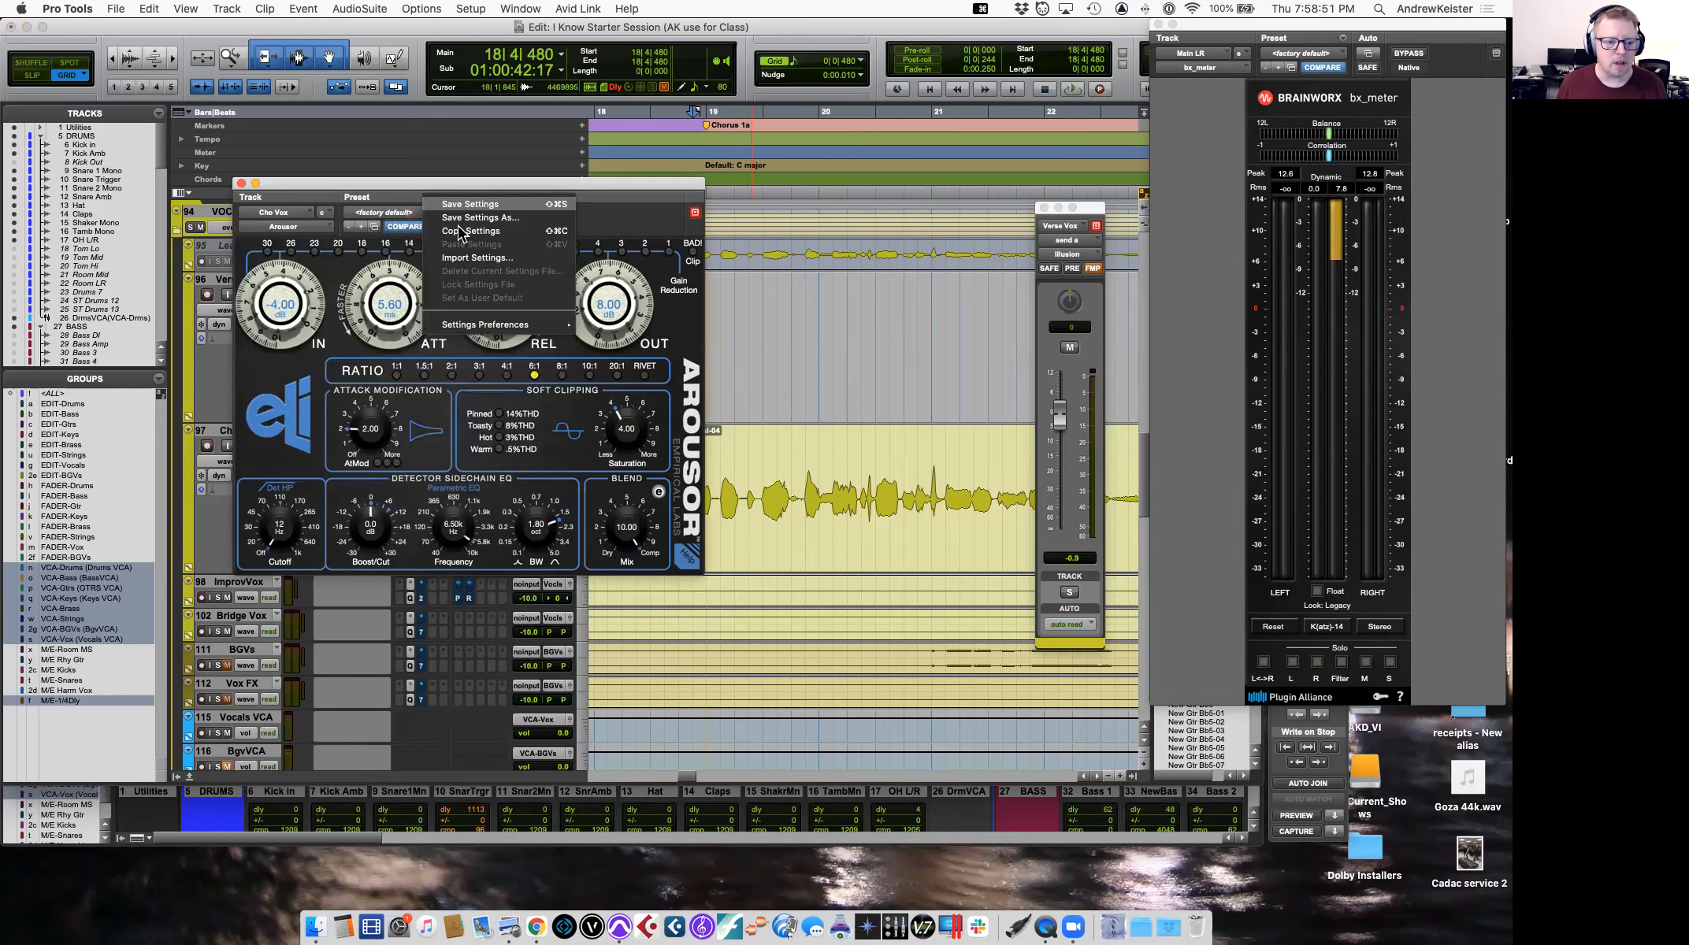
left_click(401, 210)
left_click(400, 211)
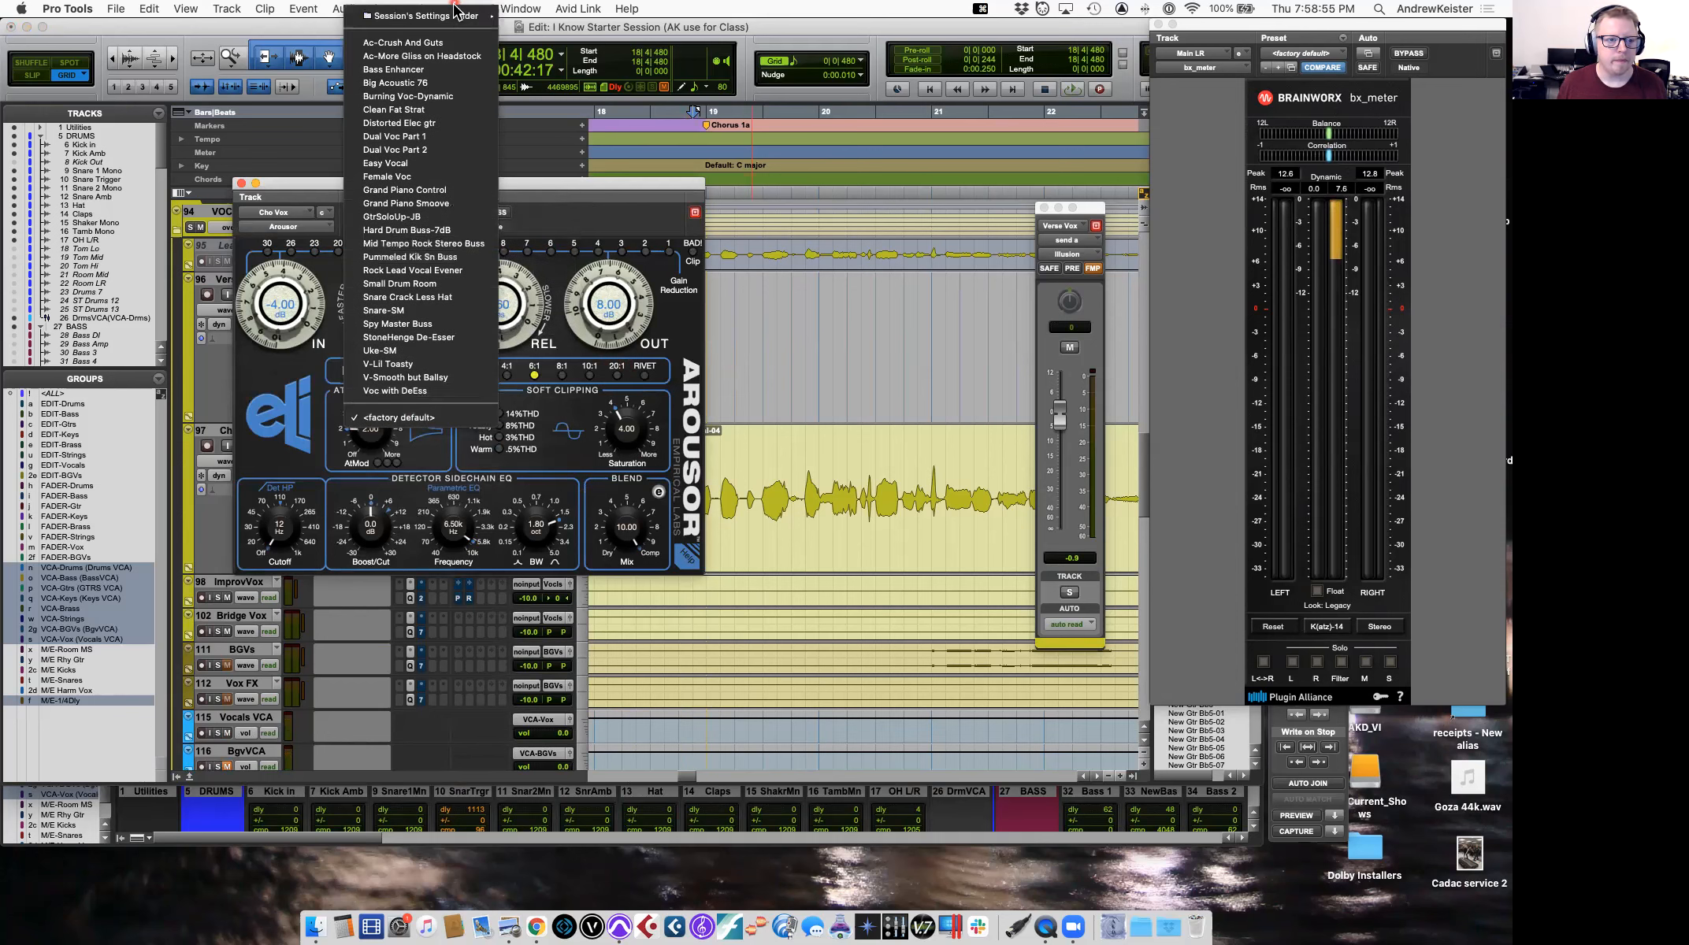
mouse_move(450, 22)
left_click(535, 18)
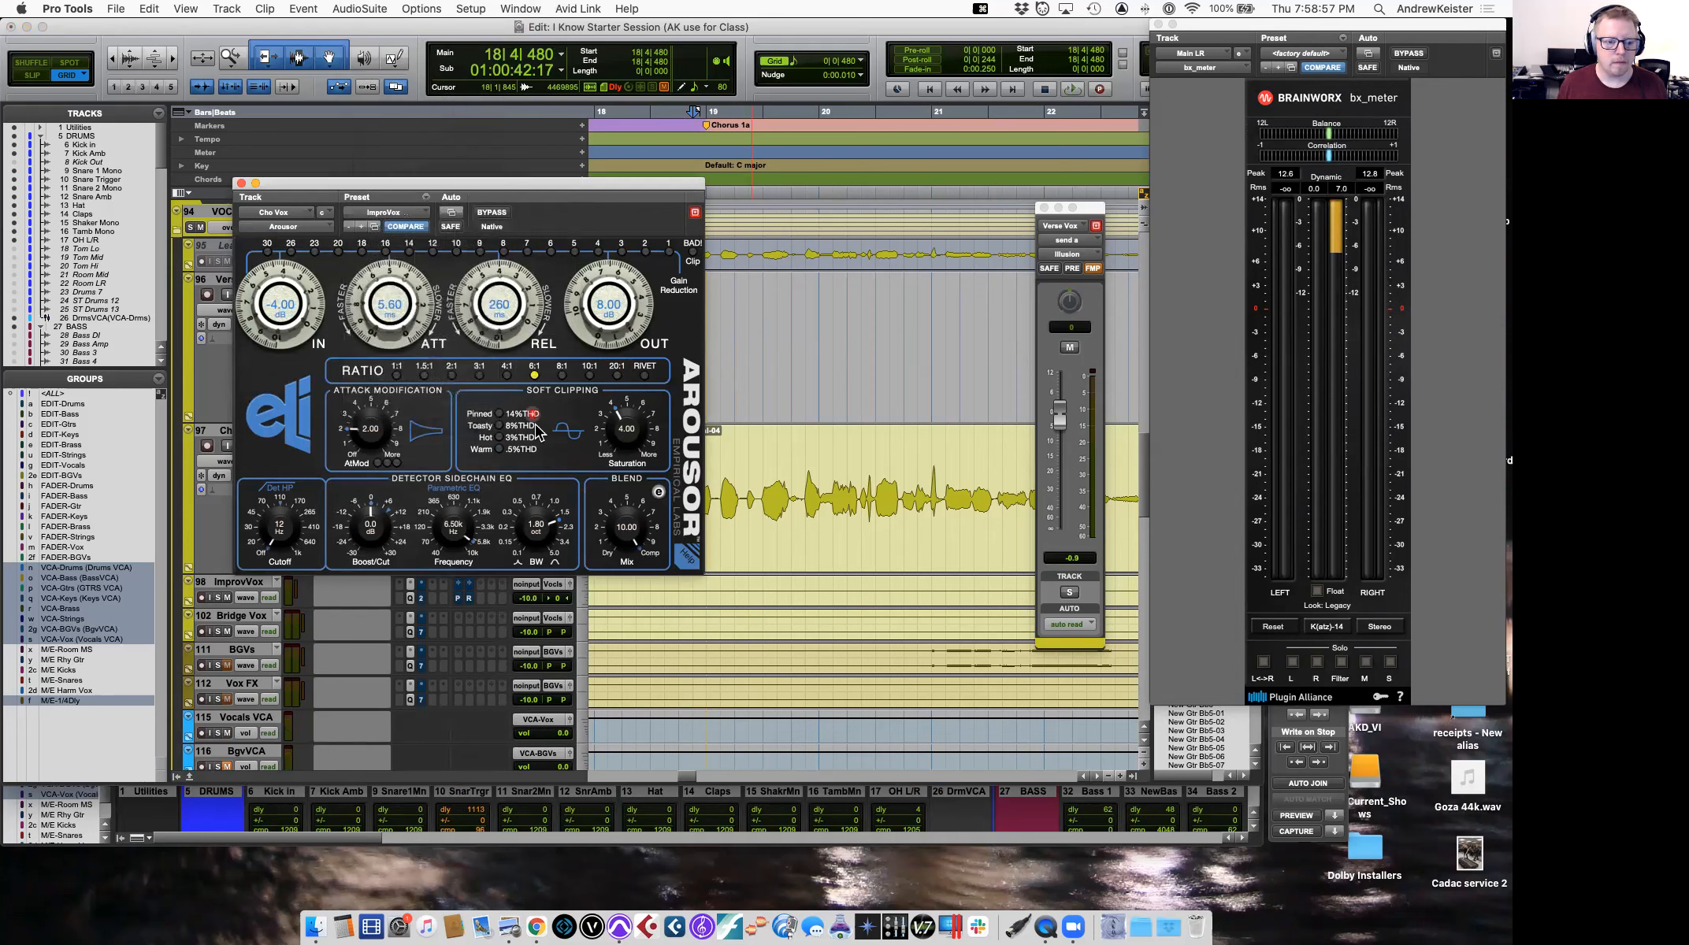
During playback, set the Arousor ratio to 3:1, the attack to 9.66 ms and the saturation to 0.00.
key("space")
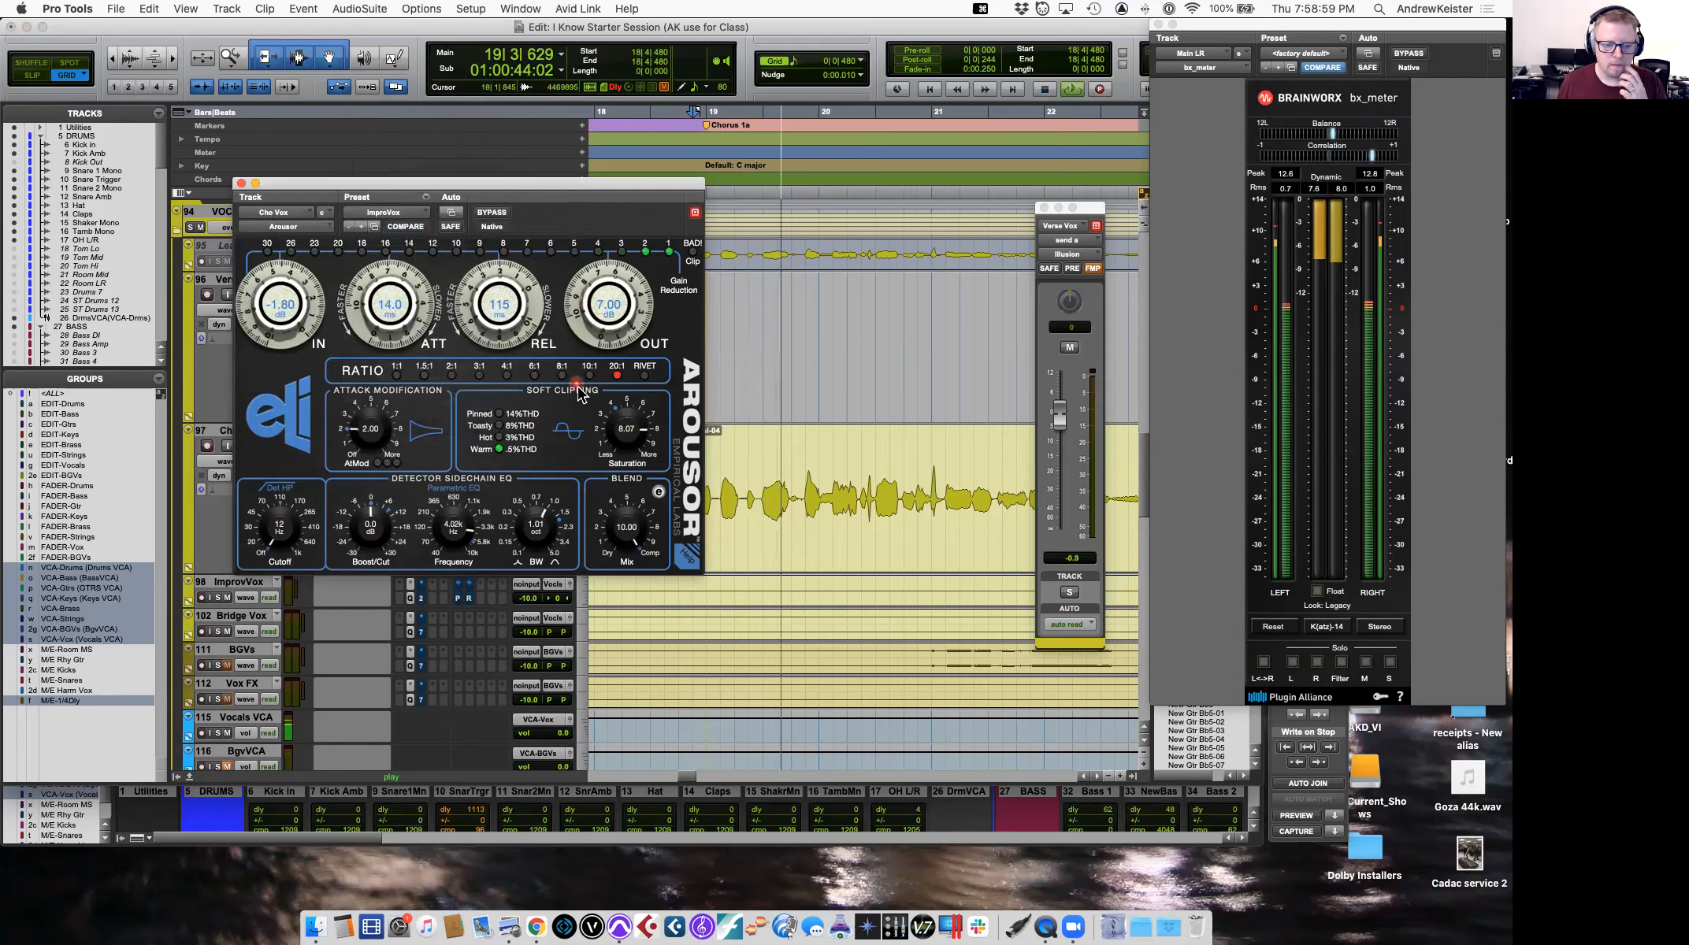
left_click(480, 376)
key("space")
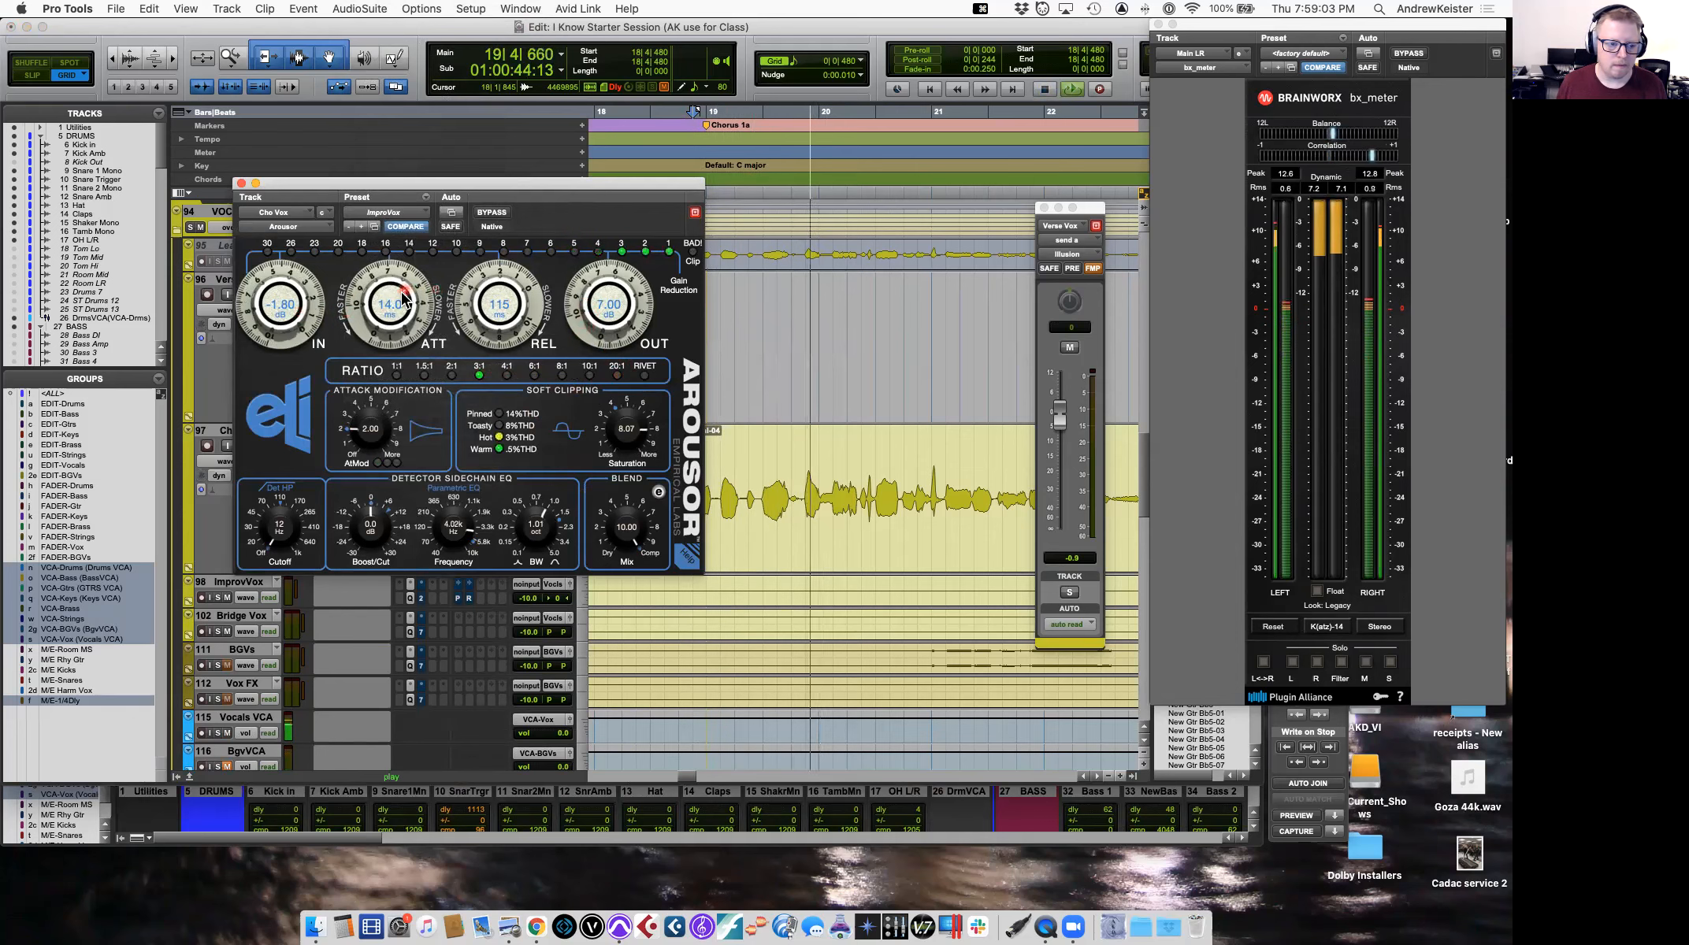
left_click_drag(391, 303, 392, 335)
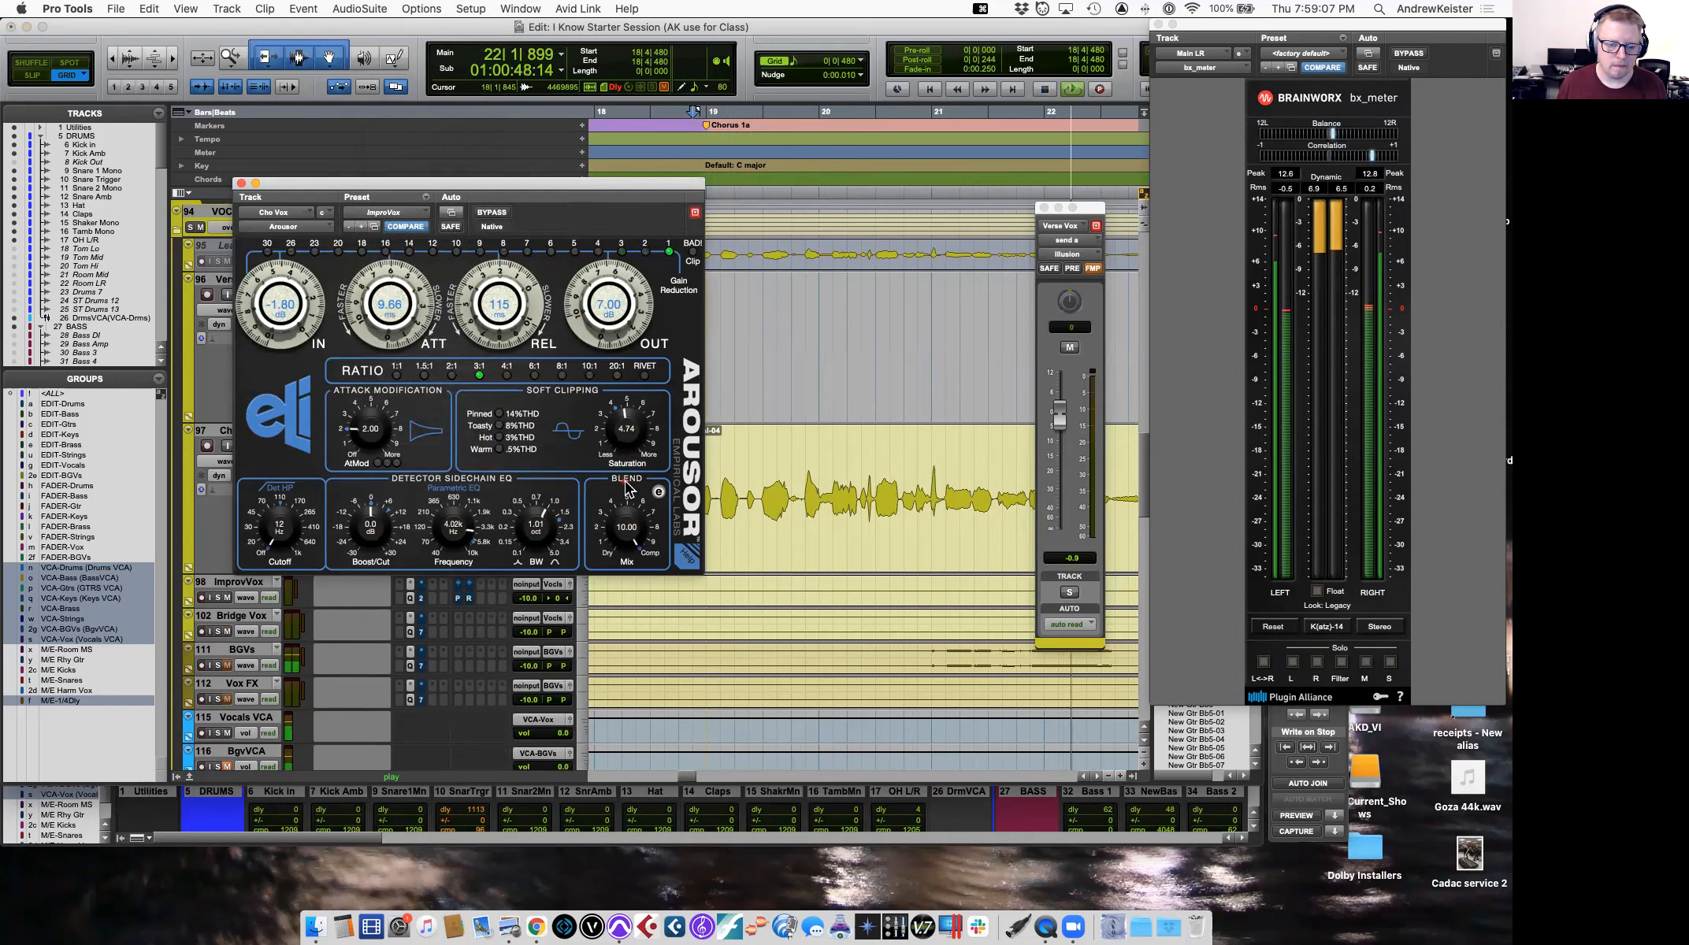
left_click_drag(626, 428, 626, 472)
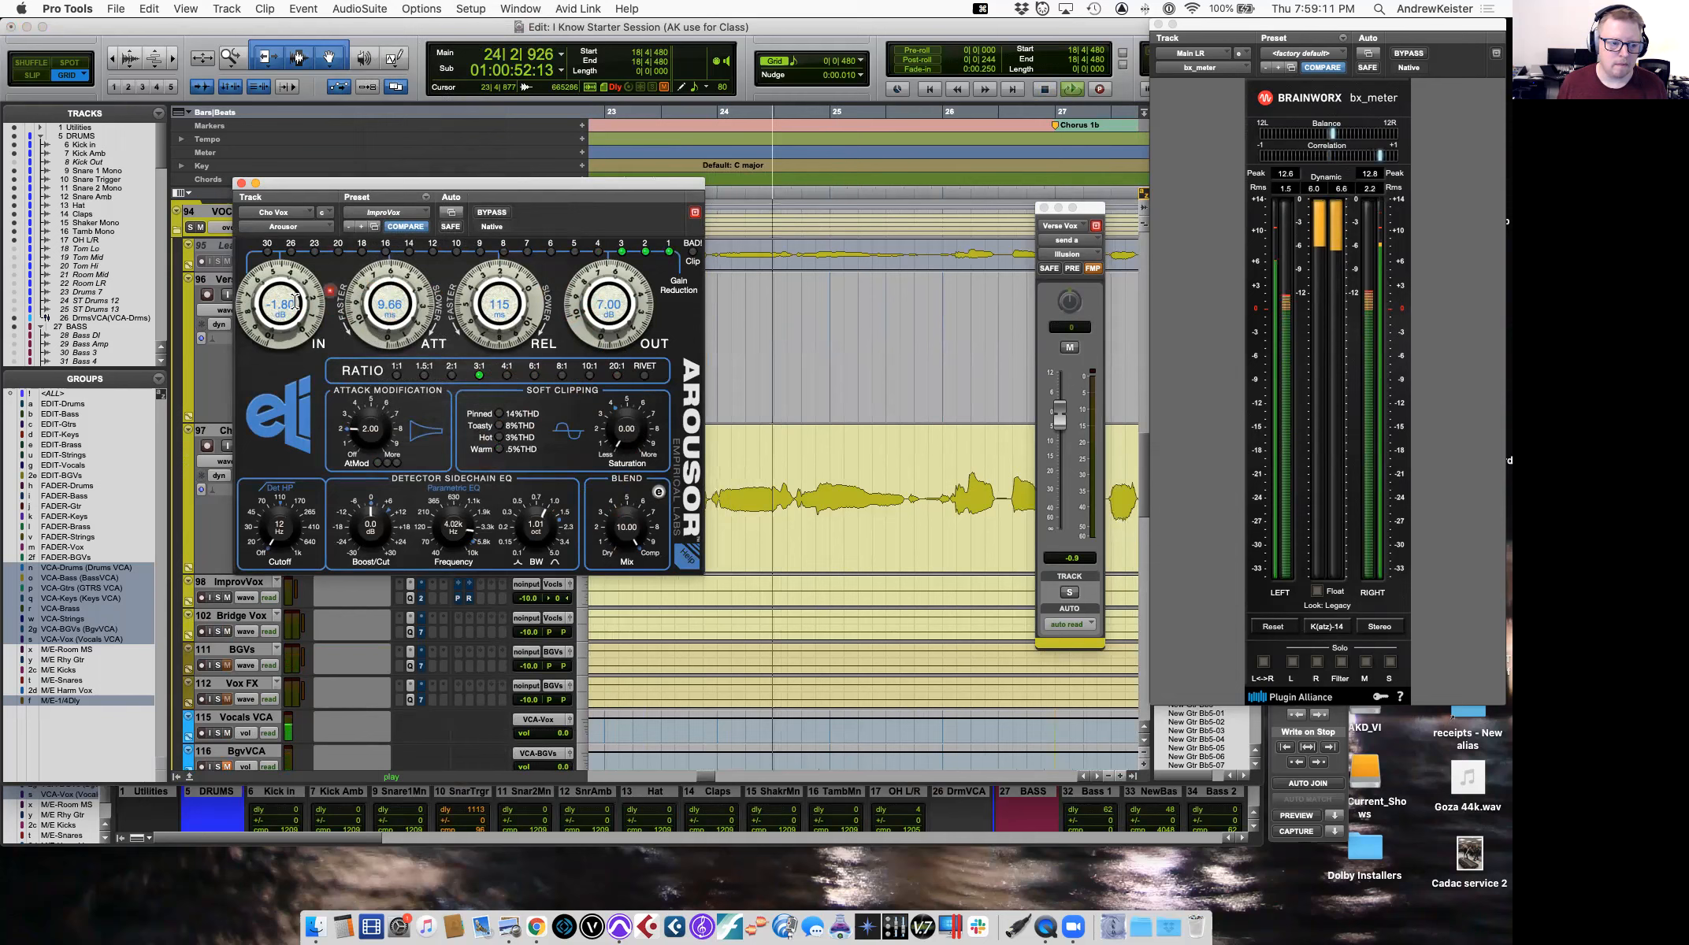
Set the Arousor input to -6.25 dB, output to 10.00 dB, release to 146 ms and attack modification to 0.00 during playback, and close it.
left_click_drag(280, 304, 281, 314)
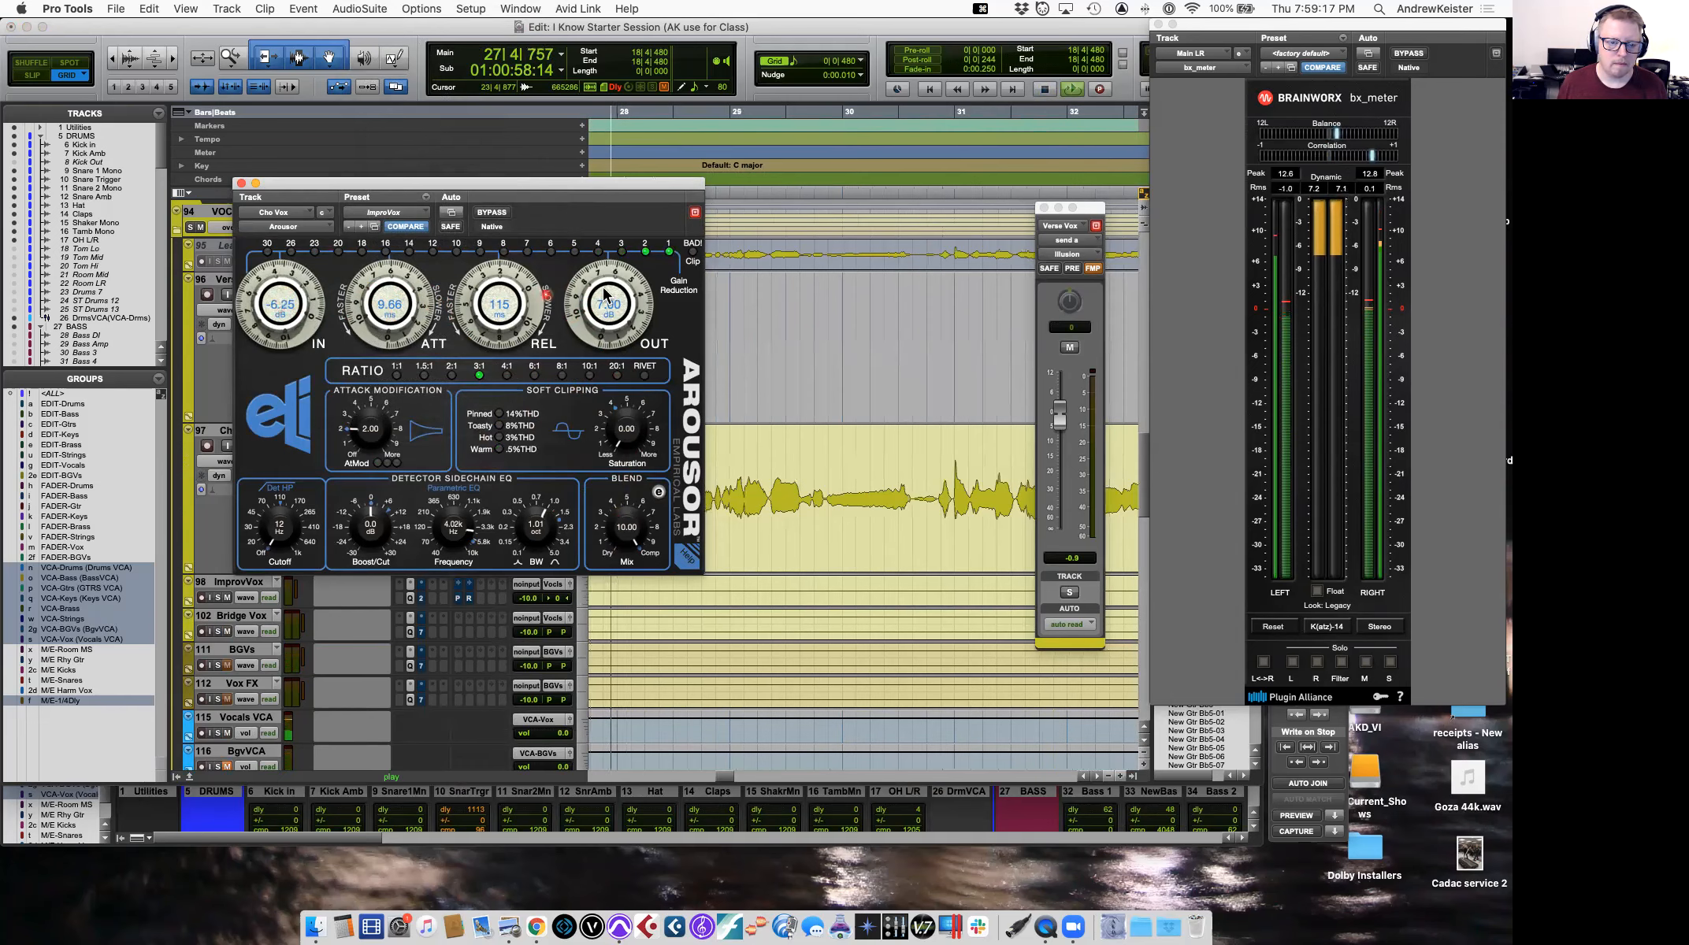
left_click_drag(601, 296, 600, 290)
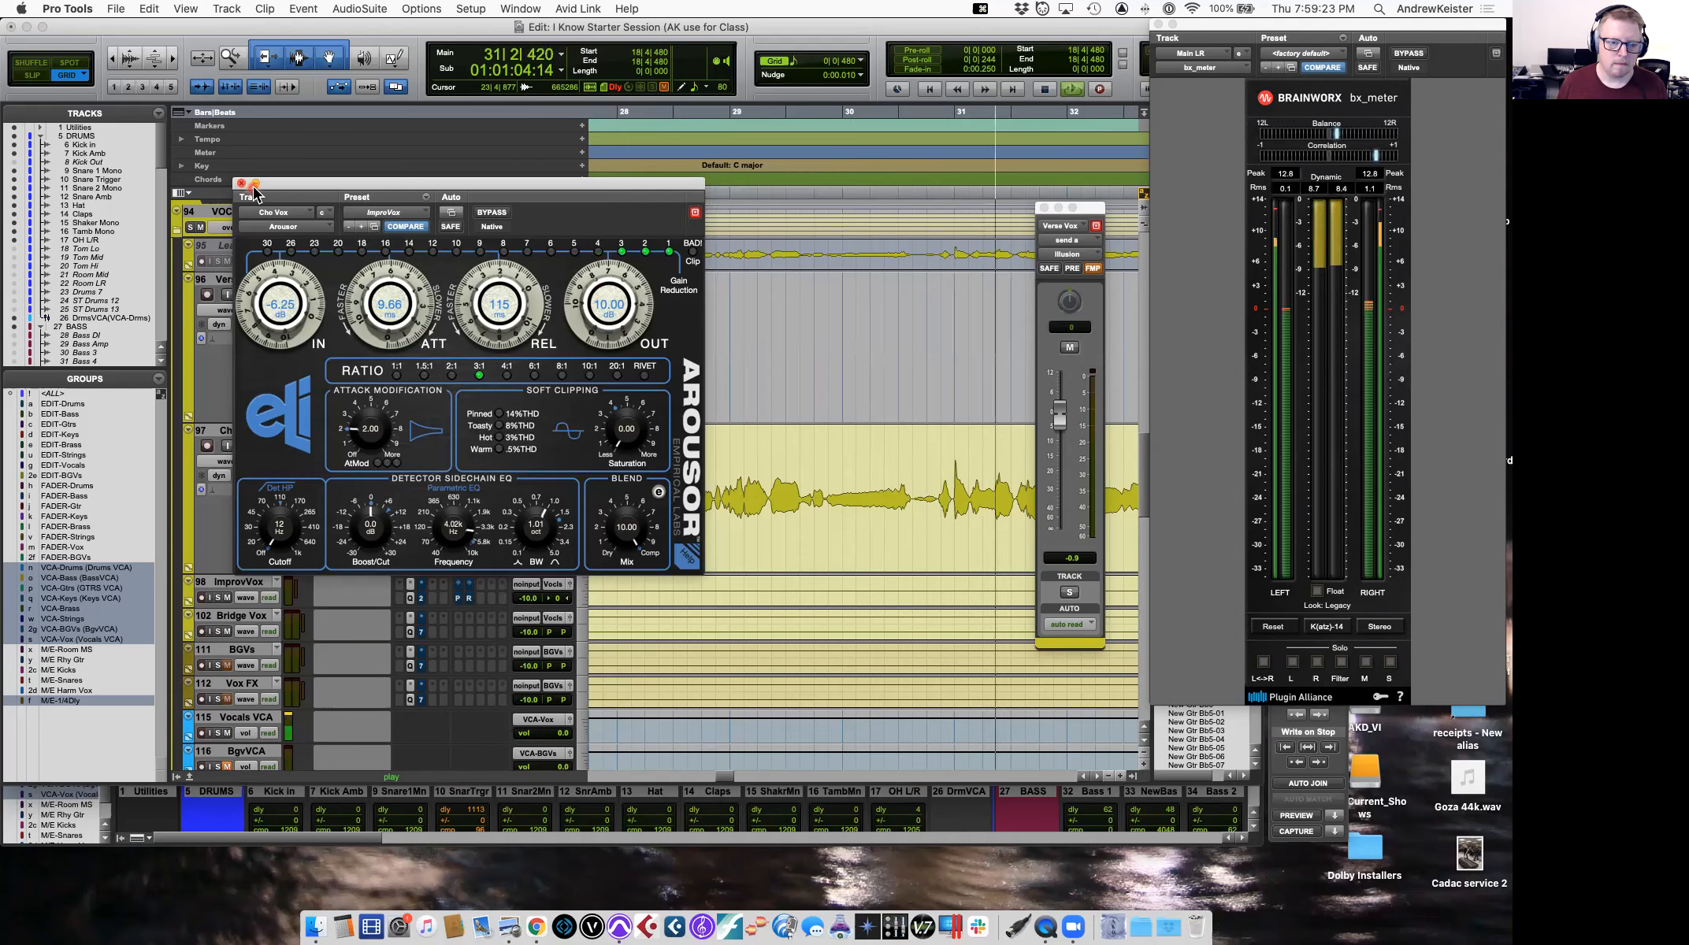
left_click_drag(482, 321, 482, 309)
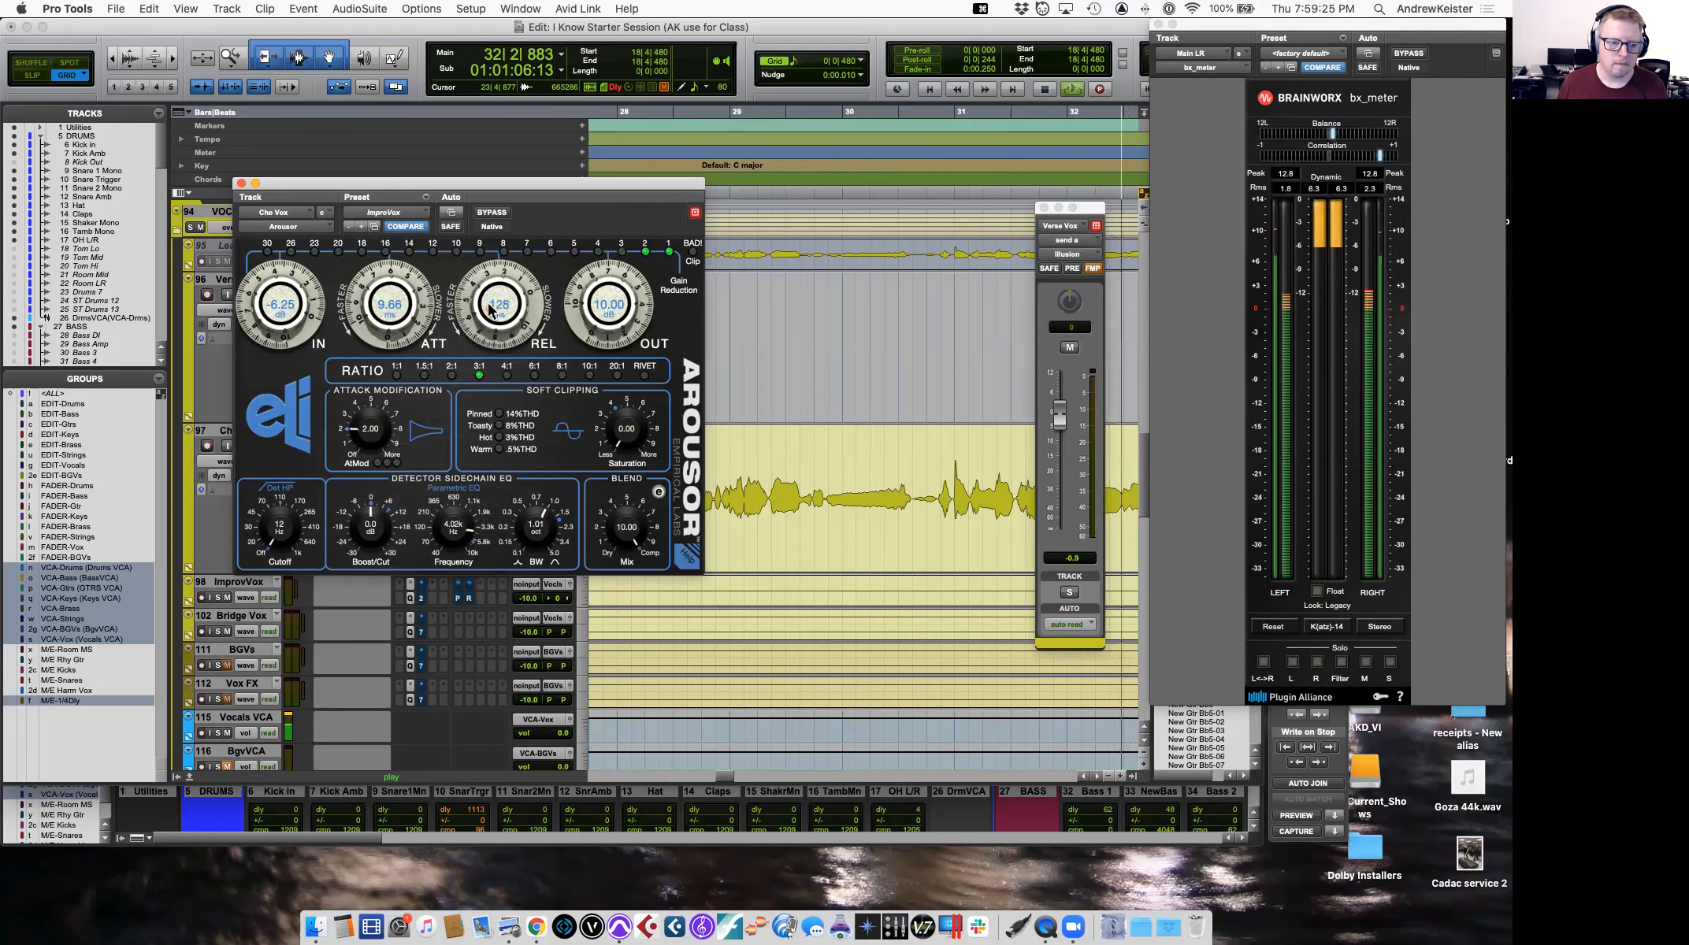
key("space")
key("space")
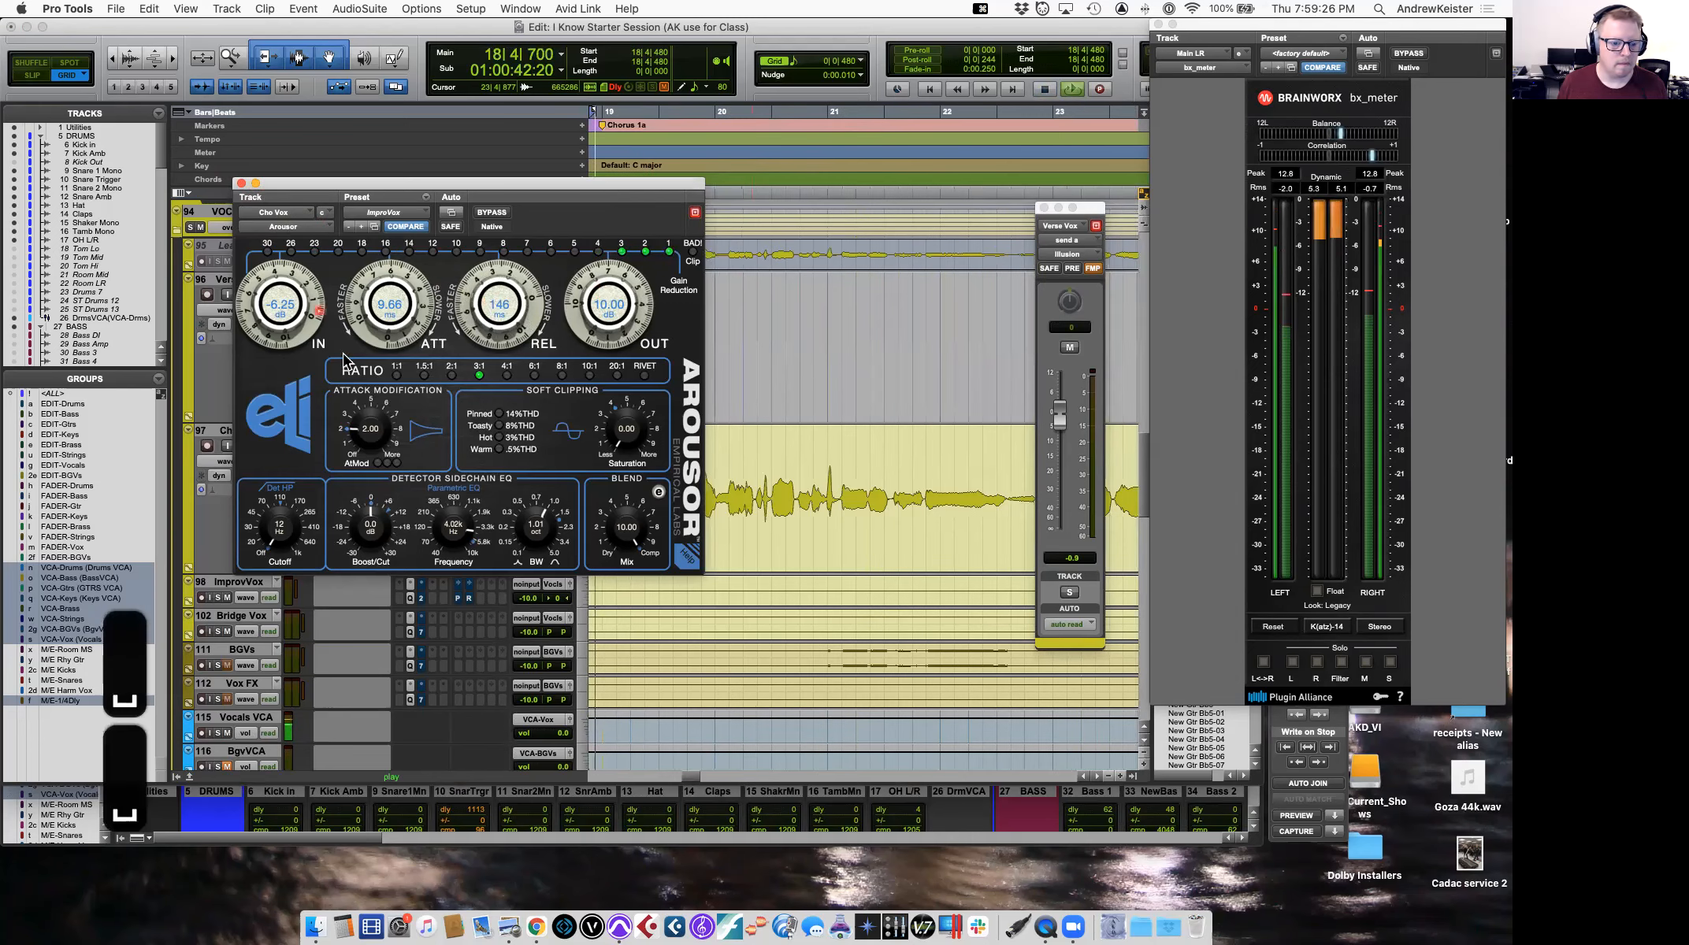
left_click(370, 428, "alt")
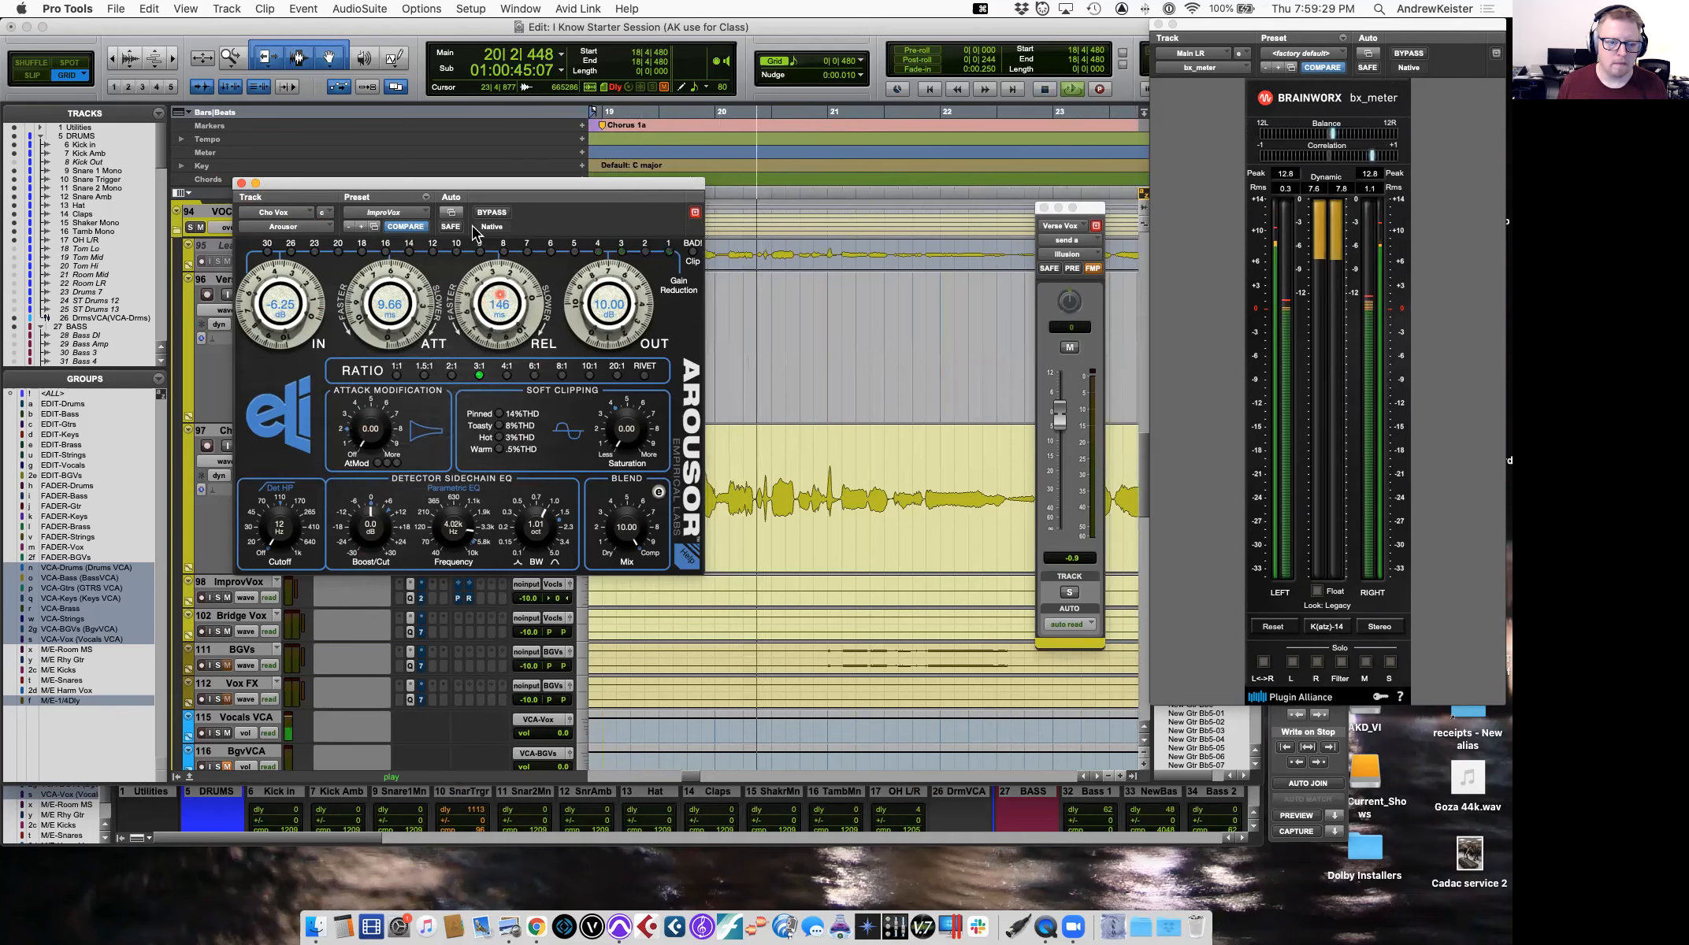
left_click(241, 183)
key("space")
Insert bx_console SSL 4000 E (mono) after Arousor on Cho Vox through a plug-in search for "bx".
left_click(401, 476)
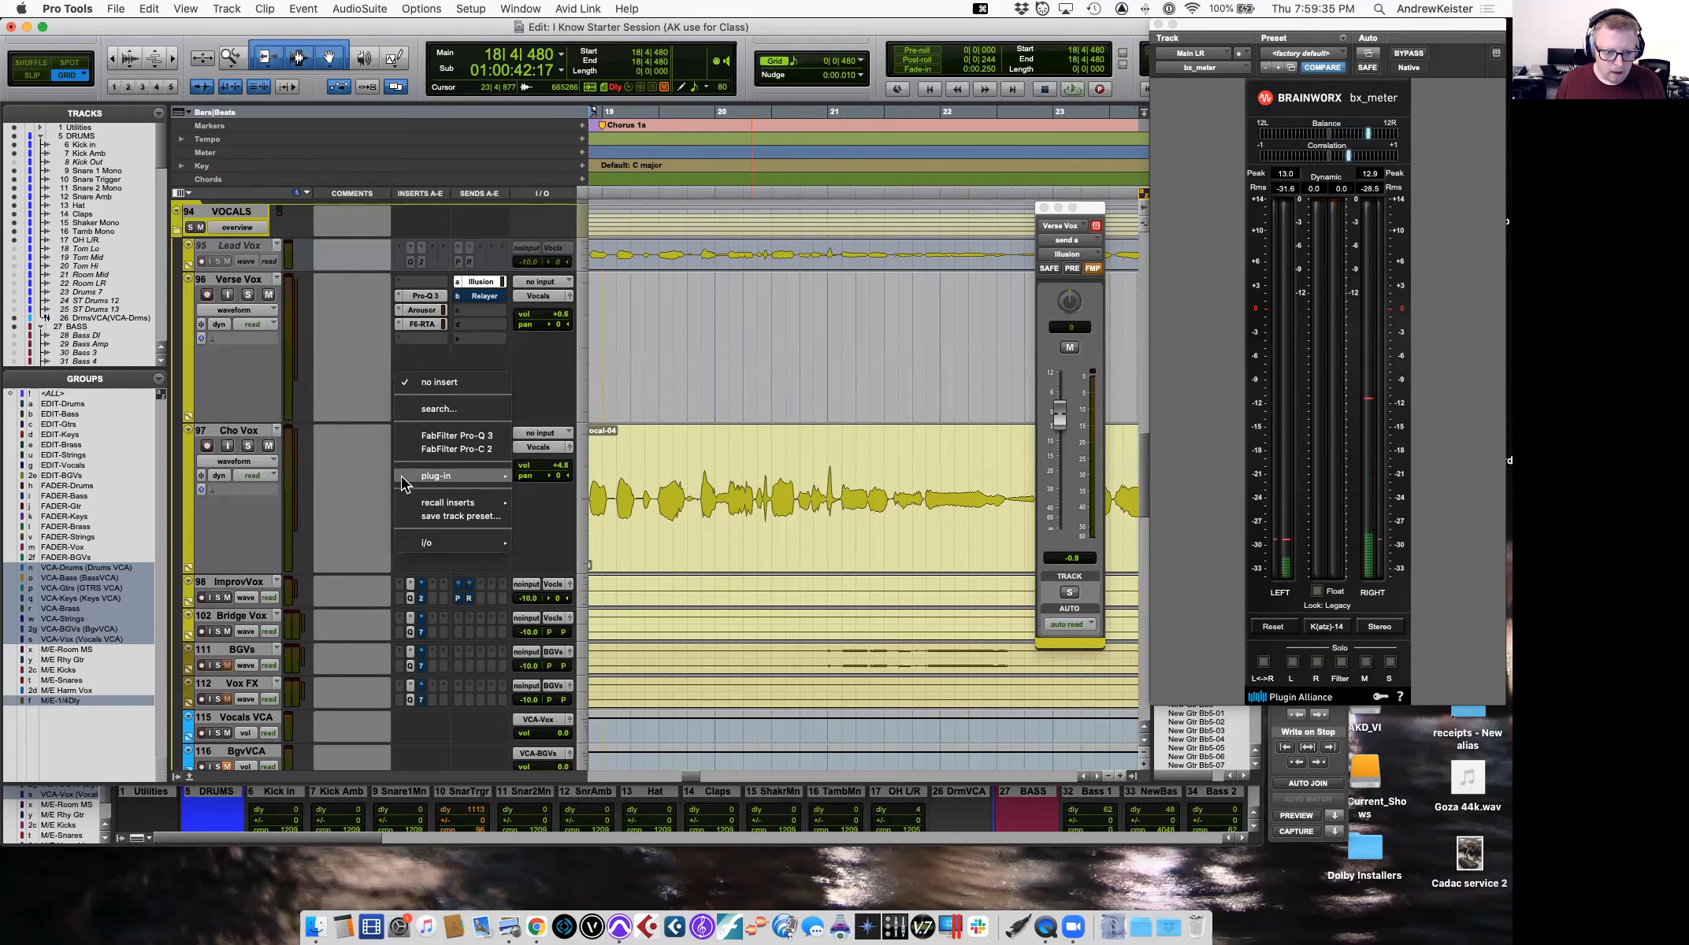
left_click(432, 409)
type("bx")
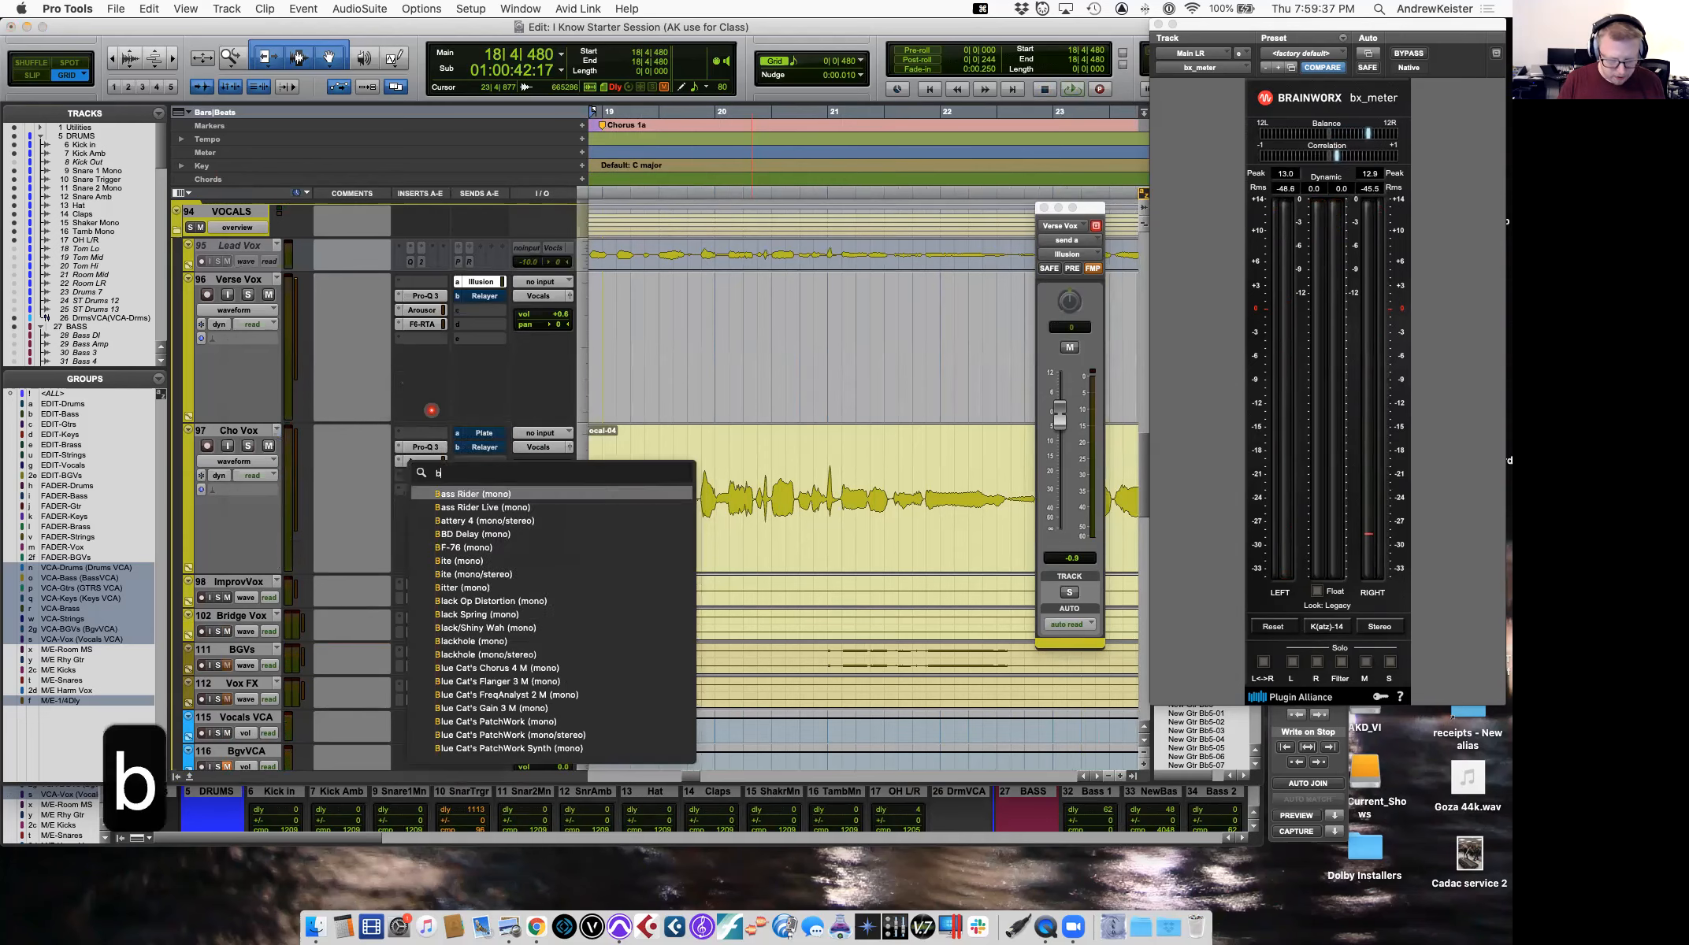
key("BackSpace")
key("BackSpace")
type("aro")
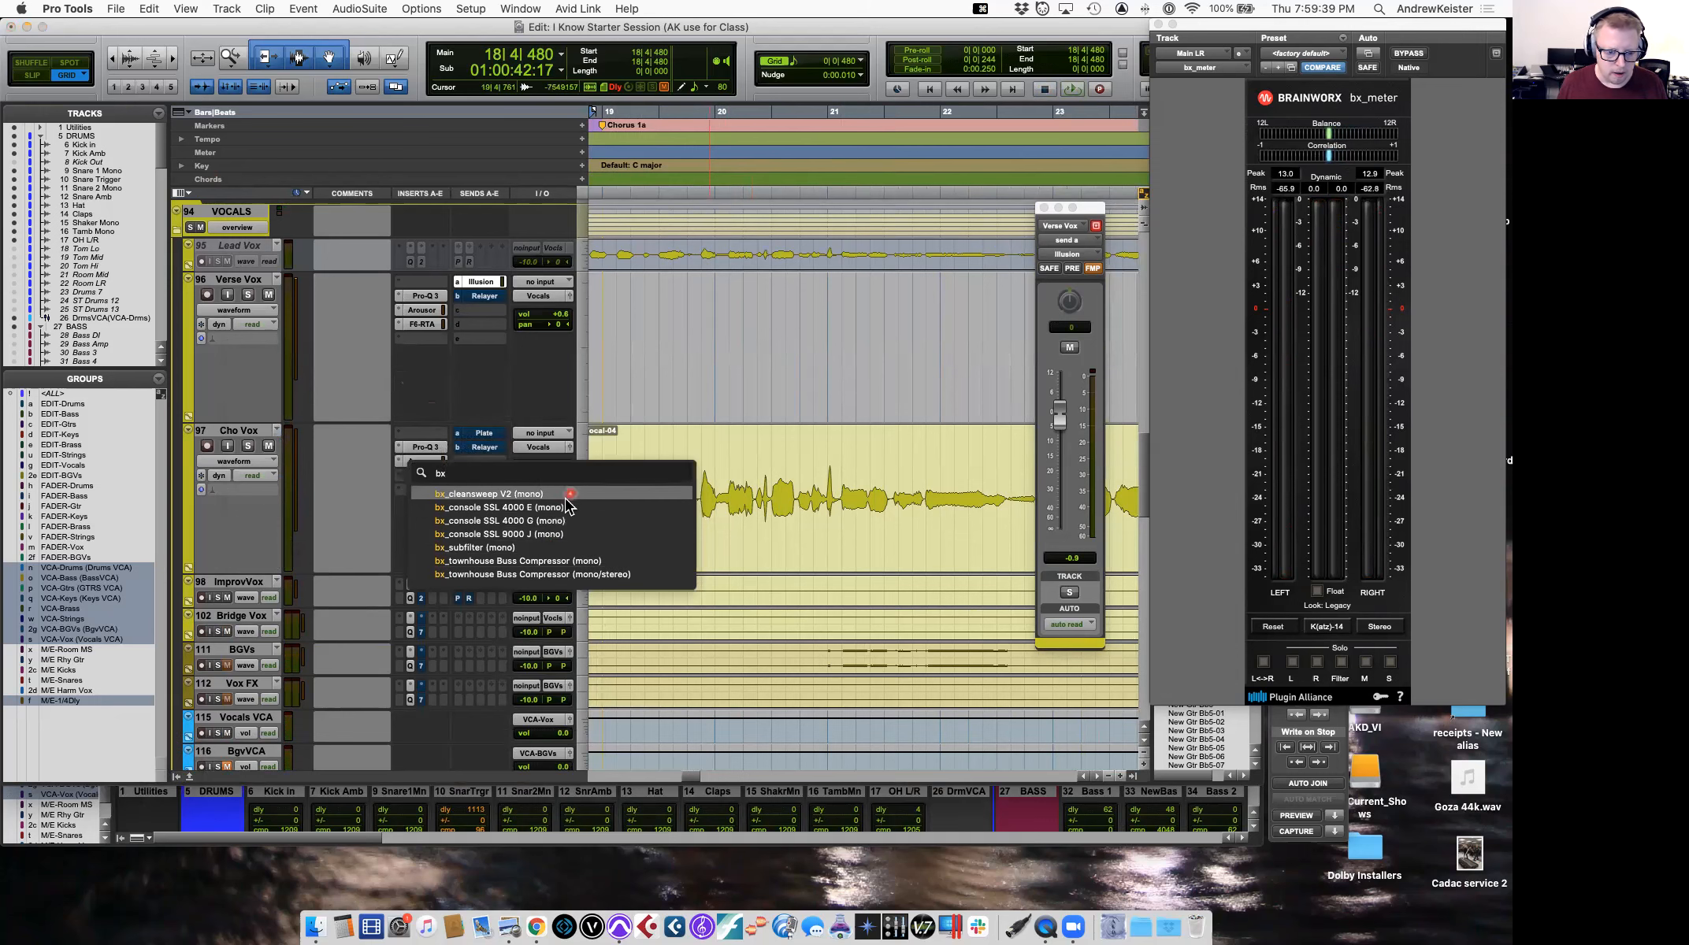
left_click(560, 508)
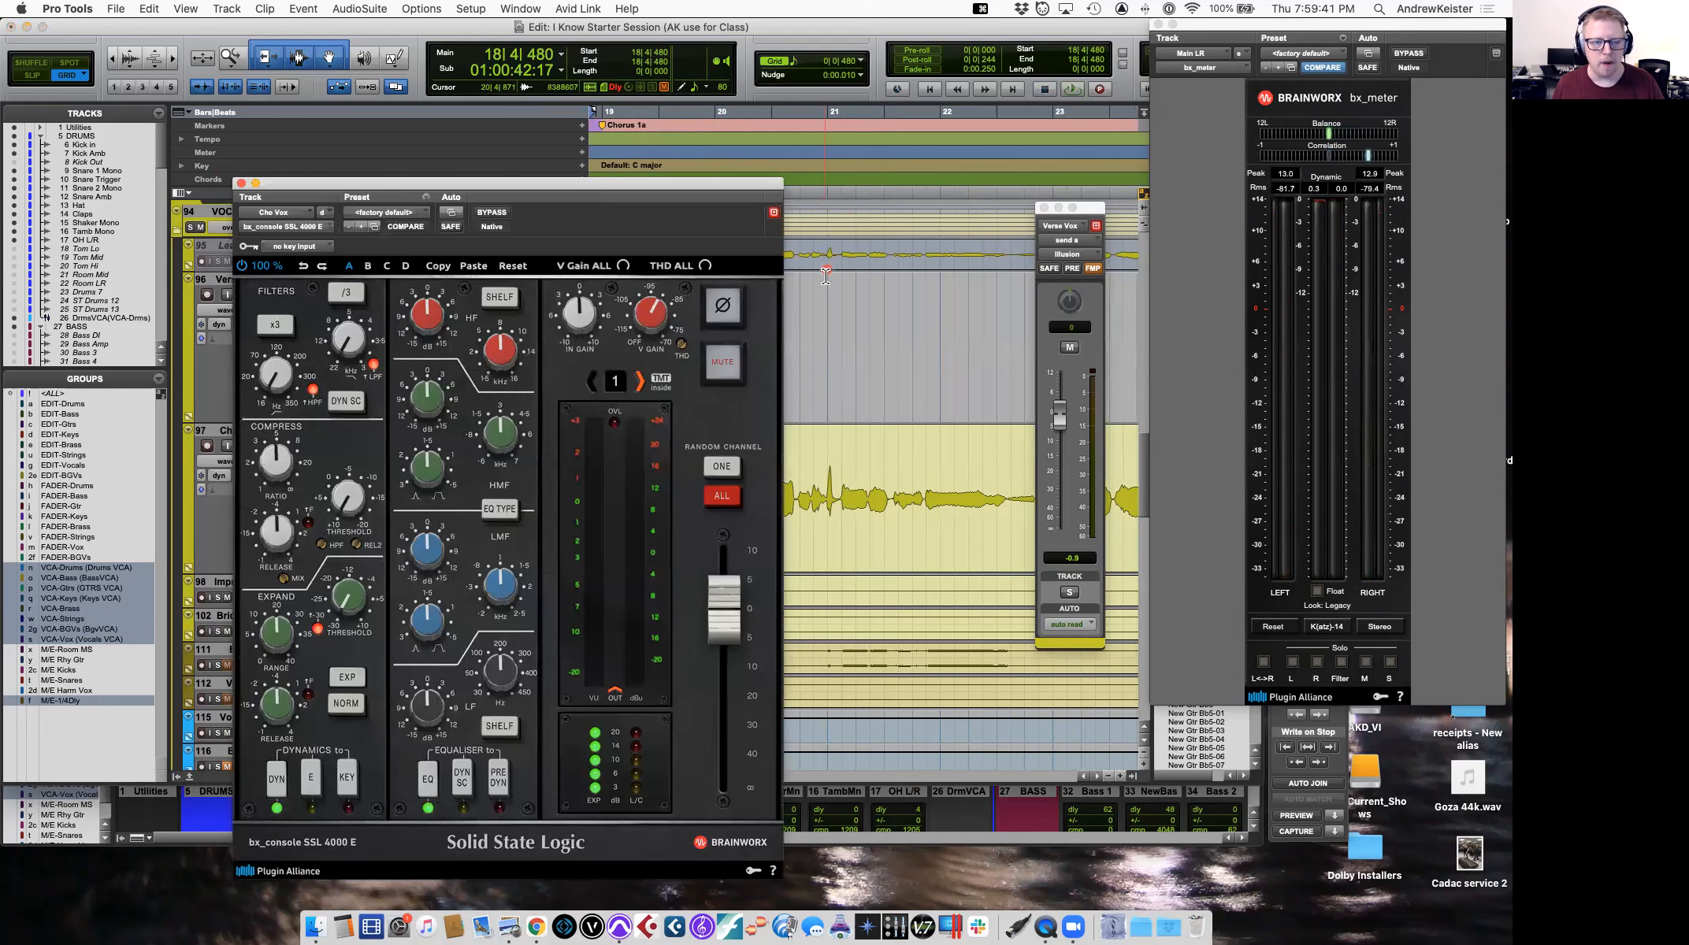
Load the session's ImproVox Slot C preset into Cho Vox's bx_console SSL 4000 E.
left_click(411, 213)
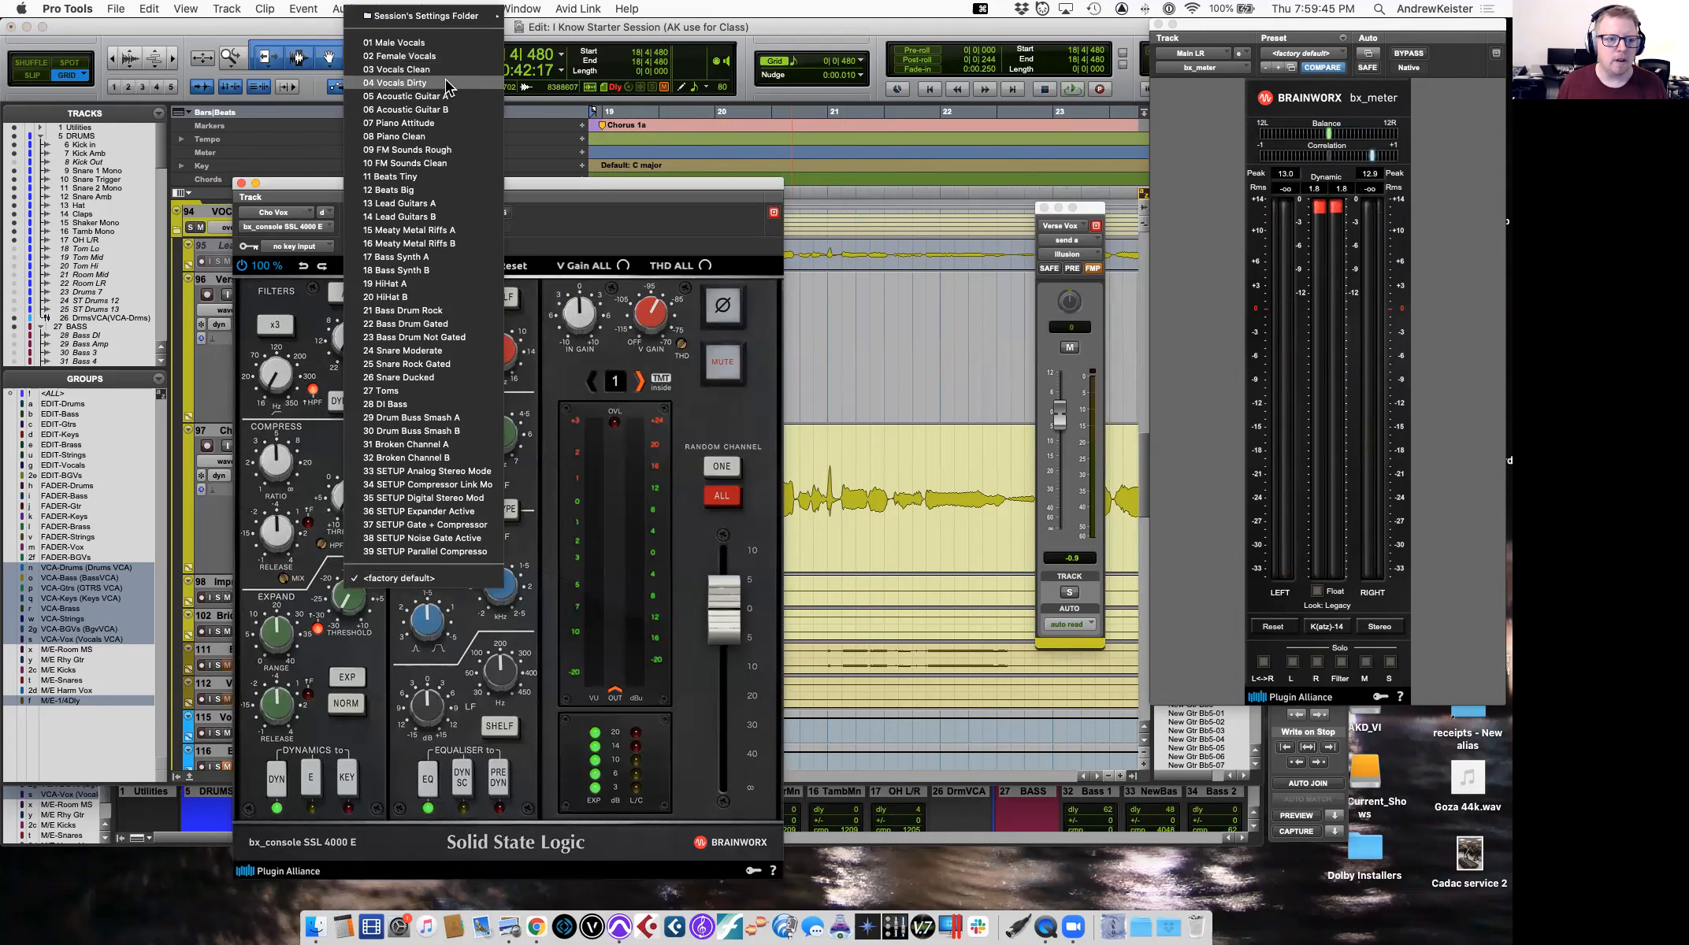
mouse_move(429, 16)
left_click(533, 24)
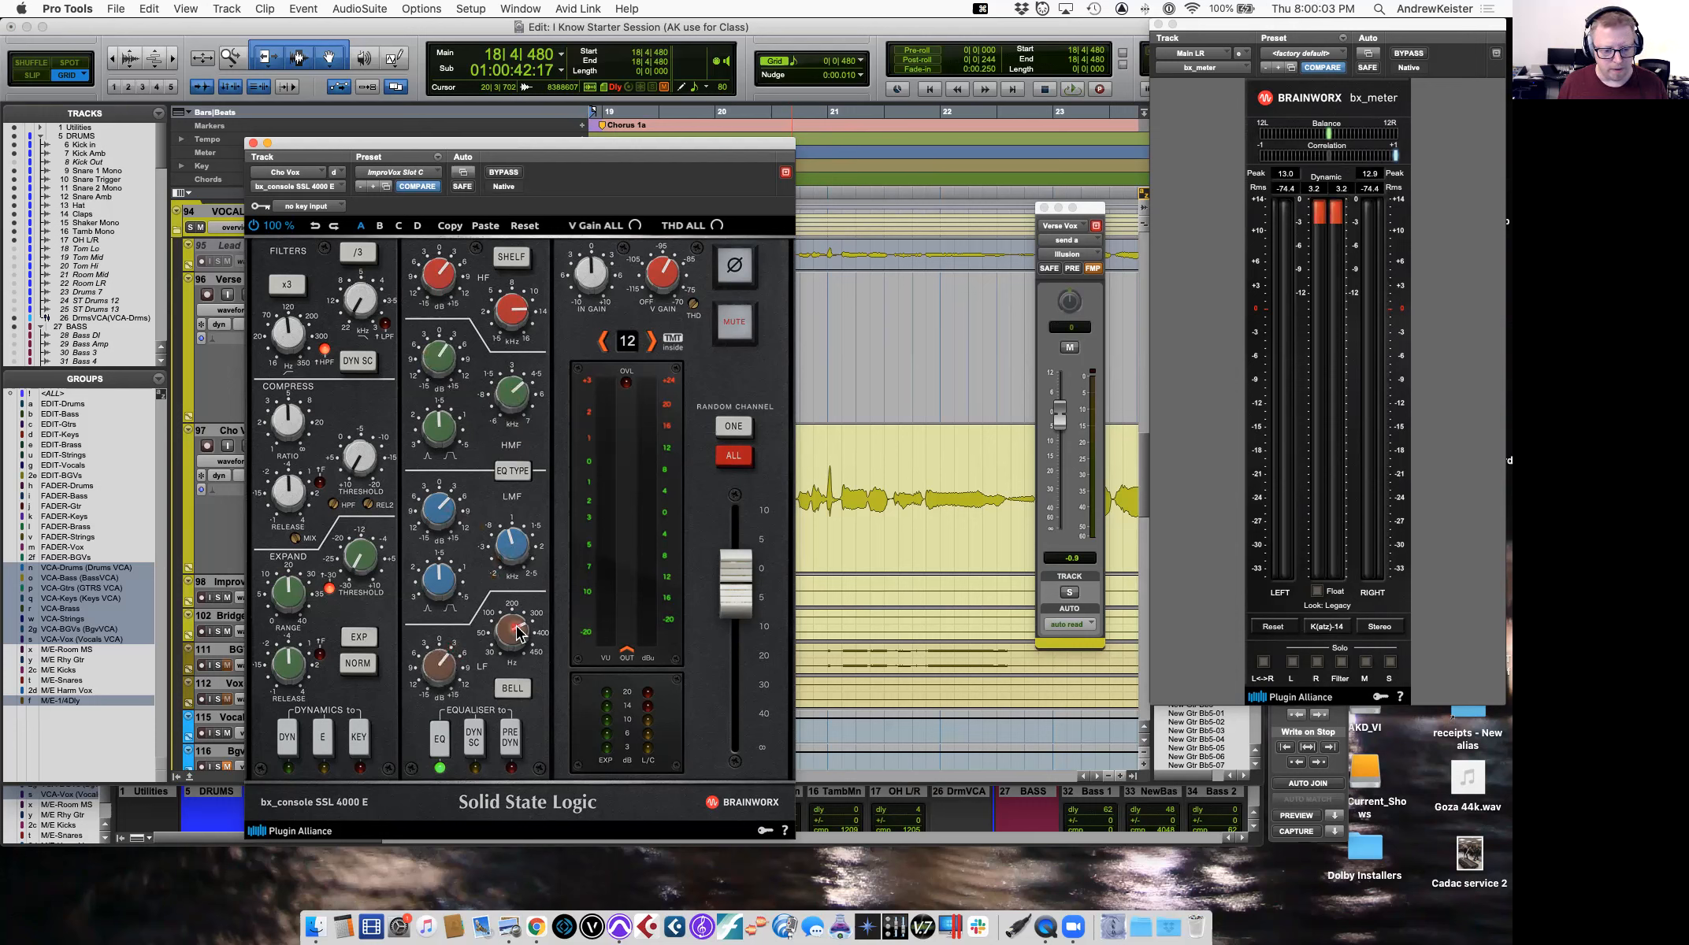
Play the chorus in the full mix from 18|4|480 and compare the SSL 4000 E bypassed and active on Cho Vox.
key("space")
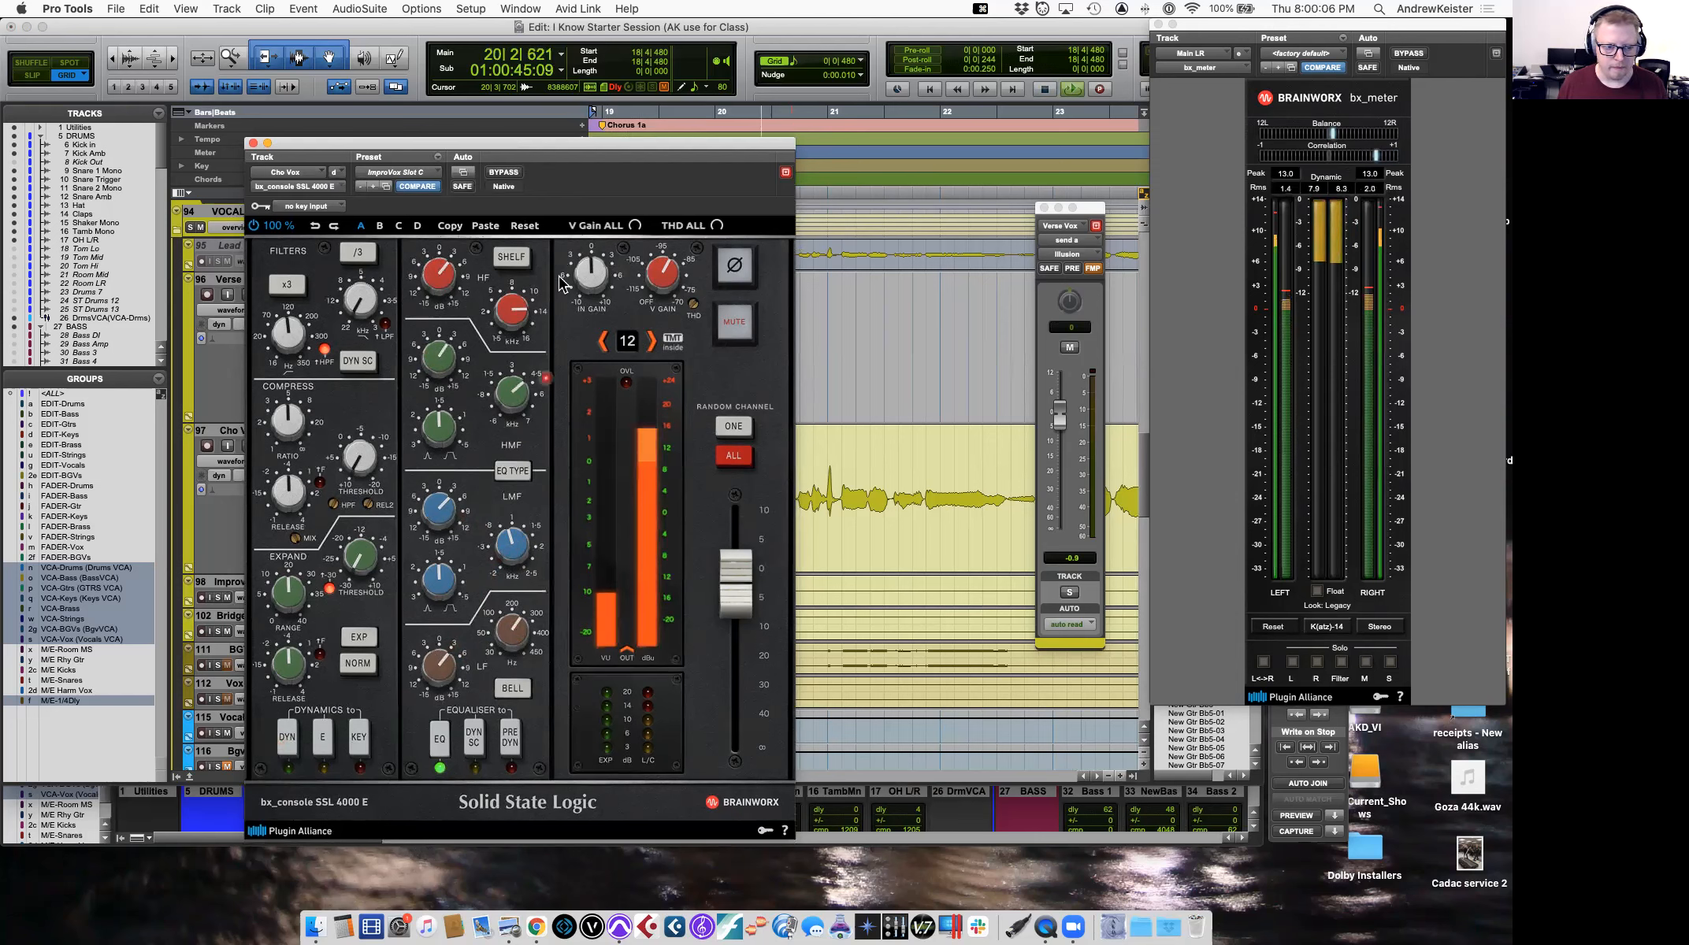
left_click(504, 173)
left_click(504, 174)
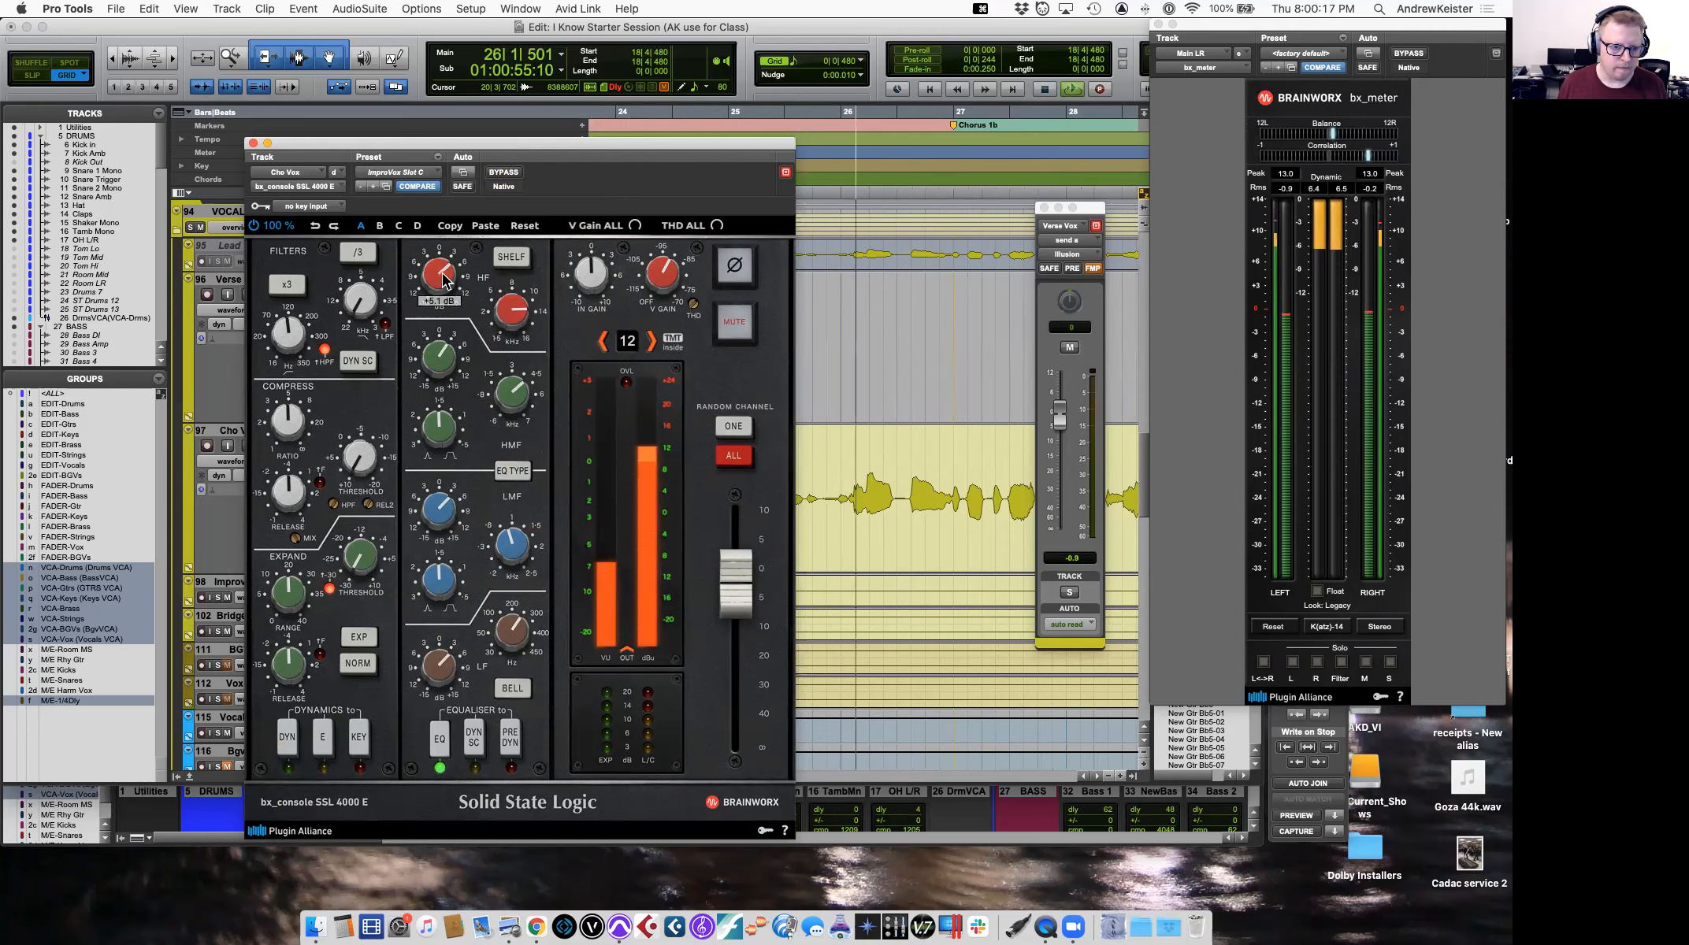
key("space")
left_click(255, 144)
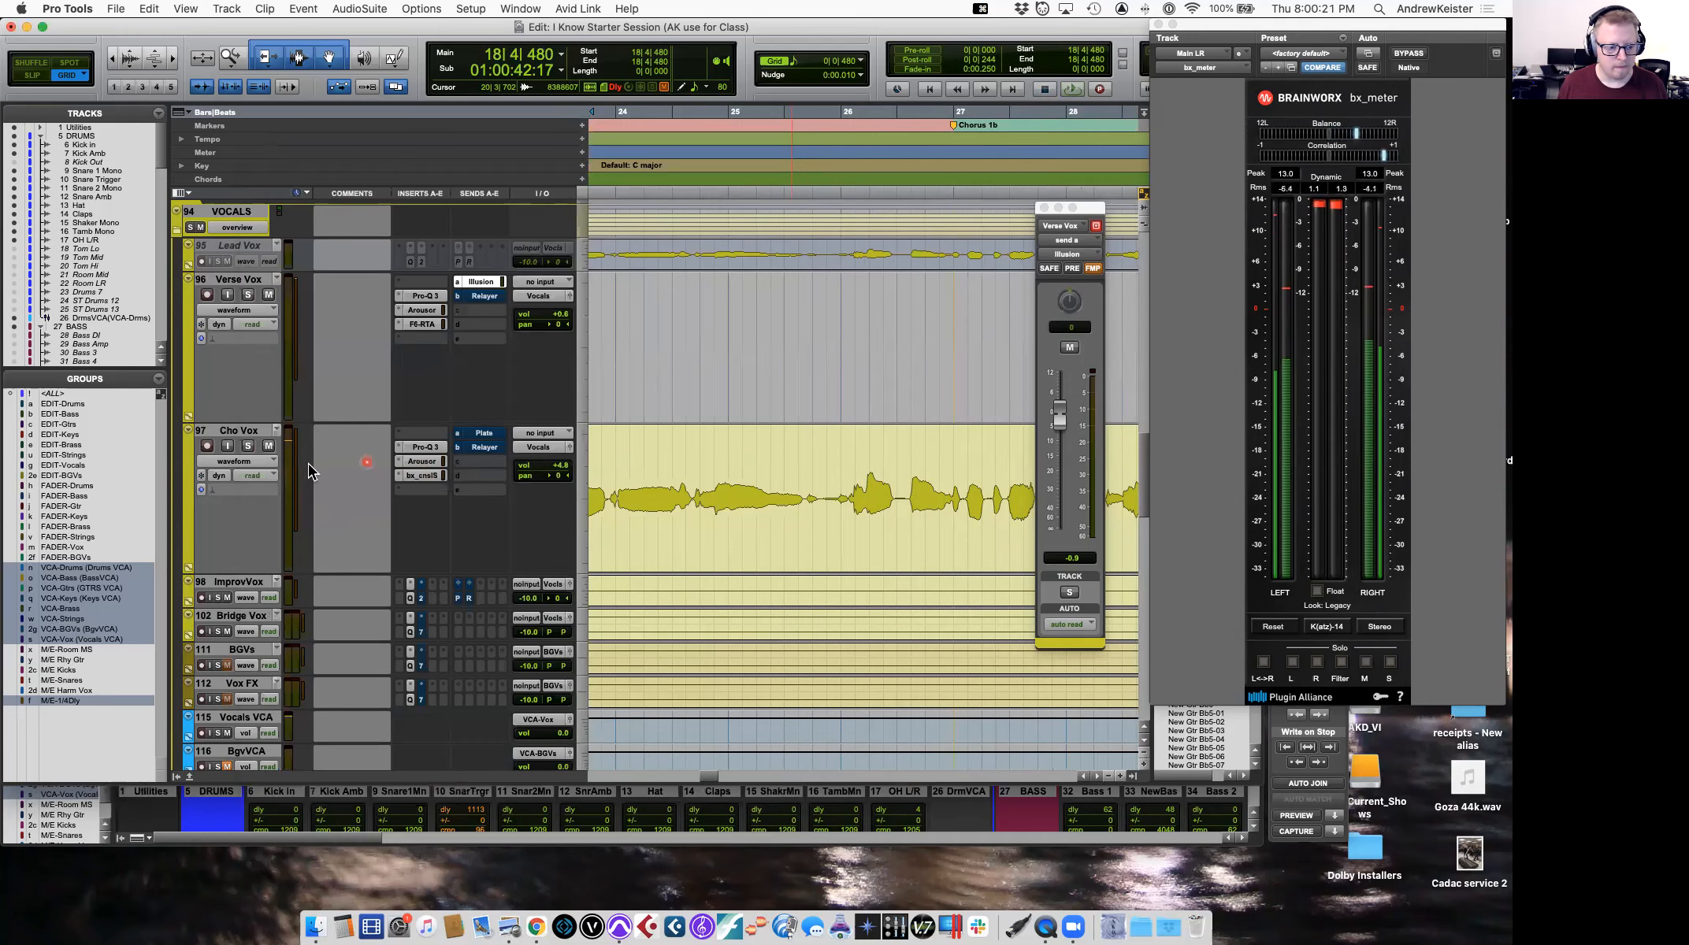
Solo Cho Vox and play it from 18|4|480 to check the SSL 4000 E's low-frequency gain and frequency settings.
left_click(249, 446)
key("space")
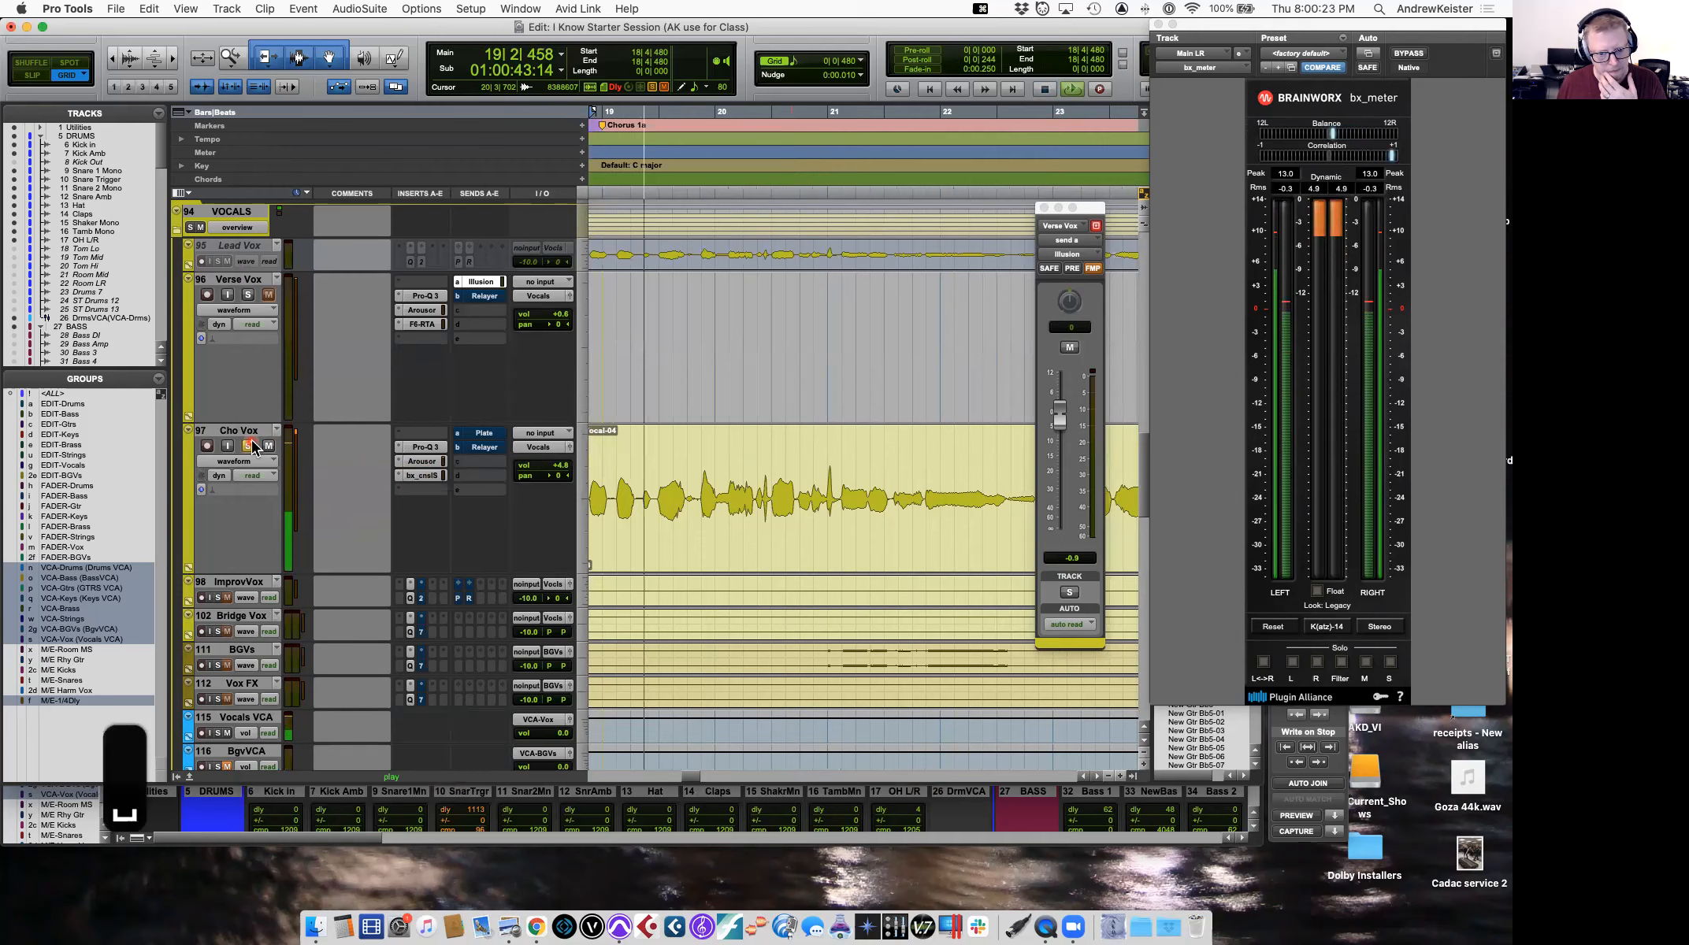
left_click(422, 475)
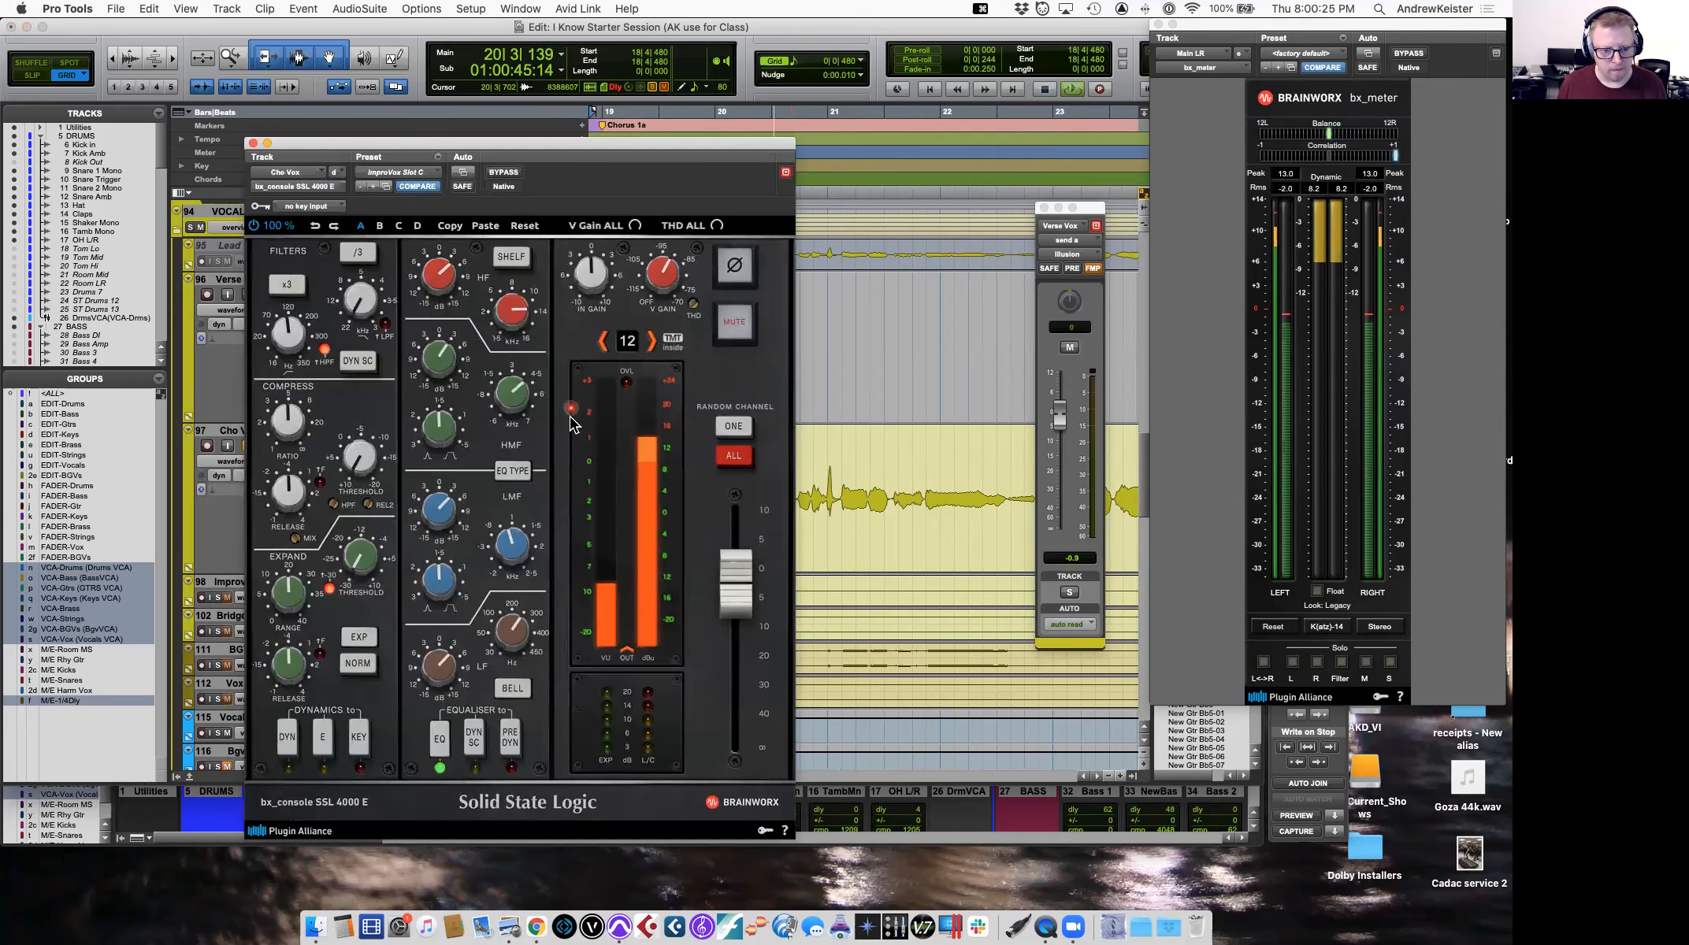
mouse_move(442, 660)
scroll(439, 660, "down", 6)
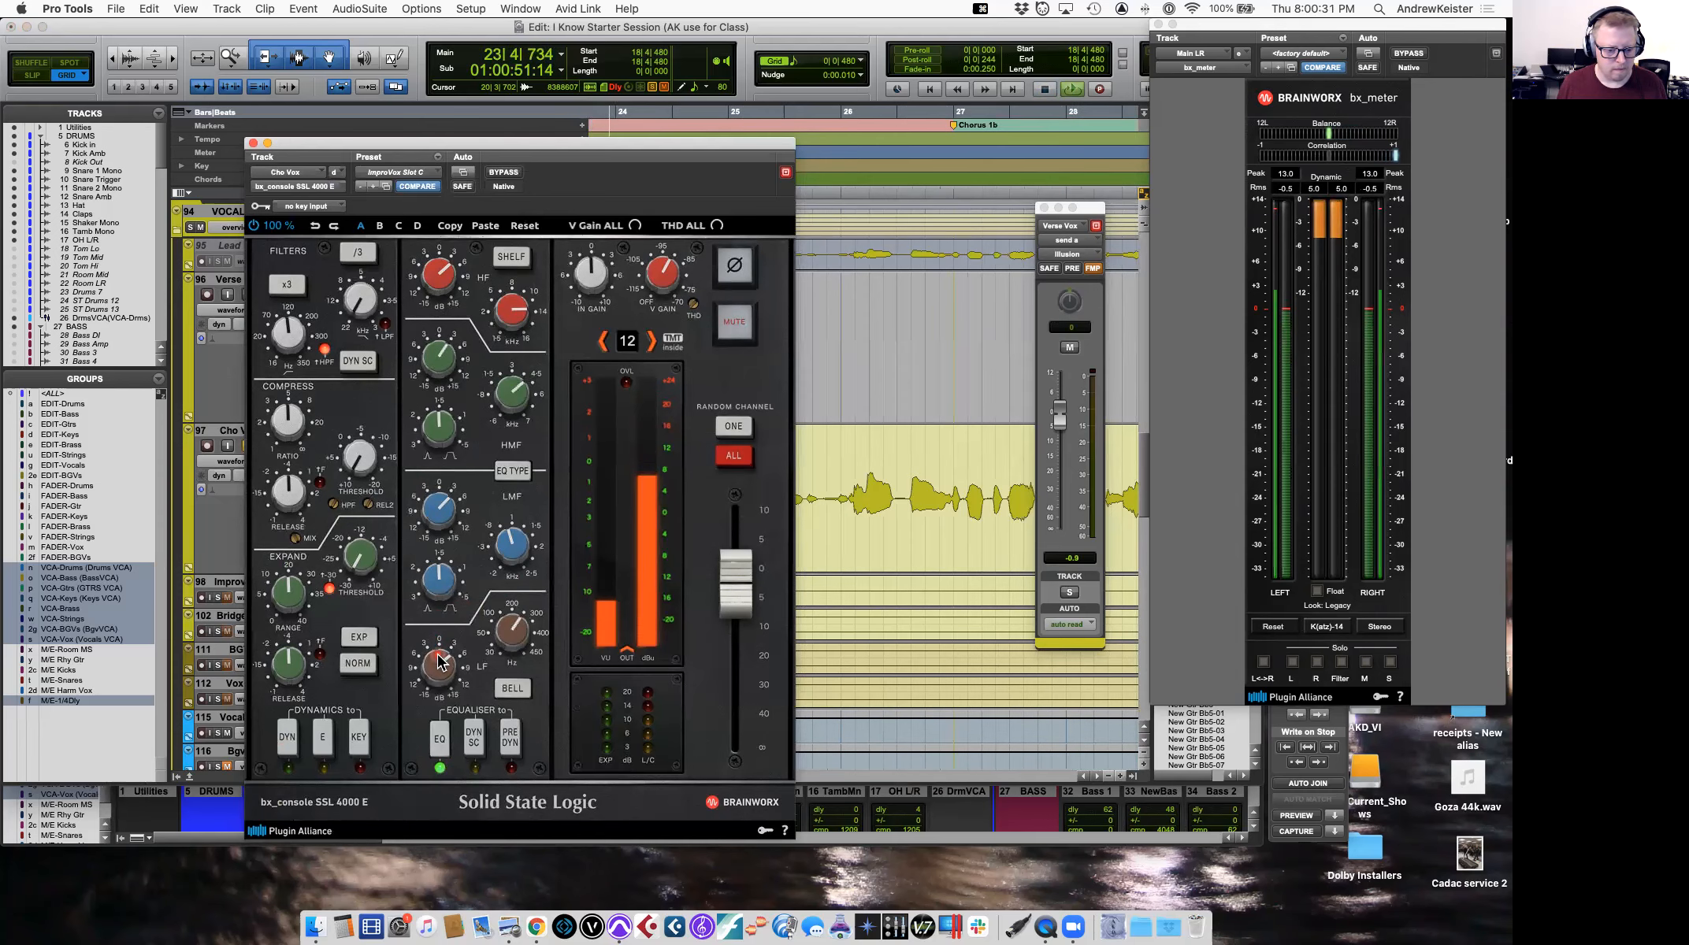
mouse_move(513, 632)
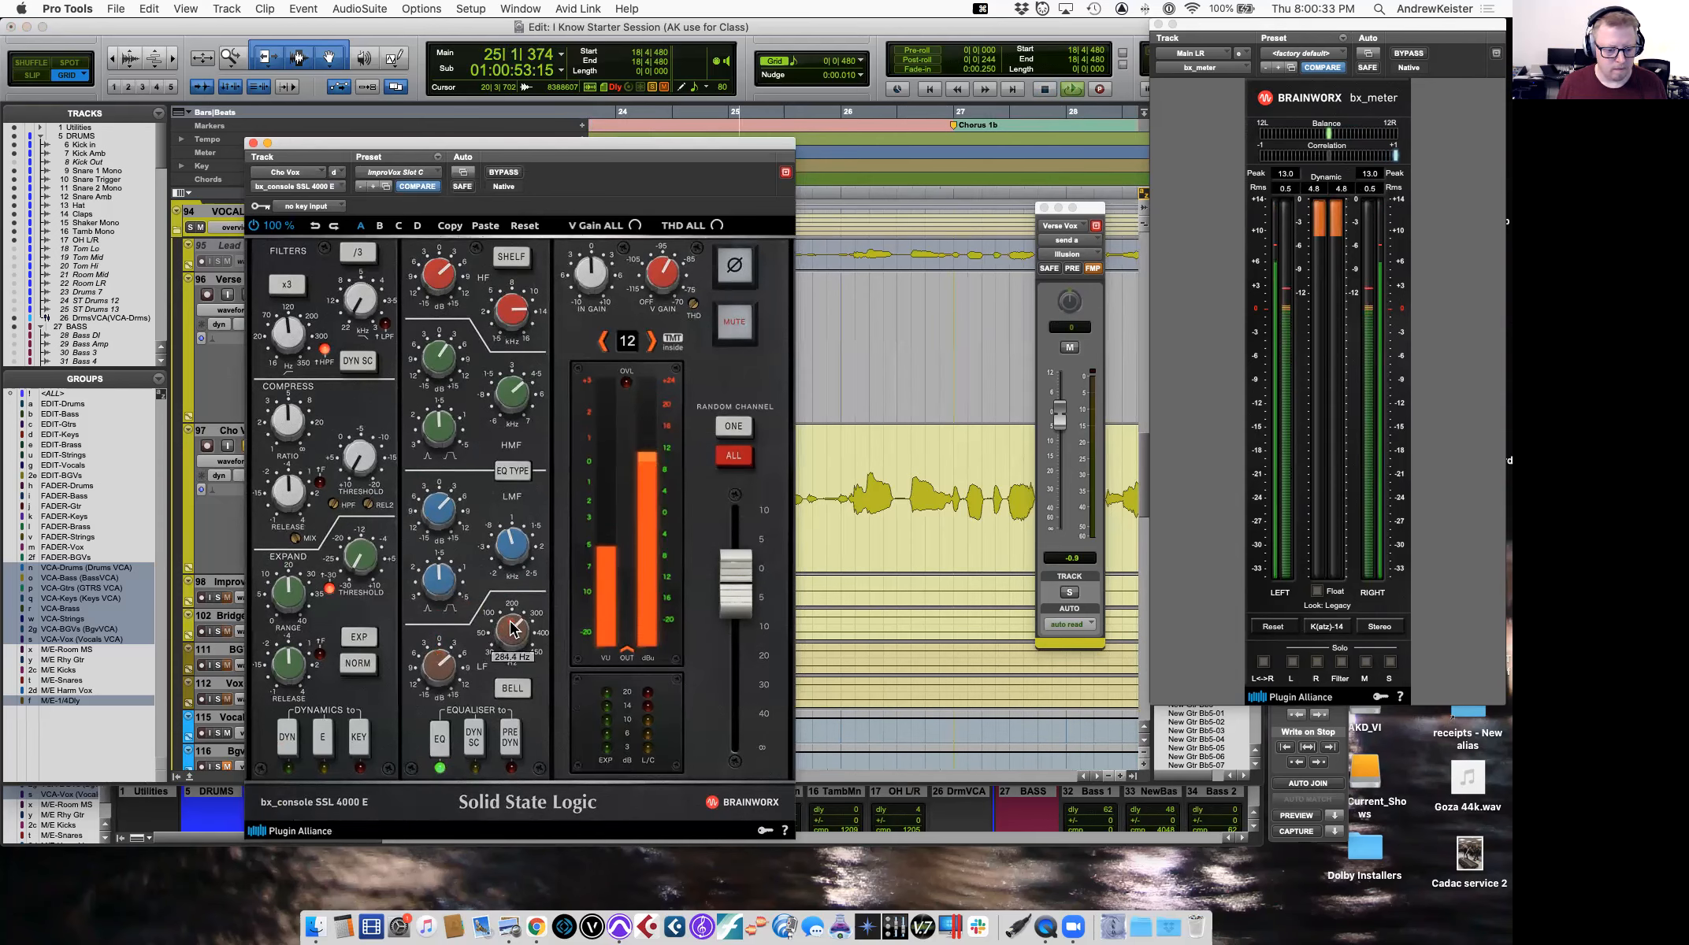
key("space")
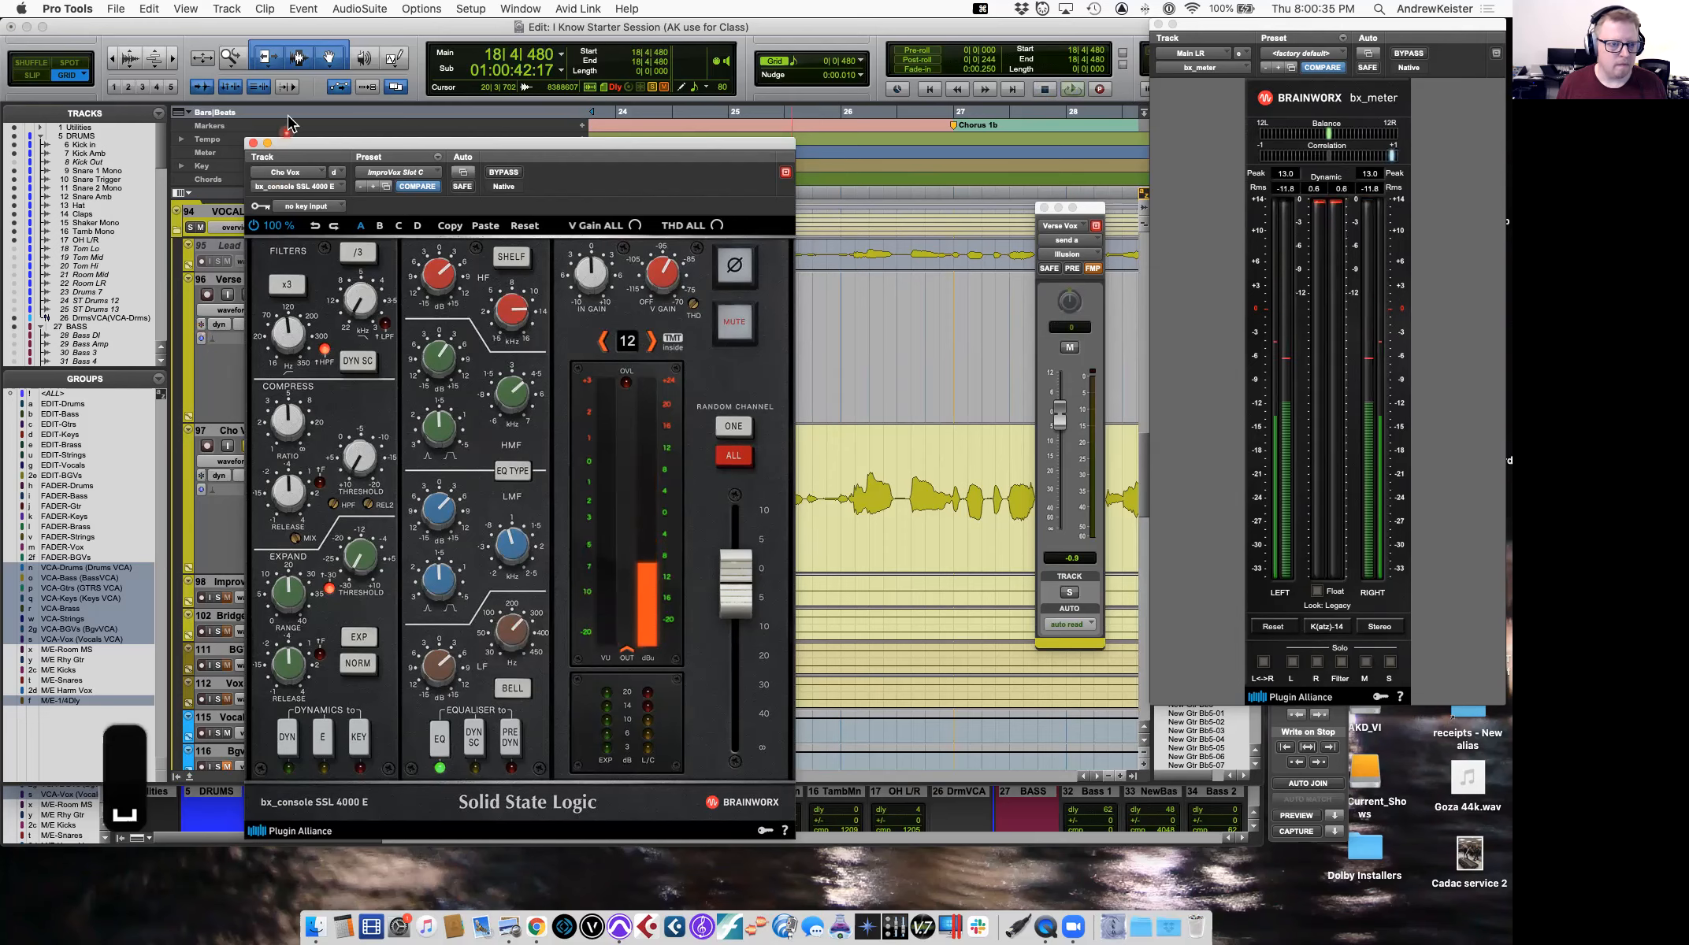
left_click(252, 142)
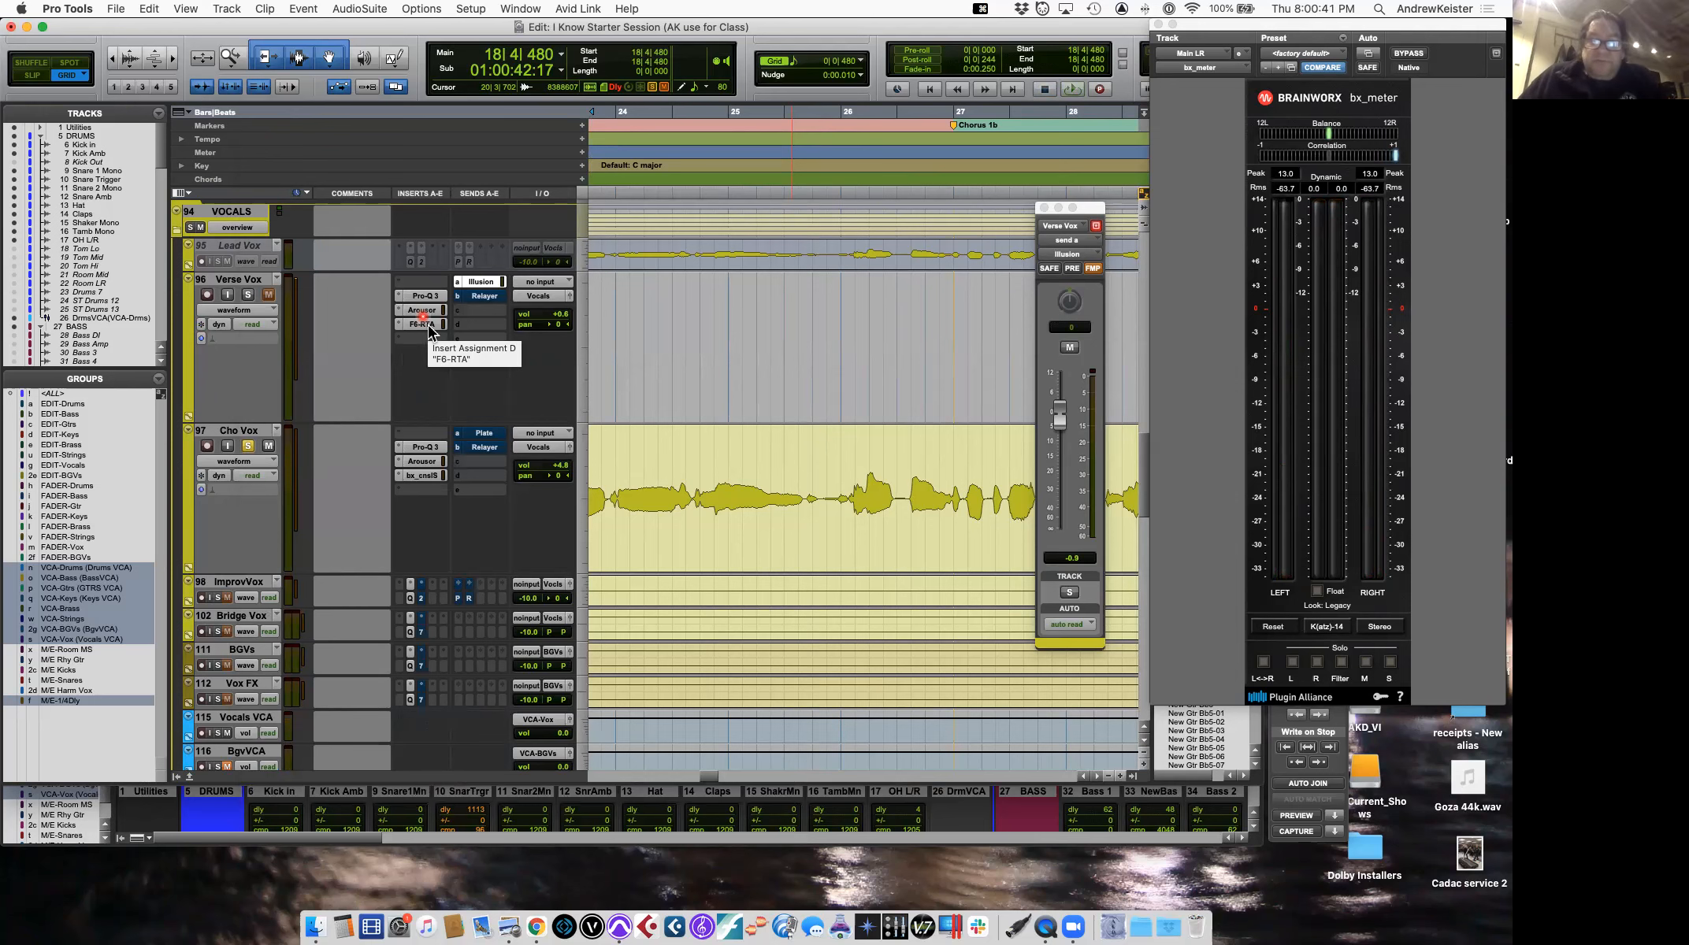
Reopen the SSL 4000 E and replay the soloed Cho Vox from 18|4|480 to check its tone and input gain.
left_click(425, 476)
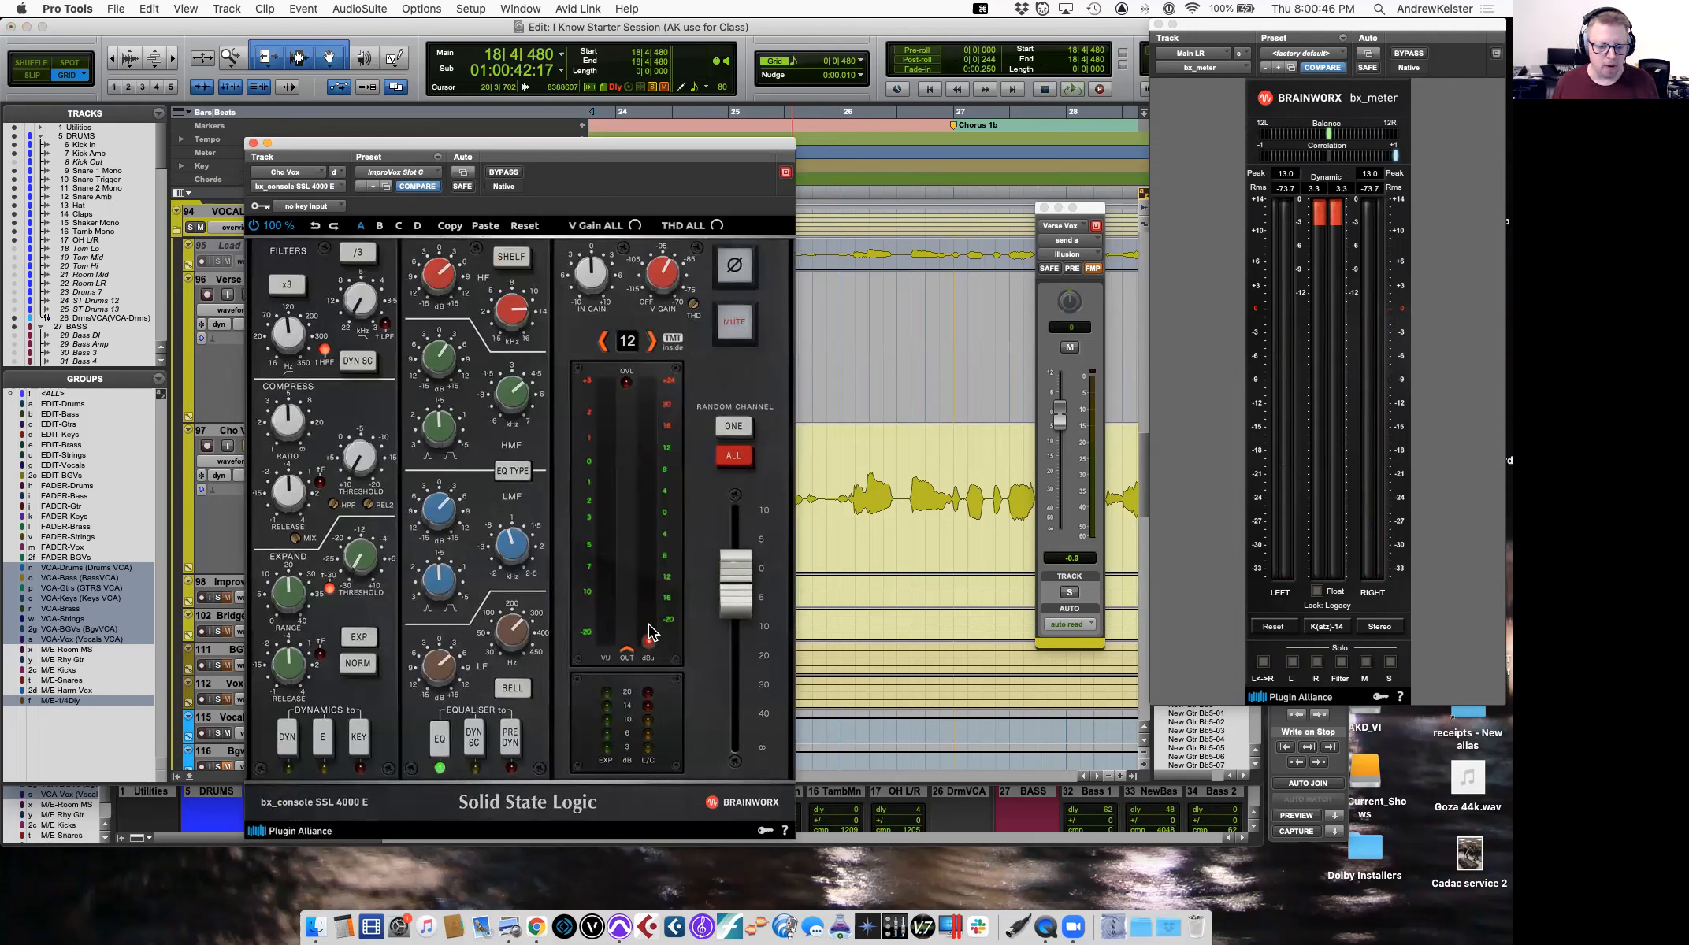
key("space")
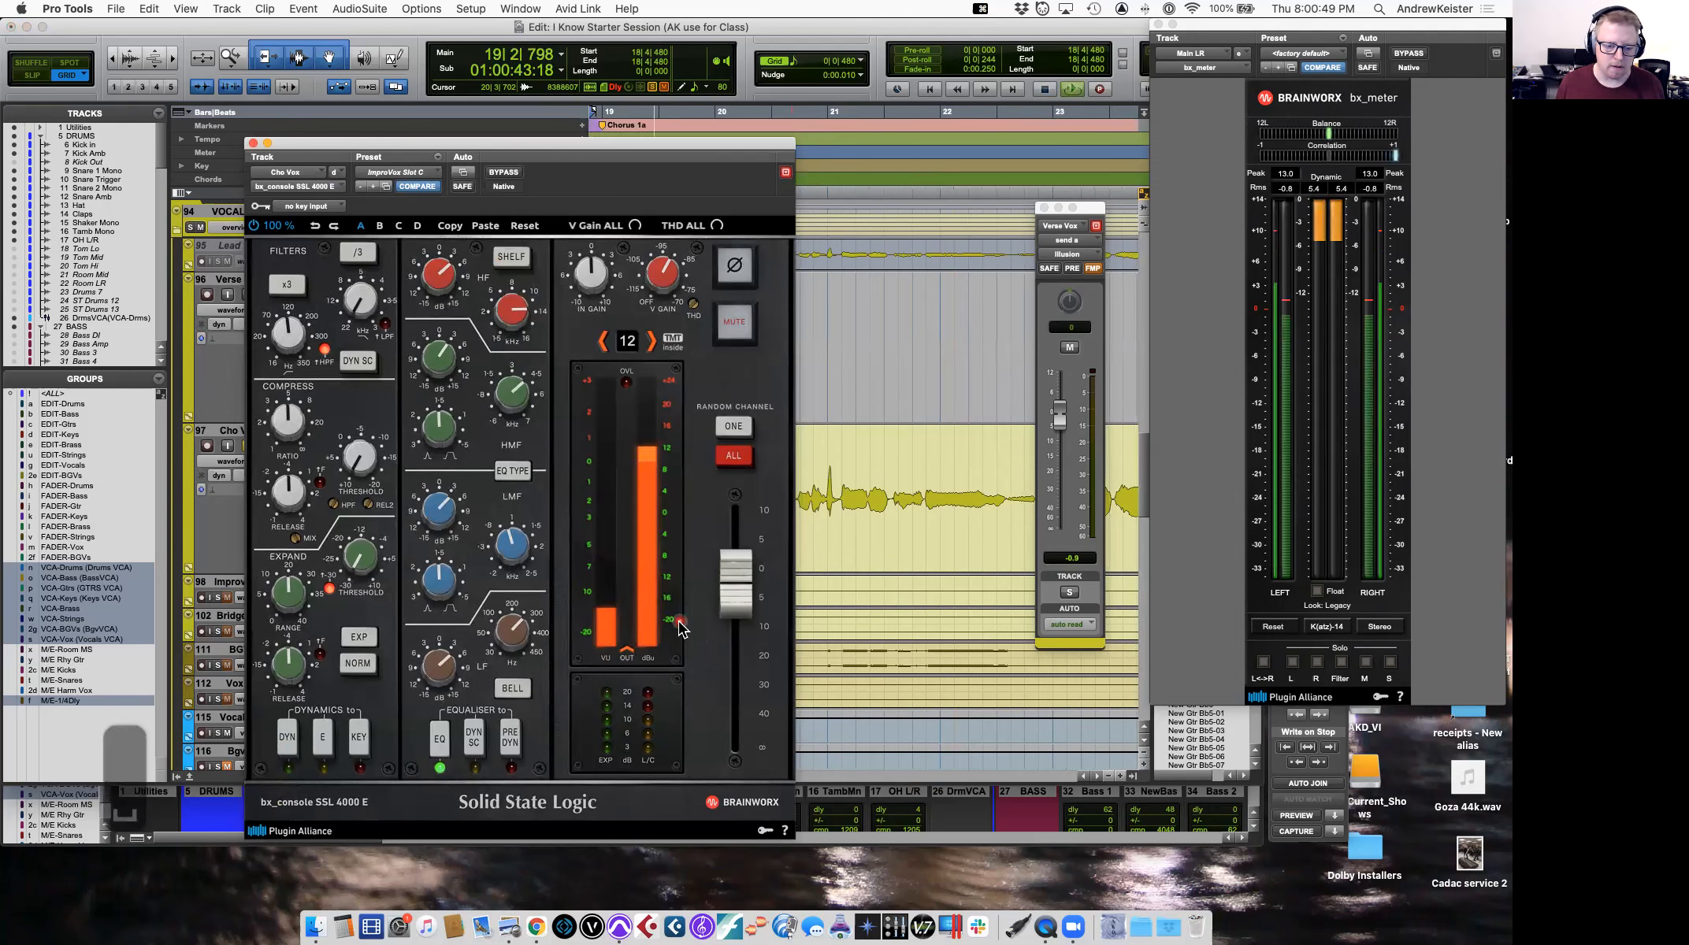
key("space")
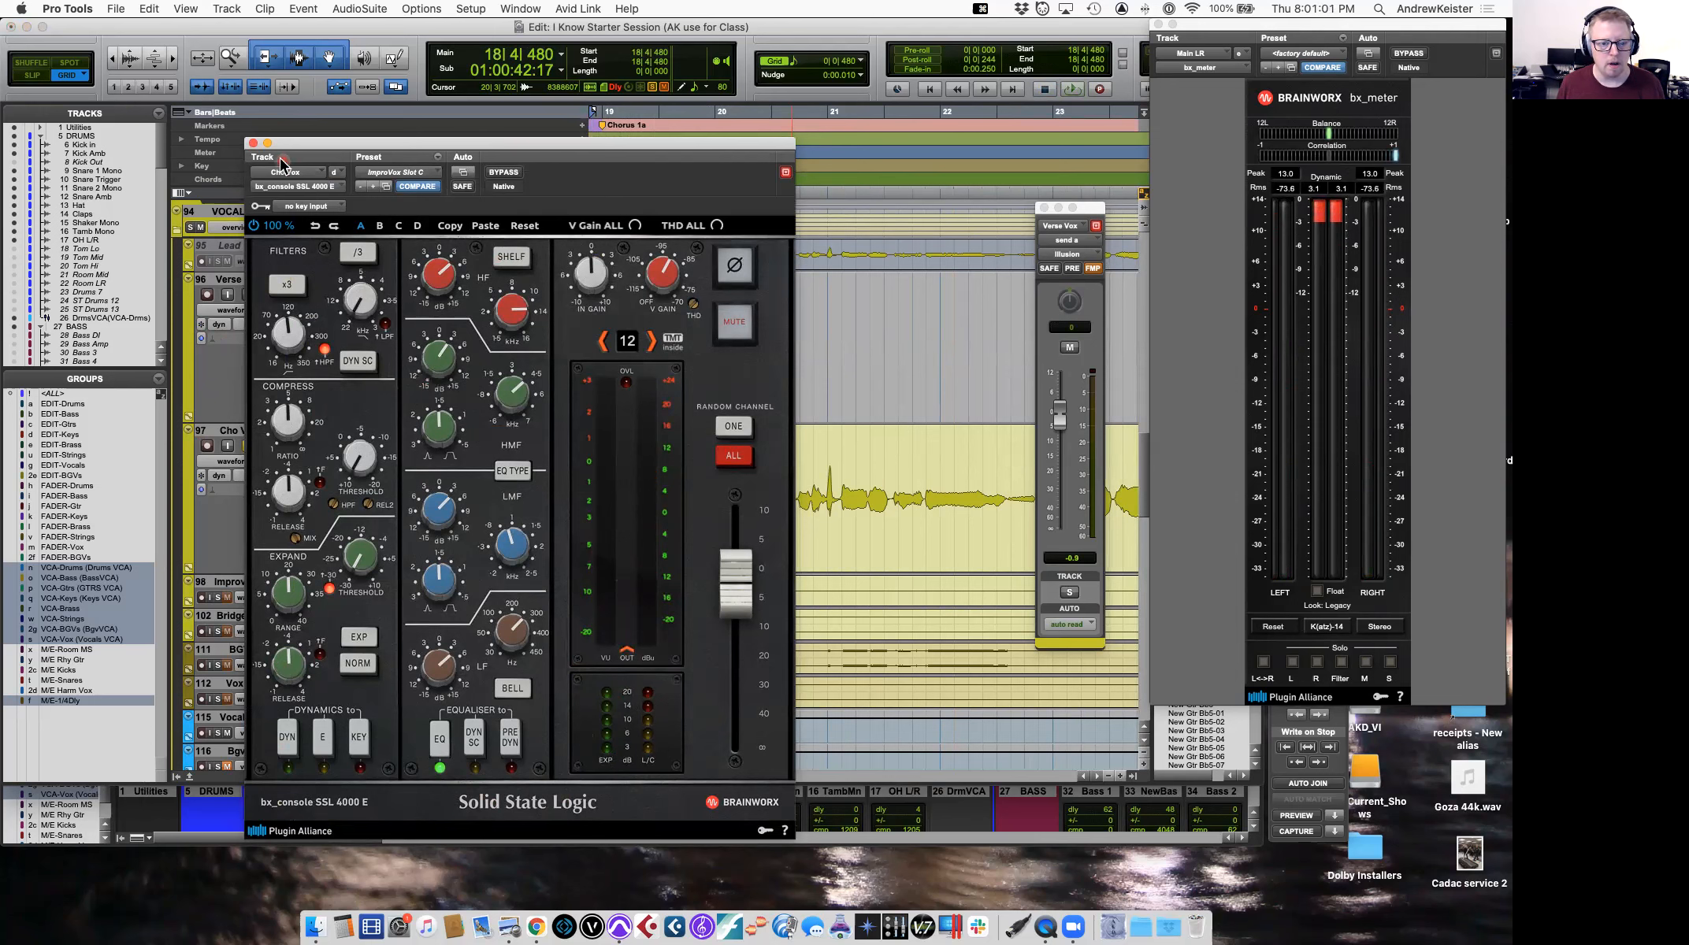
key("space")
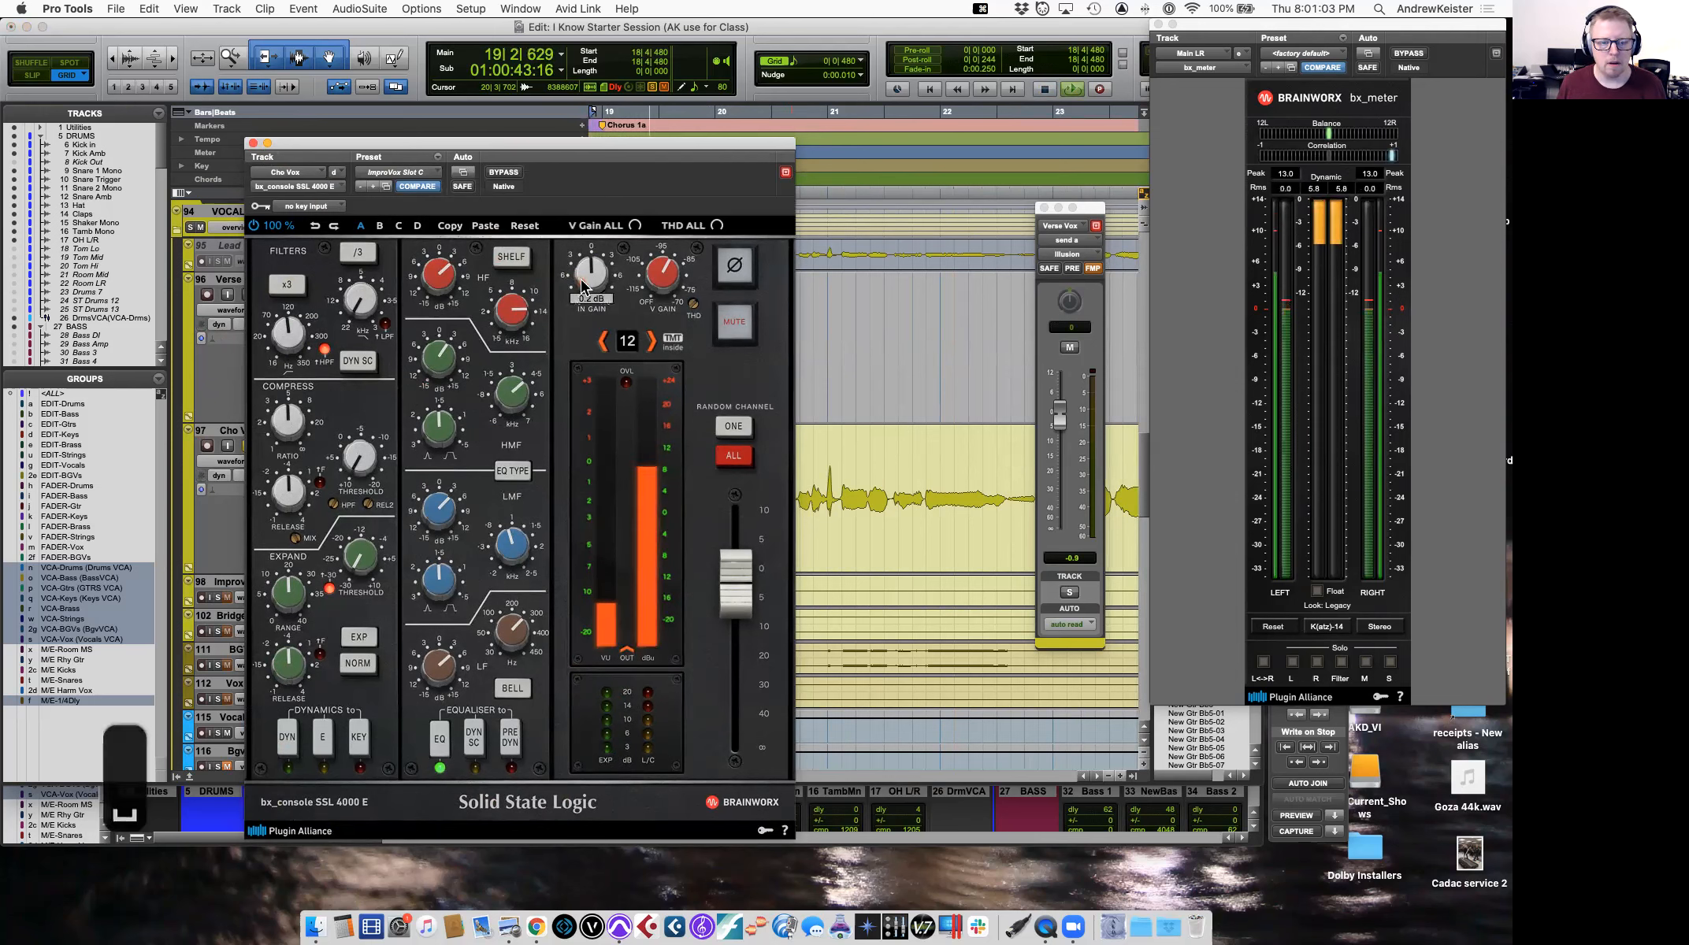
mouse_move(581, 275)
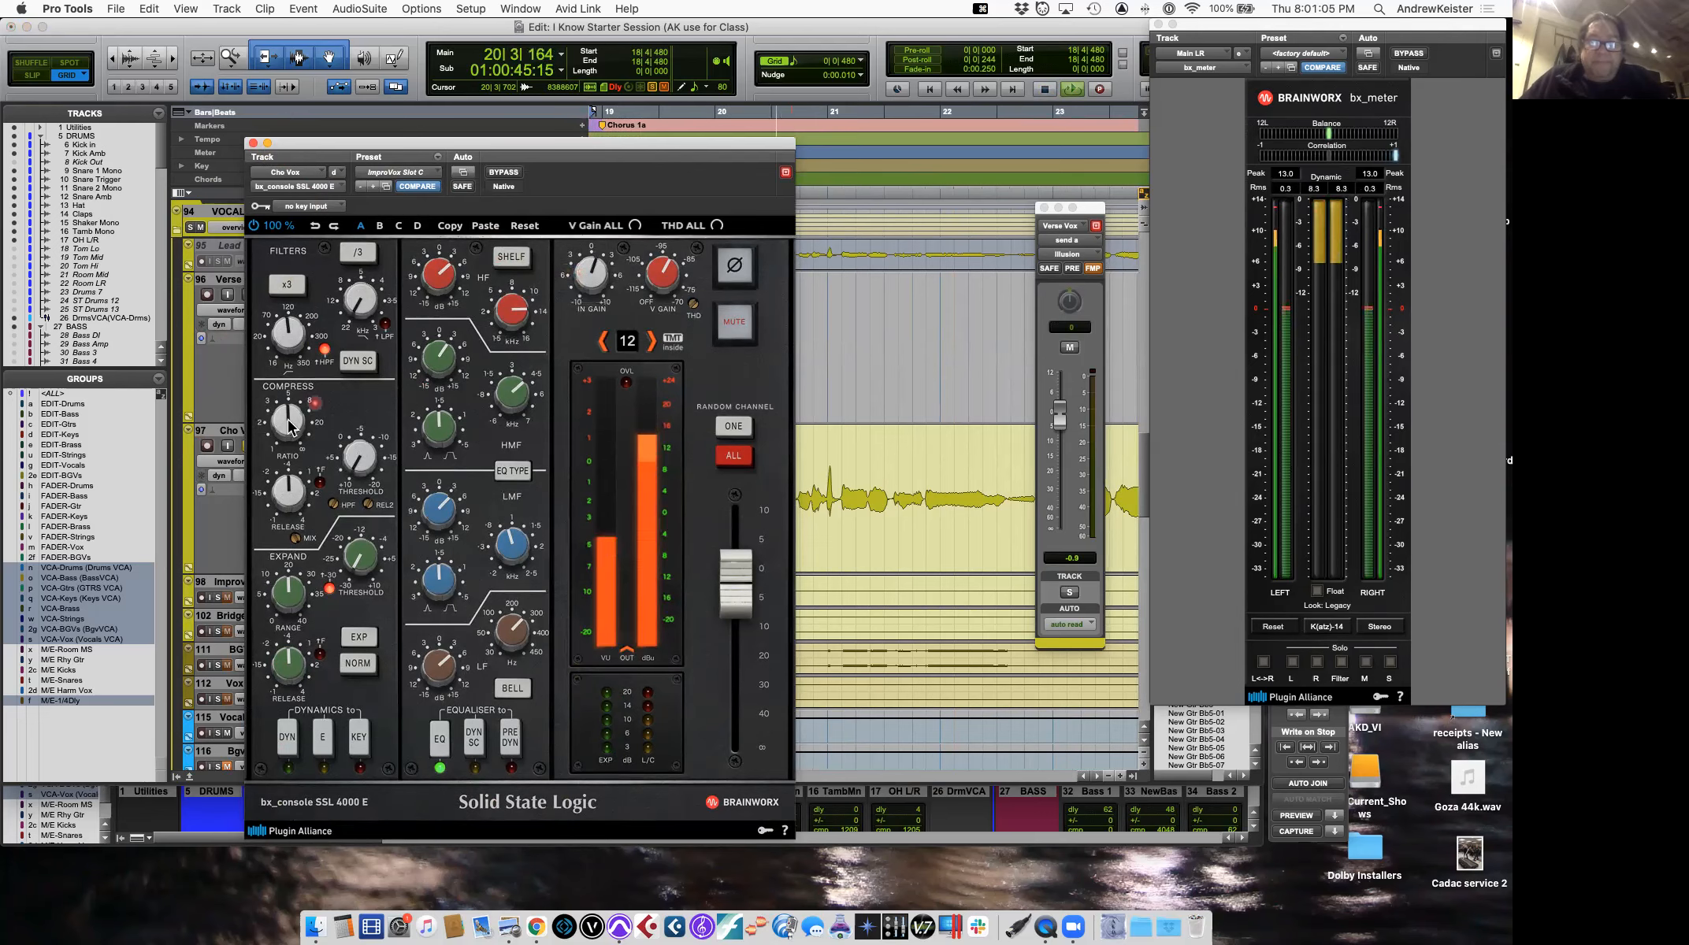
Replay the chorus from 18|4|480, close Cho Vox's SSL 4000 E and look over the vocal waveform further along the song.
key("space")
key("space")
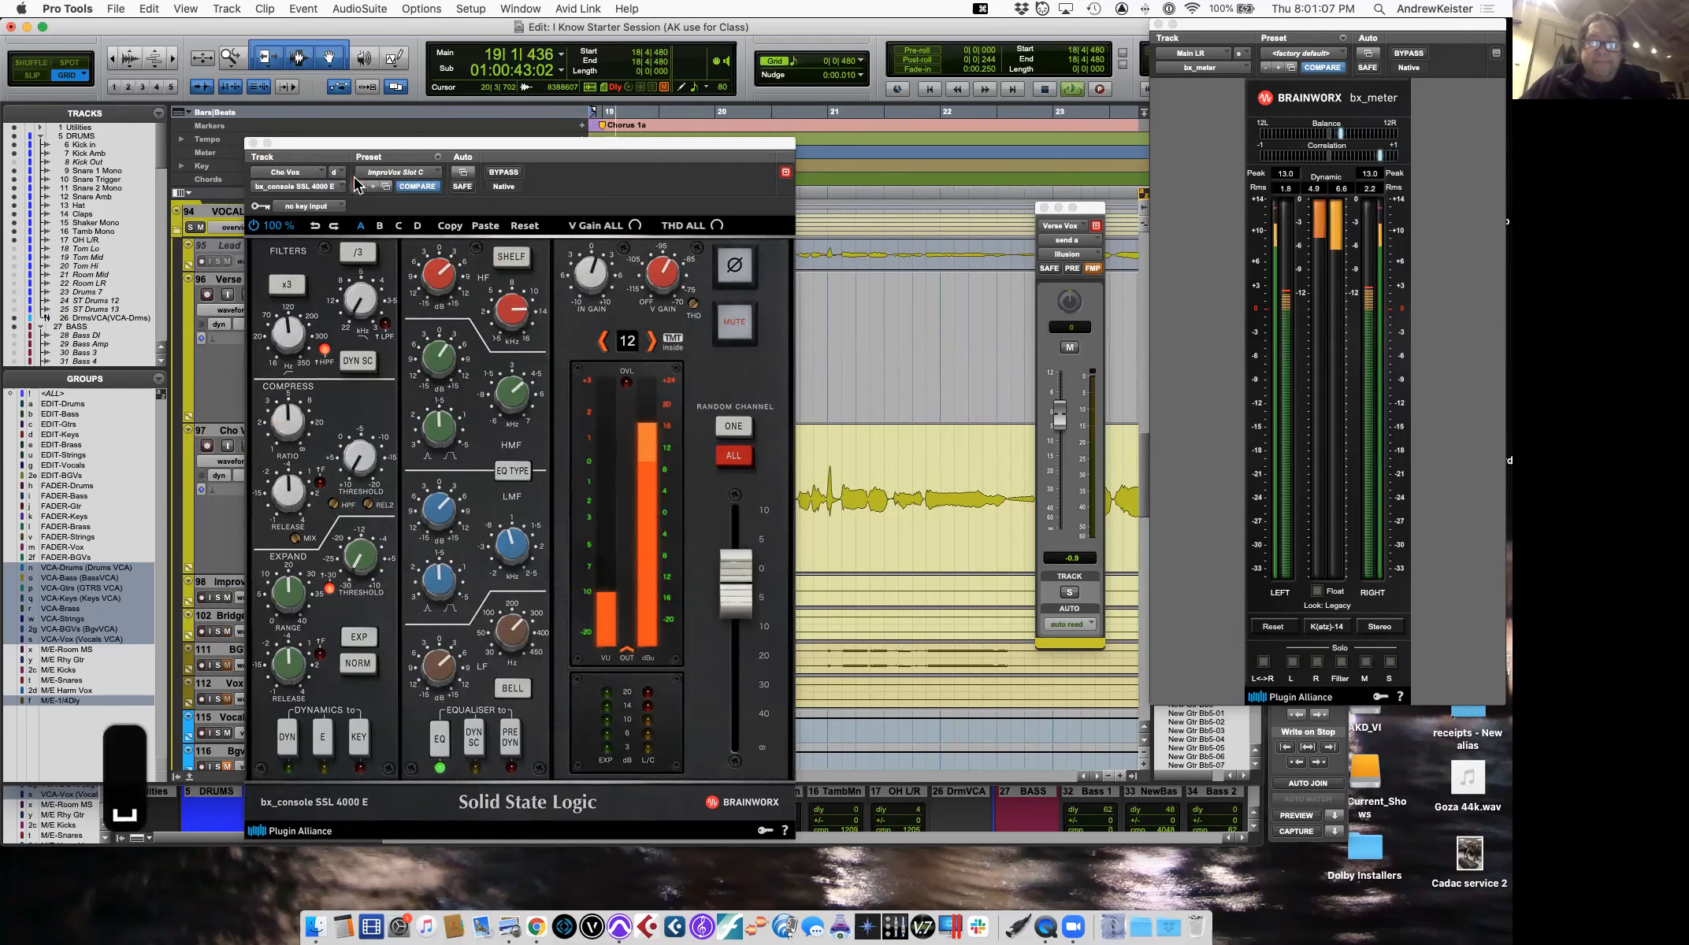
left_click(268, 142)
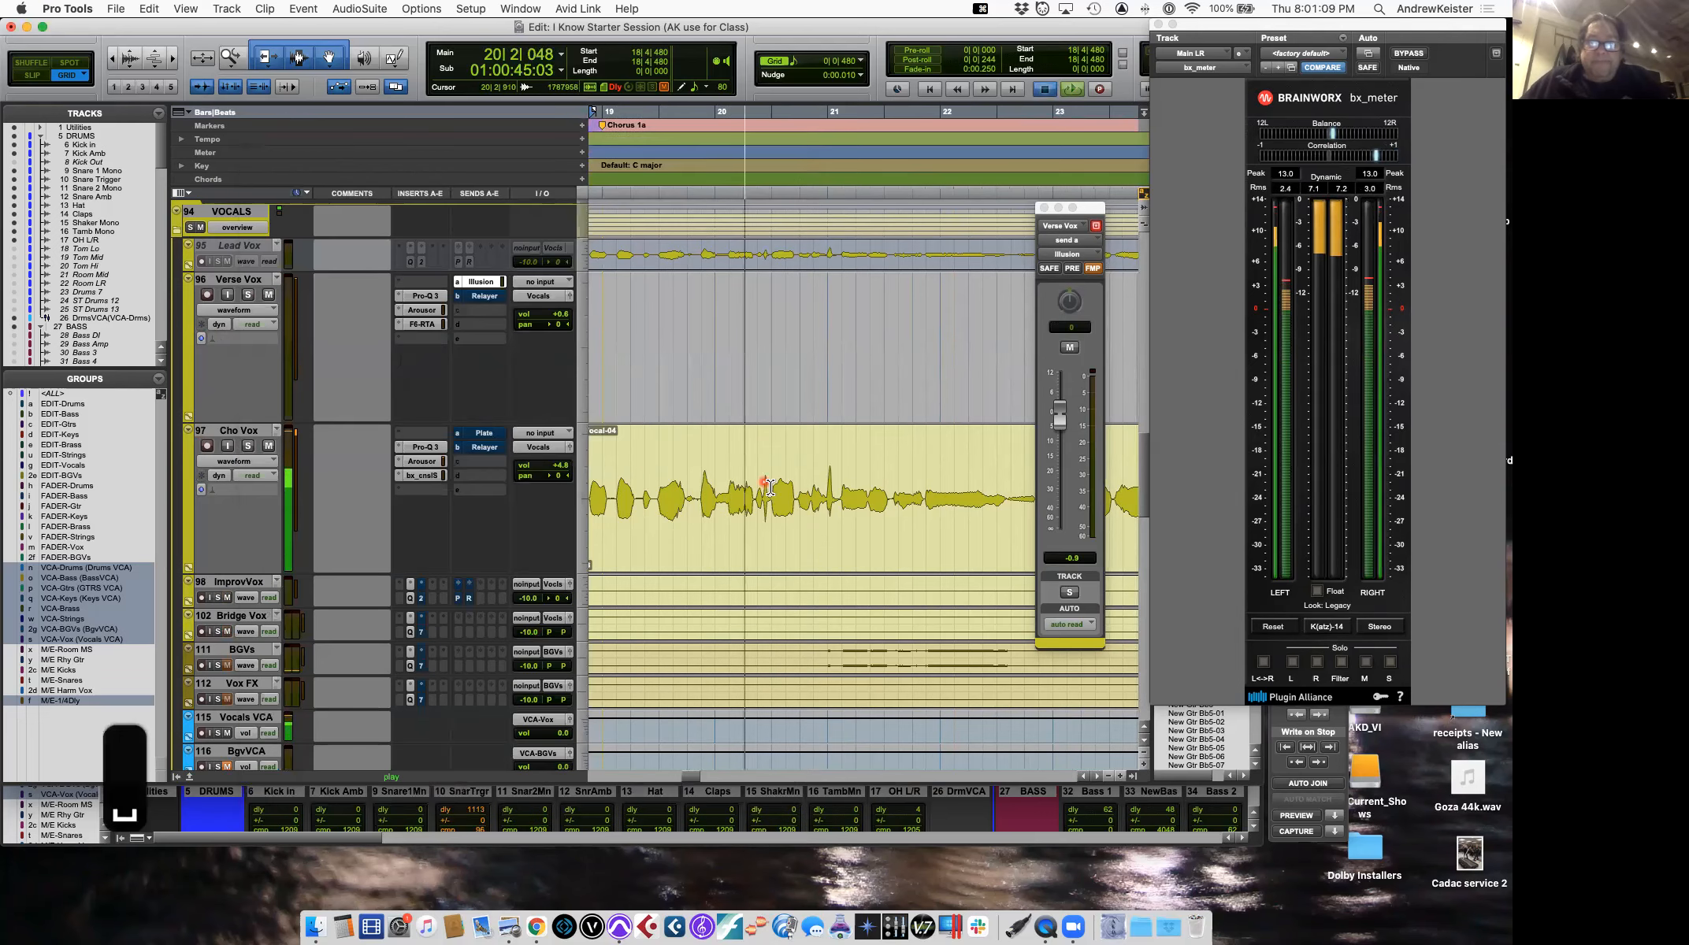
key("ctrl+Right")
key("ctrl+Left")
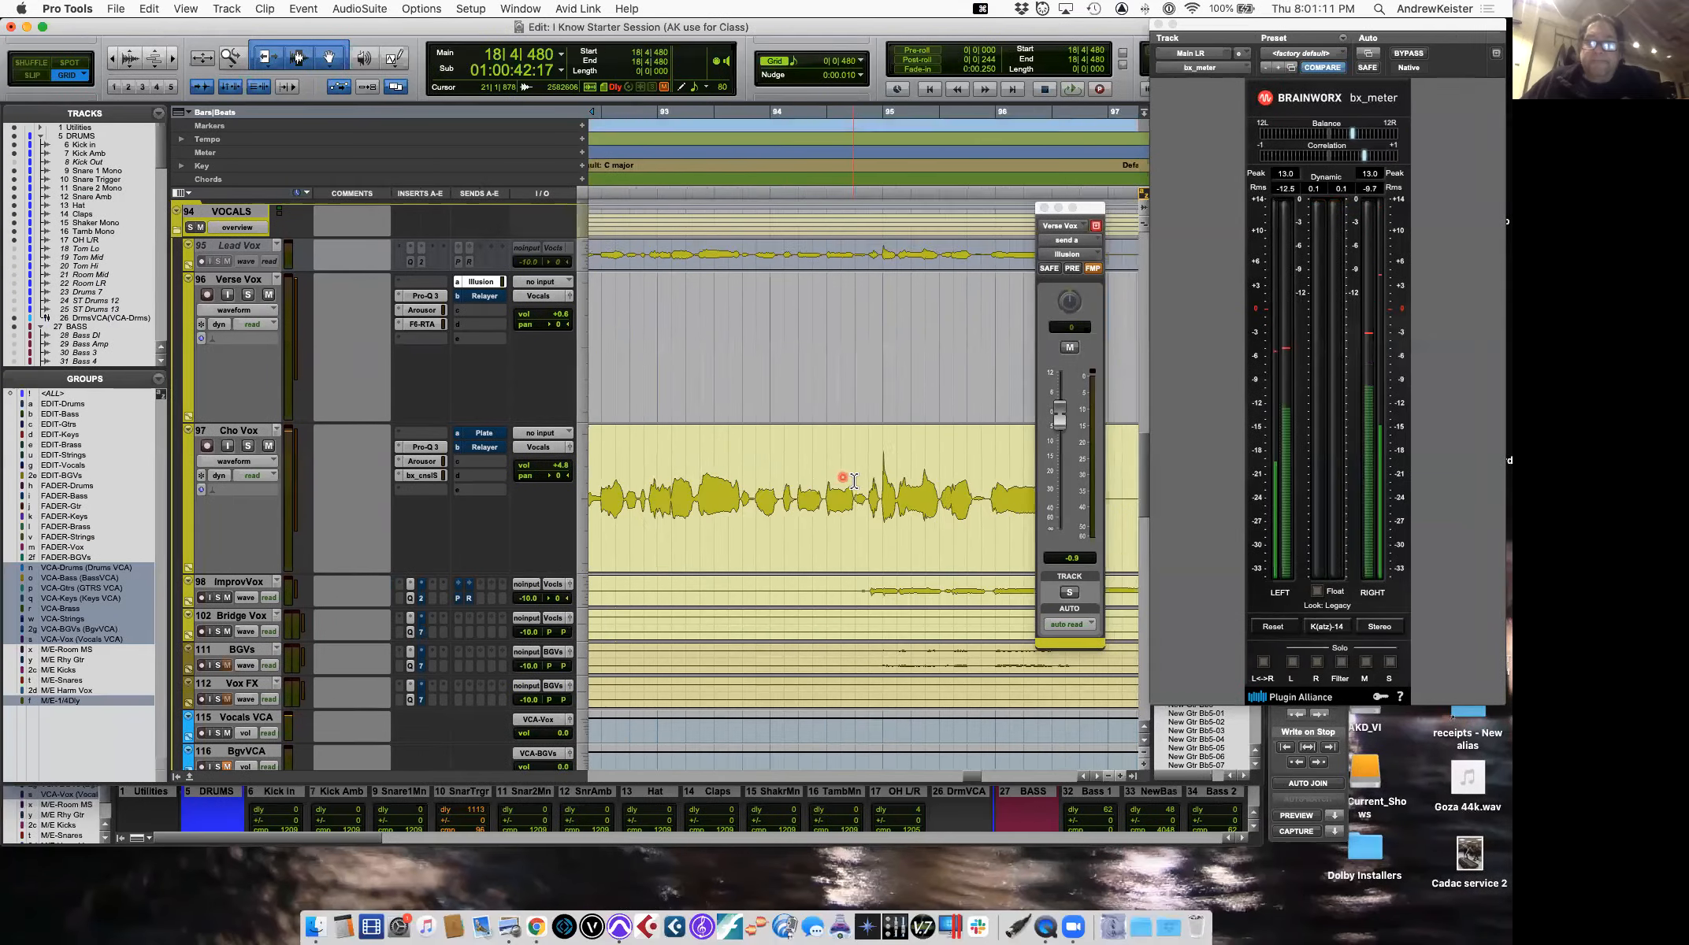
Inspect the Pro Limiter and the bx_townhouse compressor inserted on the Mix track.
key("super+equal")
scroll(882, 484, "right", 10)
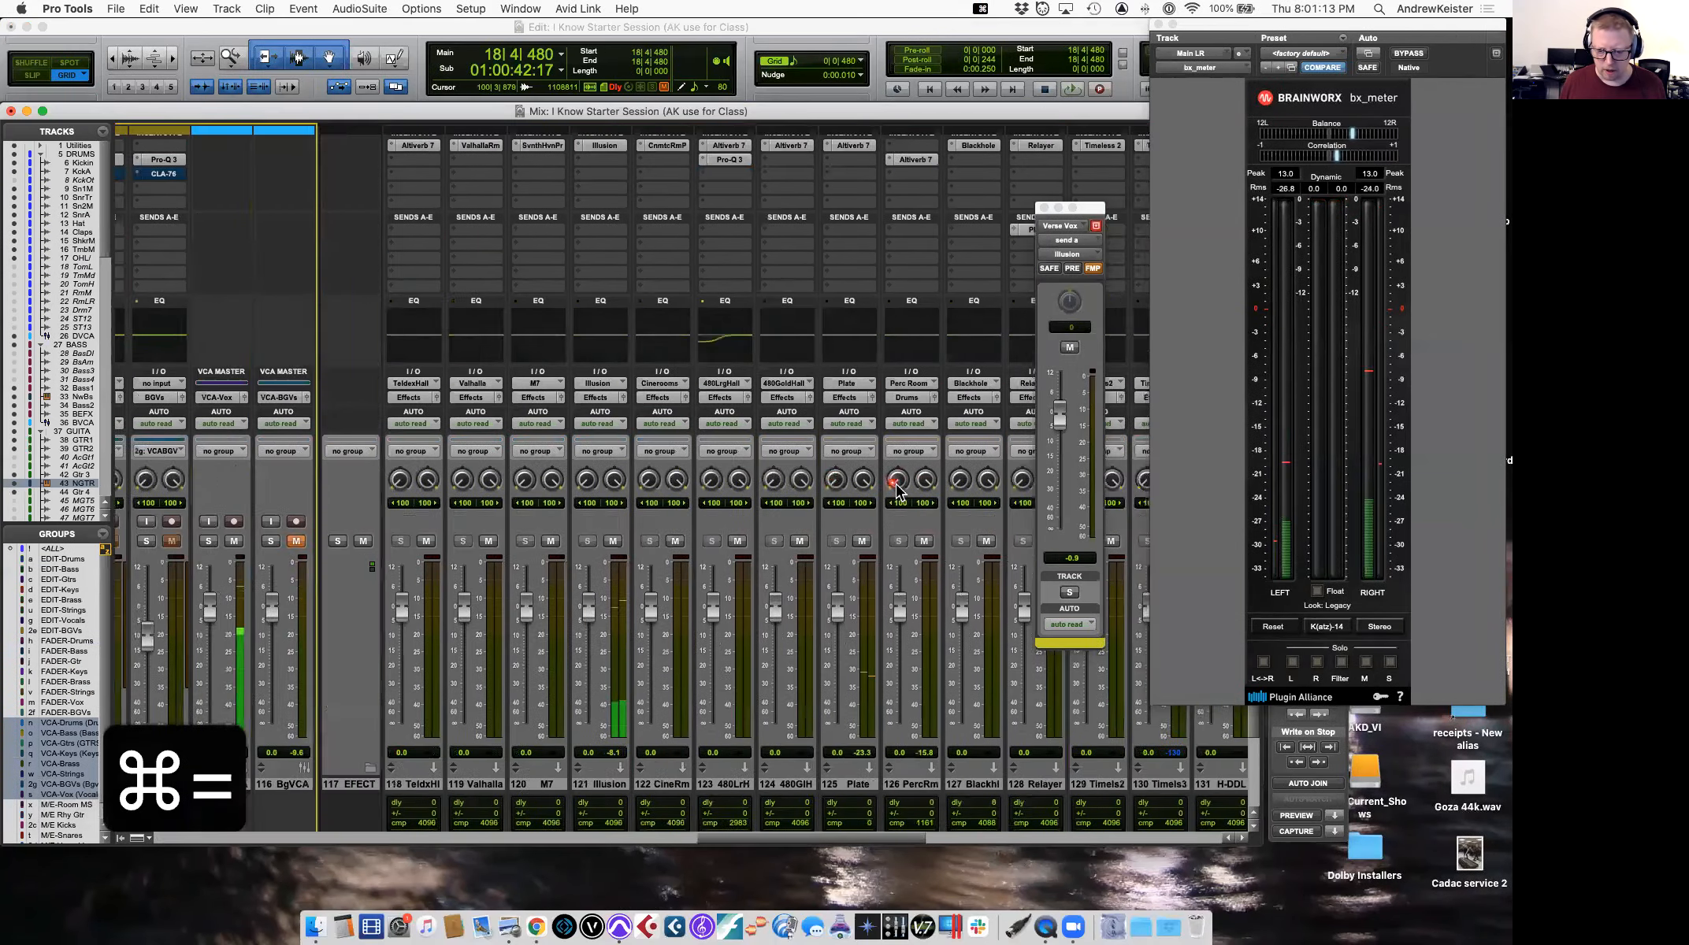
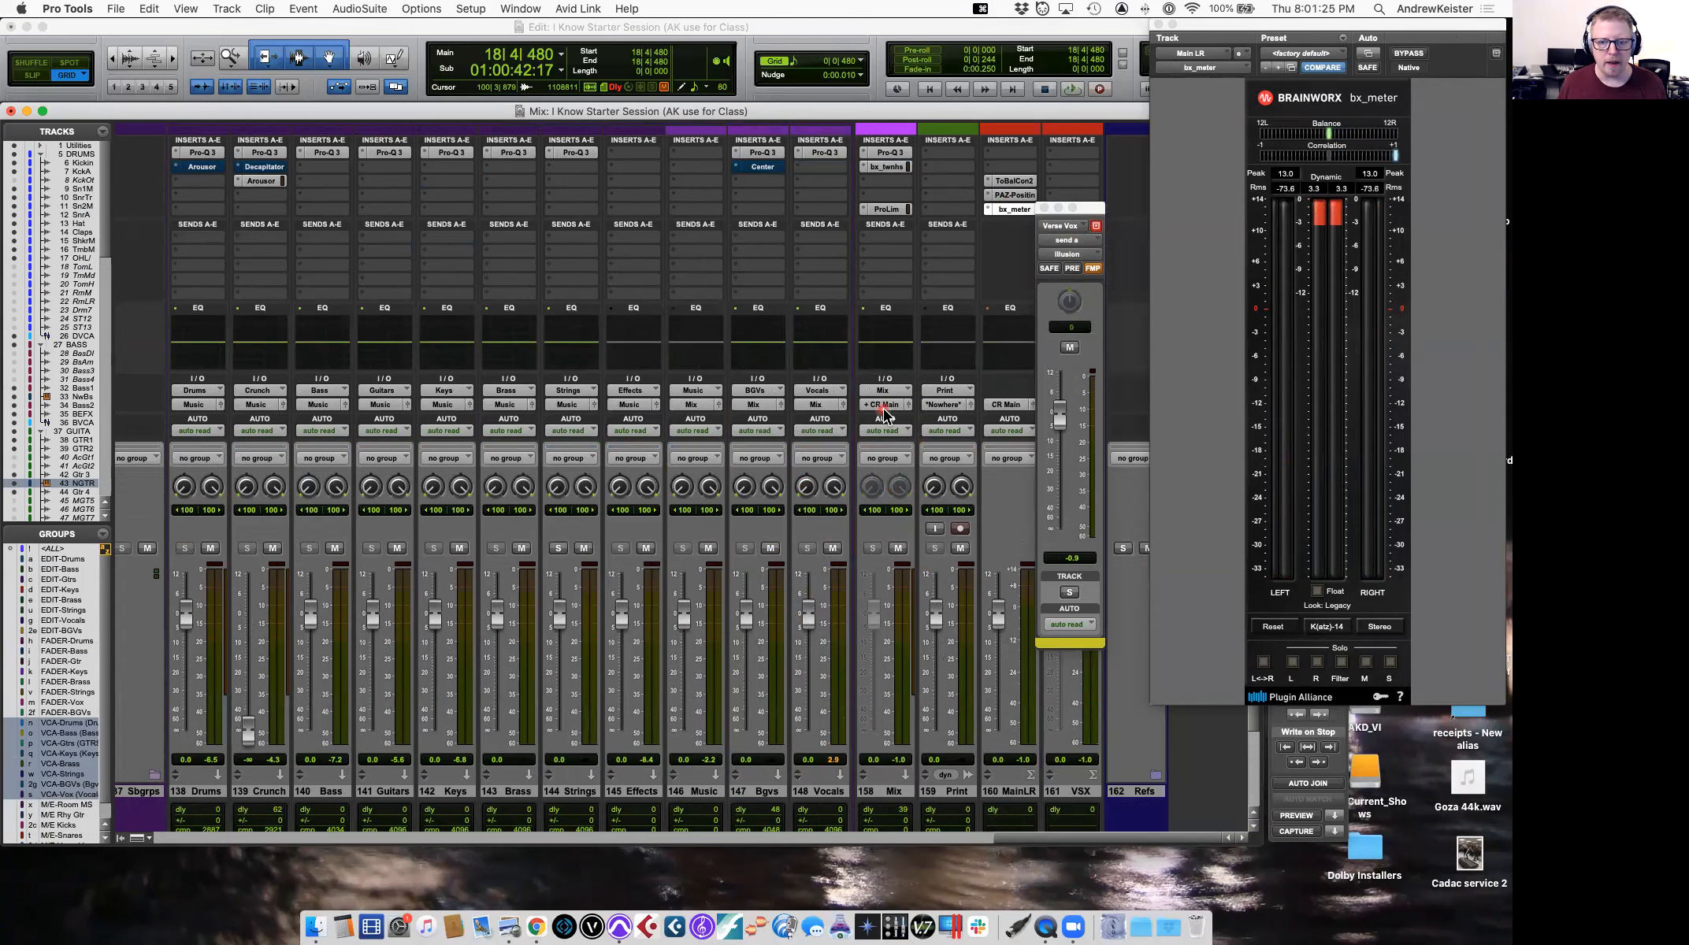
left_click(885, 209)
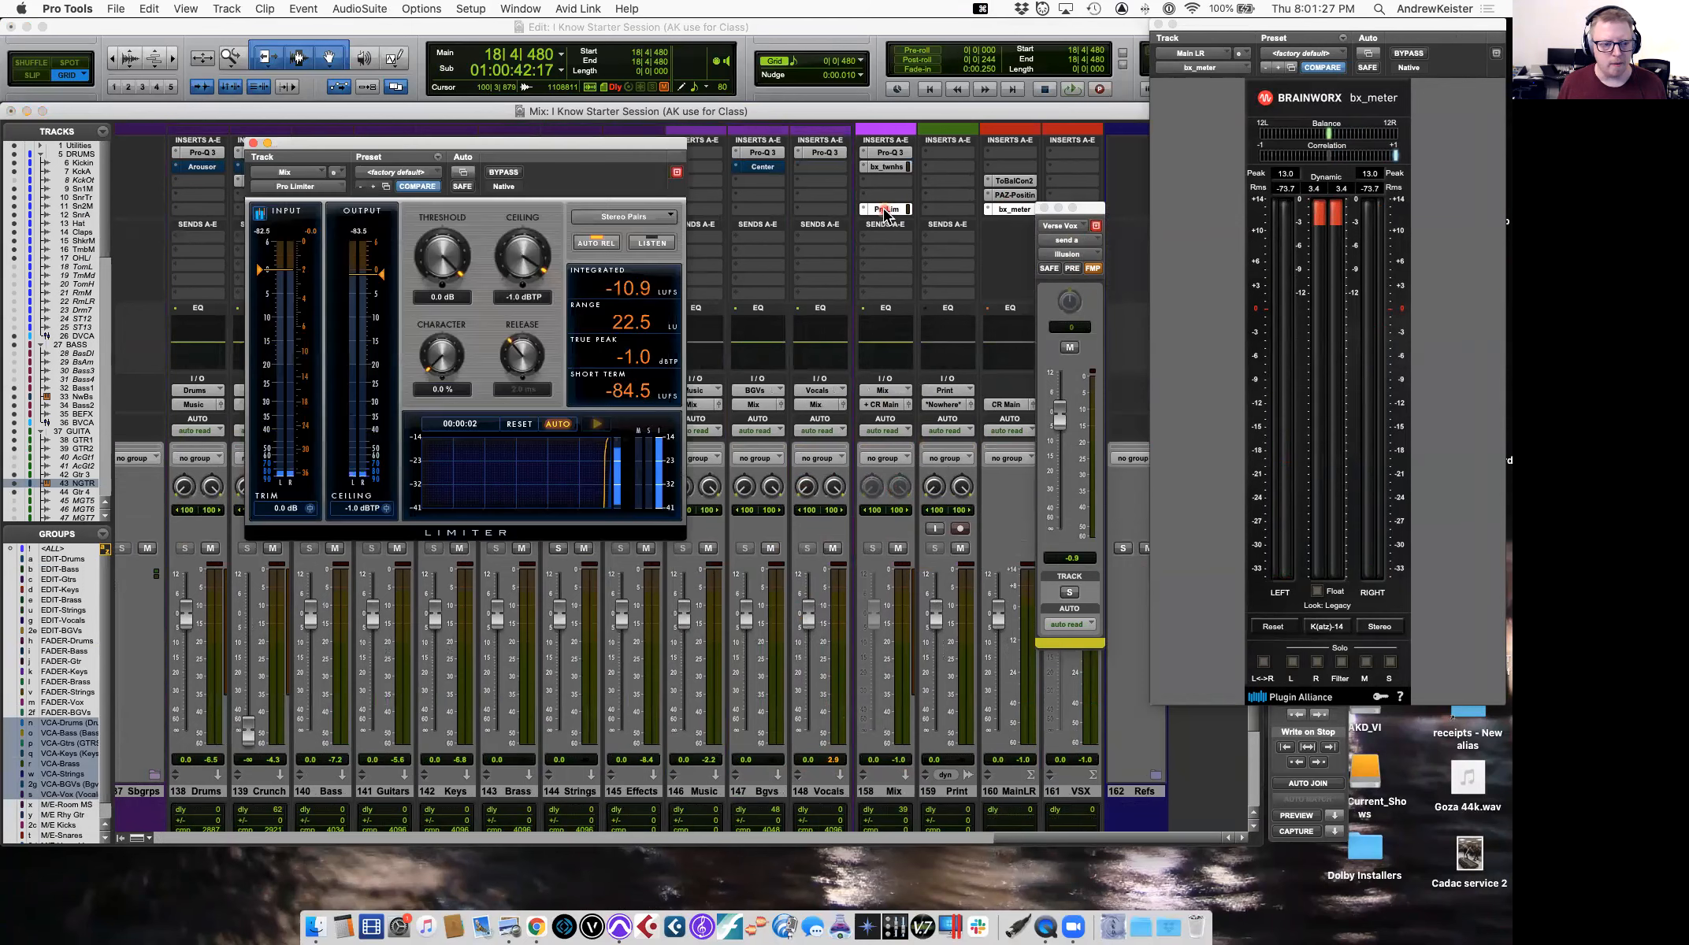
left_click(886, 210)
left_click(888, 166)
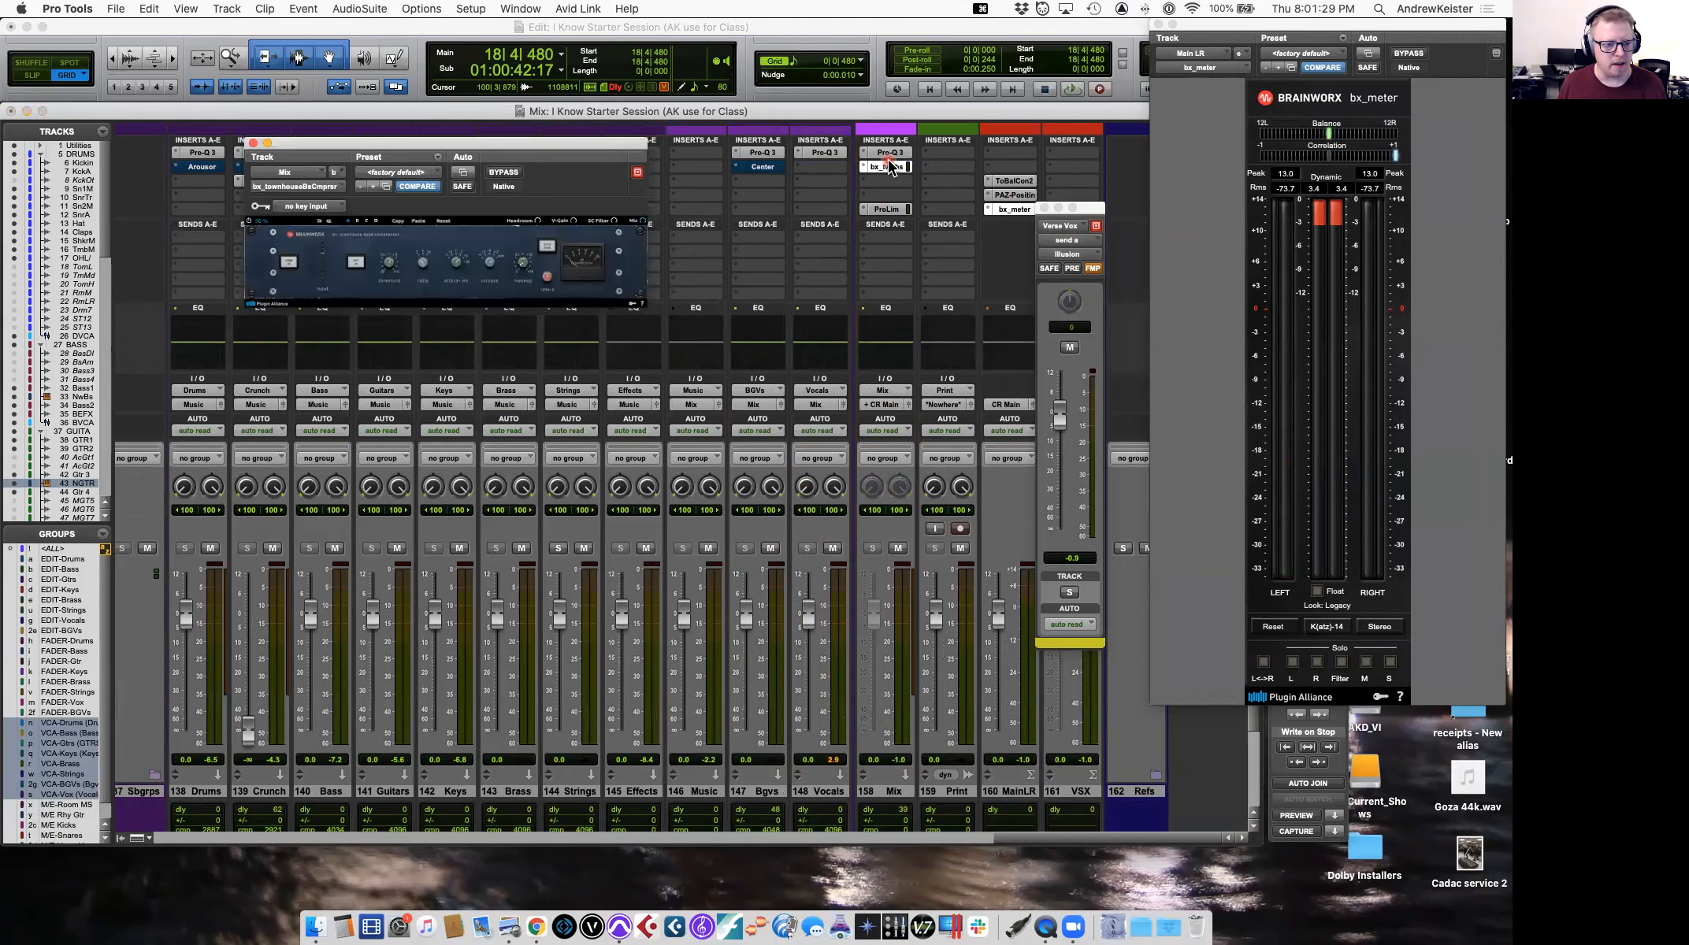
left_click(889, 166)
key("super+h")
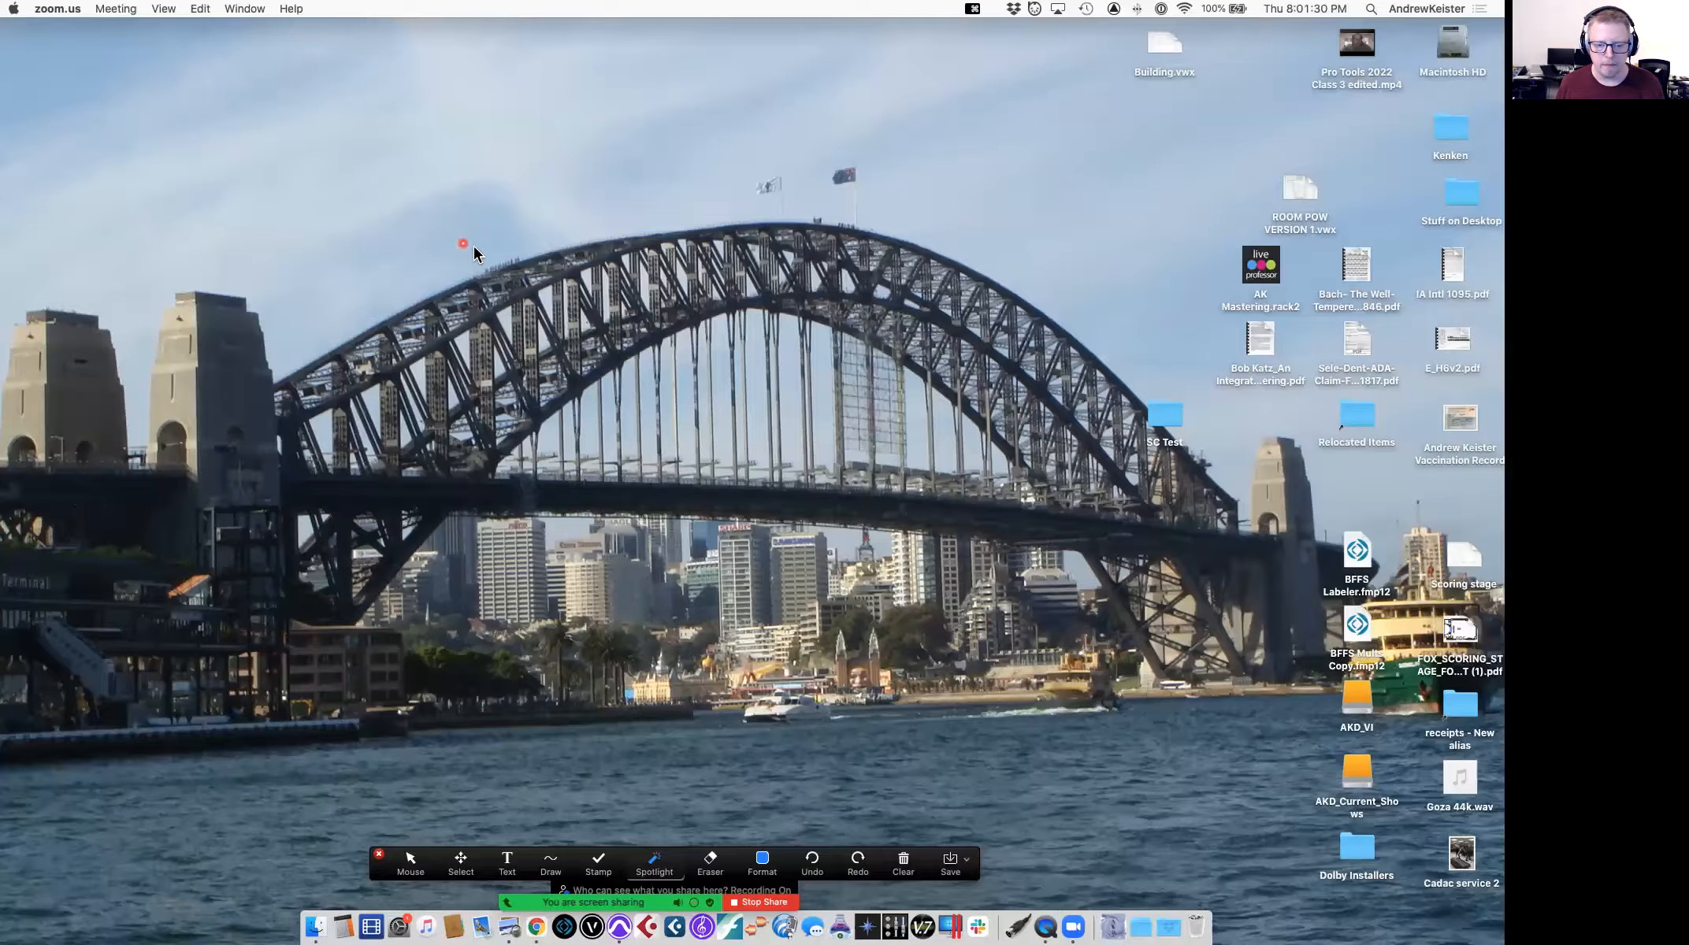
key("super+Tab")
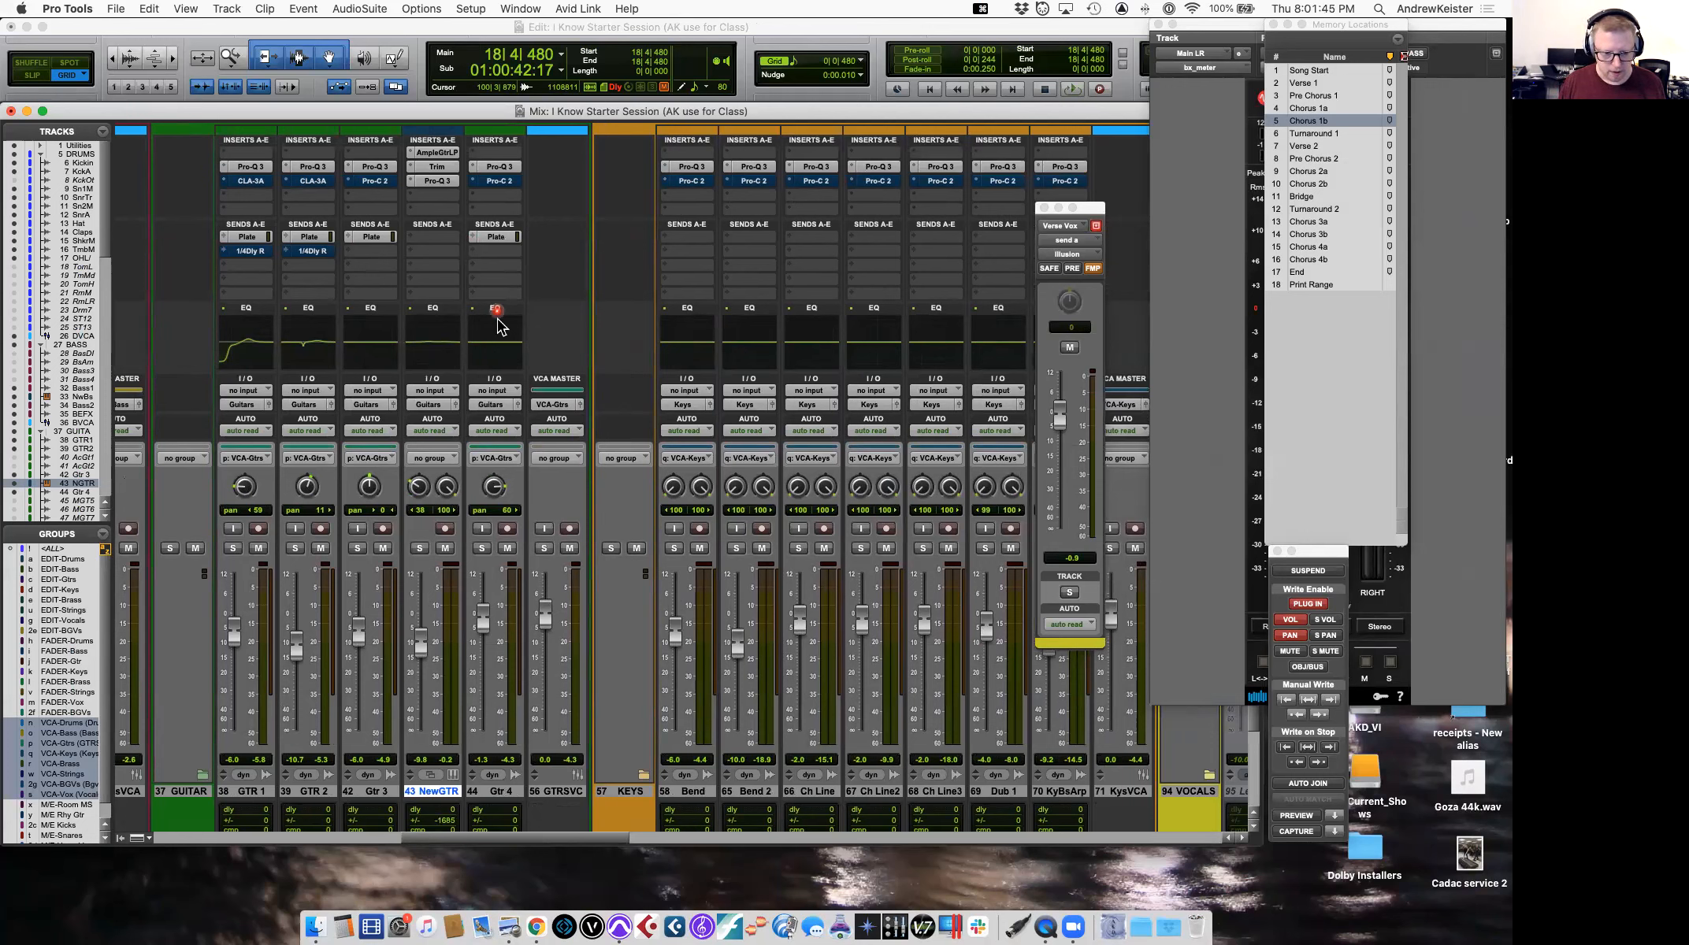
Play the chorus from 18|4|480 in the full mix and check the SSL 4000 E's input gain on Cho Vox.
key("ctrl+equal")
key("space")
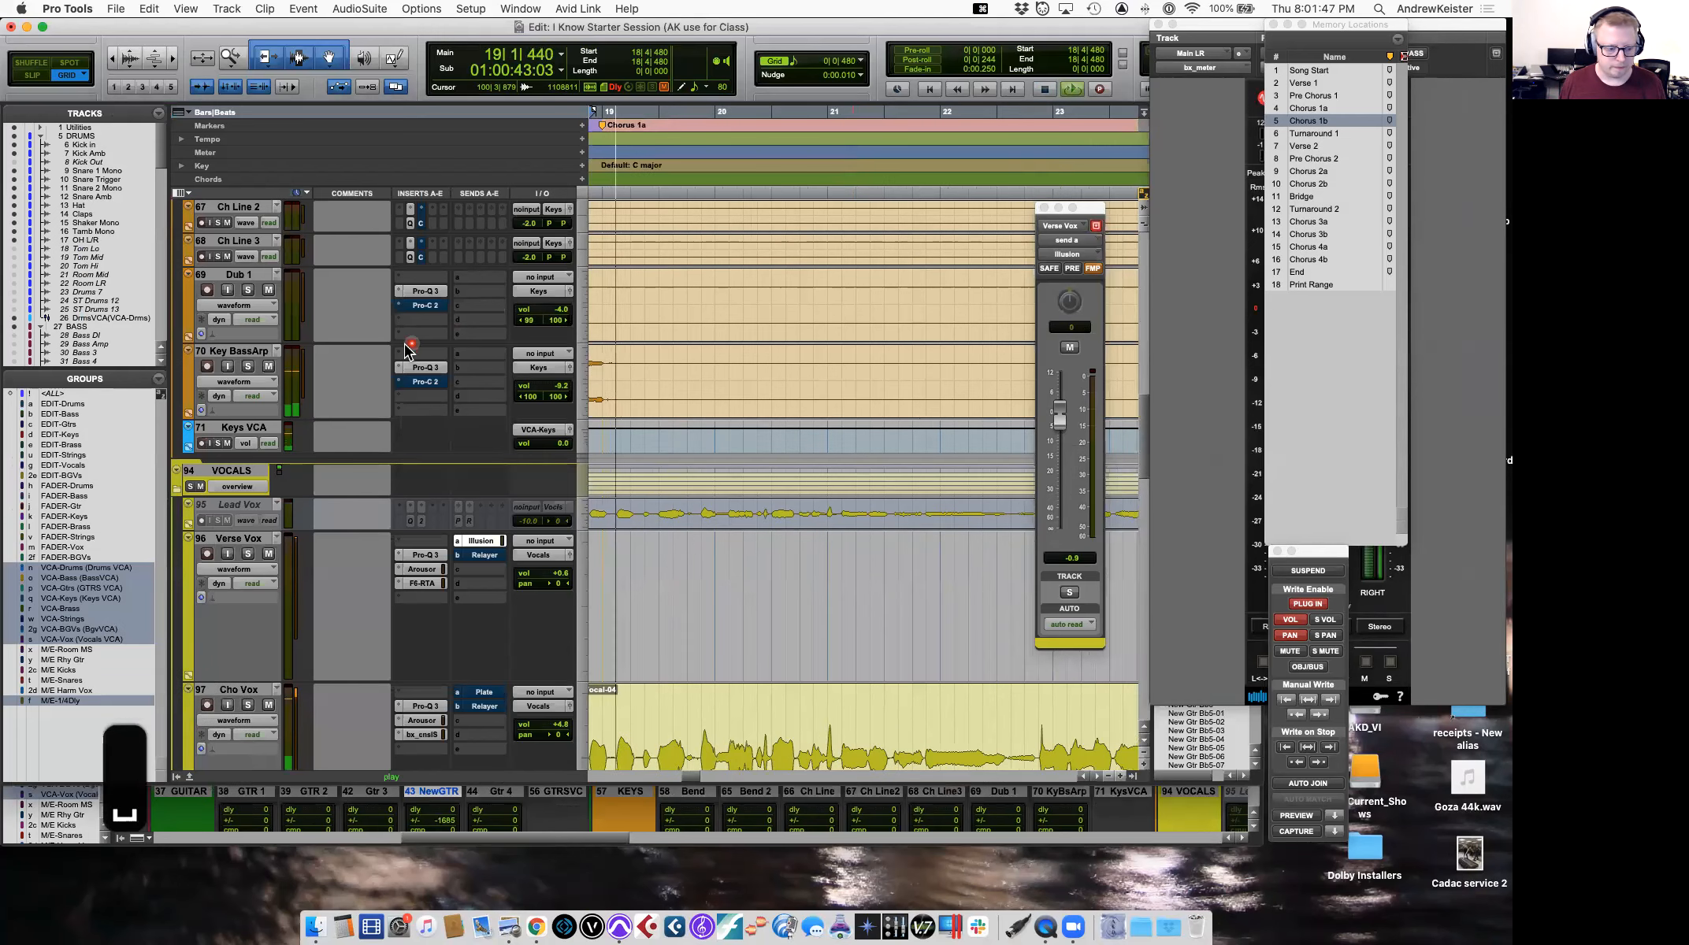
left_click(422, 734)
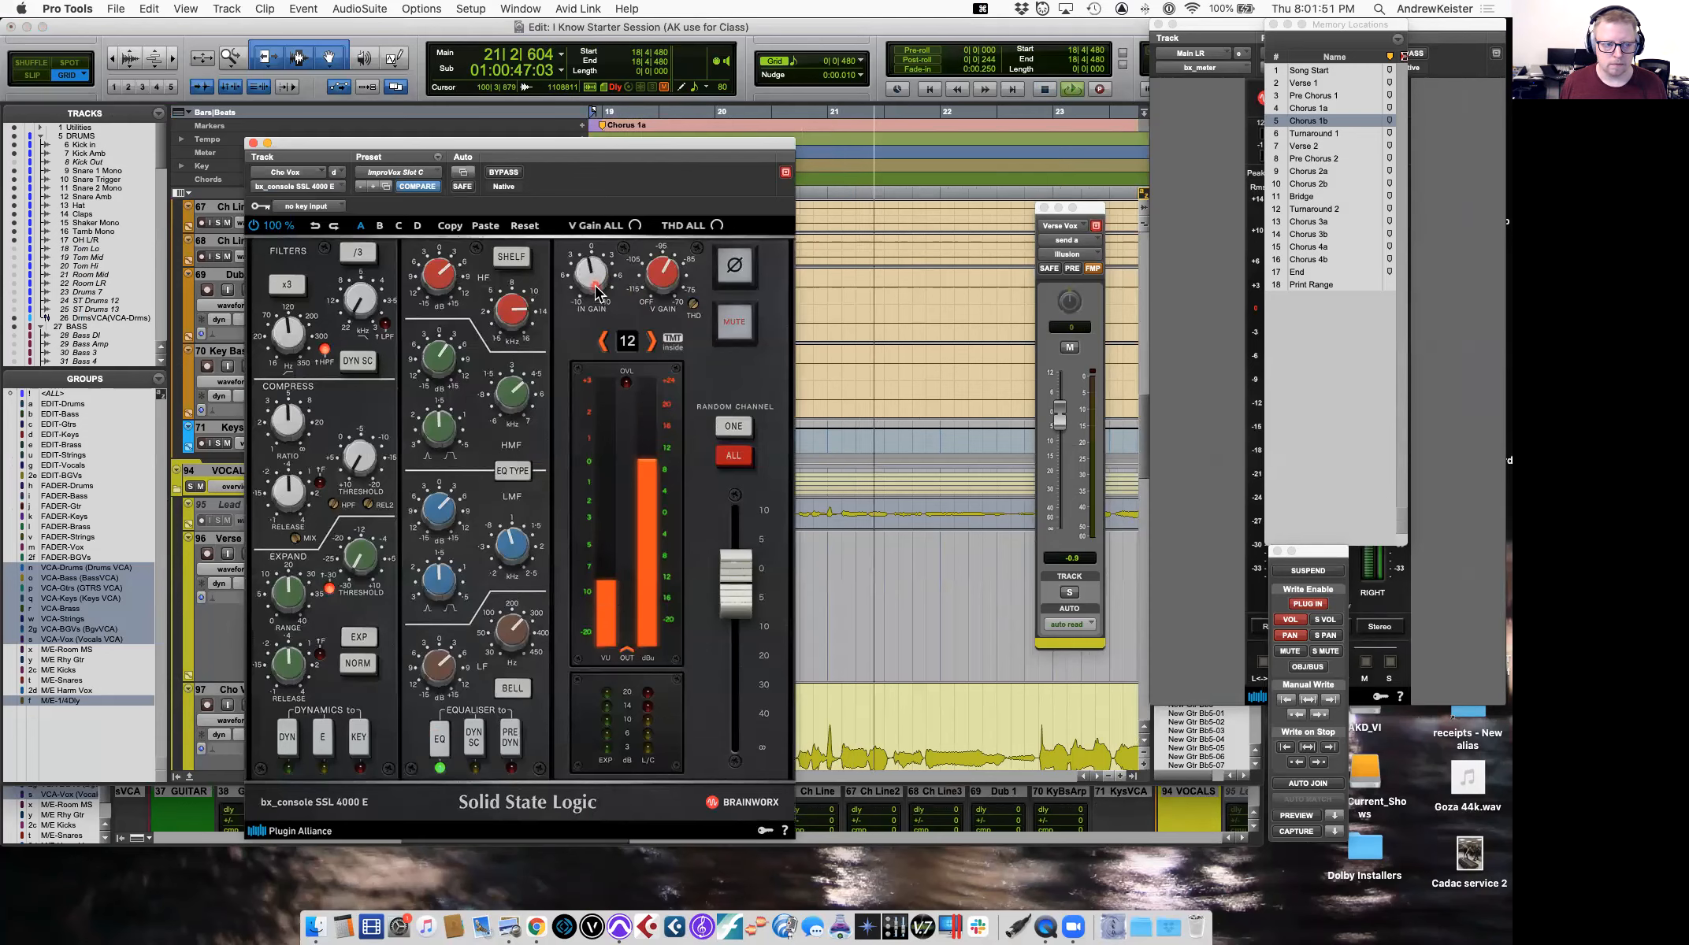
key("space")
left_click(253, 143)
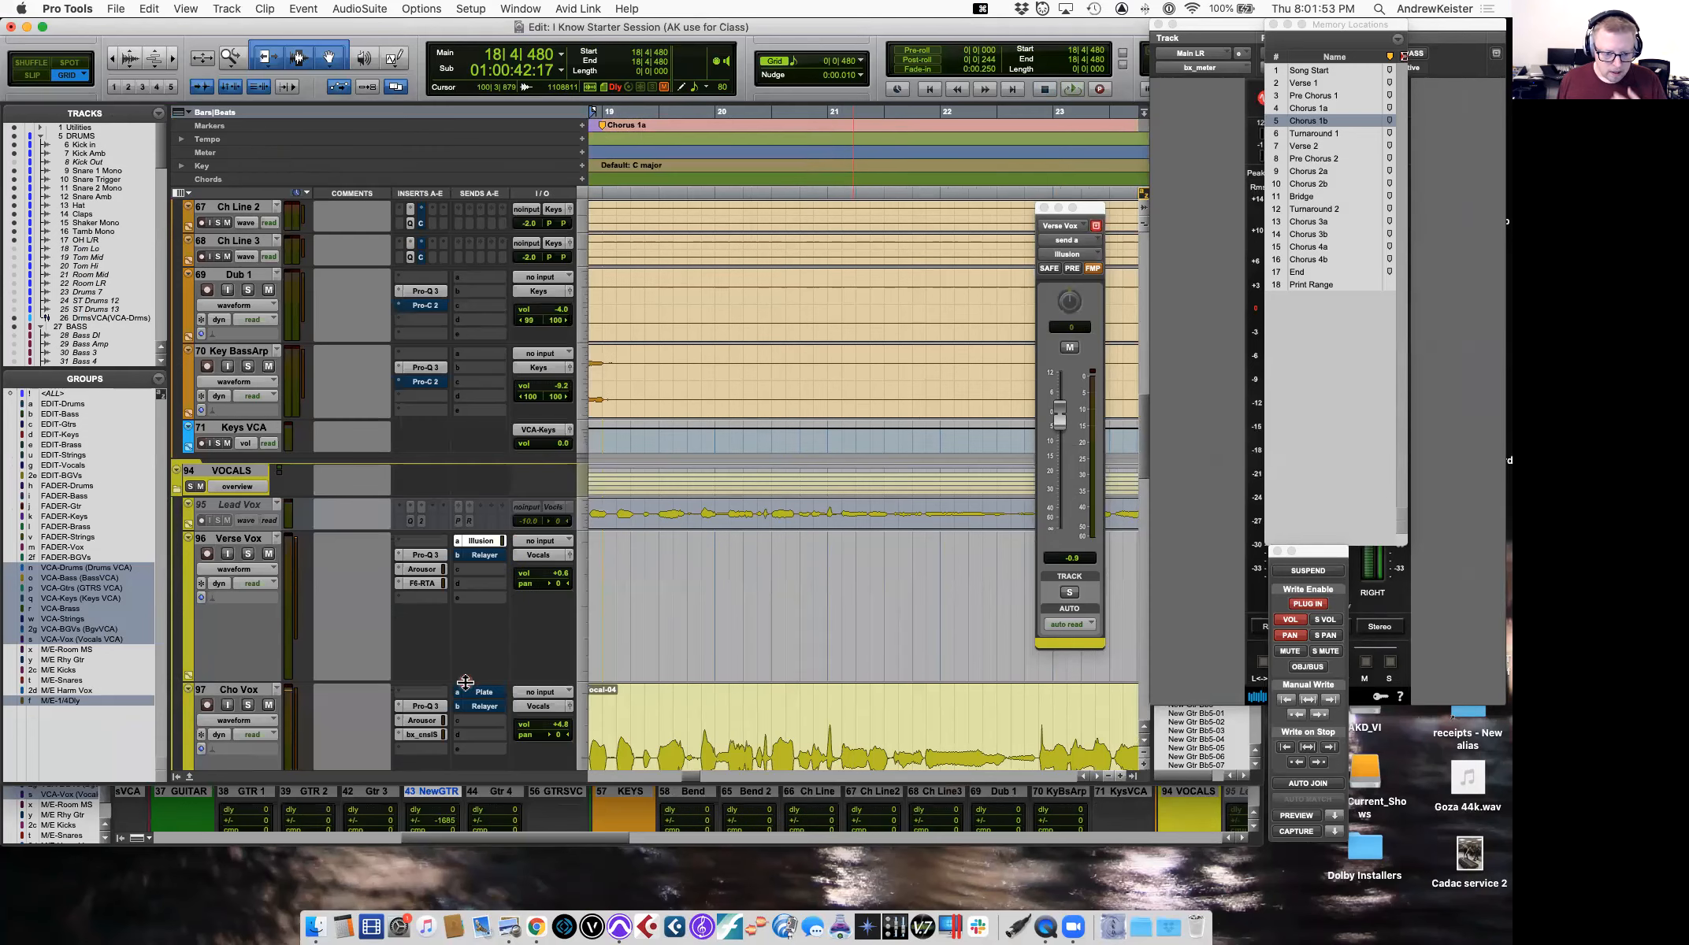
Reassign Cho Vox's send A to the Valhalla (Stereo) bus at about -15.8 dB and solo the track.
scroll(480, 724, "down", 3)
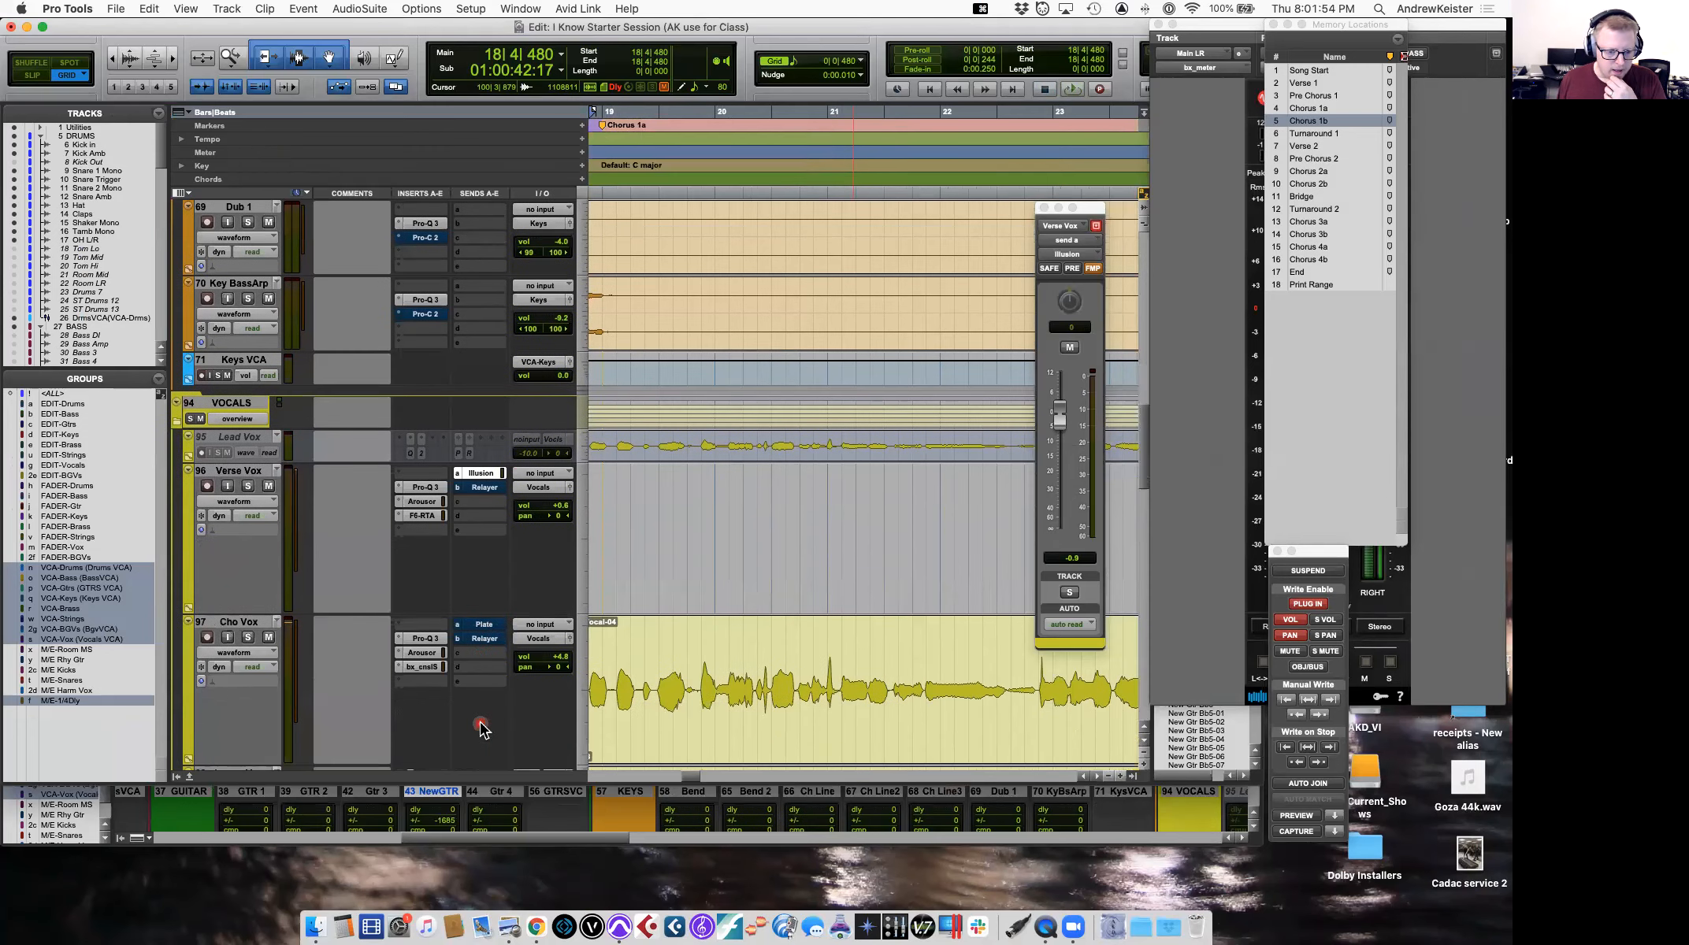
left_click(464, 627)
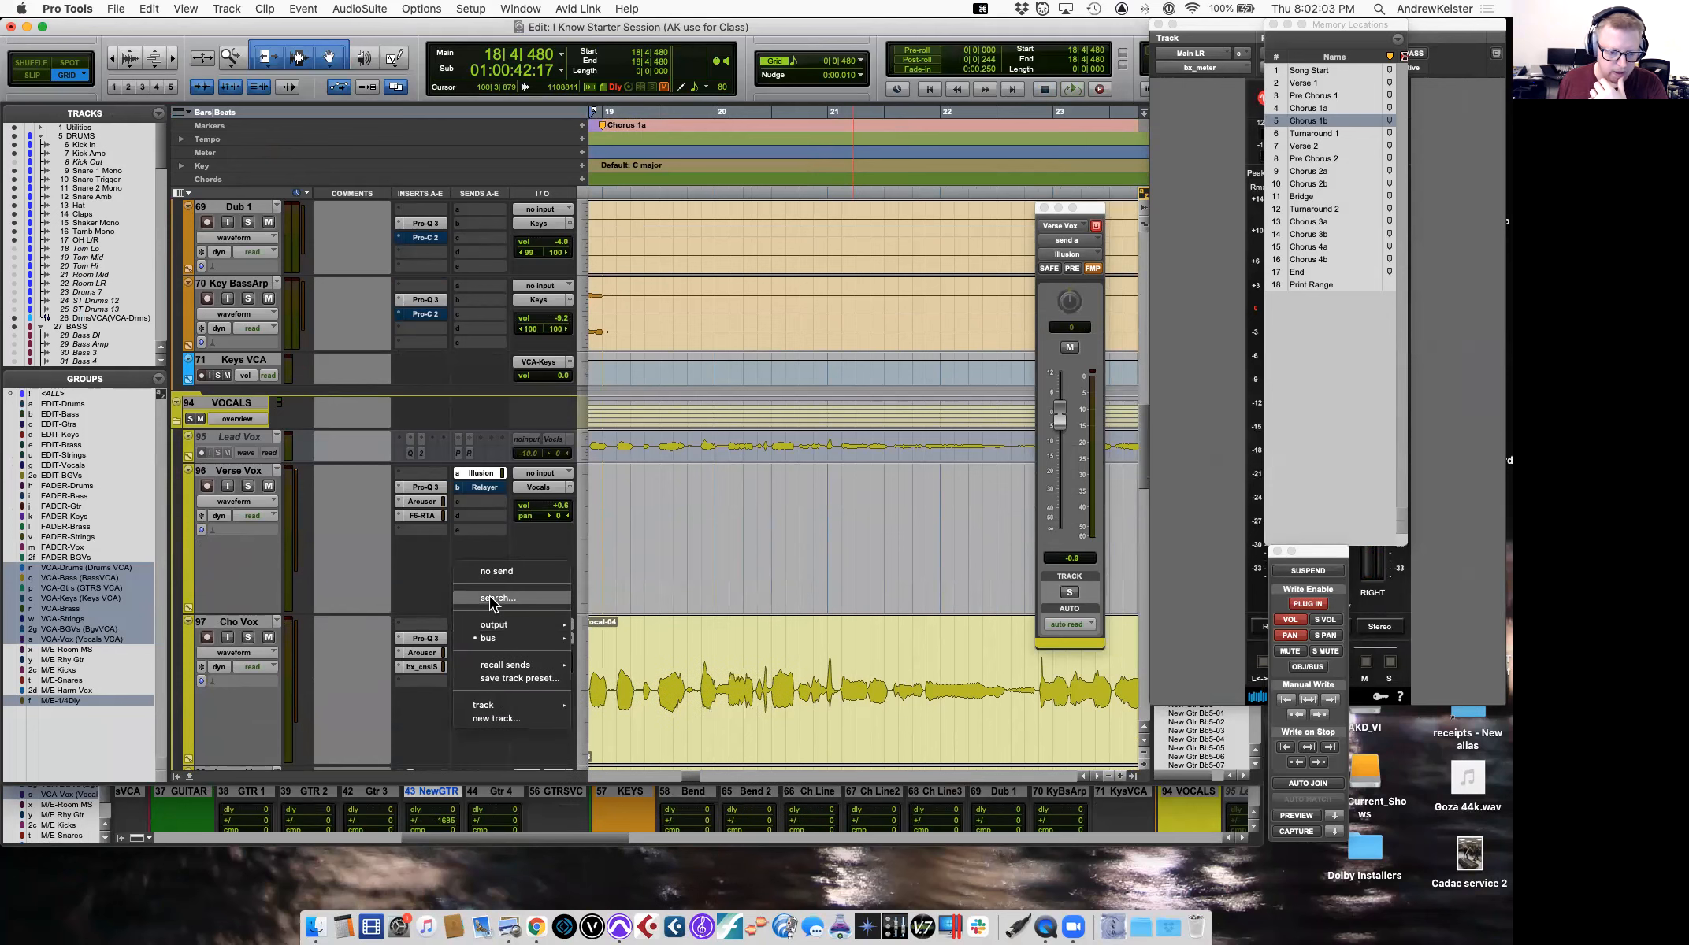
type("vall")
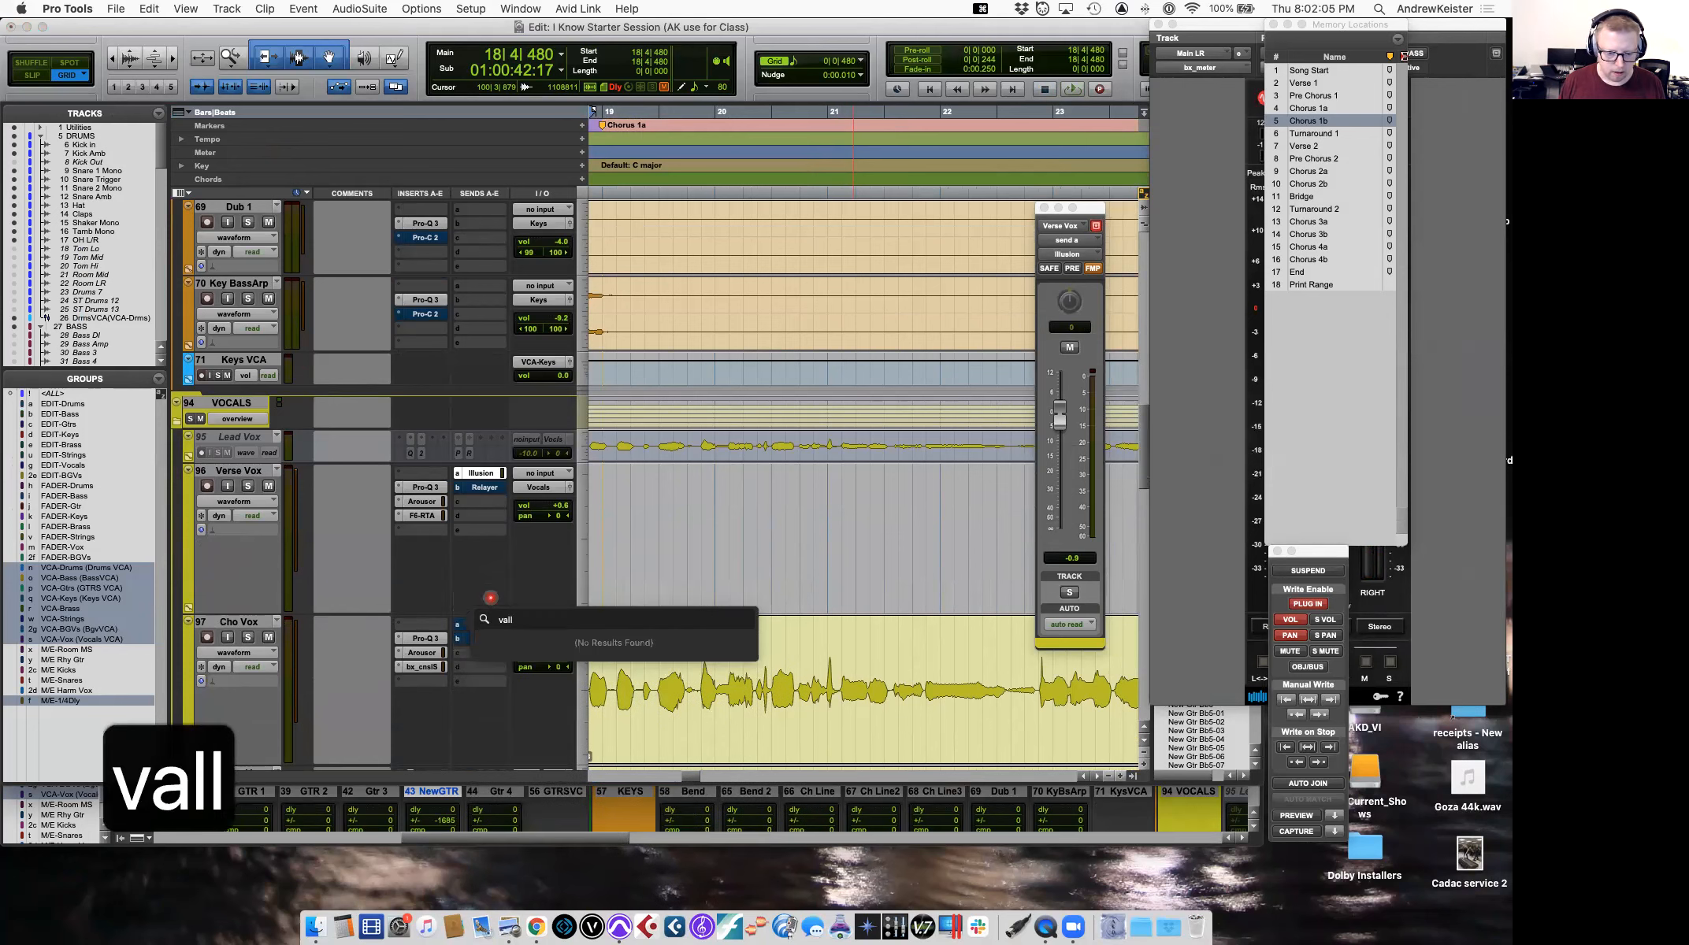
key("BackSpace")
left_click(508, 639)
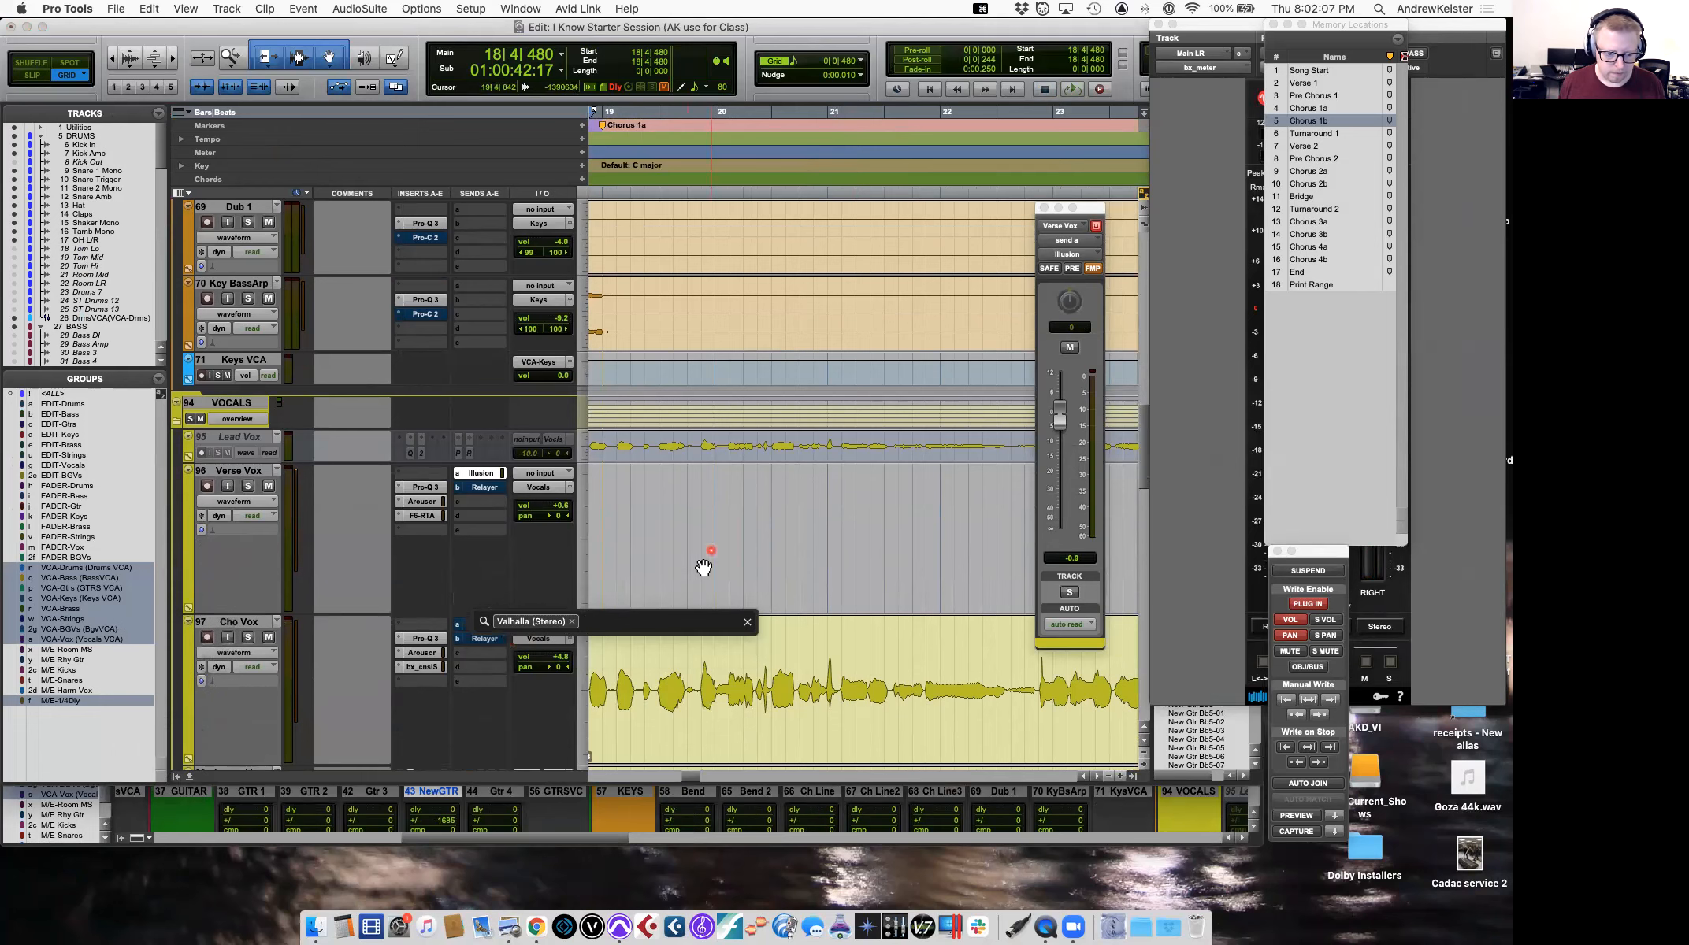
key("Return")
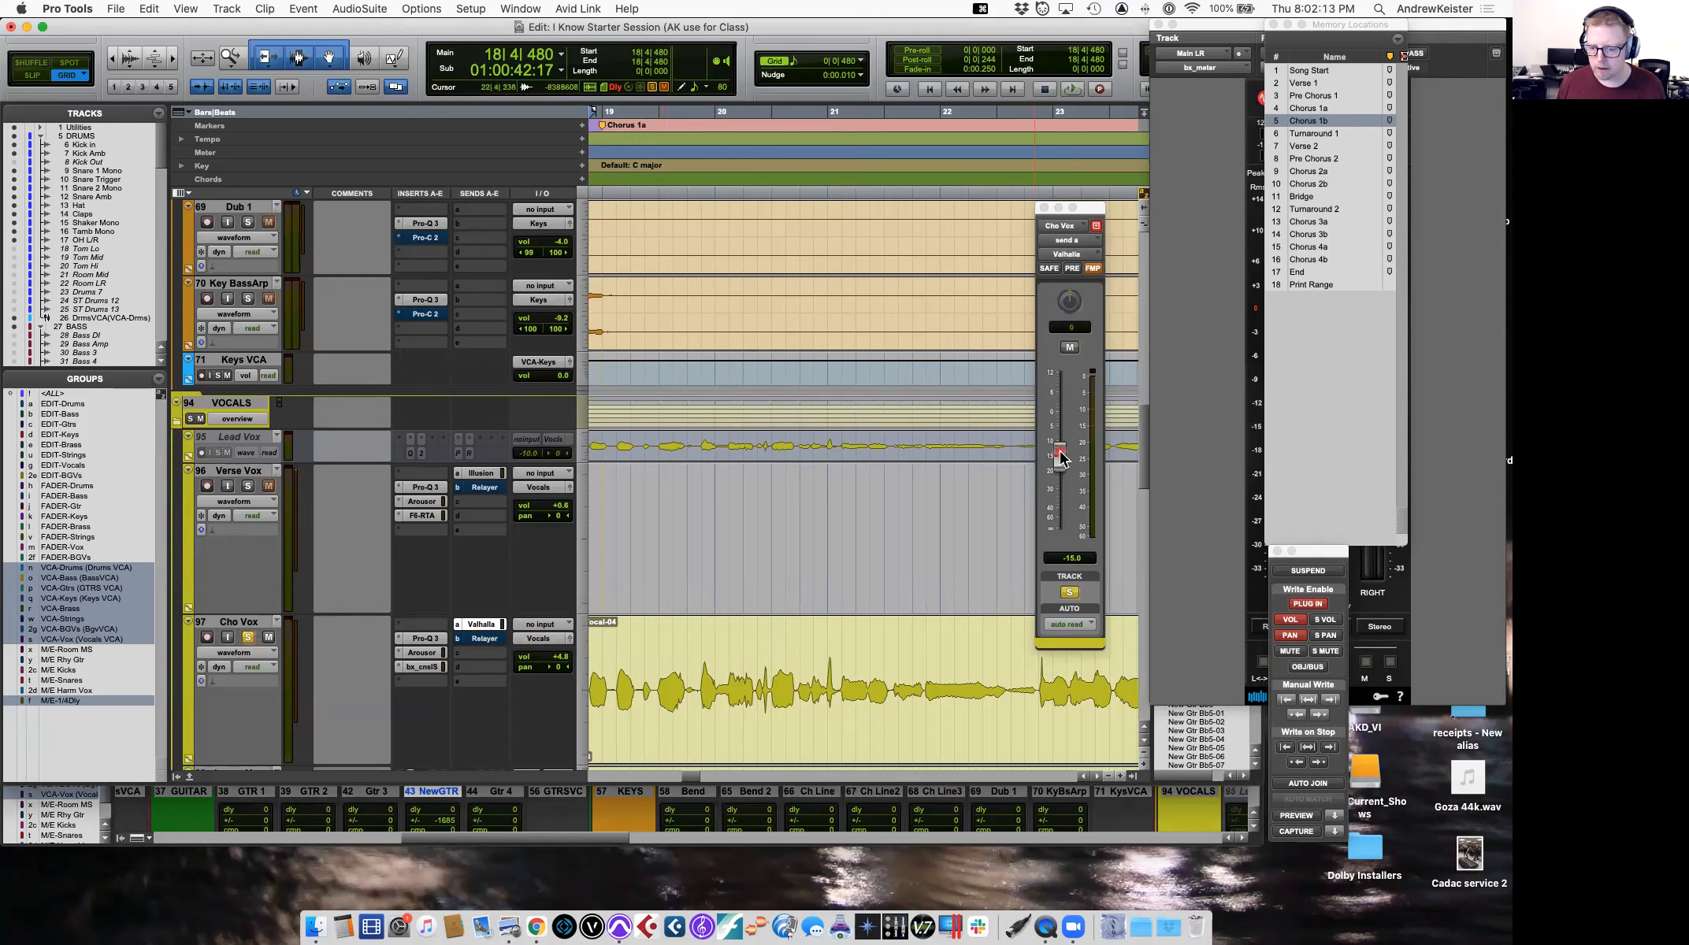
Play the soloed Cho Vox and set the decay of ValhallaRoom on the Valhalla effects track to 1.84 s.
key("space")
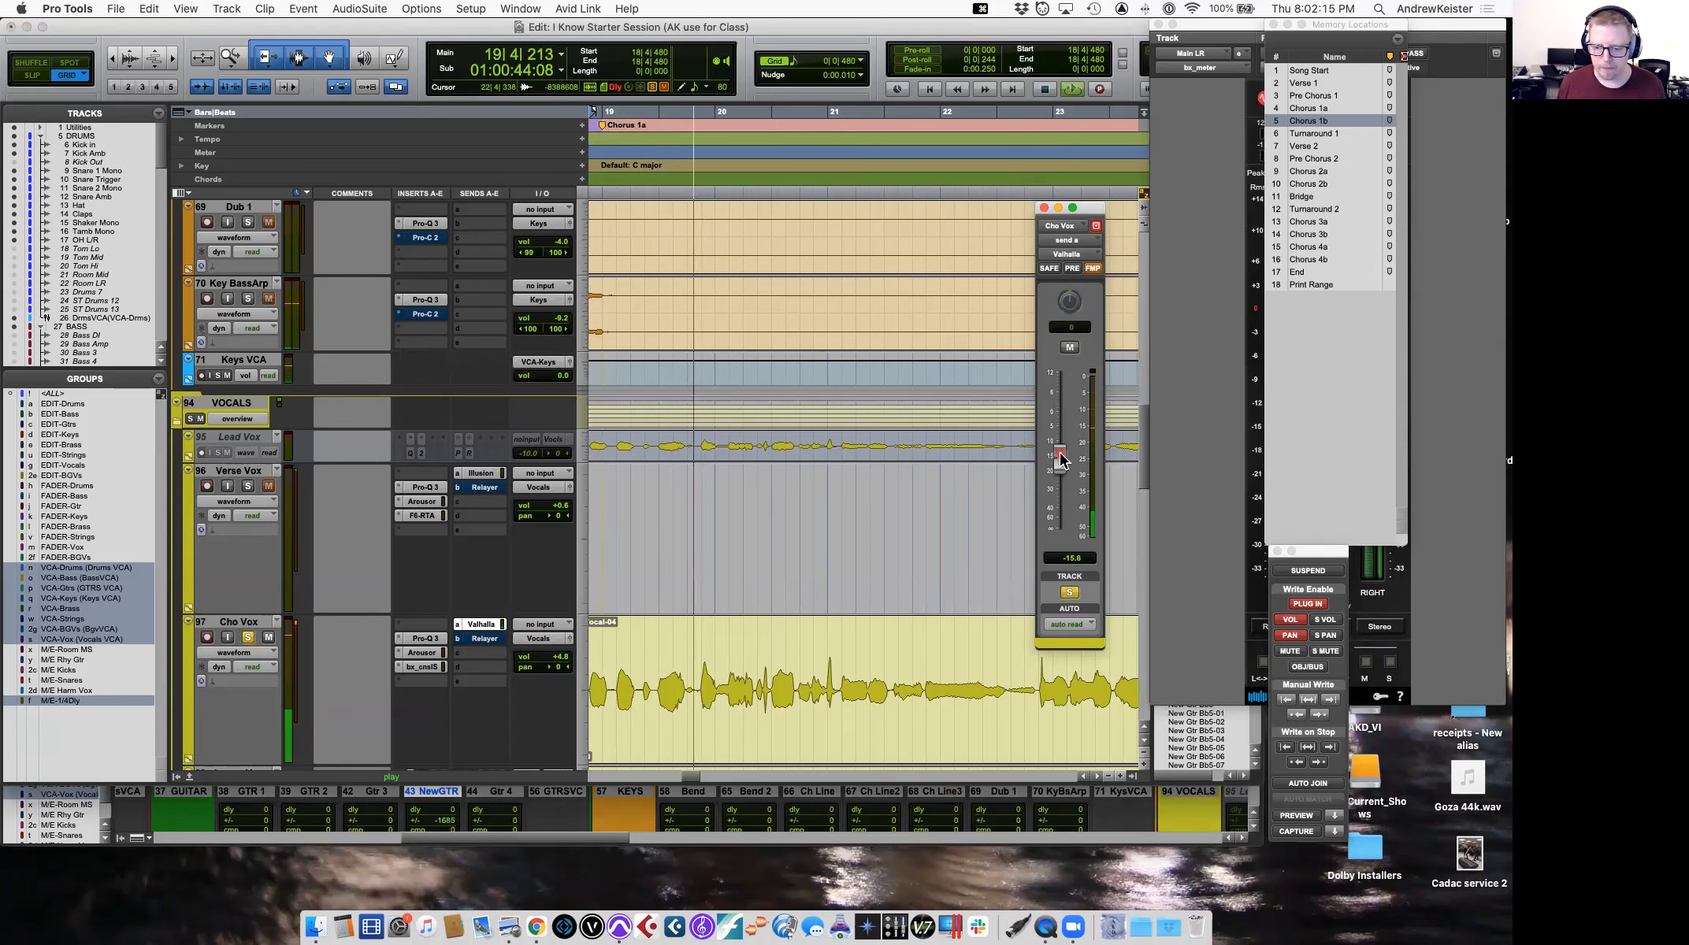
key("super+equal")
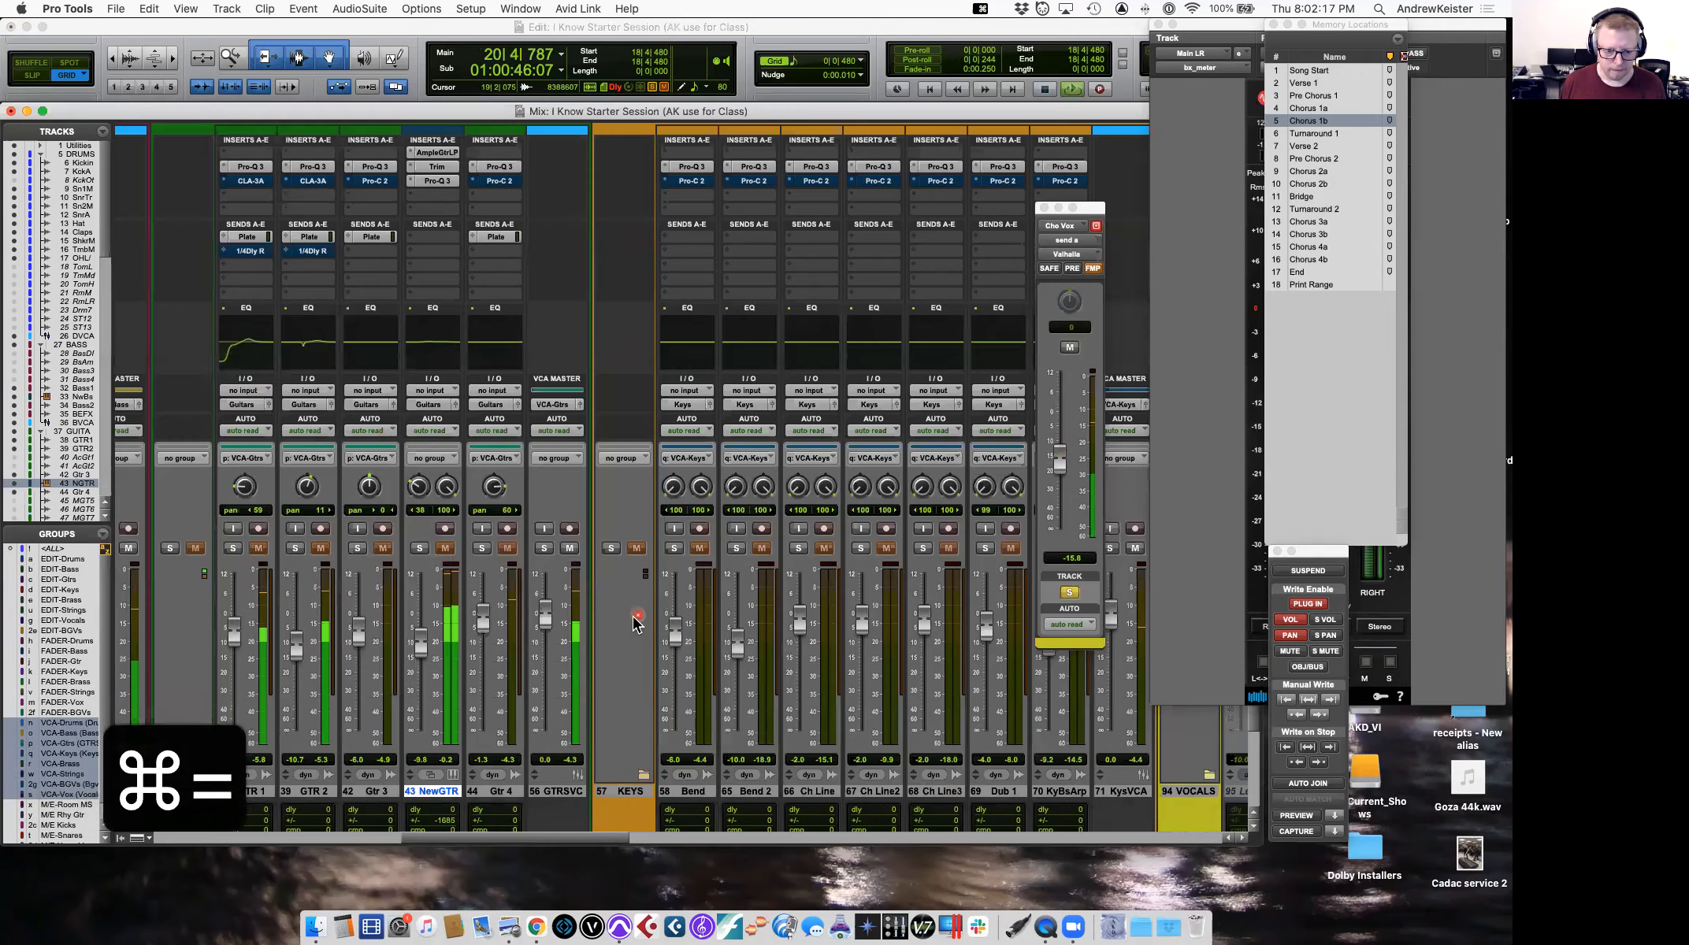
scroll(699, 627, "right", 20)
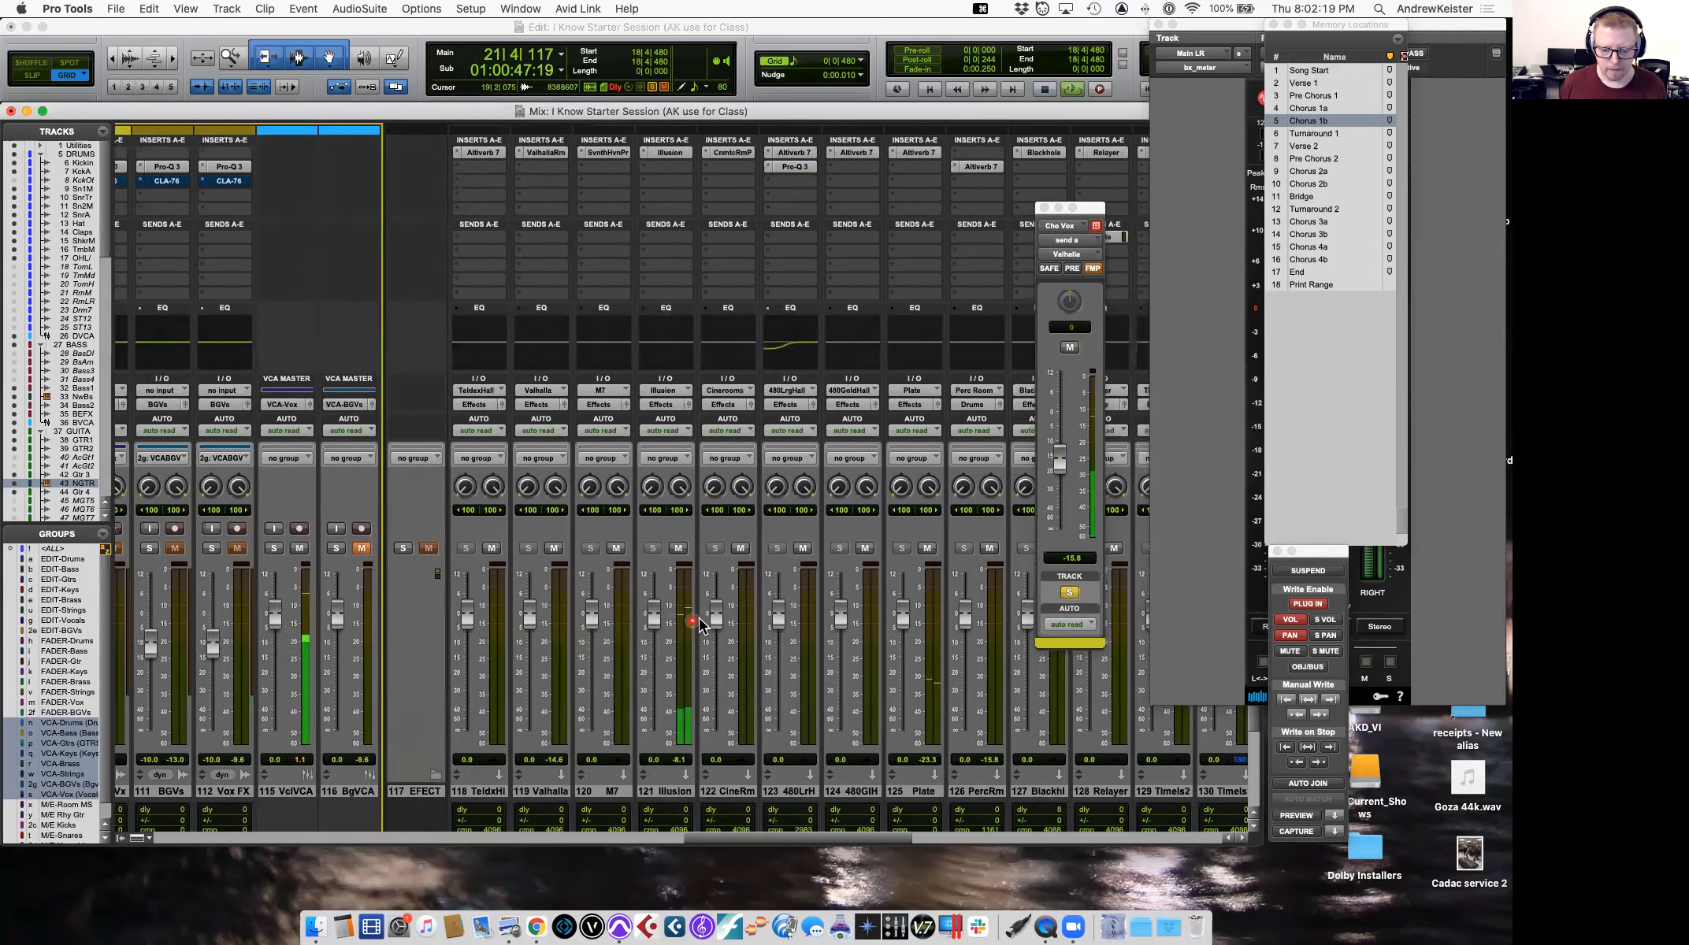
scroll(699, 627, "left", 4)
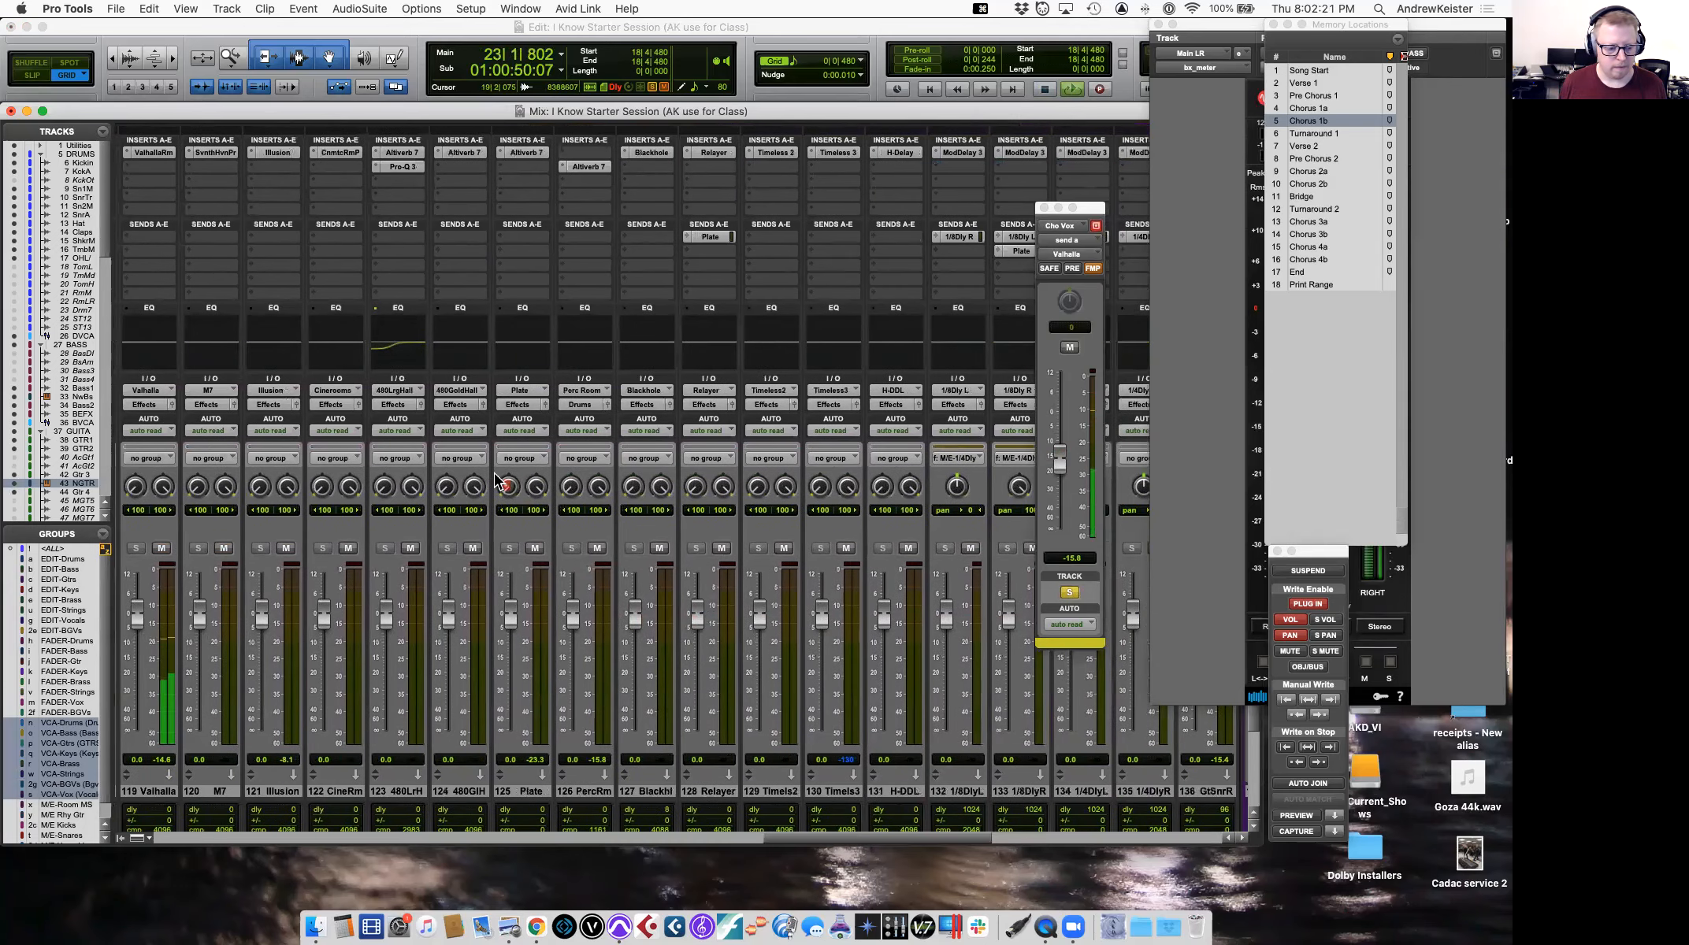
left_click(152, 152)
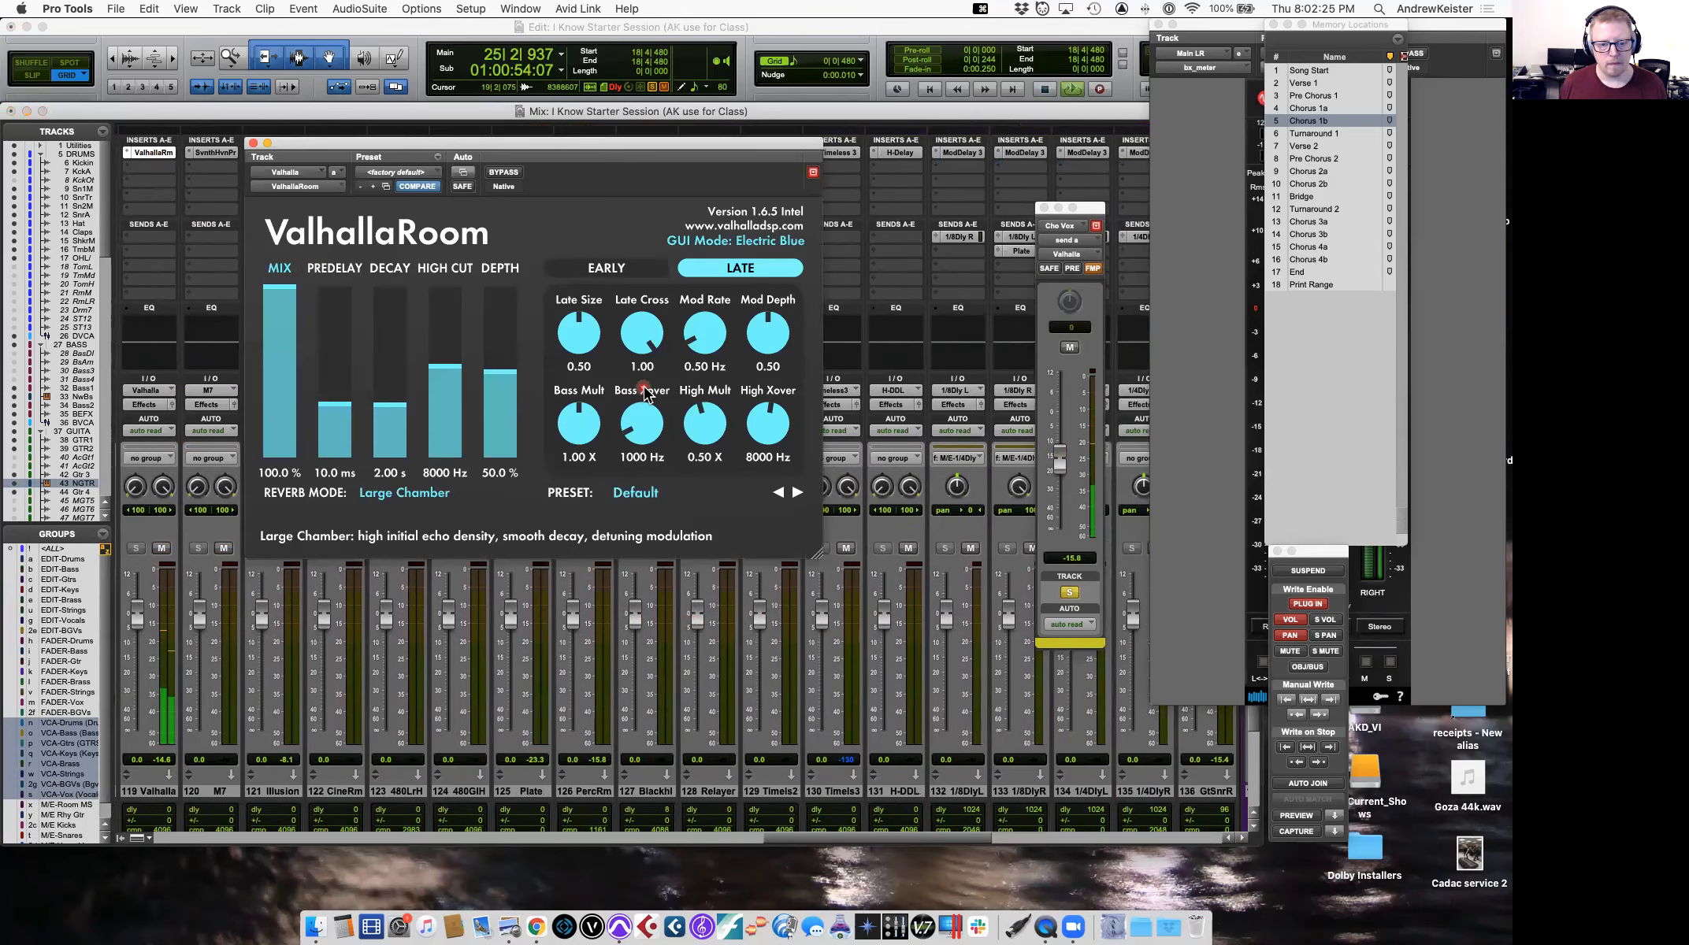
left_click_drag(386, 392, 398, 411)
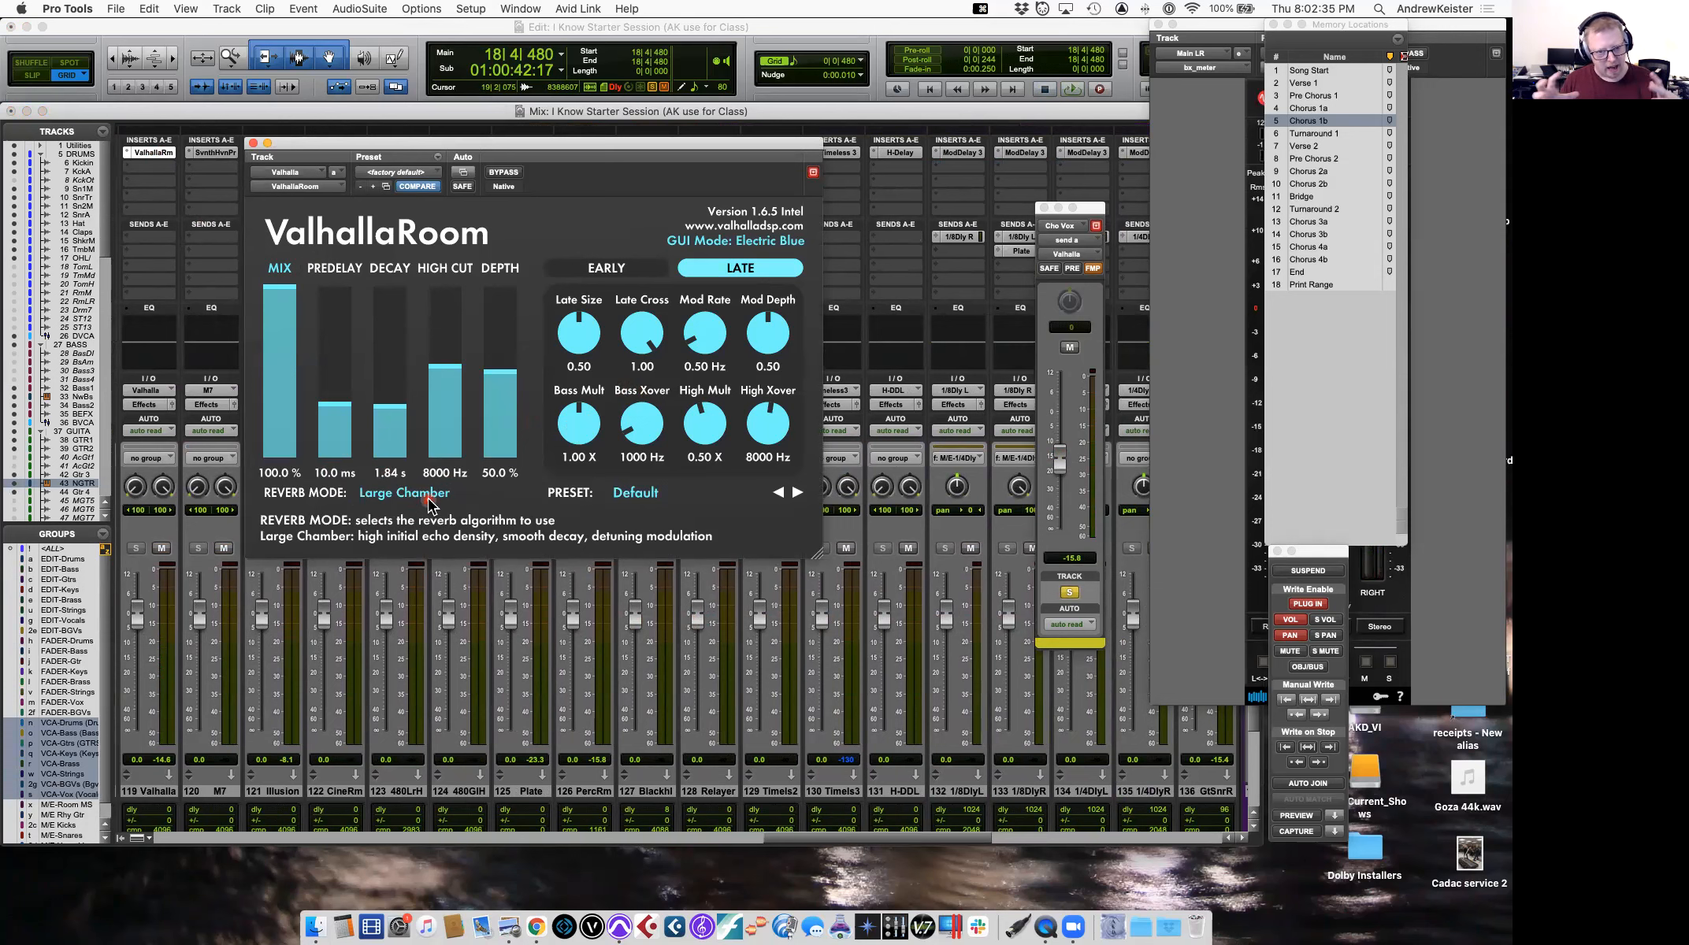
Review ValhallaRoom's early and late reverb controls and its available reverb modes.
left_click(611, 271)
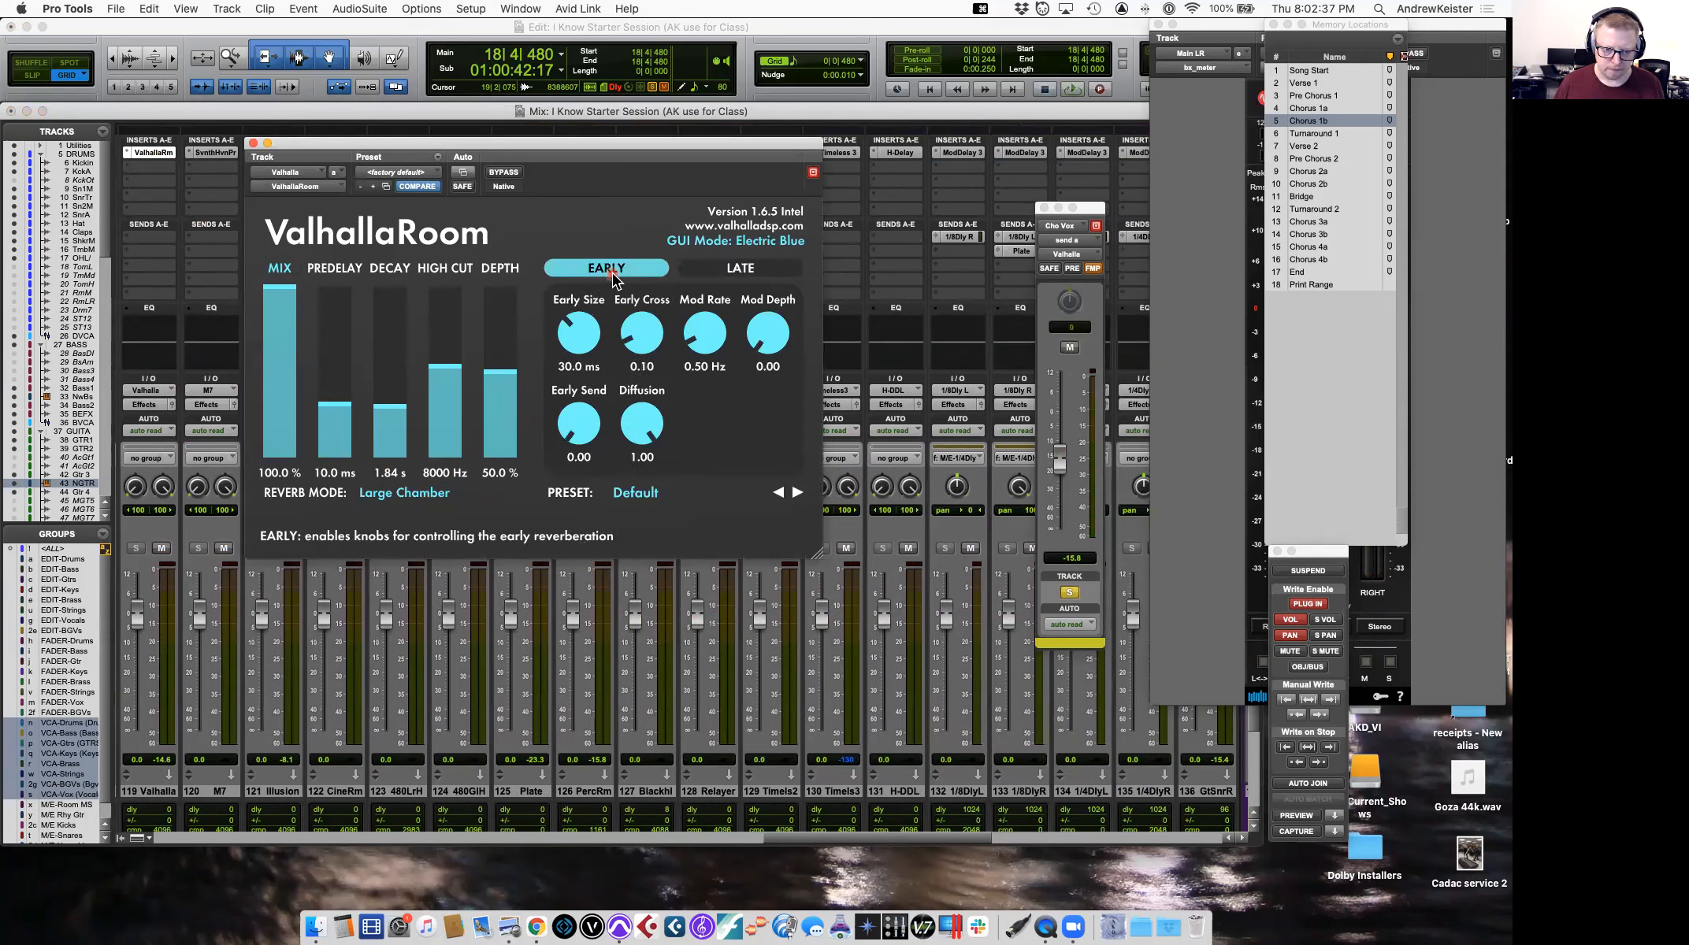
left_click(452, 494)
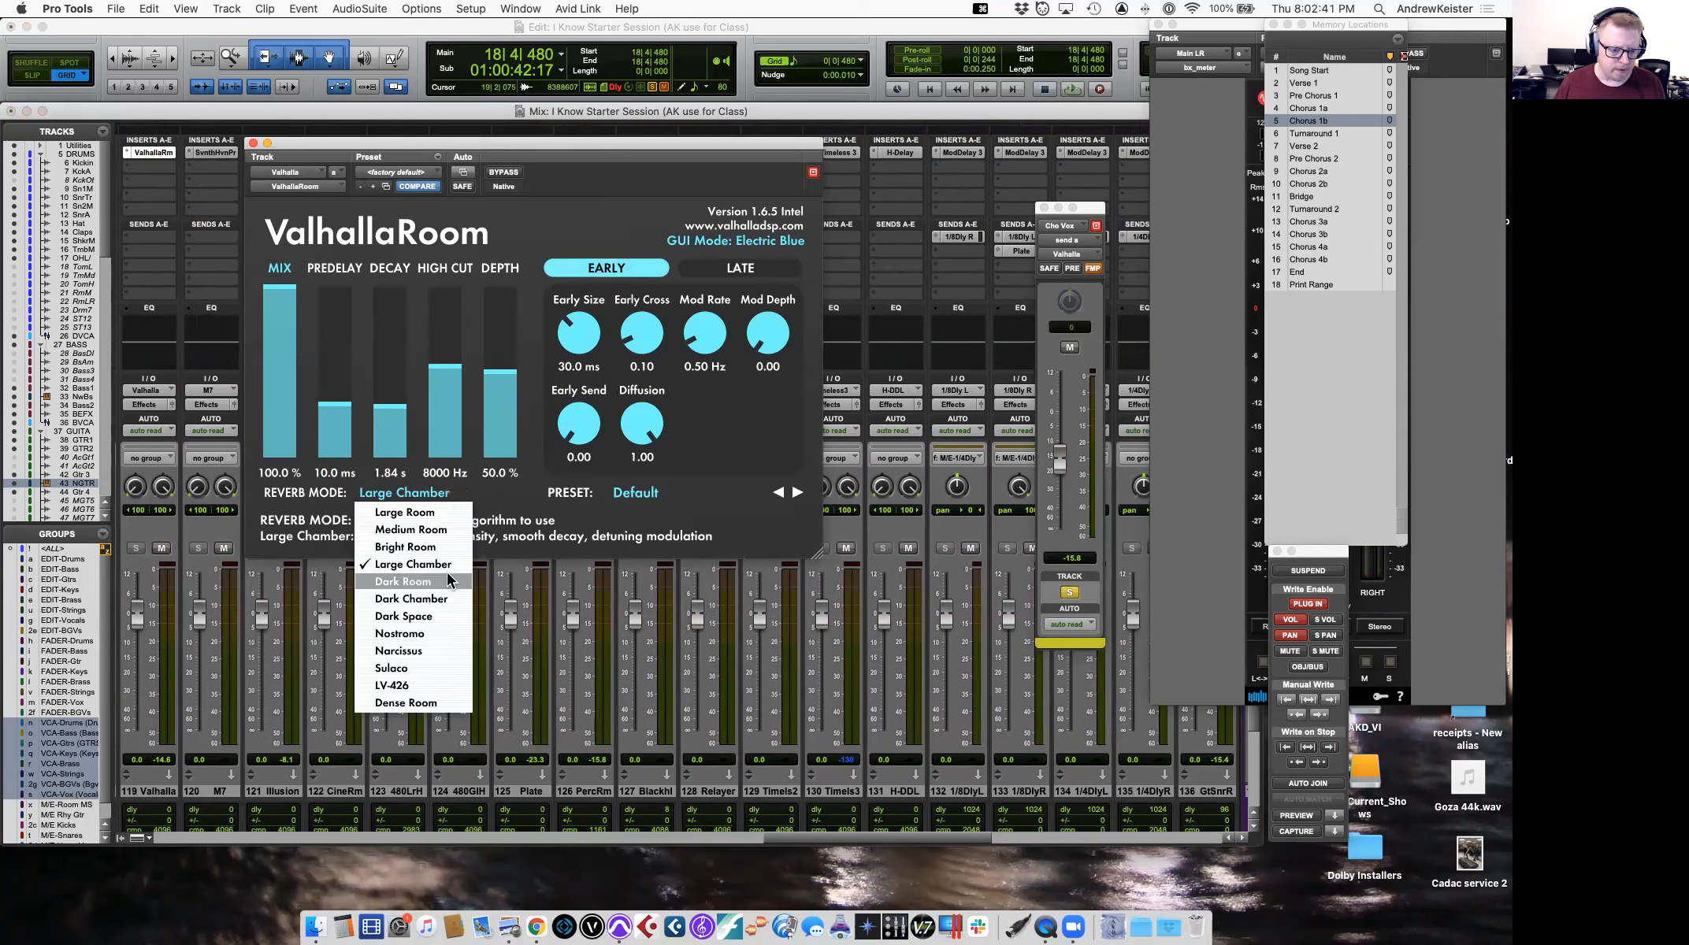
left_click(489, 501)
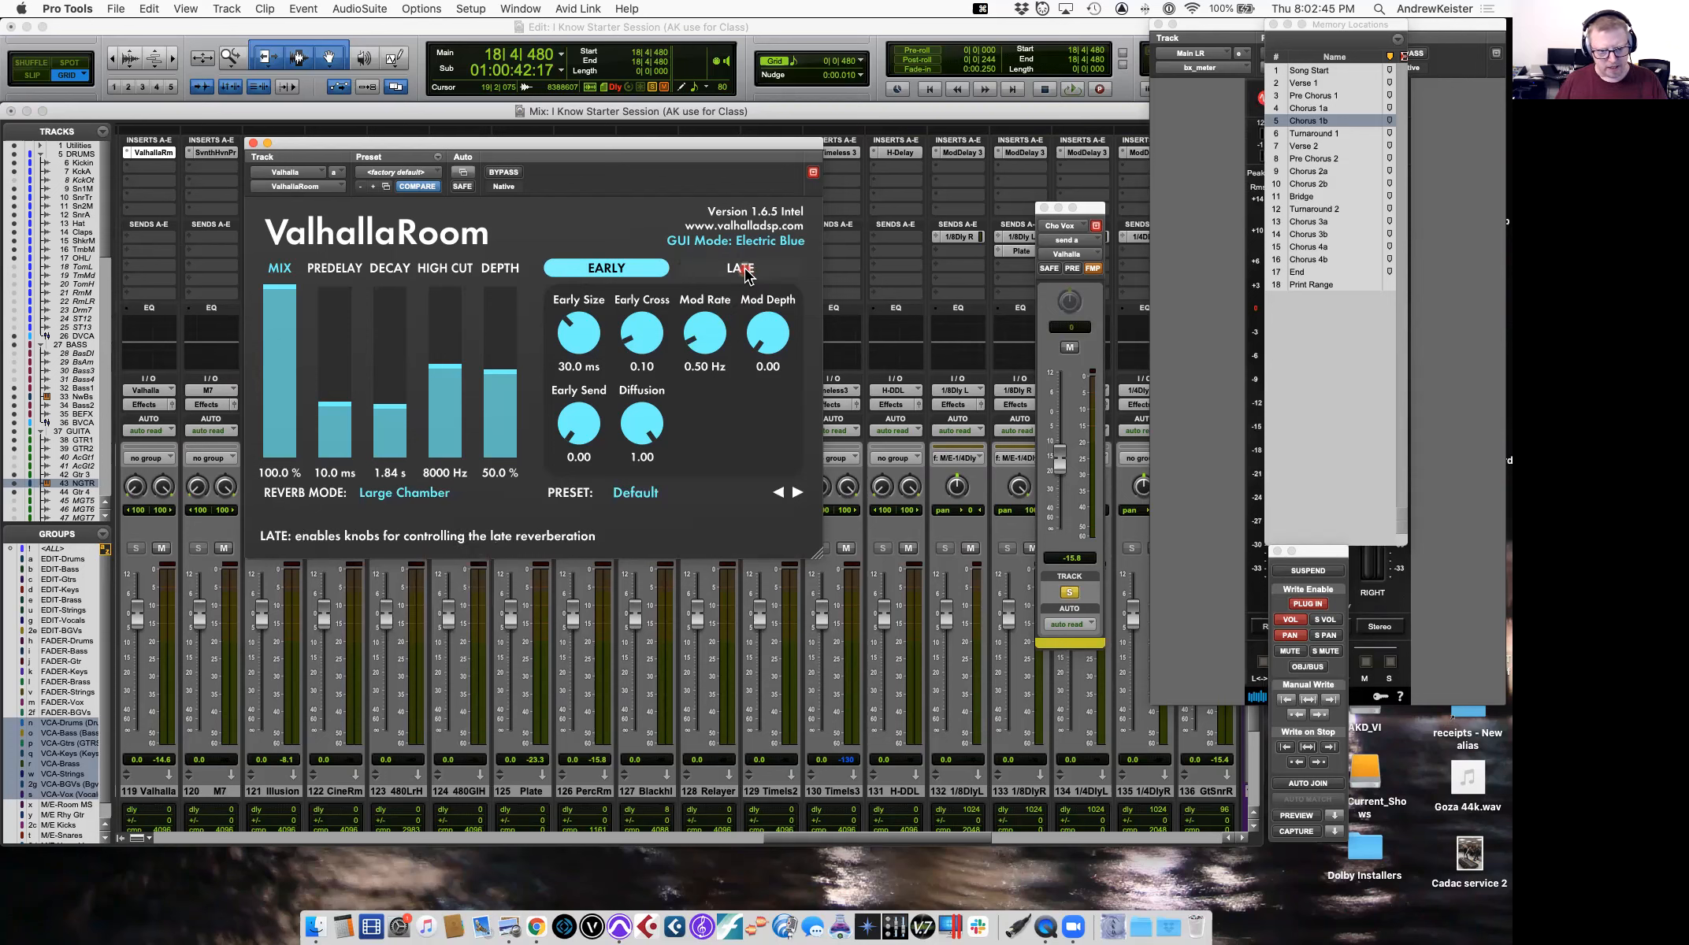
left_click(743, 272)
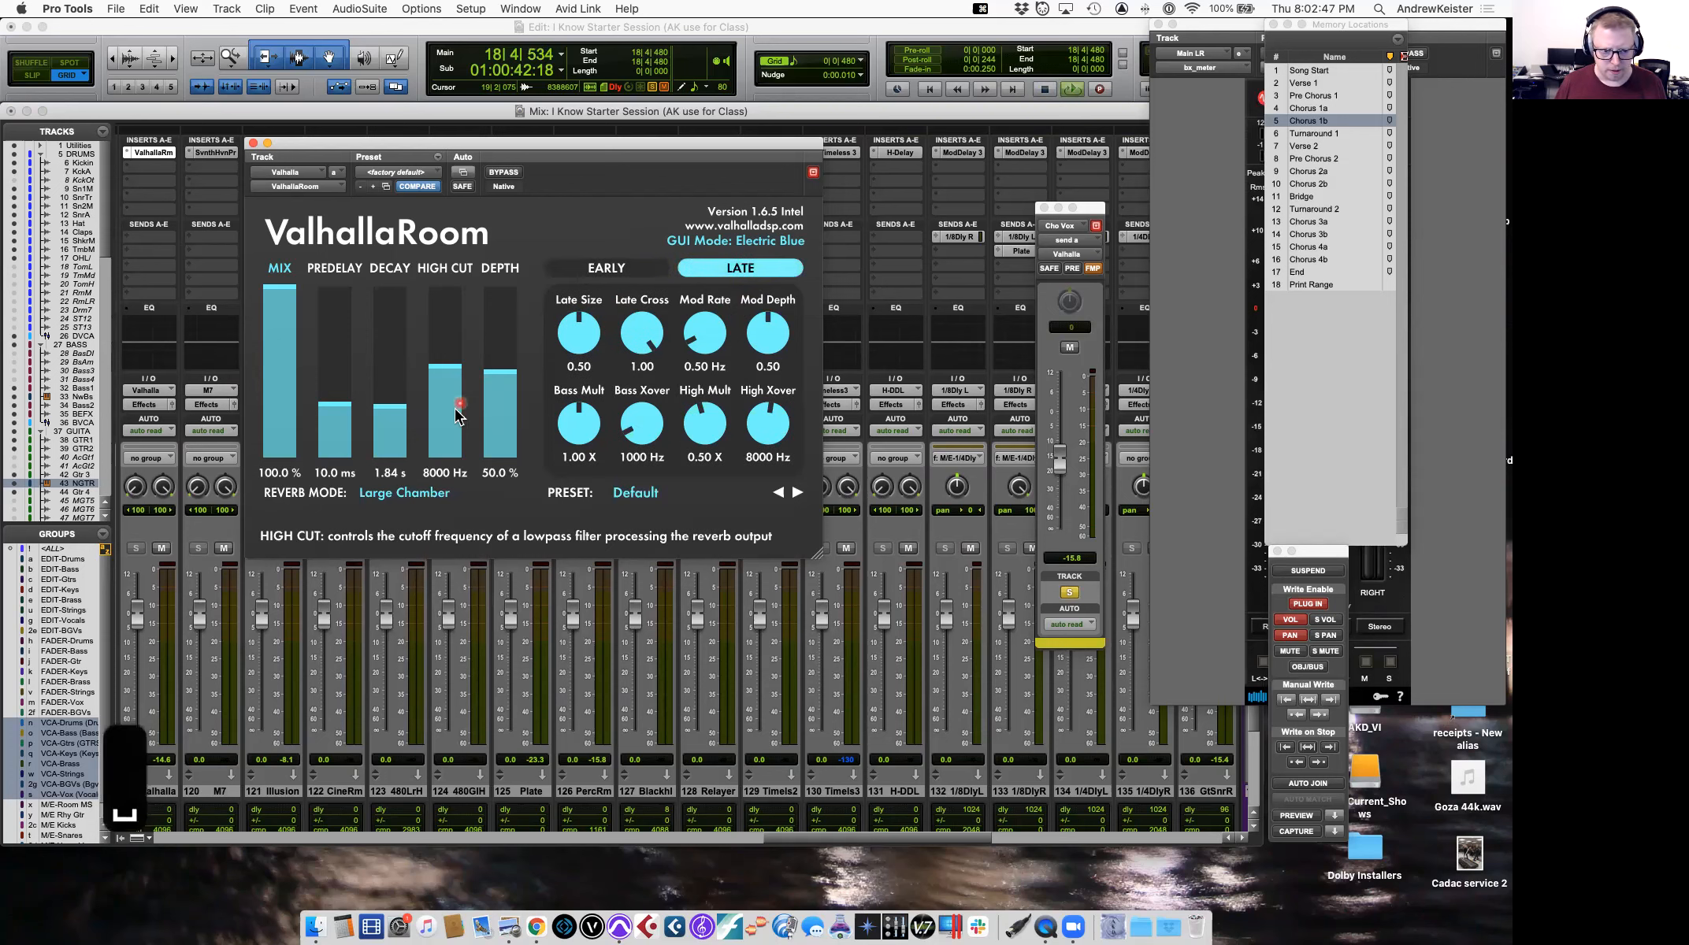
left_click(252, 143)
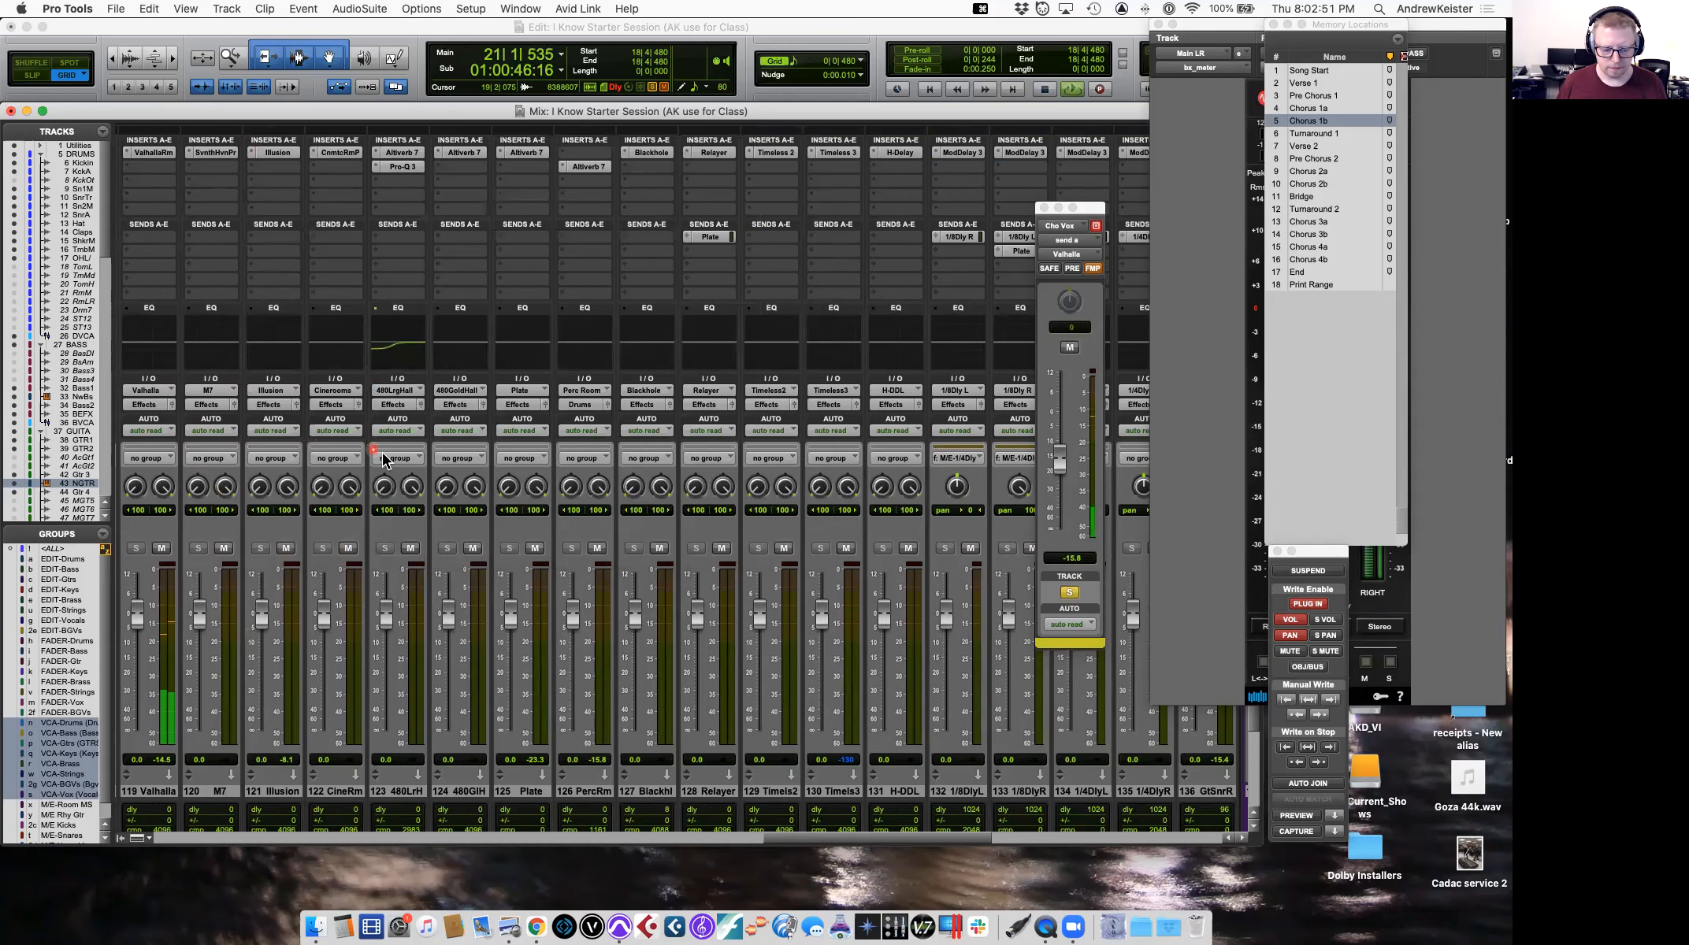
Raise Cho Vox's Valhalla send to -13.1 dB during full-mix playback, and replay the track soloed from 18|4|480.
scroll(384, 460, "left", 10)
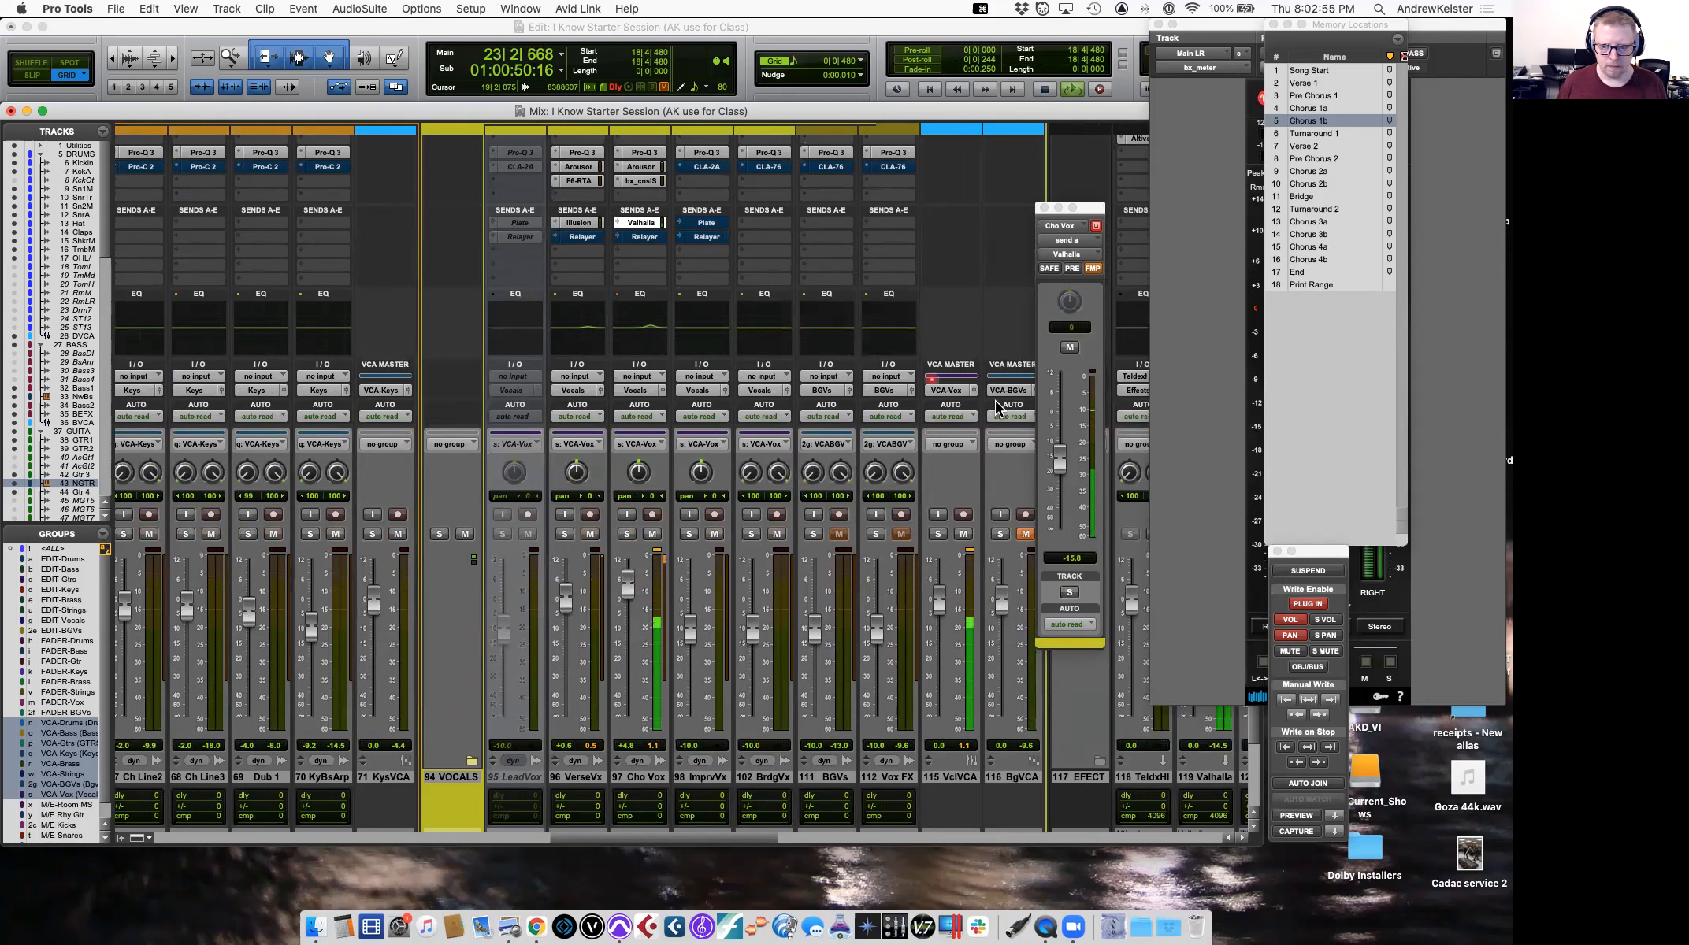
left_click_drag(1061, 461, 1065, 454)
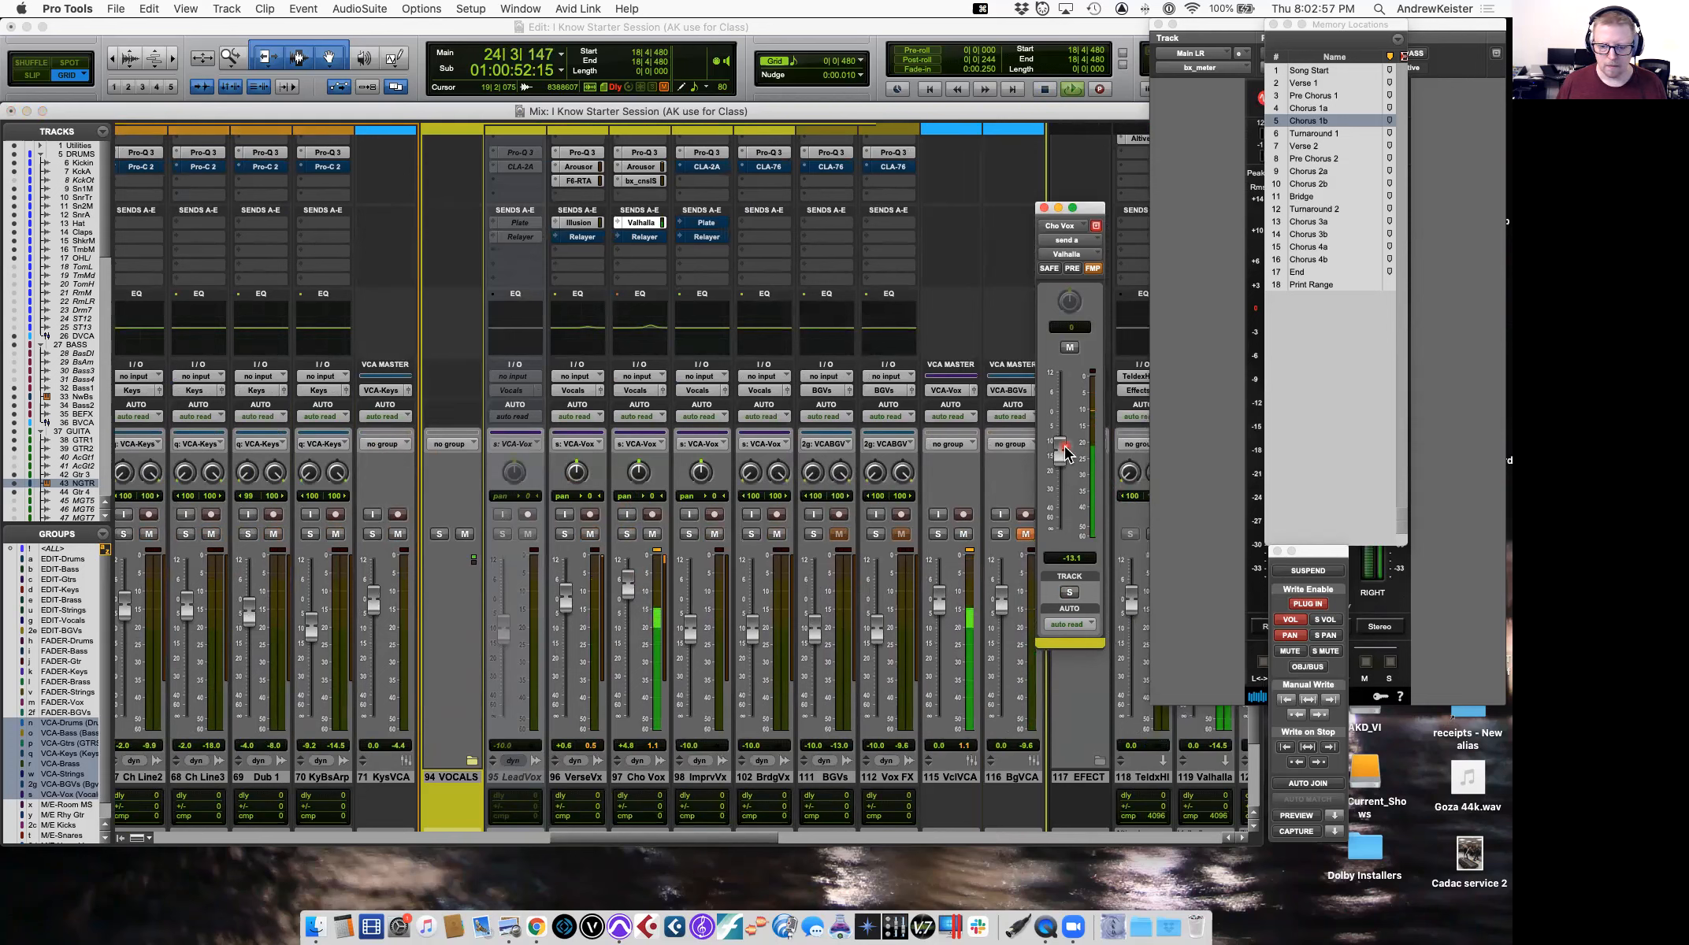
key("space")
left_click(627, 534)
key("space")
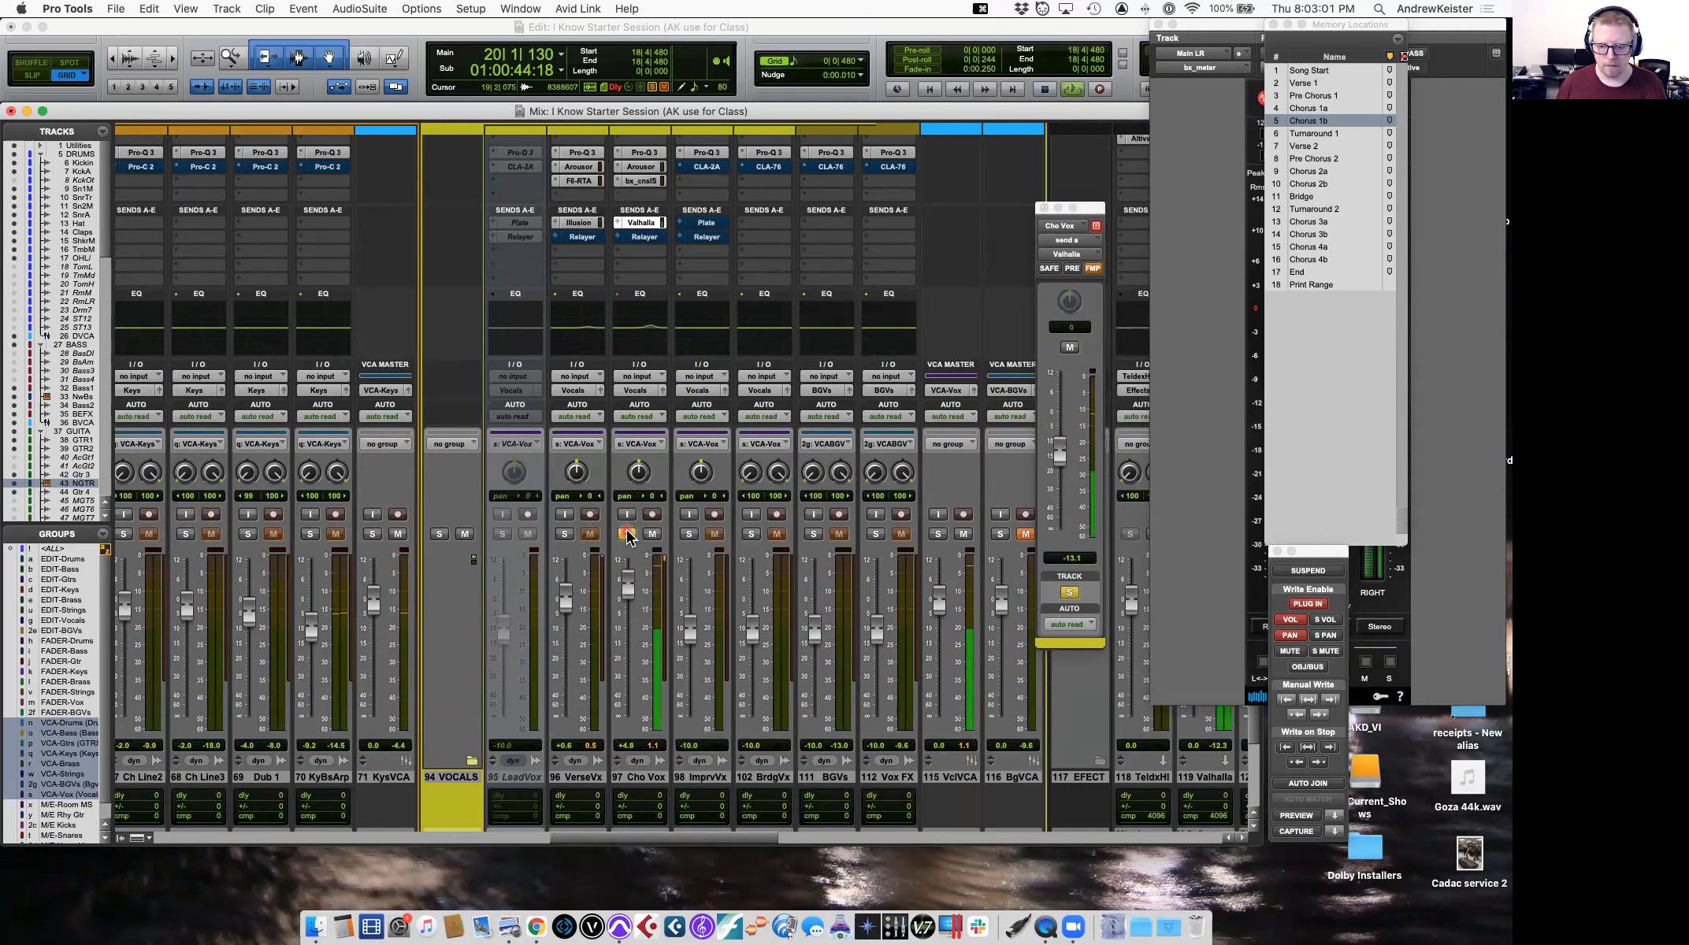
key("space")
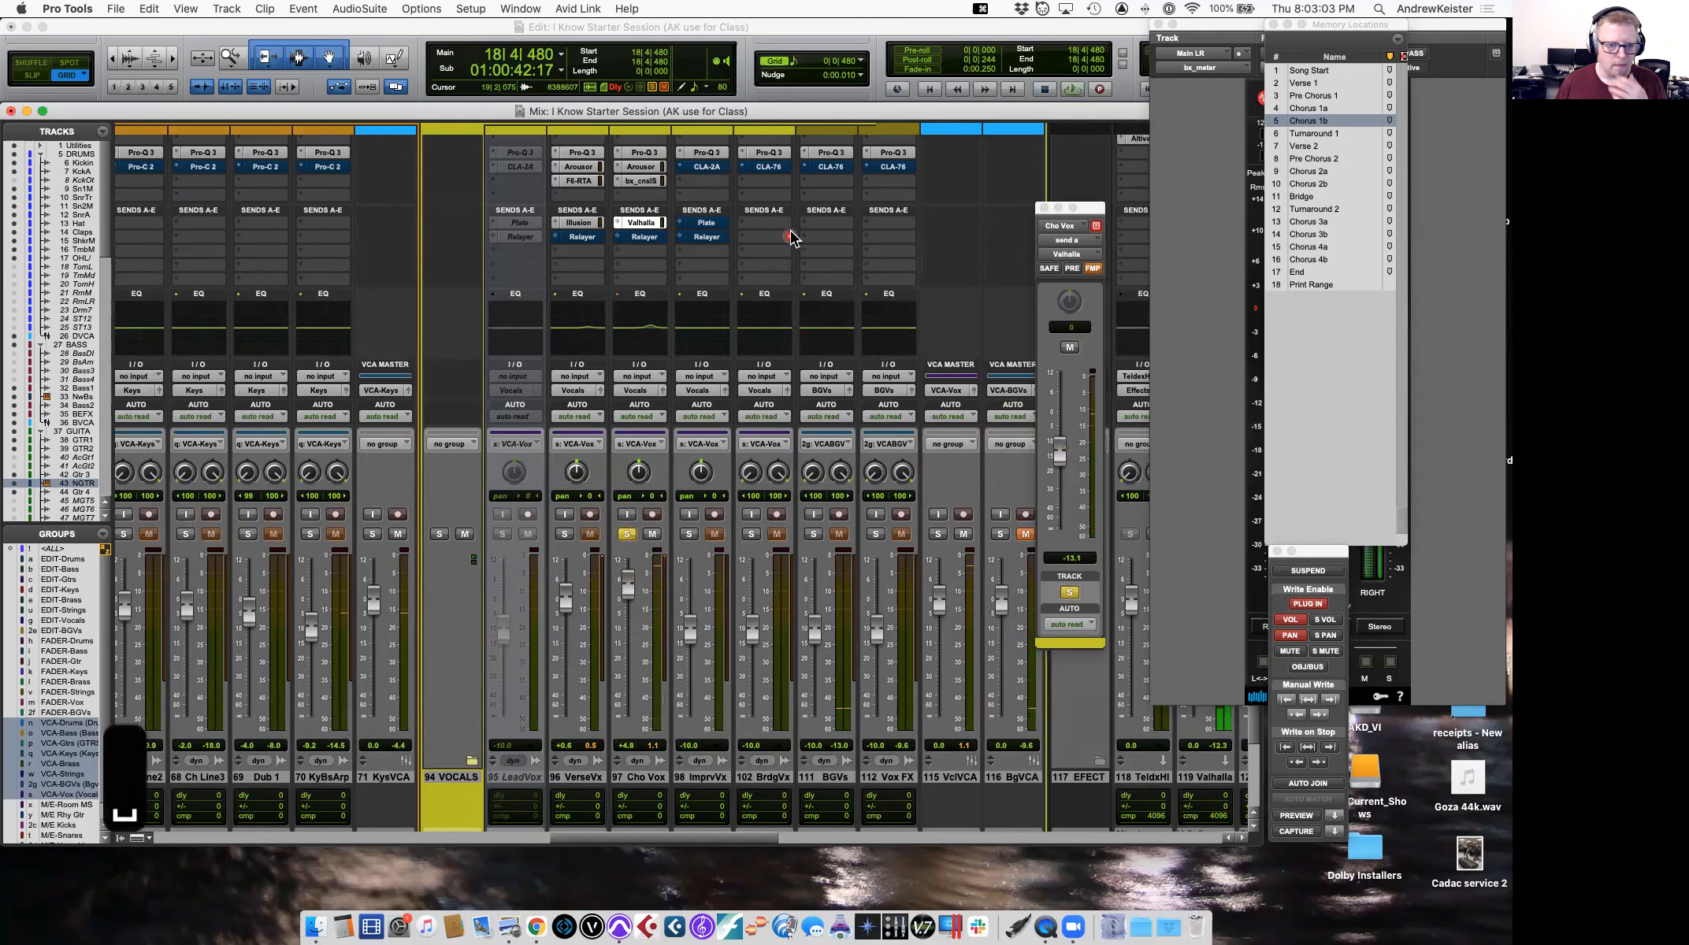
Activate Cho Vox's Relayer send and open the Relayer delay plug-in on the Relayer effects track.
left_click(641, 238)
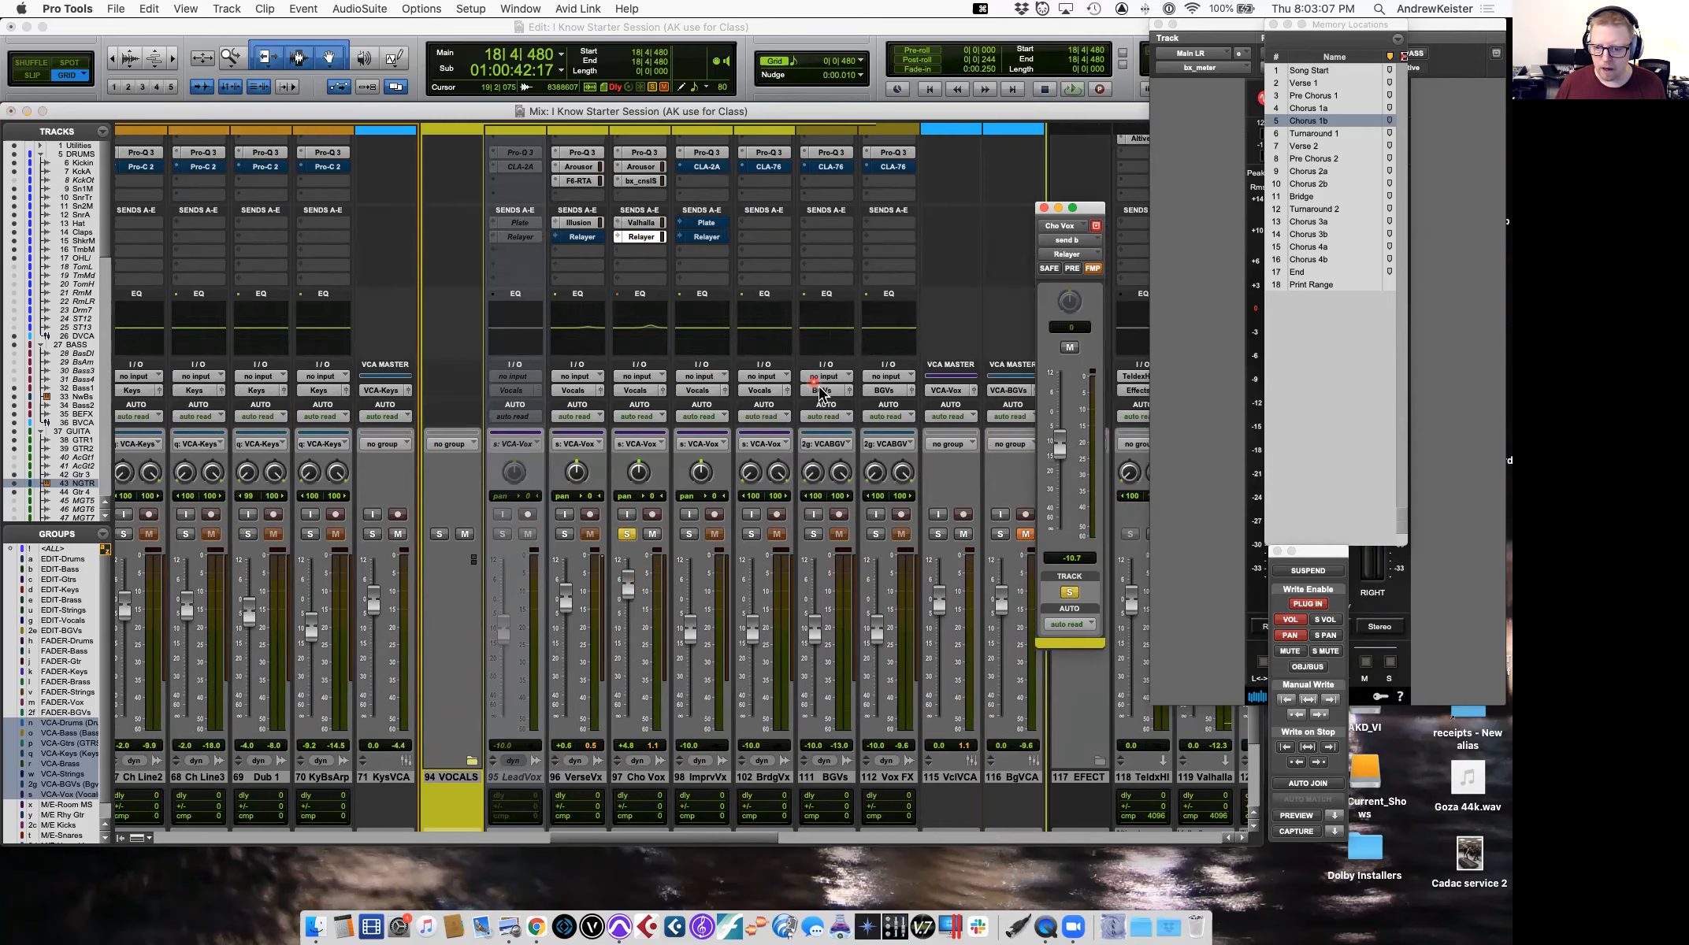
scroll(819, 391, "right", 10)
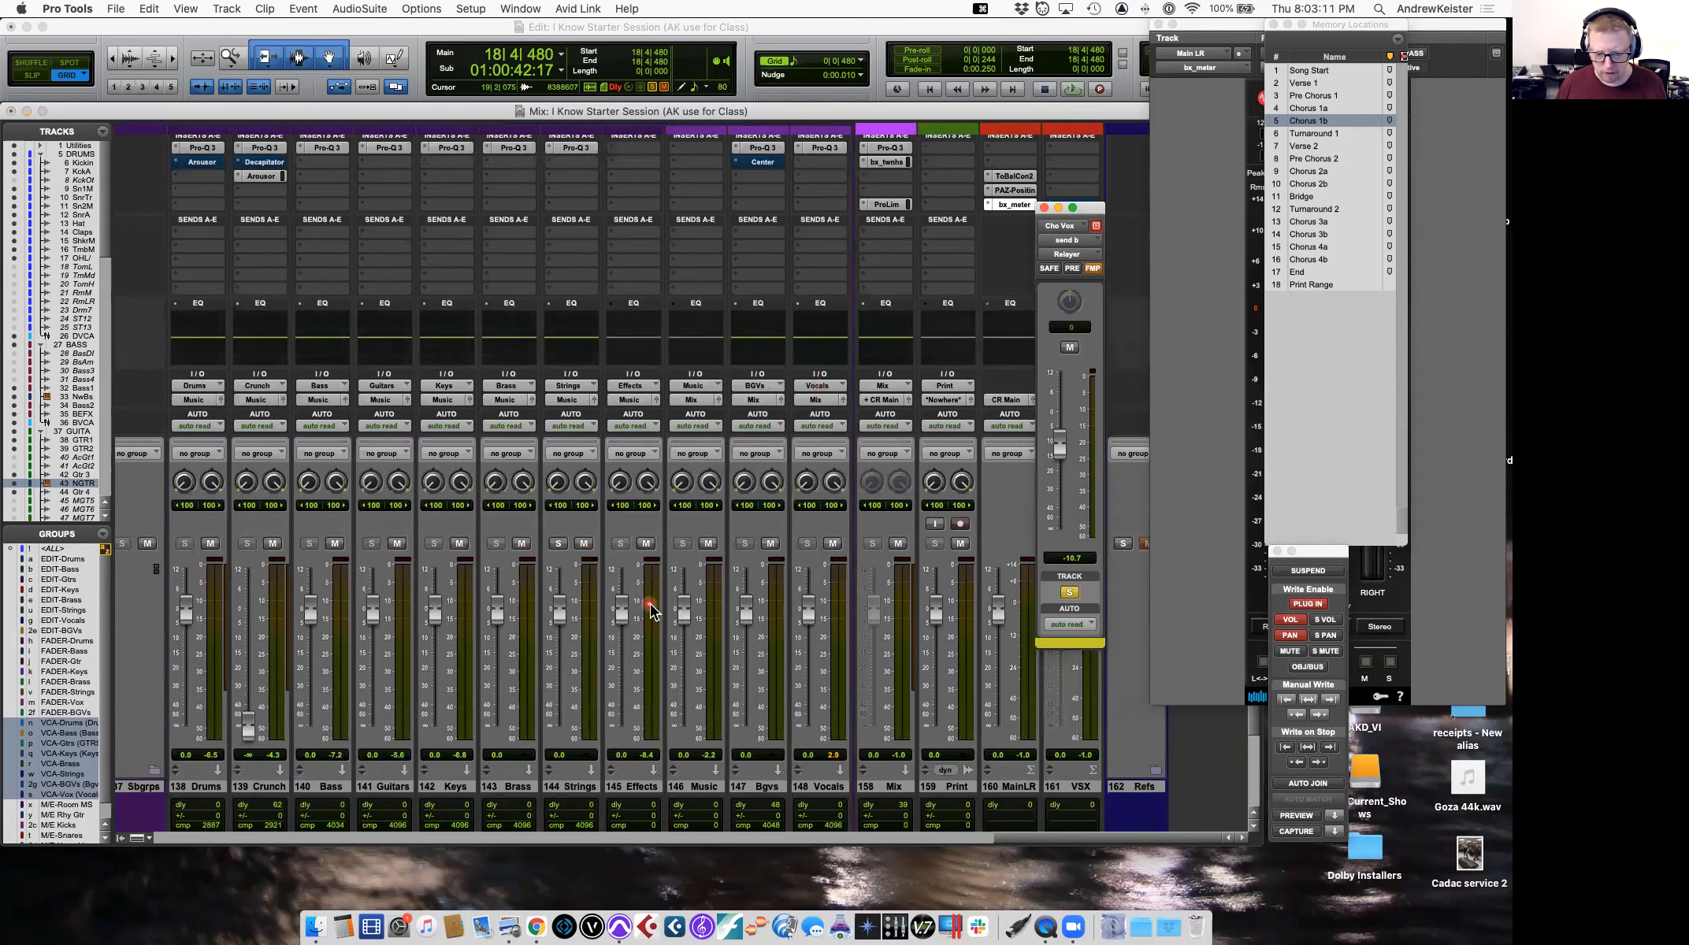
scroll(651, 611, "left", 5)
scroll(651, 611, "left", 1)
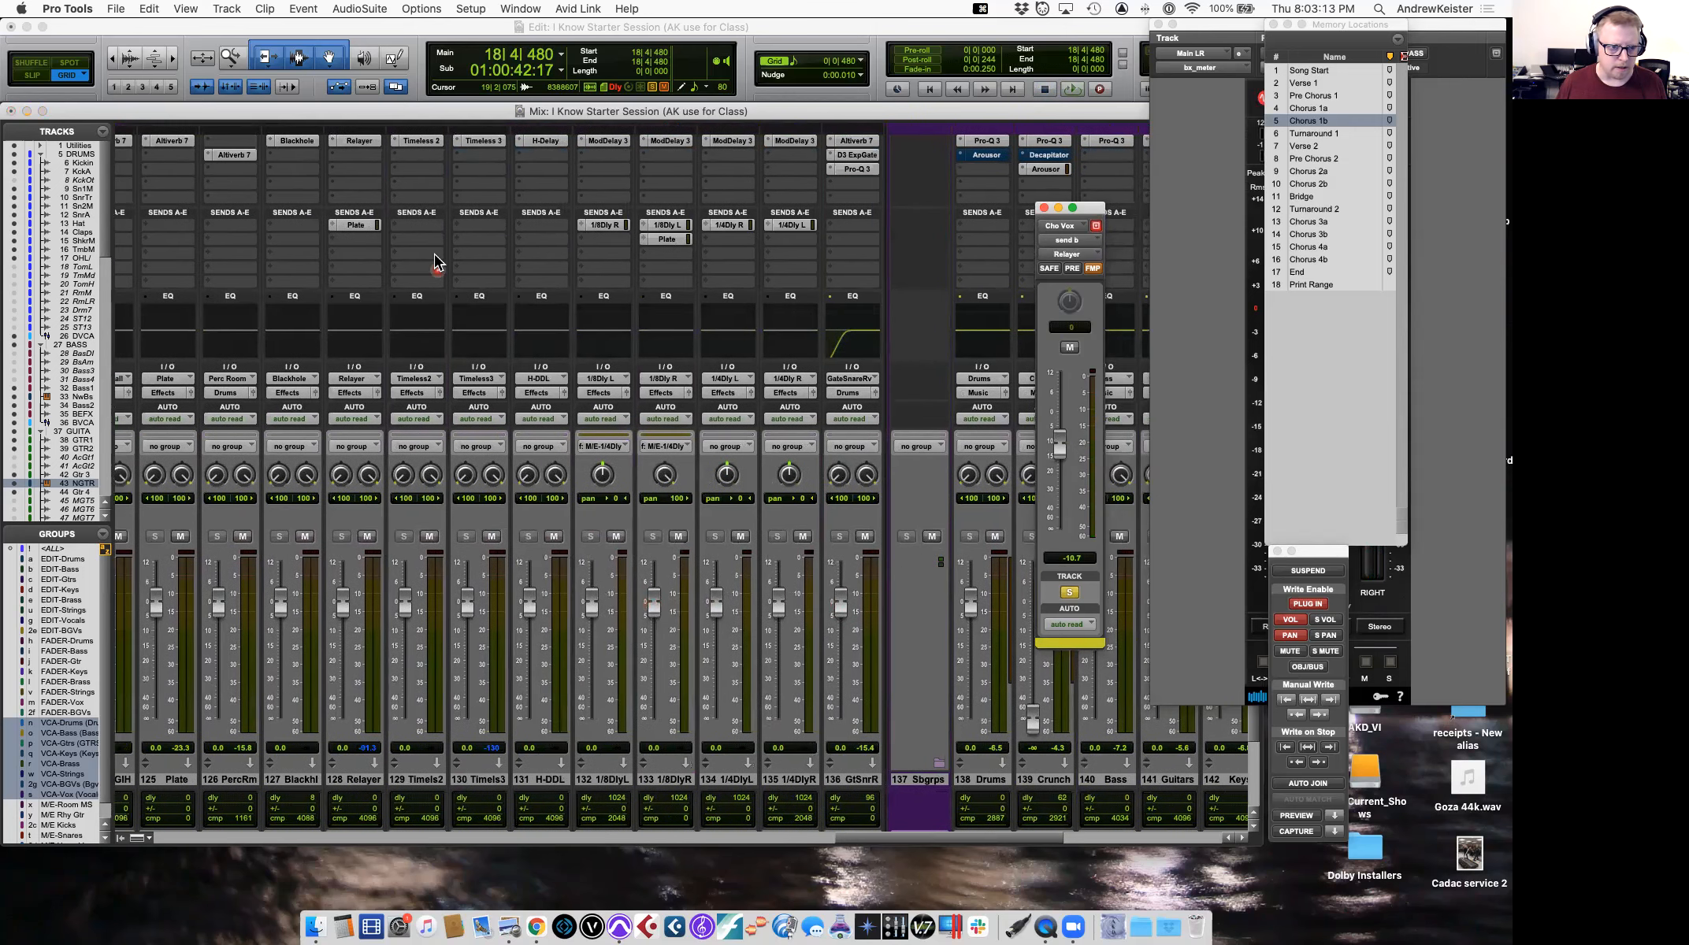
left_click(353, 139)
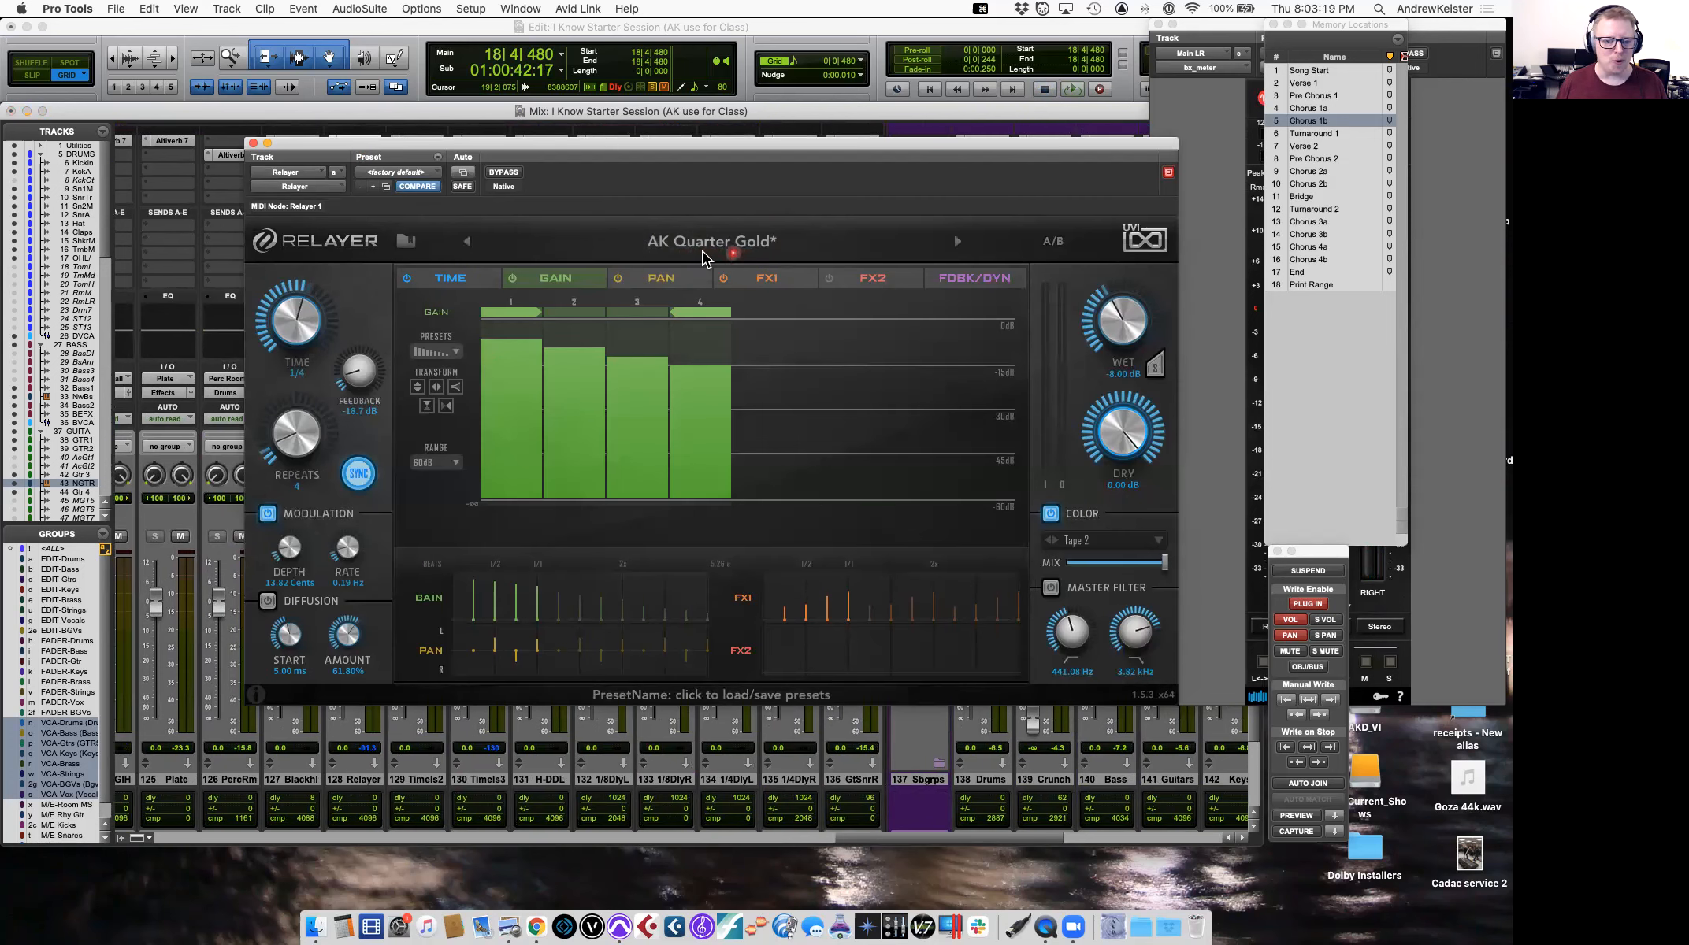
Play the soloed Cho Vox through Relayer and examine its gain, pan and FX1 settings.
key("space")
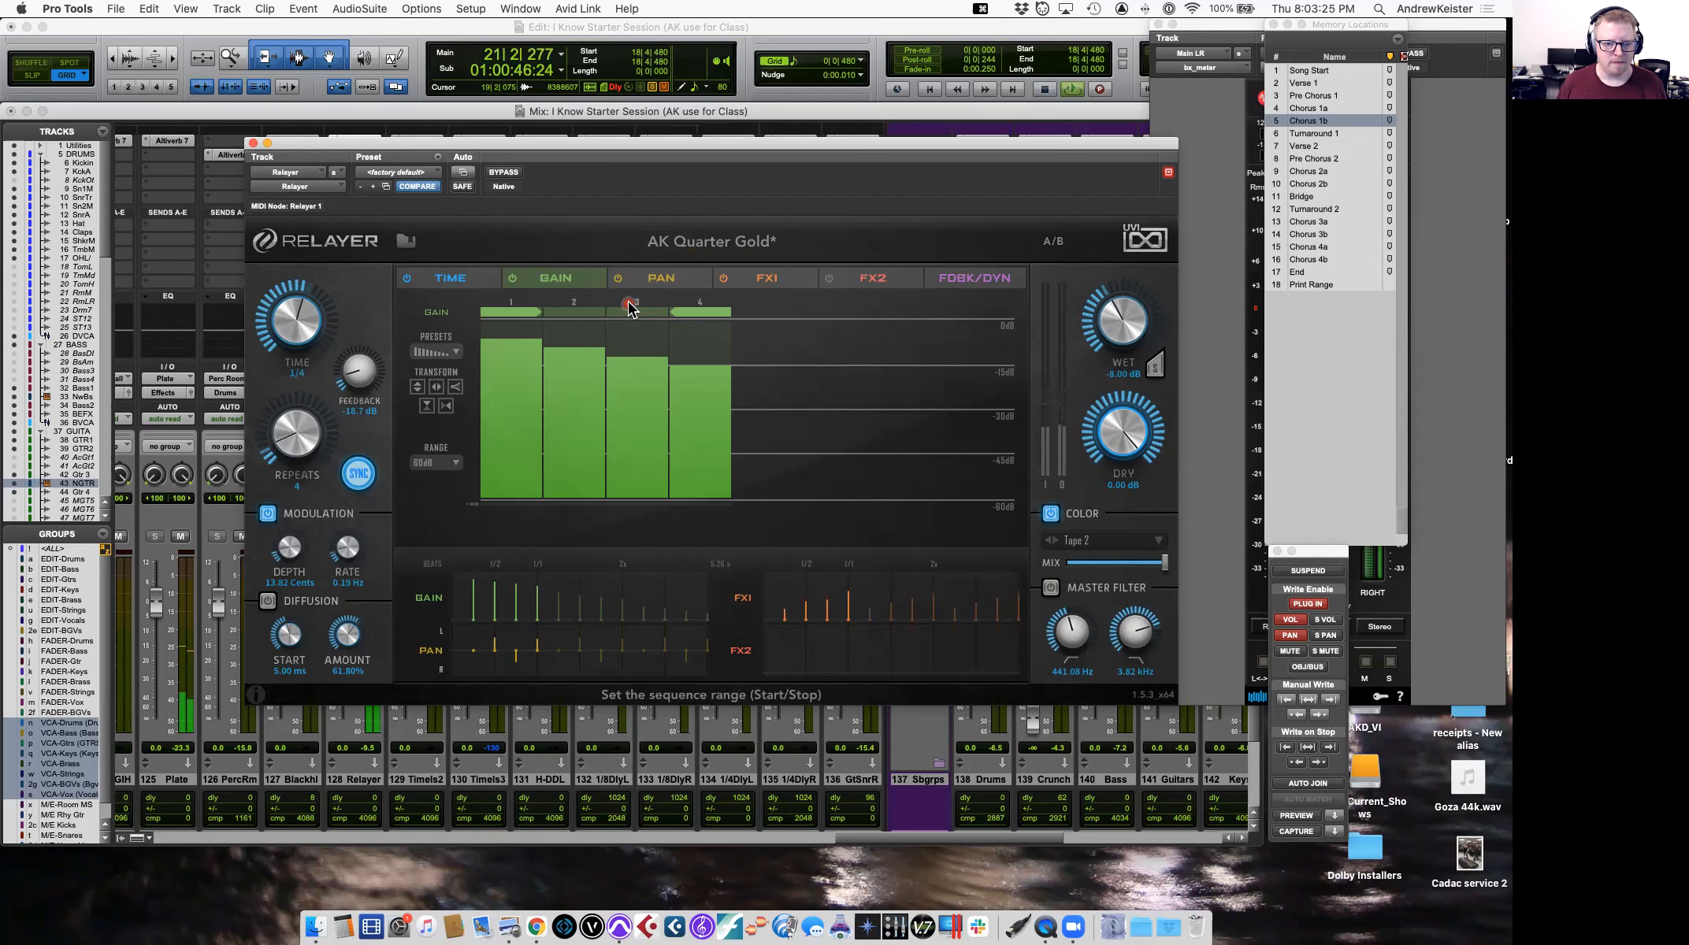
key("space")
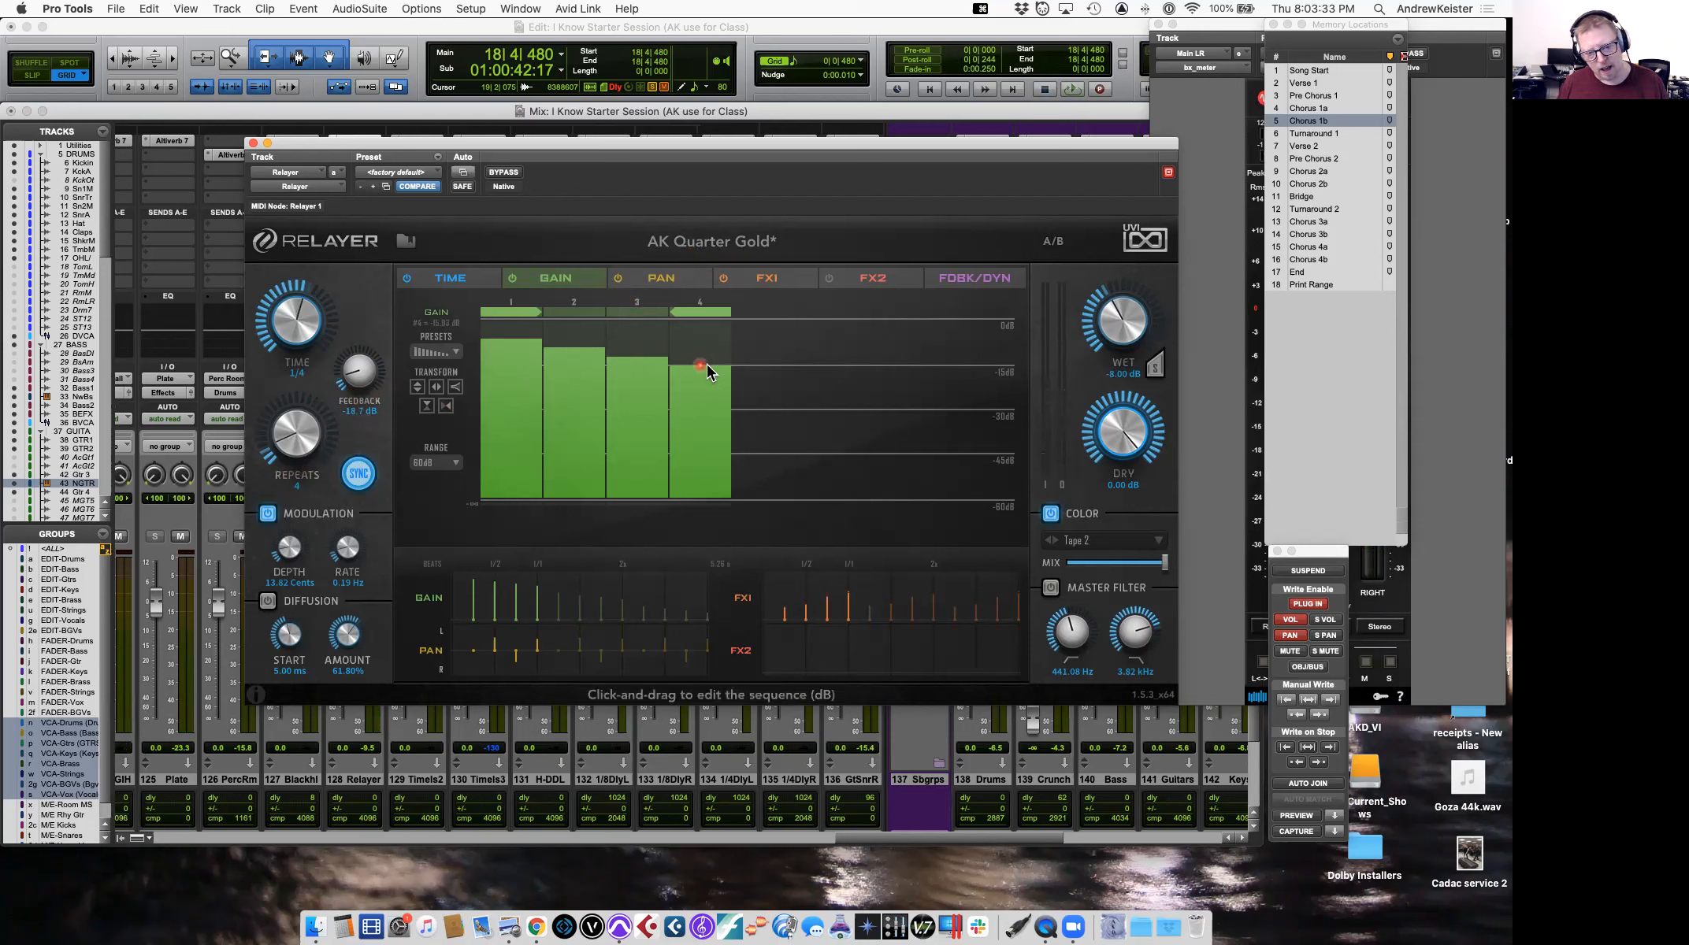
left_click(662, 280)
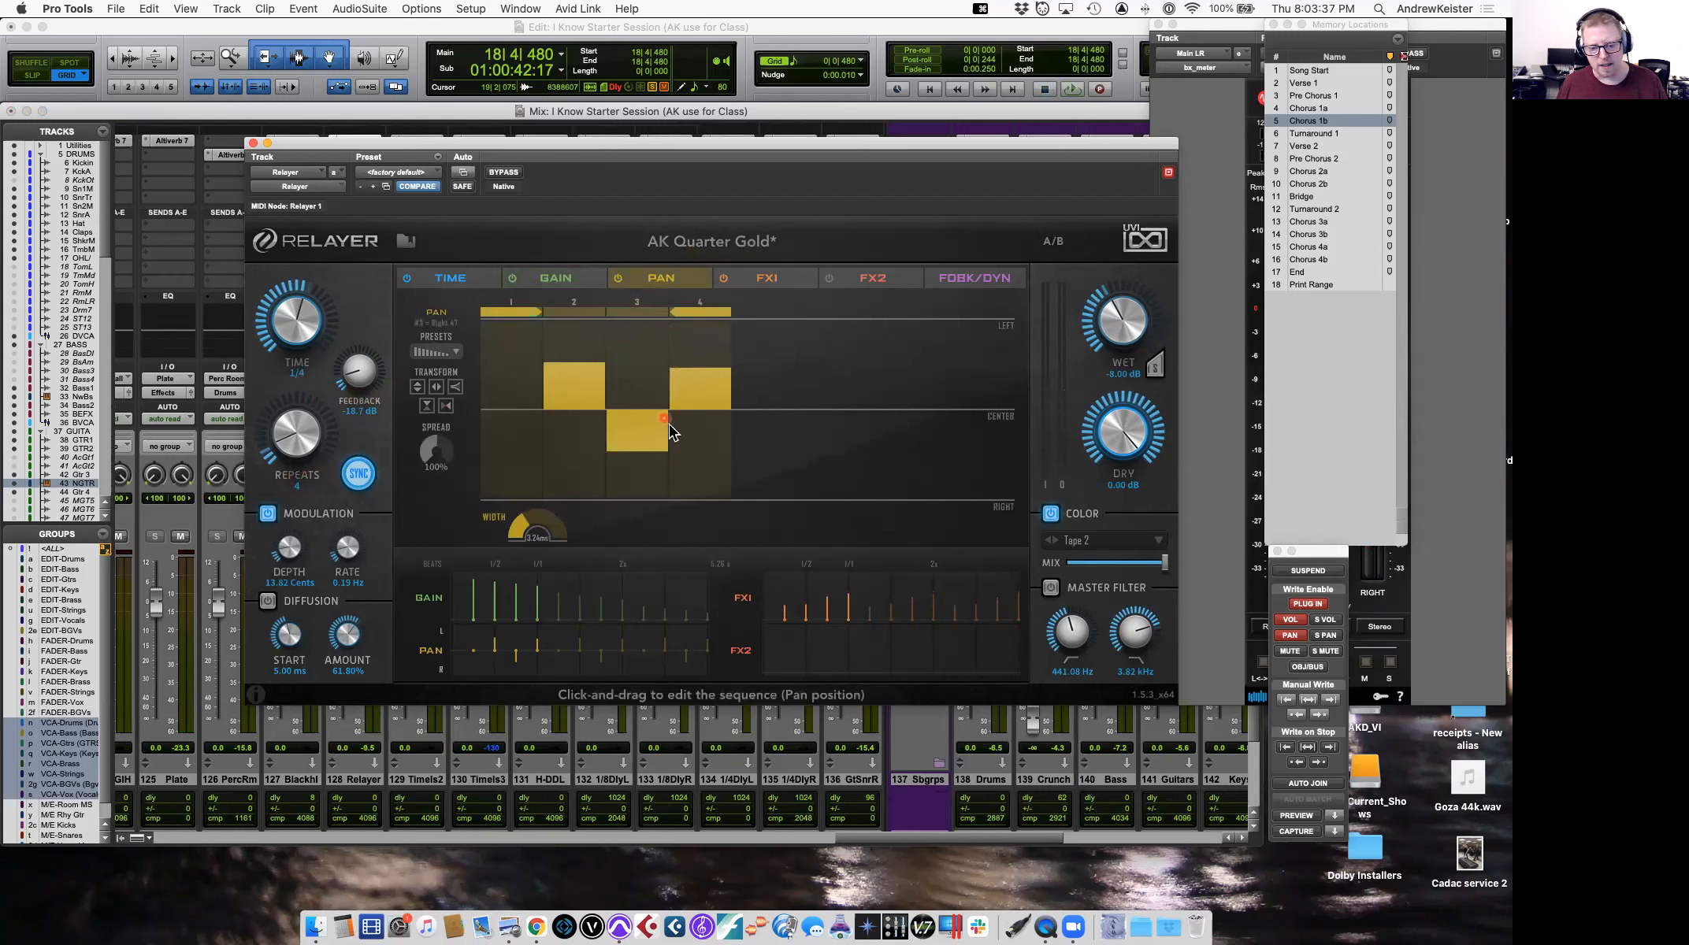
left_click(773, 280)
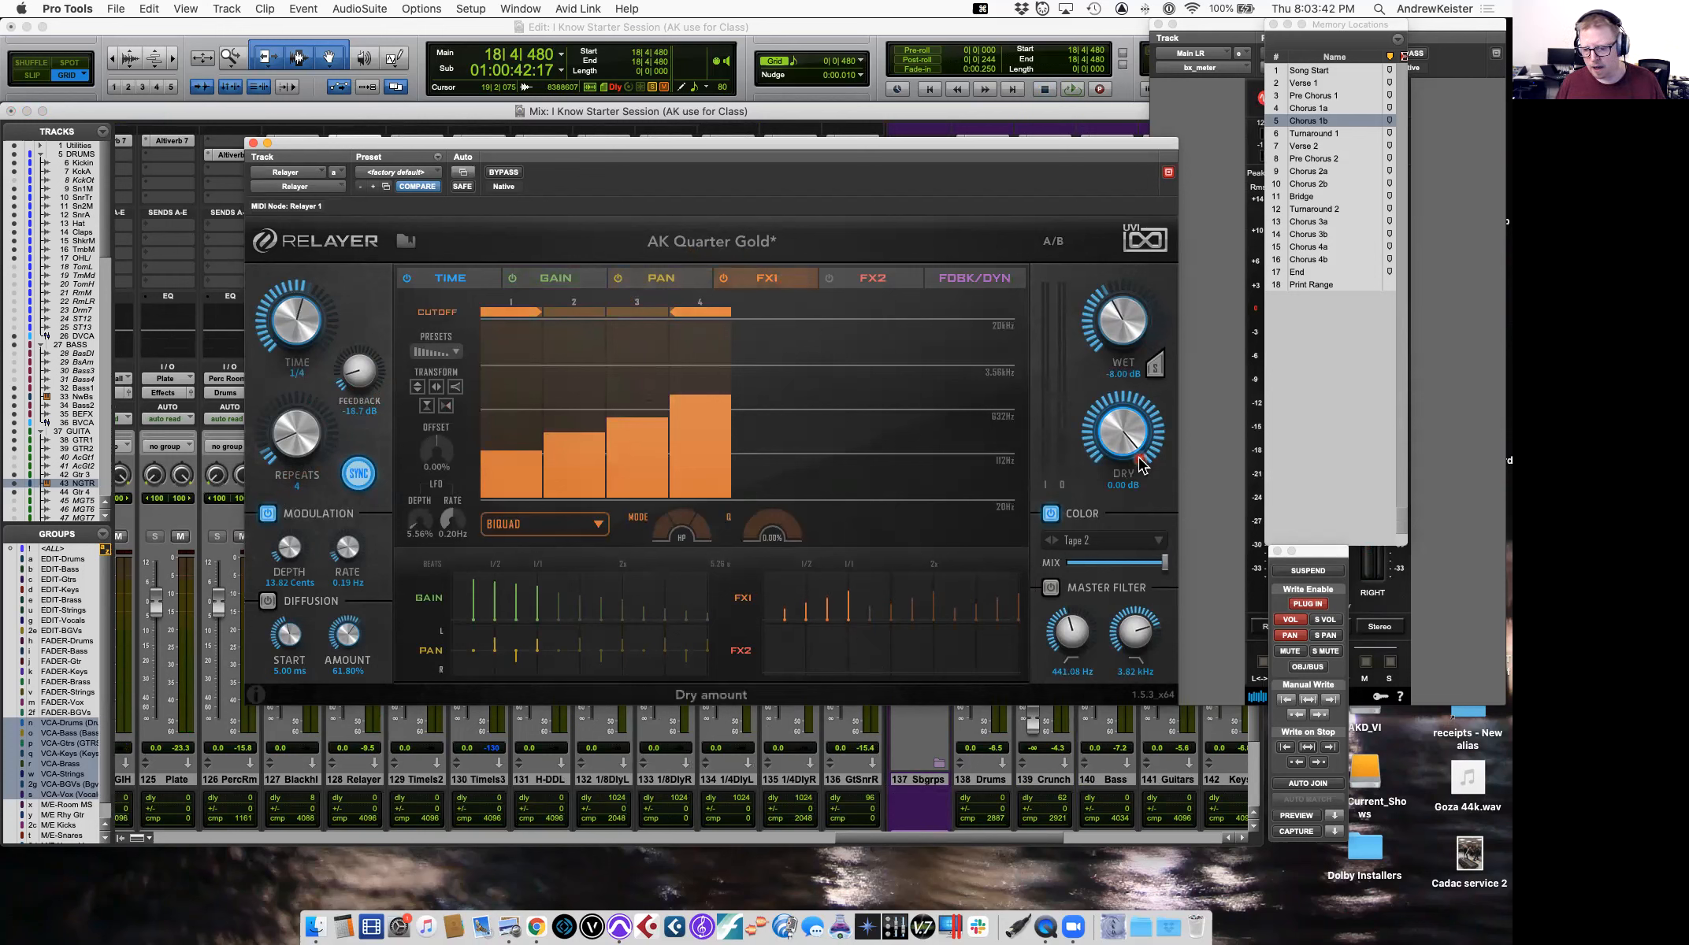
left_click(253, 143)
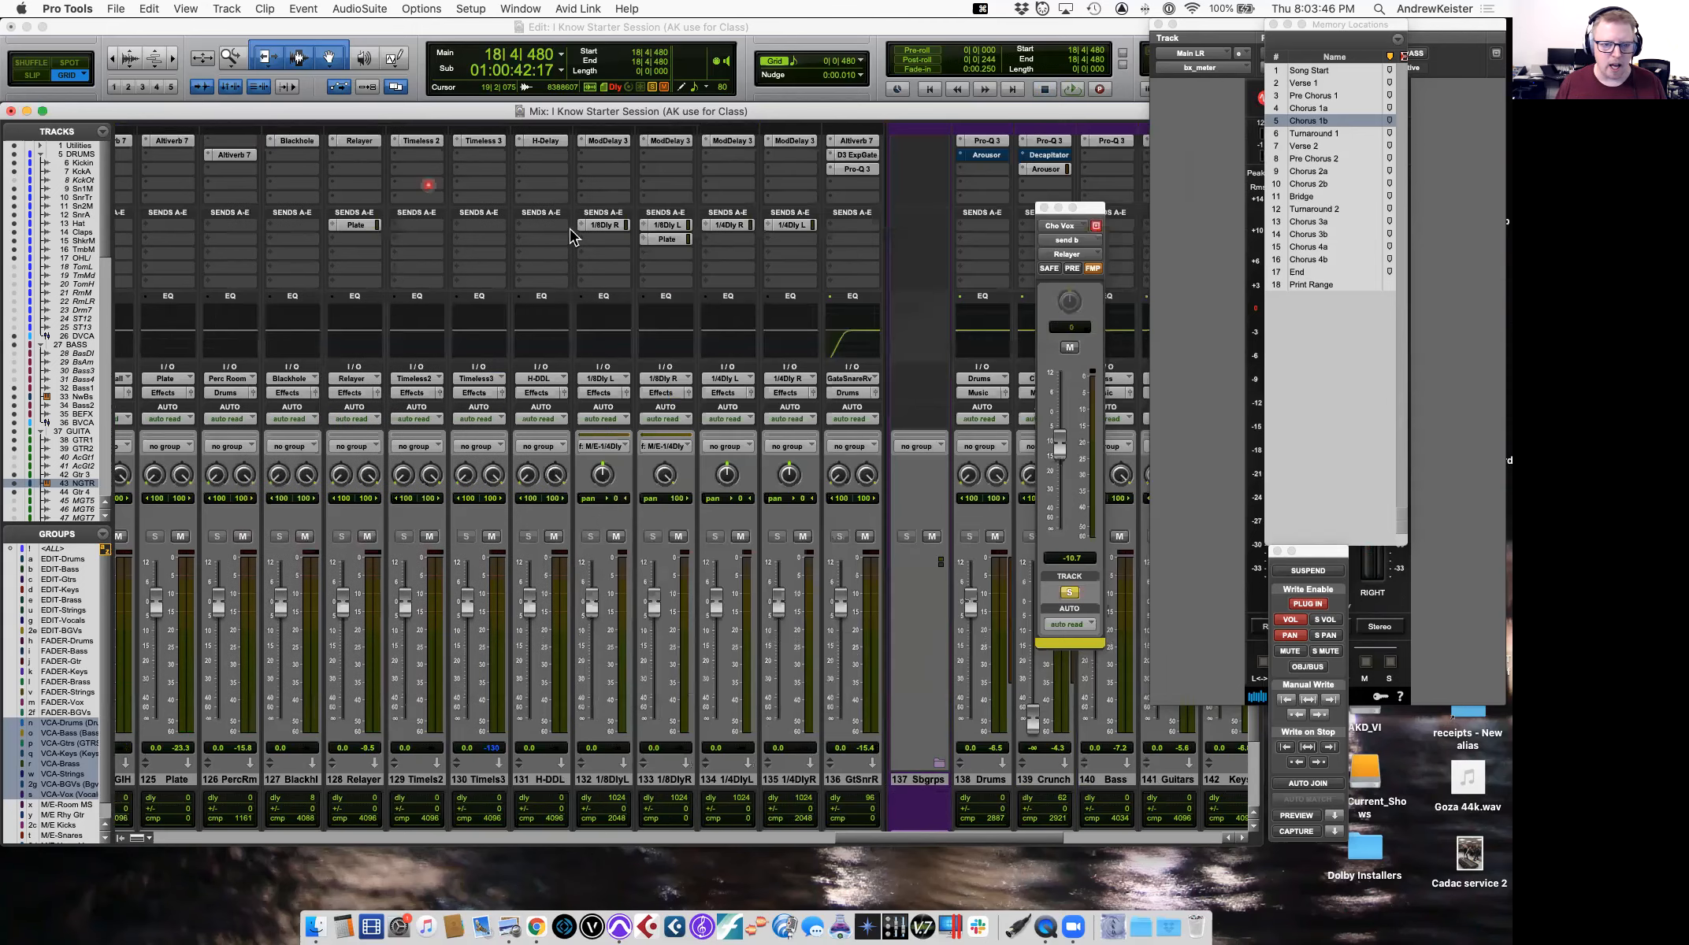
Recheck Relayer's delay settings and view the Relayer track's send to the Plate reverb.
left_click(358, 141)
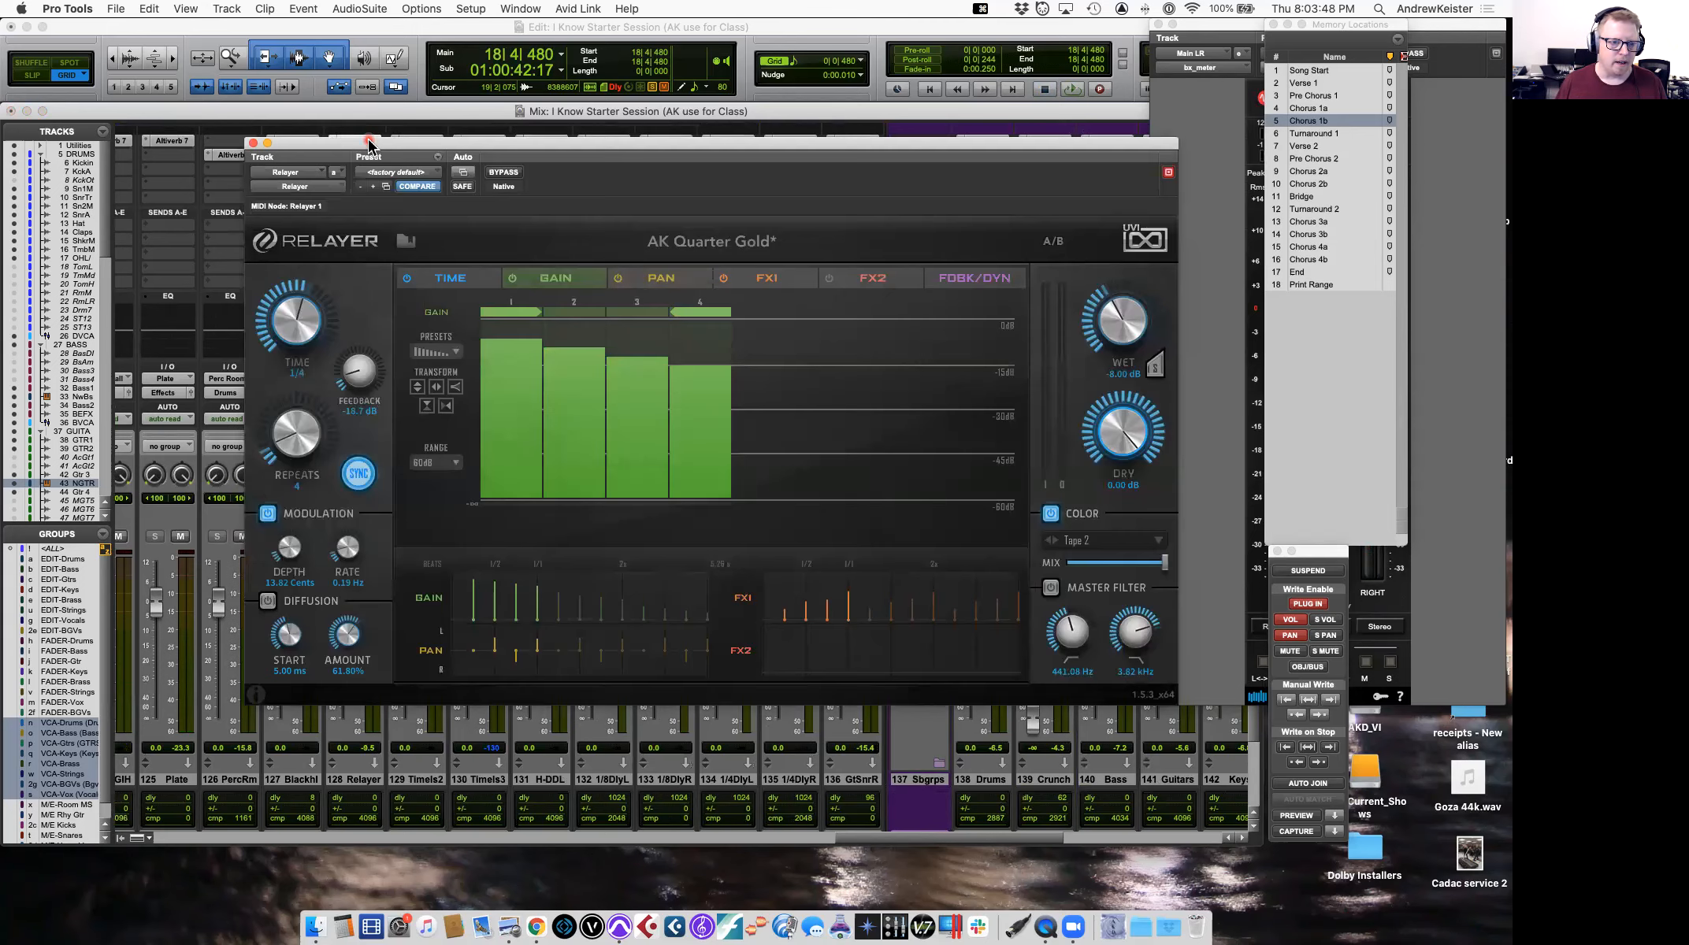
left_click(254, 143)
left_click(355, 226)
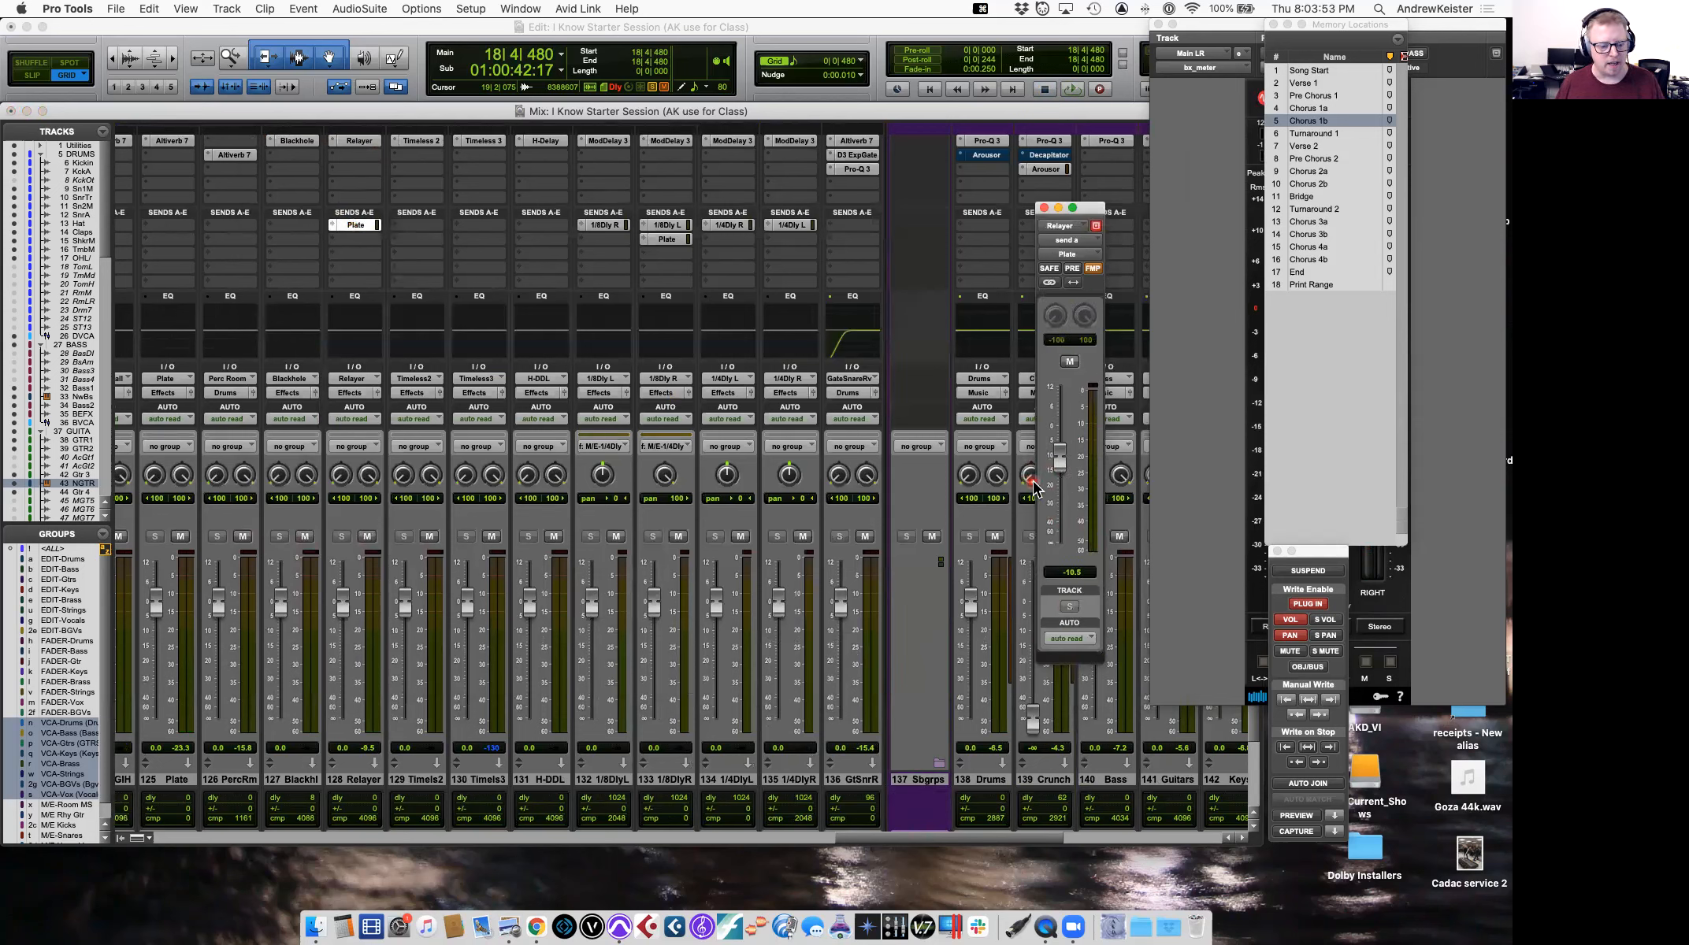
left_click(1044, 207)
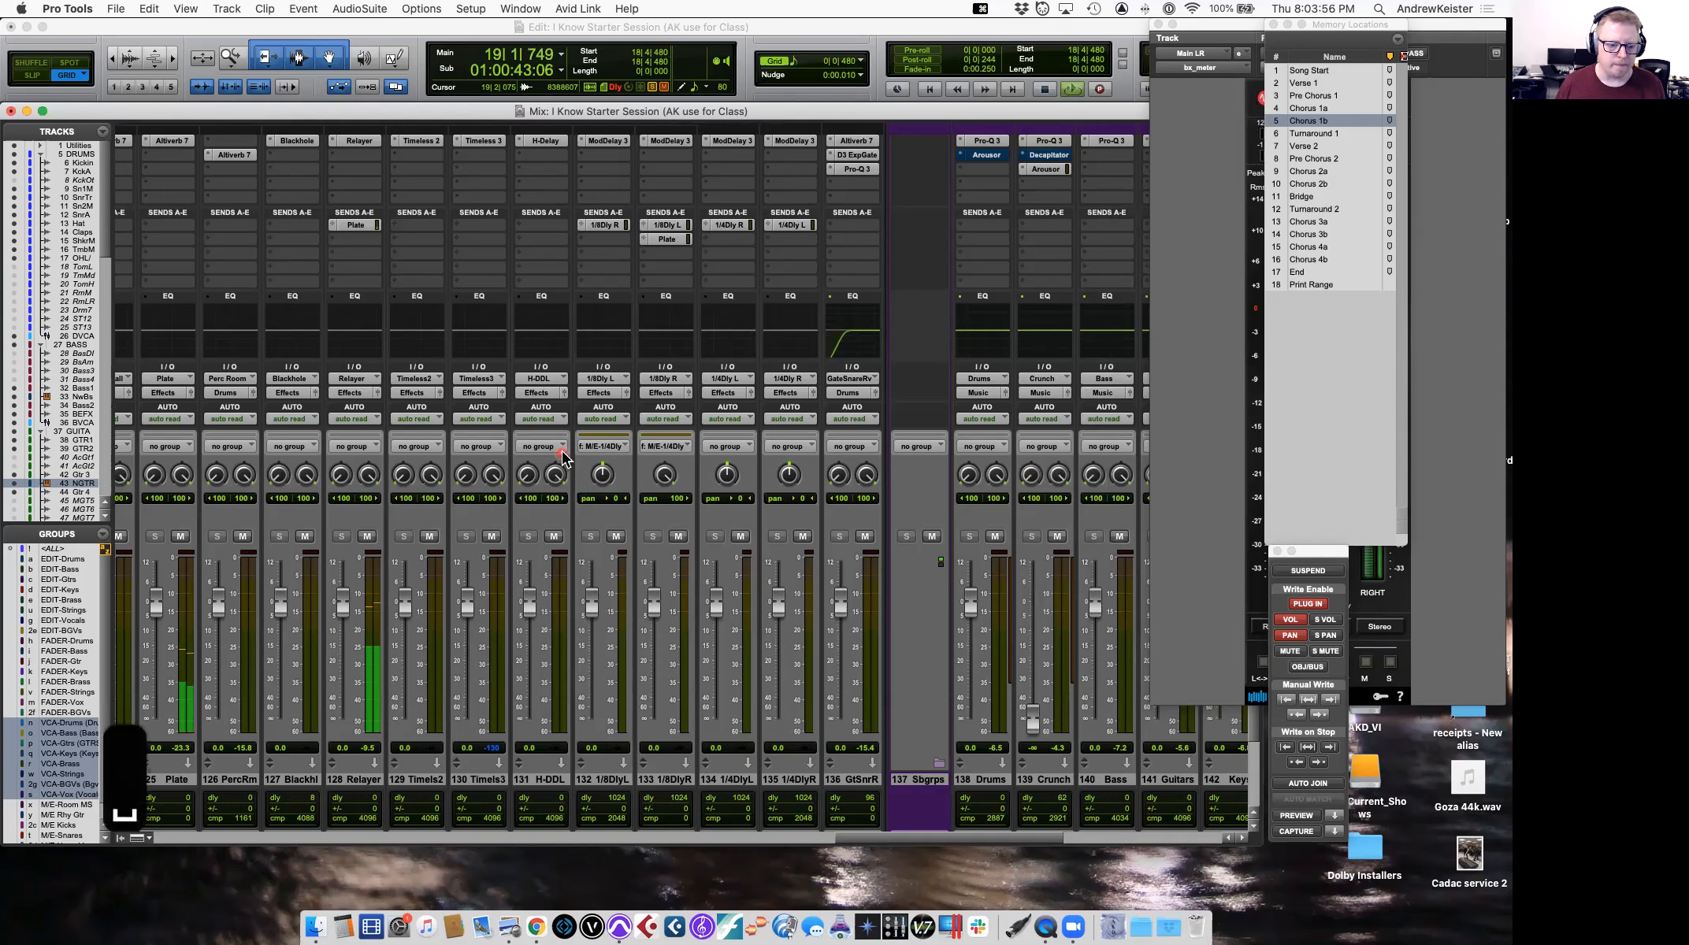
Unsolo Cho Vox and lower its fader slightly during full-mix playback from 18|4|480.
scroll(543, 488, "left", 15)
left_click(504, 538)
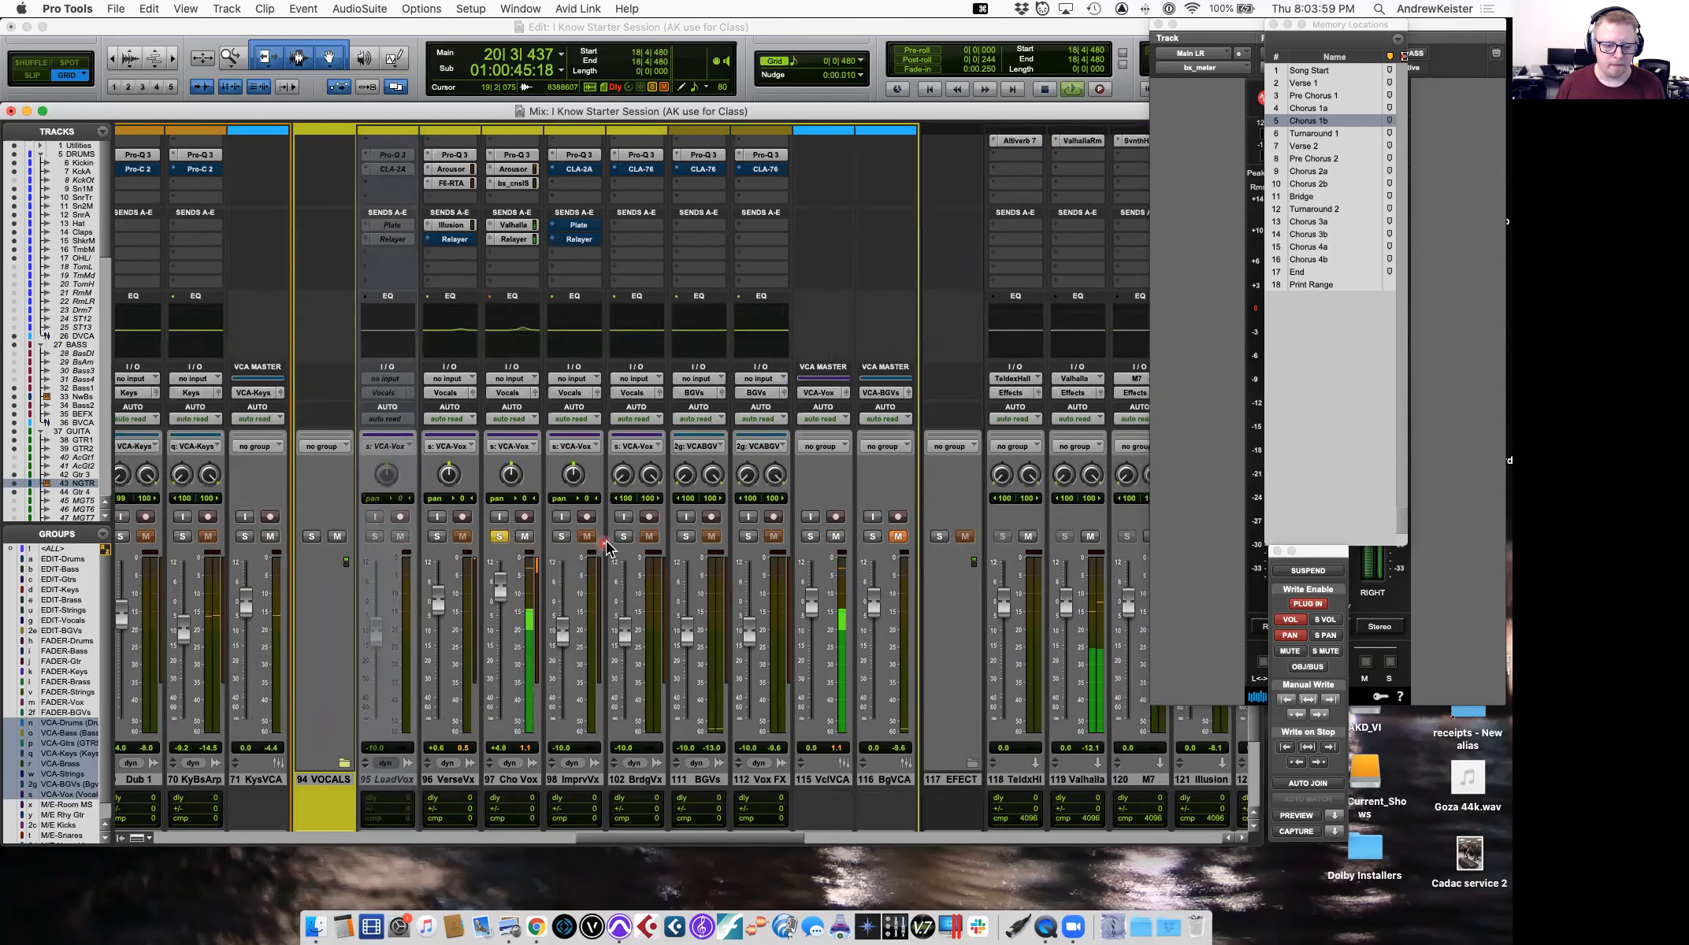
key("space")
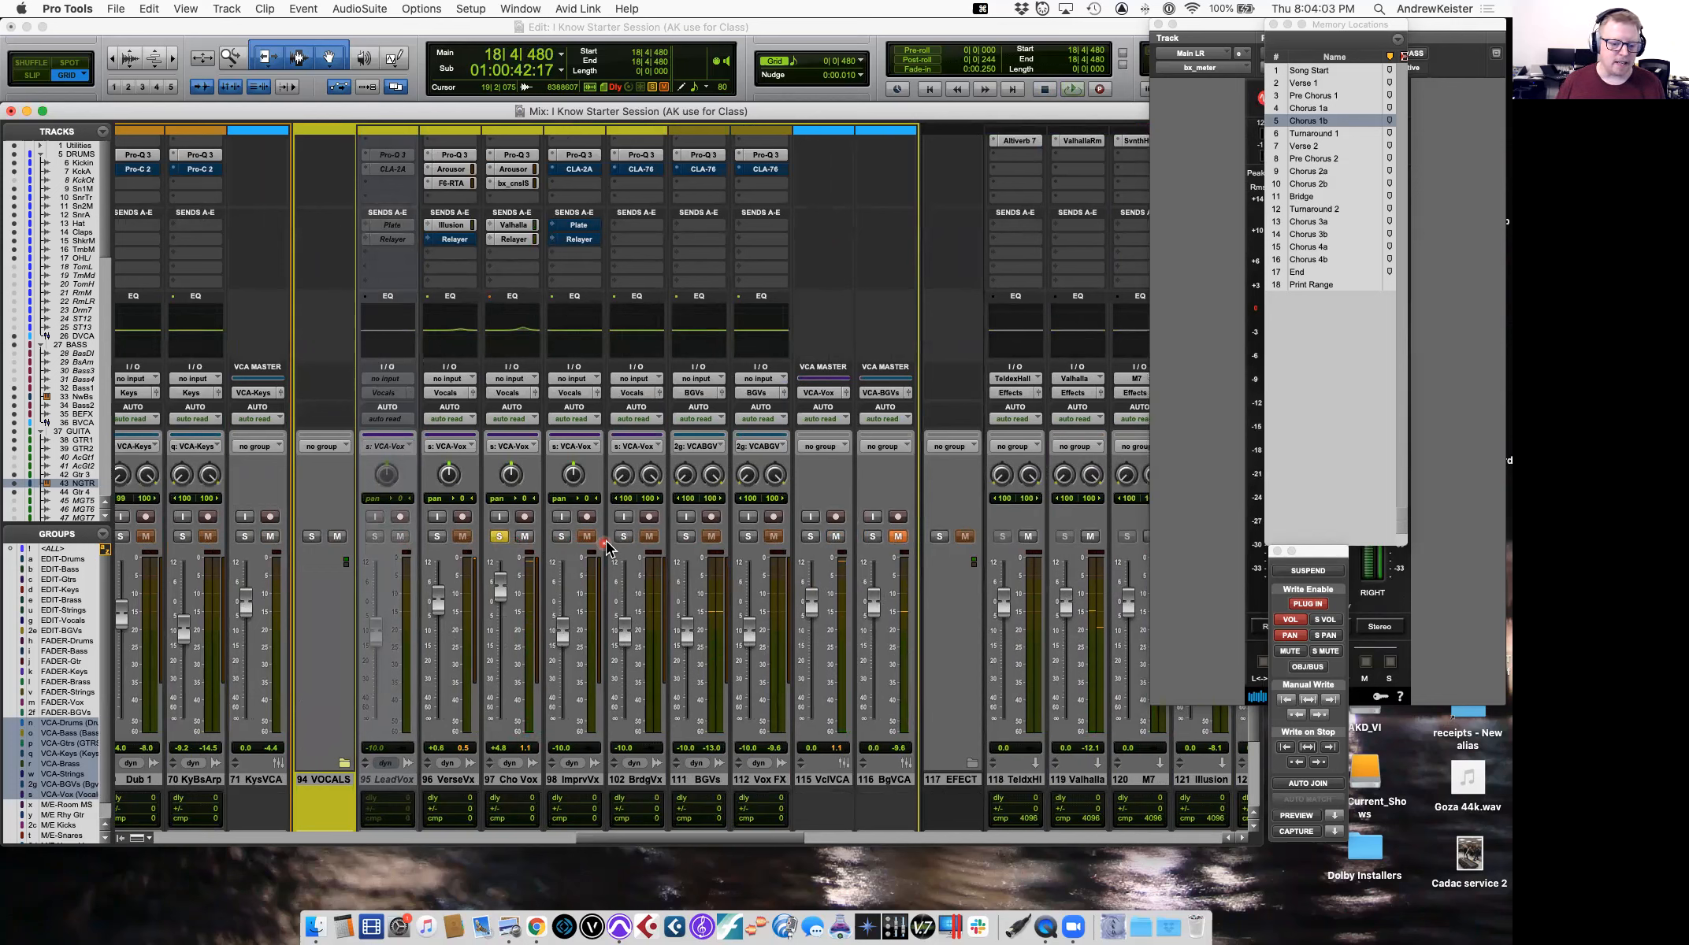
left_click(498, 536)
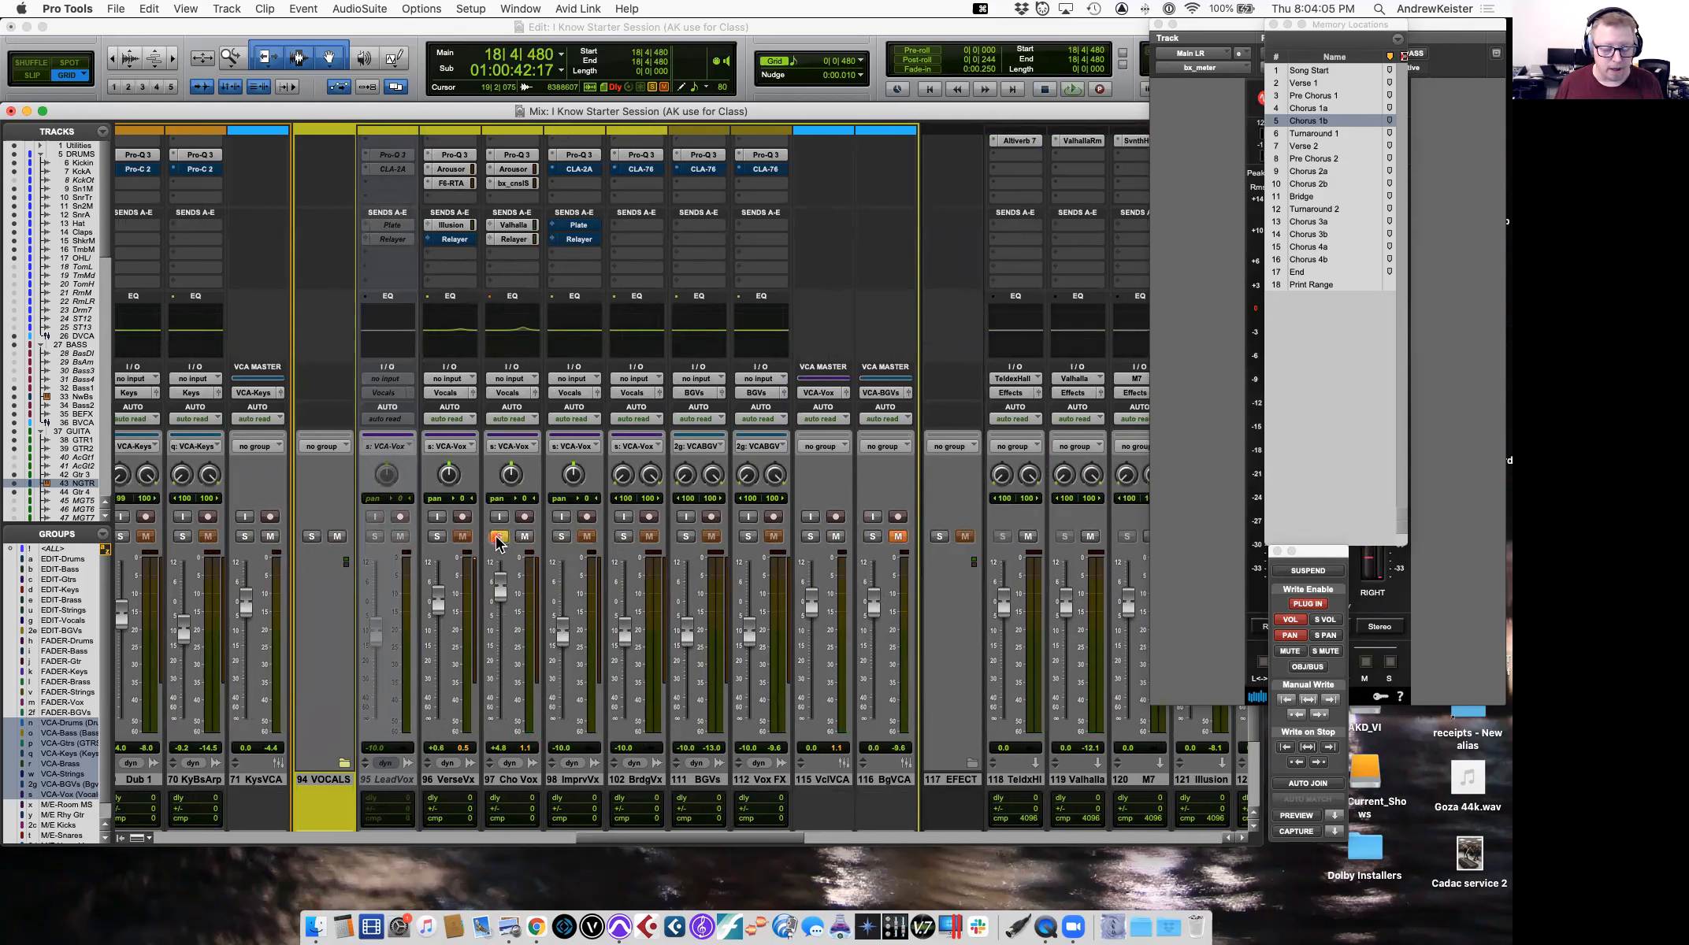
left_click(499, 537)
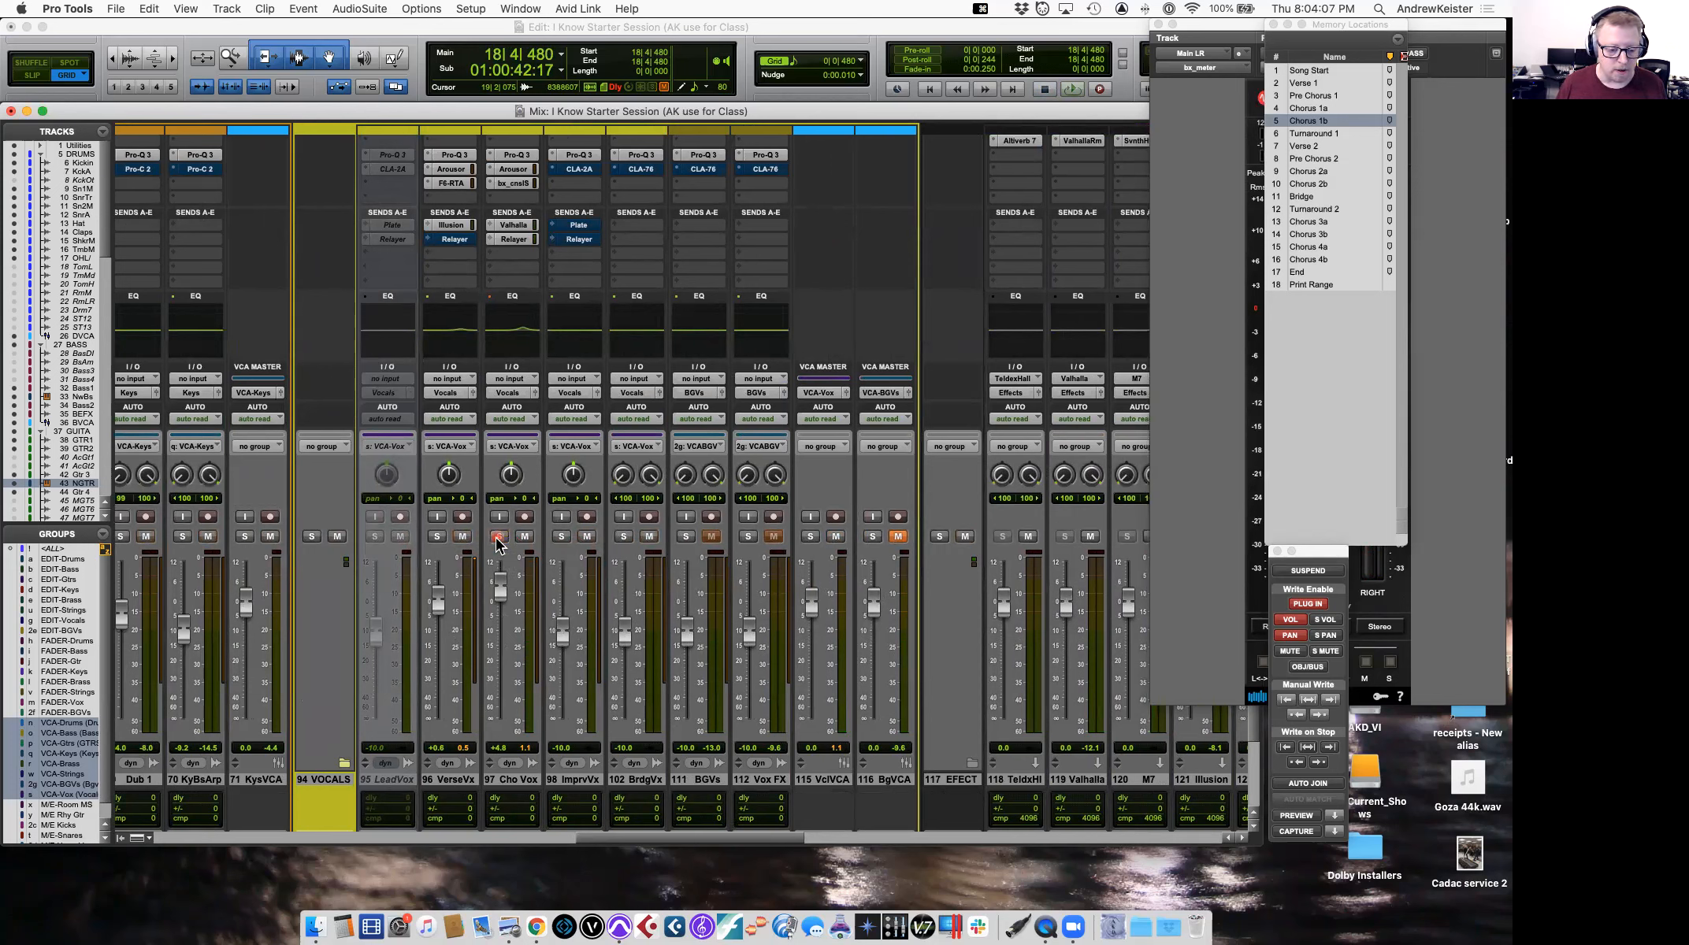
key("space")
left_click_drag(500, 585, 502, 597)
key("space")
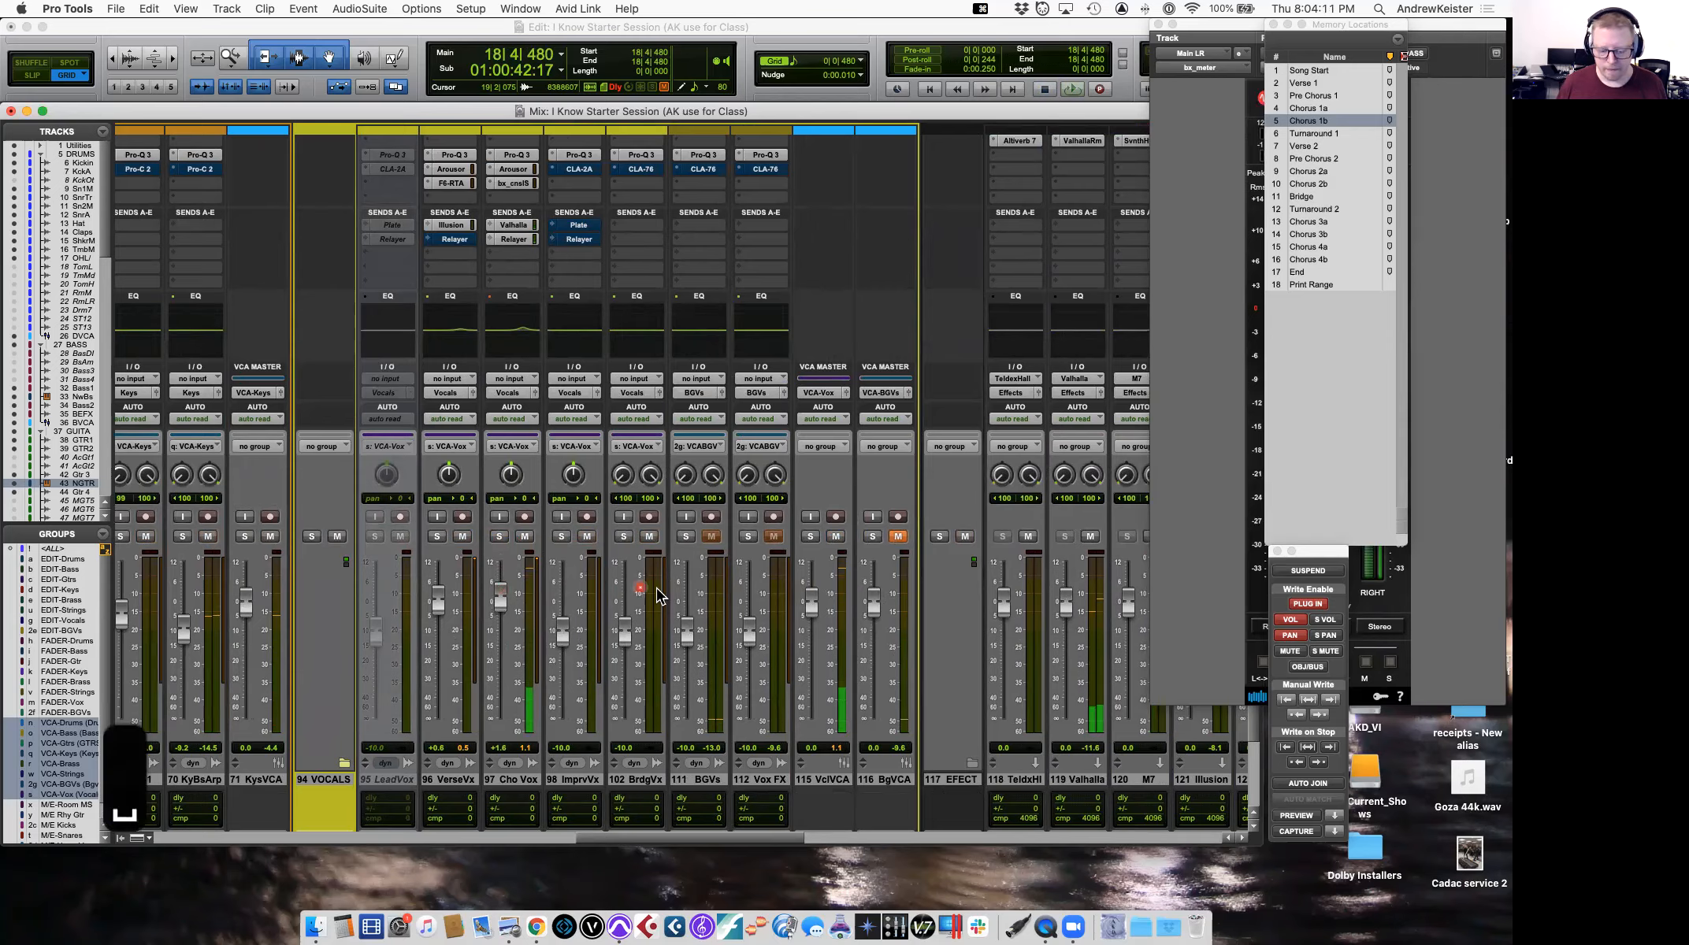
Lower the Relayer effects track's fader to about -5.9 dB during full-mix playback.
scroll(656, 587, "right", 10)
left_click_drag(622, 605, 624, 634)
key("space")
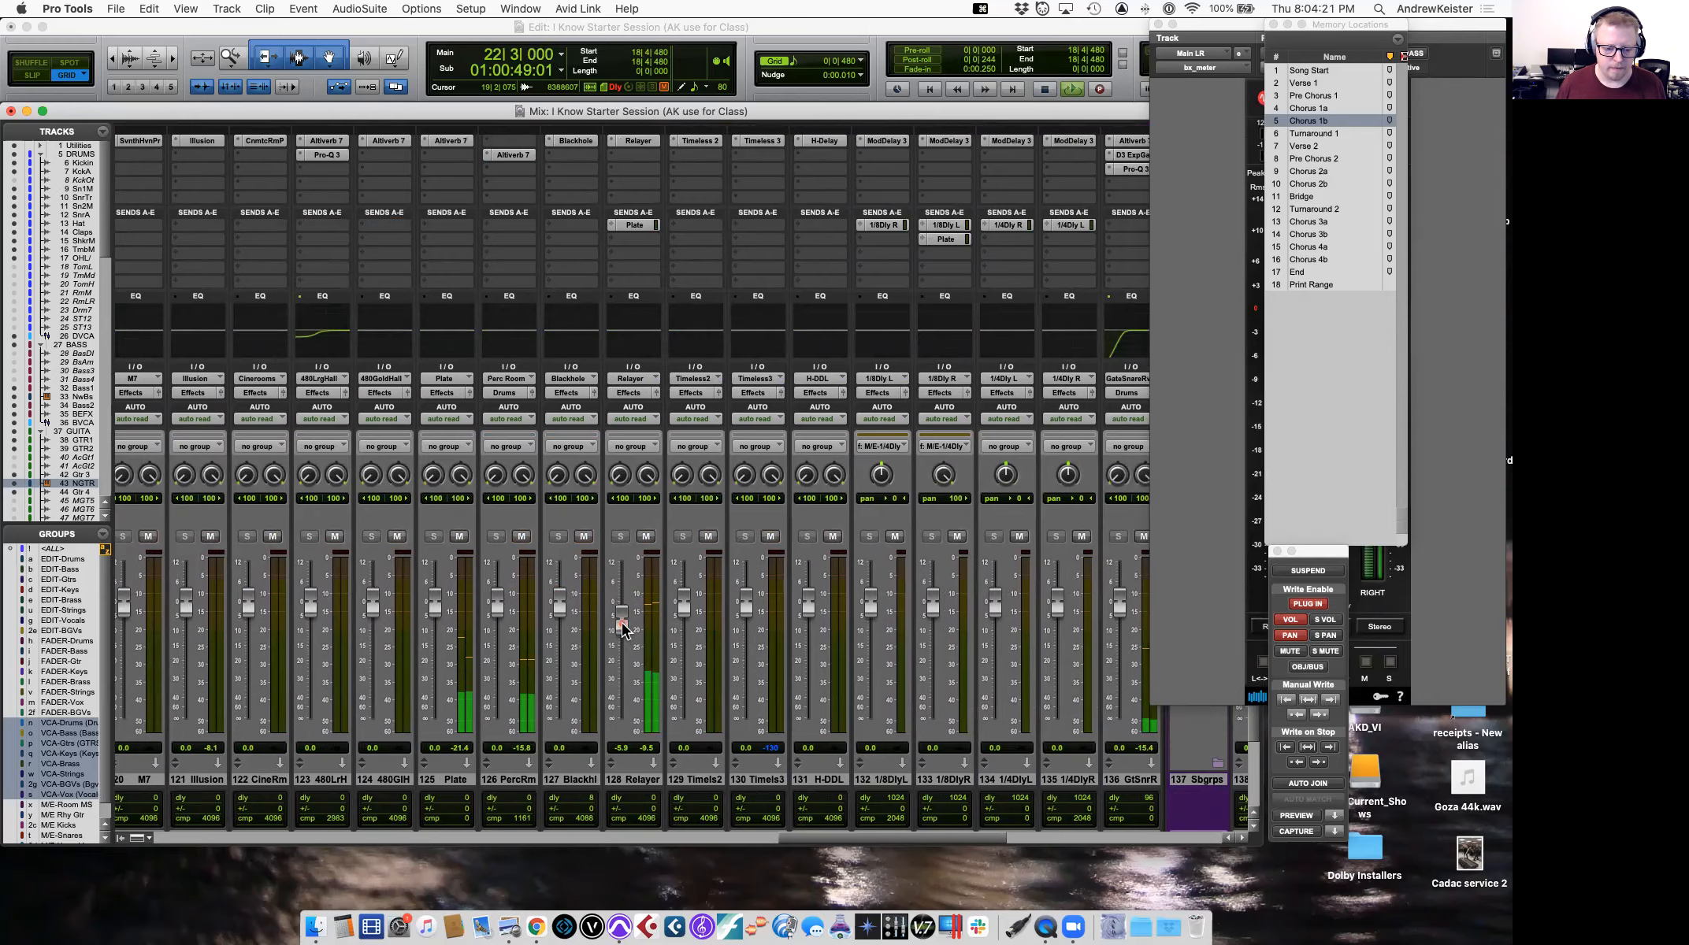
Raise Cho Vox's fader slightly against the full mix, and stop playback.
scroll(622, 627, "left", 10)
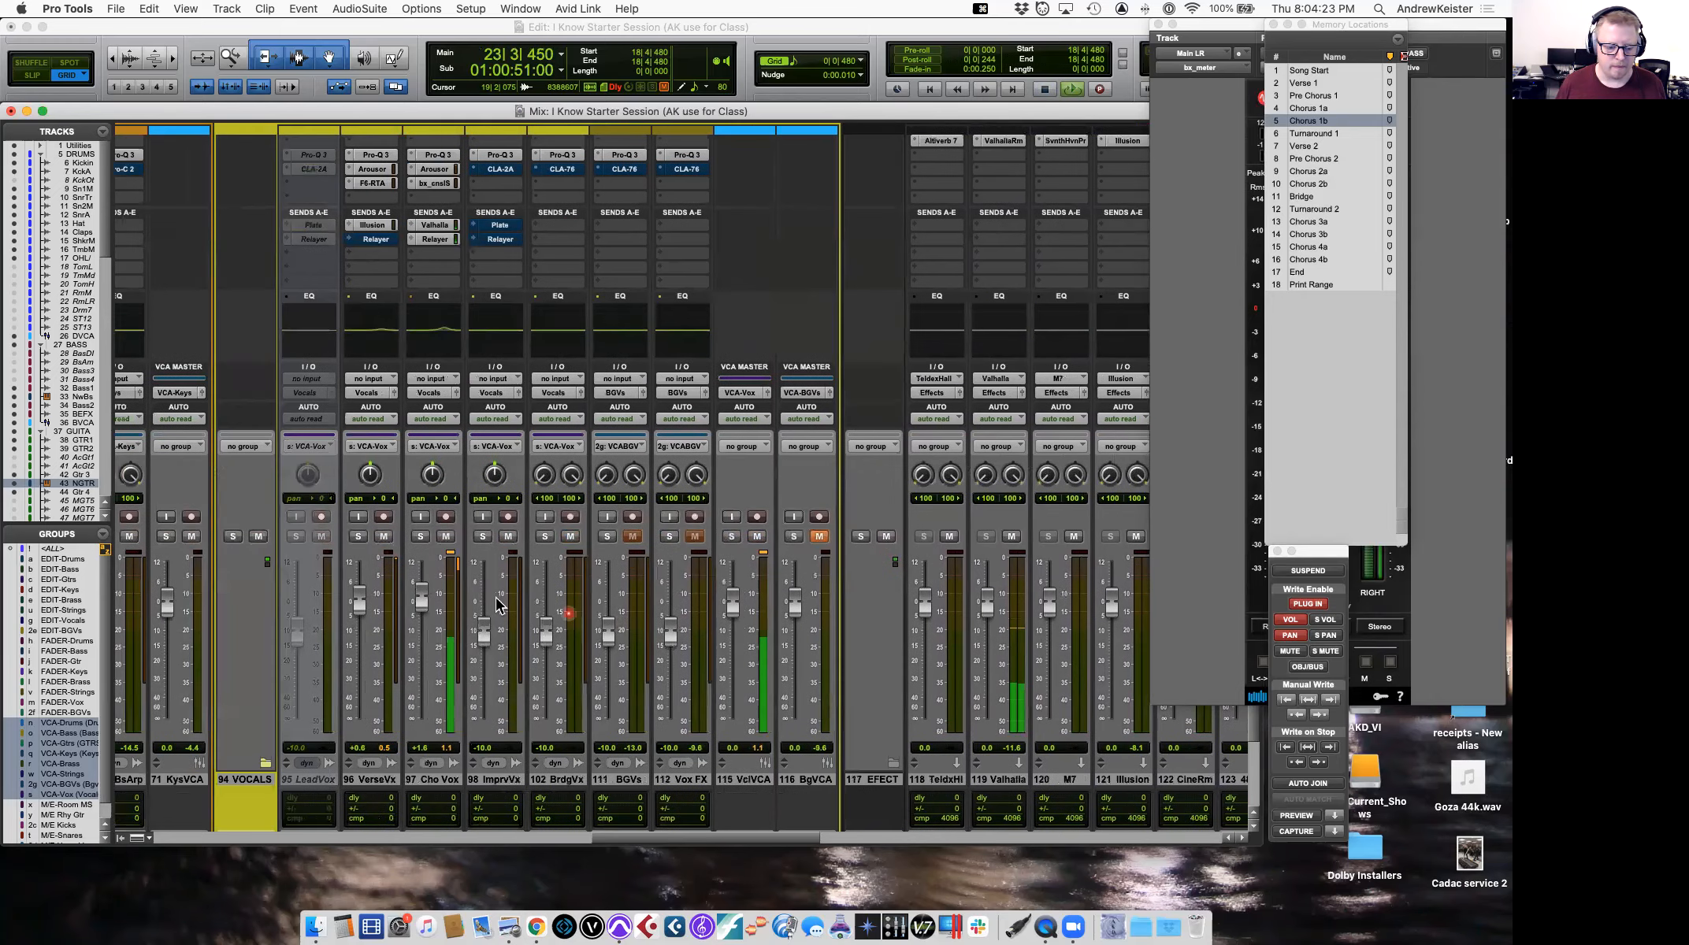
left_click_drag(421, 605, 423, 601)
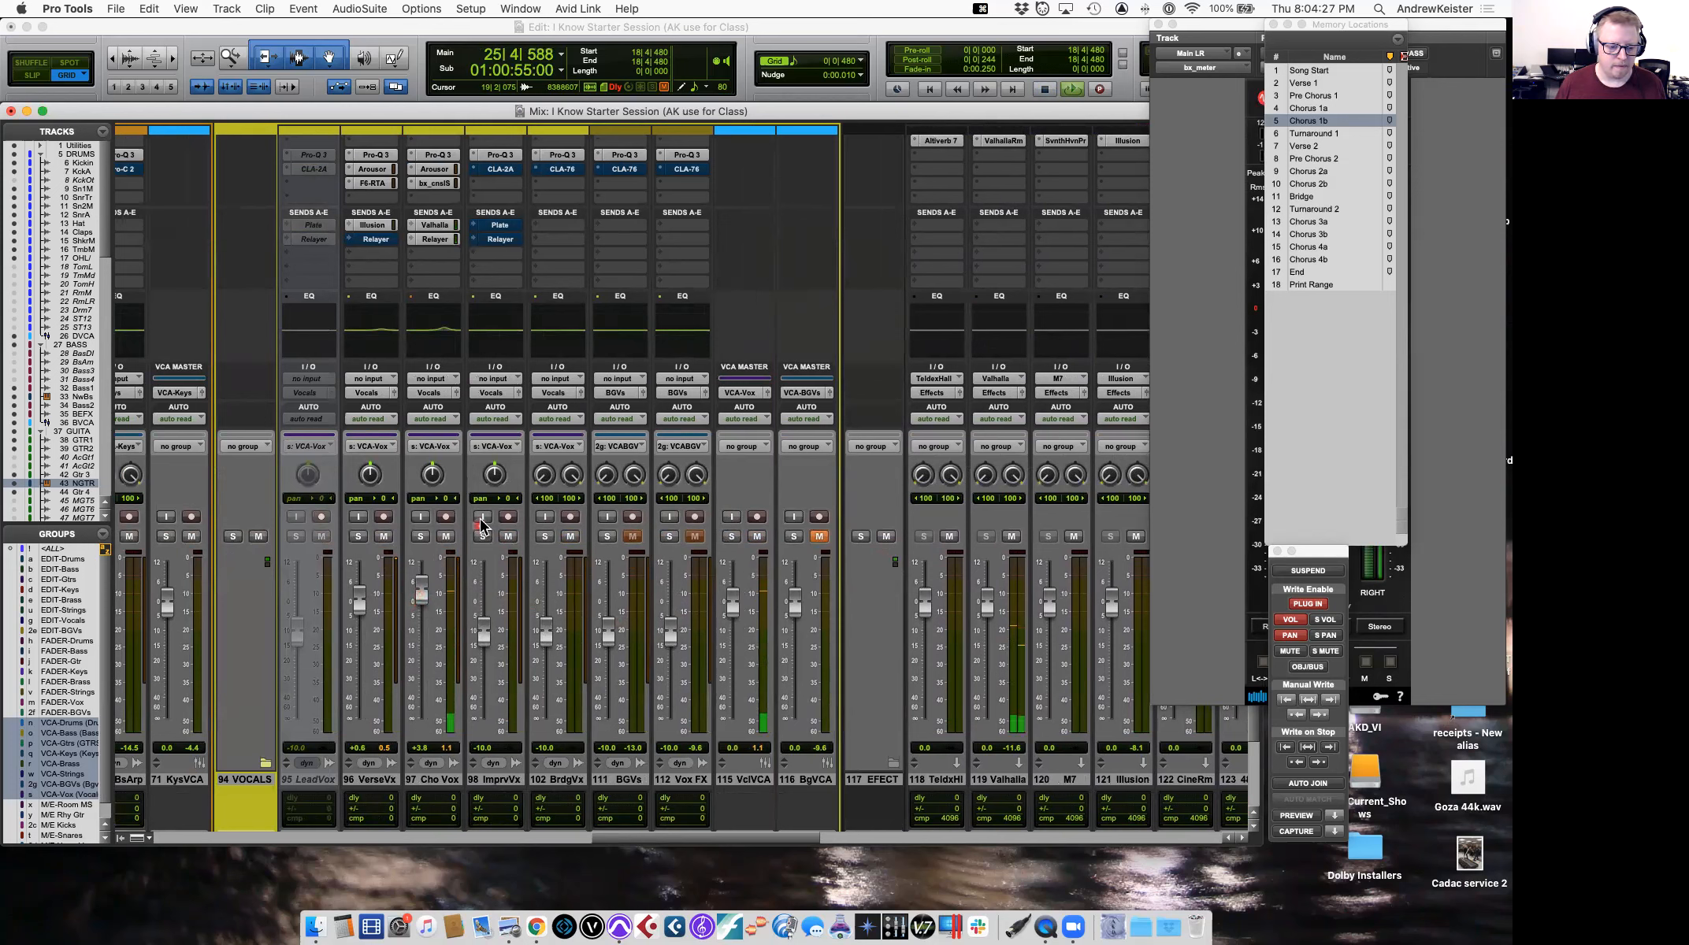
key("space")
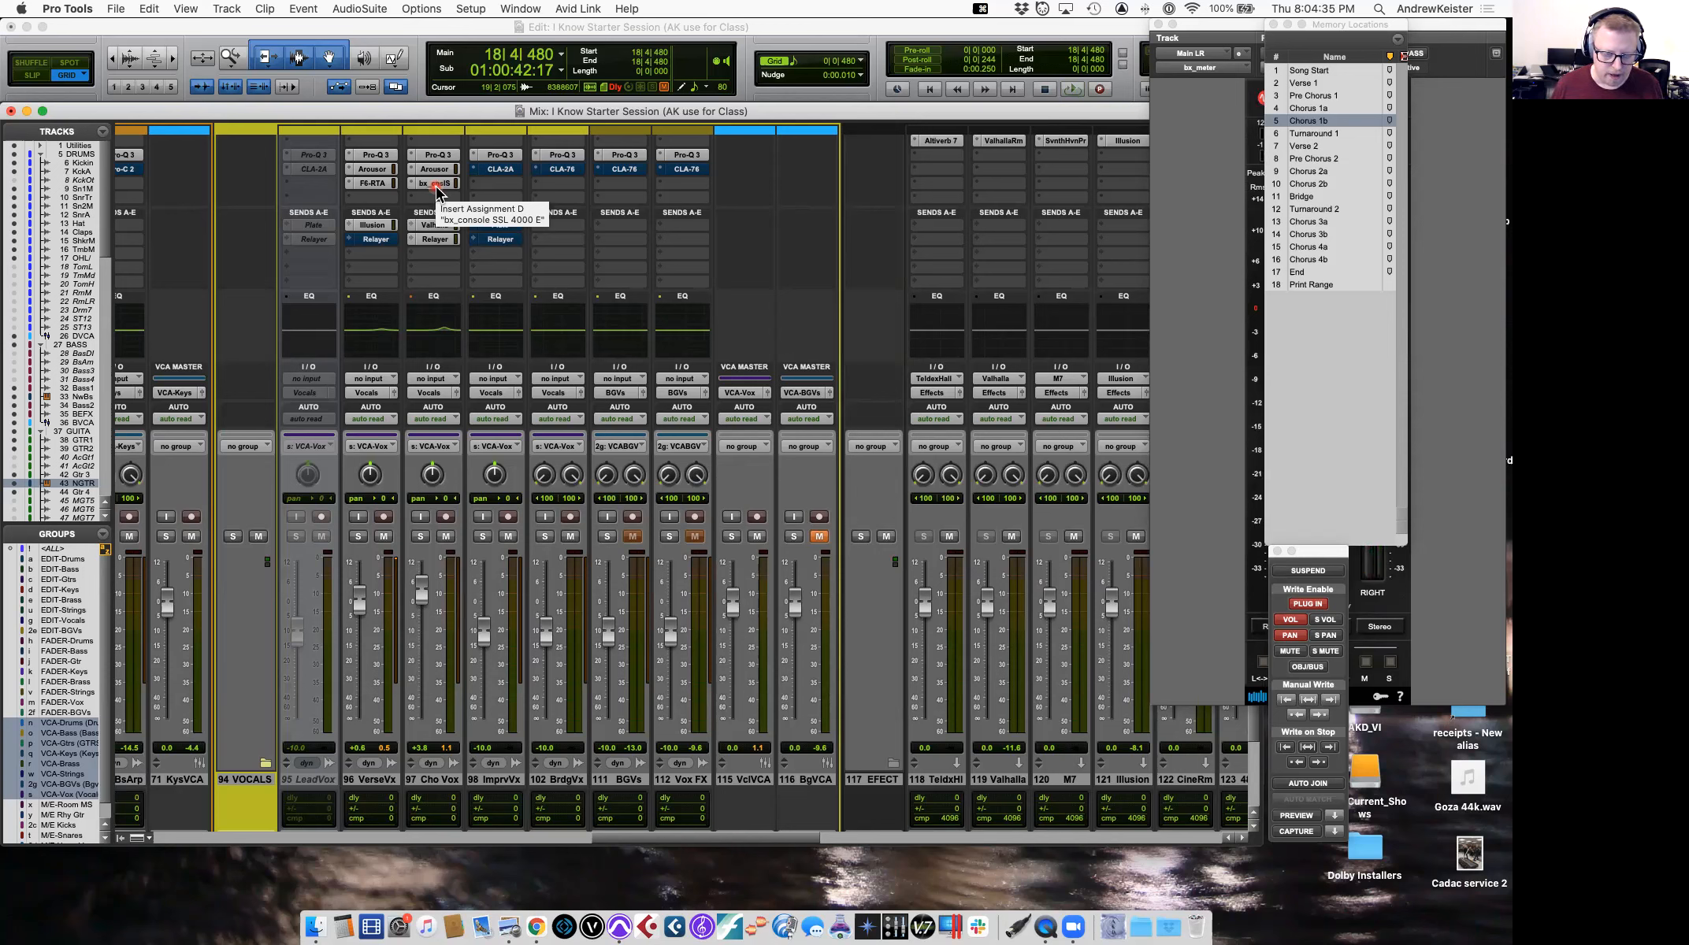
Insert Neutron 3 Exciter (mono) on Cho Vox after the SSL 4000 E channel strip.
left_click(419, 198)
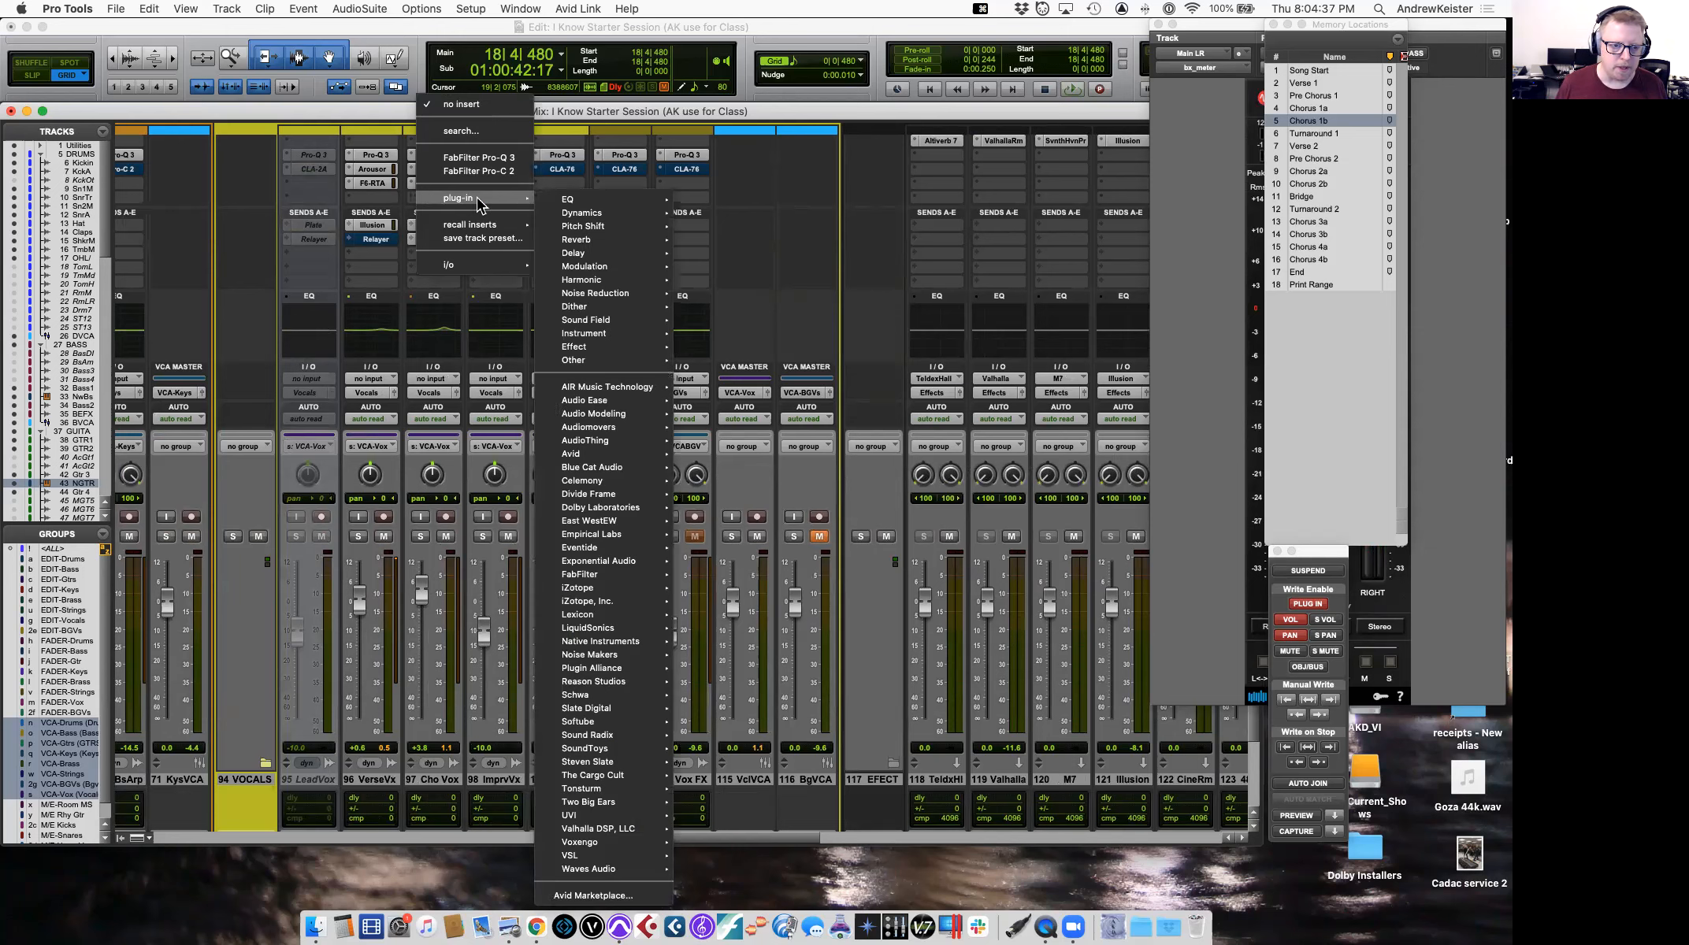
left_click(464, 142)
left_click(471, 140)
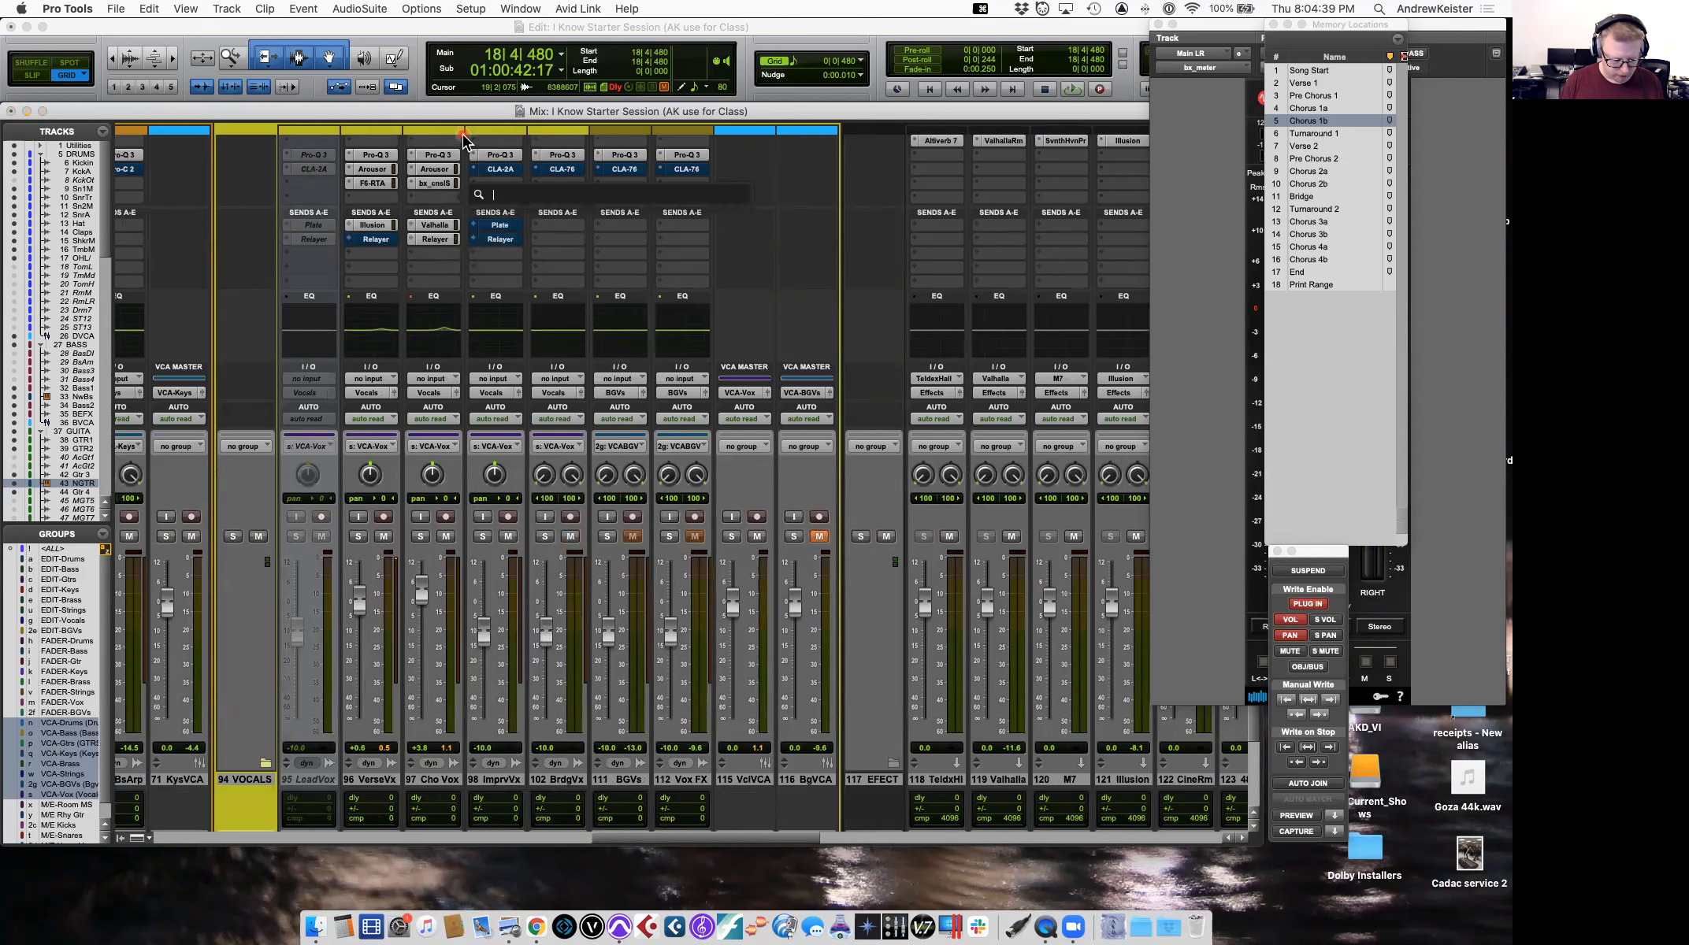
type("neu")
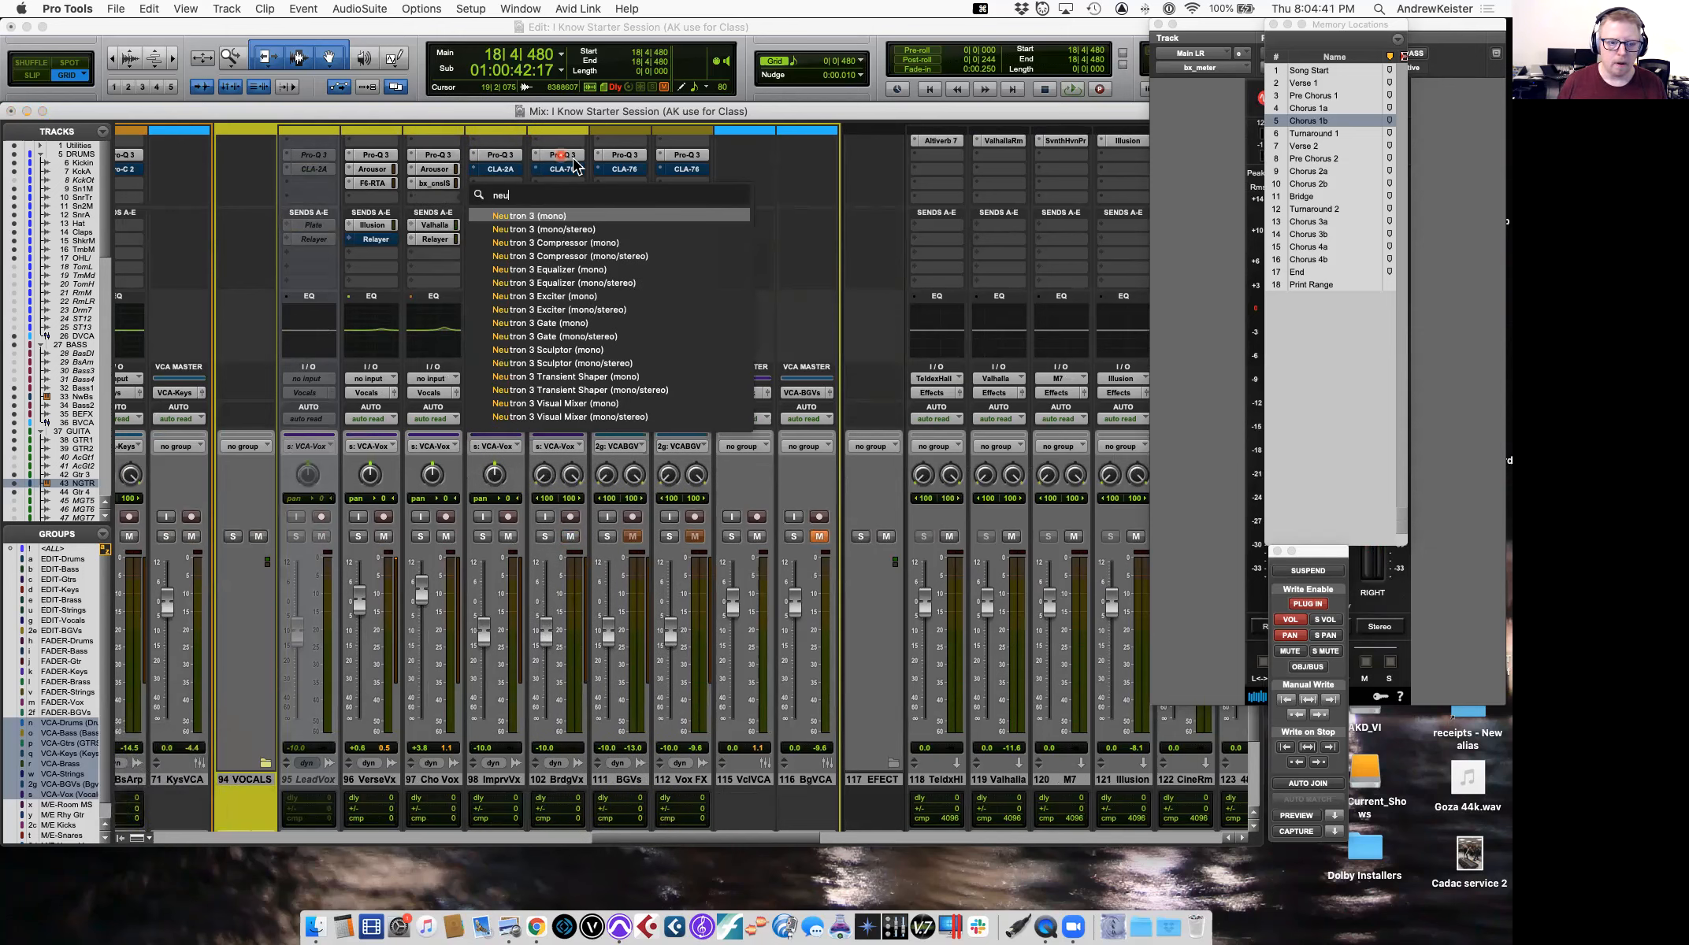
left_click(594, 297)
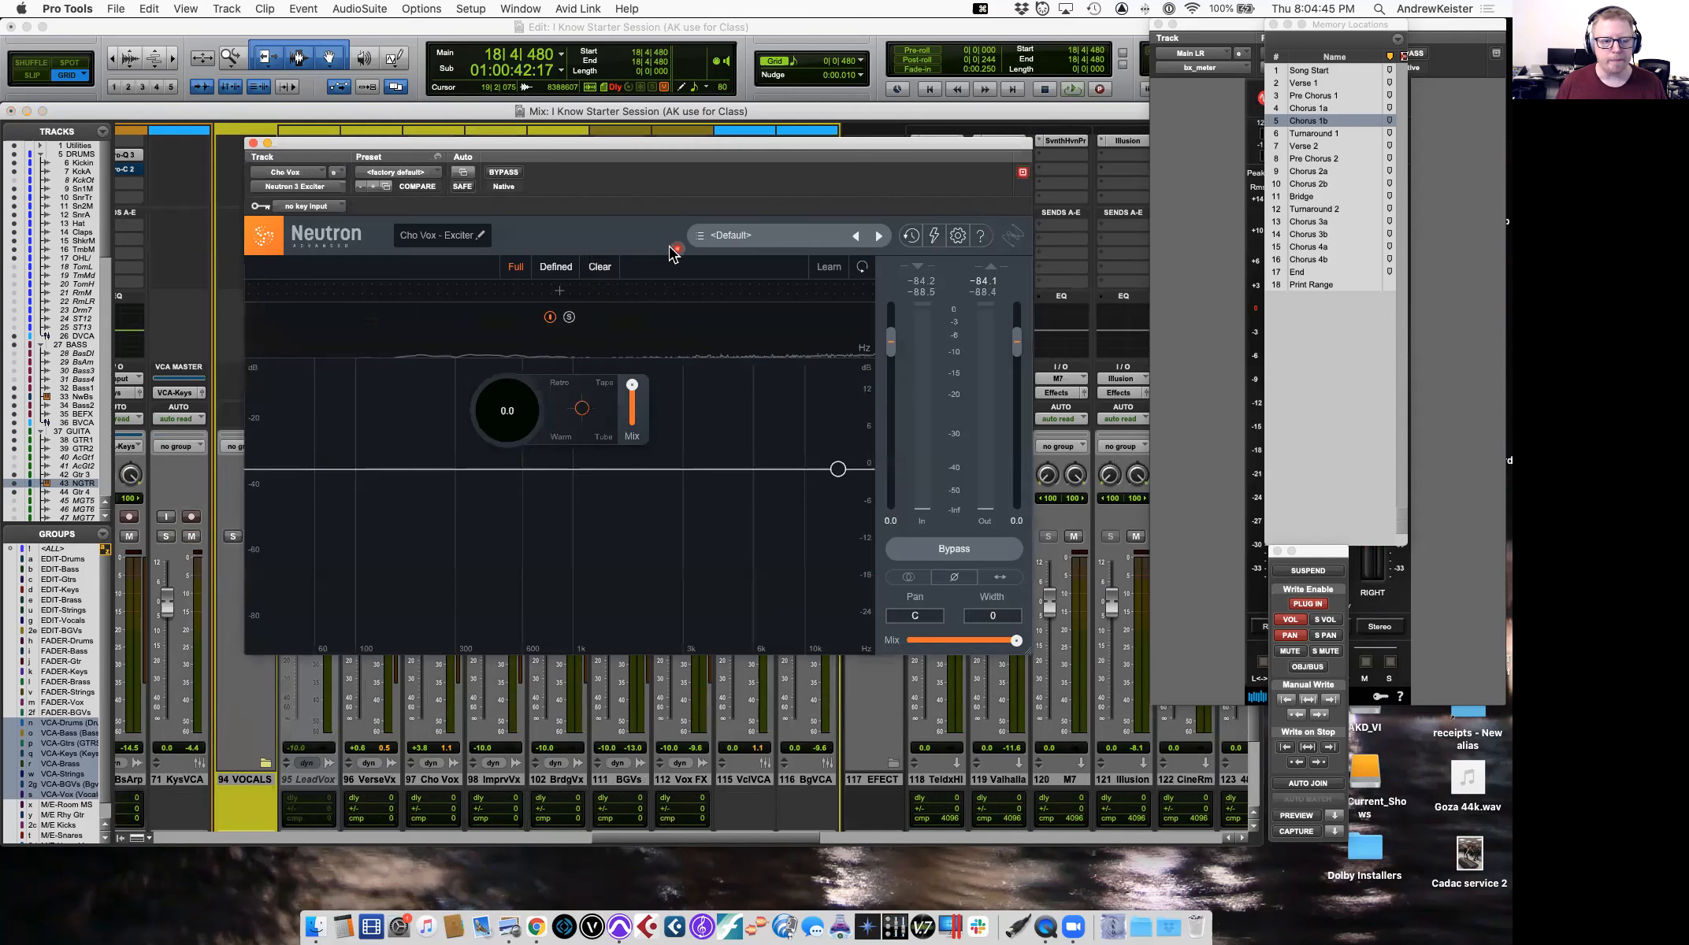
Load the session preset ImprvVox Slot D into Cho Vox's Neutron Exciter and play the vocal through it.
left_click(439, 236)
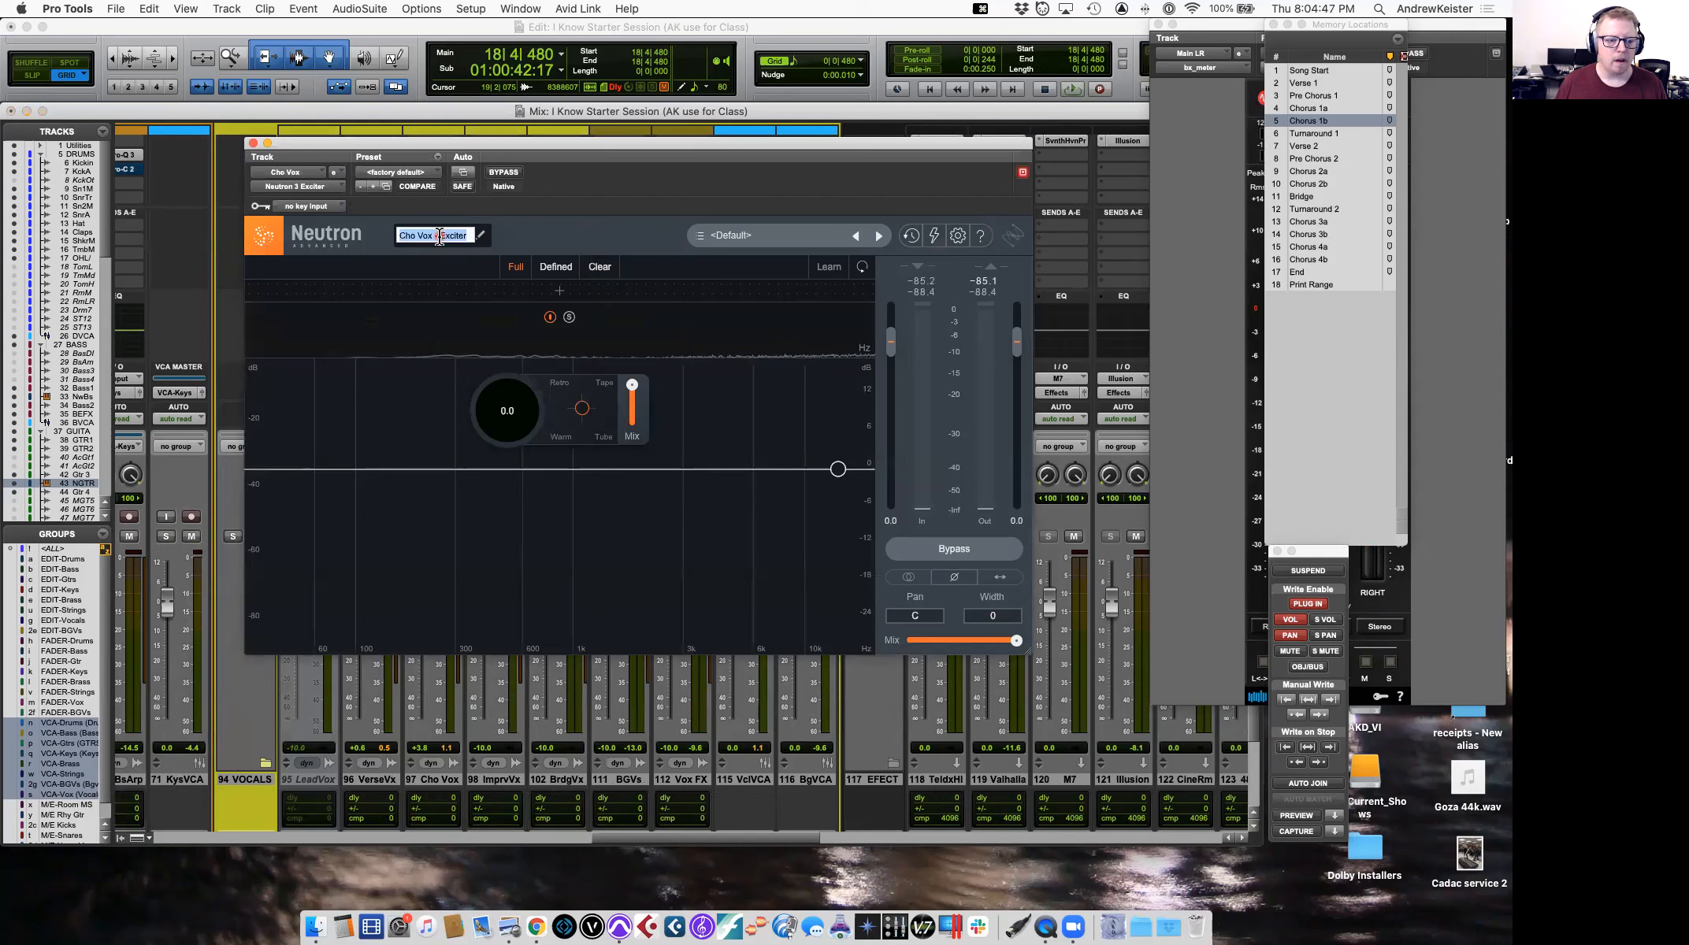
left_click(425, 173)
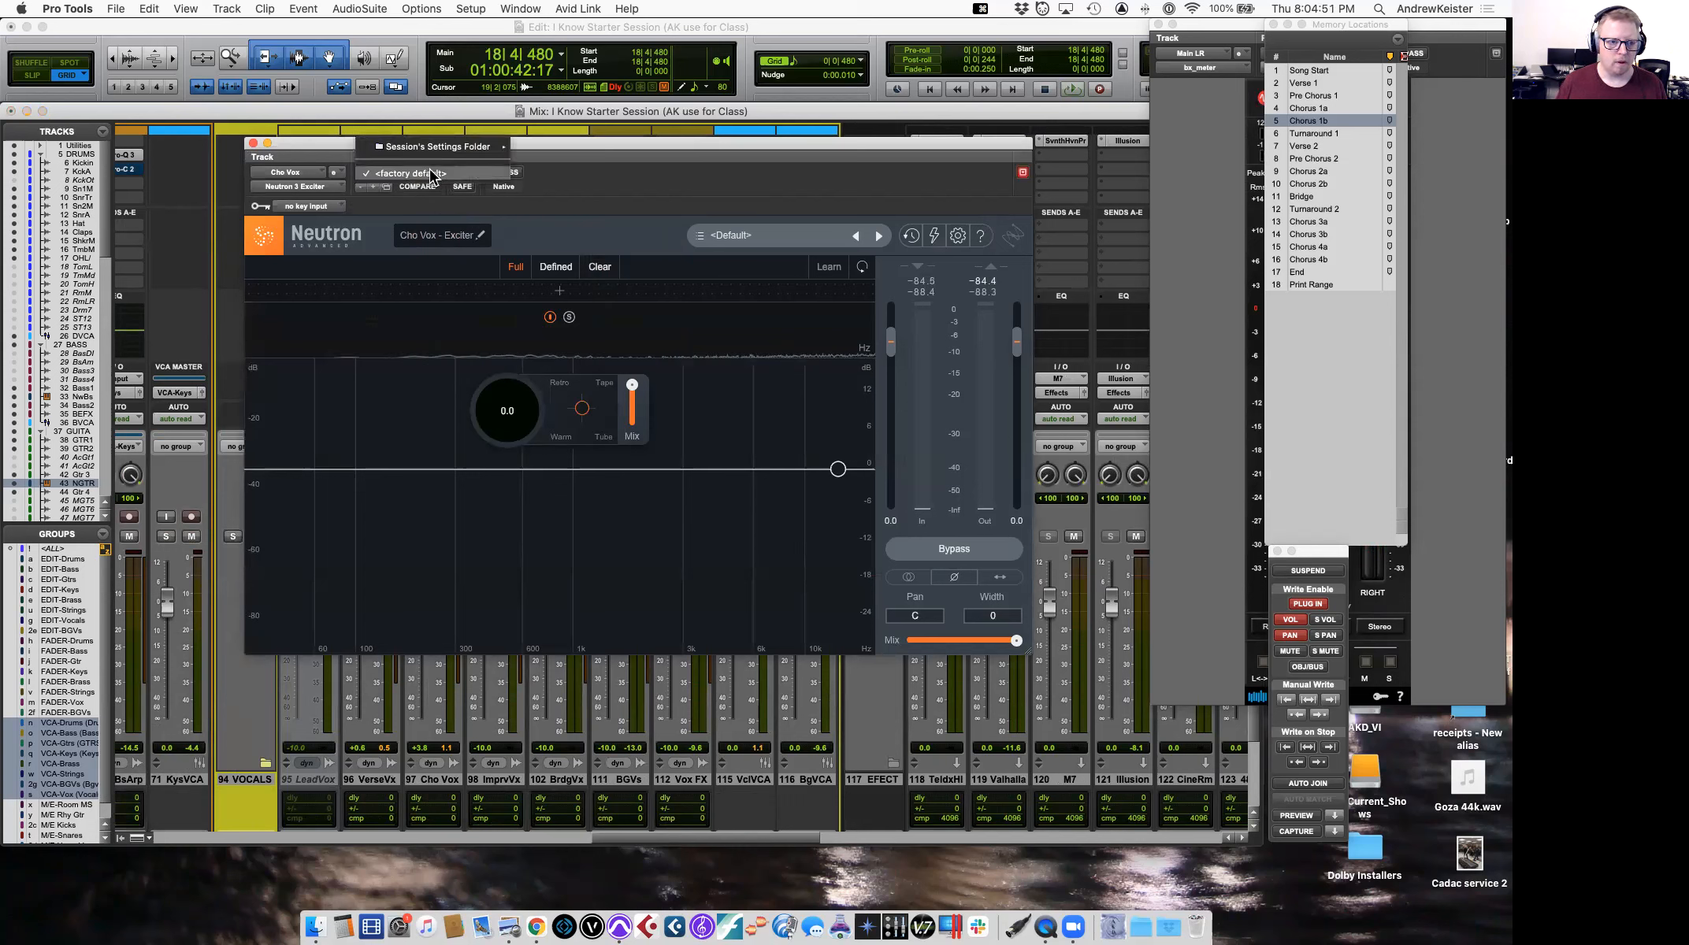
mouse_move(459, 152)
left_click(555, 149)
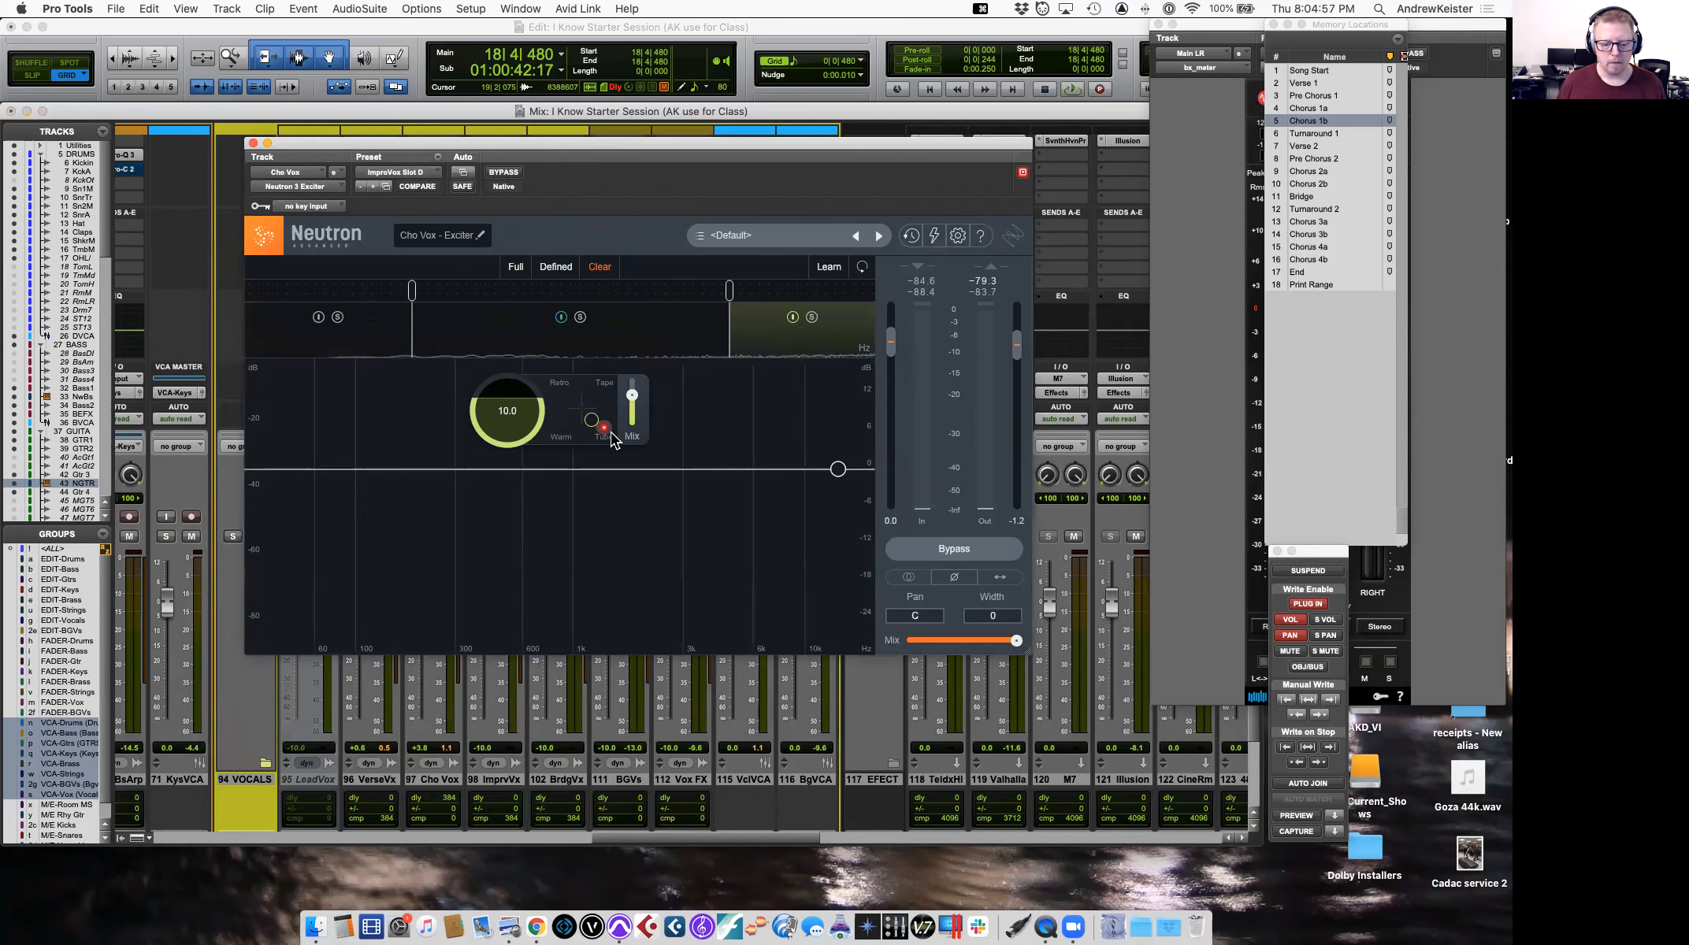
key("space")
left_click_drag(544, 143, 663, 139)
key("space")
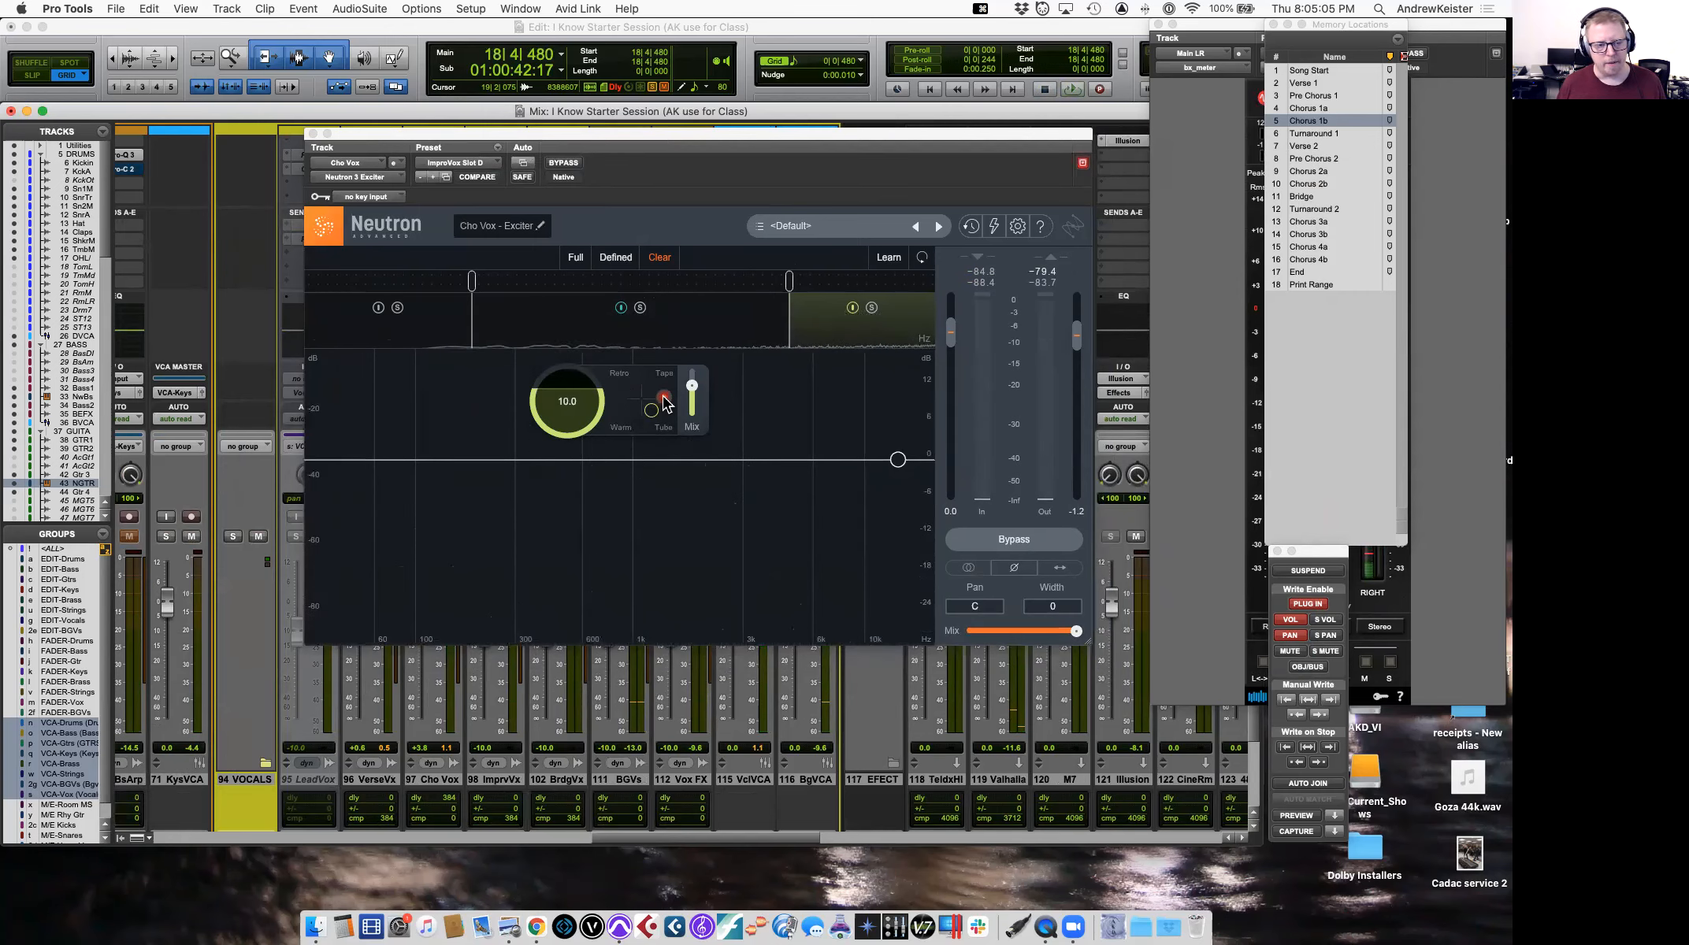
Solo the exciter's high band and, during playback, raise its drive to 15.0 and blend it toward Tube.
left_click(872, 308)
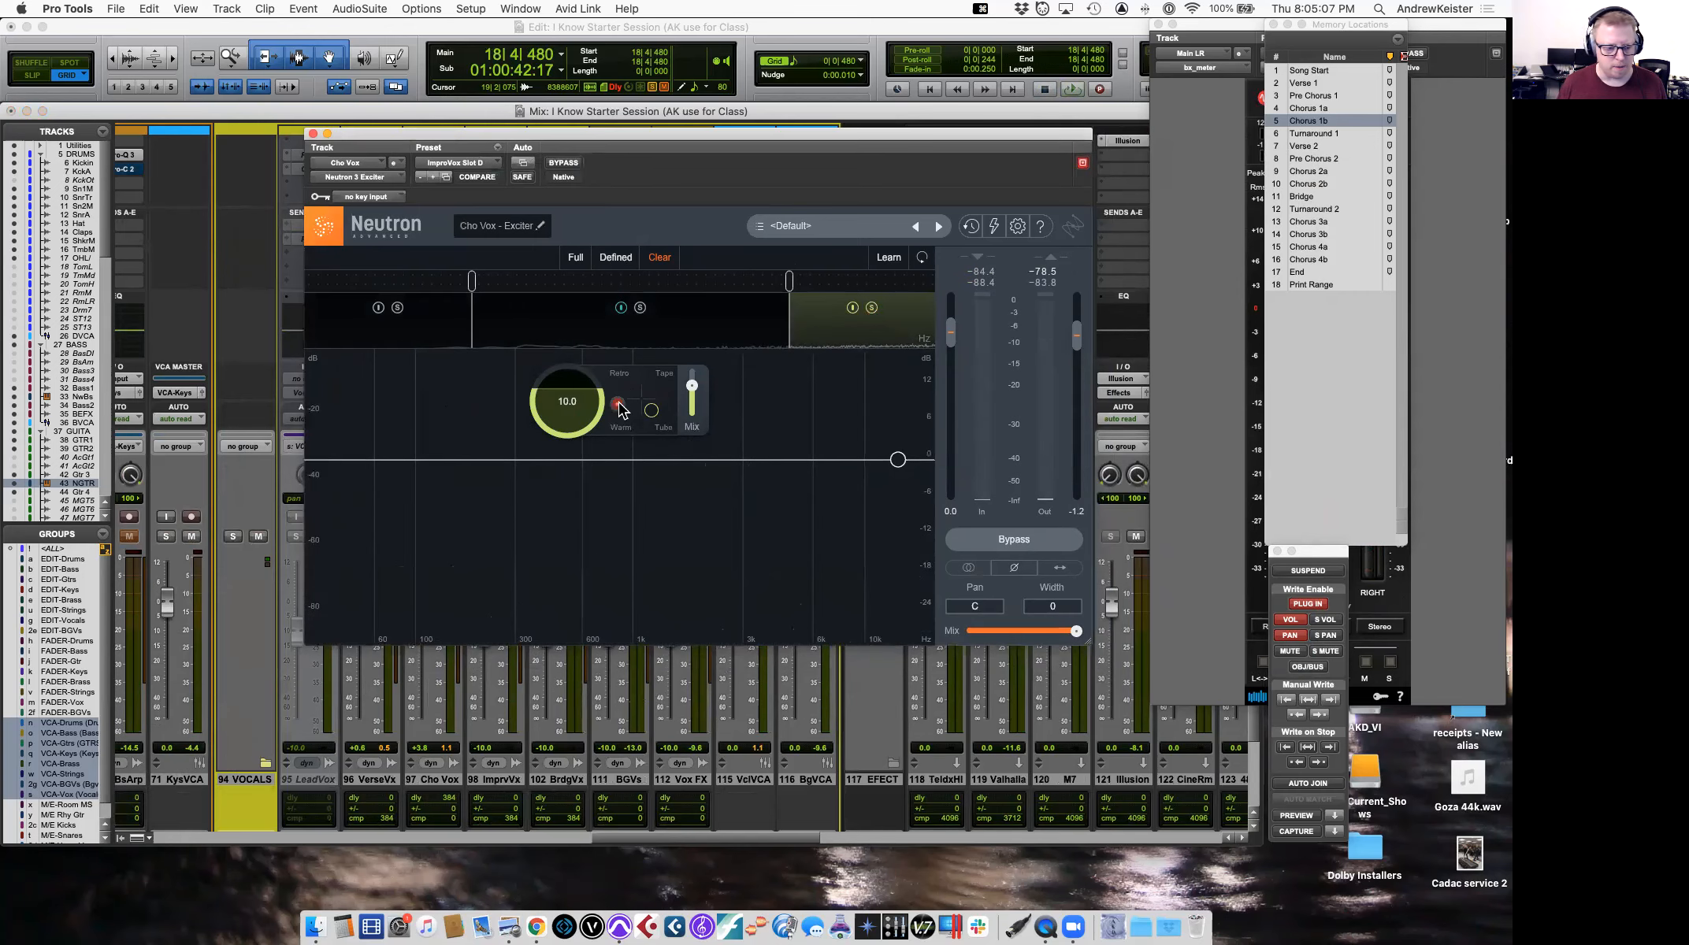
key("space")
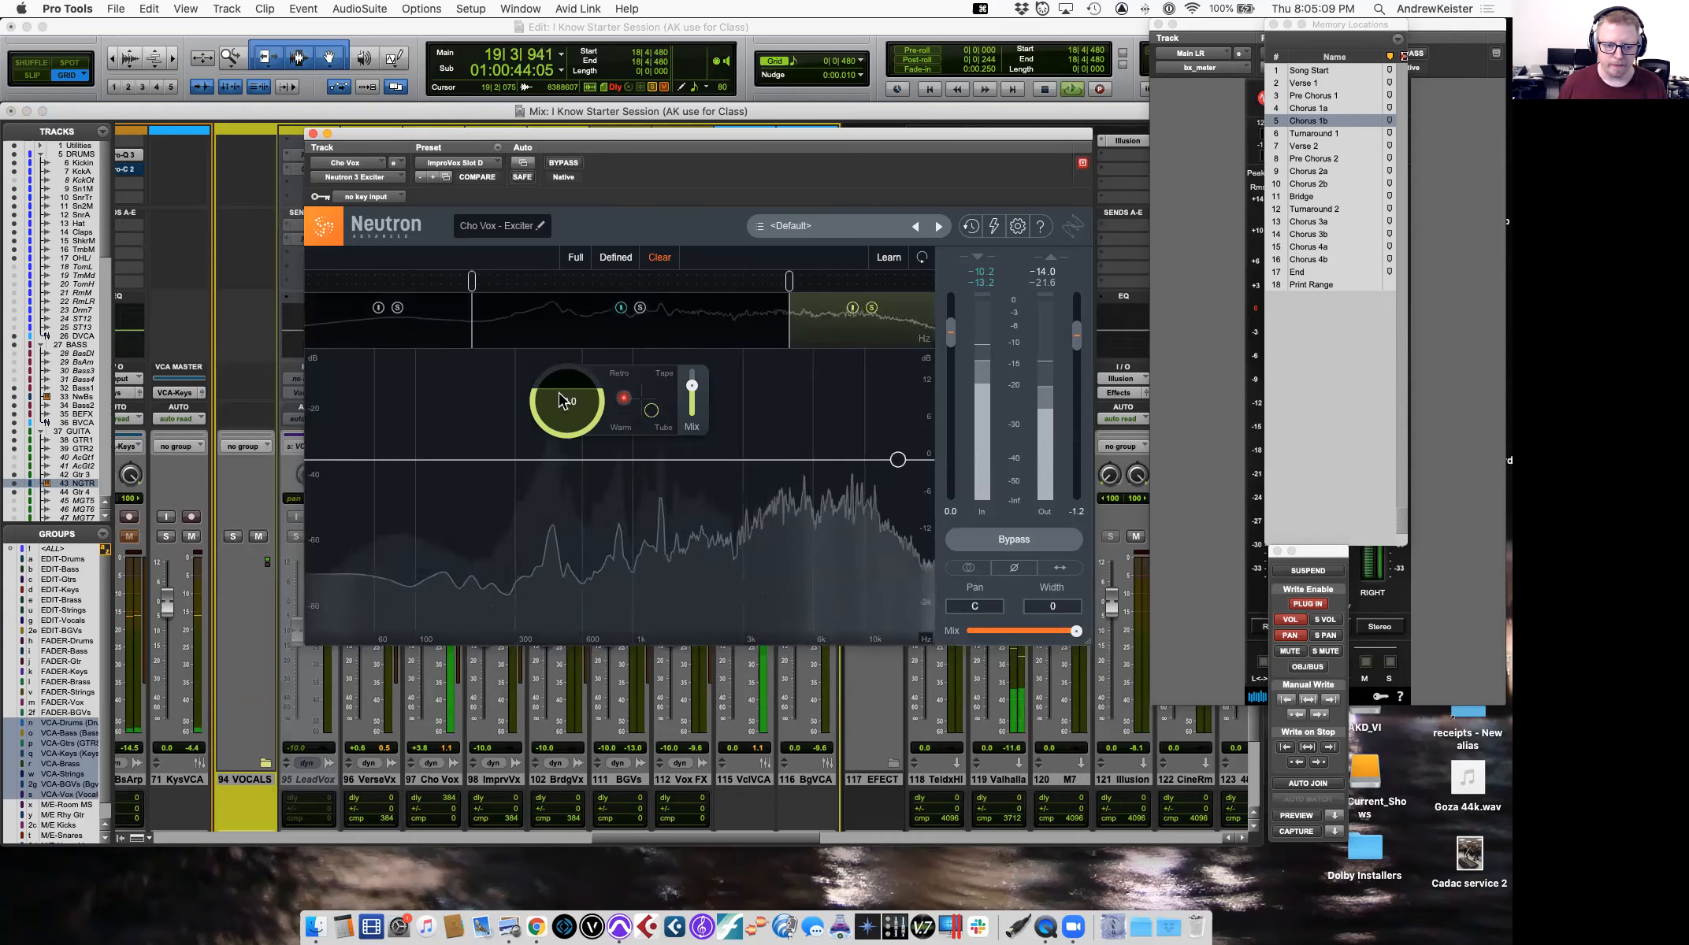
left_click_drag(650, 409, 615, 433)
key("space")
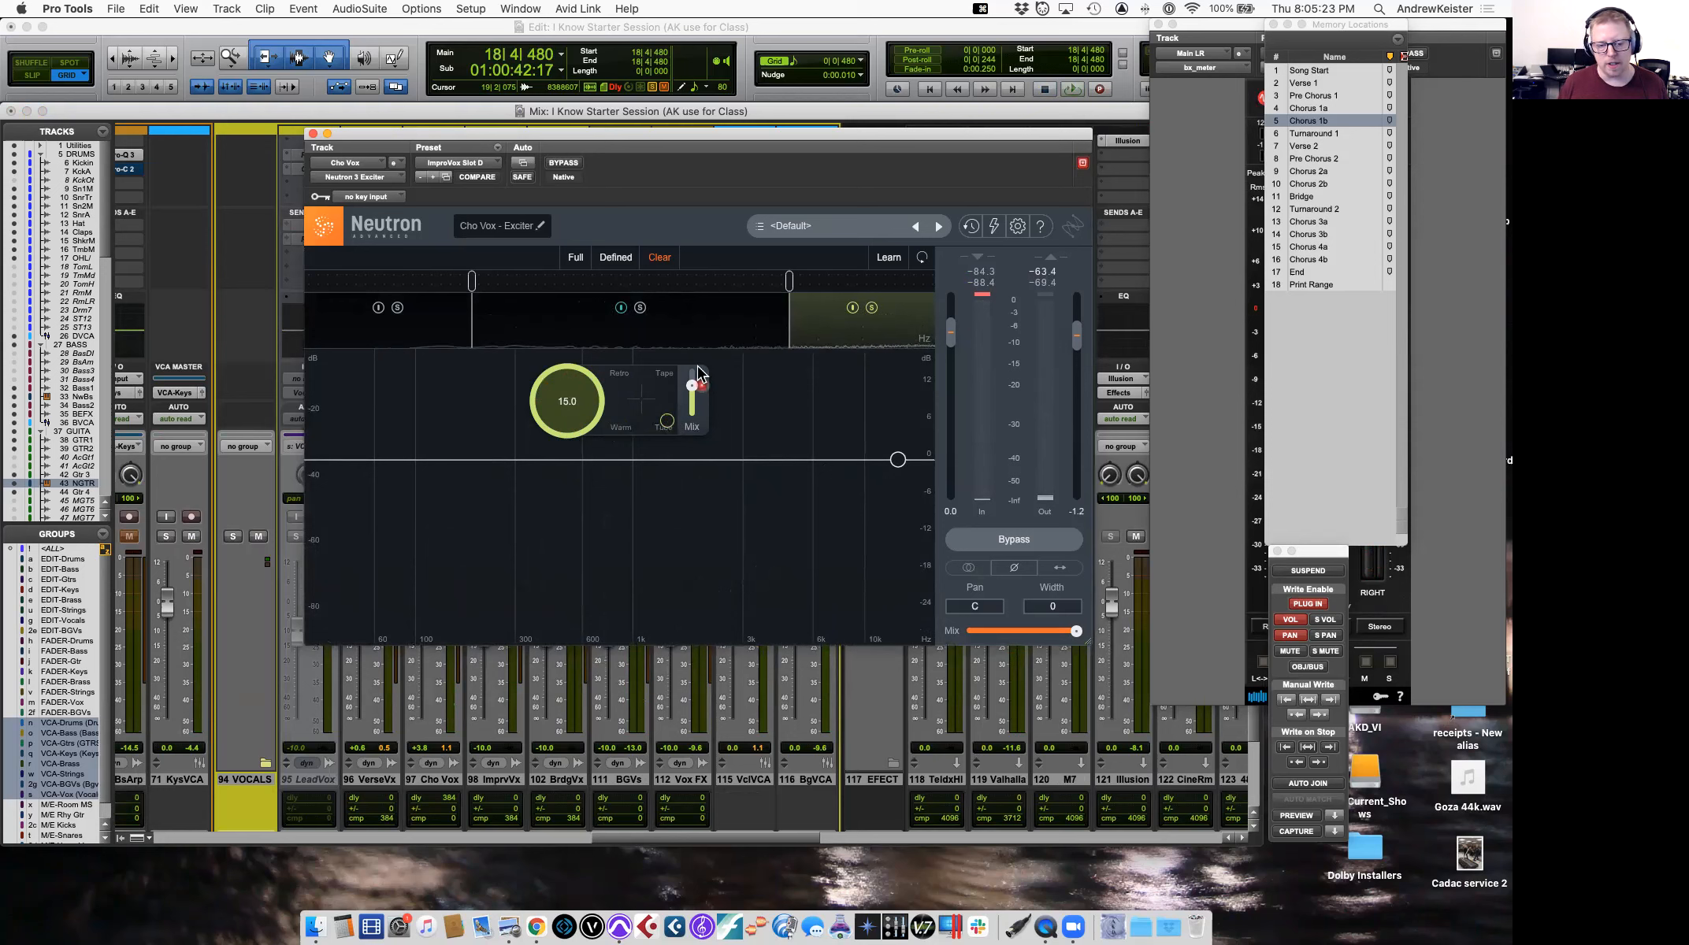
Lower the drive of the exciter's high band during playback and compare the band switched off and on.
left_click(669, 425)
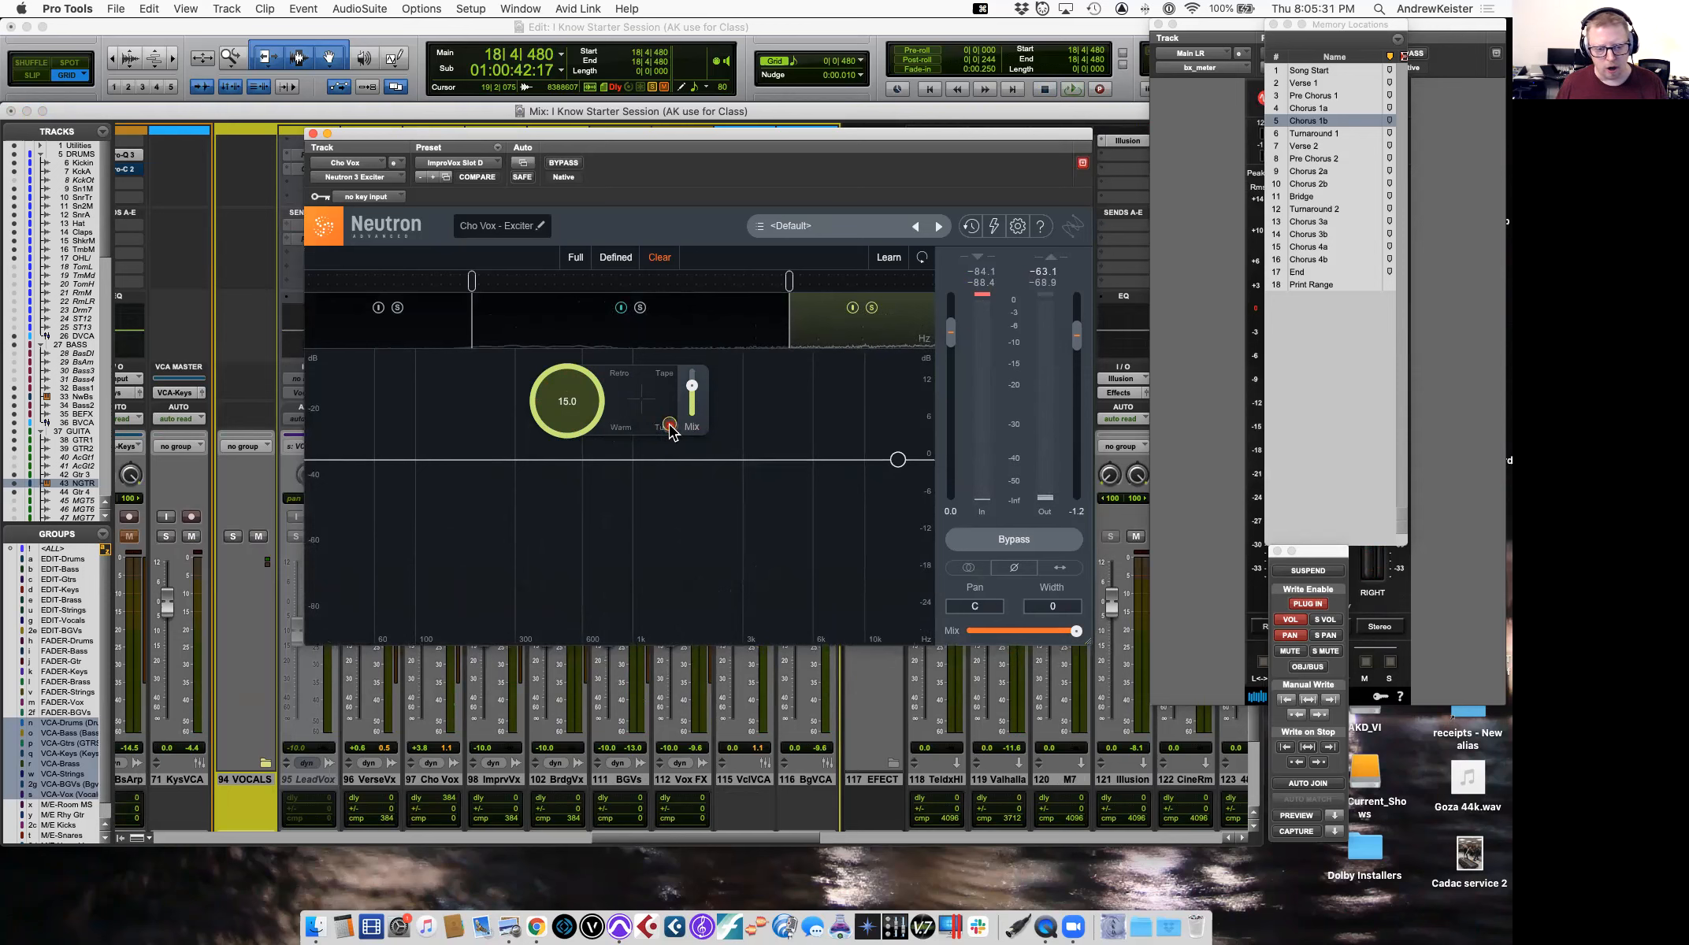
left_click_drag(672, 431, 640, 416)
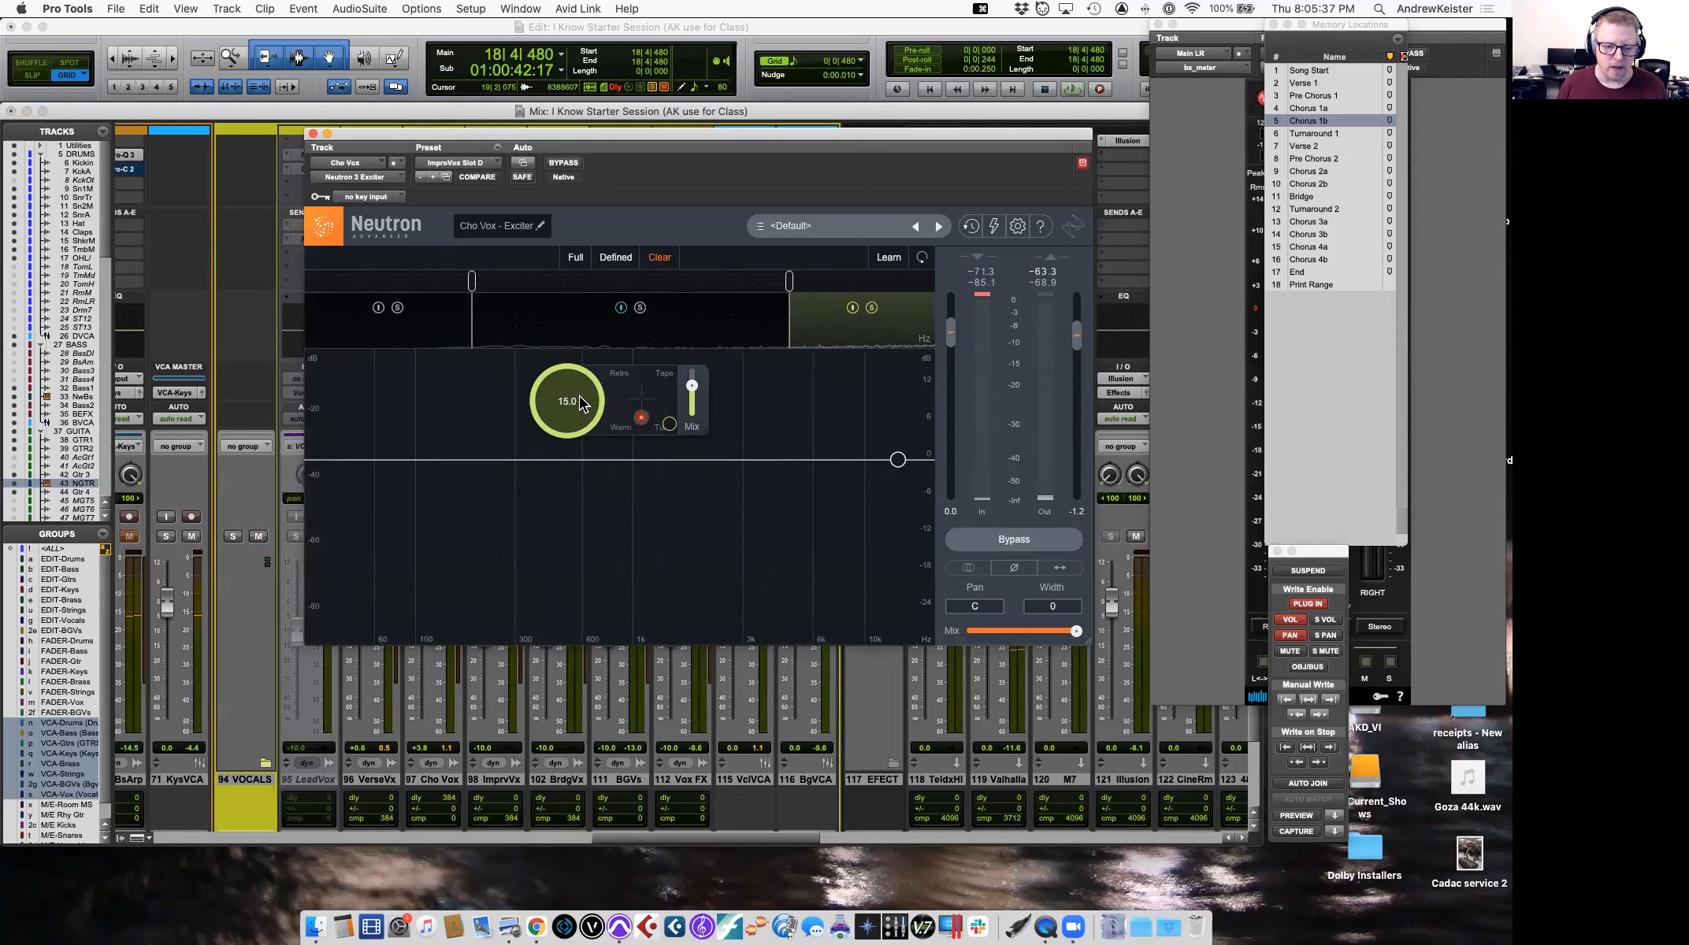
key("space")
left_click_drag(582, 404, 561, 468)
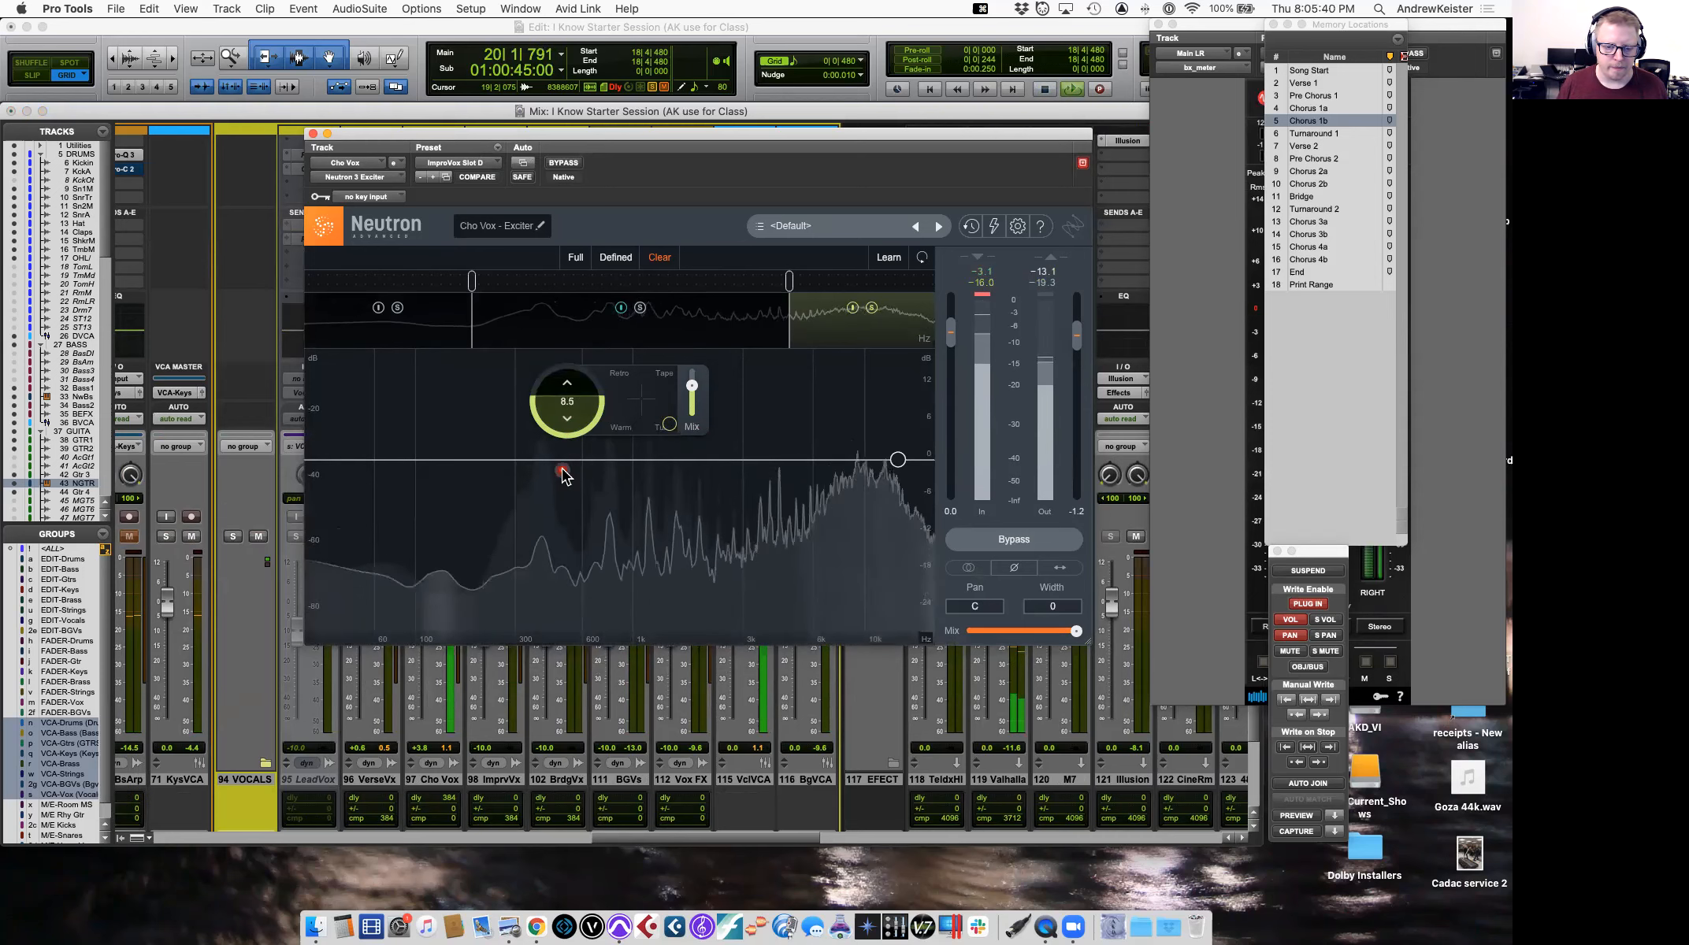
left_click(854, 307)
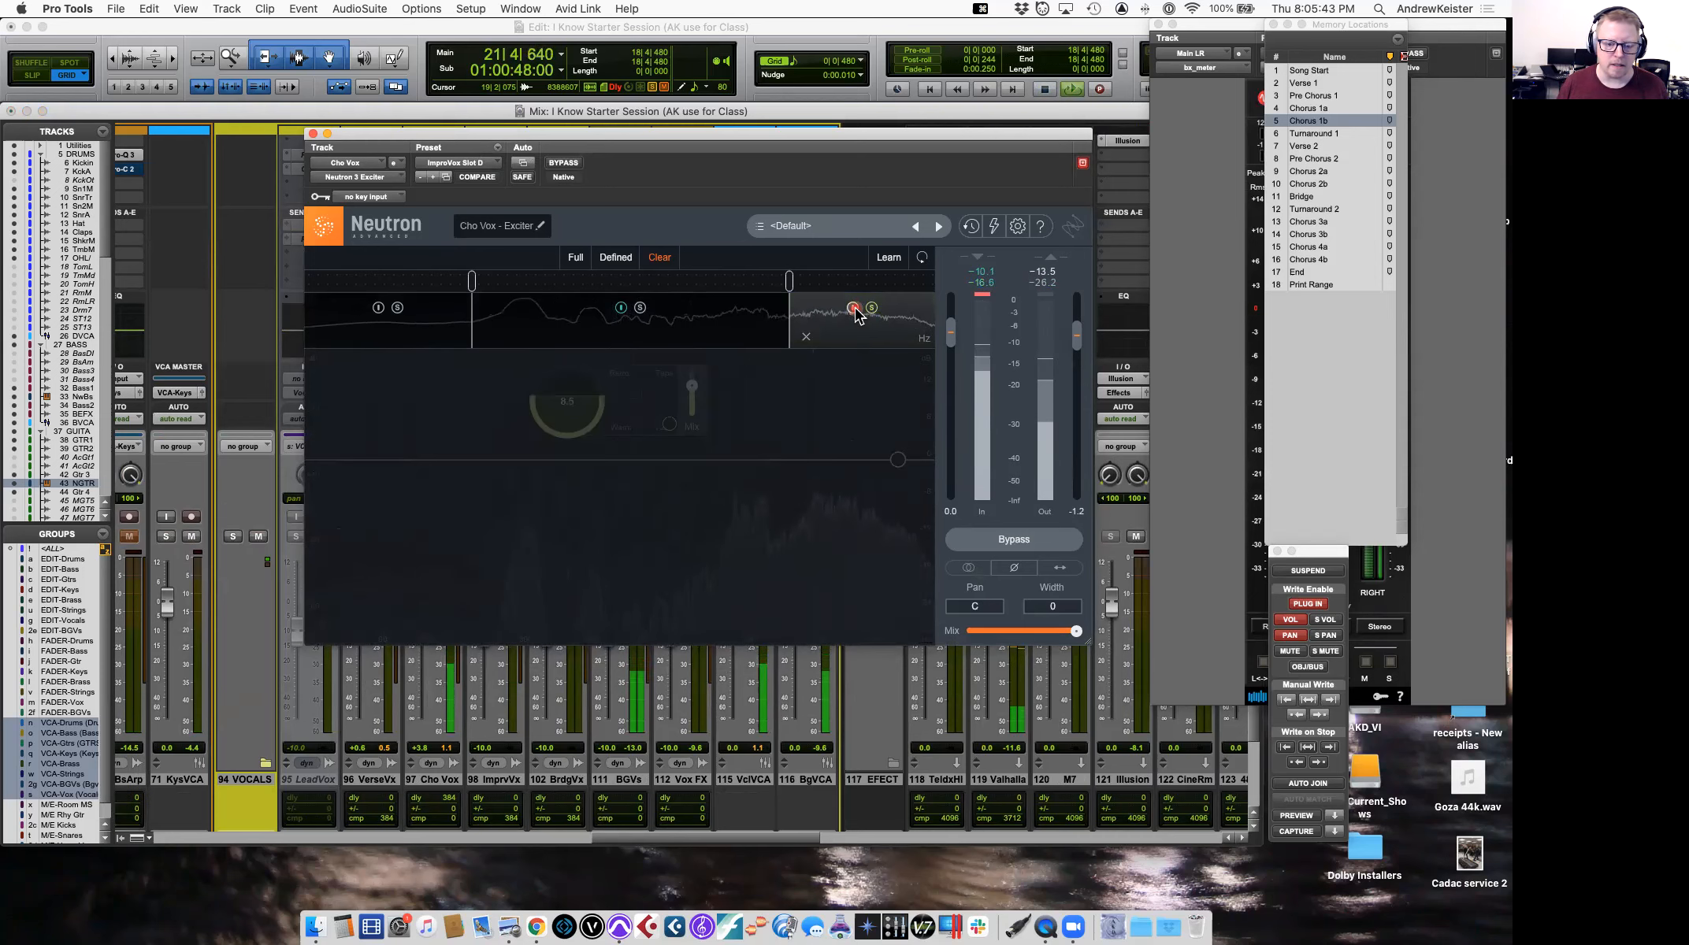
left_click(855, 308)
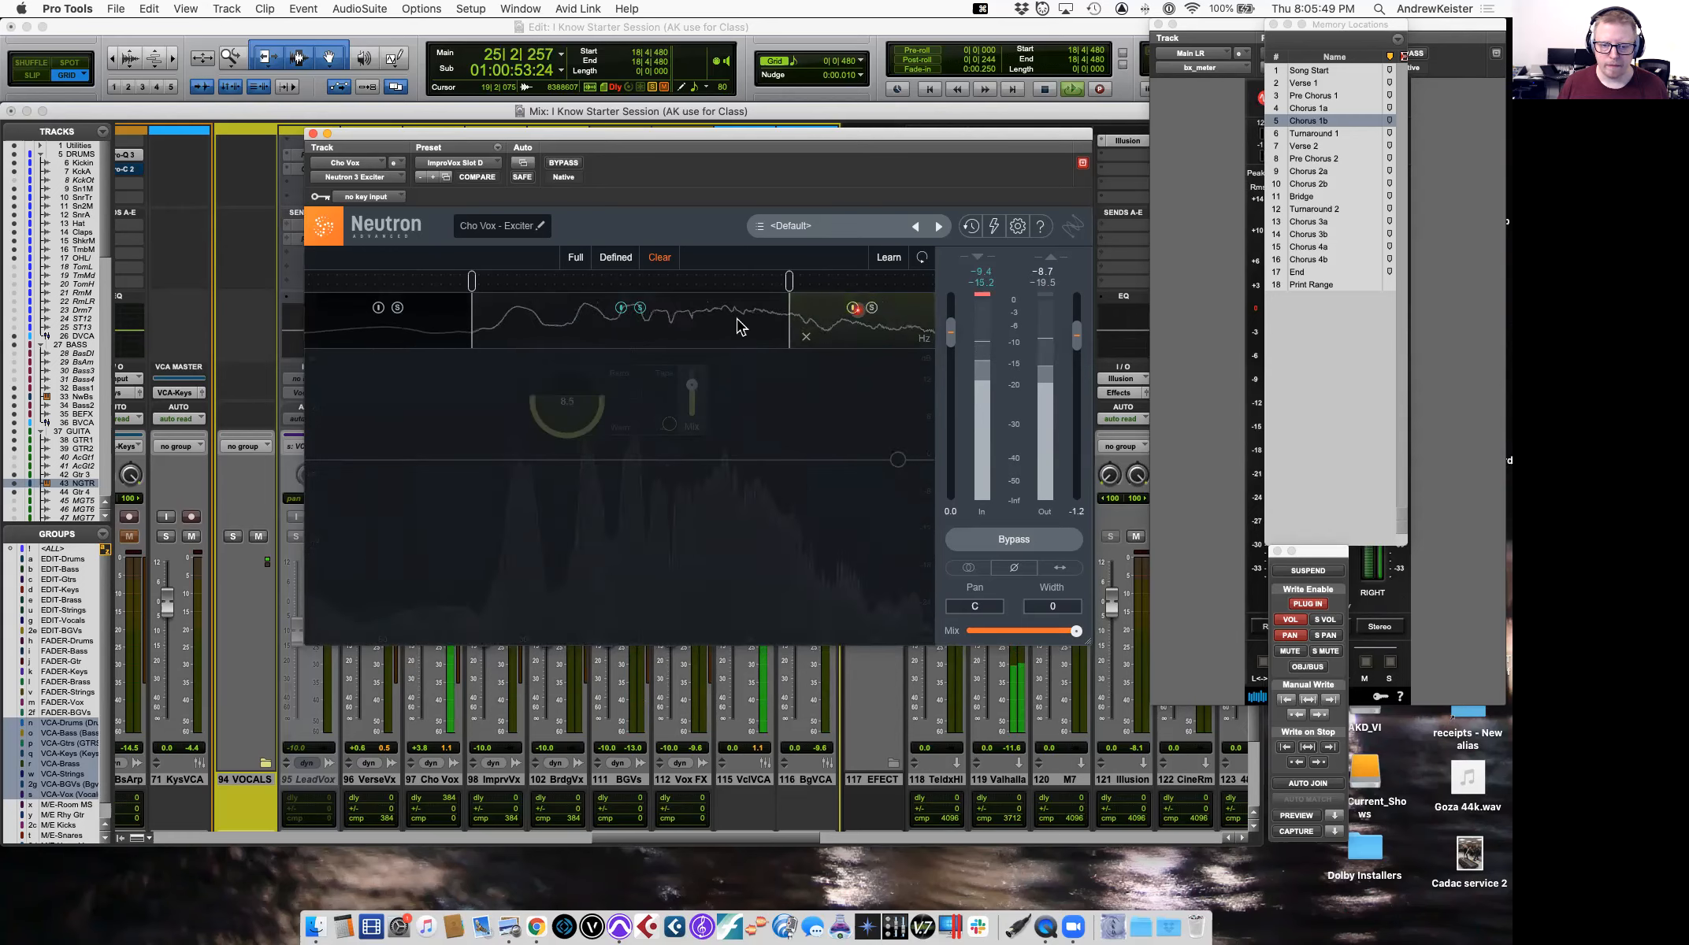
Audition the exciter's mid band at a higher drive during playback and settle its drive at 7.1.
left_click(690, 318)
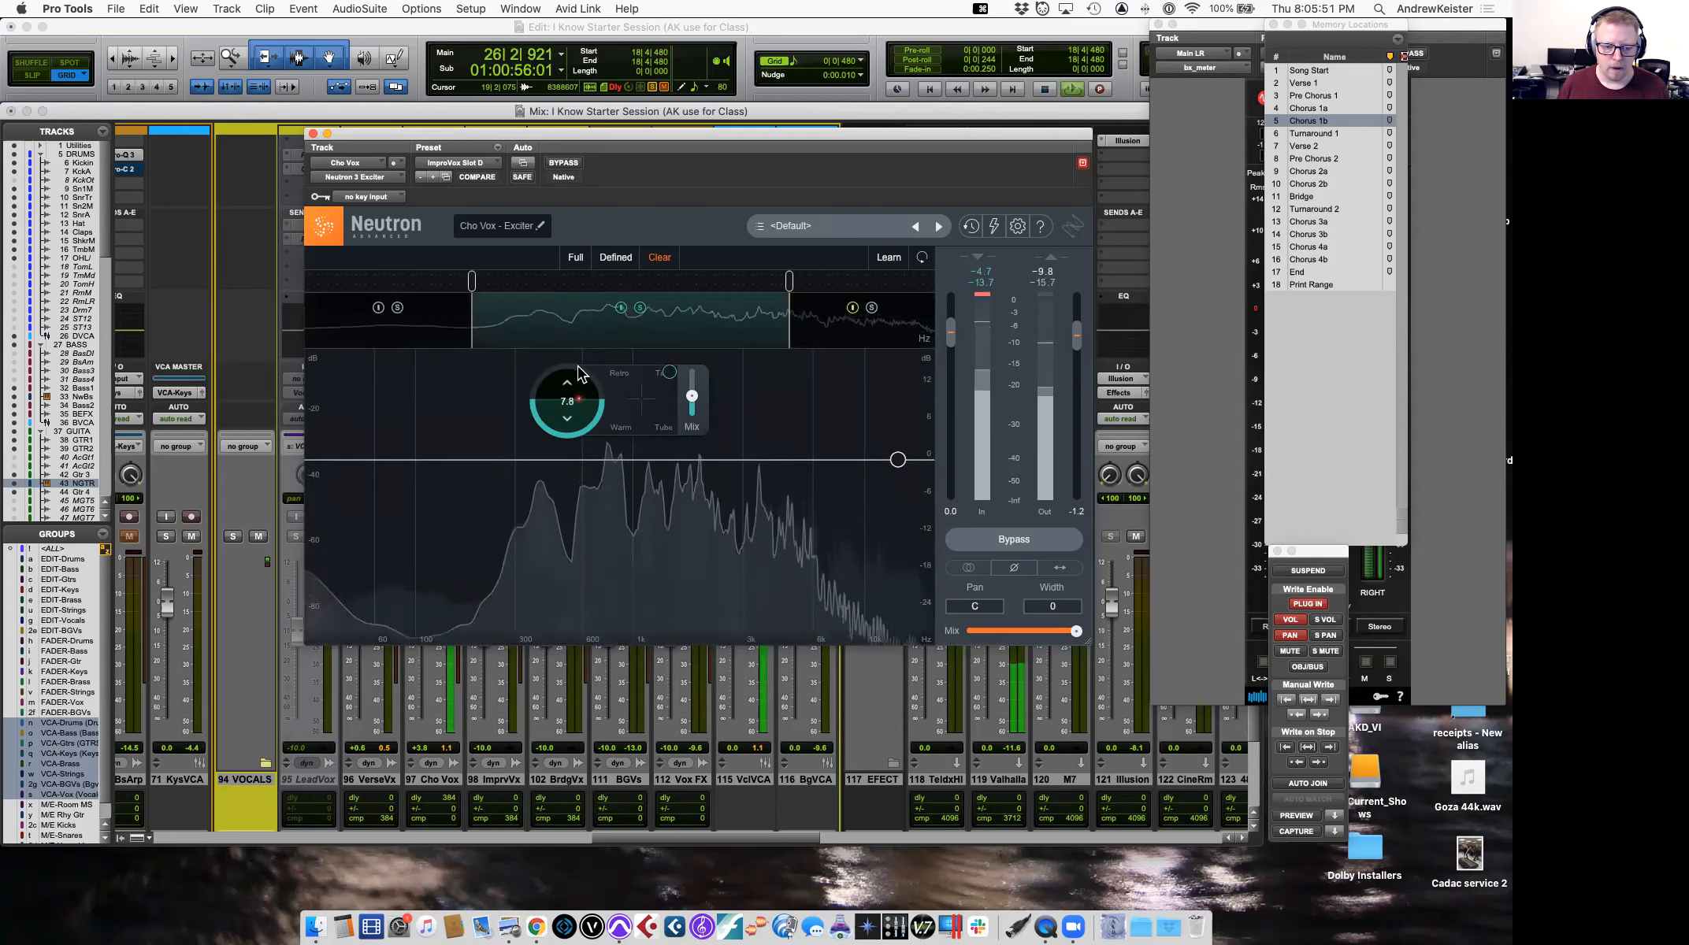
left_click_drag(580, 374, 596, 315)
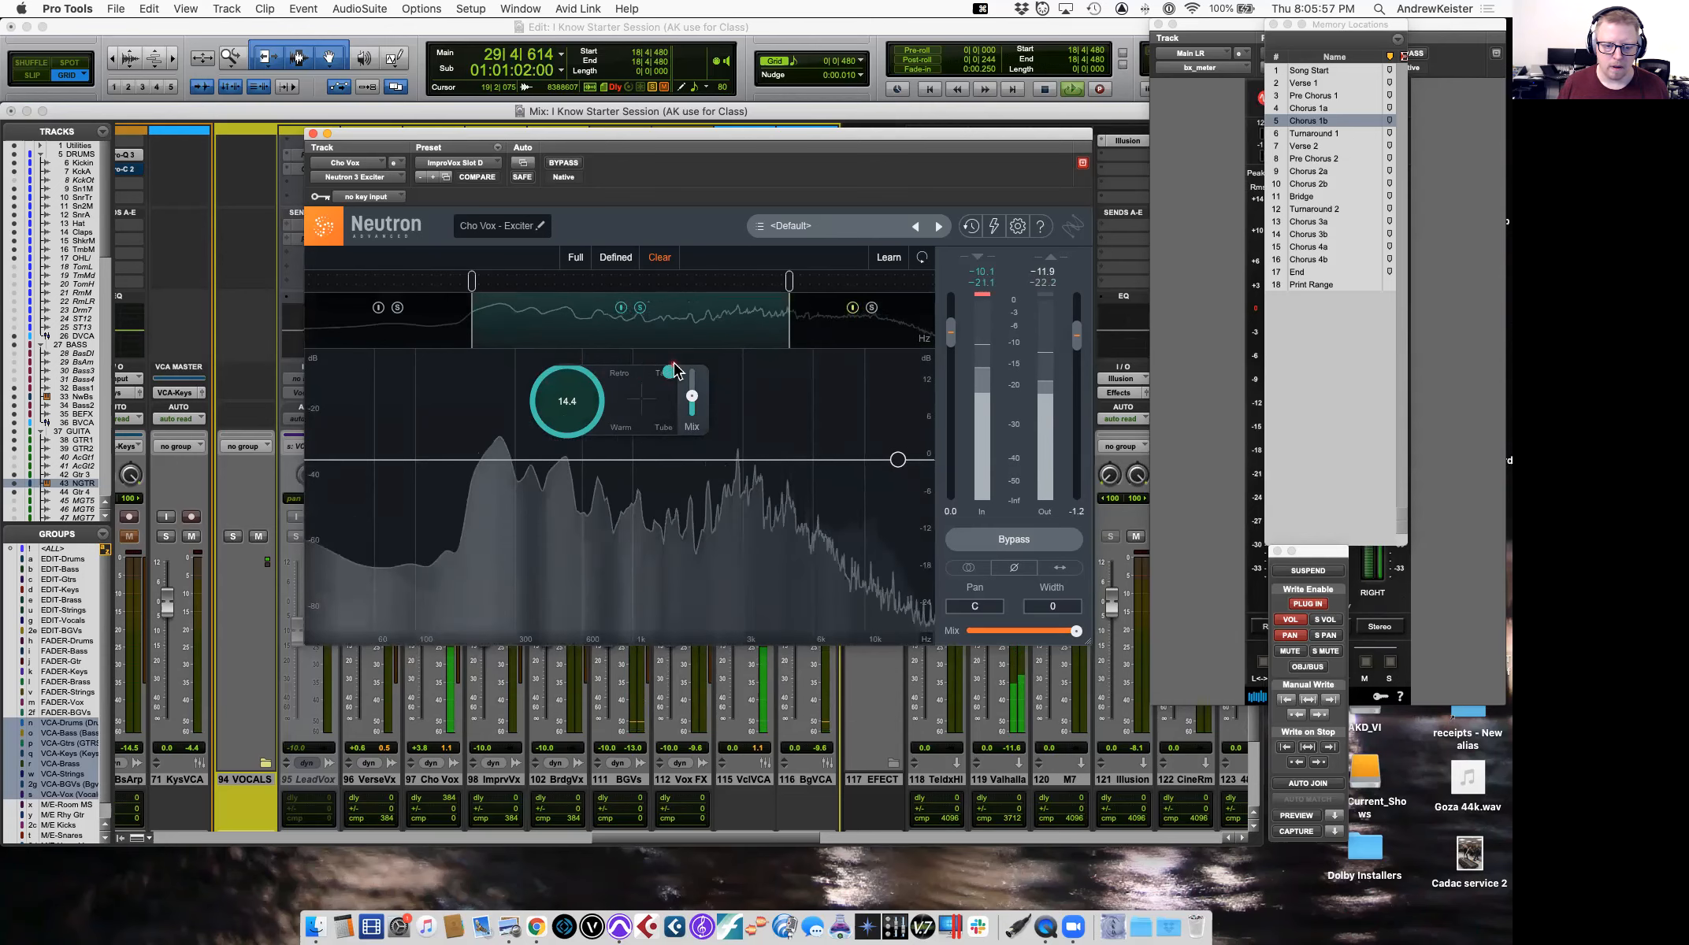
left_click_drag(589, 409, 559, 443)
key("space")
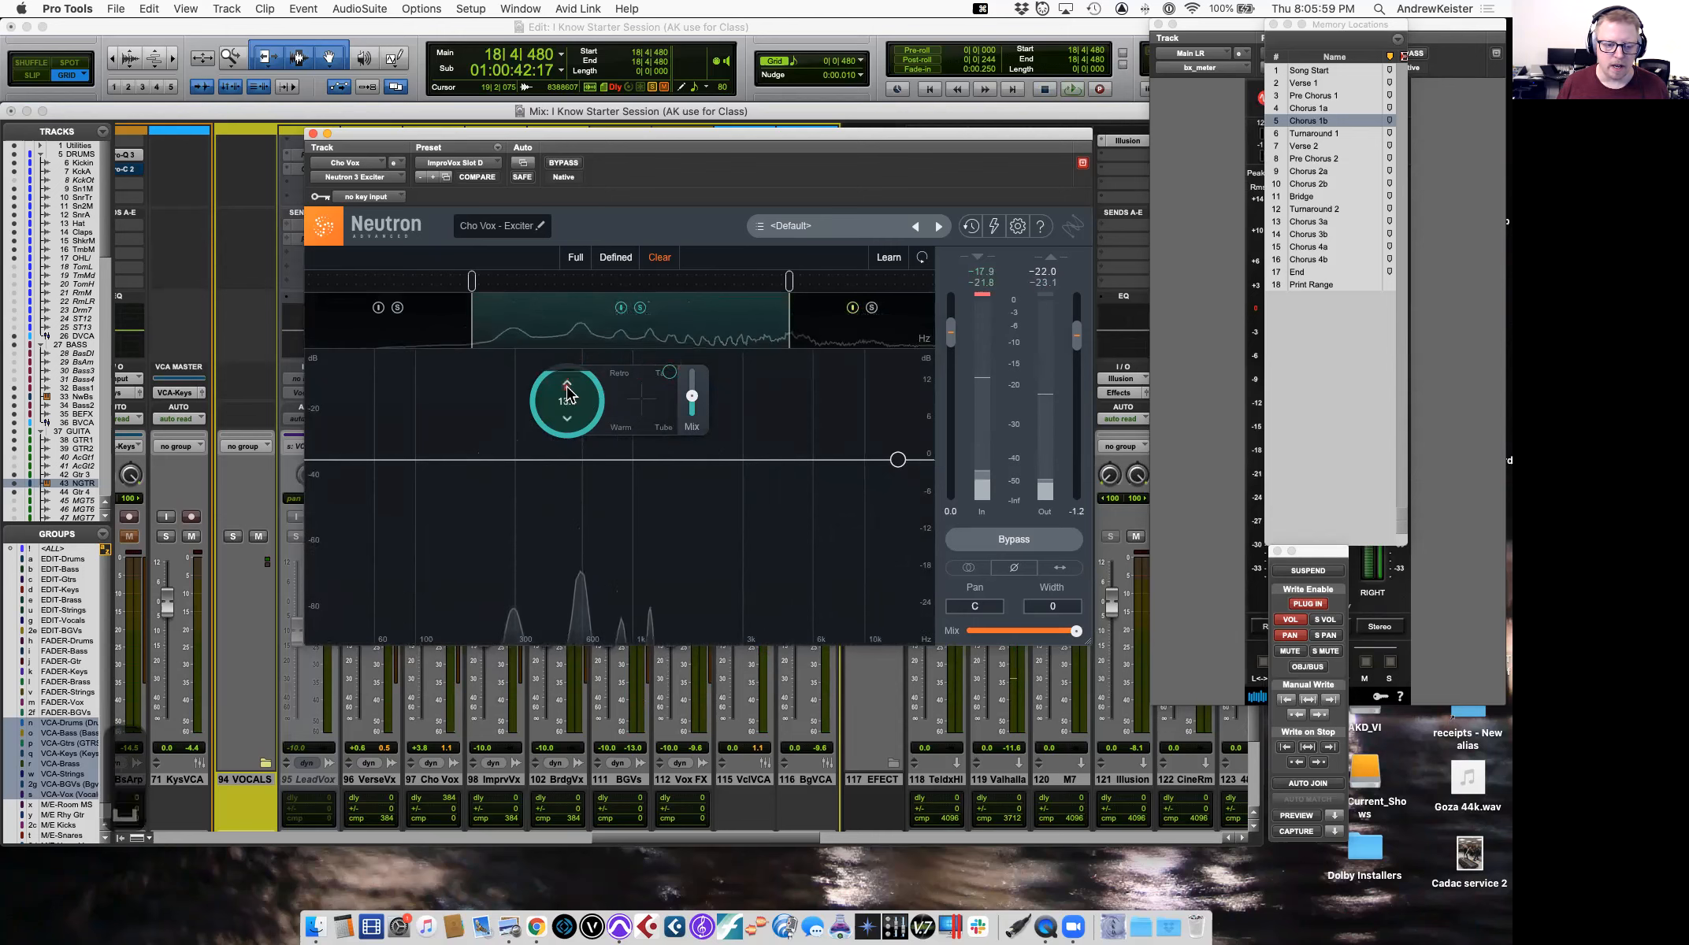
key("space")
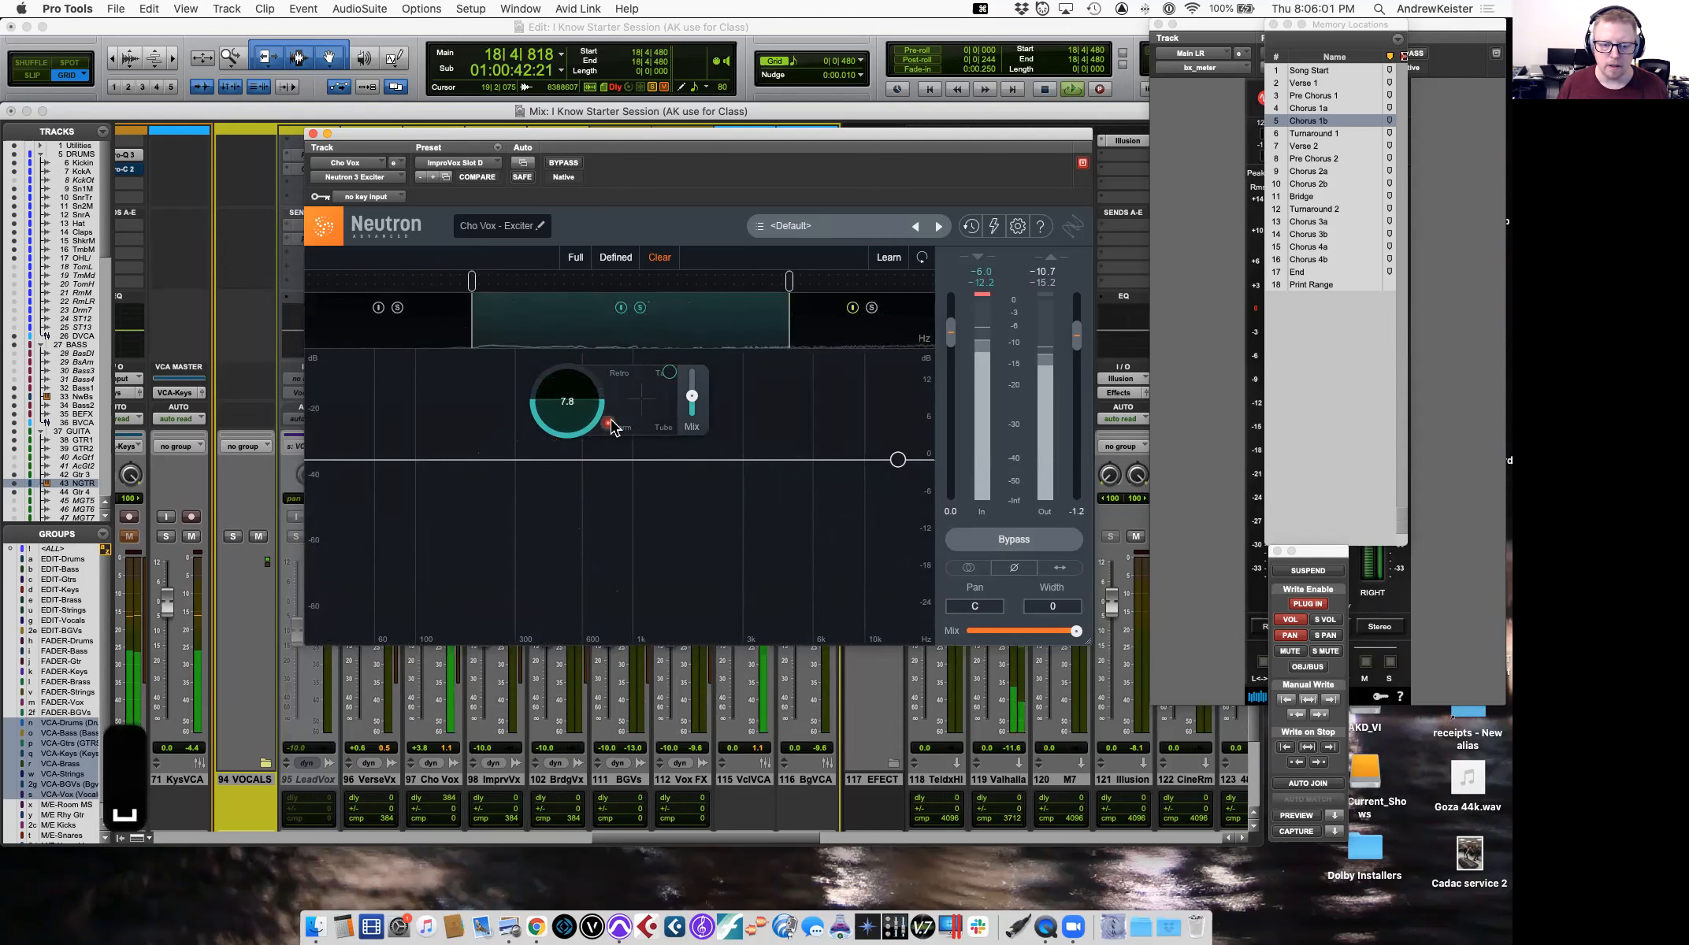
left_click_drag(555, 404, 557, 419)
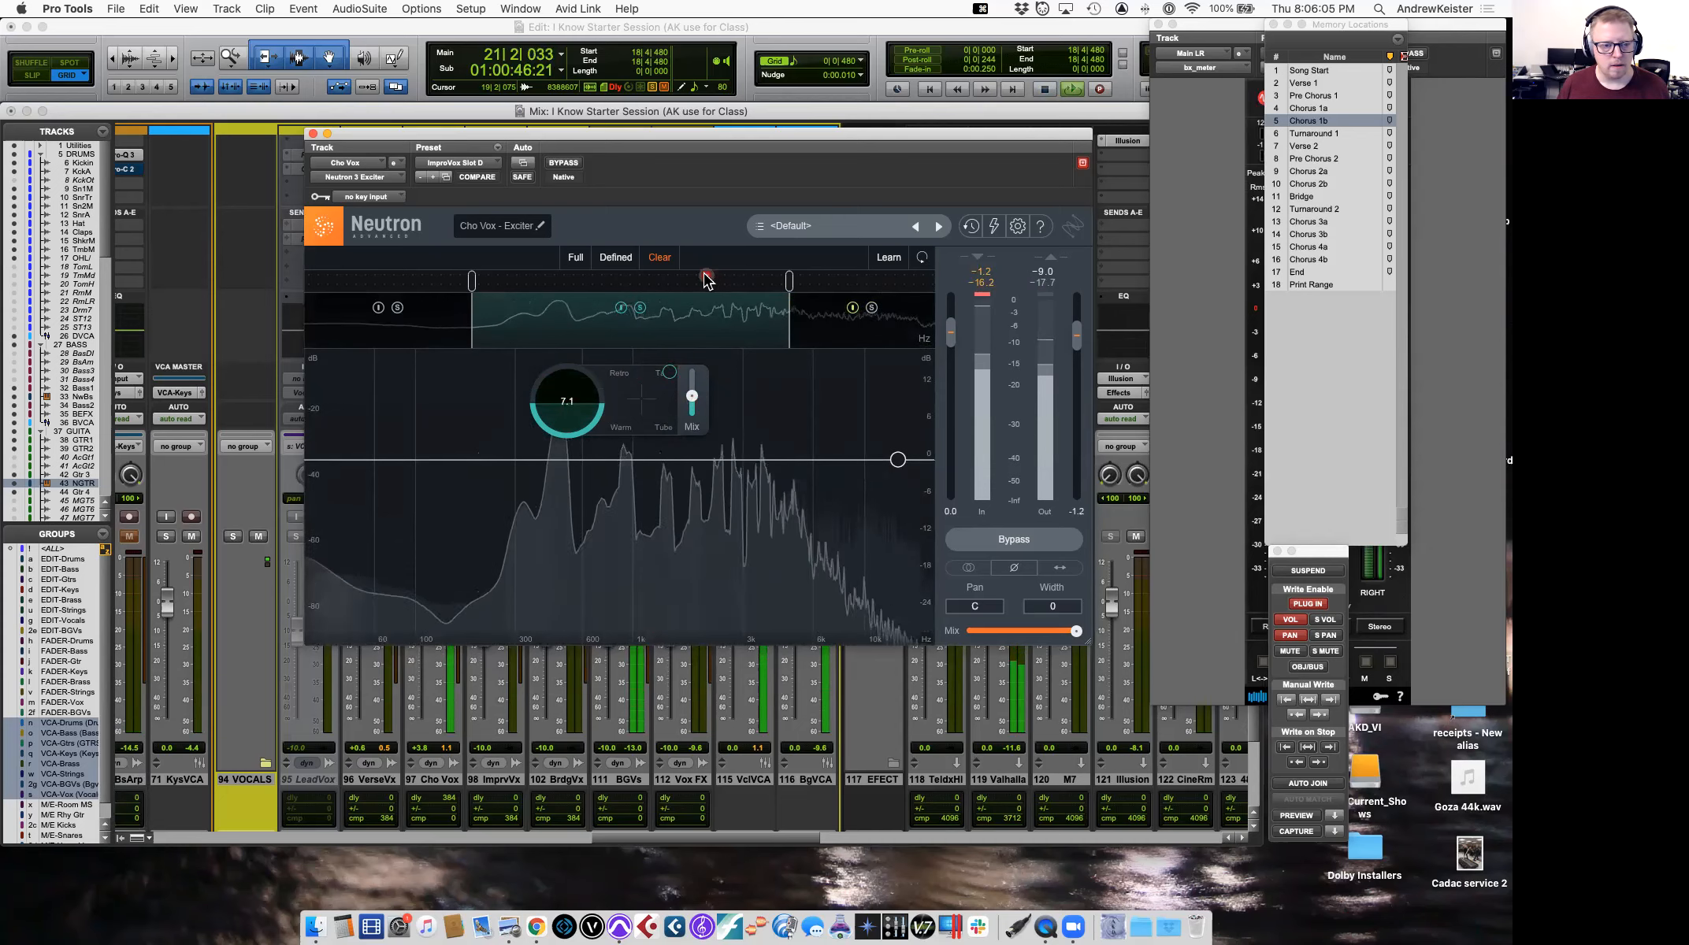
key("space")
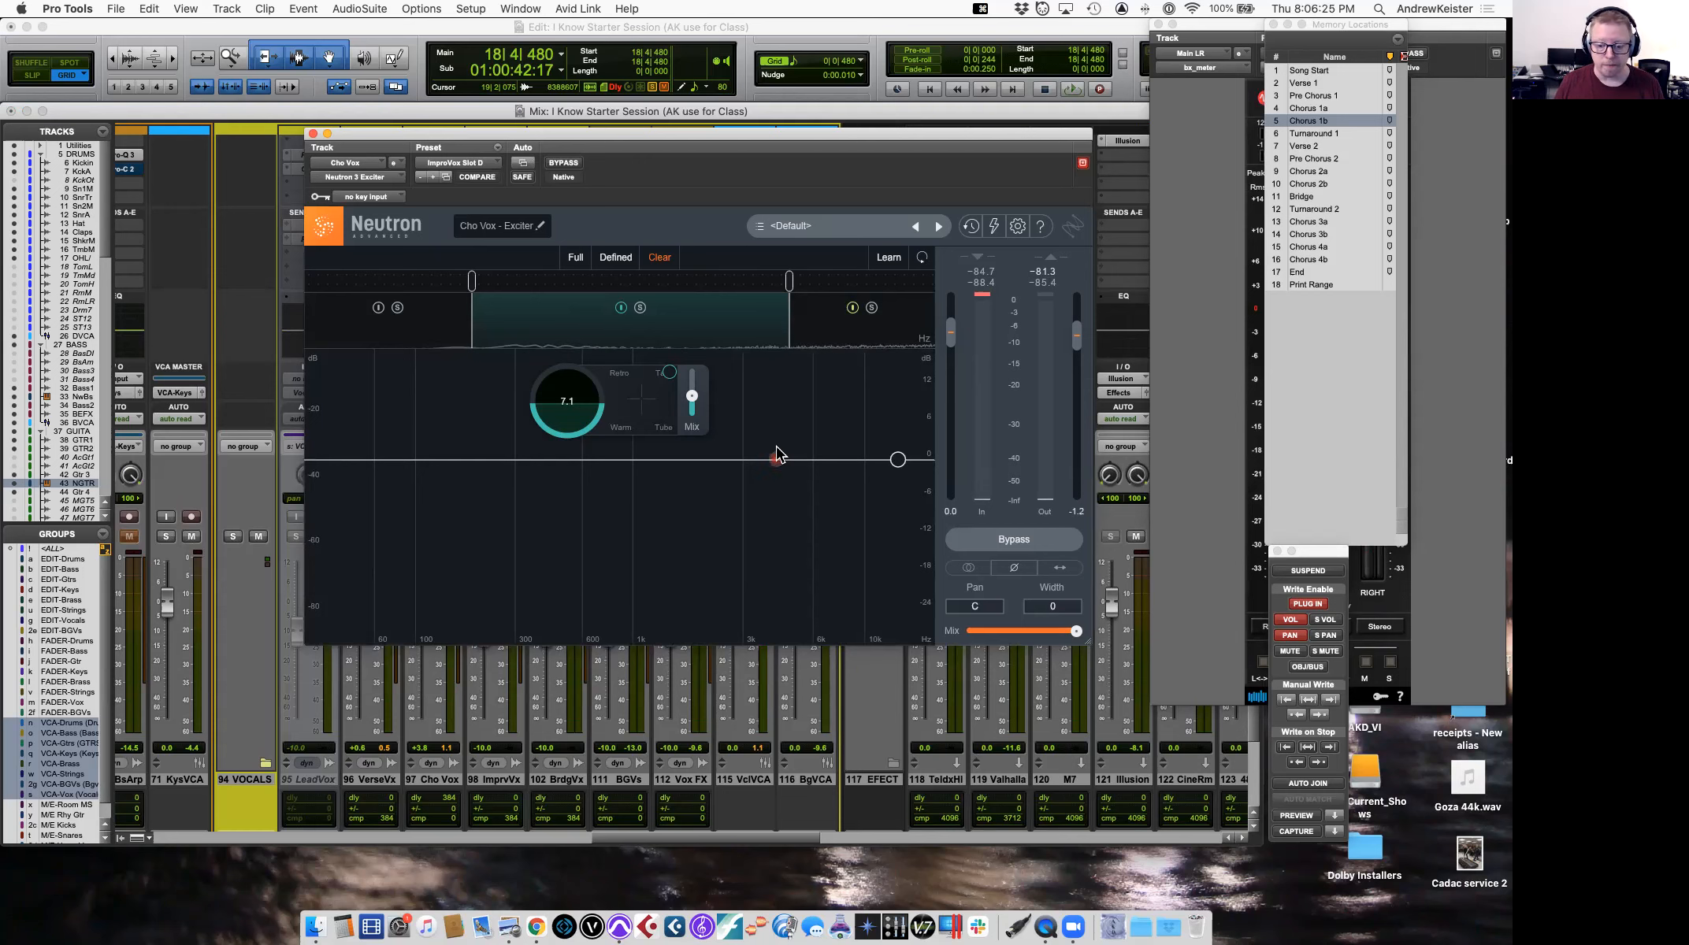
Move the exciter window clear of the vocal channels and lower Cho Vox's fader to +1.9 during playback.
key("space")
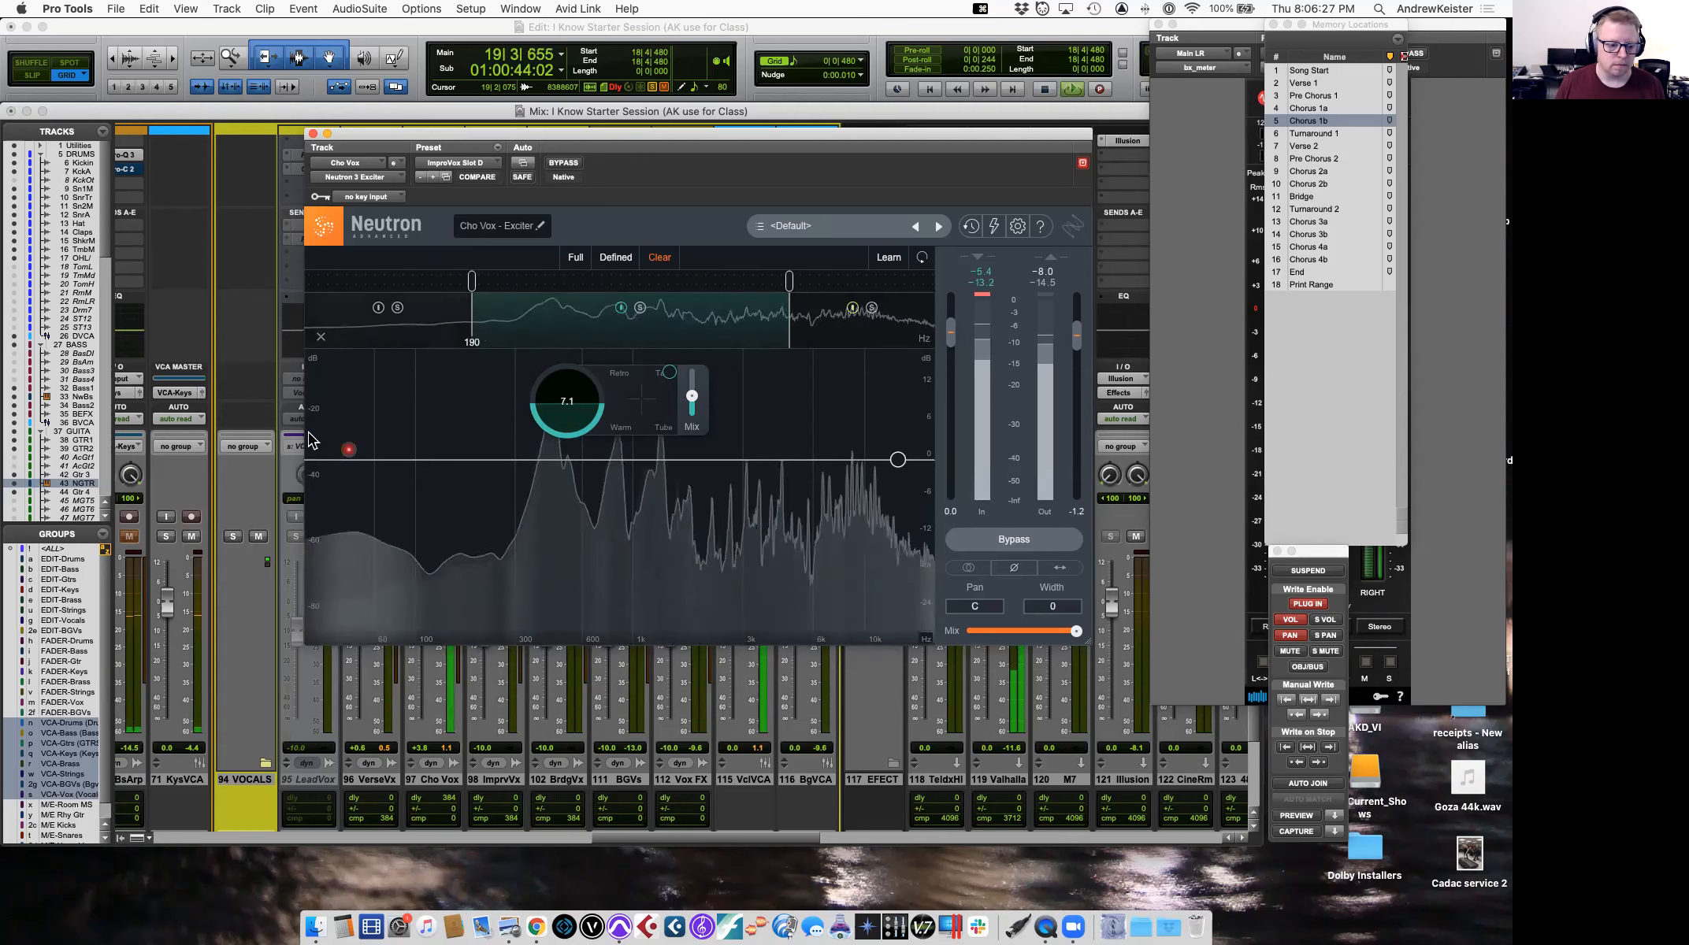
left_click_drag(405, 133, 630, 143)
left_click(420, 536)
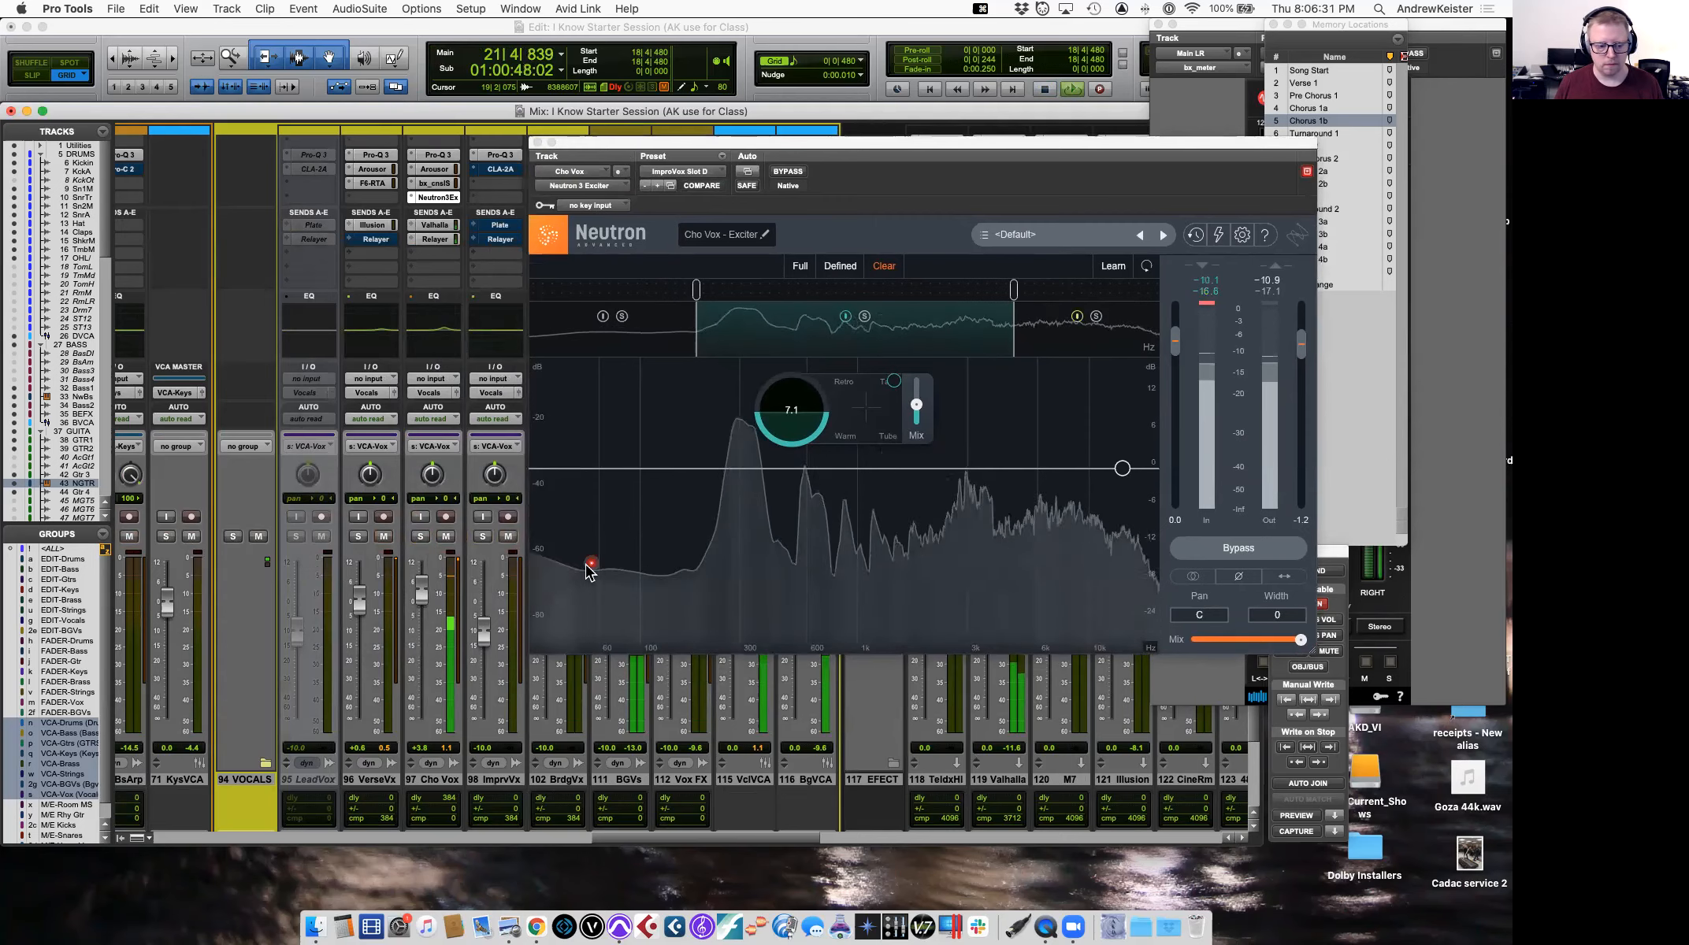
left_click_drag(421, 588, 423, 599)
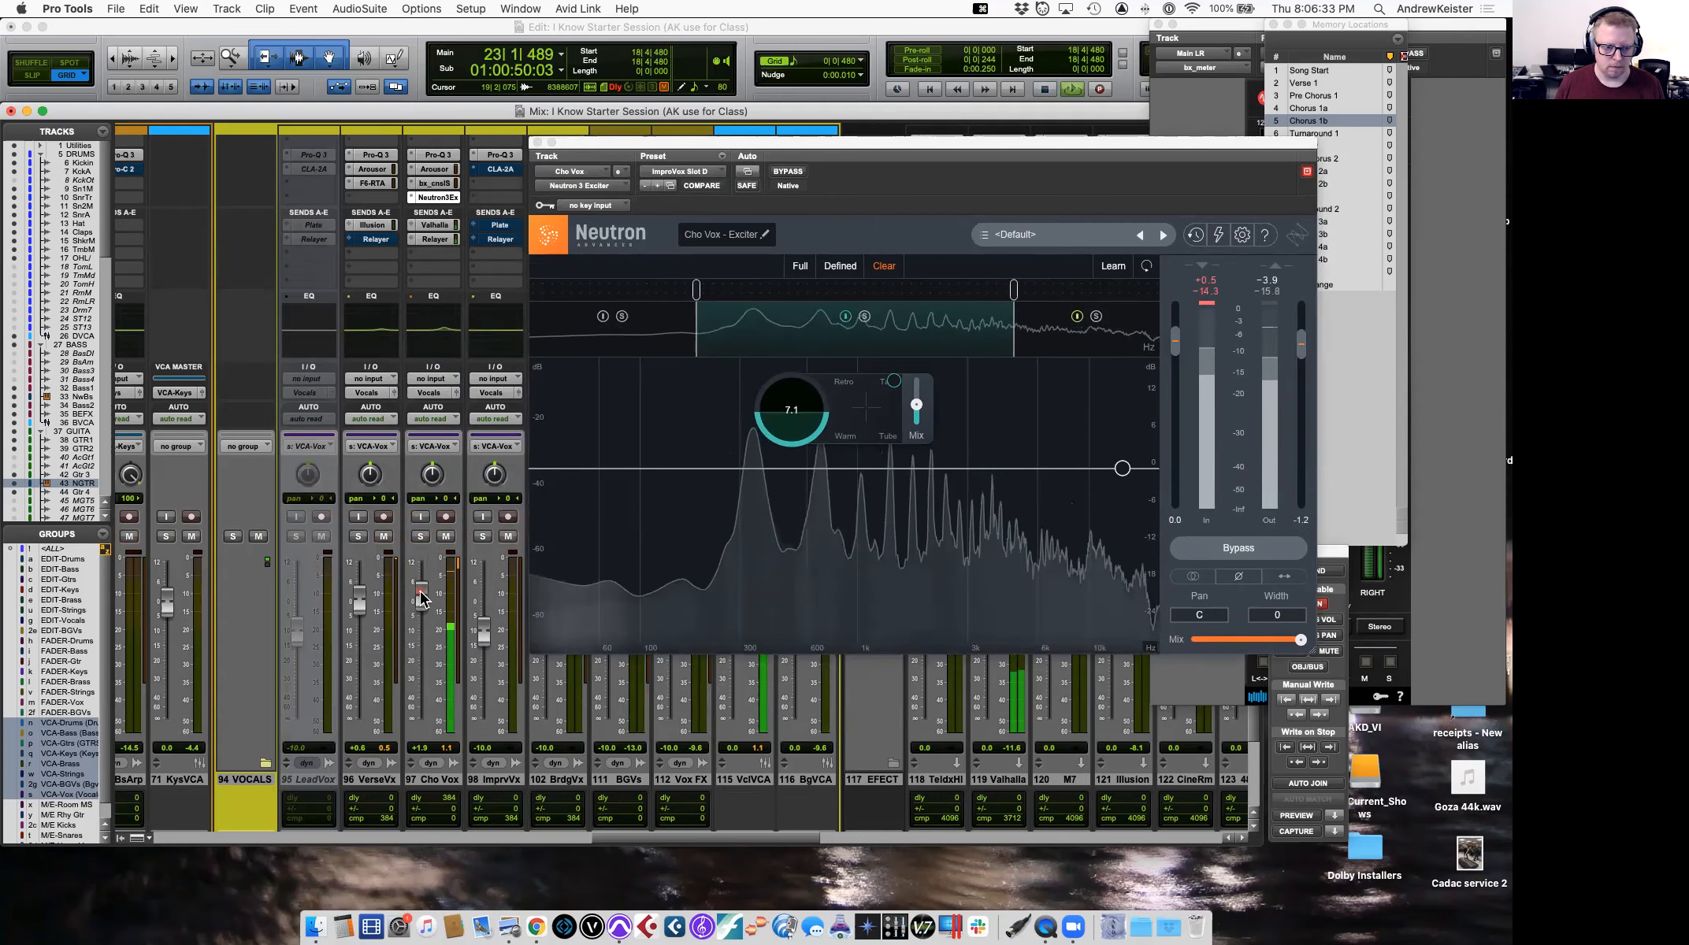
key("space")
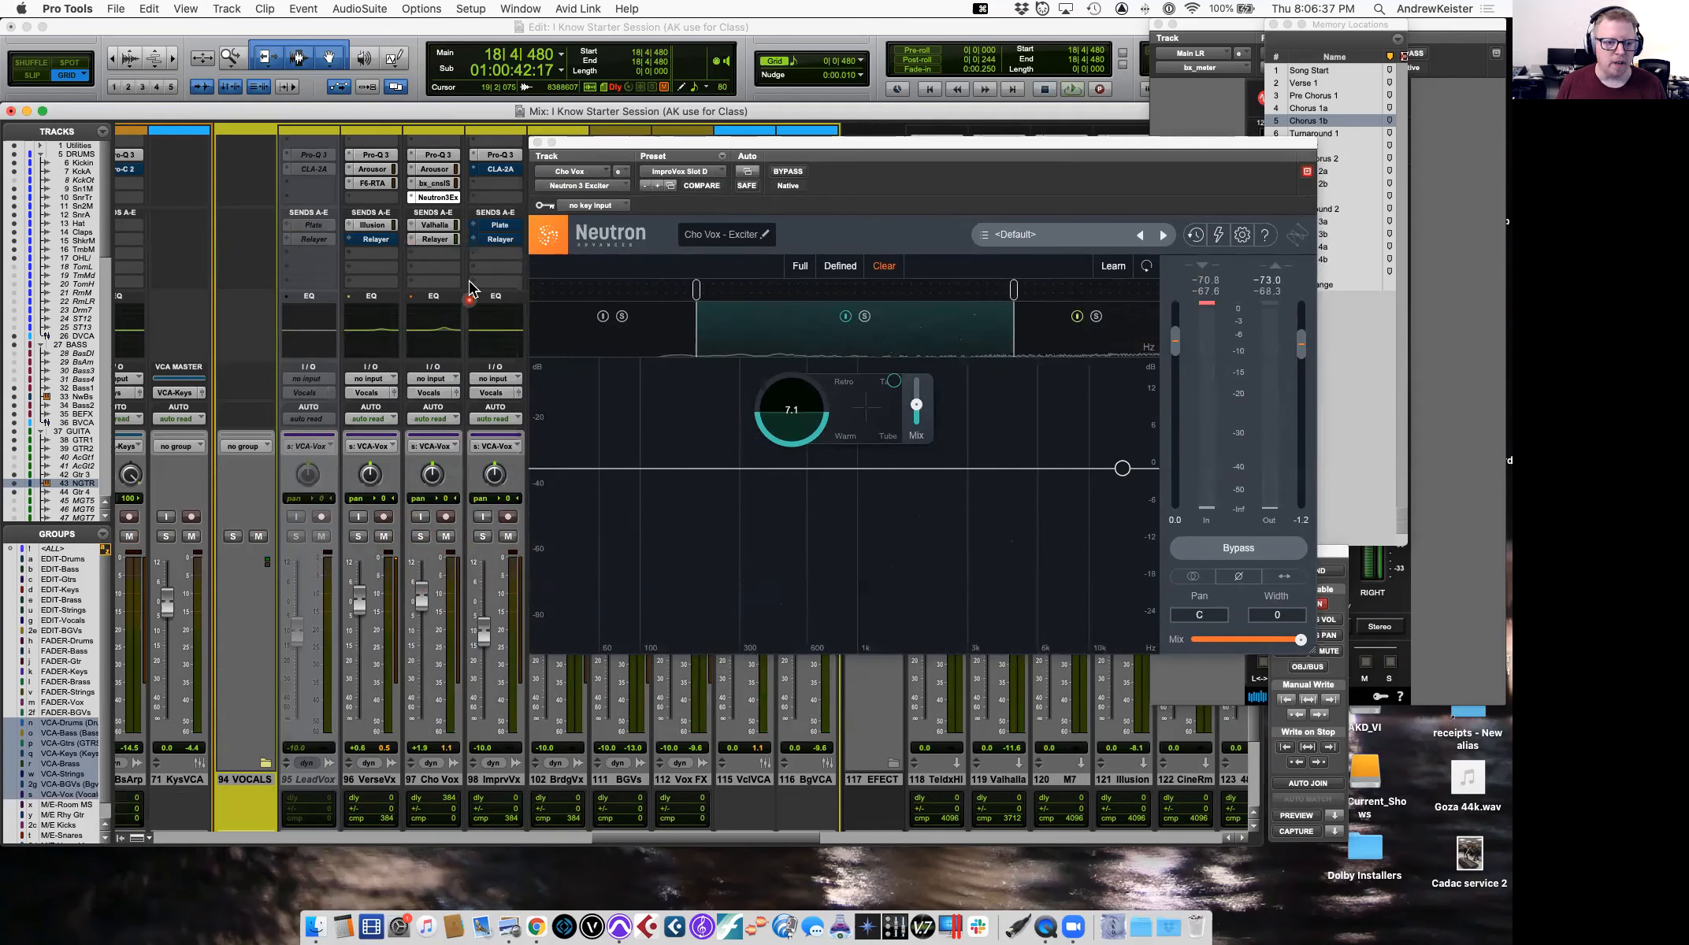
Open Cho Vox's SSL 4000 E channel strip and fine-tune its input gain.
left_click(426, 188)
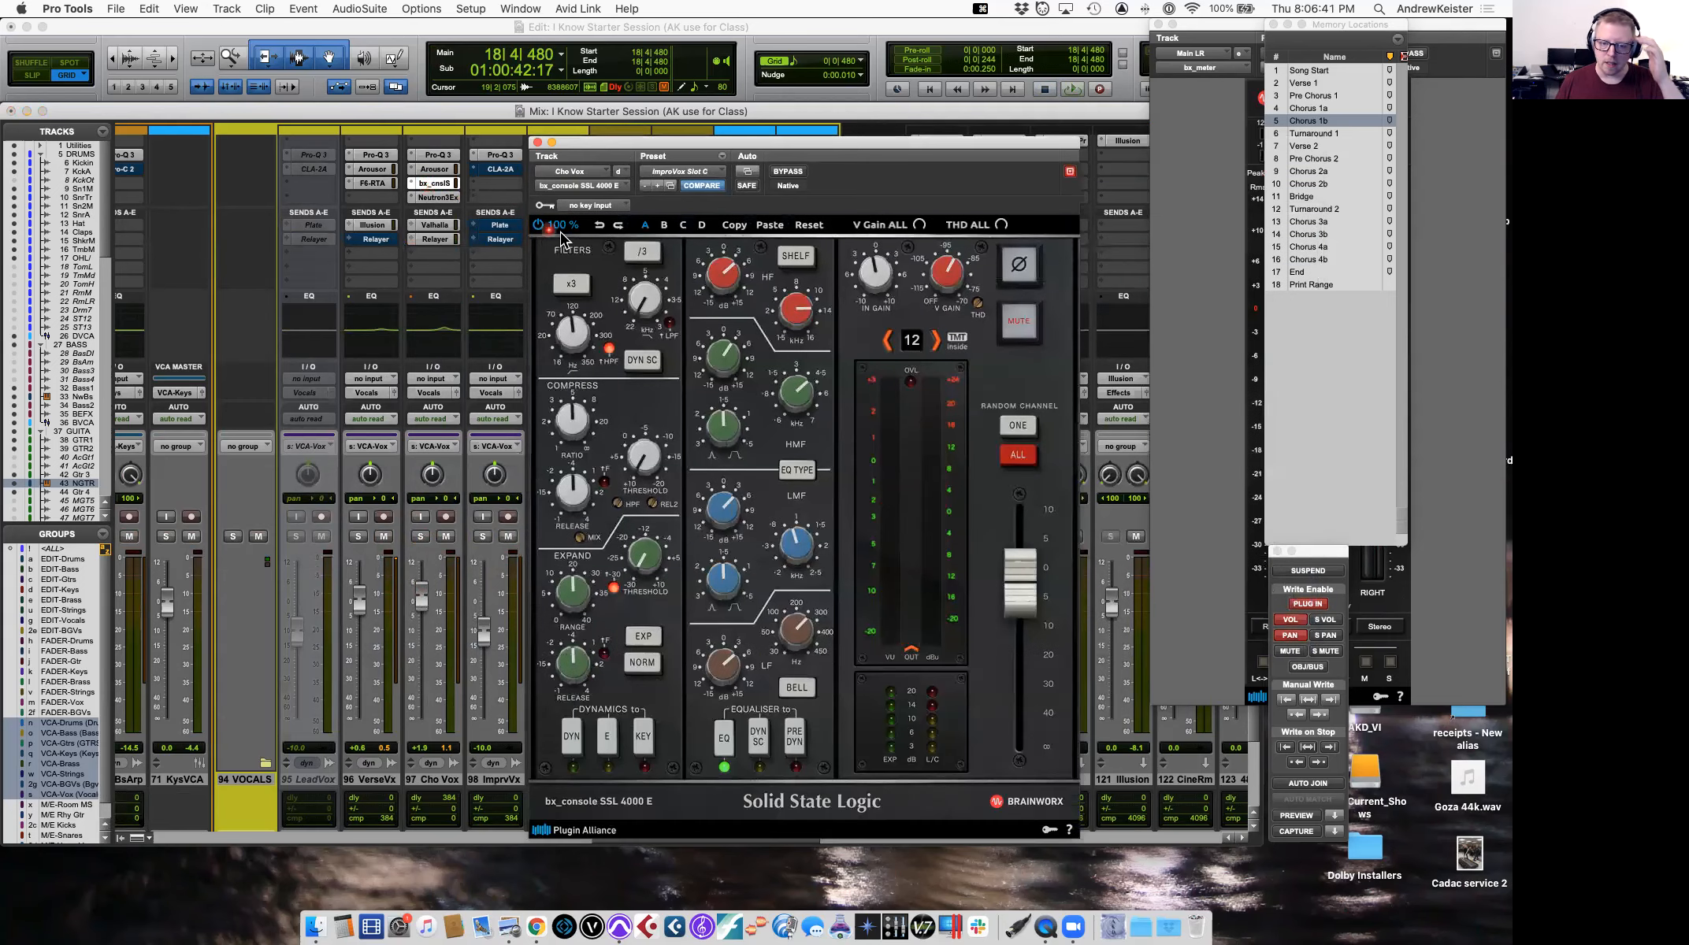
left_click_drag(882, 271, 876, 276)
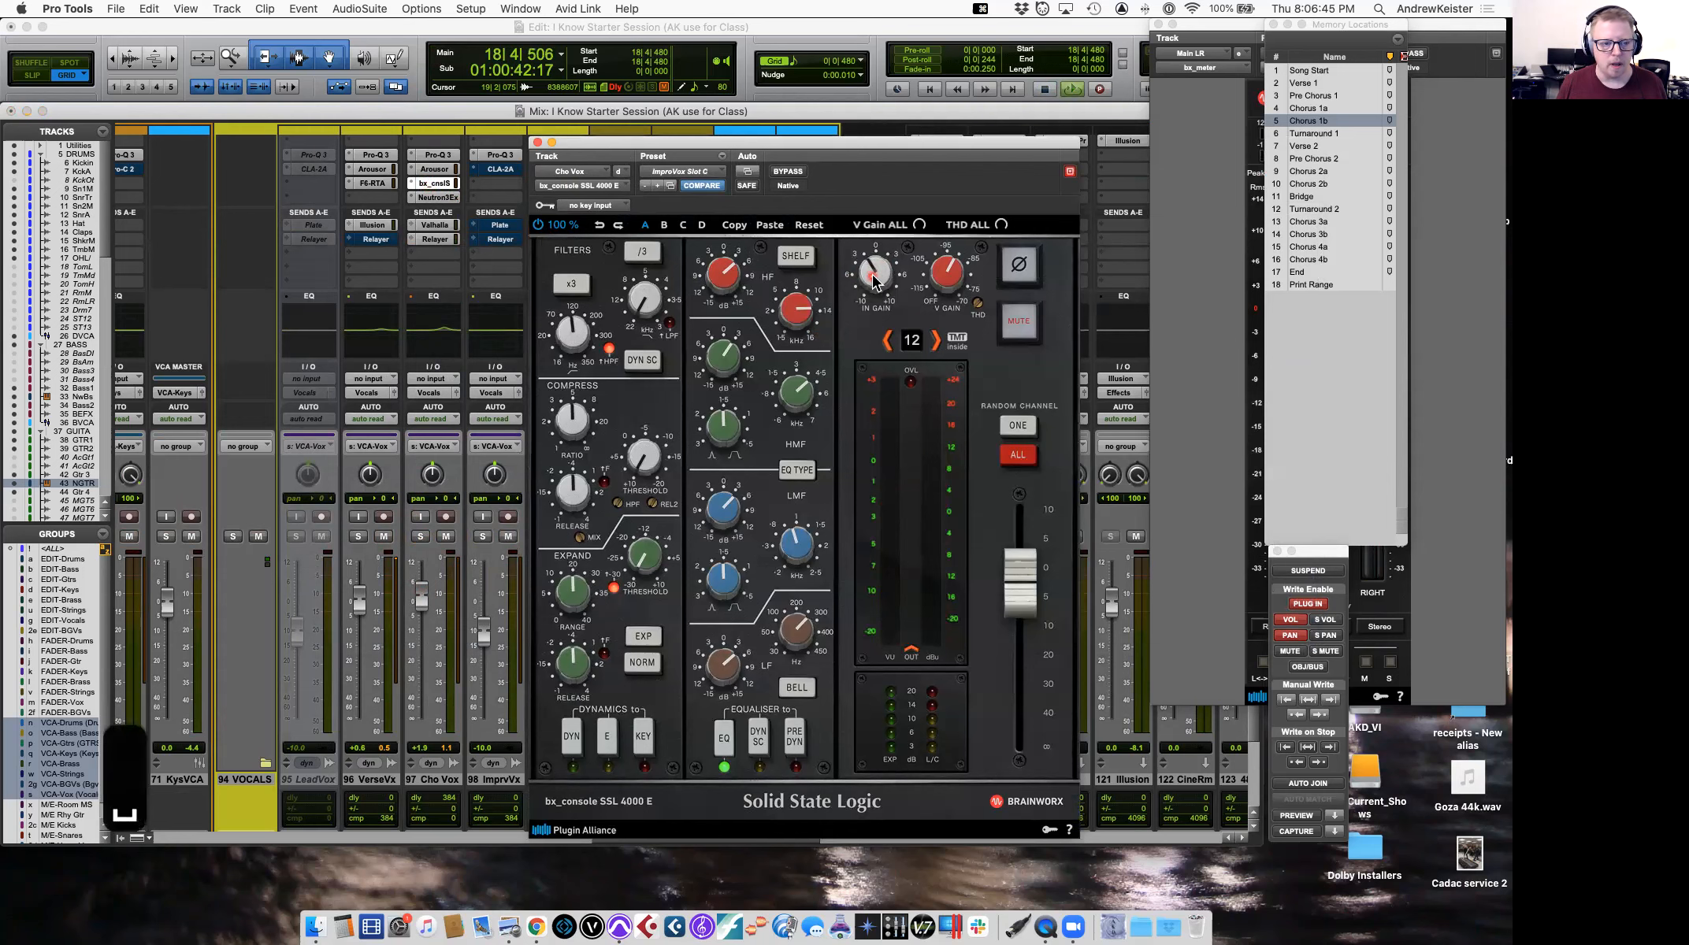
Reopen Cho Vox's exciter, raise the track's fader to +3.8 against the mix, and close the plug-in.
left_click(436, 198)
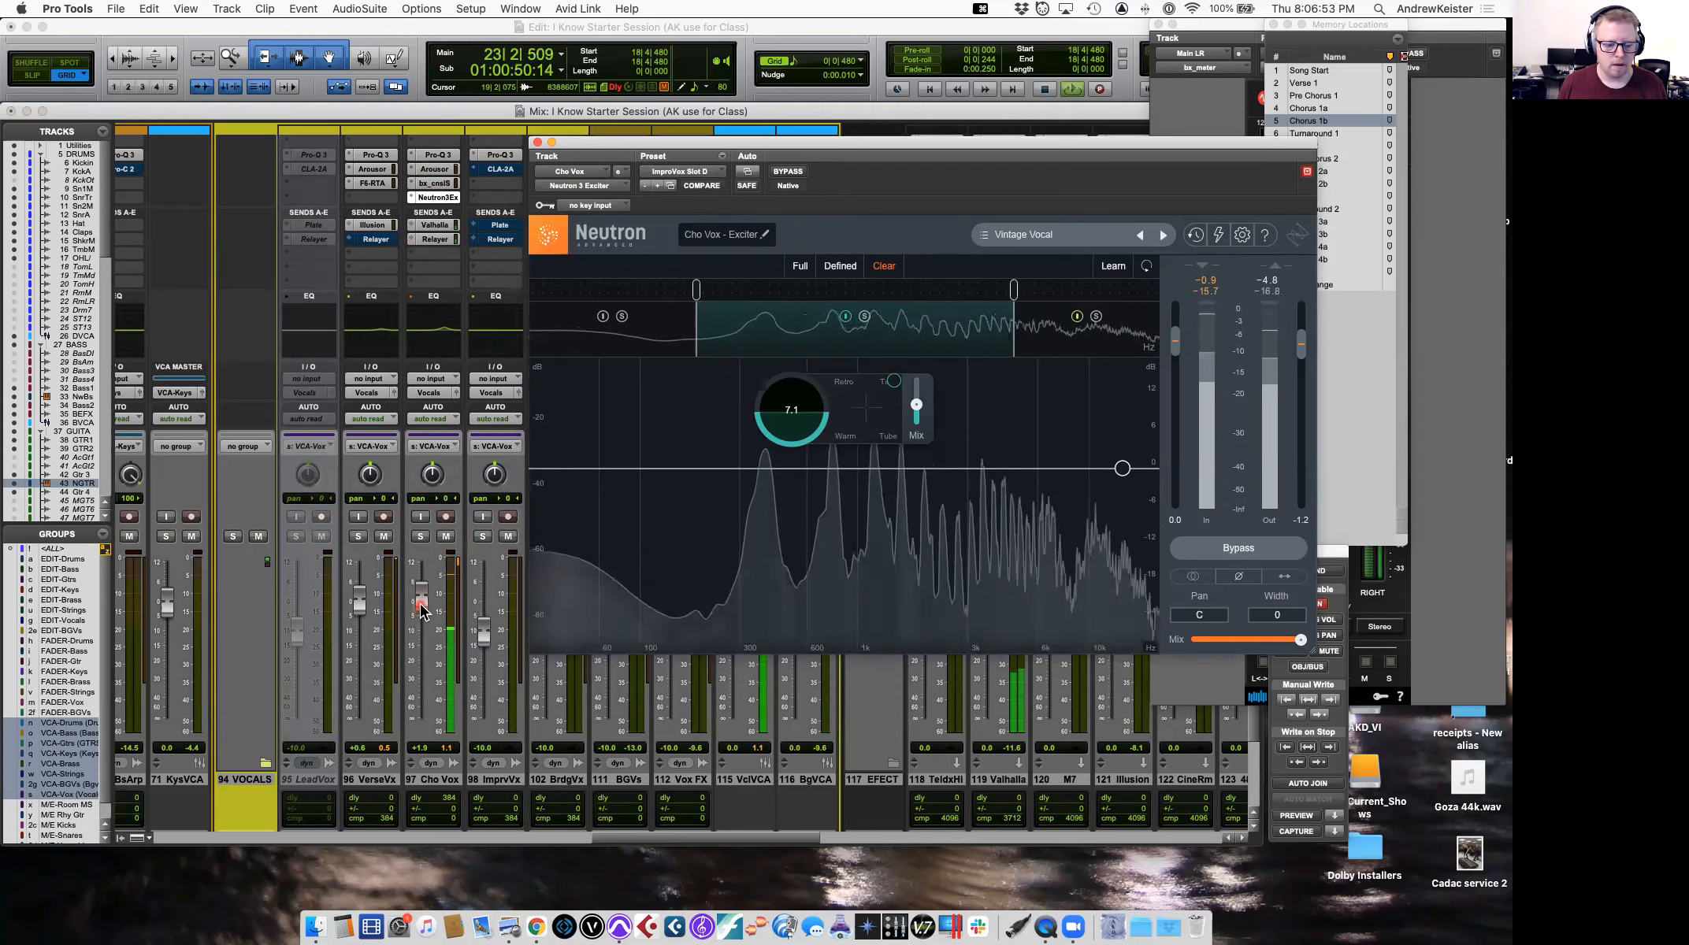
left_click_drag(421, 614, 421, 601)
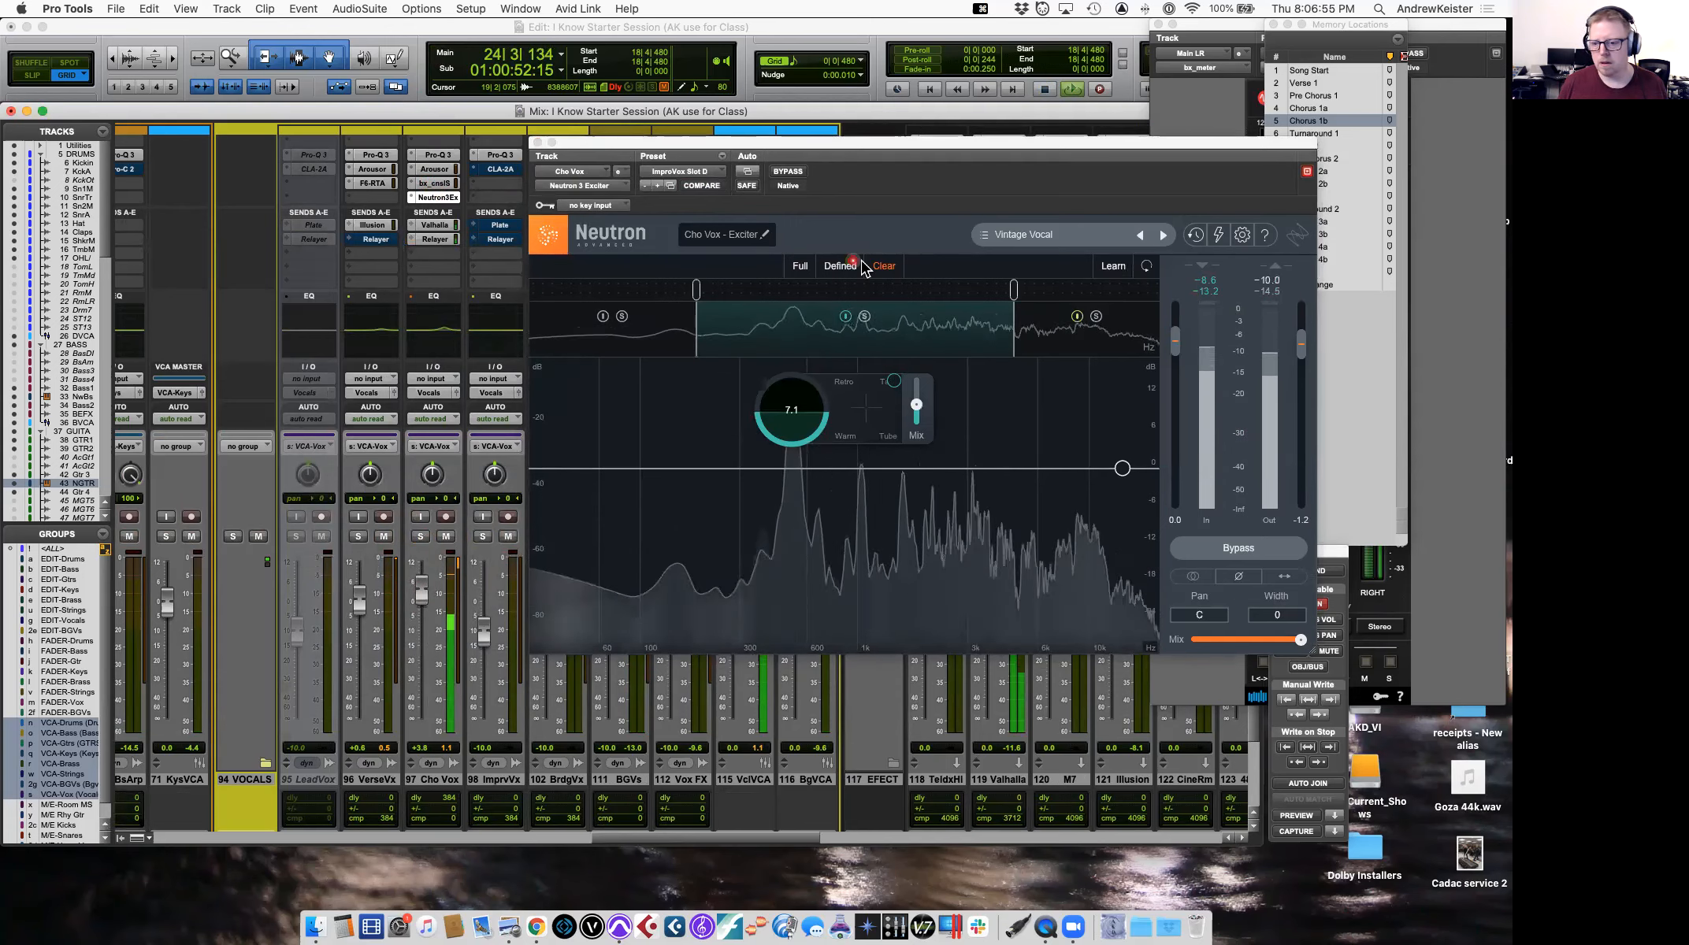
left_click(538, 143)
key("space")
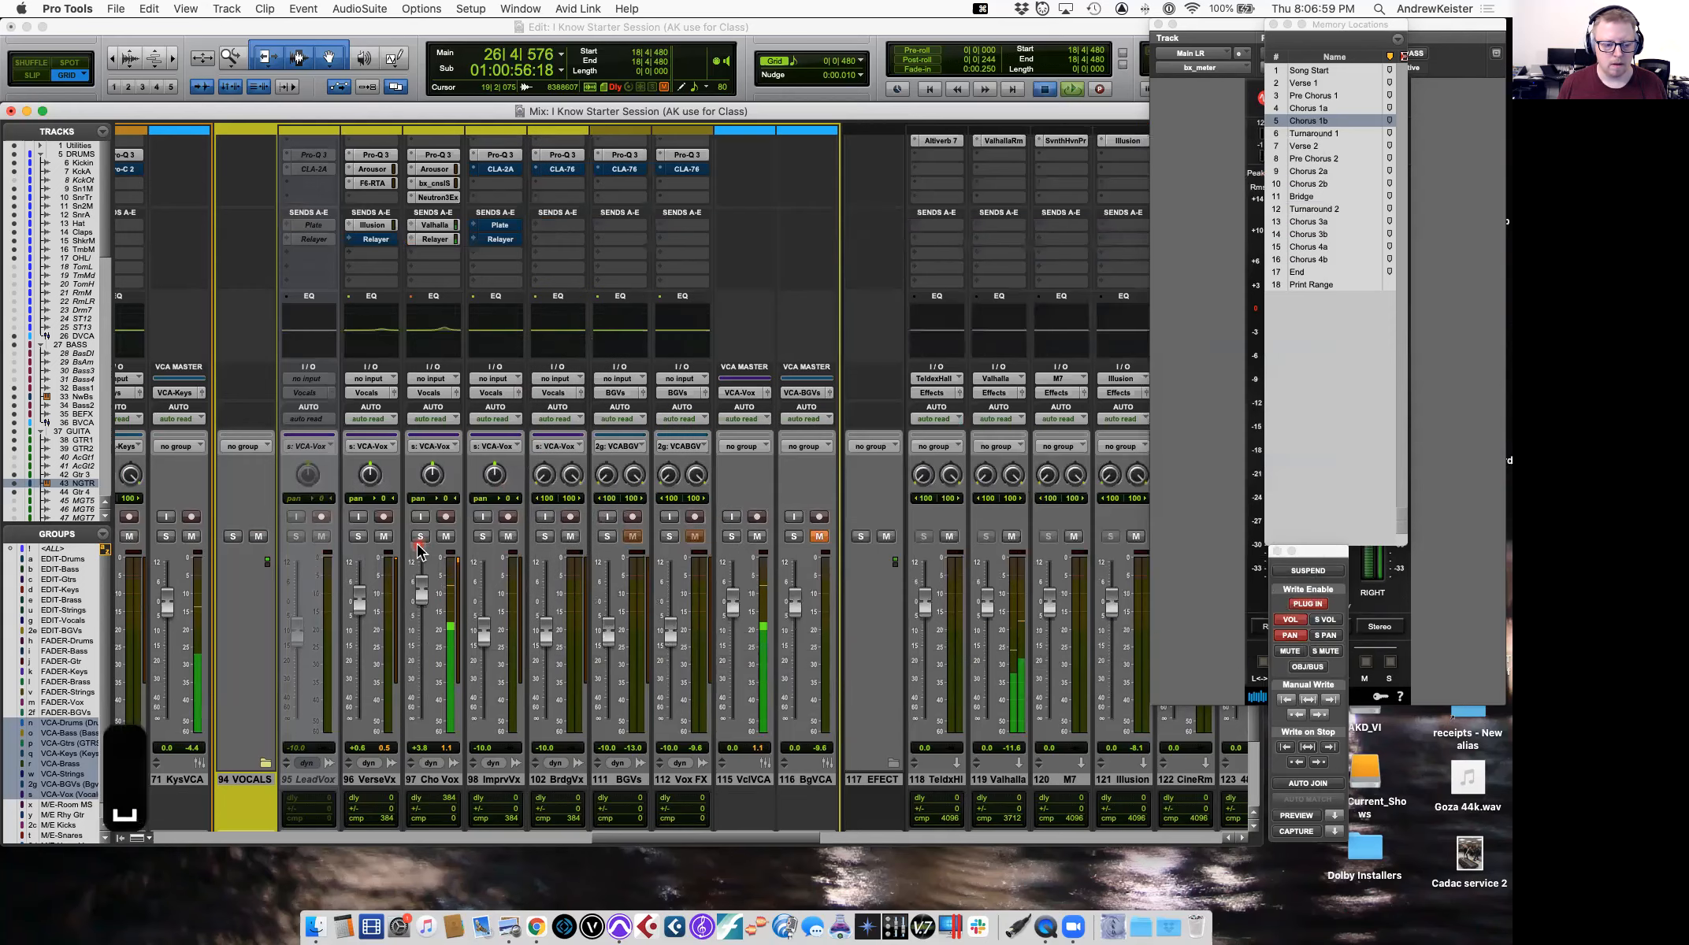
In the Edit window, zoom out the timeline and place the playback start on Verse Vox in the pre-chorus at bar 15.
key("super+equal")
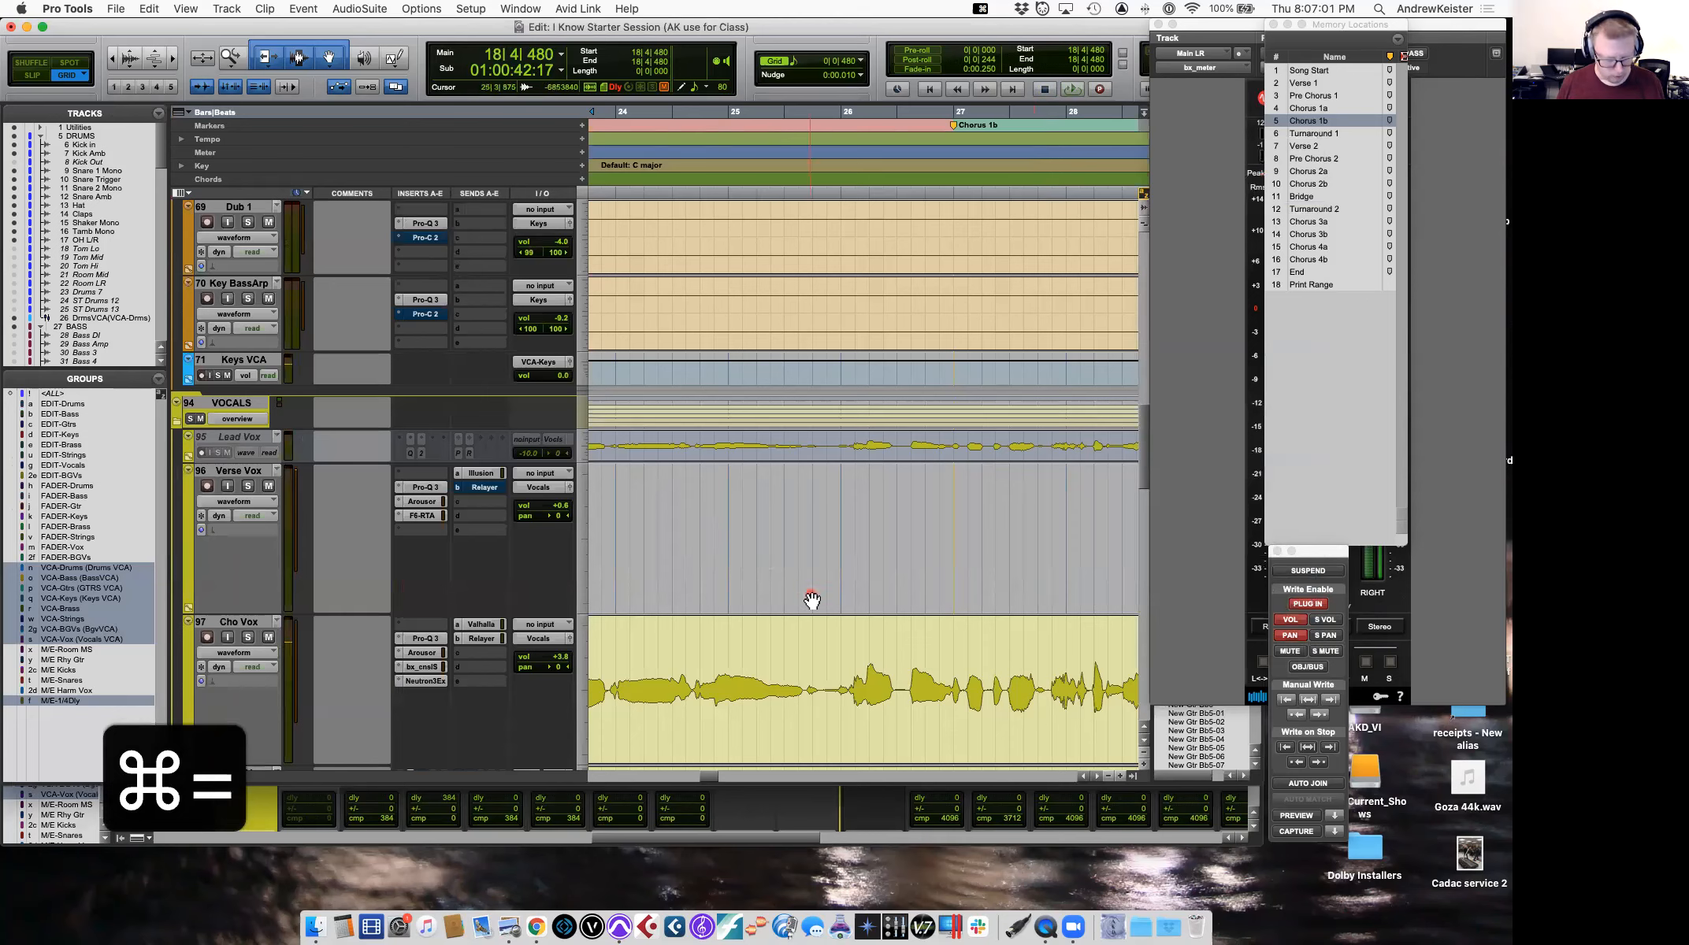
key("r")
key("r")
key("r")
left_click(716, 524)
Play the transition from Verse Vox into Cho Vox at Chorus 1a and raise Verse Vox's volume to +2.4.
key("space")
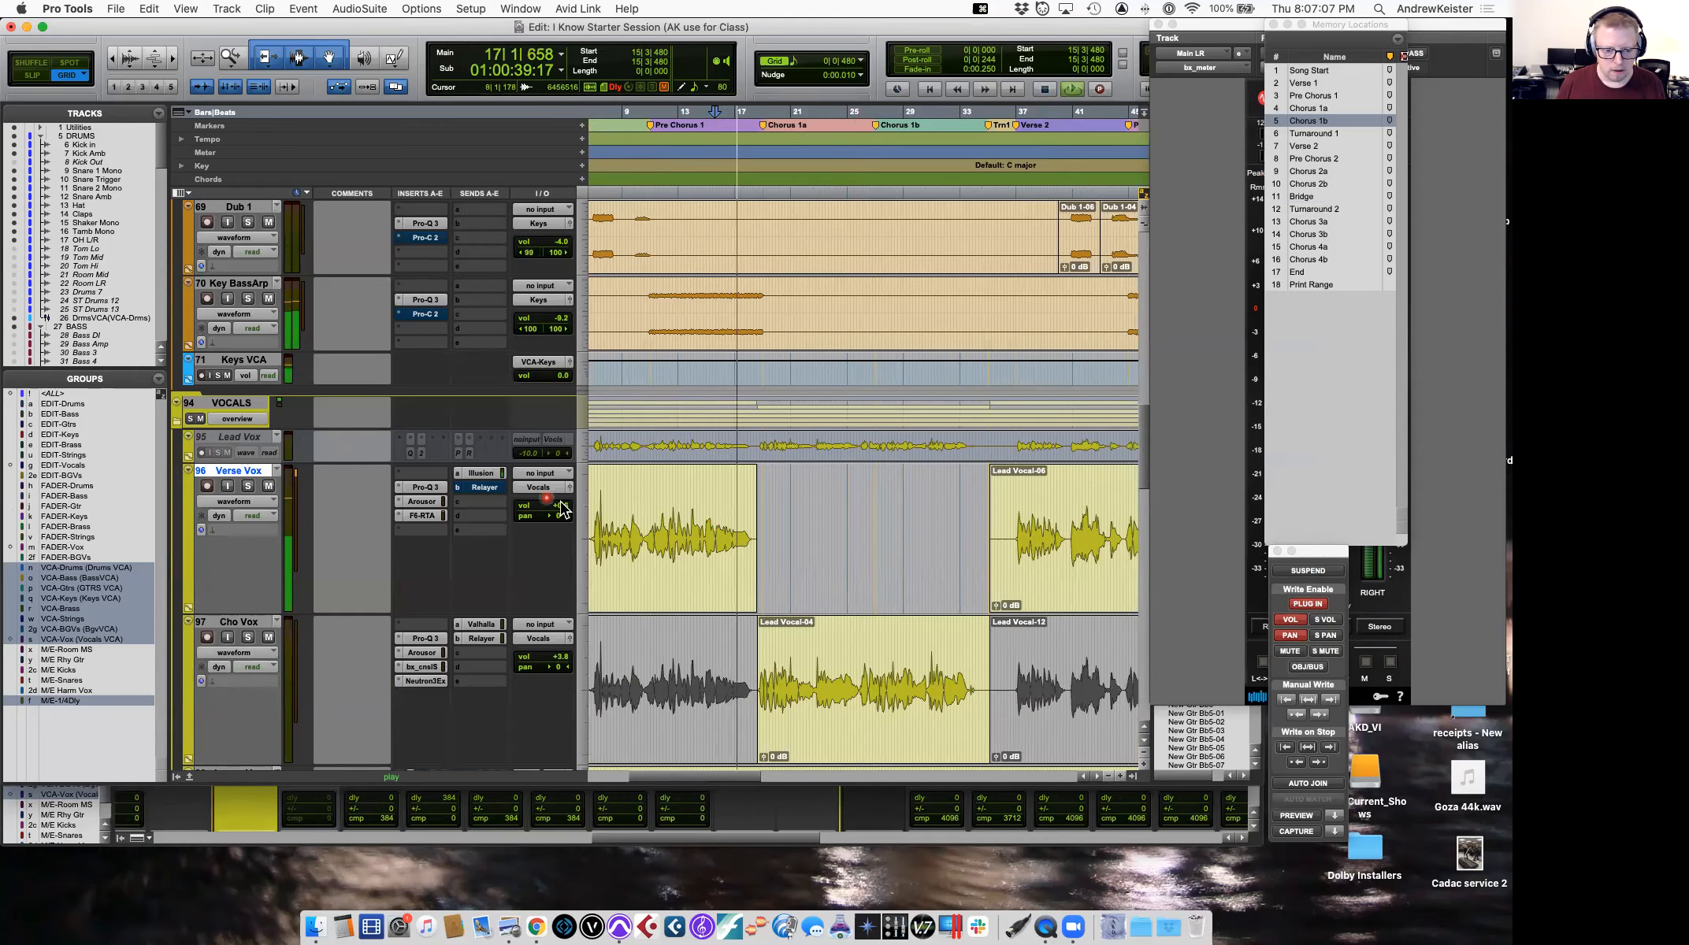
scroll(551, 603, "down", 5)
scroll(551, 603, "down", 3)
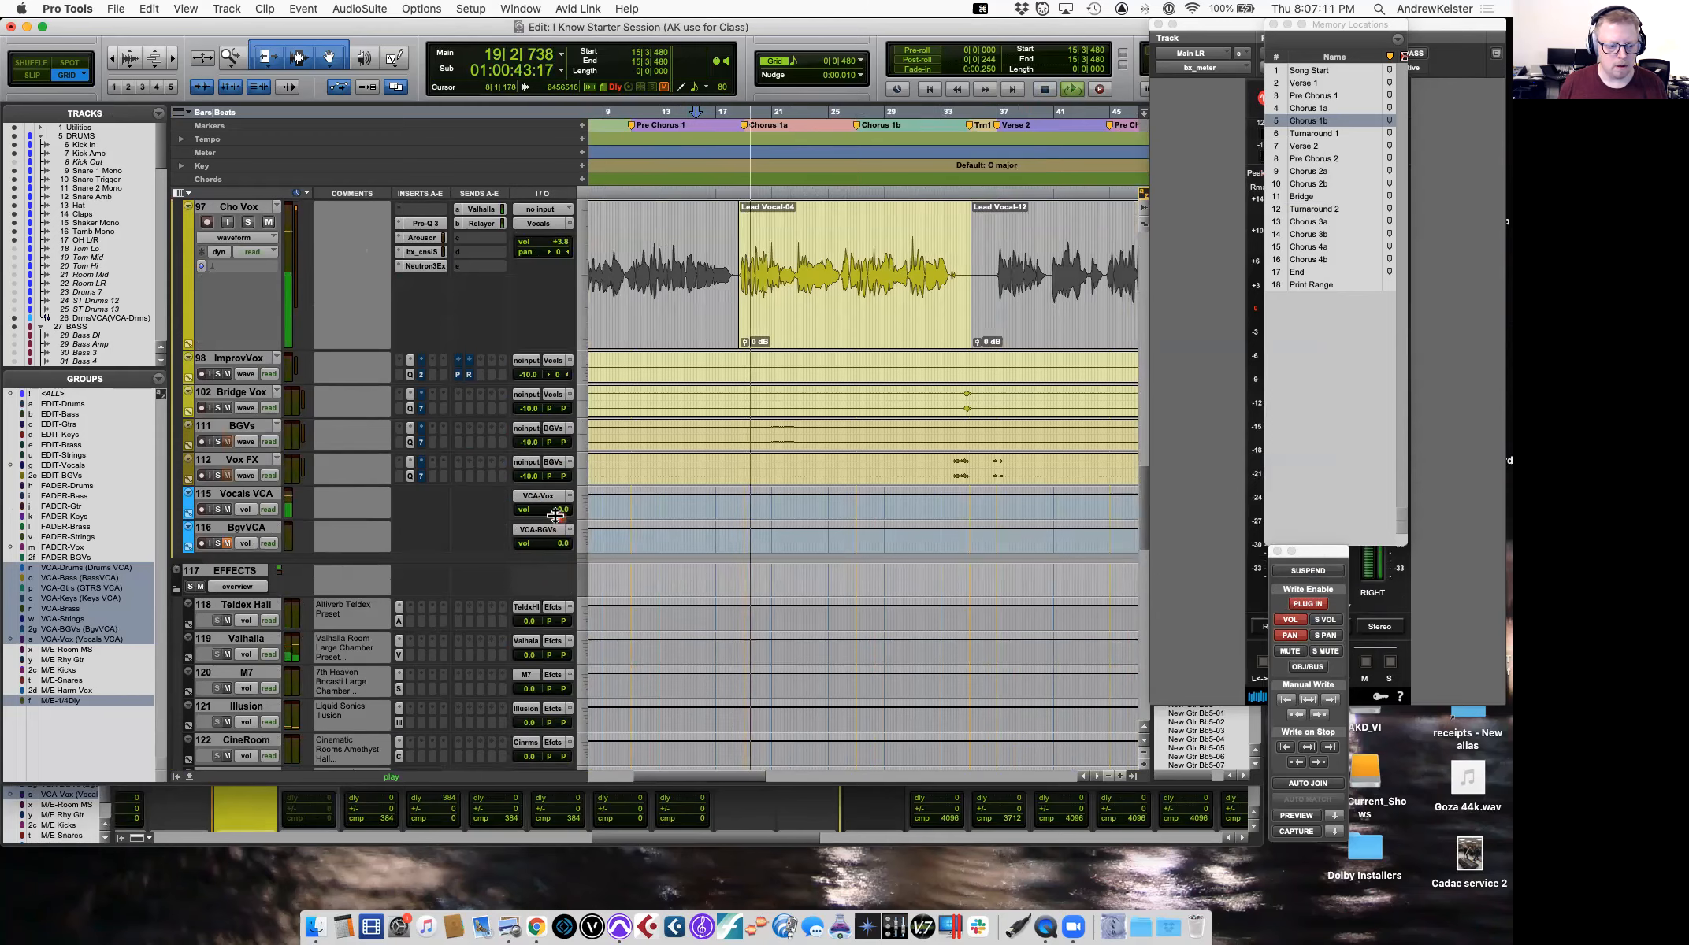
scroll(667, 511, "up", 5)
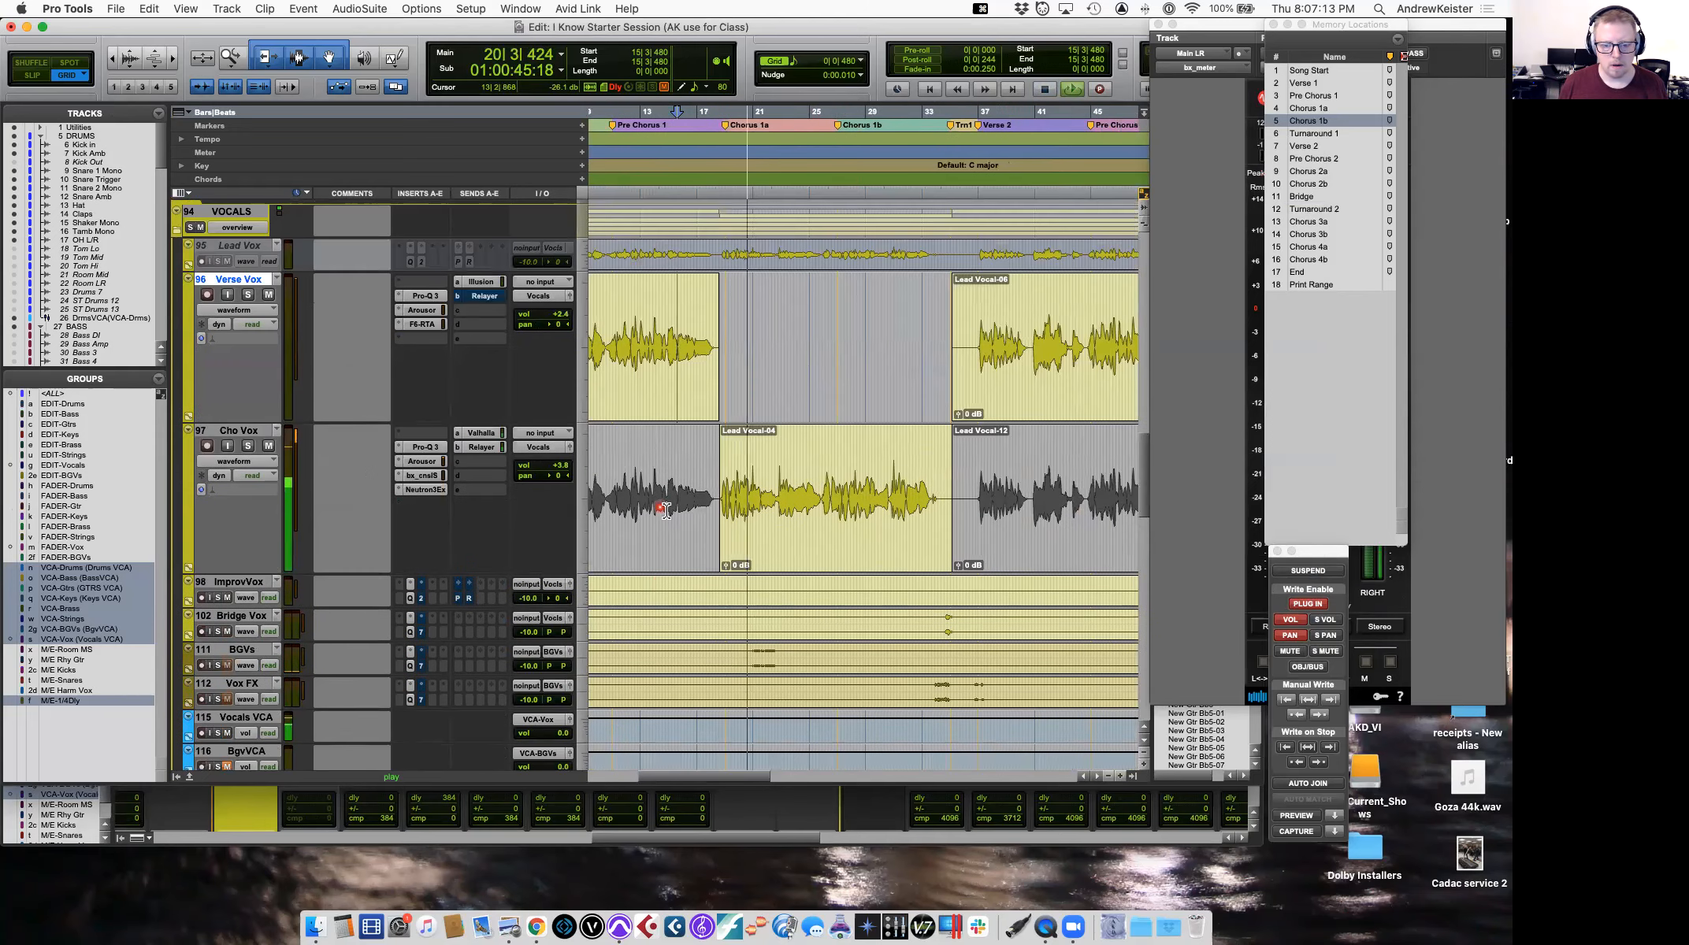
key("space")
Return to the Mix window and lower the drums VCA fader to about -3.0 dB.
key("super+equal")
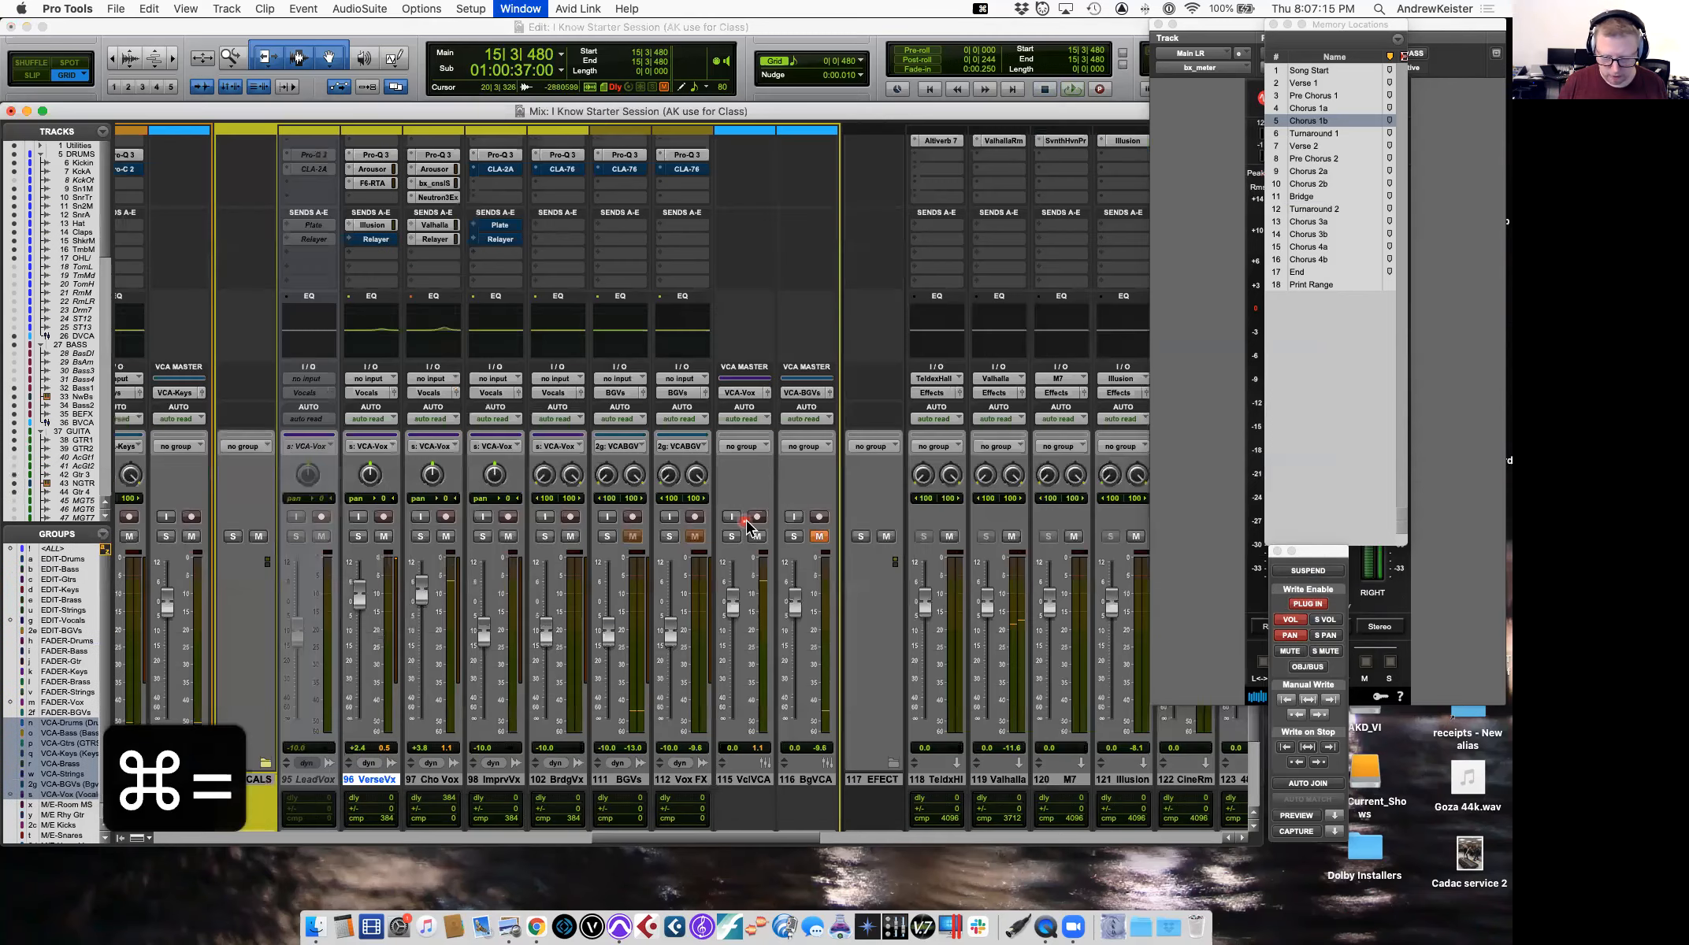
scroll(930, 589, "right", 15)
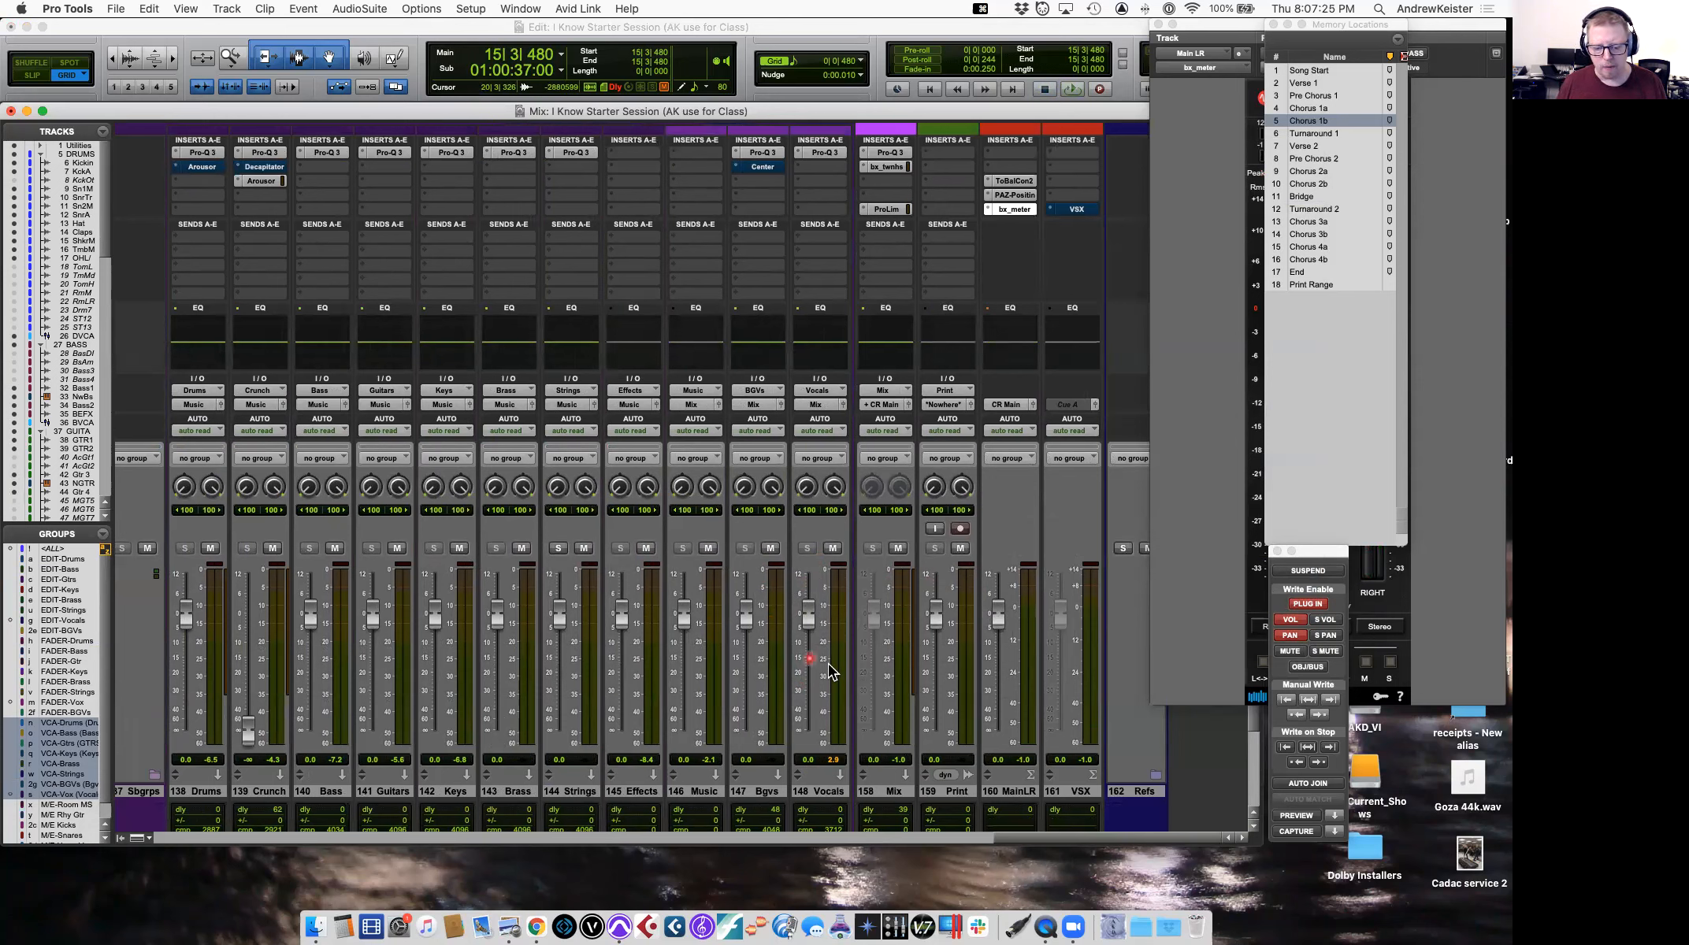
scroll(785, 718, "left", 20)
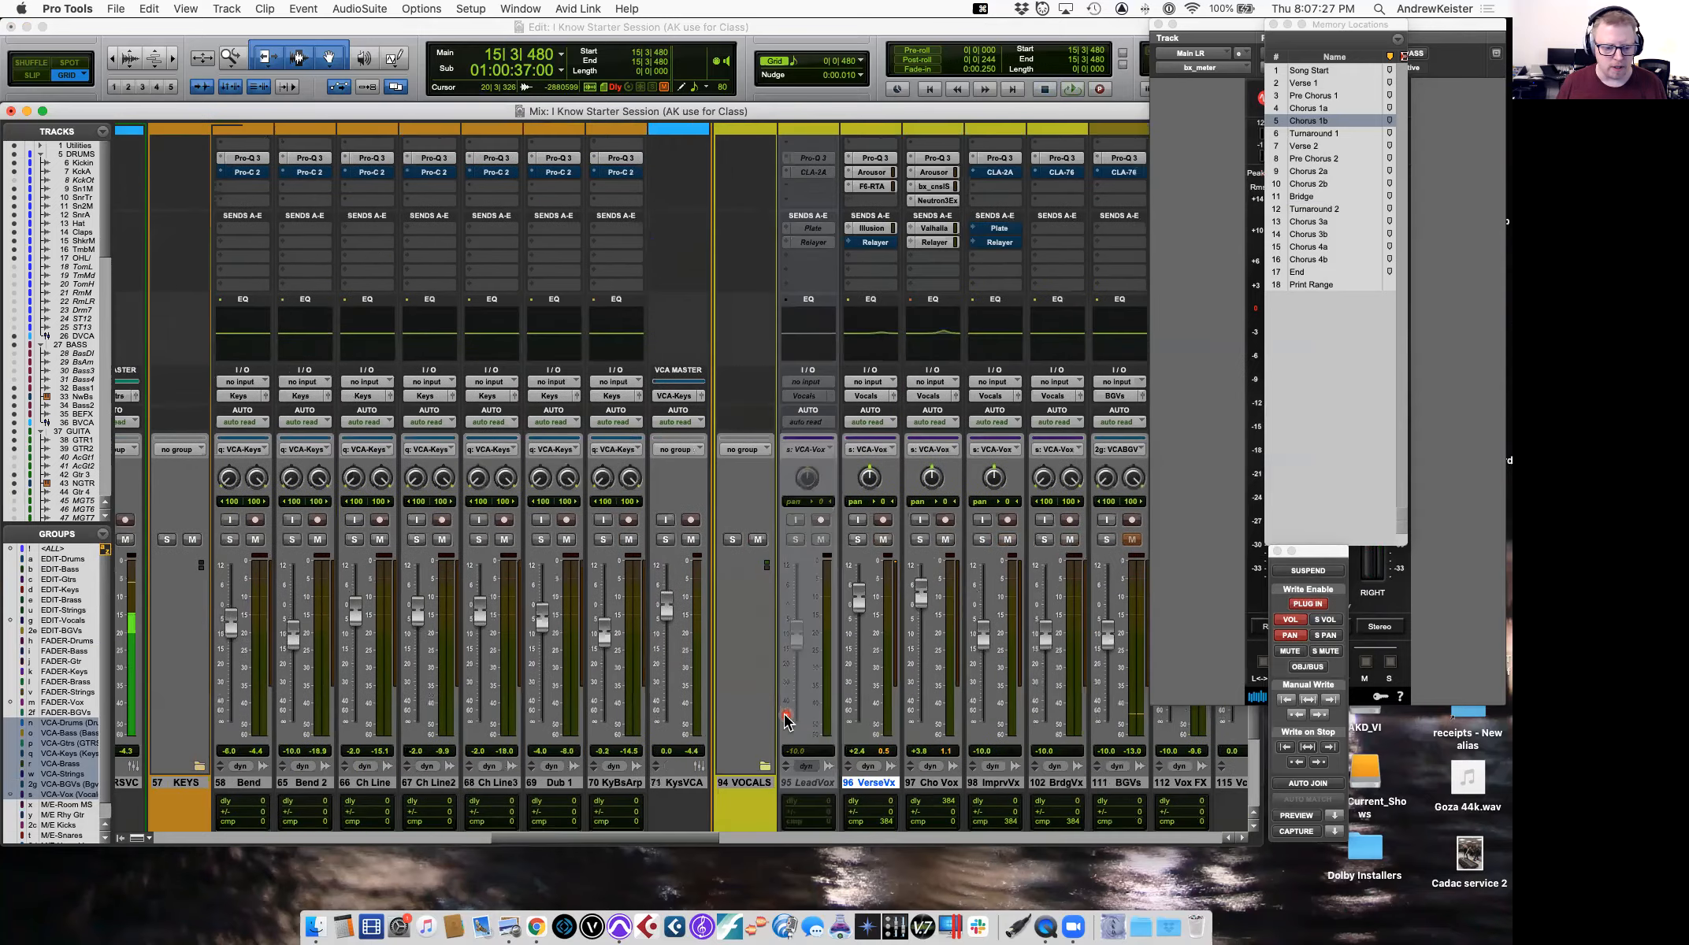
scroll(785, 719, "left", 10)
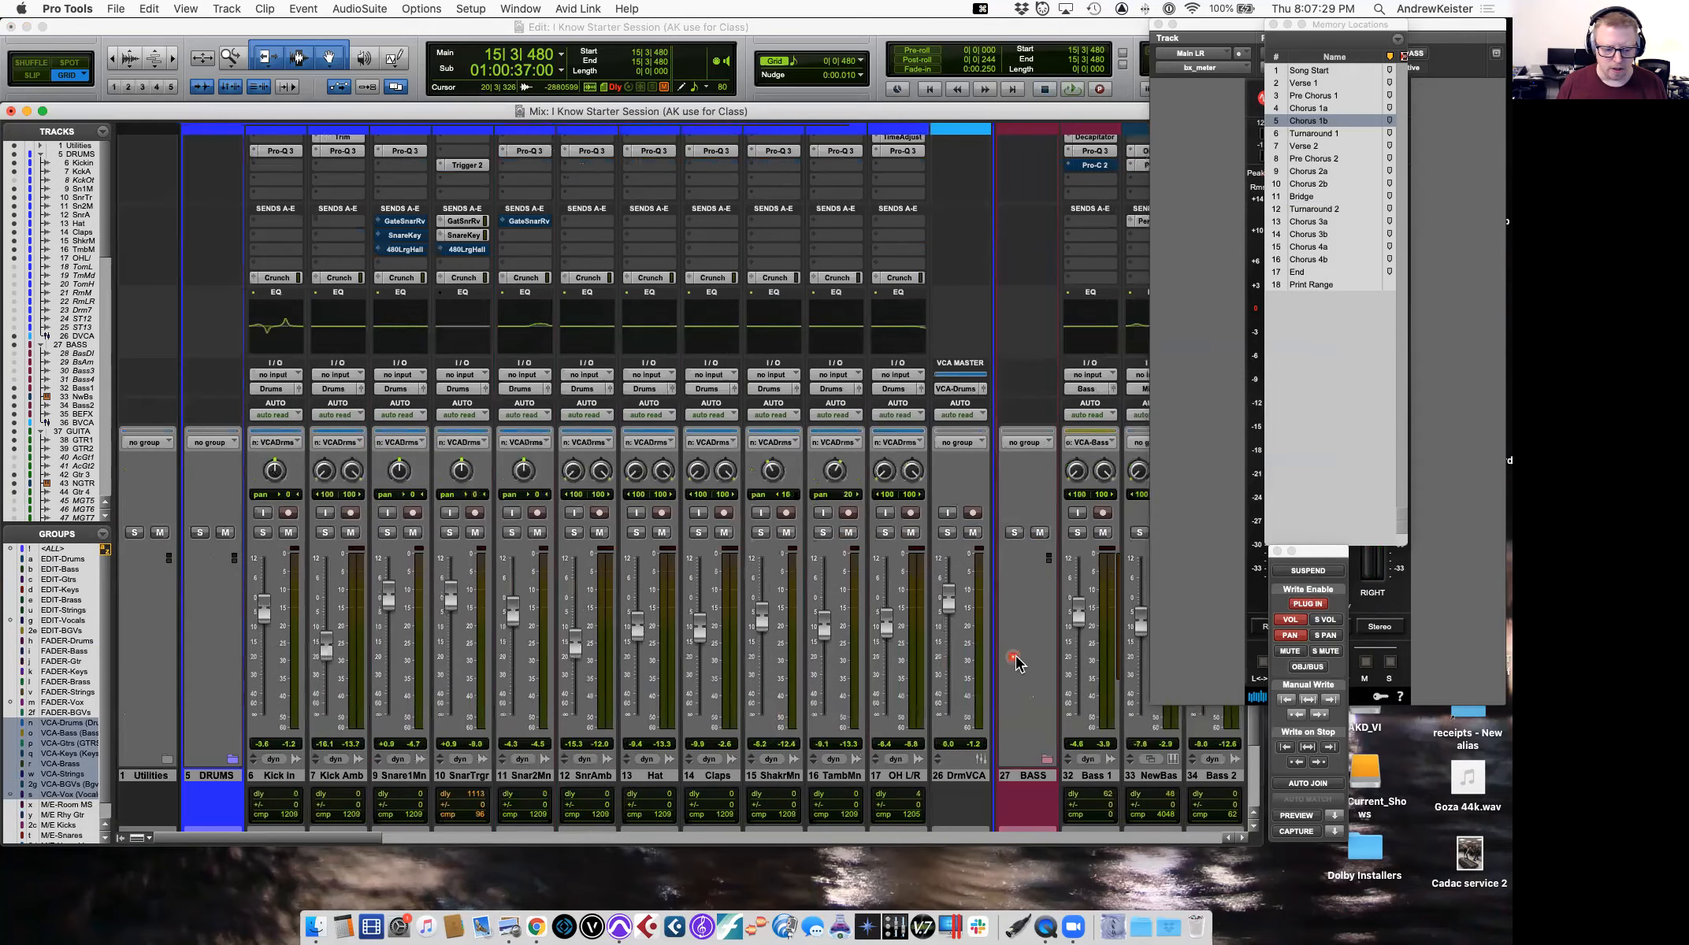
scroll(1016, 664, "right", 1)
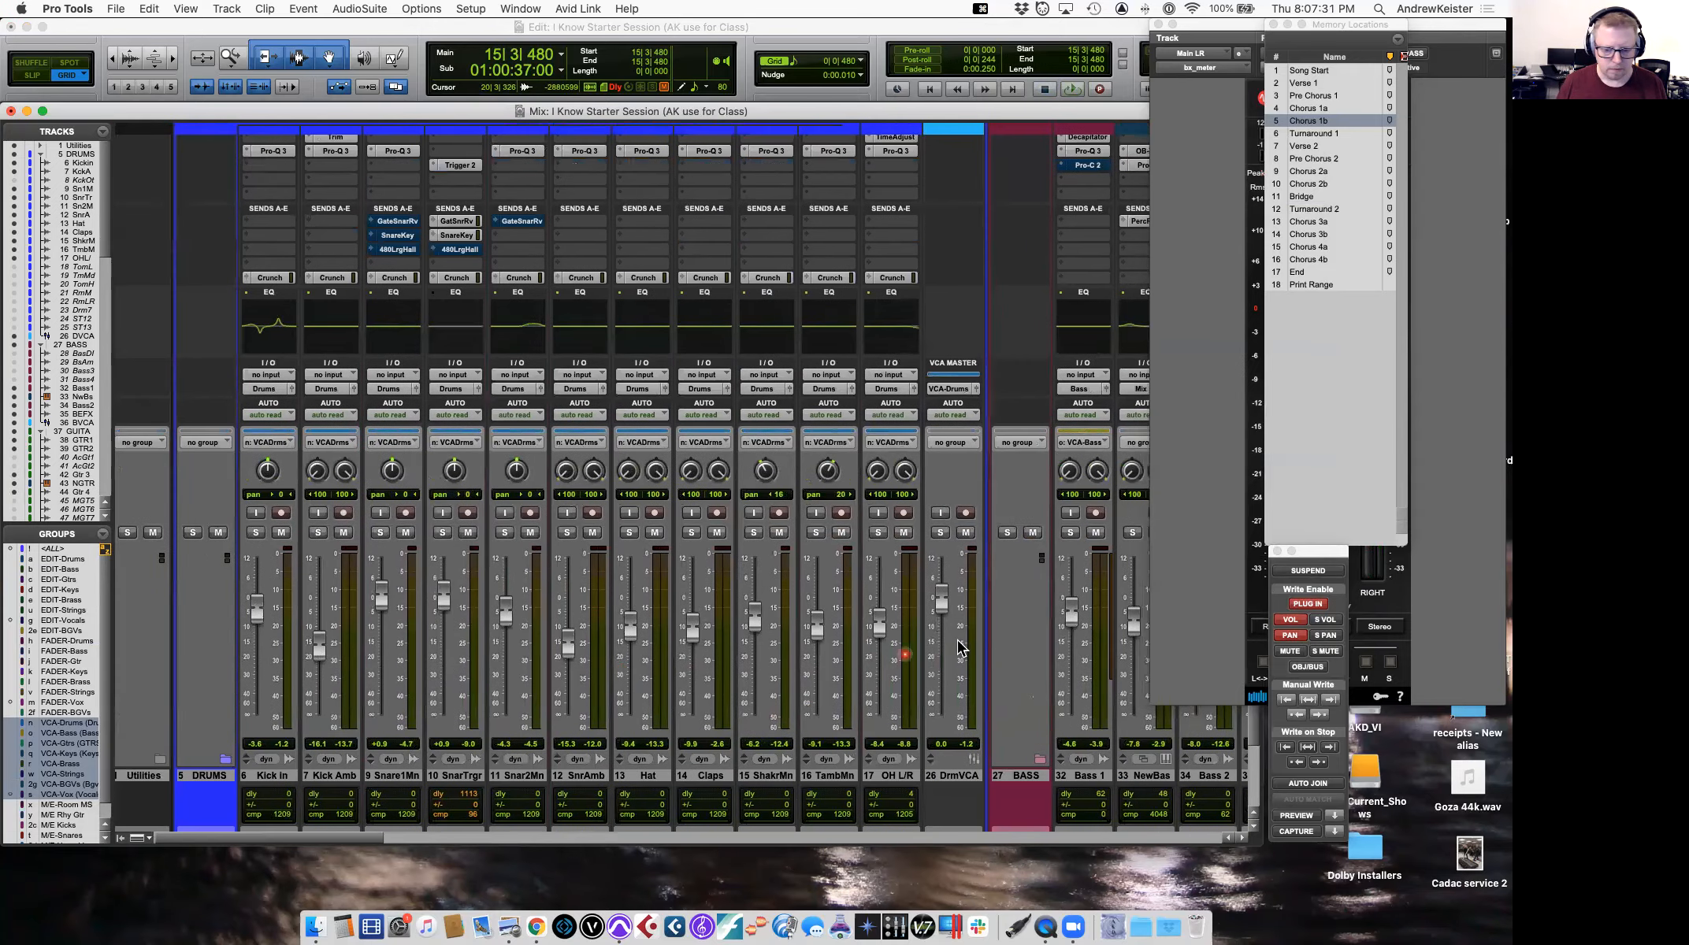
left_click_drag(949, 607, 944, 615)
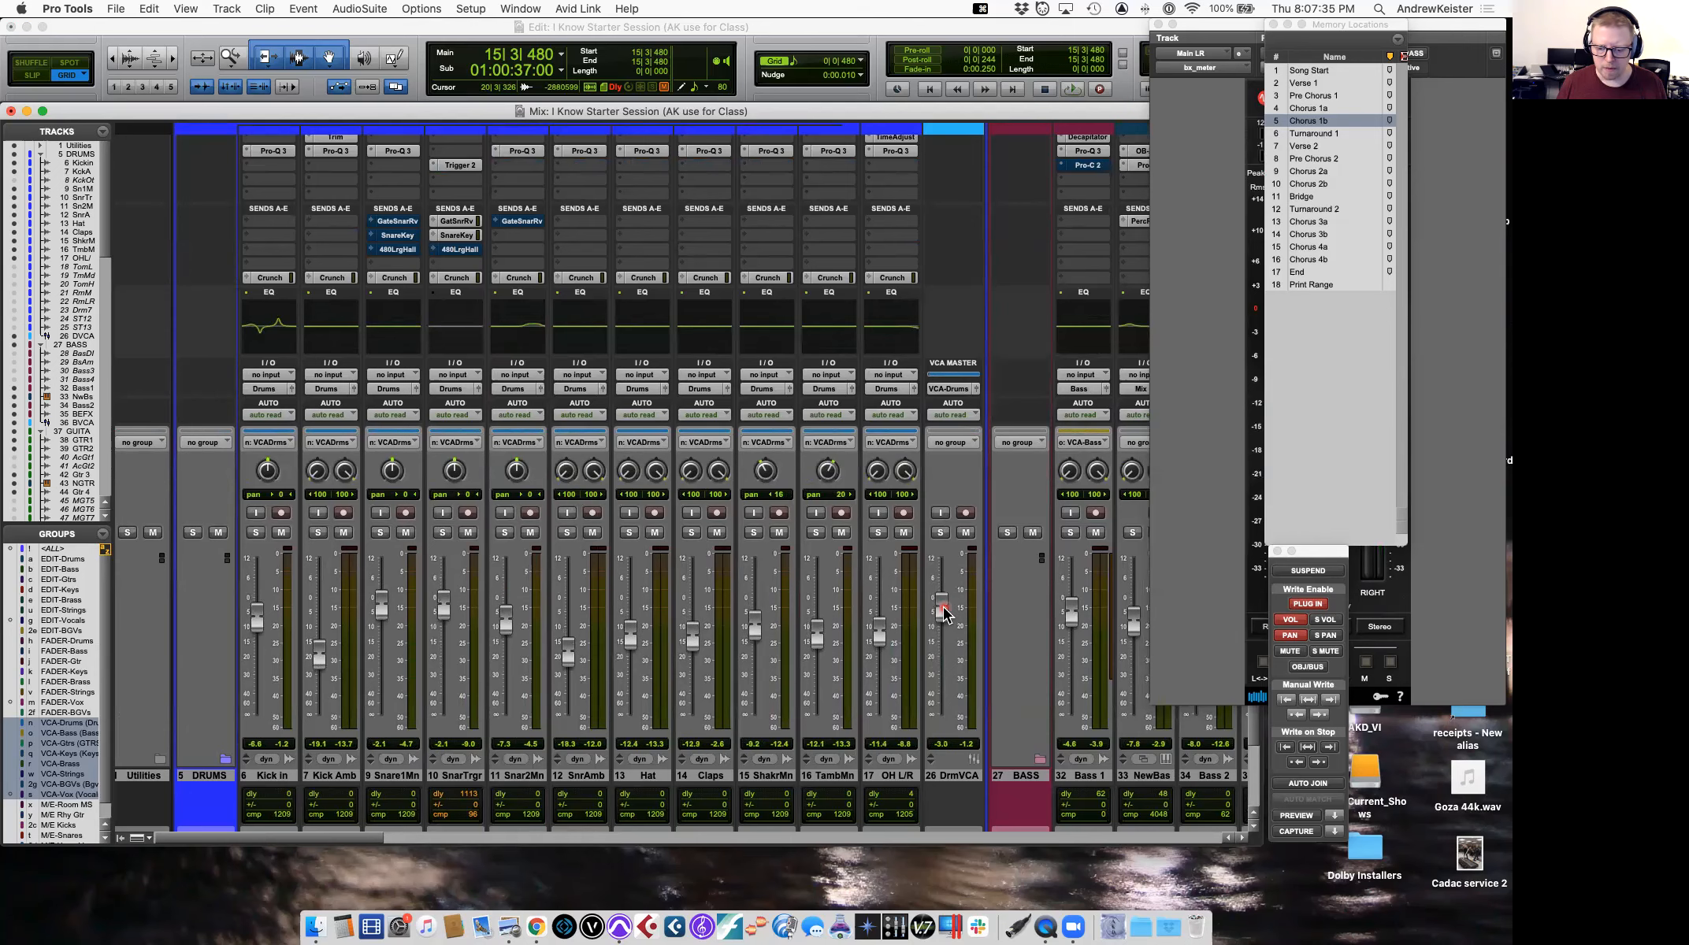
Lower the bass, guitars and keys VCA faders to about -3.0 dB.
scroll(946, 615, "right", 15)
left_click_drag(494, 616, 495, 622)
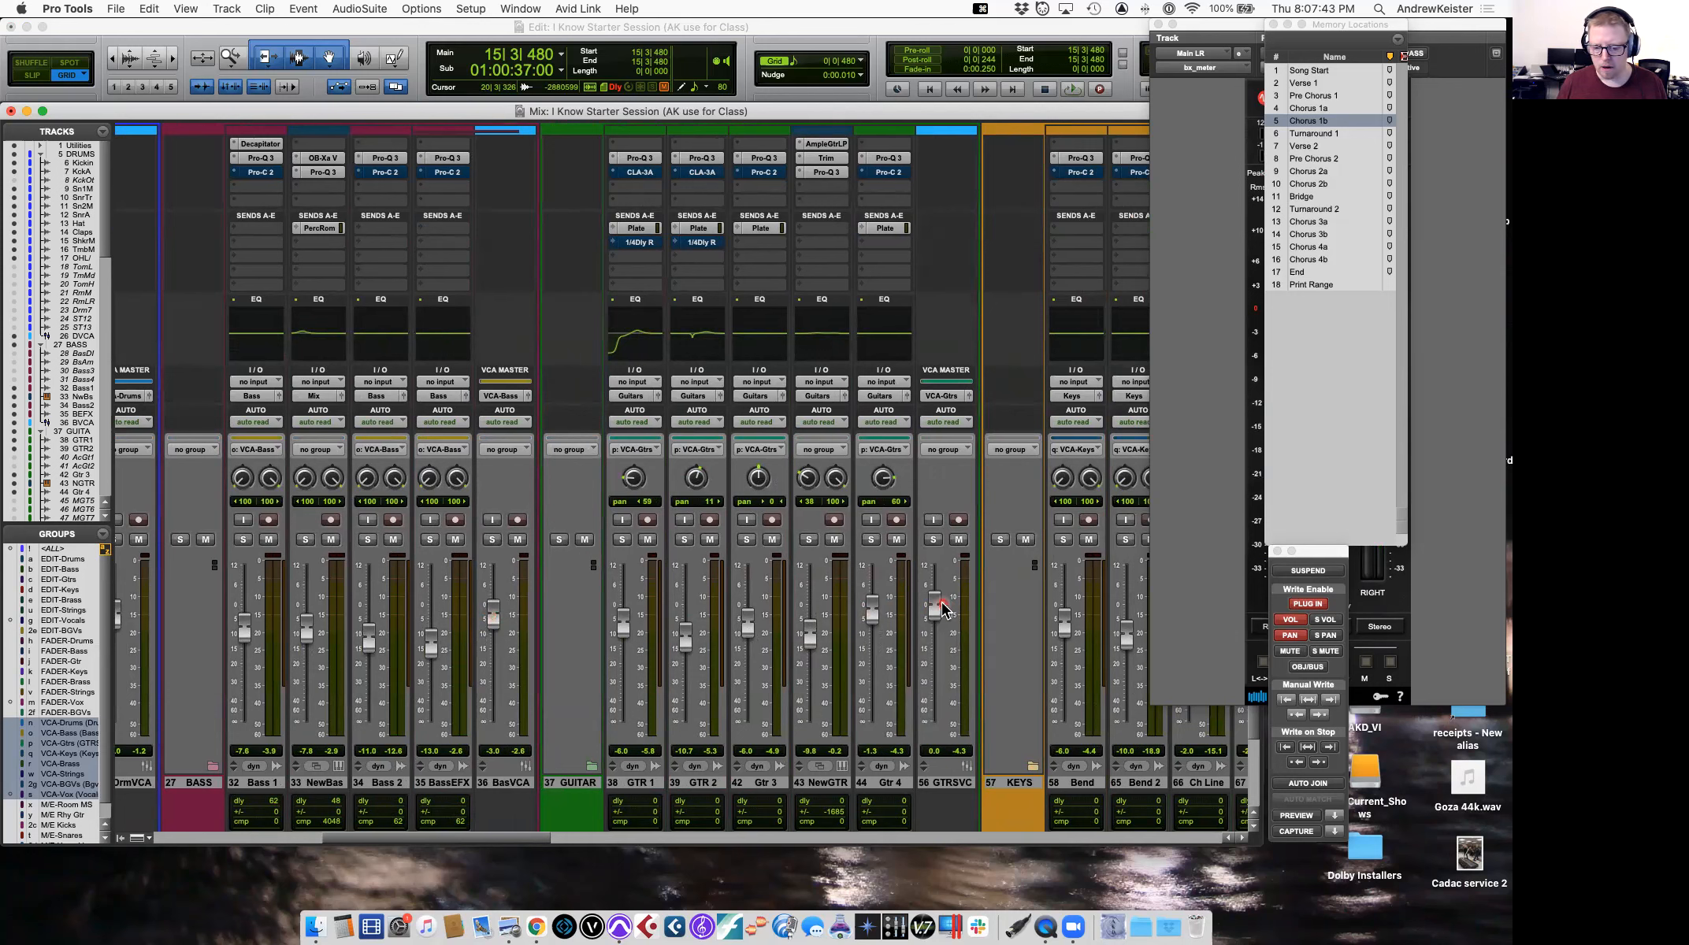
left_click_drag(940, 611, 942, 621)
scroll(940, 620, "right", 10)
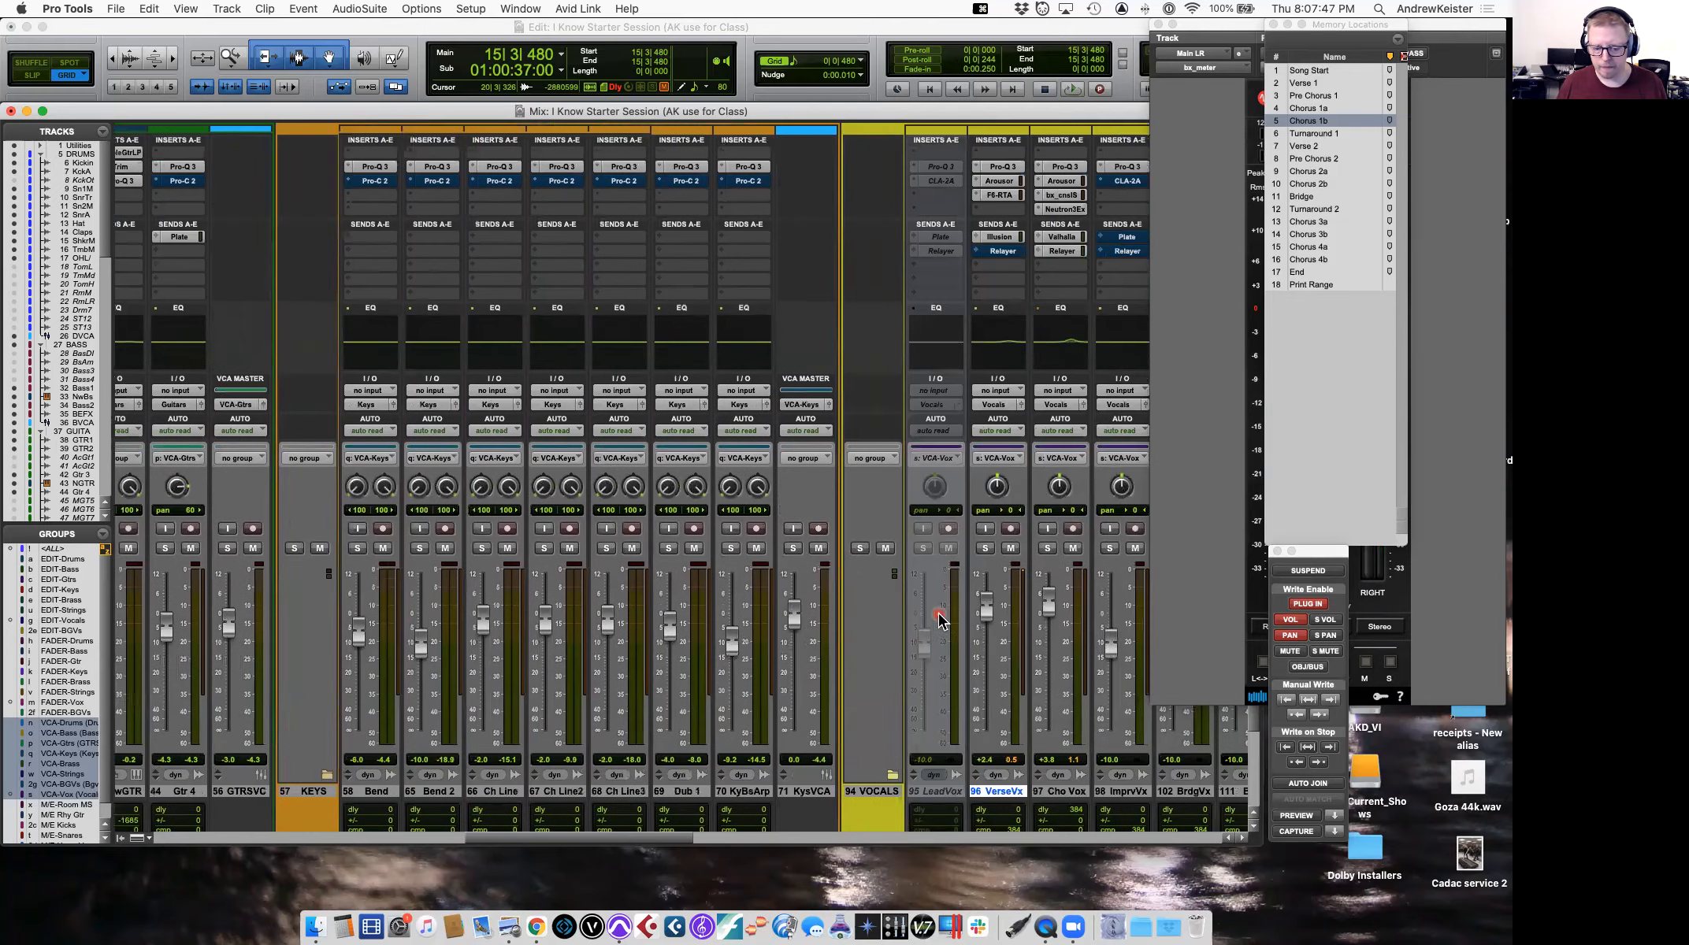
left_click_drag(790, 623, 791, 630)
Play from bar 15 into the chorus to check the lead vocals against the lowered instruments.
key("space")
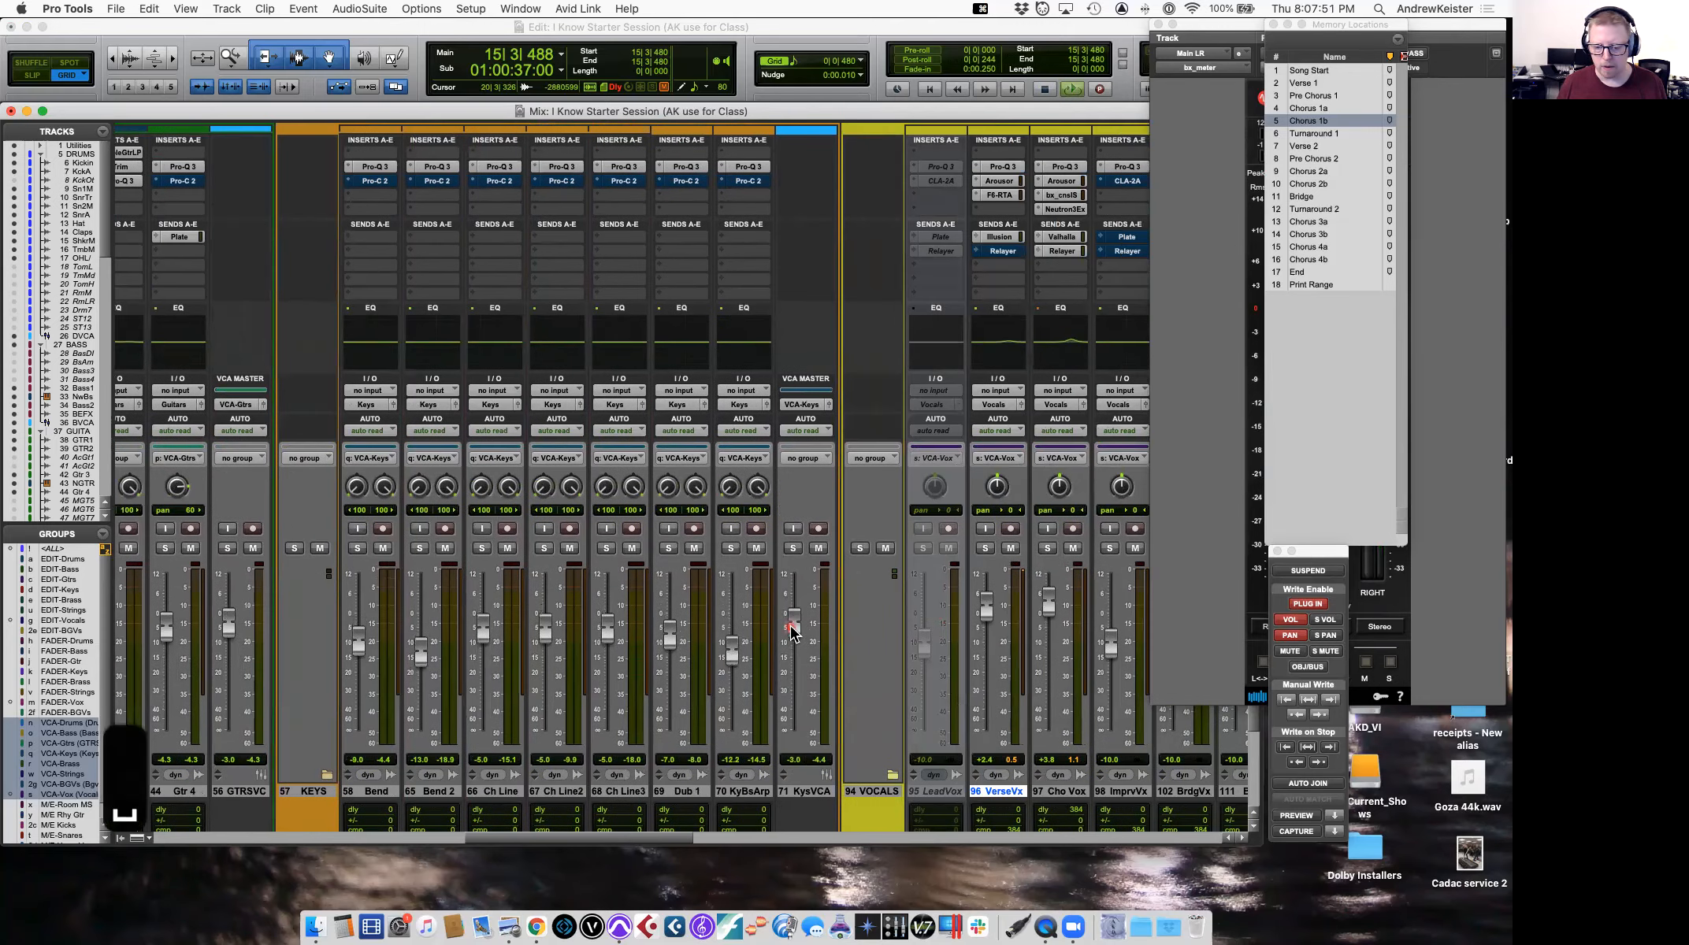
scroll(886, 690, "right", 8)
scroll(886, 689, "down", 1)
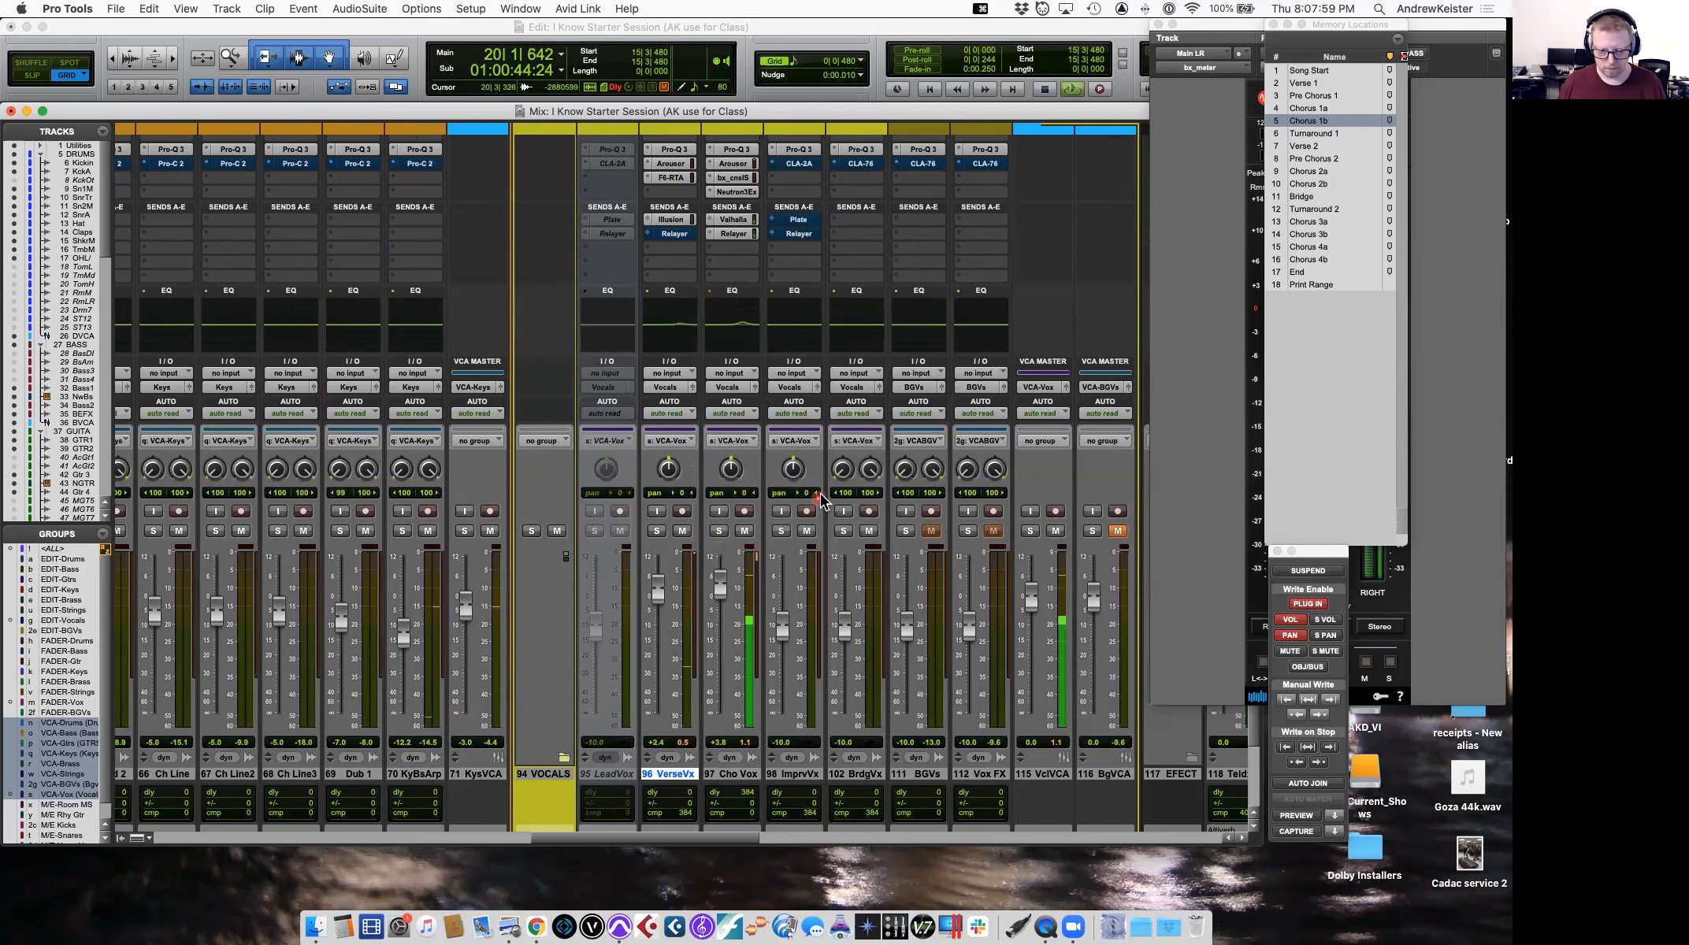
key("space")
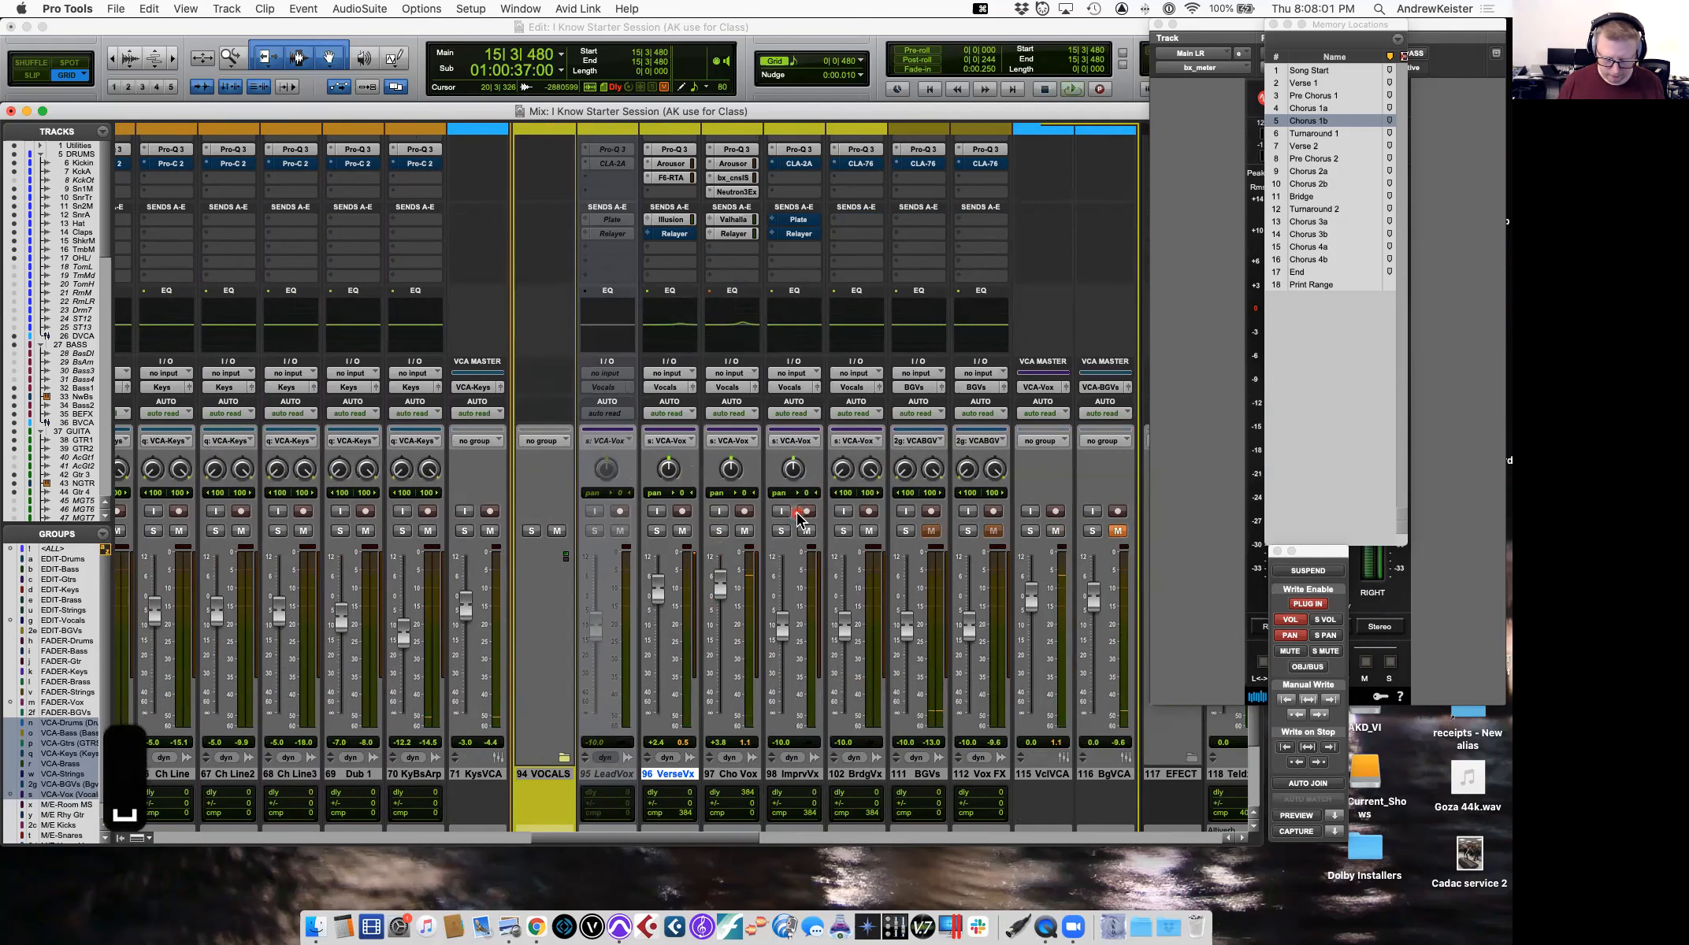
Return to the Edit window, then unmute and solo the BGVs track.
key("super+equal")
scroll(716, 647, "down", 15)
scroll(716, 648, "up", 10)
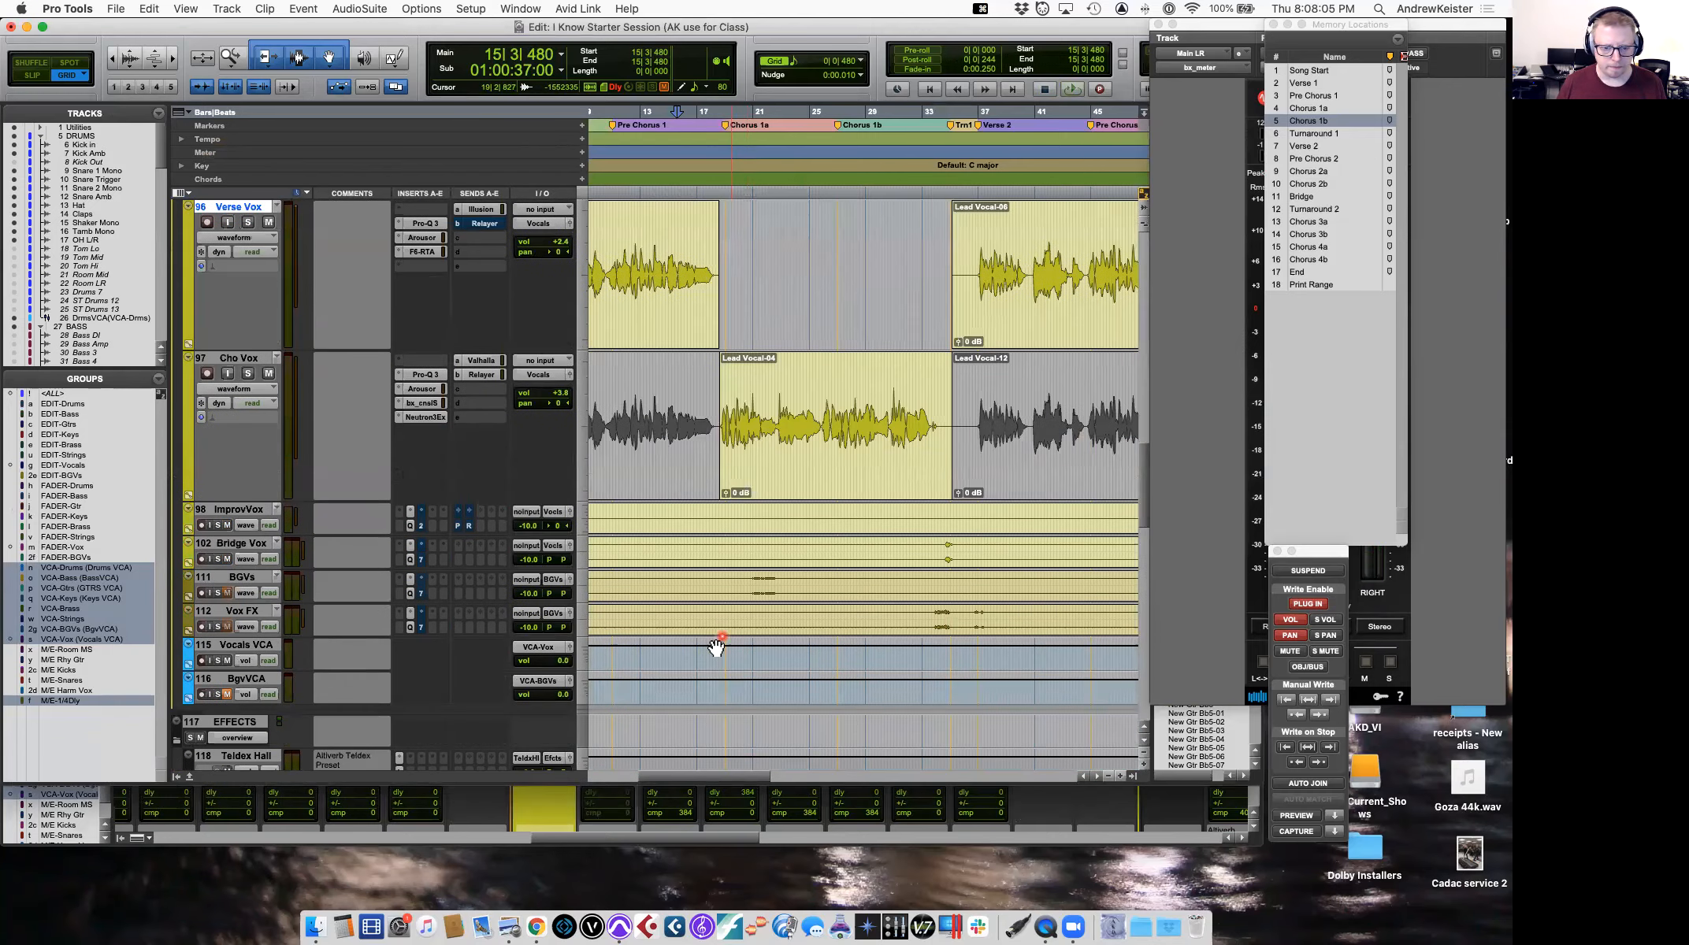
left_click(227, 593)
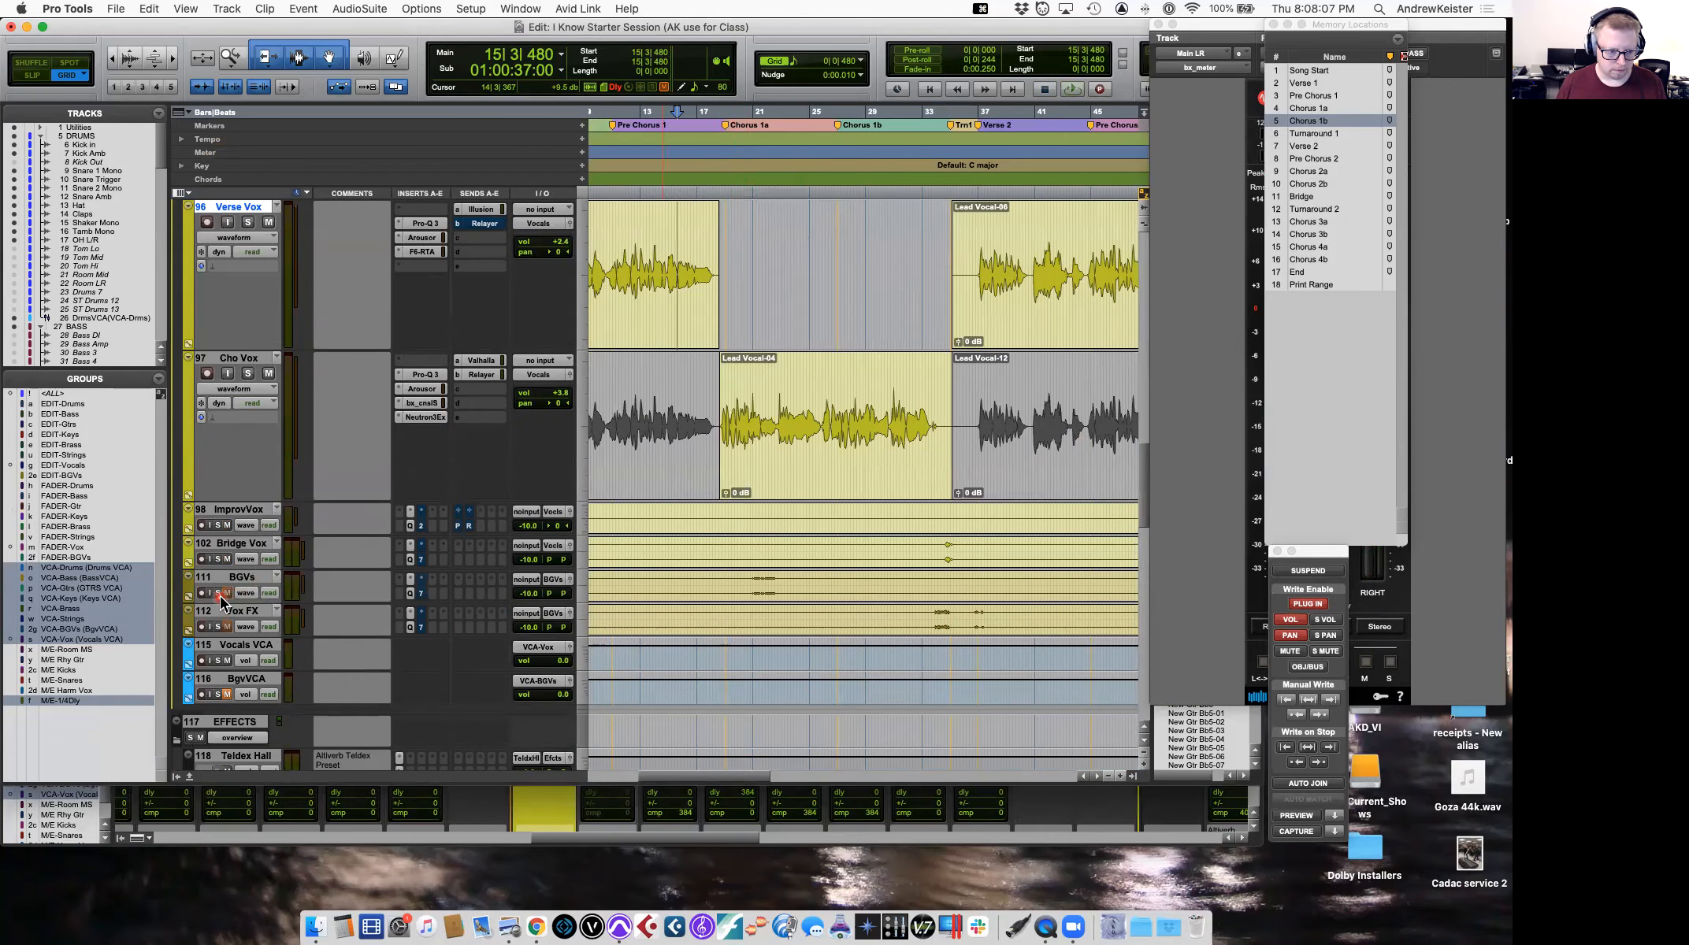
left_click(218, 593)
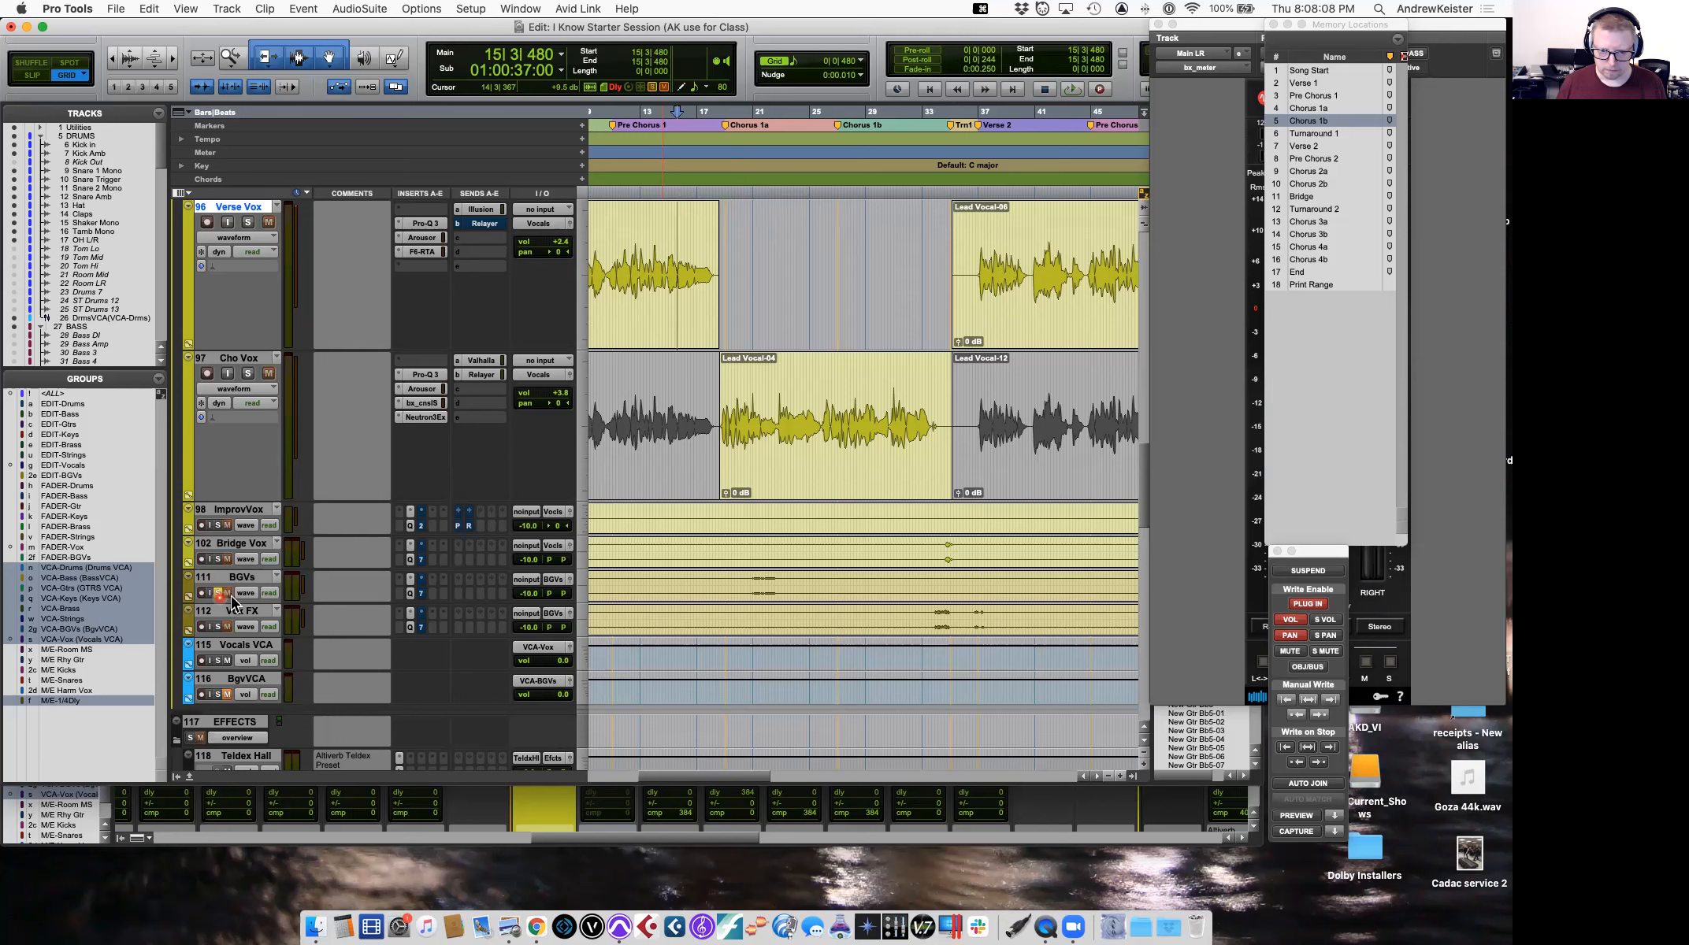
Unmute BgvVCA and play the BGVs from about bar 20 in Chorus 1a.
left_click(748, 577)
key("space")
key("space")
left_click(227, 694)
key("space")
scroll(690, 612, "down", 5)
scroll(690, 616, "up", 2)
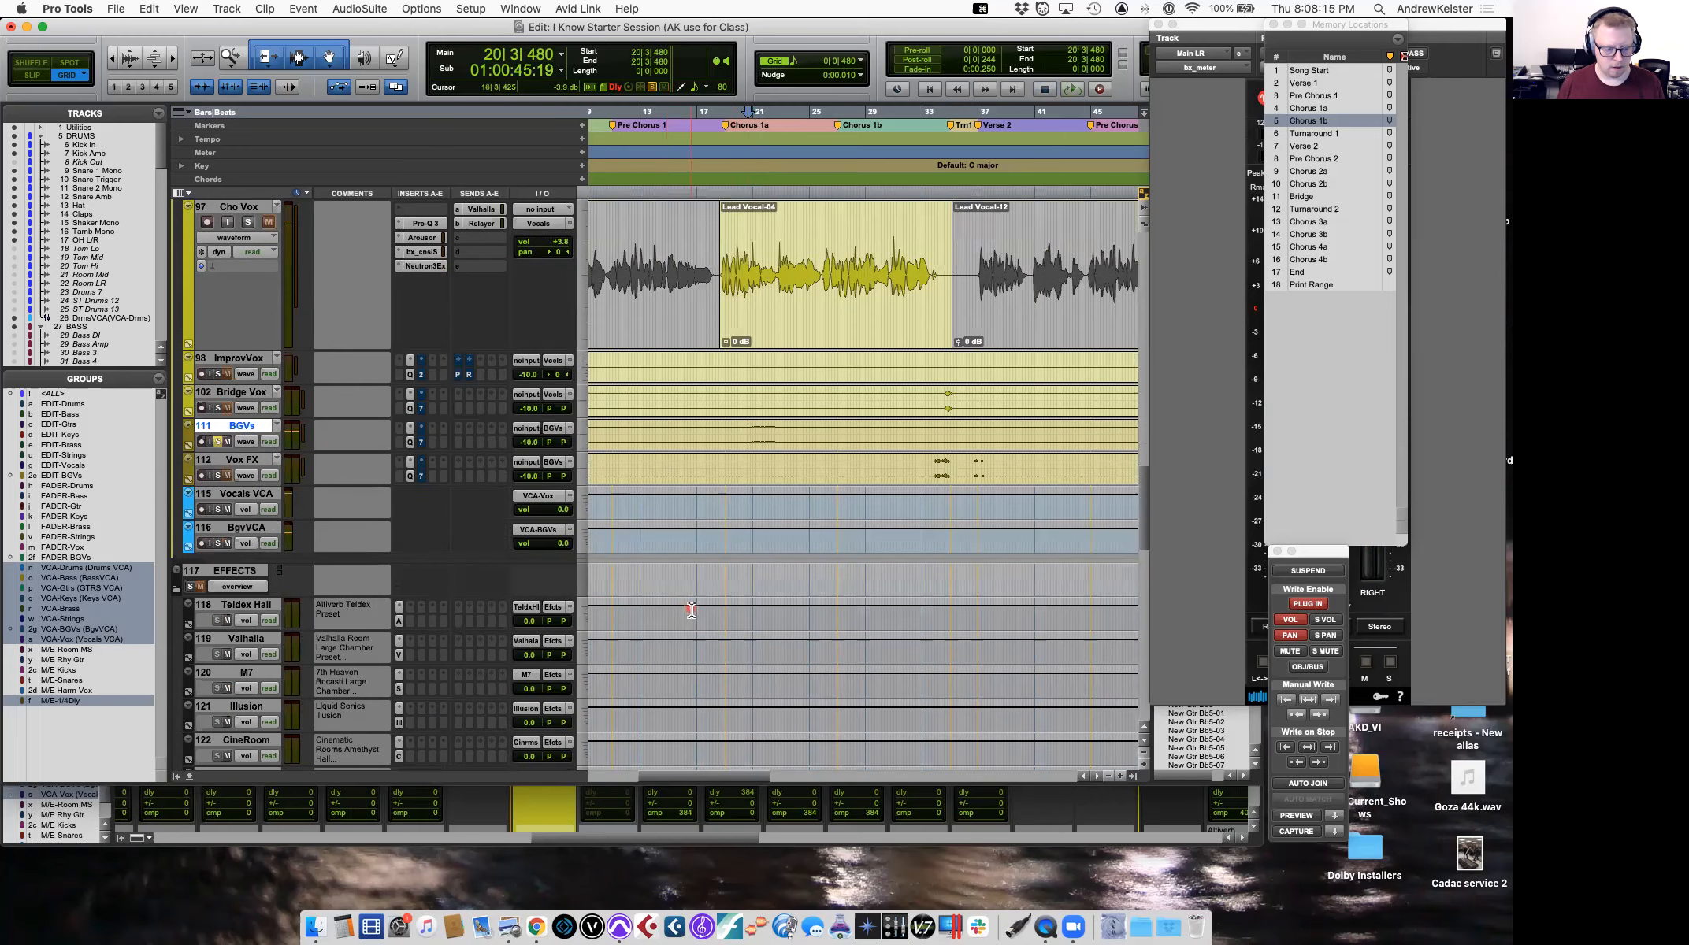
Play the BGVs entrance from bar 20 beat 2 and set the BGVs track's volume to 0.0.
key("r")
key("r")
left_click(681, 428)
key("space")
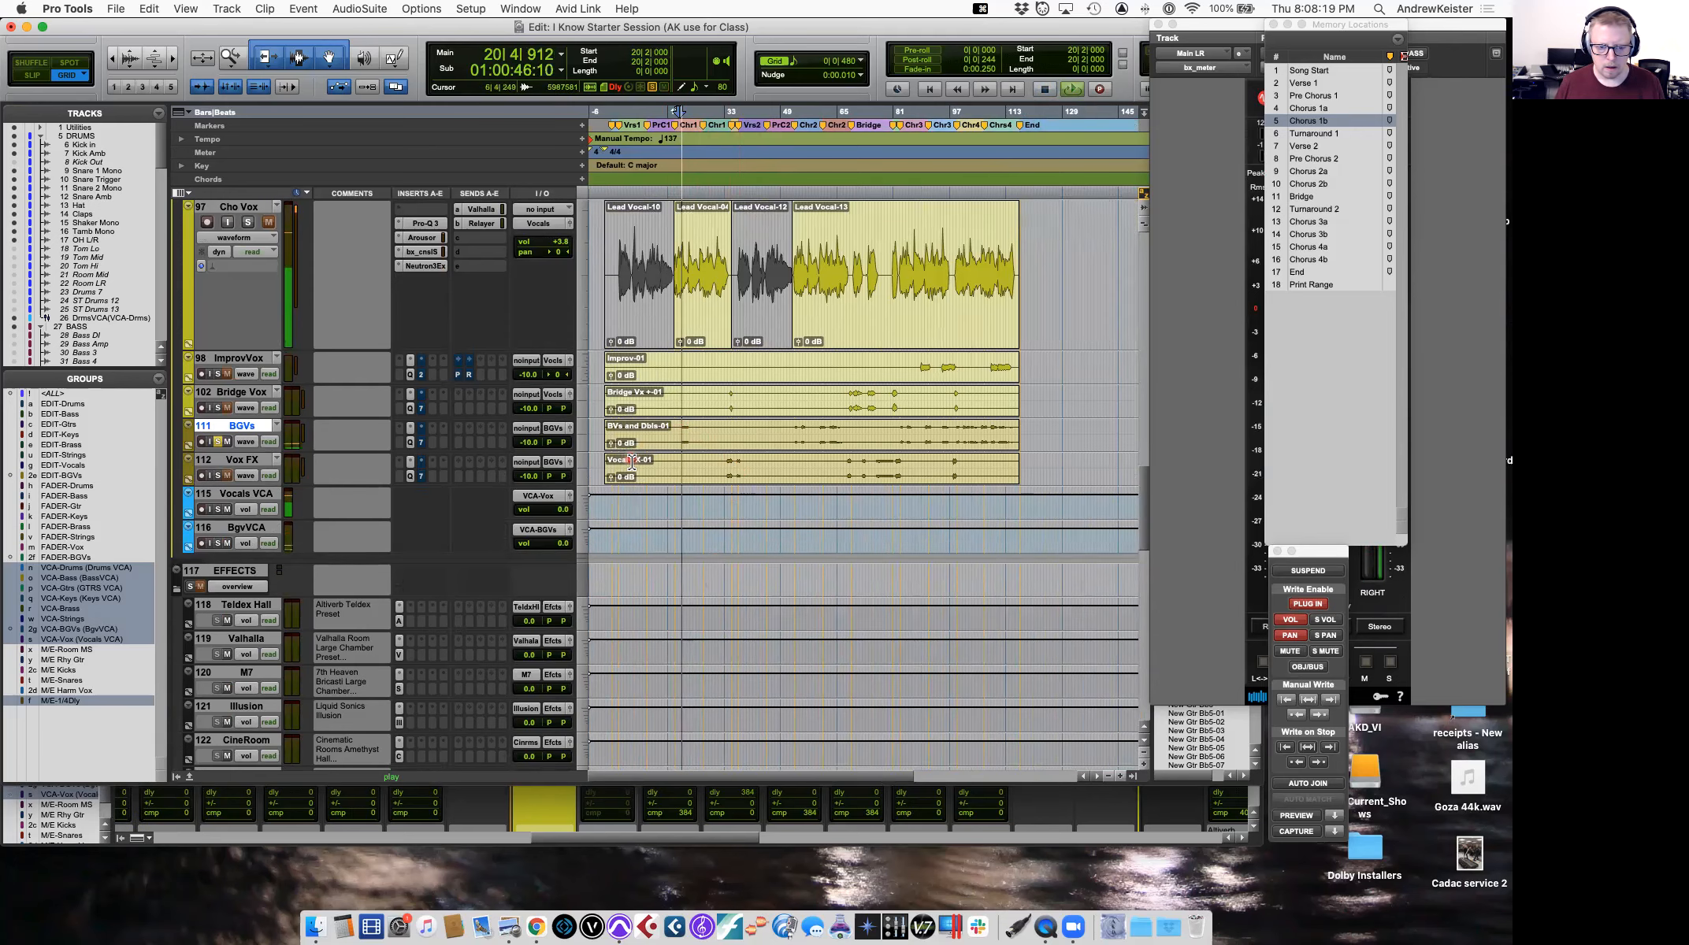
key("space")
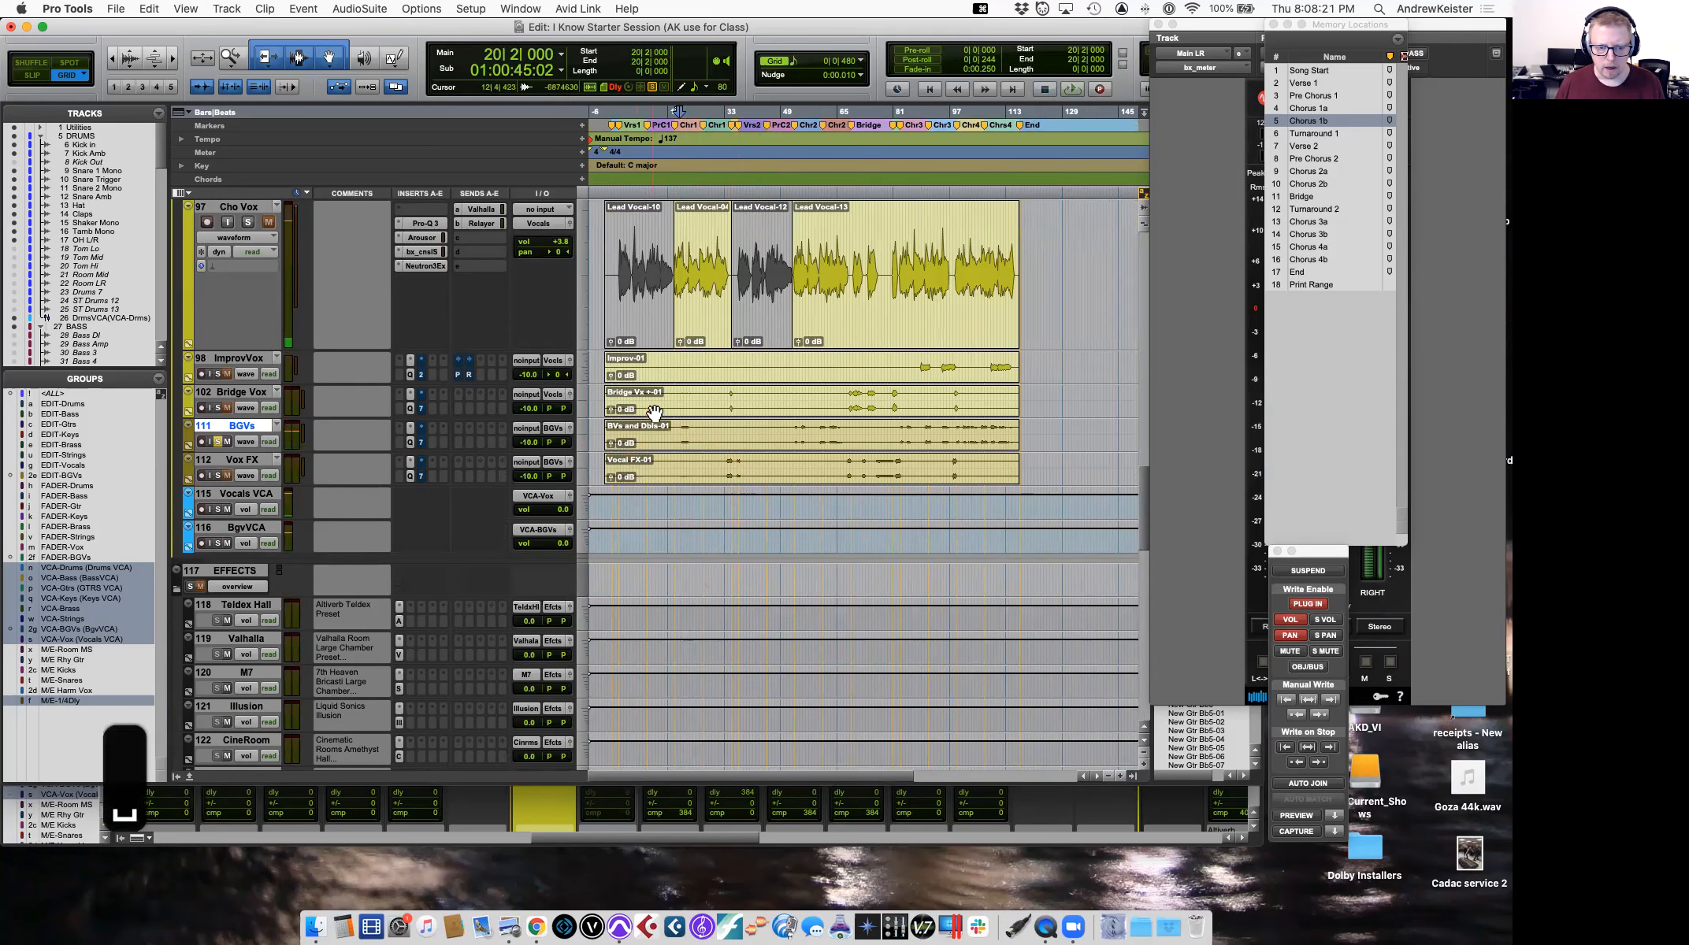
key("t")
key("t")
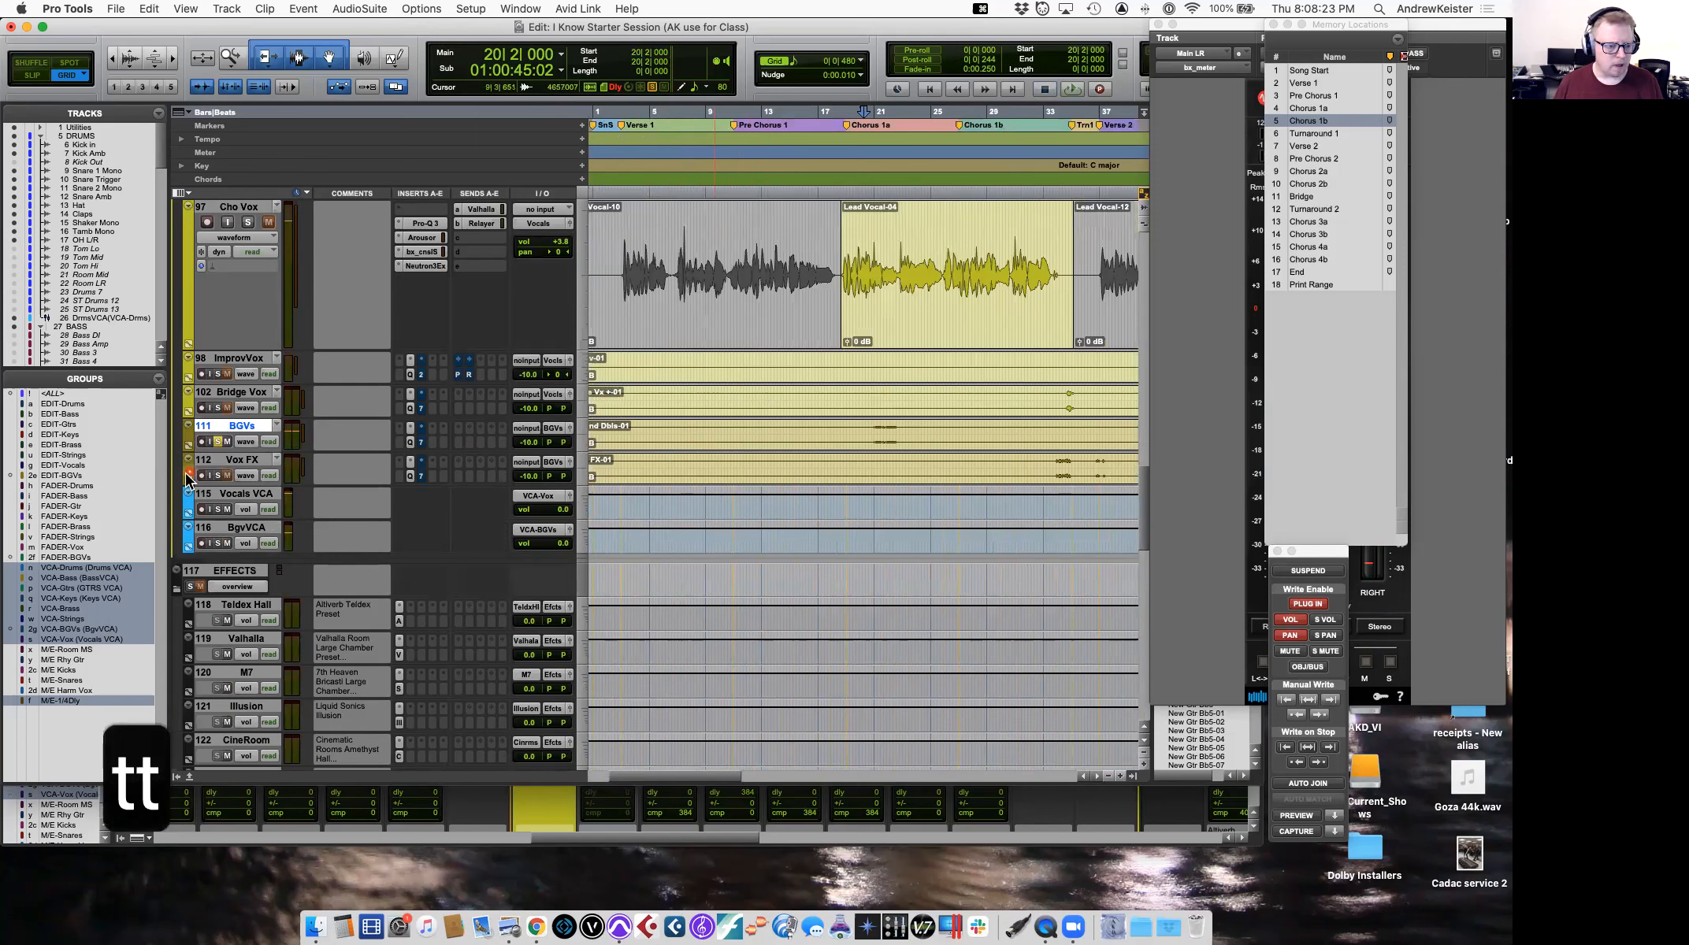
key("space")
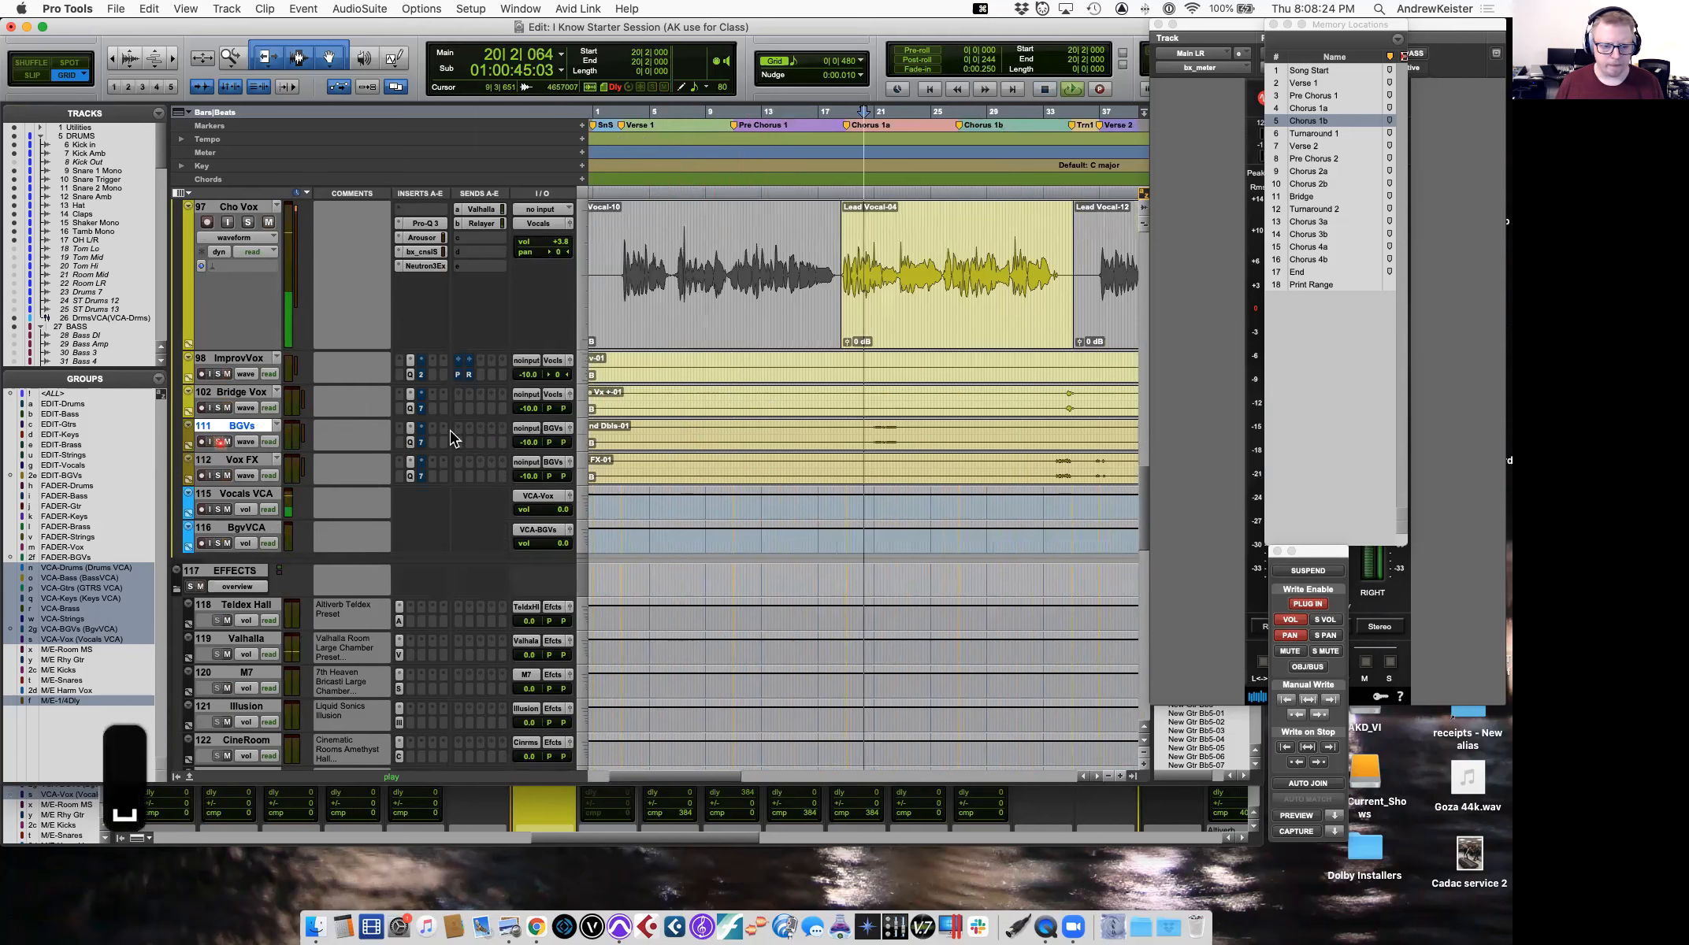
left_click(529, 441, "alt")
key("space")
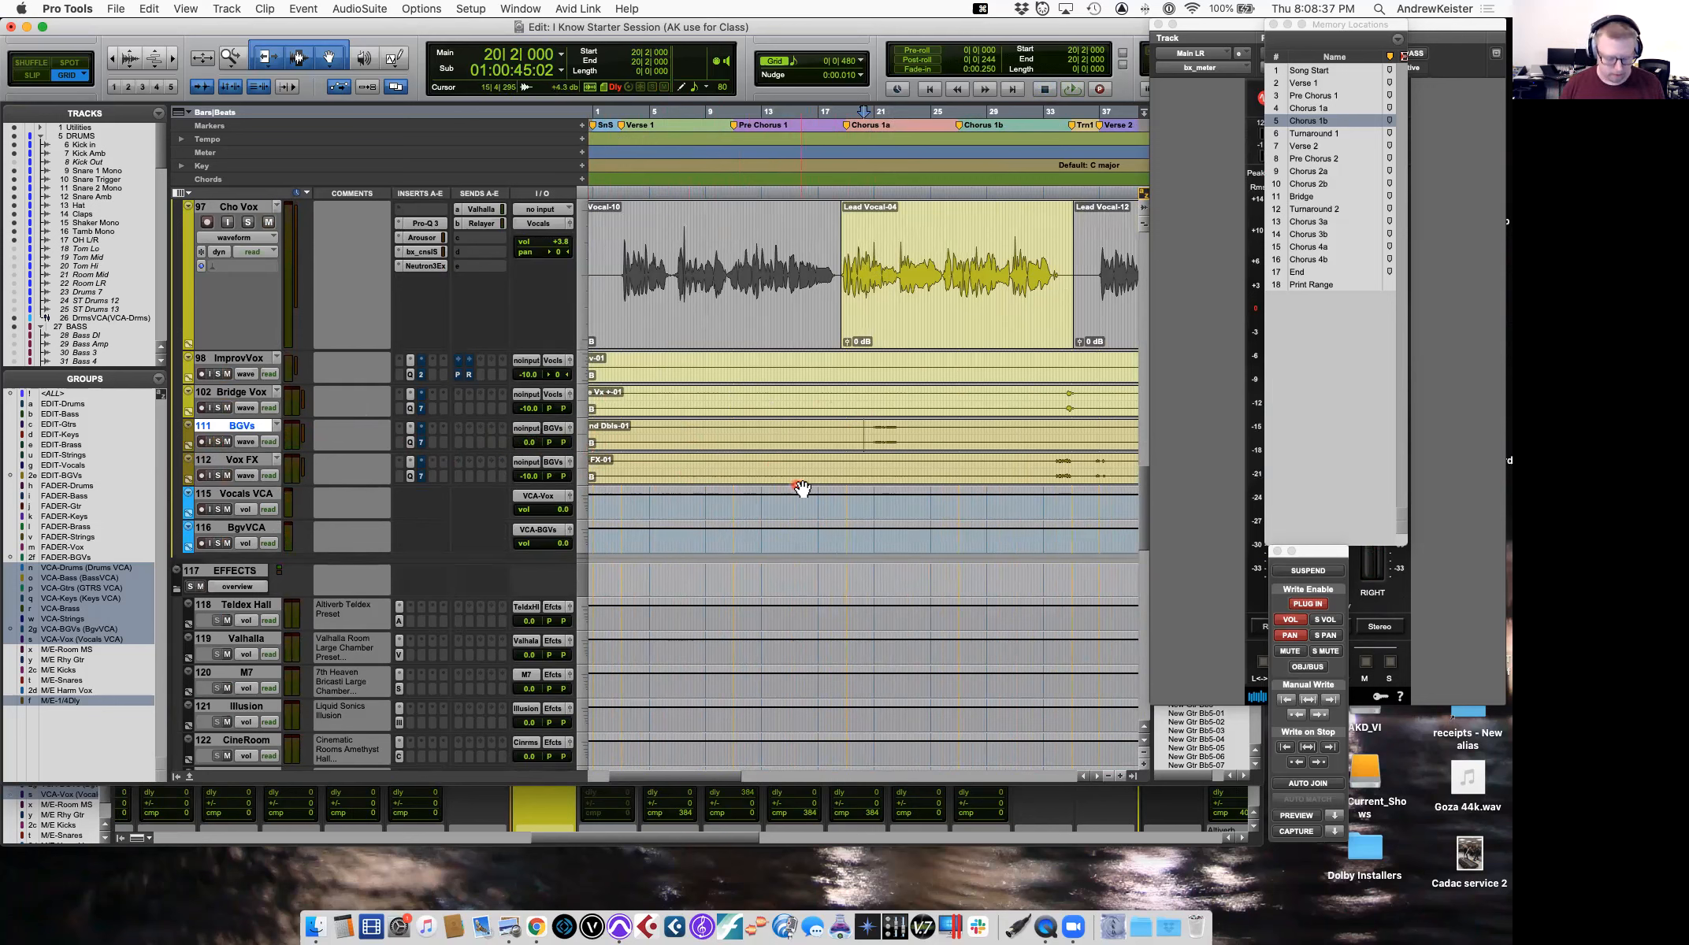
Look through the vocal tracks from Verse 1 to the End marker to see where the BGVs and Vox FX parts occur.
key("r")
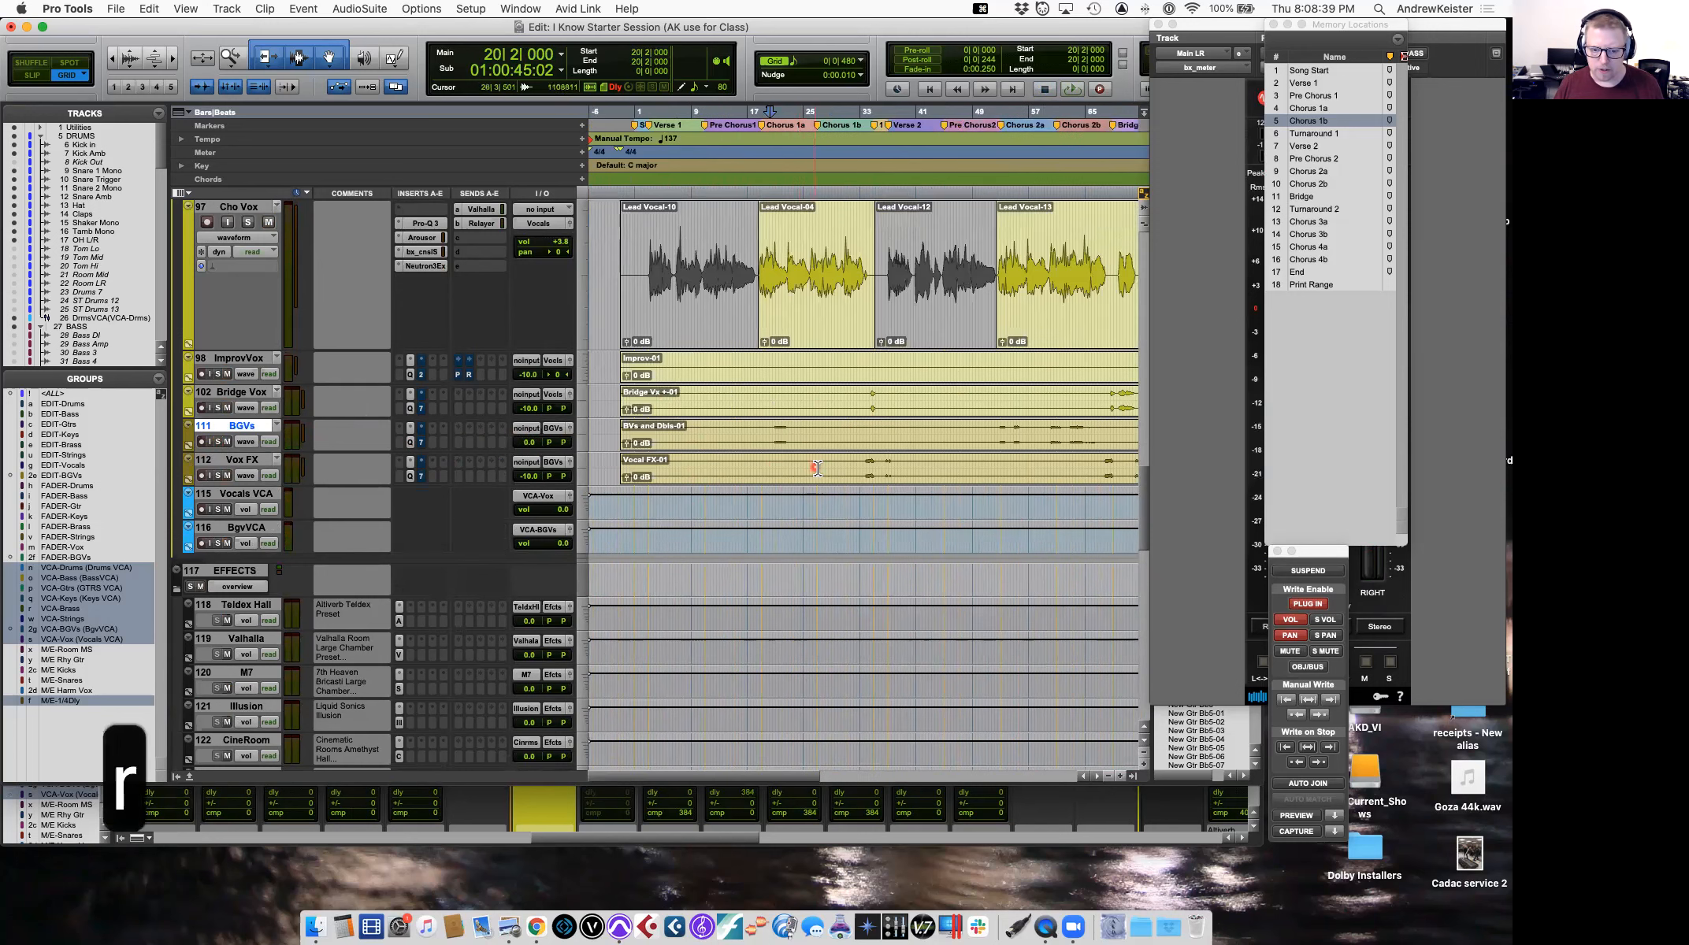
scroll(804, 449, "right", 1)
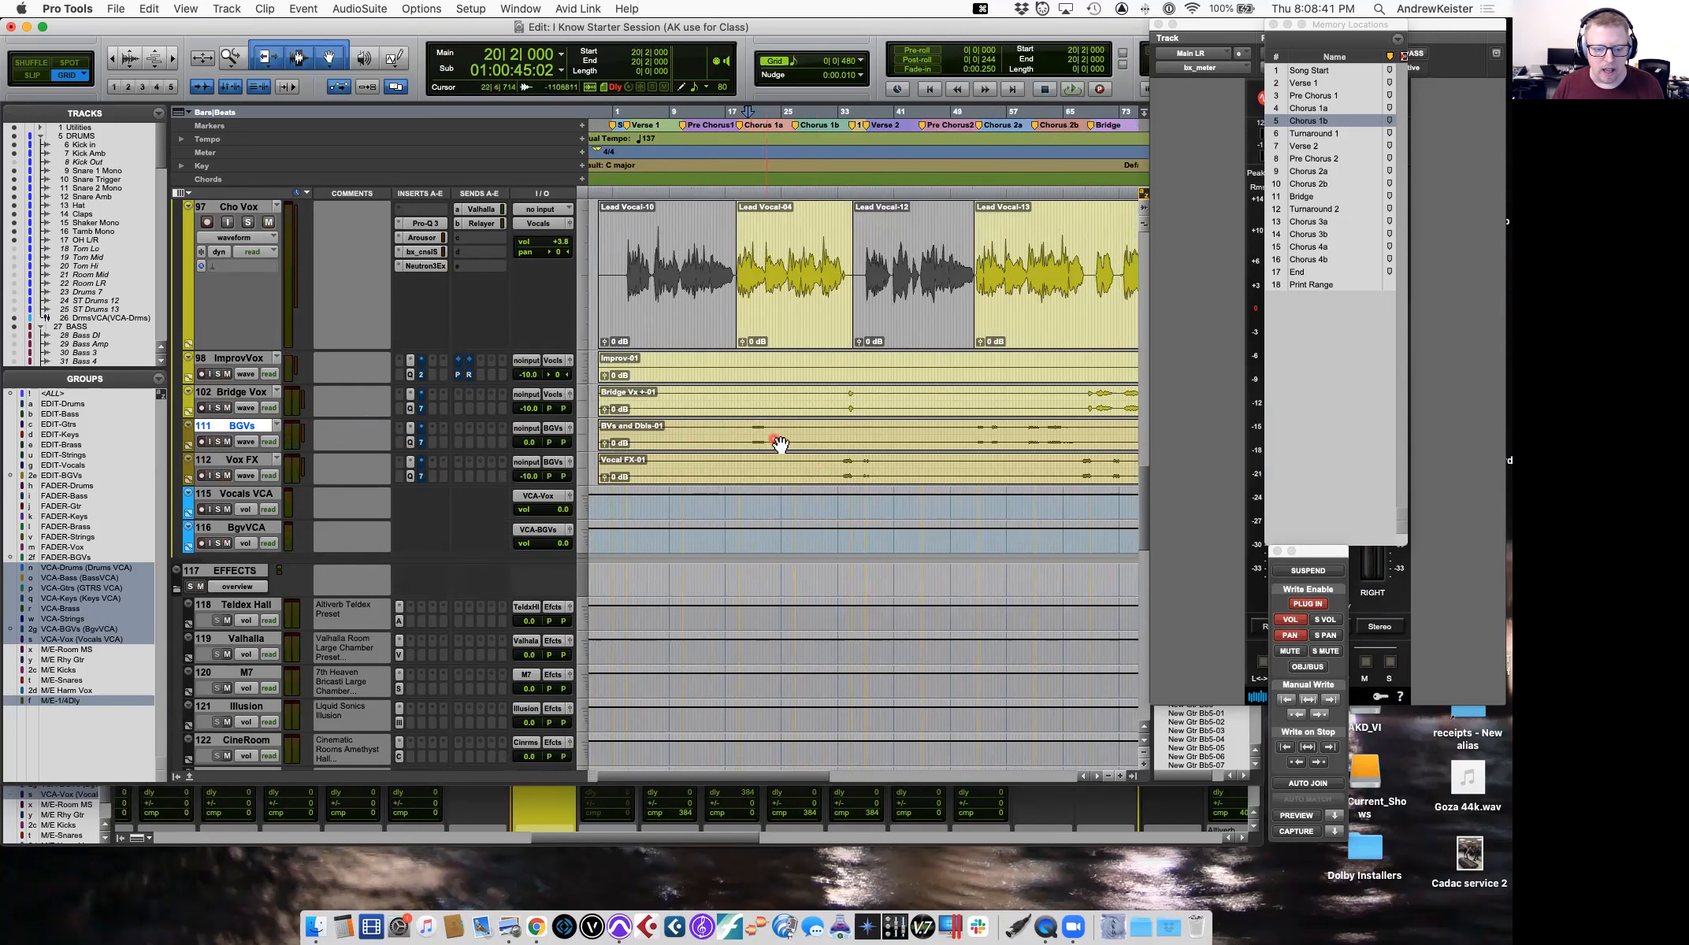
scroll(780, 444, "right", 1)
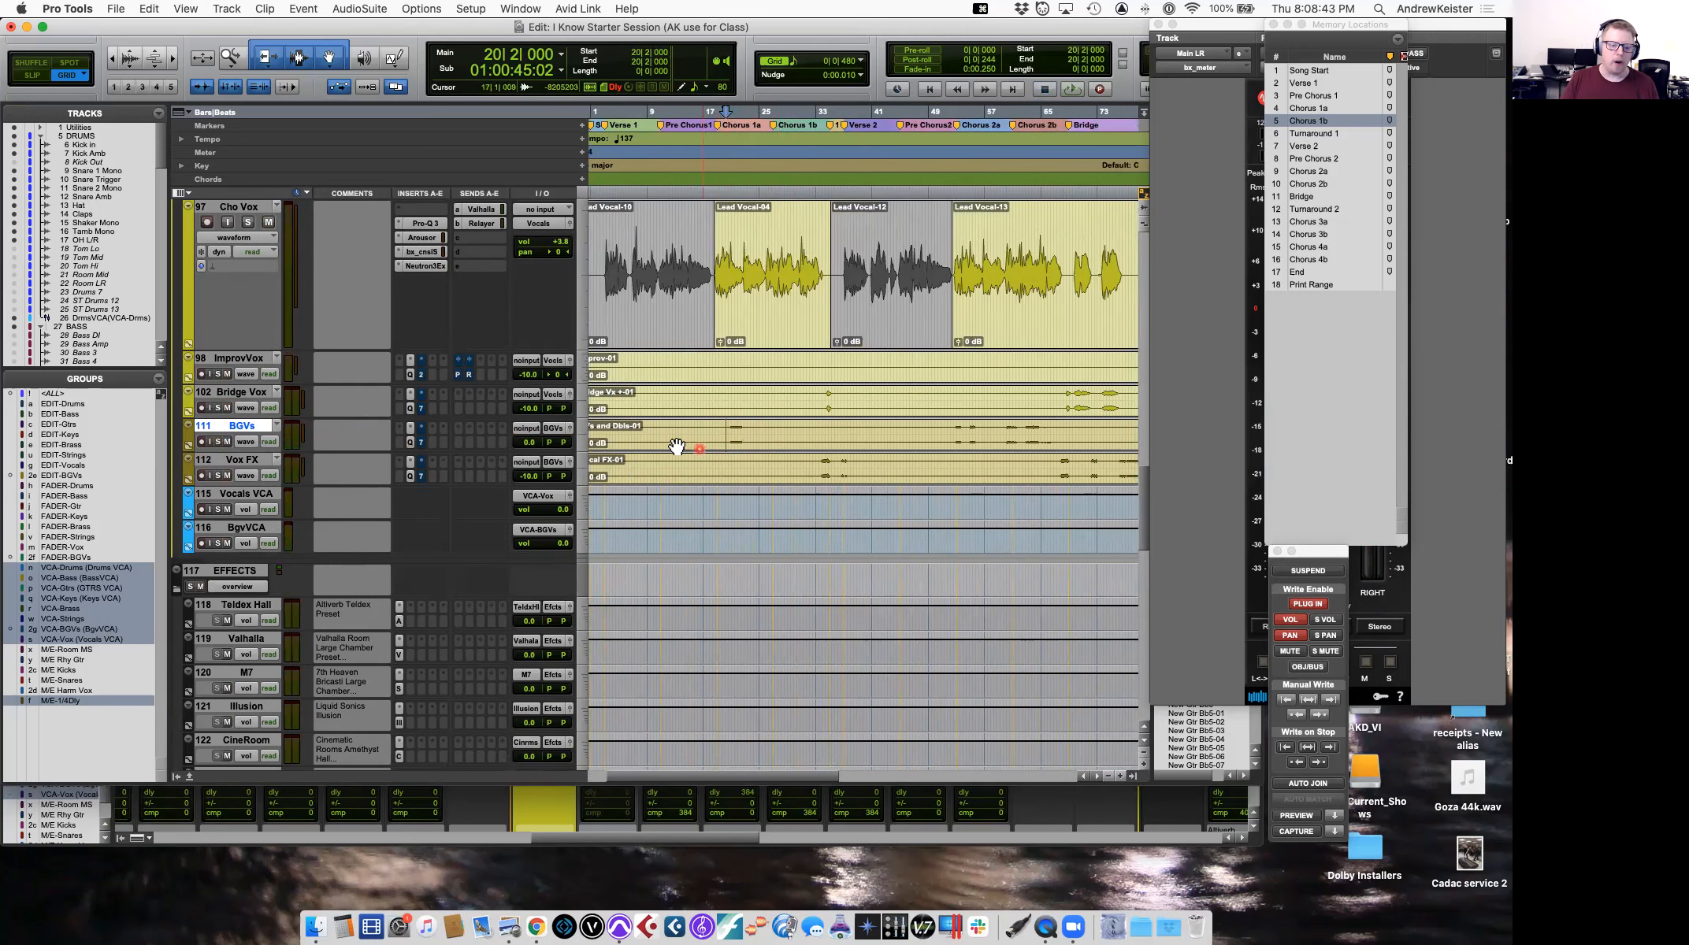
scroll(615, 436, "left", 1)
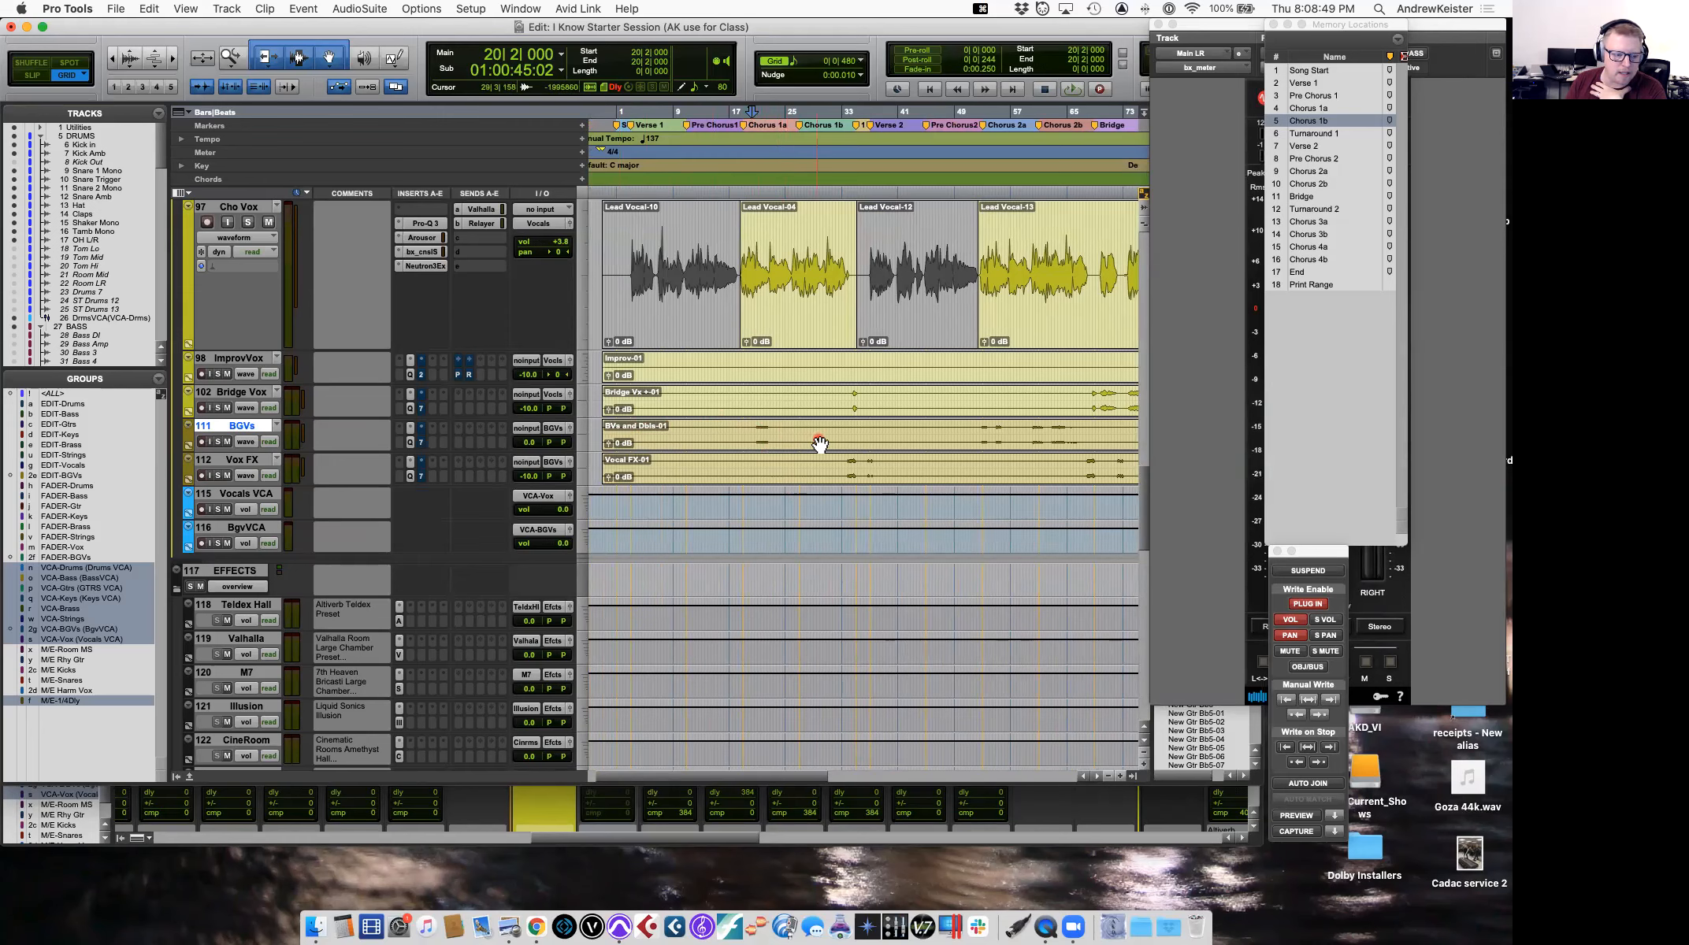
scroll(819, 445, "right", 2)
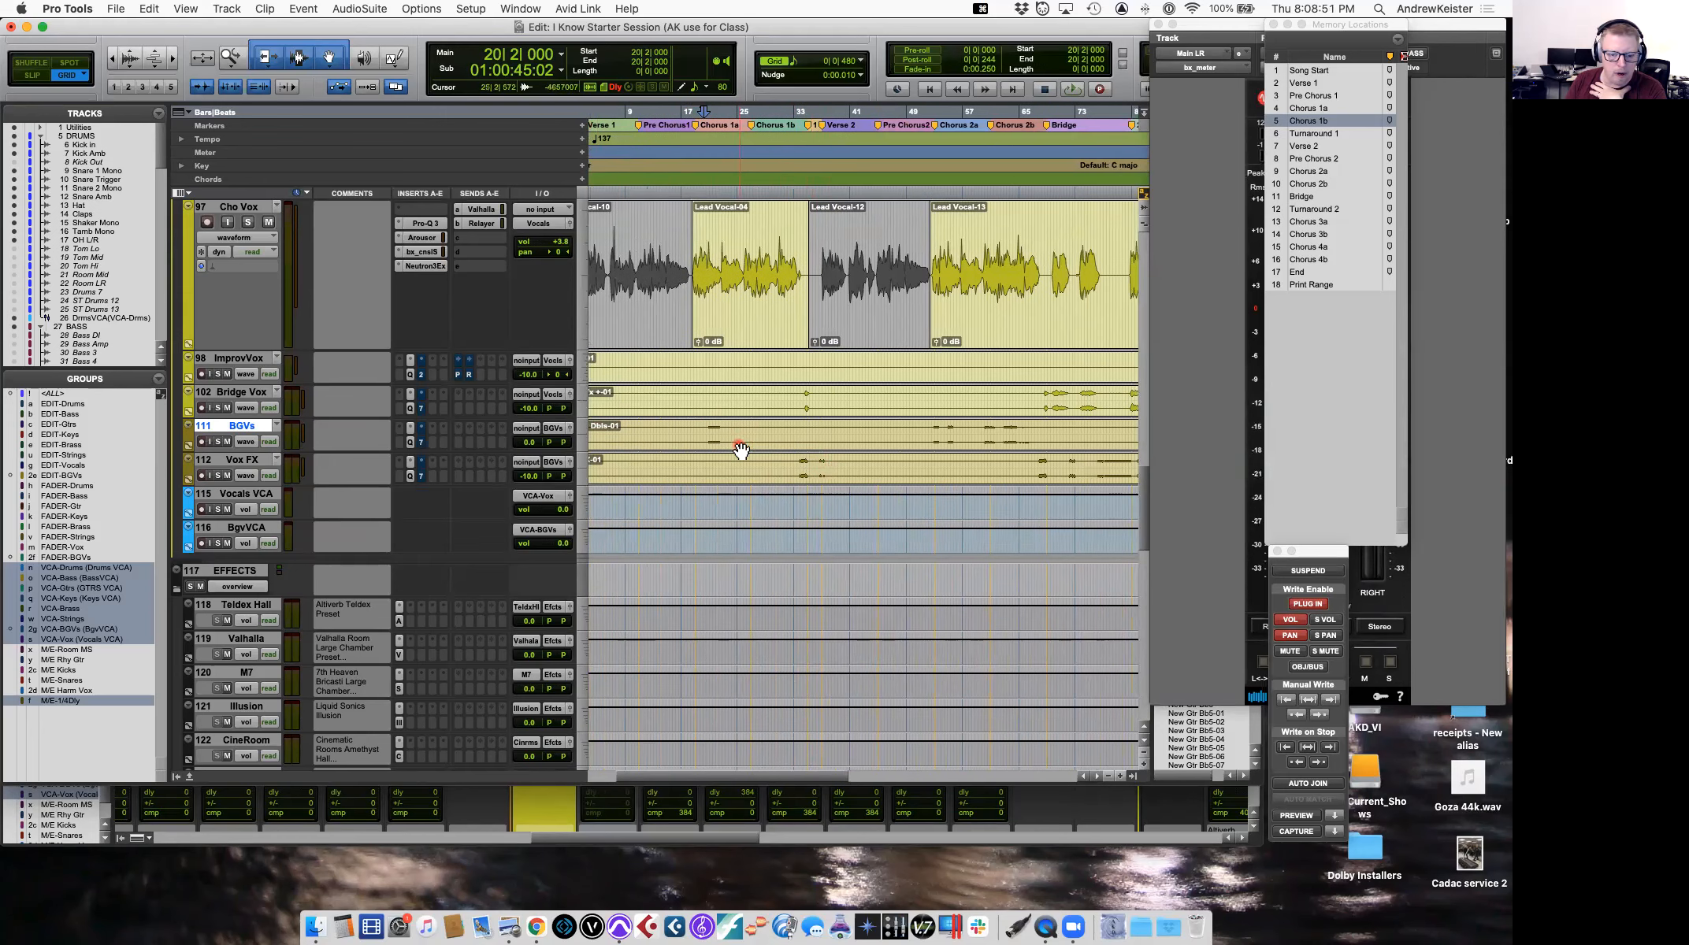
scroll(741, 449, "right", 6)
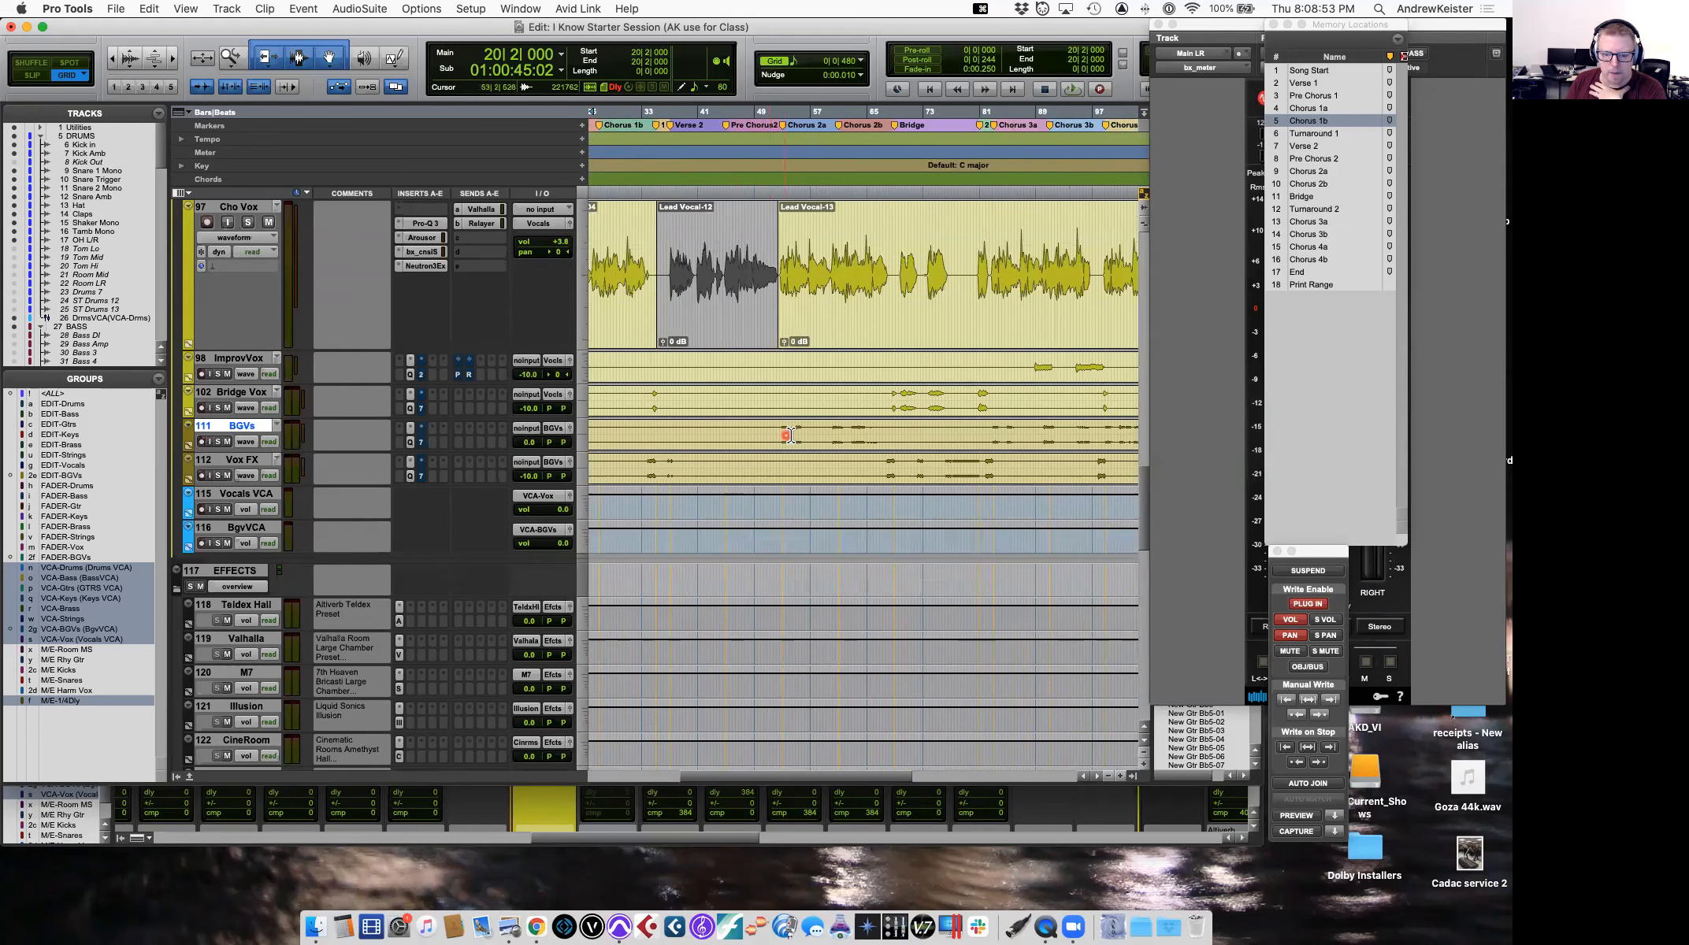
scroll(849, 423, "right", 5)
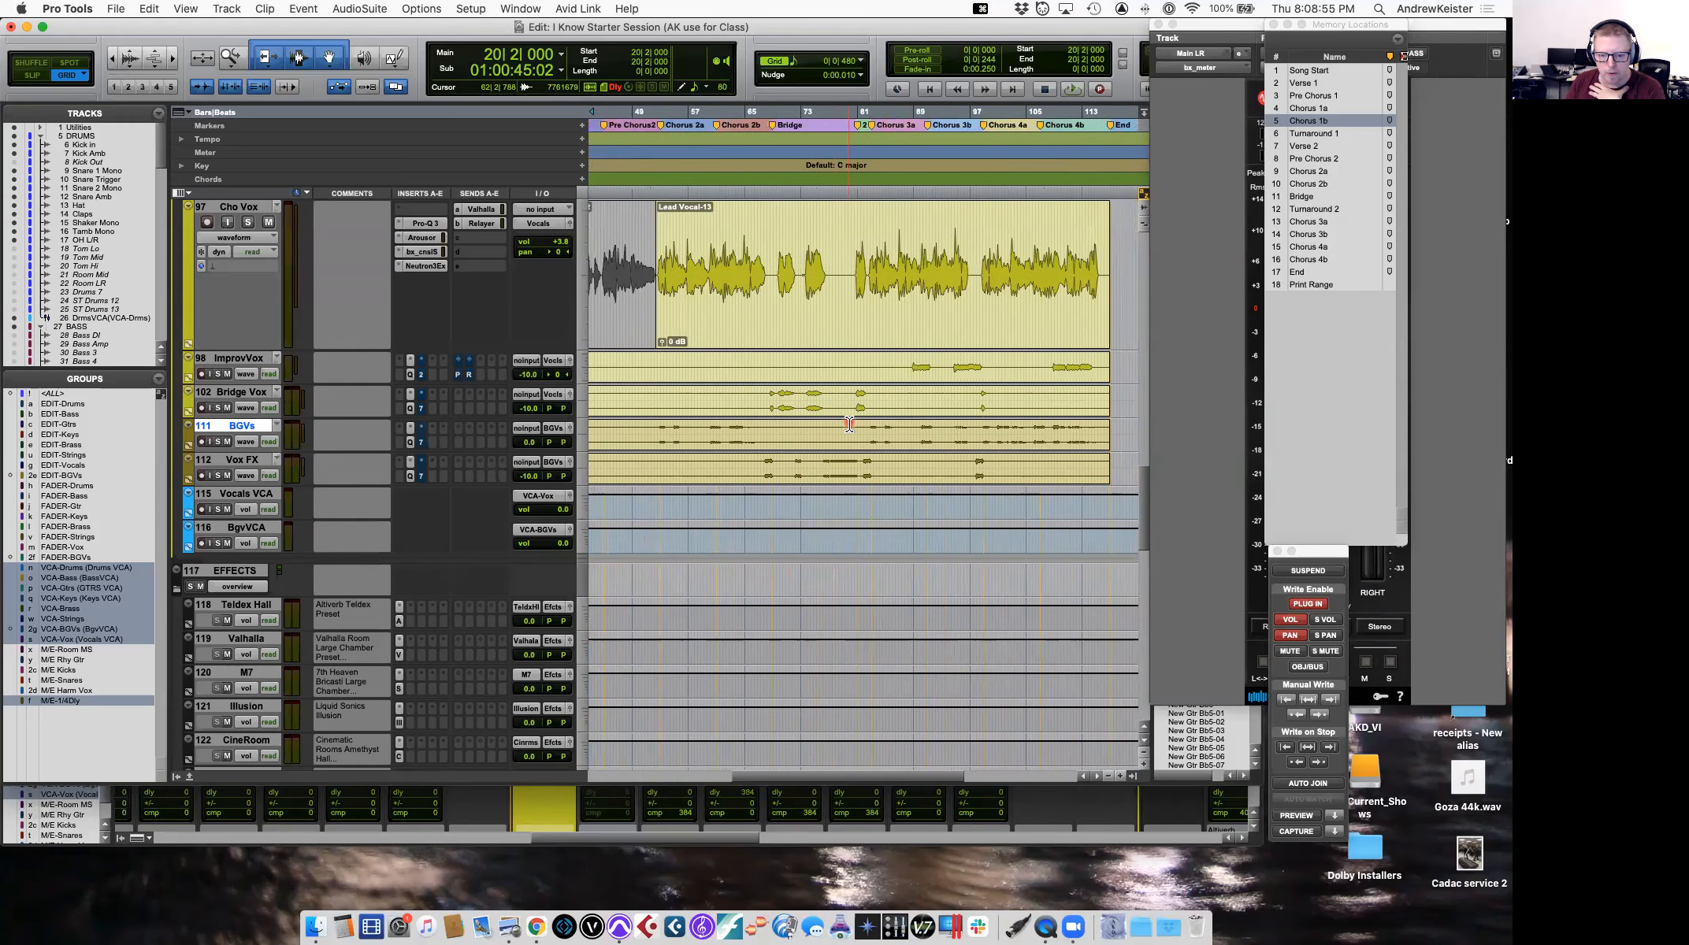
scroll(899, 334, "left", 5)
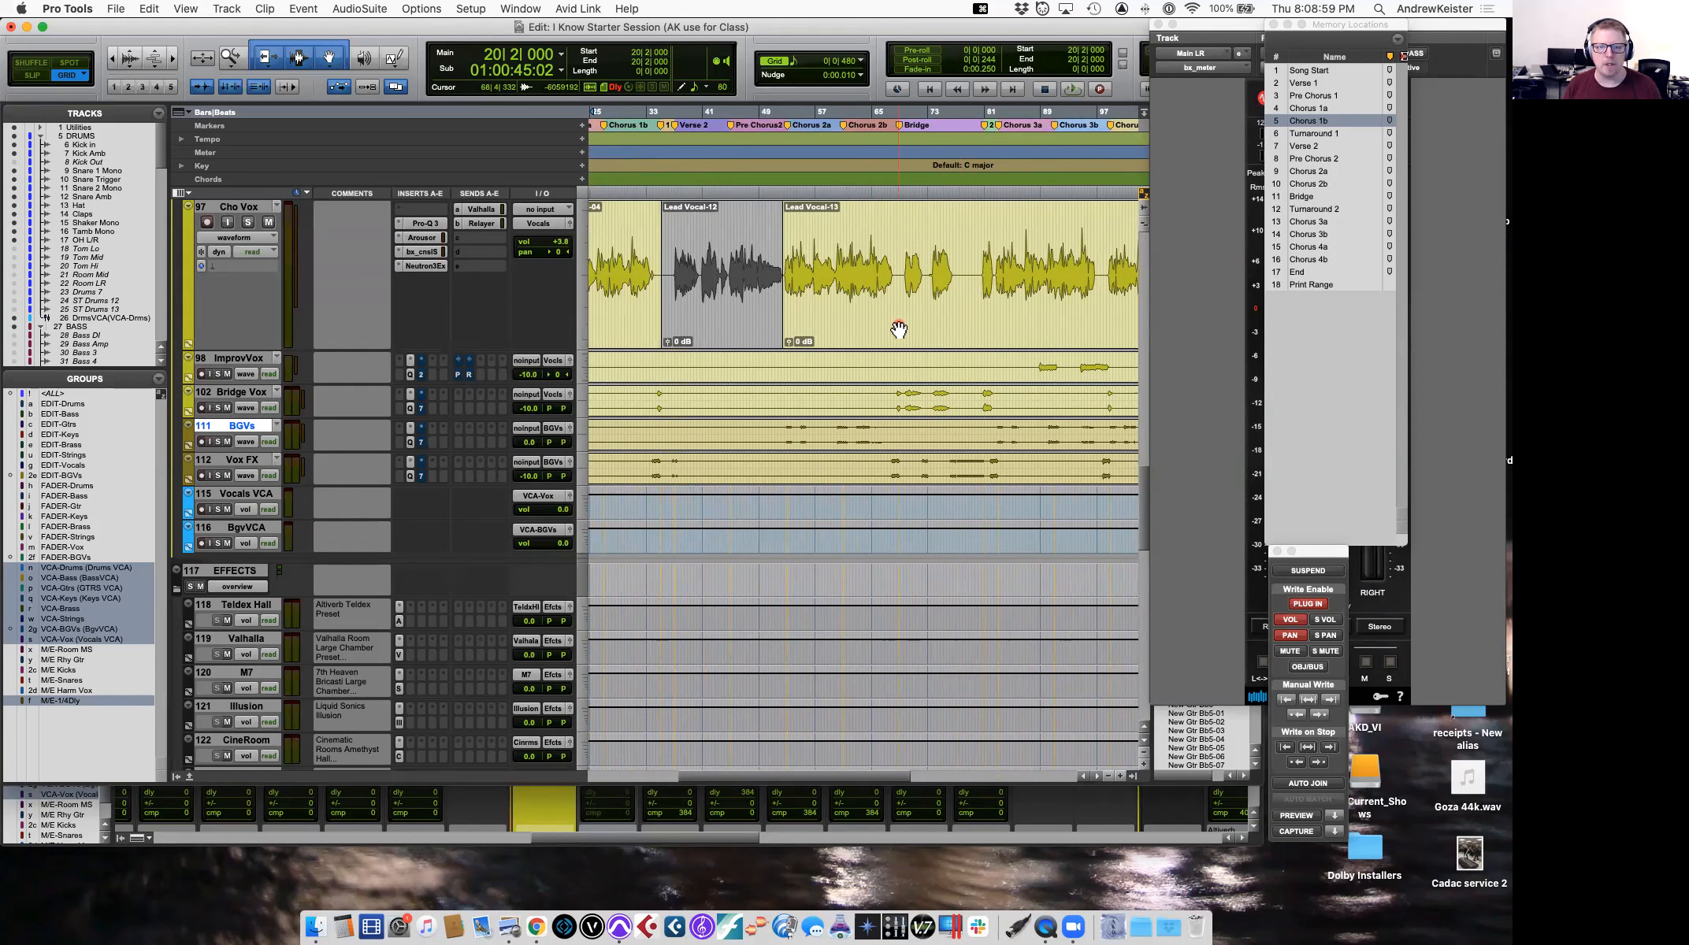
Save and close the current session, and bring up the chooser for opening another session.
key("super+s")
key("super+shift+w")
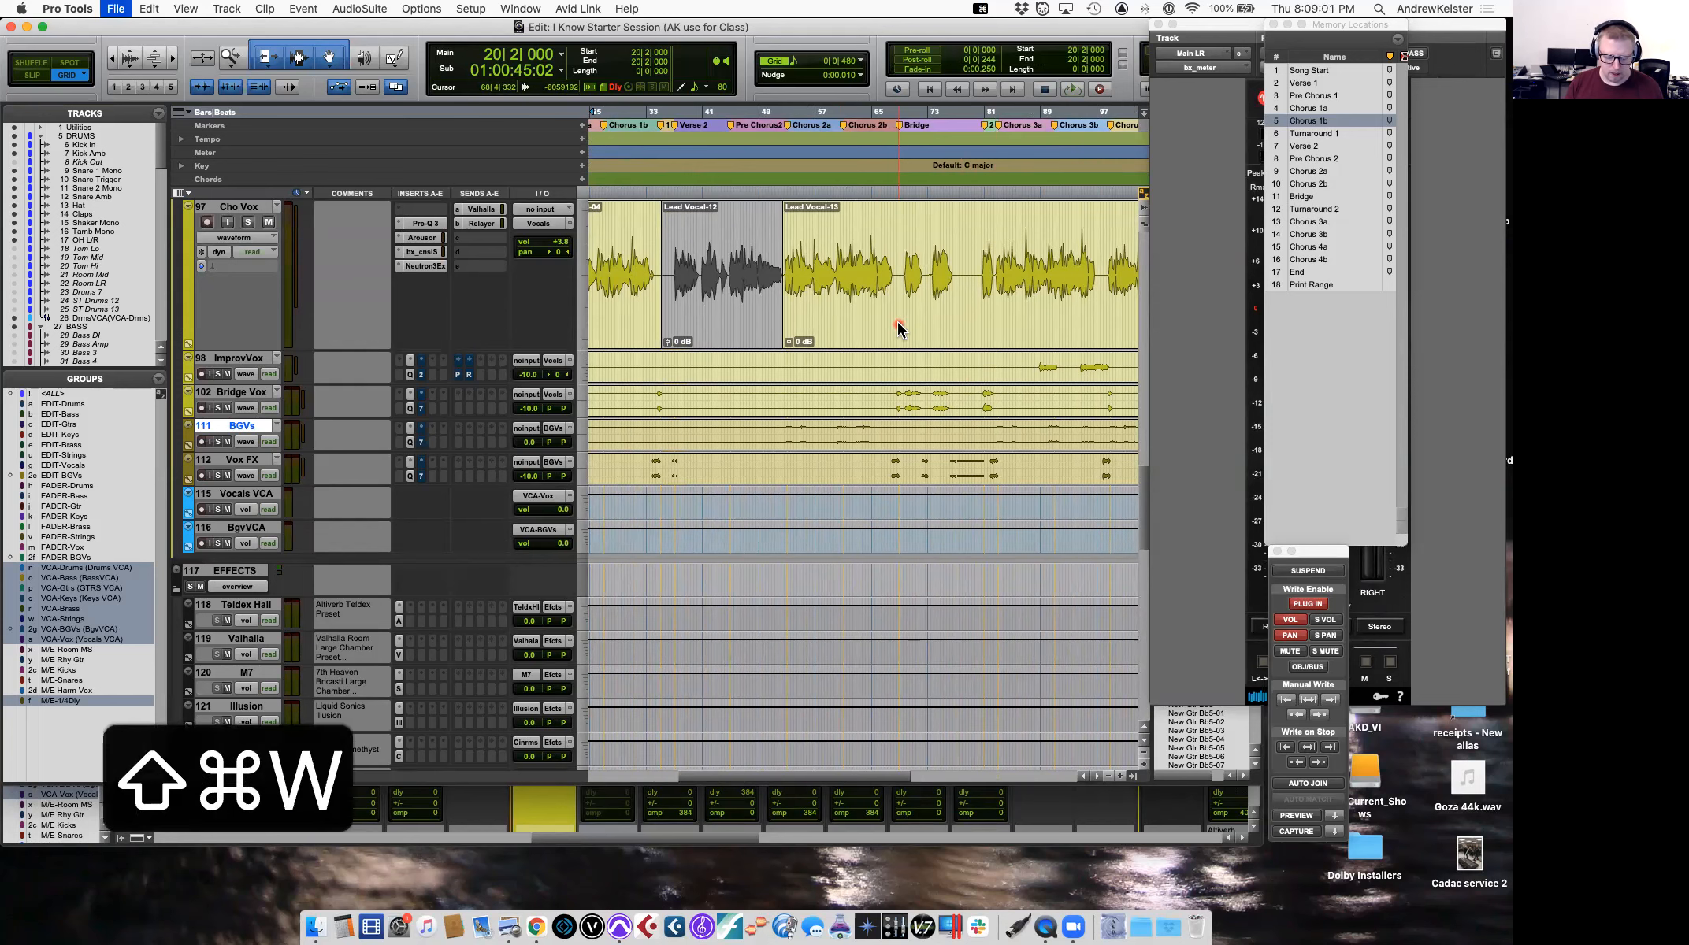
key("super+o")
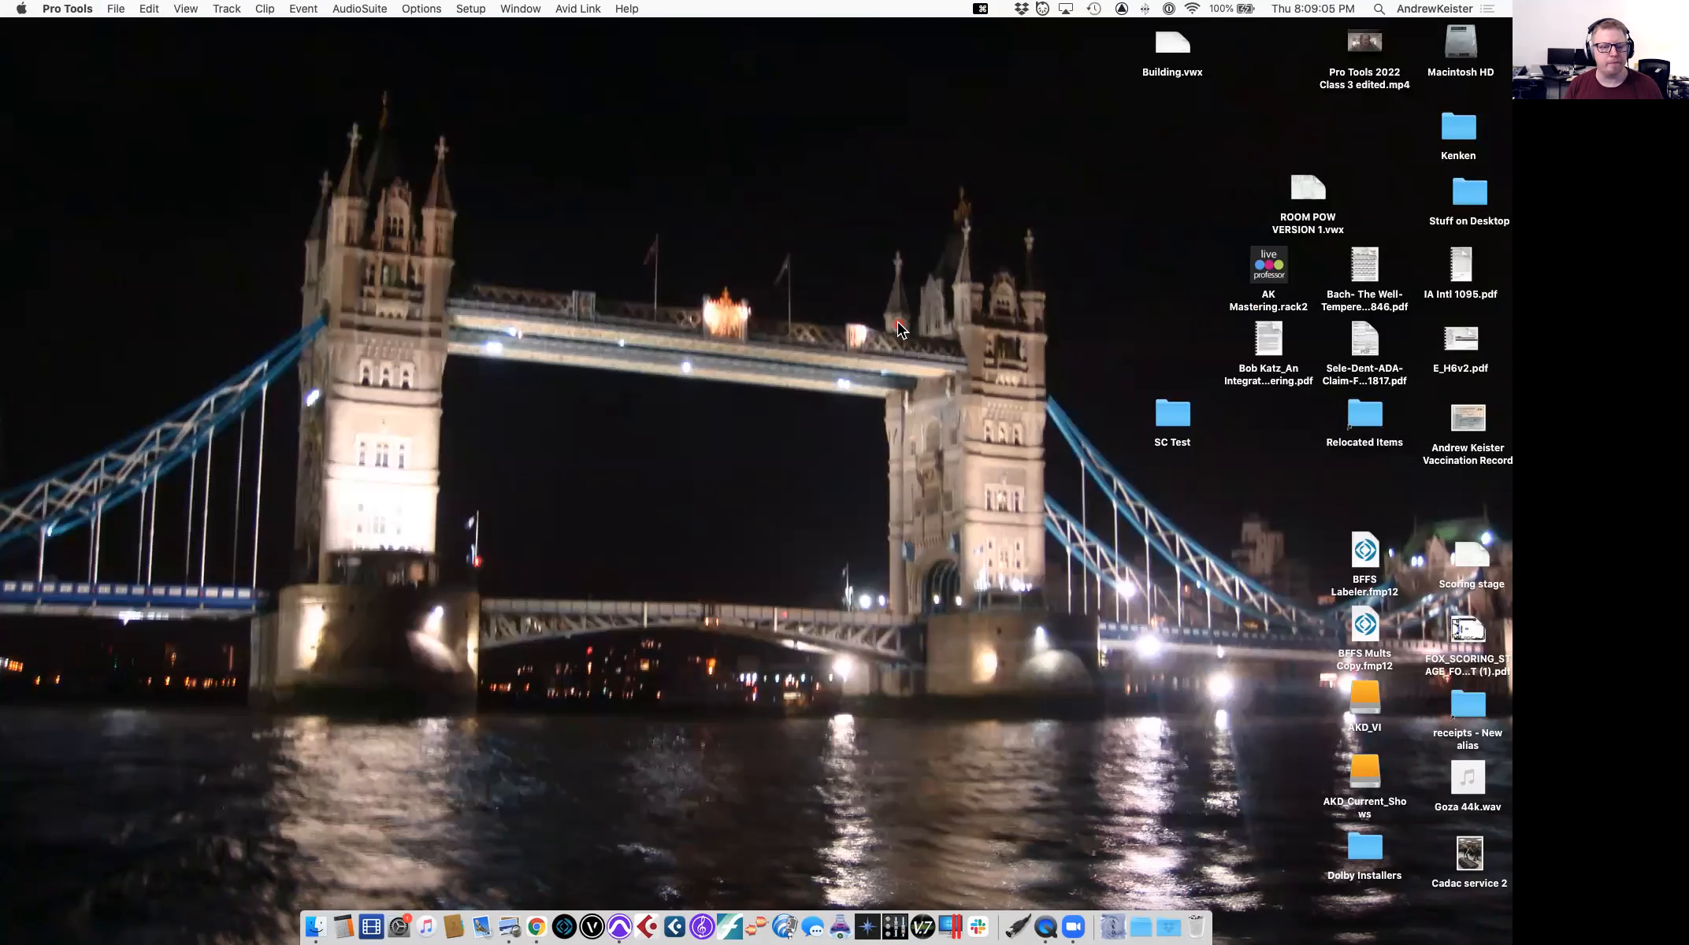
key("super+o")
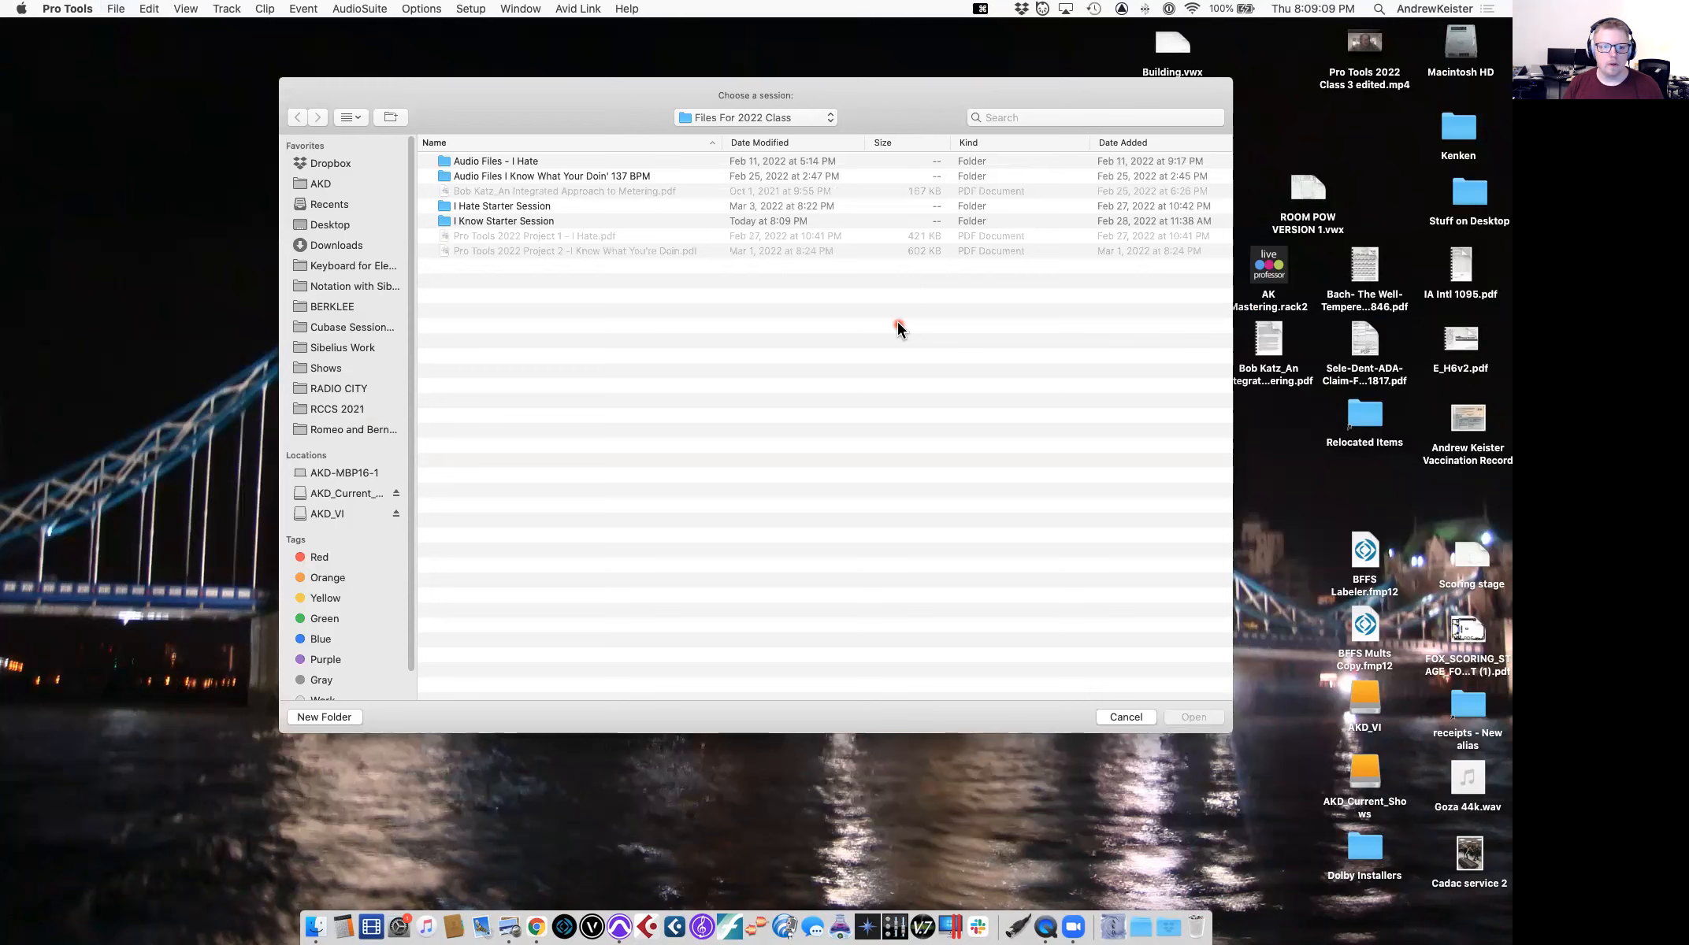
Open the session "I know what you're doin' AK Remix.ptx" from its project folder within 2022 New Lessons.
key("Down")
key("Down")
key("super+Up")
key("Down")
key("Down")
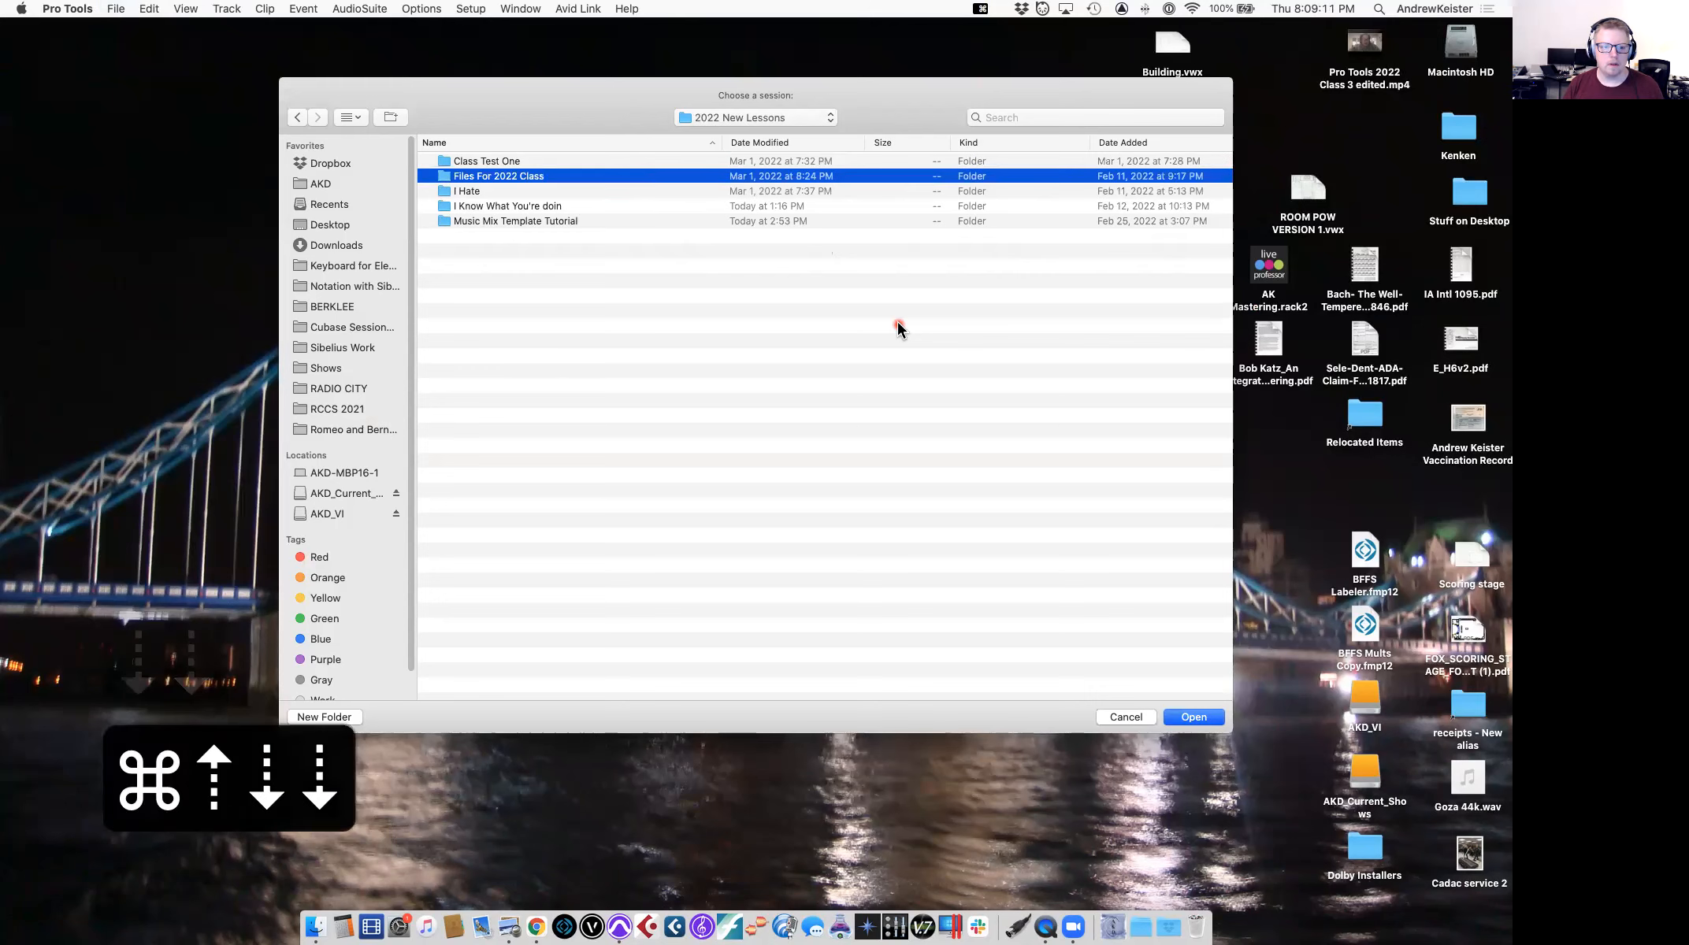
key("Down")
key("Down")
key("super+o")
key("Down")
key("Down")
key("Return")
key("Down")
key("Down")
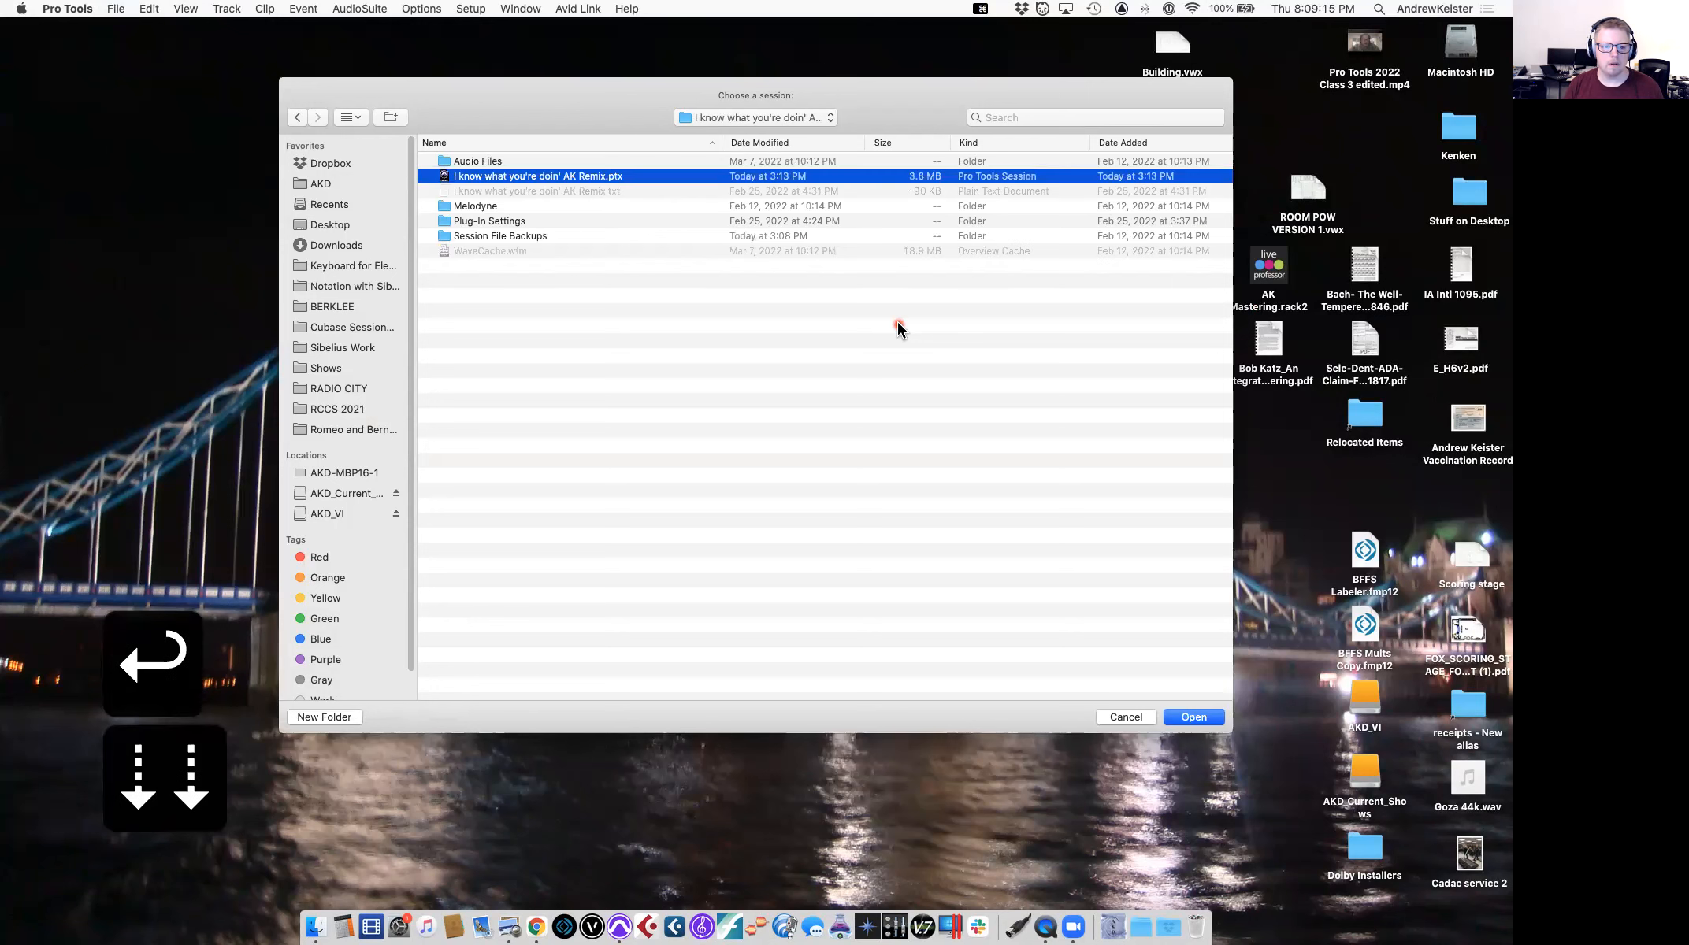
key("Return")
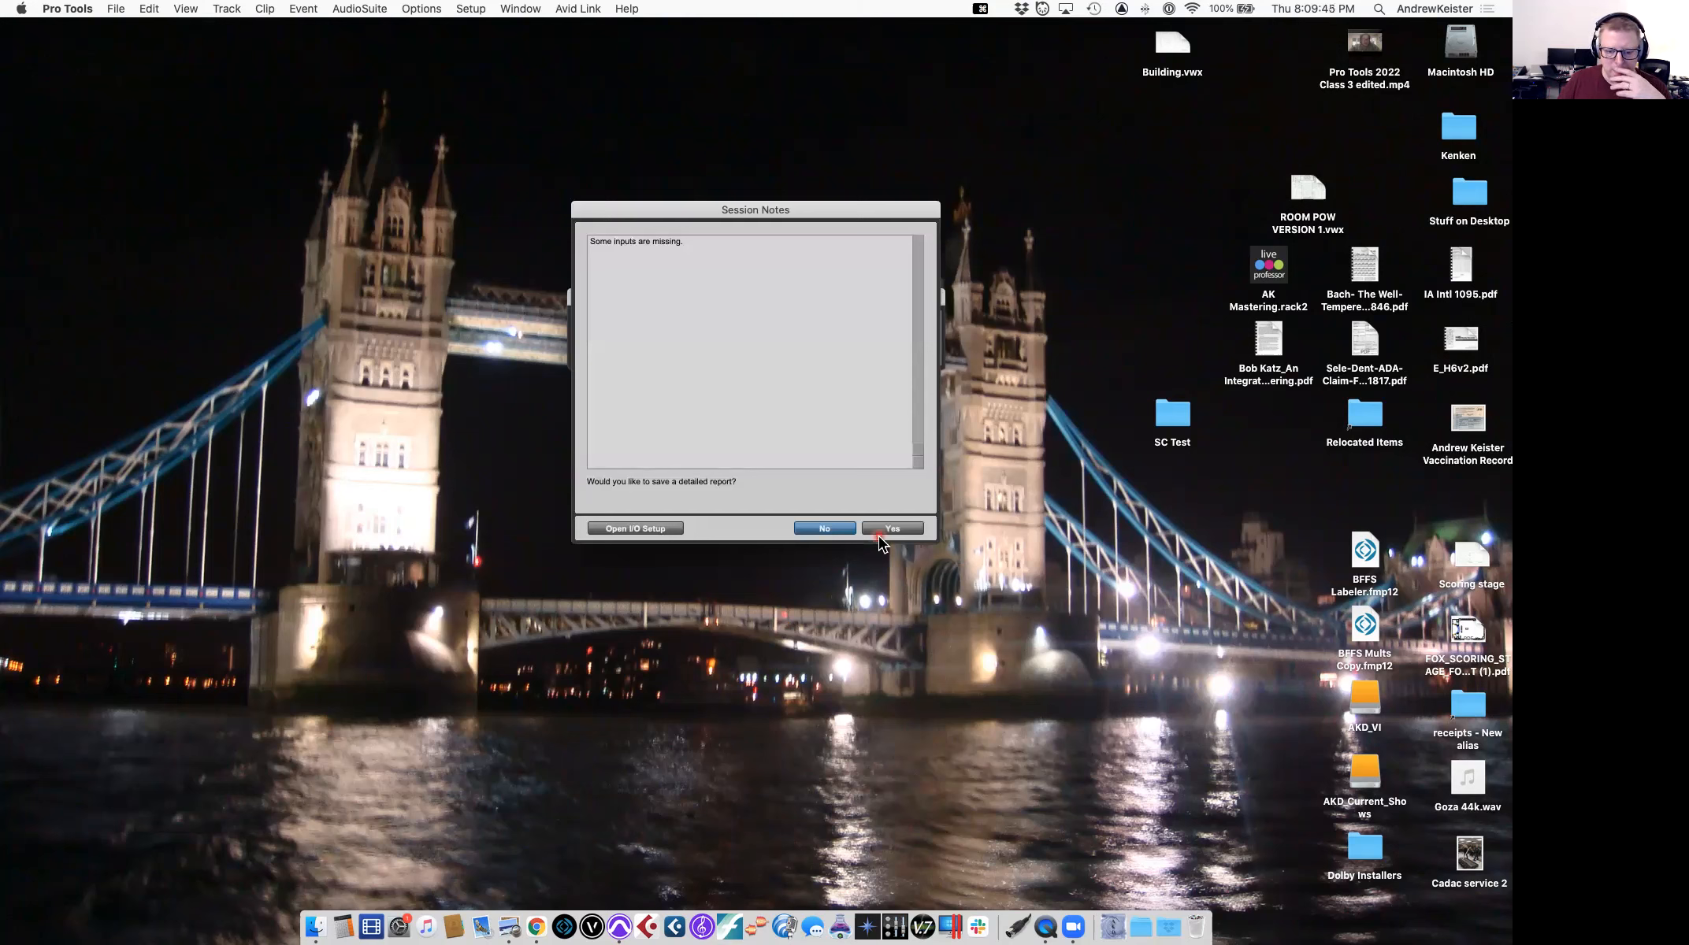
Decline the detailed session report and the Avid Marketplace visit, and close the Event Operations window.
left_click(832, 529)
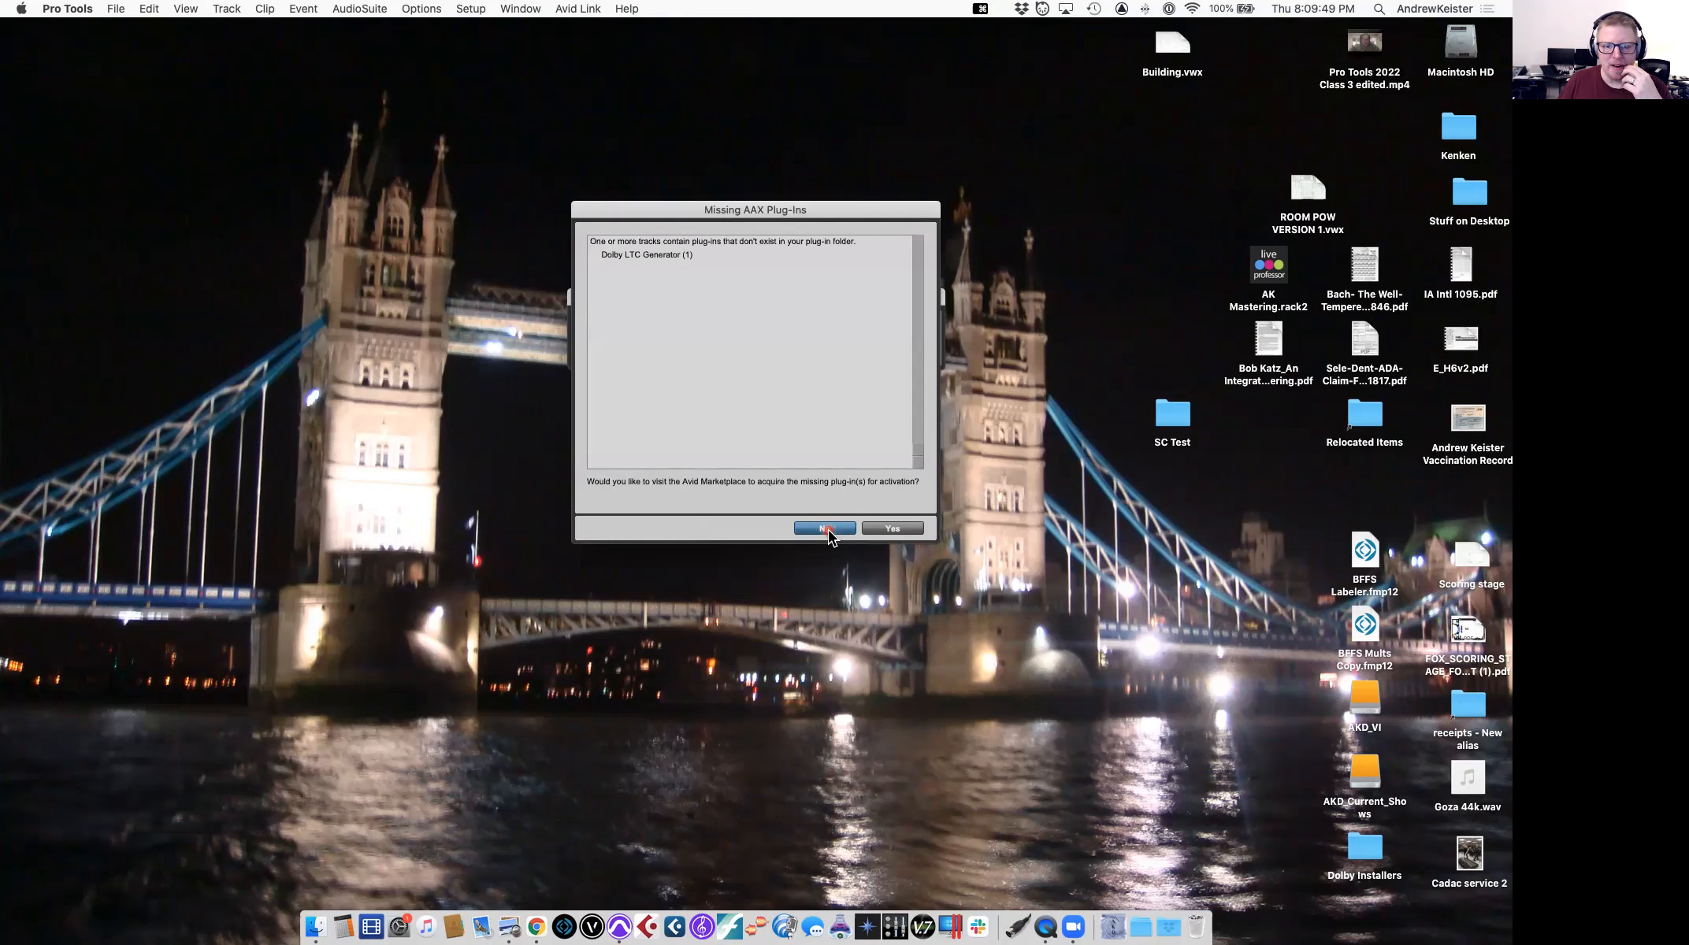
left_click(823, 529)
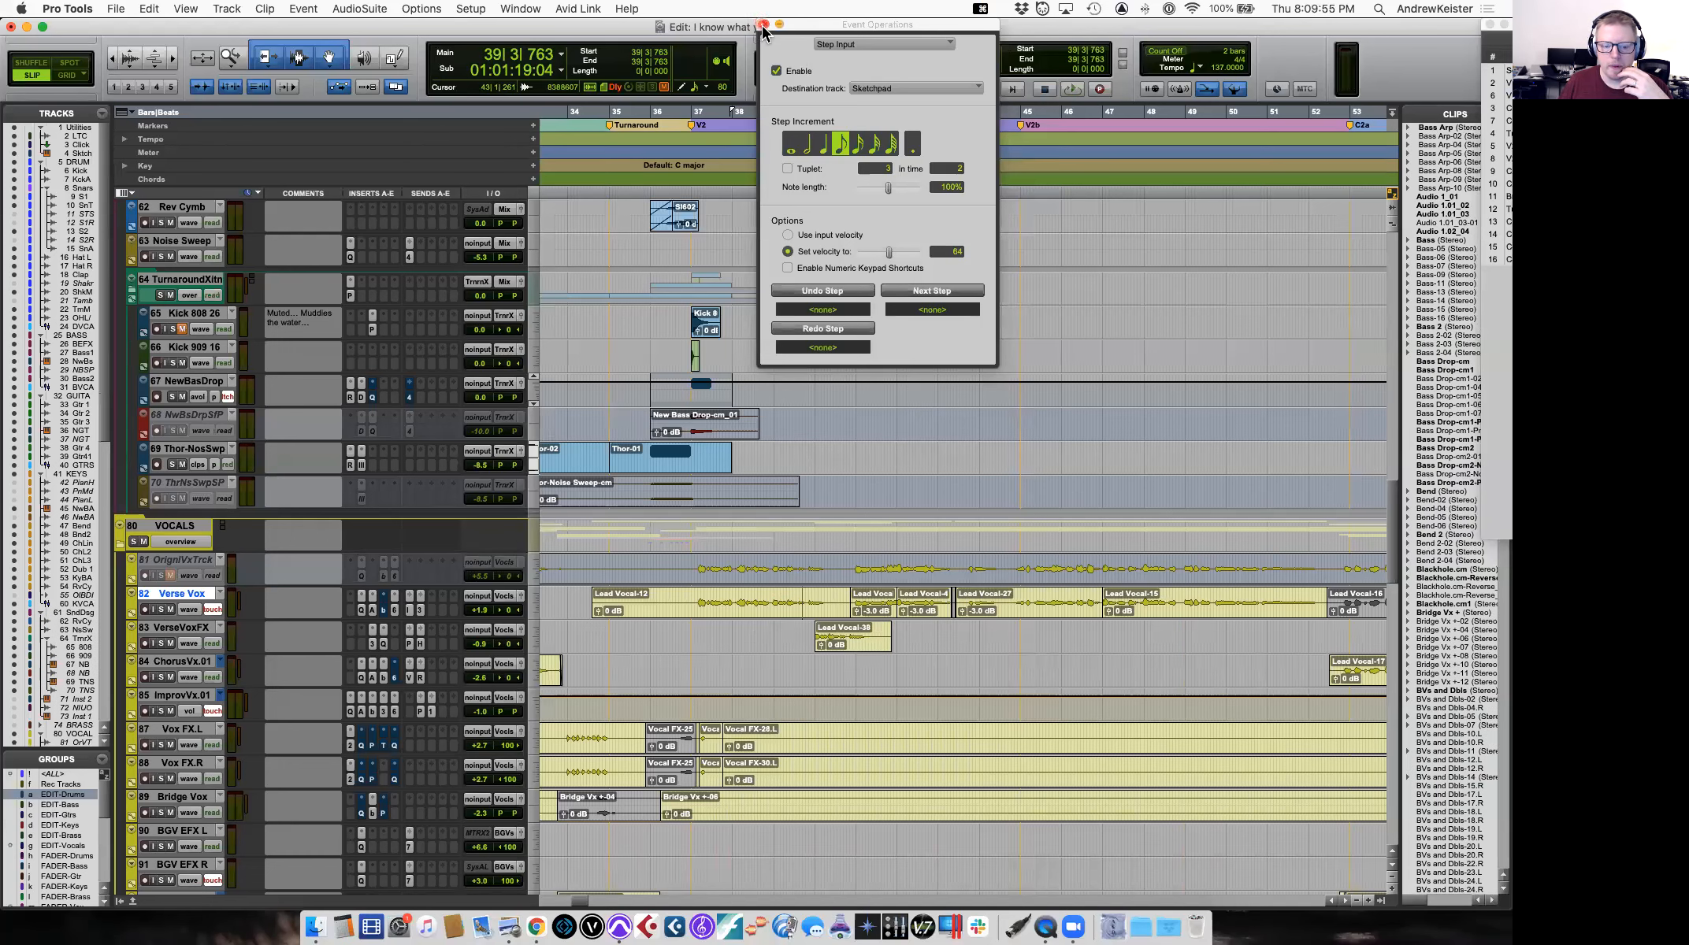
left_click(763, 26)
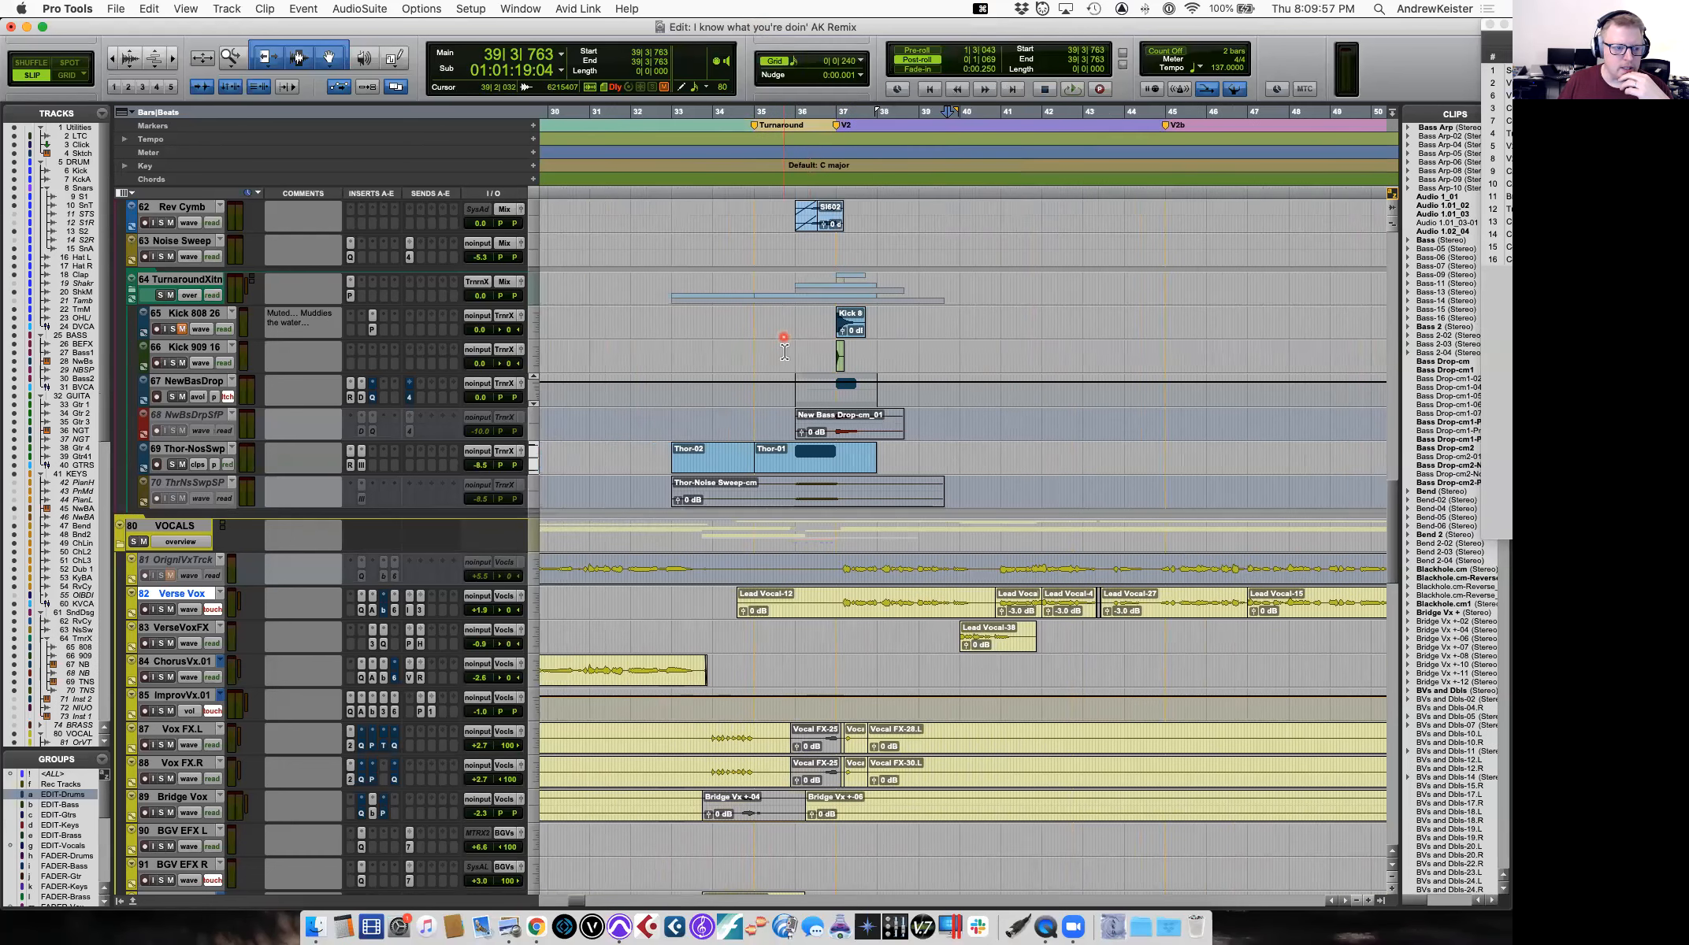
Mute the Sound Design folder track and leave the folder expanded.
scroll(784, 352, "down", 1)
scroll(233, 293, "up", 2)
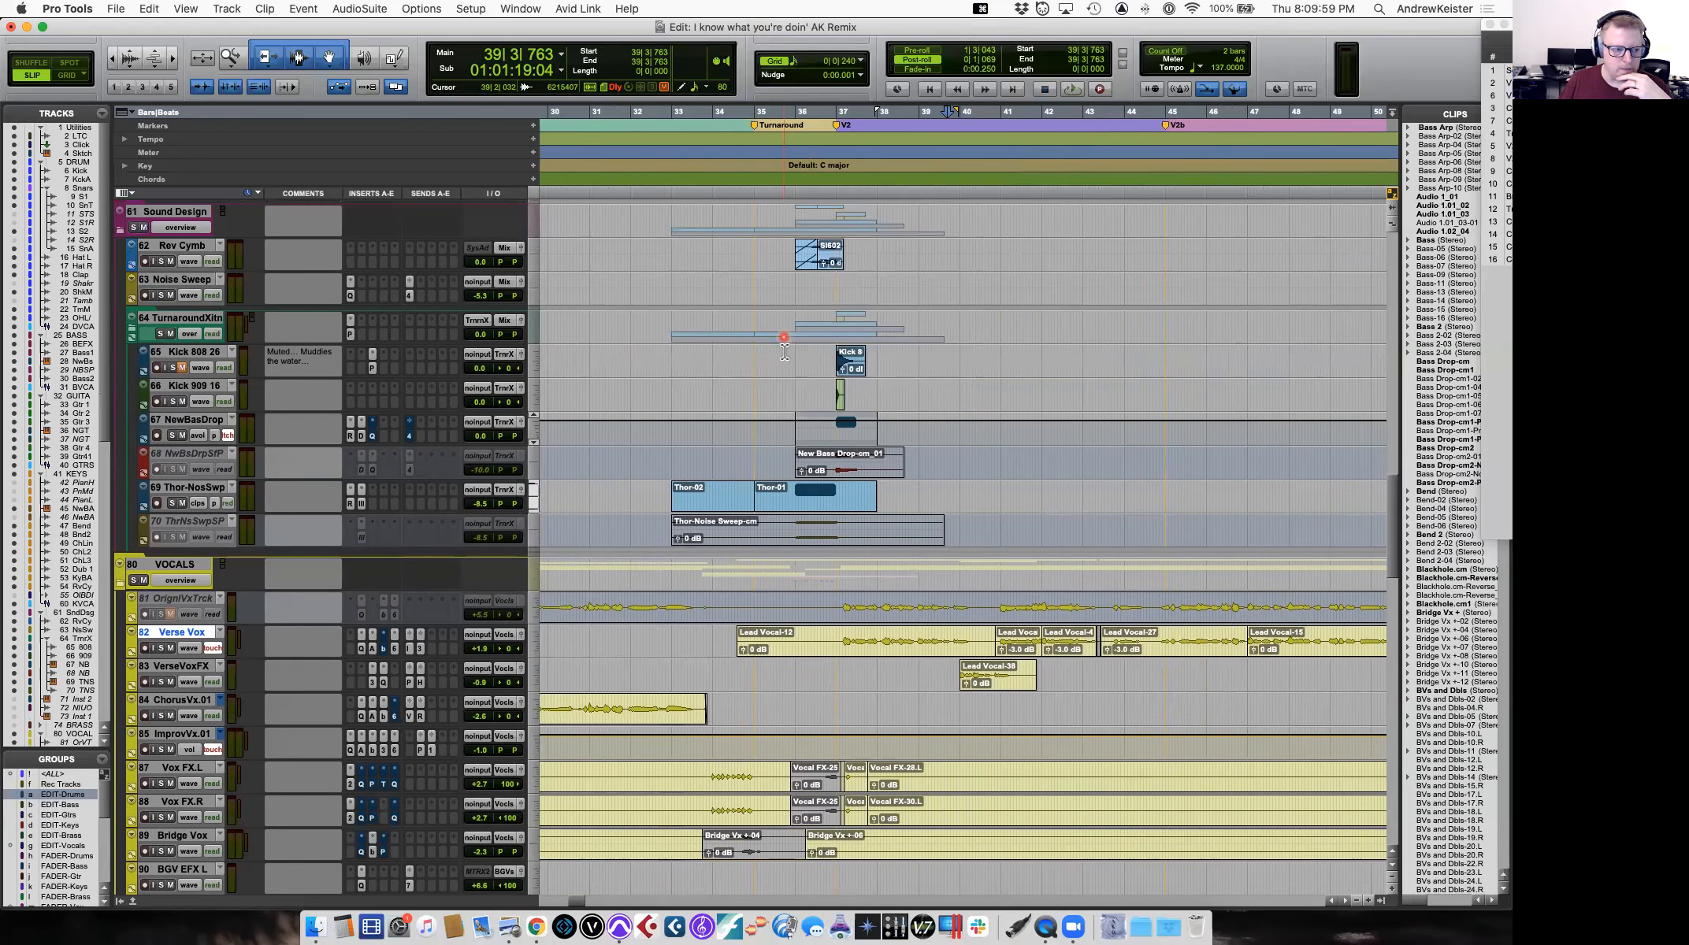
scroll(211, 298, "up", 1)
left_click(181, 251)
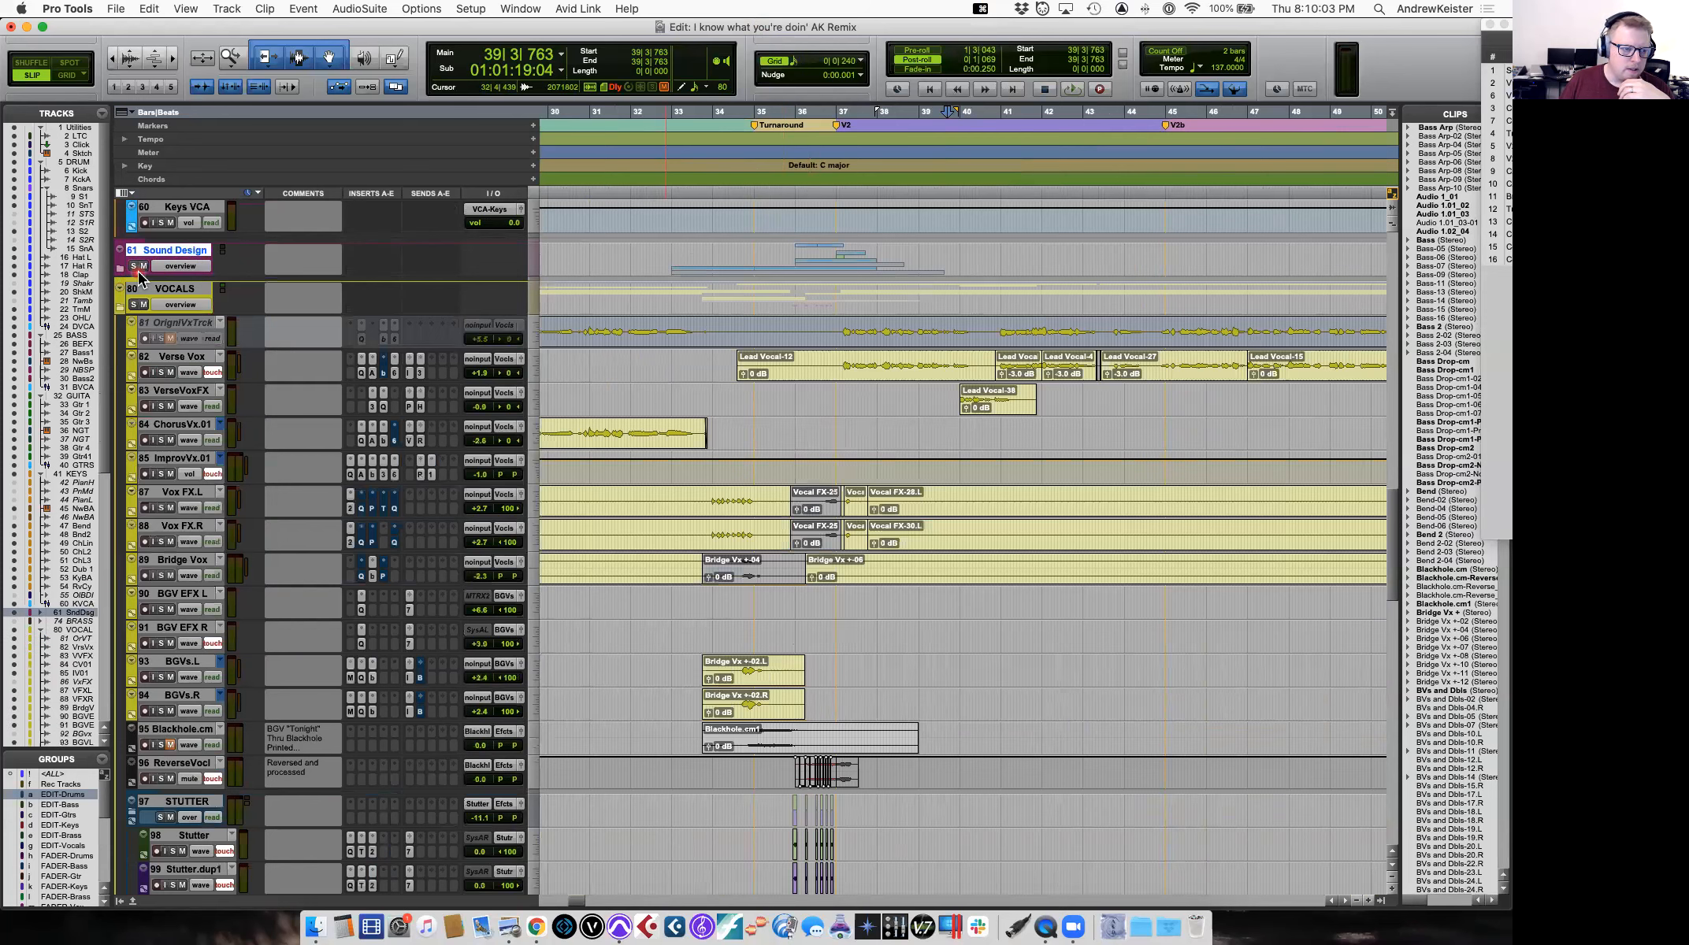
left_click(121, 267)
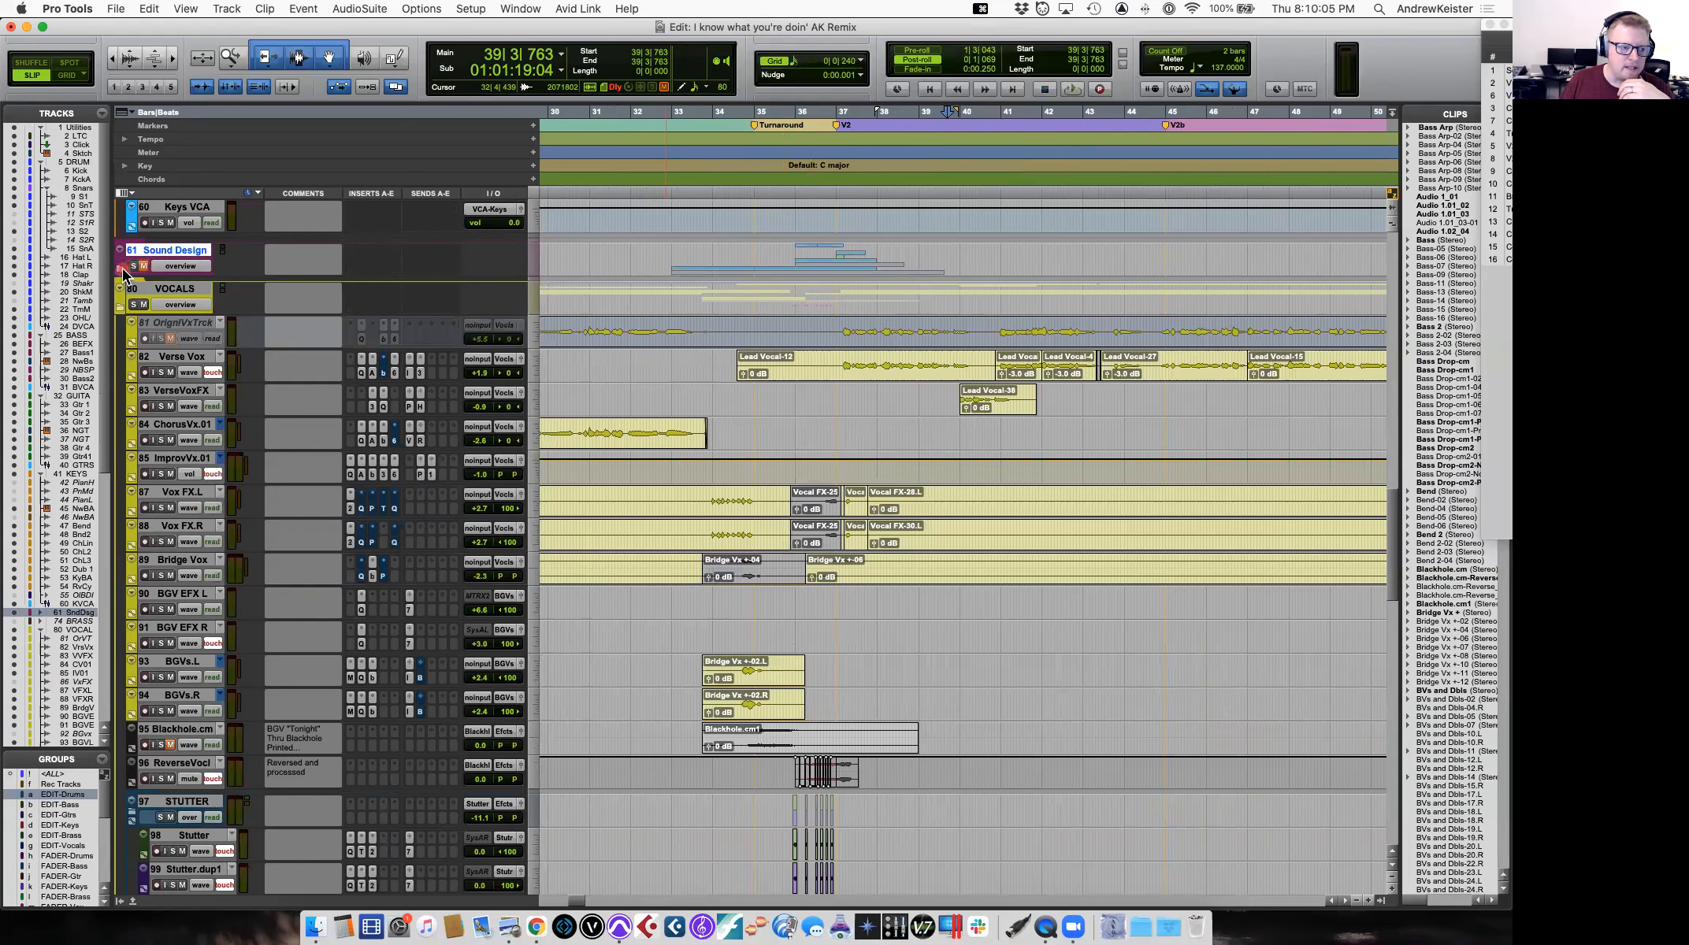
left_click(120, 269)
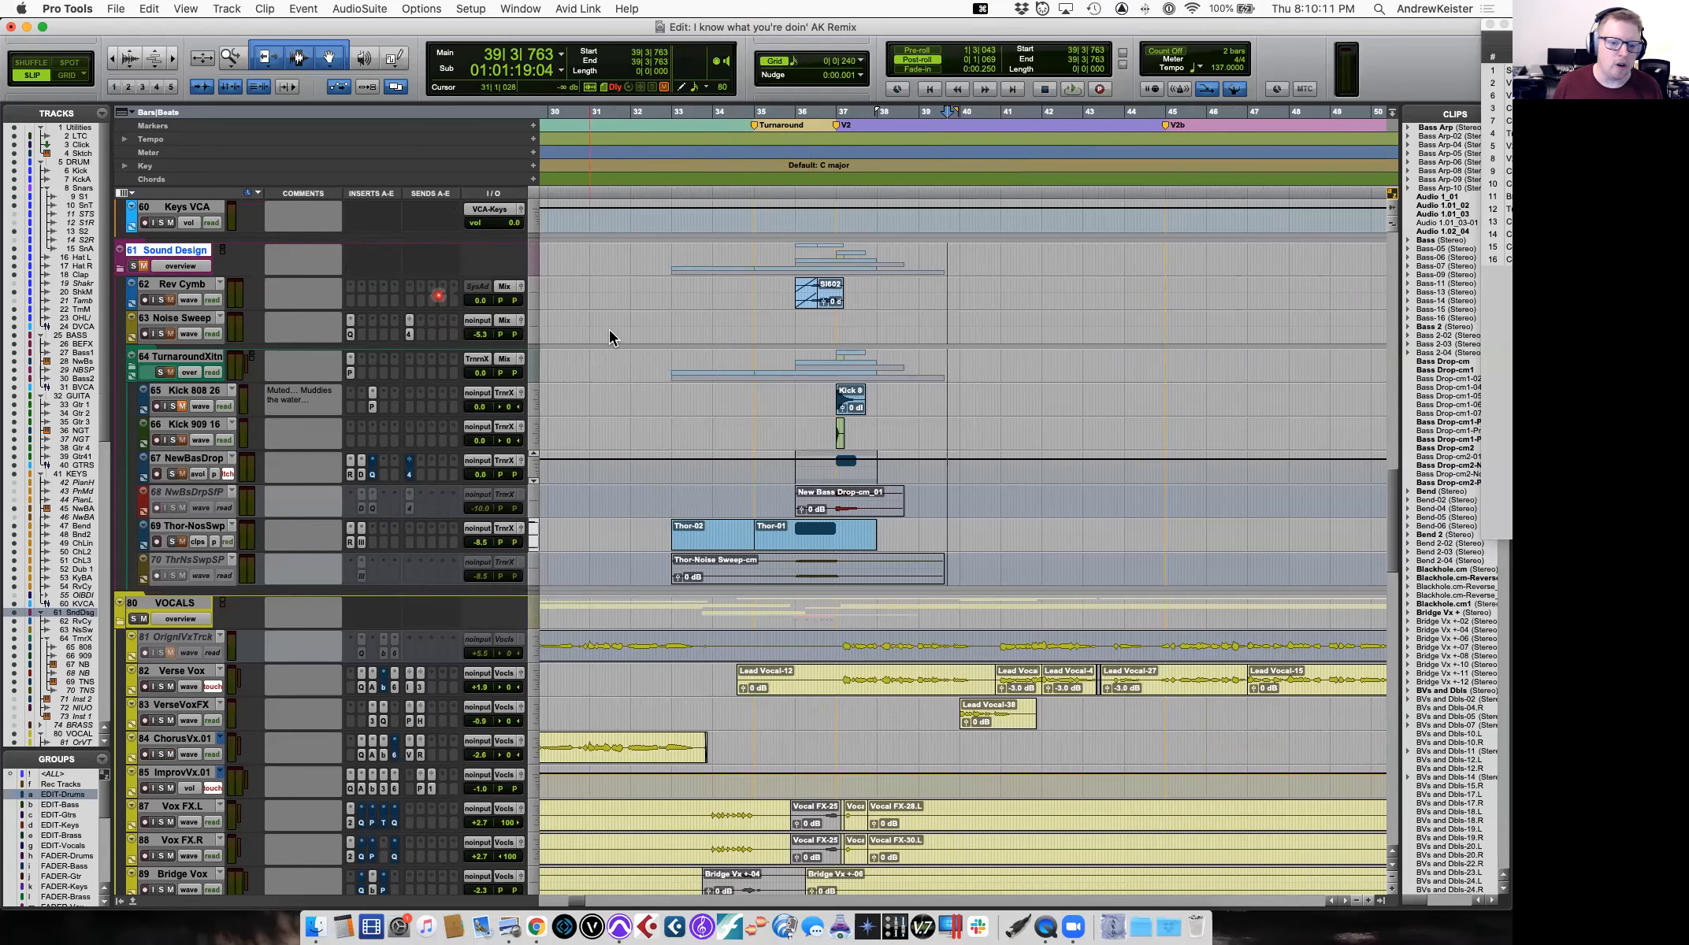
Inspect the OB-Xa V synth inserted on the New Bass track, and close its plug-in window.
scroll(701, 339, "up", 10)
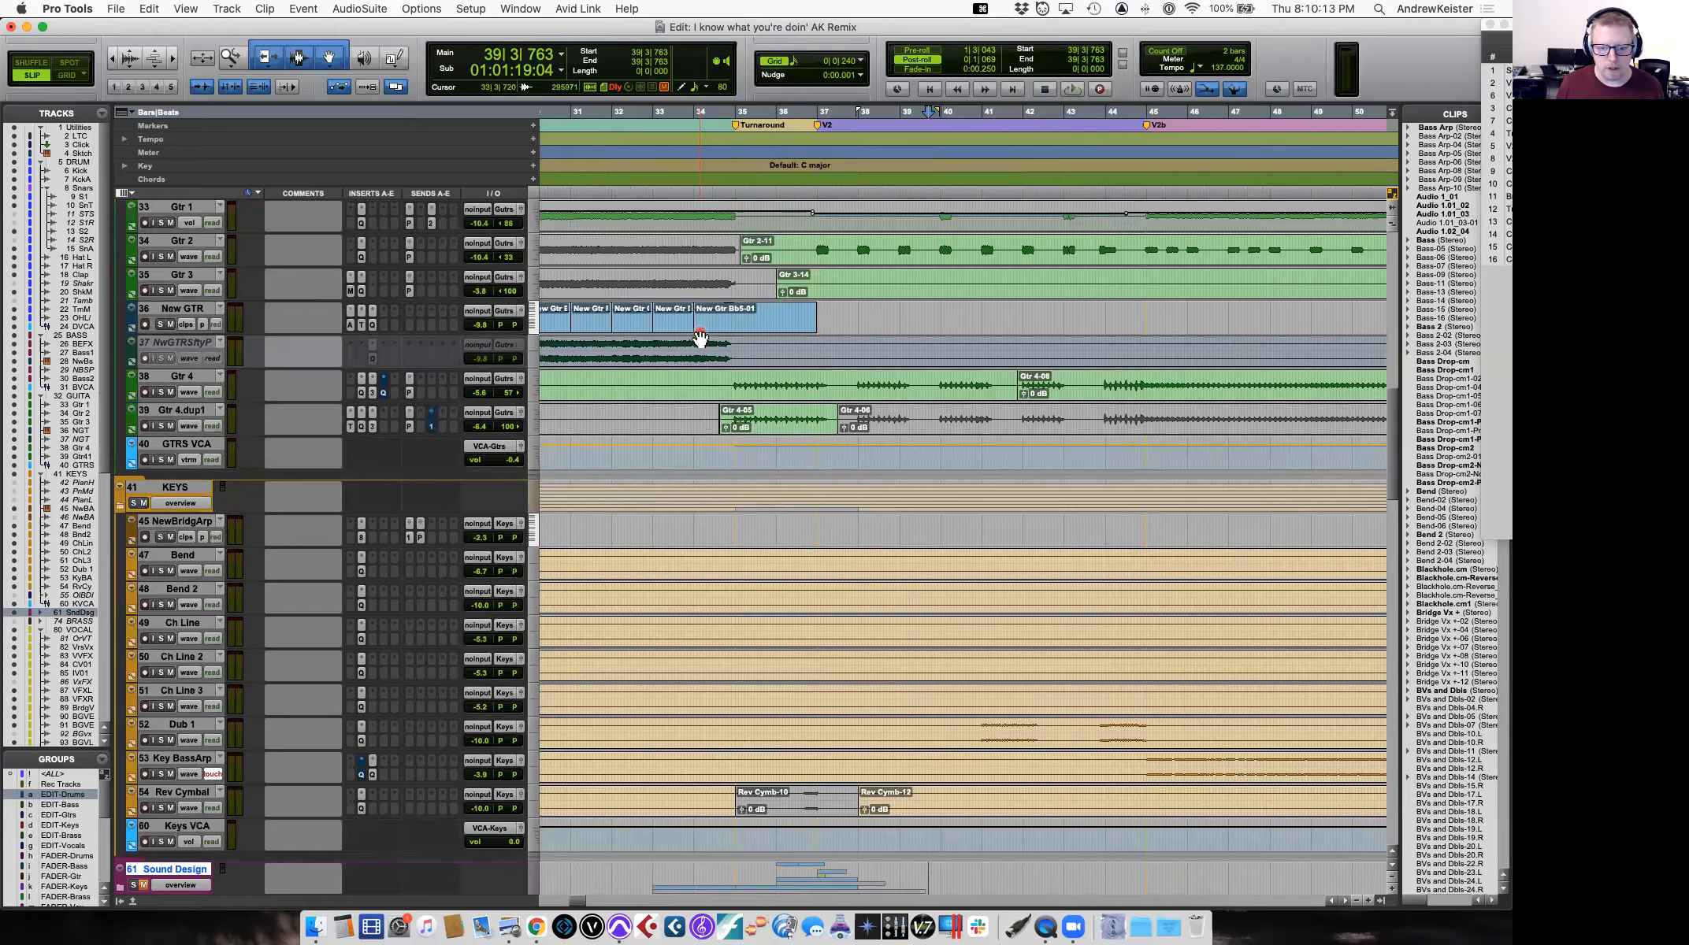
scroll(700, 339, "up", 10)
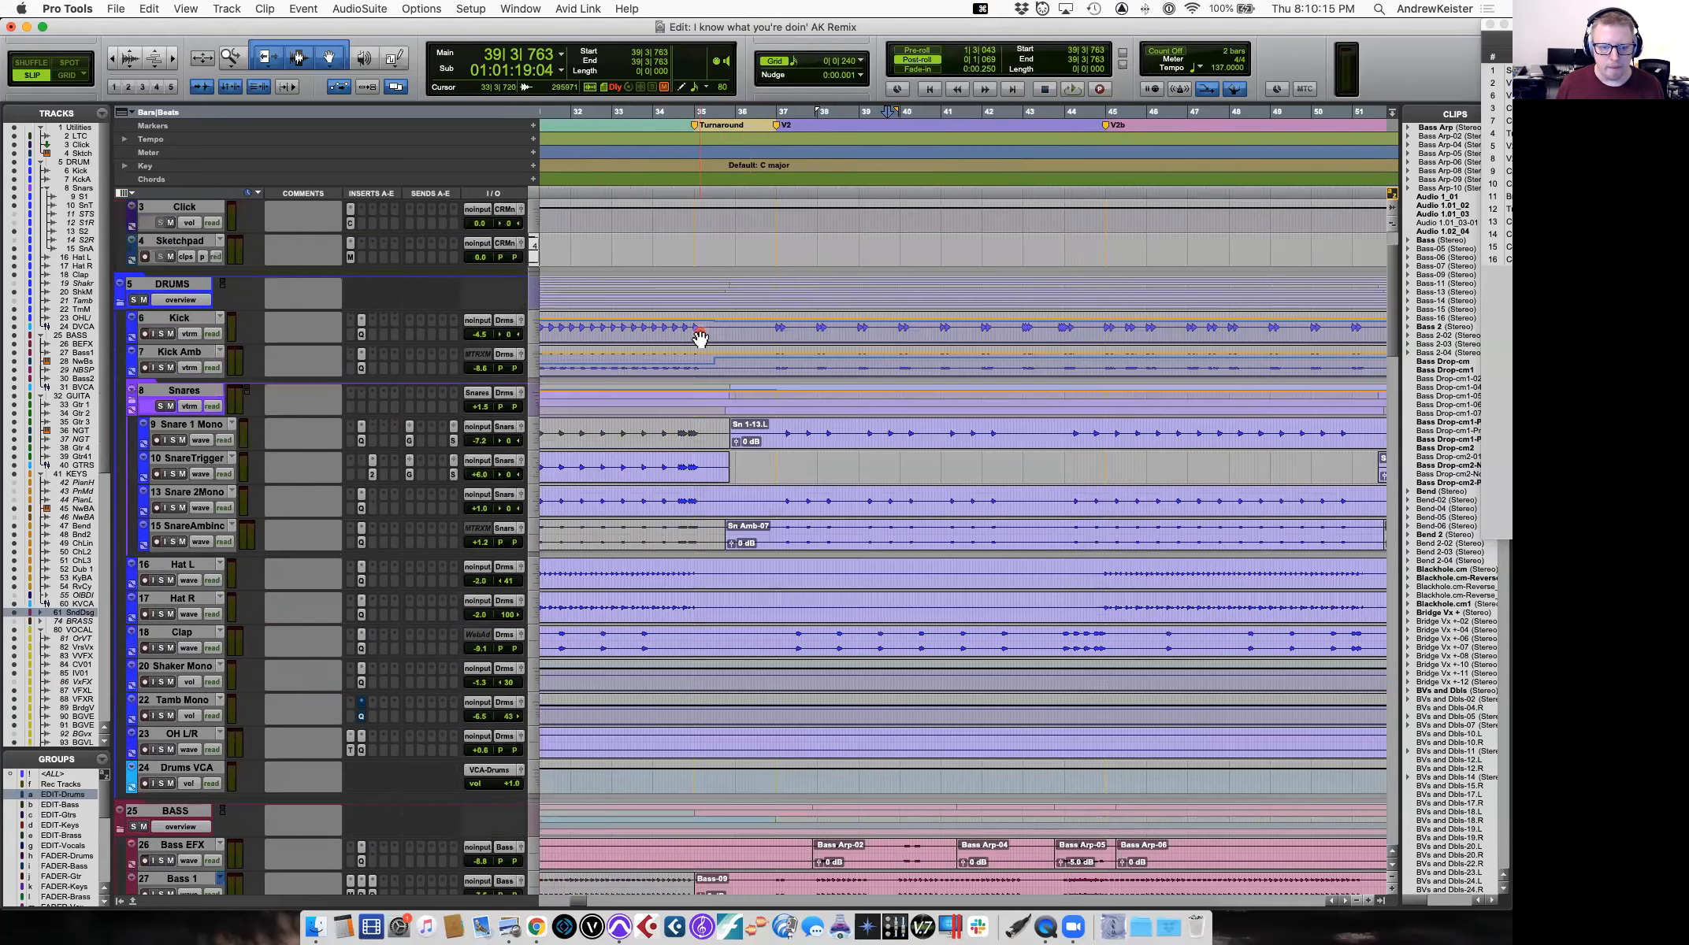
scroll(700, 339, "left", 6)
scroll(700, 339, "up", 5)
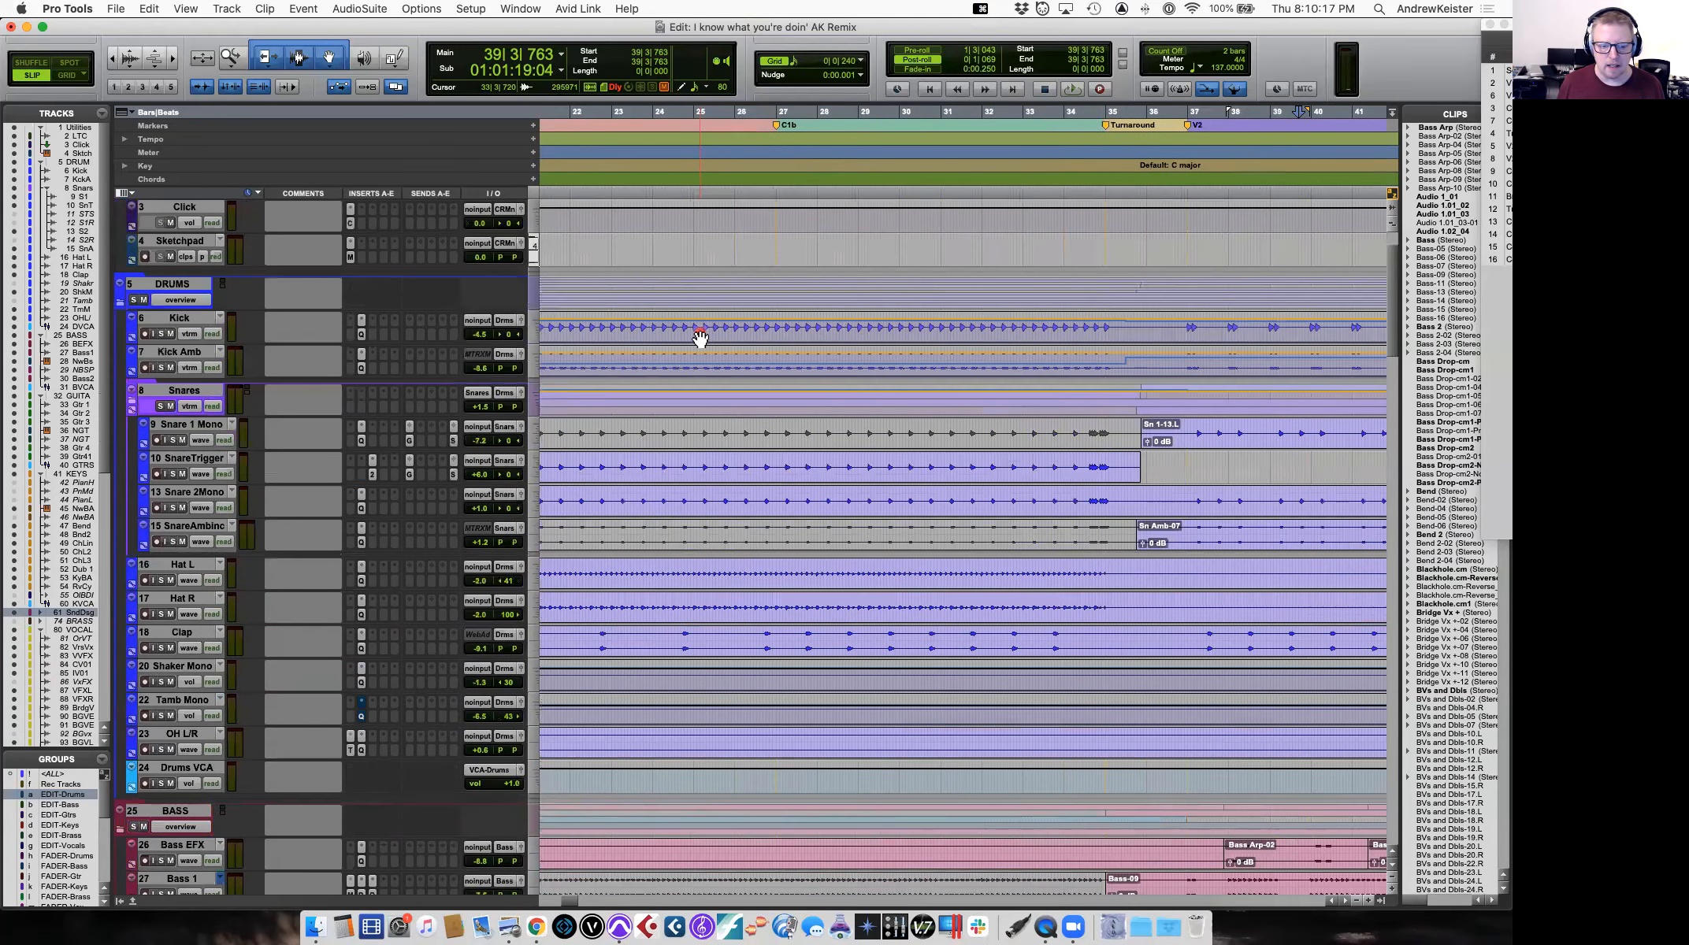
scroll(542, 465, "left", 3)
scroll(596, 466, "down", 8)
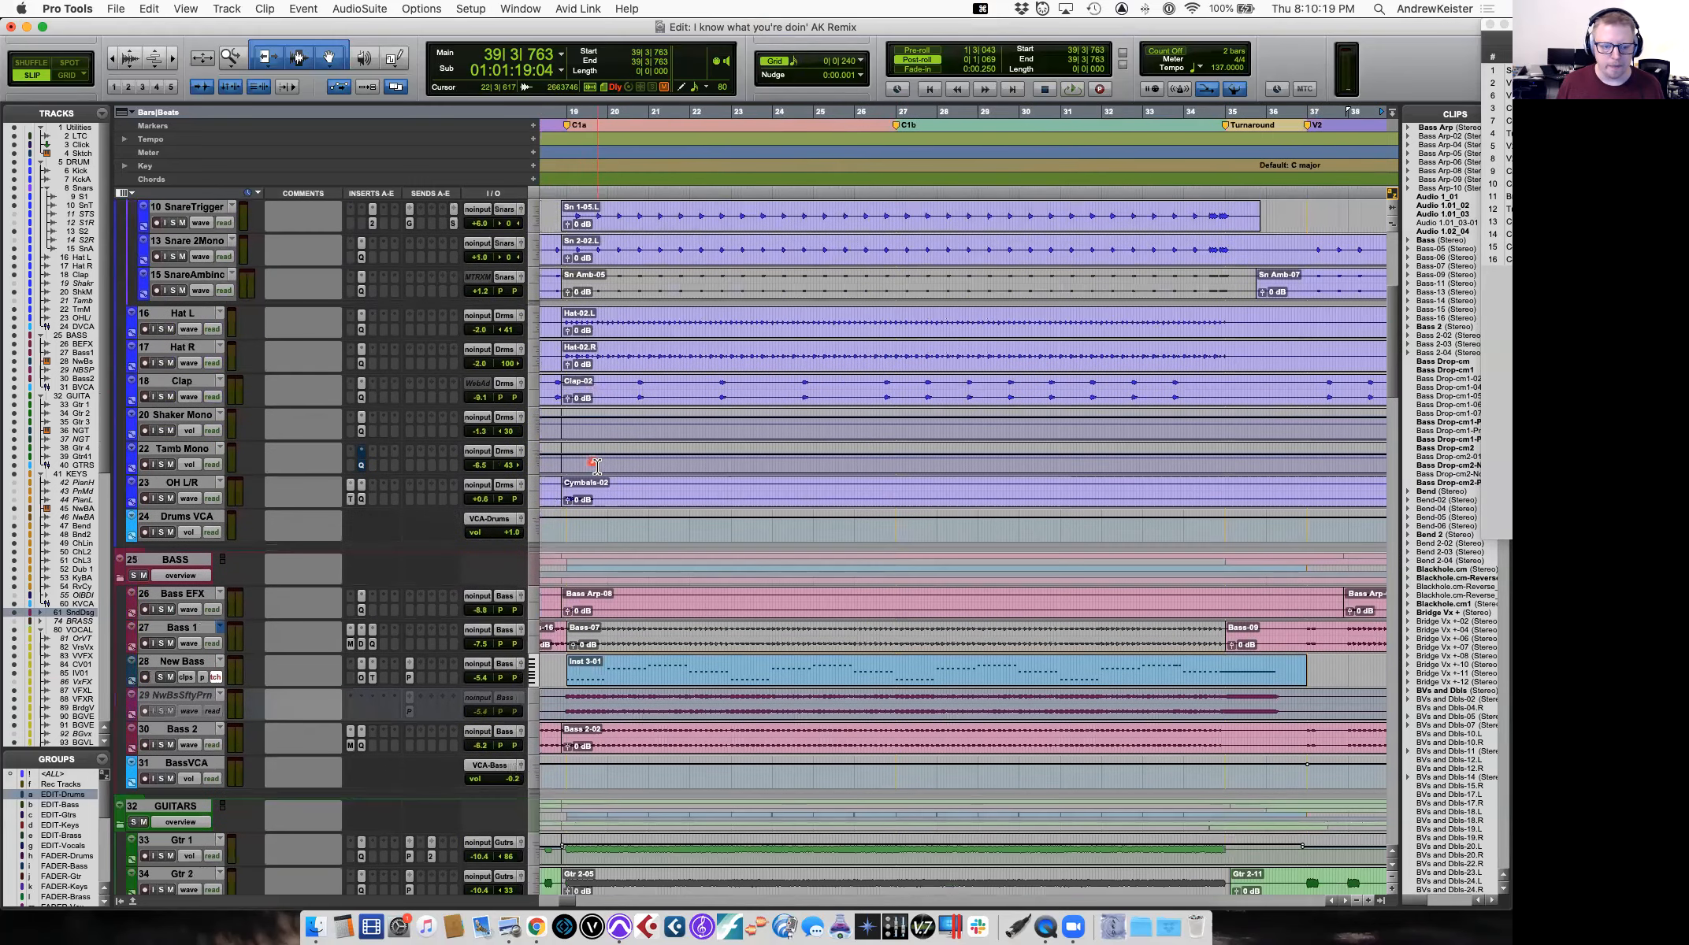
scroll(596, 467, "down", 3)
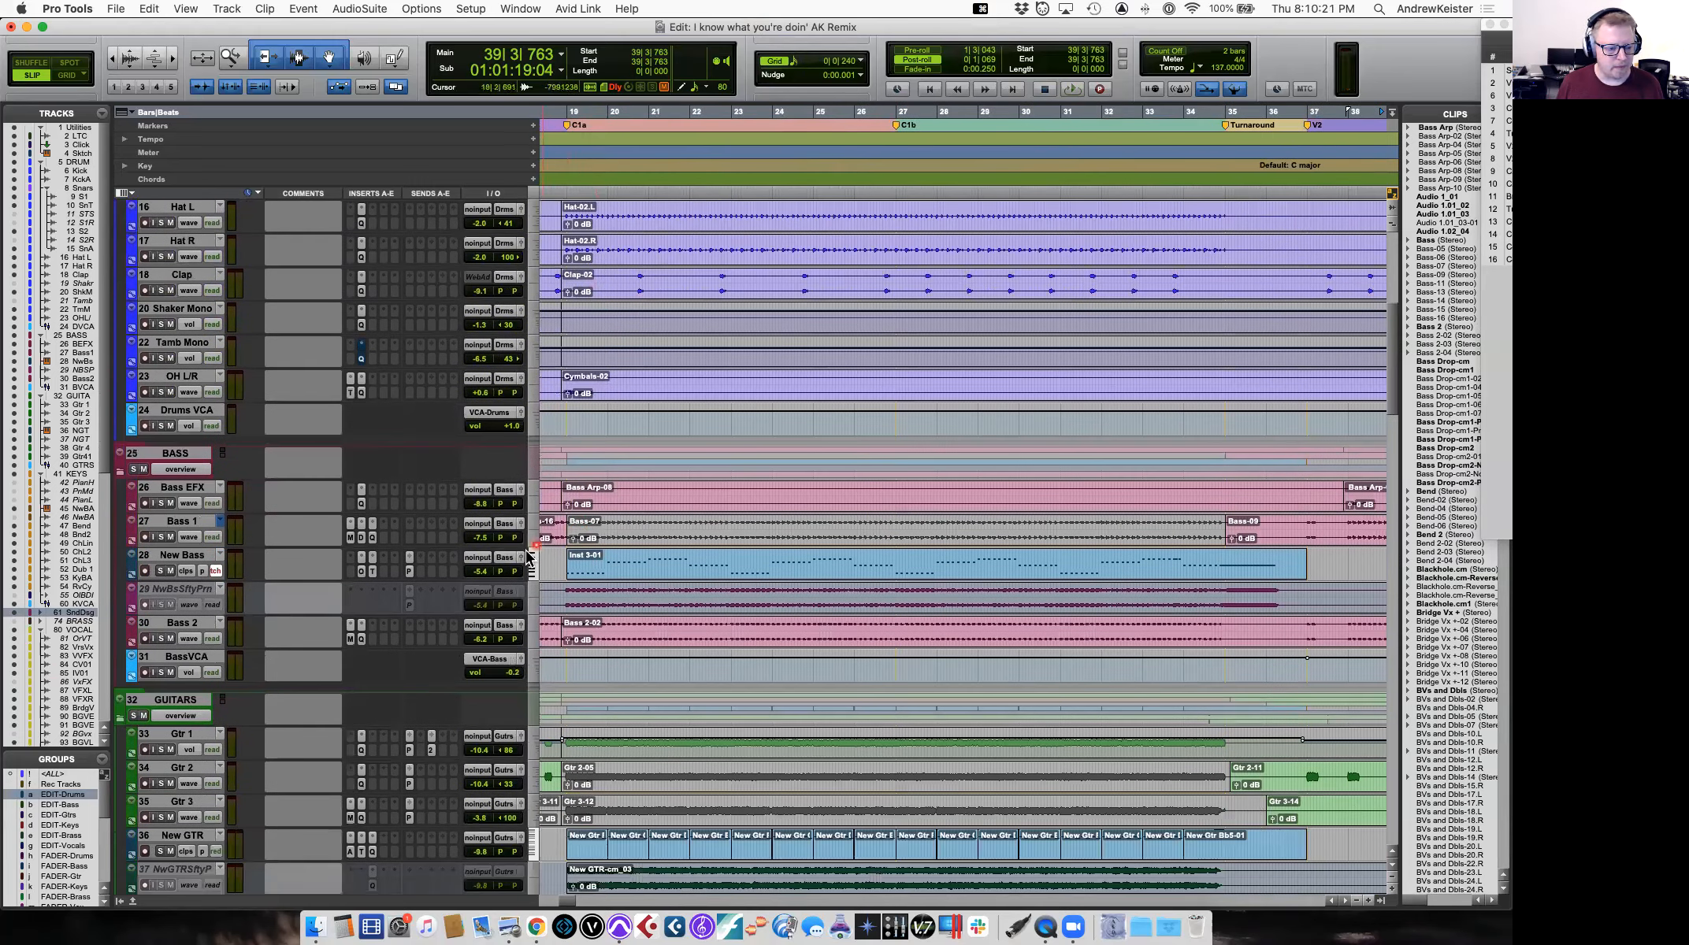
left_click(361, 570)
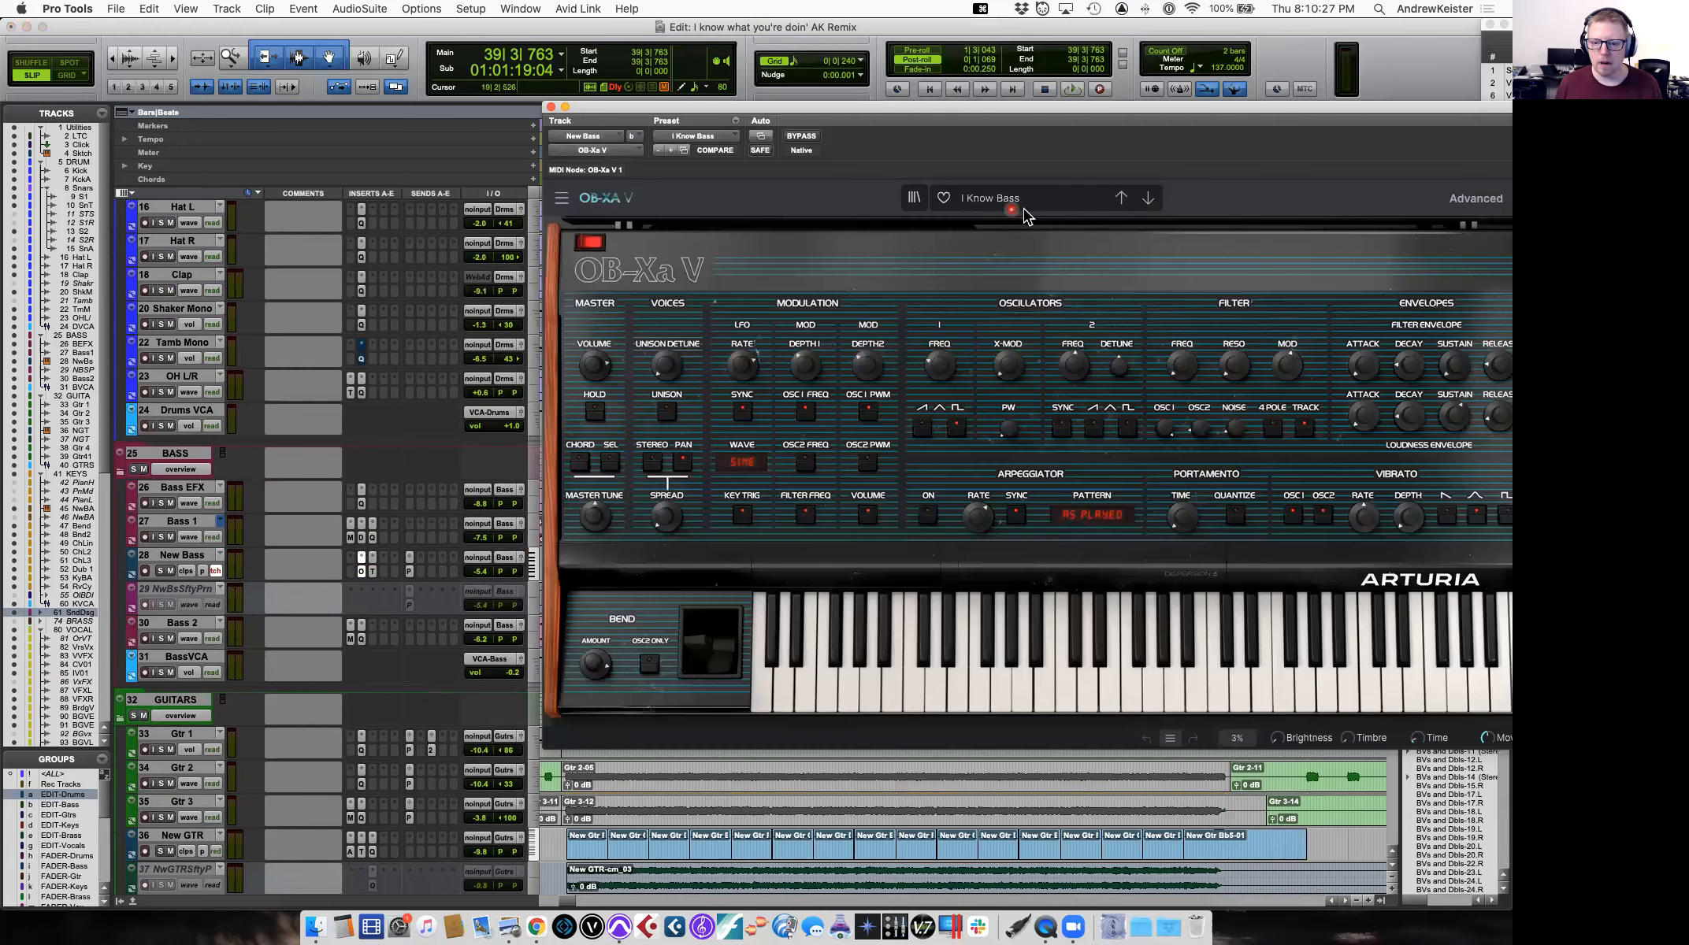
left_click_drag(1037, 118, 898, 105)
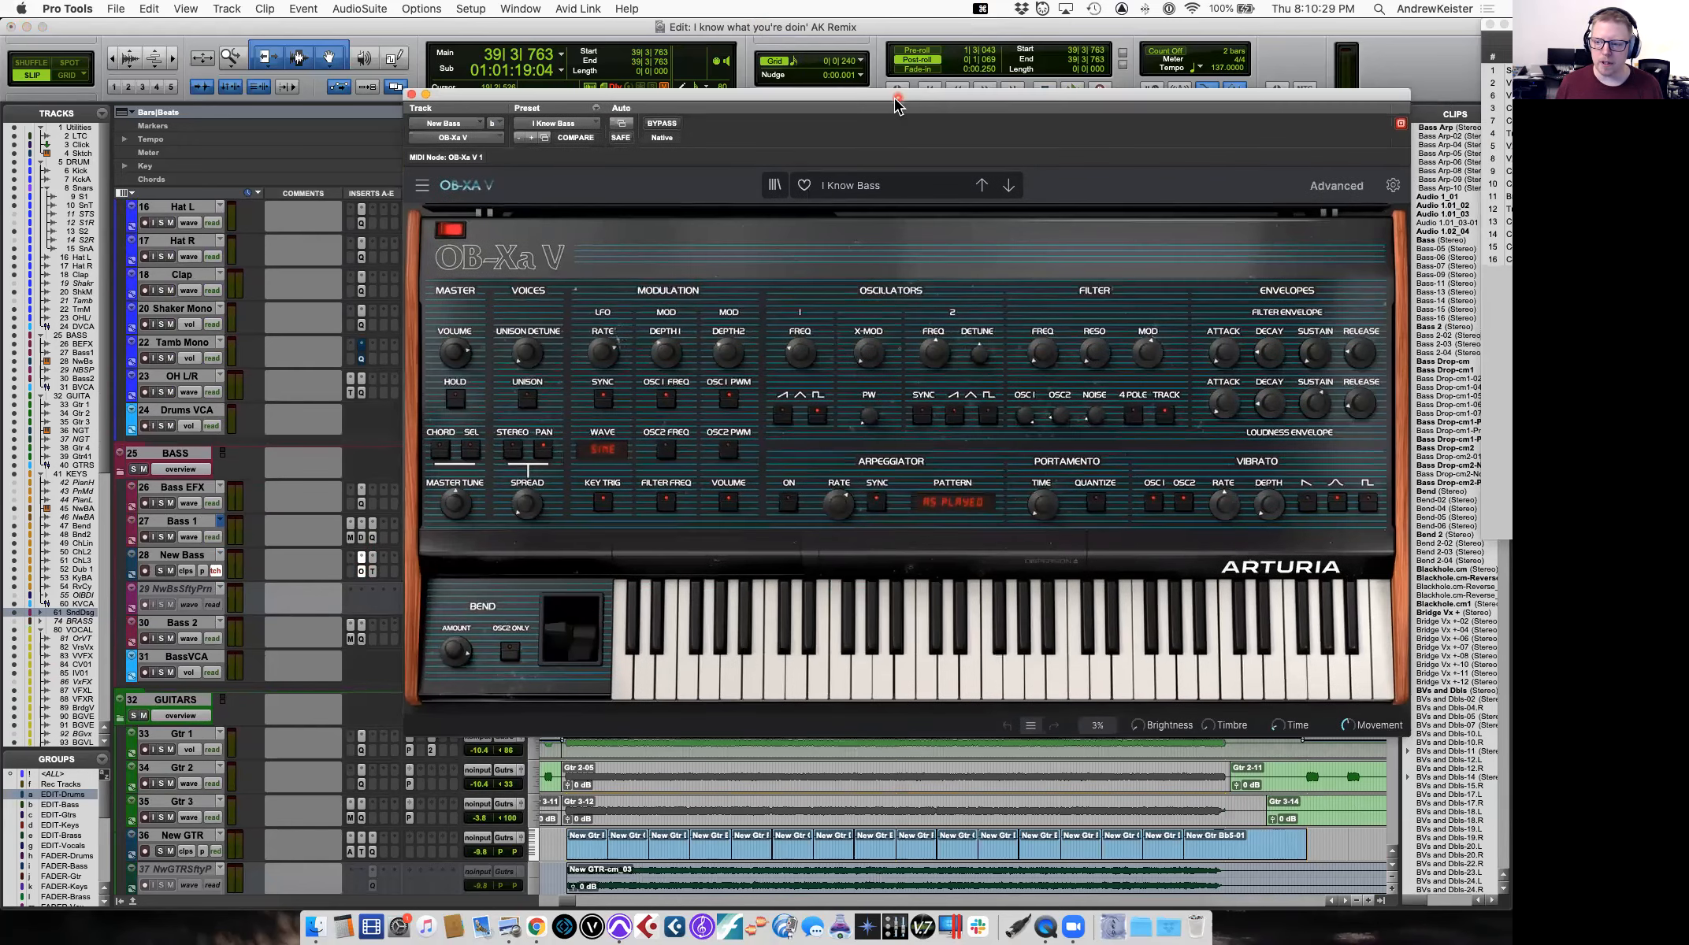
left_click(411, 95)
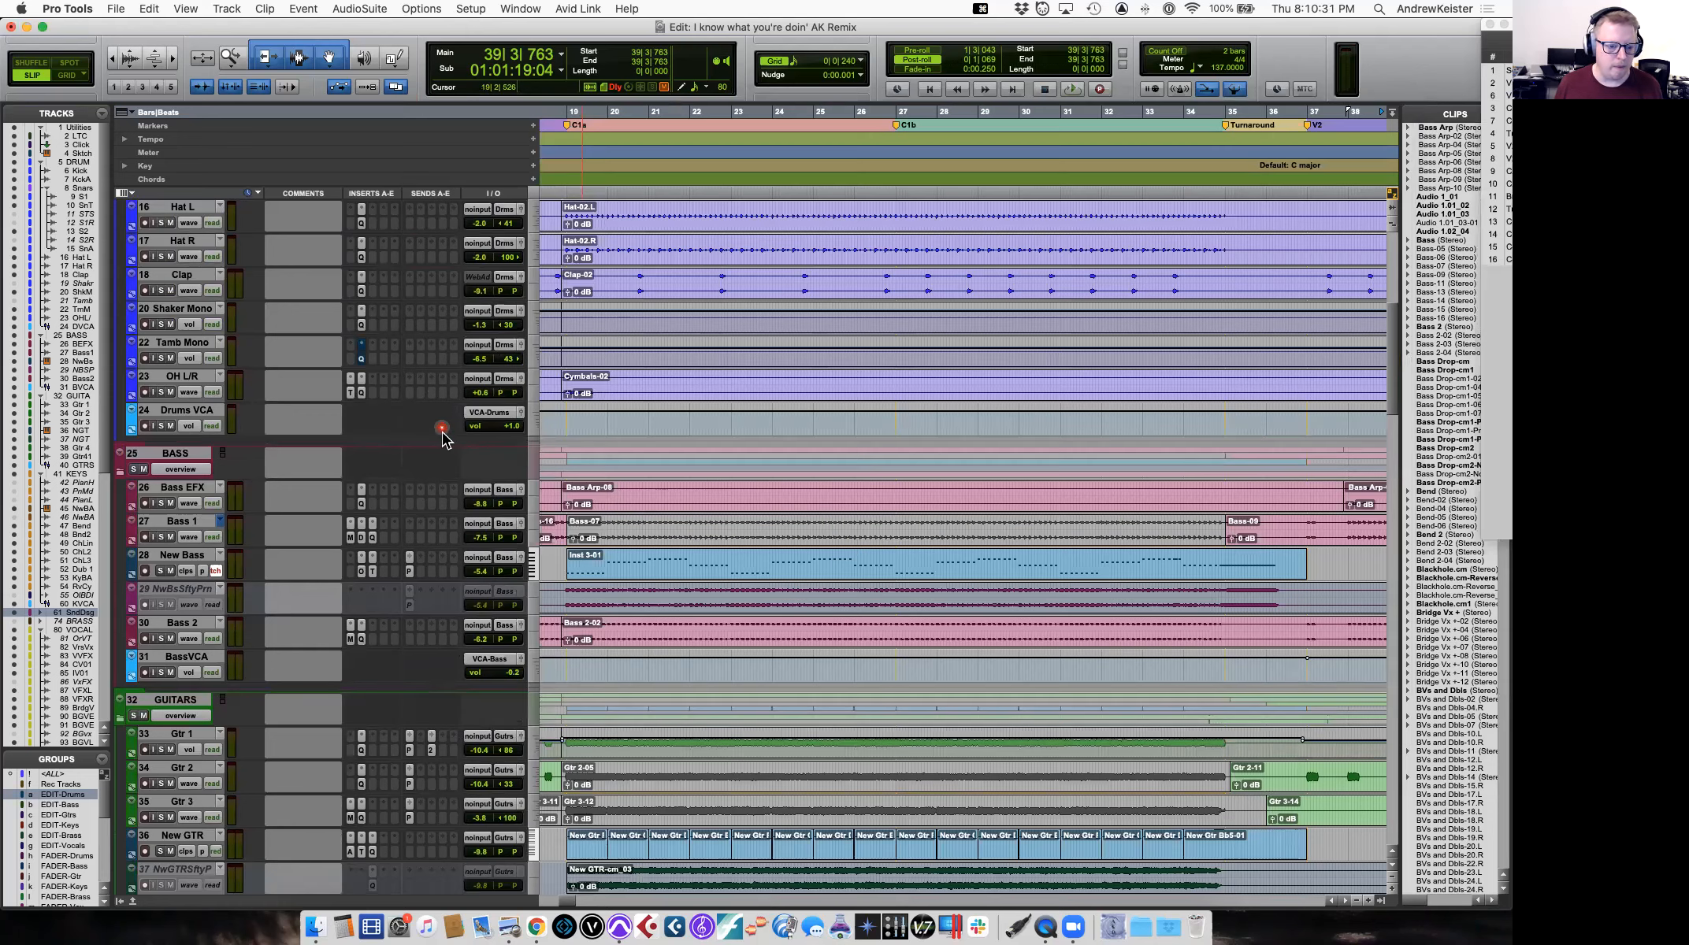
Review where the New Bass, New GTR and NewBridgArp clips sit in the arrangement, from the first verse through the bridge.
scroll(438, 606, "down", 1)
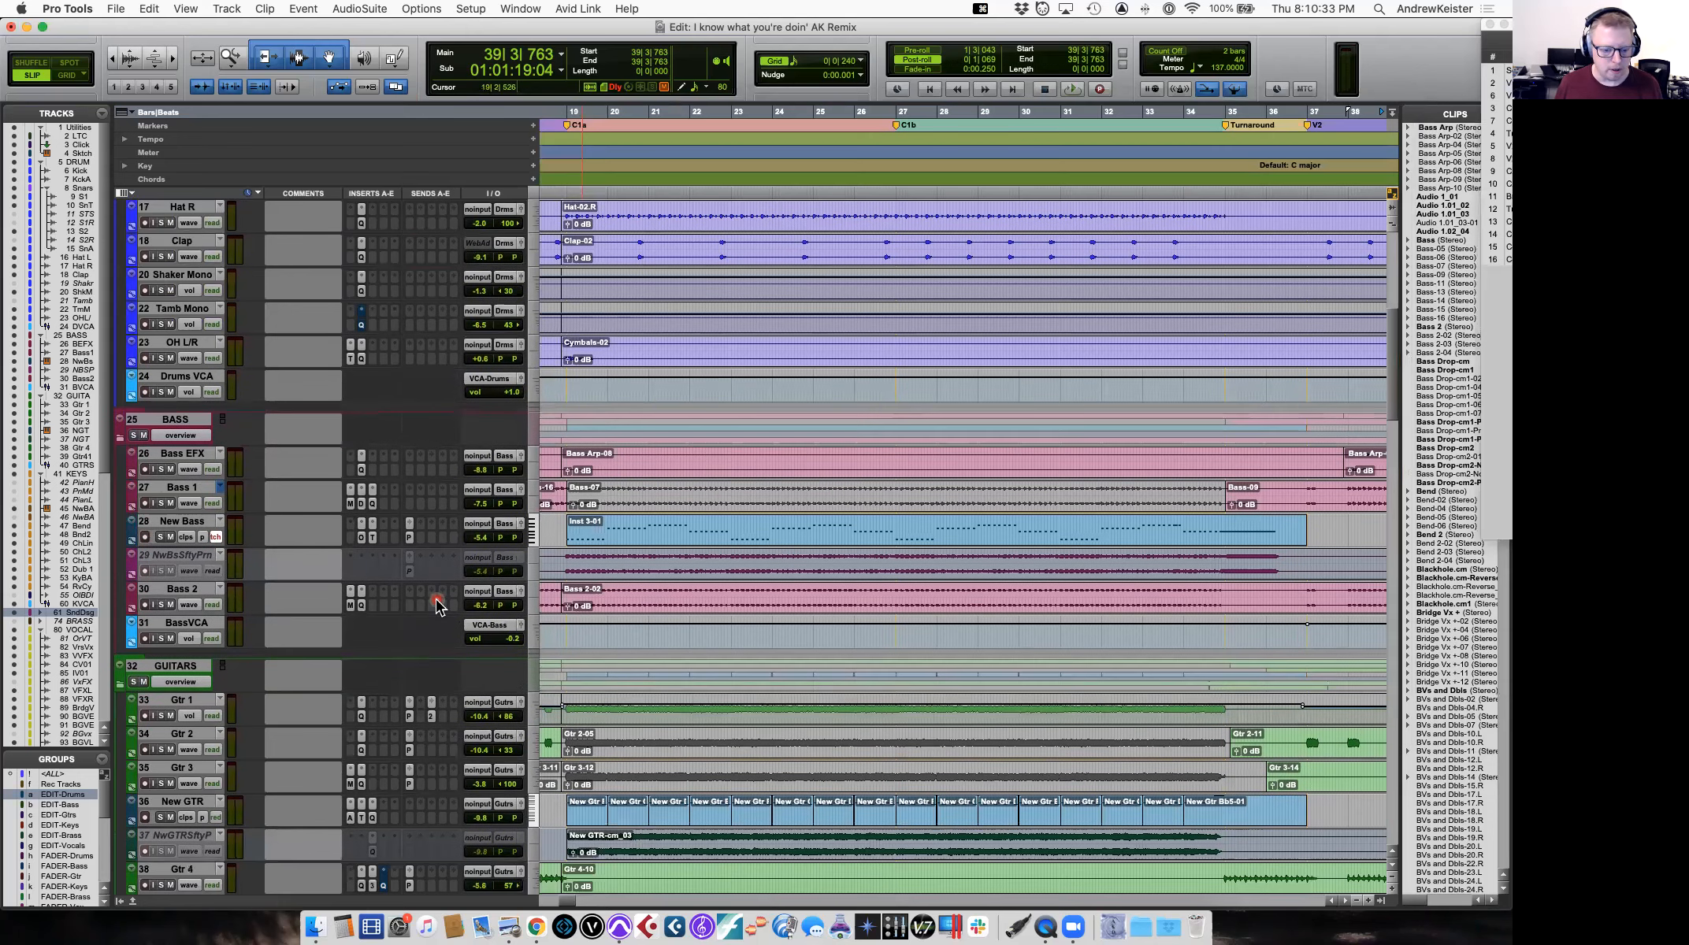
key("r")
scroll(660, 584, "down", 1)
scroll(660, 584, "left", 5)
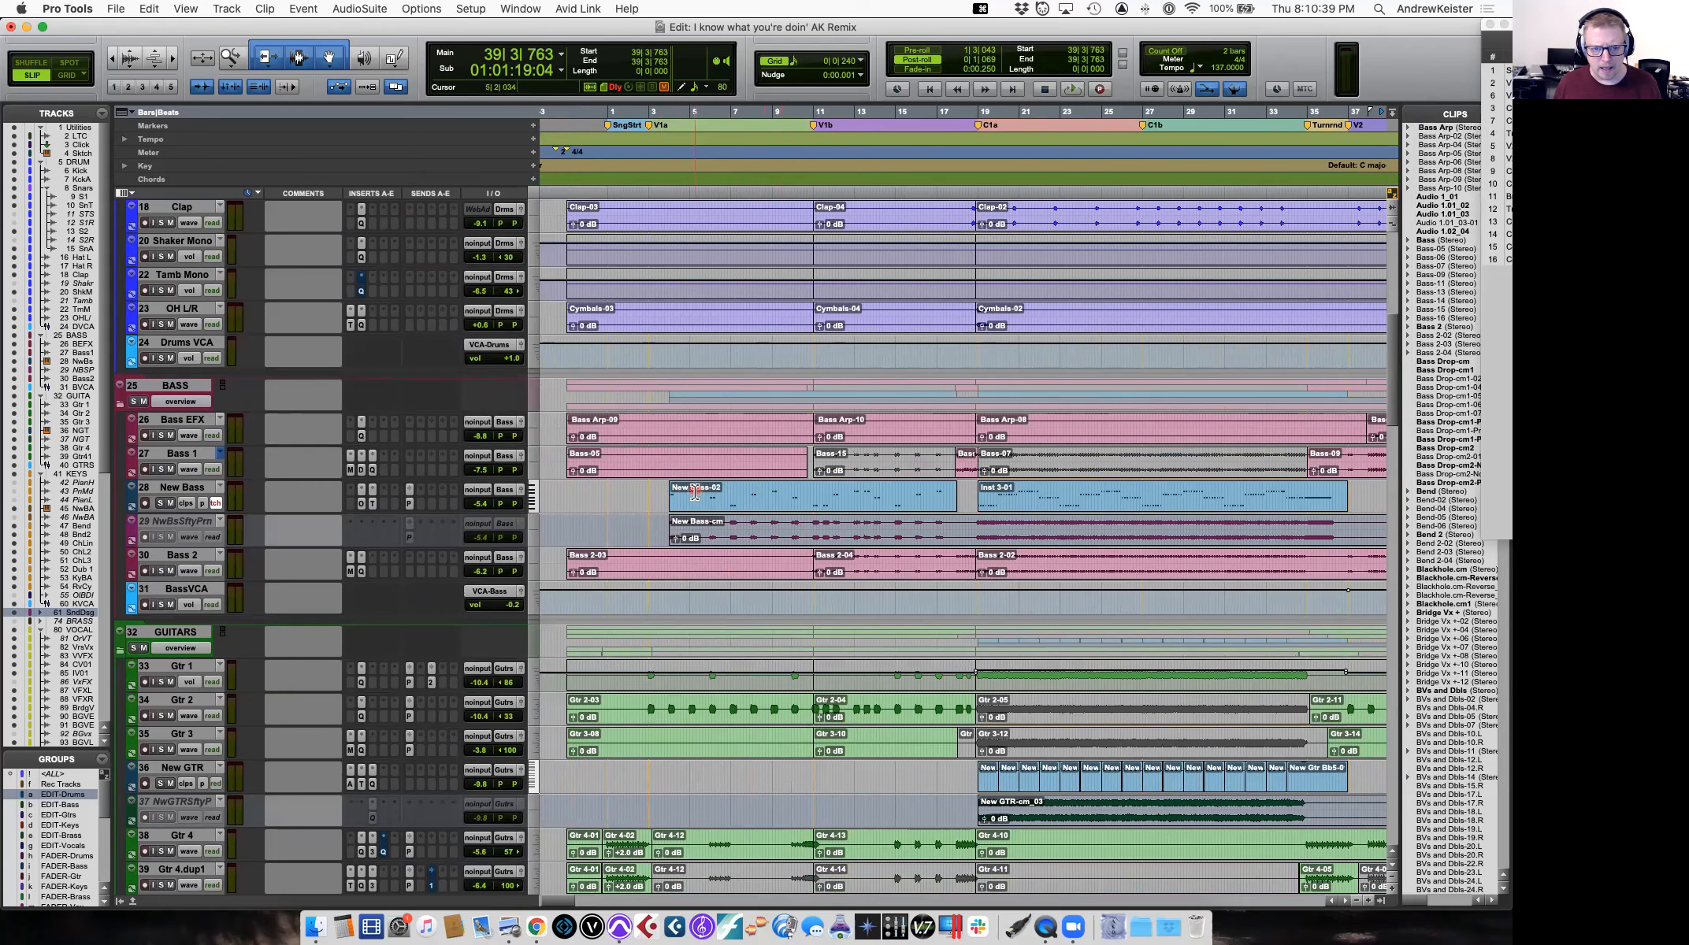
scroll(916, 496, "down", 6)
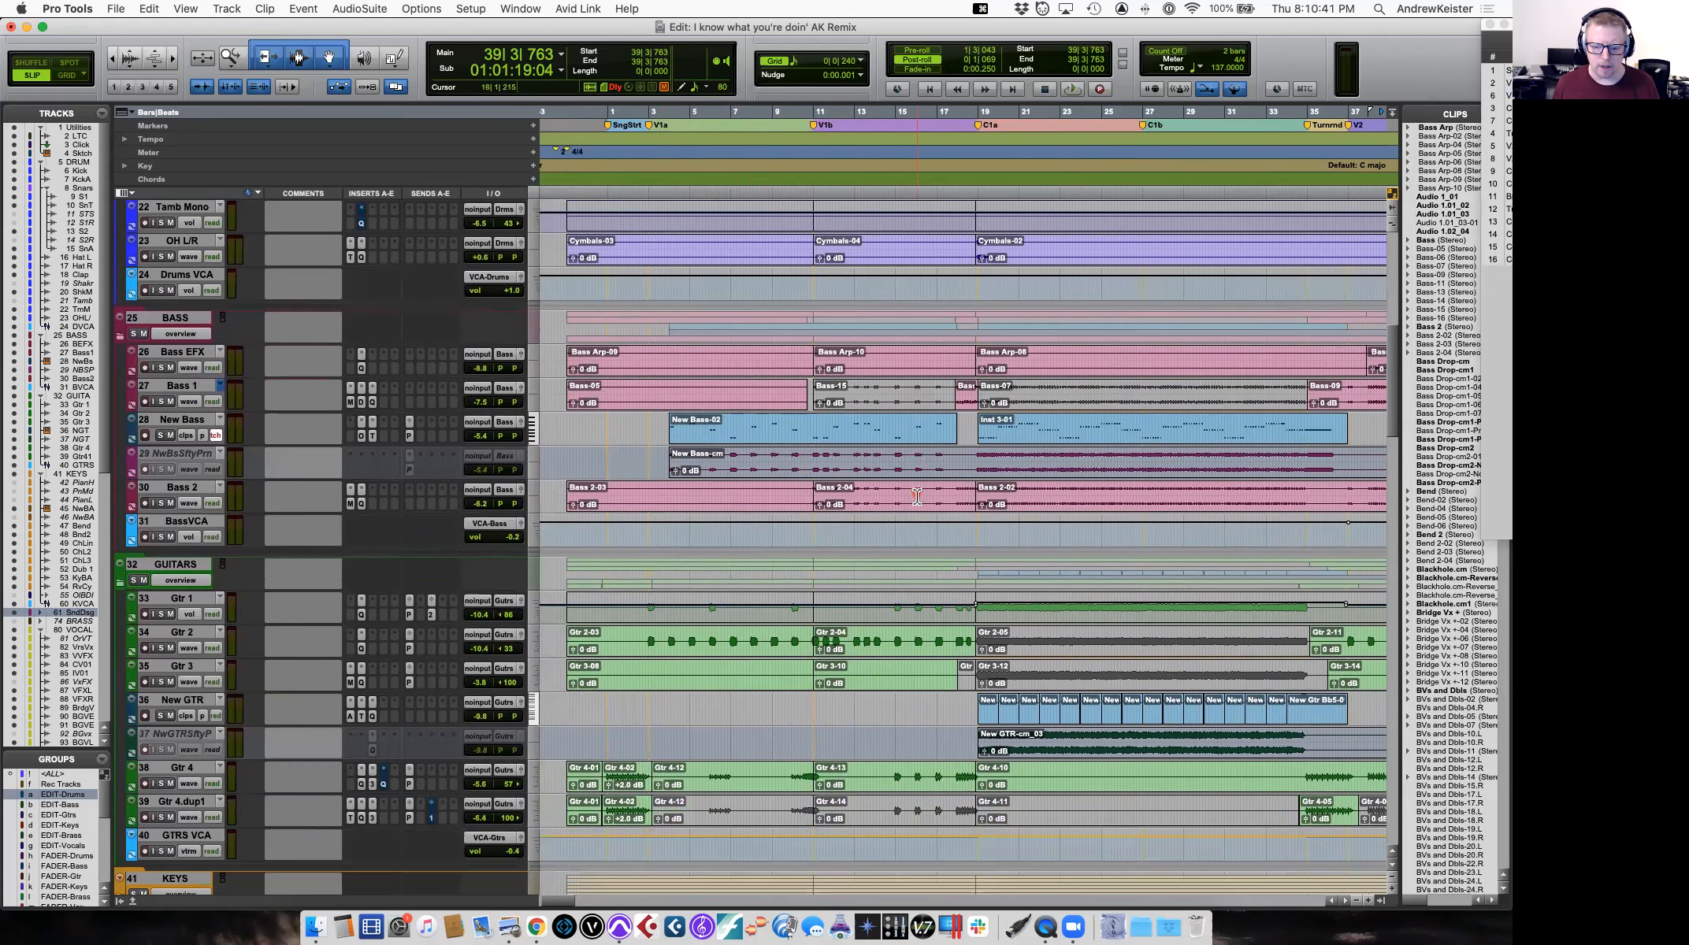
scroll(1115, 564, "right", 6)
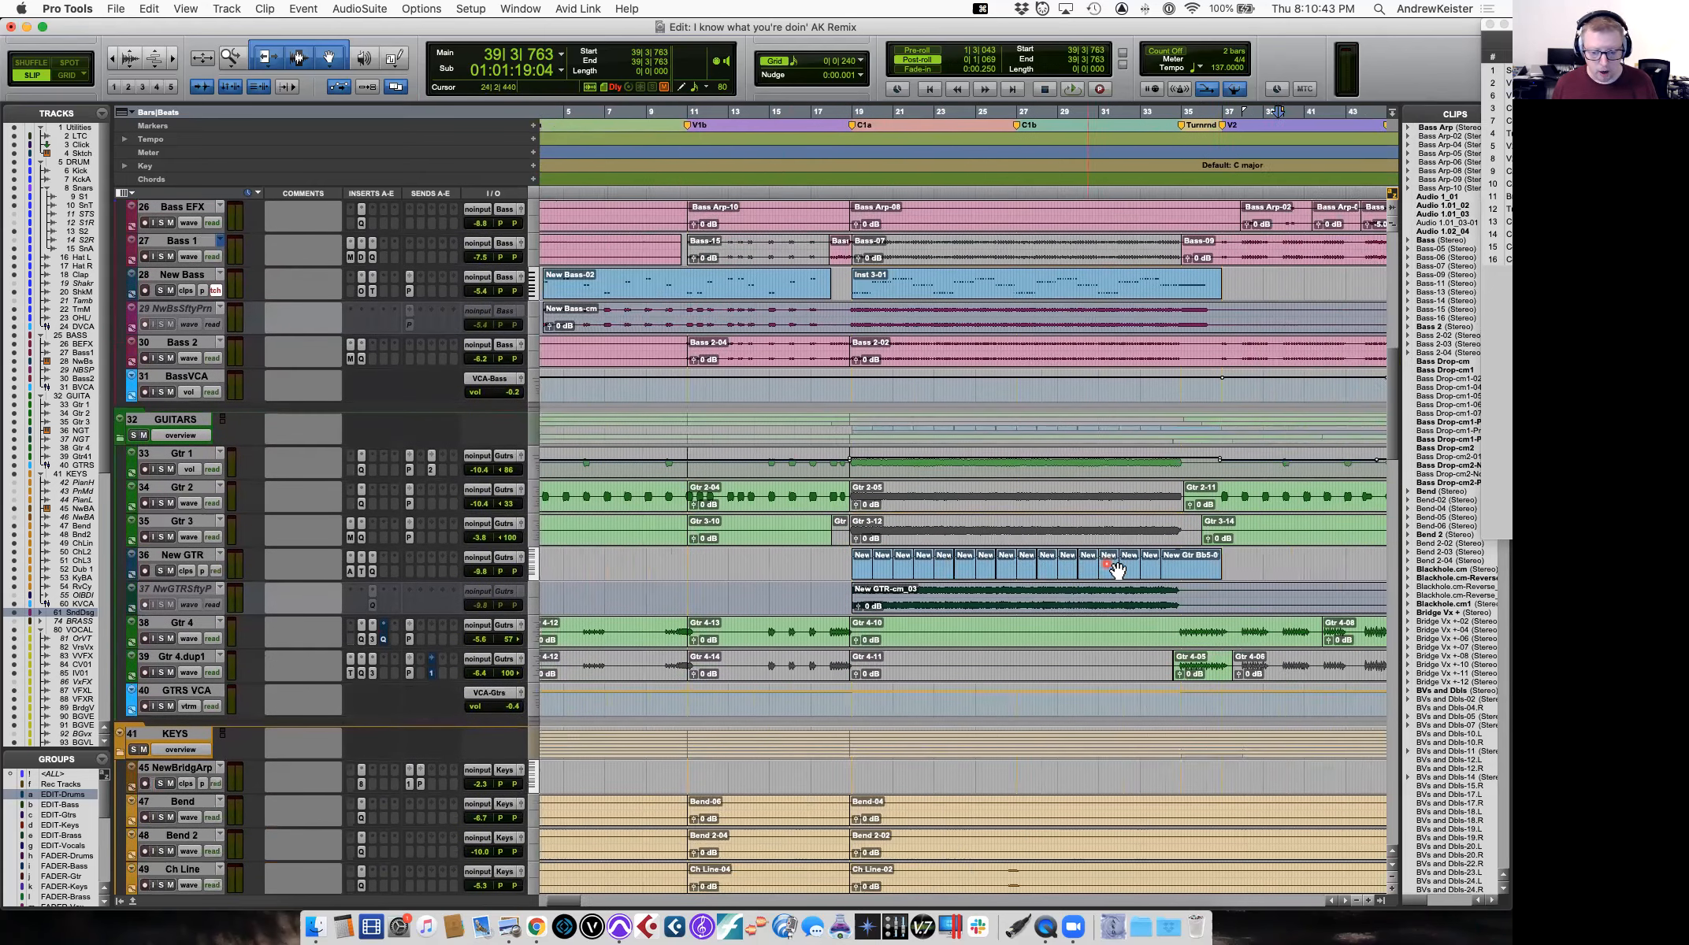
scroll(1113, 569, "down", 5)
scroll(1117, 570, "down", 7)
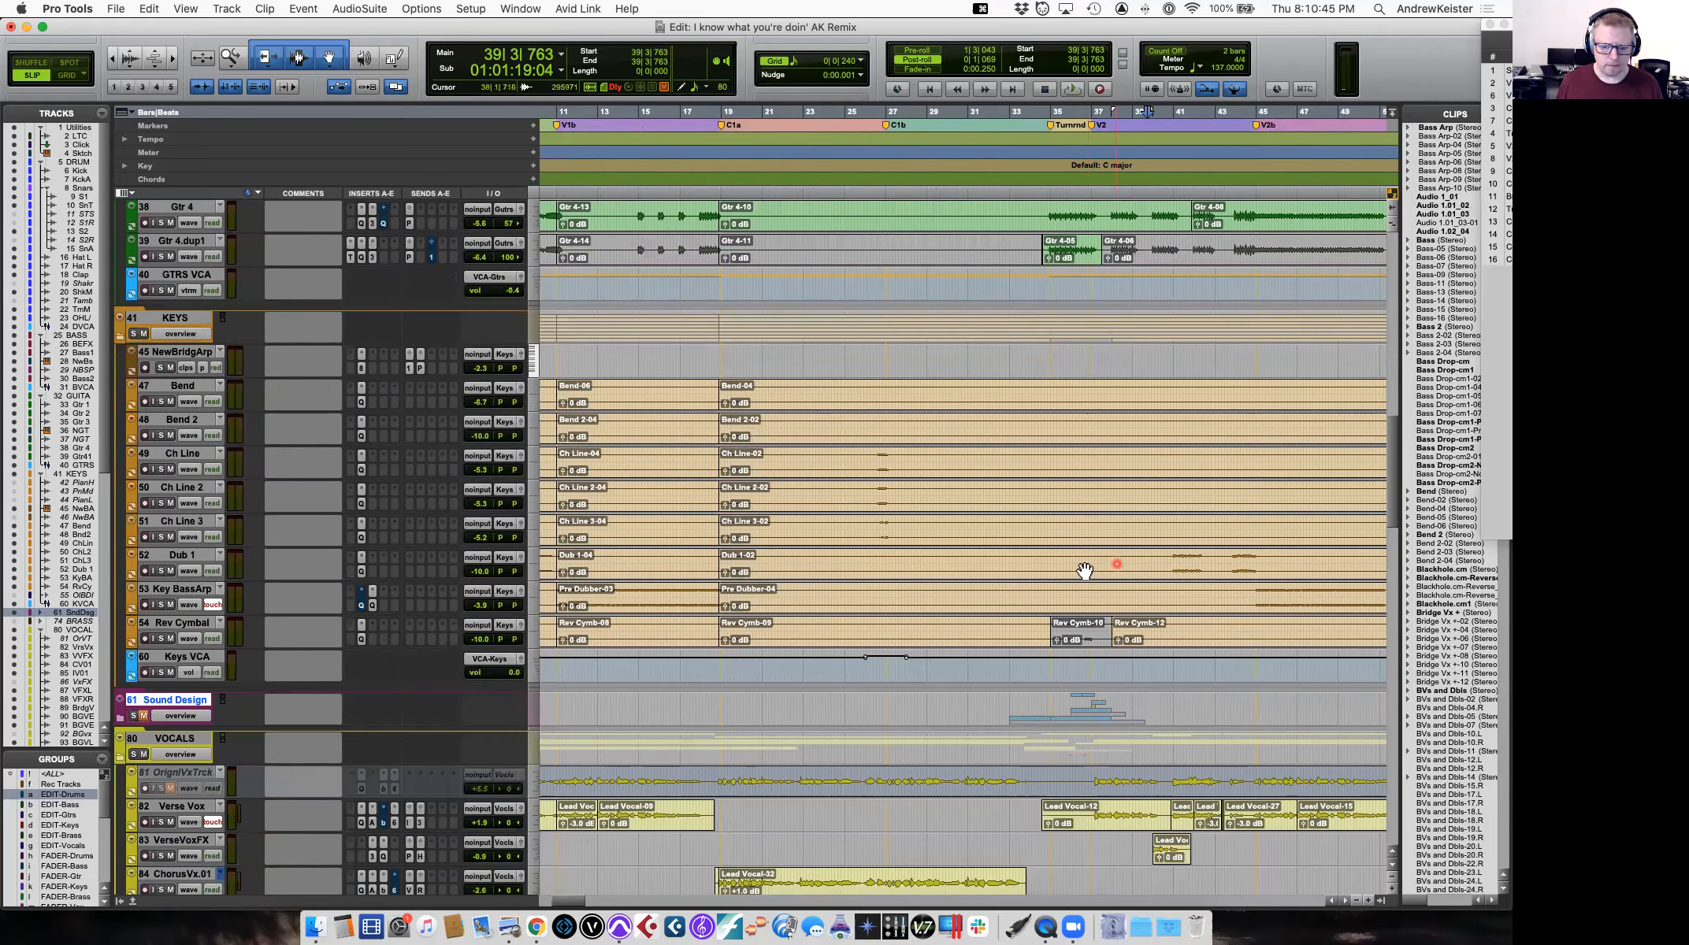
scroll(930, 571, "left", 8)
scroll(929, 573, "right", 18)
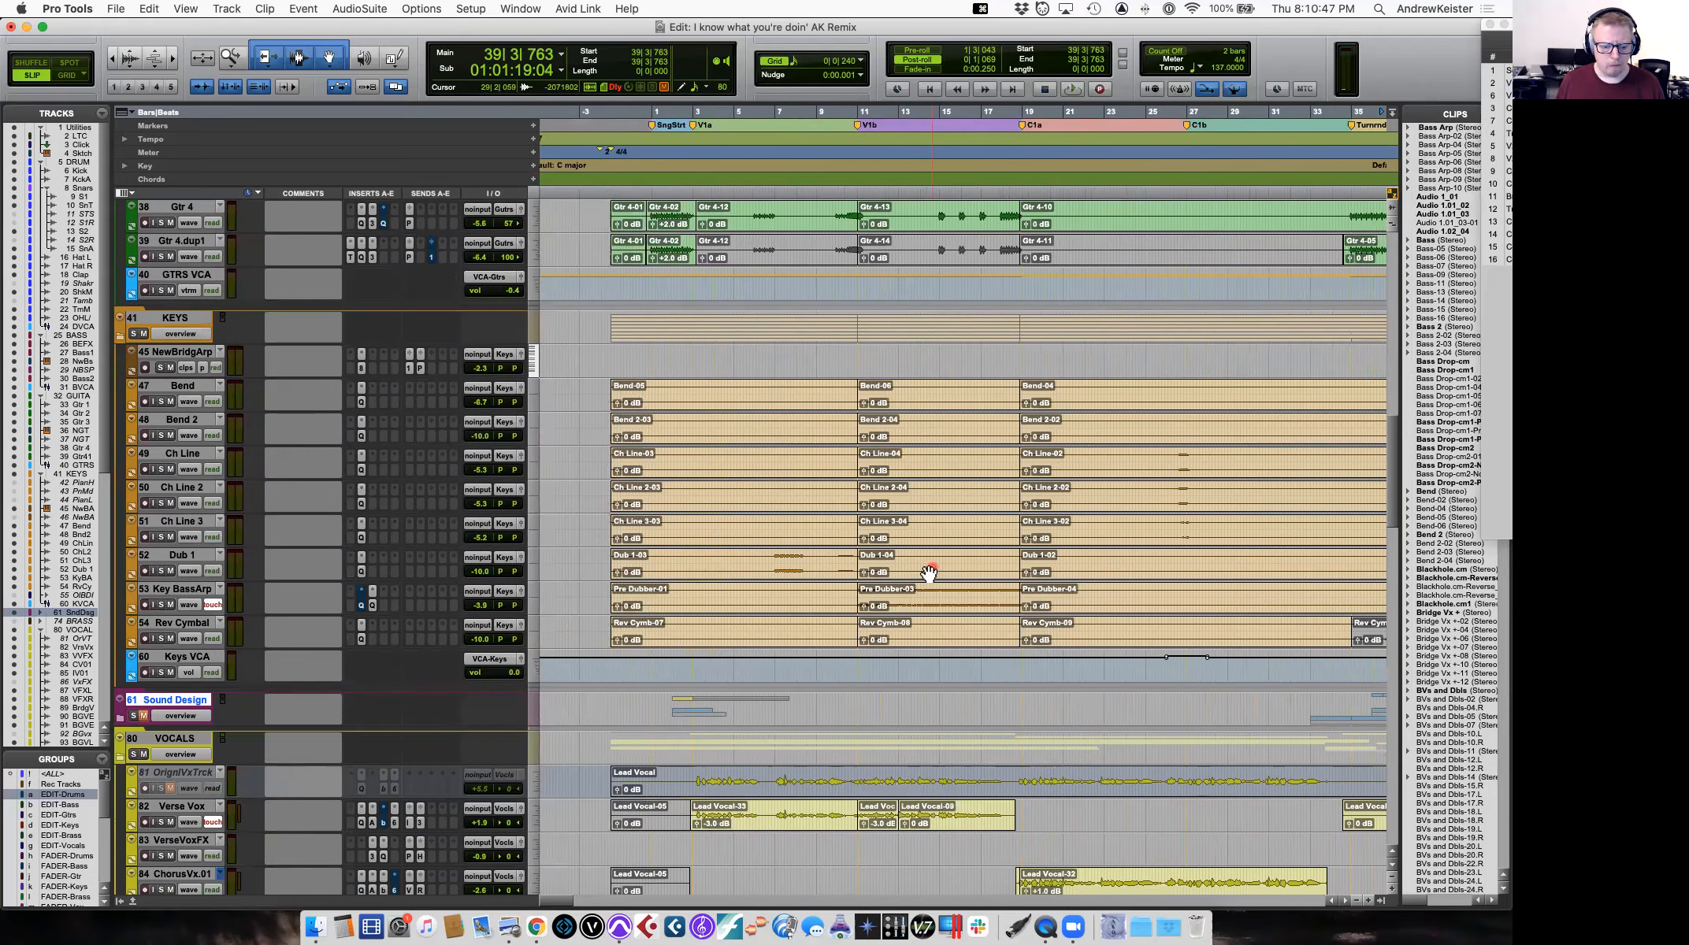
scroll(930, 573, "right", 10)
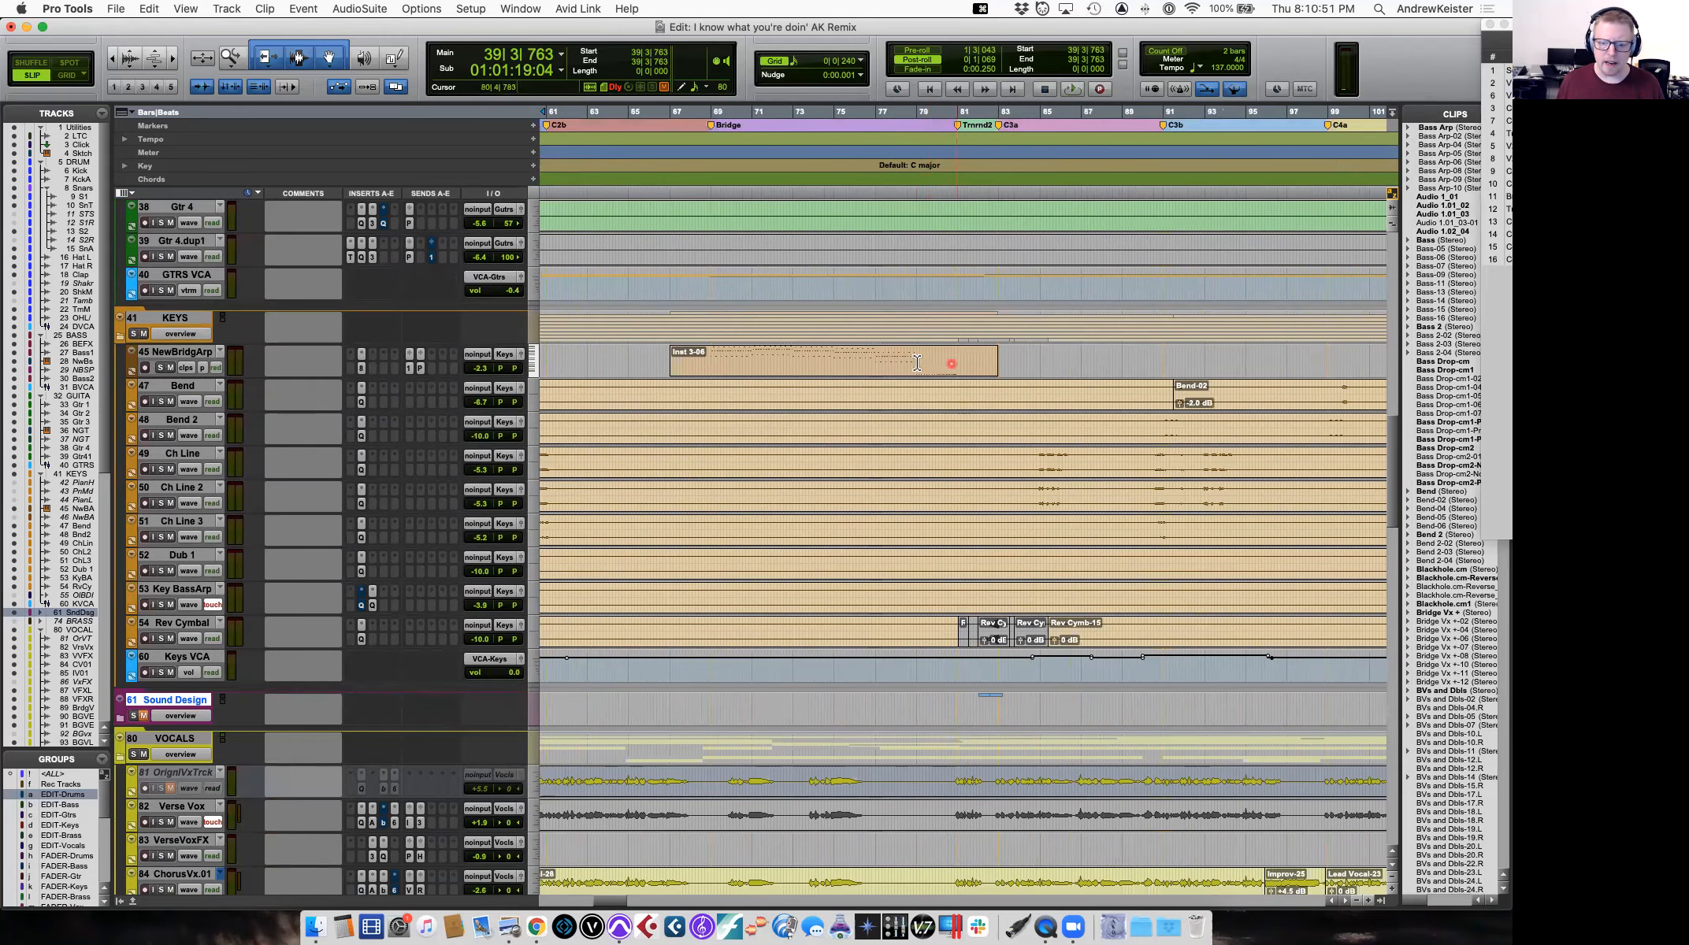
scroll(894, 371, "left", 12)
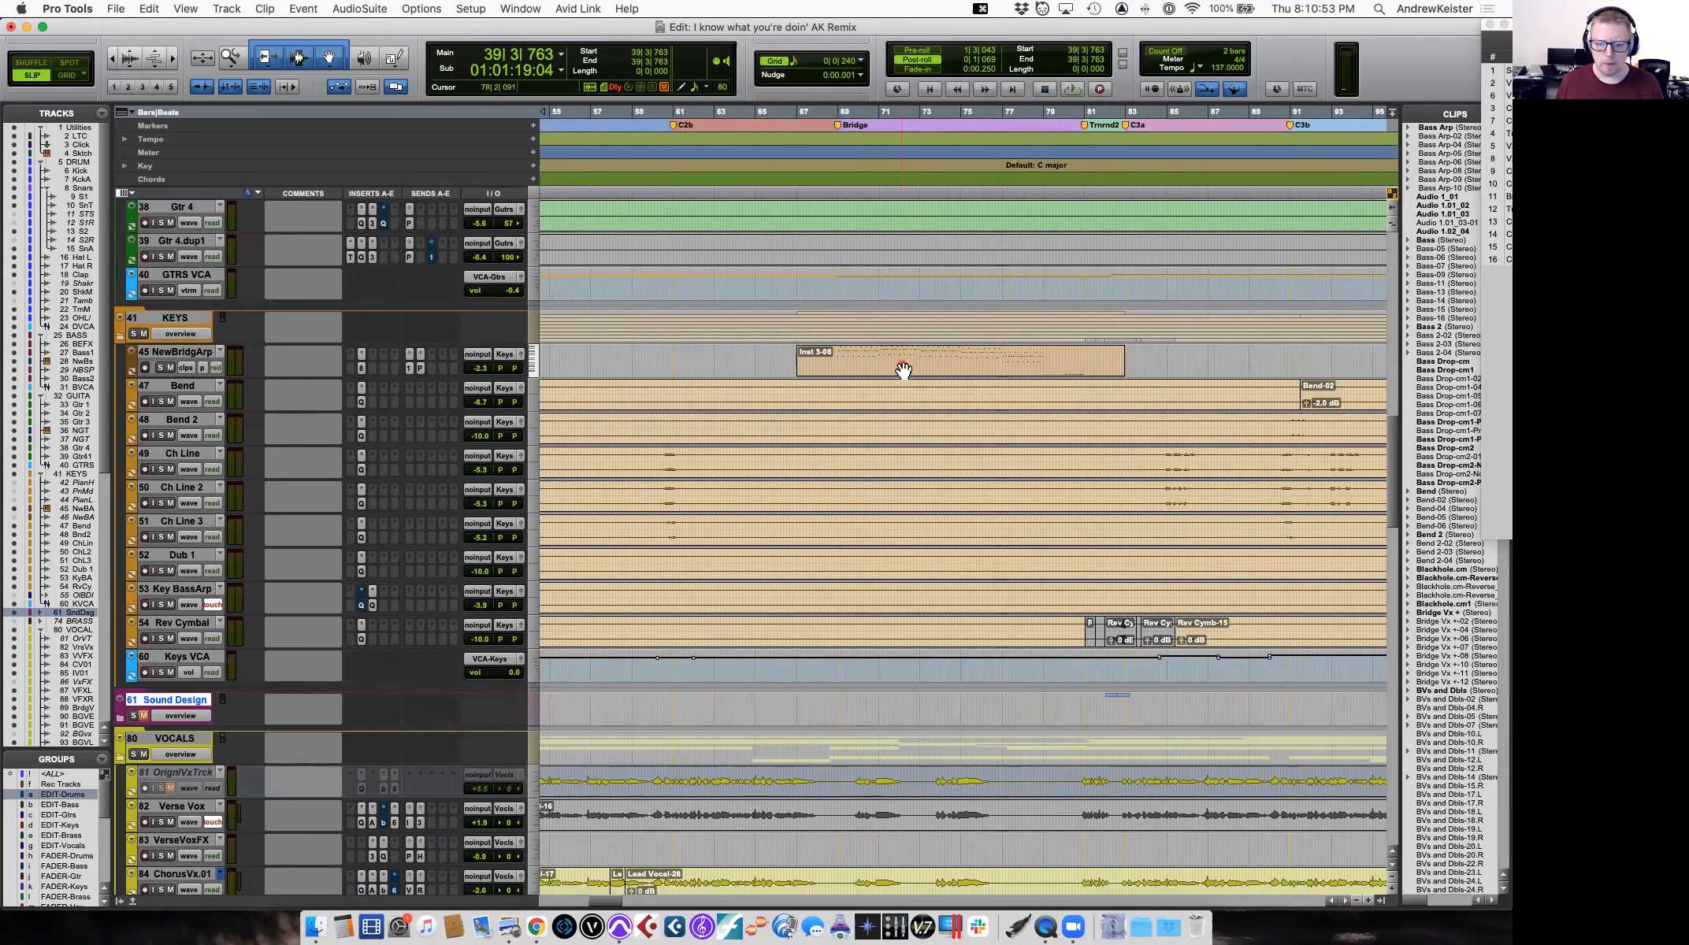
Select the VerseVoxFX track in the Vocals folder at the beginning of the song.
scroll(898, 370, "down", 12)
scroll(903, 368, "left", 15)
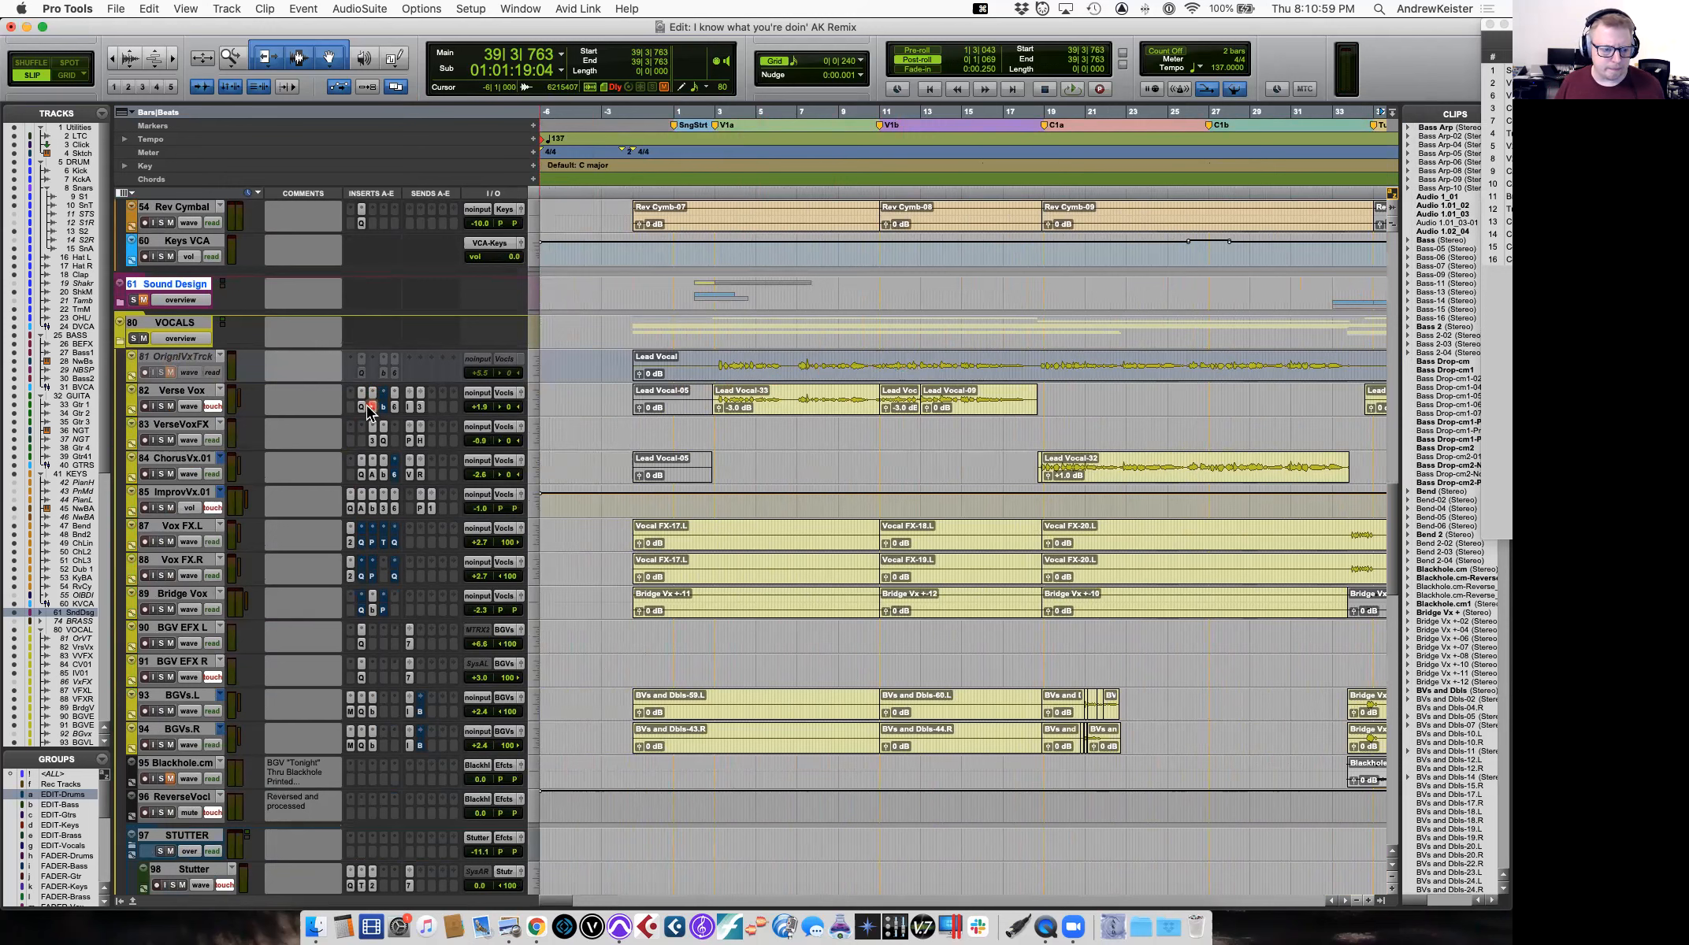
left_click(383, 435)
left_click(502, 434)
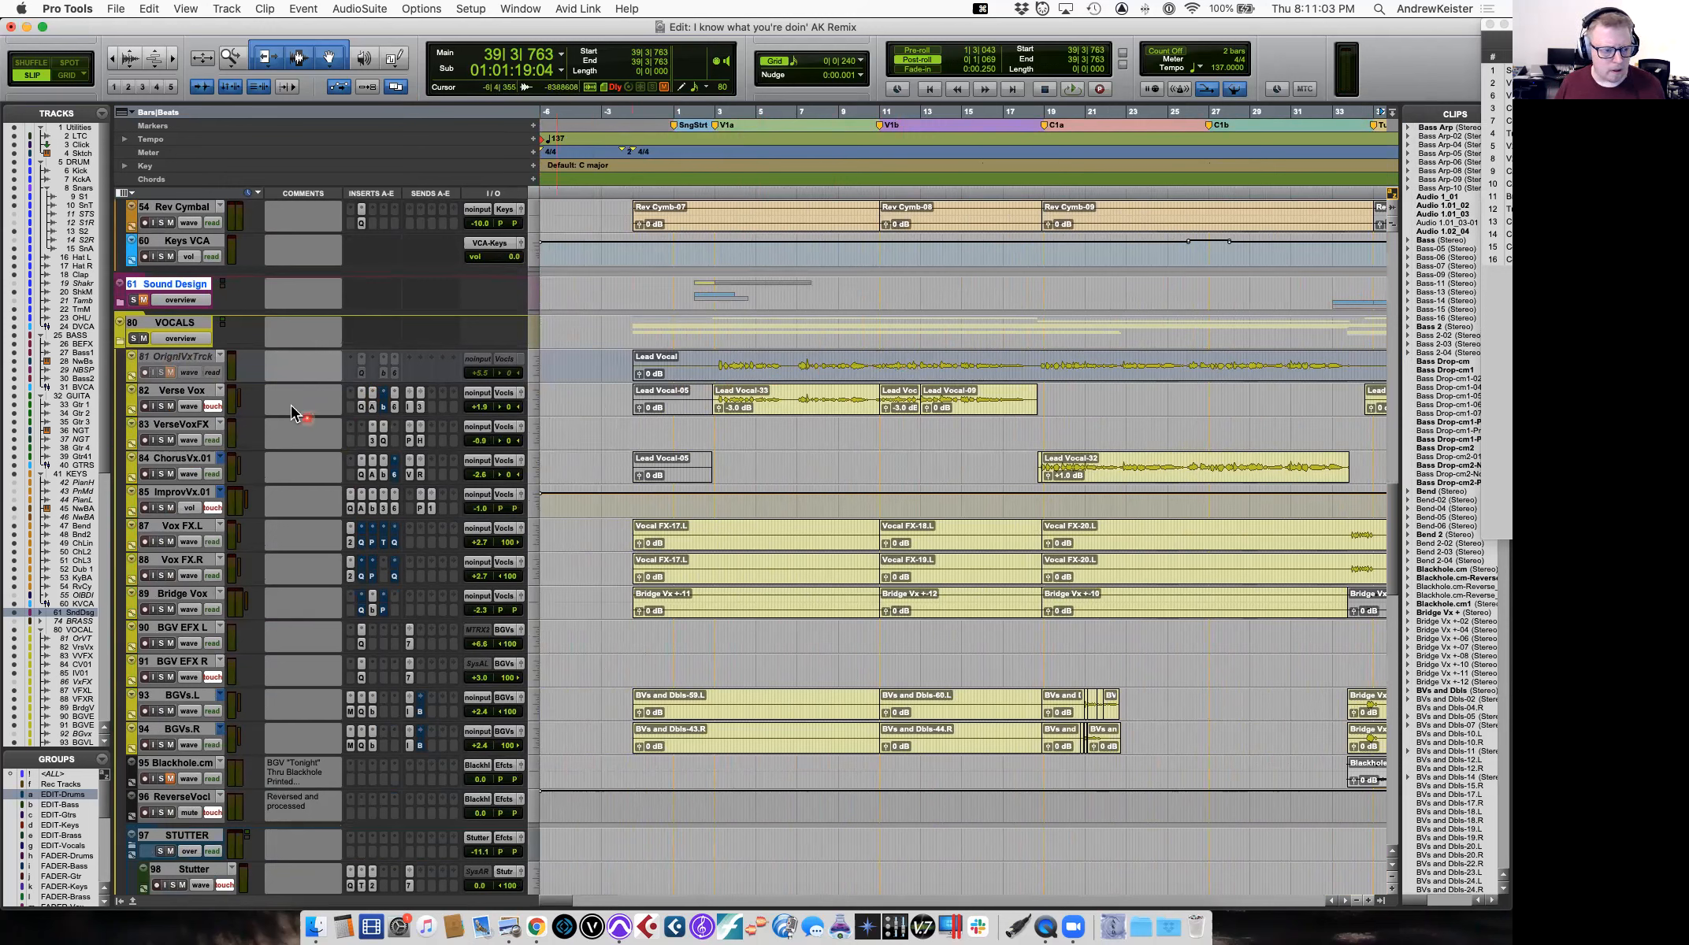
left_click(178, 424)
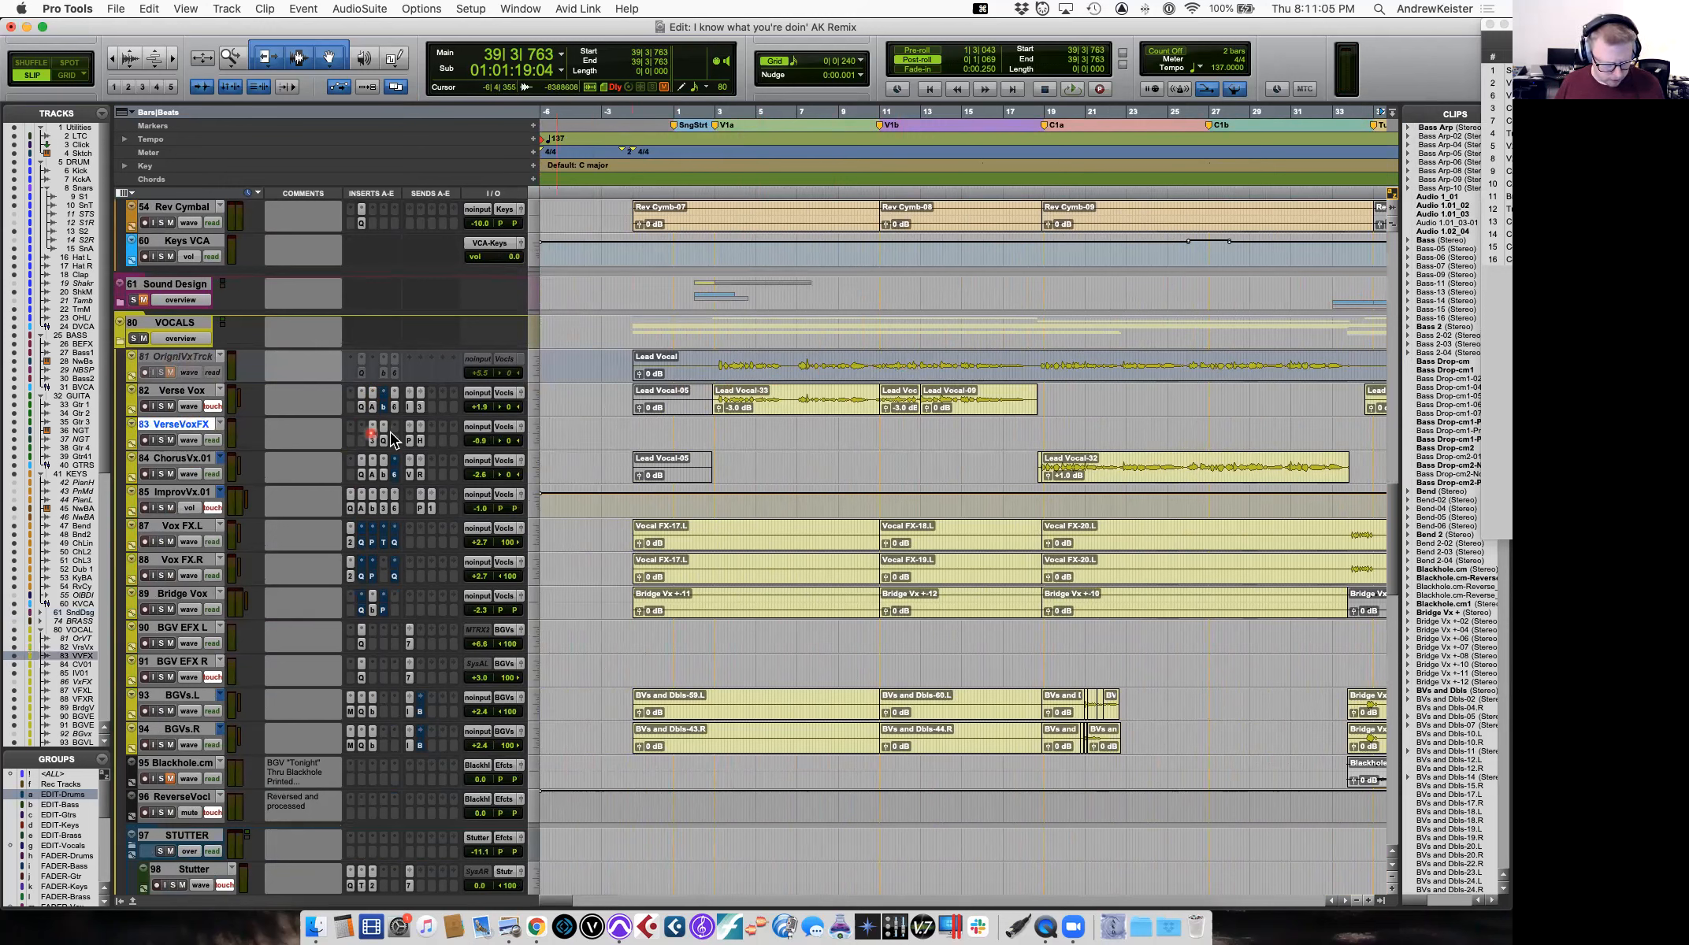
Zoom out to the whole song and look at the insert plug-ins on the BGVs.L track.
key("r")
key("r")
left_click(776, 435)
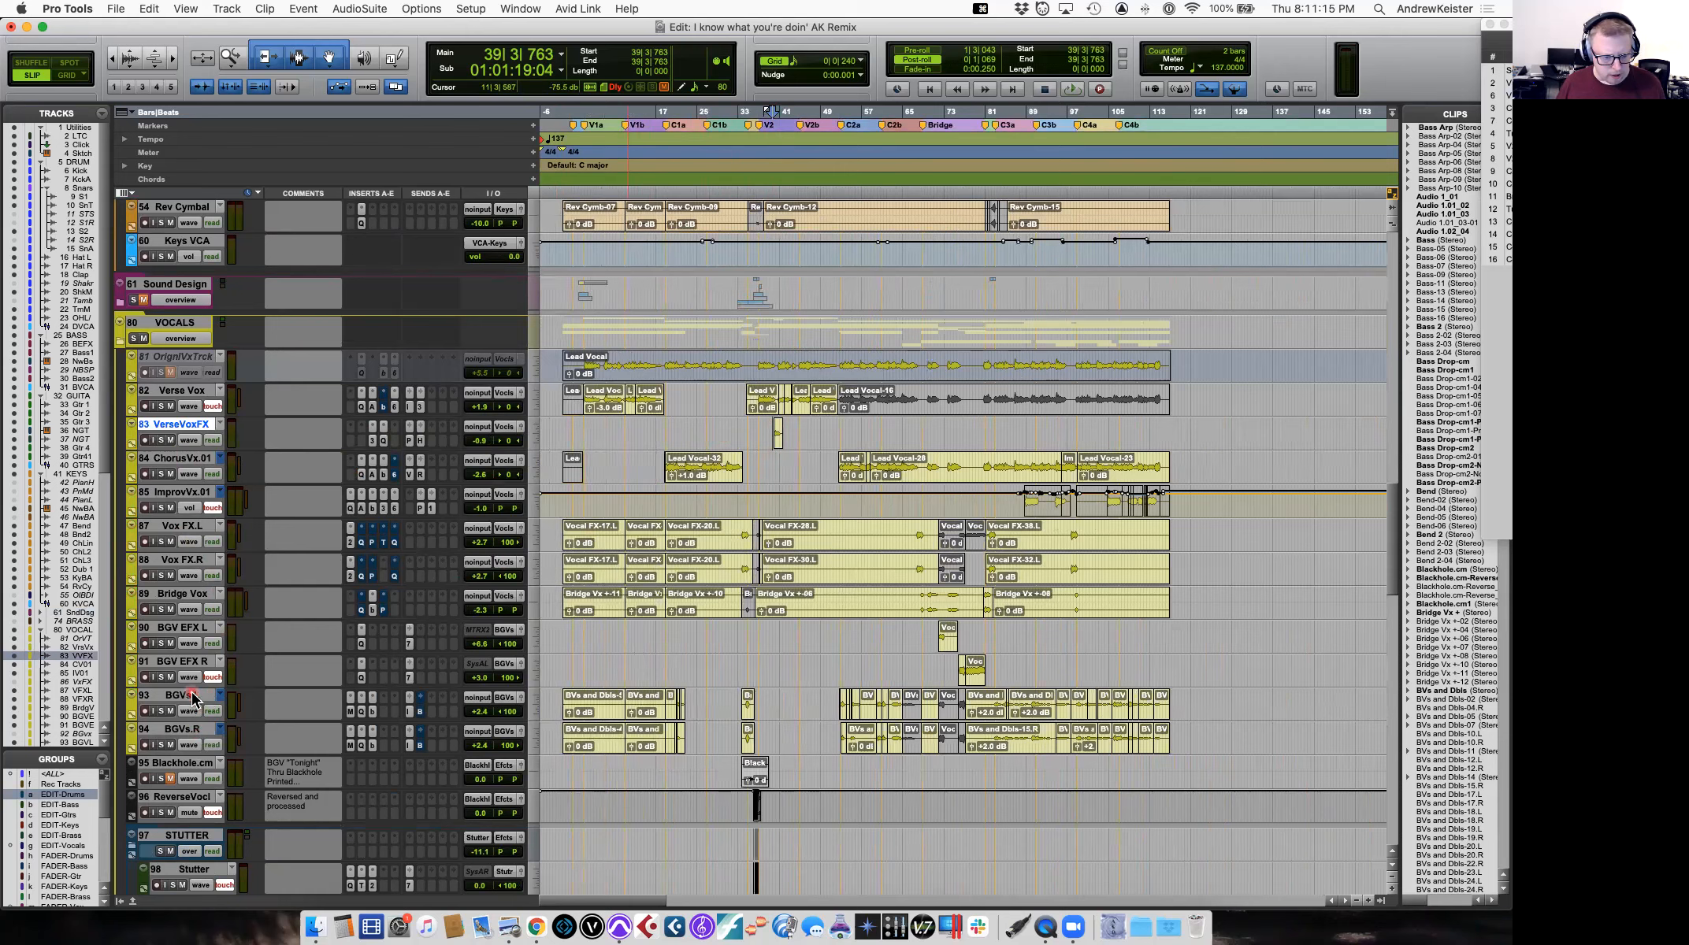
left_click(362, 712)
left_click(364, 713)
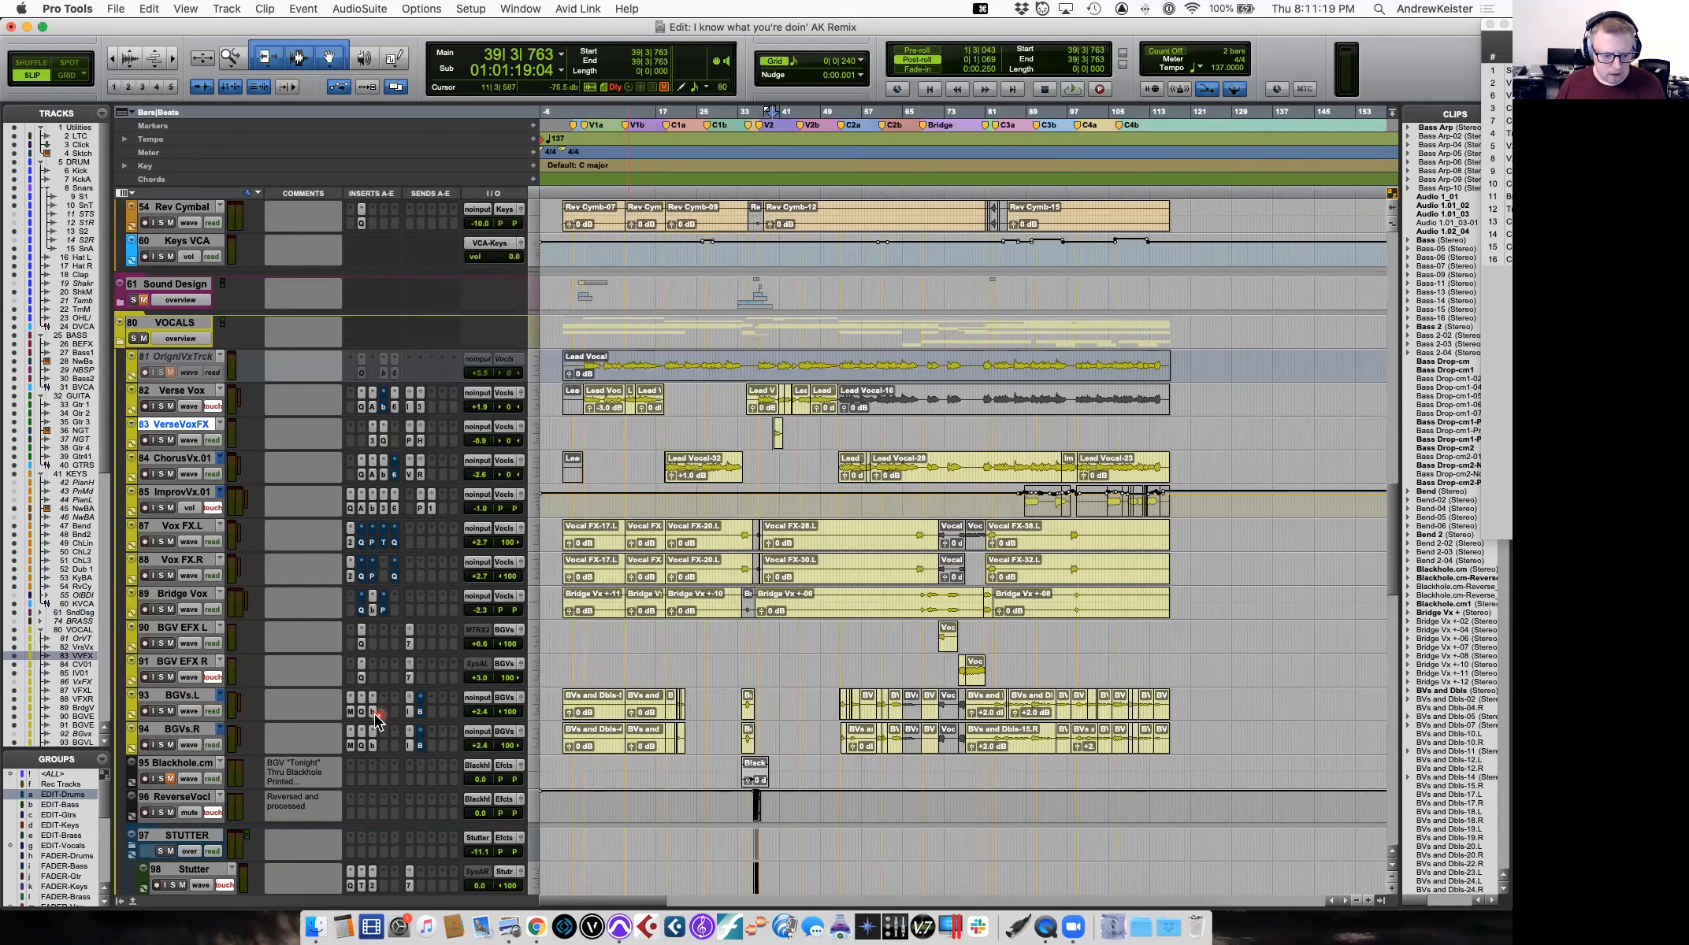
left_click(374, 713)
left_click(374, 712)
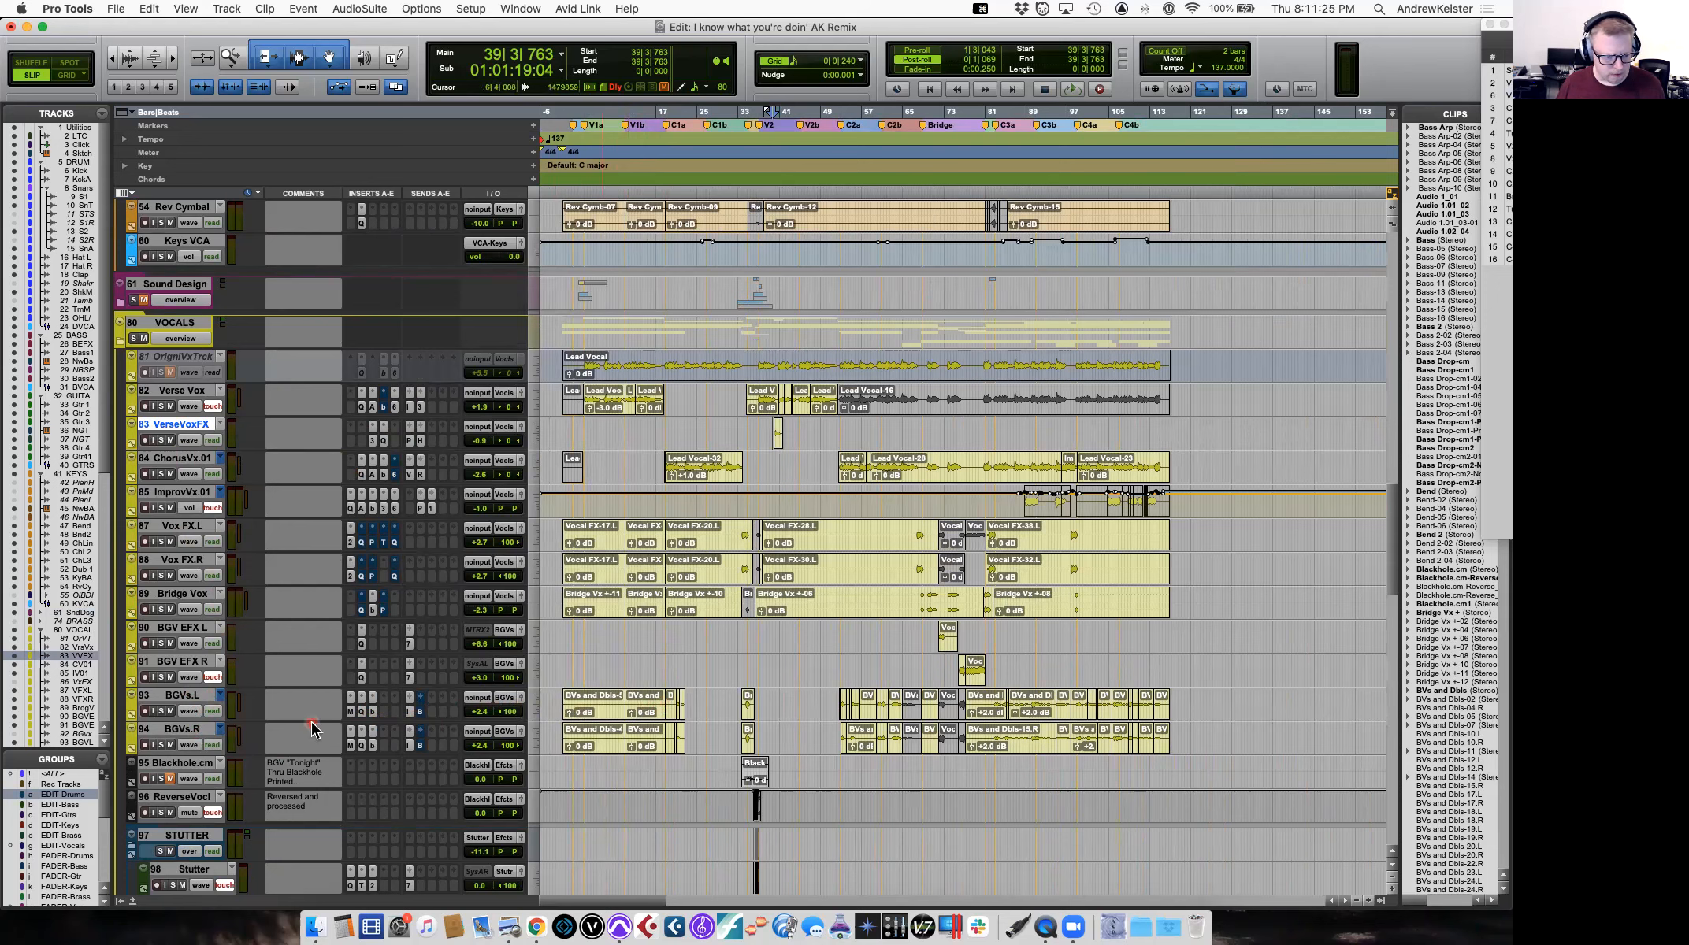
Reveal the BGVs.L automation lane, view its volume and pan automation, and collapse the lane.
left_click(131, 716)
scroll(287, 681, "down", 5)
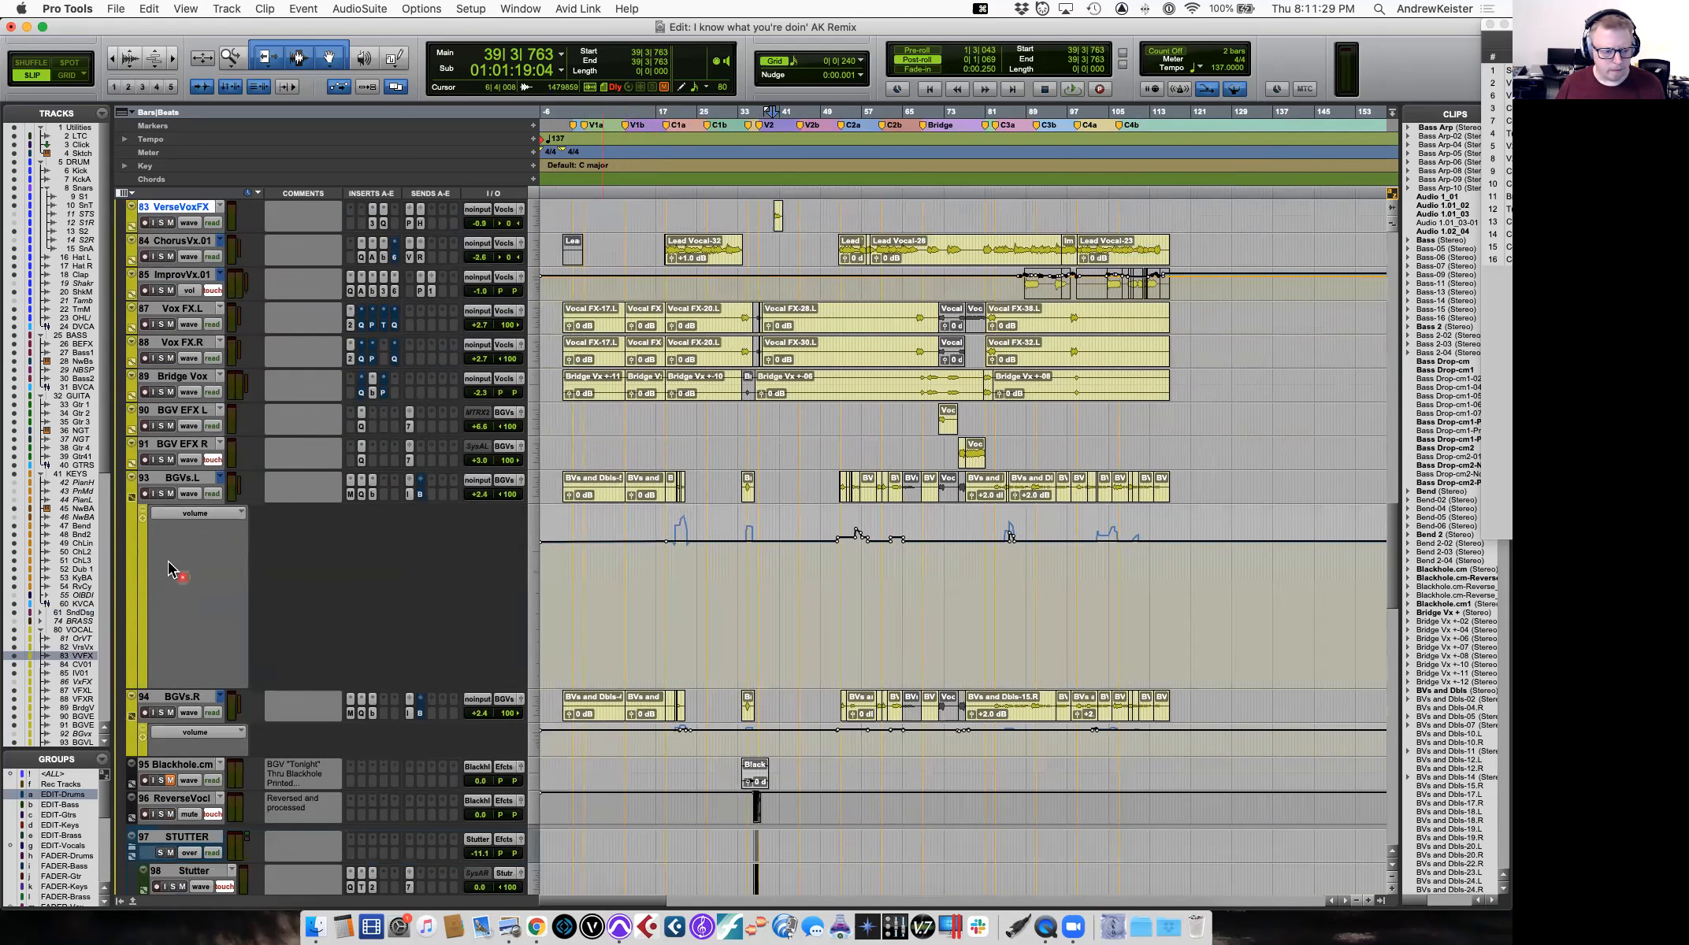
left_click(194, 512)
left_click(206, 553)
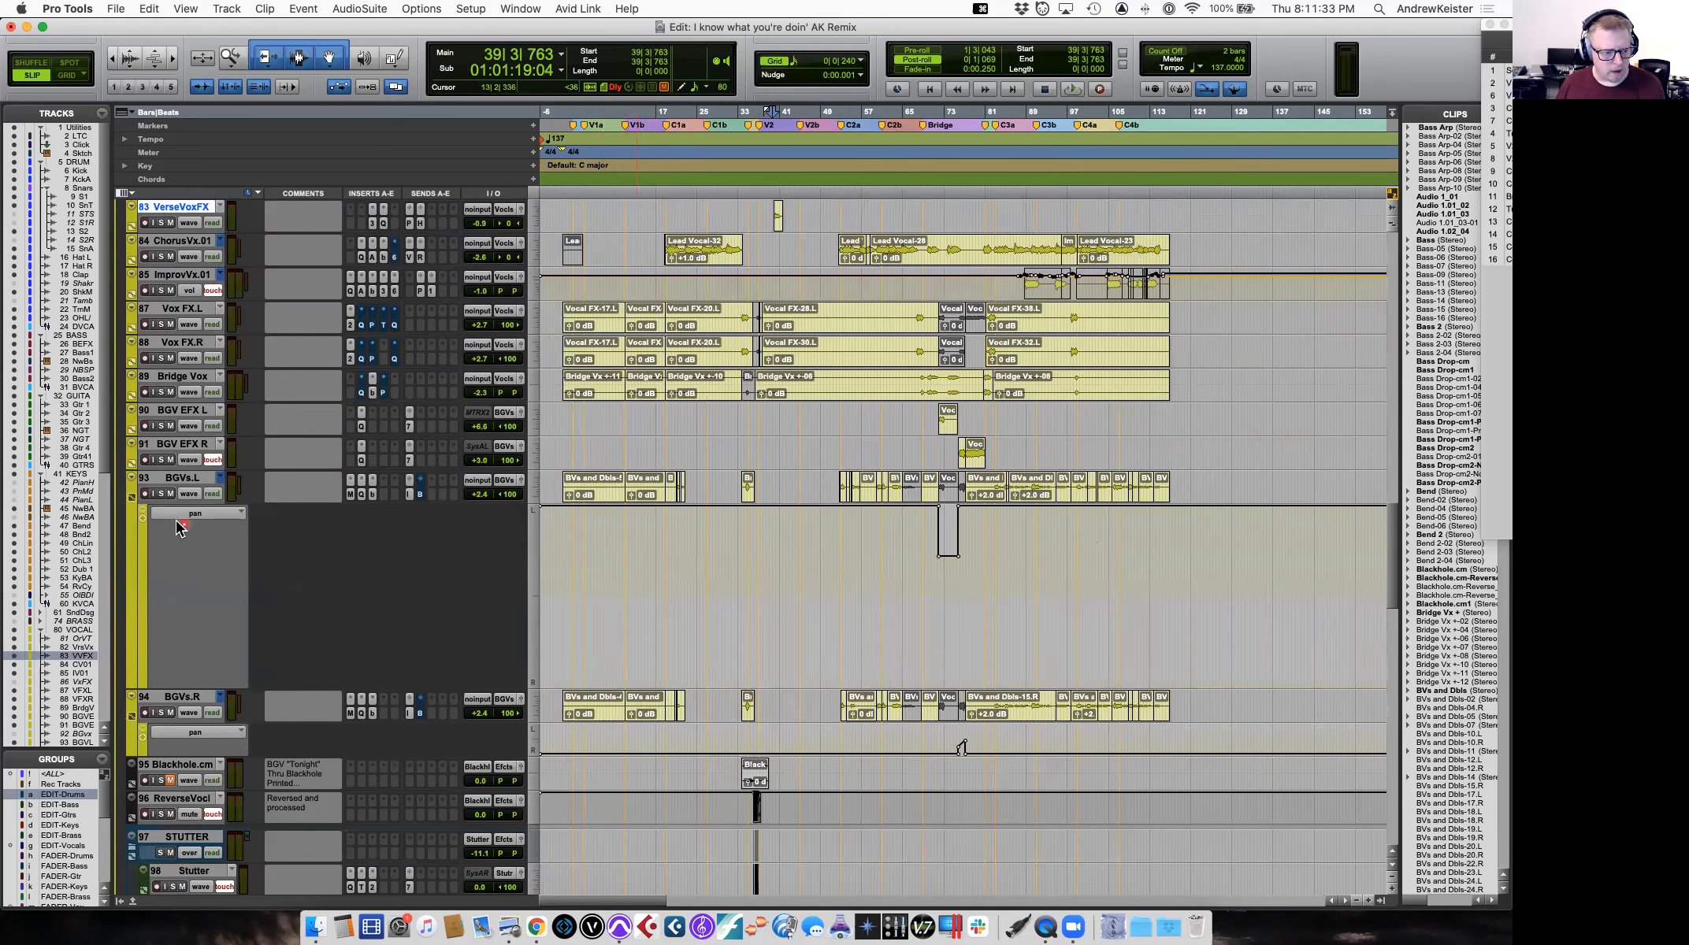
left_click(133, 498)
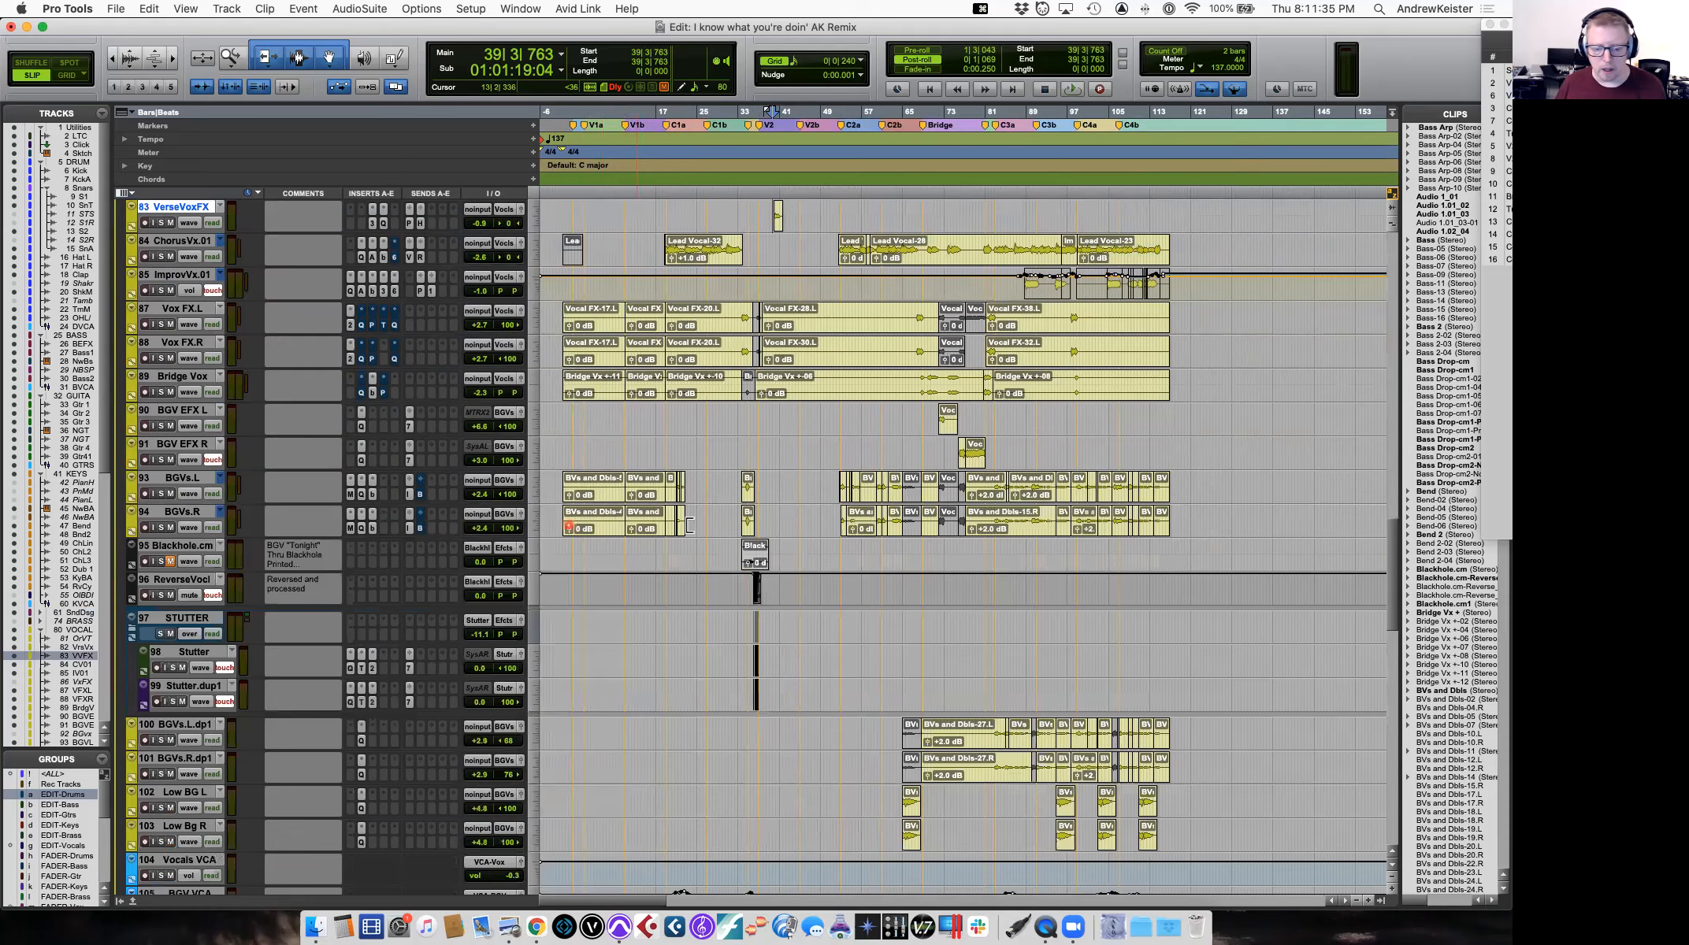
scroll(693, 526, "up", 2)
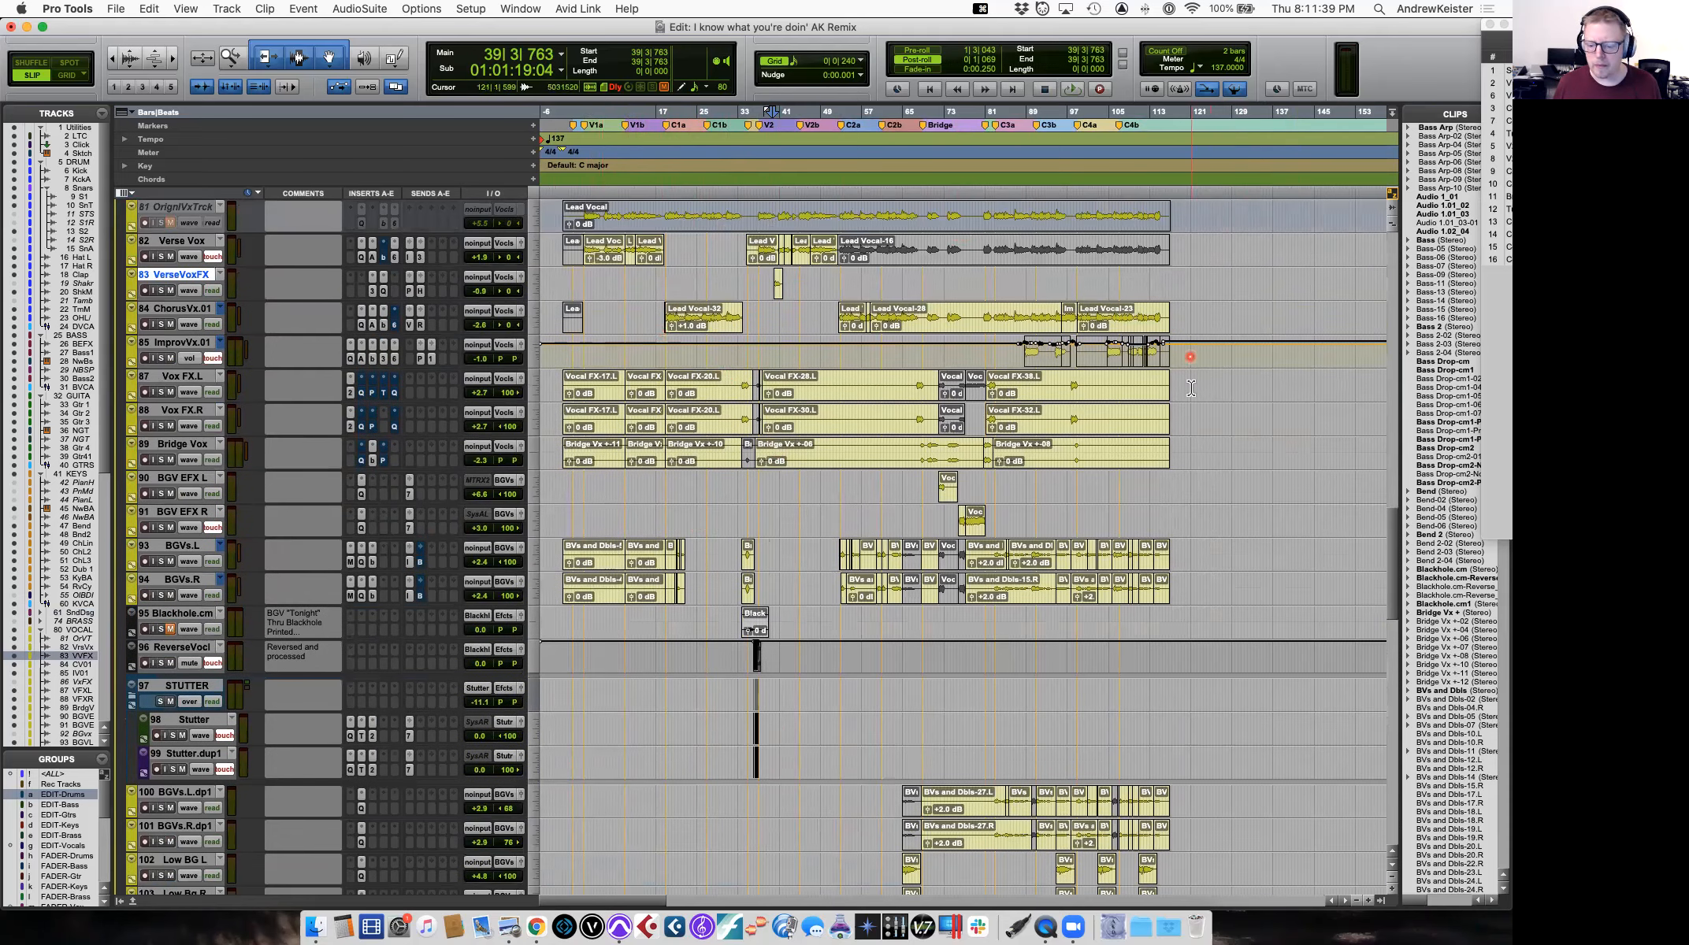
Inspect the Pro Limiter on the Mix track in the Mix window and close it.
key("super+equal")
scroll(1233, 392, "right", 10)
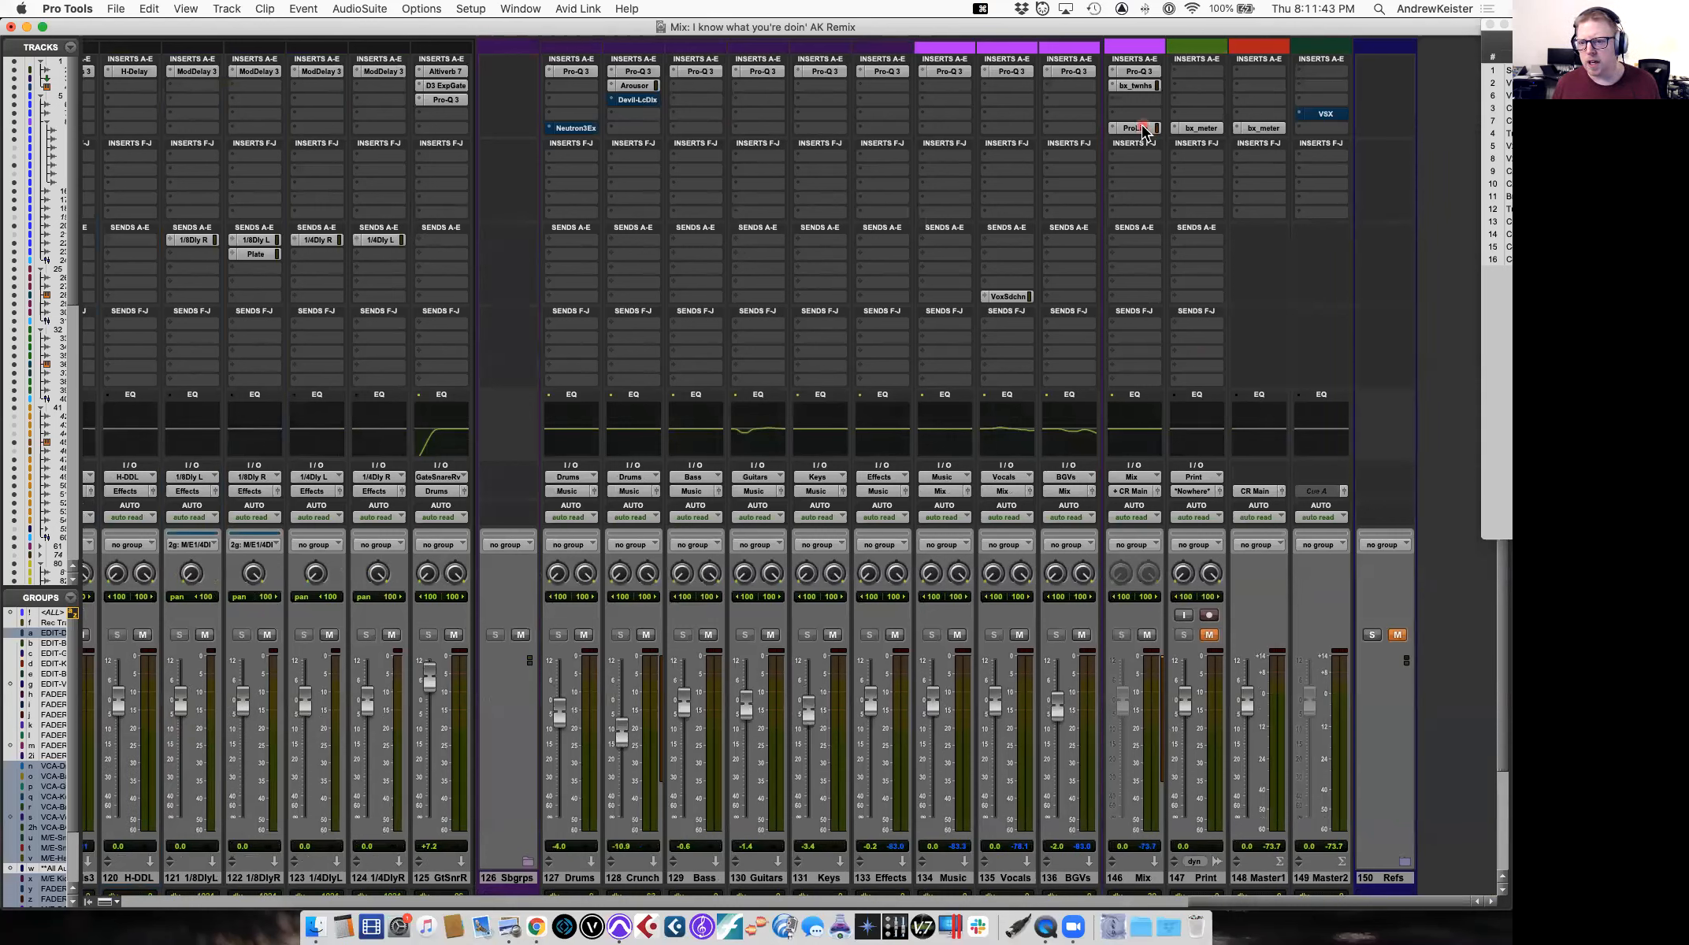
left_click(1135, 127)
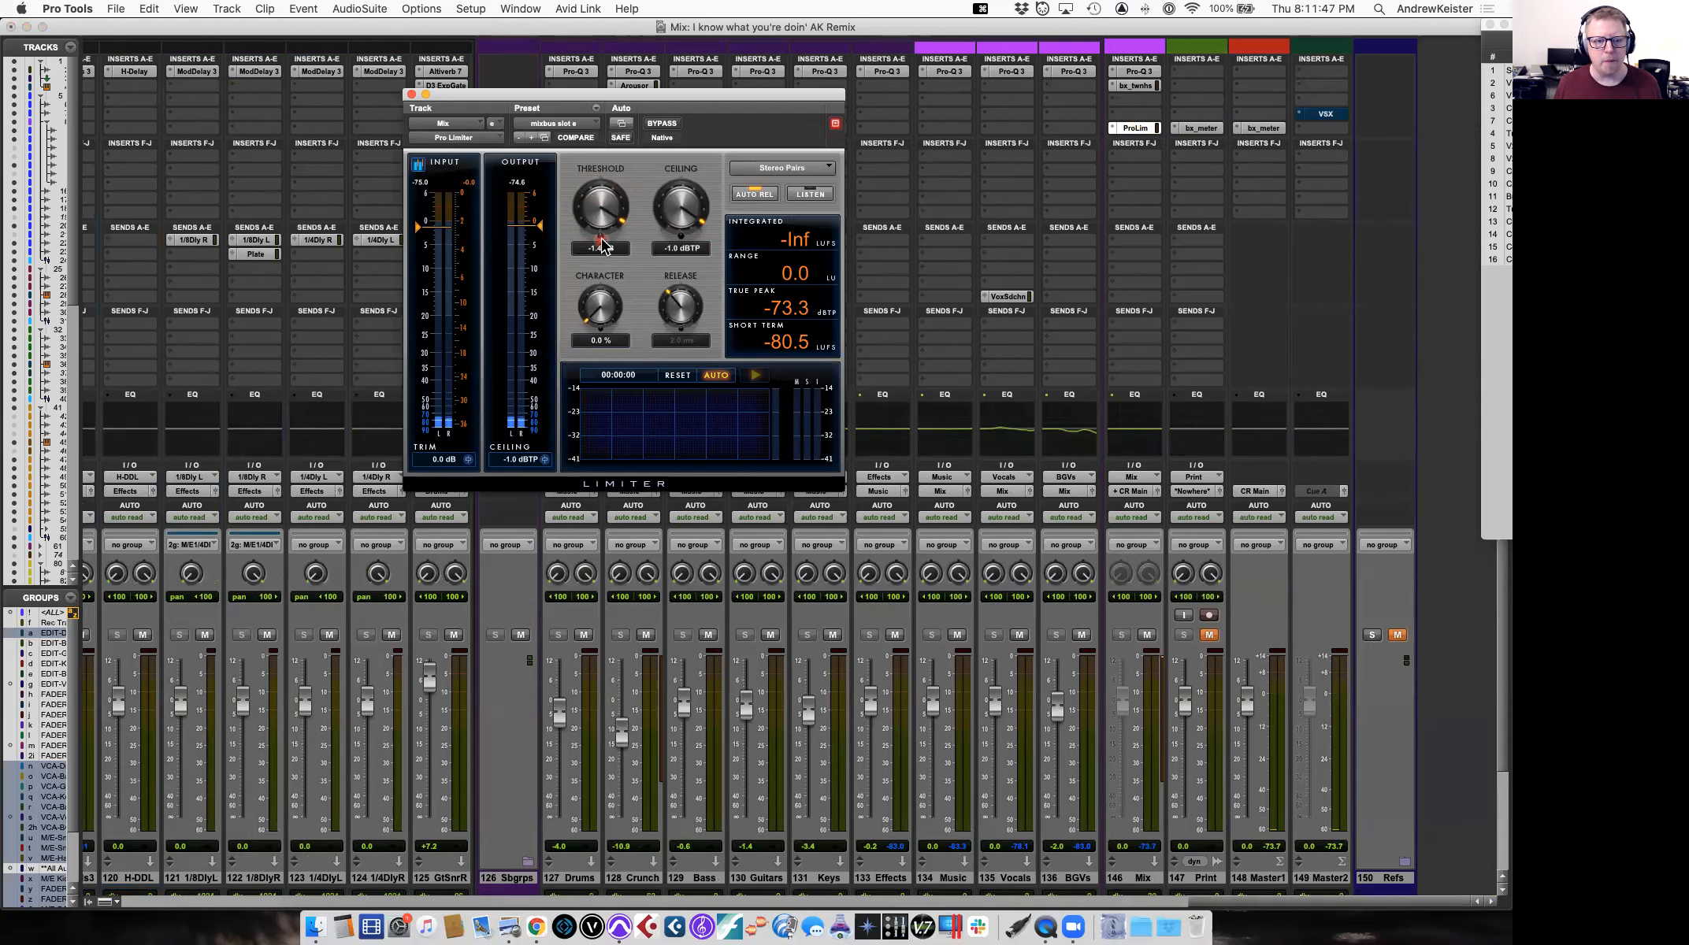
left_click(411, 94)
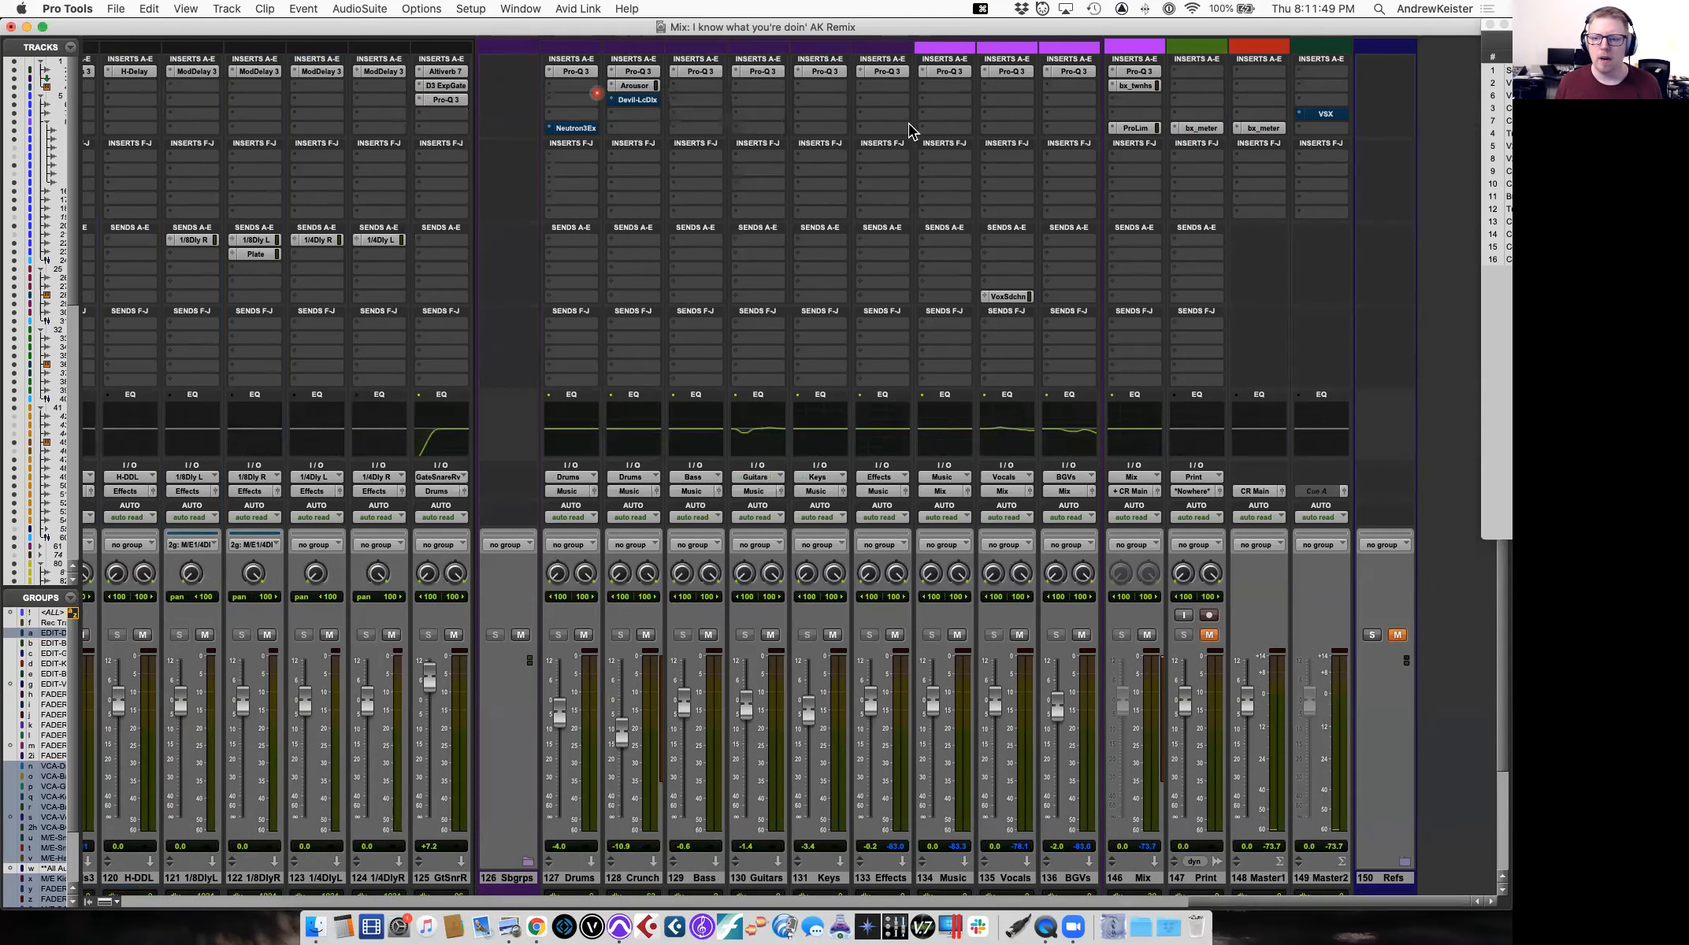
Enlarge the bx_townhouse compressor window on the Mix track to 100 %, close it and return to the Edit window.
left_click(1128, 87)
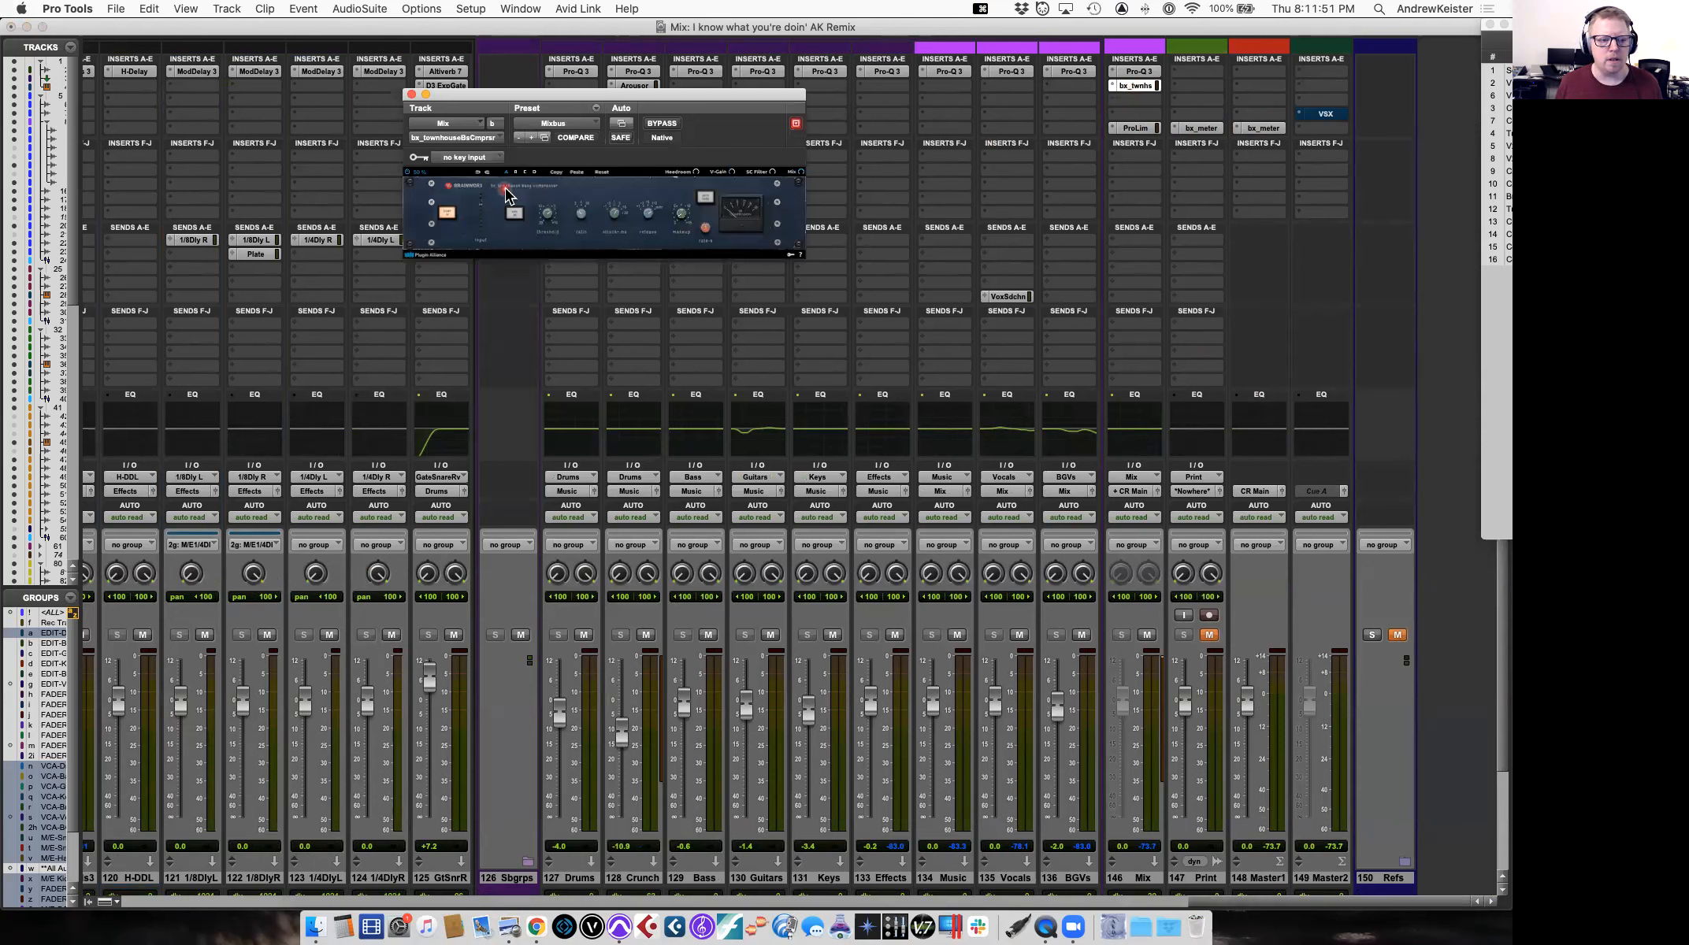
left_click(426, 175)
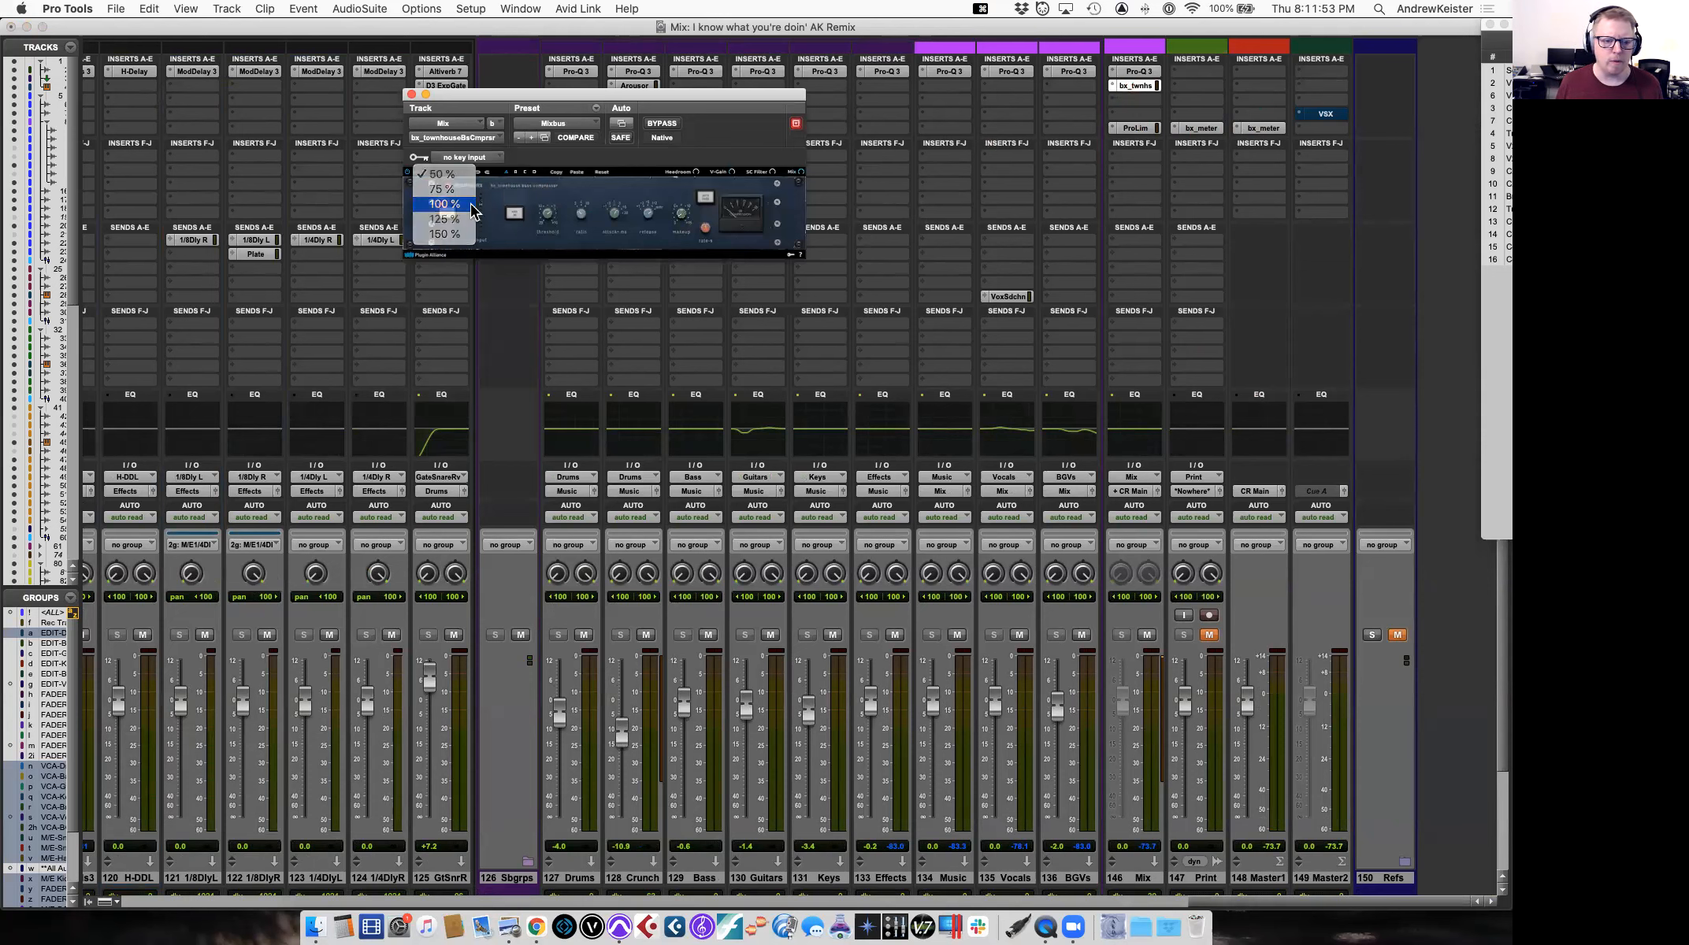
left_click(444, 204)
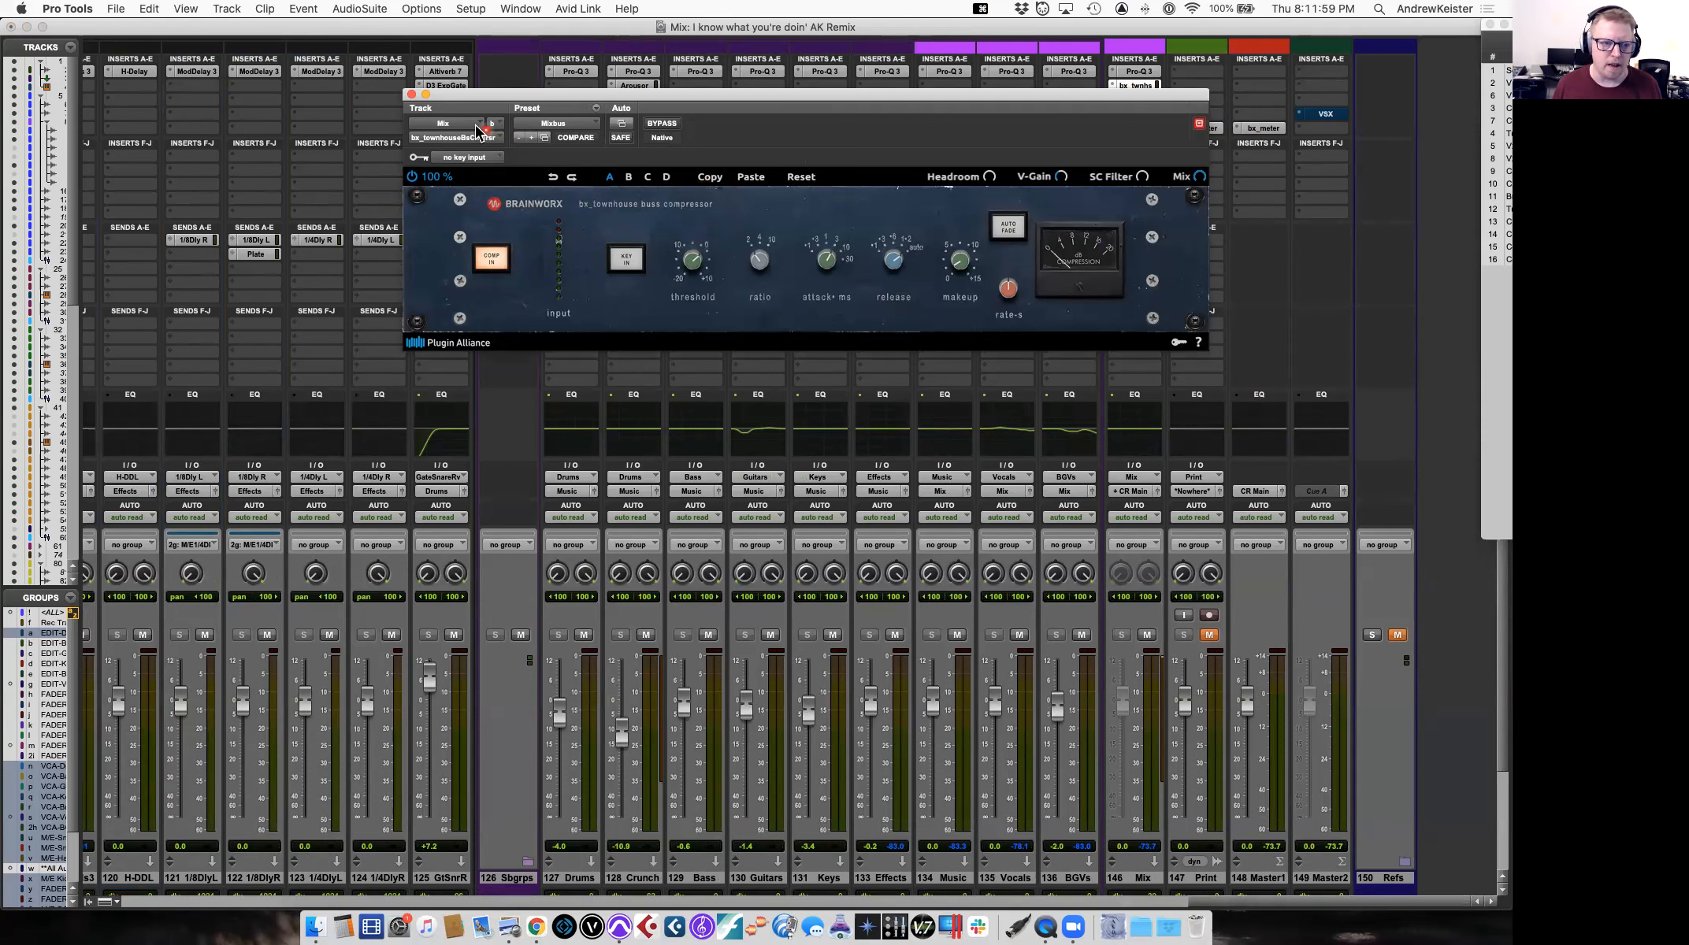
left_click(412, 96)
key("super+equal")
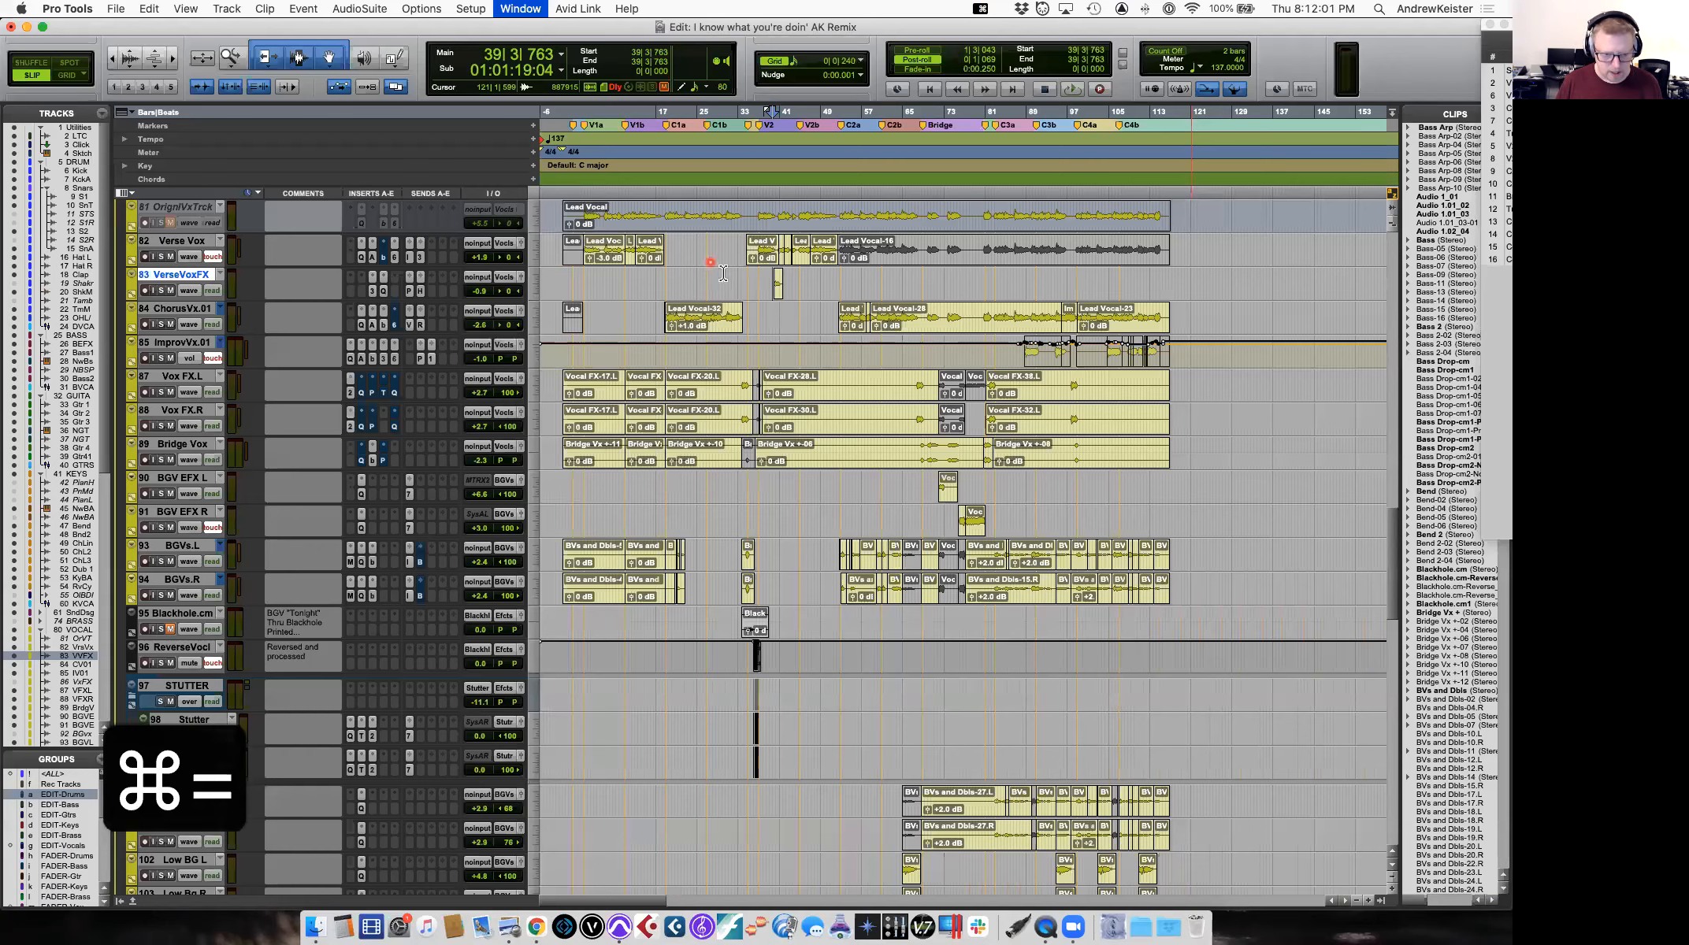
Play the song from verse 1 with the timeline zoomed in and look over the vocal and drum tracks.
key("space")
key("space")
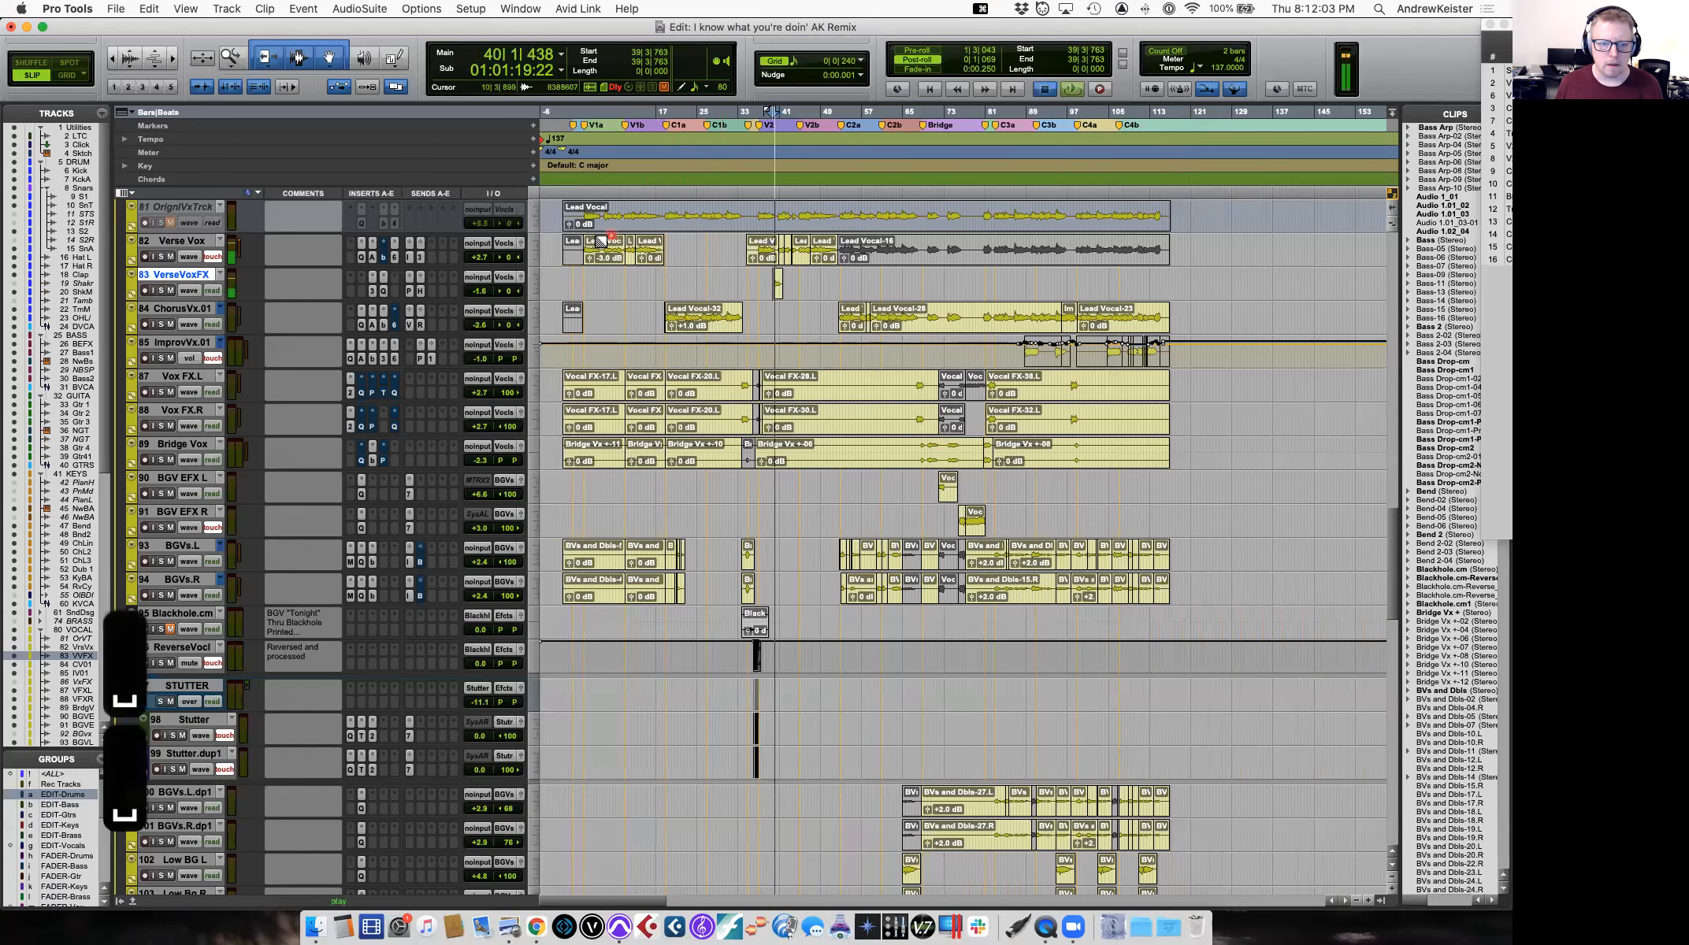
scroll(621, 312, "up", 3)
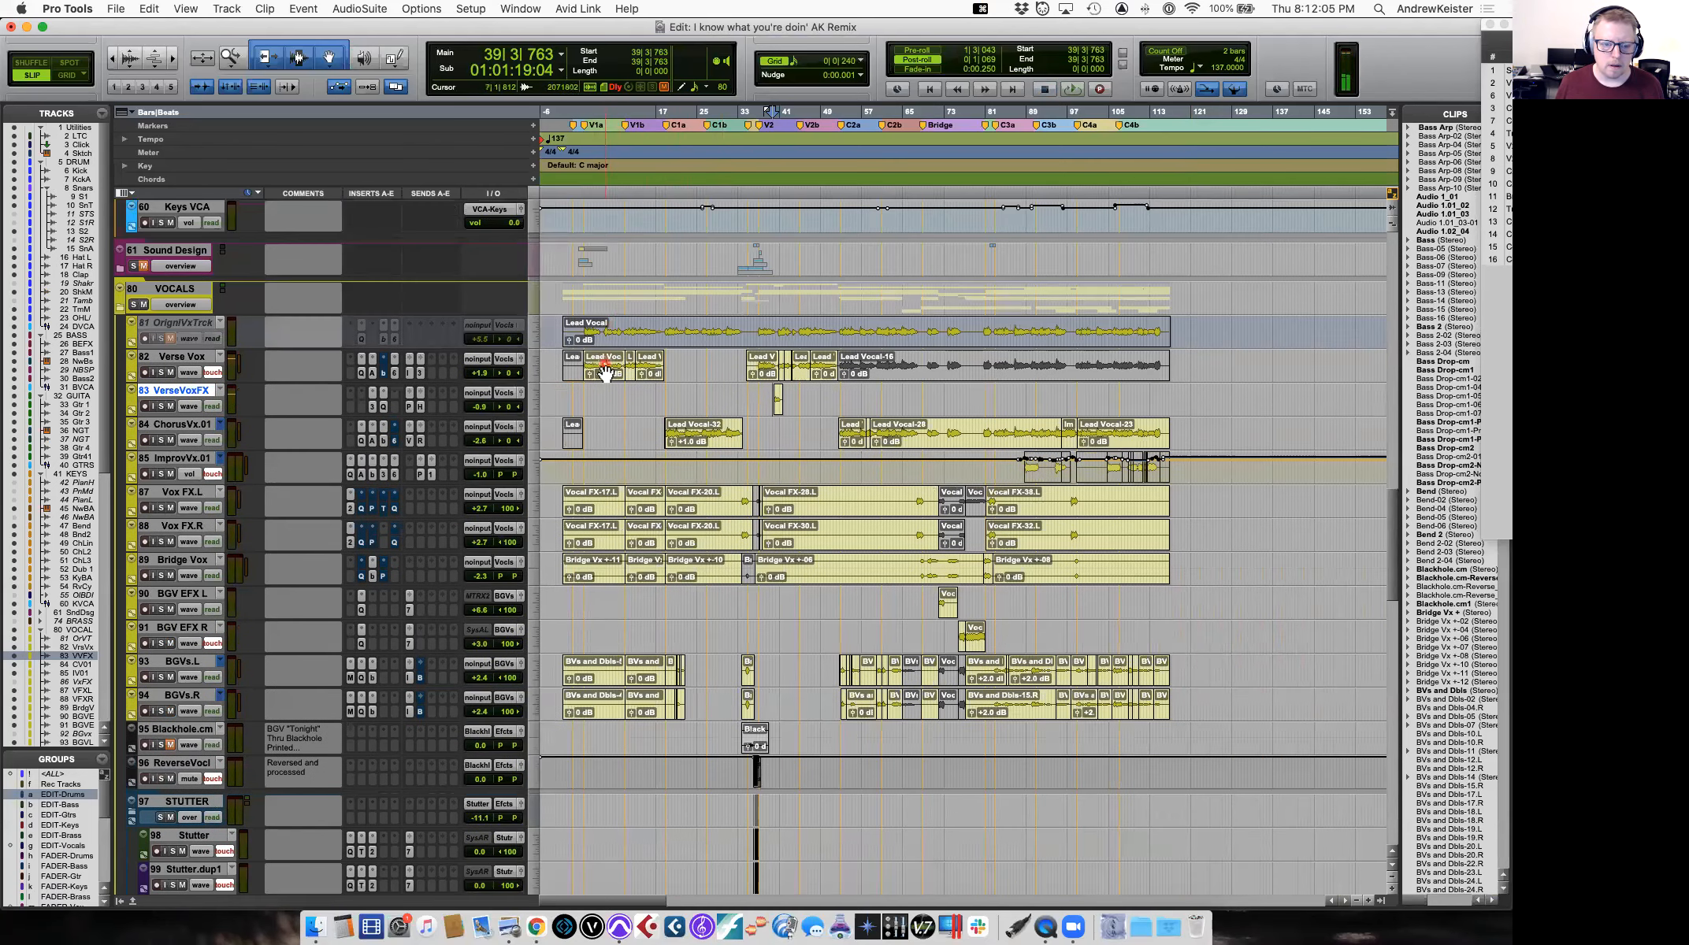
left_click(589, 330)
key("space")
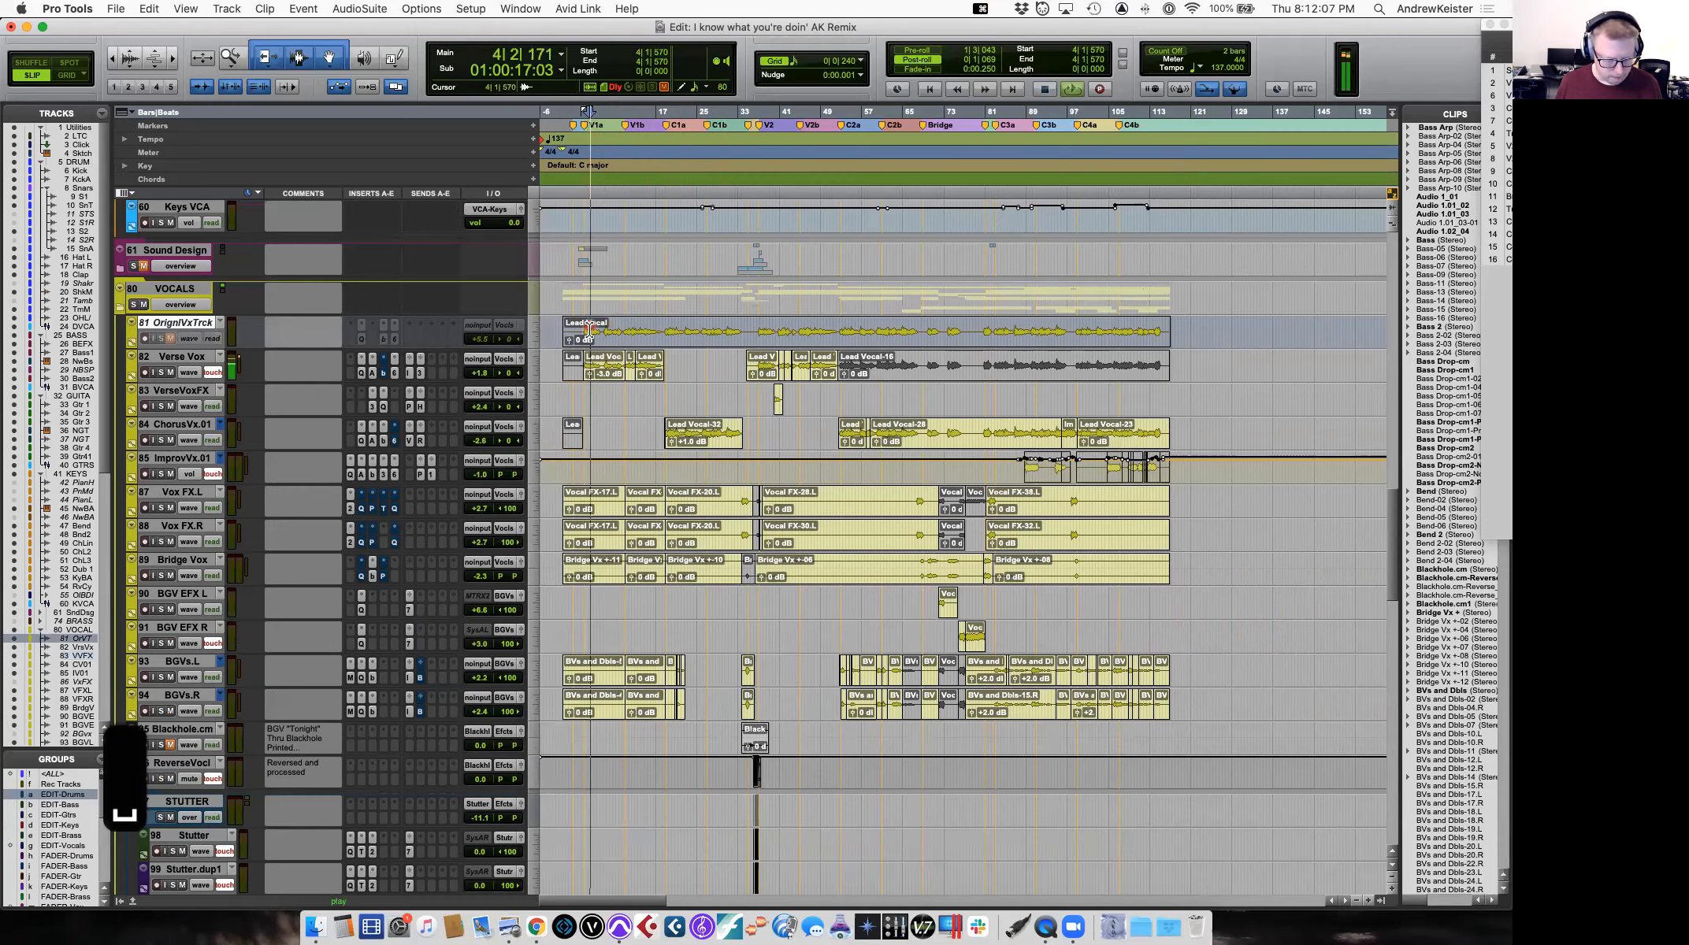
key("t")
key("t")
key("t")
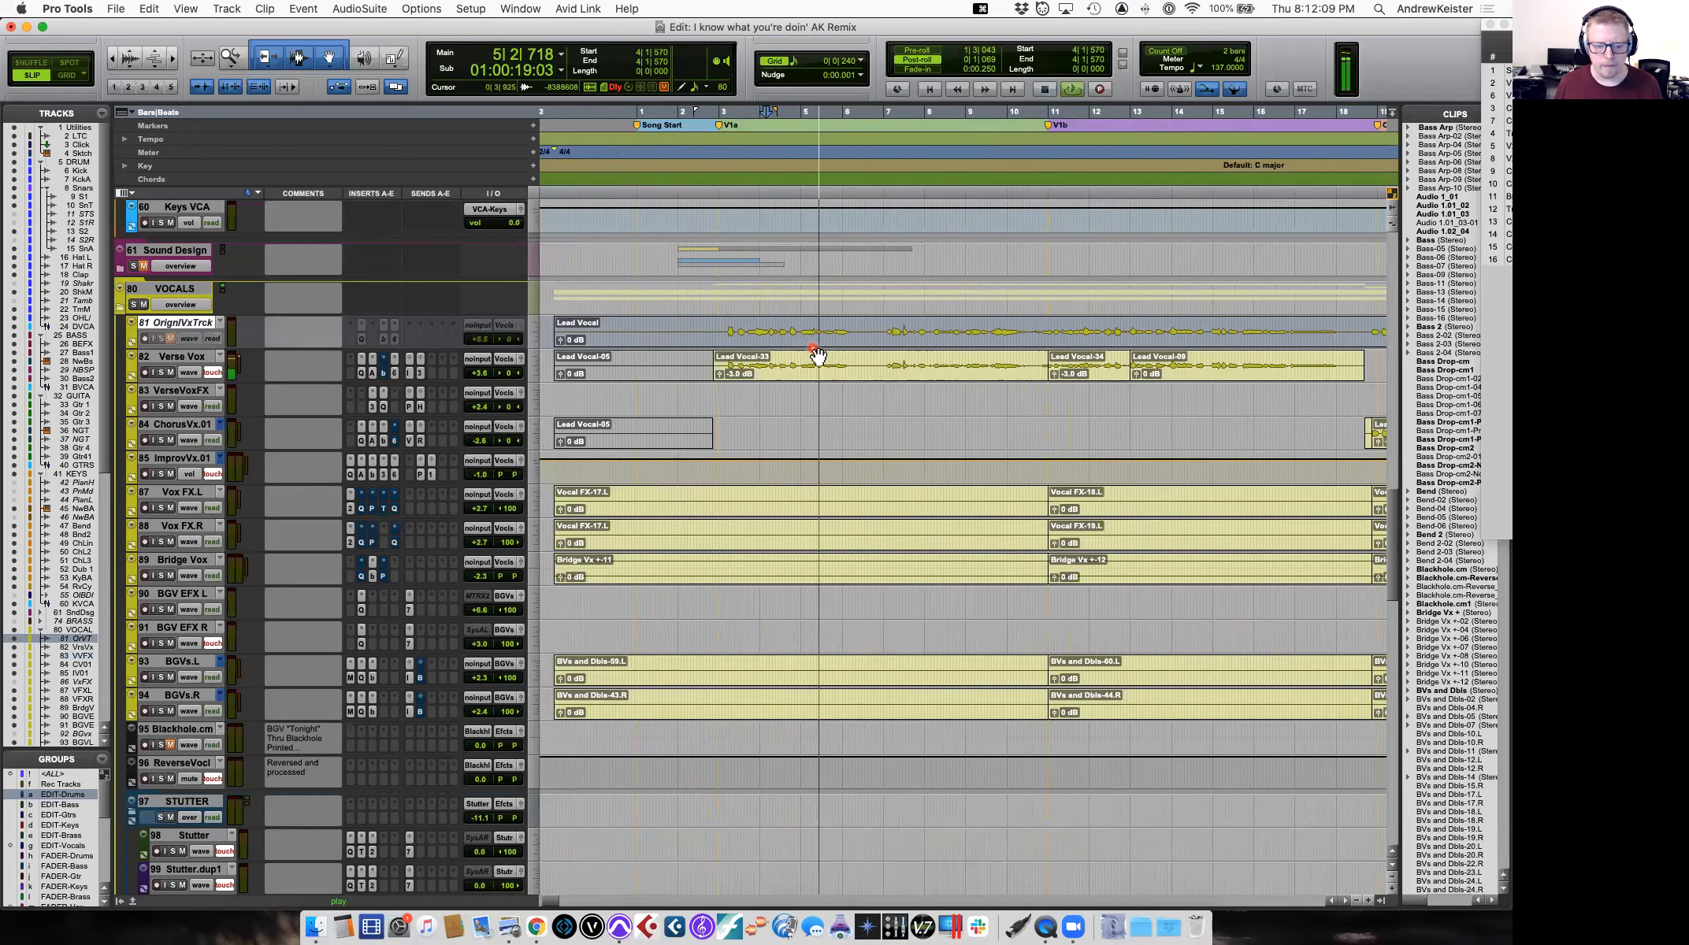
scroll(818, 356, "up", 10)
scroll(816, 357, "up", 5)
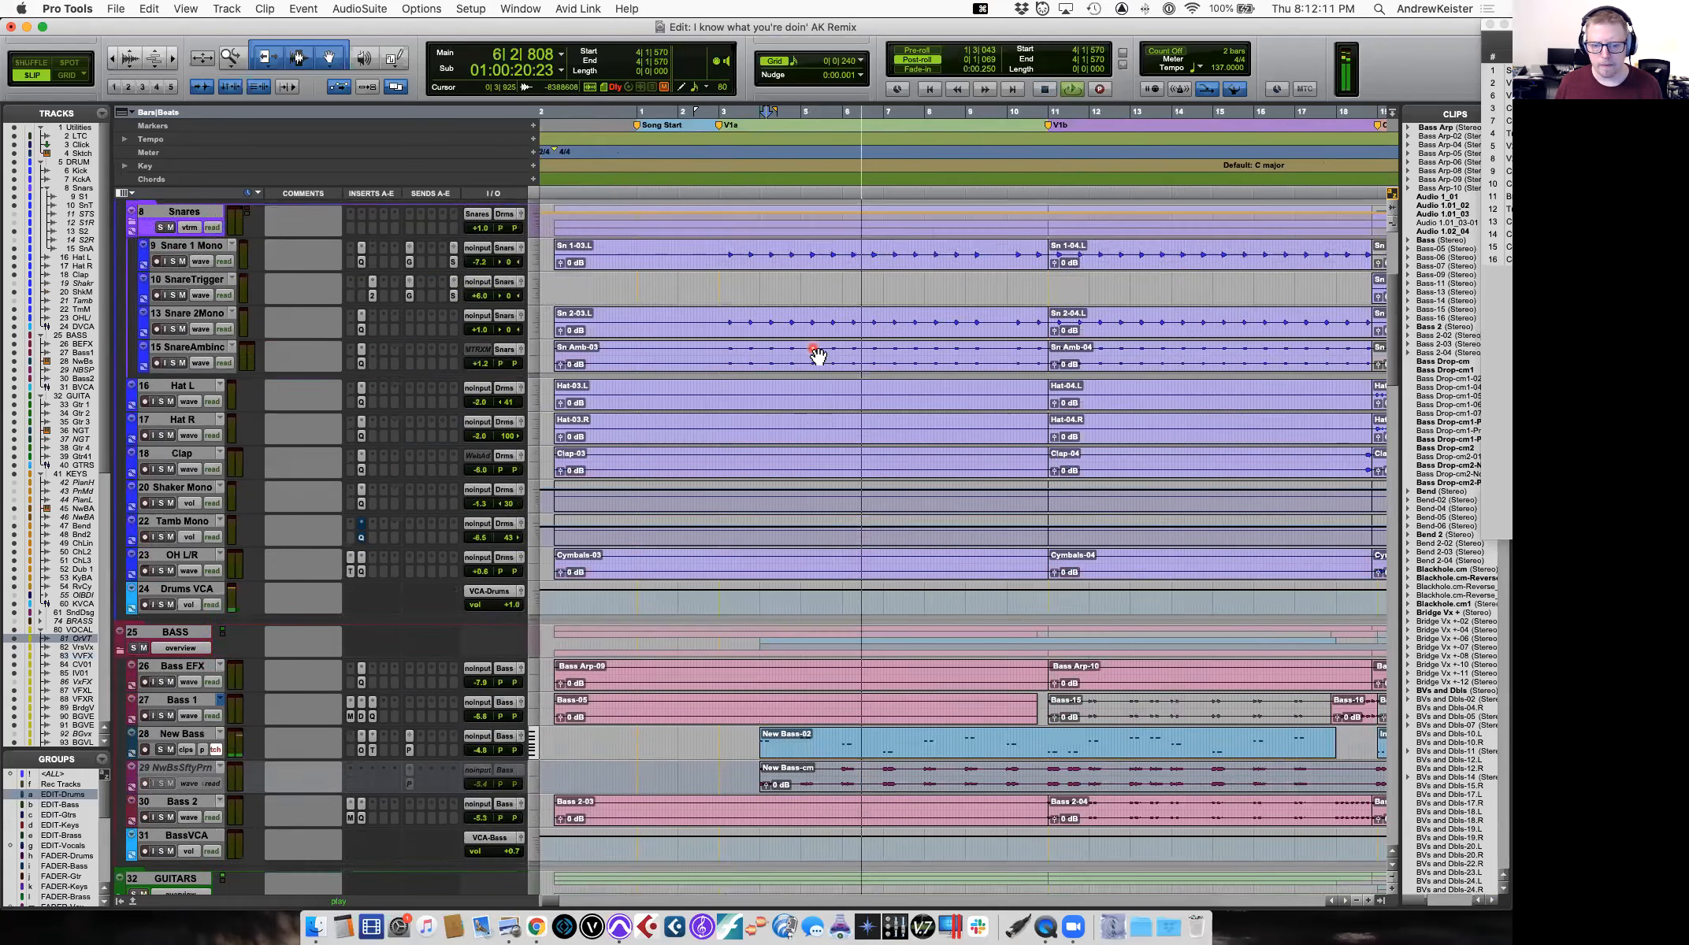
key("space")
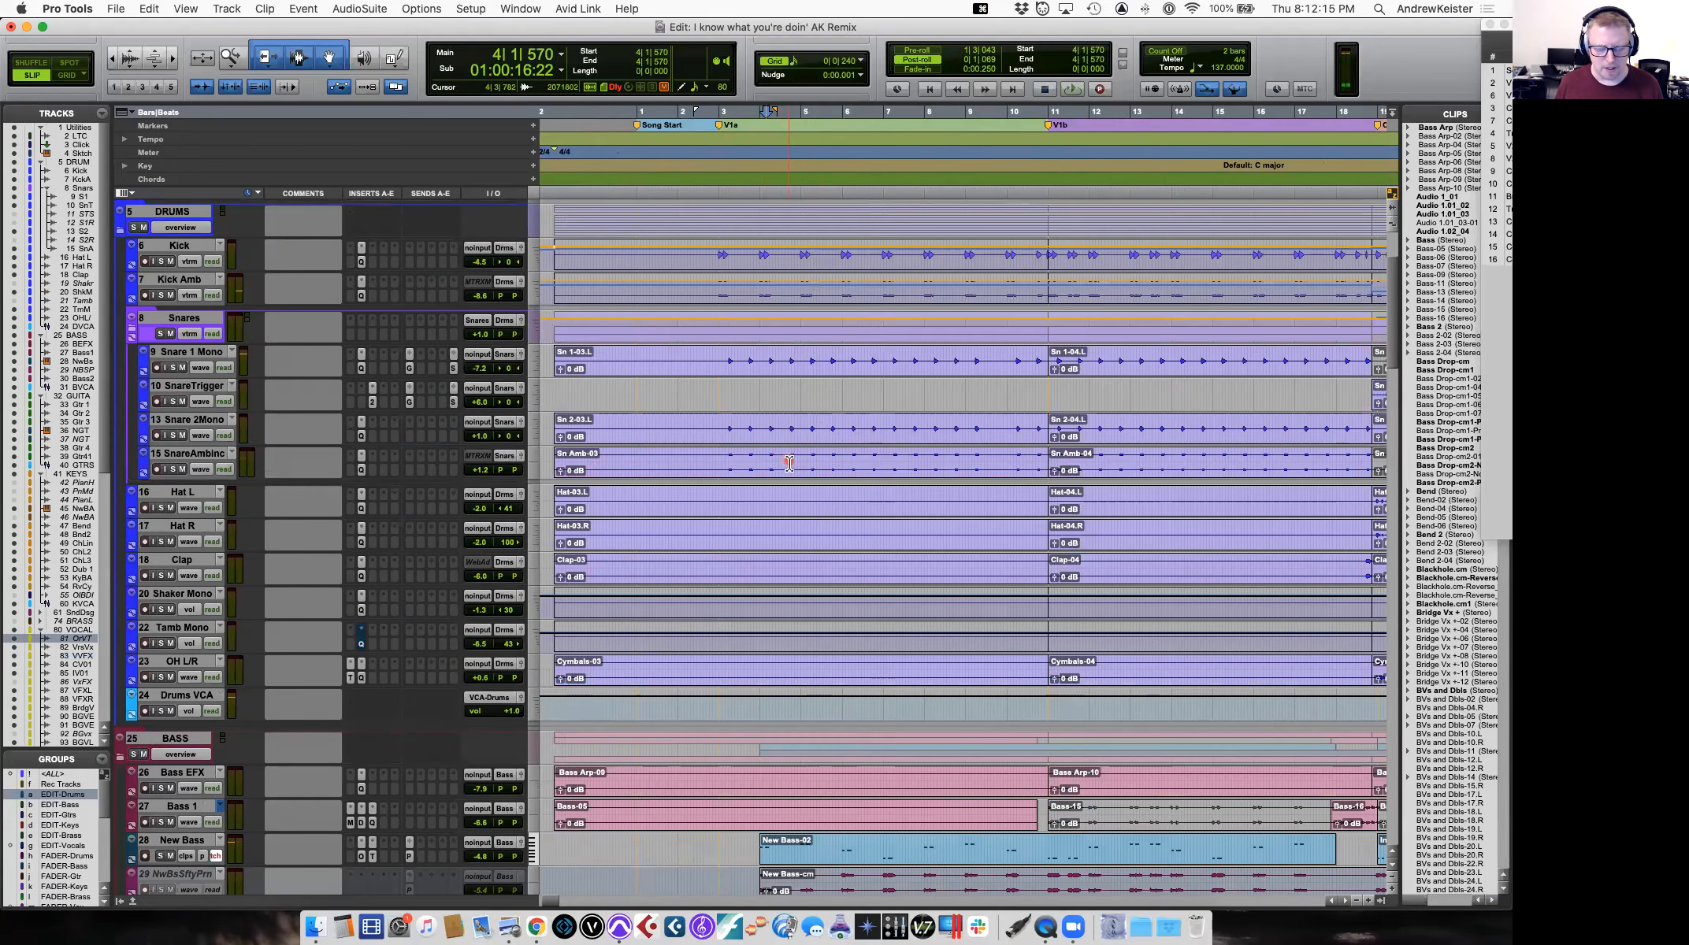
Play from the start of V1a and show the volume automation lane under the Verse Vox track.
scroll(789, 462, "down", 5)
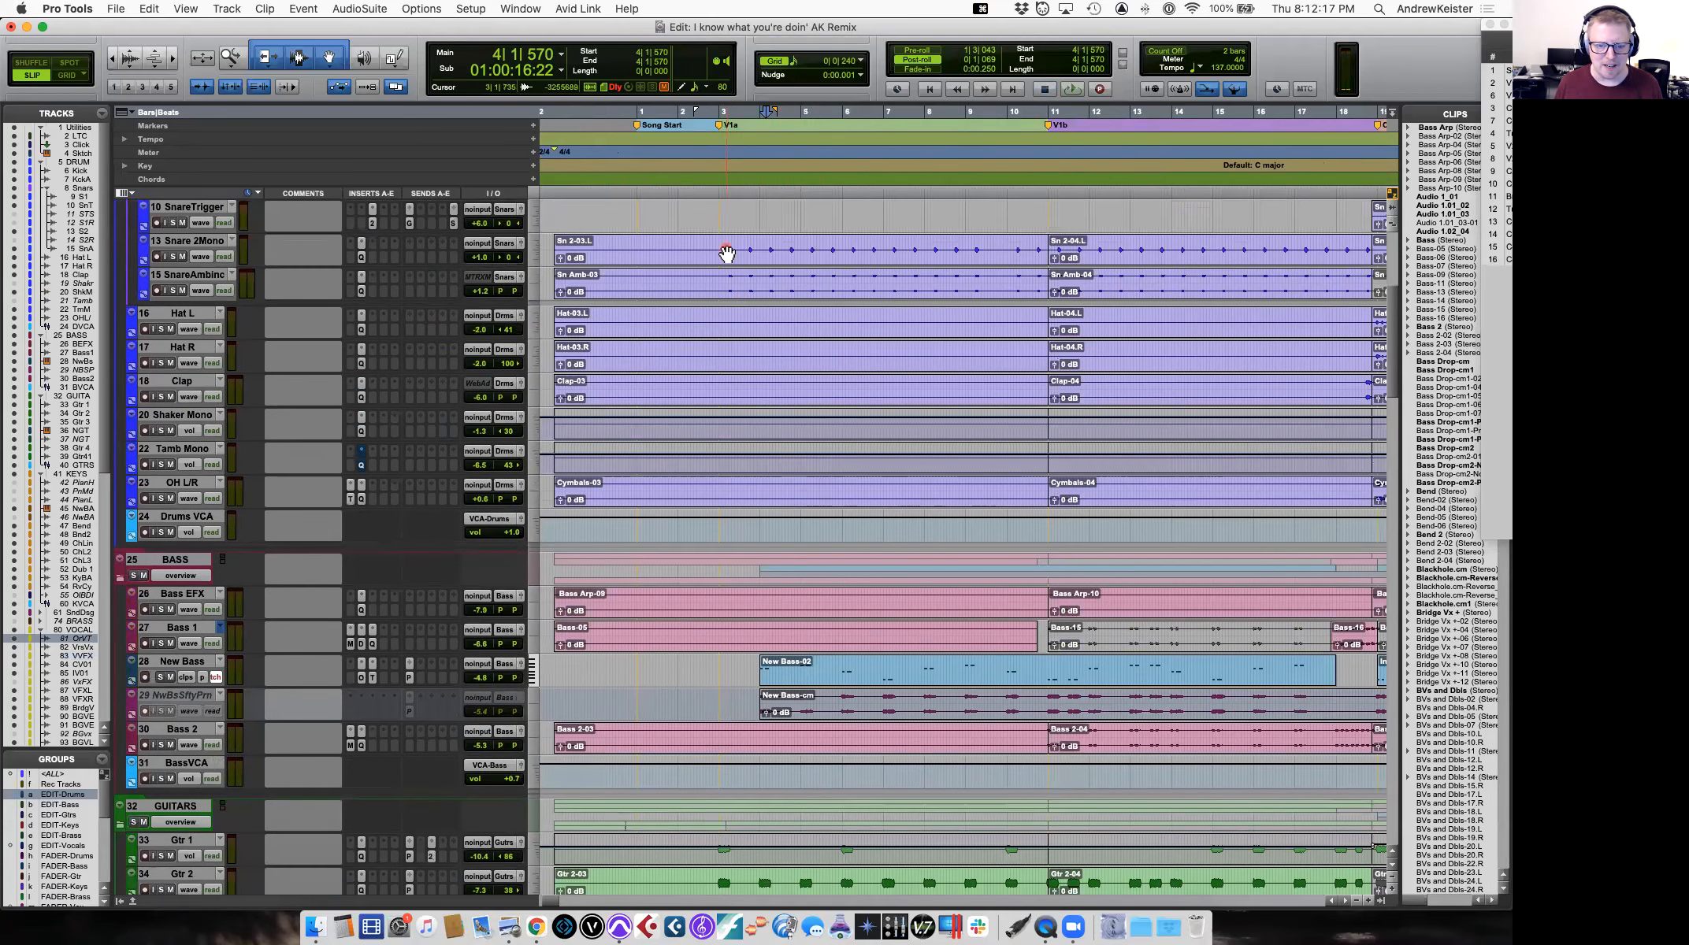
left_click(726, 252)
key("space")
scroll(754, 311, "down", 10)
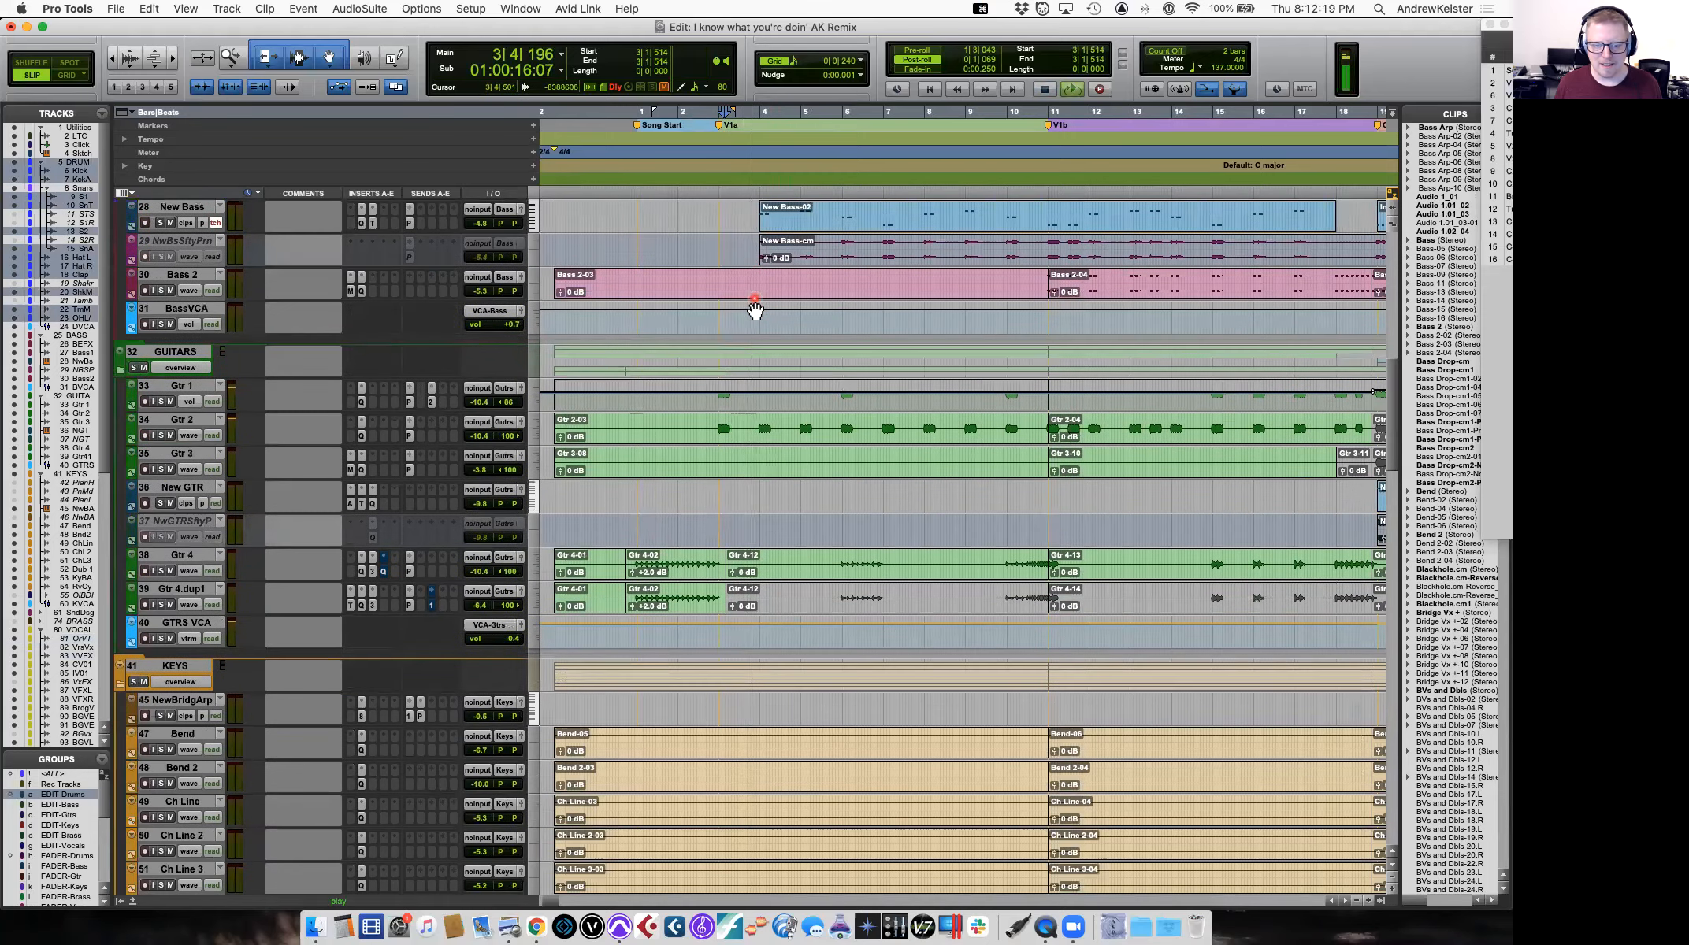
scroll(754, 309, "down", 15)
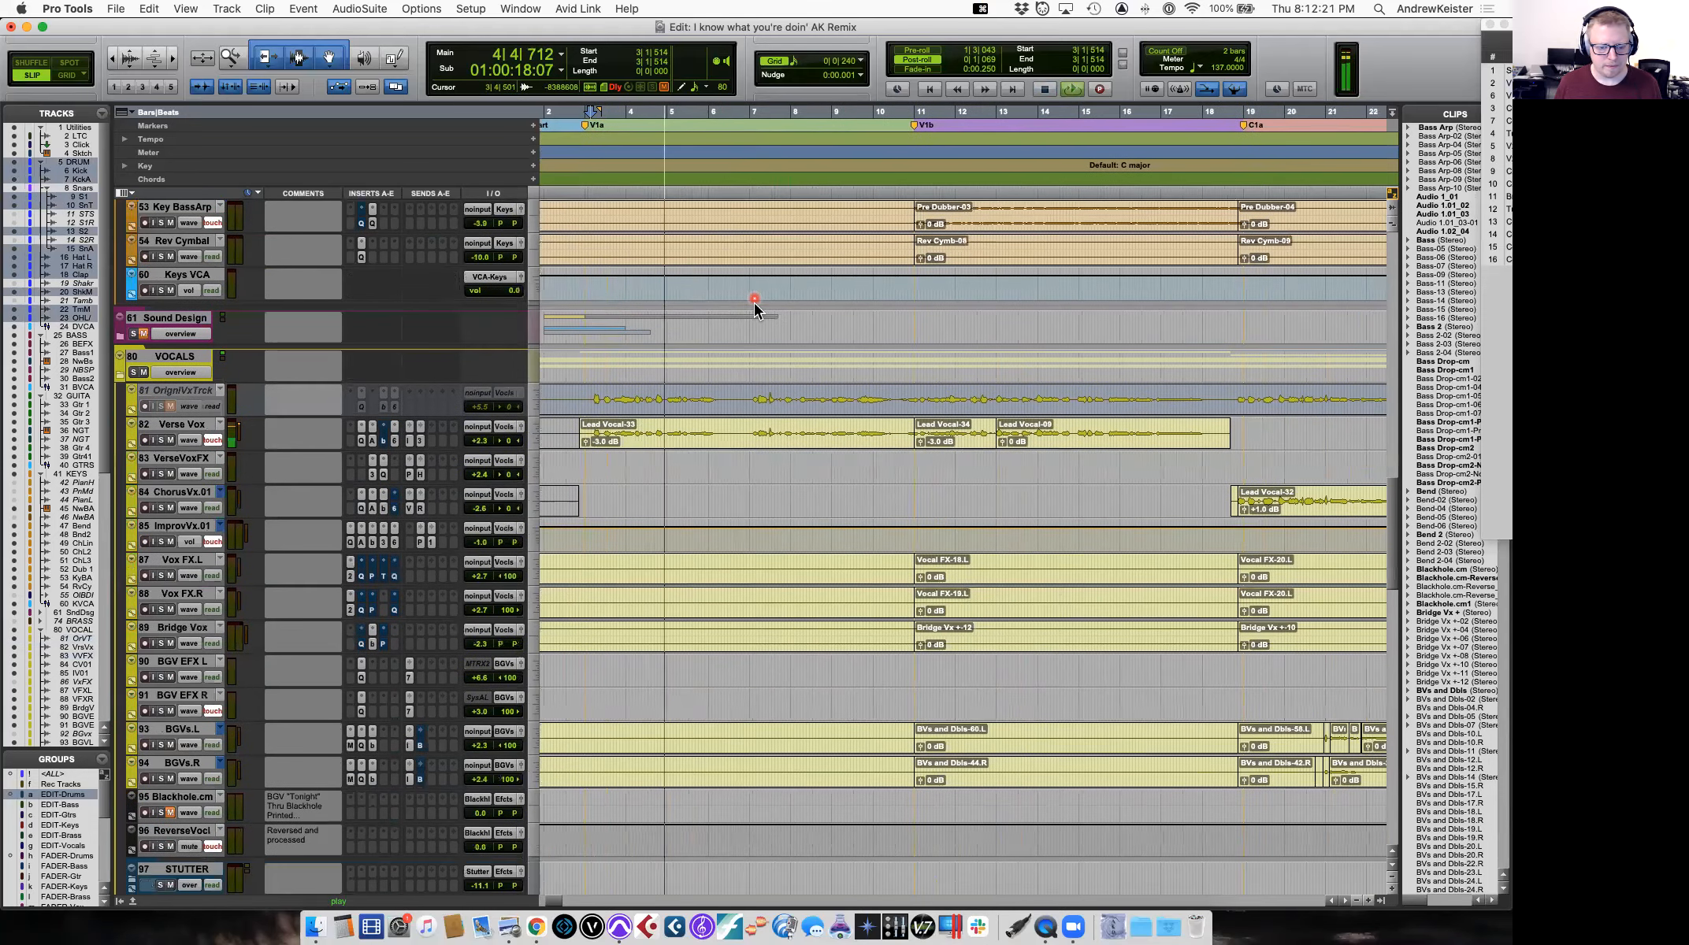
scroll(757, 331, "down", 1)
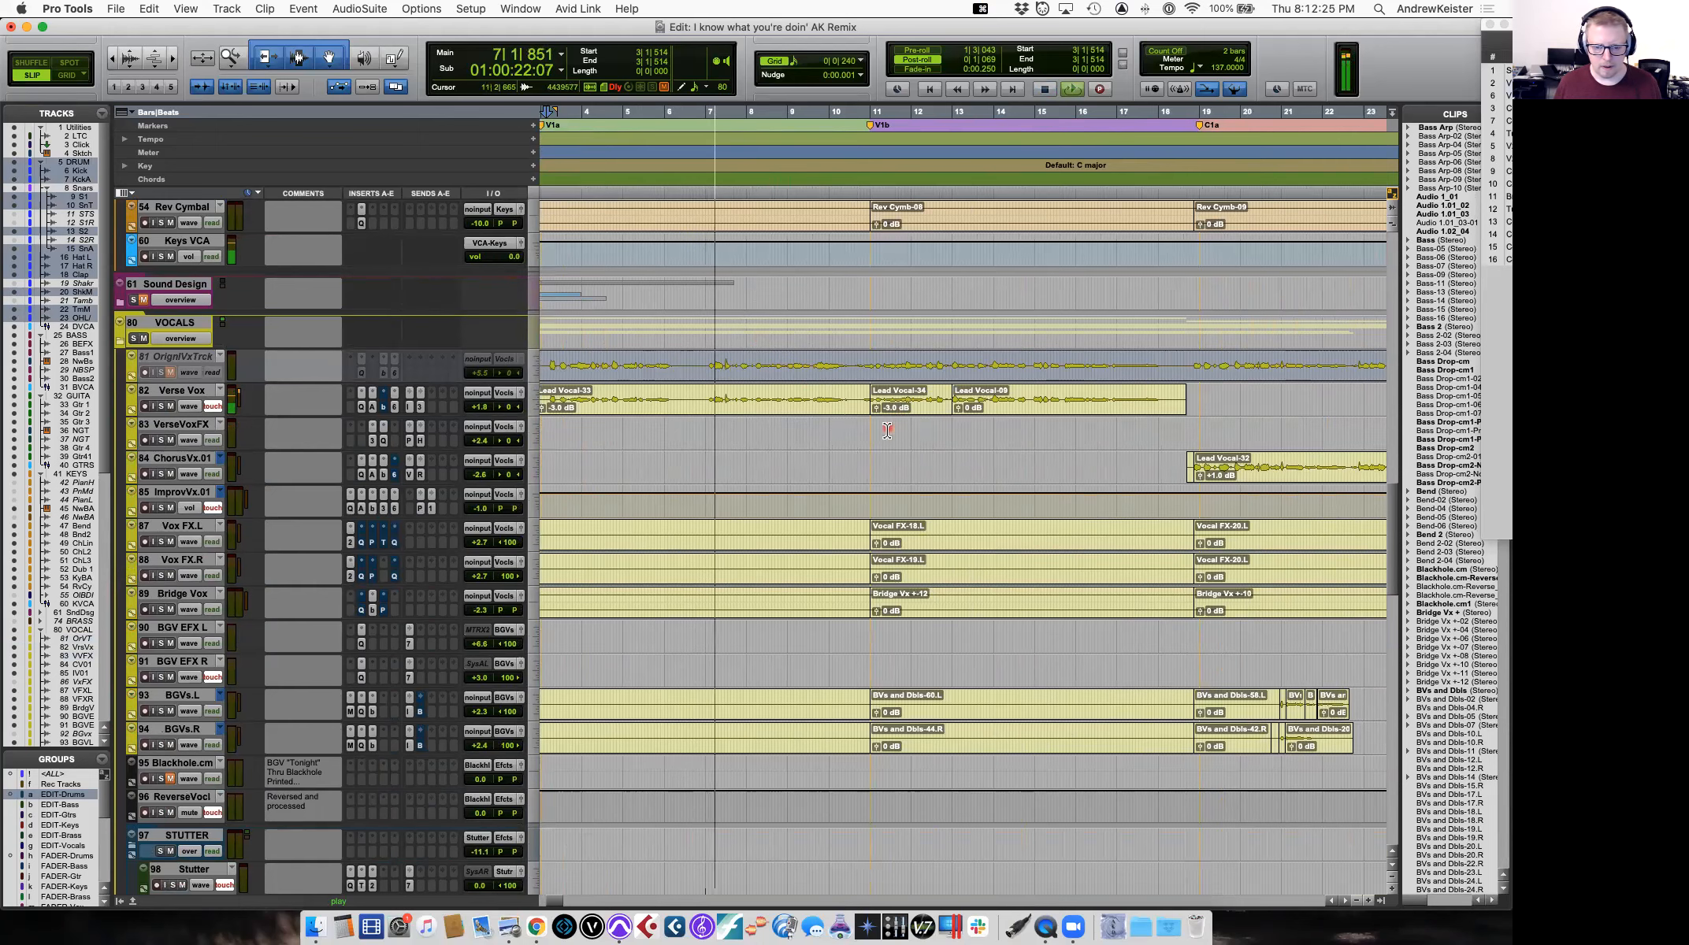
left_click(131, 411)
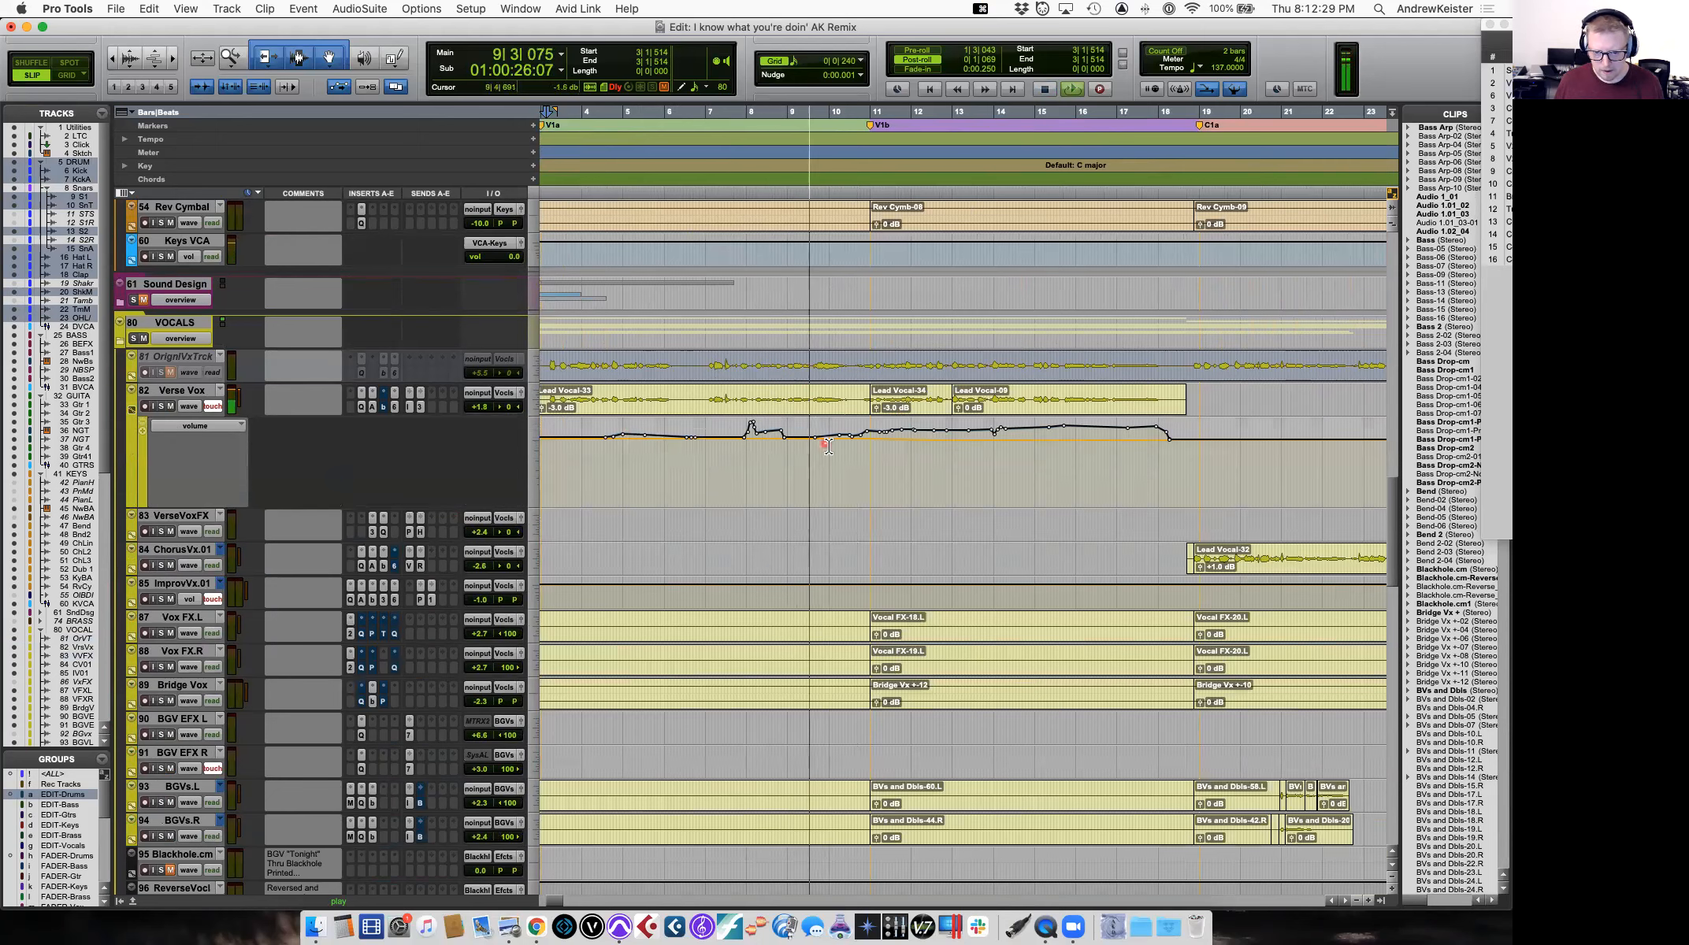
key("space")
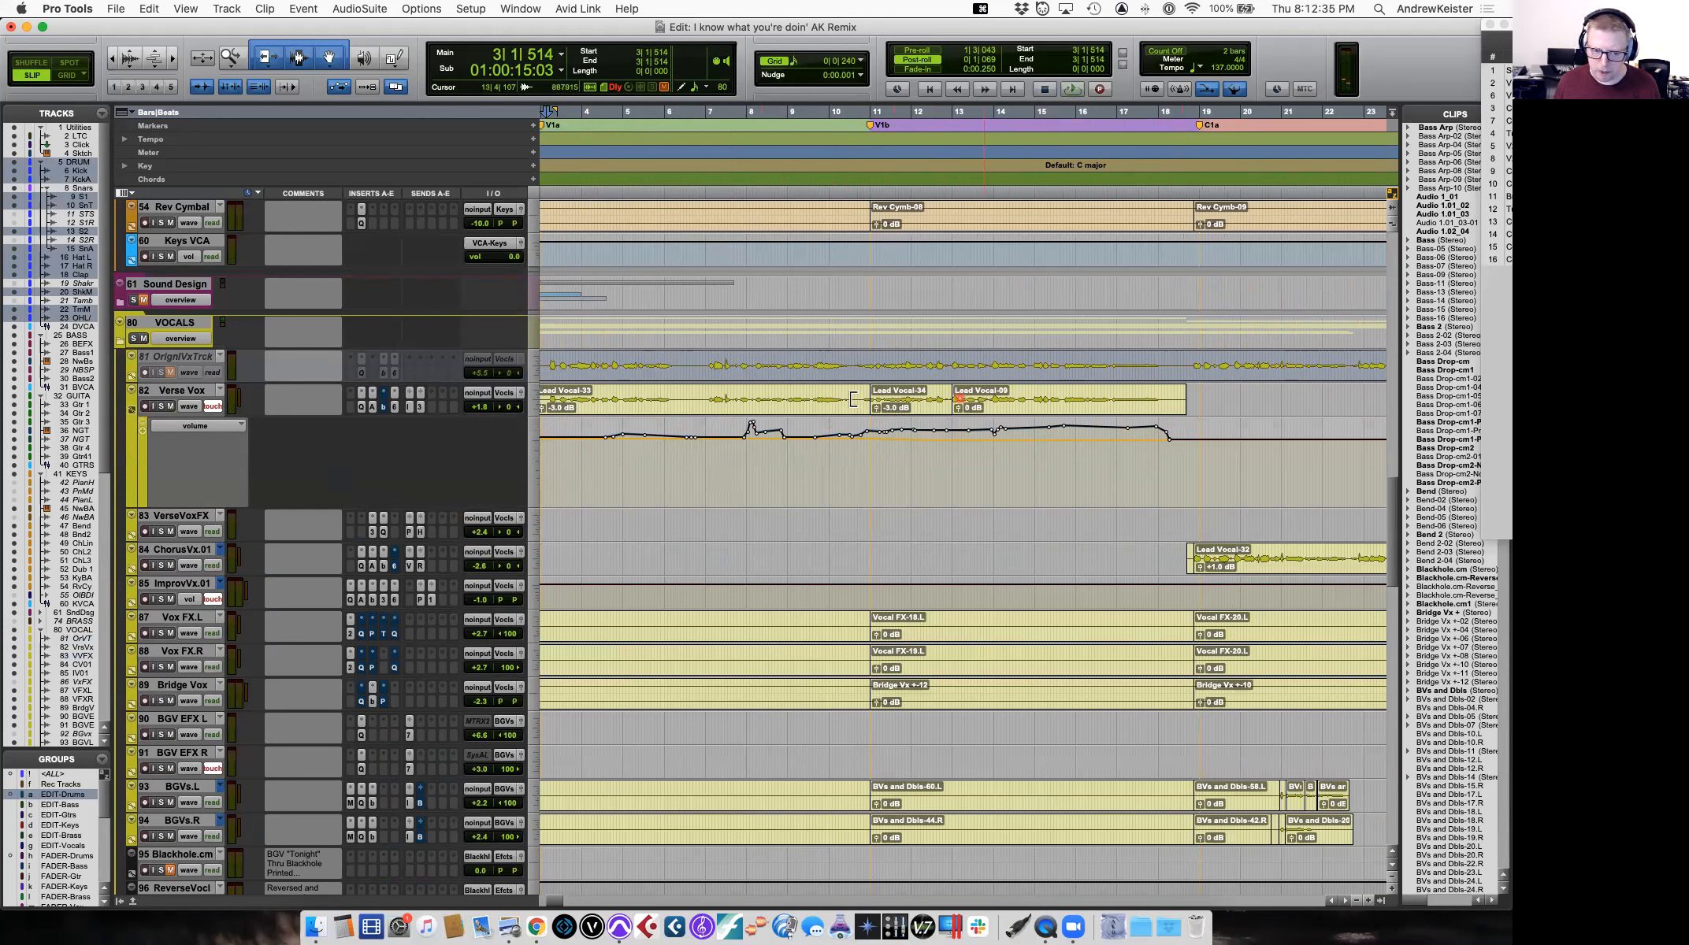
Try a clip gain change on the Lead Vocal-09 clip of the Verse Vox track and undo it.
left_click(1036, 409)
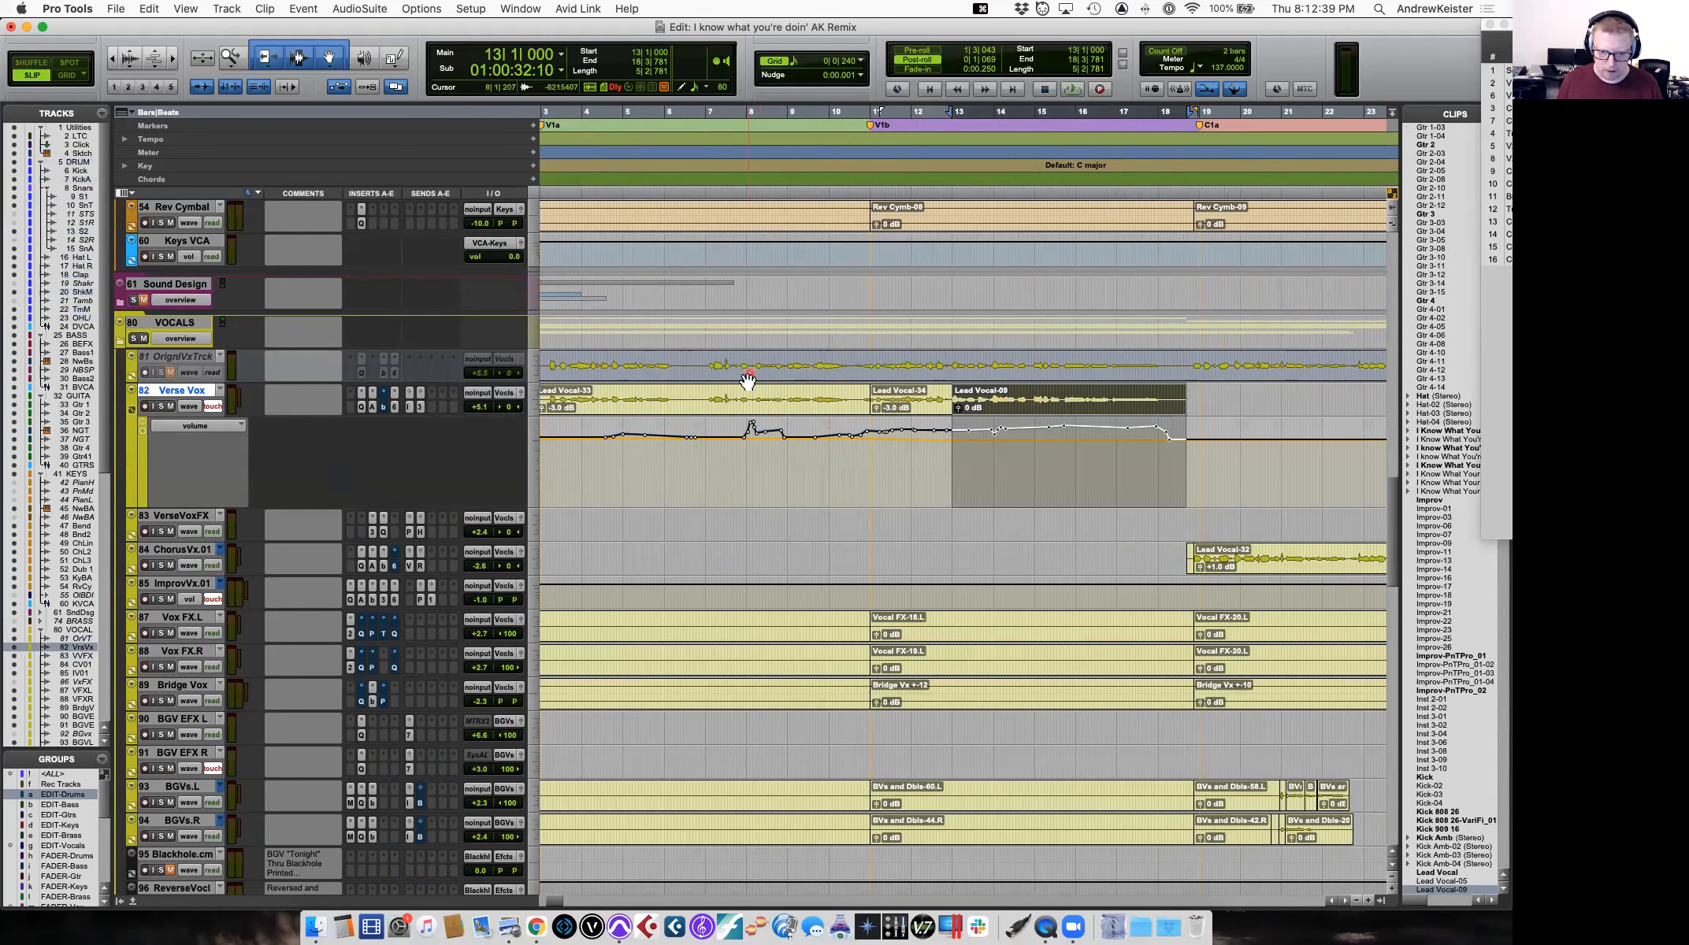
left_click(702, 392)
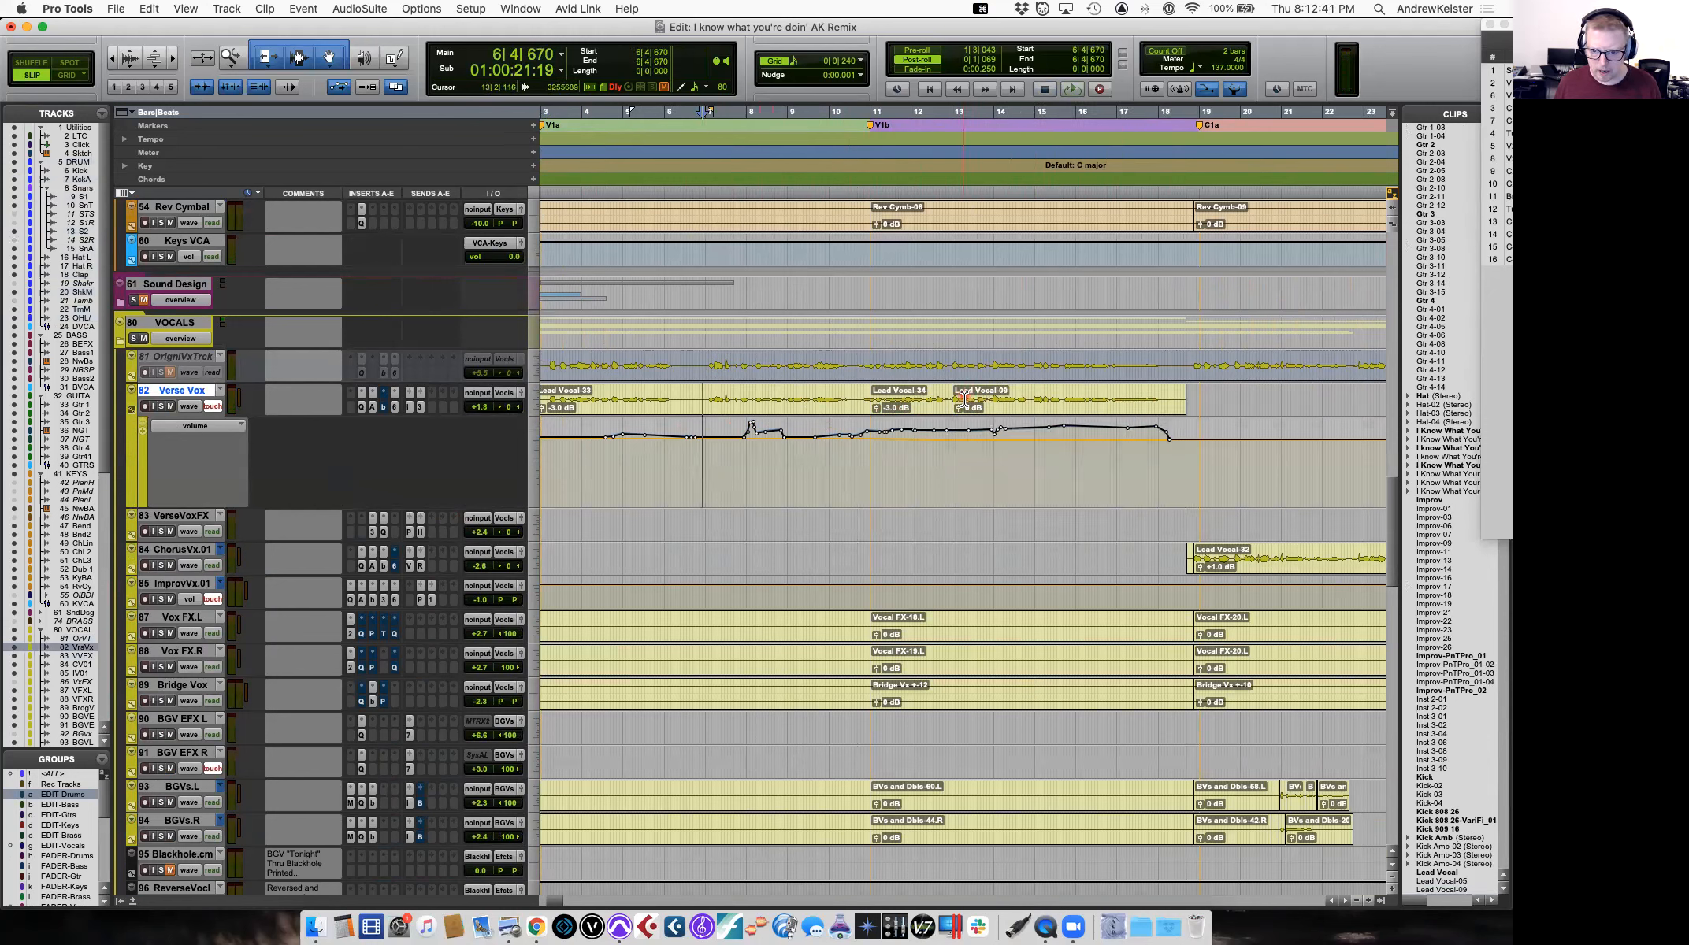
left_click_drag(960, 411, 961, 404)
key("super+z")
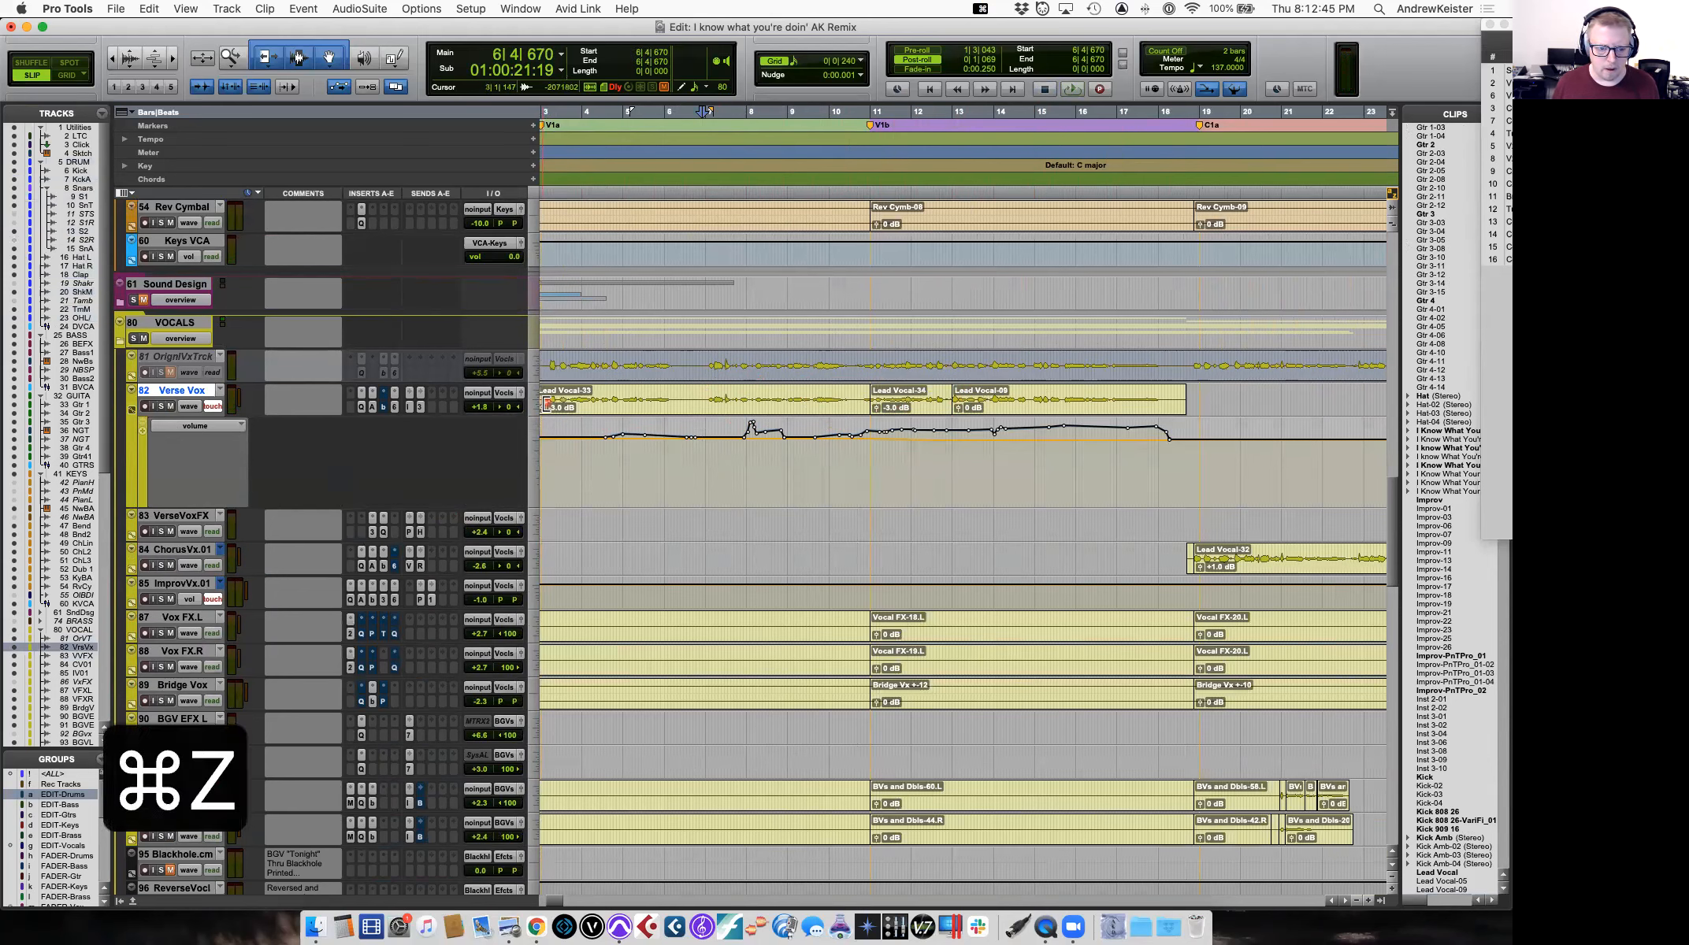
Set the Verse Vox track height to large and select the Lead Vocal-09 clip.
left_click(536, 410)
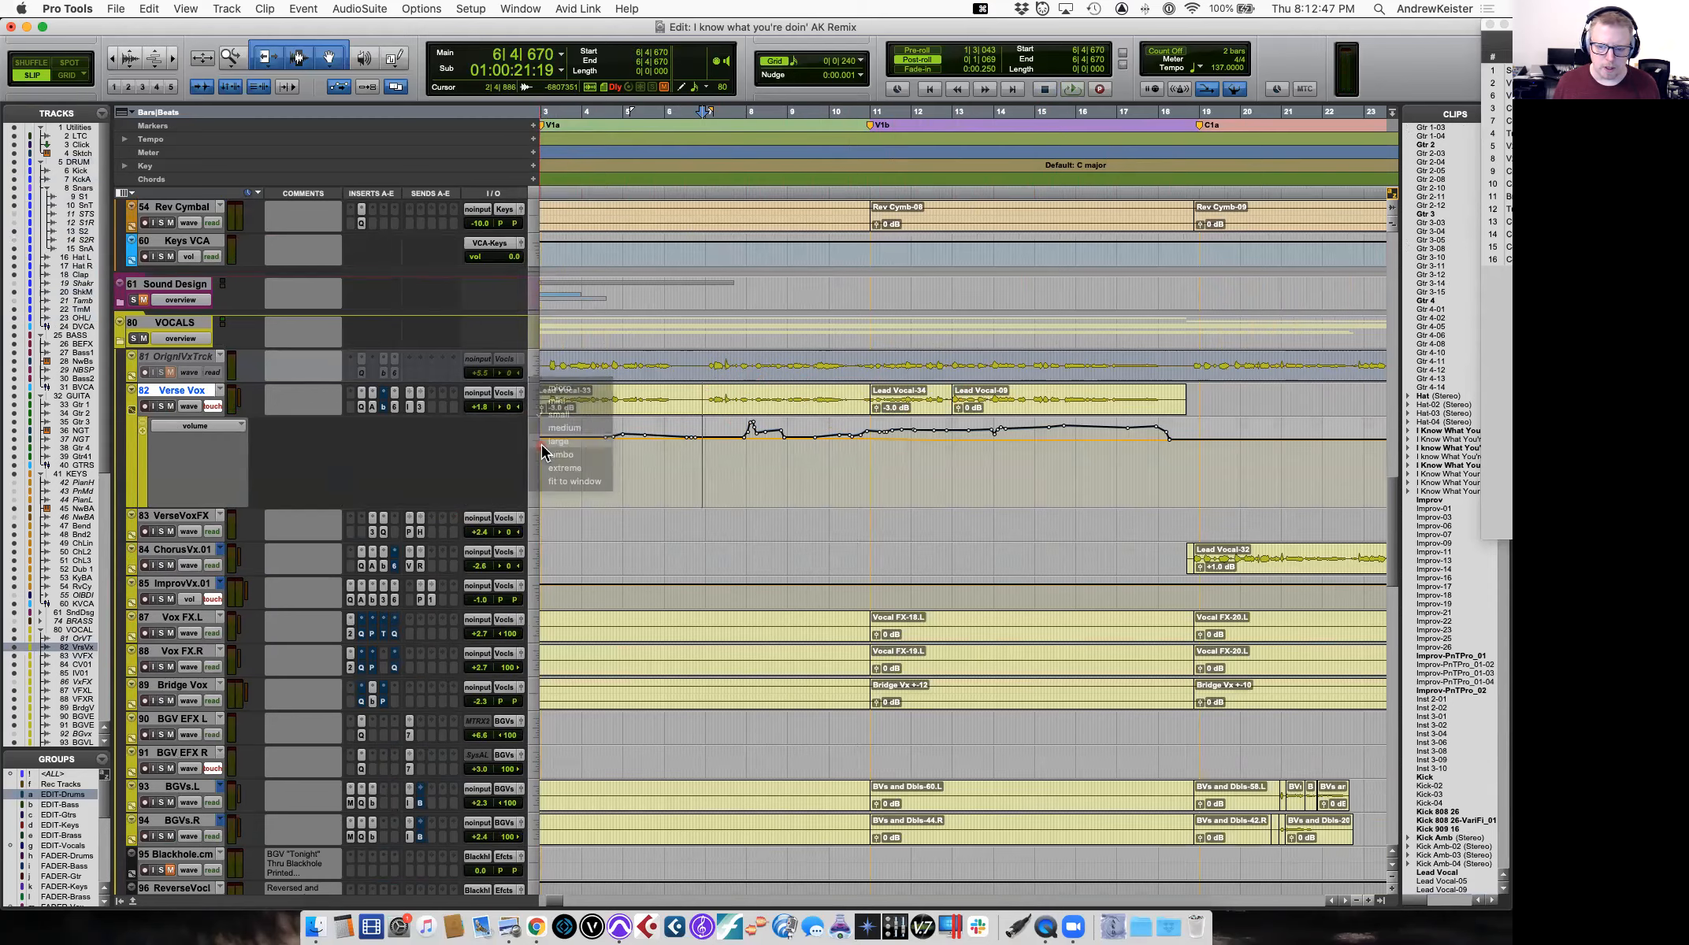
left_click(556, 442)
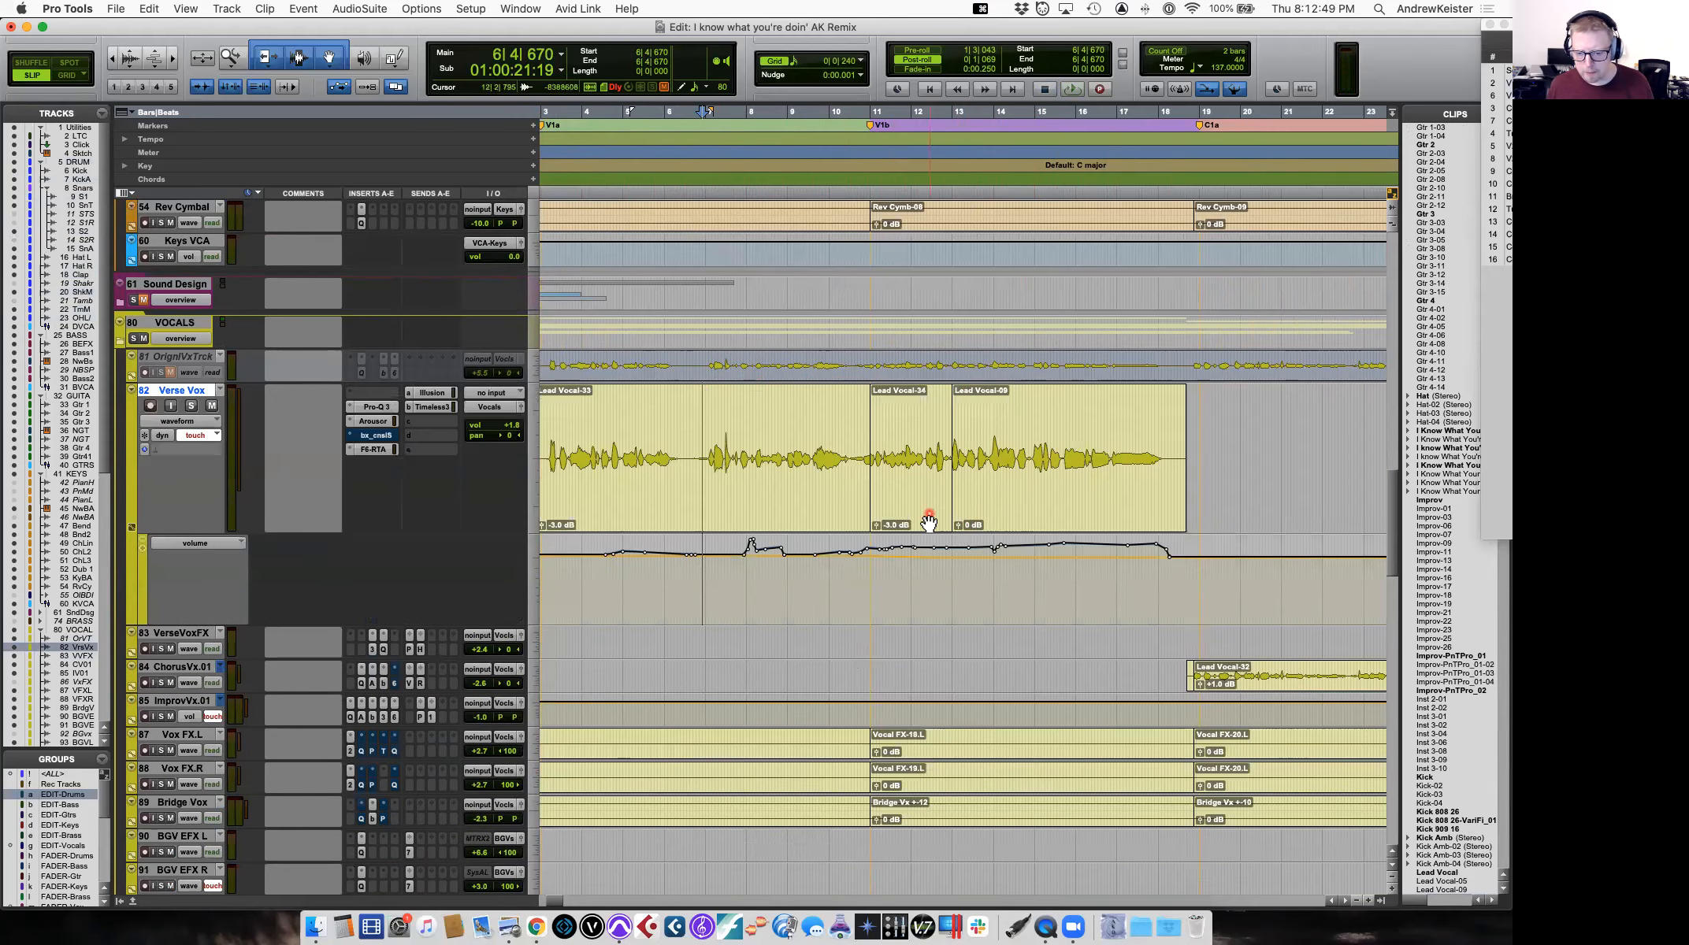
left_click(1015, 527)
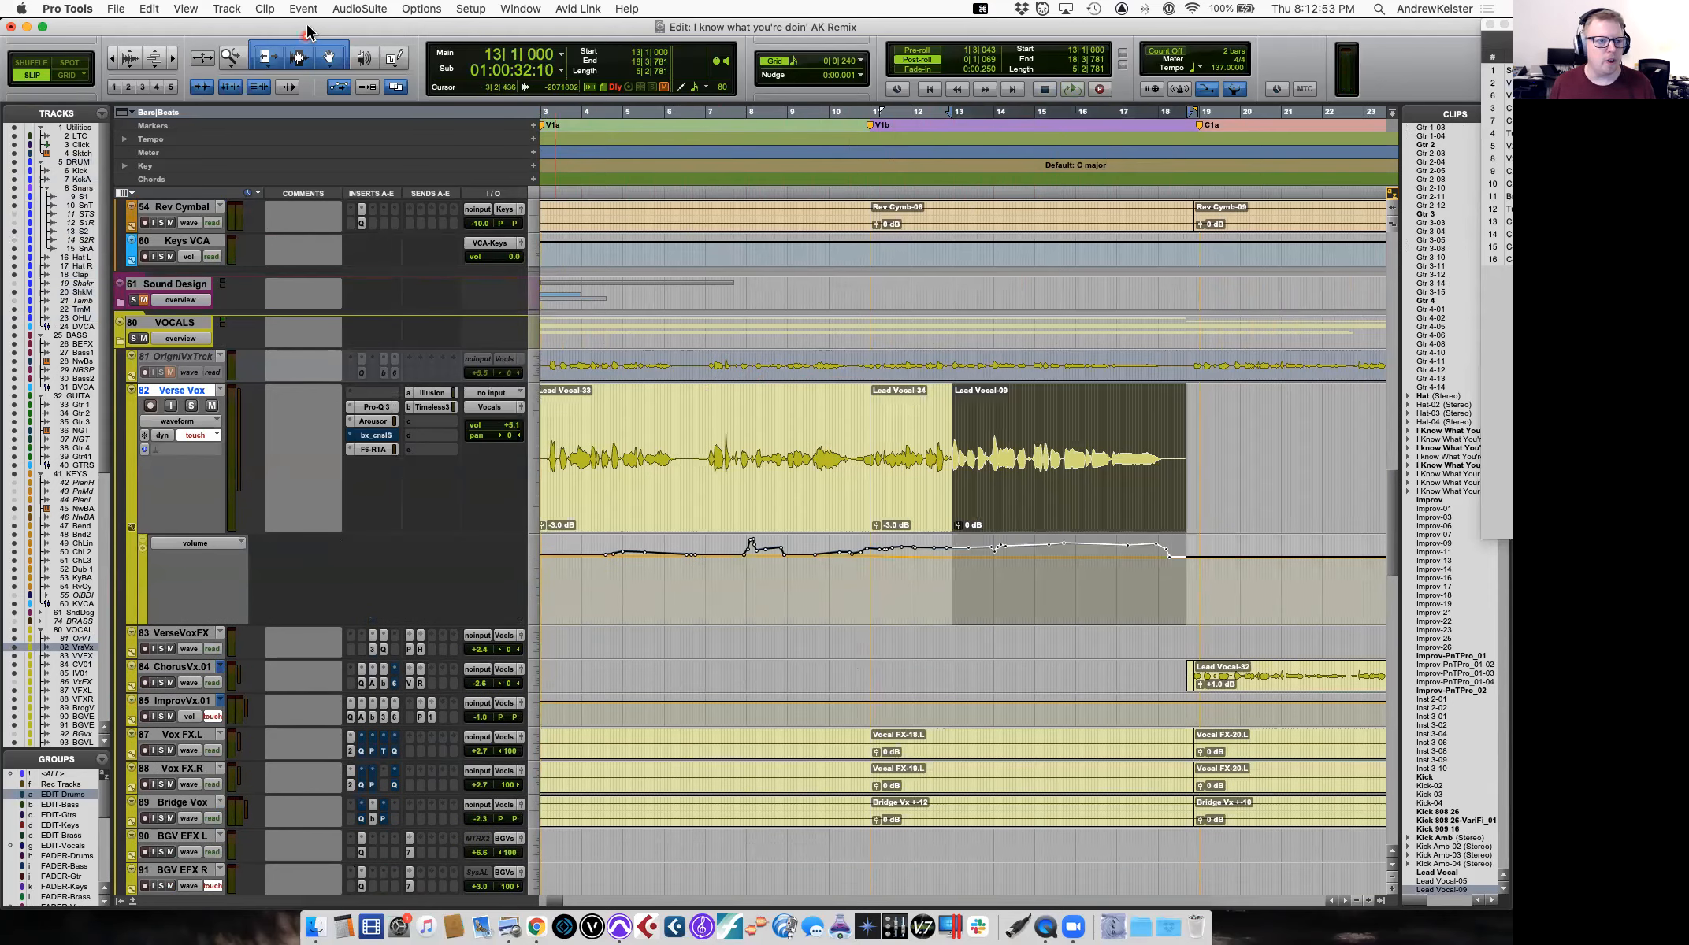
Check the Clip Gain Info display option and raise the Lead Vocal-09 clip's gain to +5.2 dB.
left_click(201, 12)
mouse_move(258, 114)
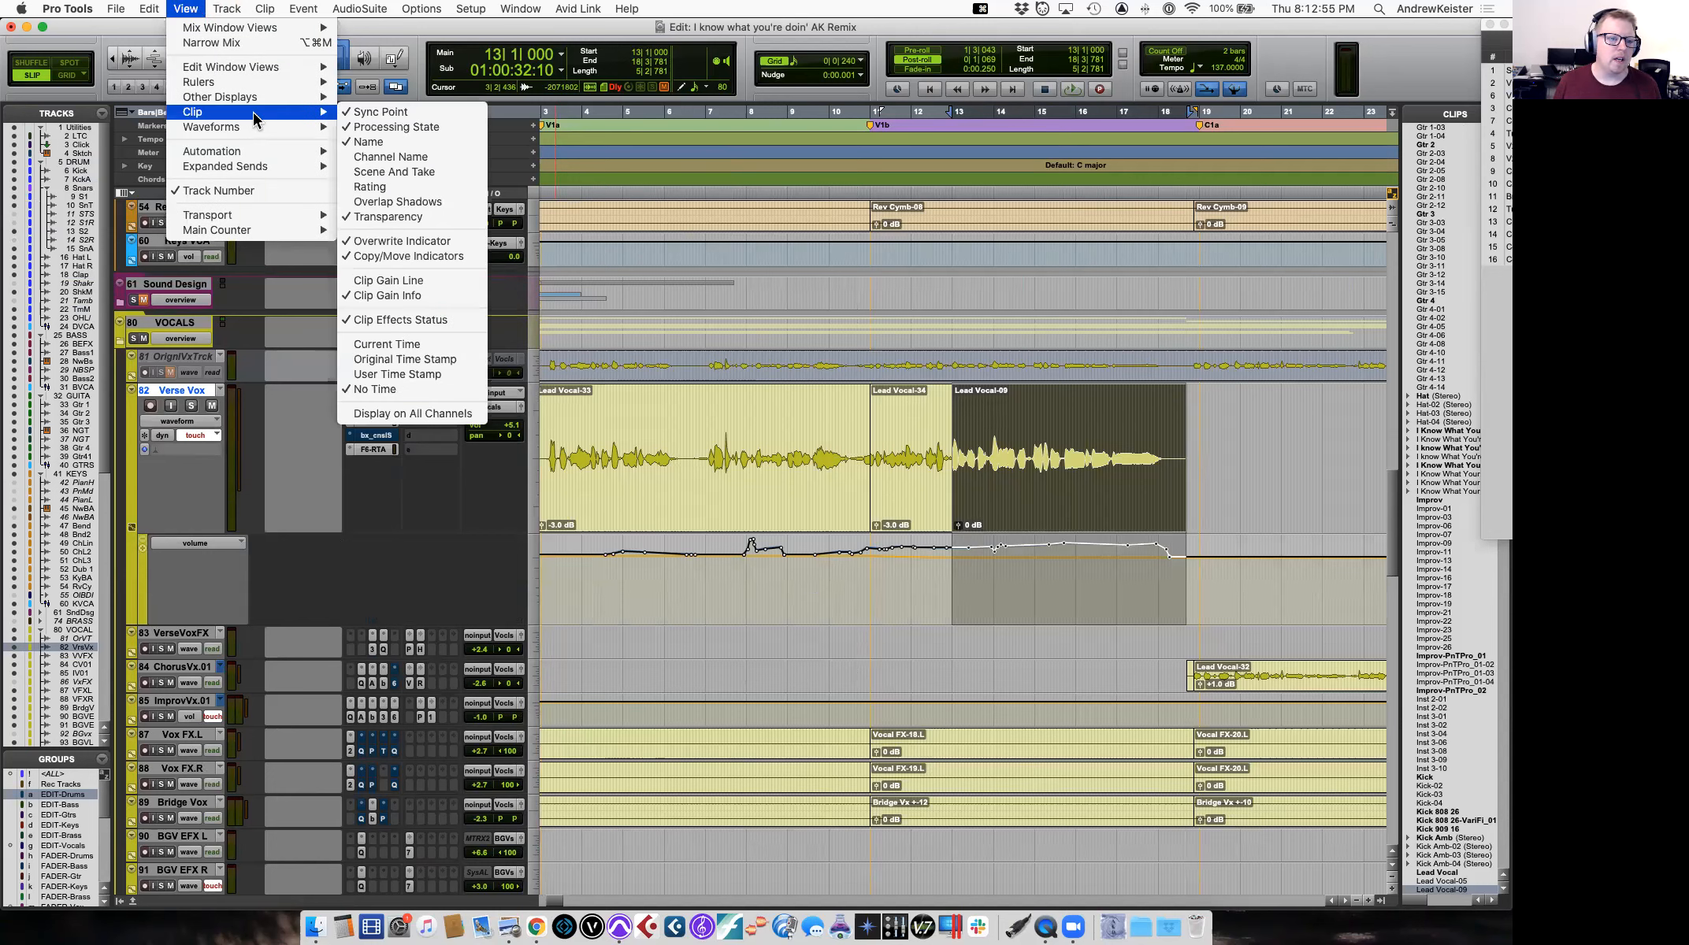
left_click(440, 295)
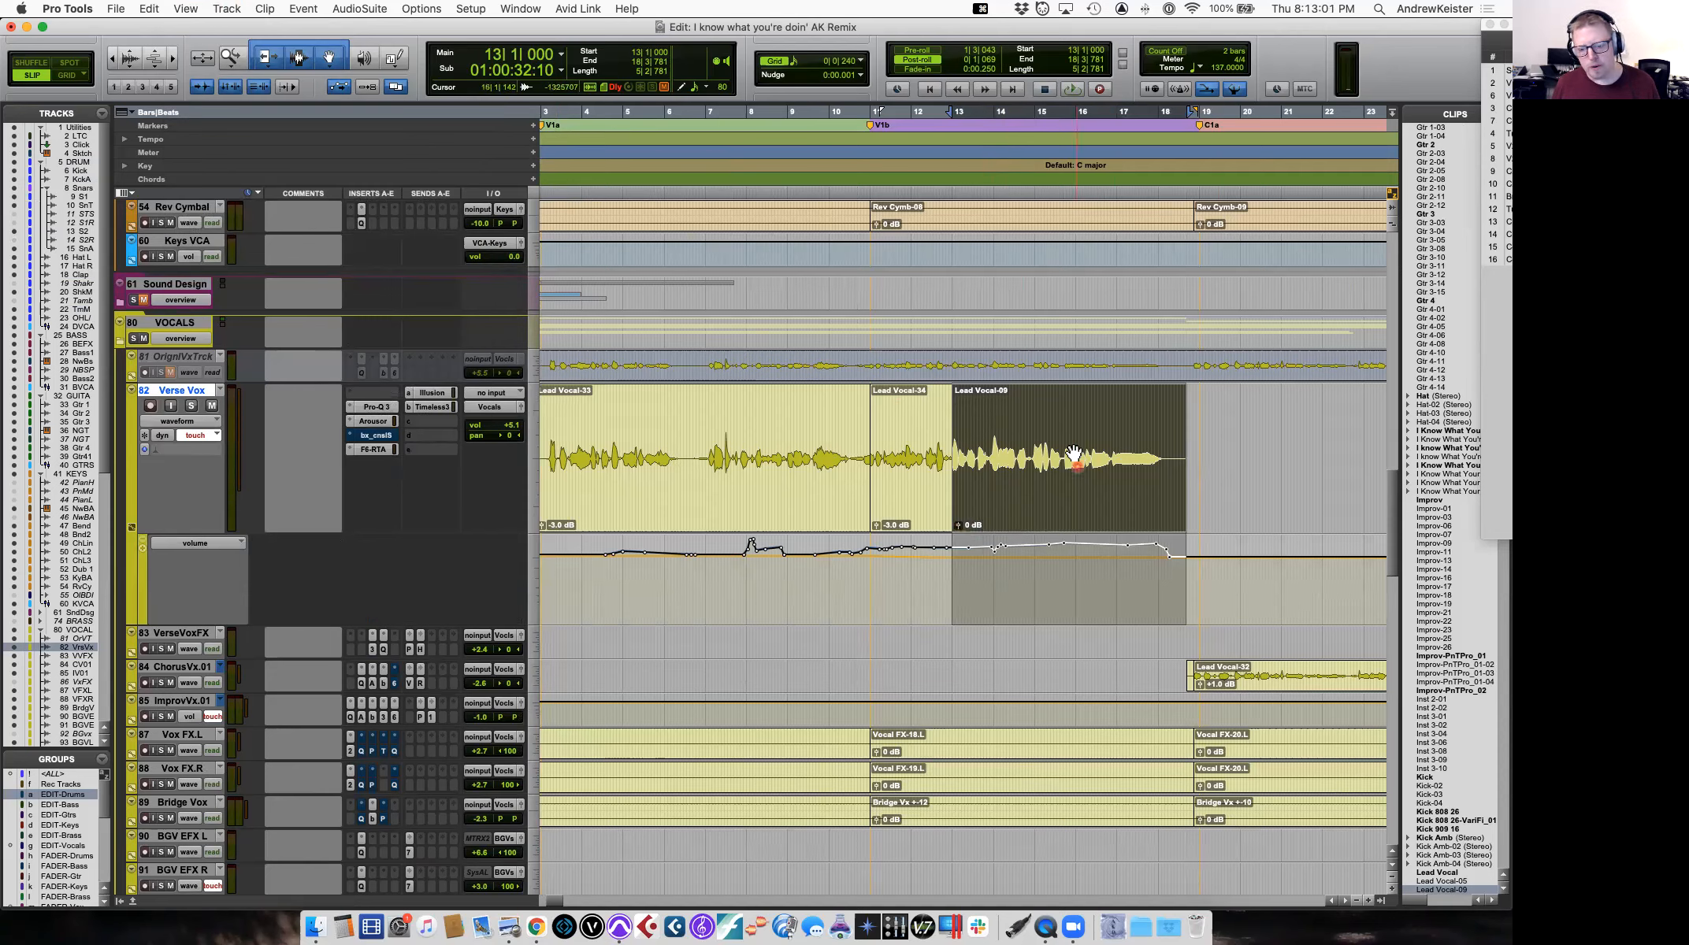
mouse_move(960, 529)
left_mouse_down()
mouse_move(961, 508)
mouse_move(959, 523)
left_mouse_up()
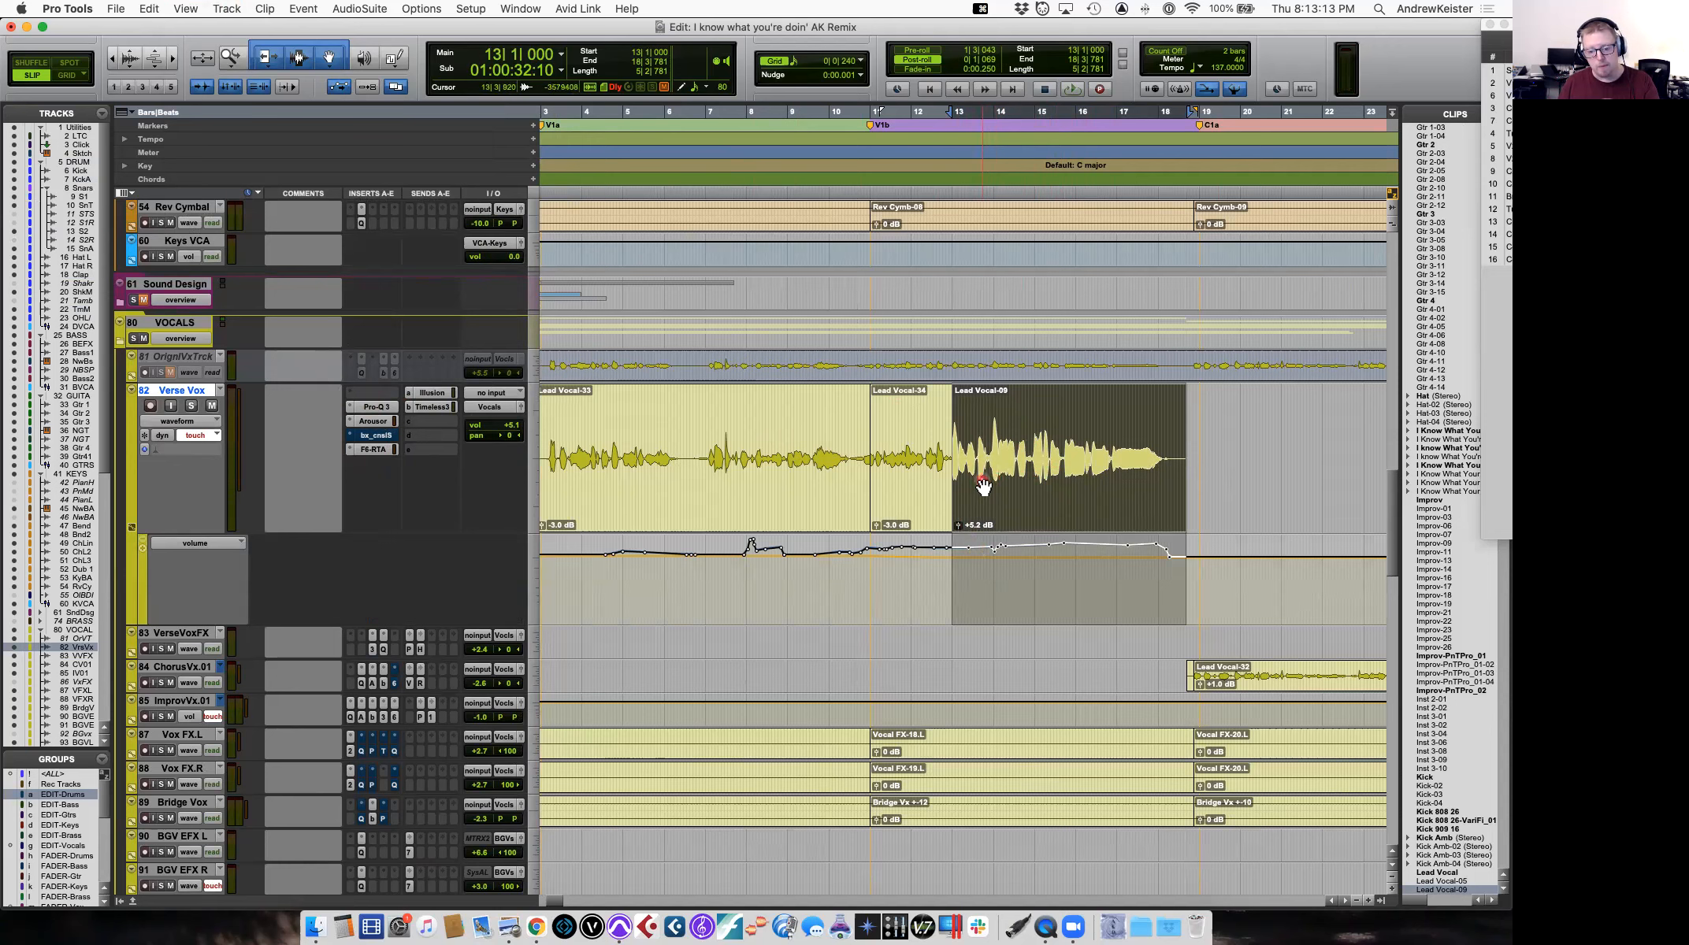
Undo the clip gain change on the Lead Vocal-09 clip of the Verse Vox track.
key("super+z")
key("super+z")
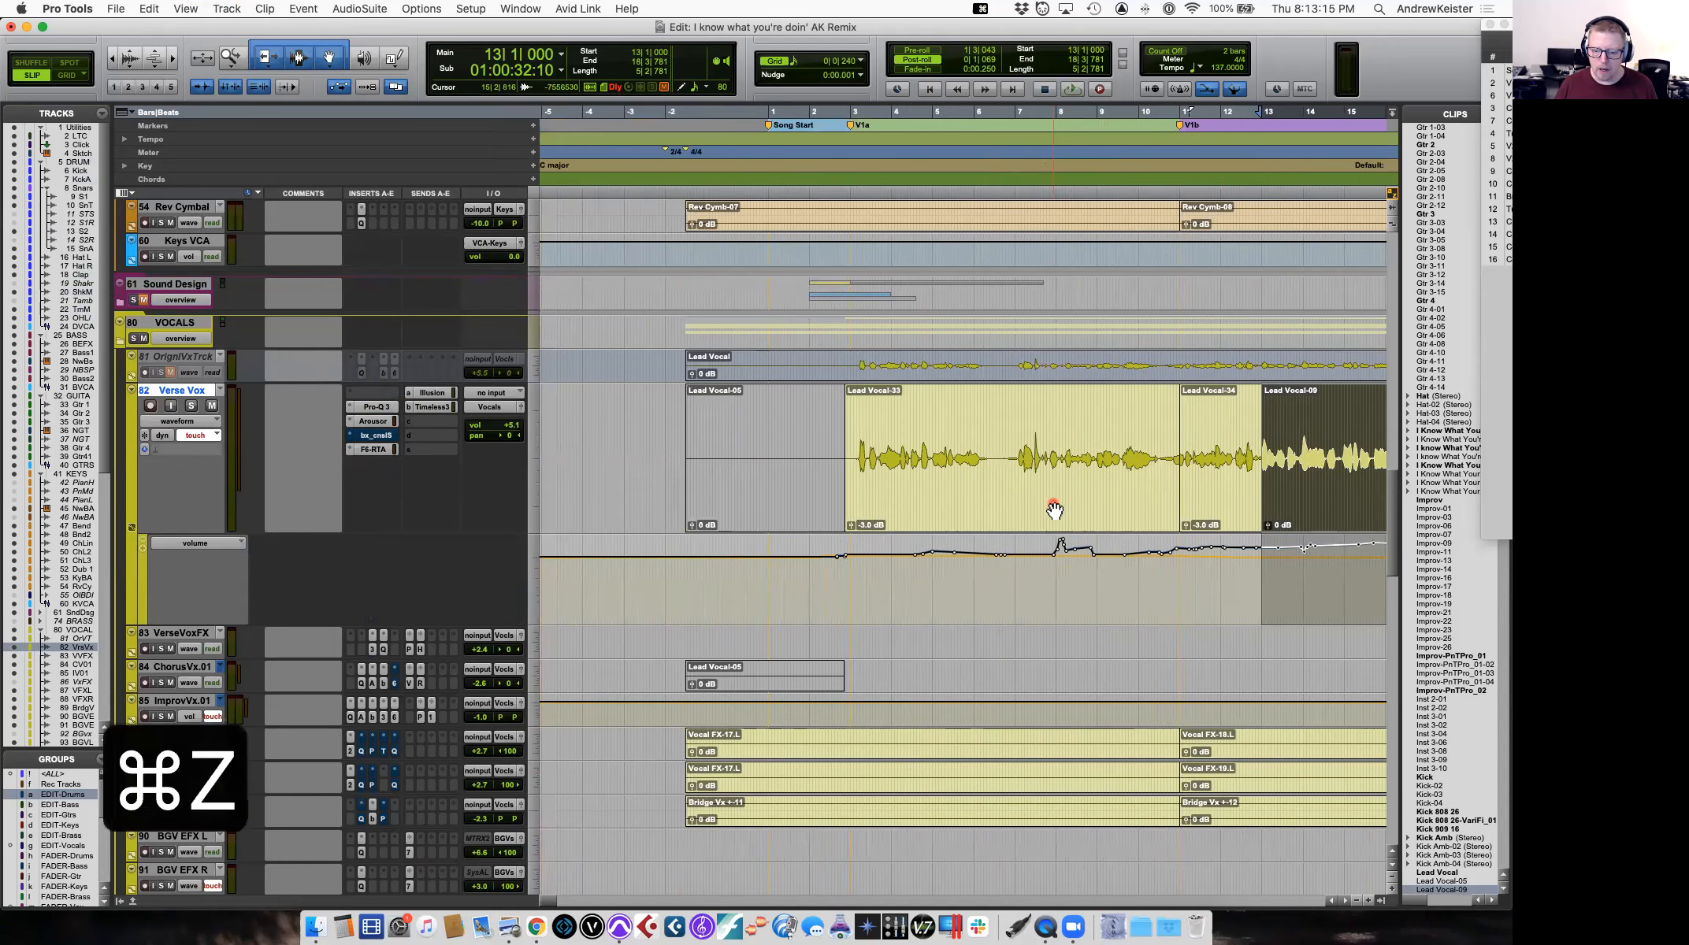
scroll(918, 514, "right", 3)
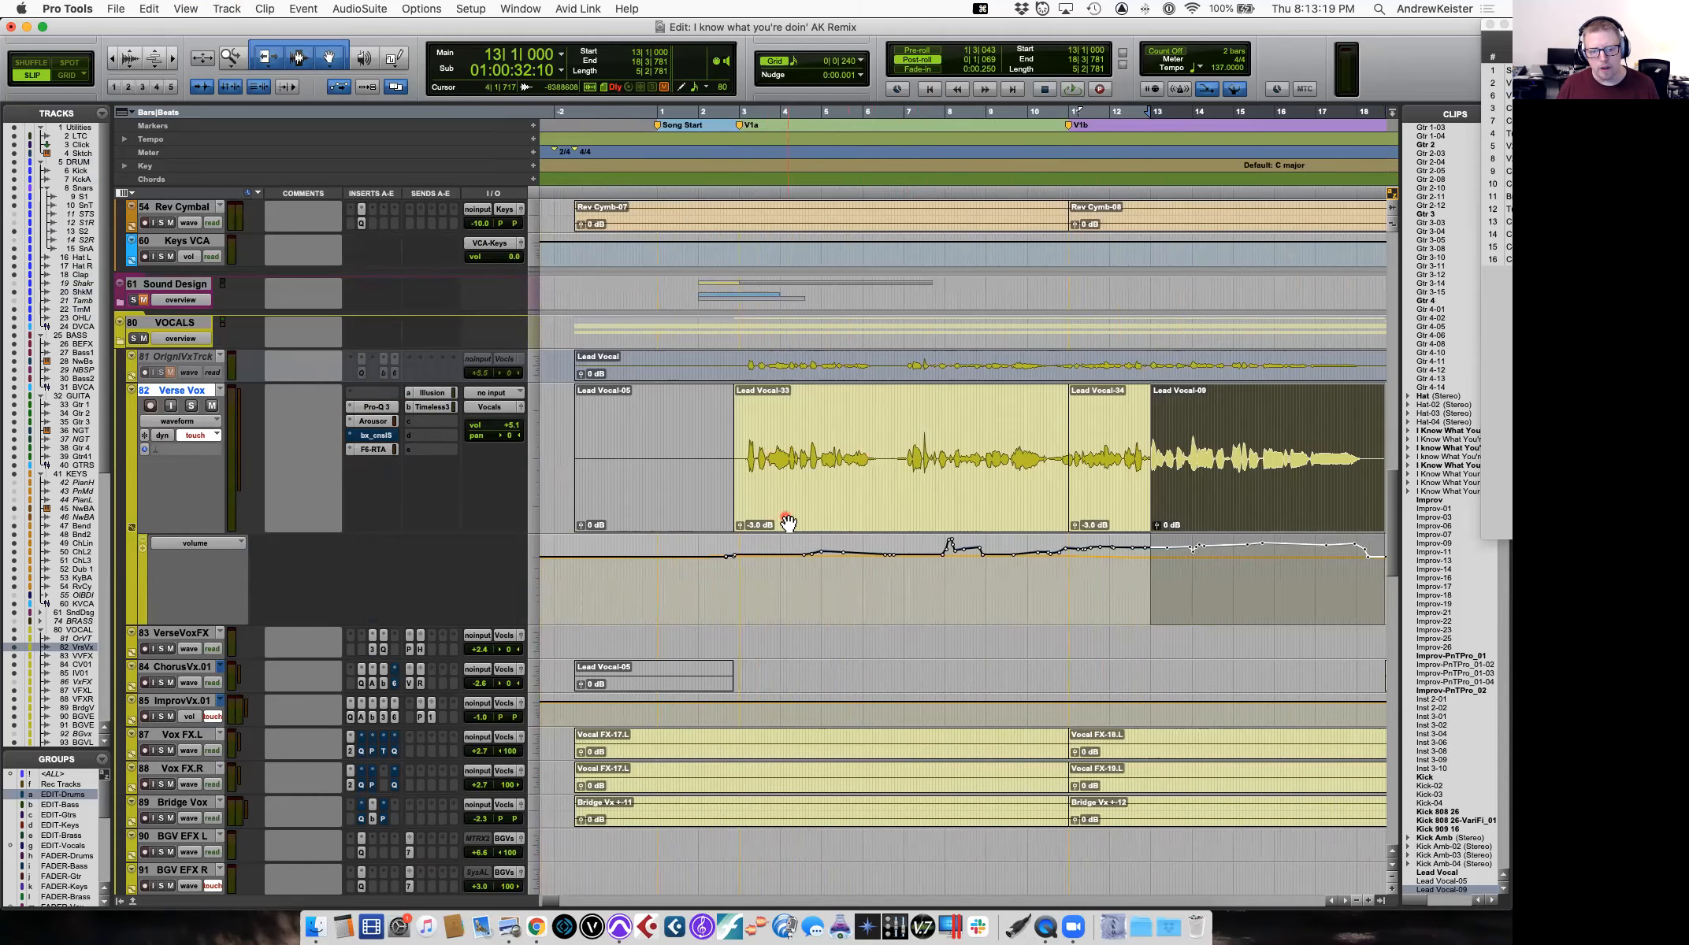
scroll(788, 523, "right", 4)
scroll(980, 512, "right", 1)
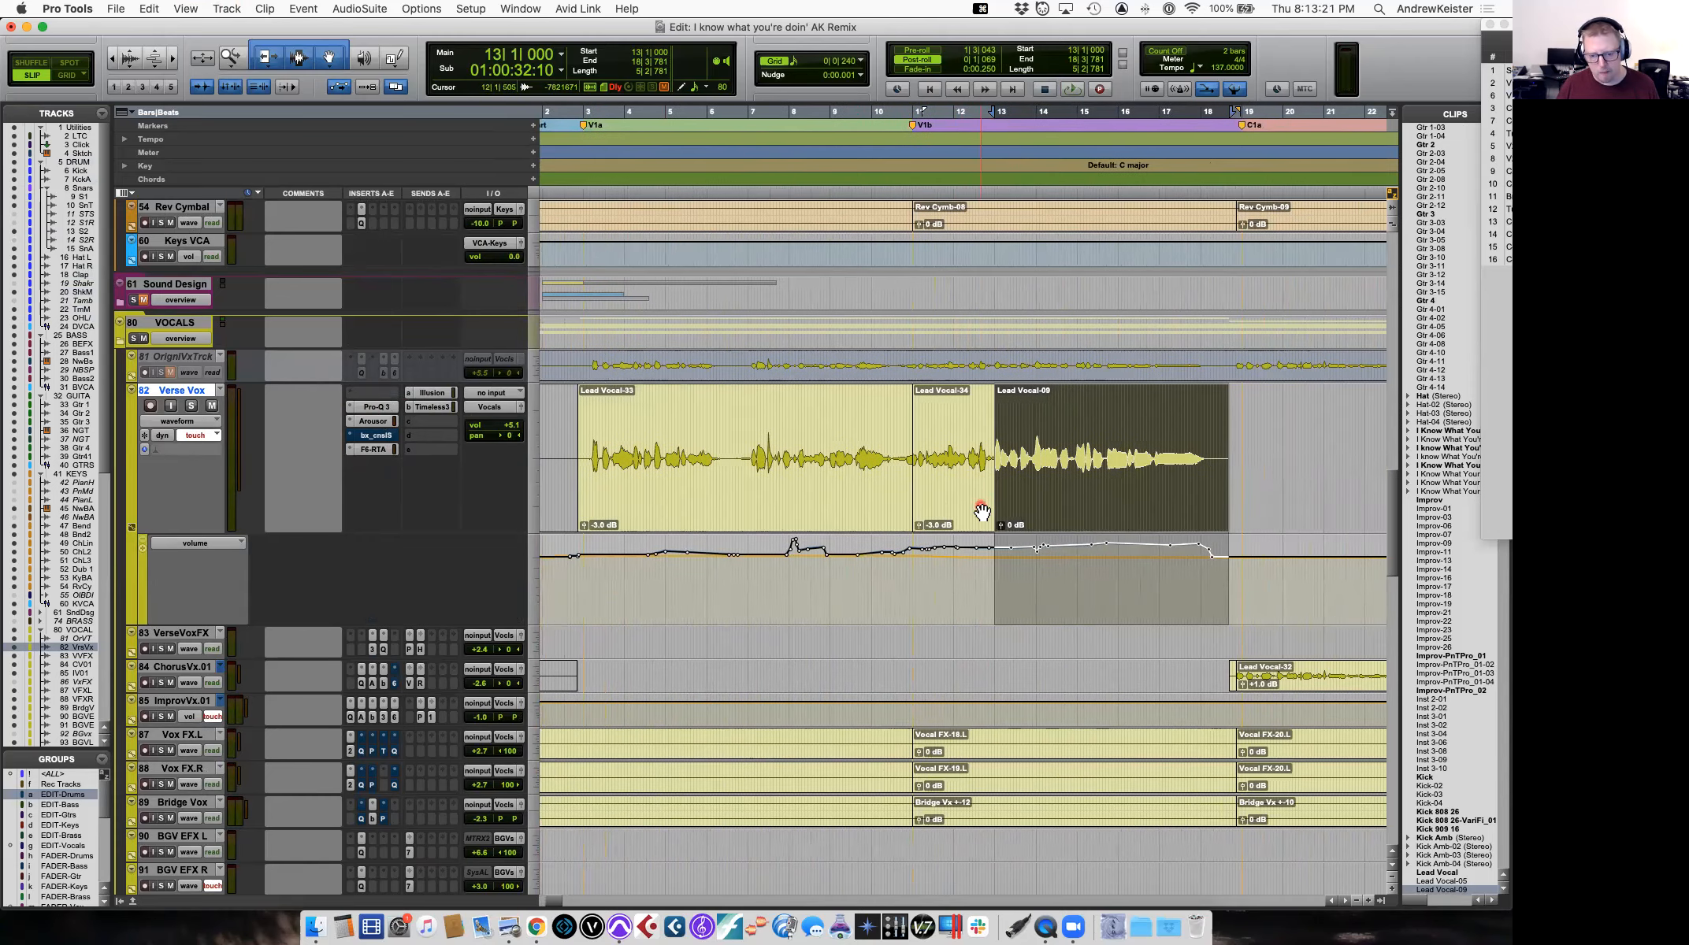
scroll(1067, 492, "down", 5)
scroll(1067, 493, "up", 4)
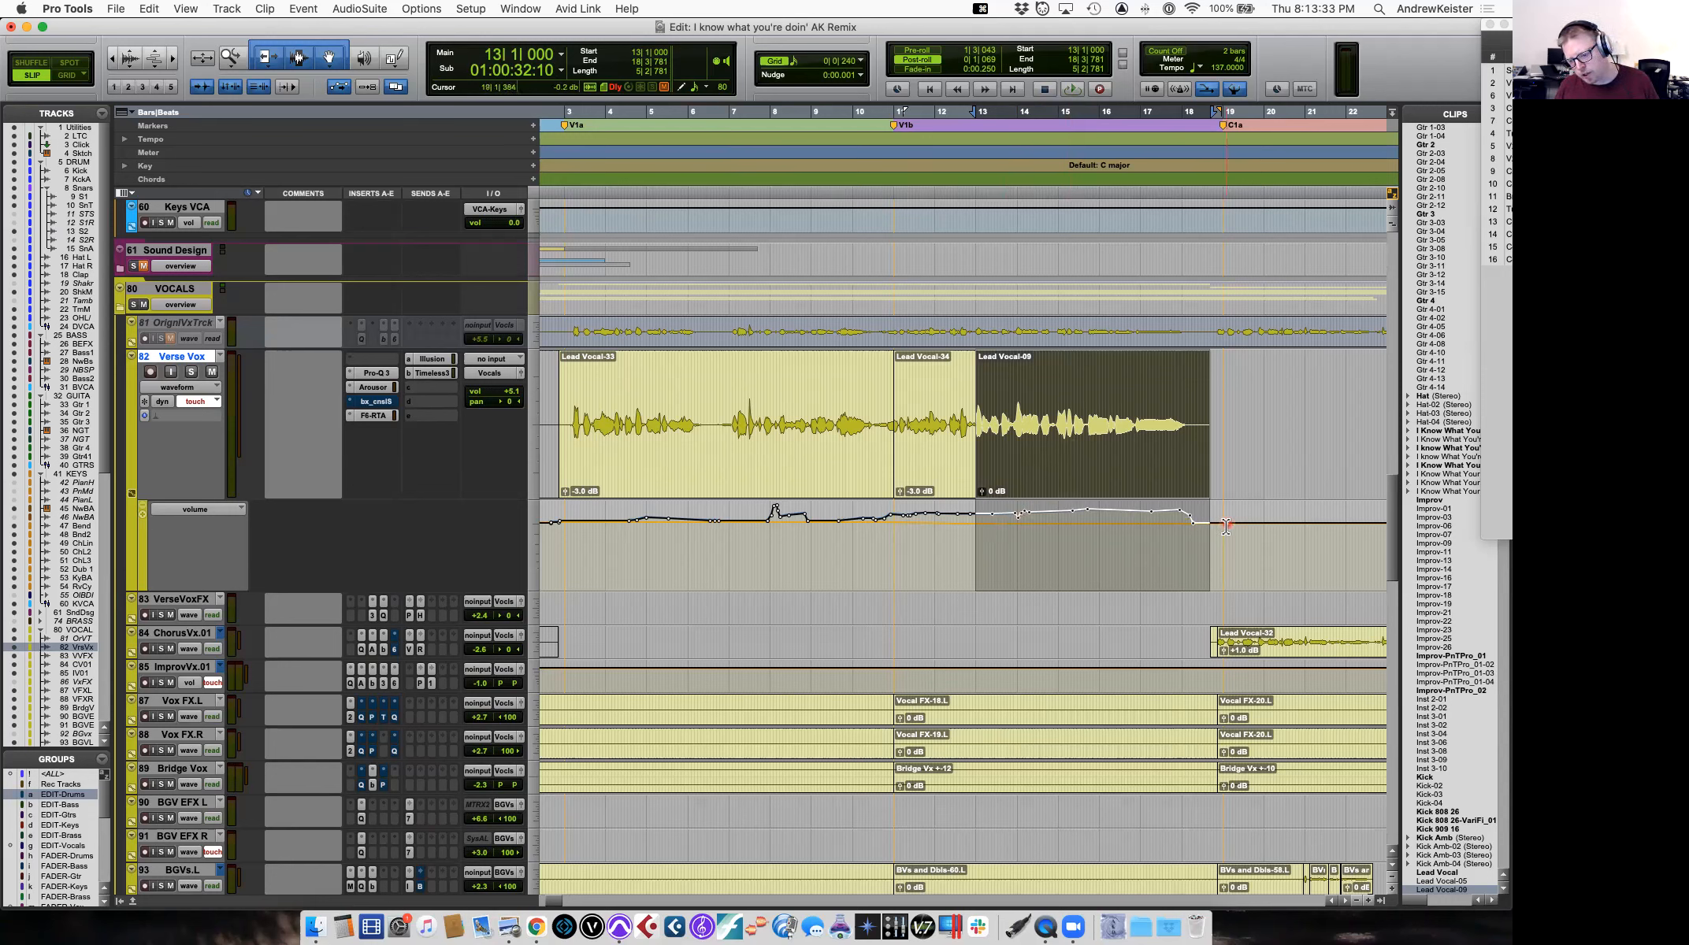
Play from bar 12 into chorus C1a and increase the height of the ChorusVx.01 track.
left_click(964, 534)
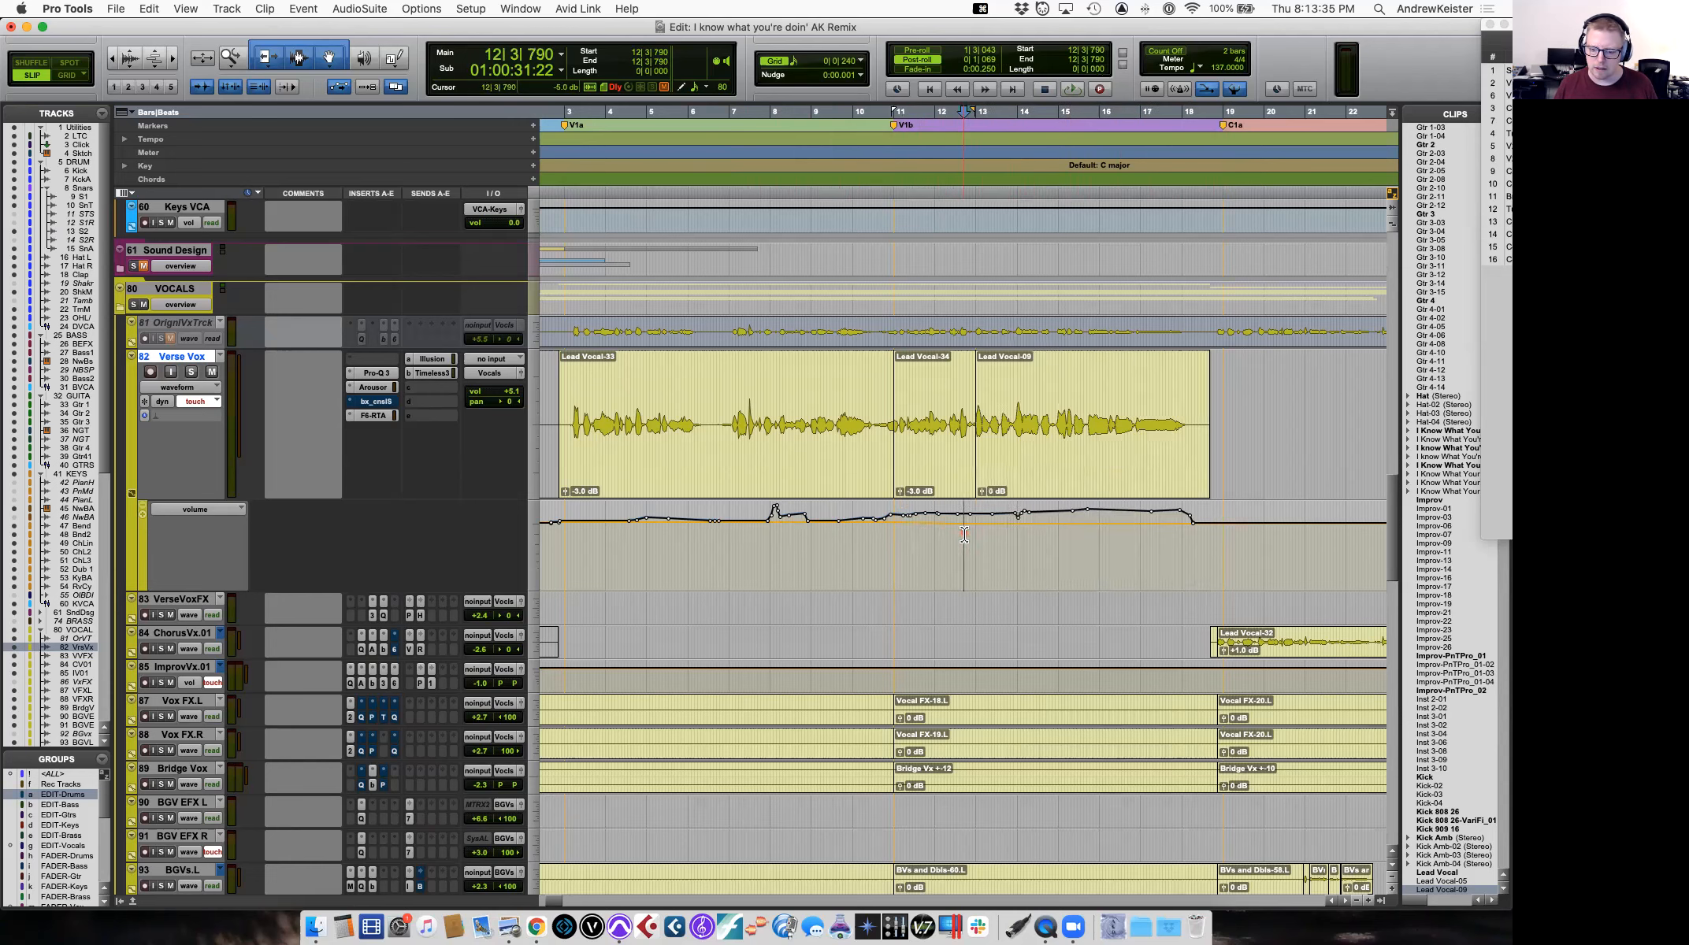
key("space")
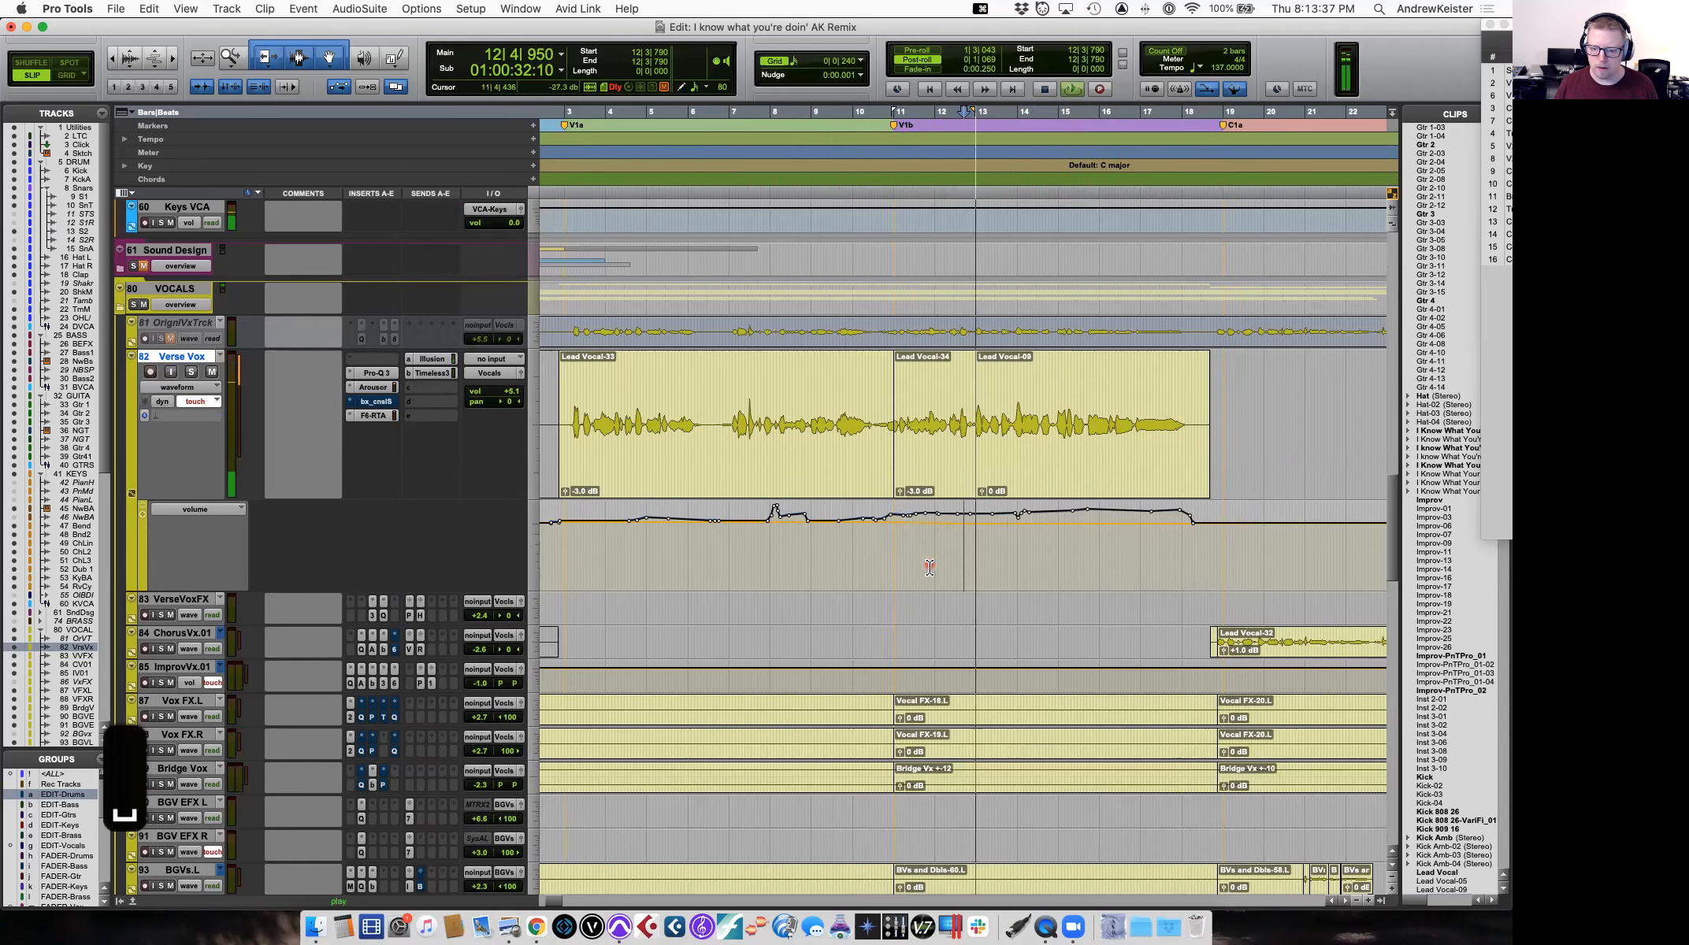
scroll(930, 567, "down", 1)
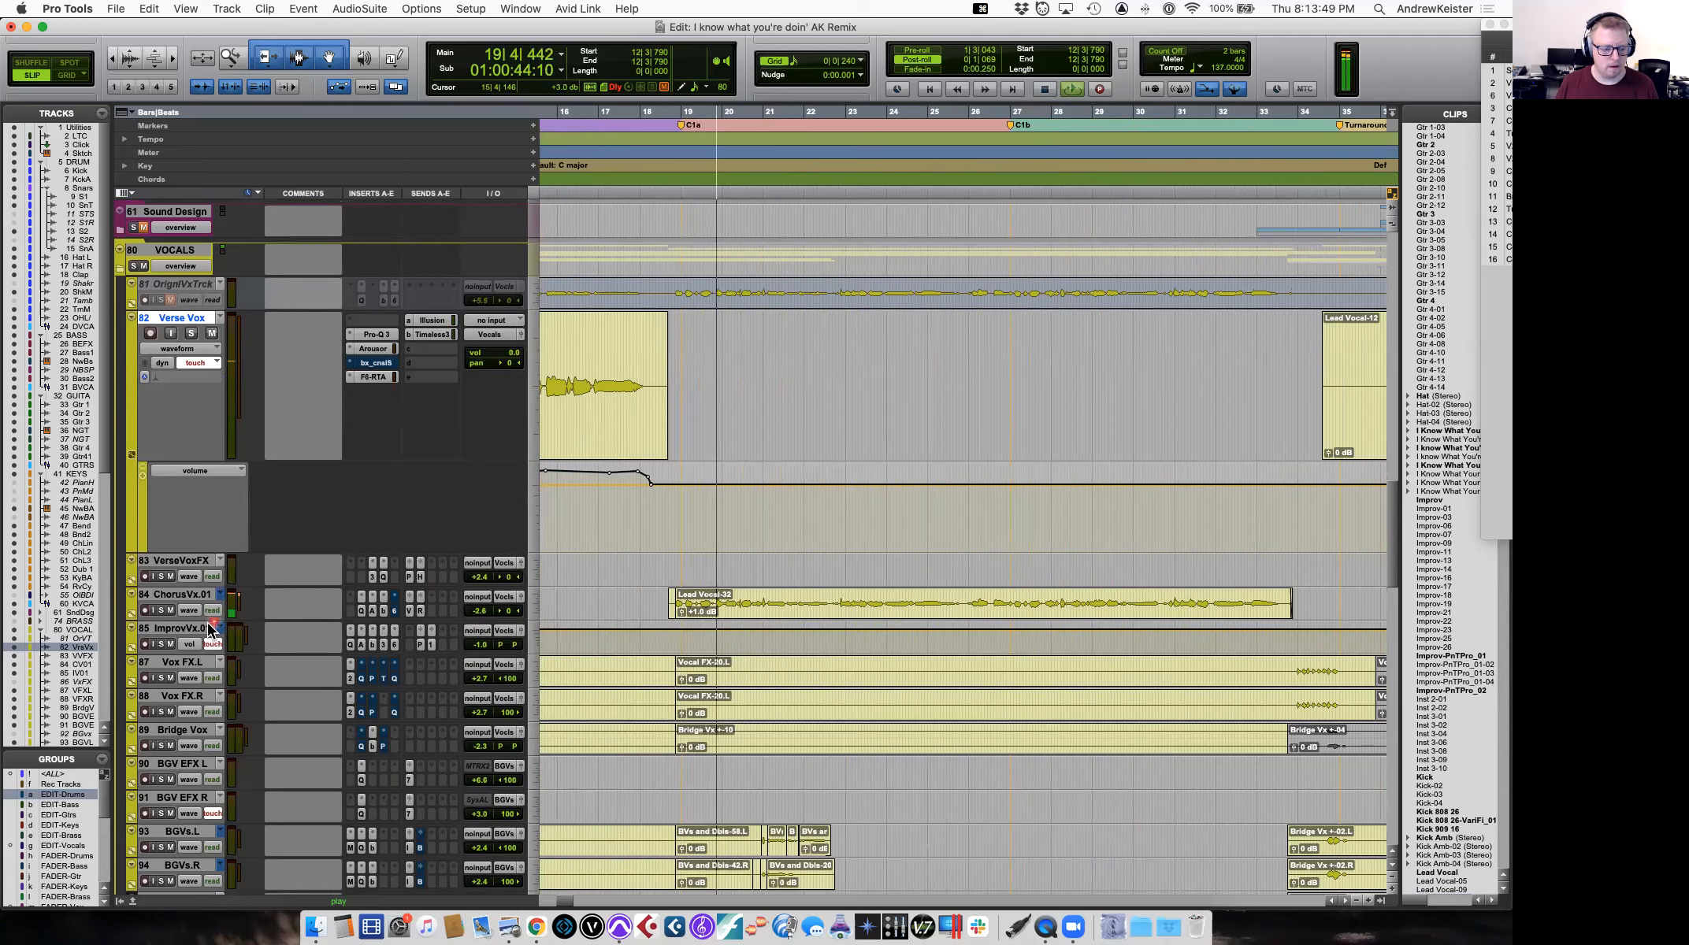
left_click_drag(504, 623, 489, 648)
scroll(591, 665, "down", 6)
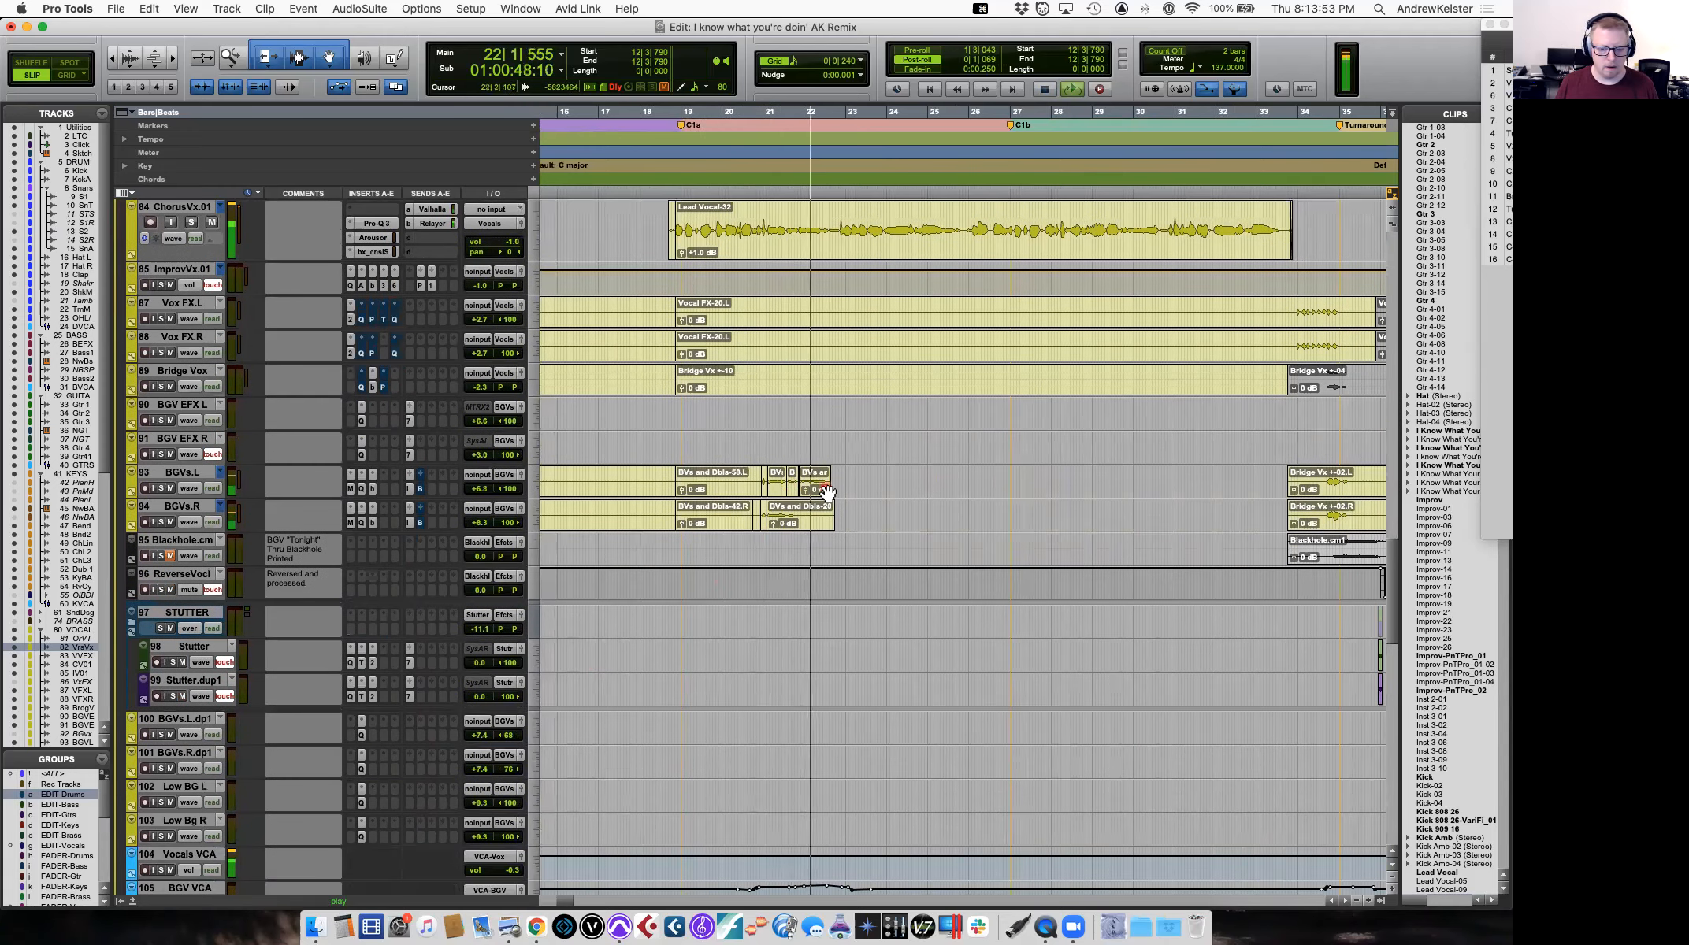
key("space")
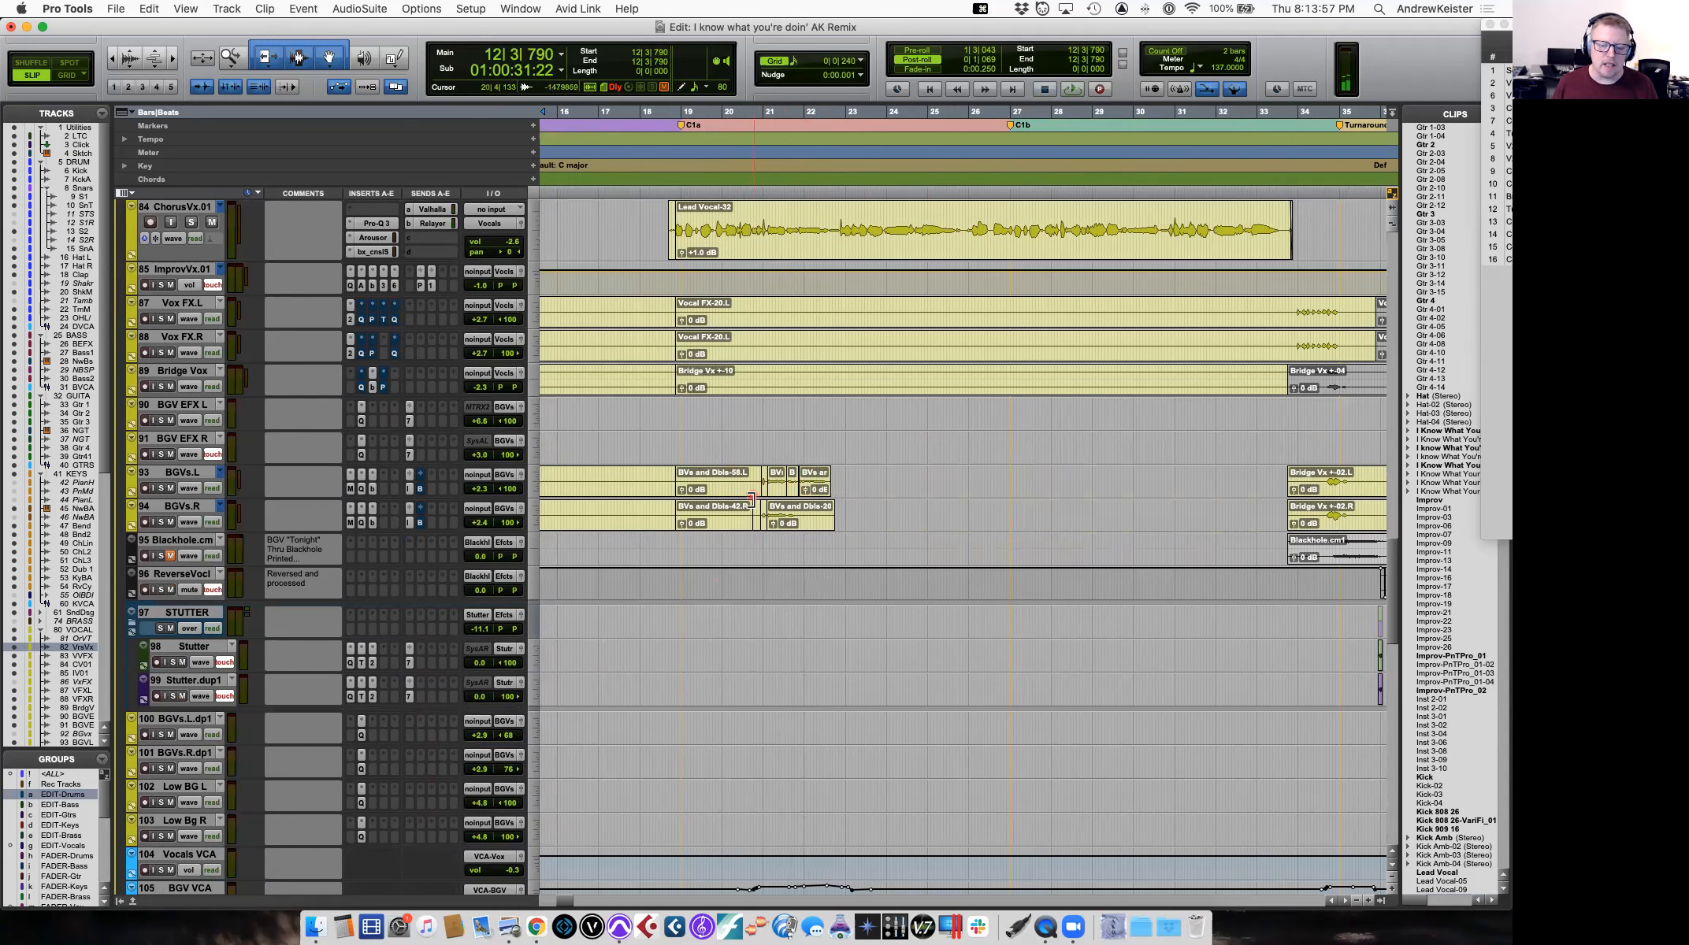
Play the second chorus from just before the C2a marker to hear the background vocals.
scroll(818, 482, "right", 2)
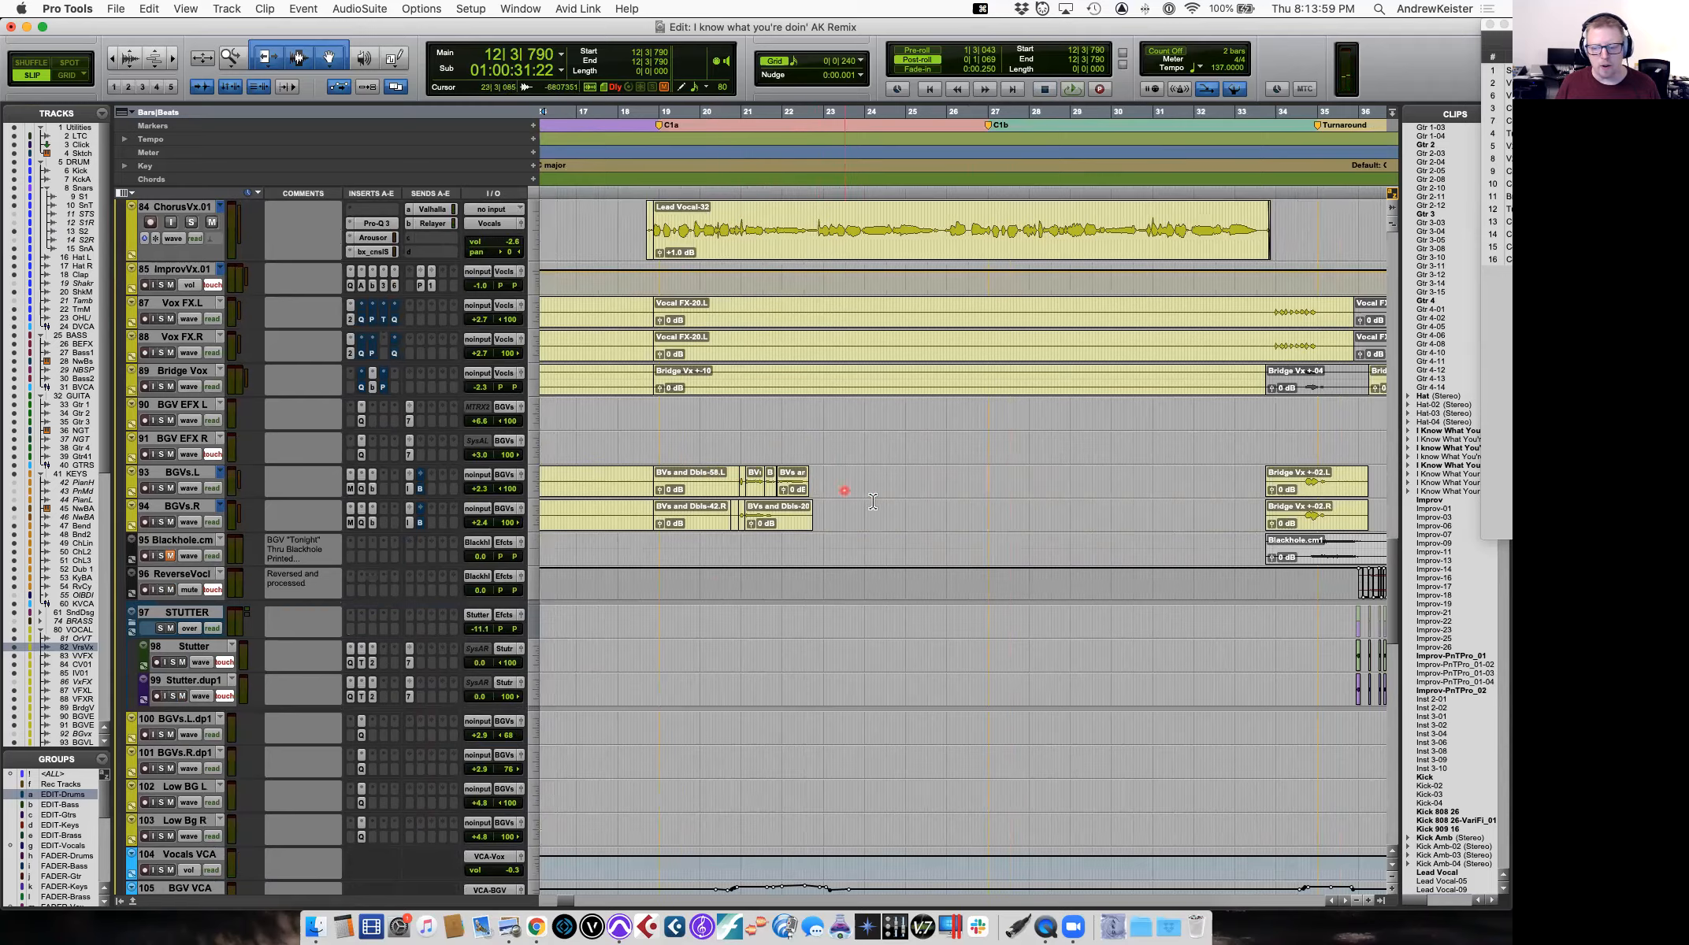
scroll(873, 501, "right", 20)
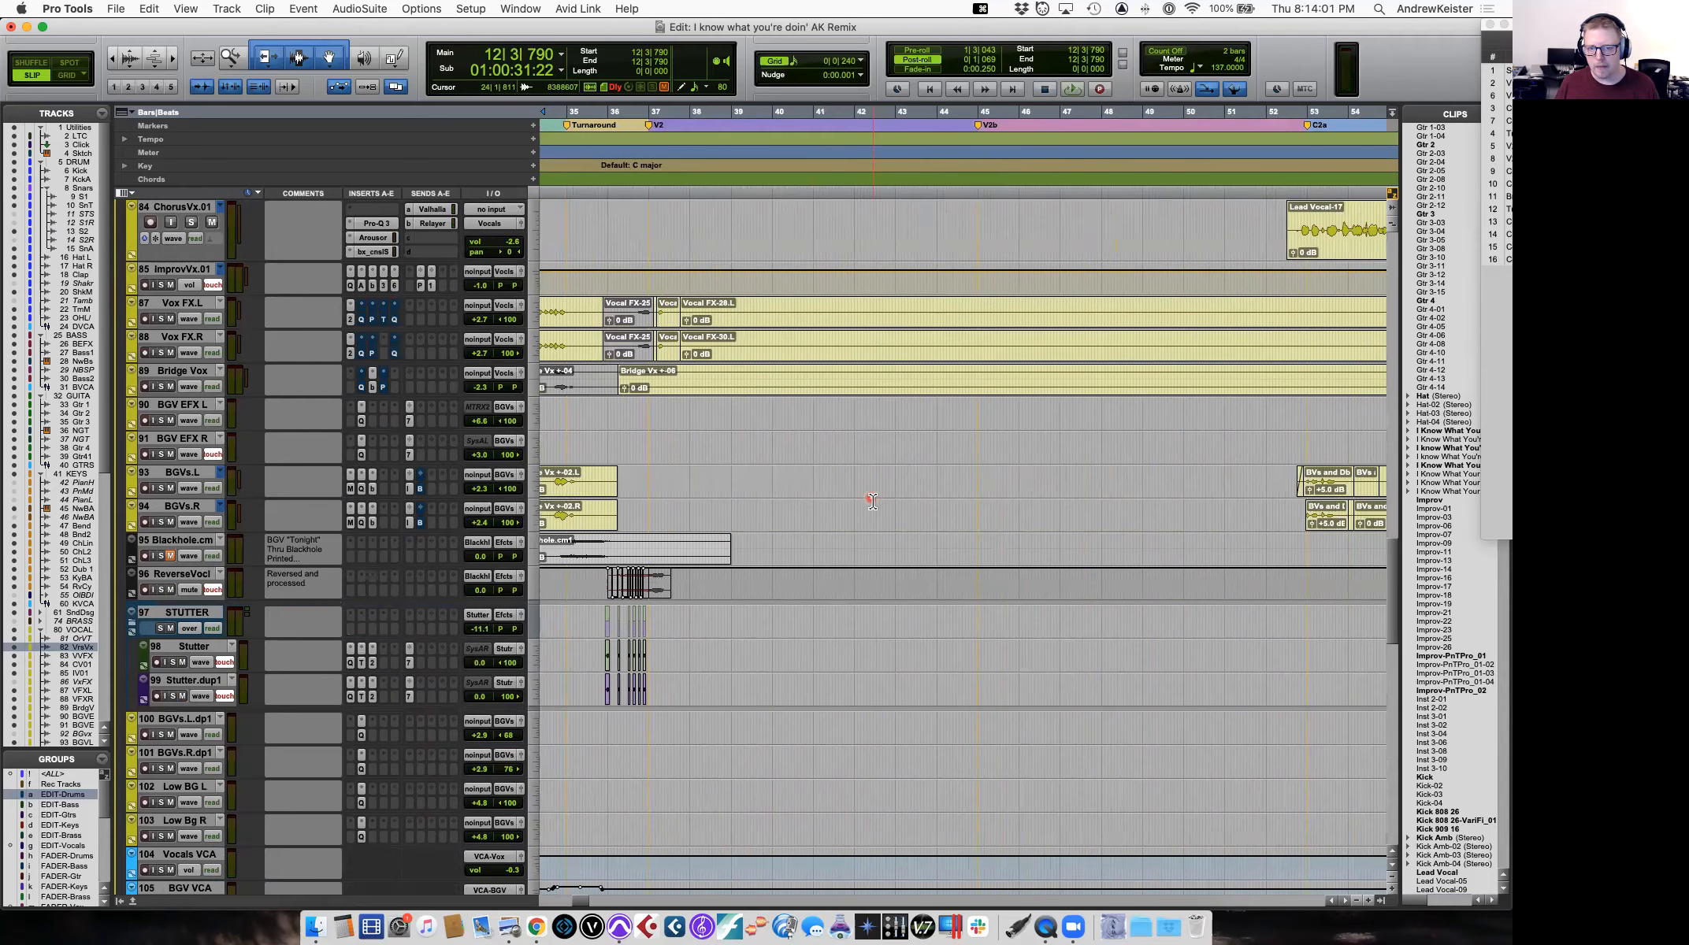
scroll(873, 502, "right", 12)
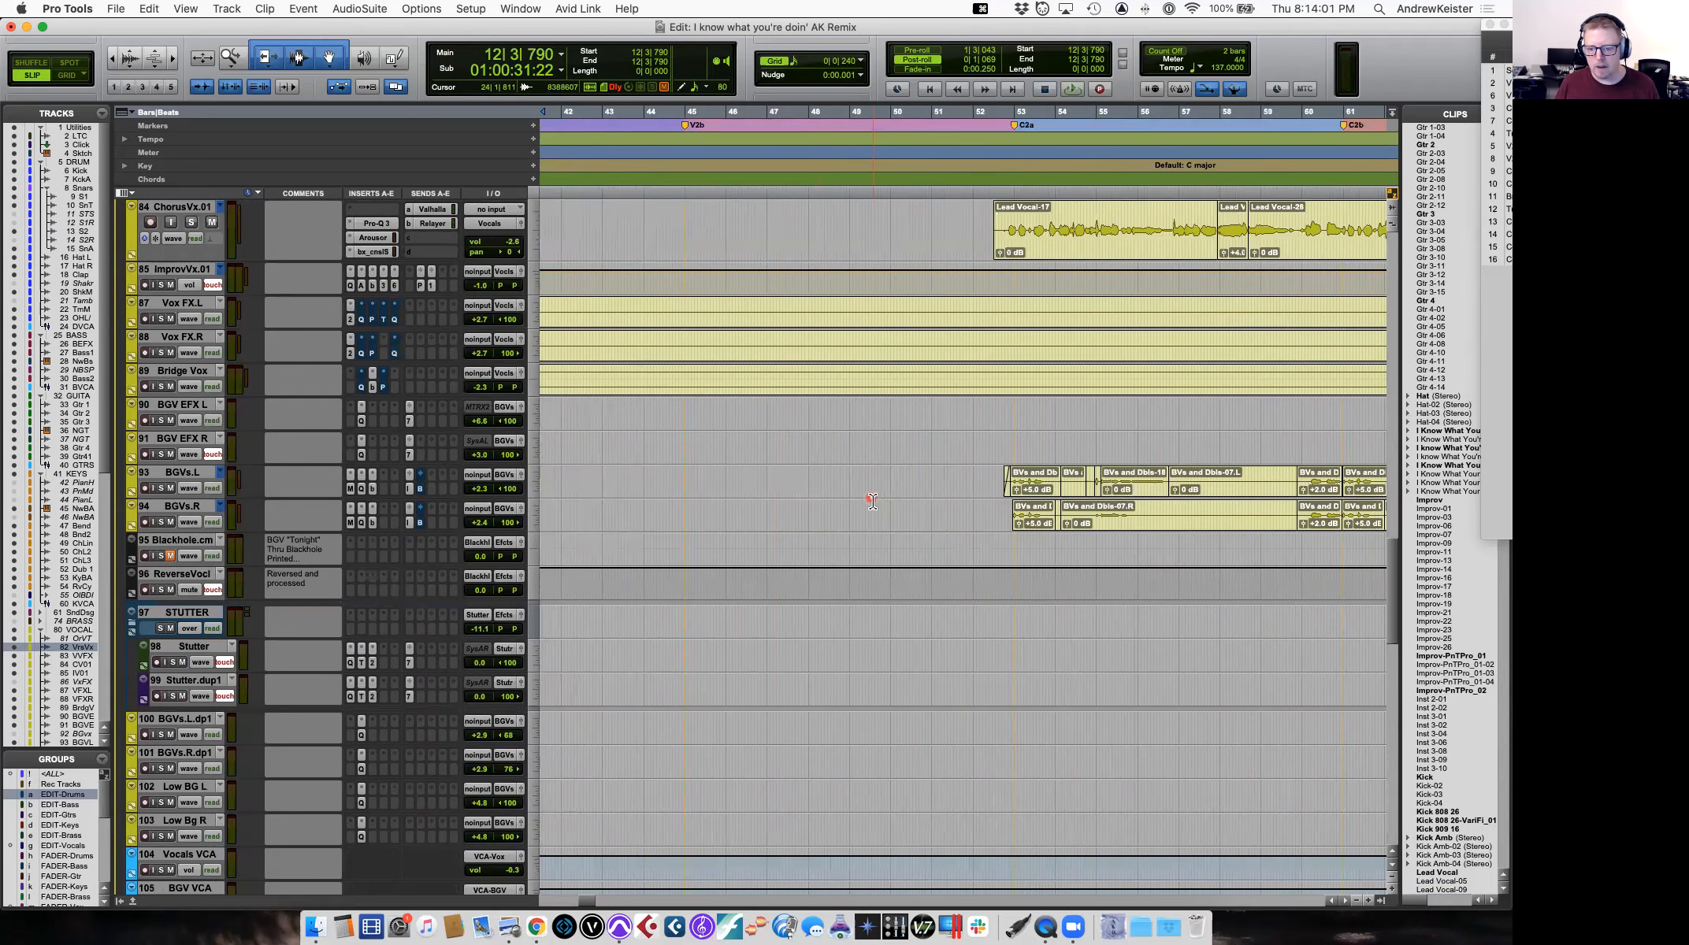
left_click(828, 445)
key("space")
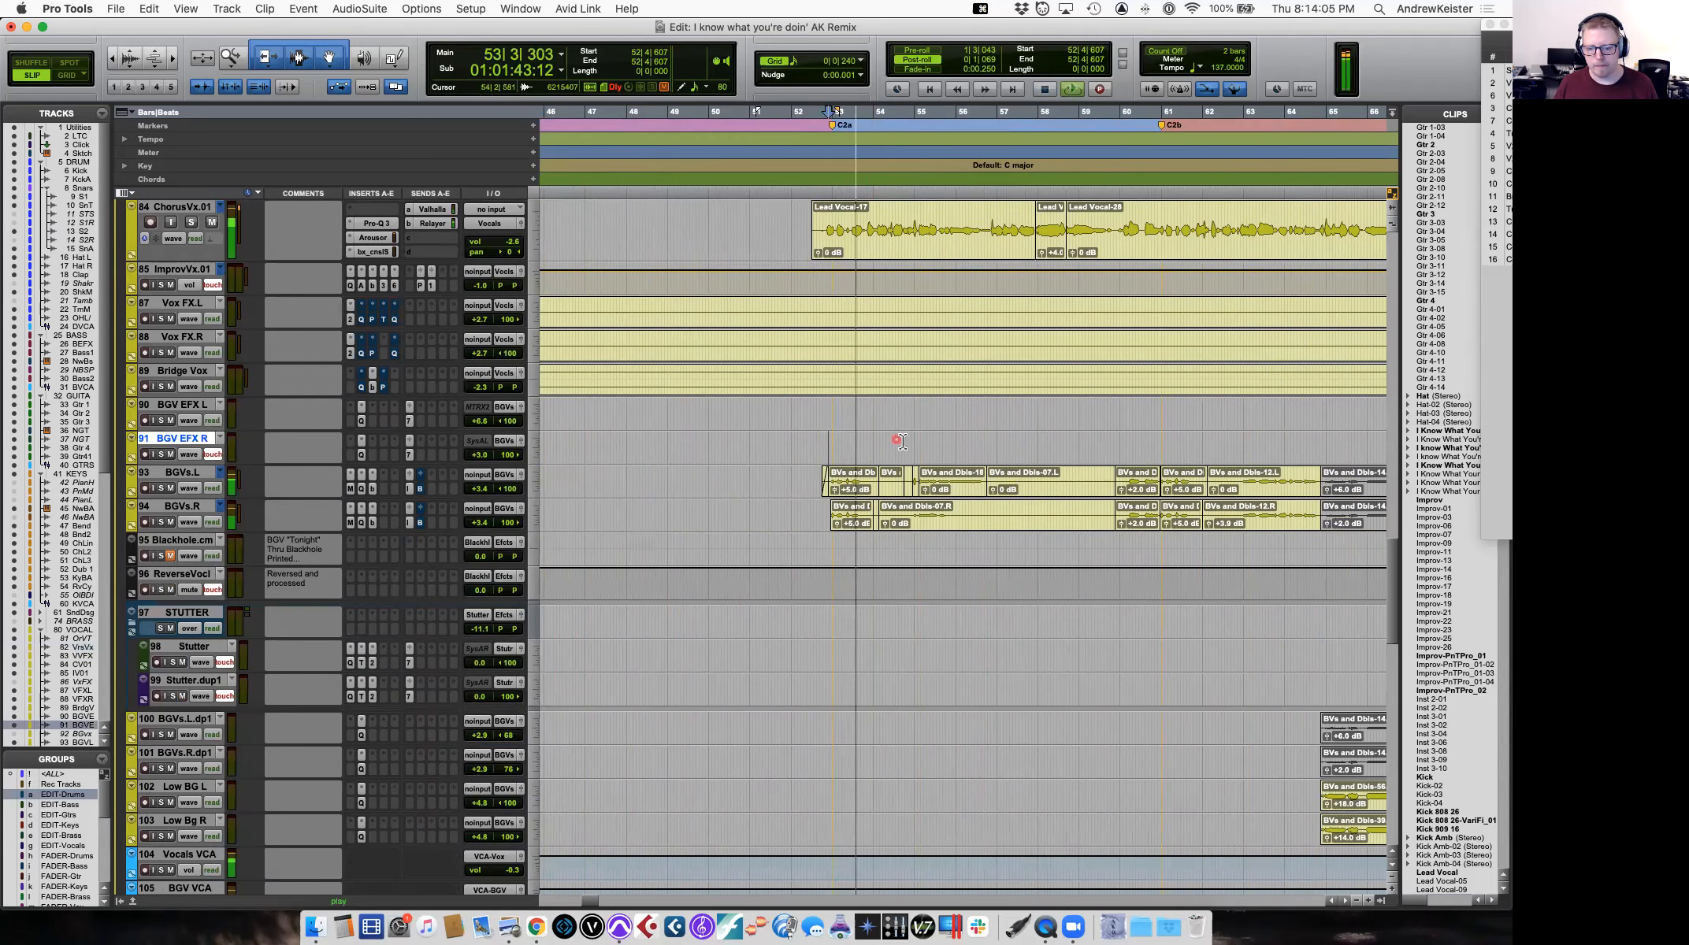
scroll(958, 466, "right", 2)
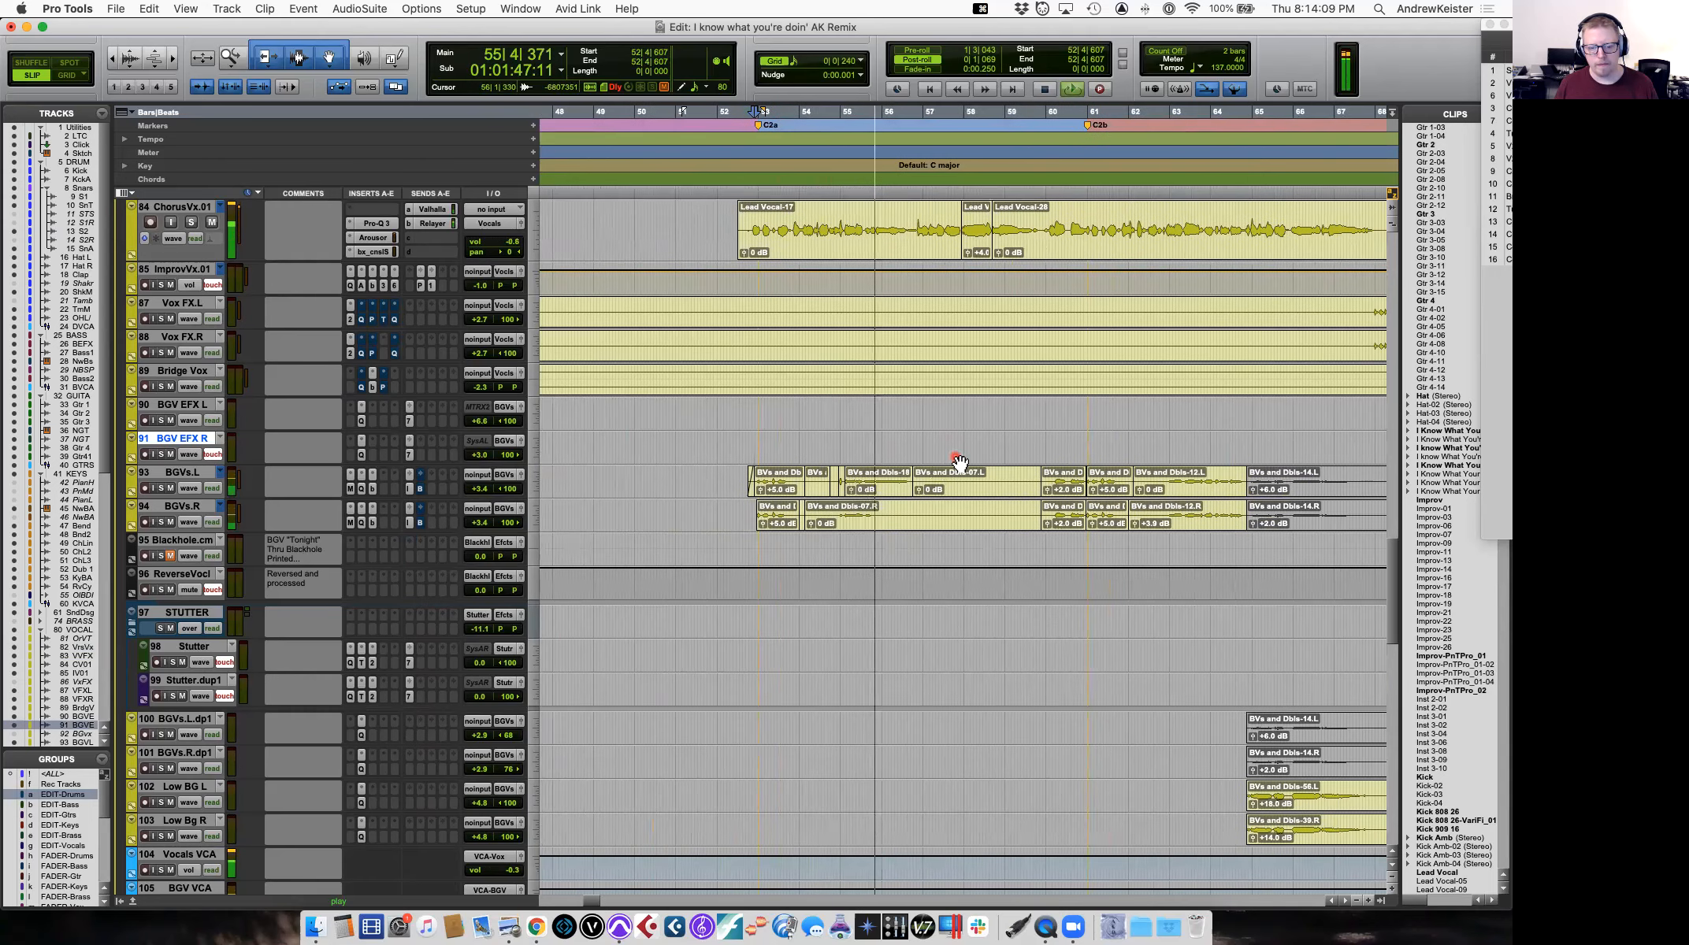
key("space")
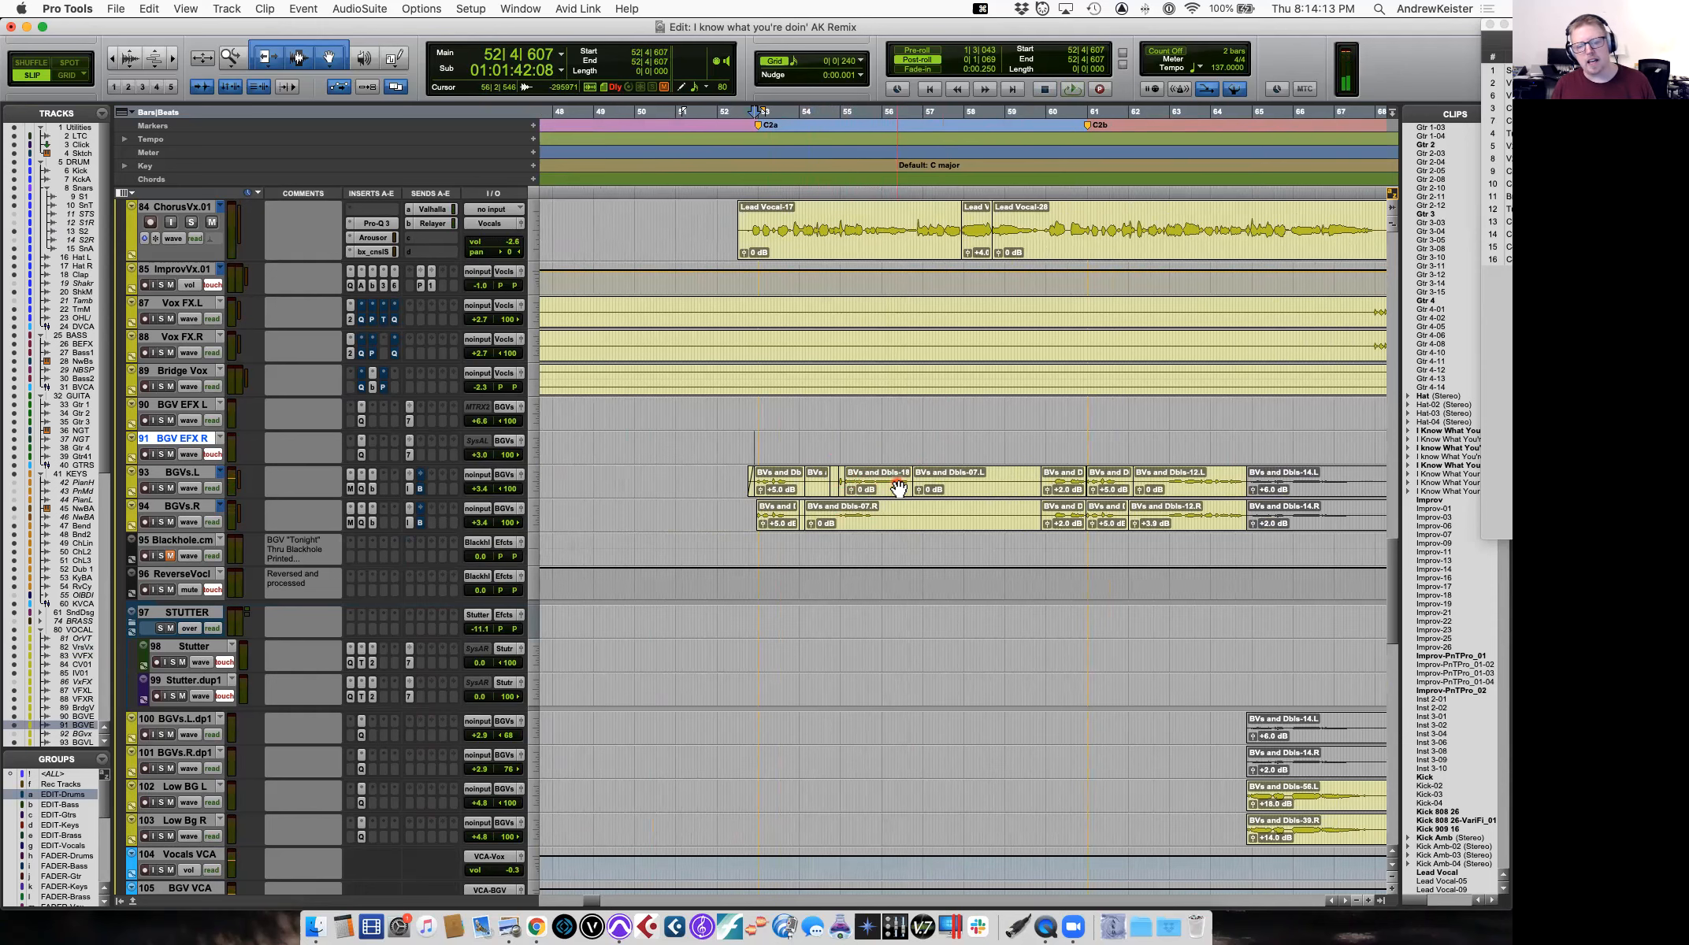
Go back to chorus C1a and place the playback start at bar 20, just before the background vocal phrase.
scroll(899, 488, "down", 1)
scroll(899, 488, "left", 3)
scroll(899, 488, "left", 5)
scroll(769, 413, "left", 5)
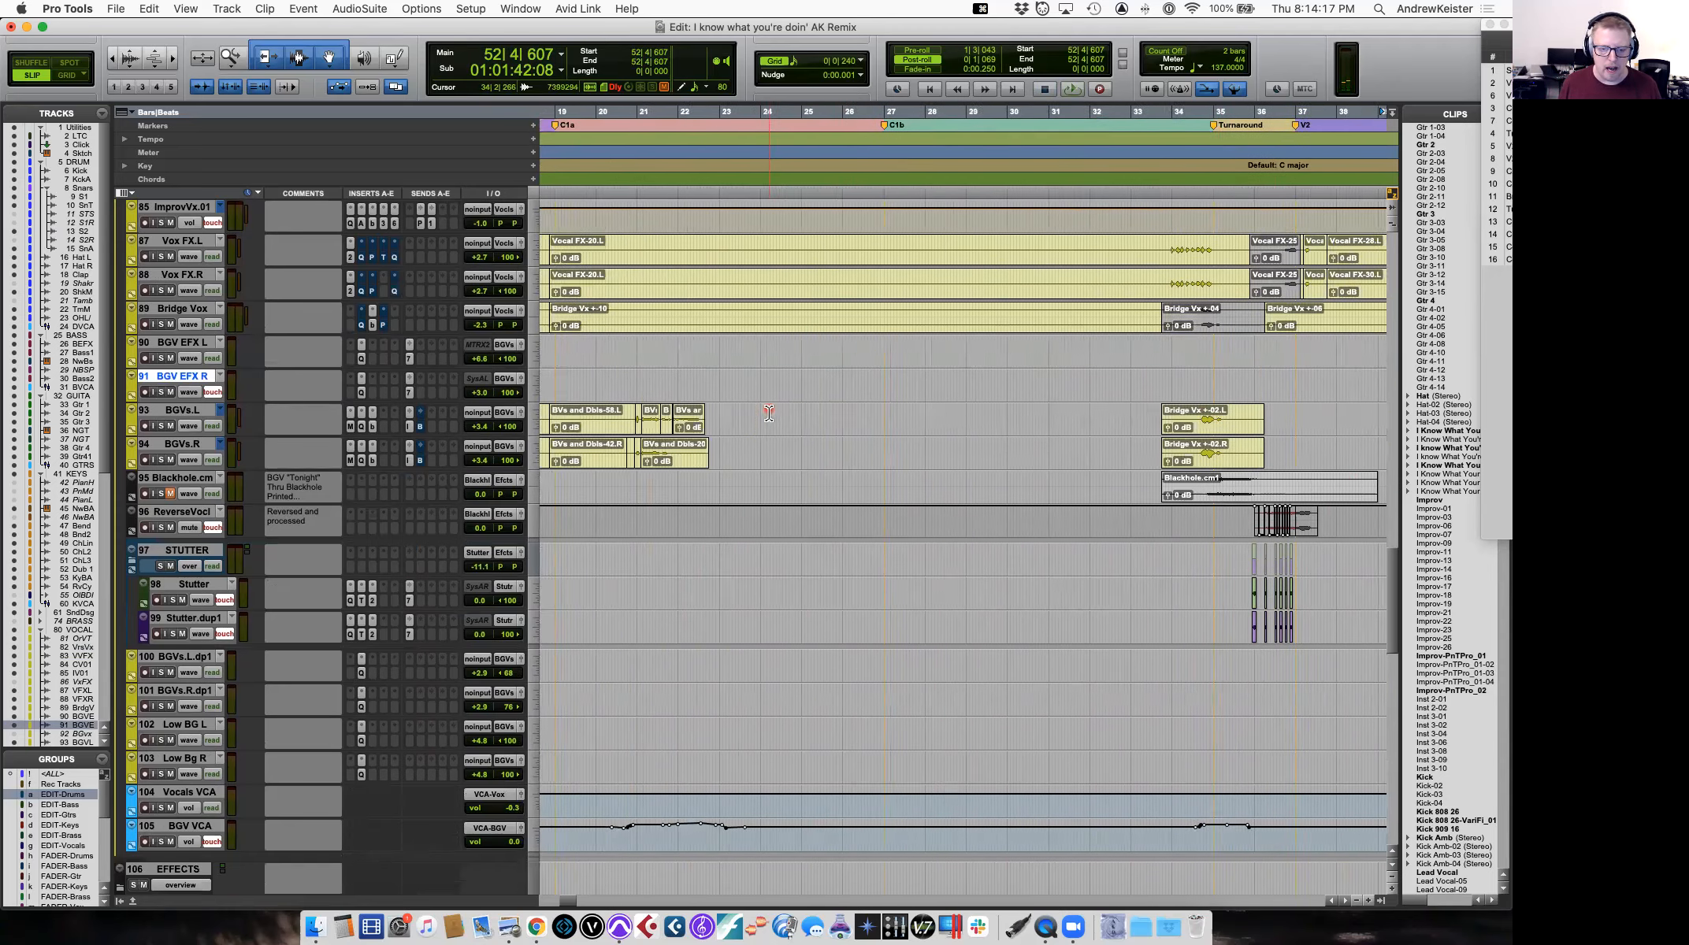
scroll(769, 413, "left", 2)
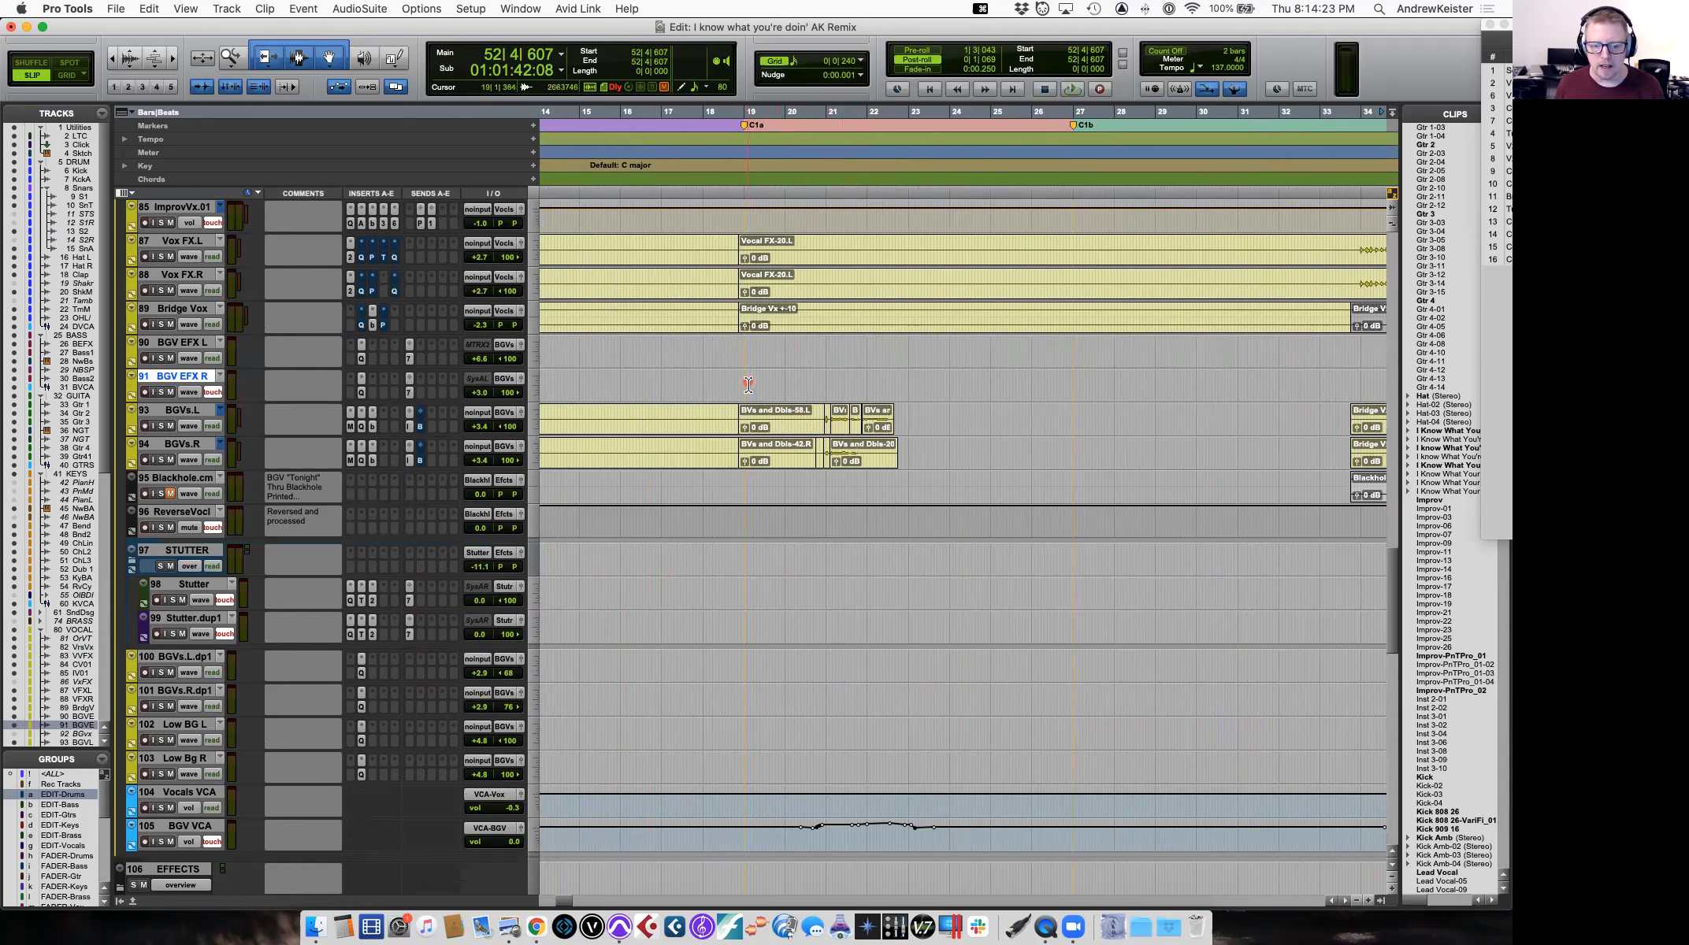
left_click(874, 461)
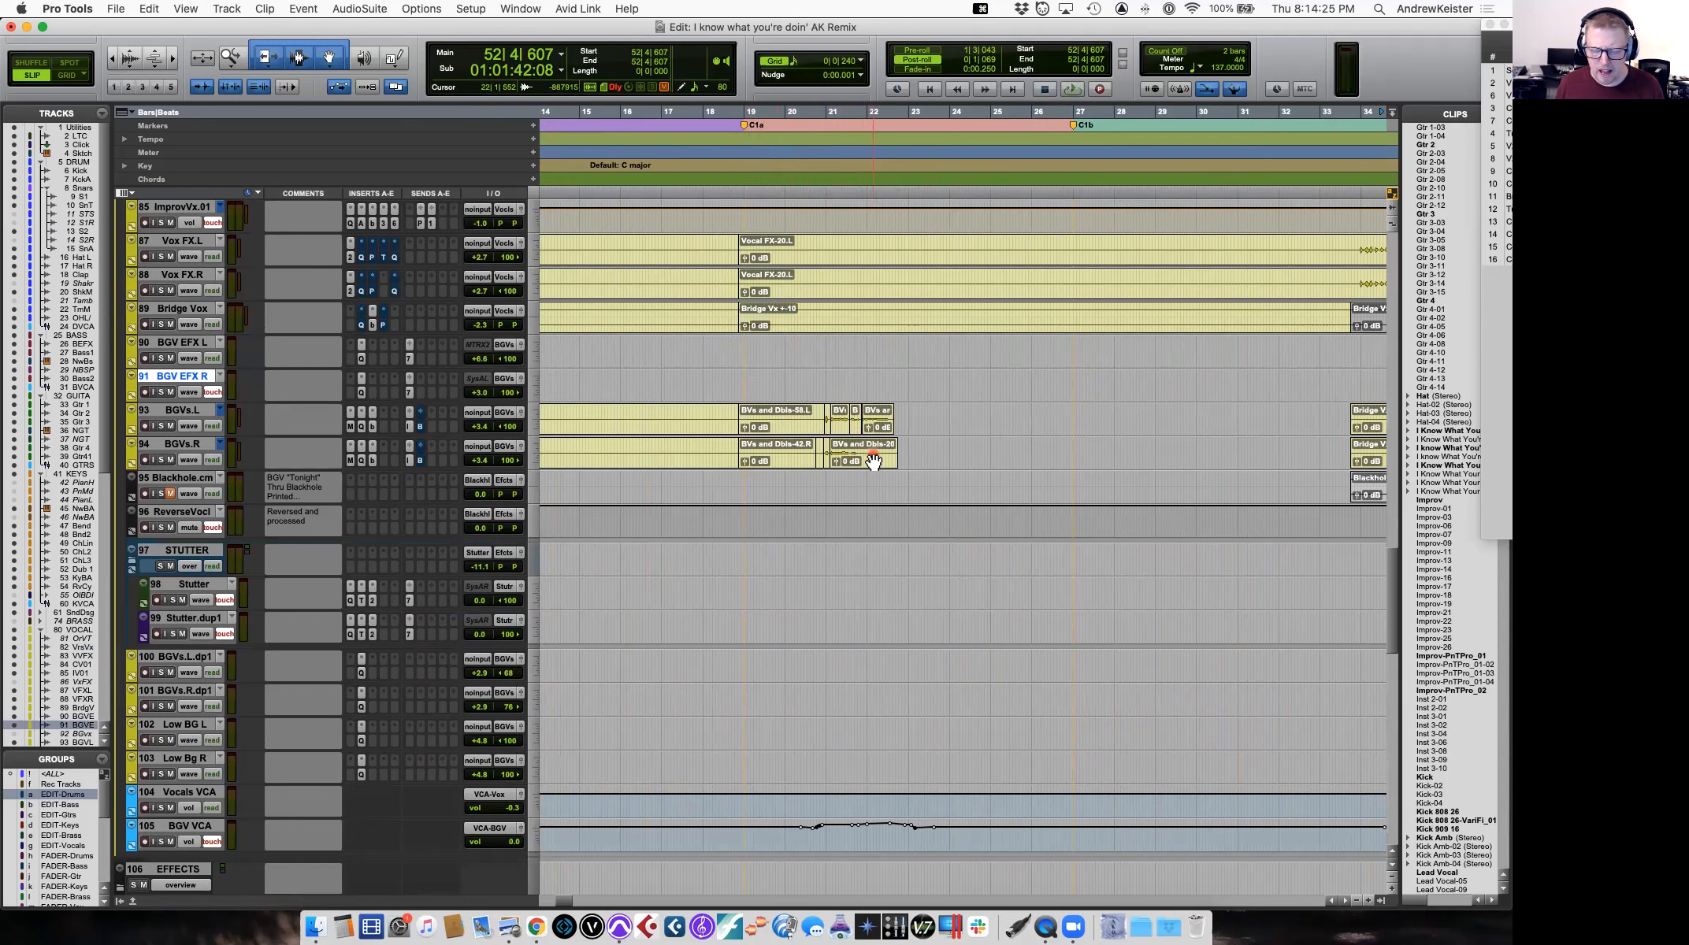
left_click(828, 444)
left_click(829, 384)
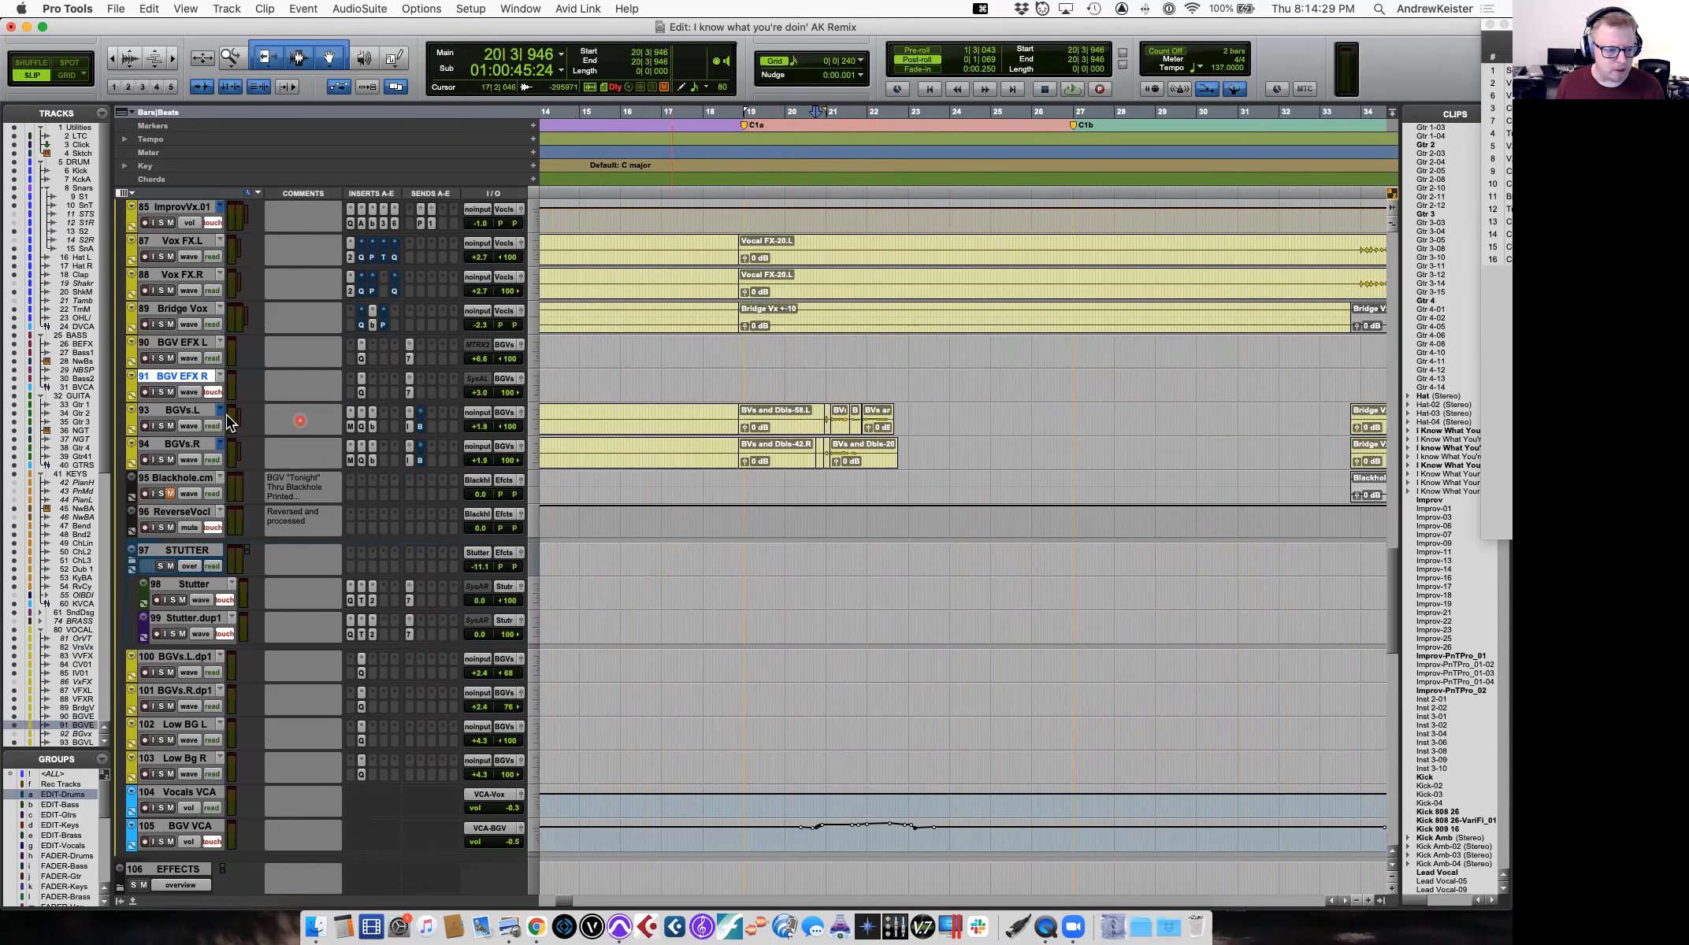
Solo the BGVs.L and BGVs.R tracks while playing the phrase from bar 20.
left_click(162, 426)
key("v")
key("space")
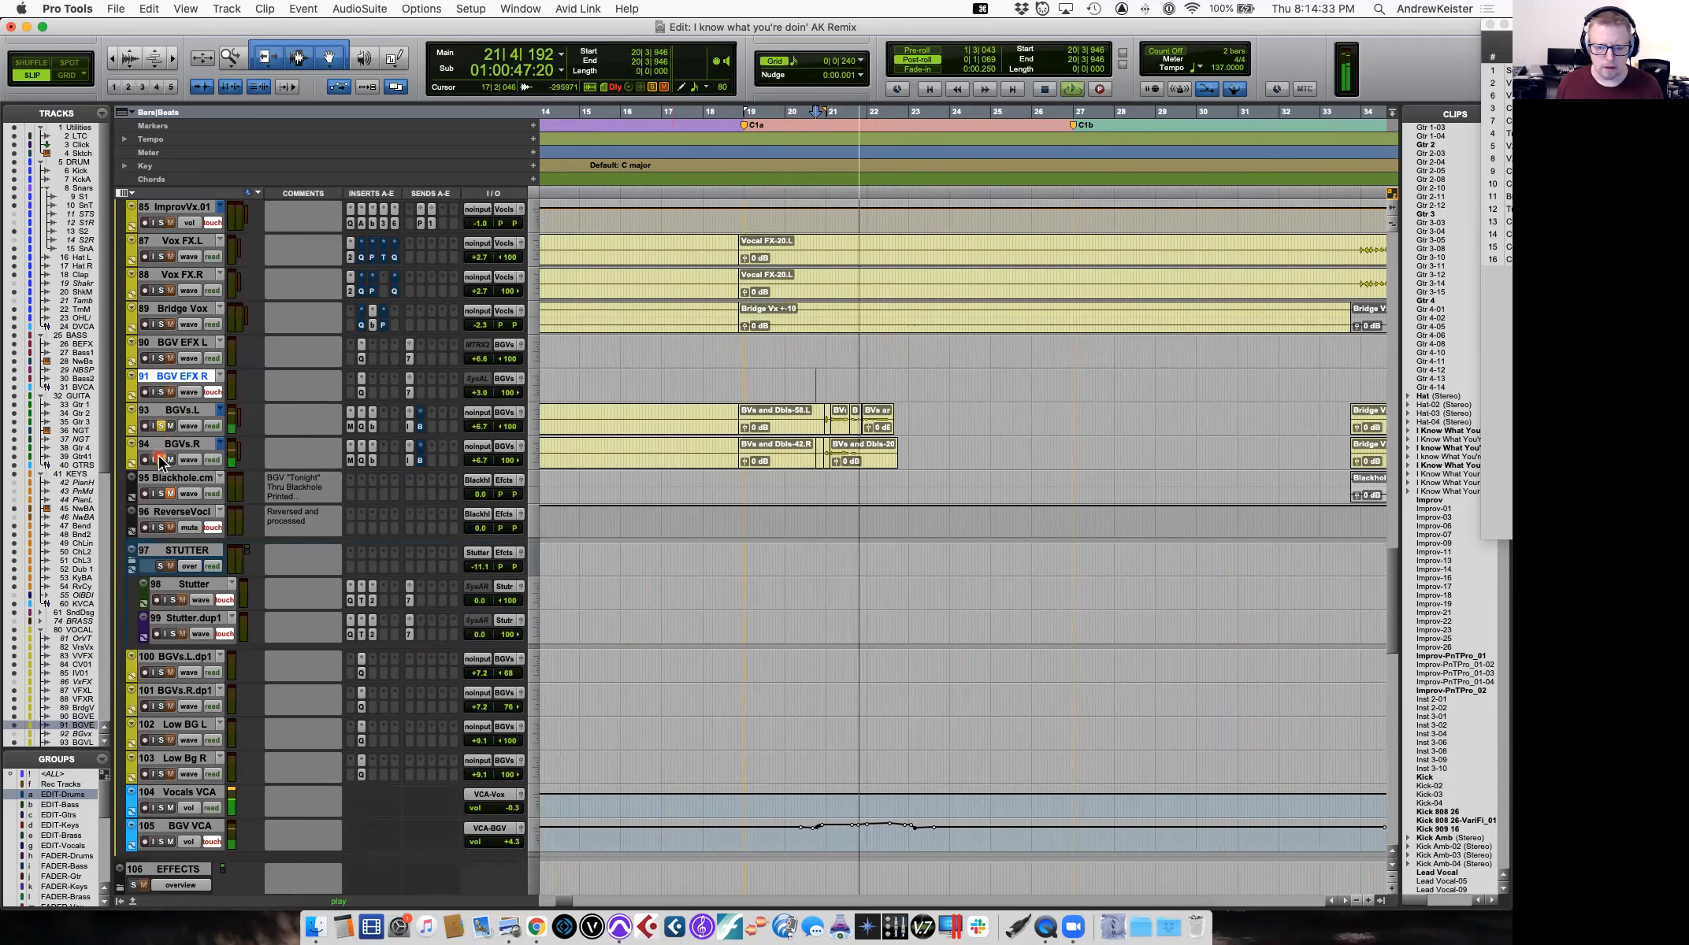
left_click(162, 460)
key("space")
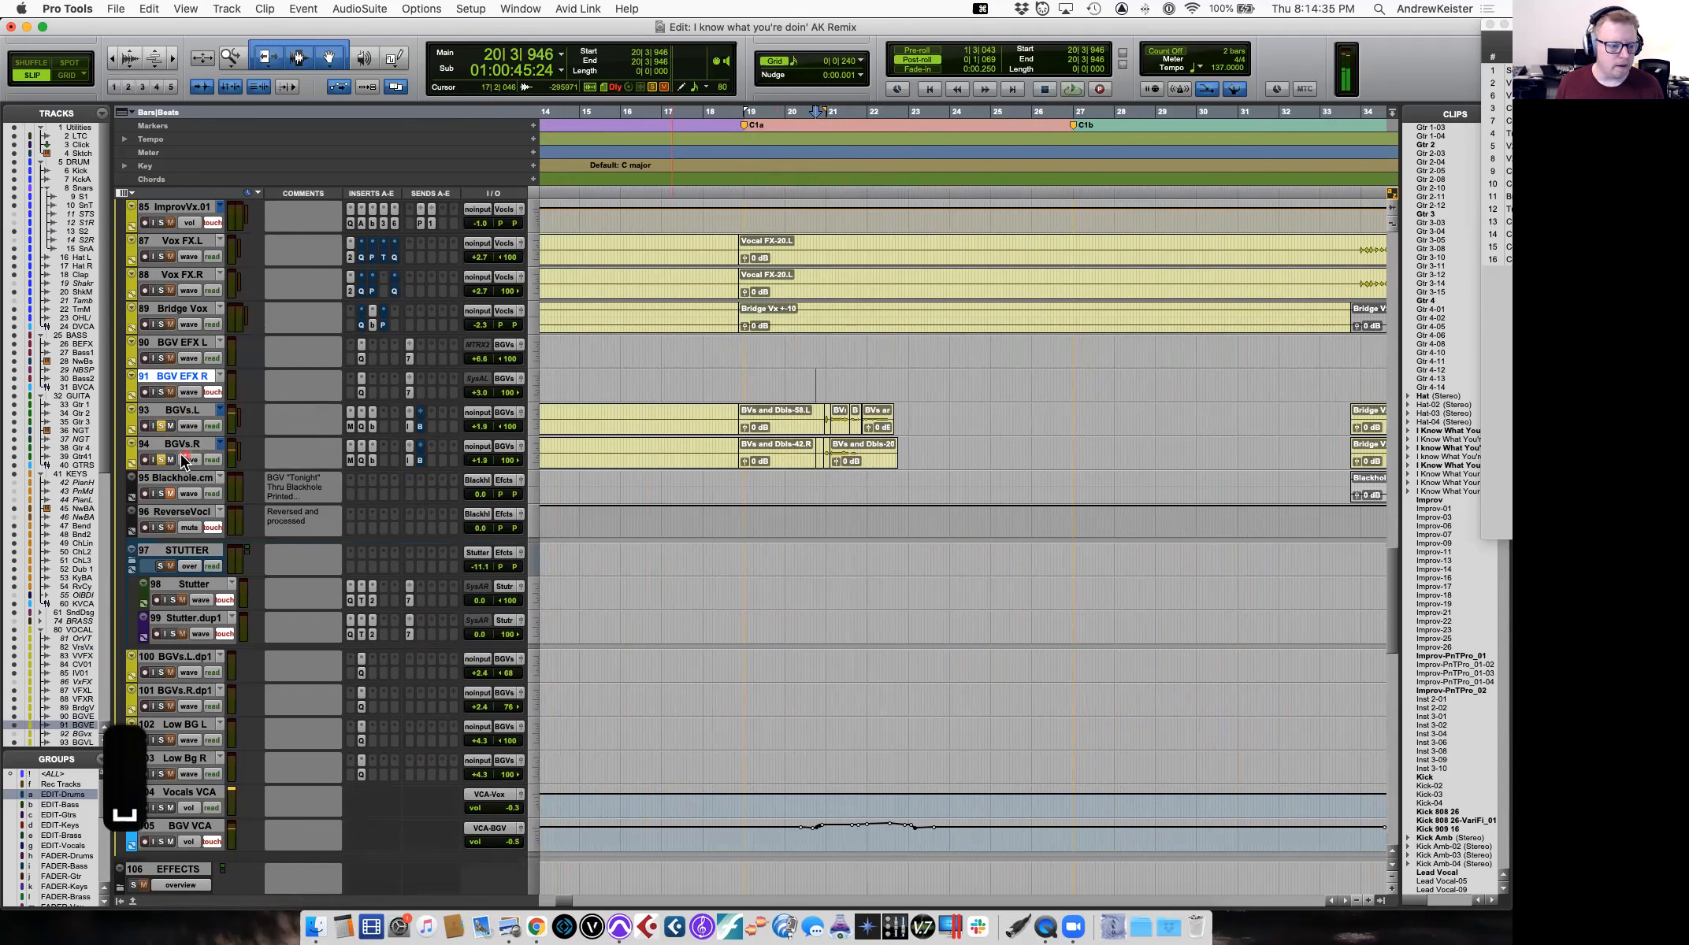
Replay the soloed background vocal phrase twice from the same start point.
left_click(293, 457)
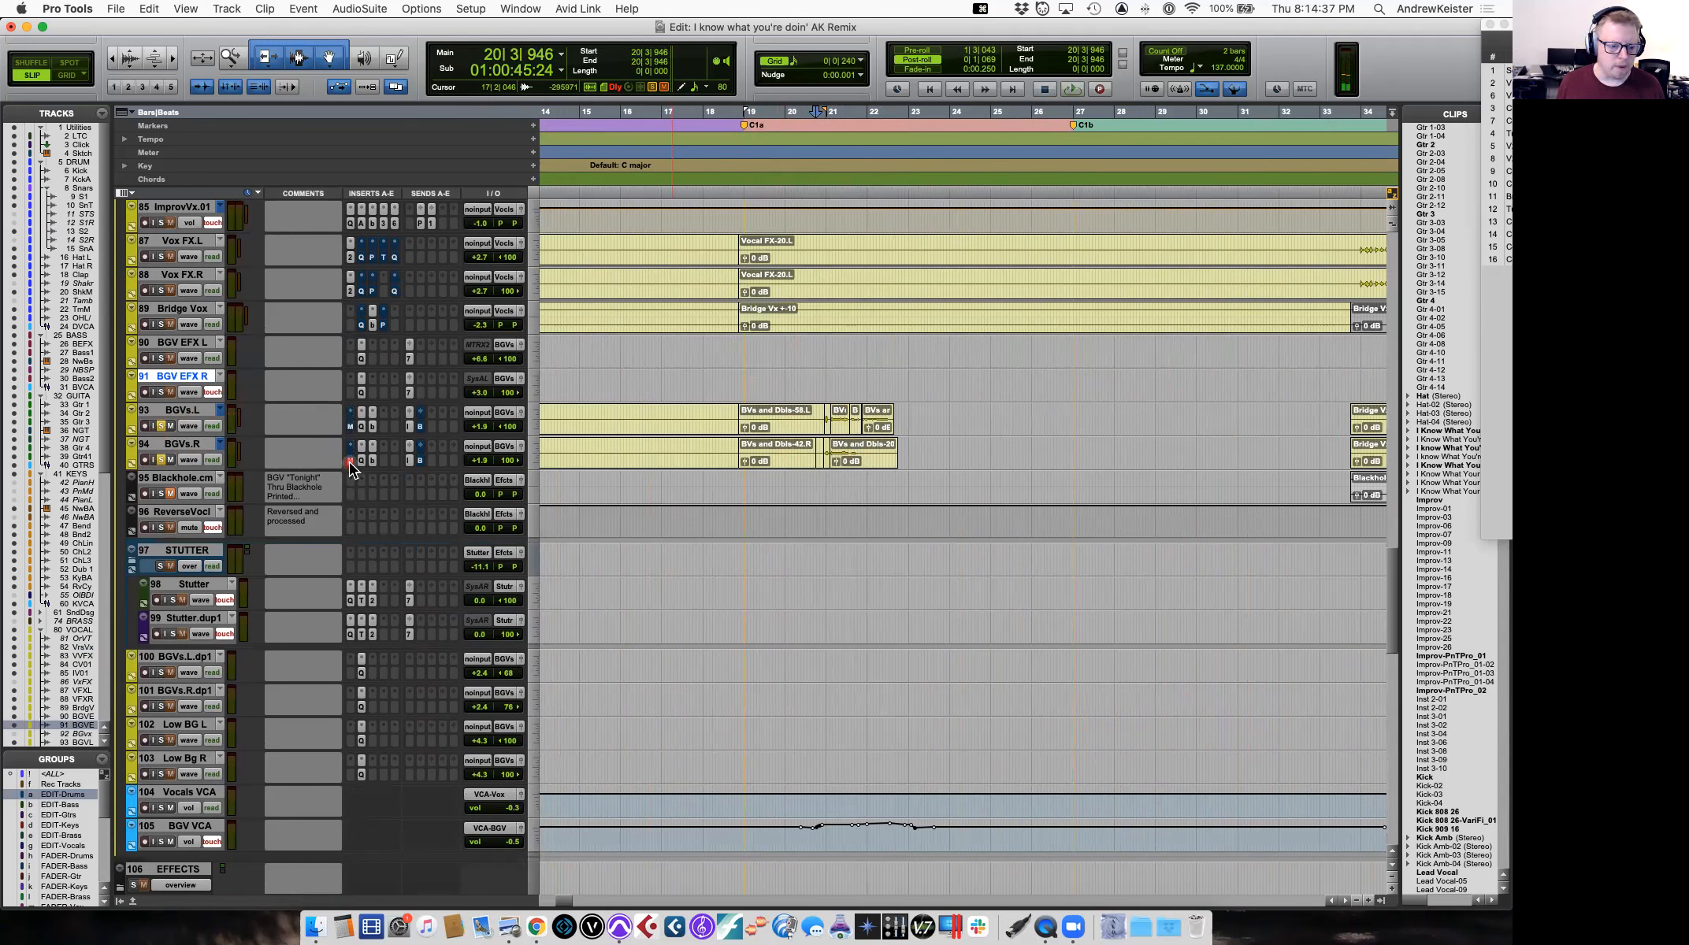
left_click(688, 434)
key("space")
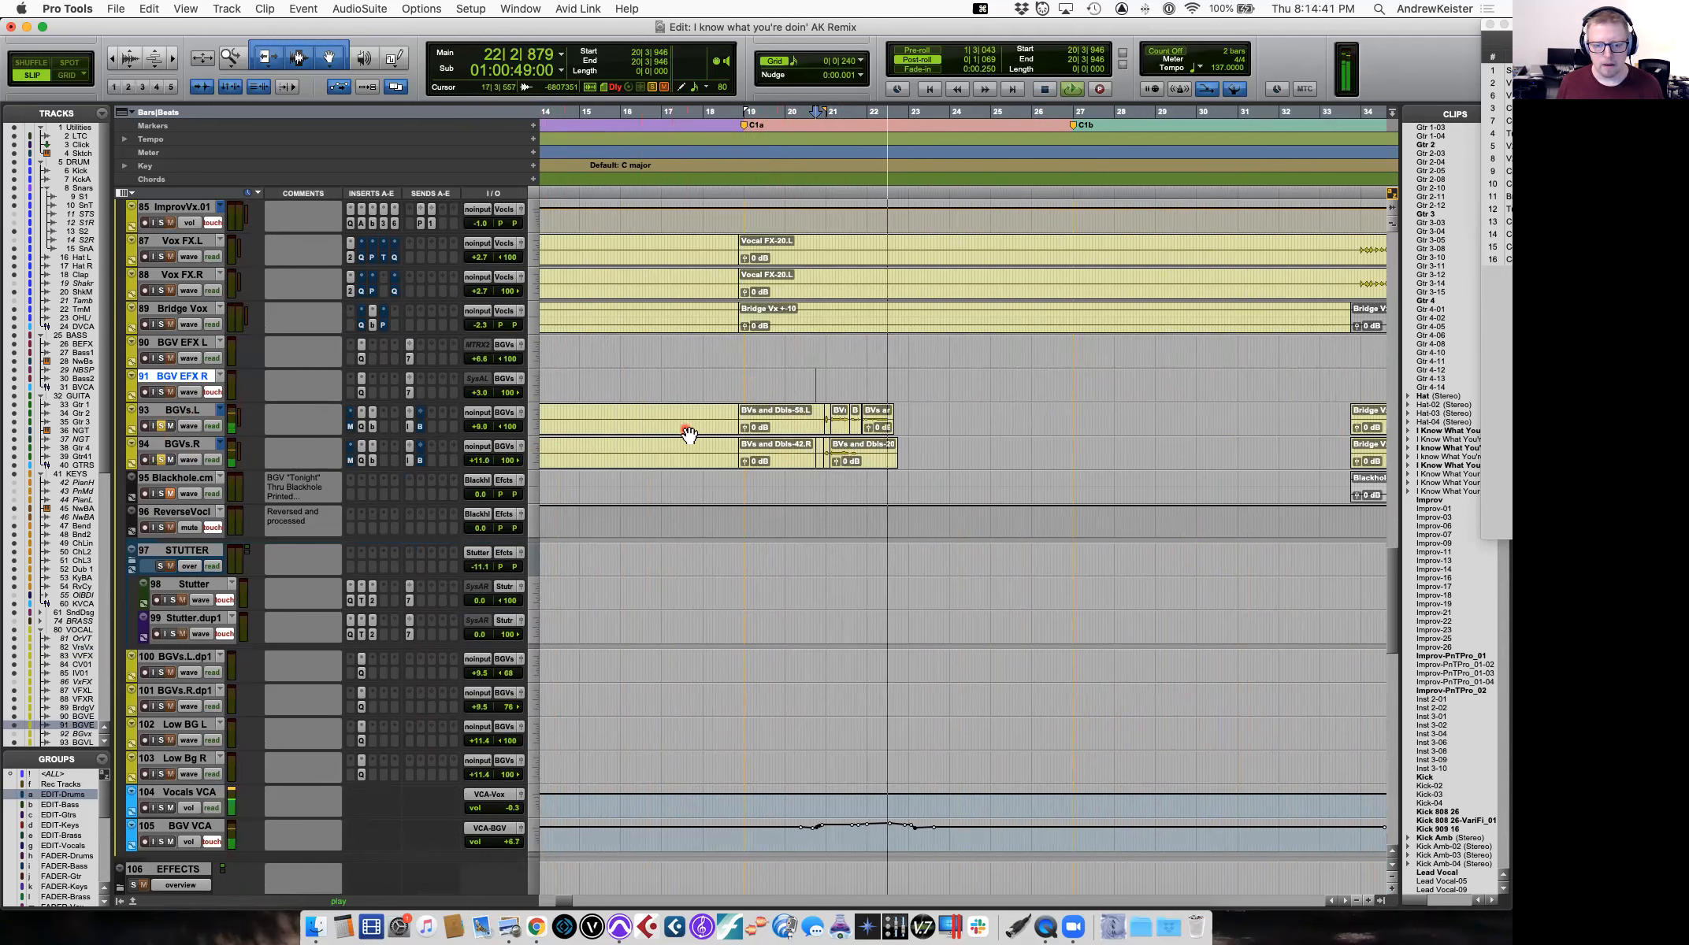
key("space")
left_click(867, 426)
key("space")
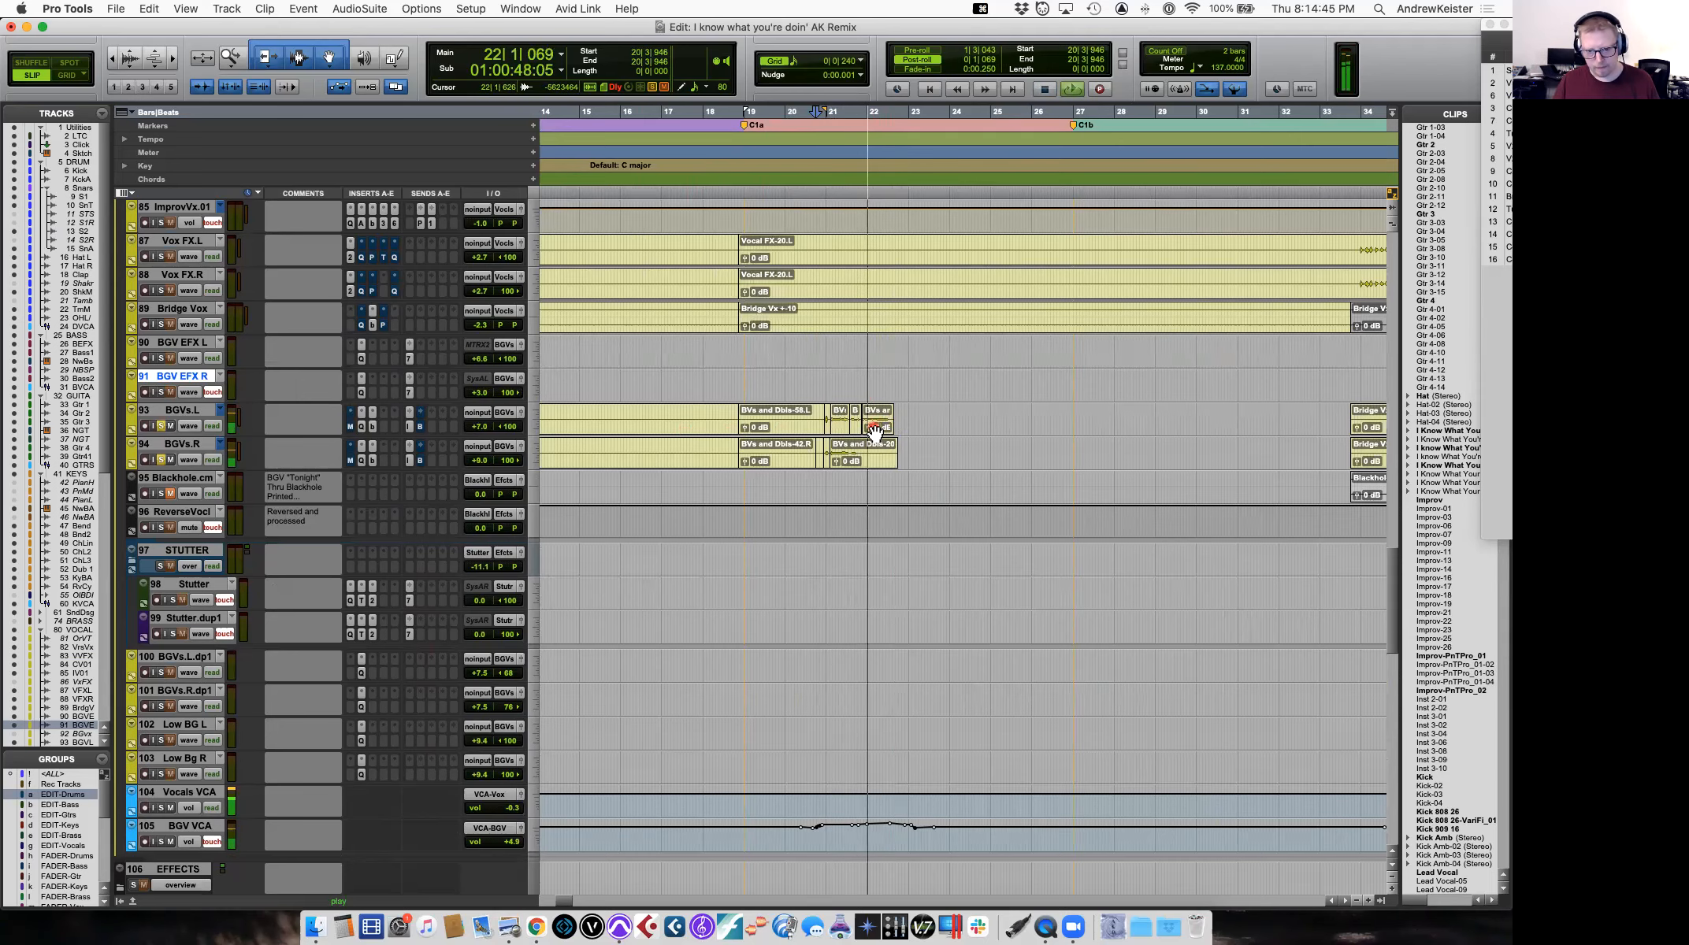
key("space")
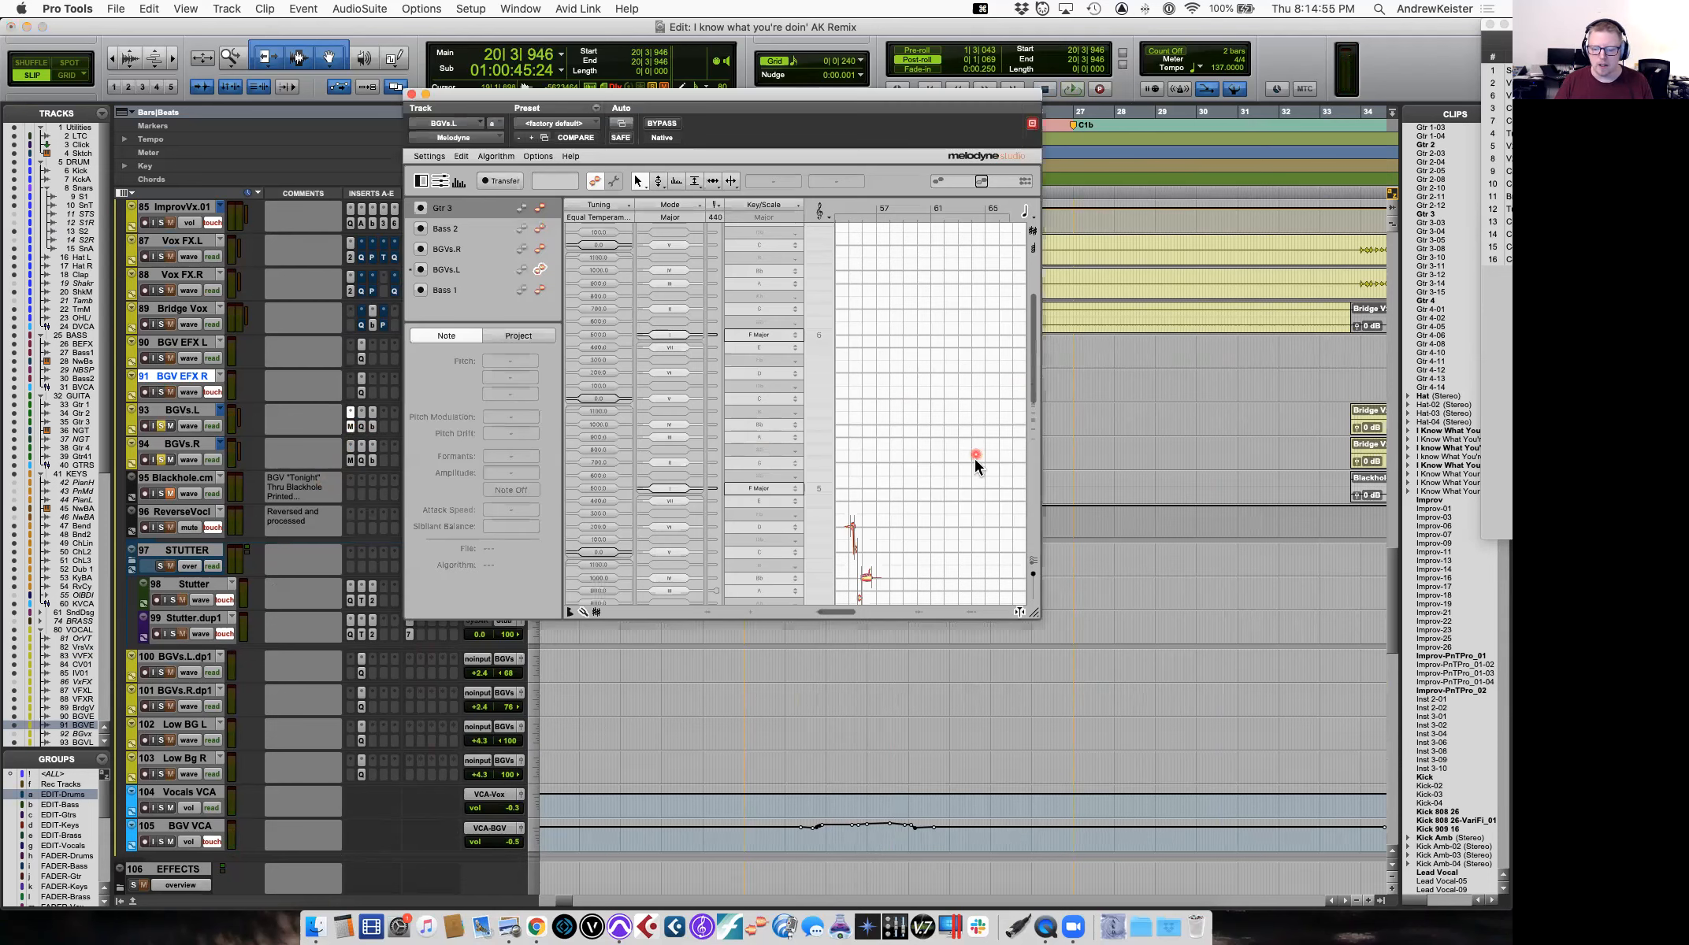
Enlarge the BGVs.L Melodyne window and zoom in on the notes around bar 55 to play them.
left_click_drag(1026, 606, 1362, 673)
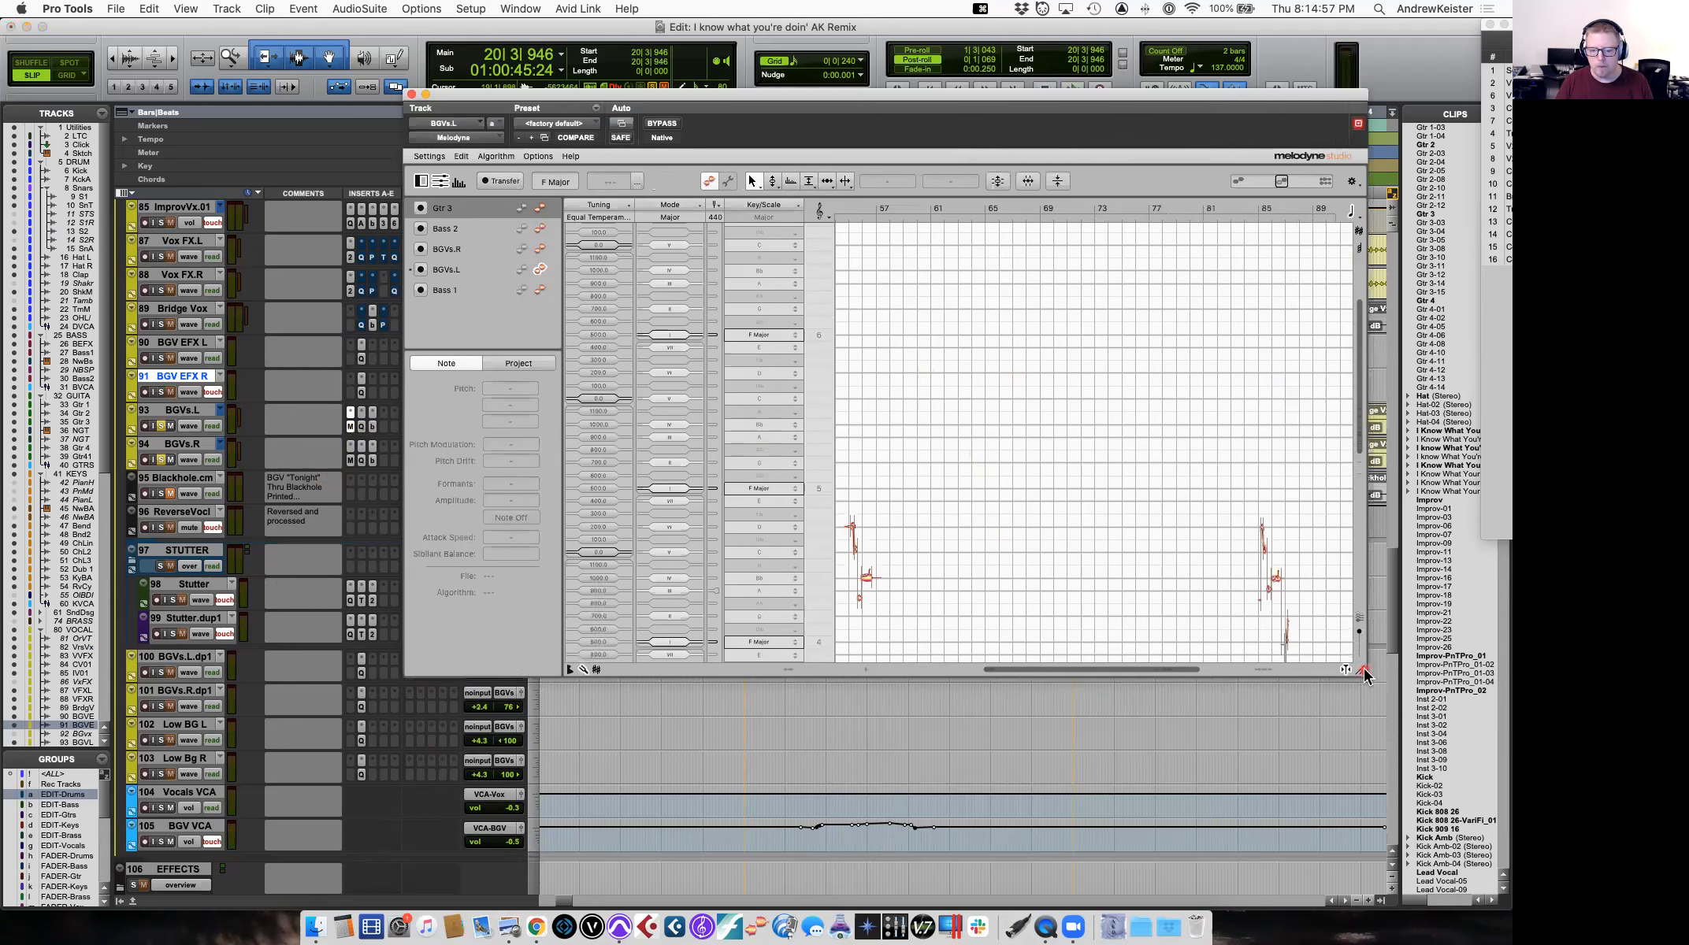
scroll(1237, 607, "down", 3)
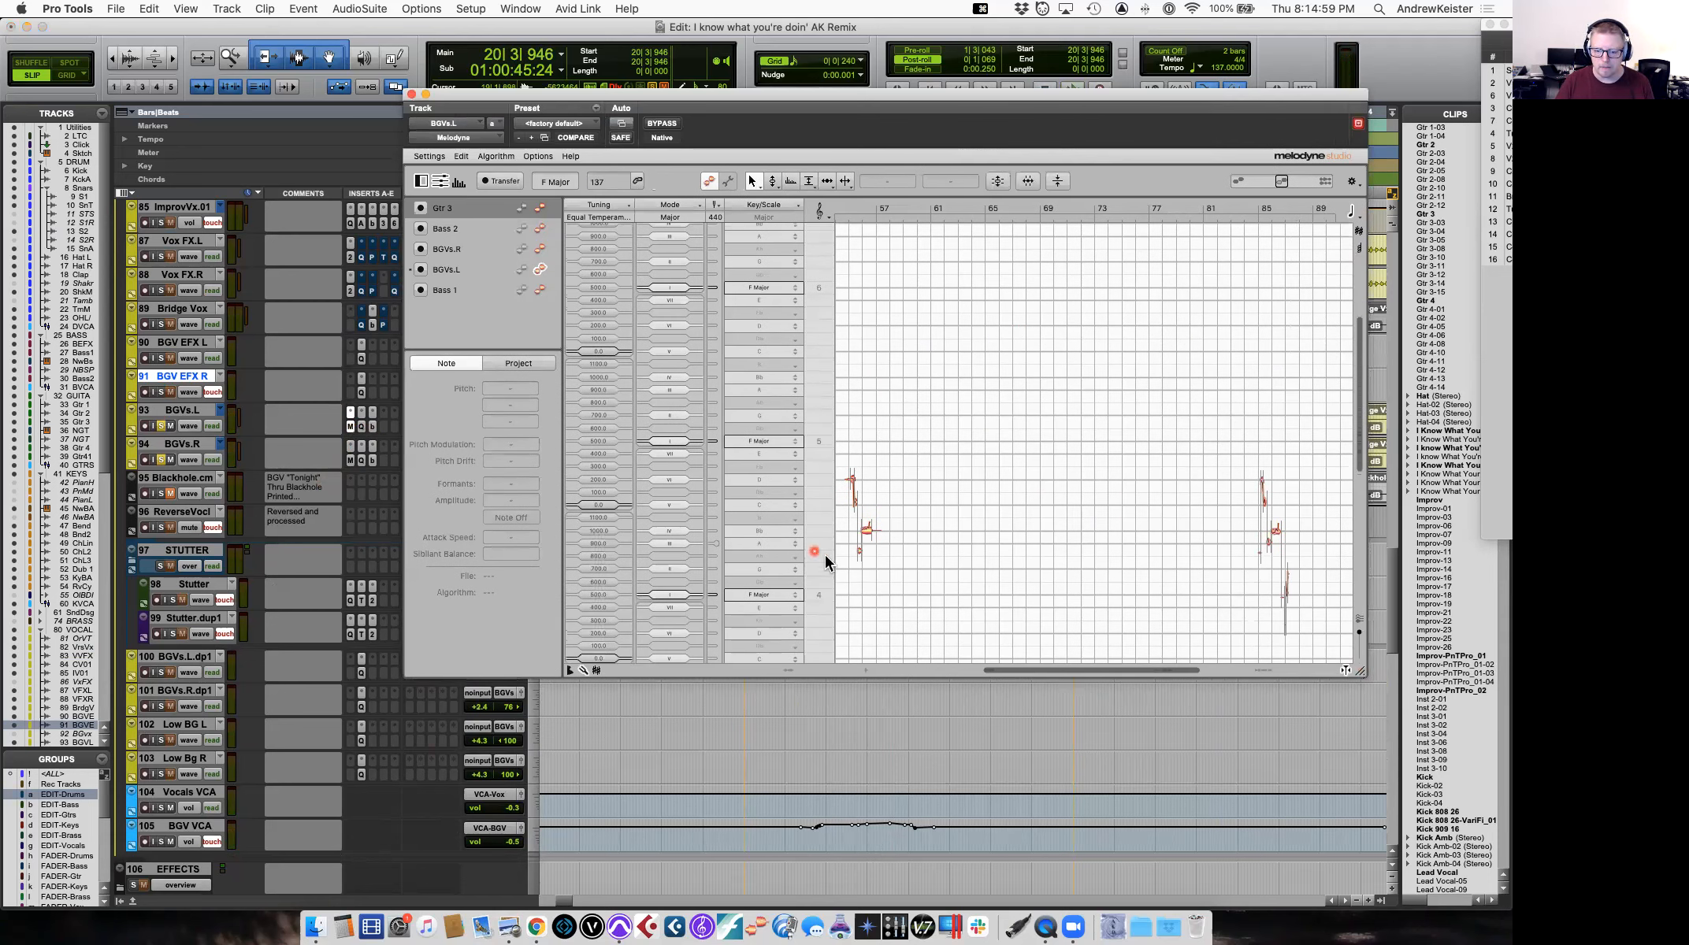
right_click(862, 567)
left_click(857, 592)
left_click_drag(864, 571, 1130, 543)
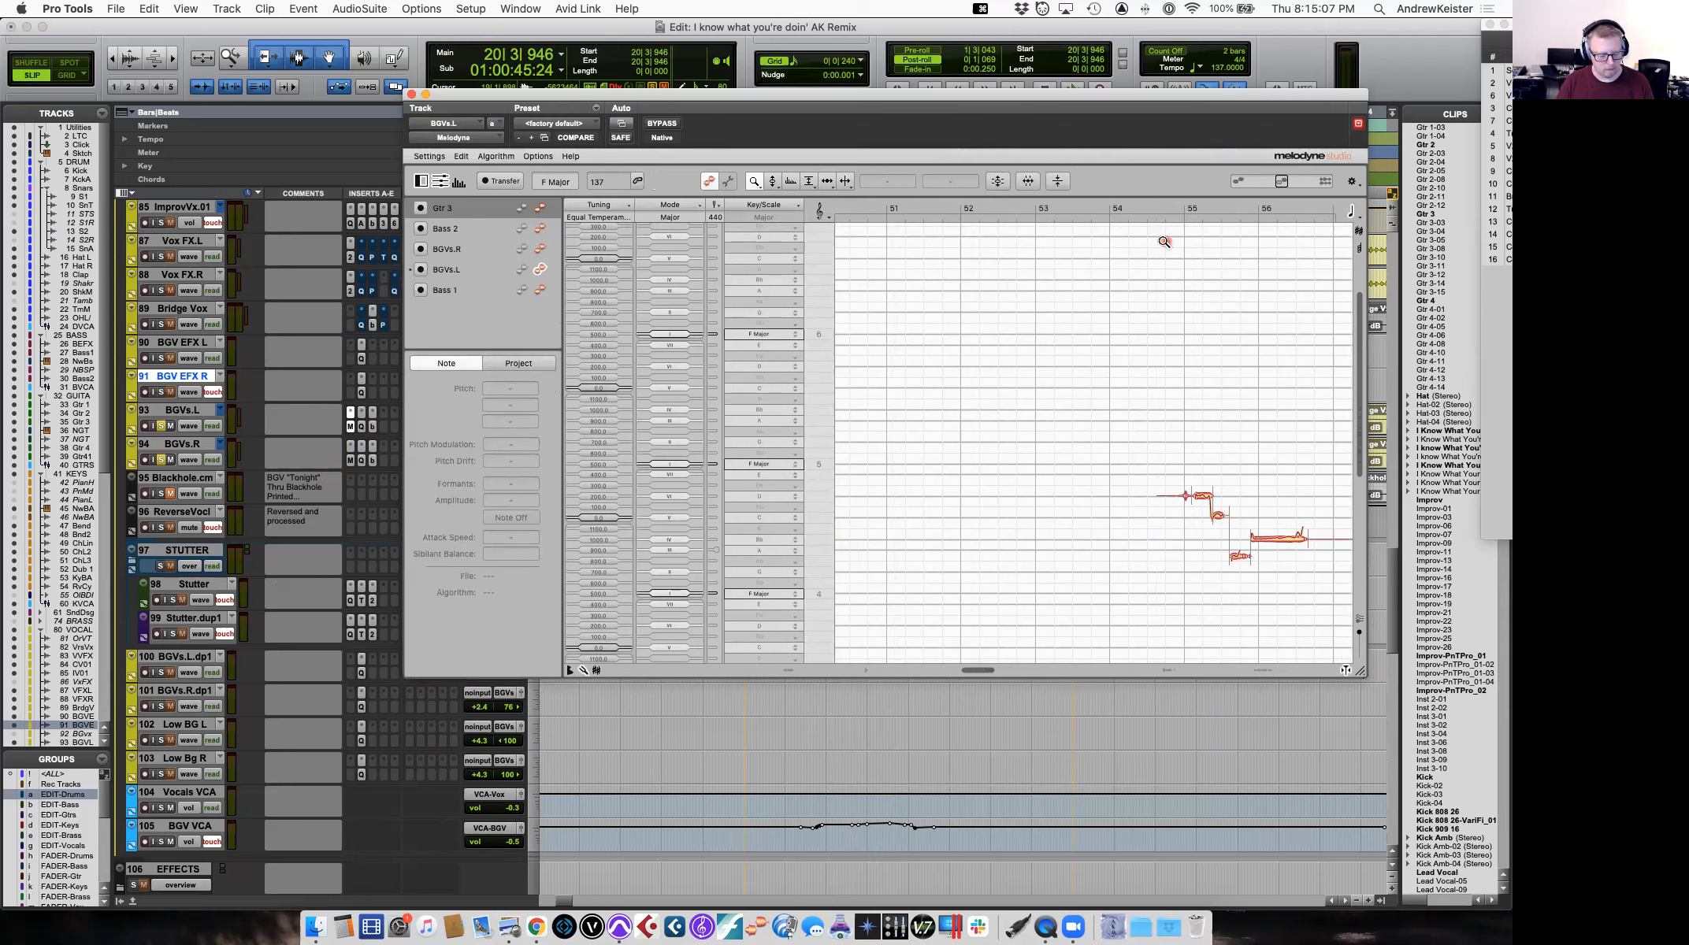
key("F1")
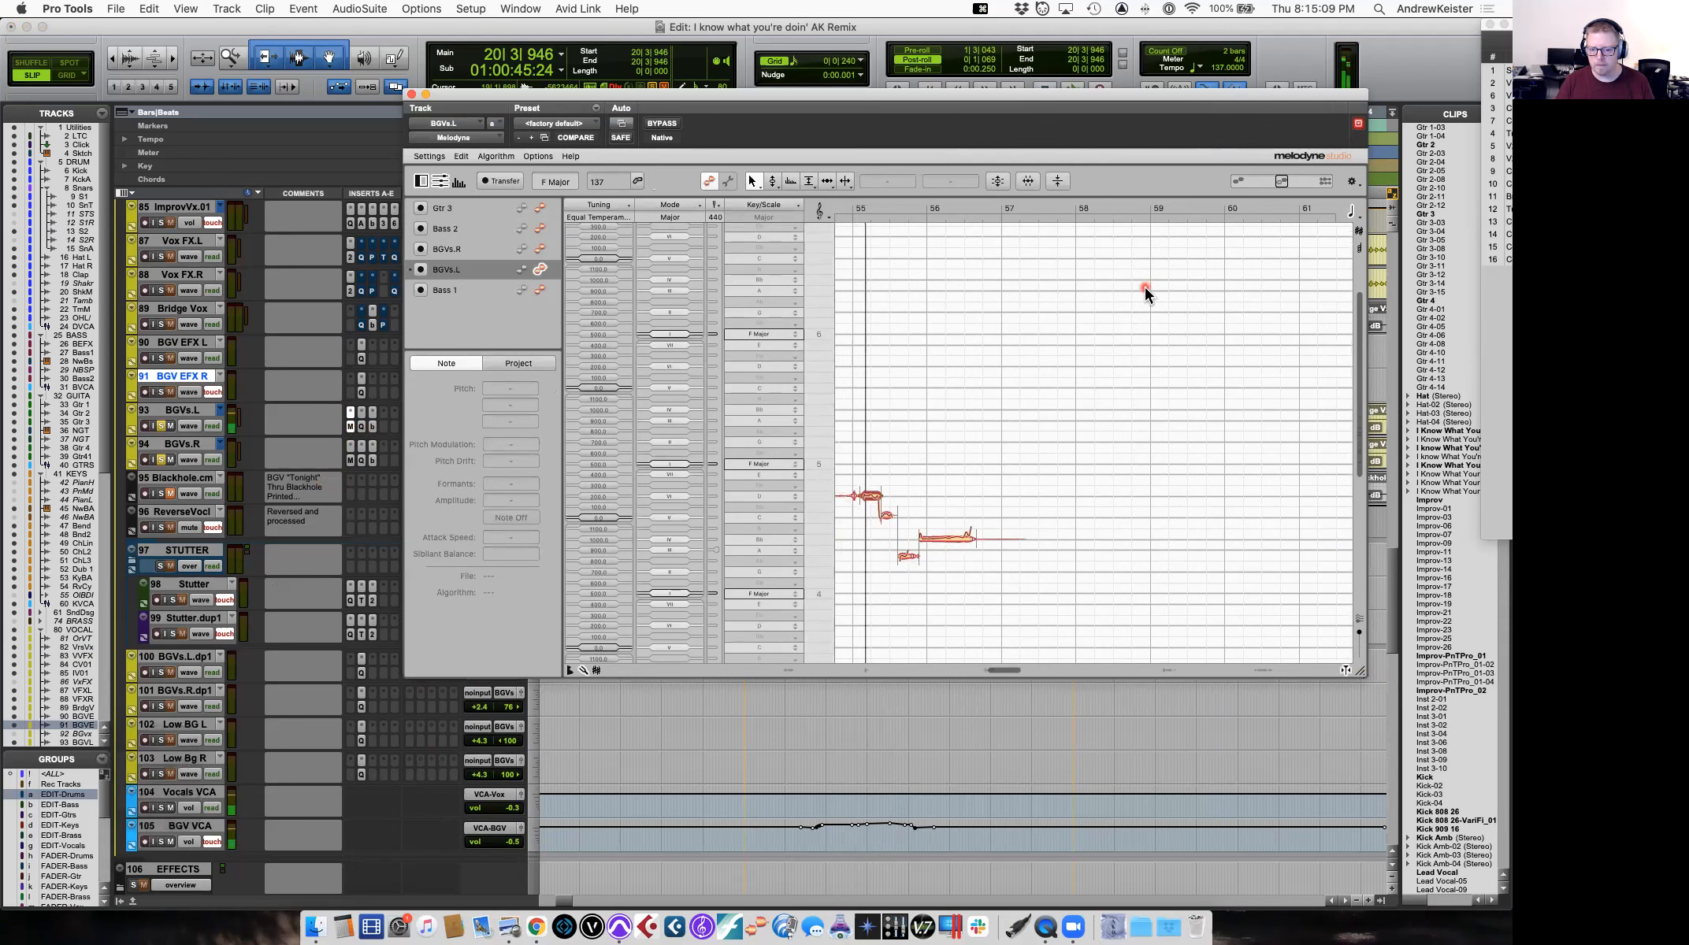
key("space")
Undo all pitch changes on the phrase's final long note and raise it by hand to Bb 4 at -19 ct.
right_click(952, 537)
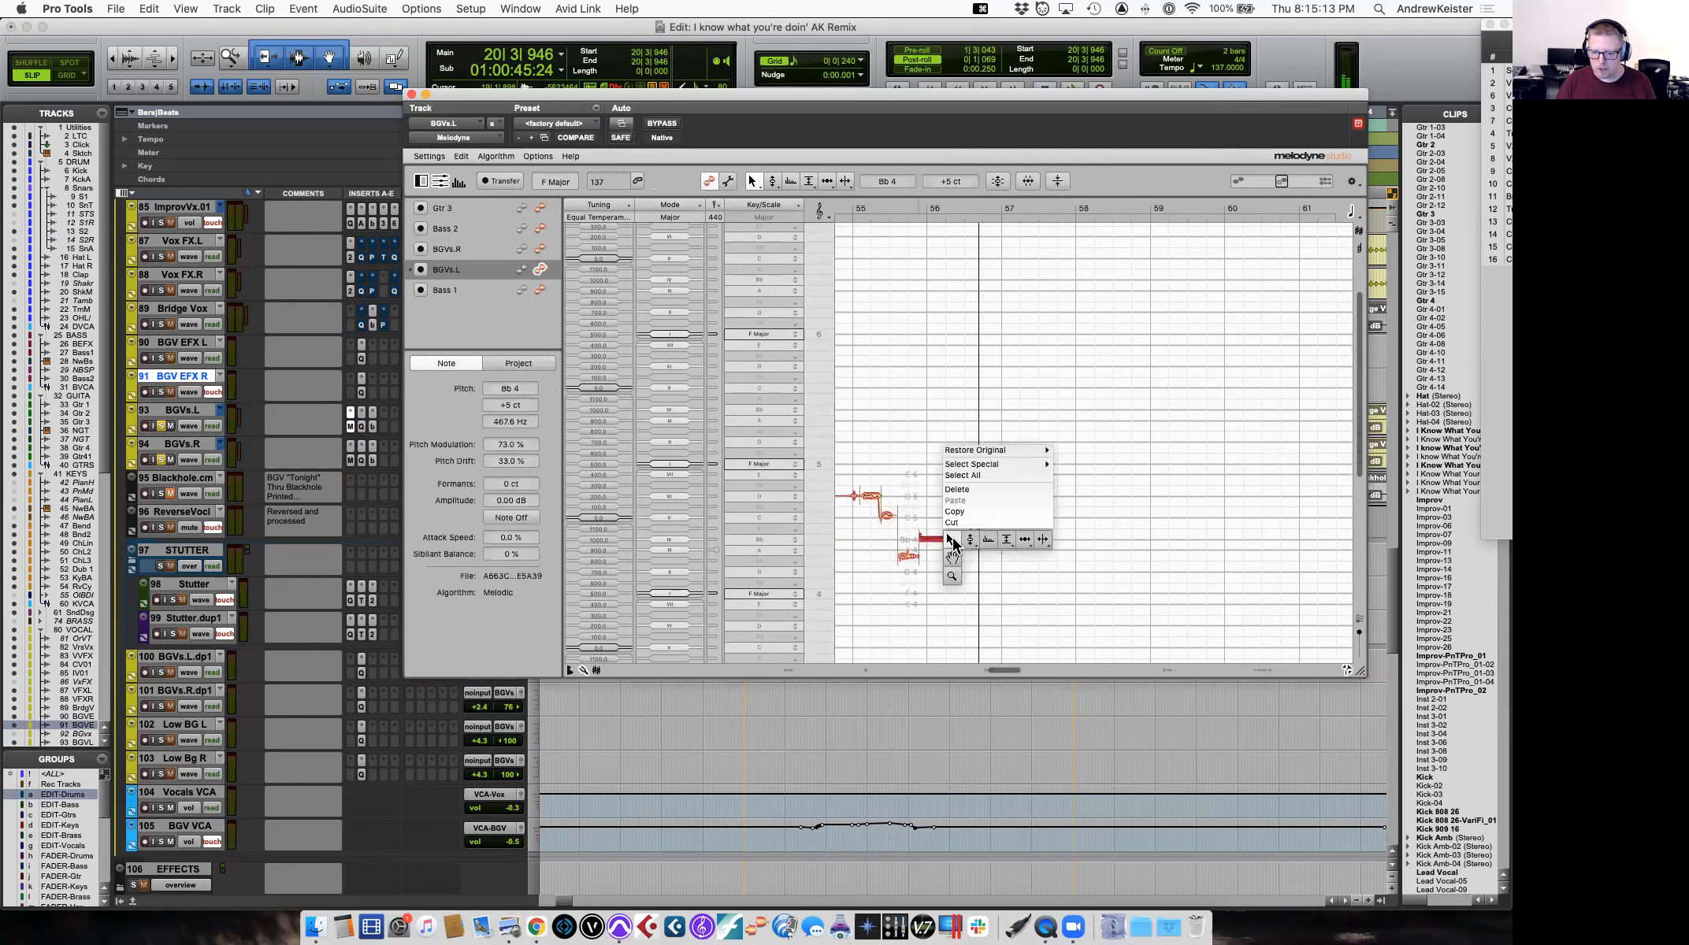
mouse_move(1037, 450)
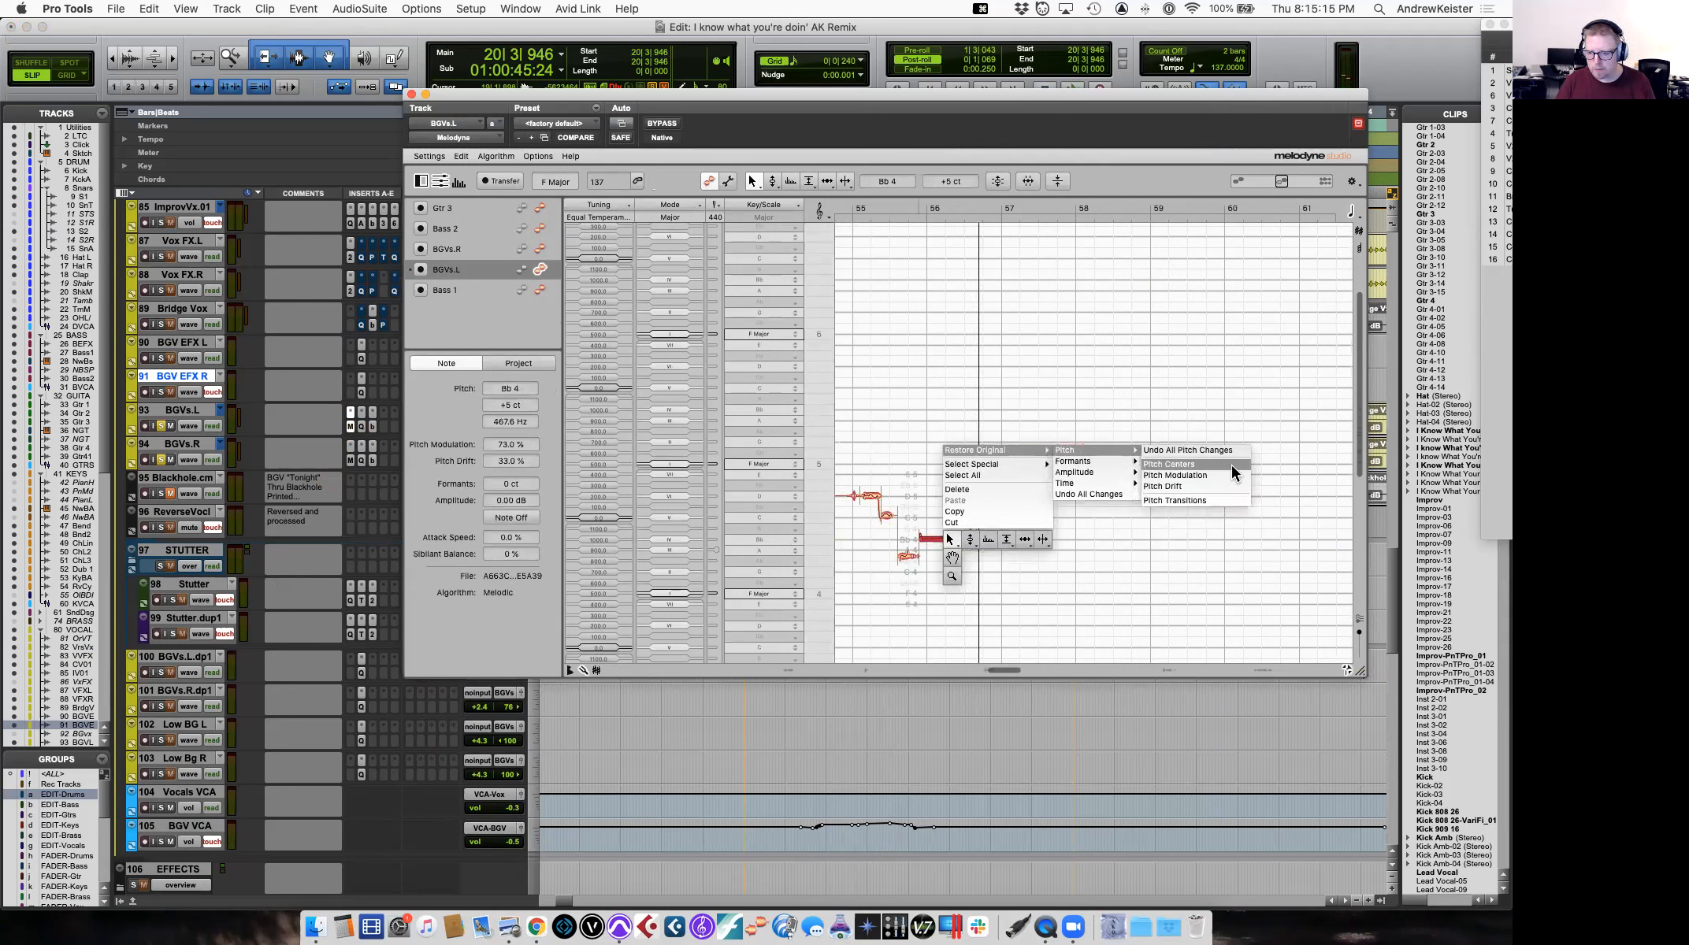
left_click(1208, 446)
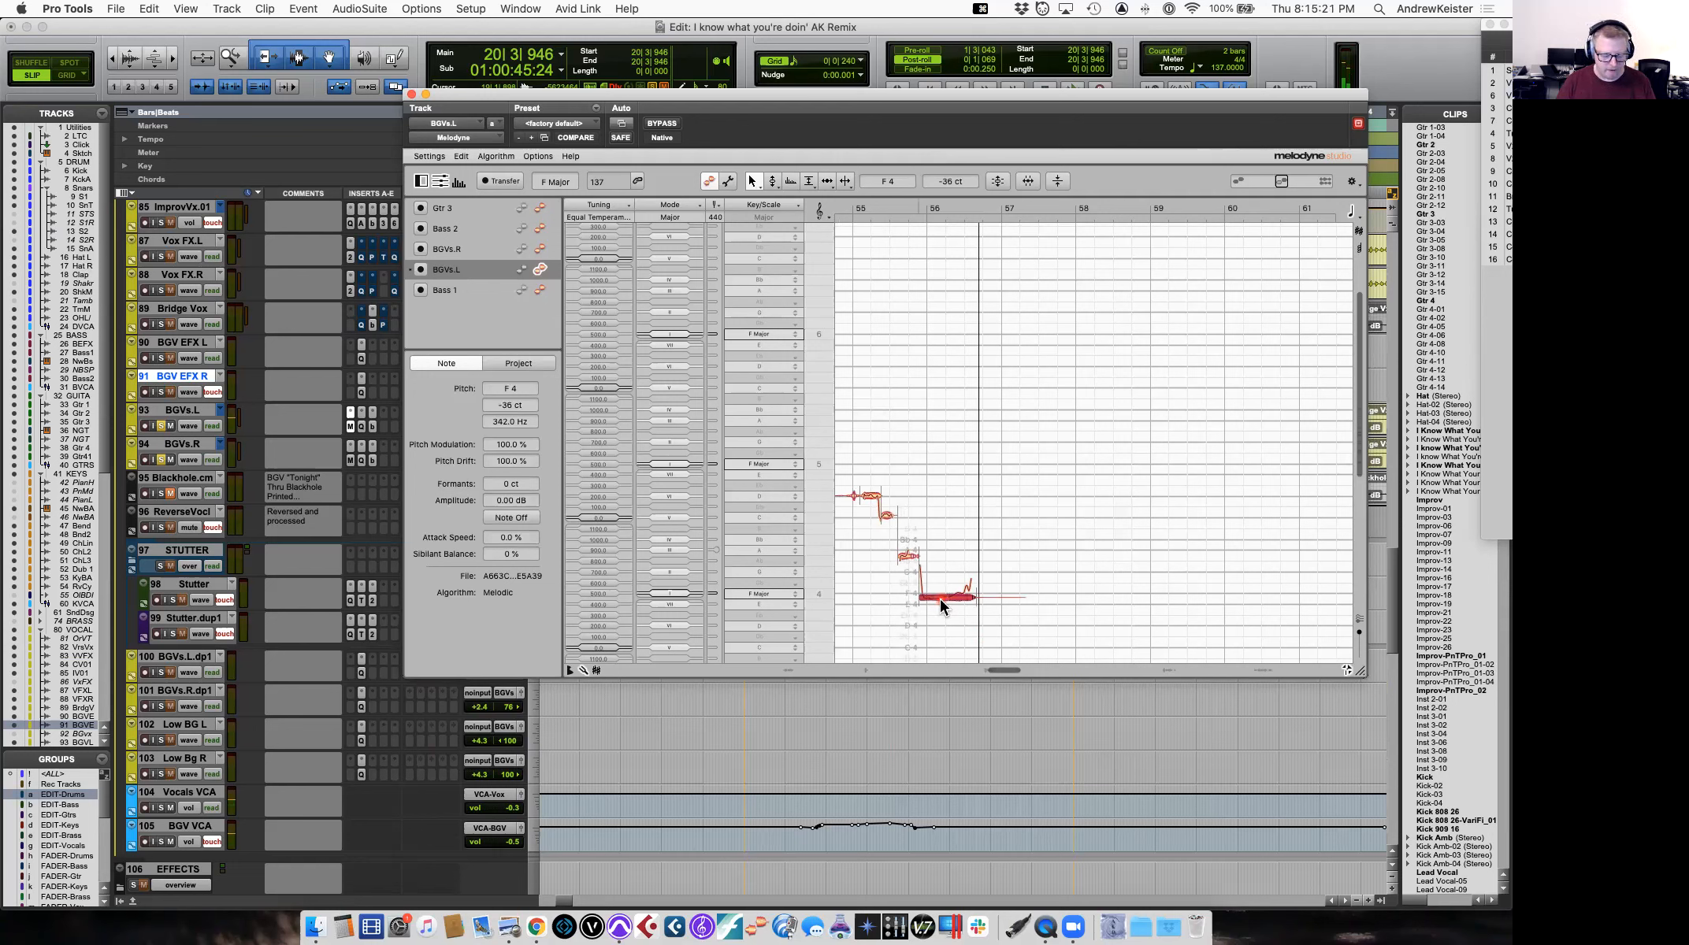
left_click_drag(939, 594, 946, 539)
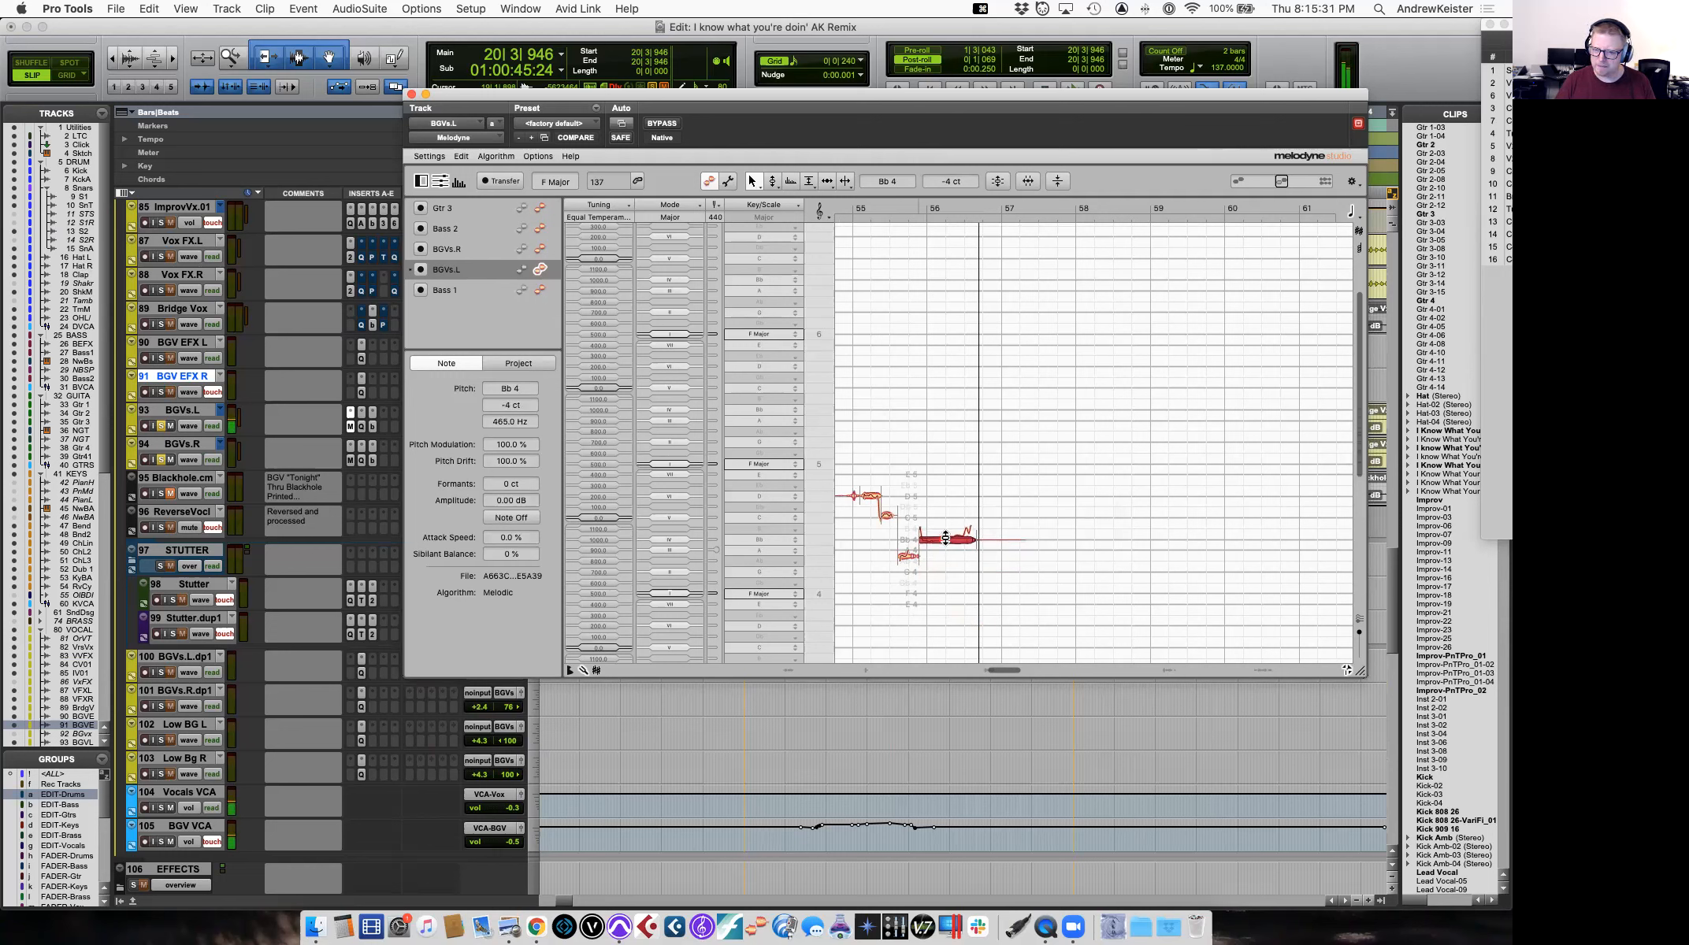
left_click_drag(945, 539, 945, 541)
Play the edited Melodyne phrase from its first notes and select the final long note.
left_click(867, 484)
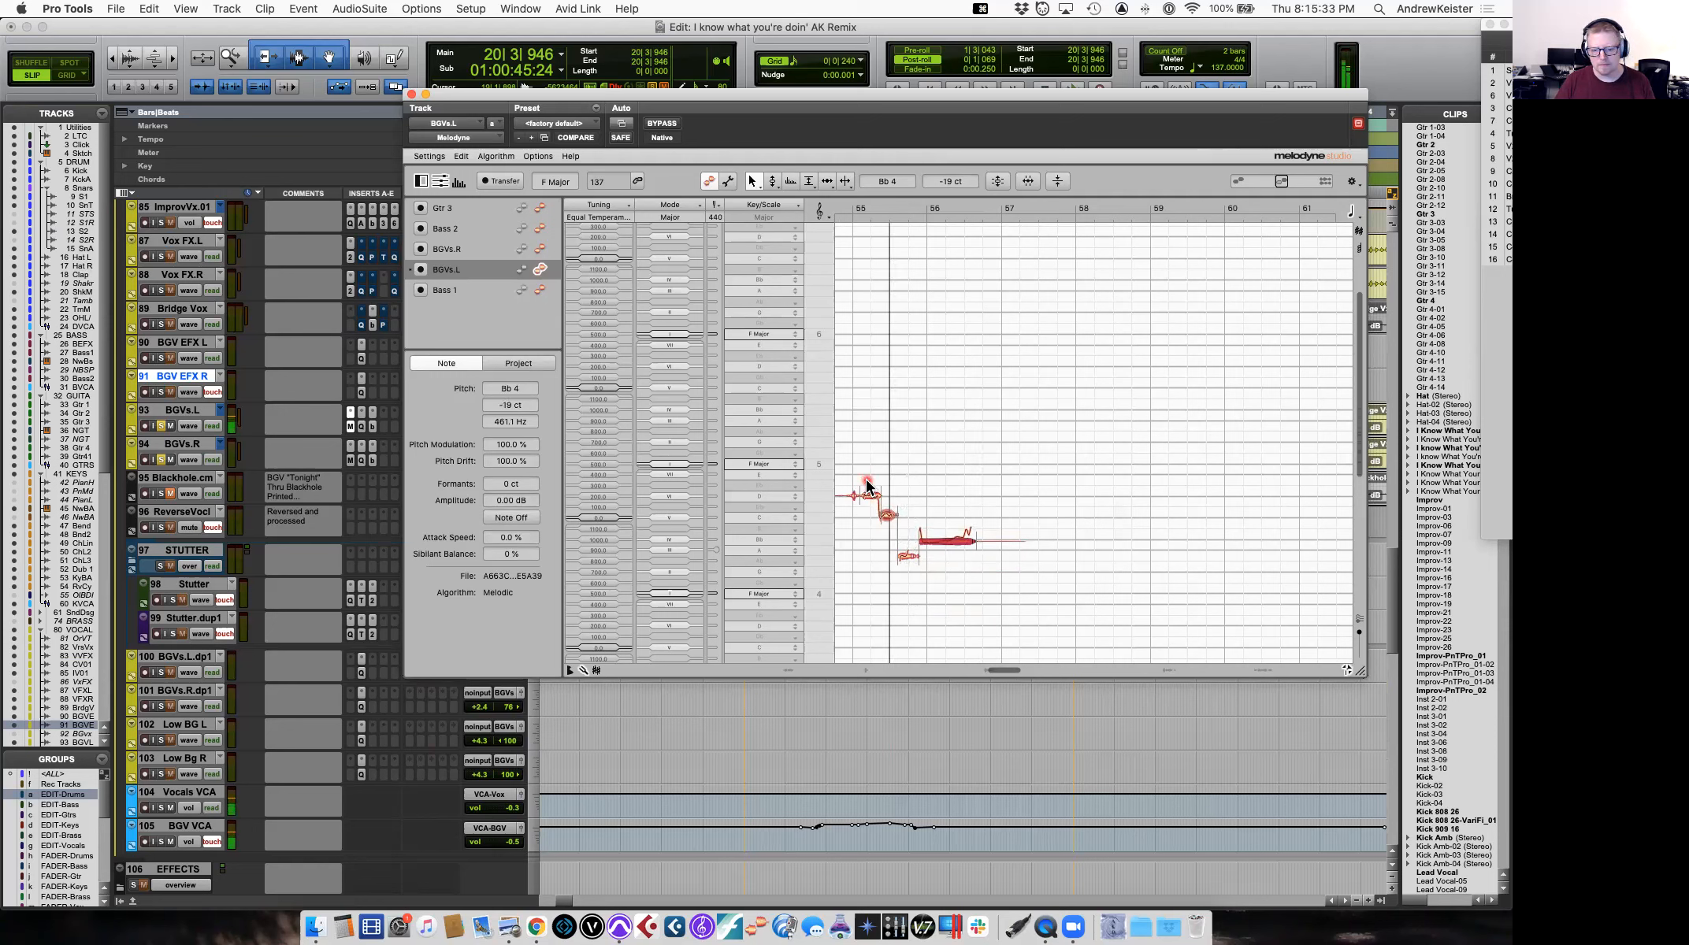
key("space")
left_click(952, 541)
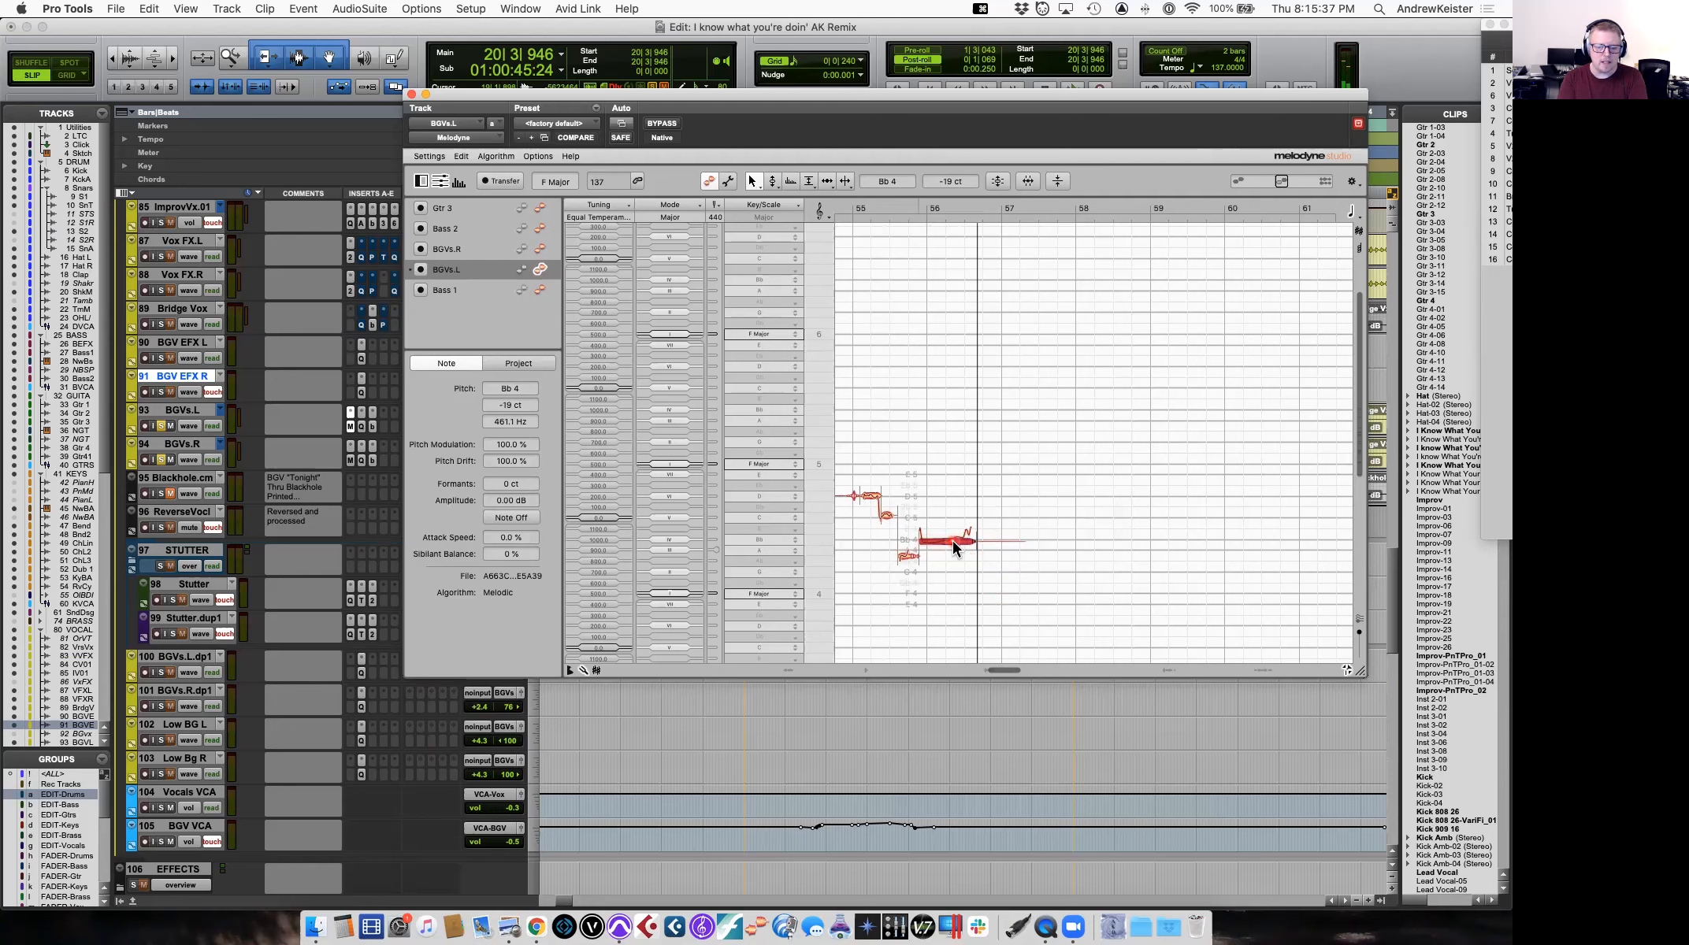
Reduce the pitch modulation of the phrase's final long note to 47%.
left_click(975, 512, "alt+super")
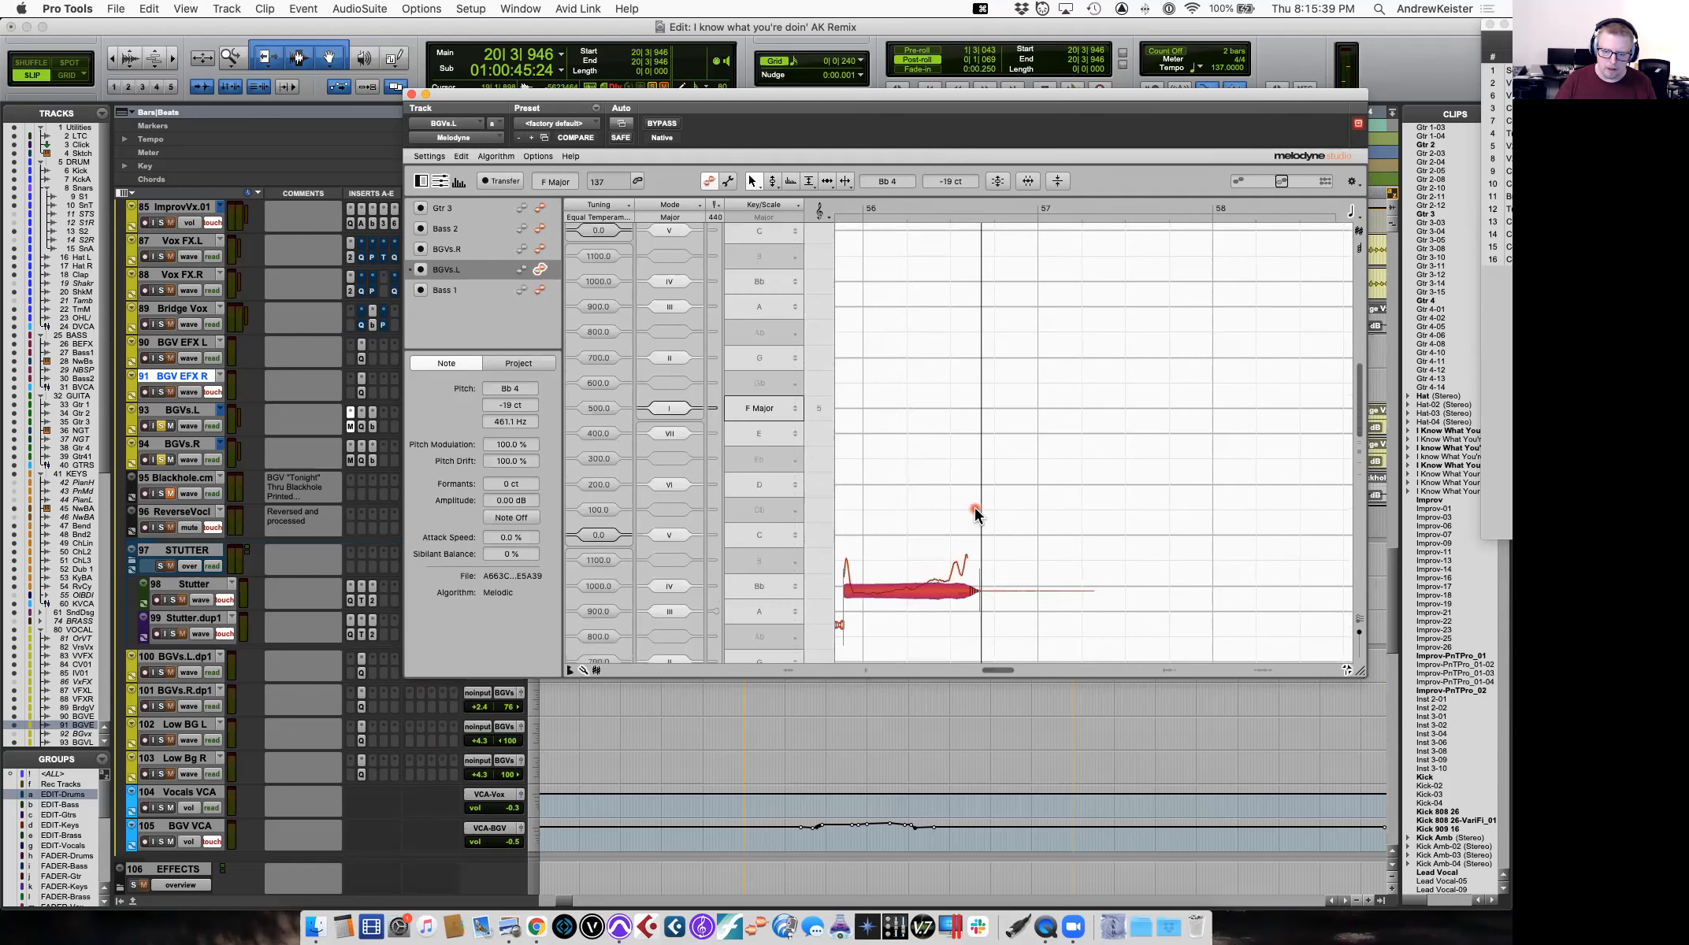
scroll(967, 508, "left", 1)
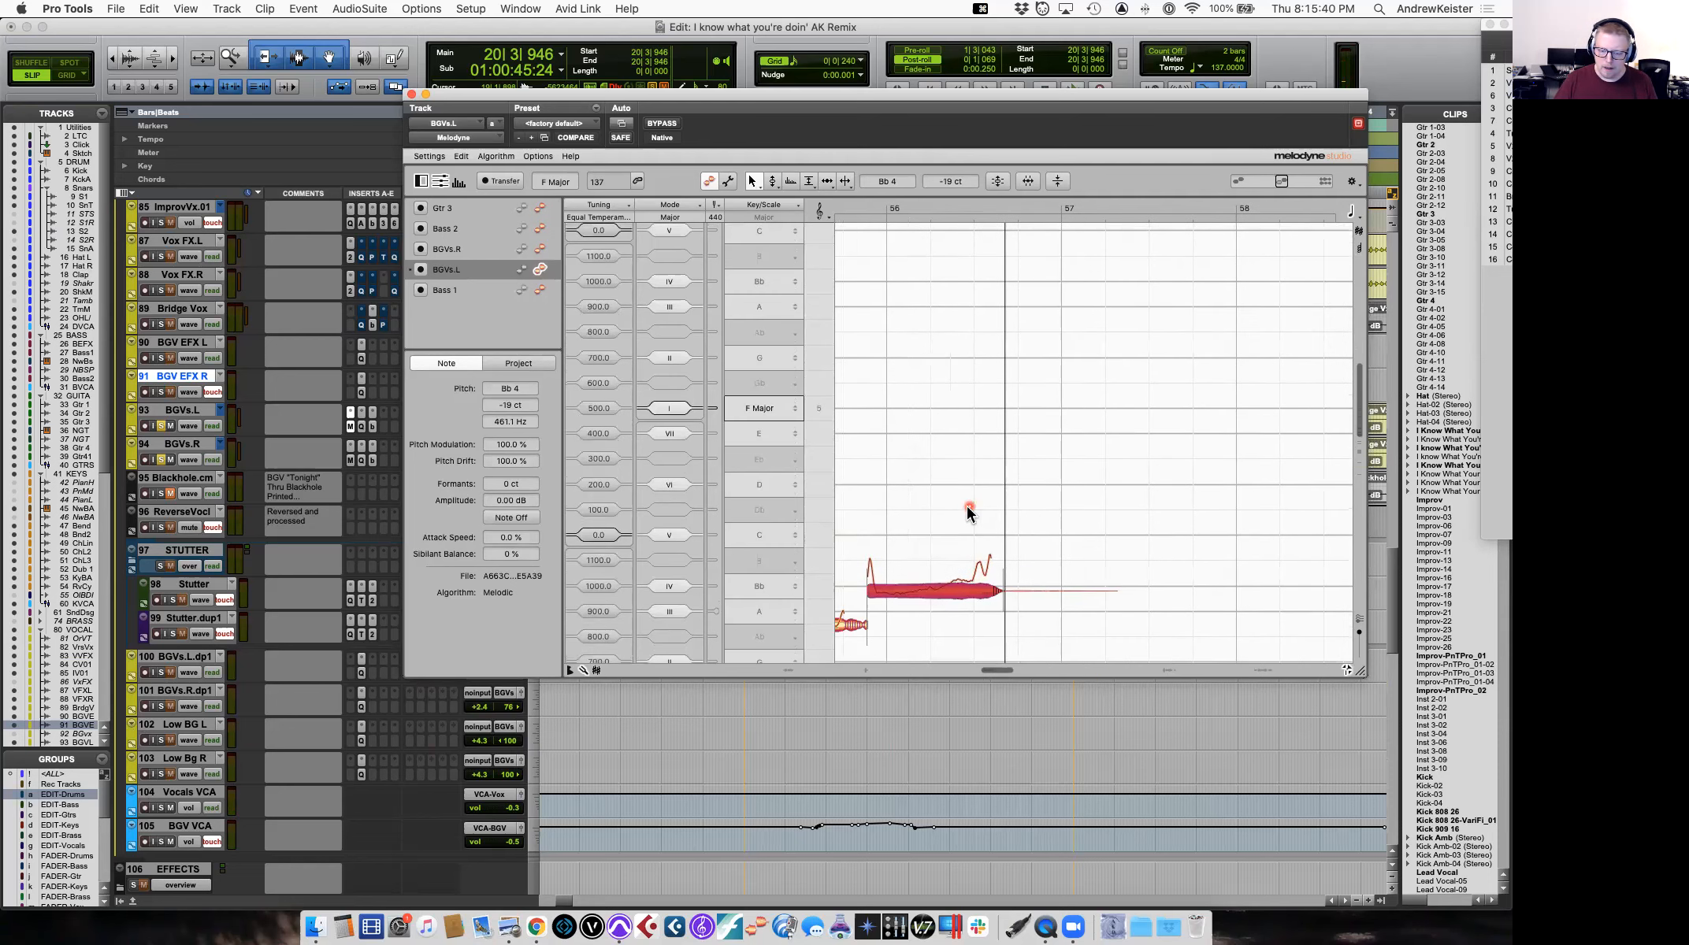
right_click(948, 590)
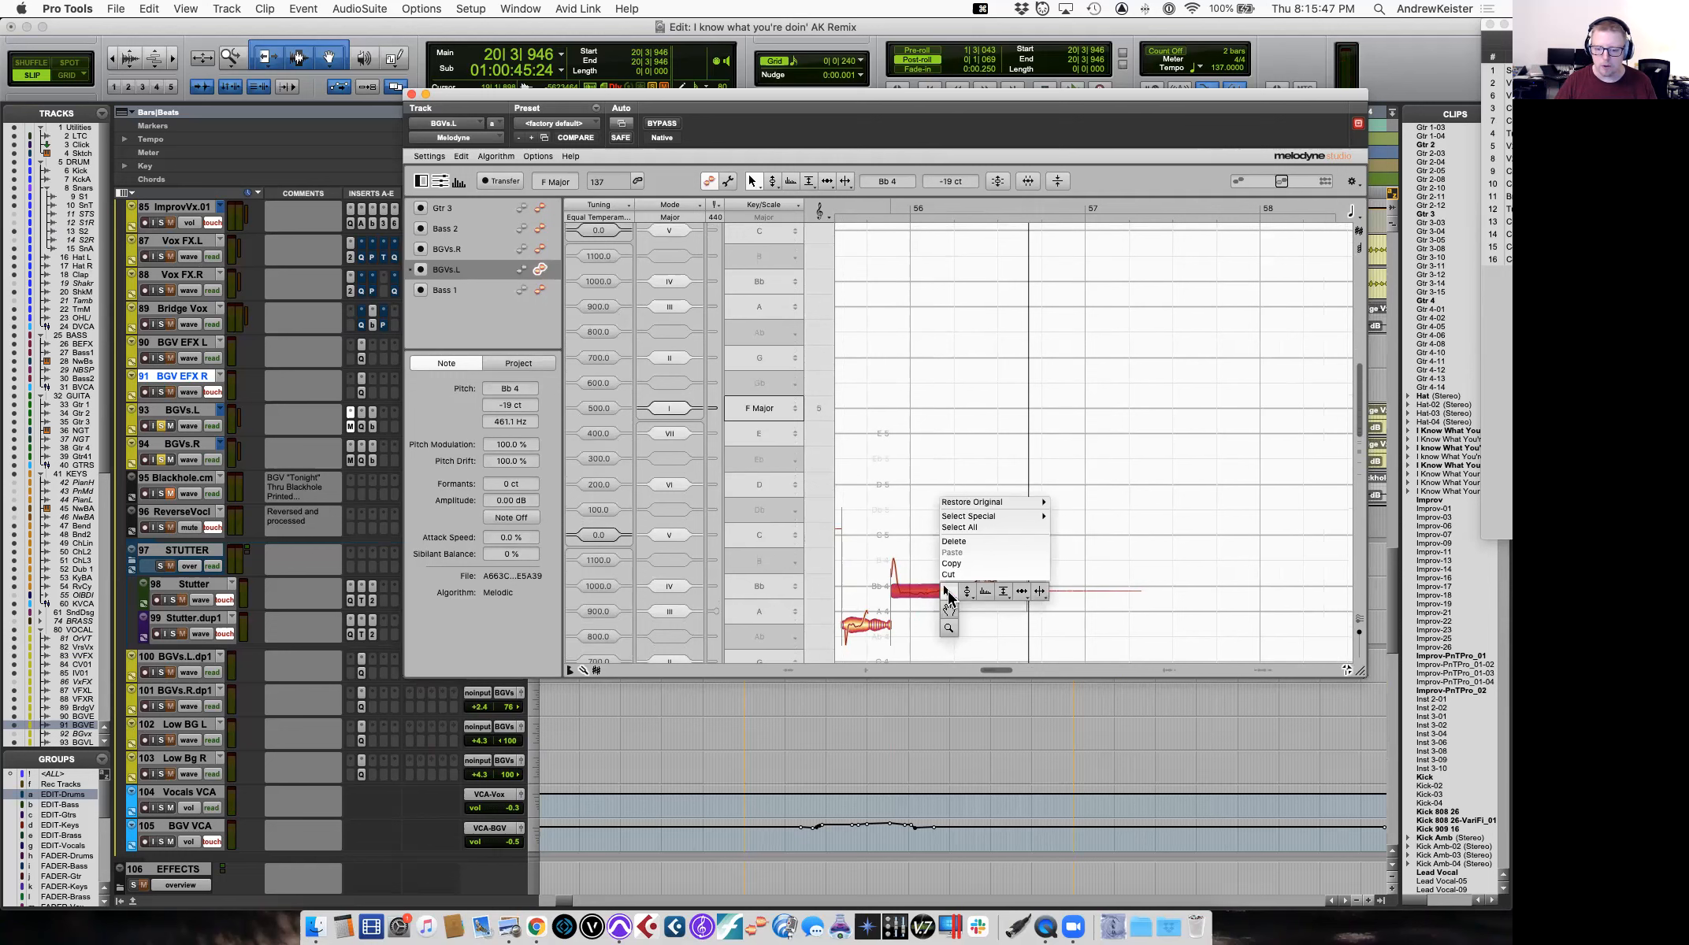
left_click(967, 617)
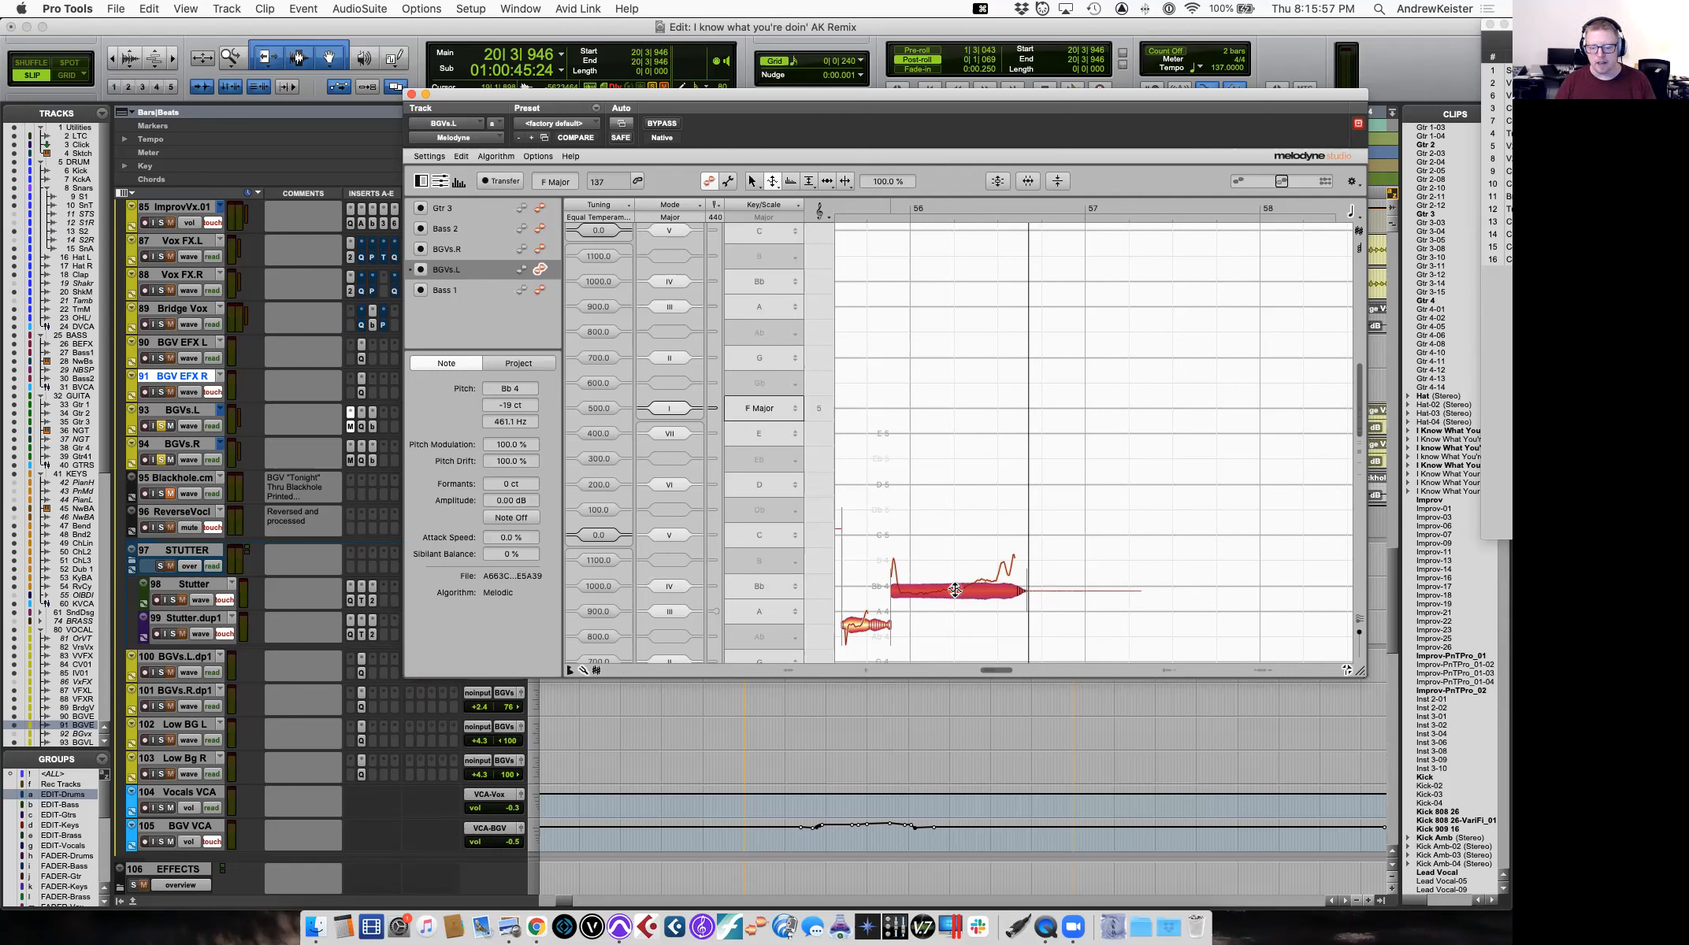
left_click(993, 616)
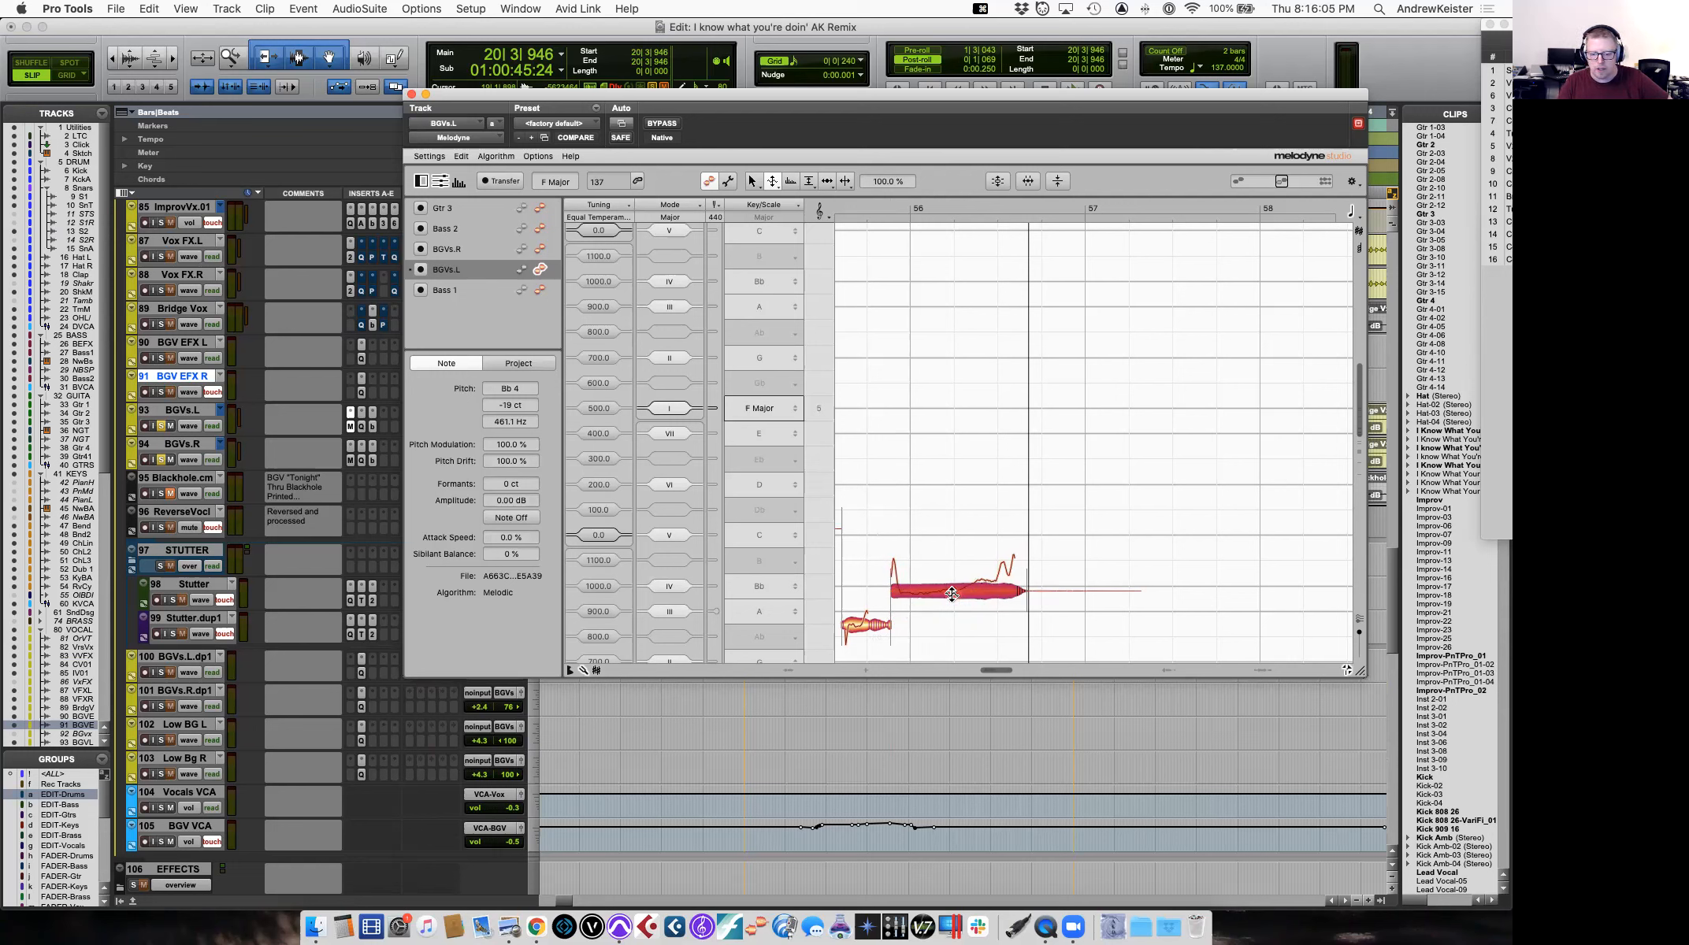
left_click_drag(950, 592, 950, 635)
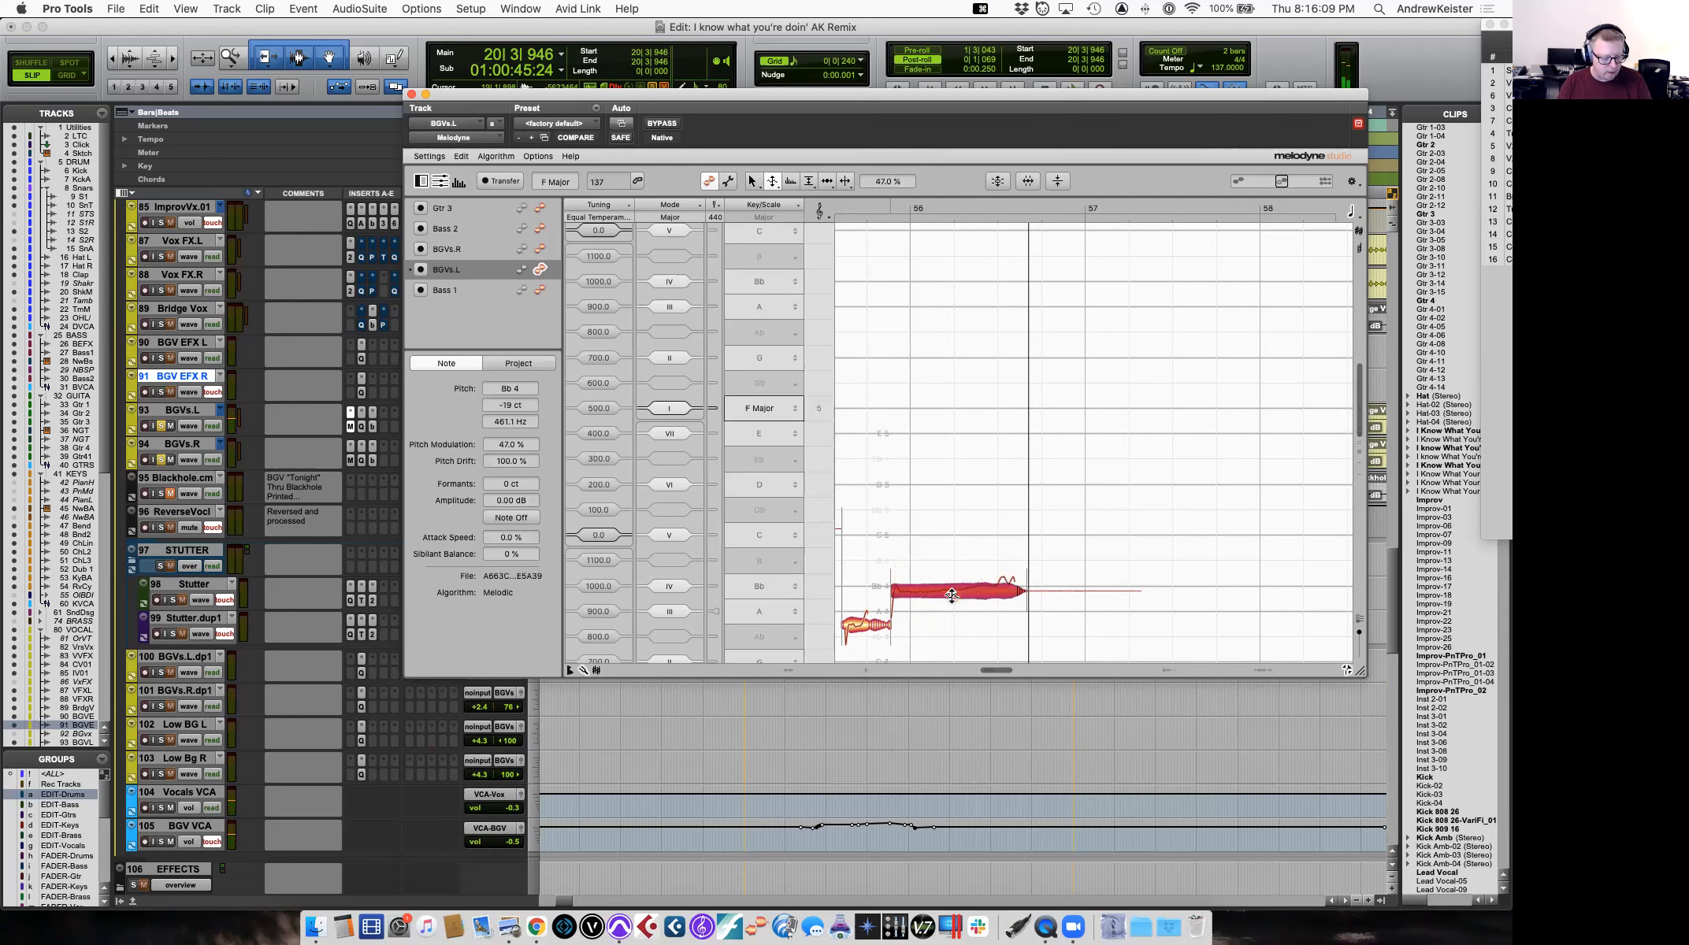
Raise the final long note to Bb 4 at -3 ct and close the Melodyne window.
key("F1")
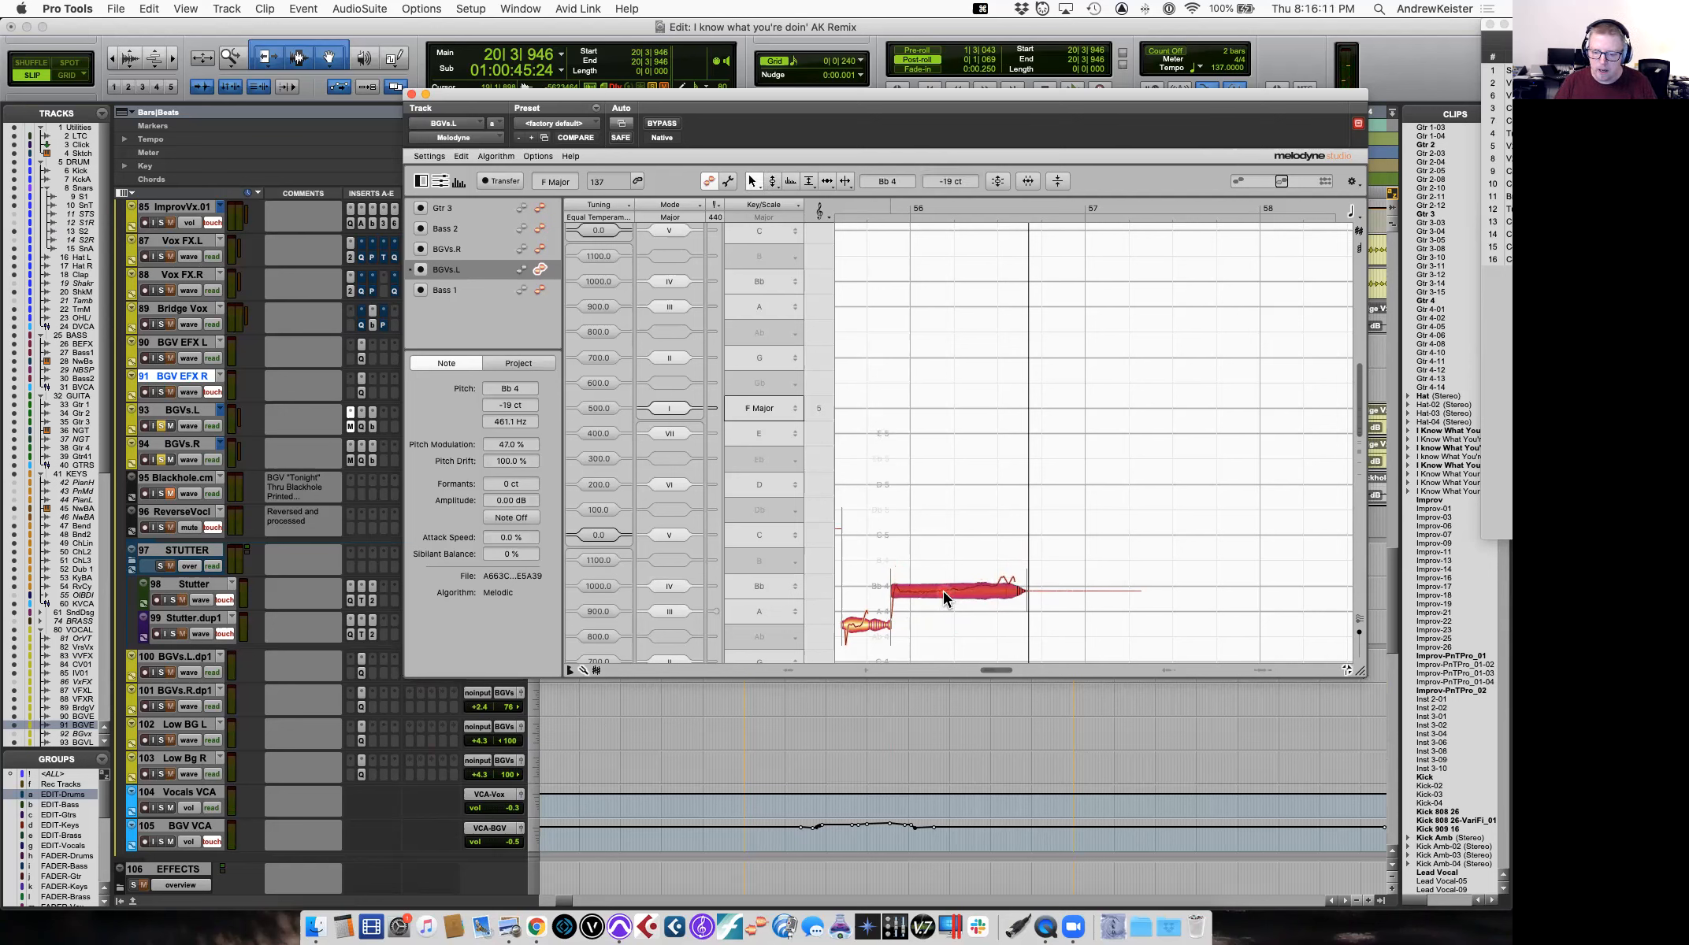
left_click_drag(943, 590, 948, 587)
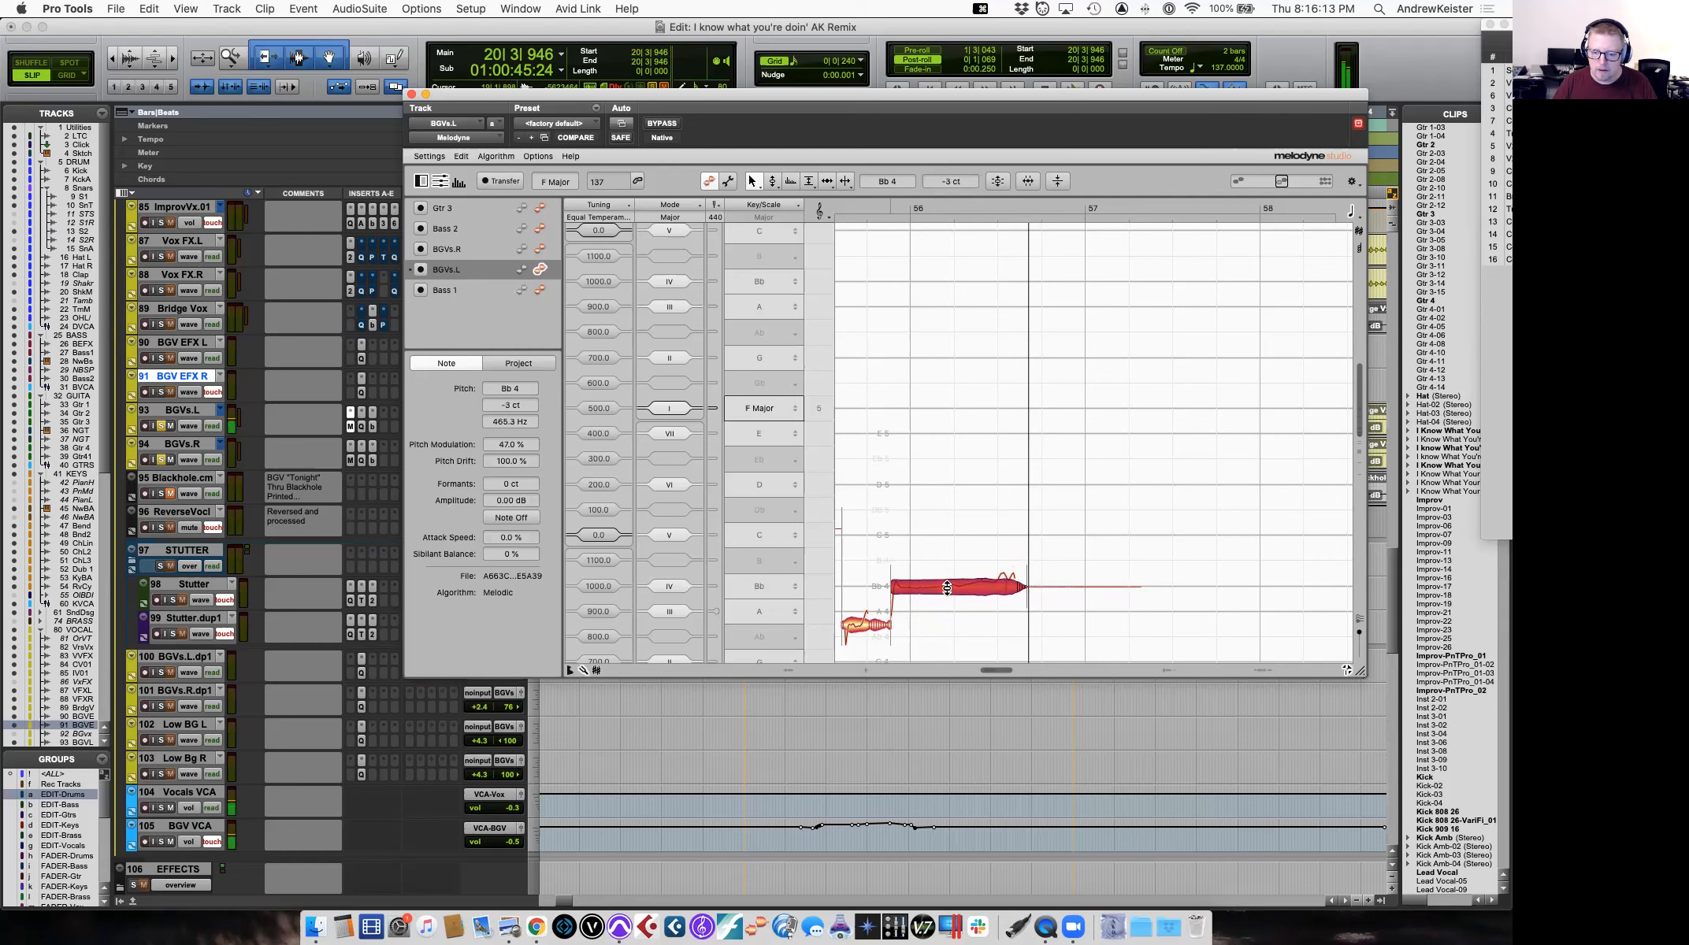
scroll(919, 561, "left", 2)
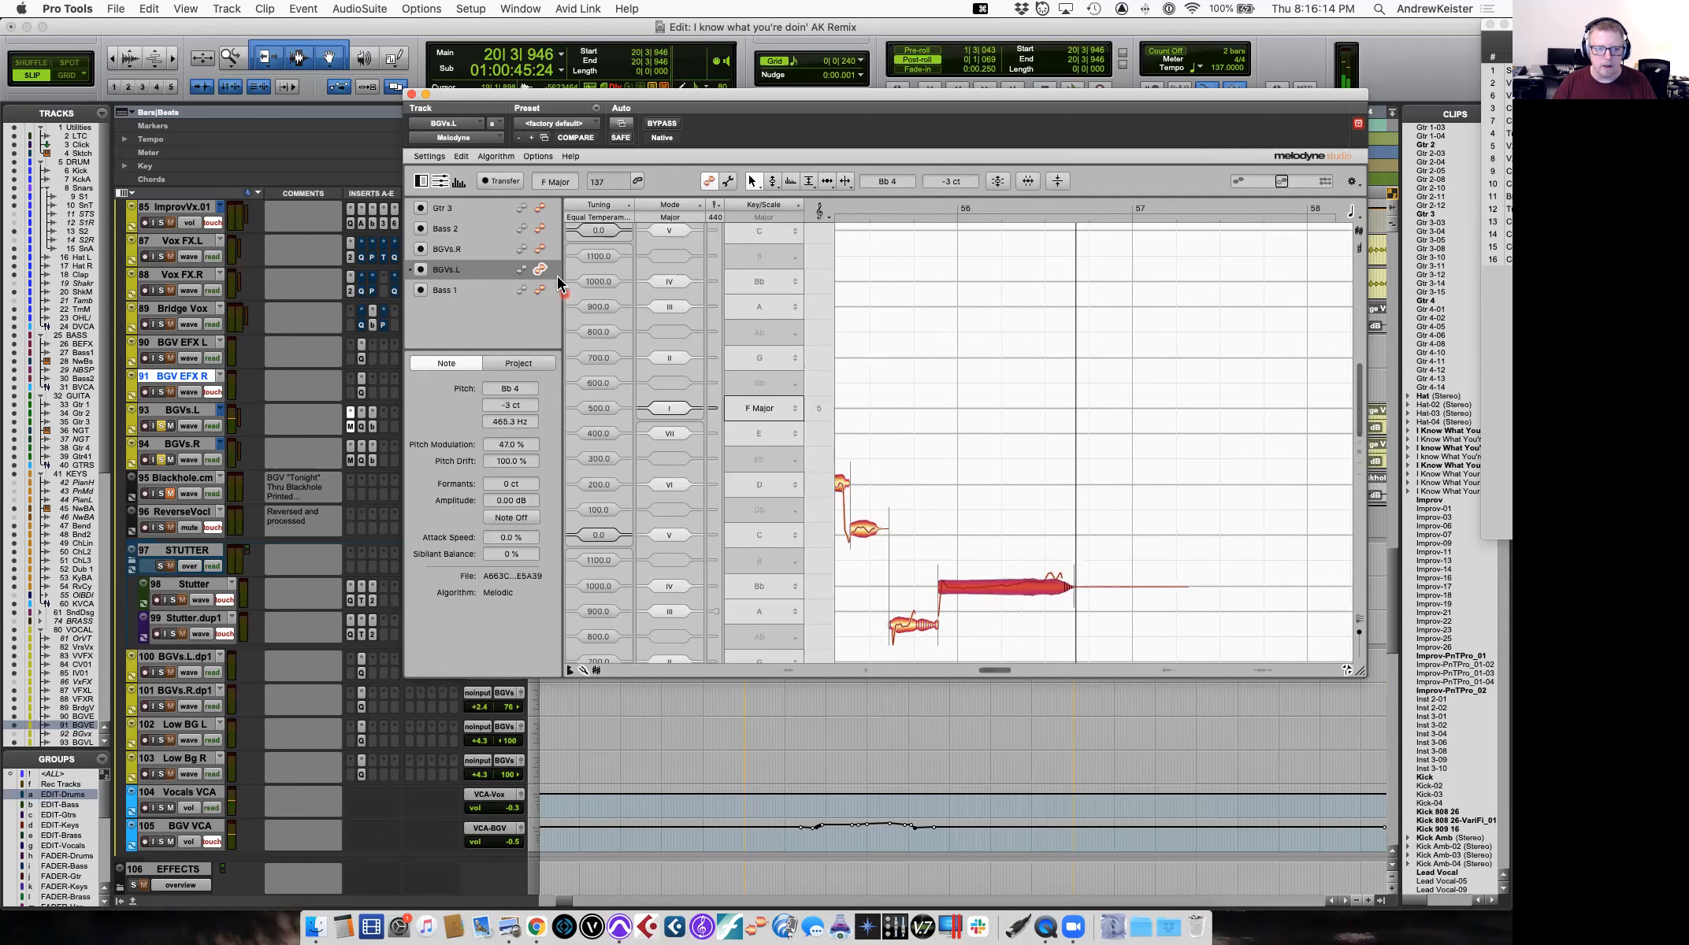
left_click(411, 94)
Play the retuned background vocal phrase, turn off the BGVs.L solo, and play the phrase again in the full mix.
key("space")
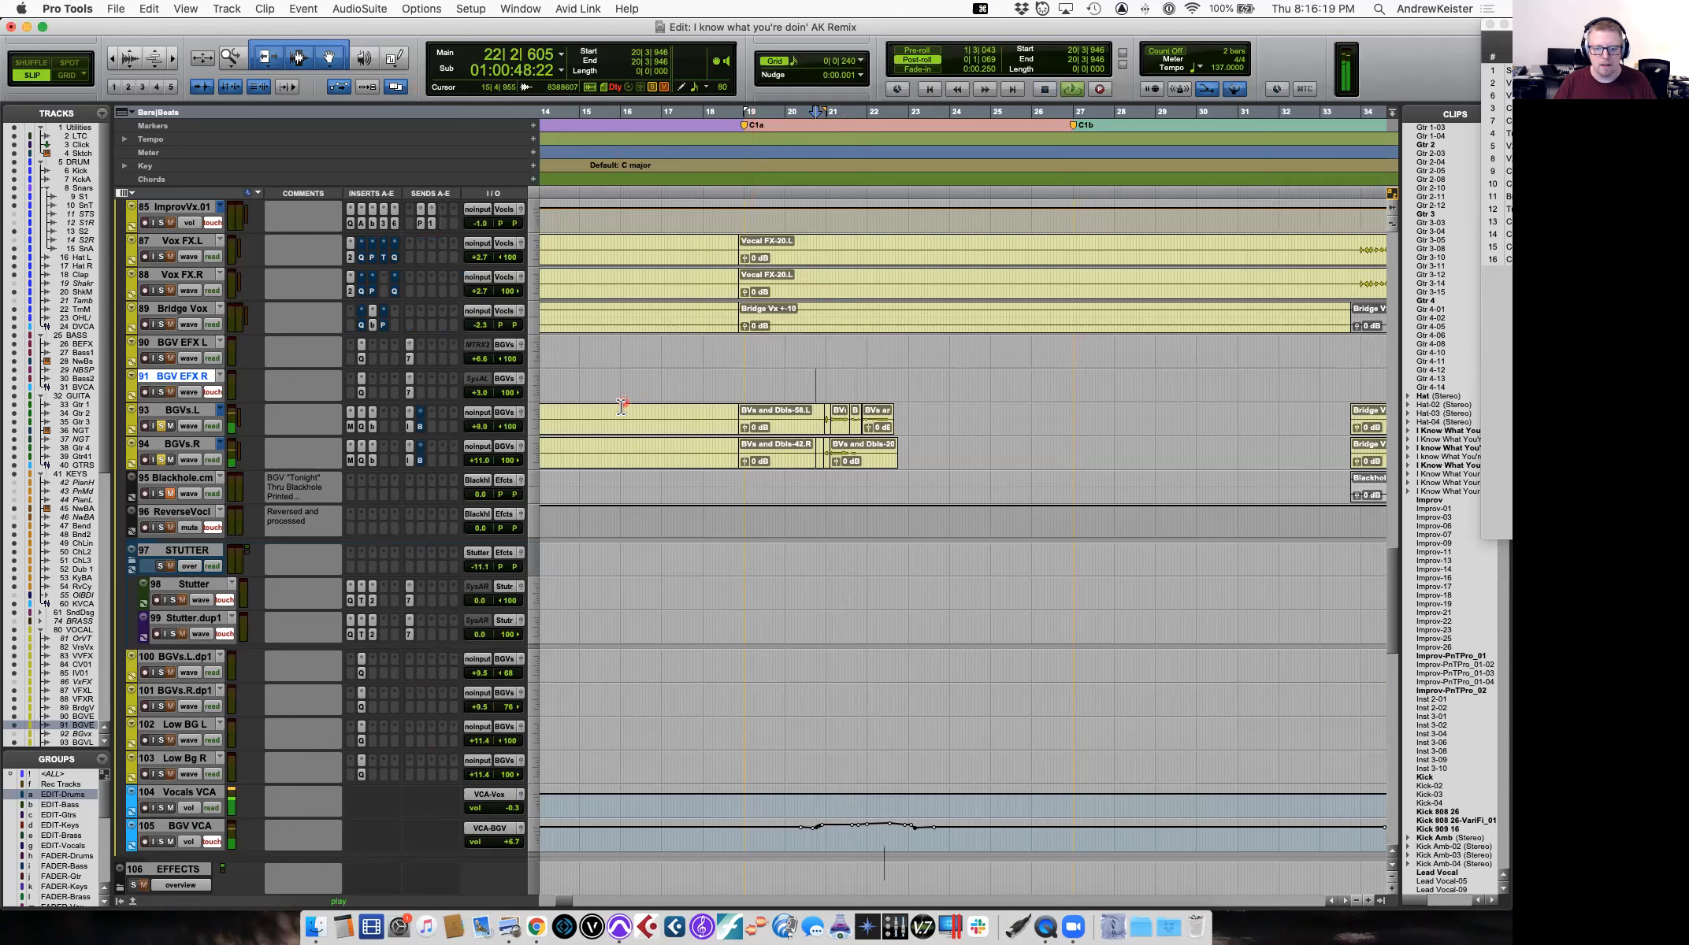
key("space")
left_click(162, 426)
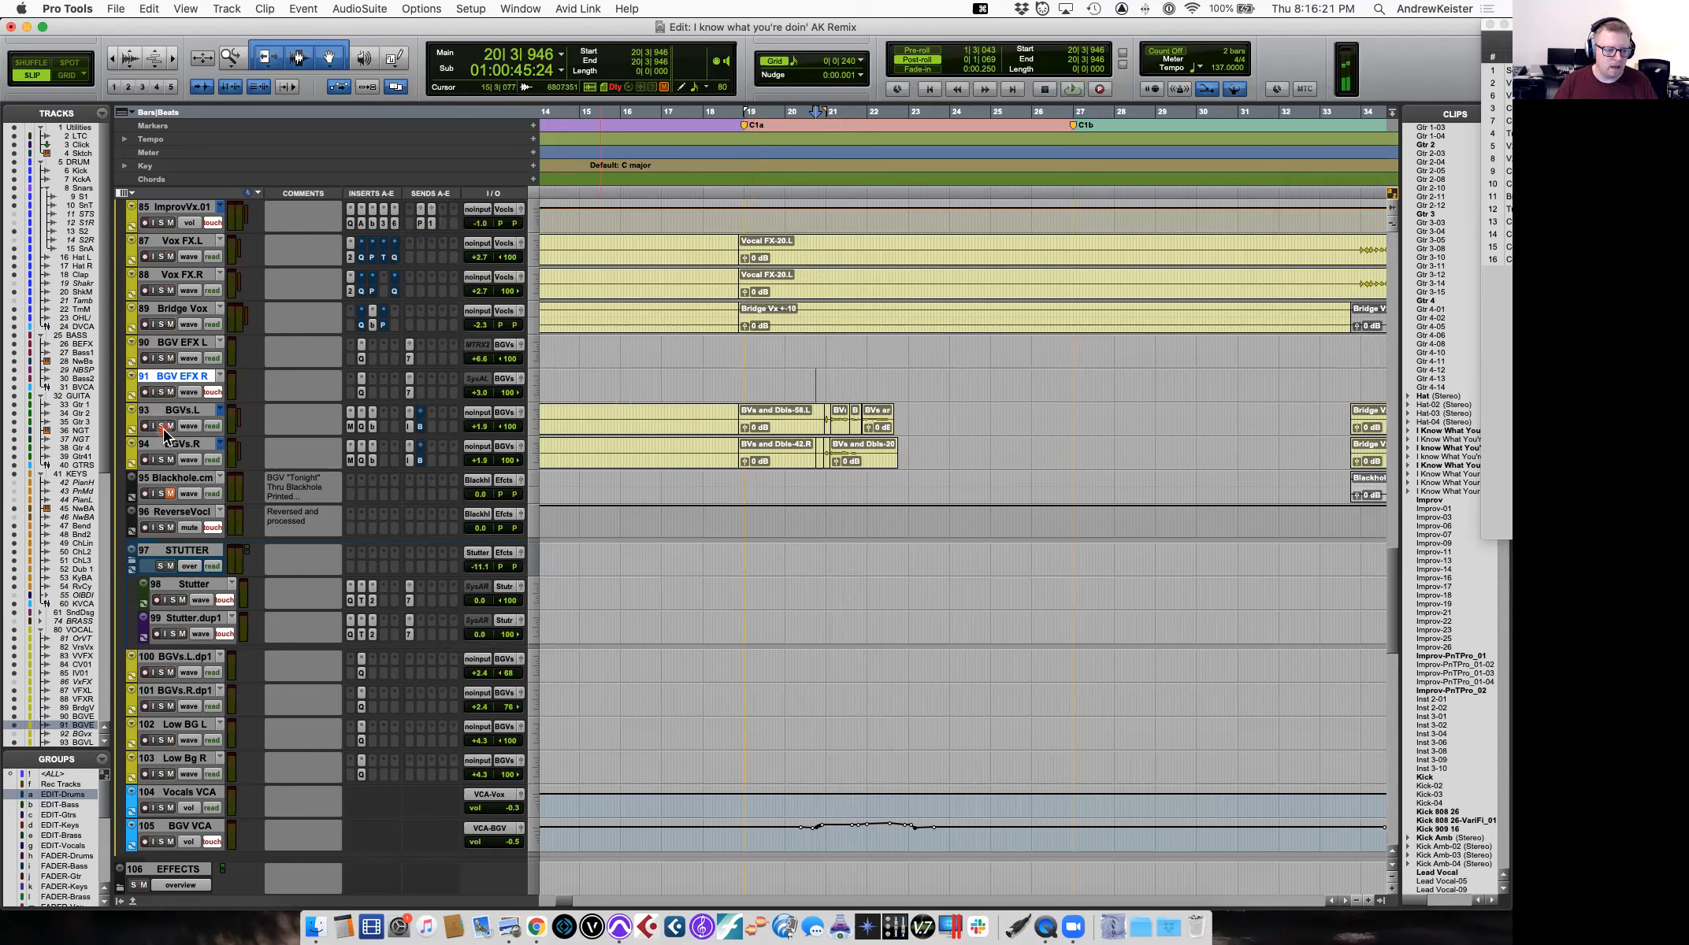
key("space")
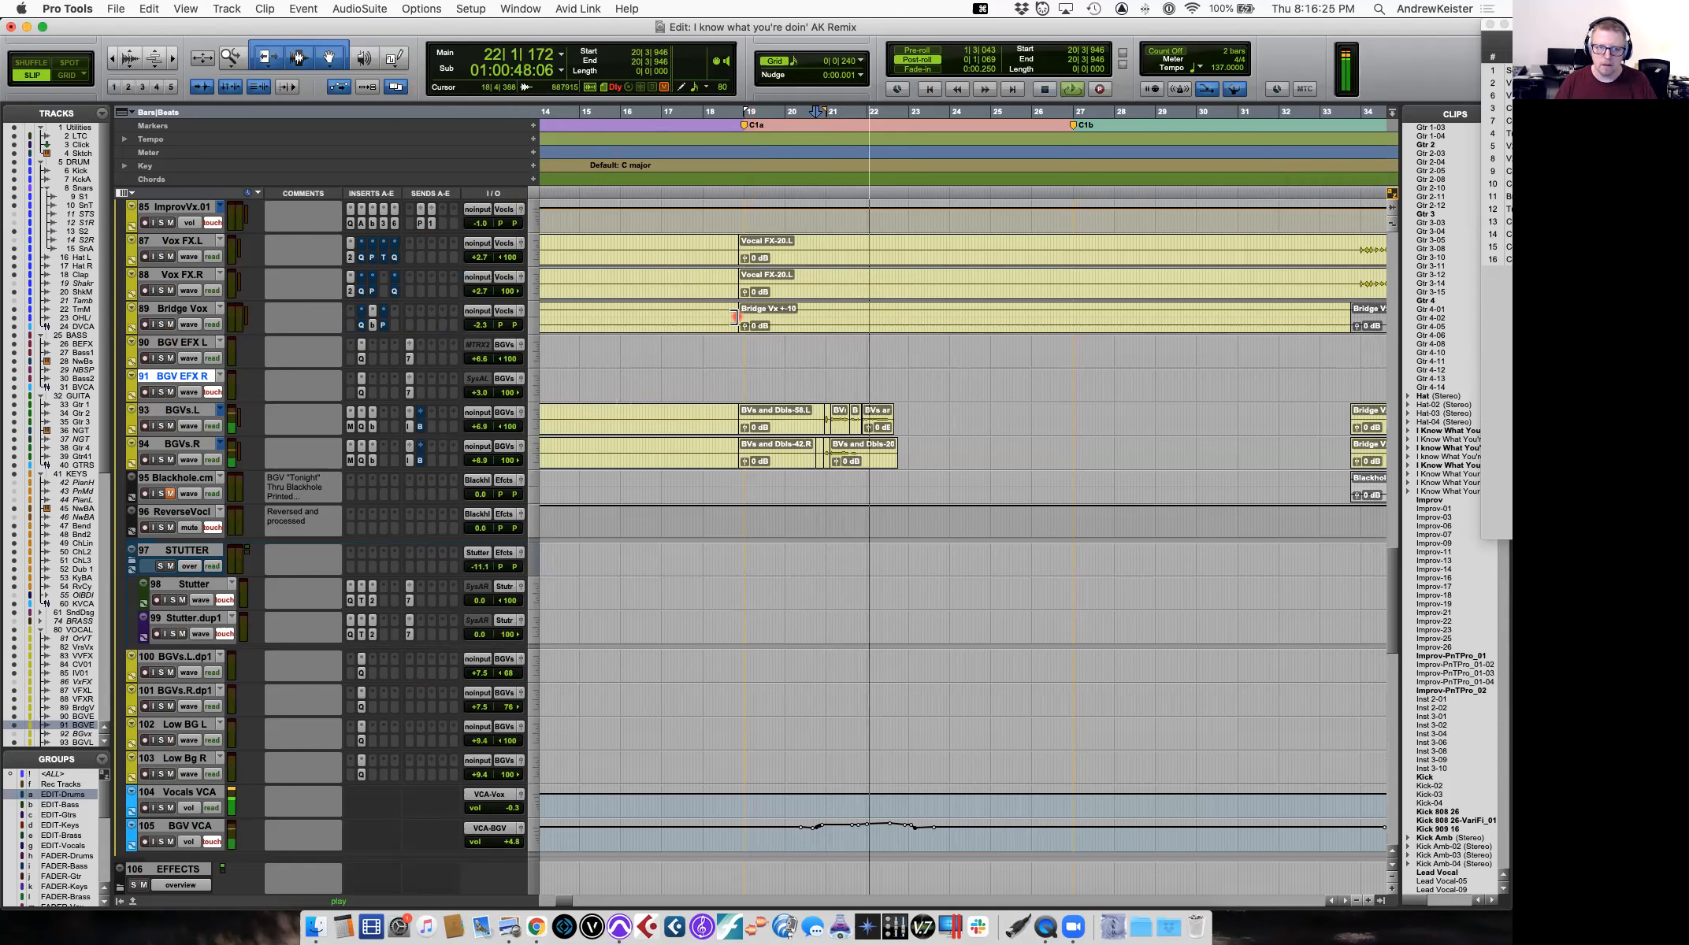
key("space")
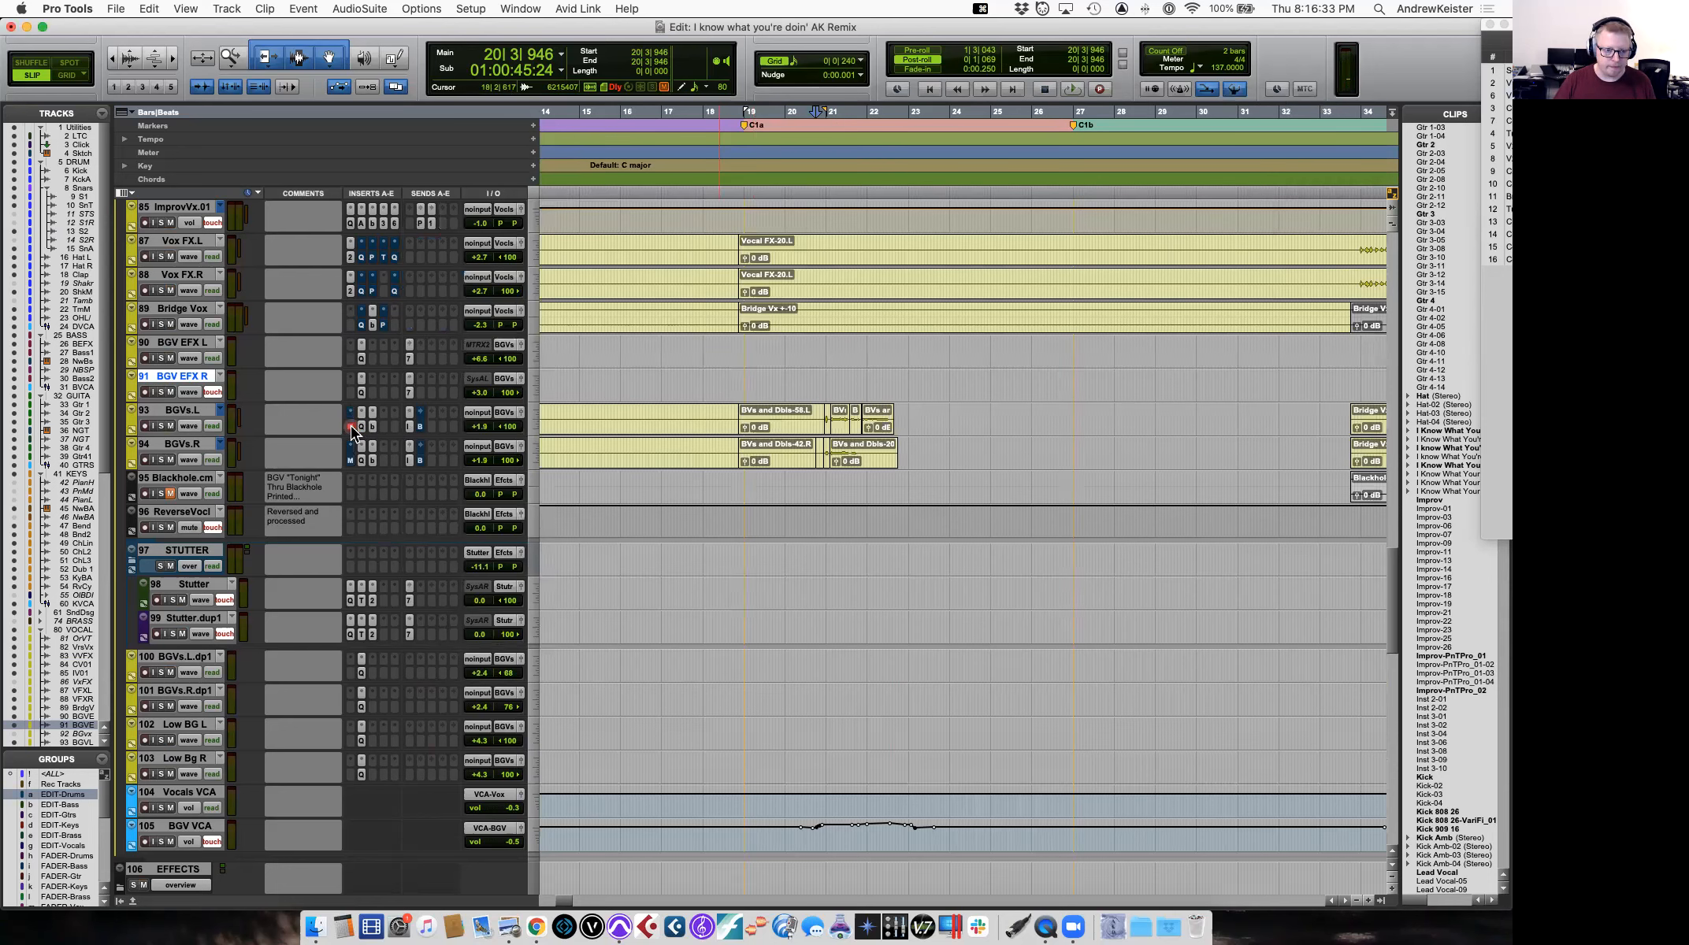
Compare the phrase in the mix with Melodyne bypassed on BGVs.L, re-enable the insert and play it again.
key("space")
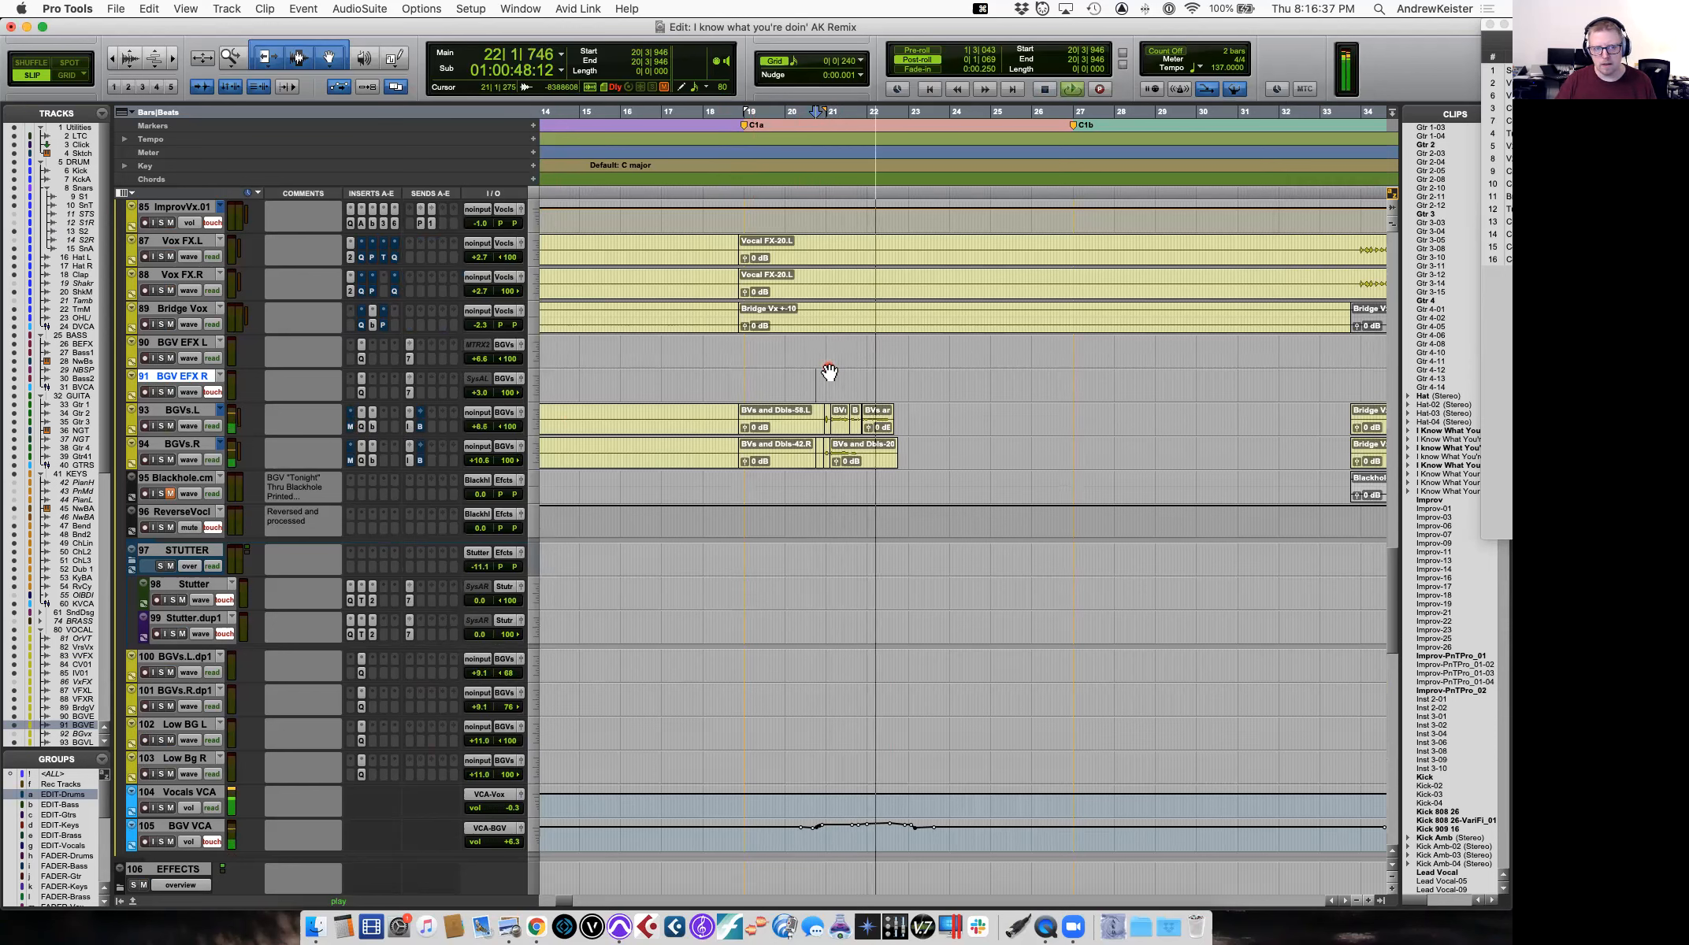
key("space")
left_click(350, 426)
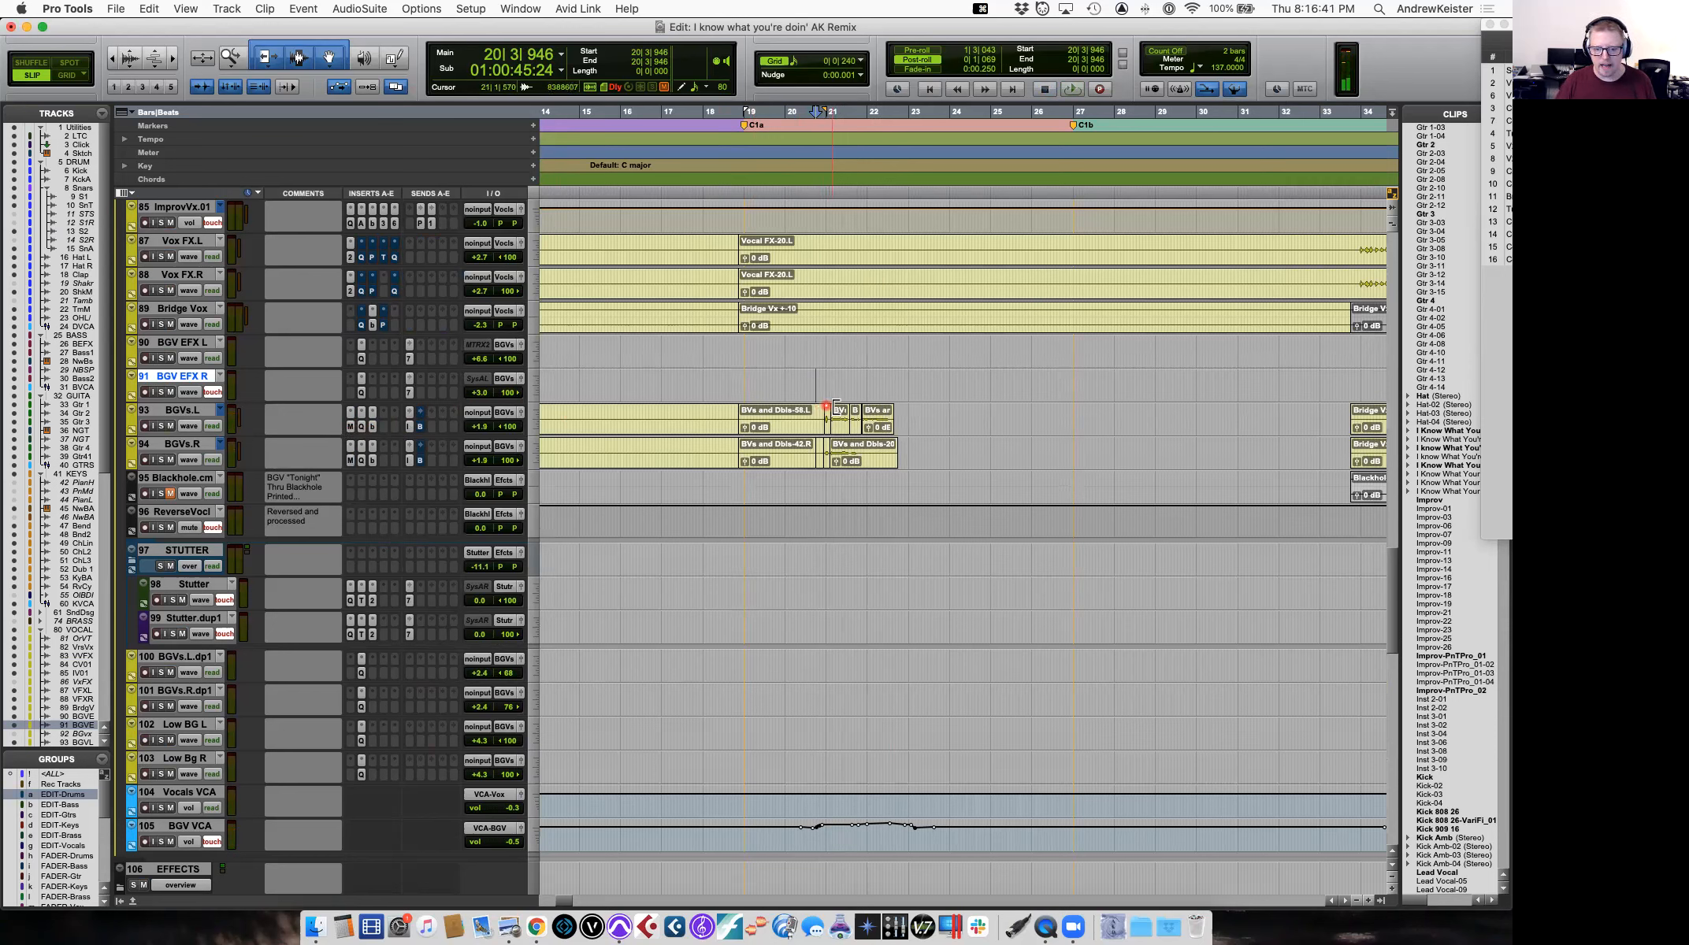
key("space")
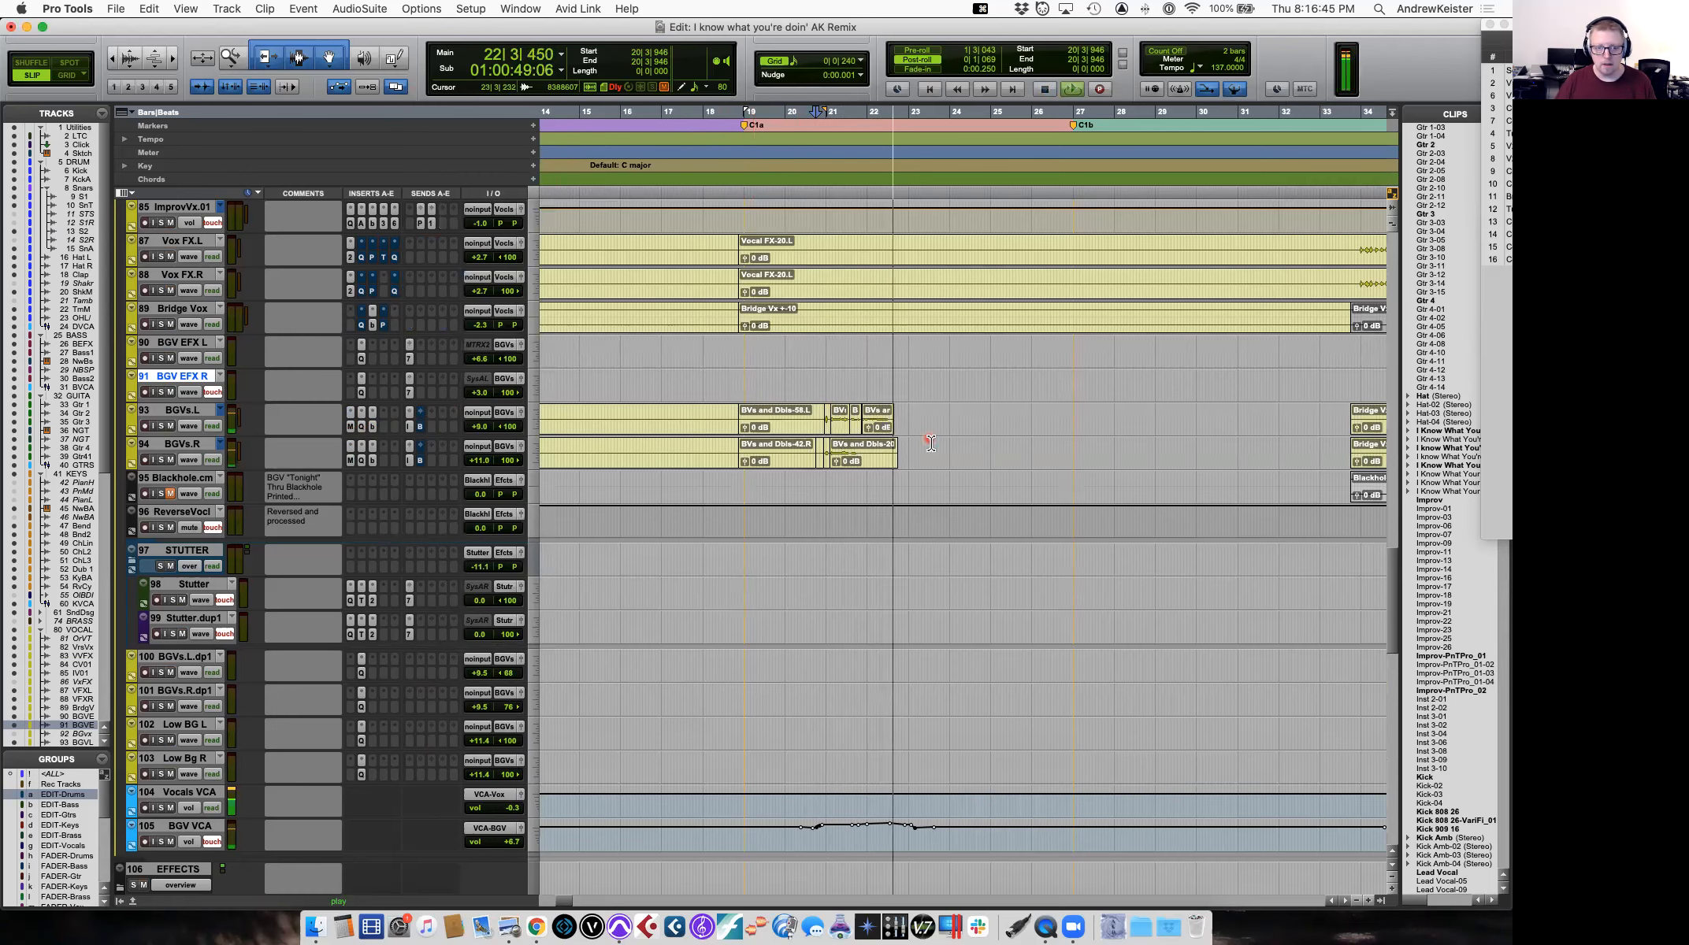
key("space")
Play the Vox FX.L passage in the full mix from bar 33, just before the Turnaround marker.
scroll(1041, 426, "right", 5)
scroll(1044, 429, "up", 5)
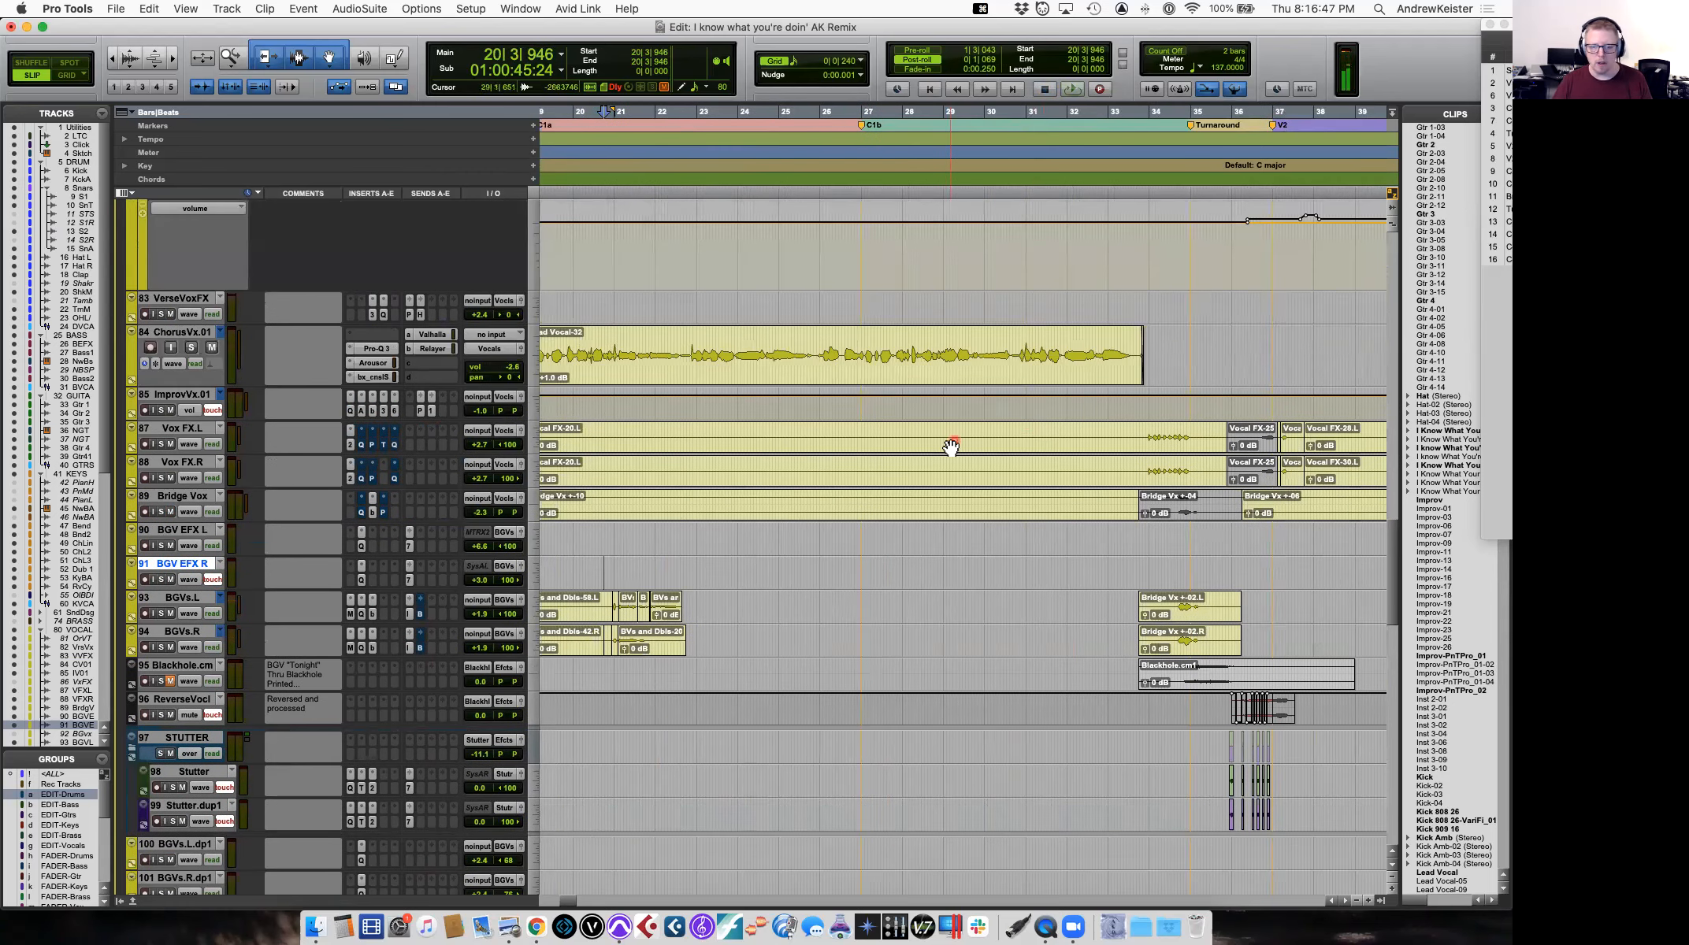
scroll(926, 446, "left", 2)
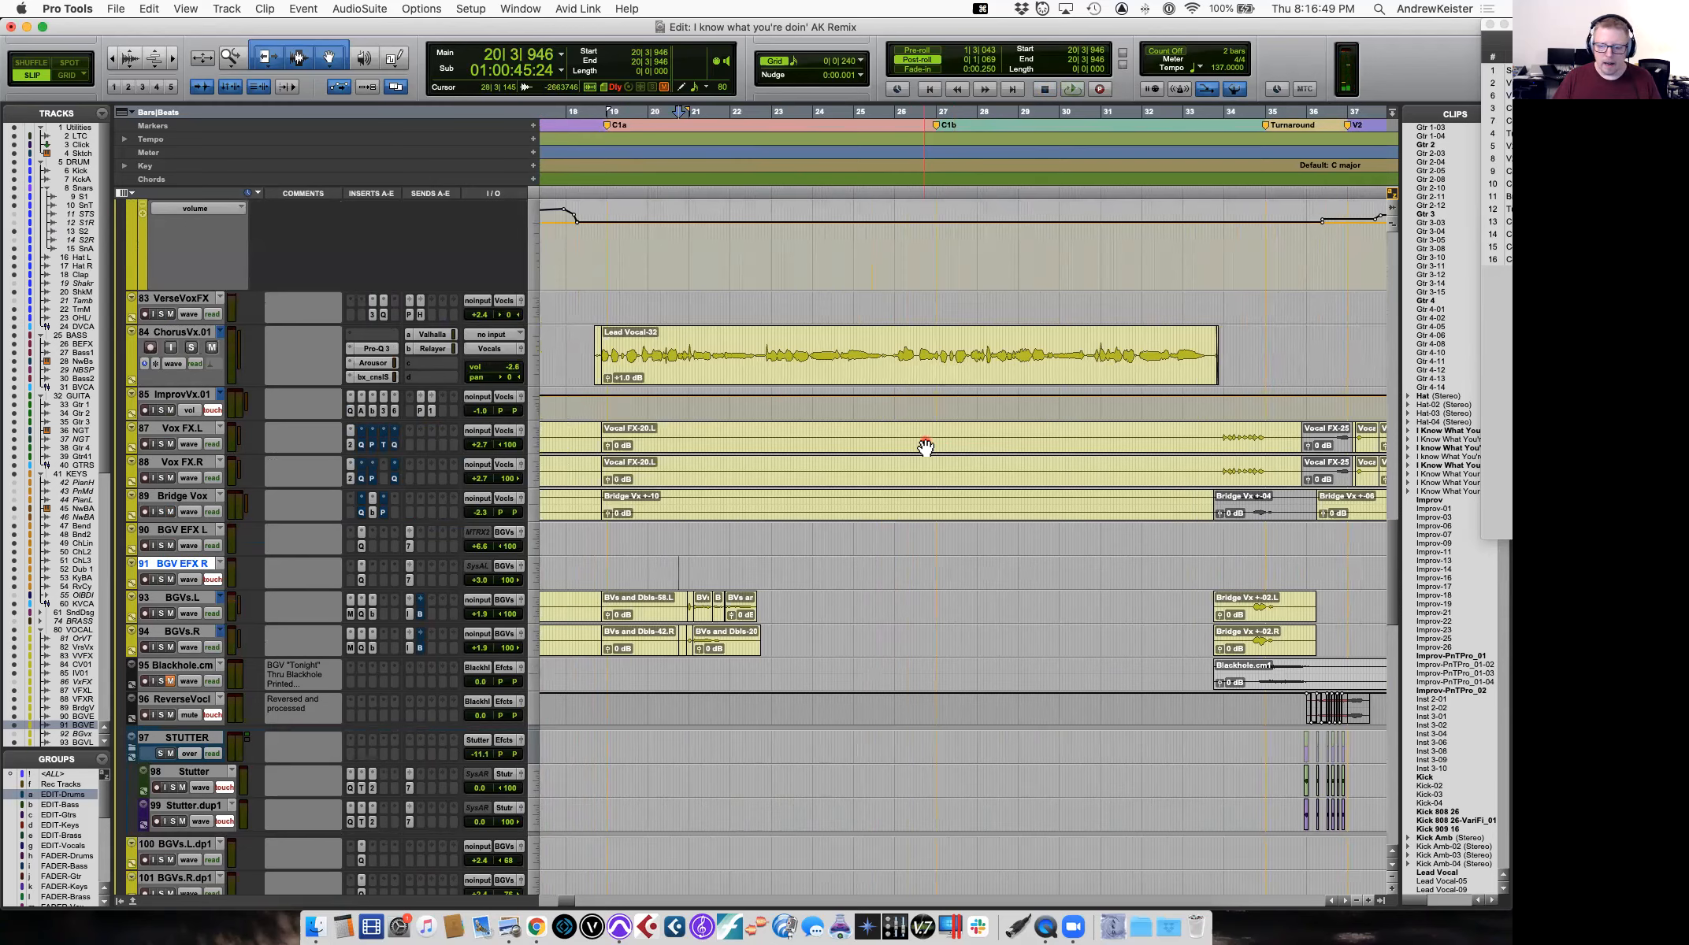
scroll(926, 446, "right", 3)
left_click(1104, 433)
key("space")
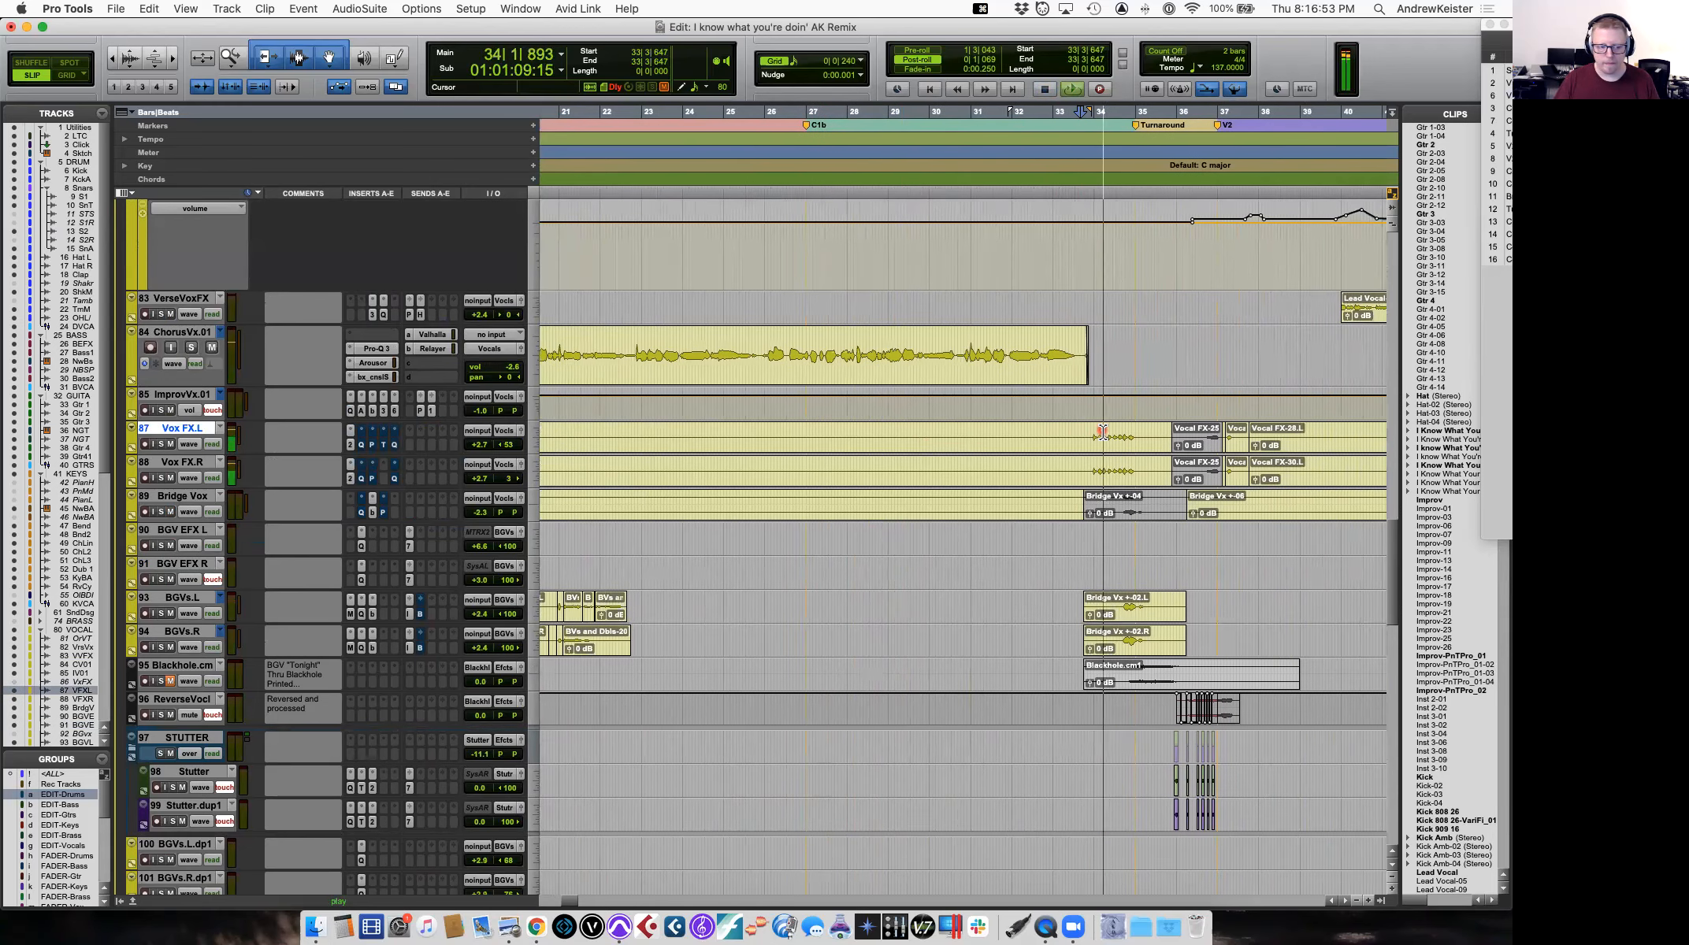
key("space")
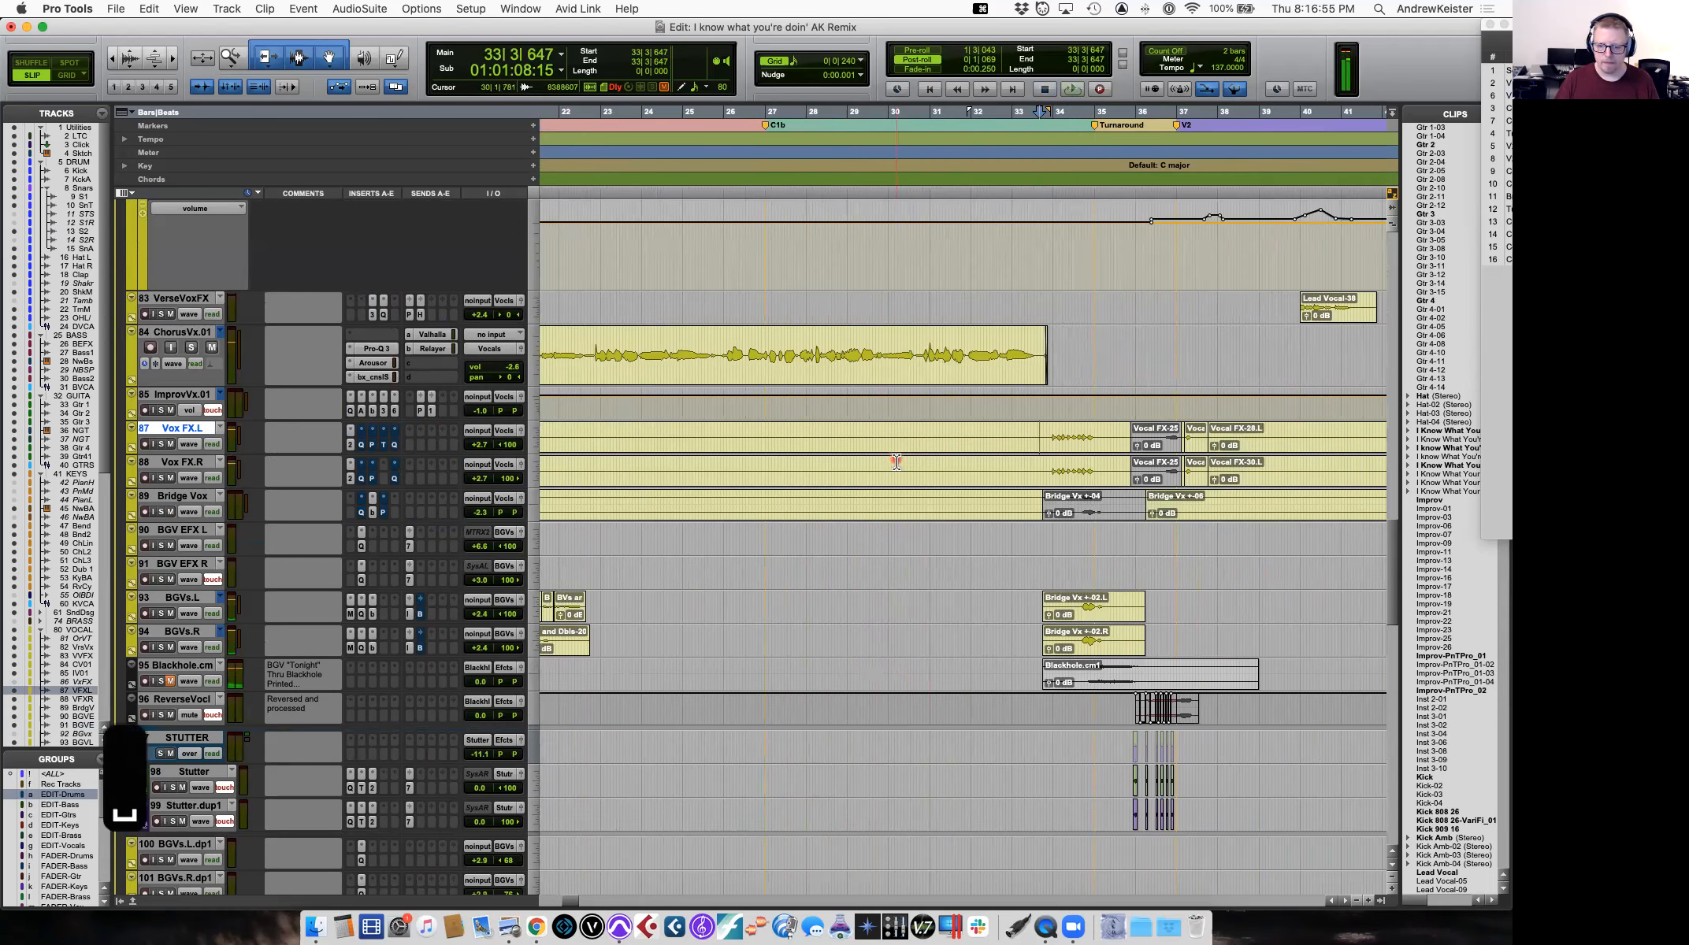
Show the Vox FX.L automation lanes and play the track's passage from bar 33 beat 4.
scroll(417, 425, "right", 4)
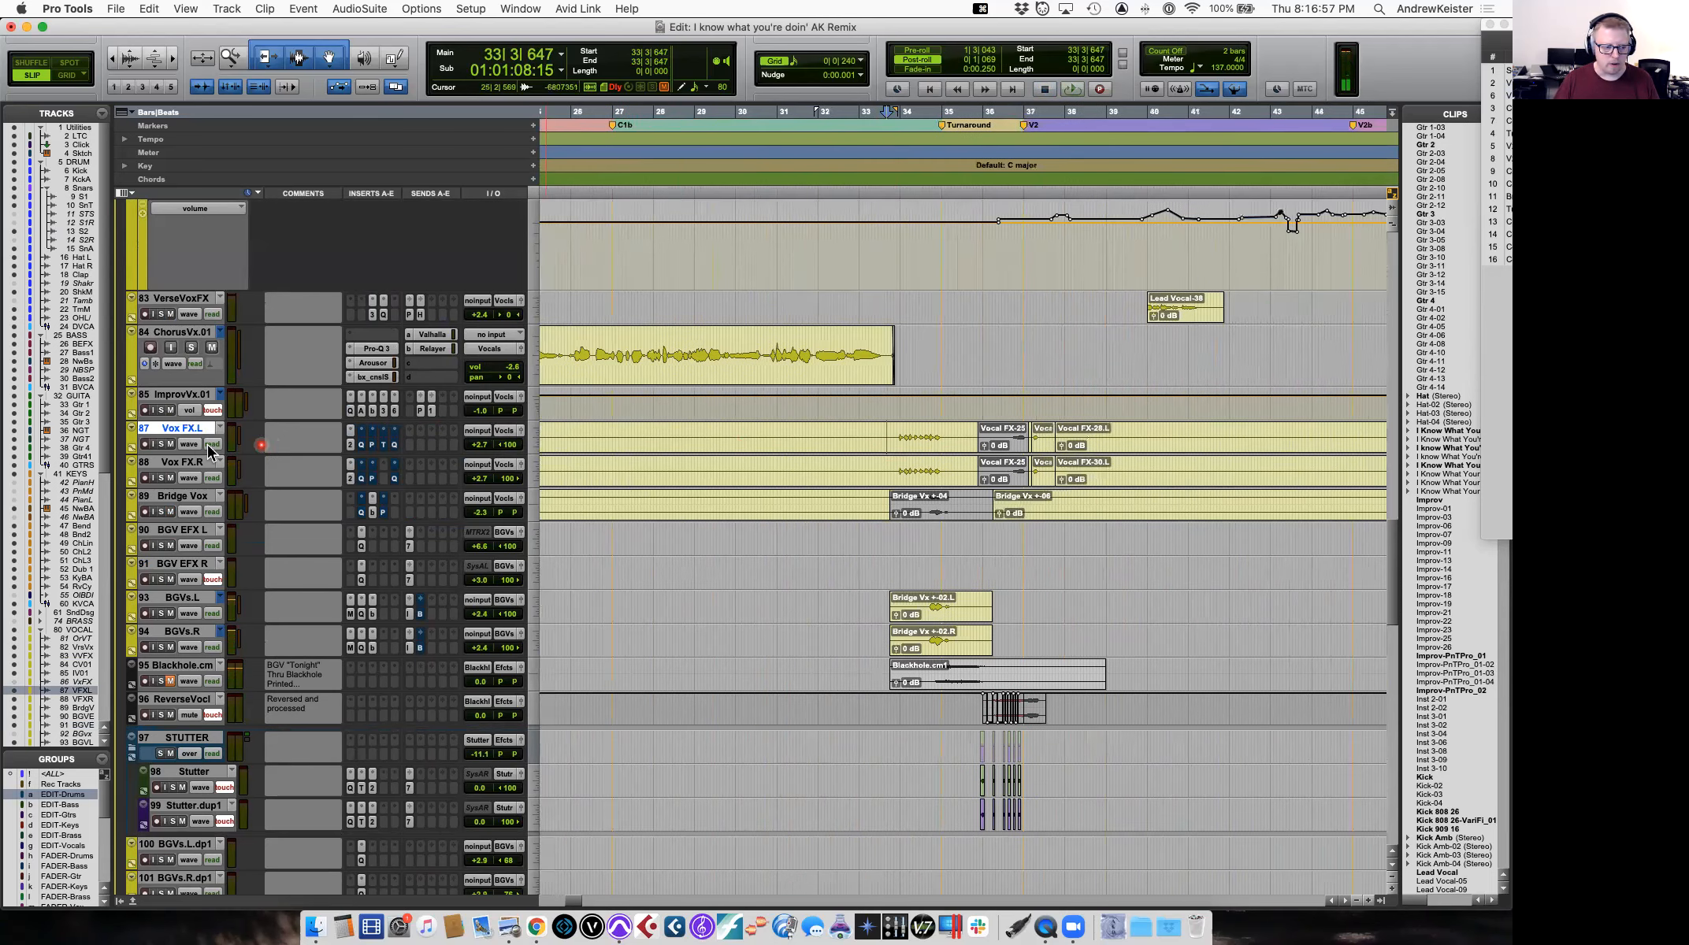
left_click(135, 447)
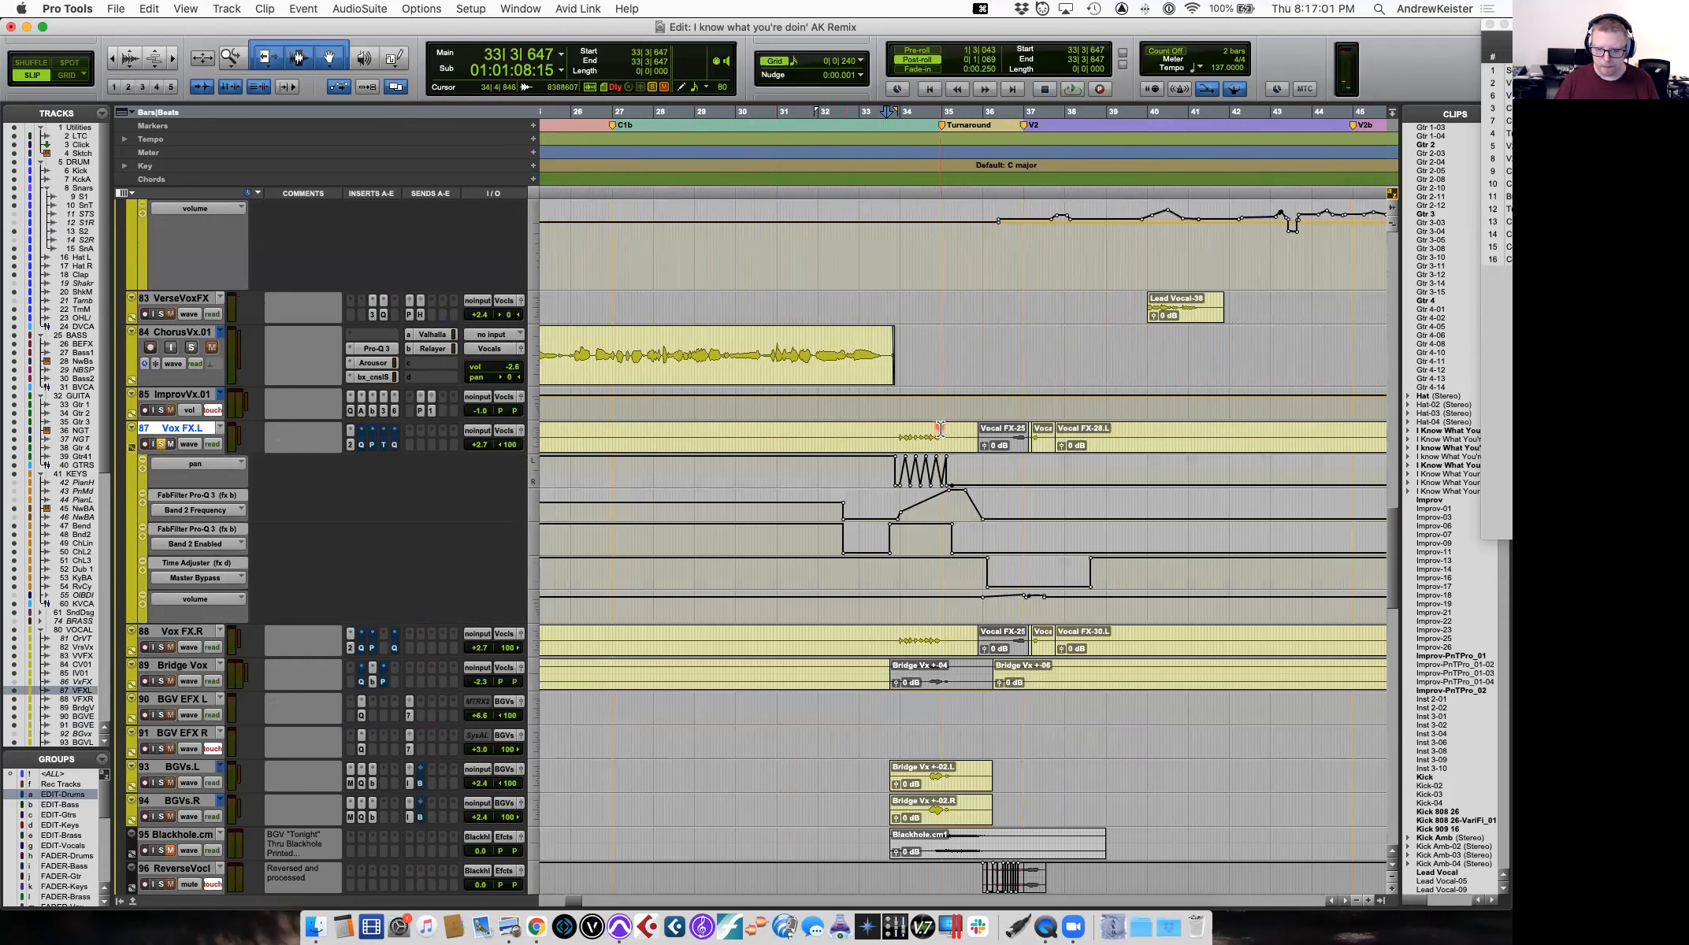
left_click(891, 437)
key("space")
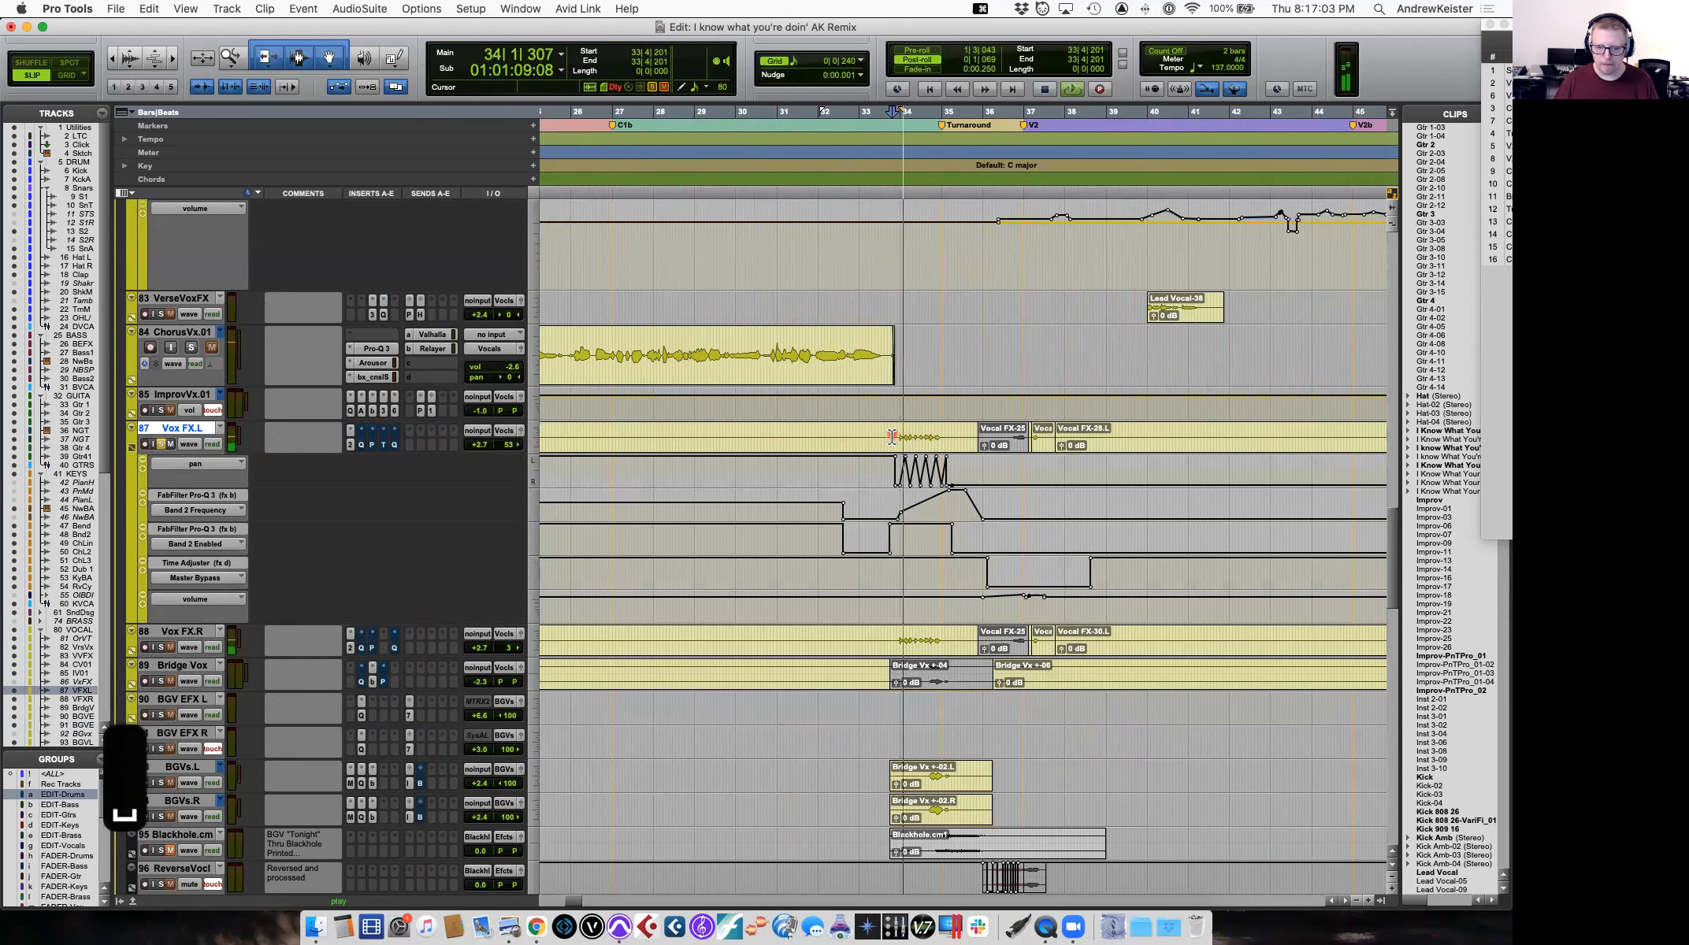
key("space")
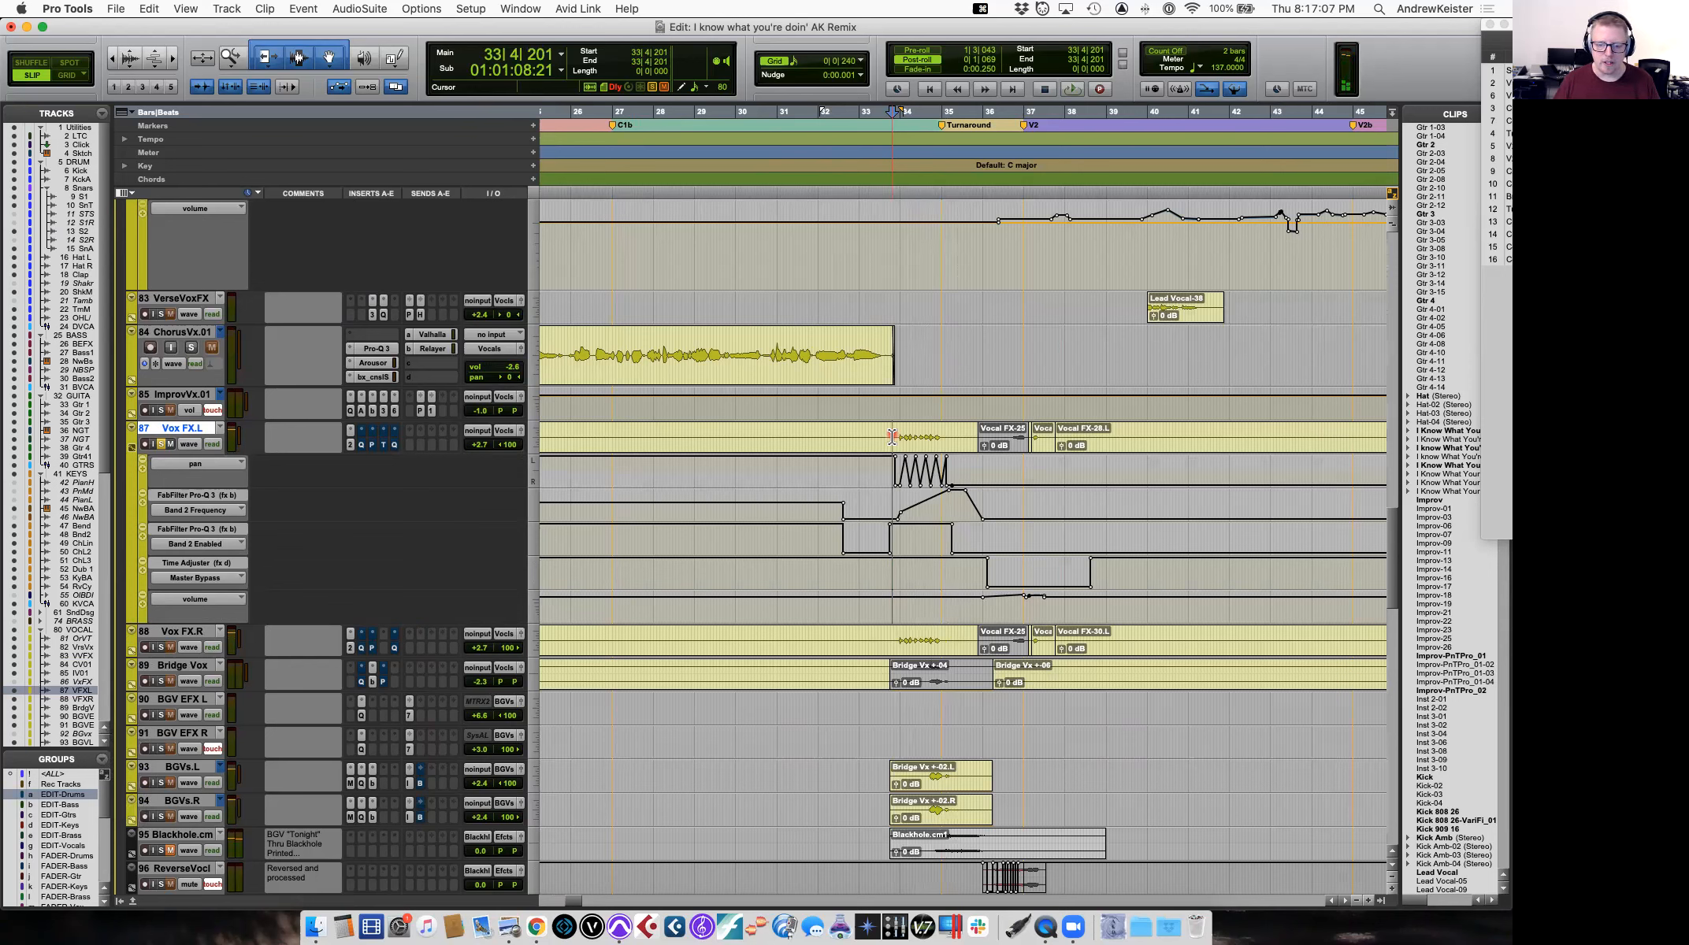
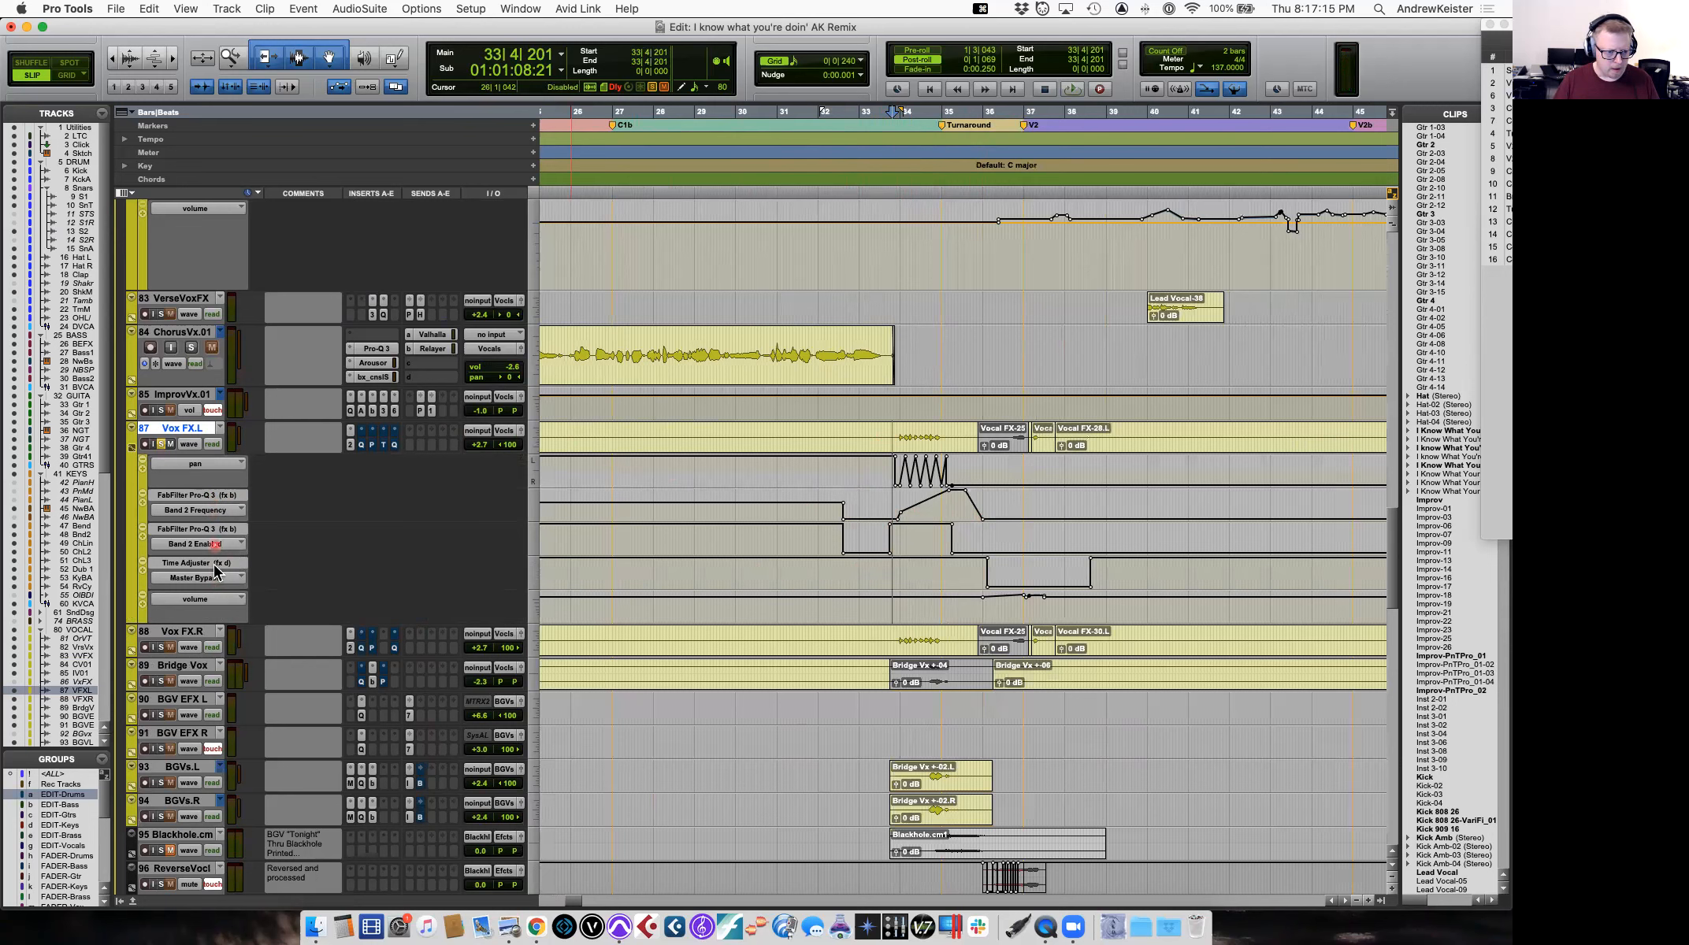
Play the Vox FX.L passage with its Pro-Q 3 open to watch the filter automation, close the plug-in and replay.
left_click(363, 446)
key("space")
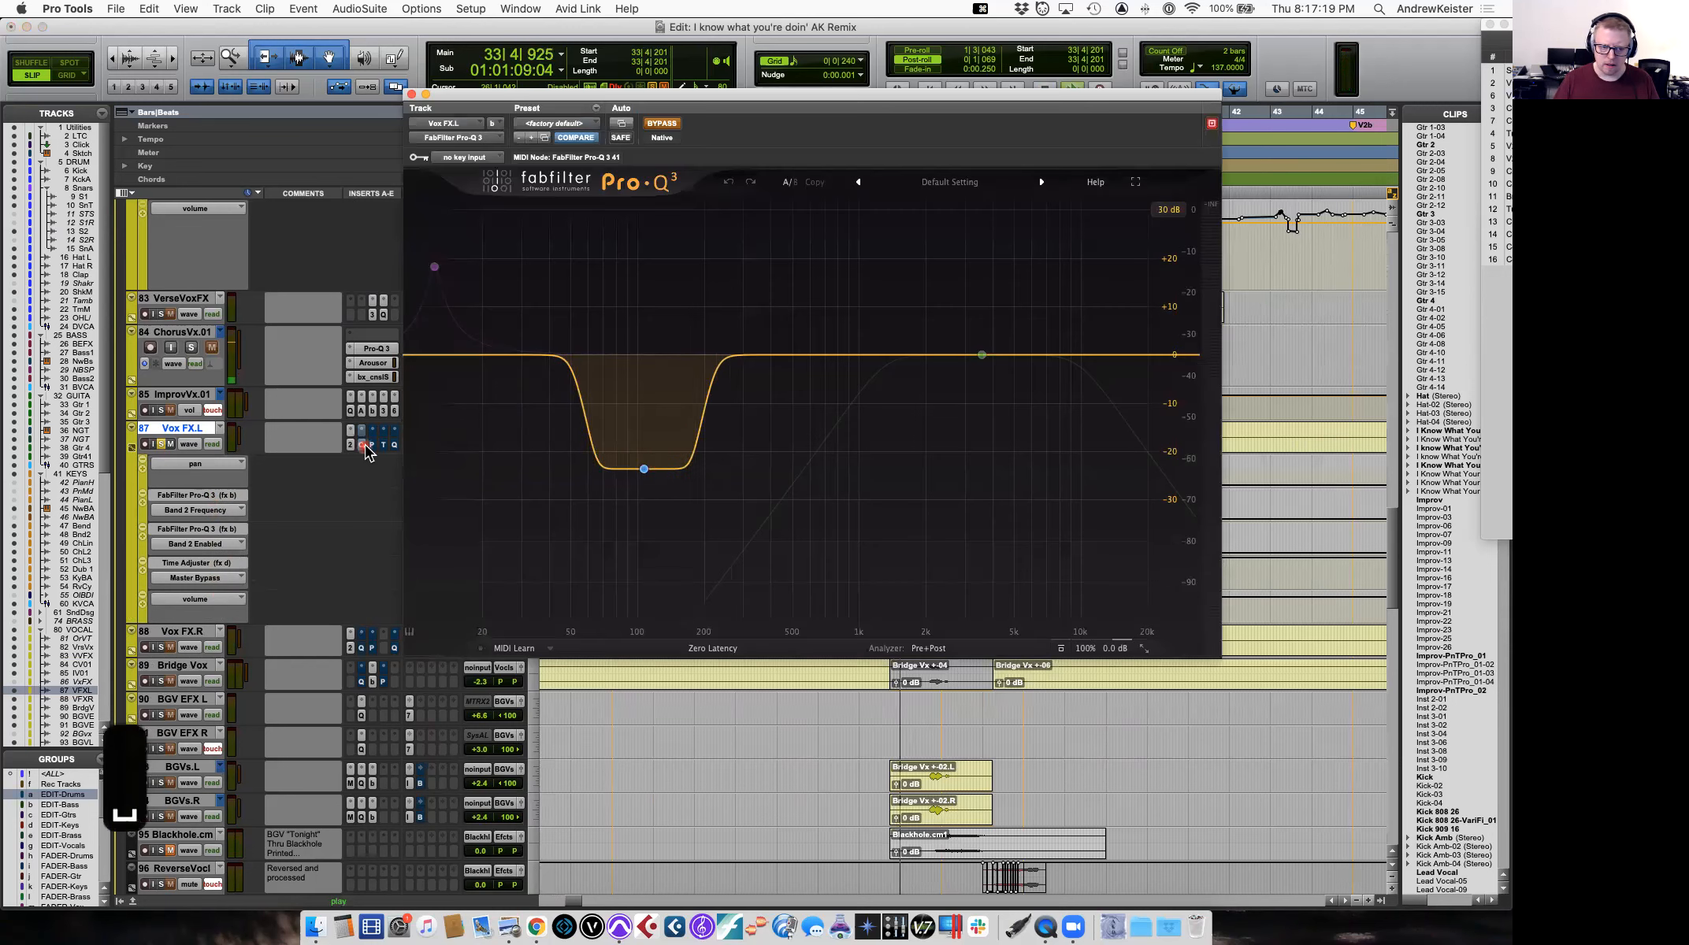
key("space")
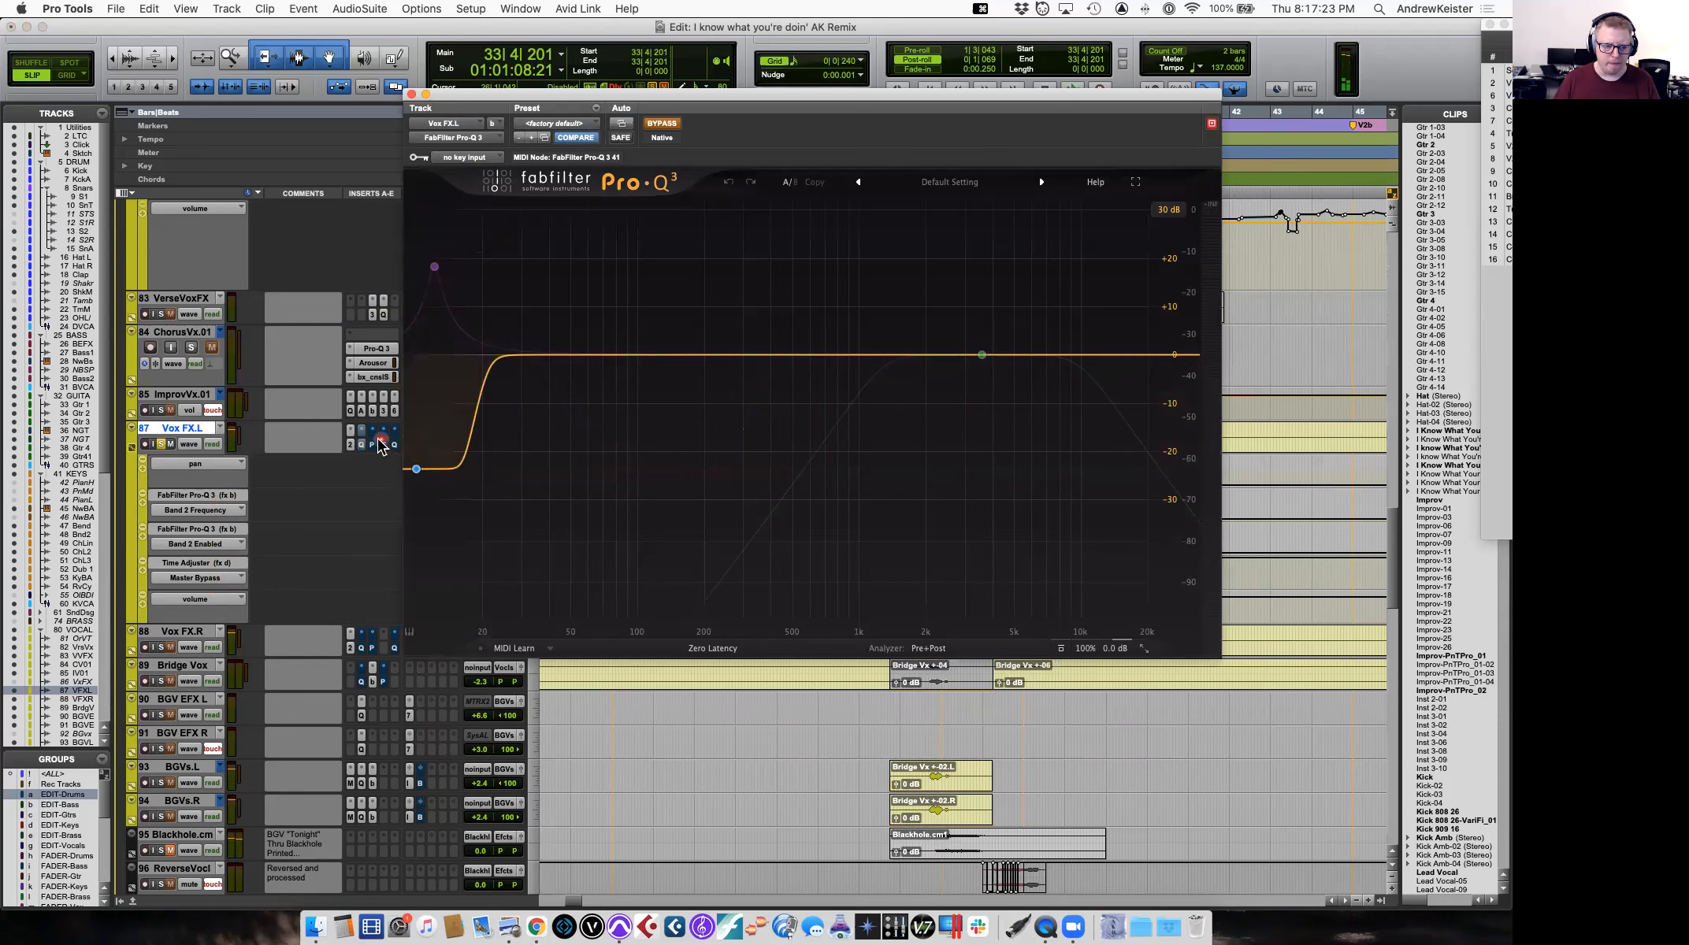
left_click(408, 94)
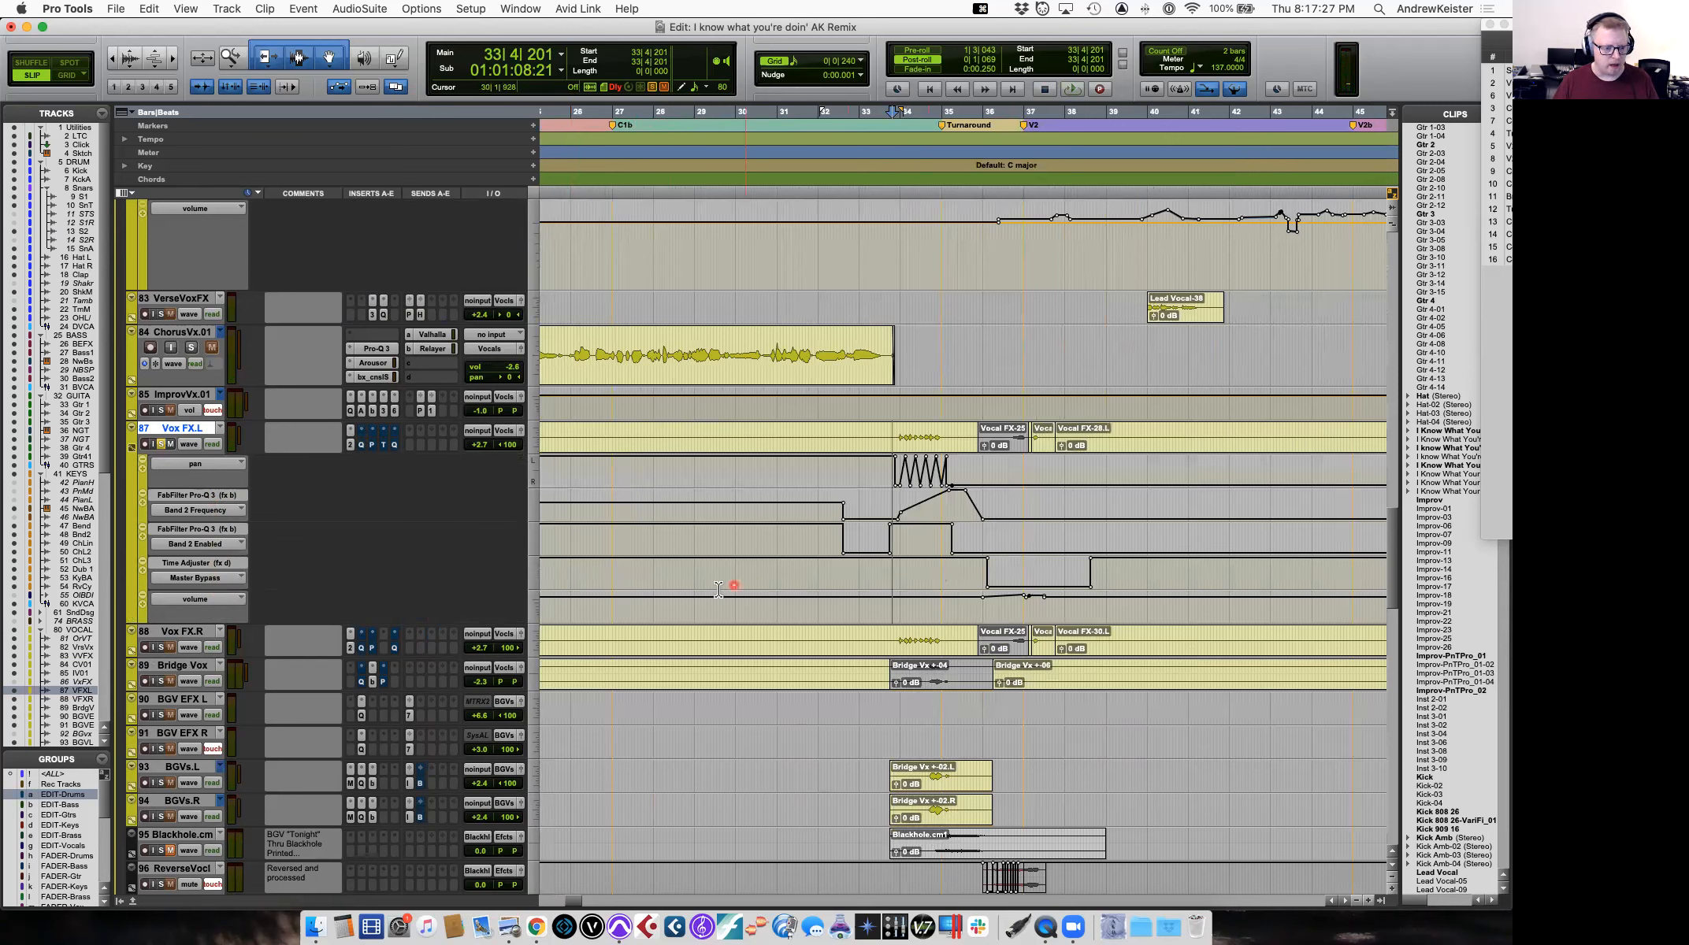
key("space")
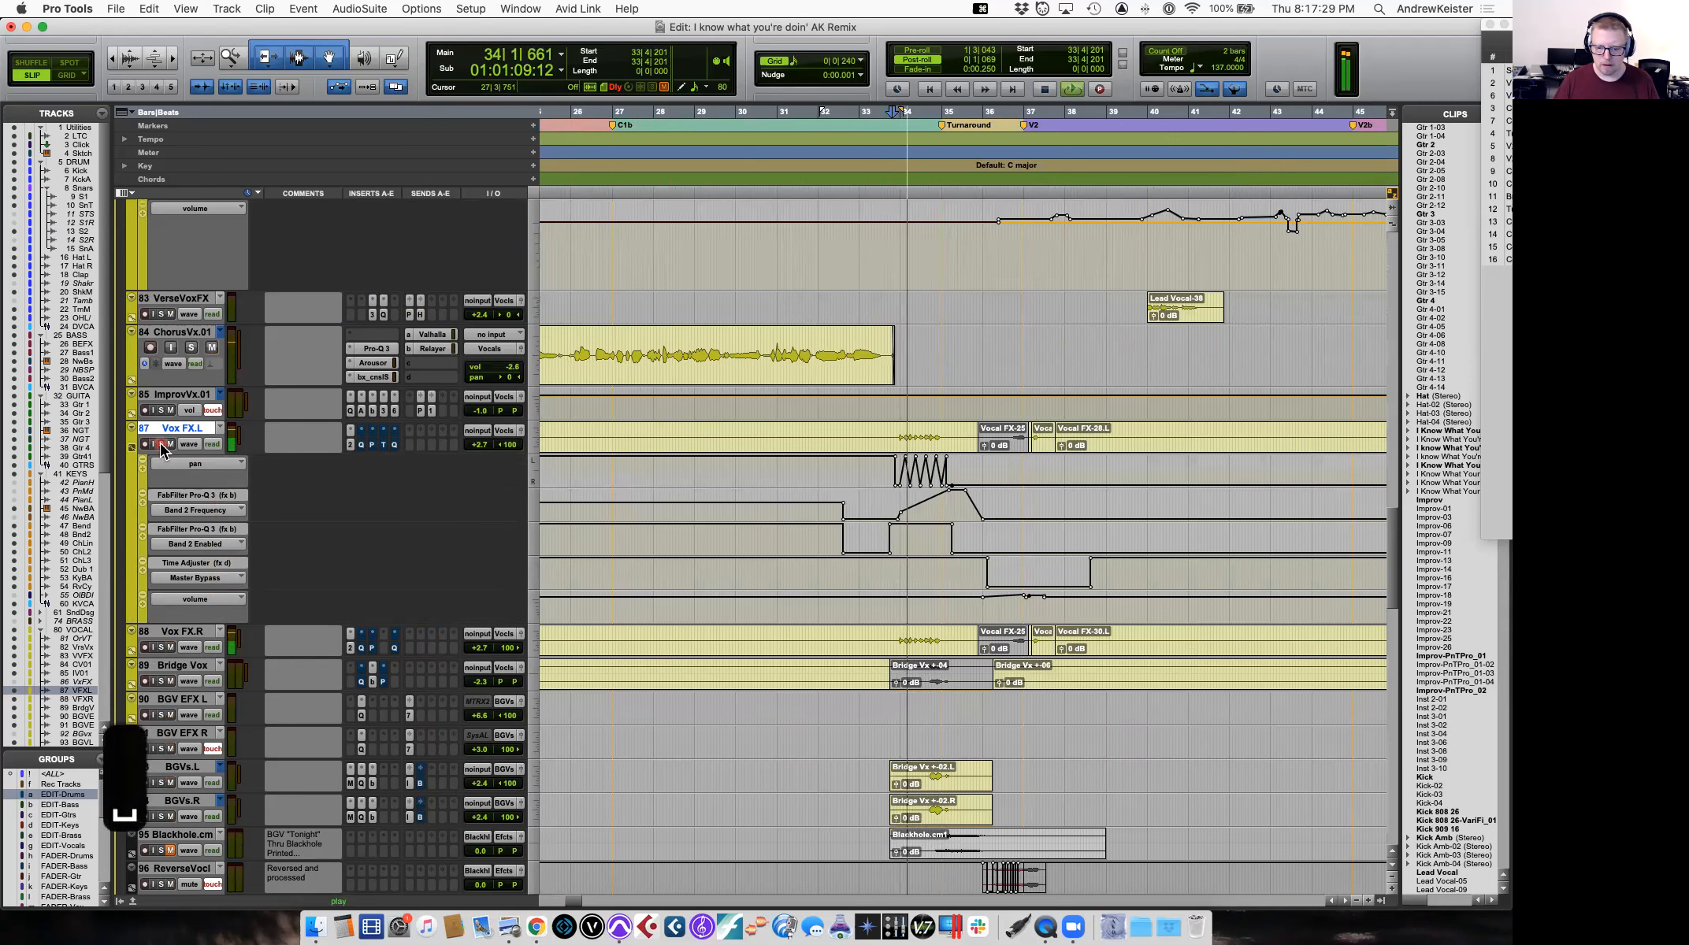
key("space")
Show the Vox FX.R automation lanes, solo that track, and play its passage from bar 33 beat 4.
left_click(132, 651)
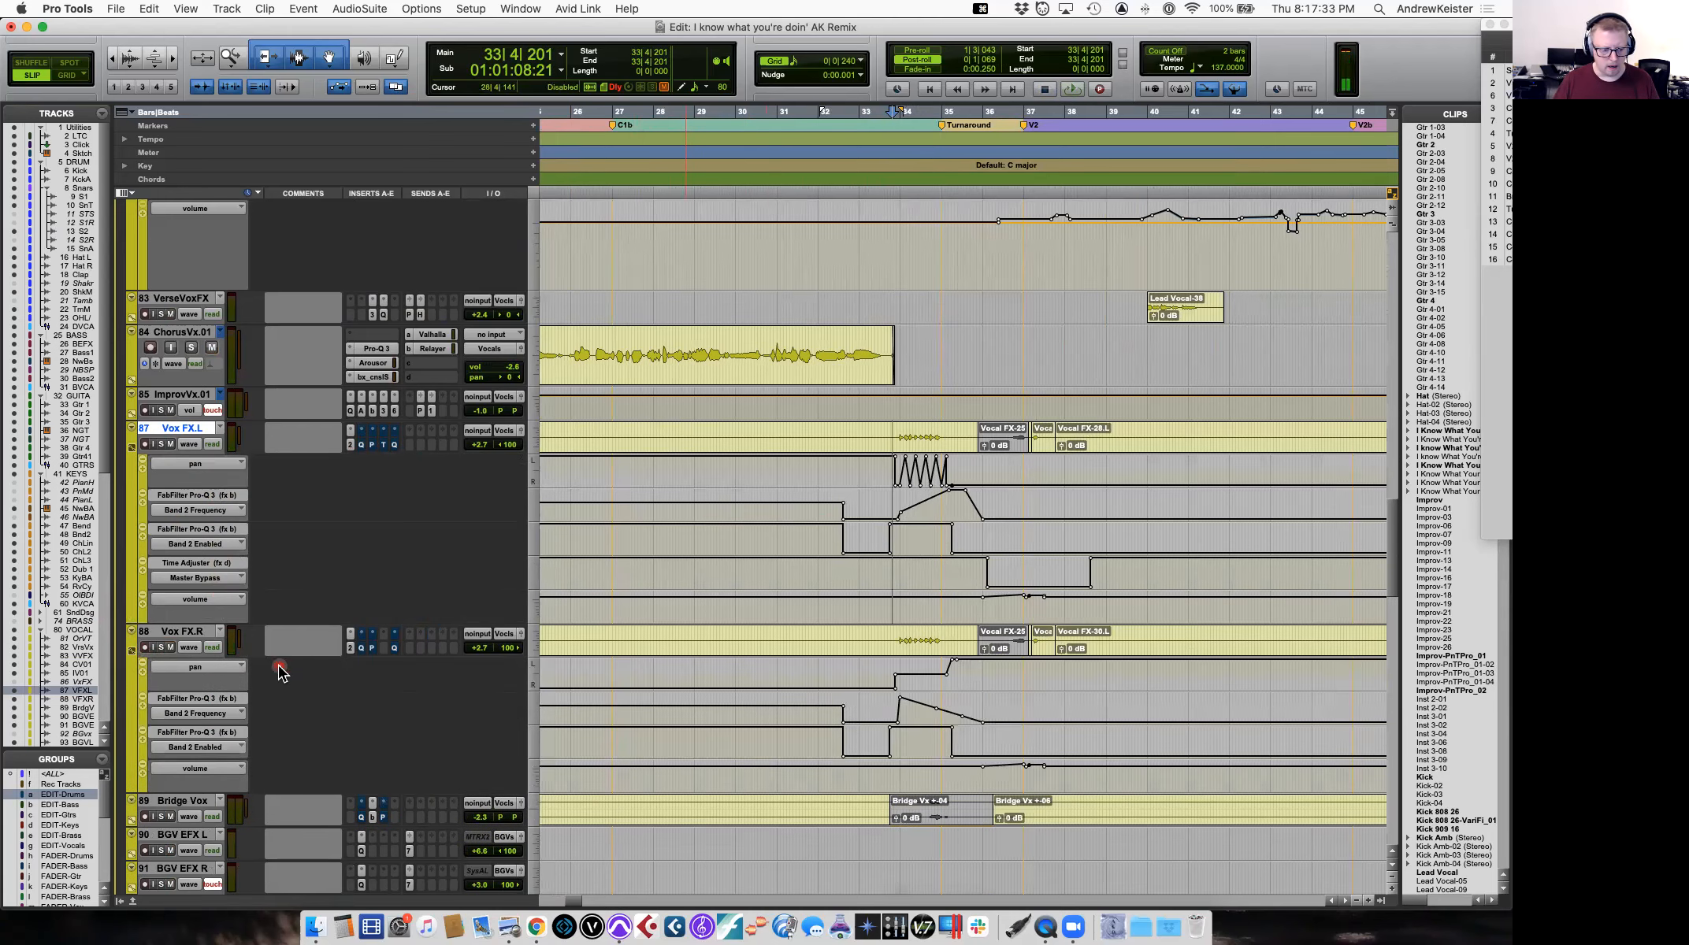
left_click(164, 647)
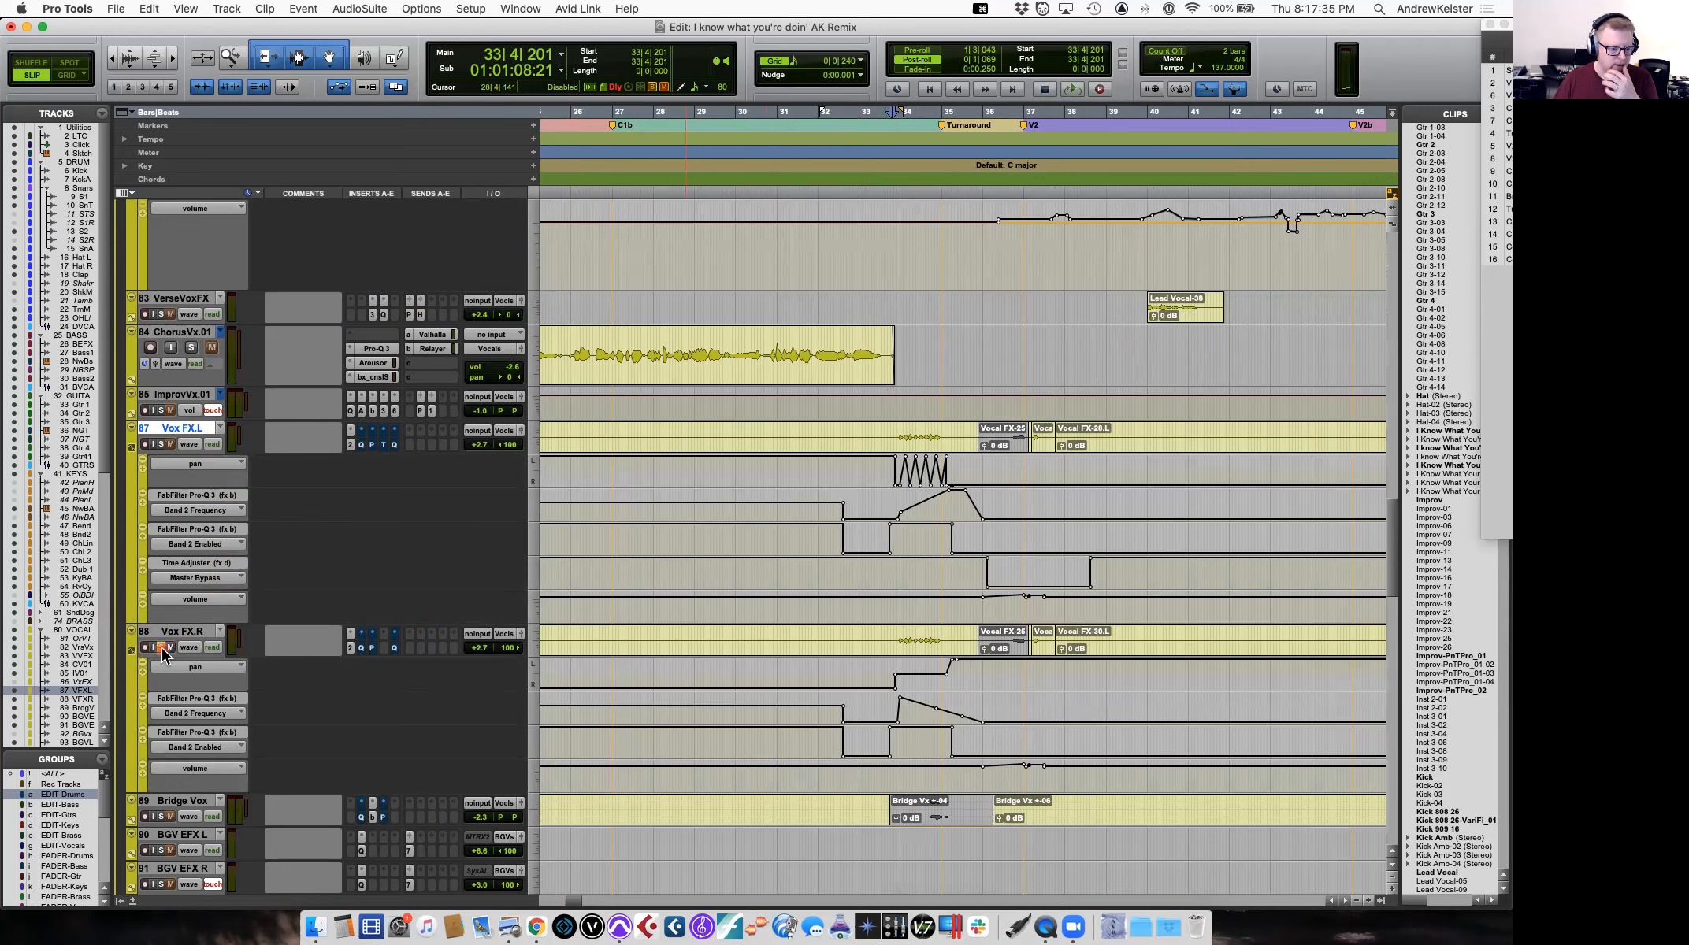
left_click(897, 641)
key("t")
key("t")
key("space")
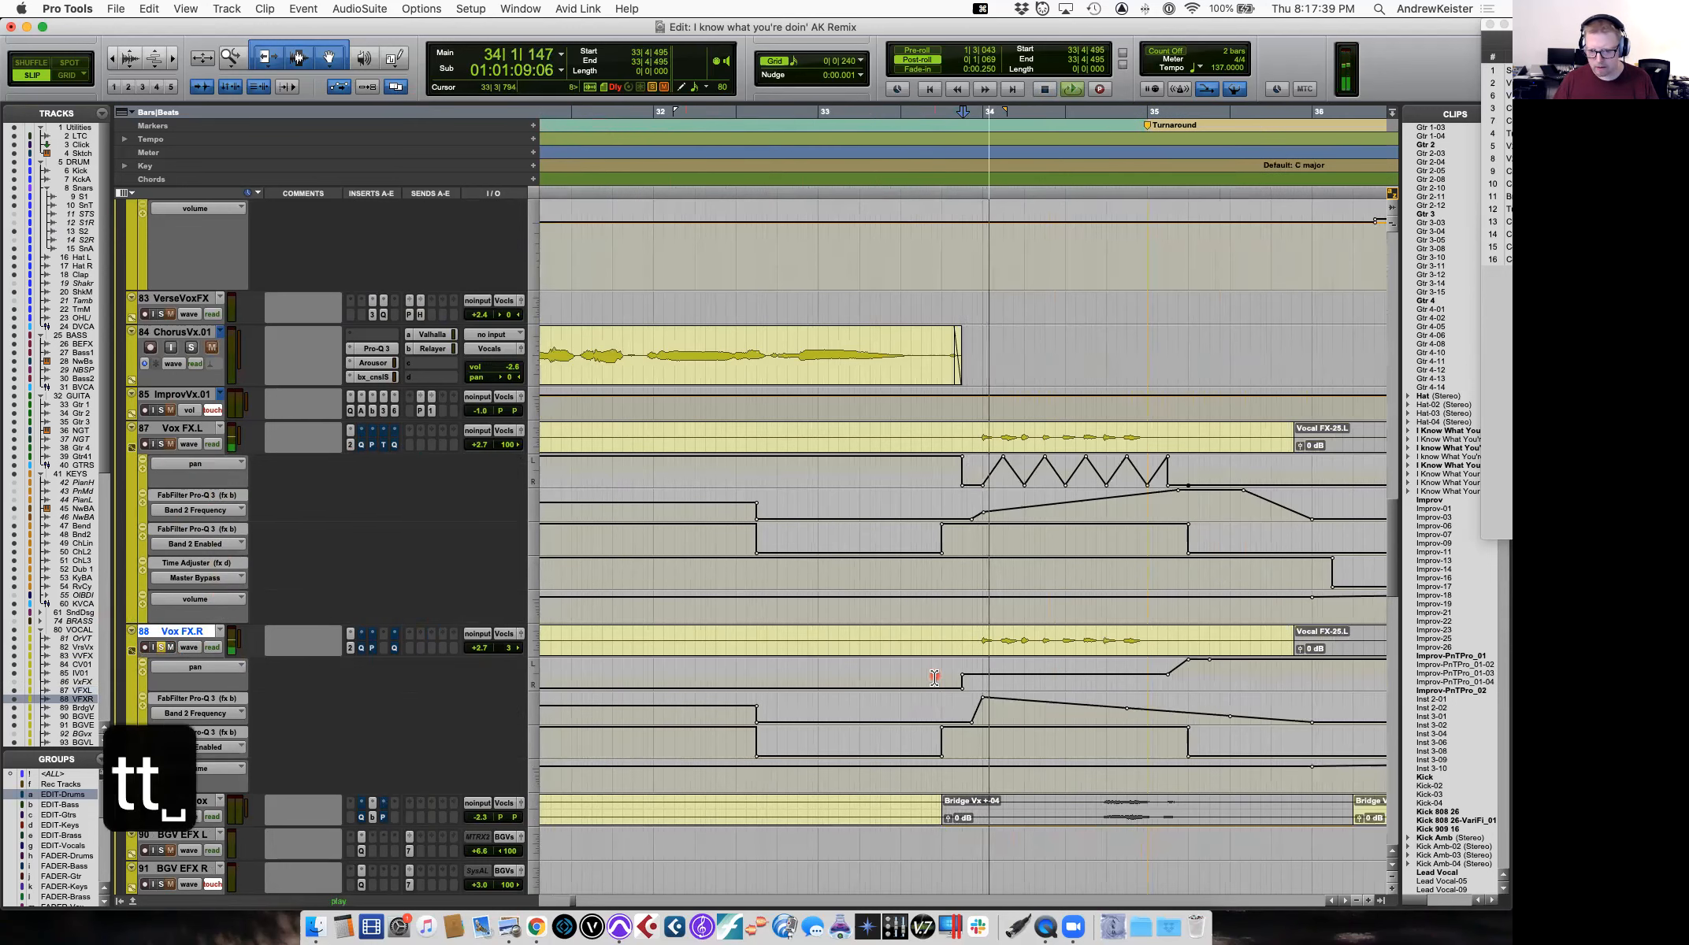
key("space")
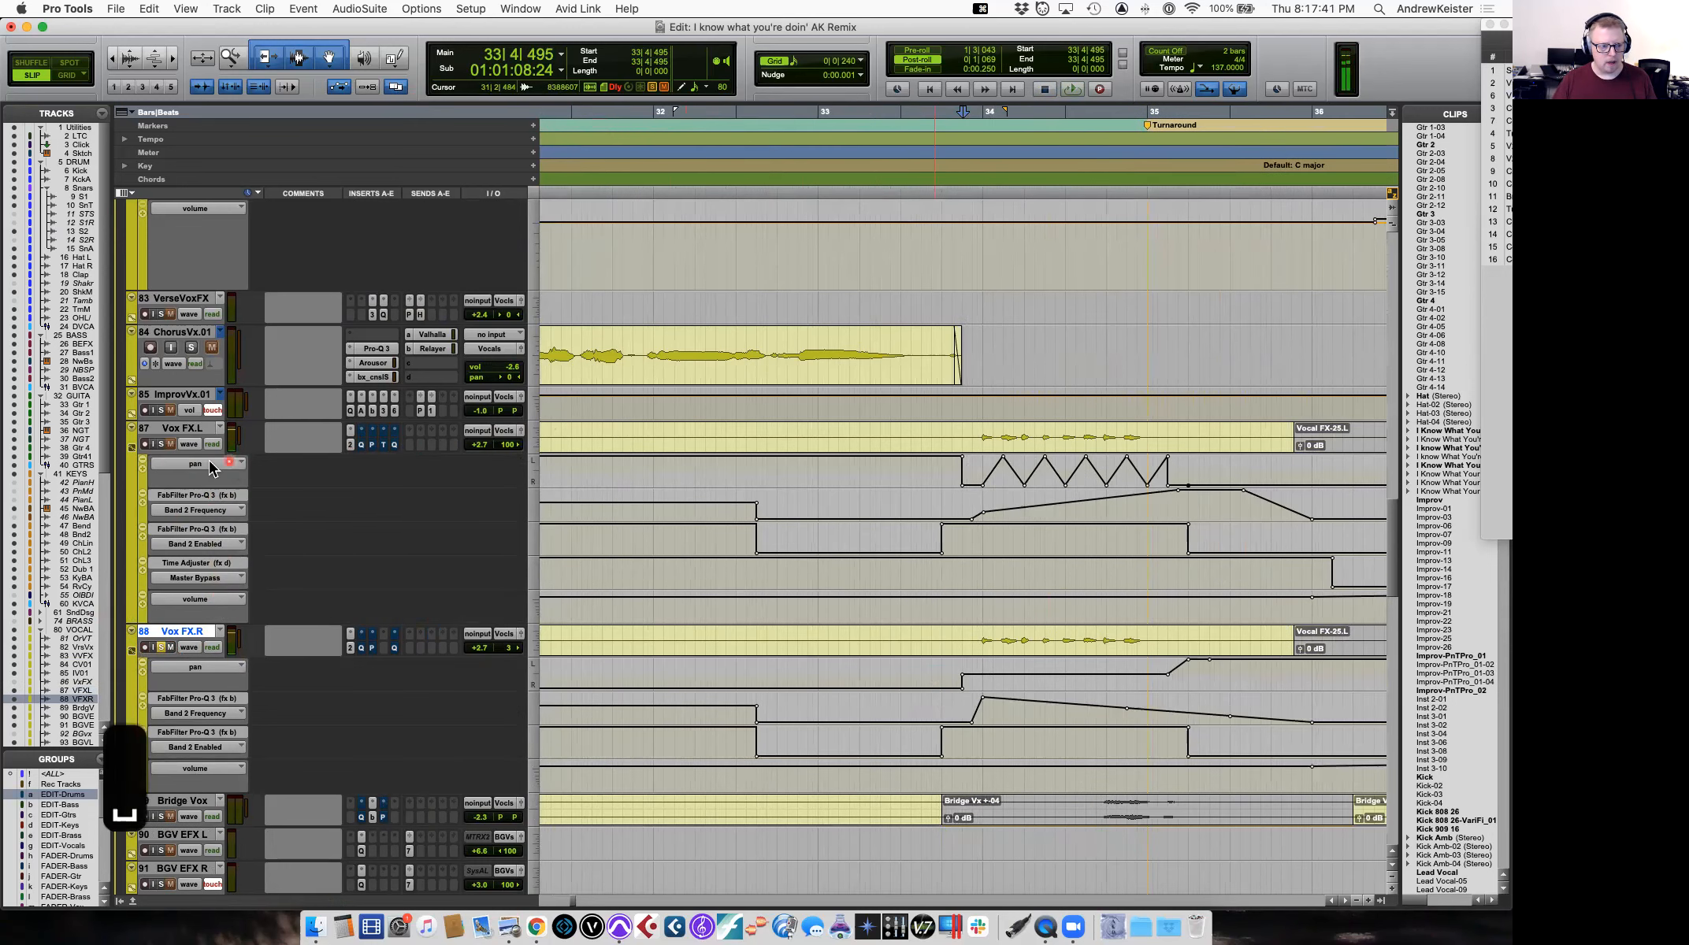
Solo Vox FX.L along with Vox FX.R and play both tracks' passage from bar 33 beat 4.
left_click(163, 444)
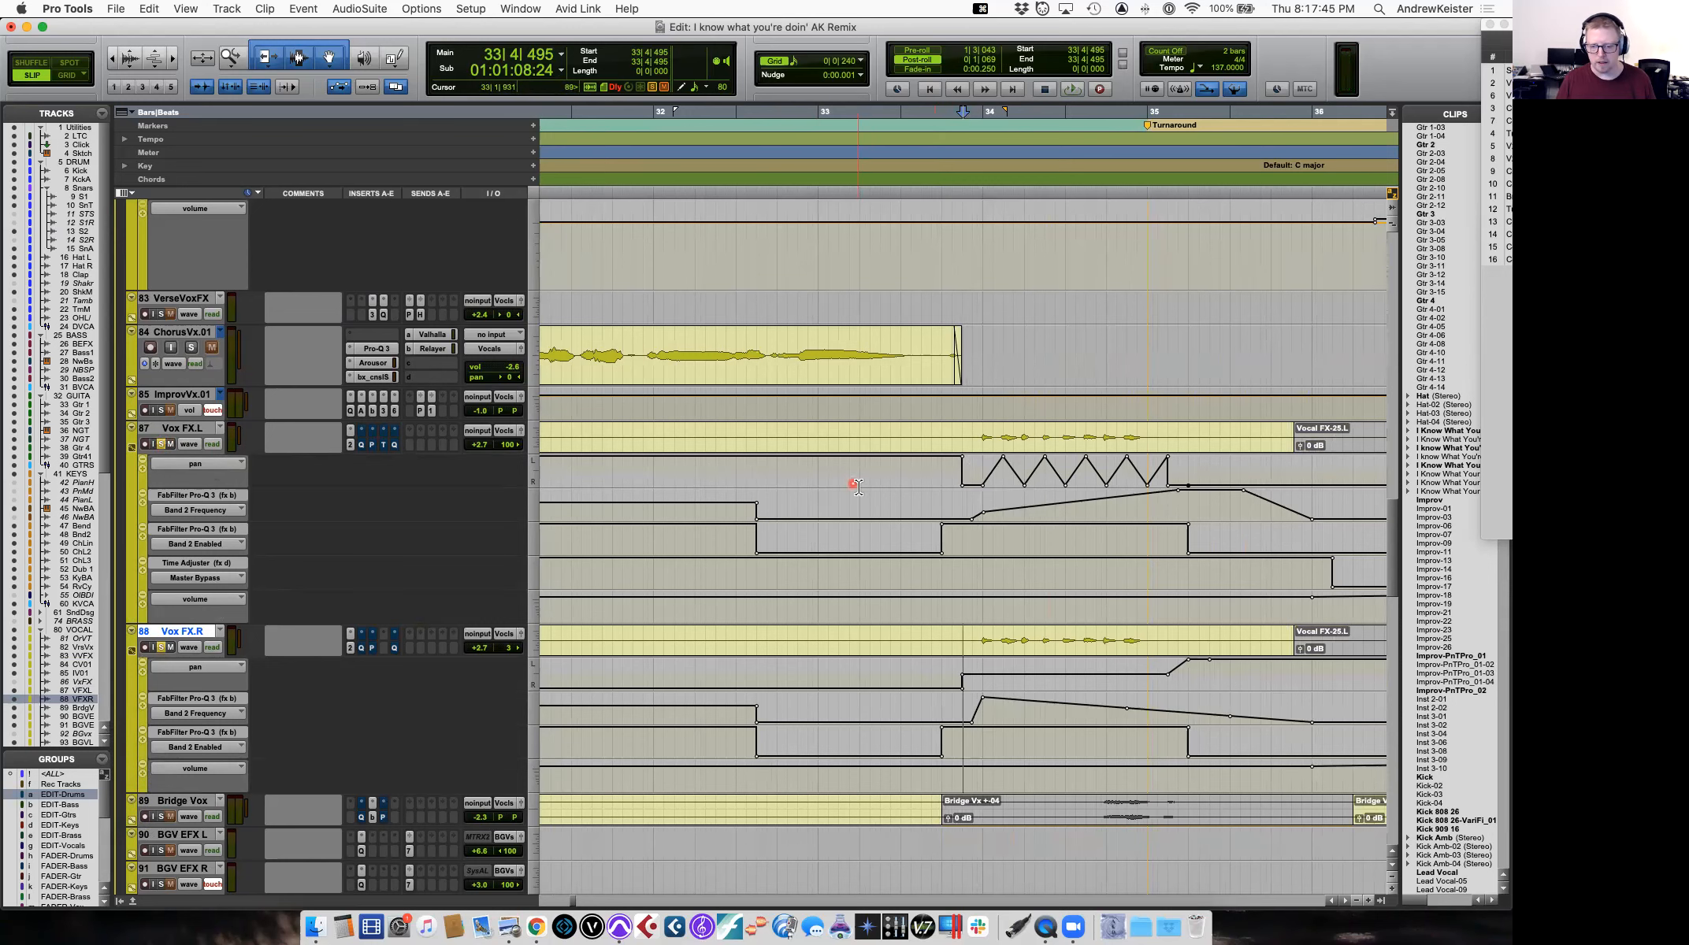
key("space")
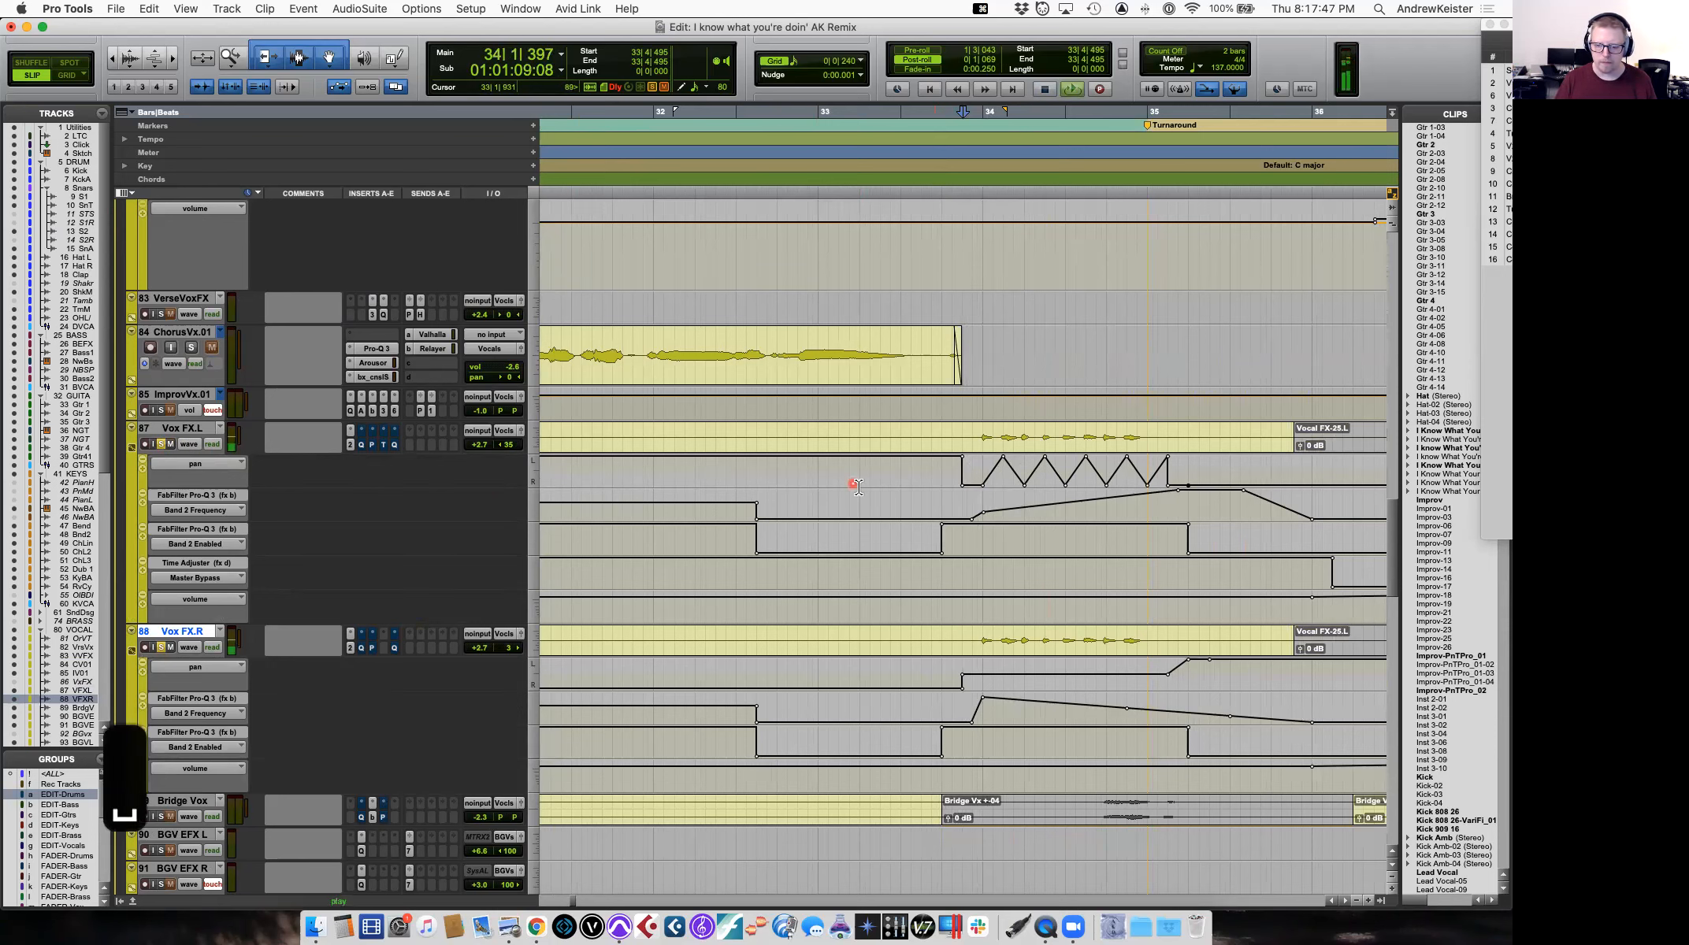
key("space")
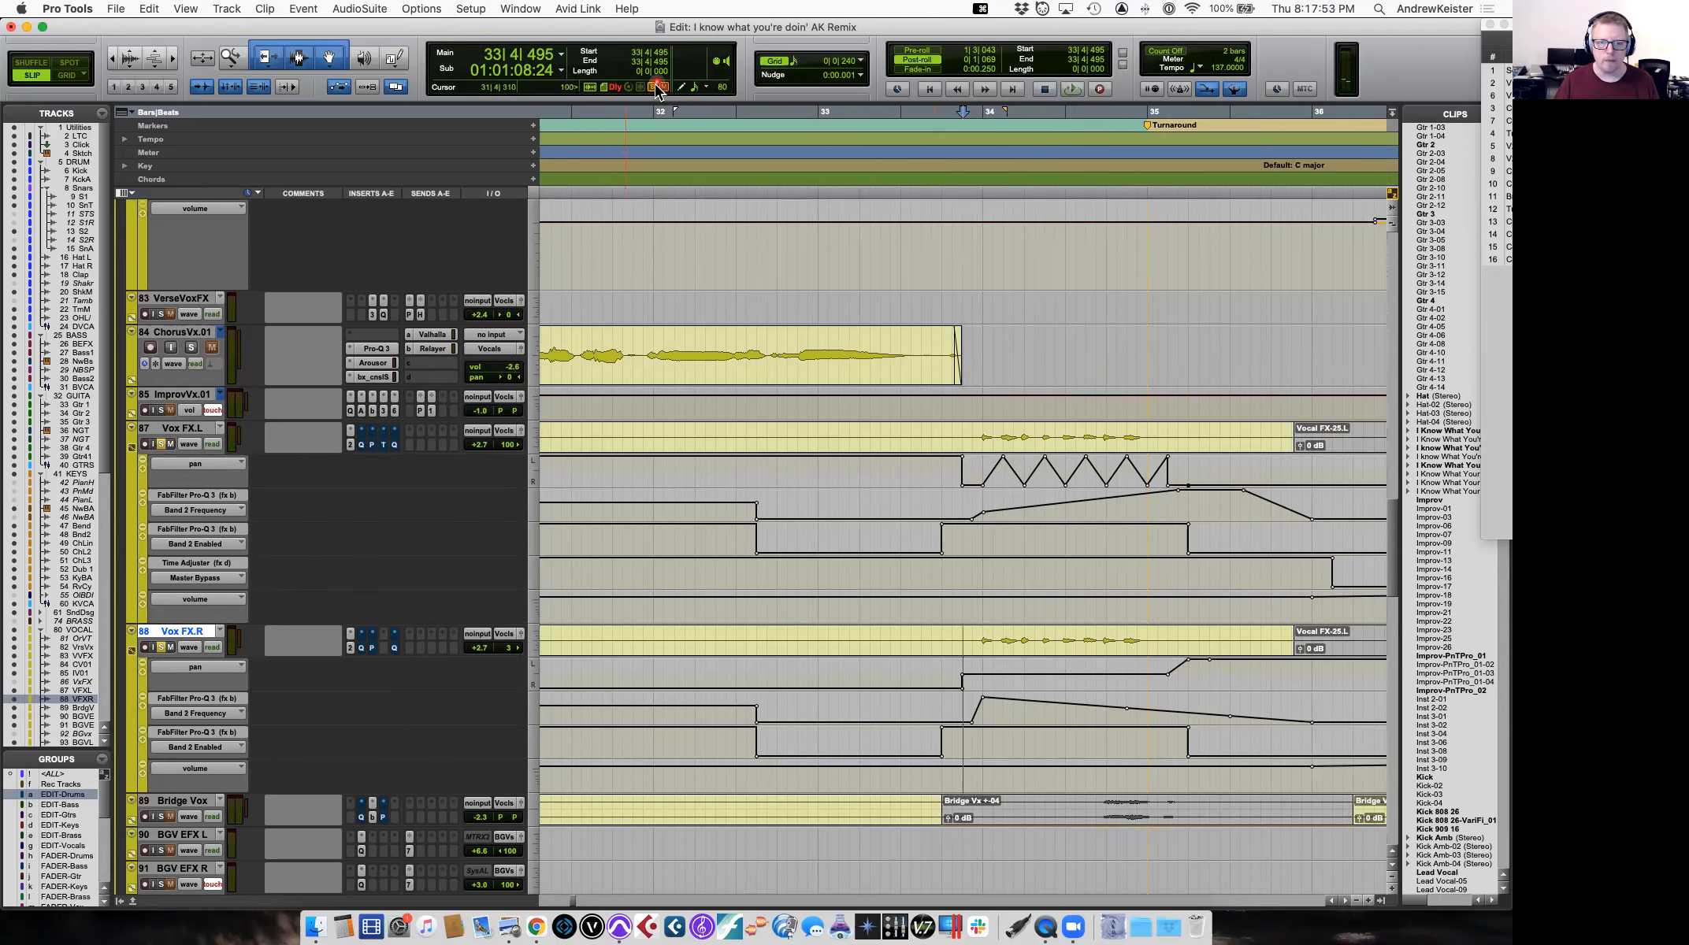
Hide the automation lanes of the Vox FX.L and Vox FX.R tracks.
key("r")
key("r")
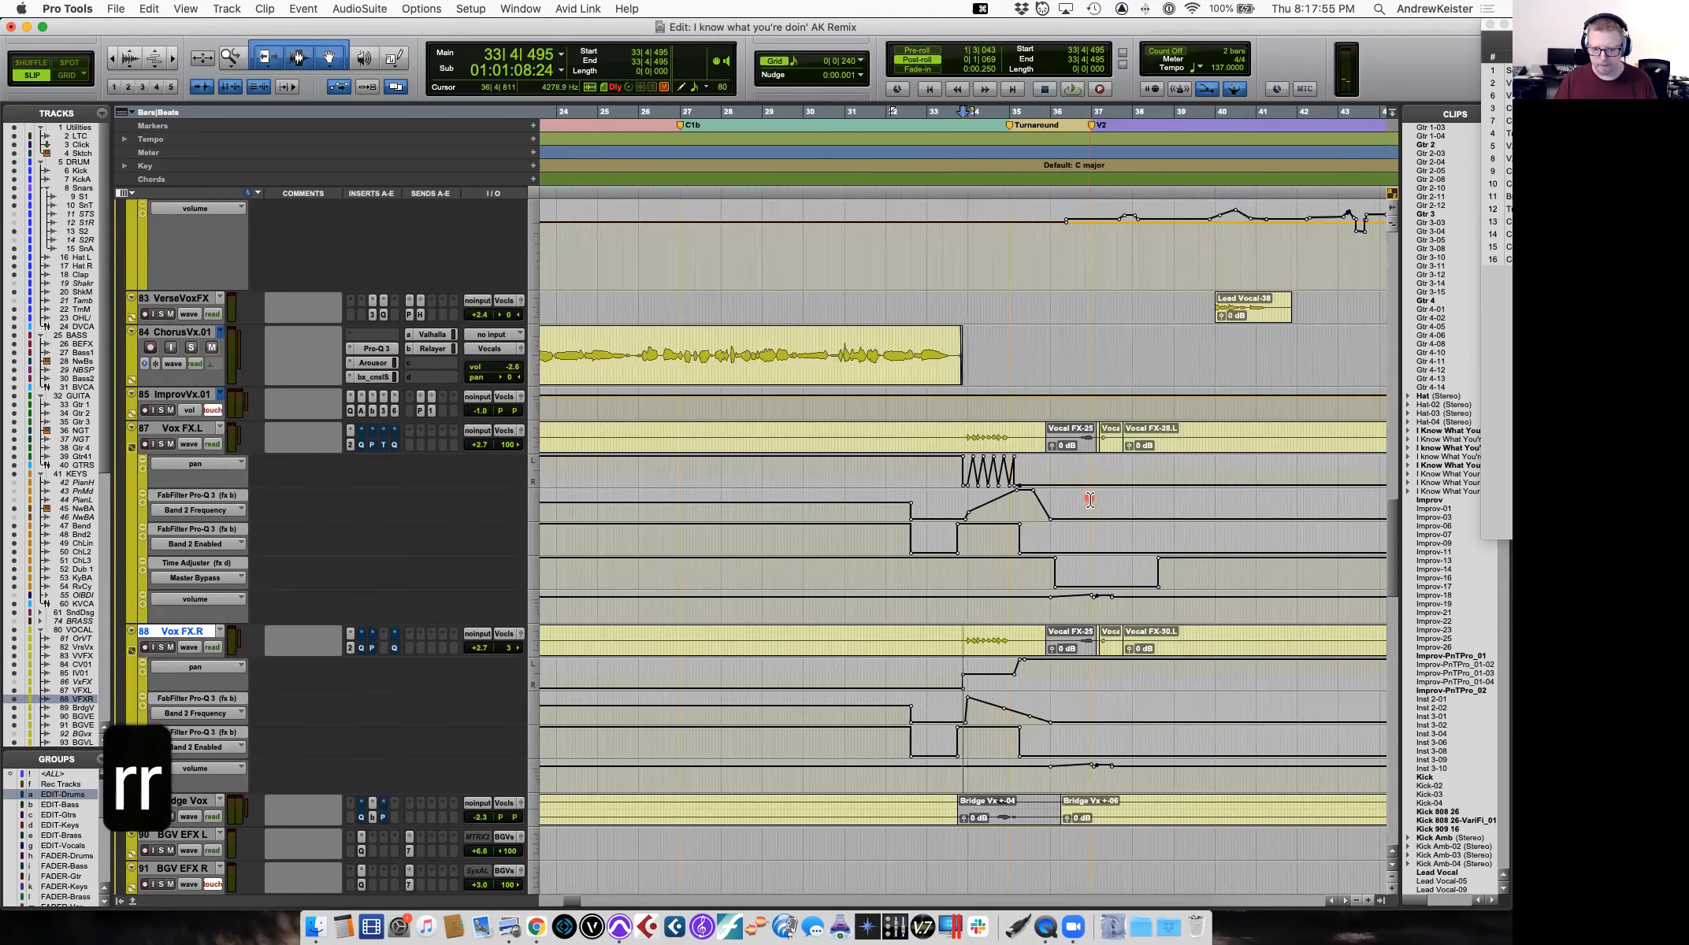
left_click(132, 447)
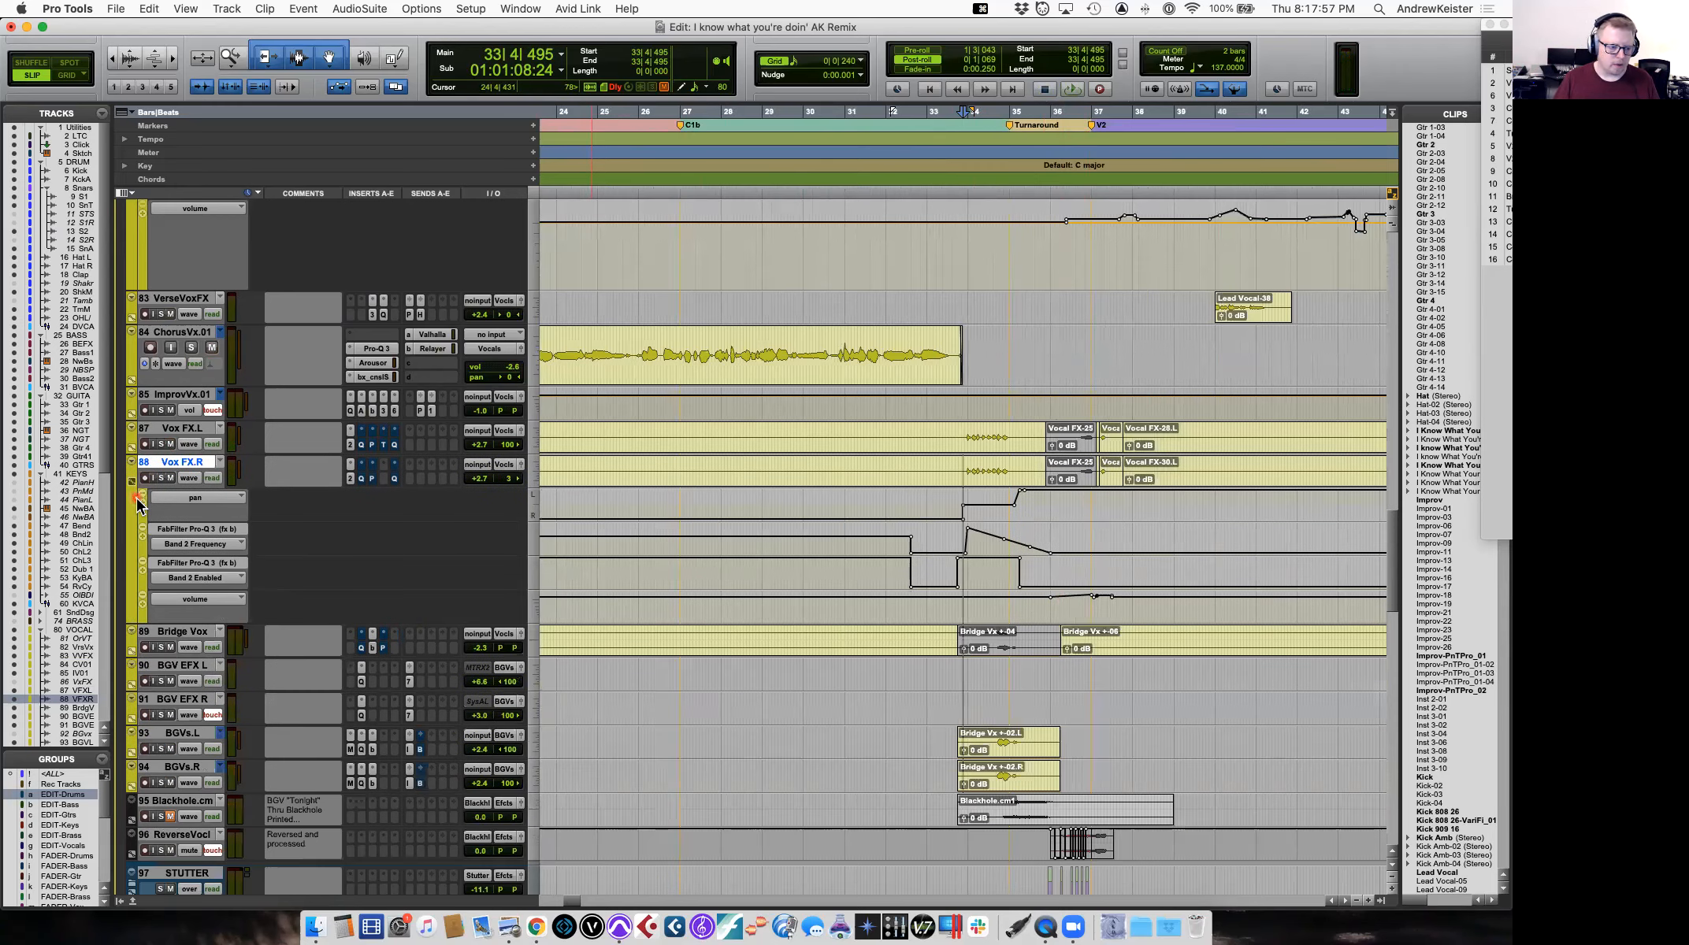
left_click(132, 481)
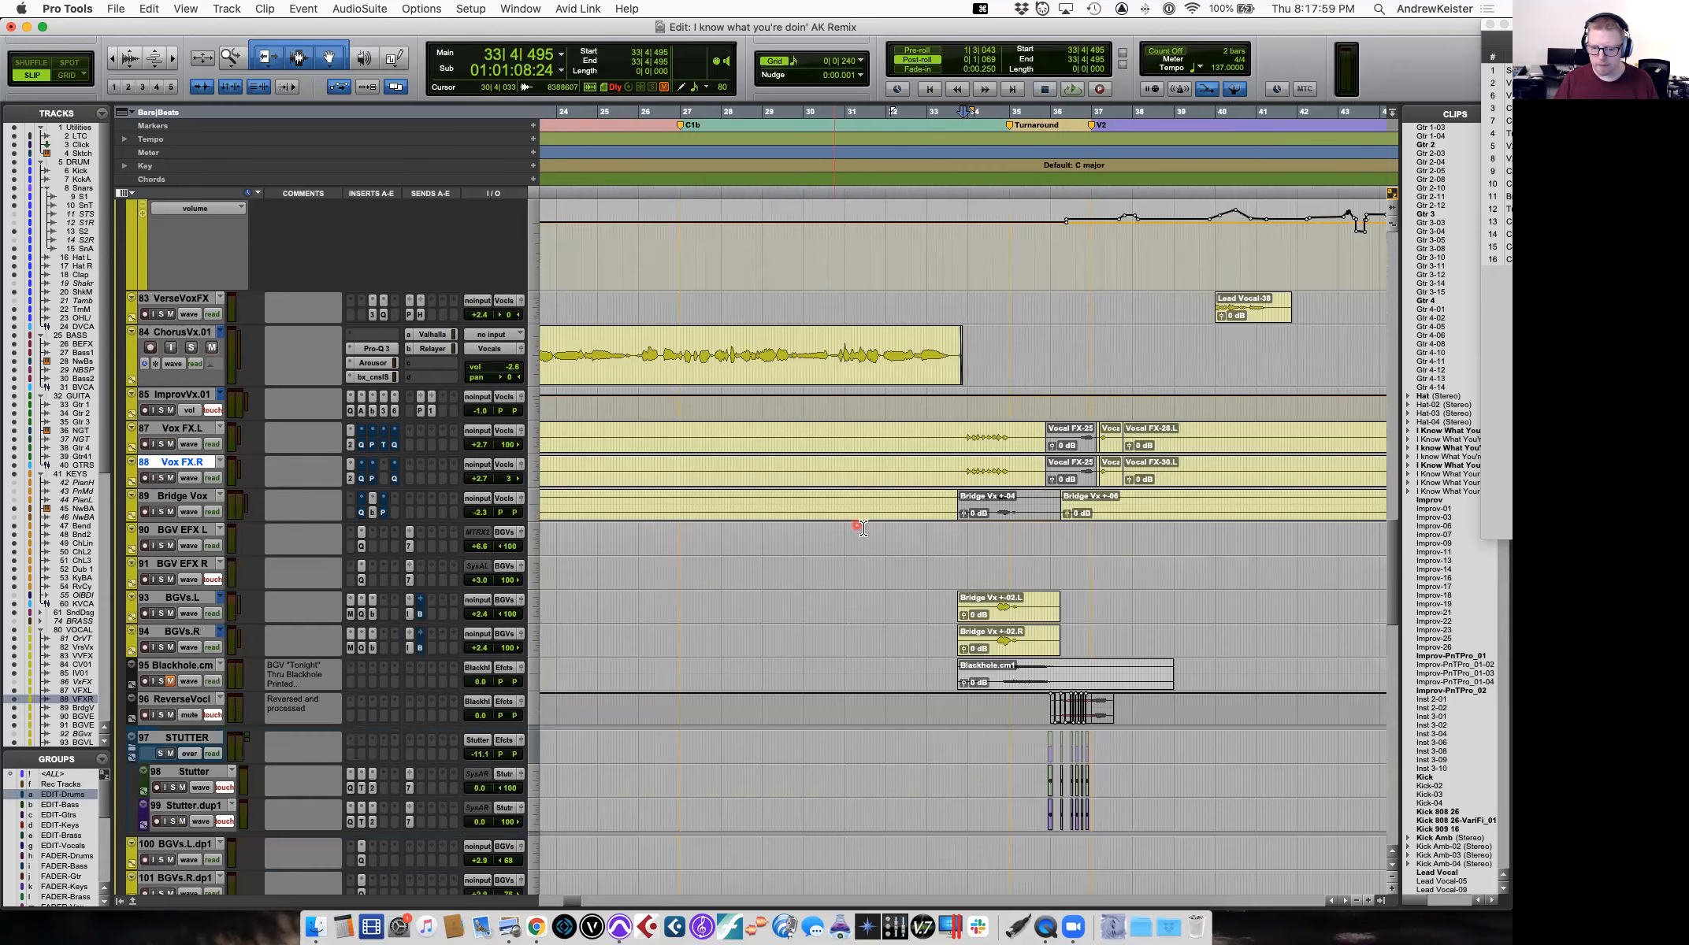
Play the mix from bar 34 beat 3 in the Bridge Vx clips, then solo BGVs.L and BGVs.R and replay.
left_click(997, 605)
key("space")
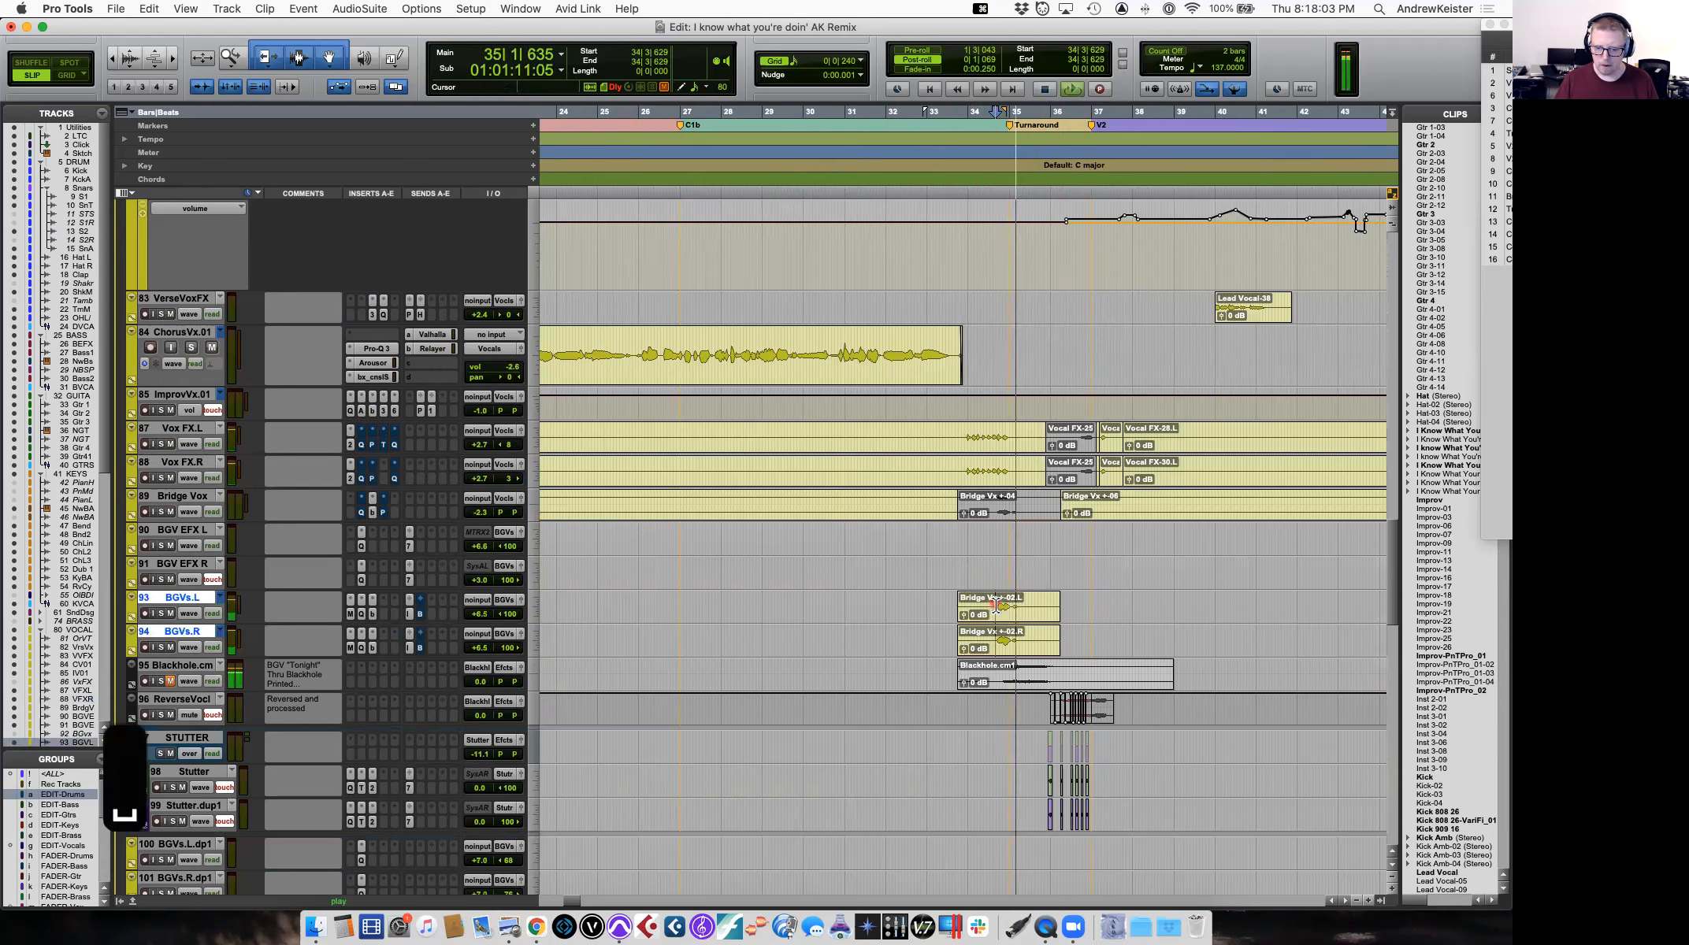
key("space")
left_click(160, 613)
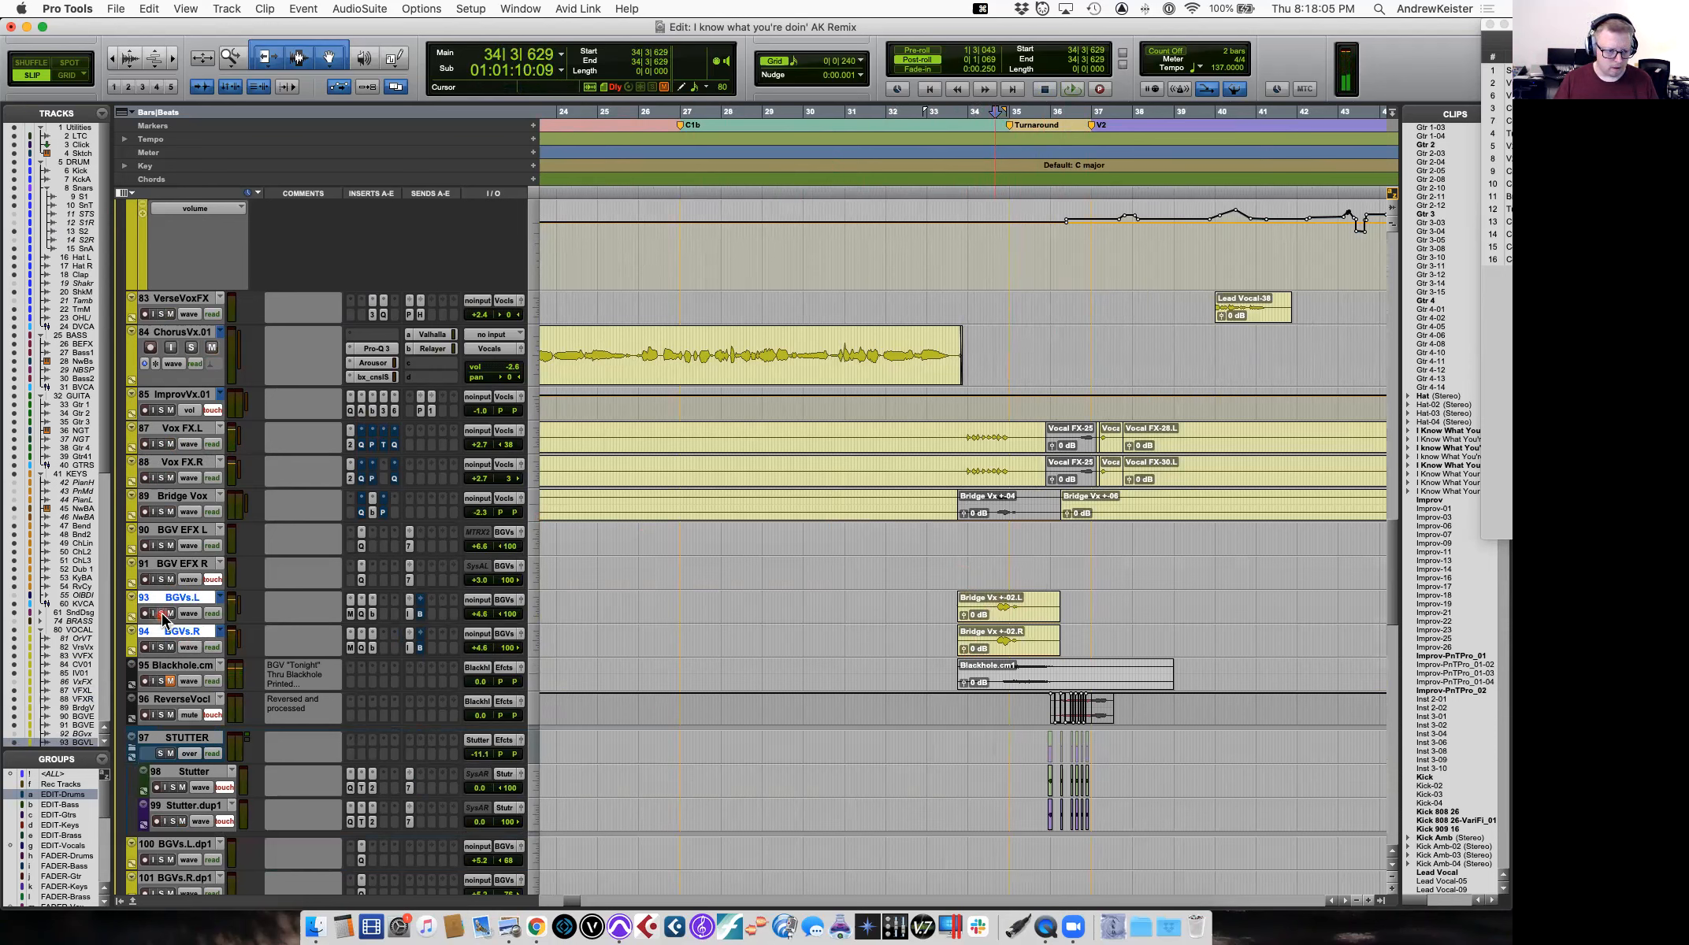
key("space")
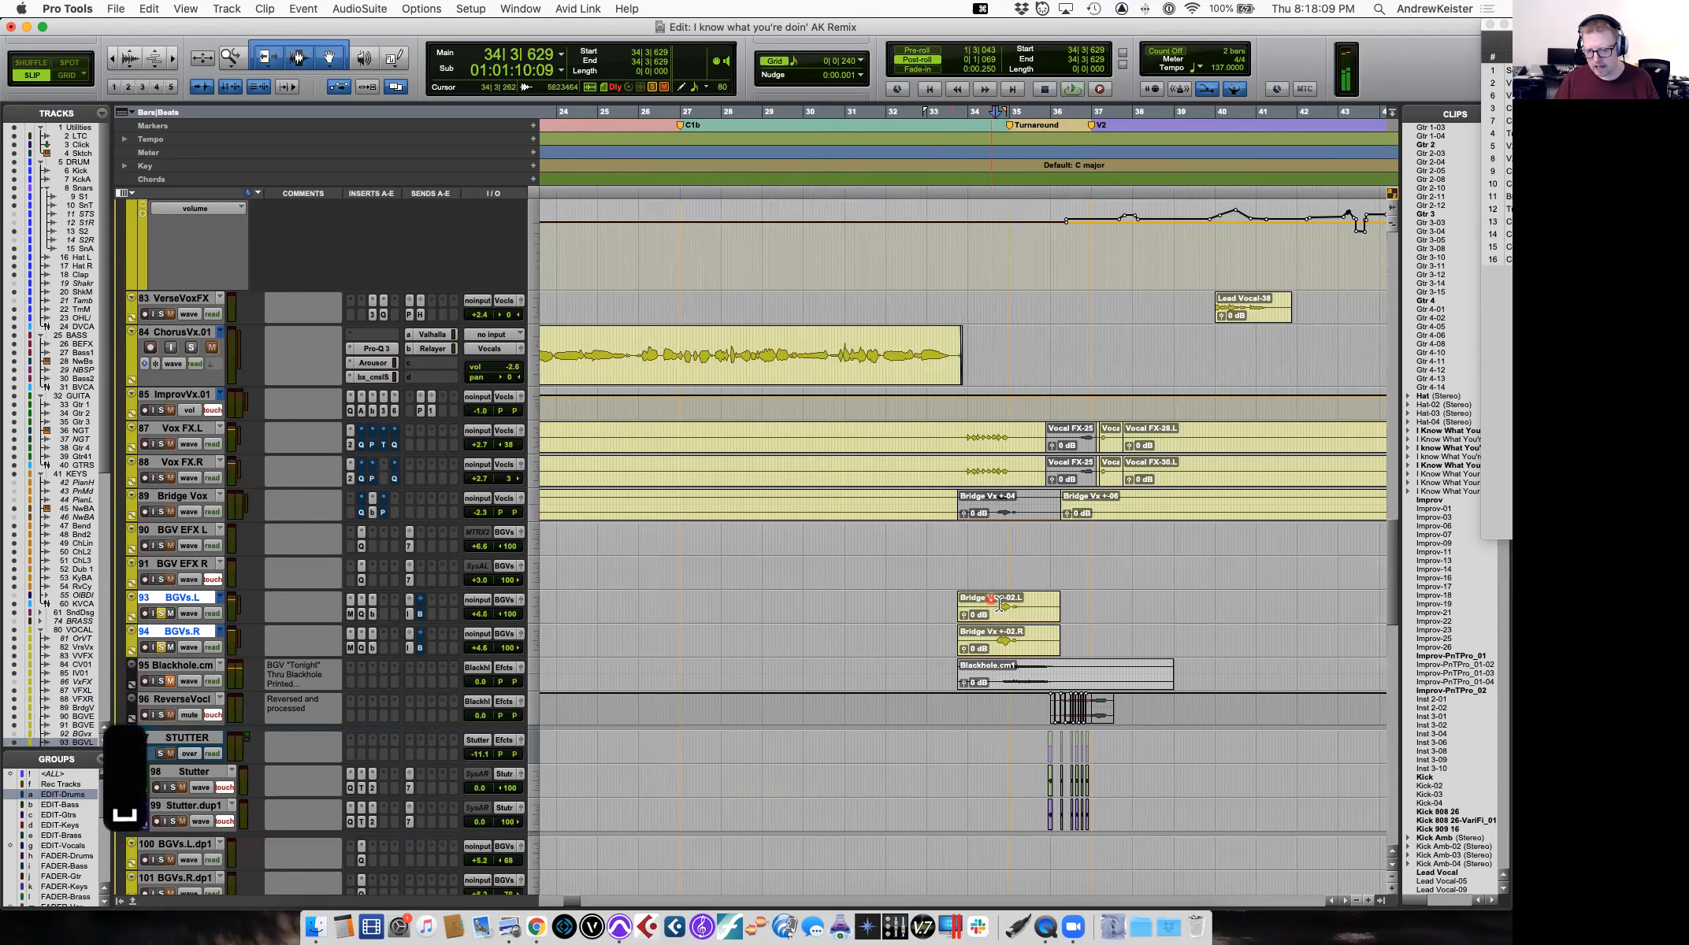
Examine the Bridge Vx waveforms on the soloed BGVs.L and BGVs.R tracks up close while playing from bar 34 beat 3.
key("t")
key("t")
key("t")
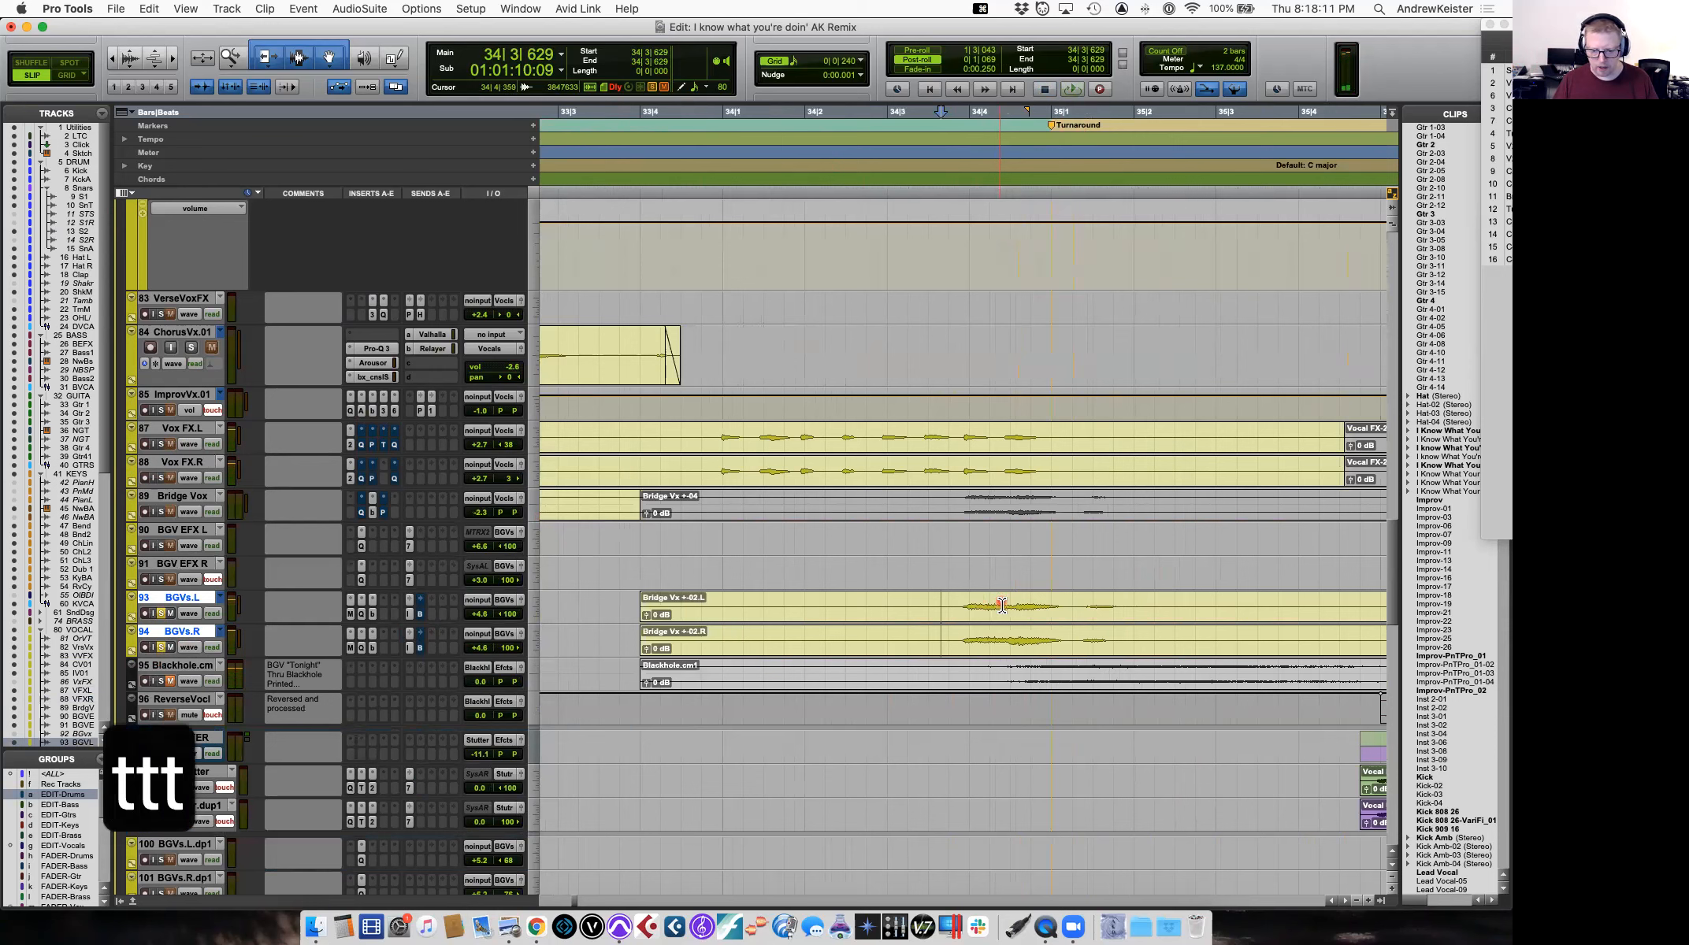
left_click(931, 617)
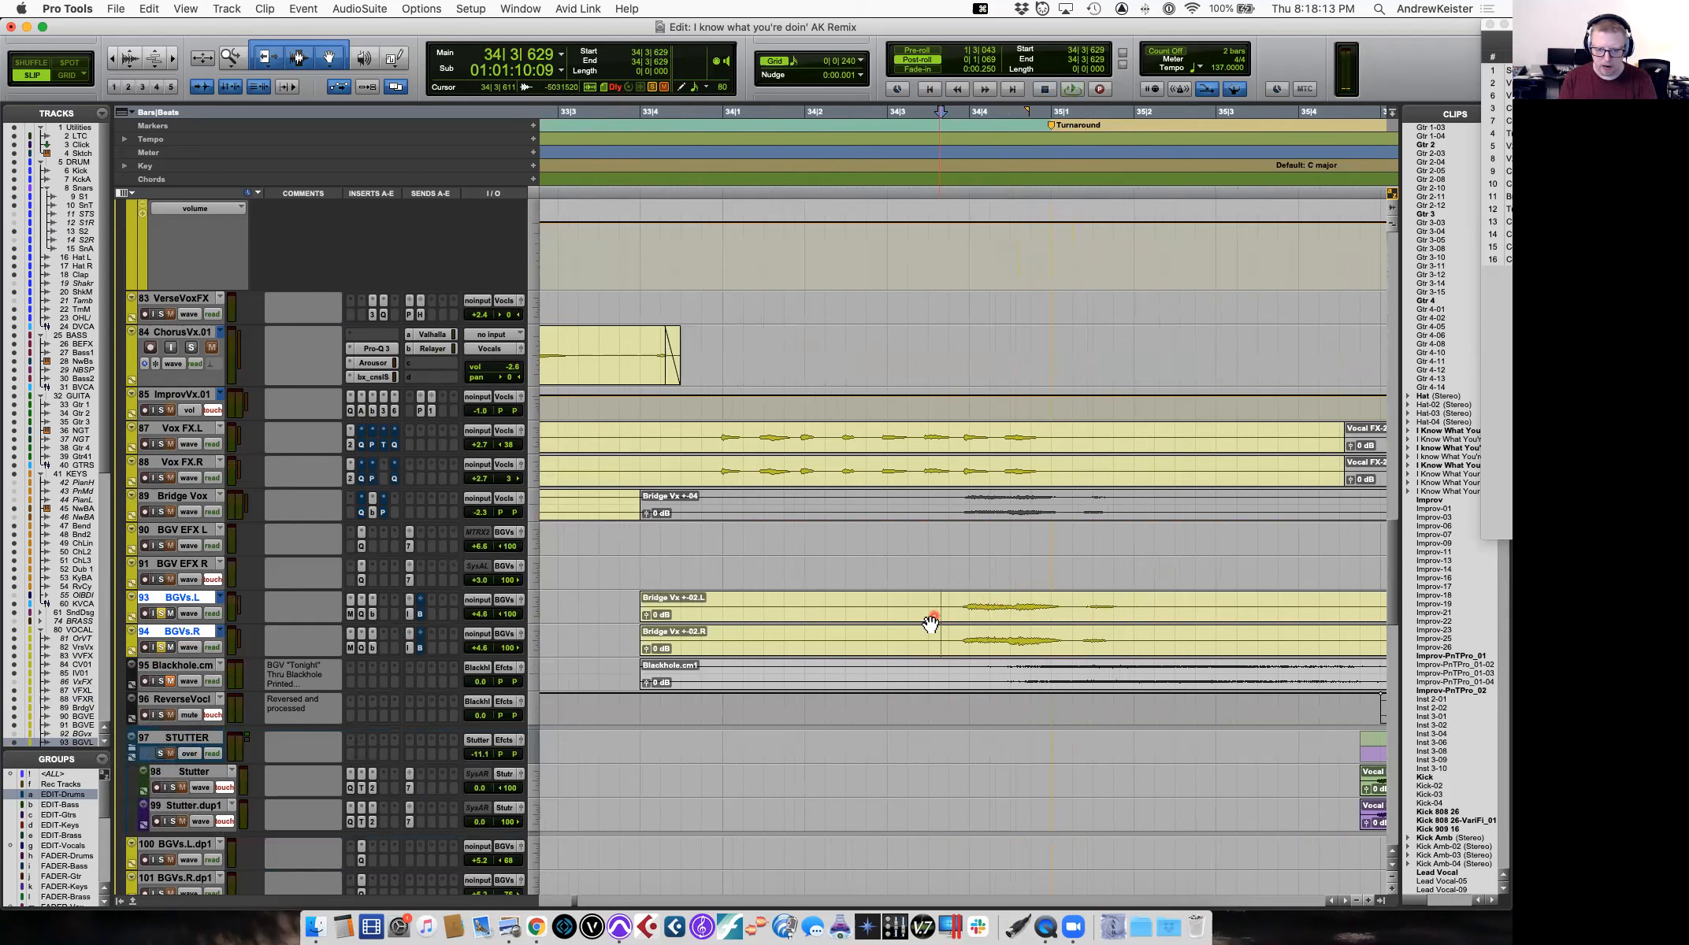
left_click(699, 672)
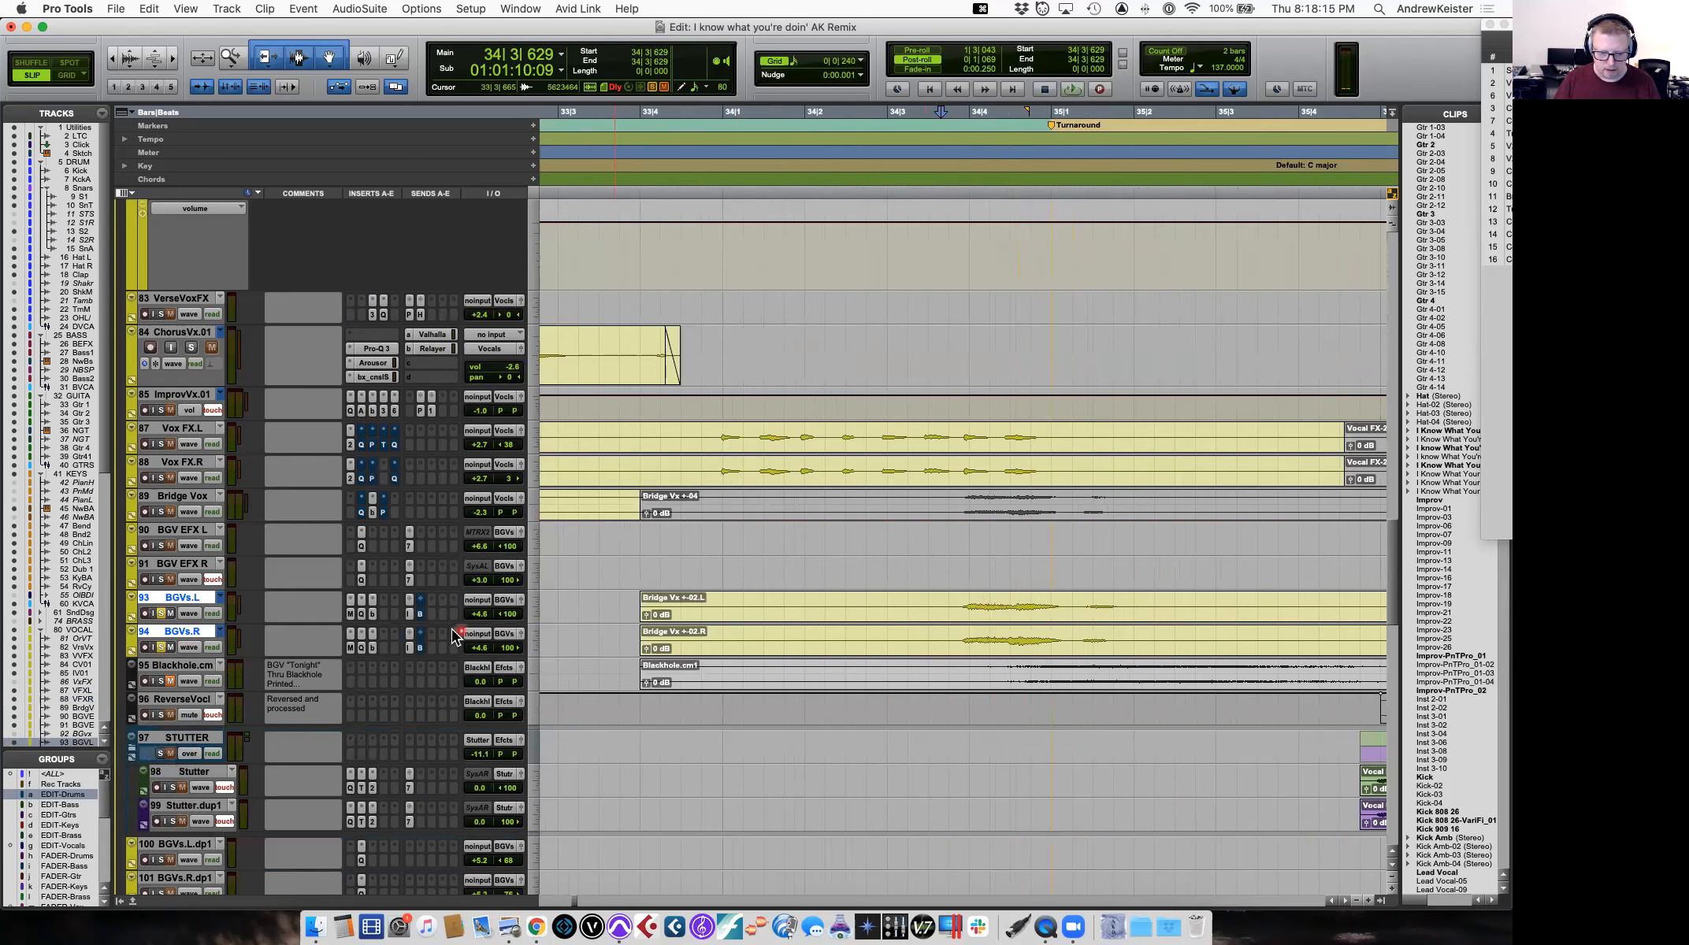
key("space")
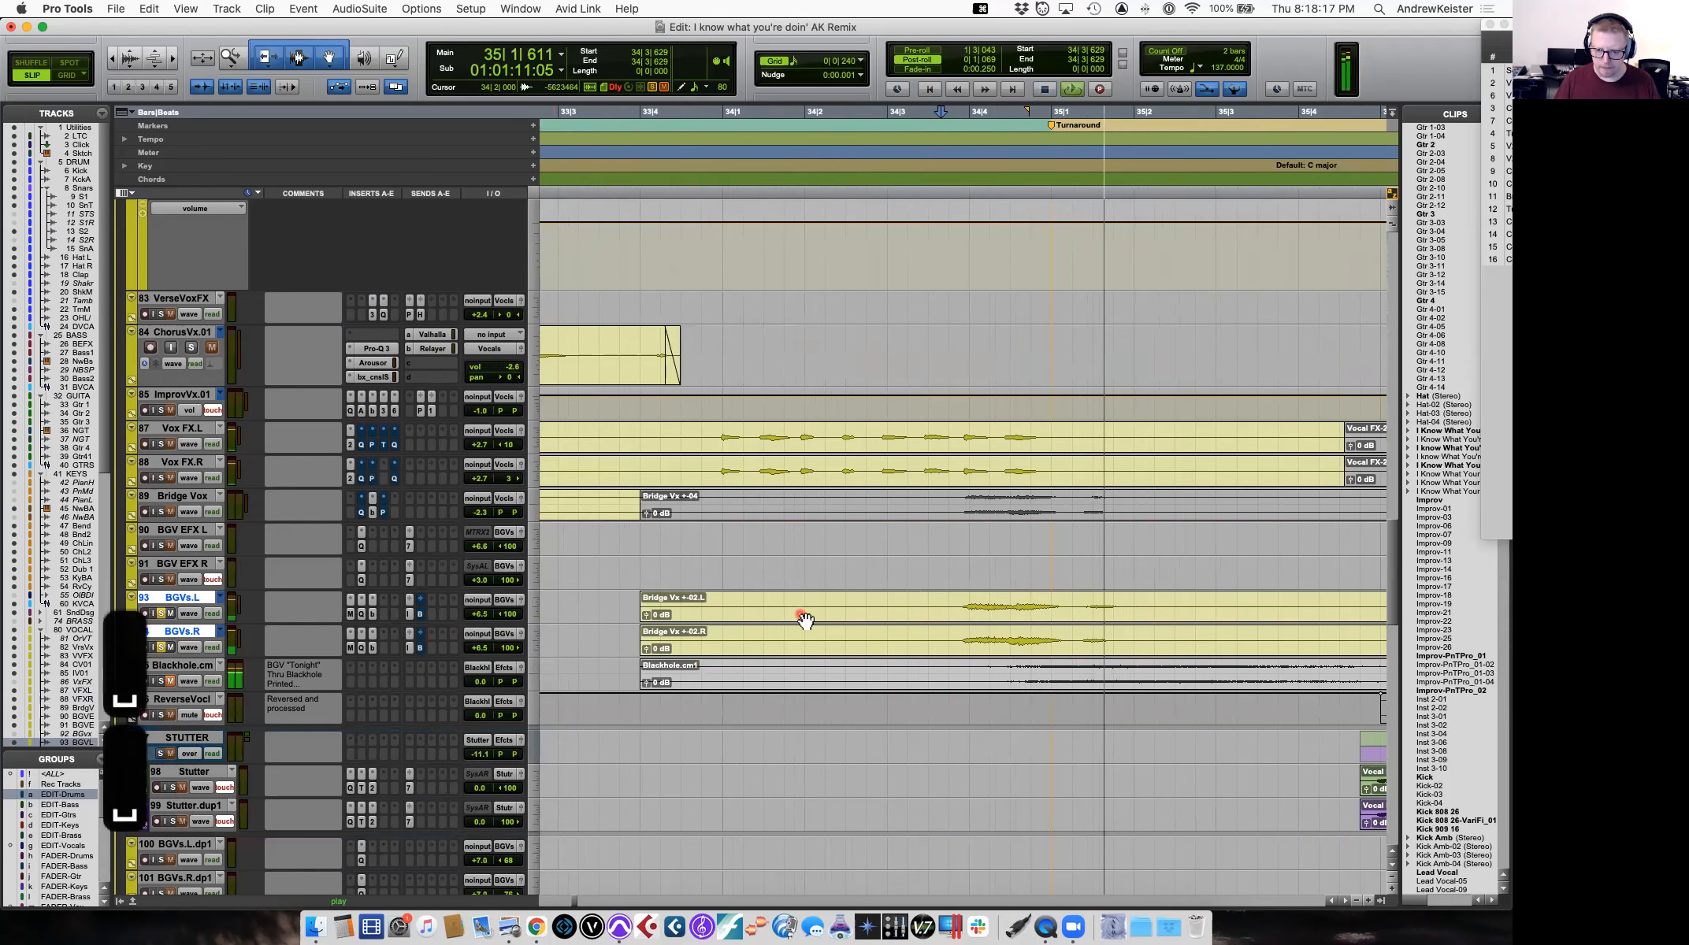
Set the playback start at bar 34 beat 4, just before the Turnaround marker, and unsolo BGVs.L and BGVs.R.
key("r")
key("r")
key("r")
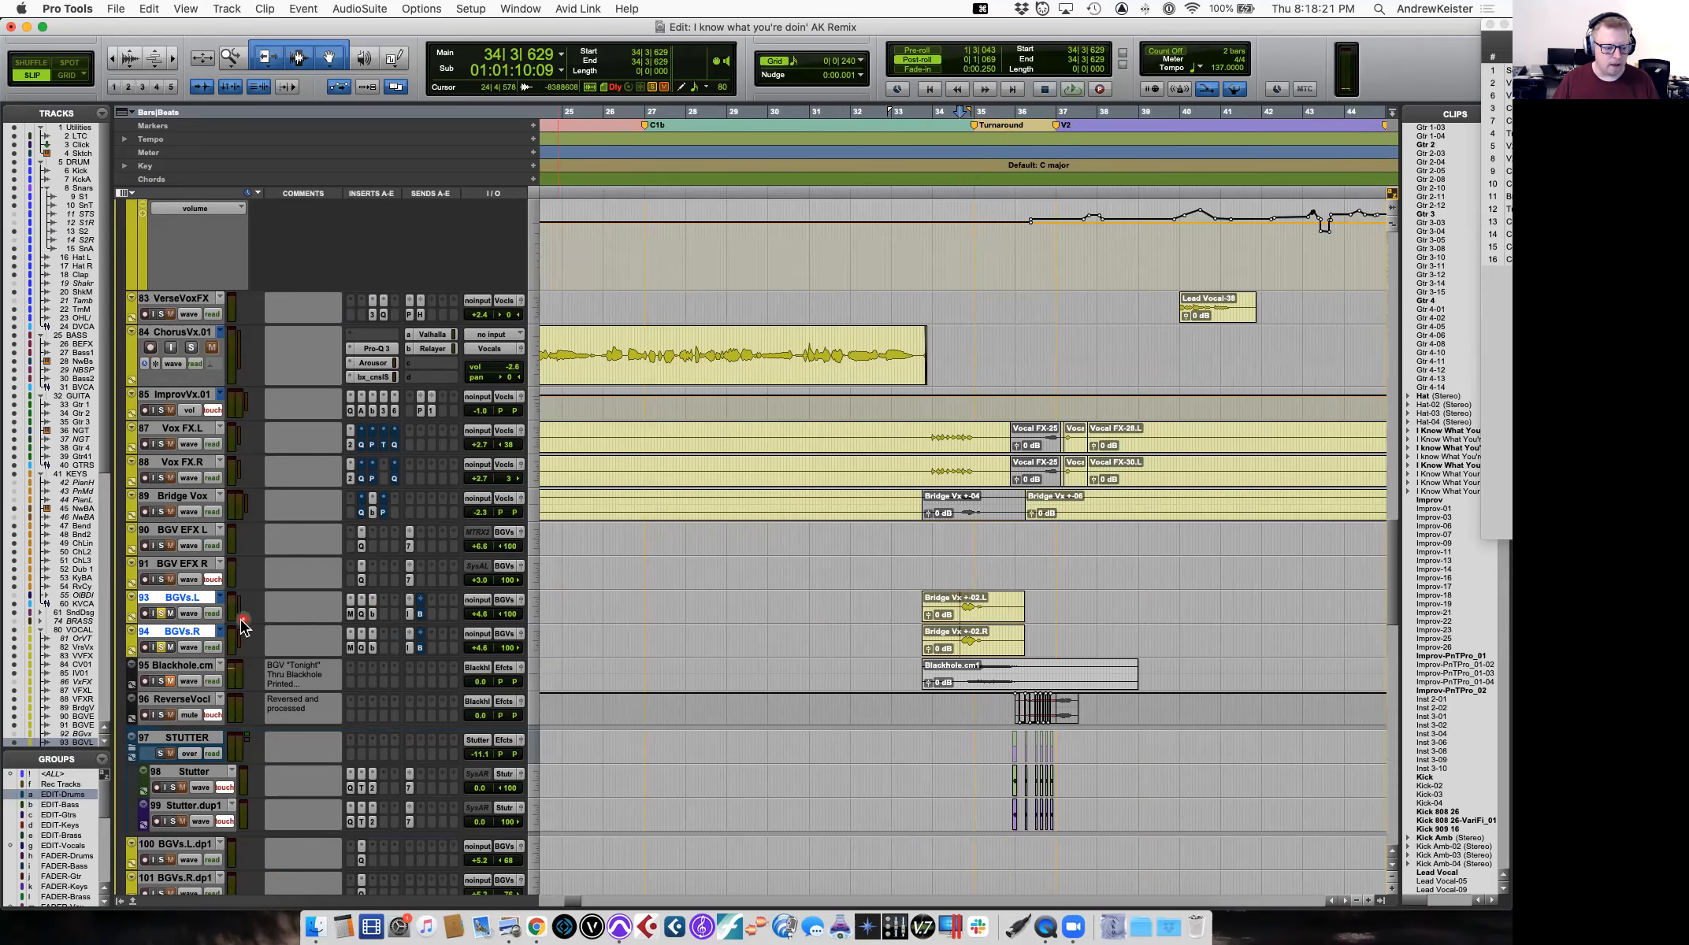
scroll(606, 619, "down", 3)
left_click(889, 520)
left_click(969, 264)
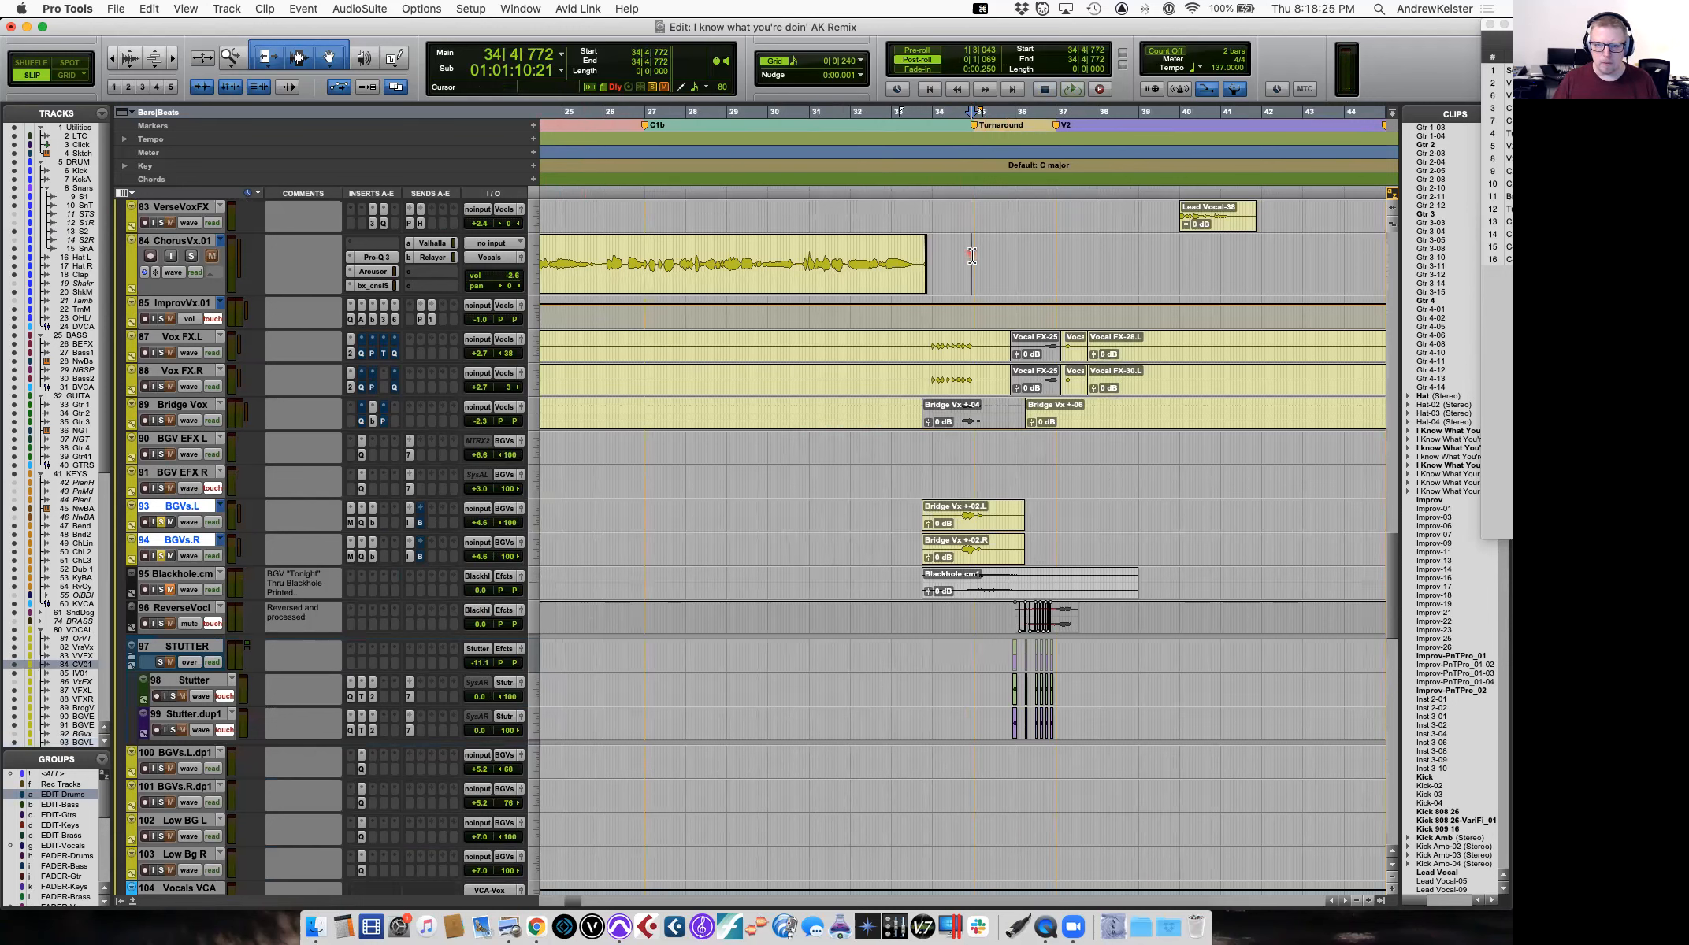
left_click(162, 523)
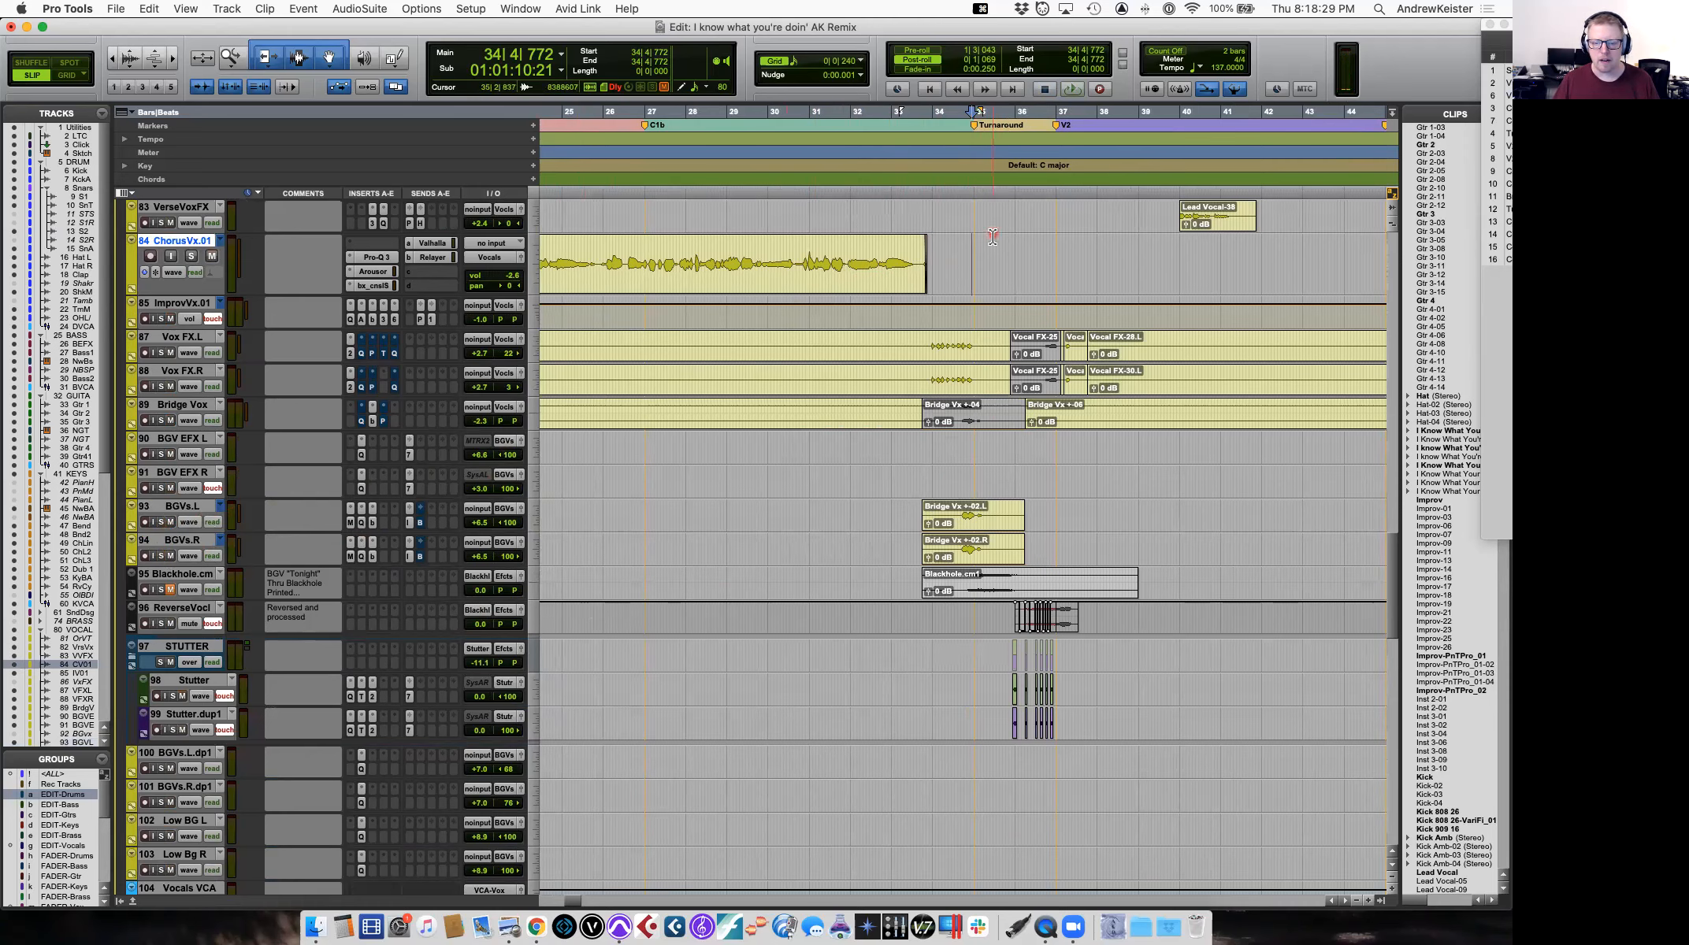
Play the full mix from bar 34 beat 4 through the Turnaround section.
key("space")
scroll(992, 236, "up", 10)
scroll(993, 236, "up", 1)
scroll(992, 237, "down", 1)
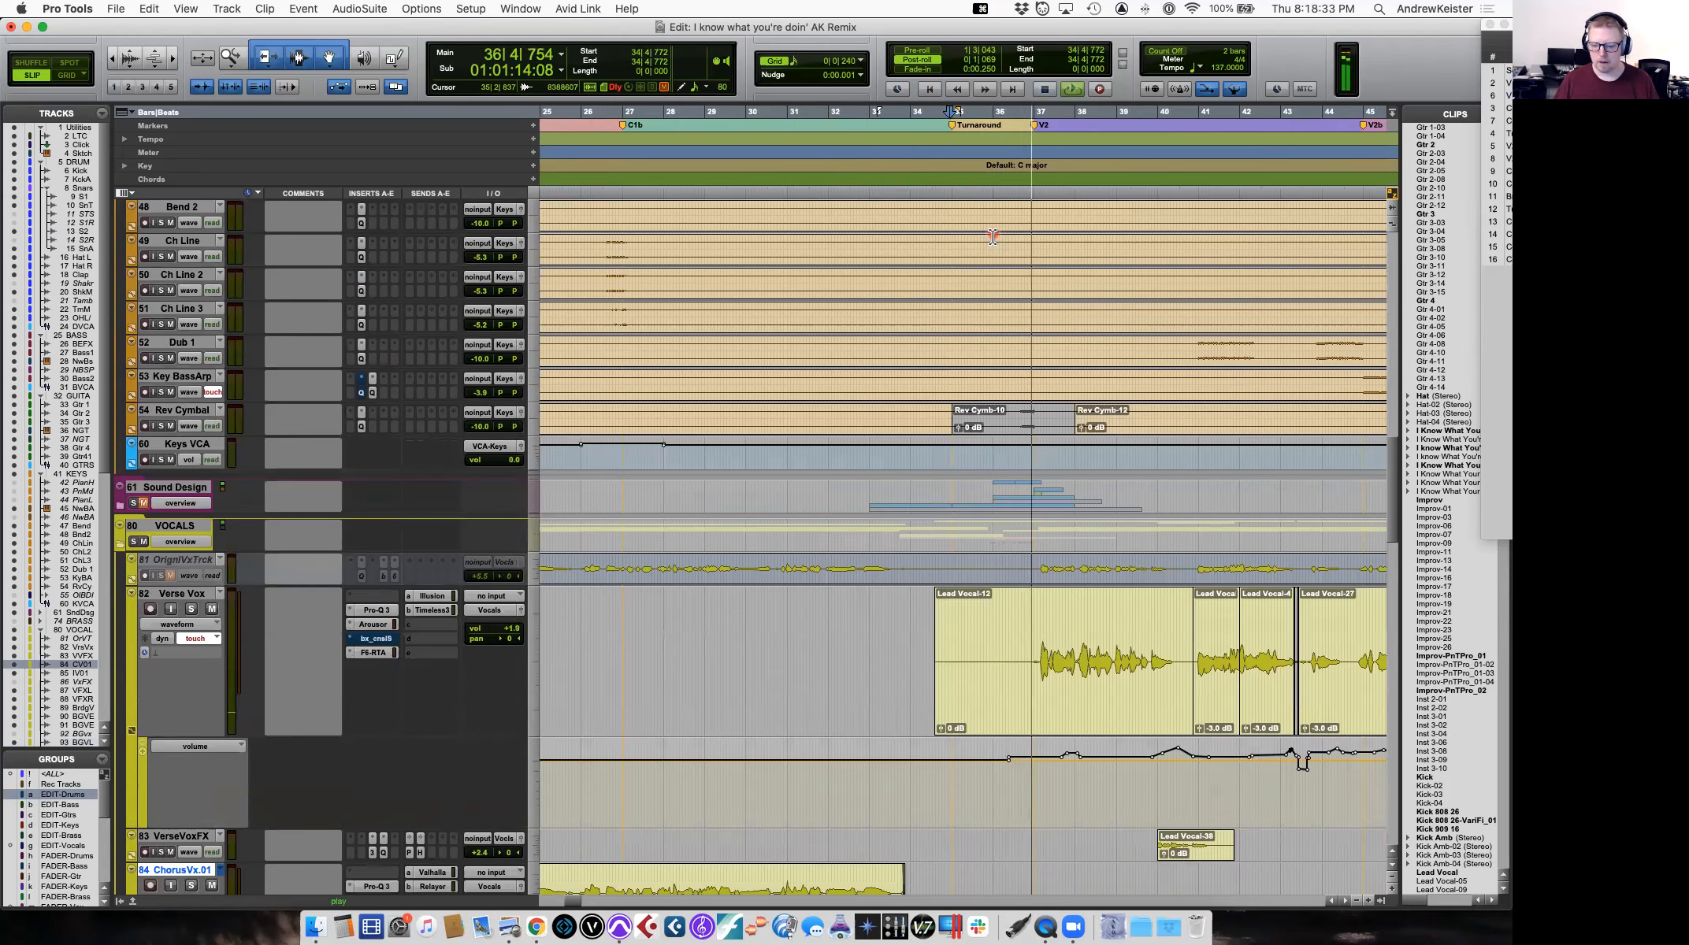
key("space")
Replay the Turnaround while viewing the vocal effect, Blackhole, Reverse Vocal and Stutter tracks.
scroll(572, 344, "down", 10)
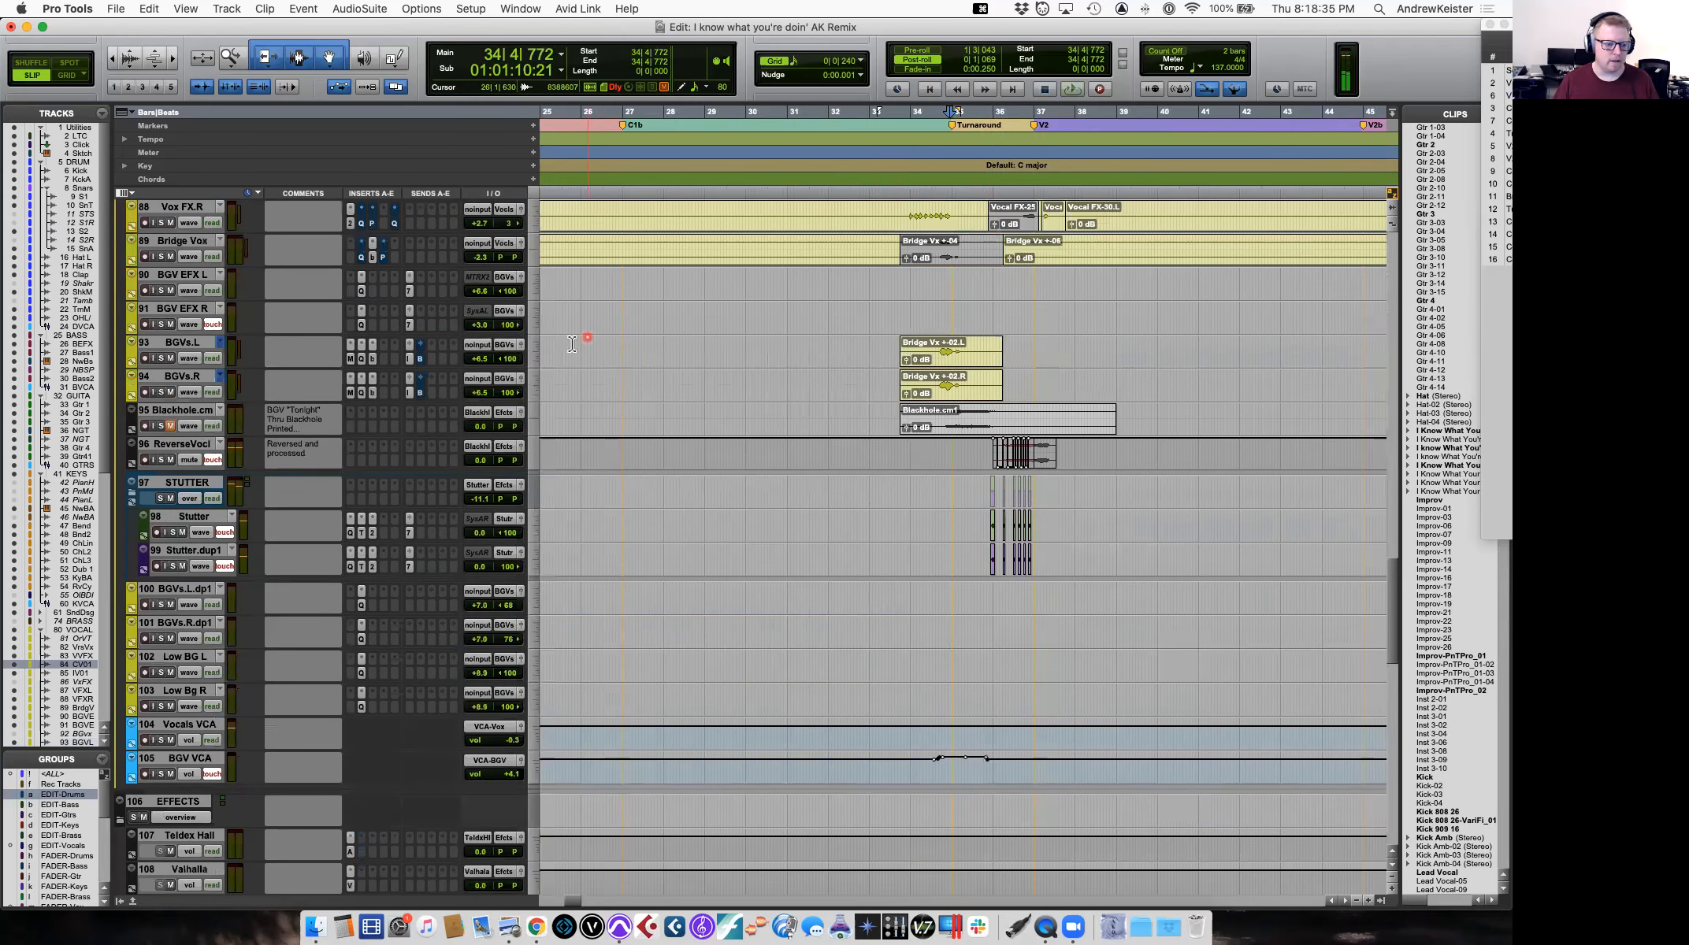
scroll(737, 439, "up", 10)
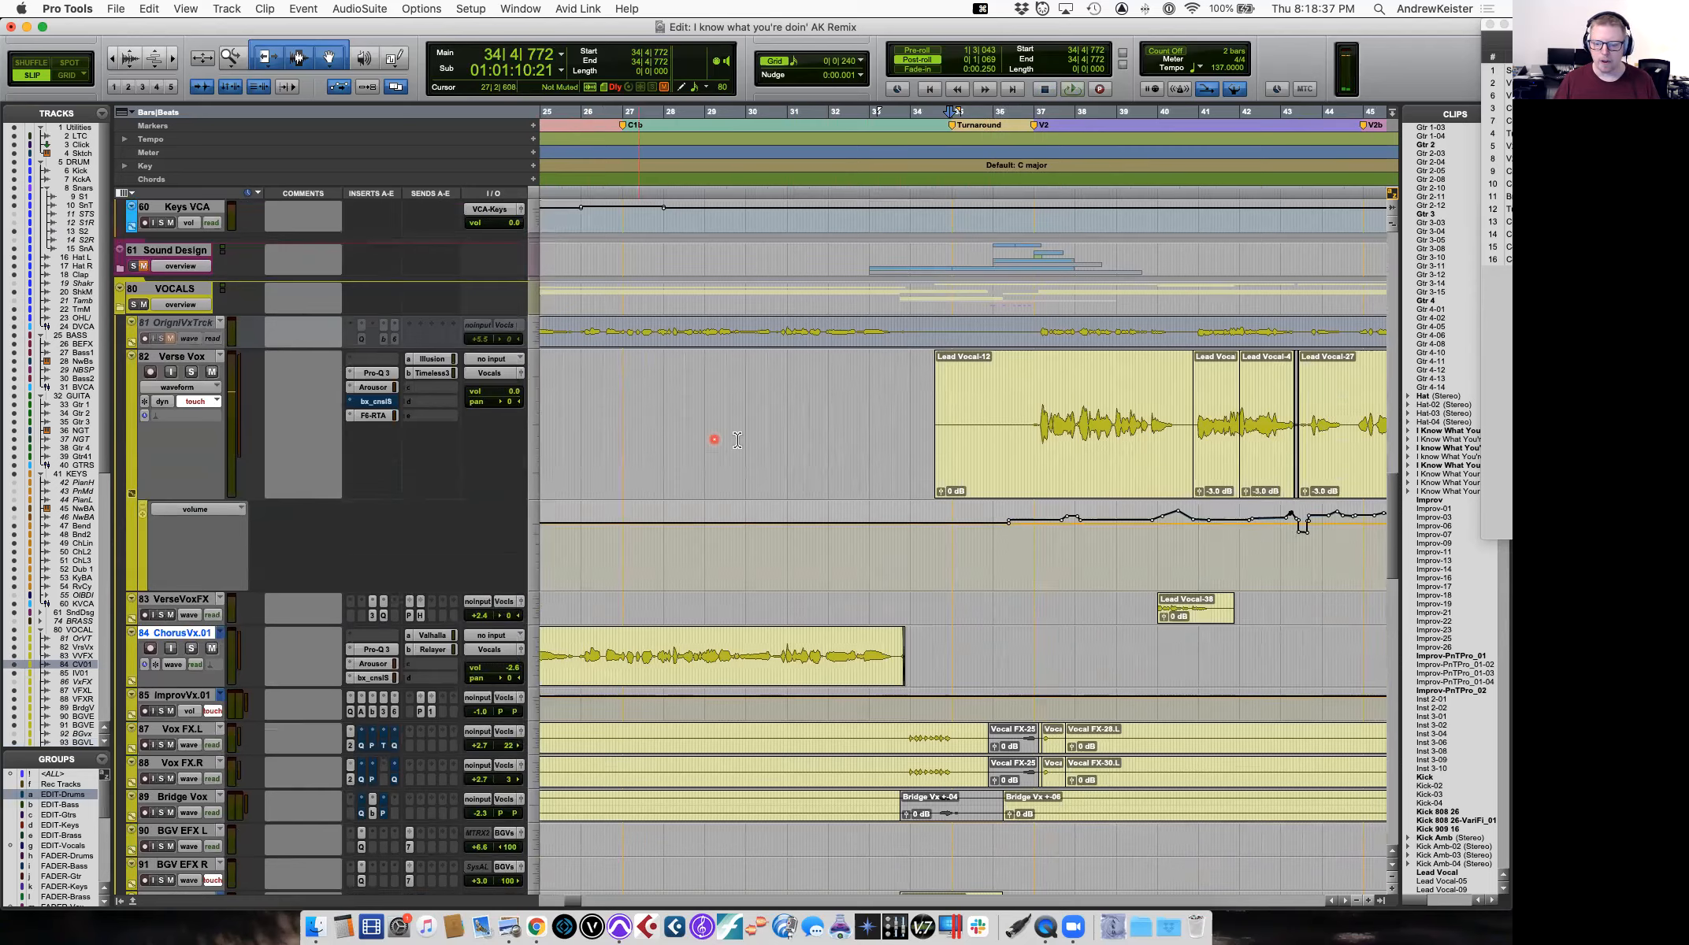
scroll(737, 440, "down", 1)
key("space")
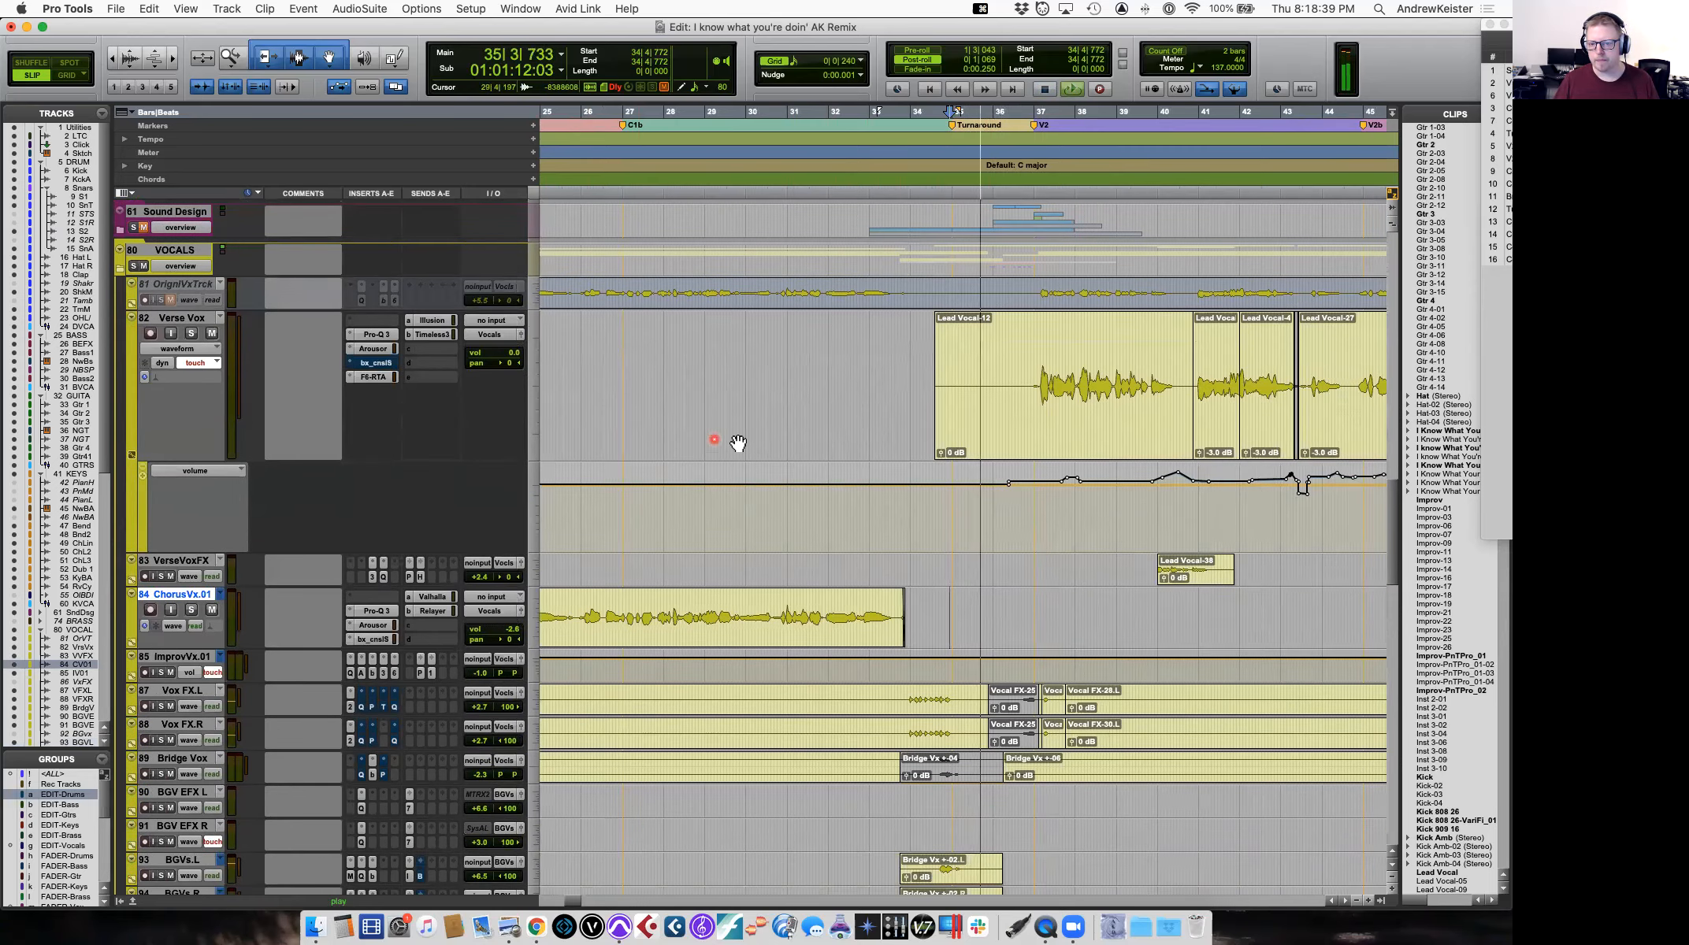
scroll(977, 409, "down", 12)
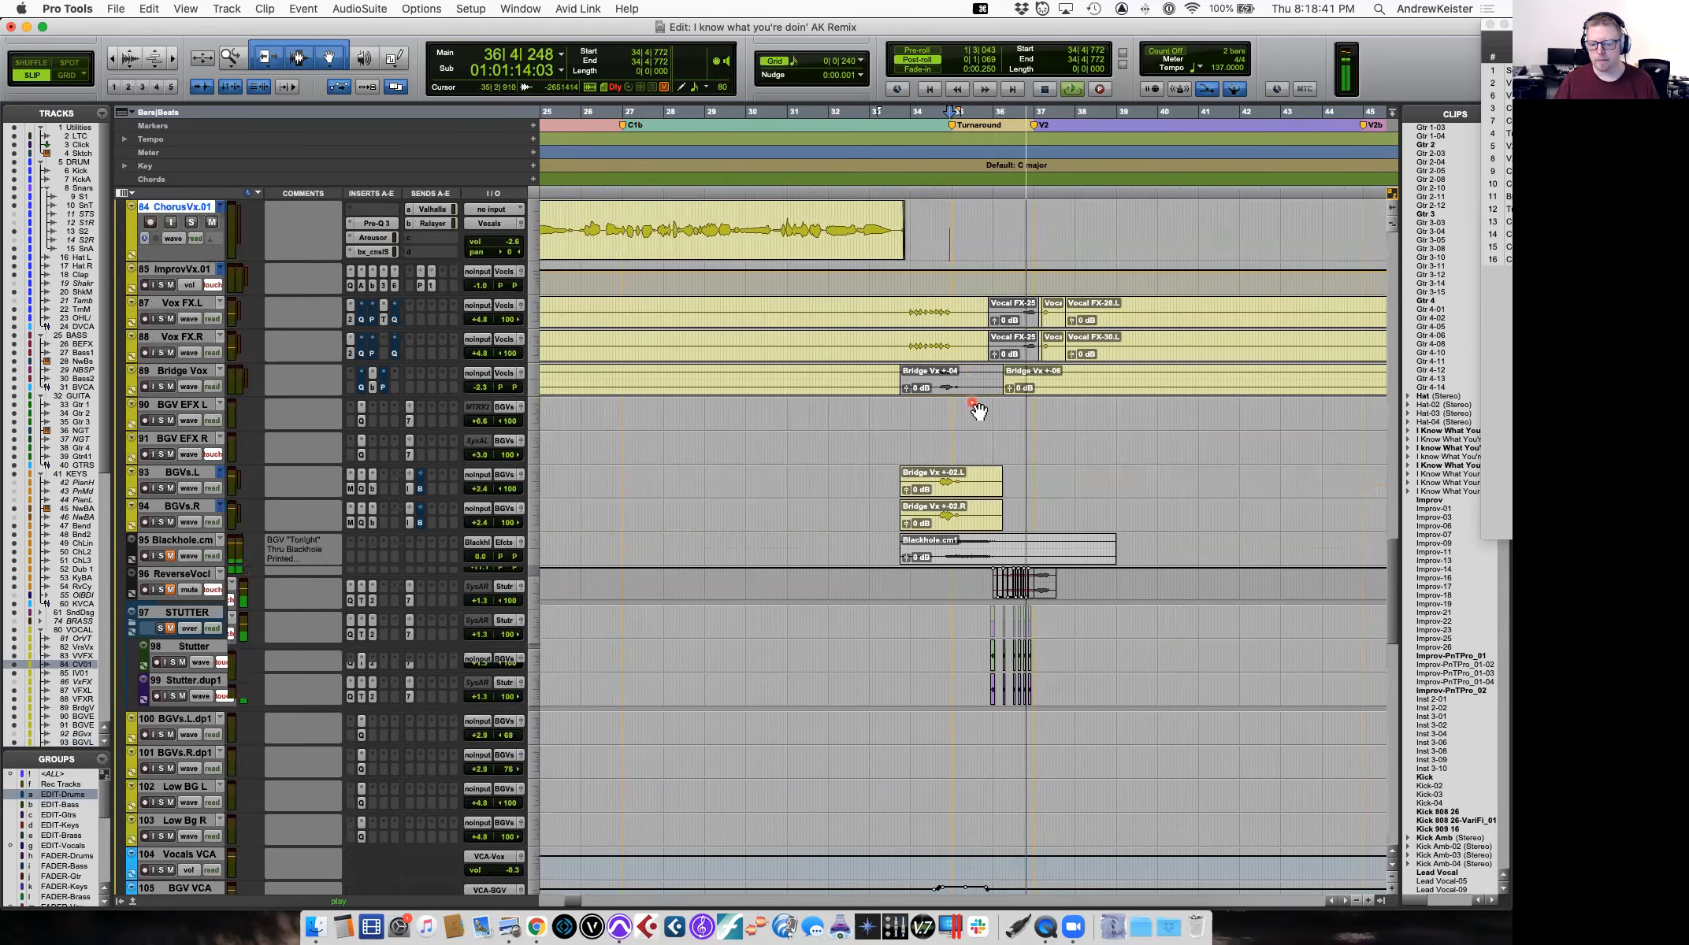
key("space")
Look through the keys, guitar and vocal tracks, and set the playback start at bar 35 beat 4 on the Reverse Vocal track.
scroll(976, 410, "down", 1)
scroll(977, 410, "up", 12)
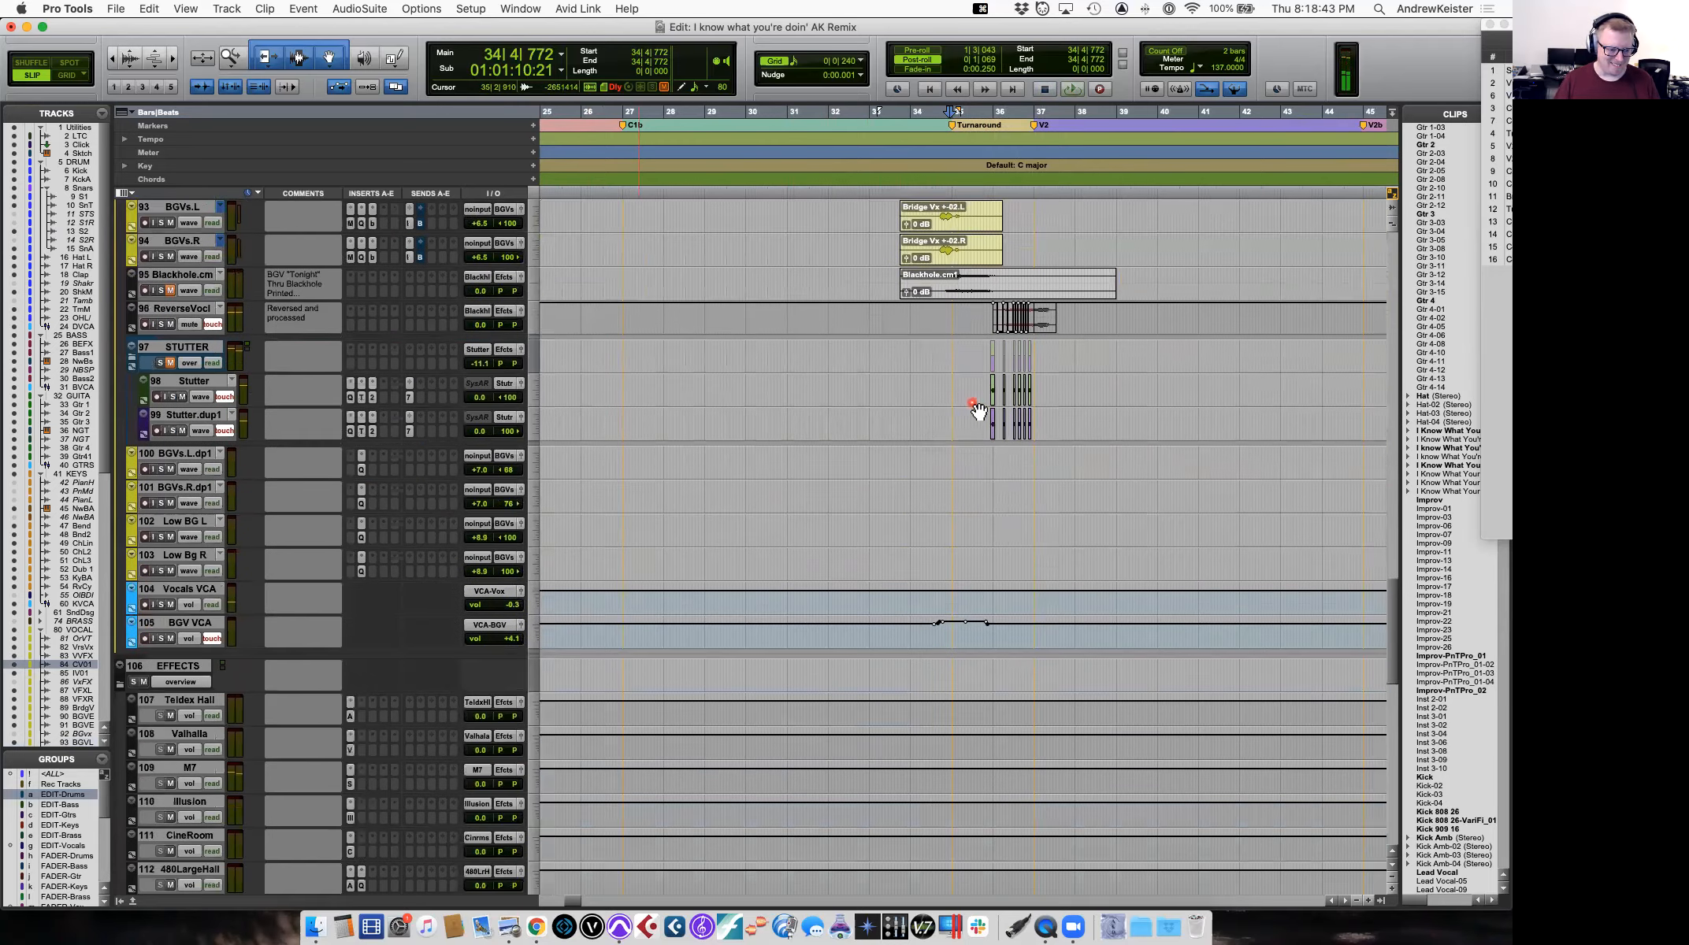
scroll(977, 409, "up", 8)
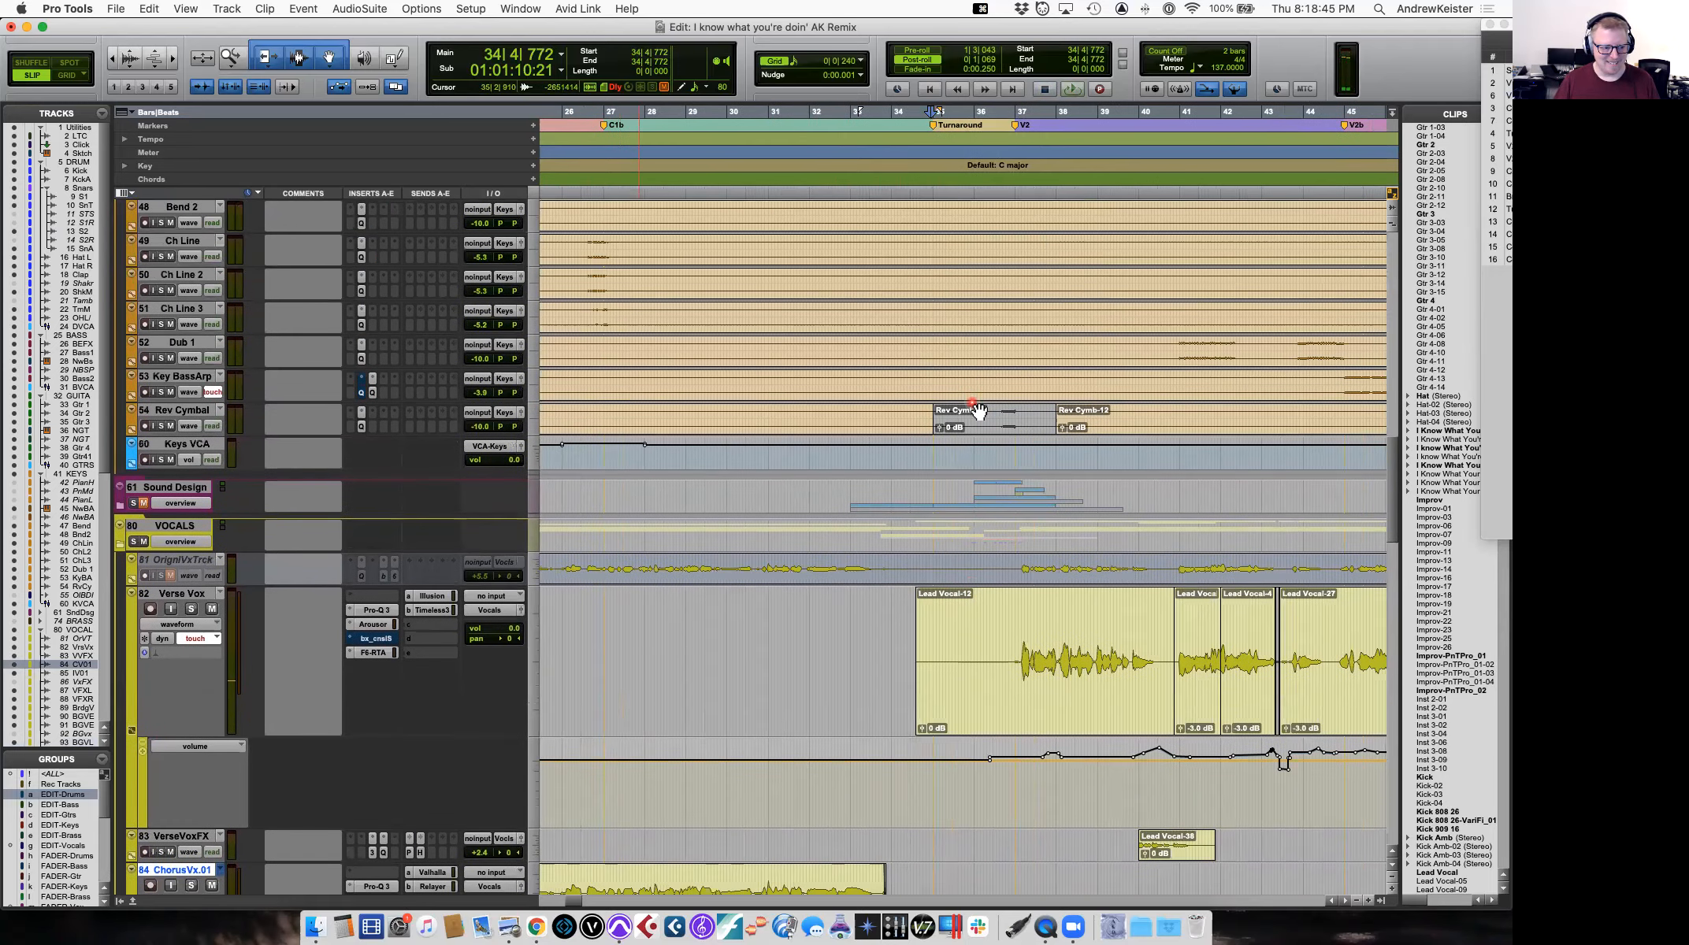
scroll(976, 409, "down", 5)
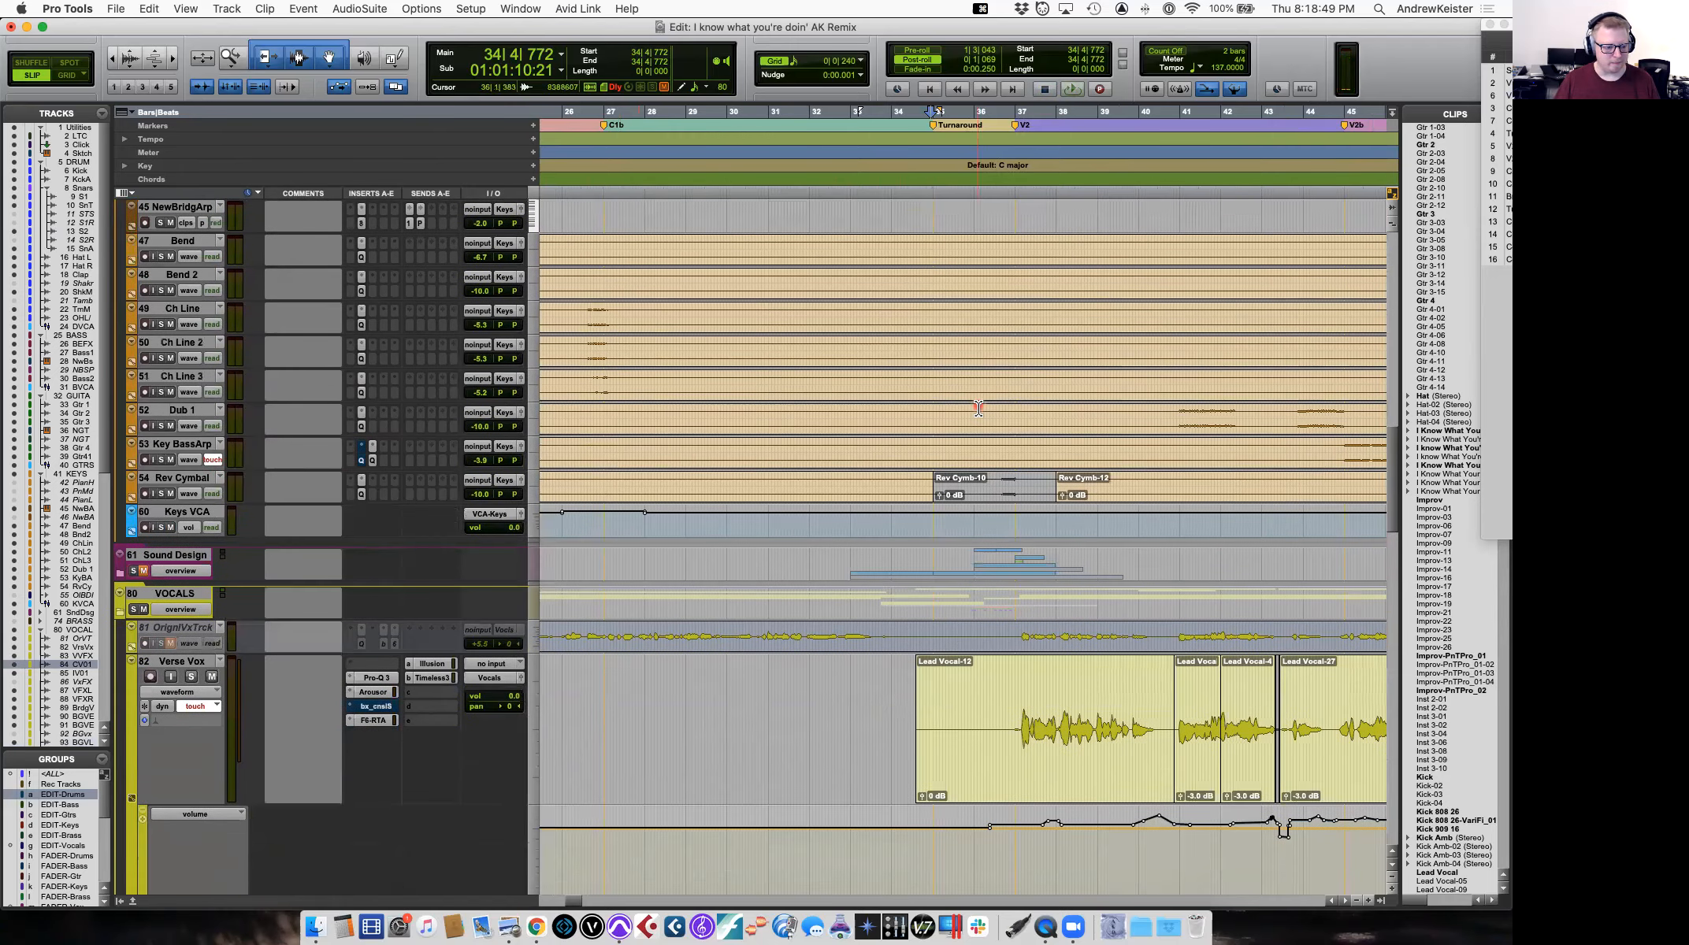
scroll(977, 410, "up", 4)
scroll(978, 409, "down", 20)
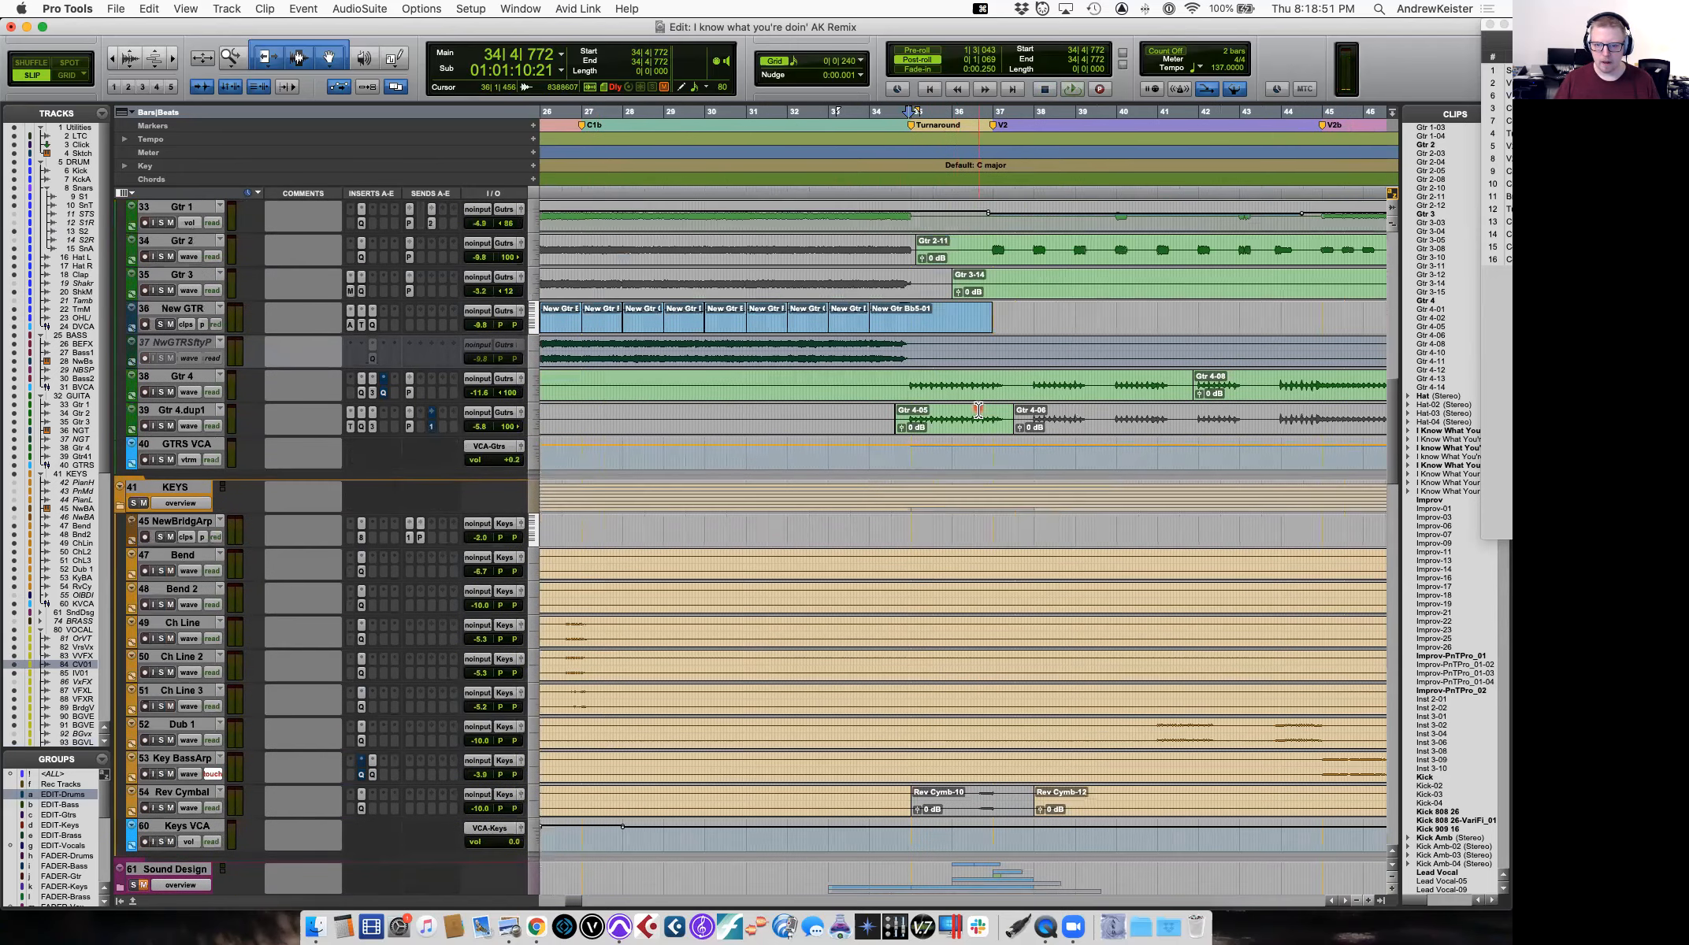
scroll(978, 409, "up", 2)
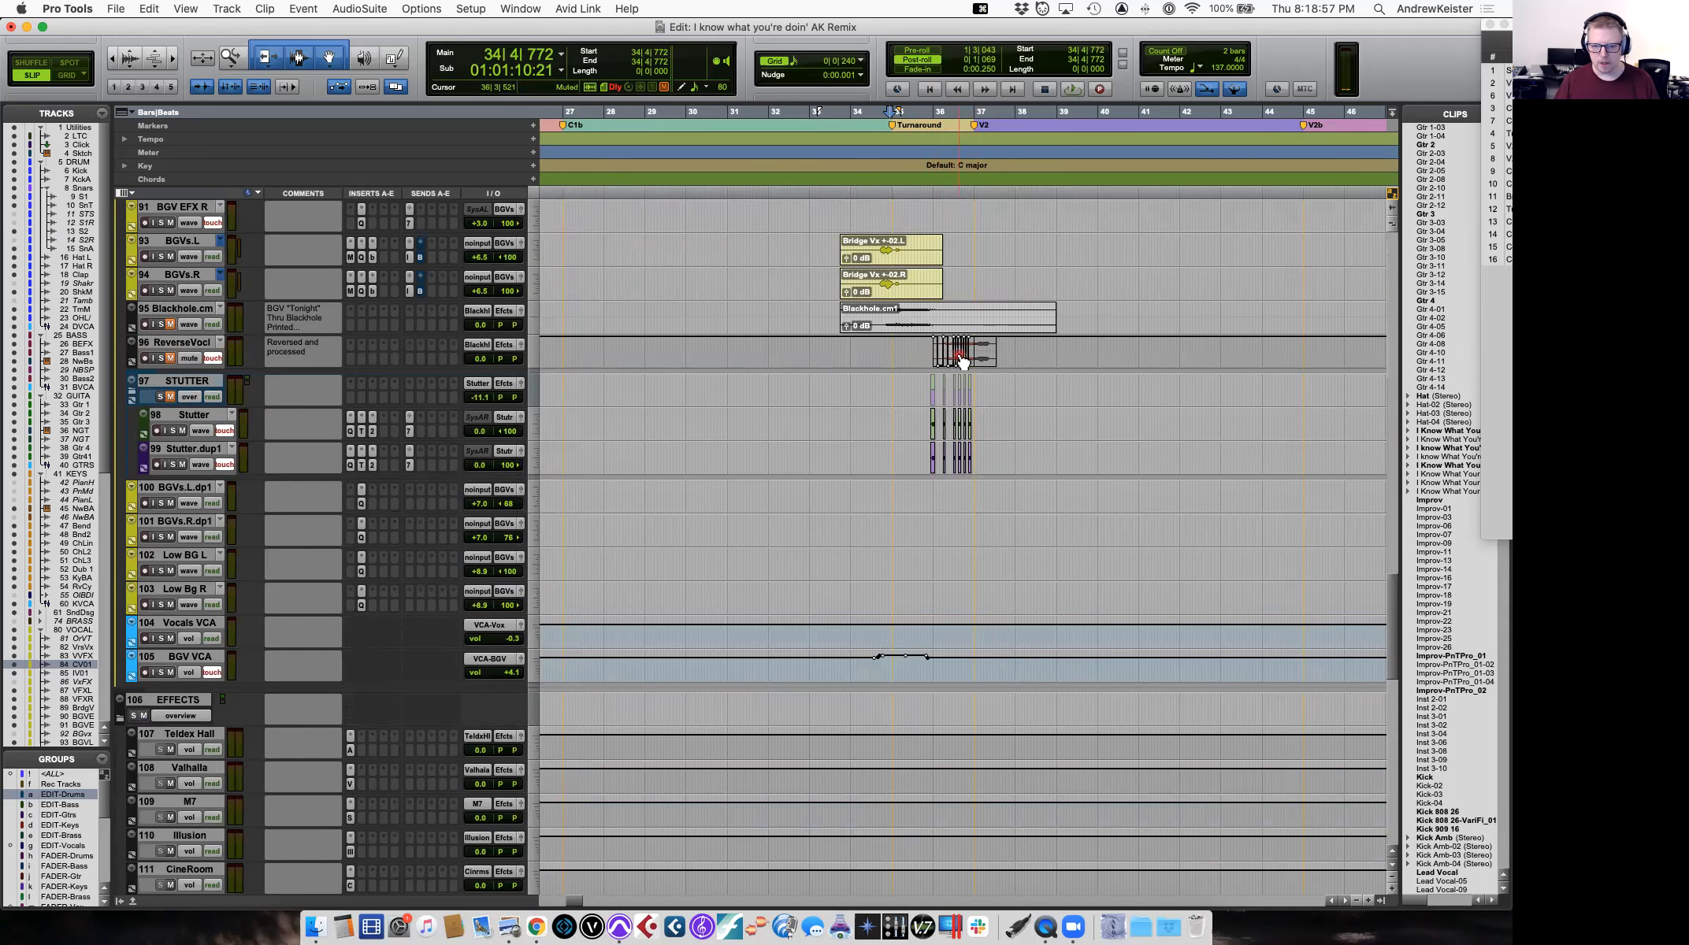
left_click(922, 353)
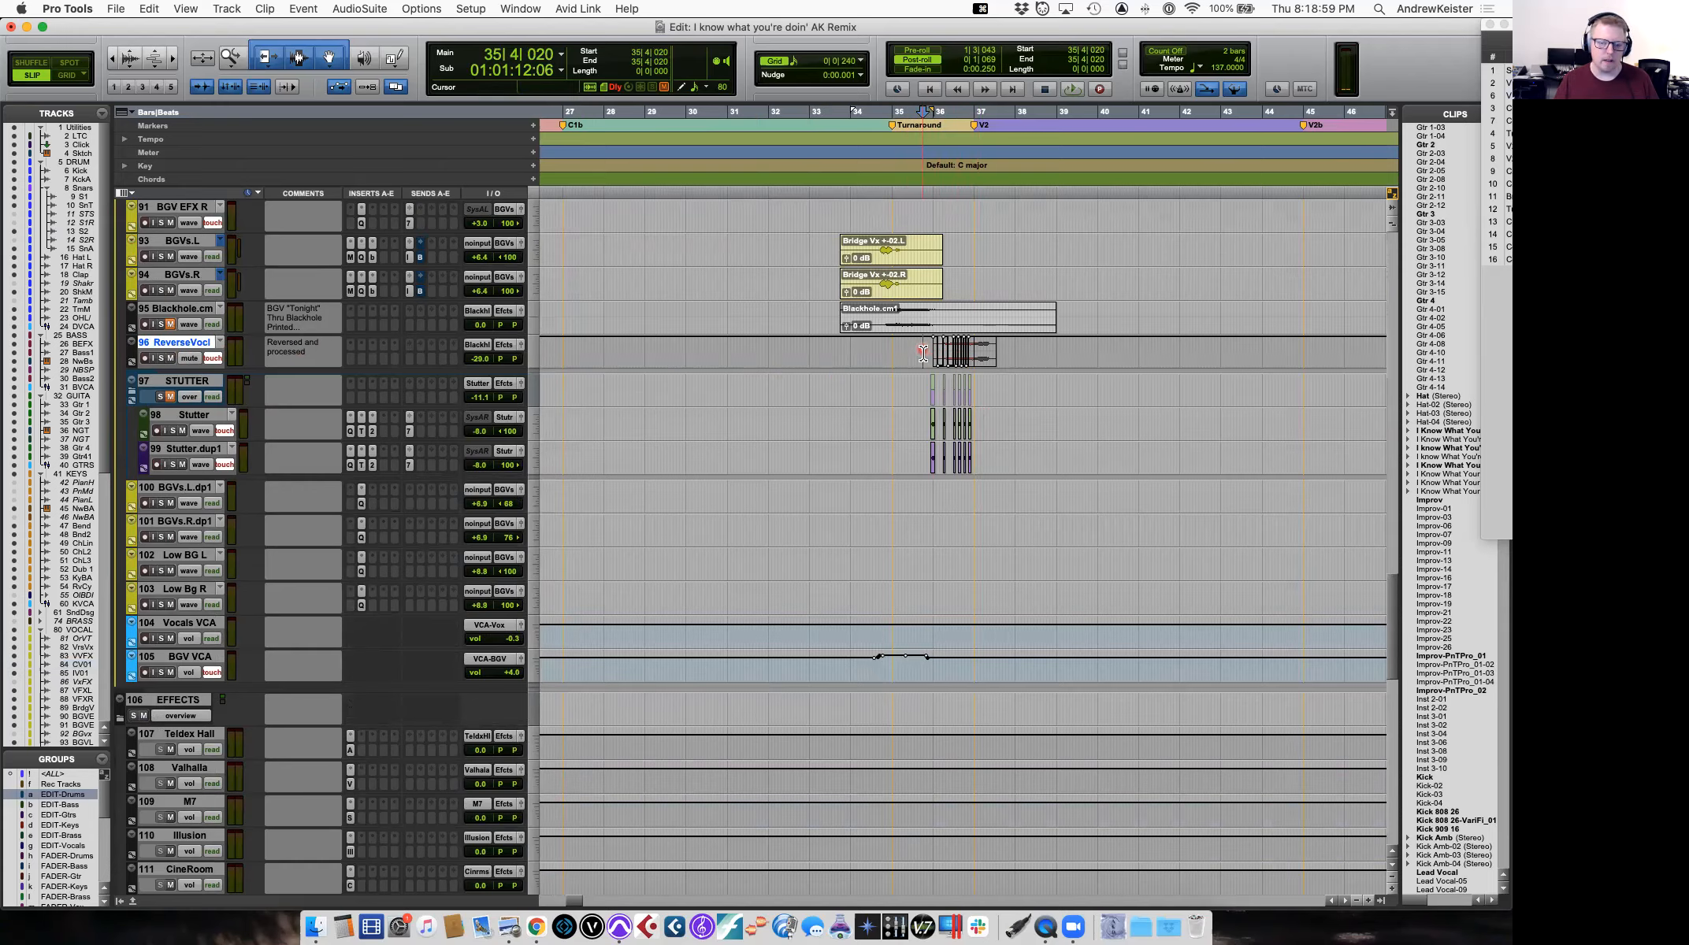
Play briefly from bar 35 beat 4 while viewing the bass and guitar tracks.
scroll(922, 352, "up", 20)
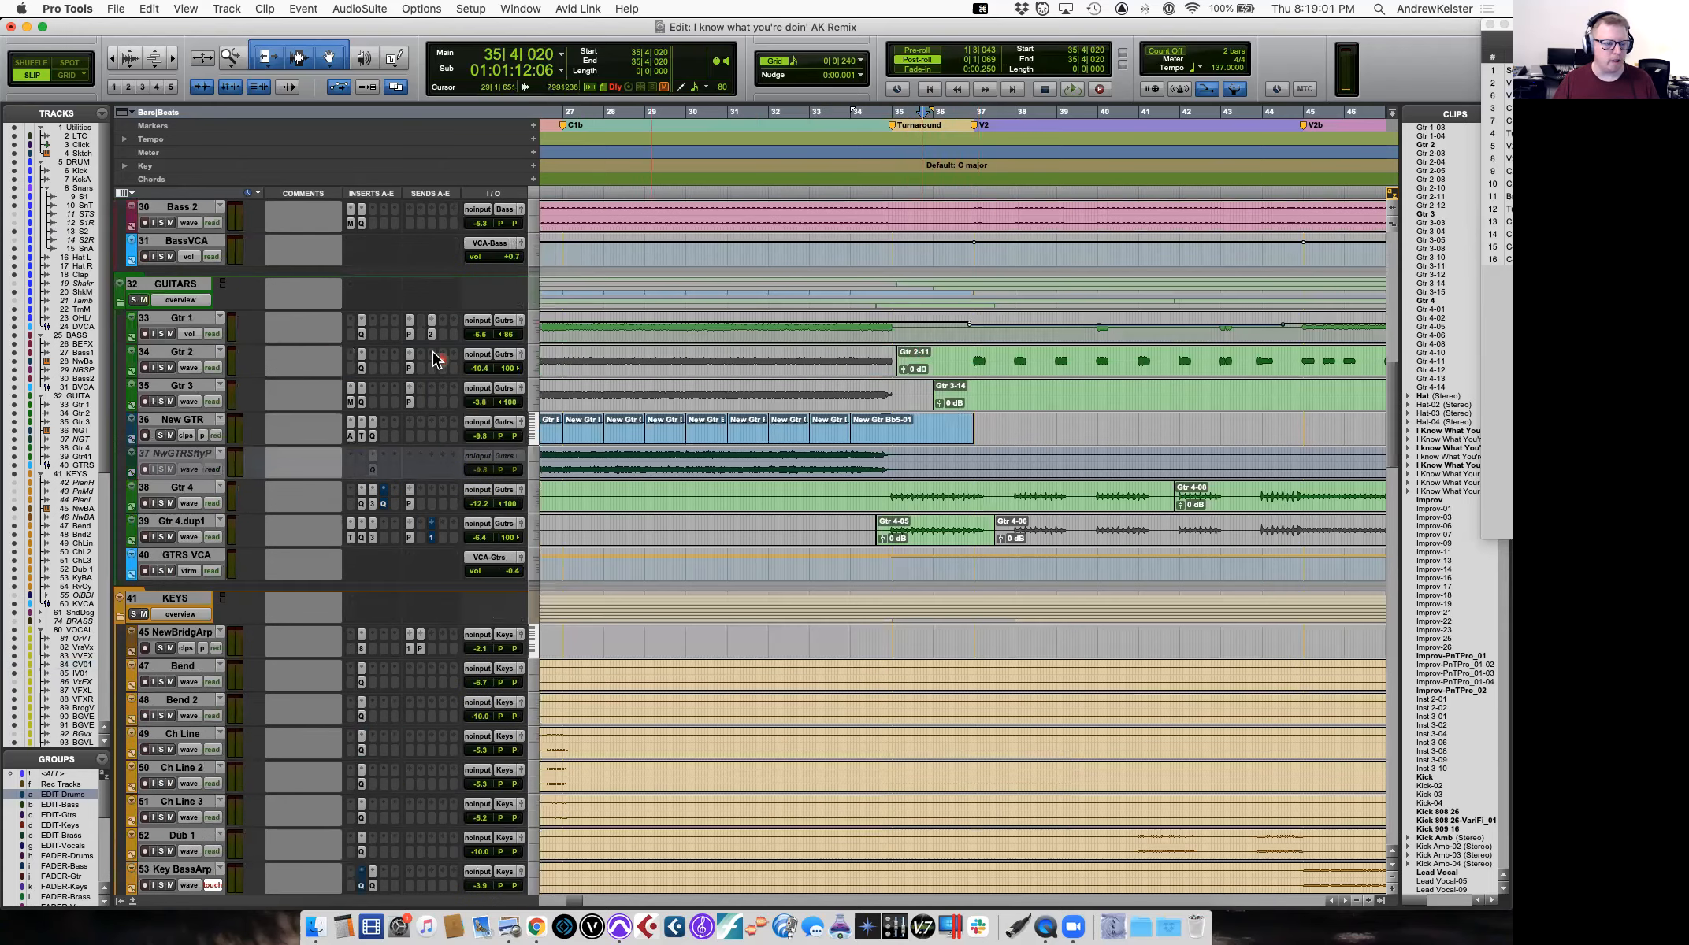
scroll(204, 402, "up", 6)
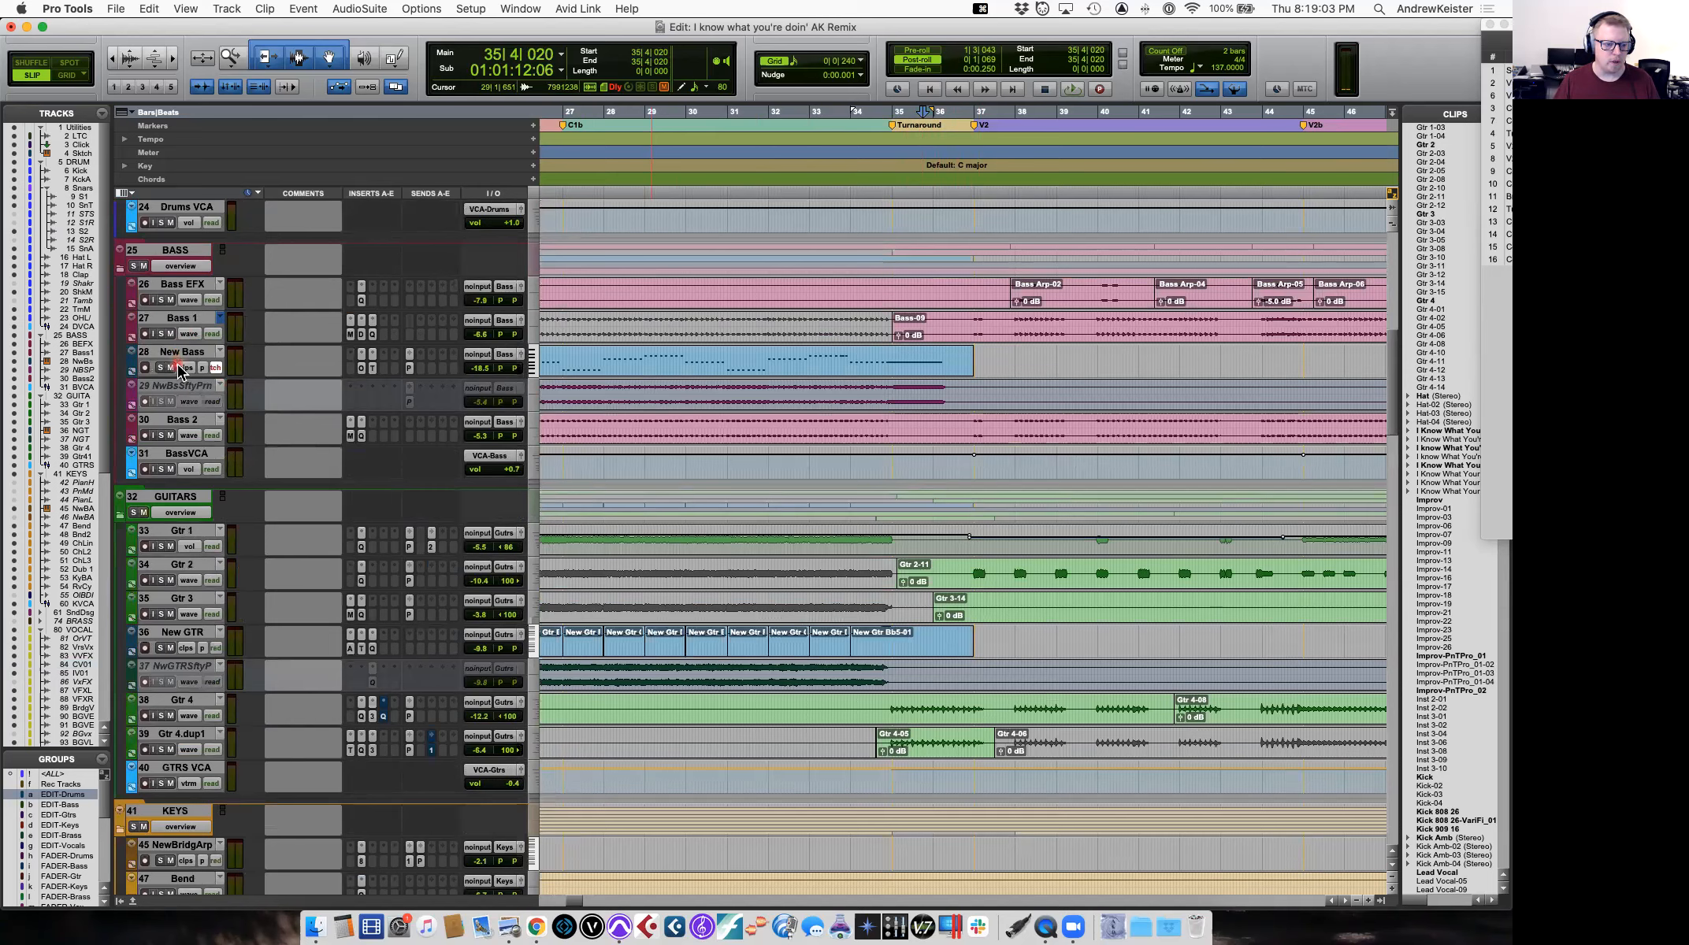
key("space")
key("space")
scroll(505, 466, "down", 20)
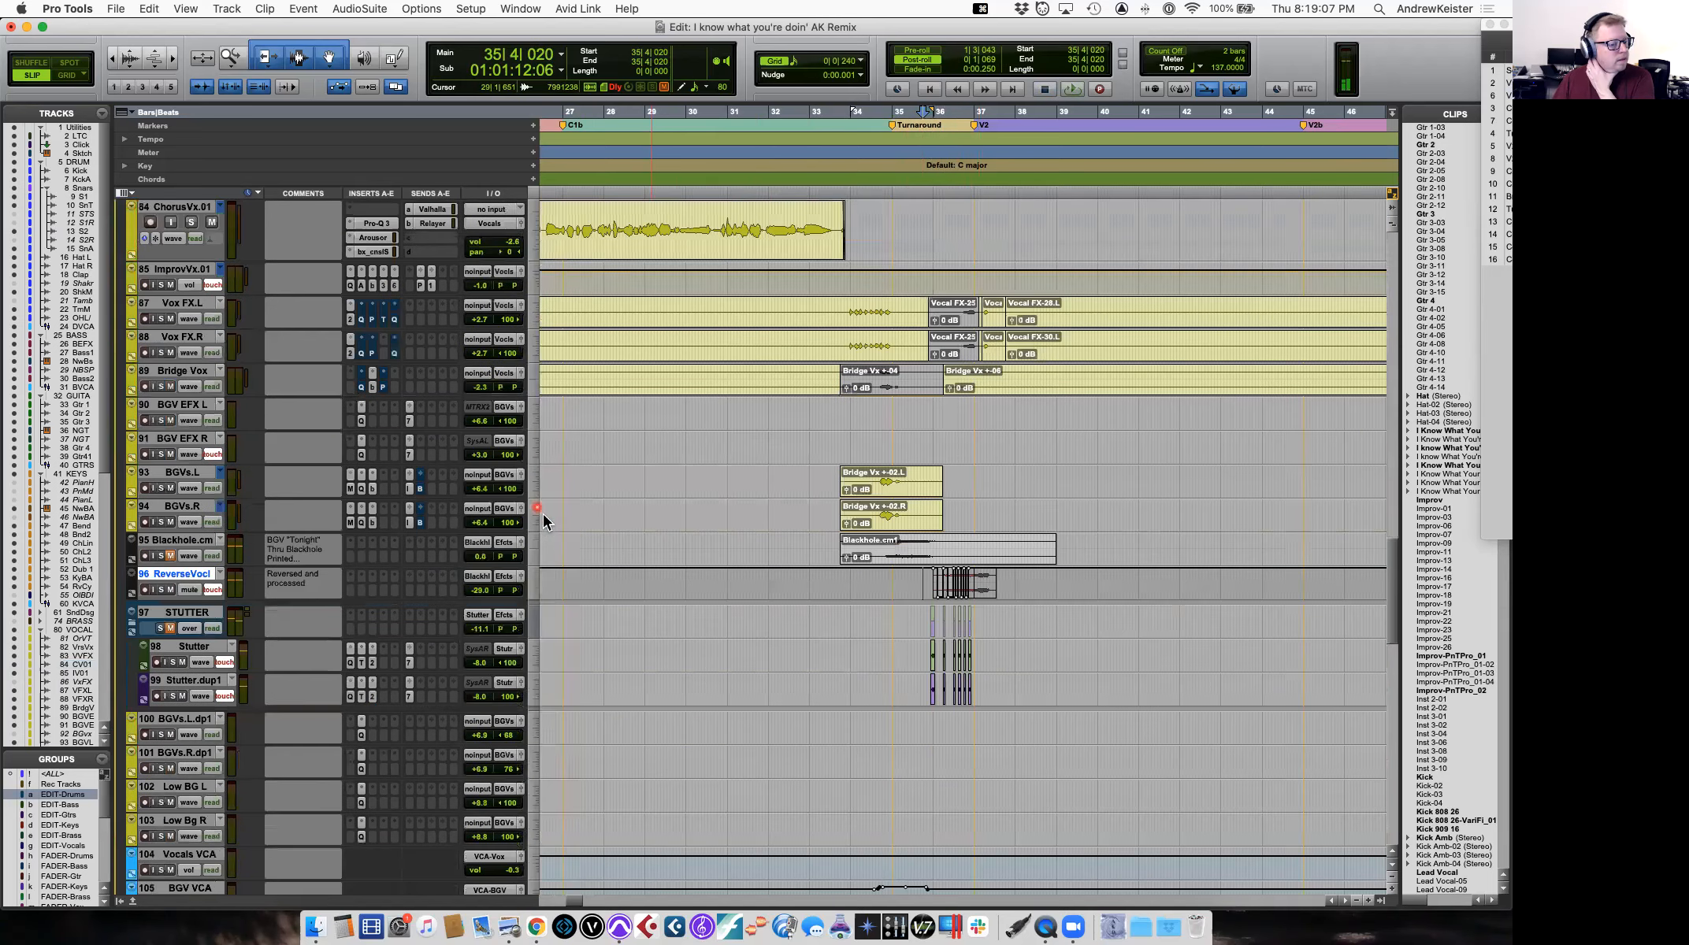
Check the Reverse Vocal track's controls and play its passage from bar 35 beat 4.
left_click(190, 583)
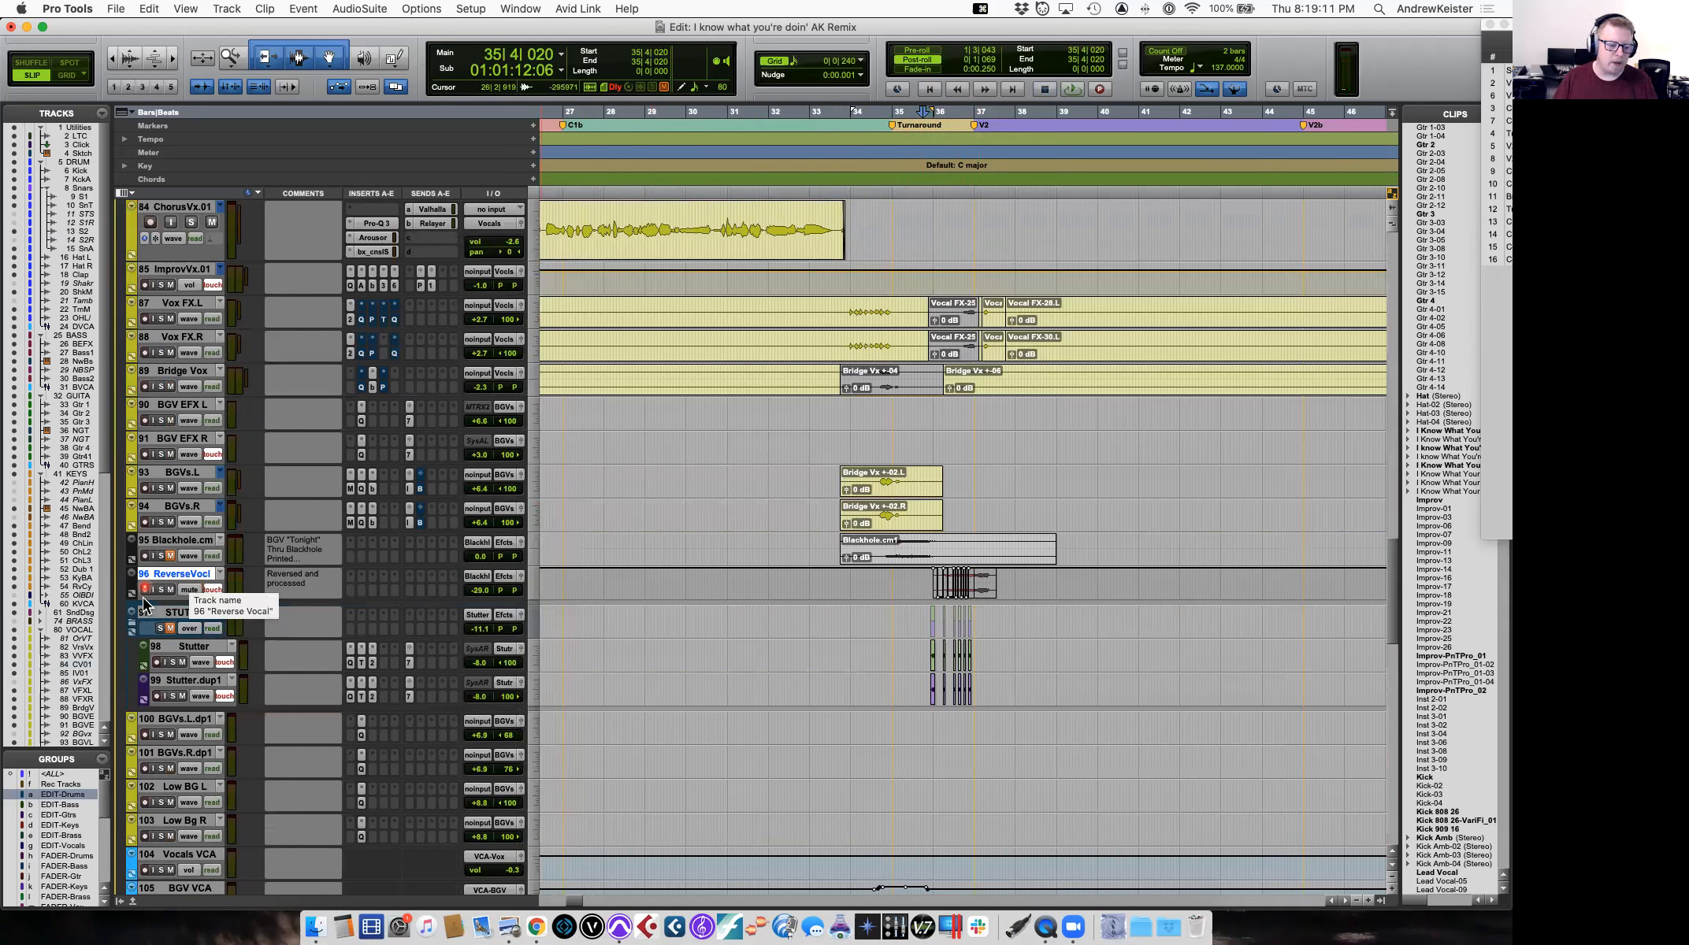
left_click(187, 595)
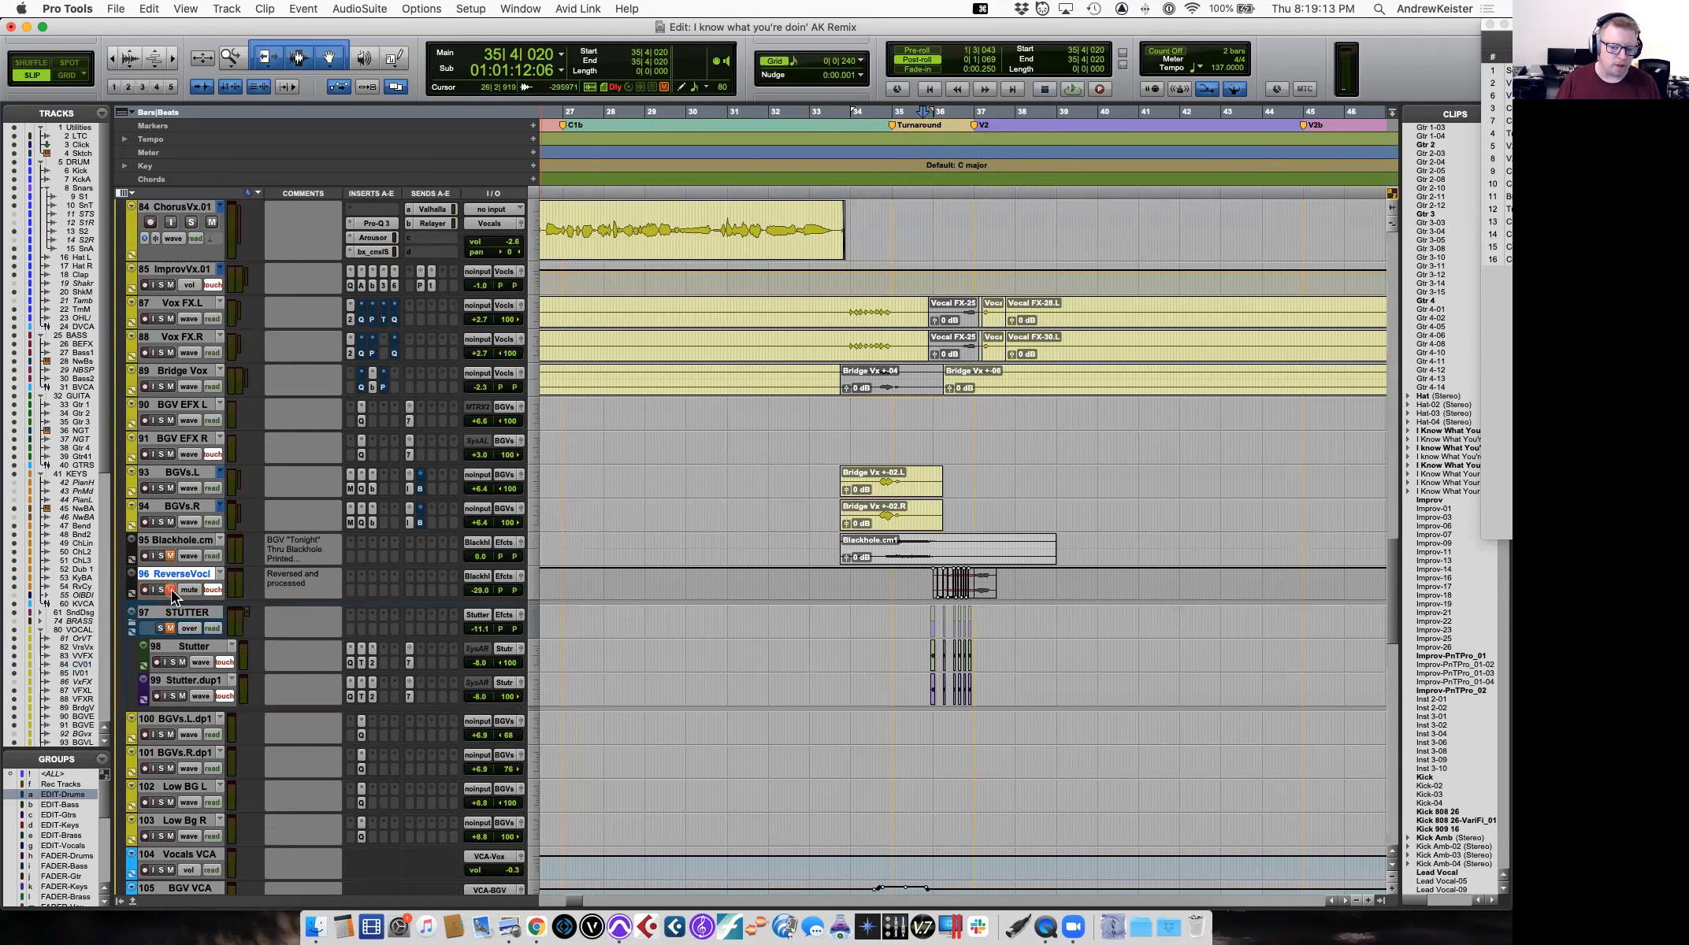
key("space")
key("space")
left_click(165, 579)
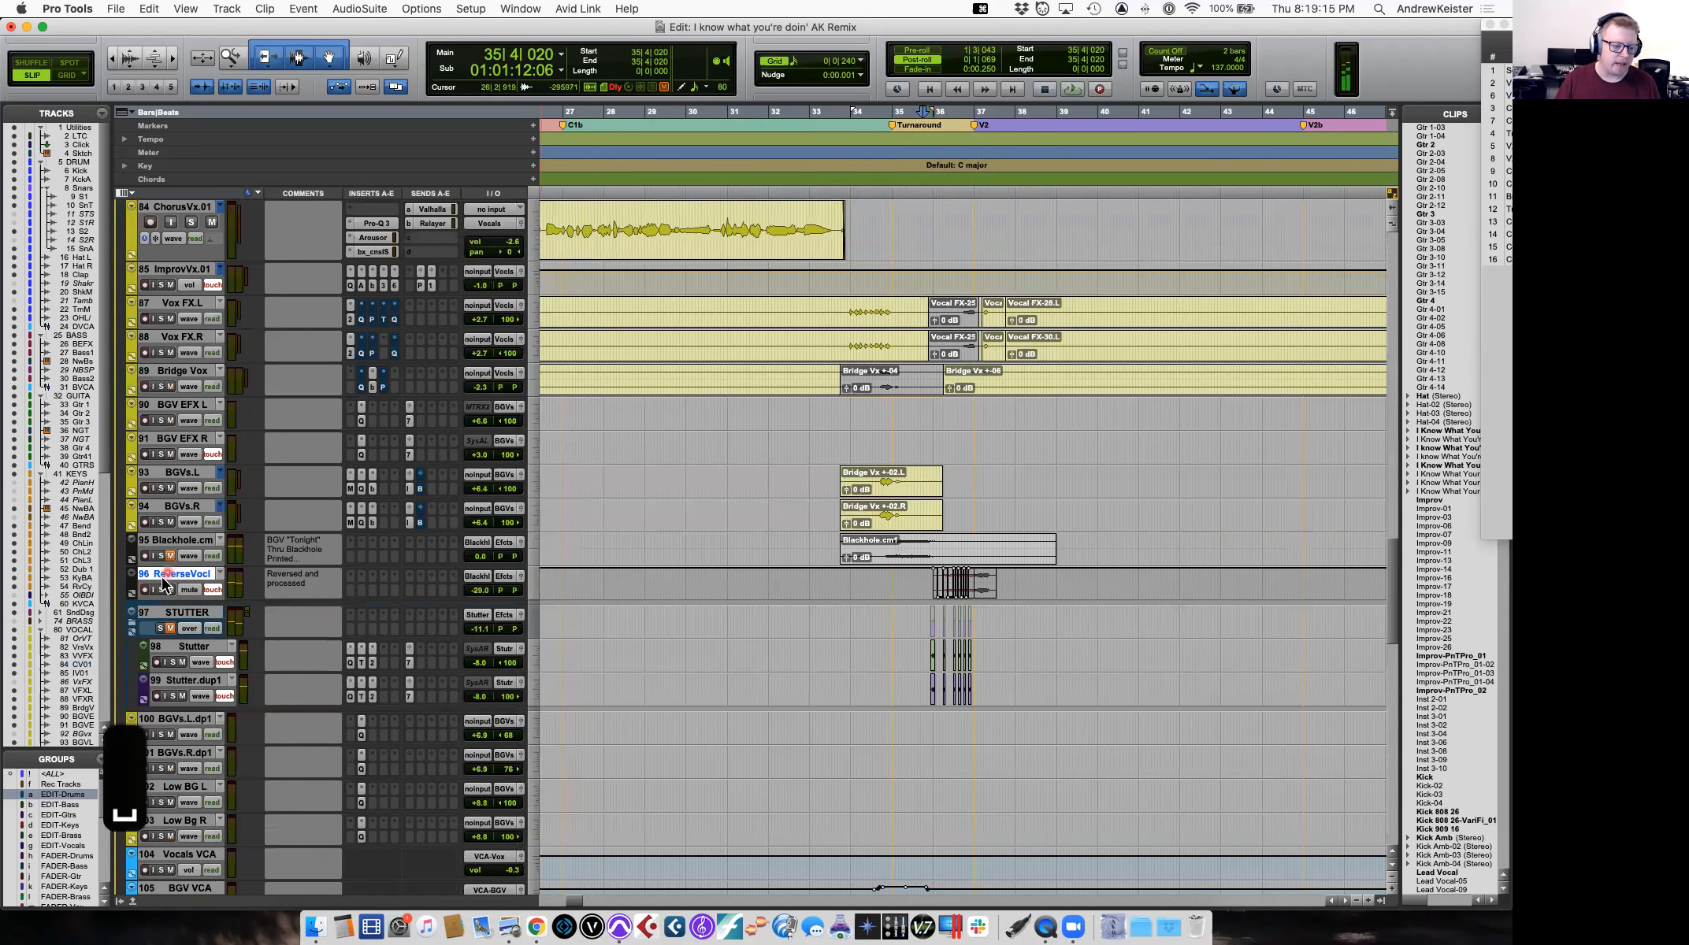
Increase the Reverse Vocal track's height to show its clips before the V2 marker in more detail.
mouse_move(160, 601)
left_mouse_down()
mouse_move(161, 631)
mouse_move(142, 627)
left_mouse_up()
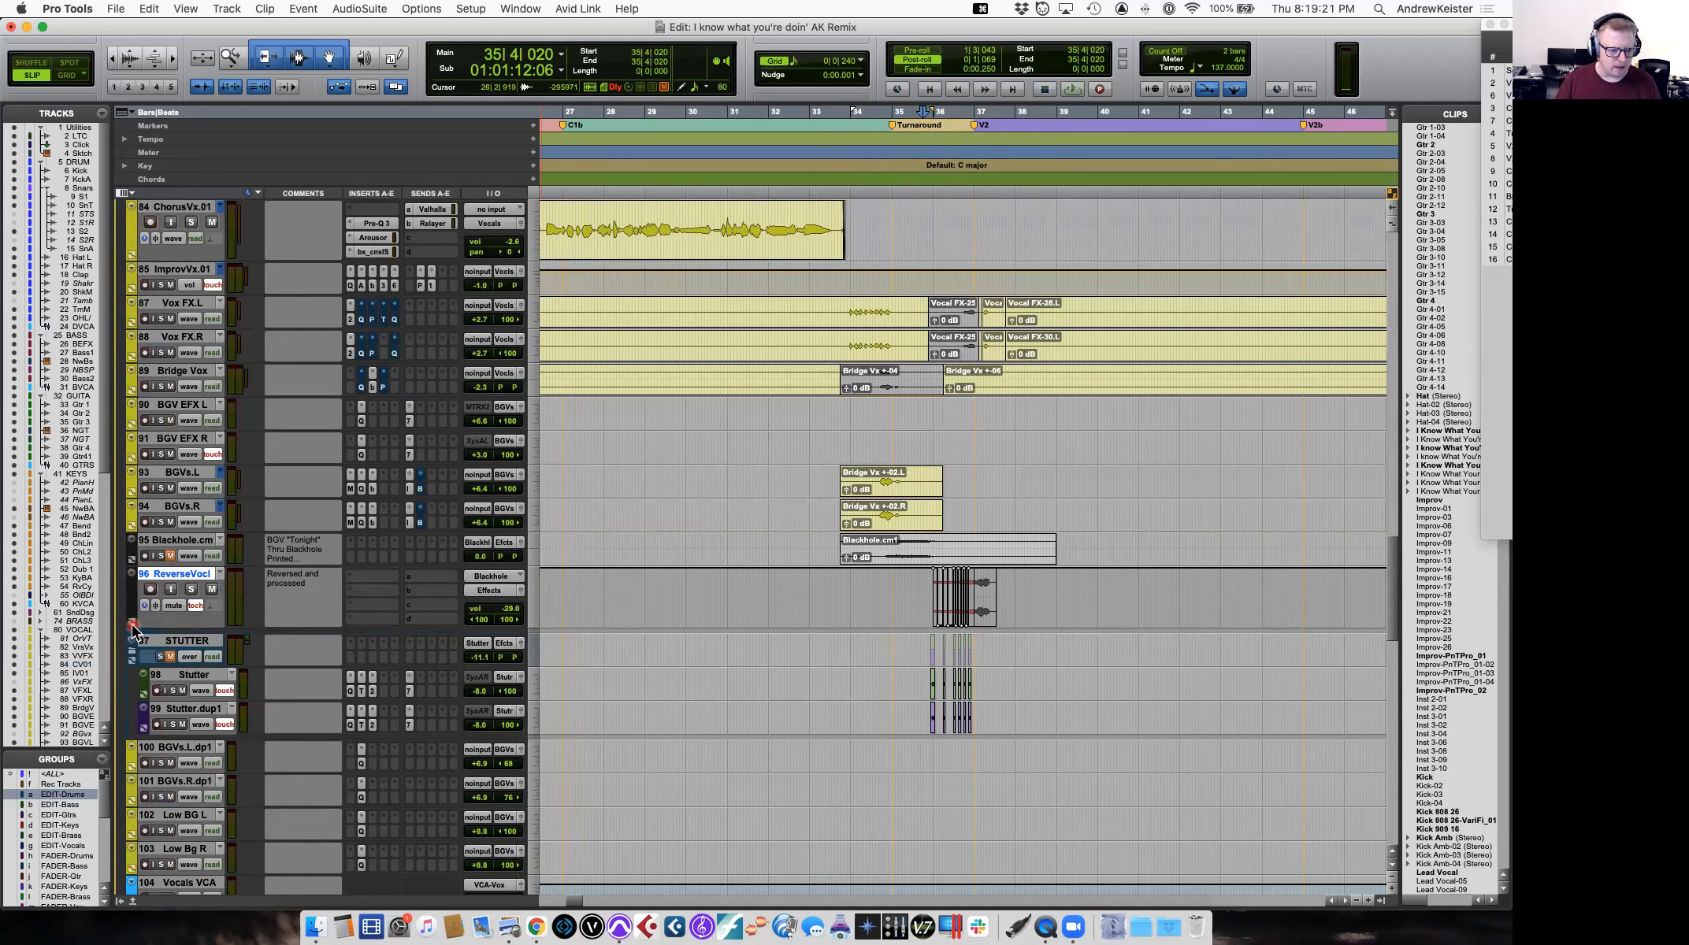
left_click(824, 587)
left_click(929, 583)
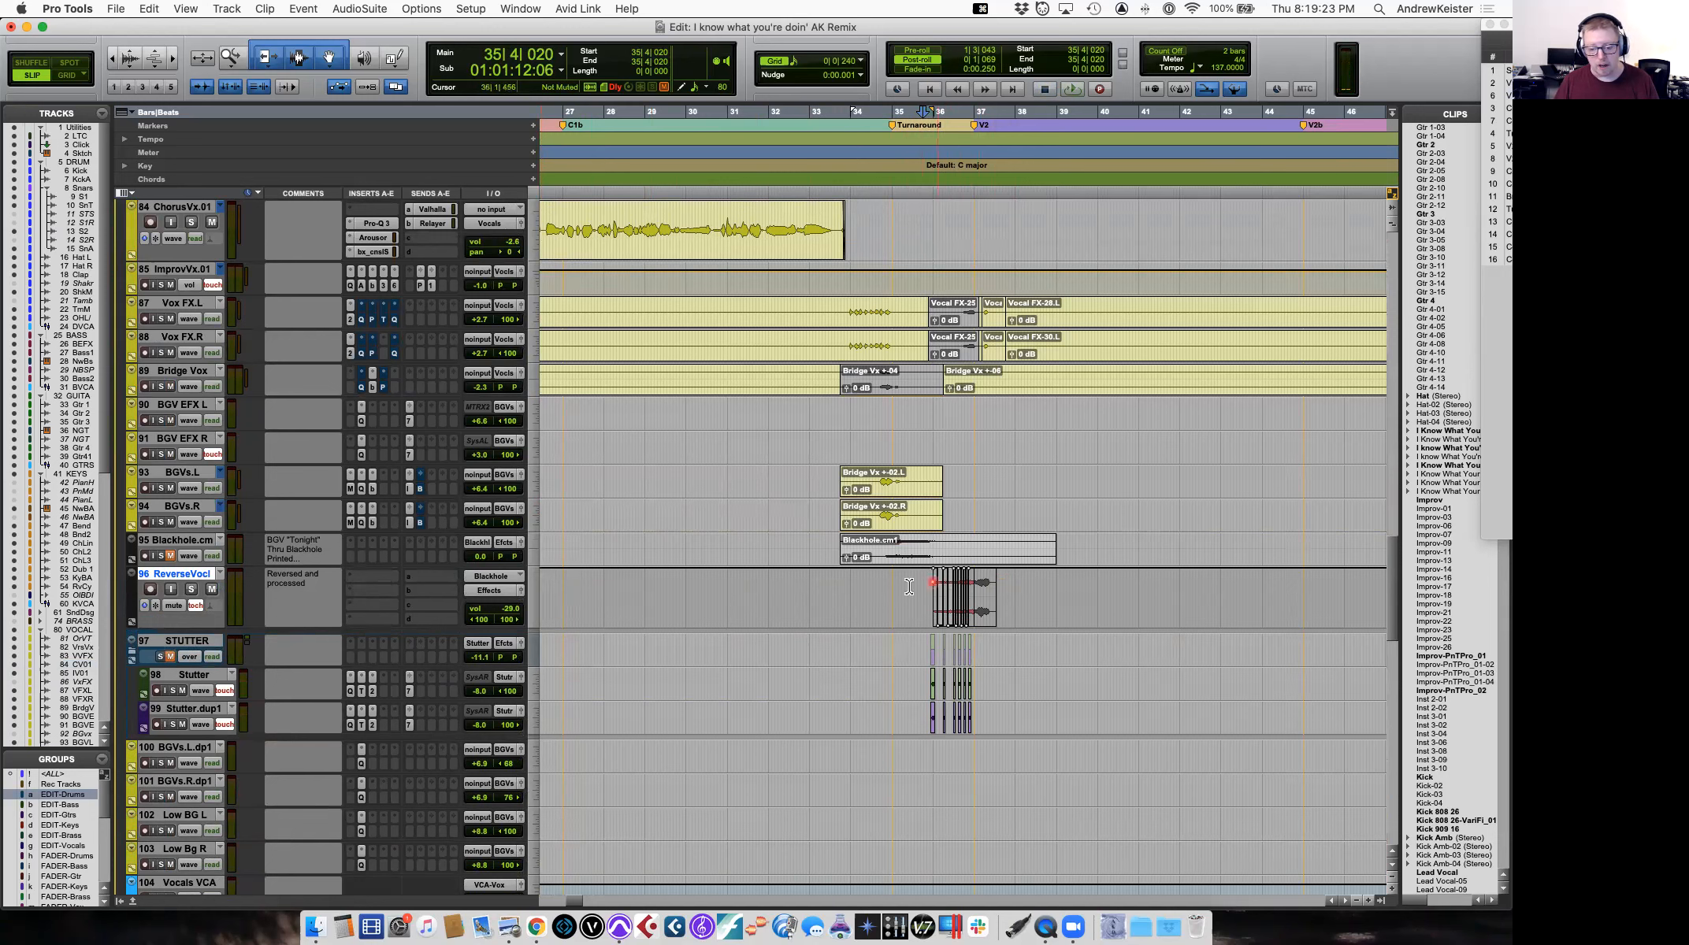
Turn off automation on the Reverse Vocal track and play its passage from bar 35 beat 4.
left_click(169, 636)
left_click(195, 607)
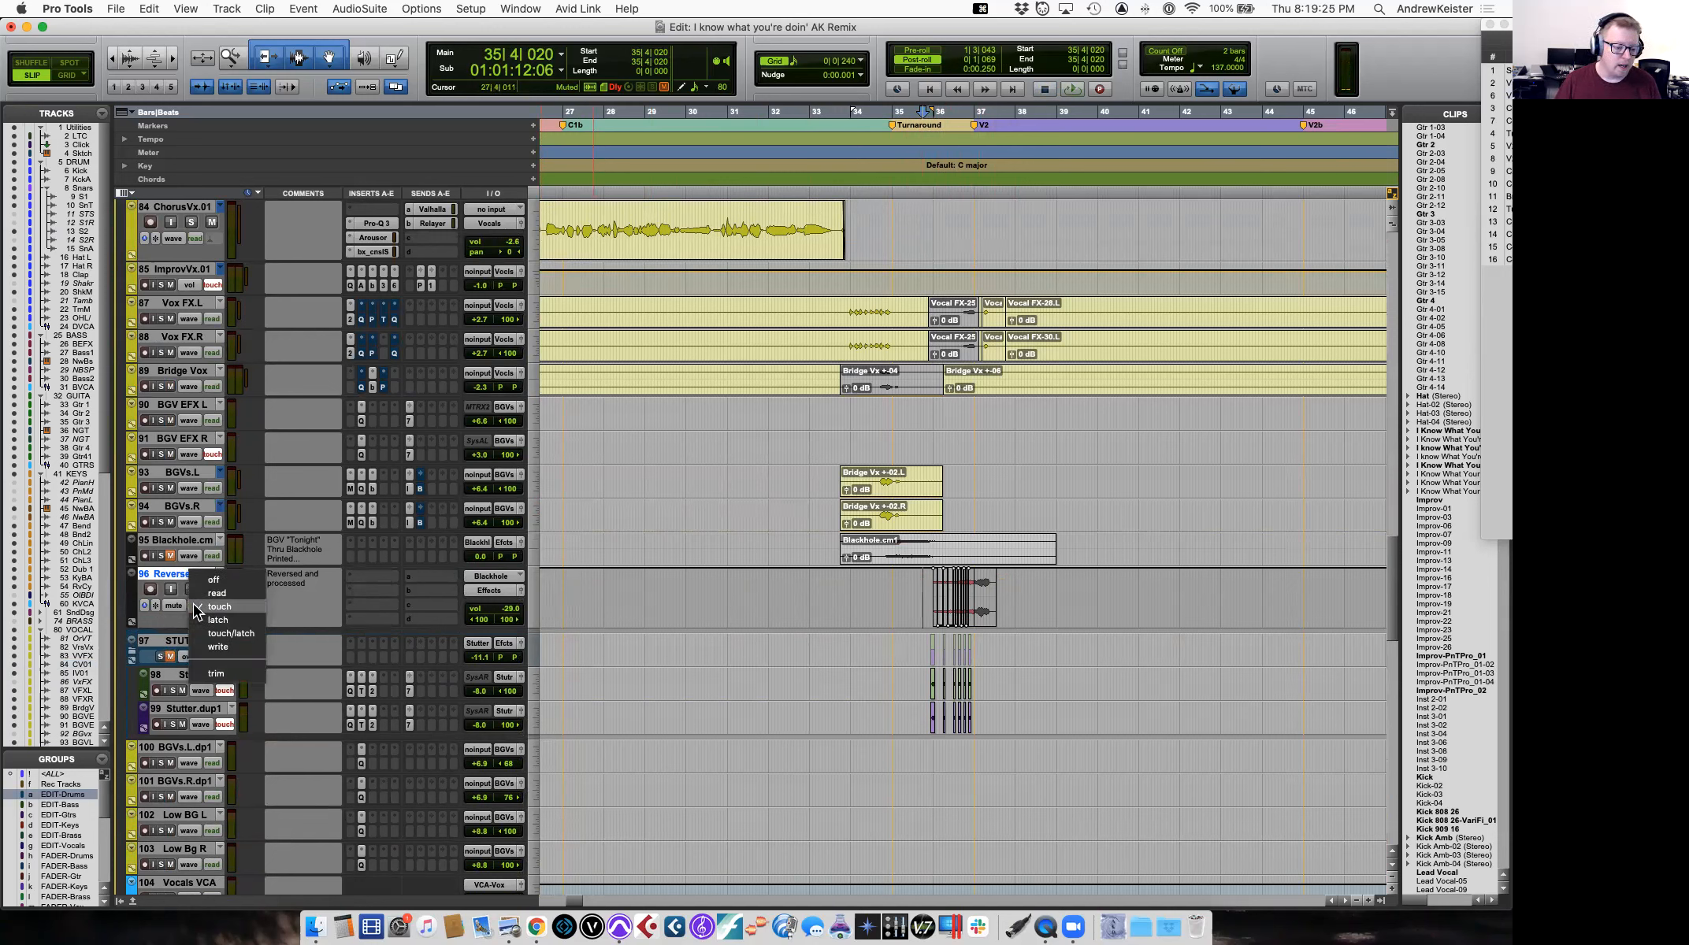
left_click(318, 574)
left_click(174, 605)
left_click(174, 607)
left_click(172, 606)
left_click(171, 611)
left_click(439, 612)
key("space")
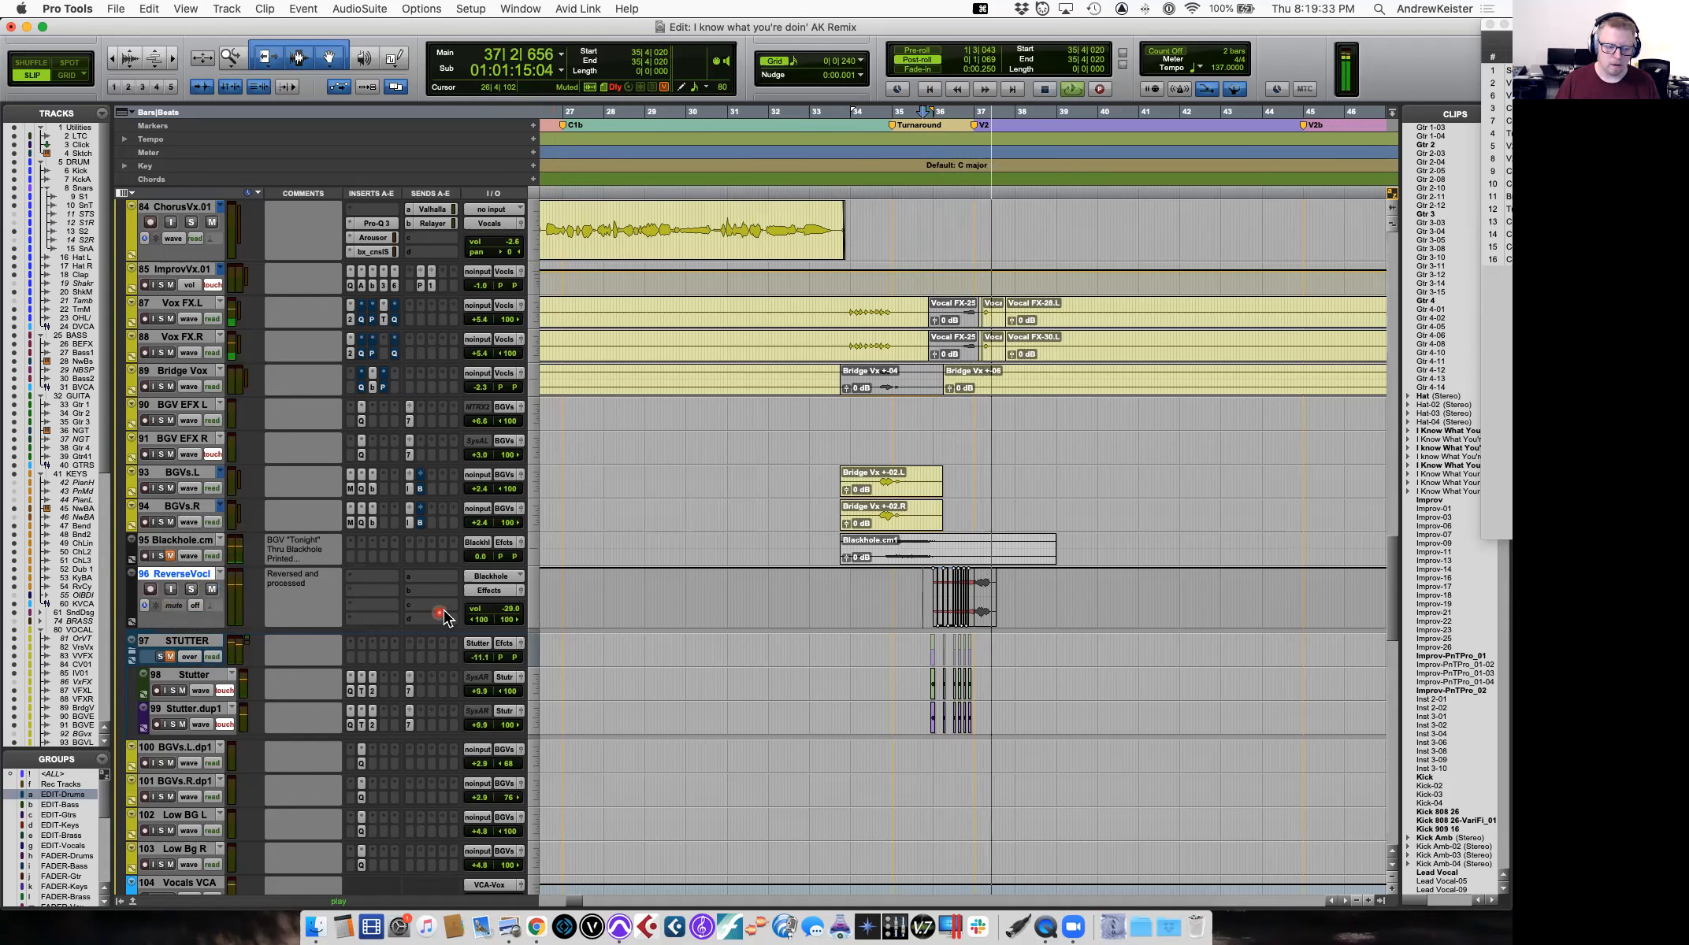
key("space")
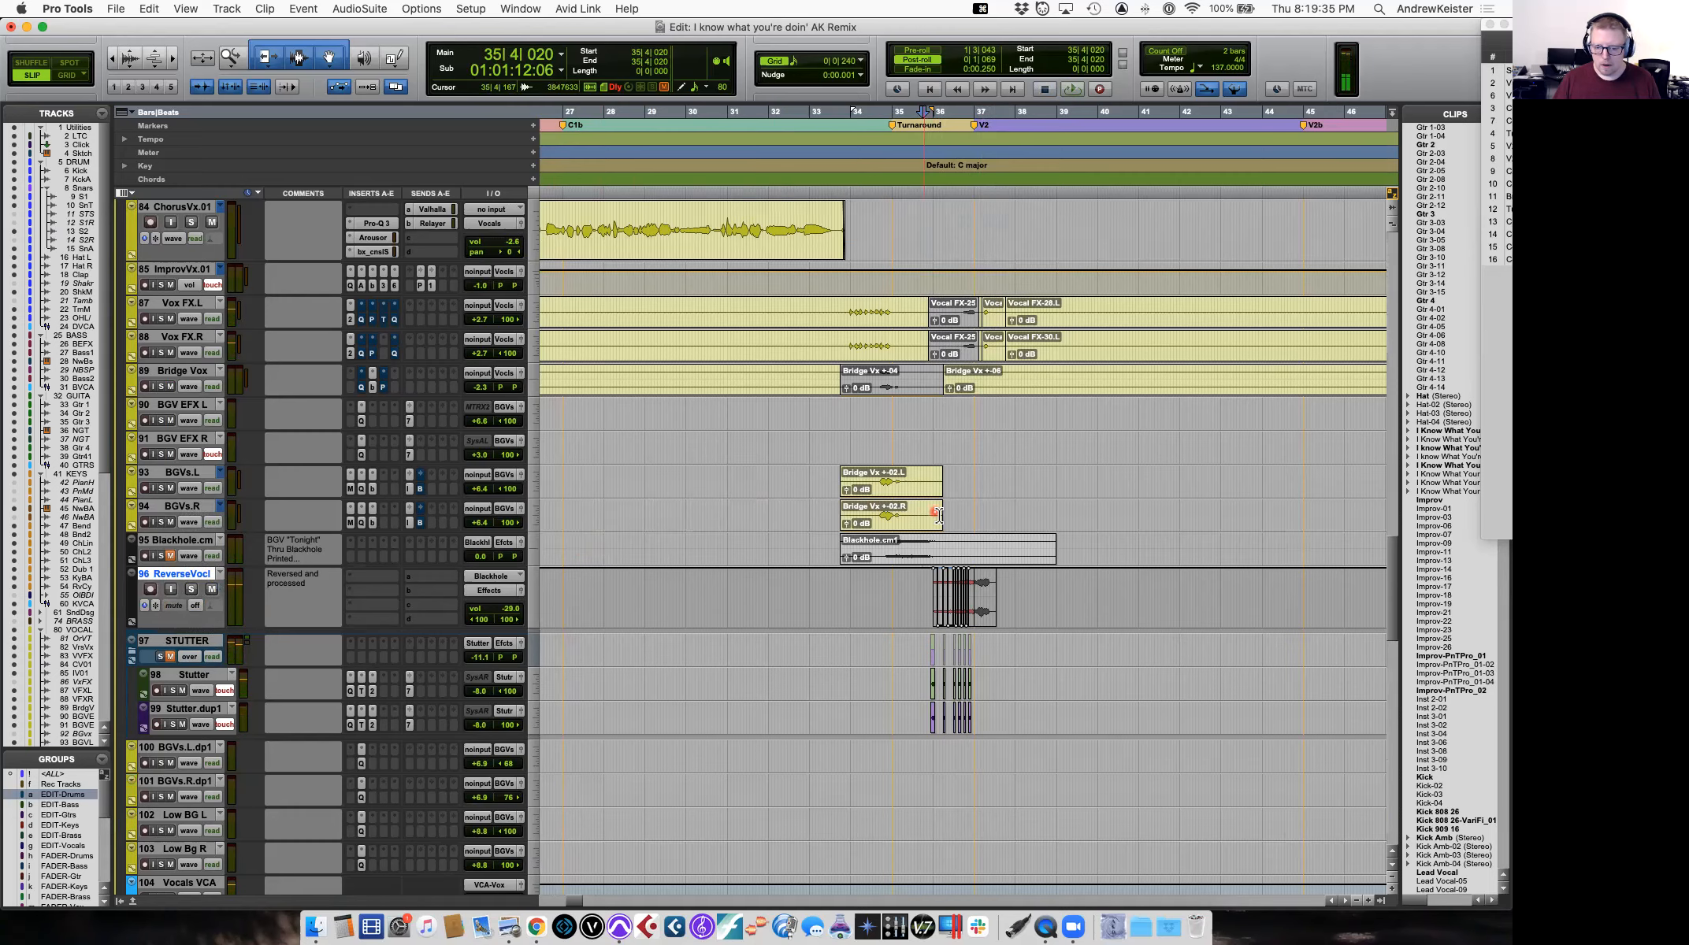
Unmute the Vocal FX-25 clips on the Vox FX.R and Vox FX.L tracks in the Turnaround.
scroll(938, 516, "right", 1)
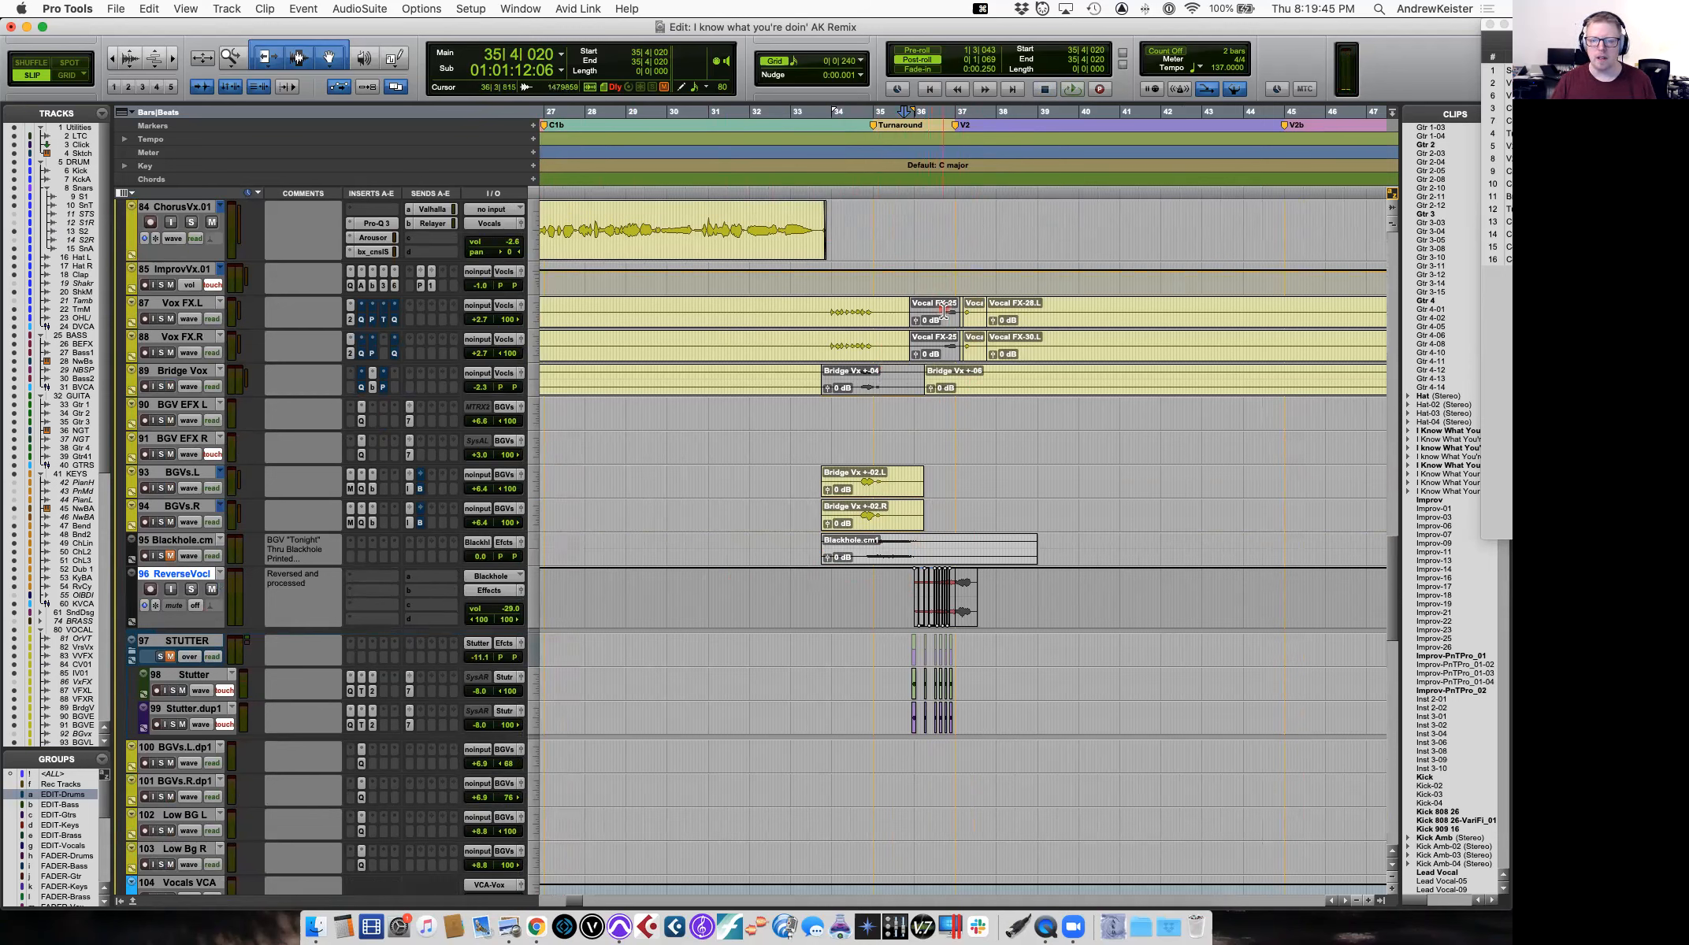
left_click(937, 344)
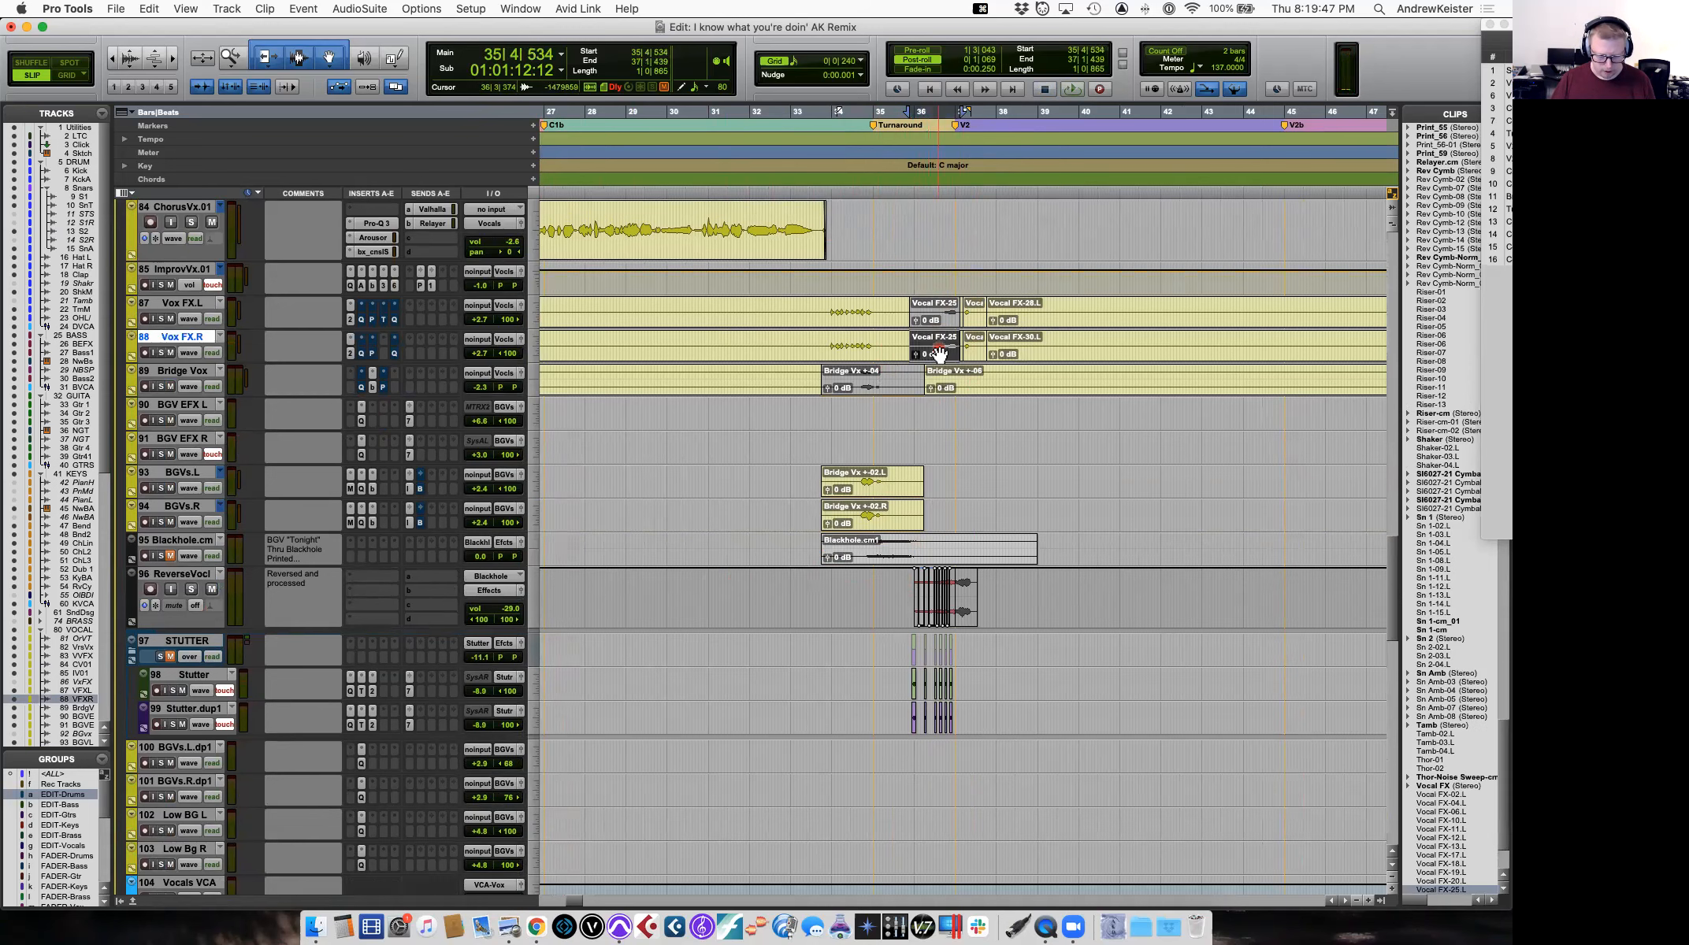
key("super+m")
left_click(936, 313)
key("super+m")
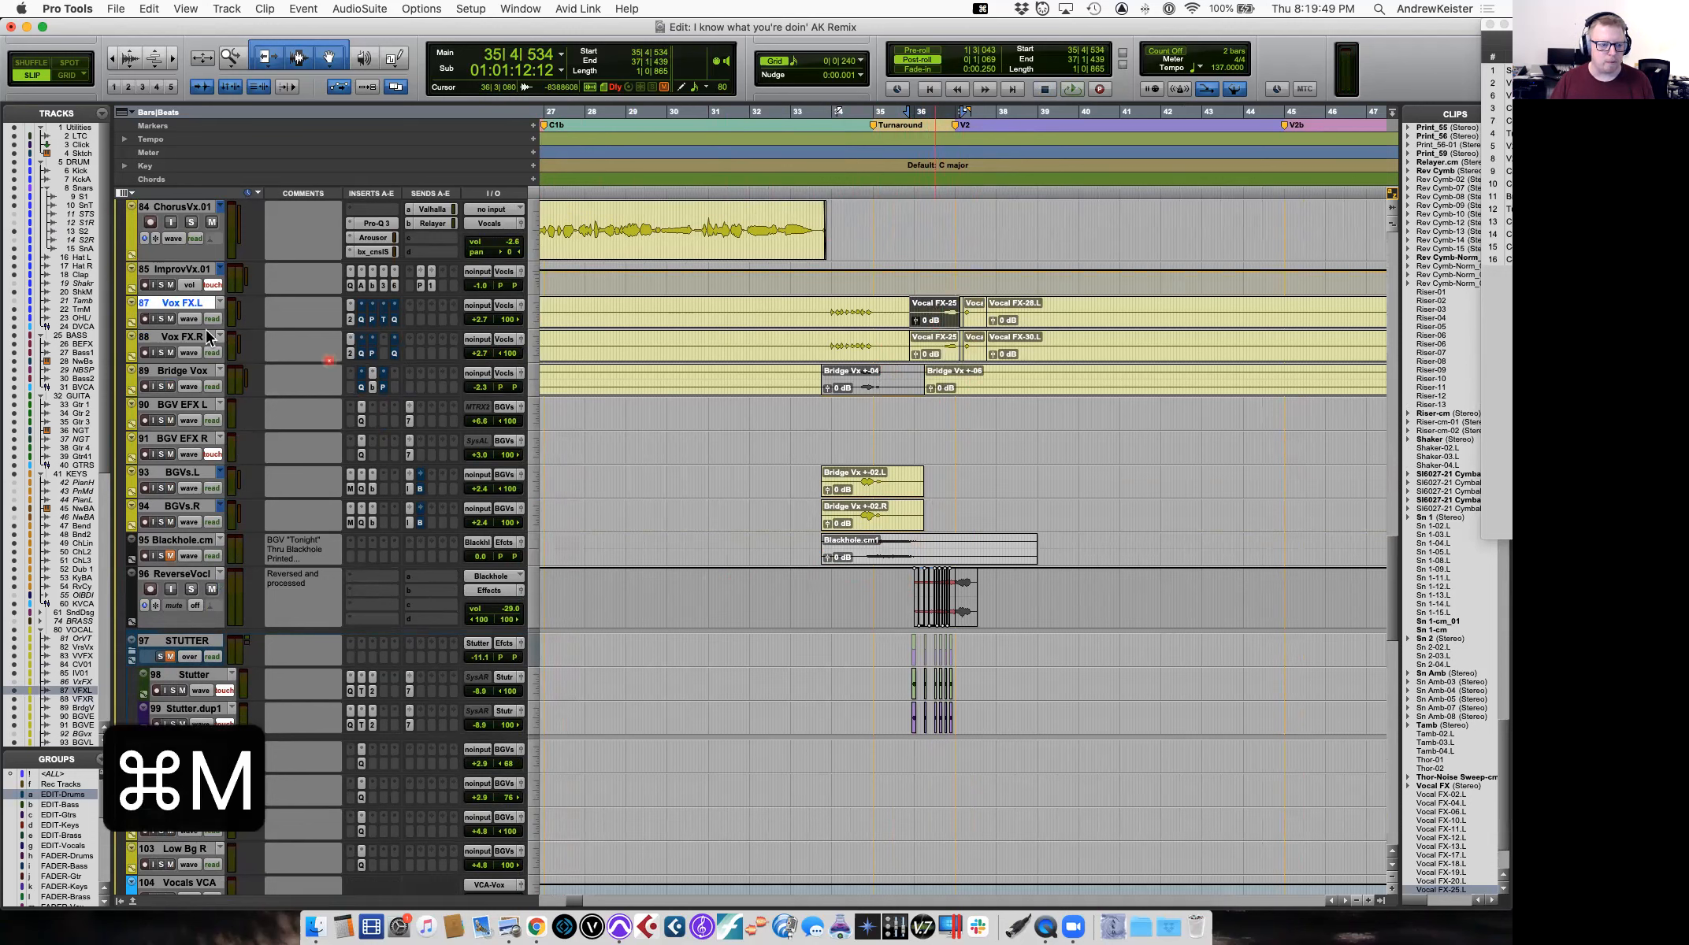
Audition the Vox FX.L and Vox FX.R tracks in solo from bar 35 beat 4, ending with both unsoloed.
left_click(163, 319)
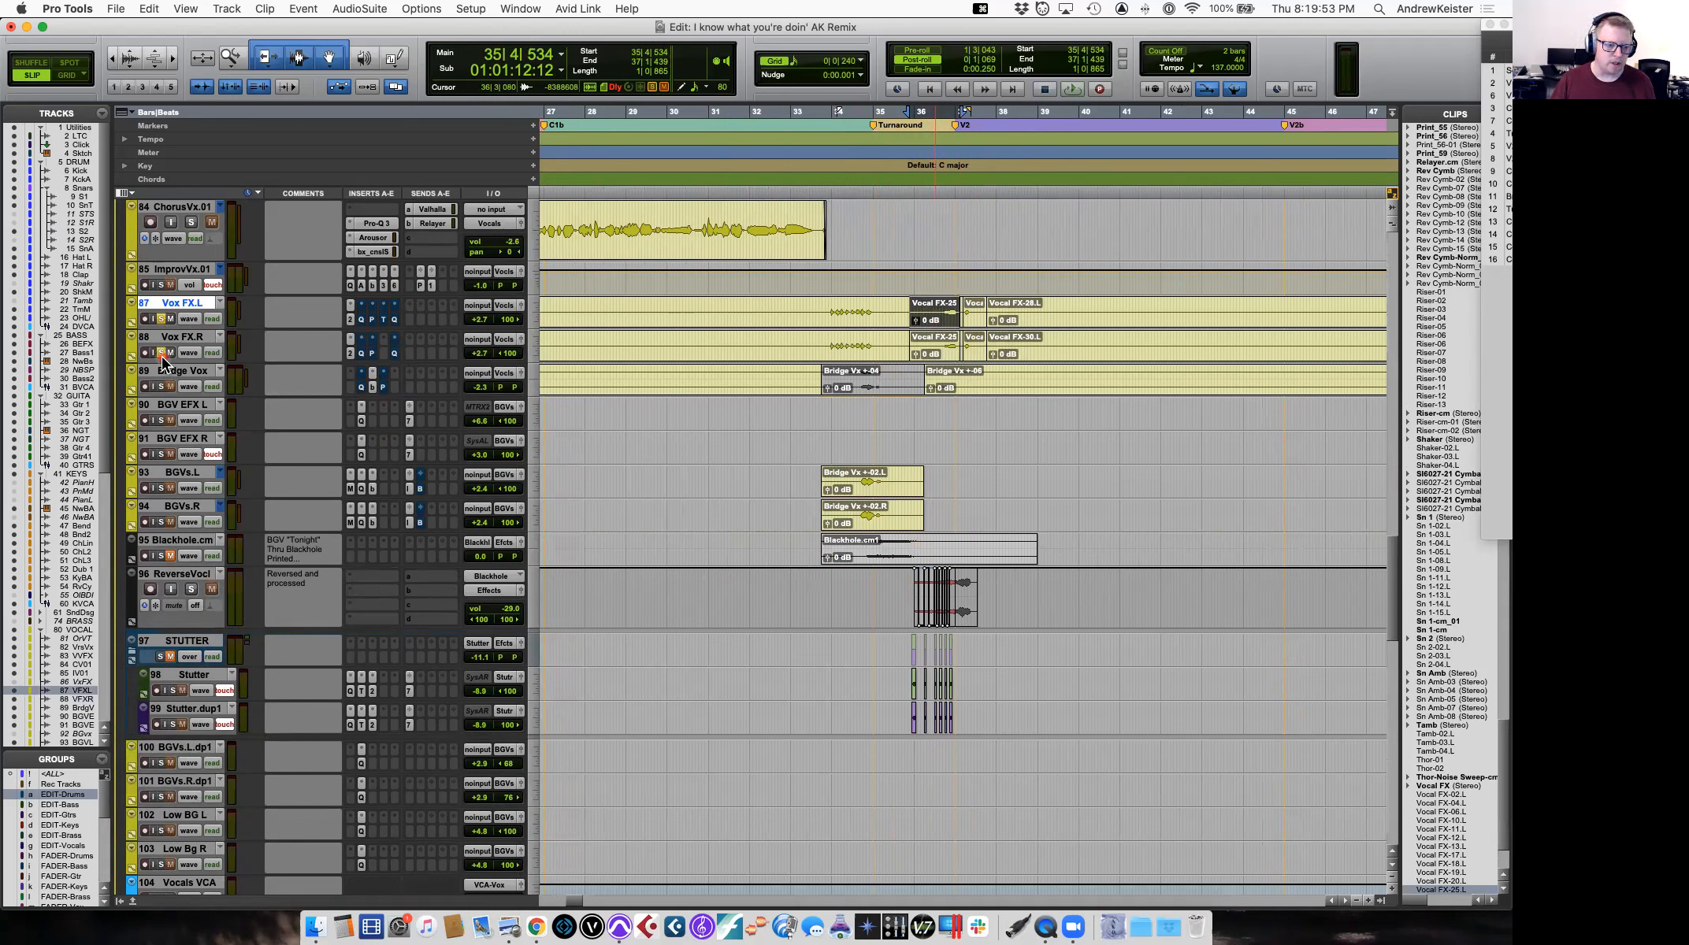
key("space")
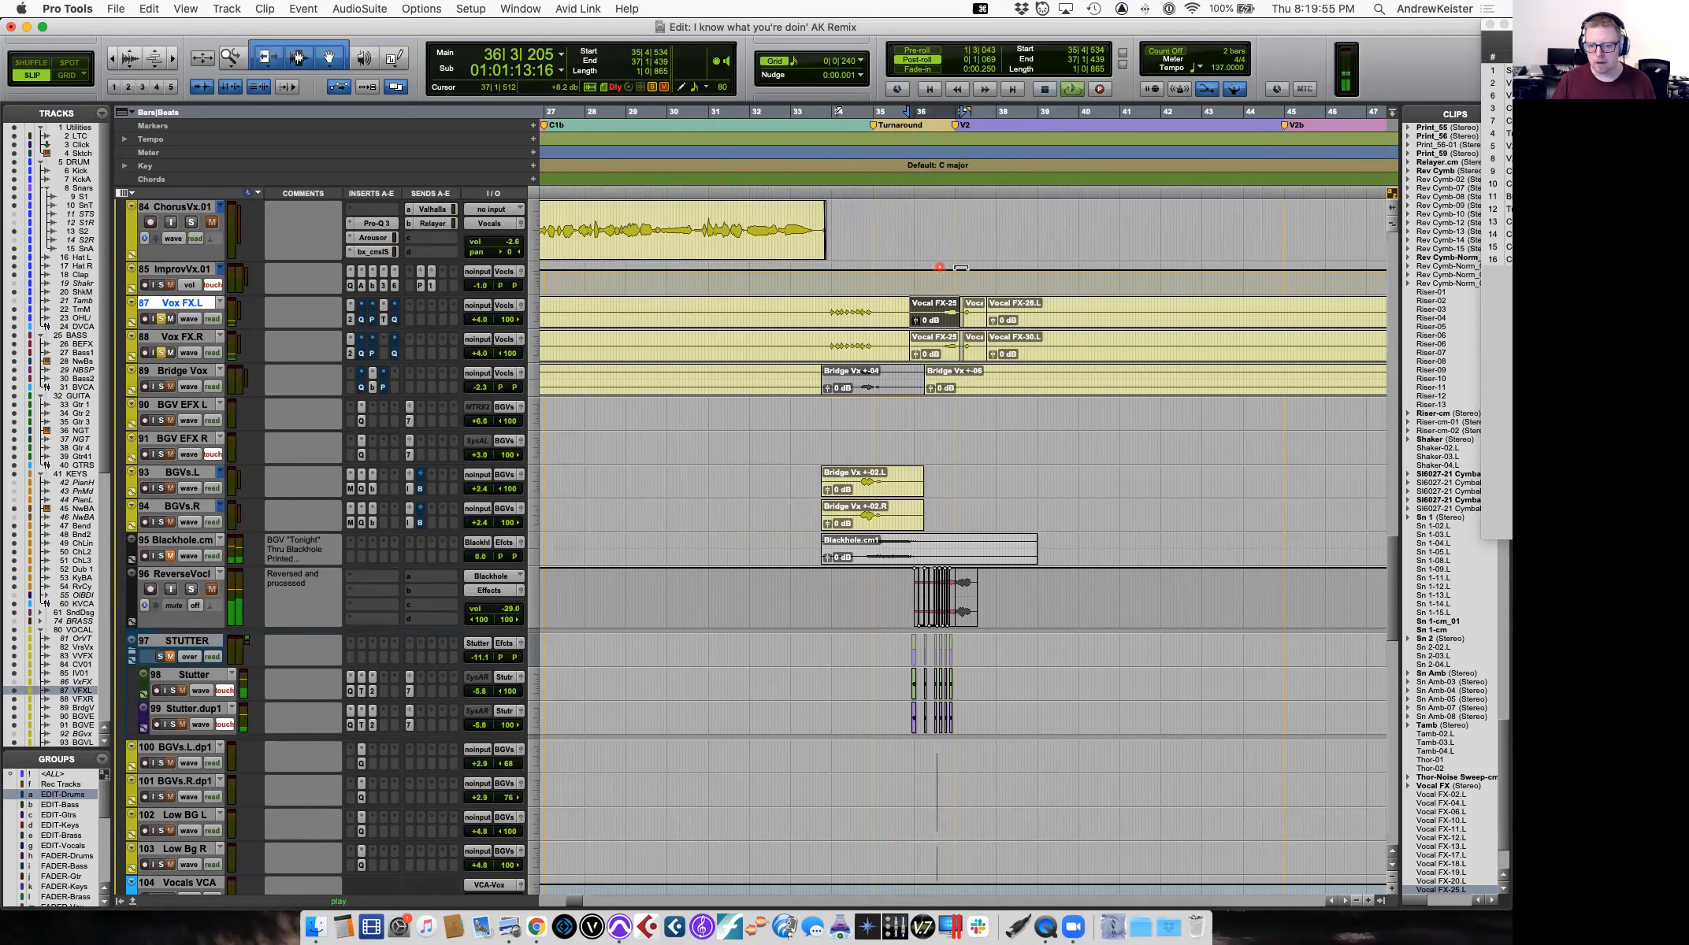
key("space")
key("space")
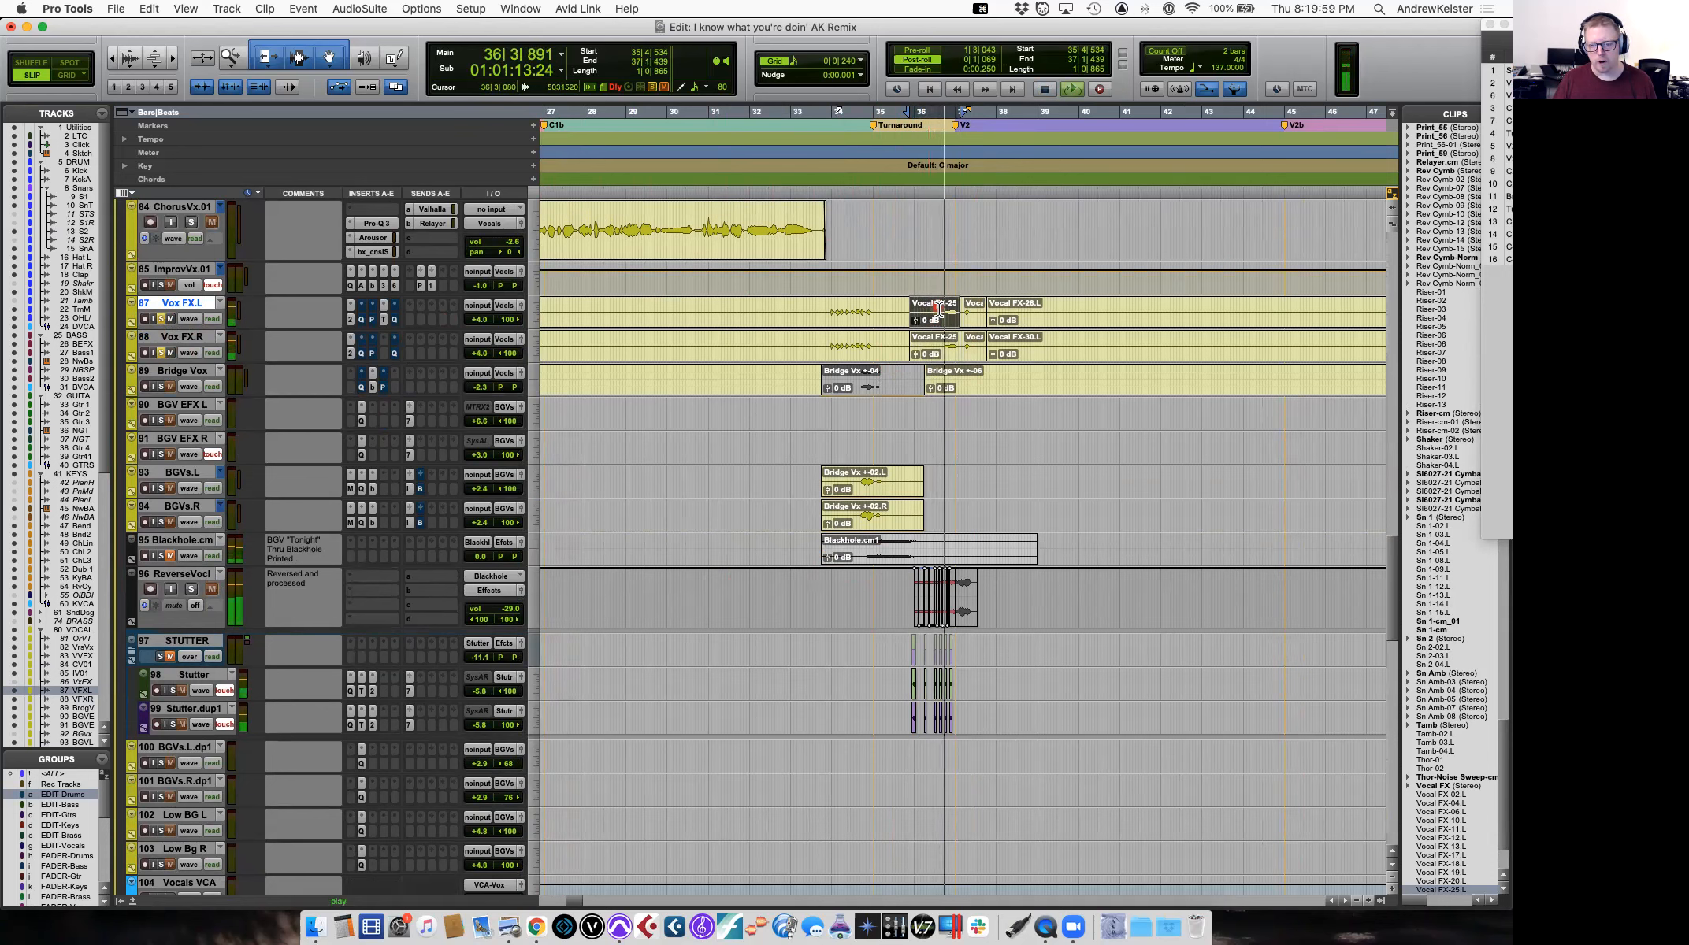
key("space")
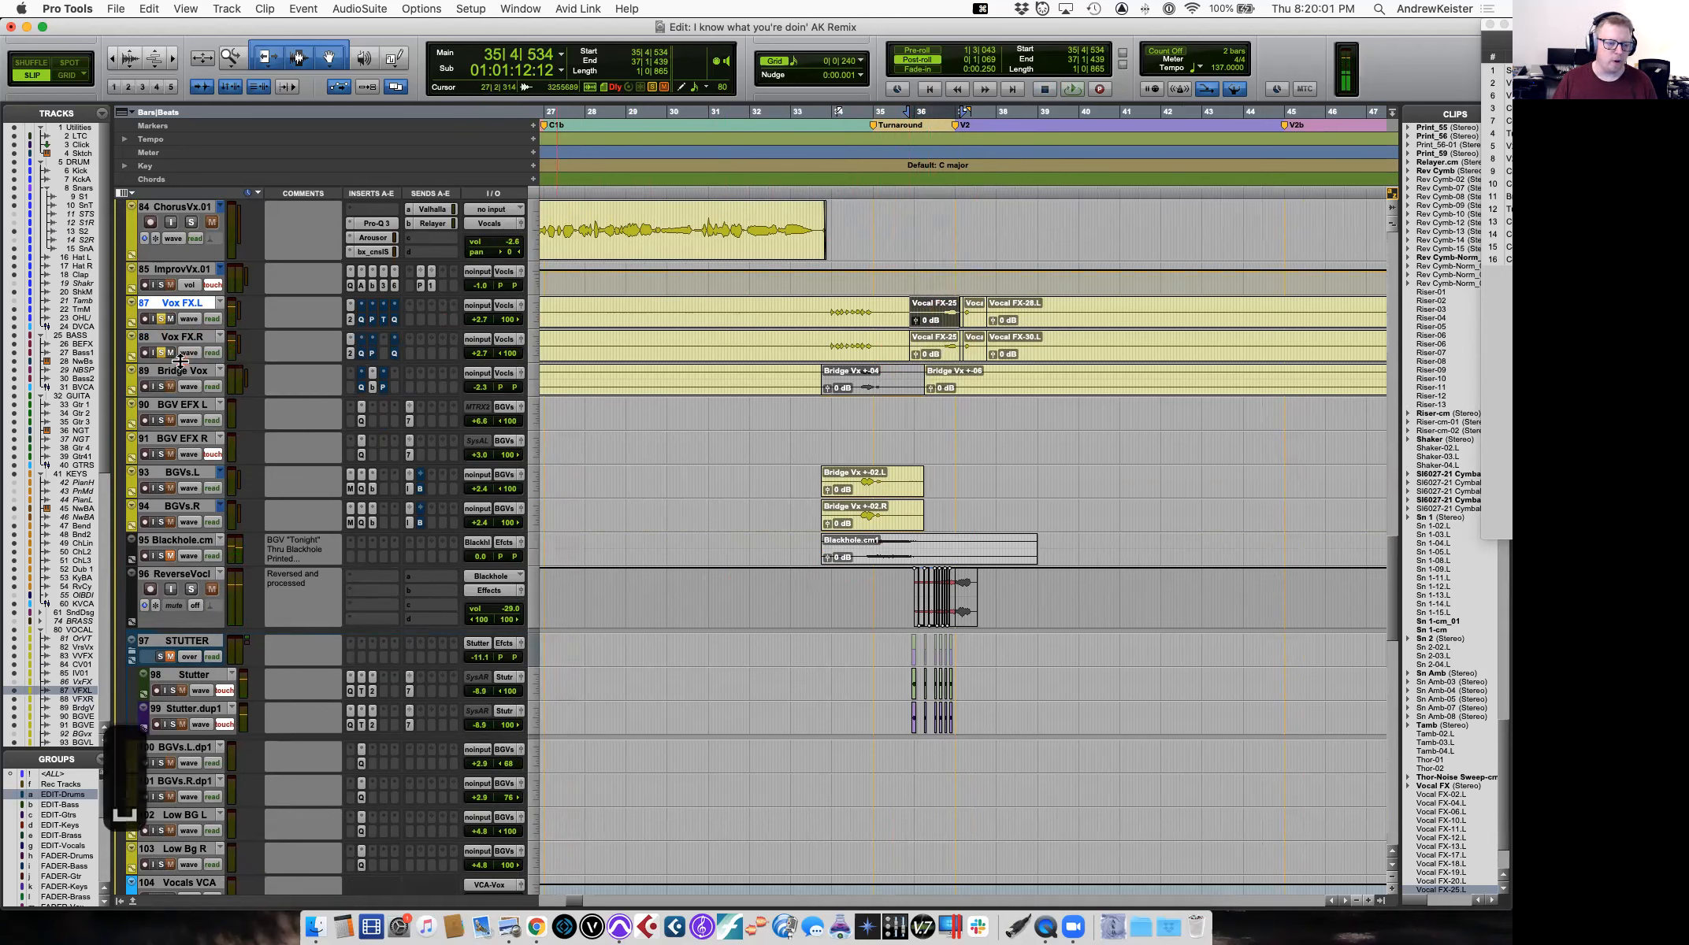
left_click(163, 319)
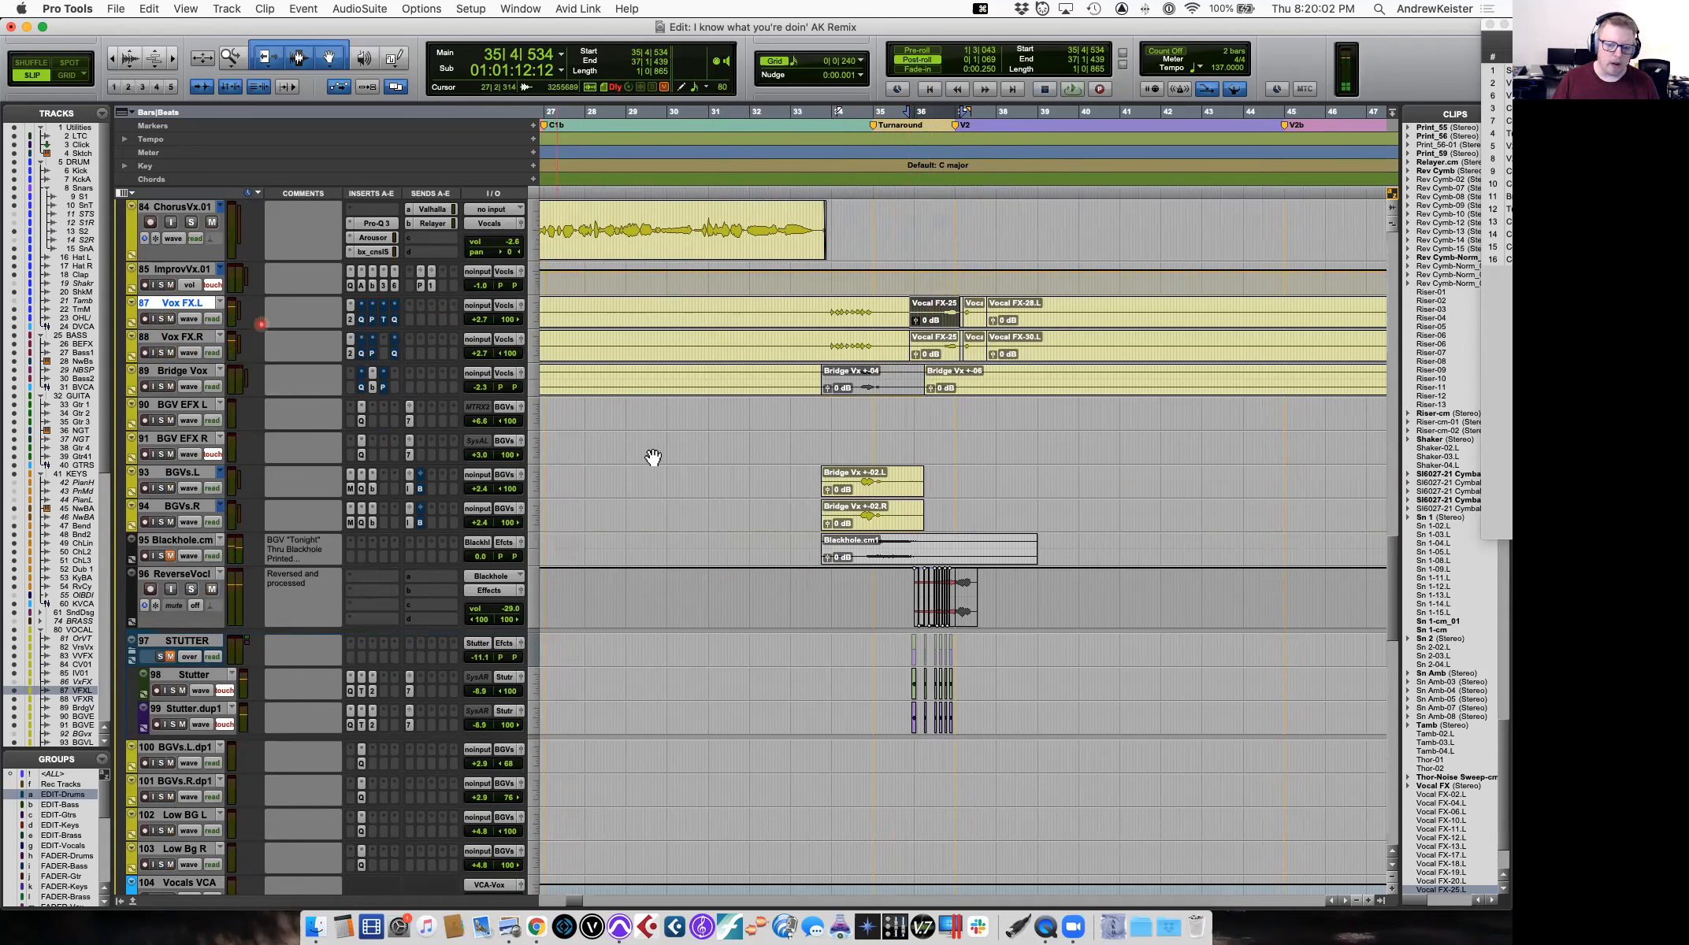
Solo the BGVs.L and BGVs.R tracks and play their Bridge Vx clips from bar 34 beat 3.
left_click(856, 476)
left_click(164, 488)
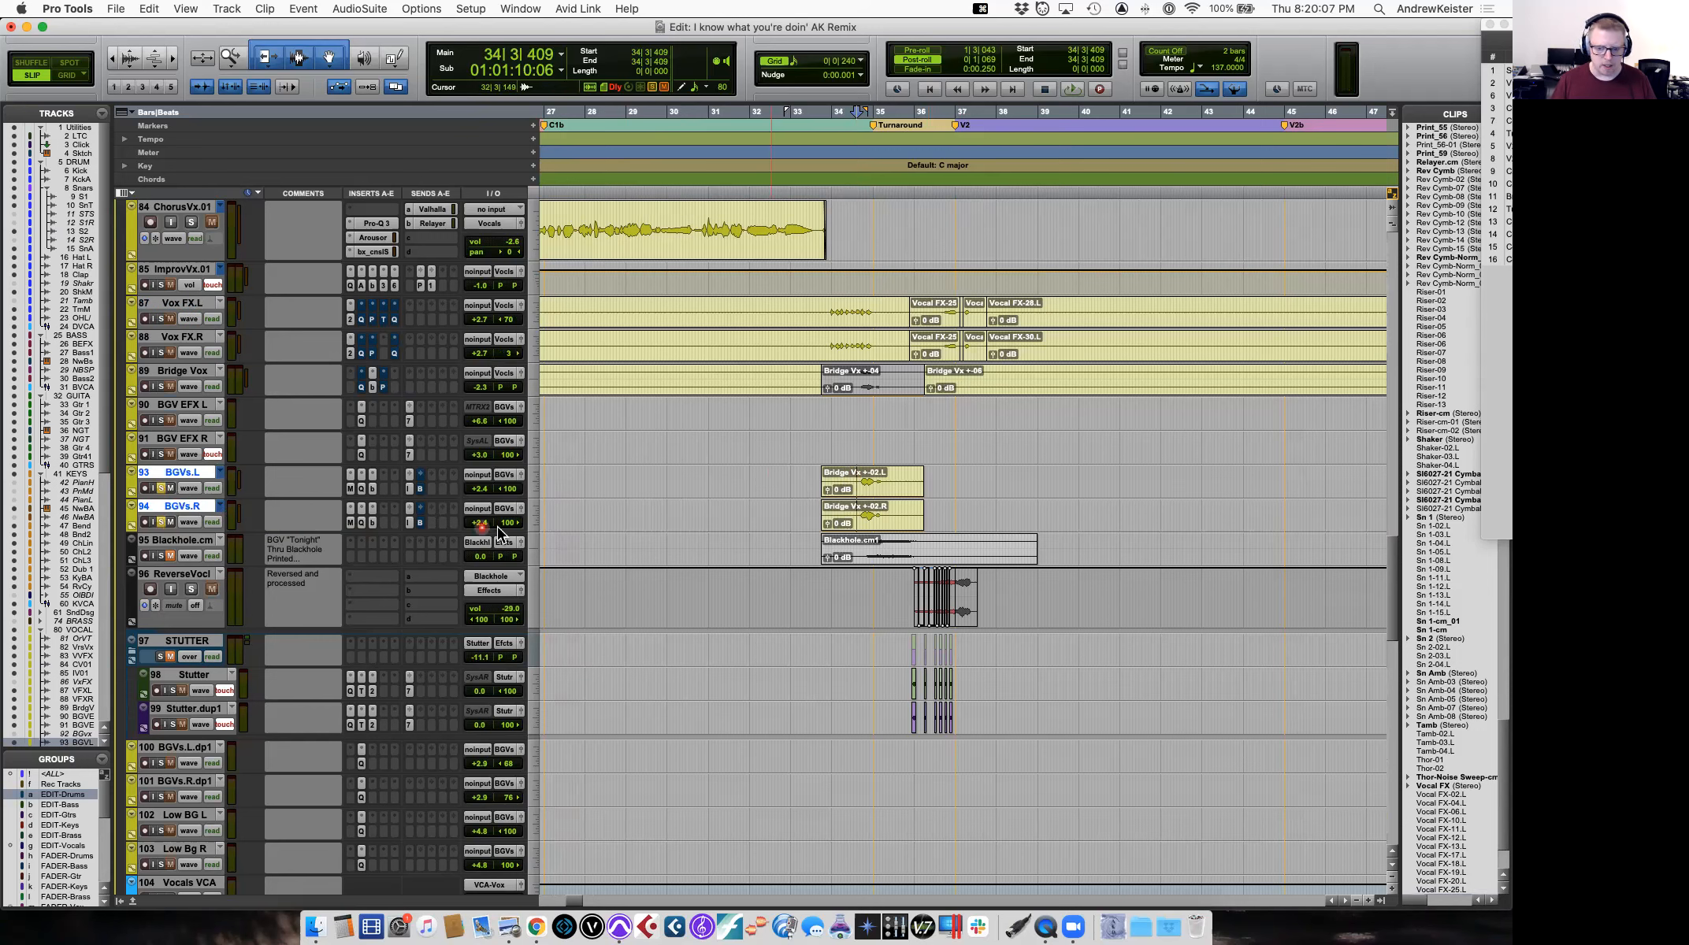
key("space")
key("space")
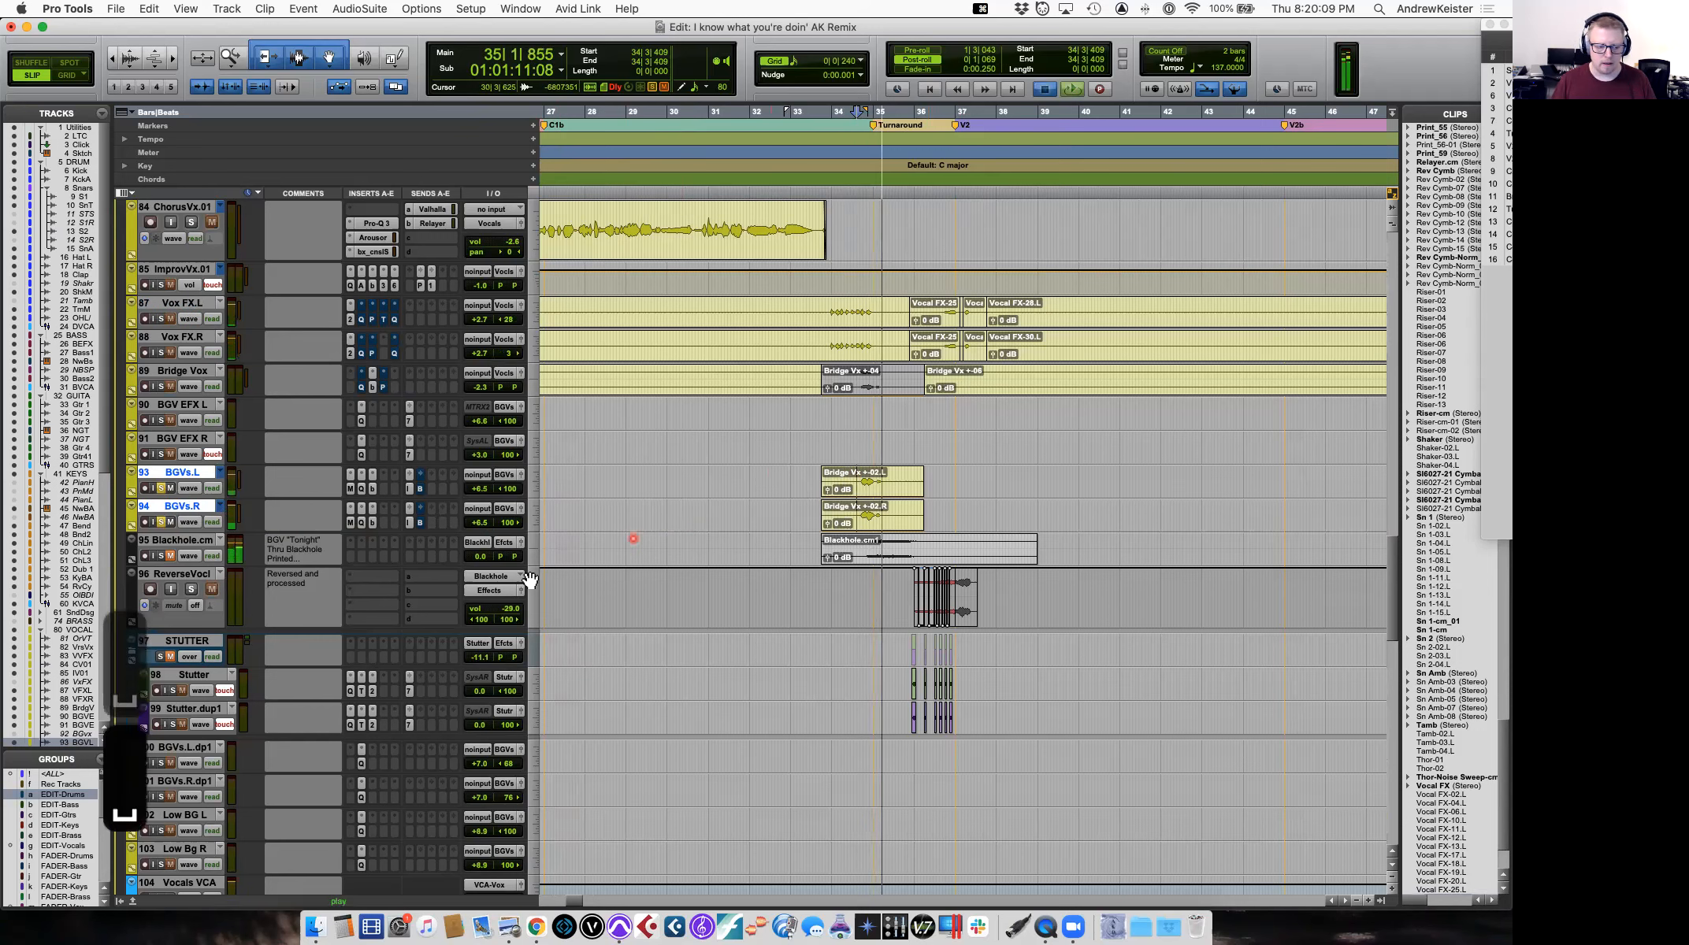
Unmute and solo the Blackhole.cm track and play its printed clip from bar 33 beat 4.
scroll(178, 561, "down", 2)
scroll(178, 561, "right", 1)
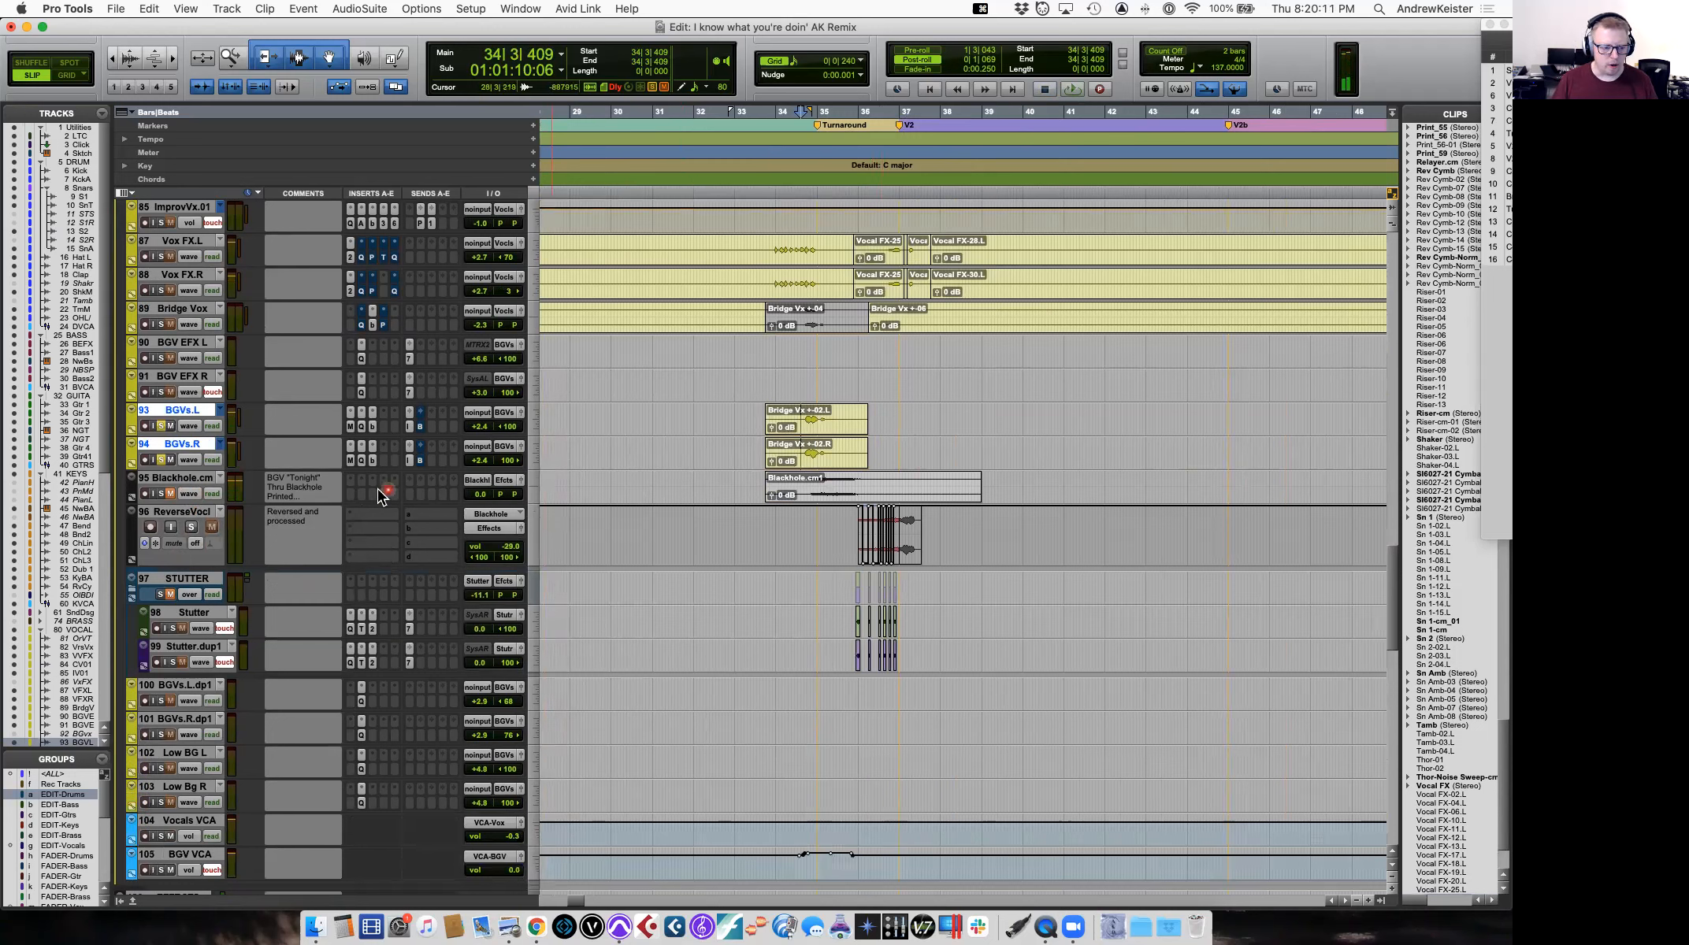
left_click(169, 491)
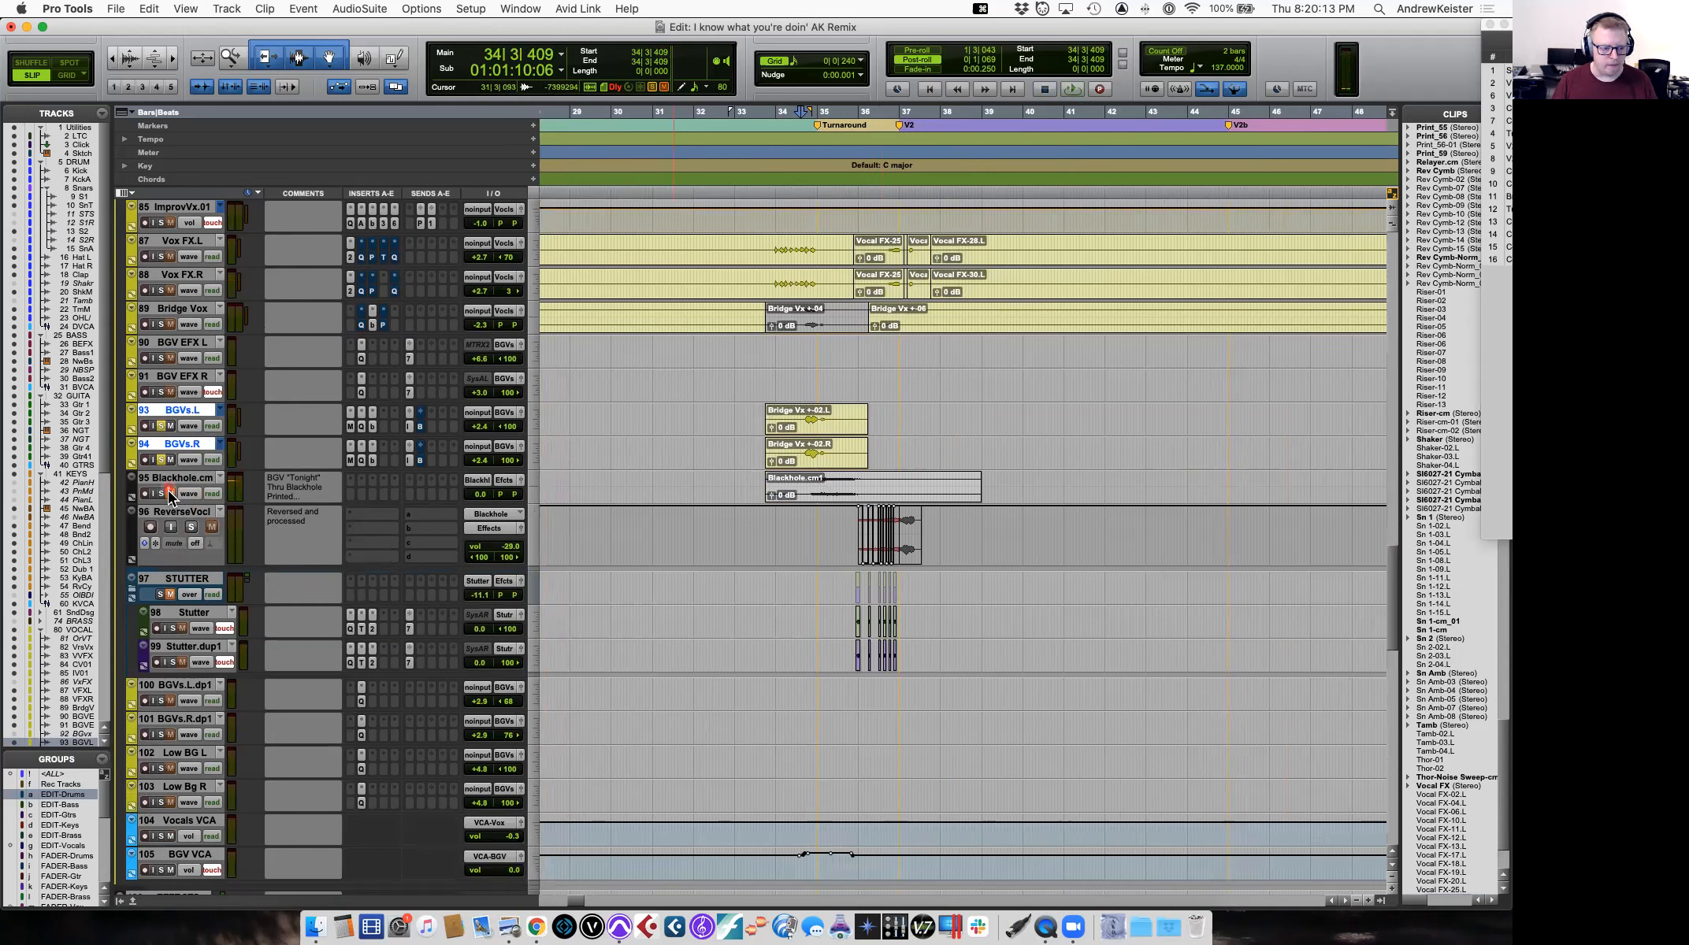
left_click(222, 487)
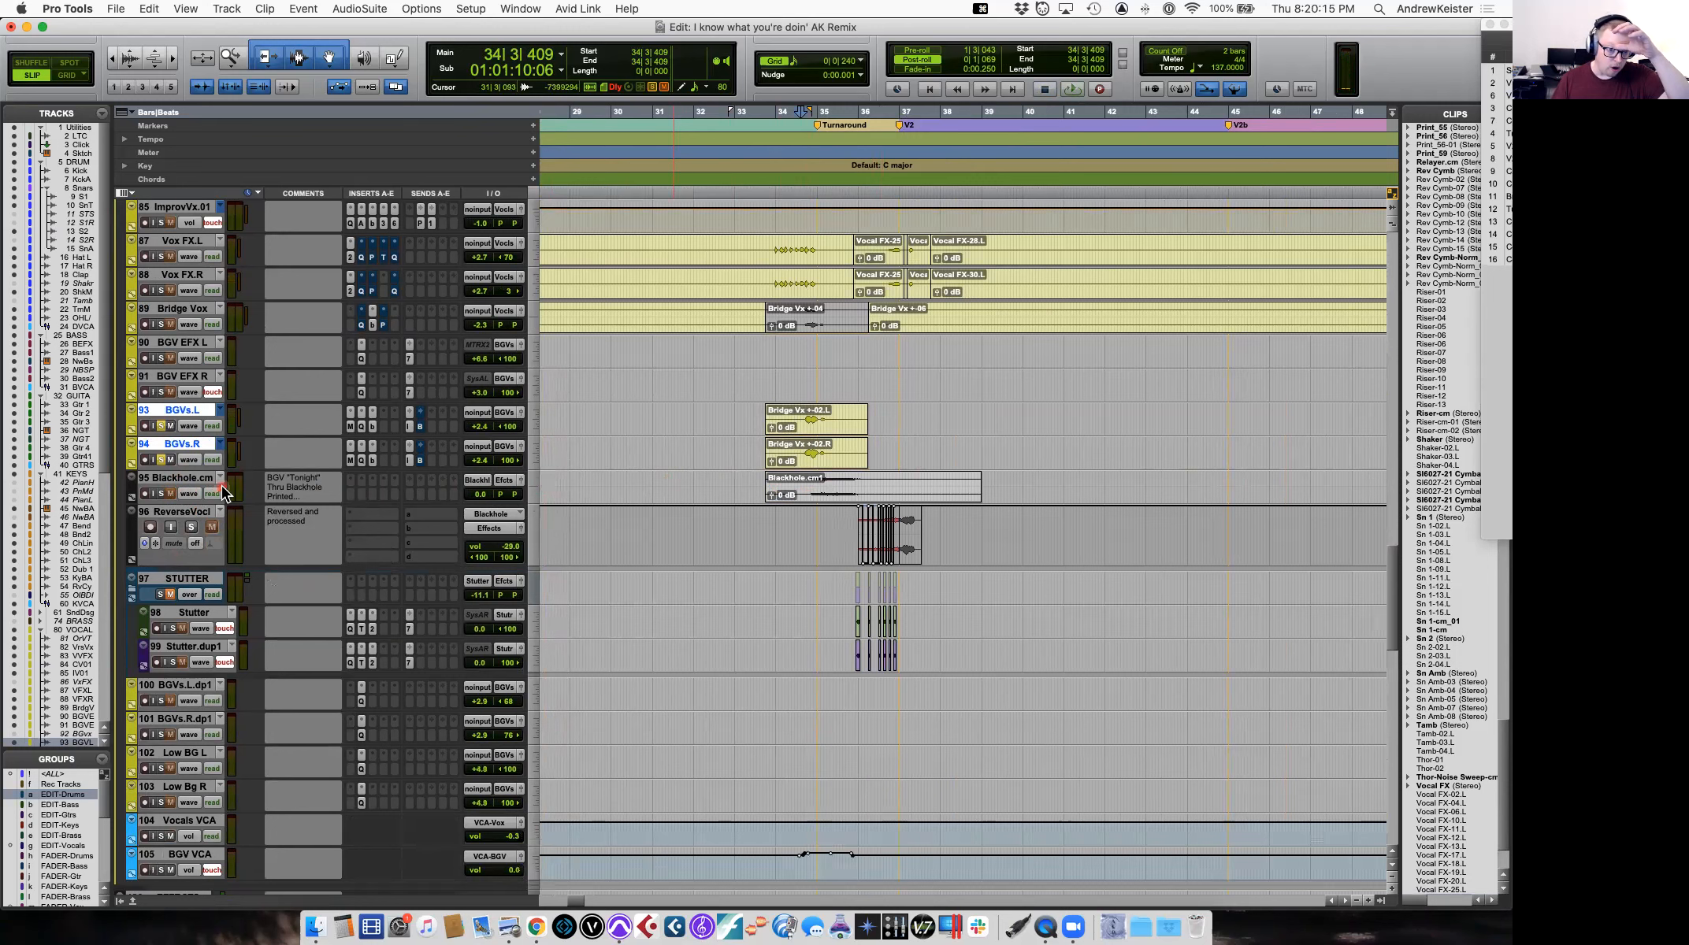
left_click(160, 493)
left_click(687, 479)
left_click(790, 495)
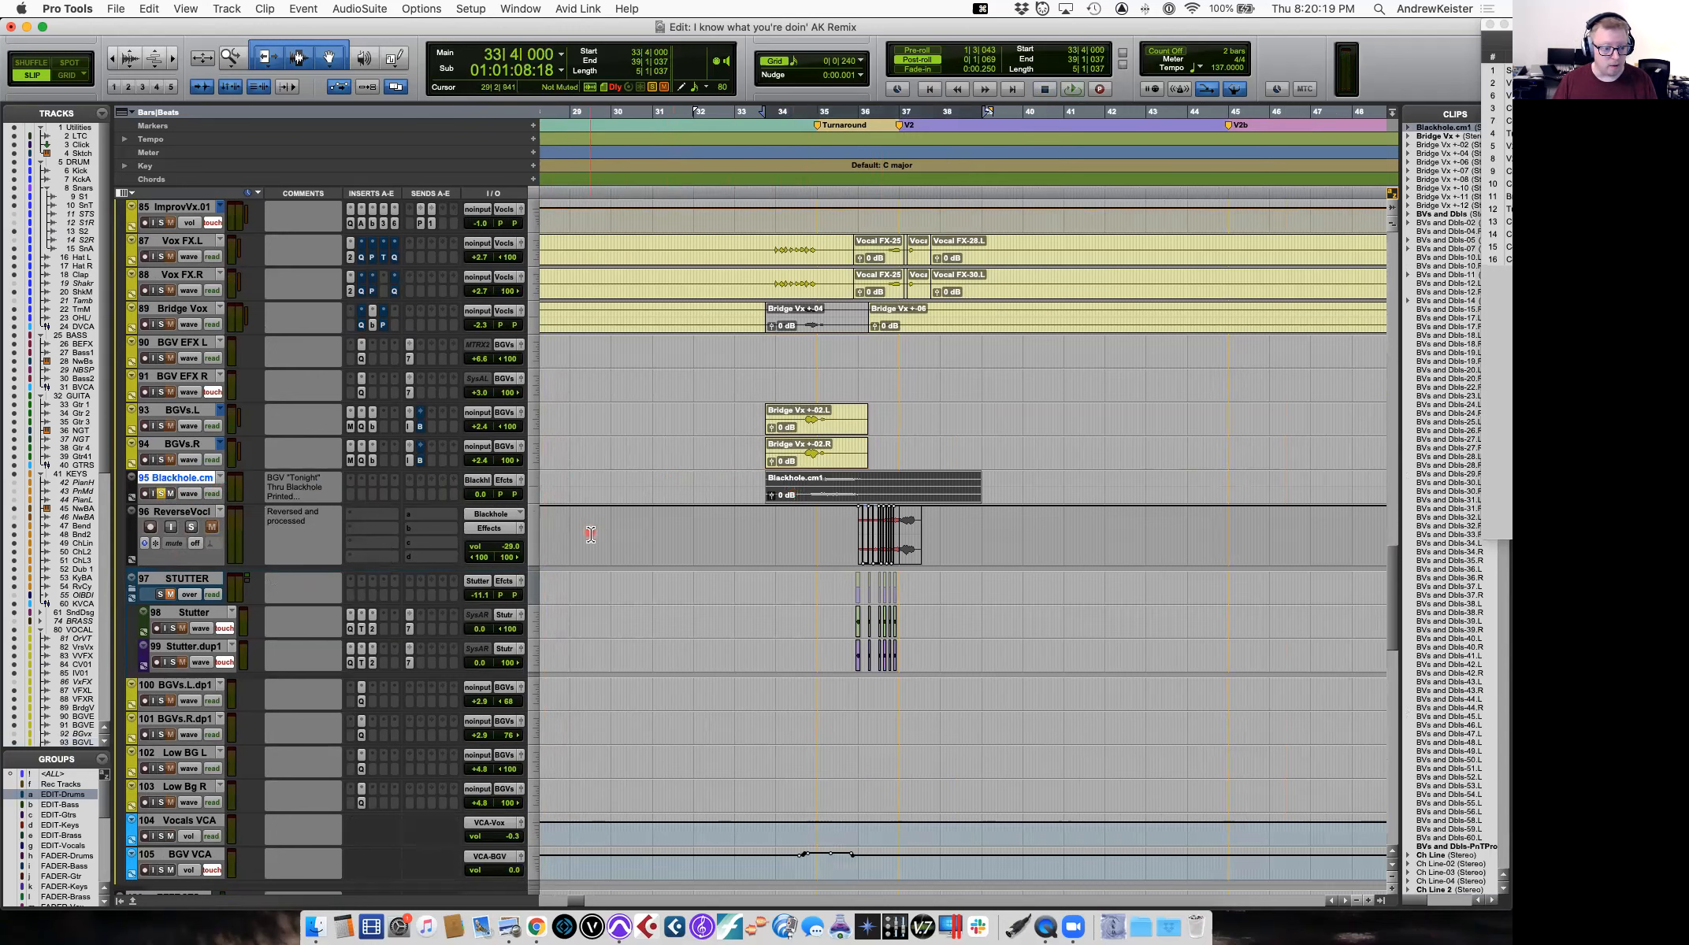
key("space")
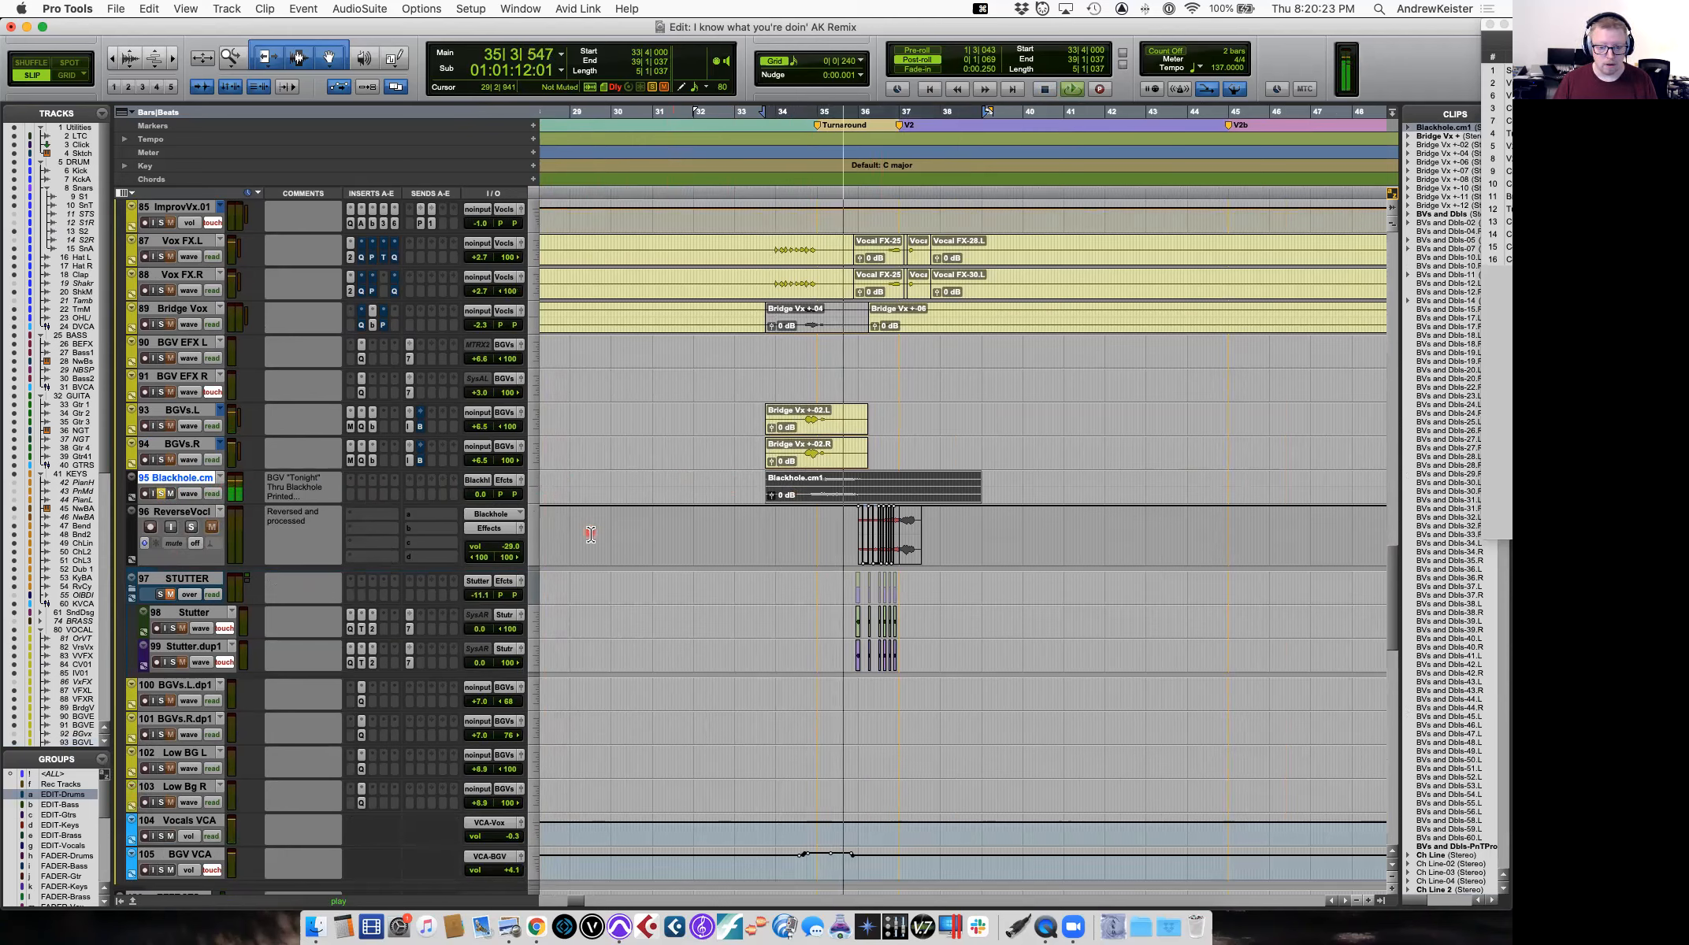
key("space")
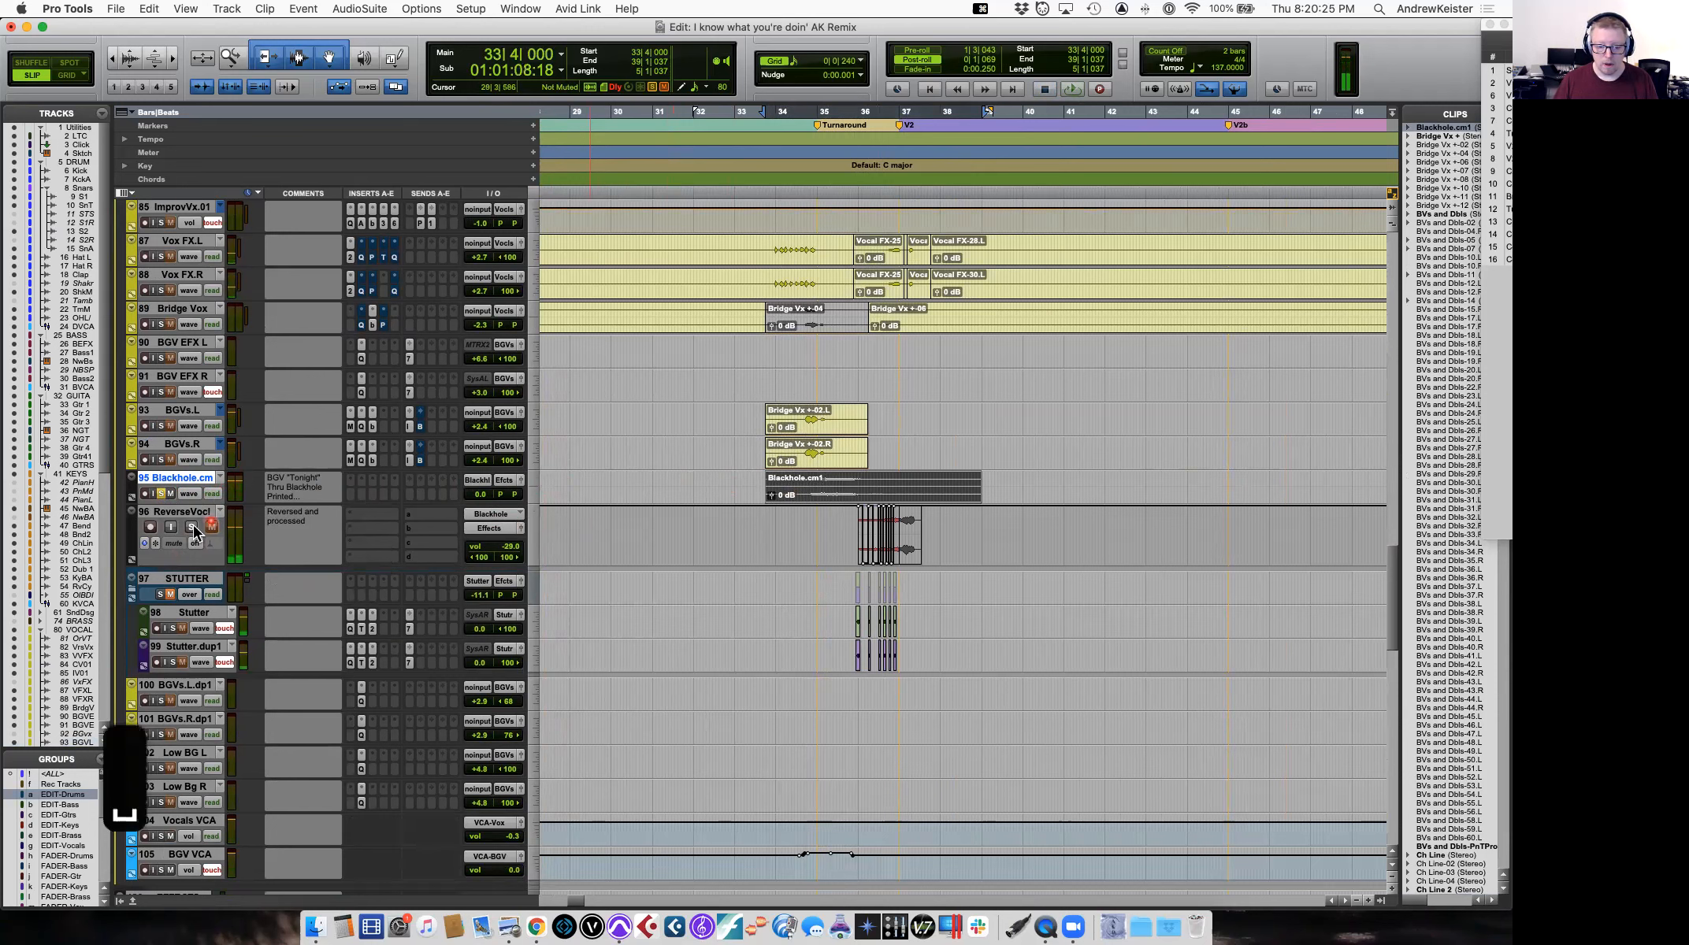
Solo the Reverse Vocal track and play it from just before its clips at bar 35 beat 4.
left_click(190, 528)
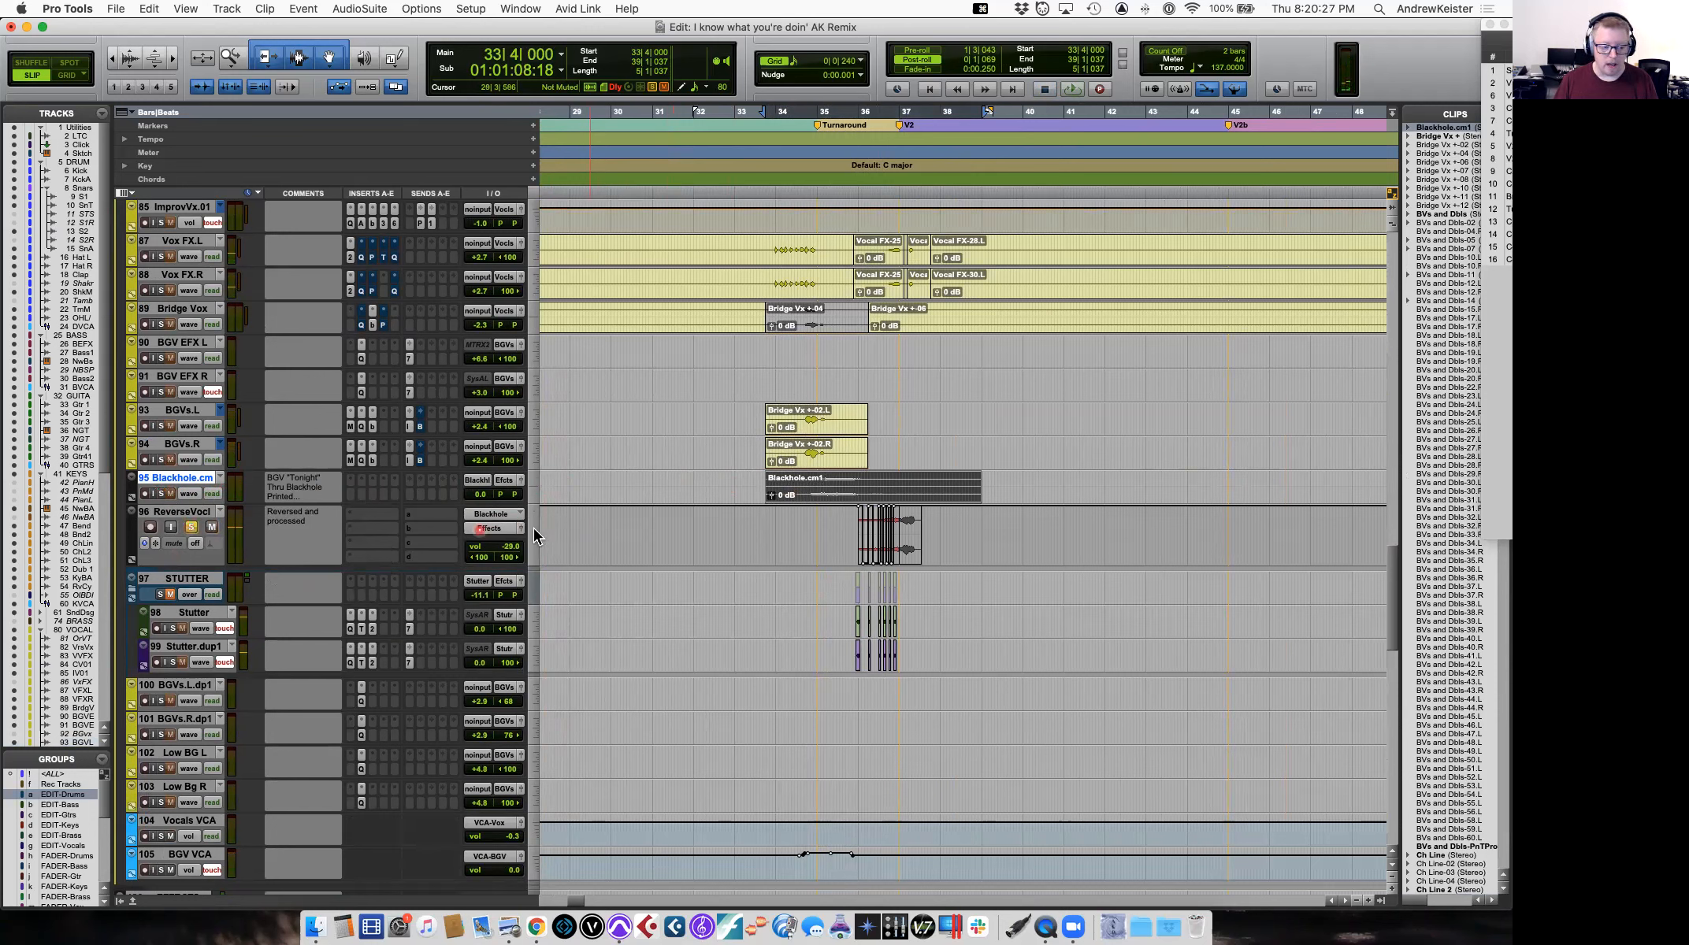
key("space")
key("space")
left_click(854, 532)
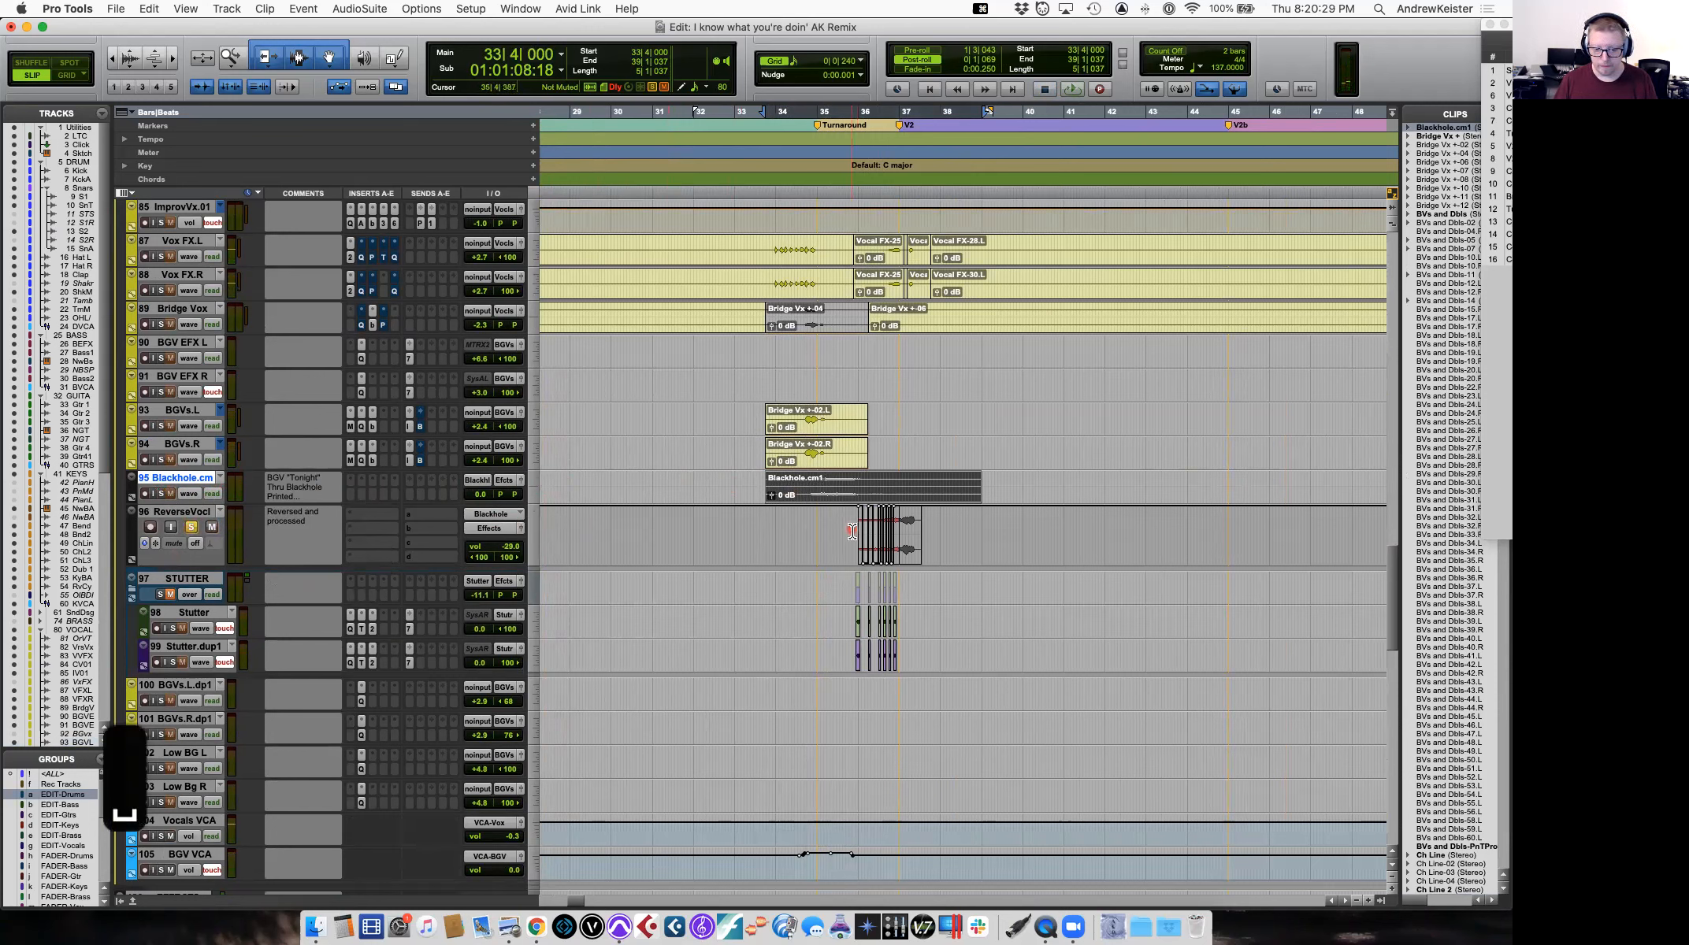
key("space")
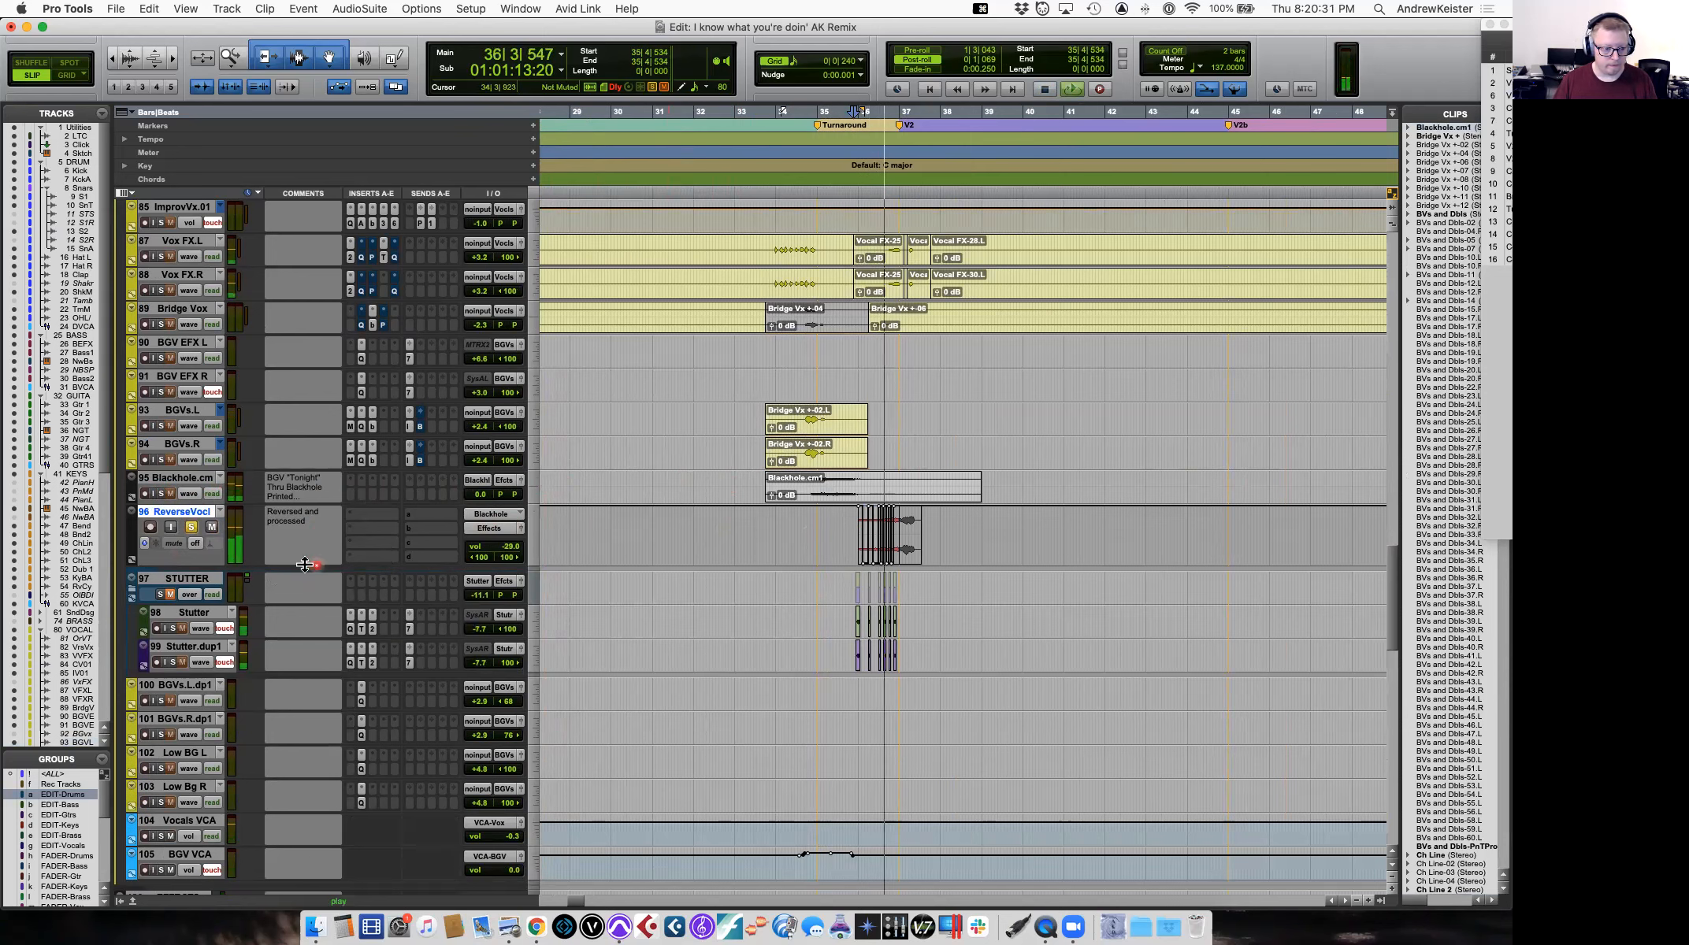
key("space")
Set the Reverse Vocal track's automation mode to read and play its stuttered clips in a closer view.
left_click(194, 543)
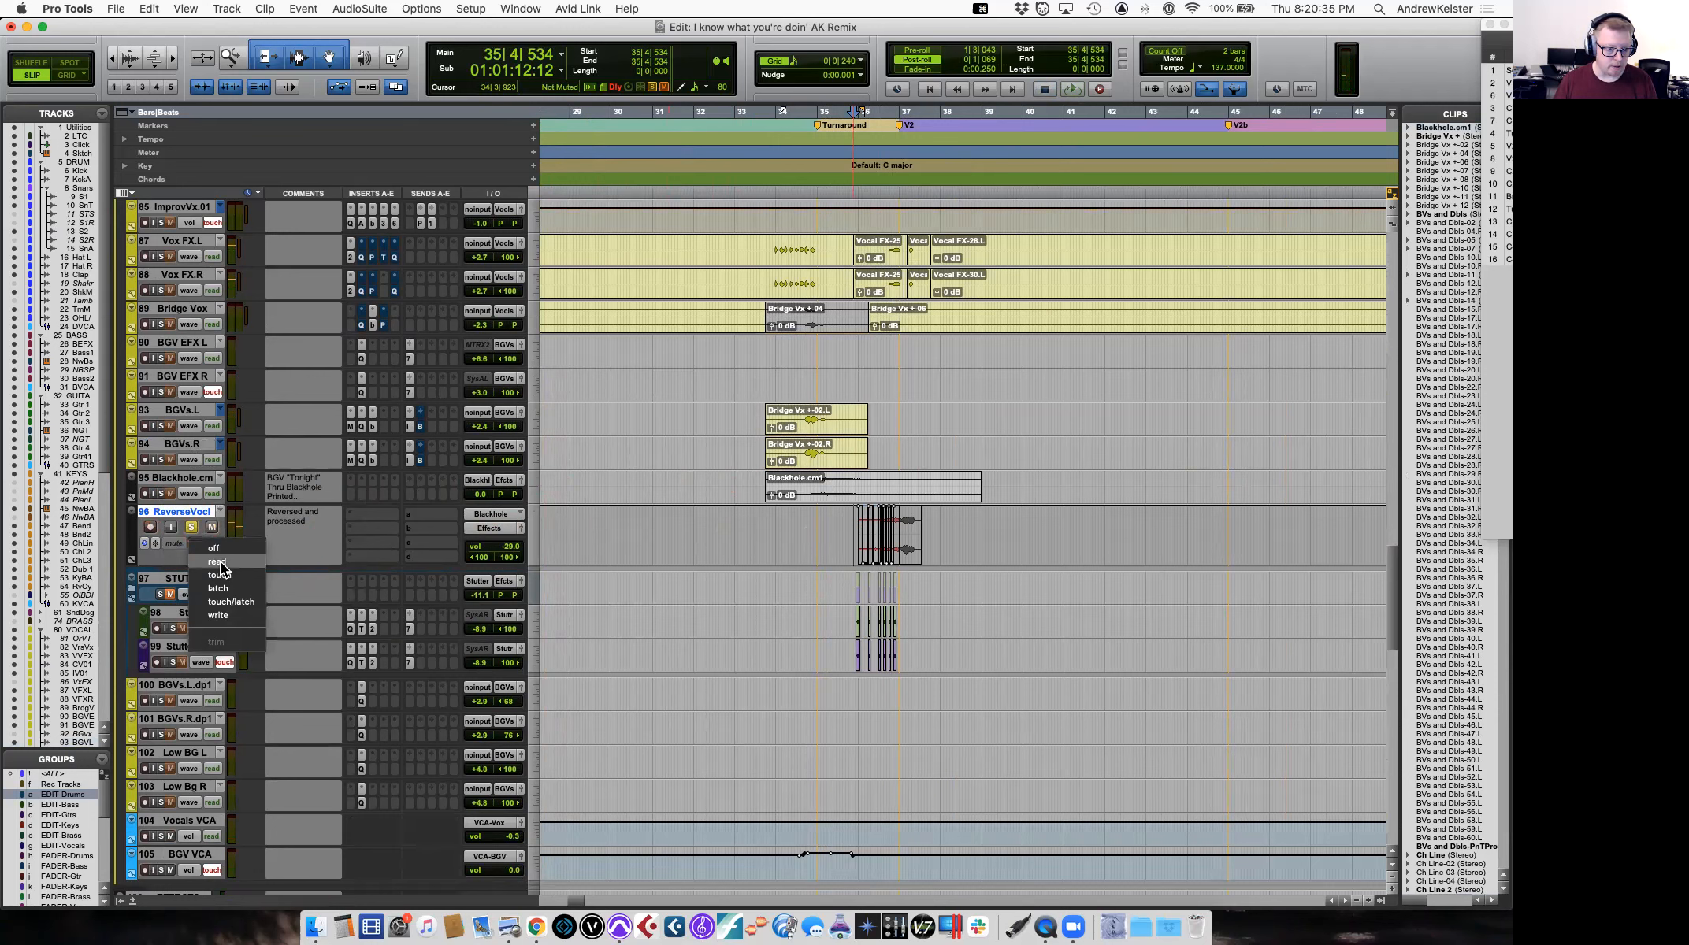
left_click(217, 562)
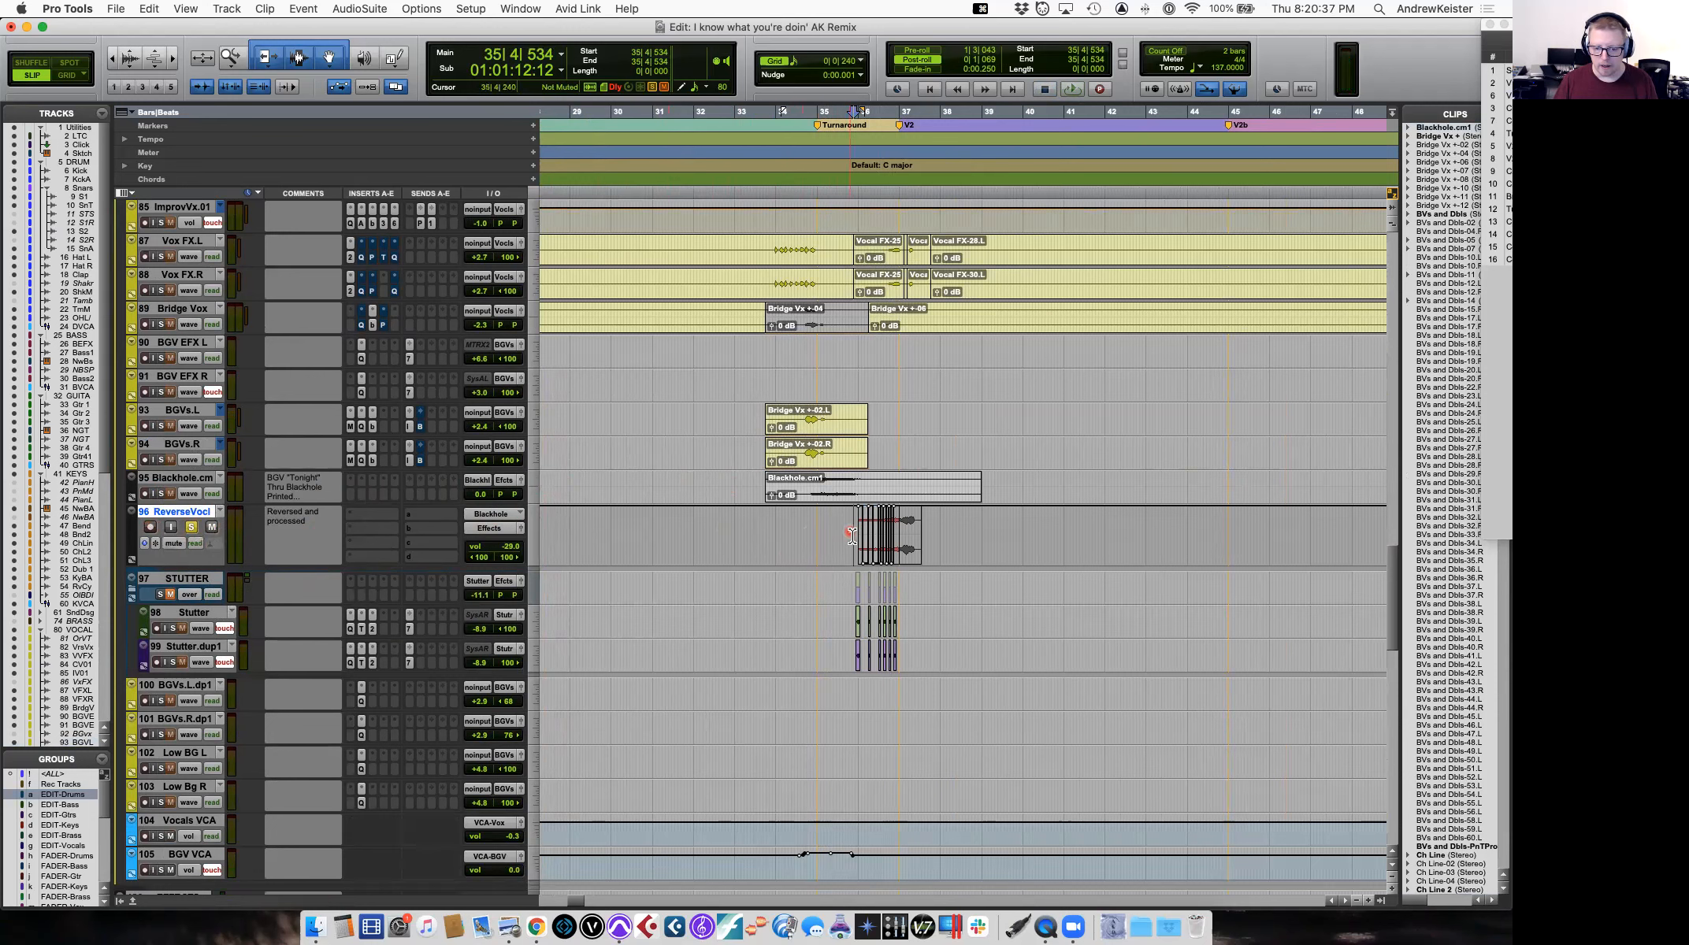
key("t")
key("t")
key("t")
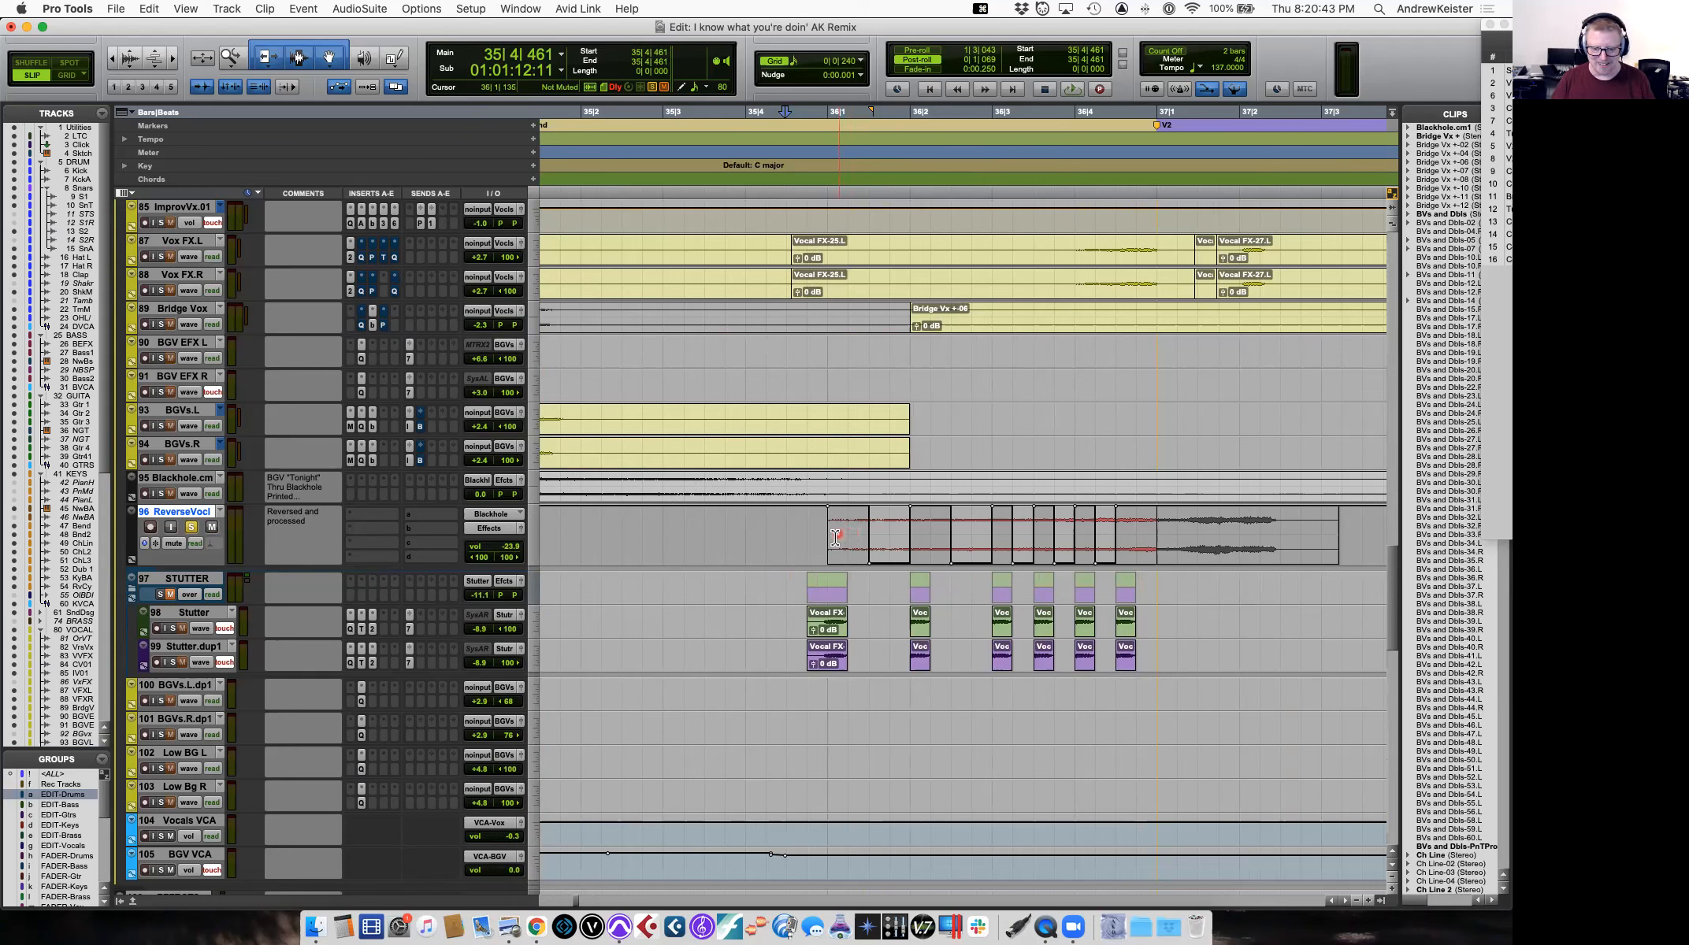
key("space")
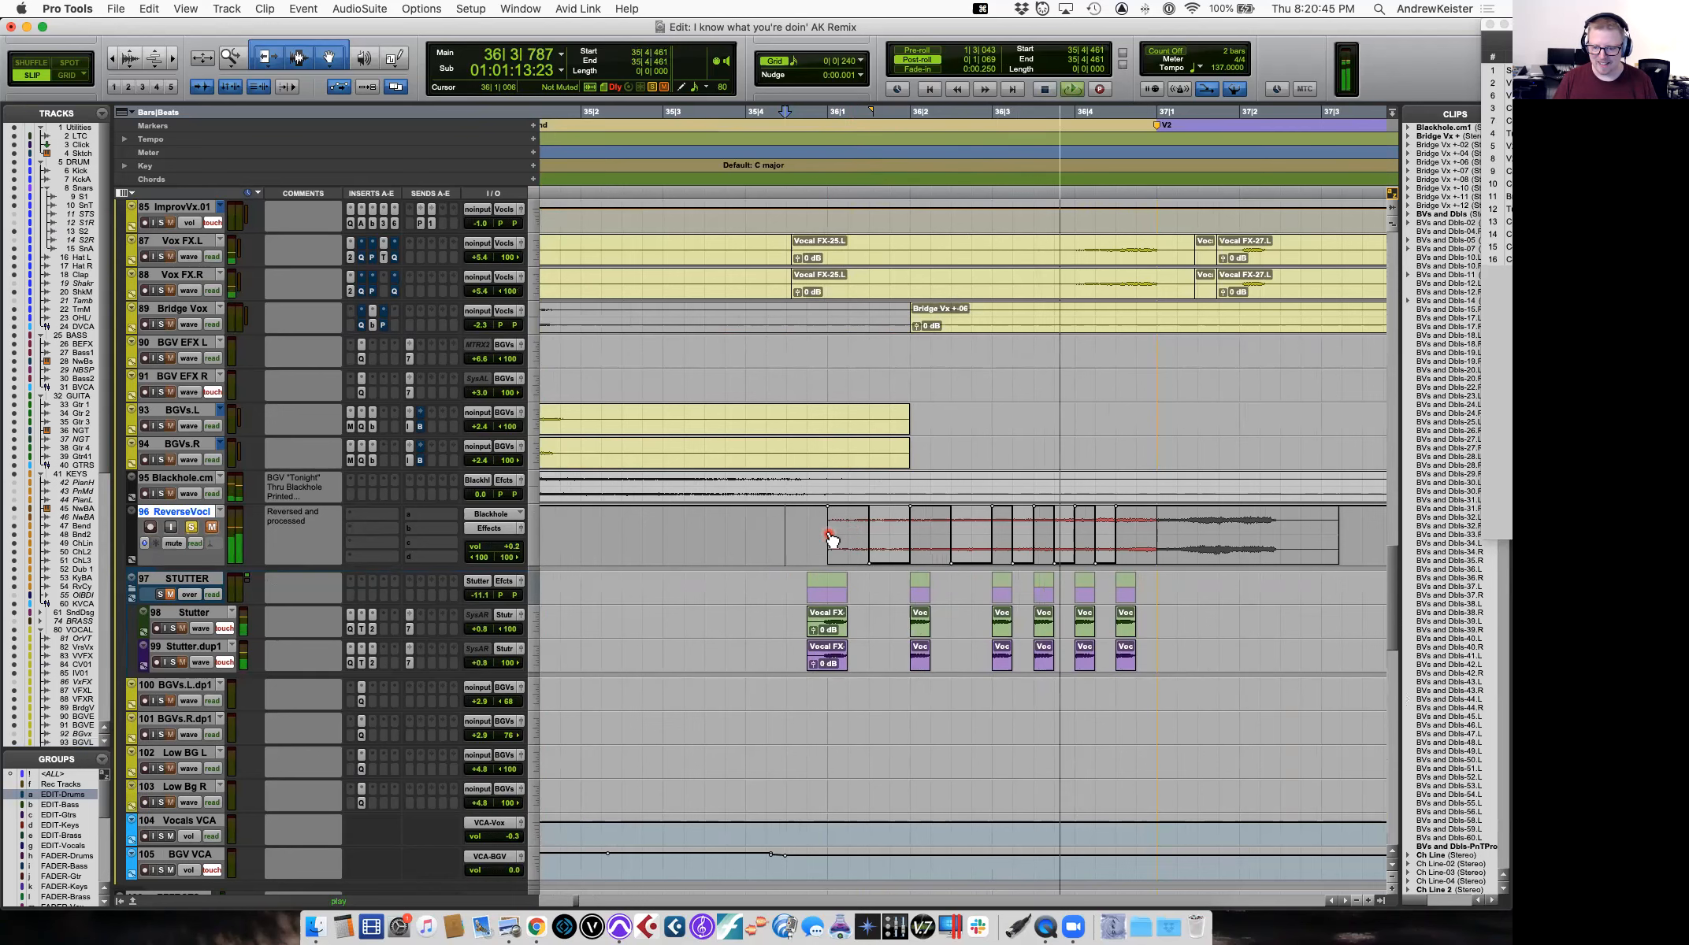
key("space")
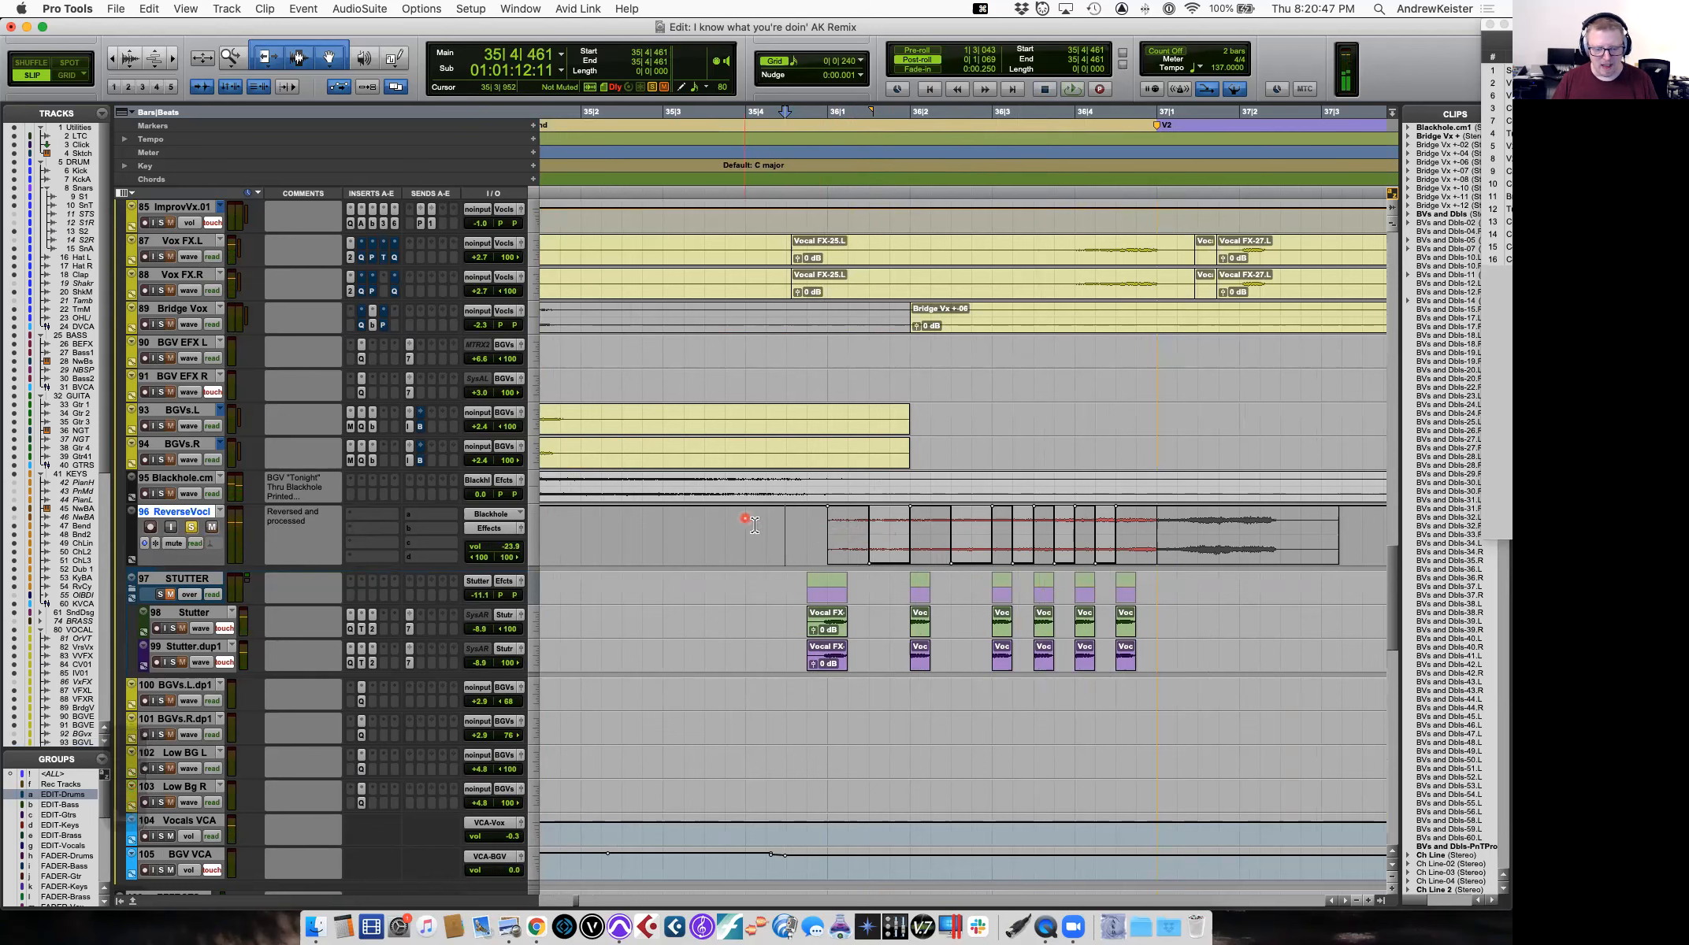
Delete the mute automation across the Reverse Vocal passage and play the track in solo.
left_click_drag(799, 537, 1204, 540)
key("BackSpace")
key("BackSpace")
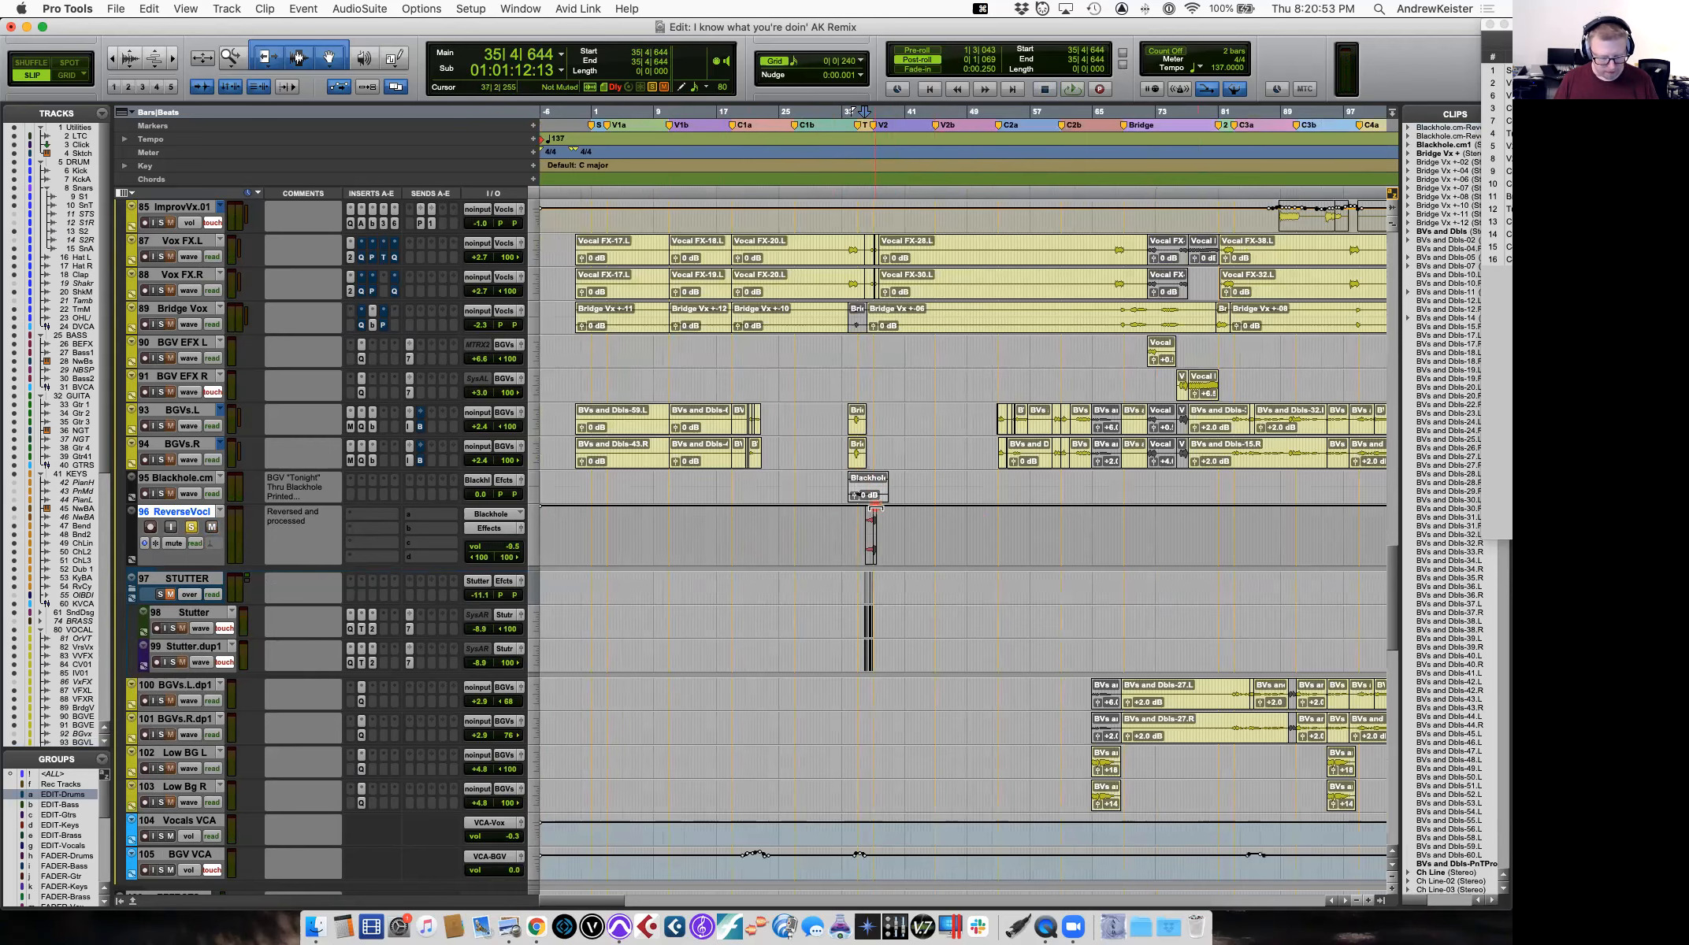
key("t")
key("t")
key("t")
key("space")
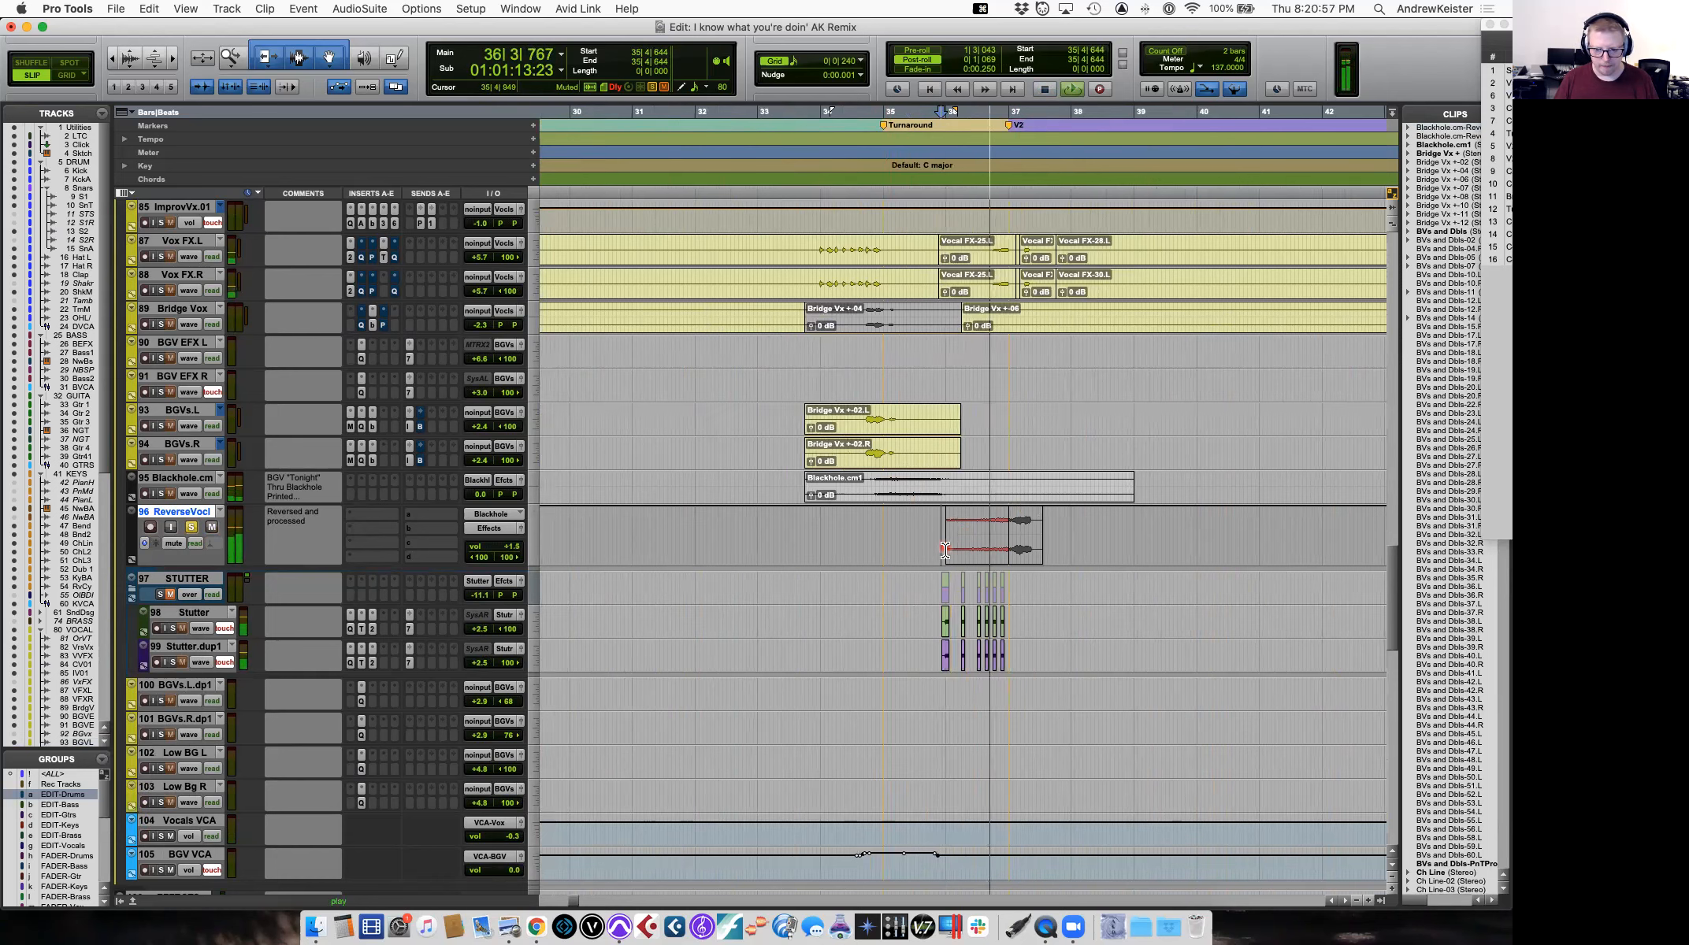
key("space")
Unsolo the Reverse Vocal track and play the Turnaround passage with the full mix from bar 35 beat 4.
left_click(552, 561)
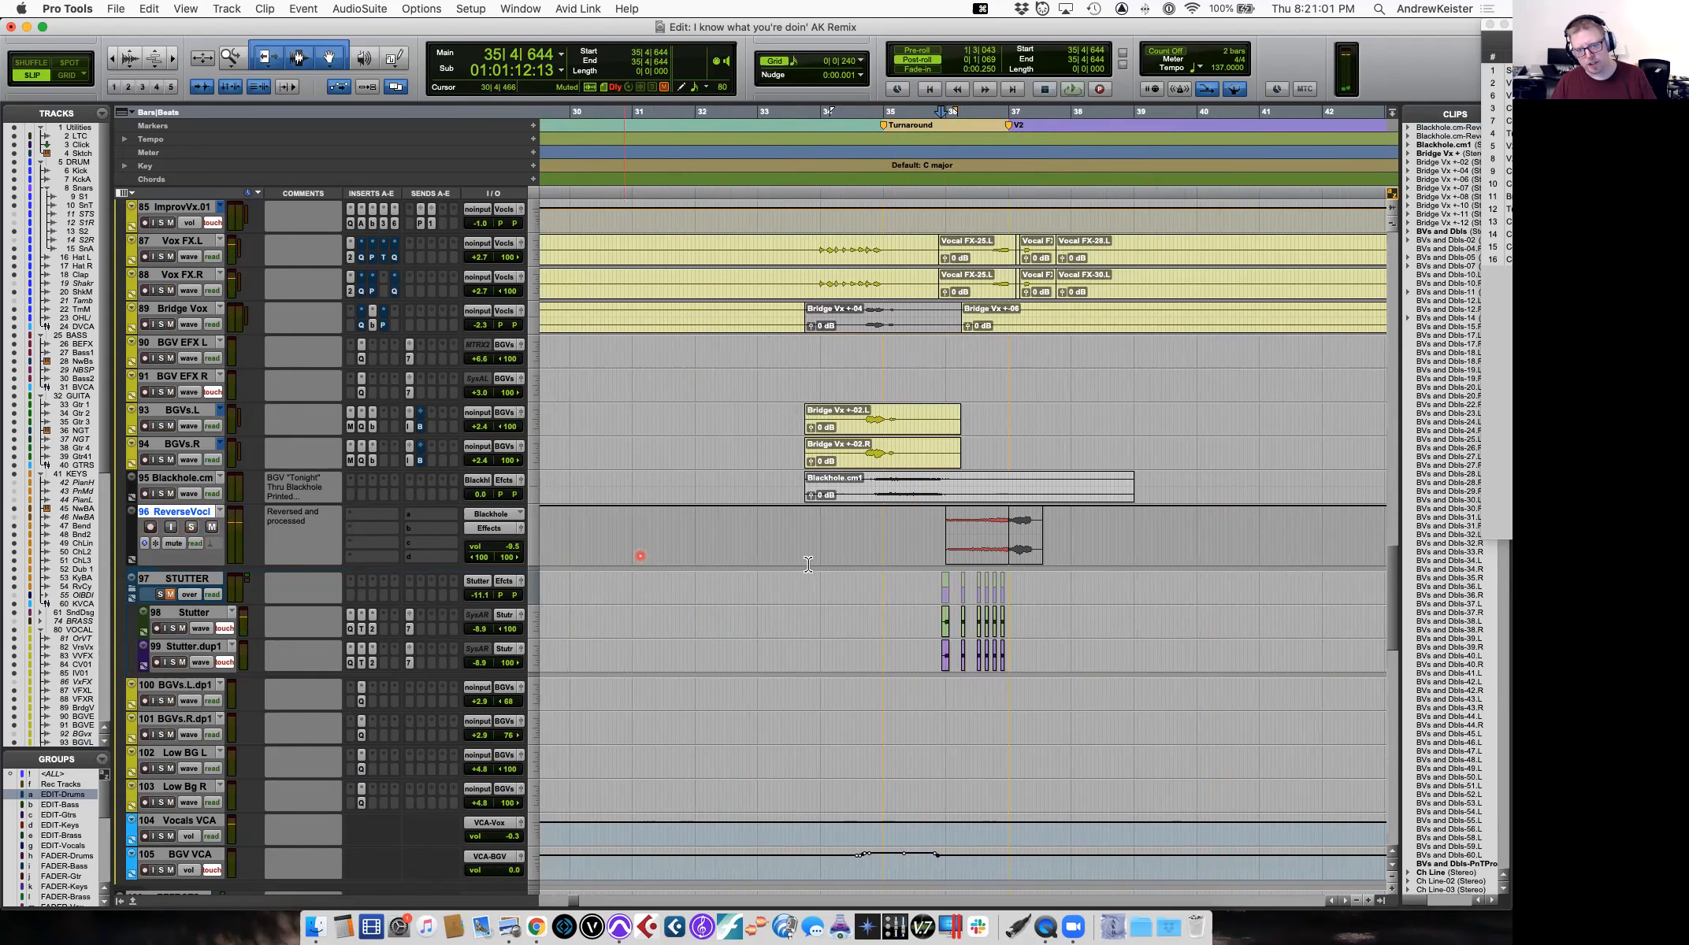
left_click(864, 562)
key("space")
key("space")
key("space")
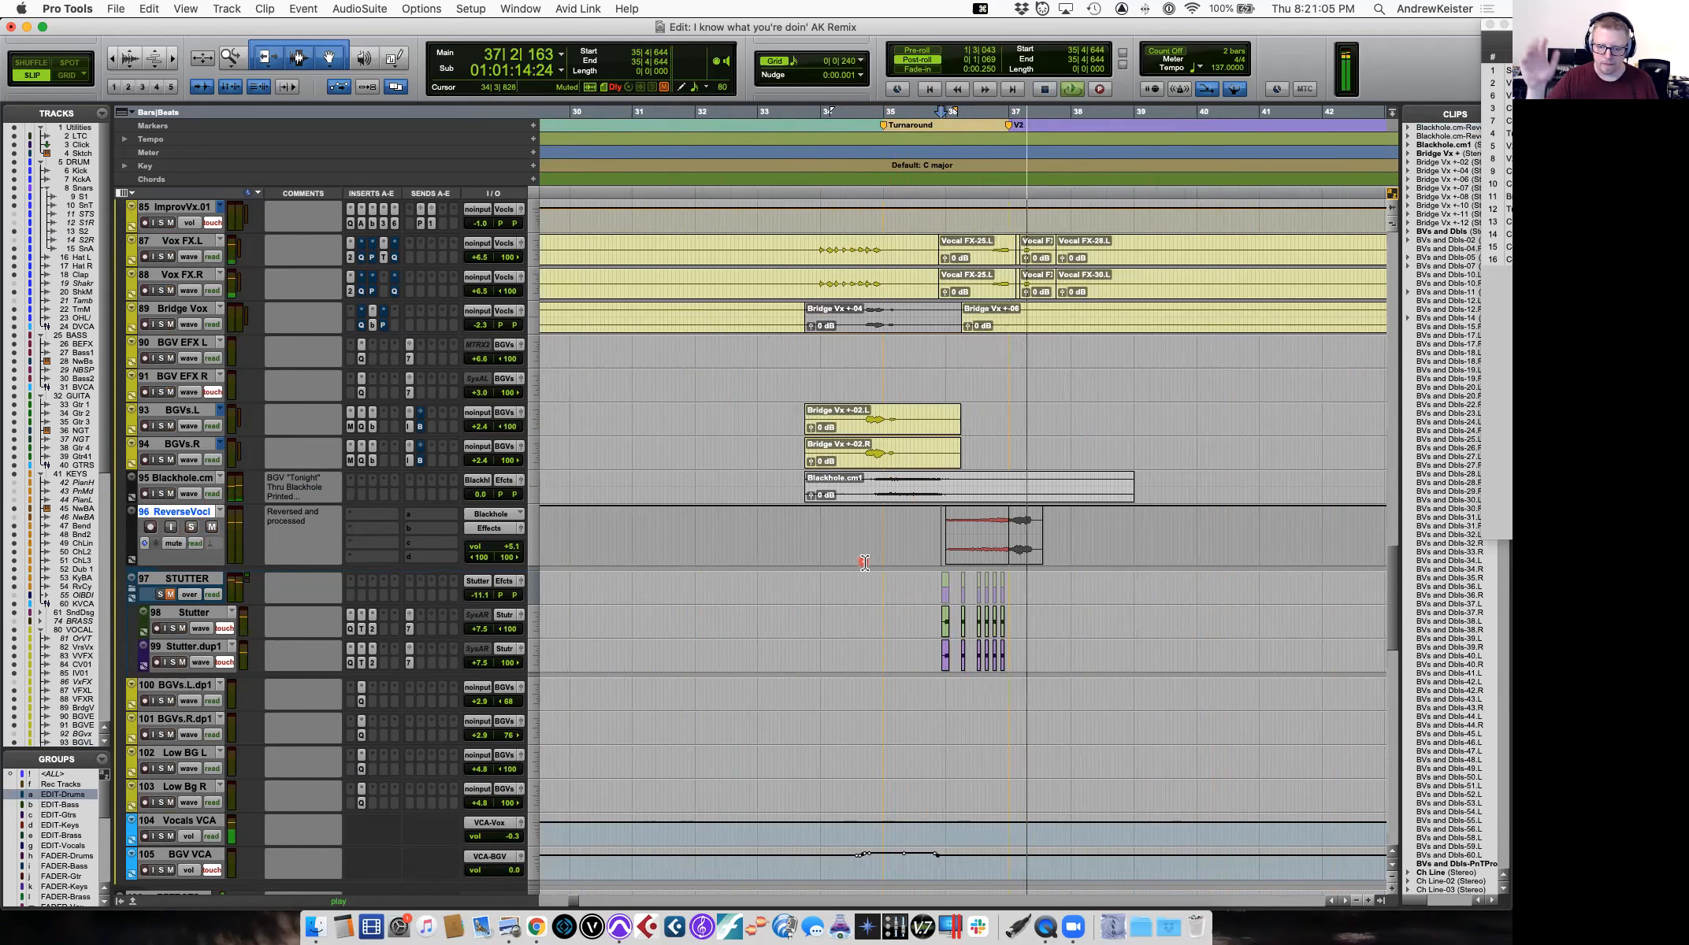
key("space")
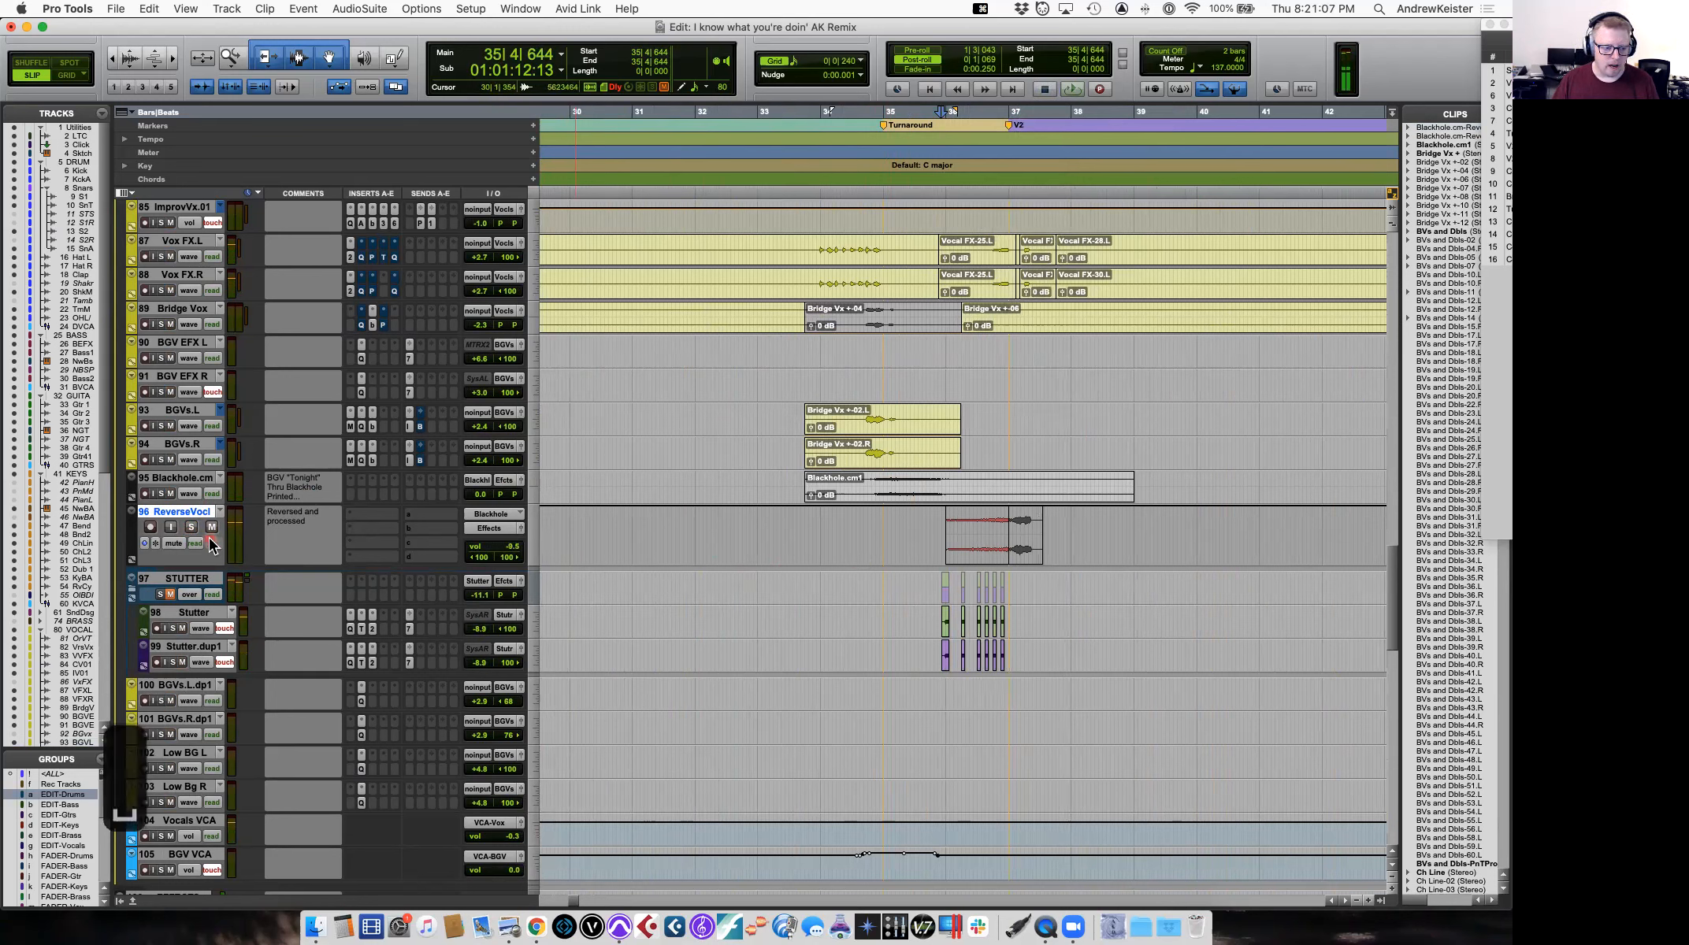
Undo the mute automation deletion and play the soloed Reverse Vocal track from bar 35 beat 4.
left_click(210, 529)
key("super+z")
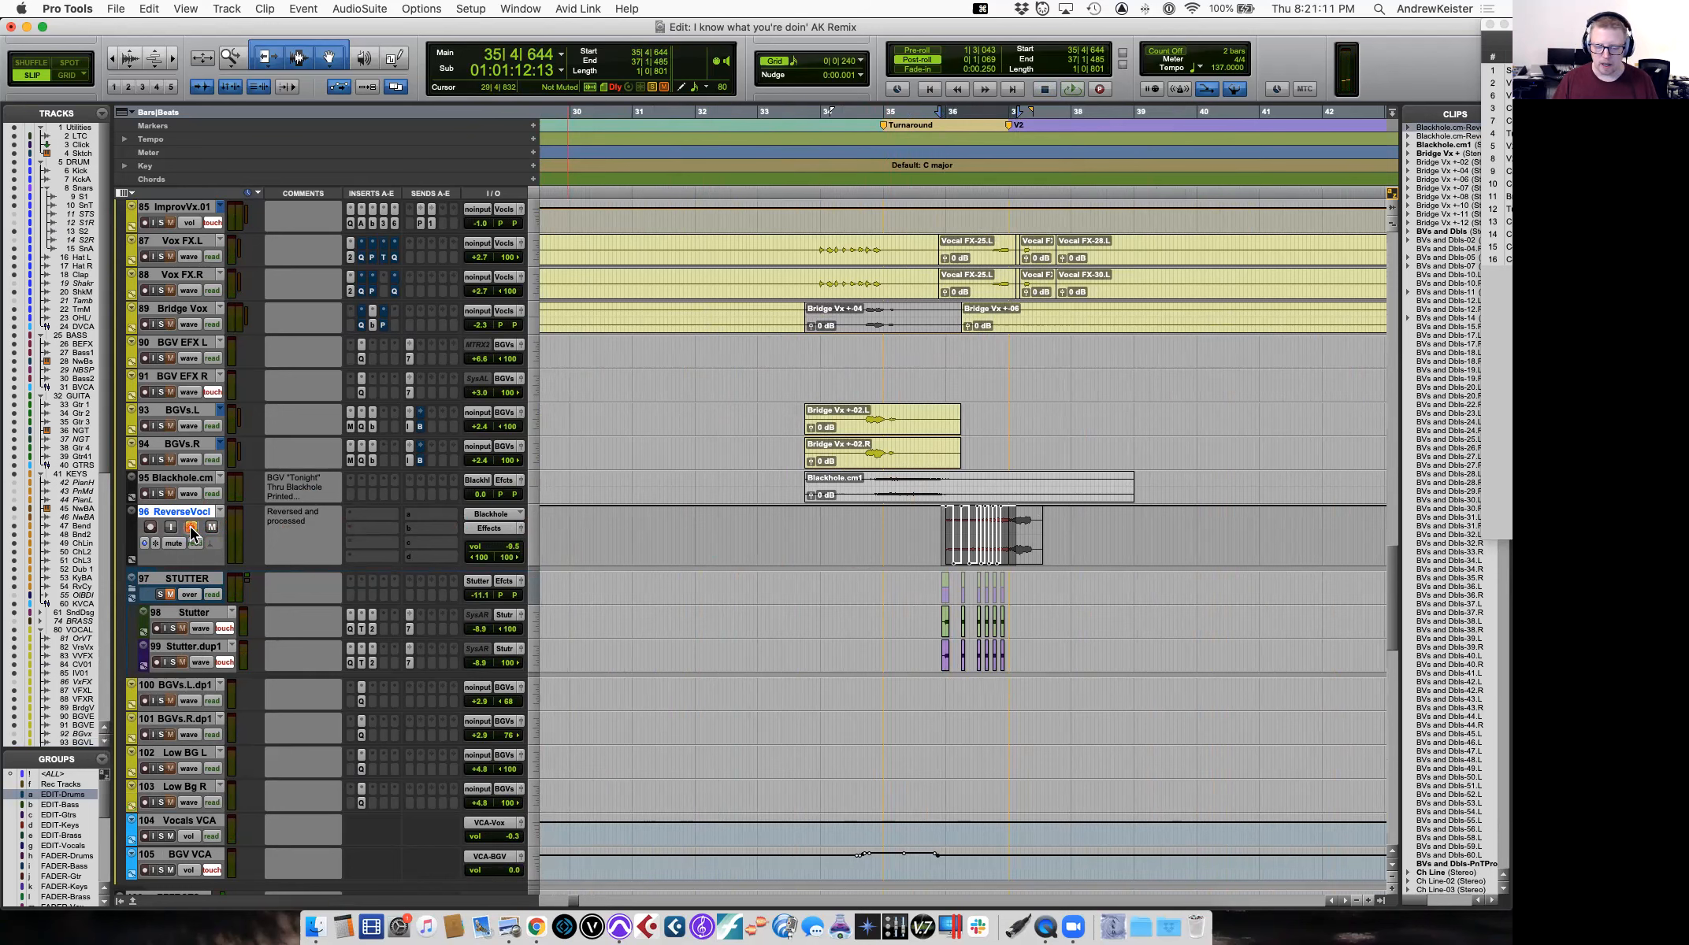
key("space")
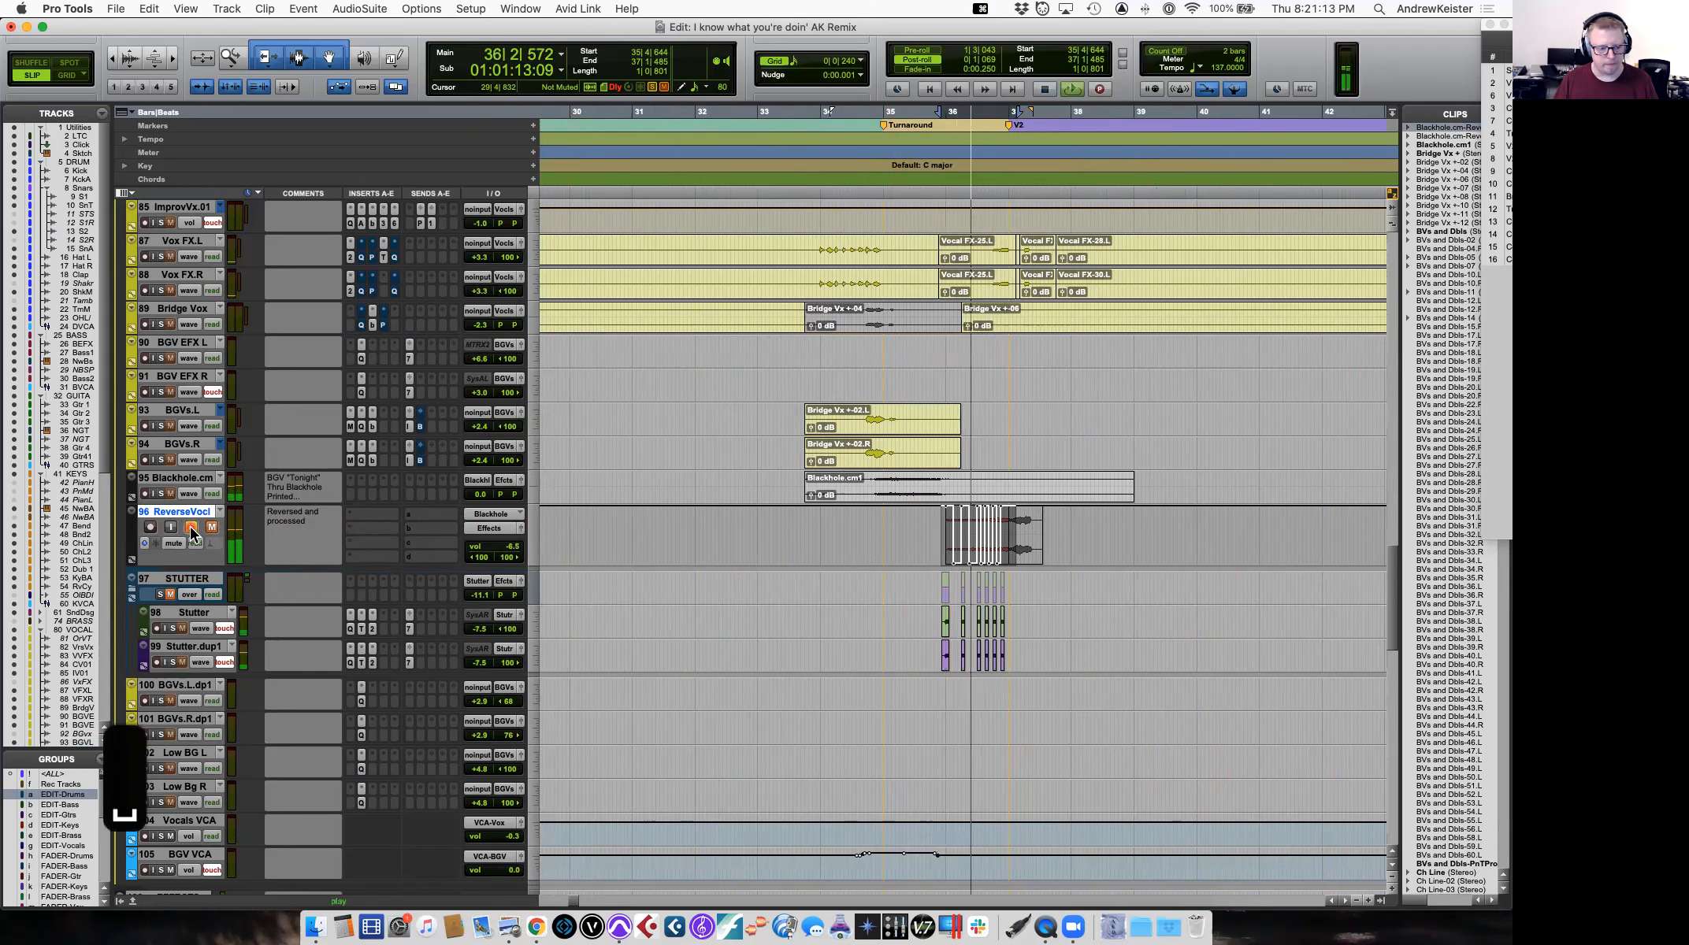
key("space")
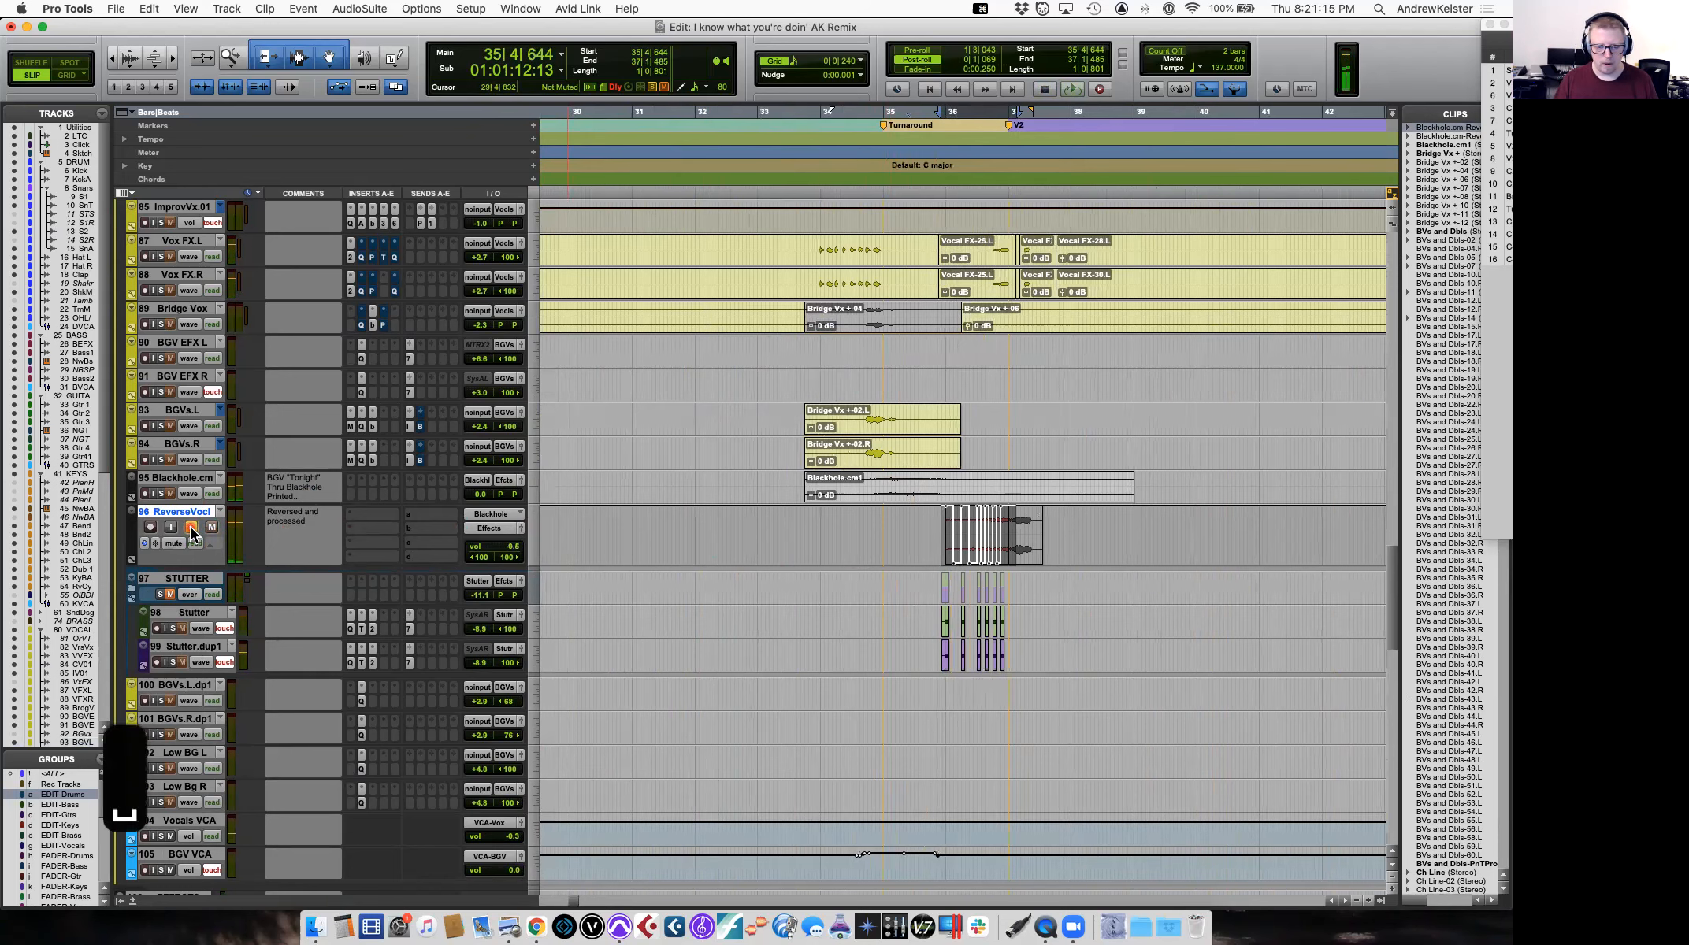
Expand the Sound Design folder track to show its sweep, kick and bass drop tracks.
scroll(411, 445, "up", 5)
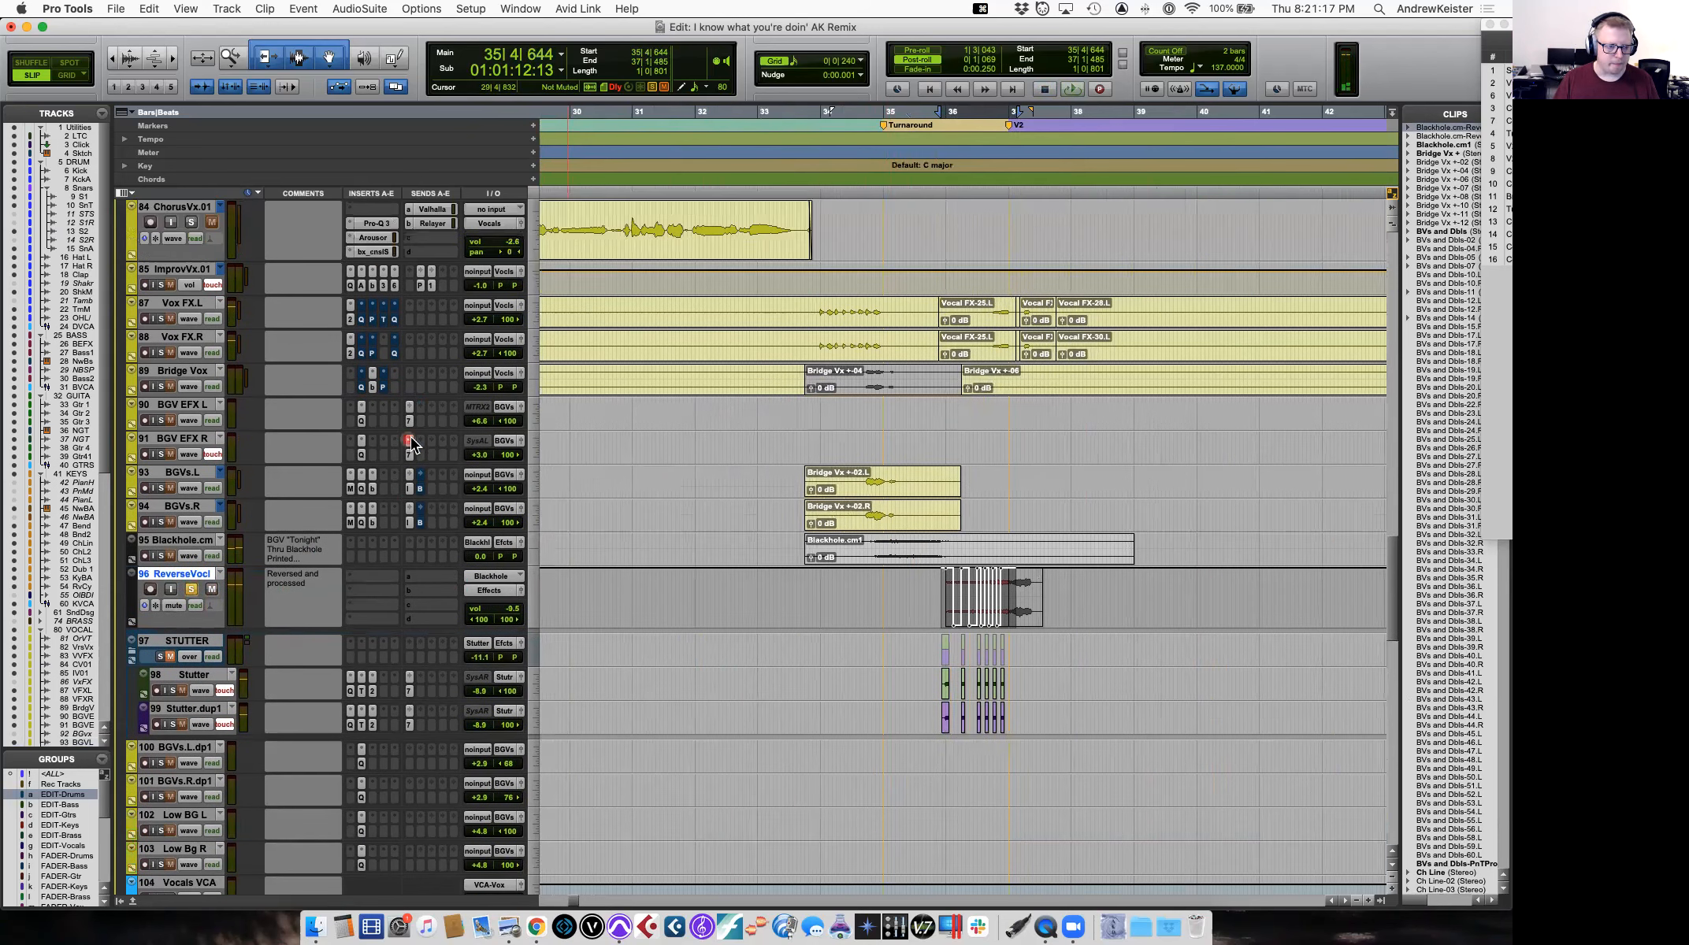
scroll(411, 445, "down", 8)
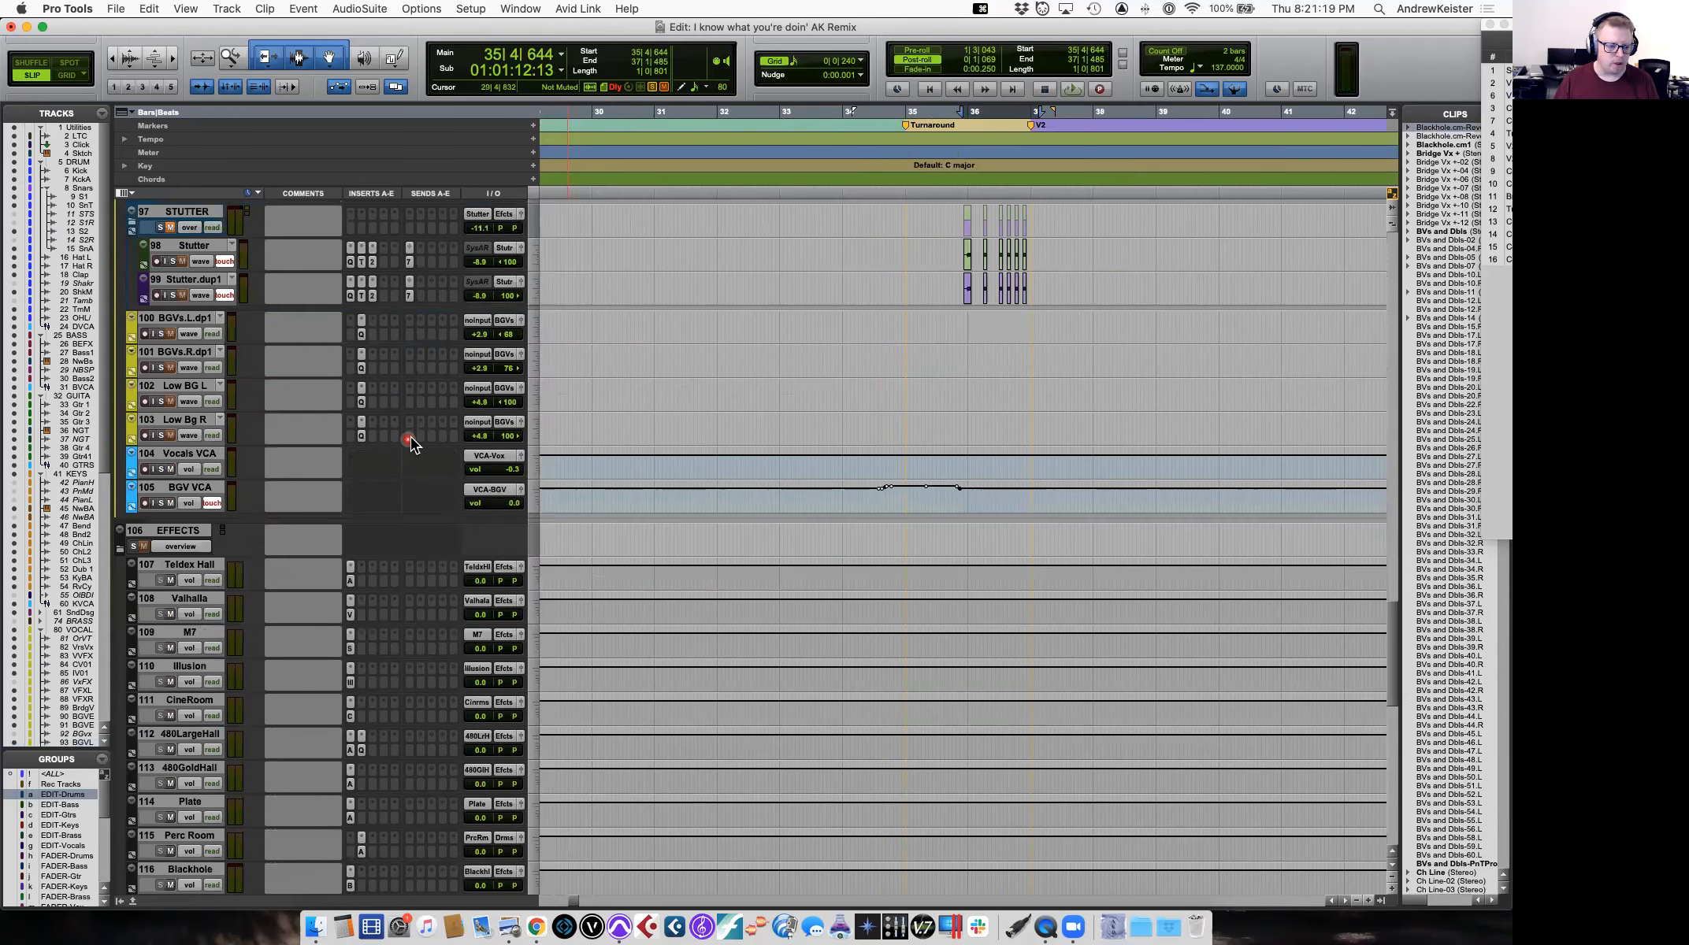
scroll(411, 445, "up", 15)
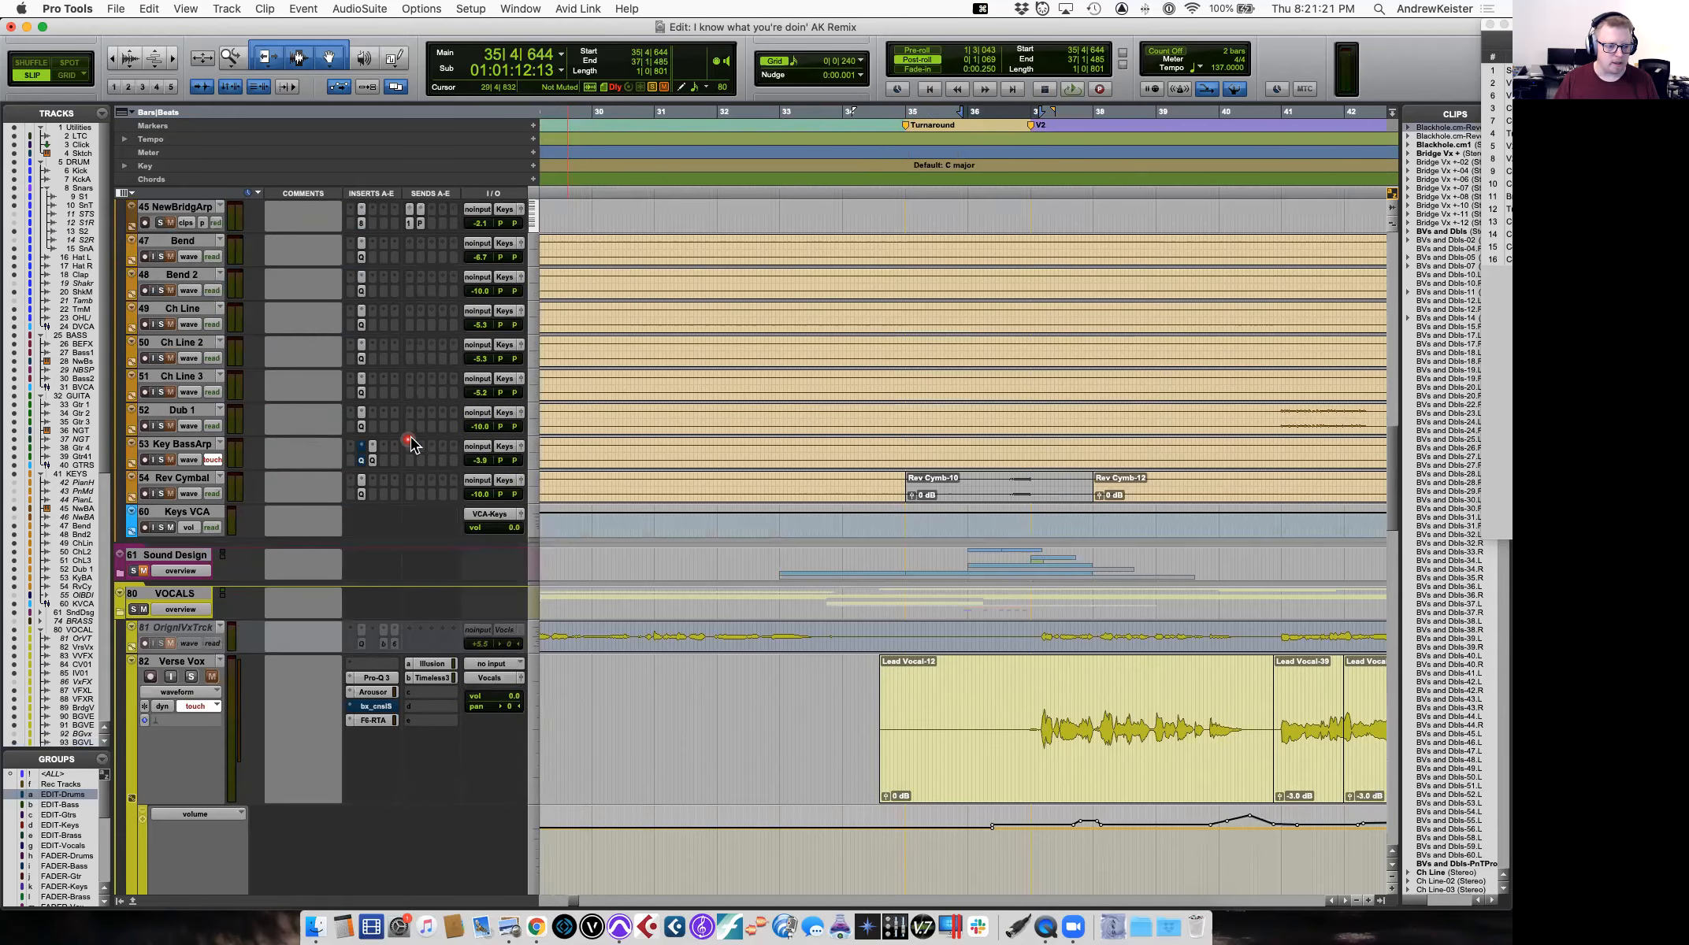
left_click(123, 581)
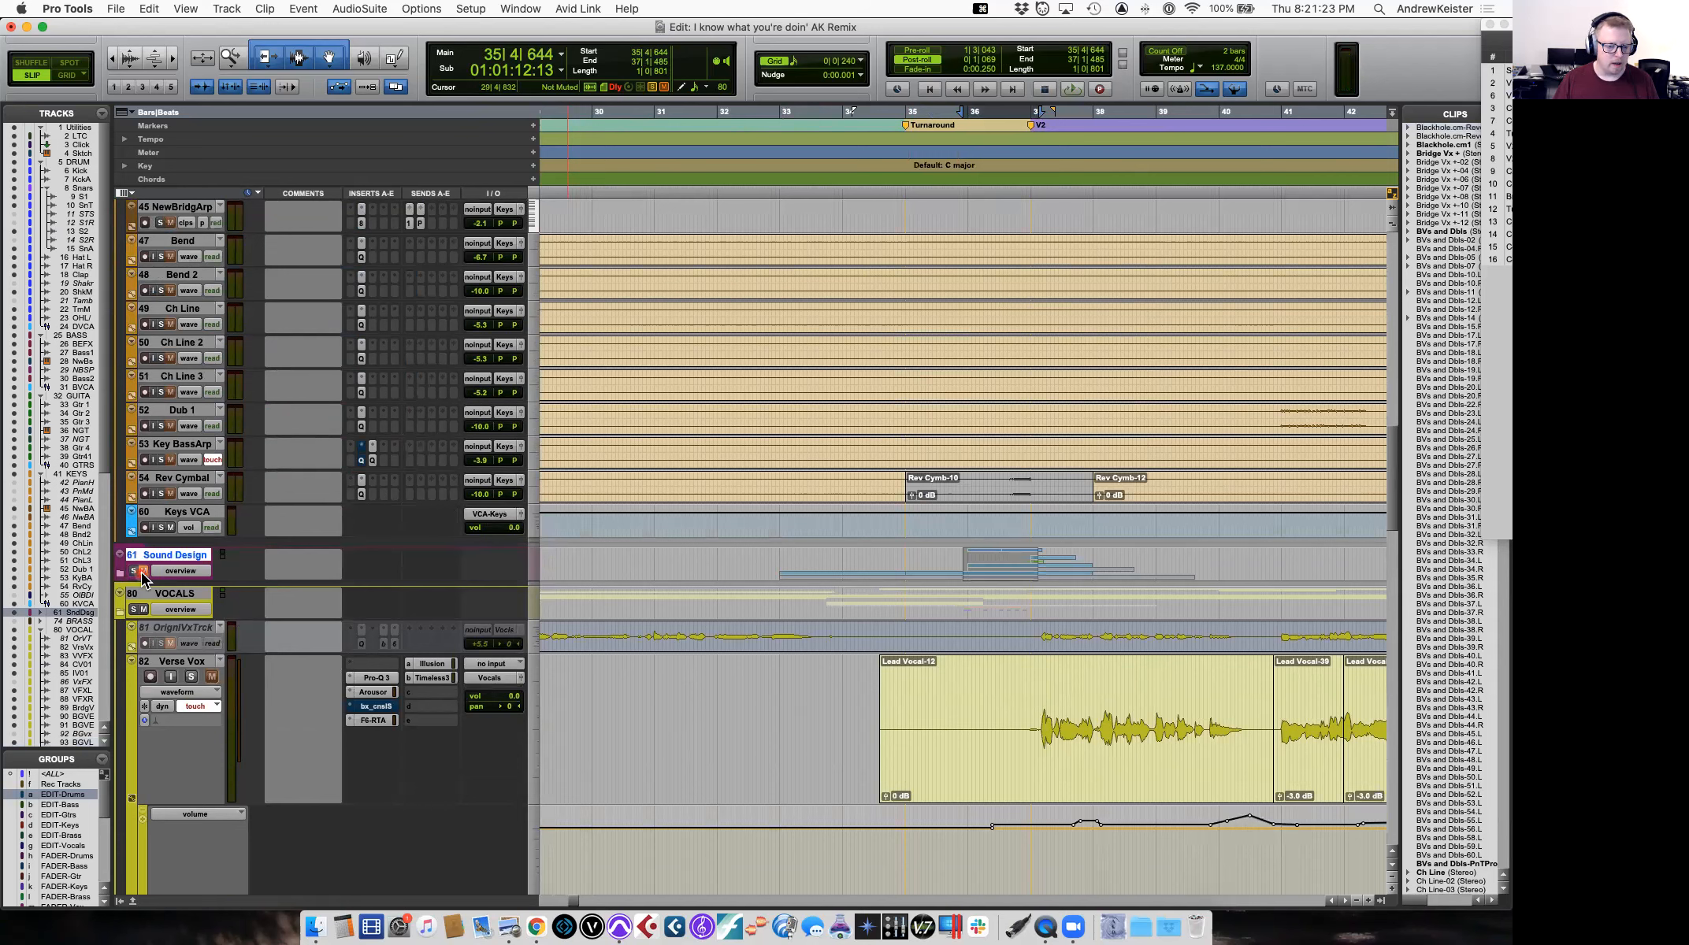
left_click(121, 576)
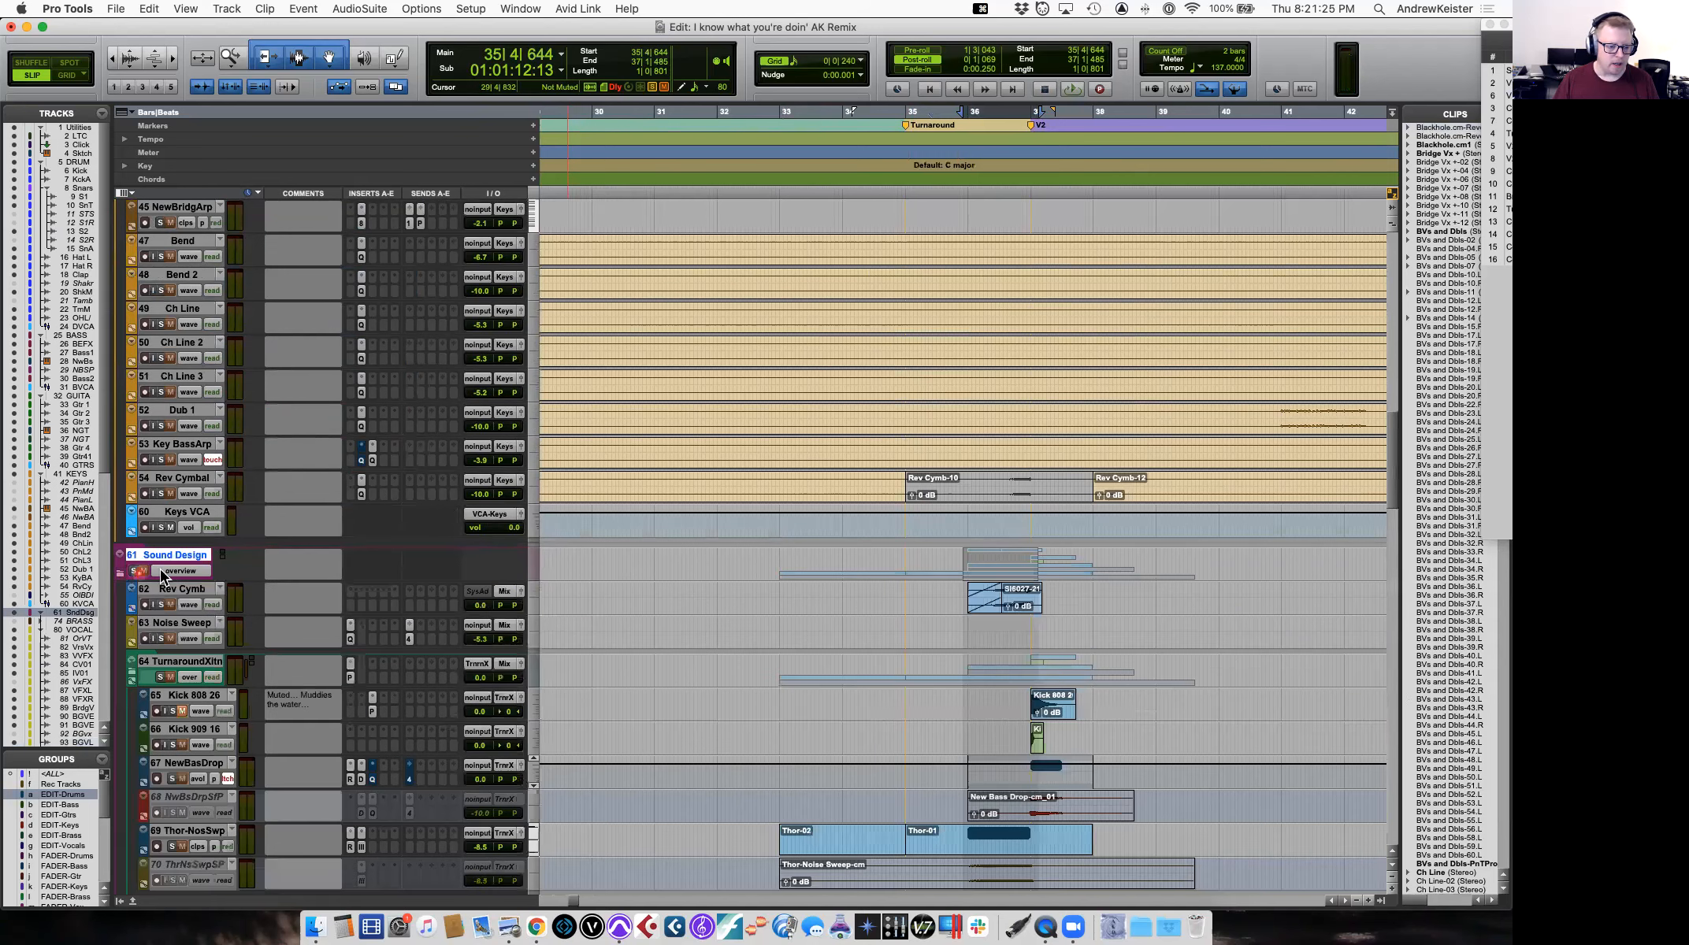
scroll(415, 554, "down", 6)
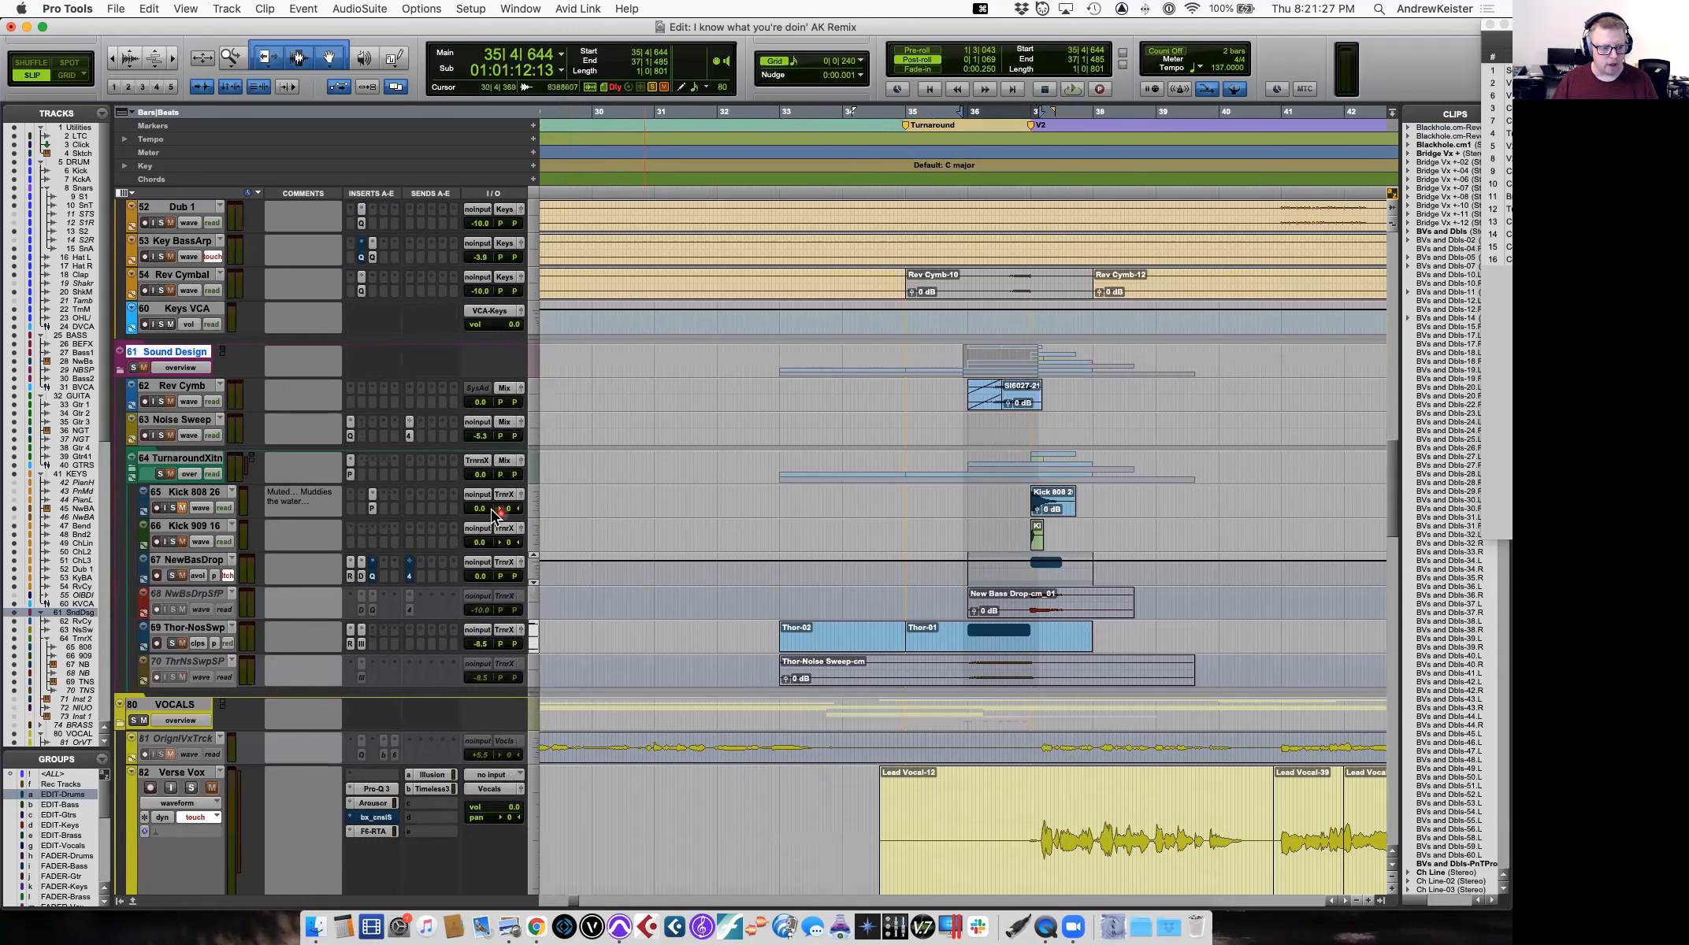
Solo the New Bass Drop track and play it from bar 35 beat 4.
left_click(960, 570)
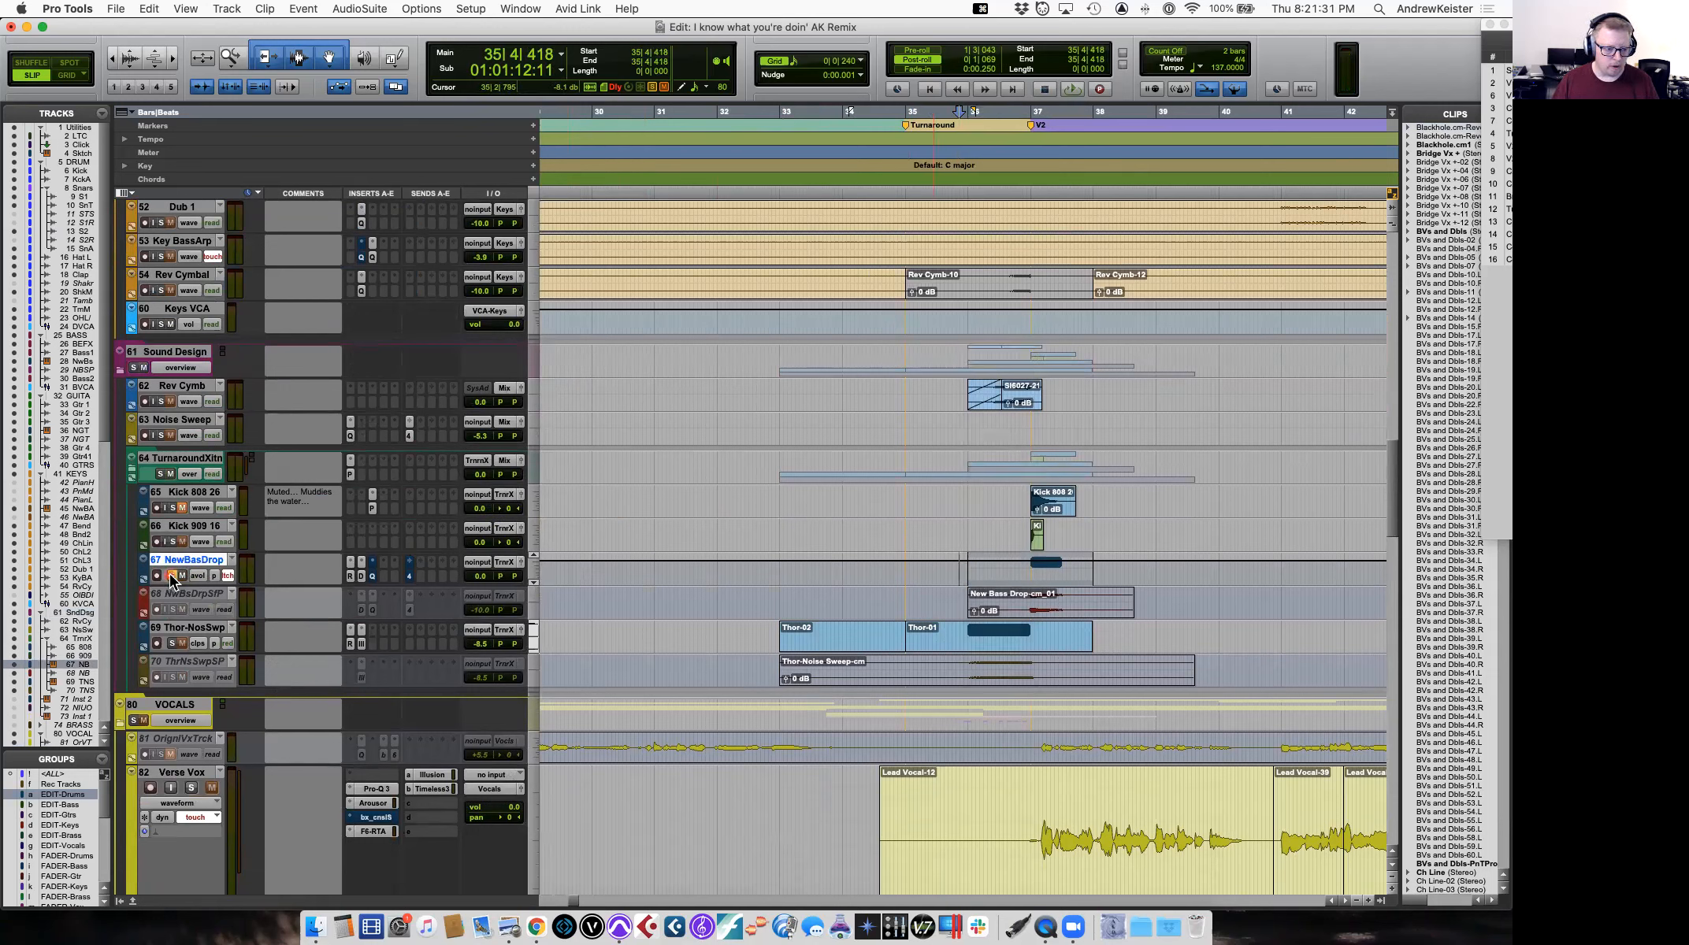
key("space")
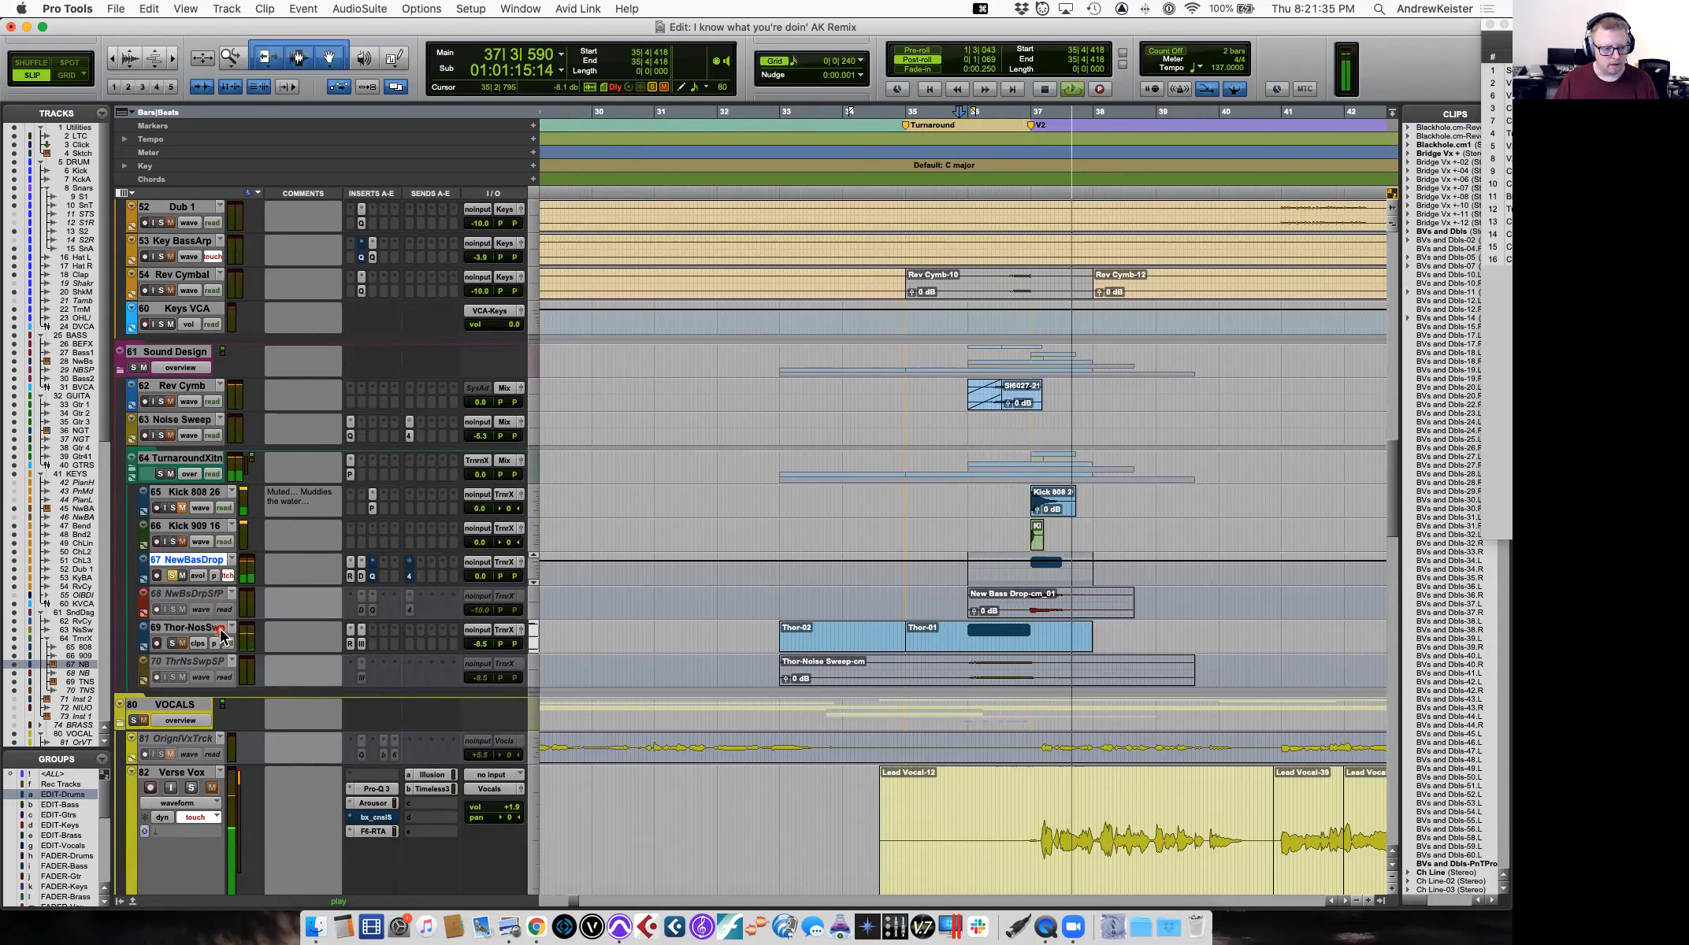
key("space")
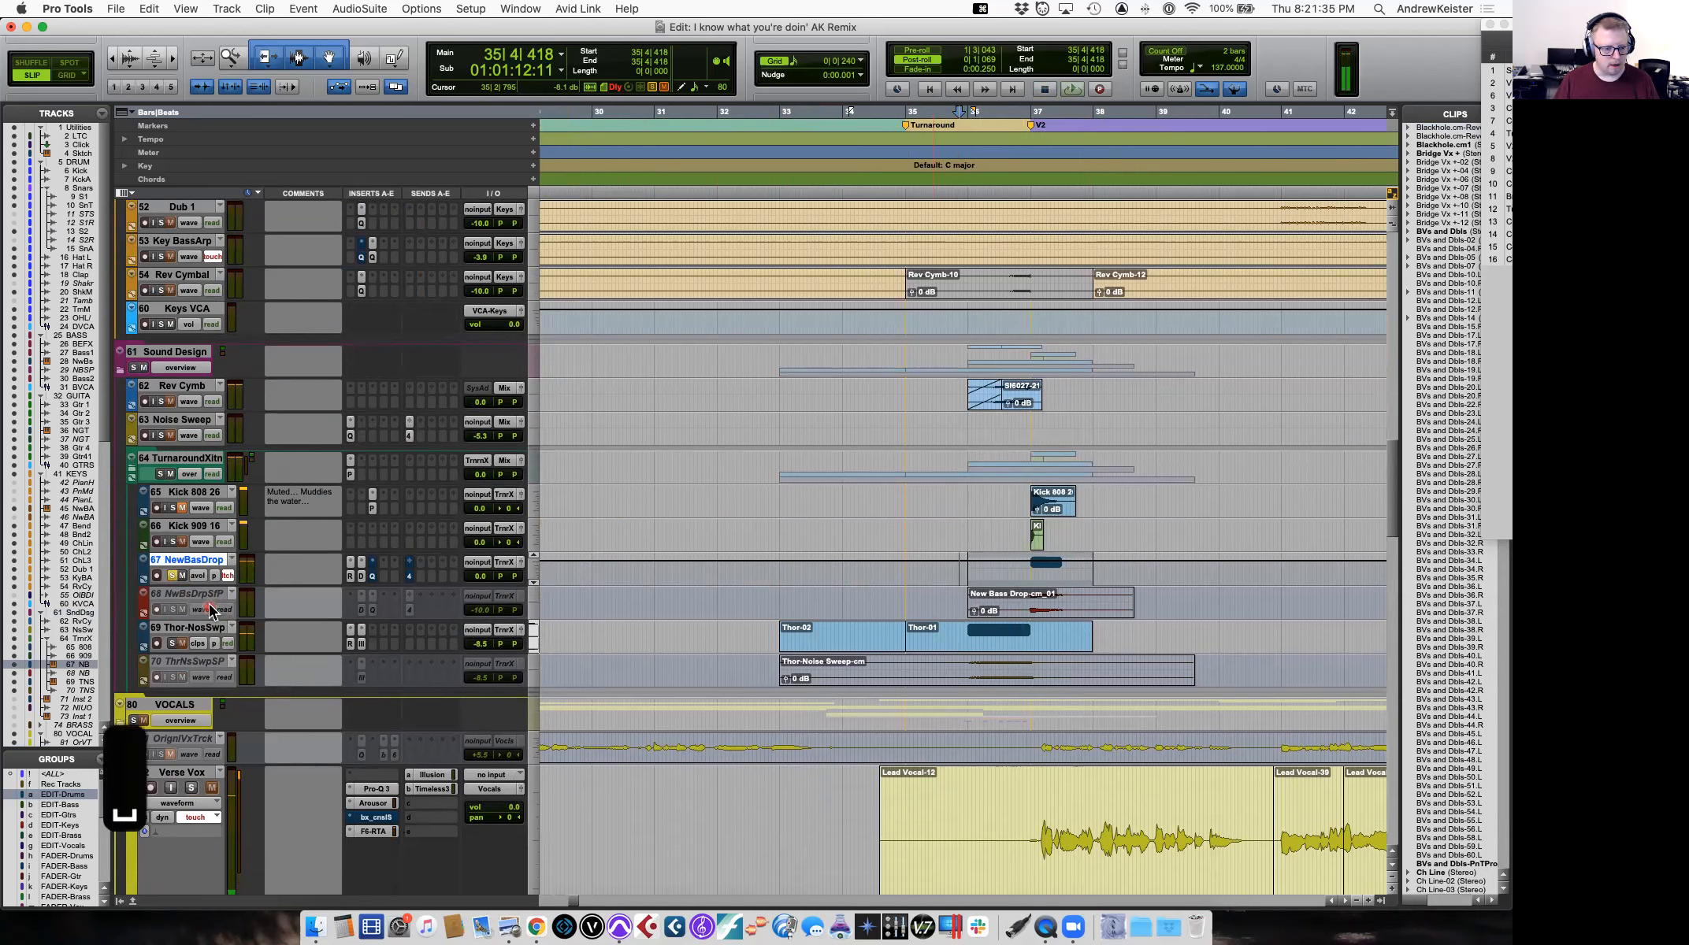
Open the New Bass Drop track's Reason Rack instrument and record-enable the track for live playing.
left_click(344, 574)
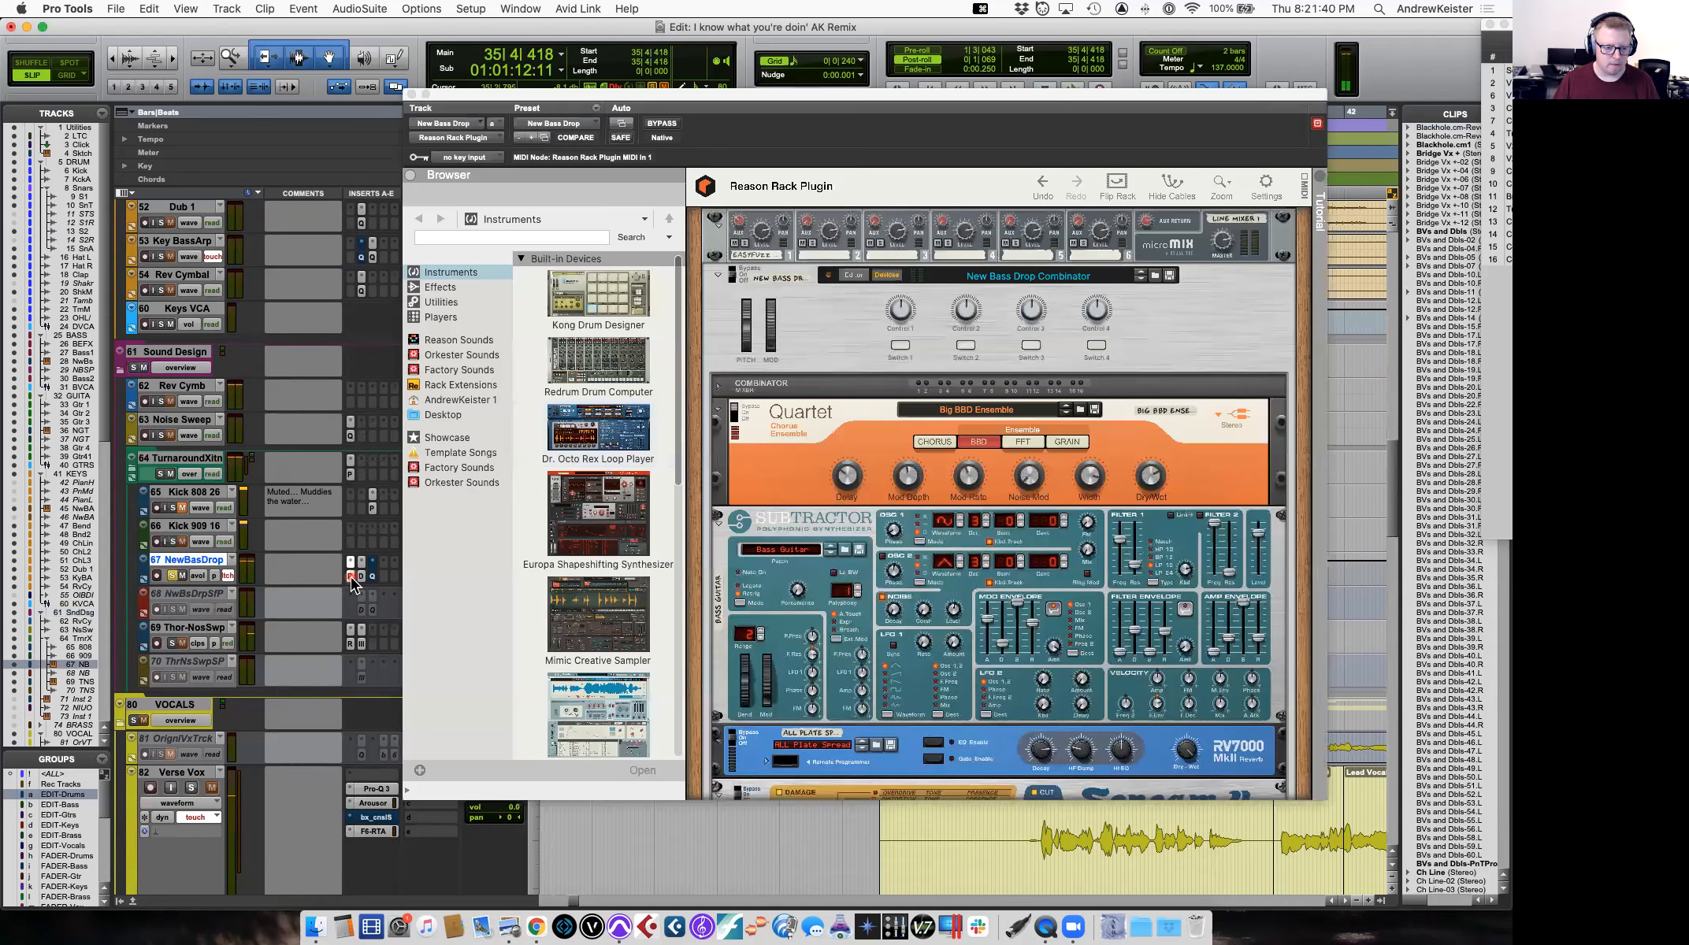
left_click(351, 549)
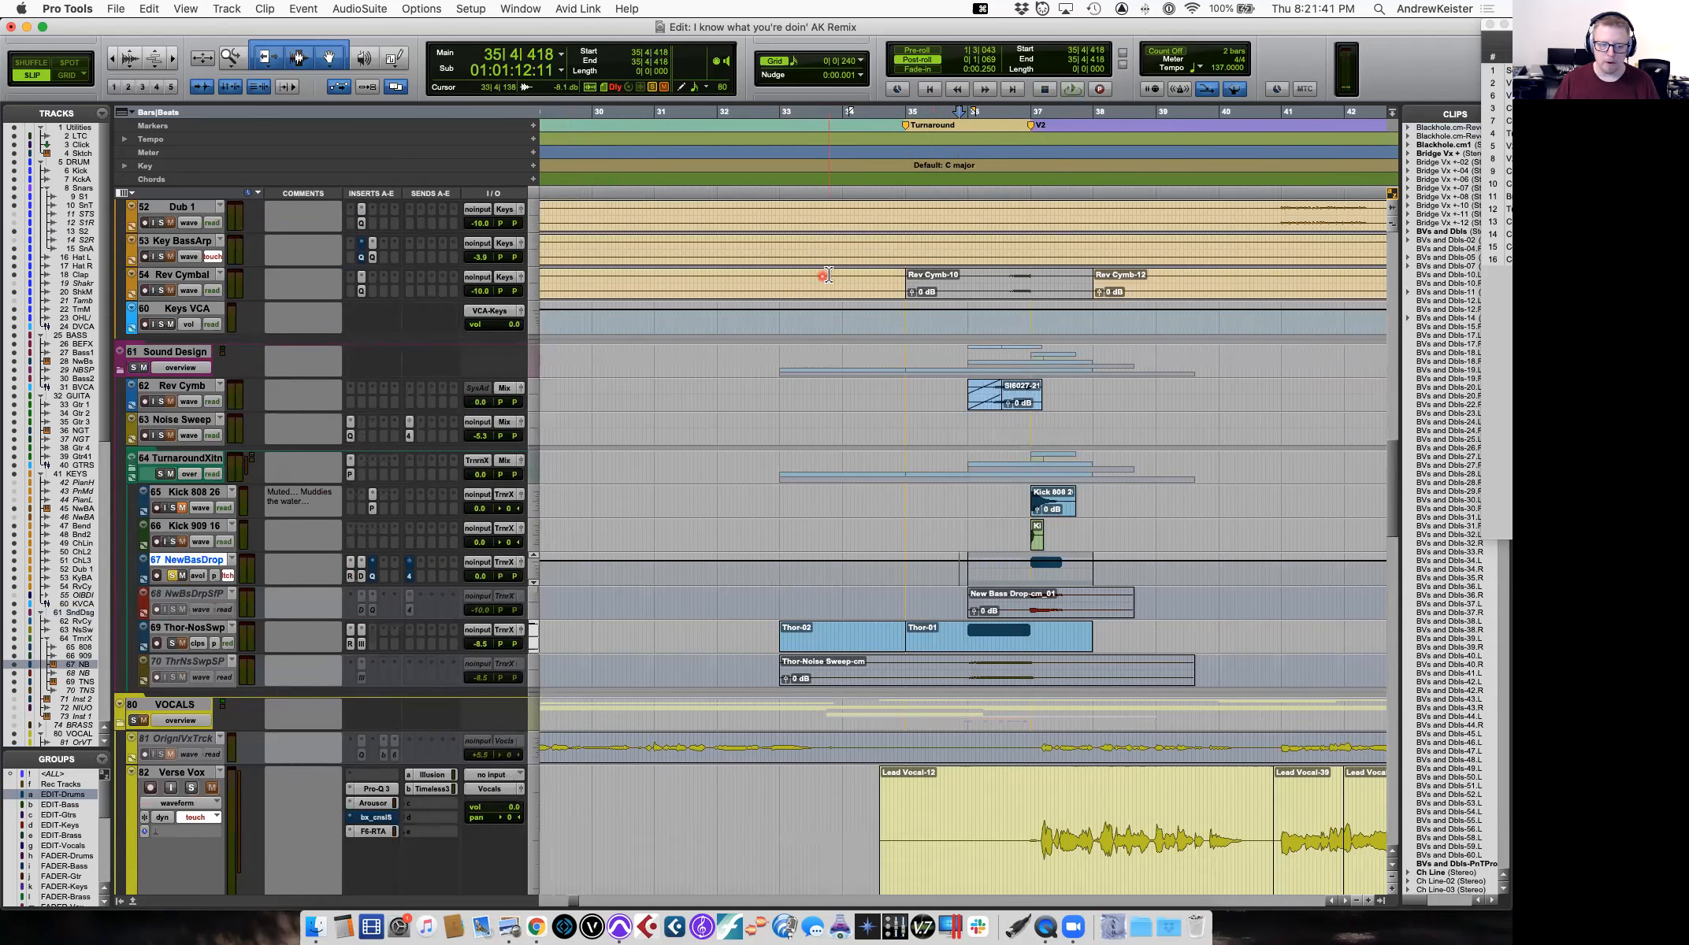
left_click(352, 576)
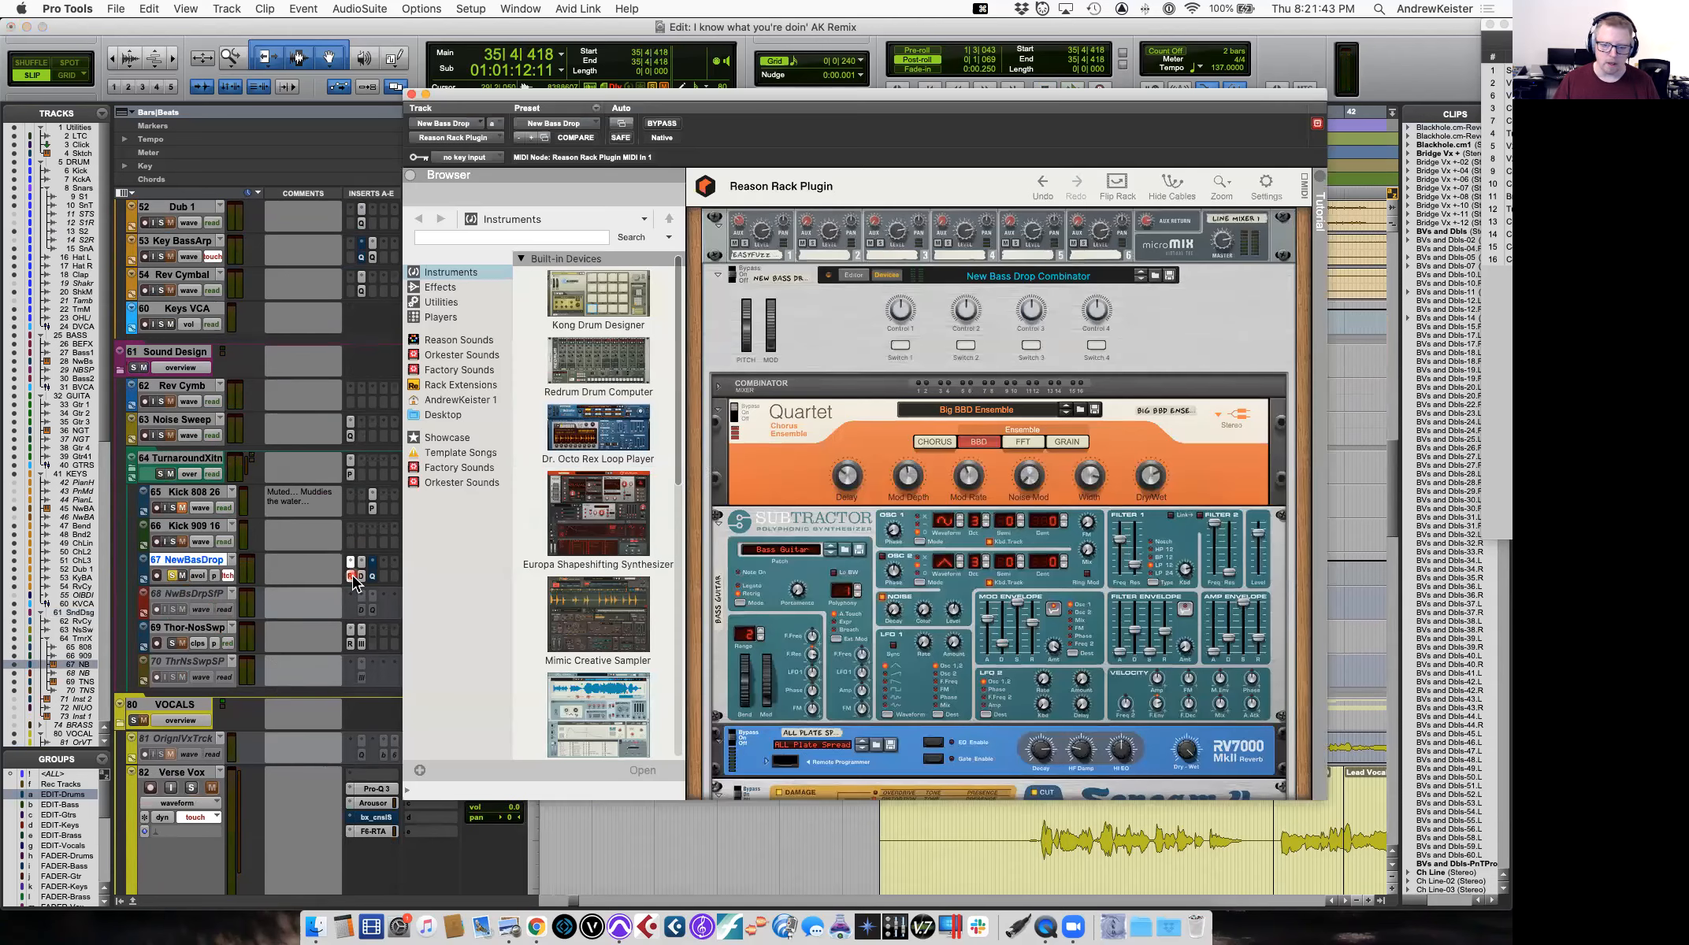
left_click(224, 577)
left_click(161, 578)
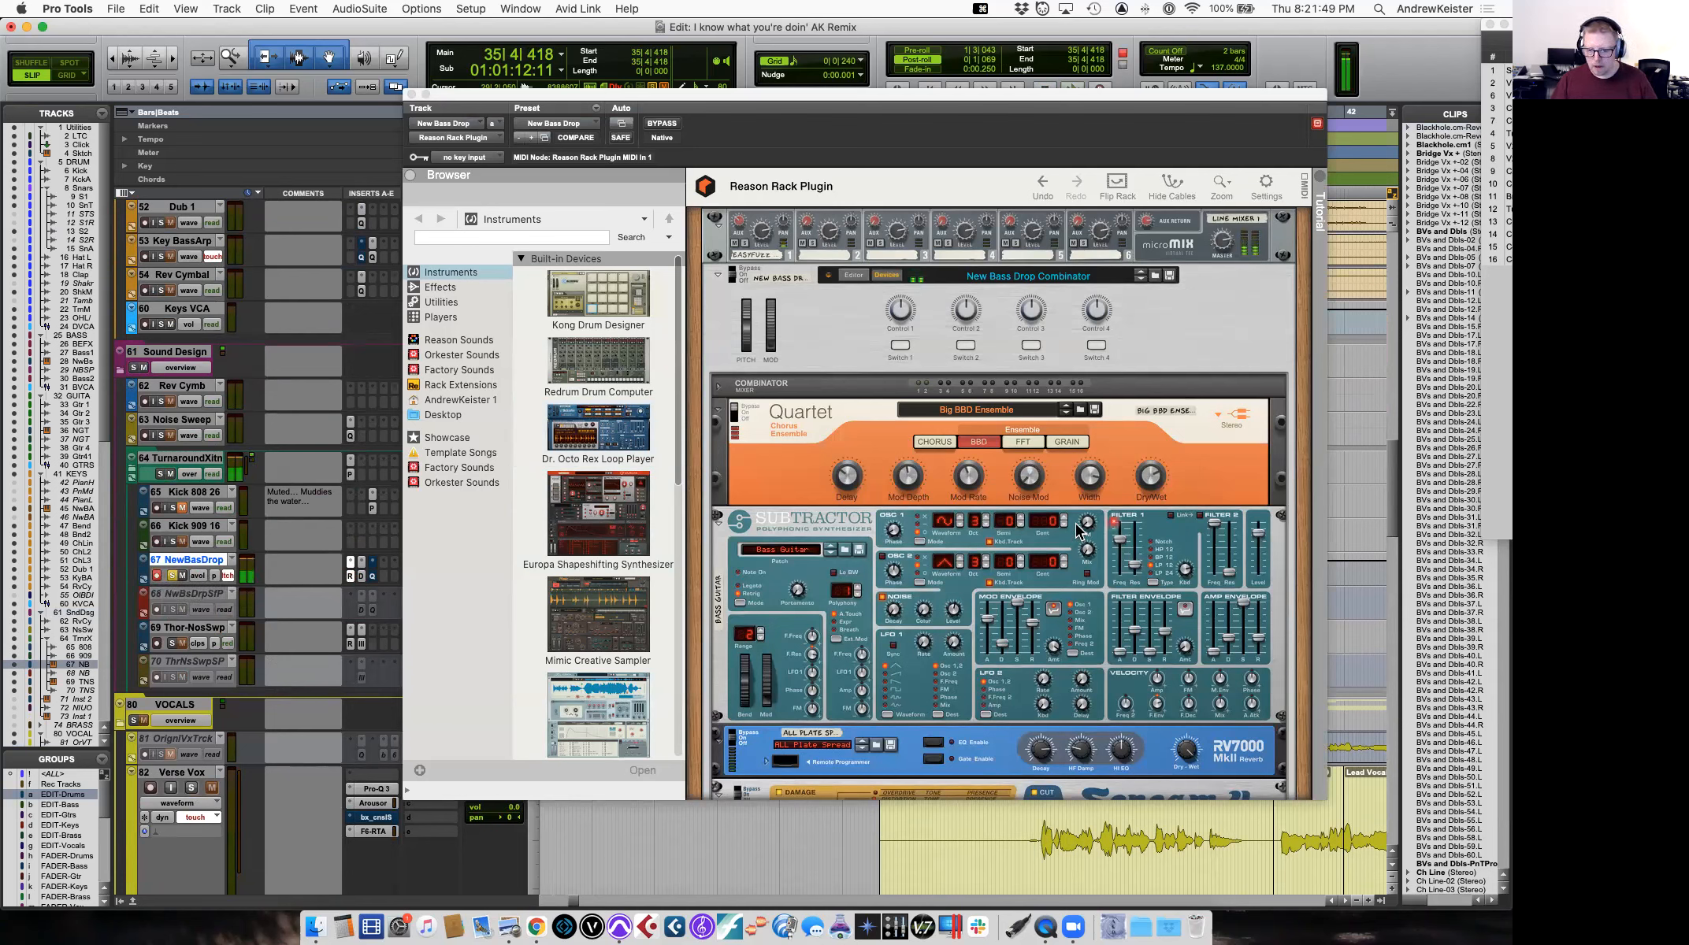
Try the Subtractor's mod envelope inversion and attack values of 127 and 79, set the attack to 83, and close the plugin.
left_click(1071, 618)
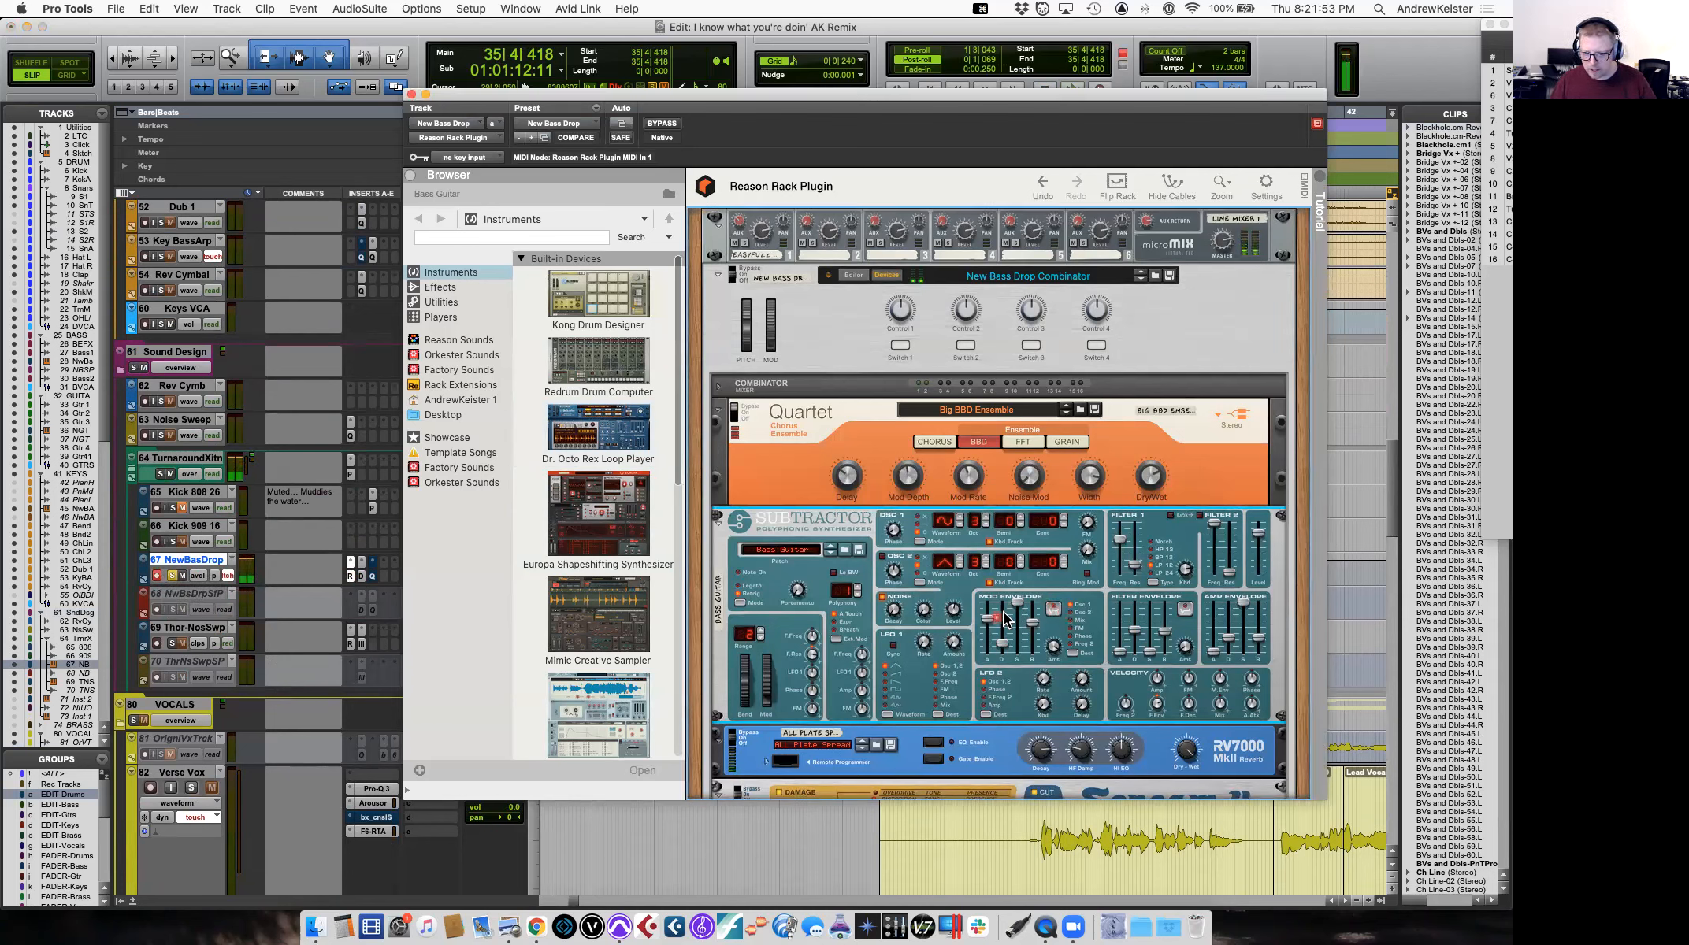
mouse_move(989, 623)
left_mouse_down()
mouse_move(990, 664)
mouse_move(991, 622)
left_mouse_up()
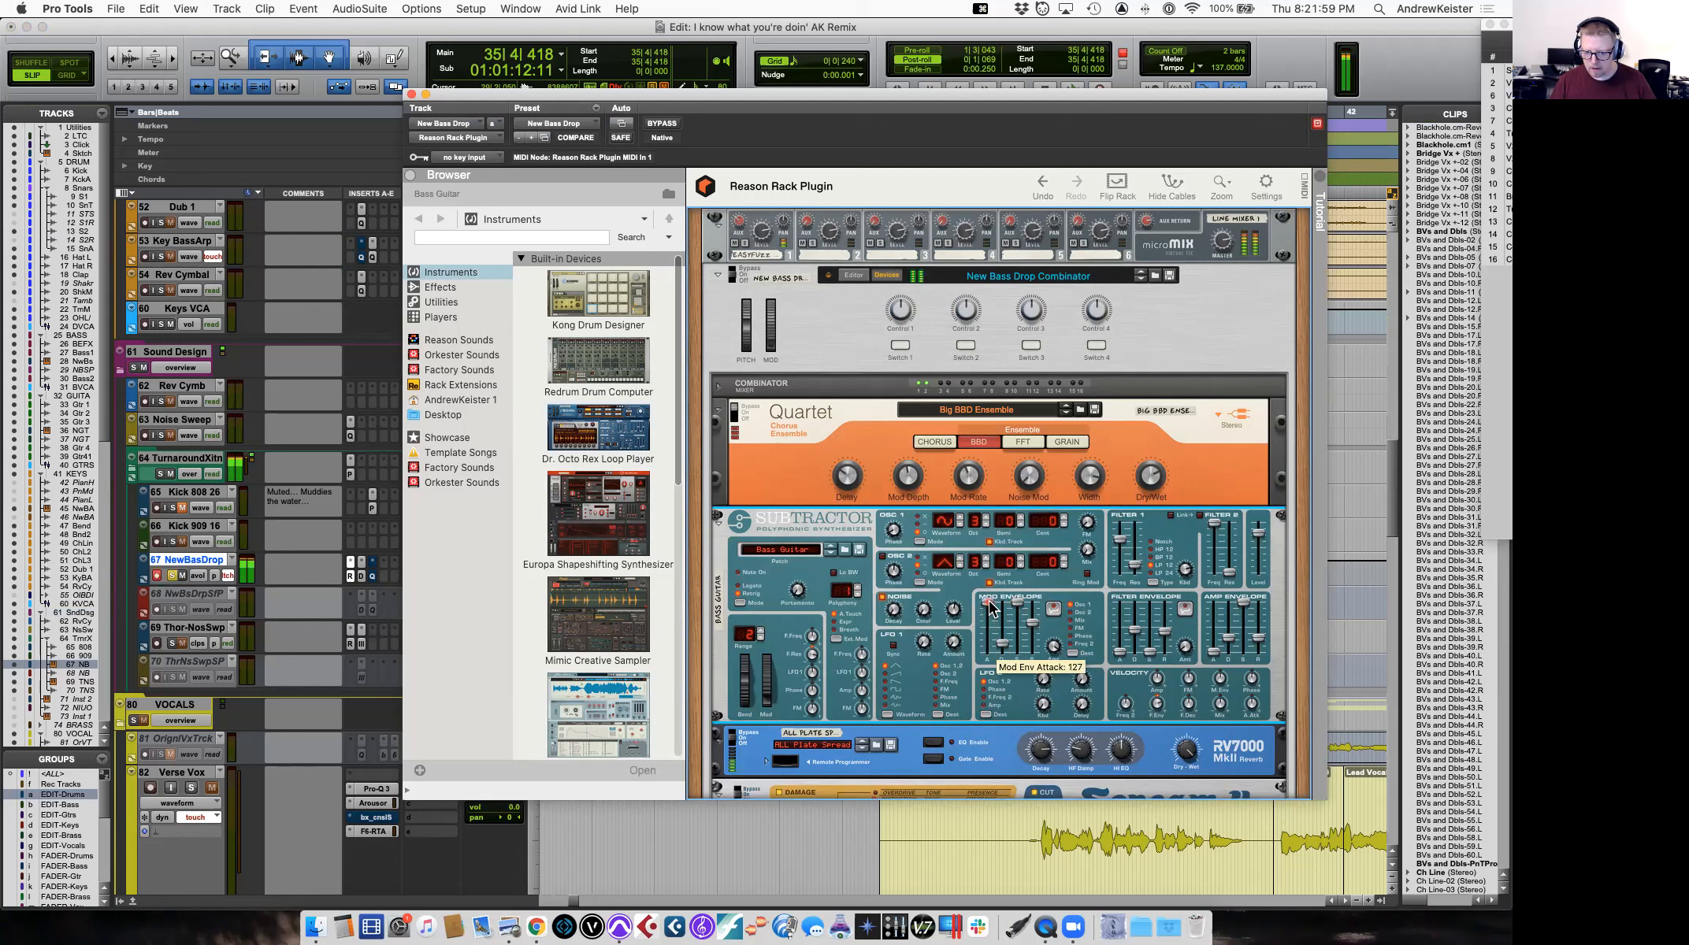
left_click_drag(1017, 604, 989, 628)
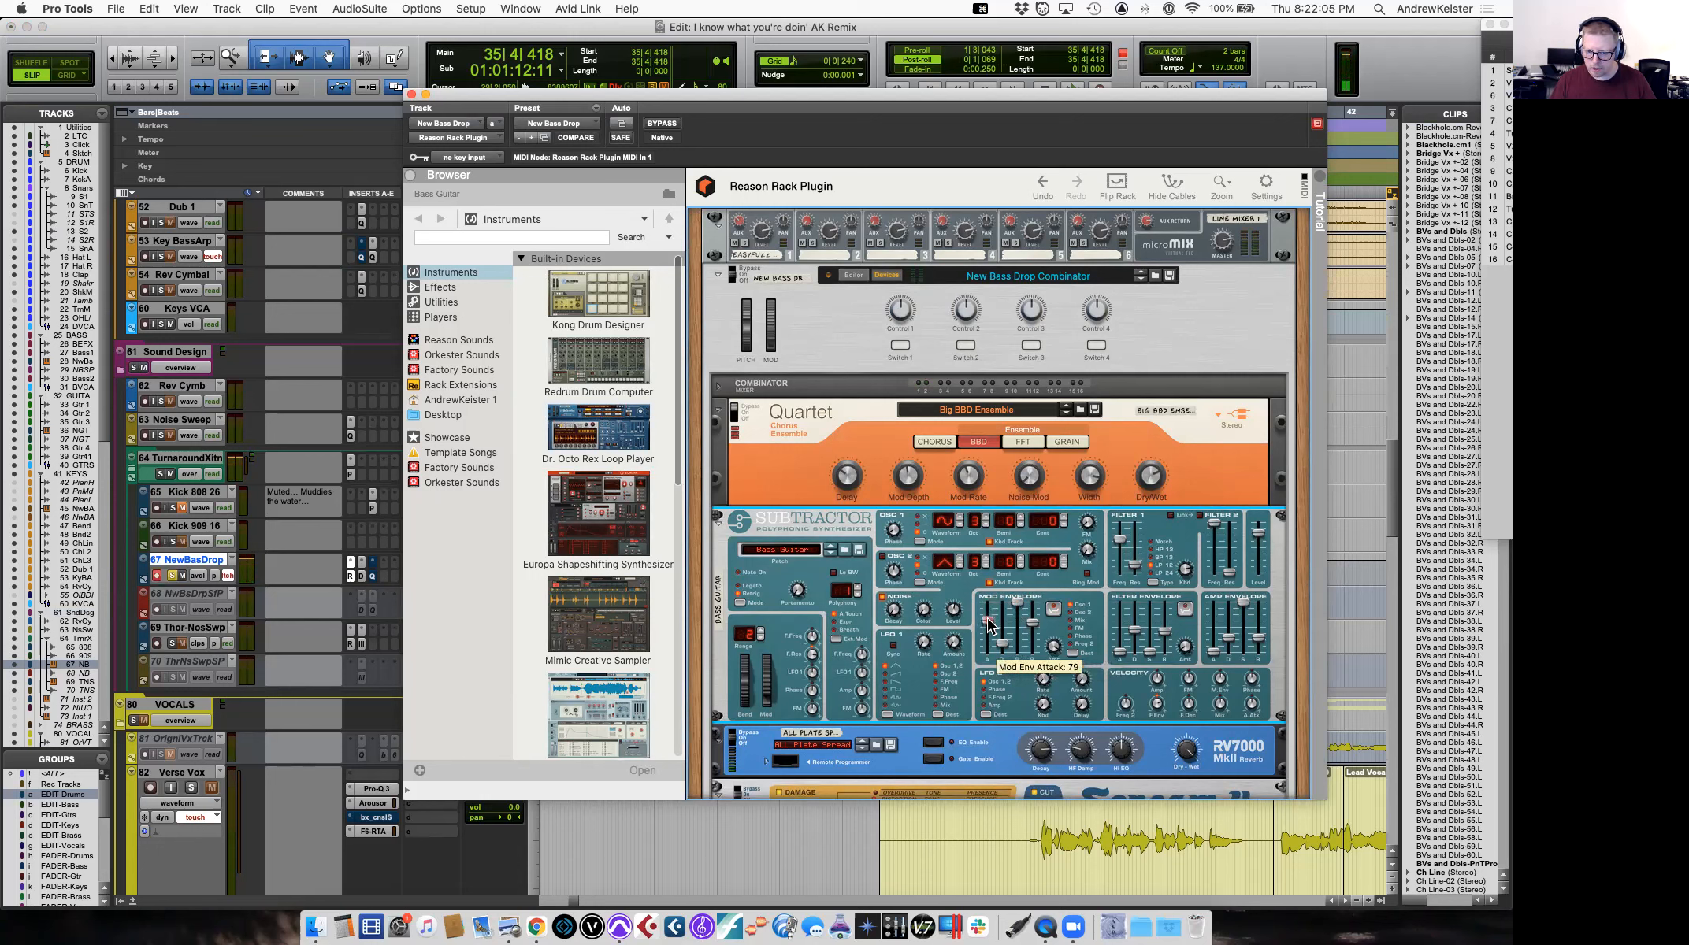
left_click(1053, 610)
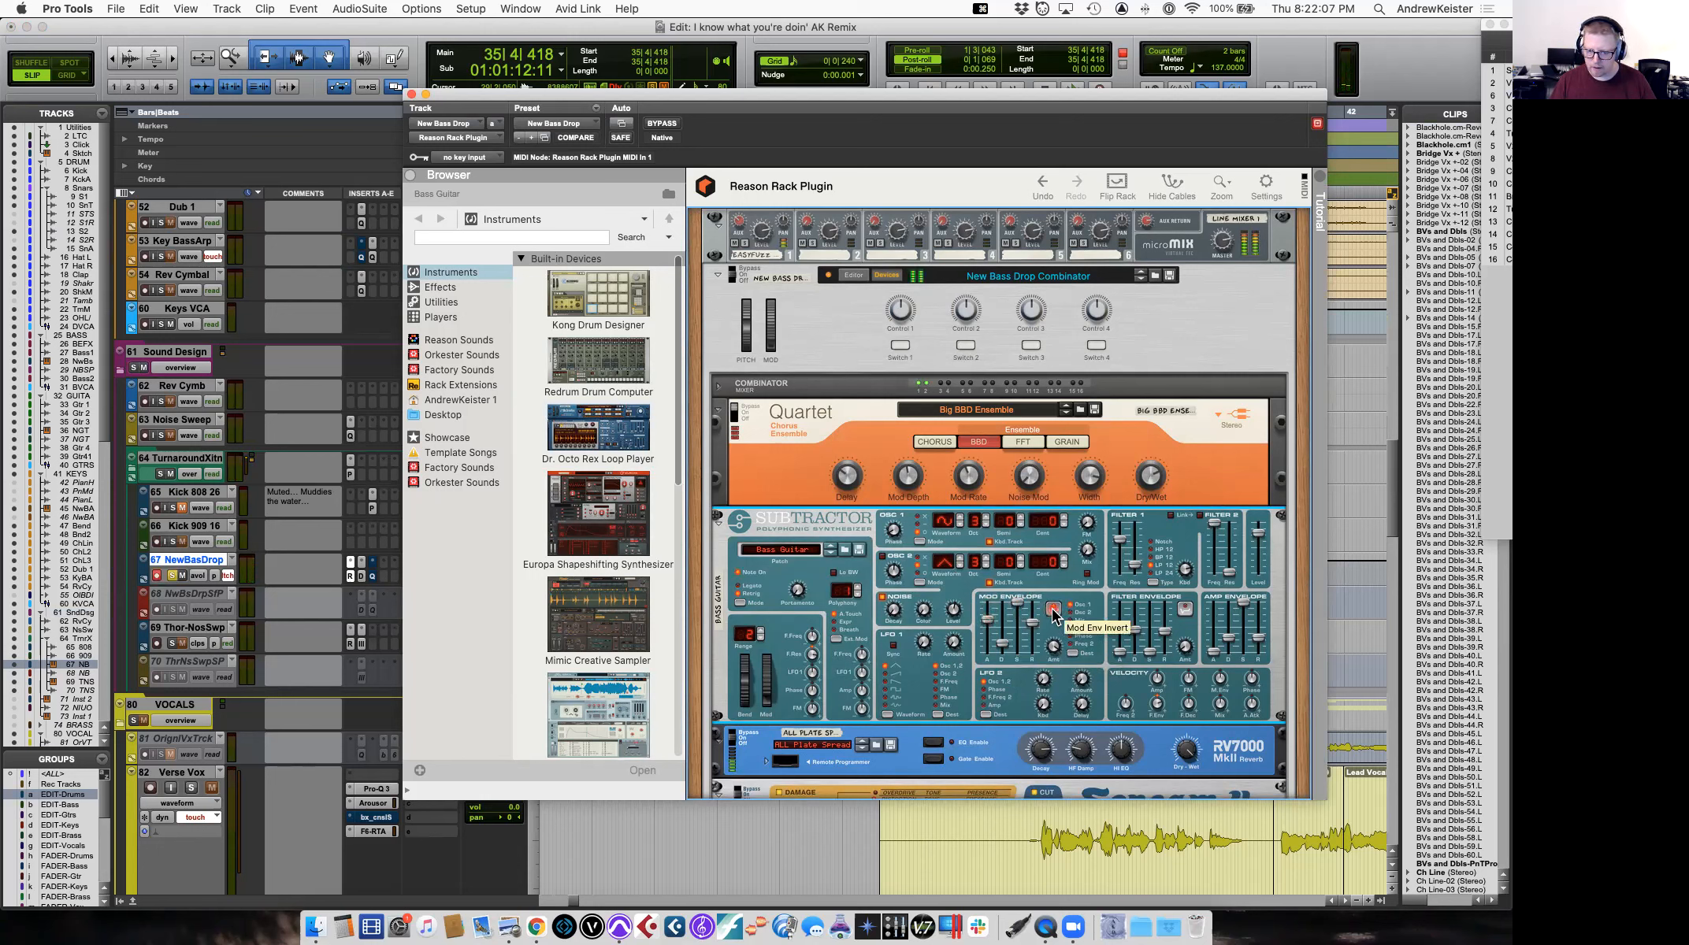
left_click_drag(990, 622, 993, 628)
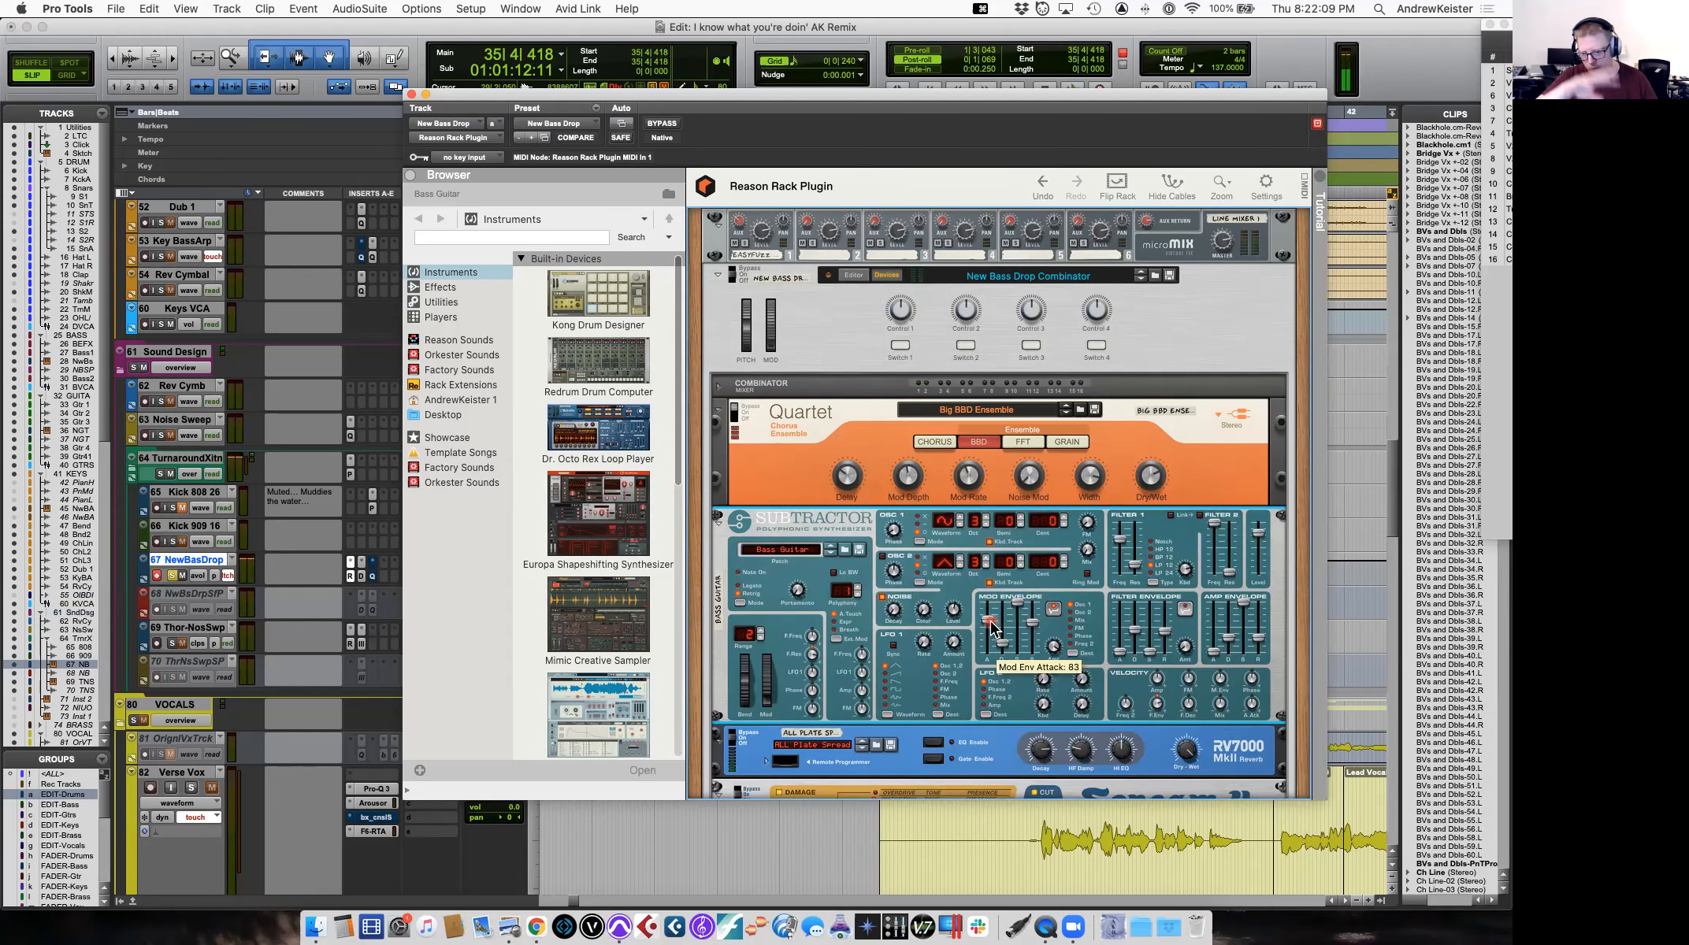
left_click(411, 96)
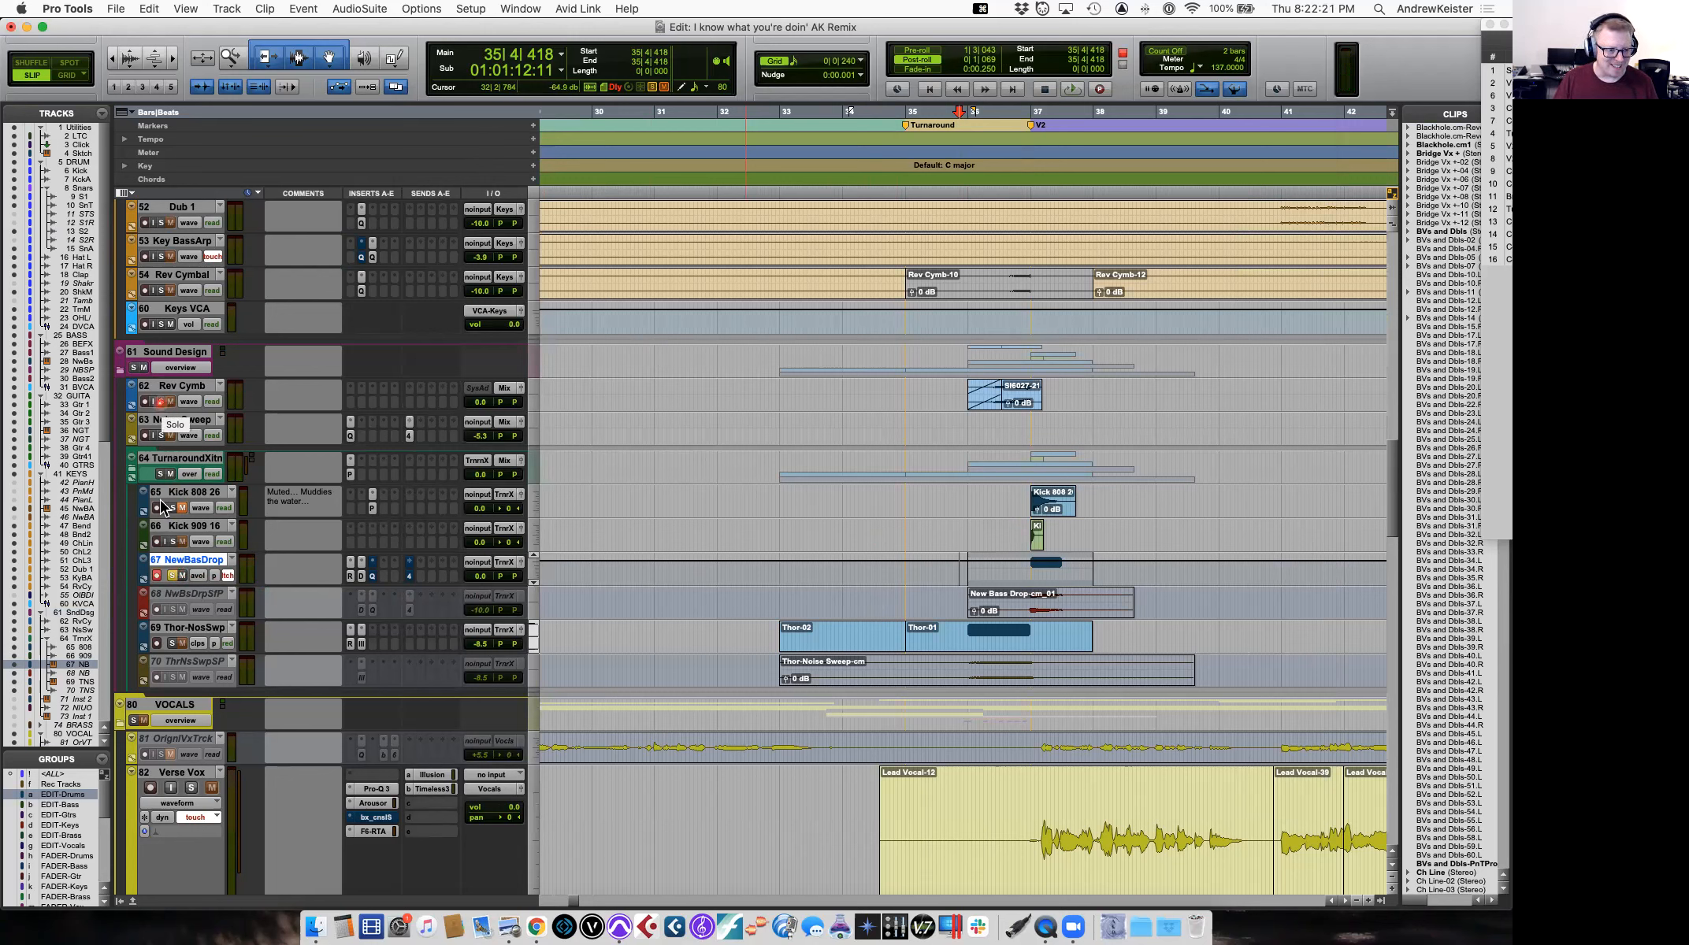
Unsolo the New Bass Drop track and audition the Kick 909 clip at bar 37.
left_click(170, 576)
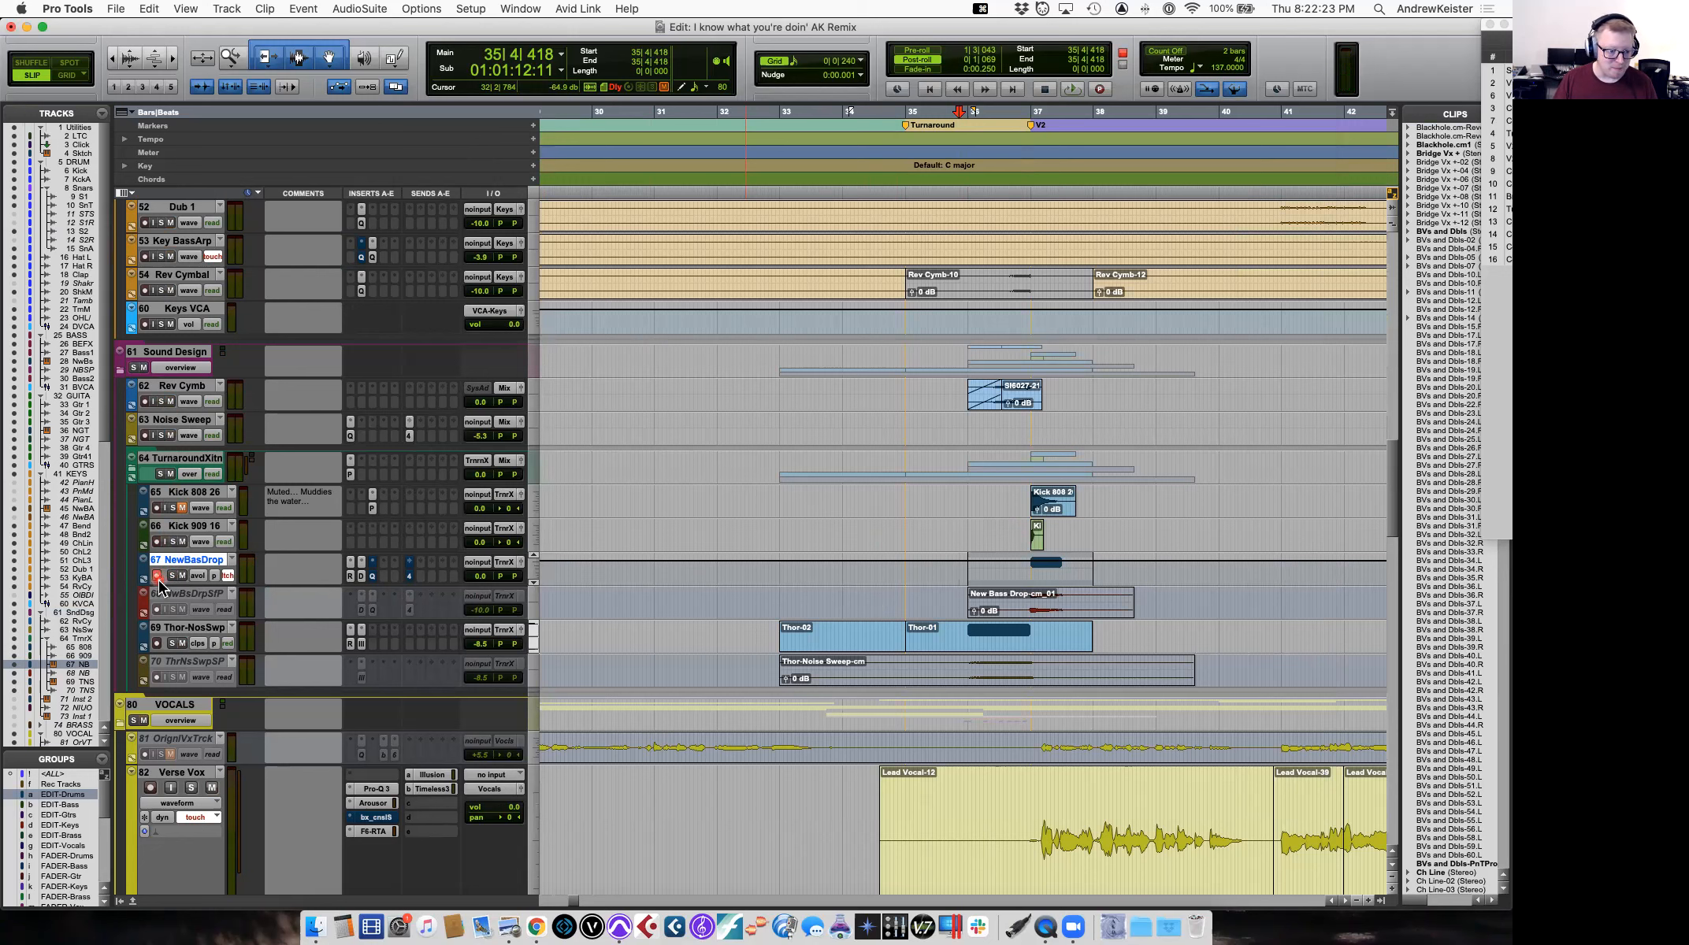
left_click(1036, 544)
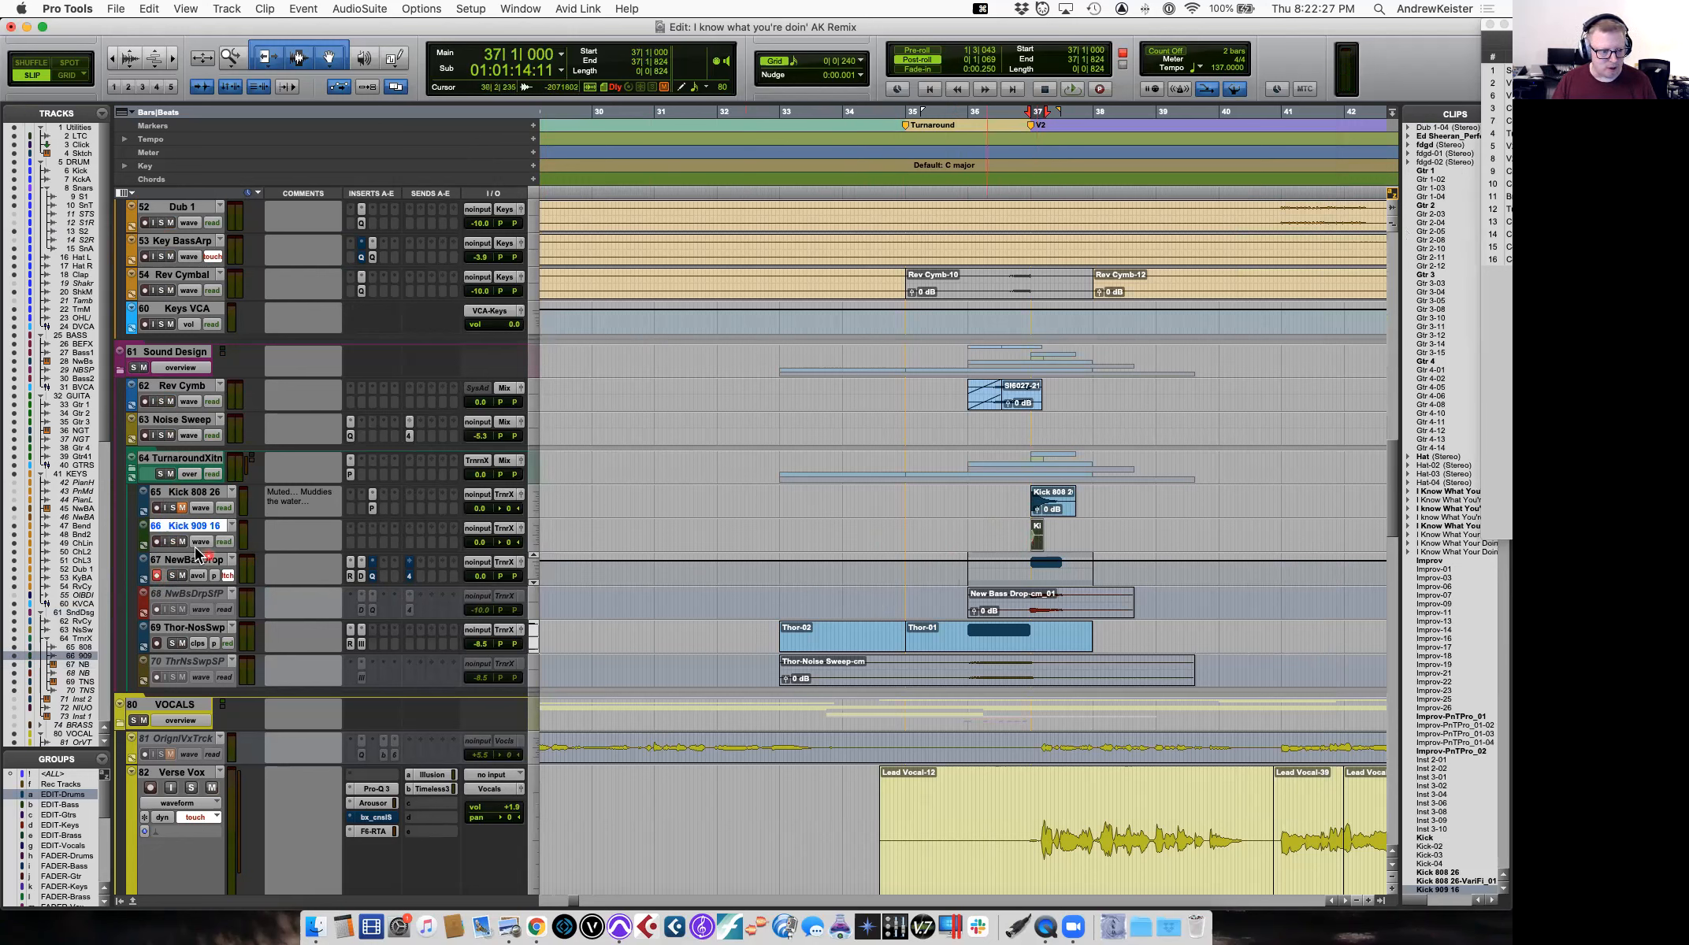
key("space")
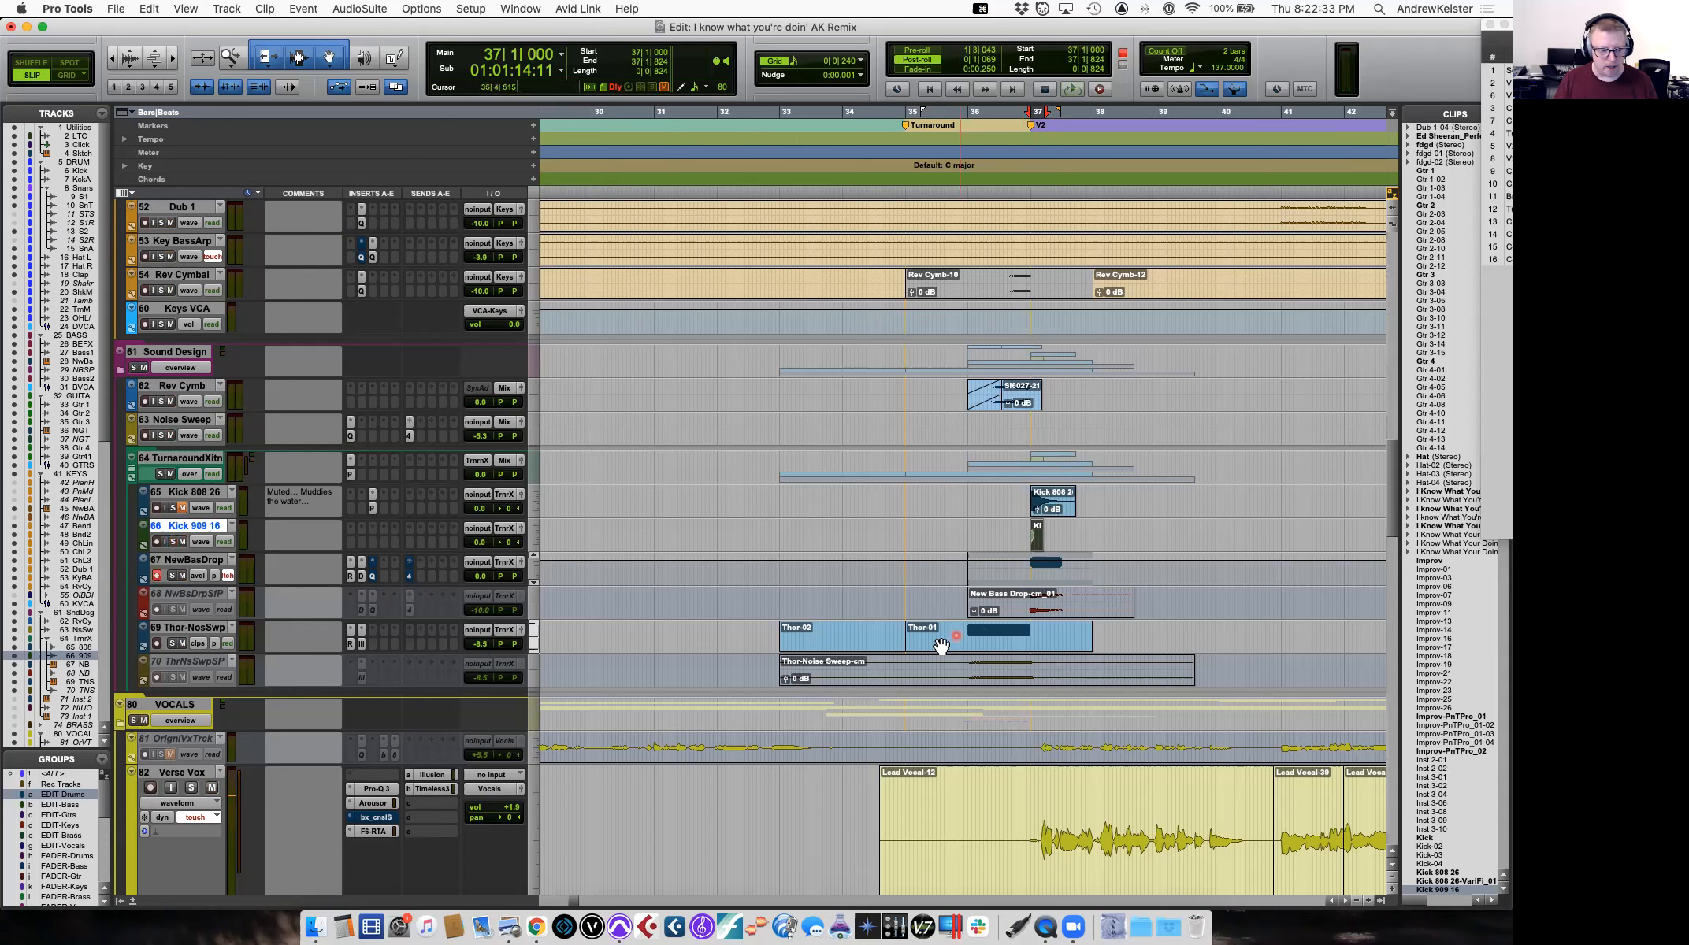
Solo the Thor noise sweep track and play it from bar 36 beat 1.
left_click(173, 644)
key("space")
key("space")
left_click(974, 629)
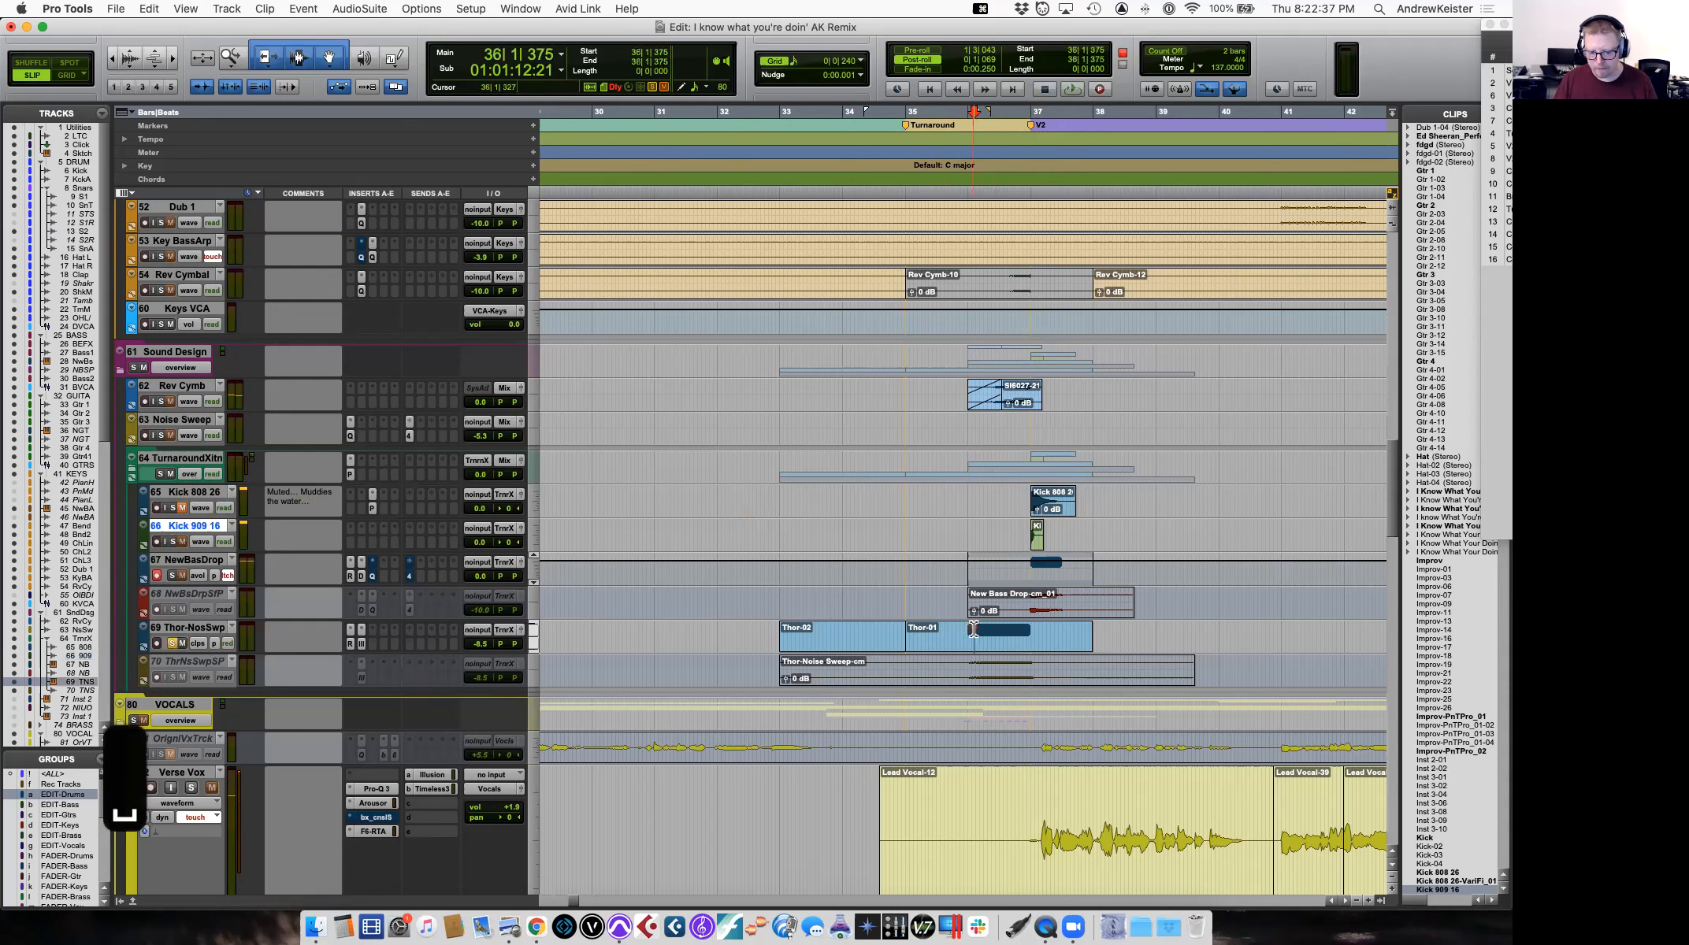
key("space")
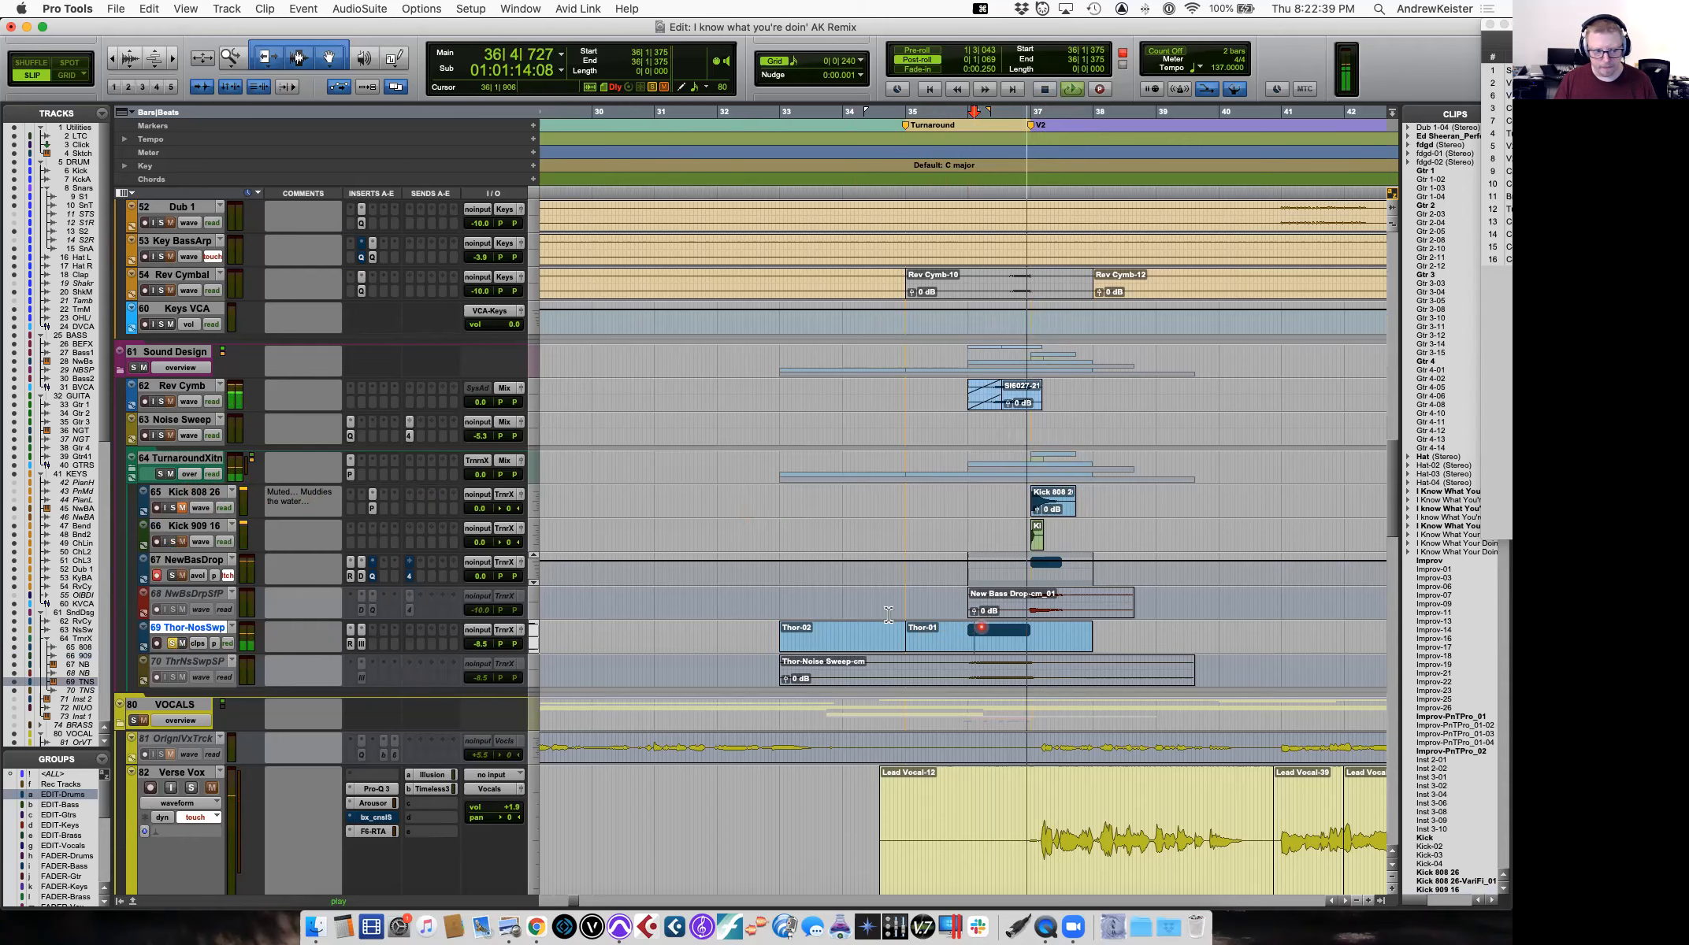
key("space")
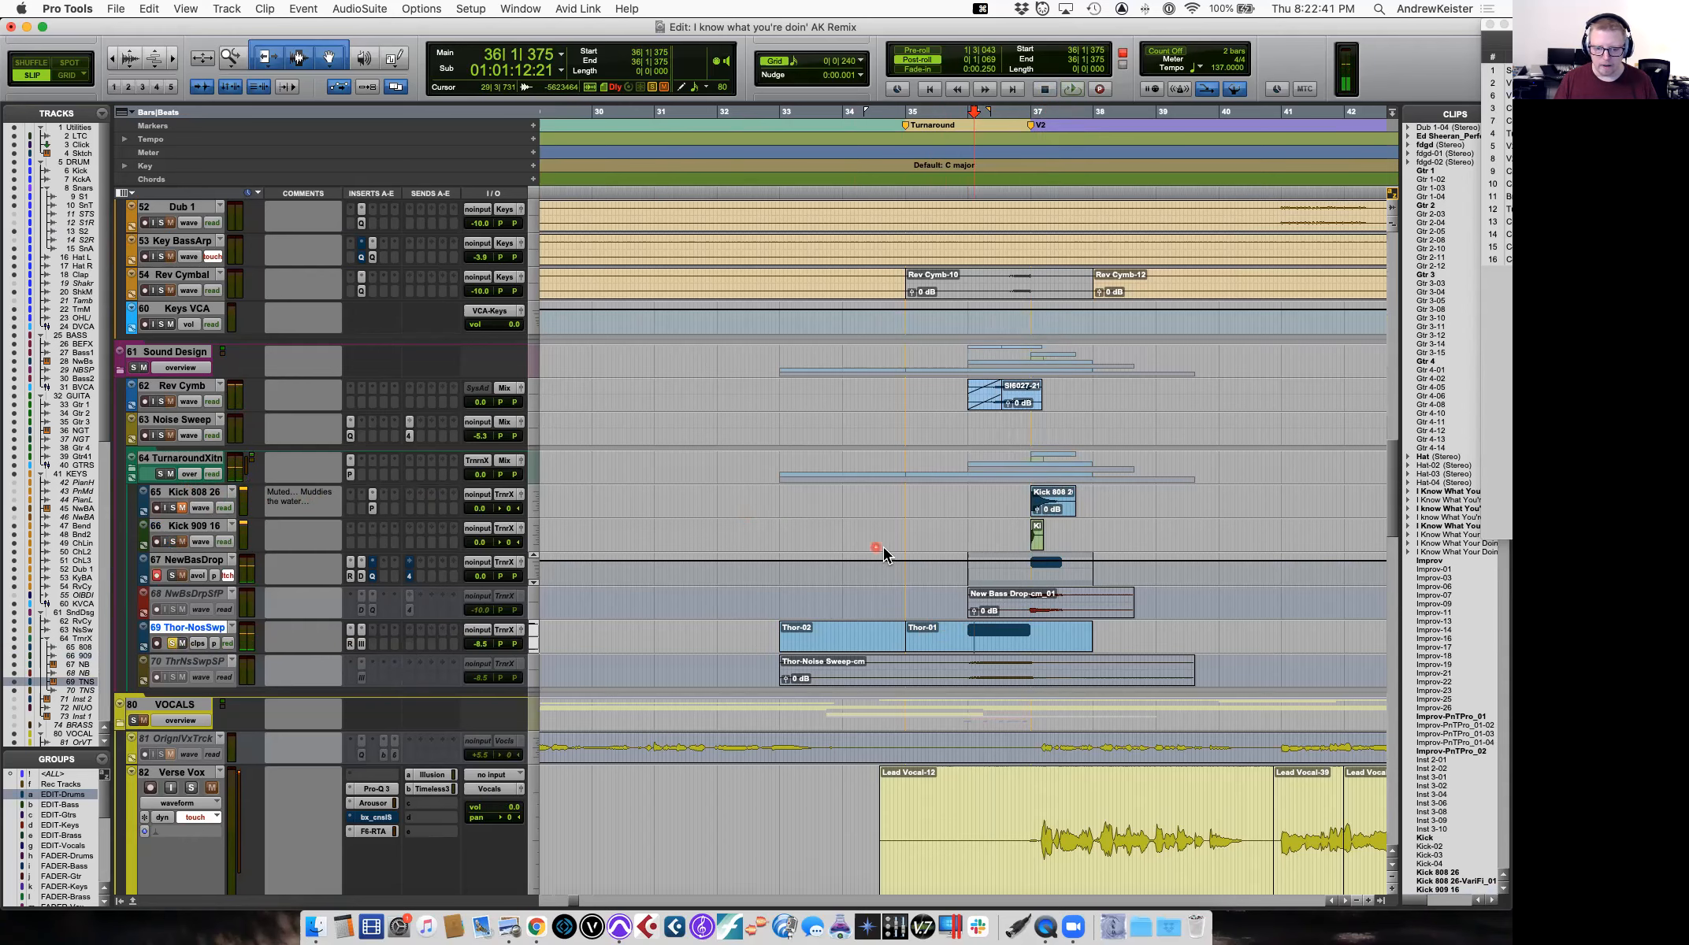
Record-enable the Thor noise sweep track with its Reason Rack instrument open for viewing, closing the plugin at the end.
left_click(351, 629)
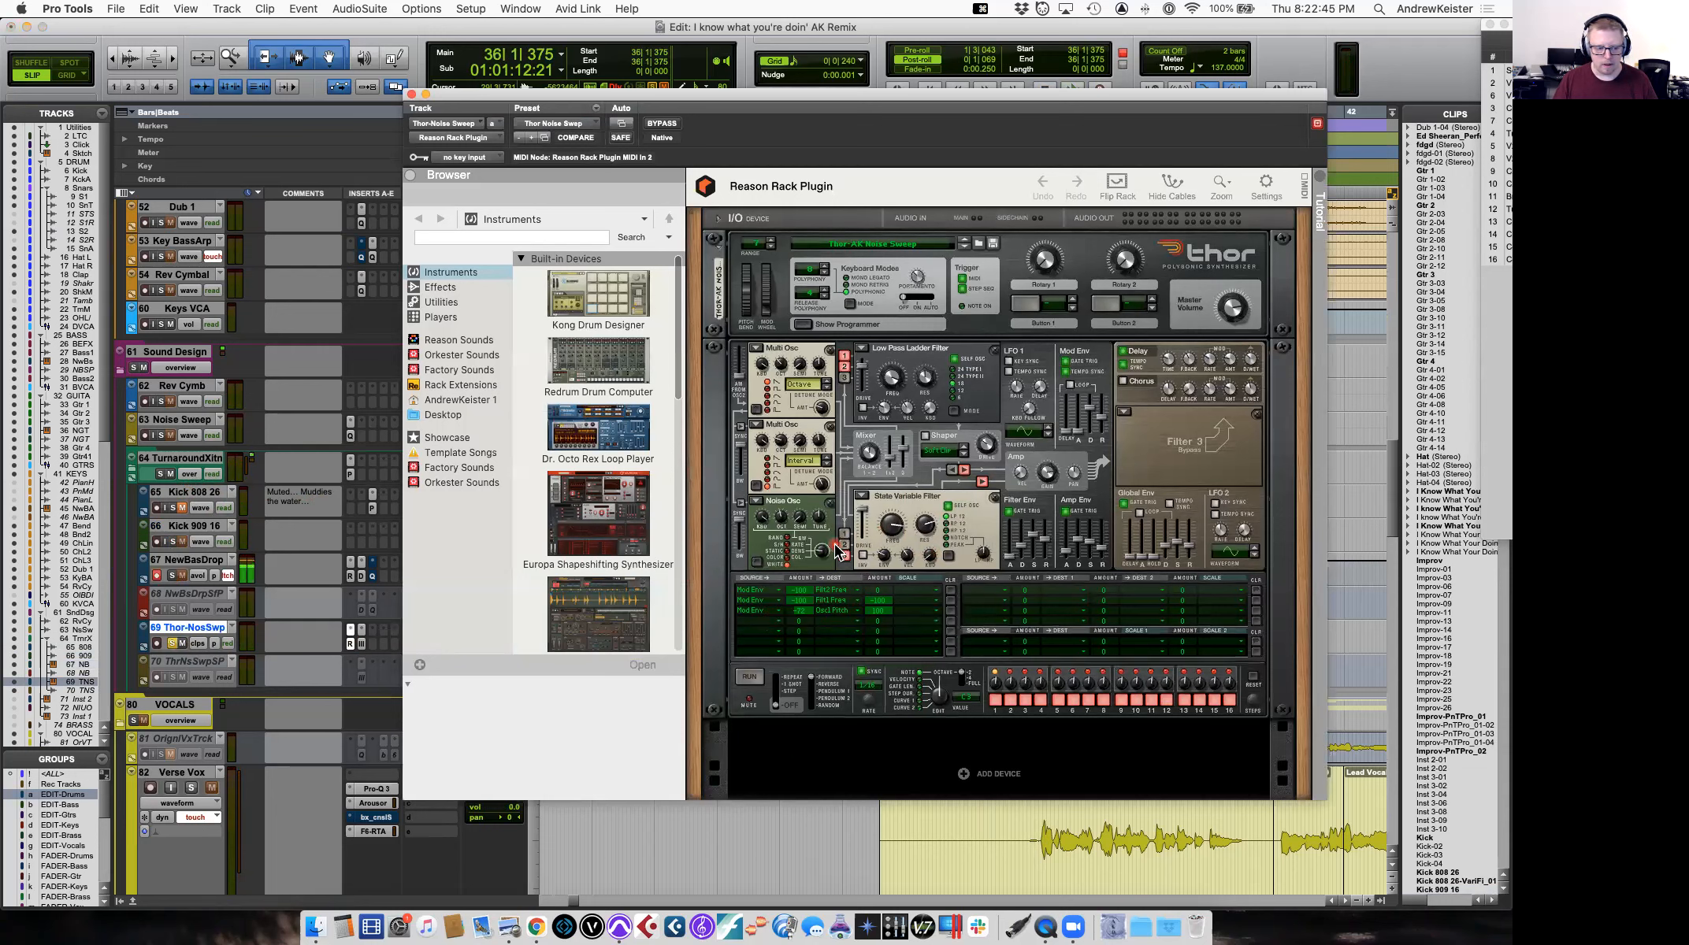
left_click(172, 643)
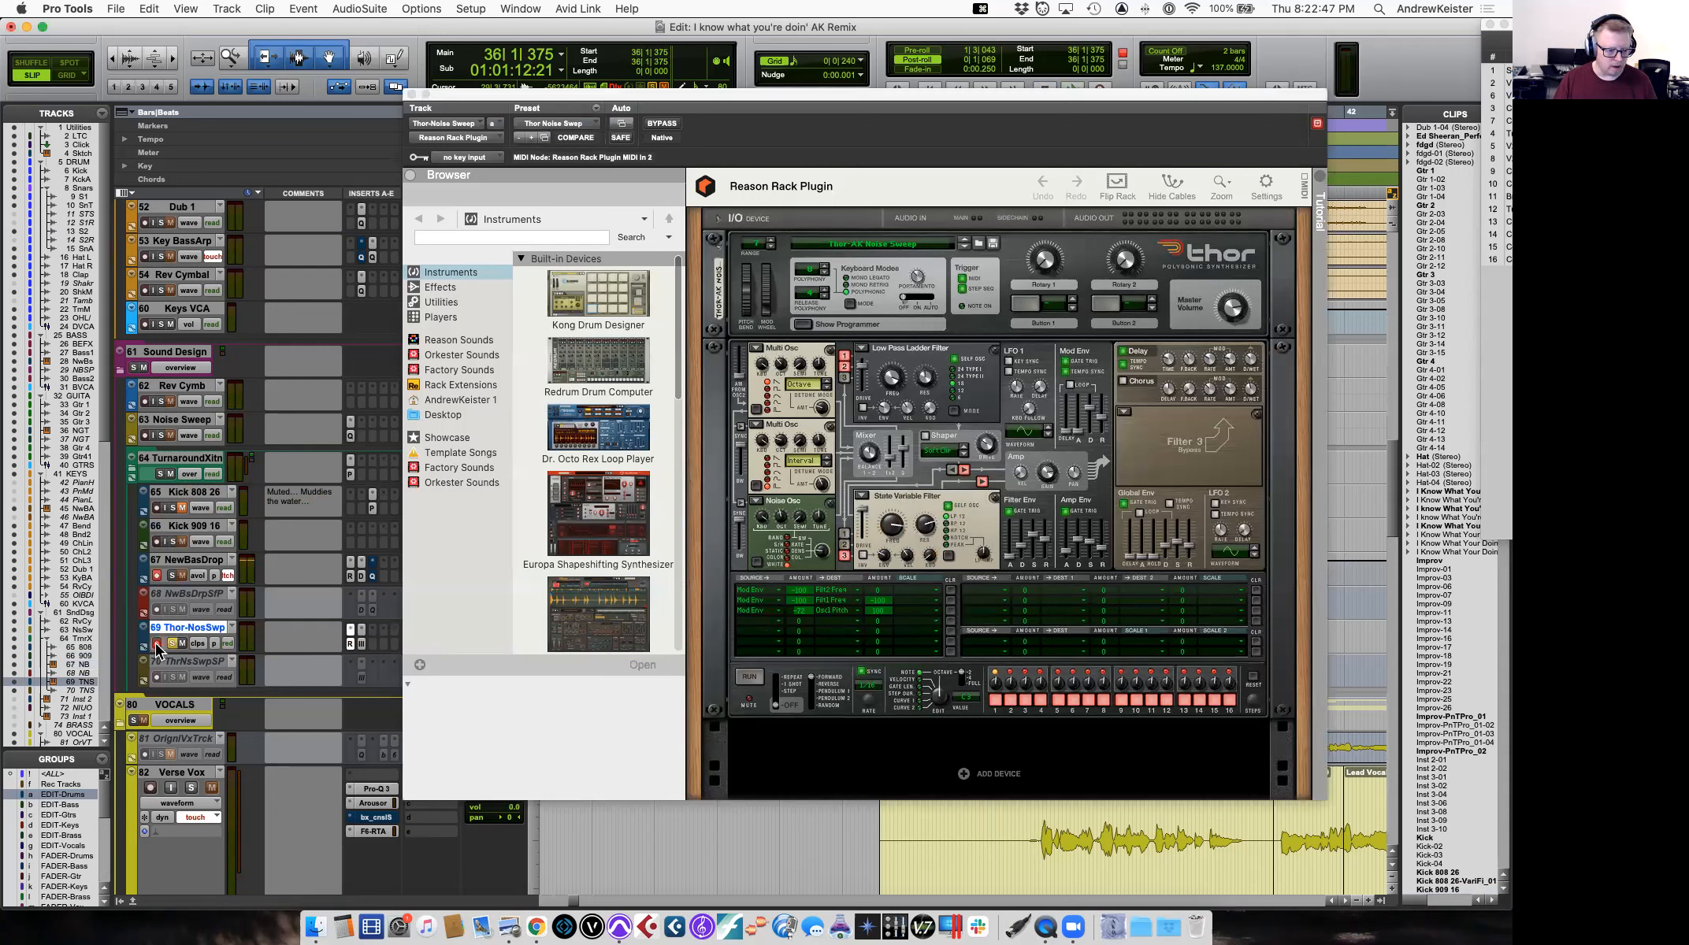
left_click(157, 645)
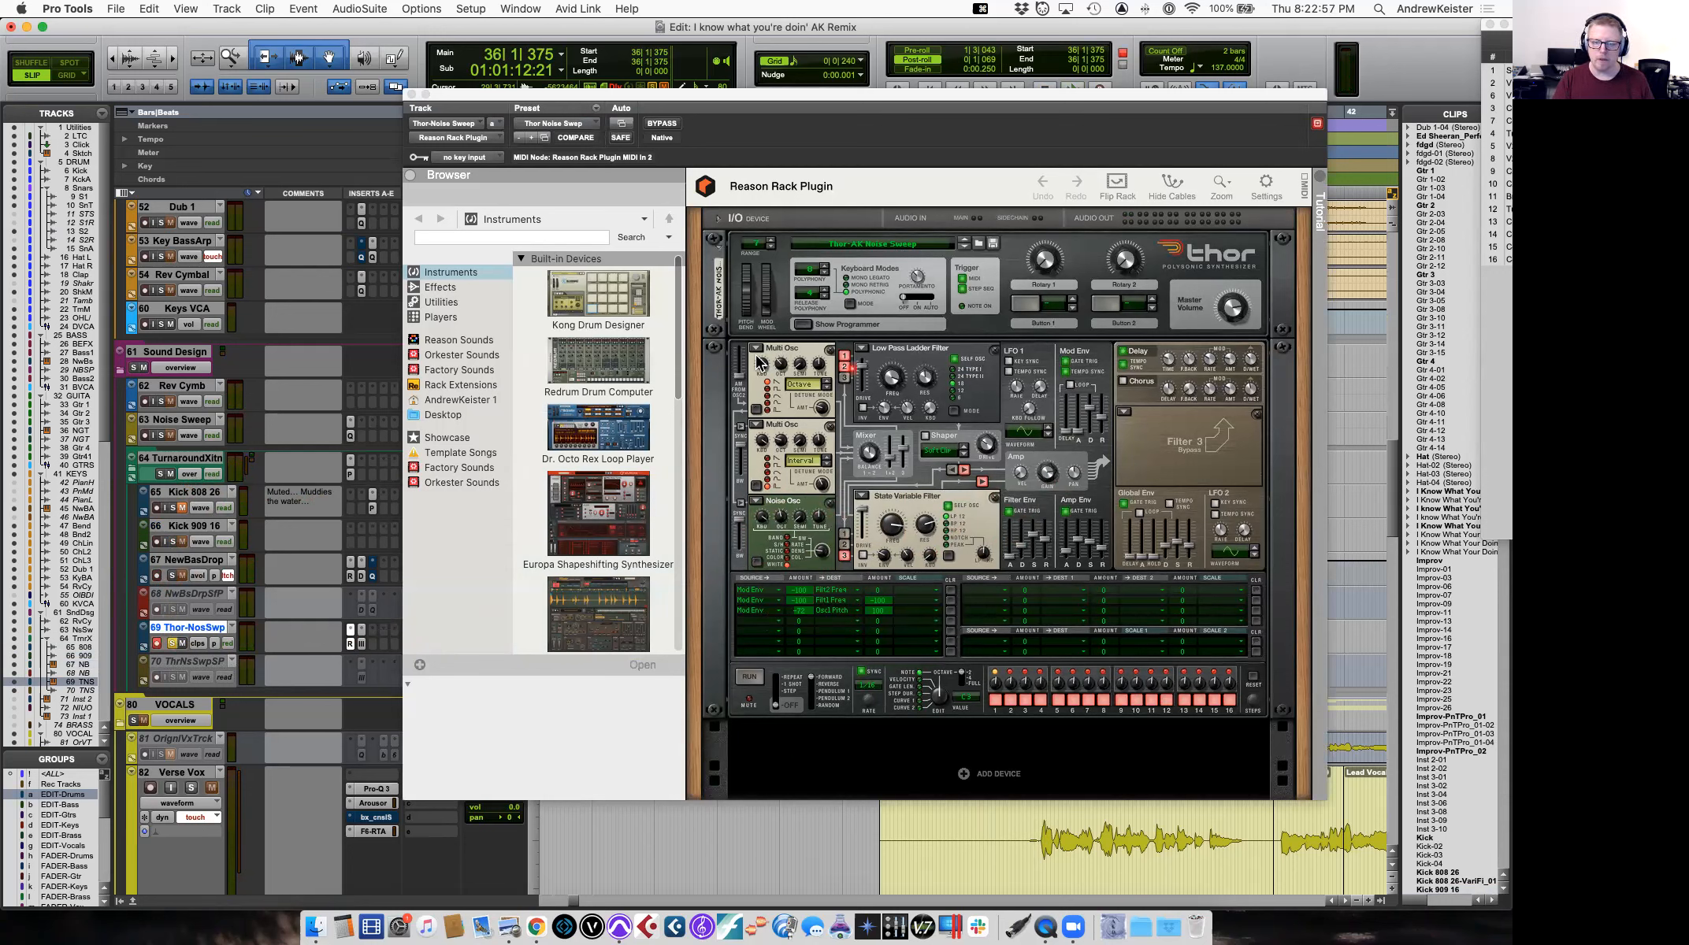
left_click(460, 108)
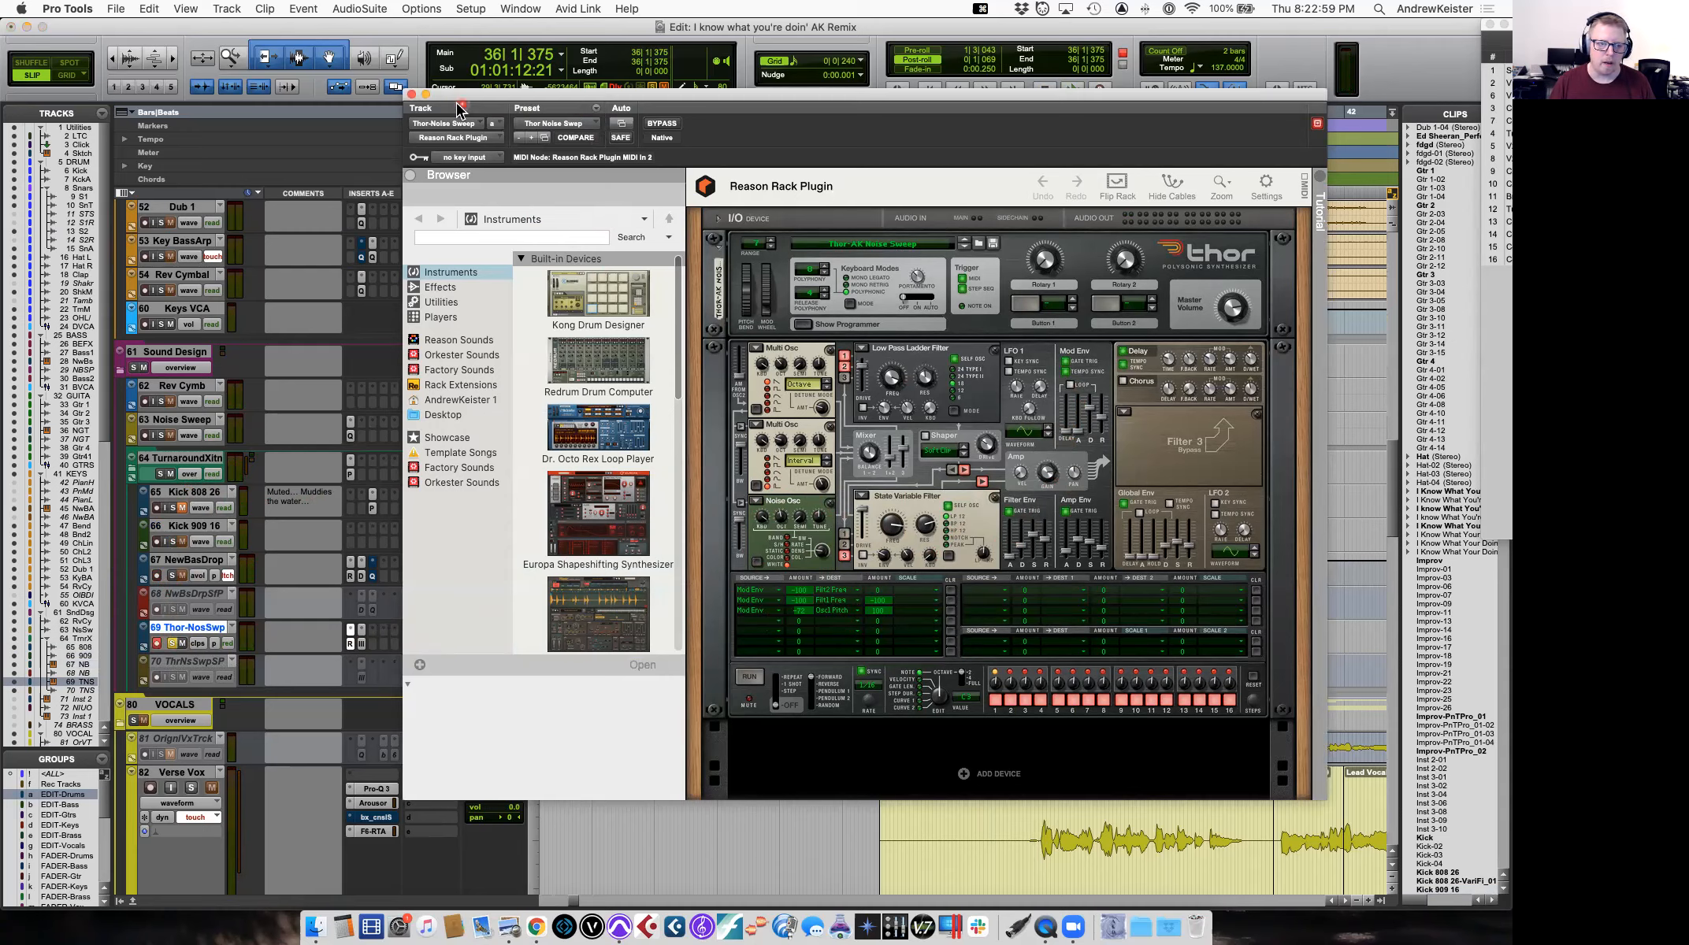
key("super+w")
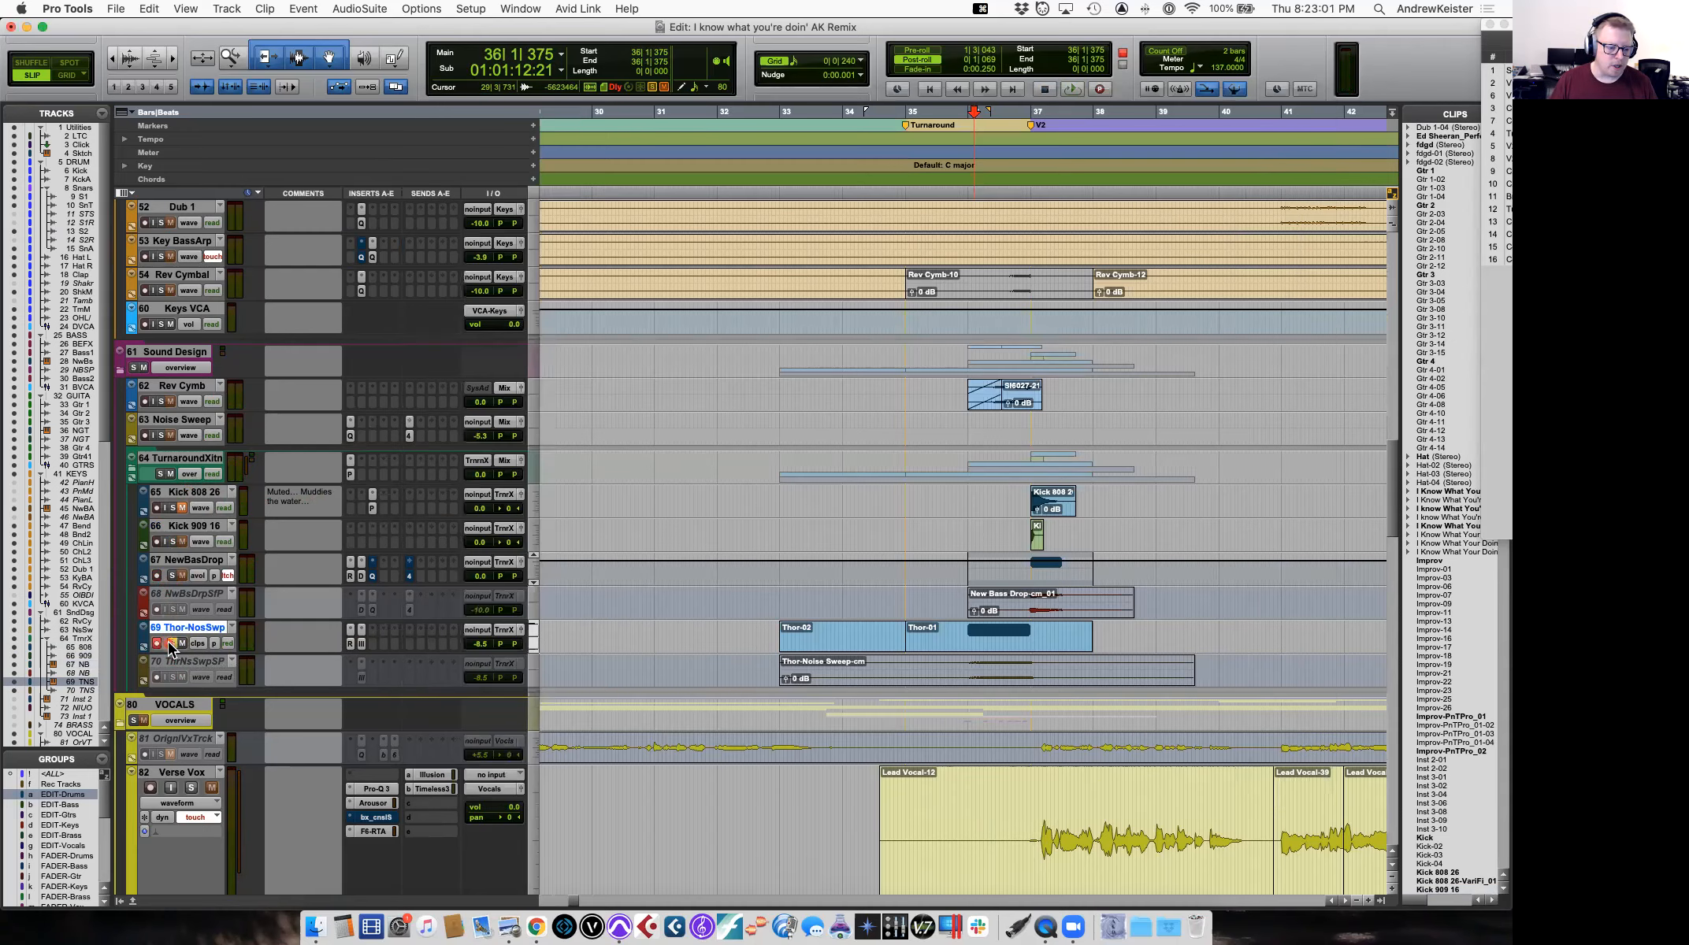
Play the full mix from bar 34 beat 4 into the Turnaround.
left_click(895, 386)
key("space")
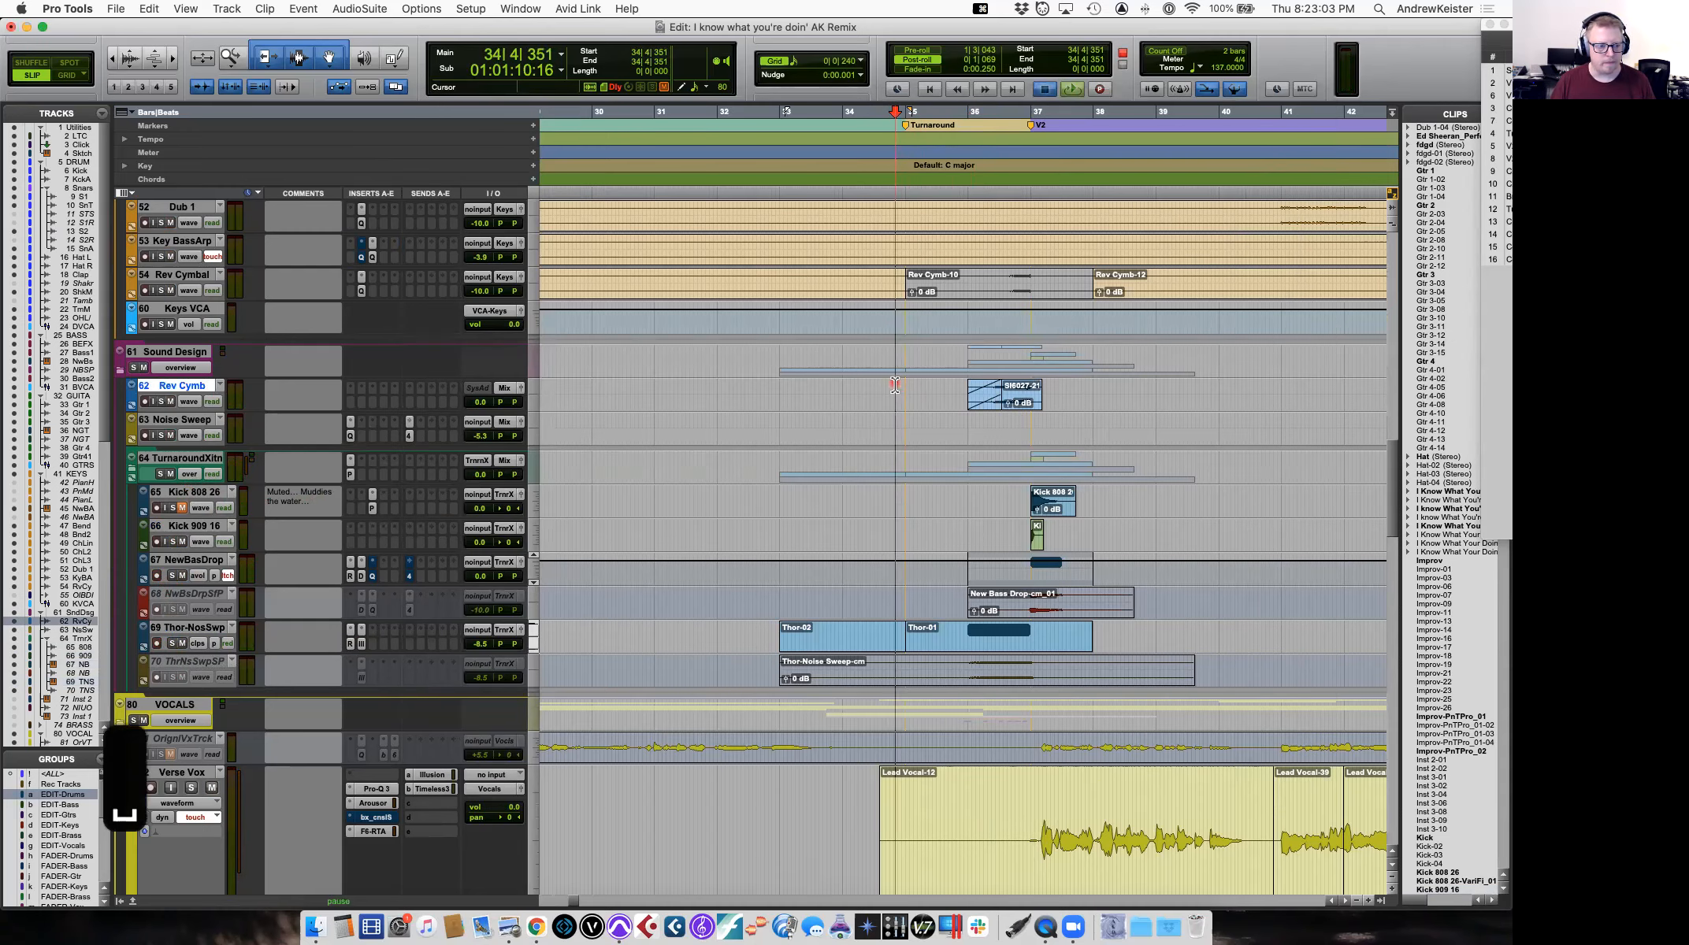
key("space")
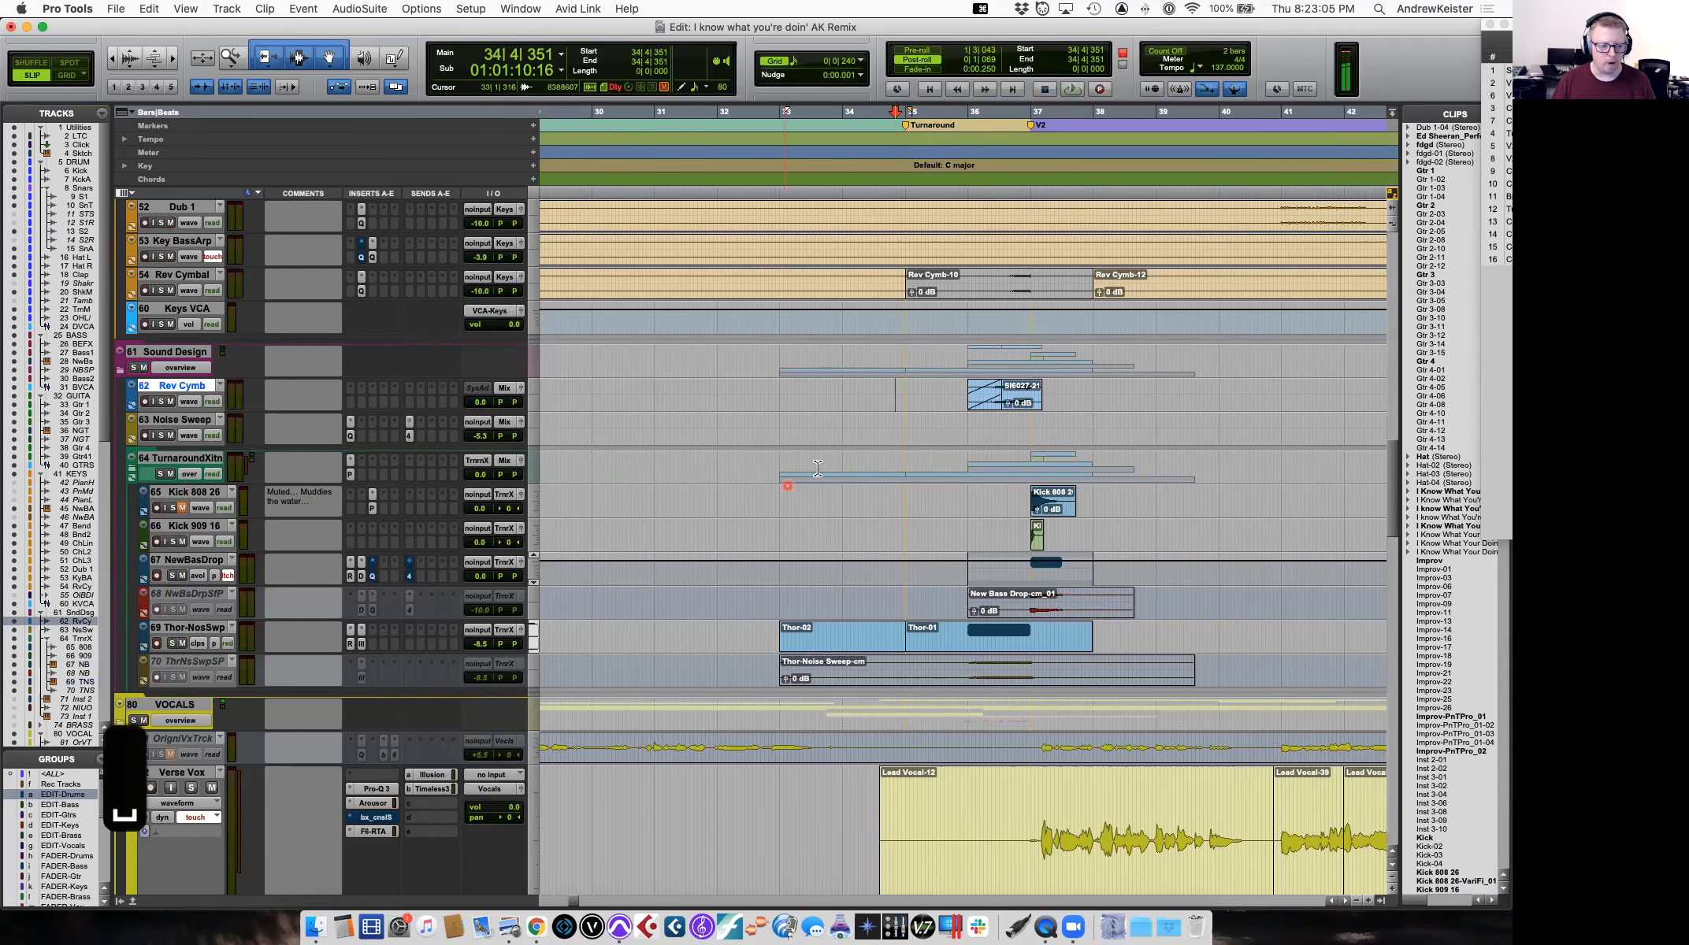
Select the printed Blackhole track among the vocal tracks.
scroll(819, 466, "down", 5)
scroll(819, 466, "up", 10)
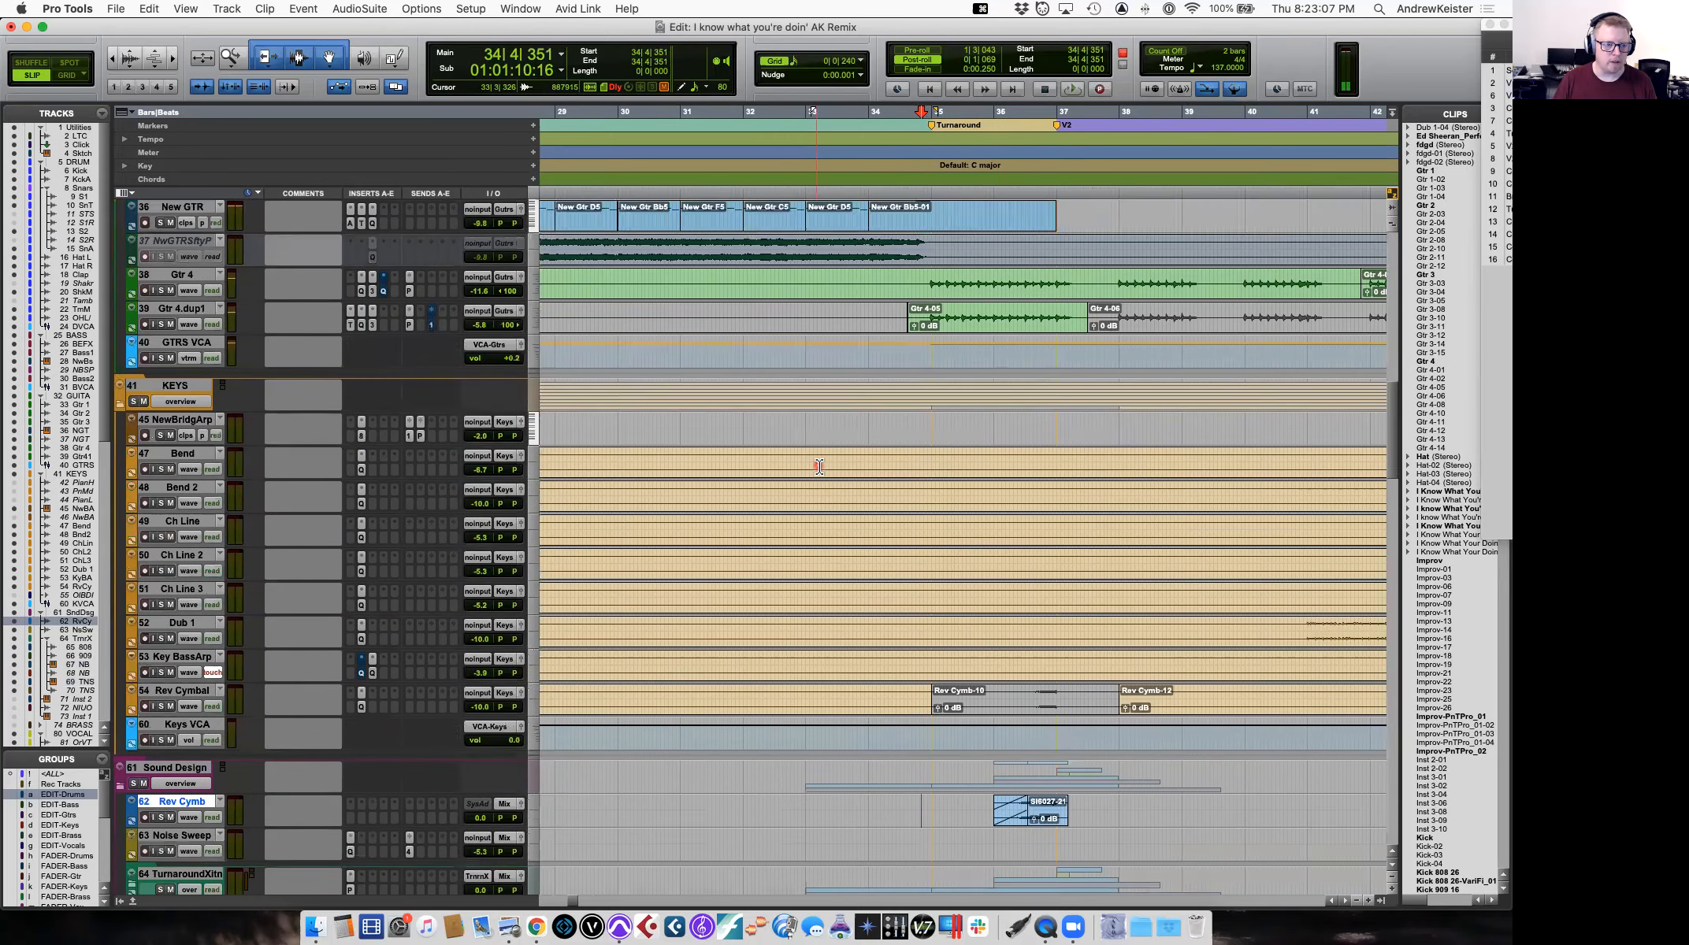
scroll(820, 467, "down", 3)
scroll(819, 467, "down", 10)
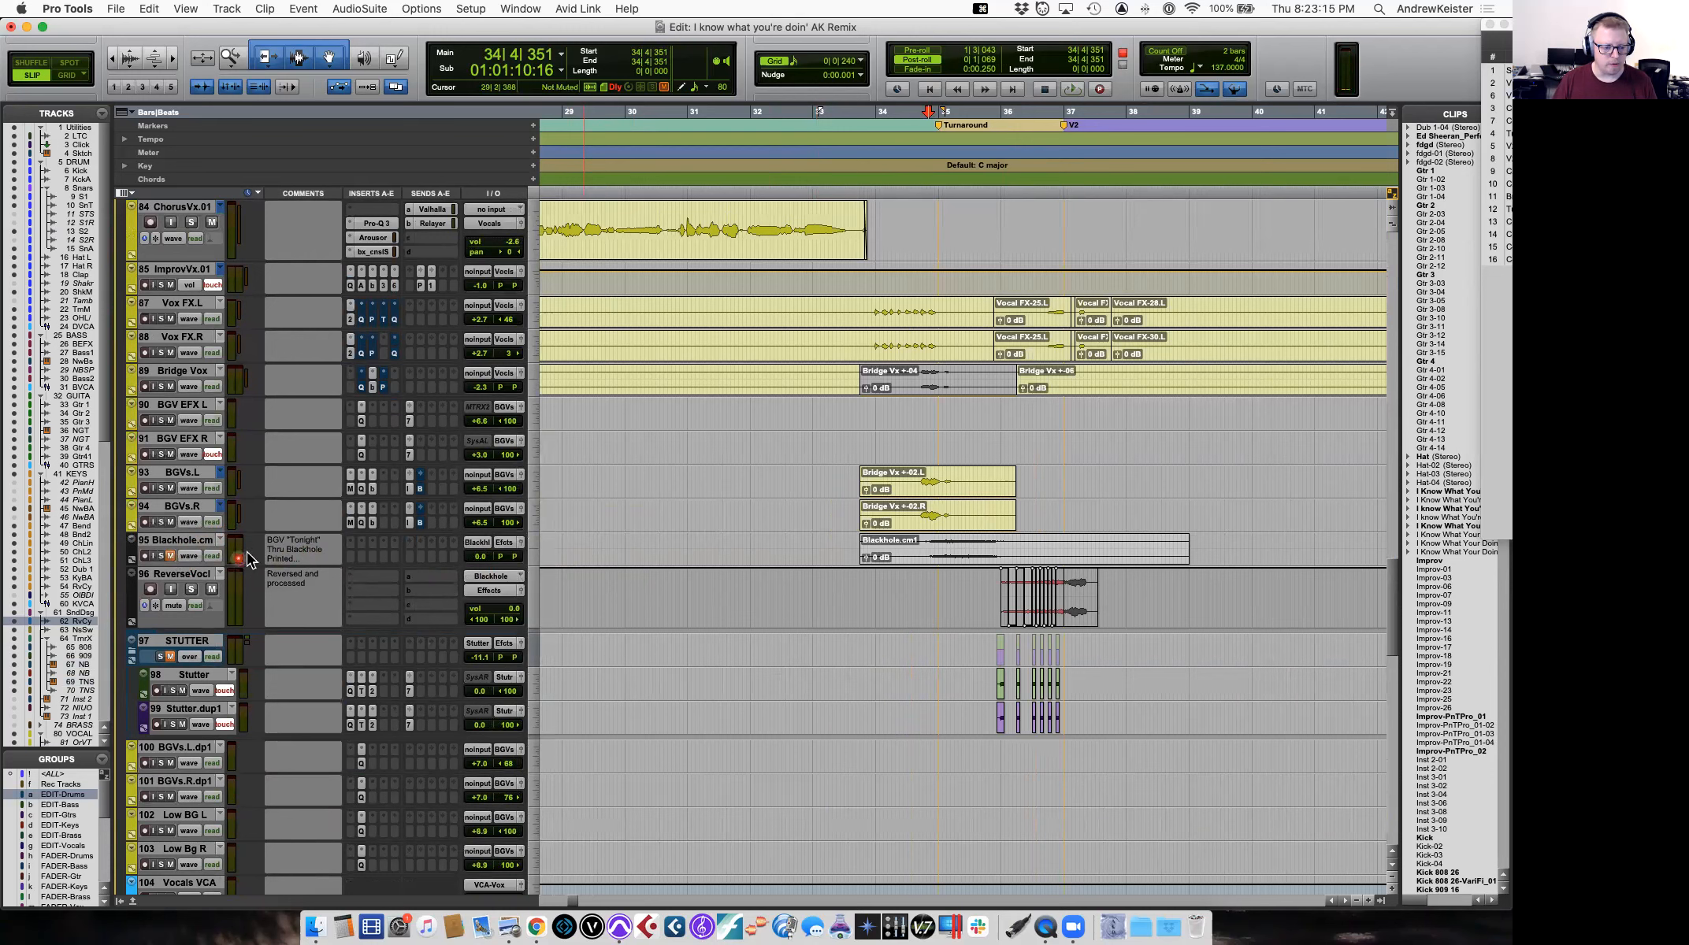
right_click(178, 544)
left_click(659, 593)
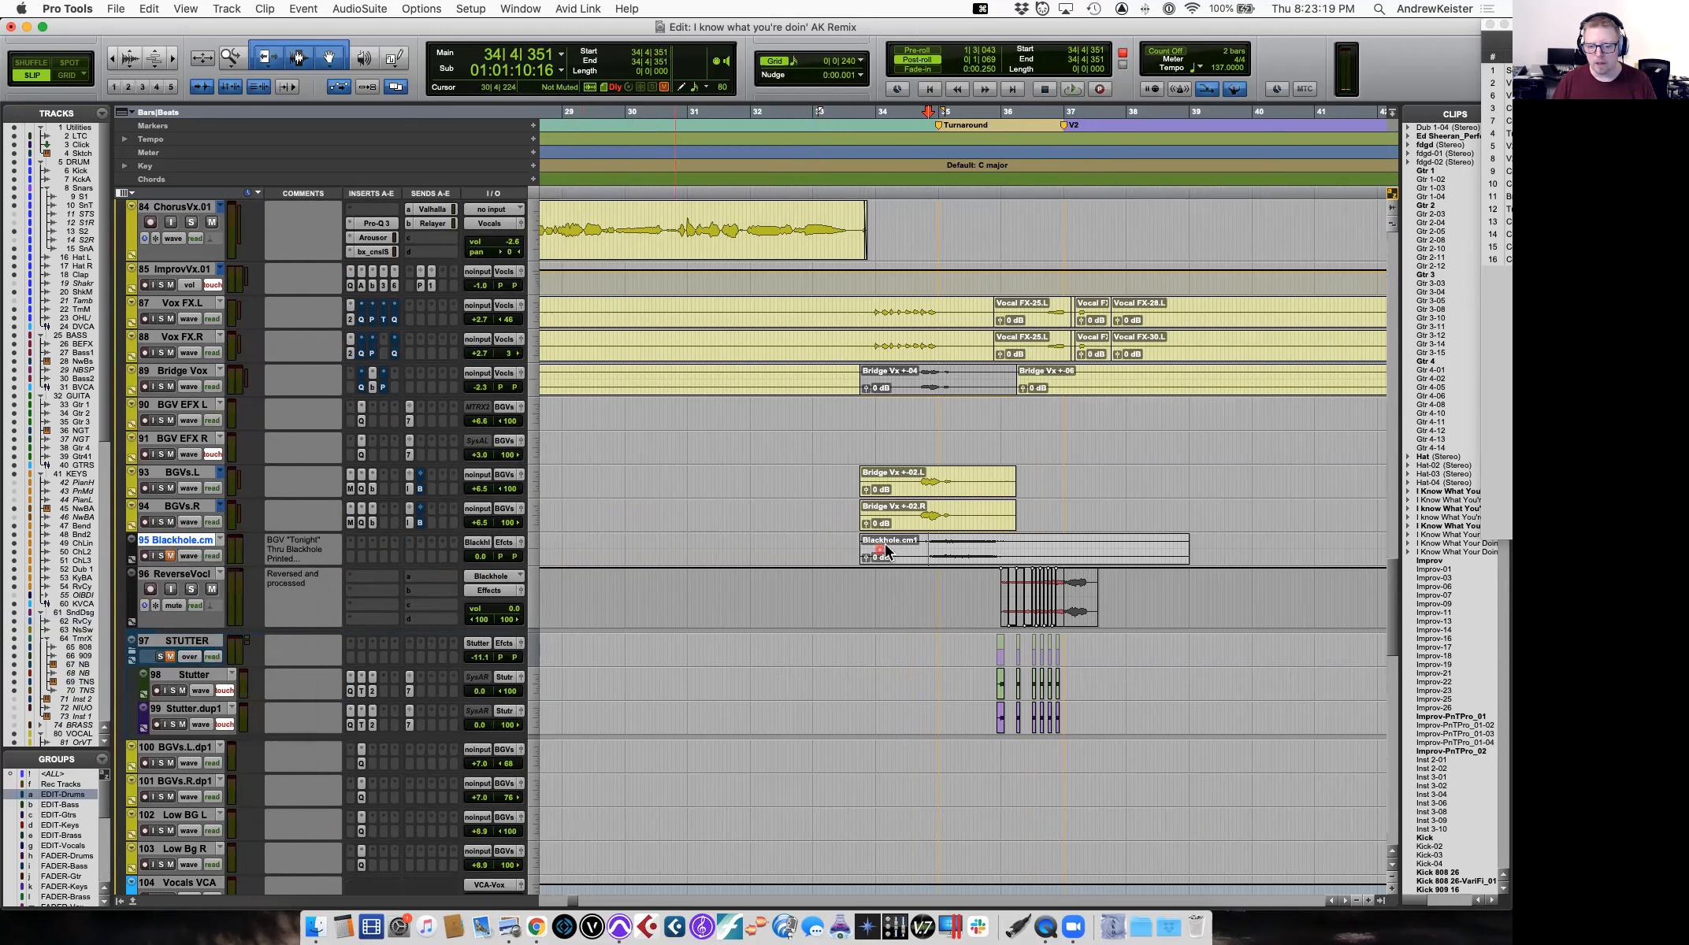
Deactivate the printed Blackhole track and play the mix from bar 34 beat 4 through the Turnaround.
left_click(865, 508)
left_click(923, 444)
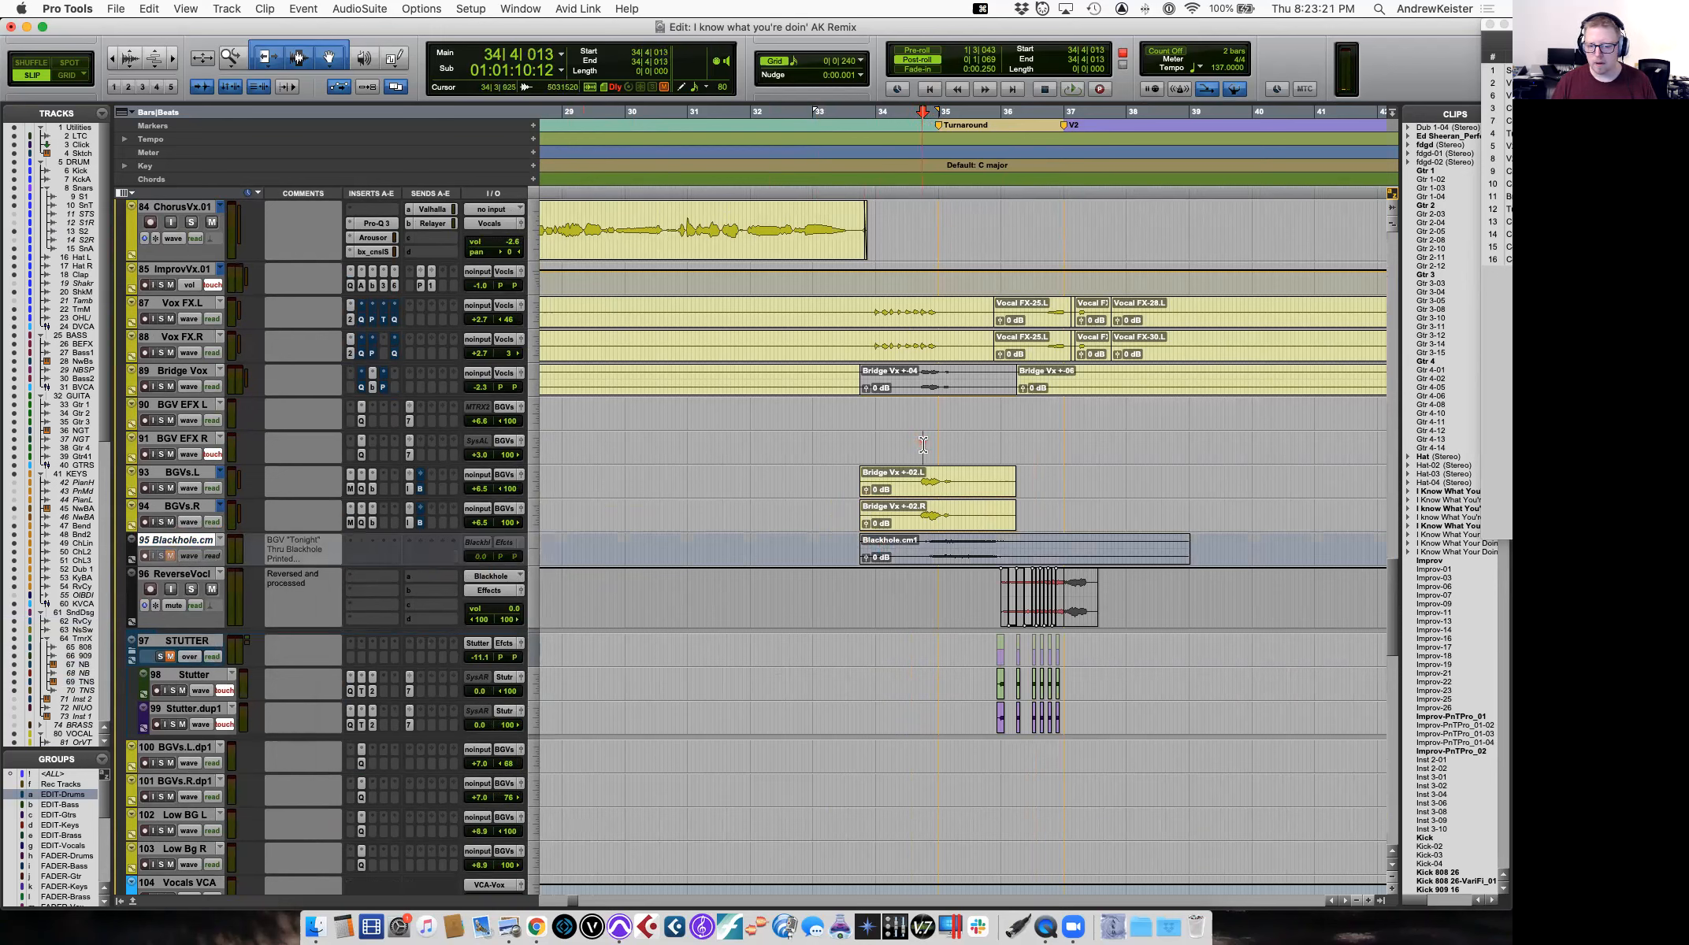
key("space")
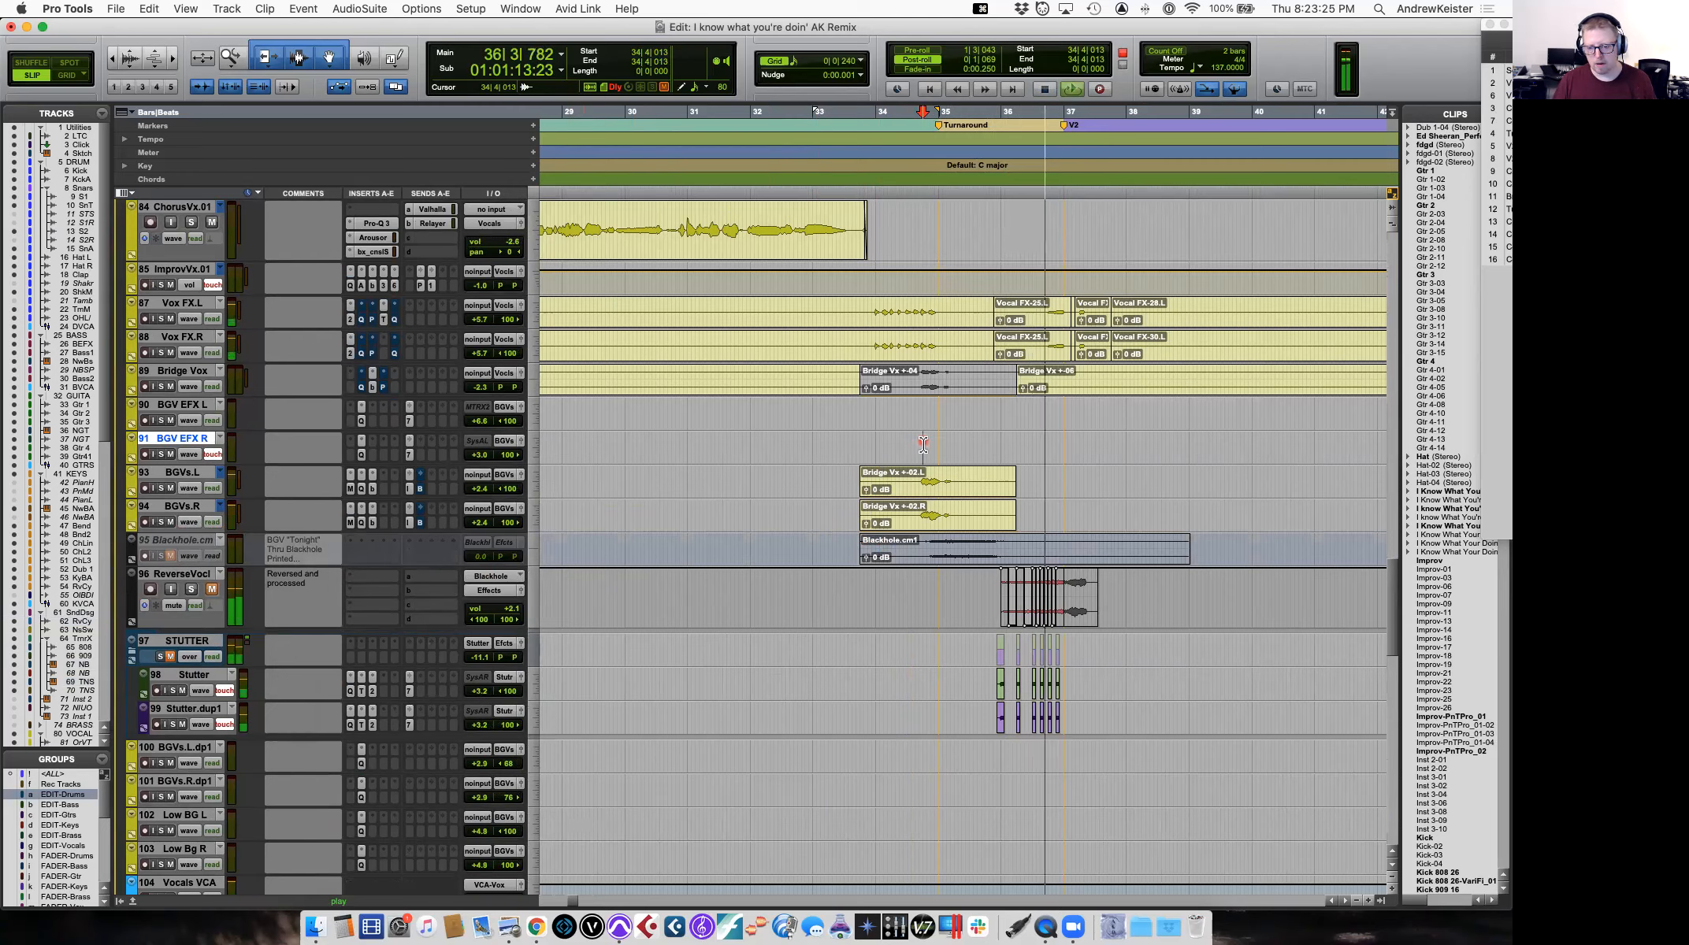
scroll(1082, 429, "up", 5)
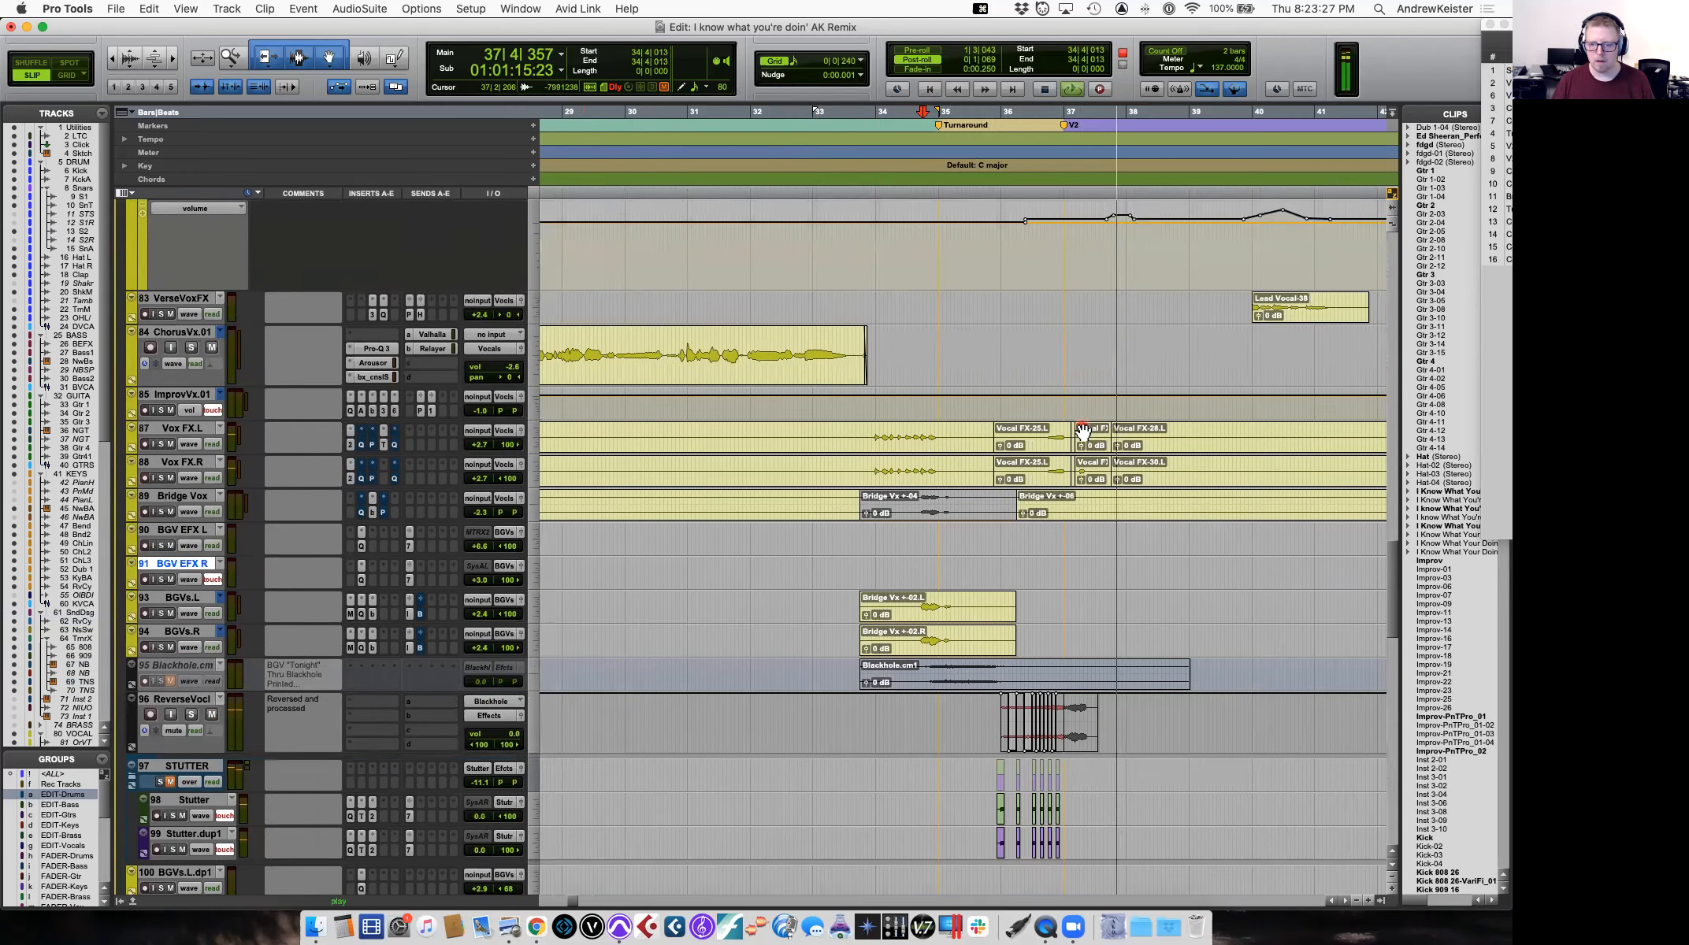
key("space")
Play the mix twice from bar 36 beat 3 to audition the bass drop, checking the NewBasDrop track's volume fader between passes.
scroll(1082, 432, "up", 5)
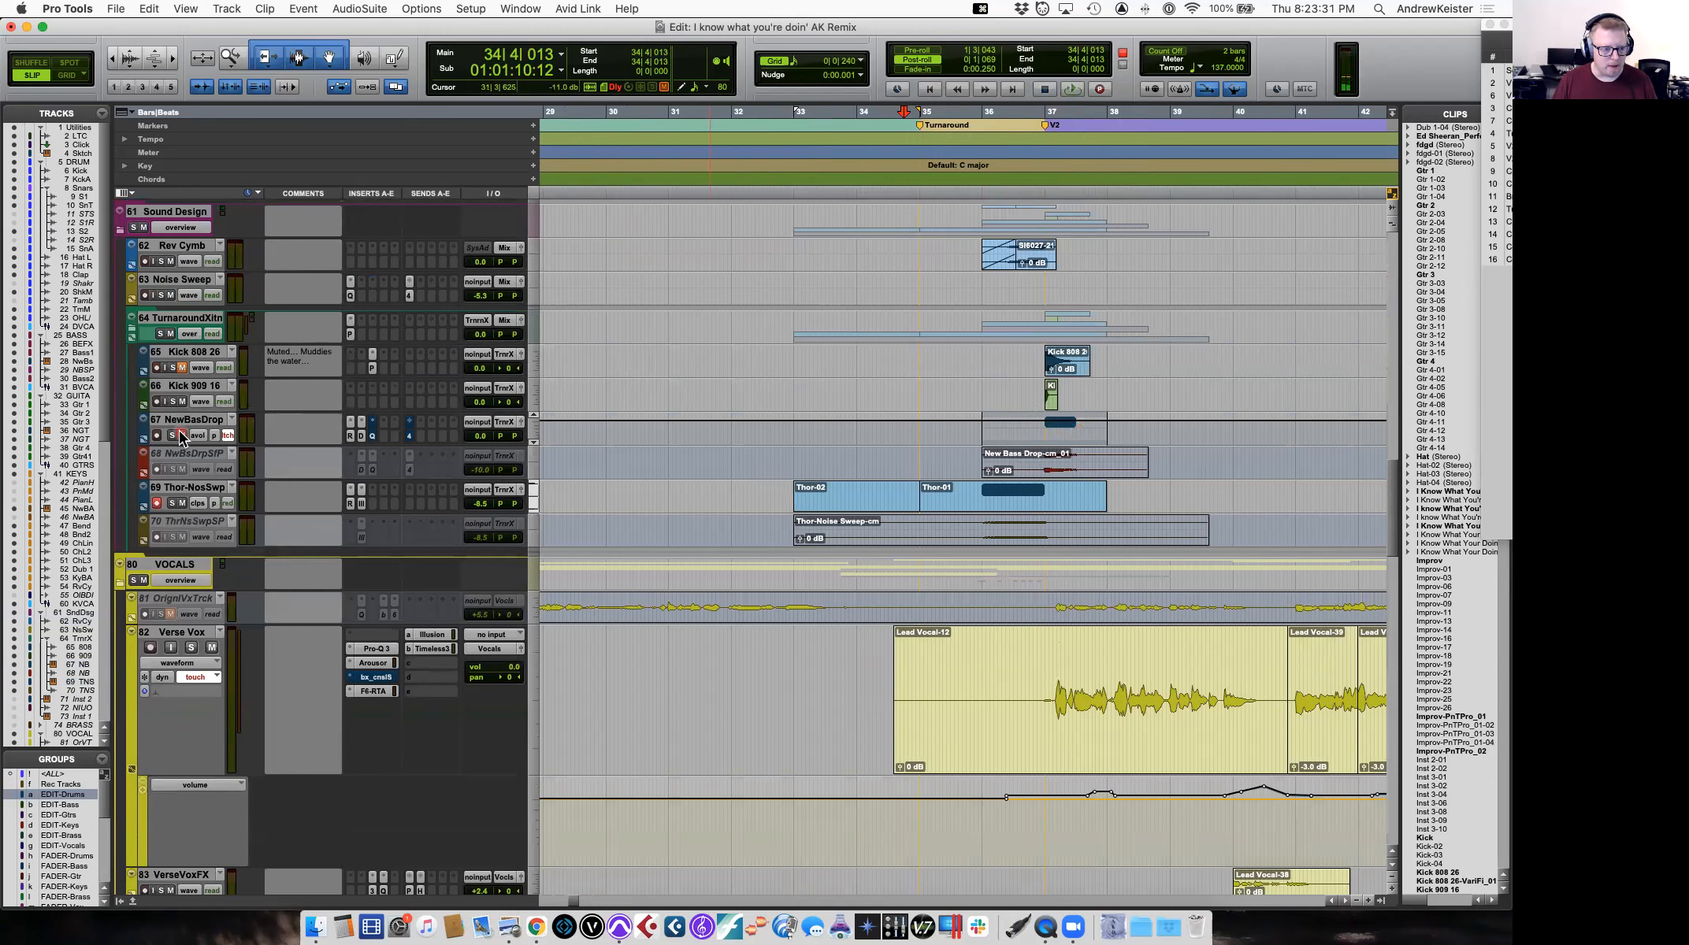
left_click(1027, 391)
key("space")
key("space")
left_click(482, 435)
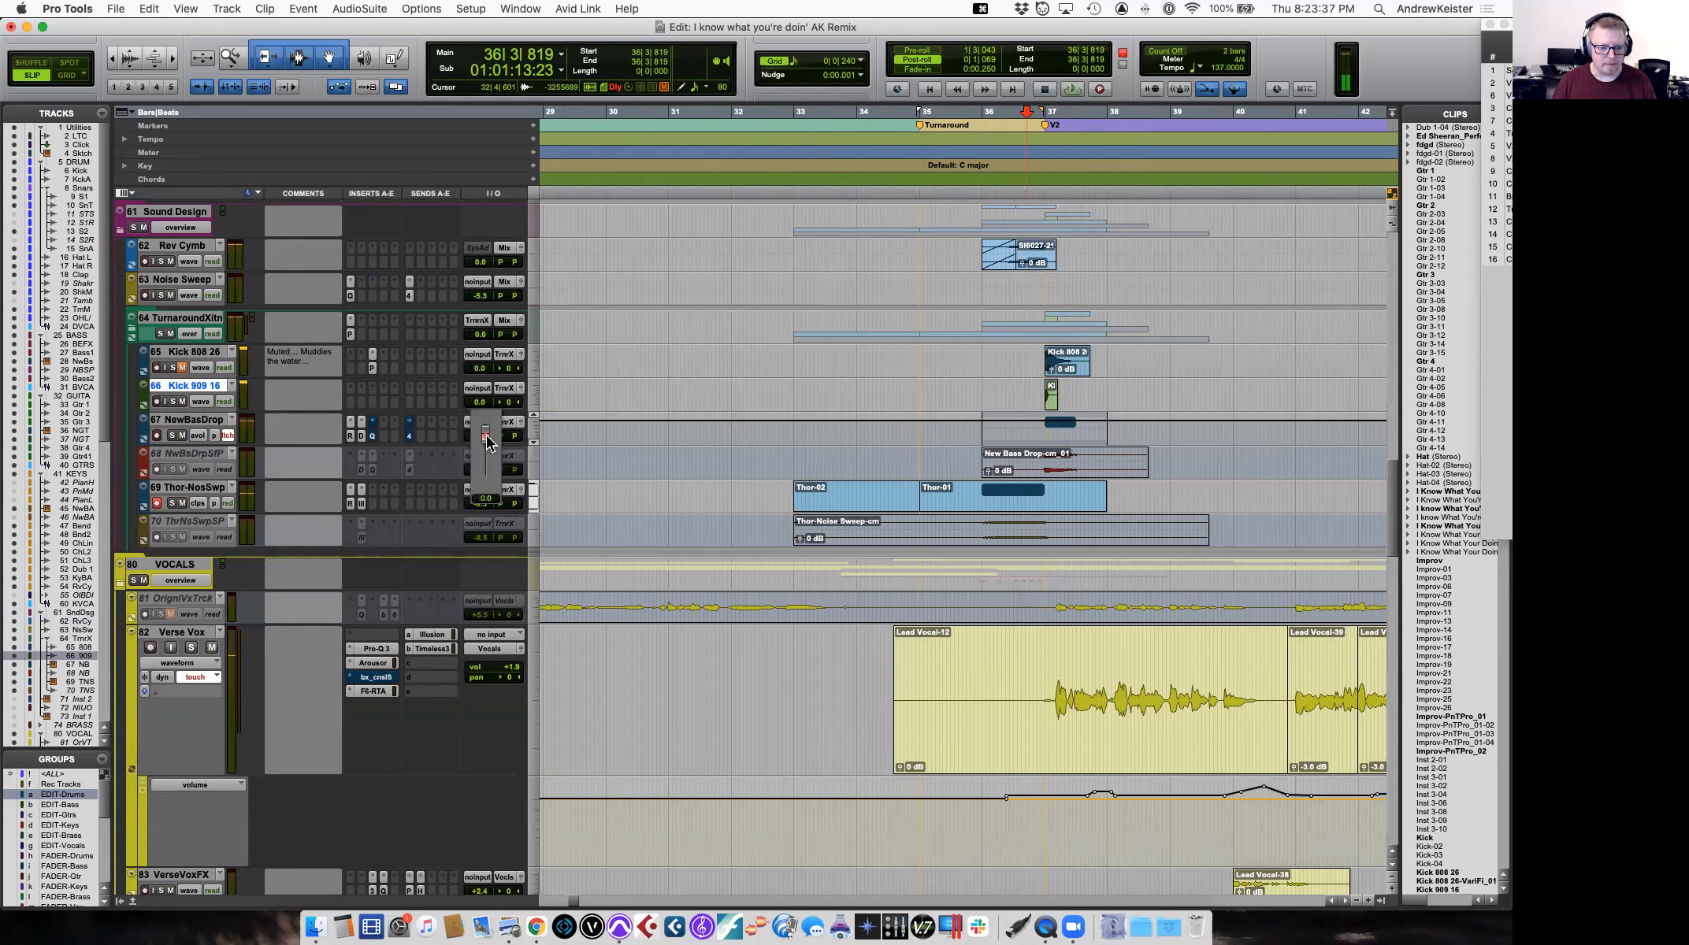
left_click_drag(486, 446, 486, 445)
key("space")
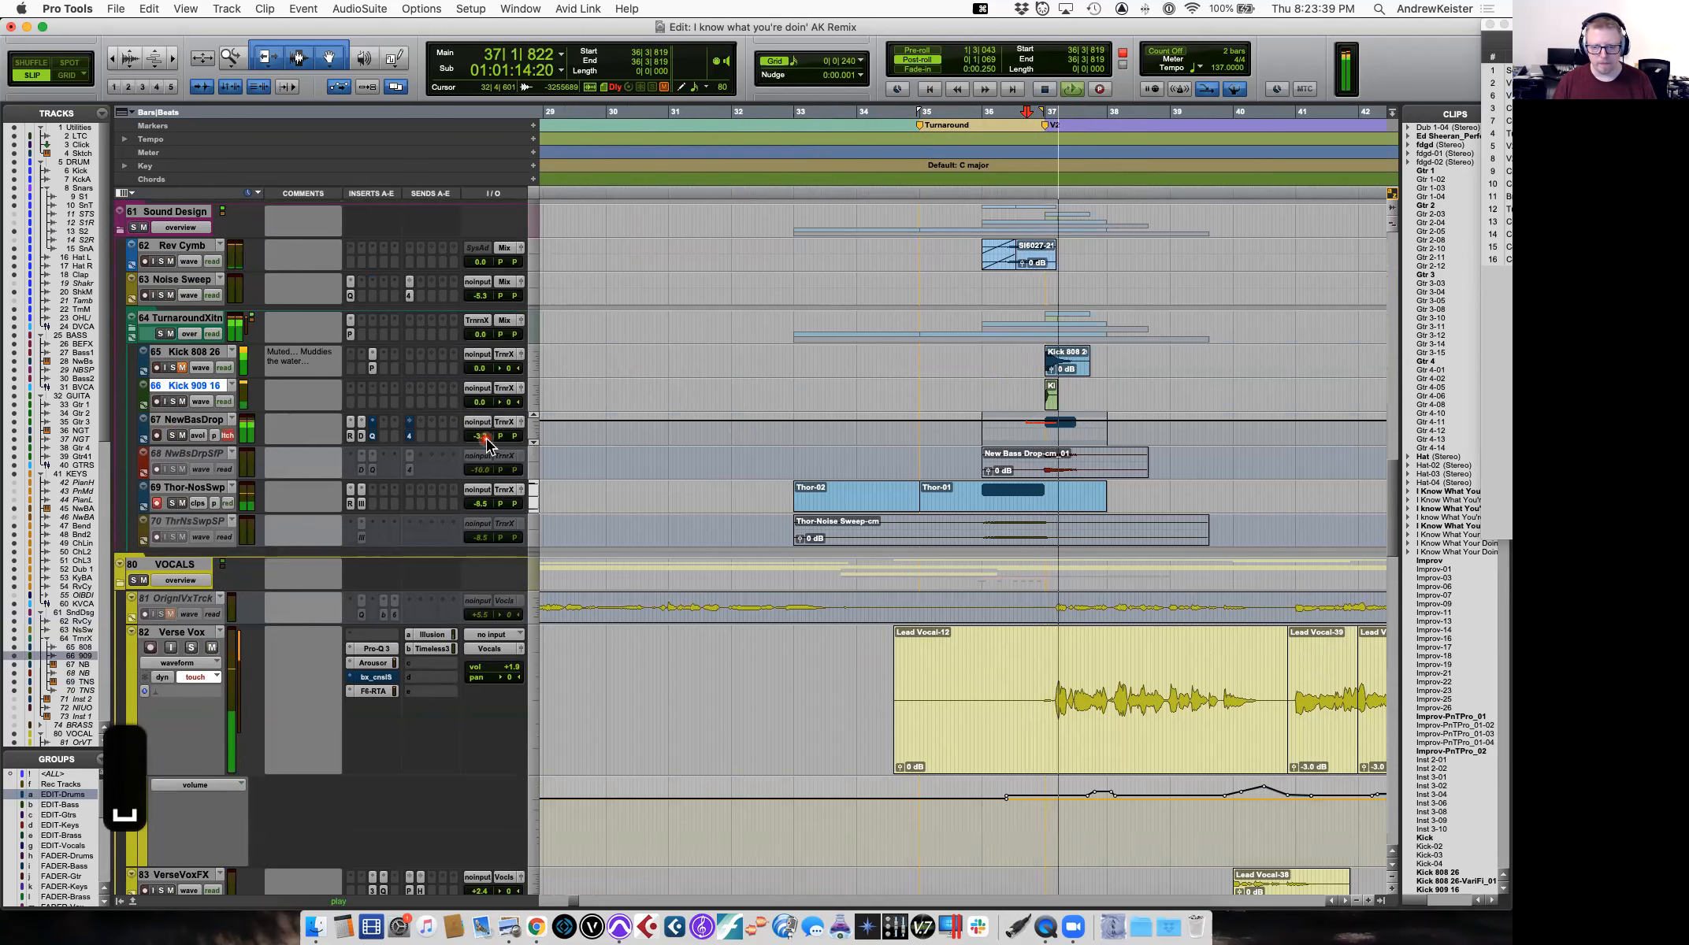
key("space")
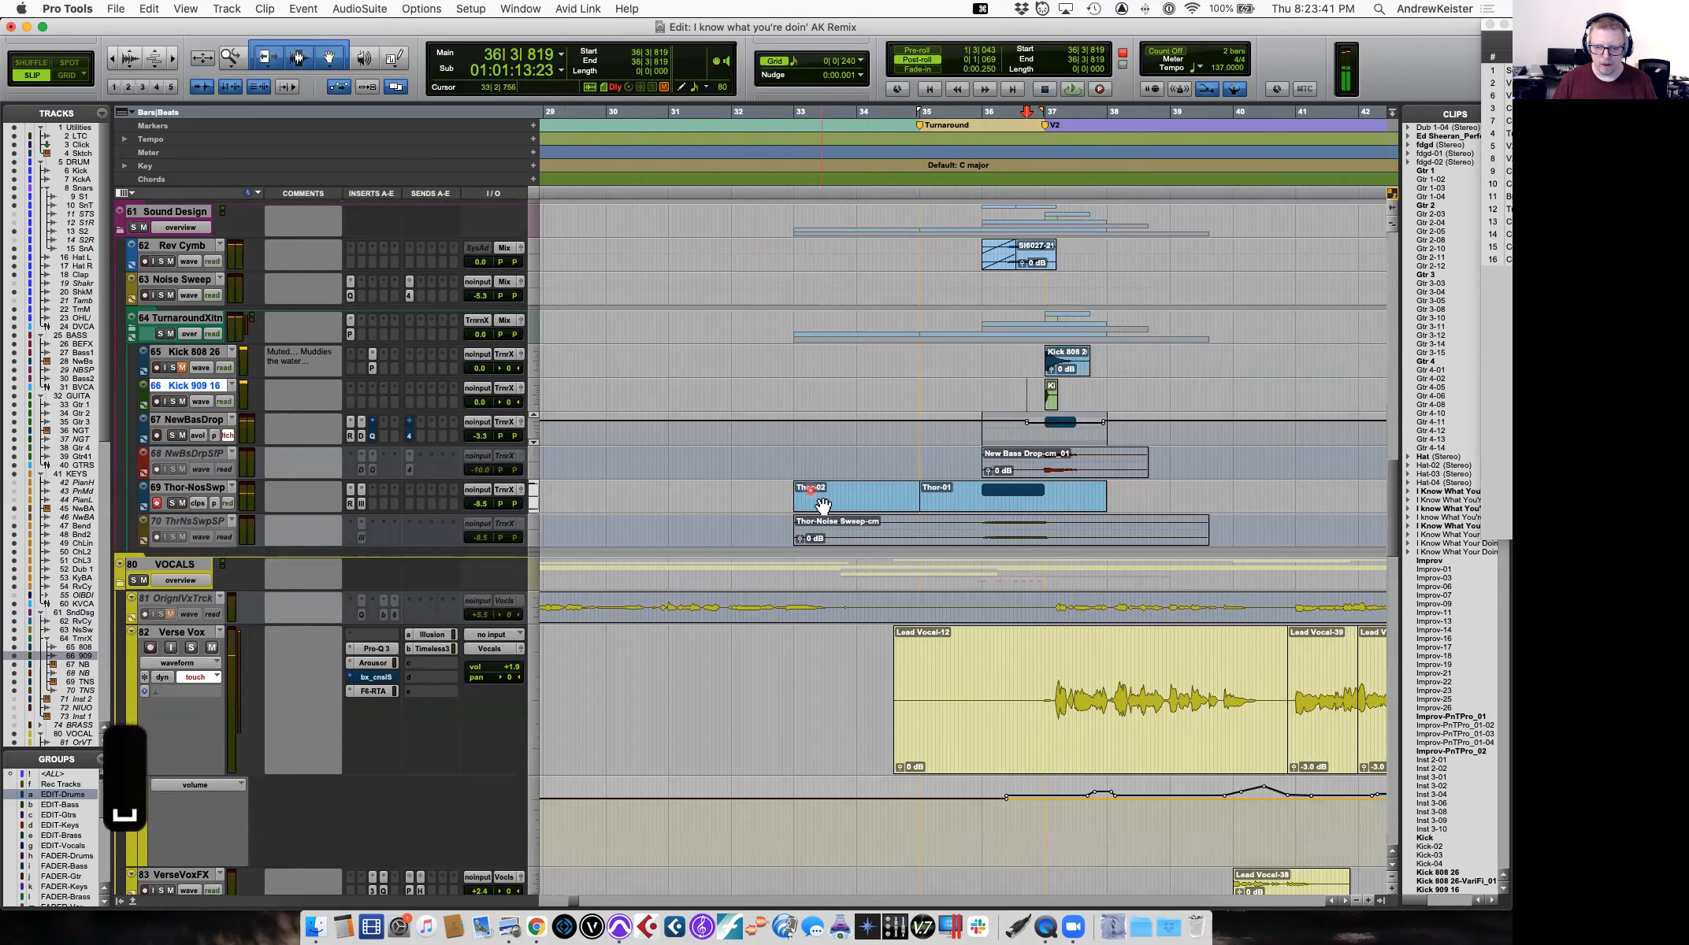
Select the short Vocal FX-27.L clip on Vox FX.R, play it soloed from bar 37 beat 1, and clear the solo.
scroll(824, 507, "down", 3)
scroll(824, 507, "down", 9)
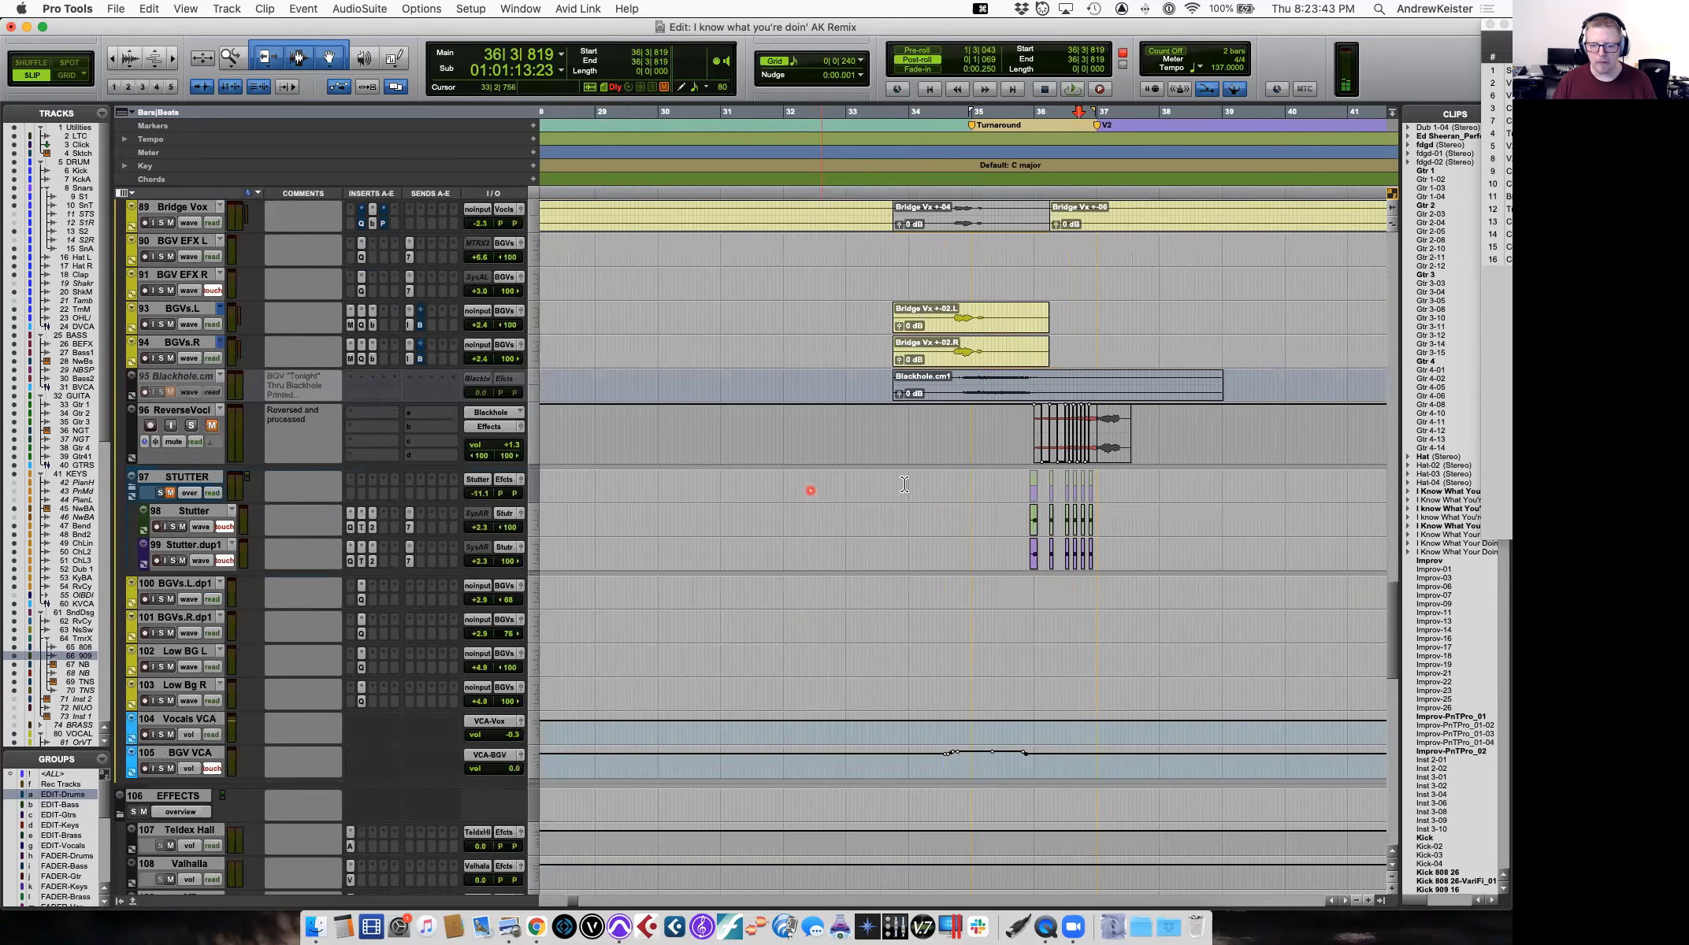
scroll(1076, 518, "up", 3)
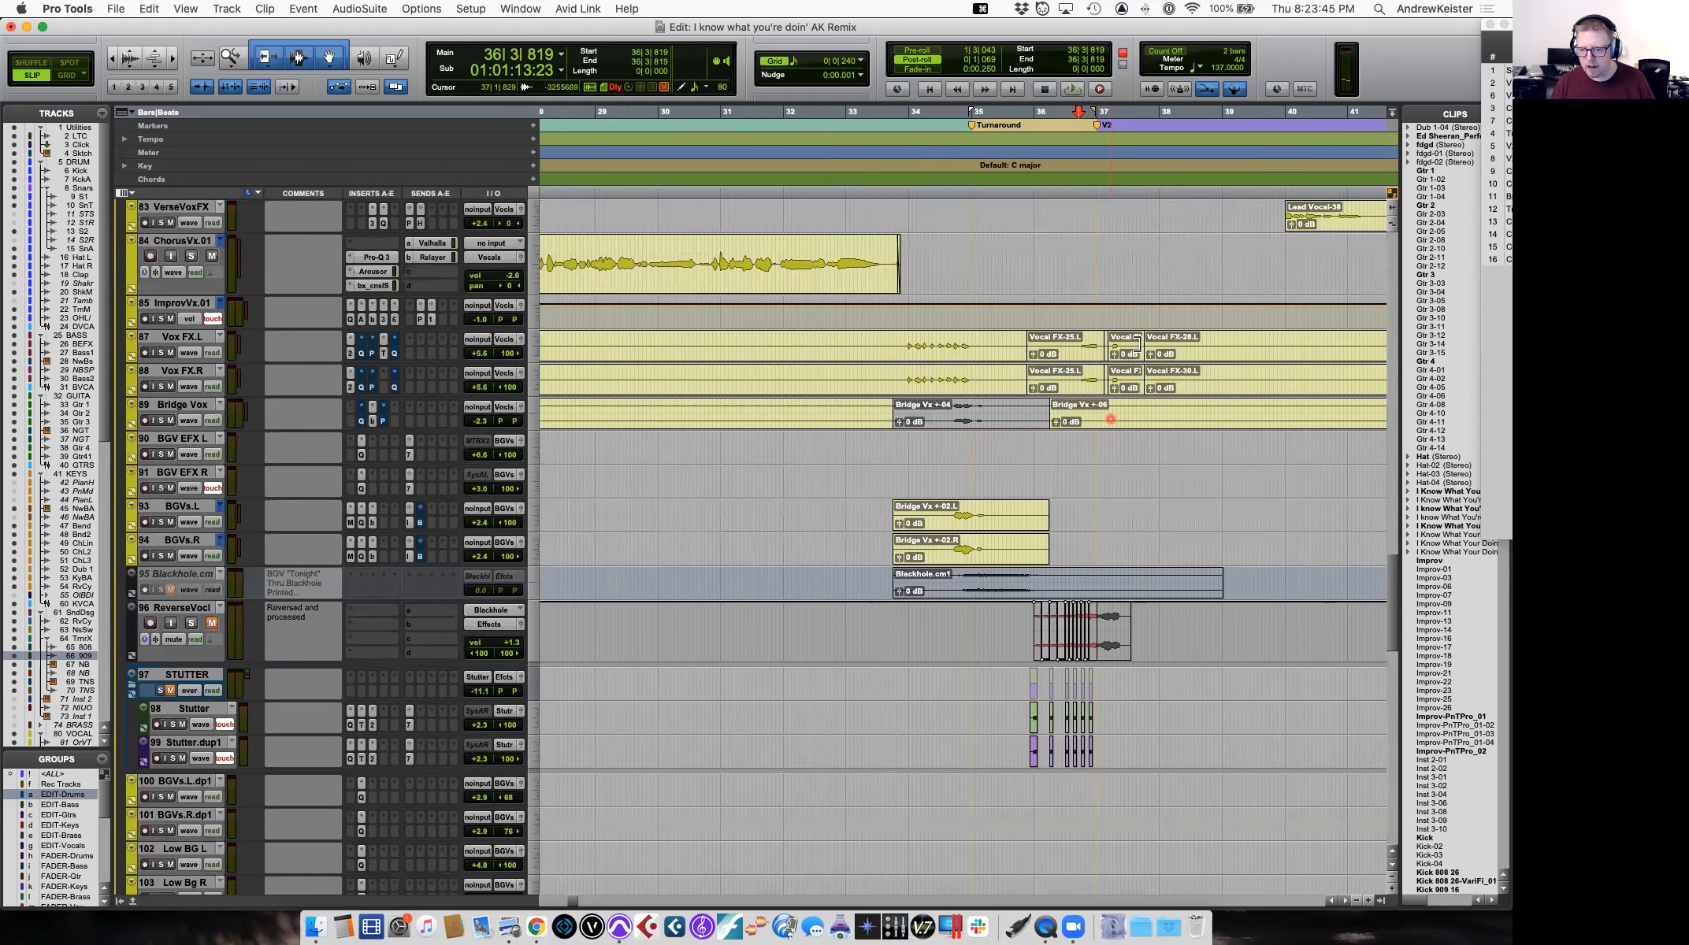
left_click(1131, 378)
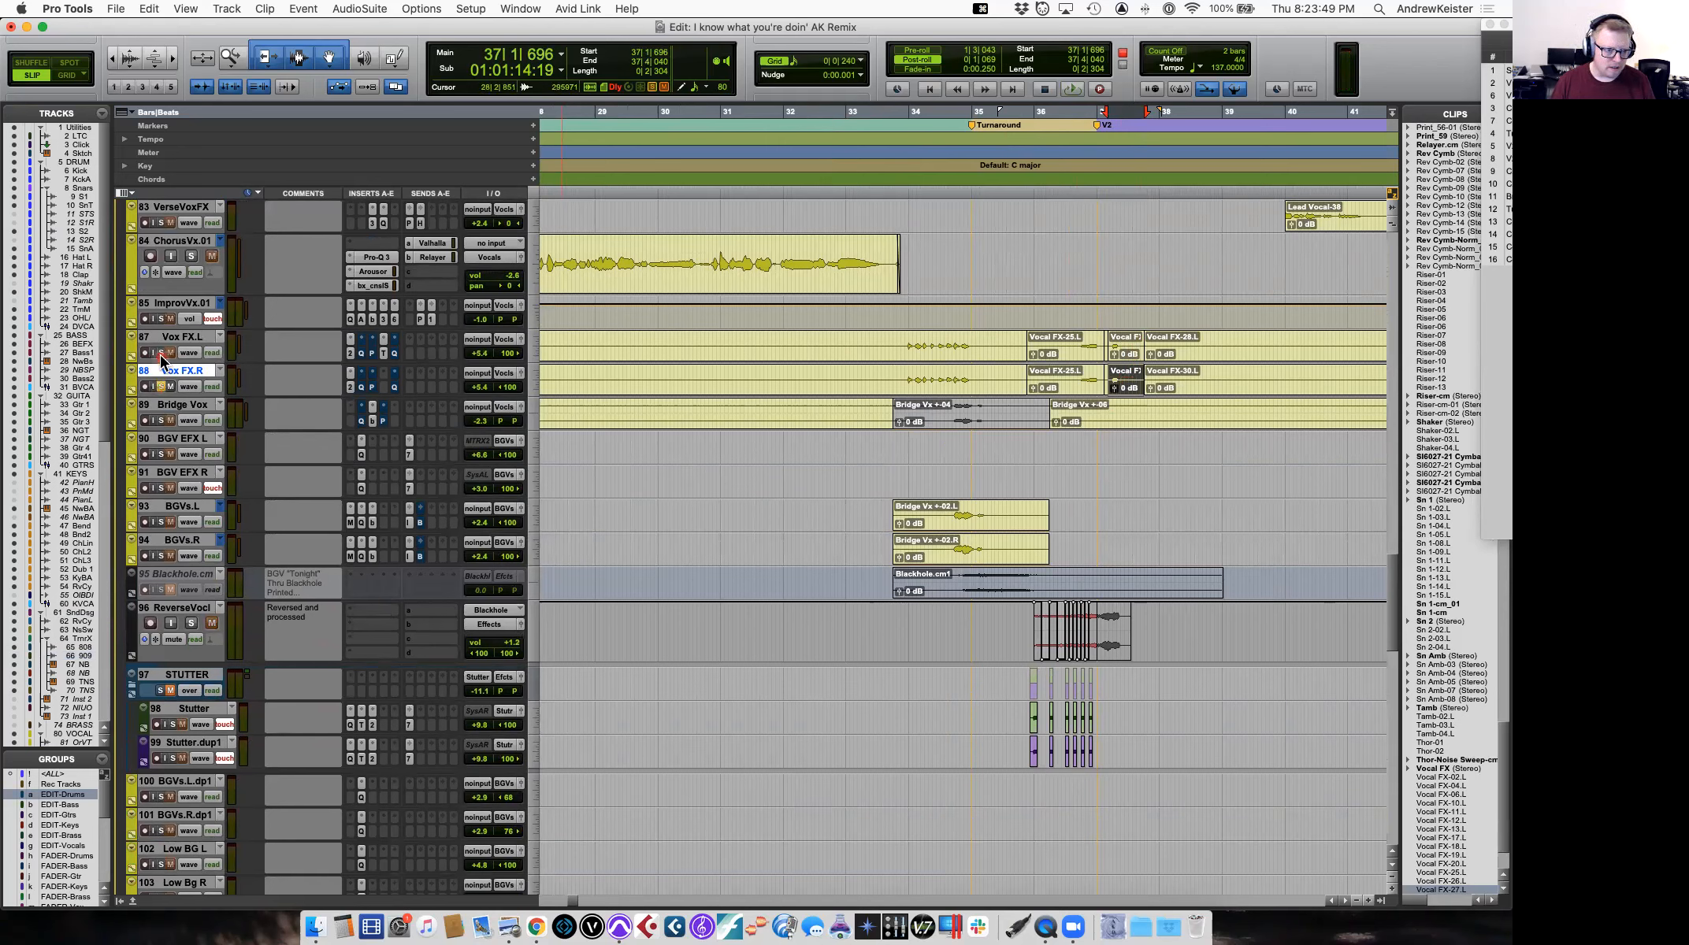
key("space")
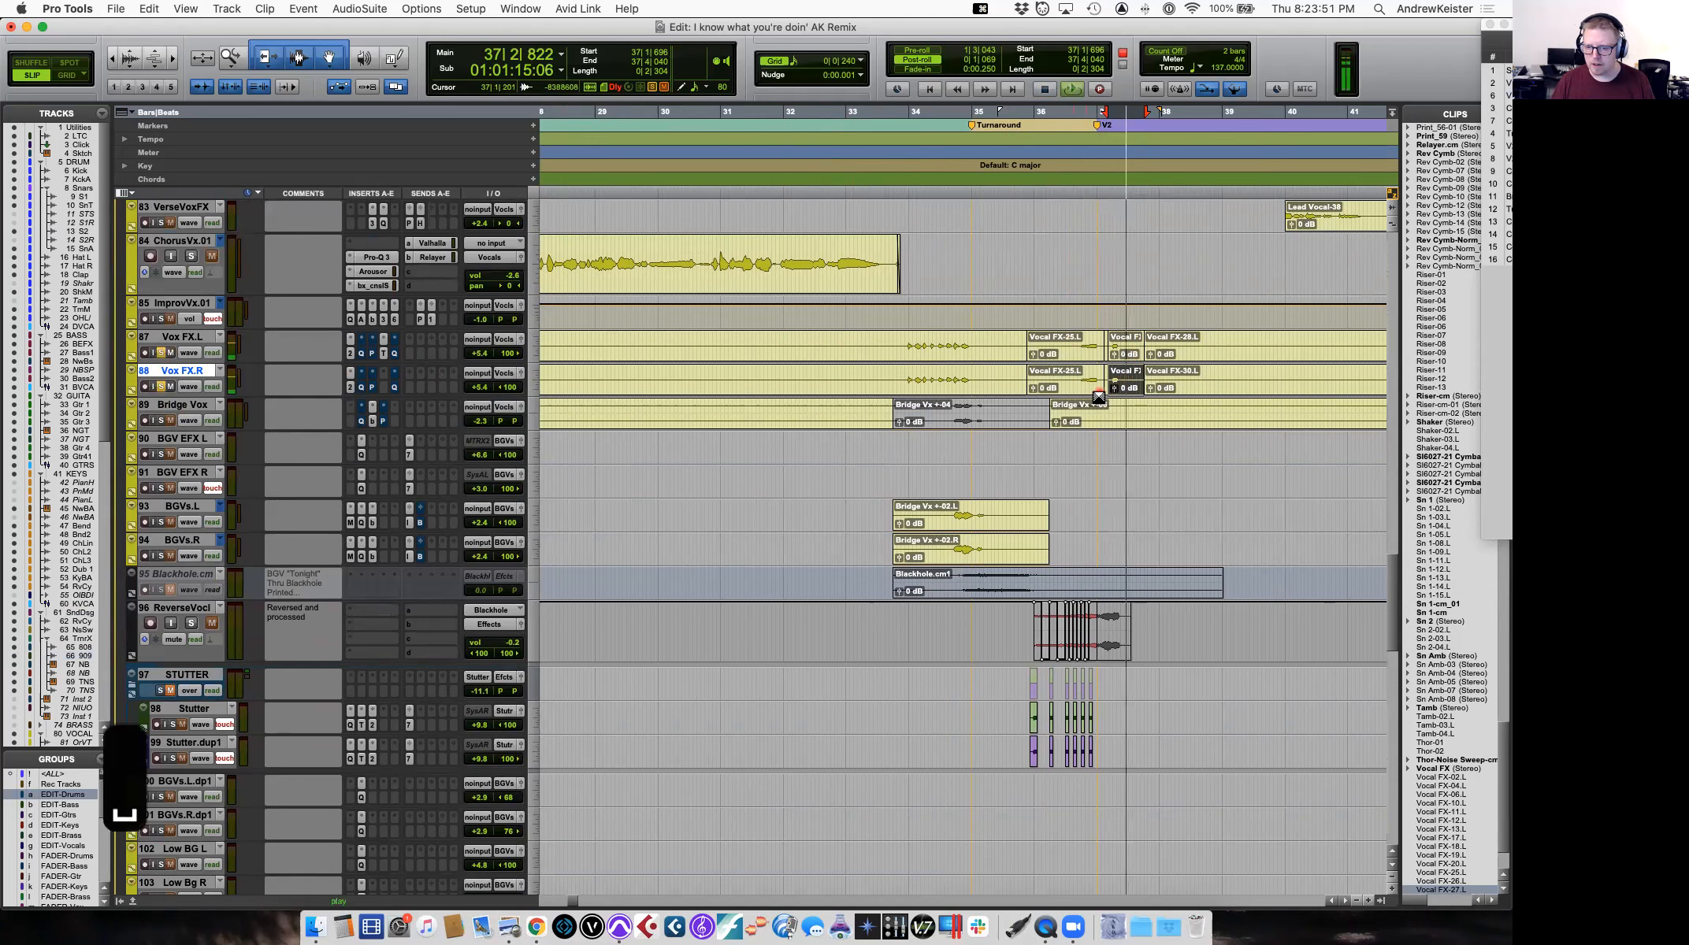
key("space")
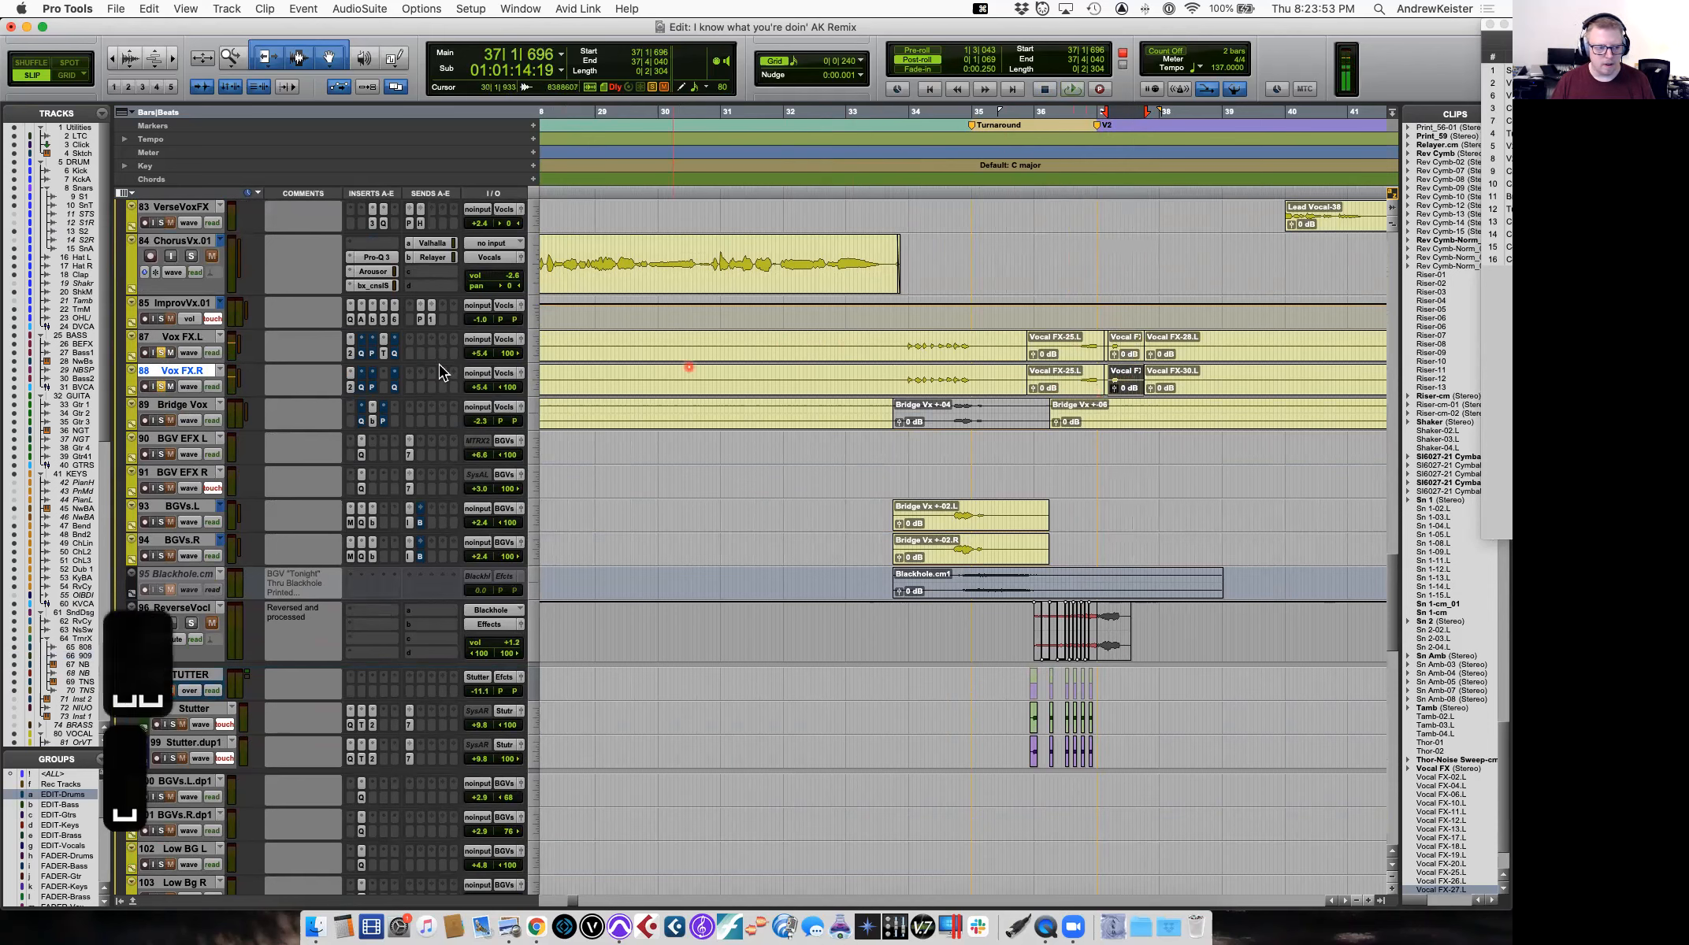
left_click(161, 352)
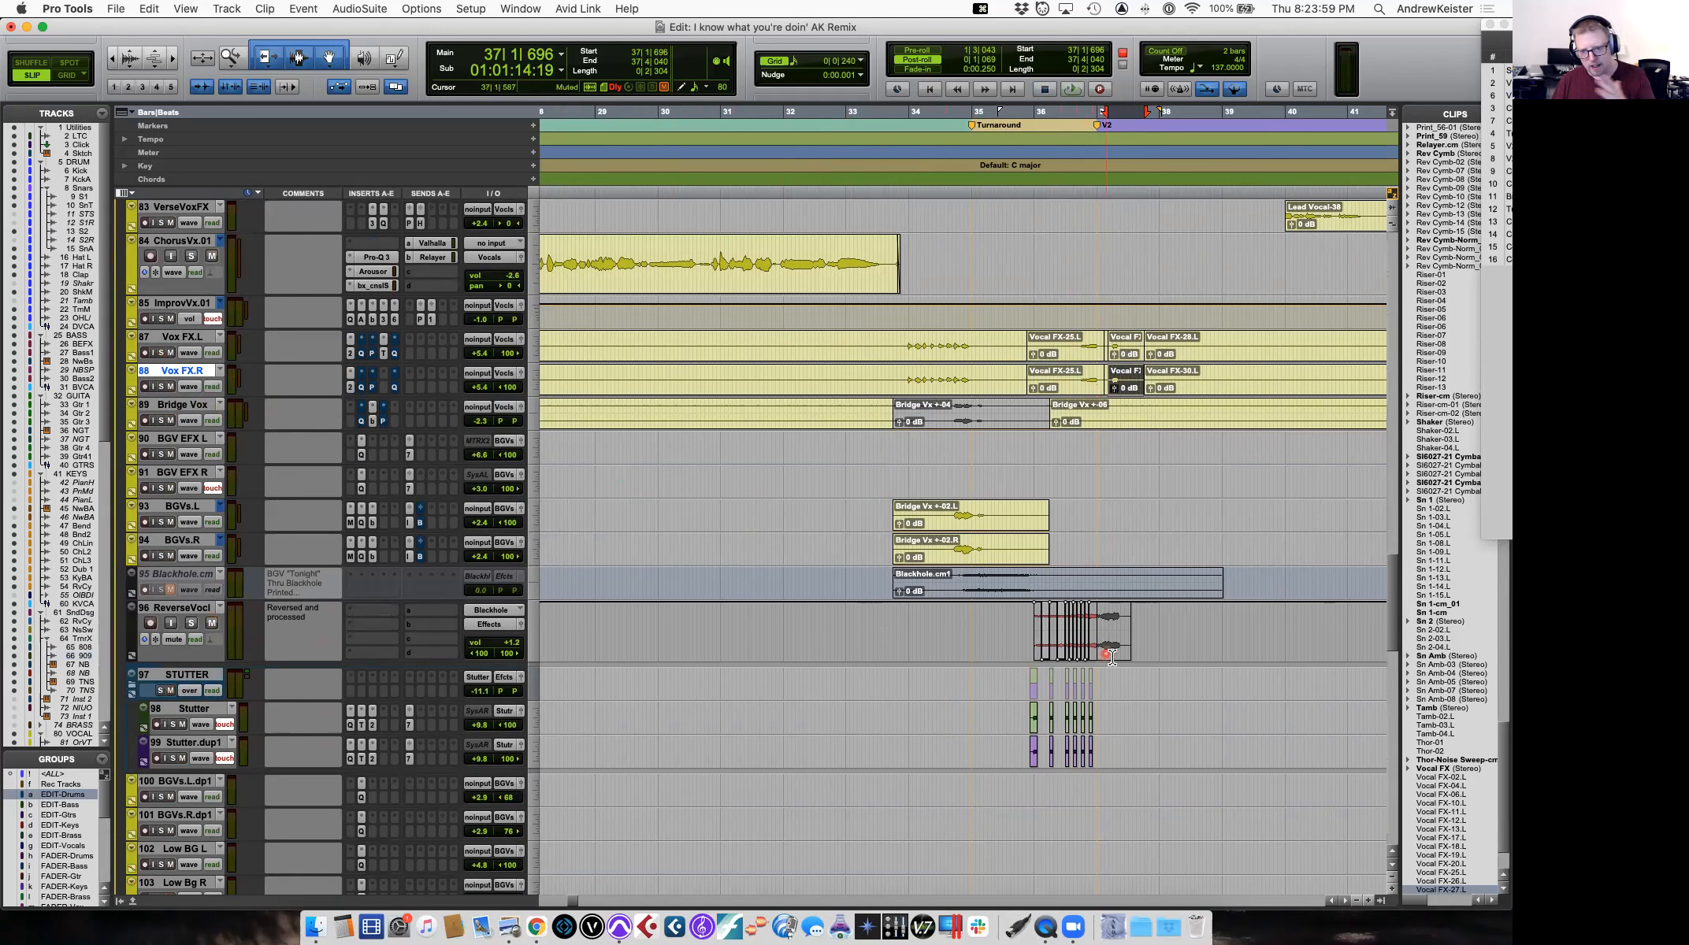
Play the Turnaround from bar 35 beat 4 in the full mix and again with the STUTTER folder soloed.
left_click(1021, 707)
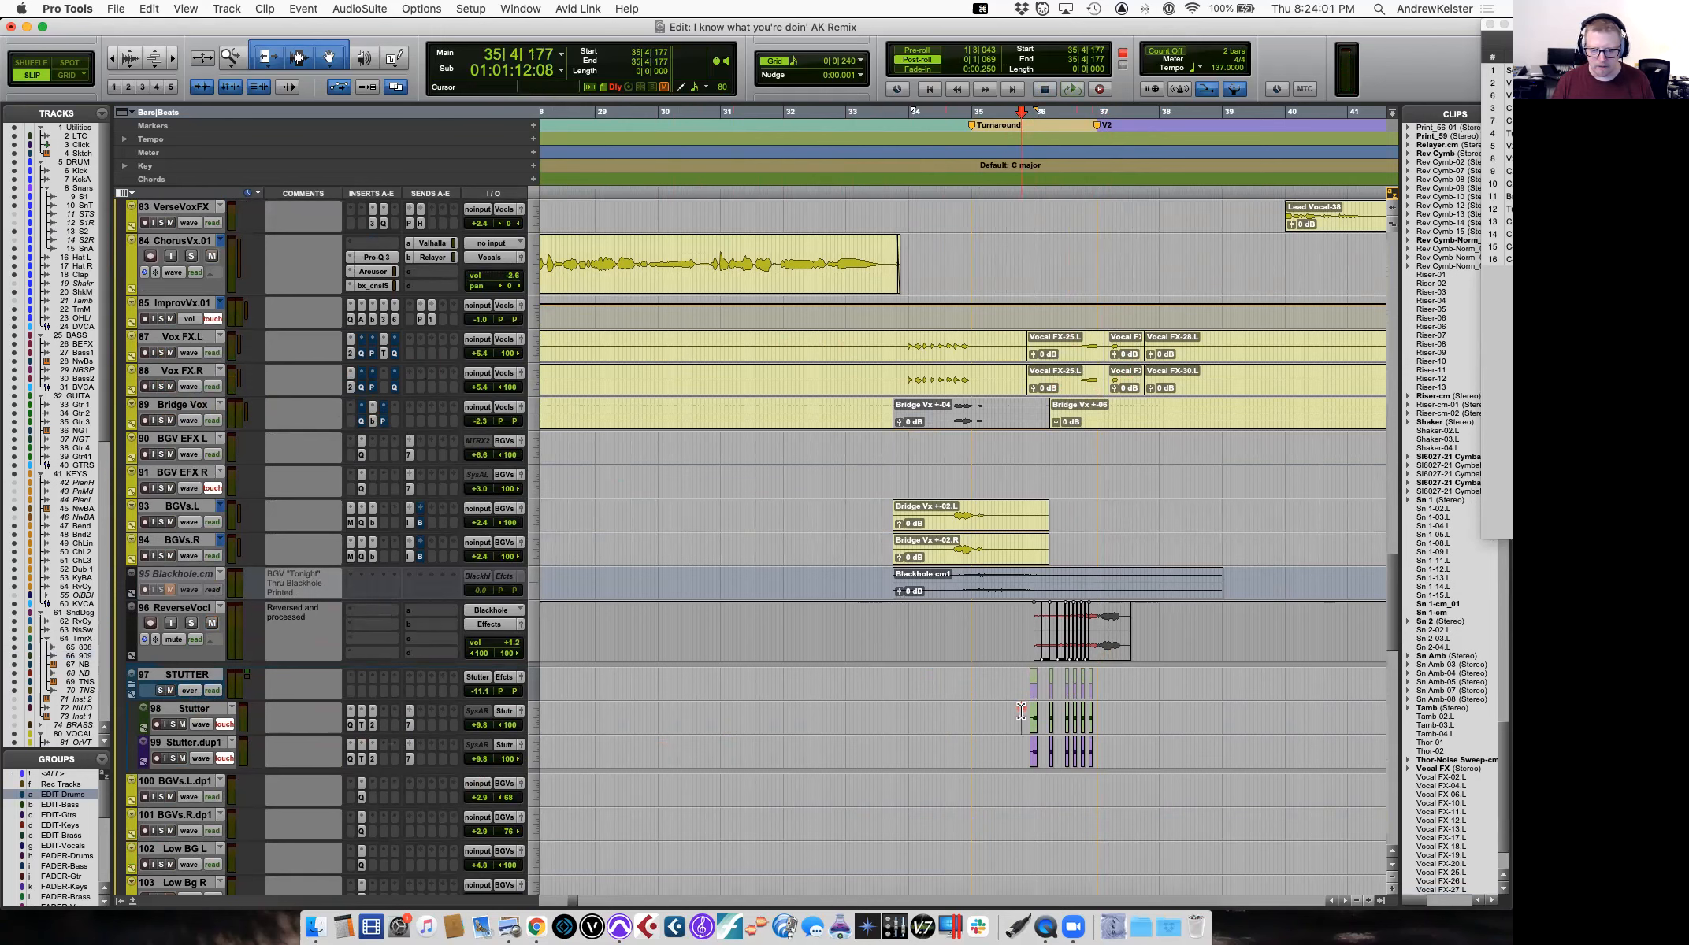
key("space")
left_click(162, 690)
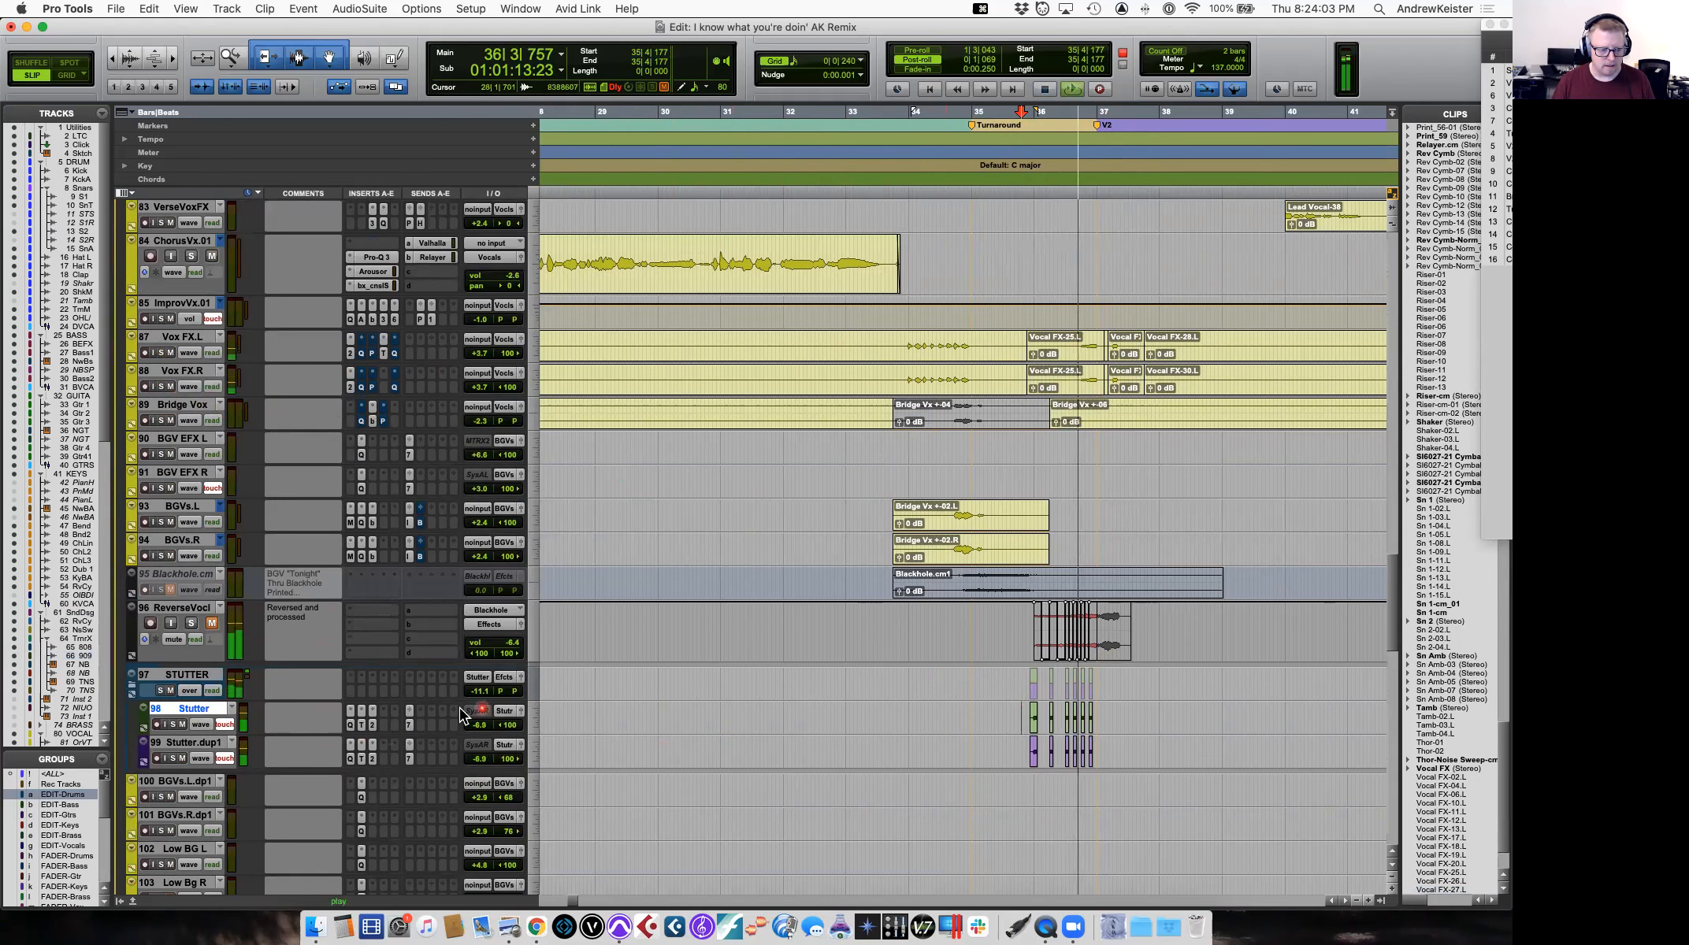
key("space")
key("space")
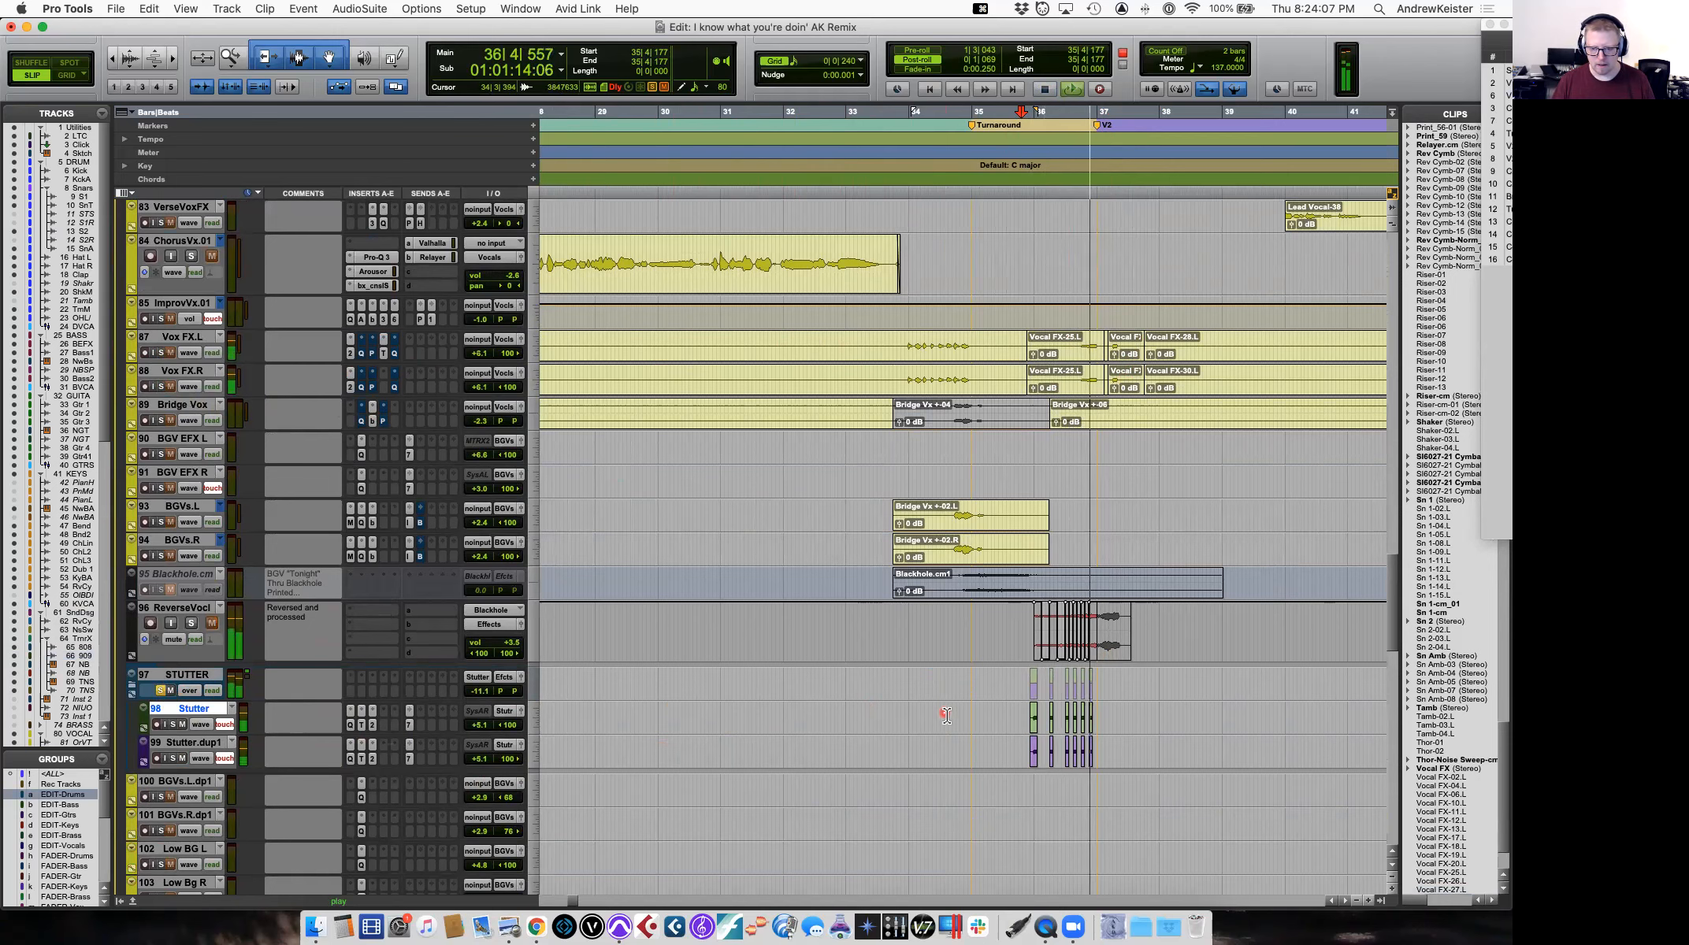
key("space")
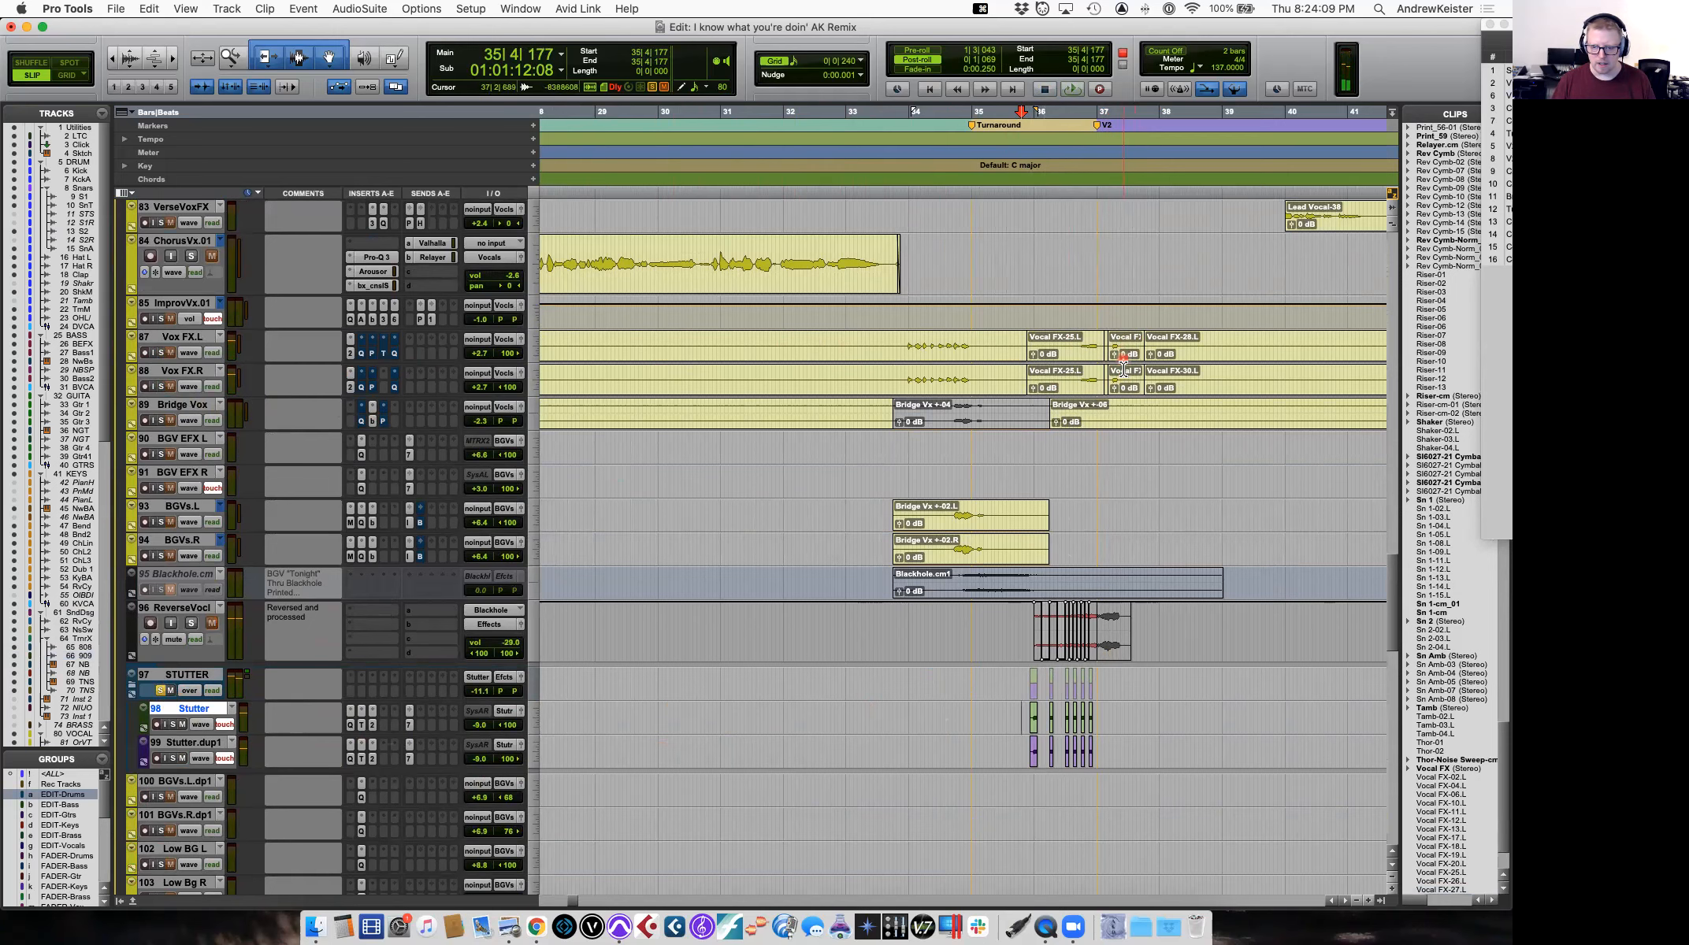
Zoom in on the Vocal FX-27.L clip's waveform on Vox FX.R and return to the full track view.
left_click(1124, 386)
key("e")
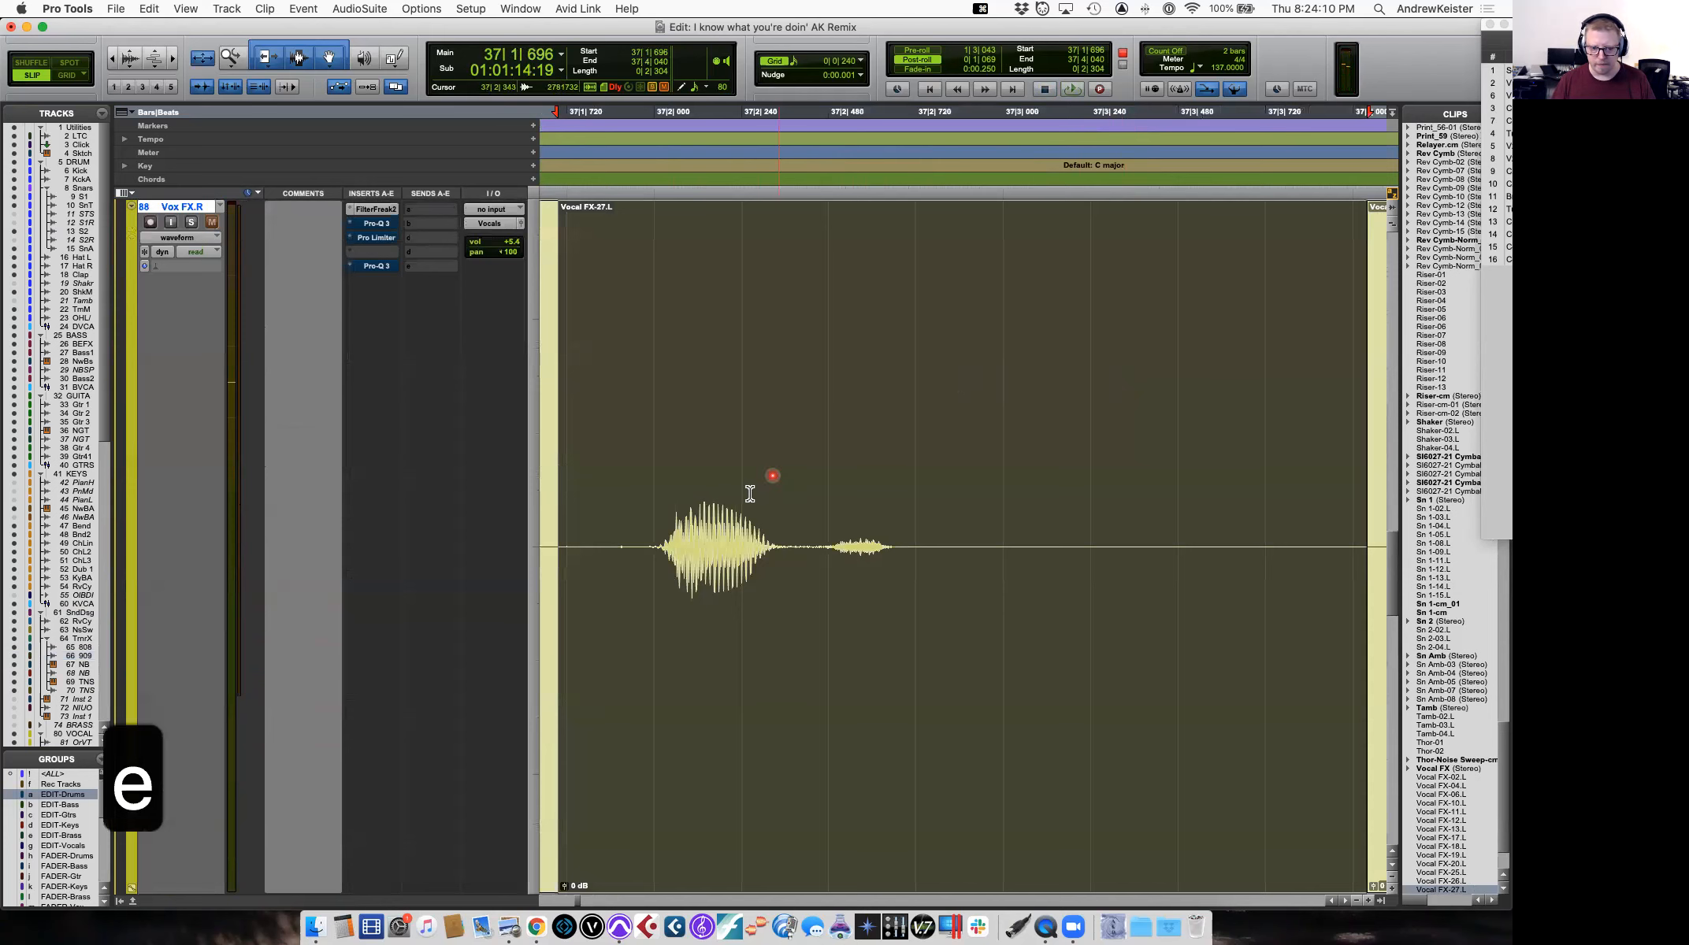
key("e")
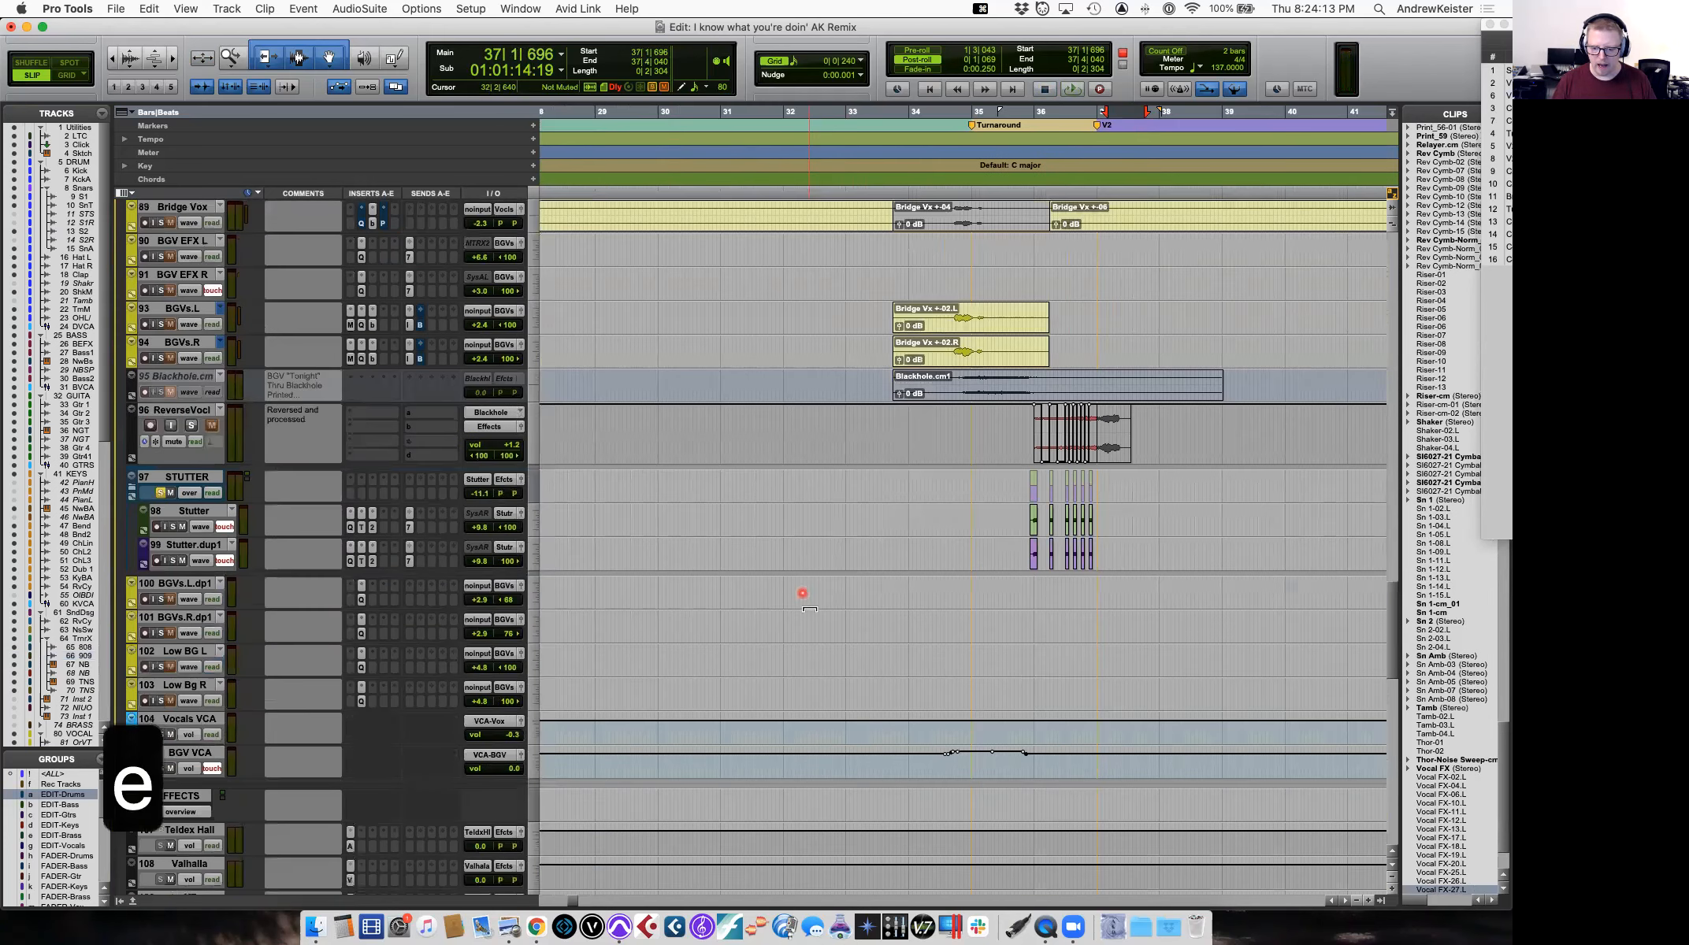
Select the clips on both Stutter tracks, zoom in on them, and enlarge the Stutter track's height.
left_click_drag(1020, 493, 1106, 524)
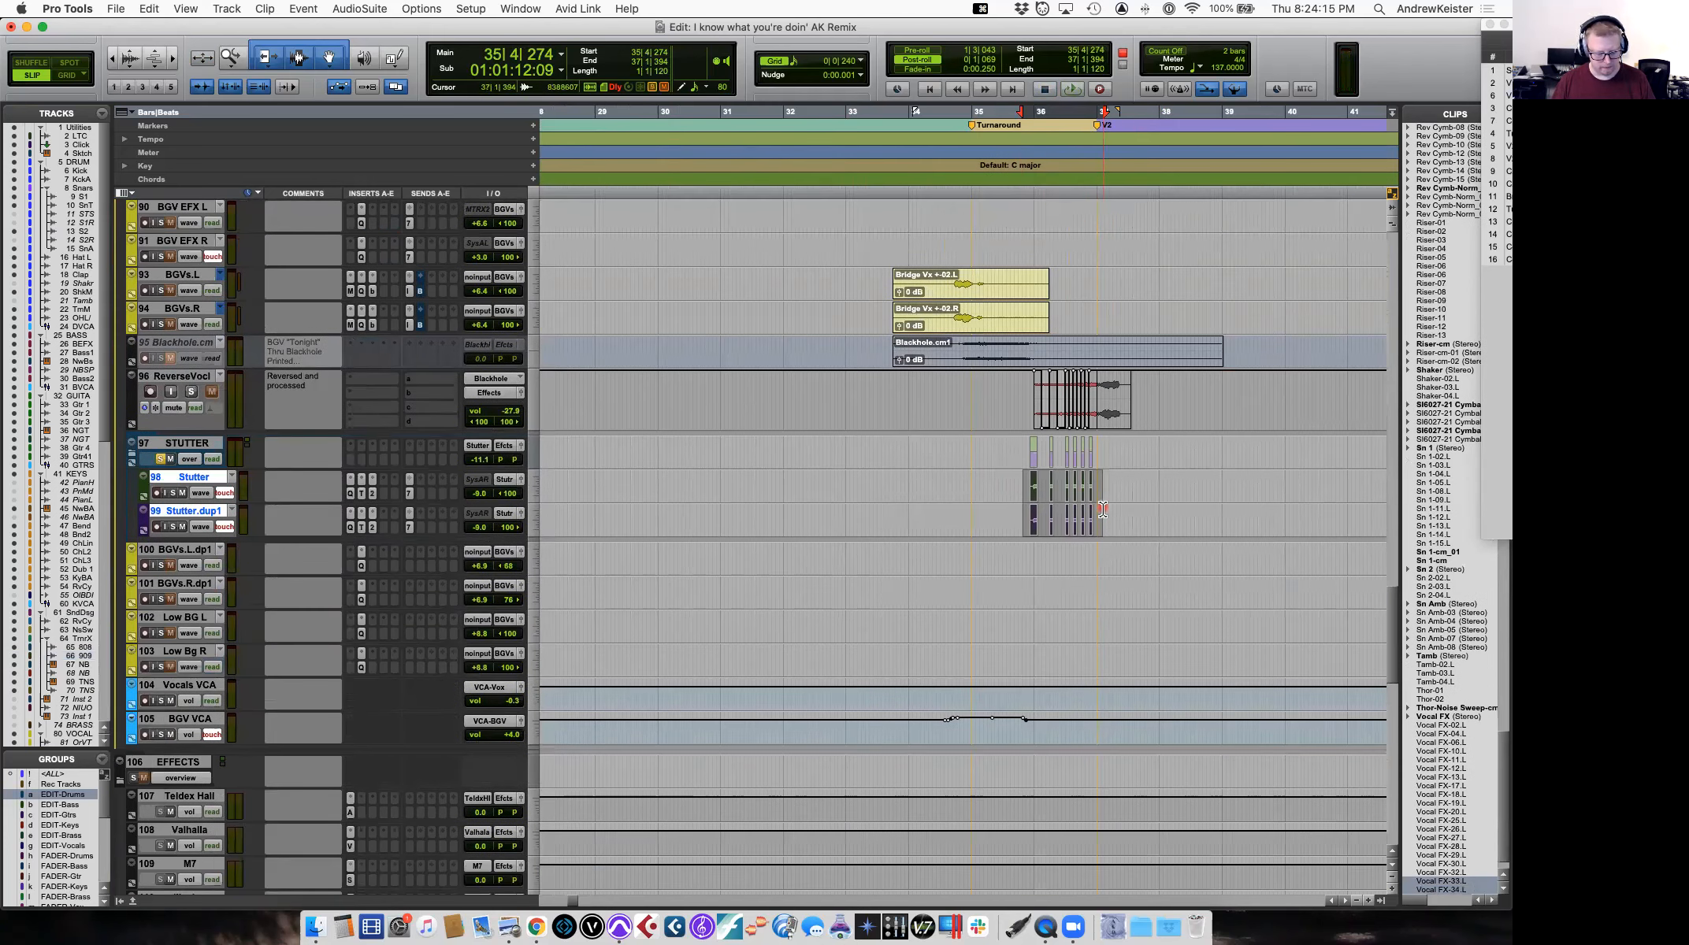
key("t")
key("t")
left_click(533, 486)
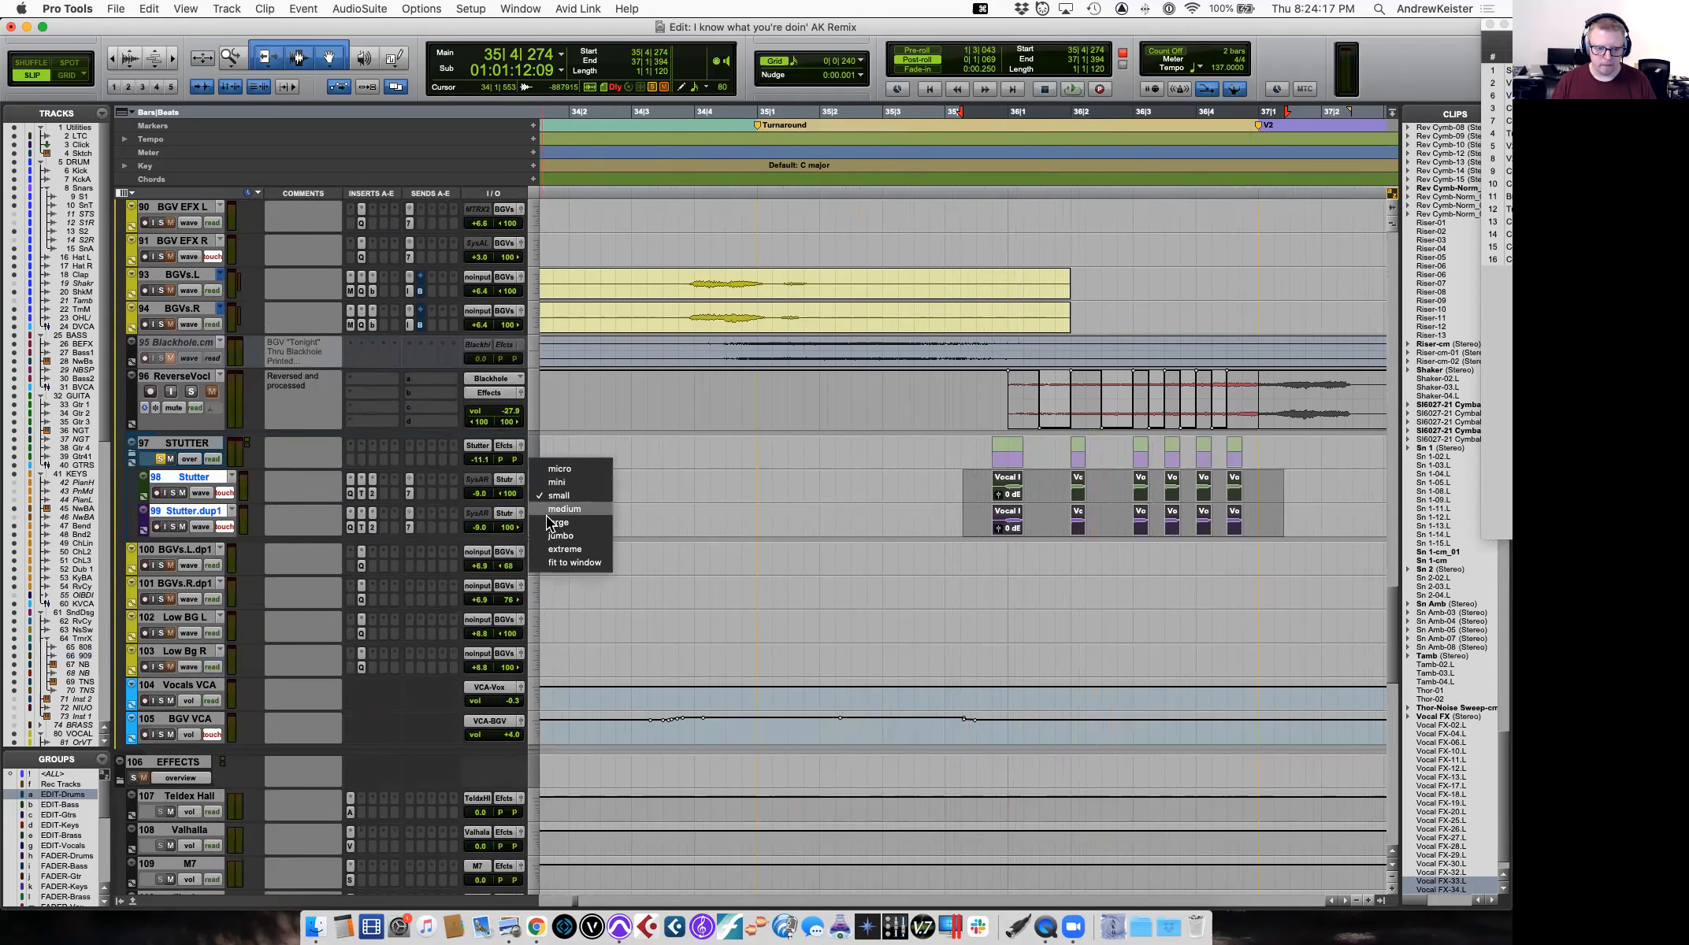
left_click(565, 530)
Play the soloed stutter clips from bar 35 beat 4 into the start of V2.
scroll(1077, 537, "down", 2)
scroll(1024, 524, "right", 3)
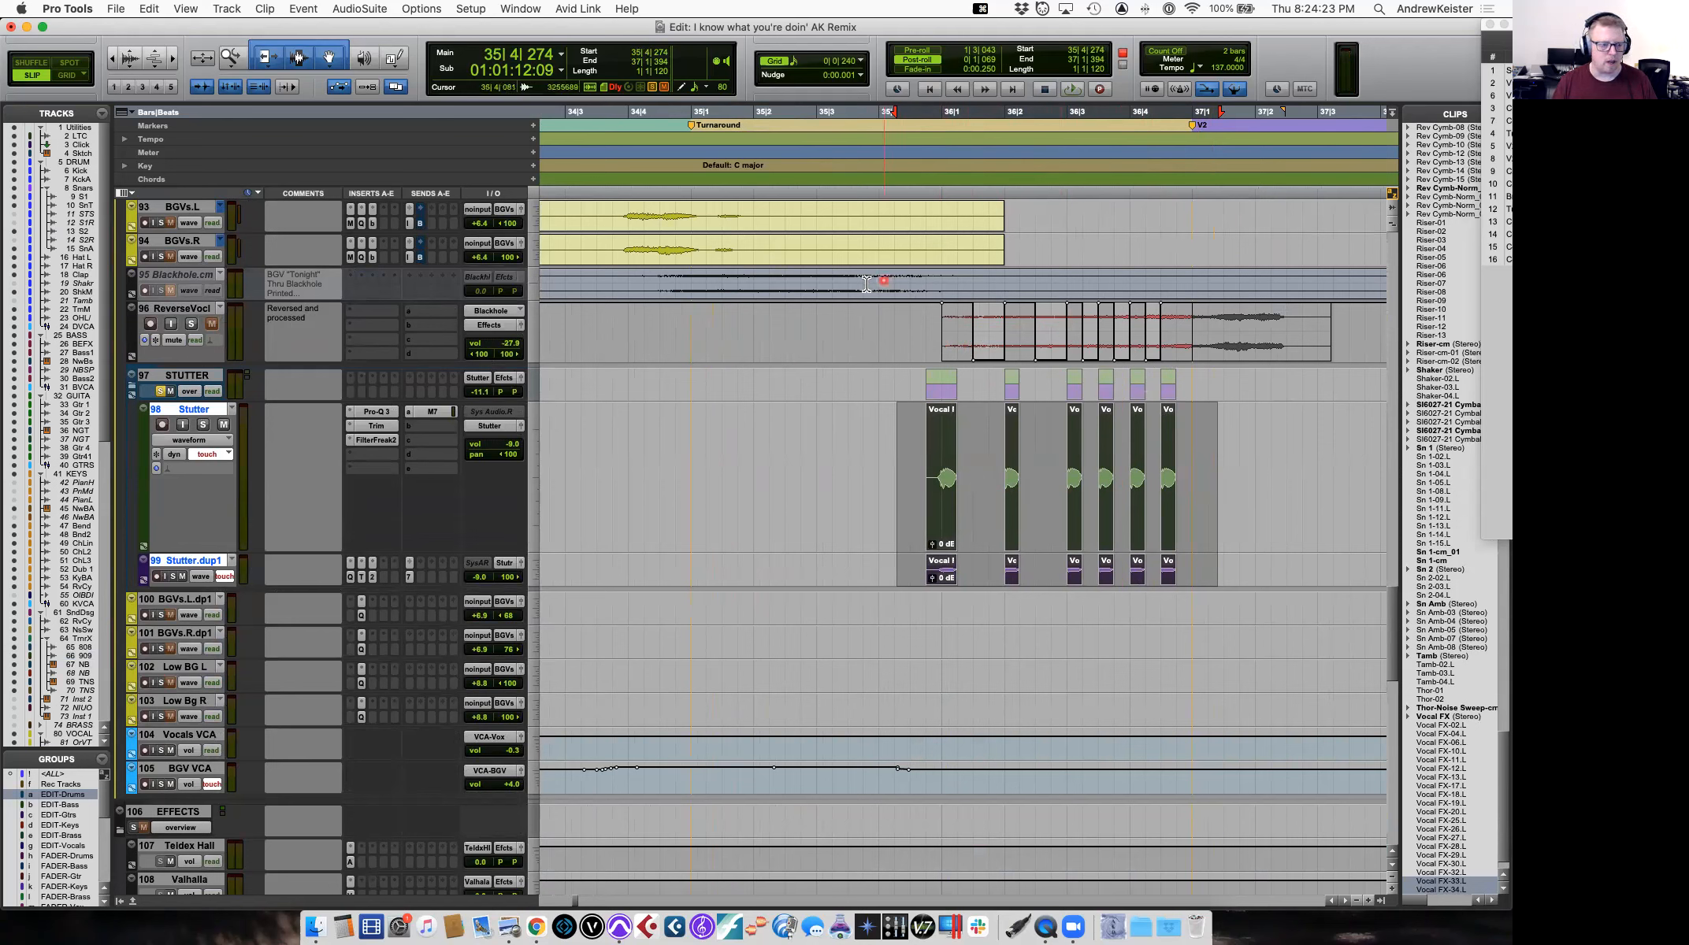
key("space")
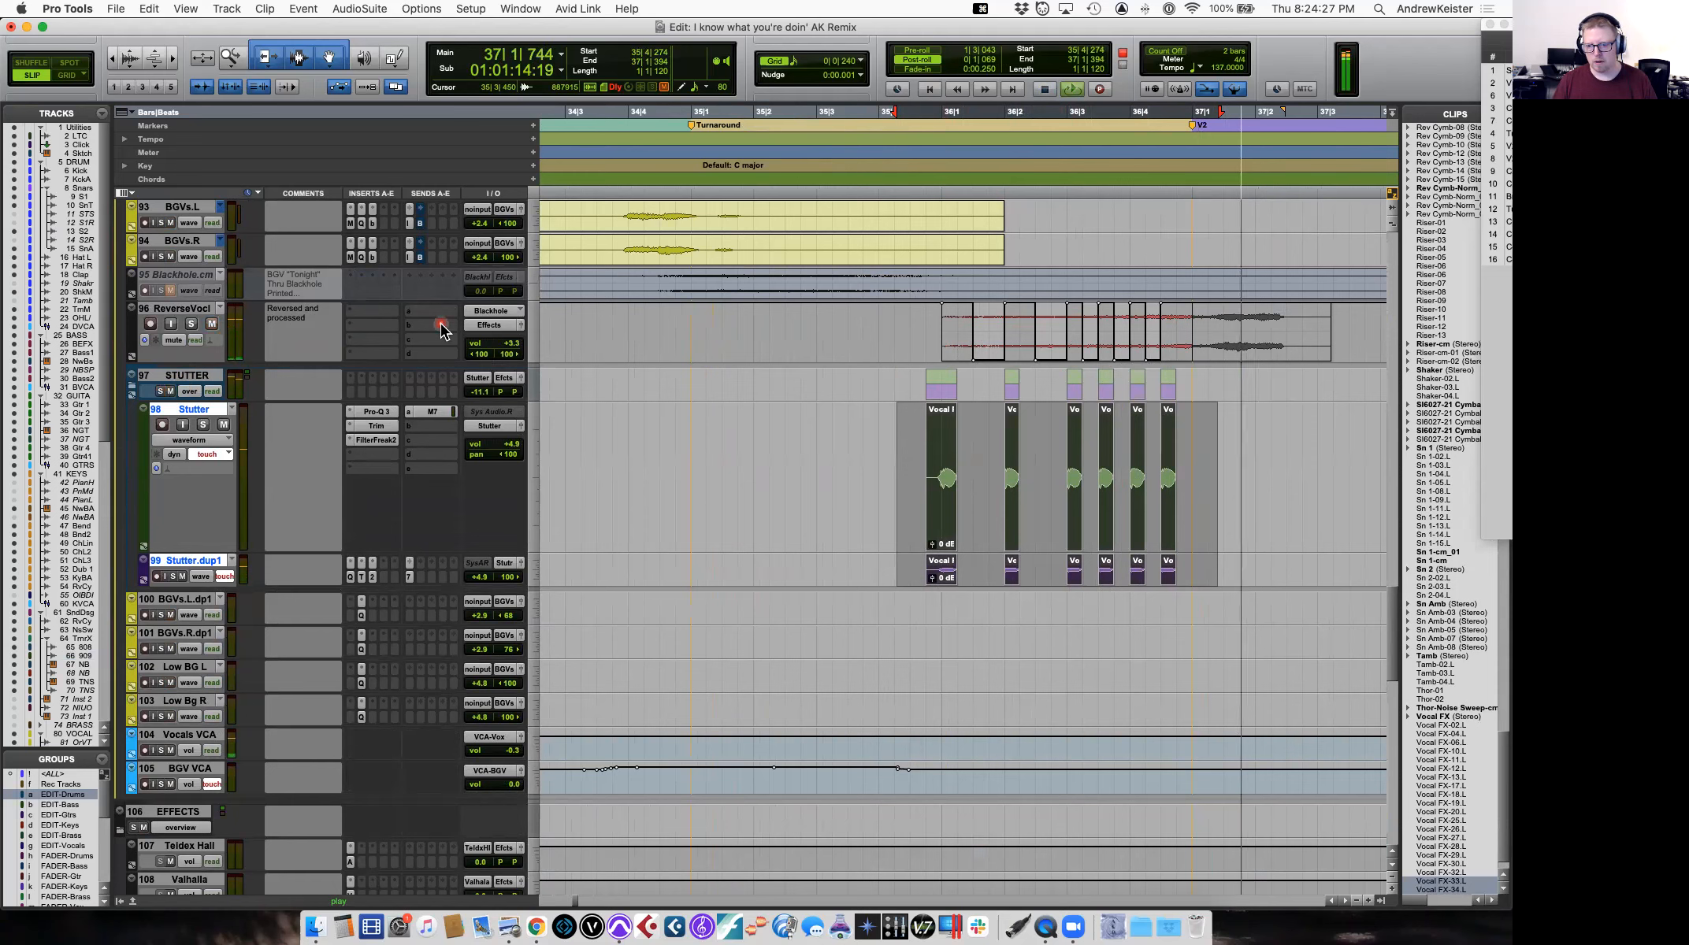
key("space")
Deselect the stutter clips and zoom the timeline back out to show the sections around the Turnaround.
left_click(778, 454)
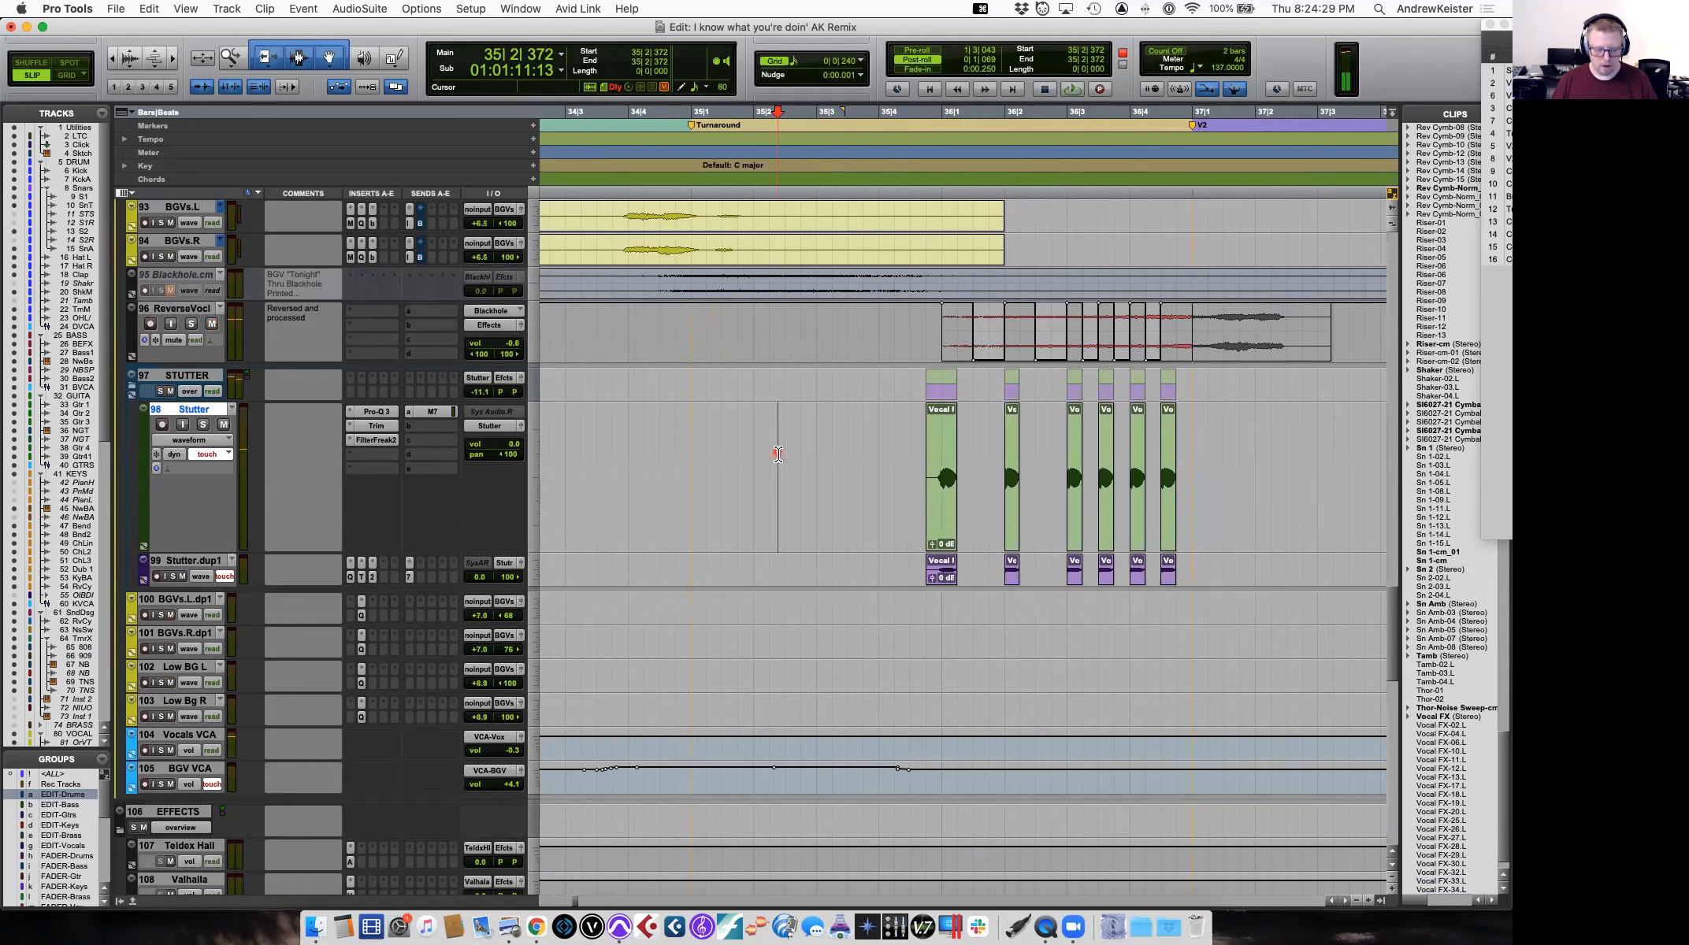
key("r")
key("r")
key("r")
scroll(777, 454, "up", 1)
scroll(777, 453, "up", 5)
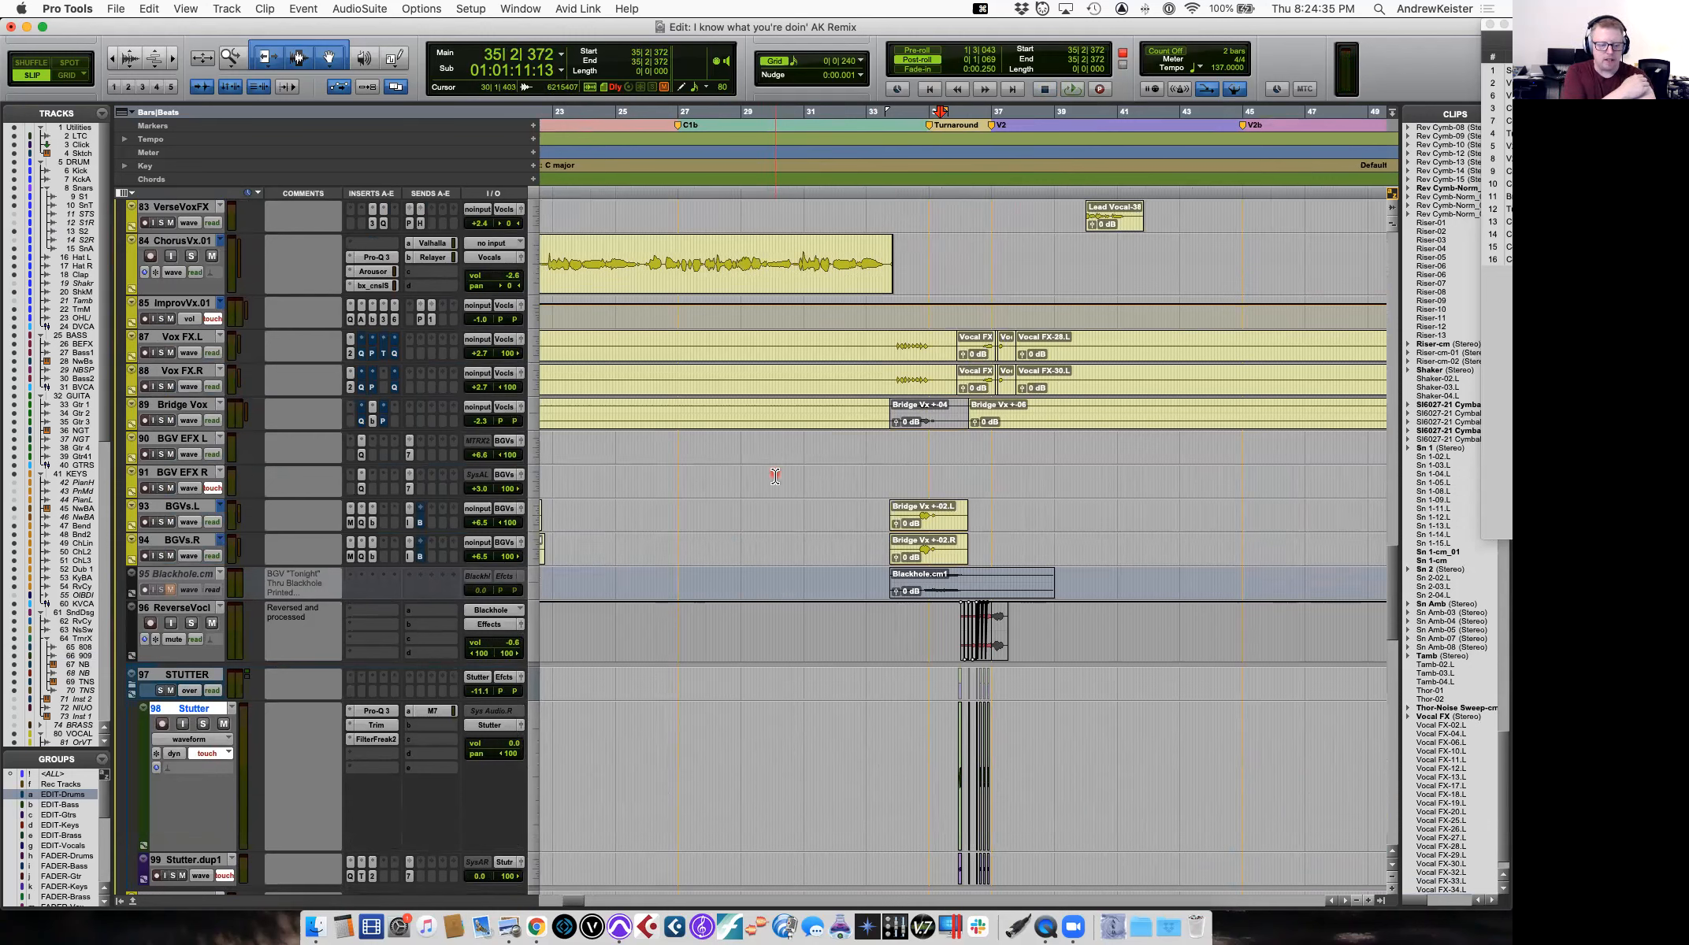
Set the Stutter track's height back to small and show the STUTTER folder's volume automation lane.
left_click(549, 576)
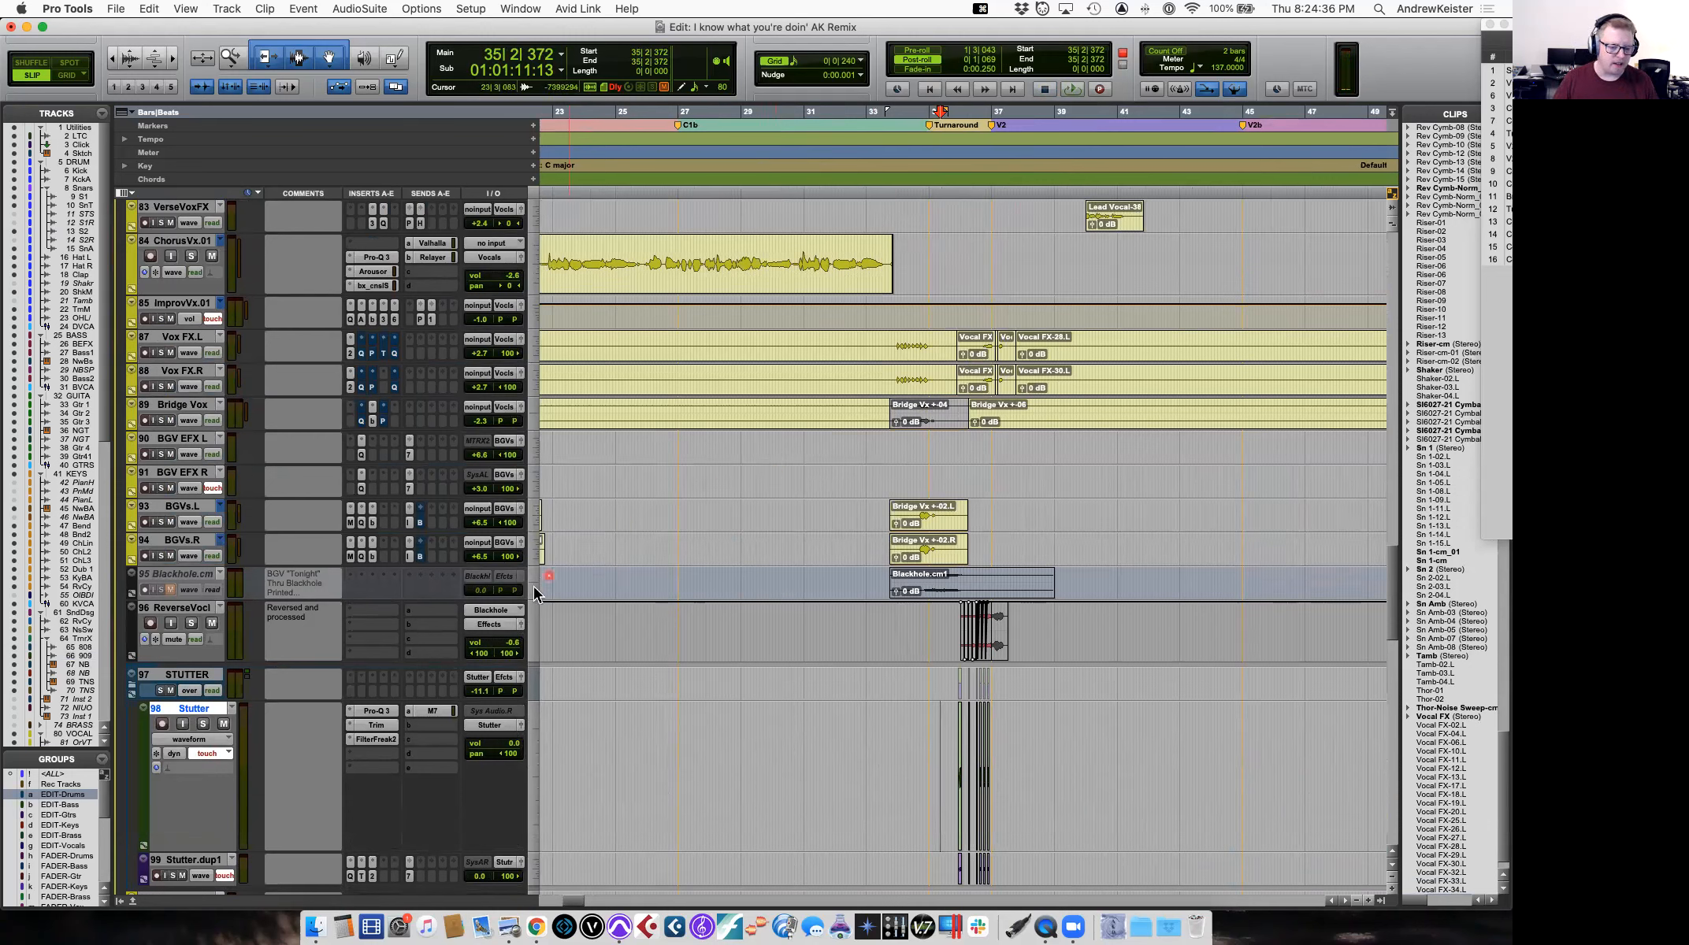
left_click(524, 772)
left_click(564, 754)
left_click(146, 711)
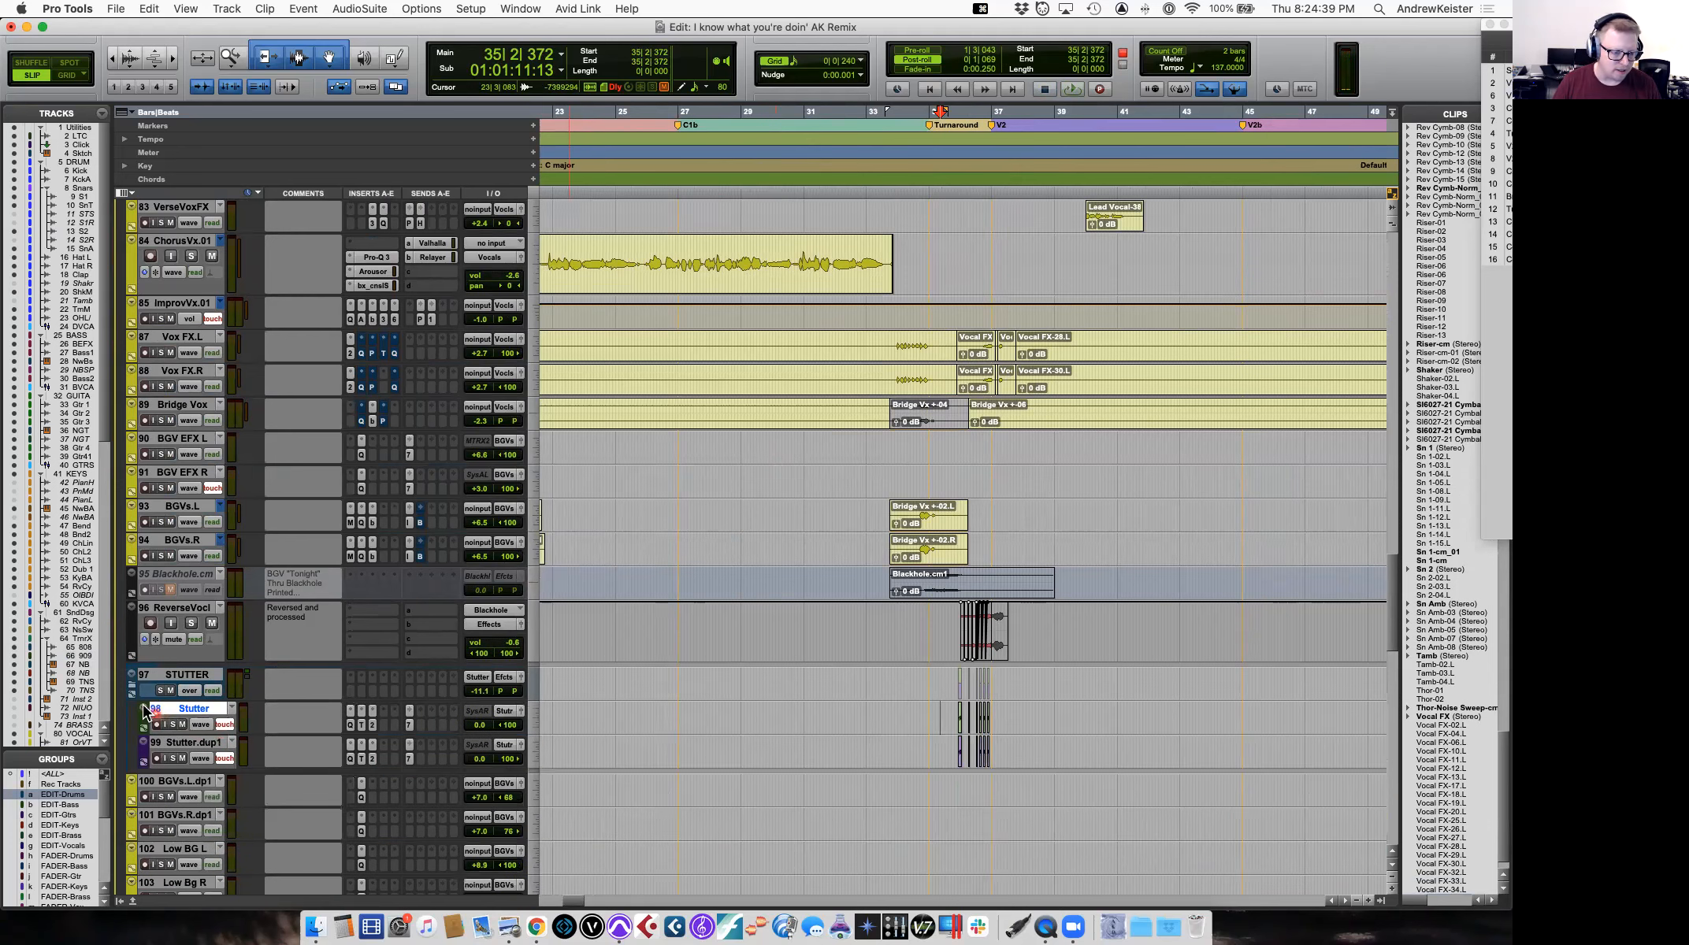
left_click(136, 696)
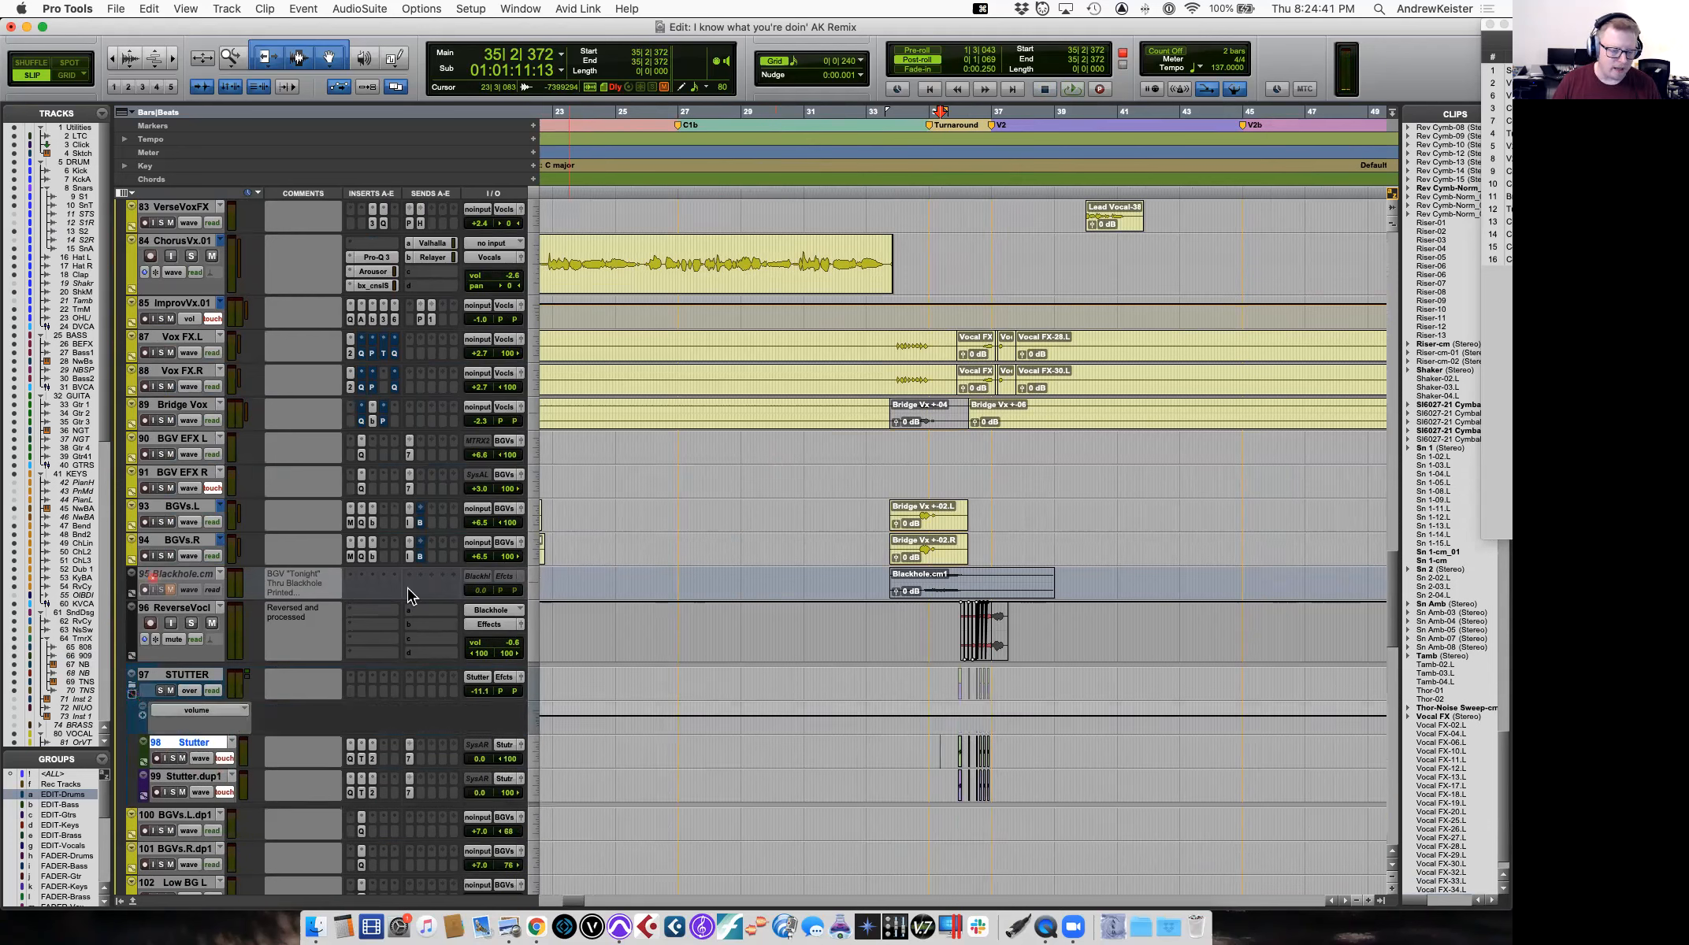
Play the full mix from bar 32 beat 4 through the Turnaround into V2, following the sound design and vocal tracks.
scroll(772, 655, "up", 10)
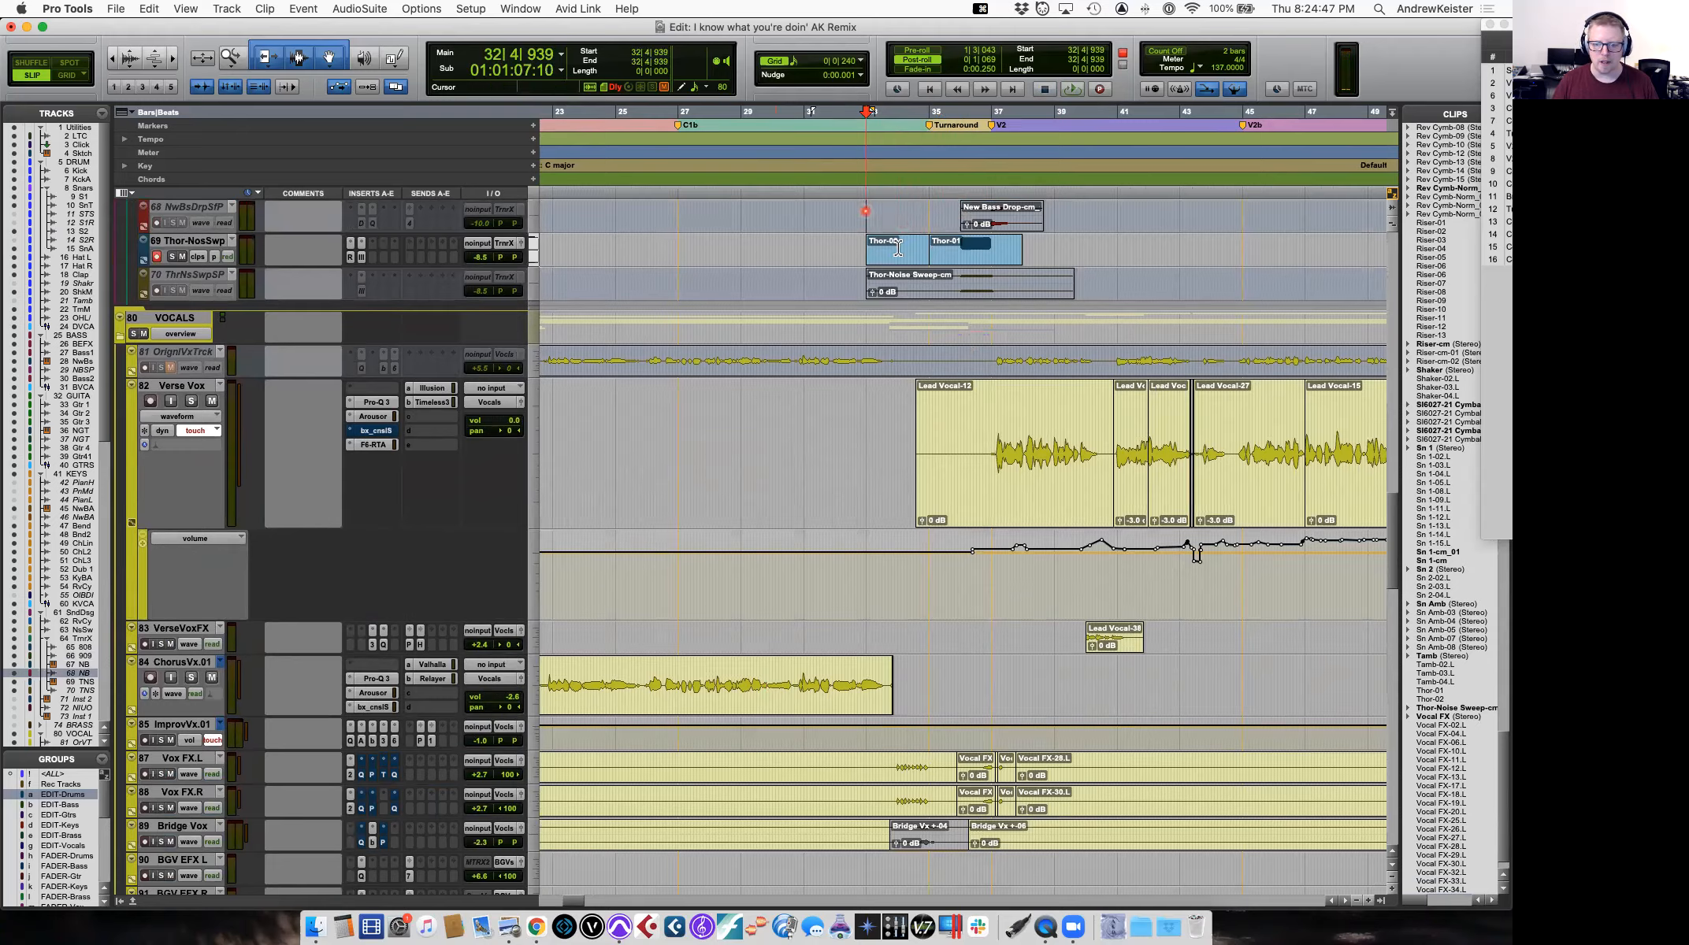
scroll(882, 331, "down", 10)
key("space")
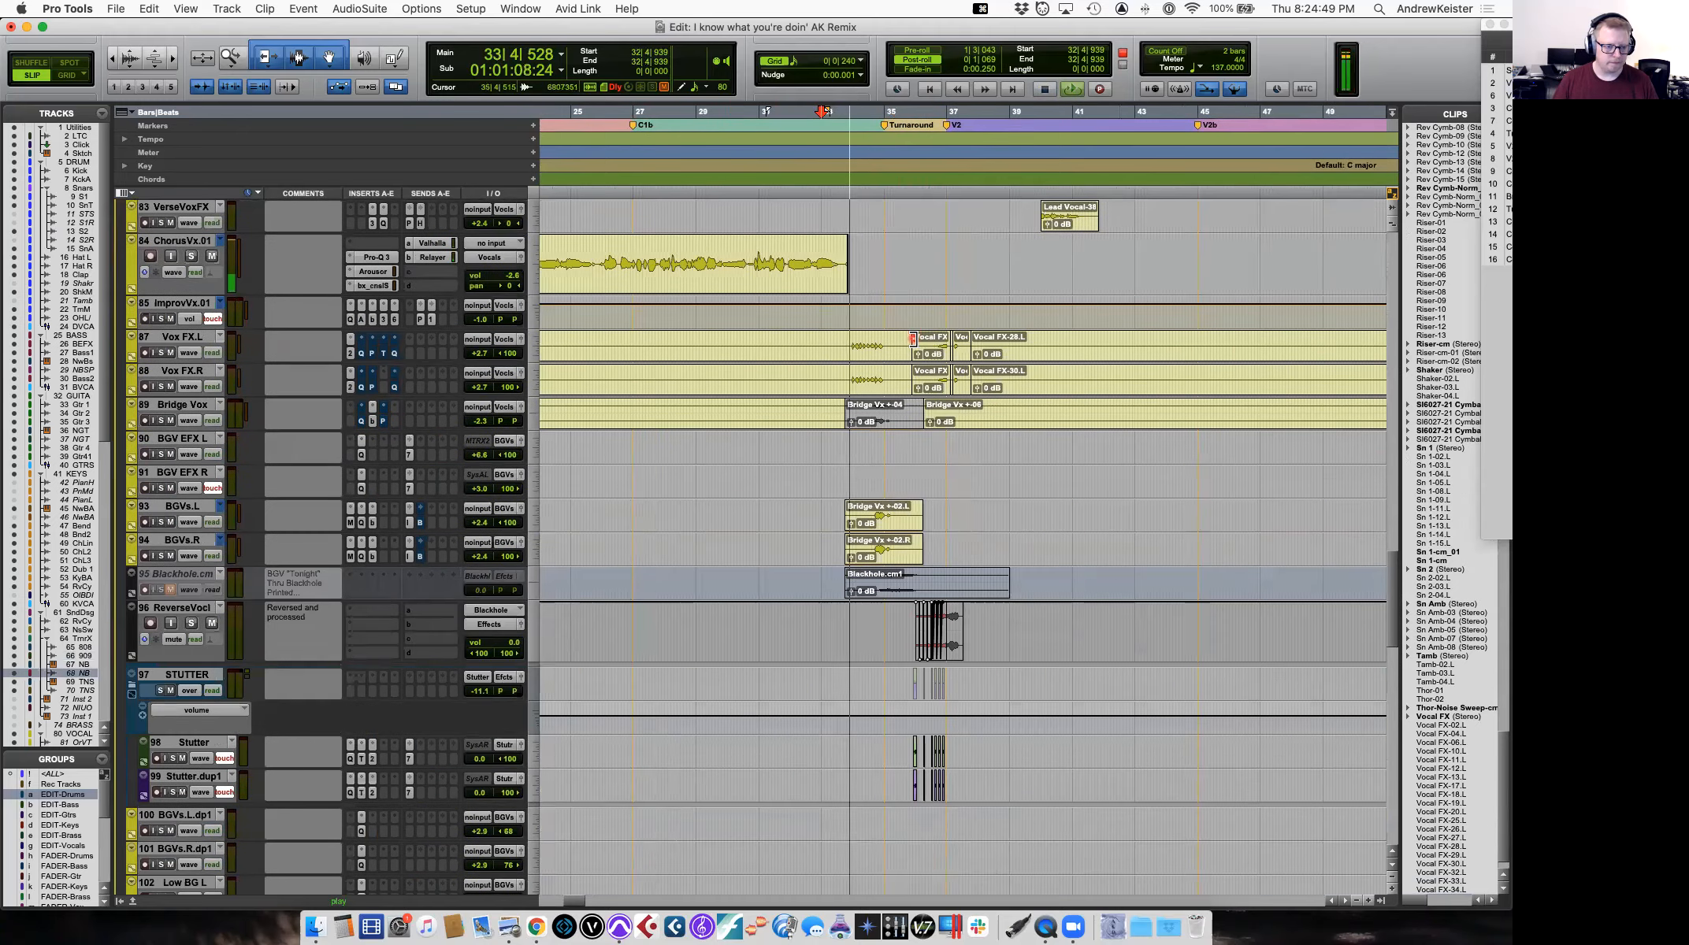
scroll(926, 334, "up", 10)
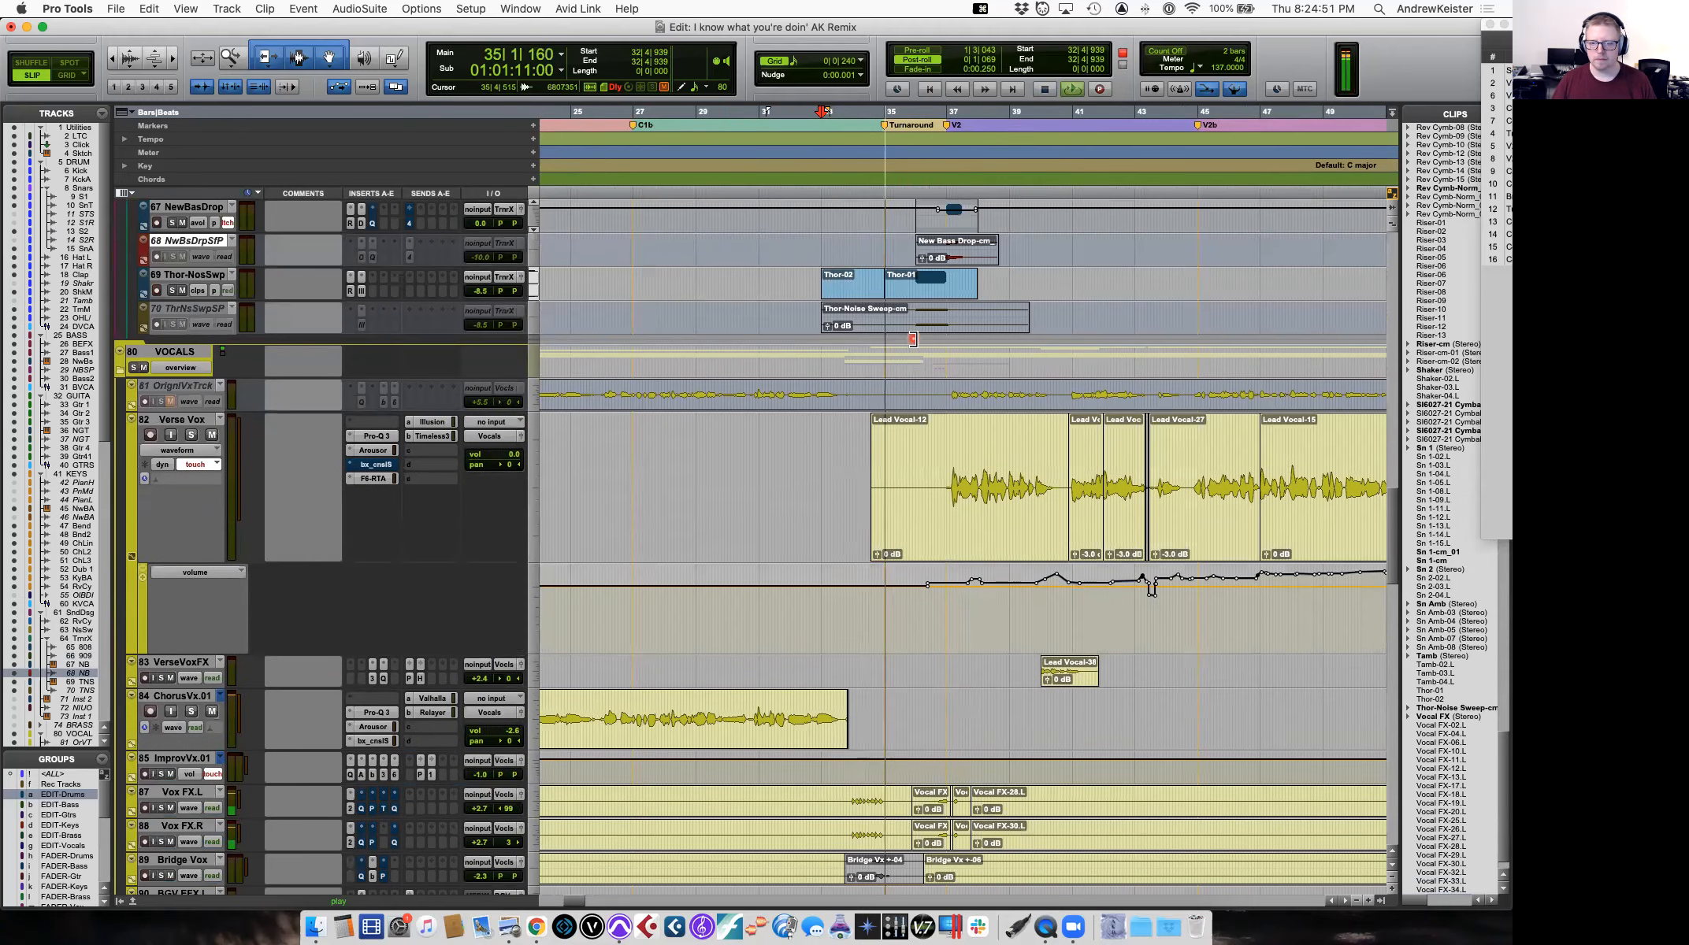
scroll(963, 501, "right", 5)
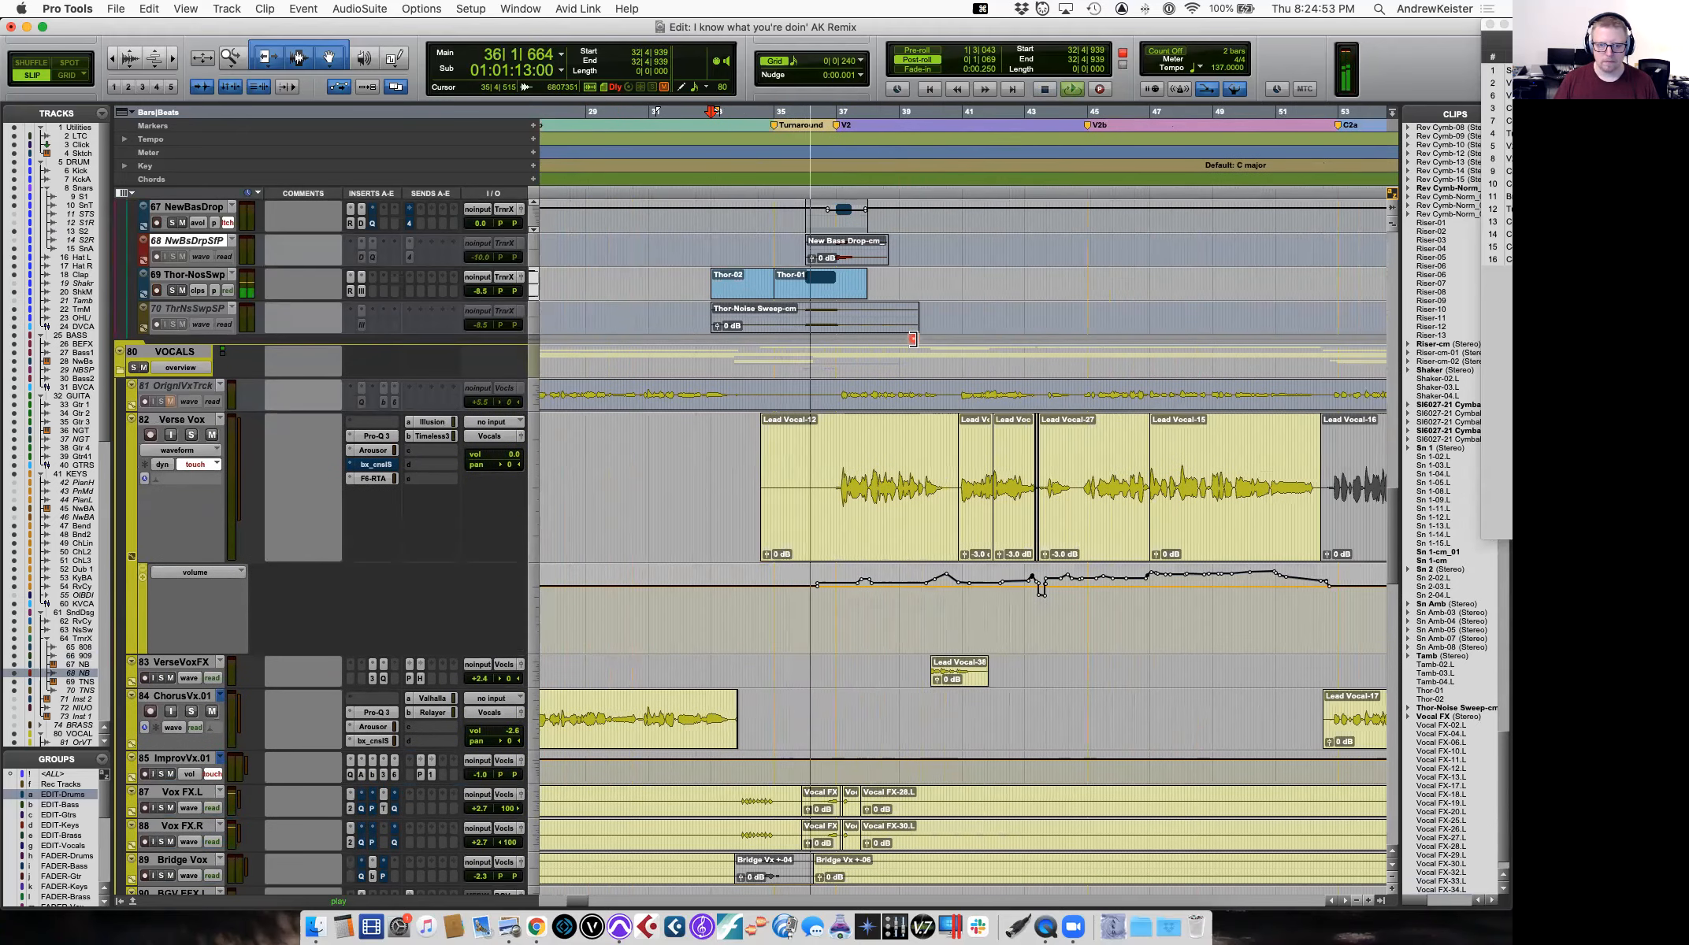
scroll(912, 338, "right", 3)
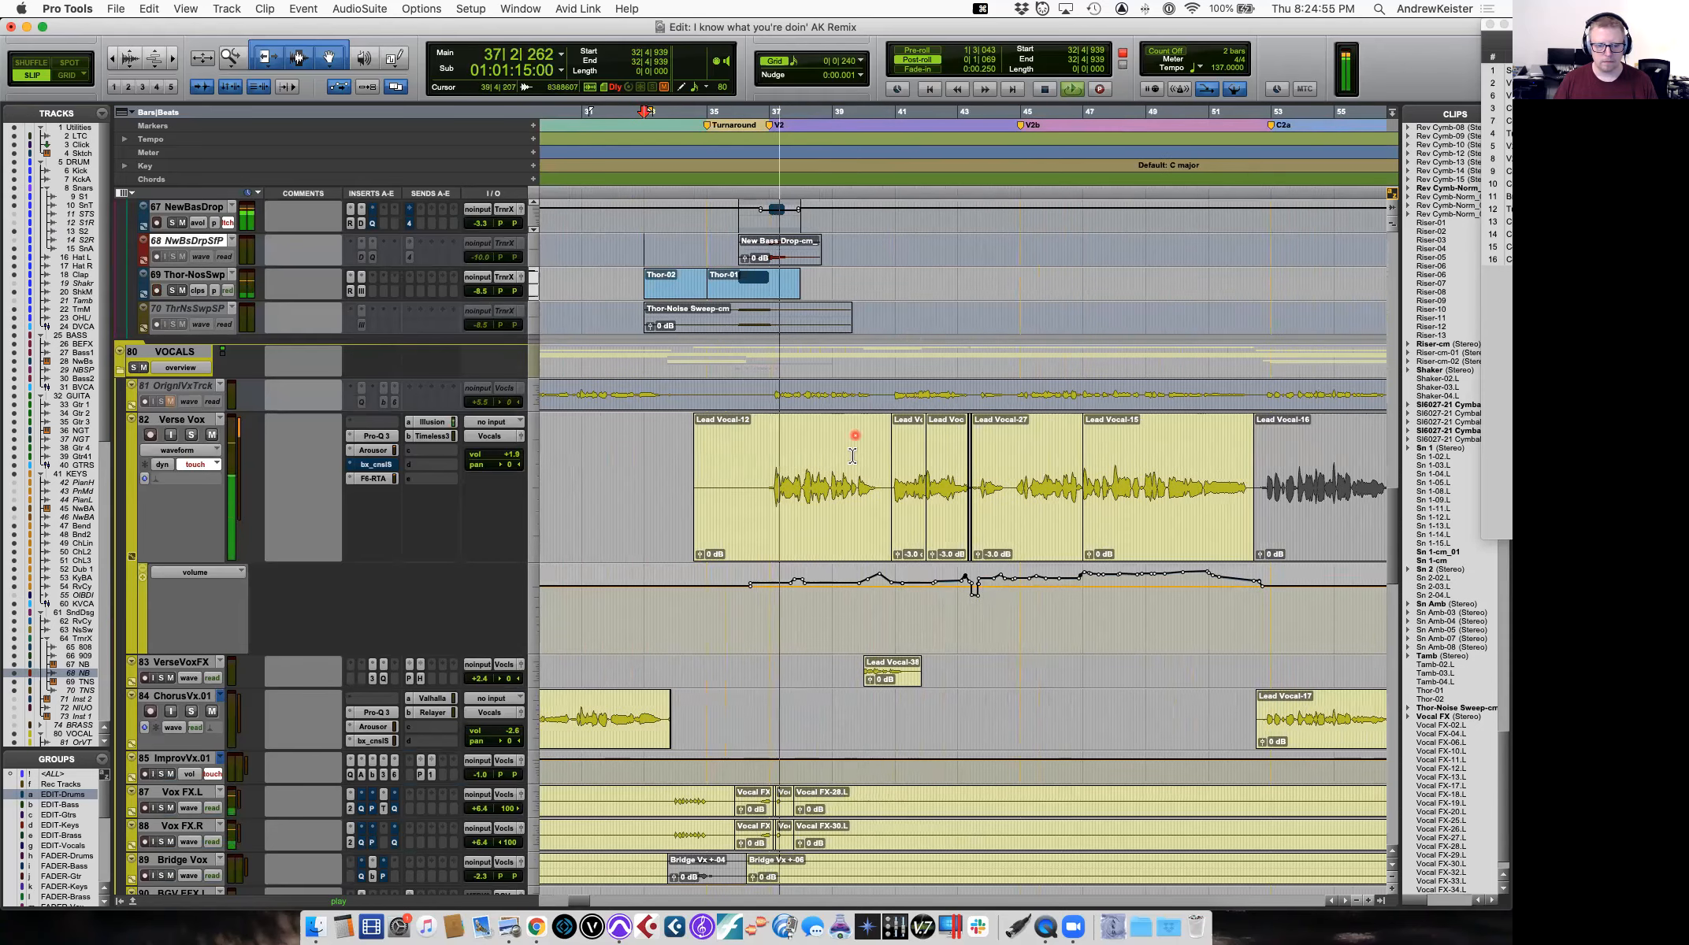
scroll(841, 510, "down", 2)
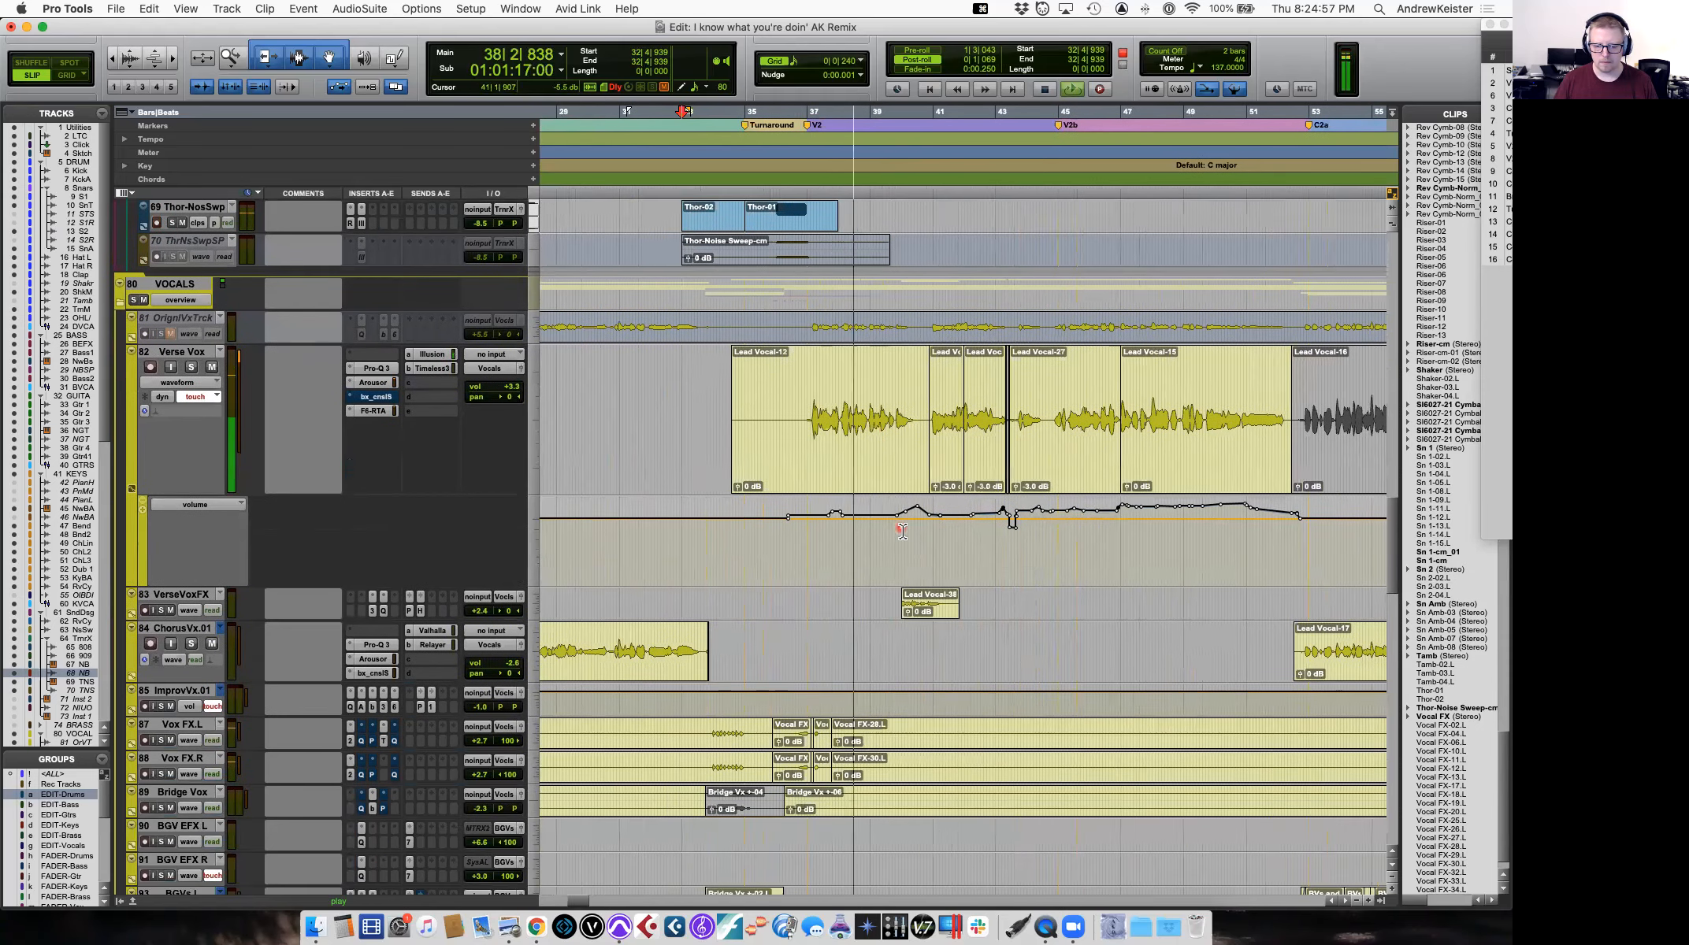
scroll(912, 568, "down", 1)
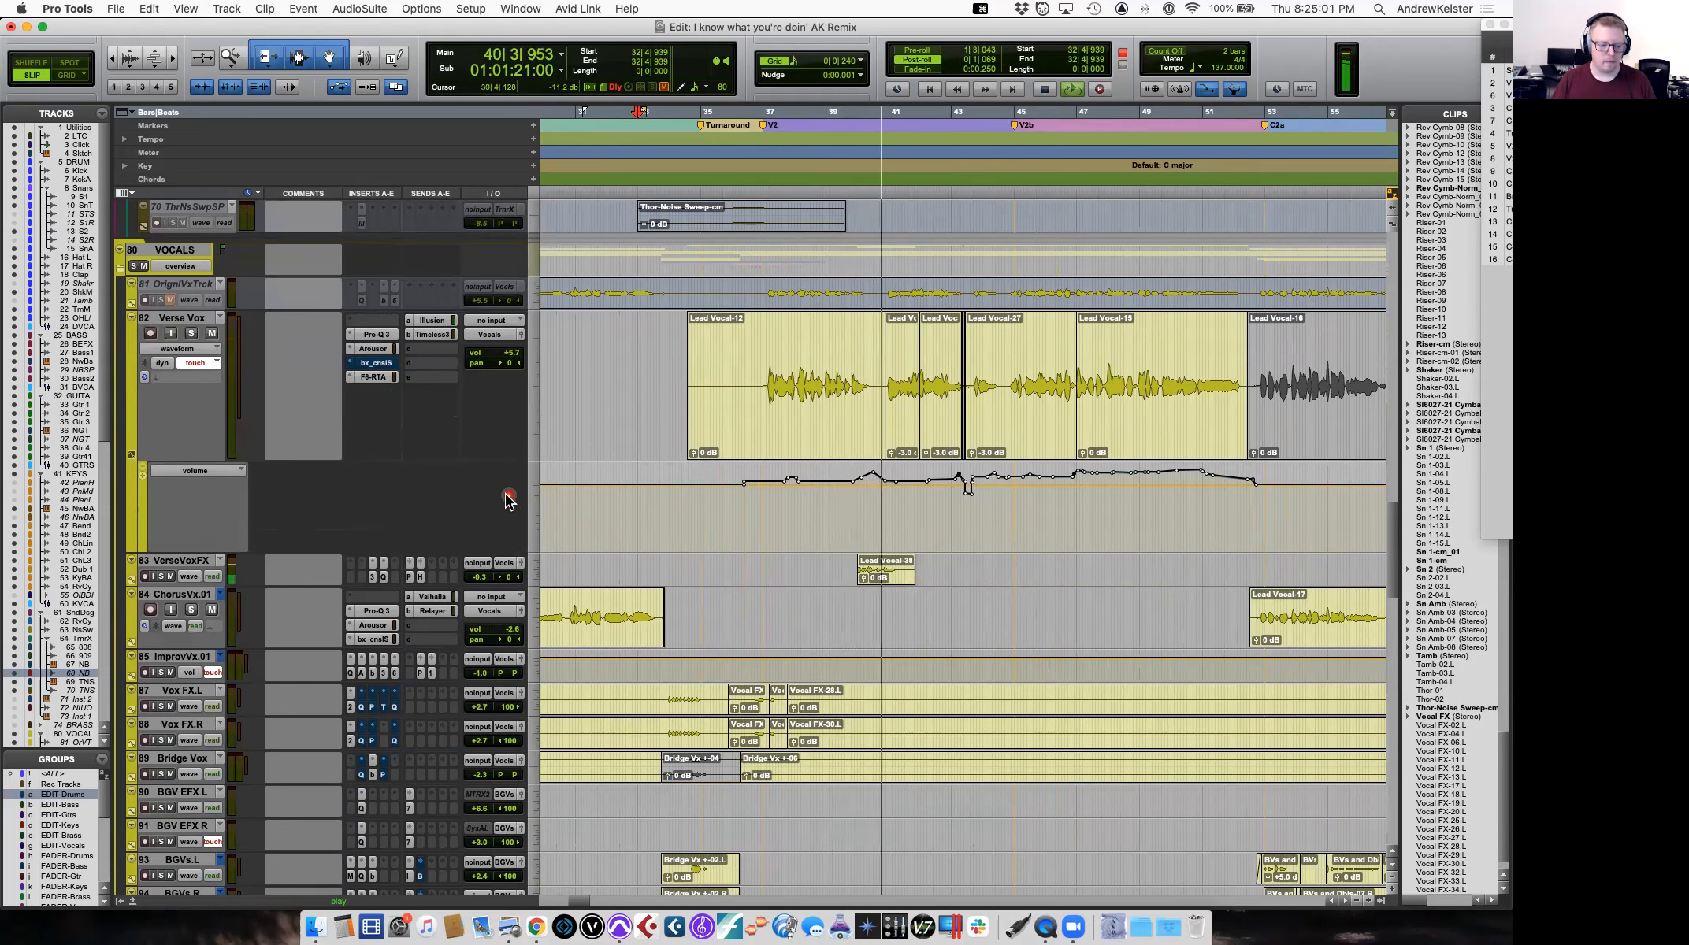
Stop playback and select the Lead Vocal-38 clip on the VerseVoxFX track.
key("space")
double_click(204, 564)
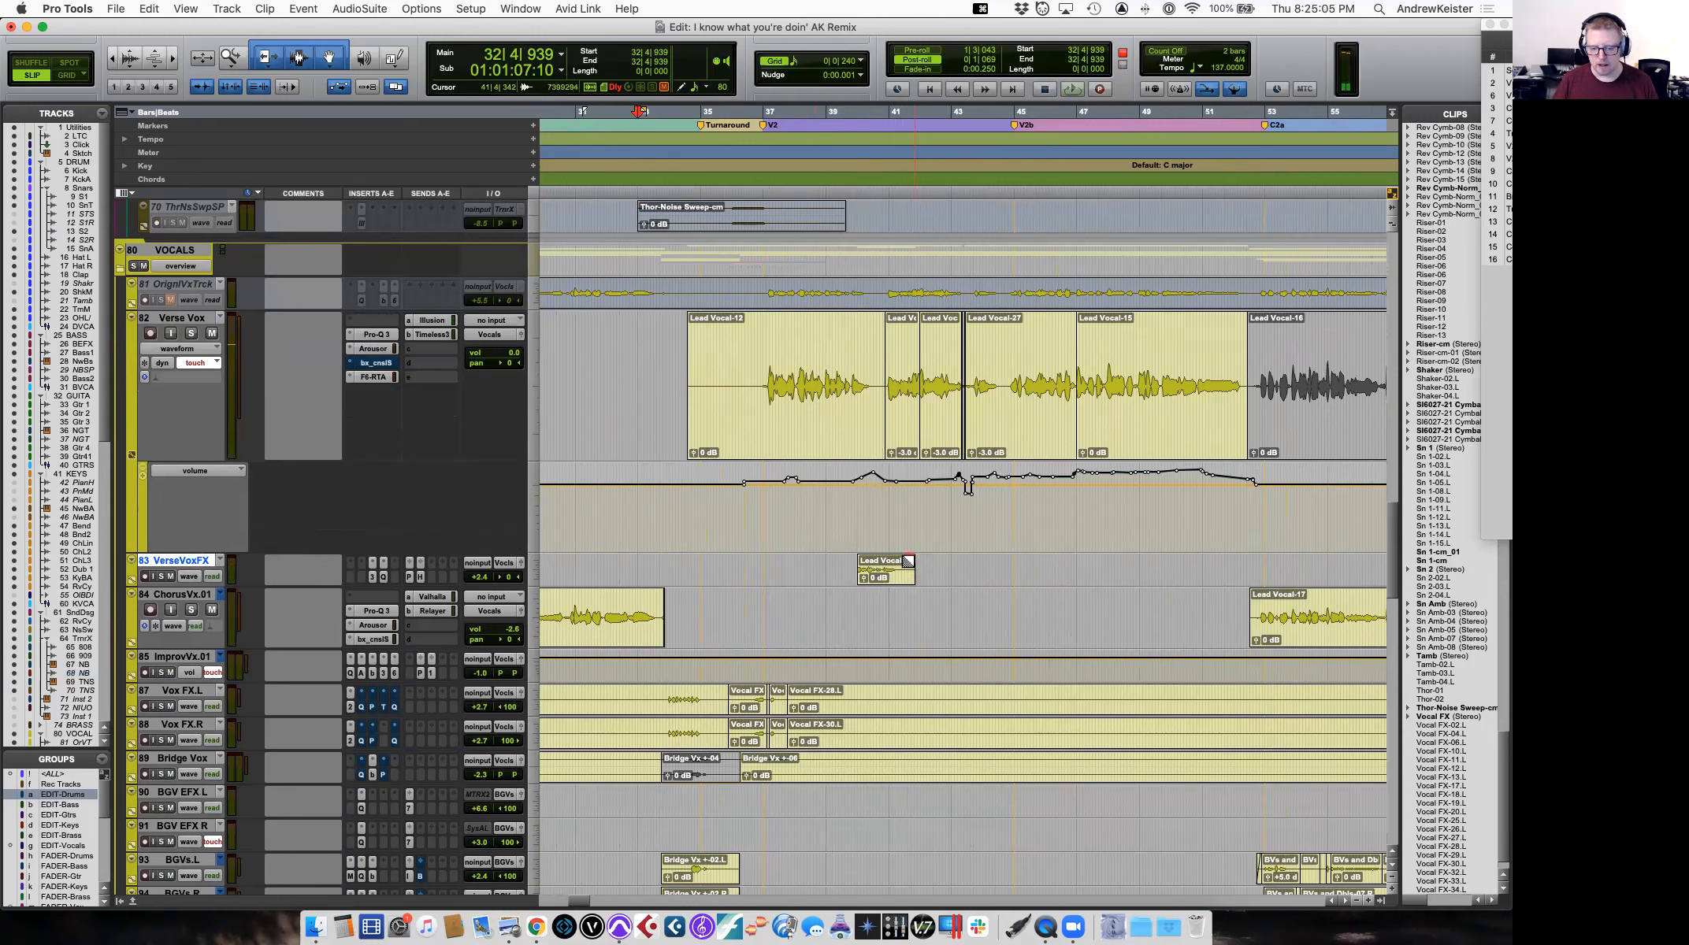
left_click(880, 578)
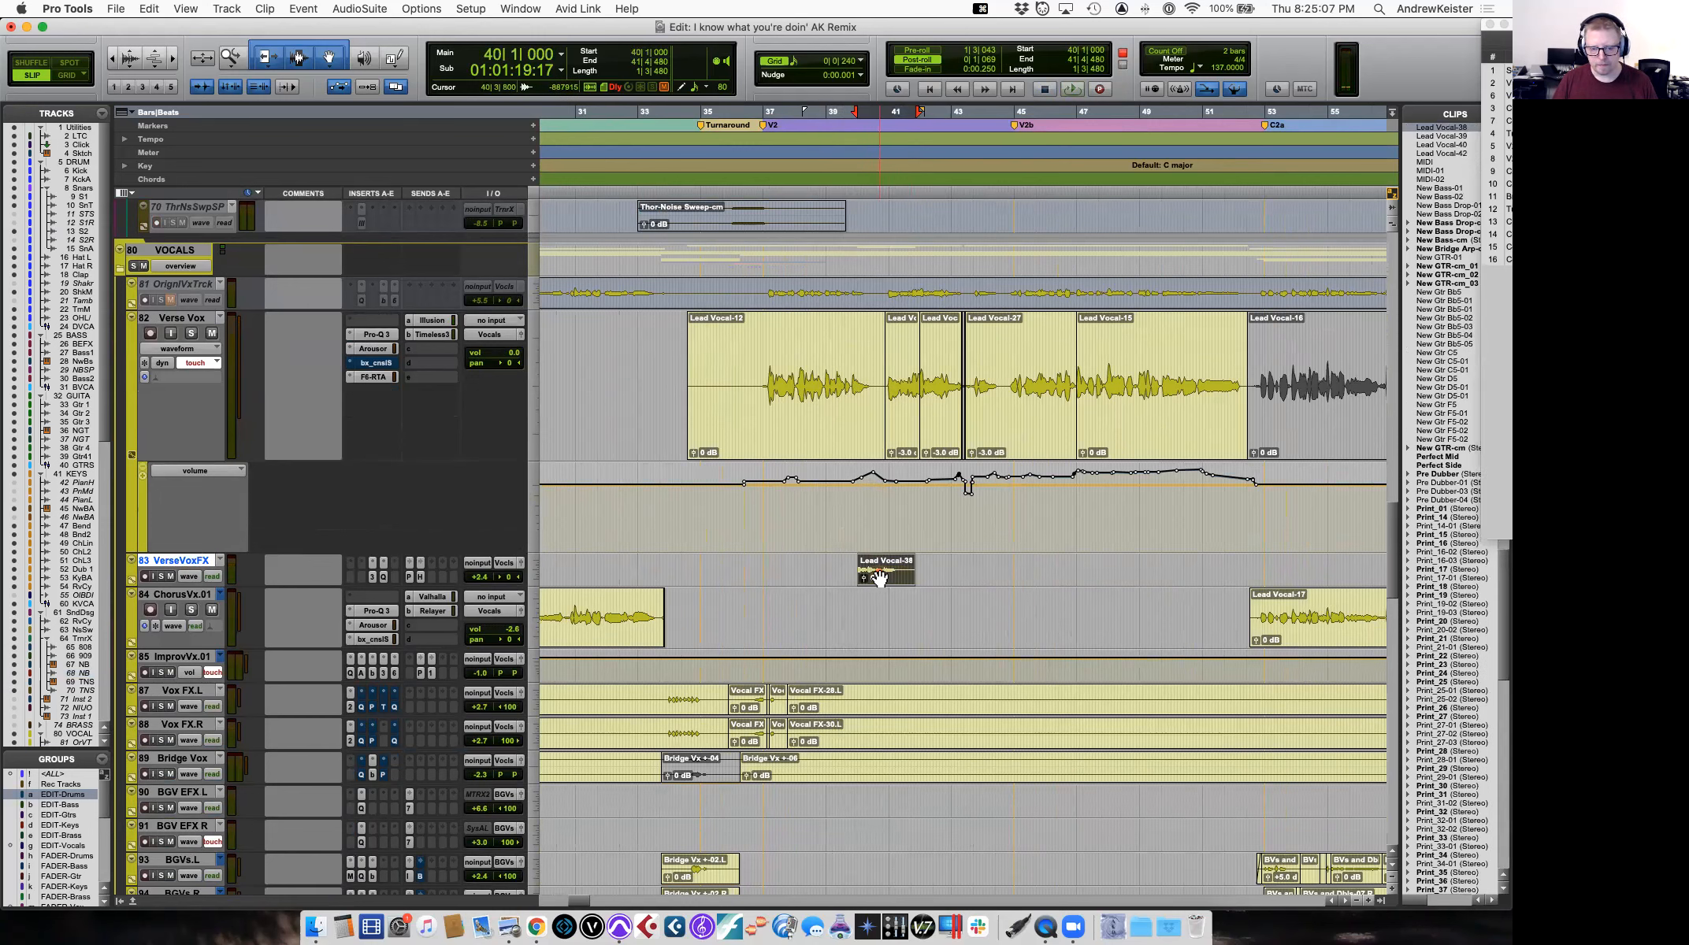
Solo the Verse Vox track and play its dry phrase from bar 39.
left_click(766, 414)
left_click(827, 374)
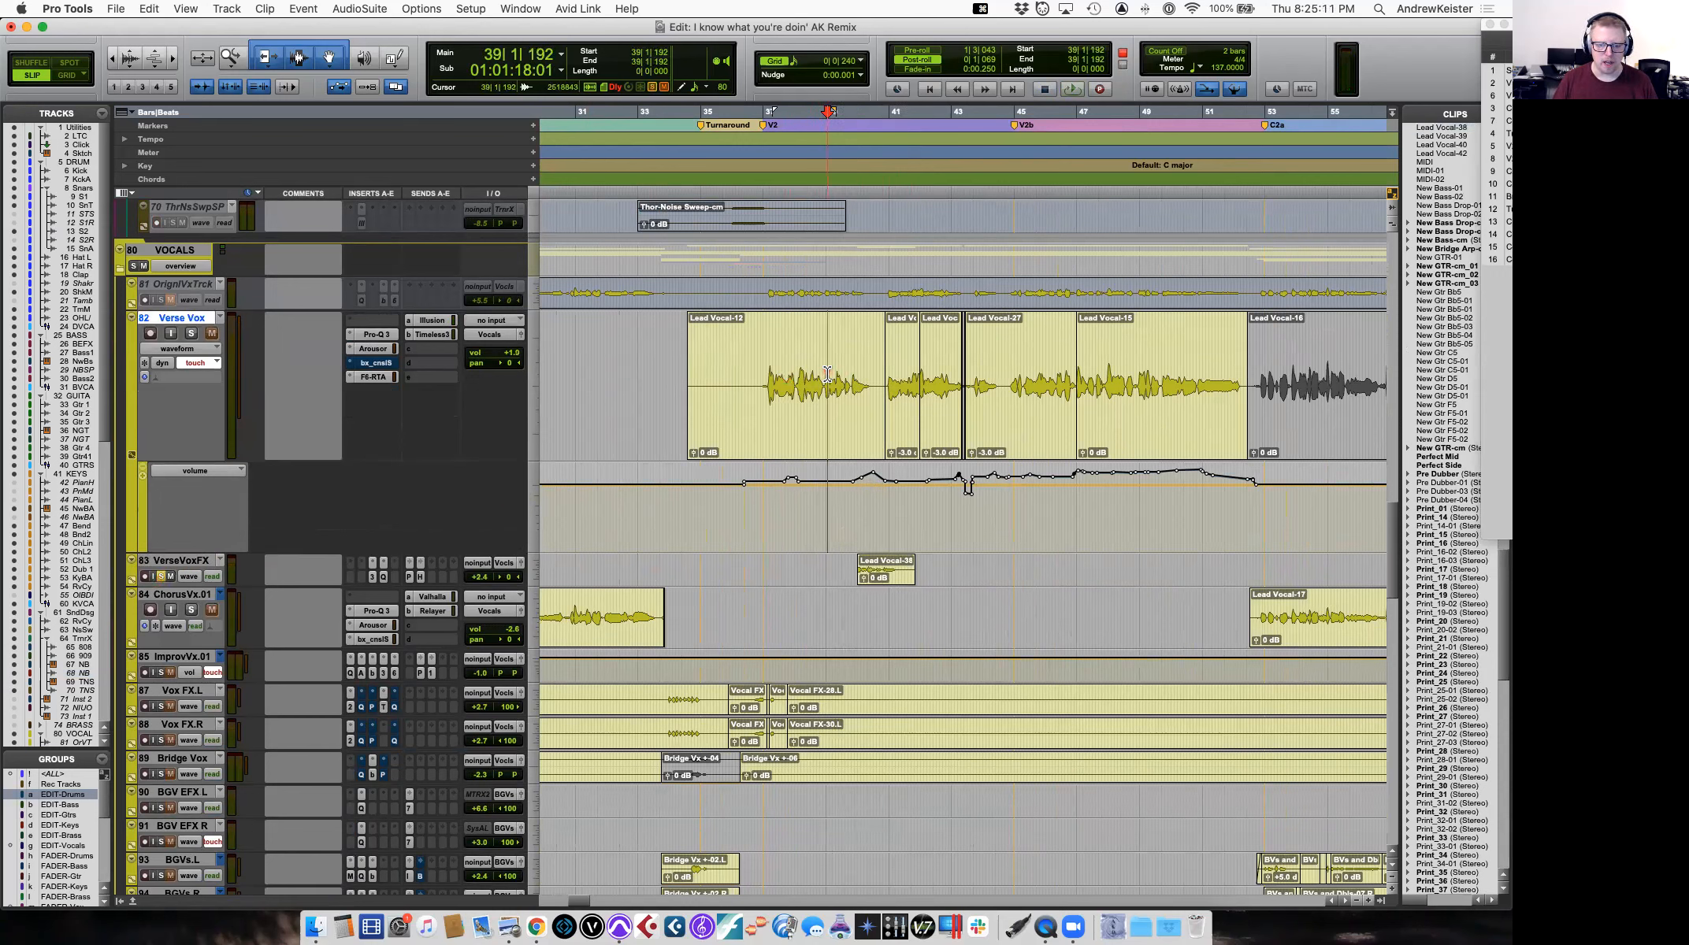
left_click(193, 334)
key("space")
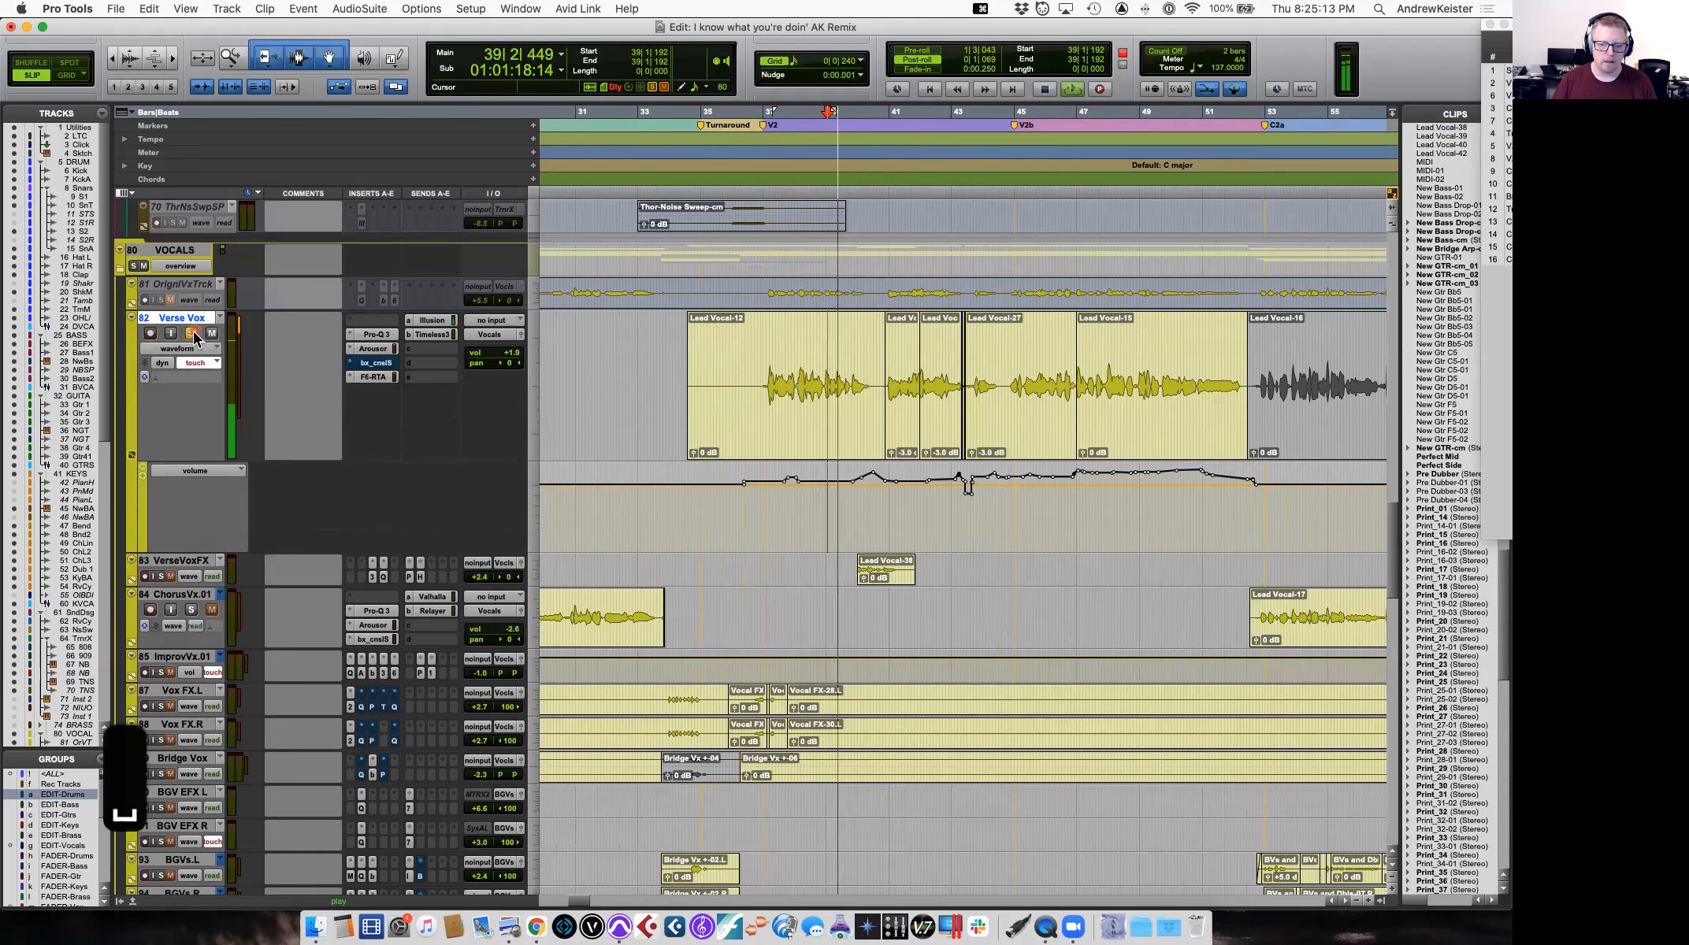
key("space")
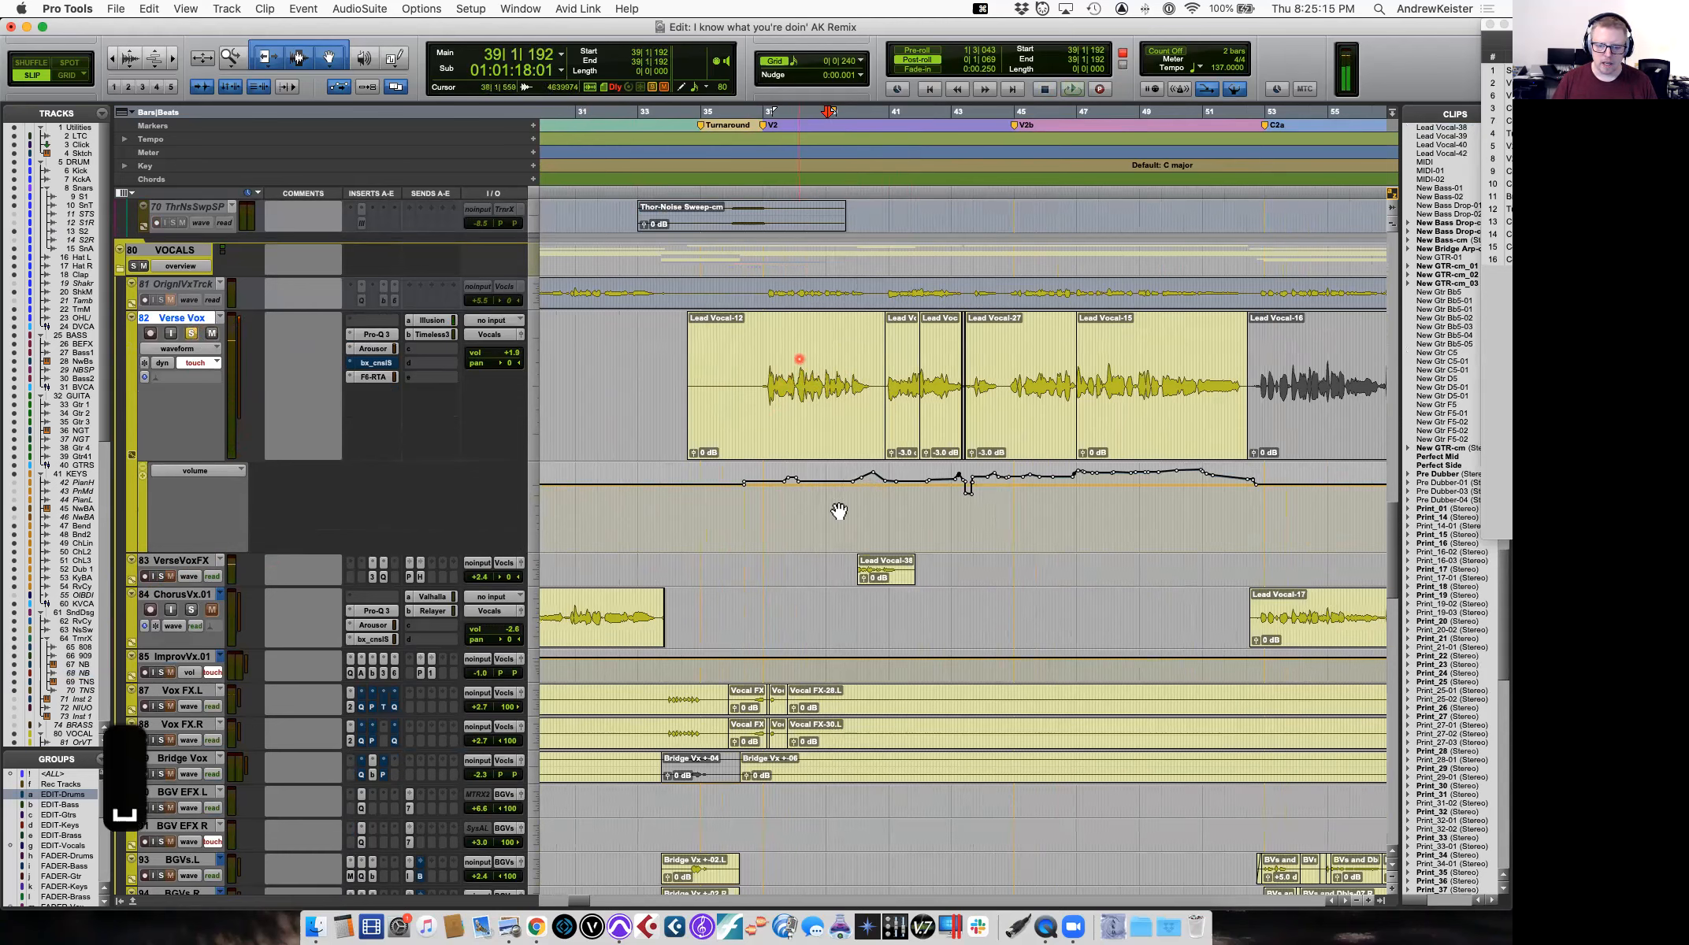
Play VerseVoxFX soloed from bar 39 and inspect its Neutron 3 Exciter and FabFilter Pro-Q 3 inserts.
left_click(161, 576)
key("space")
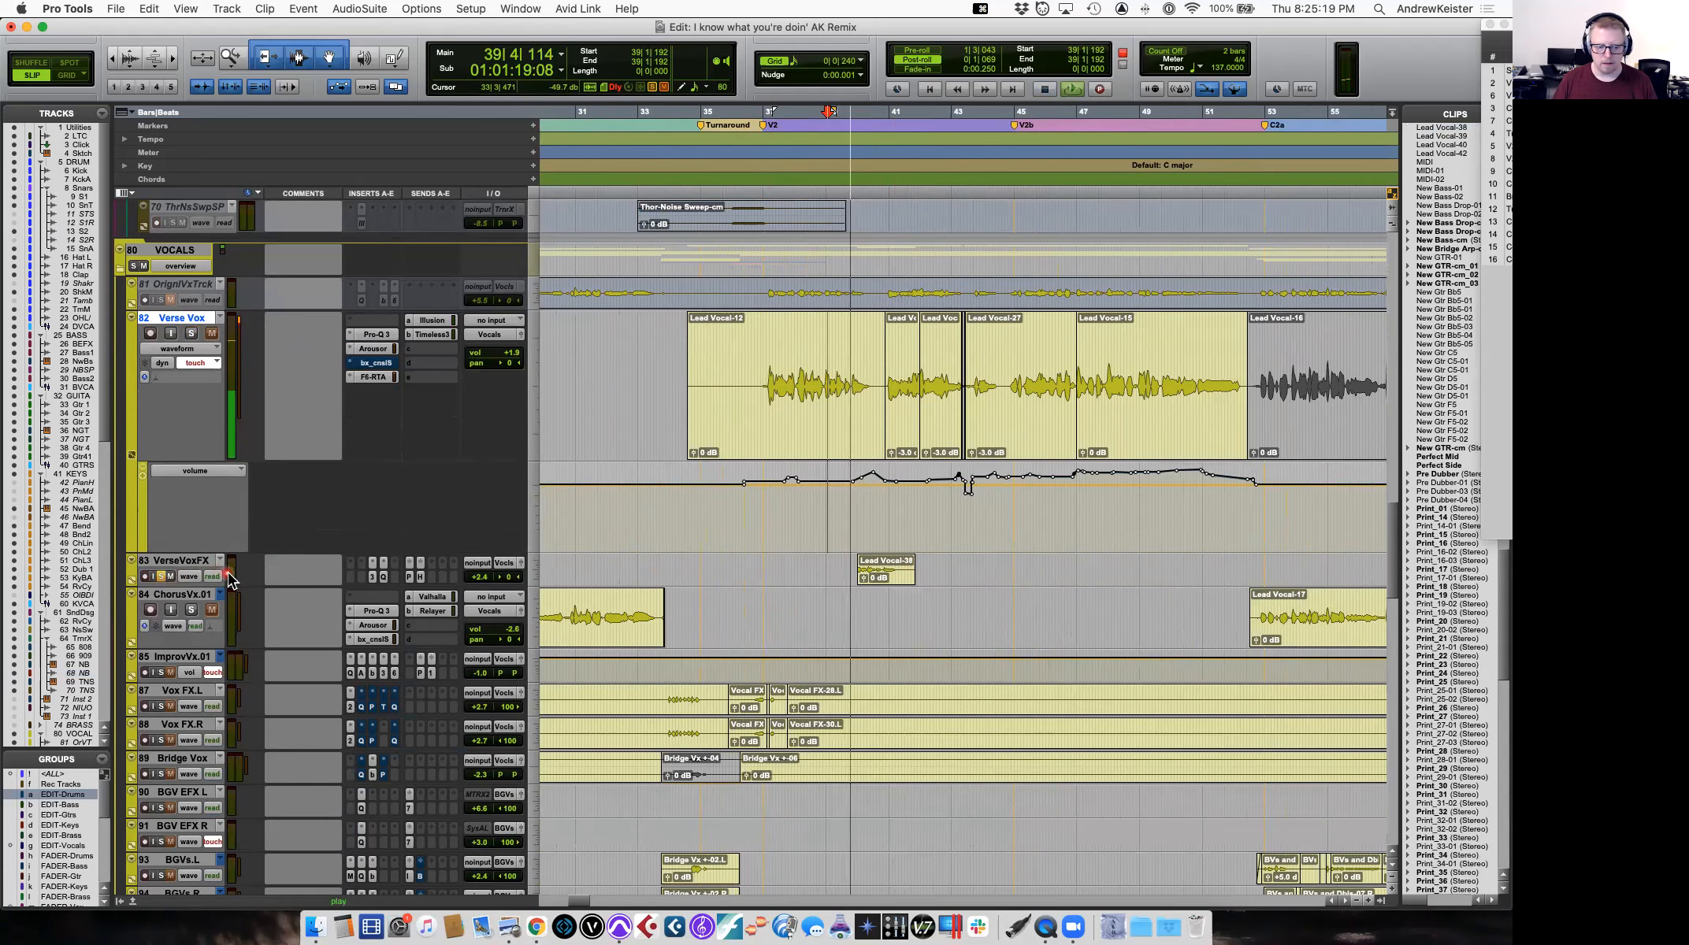
left_click(378, 579)
key("space")
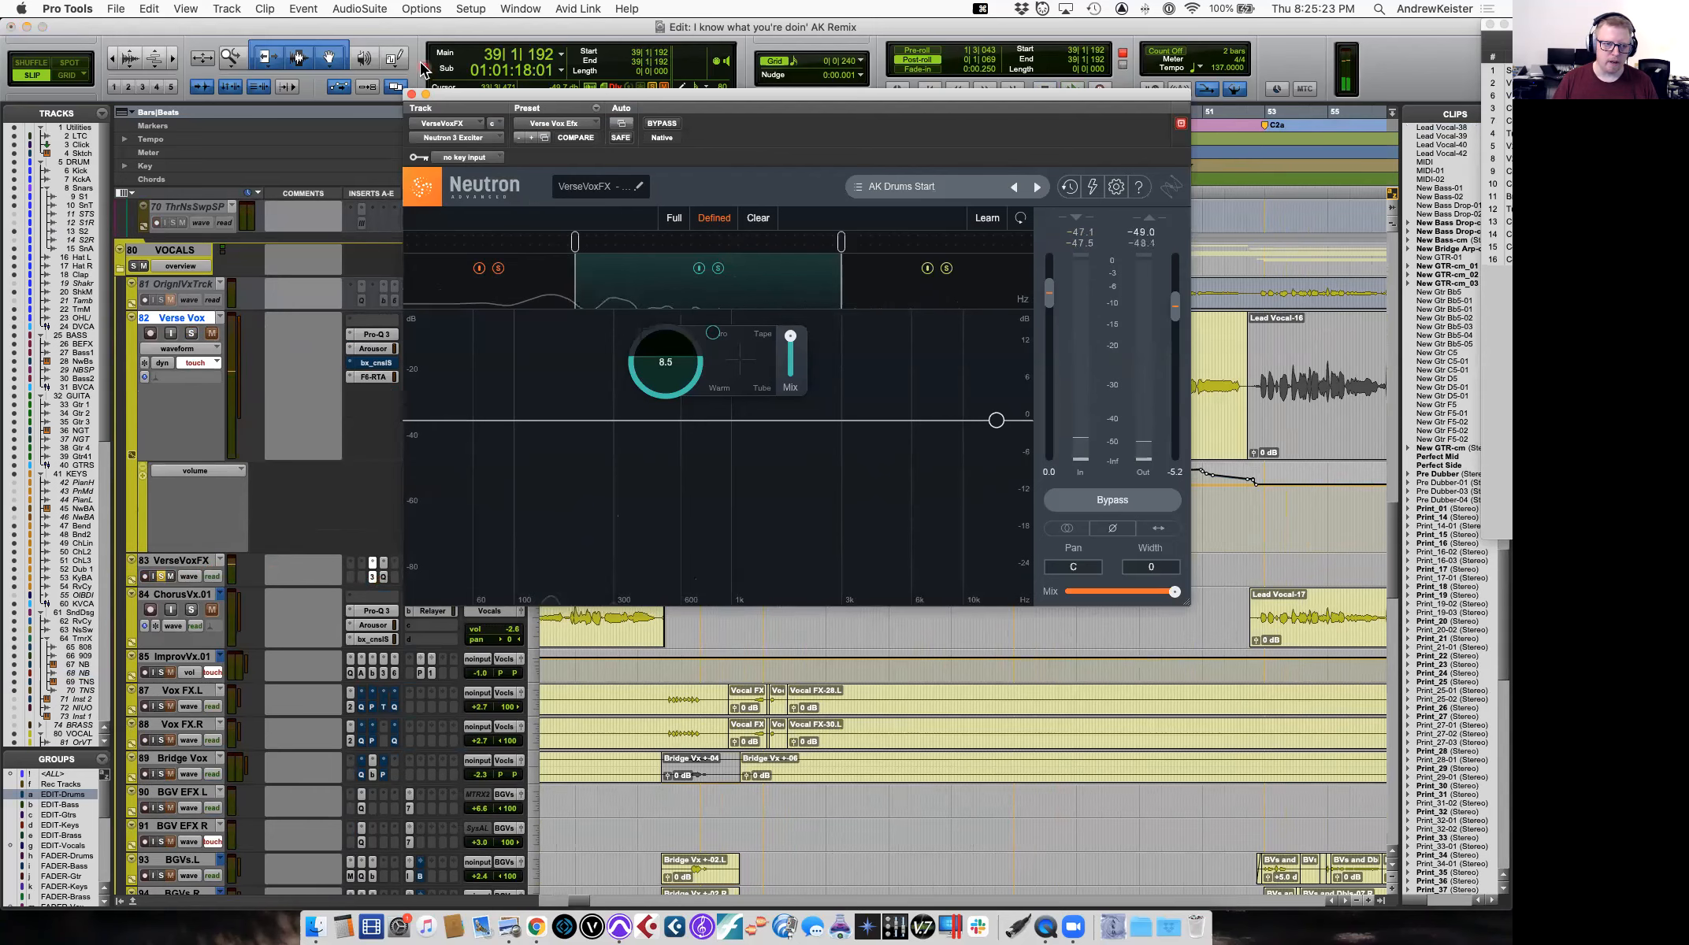
left_click(409, 94)
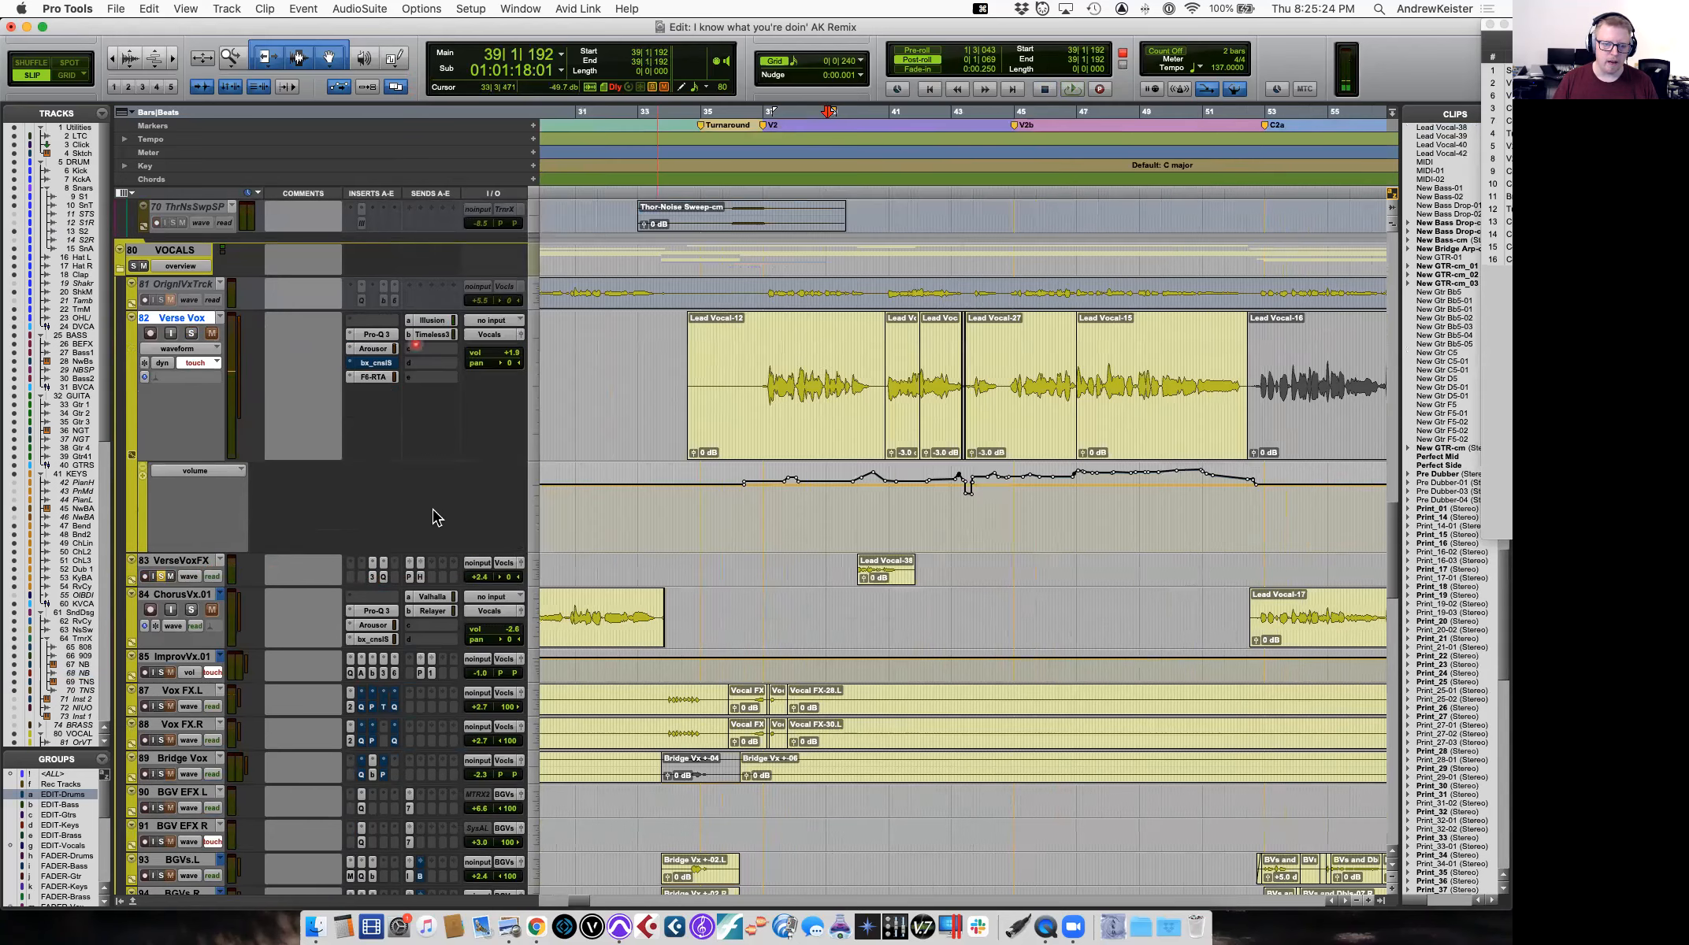
left_click(384, 580)
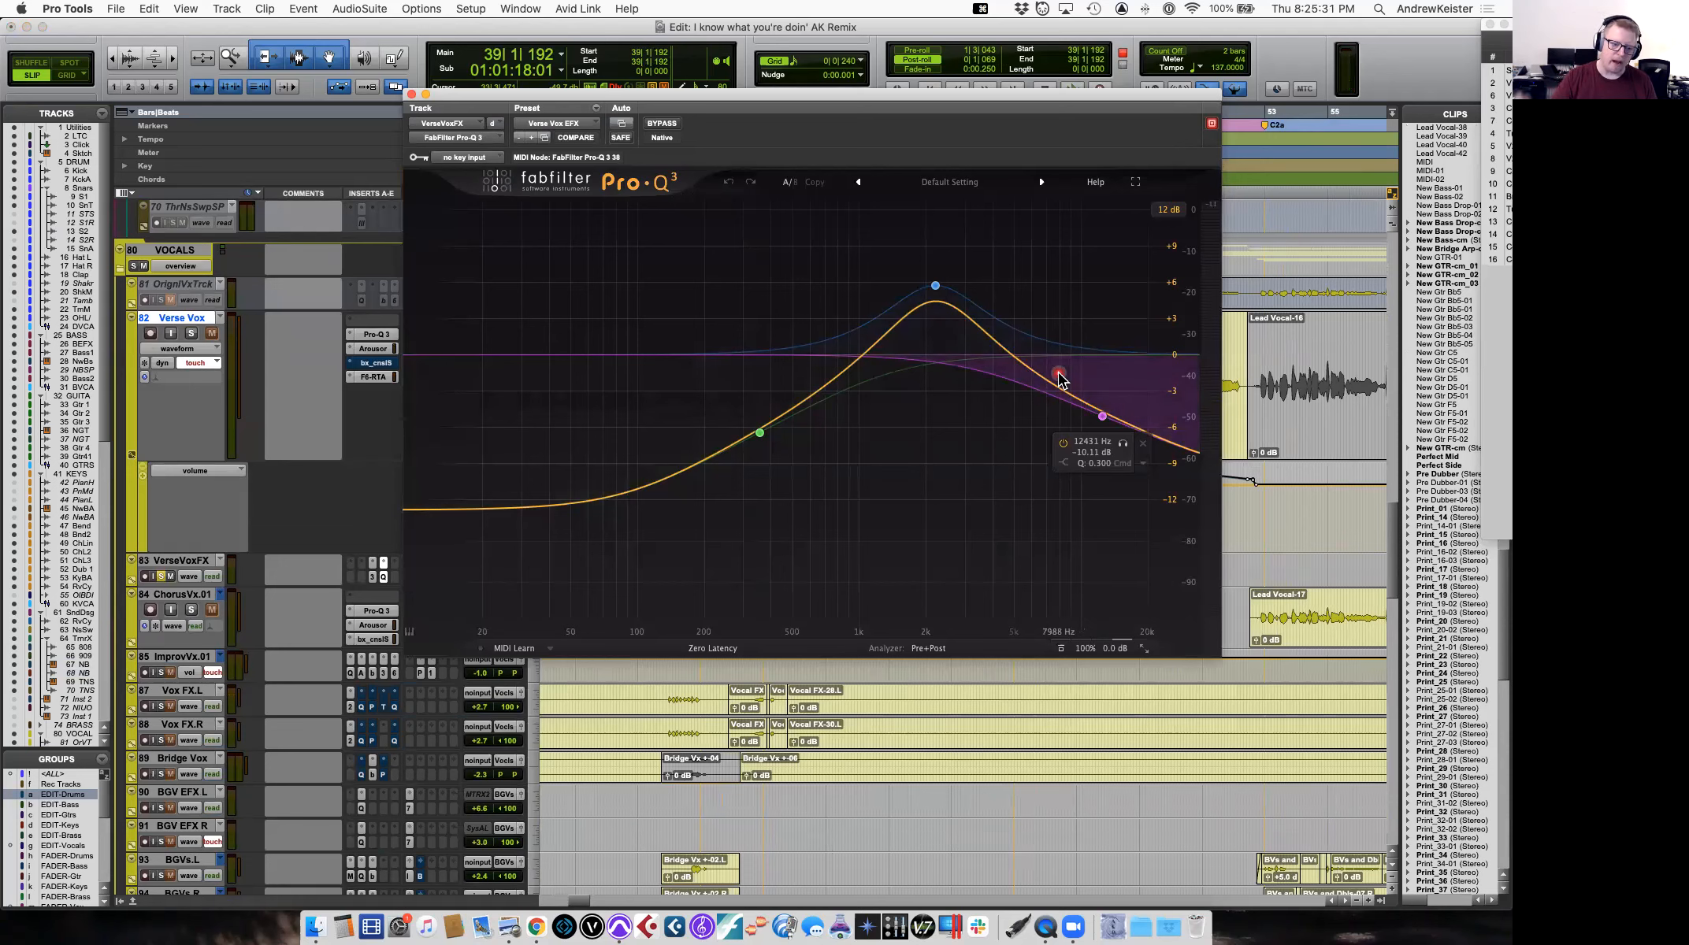
left_click(411, 94)
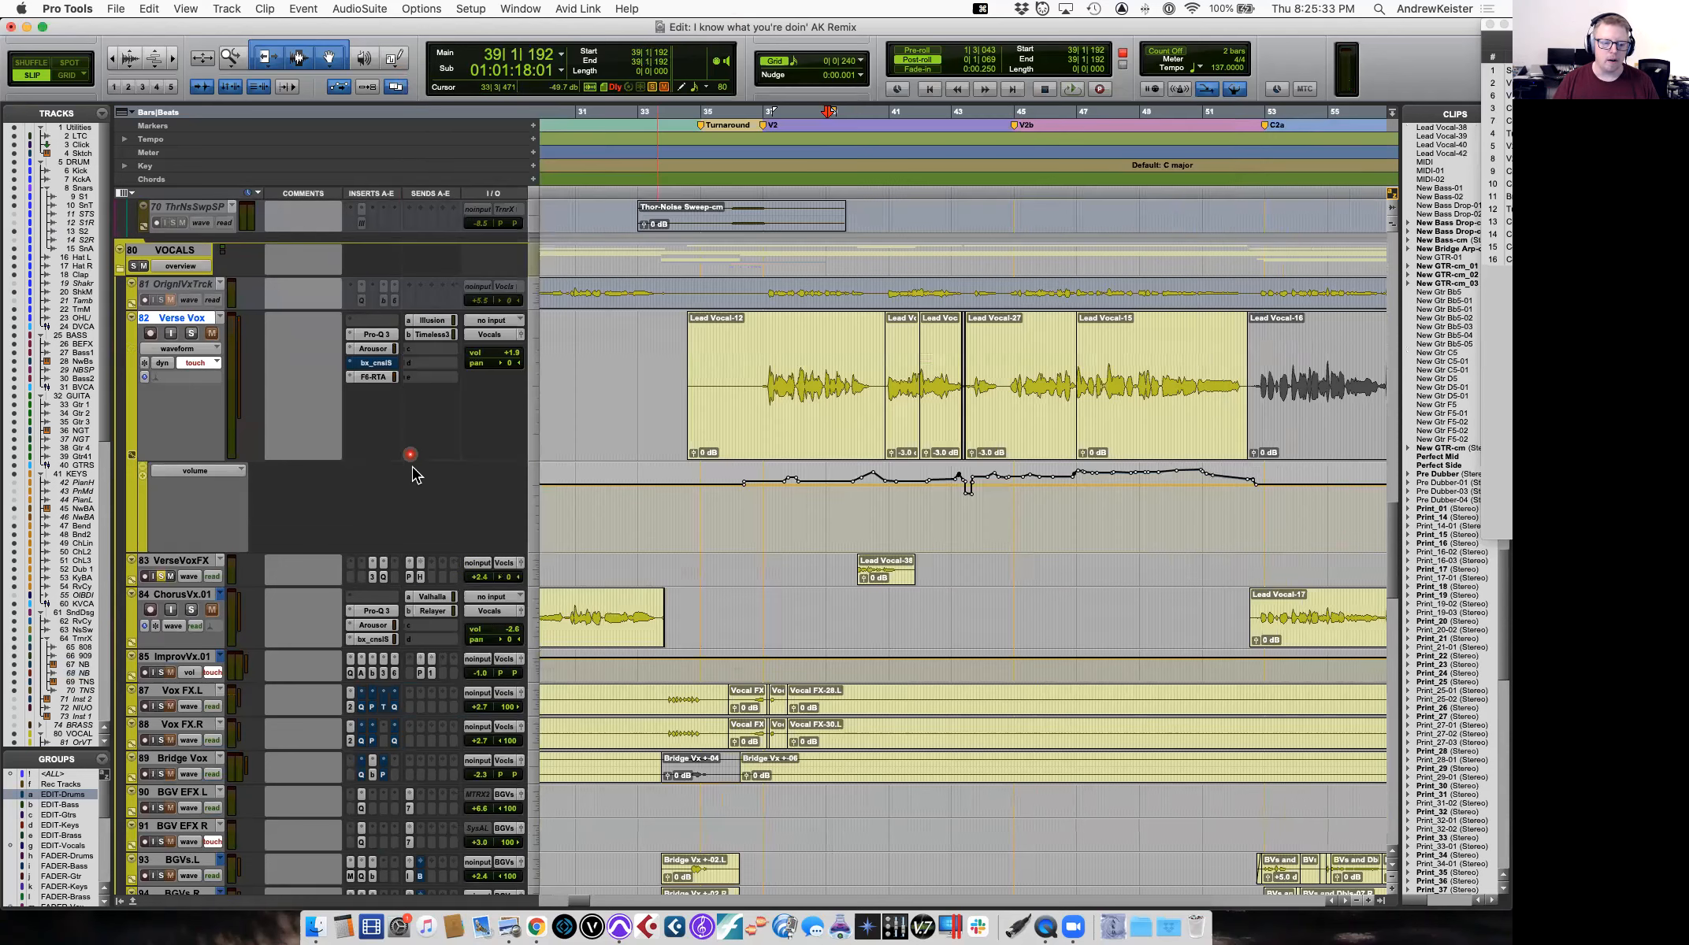
Inspect VerseVoxFX's Plate and H-DDL sends, playing the soloed effect from bar 39 with the H-DDL send fader open.
left_click(410, 576)
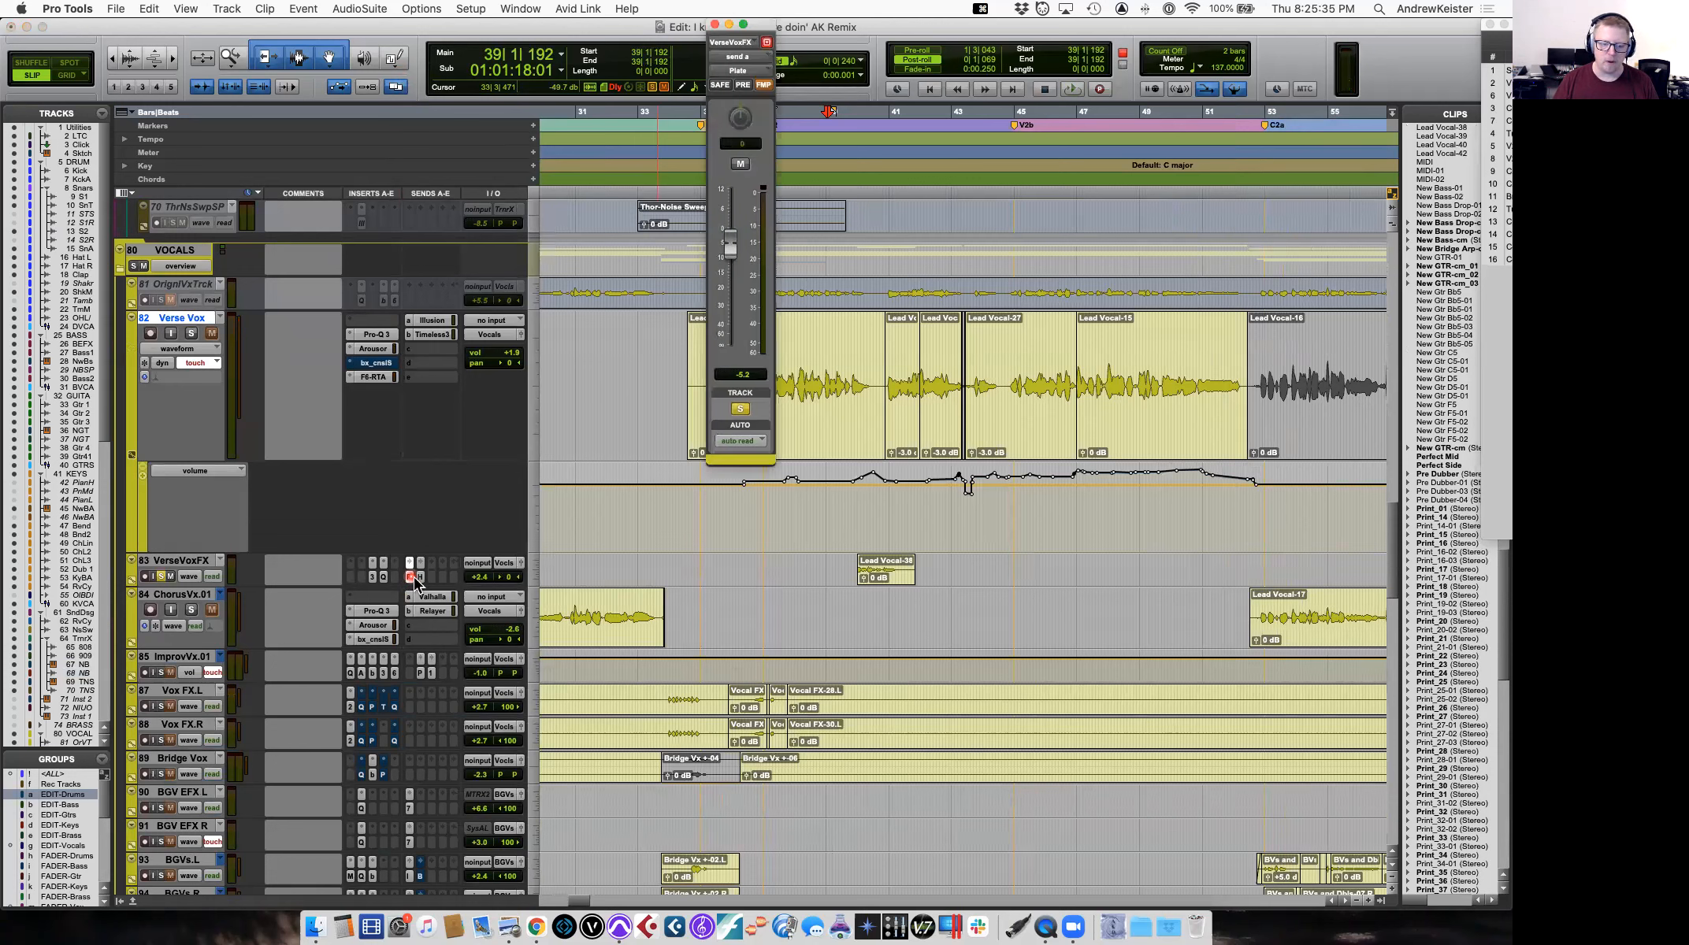
left_click(421, 577)
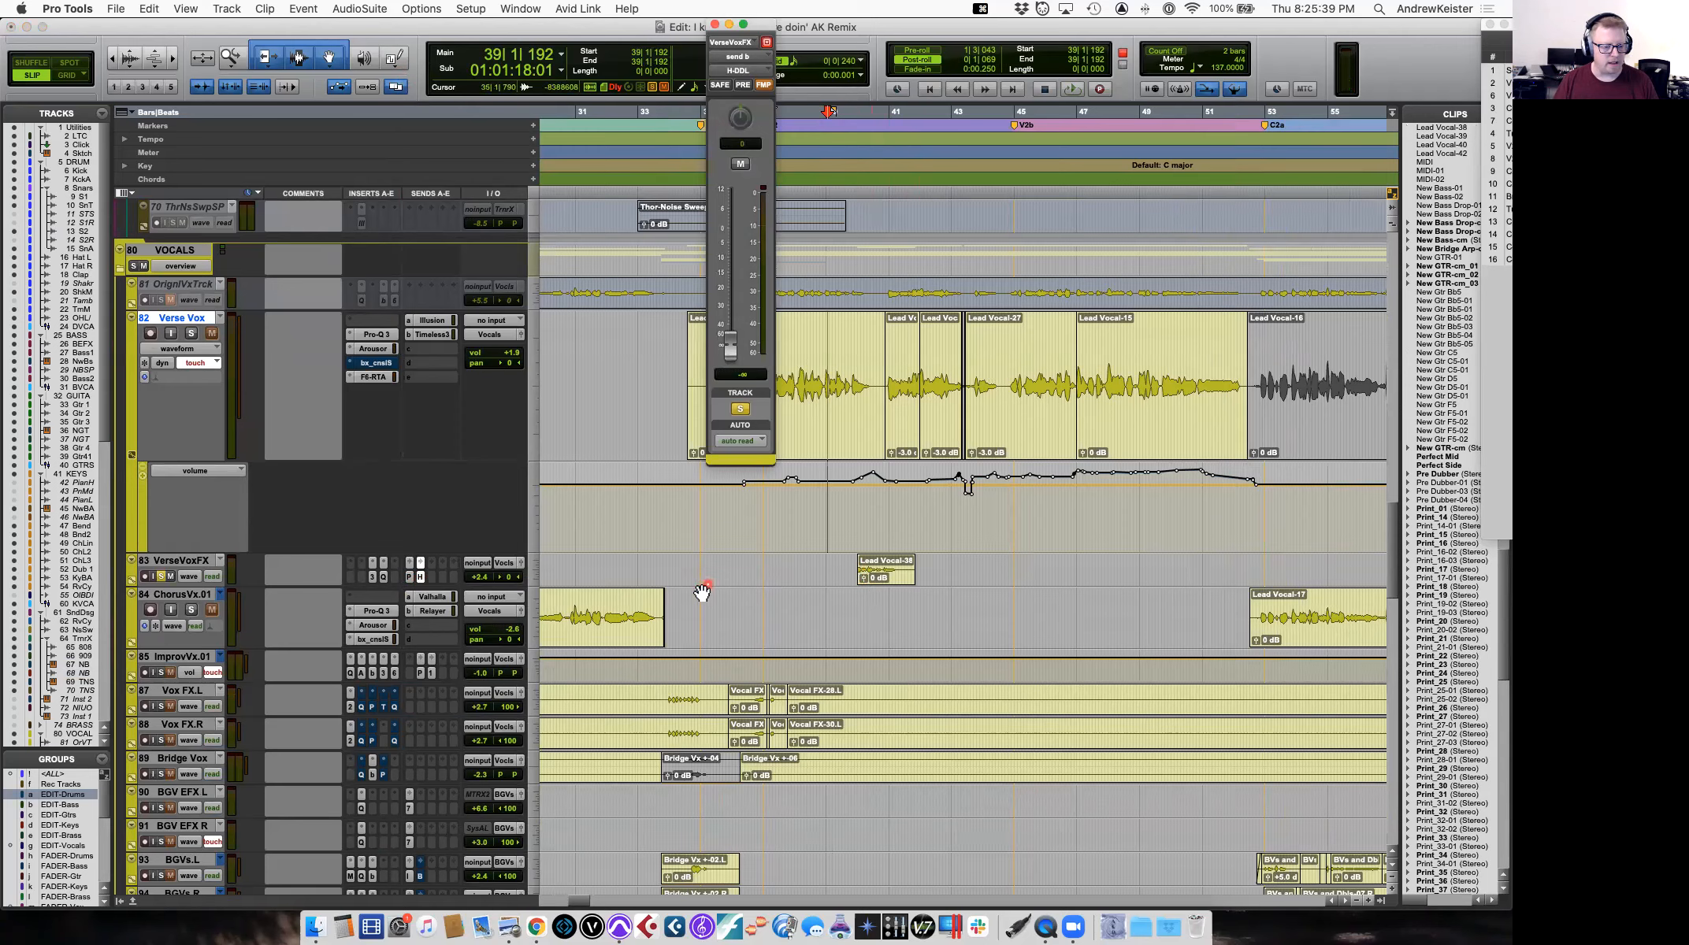
key("space")
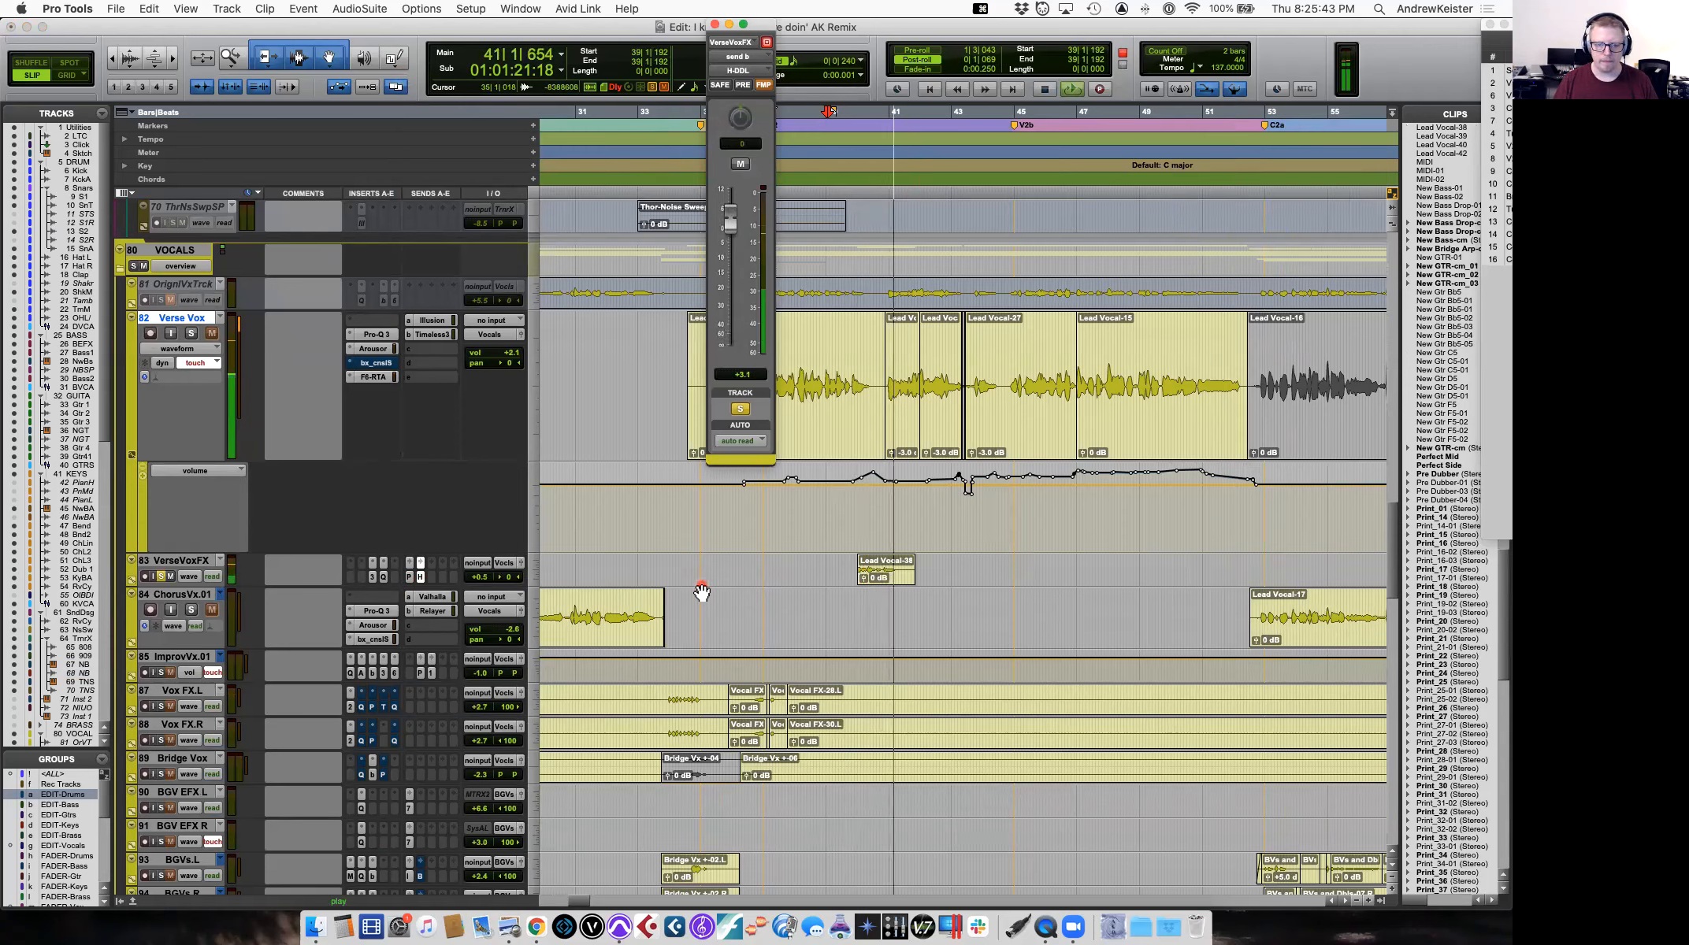
key("space")
Unsolo VerseVoxFX and play the full mix from bar 39 to hear the vocal effect in context.
left_click(160, 576)
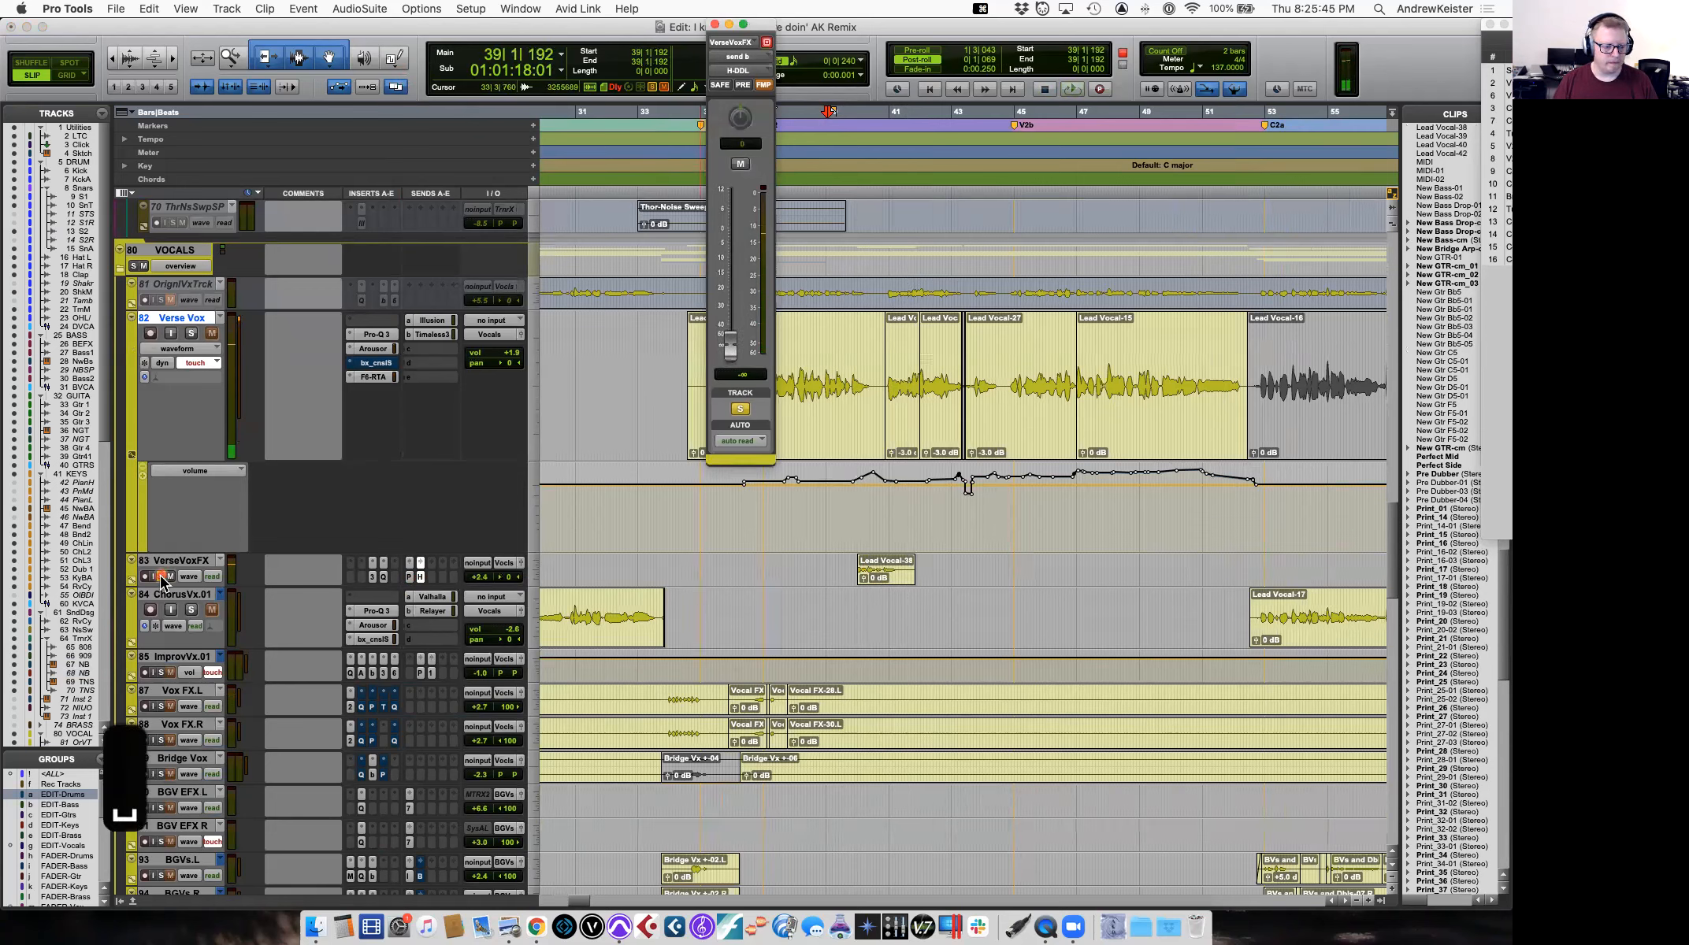
key("space")
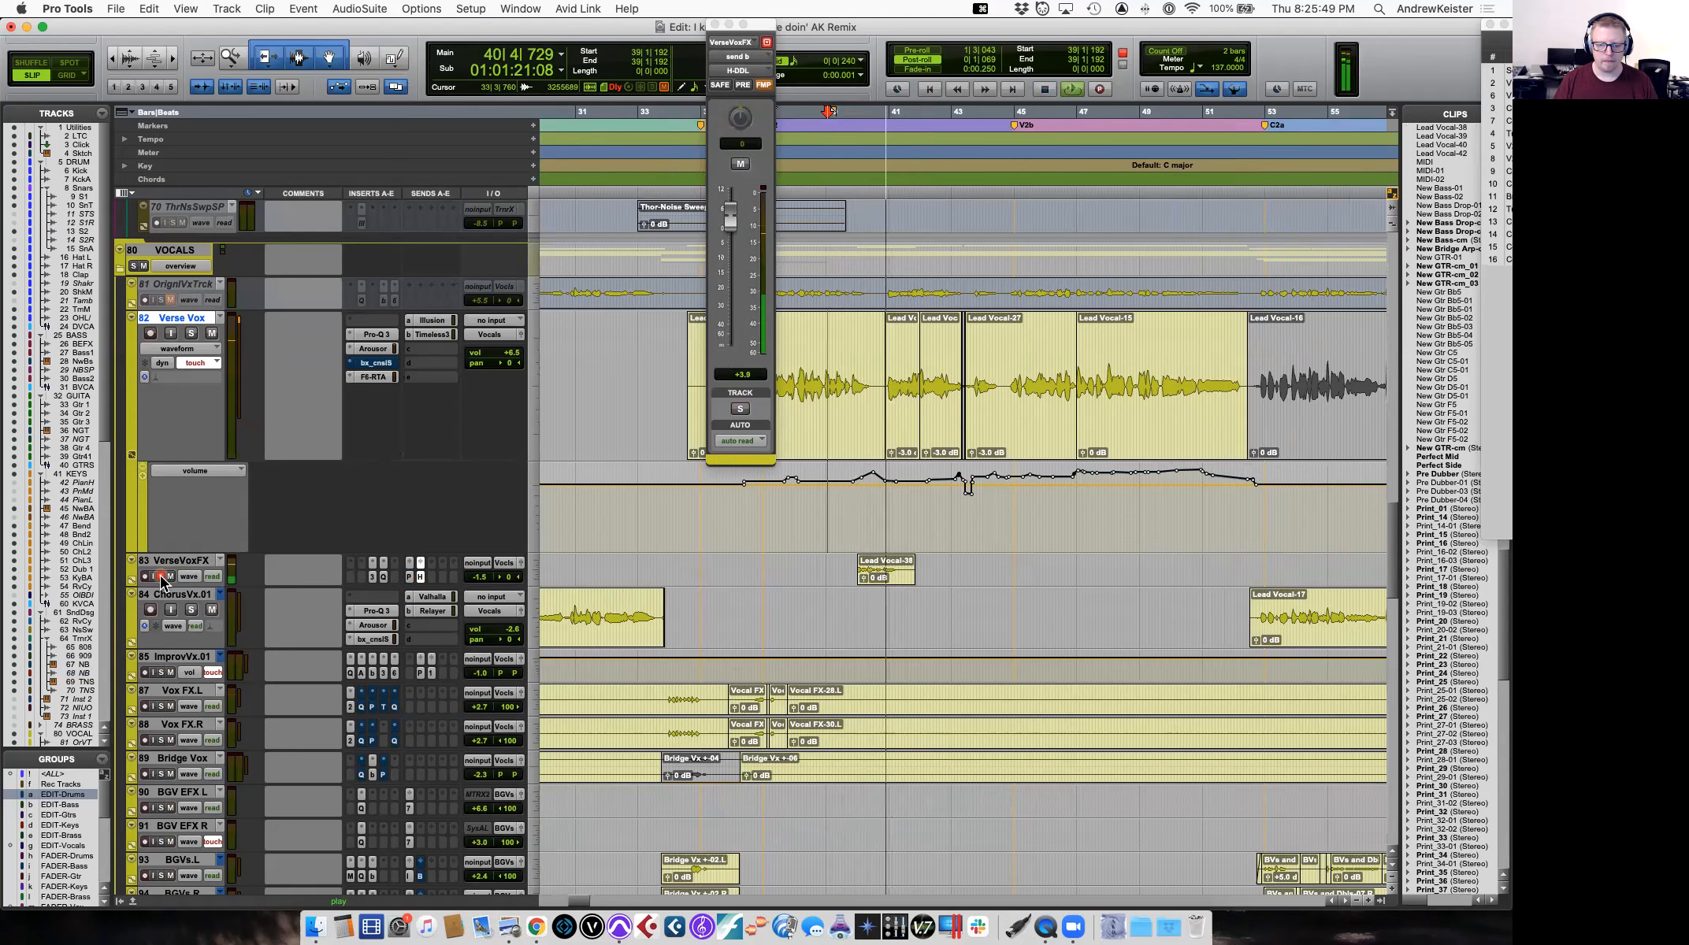
key("space")
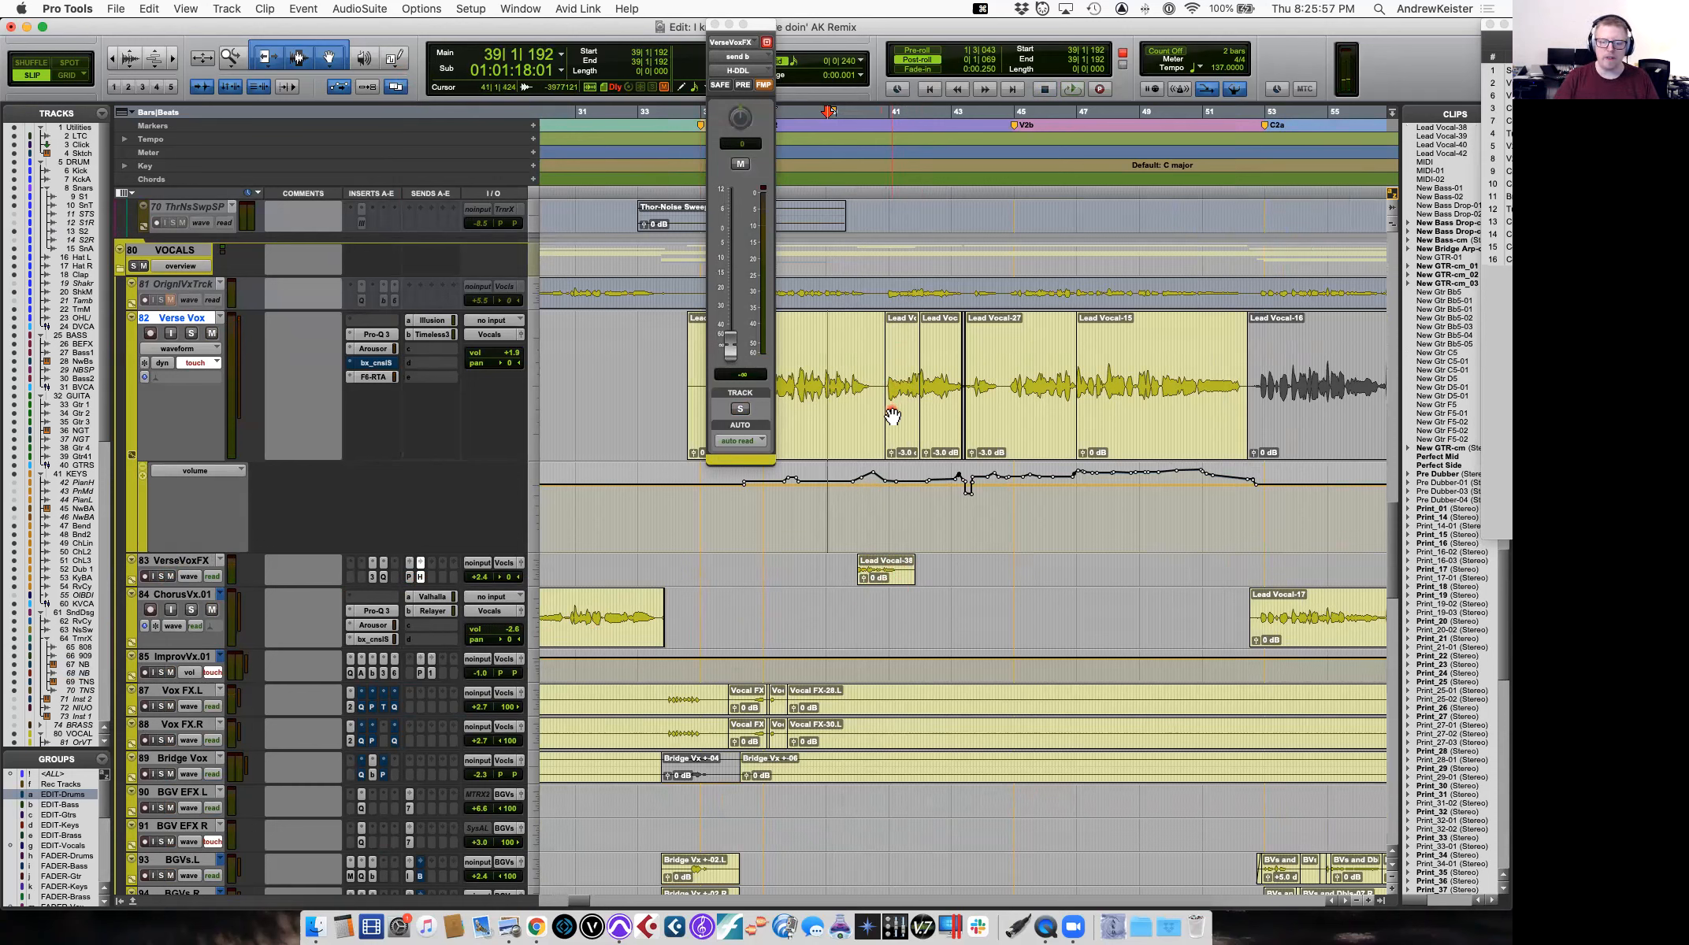
Play the mix from the end of bar 39 to bar 43, closing the H-DDL send window and zooming in on the vocal clips.
left_click(855, 384)
key("space")
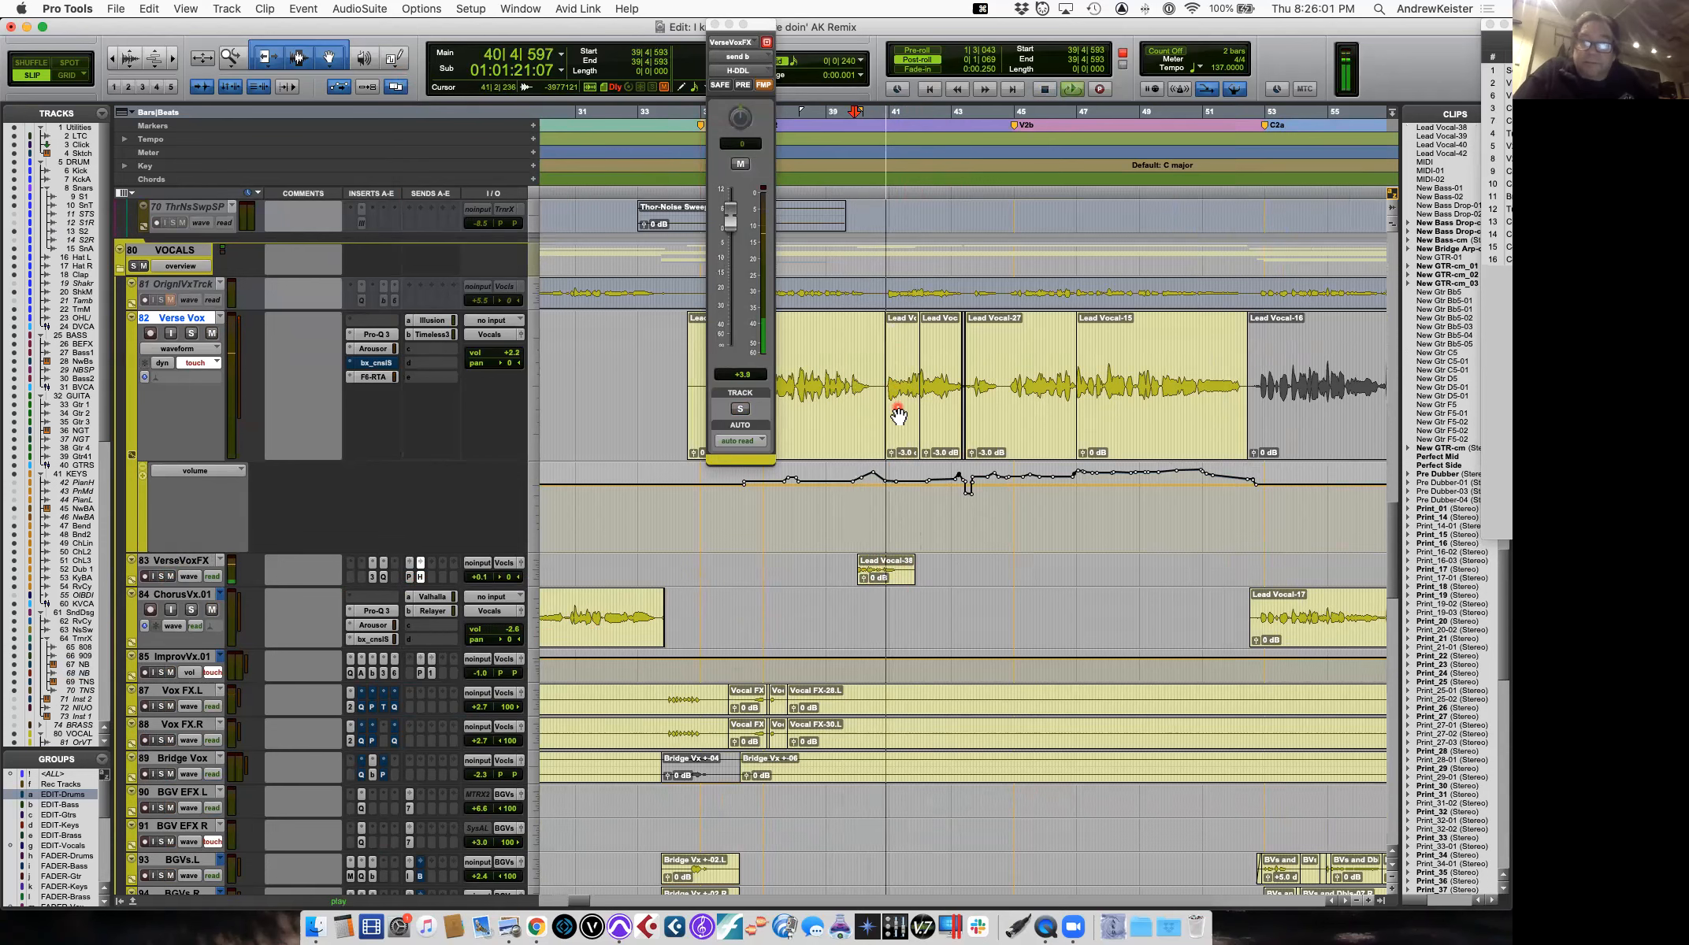
left_click(725, 26)
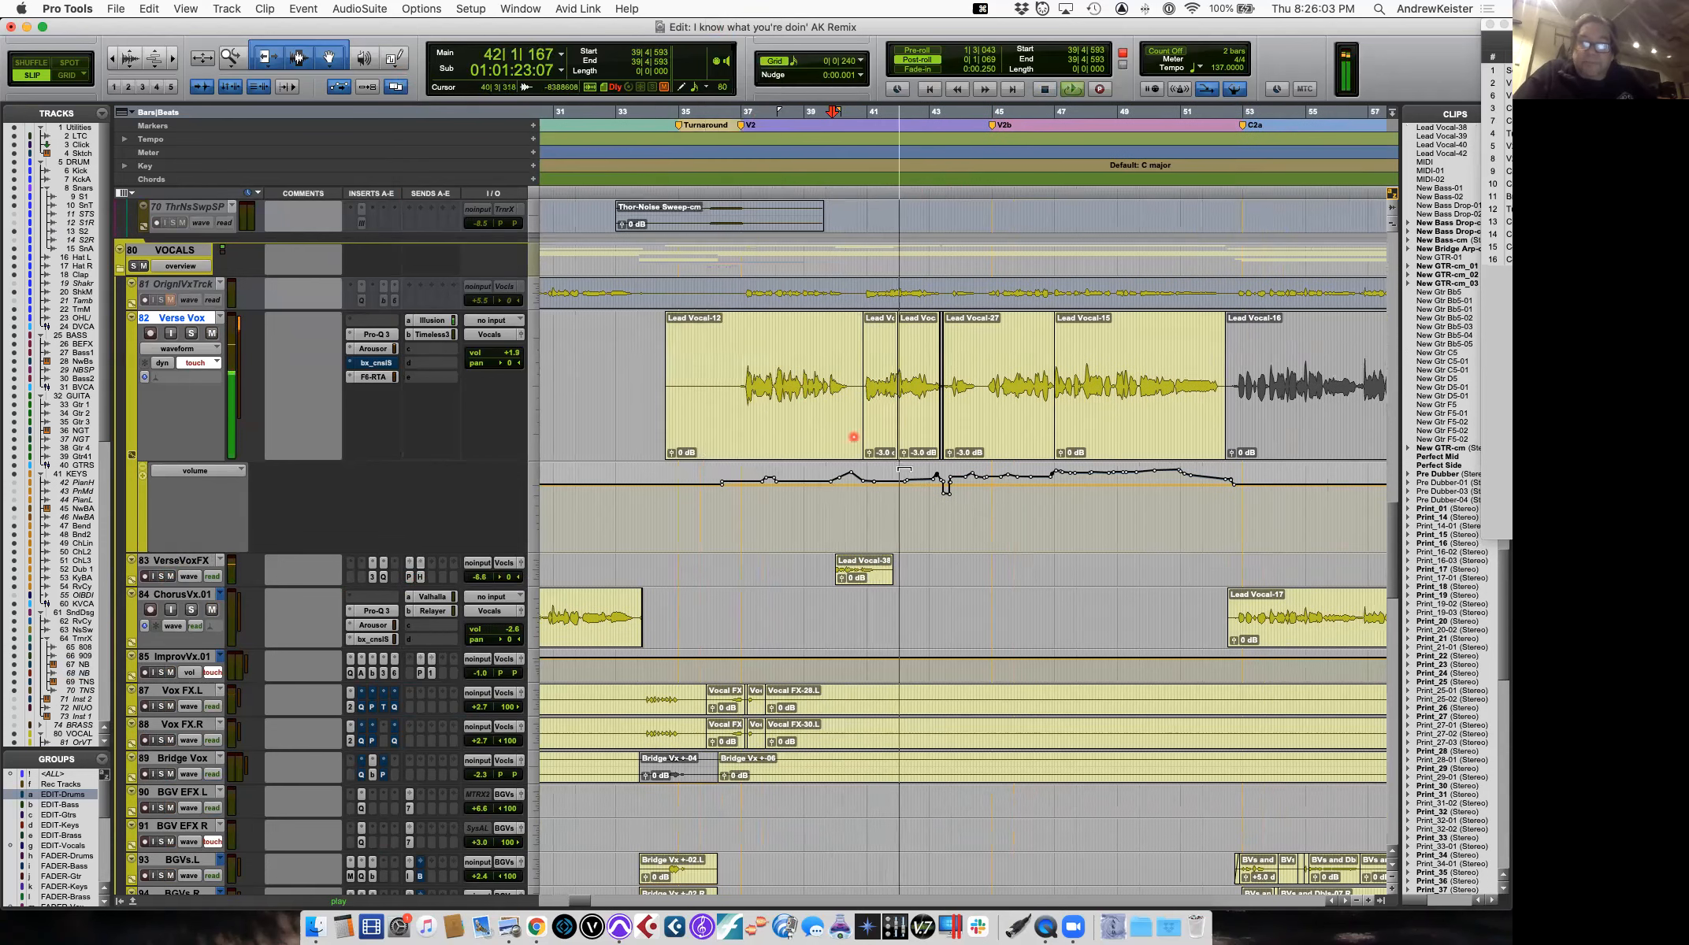
key("t")
key("t")
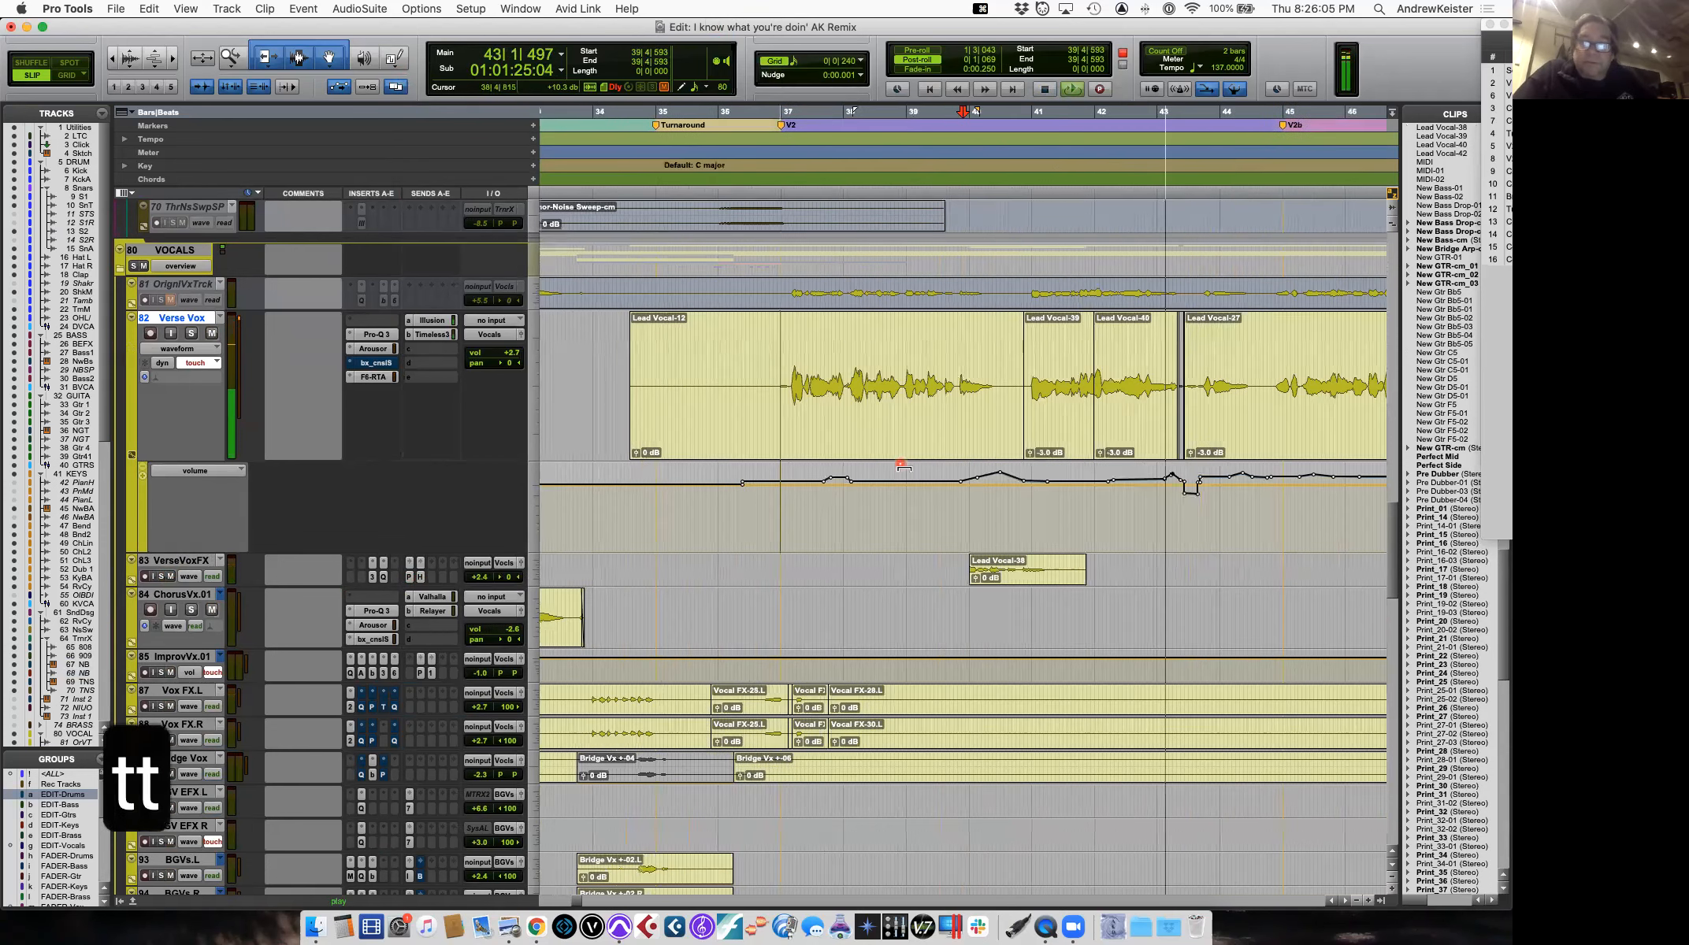
key("space")
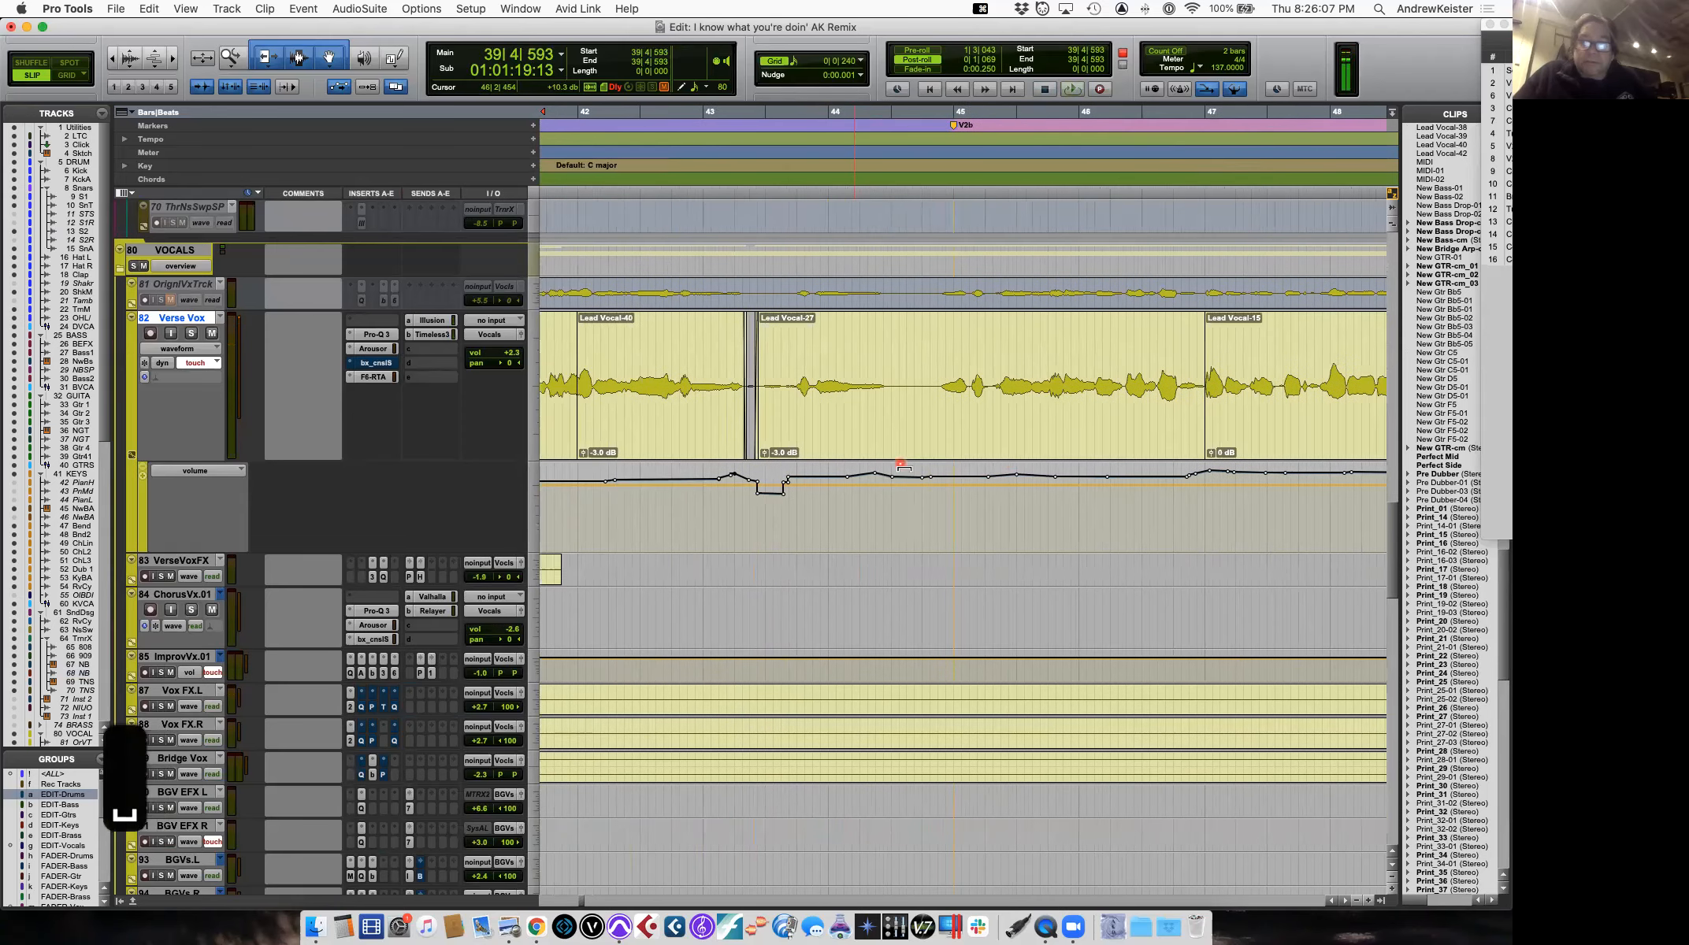
Solo Verse Vox at bar 43 and show its Timeless3 send level in the automation lane.
scroll(903, 470, "up", 3)
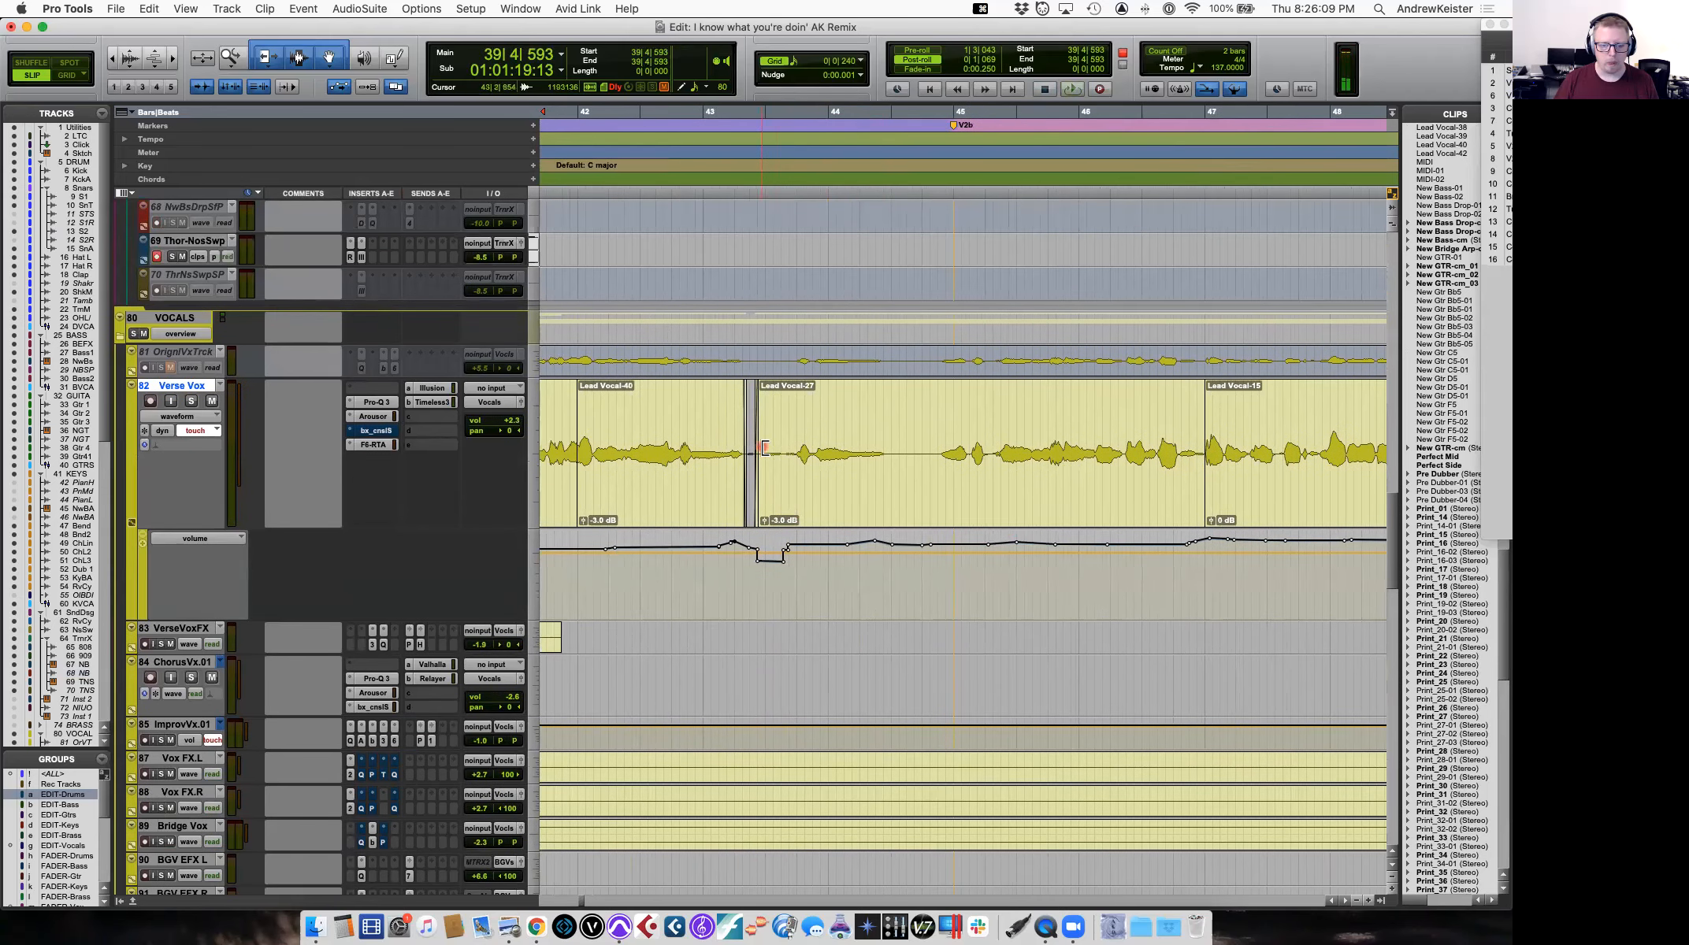
left_click(713, 450)
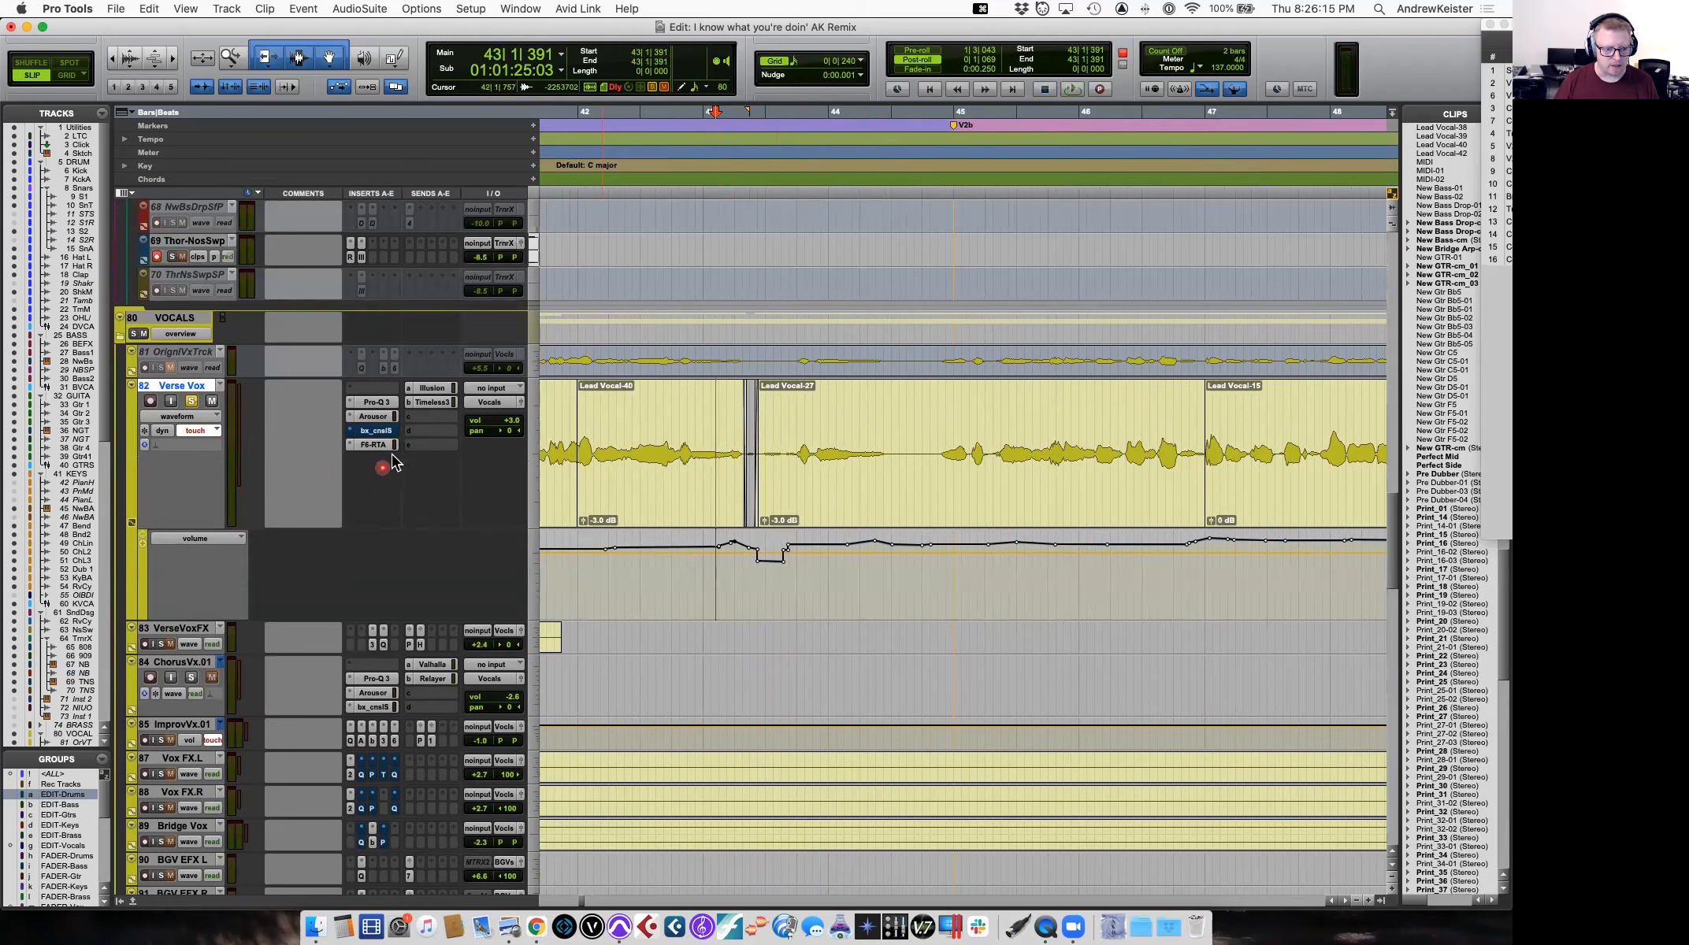
left_click(228, 538)
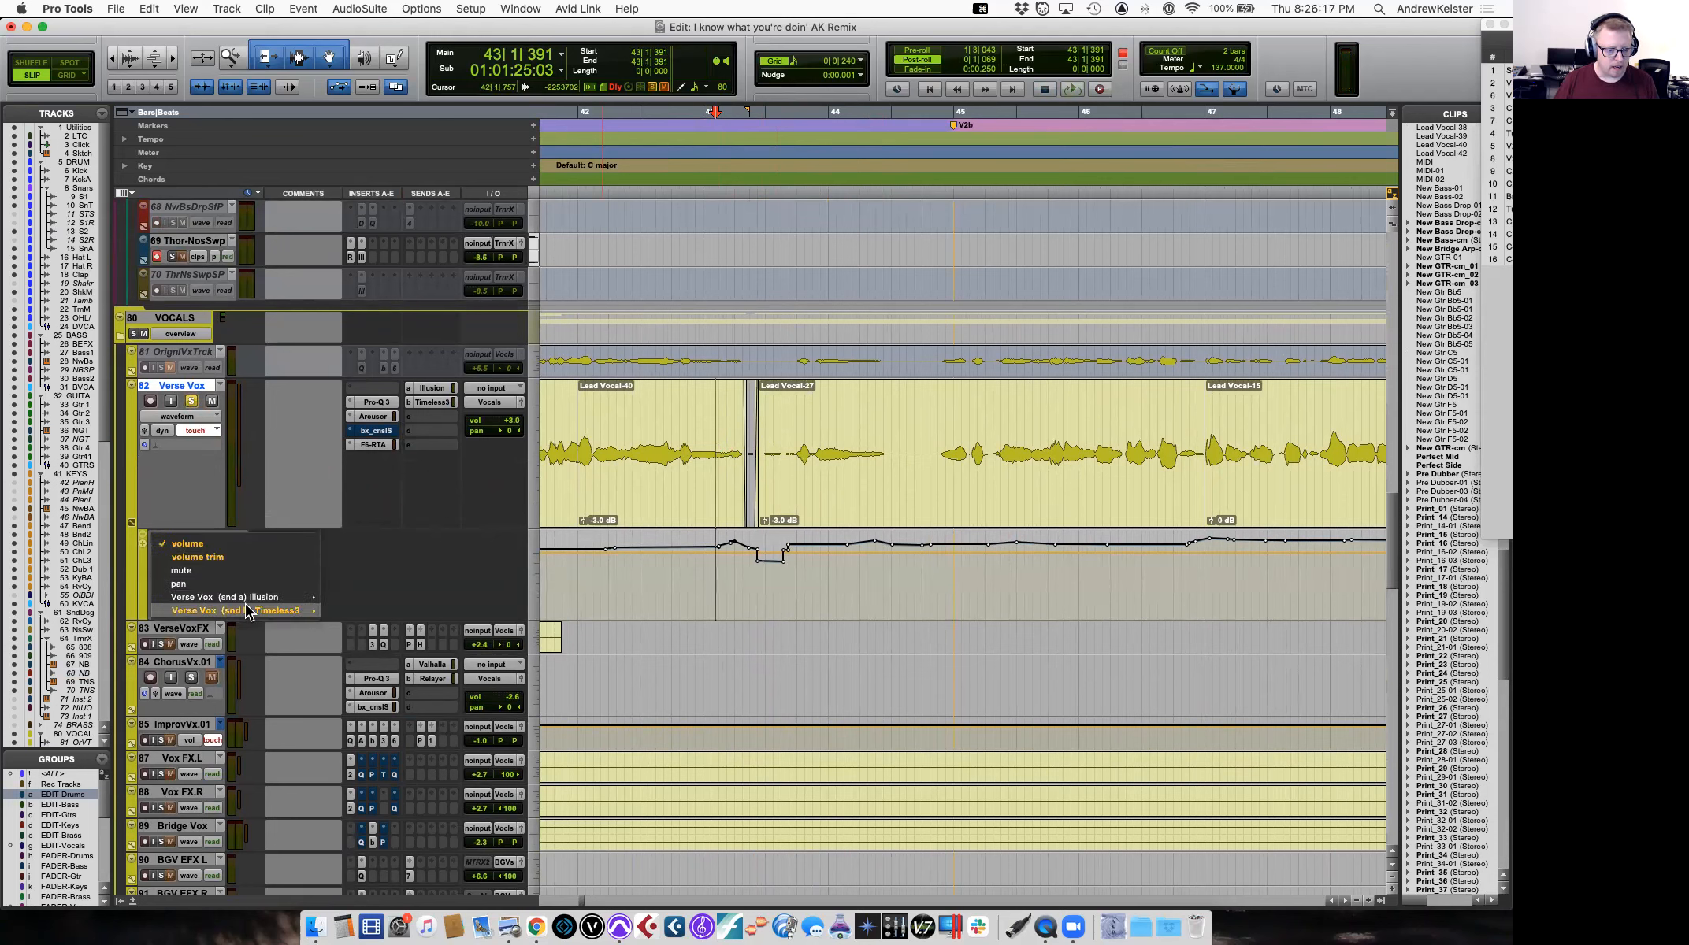
mouse_move(253, 611)
left_click(348, 616)
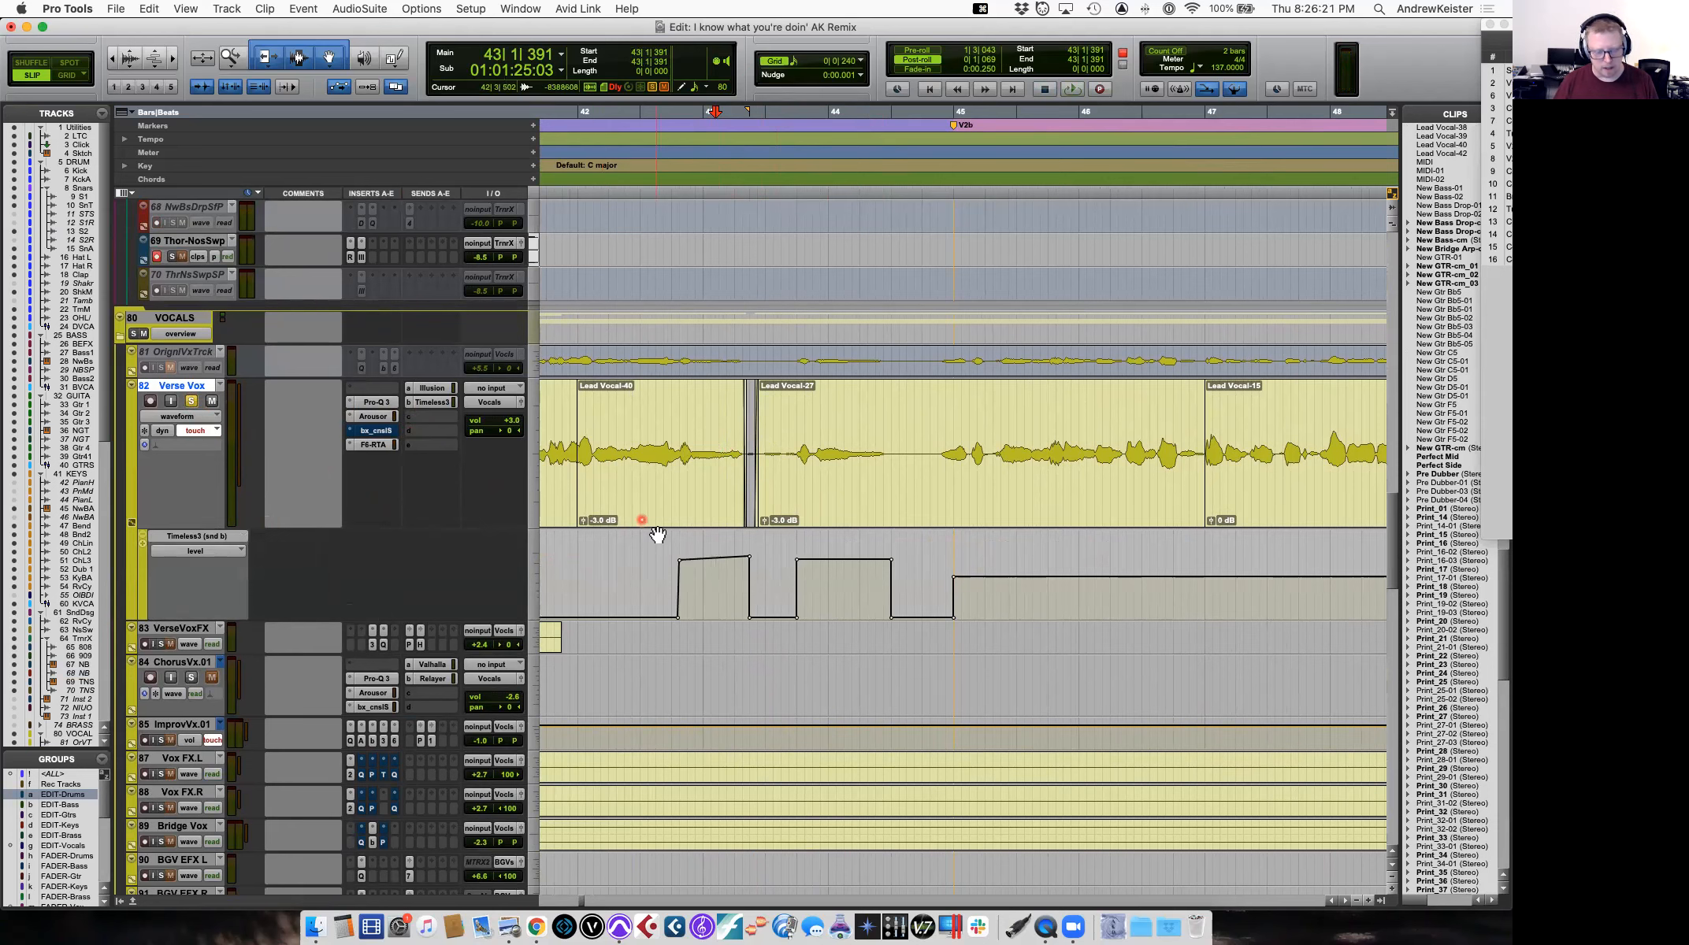
Zoom the timeline out and play the soloed Verse Vox from bar 41 beat 3 through the Timeless3 send automation.
key("r")
key("r")
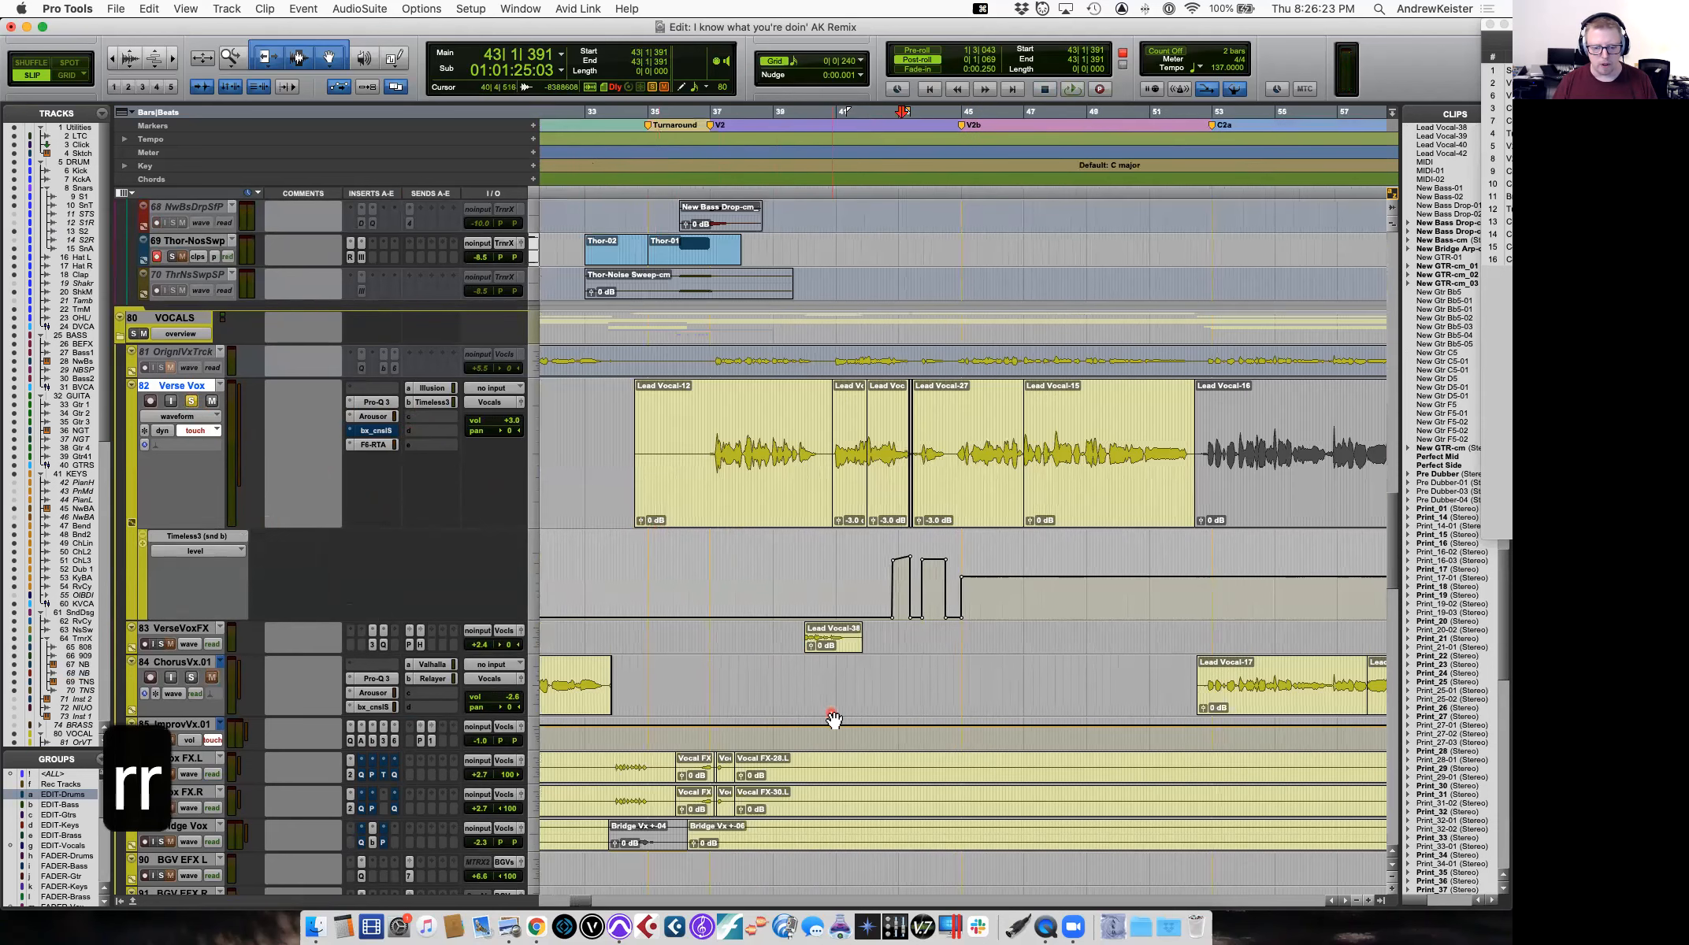
left_click(854, 441)
key("space")
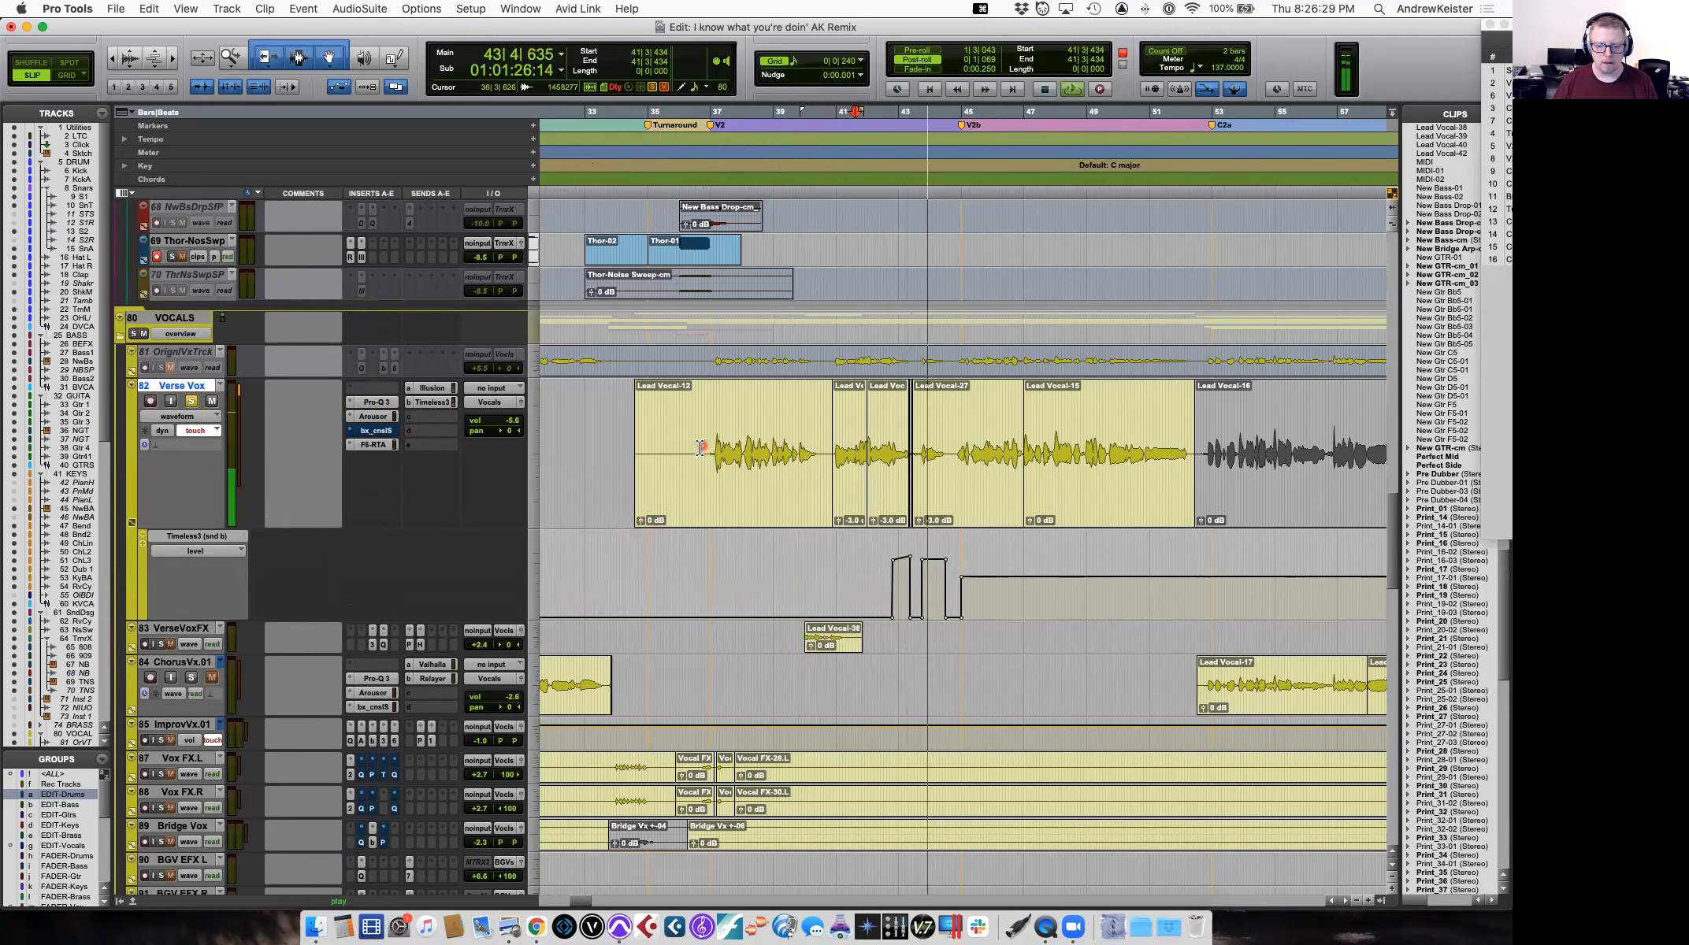
key("space")
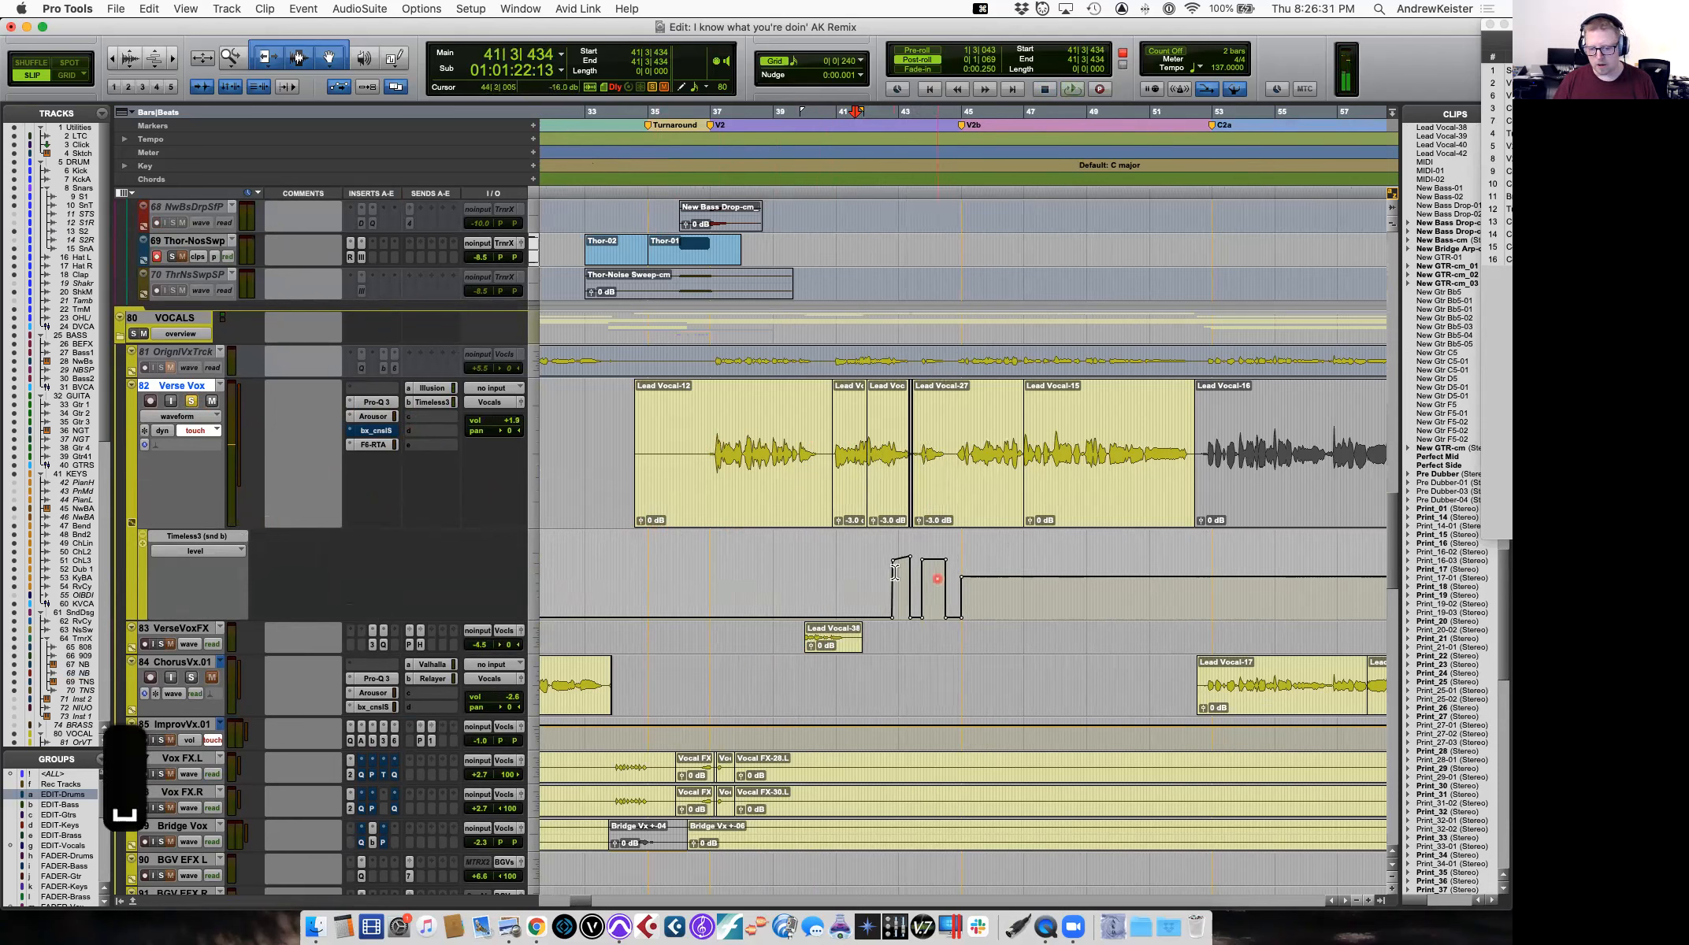
Open the Verse Vox Timeless3 send fader and replay the soloed vocal from bar 41 beat 3.
left_click(422, 403)
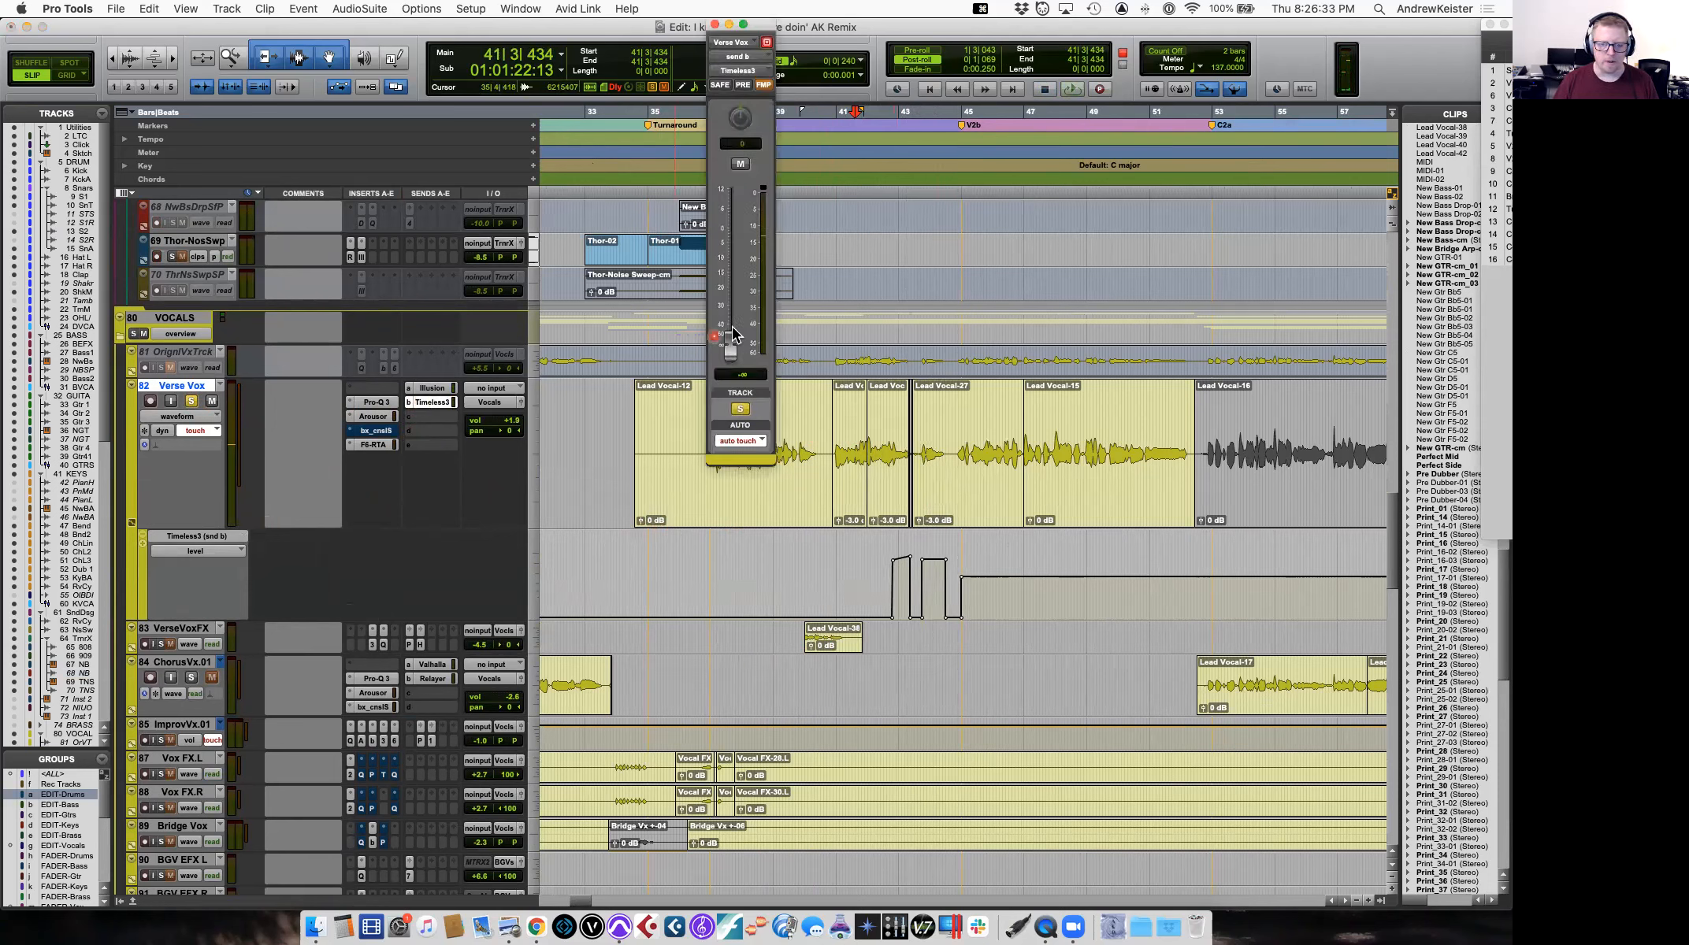
key("space")
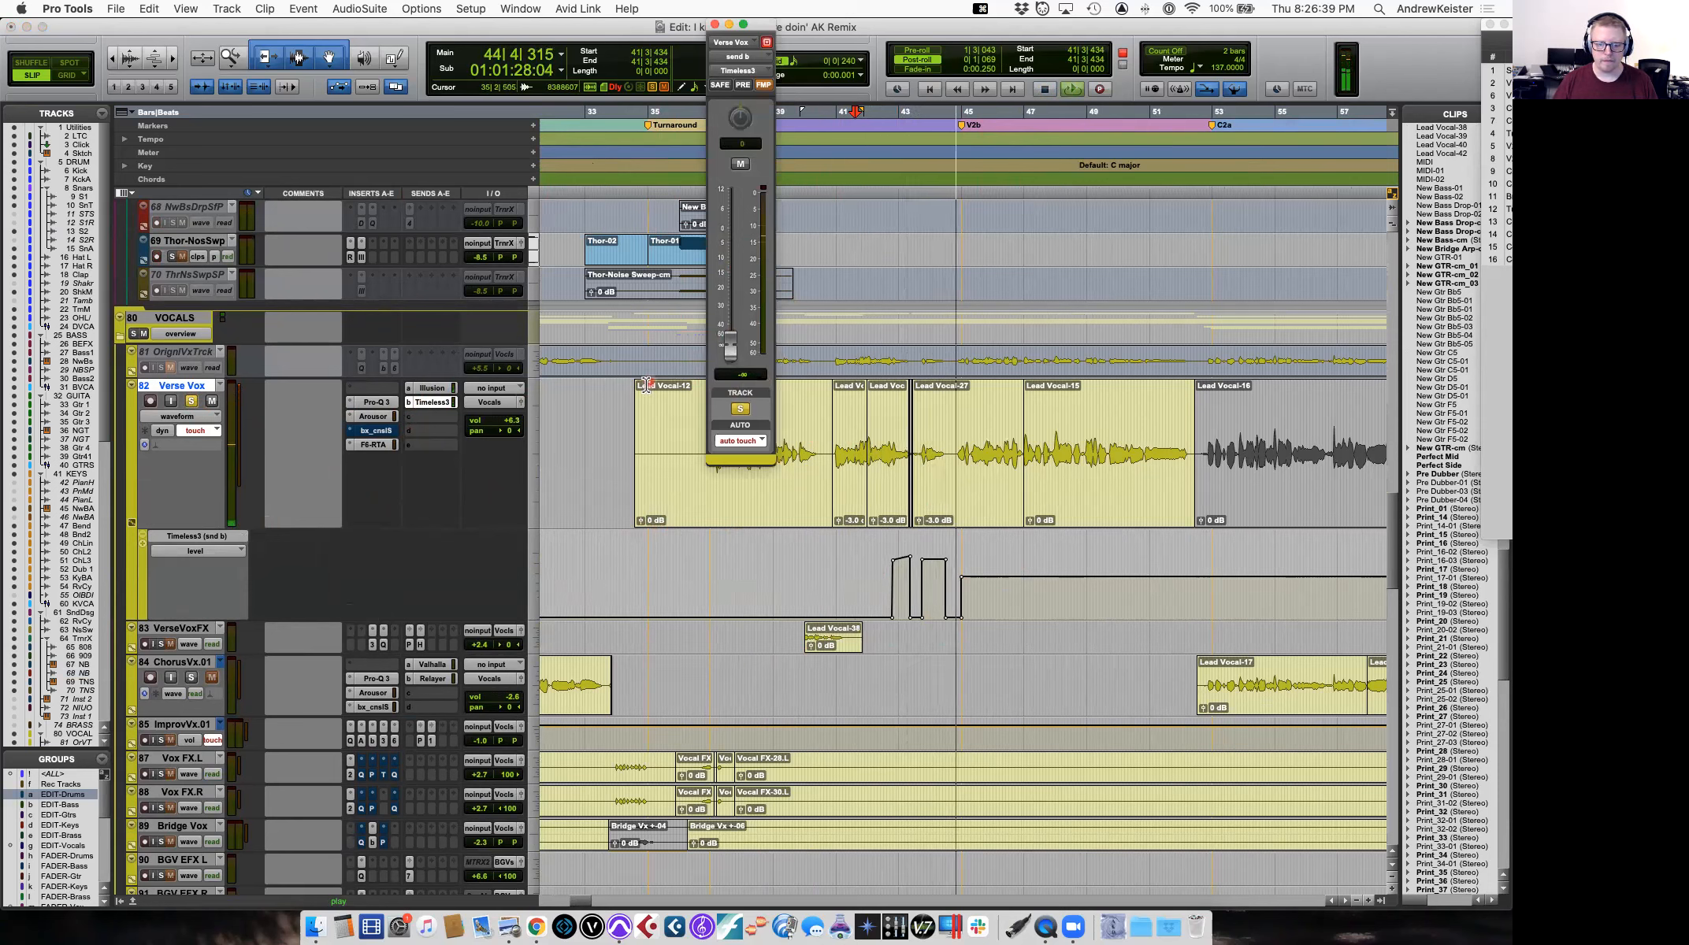
key("space")
Unsolo Verse Vox and play the full mix from bar 41 beat 3 with the Timeless3 delay send active.
left_click(190, 402)
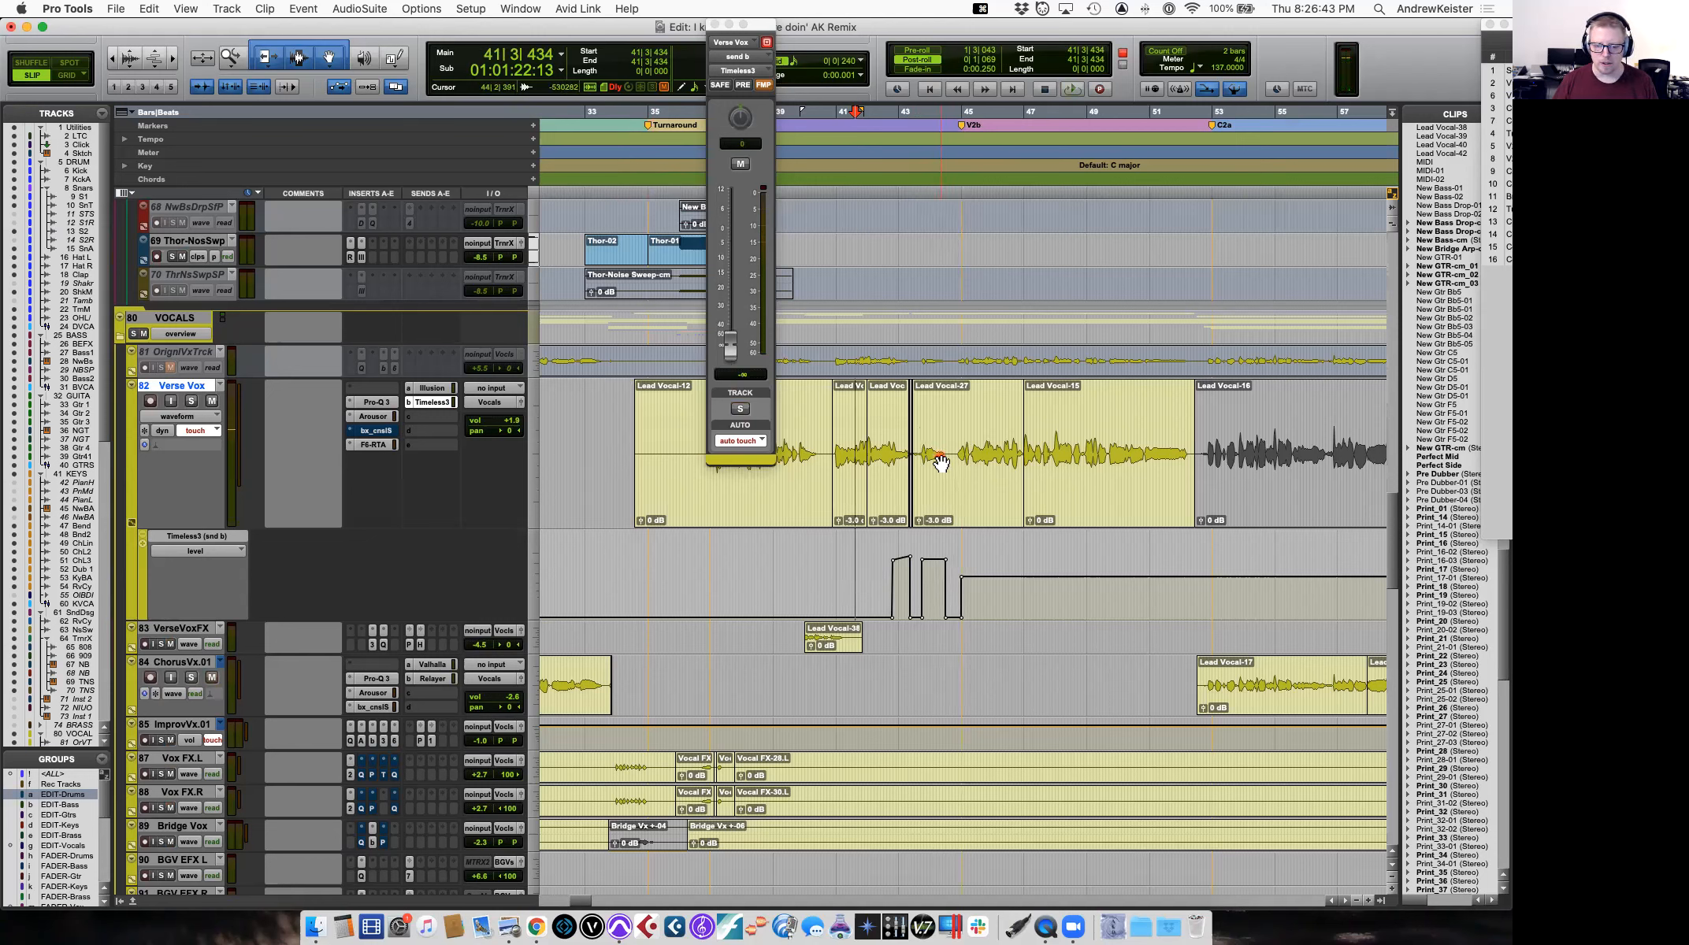
key("space")
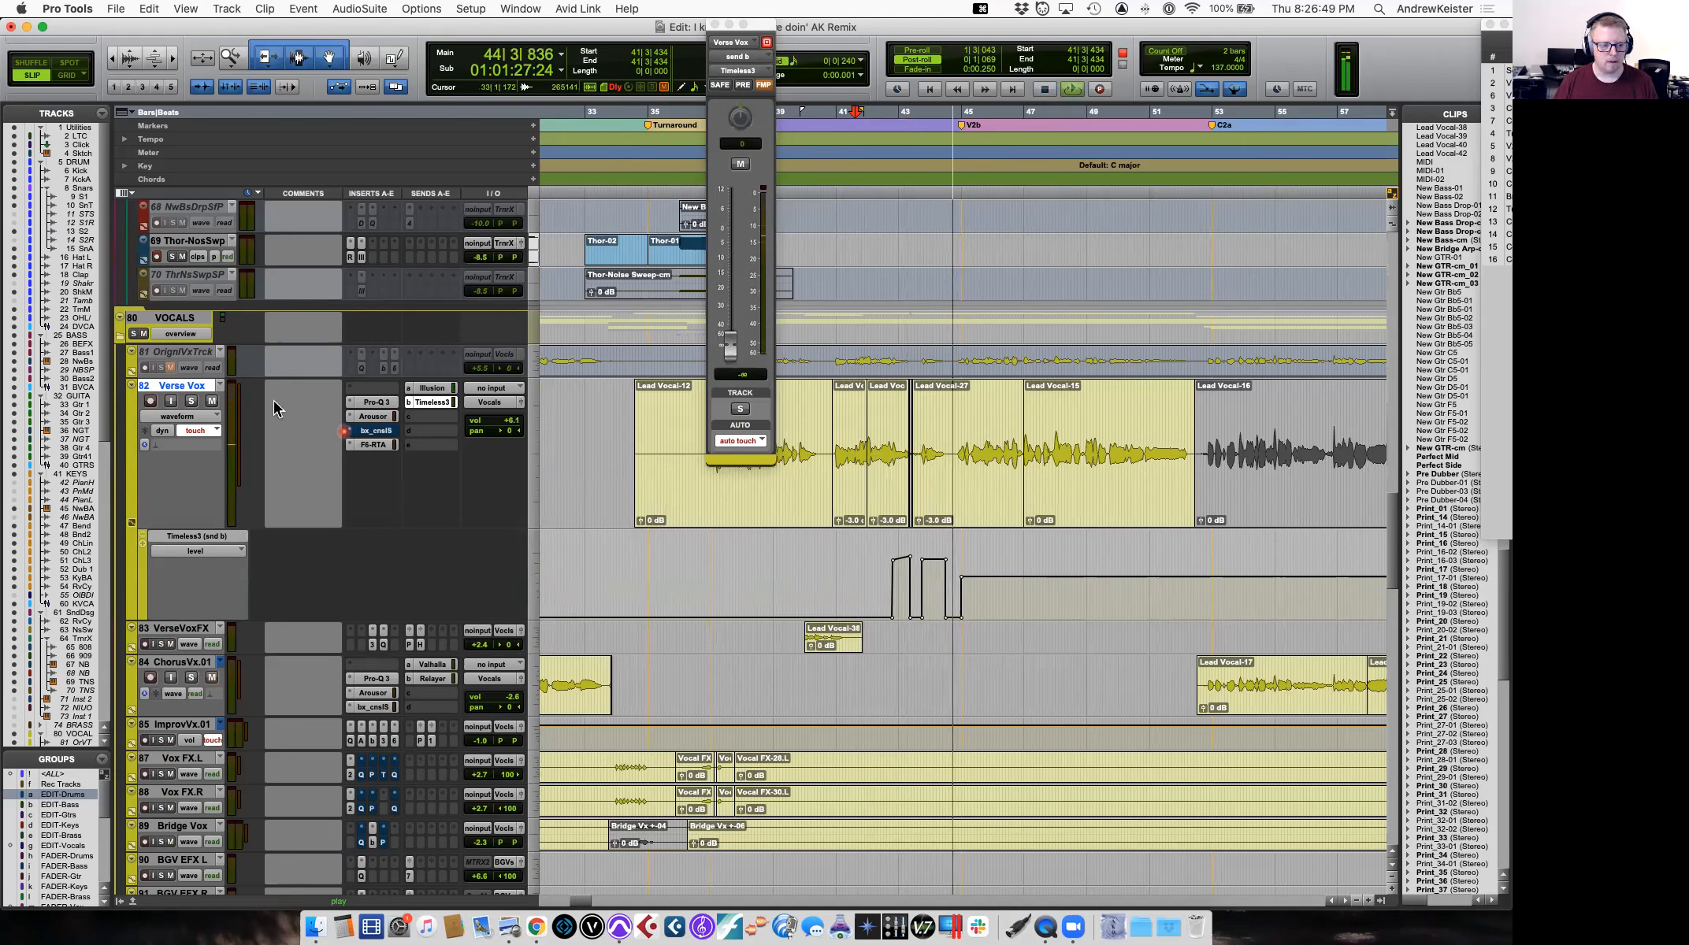
key("space")
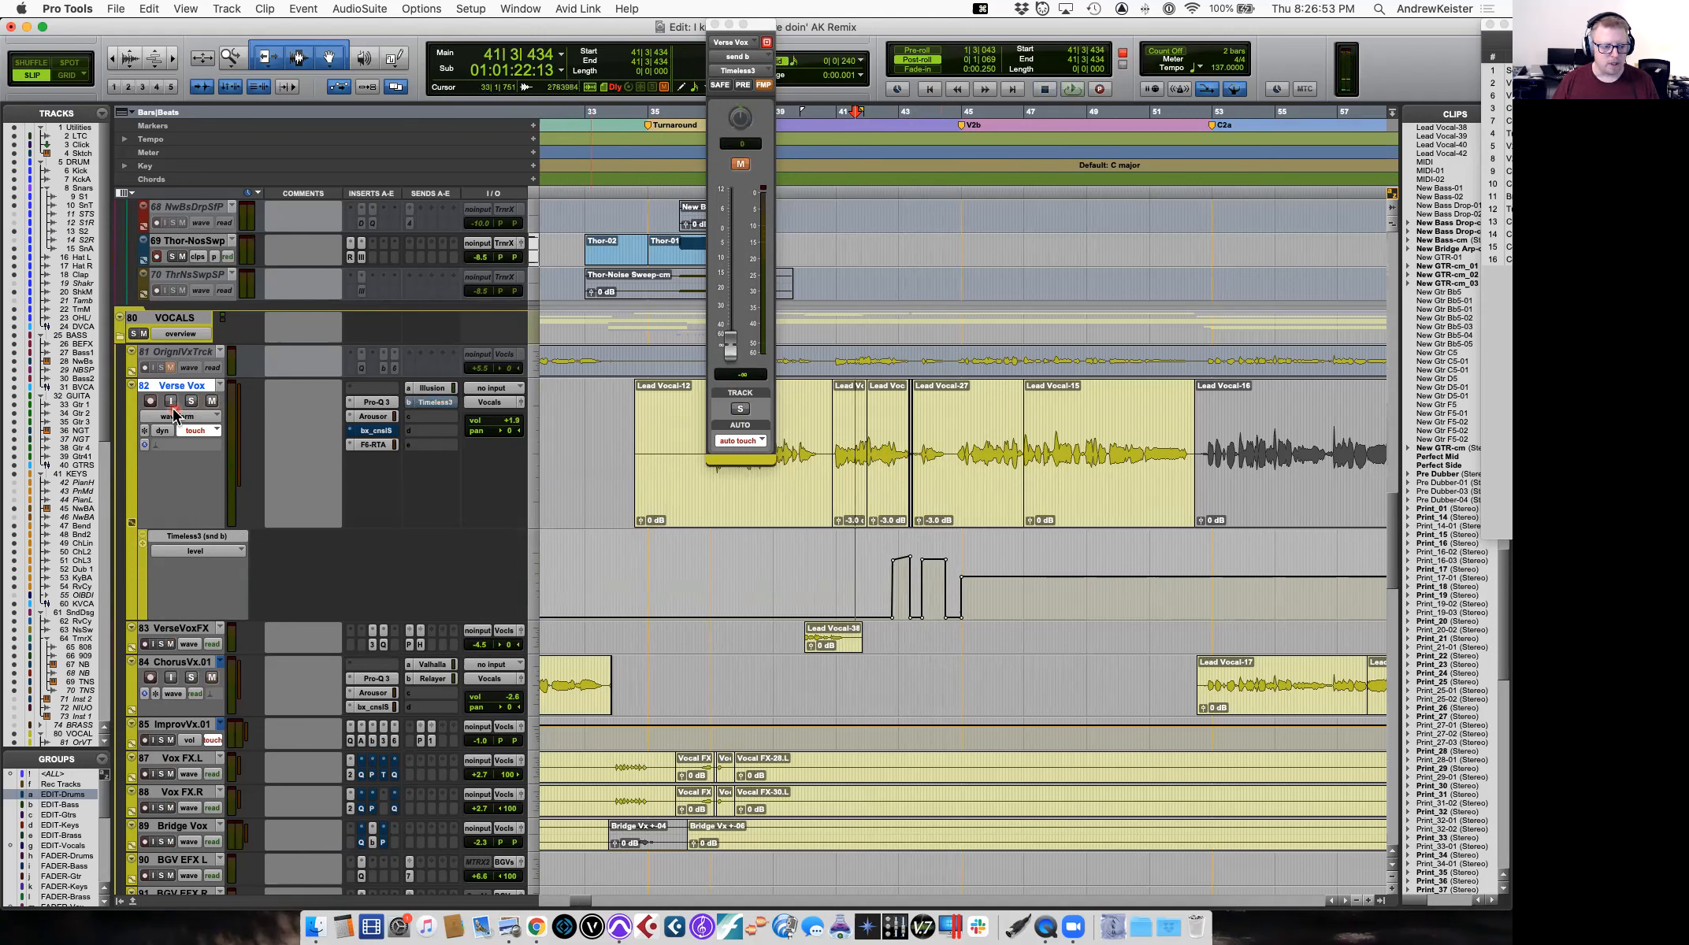
Play from bar 41 beat 3 with the Verse Vox Timeless3 send muted, and replay through bar 50 with it active.
key("space")
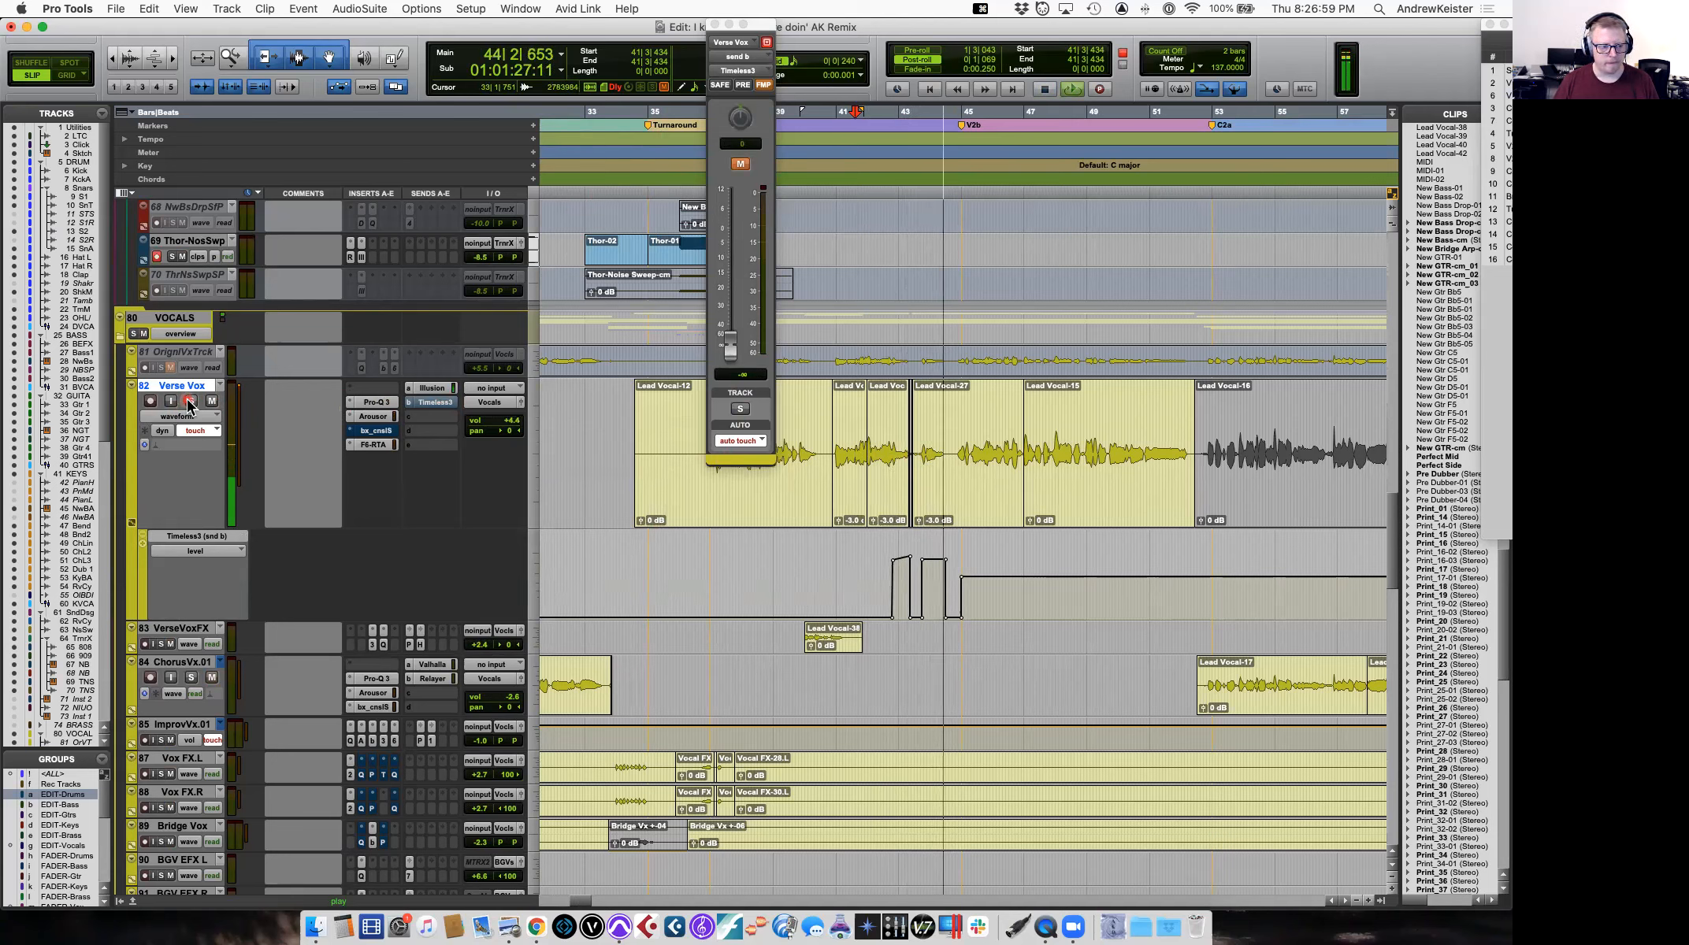
key("space")
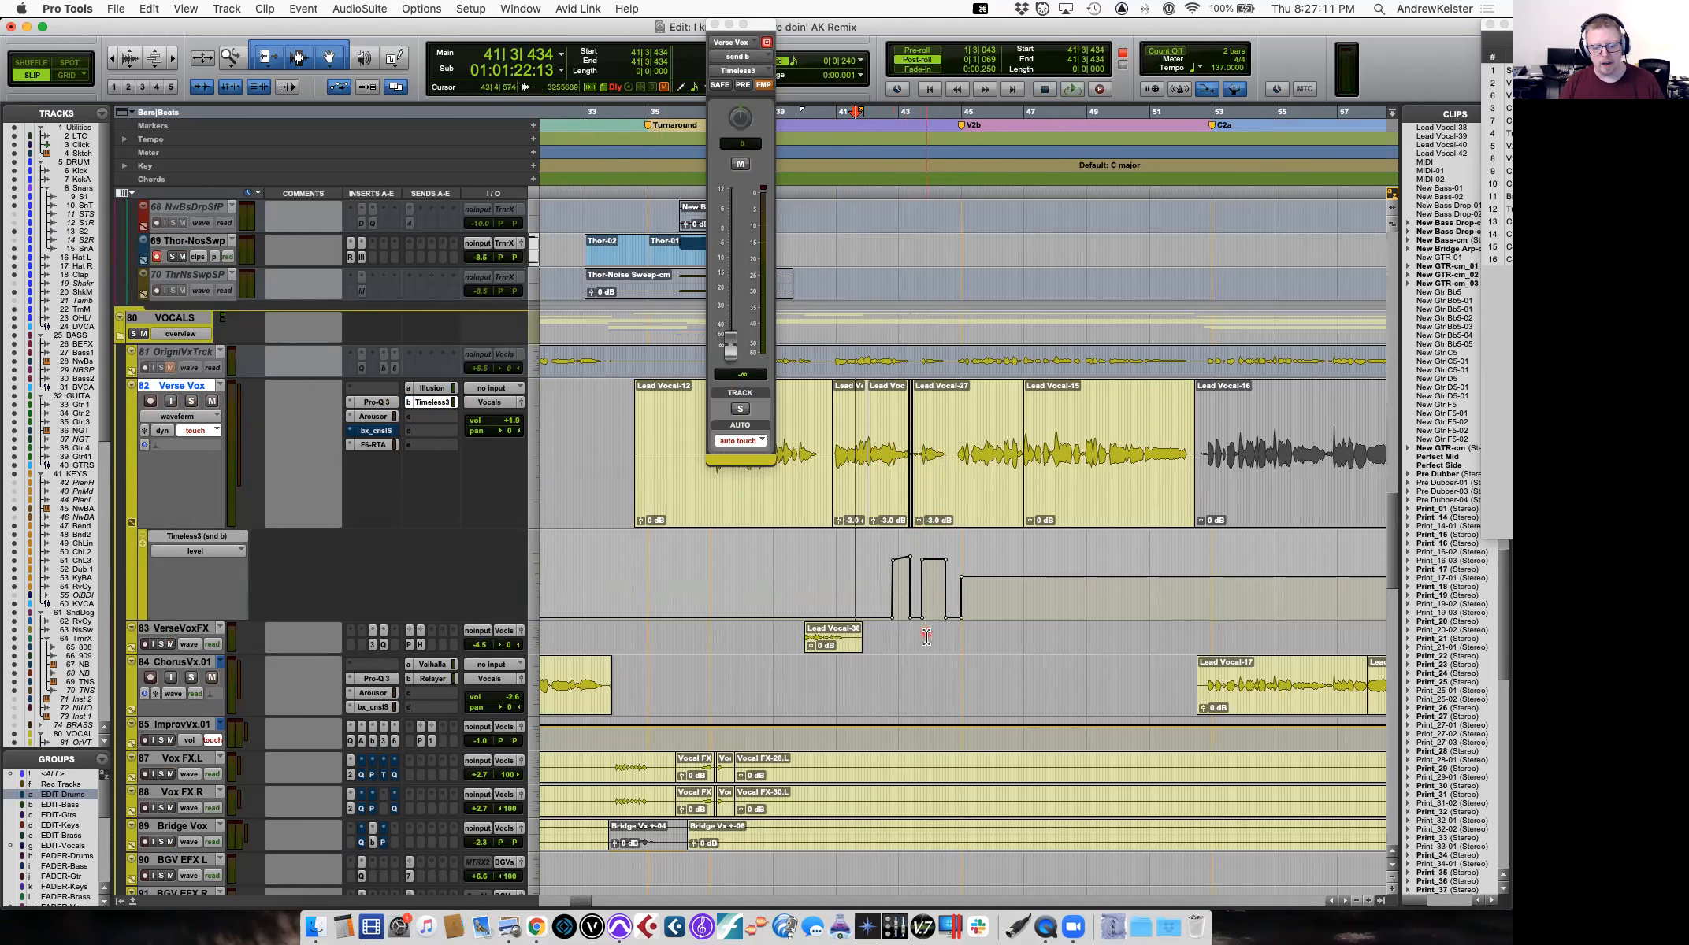
key("space")
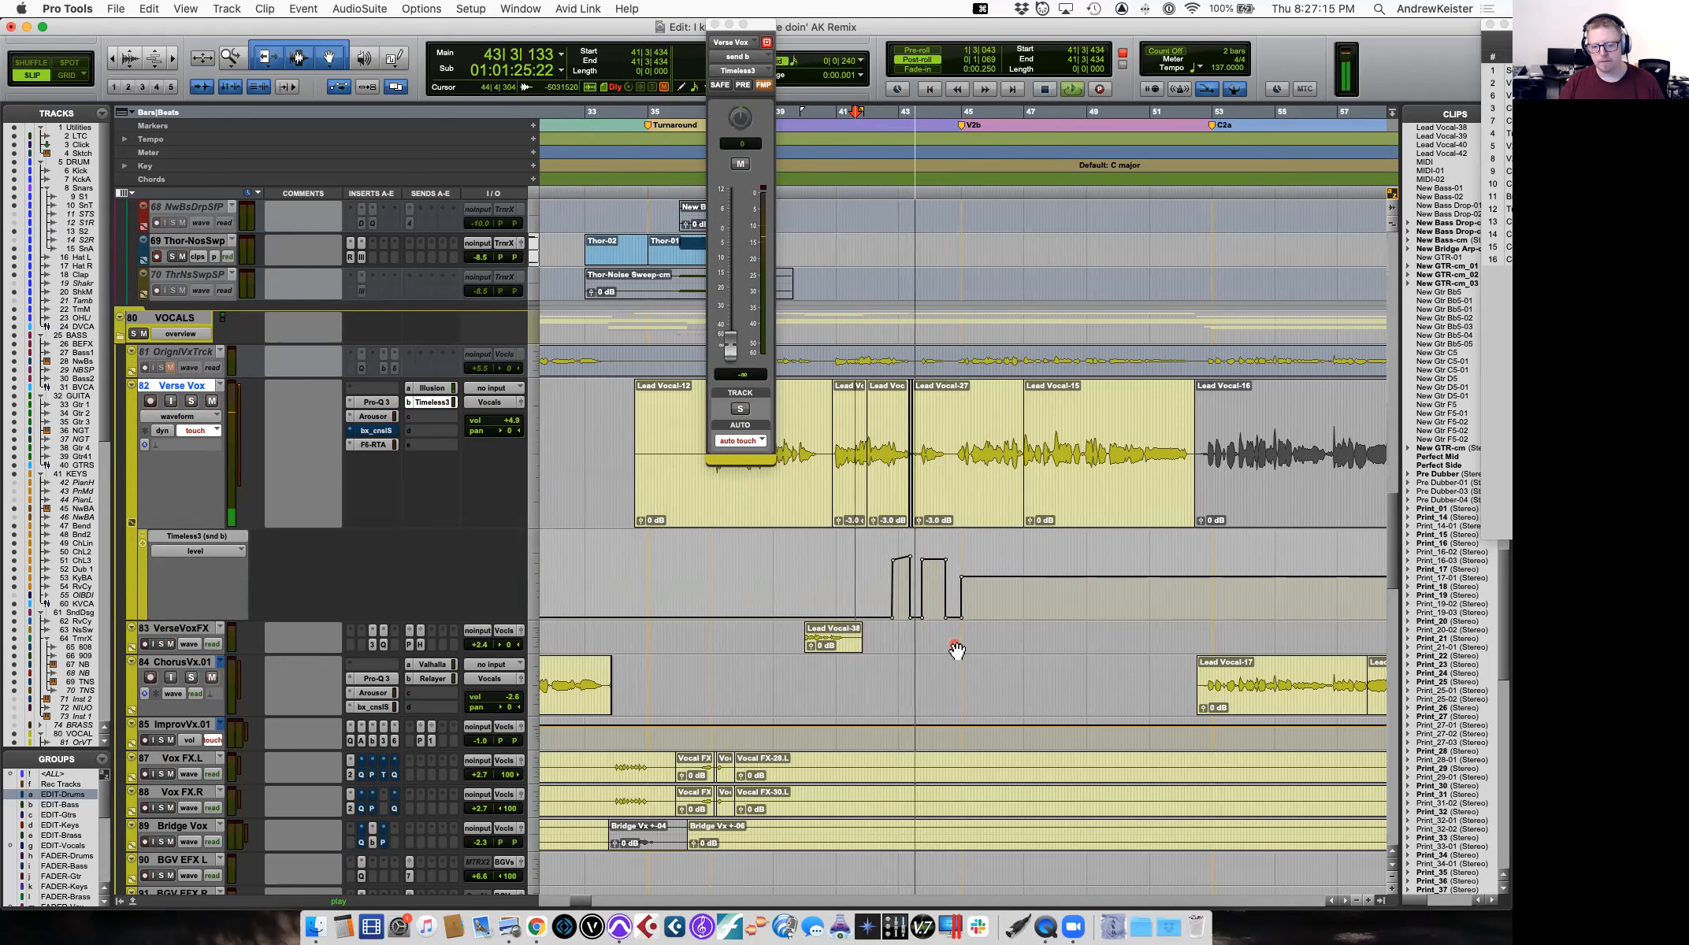
scroll(983, 592, "up", 3)
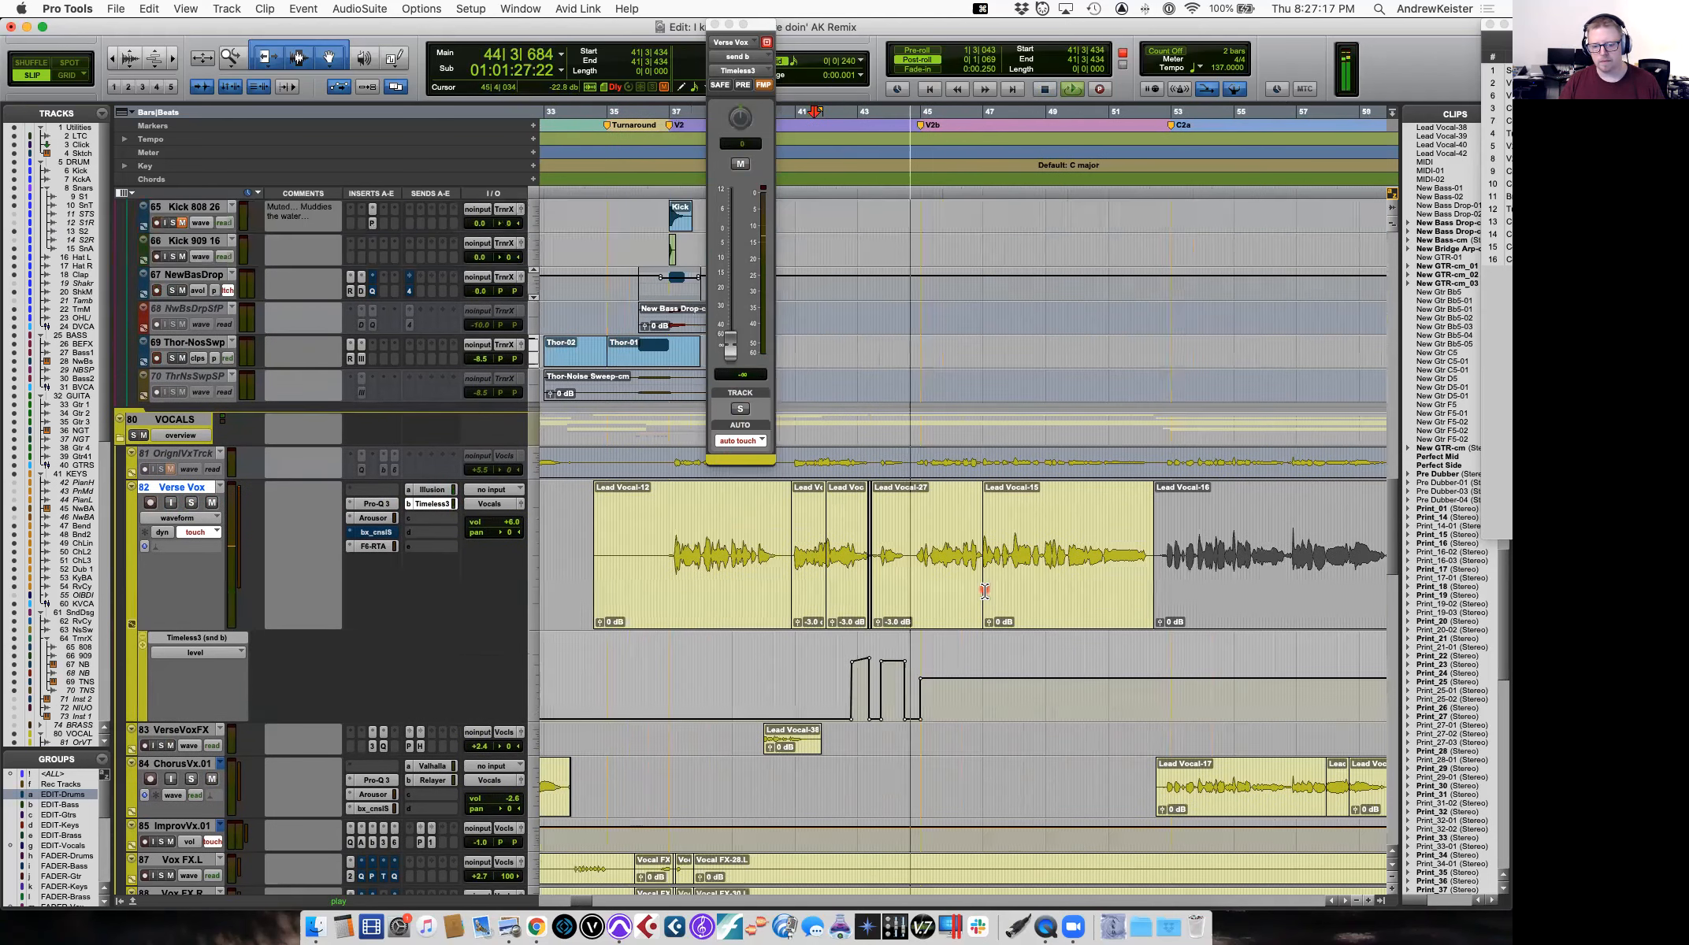
scroll(981, 599, "up", 3)
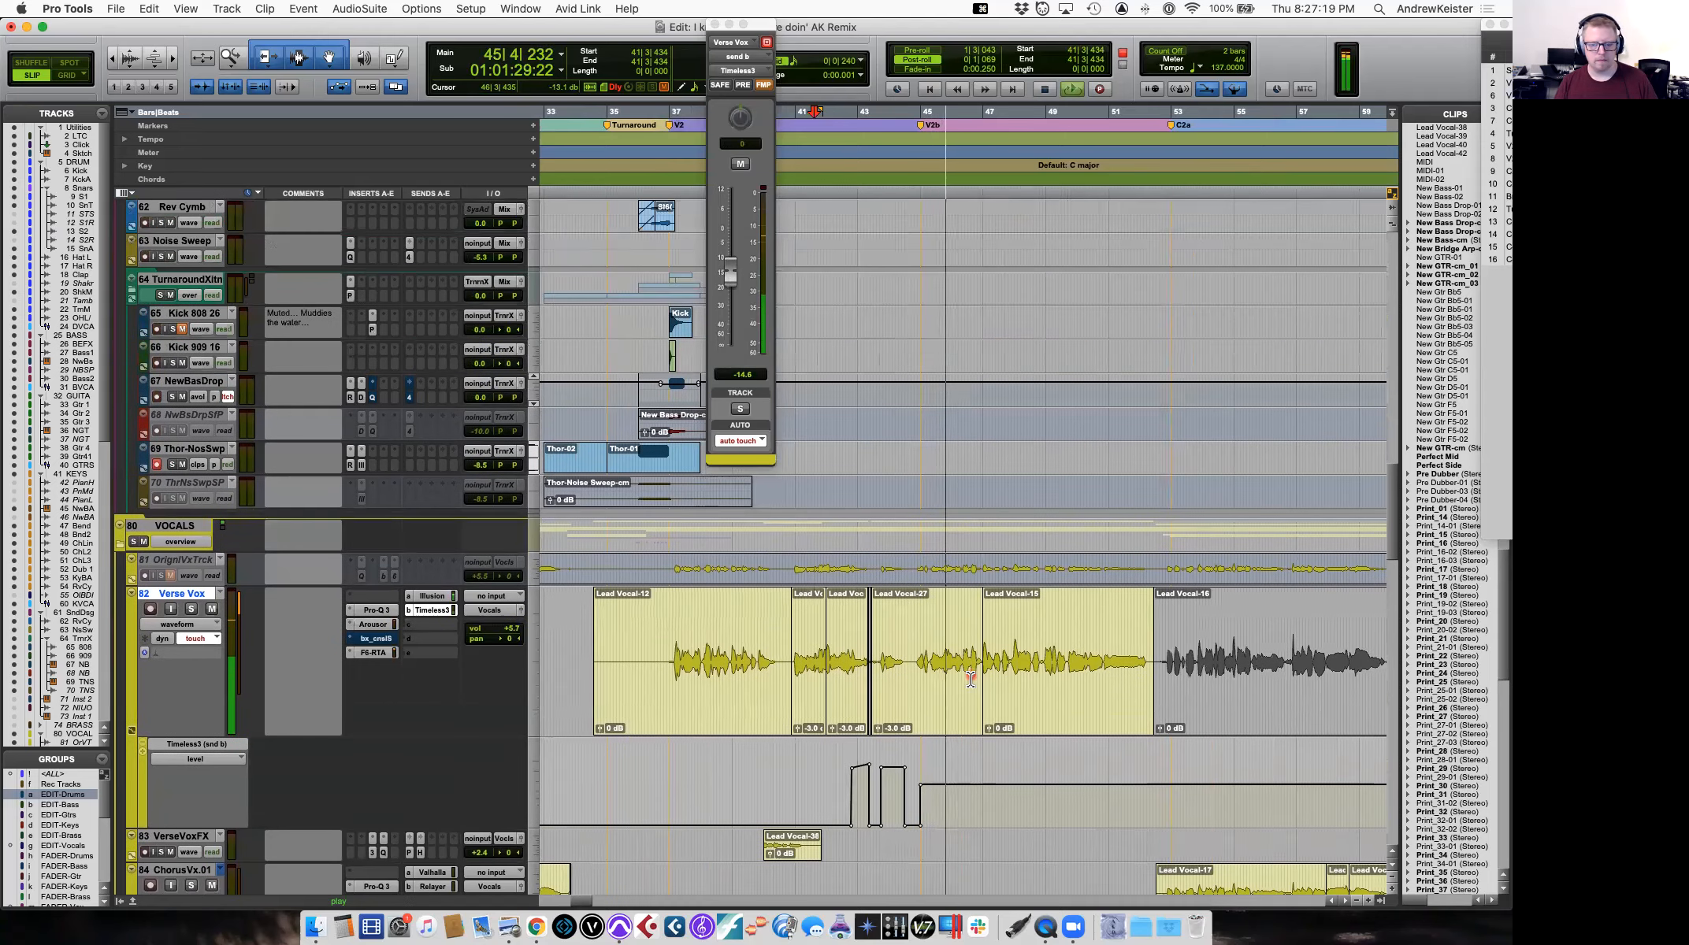
scroll(971, 679, "up", 4)
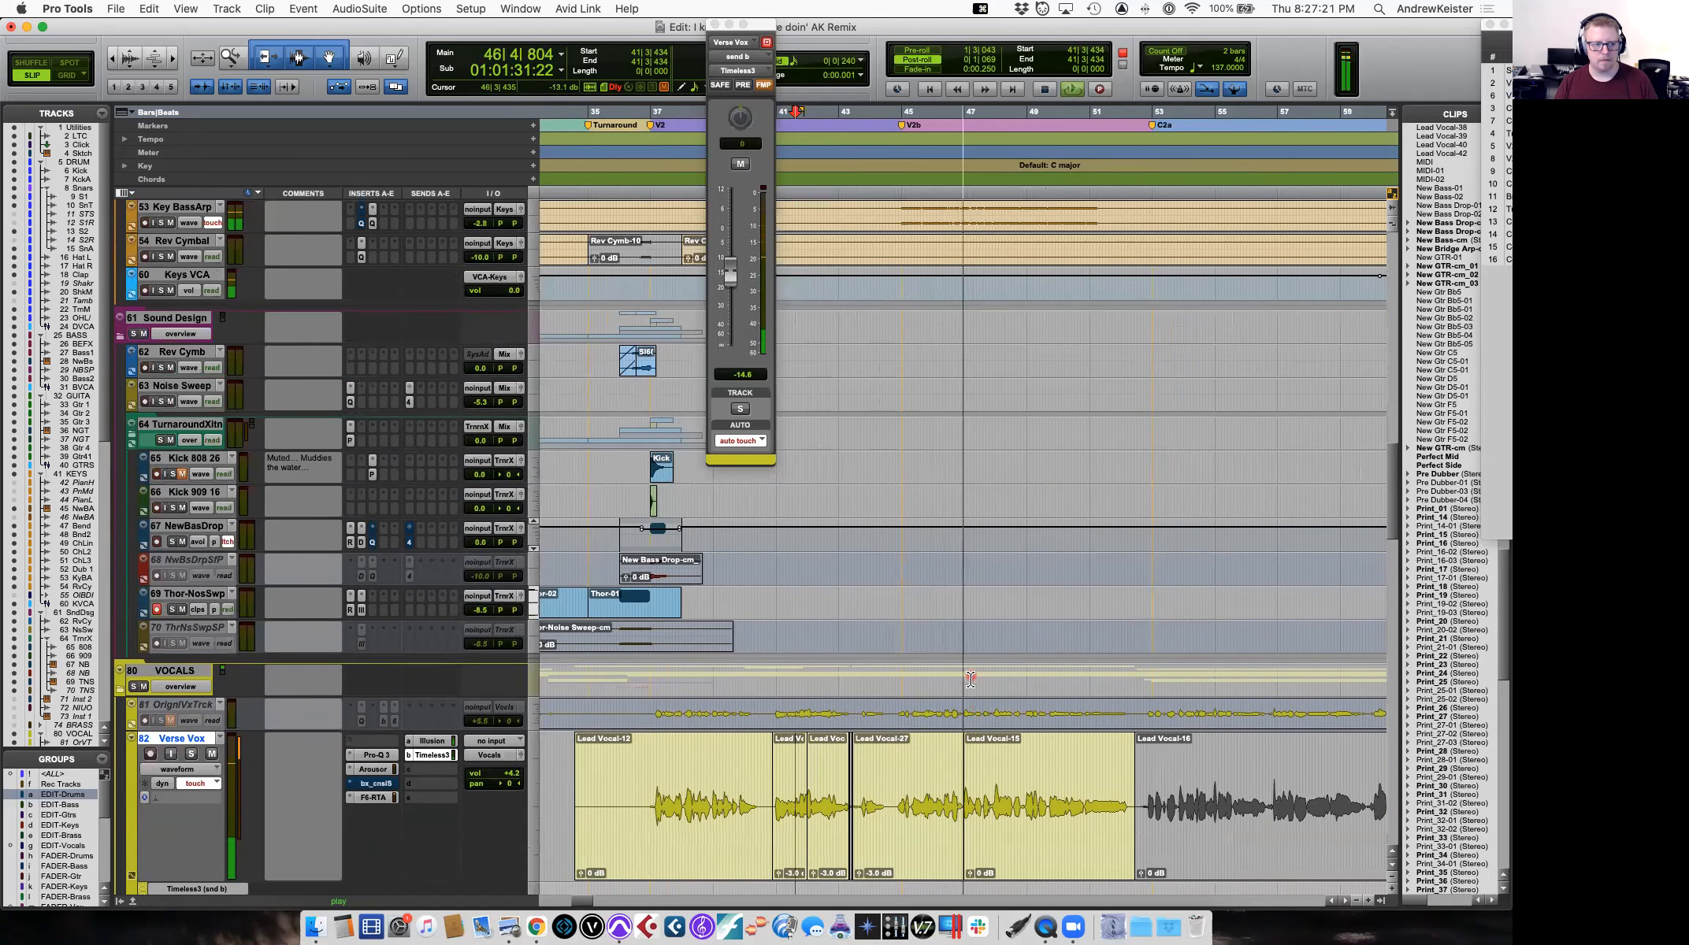
scroll(971, 679, "up", 8)
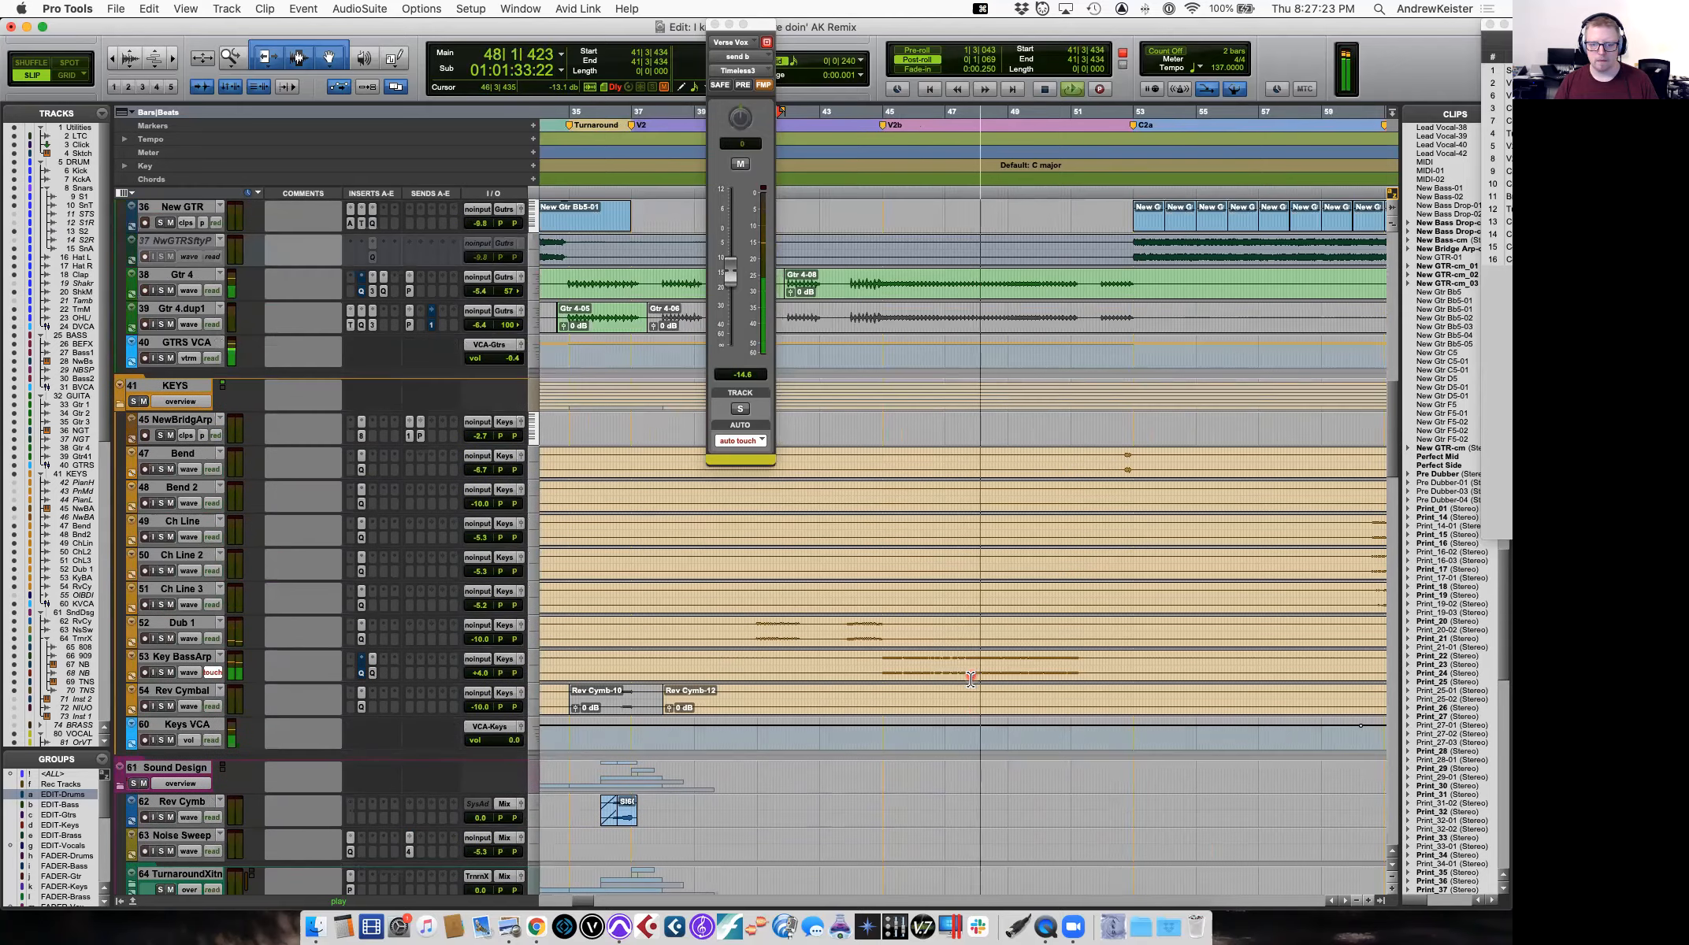
scroll(971, 679, "up", 10)
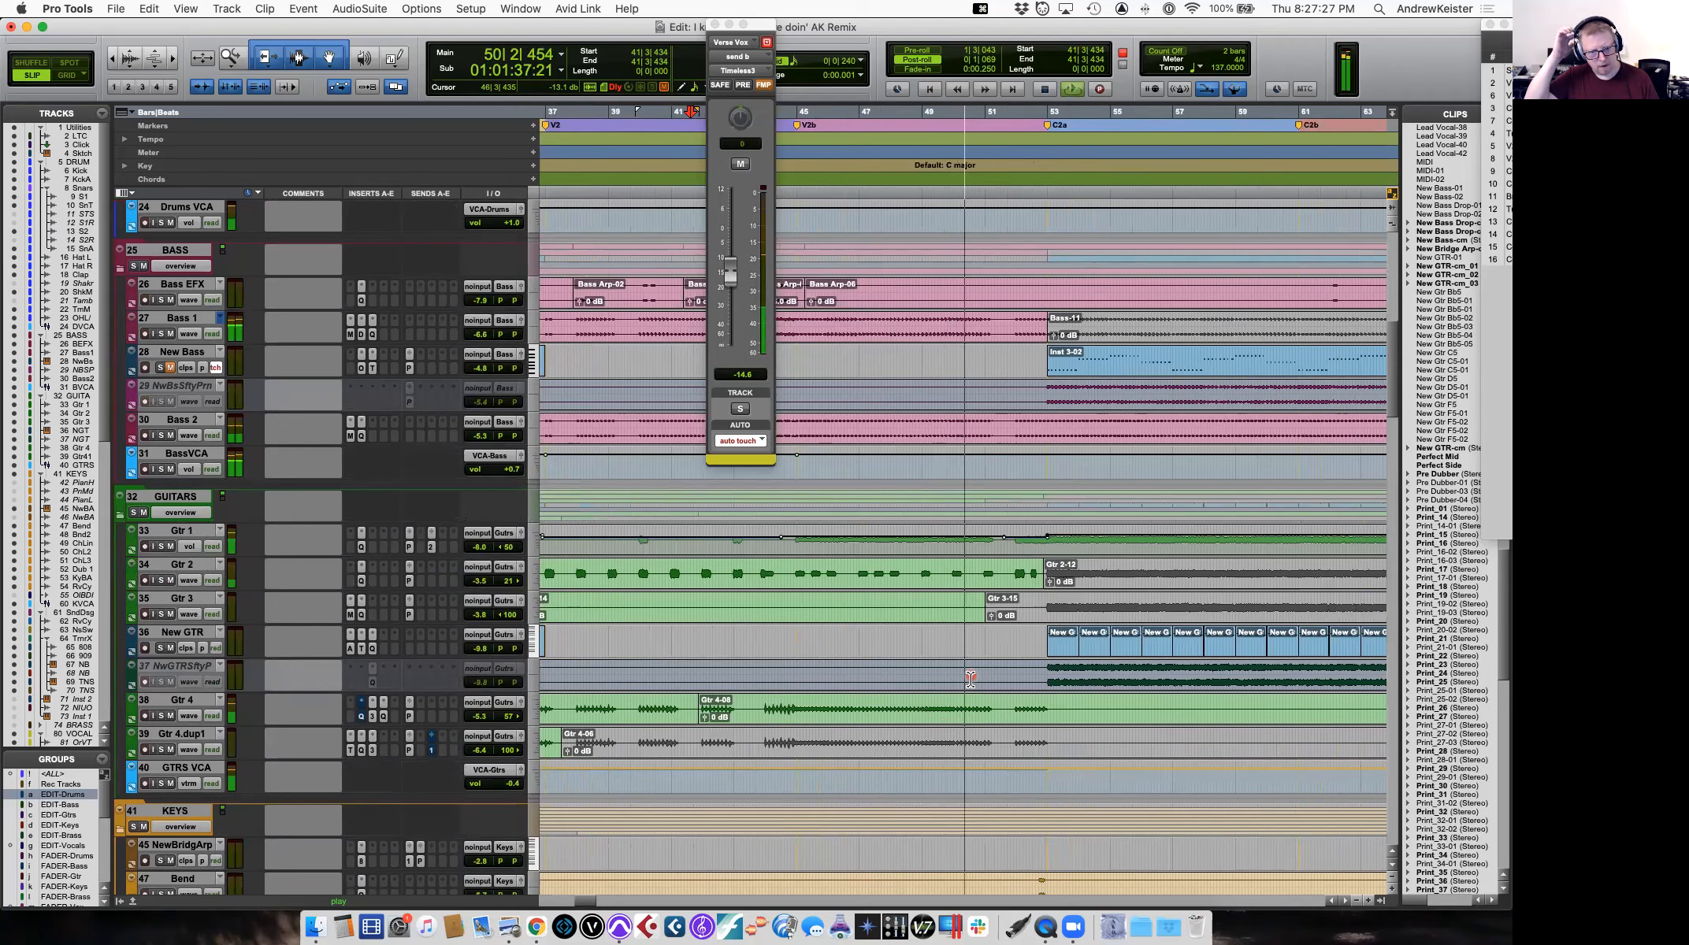
Save the session and close the Verse Vox Timeless3 send window.
key("space")
key("cmd+s")
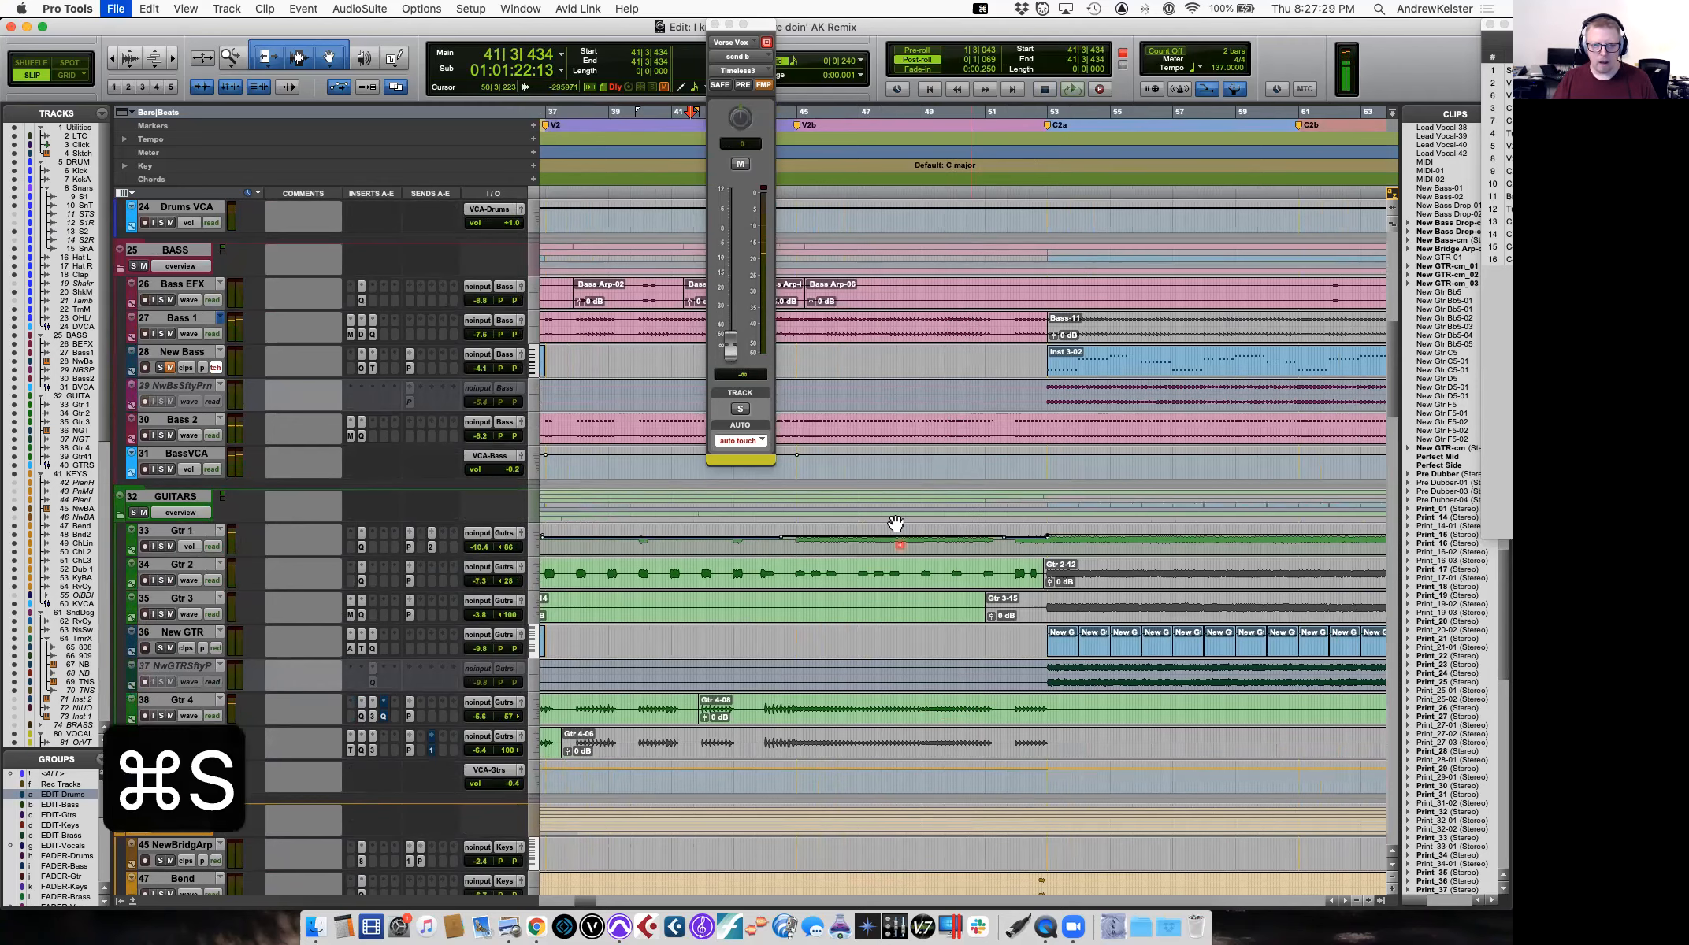
left_click(716, 25)
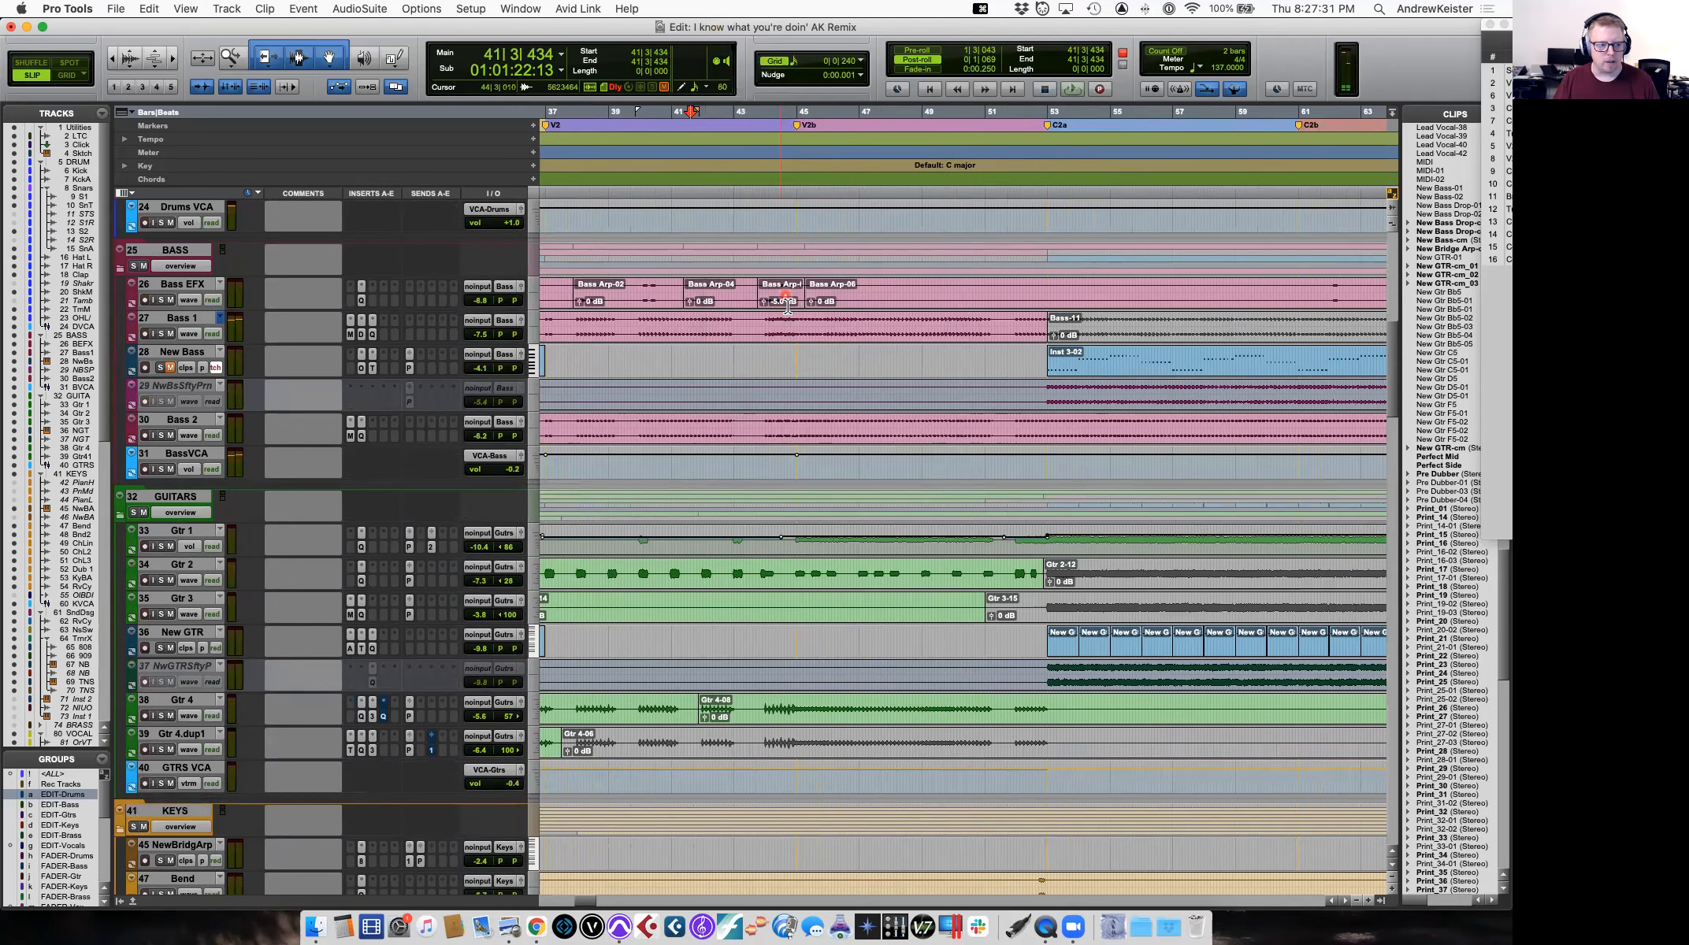
Bring the Memory Locations list fully into view and go to the Bridge marker at bar 69.
scroll(787, 308, "up", 15)
scroll(977, 439, "right", 5)
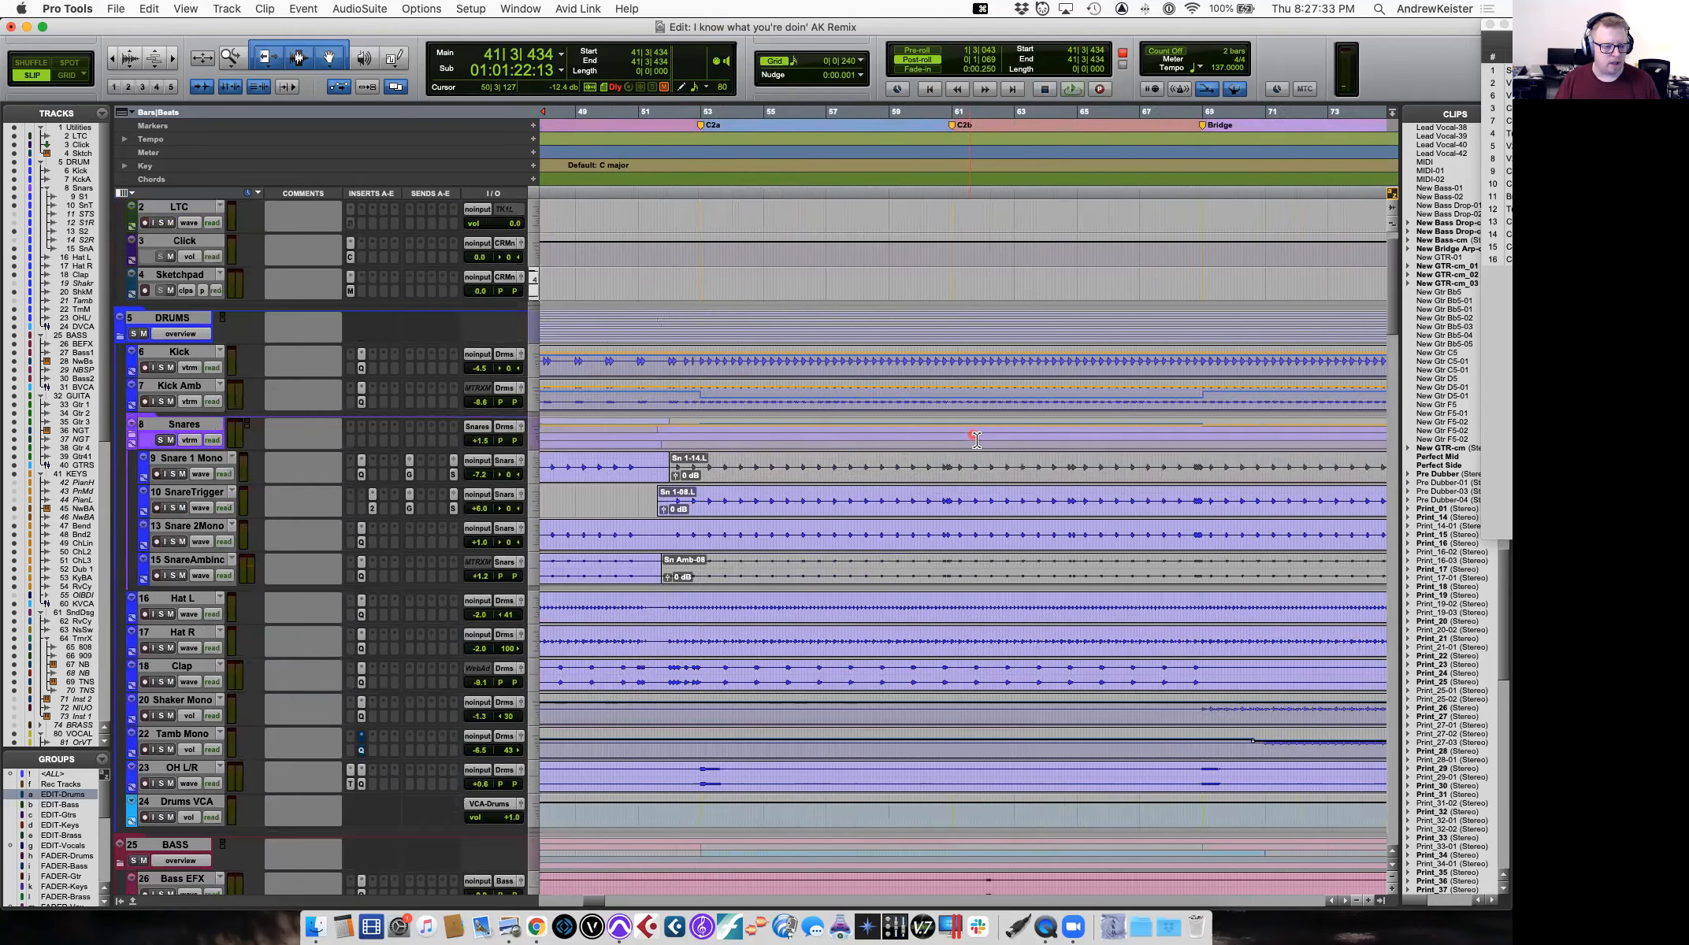
scroll(977, 439, "right", 5)
scroll(977, 439, "down", 15)
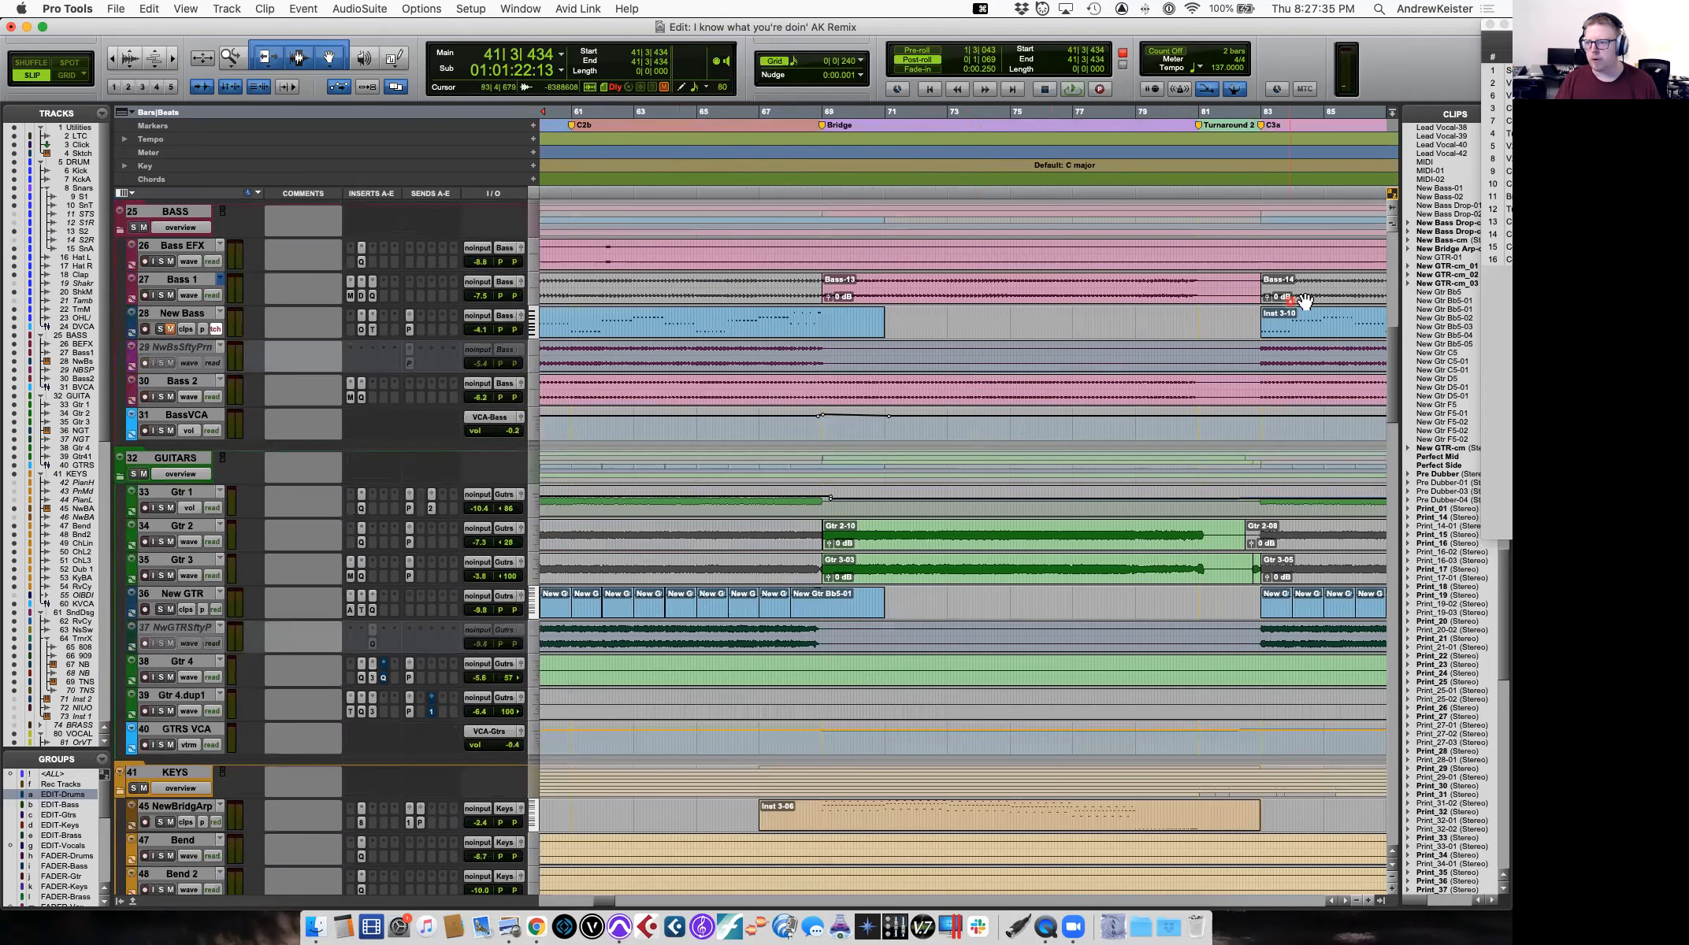
left_click_drag(1484, 35, 1395, 36)
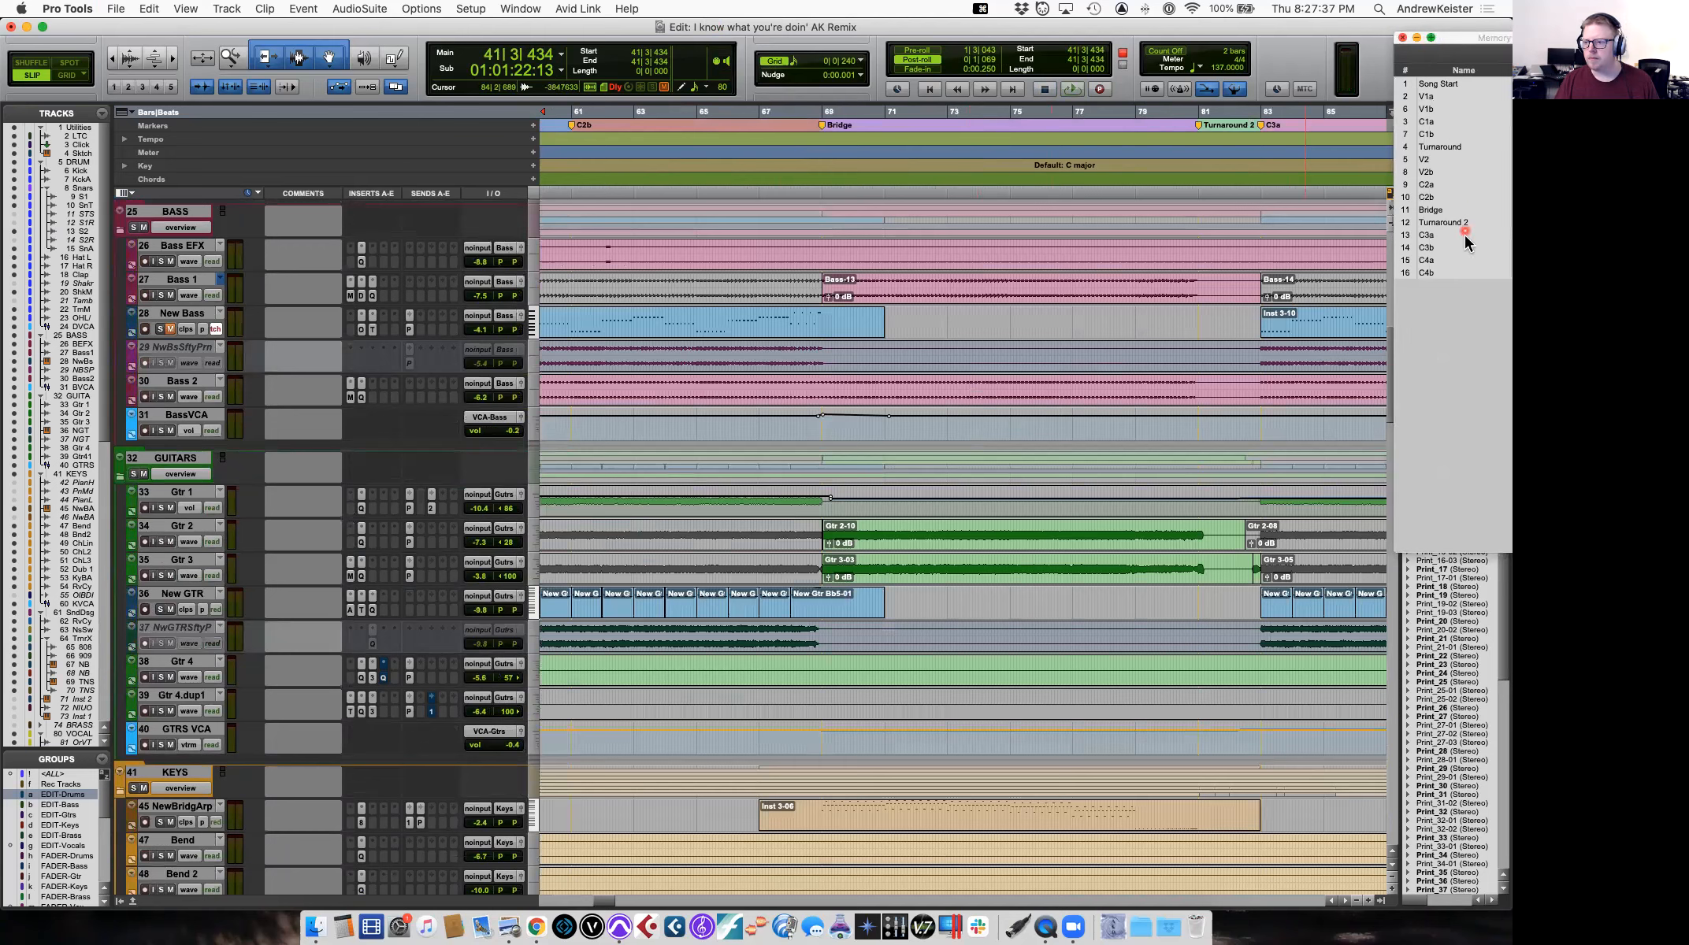
left_click(1432, 212)
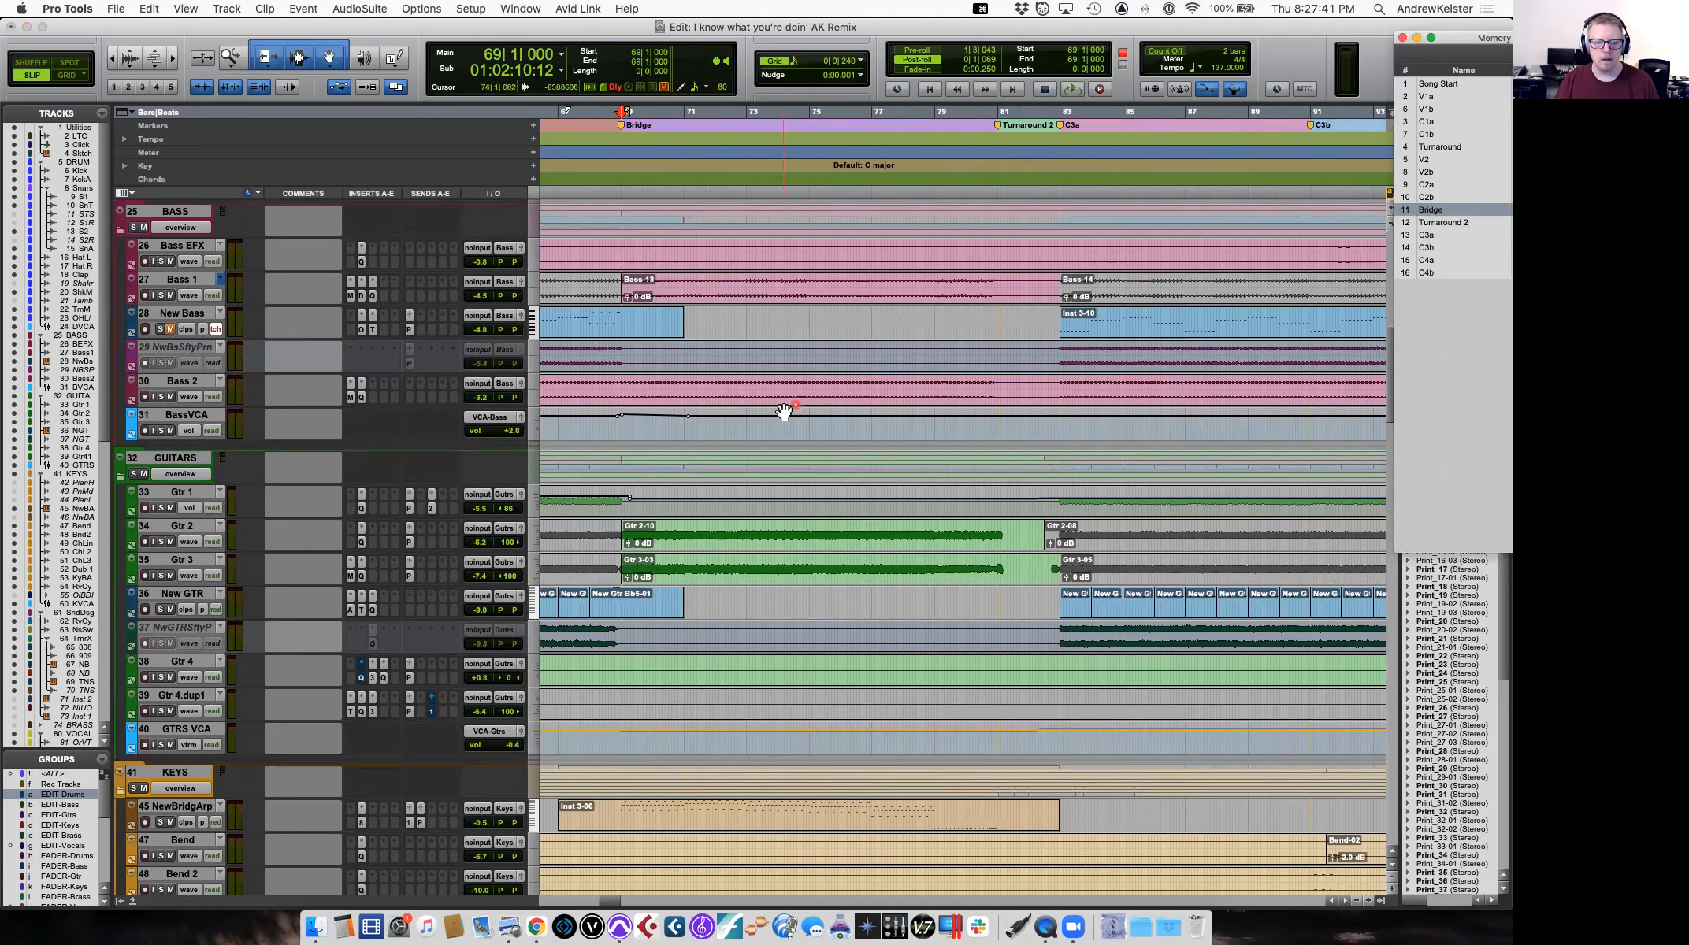
Open the Jup-8 V instrument on the New Bridge Arp track and place its window below that track.
scroll(784, 411, "down", 10)
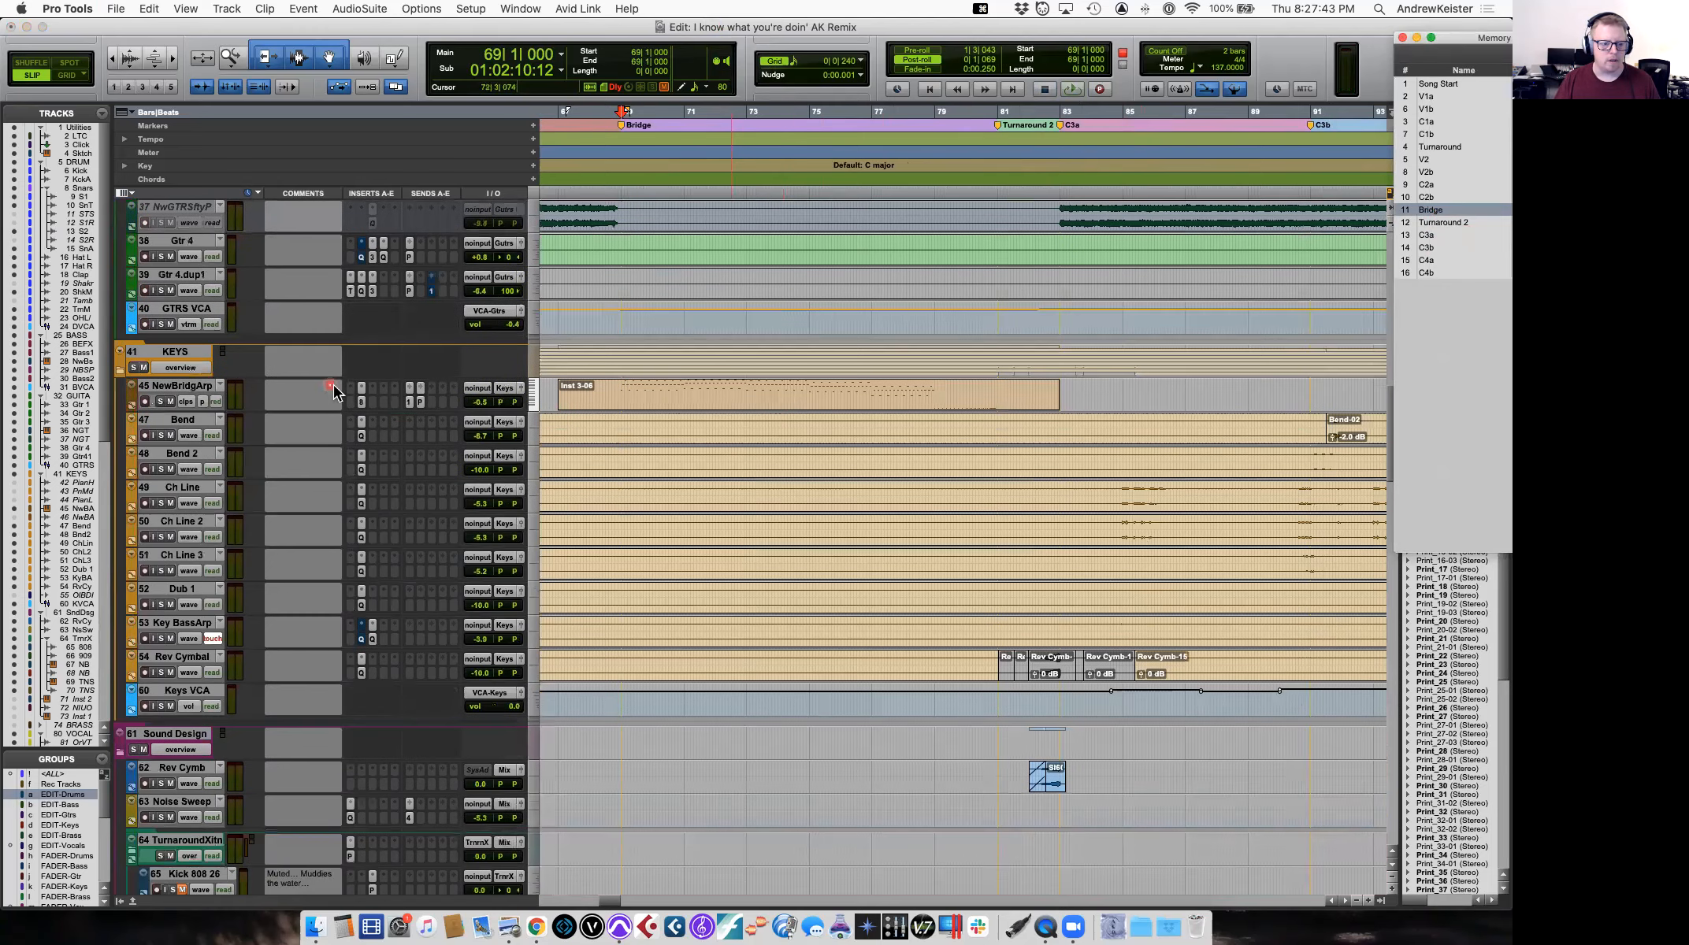
left_click(363, 403)
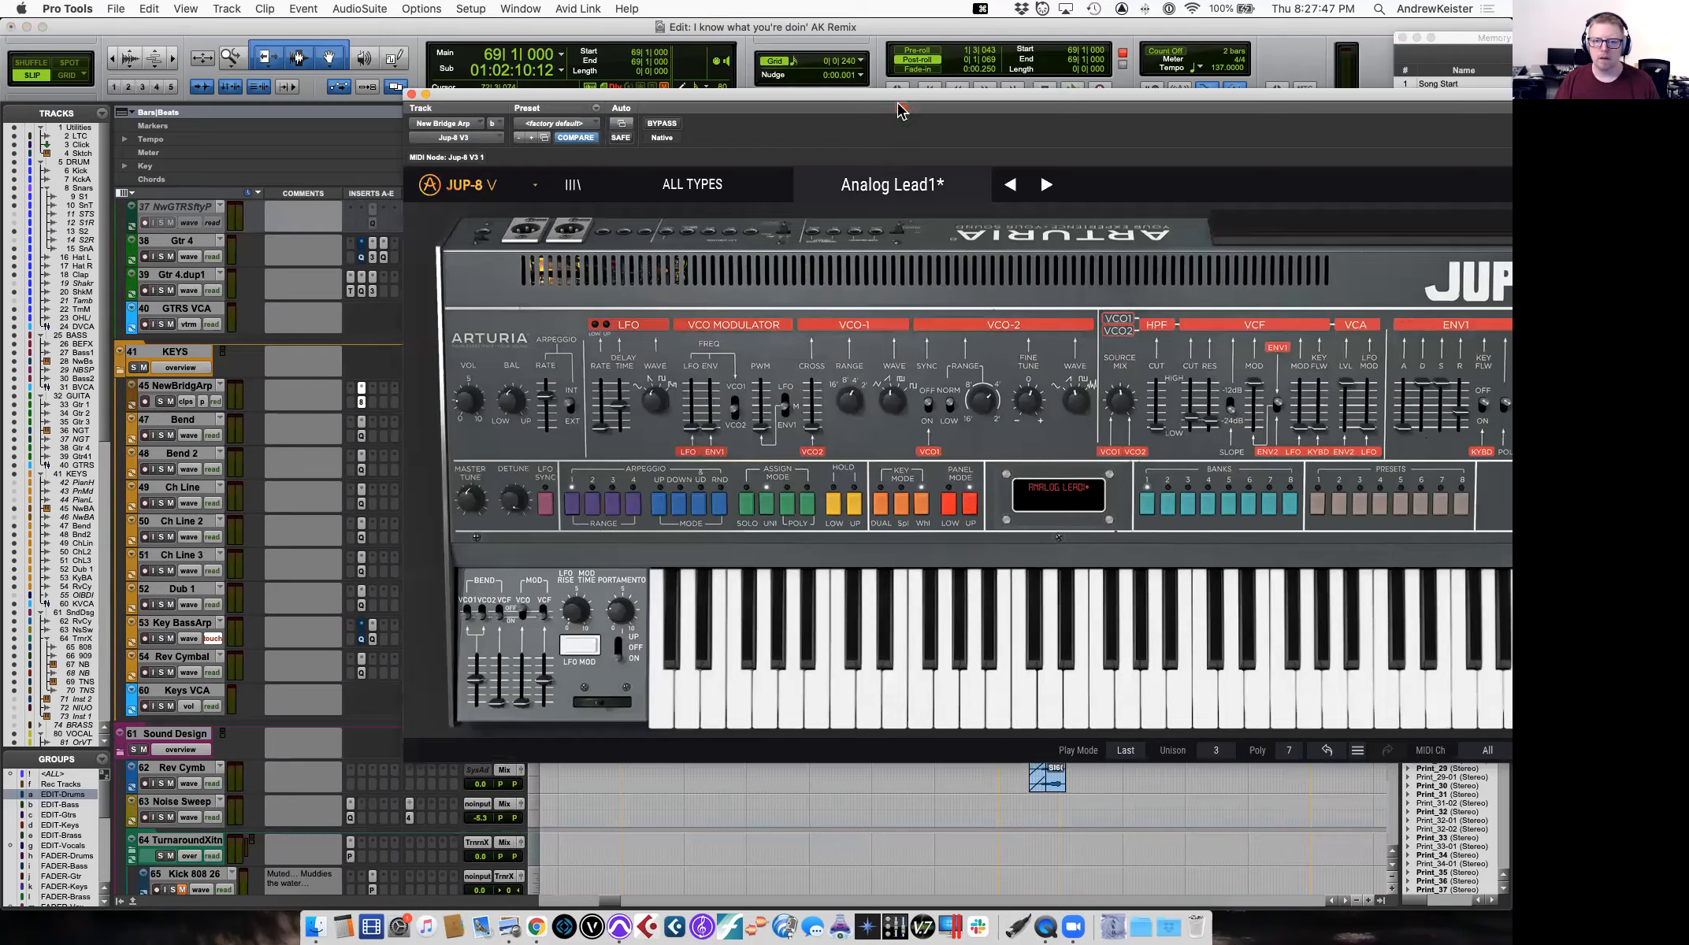
left_click_drag(902, 110, 690, 527)
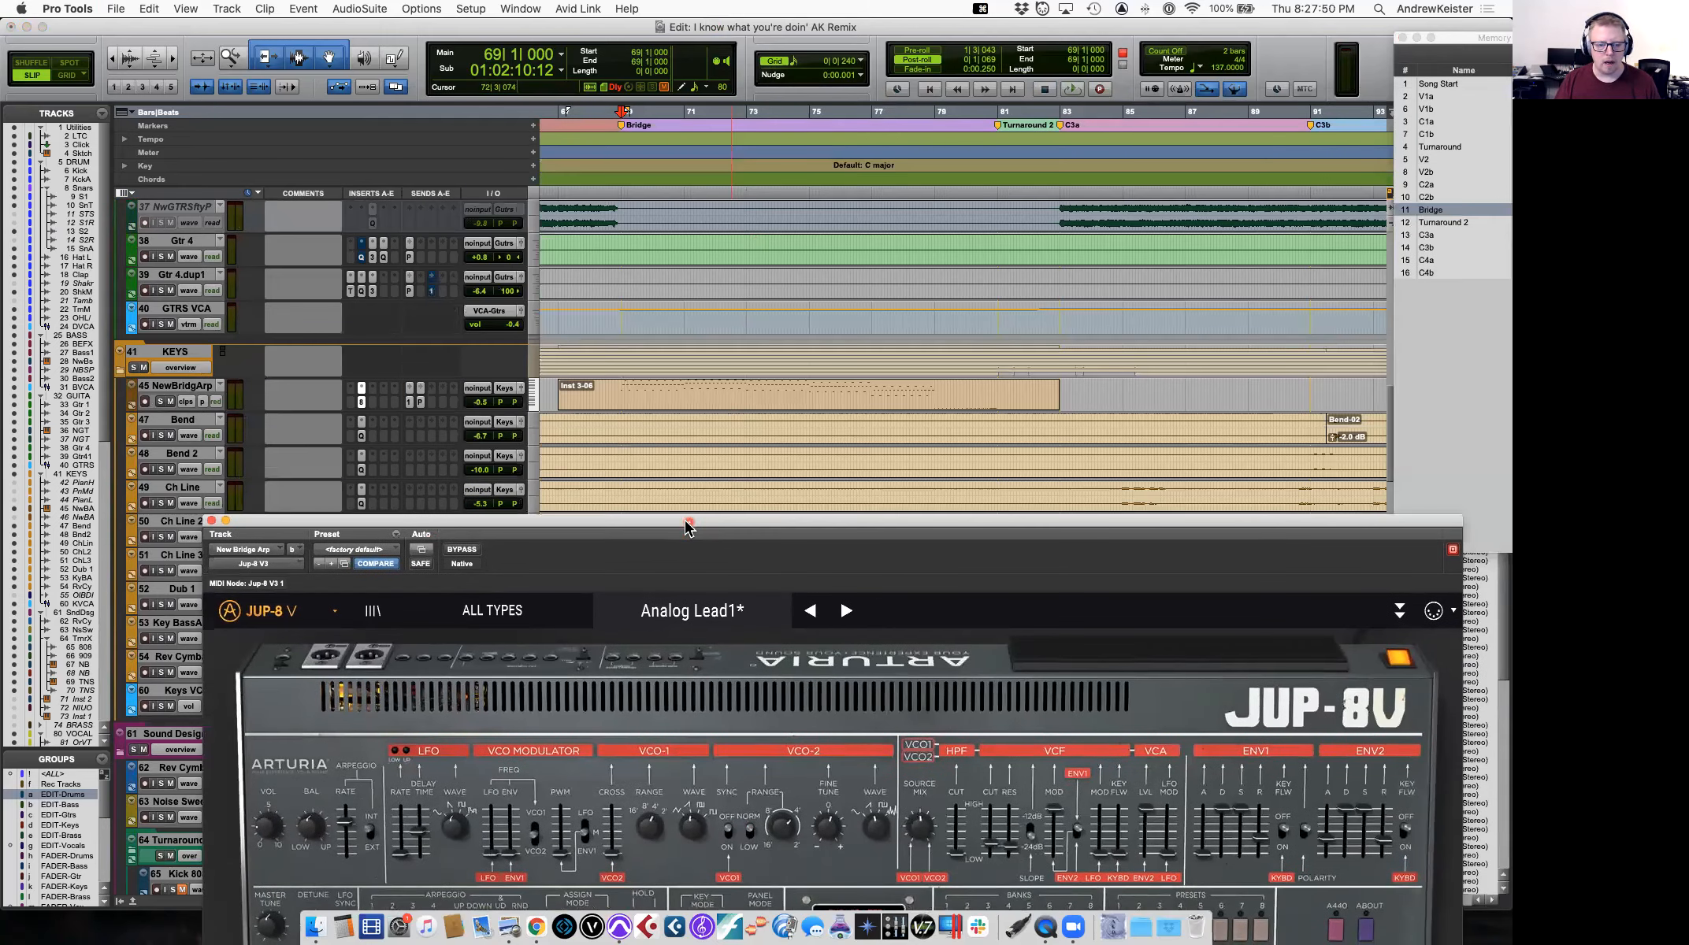
Solo New Bridge Arp, open its bridge clip in the MIDI Editor and place the cursor at bar 69.
left_click(166, 403)
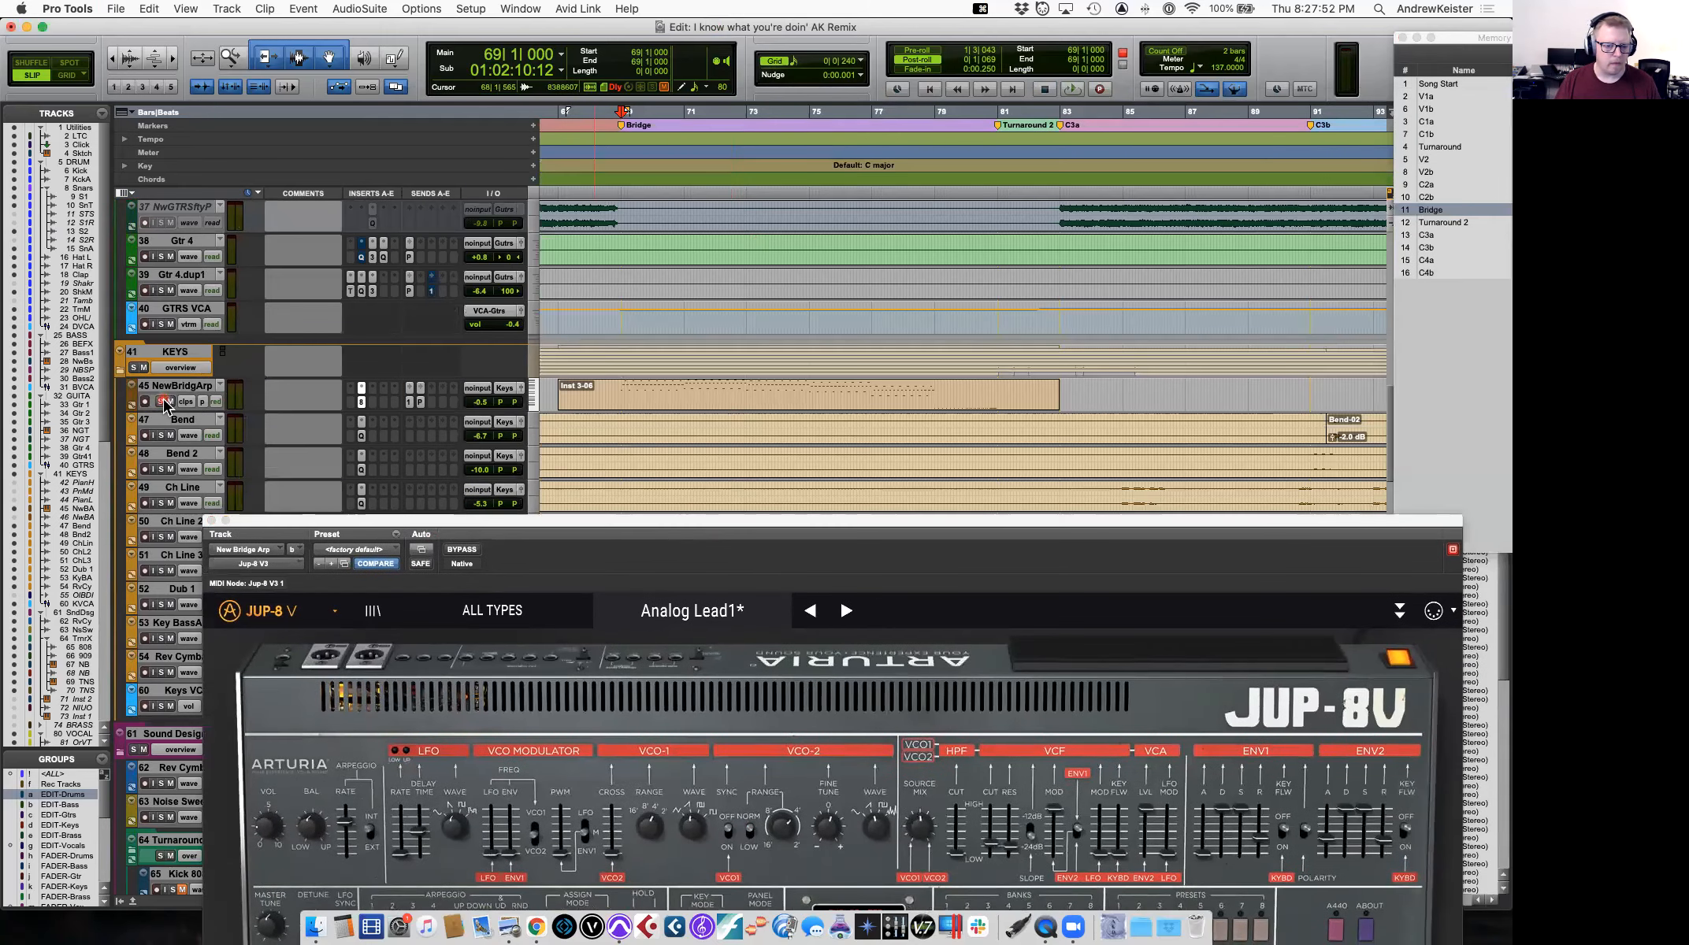
double_click(622, 408)
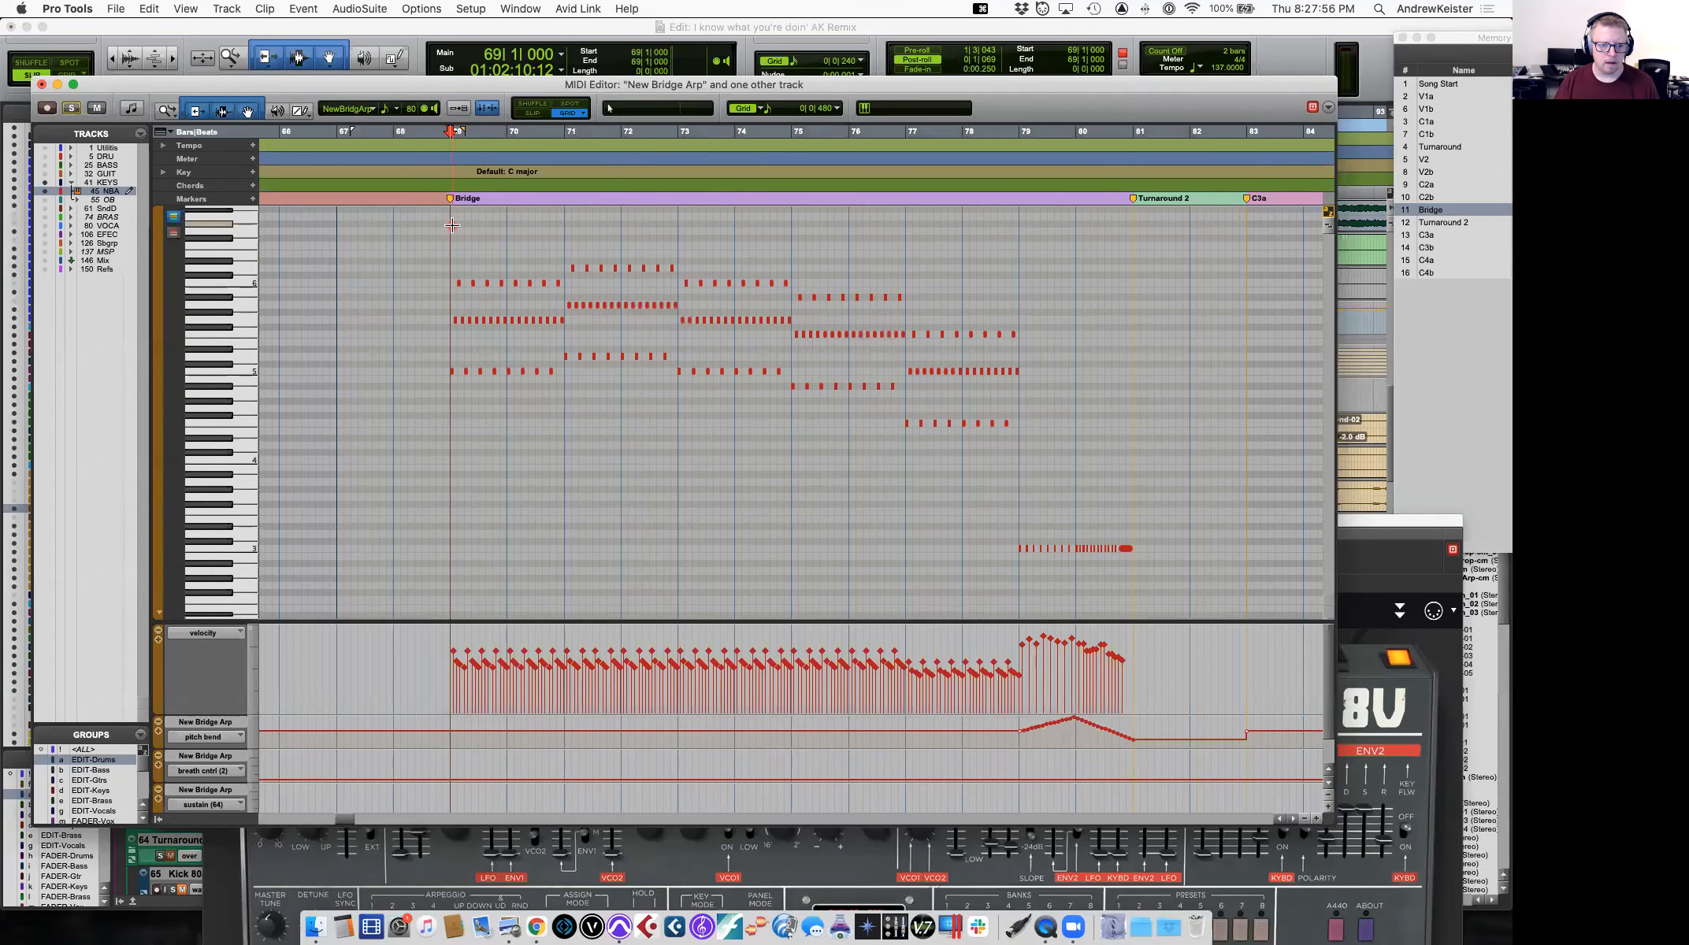
left_click(451, 225)
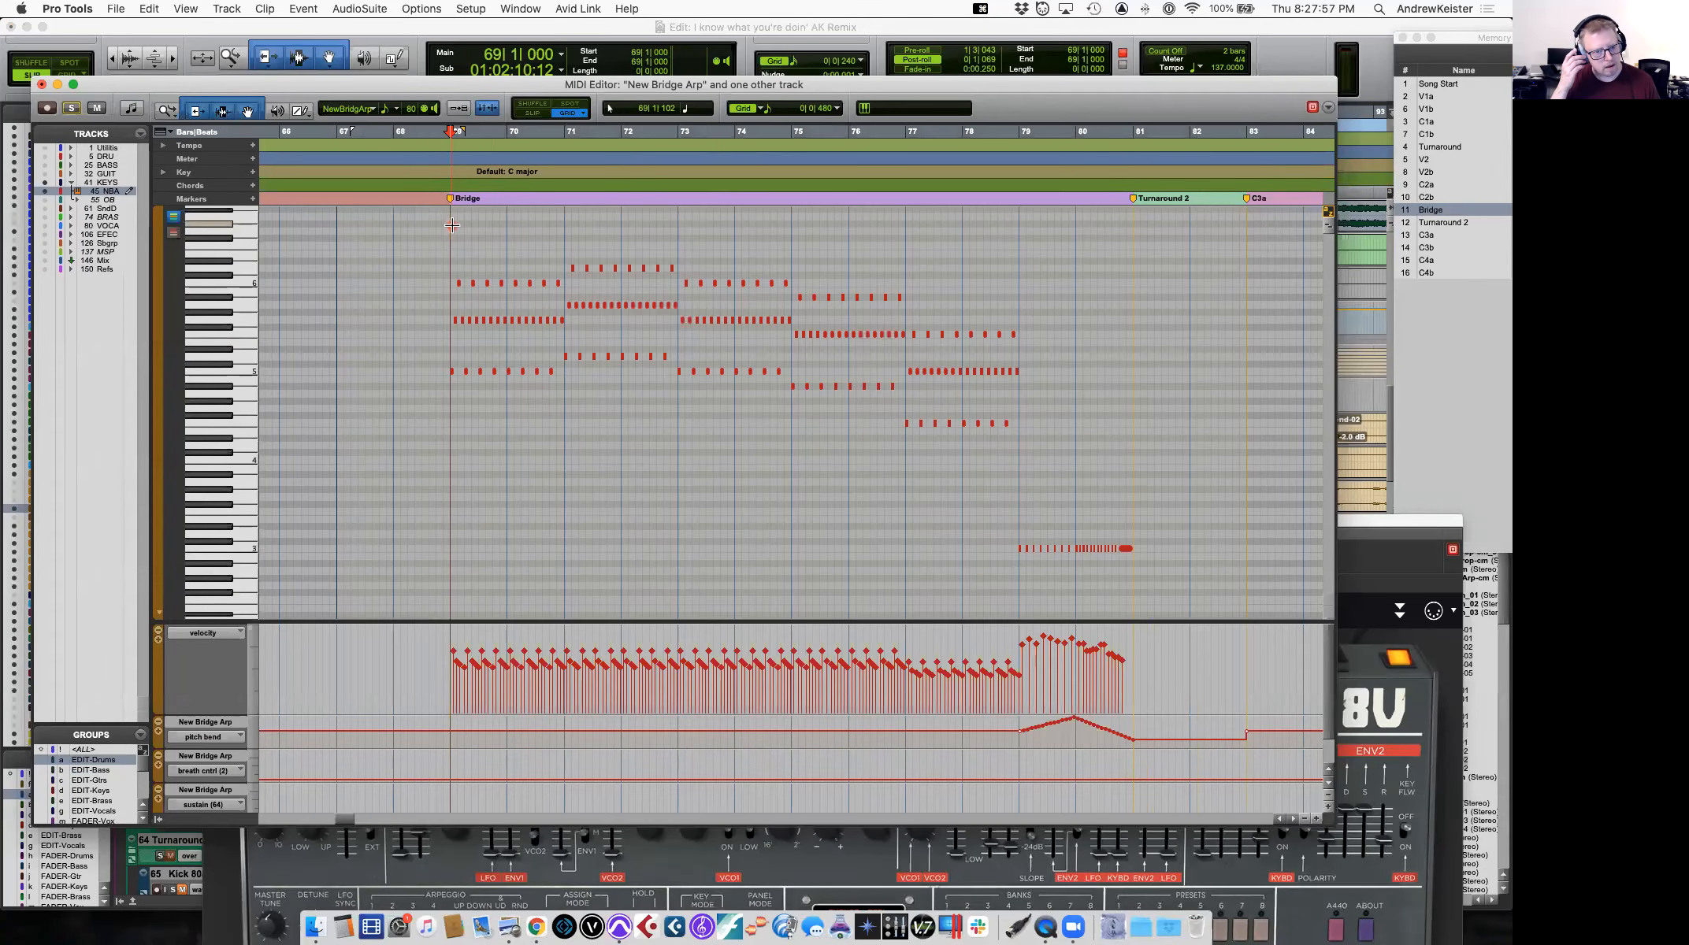
Switch to the song's roadmap PDF in Preview, examine the Bridge chords and pitch-bend bars, and return to Pro Tools.
key("ctrl+Right")
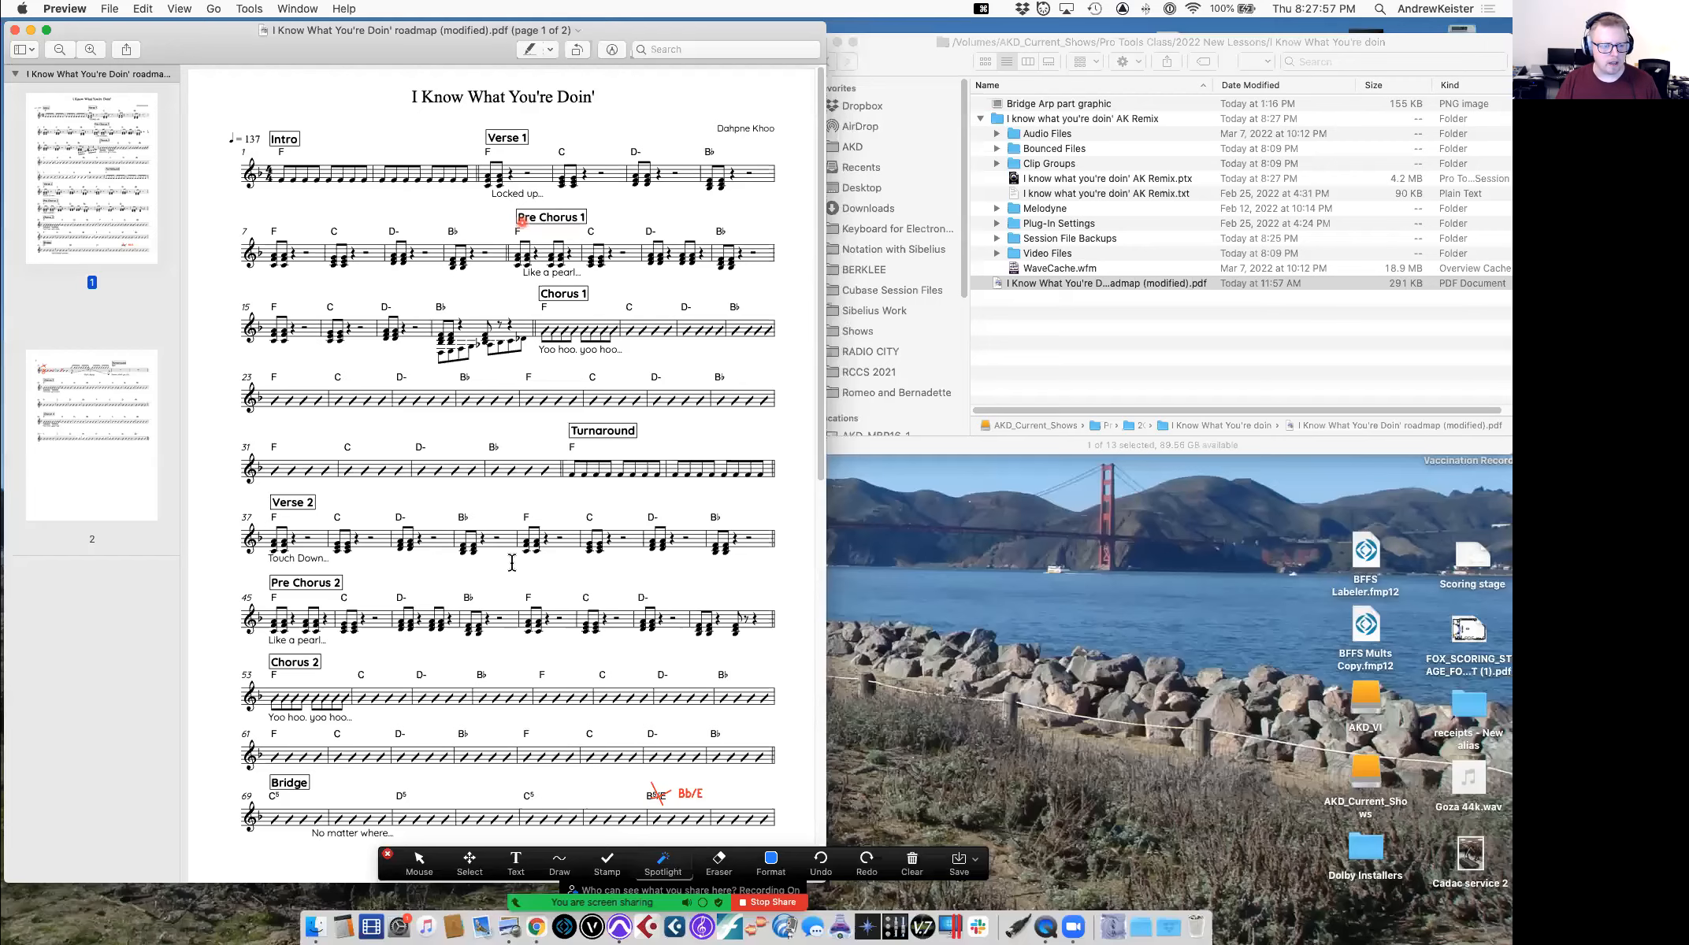
scroll(512, 562, "down", 10)
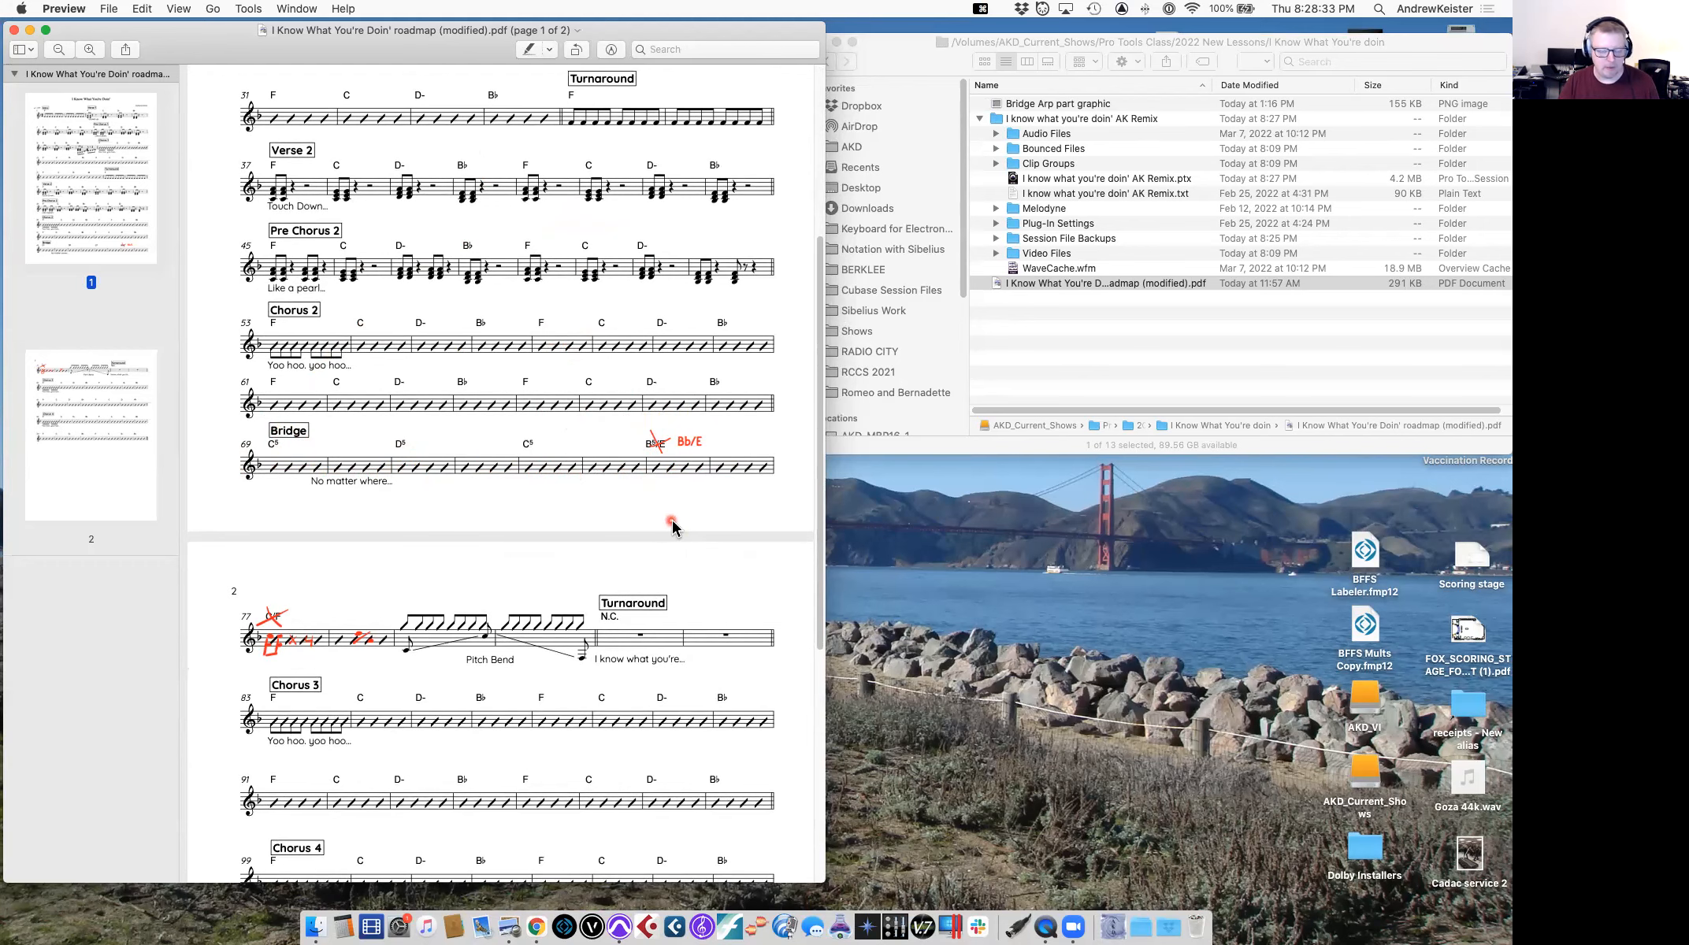
key("super+Tab")
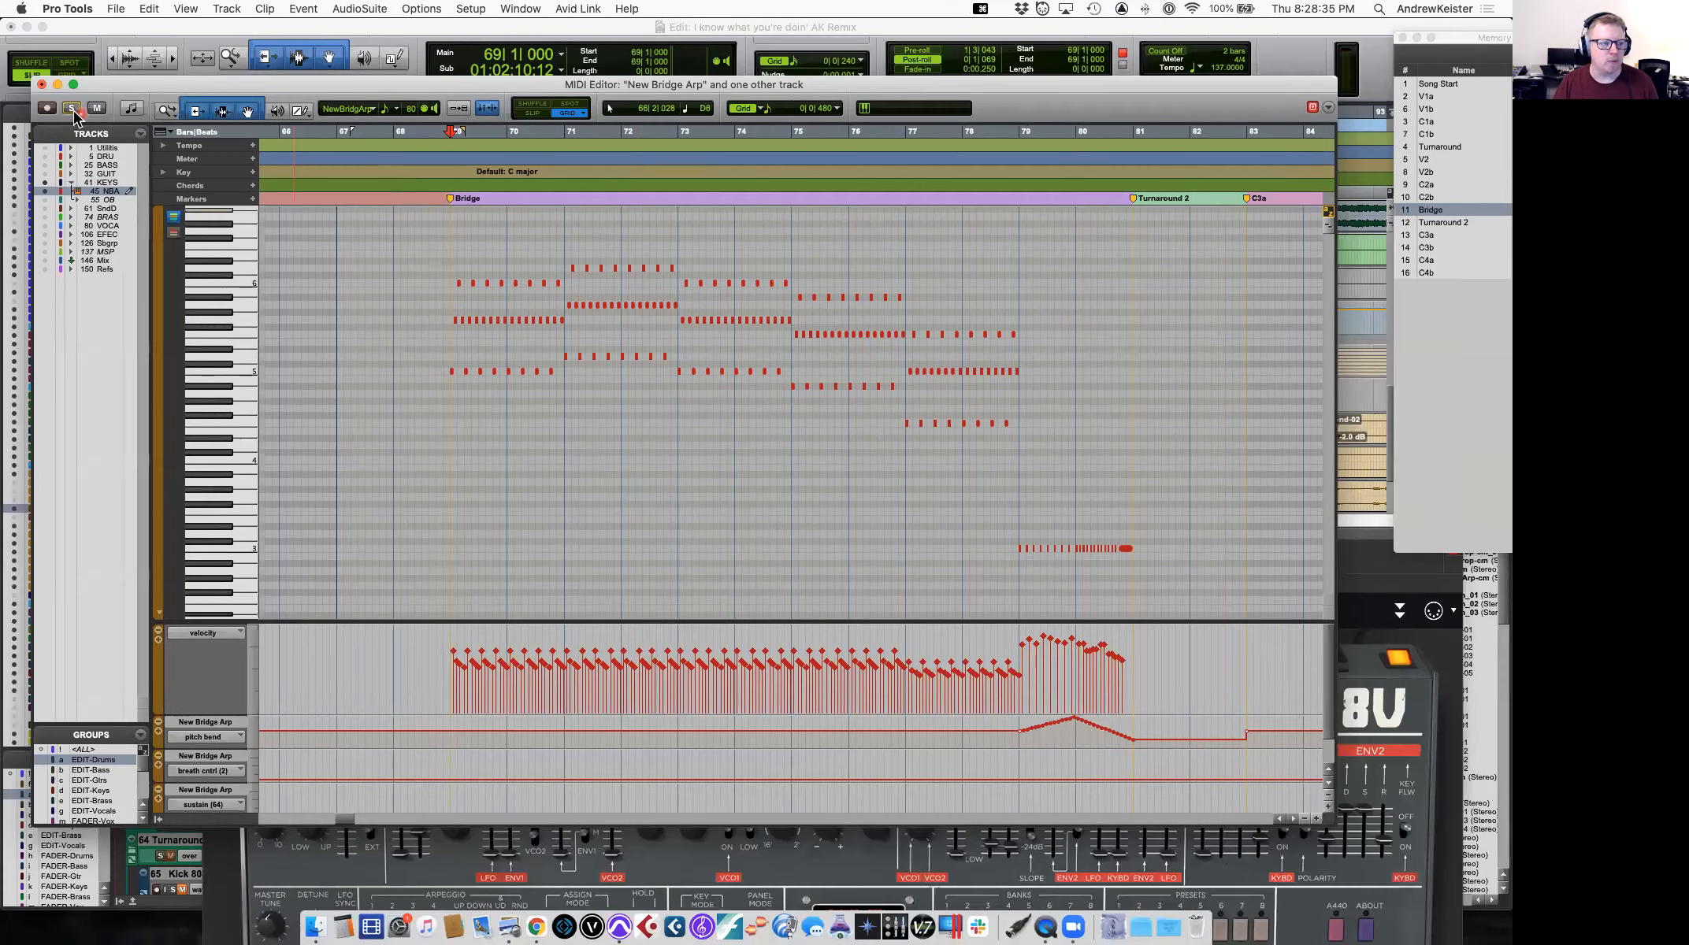
Close the MIDI Editor and play the Bridge from bar 71 beat 4 while looking over the vocal and guitar tracks.
left_click(9, 84)
scroll(783, 386, "up", 4)
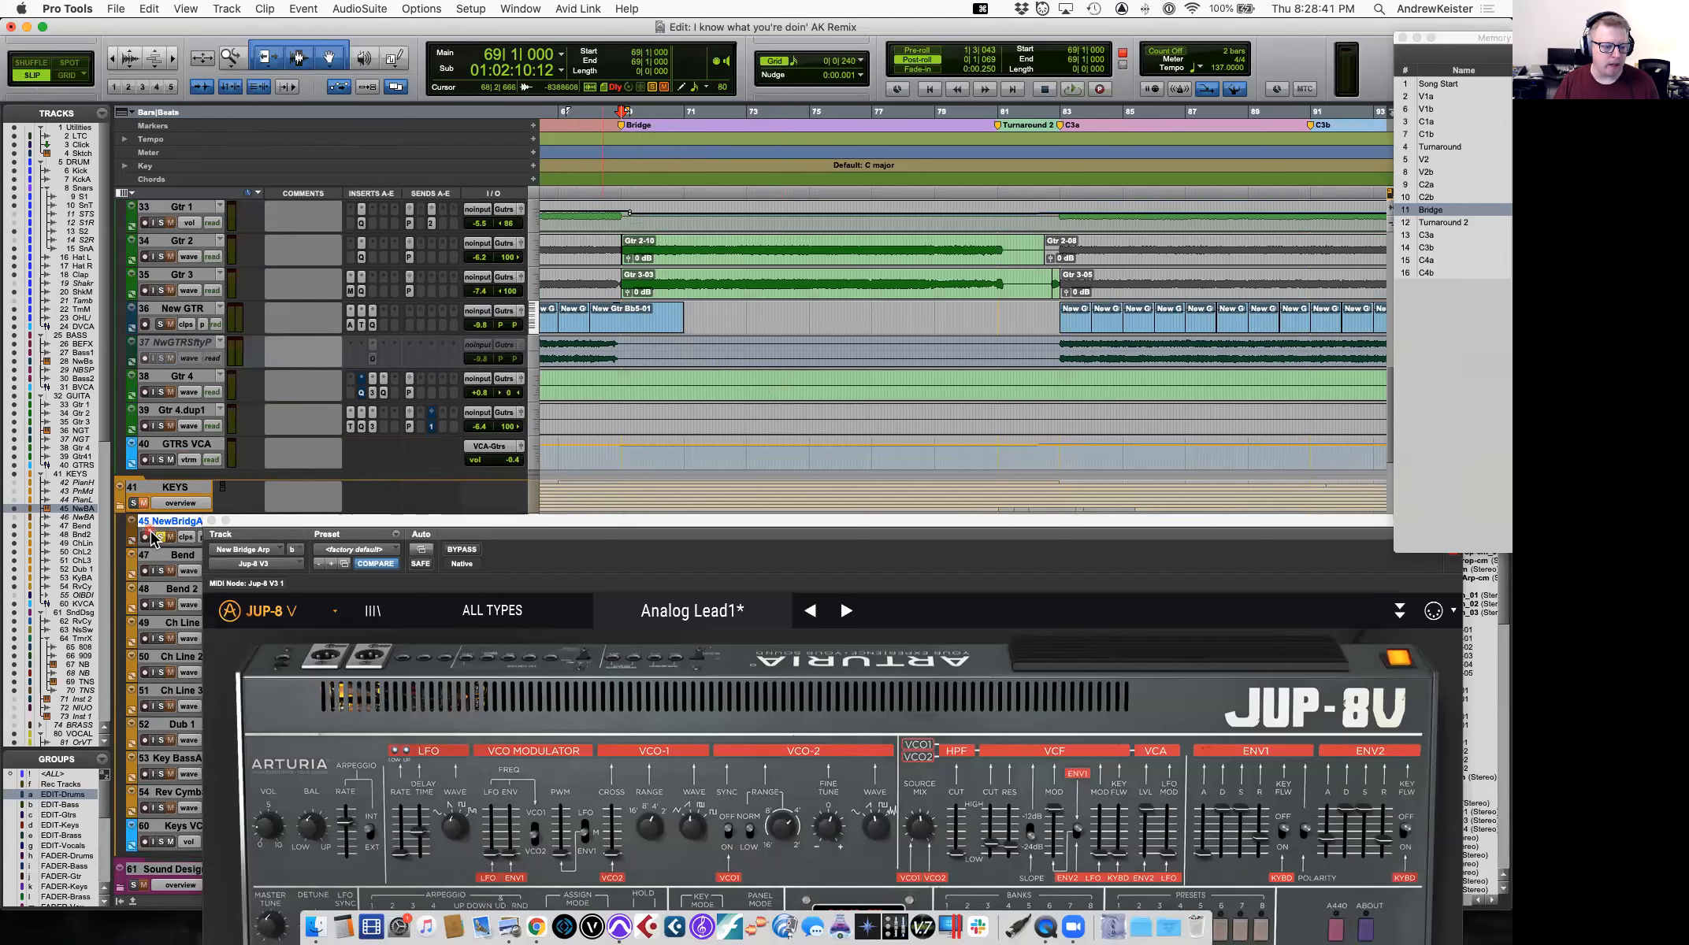
left_click(728, 231)
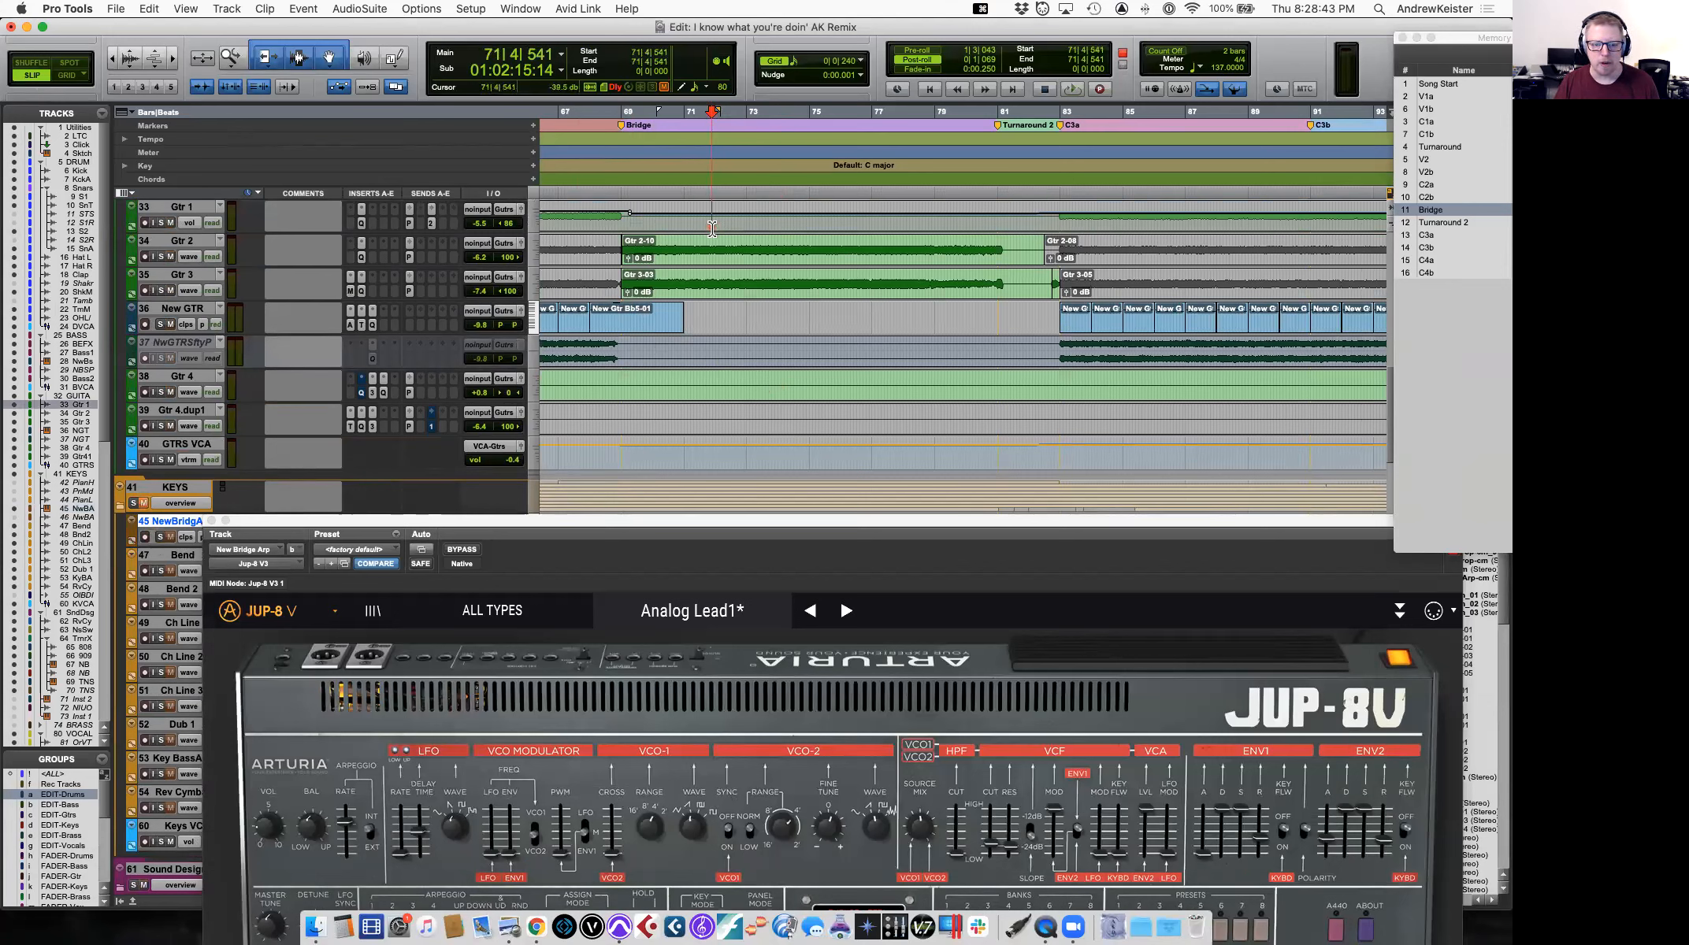
key("space")
scroll(314, 466, "down", 15)
scroll(313, 466, "down", 5)
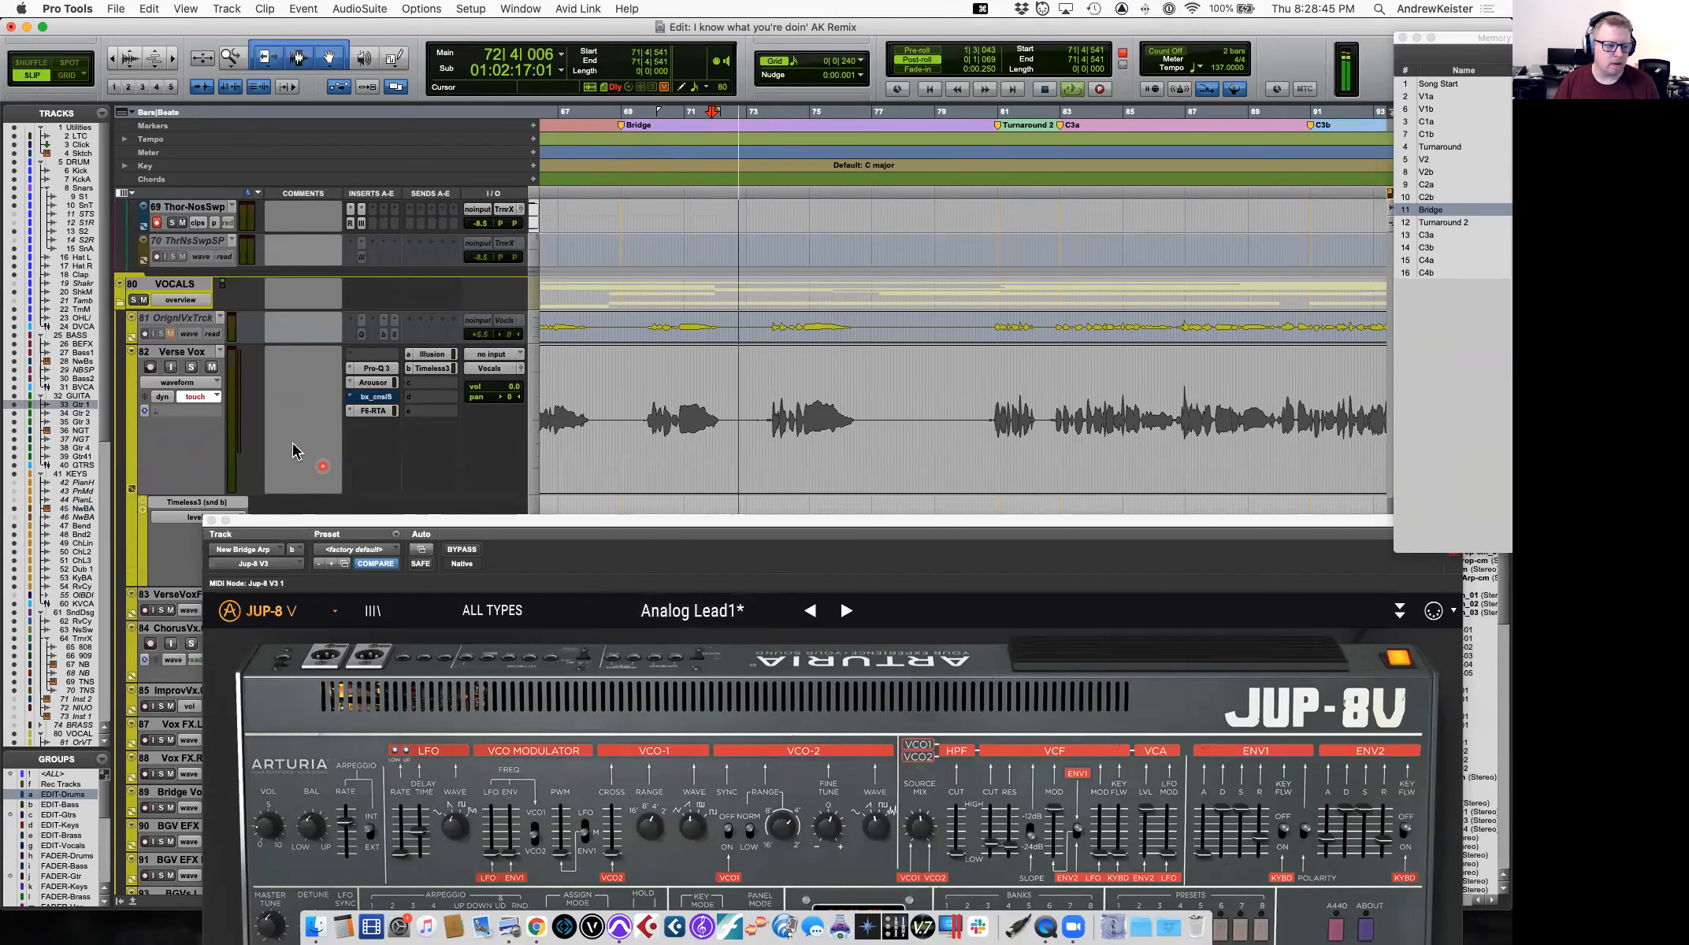
scroll(747, 340, "up", 1)
scroll(747, 340, "up", 20)
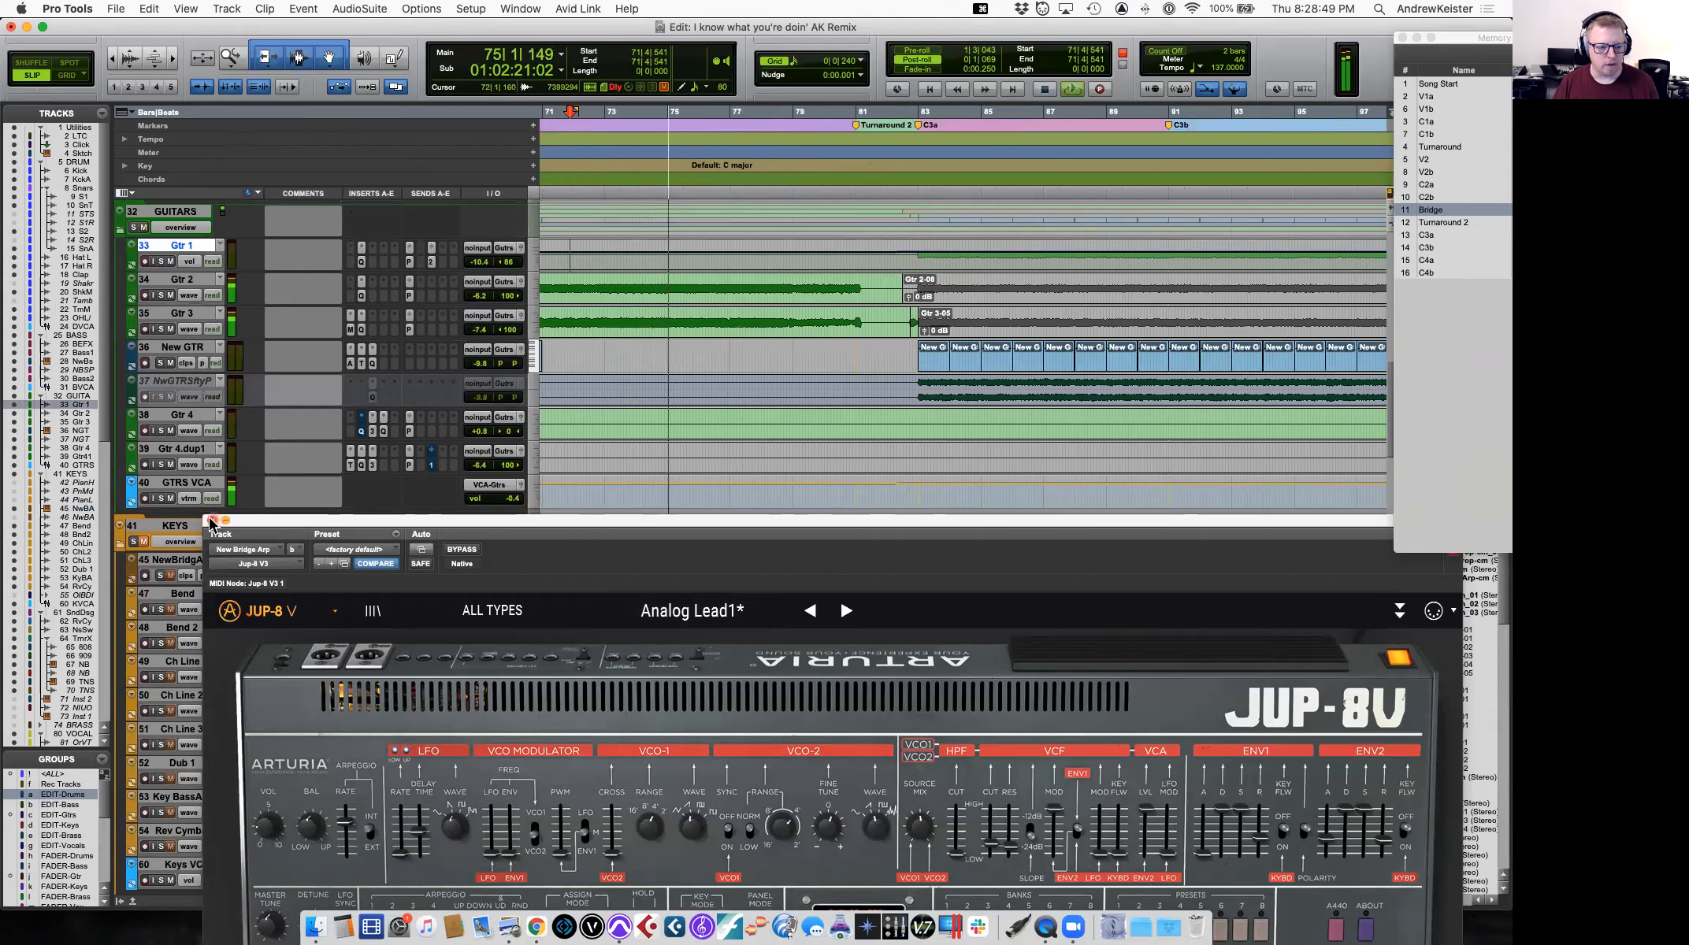
Close the Jup-8 V window and stop playback after hearing the Bridge through bar 78.
left_click(211, 520)
scroll(660, 504, "up", 2)
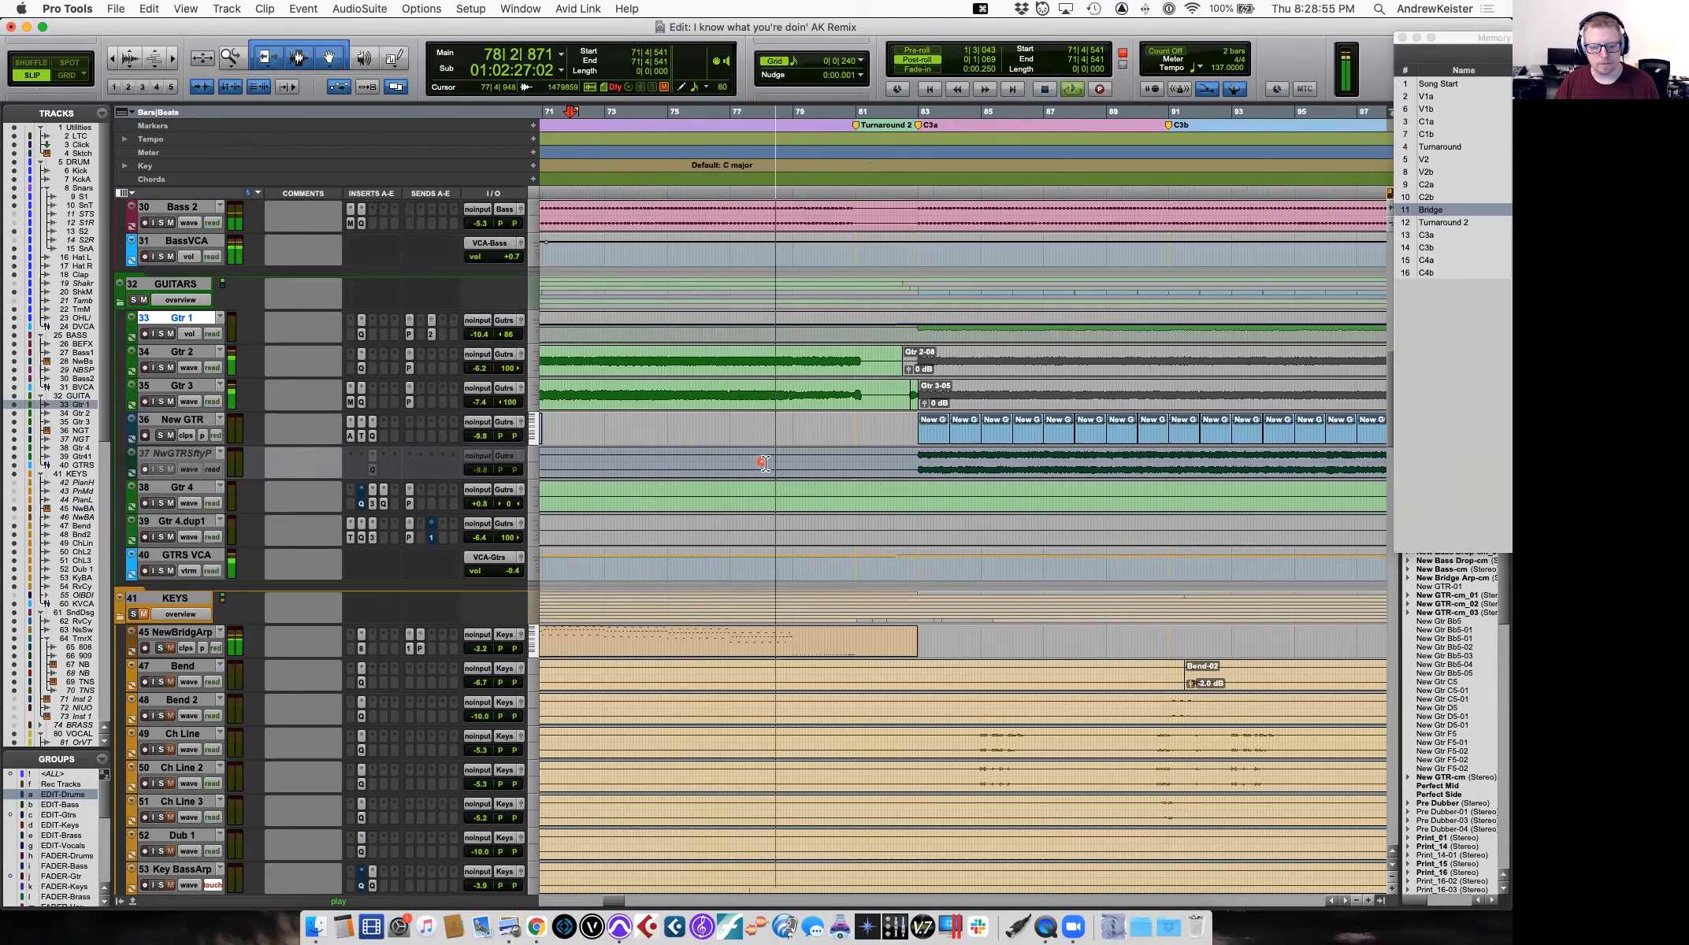
key("space")
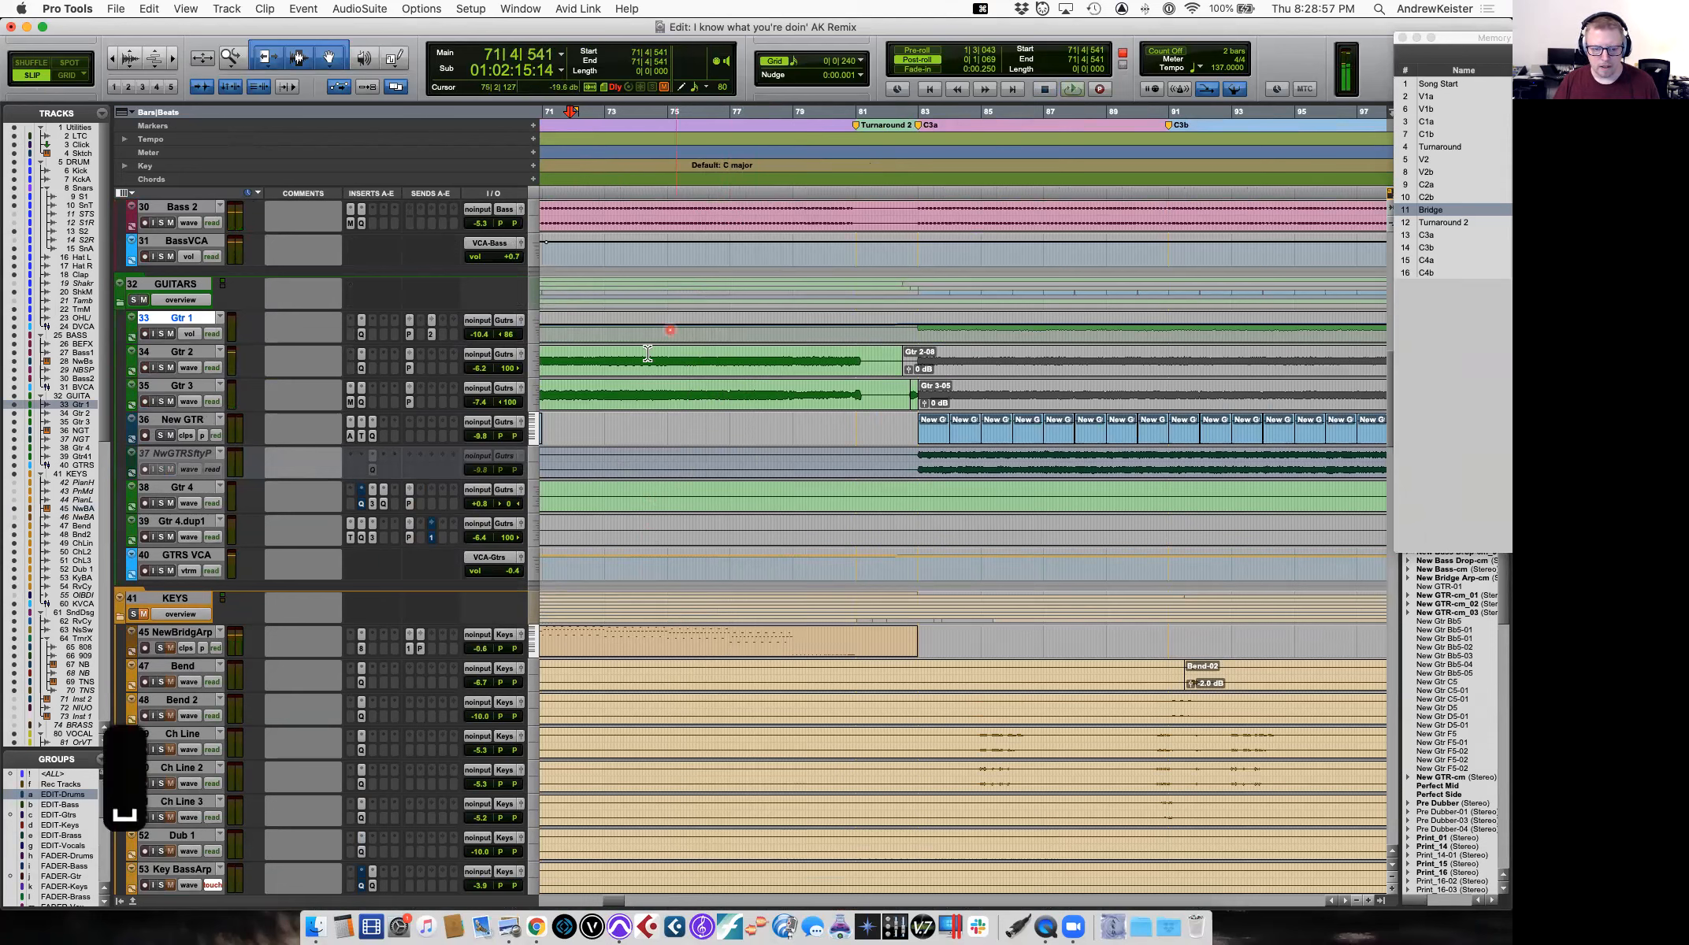
Select the New Bridge Arp clip spanning bars 67 to 83 and reopen it in the MIDI Editor.
left_click(667, 359)
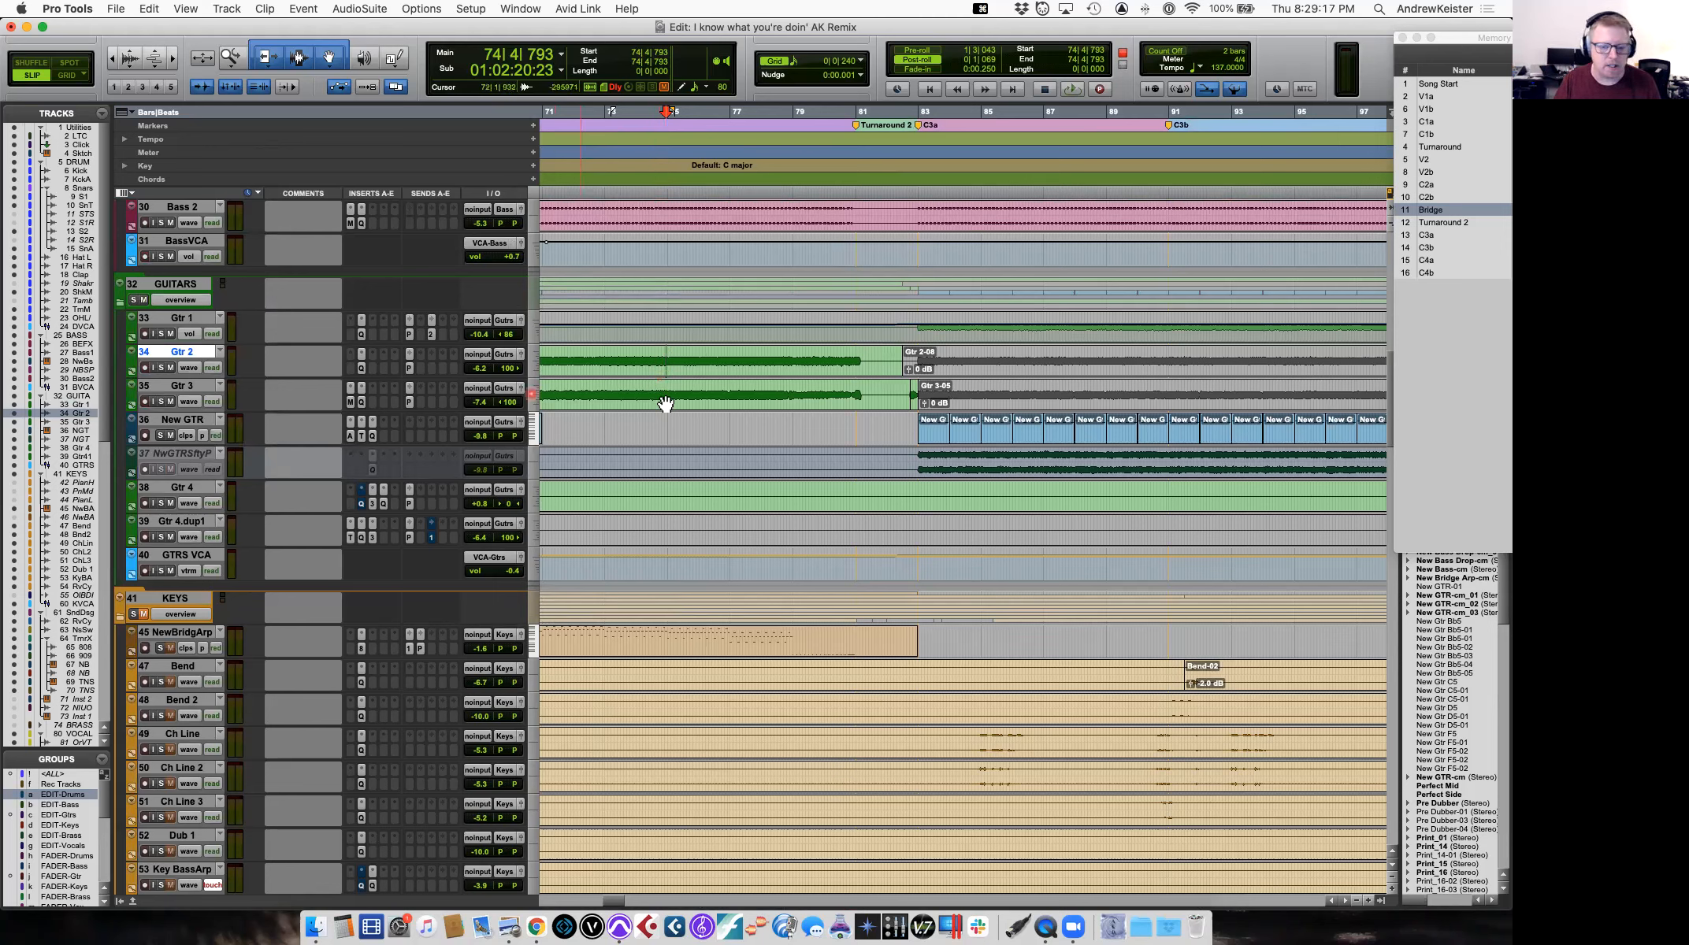
left_click(719, 647)
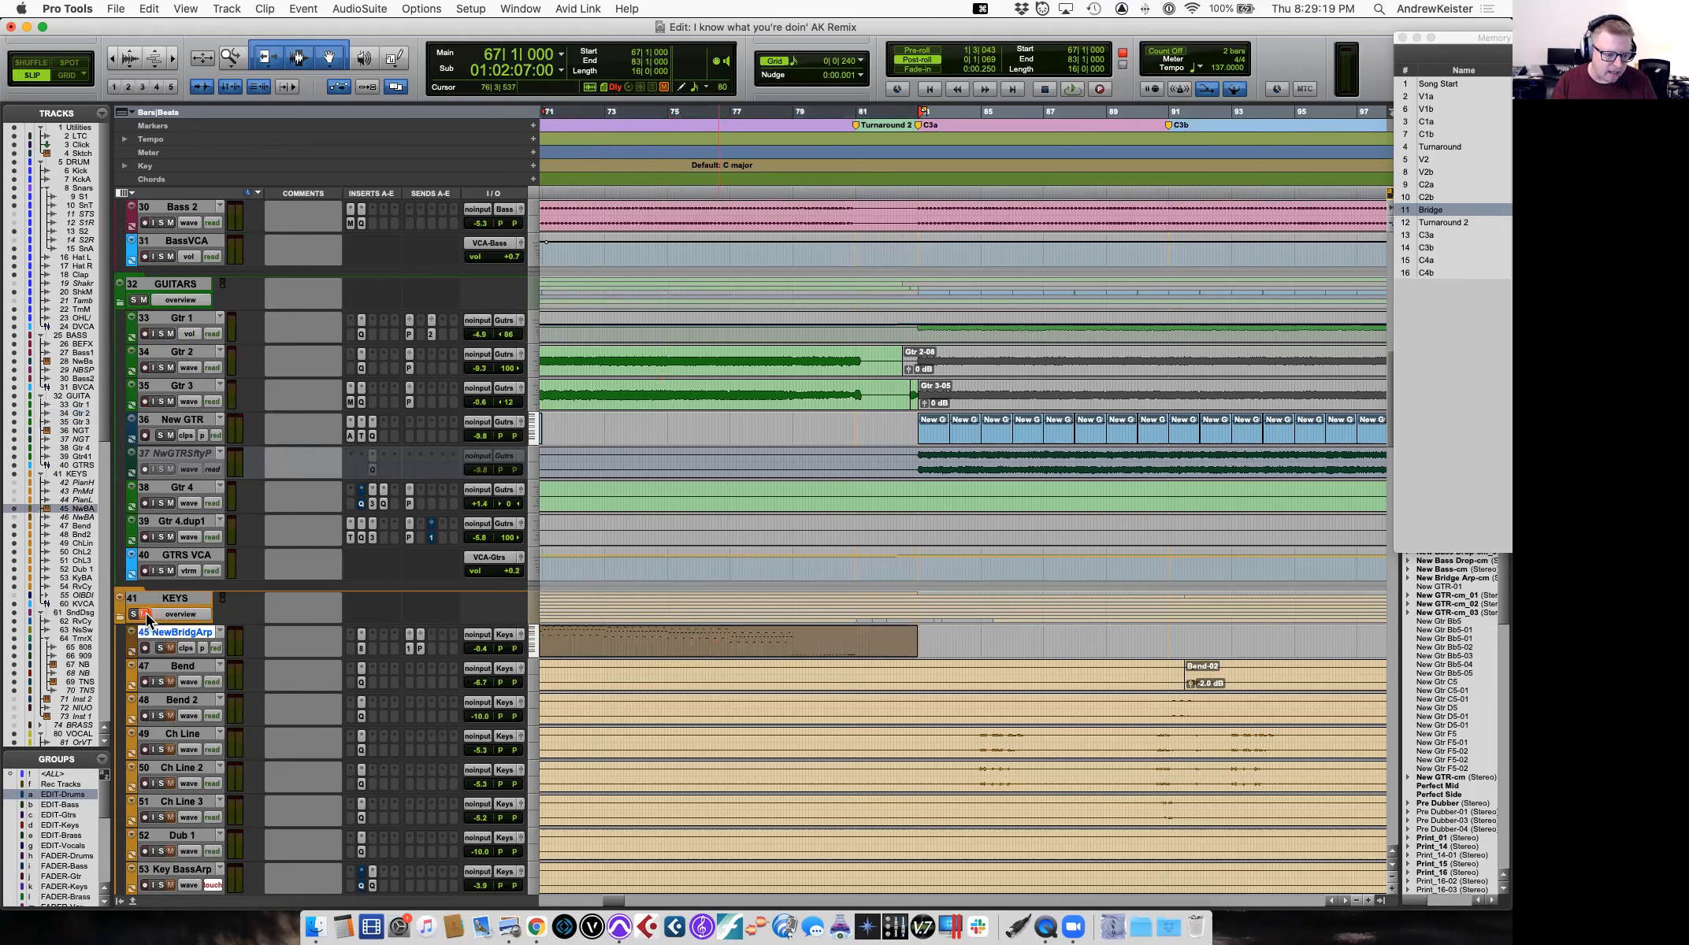
double_click(666, 651)
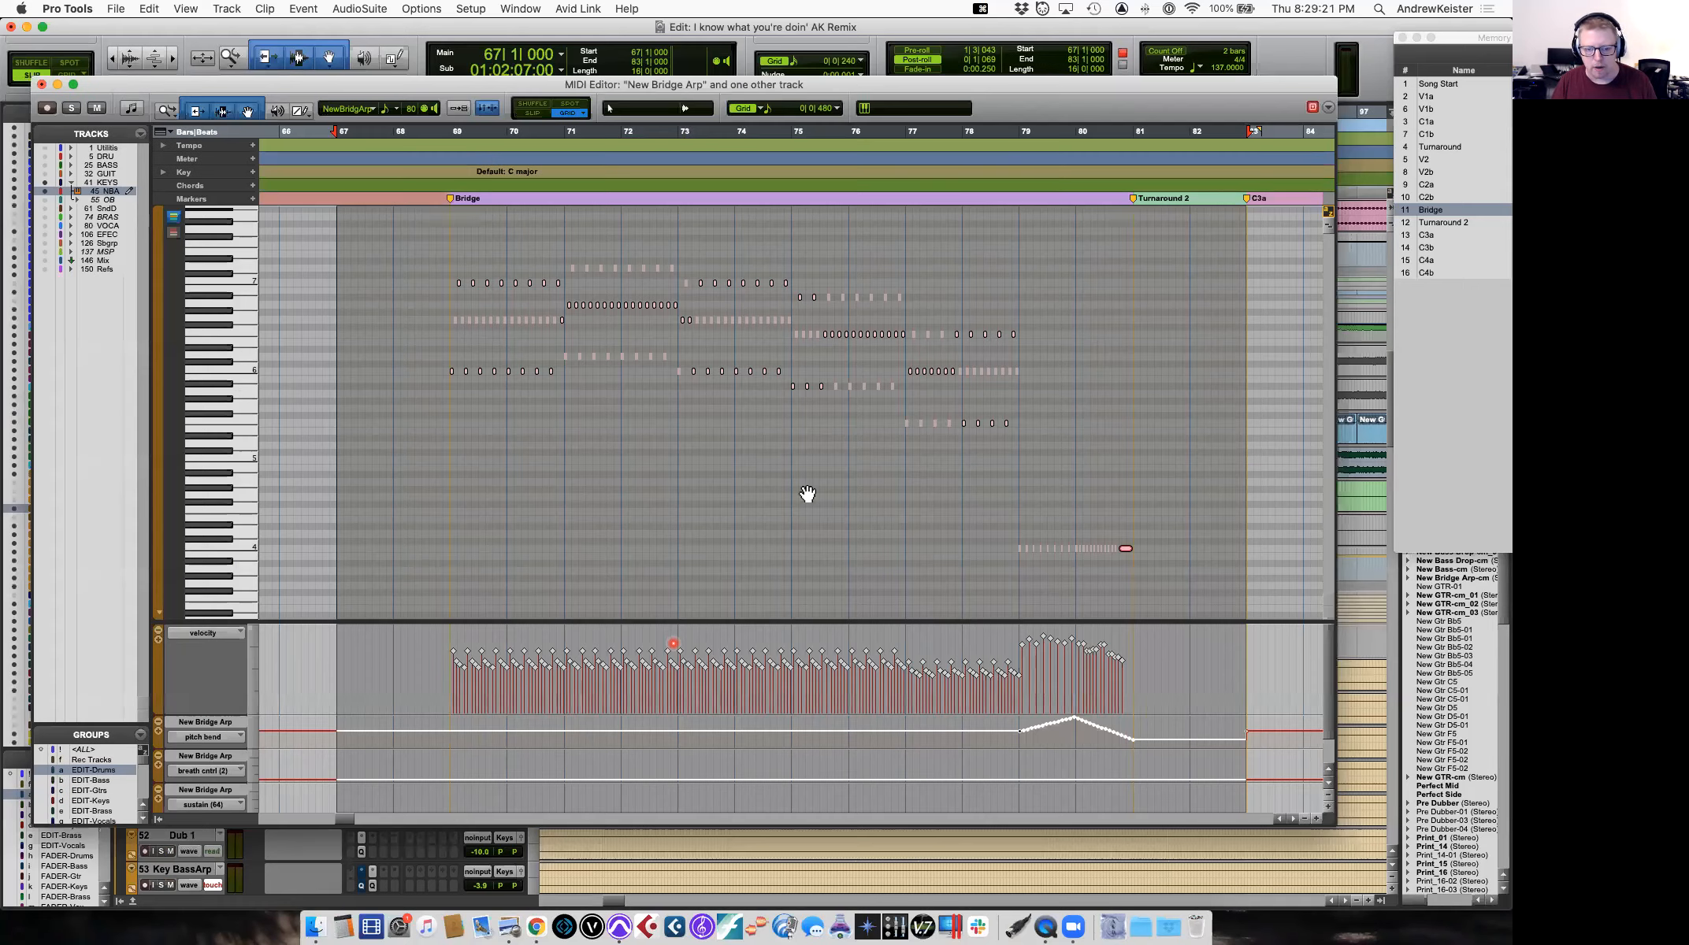
Play the soloed New Bridge Arp notes from bar 69 in the MIDI Editor, and close the editor.
left_click(451, 256)
key("space")
left_click(72, 108)
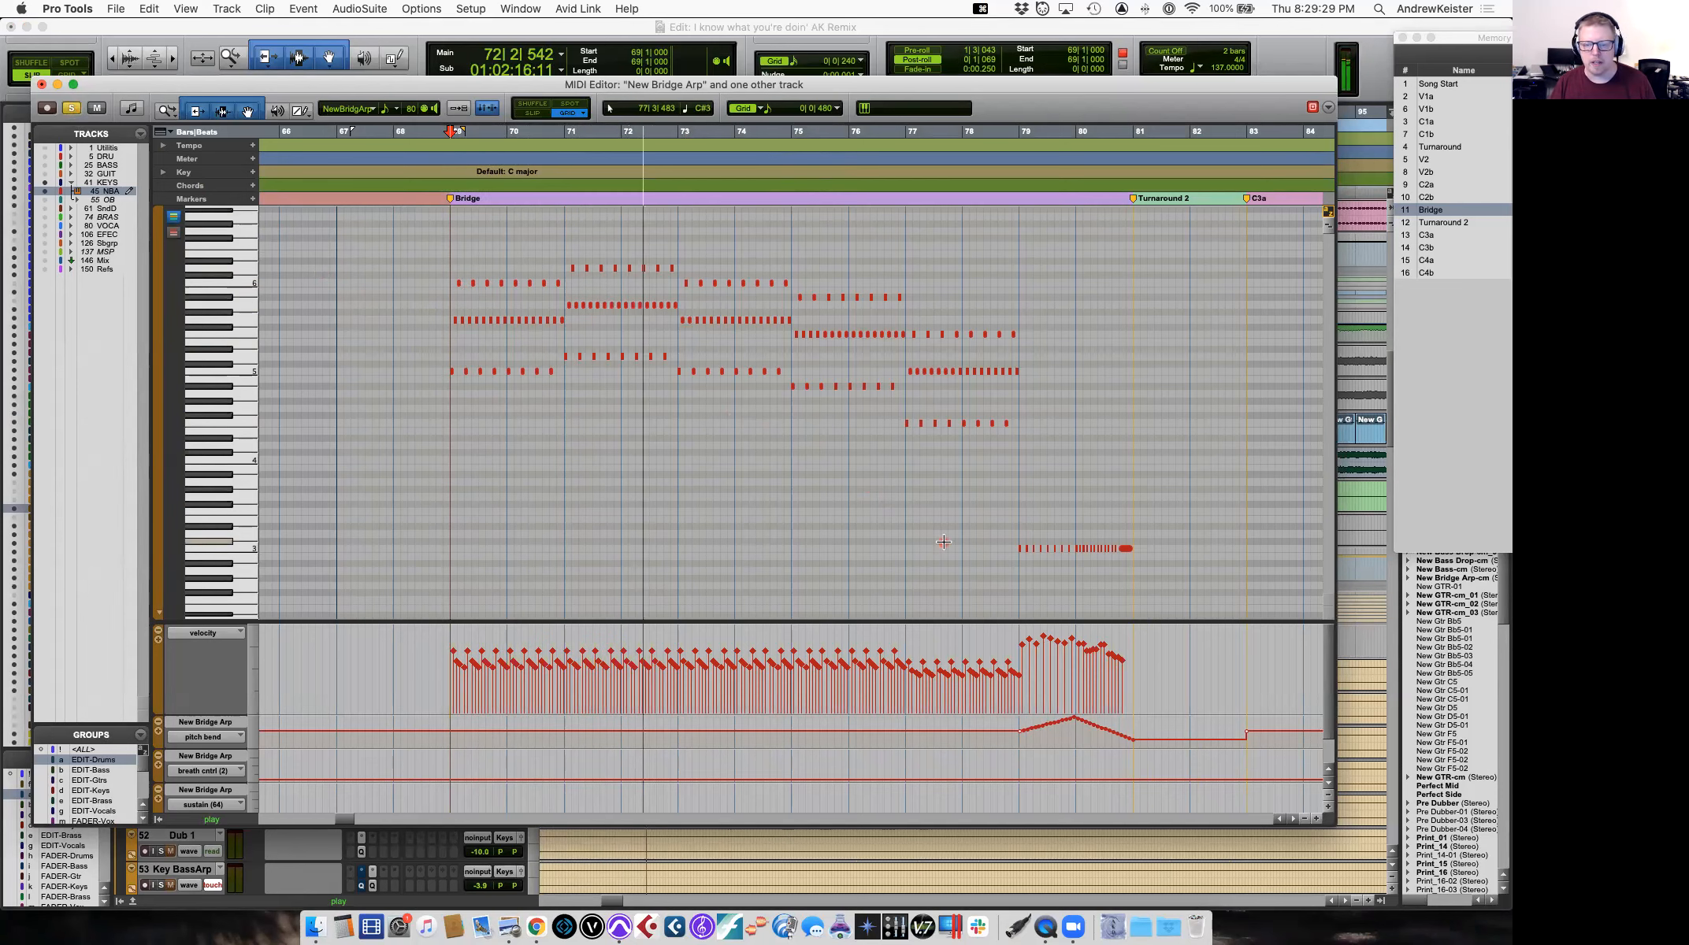
key("space")
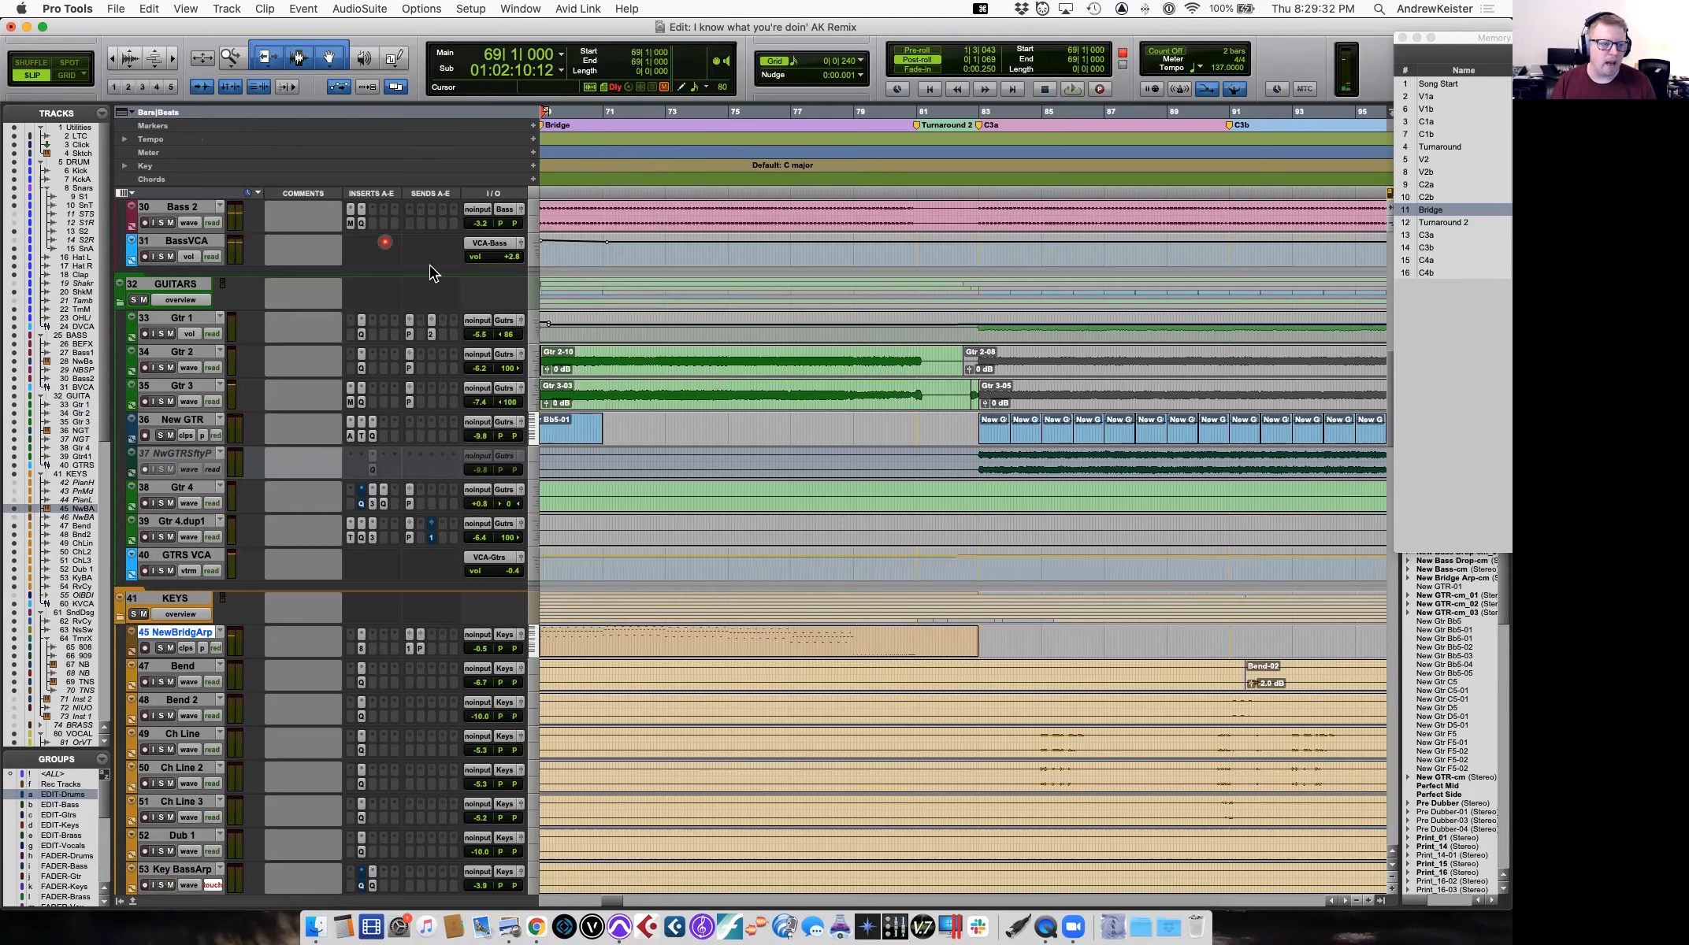
left_click(42, 84)
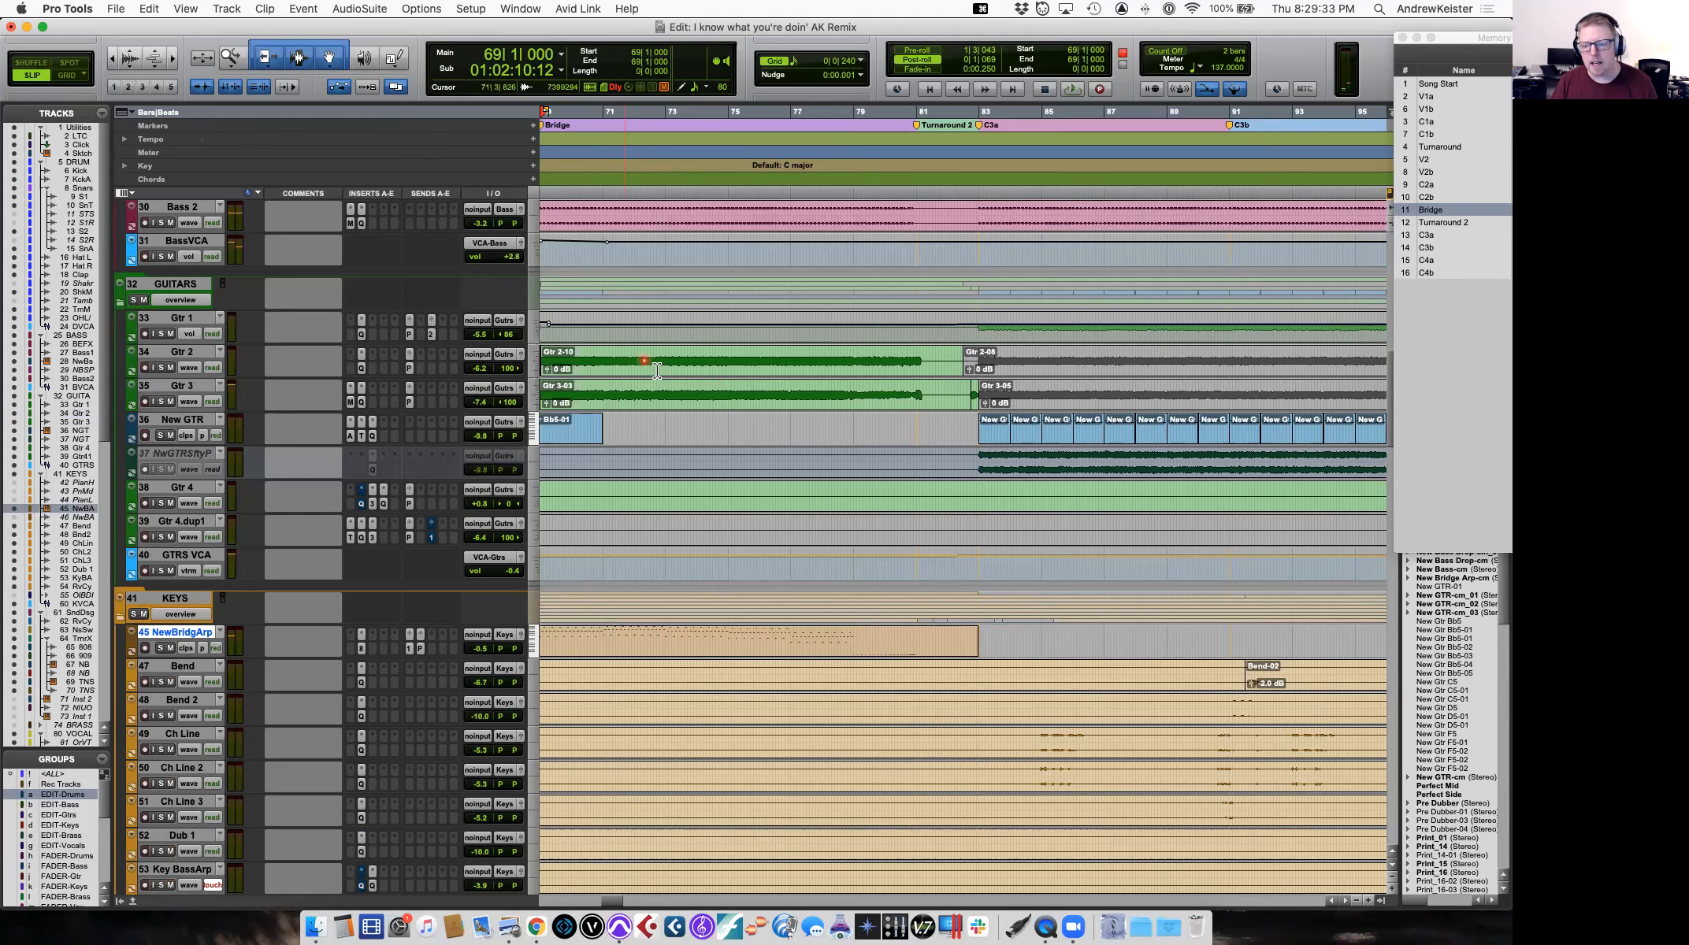
Switch to the roadmap PDF in Preview and examine the end of the Bridge from bar 77, following the pitch bend notes into the Turnaround.
key("super+Tab")
scroll(696, 596, "down", 1)
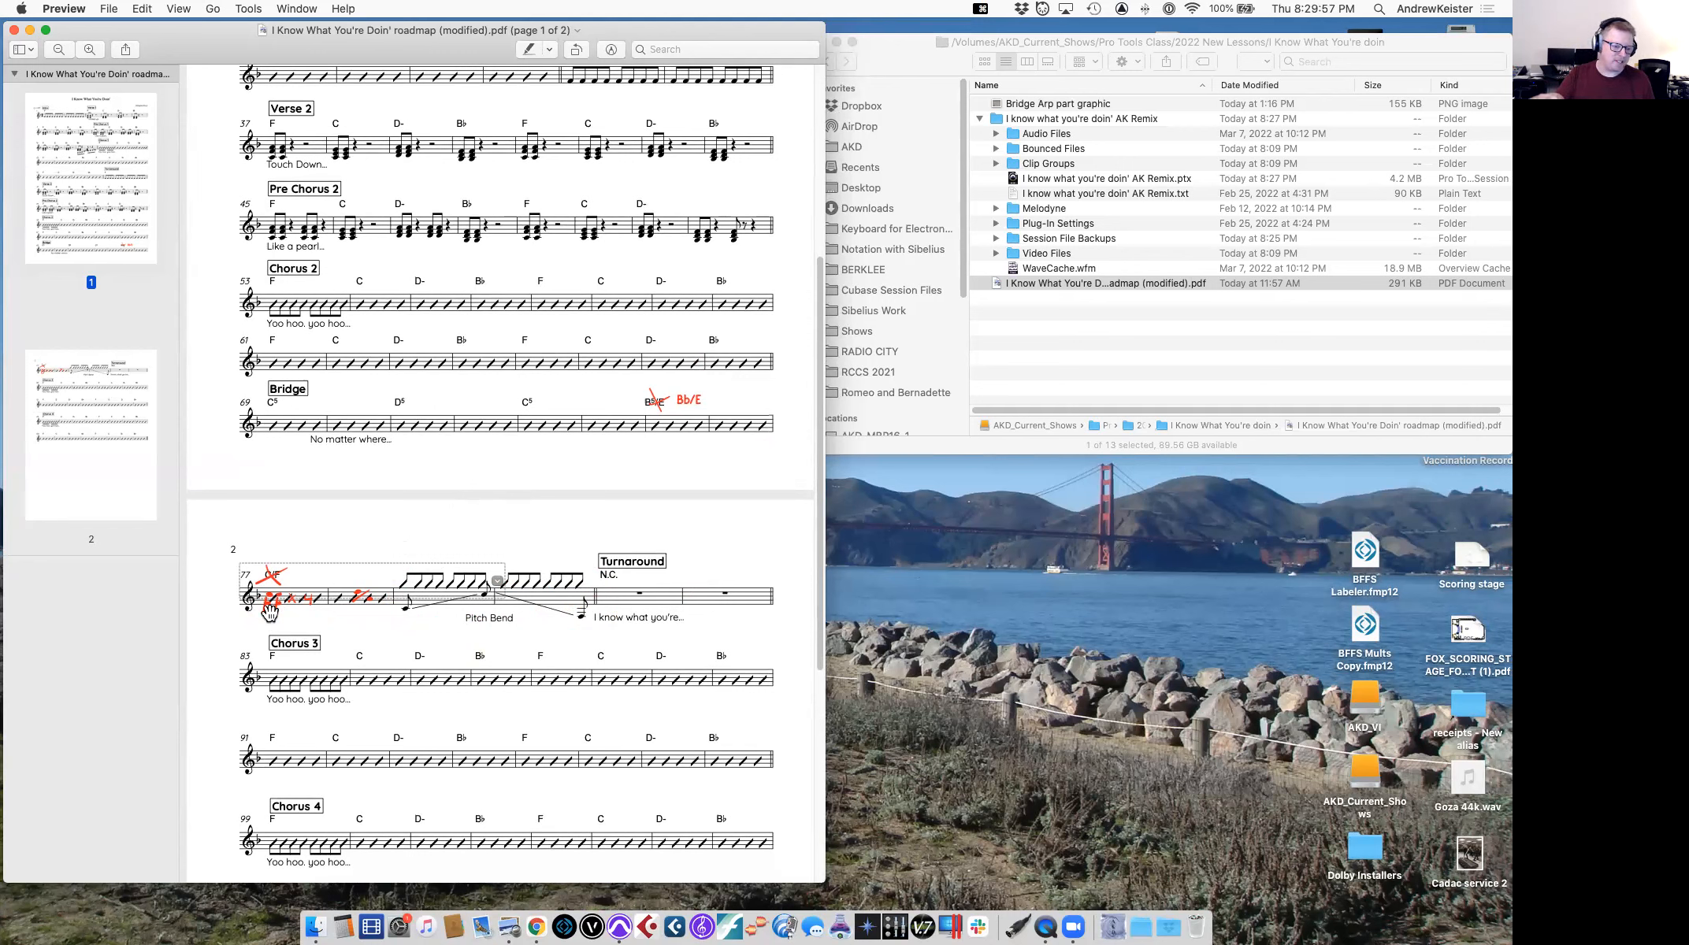
left_click_drag(269, 612, 302, 622)
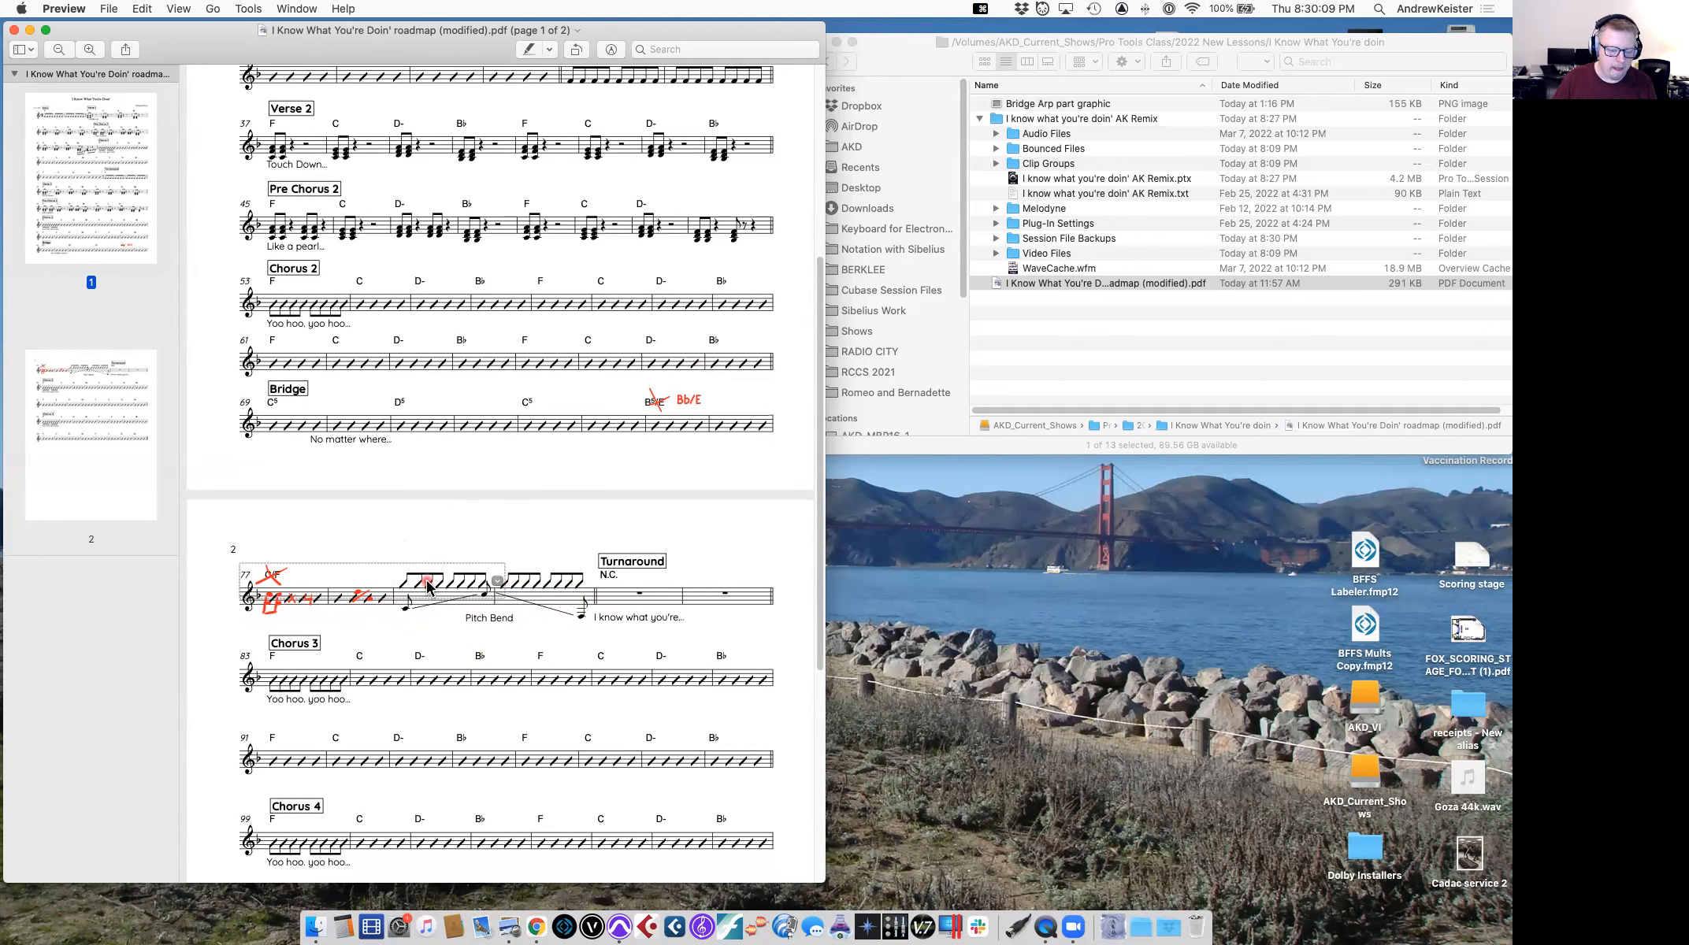
left_click(407, 614)
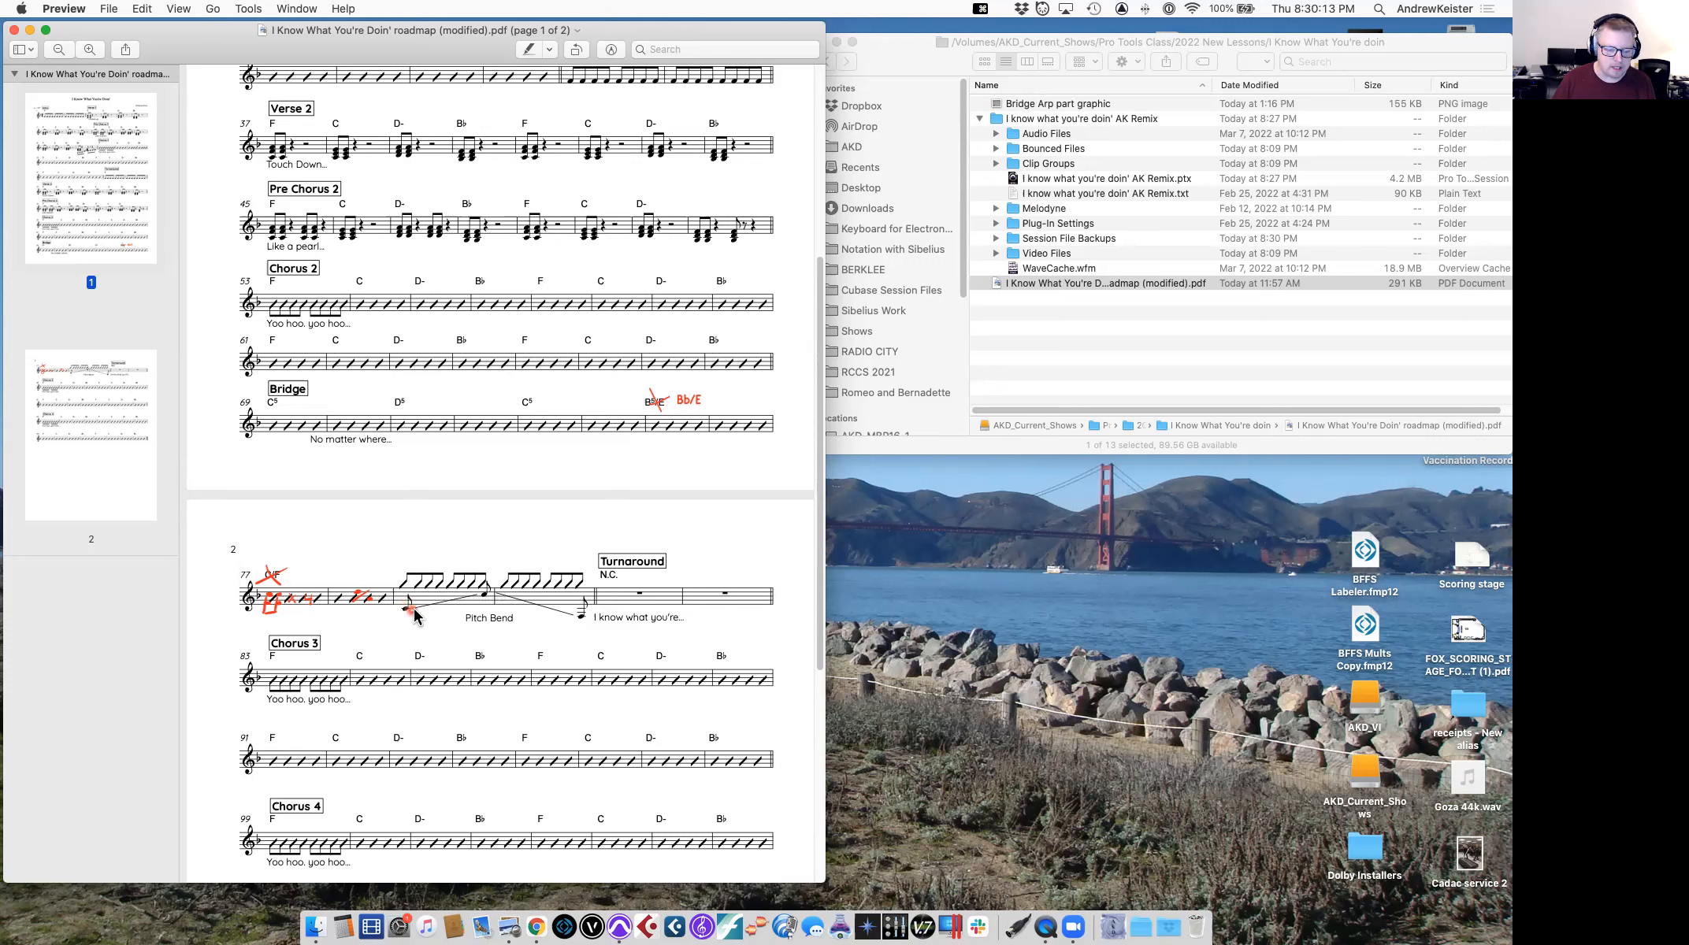
left_click(485, 597)
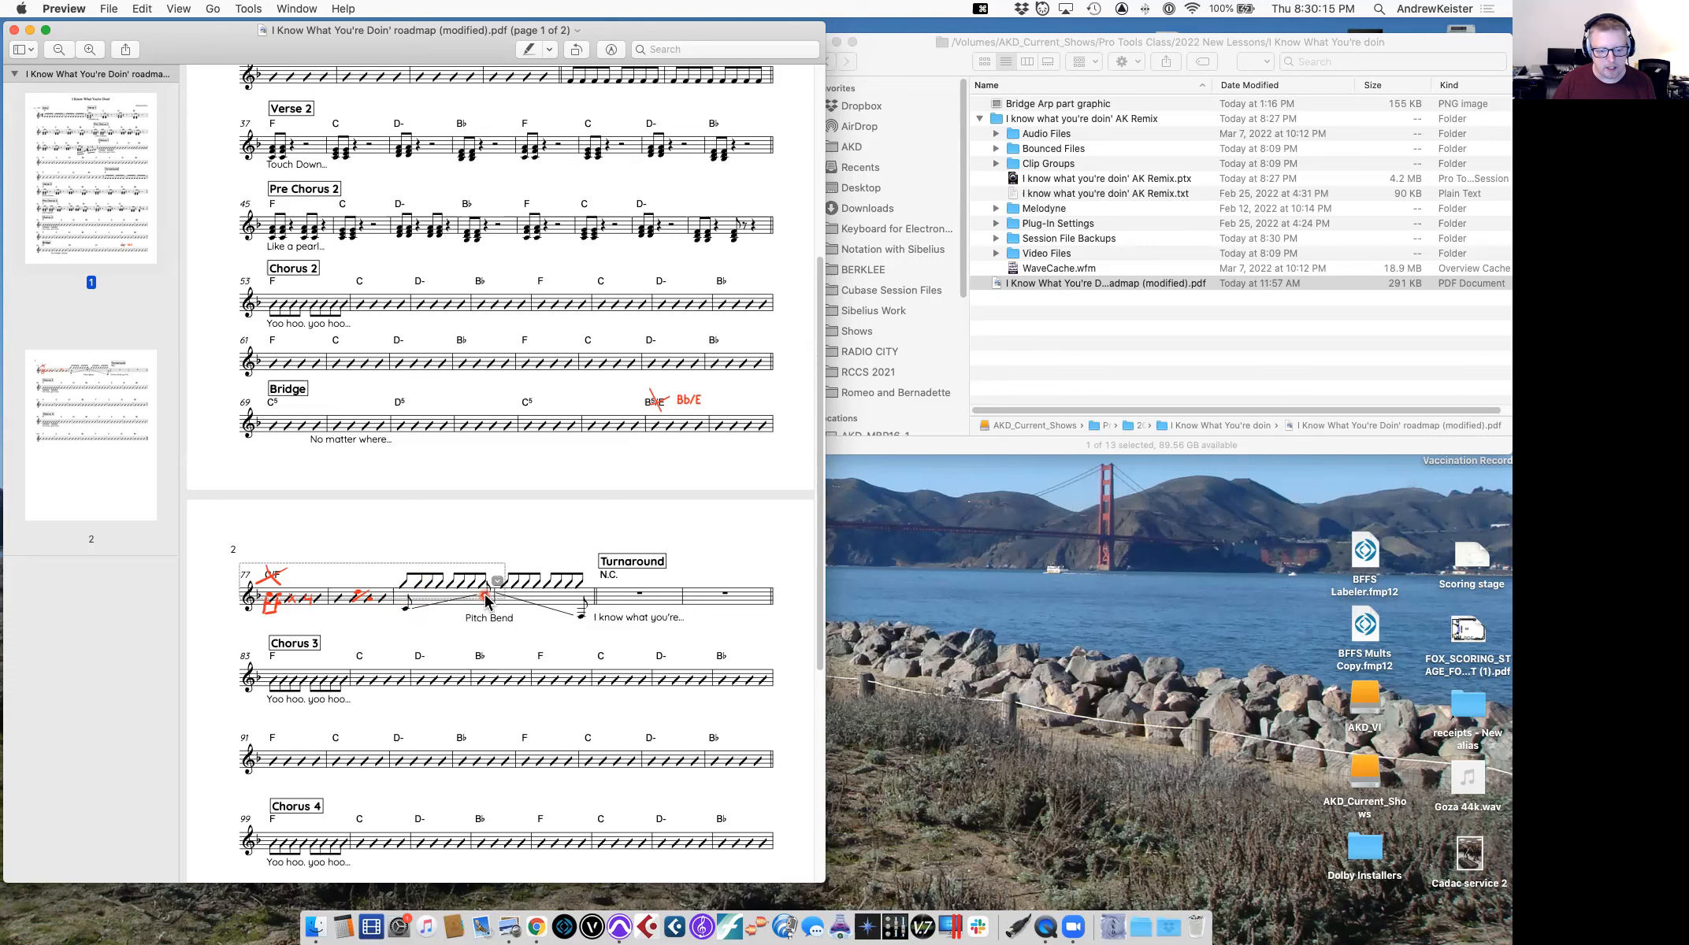
left_click(542, 613)
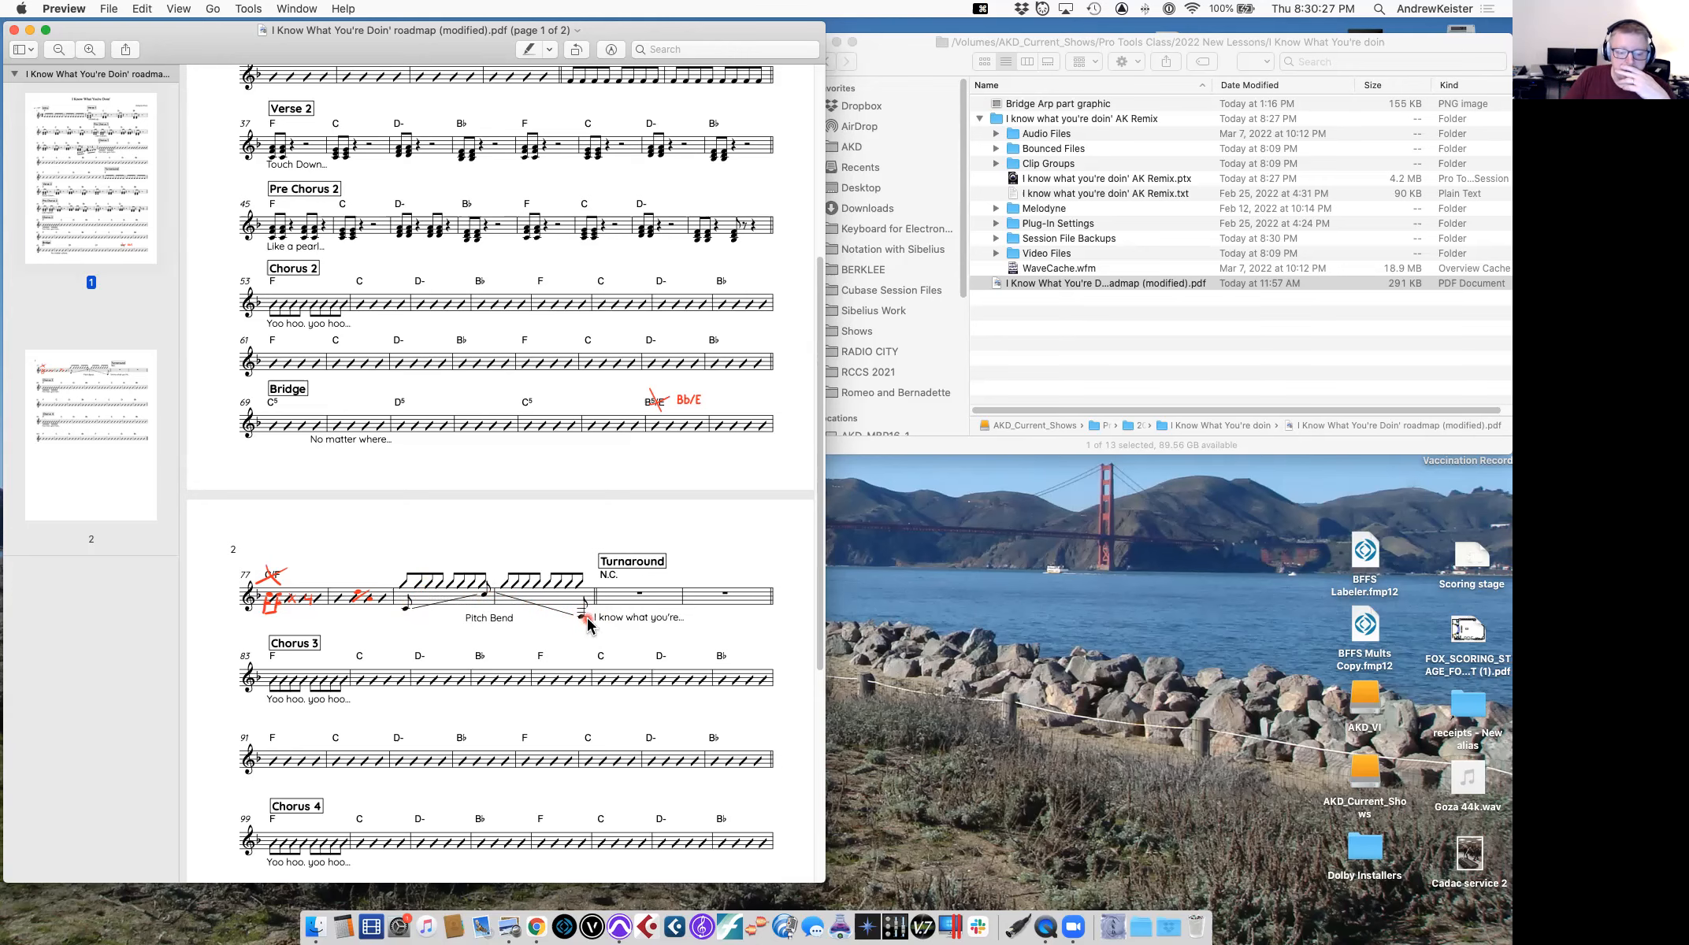
Return to Pro Tools, reopen the New Bridge Arp clip in the MIDI Editor, and play it from bar 75 into bar 80.
key("super+Tab")
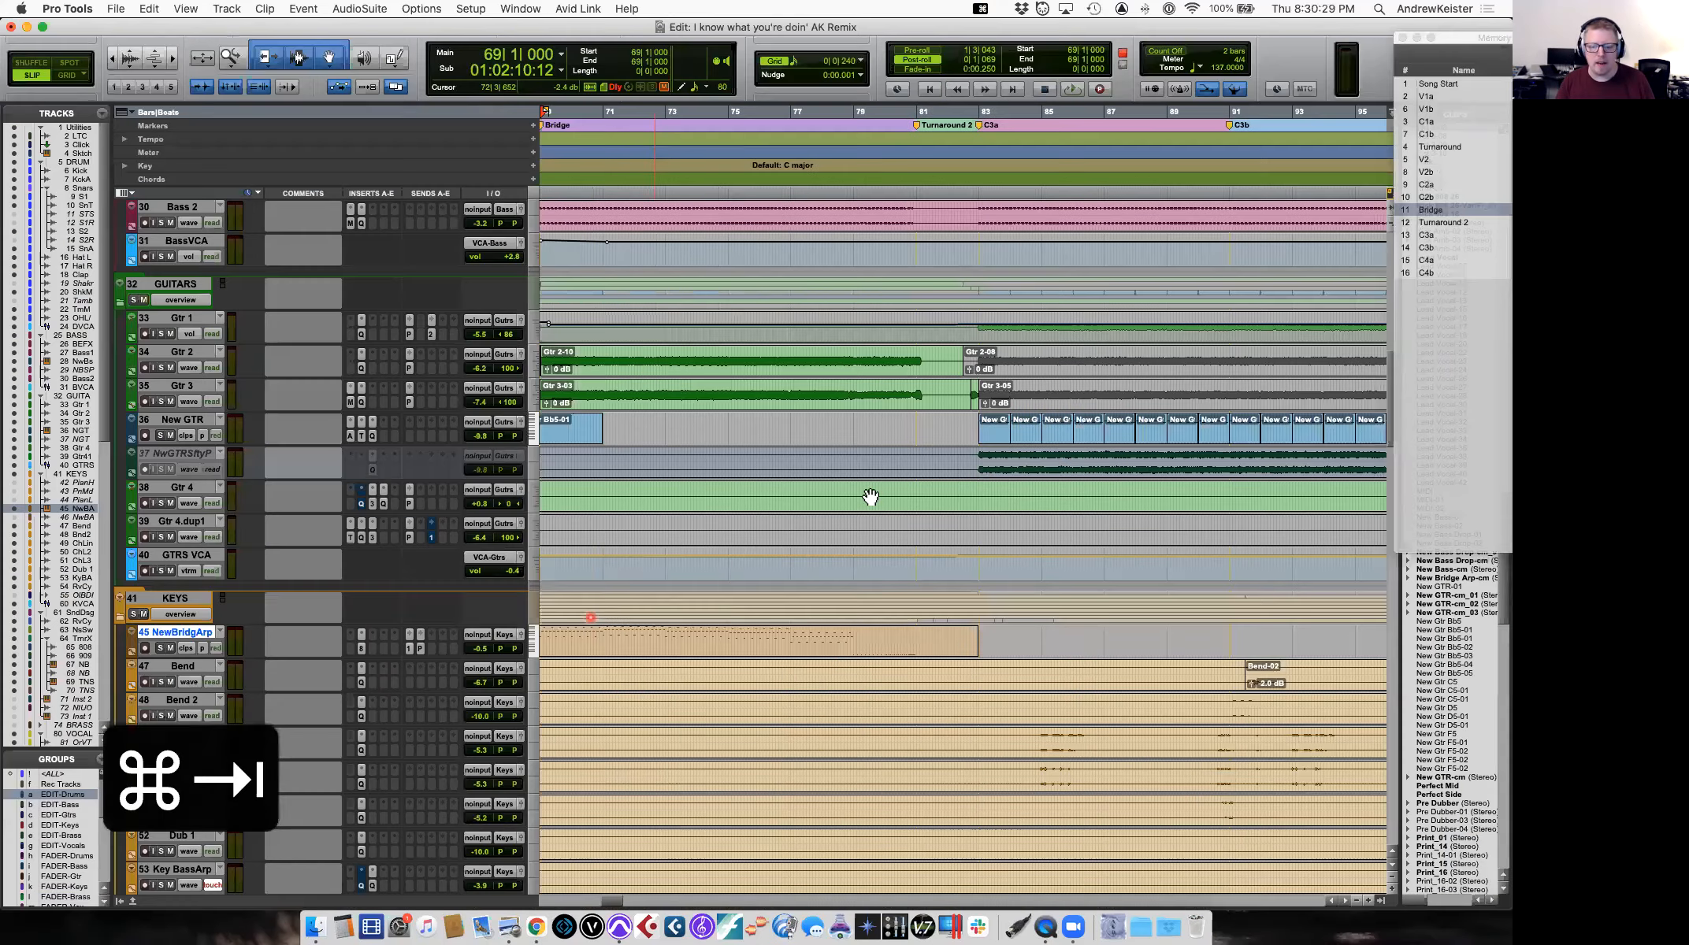
double_click(735, 651)
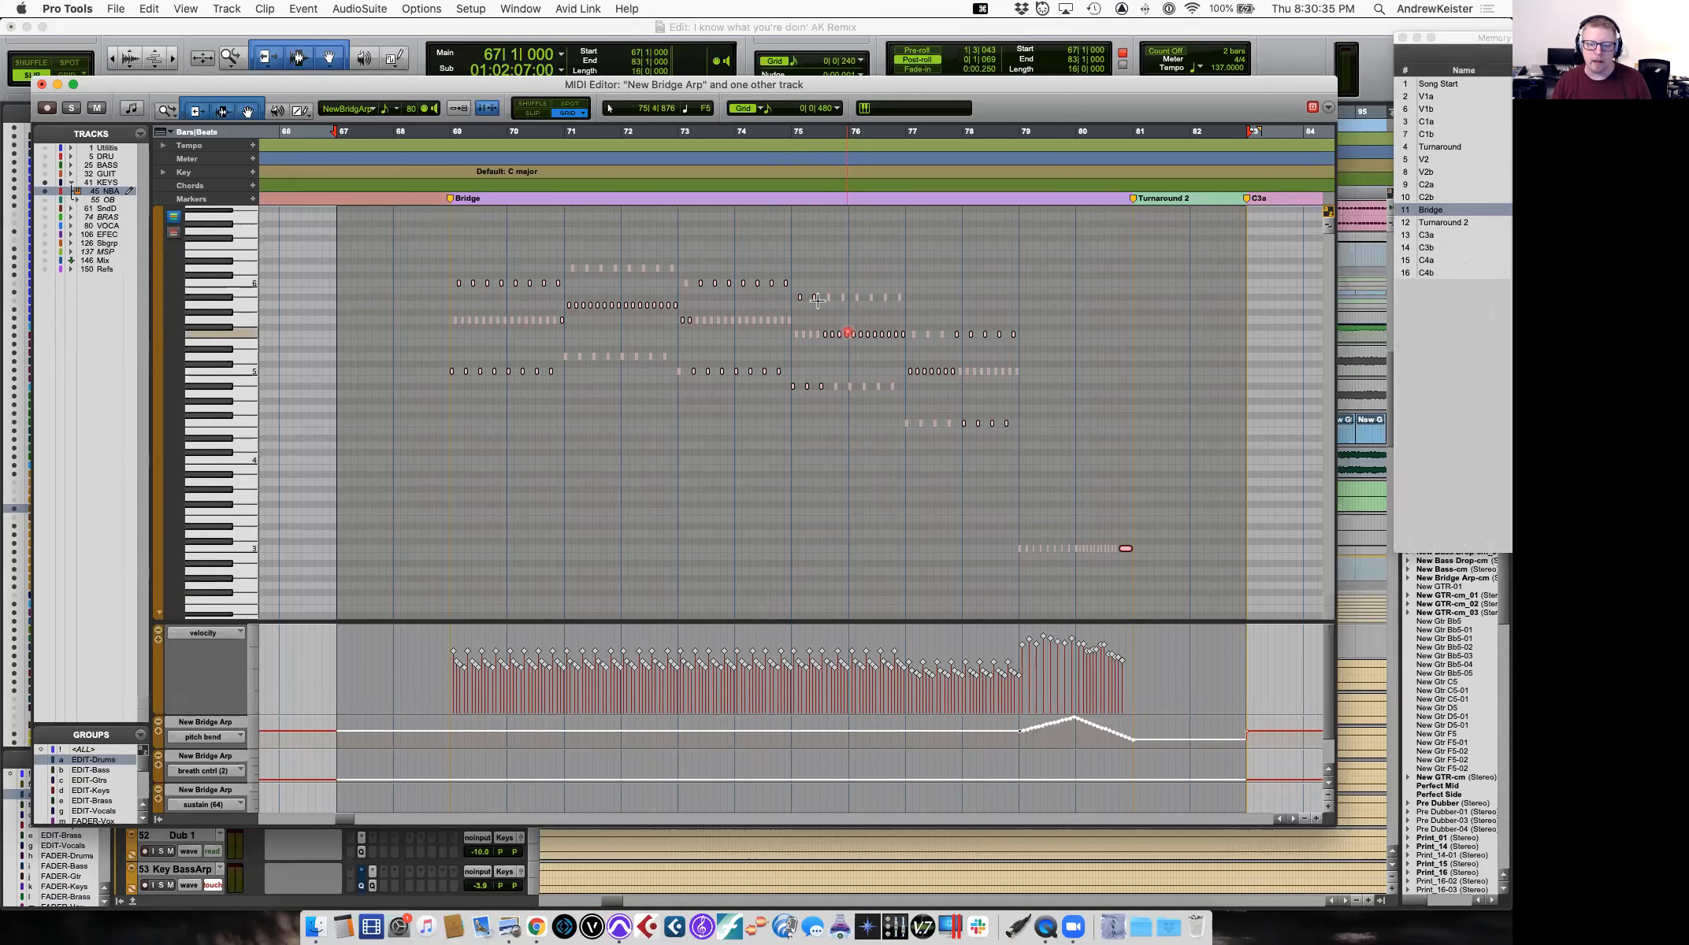
left_click(799, 251)
key("space")
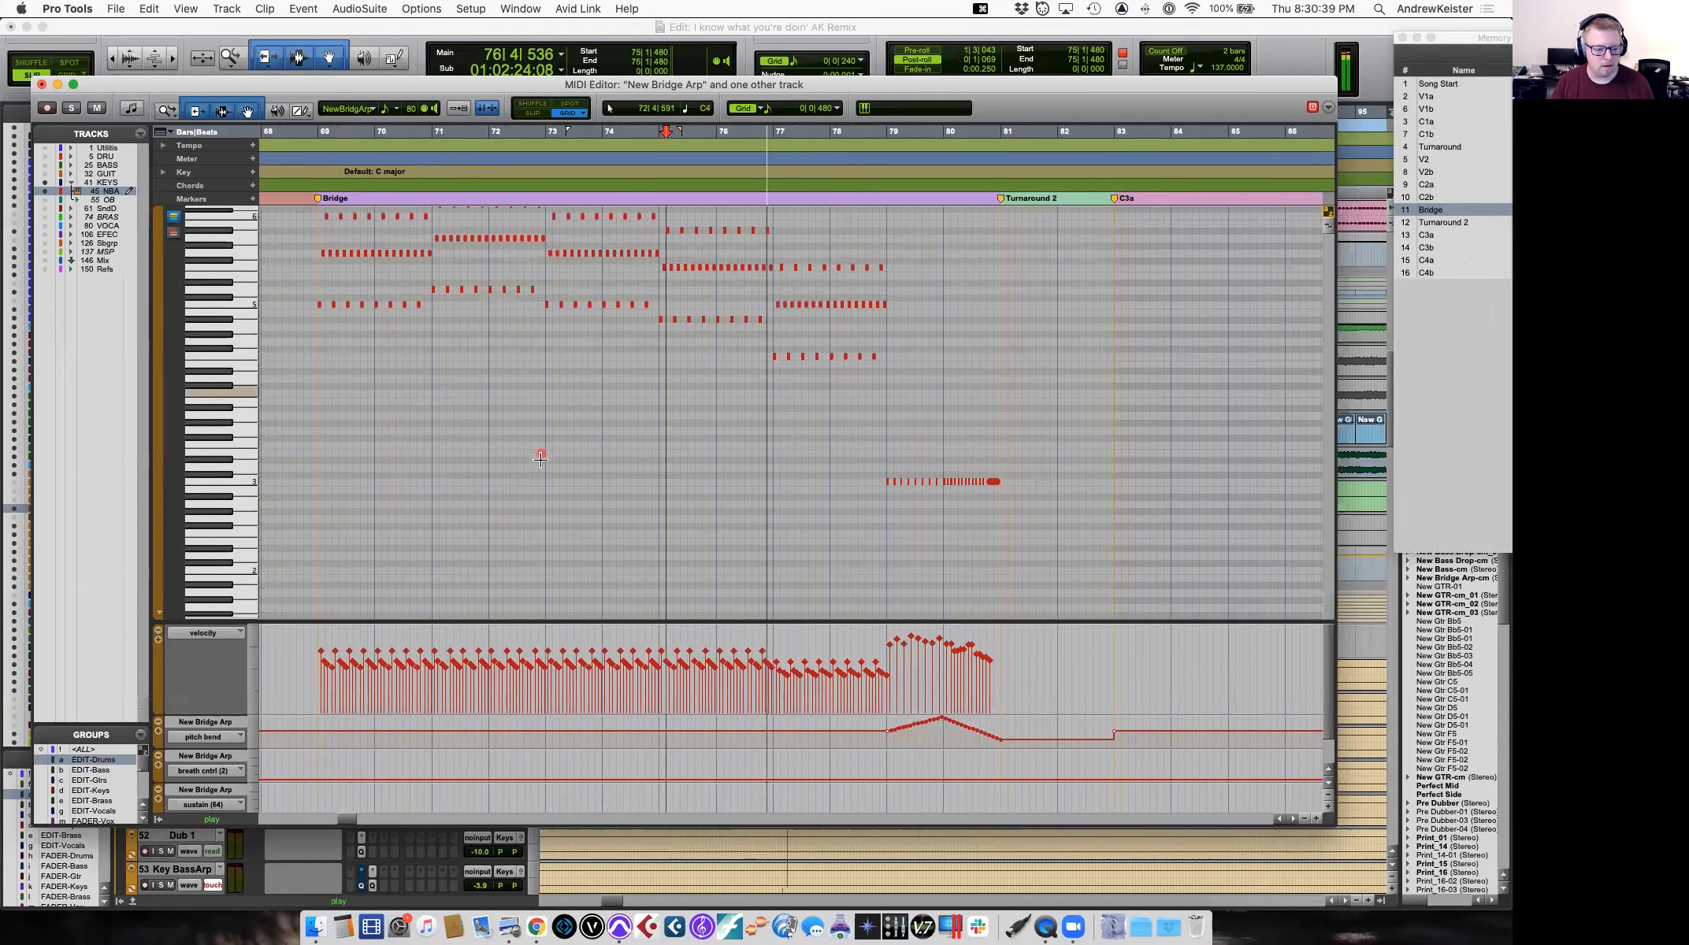
scroll(540, 457, "down", 3)
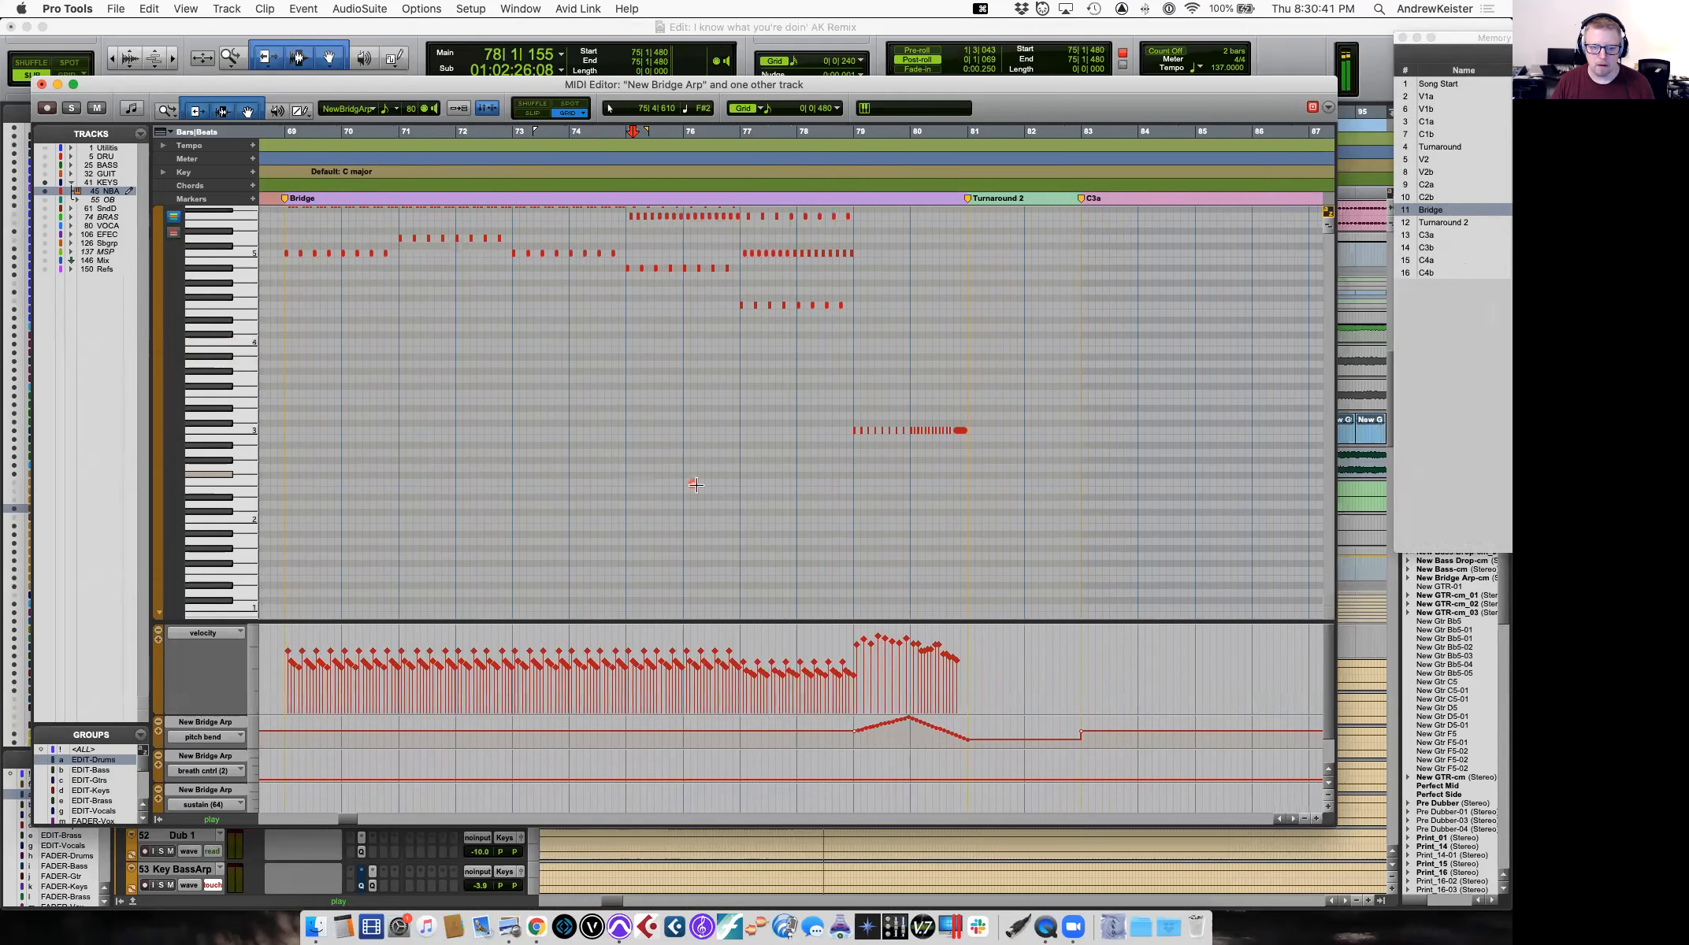
scroll(693, 483, "up", 2)
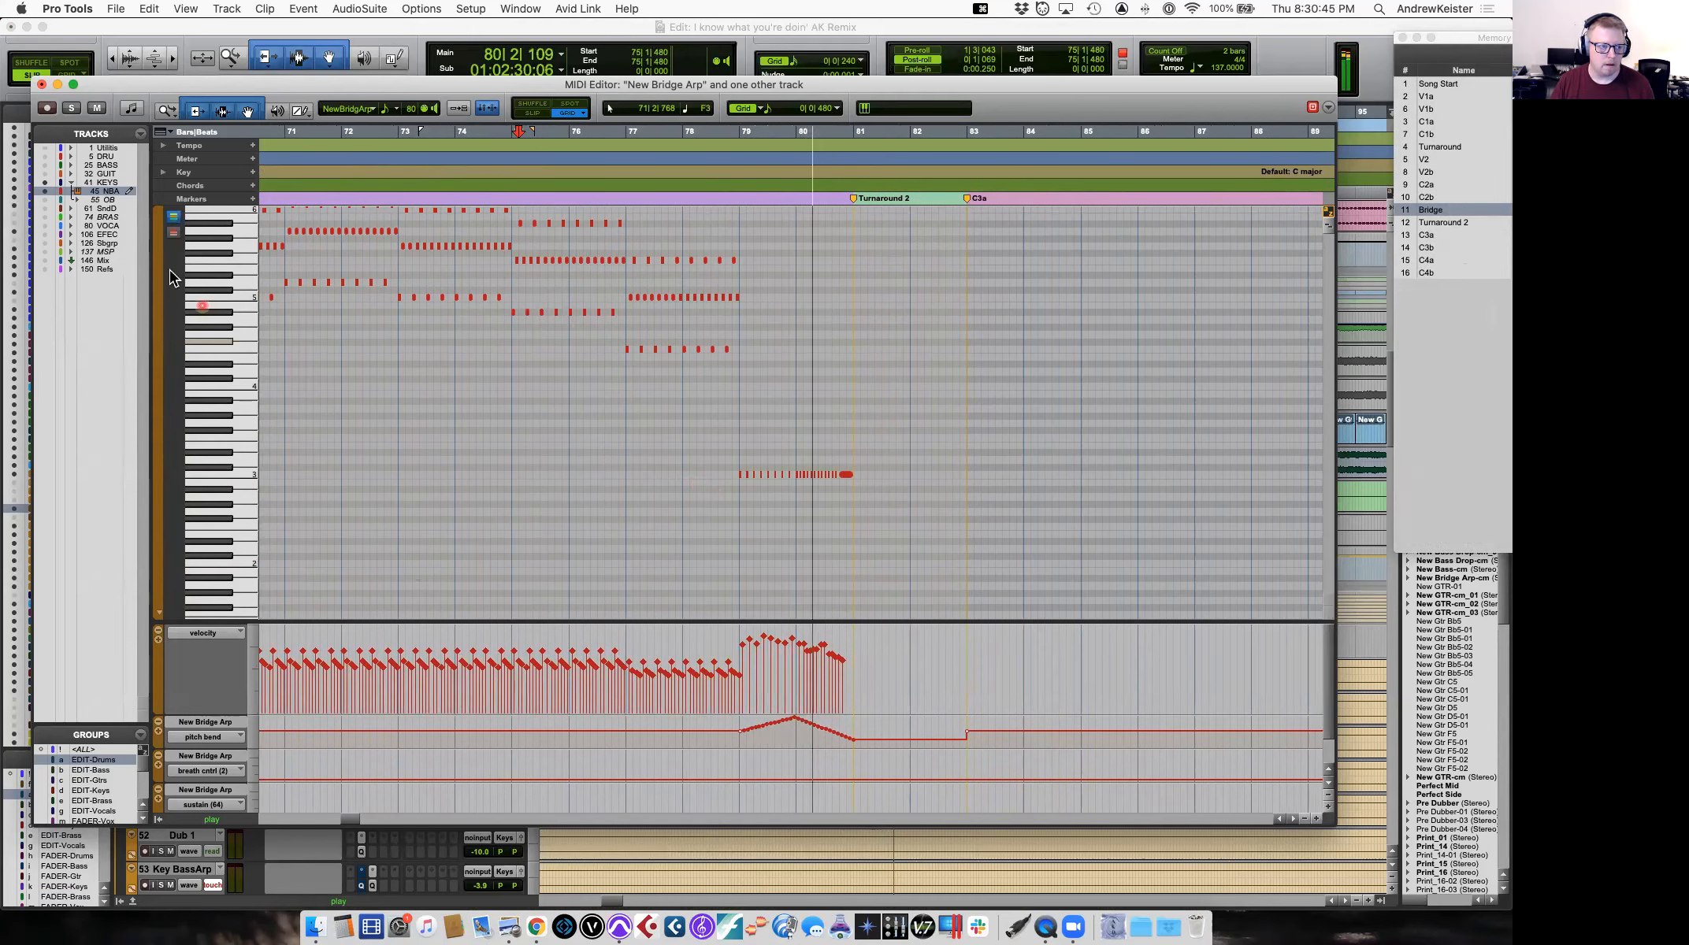
key("space")
With New Bridge Arp soloed, select the repeated low notes in bars 79 and 80, and set the pitch bend lane height to large.
left_click(71, 108)
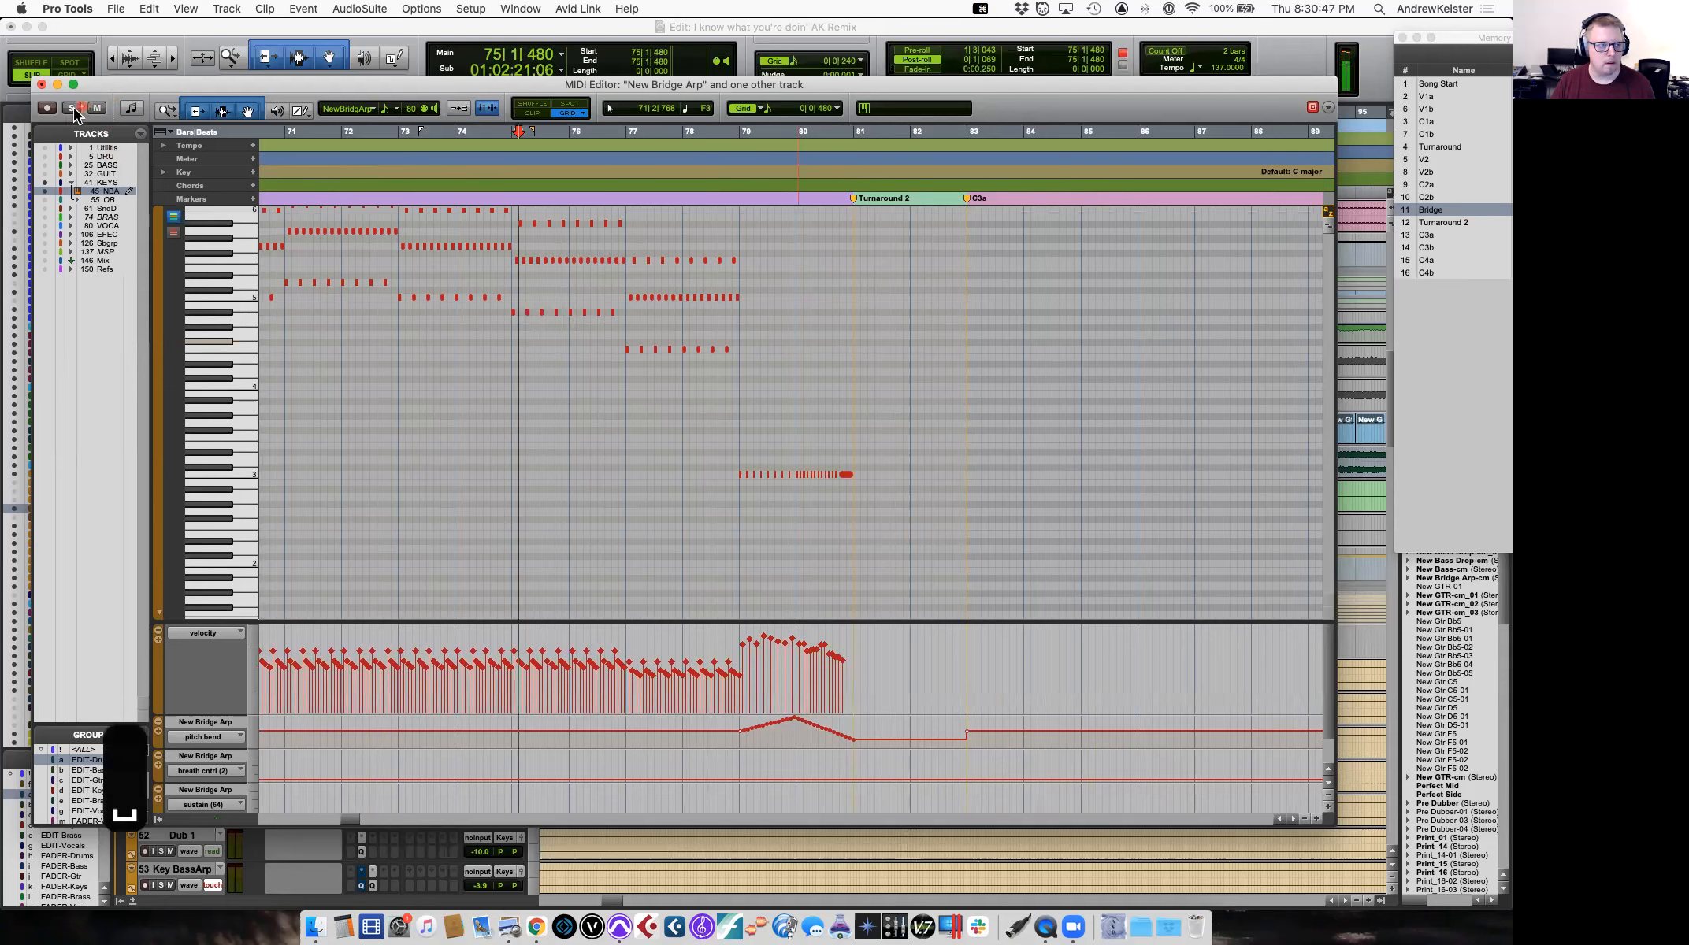
left_click_drag(725, 440, 887, 516)
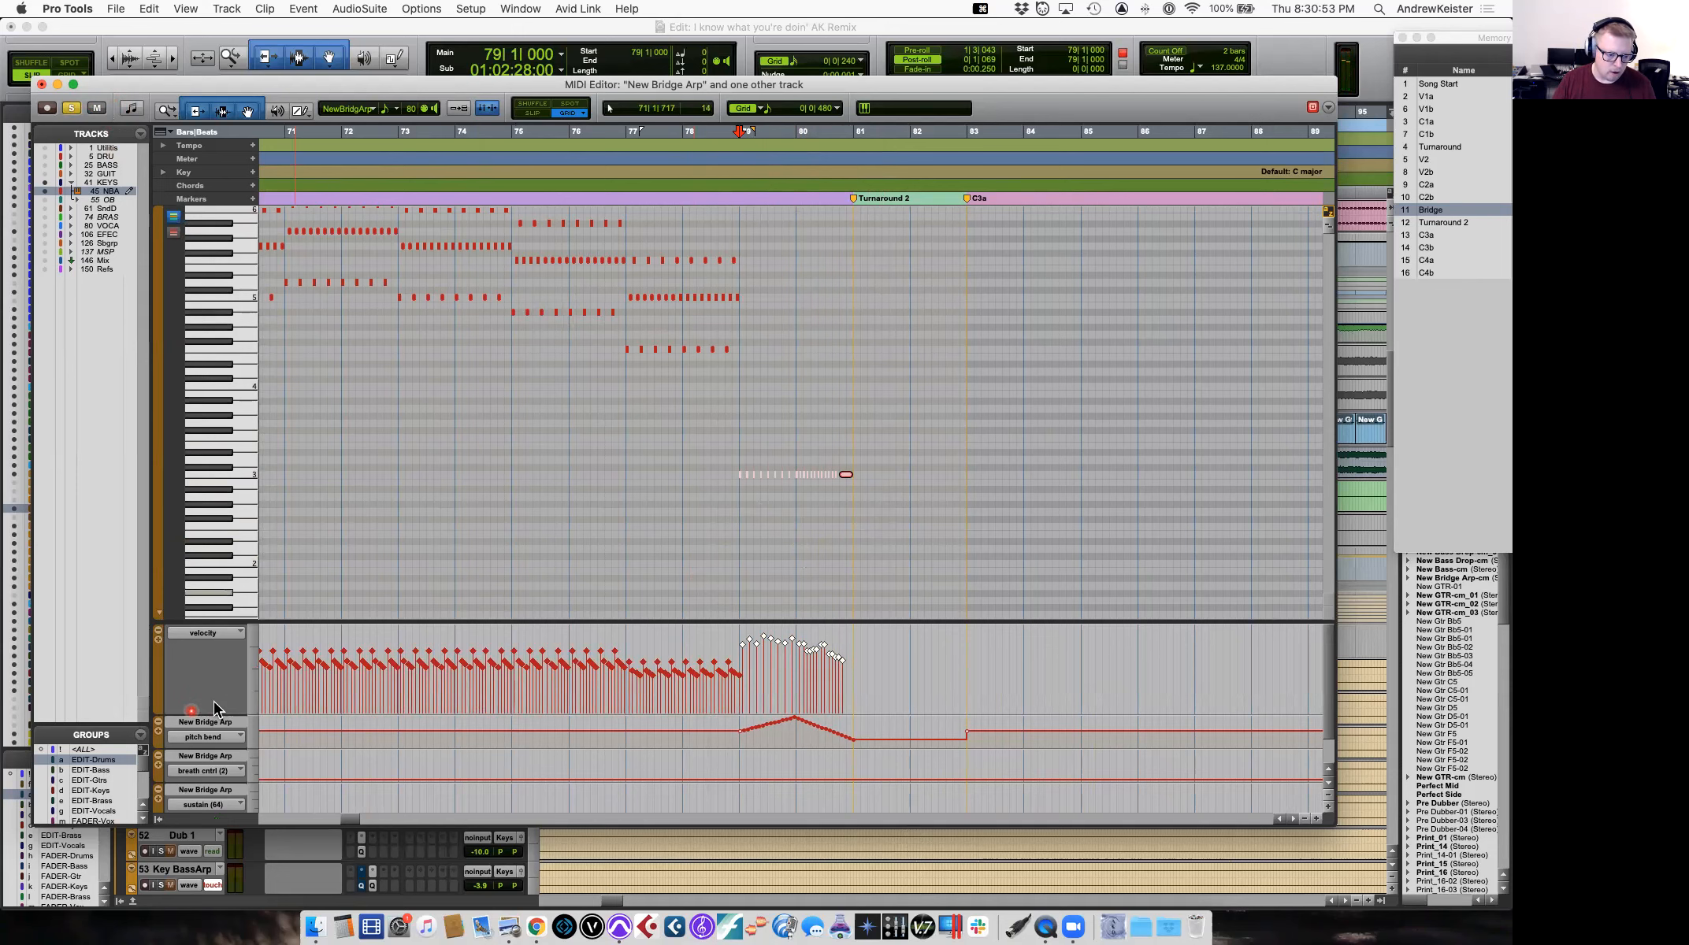
left_click_drag(264, 622, 288, 503)
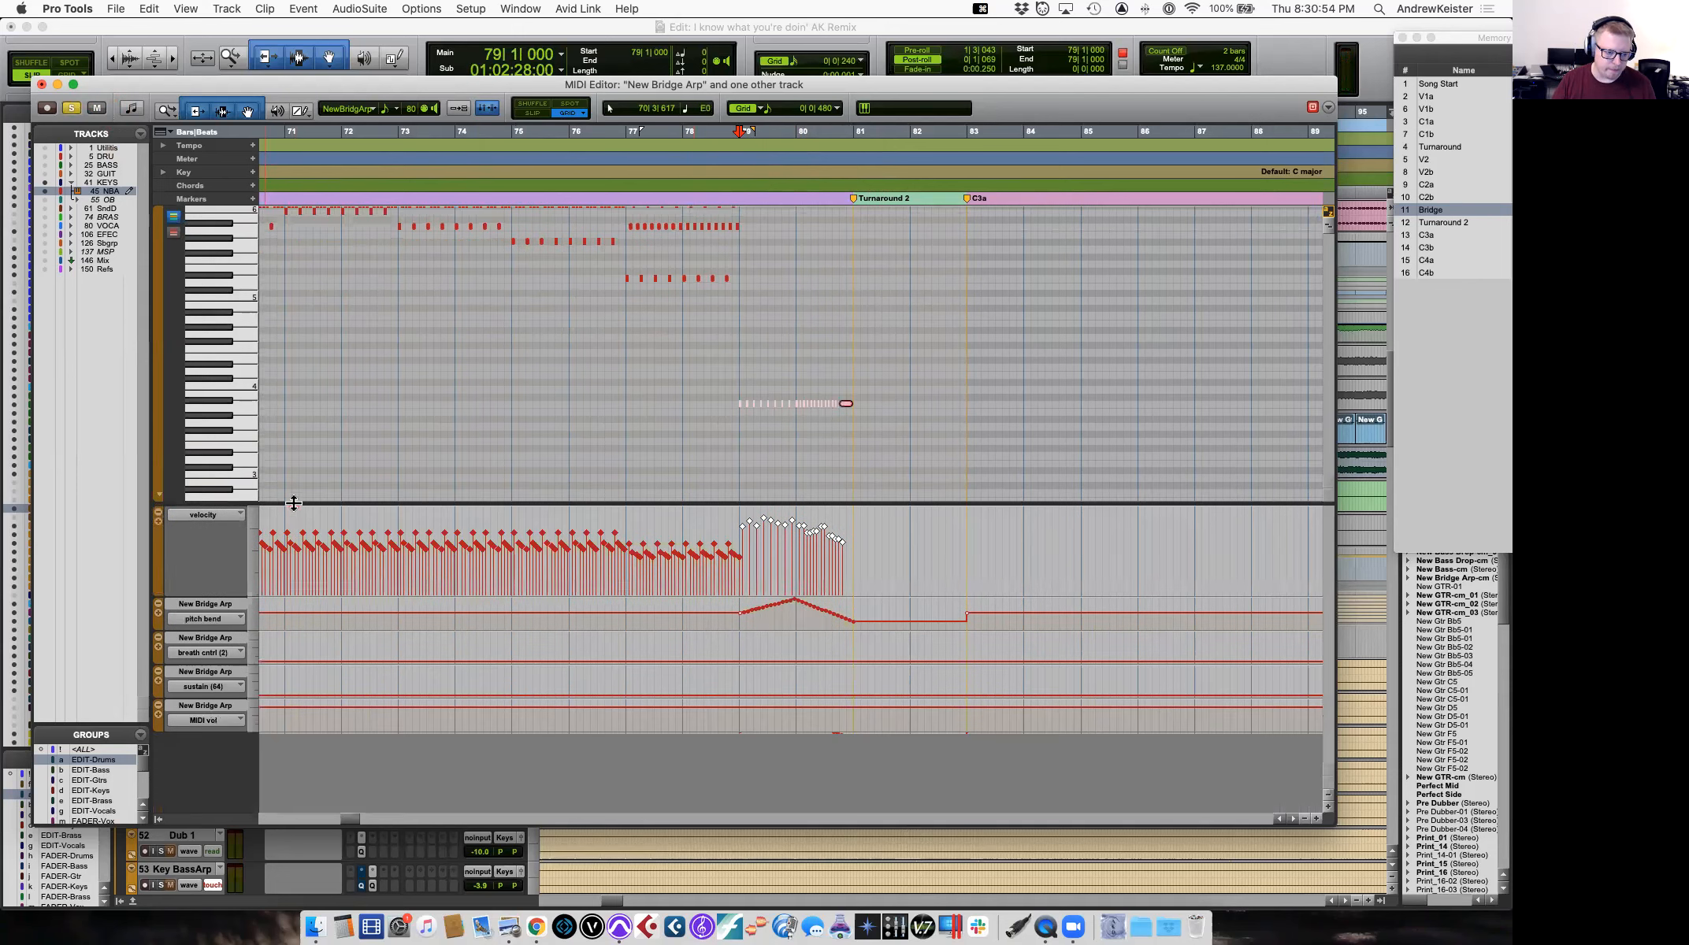
left_click(245, 625)
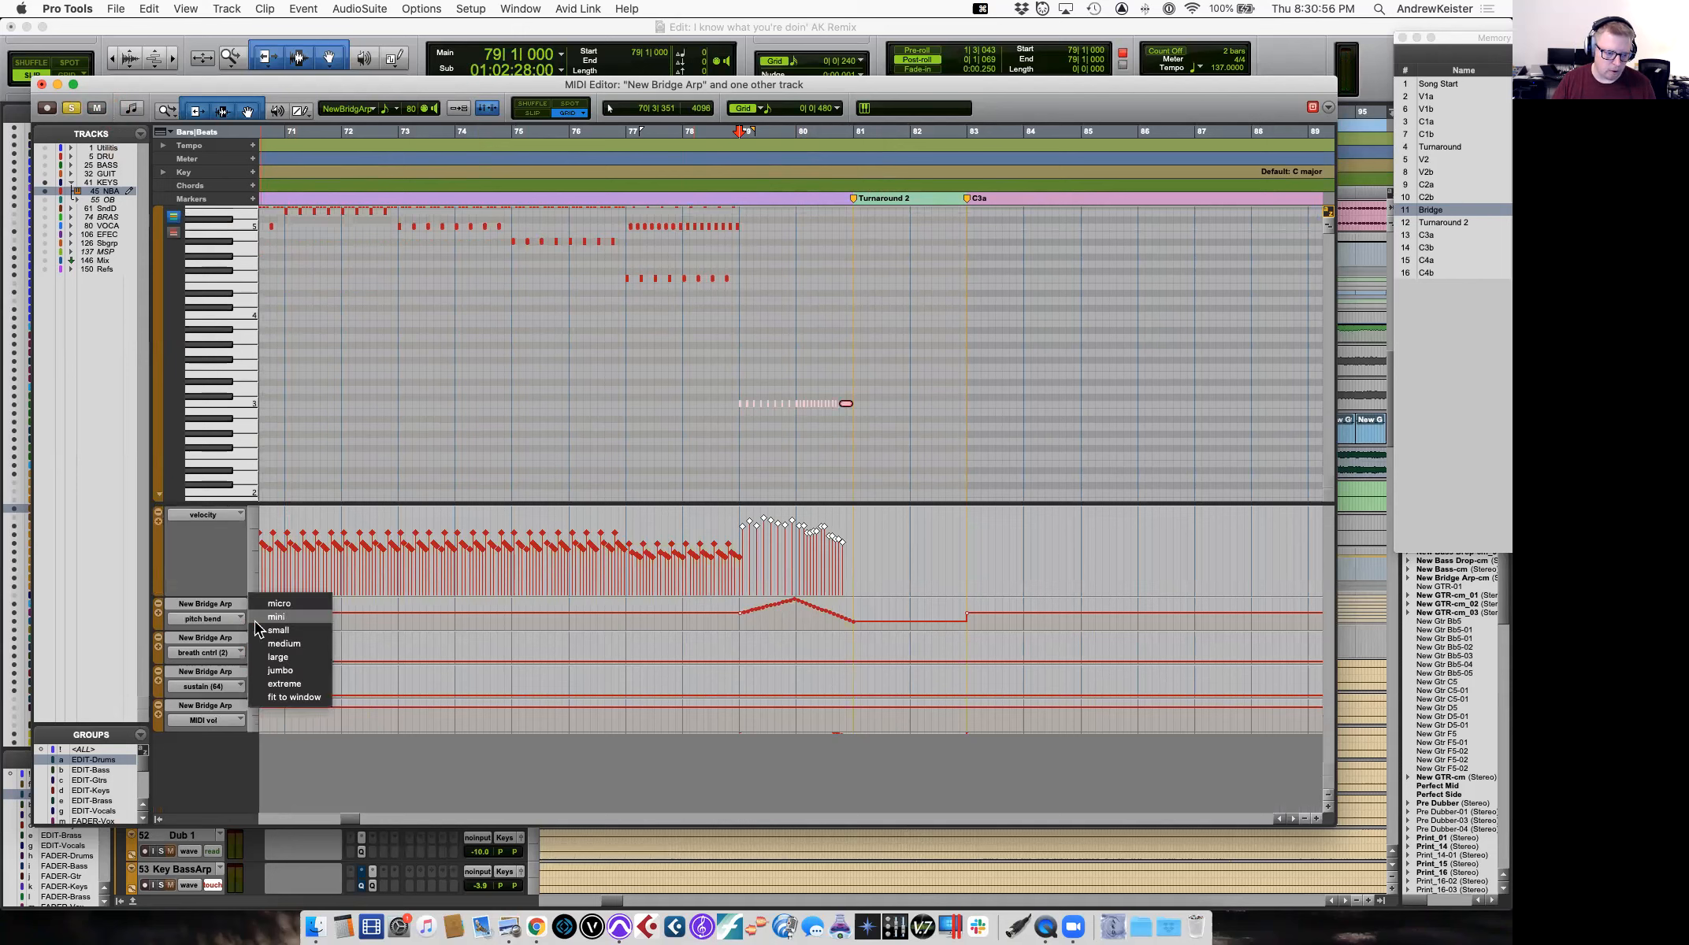
left_click(277, 658)
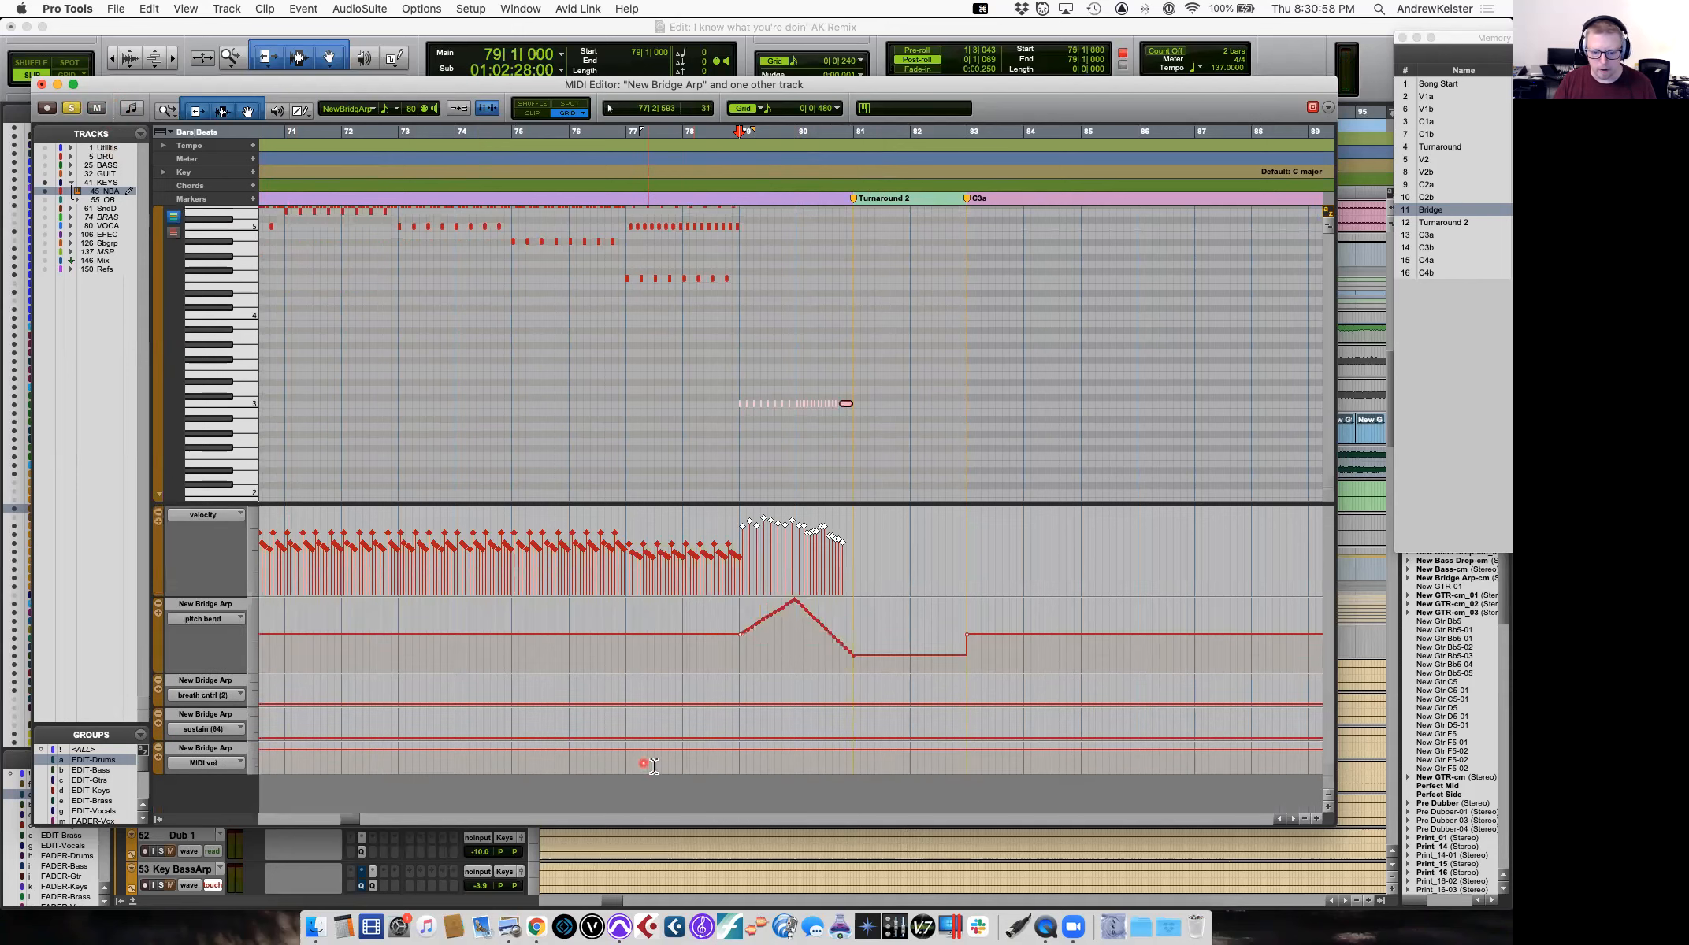
Inspect the pitch bend breakpoints where the bend starts at bar 79 and where it ends at bar 81.
left_click(744, 643)
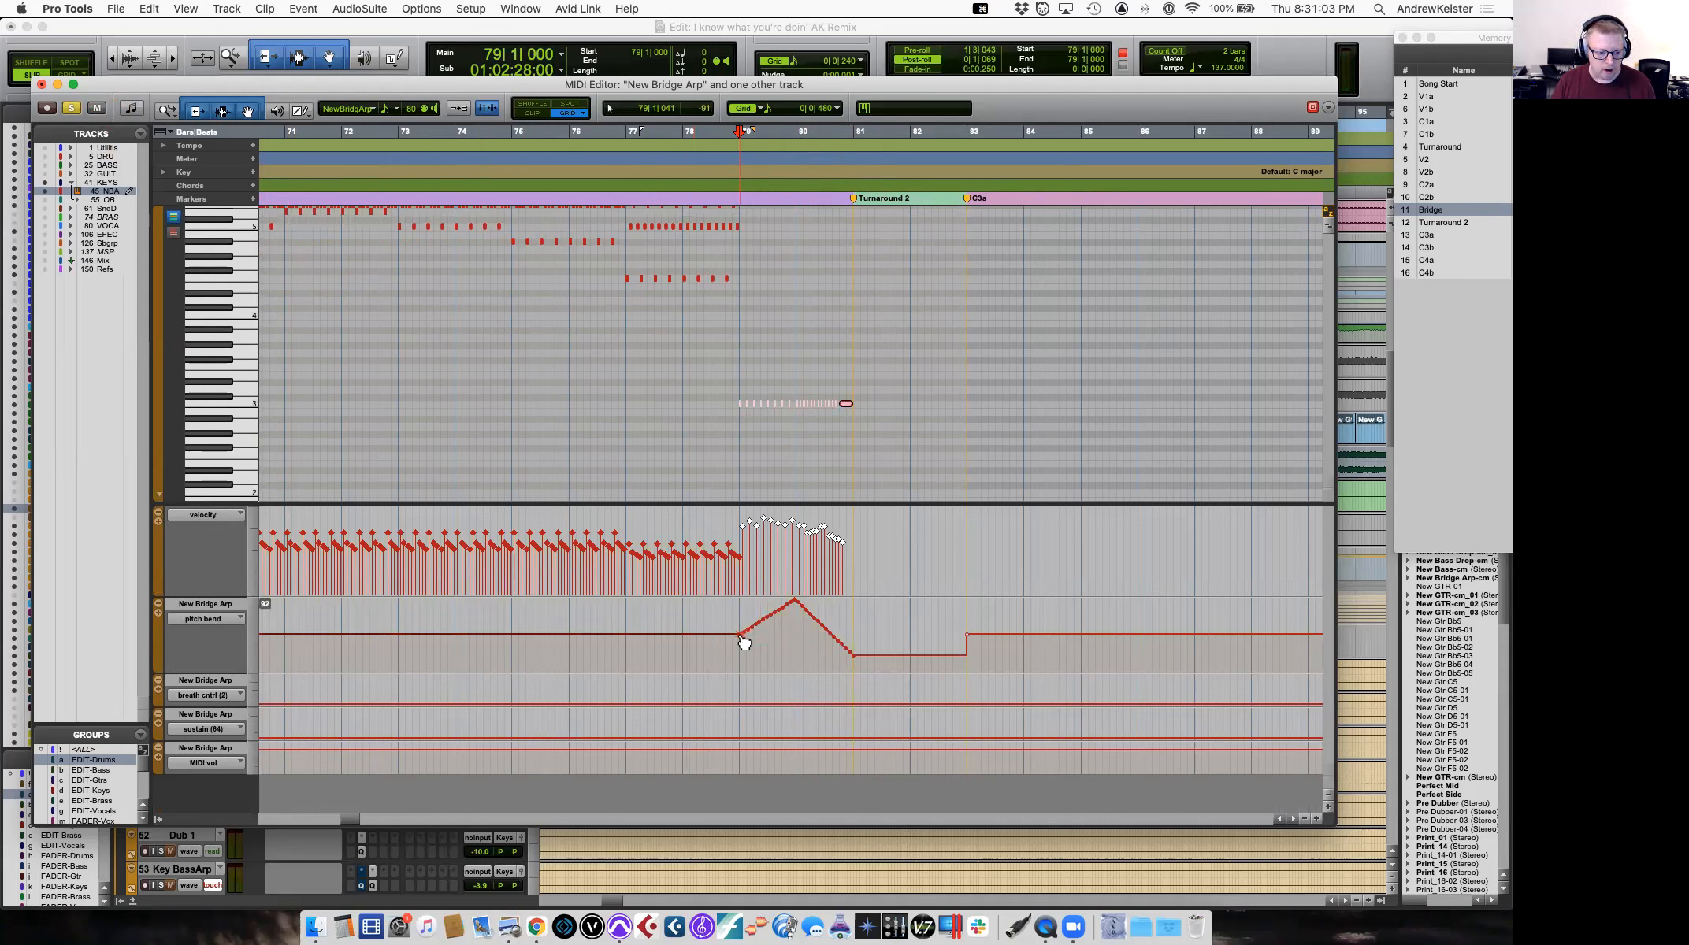
key("super+z")
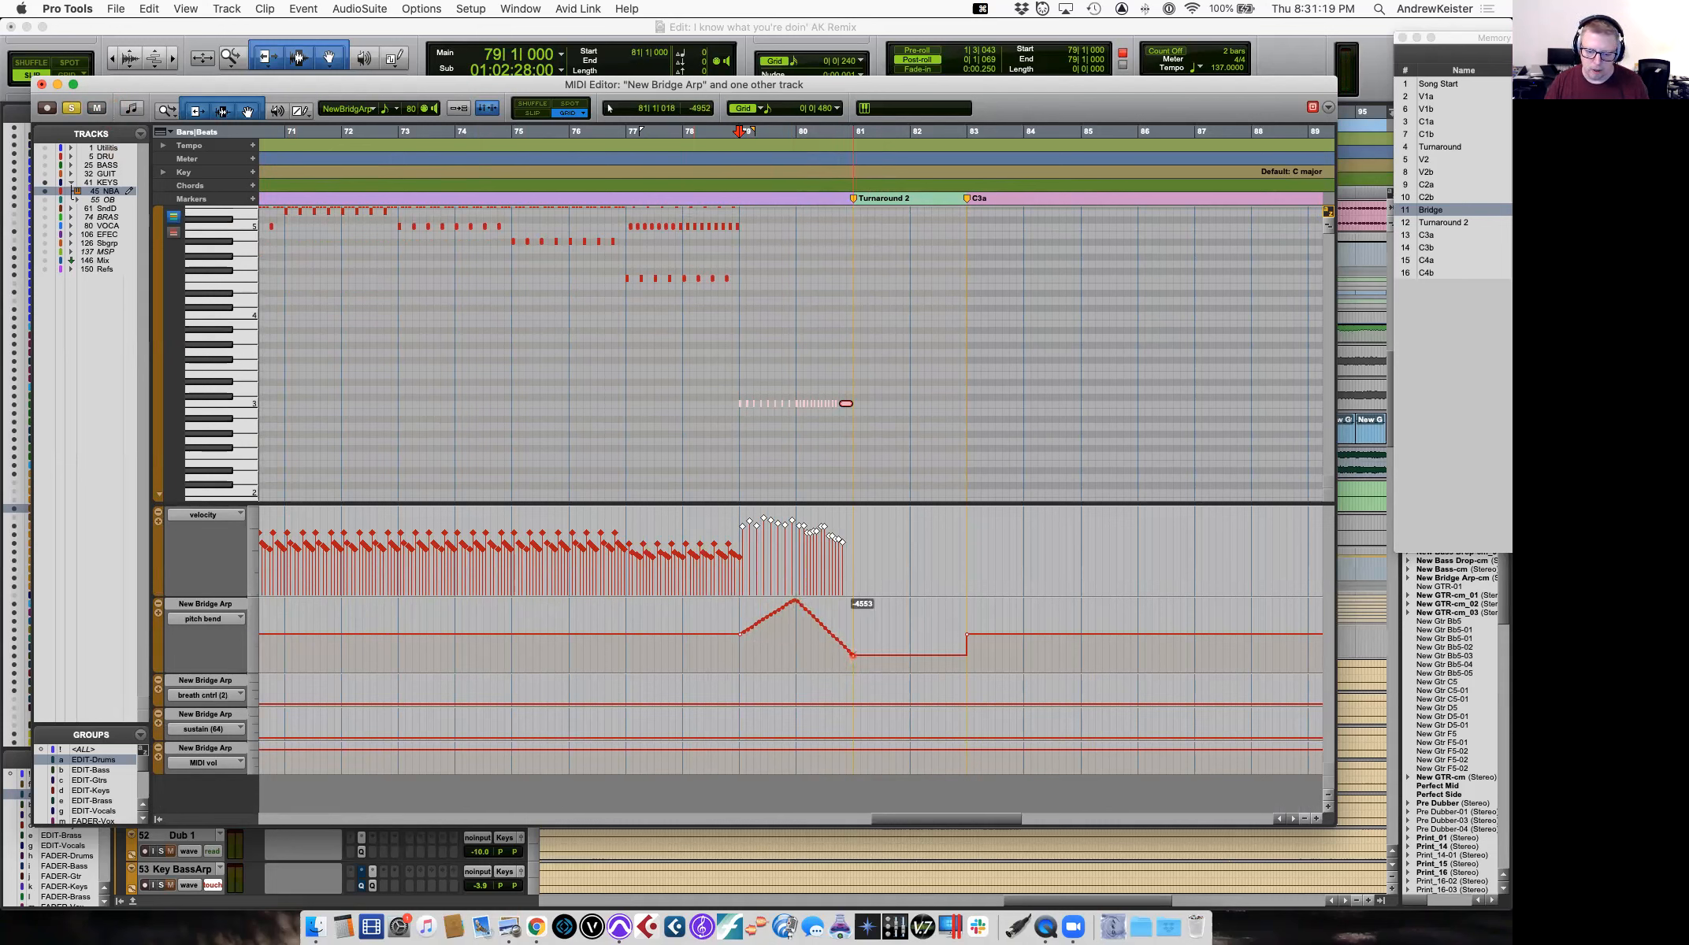
left_click_drag(852, 654, 855, 660)
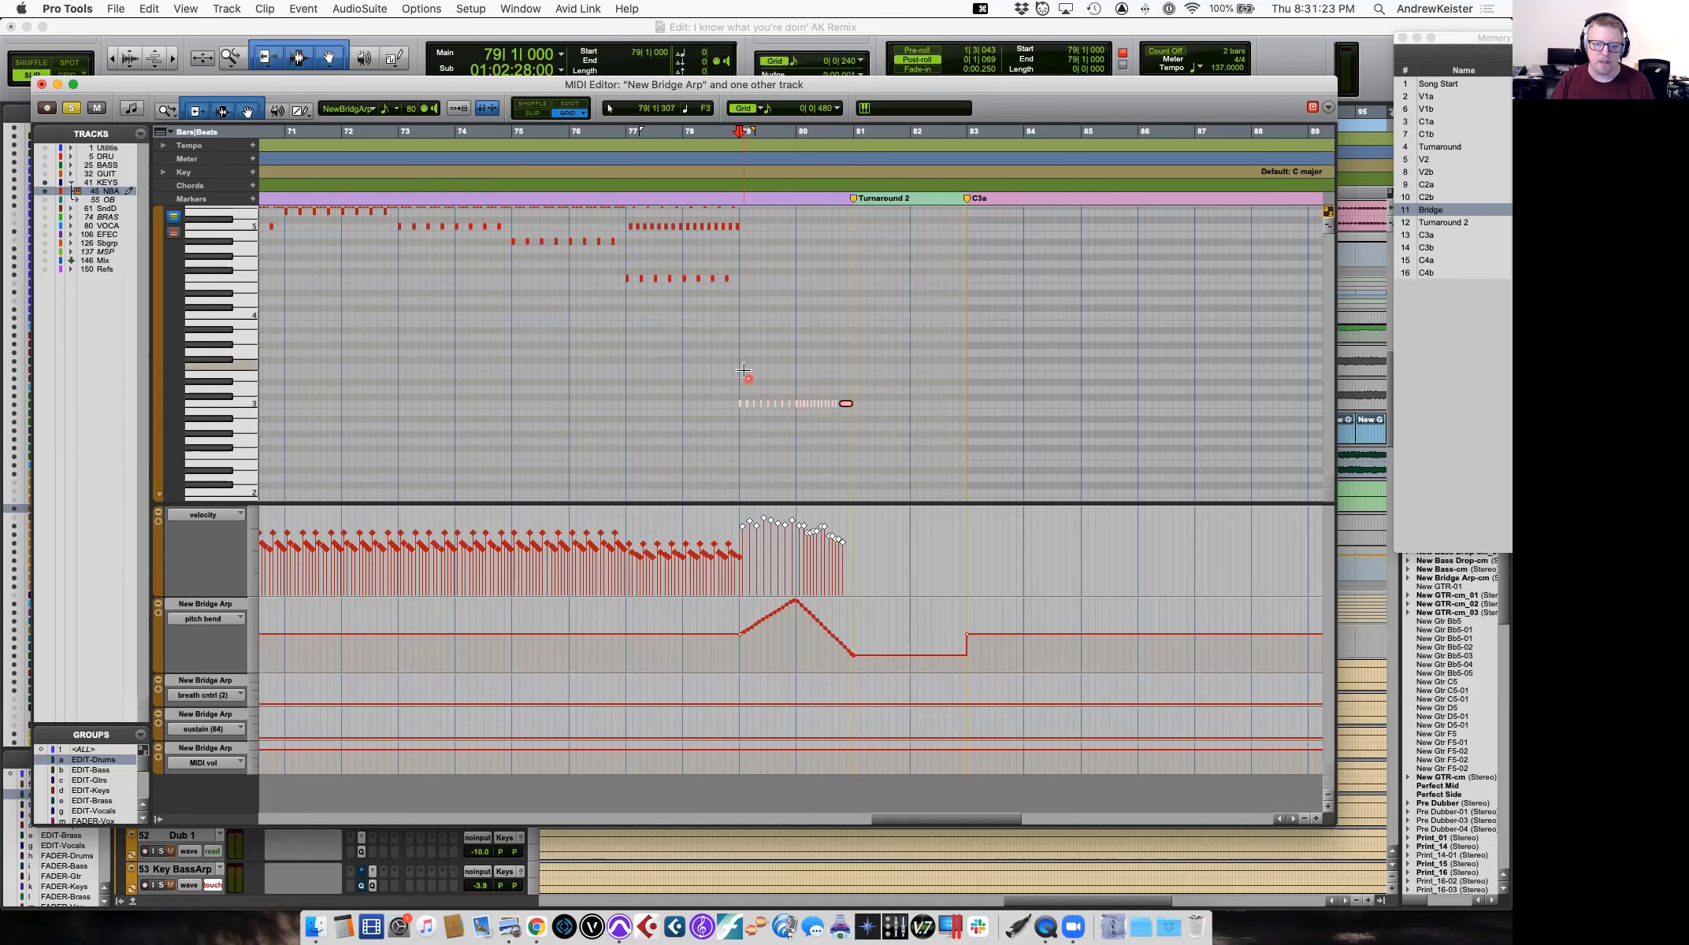
Play the soloed pitch bend passage from bar 78 beat 3, and close the MIDI Editor with the track unsoloed.
left_click(717, 206)
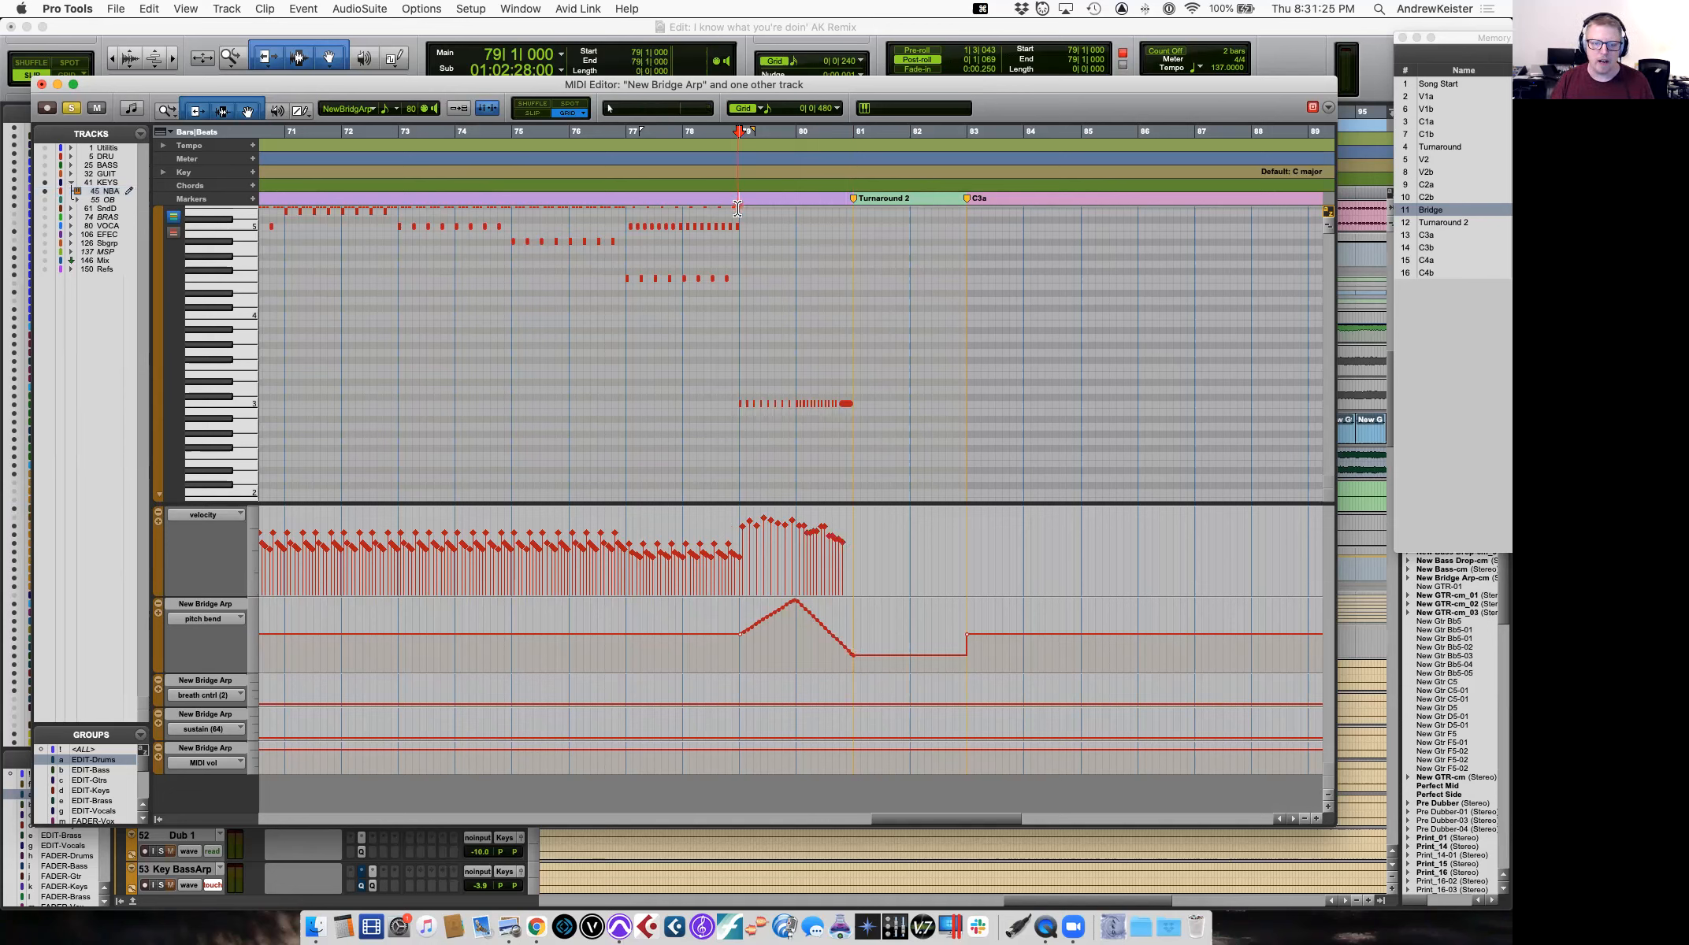
key("space")
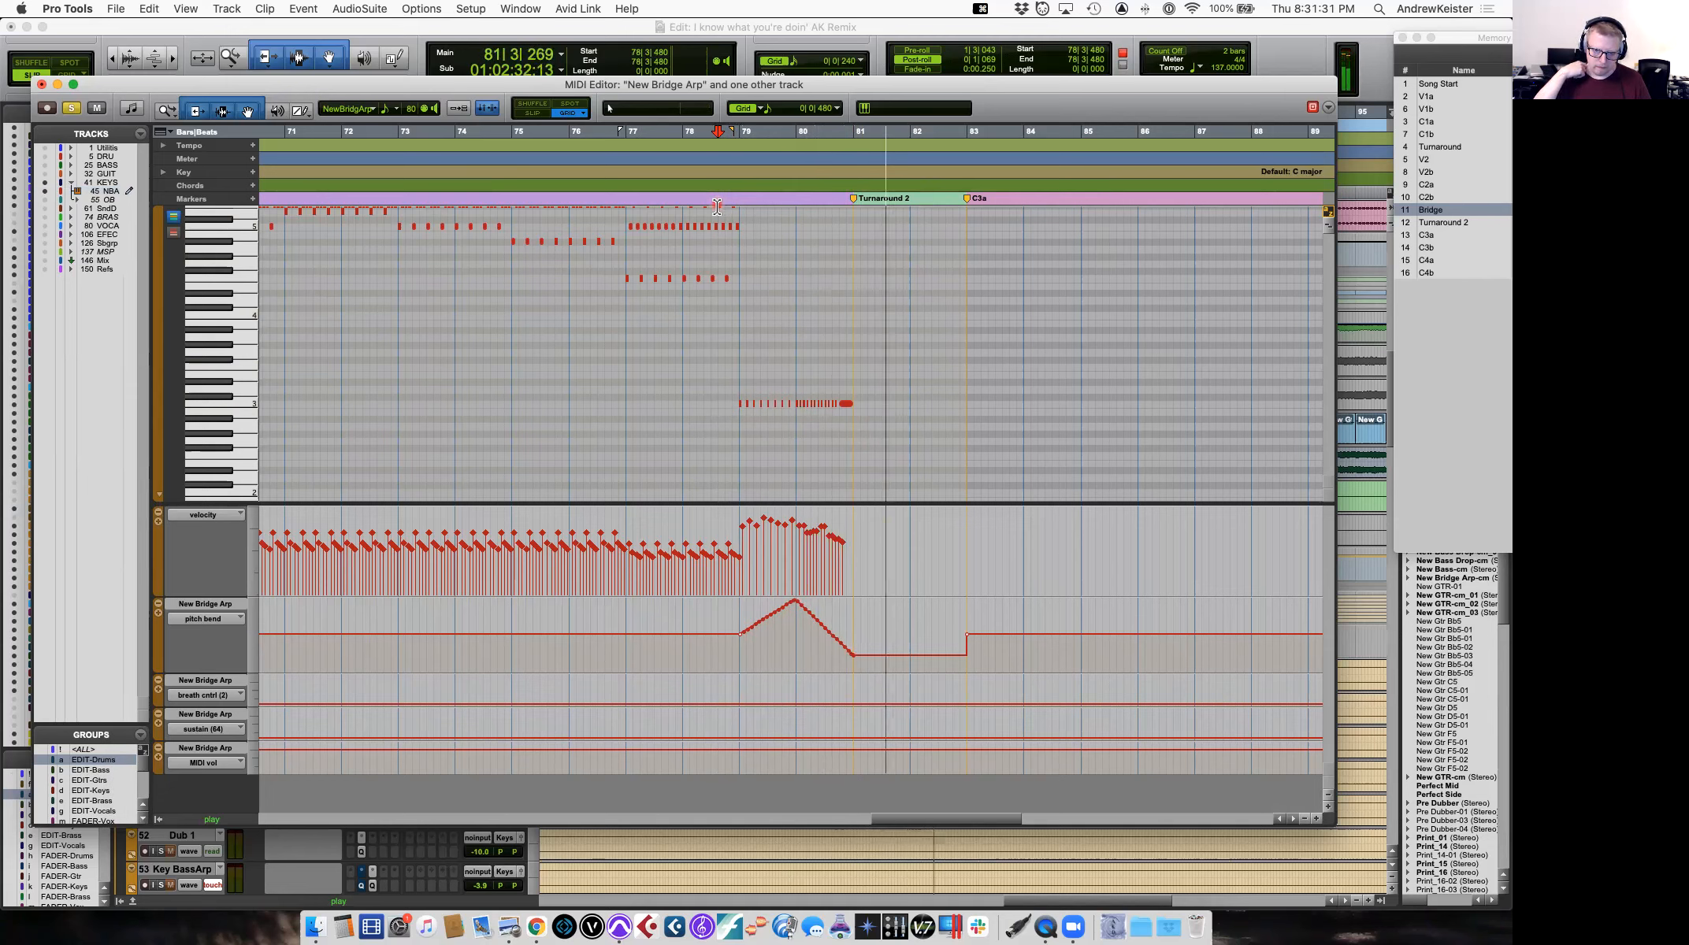
key("space")
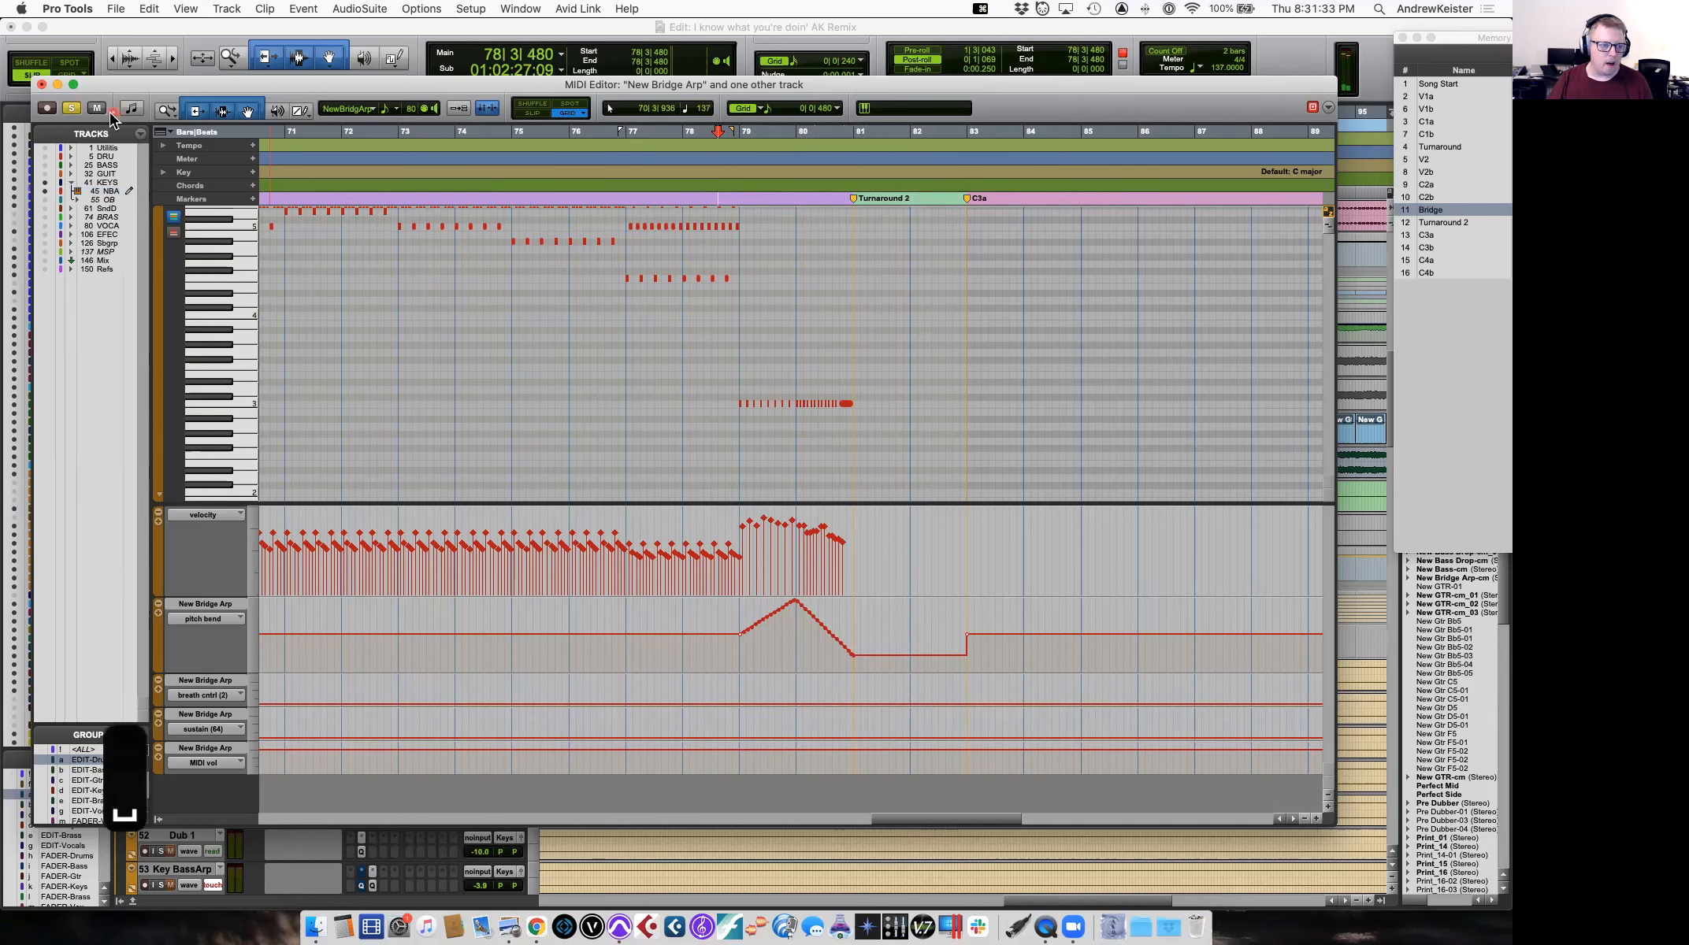
left_click(74, 109)
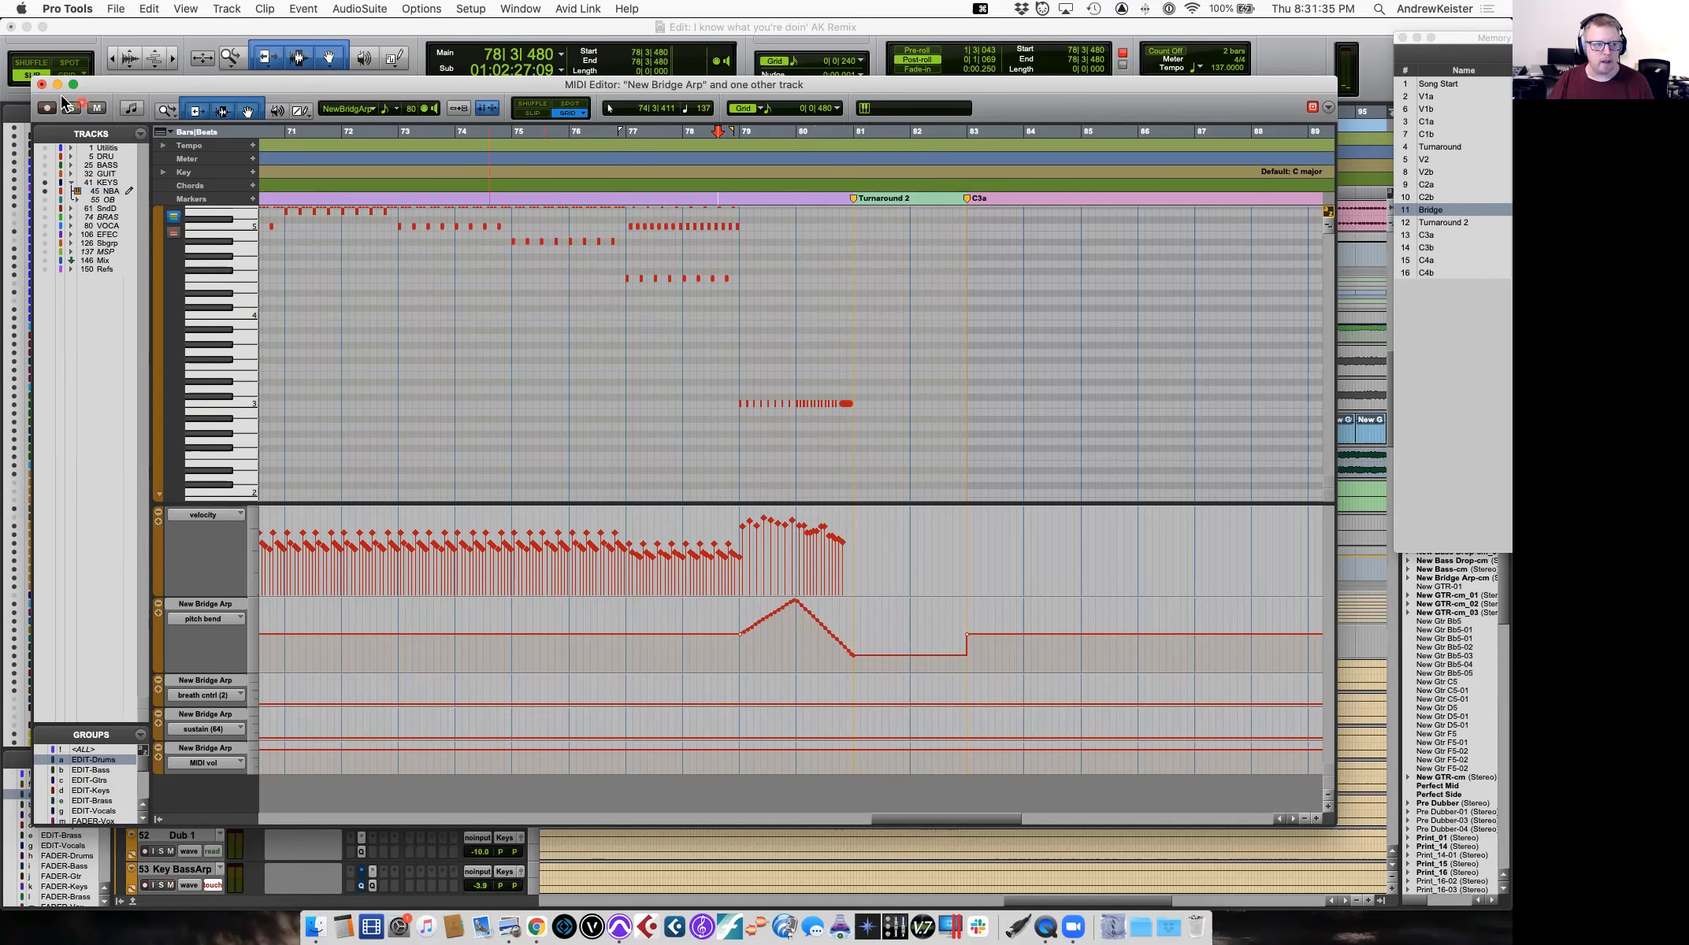
left_click(44, 84)
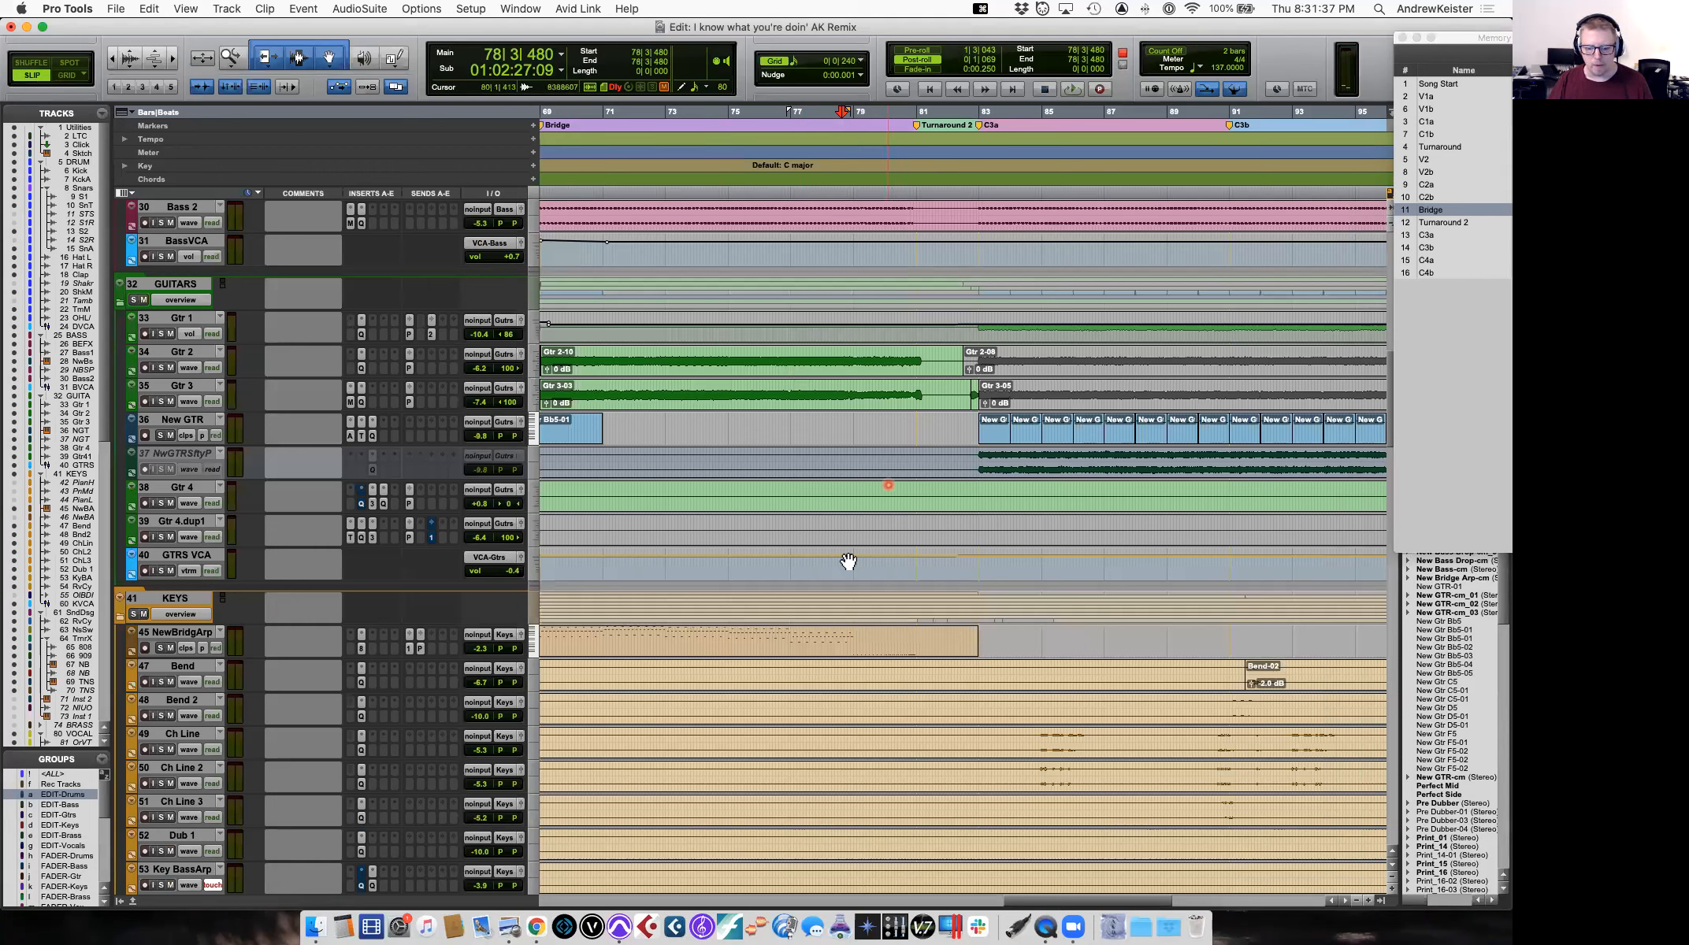
Play the full mix from bar 77 through the pitch bend into Turnaround 2.
left_click(797, 642)
key("space")
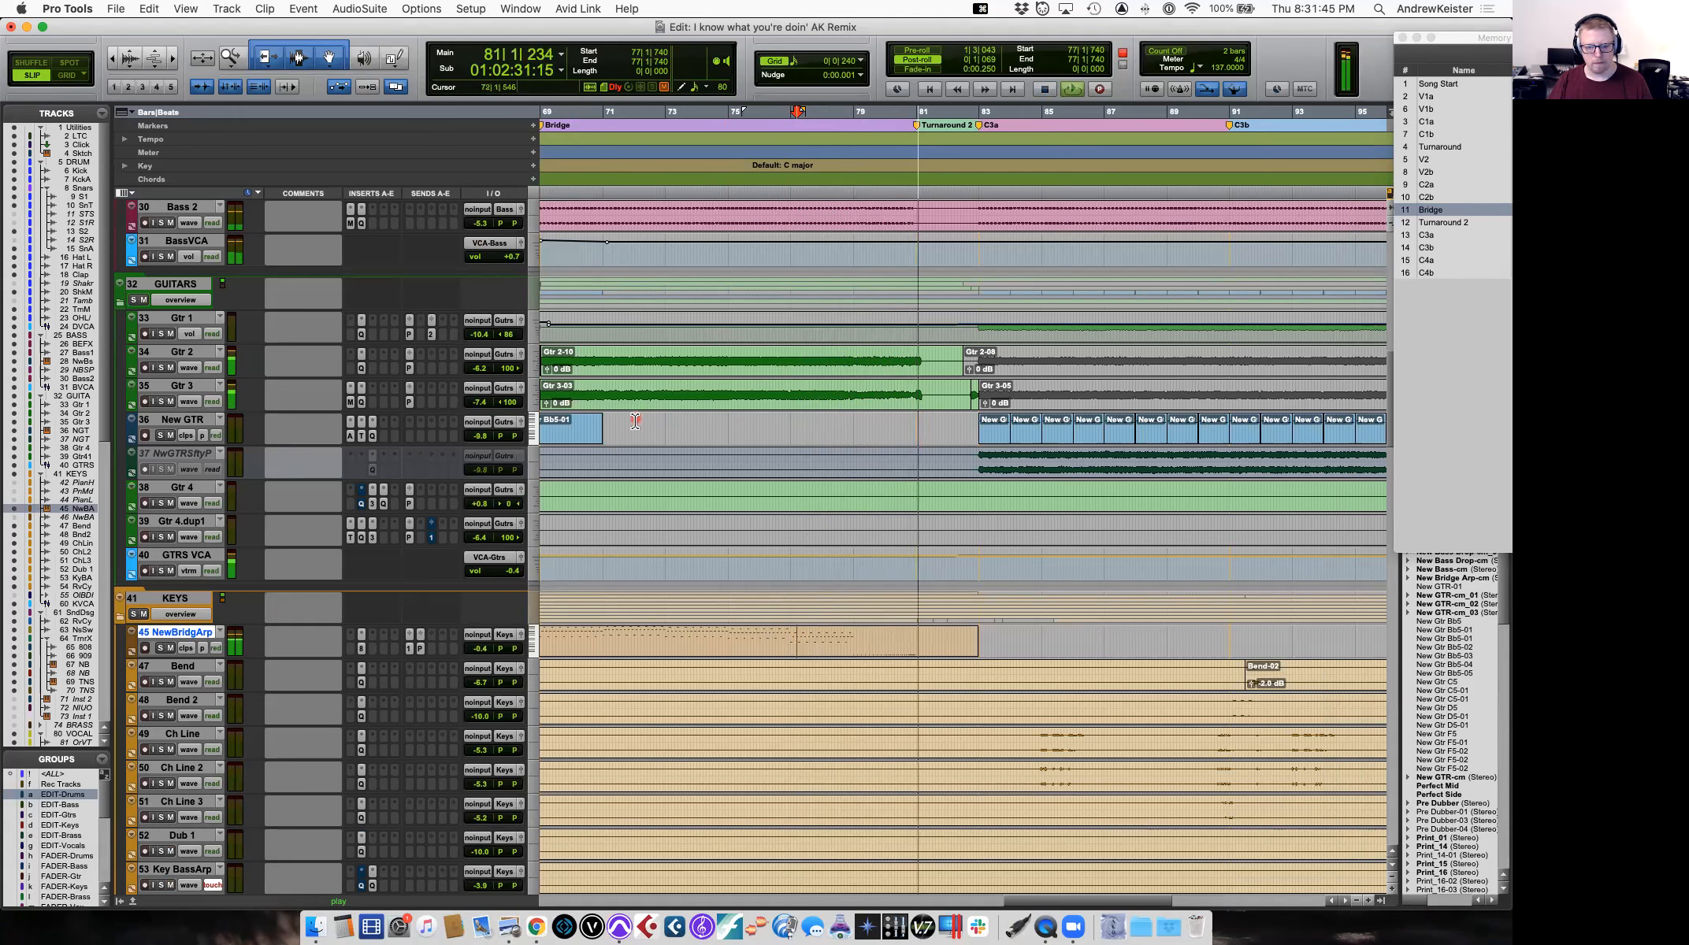
key("space")
Solo Gtr 2 and play the end of the Bridge from bar 79.
left_click(161, 367)
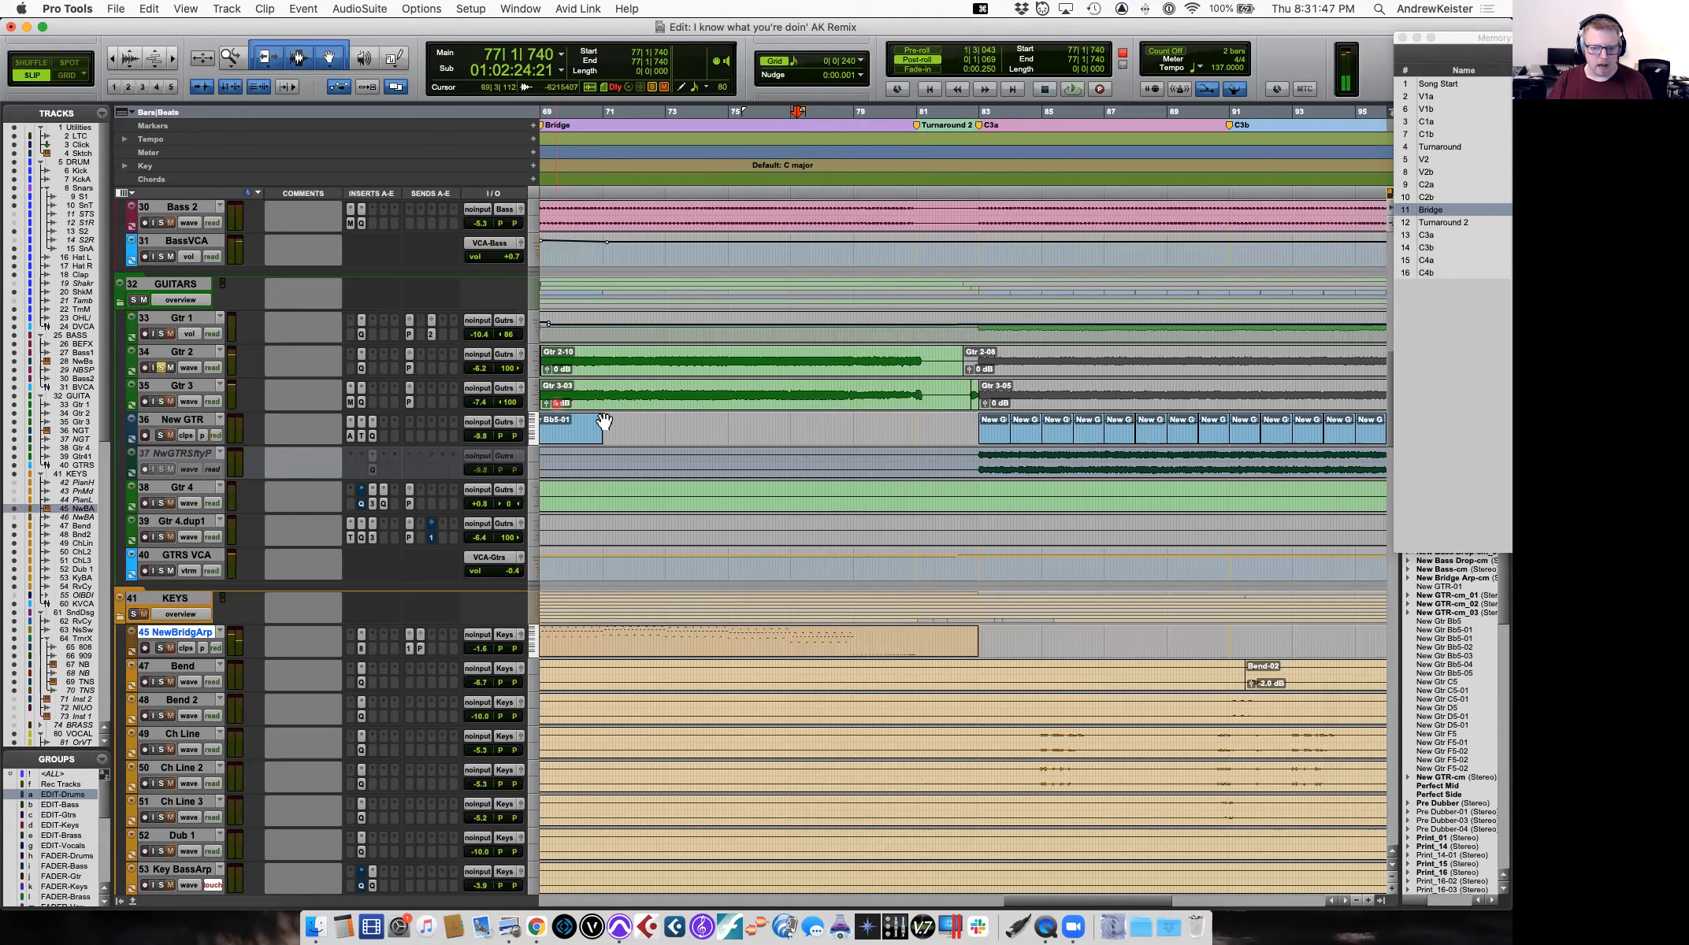
left_click(854, 360)
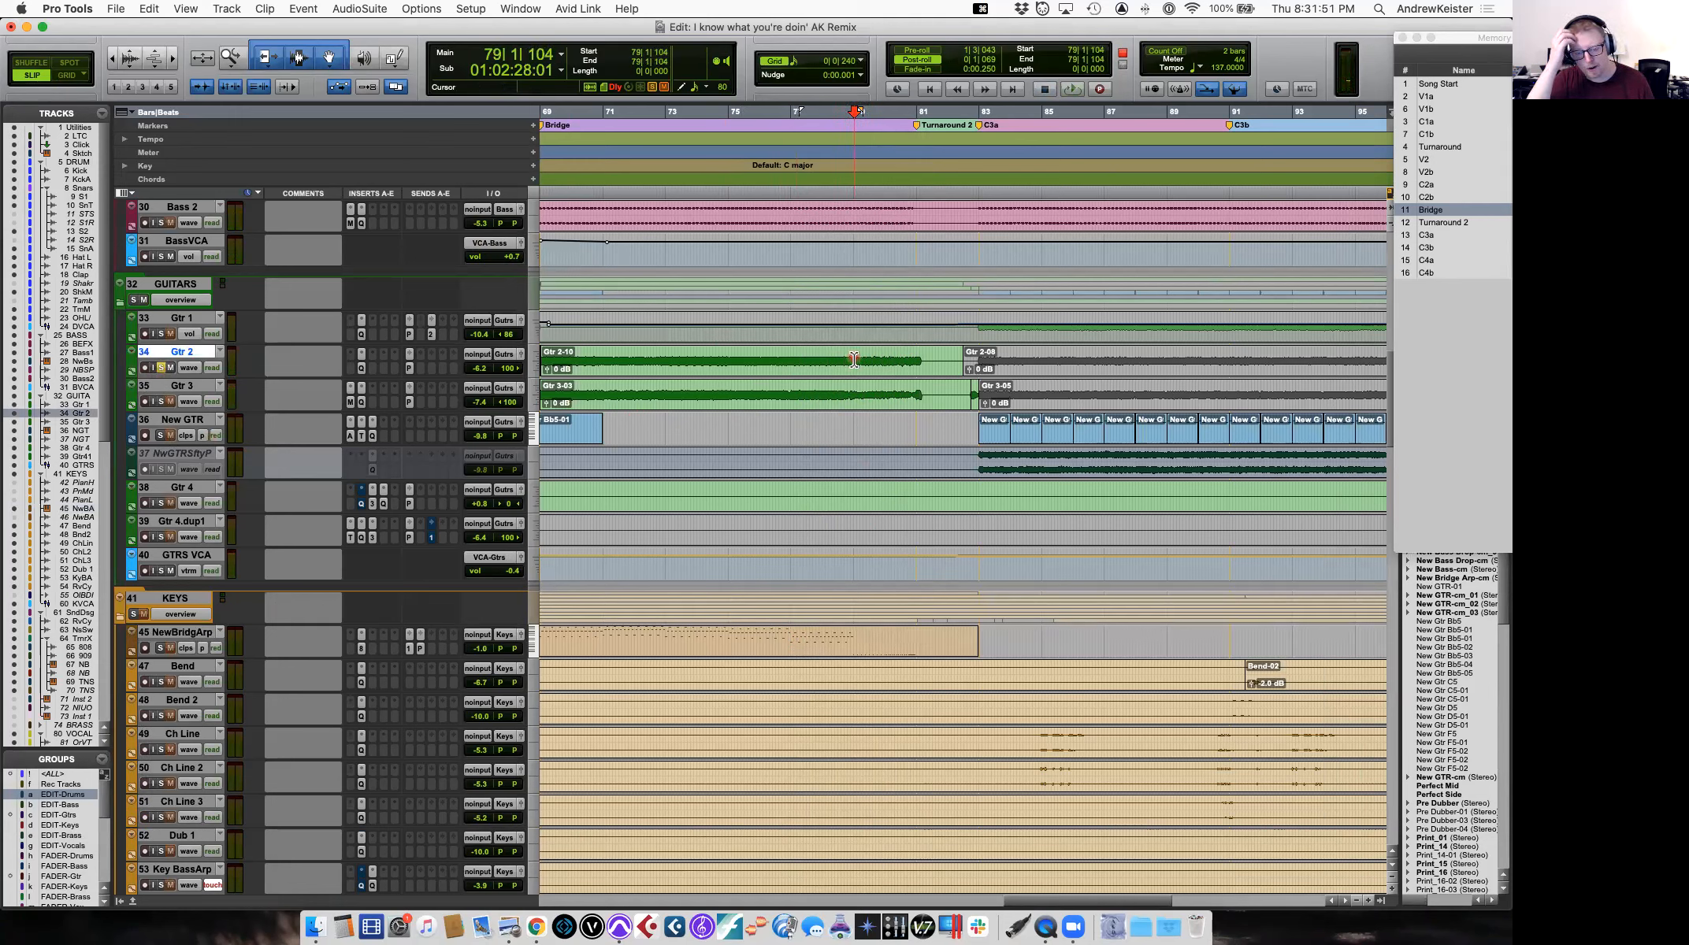
key("space")
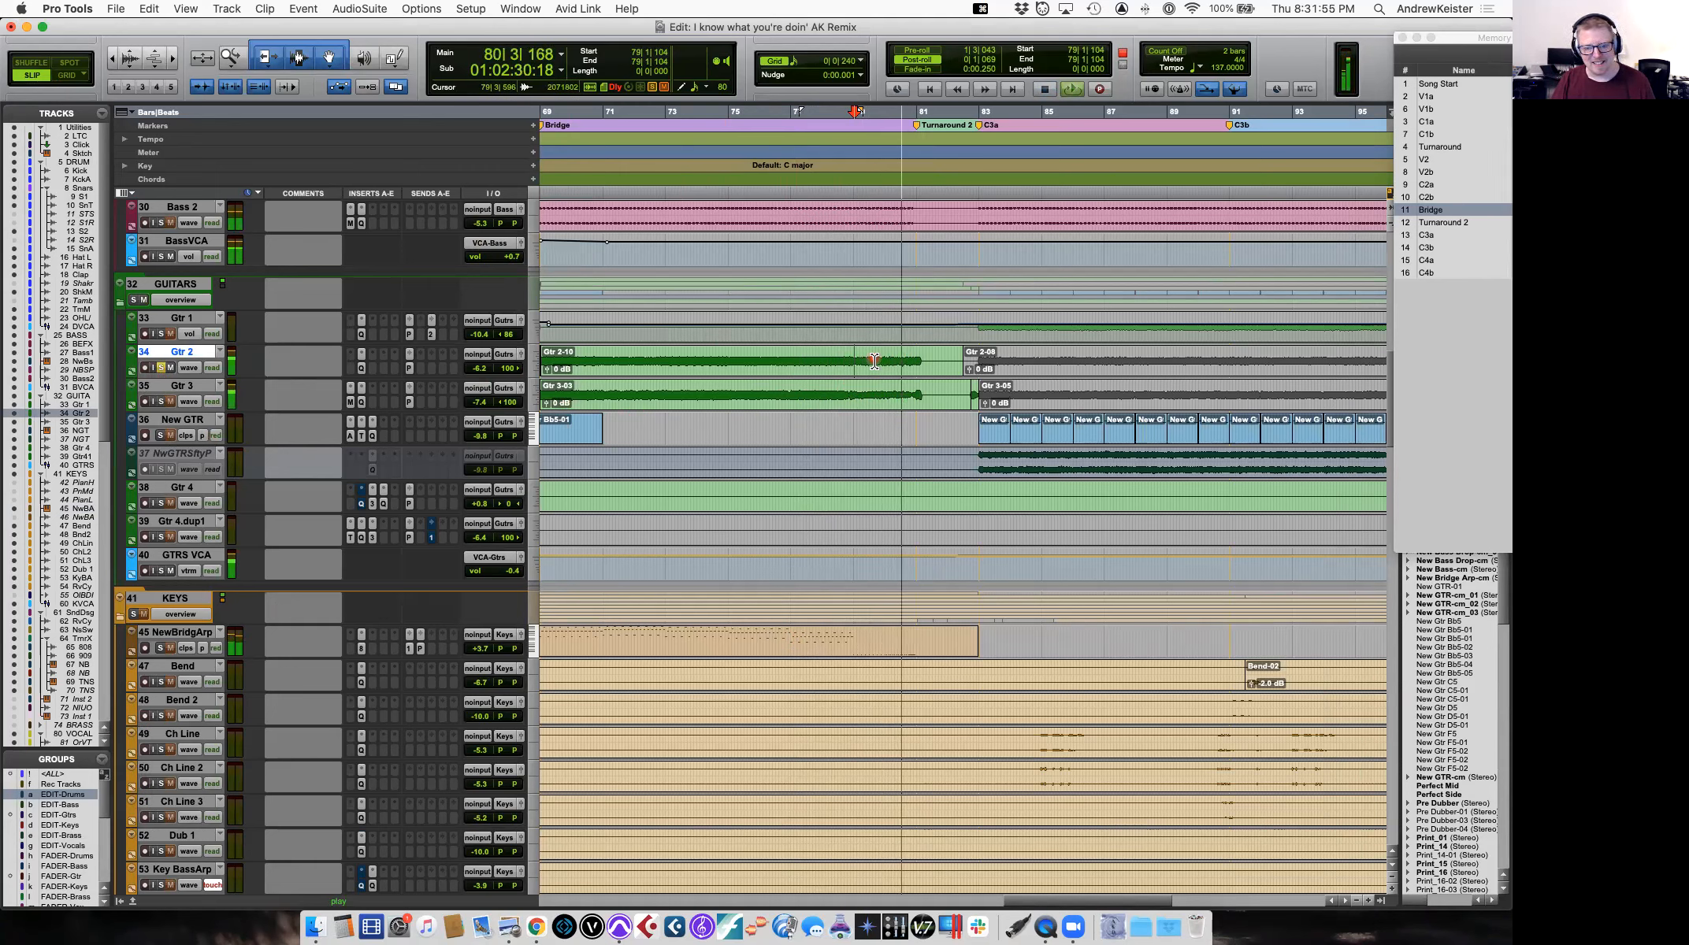
key("space")
left_click(875, 361)
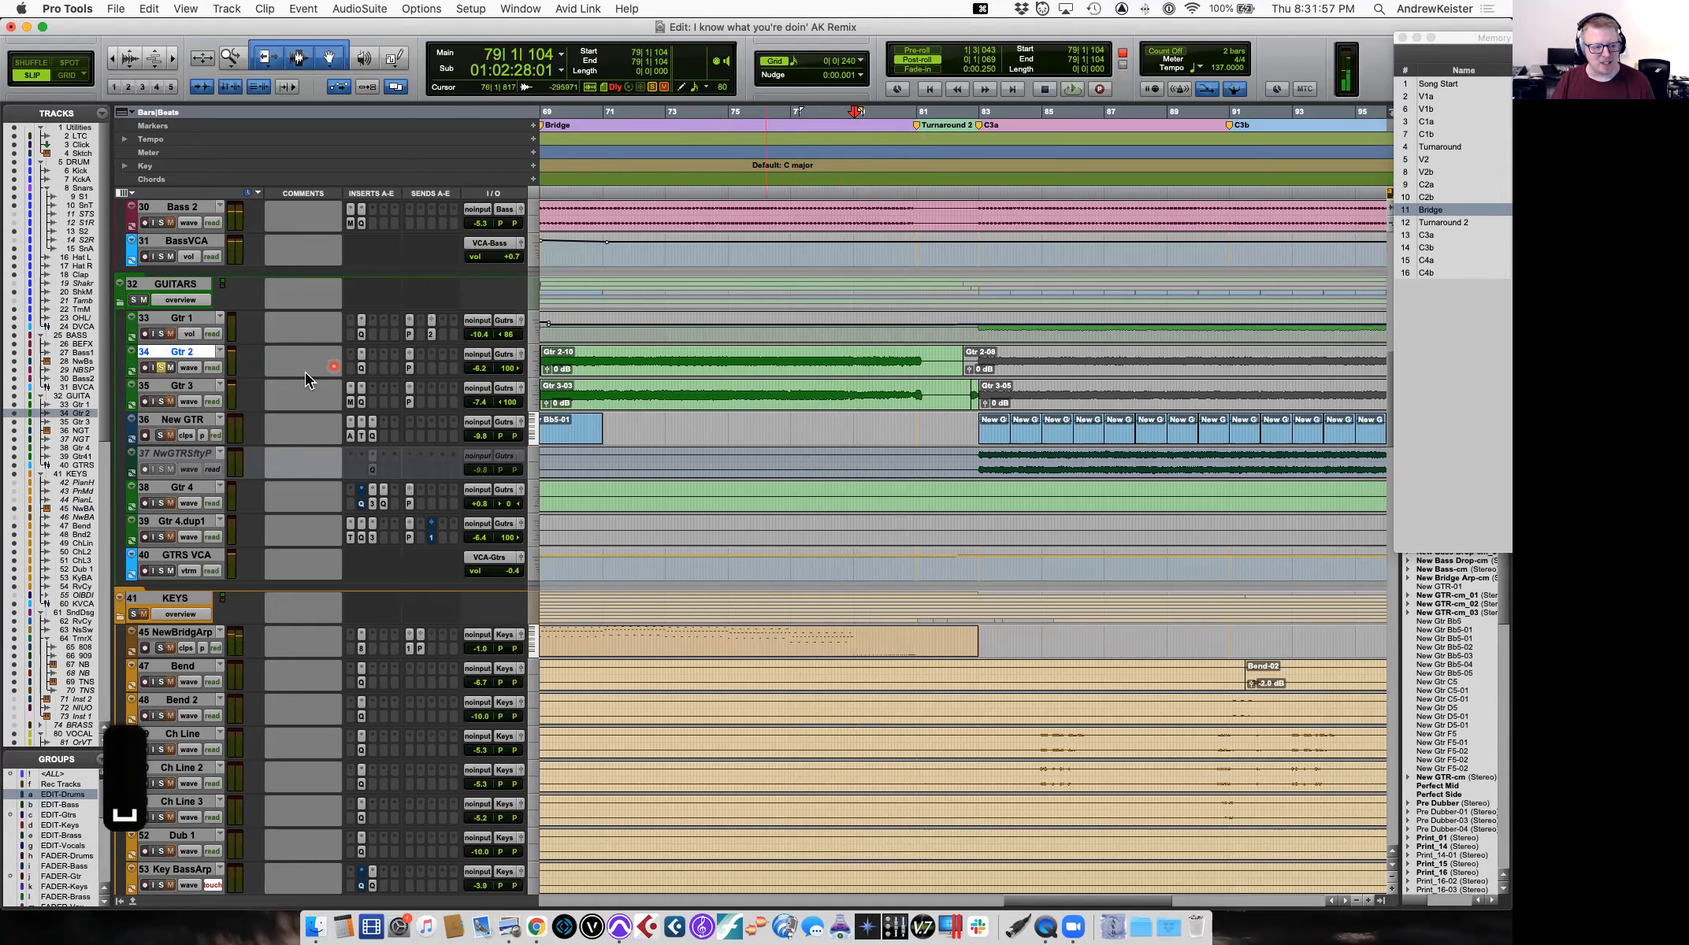
Solo Gtr 3 in place of Gtr 2, play from bar 79, and clear the solo.
left_click(175, 423)
key("space")
left_click(164, 404, "alt")
key("space")
left_click(162, 402)
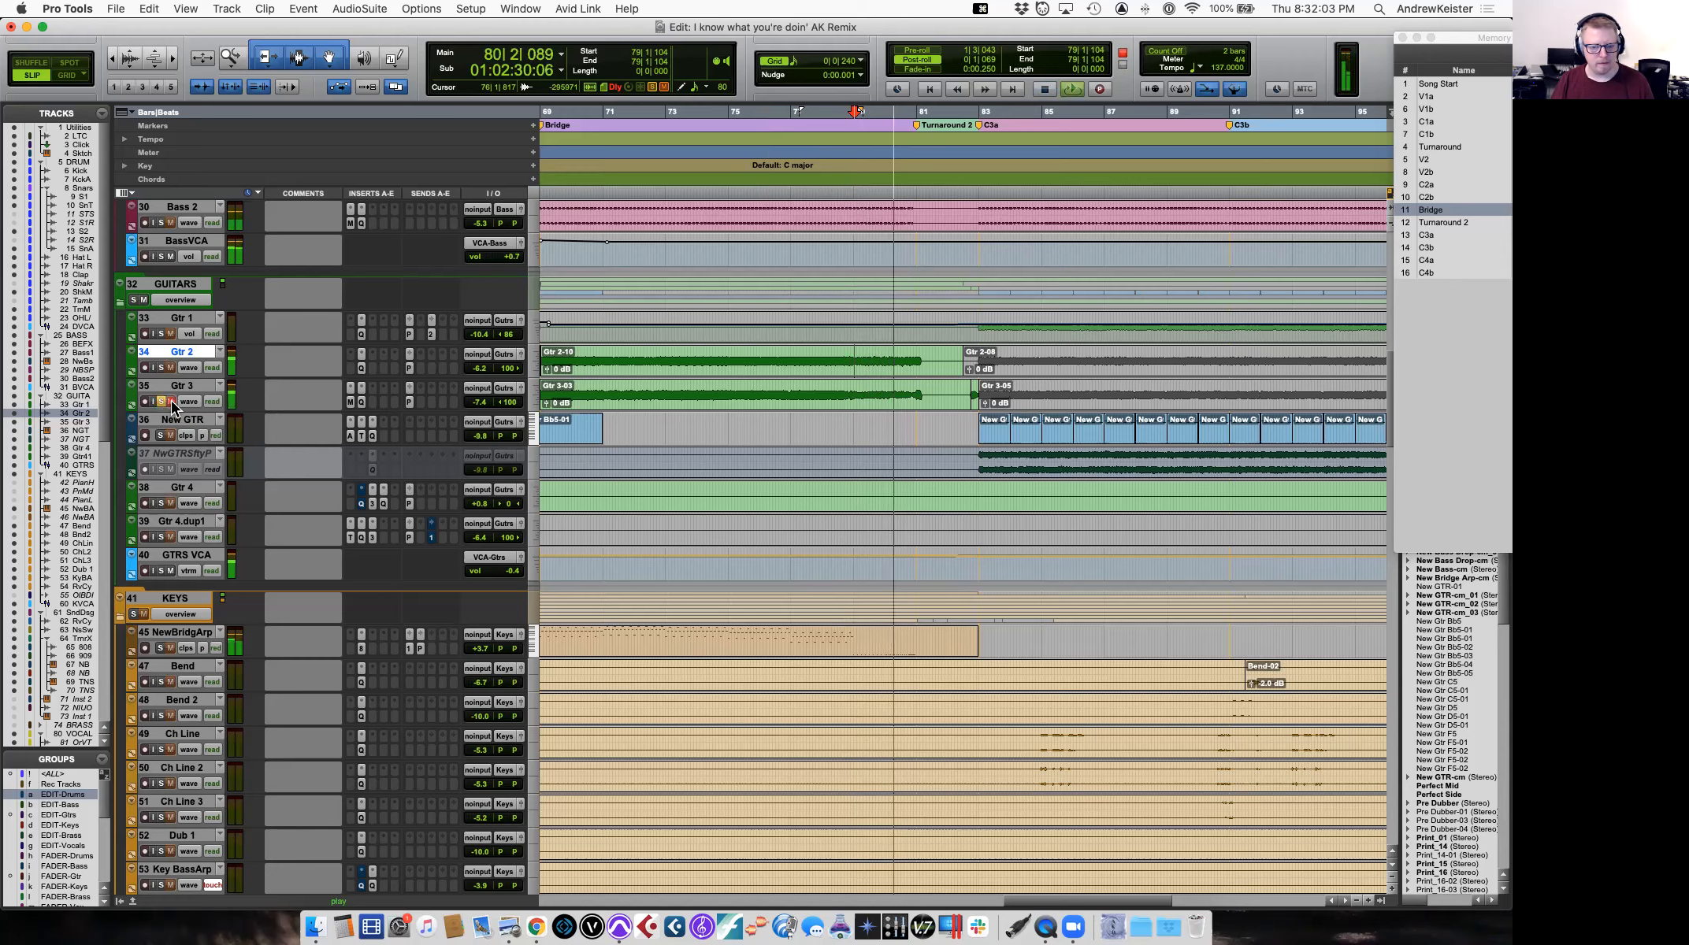
key("space")
Find the BGV EFX R track among the vocals, solo it, and play from bar 79.
scroll(488, 524, "down", 3)
scroll(489, 523, "down", 20)
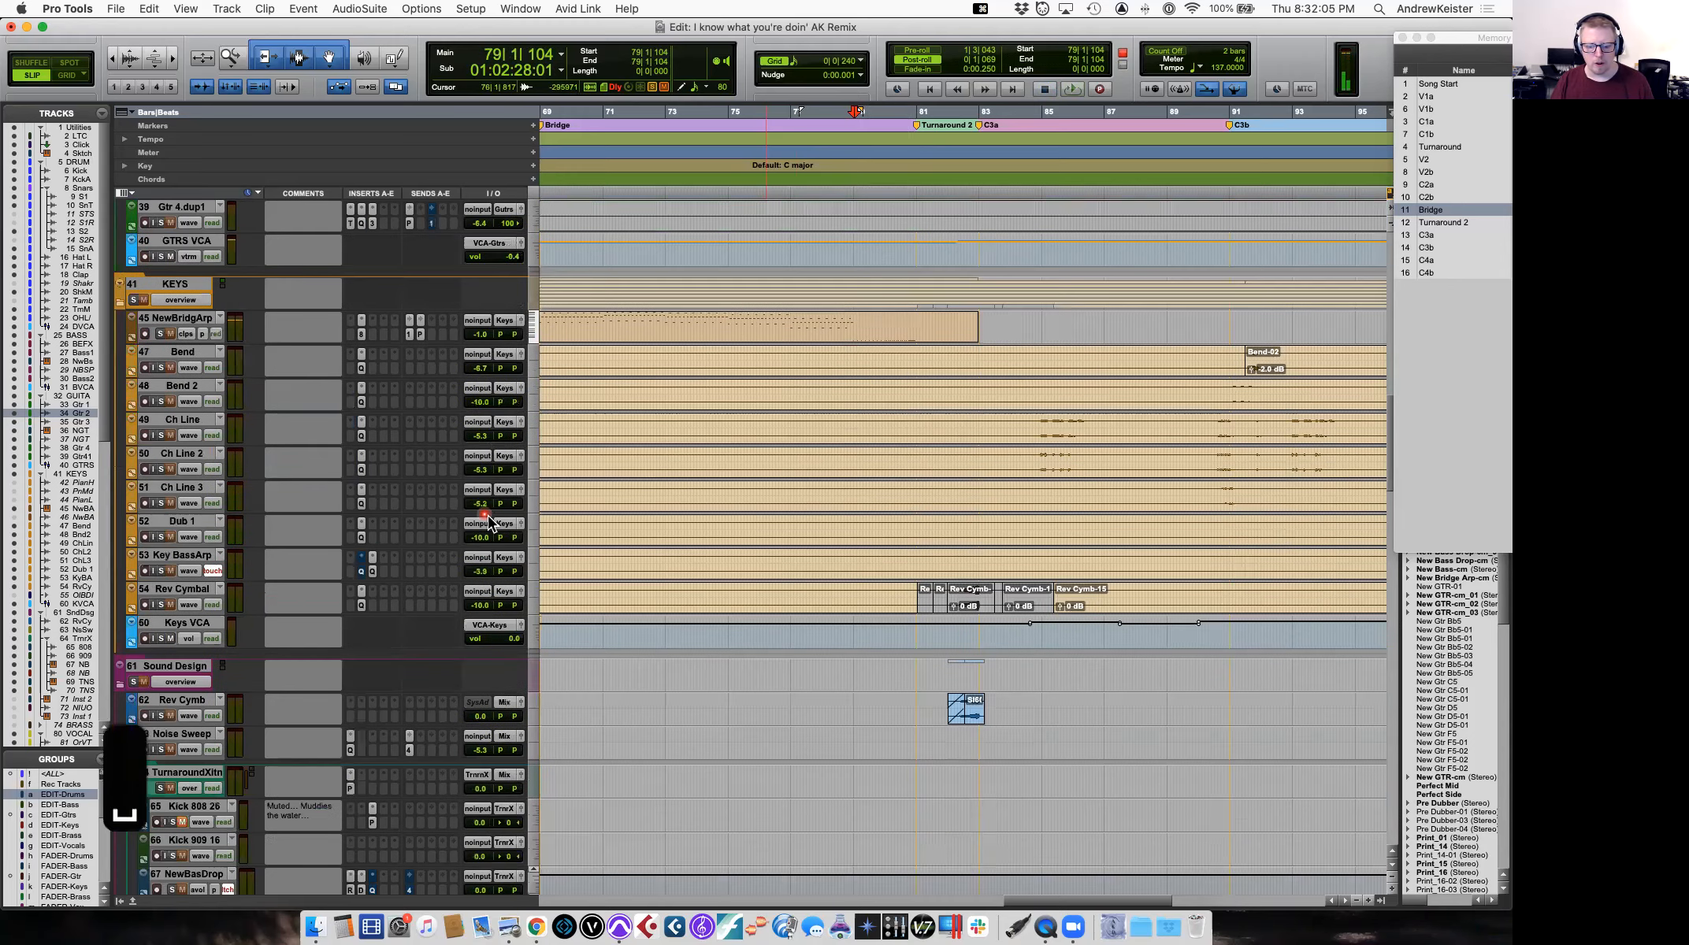
scroll(488, 521, "down", 10)
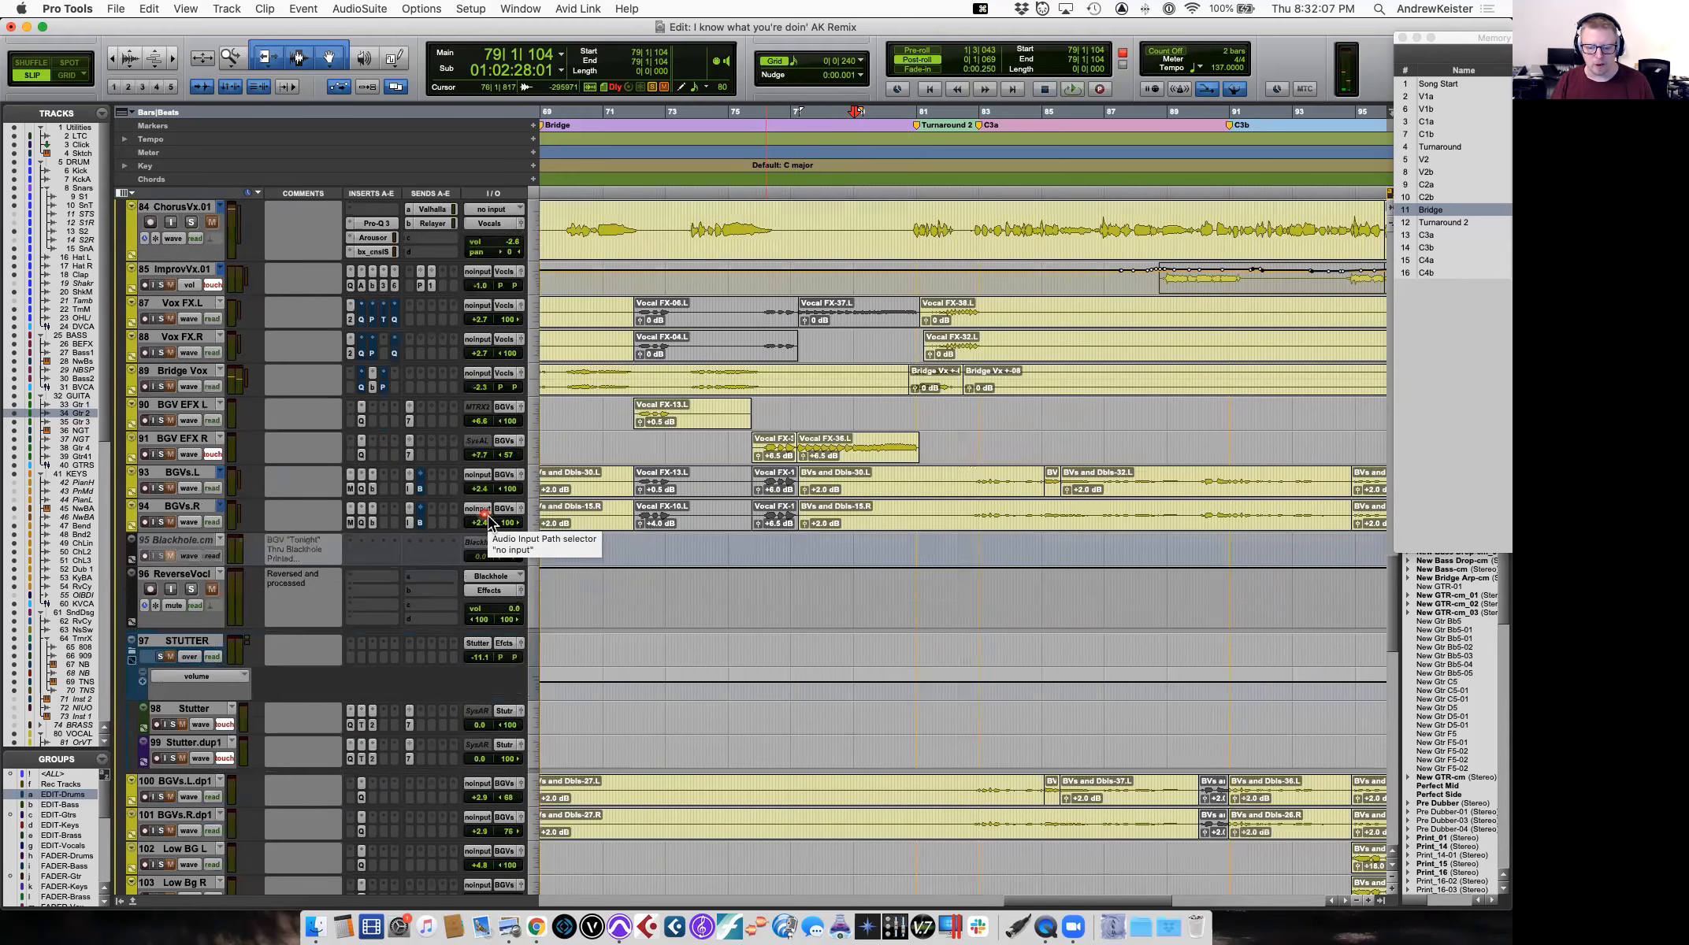
left_click(161, 455)
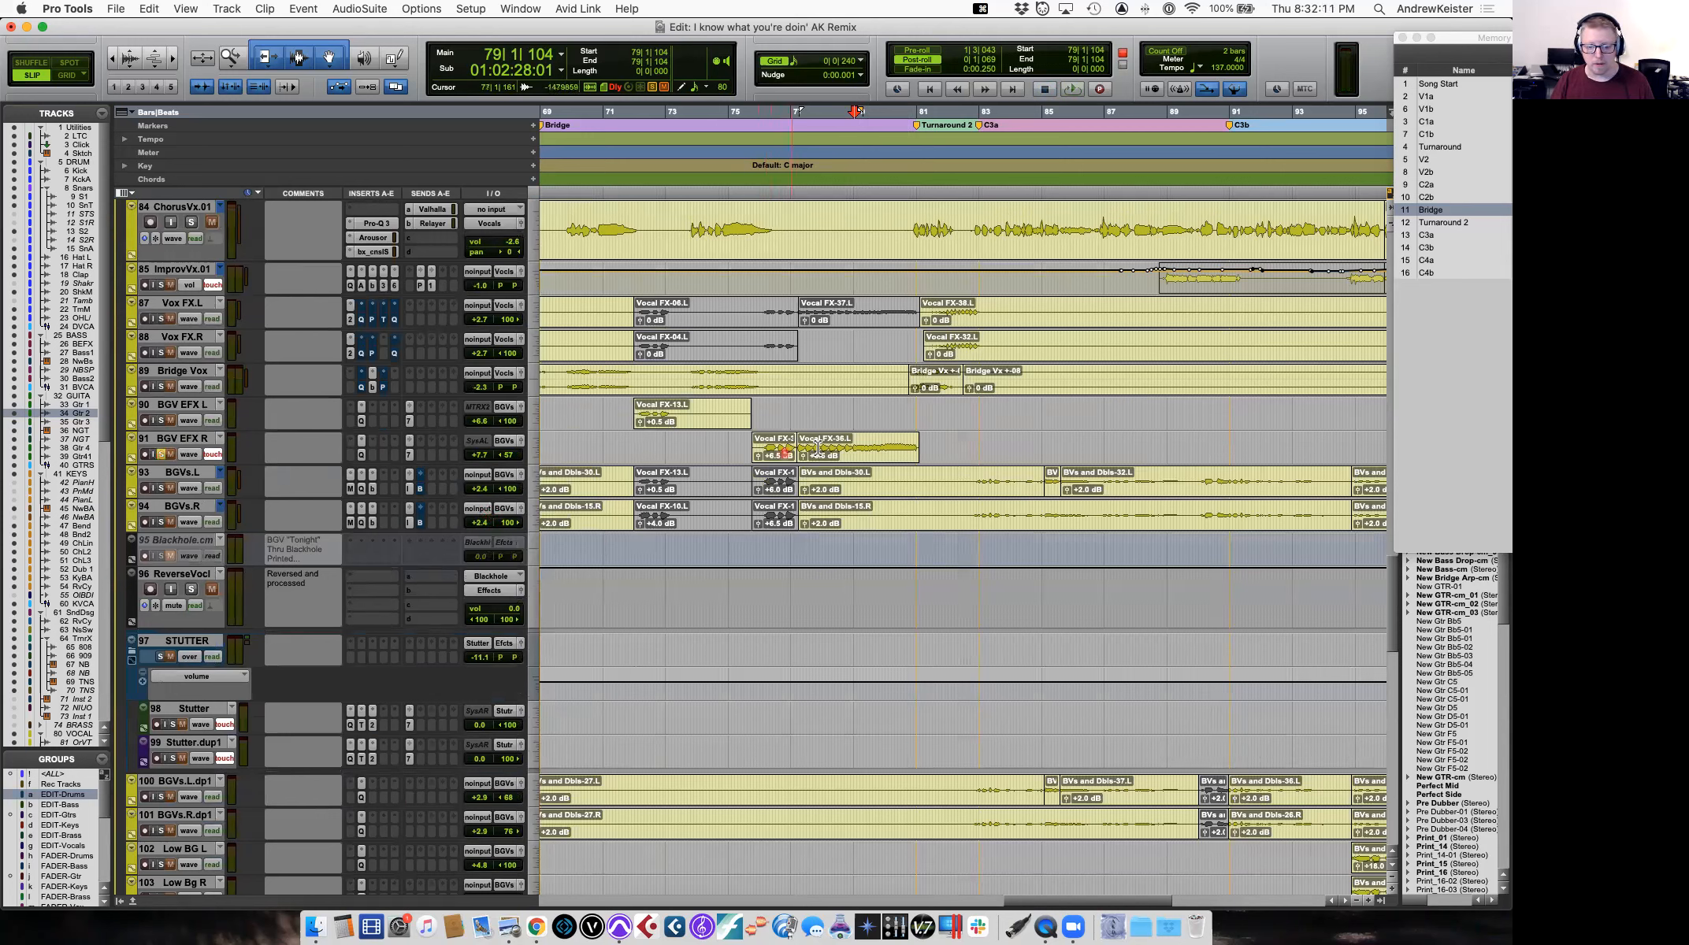
key("space")
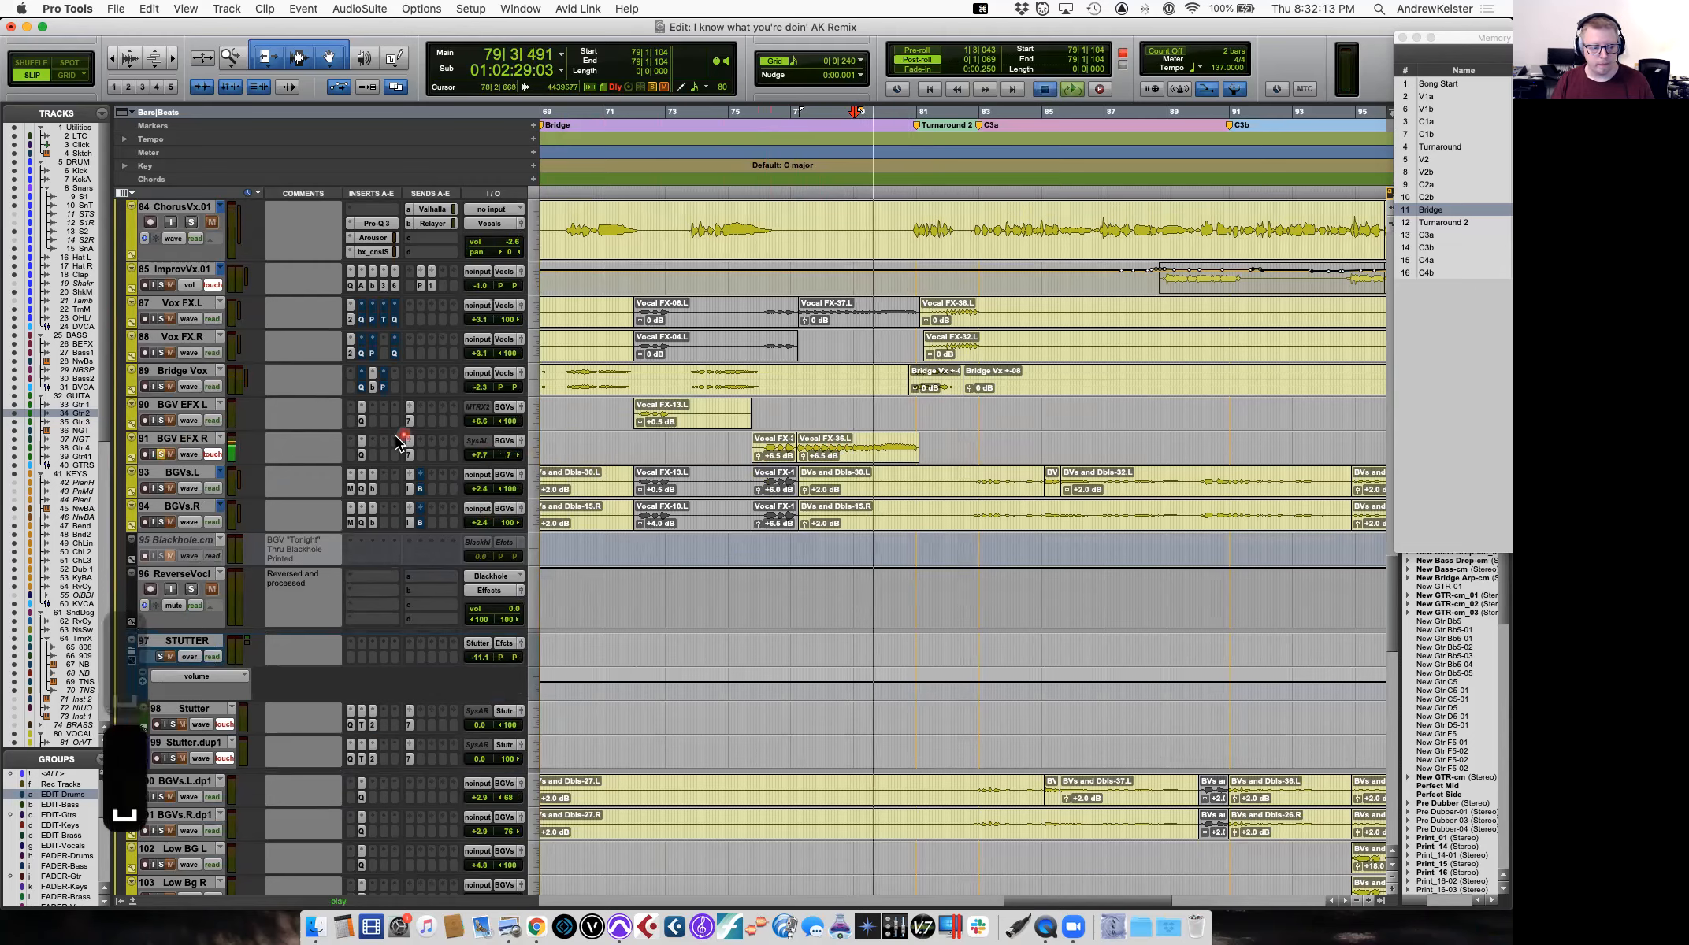
Look over the remaining vocal tracks, and zoom out to show the whole song across the vocals, guitars and keys.
scroll(153, 735, "down", 3)
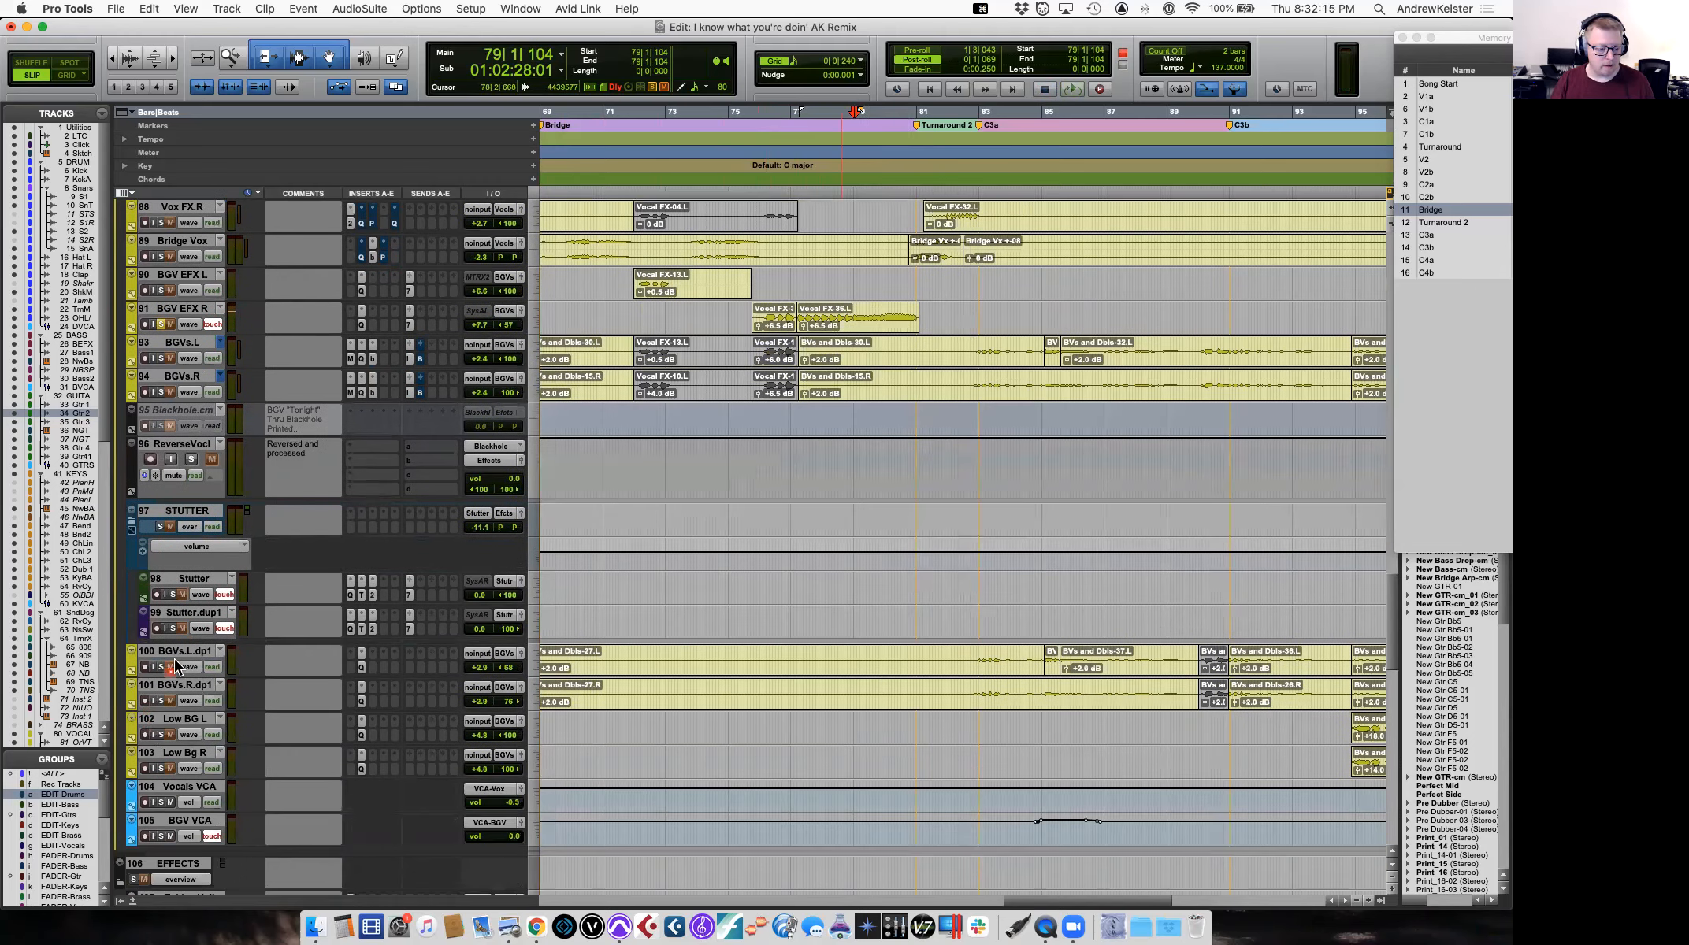
scroll(175, 719, "up", 10)
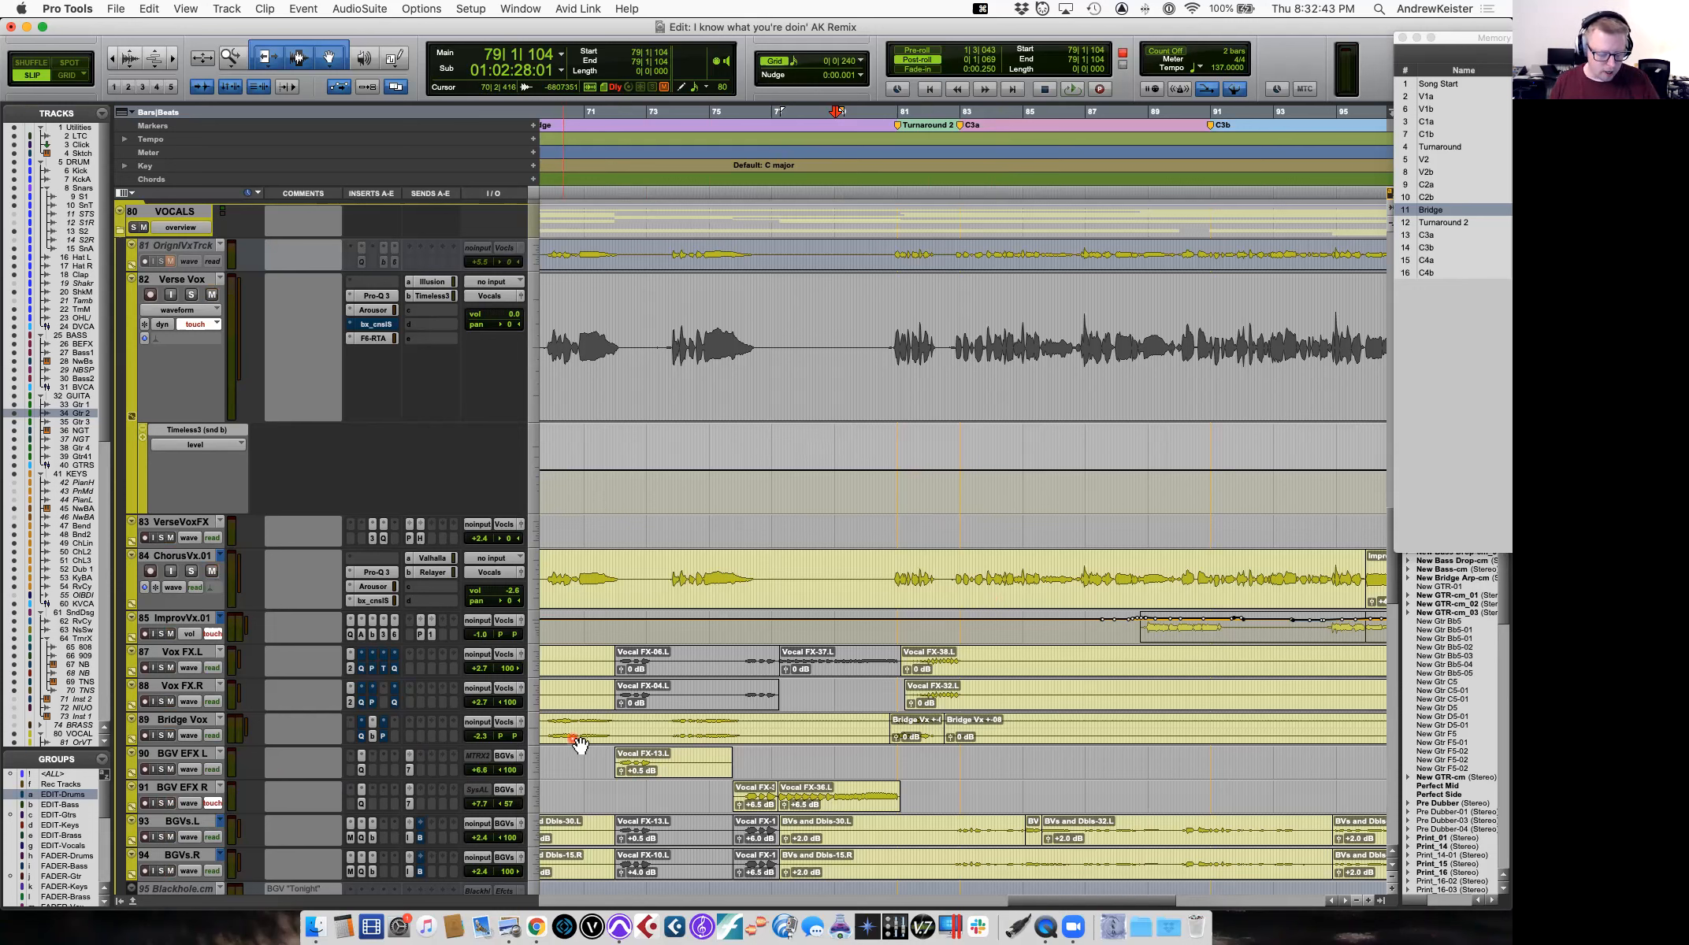
key("r")
key("r")
key("r")
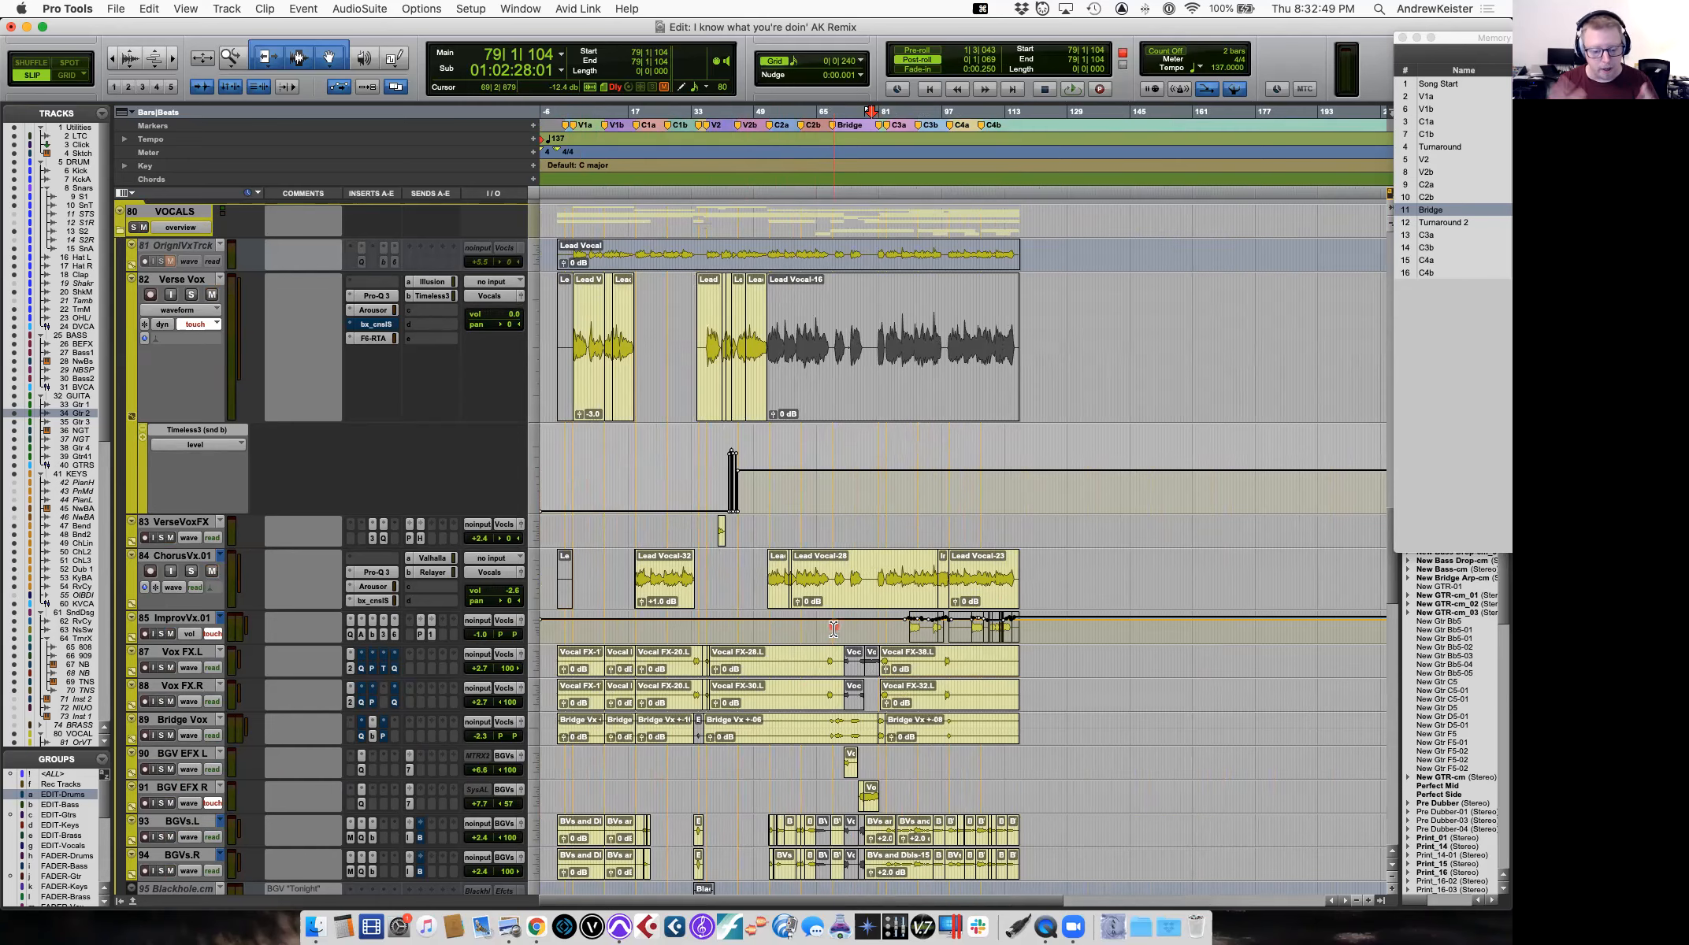
scroll(837, 629, "up", 20)
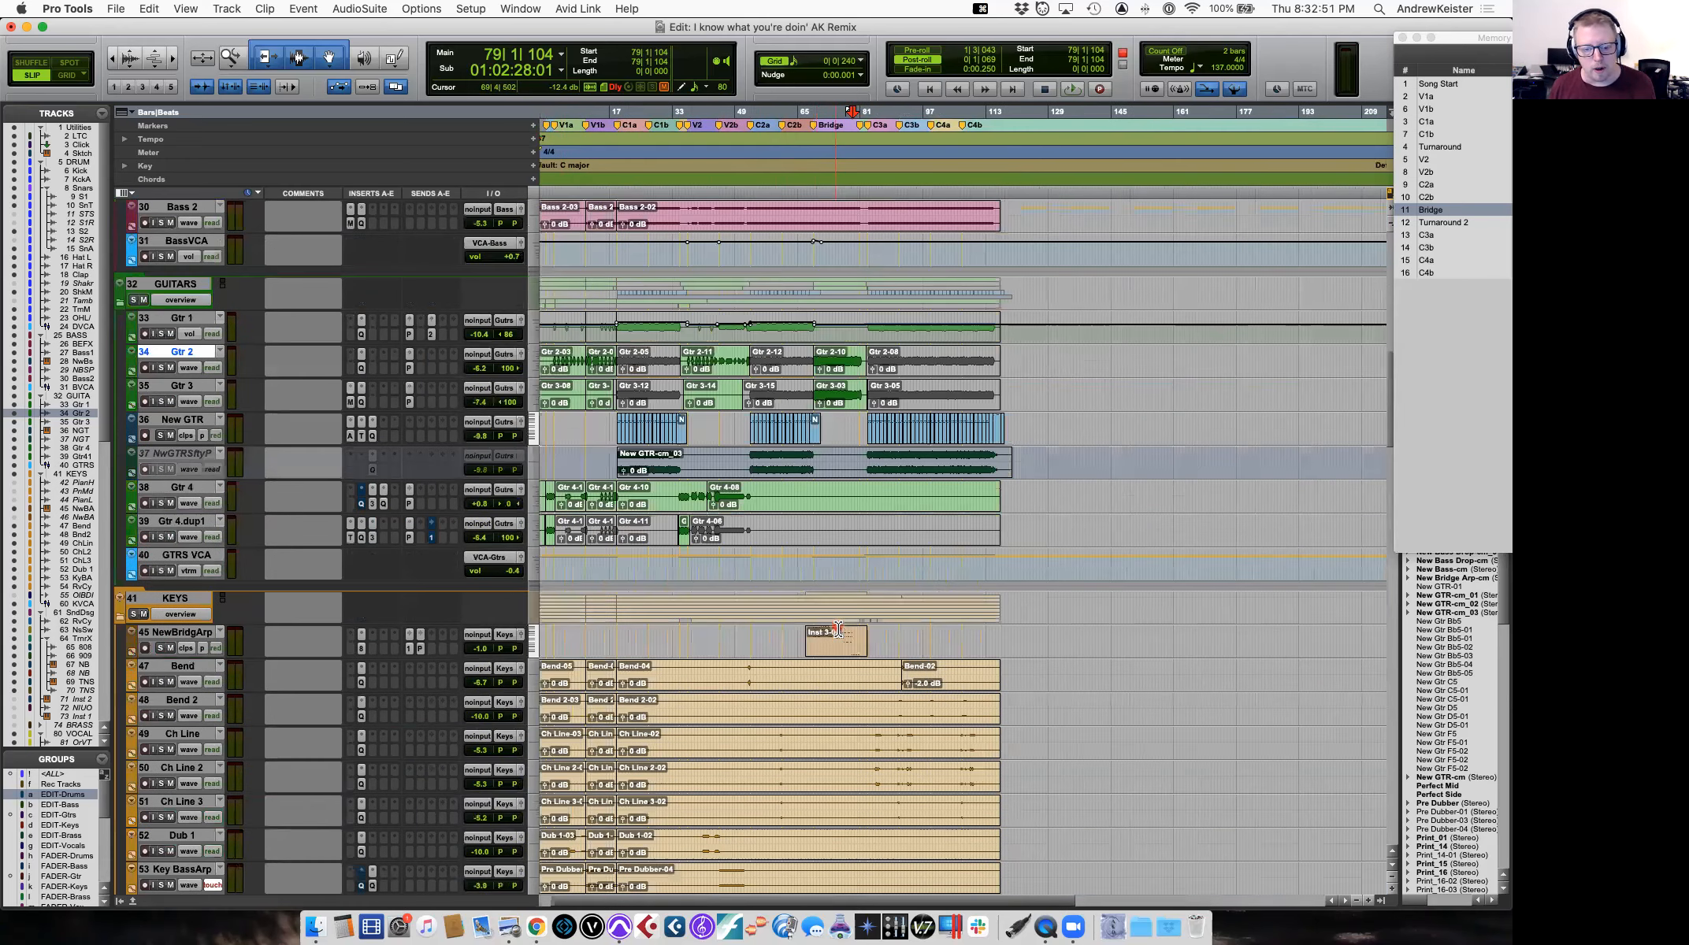